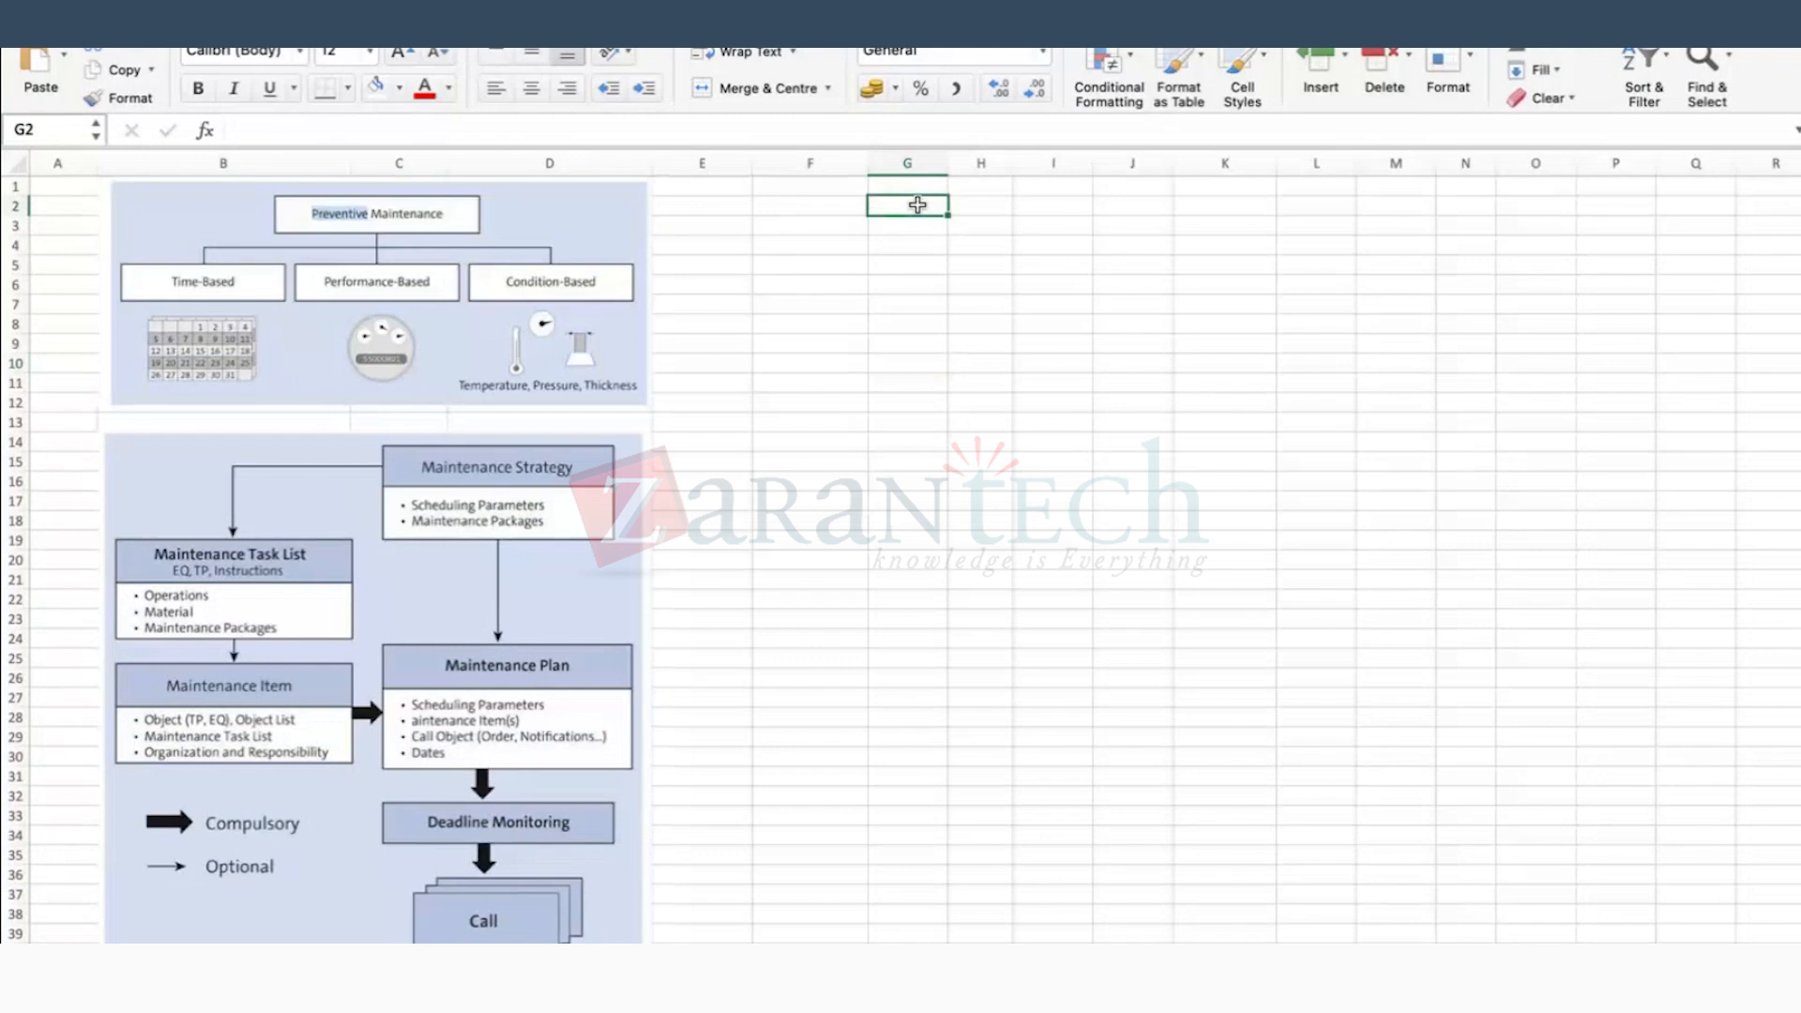
Step: Enter the heading PREVENTIVE MAINTENANCE in cell G2 and widen column G to fit it
text(PREVE)
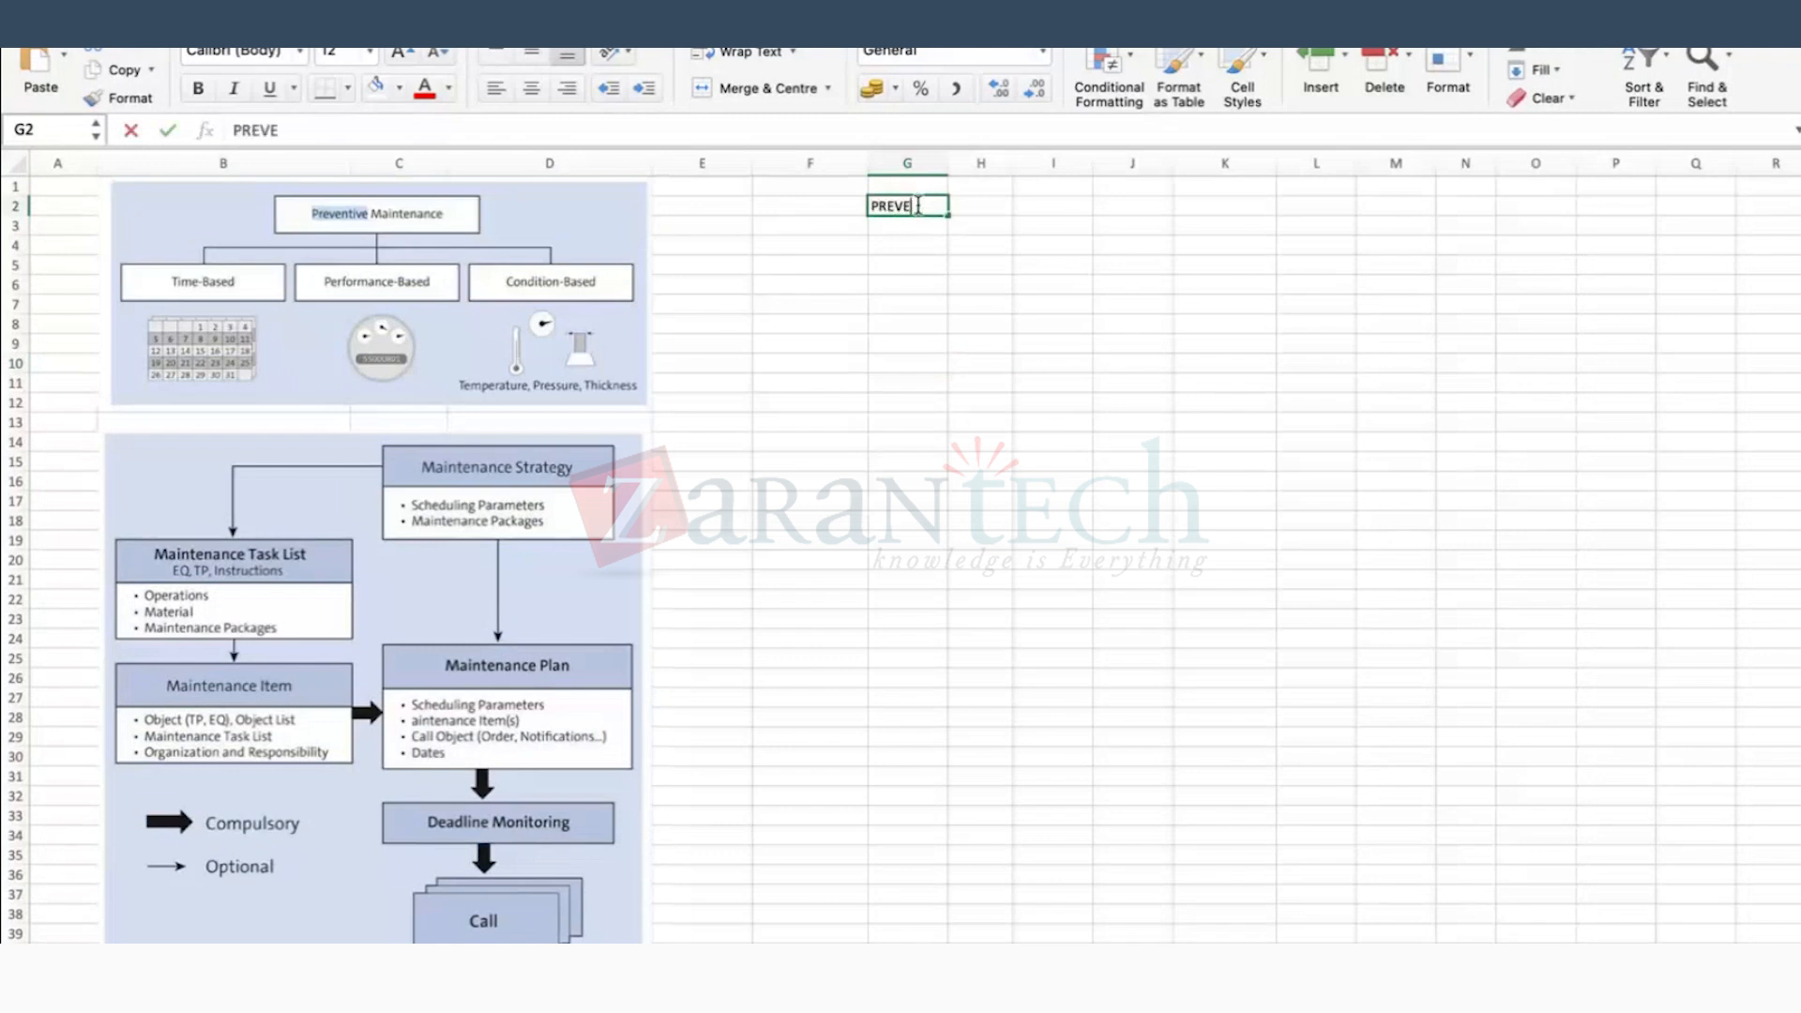
text(MTIVE MAINTENANCE)
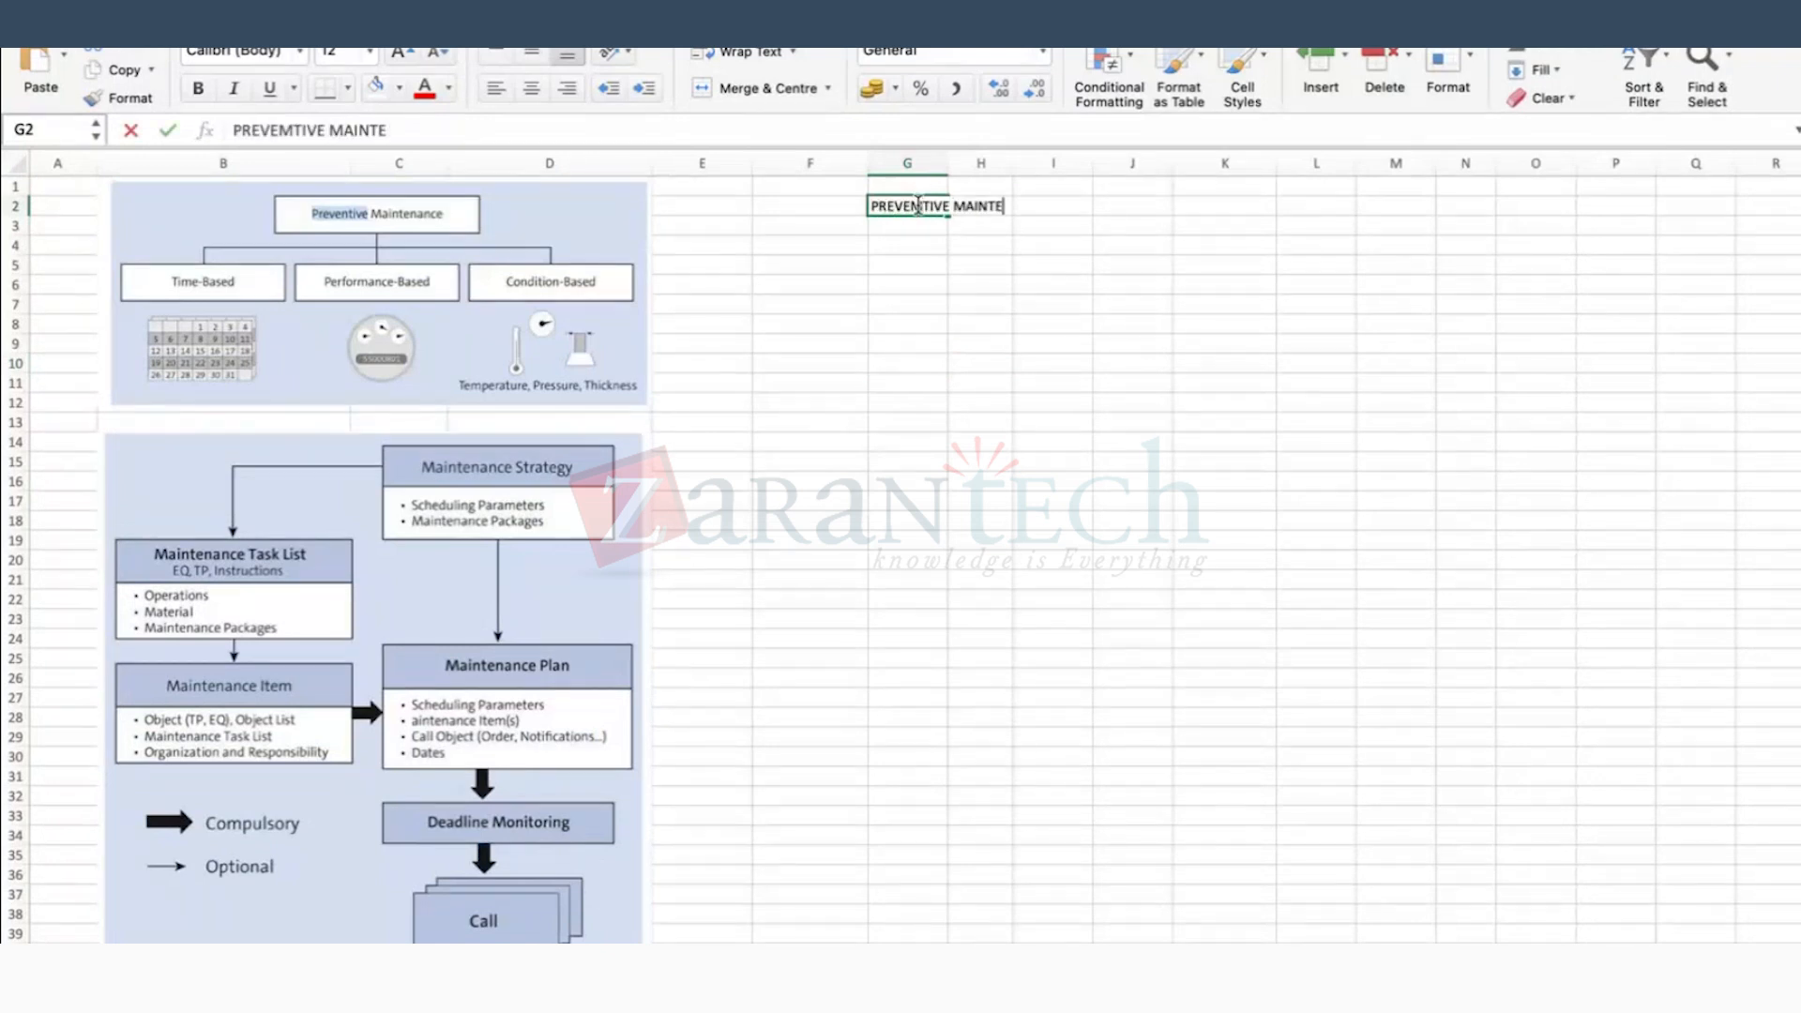
key(Return)
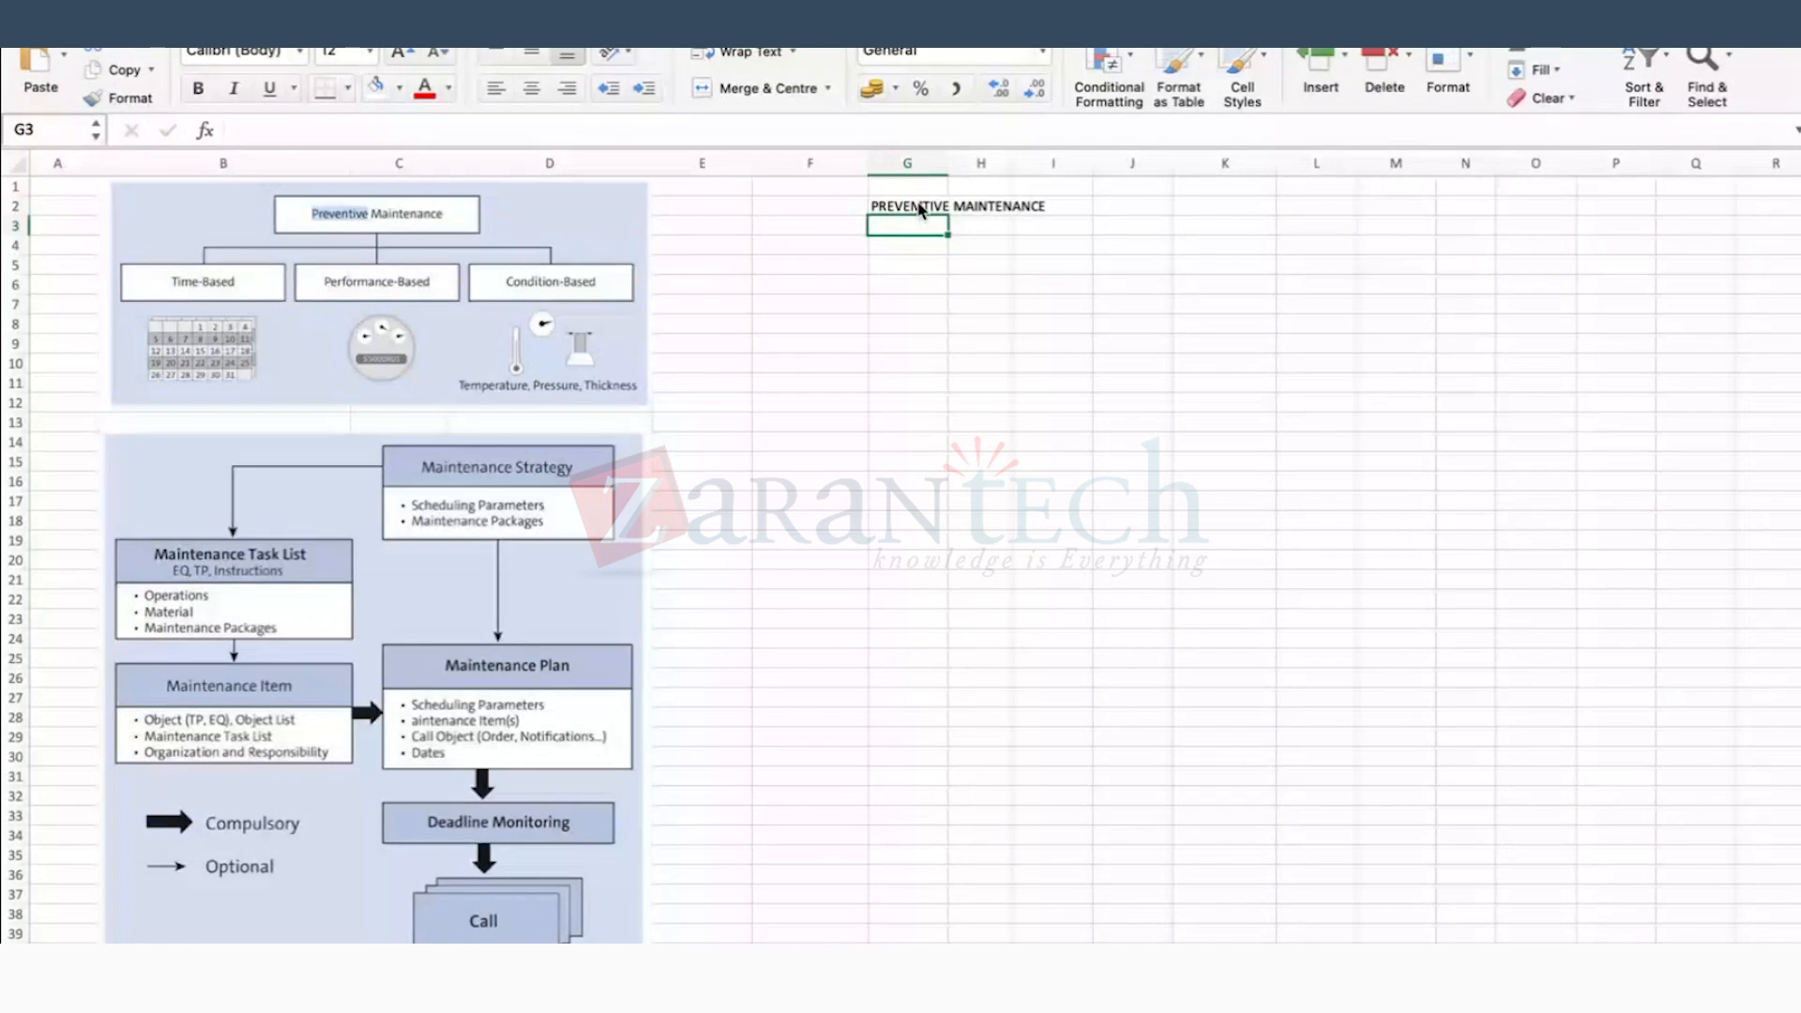
double_click(947, 164)
double_click(922, 206)
Step: Enter the label PLANNED MAINTENANCE in cell G5
click(980, 270)
text(PLANNED)
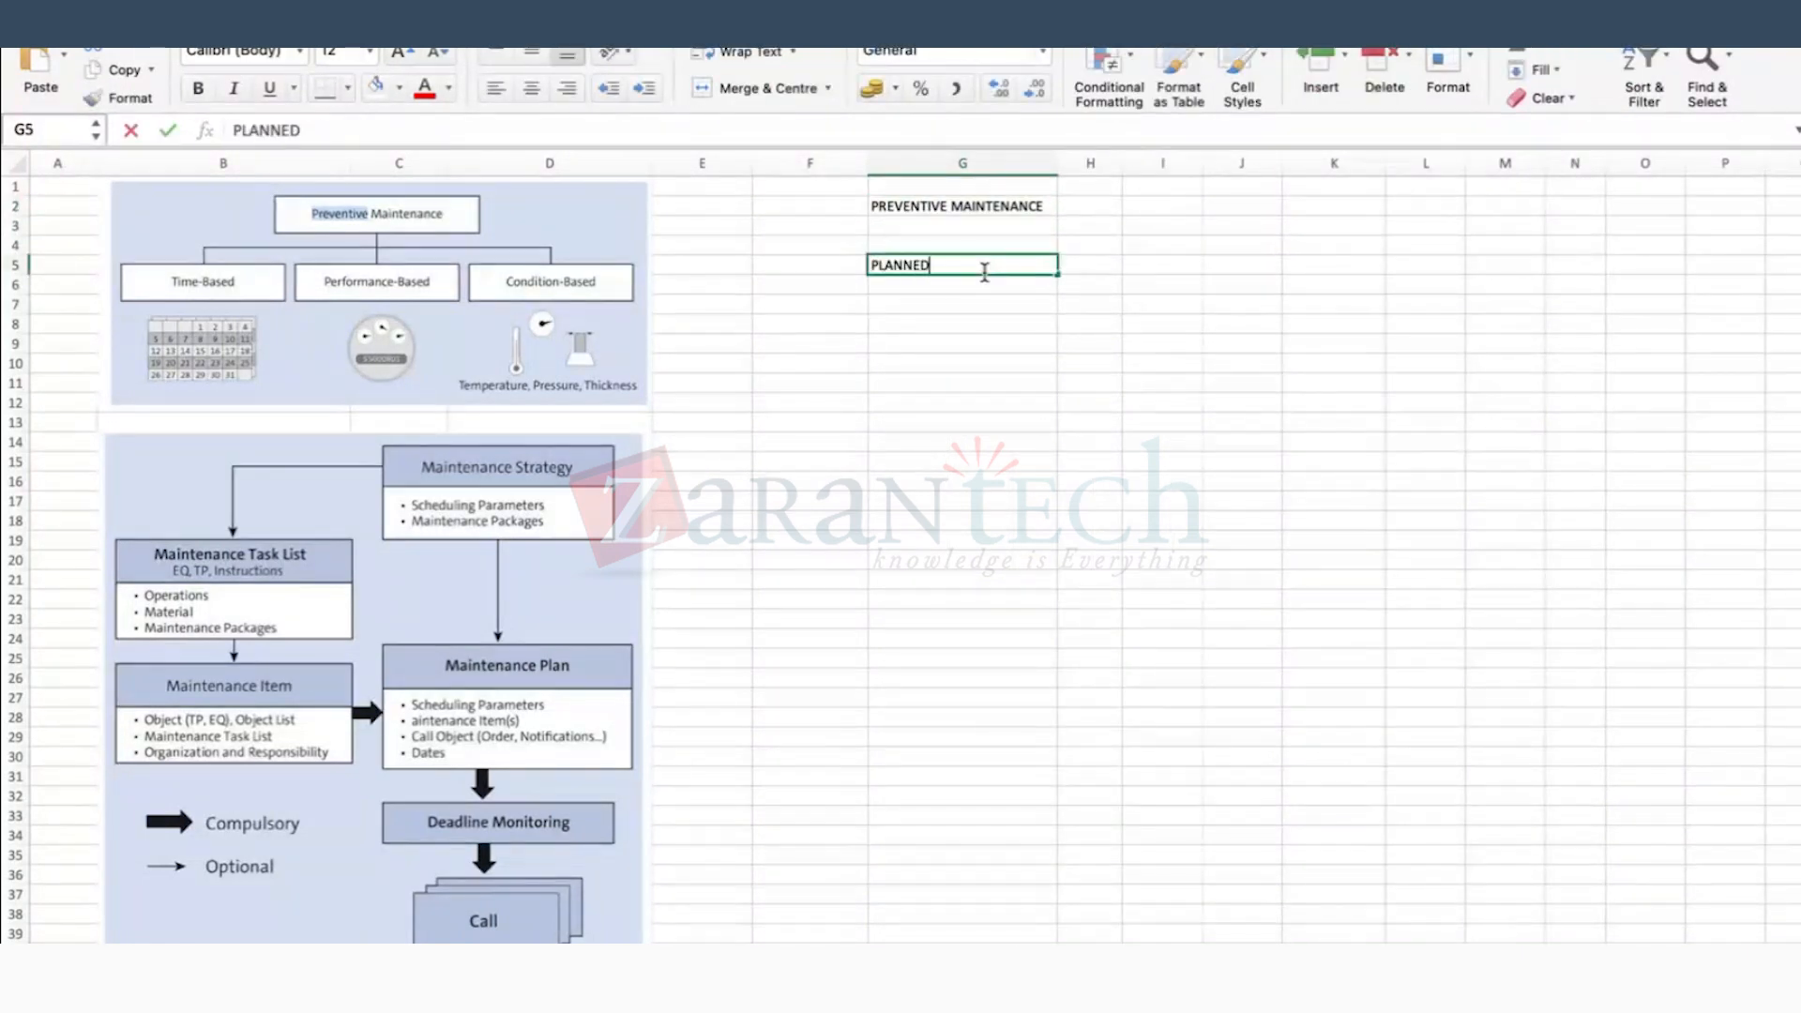
text( MAINTENANCE)
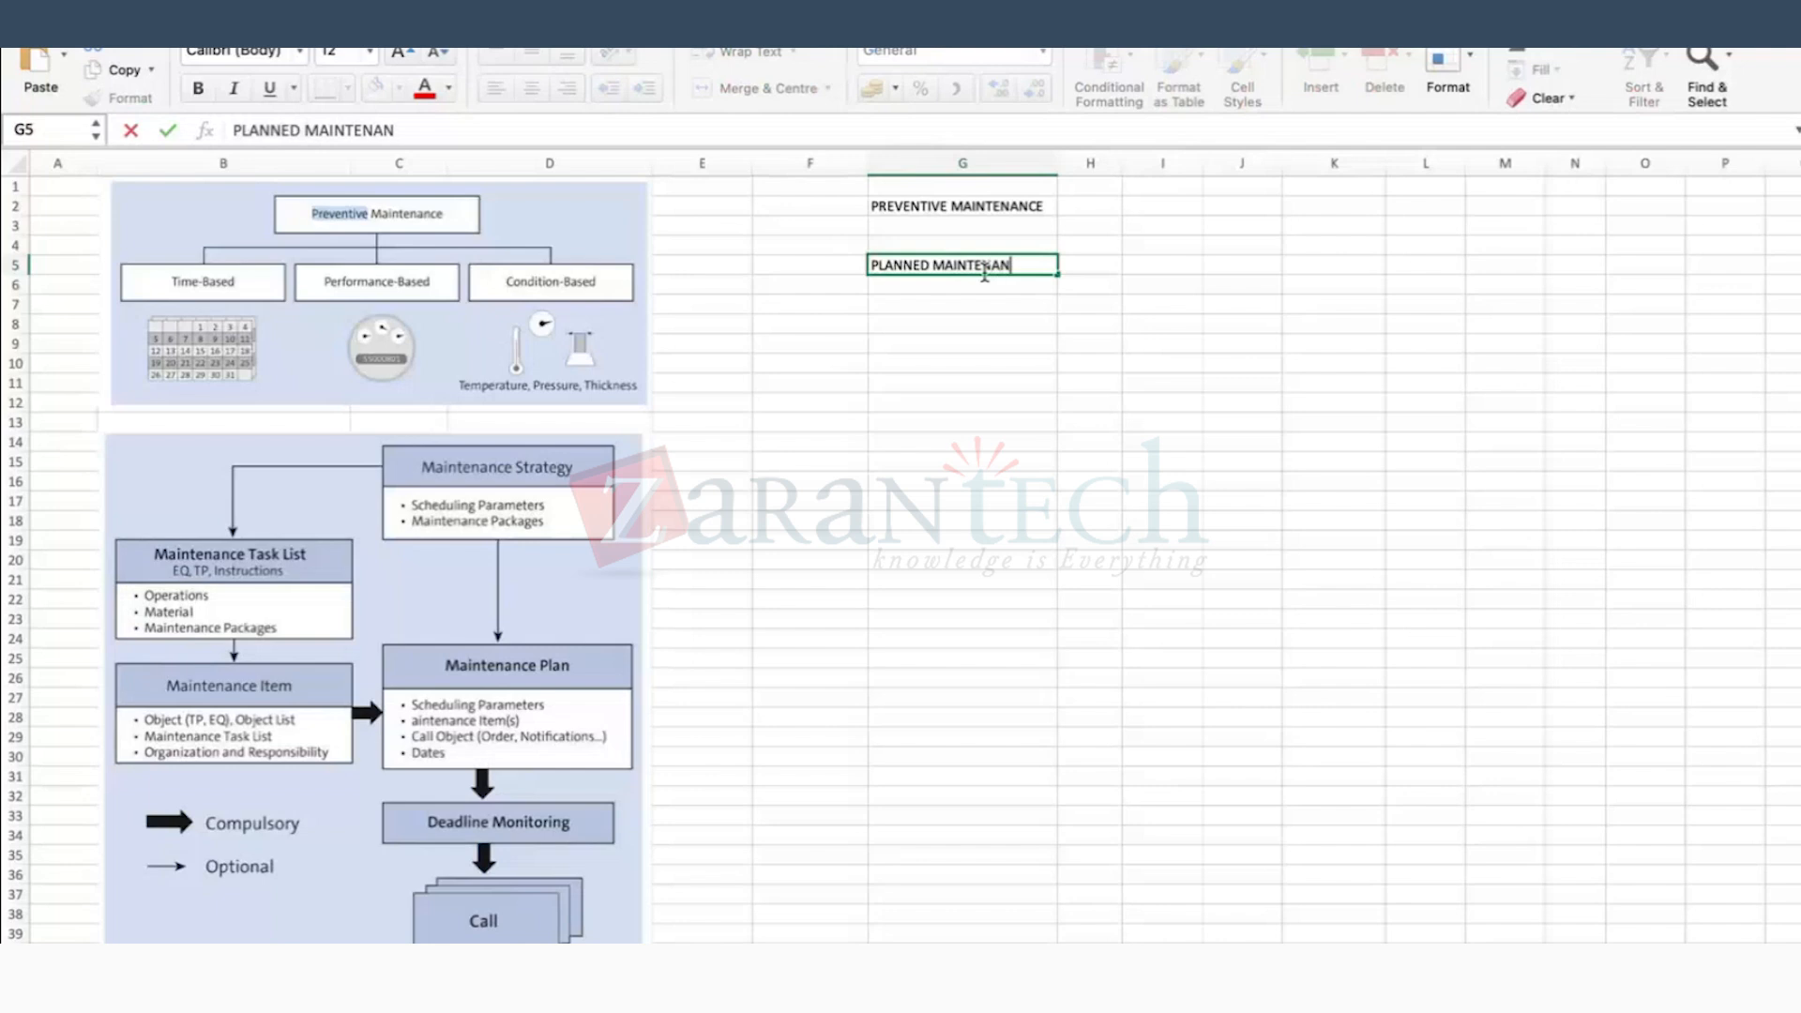
key(Return)
Step: Enter ORDERS ARE TRIGGERED THROUGH SAP in cell J5 and widen column J
click(1233, 263)
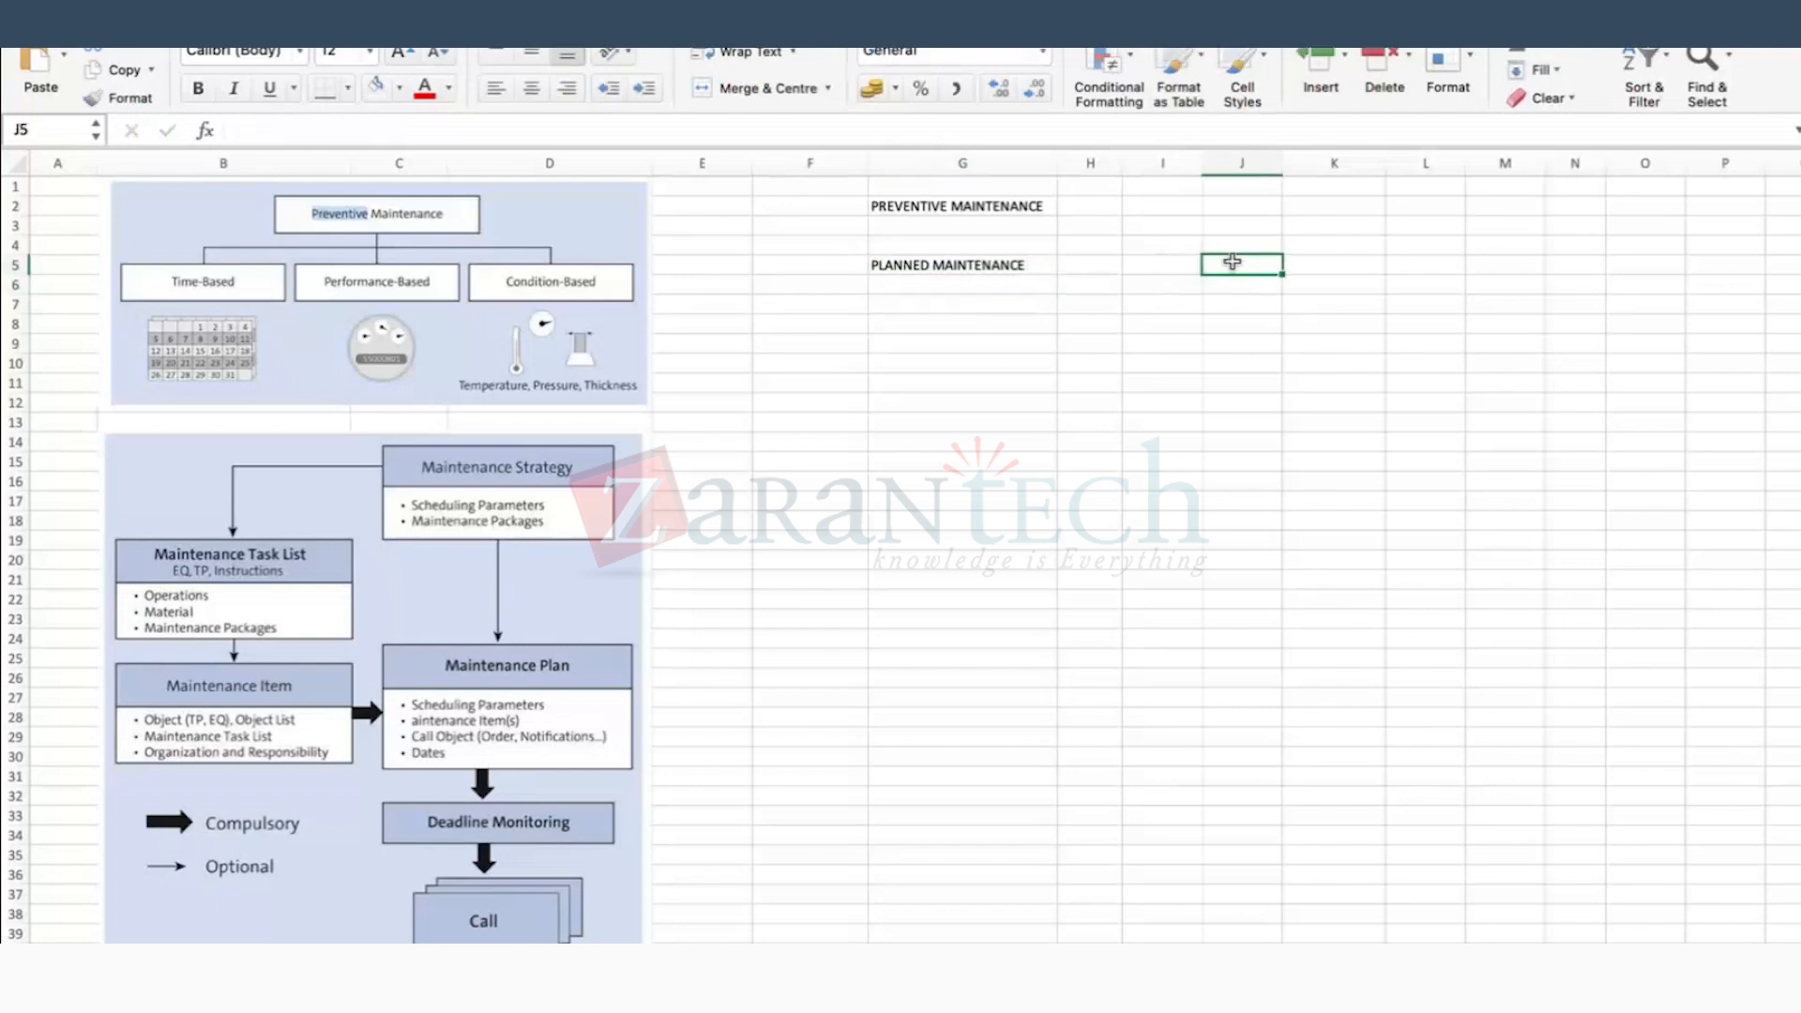
text(ORDERS ARE )
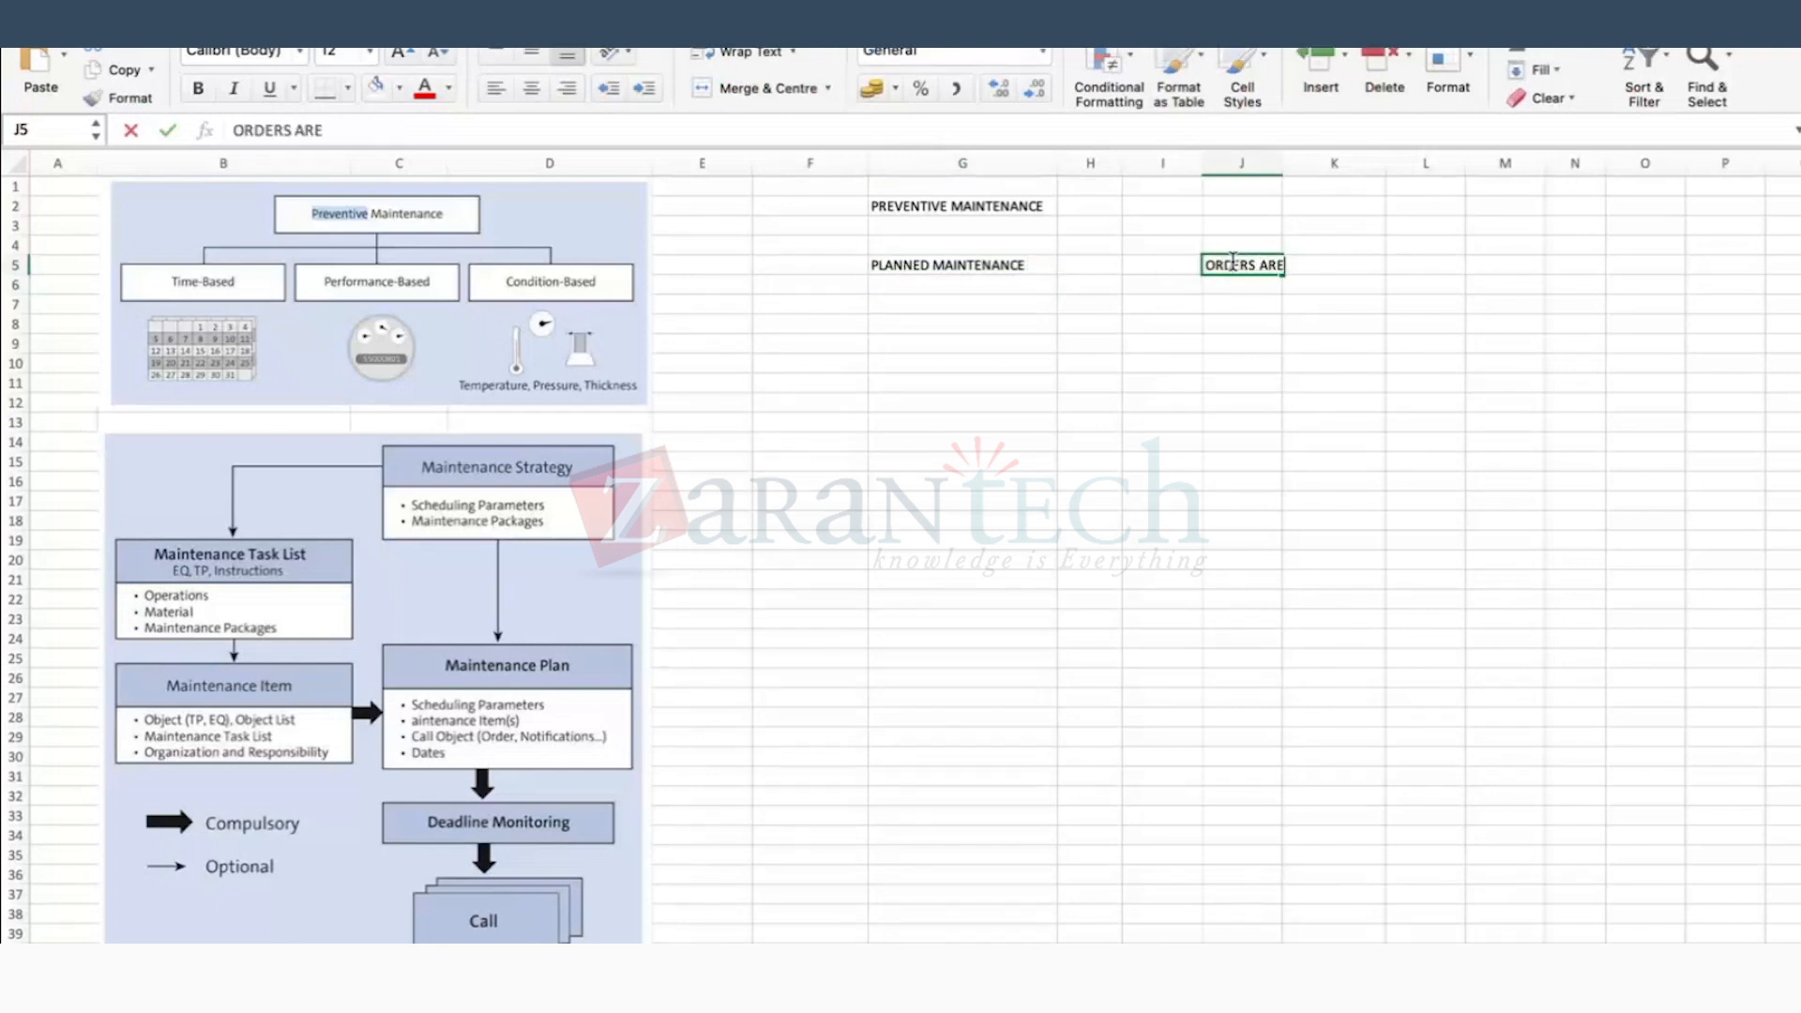
text(TRIGGERE)
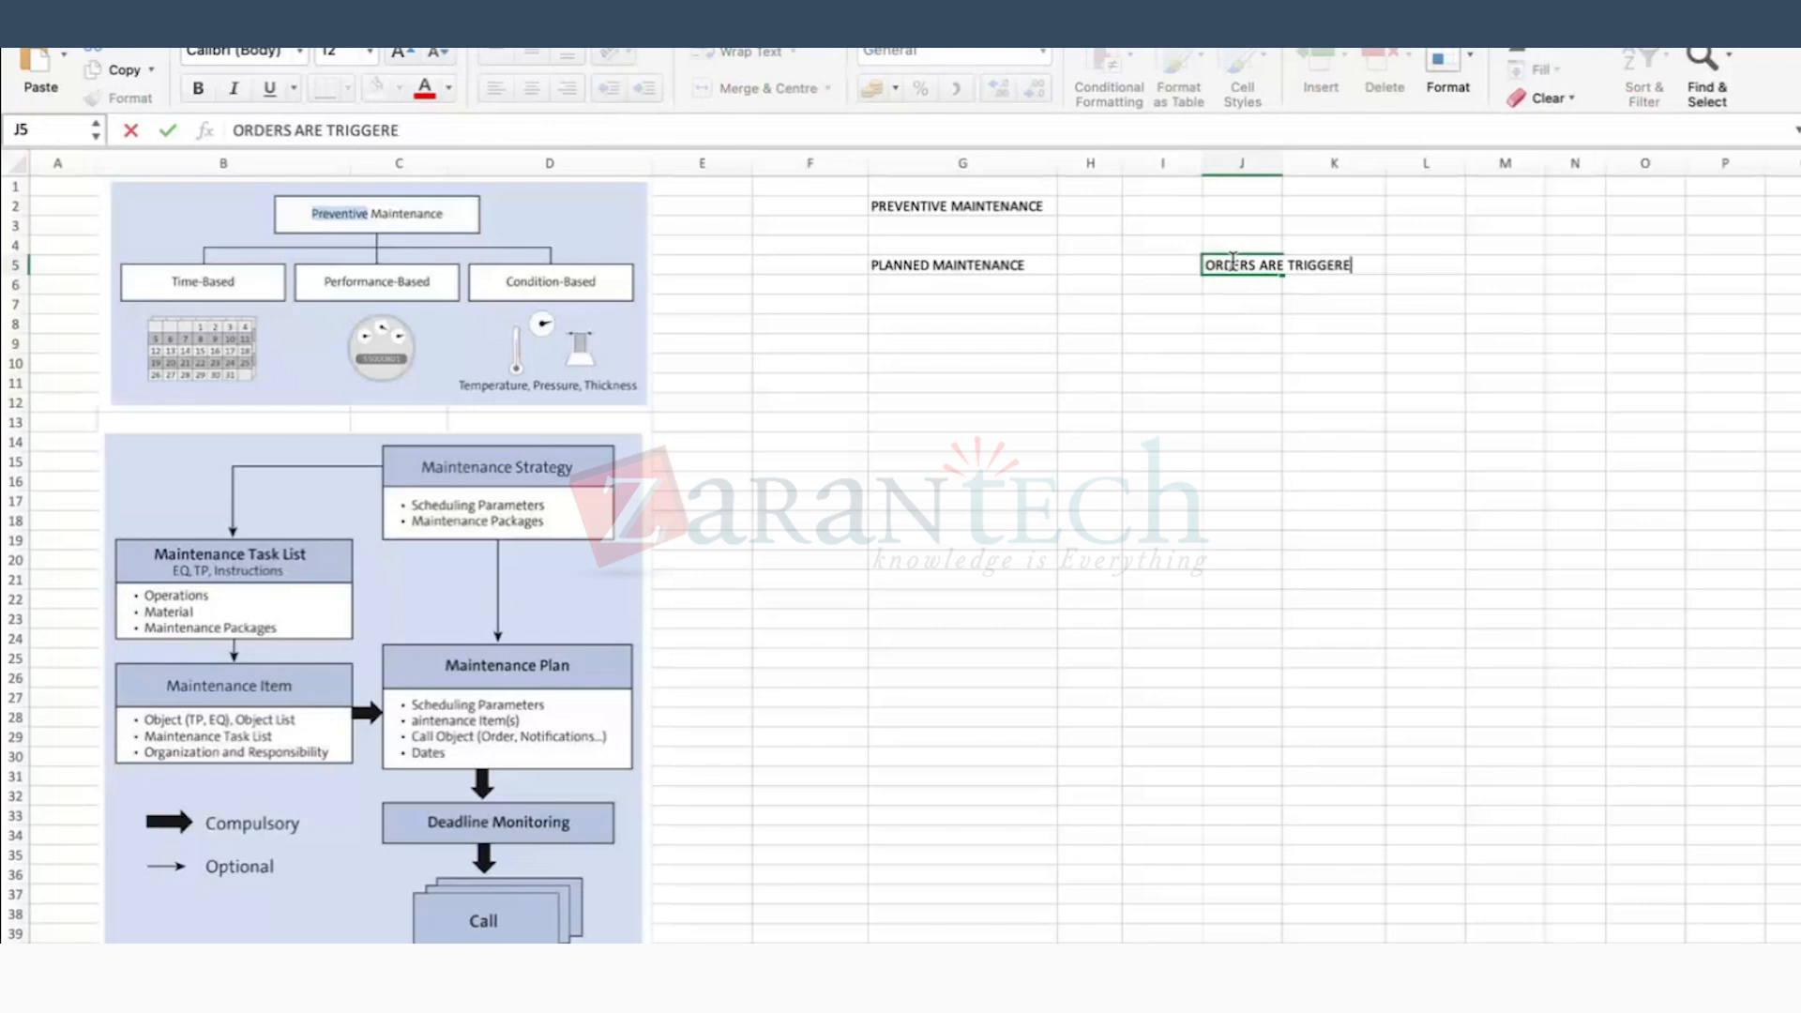
text(D THROUGH )
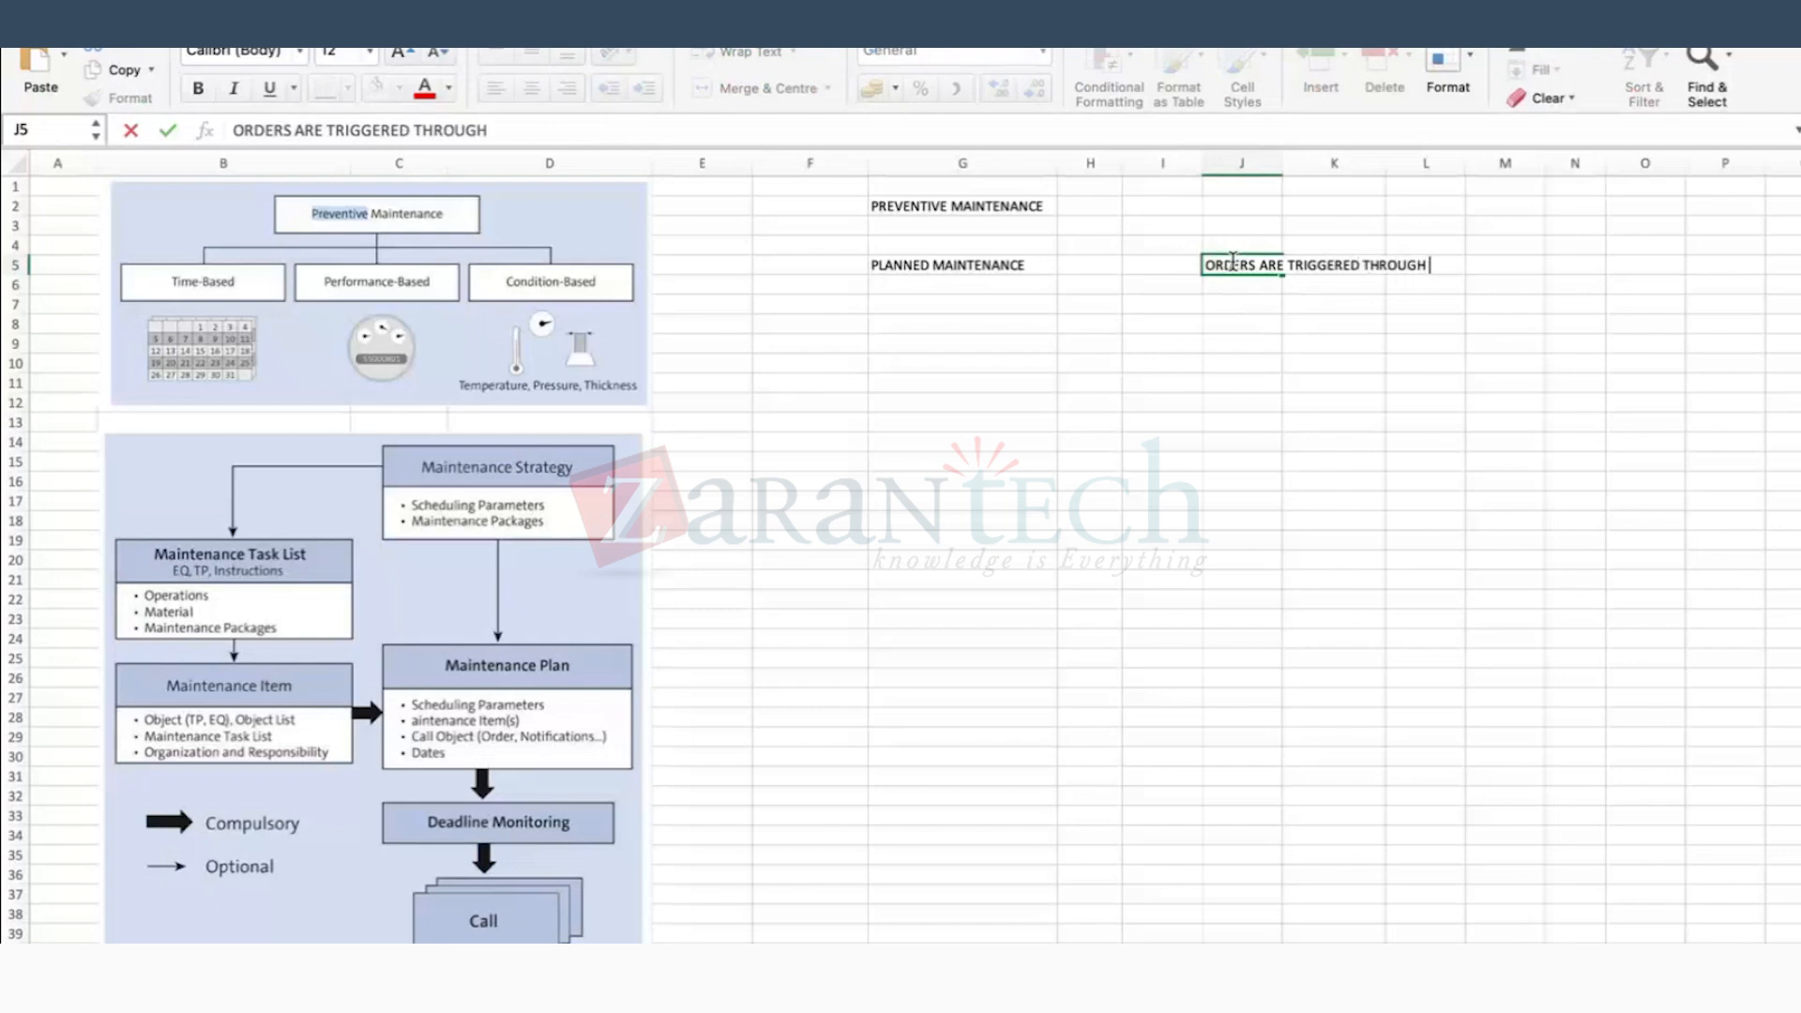
text(SAP)
key(Return)
drag(1290, 173, 1467, 175)
Step: Reword the text in cell J5 to read ORDERS ARE TRIGGERED FROM SAP
double_click(1361, 266)
text(FROM SAP)
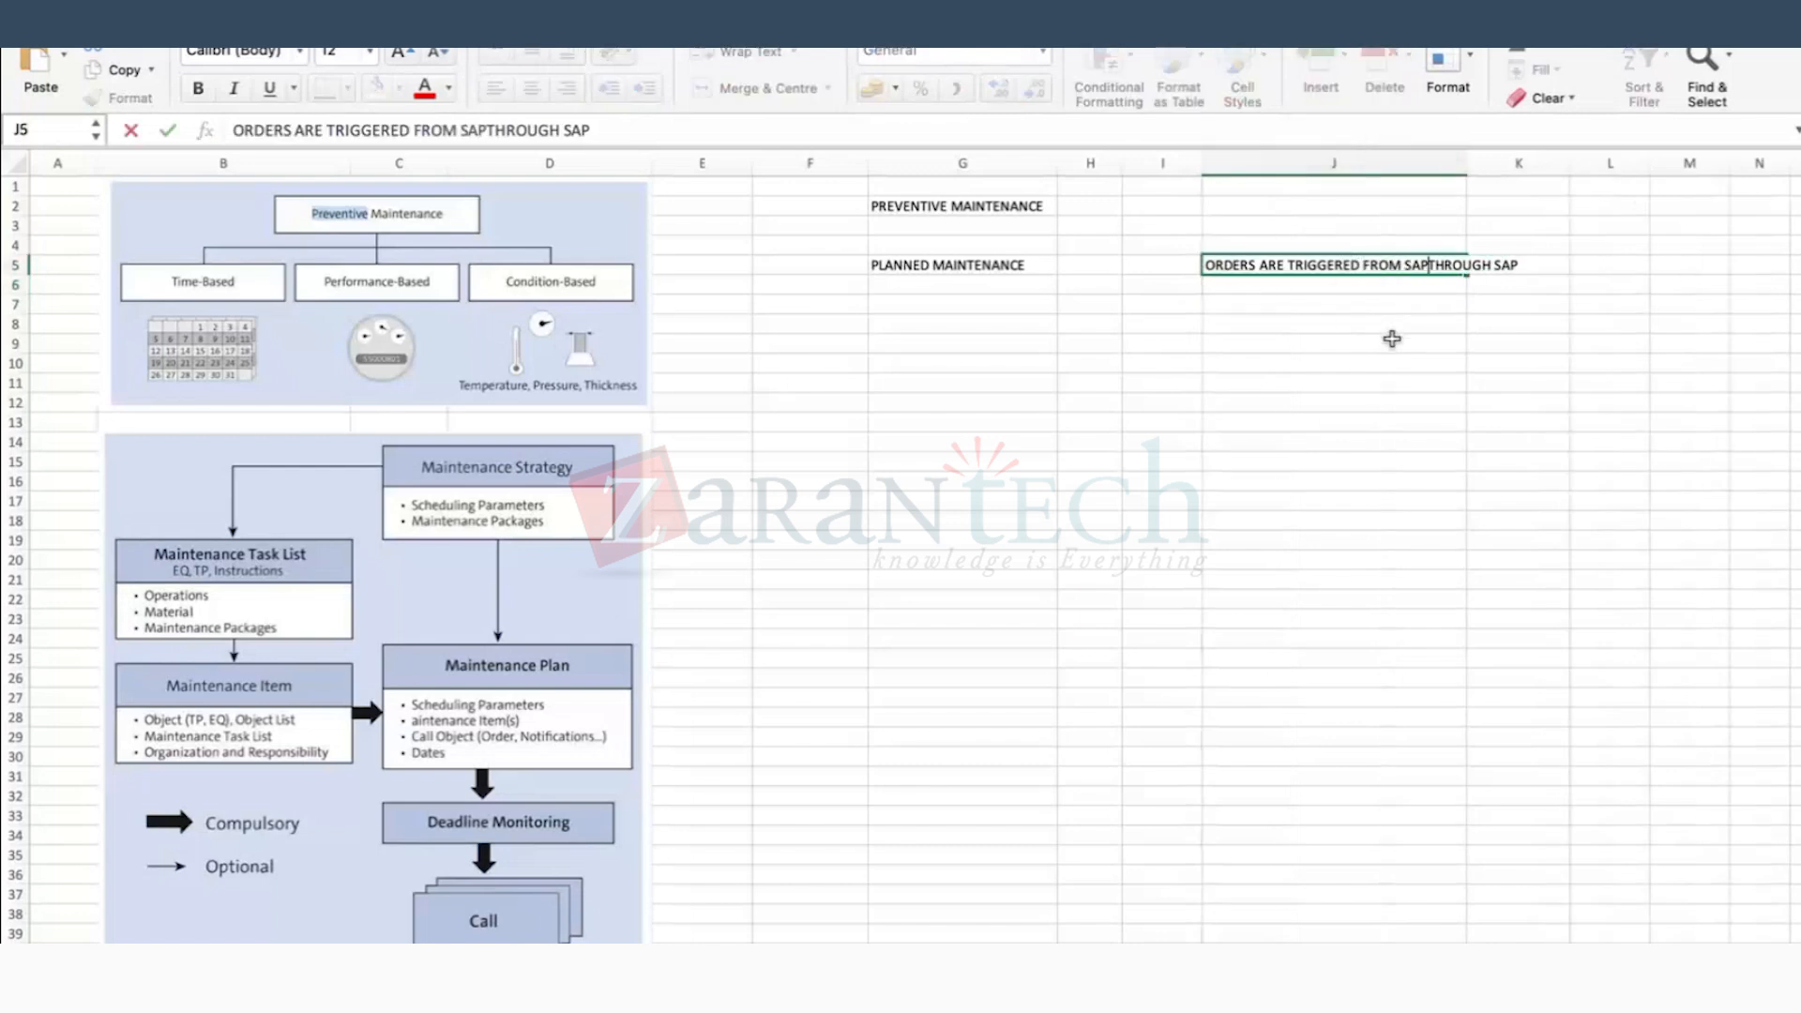
key(BackSpace)
key(BackSpace)
key(BackSpace)
key(BackSpace)
key(BackSpace)
key(BackSpace)
key(BackSpace)
key(BackSpace)
key(BackSpace)
key(BackSpace)
key(BackSpace)
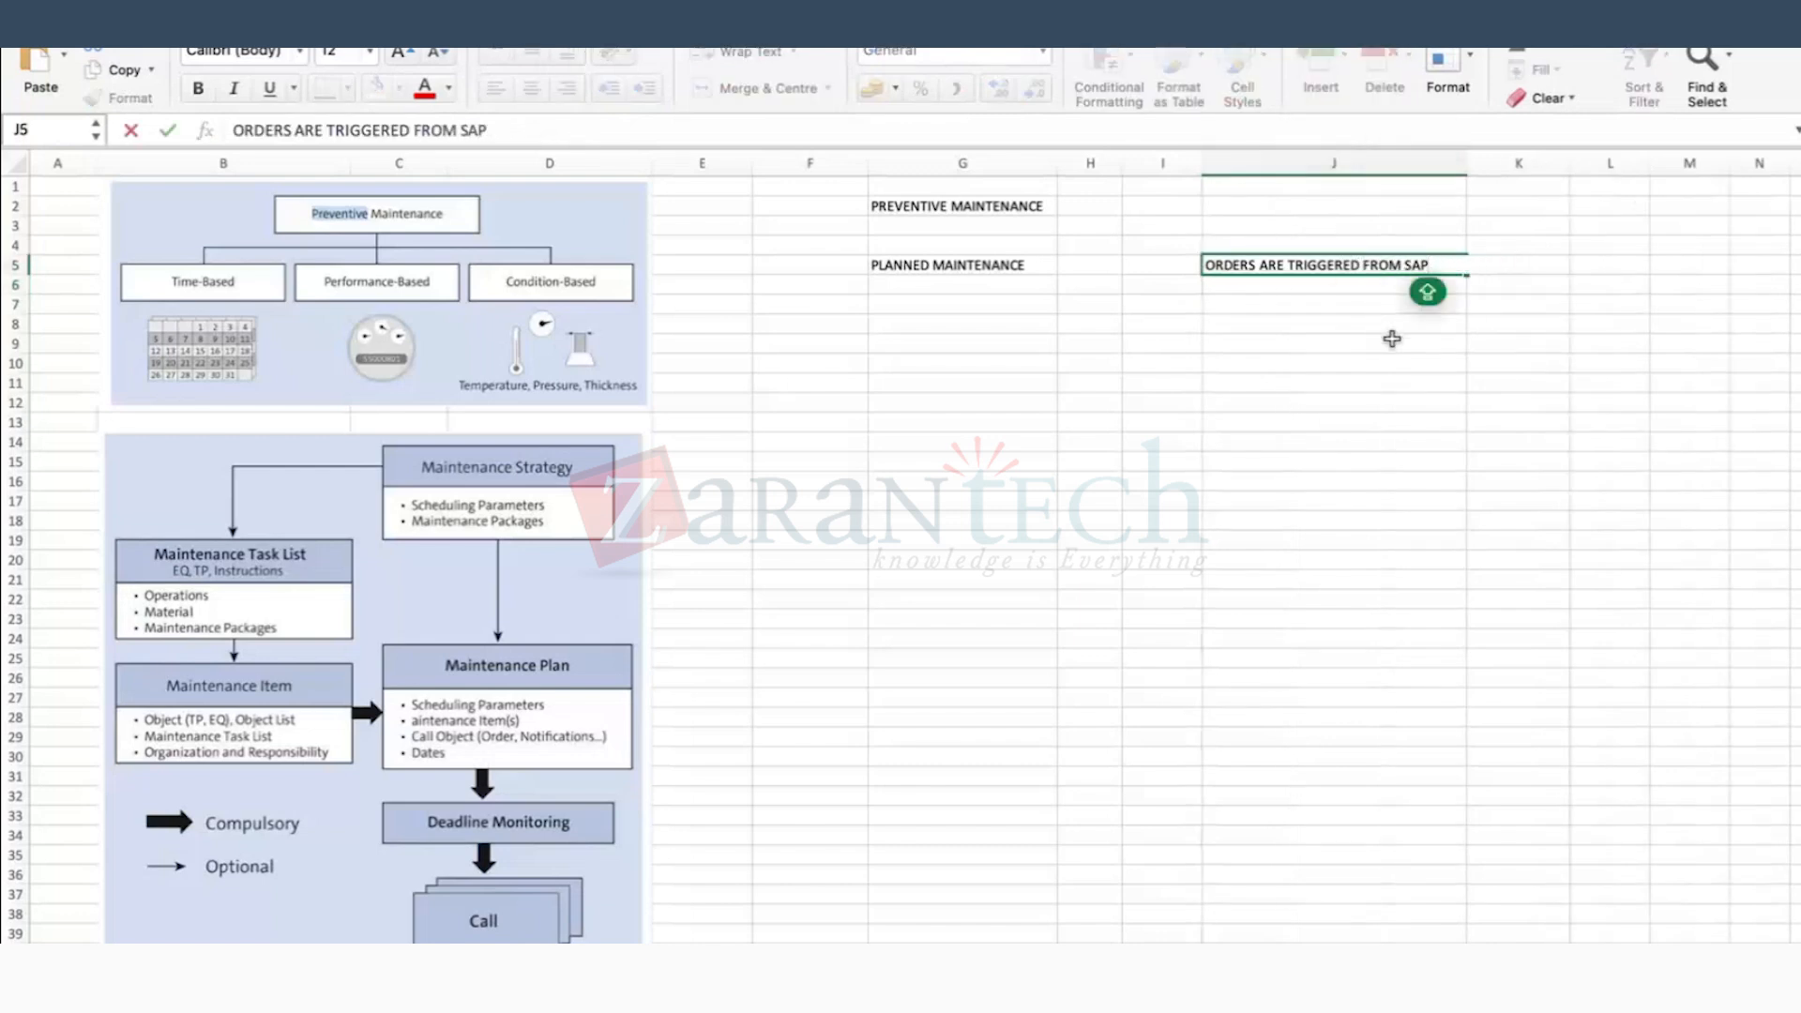
key(Return)
key(Return)
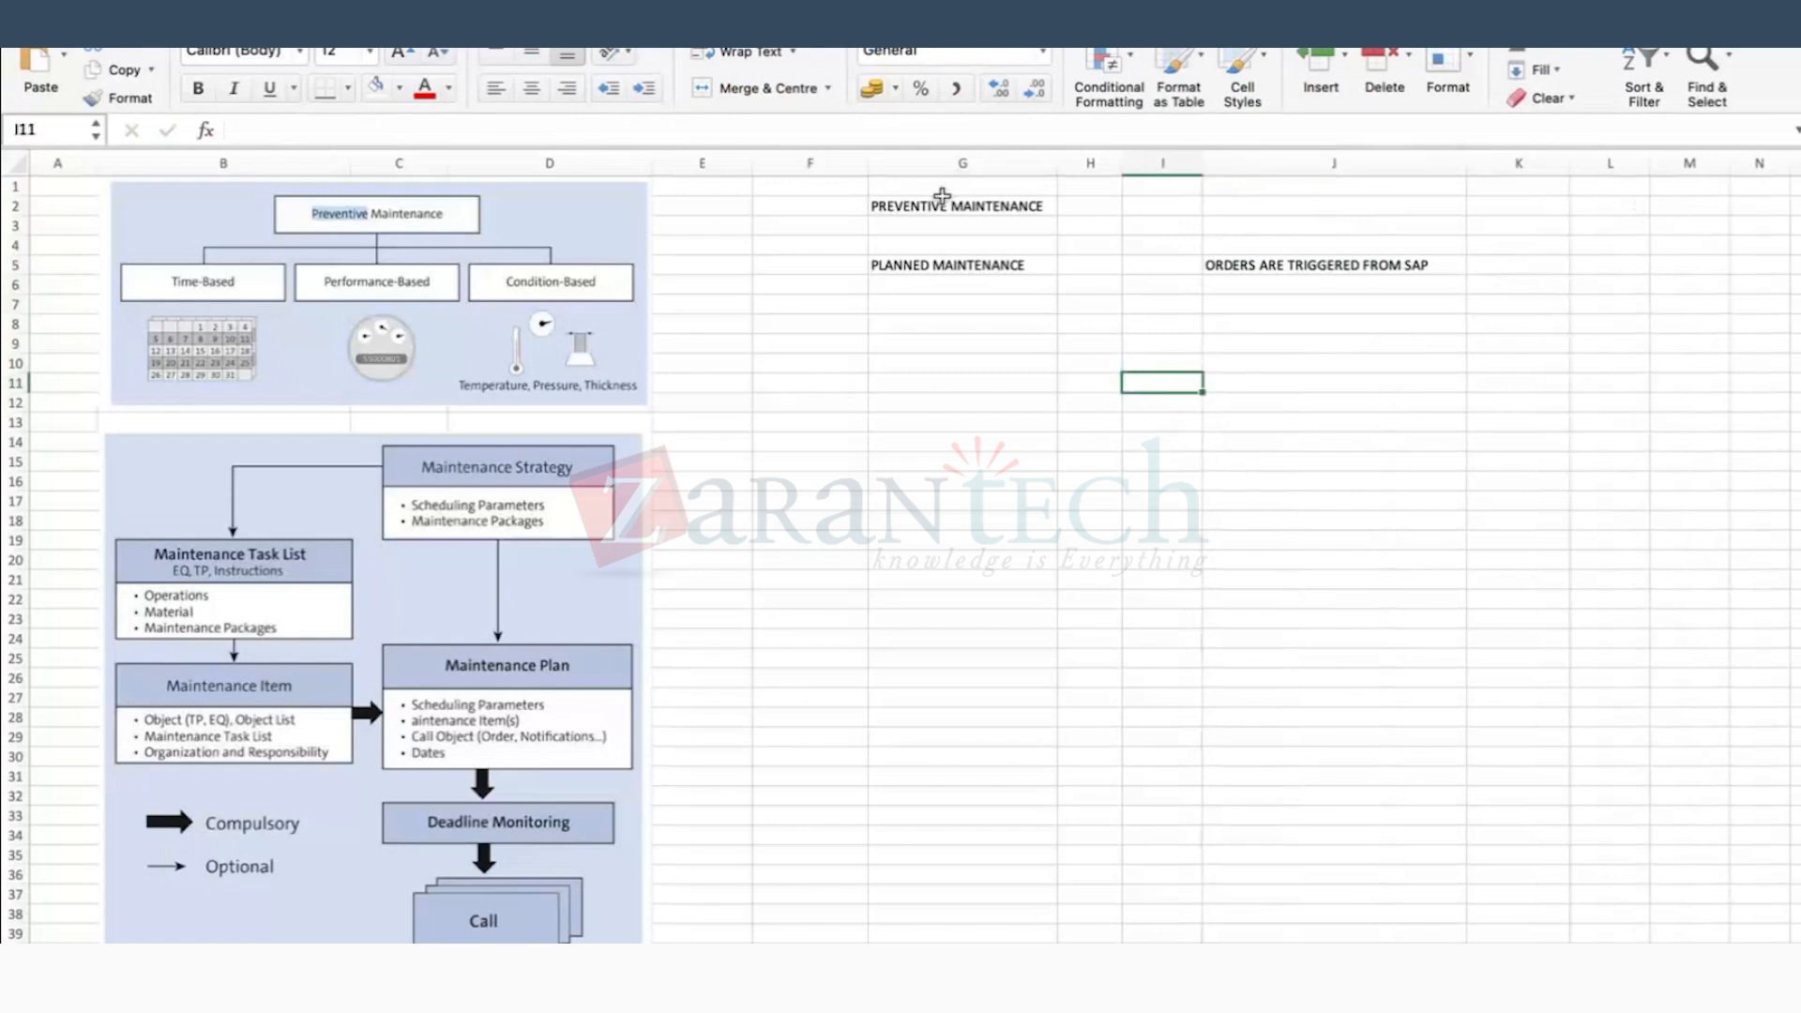
Step: Apply All Borders to the range G1:J5
drag(938, 187, 1261, 265)
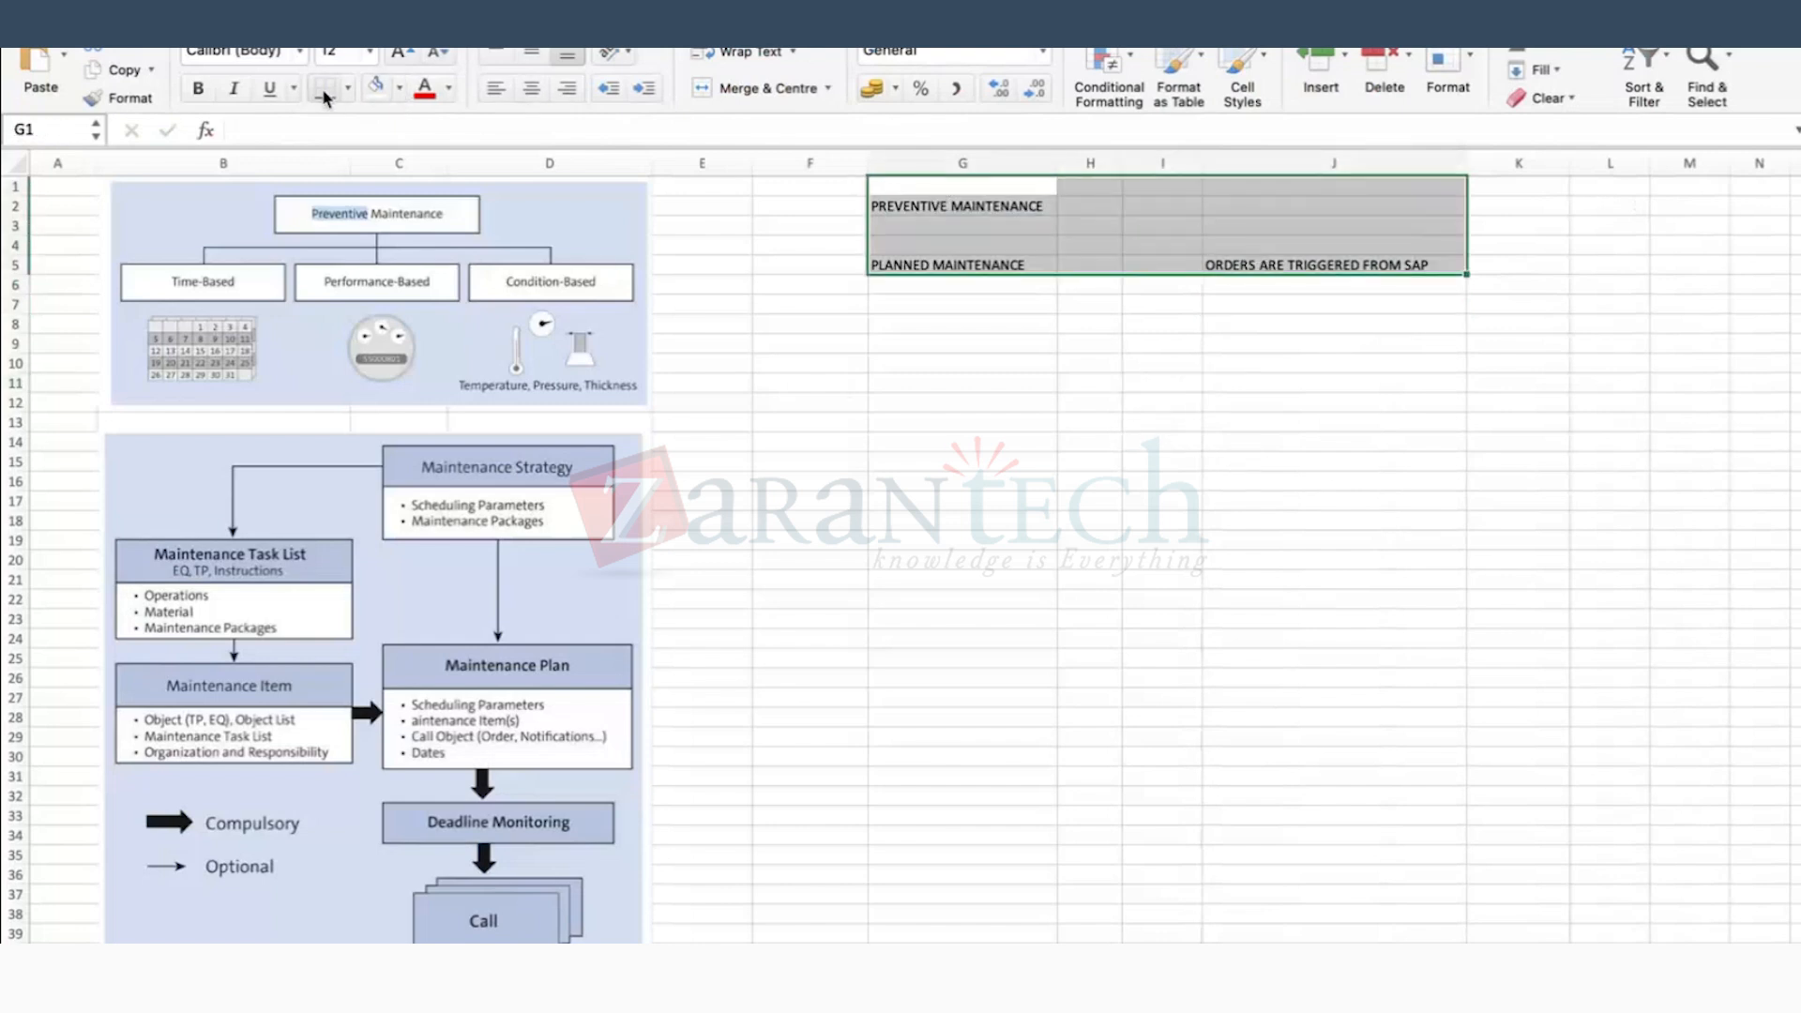
click(399, 87)
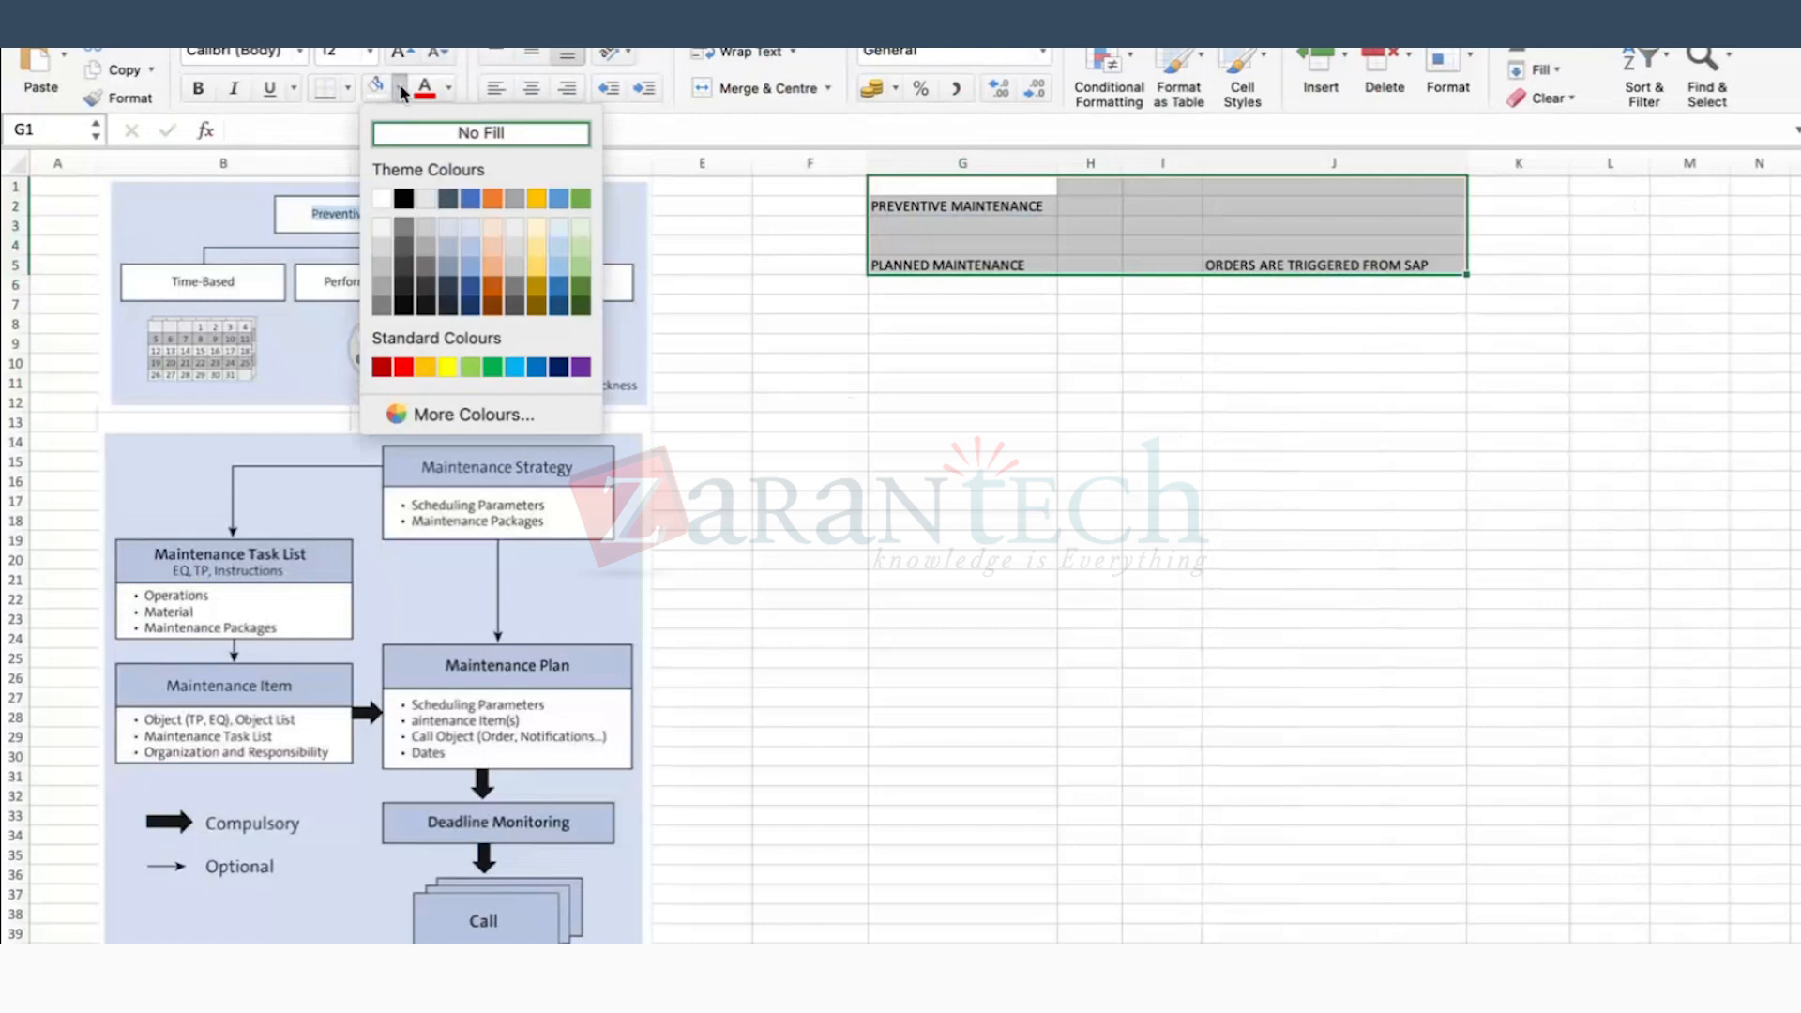
click(352, 89)
click(347, 87)
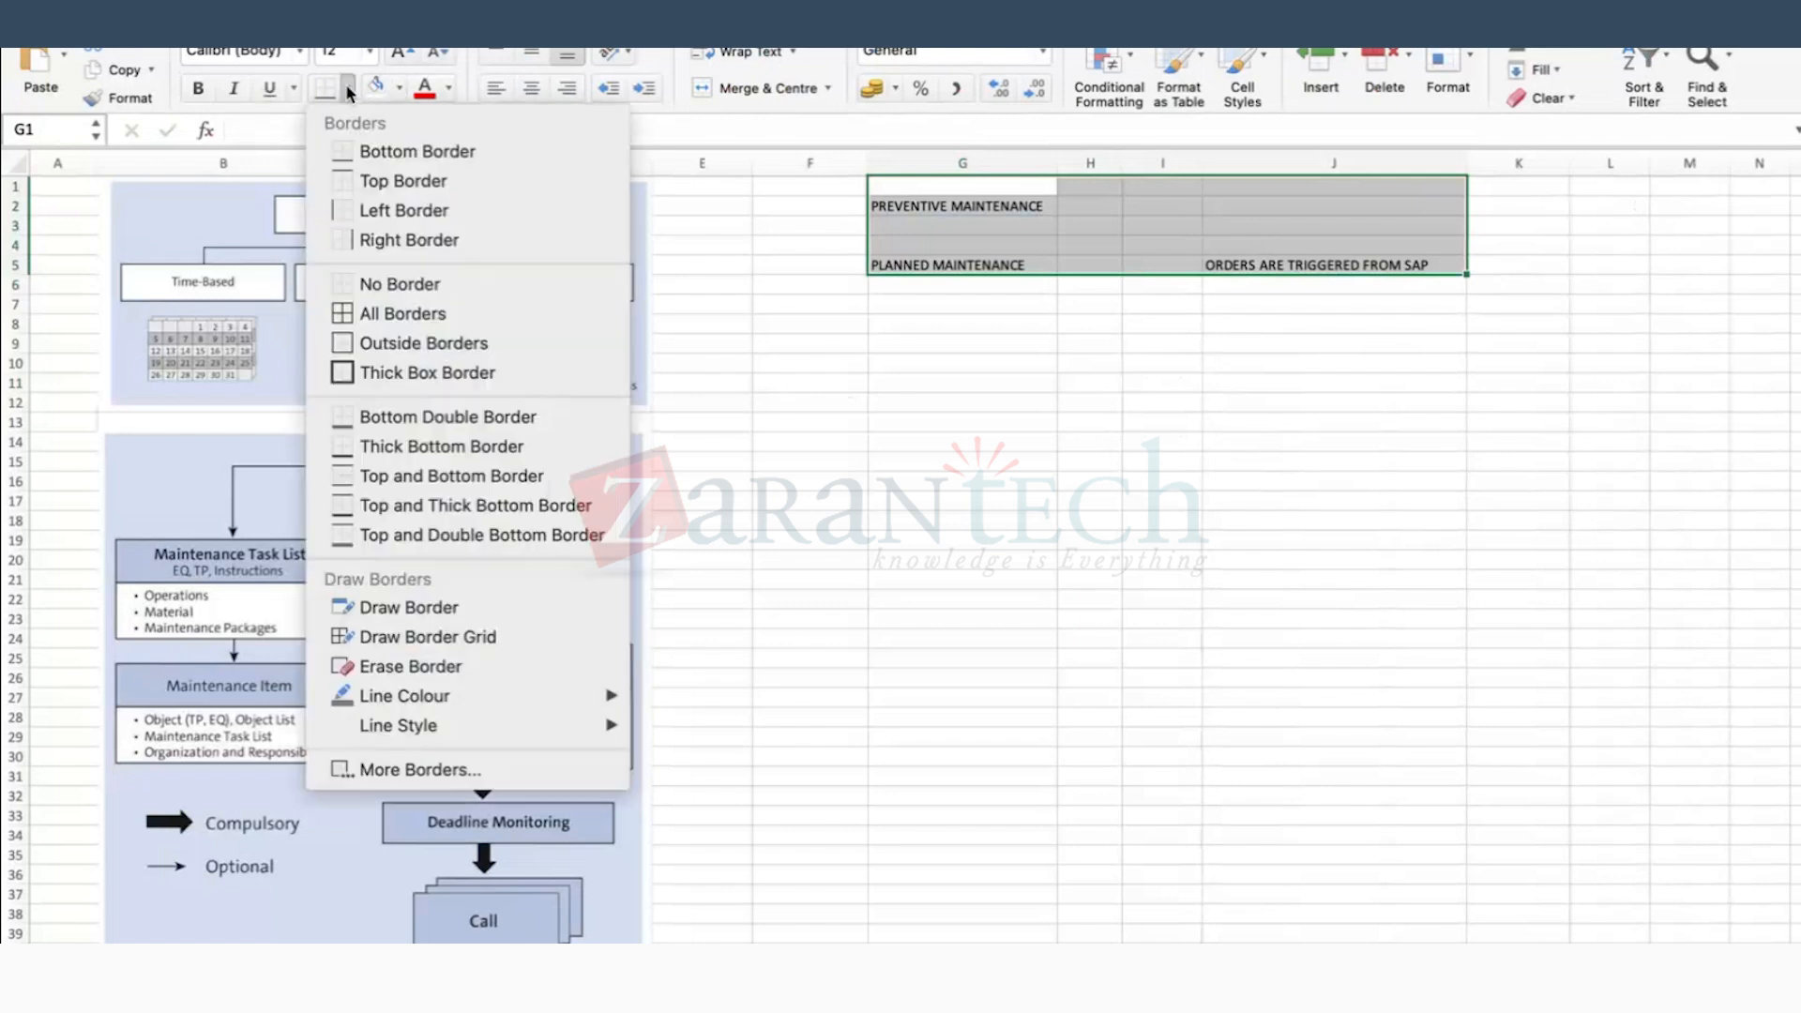
click(368, 314)
click(1037, 359)
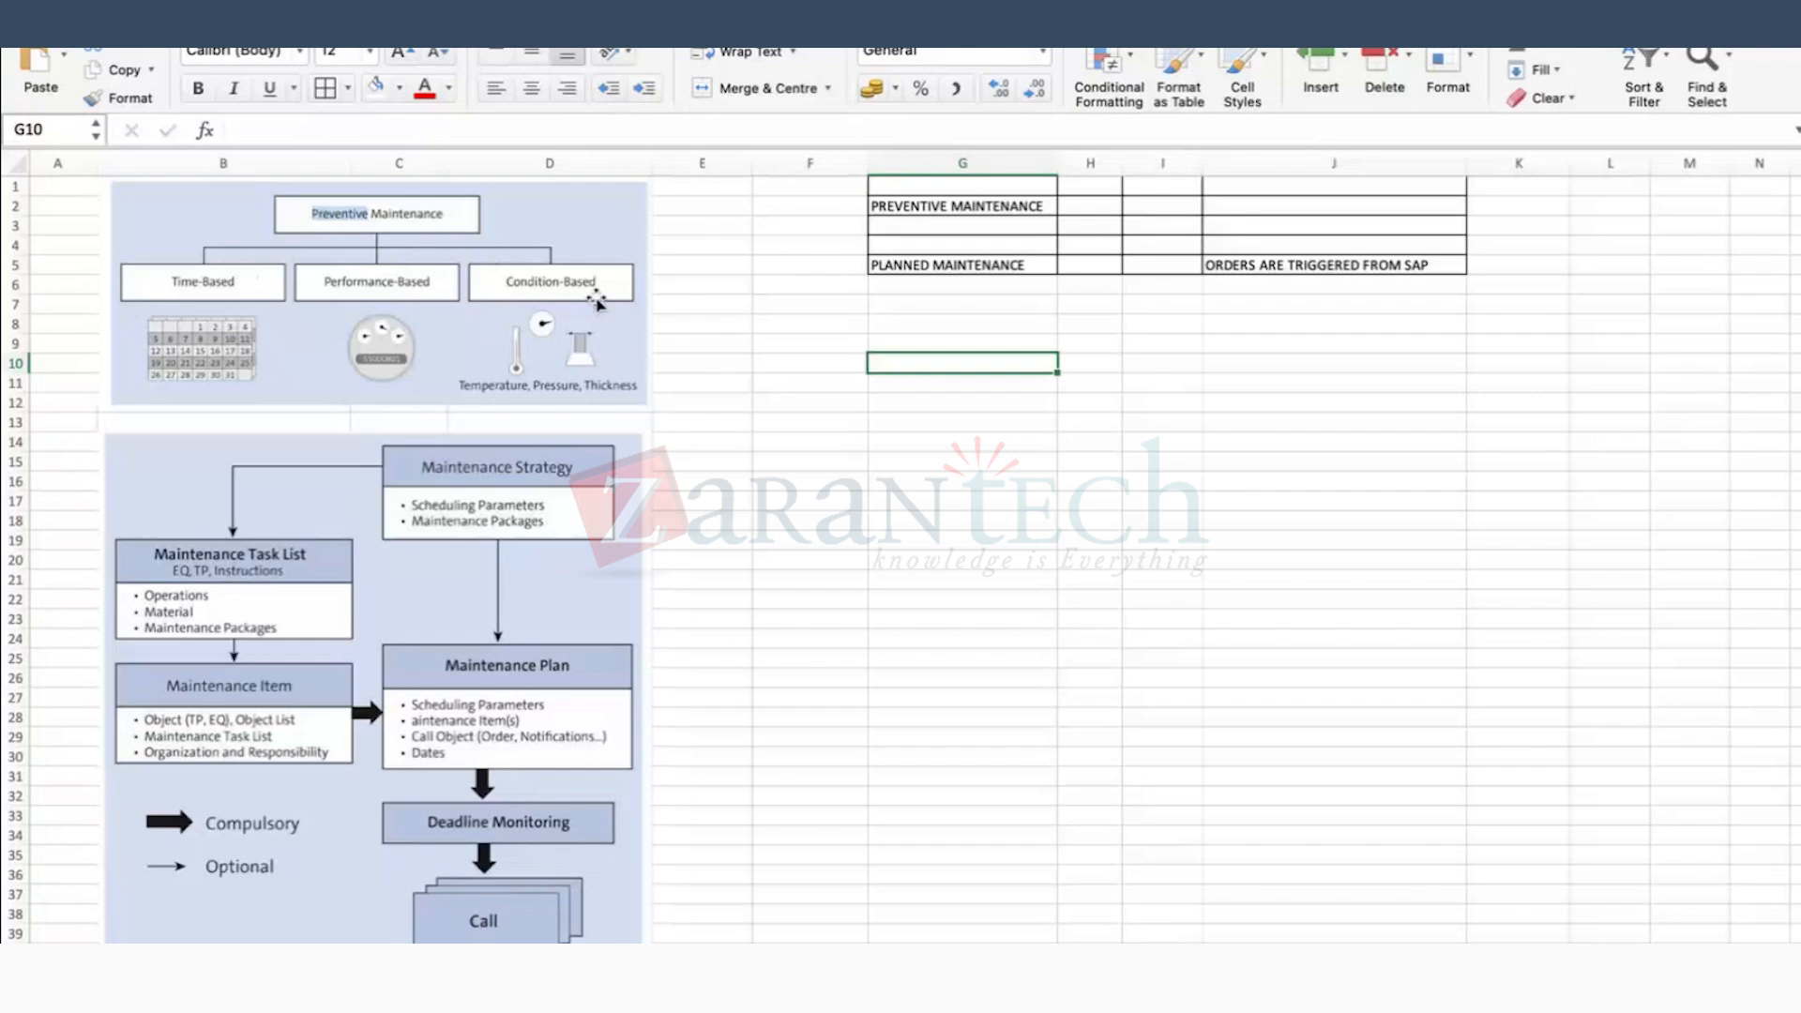
Step: Enter the label TIME BASED in cell G10
click(861, 365)
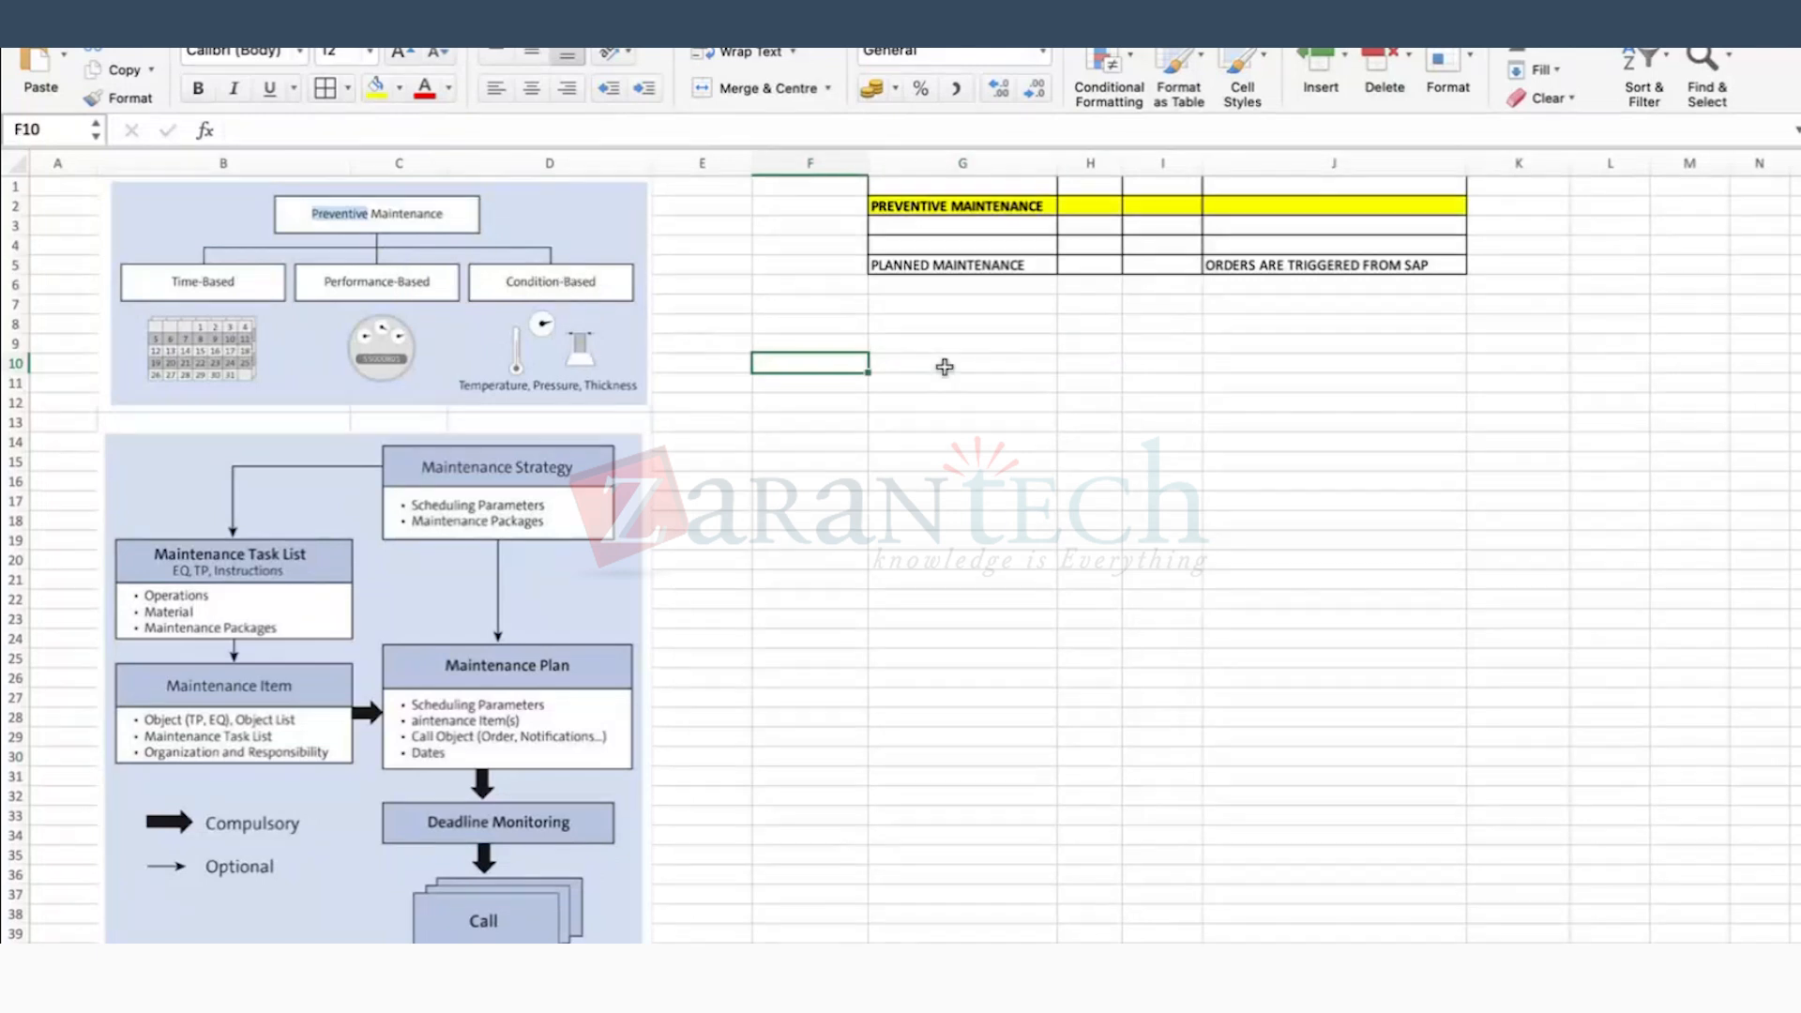
click(961, 366)
text(TIMED)
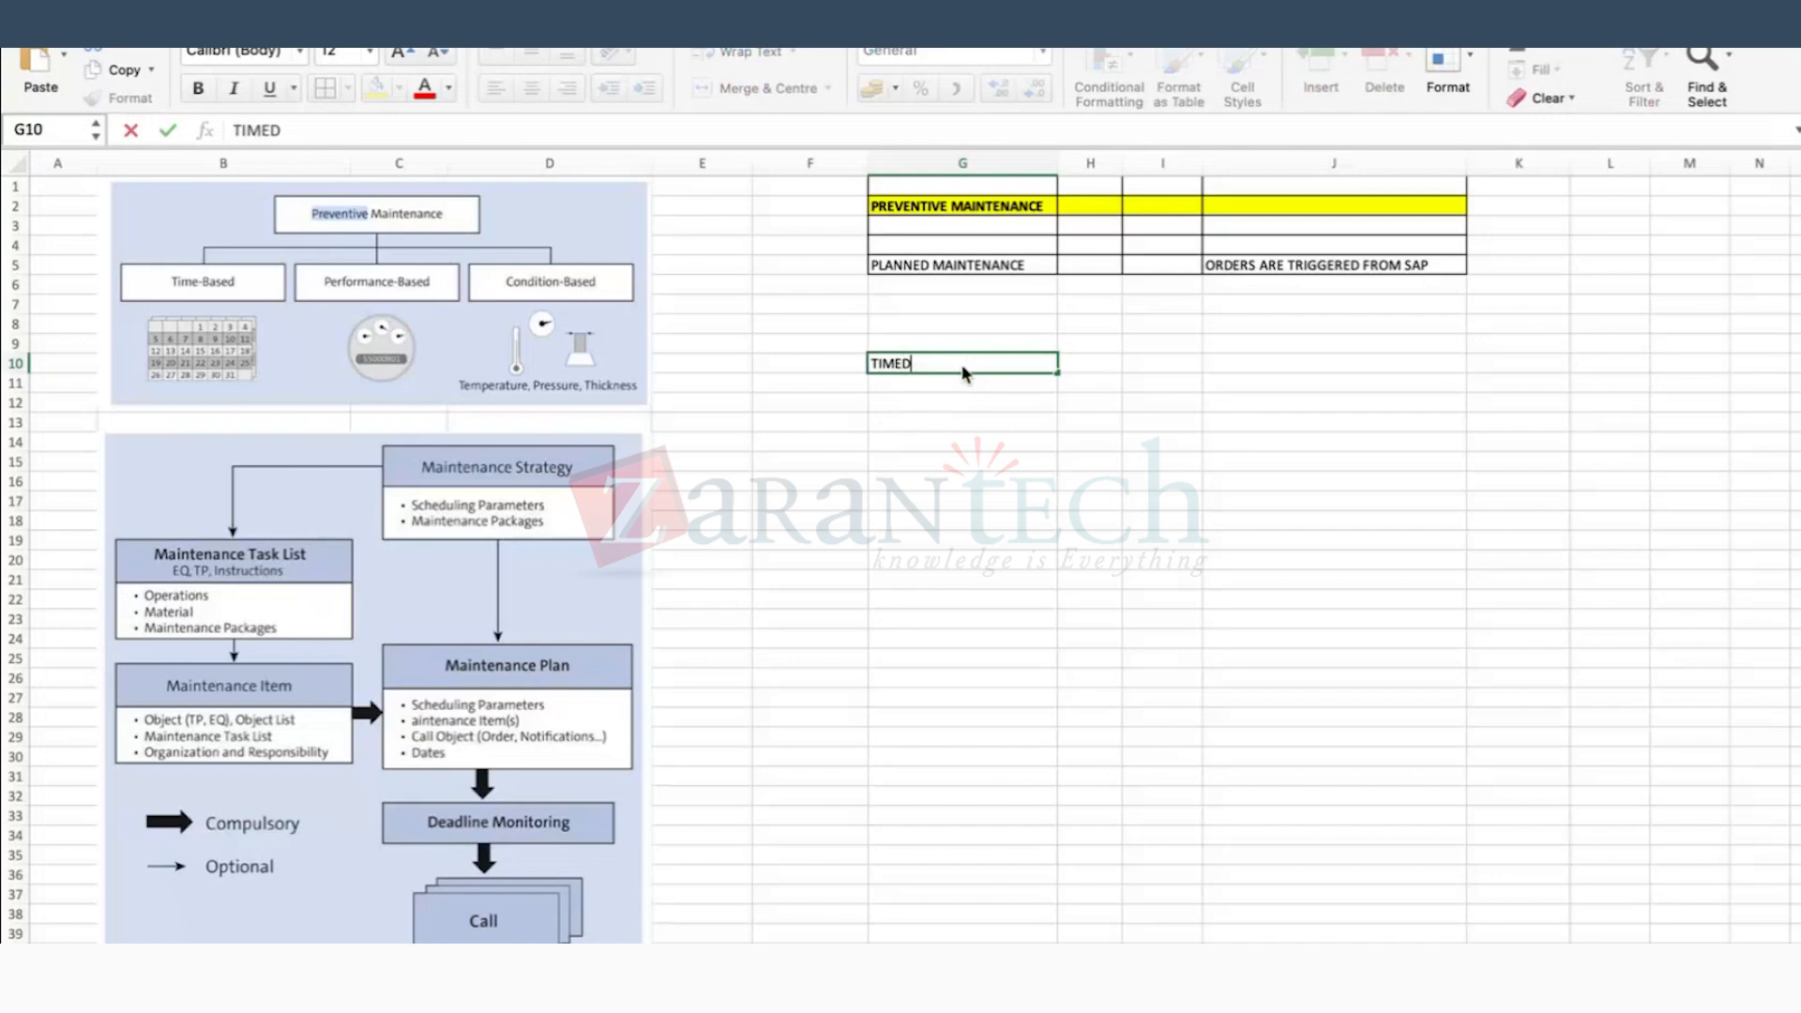
key(BackSpace)
text(BASED)
key(Tab)
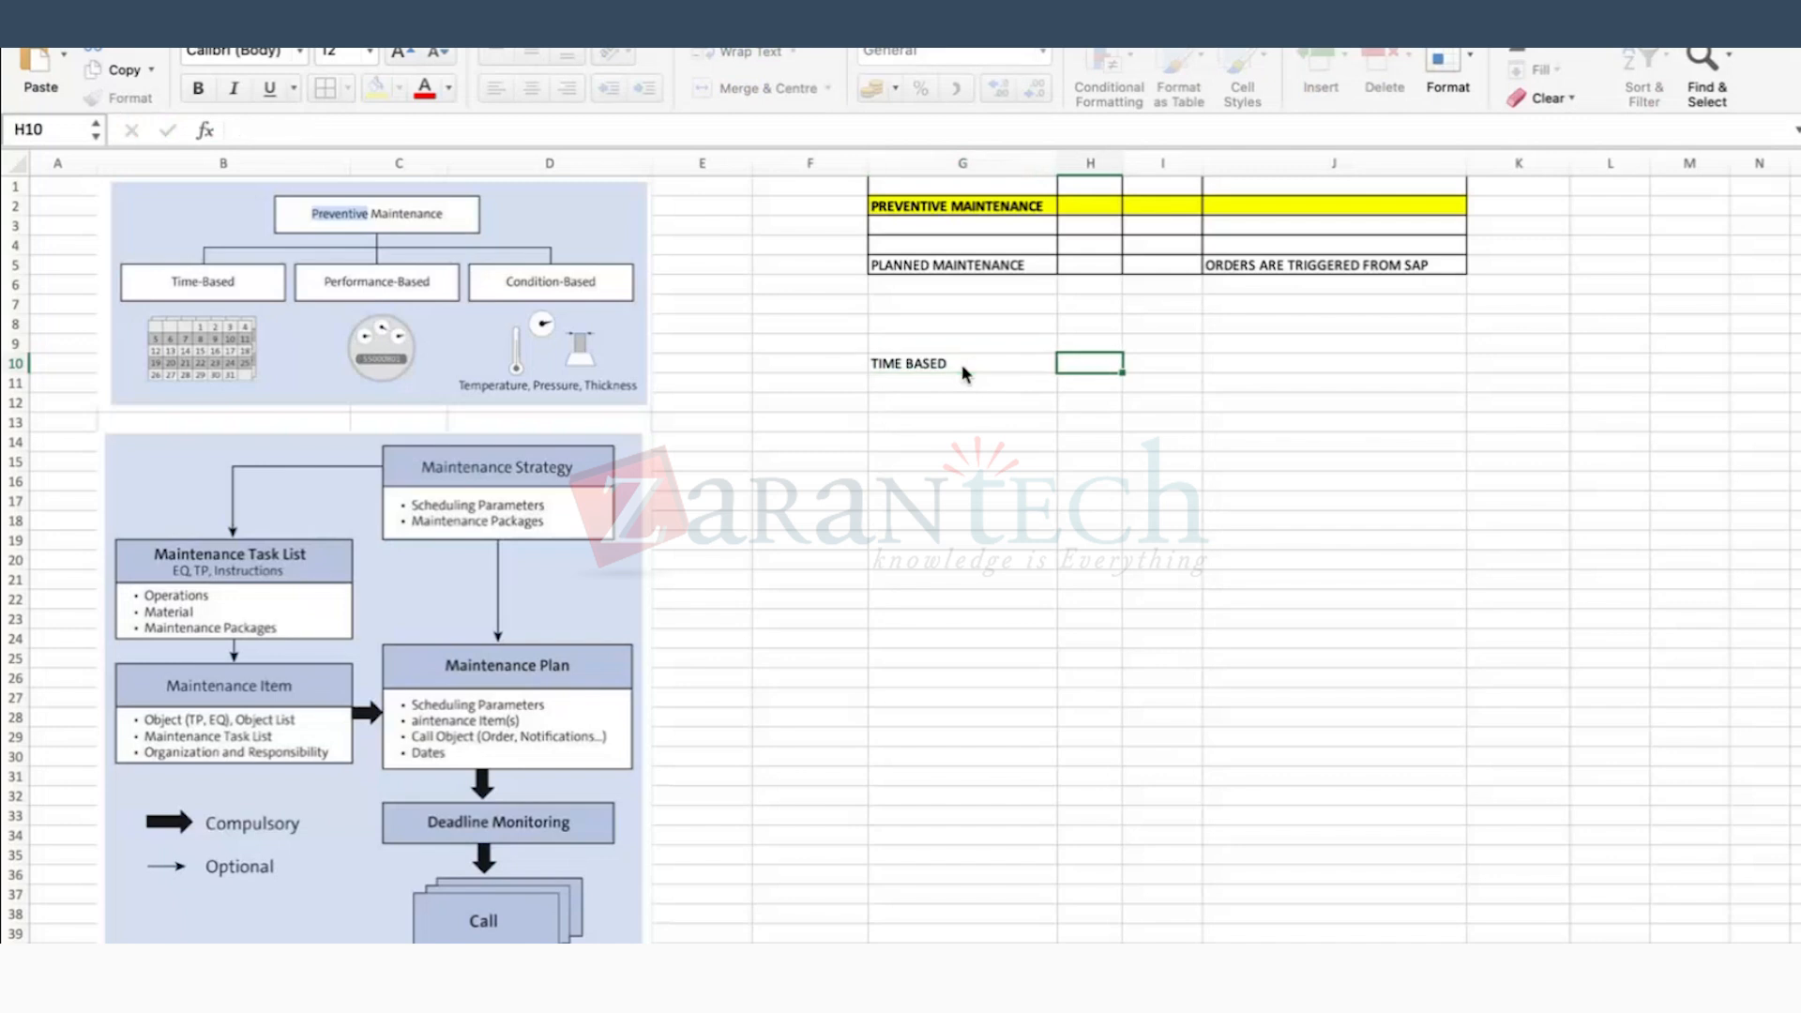
Step: Enter DAY, WEEK, MON, QUART , YEARLY in cell H10 beside TIME BASED and widen column H to fit it
text(DAY)
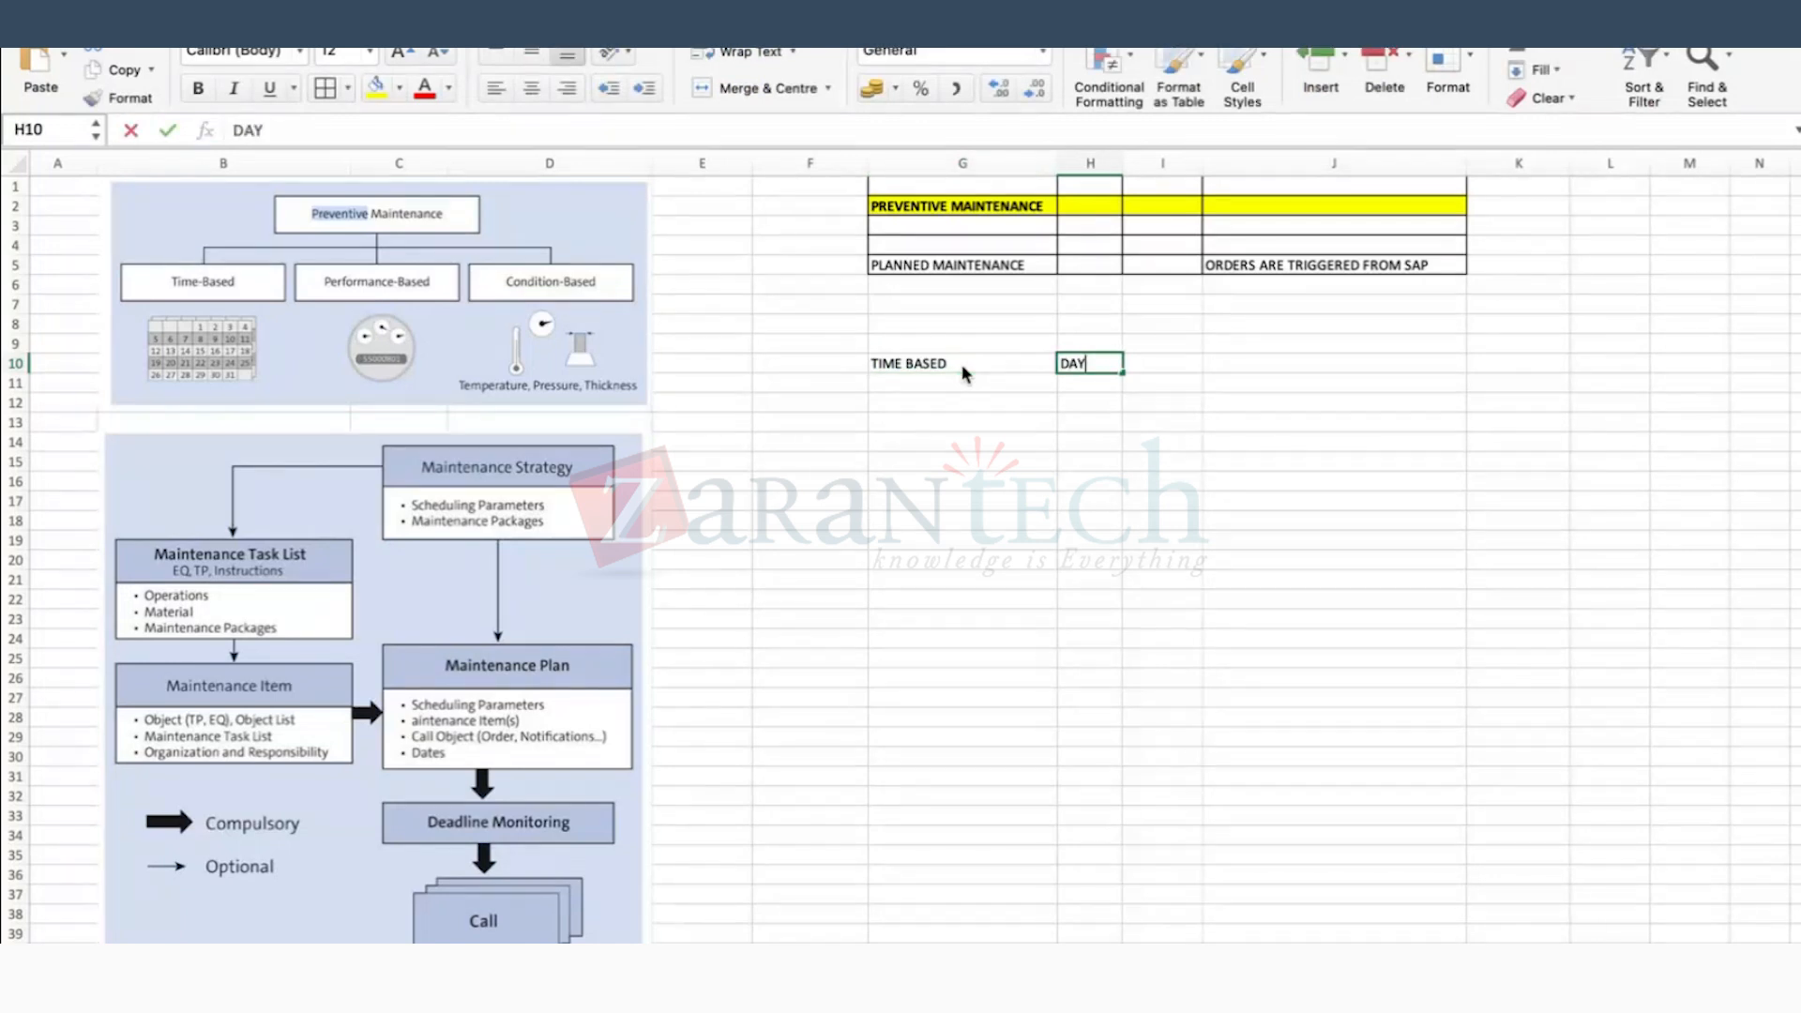
text(, MON)
key(BackSpace)
key(BackSpace)
key(BackSpace)
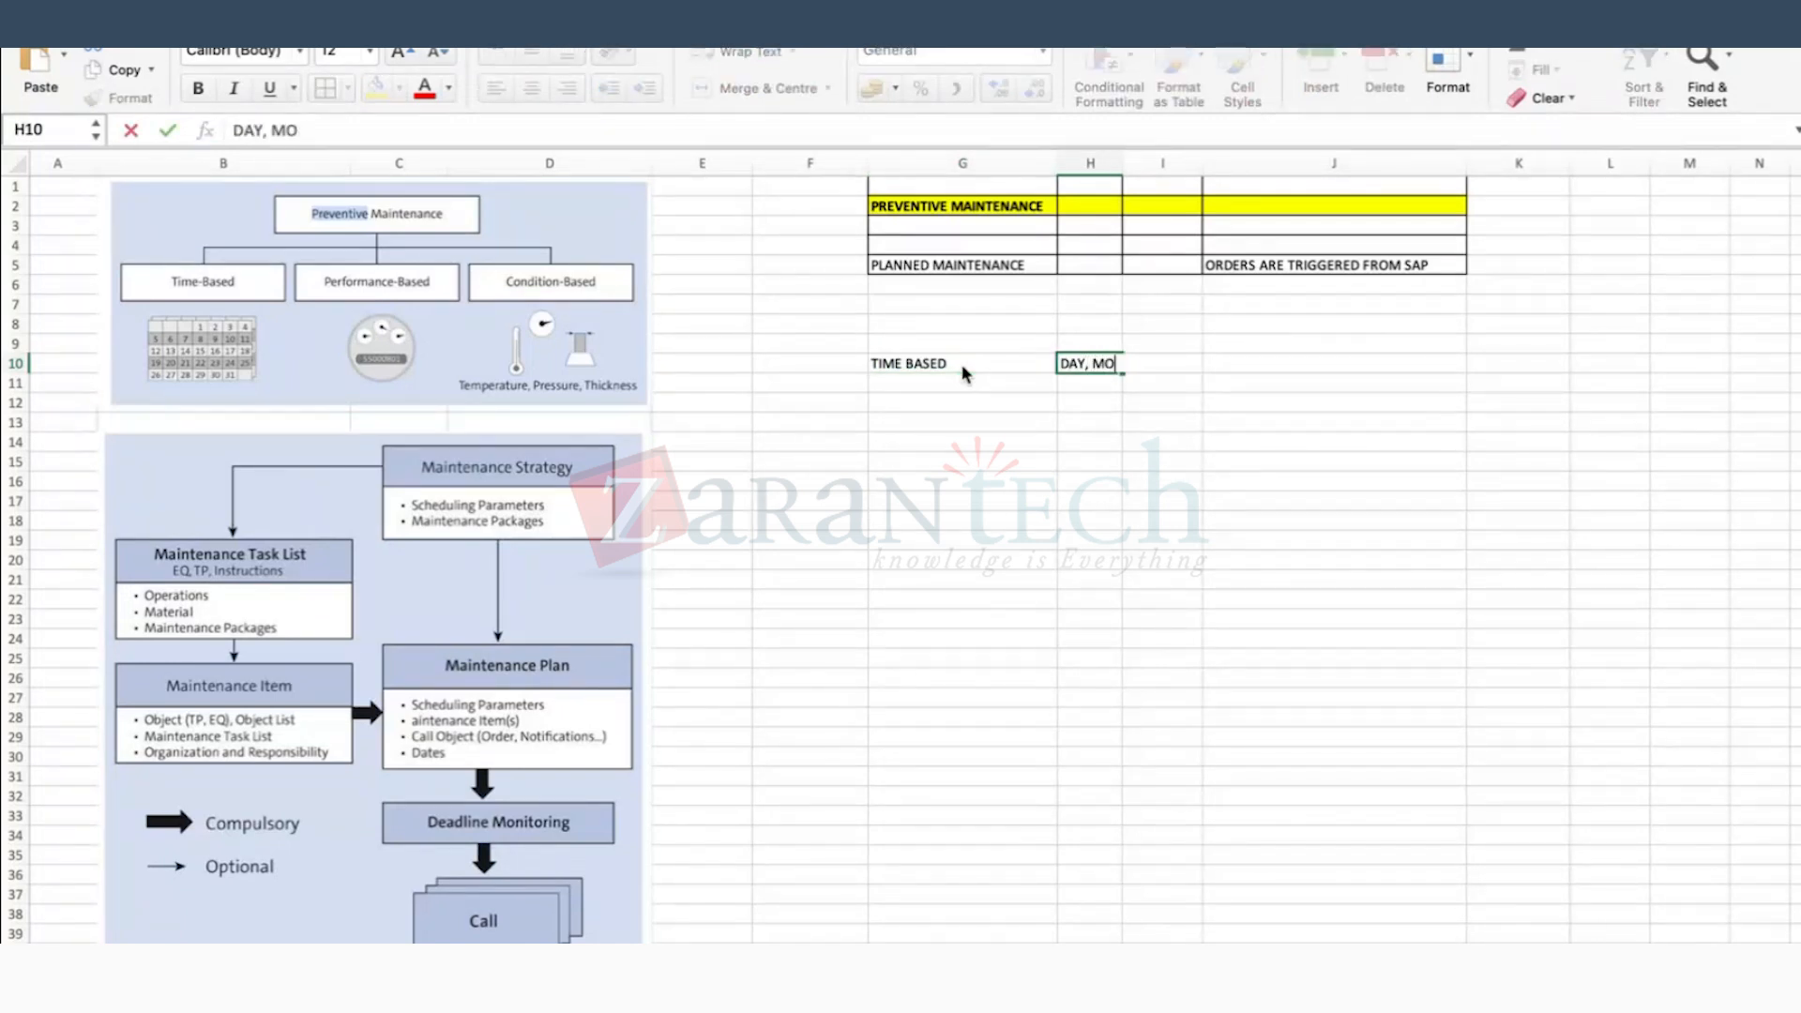
text(WEEK, MON, QY)
key(BackSpace)
text(UART )
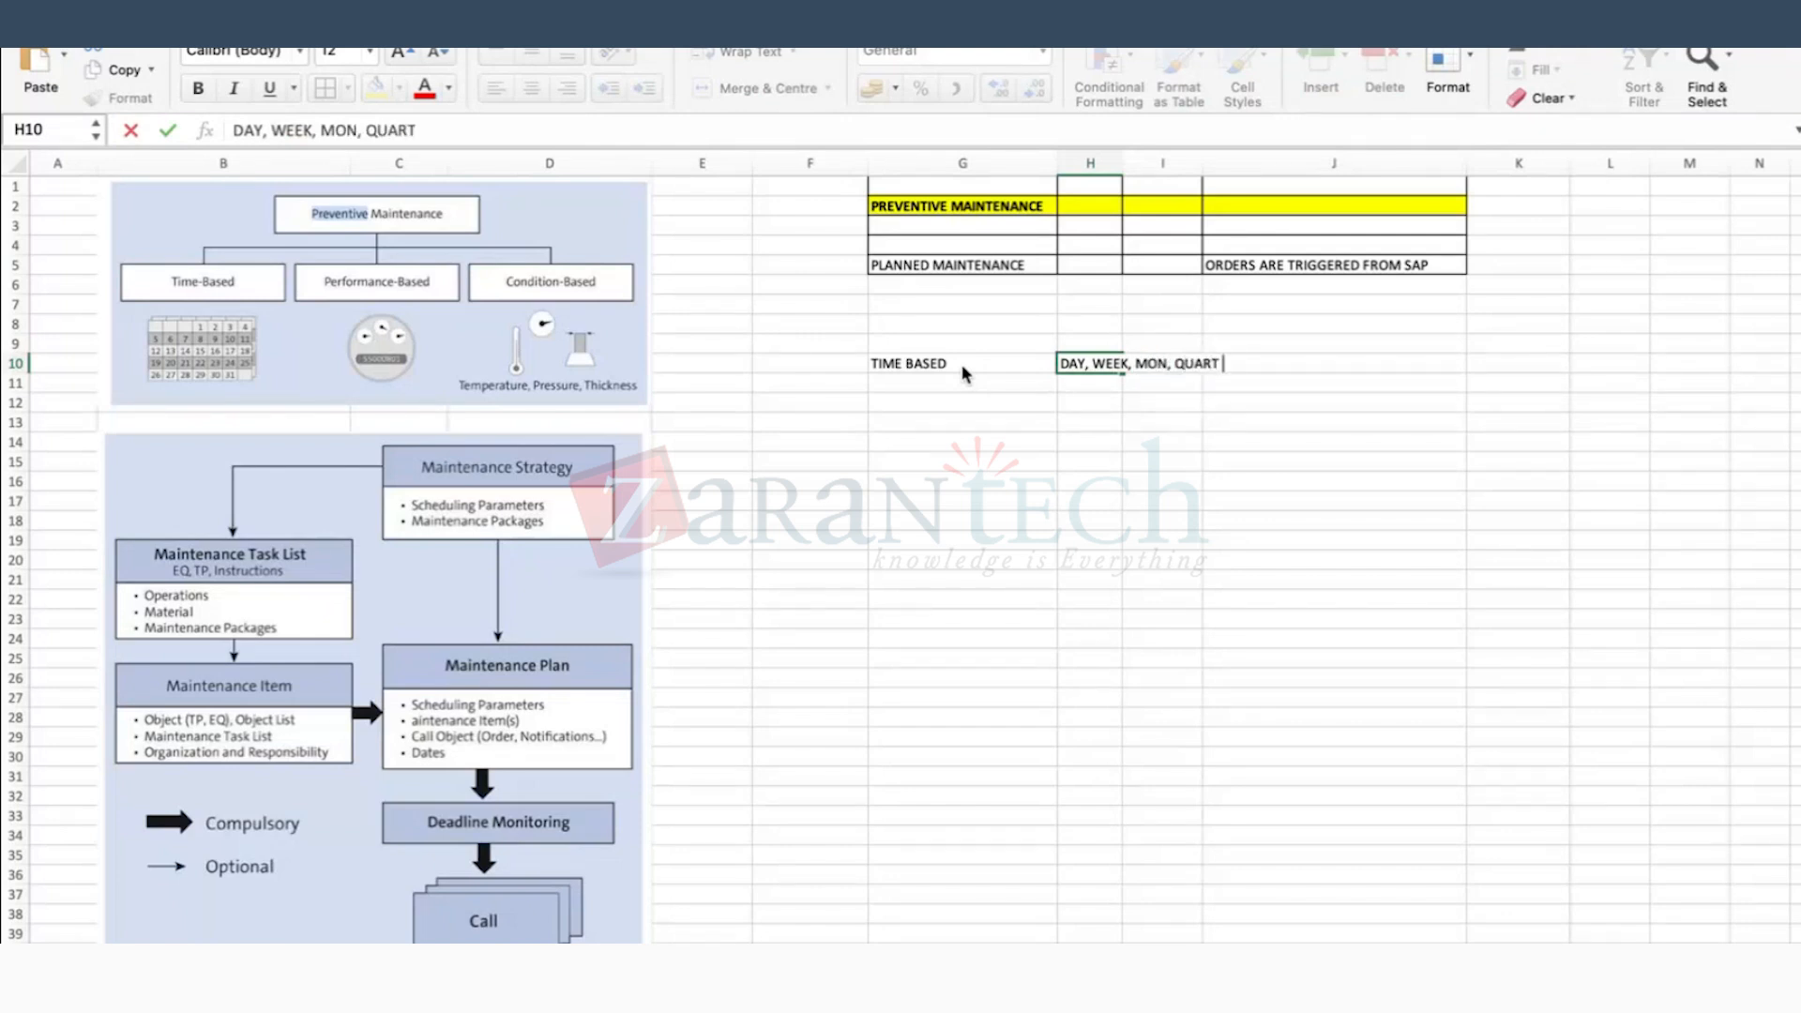
text(, YEARLY)
key(Return)
click(964, 362)
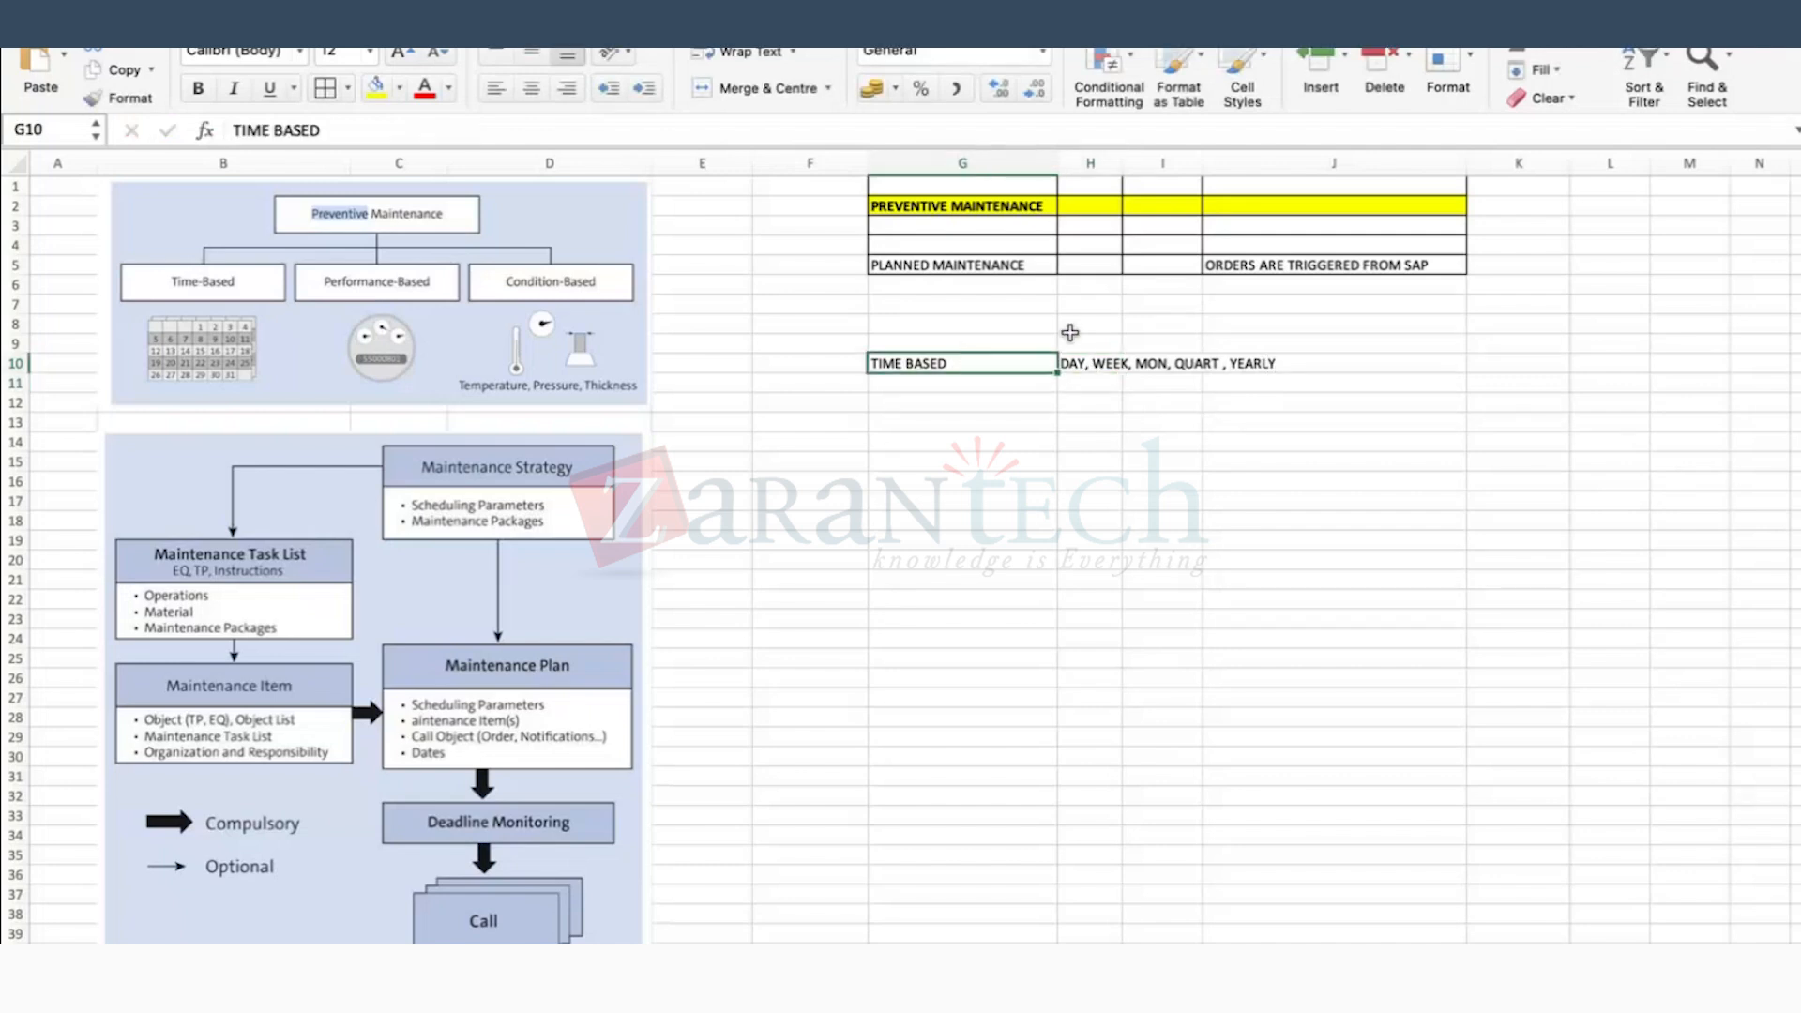
double_click(1123, 163)
Step: Enter PERFORMANCE in cell G12 and MEASURE in cell H12
click(1006, 456)
click(933, 389)
key(Down)
text(PERFORMANCE)
key(Tab)
text(MEASURE)
key(Tab)
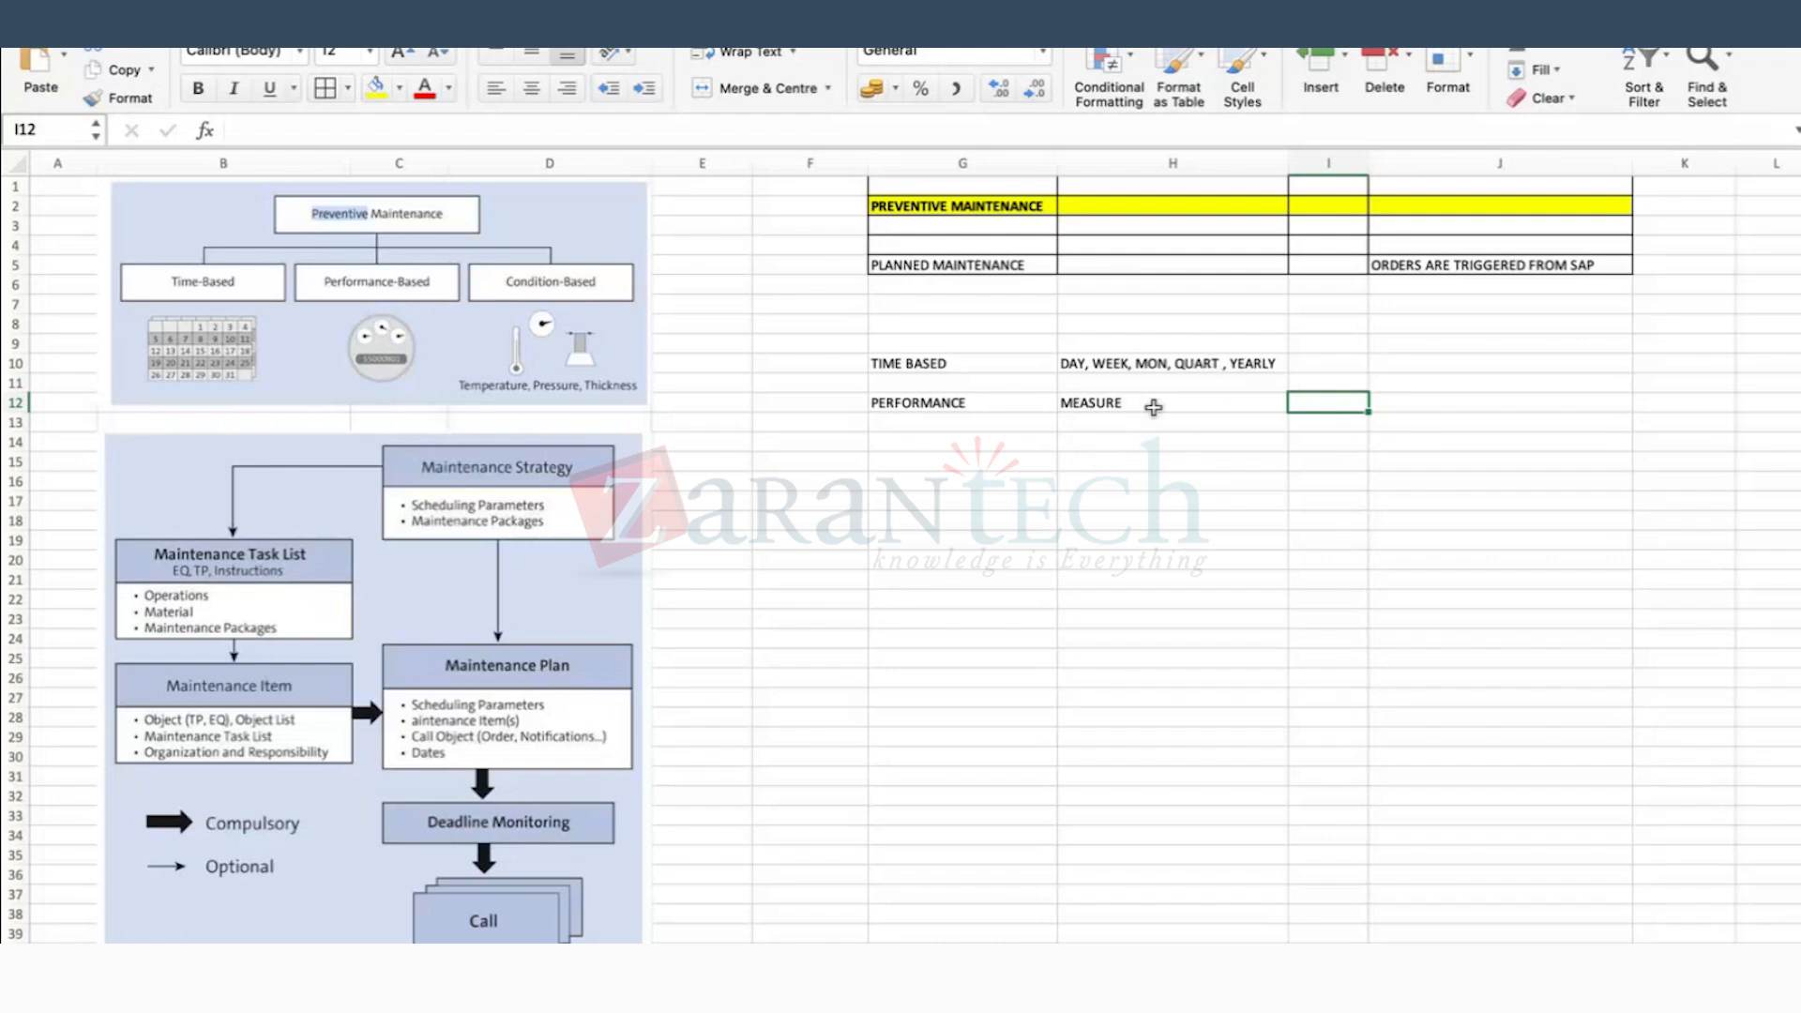
Step: Enter ACTIVITY in cell I12, next to MEASURE
click(1106, 404)
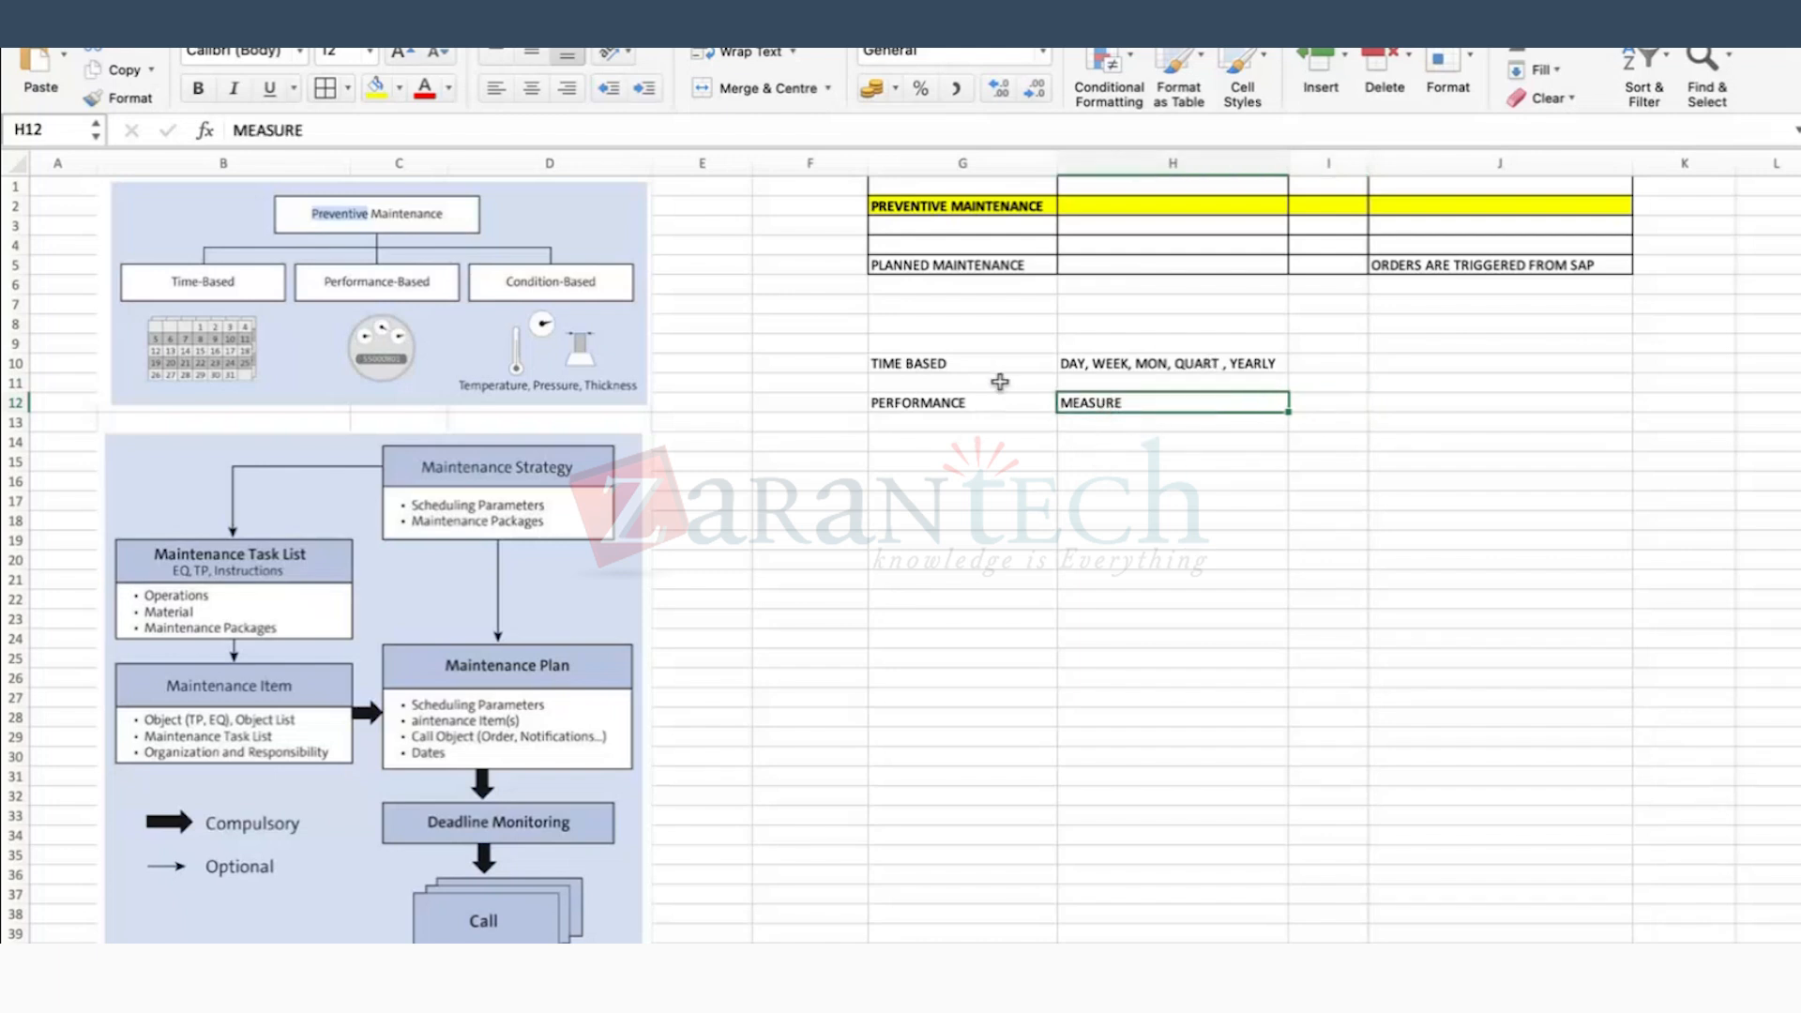
click(1309, 404)
text(ACTIVITY)
key(Return)
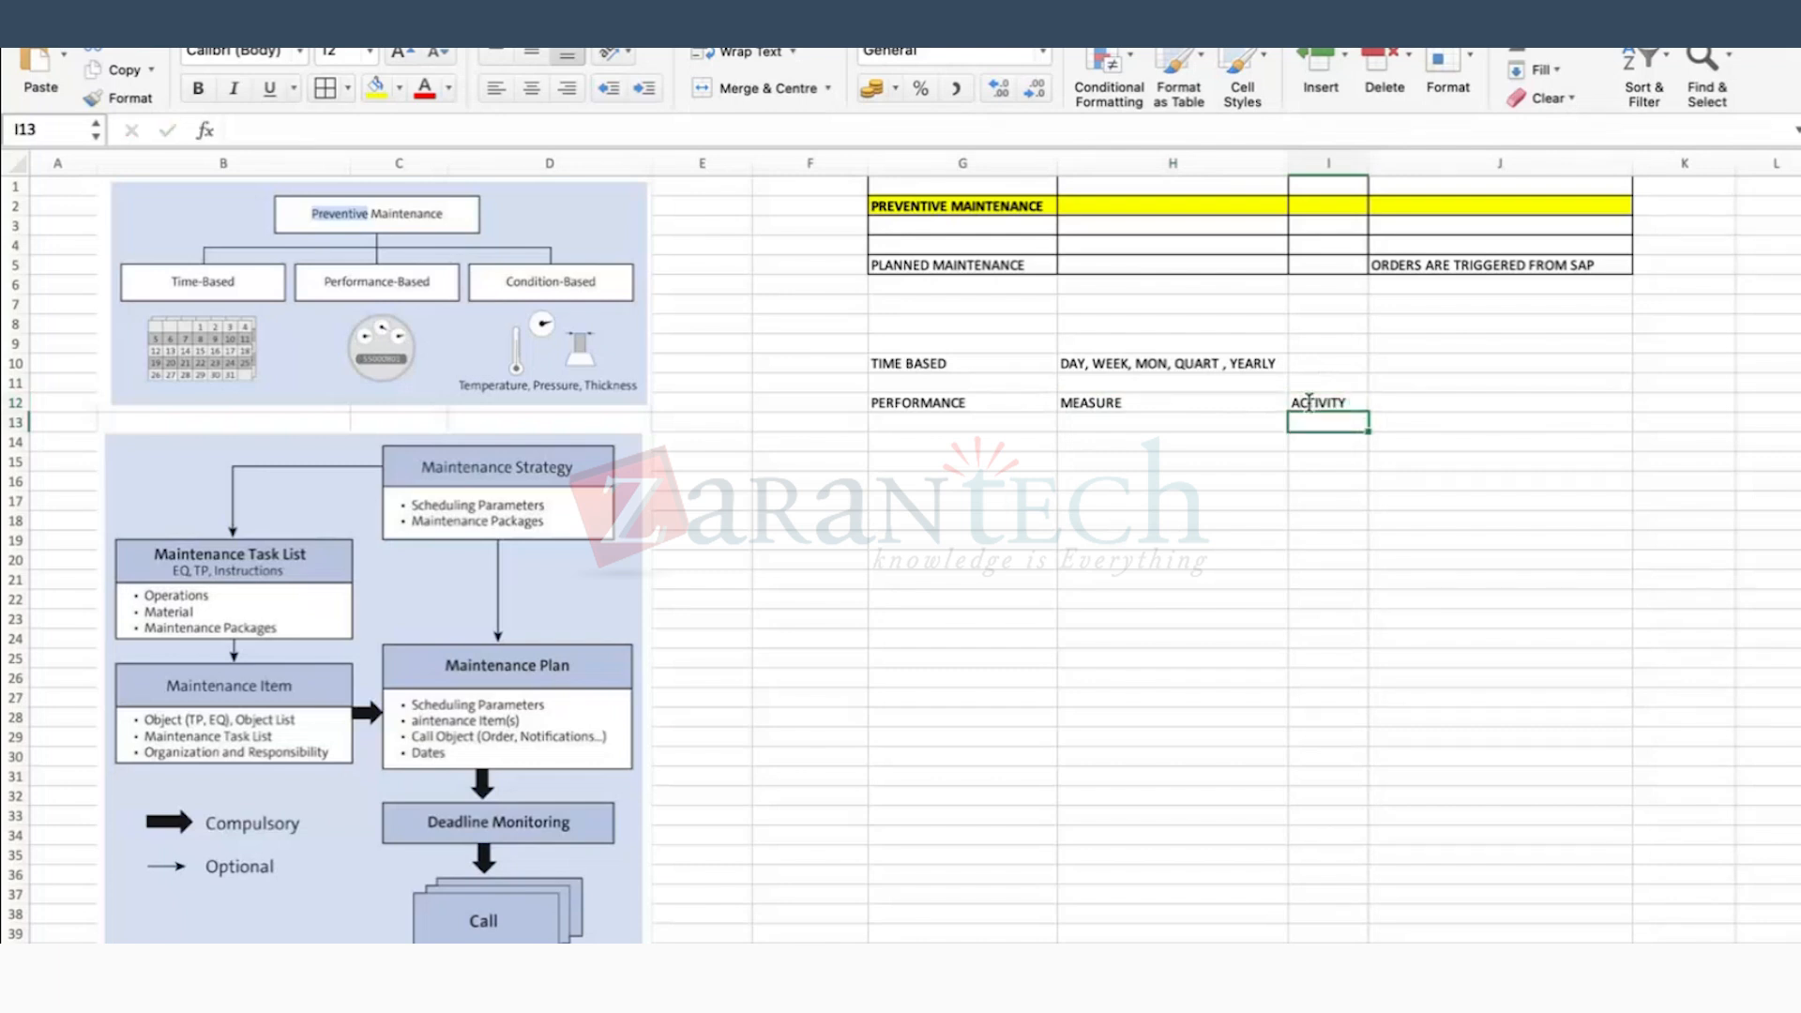
Step: Enter 500 KM in cell H14 as the first example under MEASURE
click(908, 353)
click(928, 371)
click(1312, 407)
click(1124, 441)
text(500 KM)
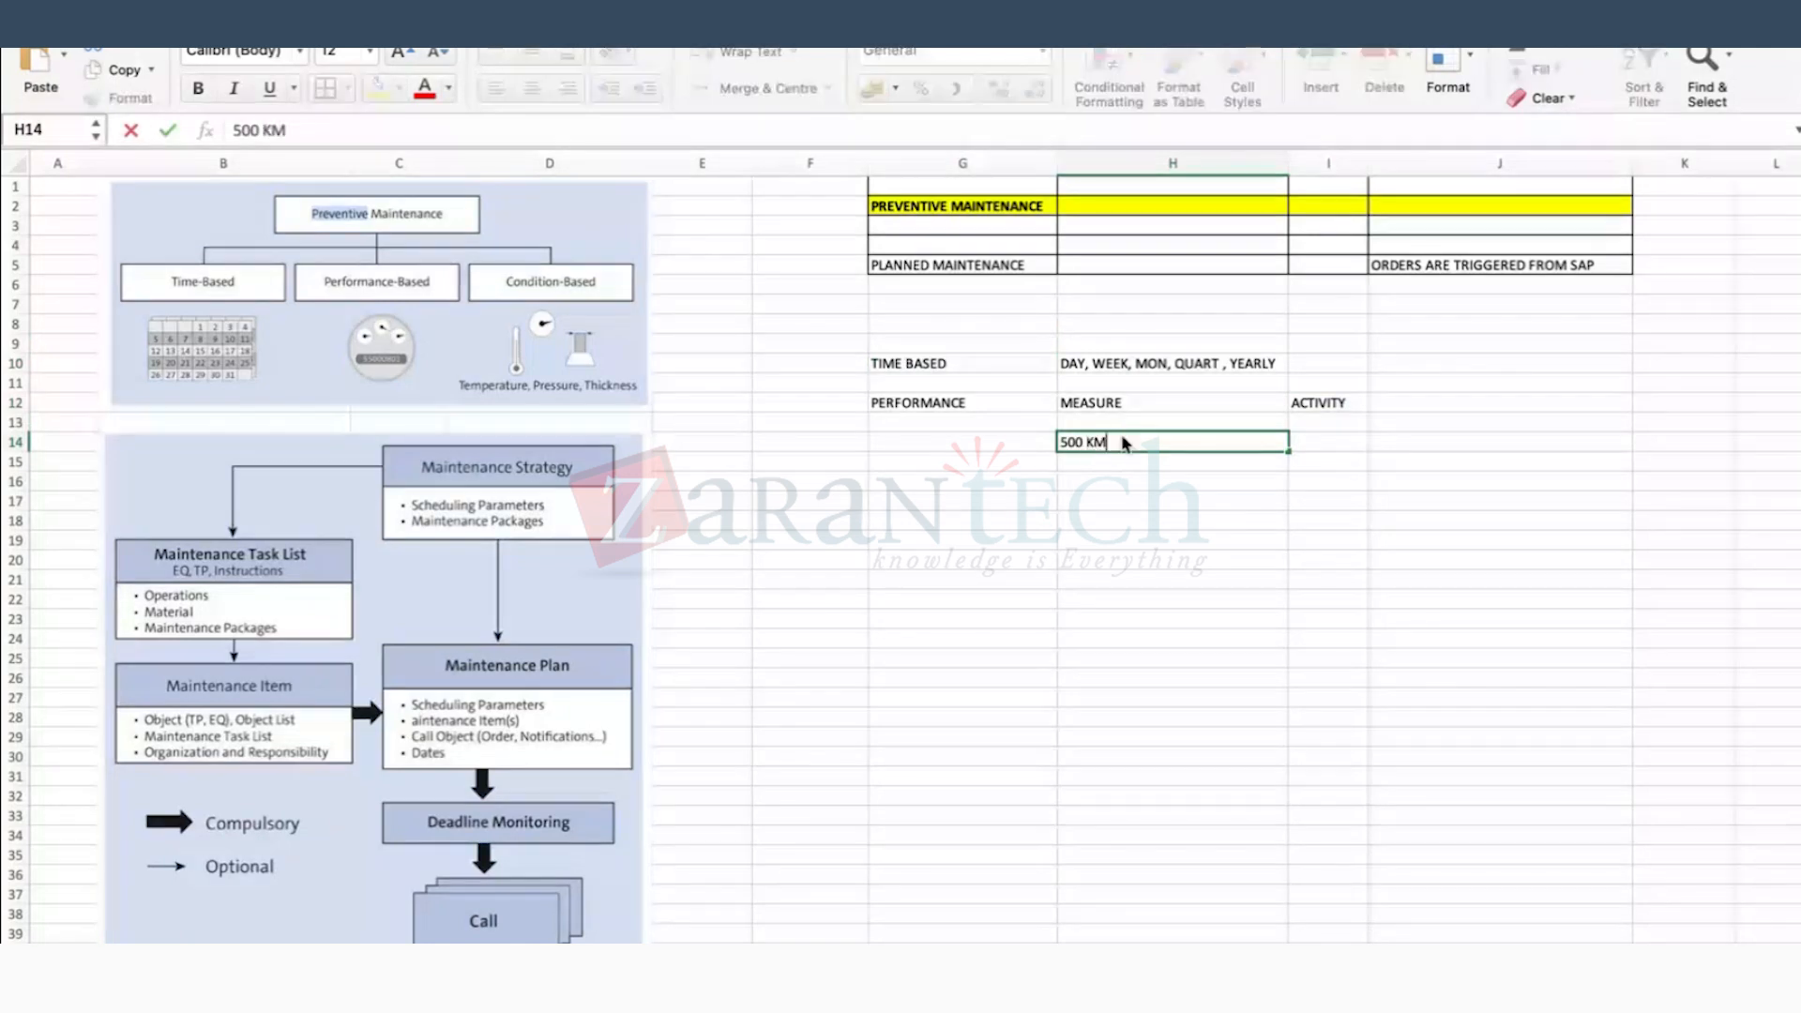
key(Return)
Step: Add the examples 1000 HOURS in cell H15 and 1500 LITRES in cell H16
text(HOU)
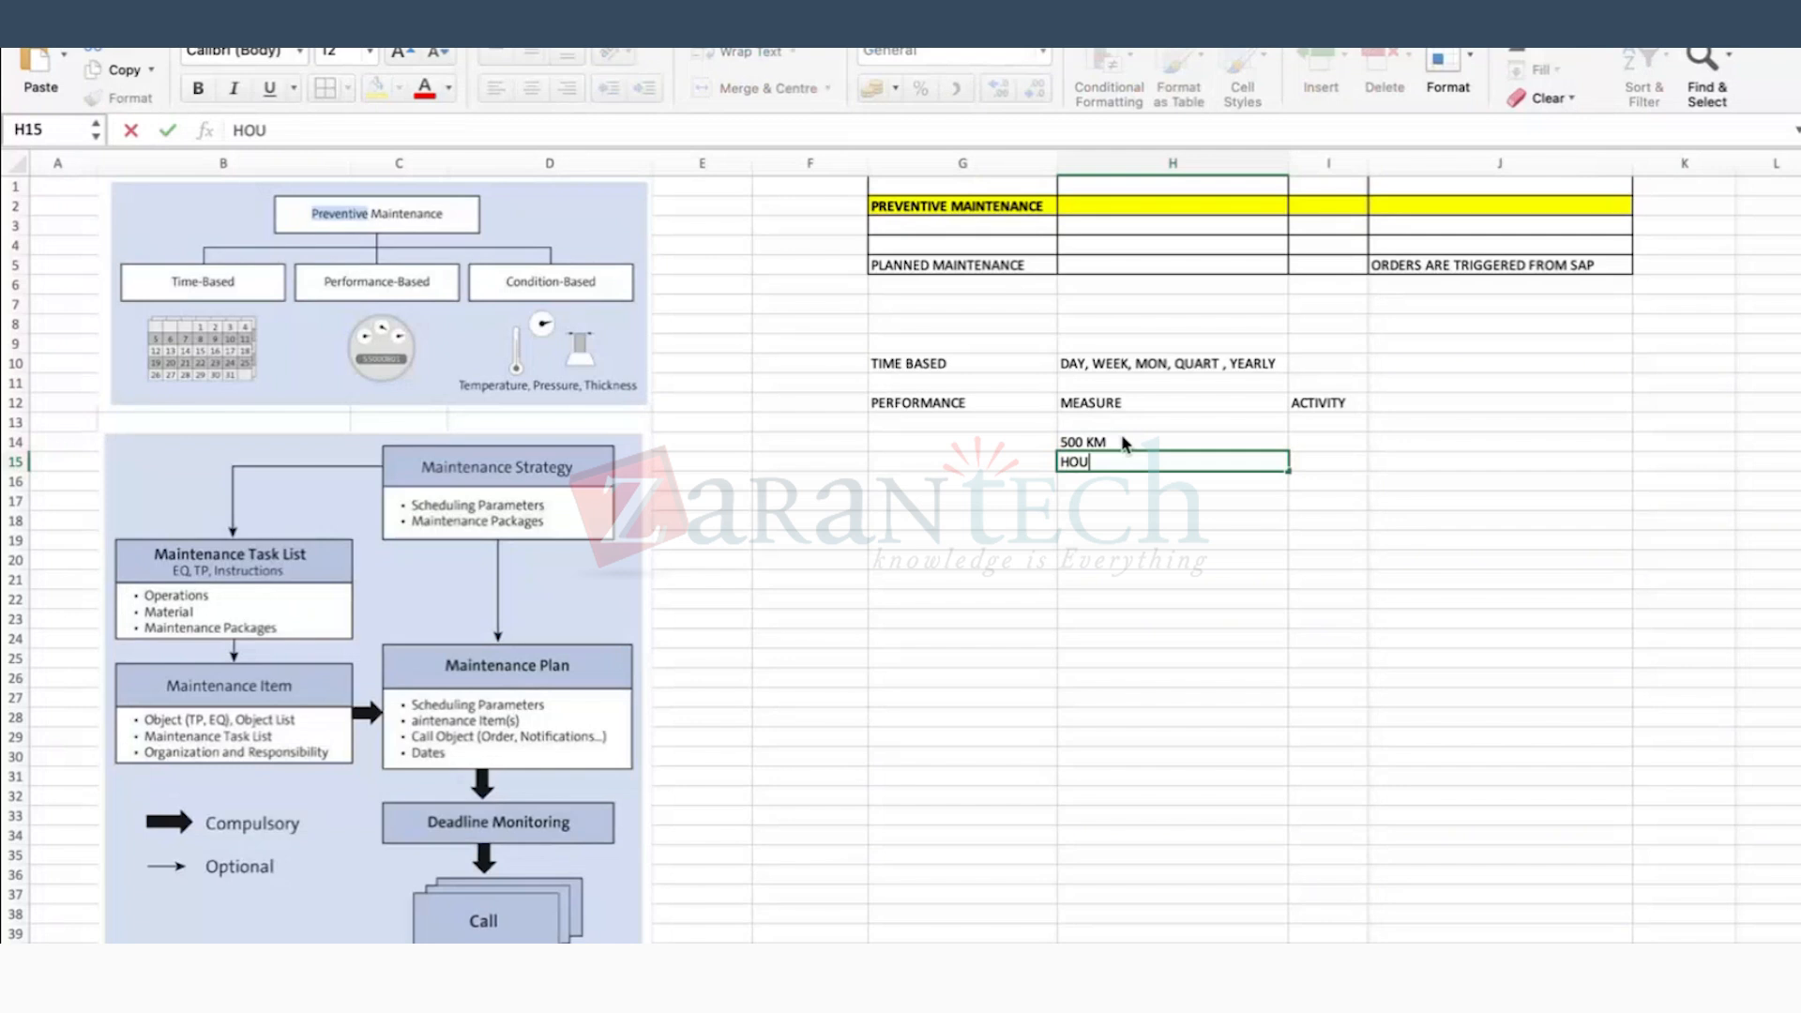
key(BackSpace)
key(BackSpace)
key(BackSpace)
key(Caps_Lock)
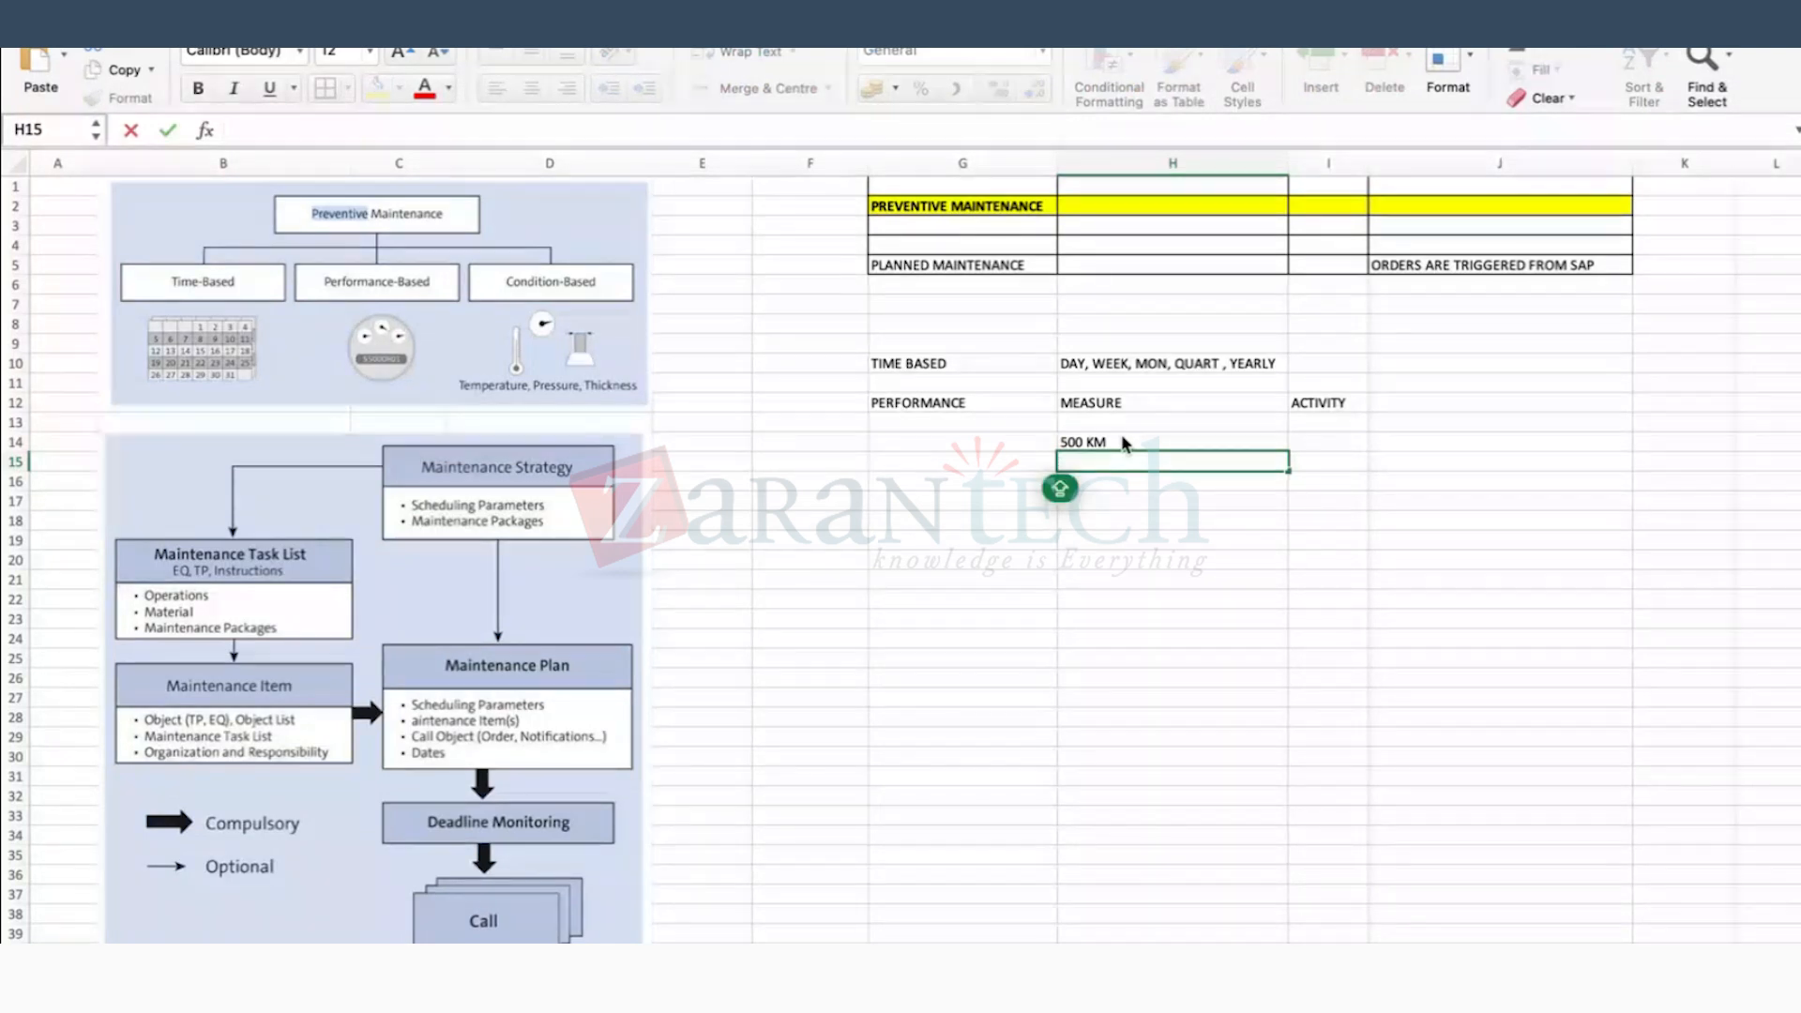
text(1000 HOURS)
key(Return)
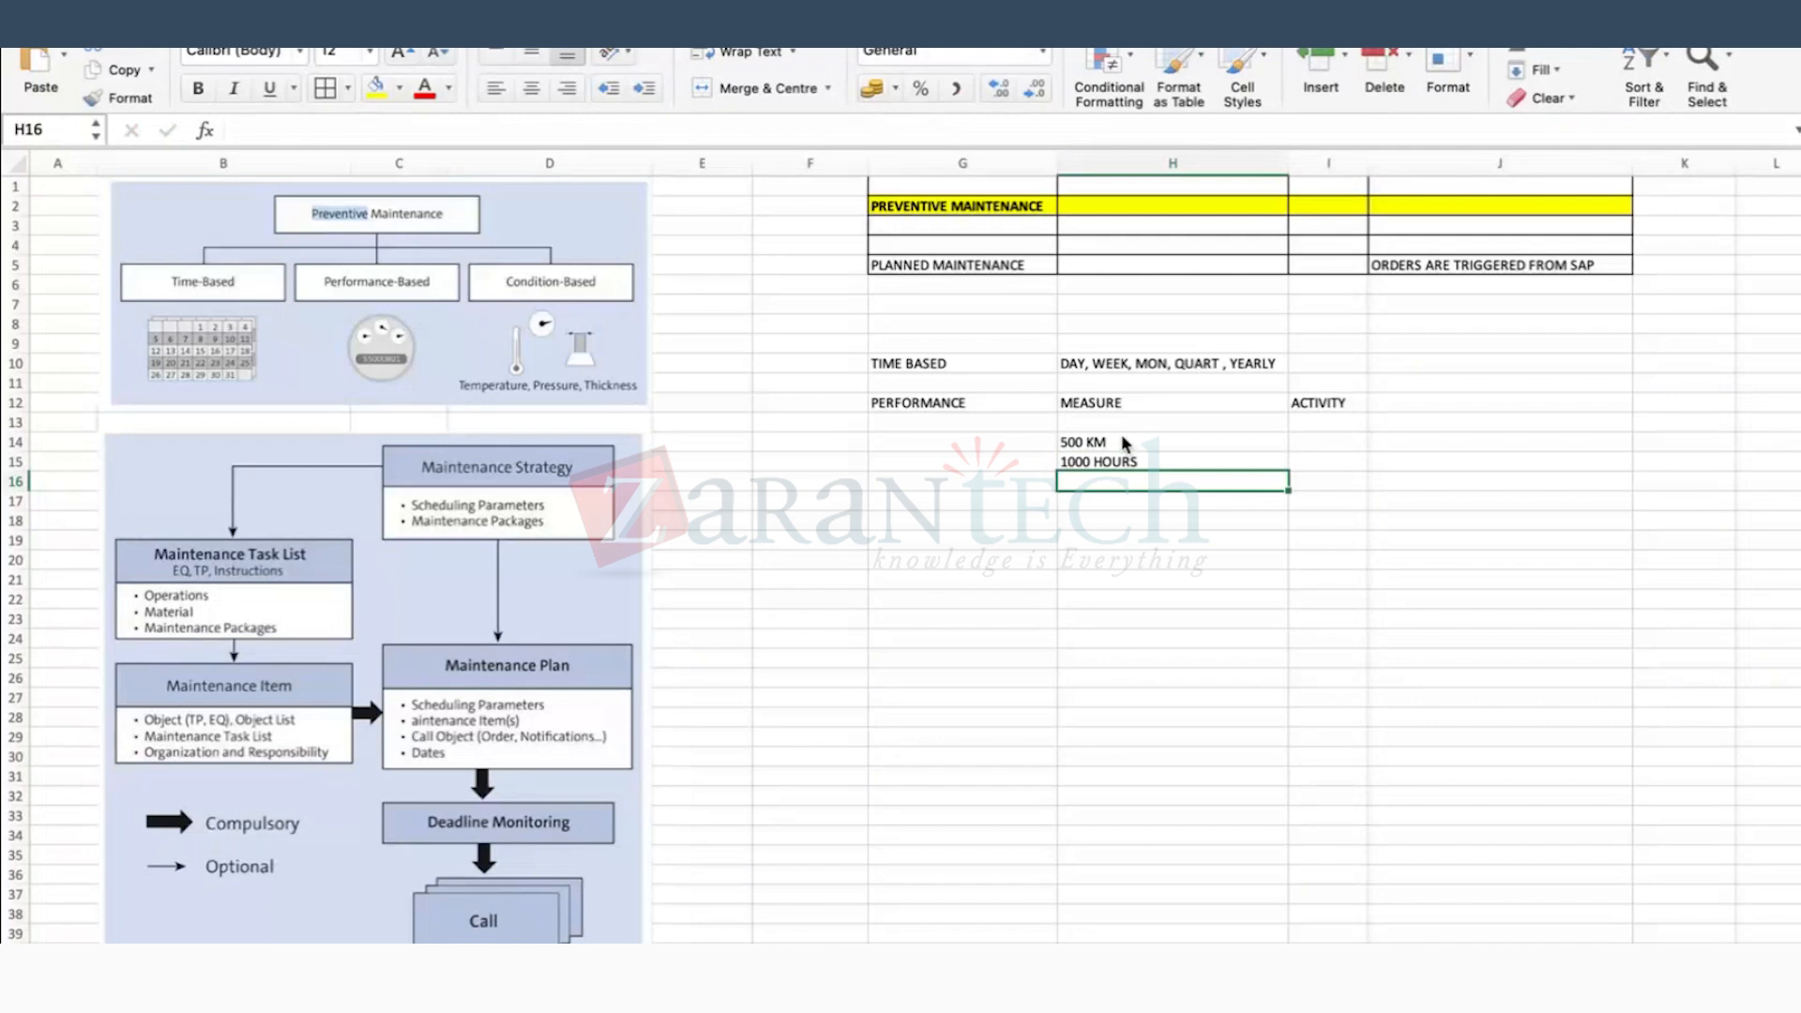
text(1500 LITRES)
key(Return)
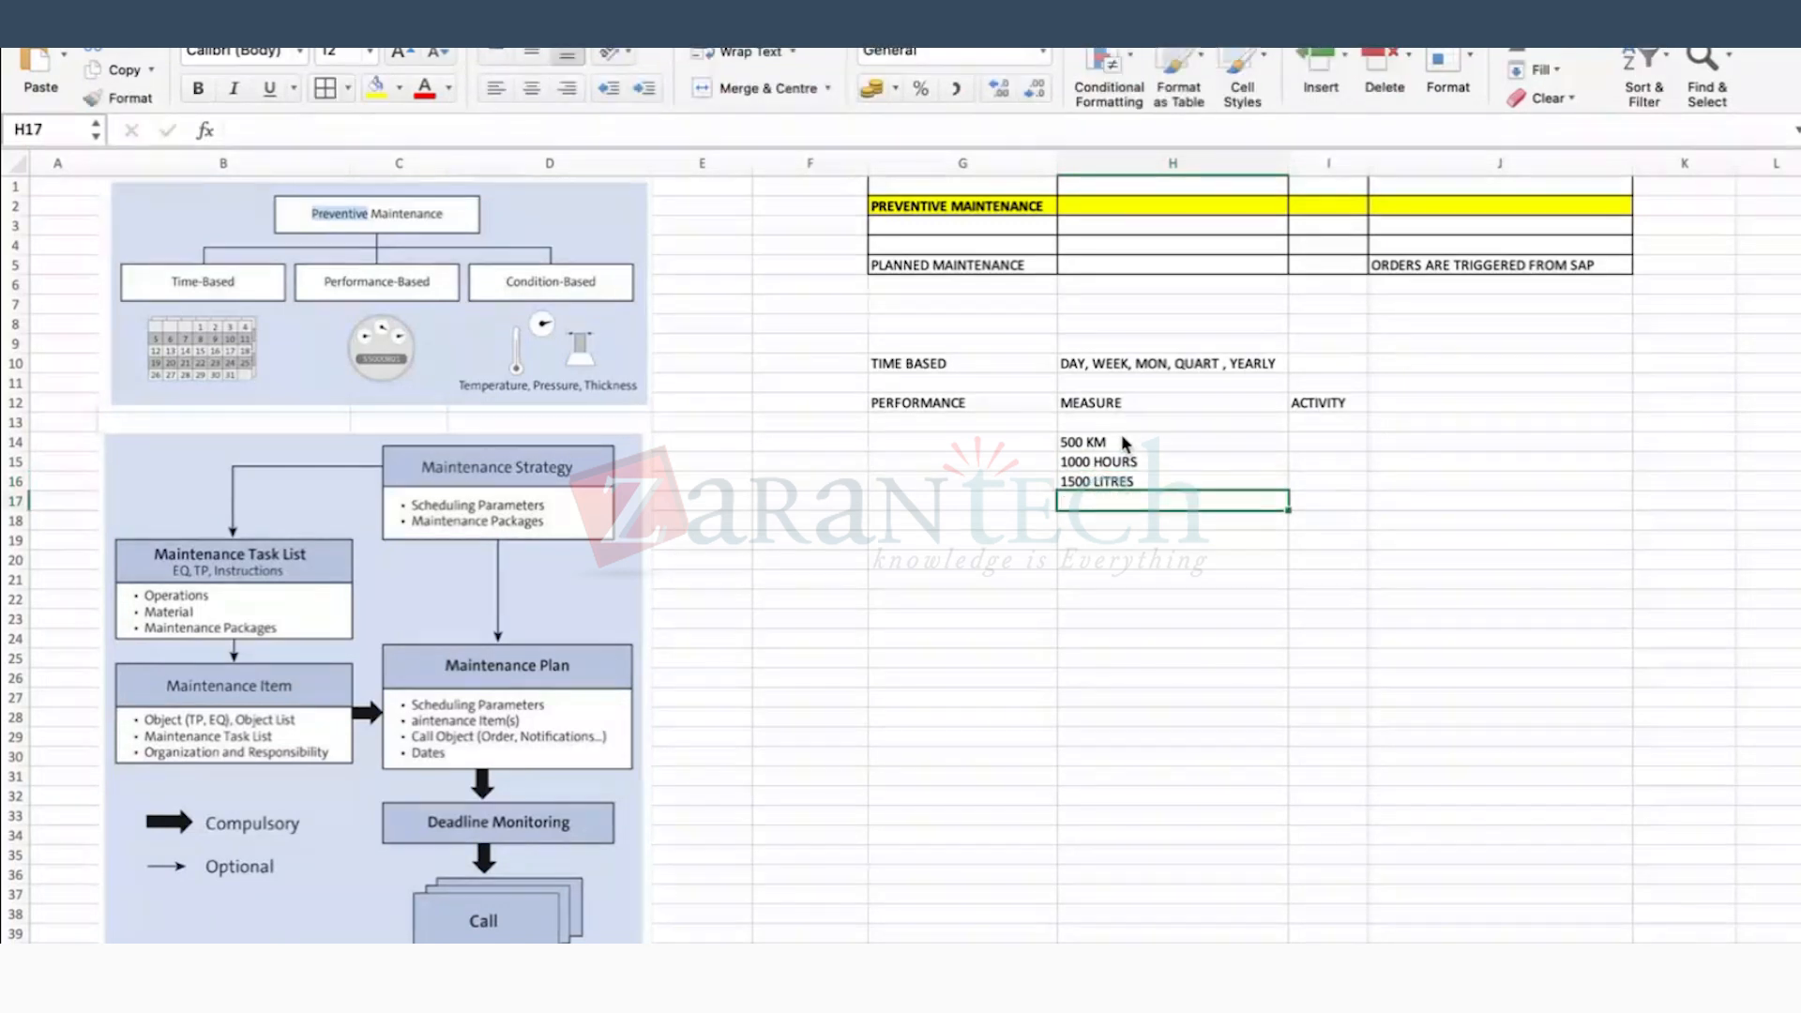
drag(1097, 440, 1102, 480)
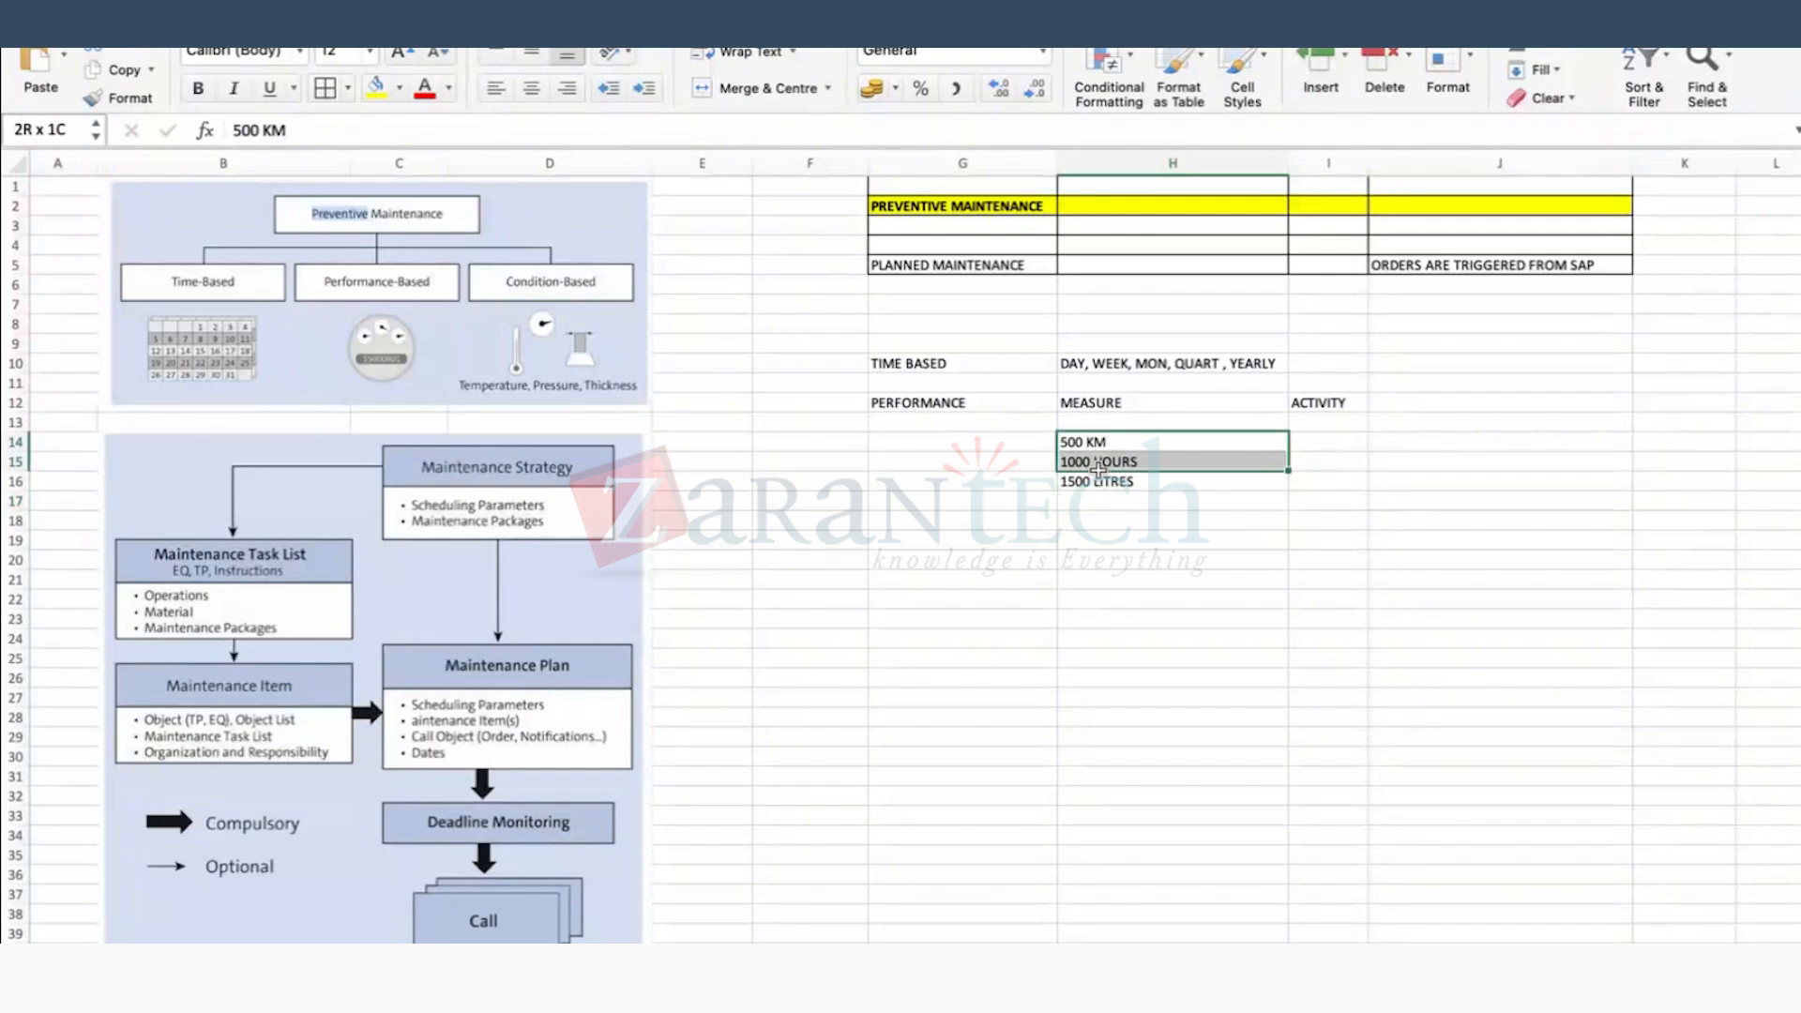
click(1139, 501)
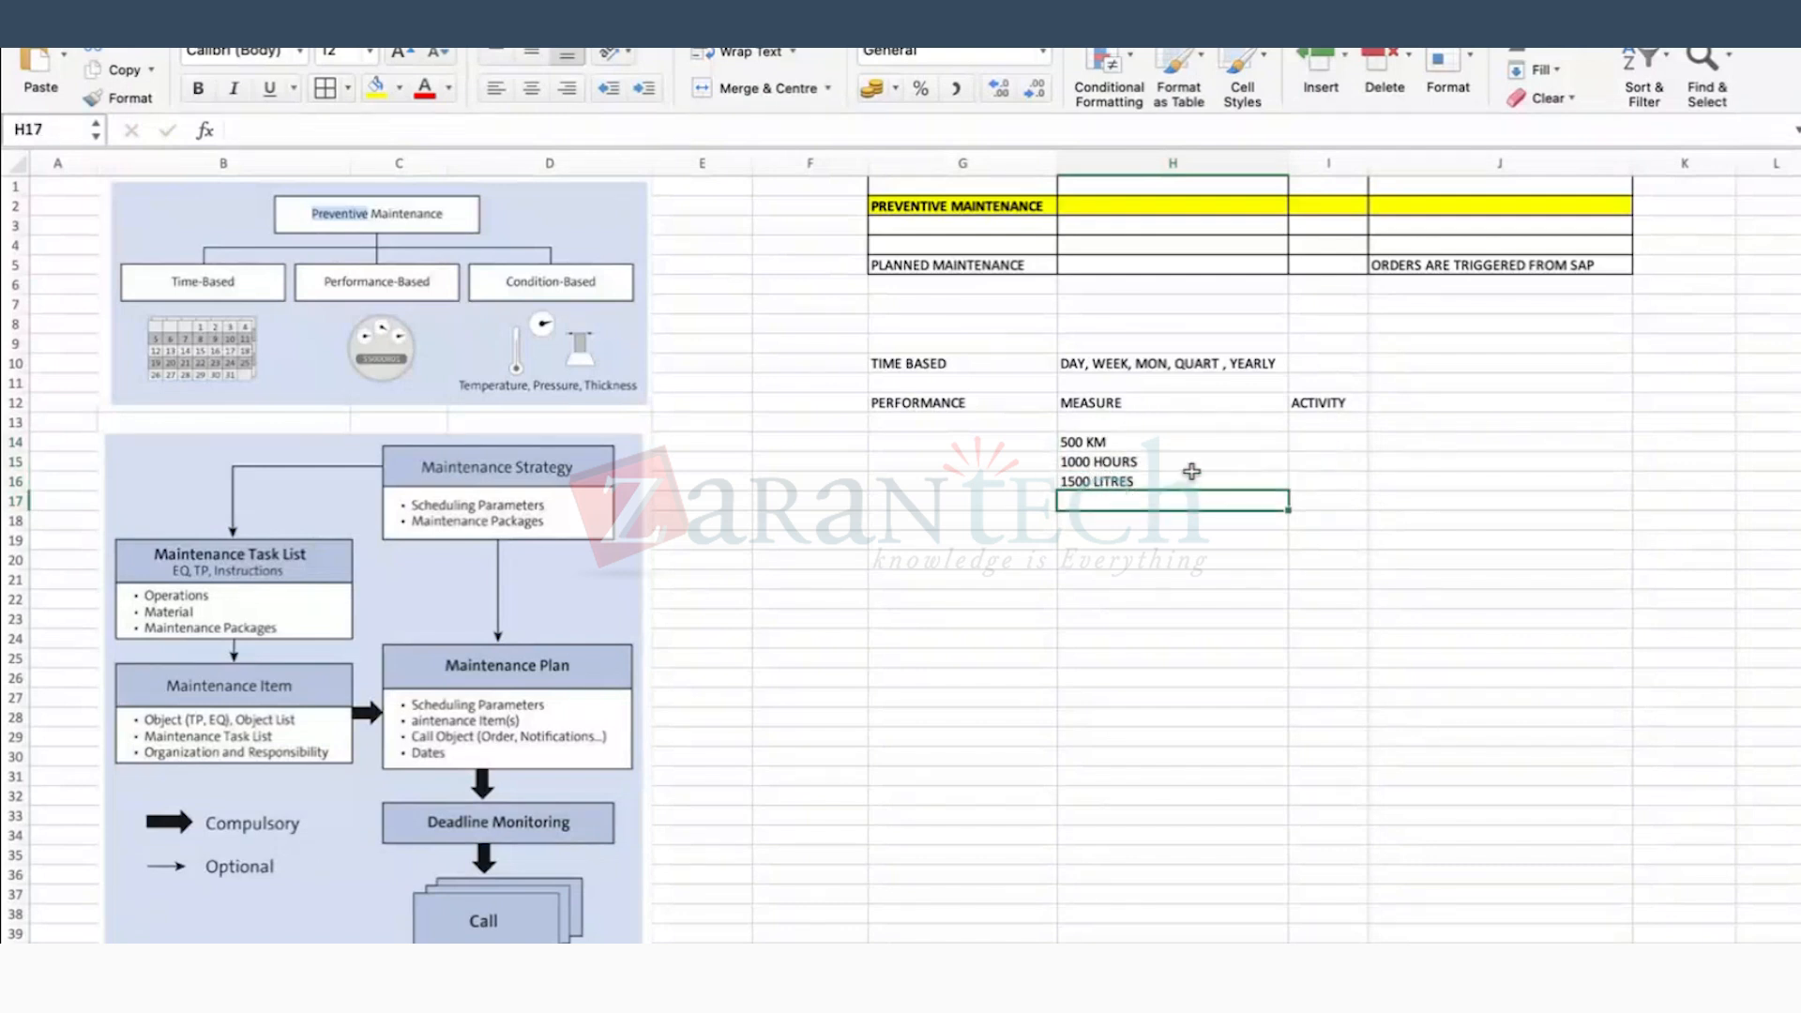
click(1134, 447)
click(1135, 484)
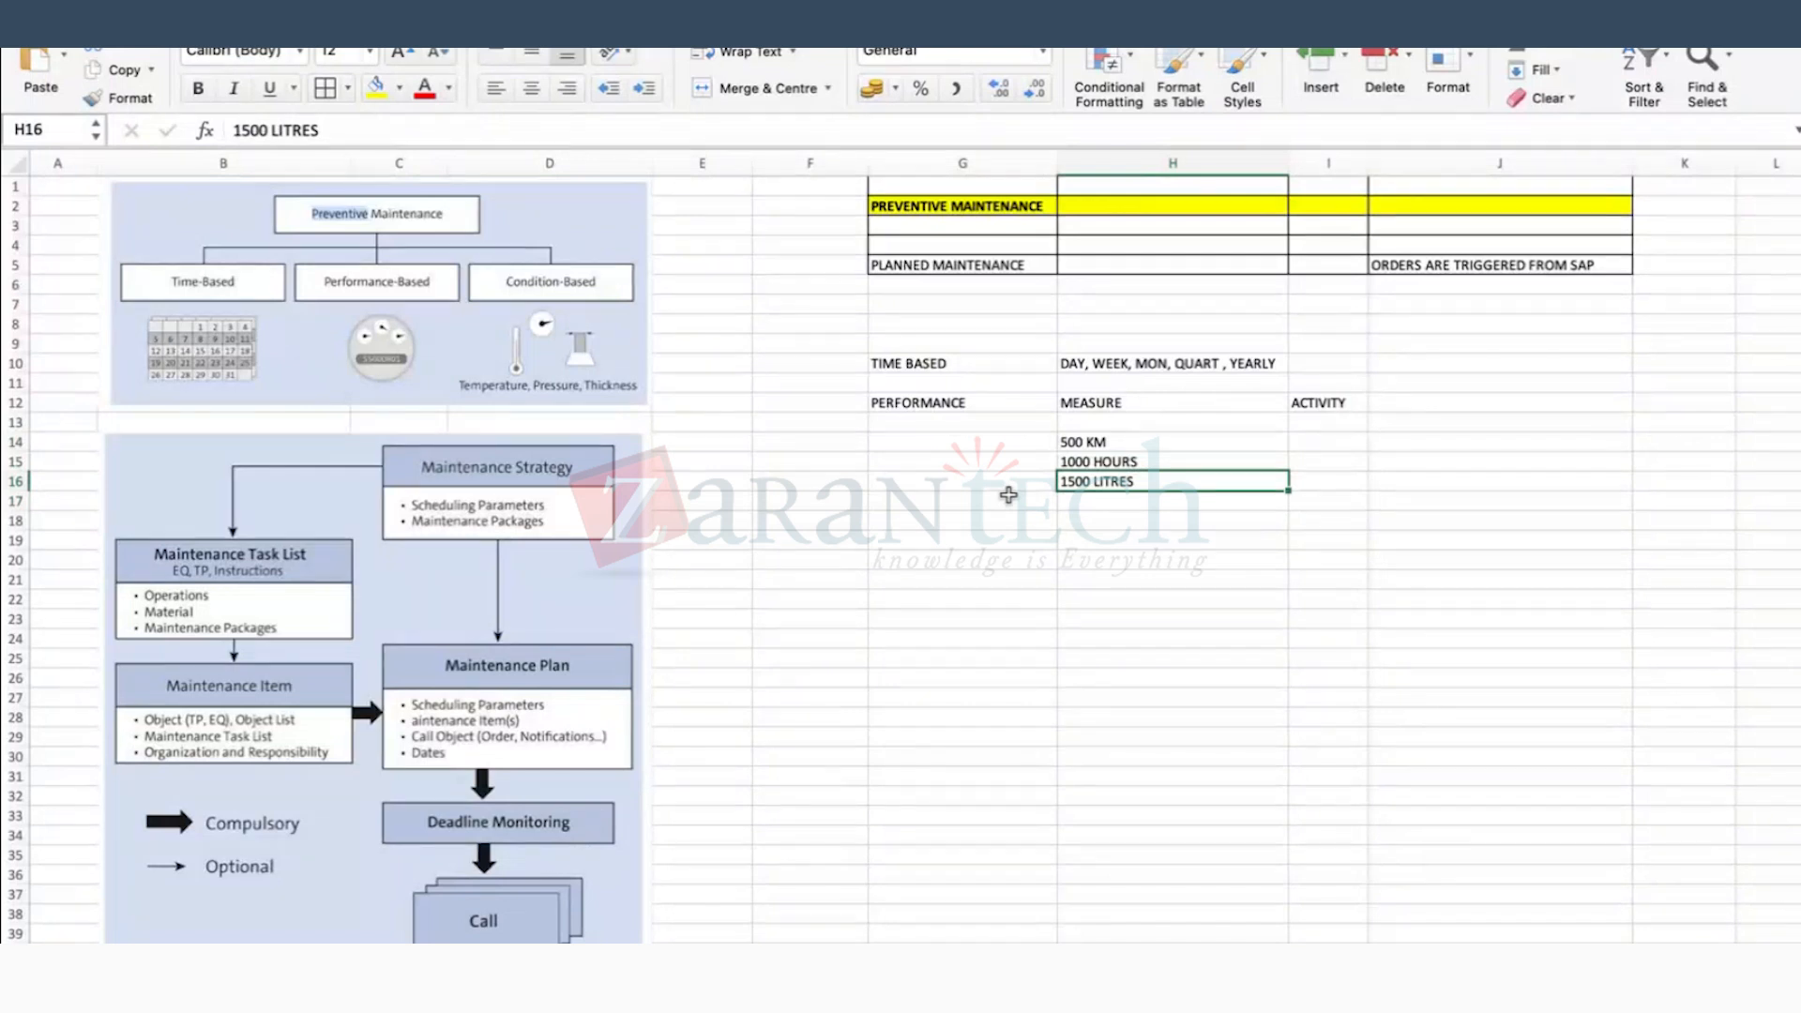
Step: Enter METER in cell G14, beside the 500 KM example
click(991, 448)
text(METER)
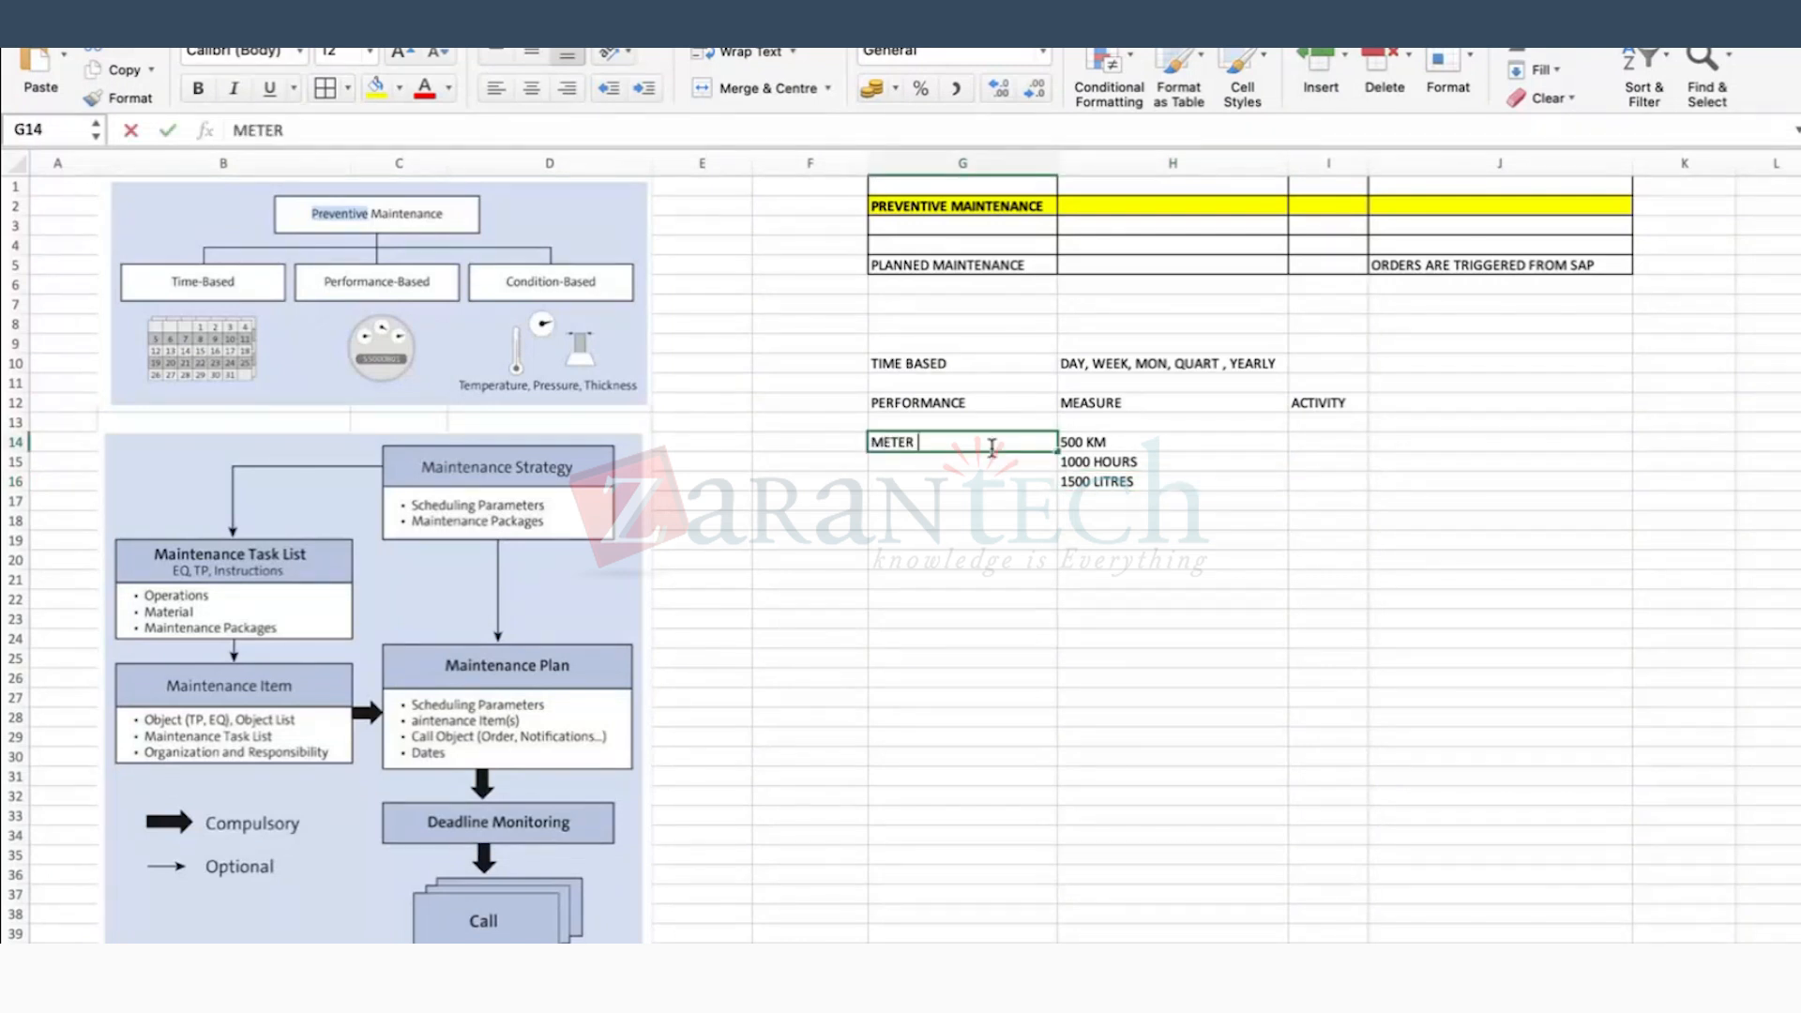
key(Return)
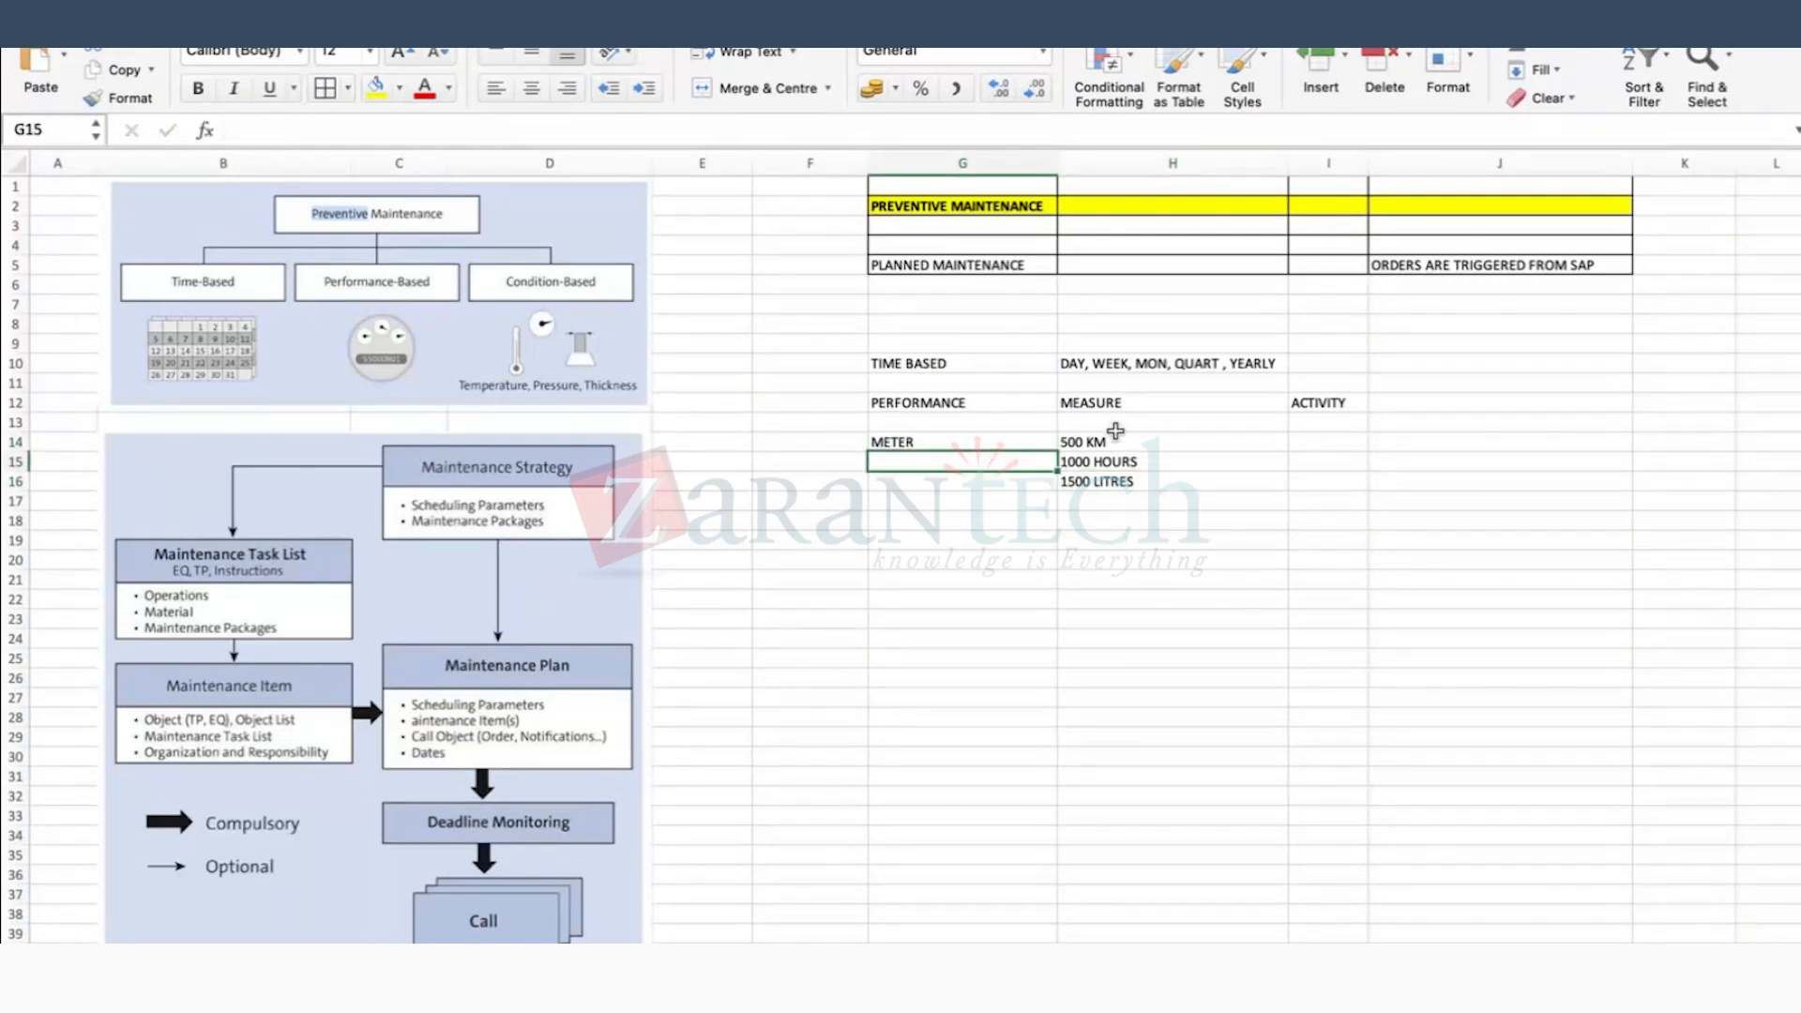
Step: Apply borders to all the measure examples in cells H14 to H16
drag(1107, 441, 1096, 479)
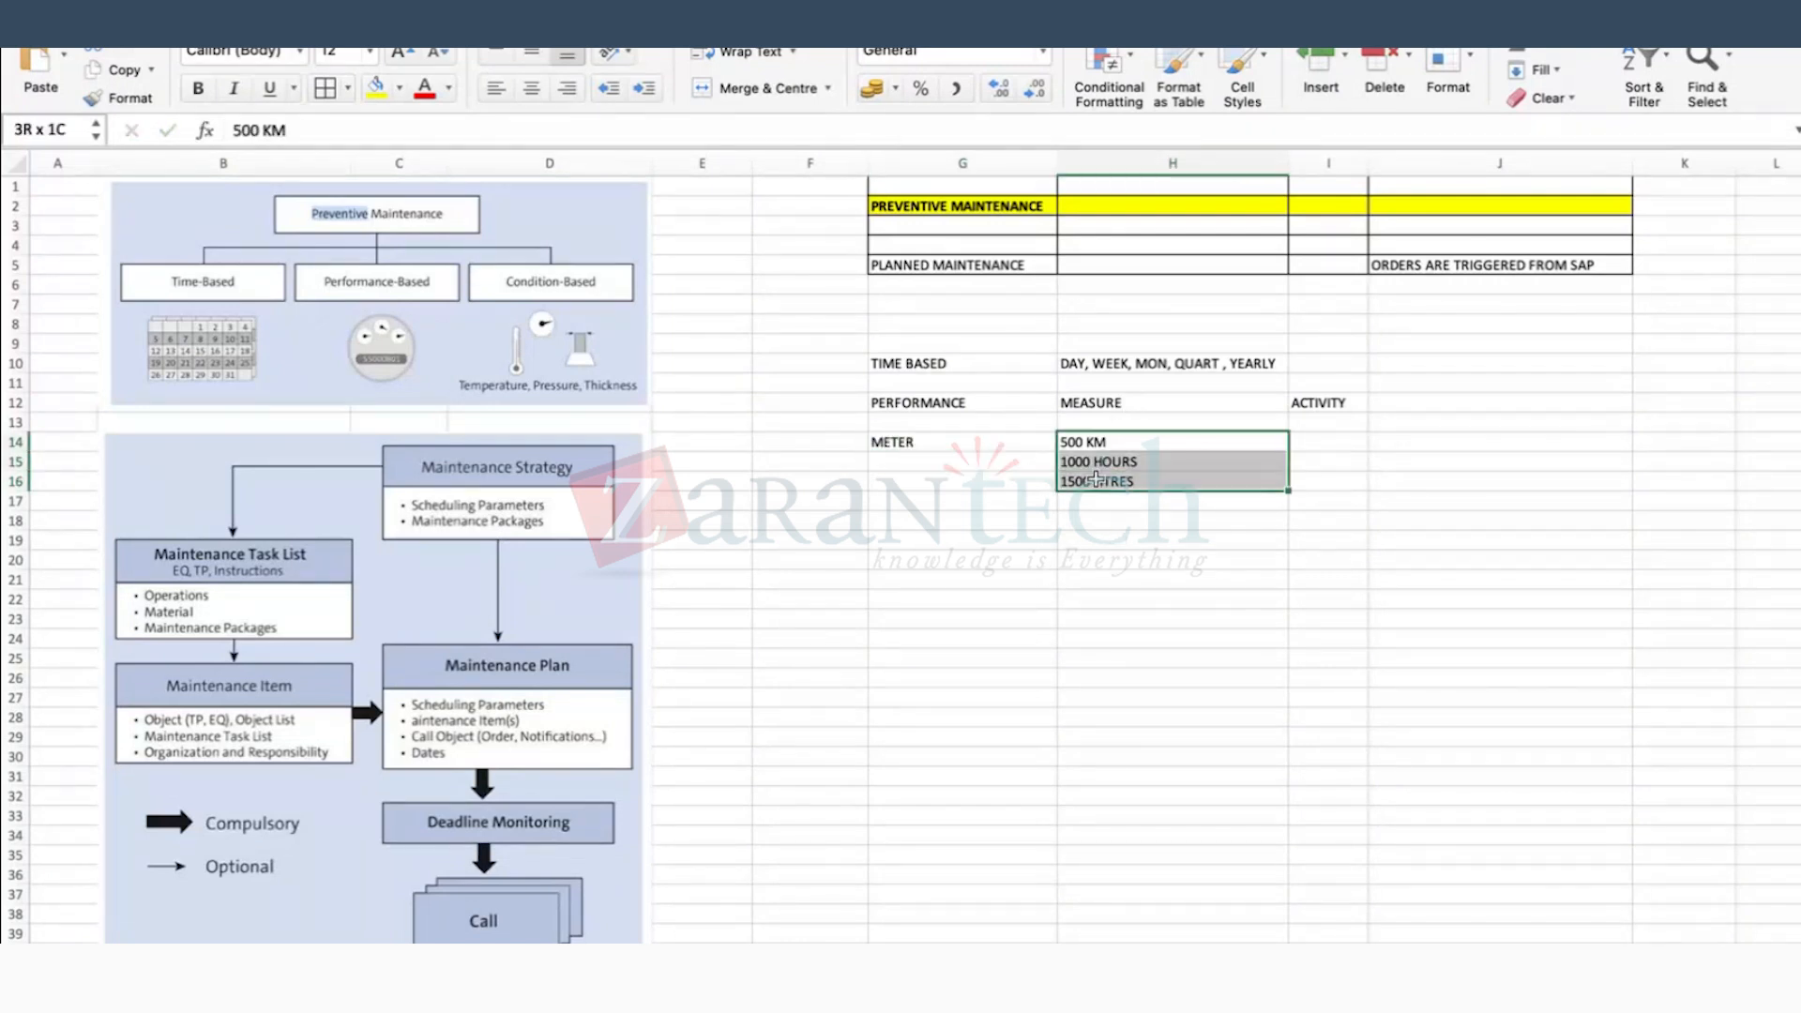
click(319, 76)
click(1366, 559)
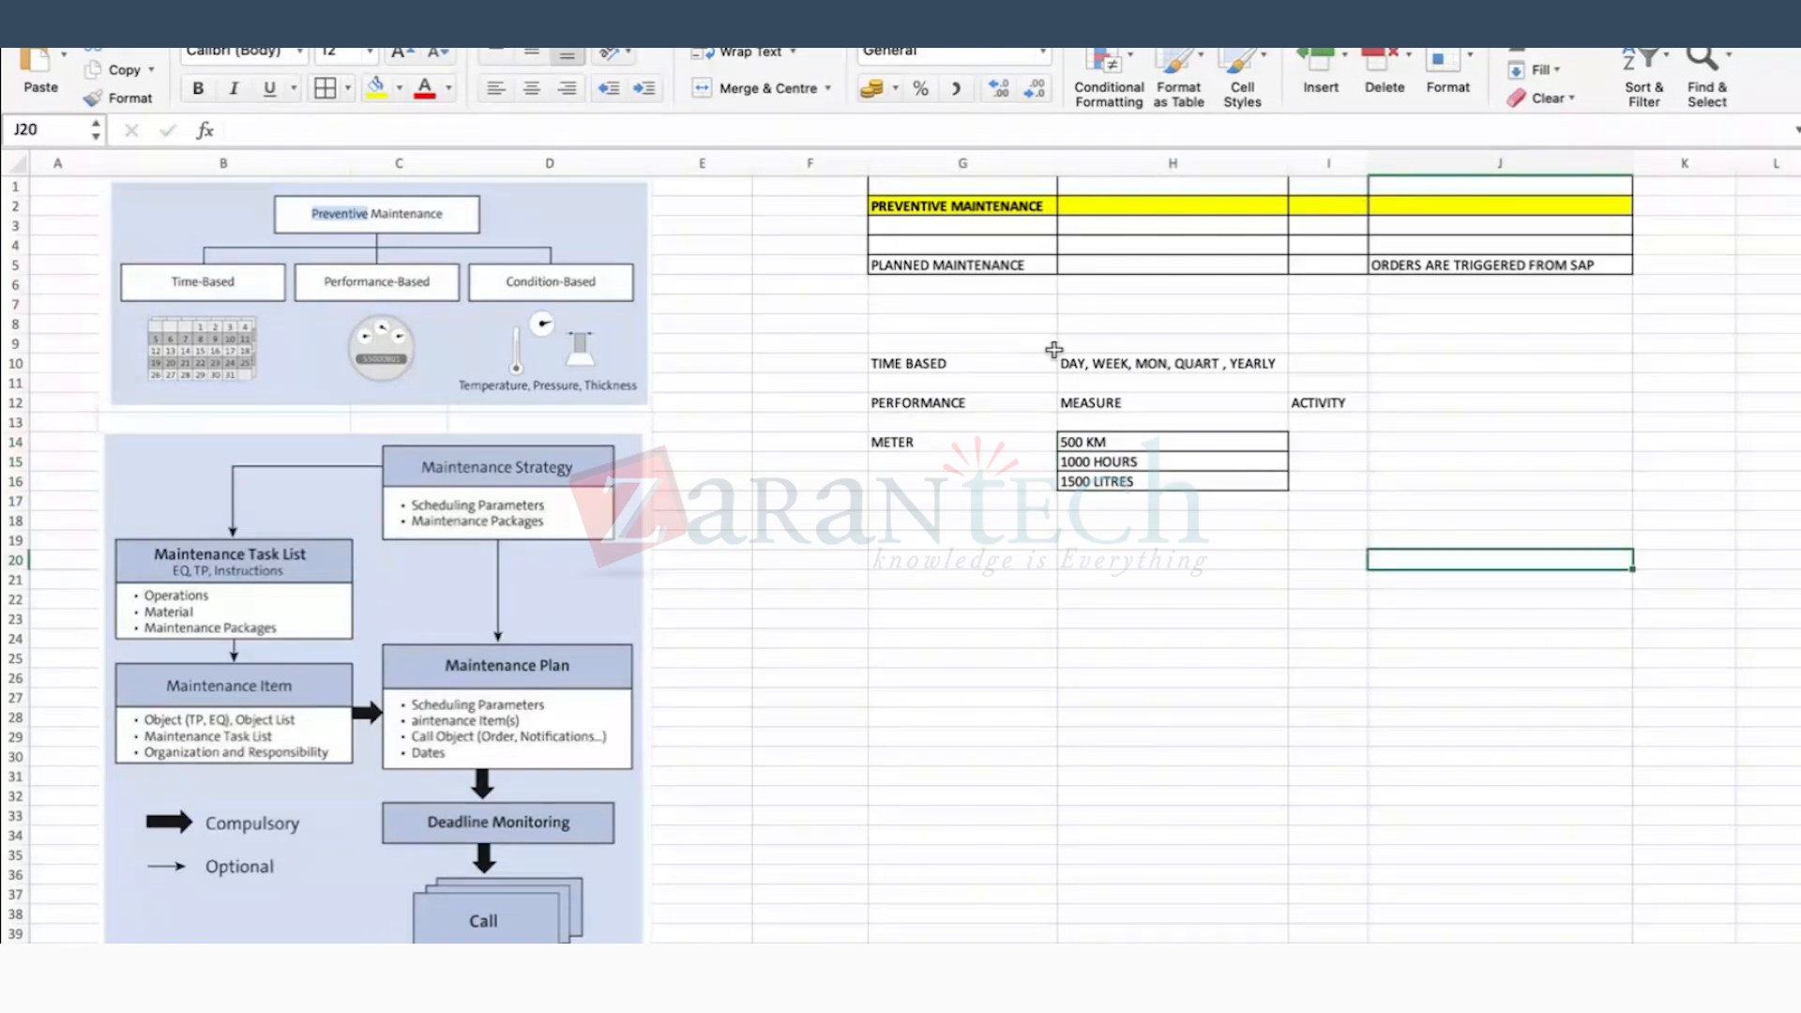
Step: Enter MEASUREMENT DOCUMENT in cell J14, on the same row as the 500 KM example
click(1116, 442)
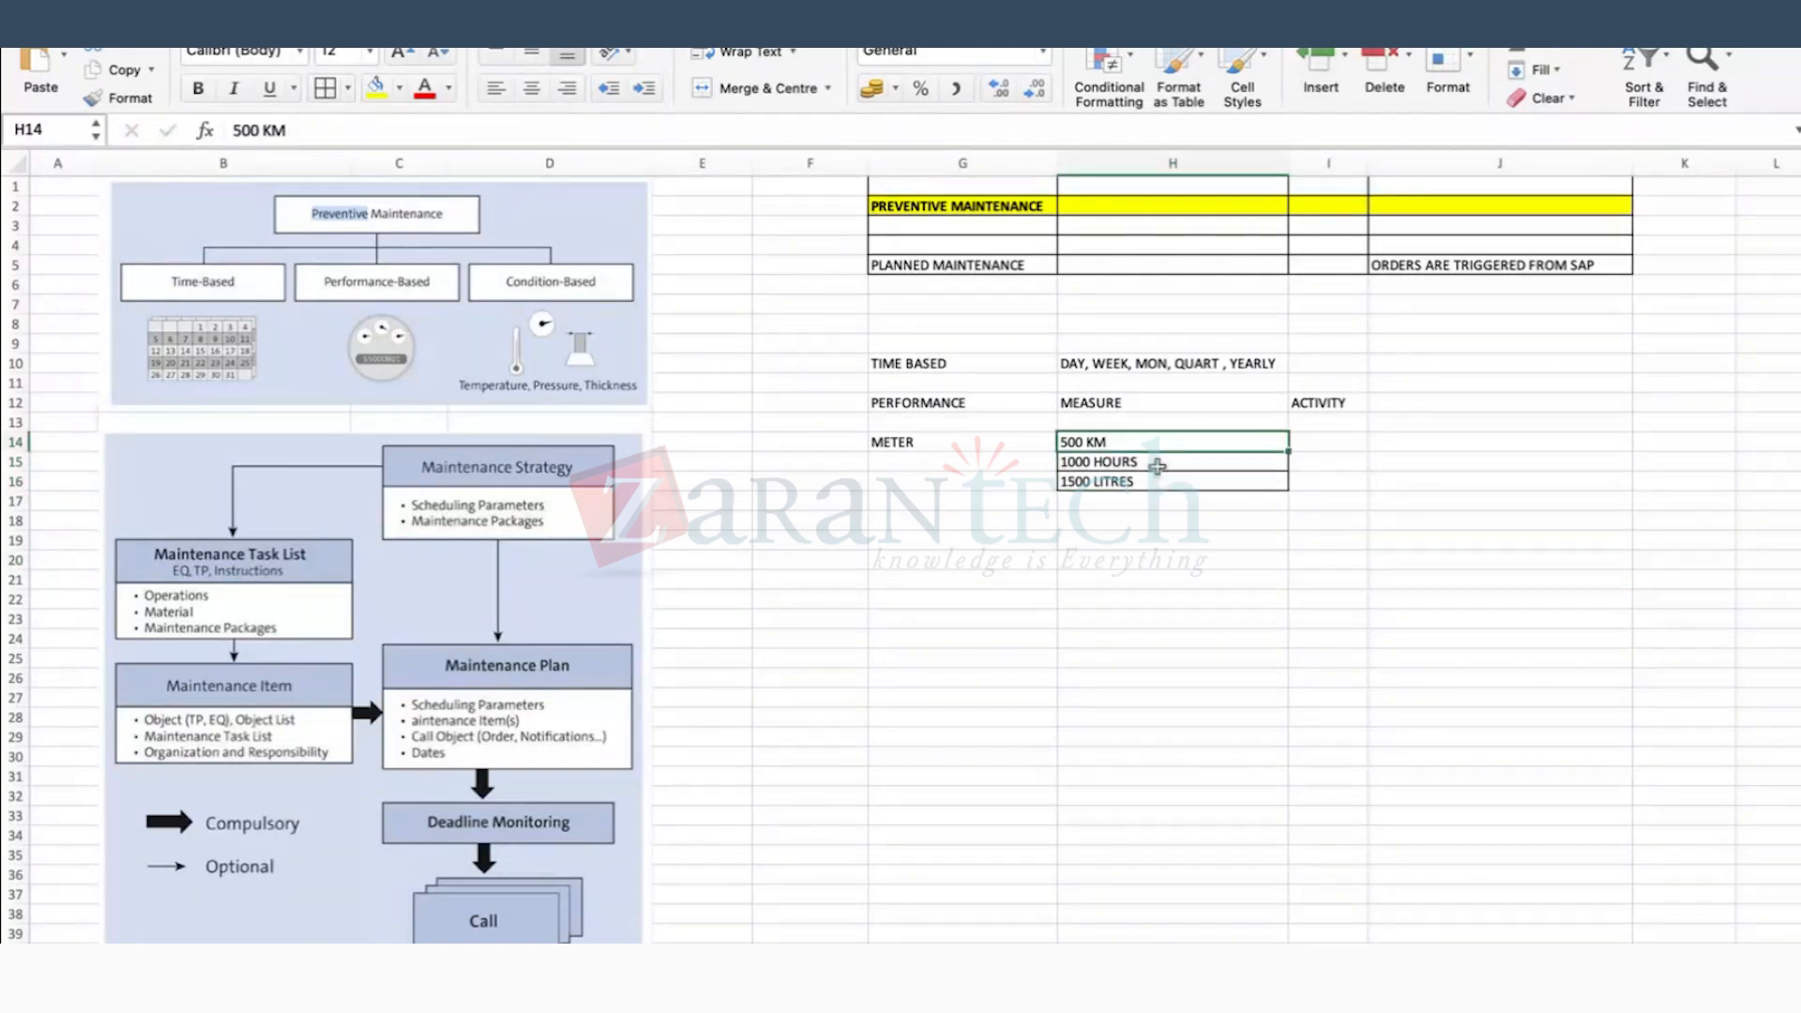
drag(1155, 443, 1125, 482)
click(1426, 443)
text(MEASUREMEN)
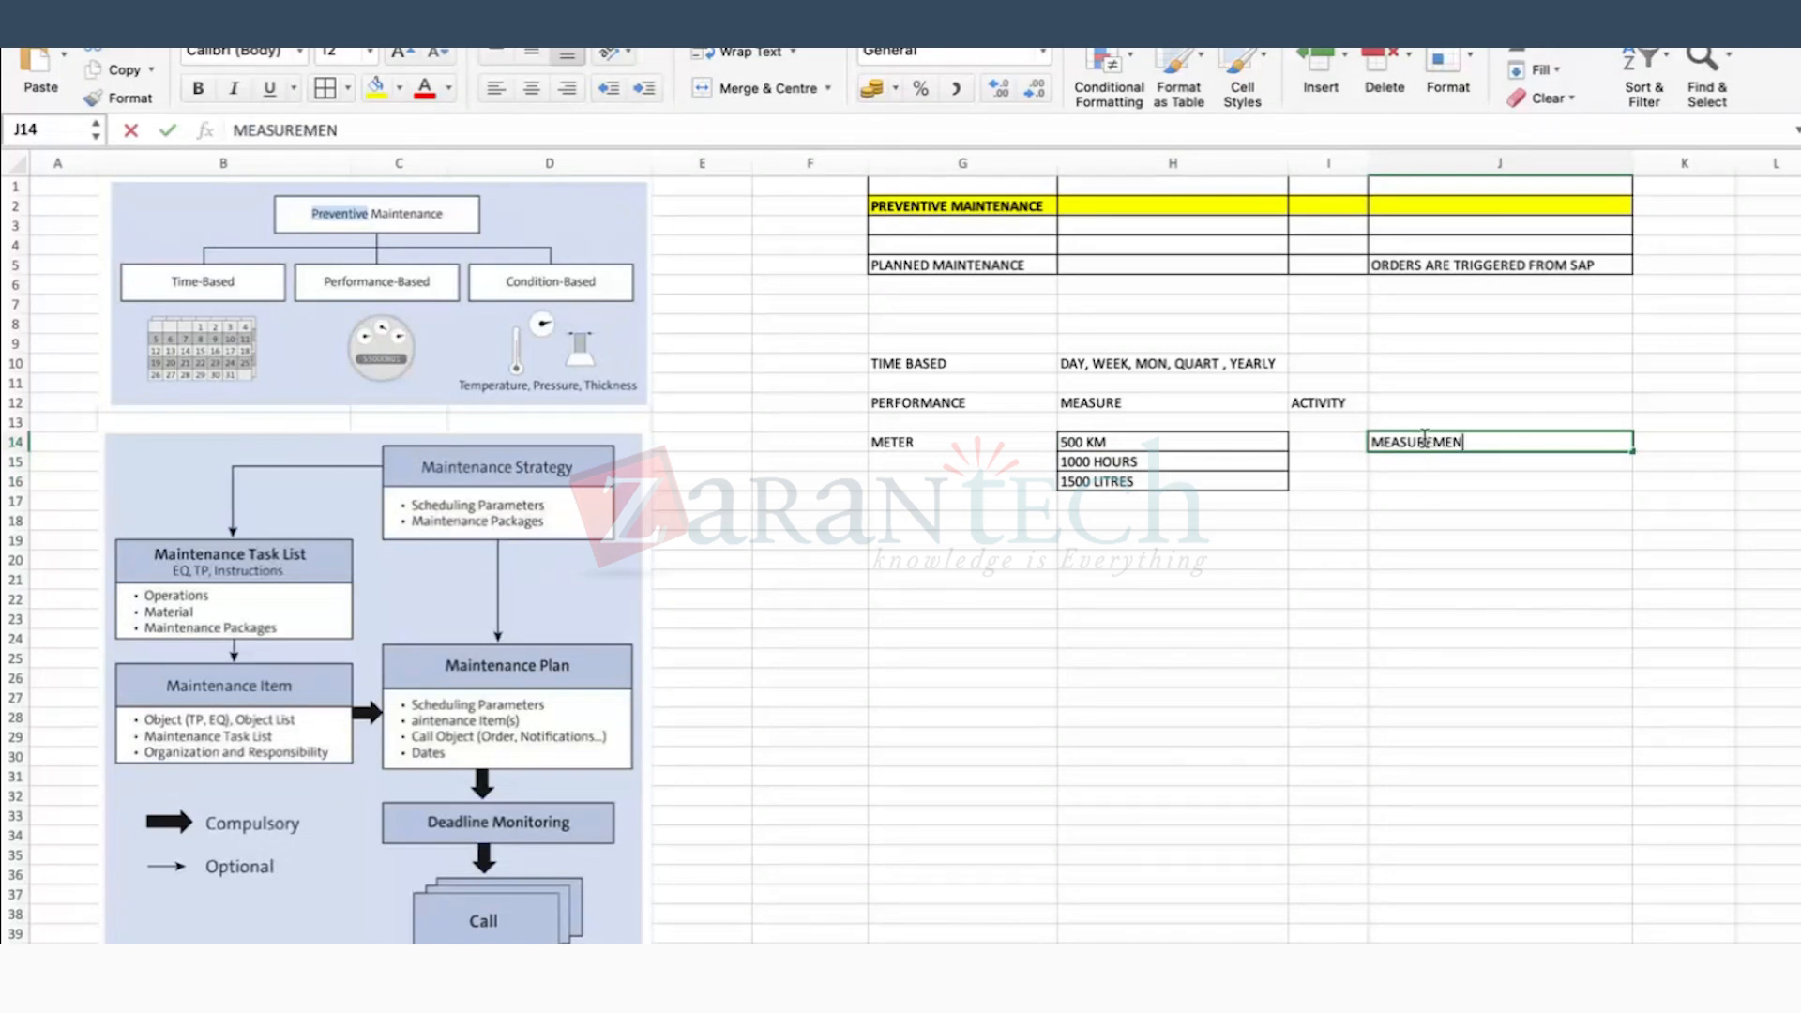
text(T DOCUMENT)
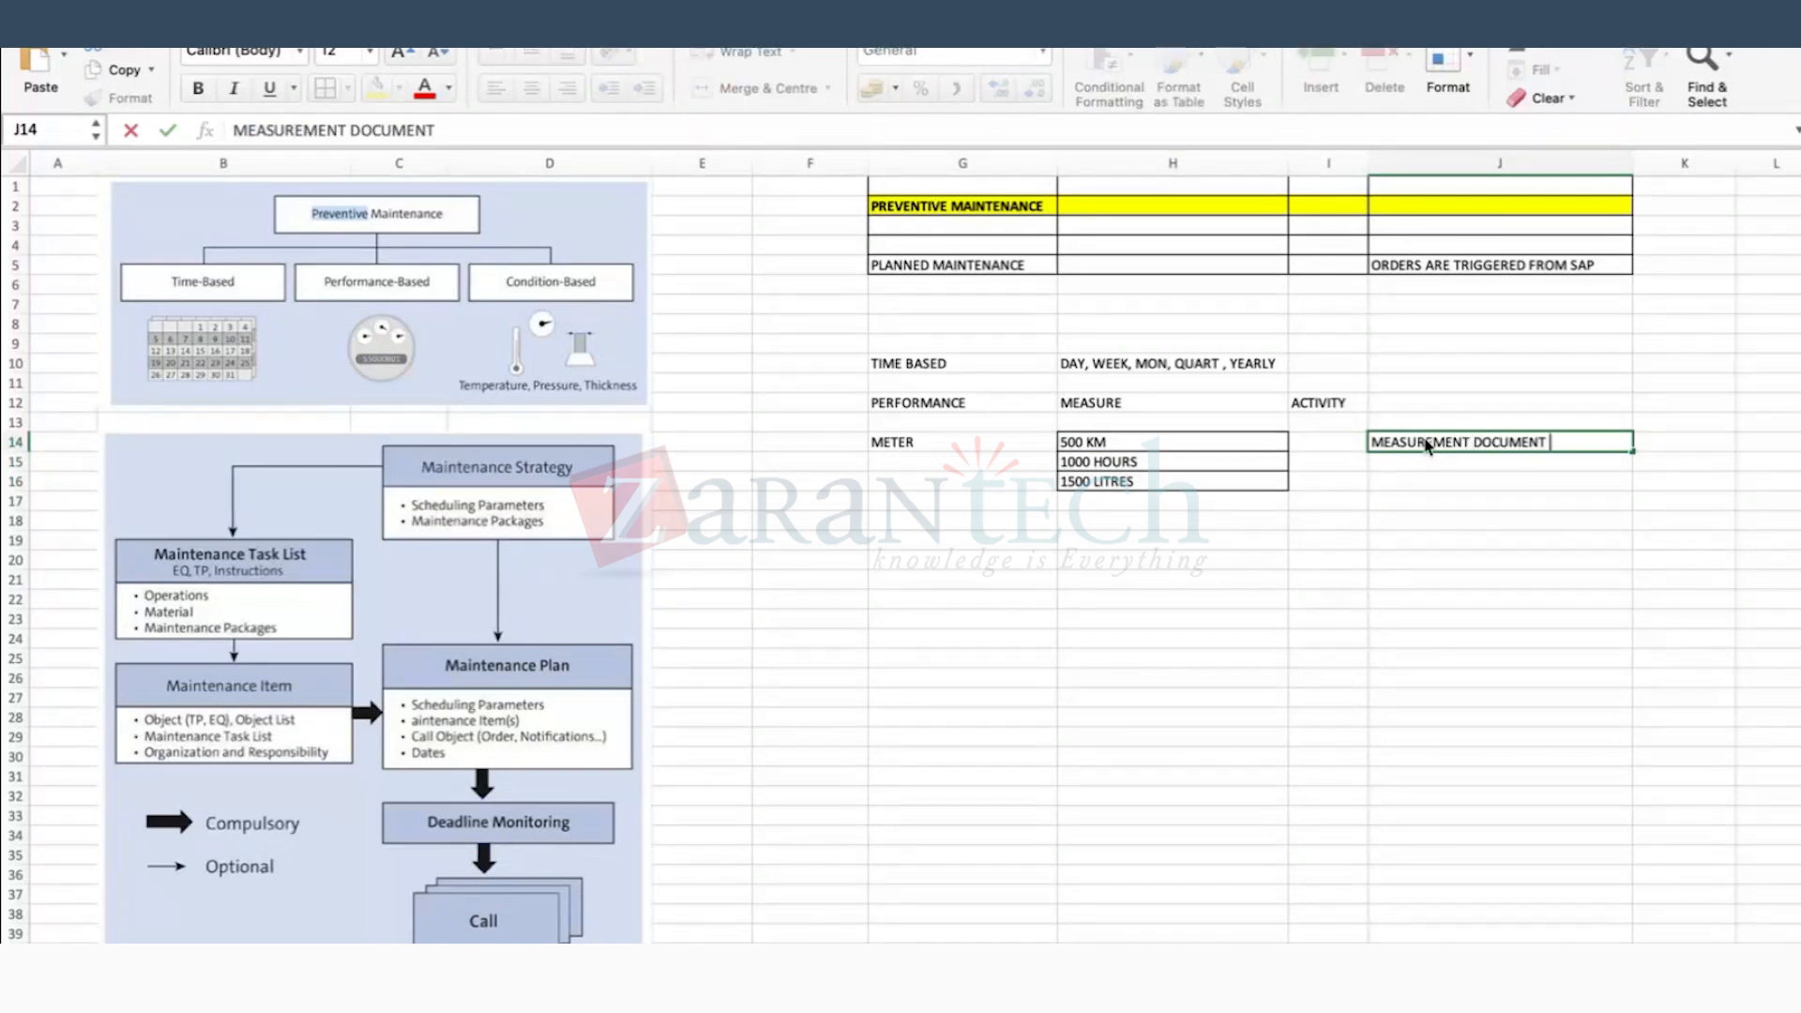
key(Return)
Step: Add a border around the MEASUREMENT DOCUMENT cell J14
click(1427, 446)
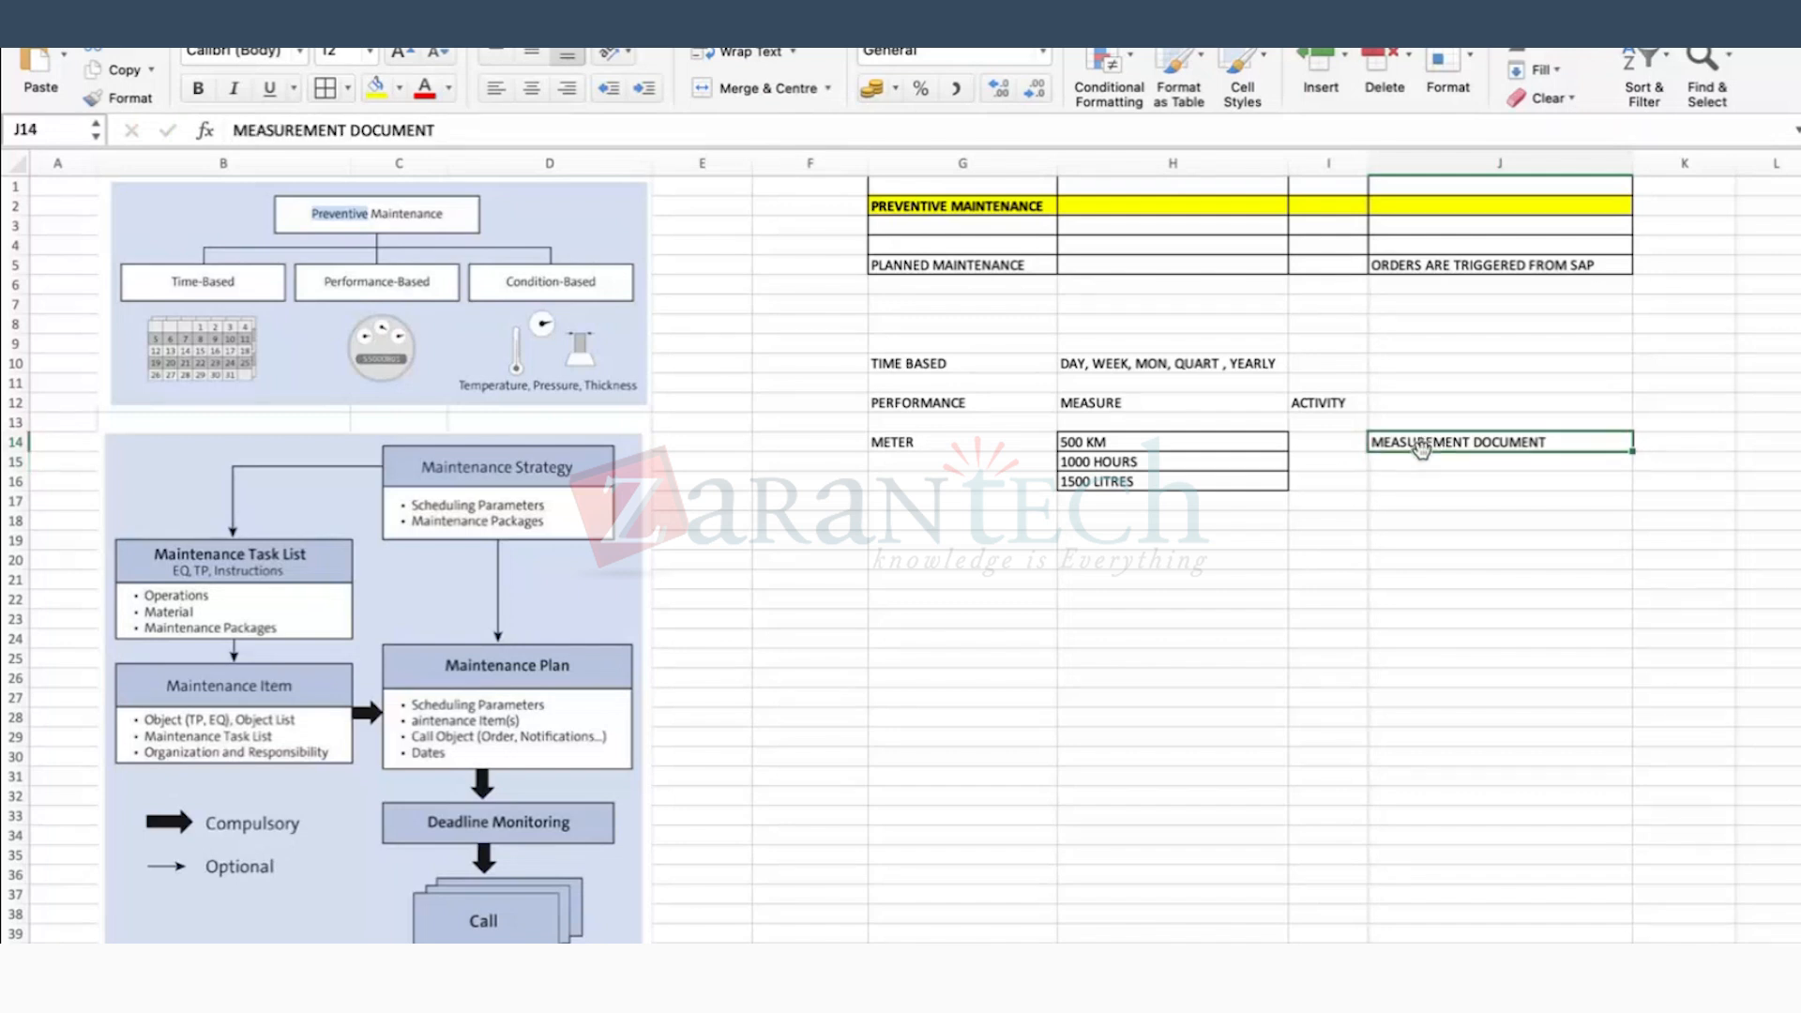
click(1398, 466)
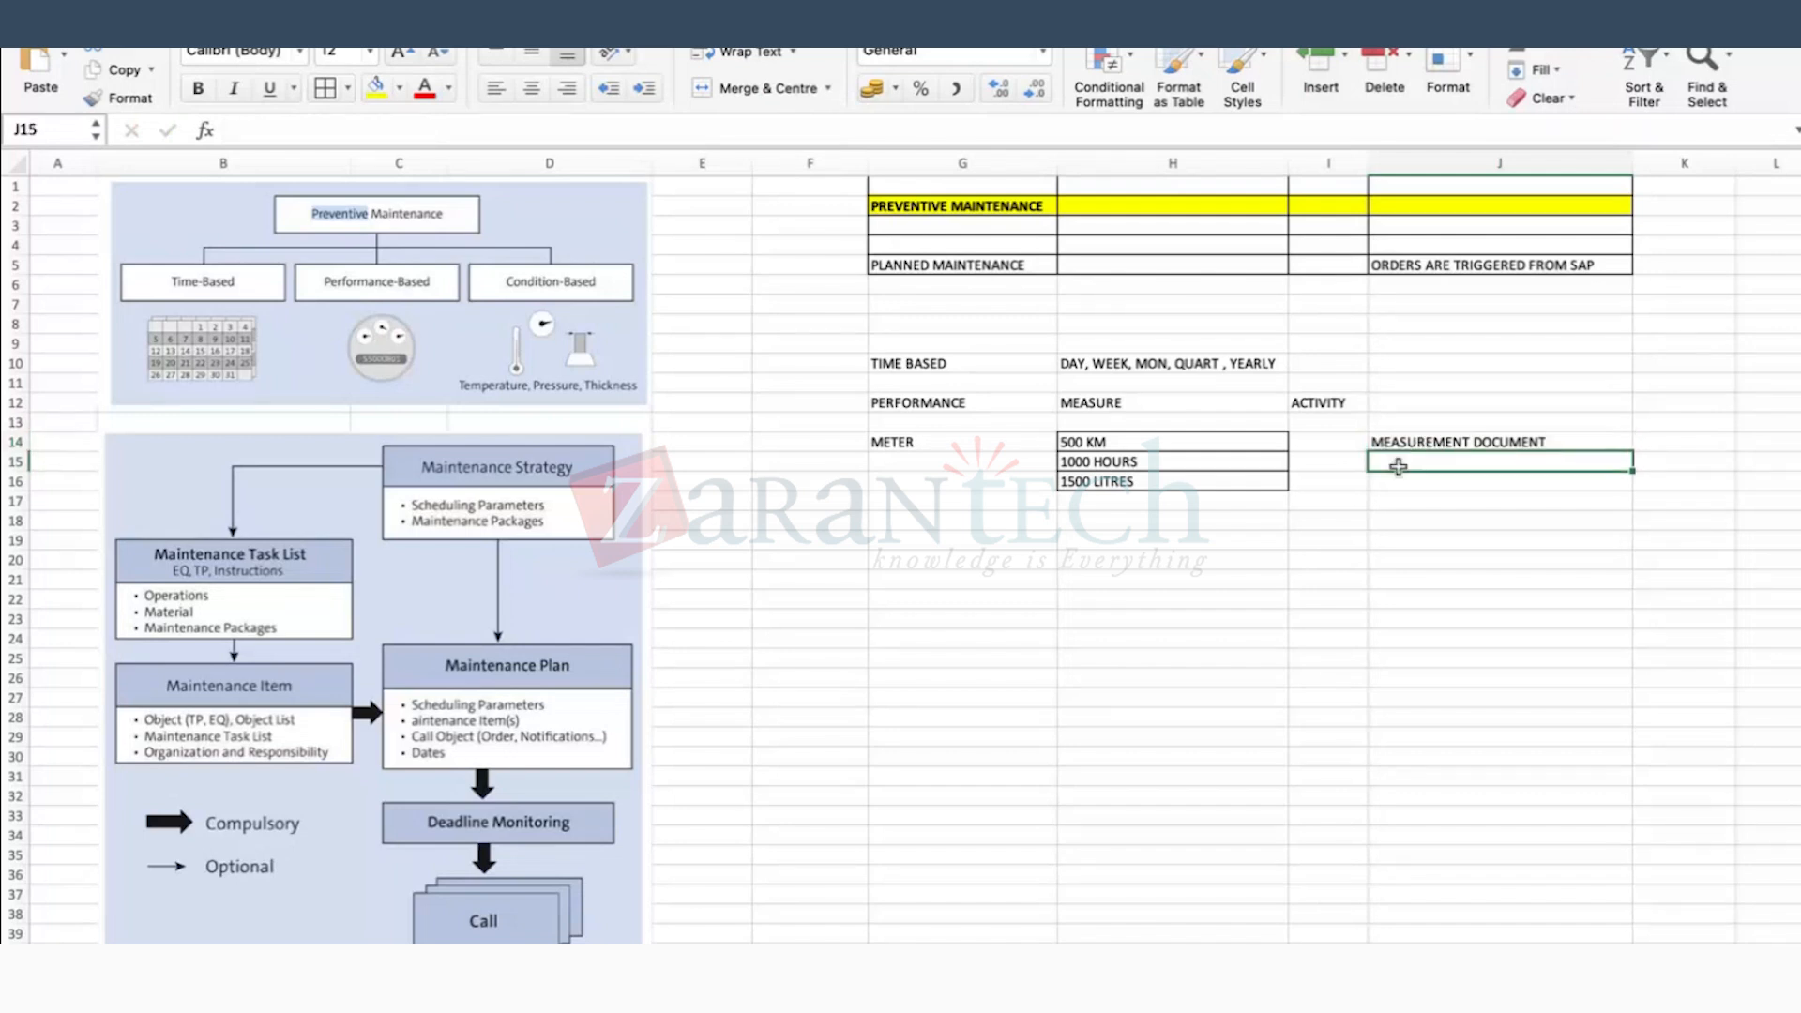
click(1410, 442)
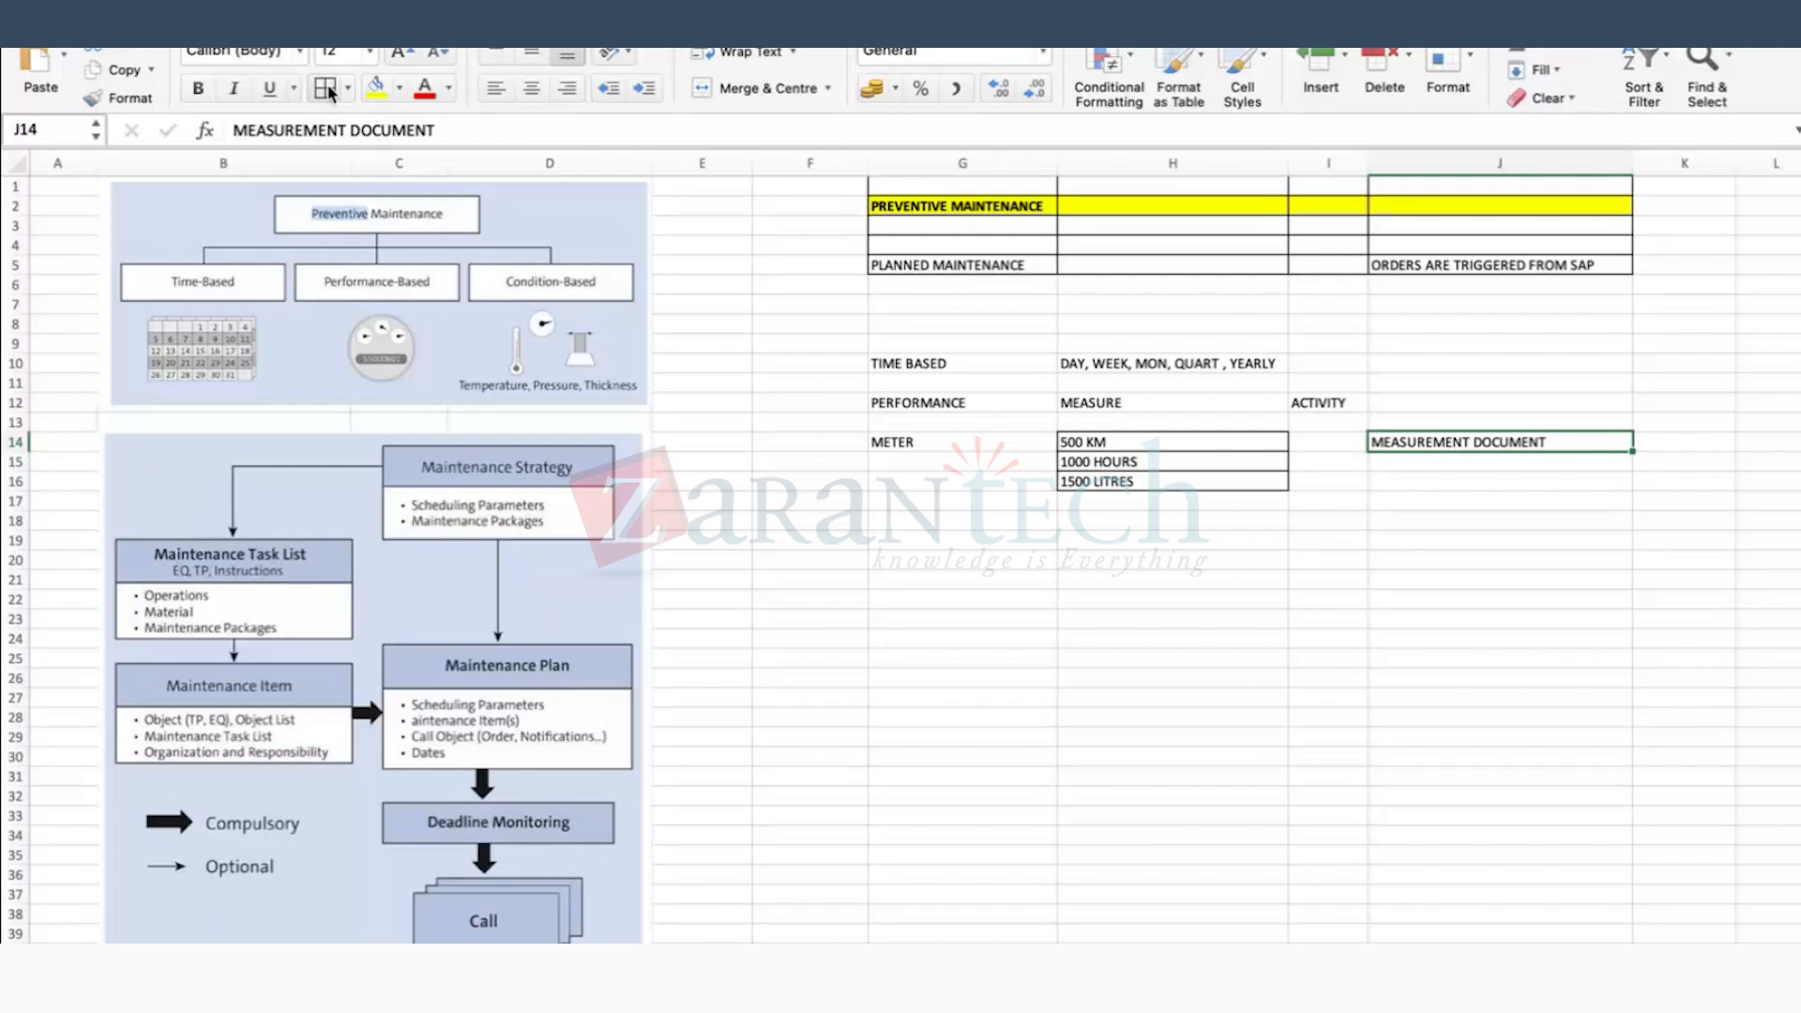
click(1084, 441)
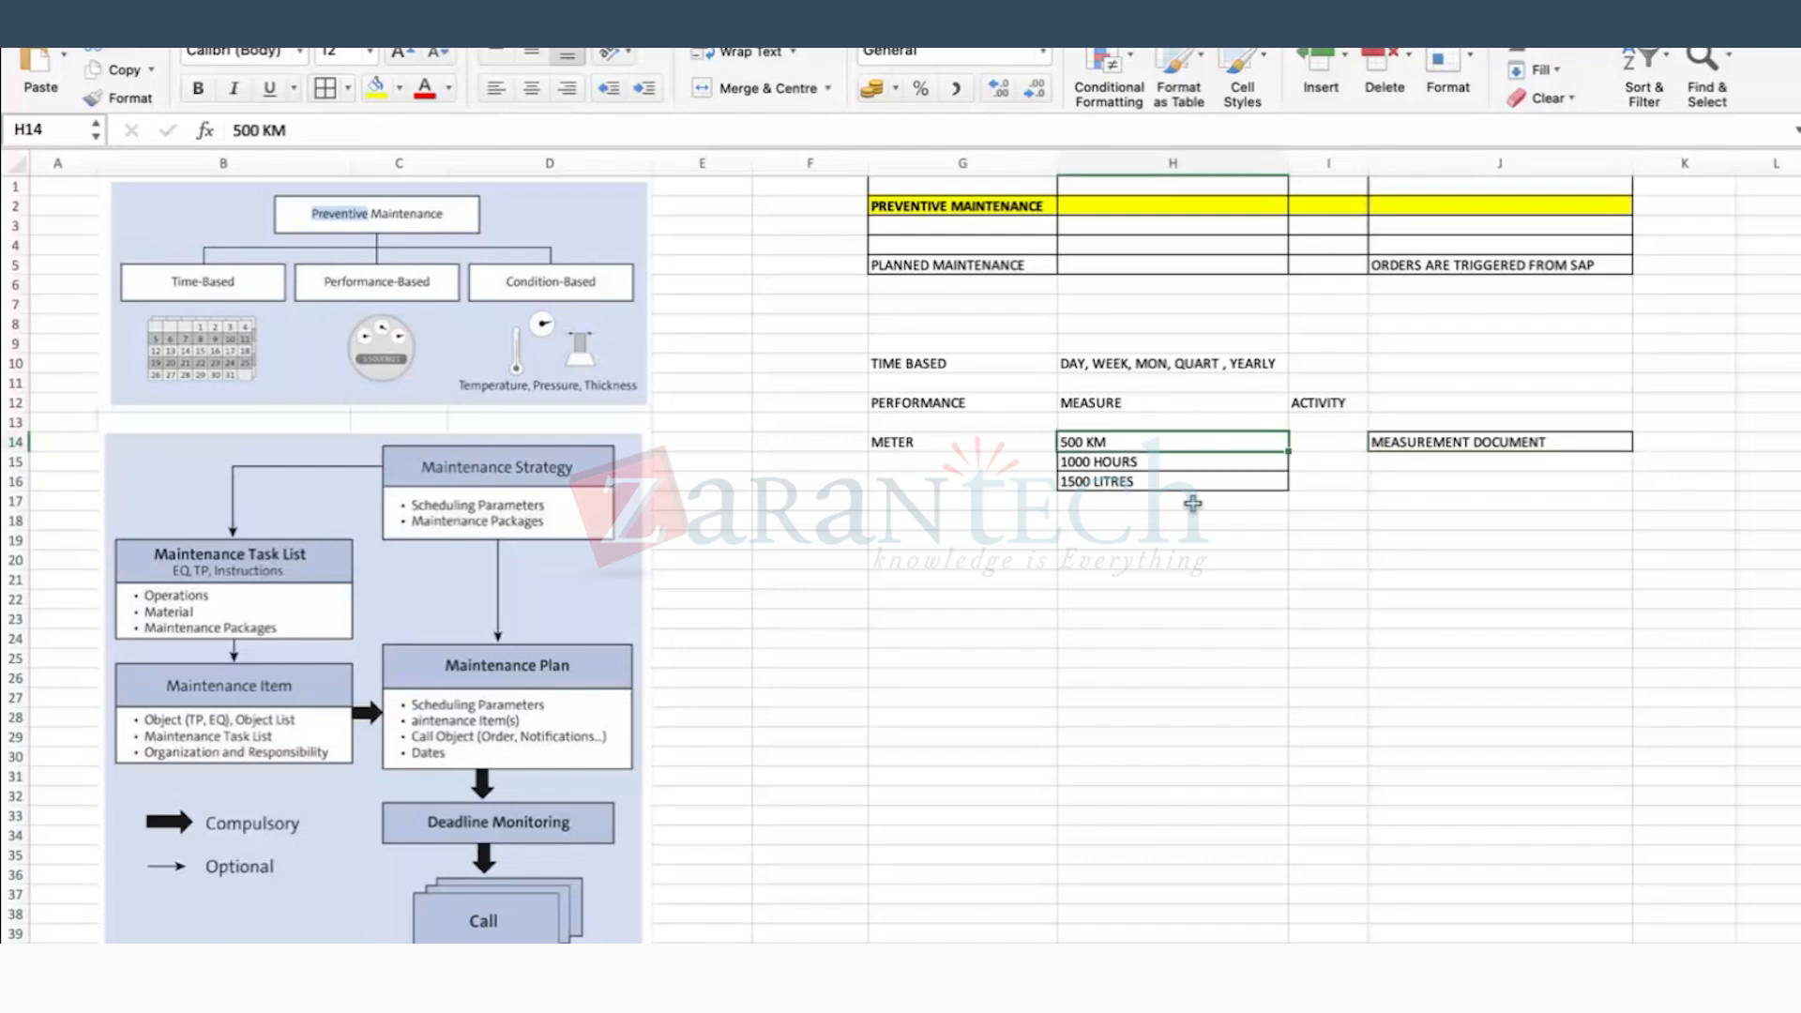
click(1259, 541)
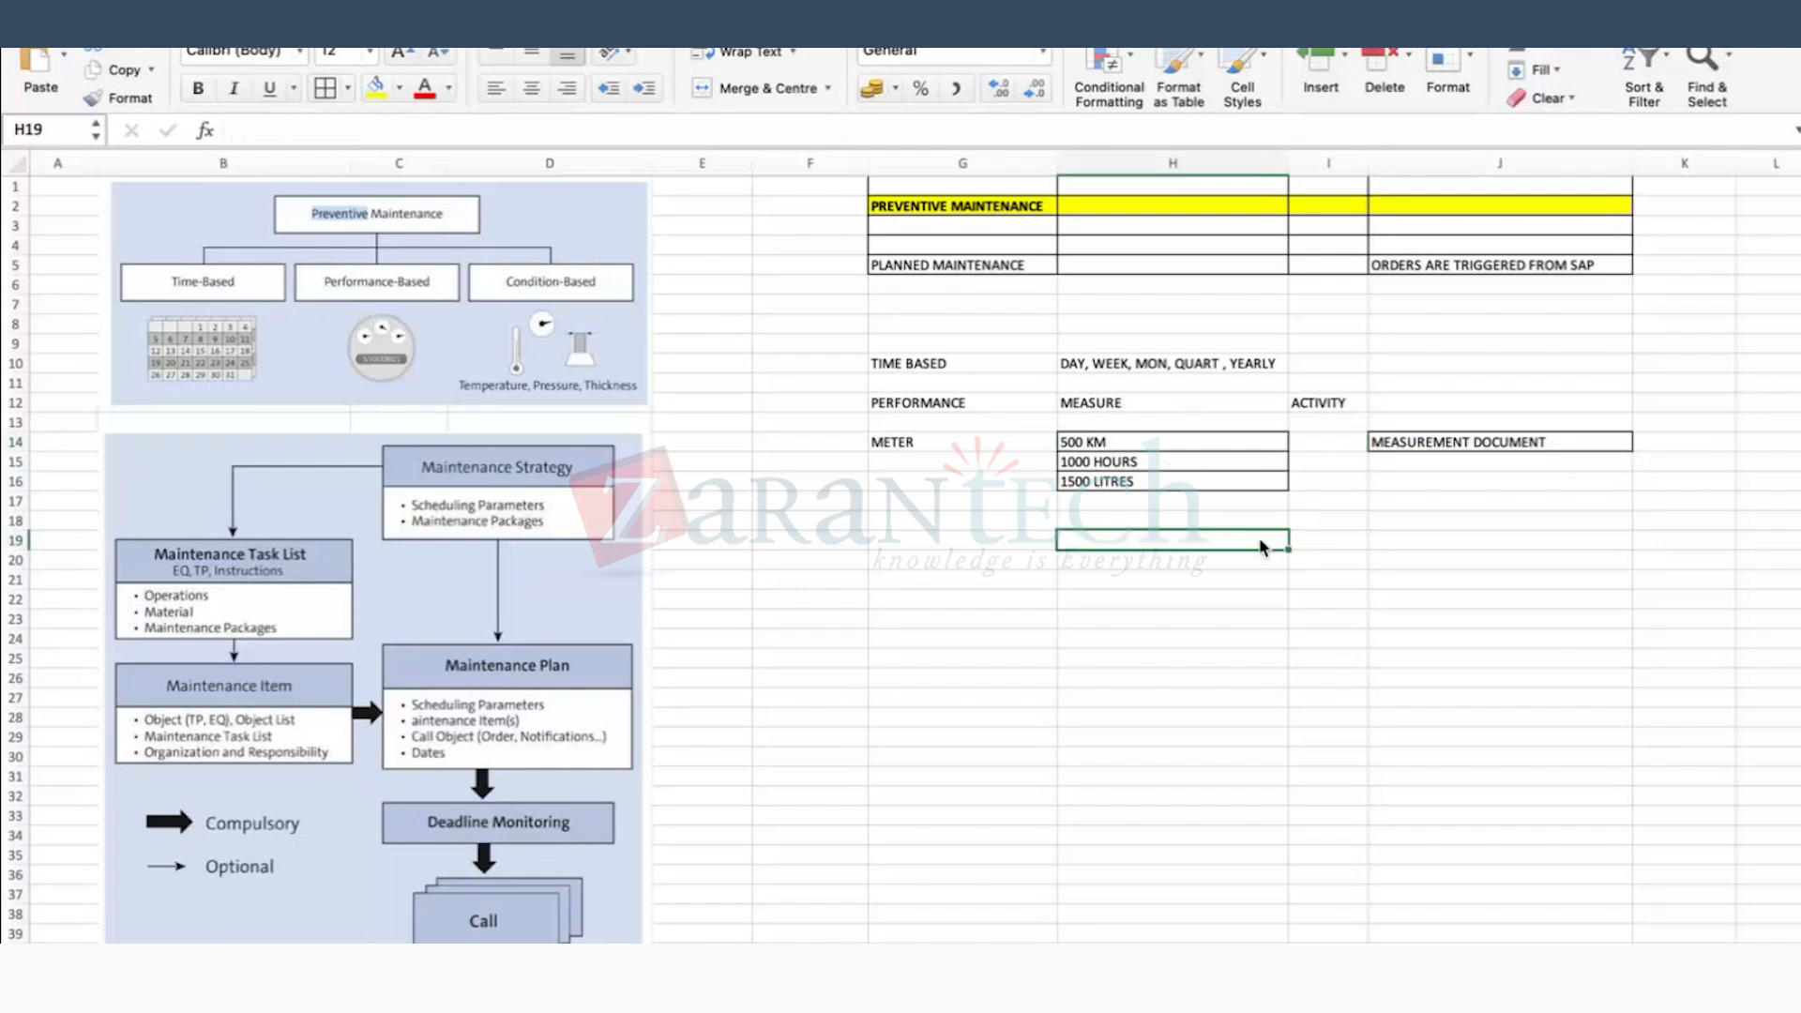
Step: Enter CONDITION BASED in cell G18 as the third maintenance type
click(914, 524)
text(CONDITION BASED ')
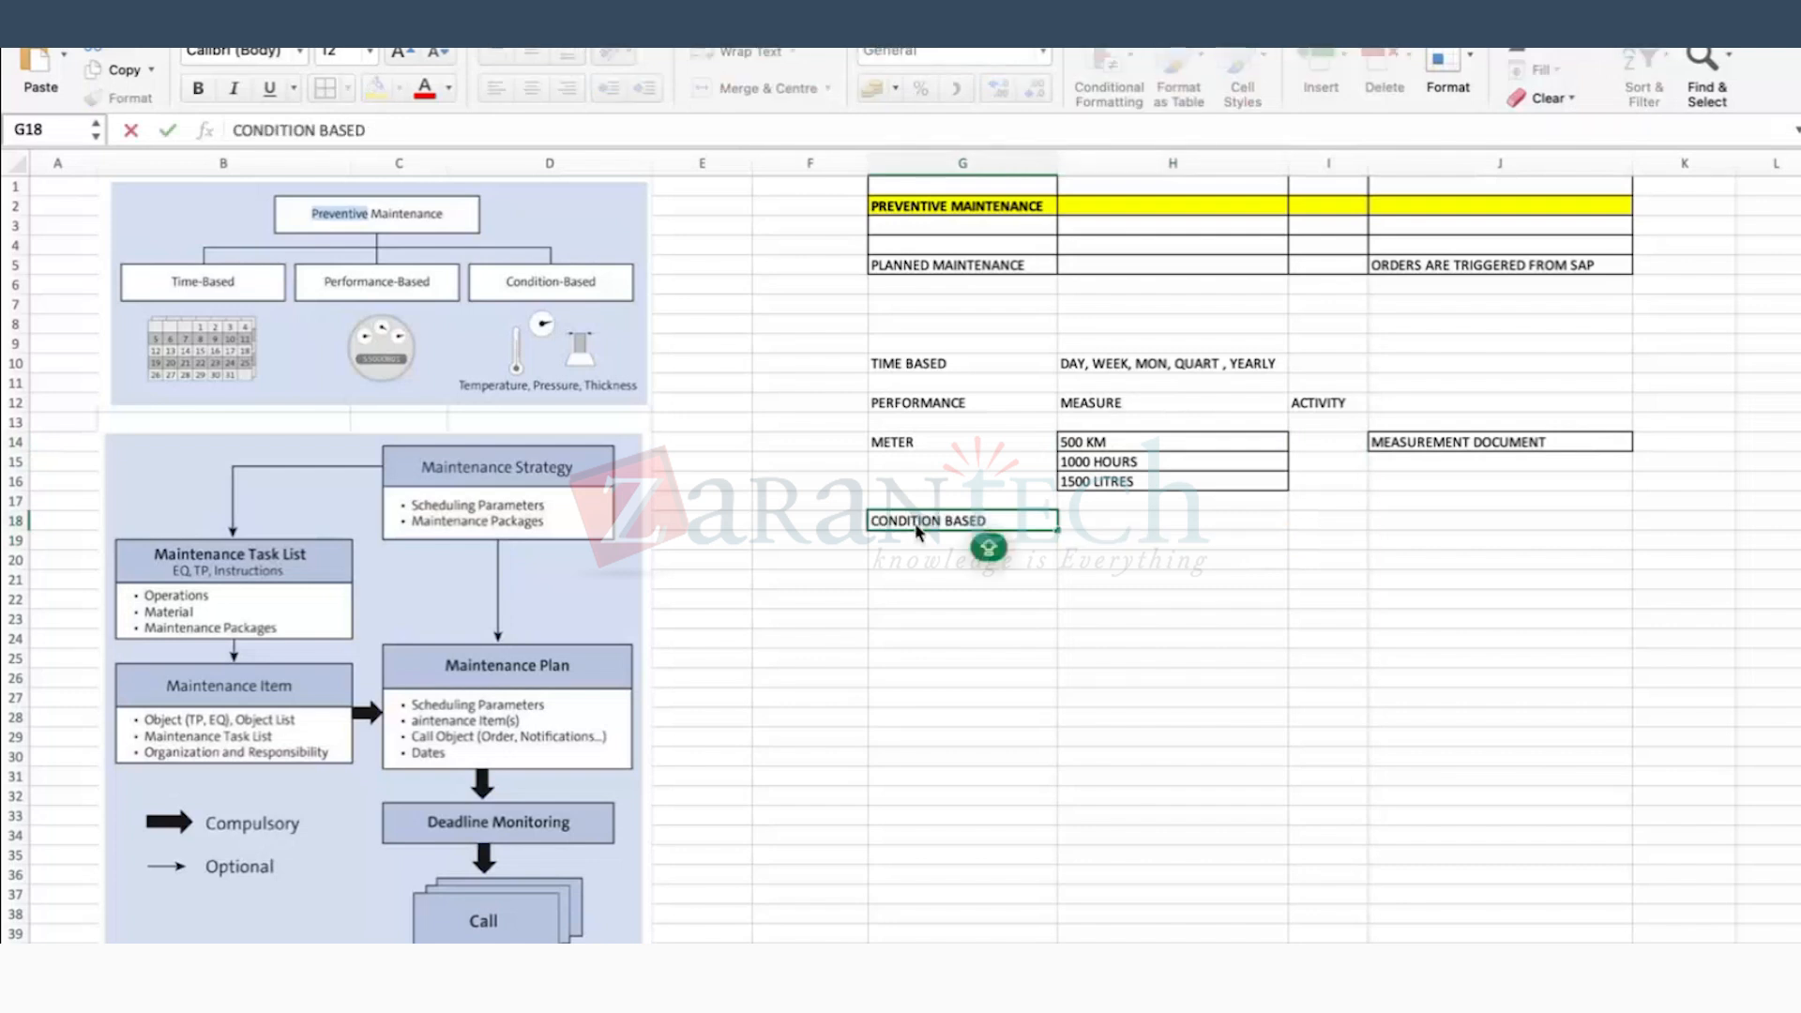
click(1172, 696)
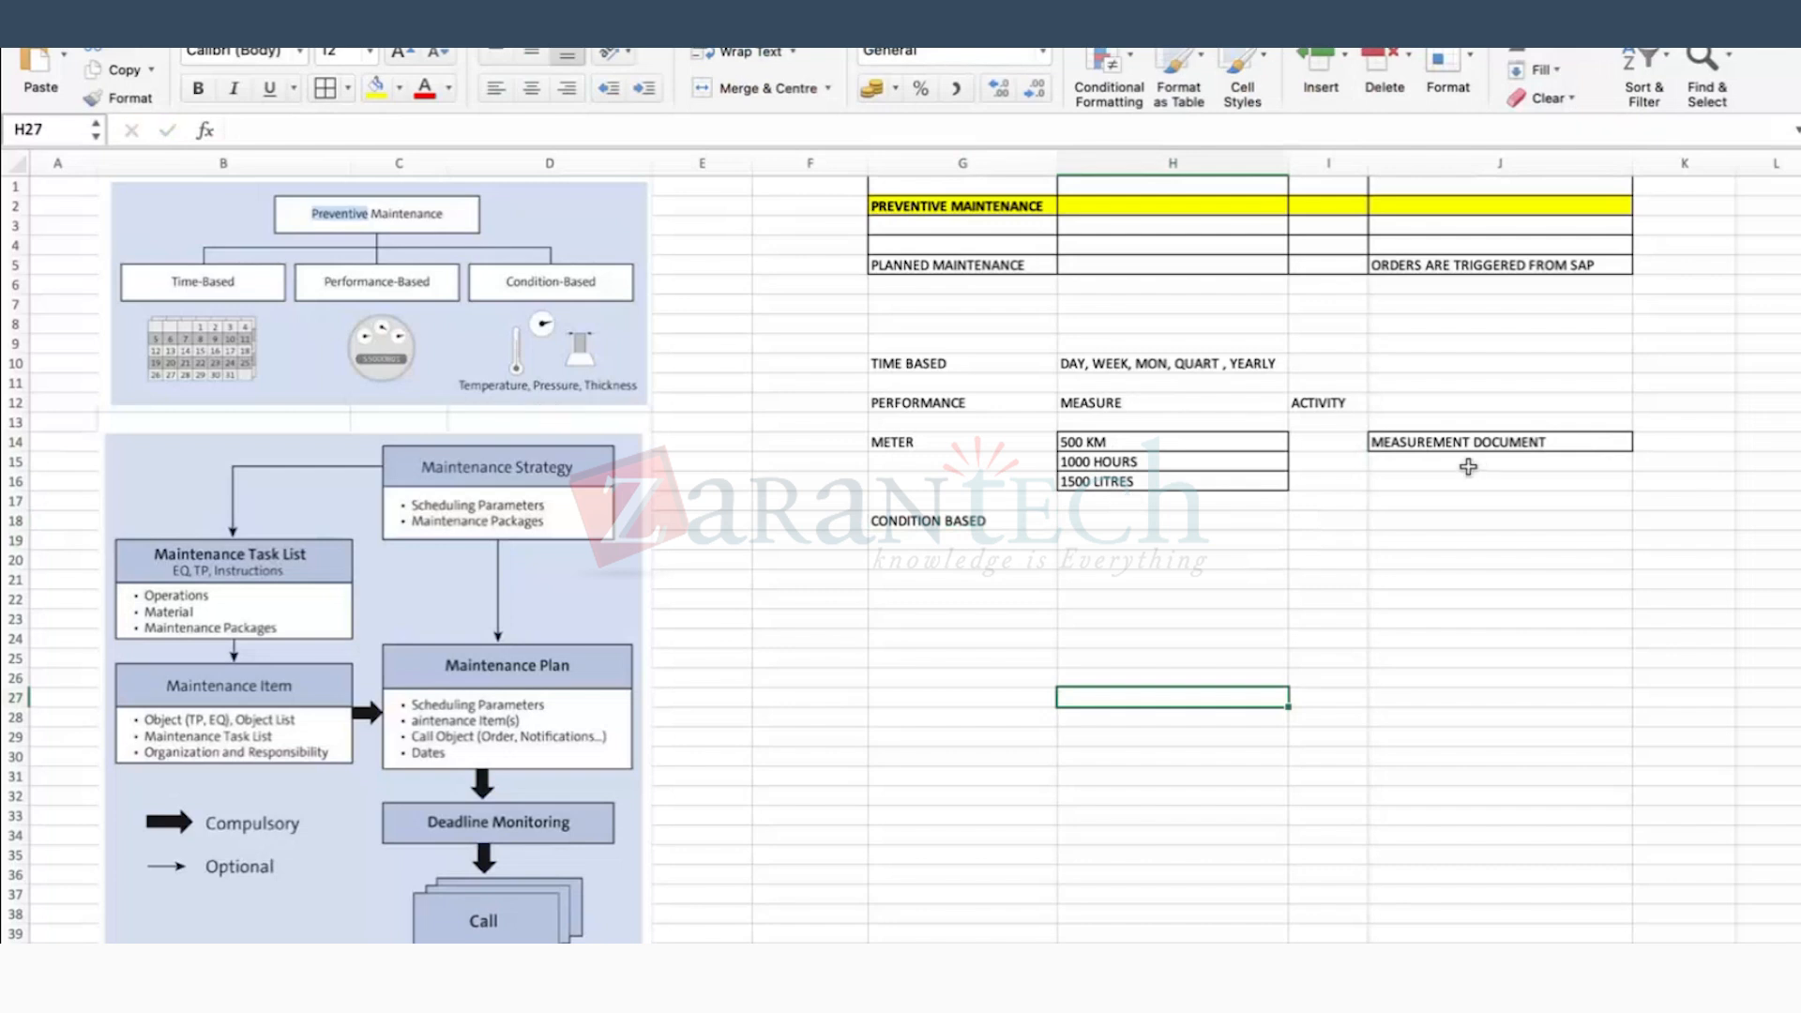
Step: Enter 30 MM in cell H19 as the example for condition-based maintenance
click(980, 540)
click(1128, 544)
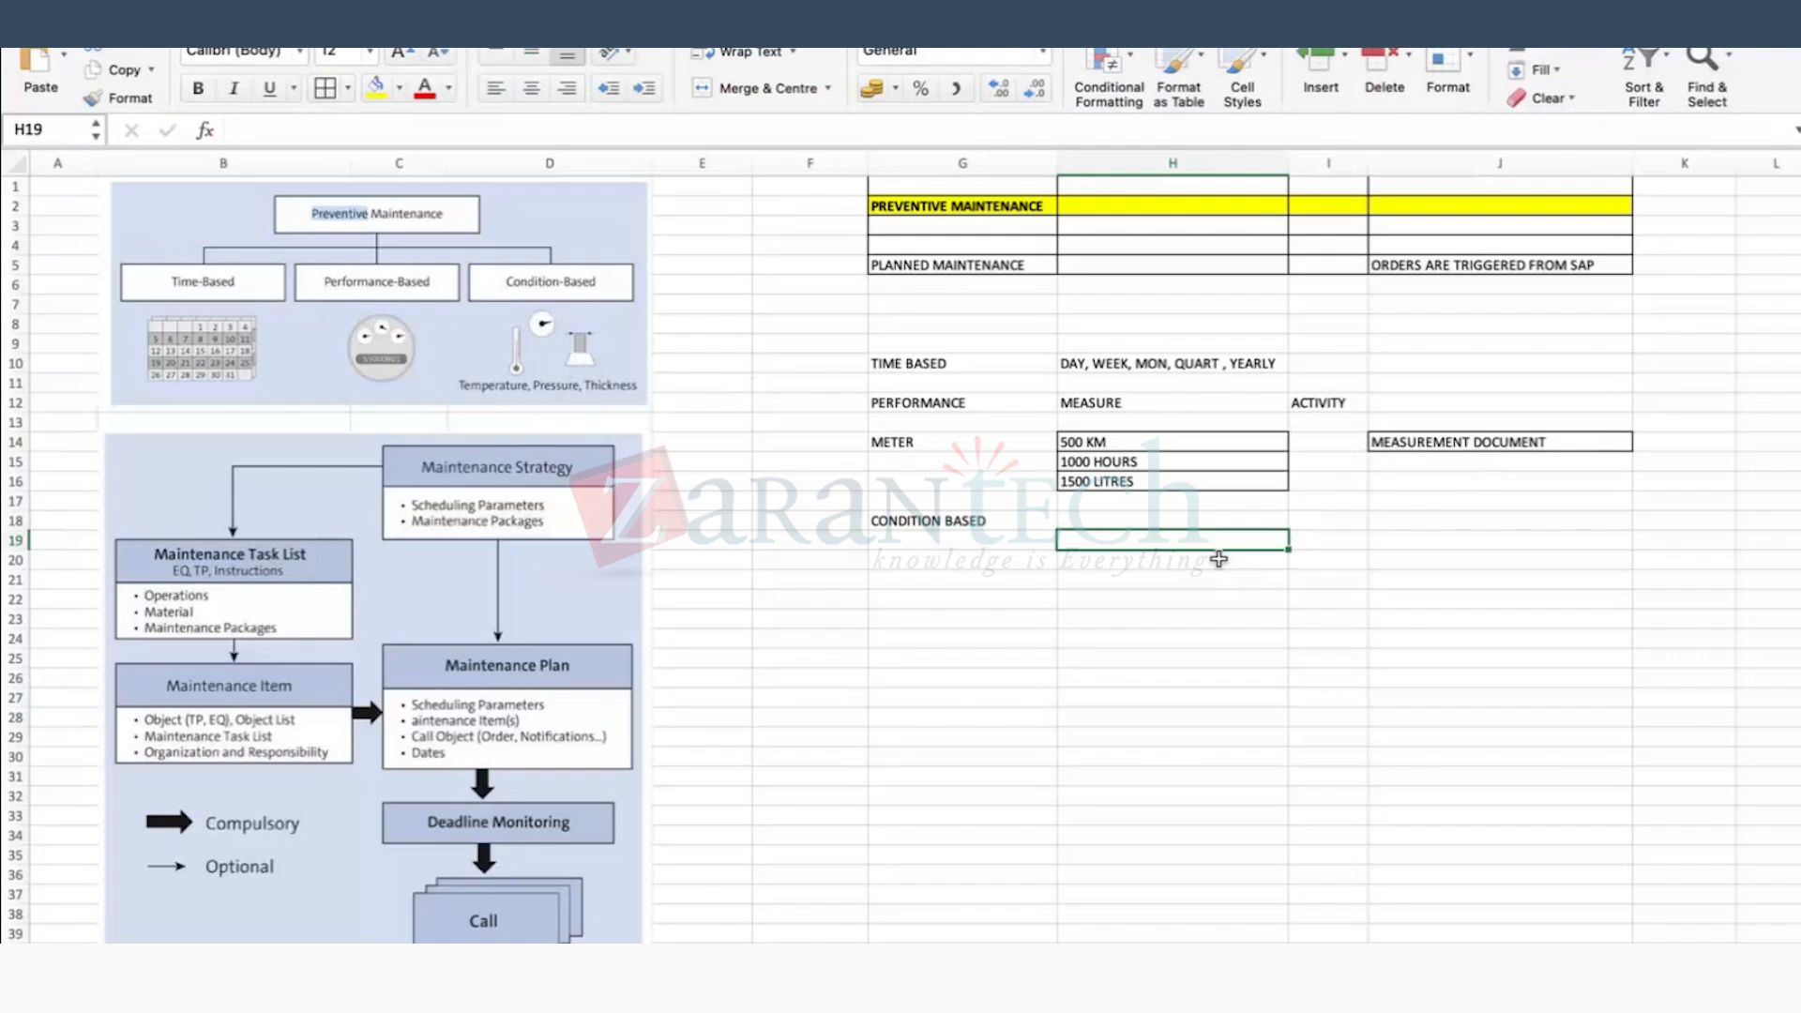
text(30 MM)
key(Return)
click(1191, 547)
click(1174, 563)
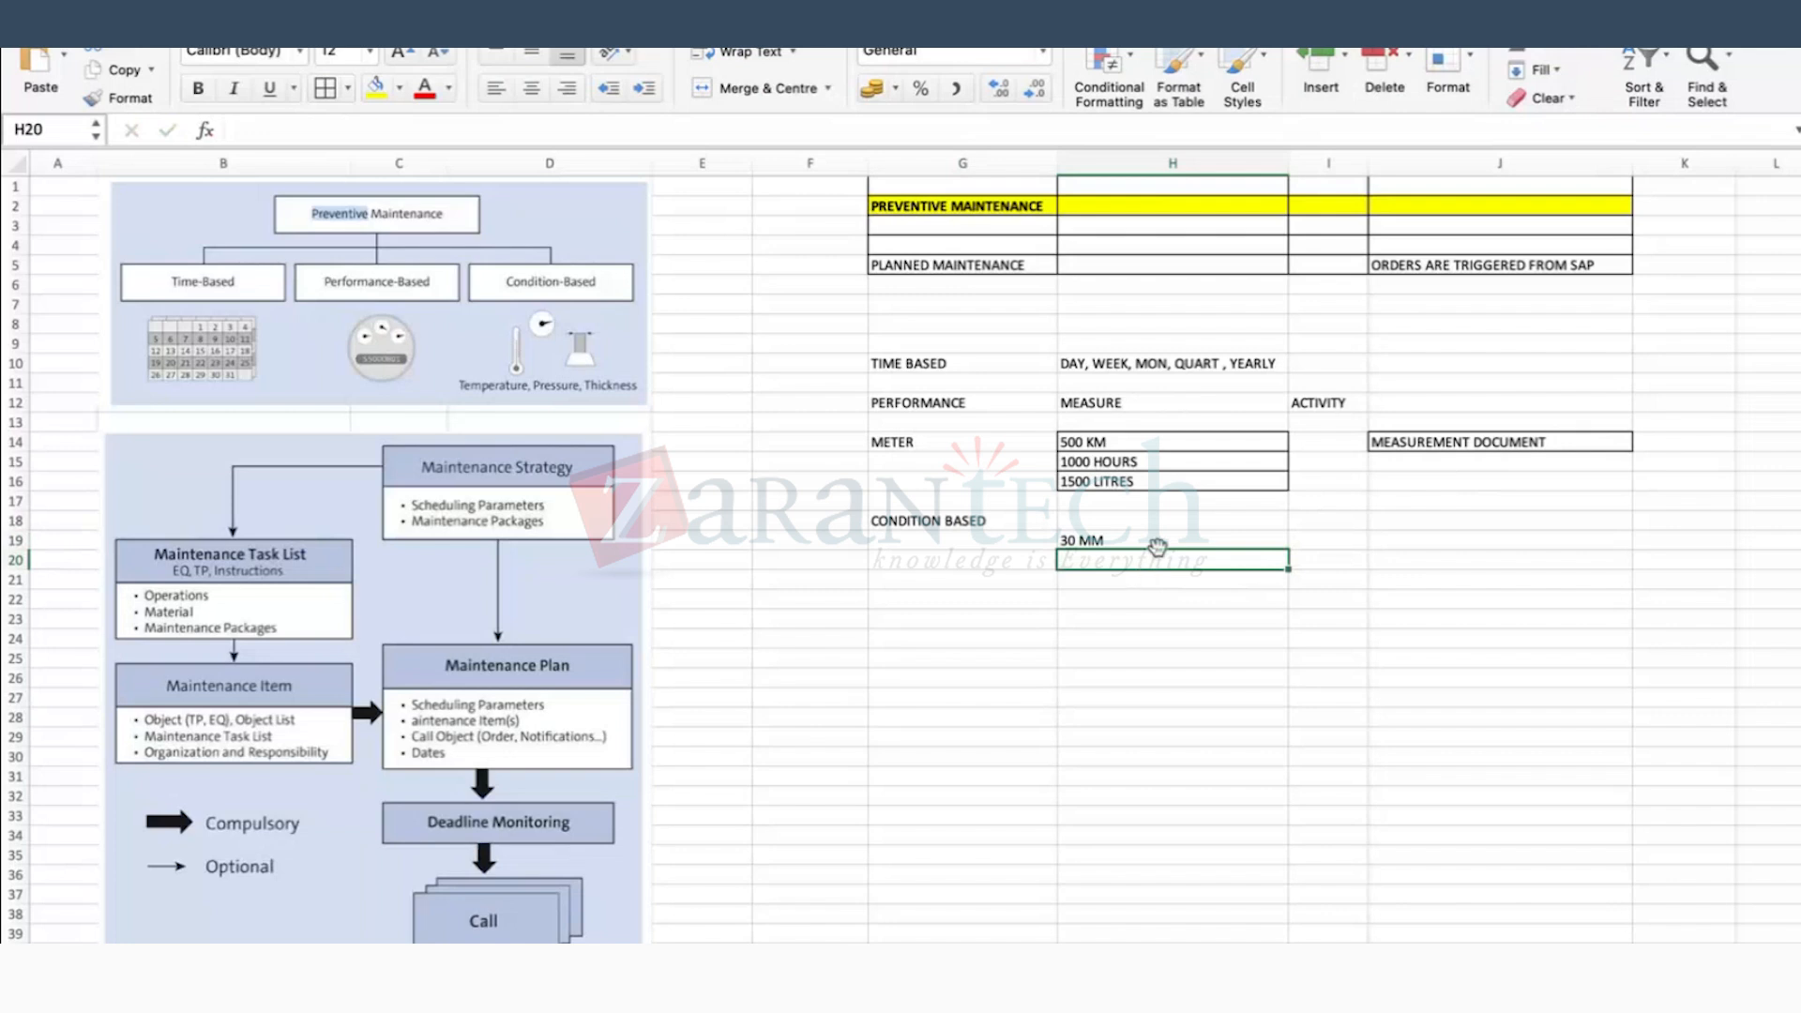
drag(1156, 546, 1179, 559)
Step: Apply borders to every cell in the maintenance types block from G10 to J19
click(818, 384)
click(997, 612)
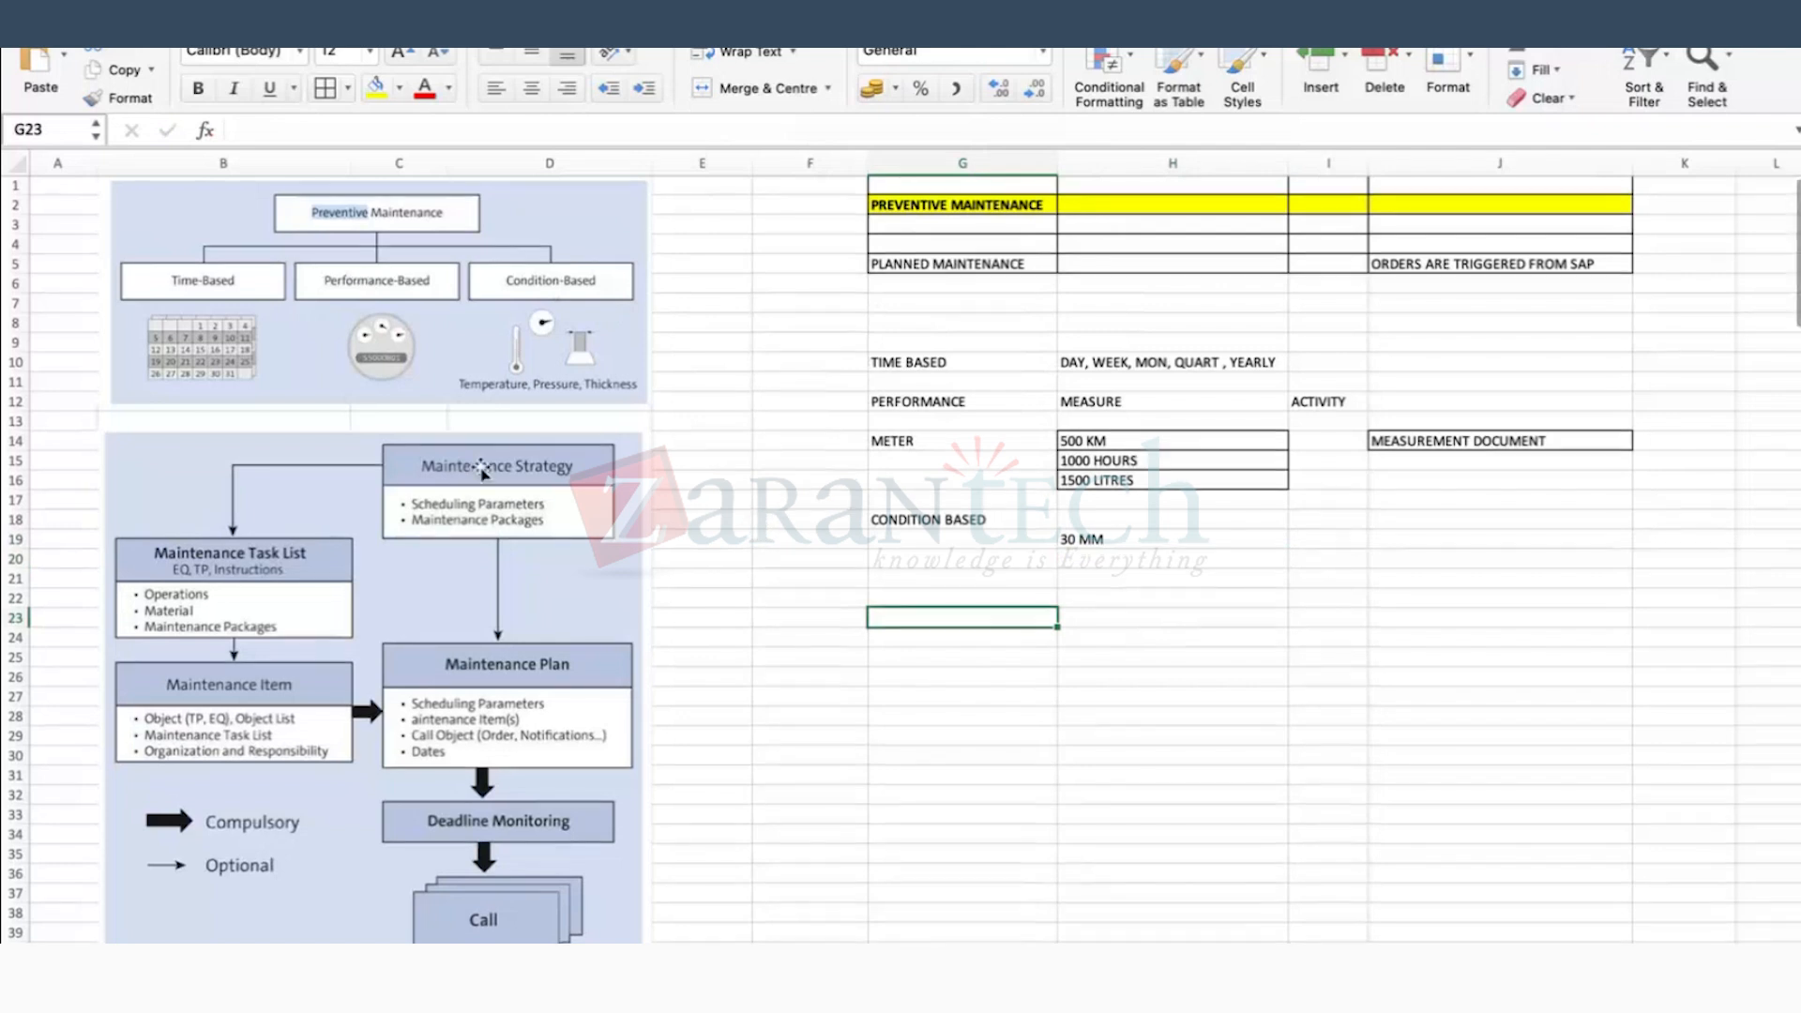
drag(936, 362, 1594, 542)
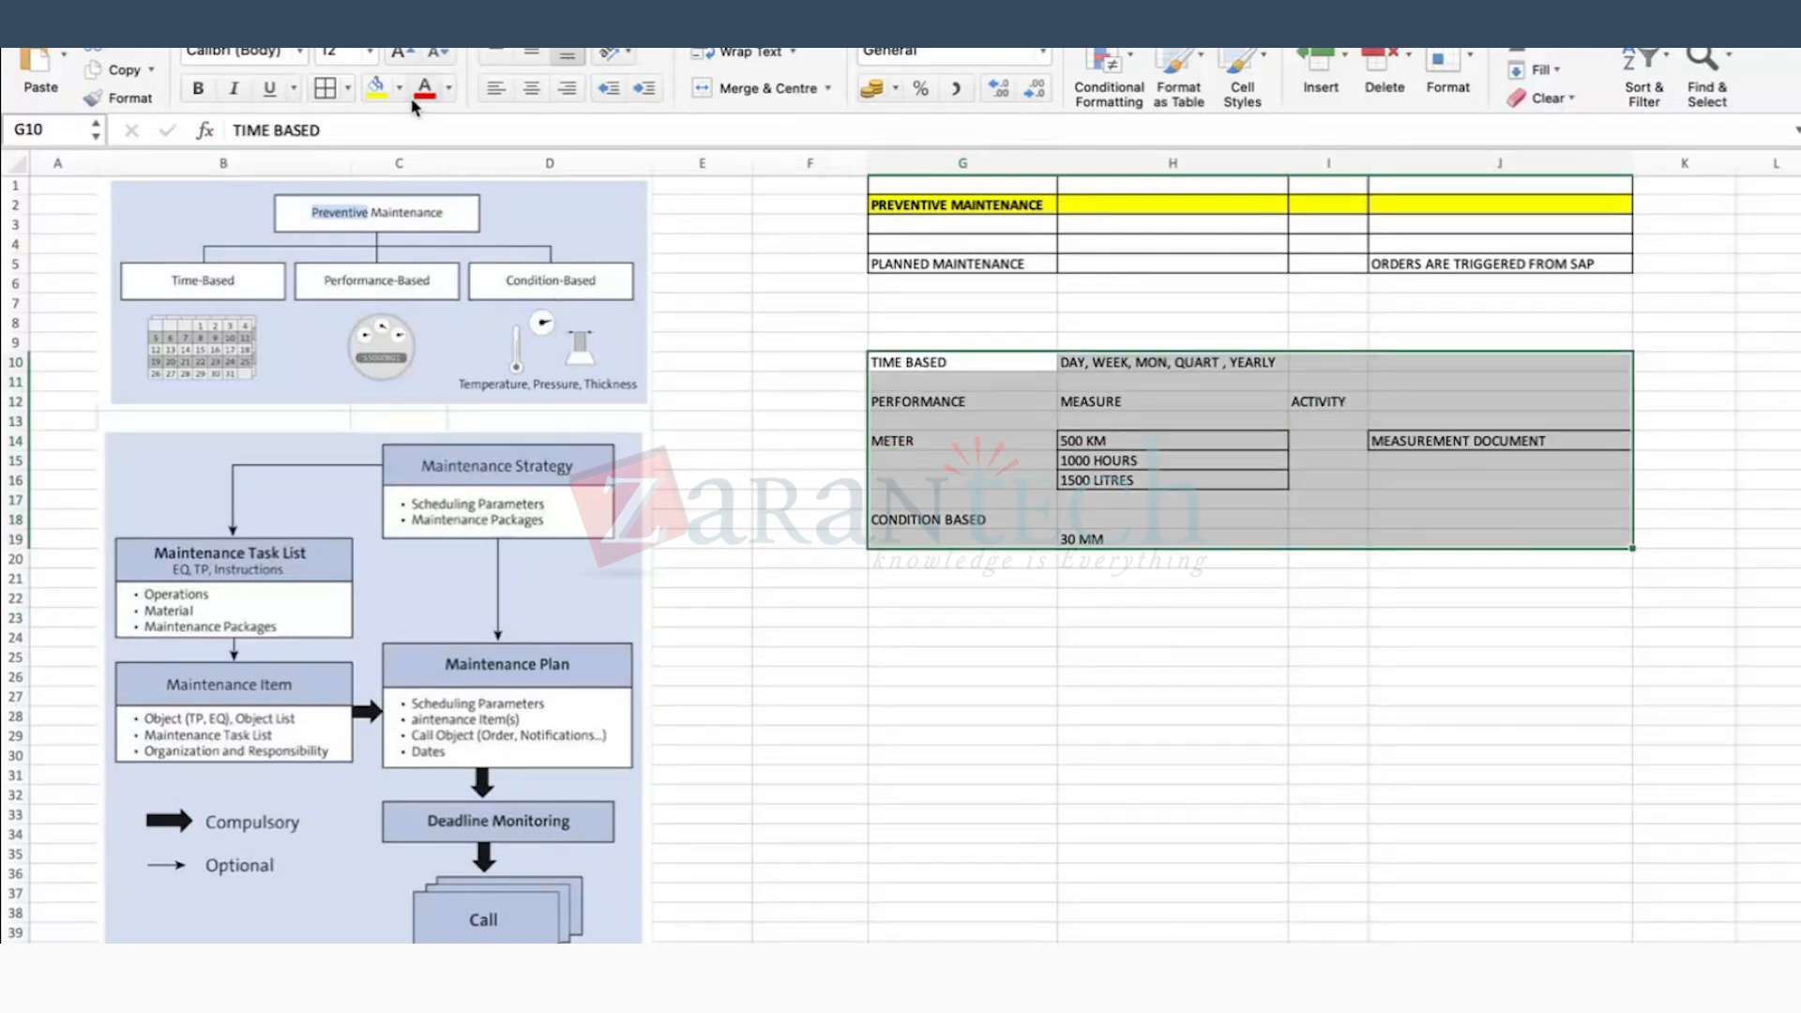
click(948, 601)
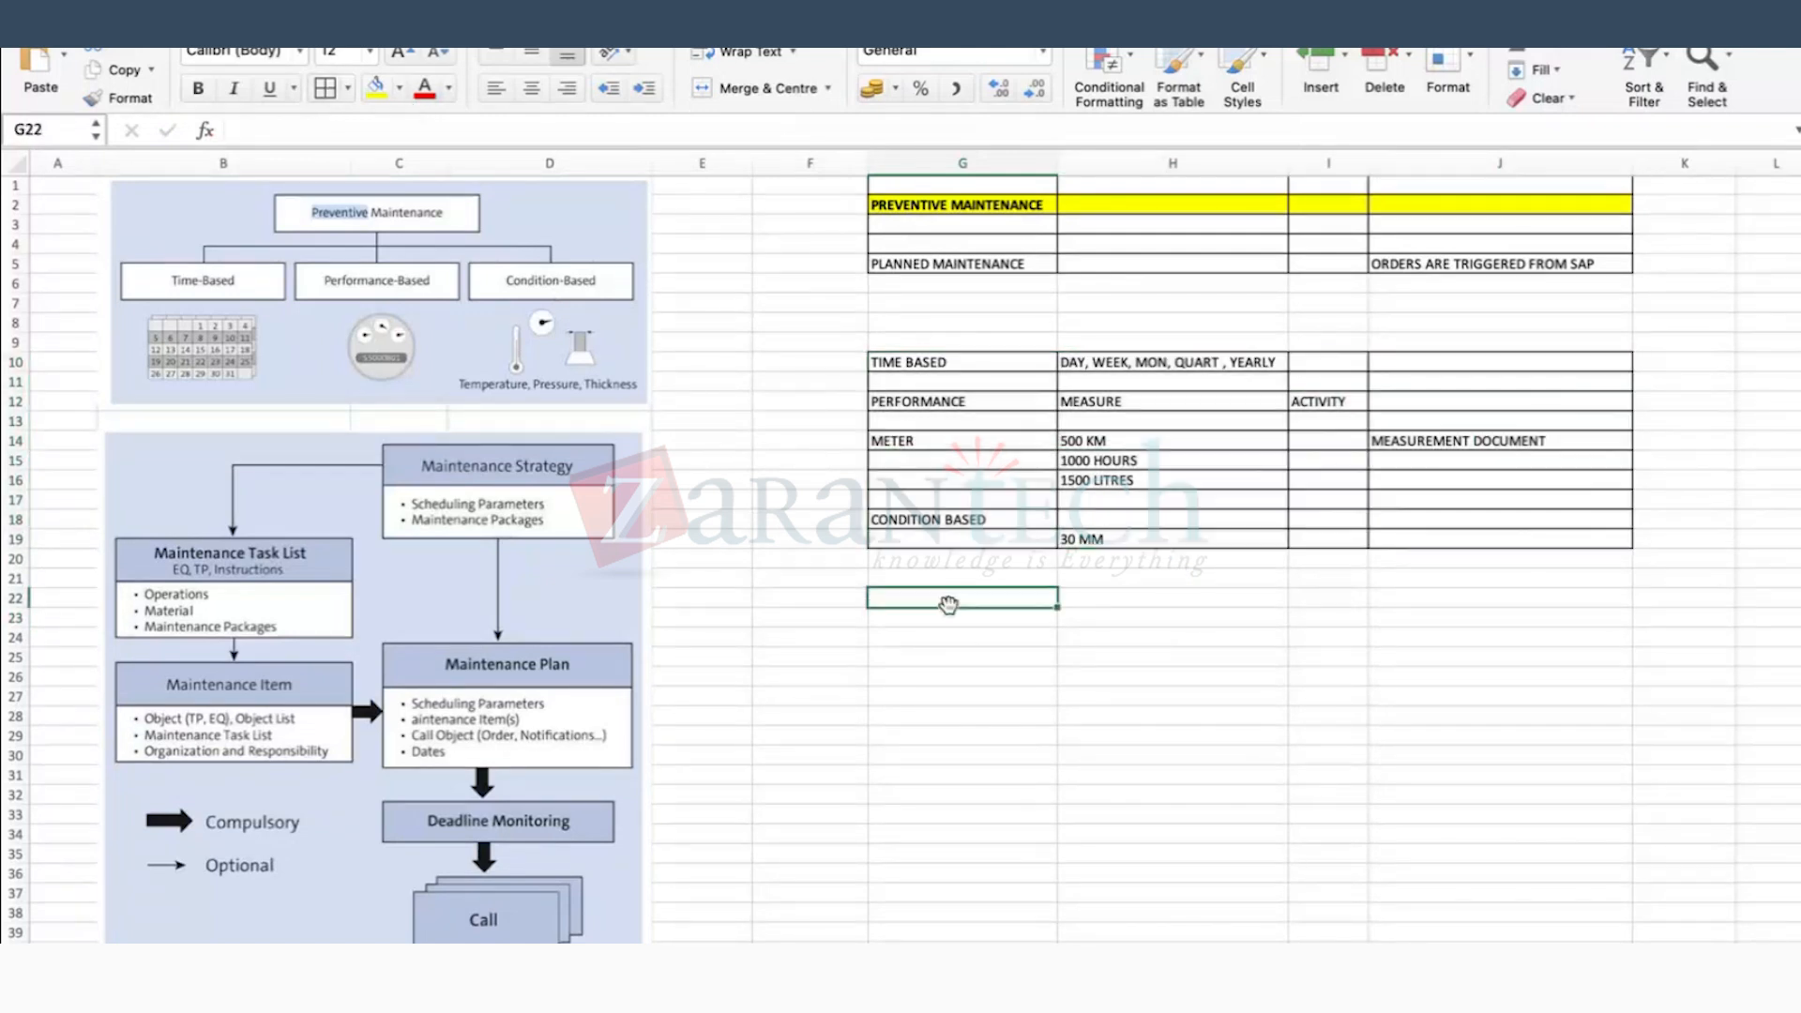
Step: Enter 500 in cell G22 and 2000 in cell G23 below the maintenance types table
scroll(947, 603, down, 1)
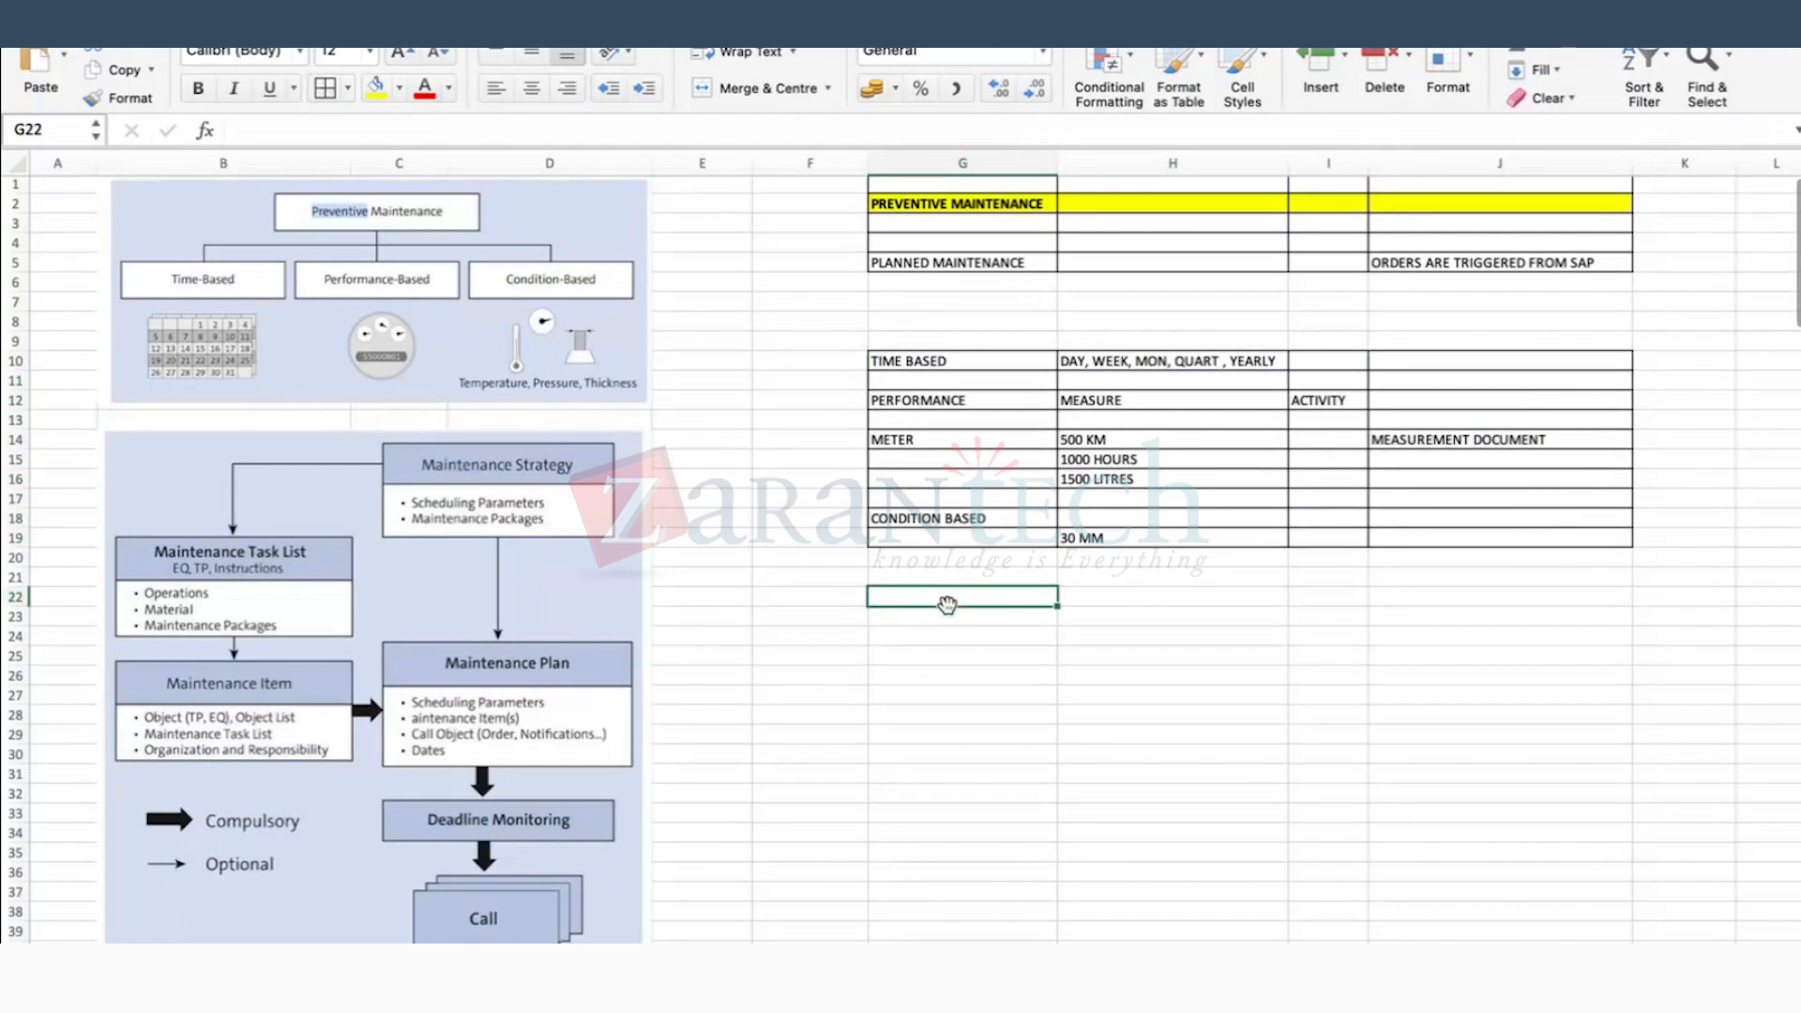
scroll(947, 604, down, 1)
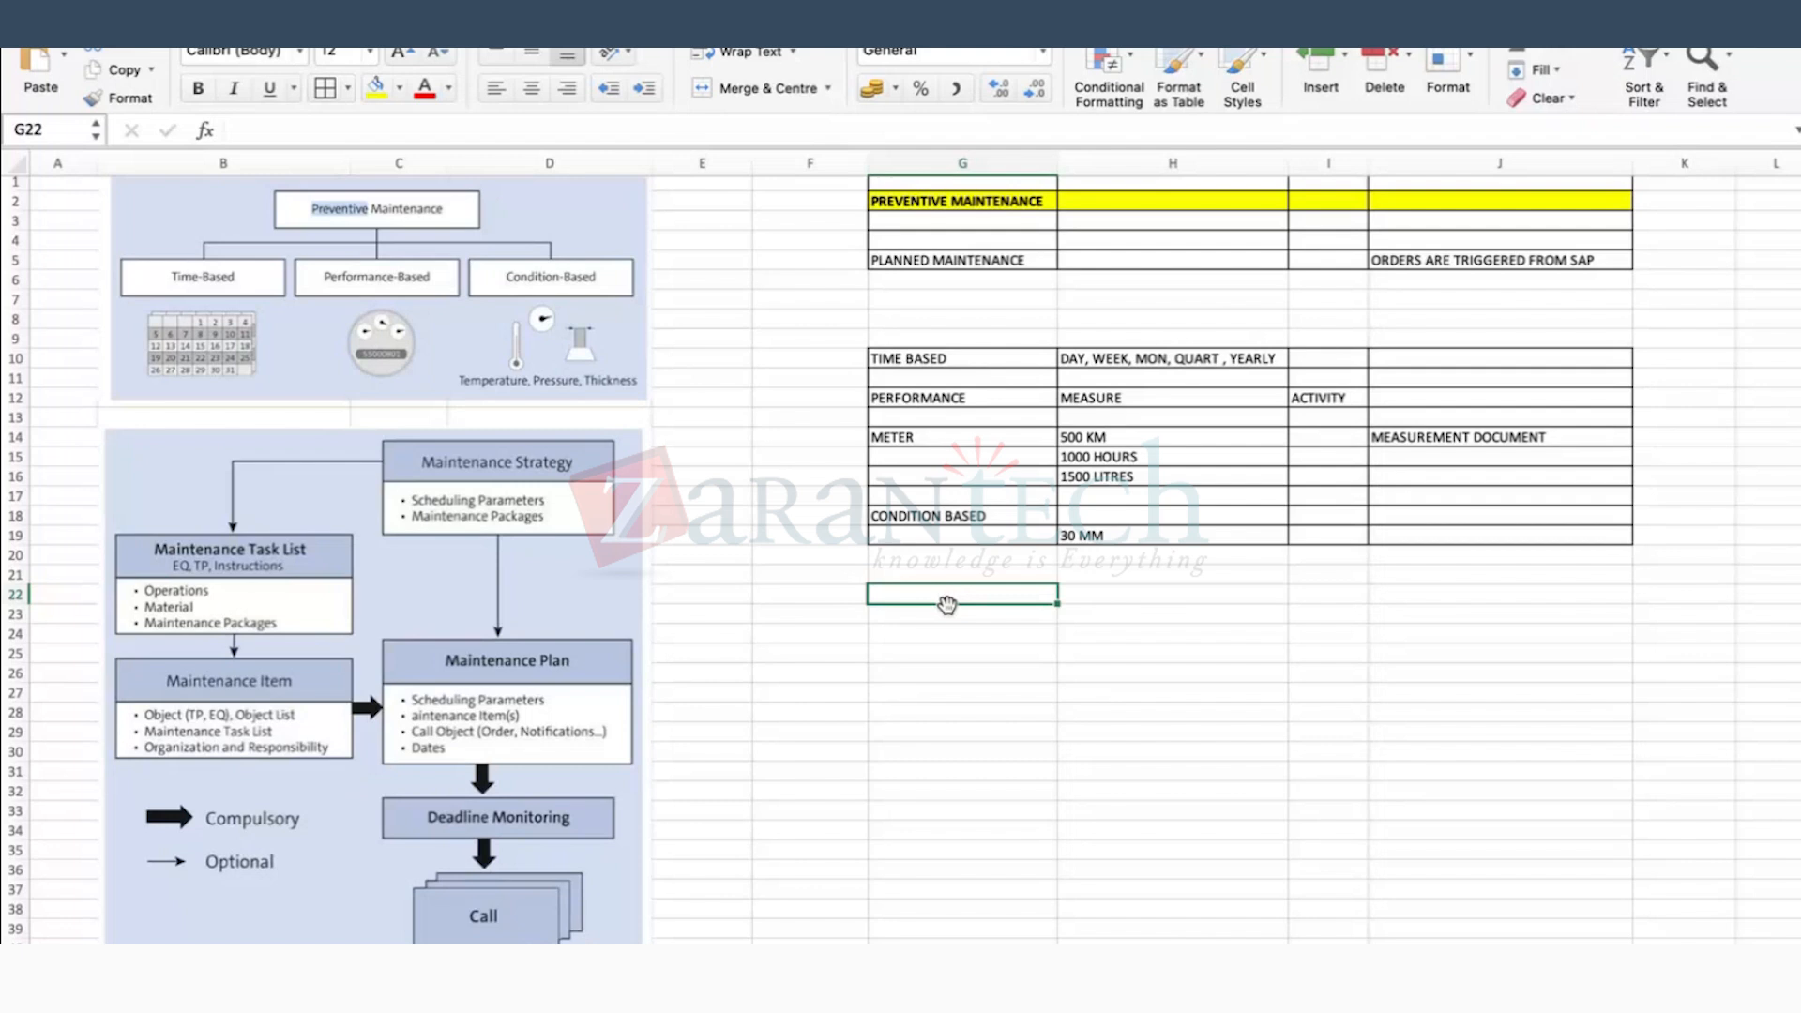
text(5000)
key(BackSpace)
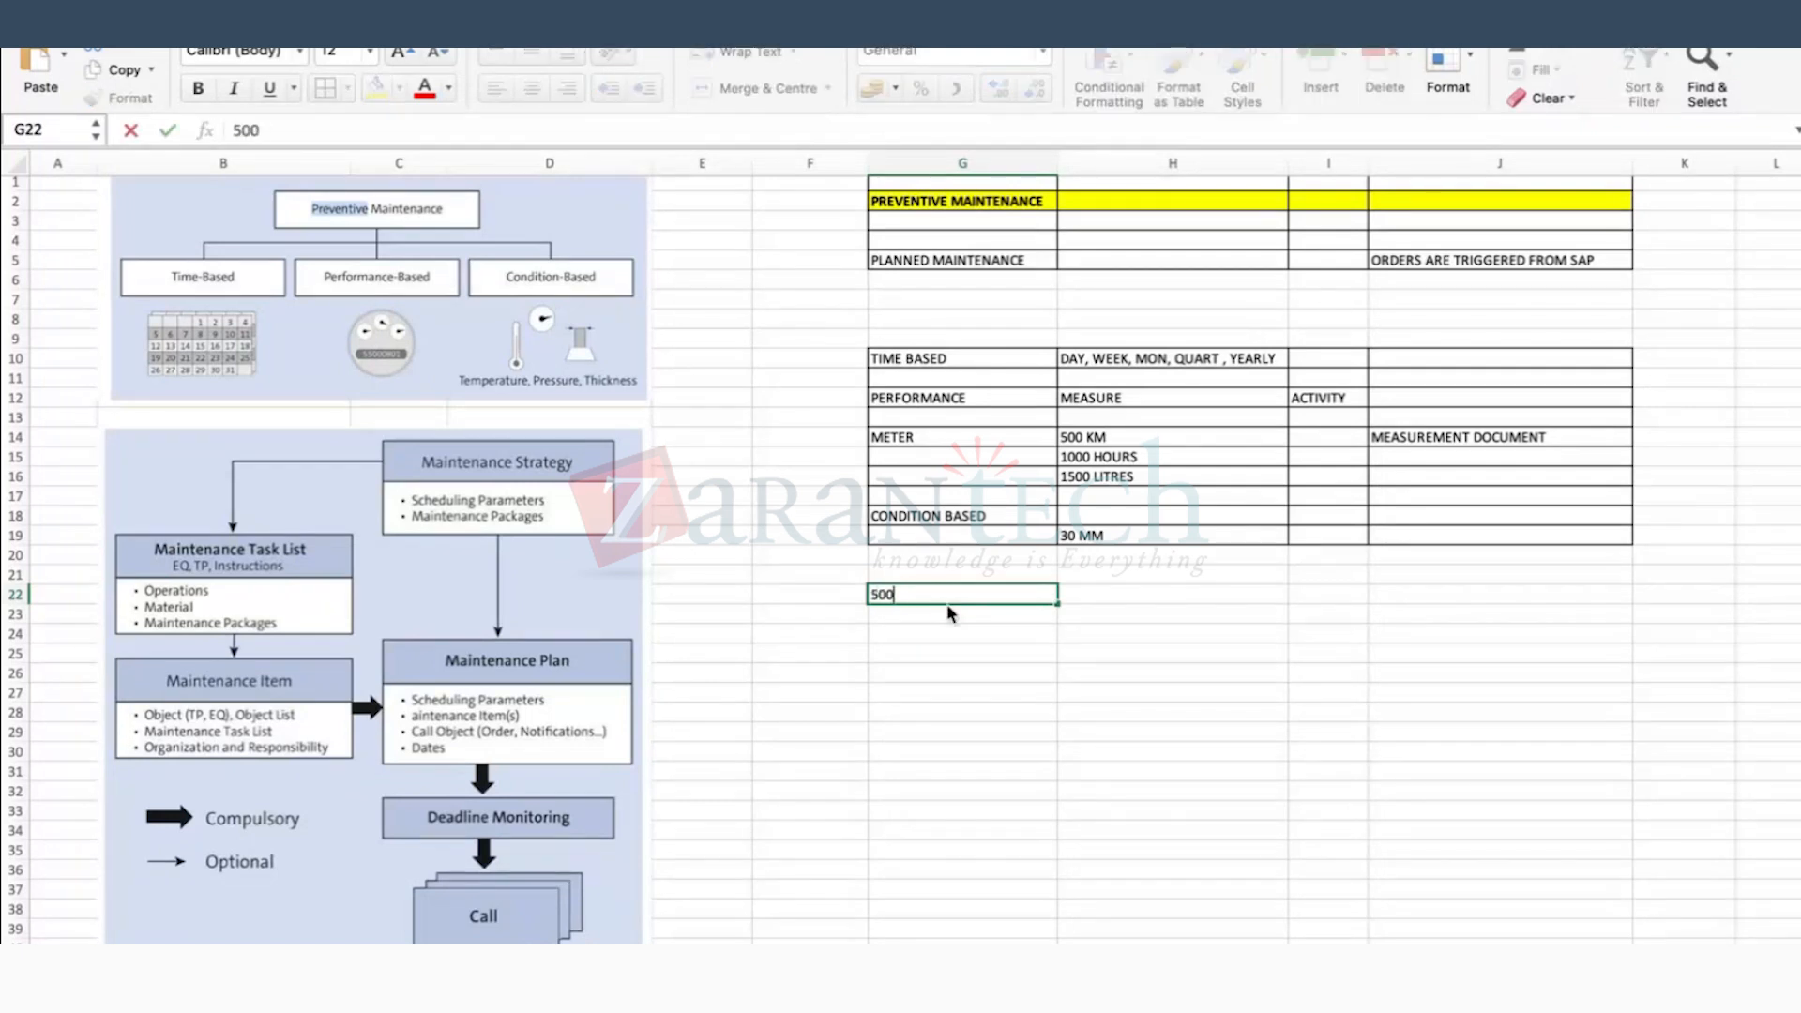
key(Return)
text(1500)
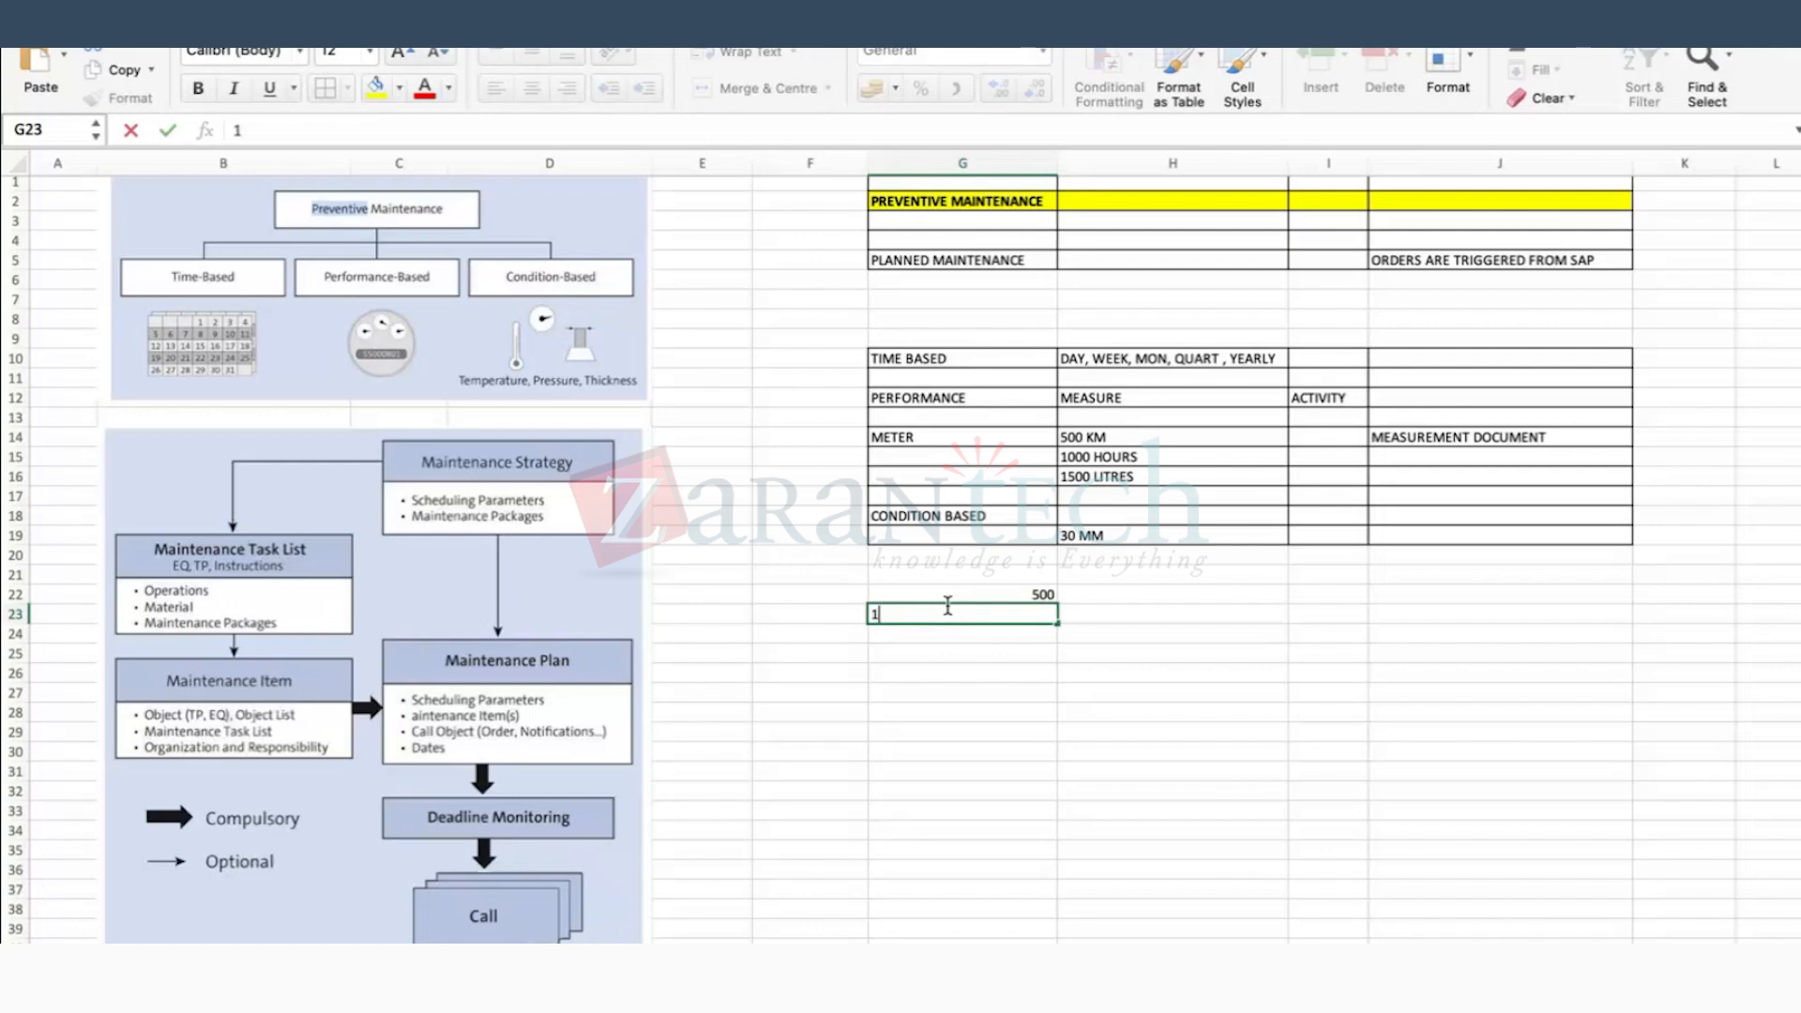
key(BackSpace)
key(BackSpace)
key(BackSpace)
key(BackSpace)
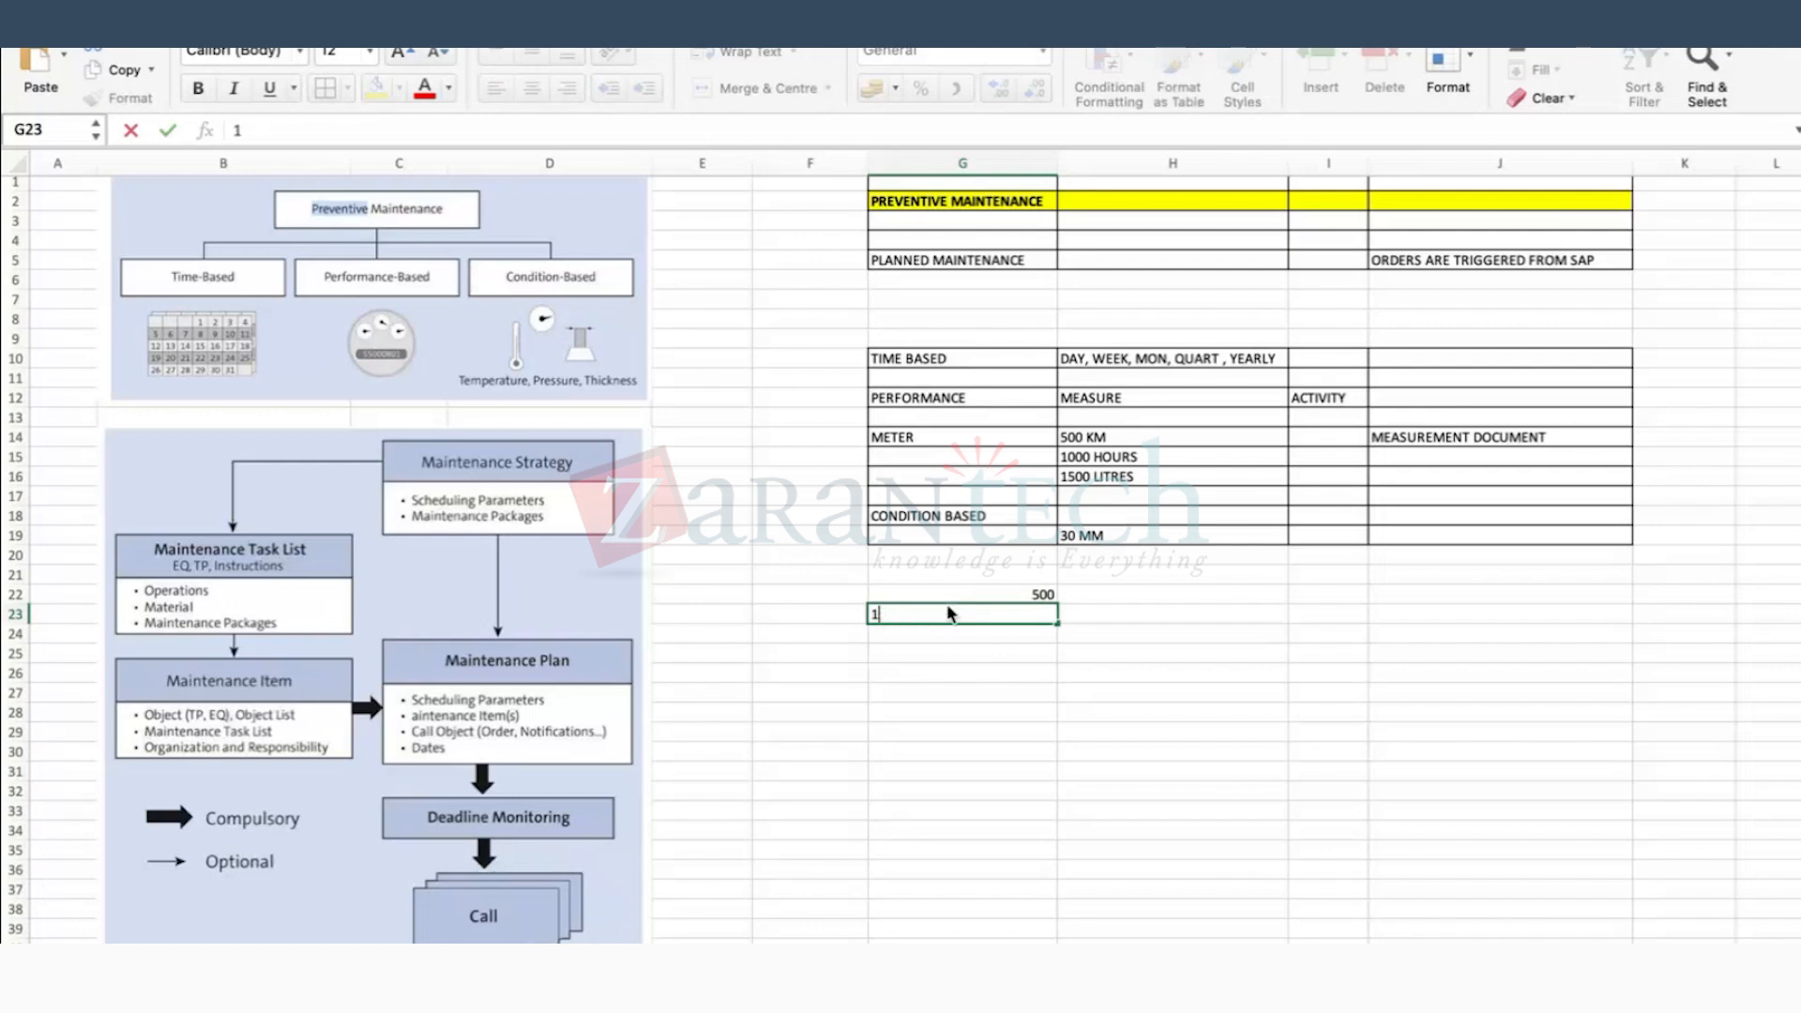
text(2000)
key(Return)
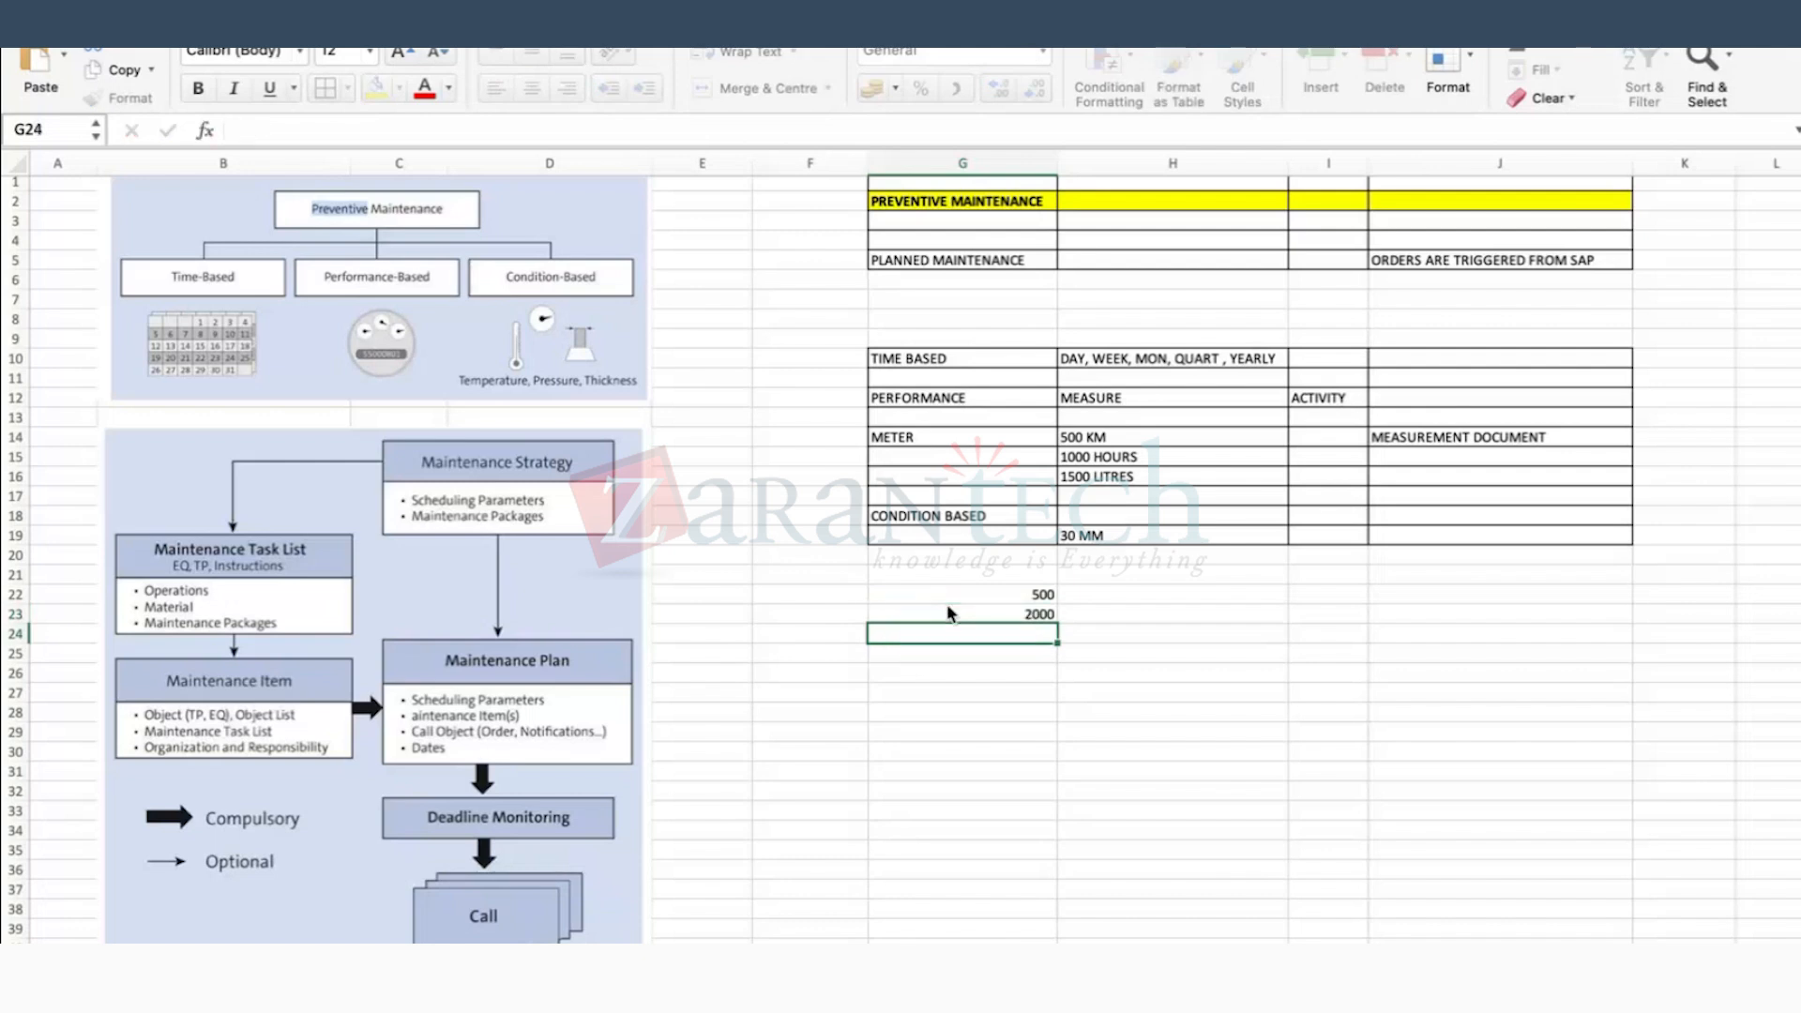
Step: Continue the number list with 5000 in cell G24 and 10000 in cell G25
text(5000)
key(Return)
text(100)
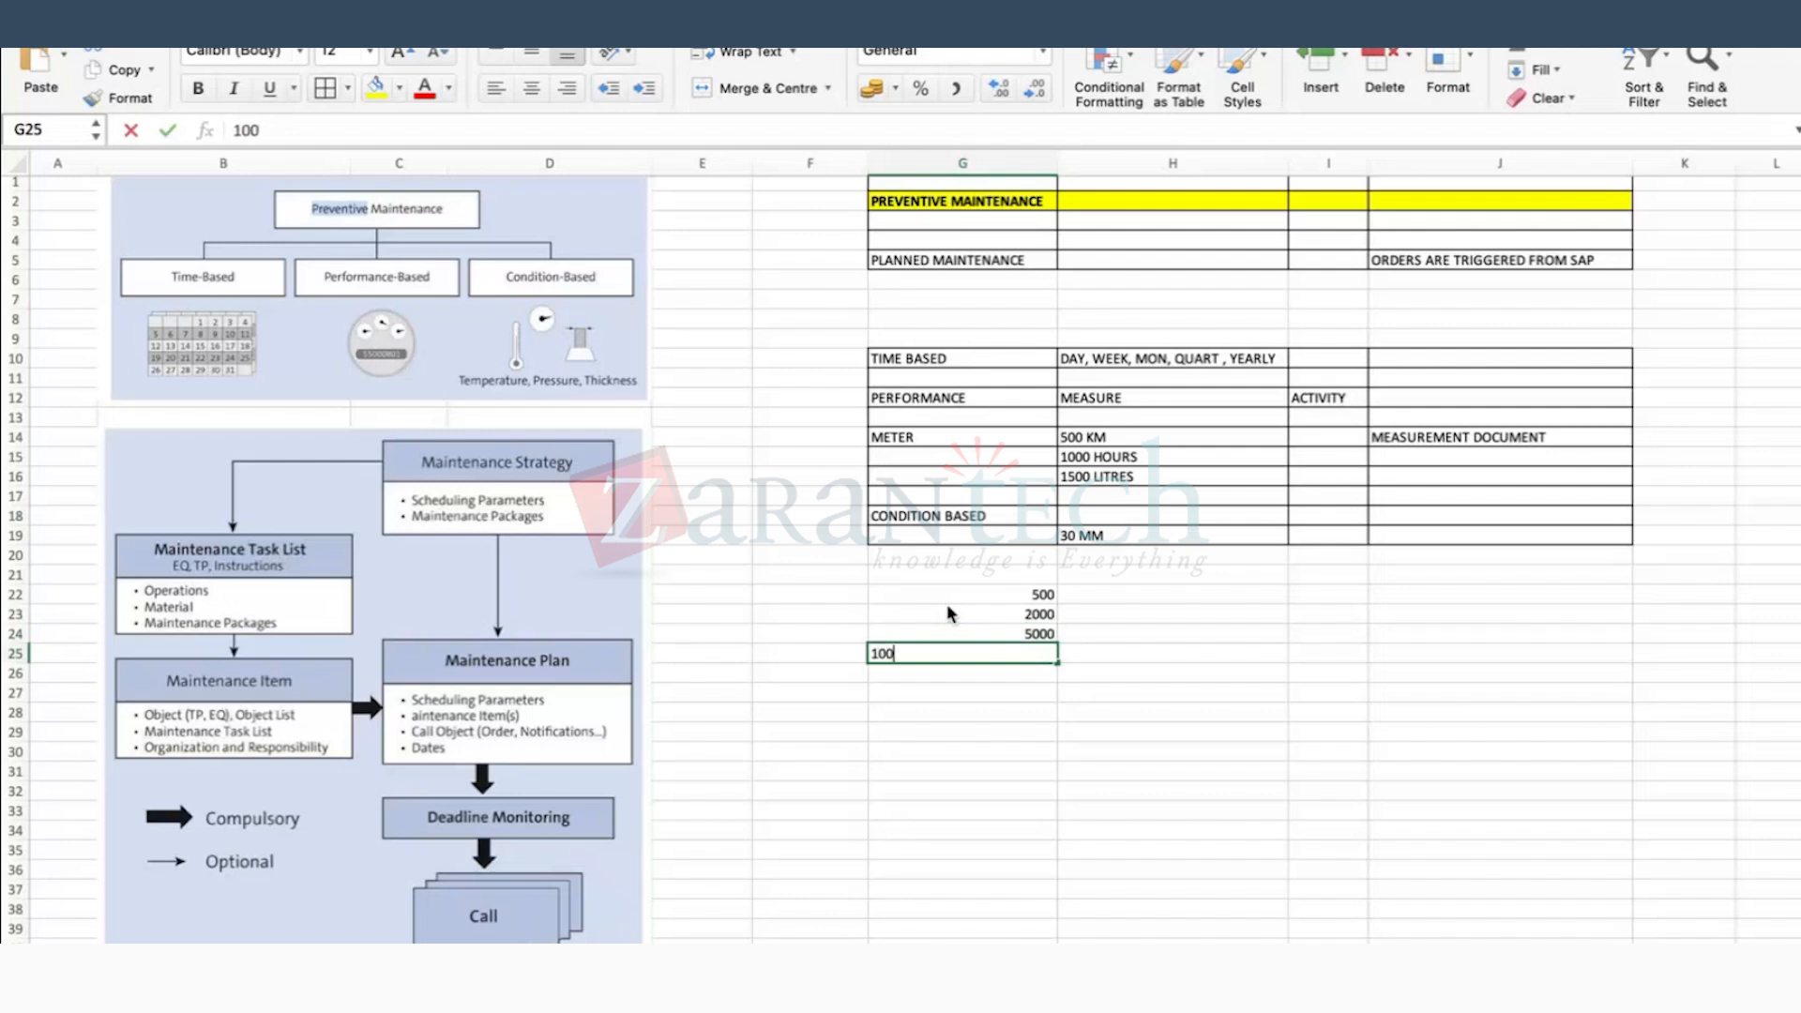
text(00)
key(Return)
Step: Apply borders to the list of numbers in cells G22 to G25
drag(972, 593, 971, 649)
click(325, 88)
click(1050, 751)
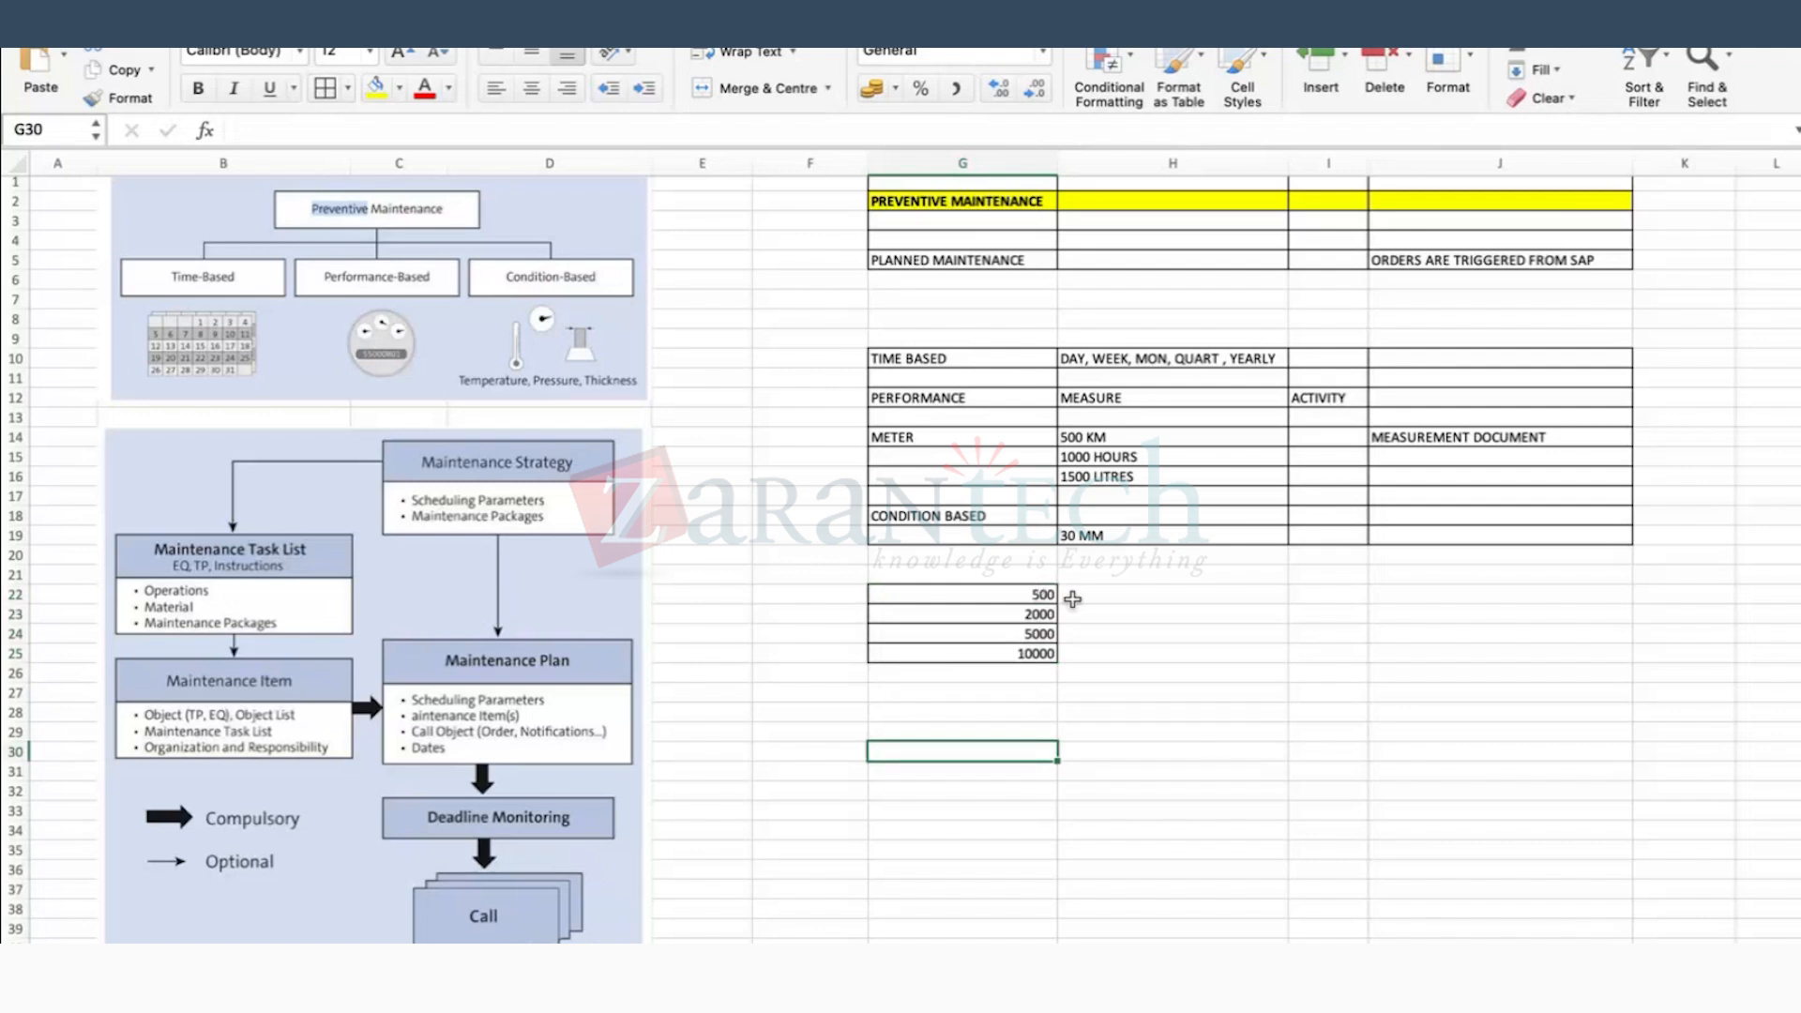
drag(1050, 596, 1035, 649)
Step: Enter TIME in cell I22 and move it up to cell I21
click(1146, 592)
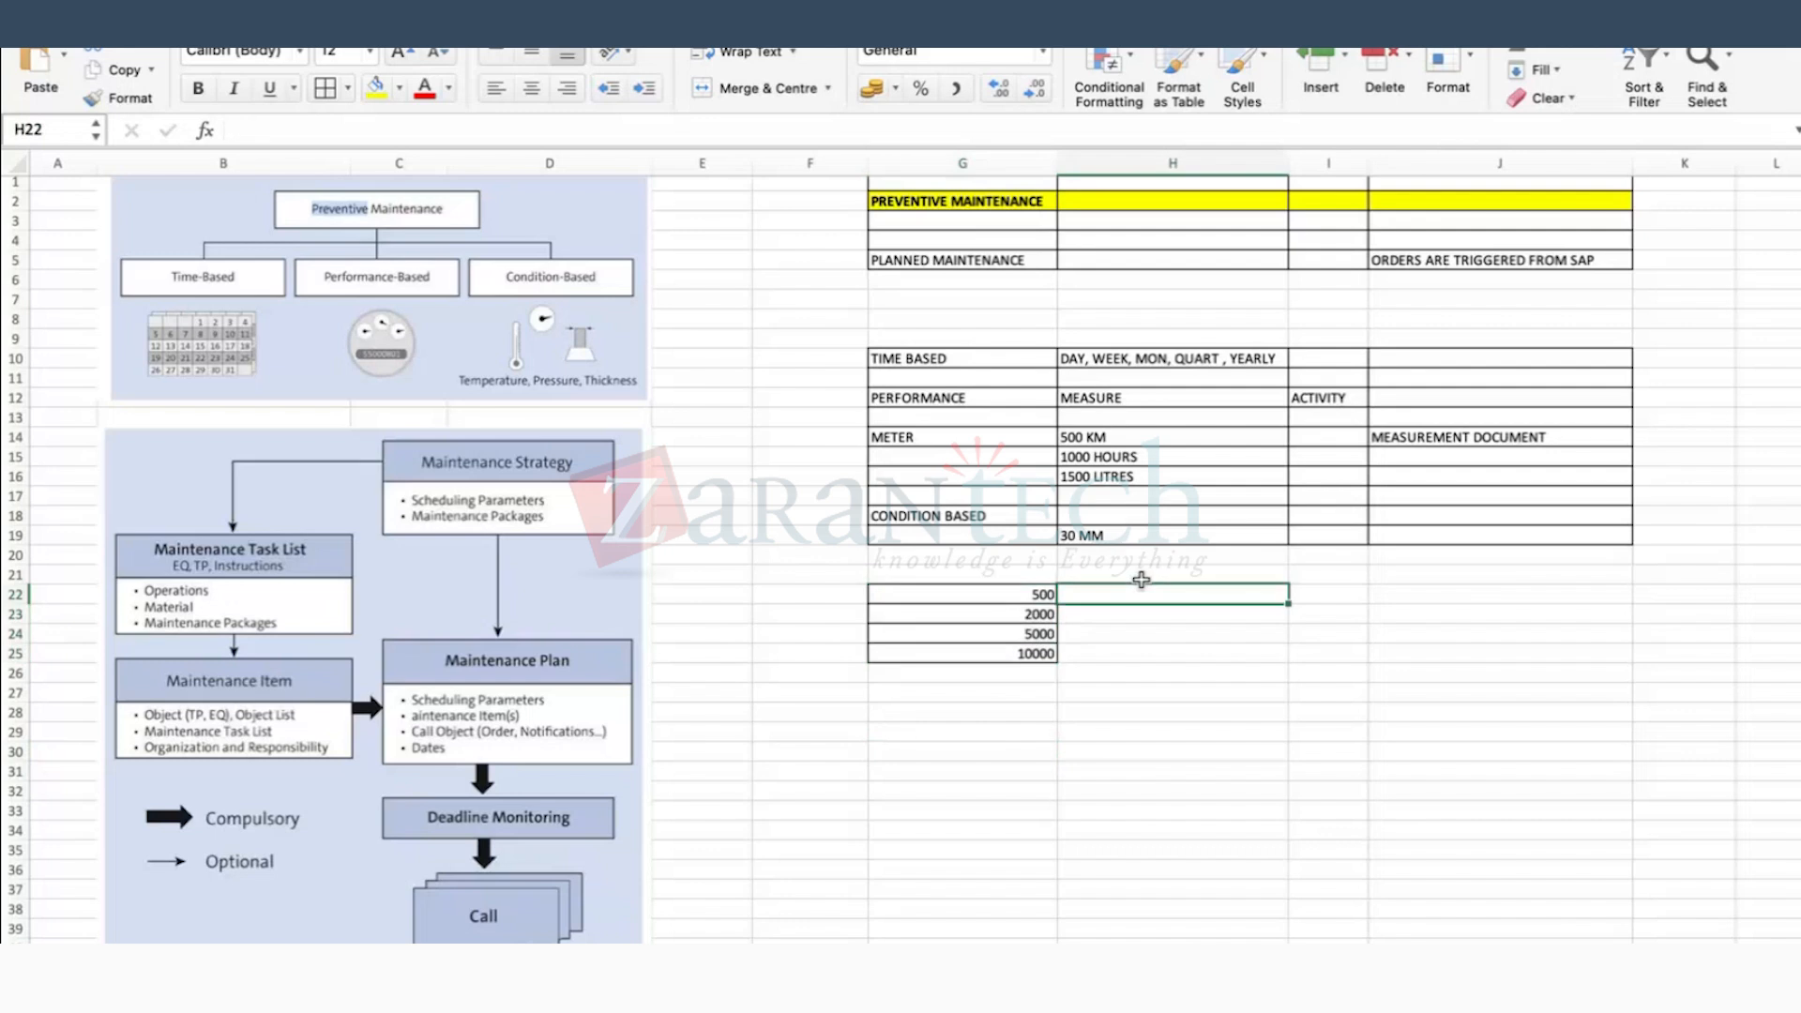
click(1318, 594)
text(TIME)
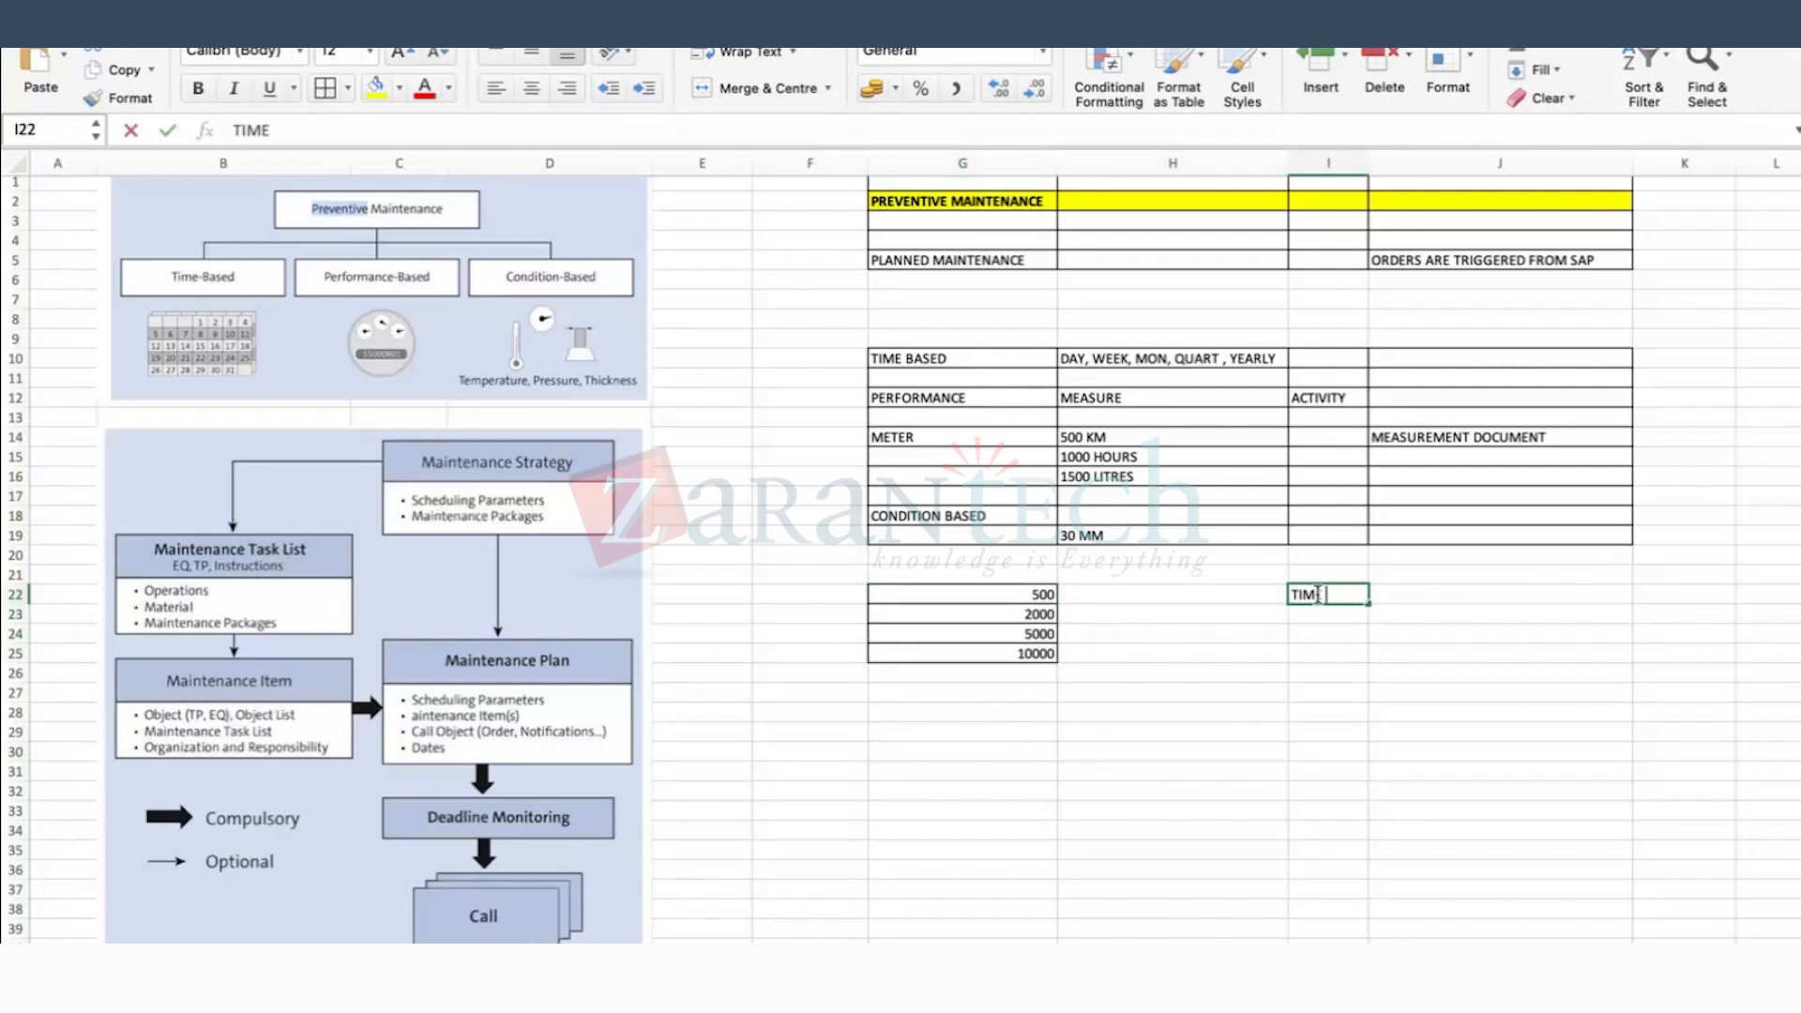
key(Return)
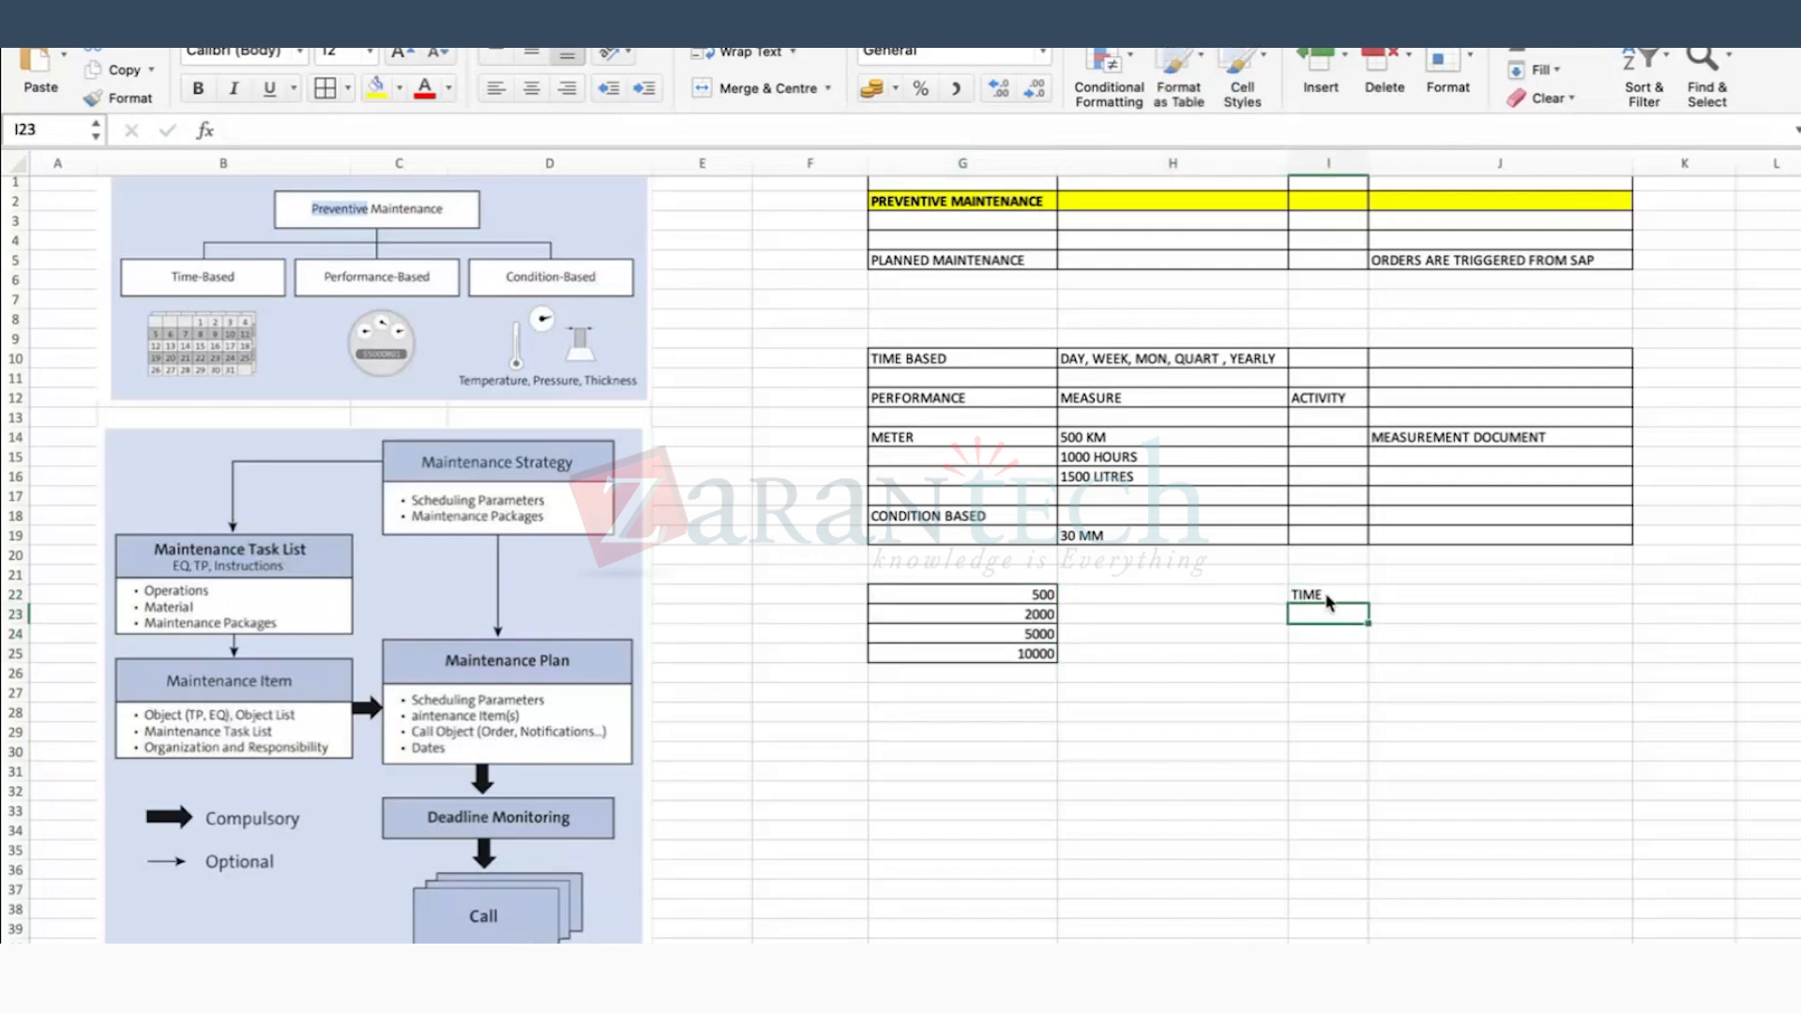
click(1326, 595)
drag(1325, 603, 1316, 589)
click(1312, 597)
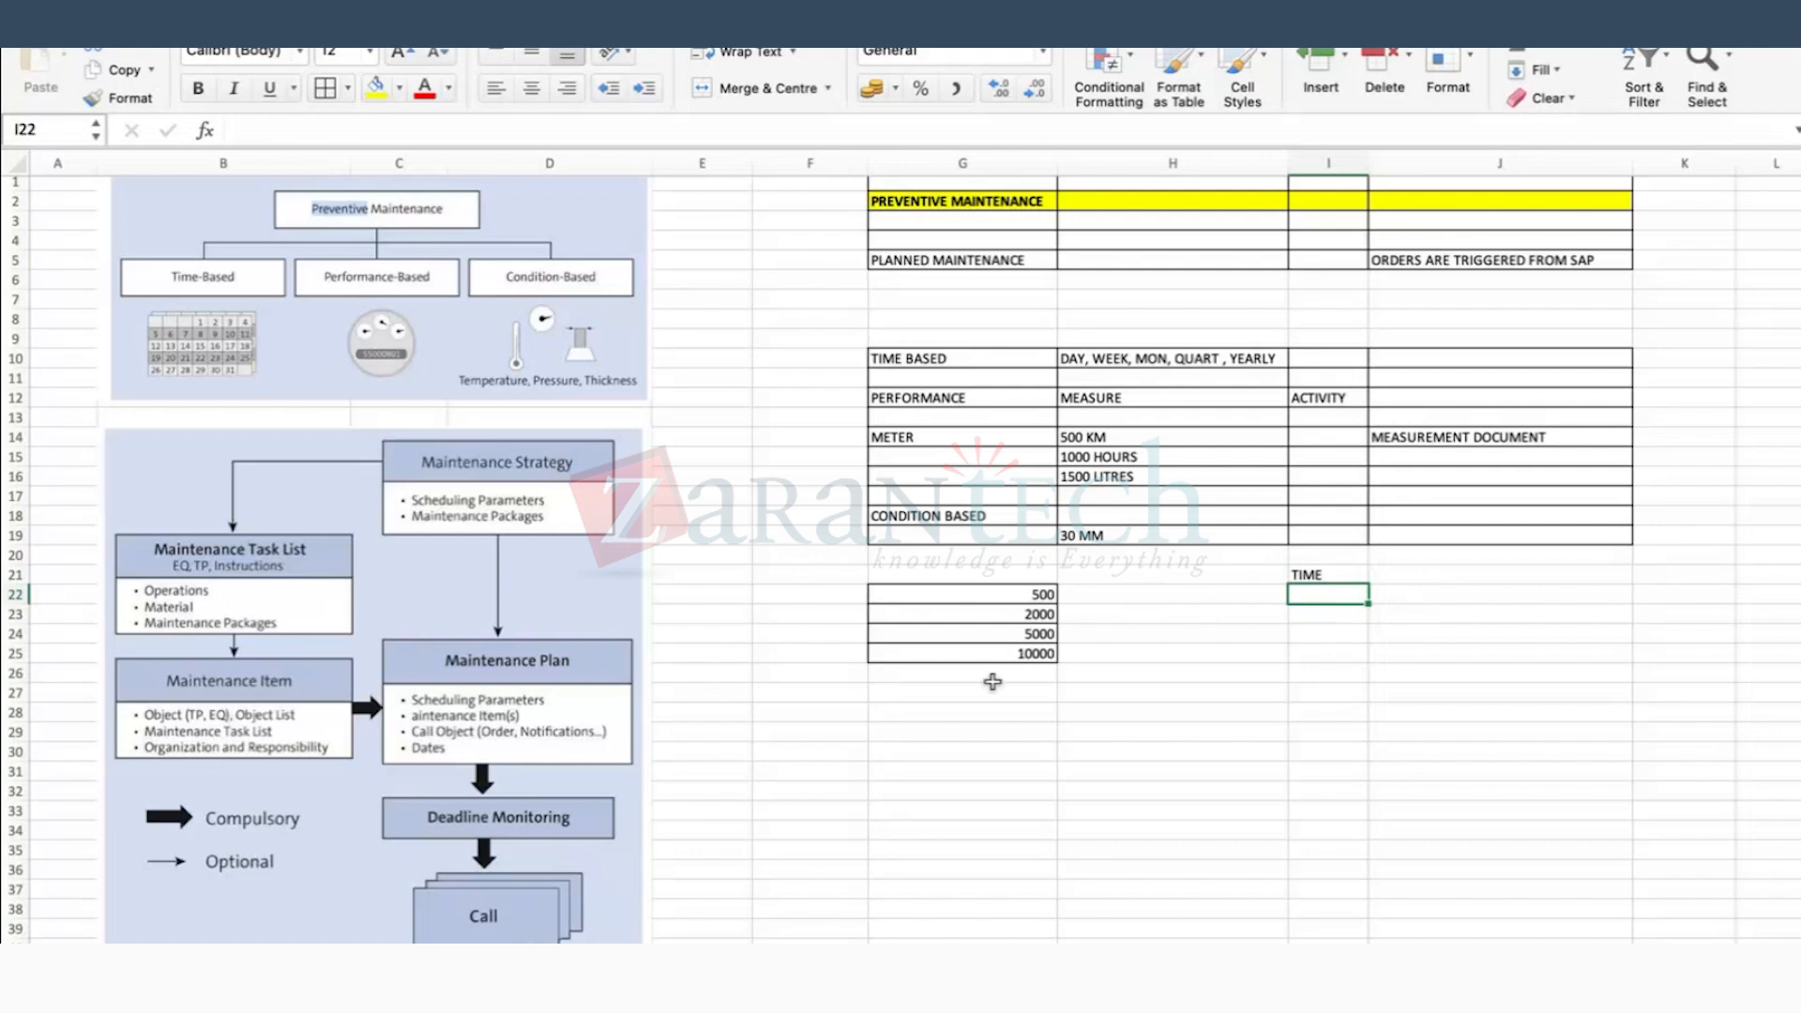
Step: Enter STEP 1 in cell G28 and STRATEGY beside it in cell H28
click(1112, 676)
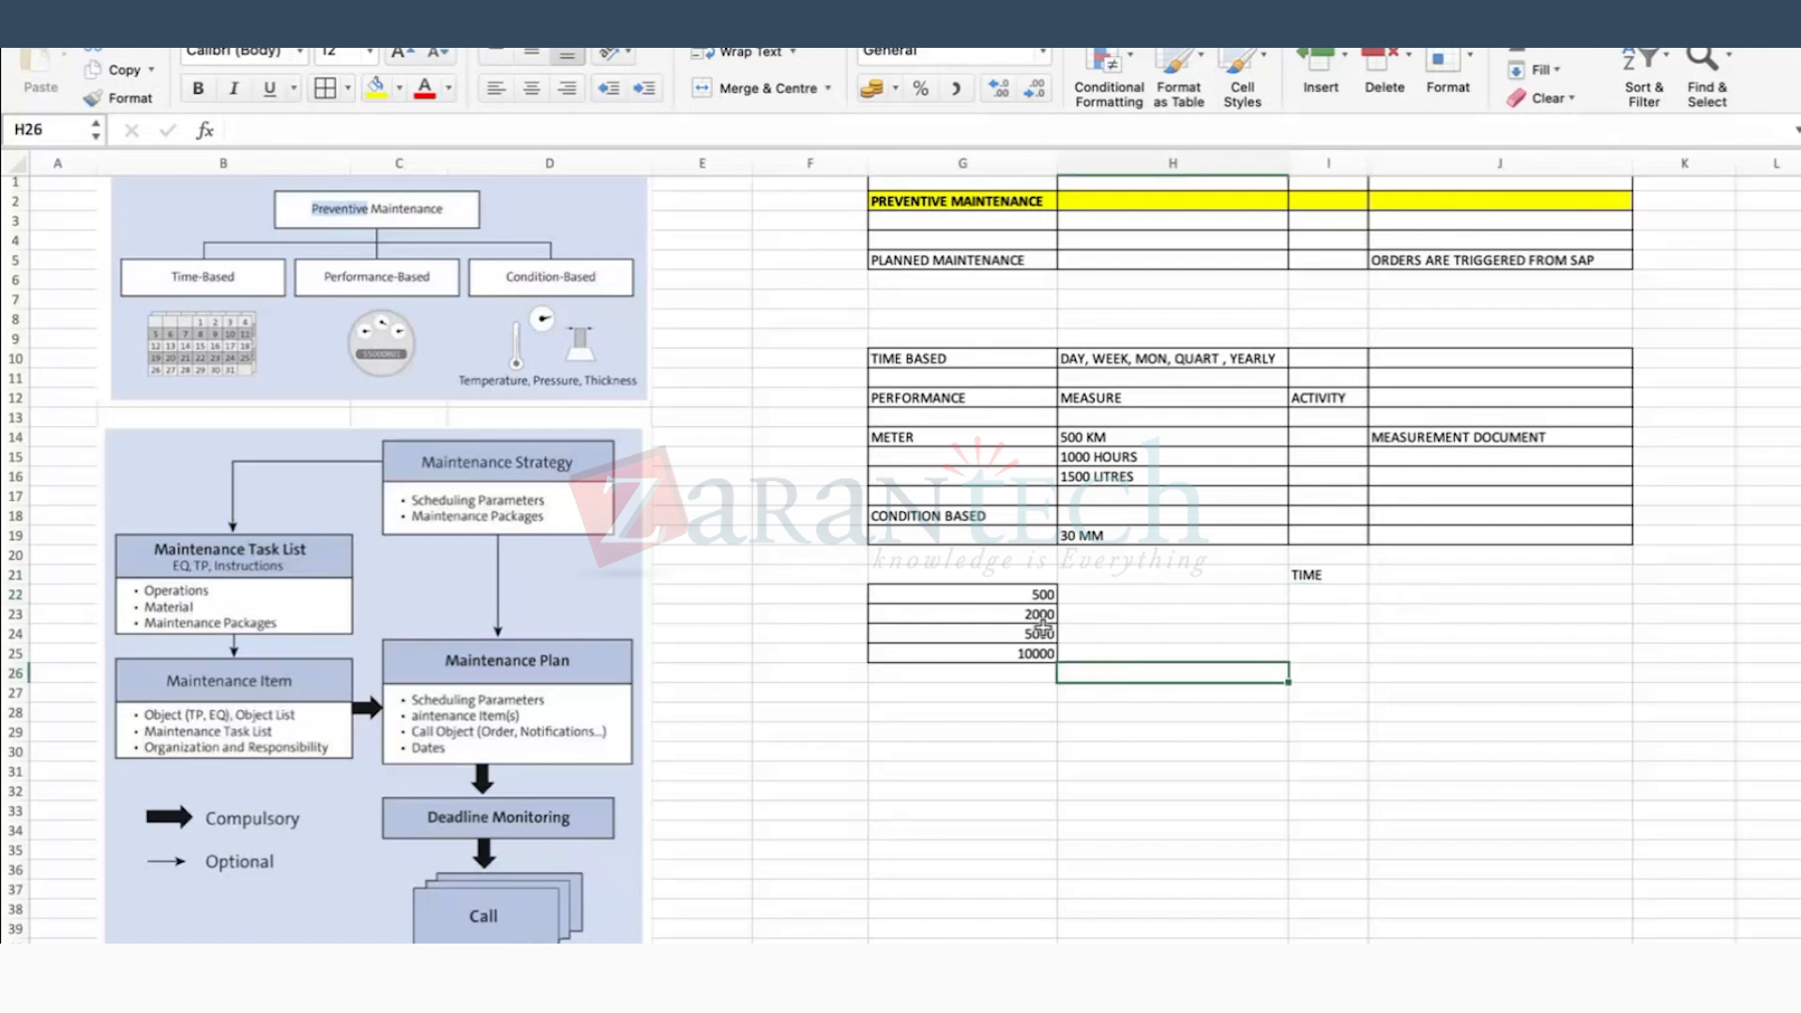
click(903, 714)
text(STEP)
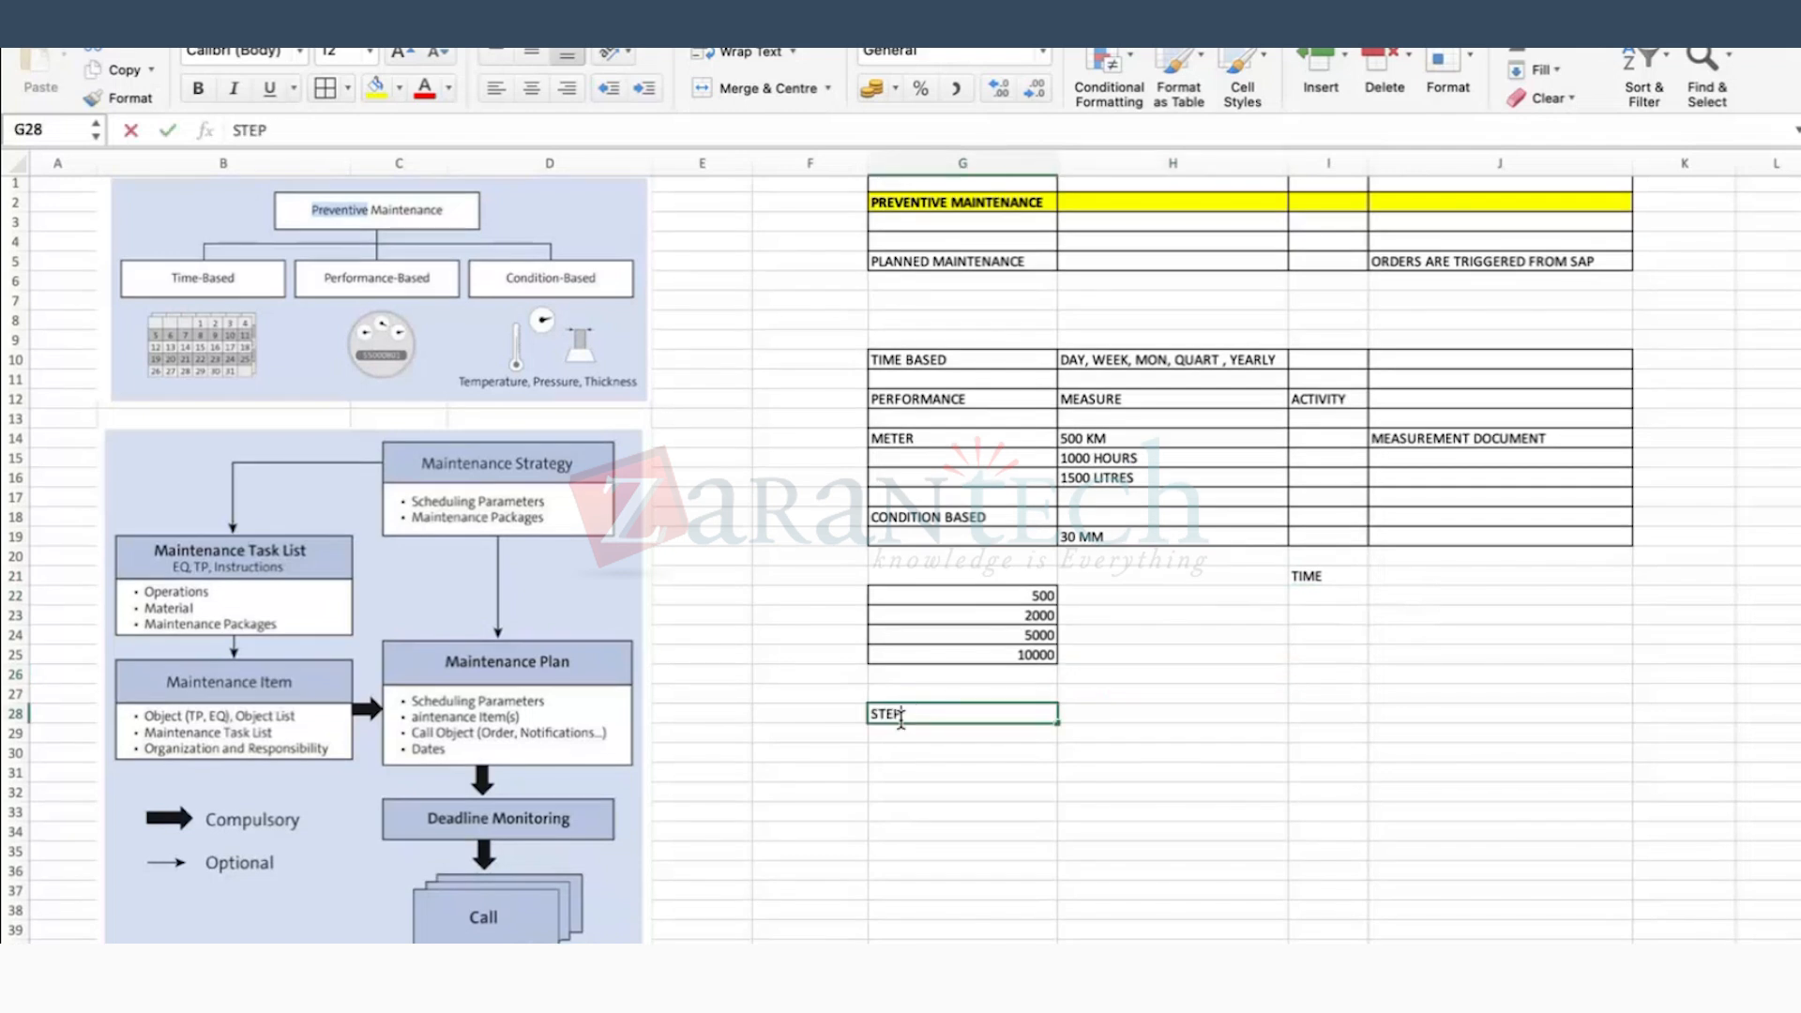
text( 1)
key(Tab)
text(STRATEGY)
key(Return)
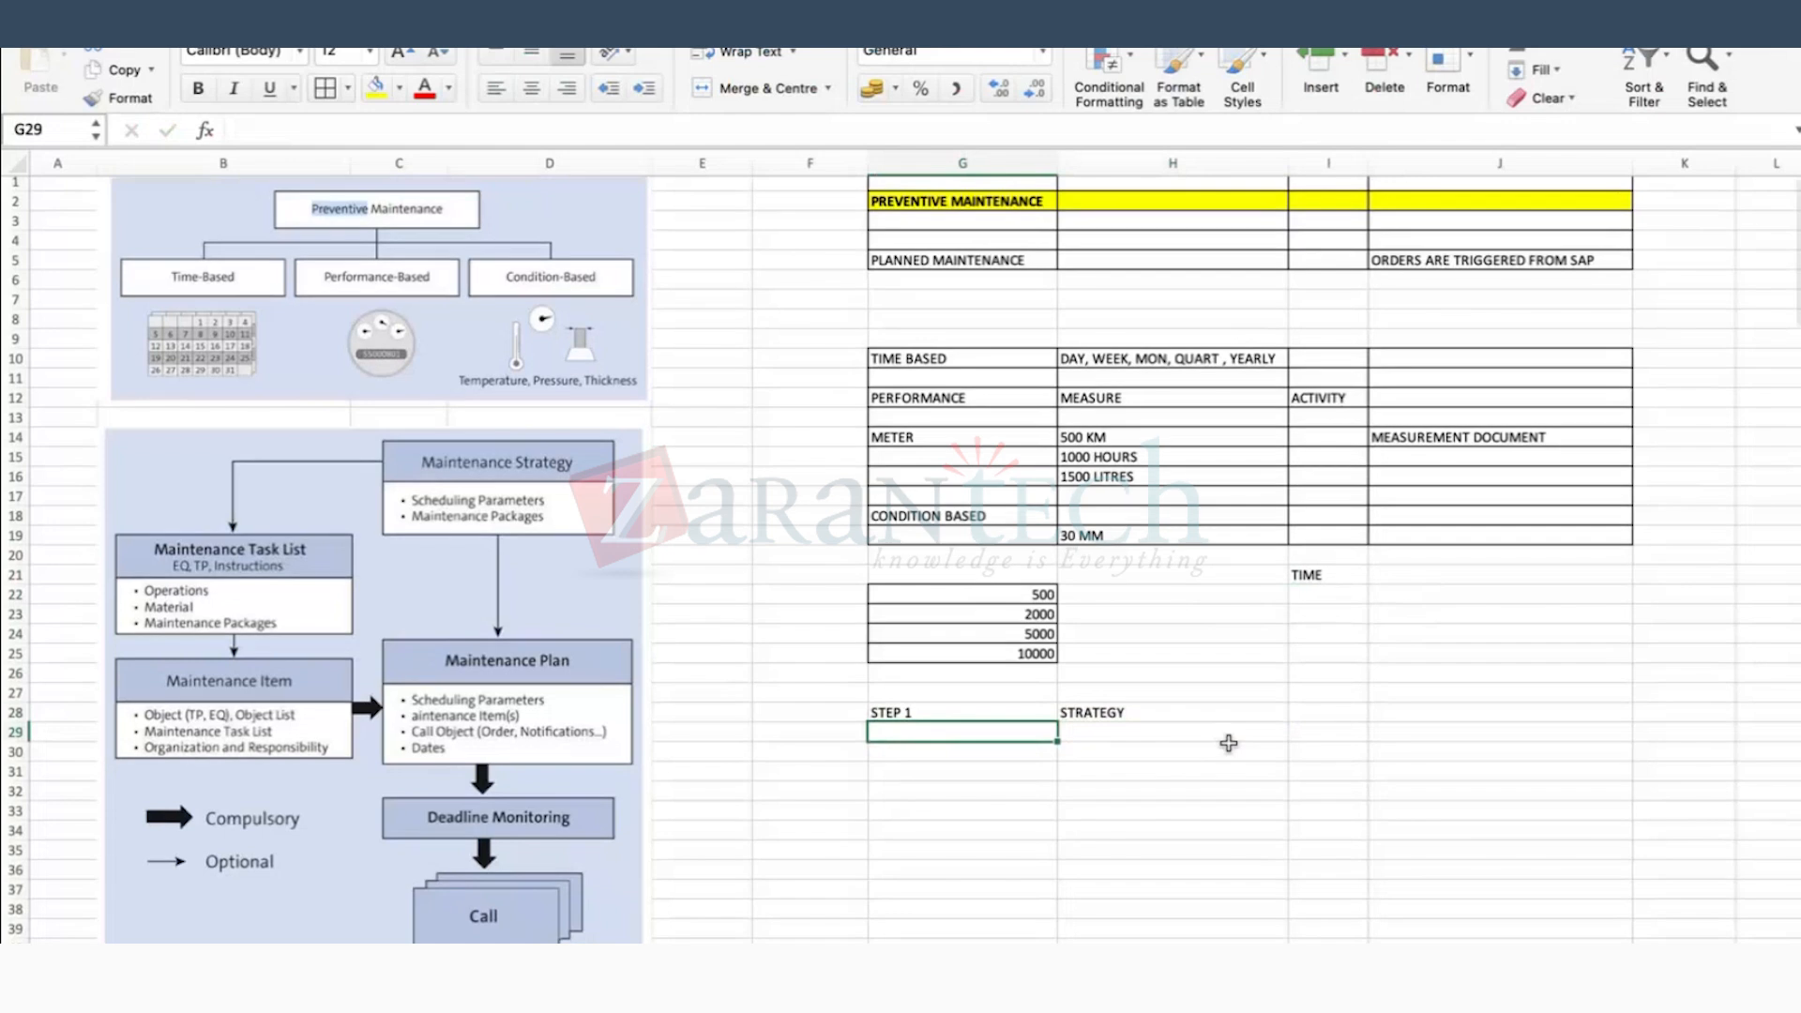
Step: Enter TIME BASED STRATEGY in cell I28 on the STEP 1 row
scroll(1229, 743, up, 1)
click(1257, 713)
click(1326, 715)
text(TIME BASED STRATEGY)
key(Return)
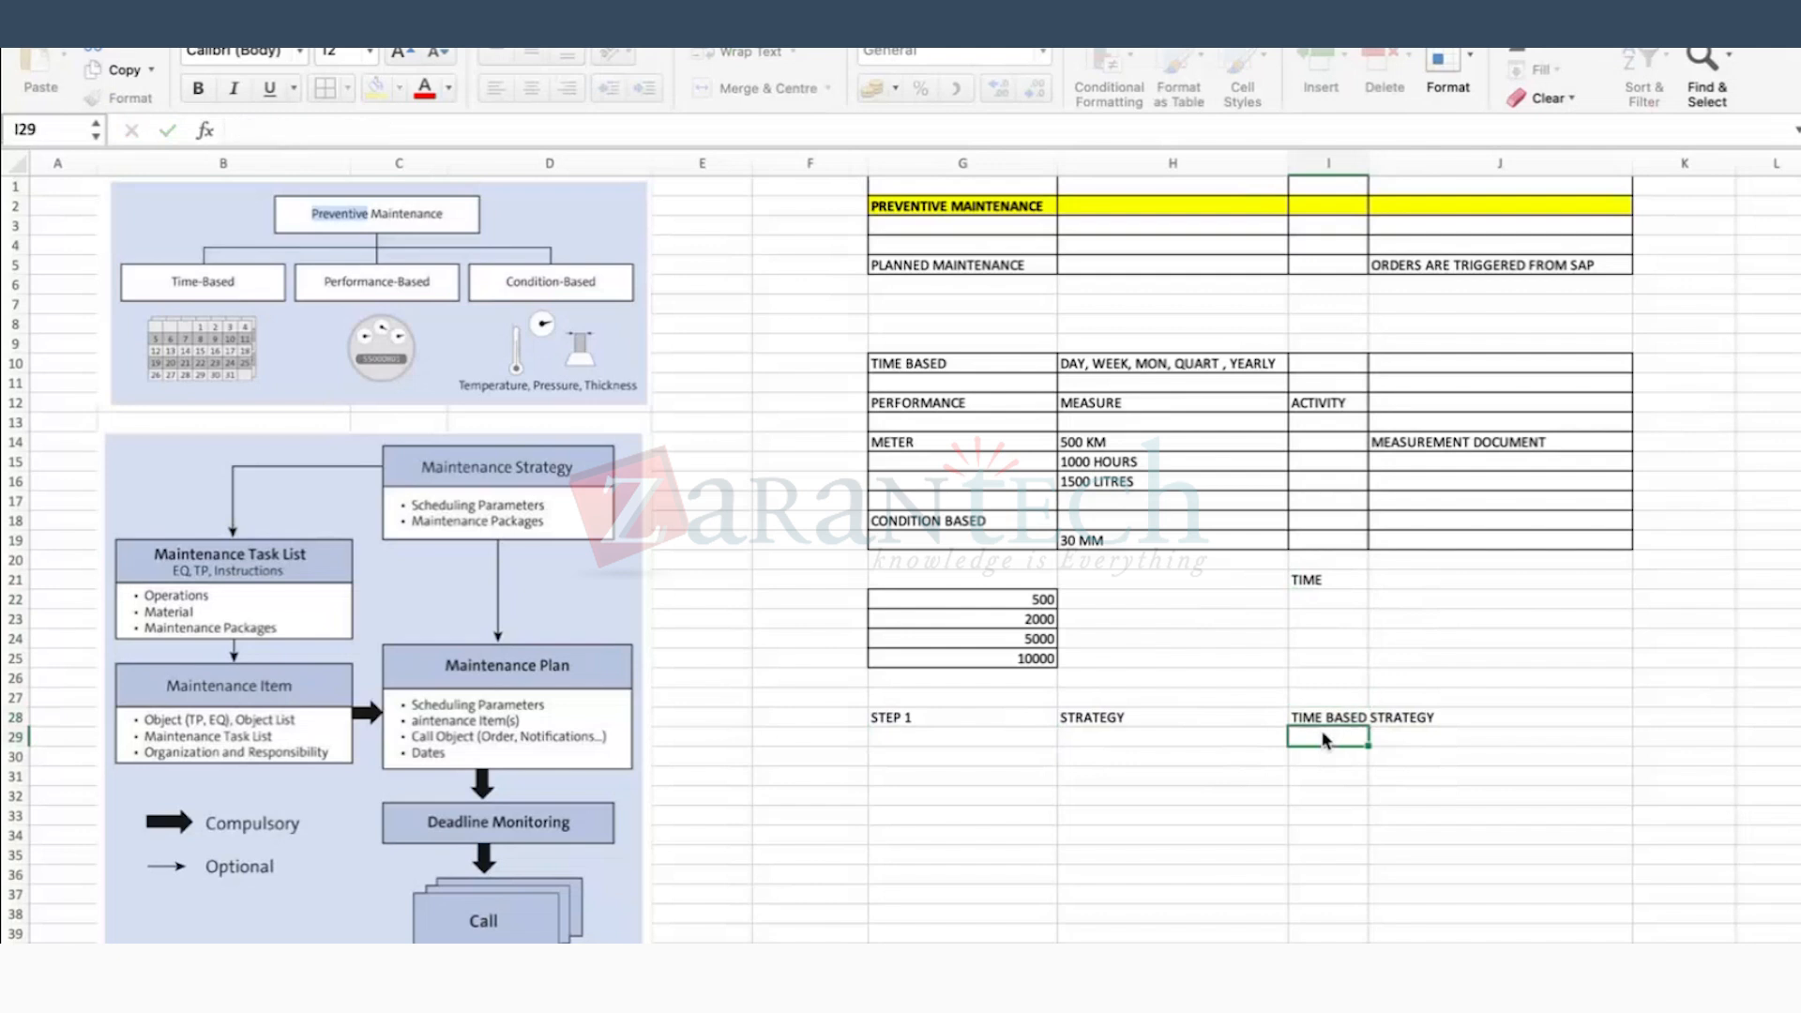
Step: Enter PERFORMANCE BASED STRATEGY in cell I29 and widen column I to fit its text
text(PER)
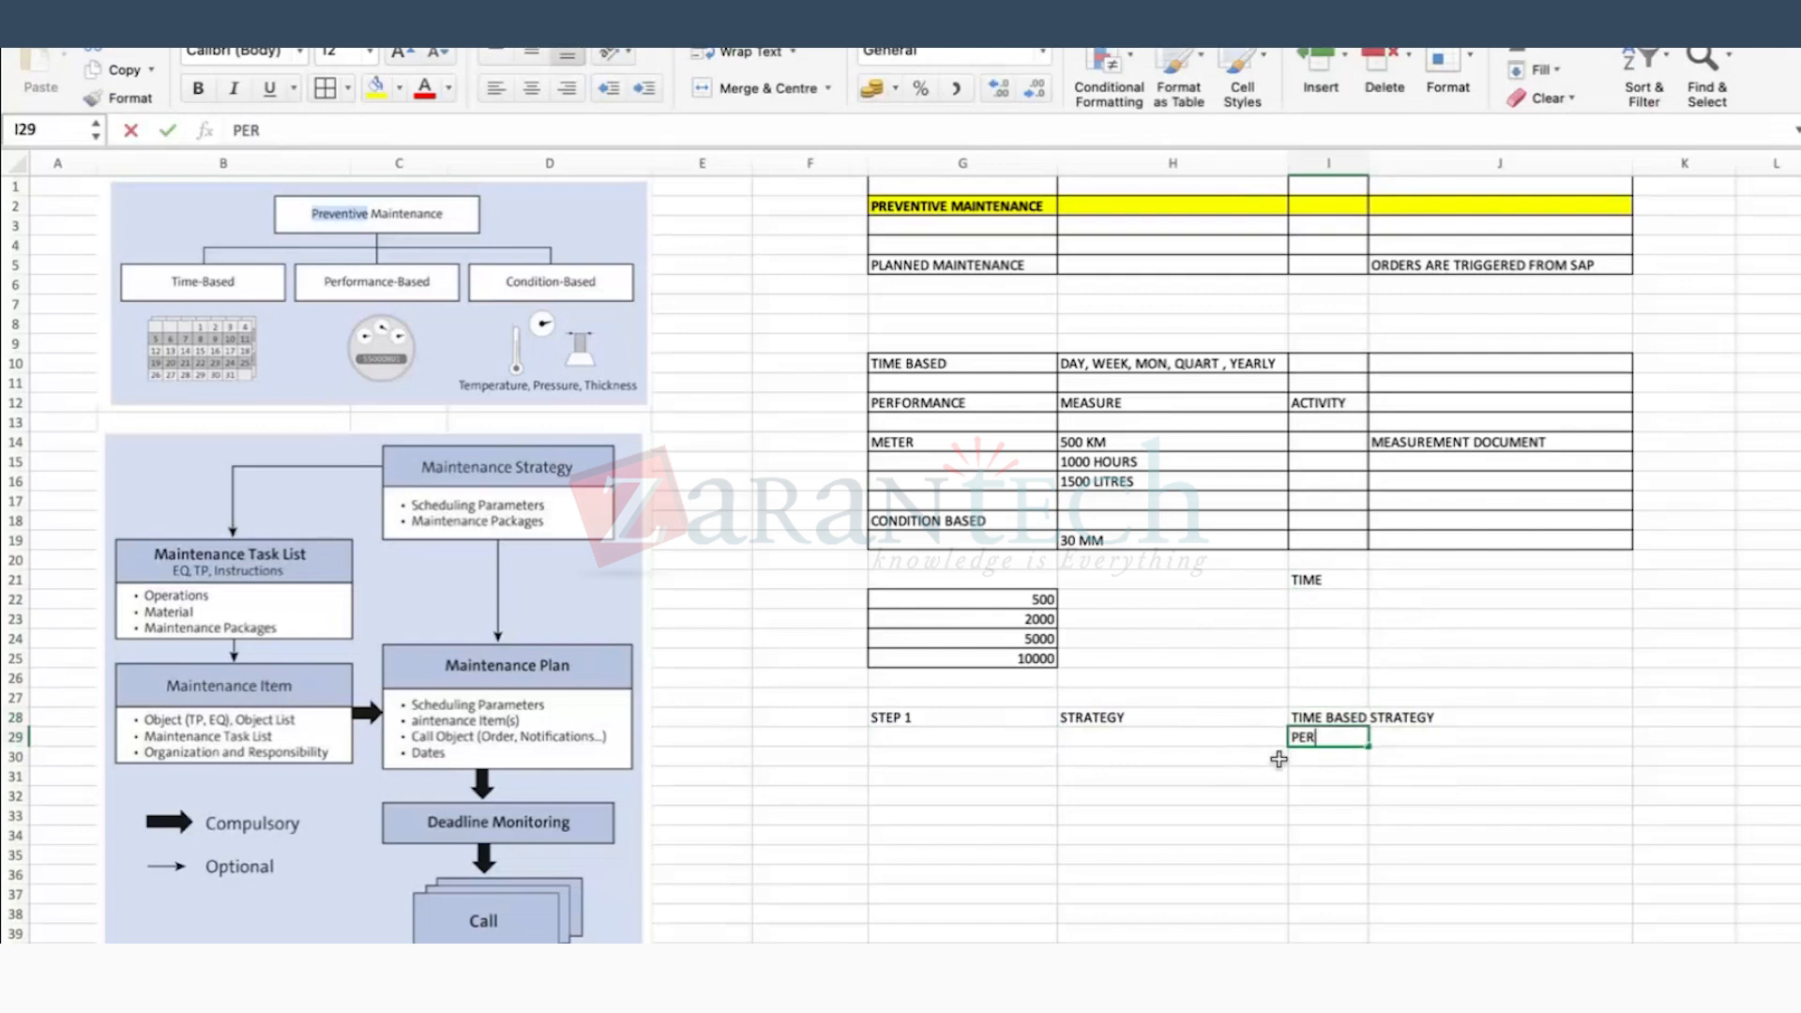
text(FORMANCE BASED STRATEGY)
key(Return)
double_click(1367, 163)
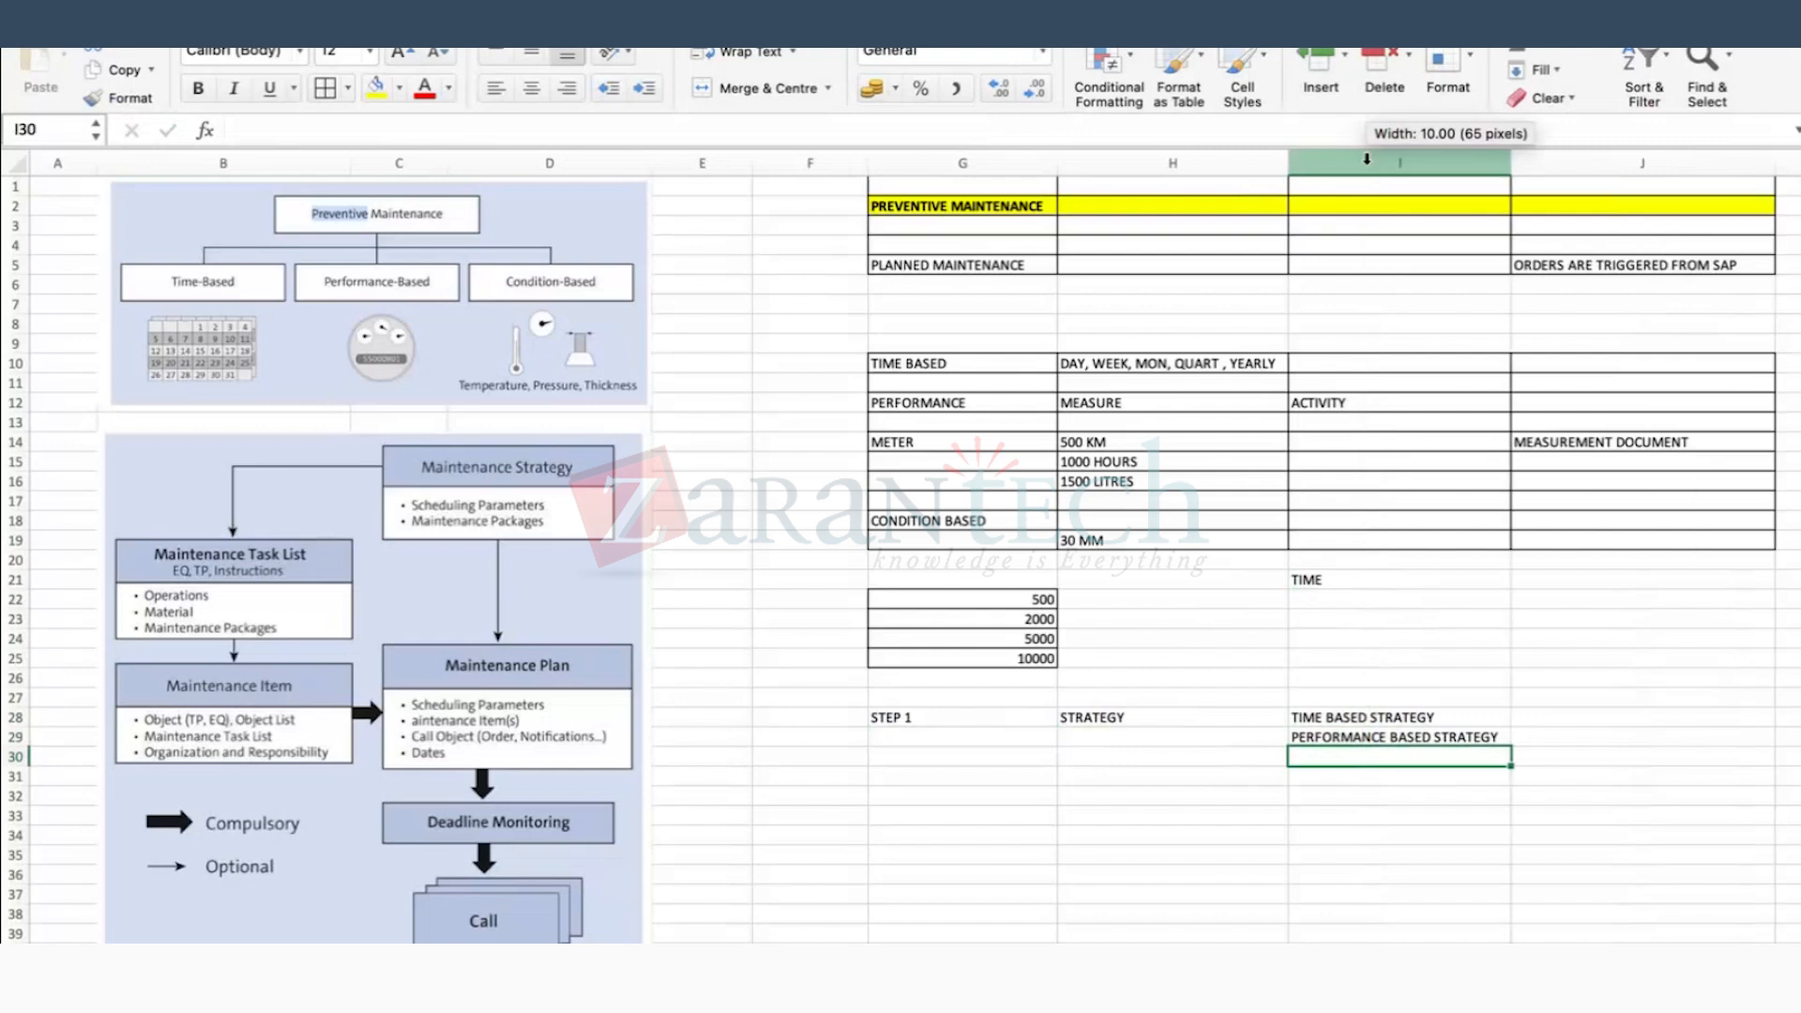
click(1088, 365)
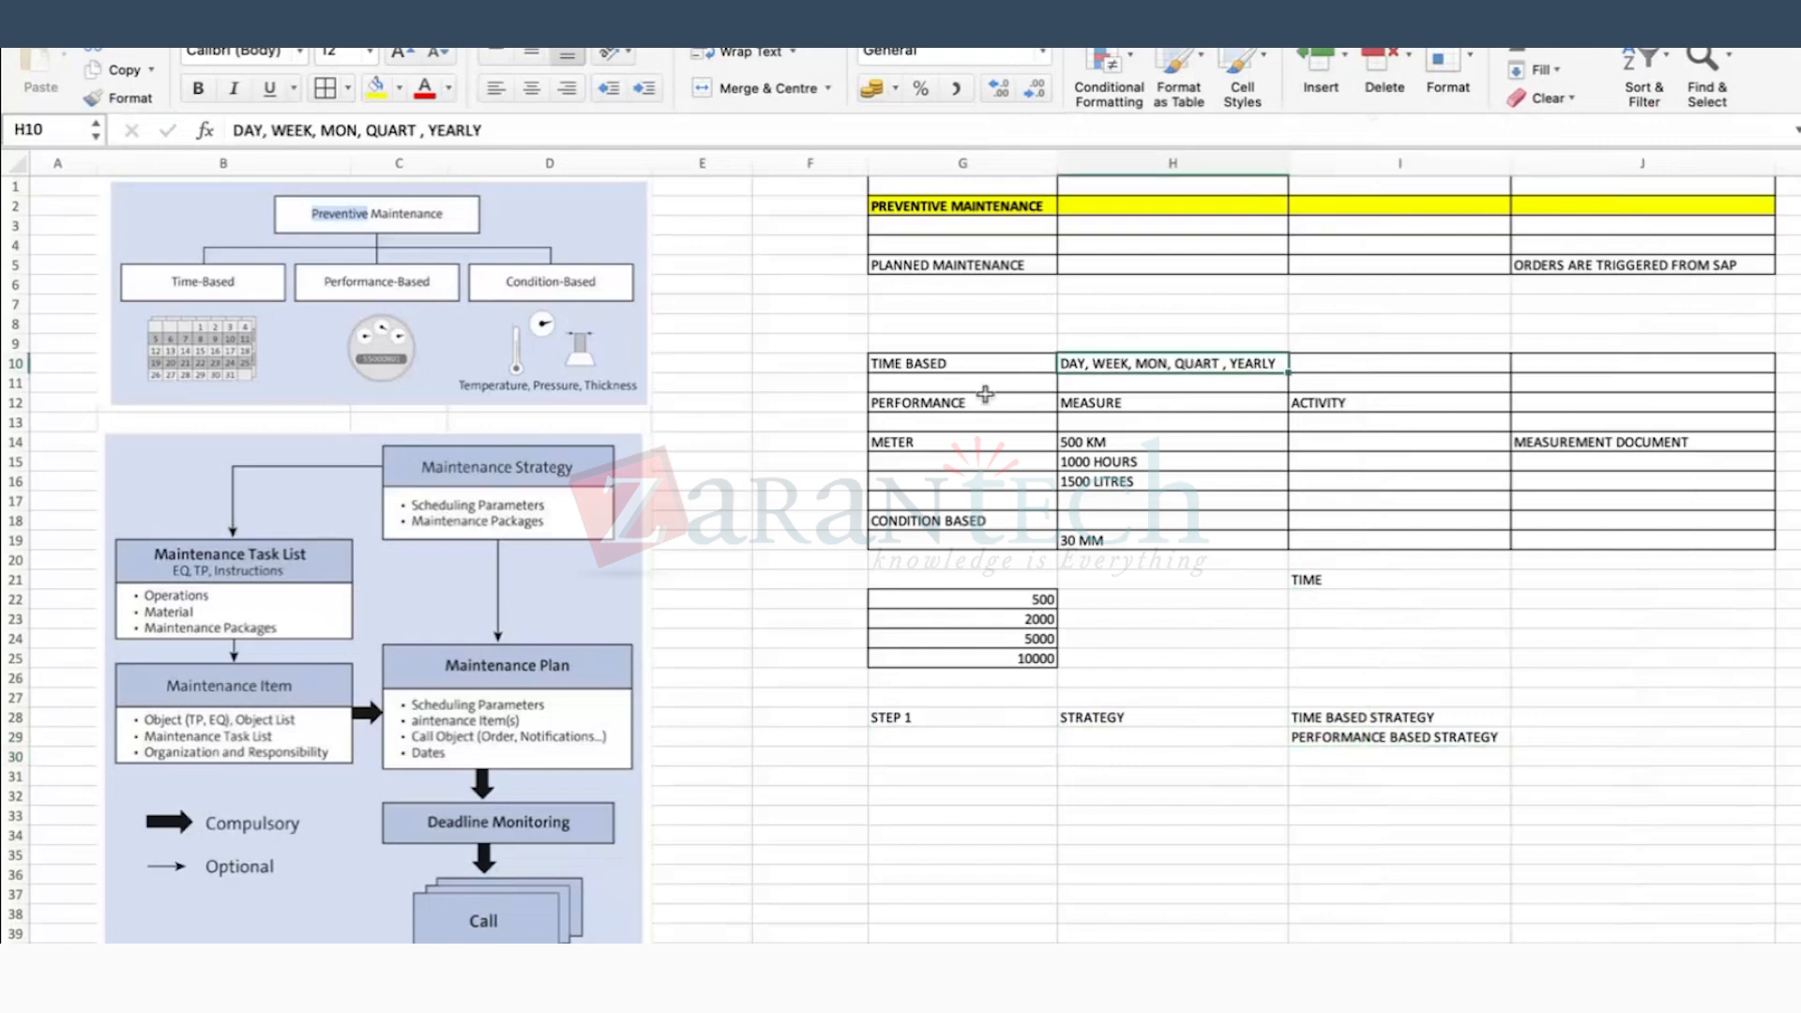
drag(1096, 442, 1101, 483)
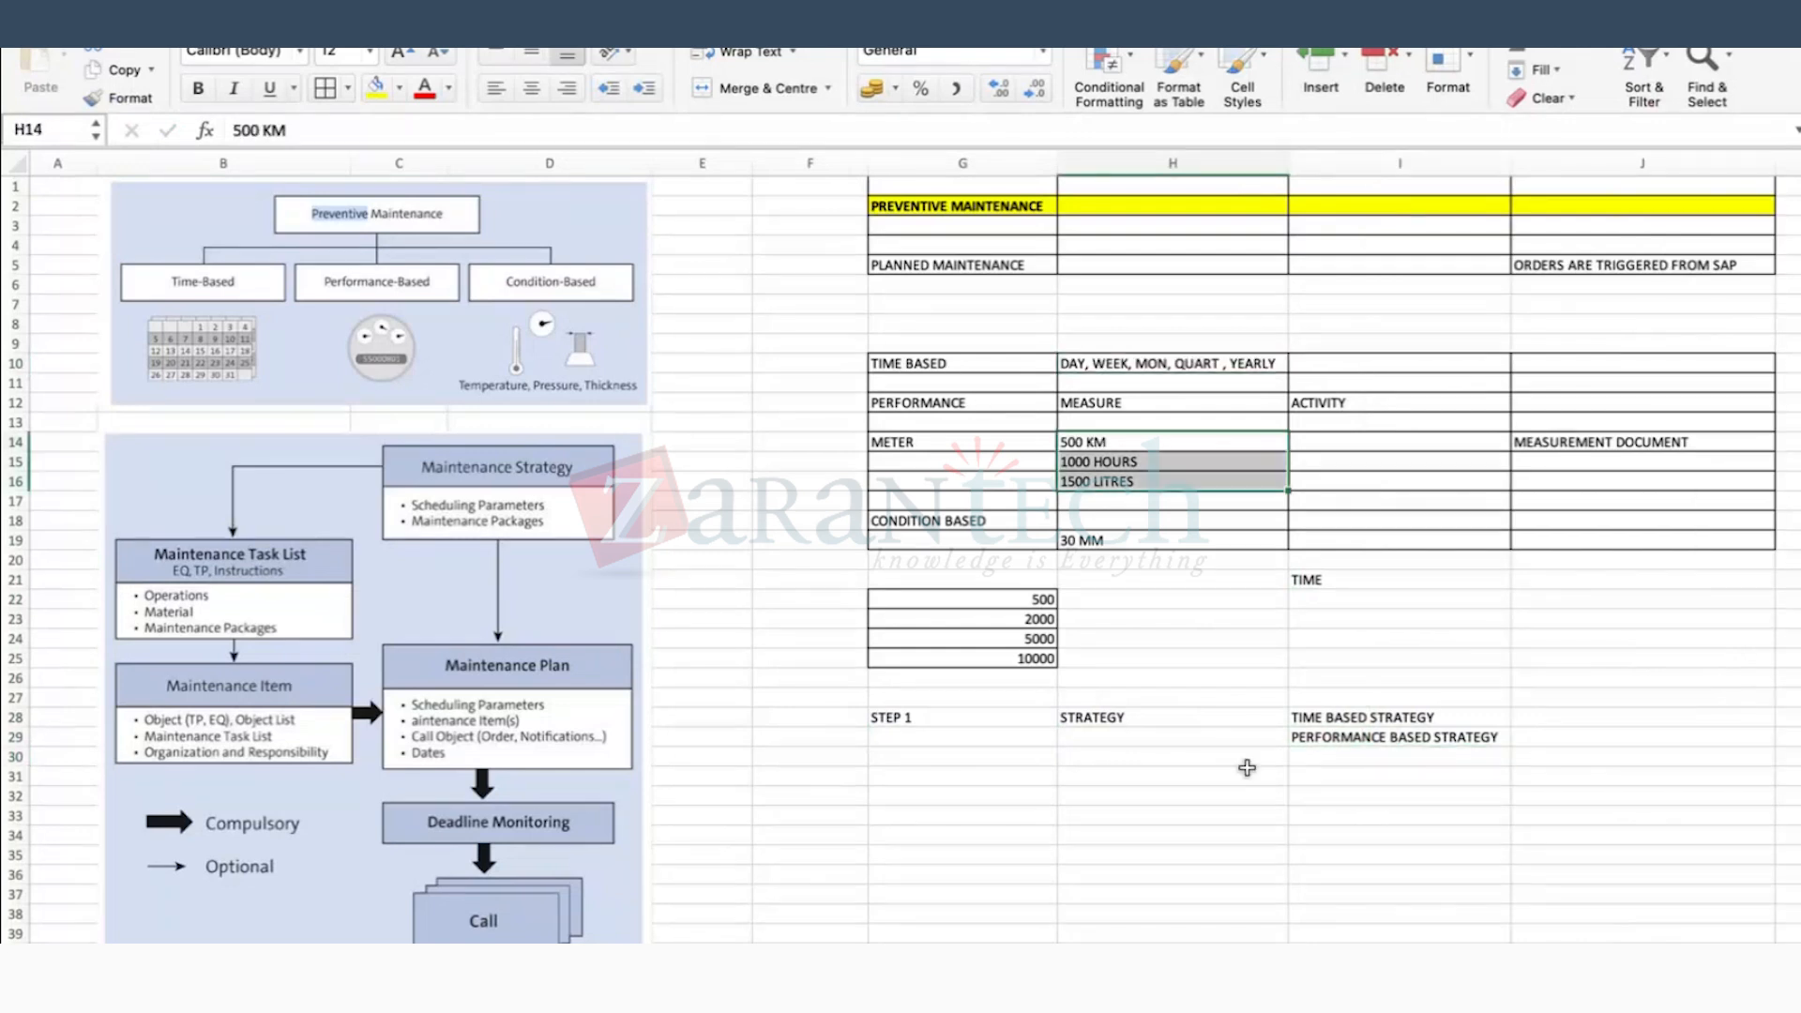
click(1246, 770)
Step: Make the TIME BASED STRATEGY text in cell I28 bold and fill the cell with yellow
click(1326, 714)
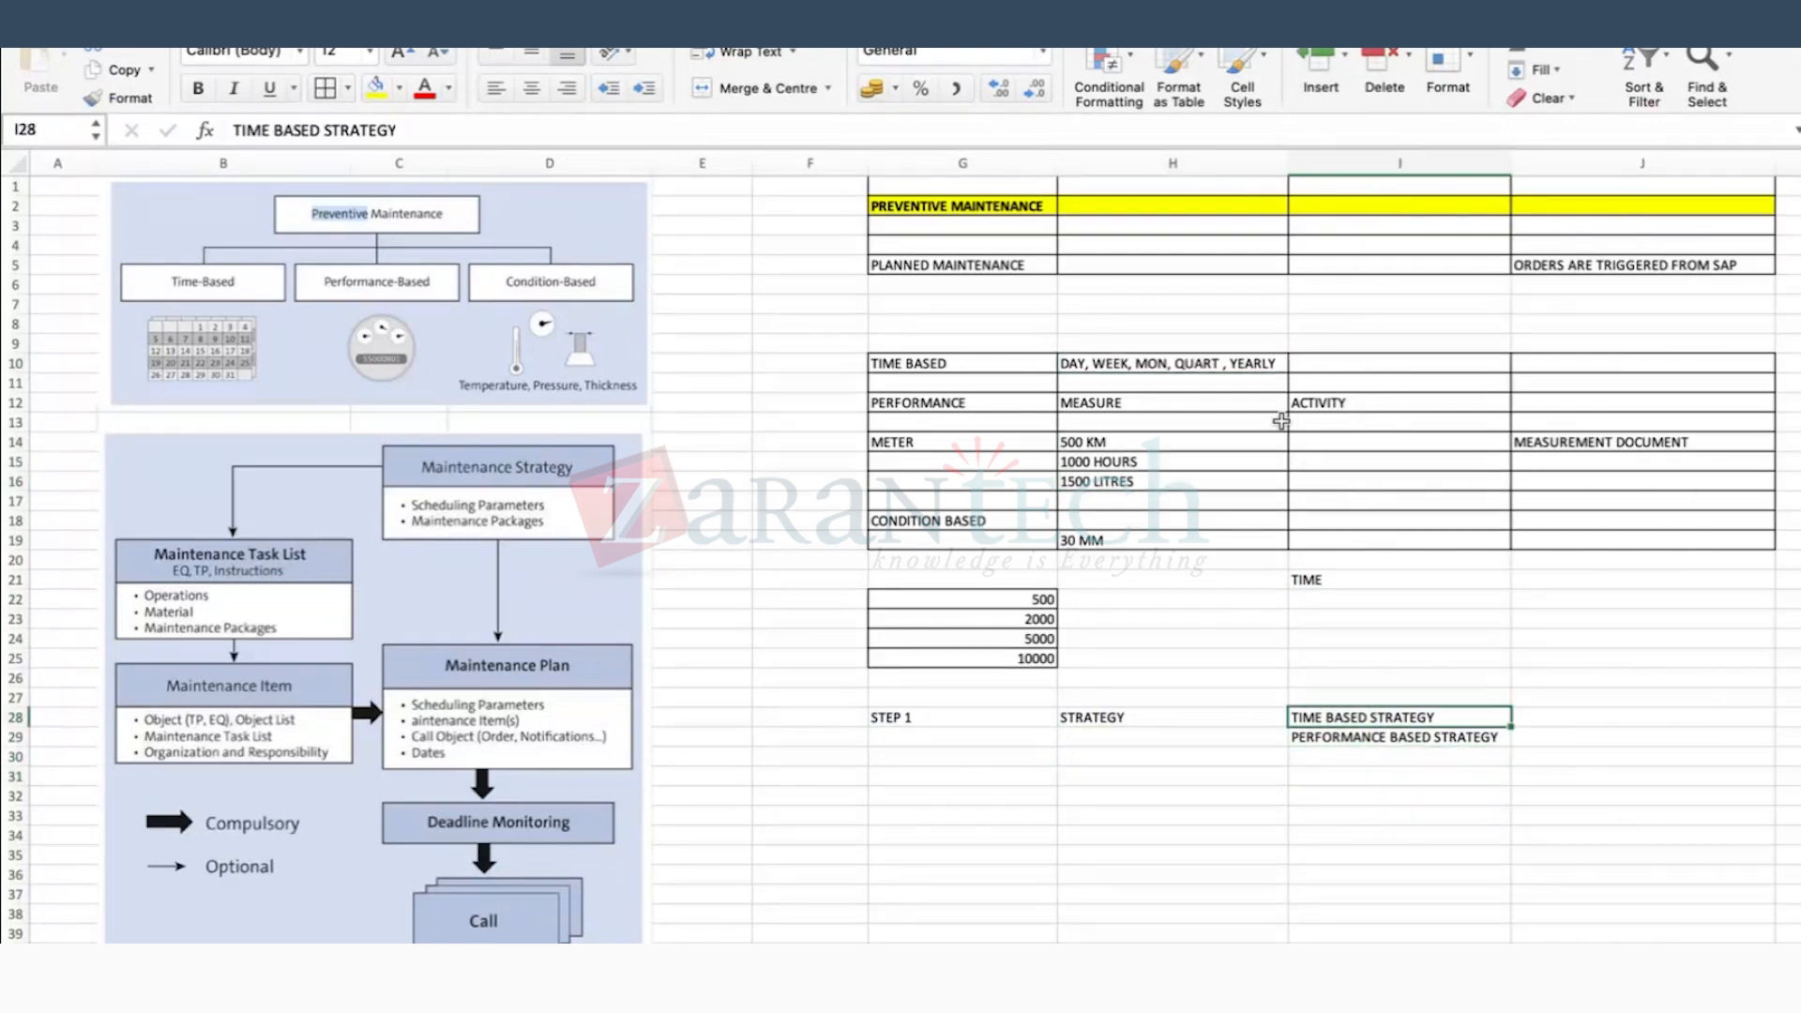
click(376, 87)
click(198, 89)
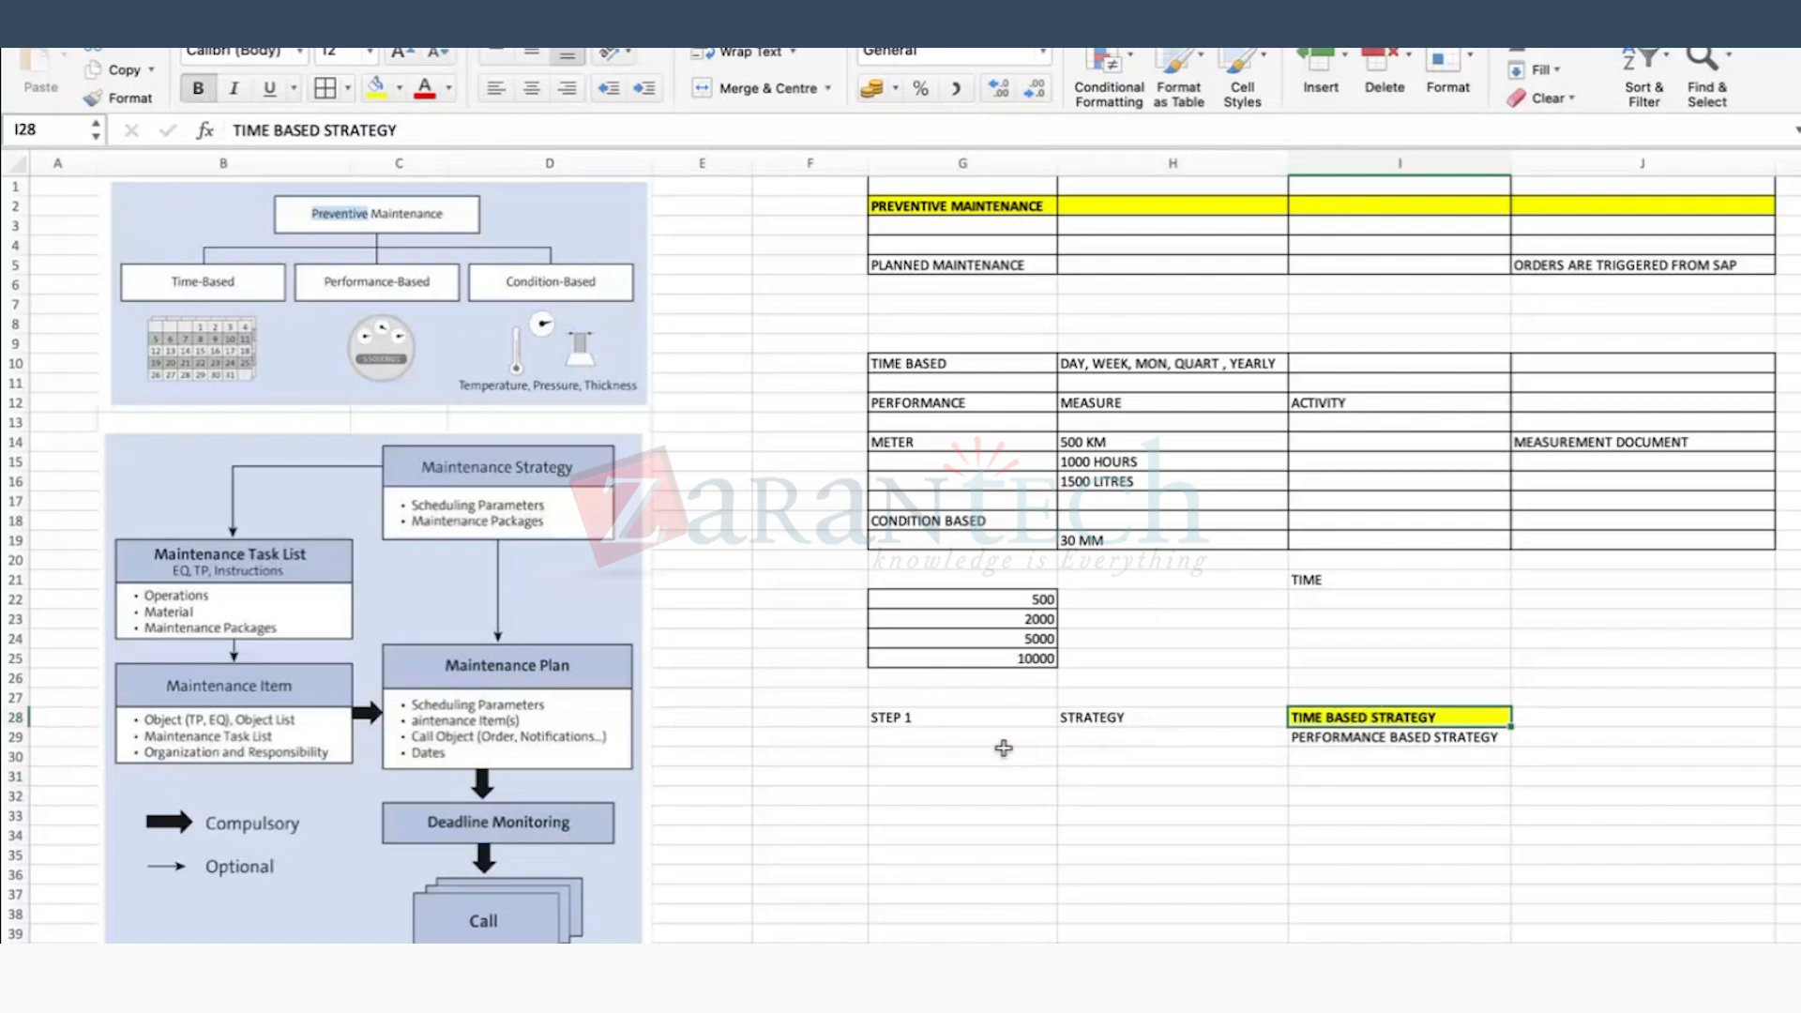
Step: Enter T CODE : IP11 in cell H30, formatted bold with a yellow fill and borders
click(1144, 752)
text(T CODE : IP11)
key(Return)
click(1132, 753)
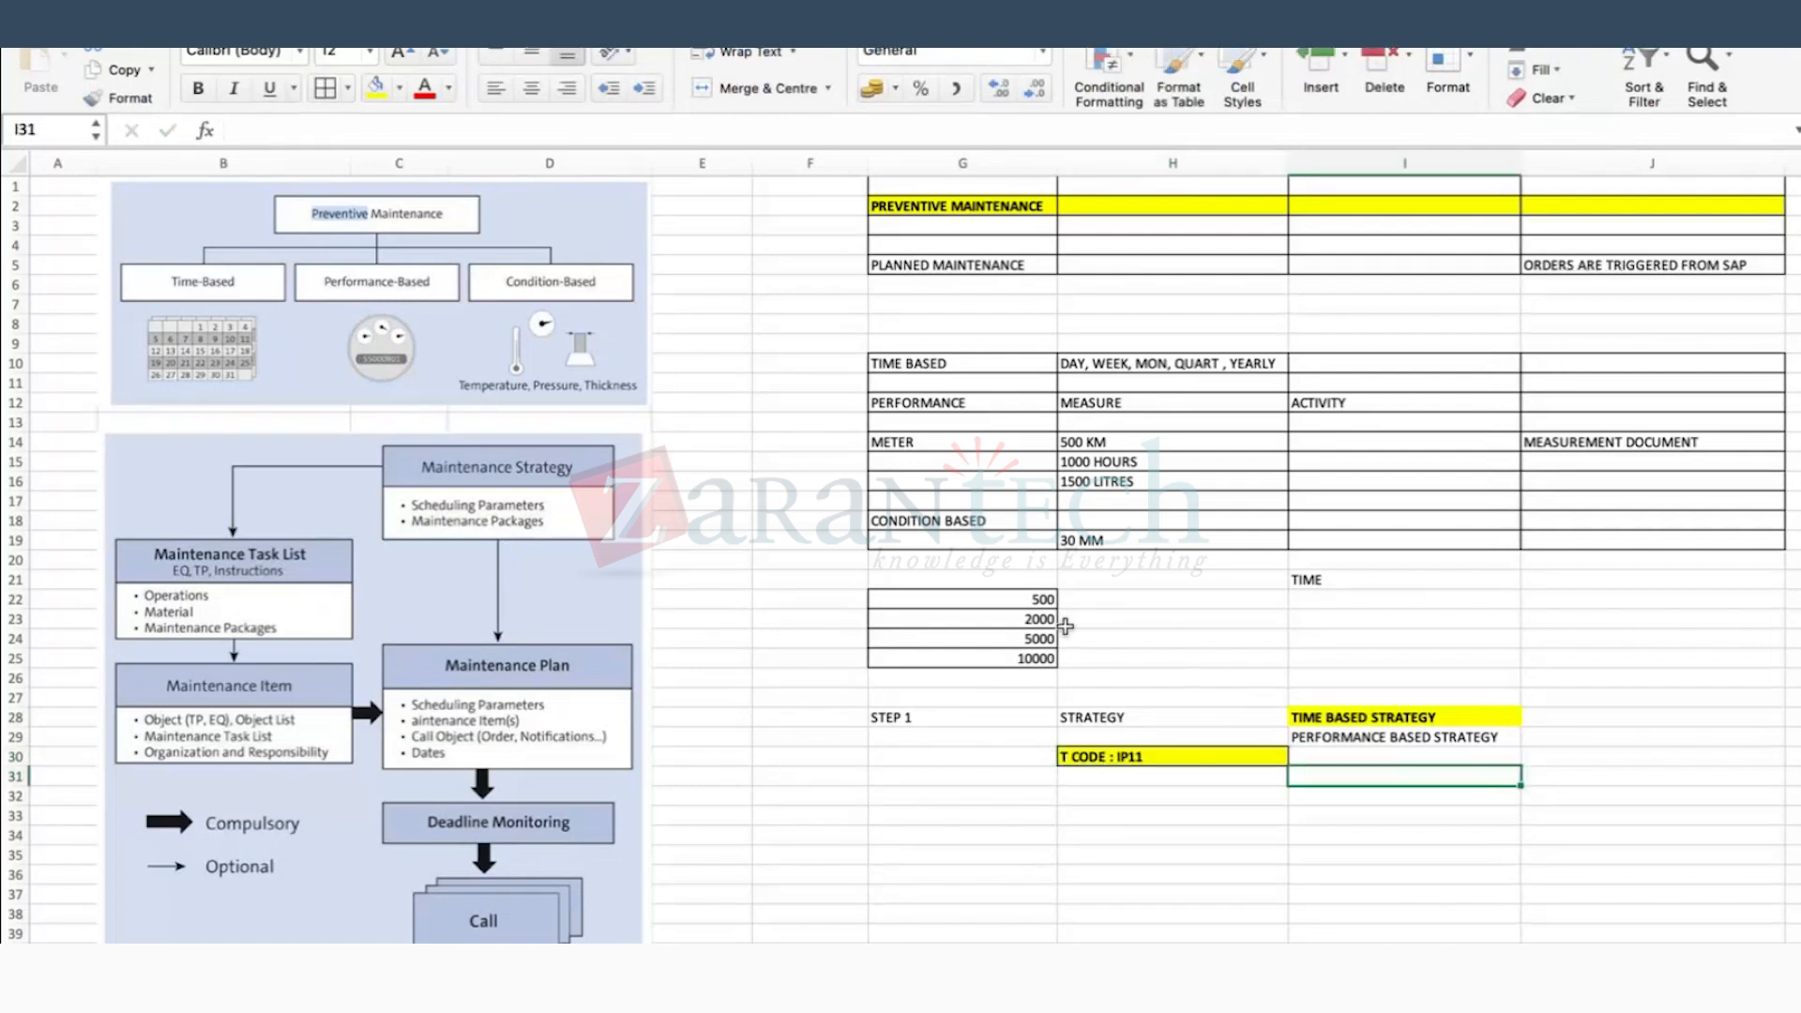
Step: Enter the unit KM in cell H22 beside the 500 value
click(991, 602)
click(1151, 604)
text(KM)
key(Return)
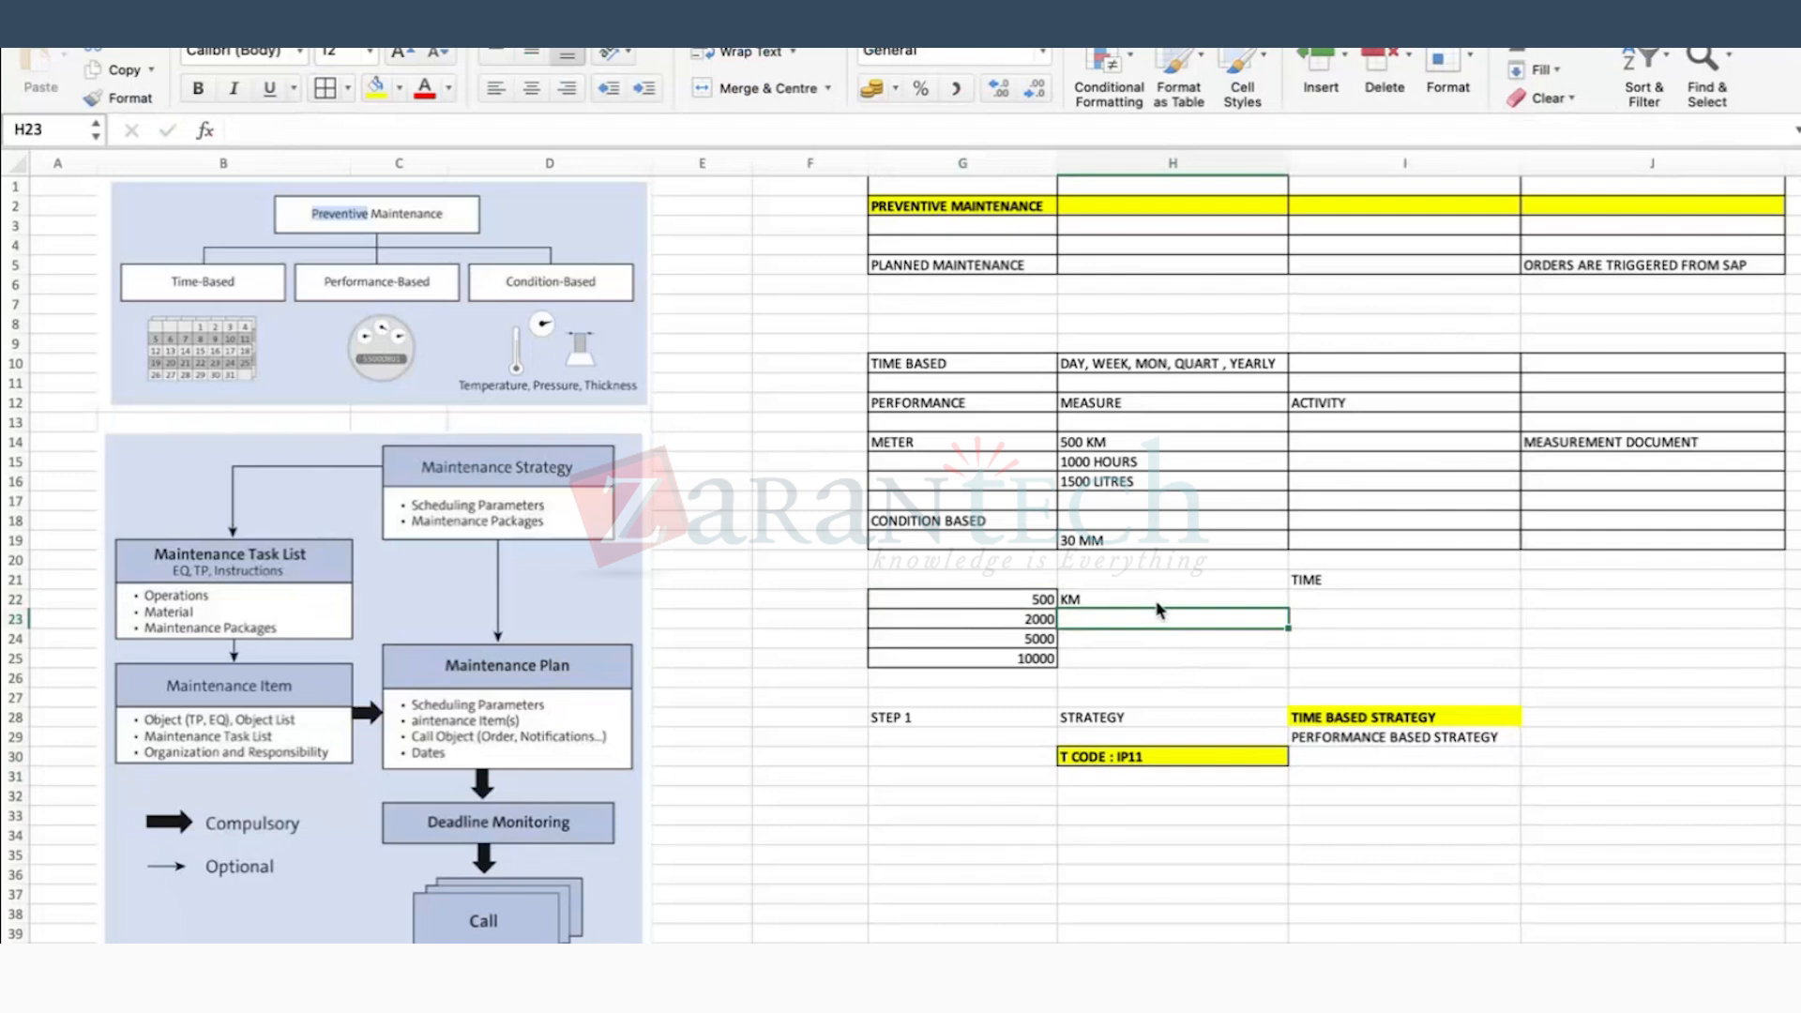
click(1048, 596)
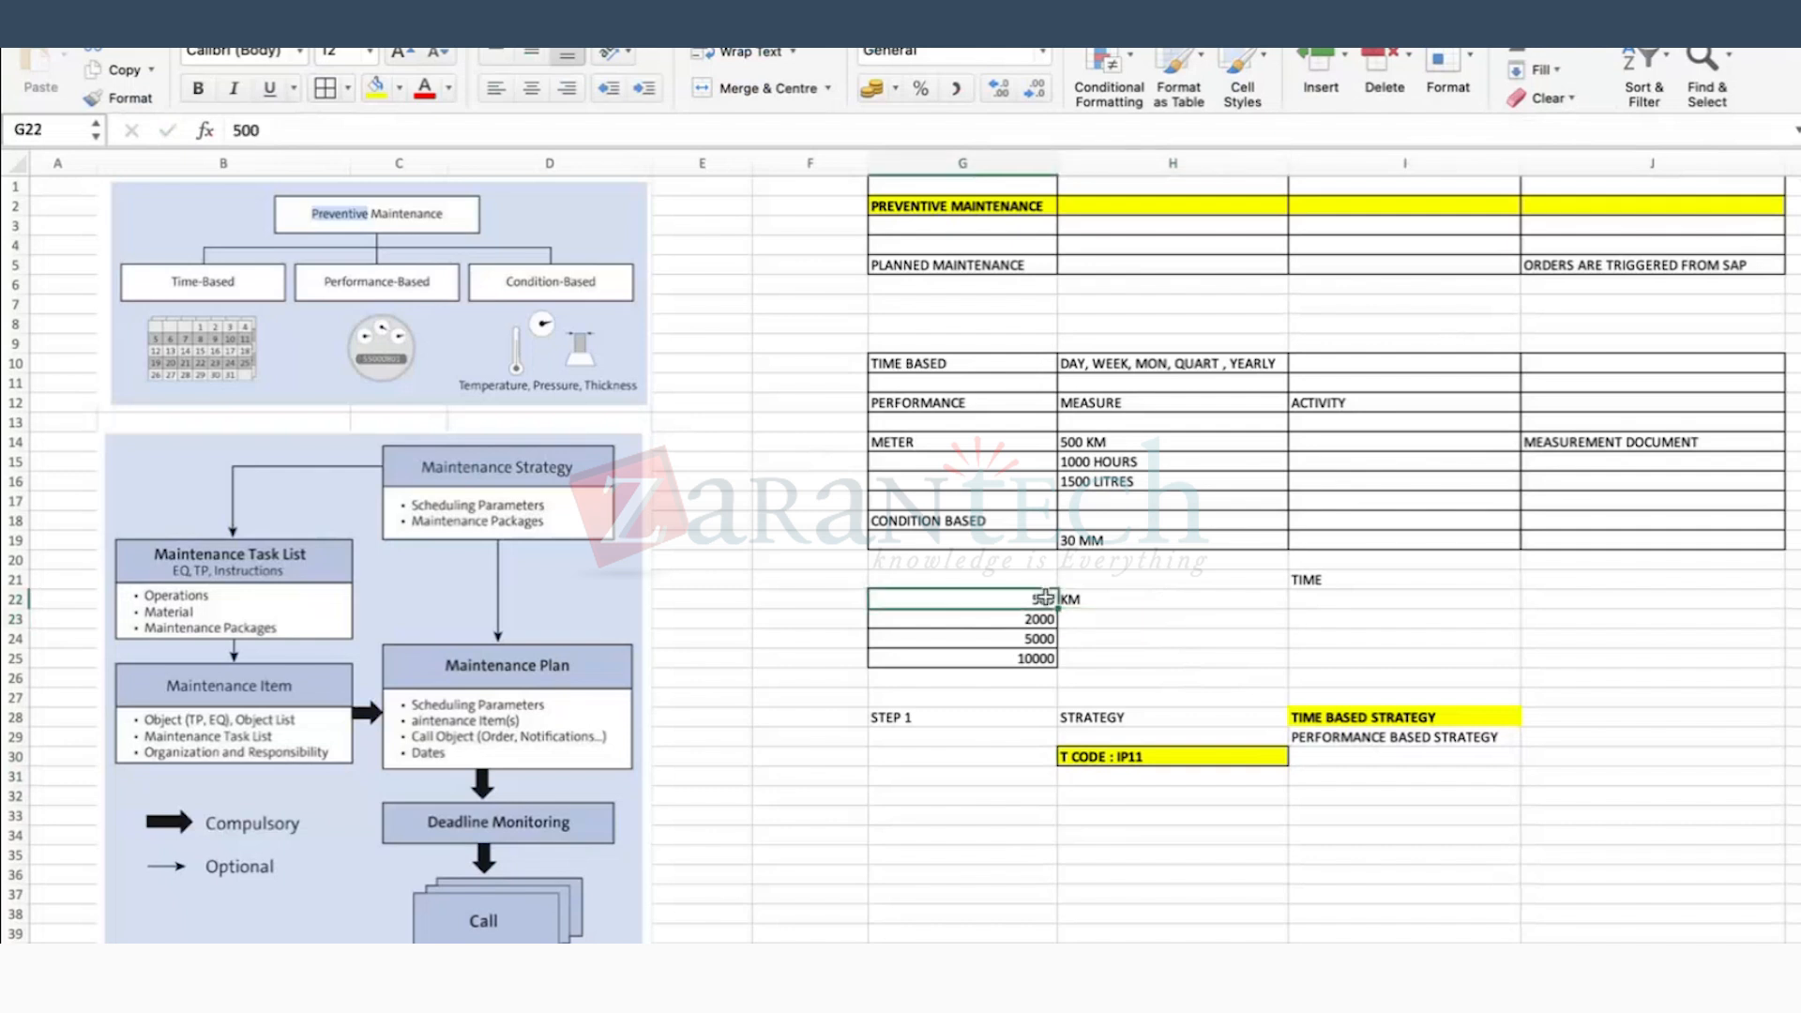
click(1102, 601)
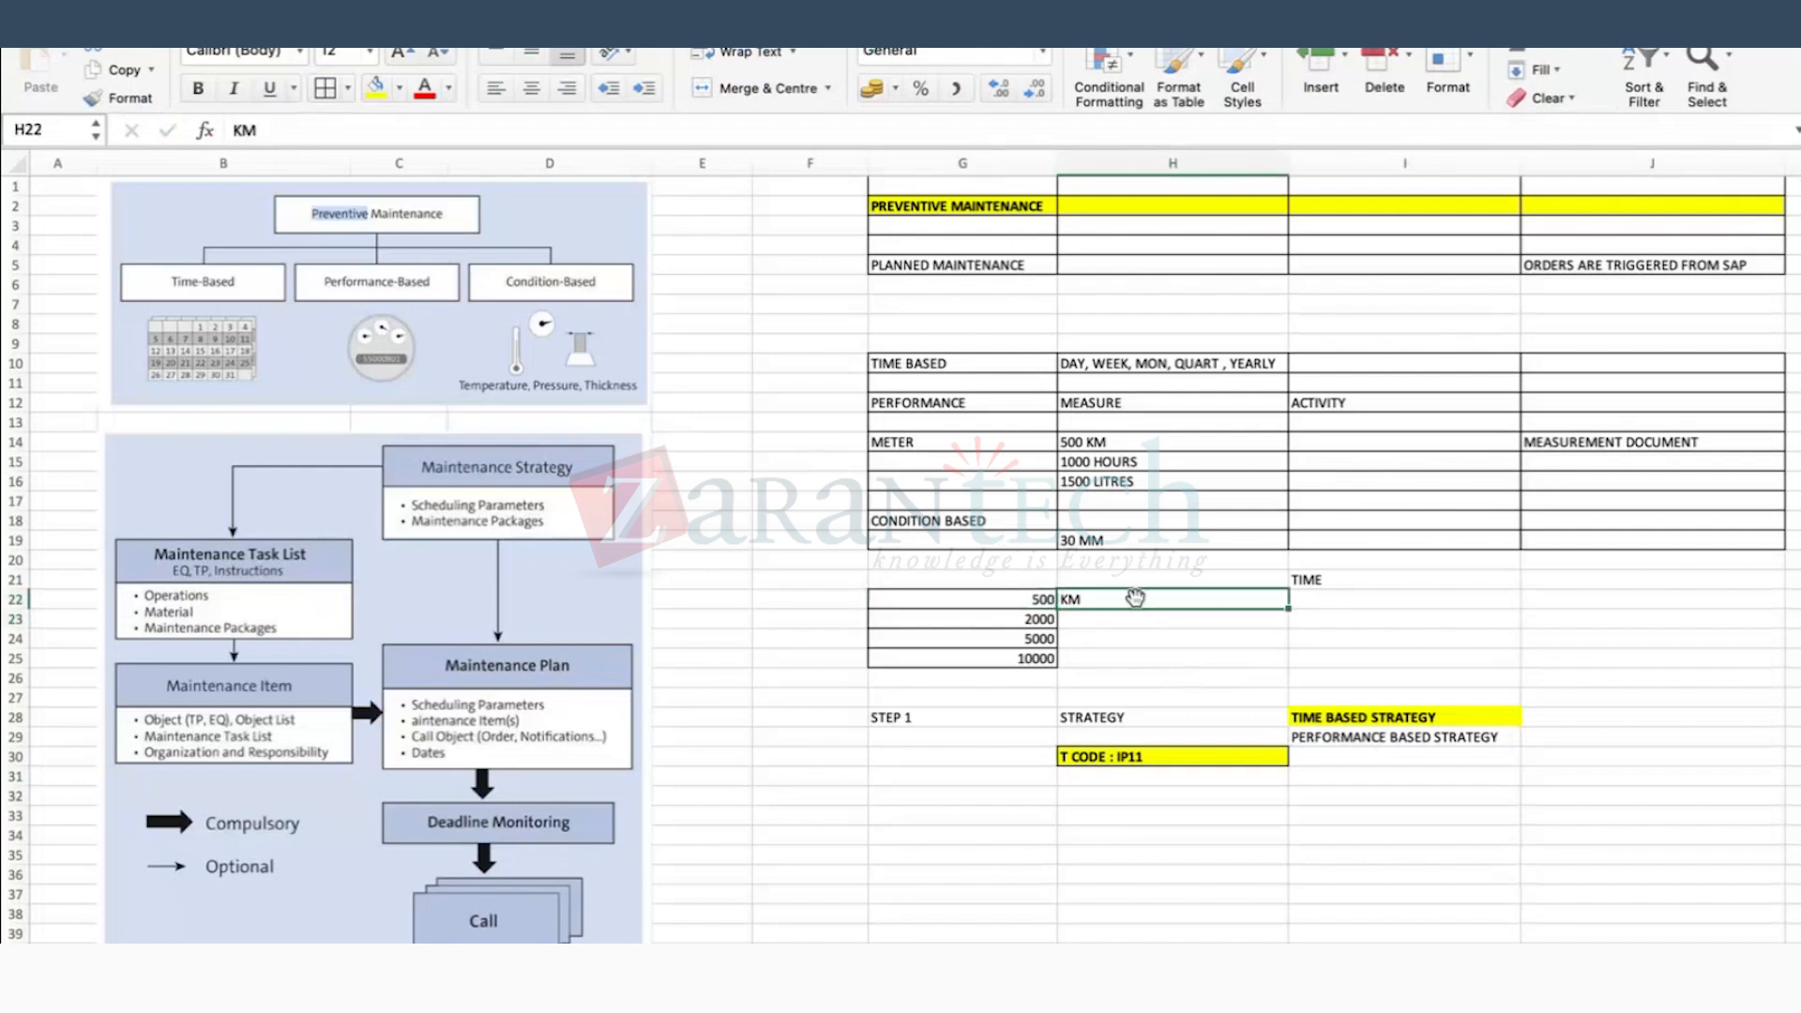
click(1069, 621)
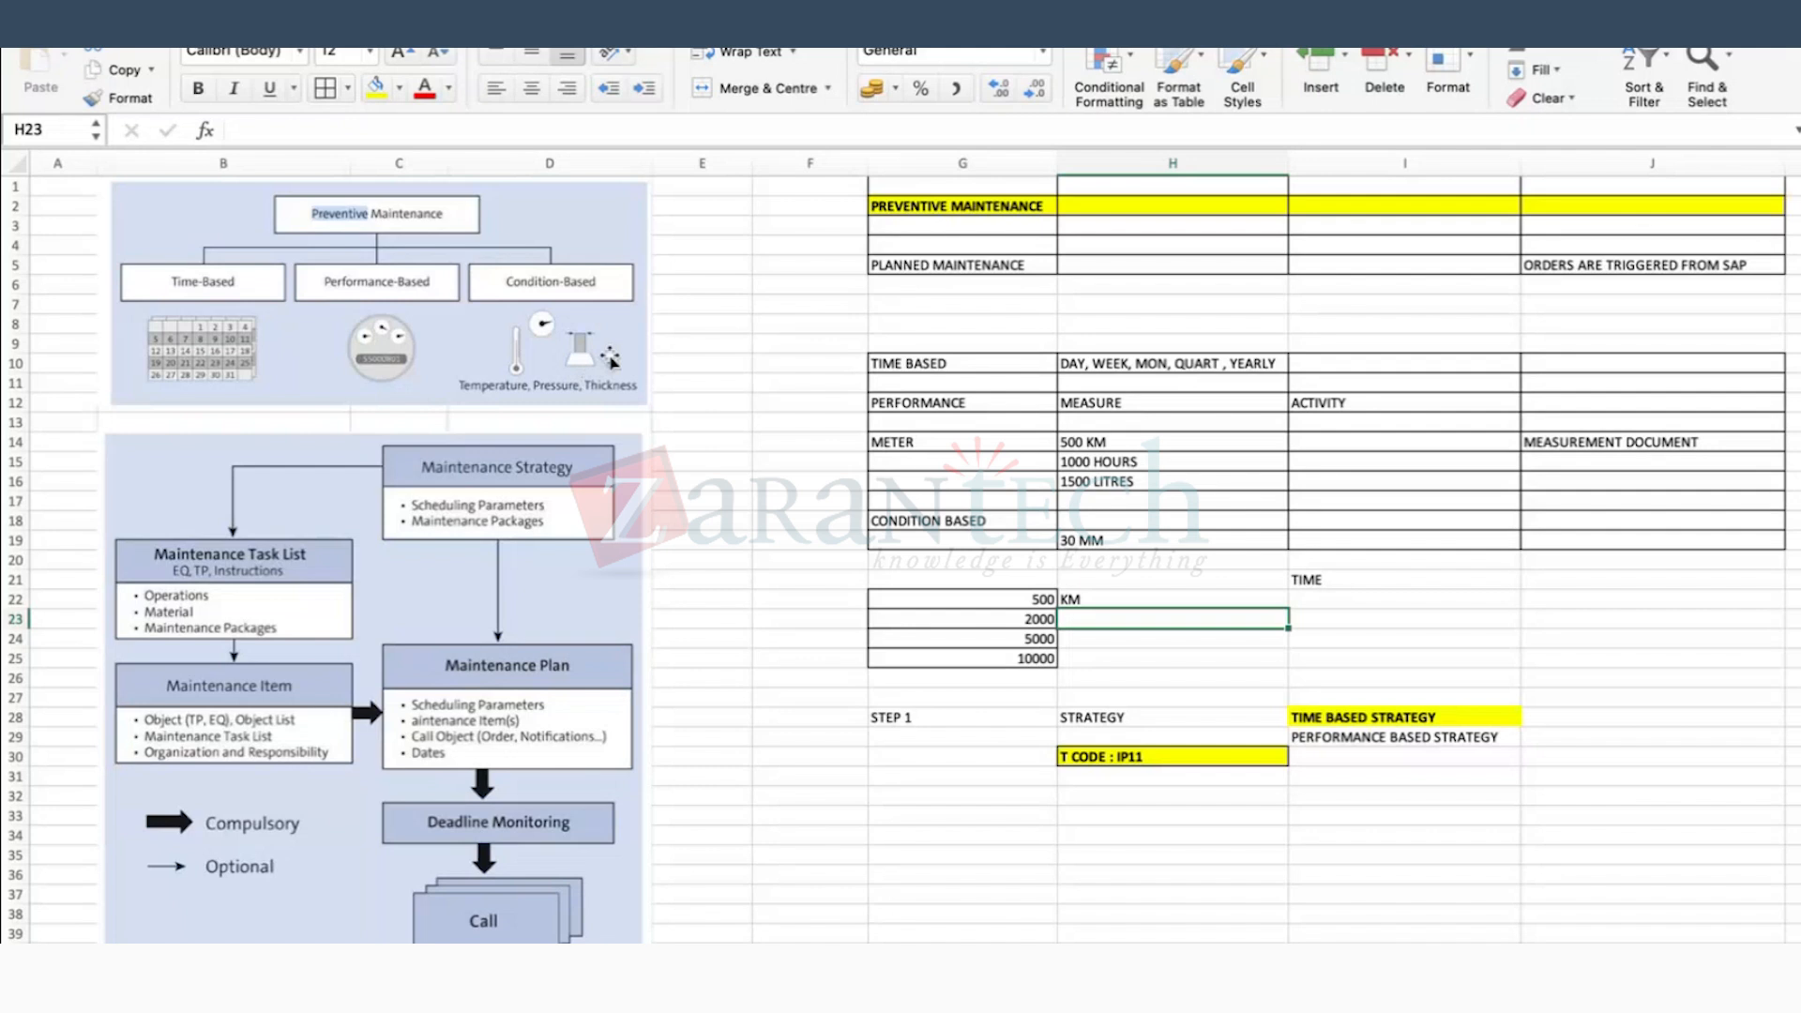
click(1111, 481)
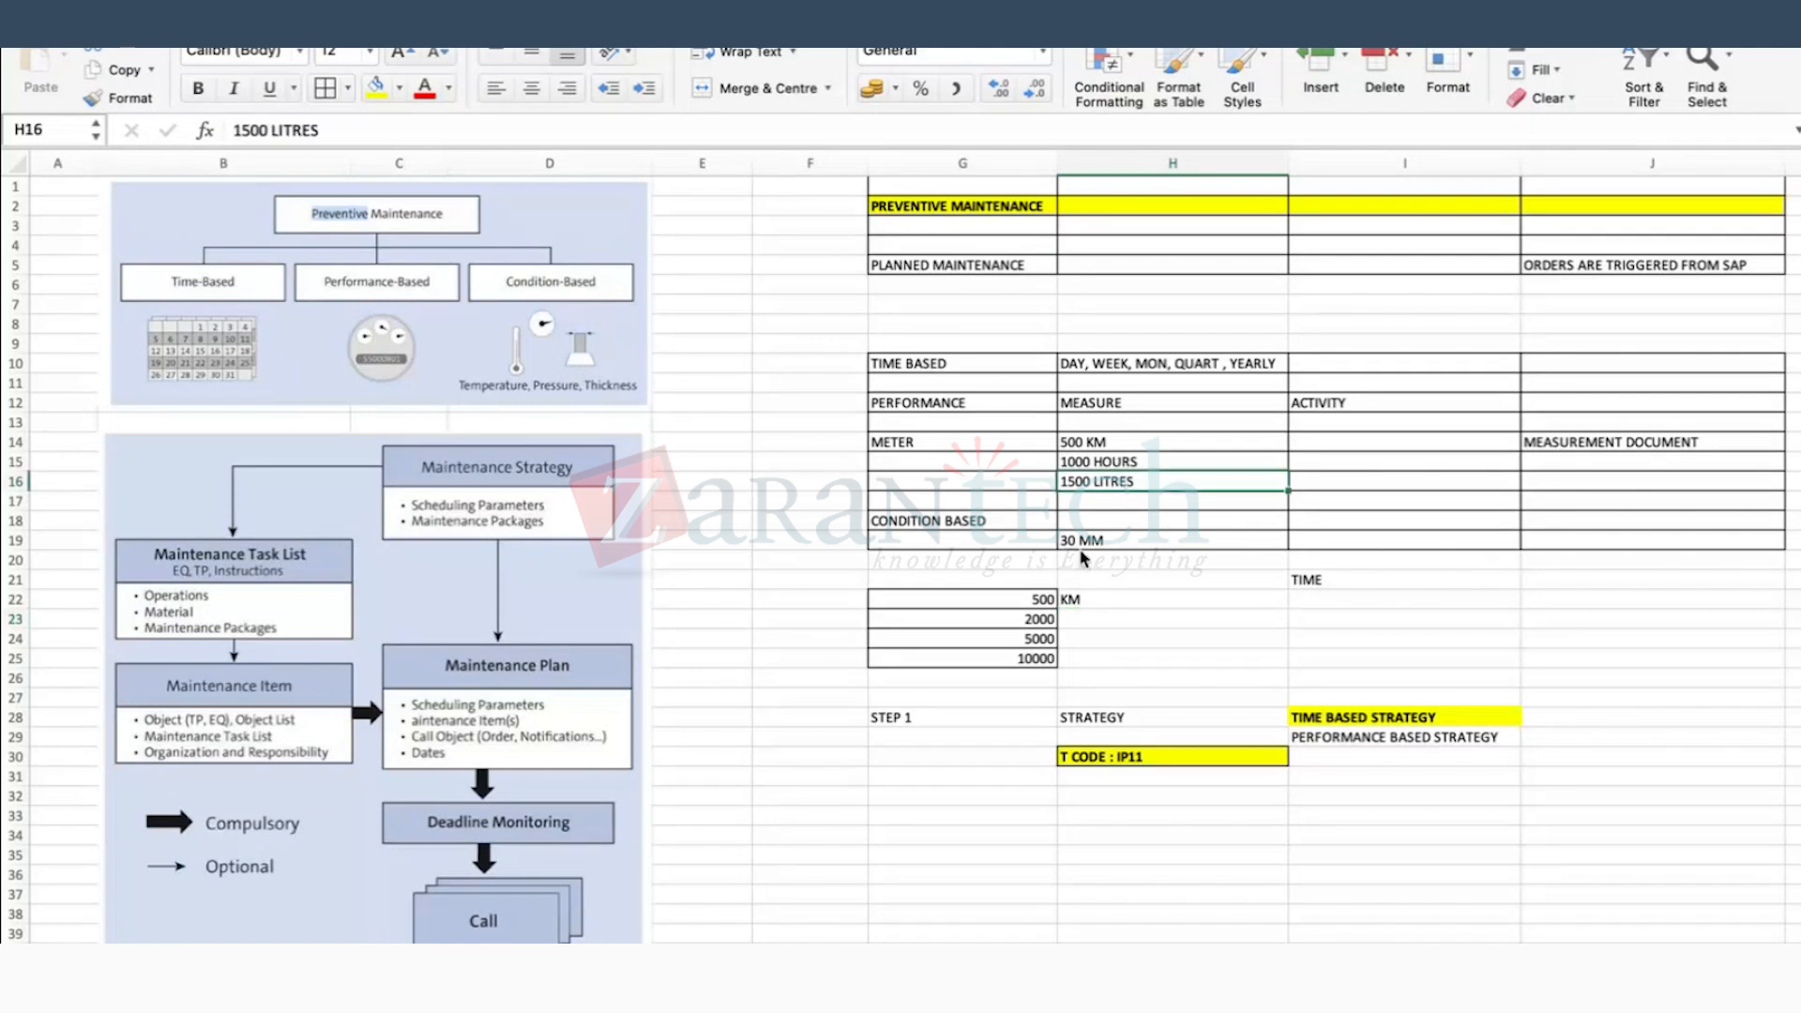
click(1118, 459)
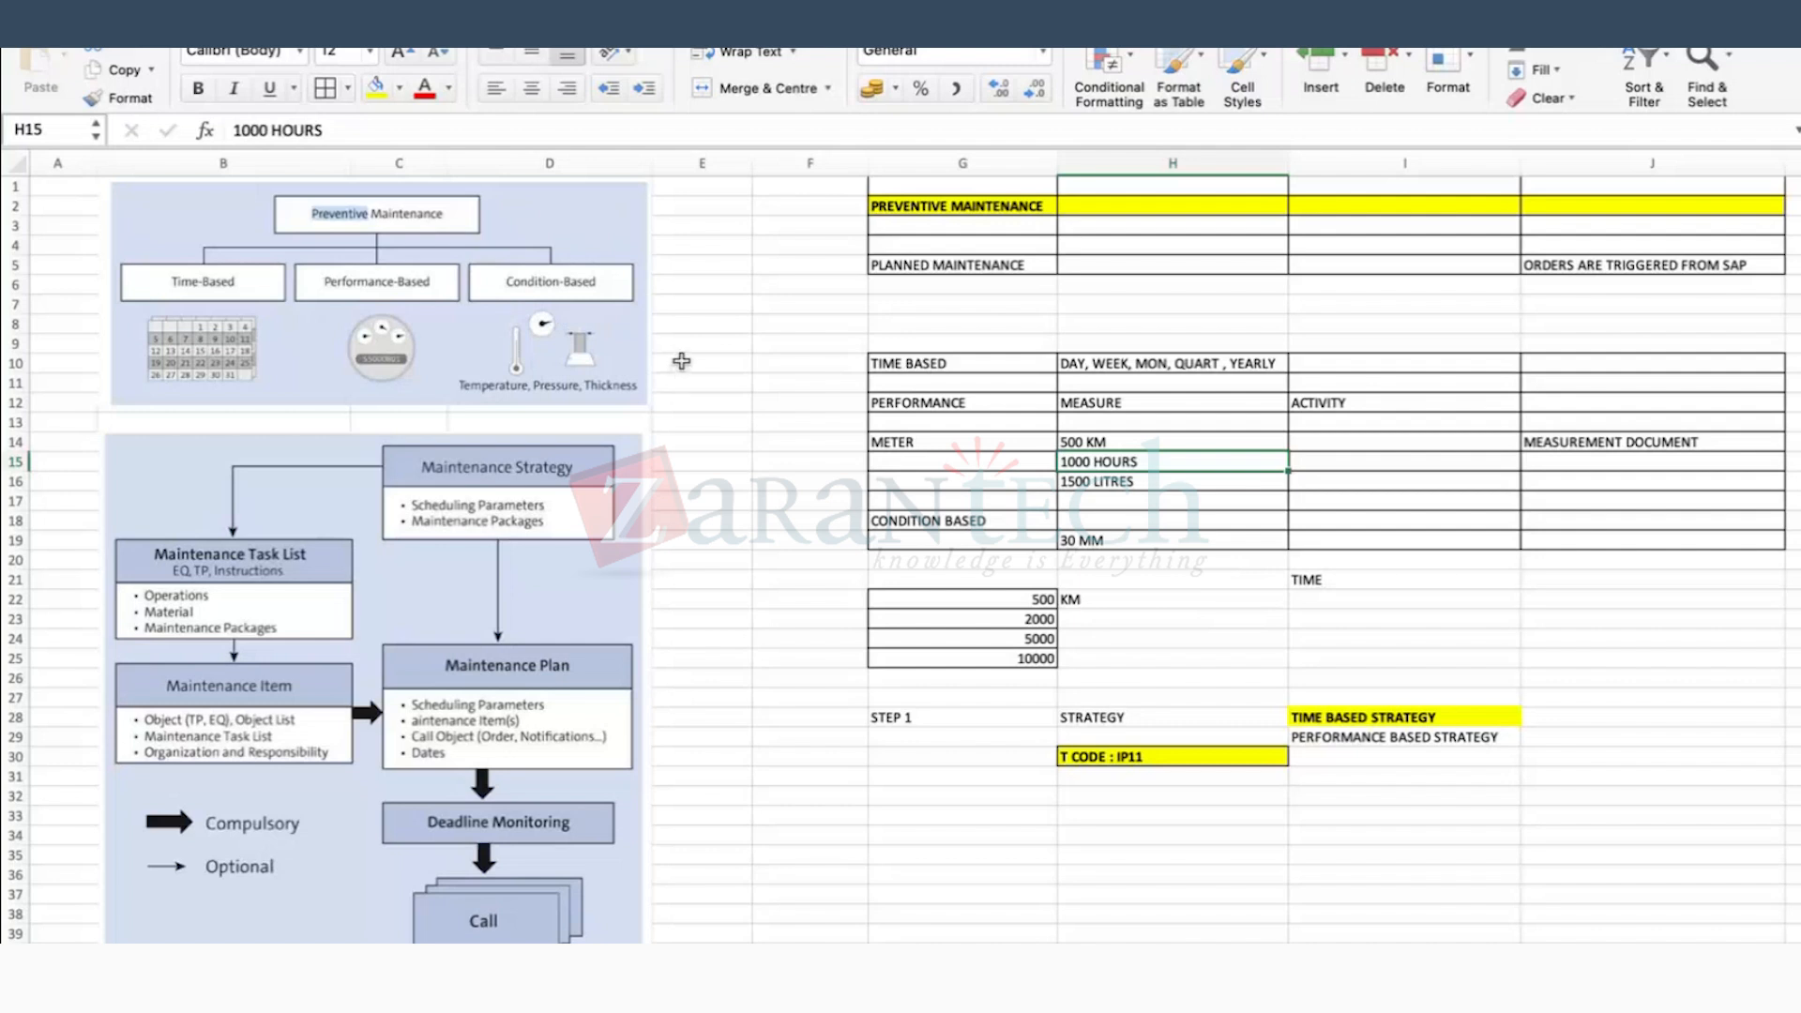
click(1010, 594)
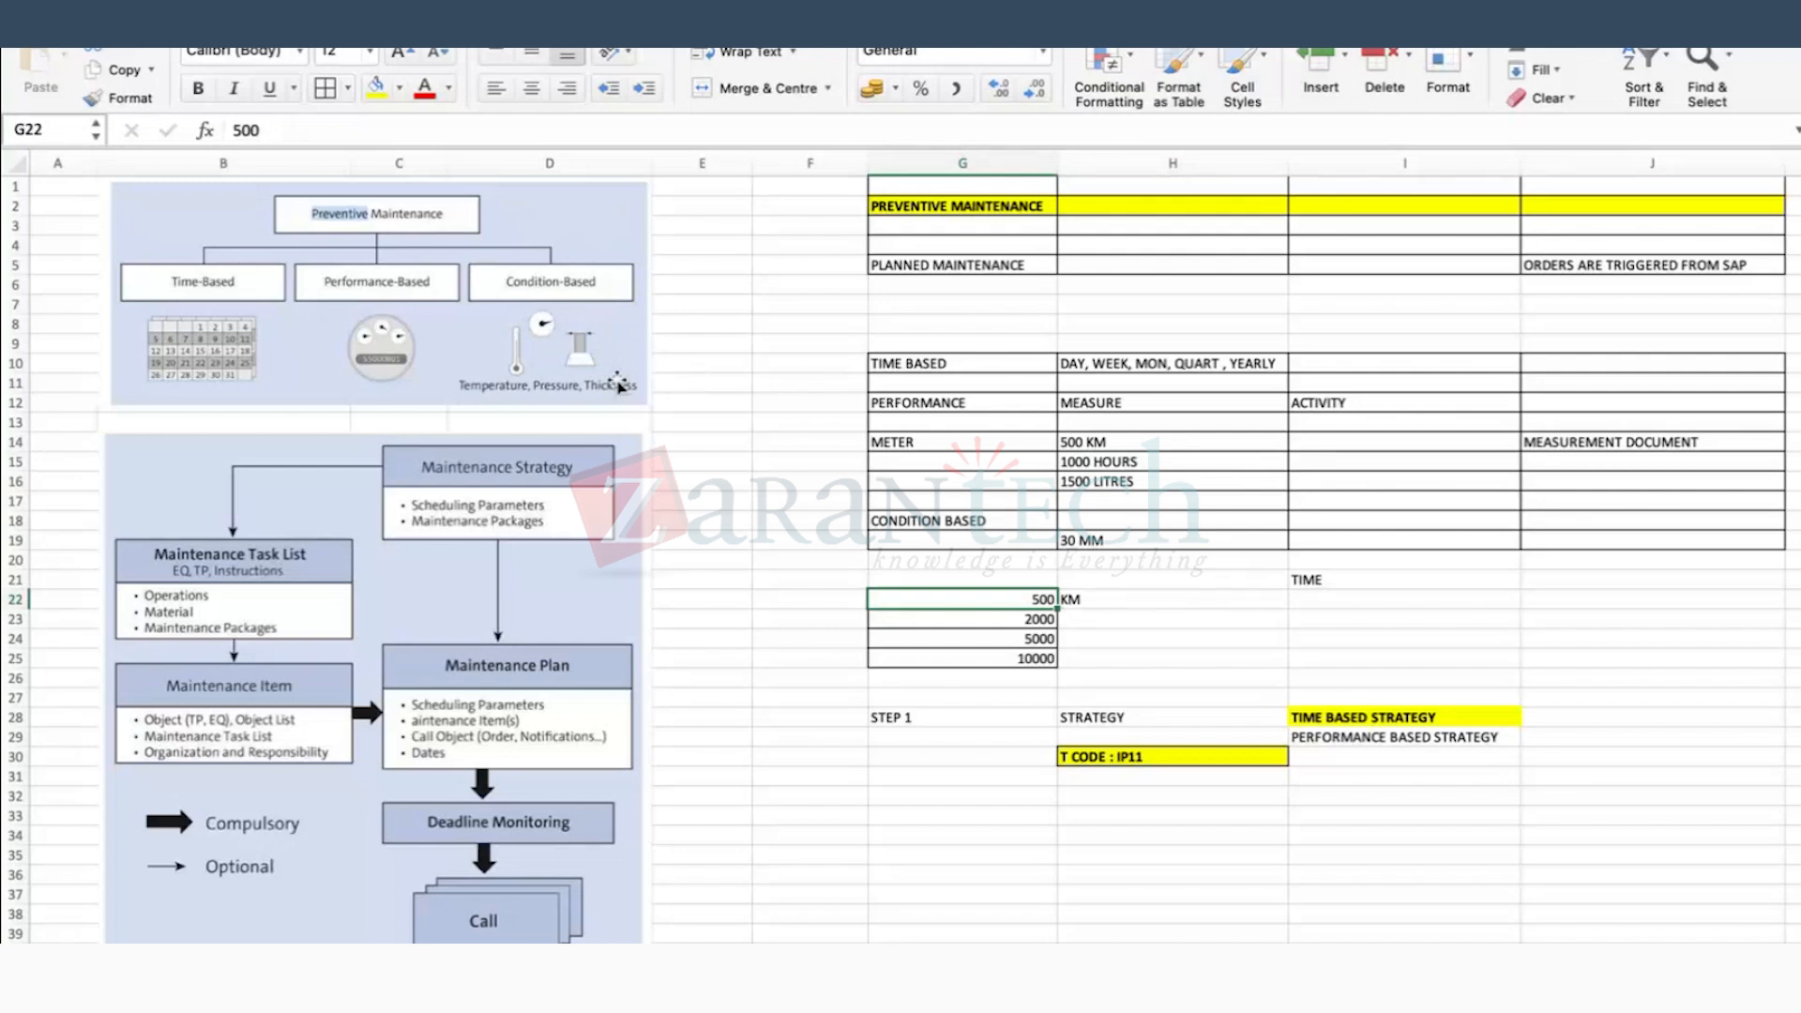
Step: Enter AUG-10TH in cell F22 in front of the 500 KM reading
scroll(1173, 612, down, 1)
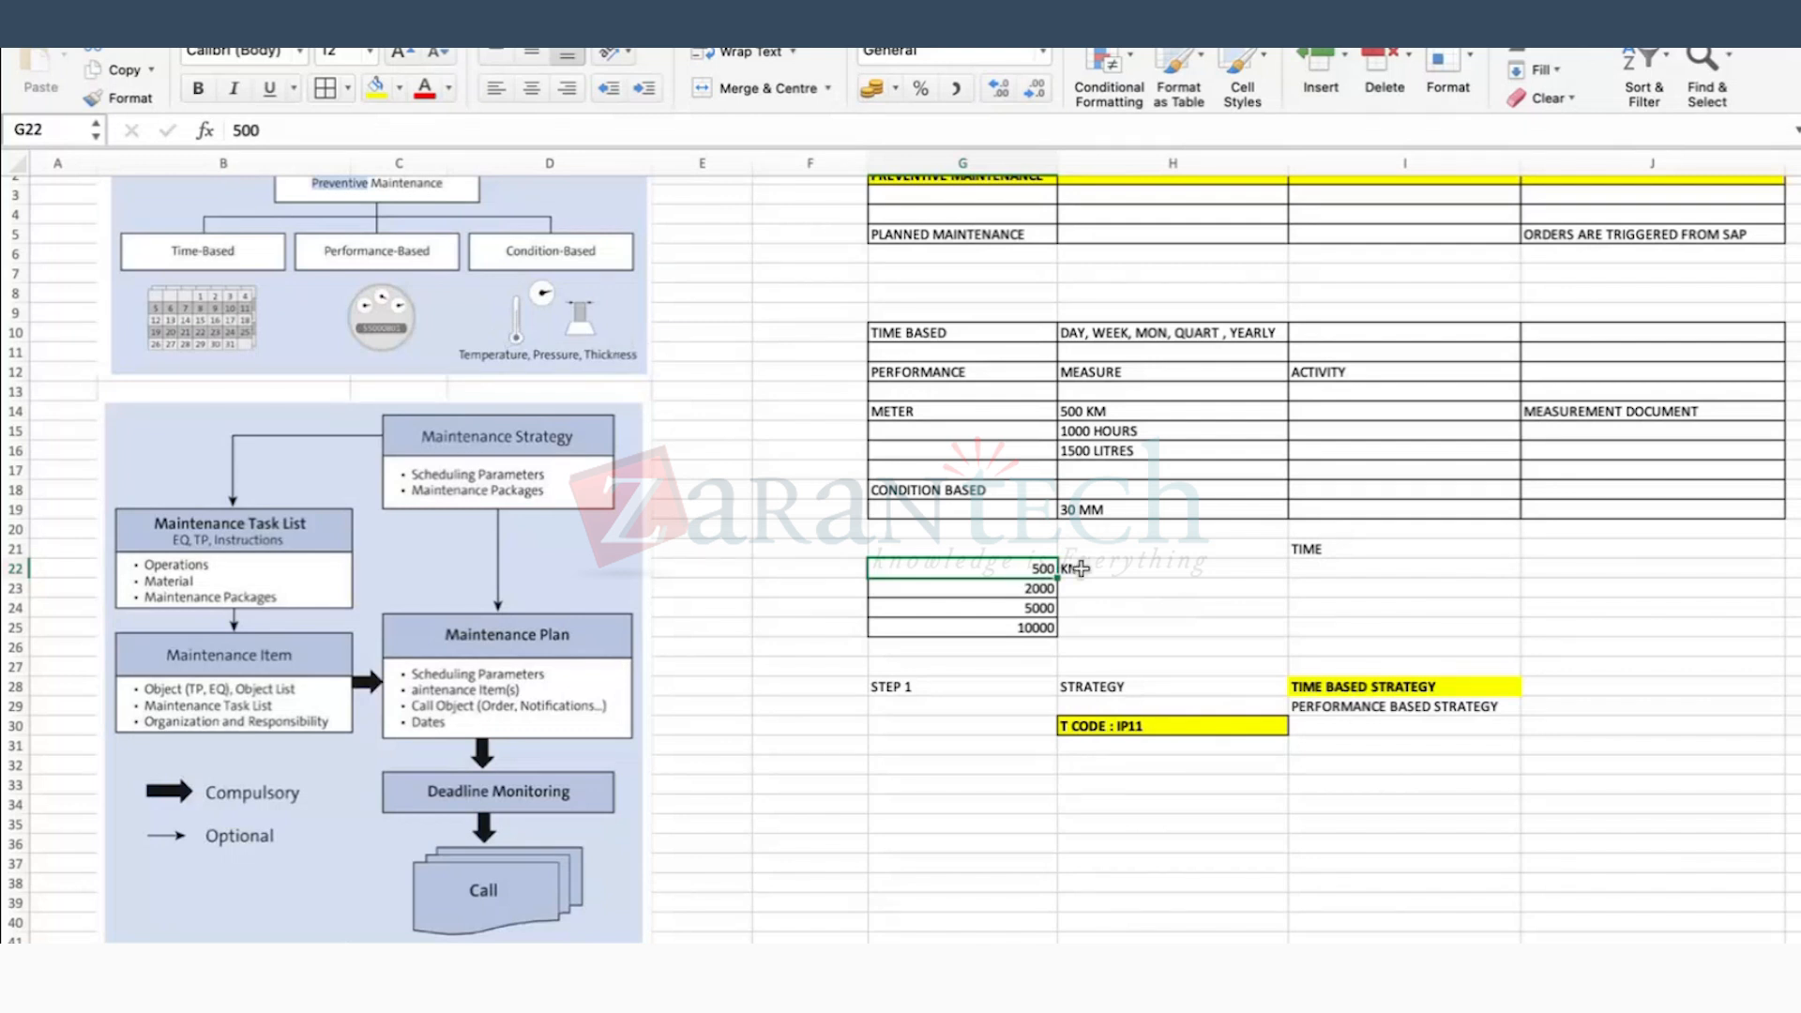
click(807, 573)
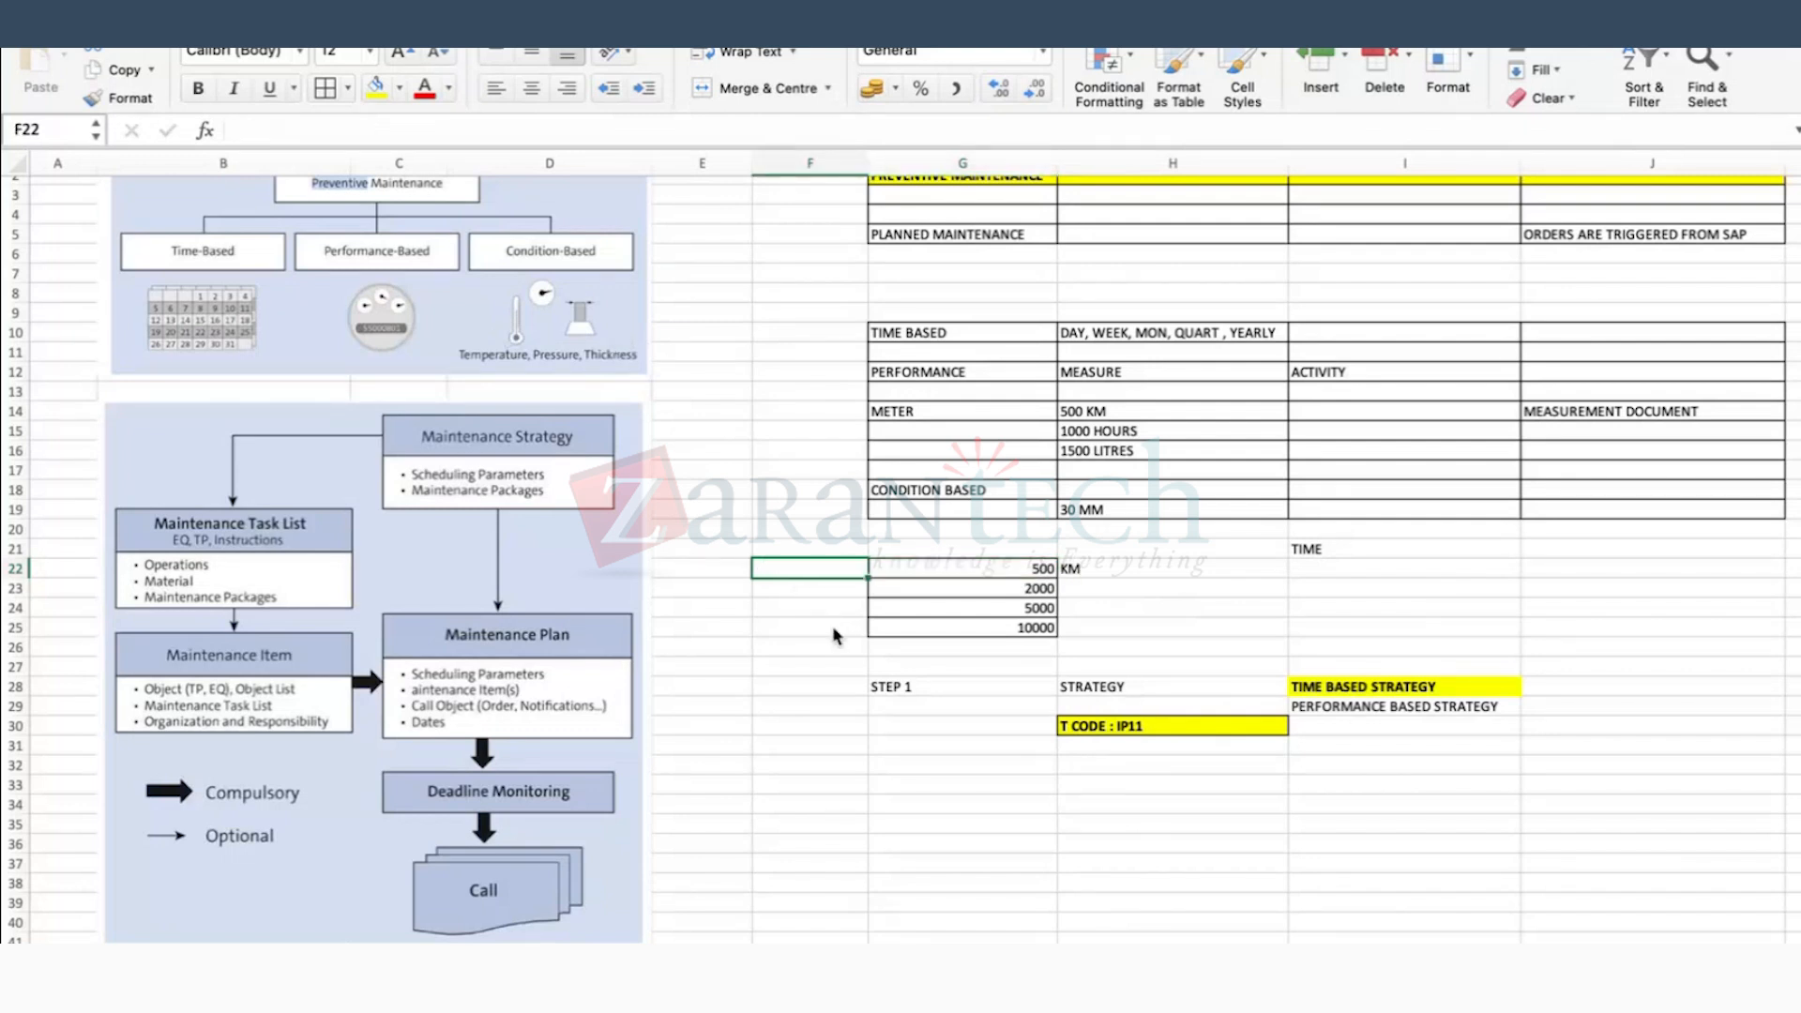
text(AUG-10TY)
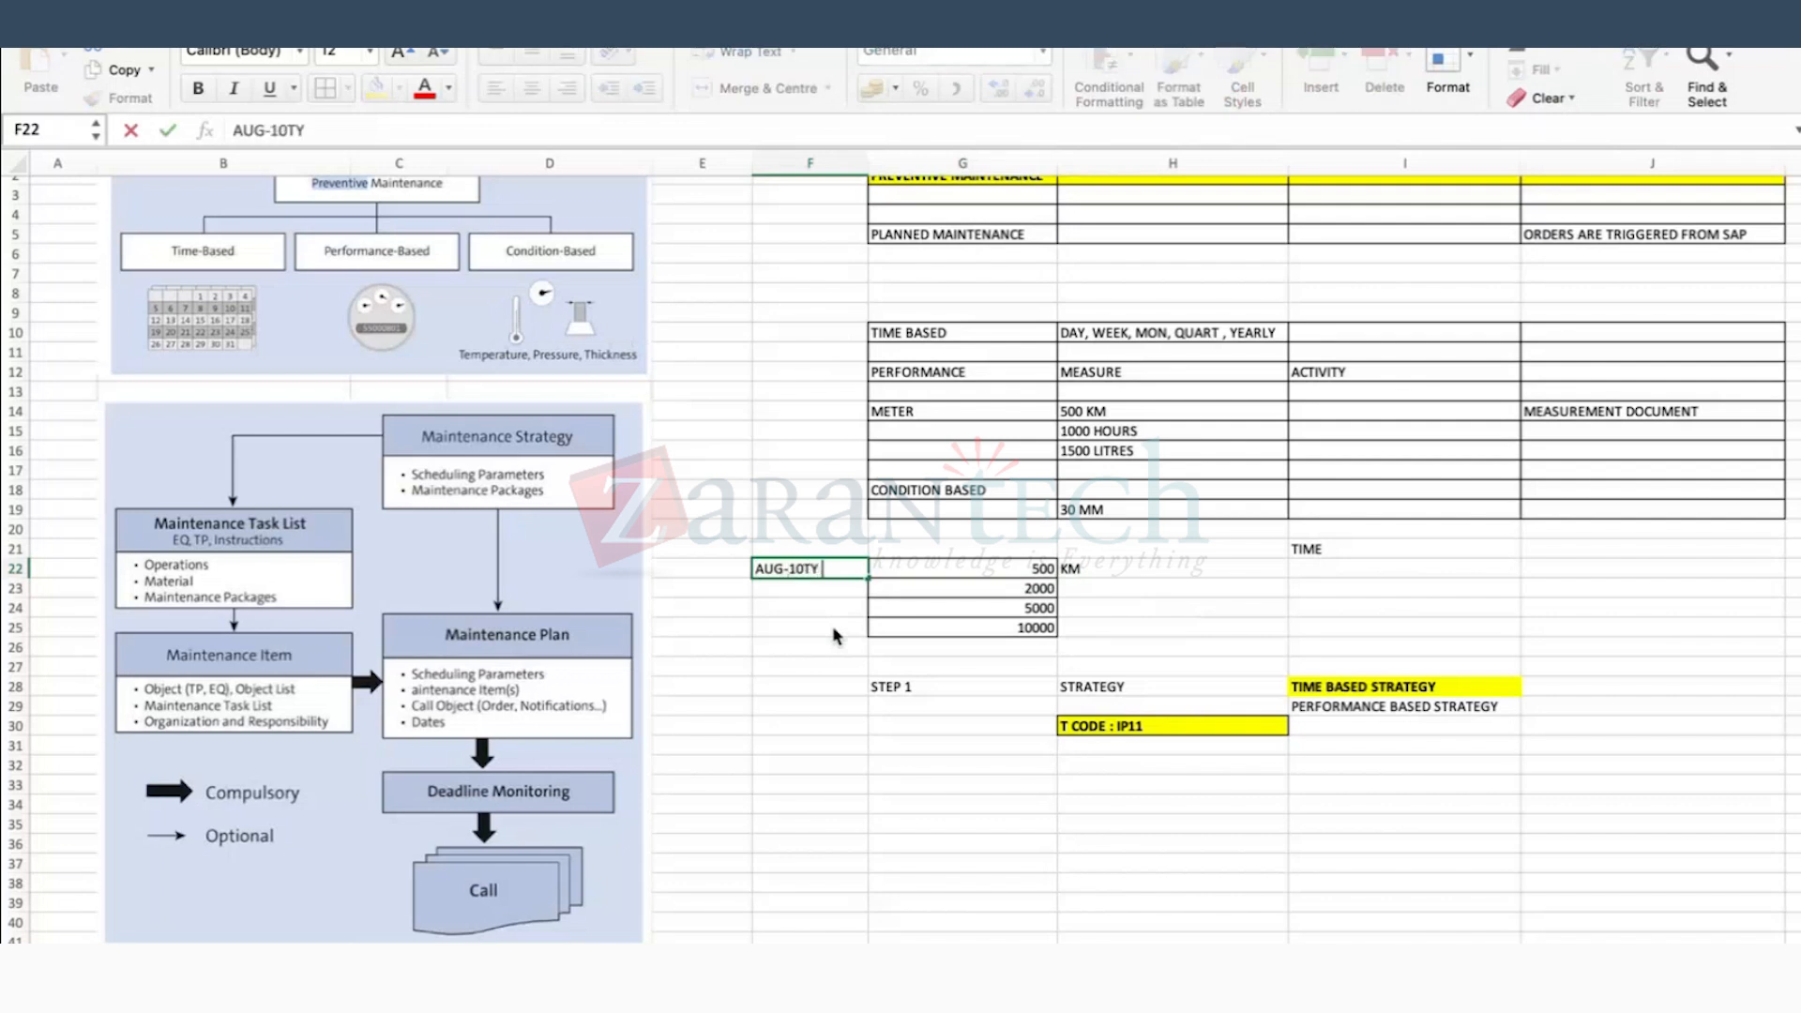
key(Return)
double_click(839, 572)
key(BackSpace)
text(H)
key(Return)
click(976, 568)
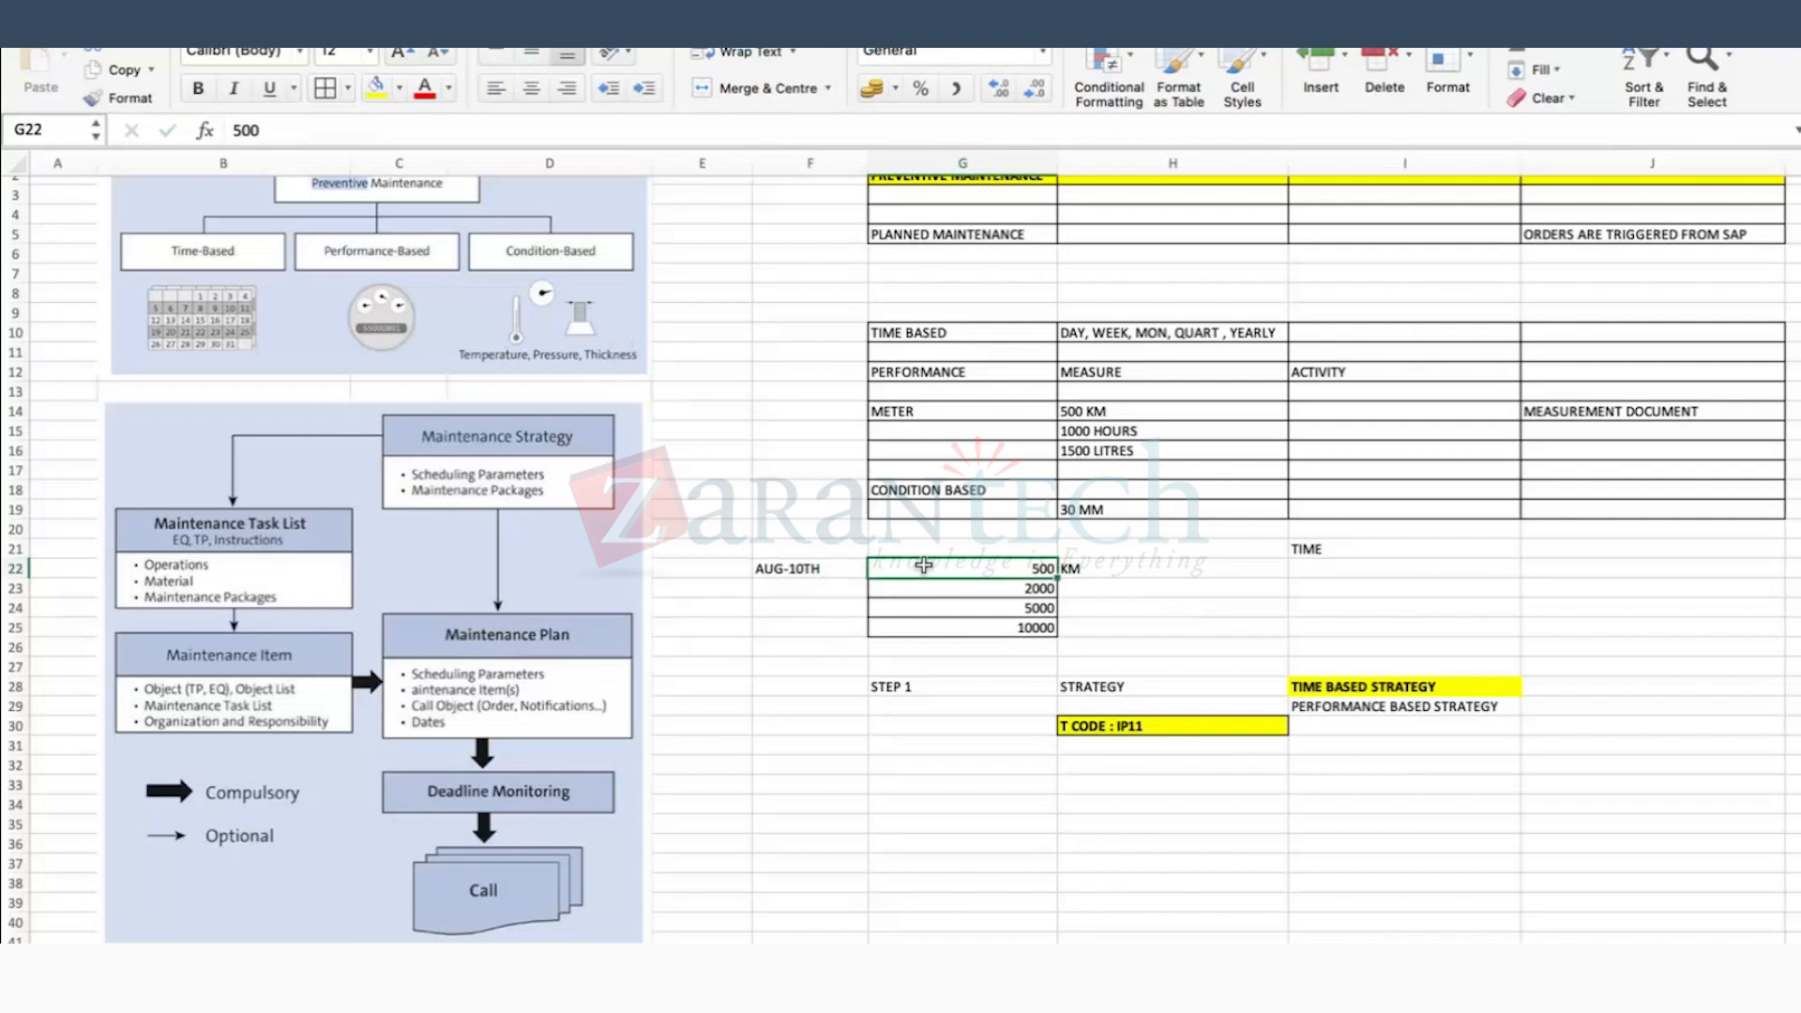
drag(779, 567, 925, 570)
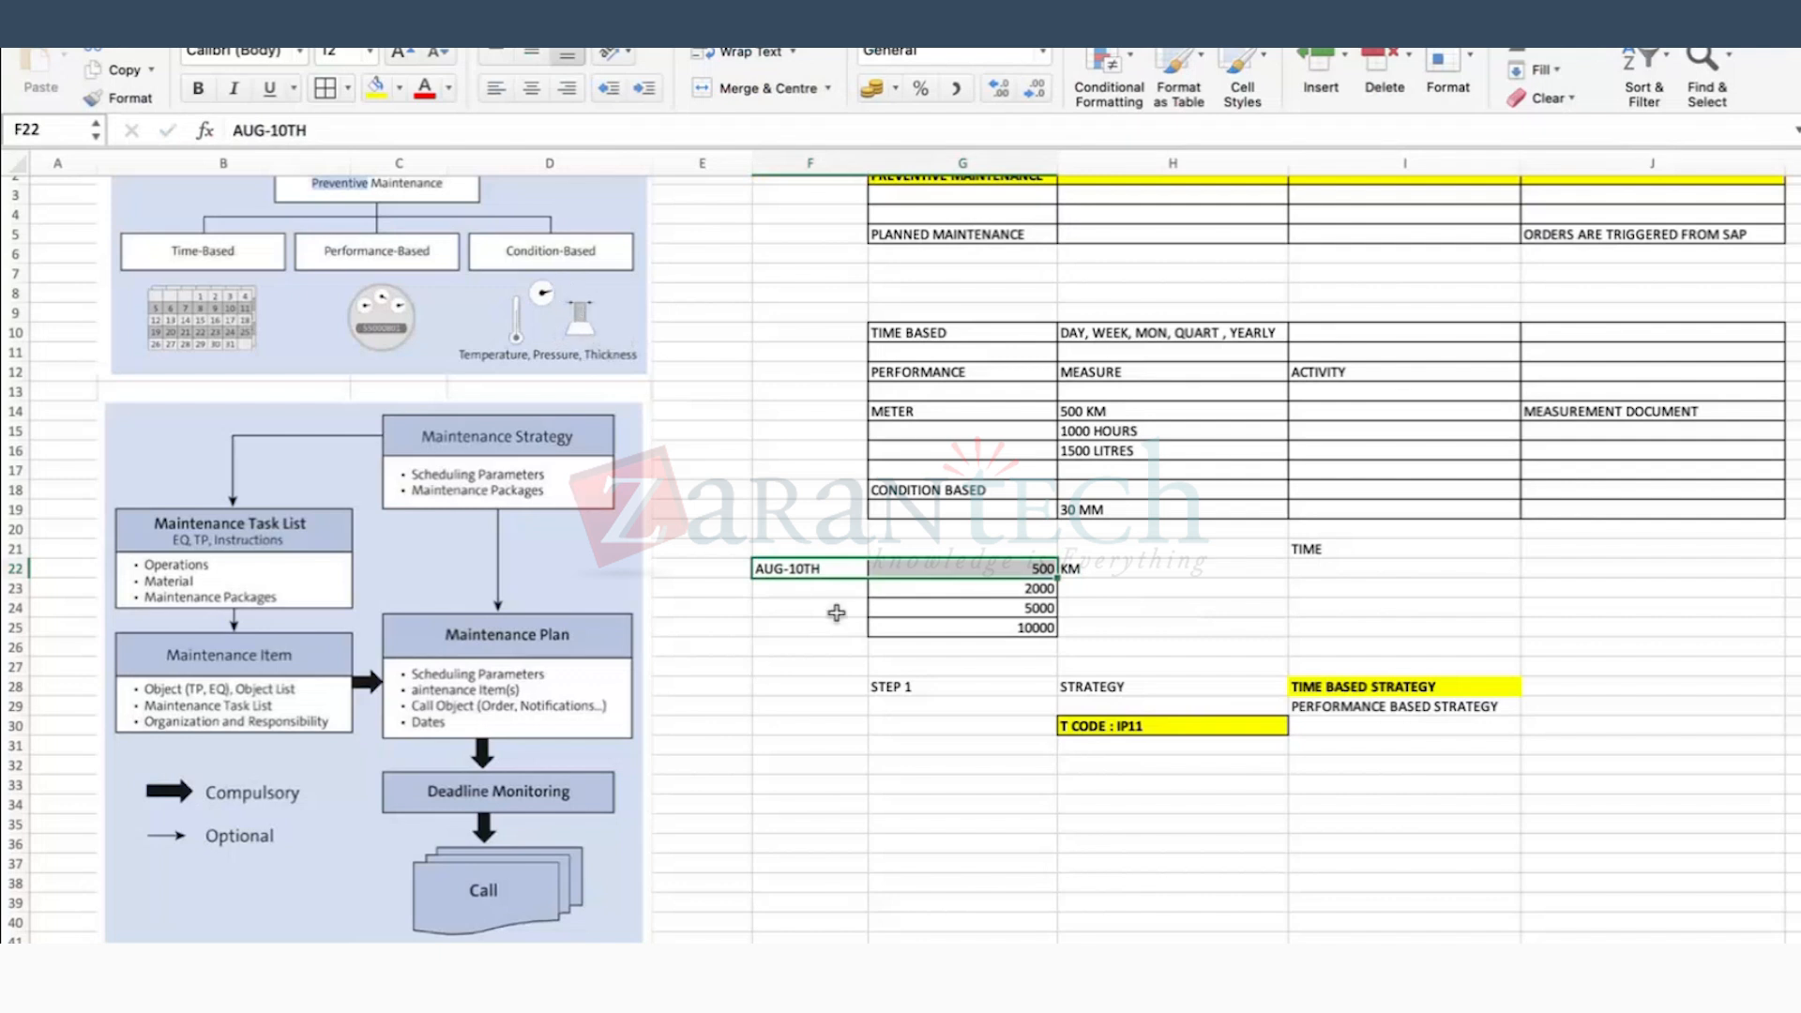
click(799, 624)
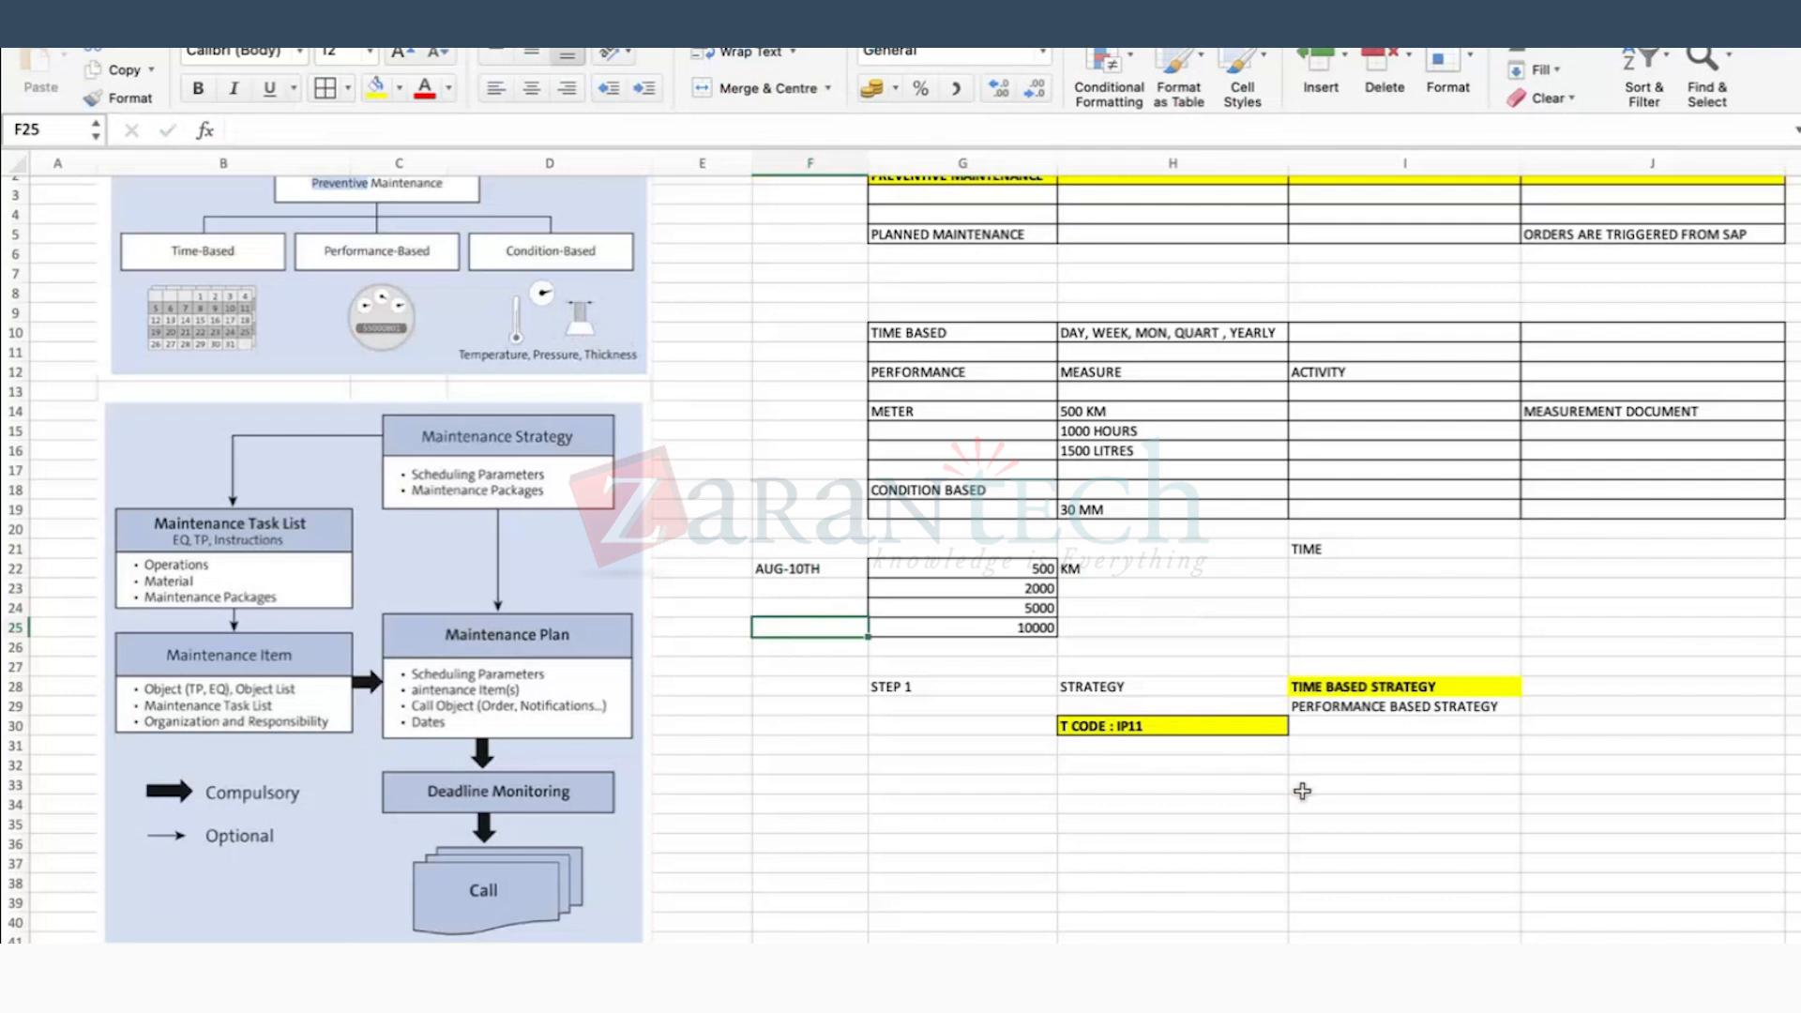
click(795, 570)
drag(796, 572, 788, 634)
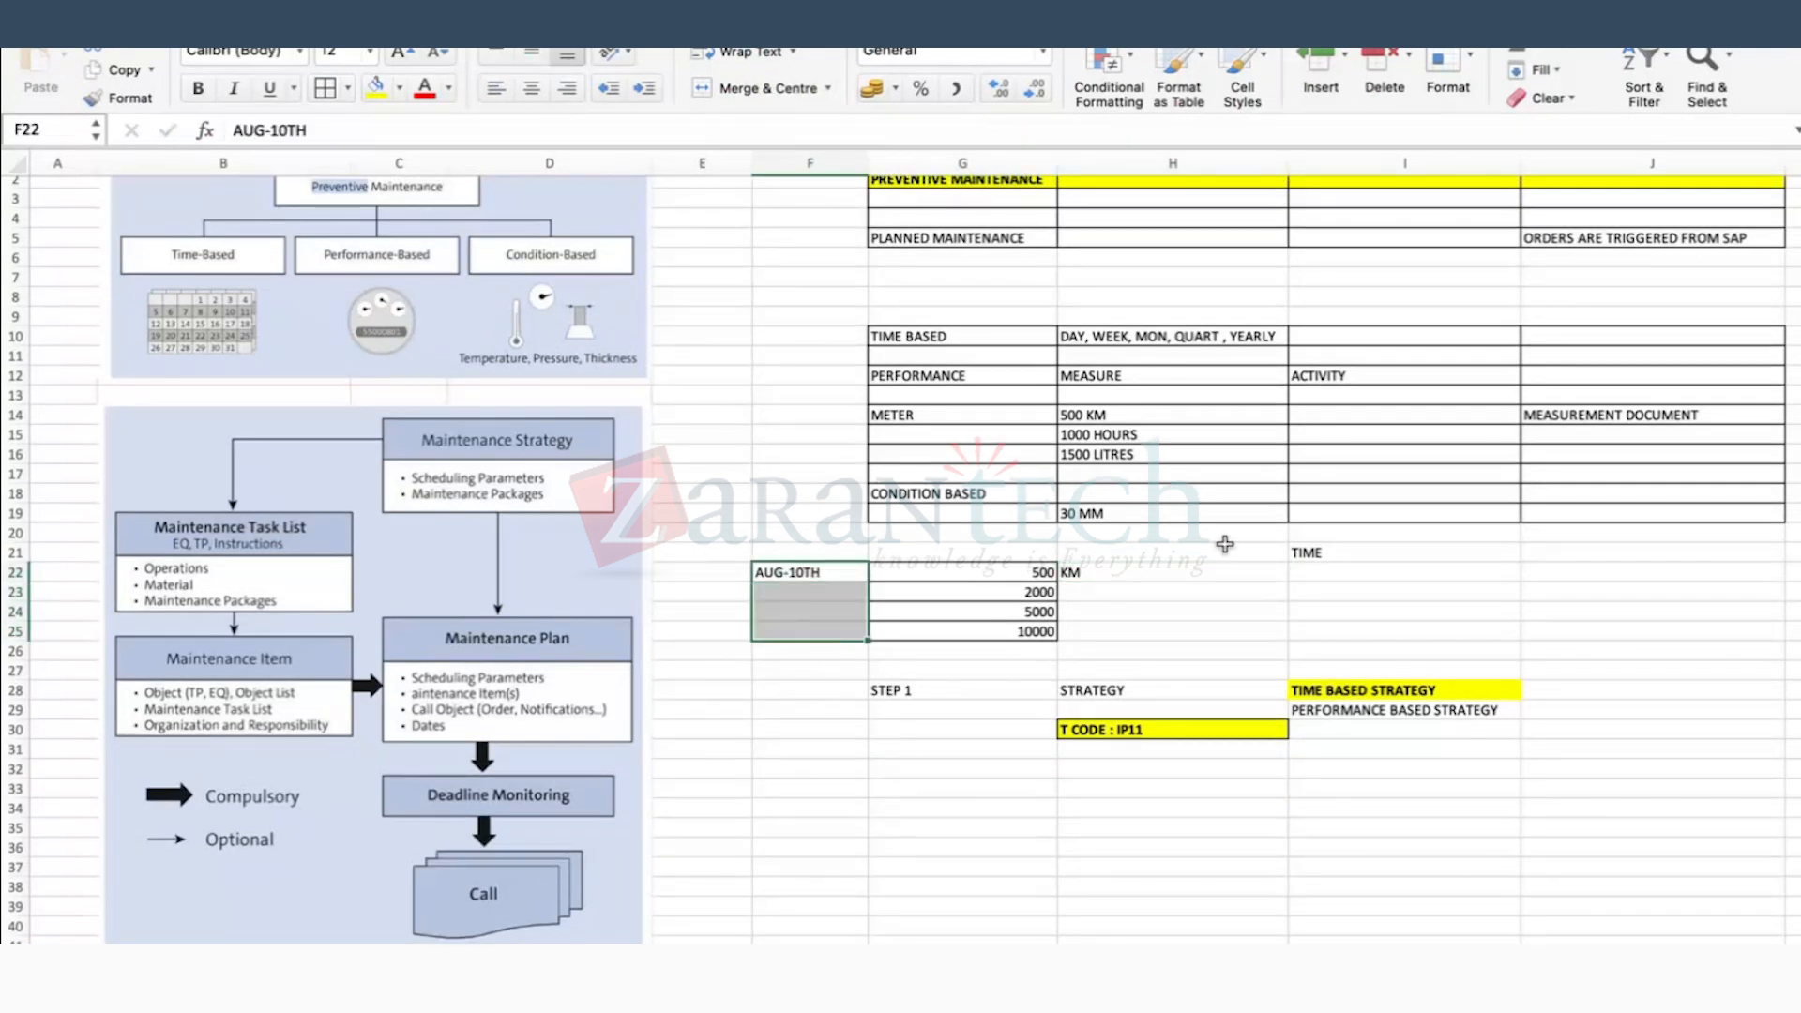
click(1211, 623)
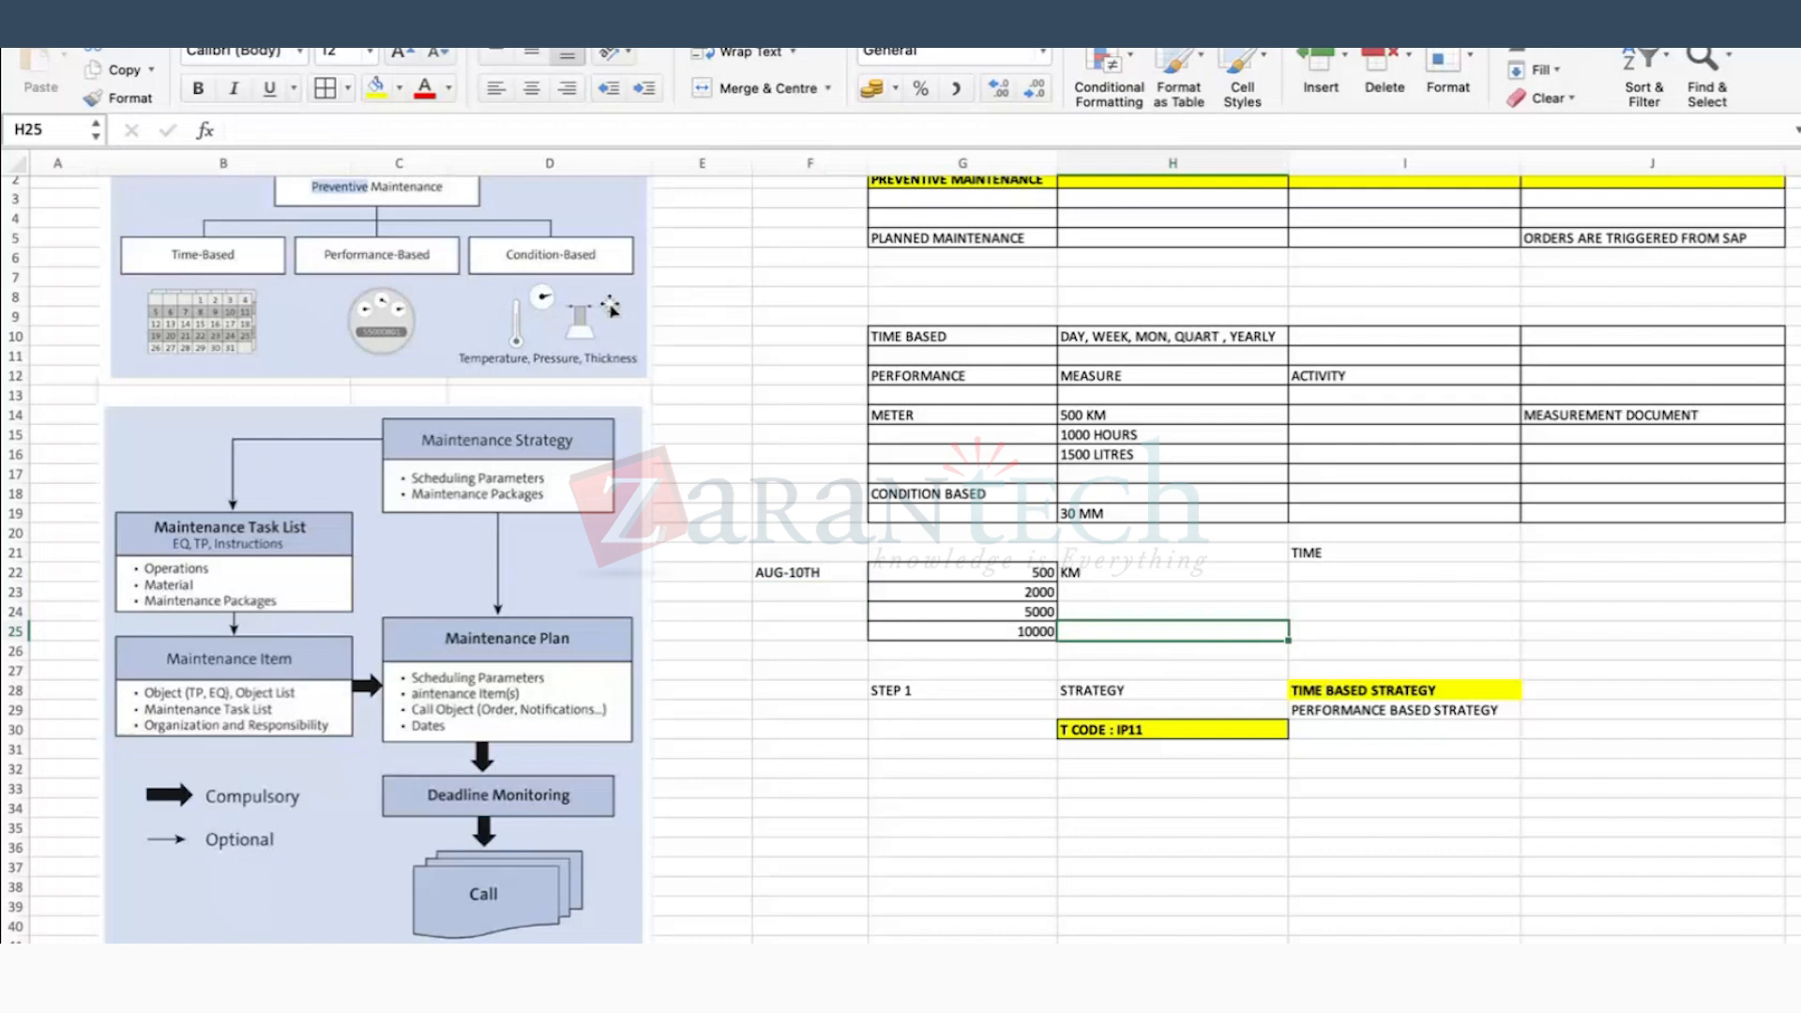
click(903, 747)
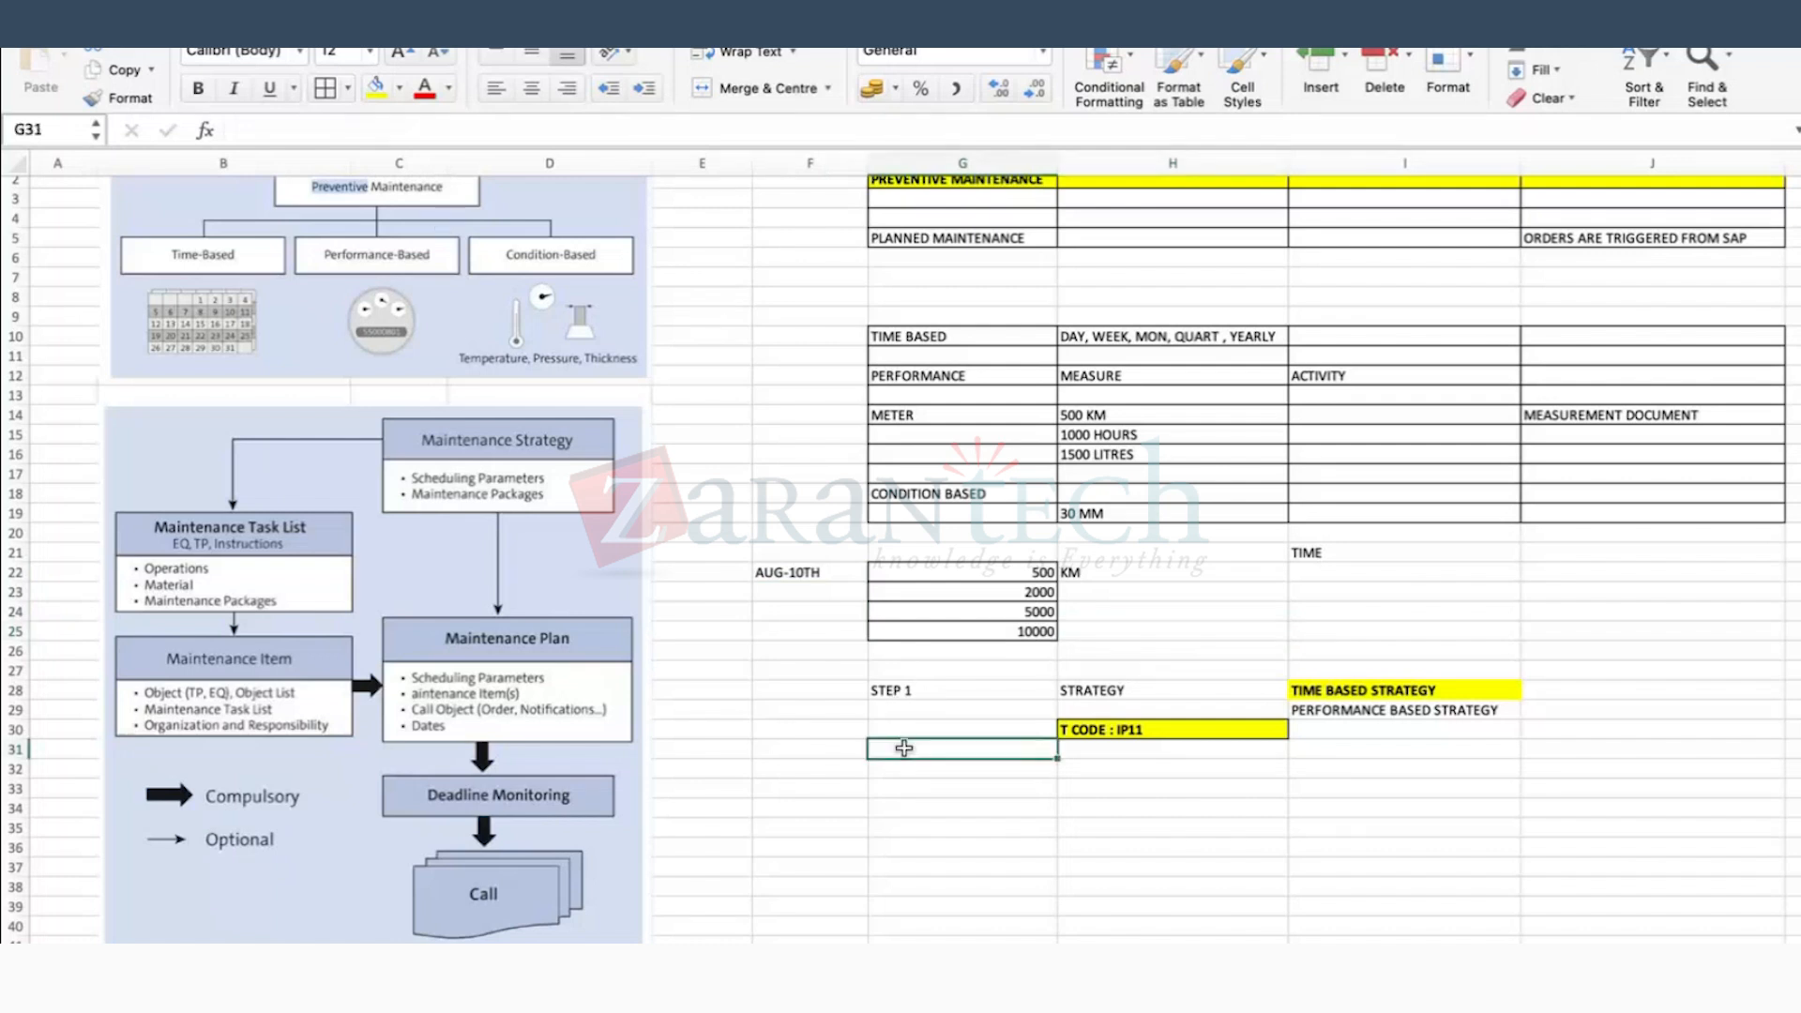
text(PREDICTIVE MTNCE)
key(Return)
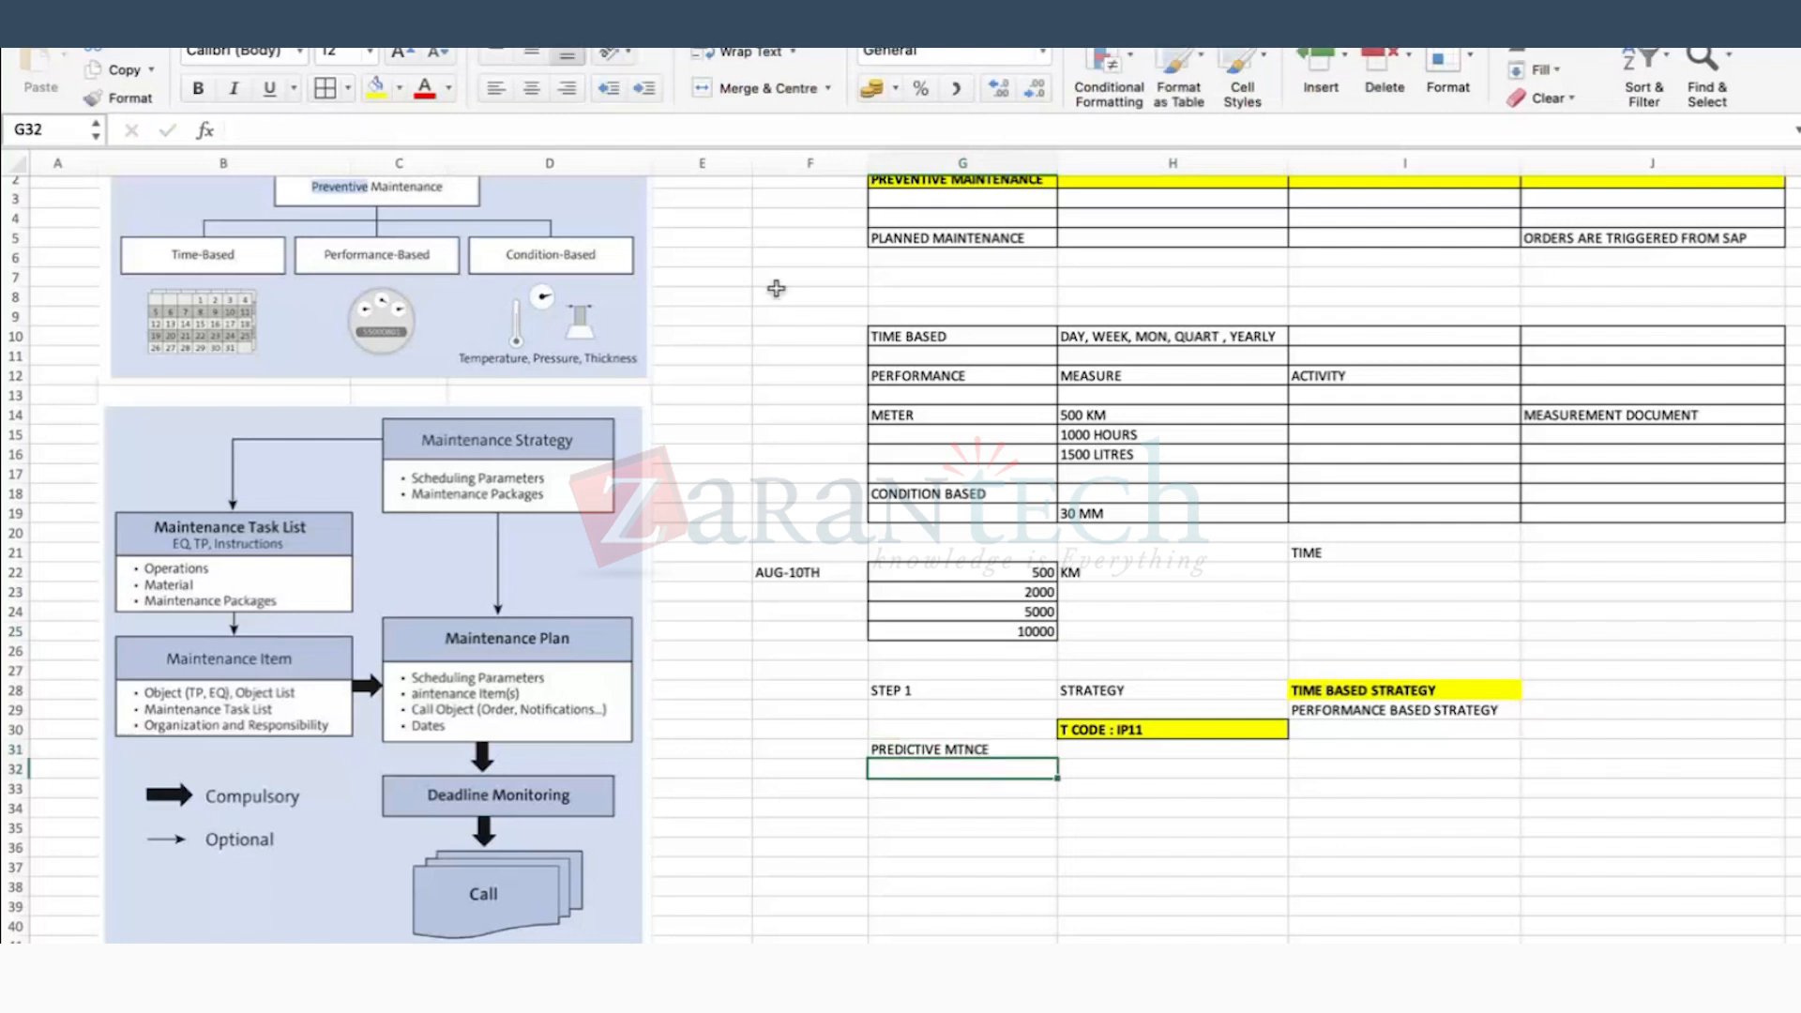
click(933, 750)
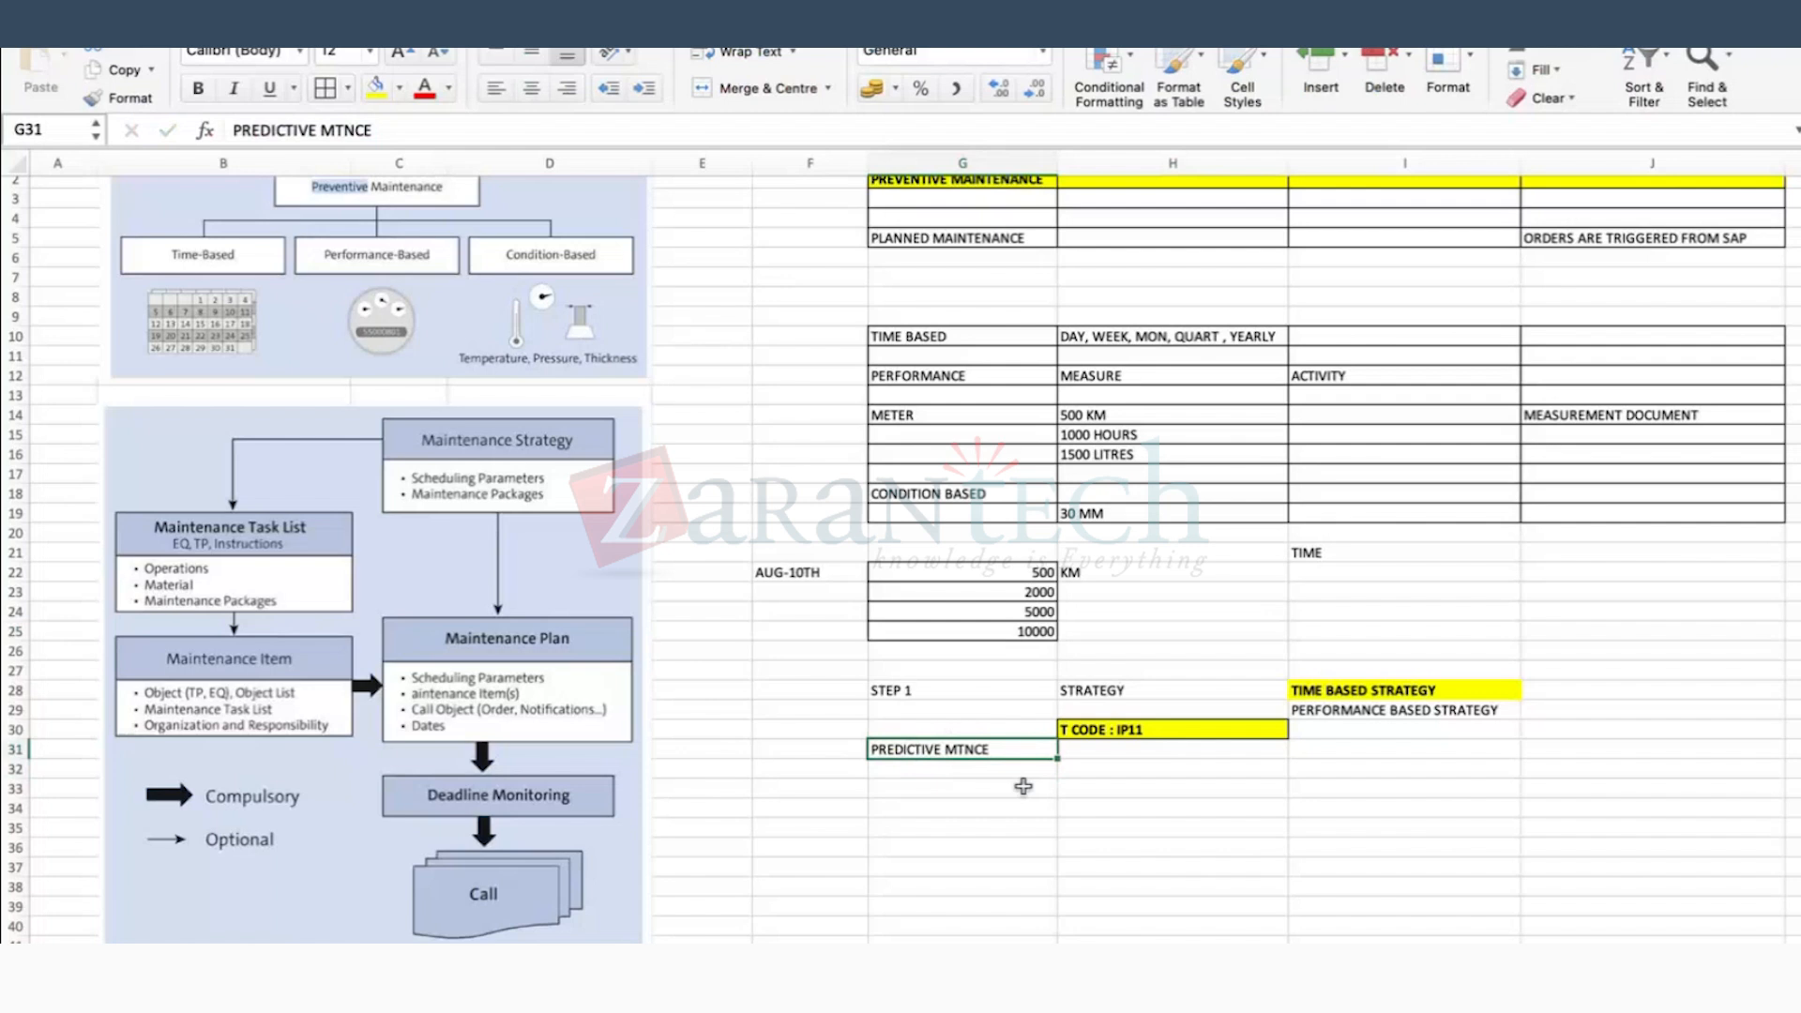
key(Delete)
Step: Enter REACTIVE in cell F33 and PREDICTIVE in cell F34 below it
scroll(938, 713, down, 3)
click(830, 625)
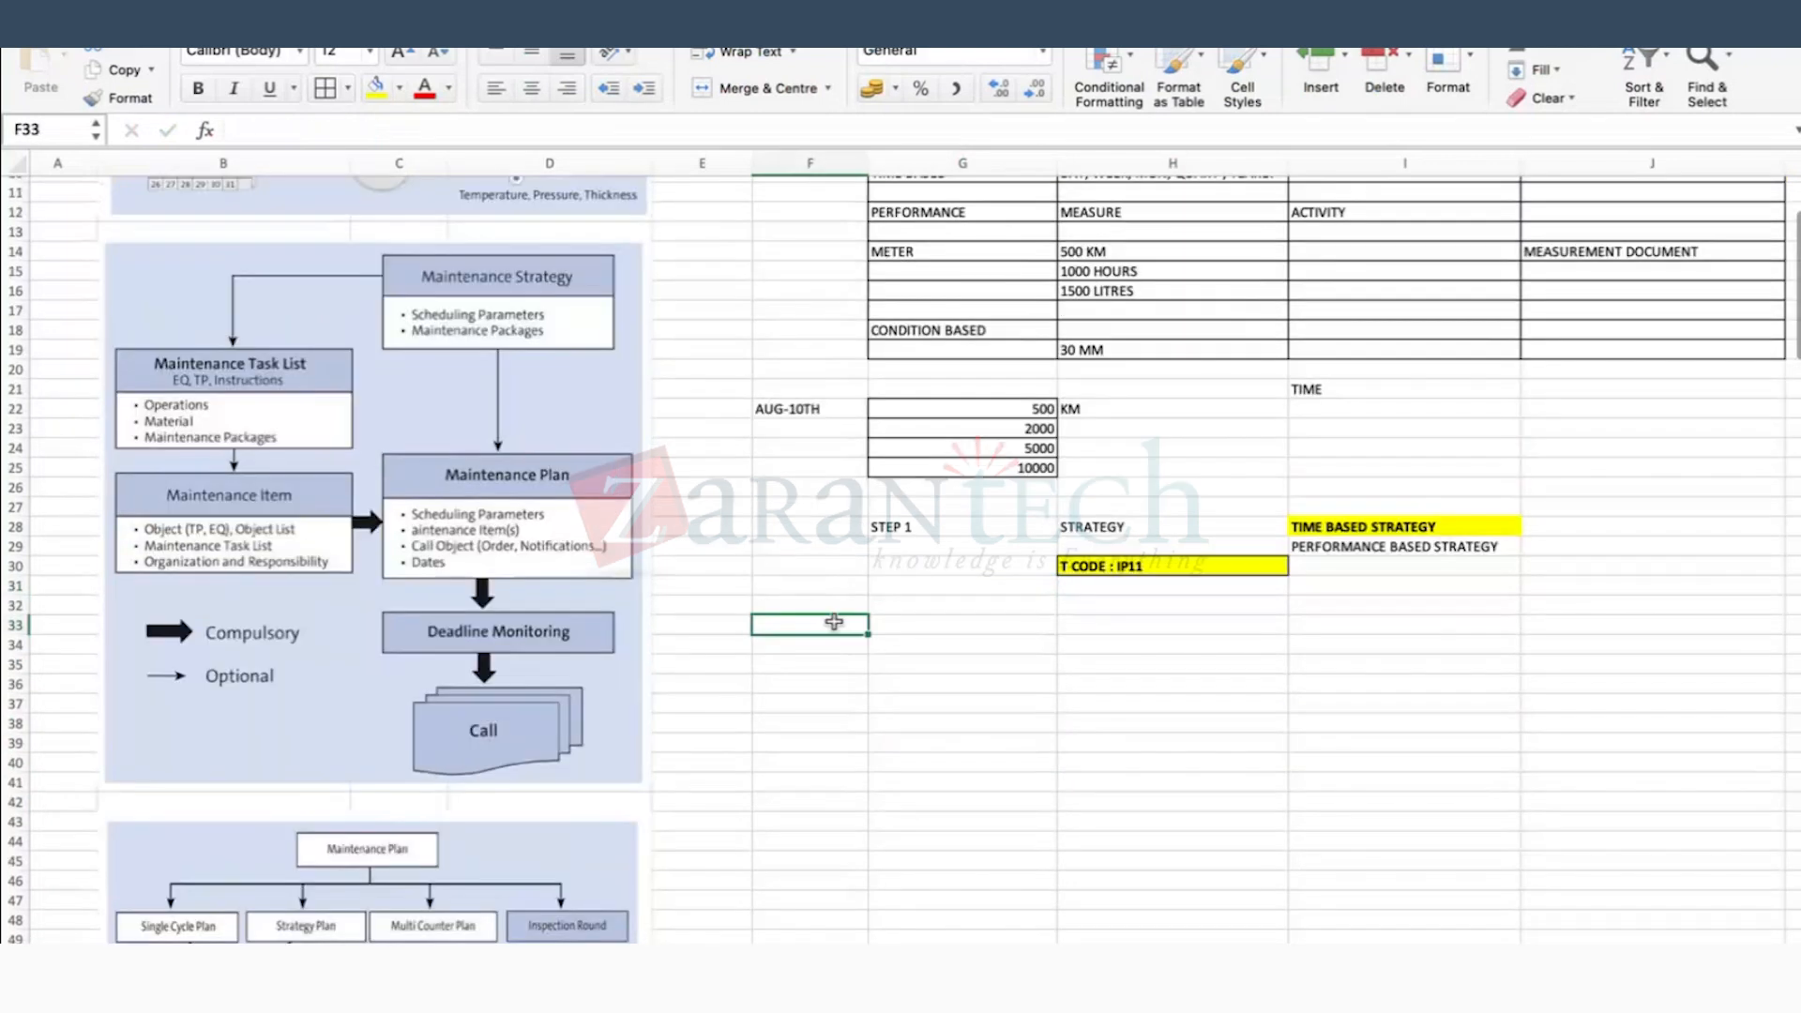
scroll(833, 626, up, 2)
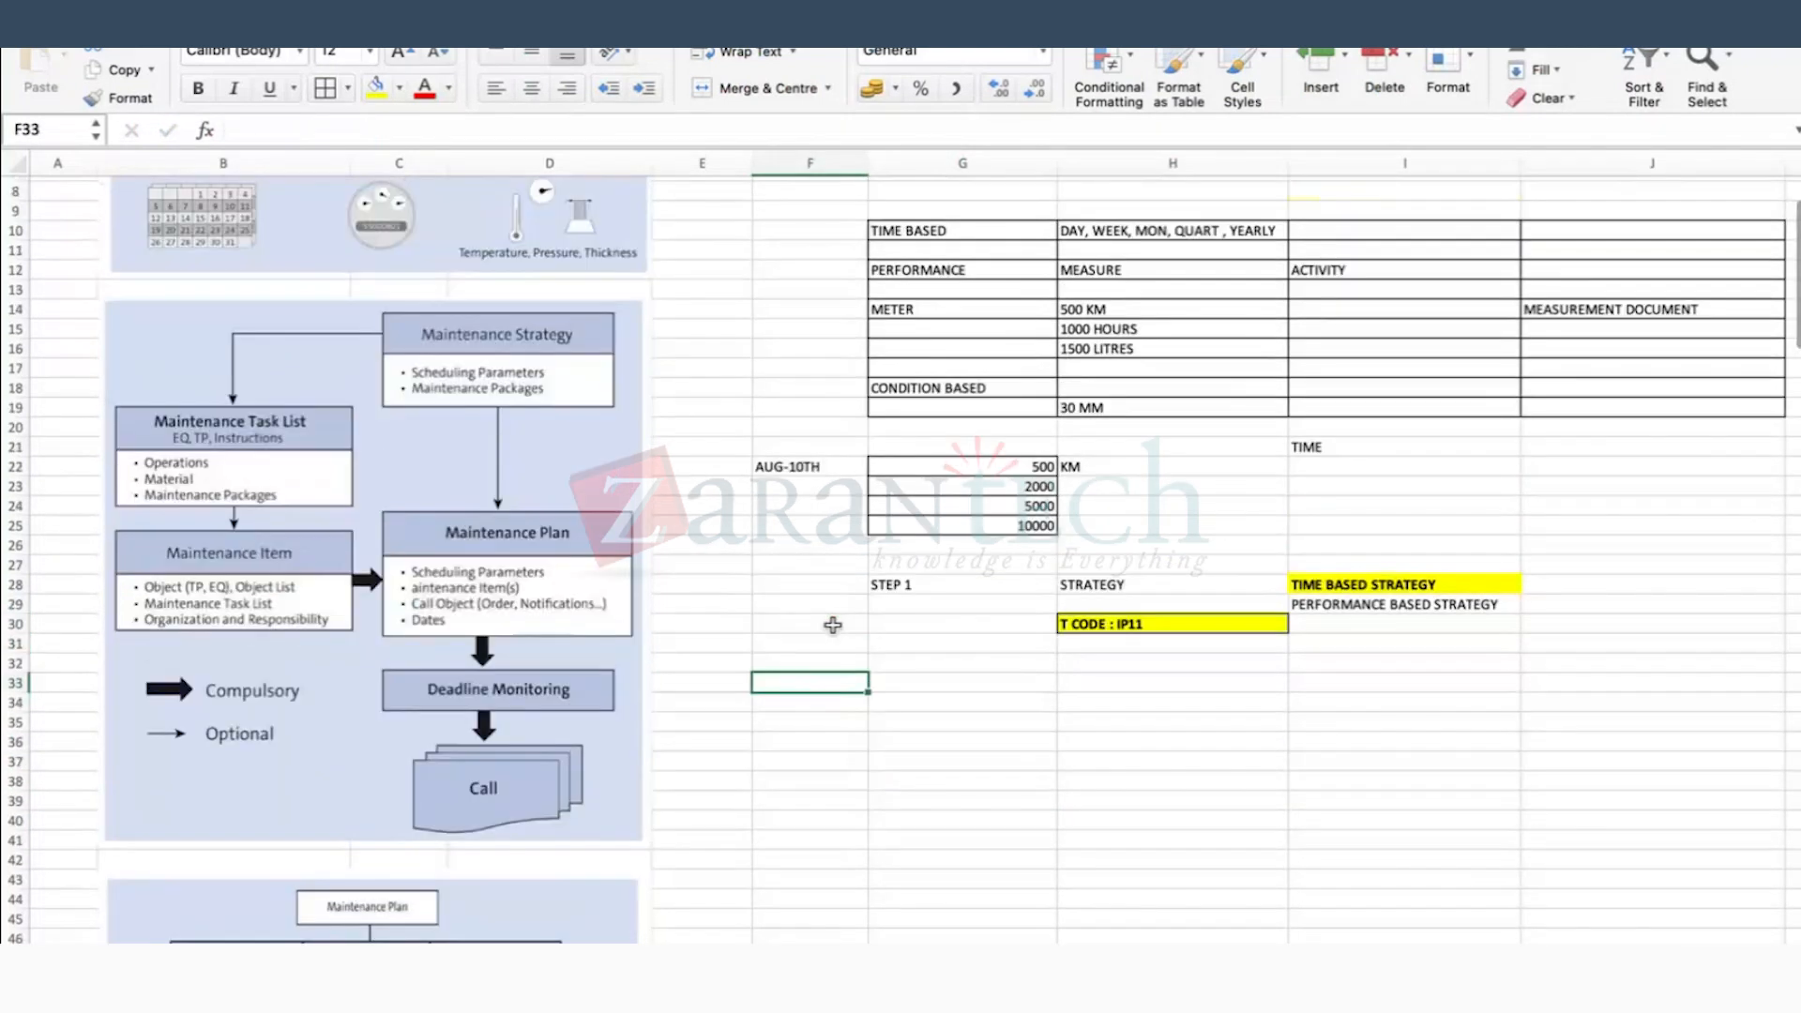
scroll(816, 635, up, 3)
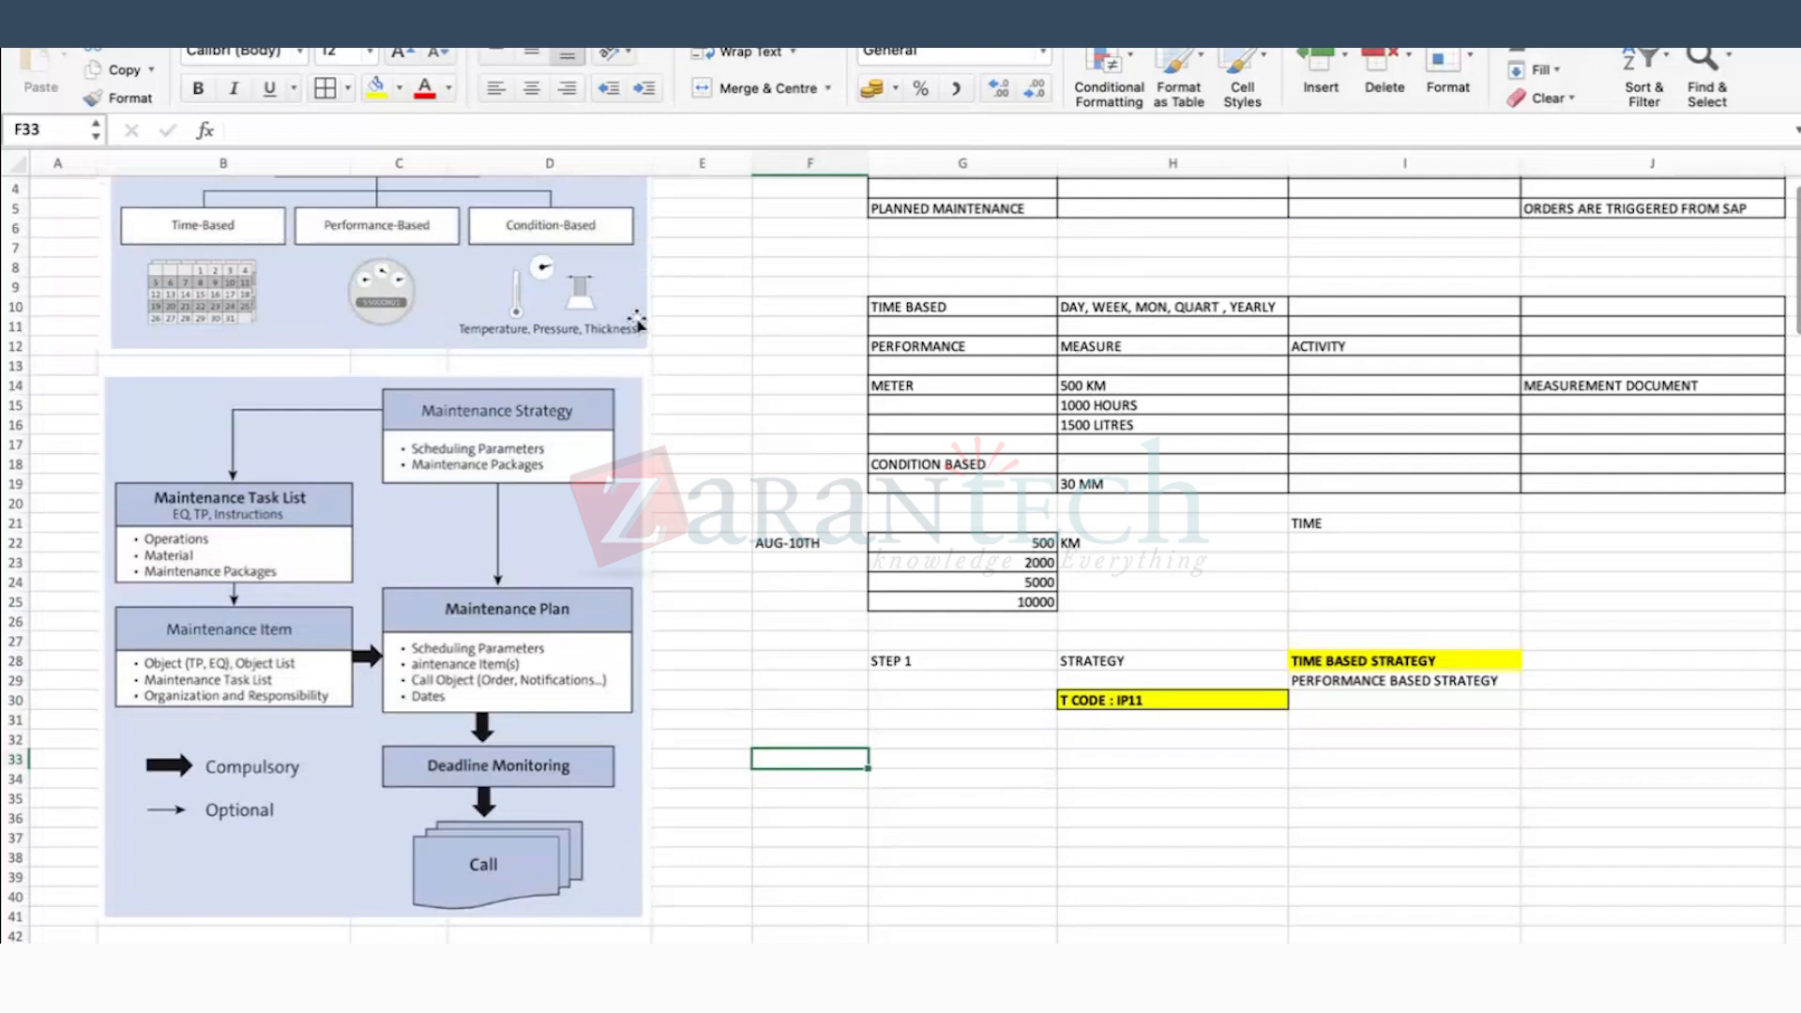
click(788, 364)
click(841, 761)
text(RE)
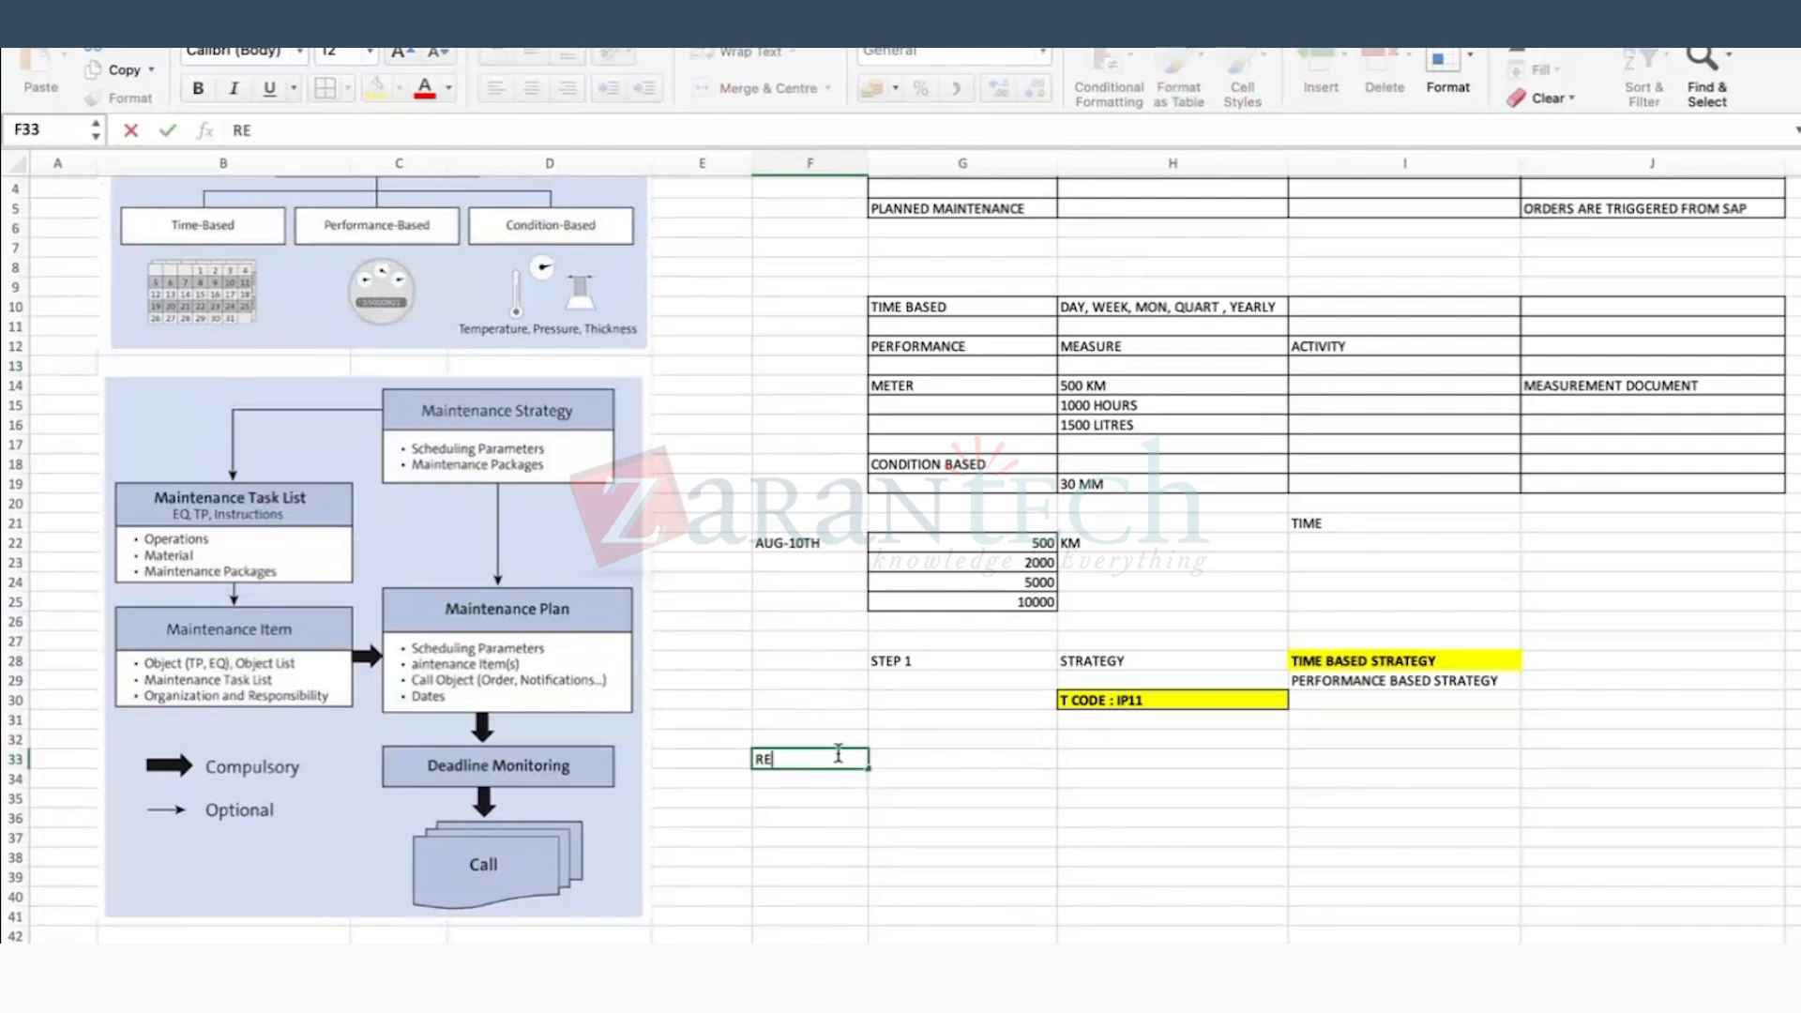
text(ACTIVE)
key(Return)
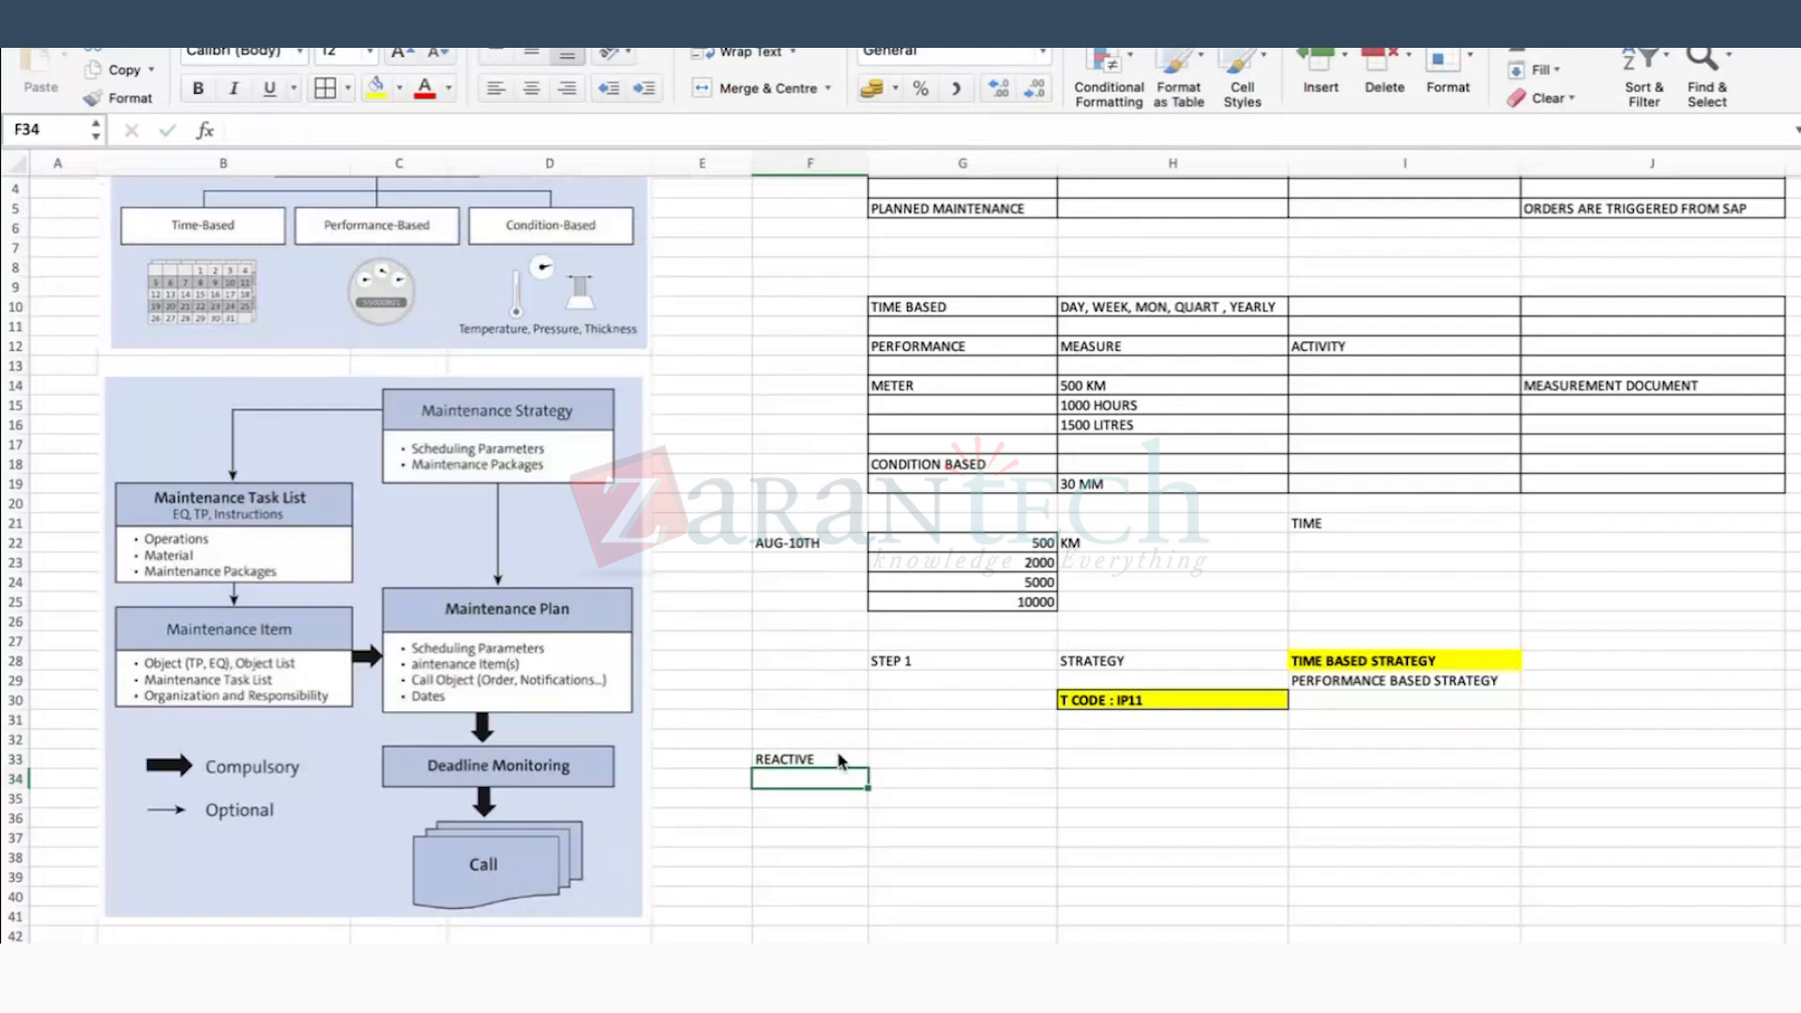
text(PREDICTIVE)
key(Return)
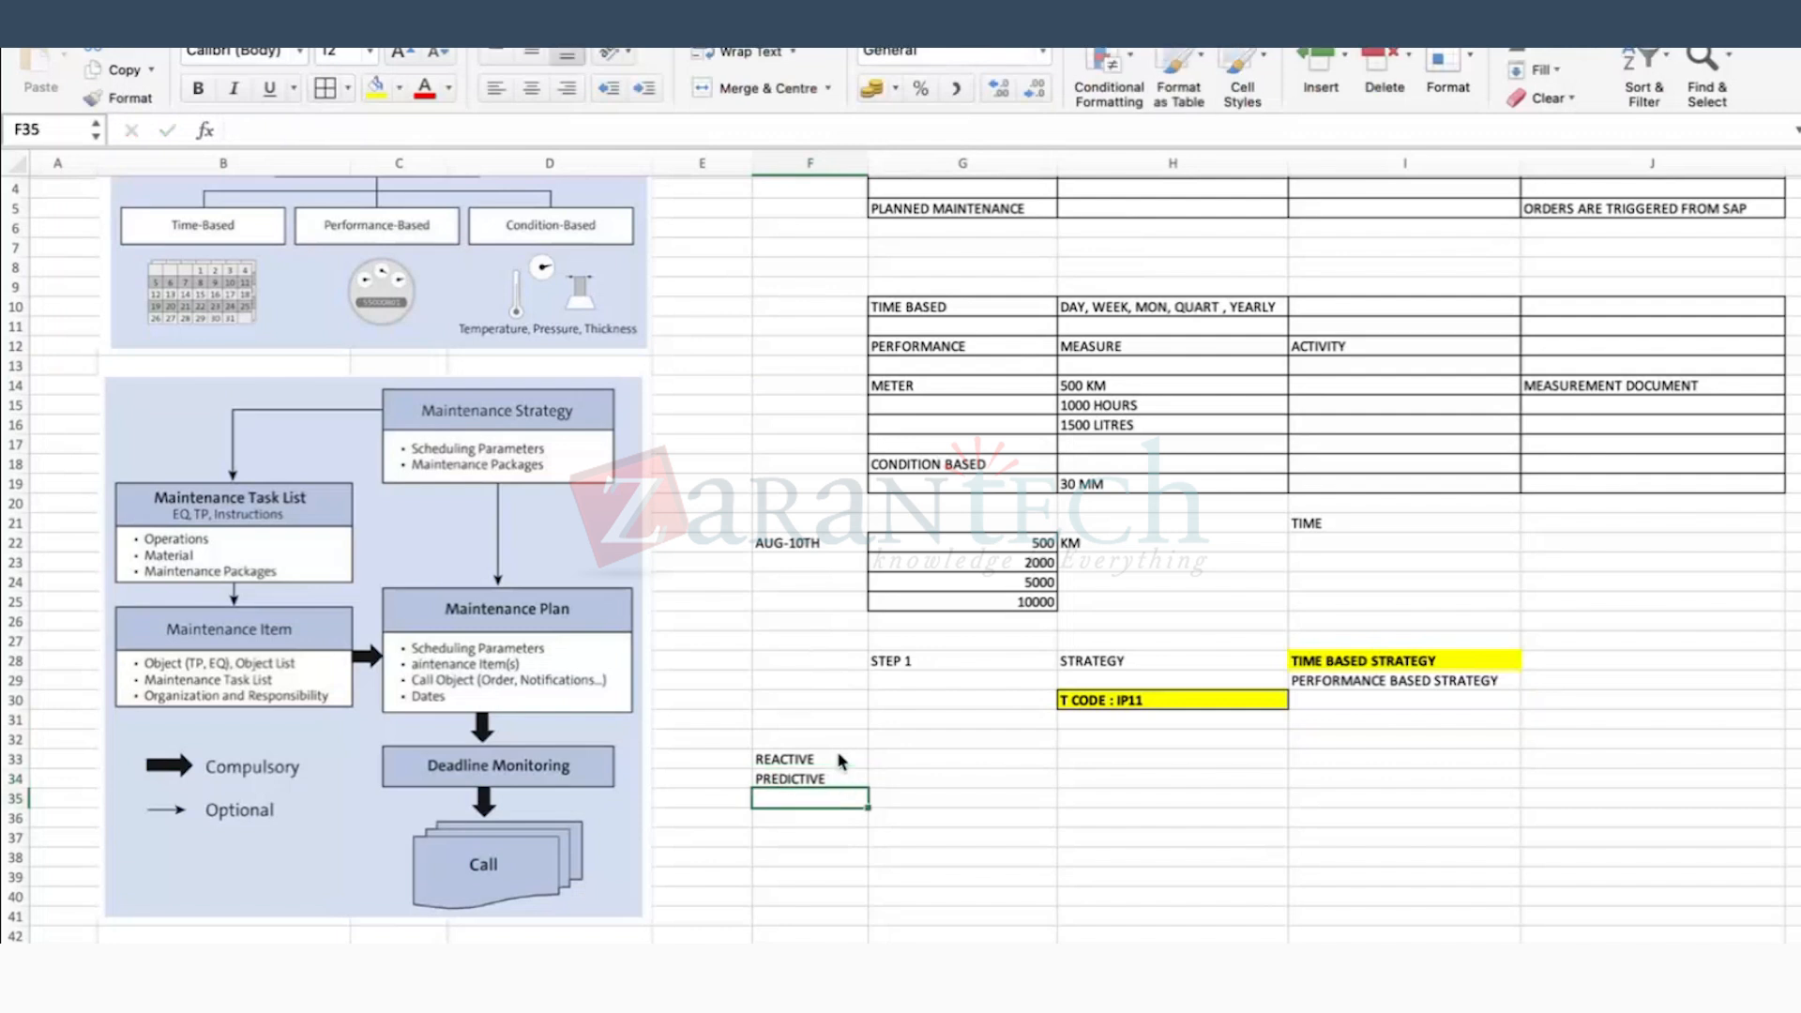
Step: Increase the height of row 2 and enter SCHEDULED MAINTENANCE in cell H2 beside the PREVENTIVE MAINTENANCE heading
scroll(870, 853, up, 1)
click(800, 821)
scroll(1088, 326, up, 3)
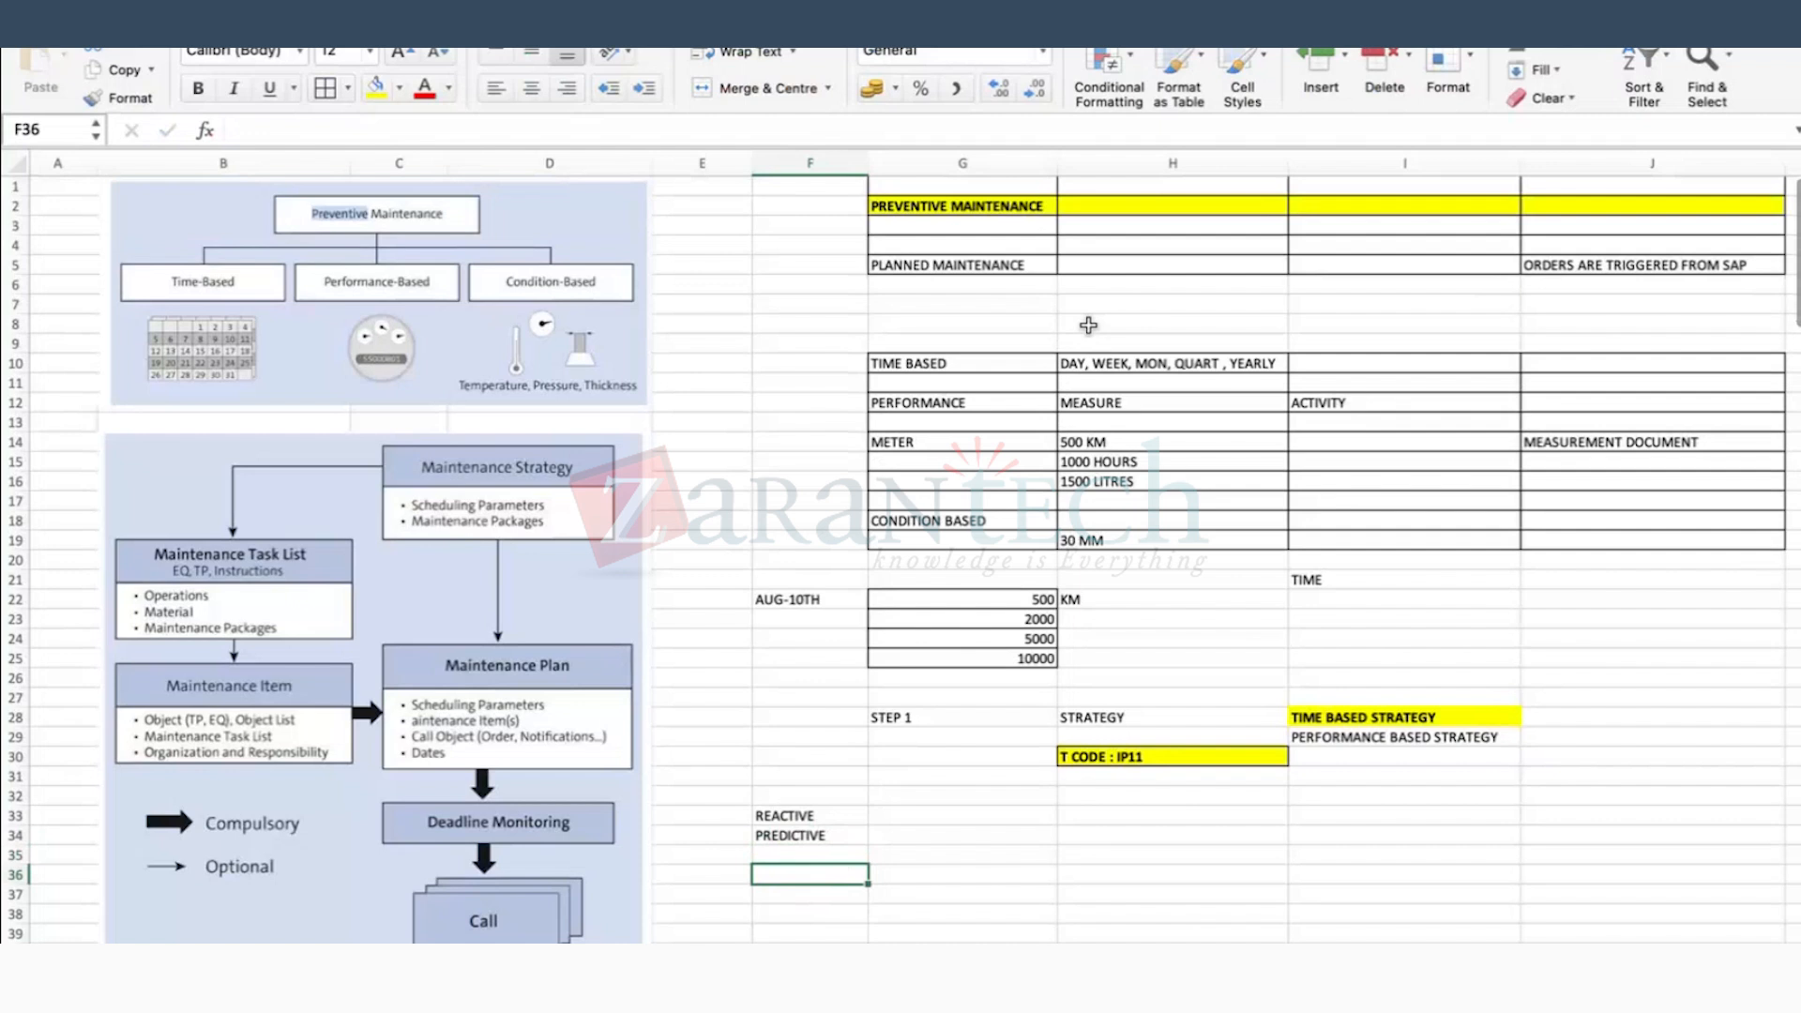
click(905, 206)
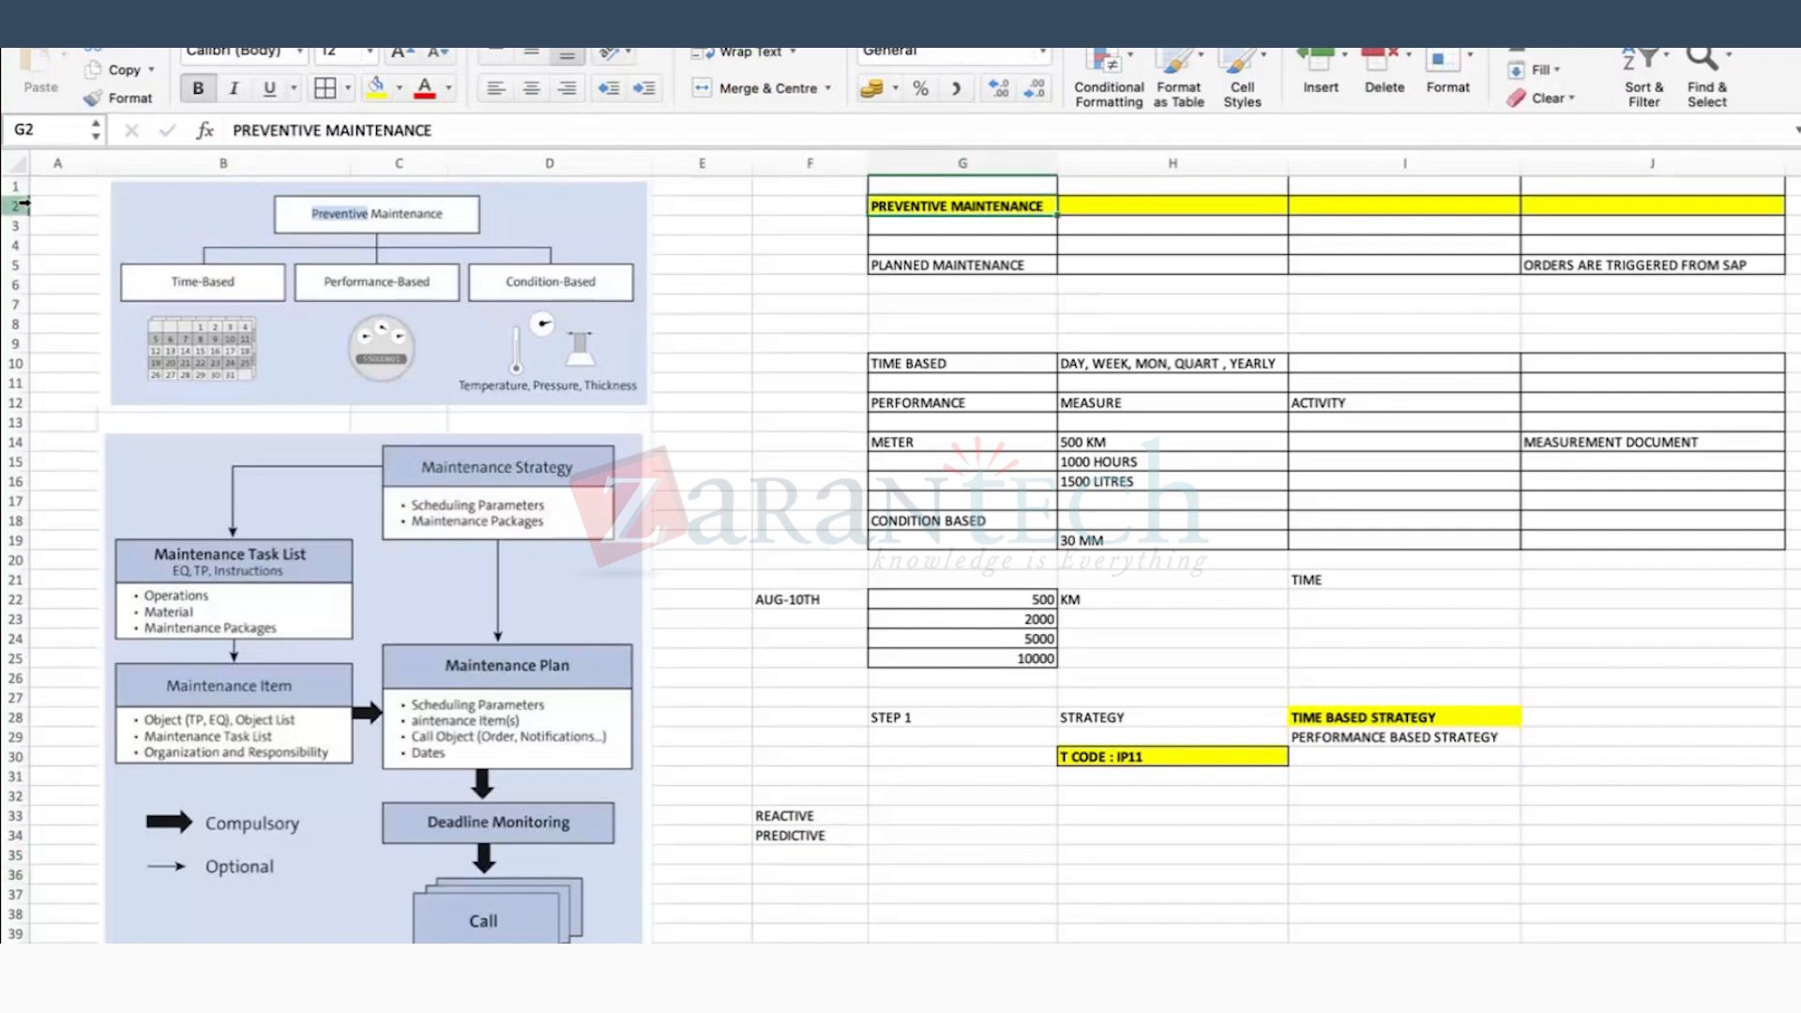
drag(17, 216, 17, 241)
click(1189, 221)
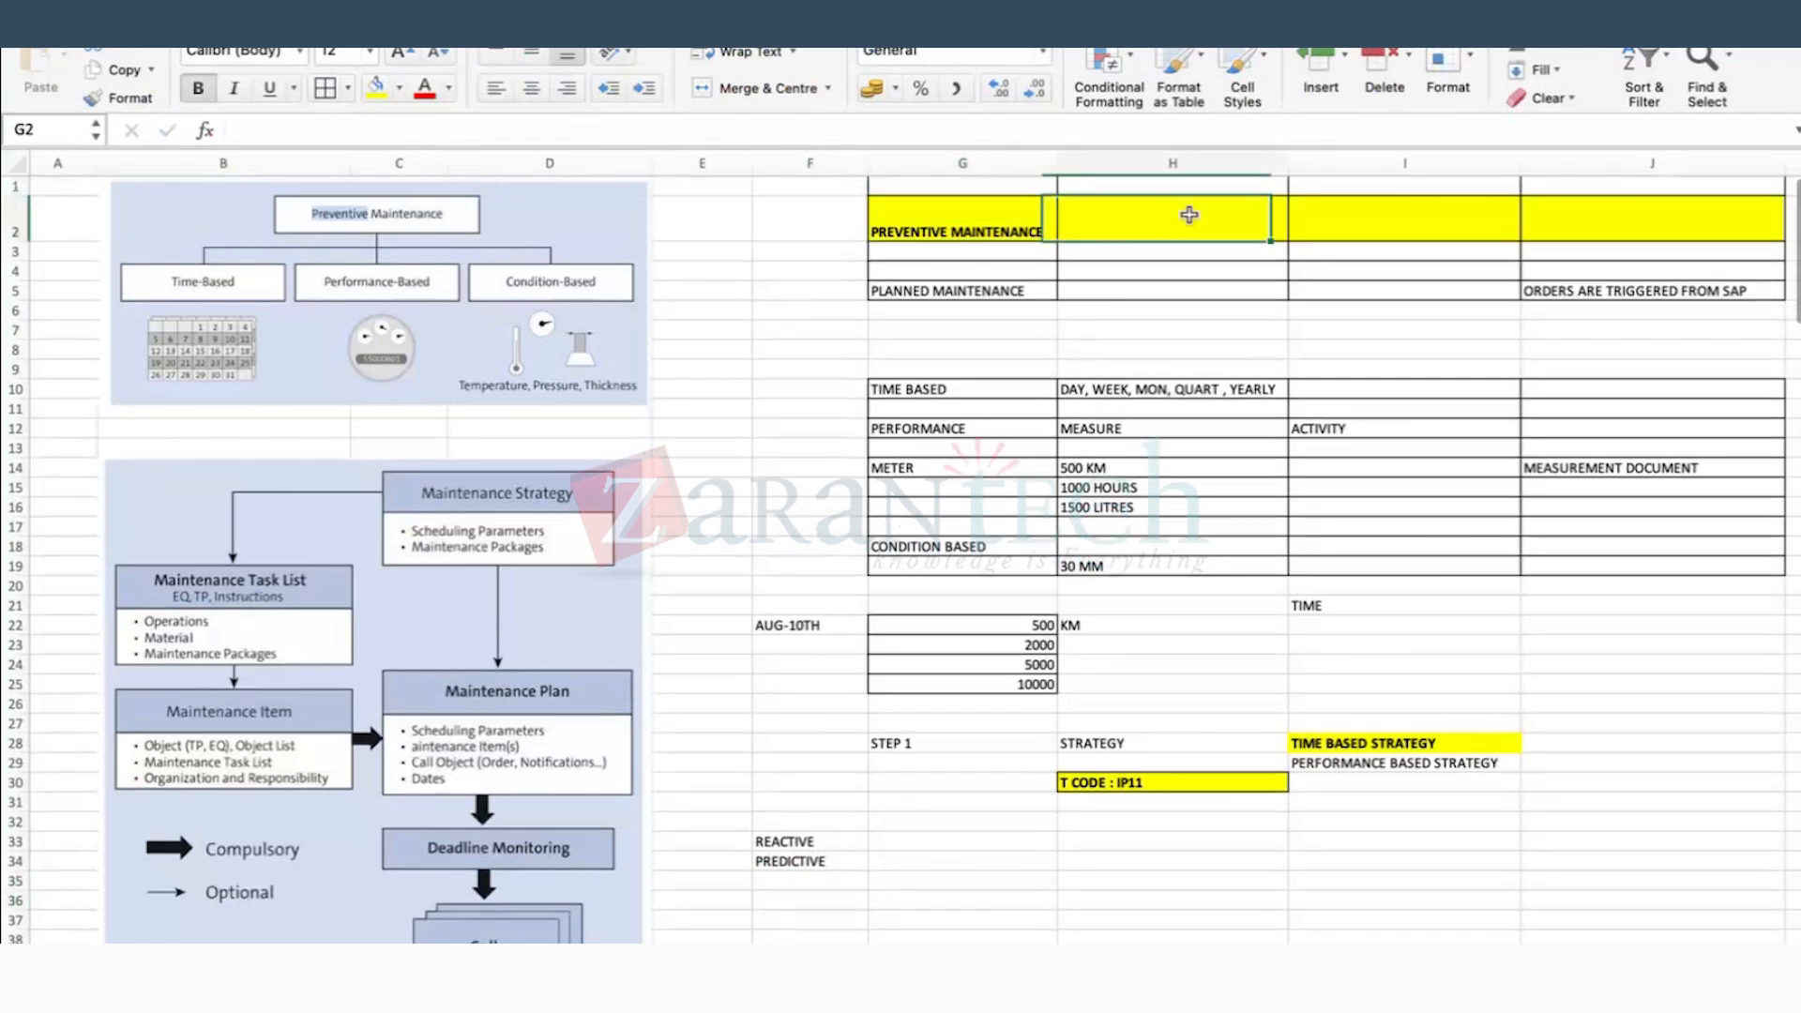
text(SCHEDULED MAINTENANCE)
key(Return)
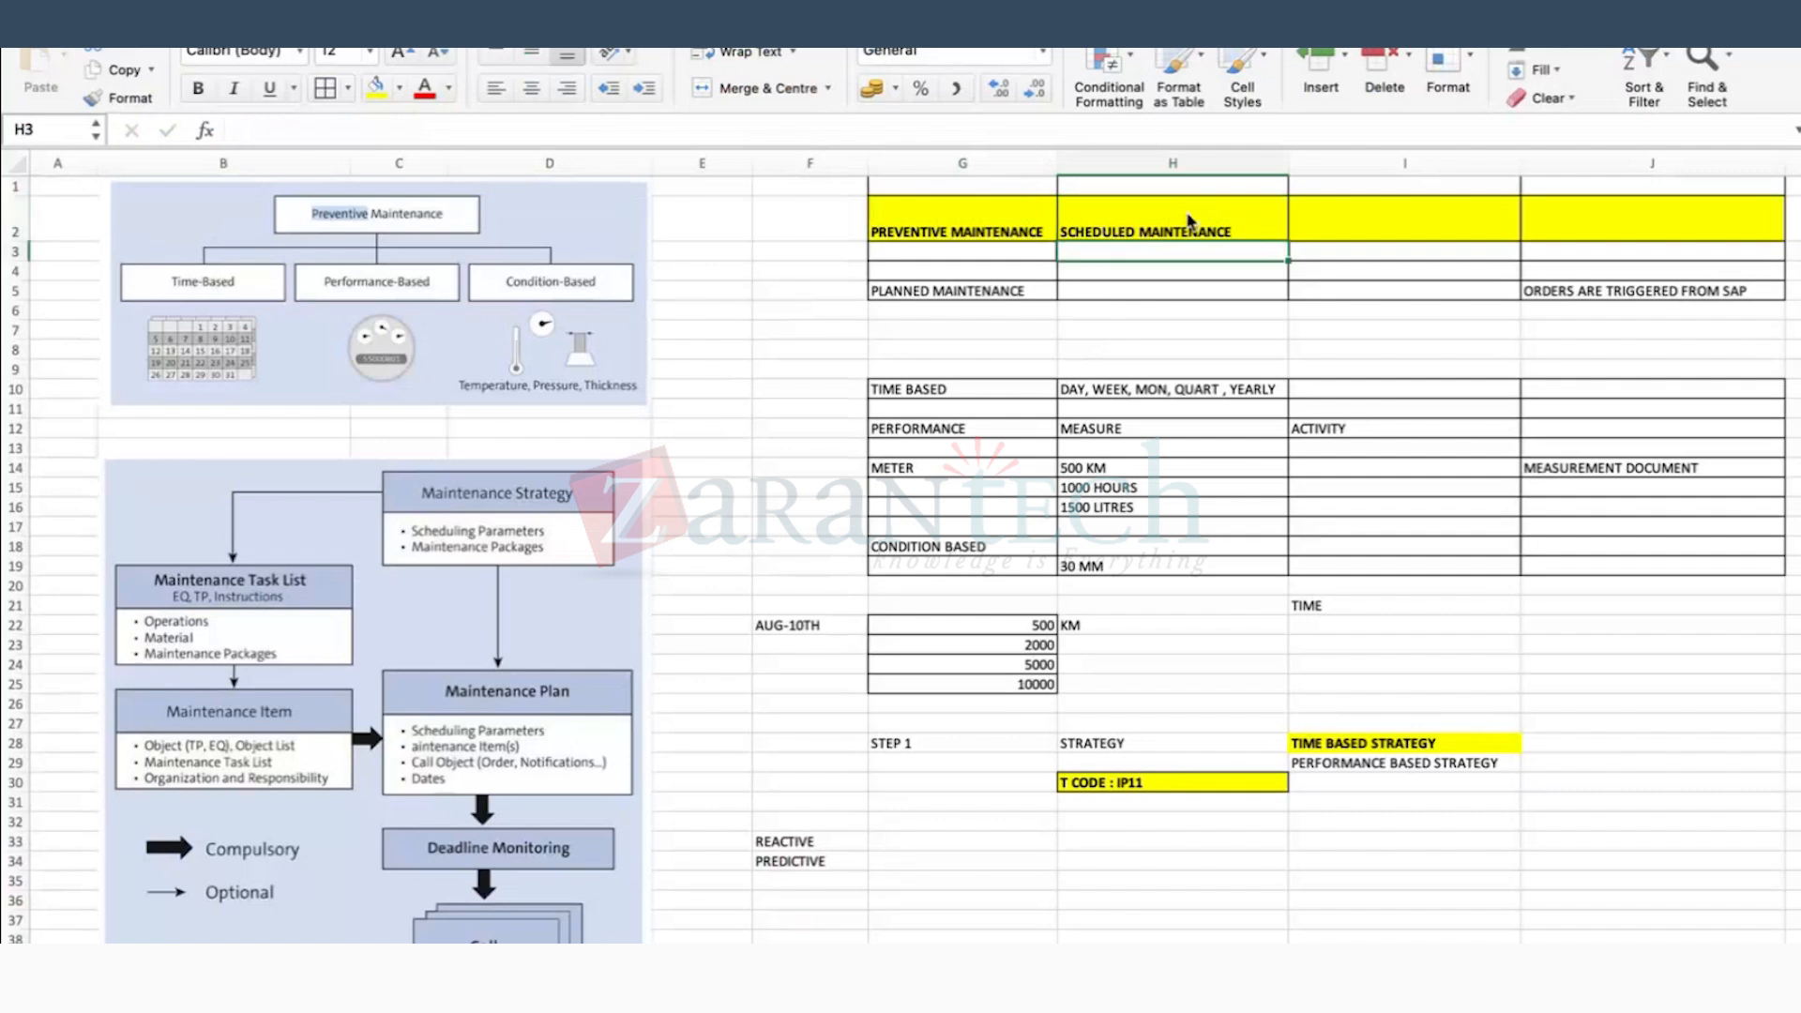
Step: Review the kilometre readings in G22:G25, the PREVENTIVE and SCHEDULED MAINTENANCE headings, and the REACTIVE and PREDICTIVE entries
drag(966, 625, 1000, 682)
click(1240, 647)
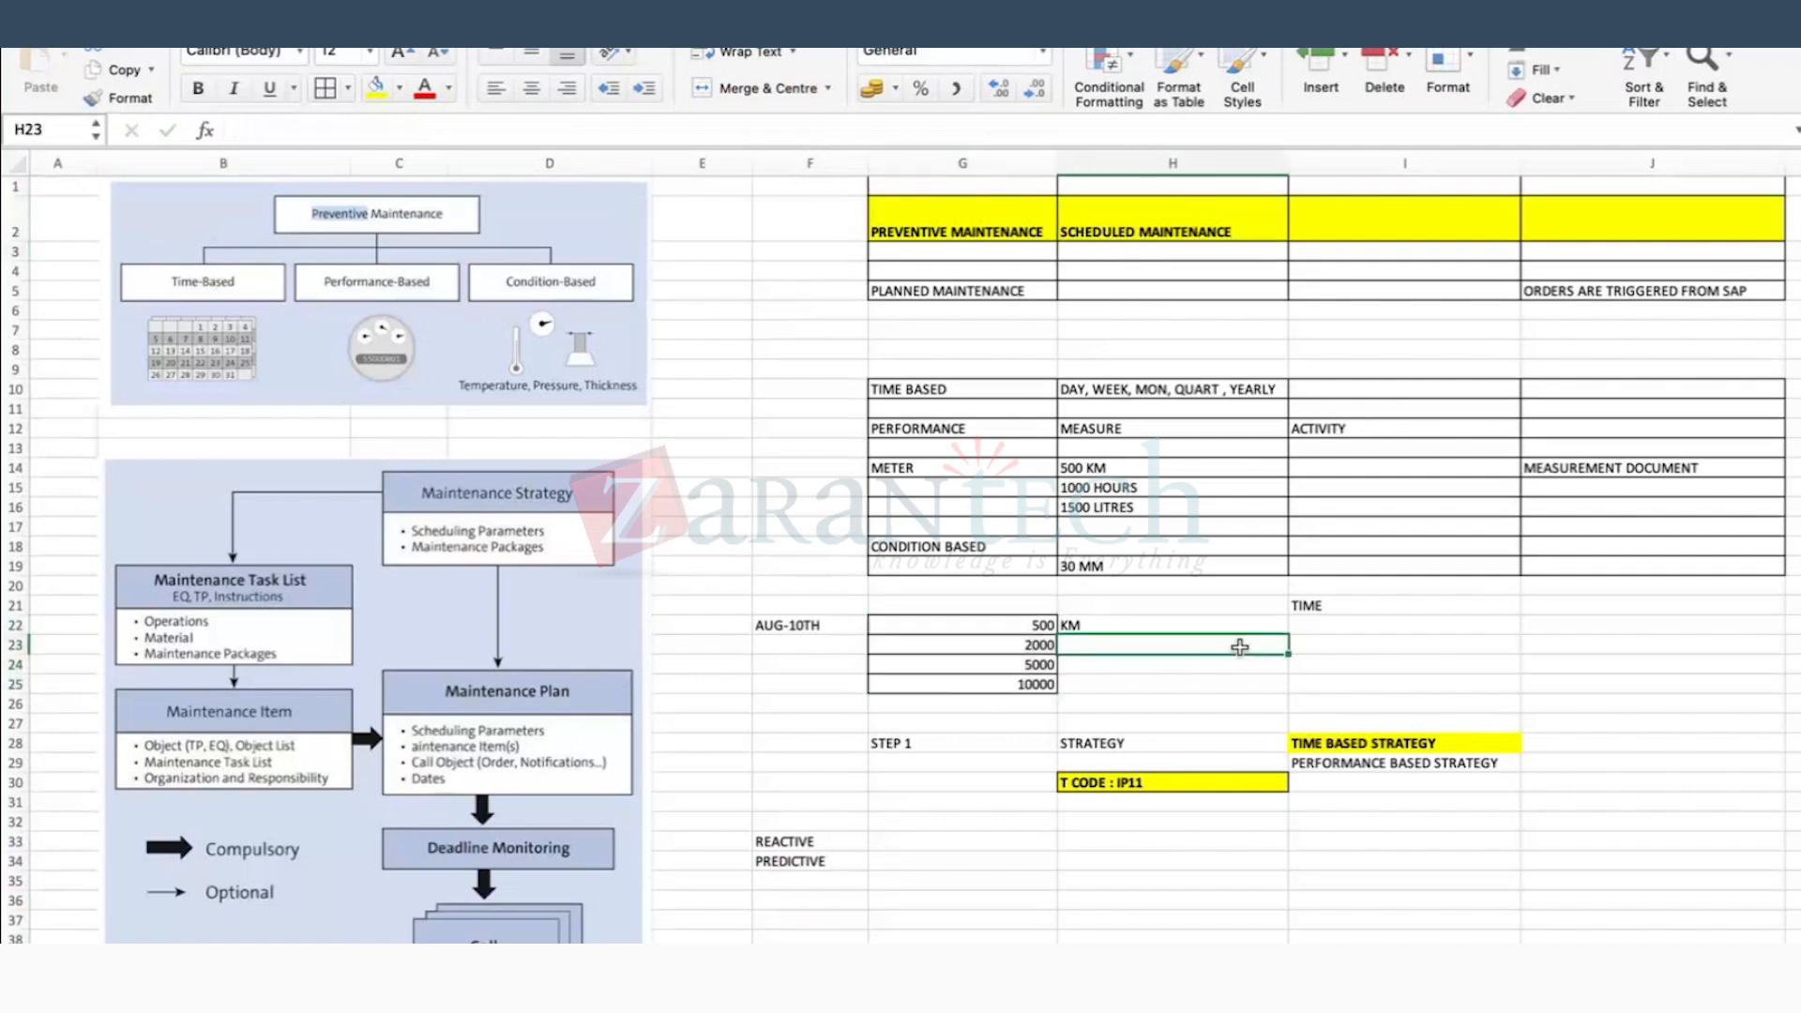
click(1210, 238)
drag(1004, 626, 1018, 684)
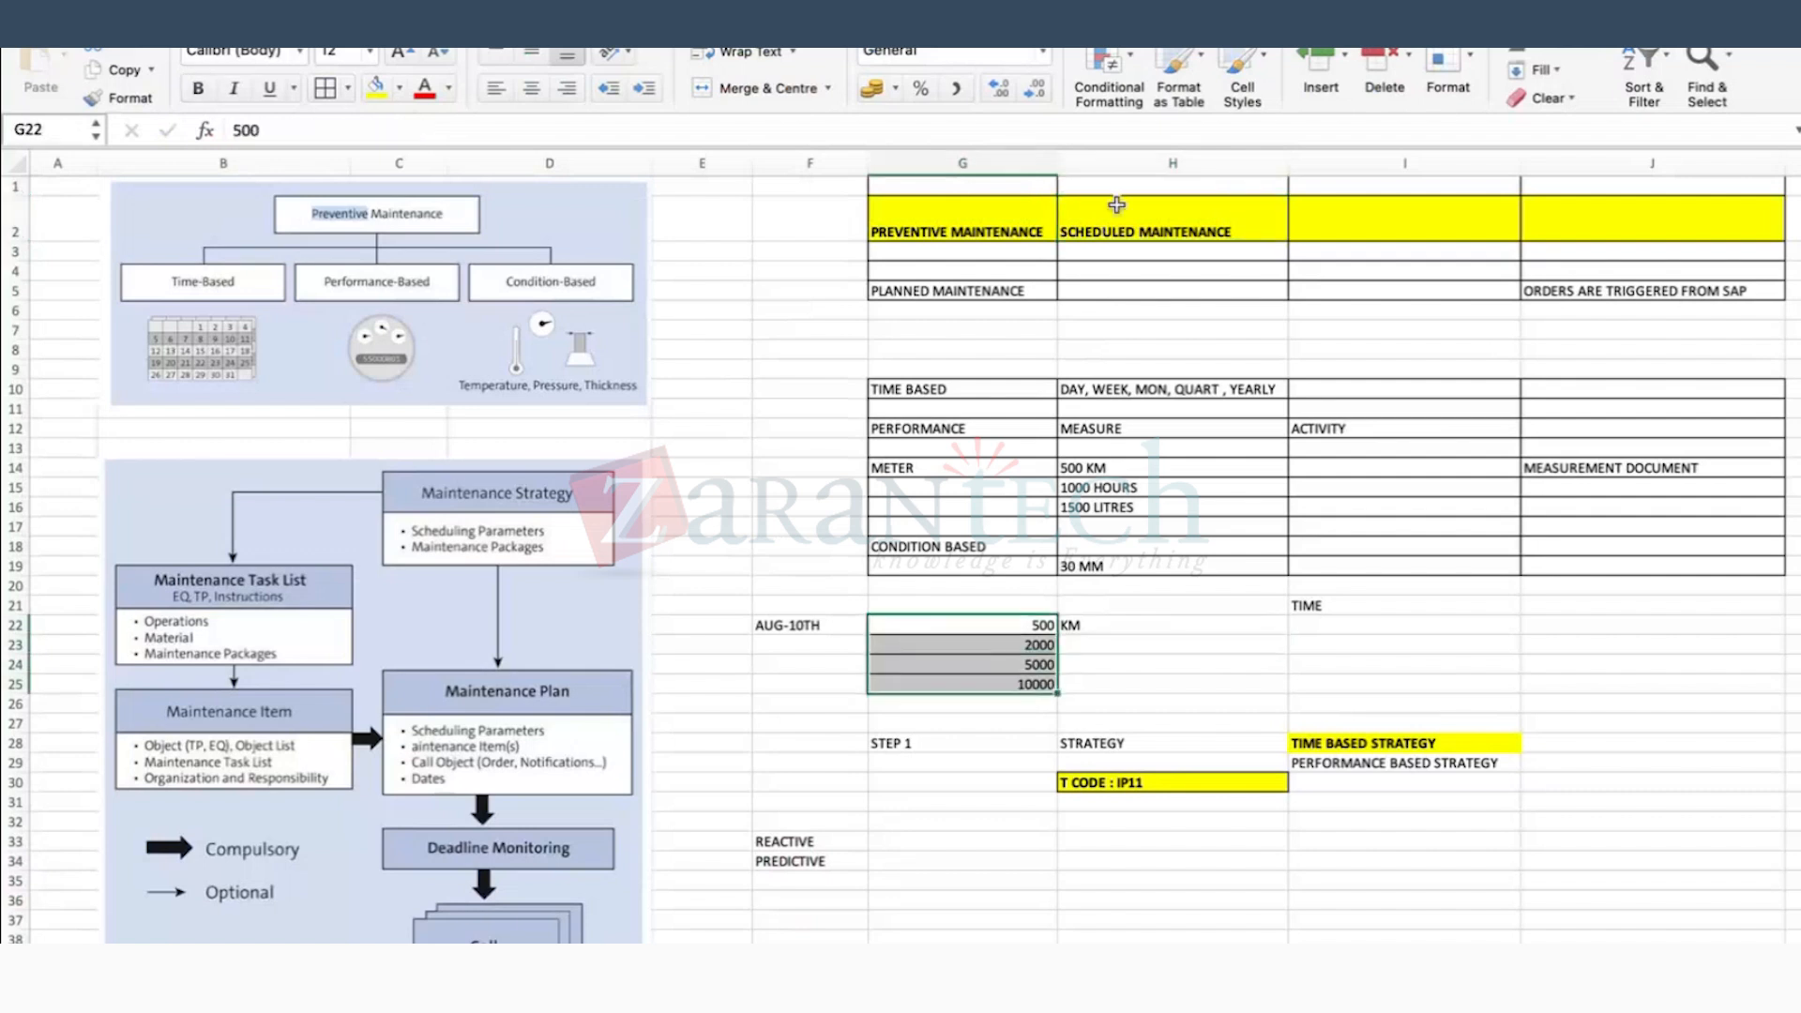
click(1028, 624)
click(1026, 664)
click(1028, 690)
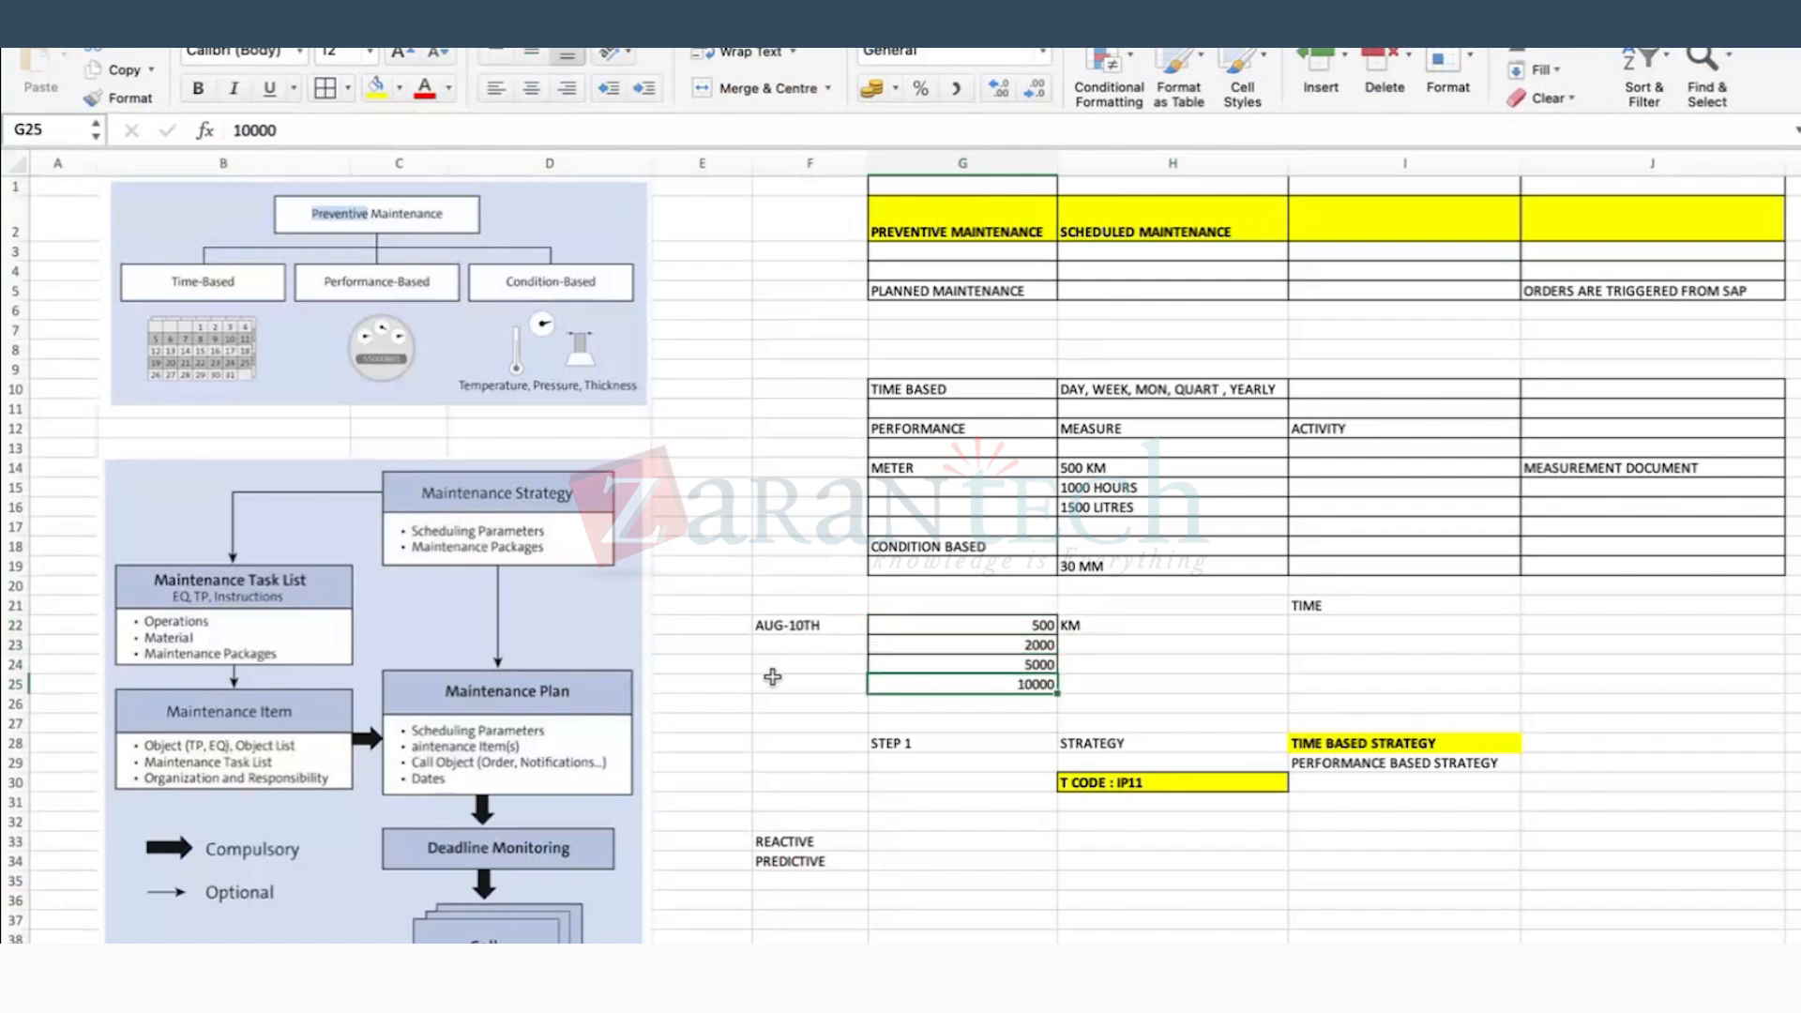
click(1032, 722)
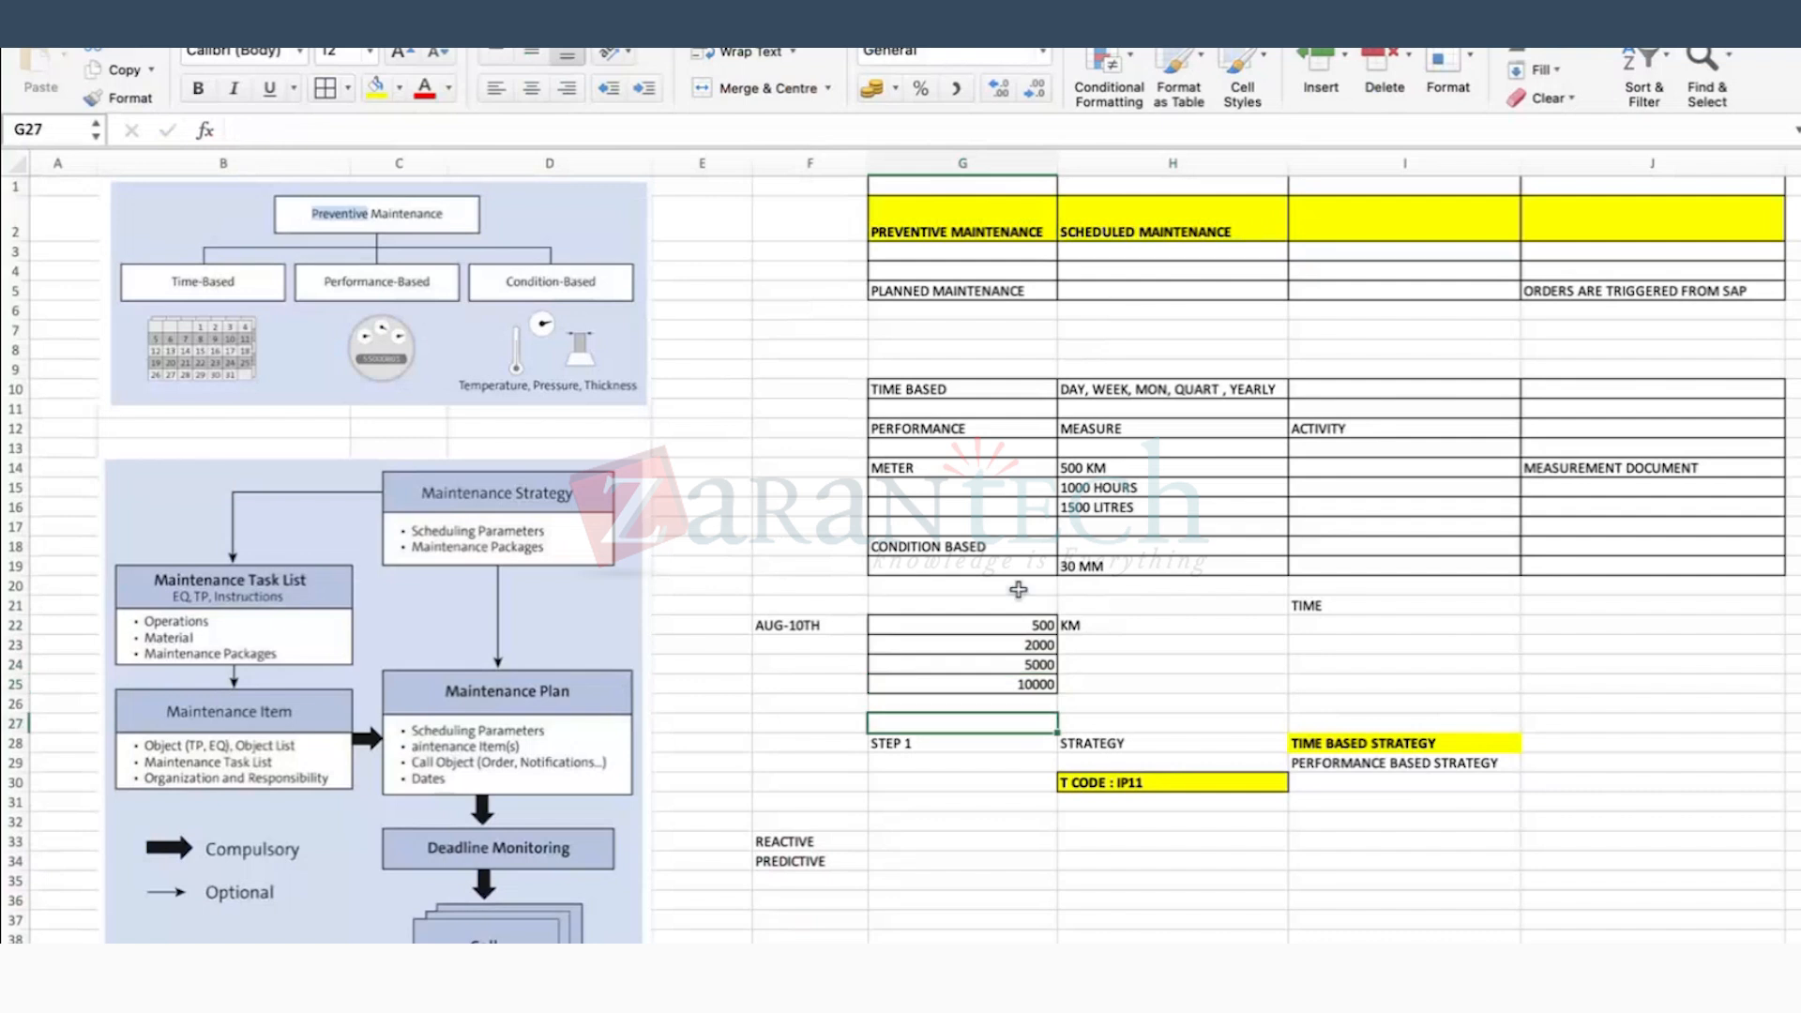
click(1210, 661)
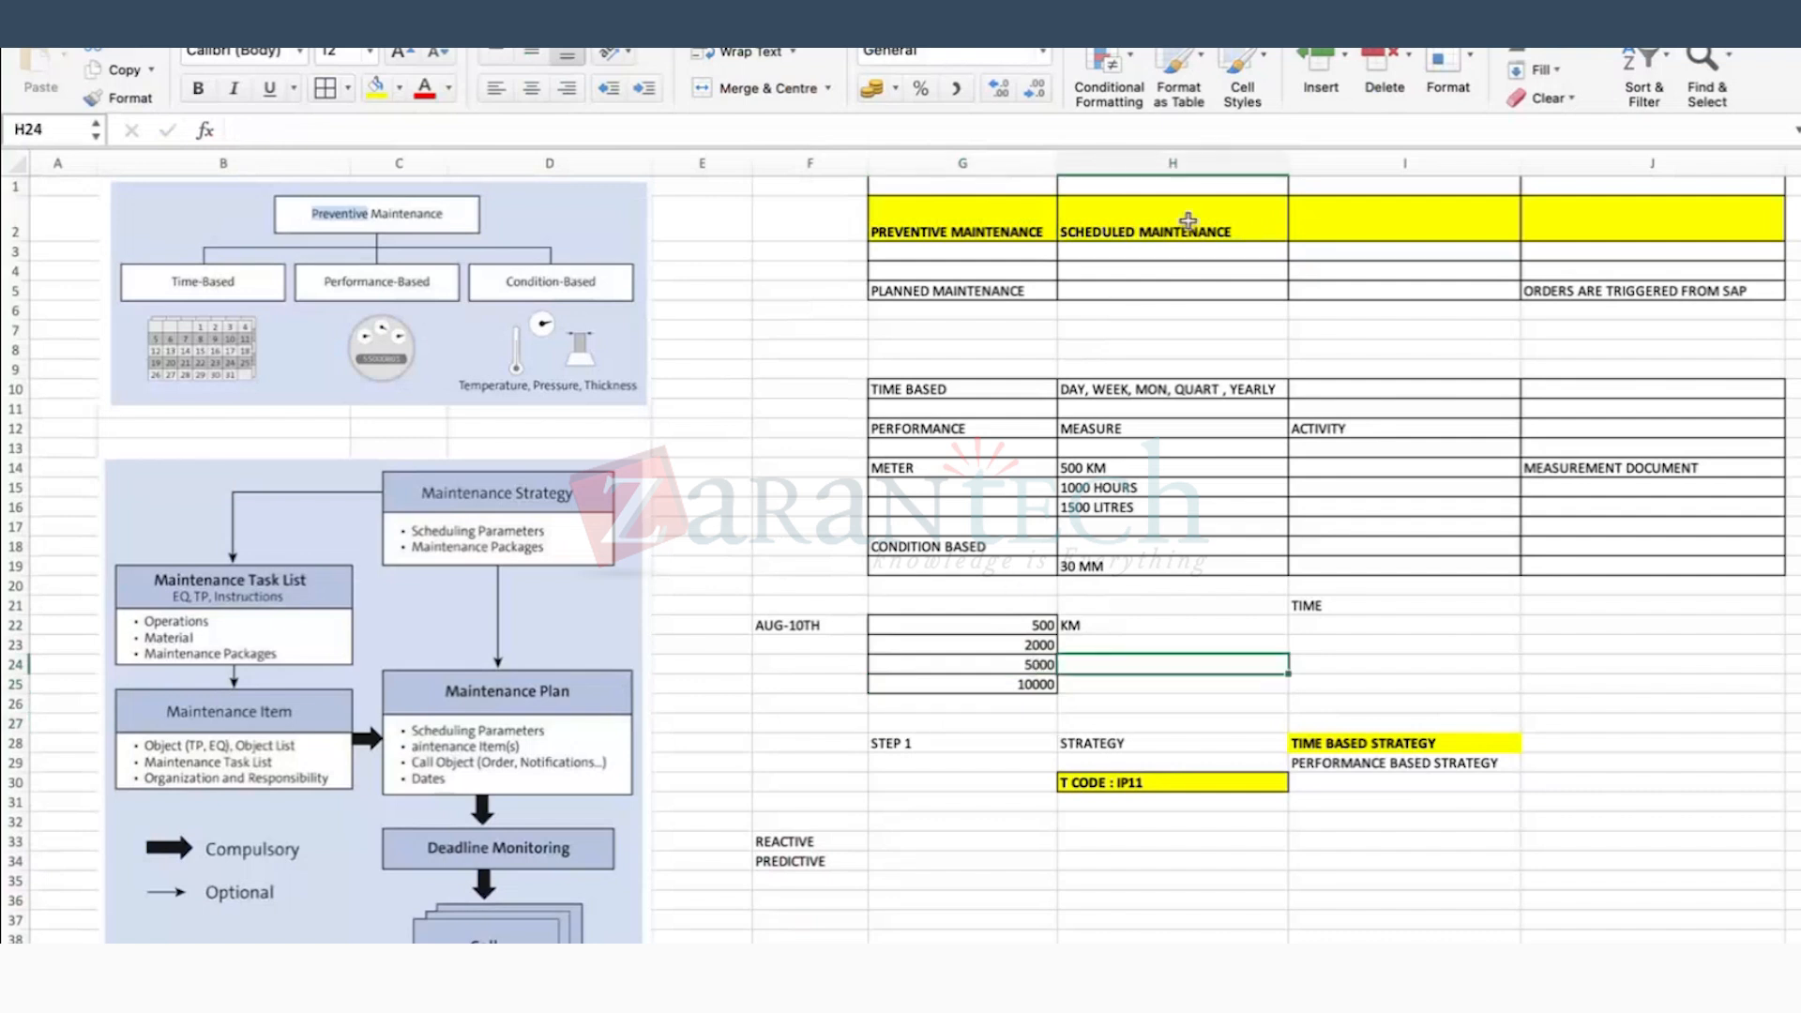
click(1087, 215)
click(982, 222)
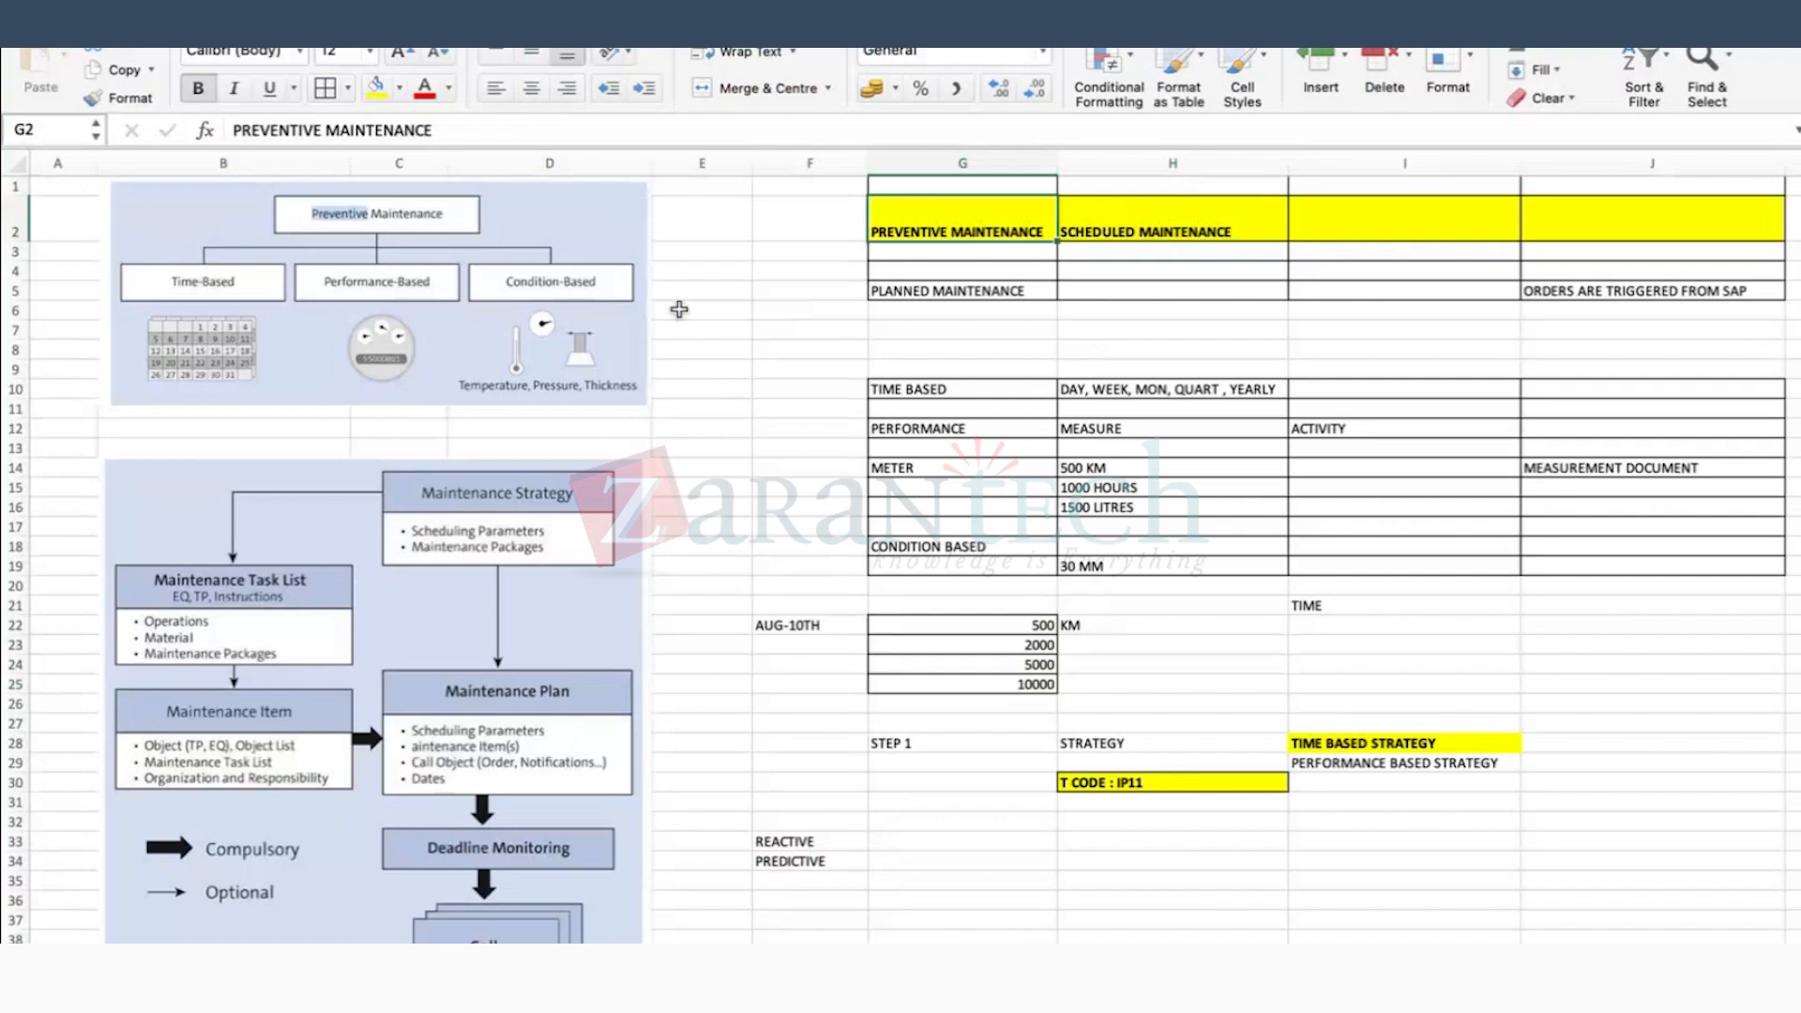
click(815, 836)
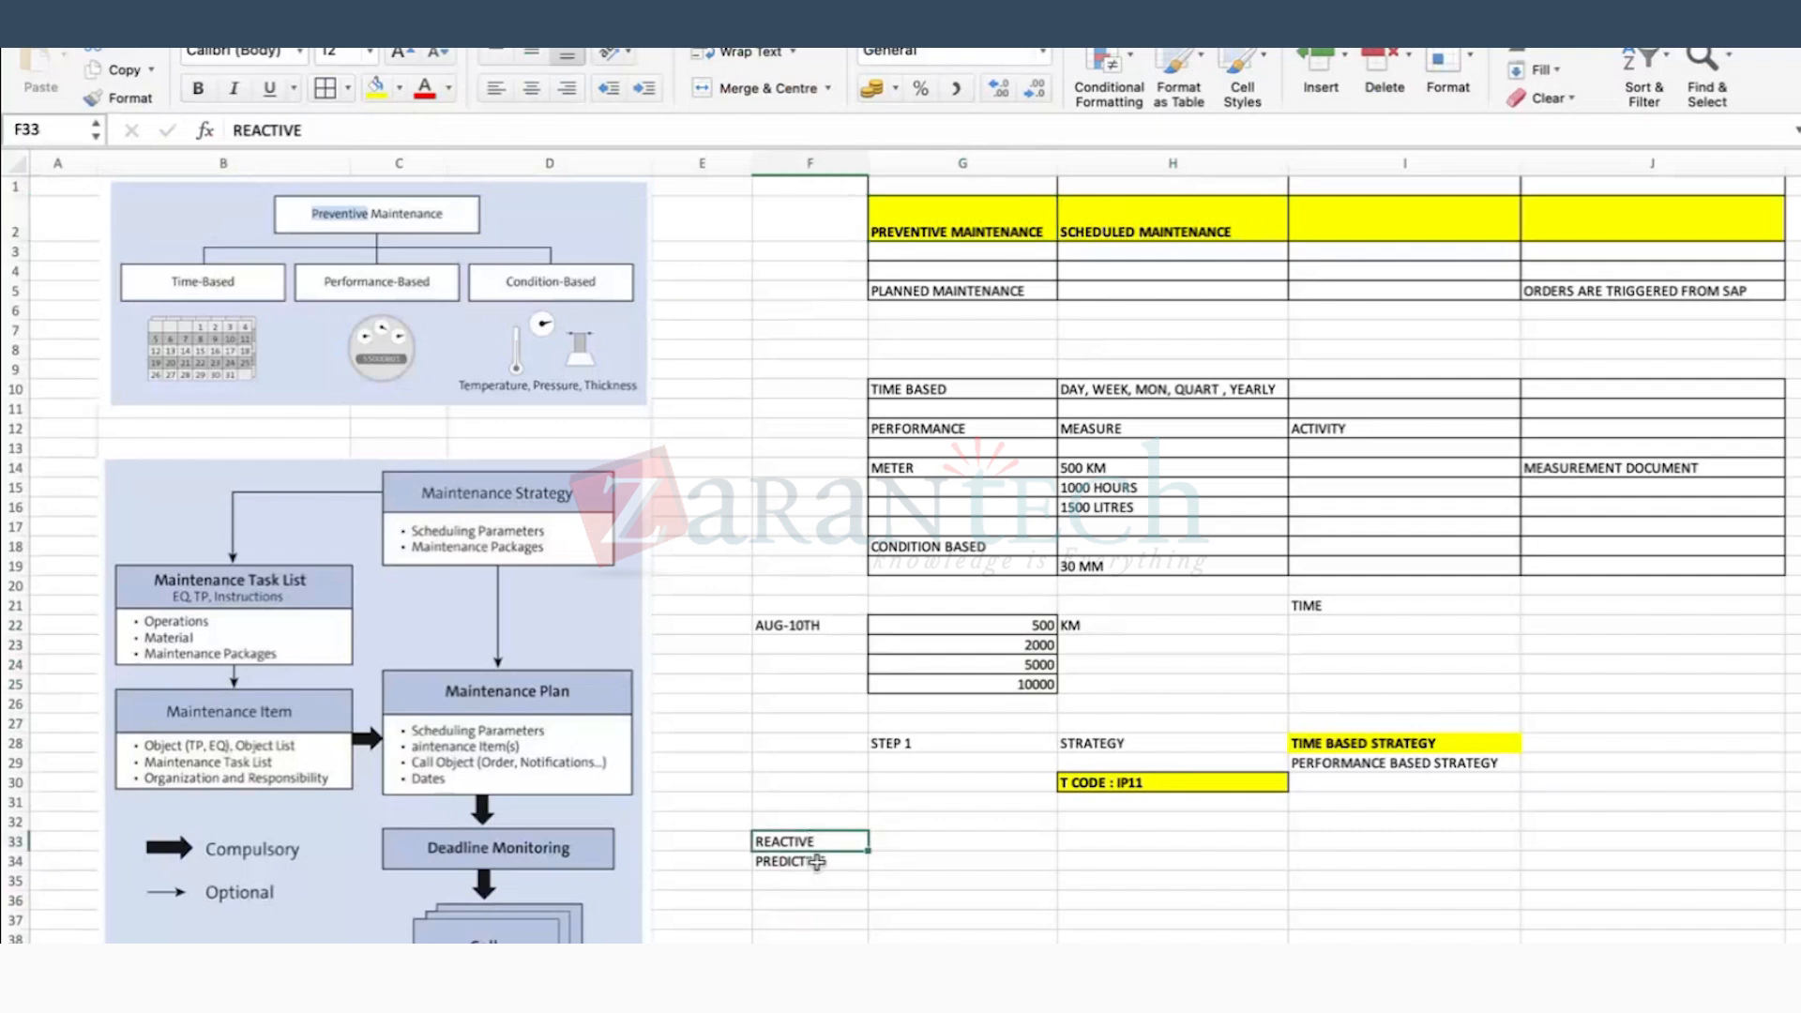
click(803, 861)
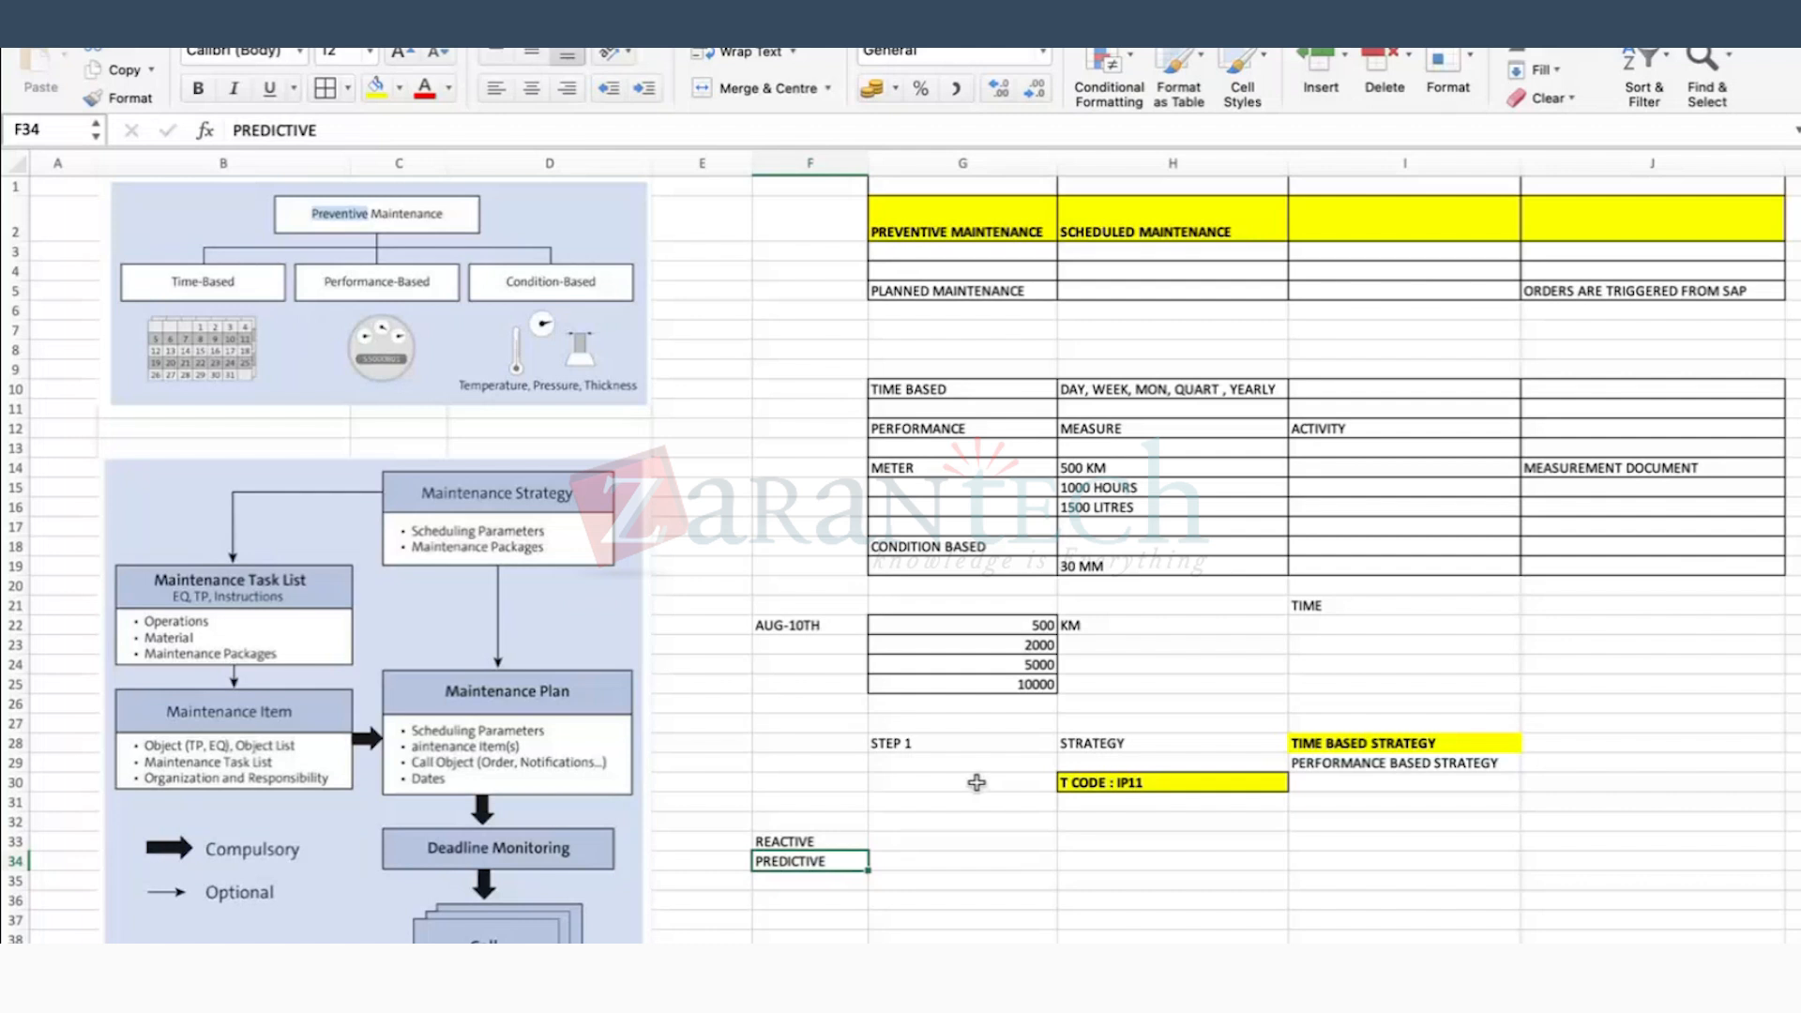
click(814, 880)
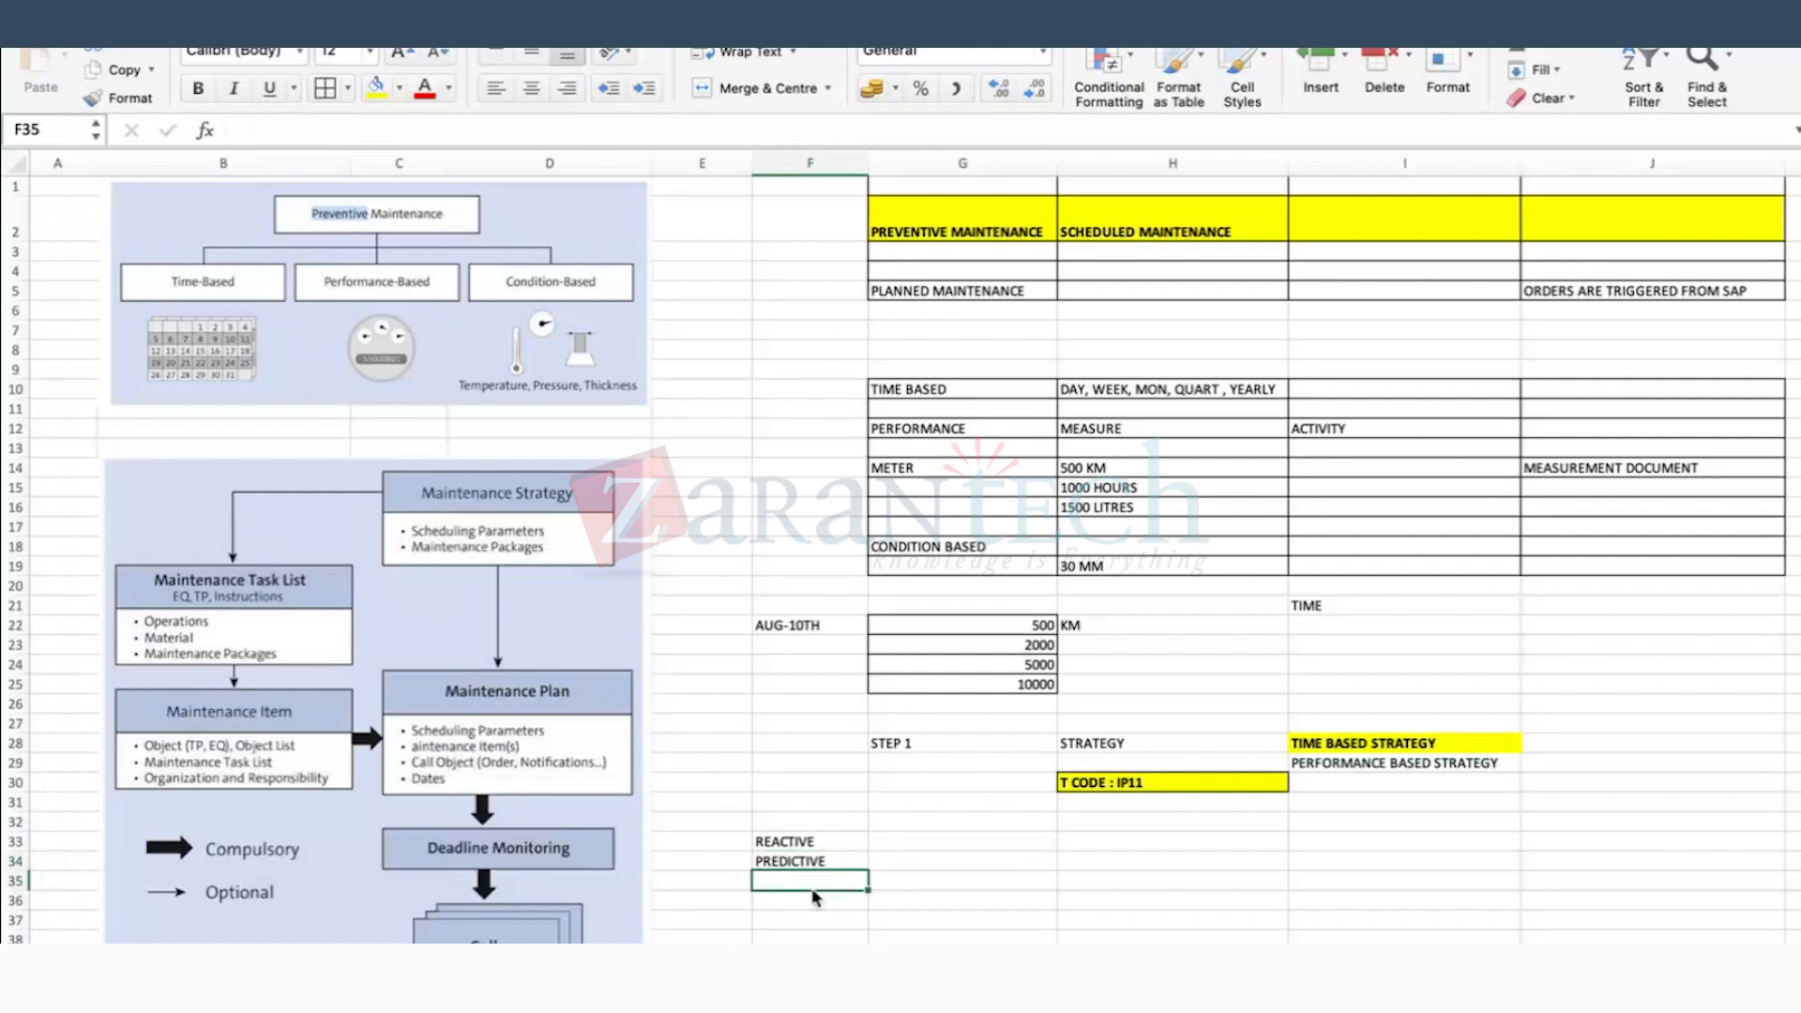
click(1243, 658)
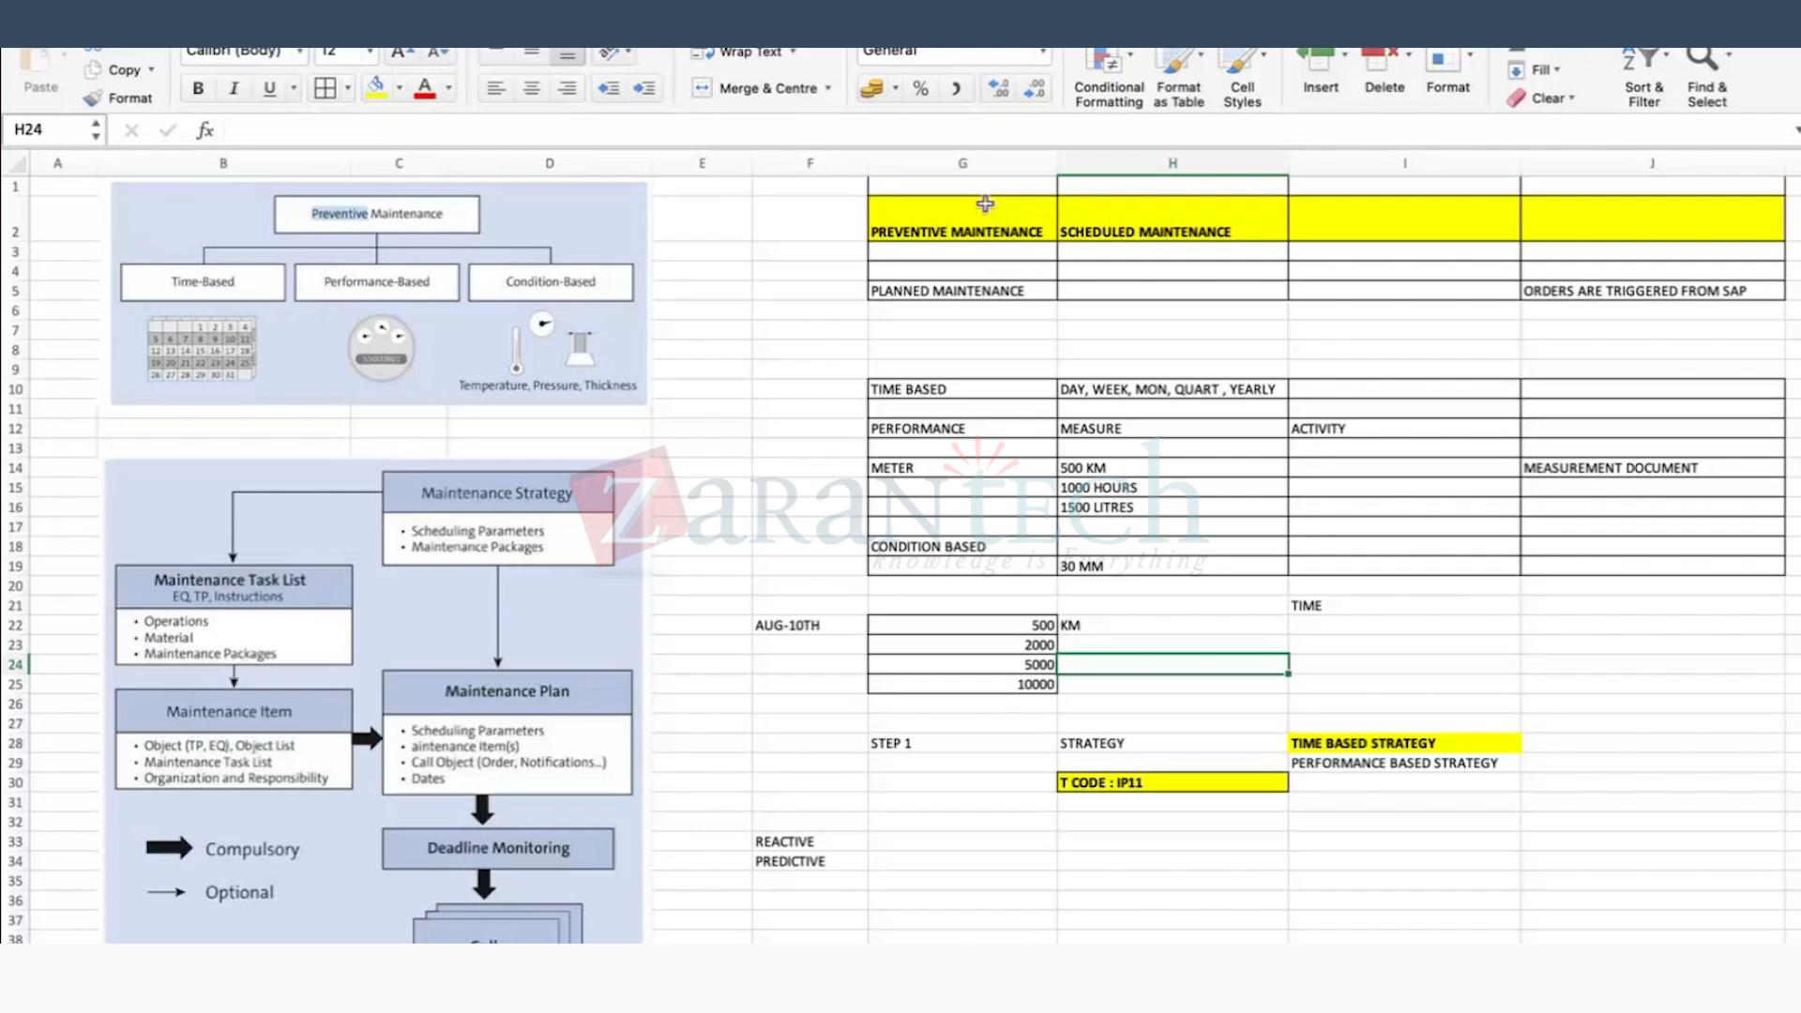
click(932, 209)
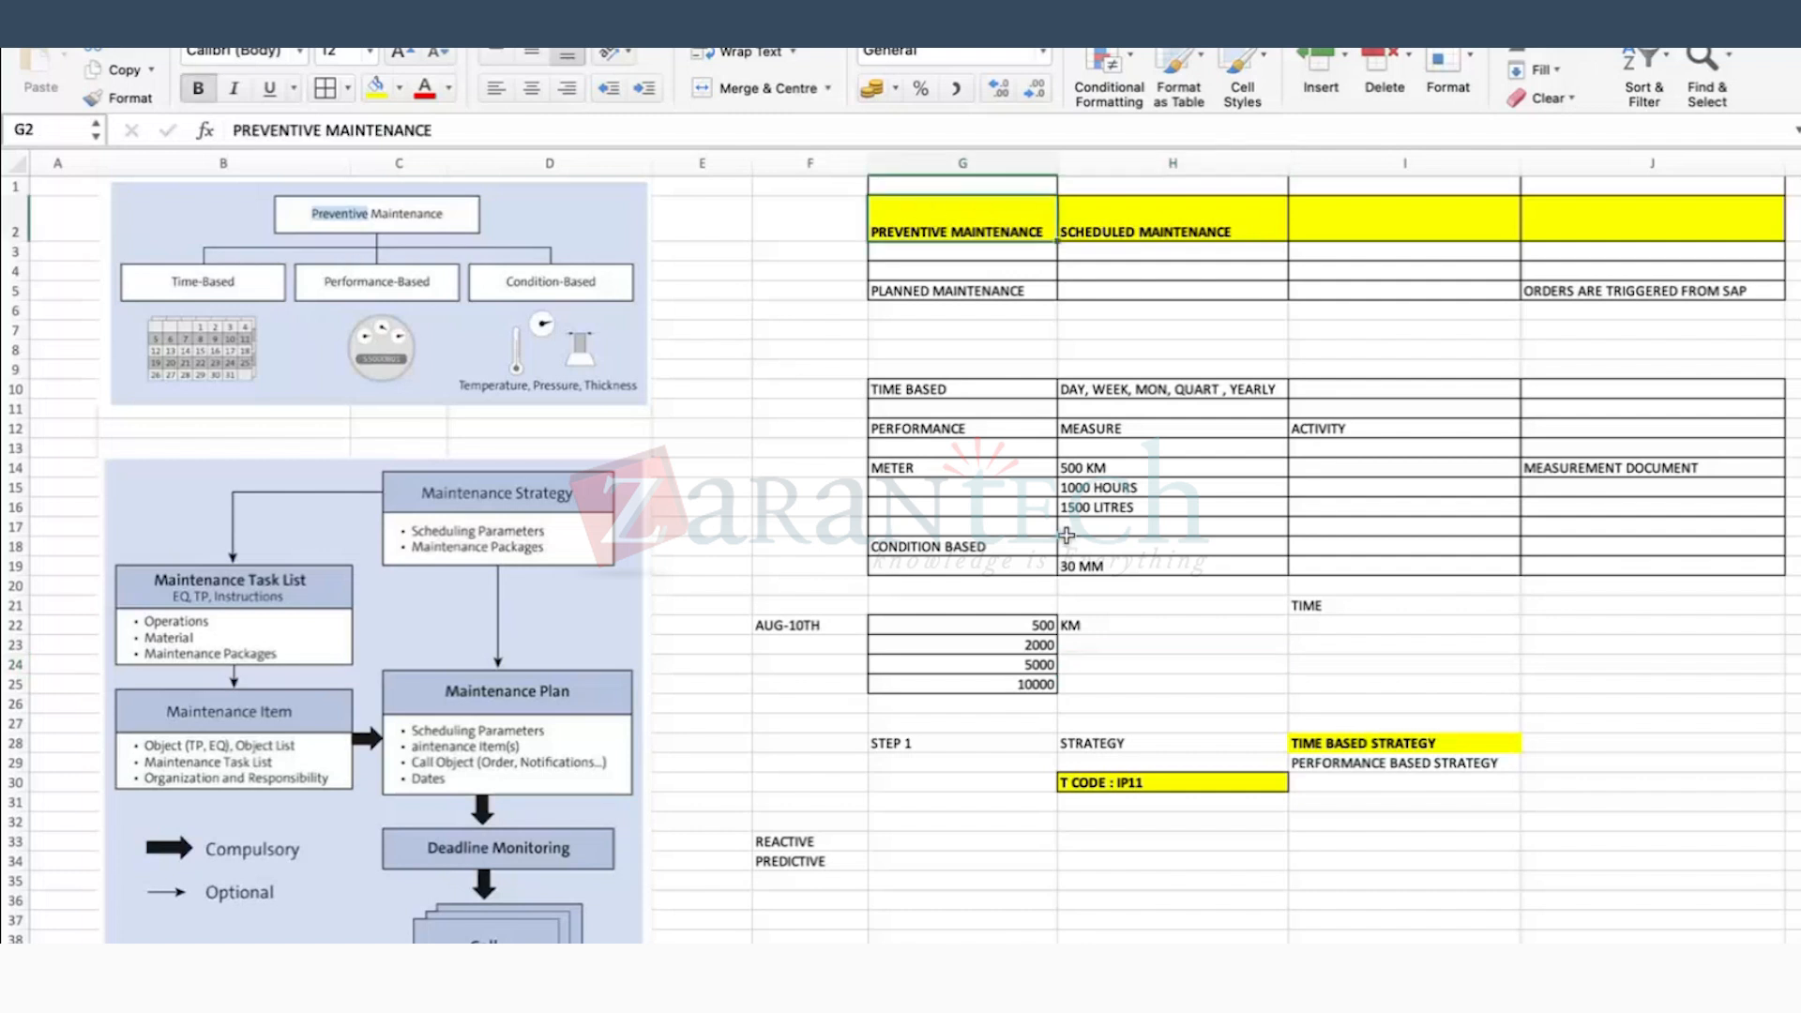
Step: Move the REACTIVE and PREDICTIVE entries from column F to cells J23 and J24
scroll(1237, 619, down, 1)
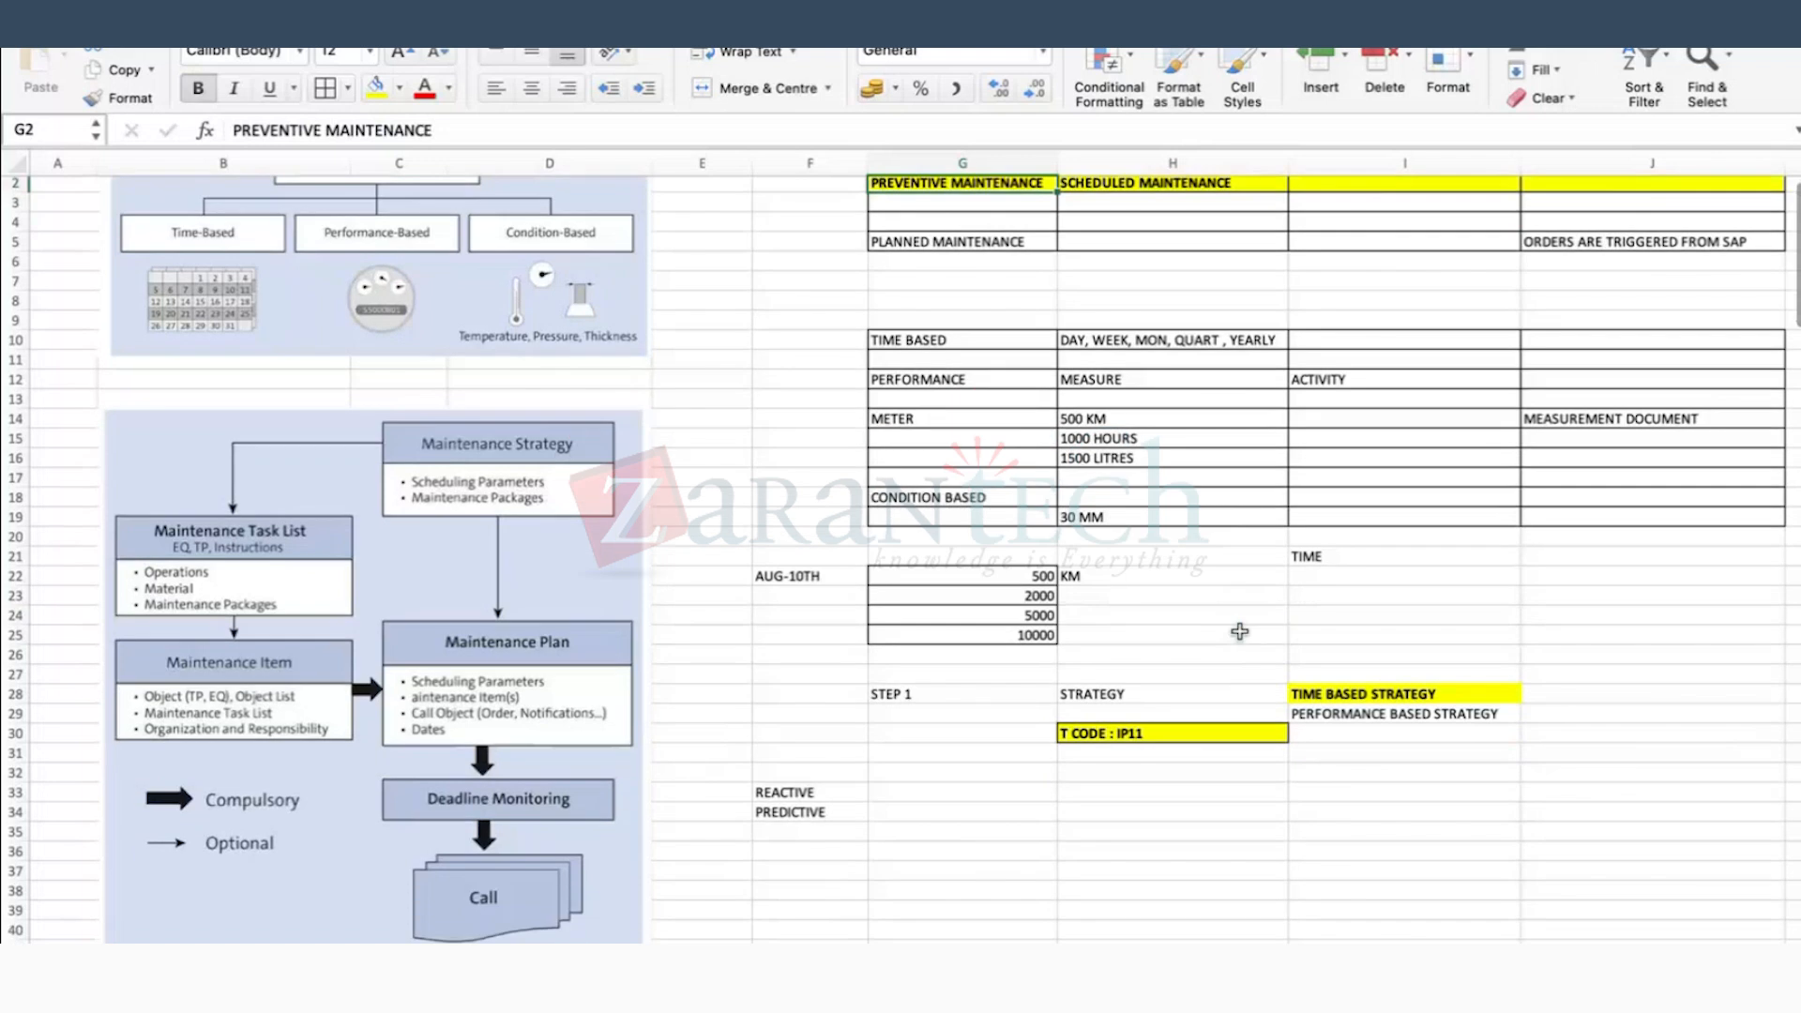
scroll(1238, 631, down, 3)
click(938, 584)
drag(787, 683, 1548, 490)
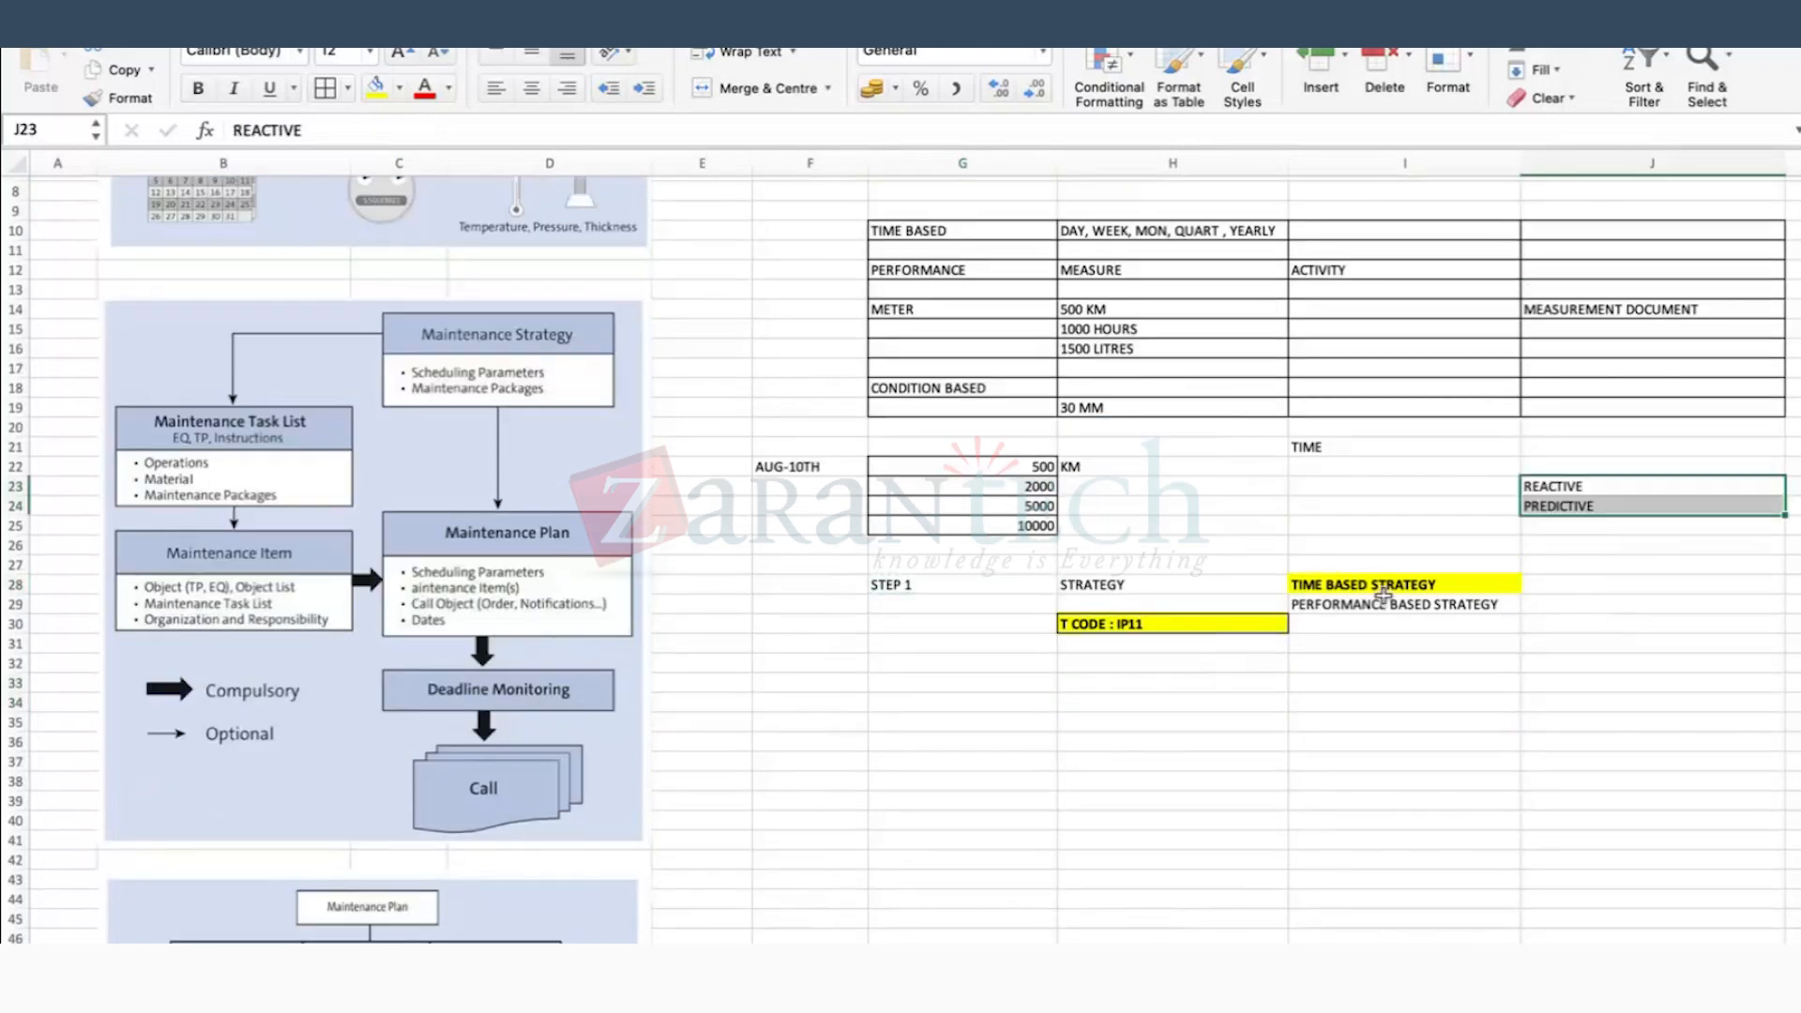
Step: Switch to SAP S/4HANA and open the maintenance strategies overview with transaction IP11
click(1379, 589)
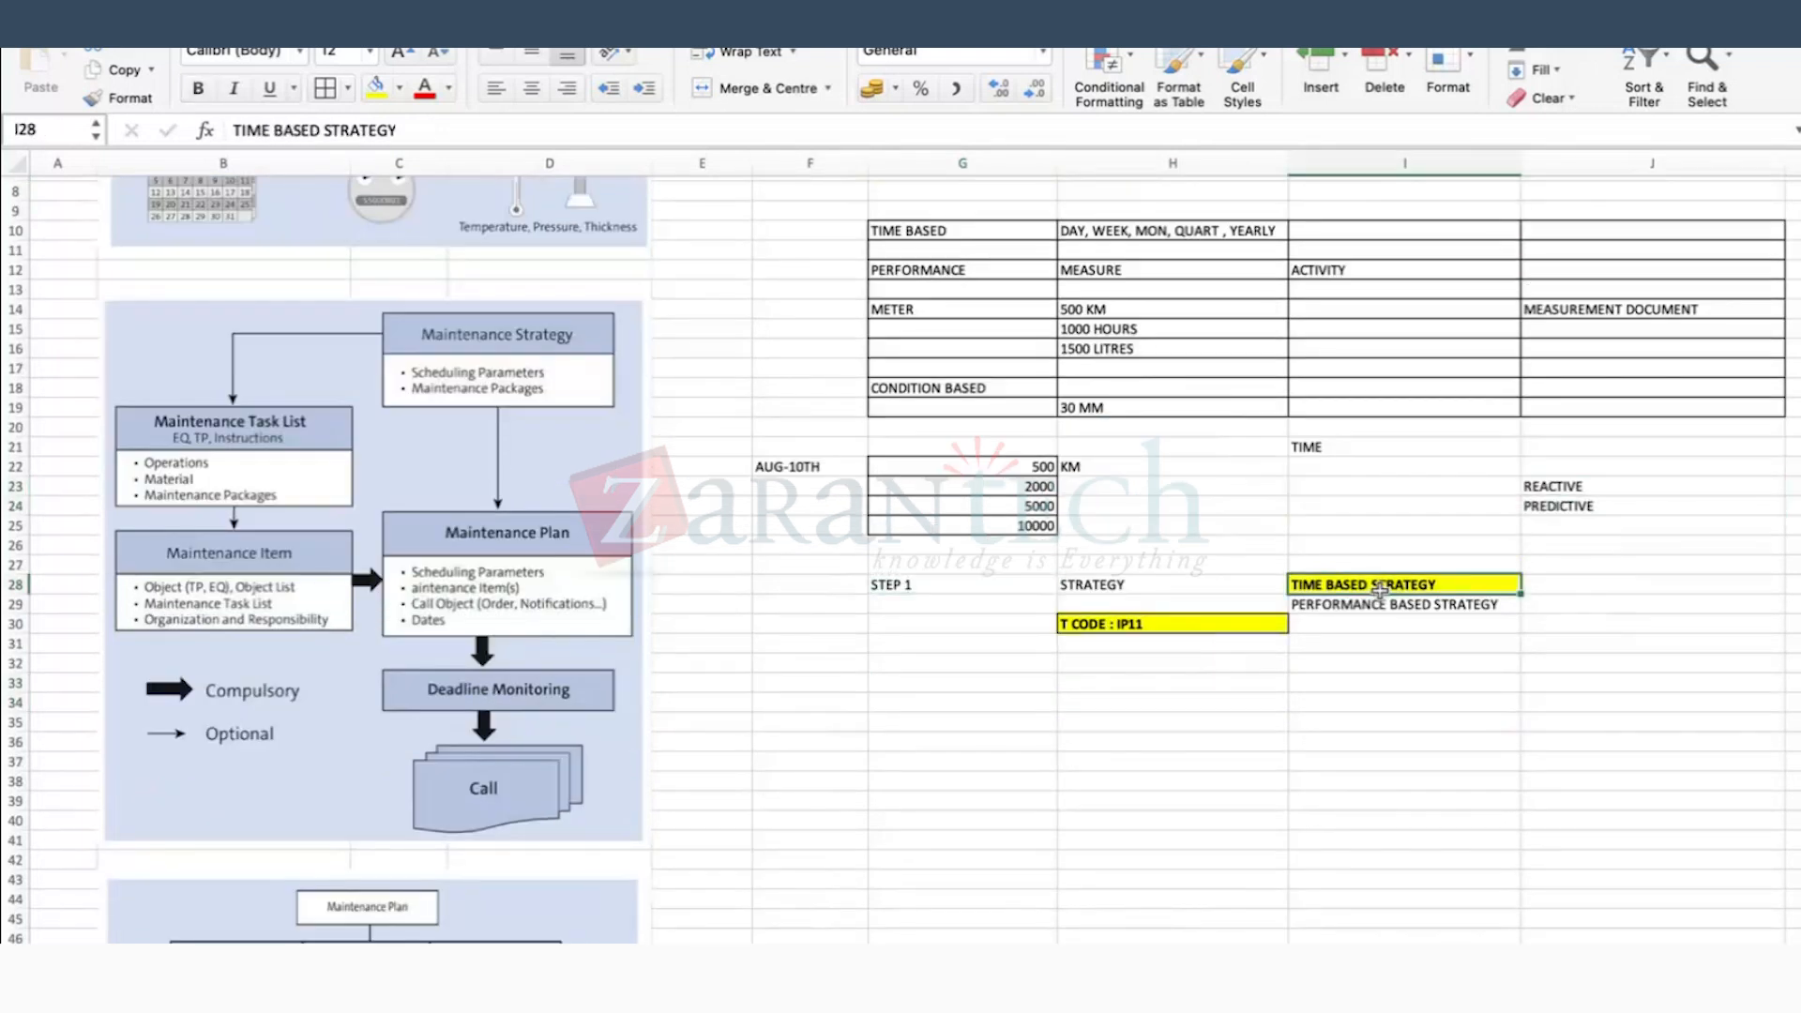
click(985, 721)
key(super+Tab)
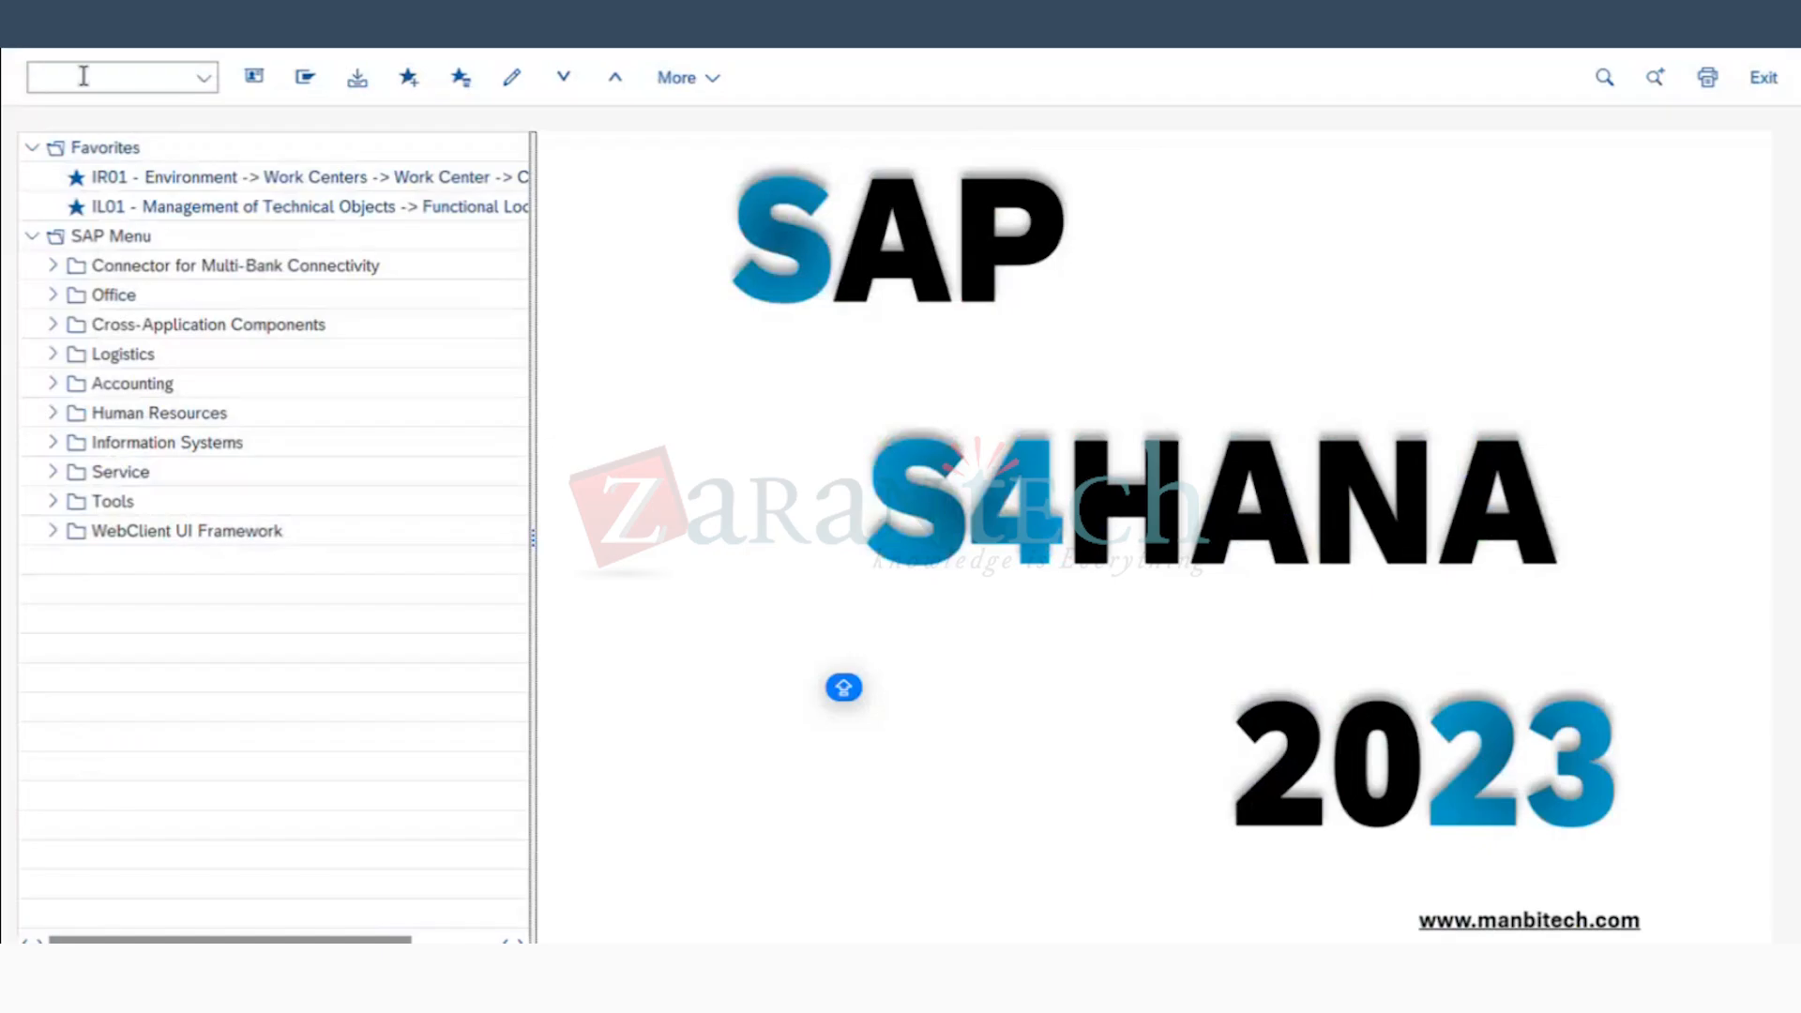
click(83, 78)
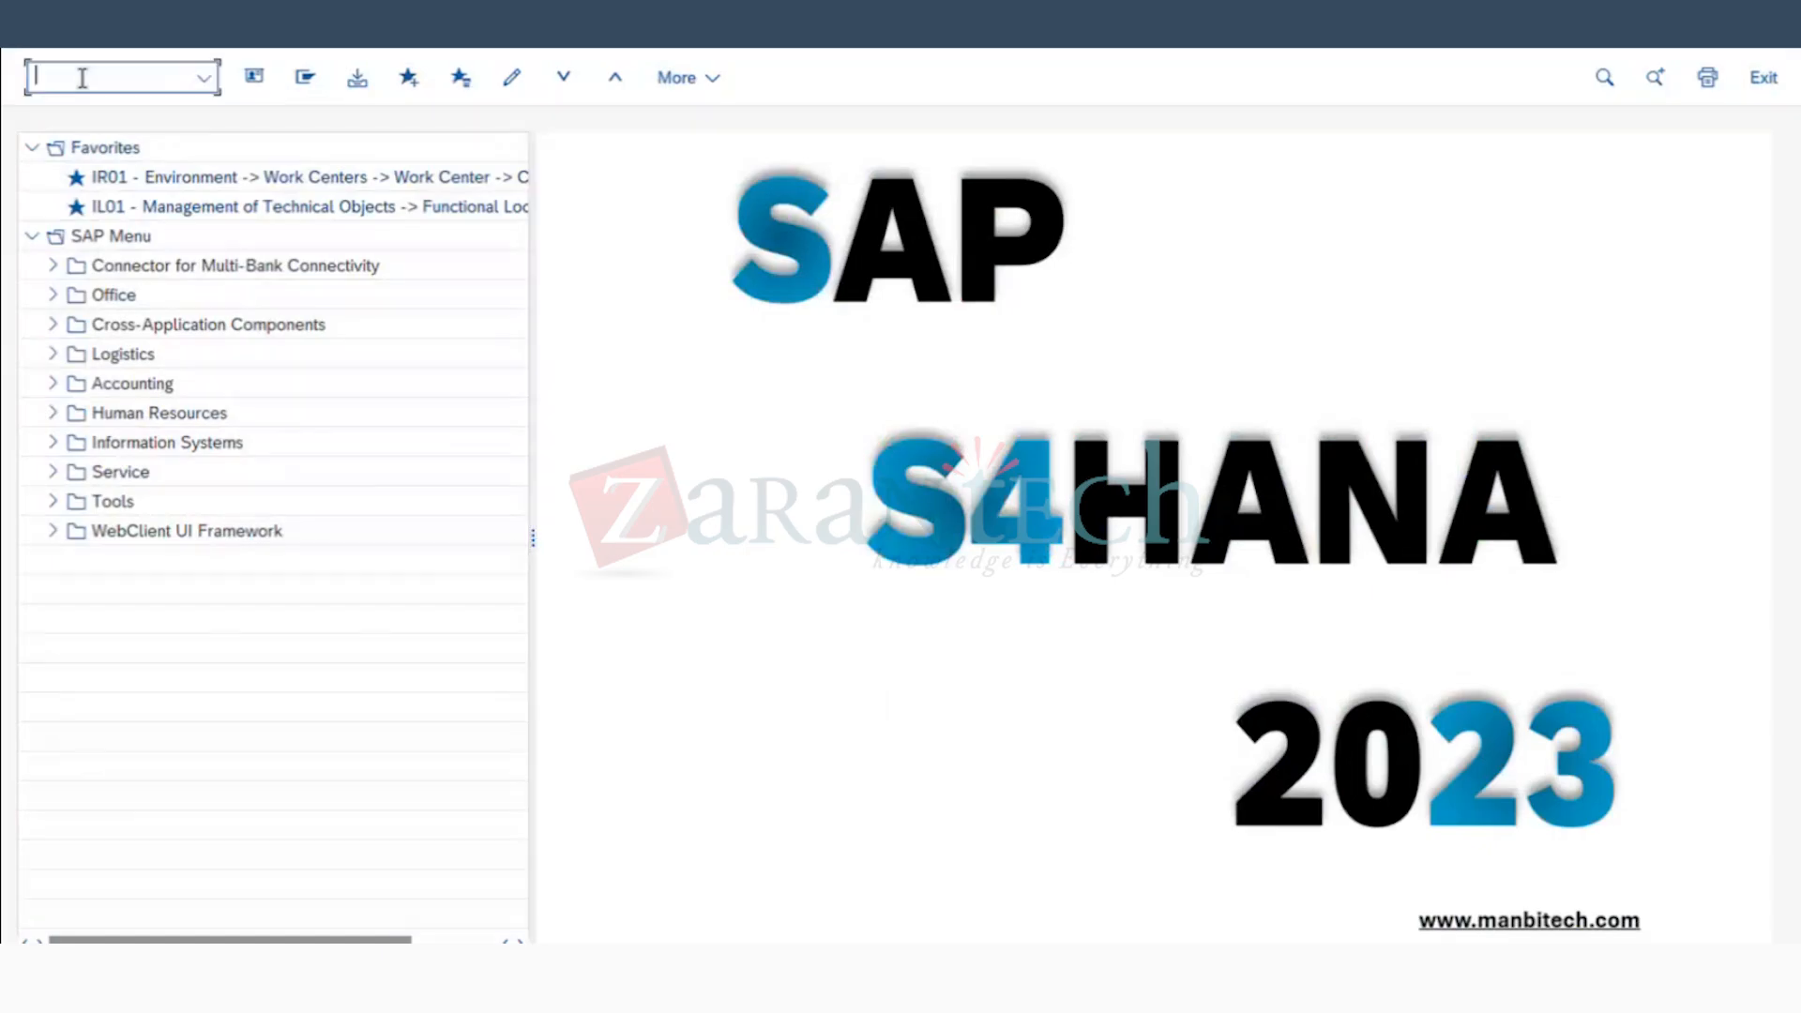
text(IP11)
key(Return)
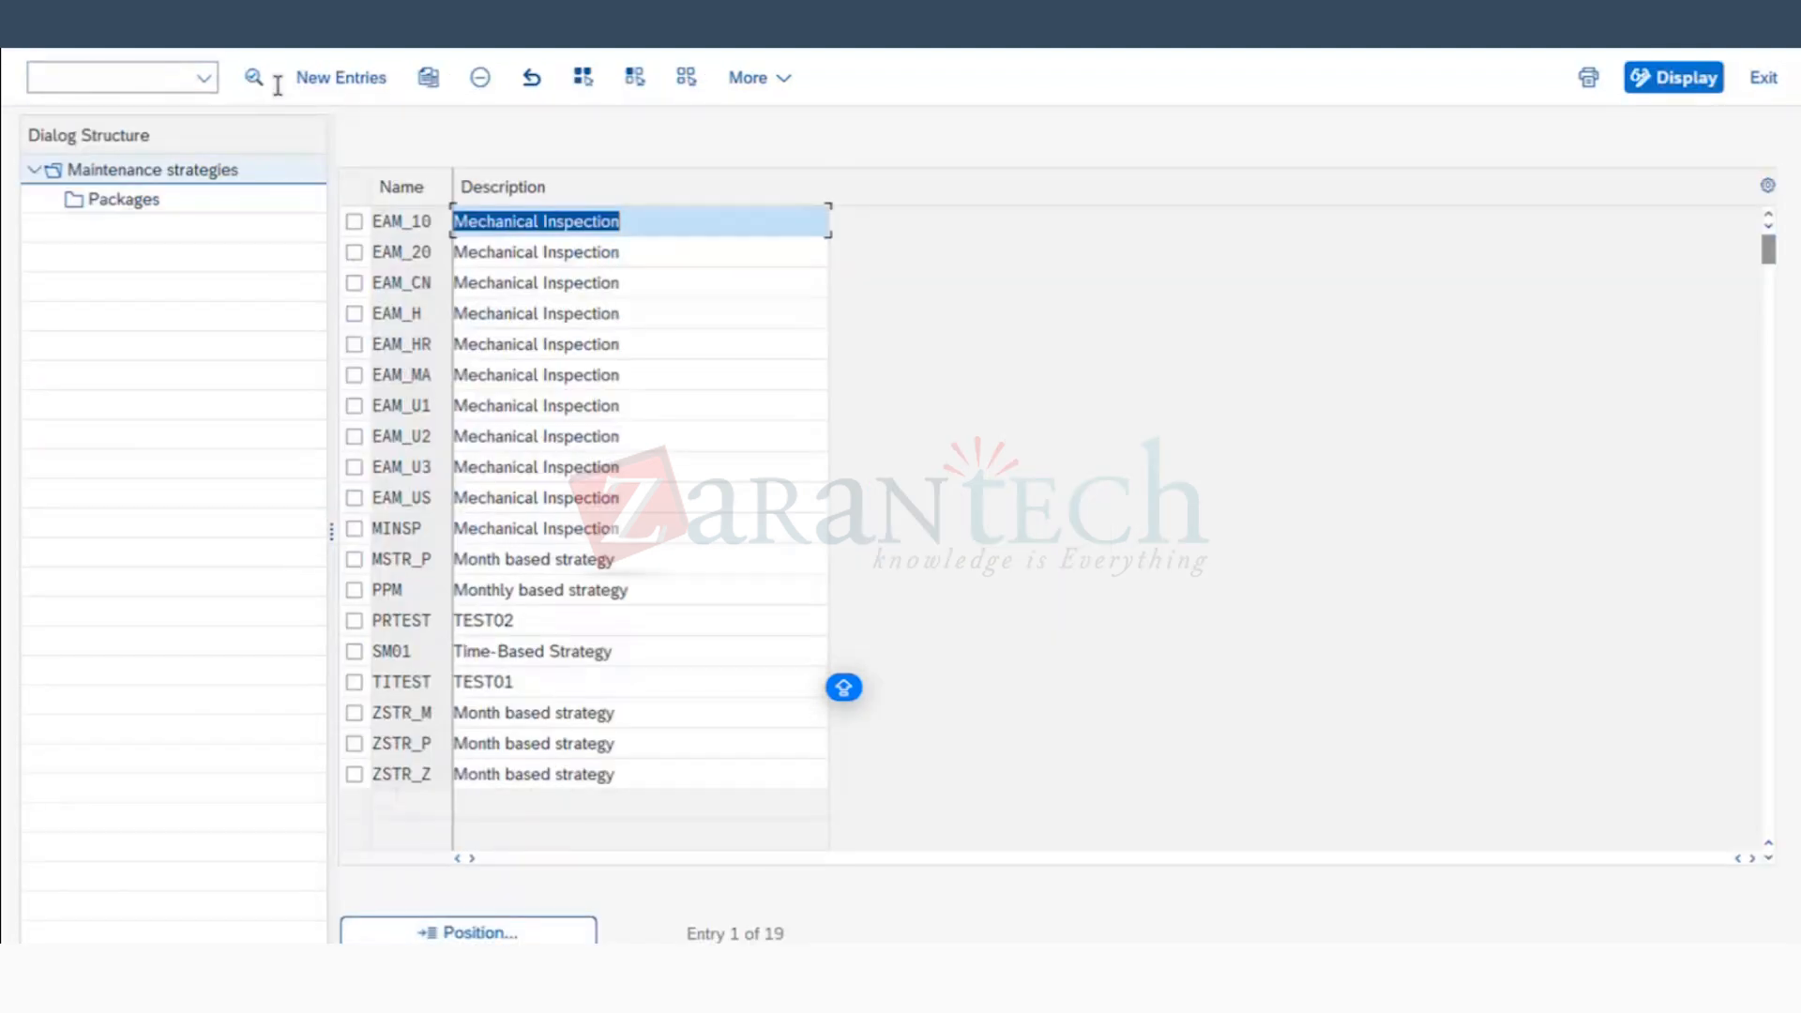
Step: Start a new maintenance strategy entry named TIMEST with the description TIME BASED STRATEGY - RL
click(325, 86)
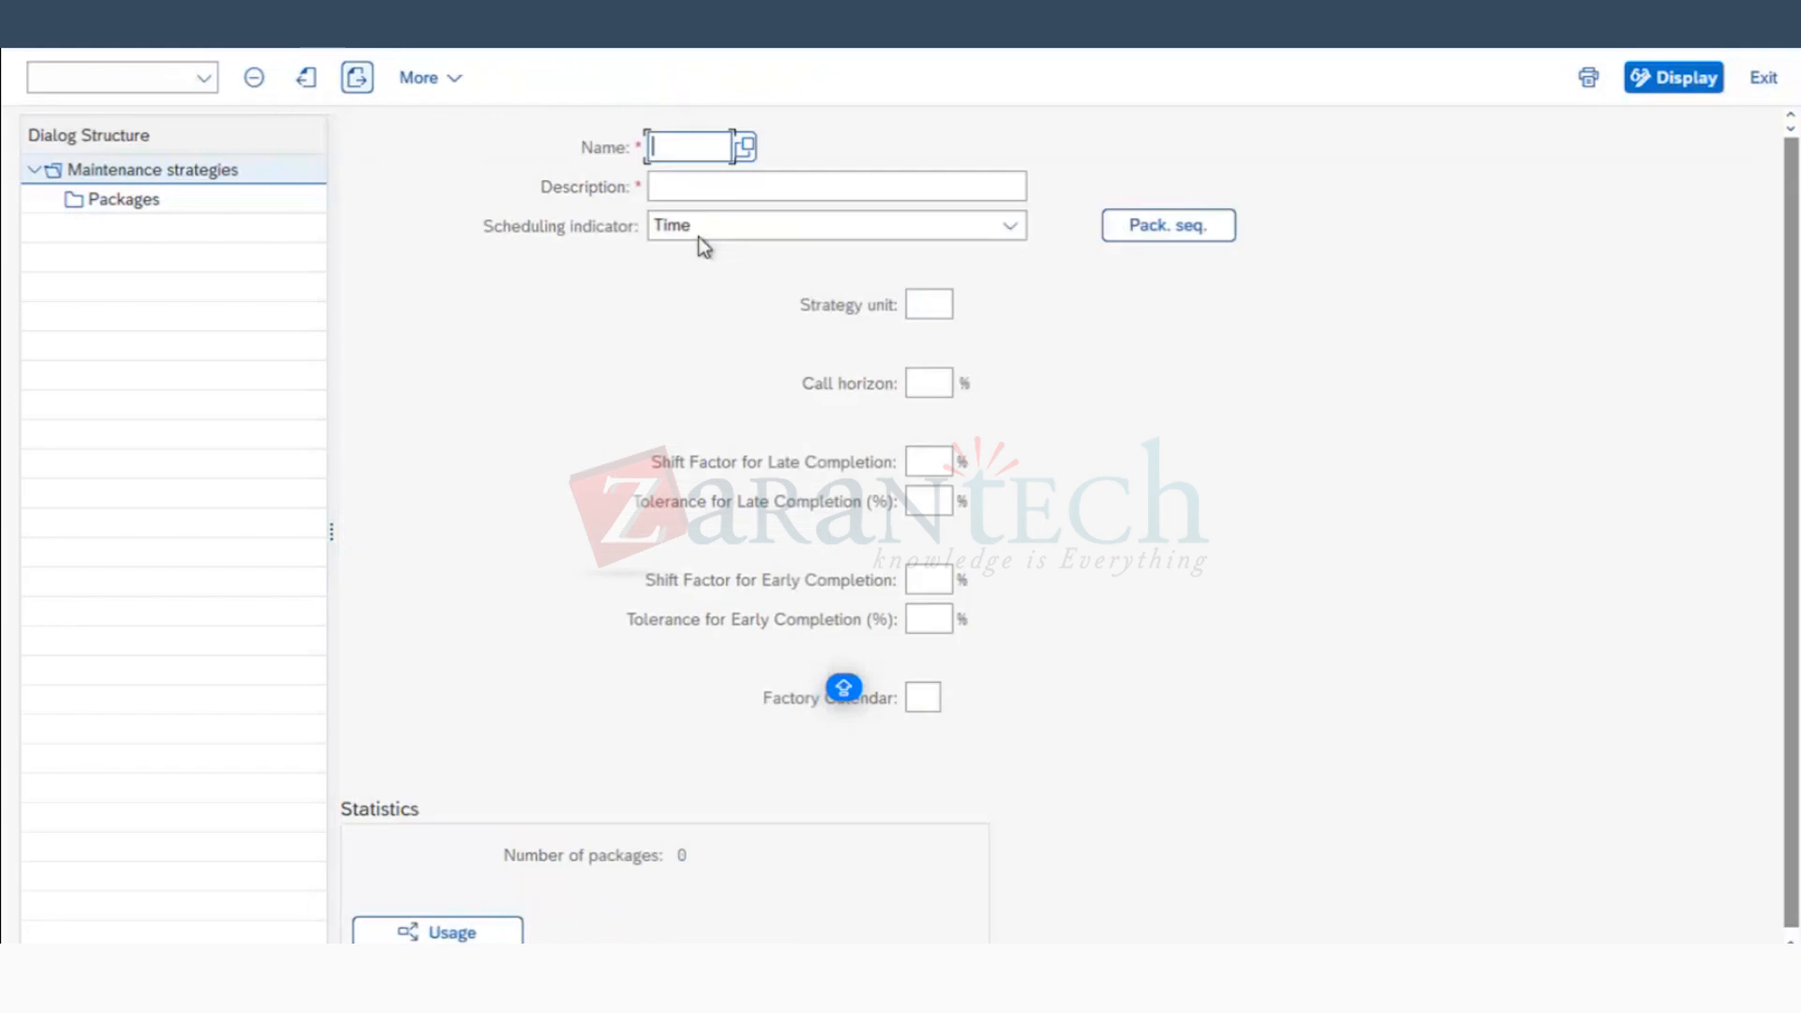
text(TIMEST)
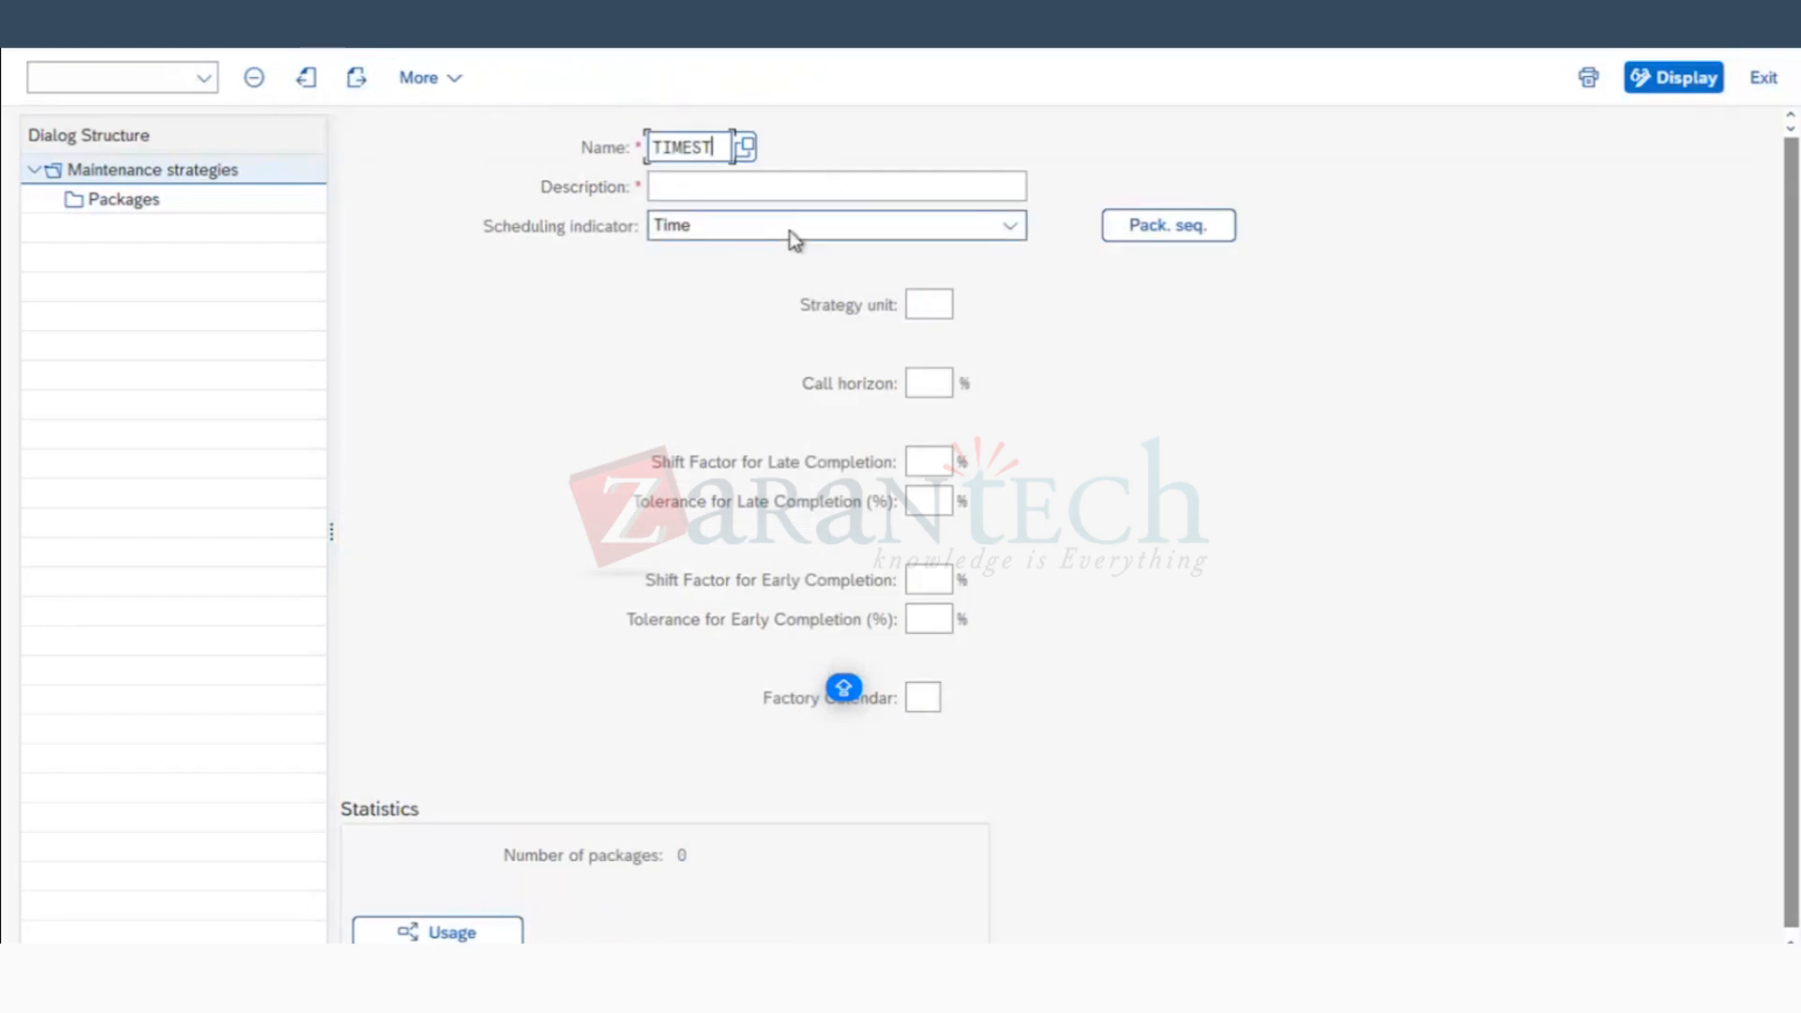
key(Tab)
text(TIME )
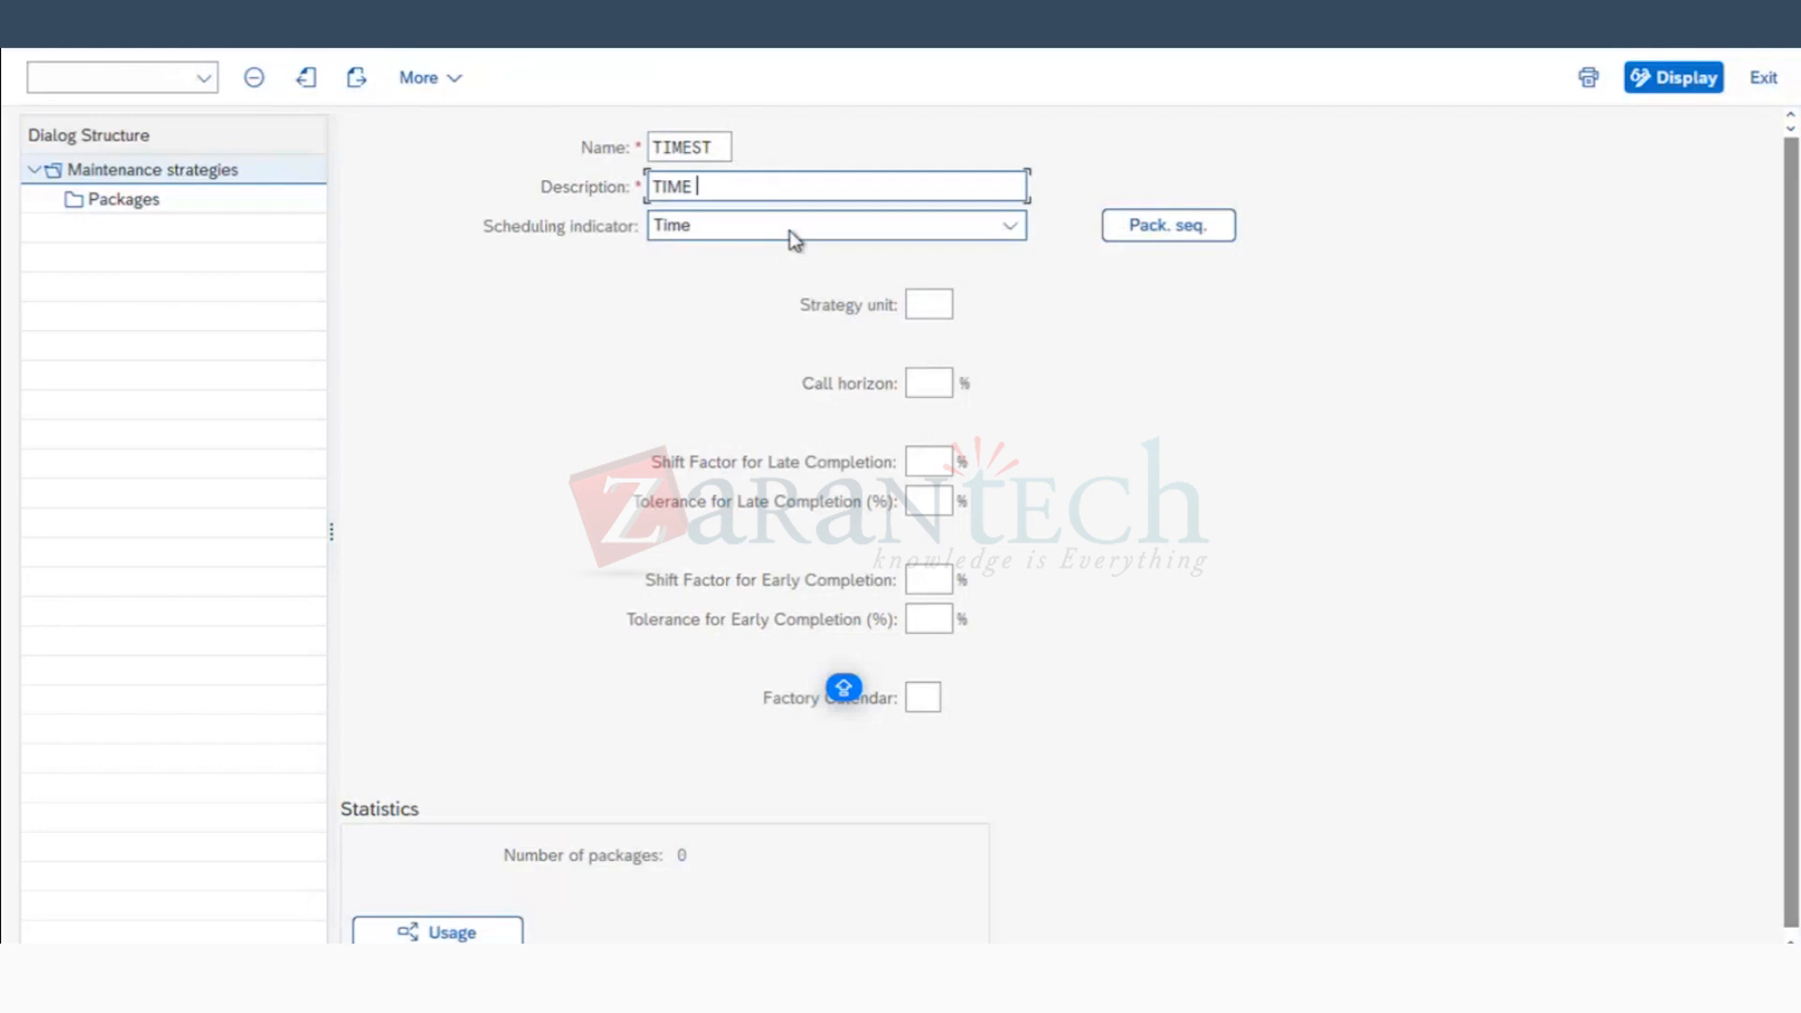
text(BASED STRATEGY )
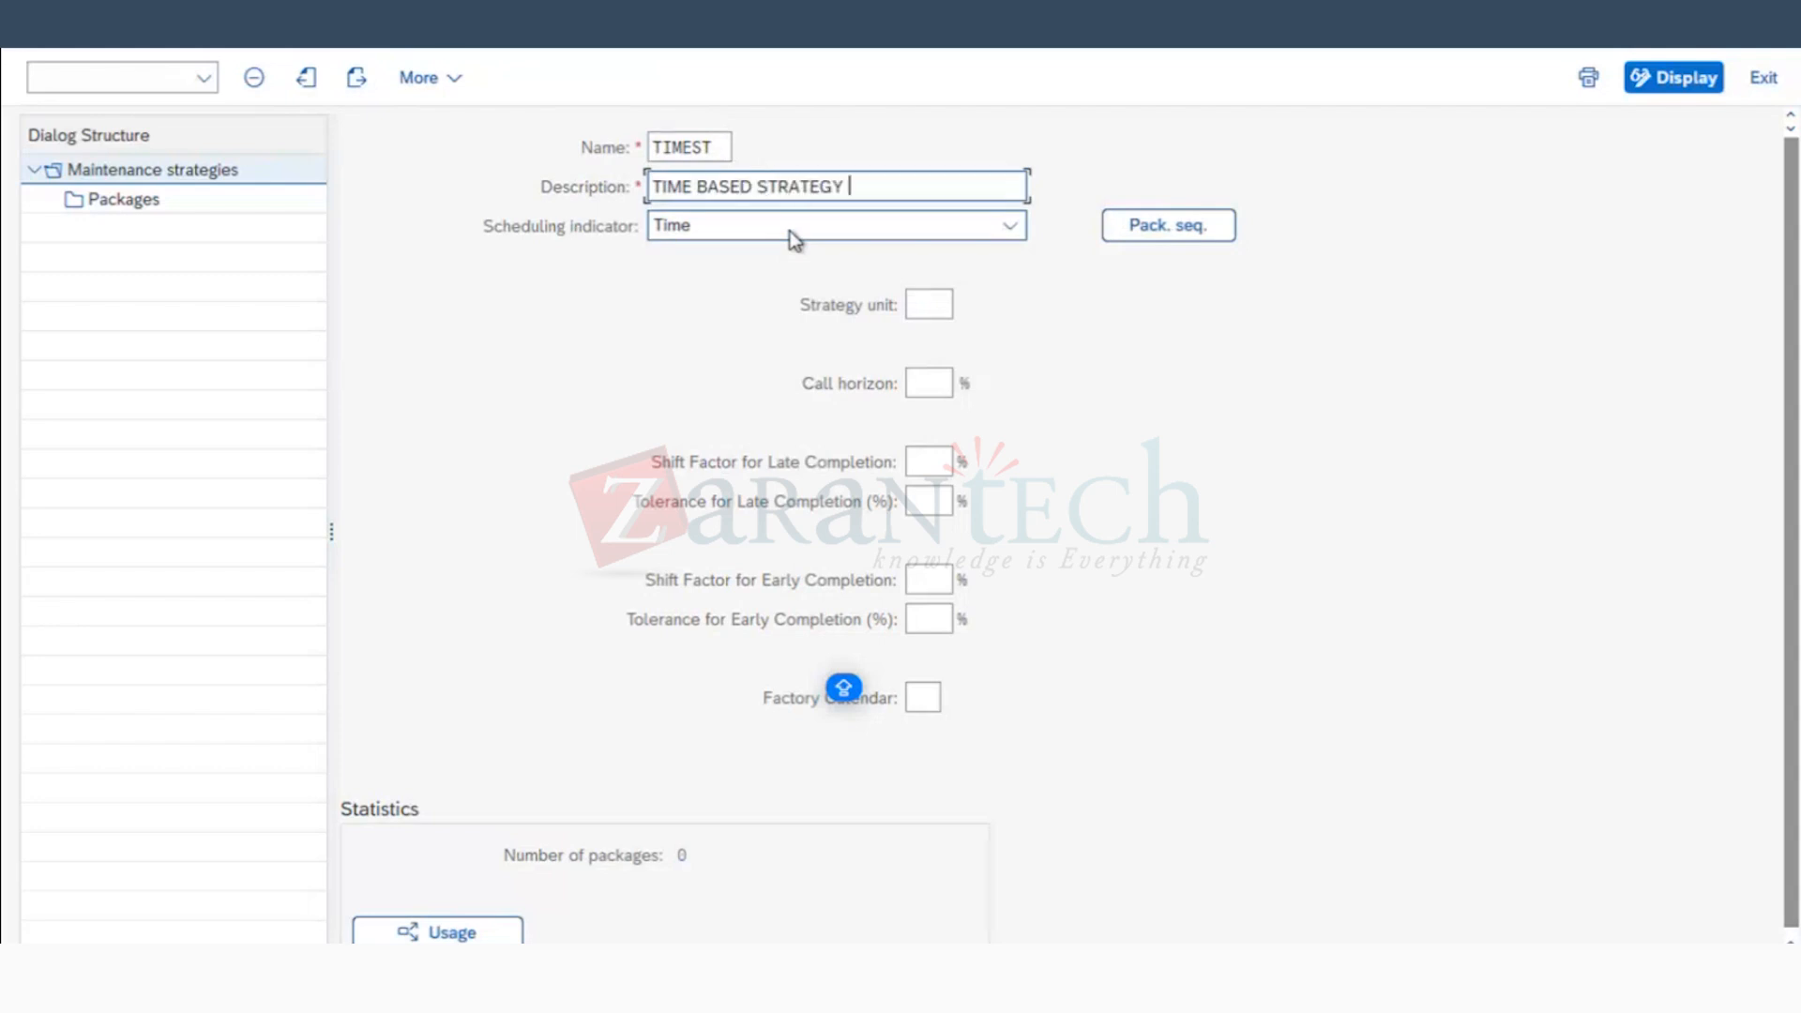
text(- RL)
Step: Examine the strategy's scheduling indicator options, and return to Excel to review the matching SCHEDULING INDICATOR list in B71:B75
click(794, 236)
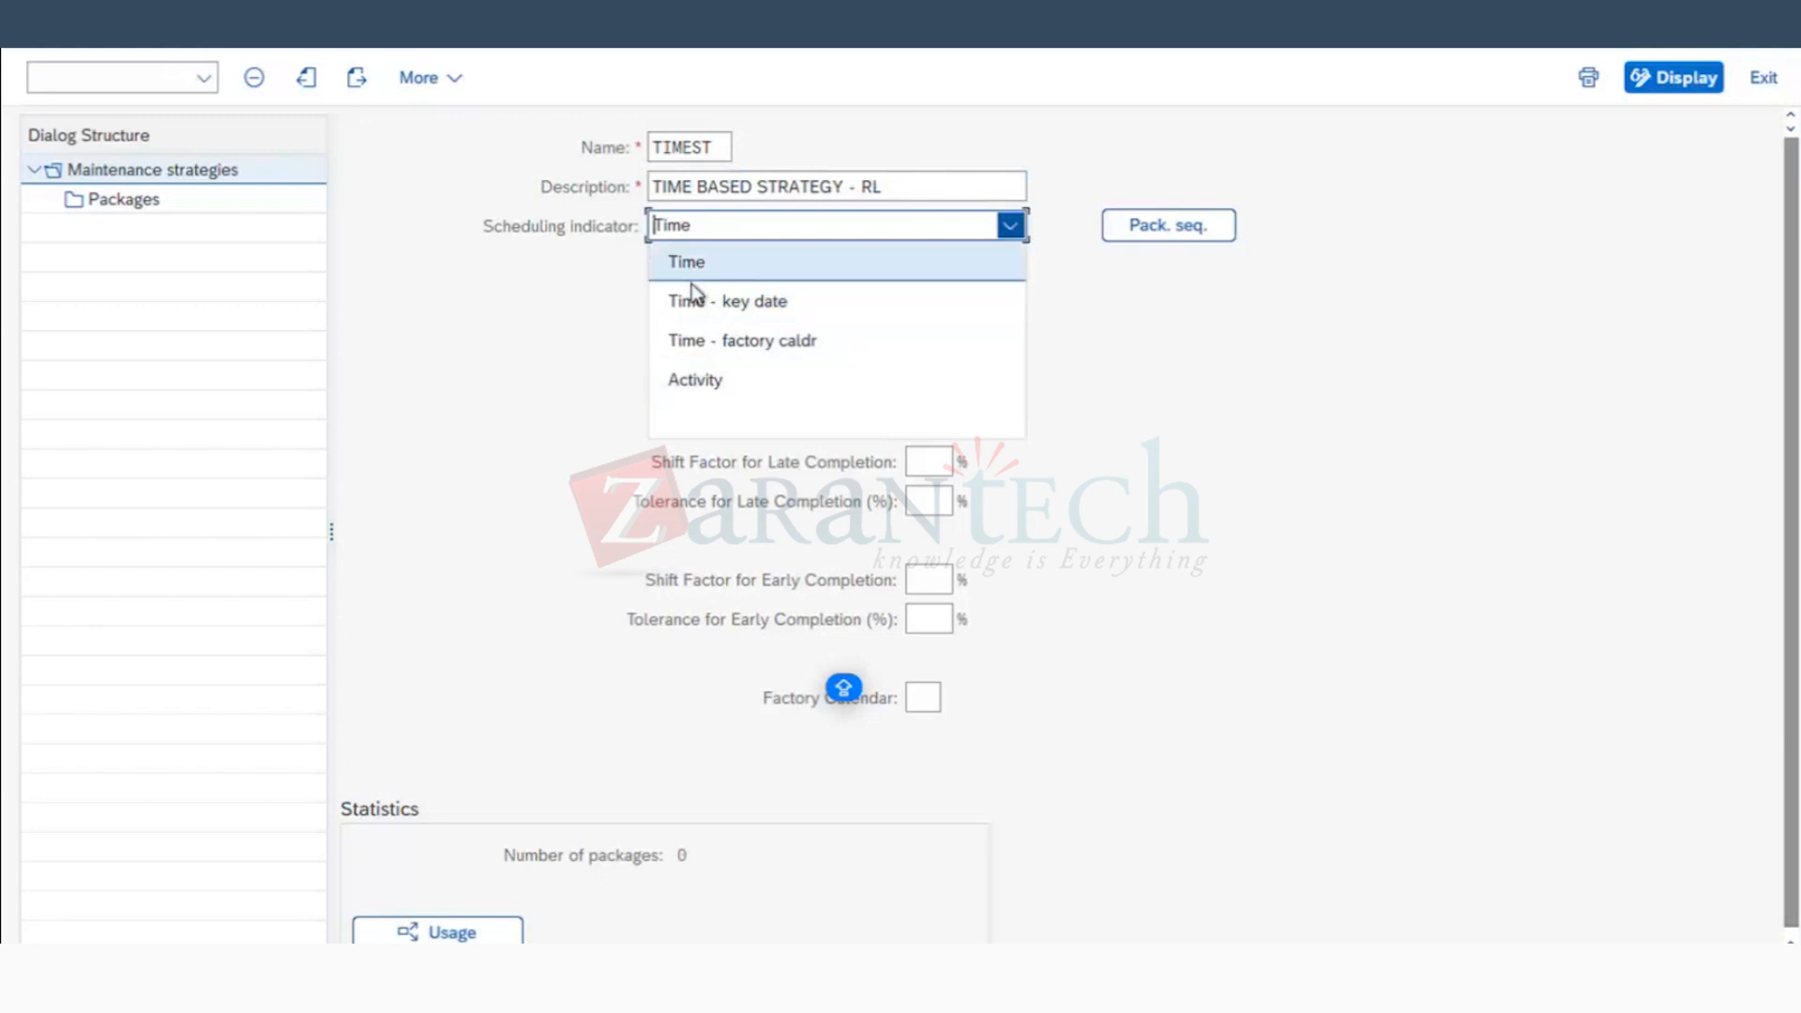
click(1296, 418)
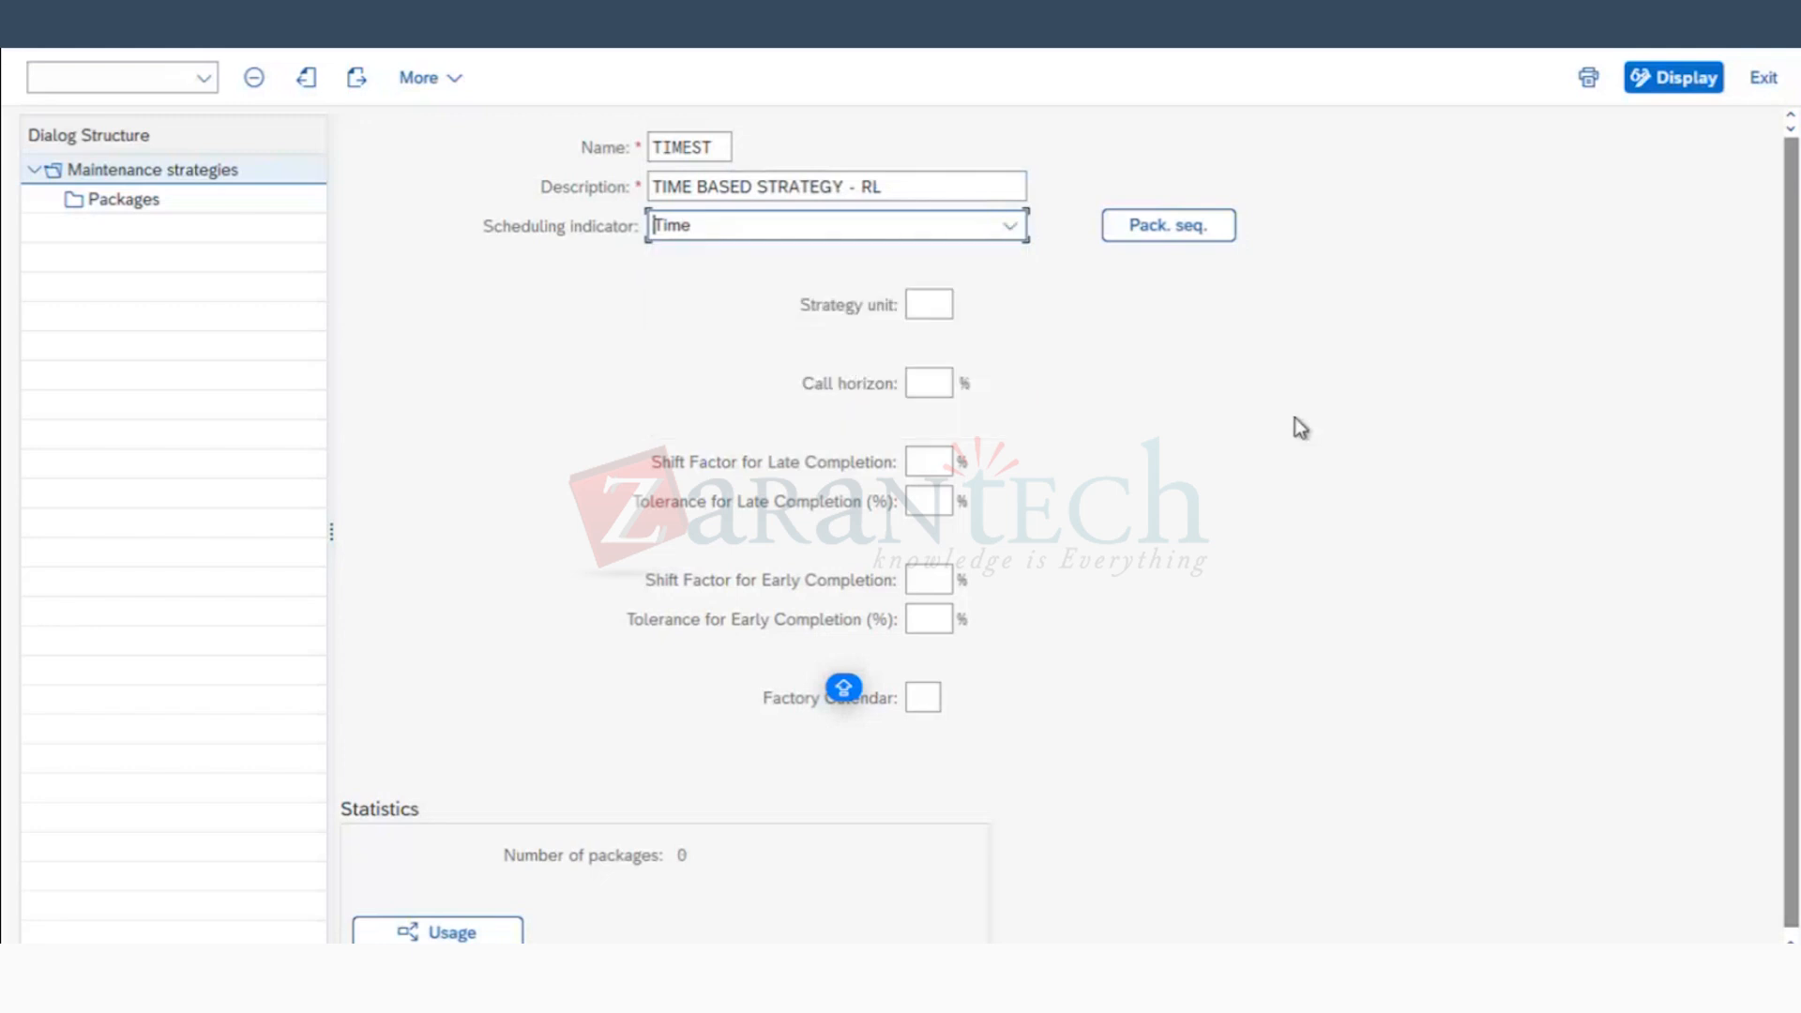
key(super+Tab)
scroll(627, 630, down, 5)
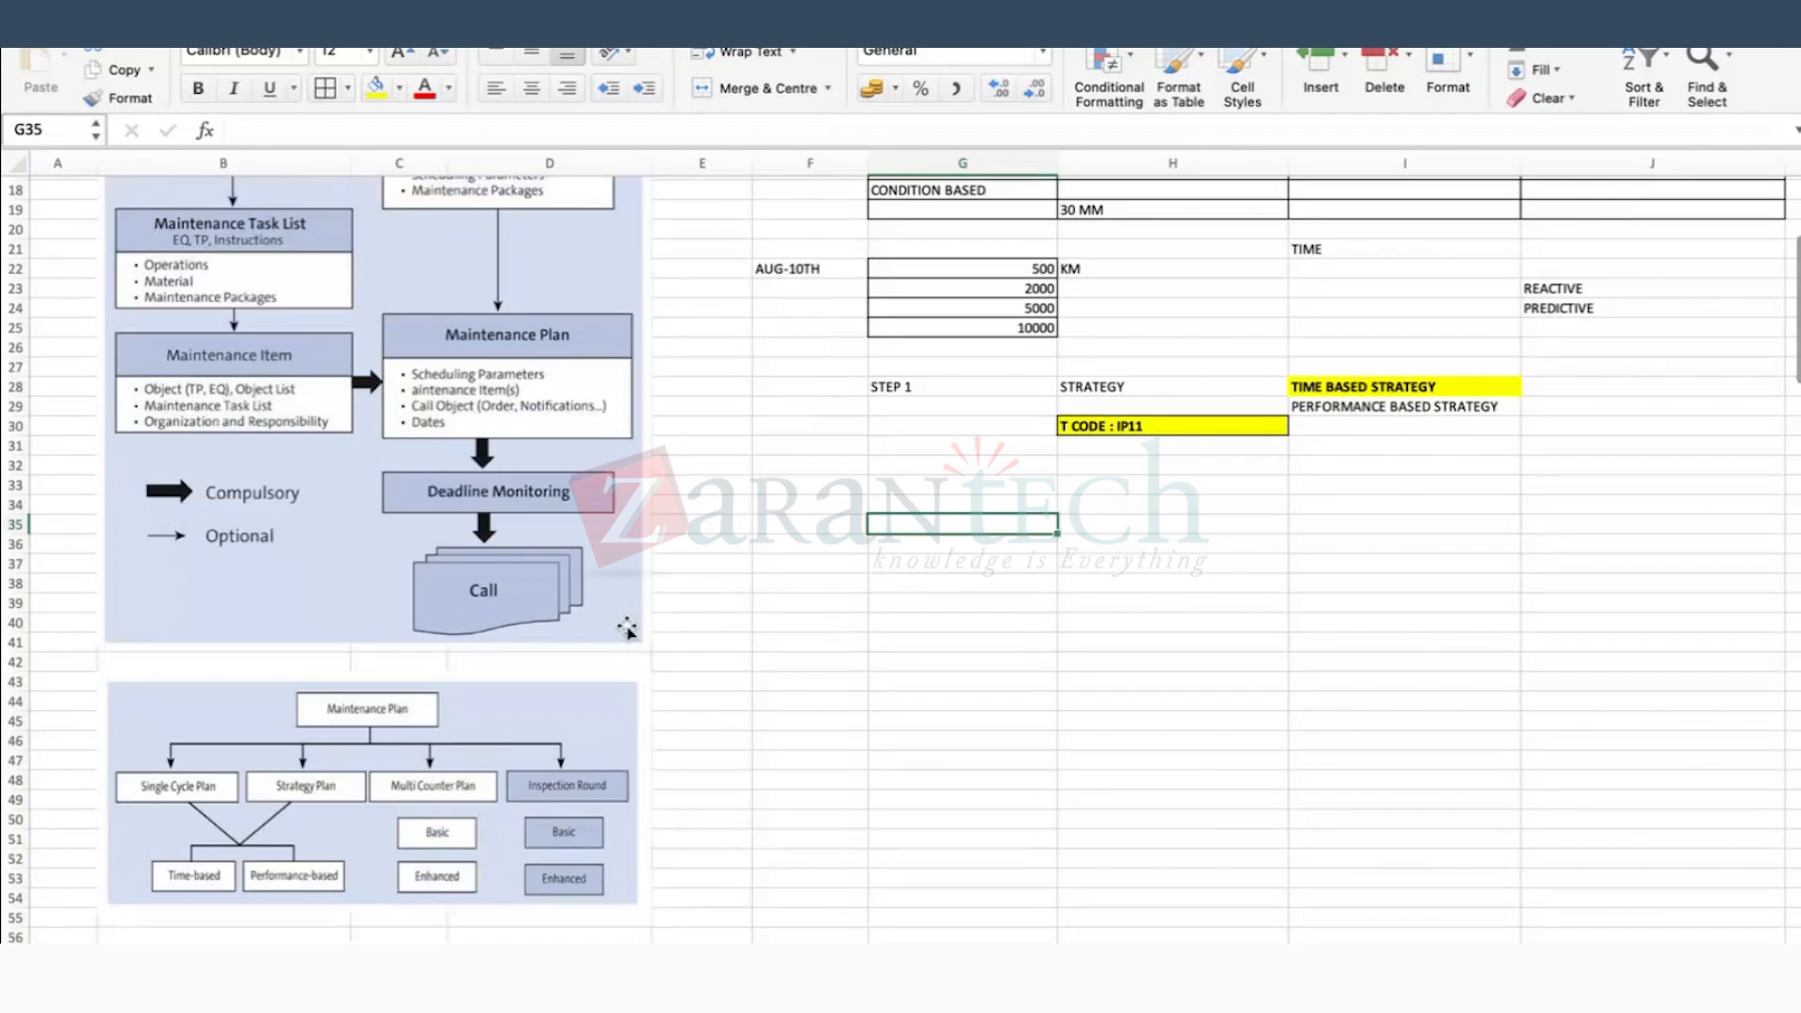
scroll(627, 630, down, 15)
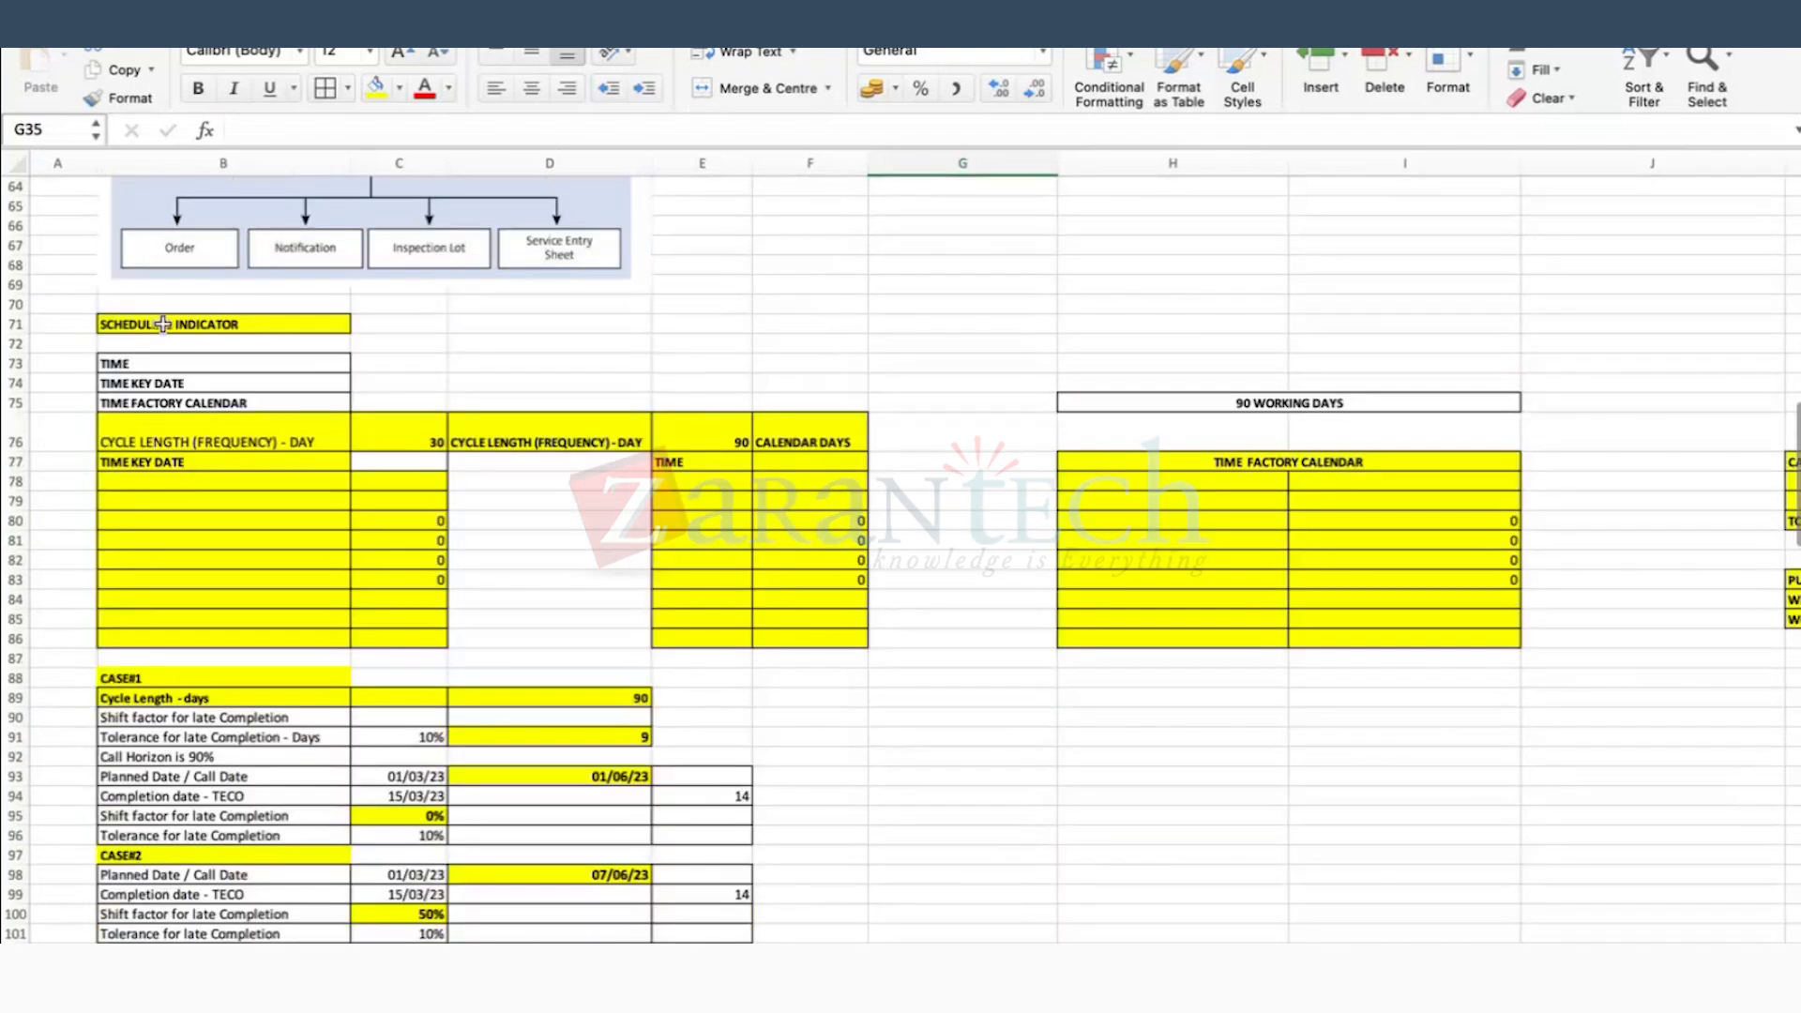
click(163, 324)
click(142, 365)
click(143, 383)
click(150, 403)
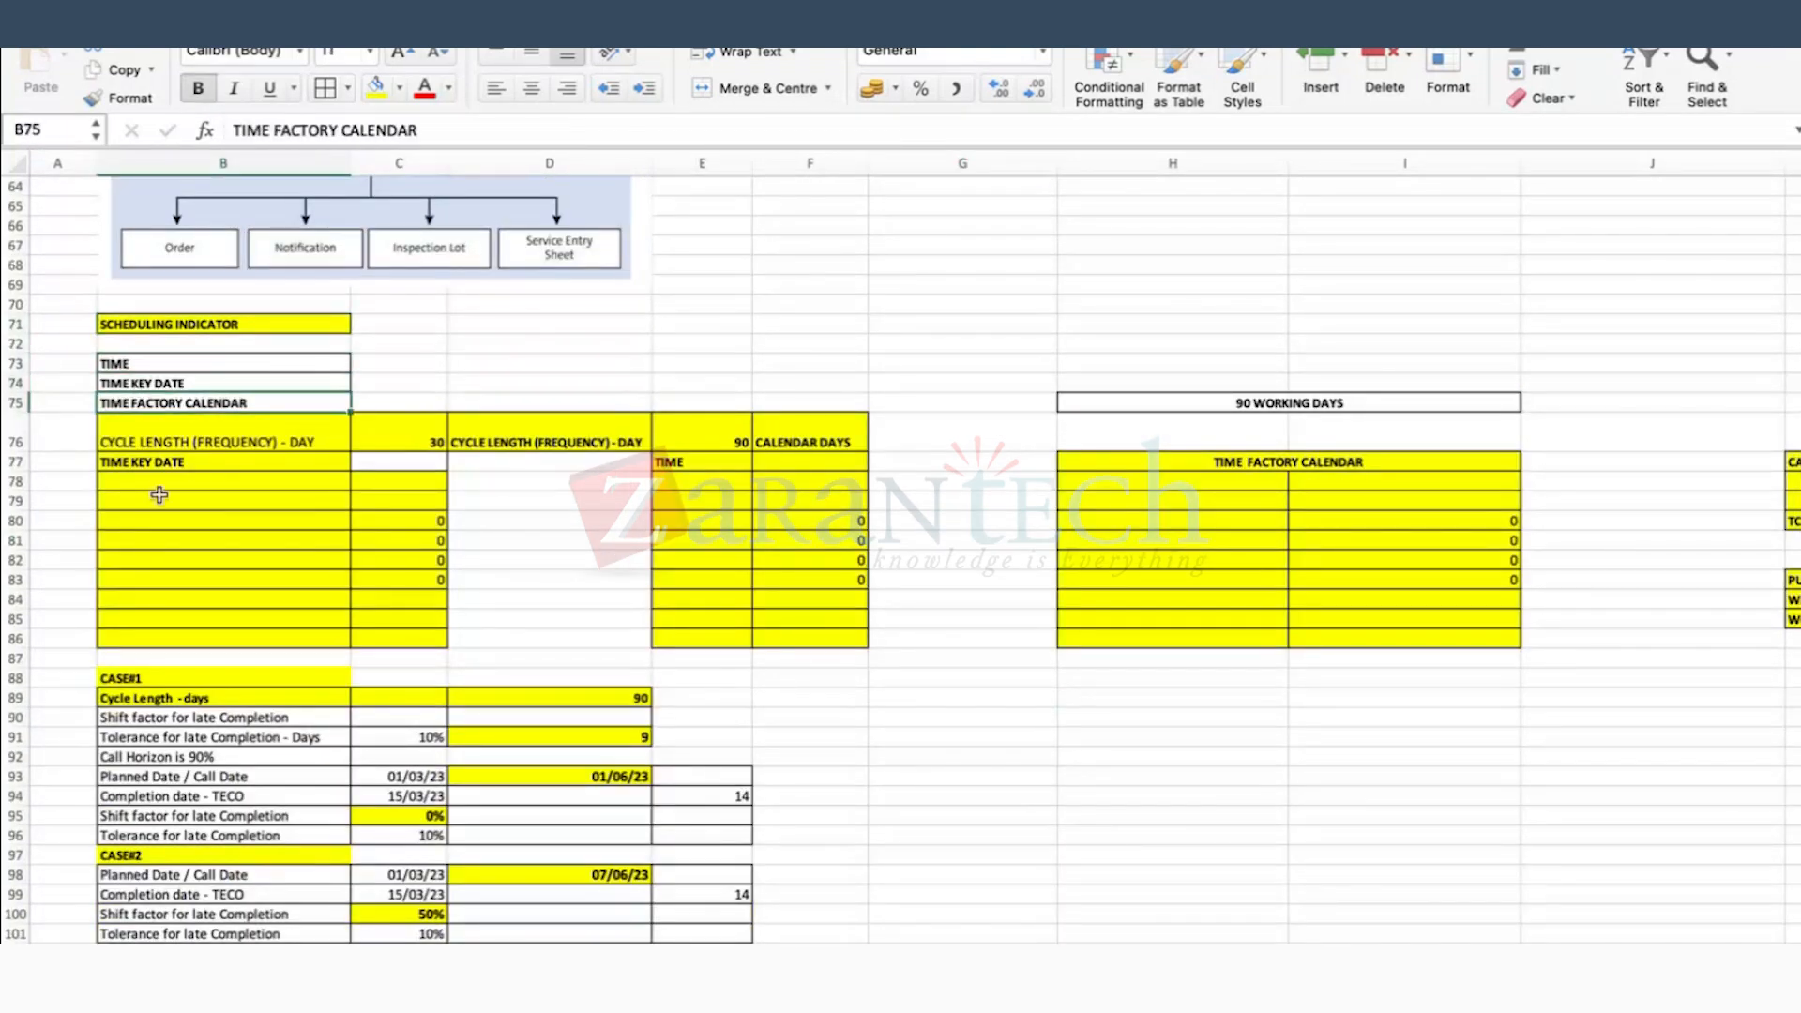
click(120, 363)
click(852, 287)
Step: Review the cycle length labels and the day value in row 76 above the scheduling example tables
click(499, 436)
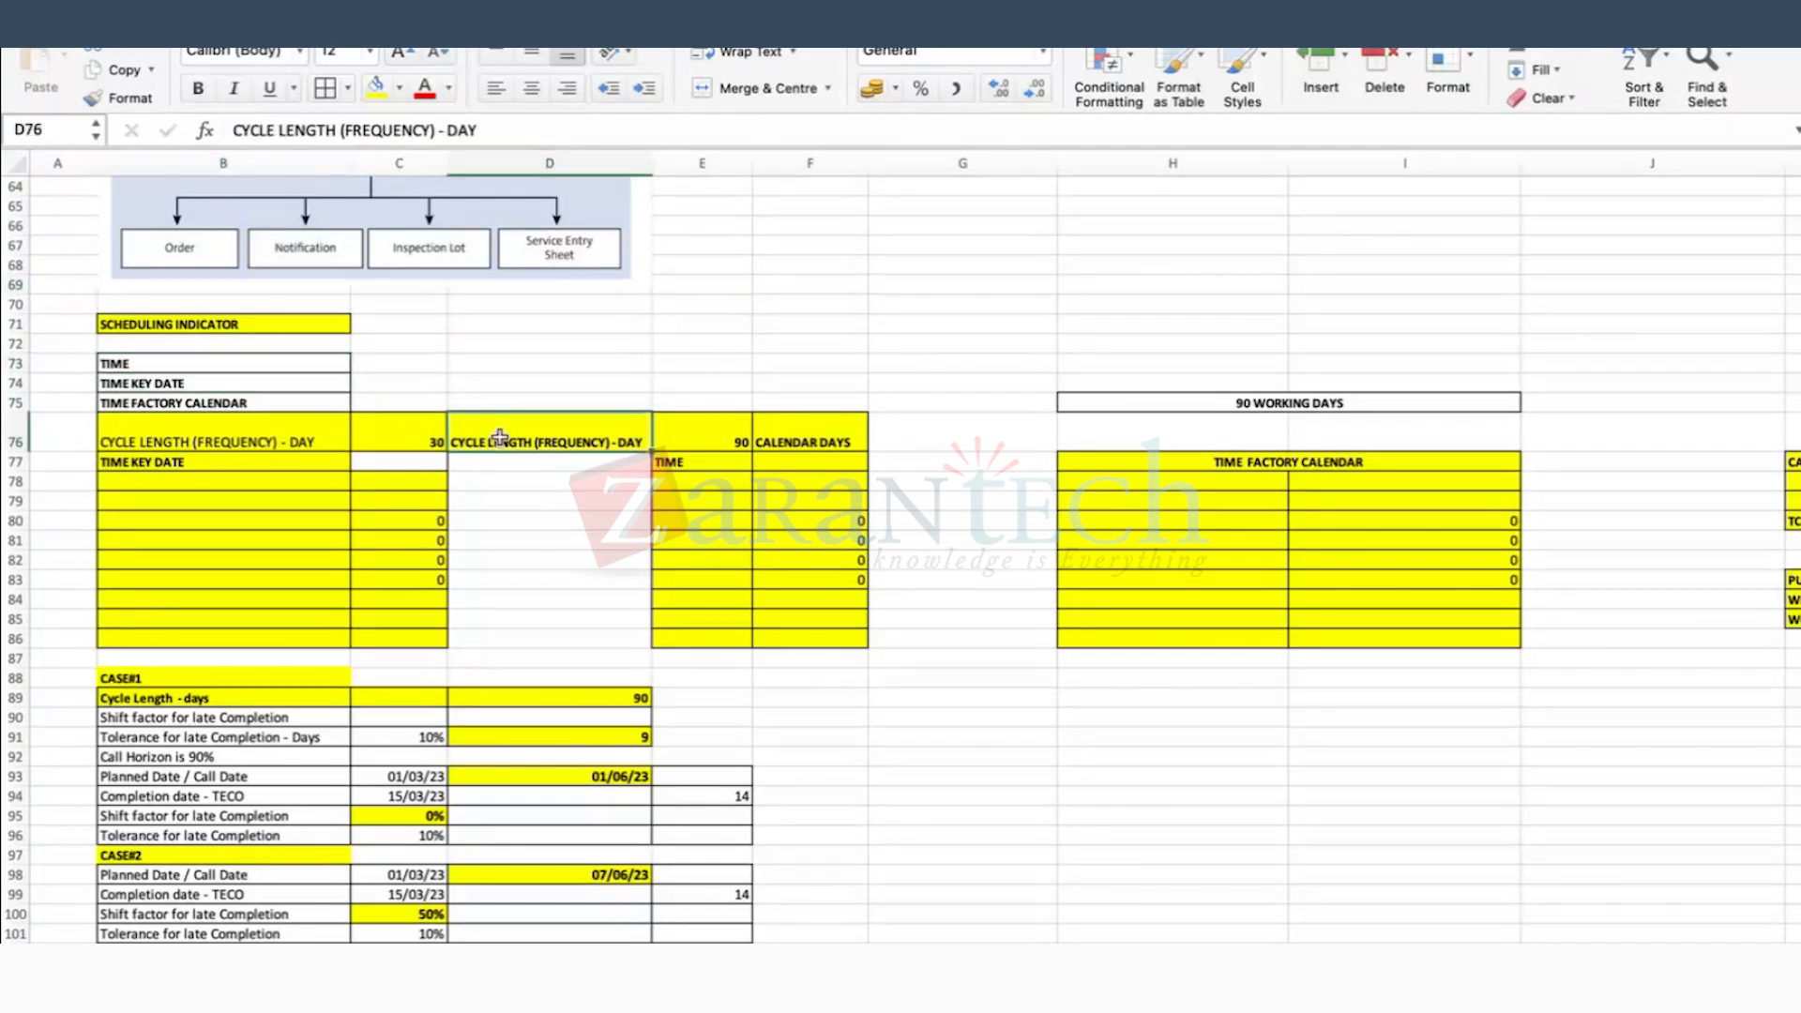
click(413, 427)
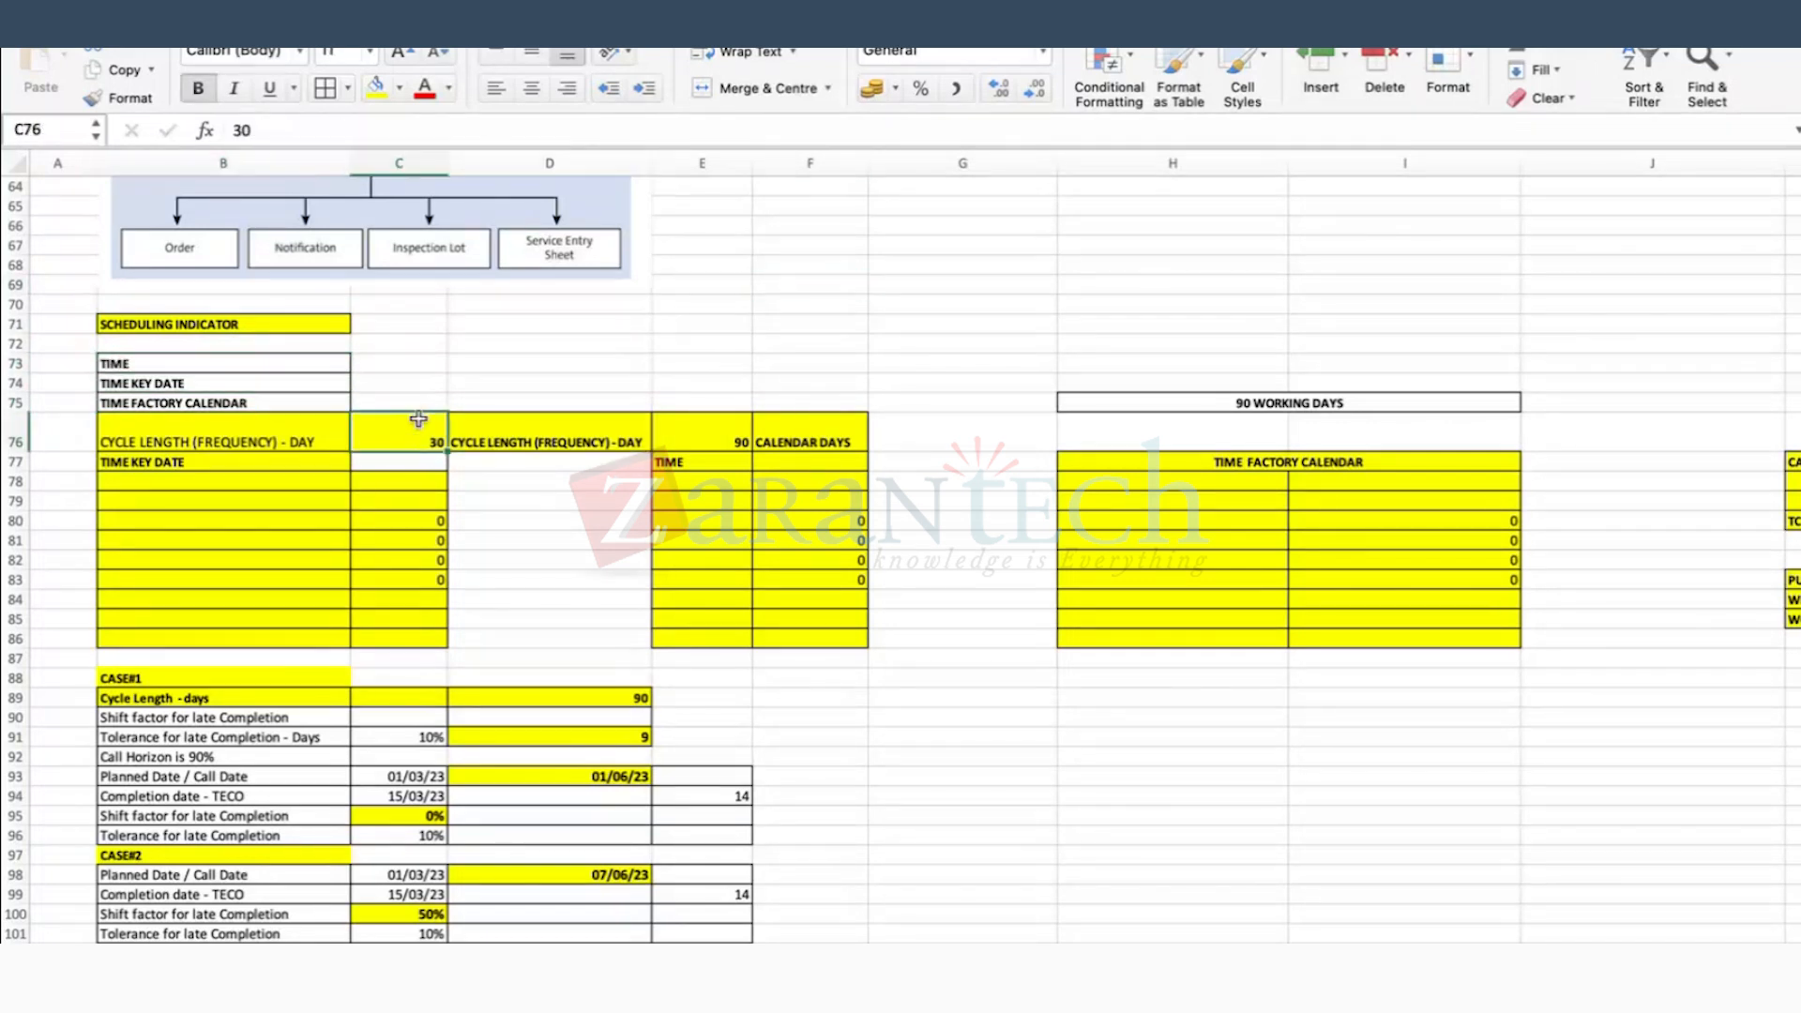
click(691, 328)
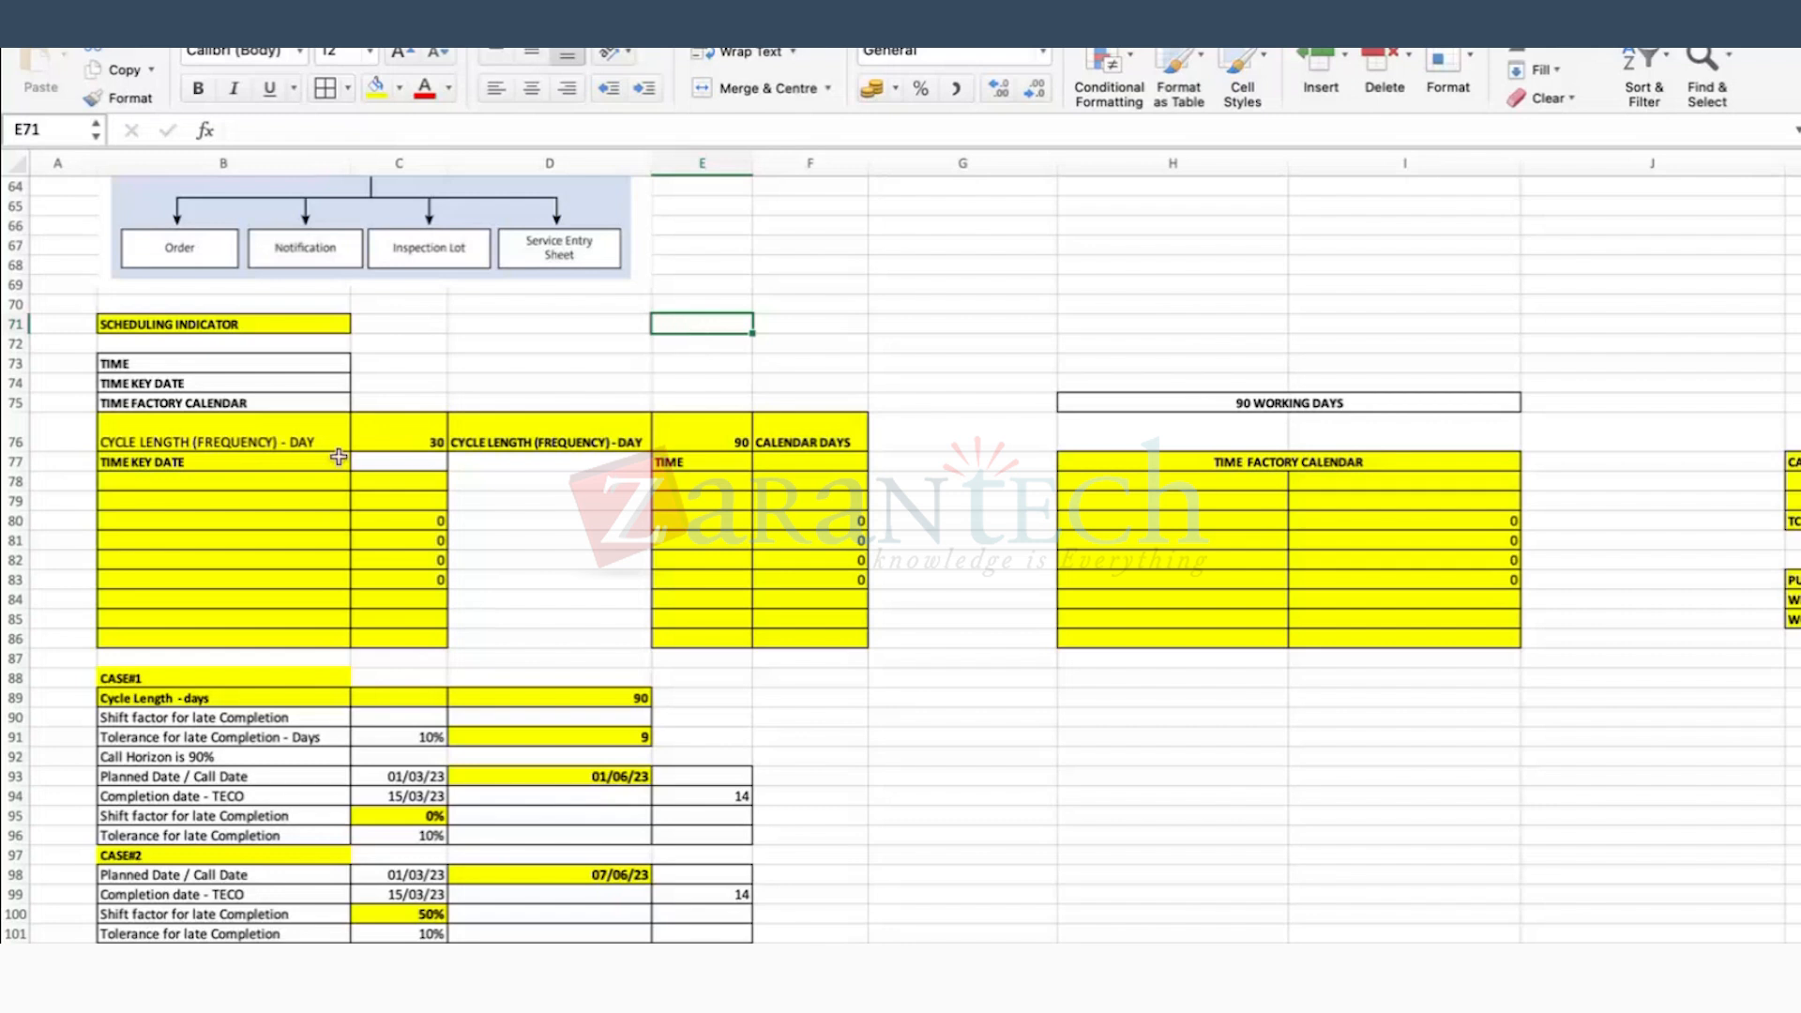
click(422, 432)
click(521, 438)
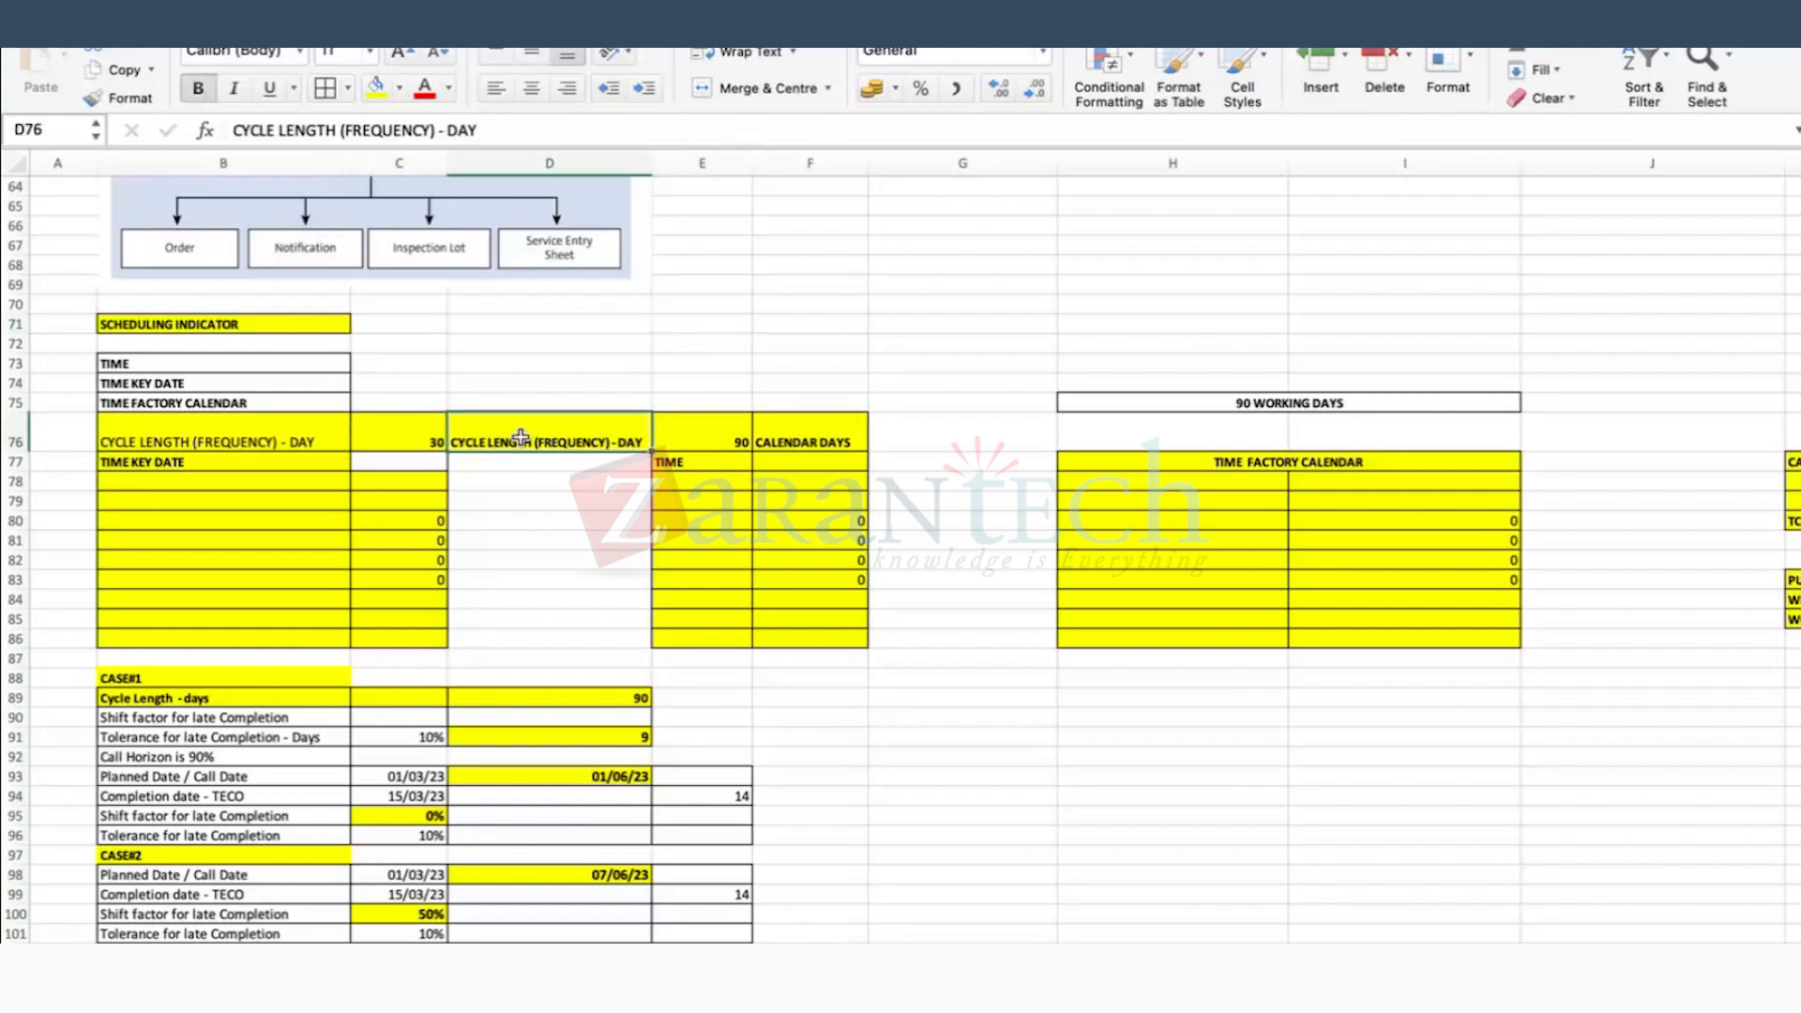
click(242, 432)
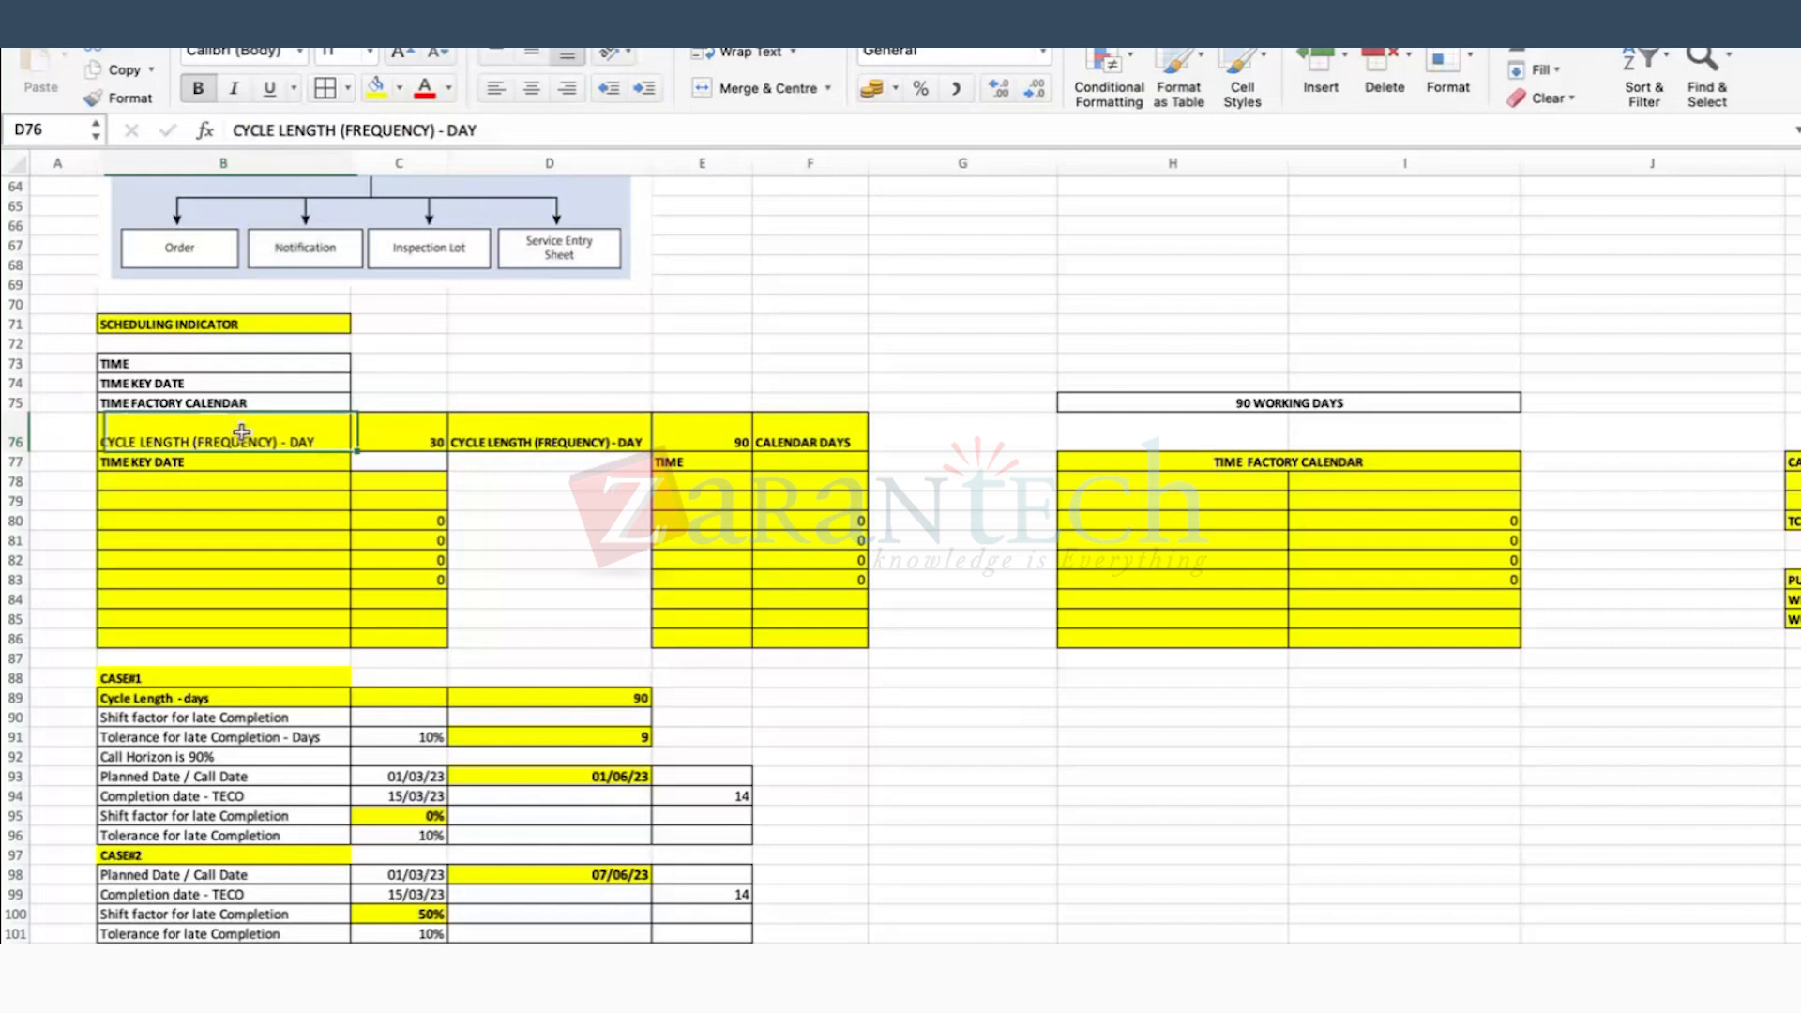
click(385, 436)
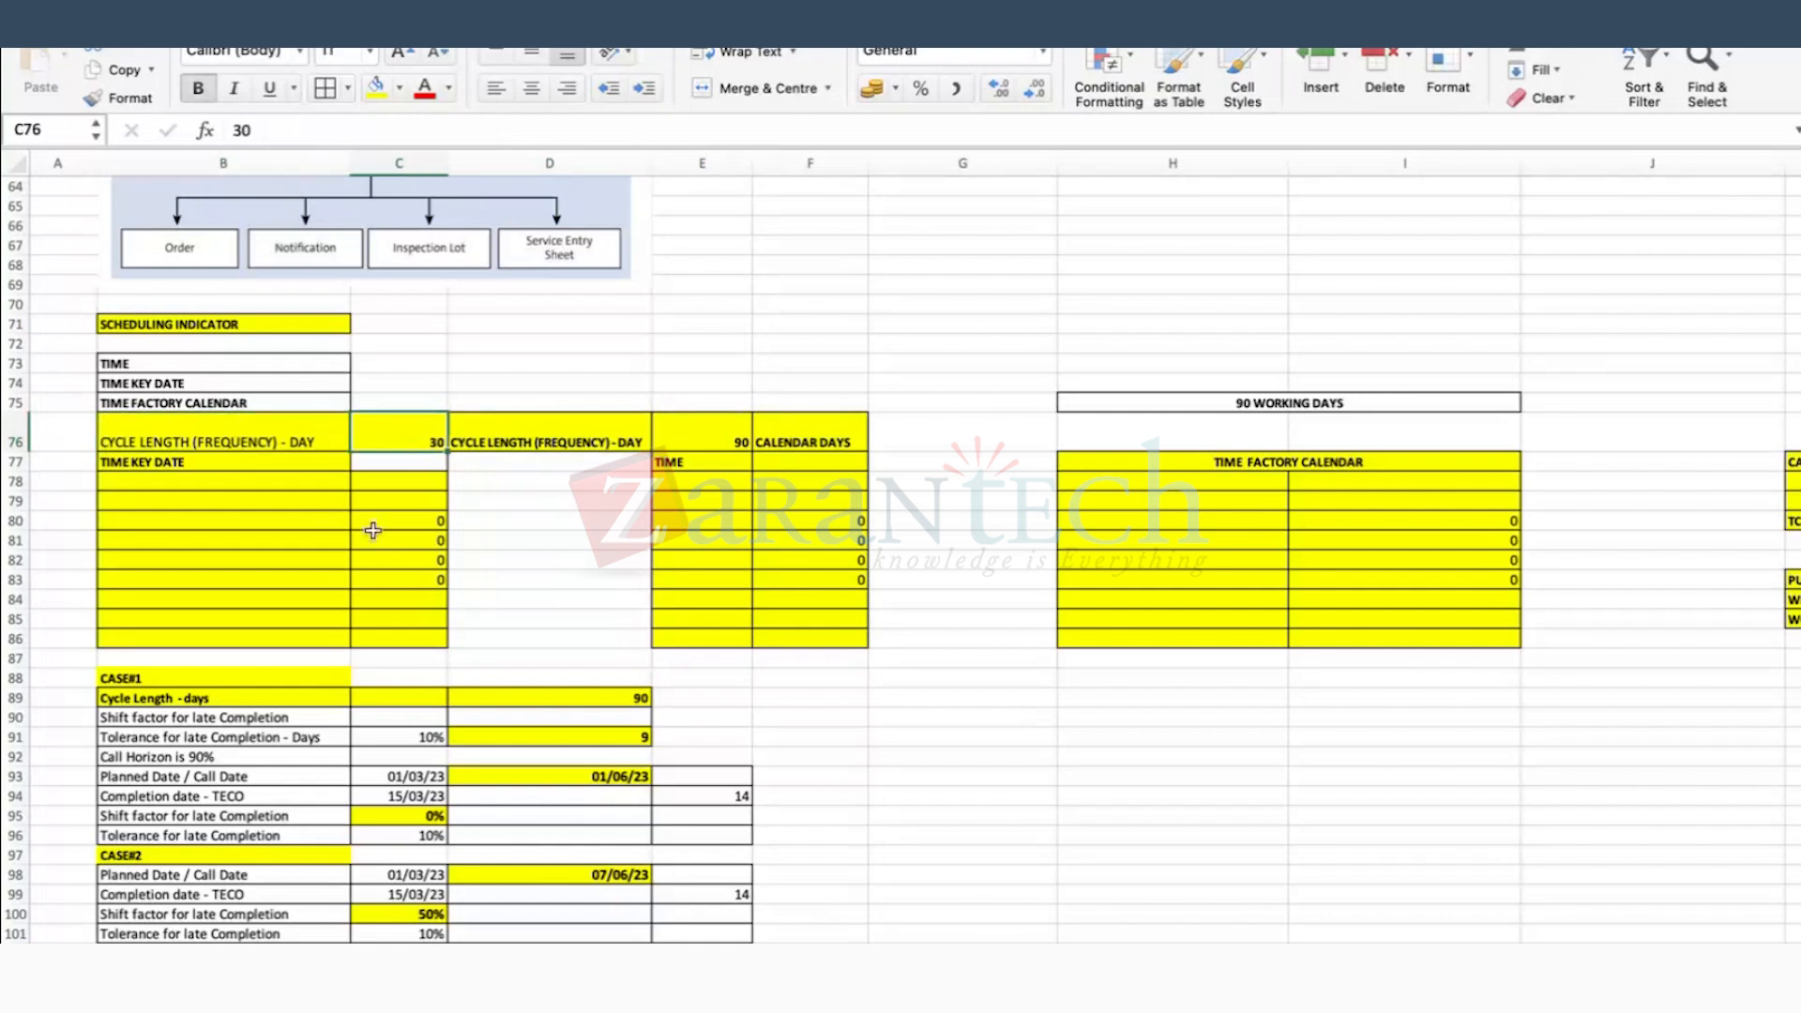
Step: Enter the start date 26/07/2024 in cell B79 of the TIME KEY DATE table
click(256, 507)
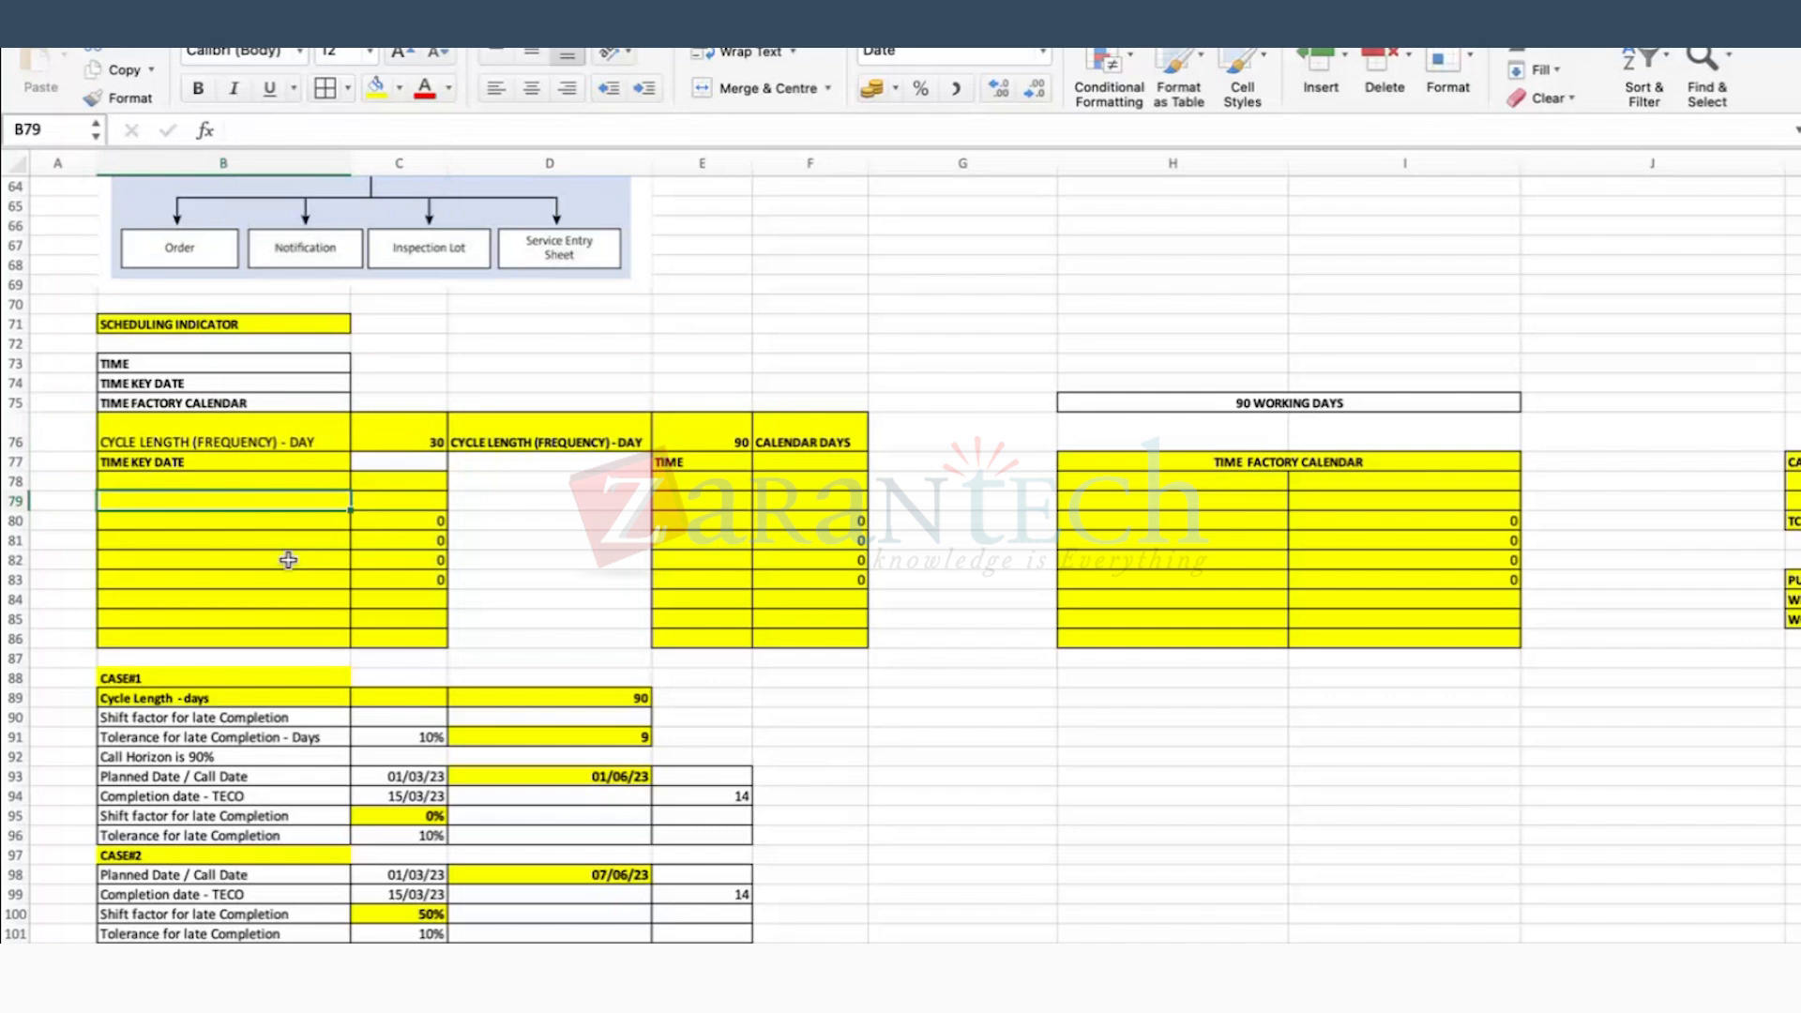
text(26/07/2024)
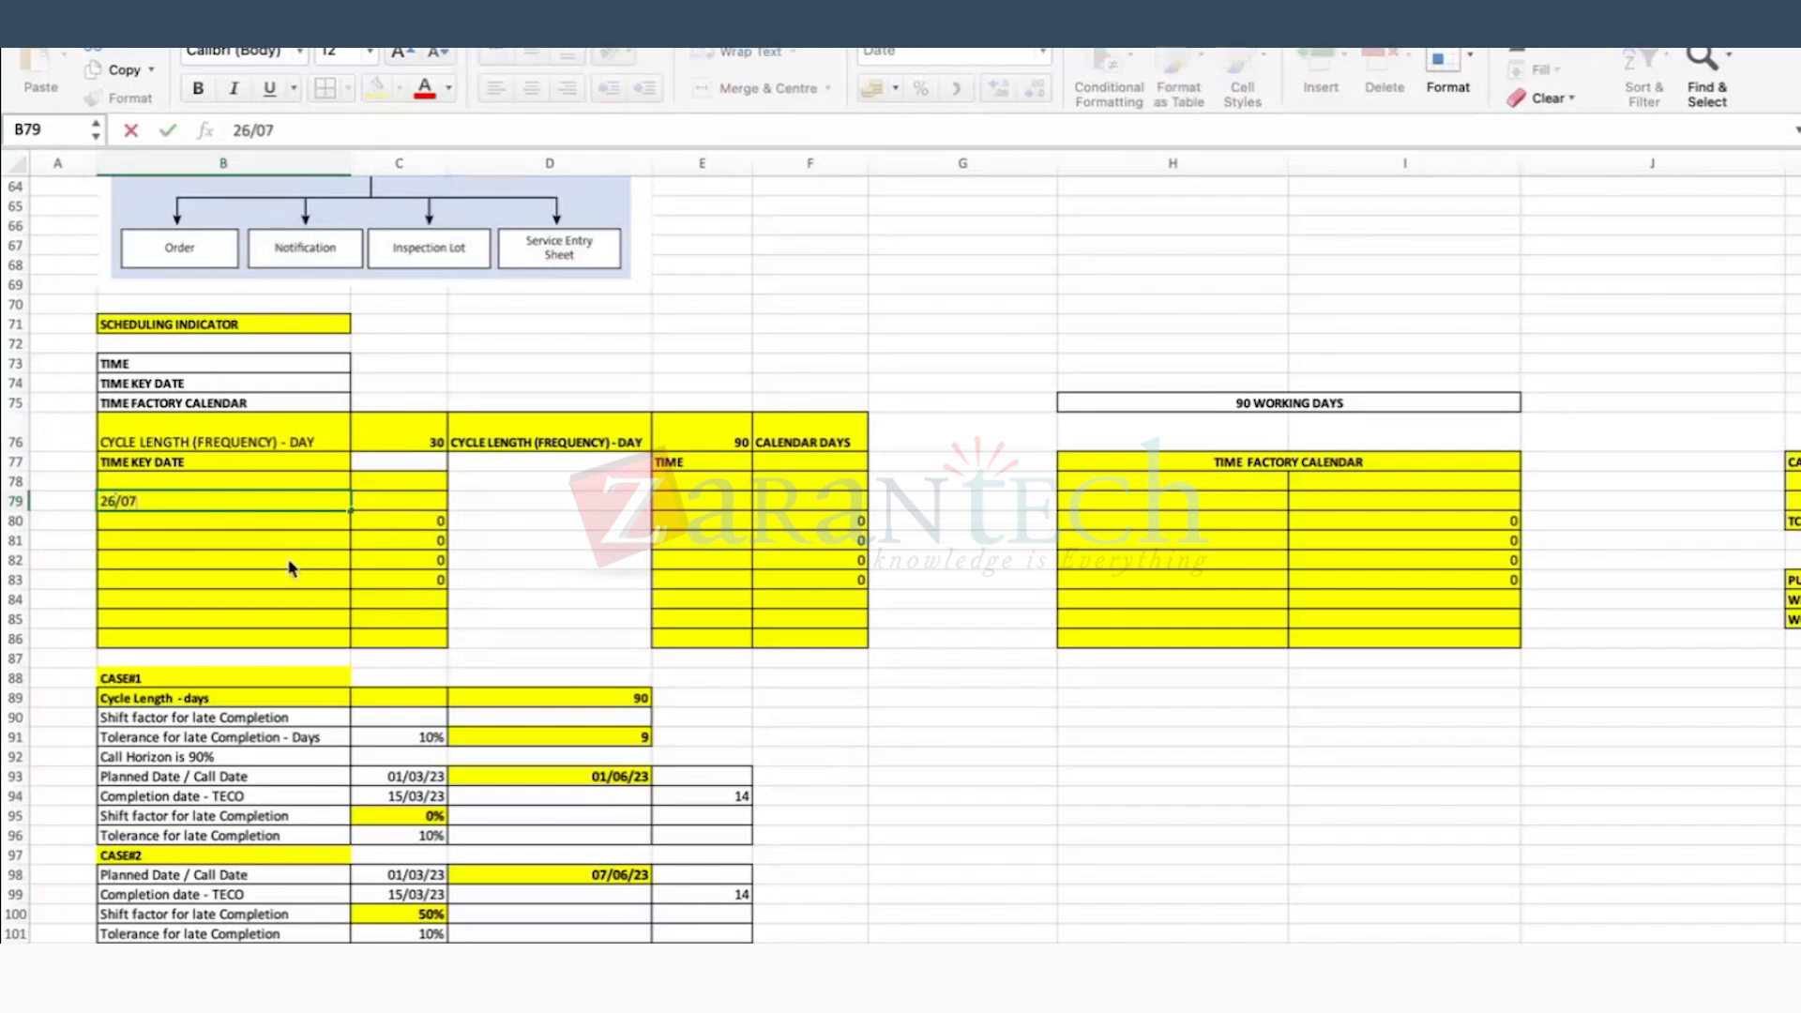
key(Return)
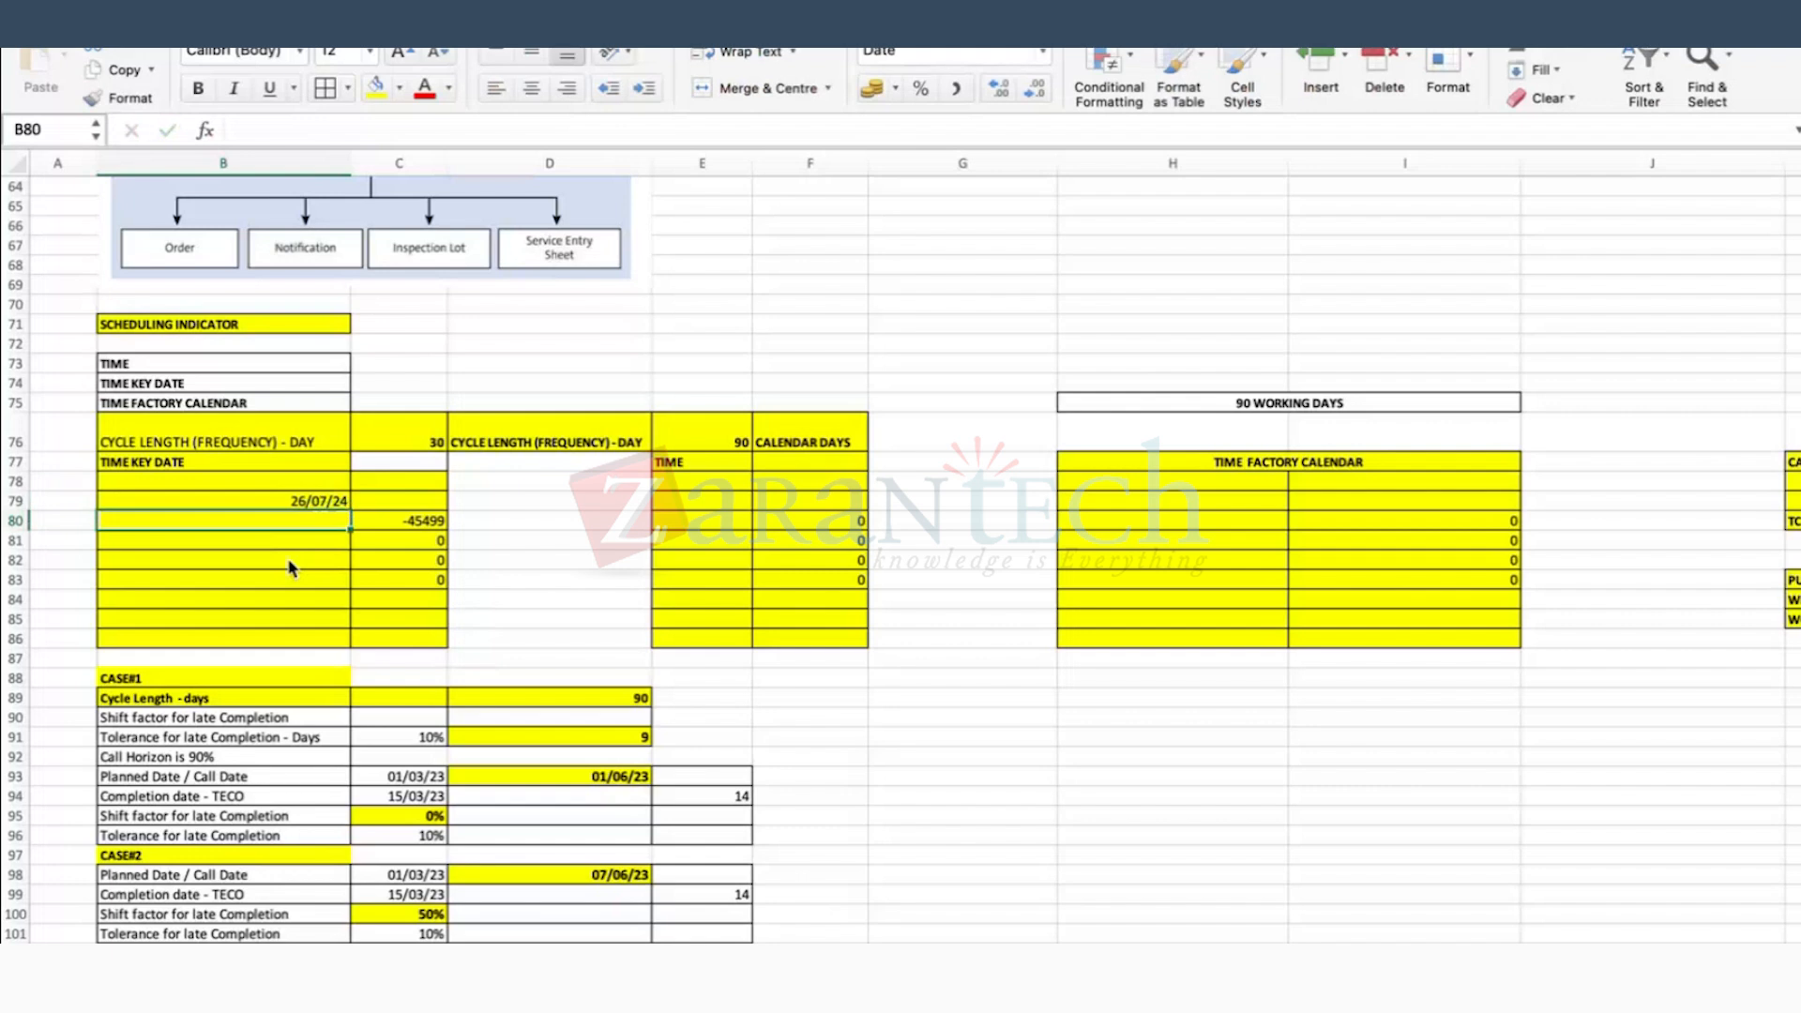
Step: Enter the second date 26/08/2024 in cell B80 of the TIME KEY DATE table
click(372, 434)
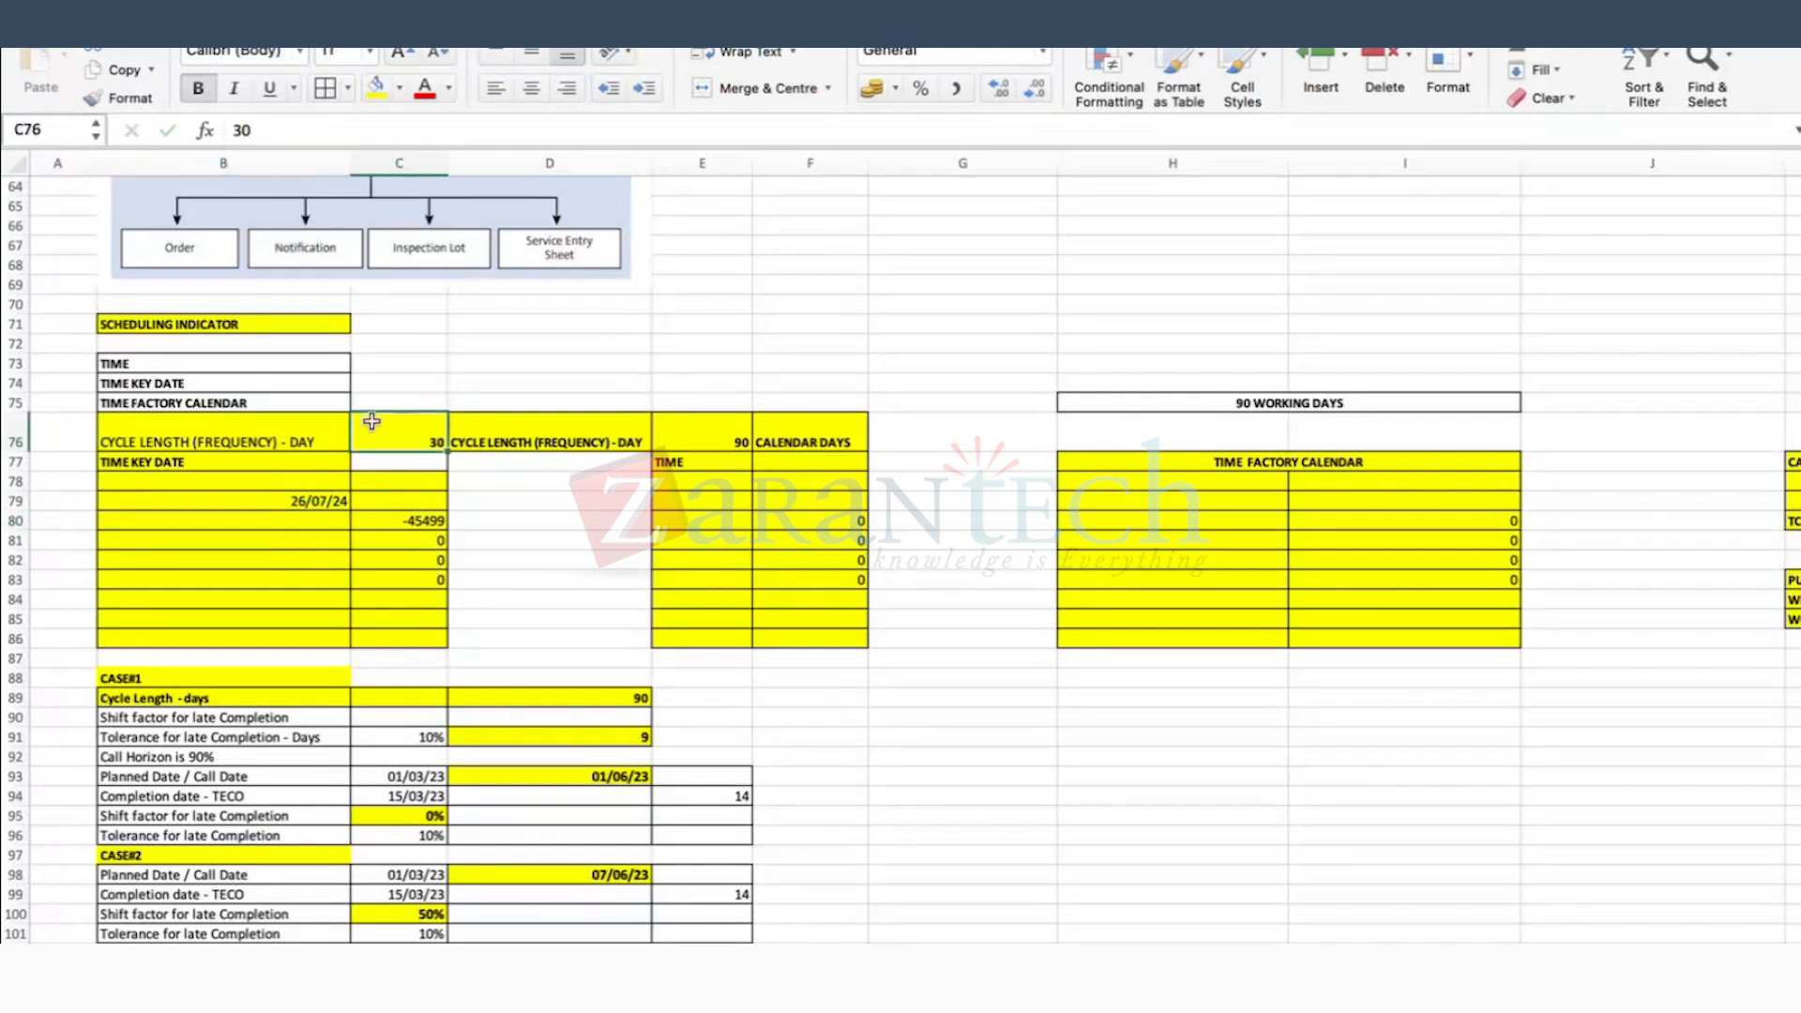
click(325, 518)
text(26/08/2024)
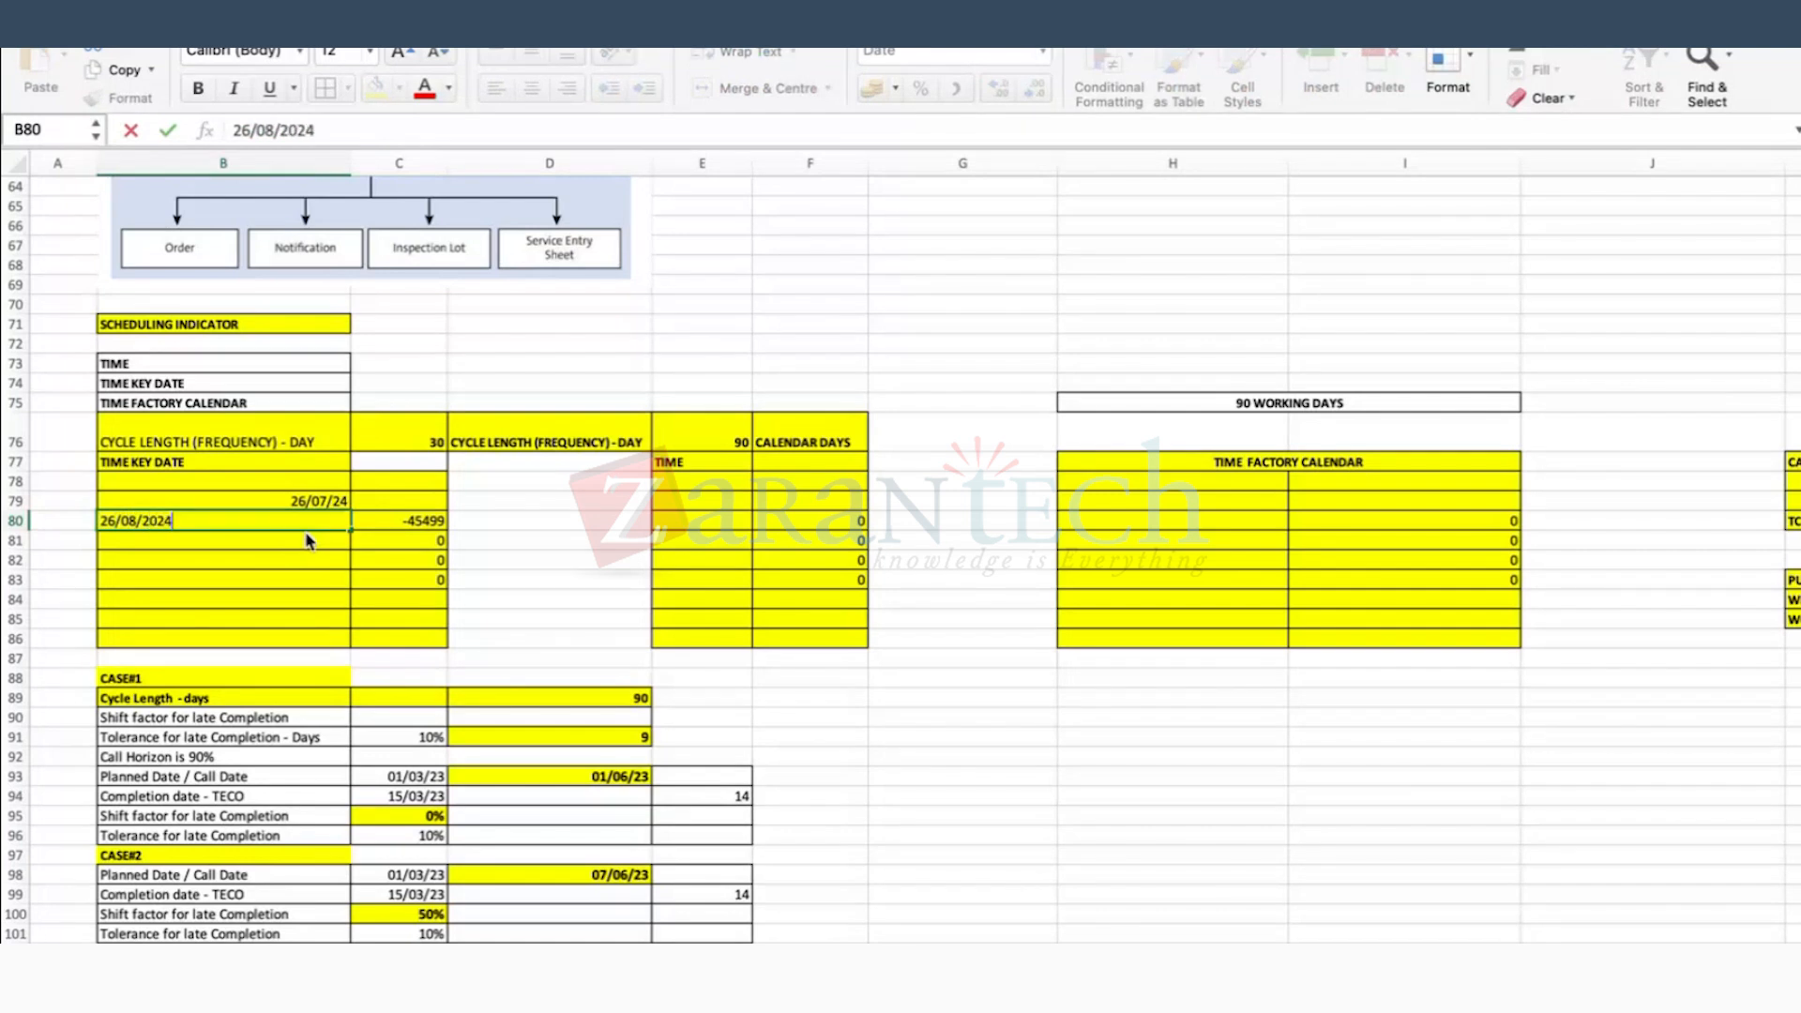
key(Return)
Step: Make row 77, which holds the TIME KEY DATE heading, slightly taller
click(411, 440)
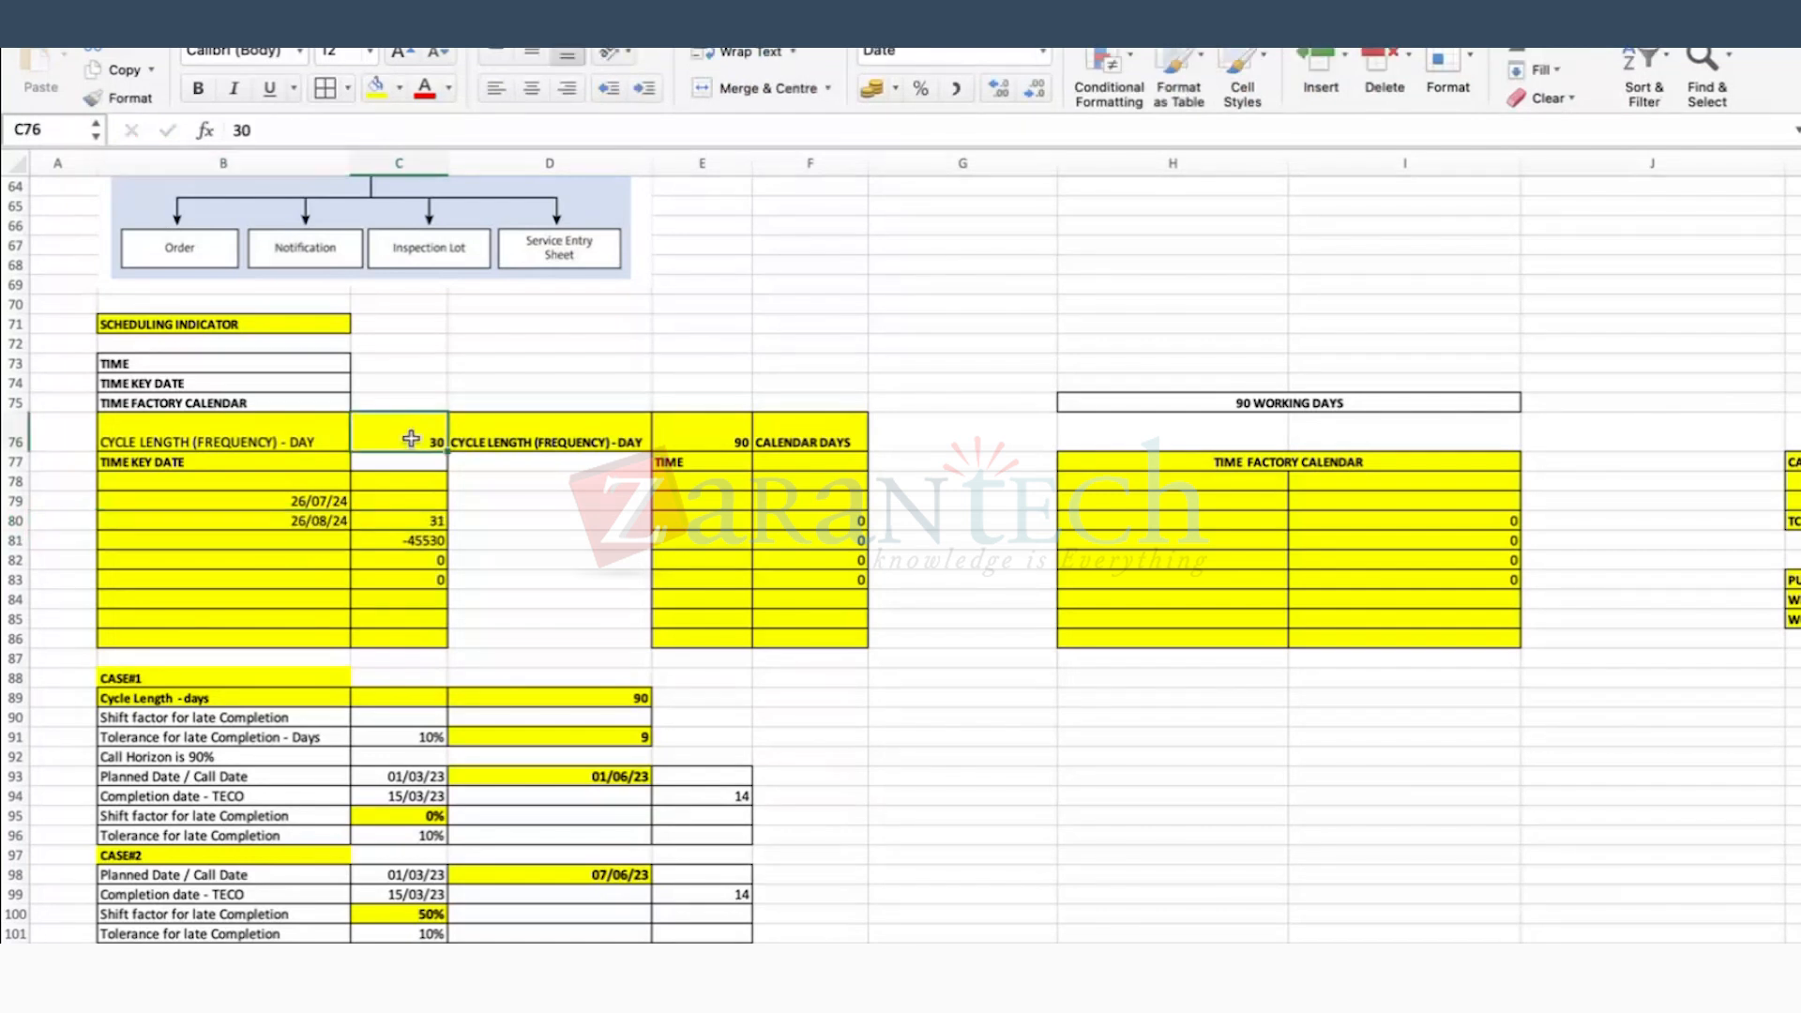
click(125, 460)
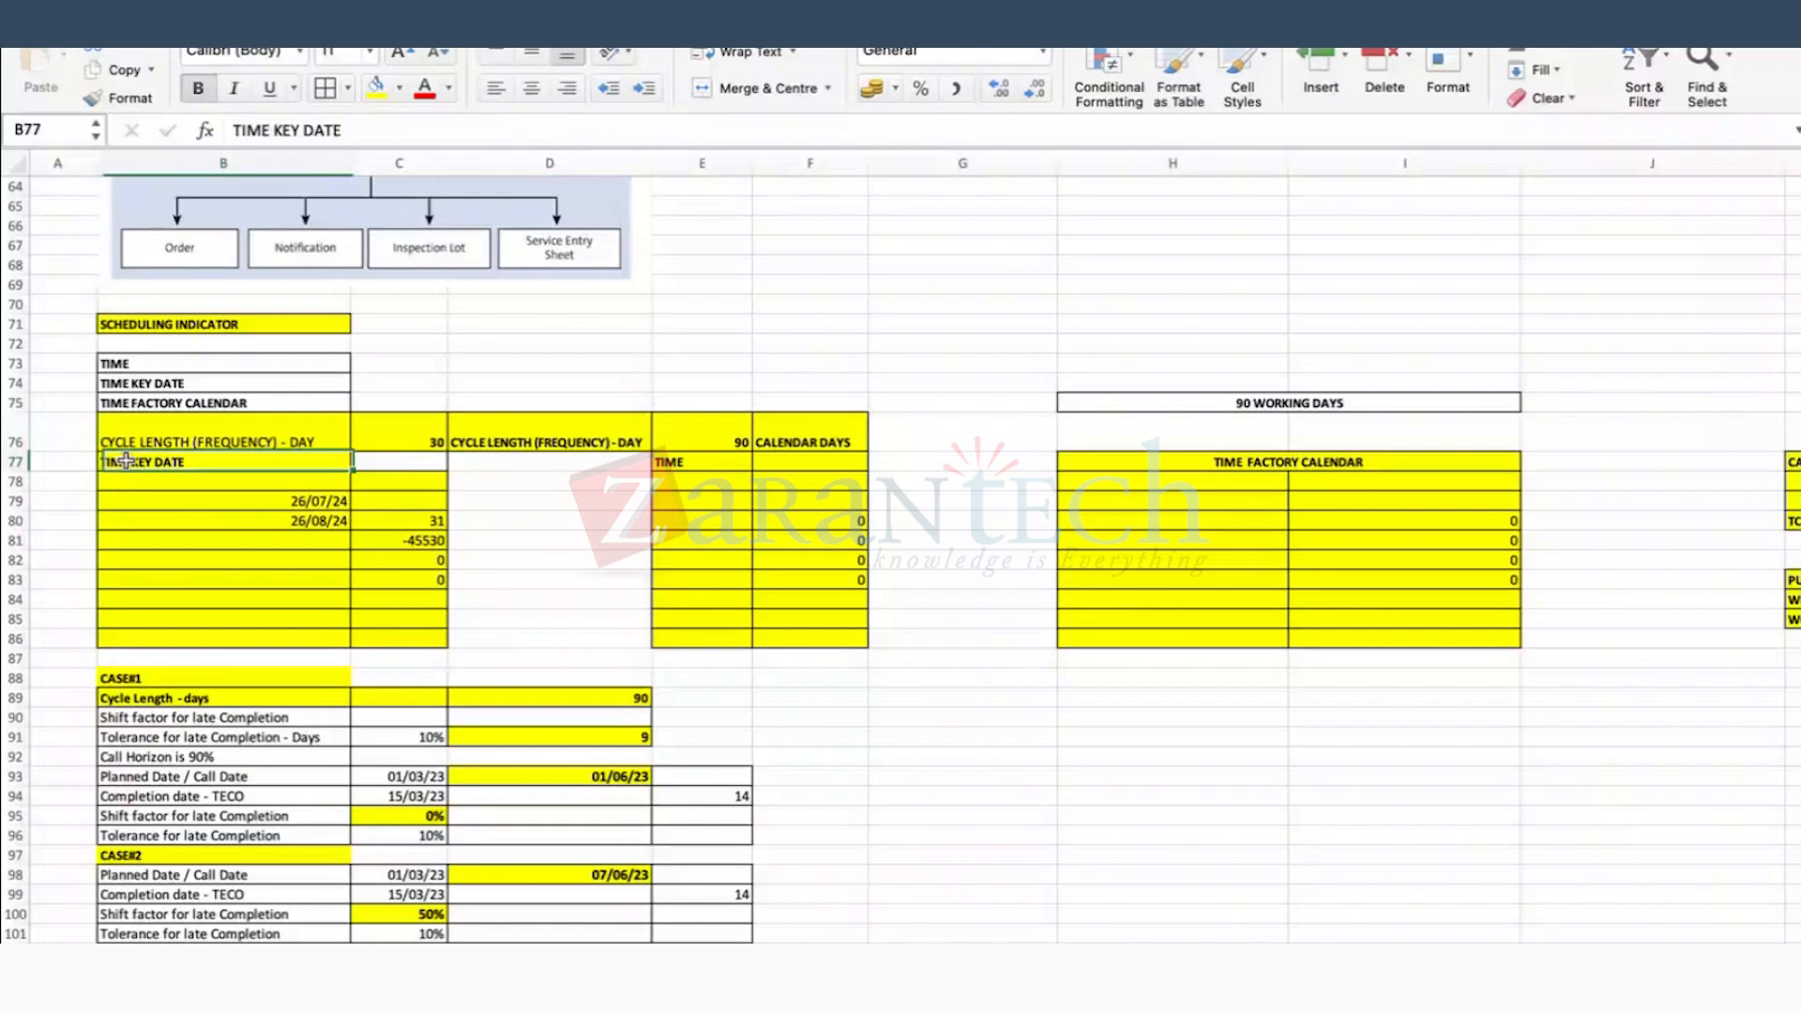
drag(20, 472, 15, 484)
Step: Review the SCHEDULING INDICATOR options against the TIME KEY DATE table and inspect the day-difference formula in C80
click(155, 324)
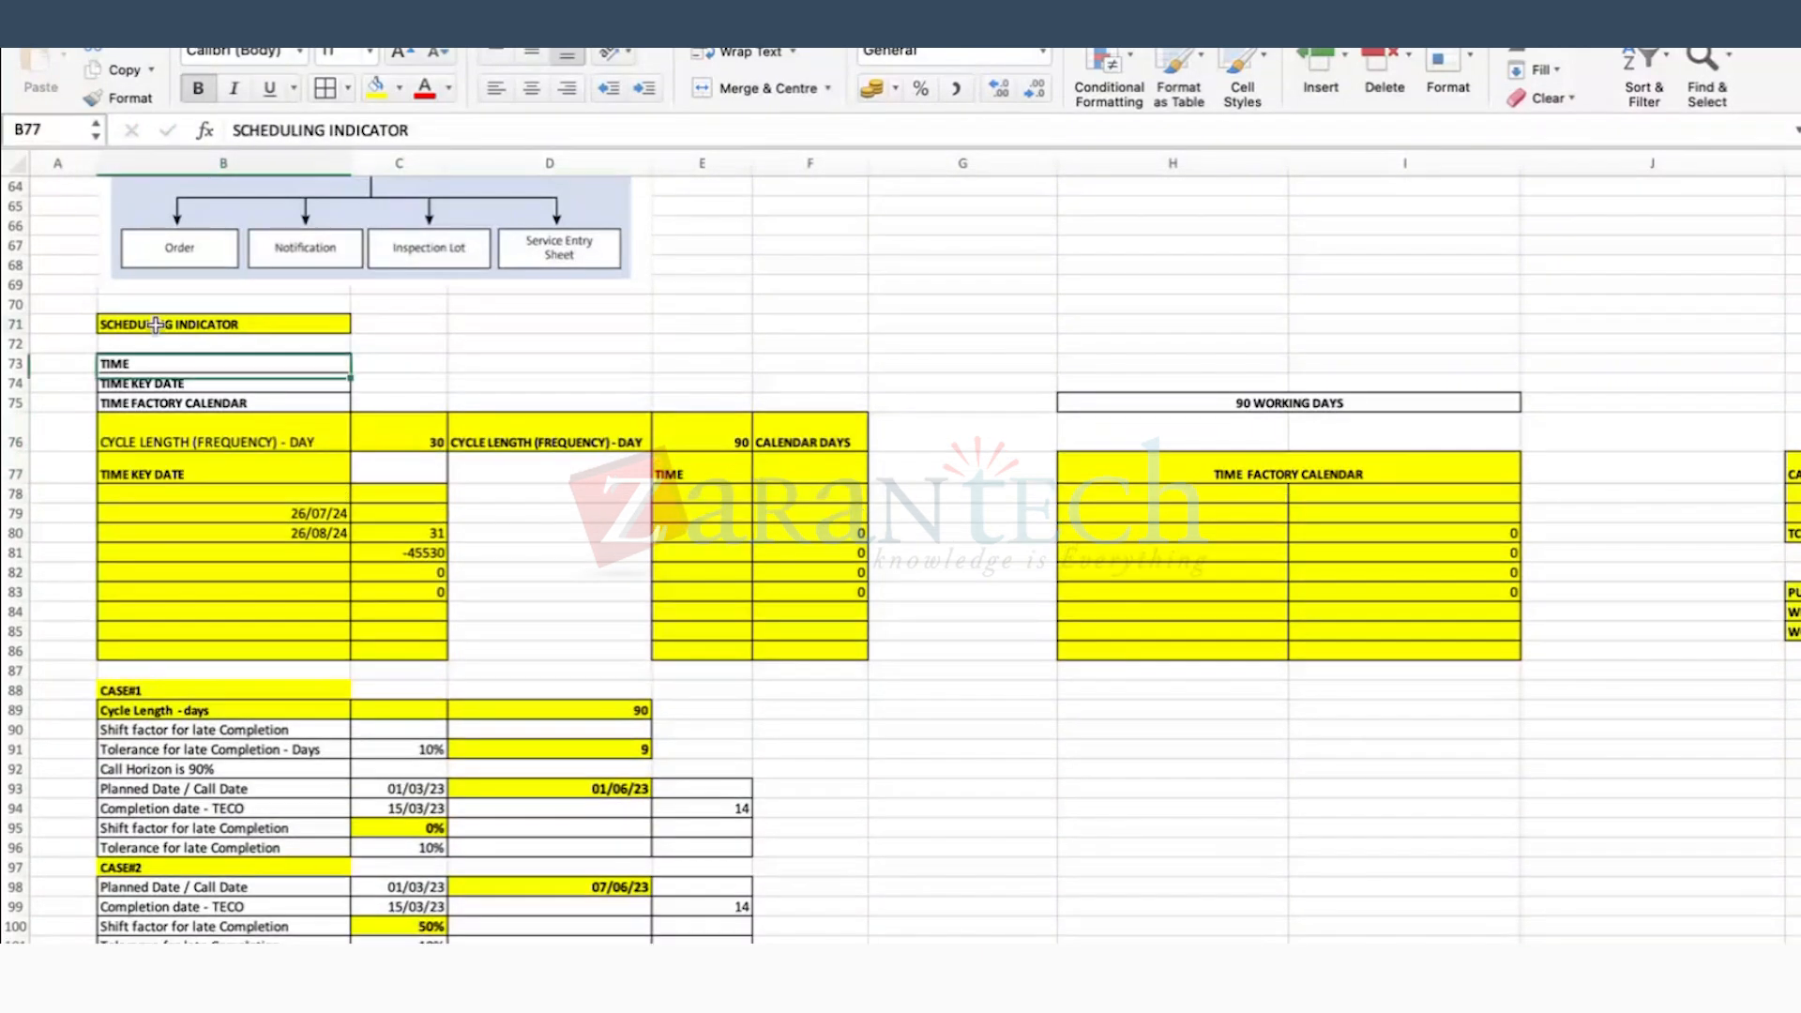
click(154, 383)
click(154, 405)
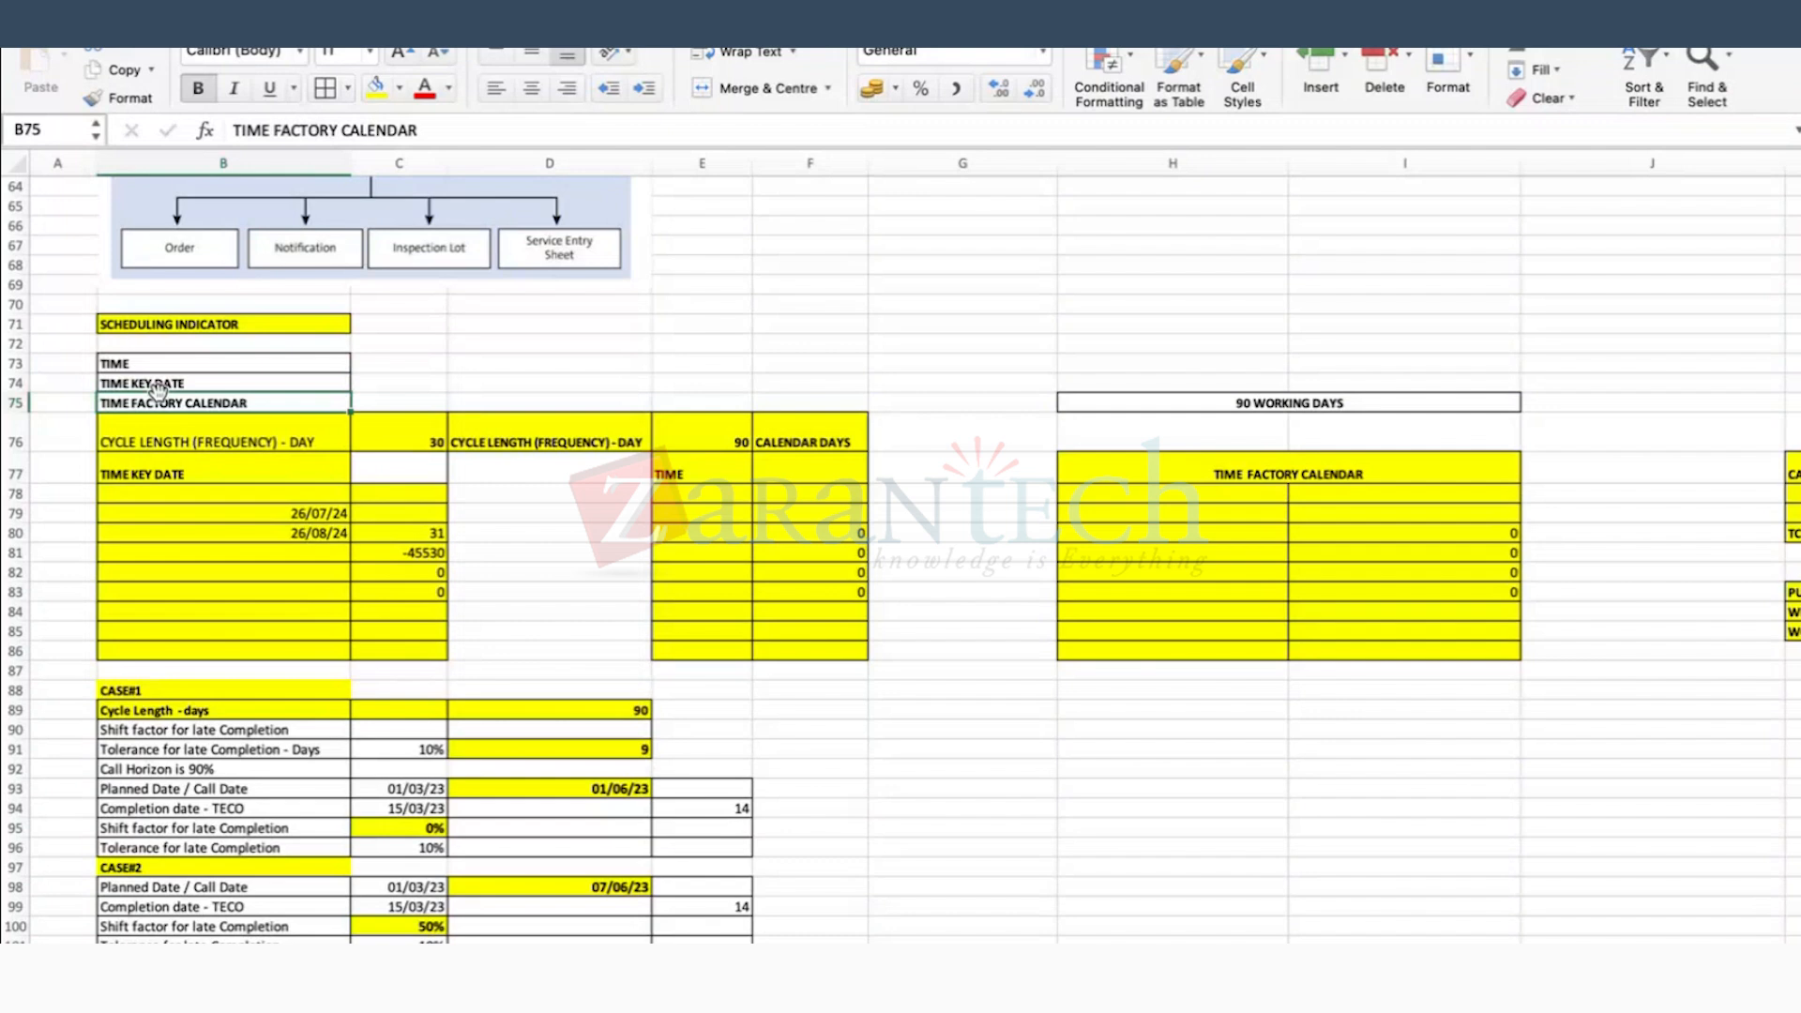
click(158, 379)
click(145, 472)
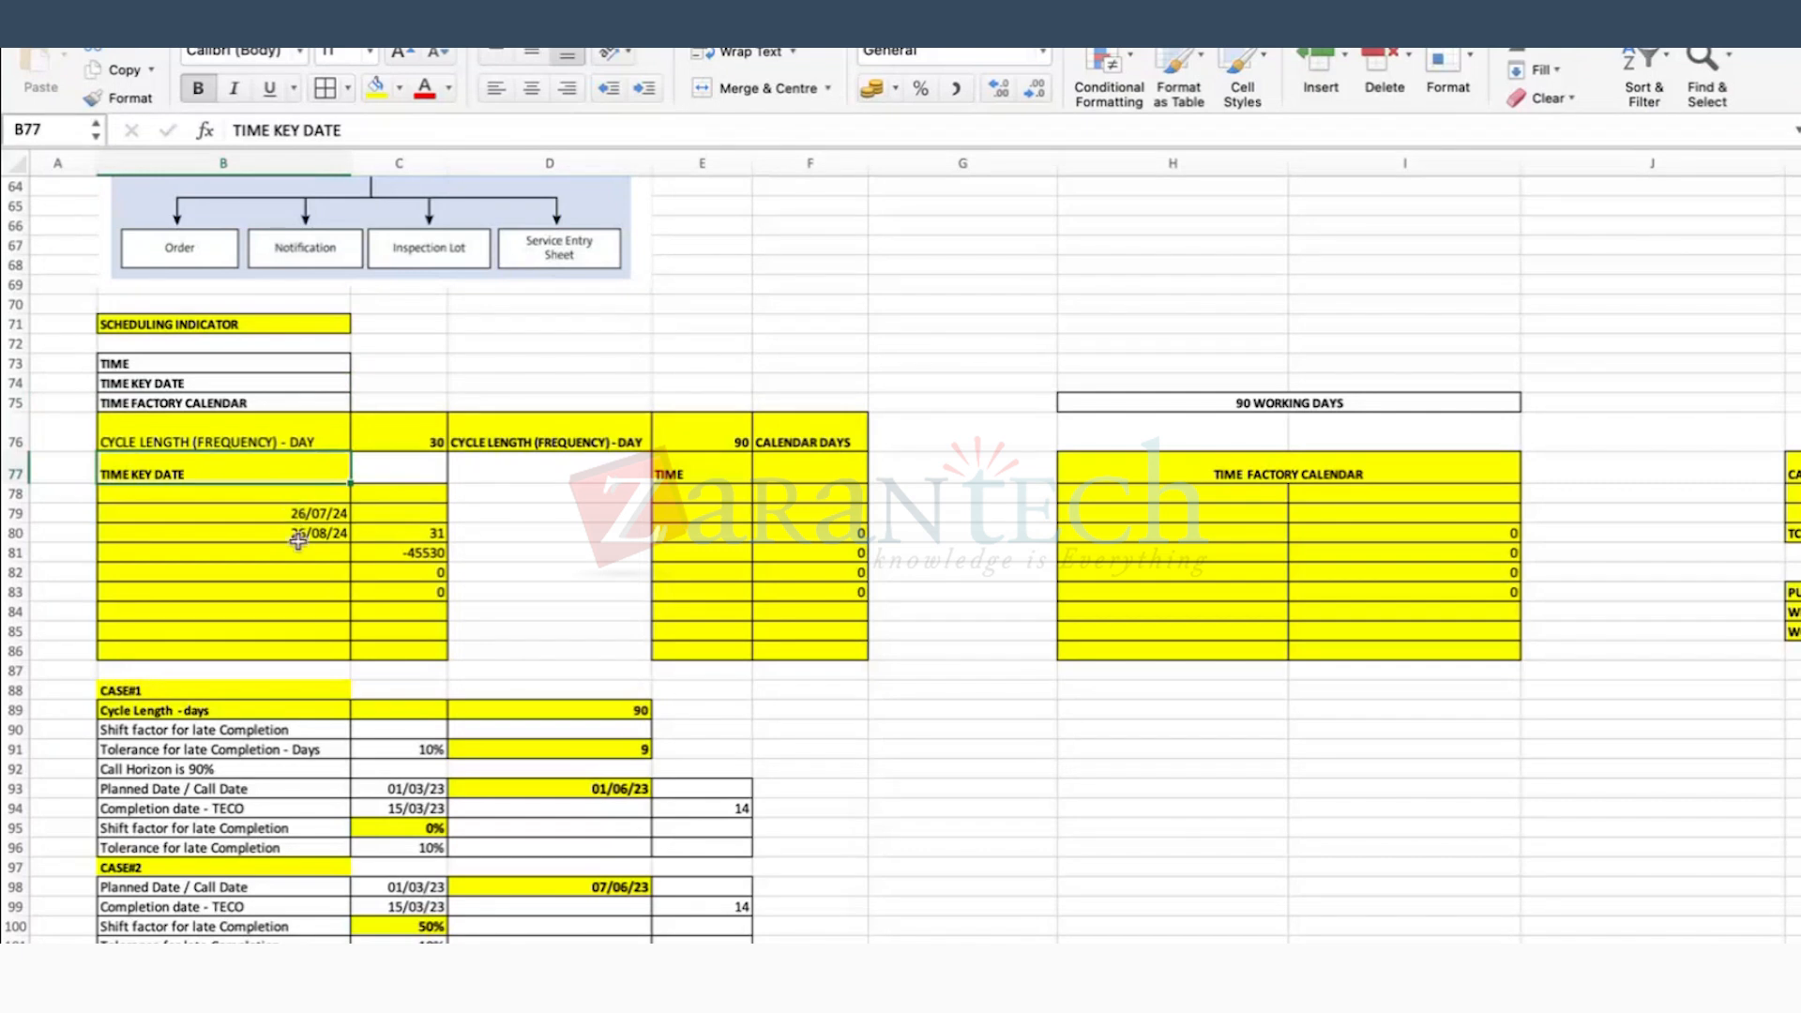
click(425, 533)
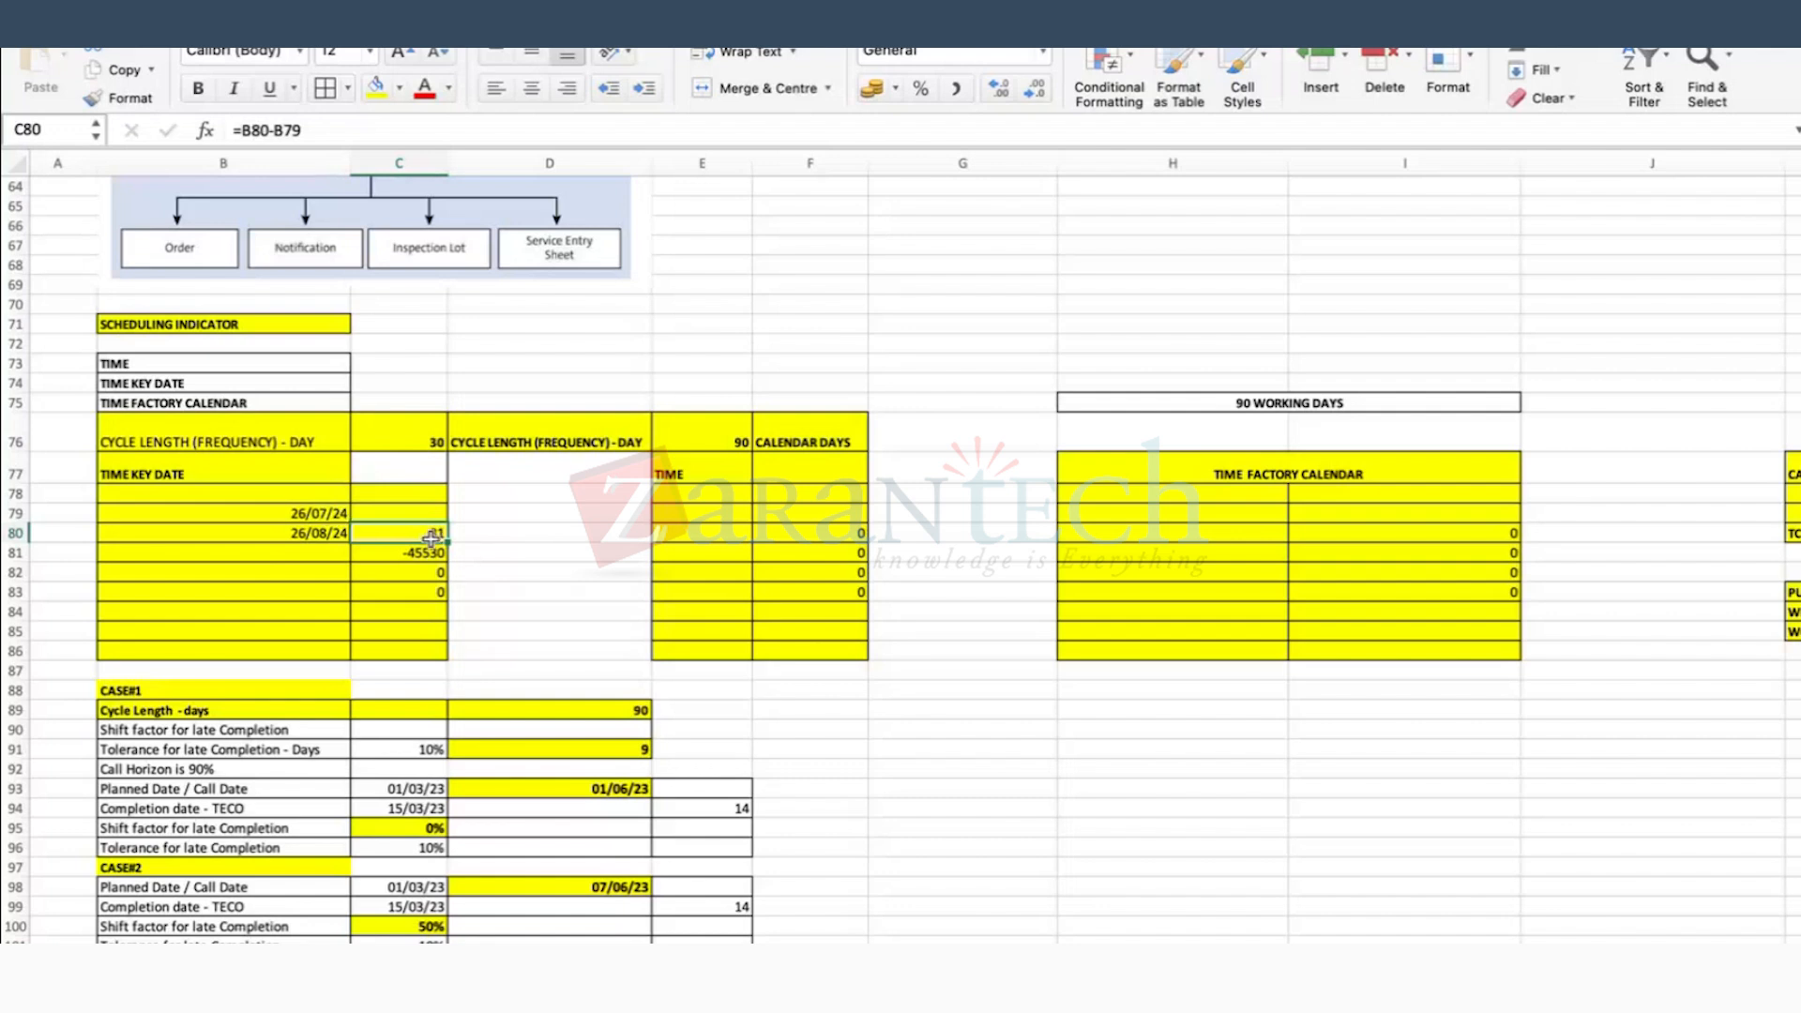
Step: Continue the TIME KEY DATE column in B81:B83 with the dates 26/09/24, 26/10/24 and 26/11/24
click(313, 555)
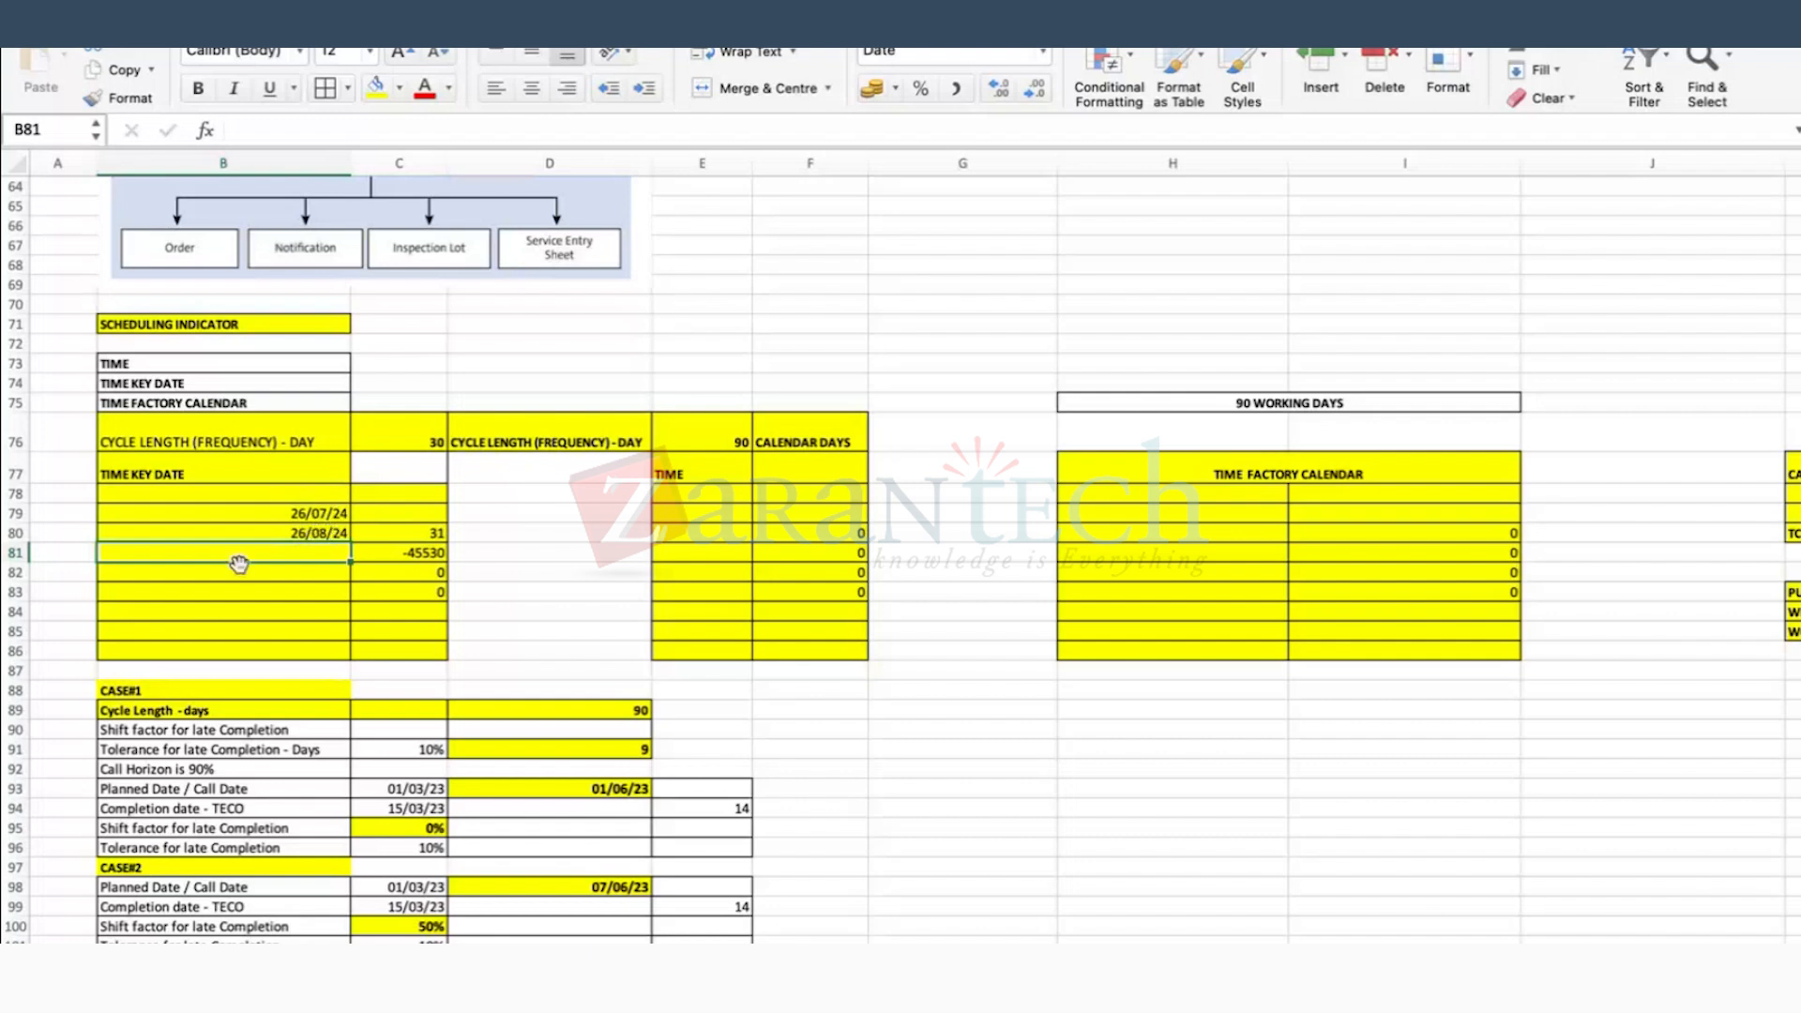
text(26/09/24)
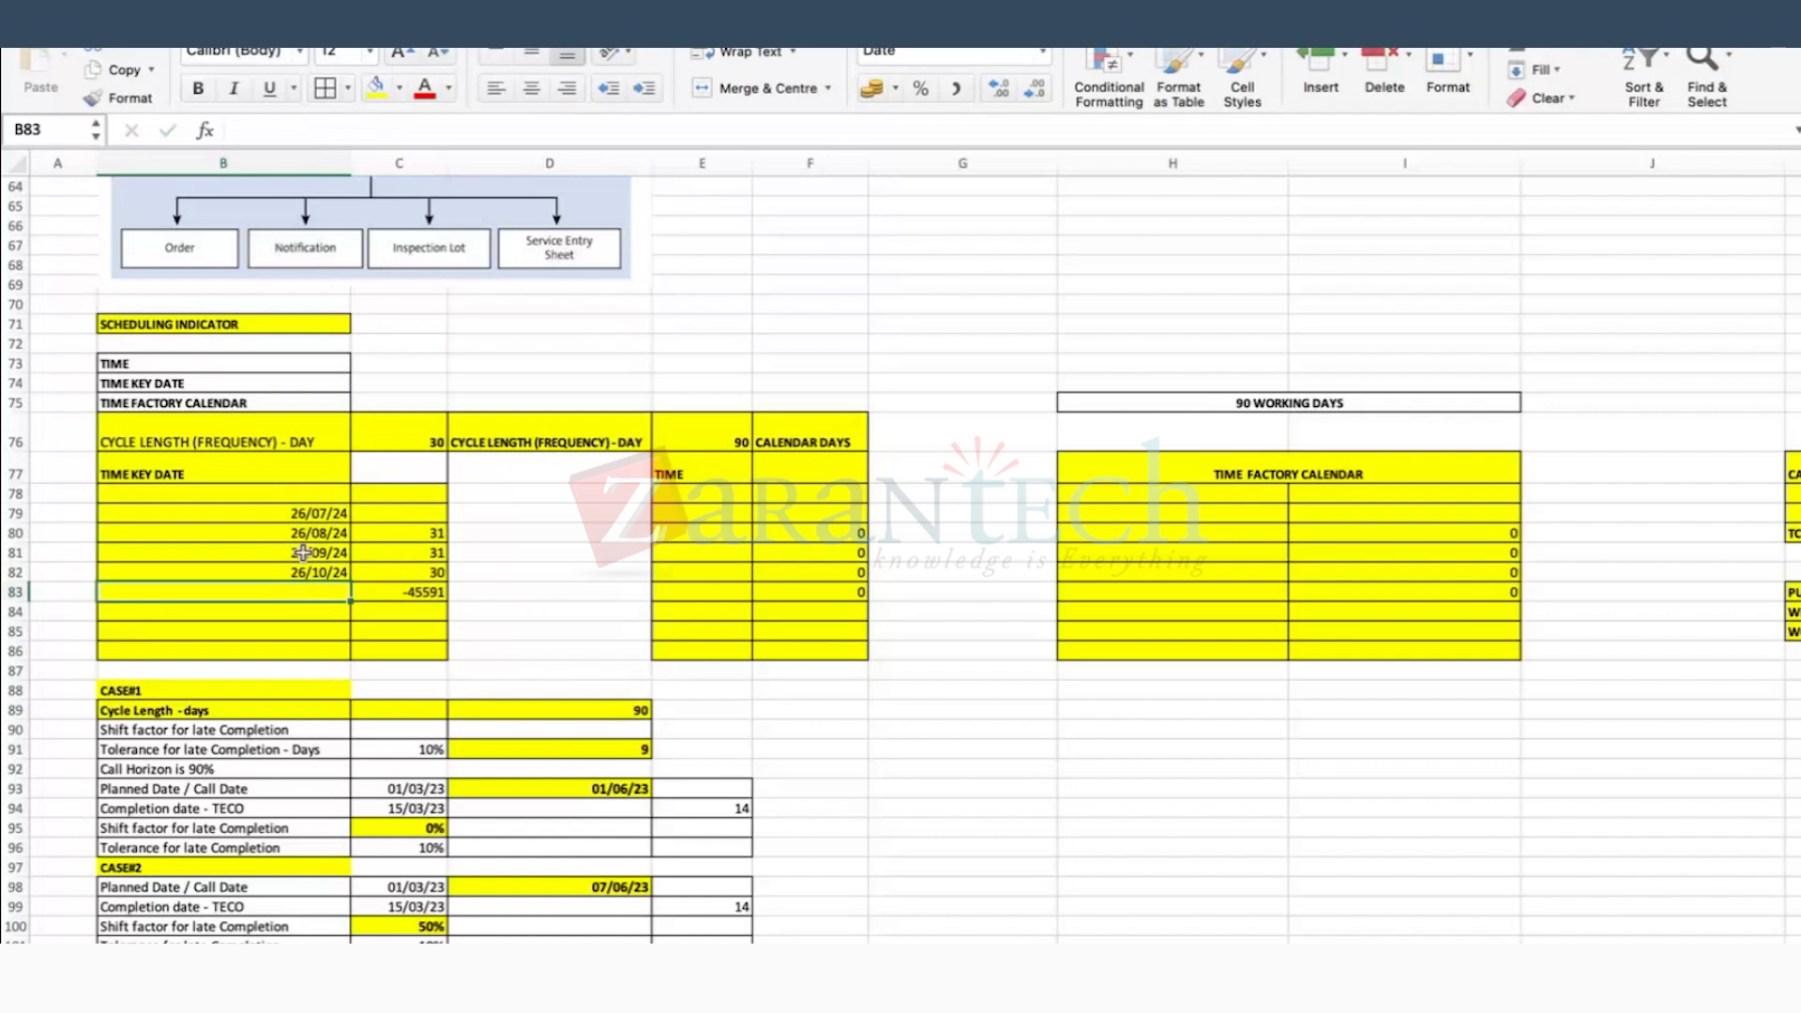
text(26/11)
key(Return)
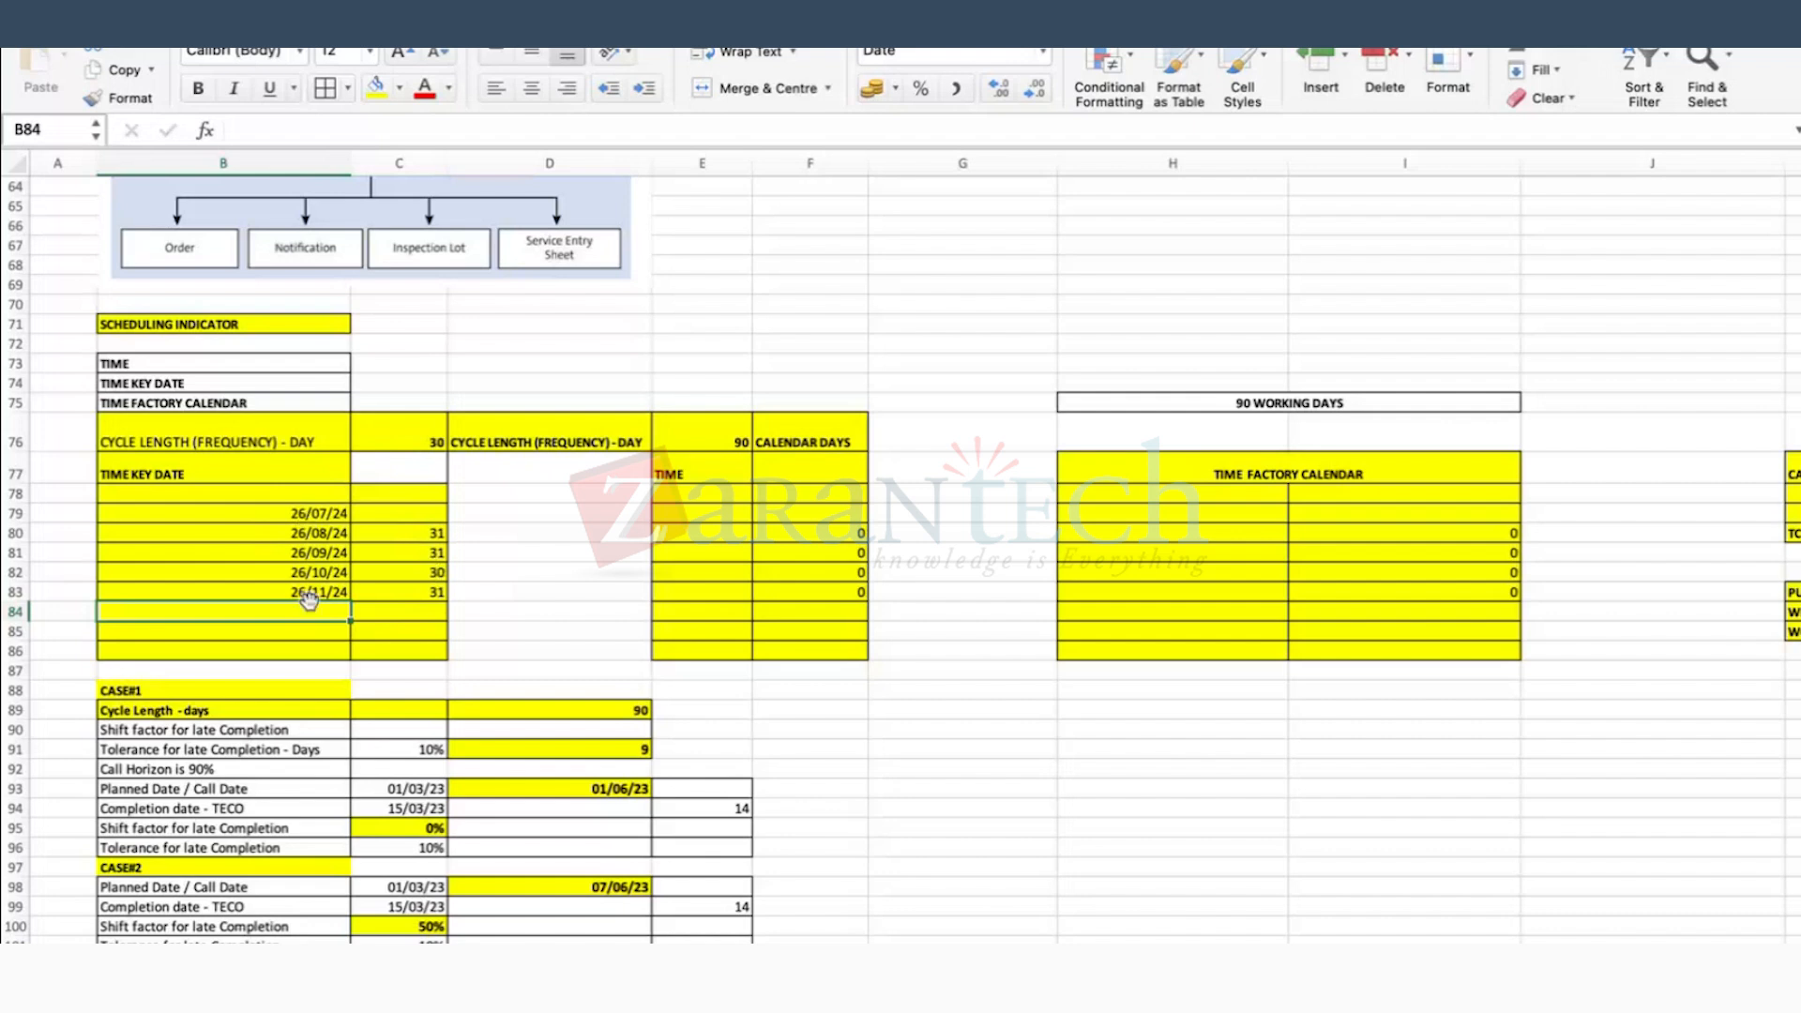
Step: Copy the dates in B79:B83 into the TIME table starting at cell E79
drag(309, 518, 309, 588)
key(ctrl+c)
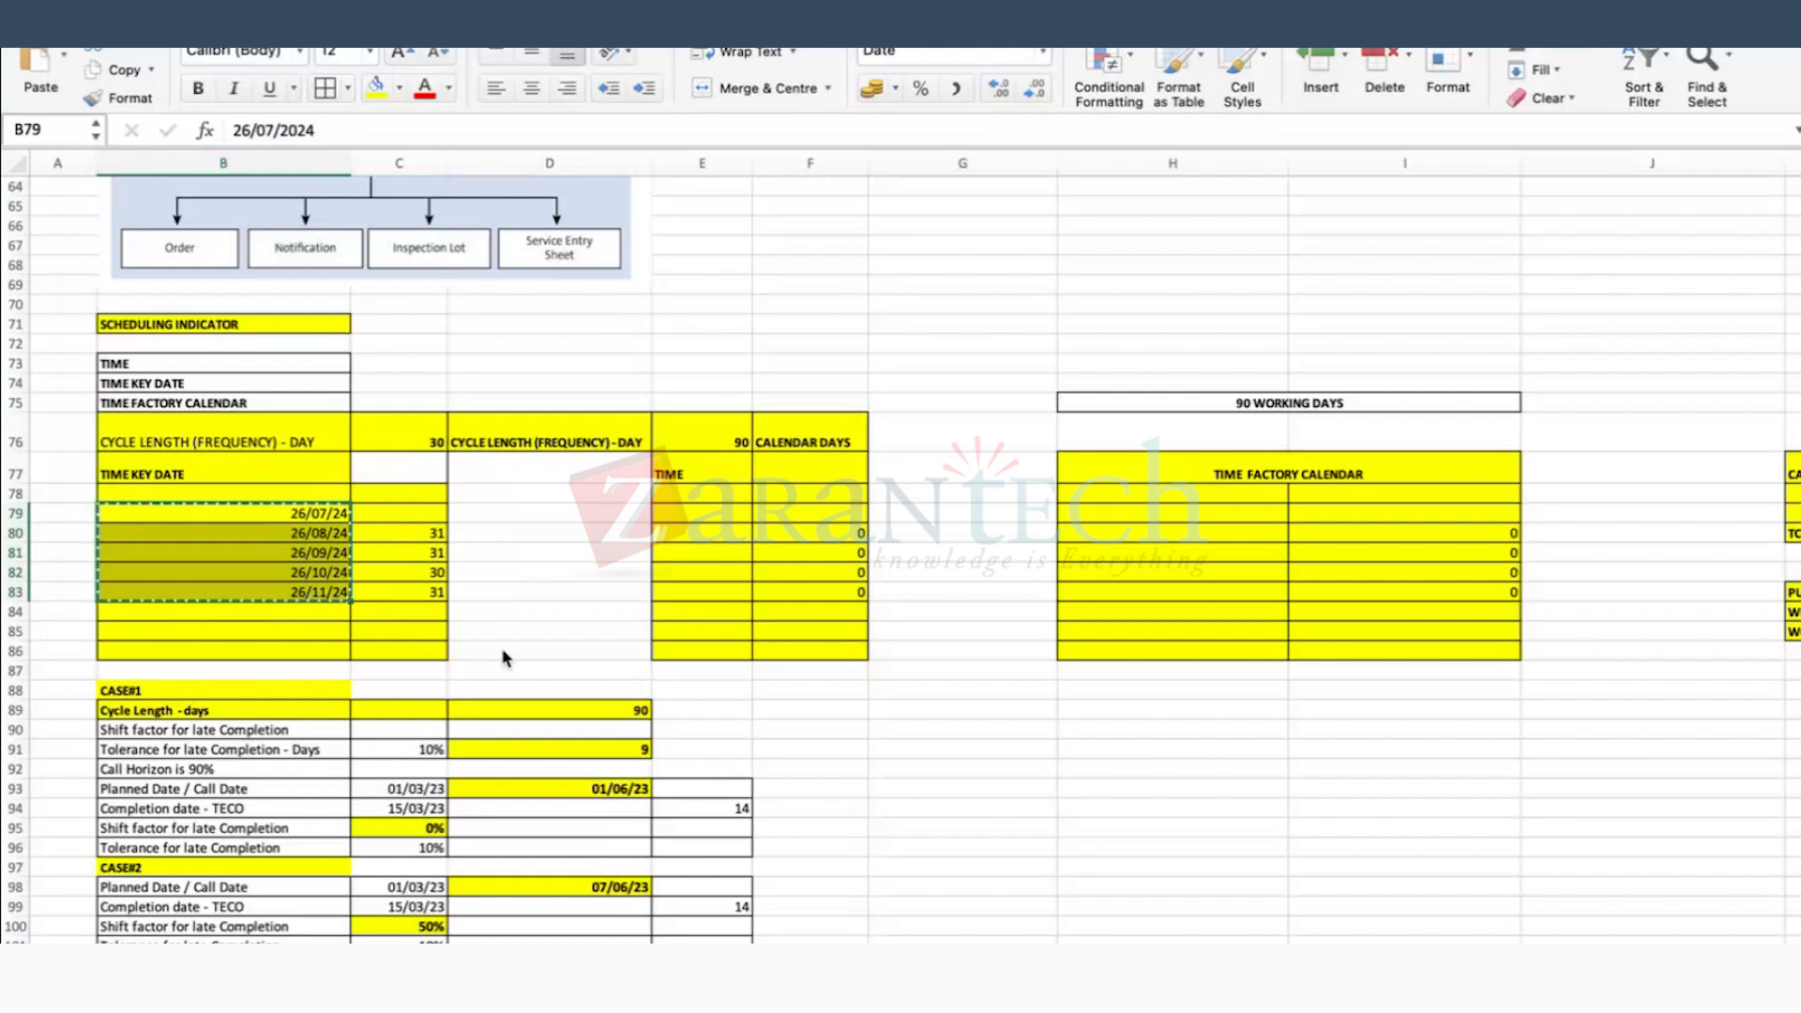
click(695, 515)
key(ctrl+v)
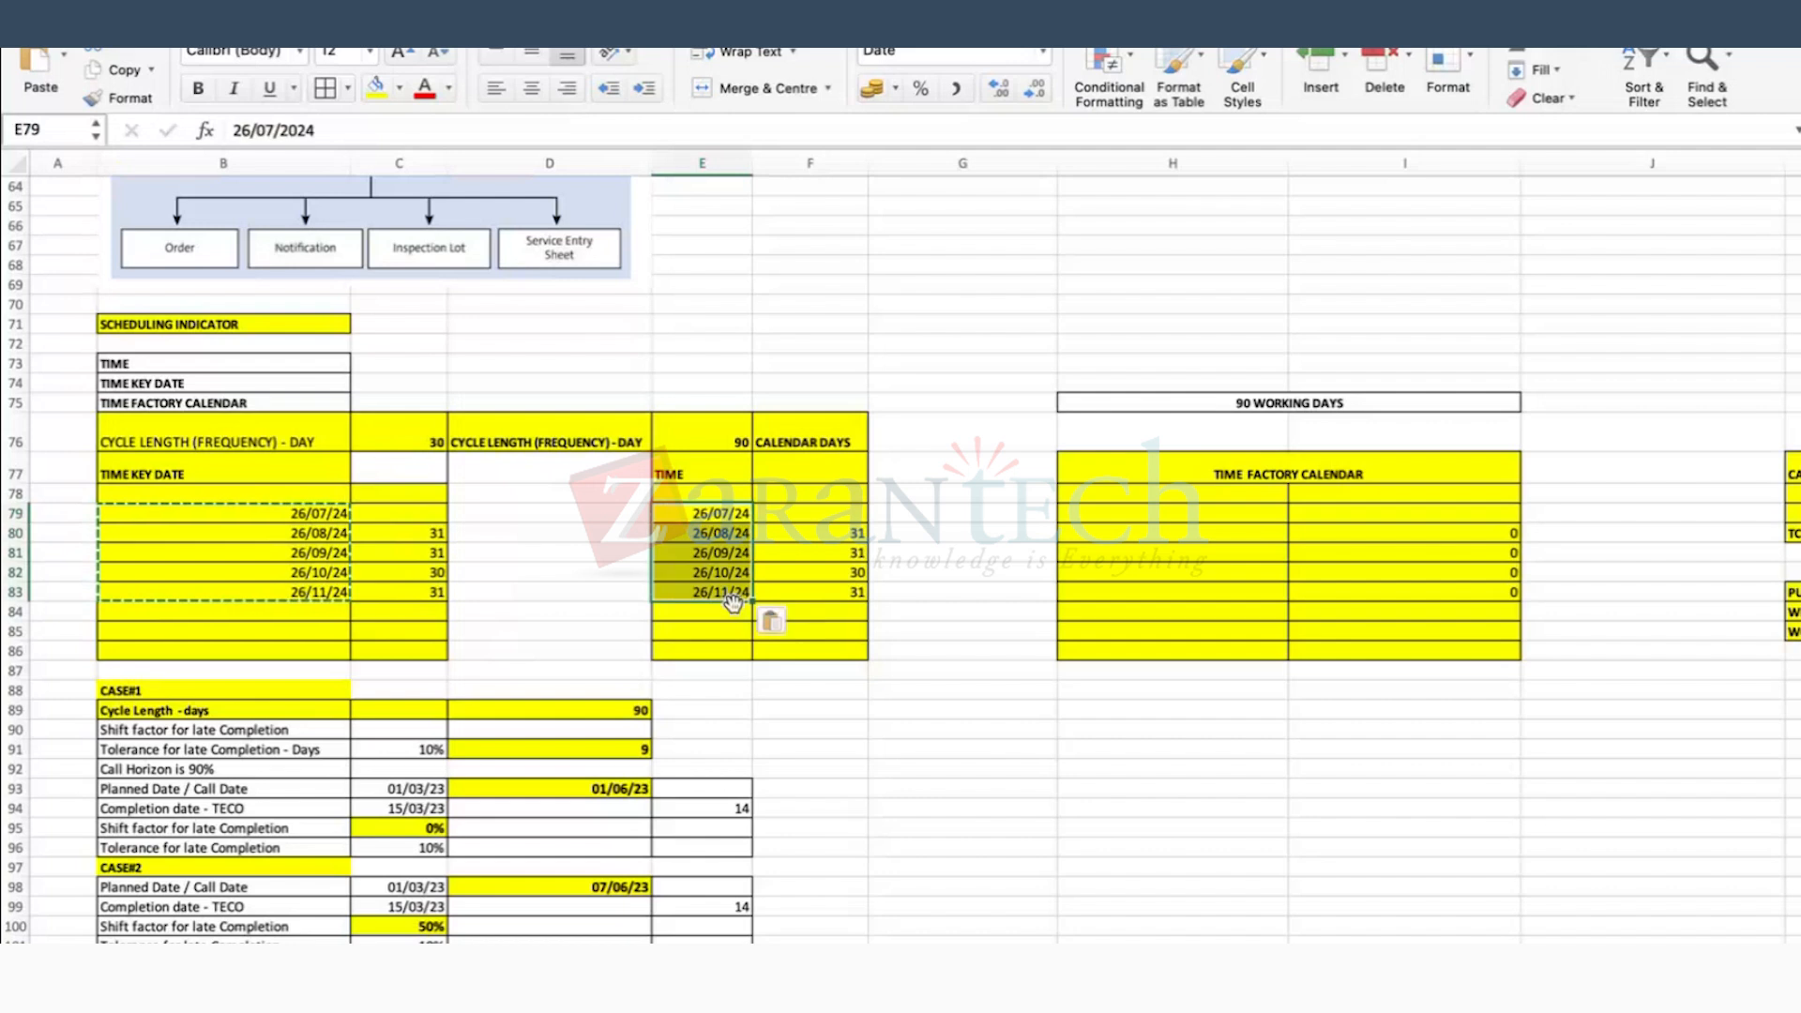
Step: Add the note "30 DAYS = 1 MONTH" in F75 above CALENDAR DAYS and slightly widen column F
click(772, 444)
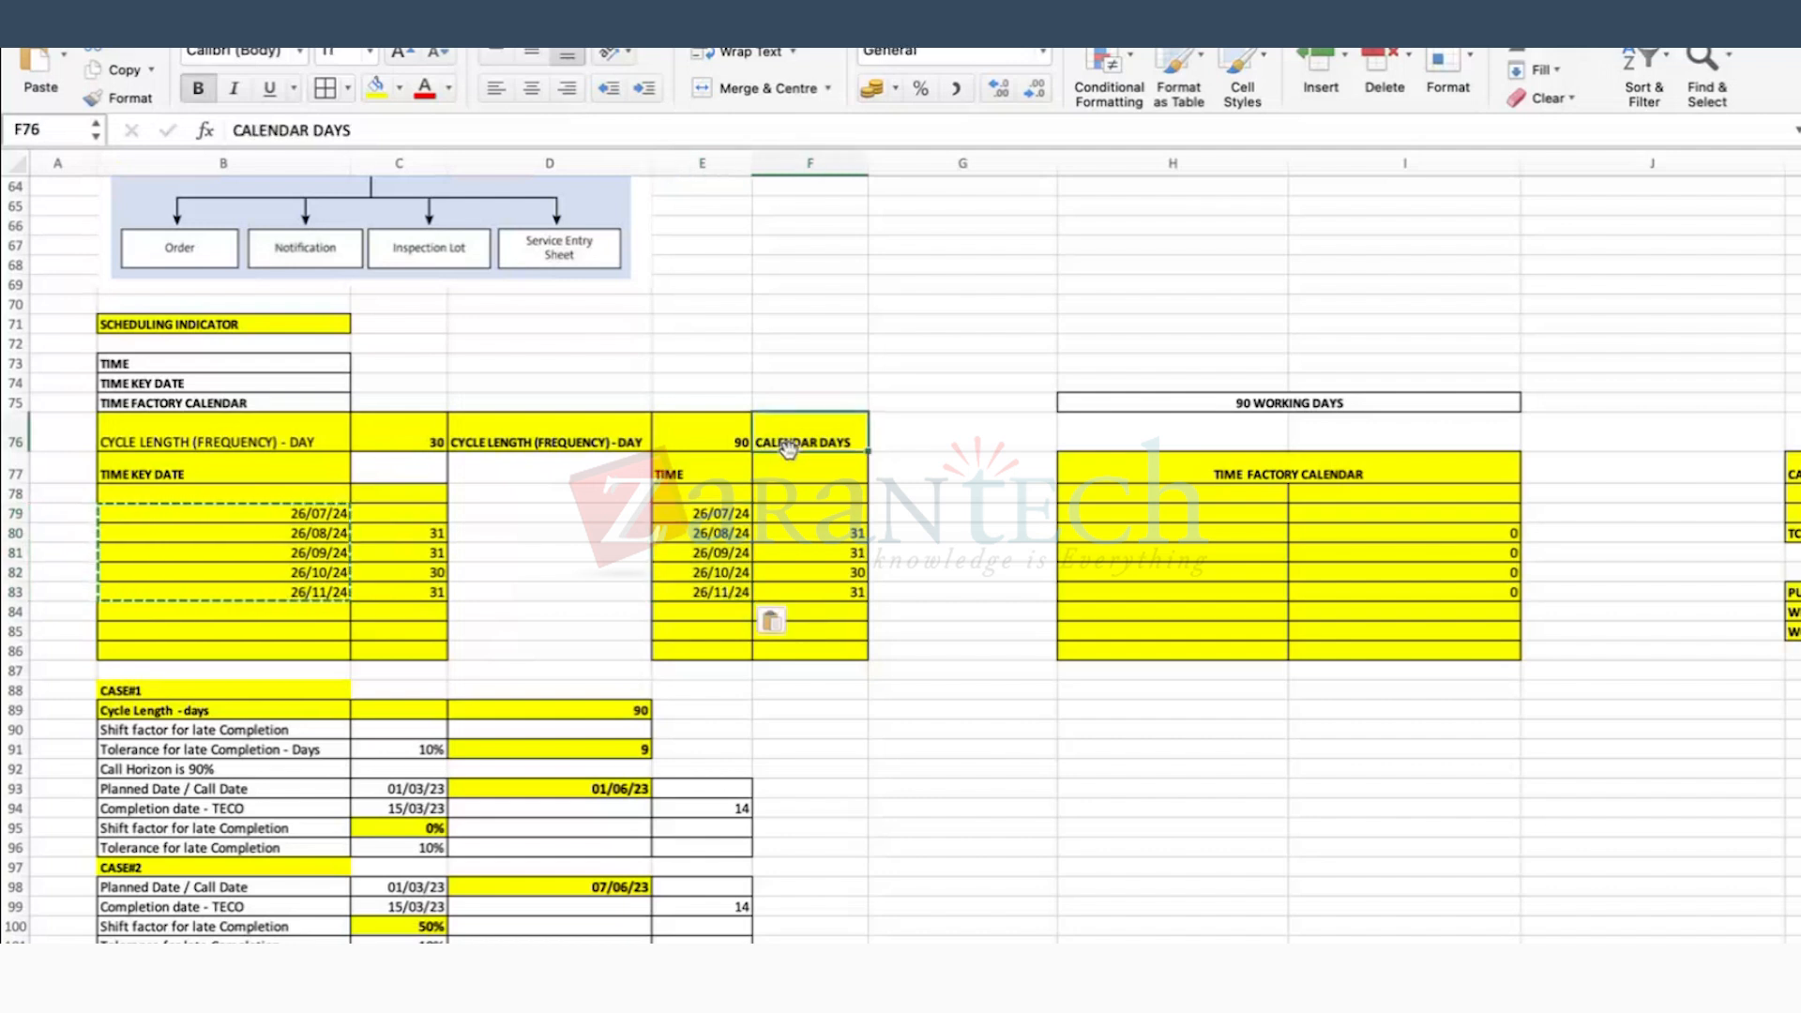
click(778, 396)
text(3)
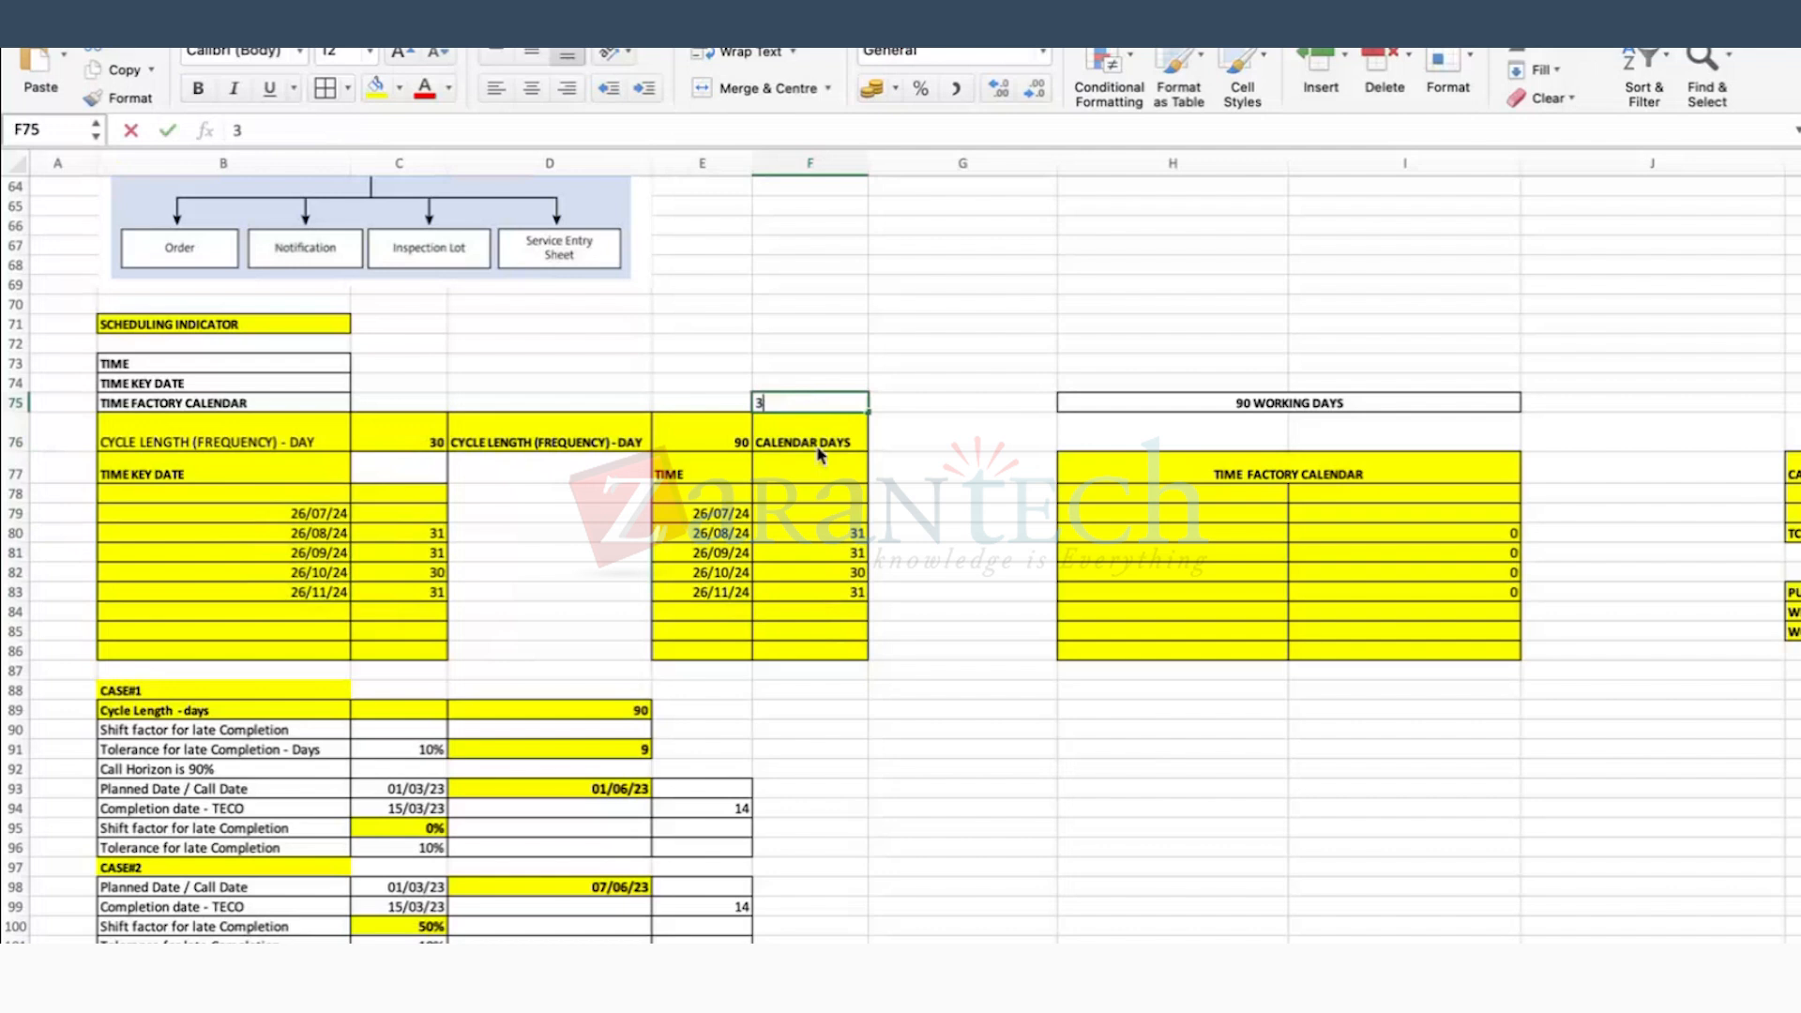
text(0 DAY)
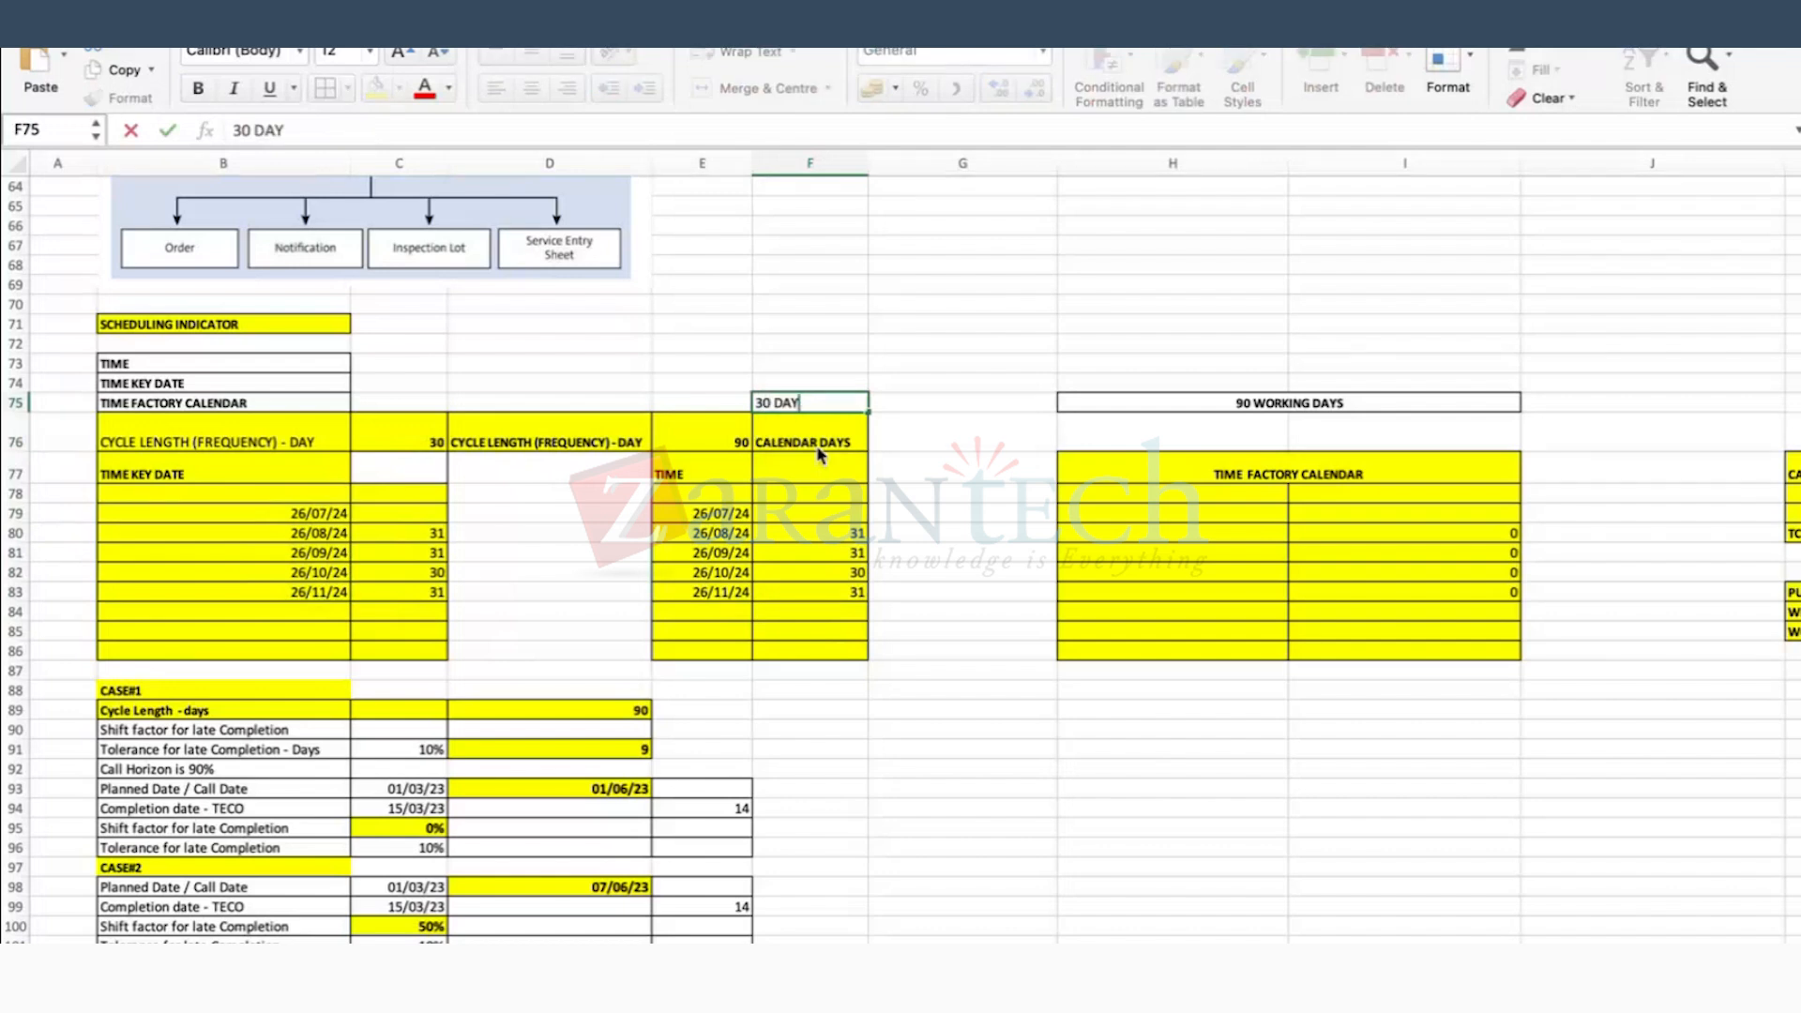
text(S = 1 MONTH)
key(Return)
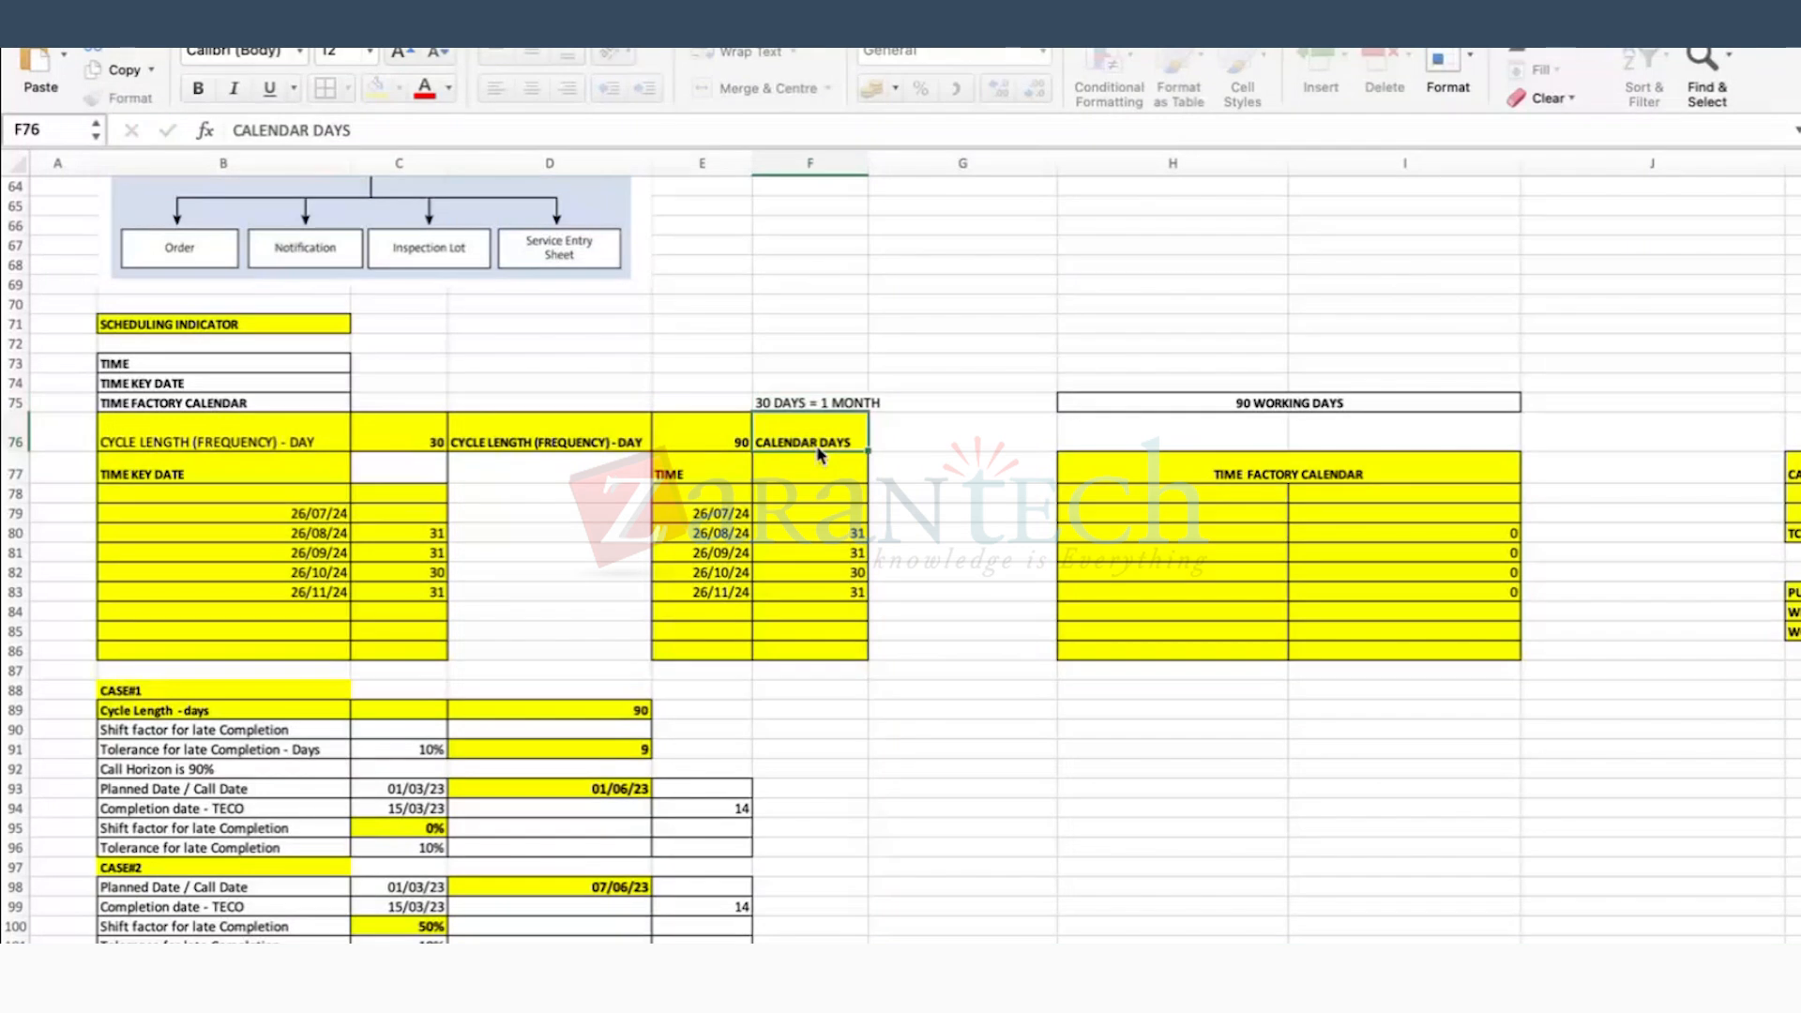
drag(860, 167, 870, 166)
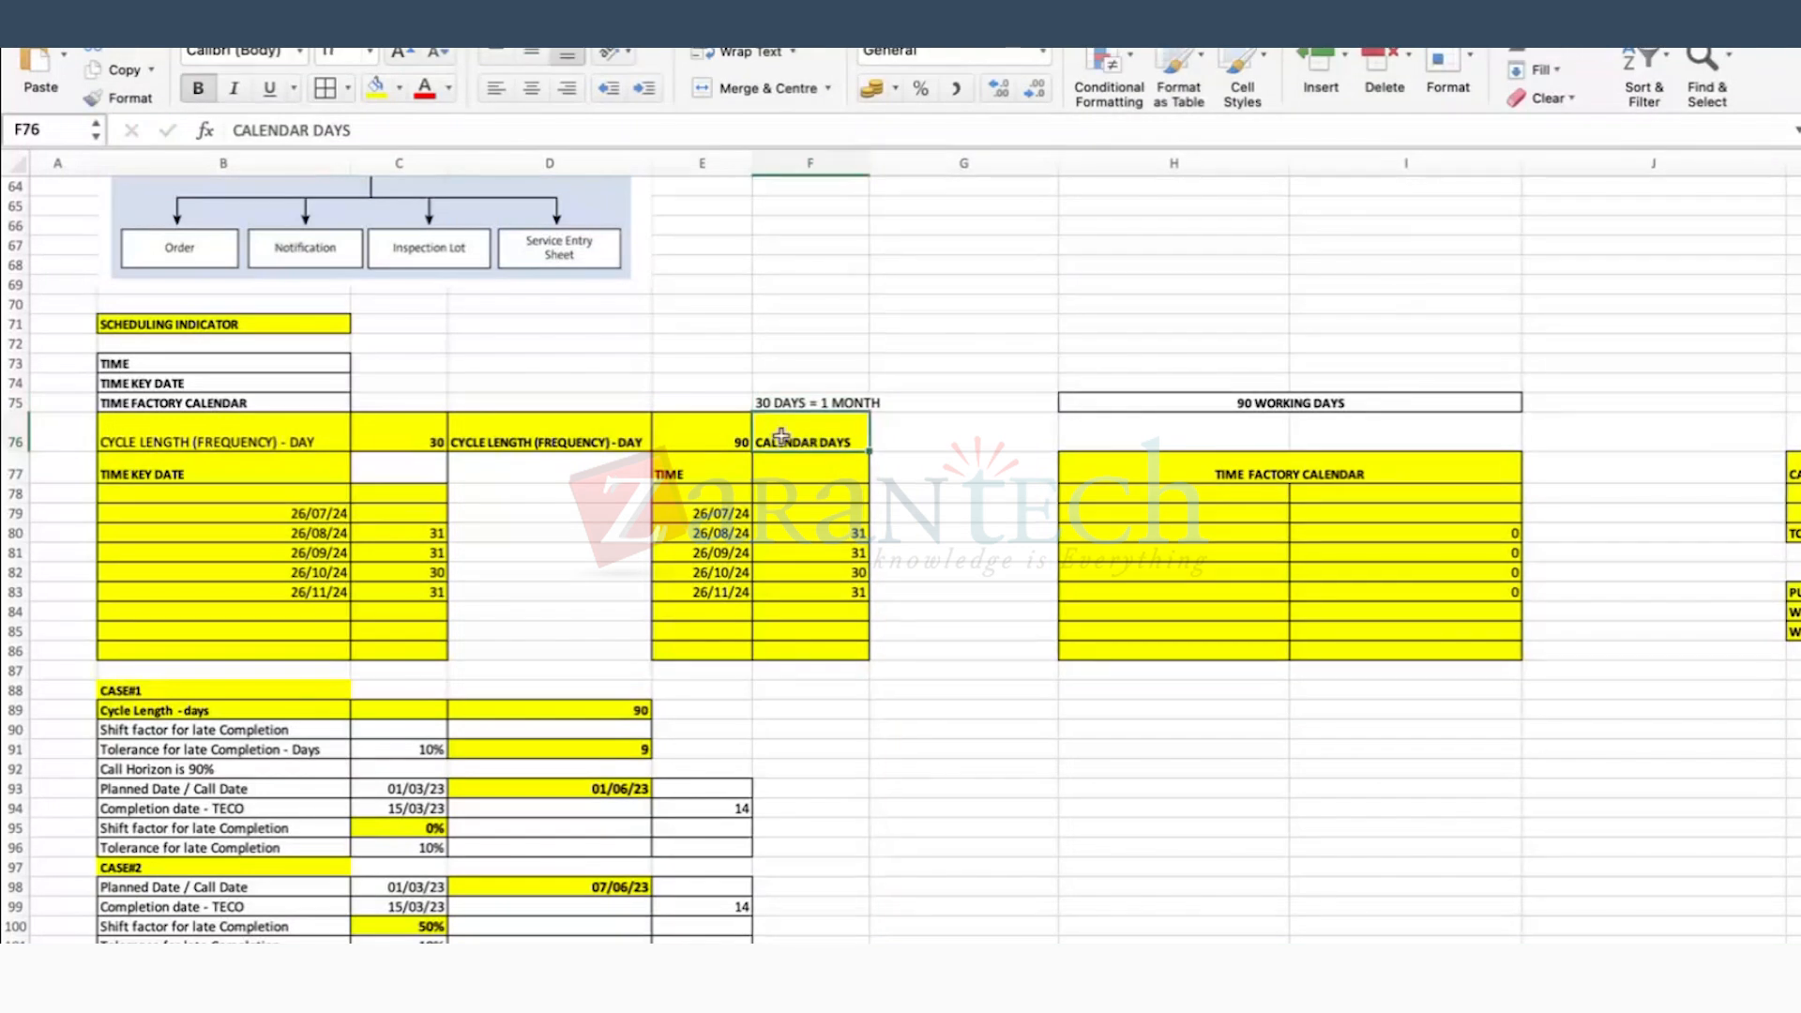
Step: Check the day-difference formulas in the TIME table and change the date in E80 to 25/08/2024
click(708, 515)
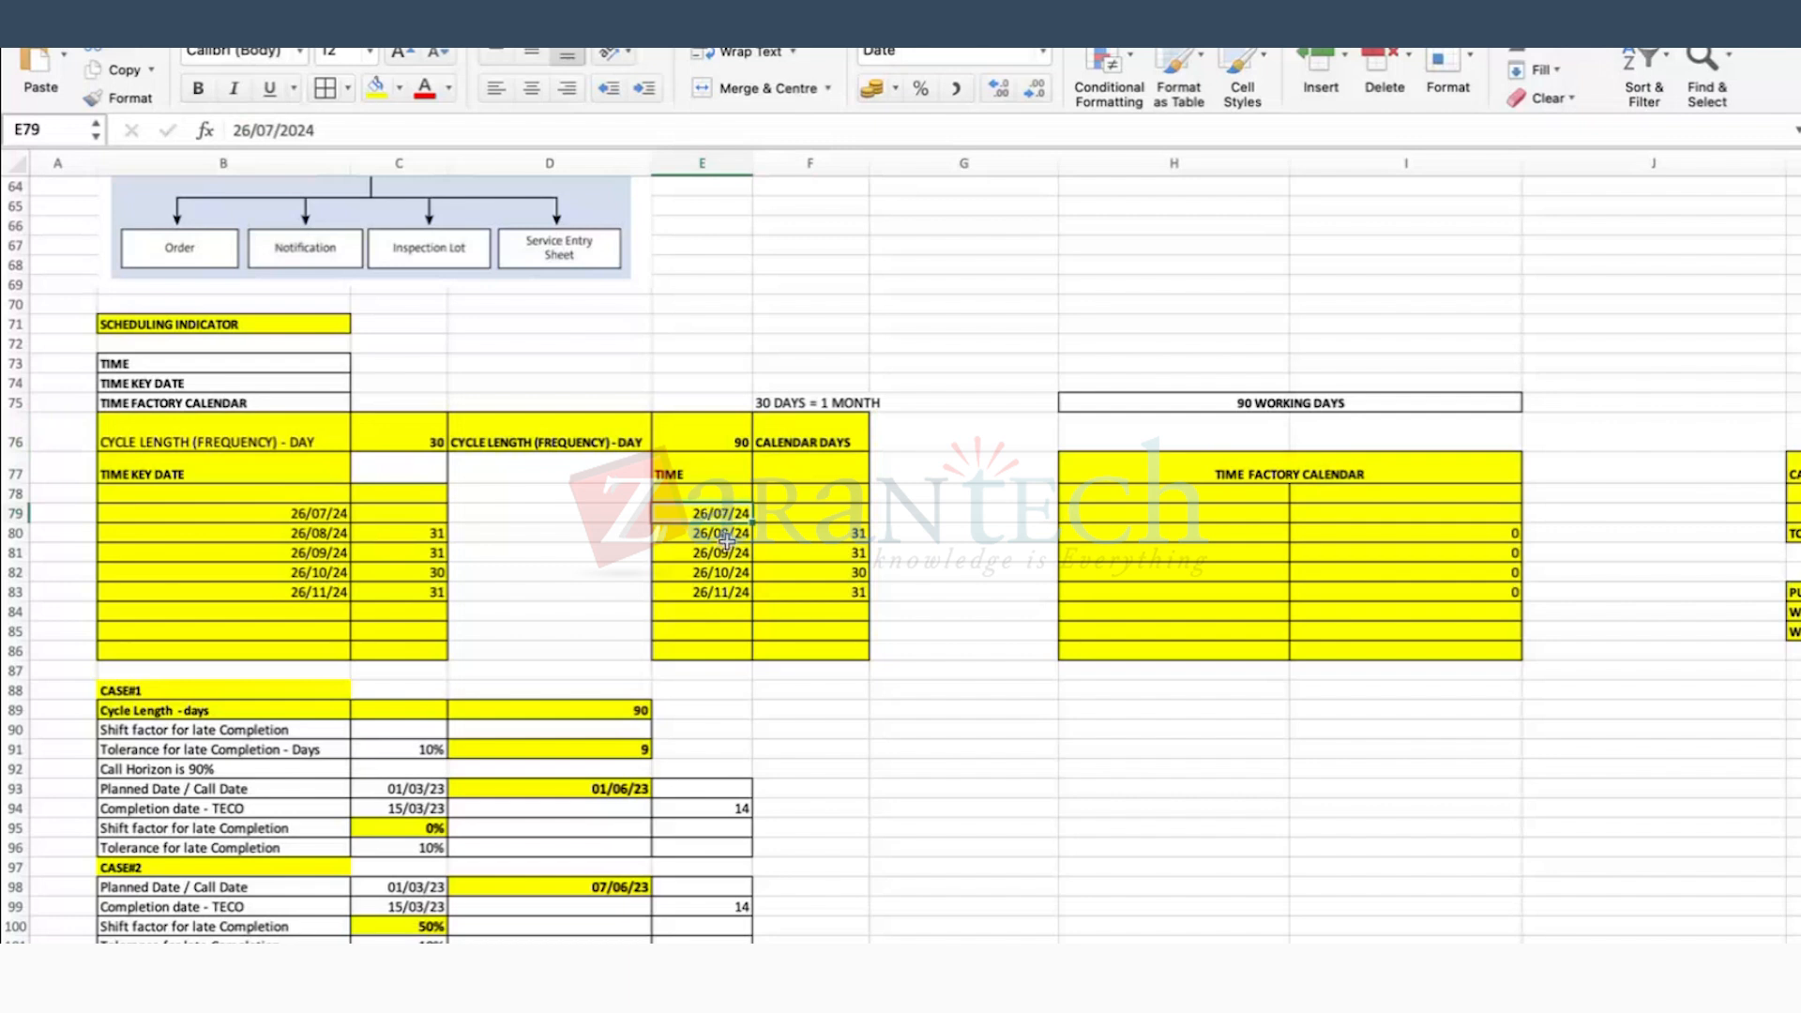
double_click(857, 531)
double_click(804, 555)
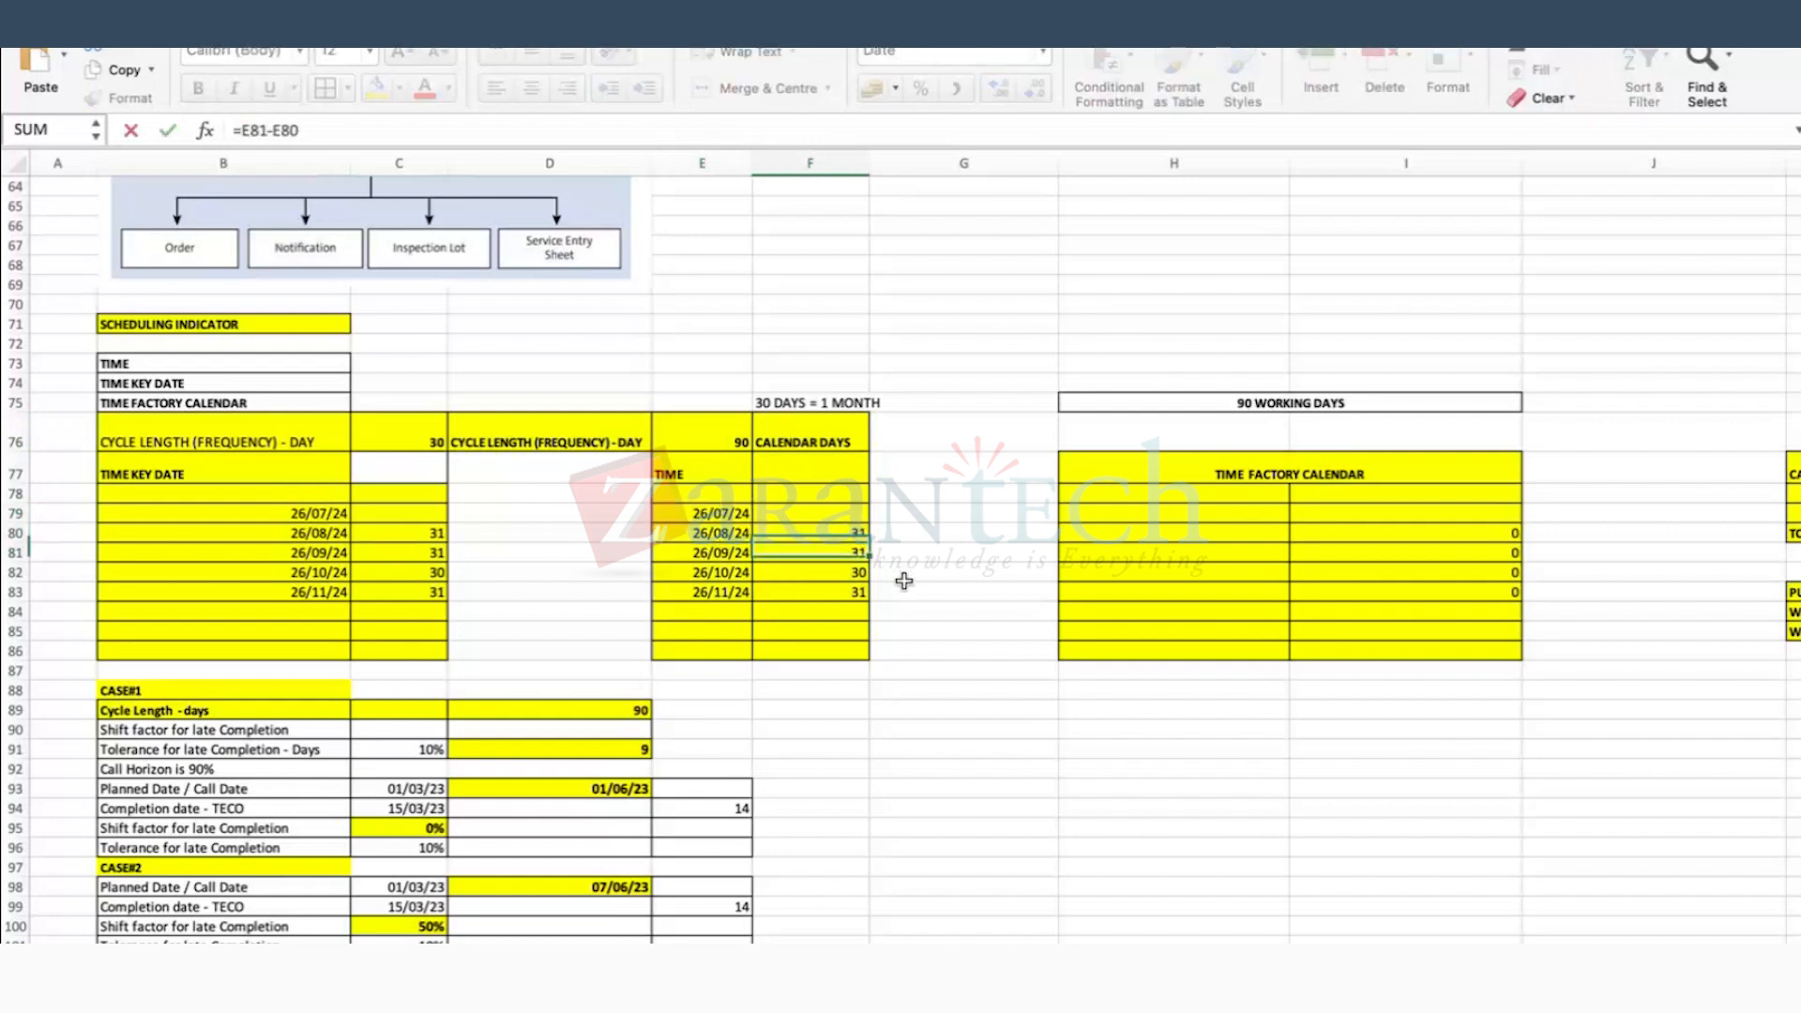
double_click(706, 532)
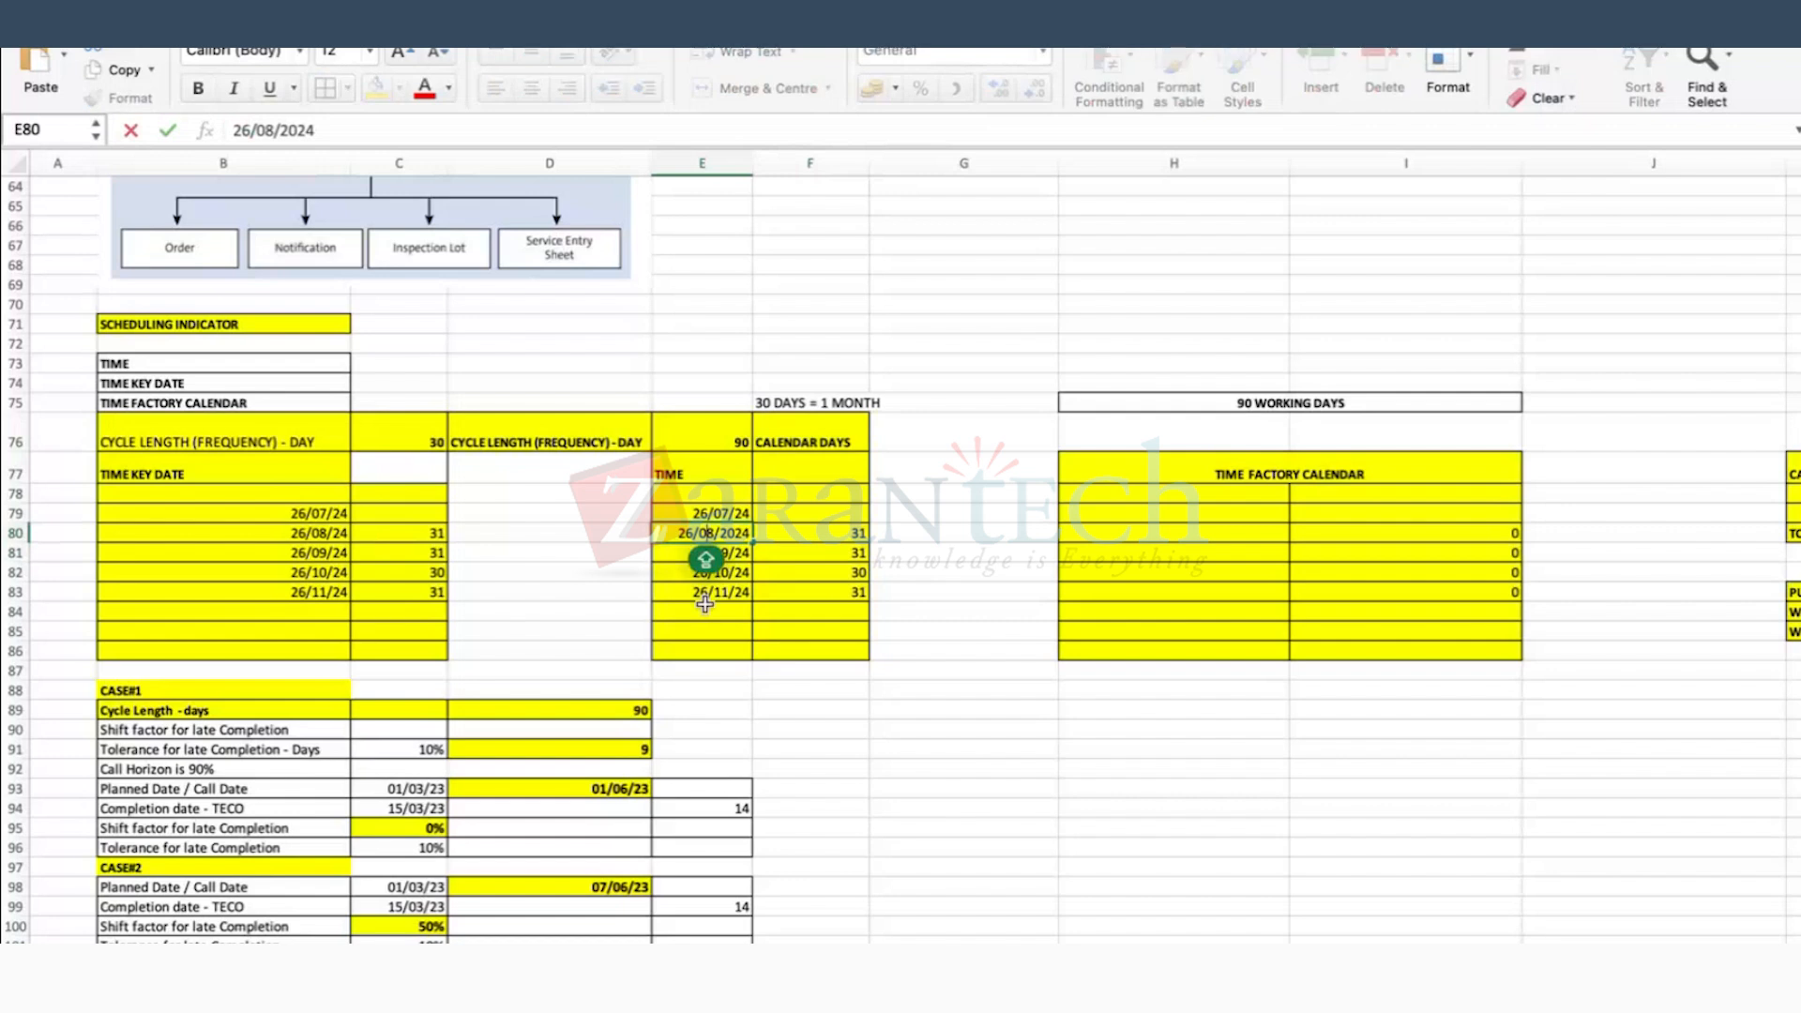
key(BackSpace)
text(5)
key(Return)
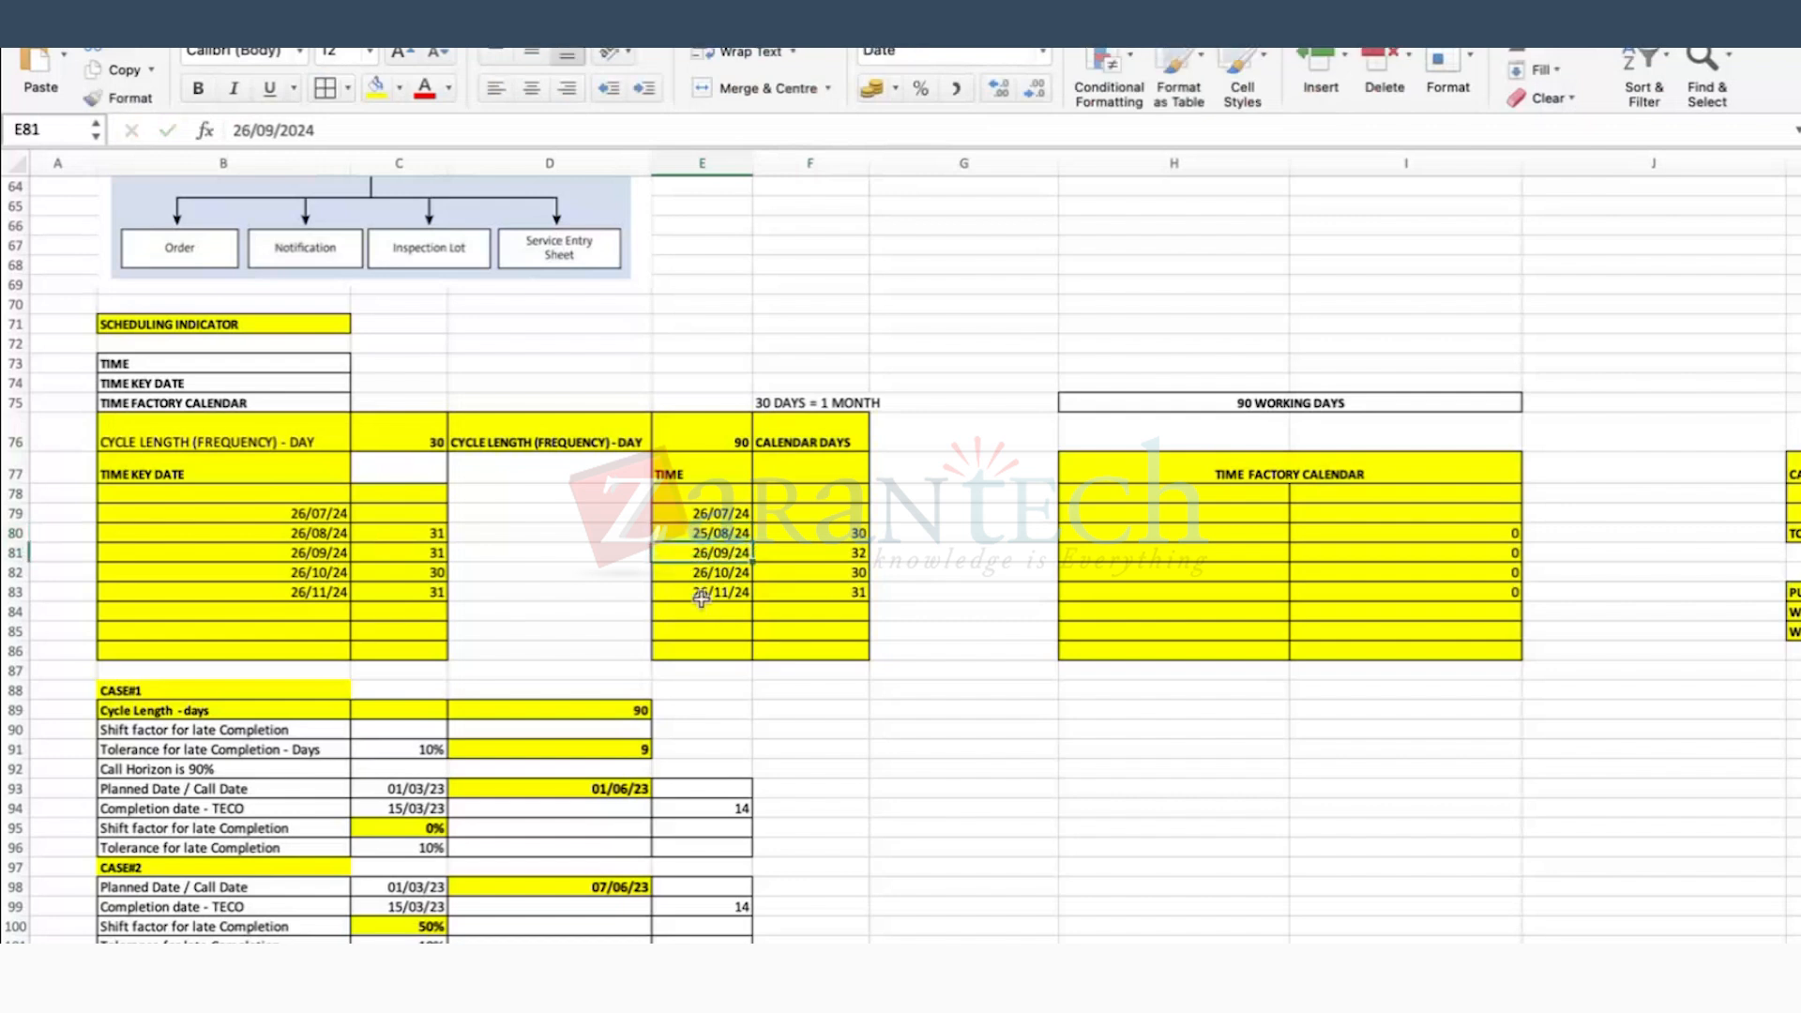
Step: Set the TIME table's cycle length in cell E76 to 30 days
click(724, 436)
text(30)
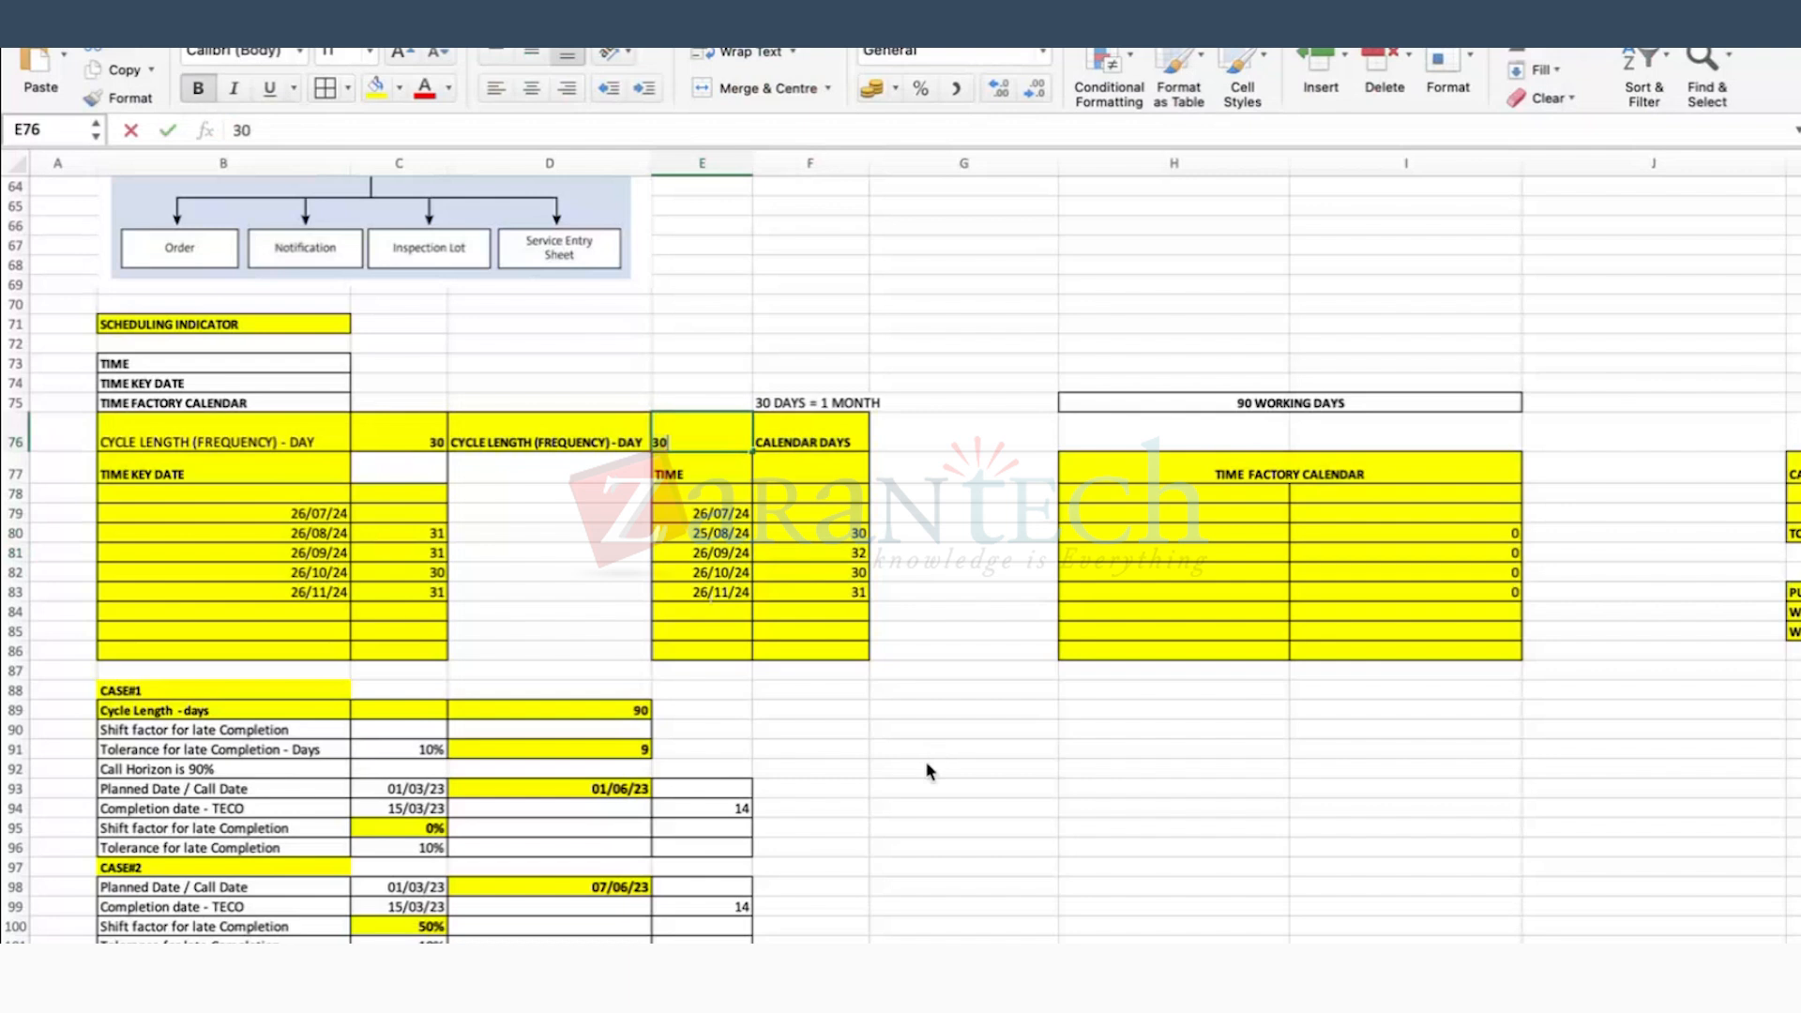
key(Return)
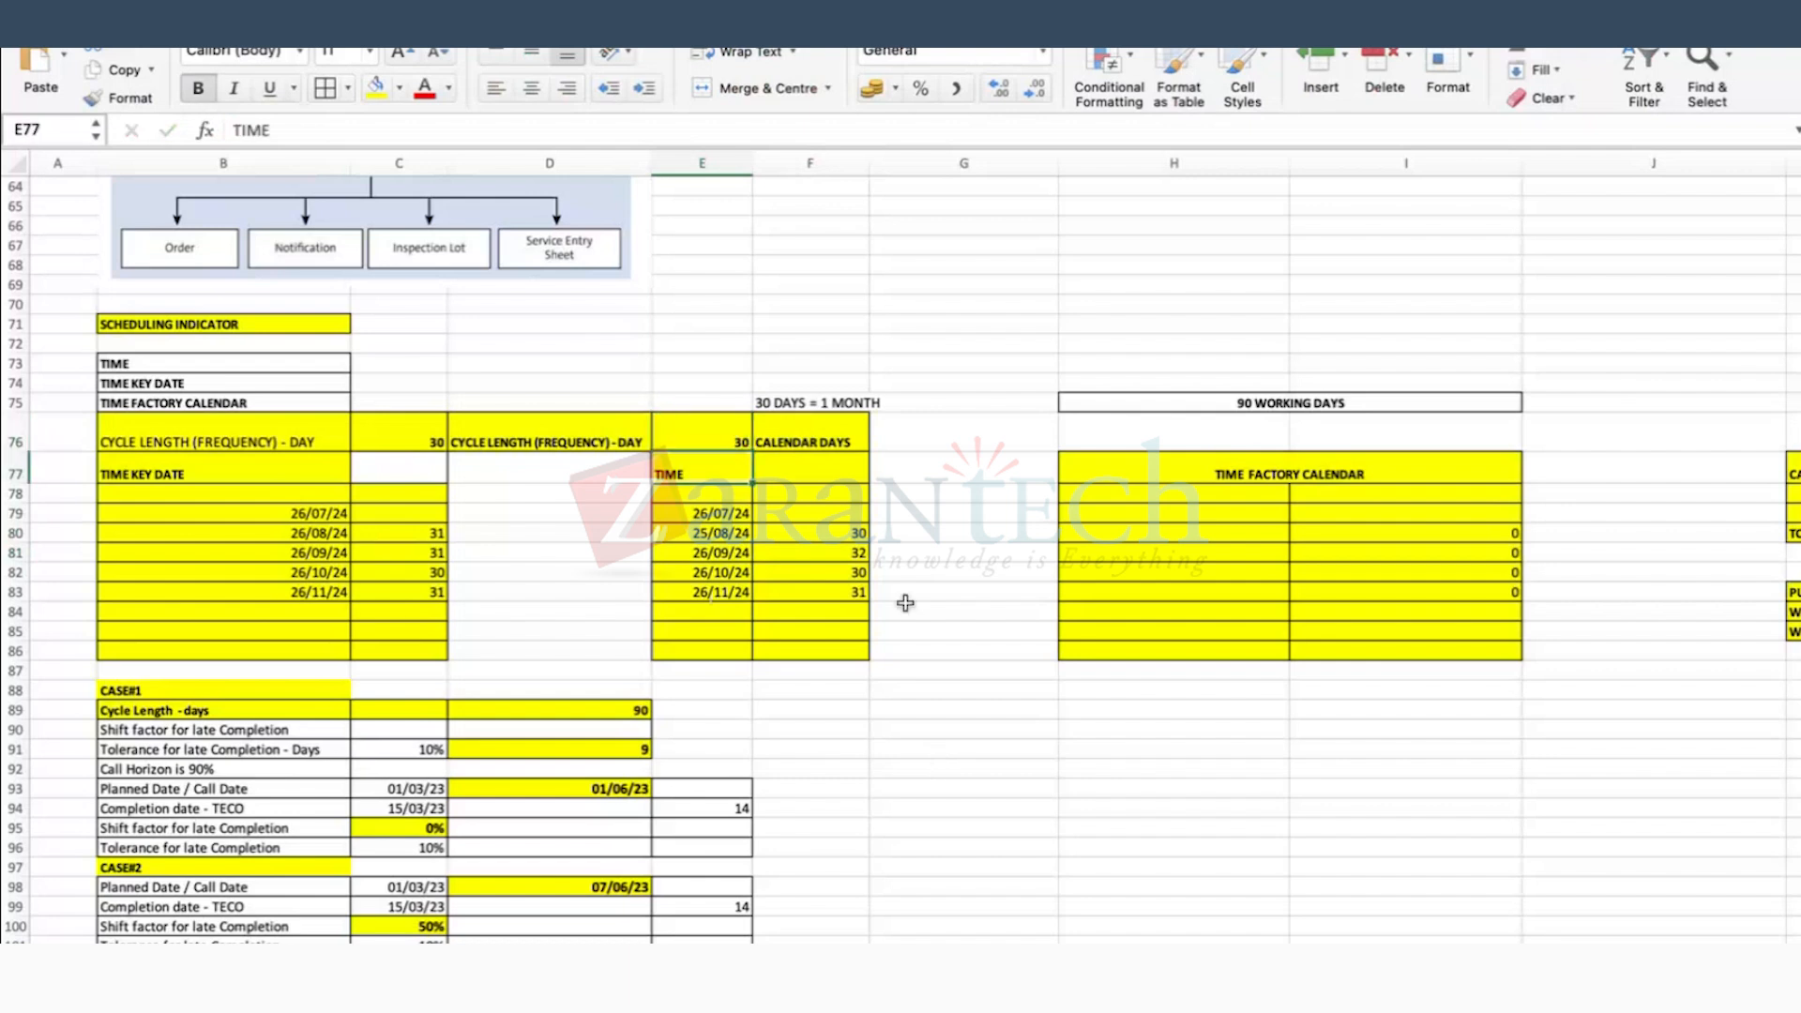
Step: Widen column F enough to fit the "30 DAYS = 1 MONTH" note above CALENDAR DAYS
click(793, 433)
drag(870, 163, 892, 163)
click(839, 403)
click(821, 437)
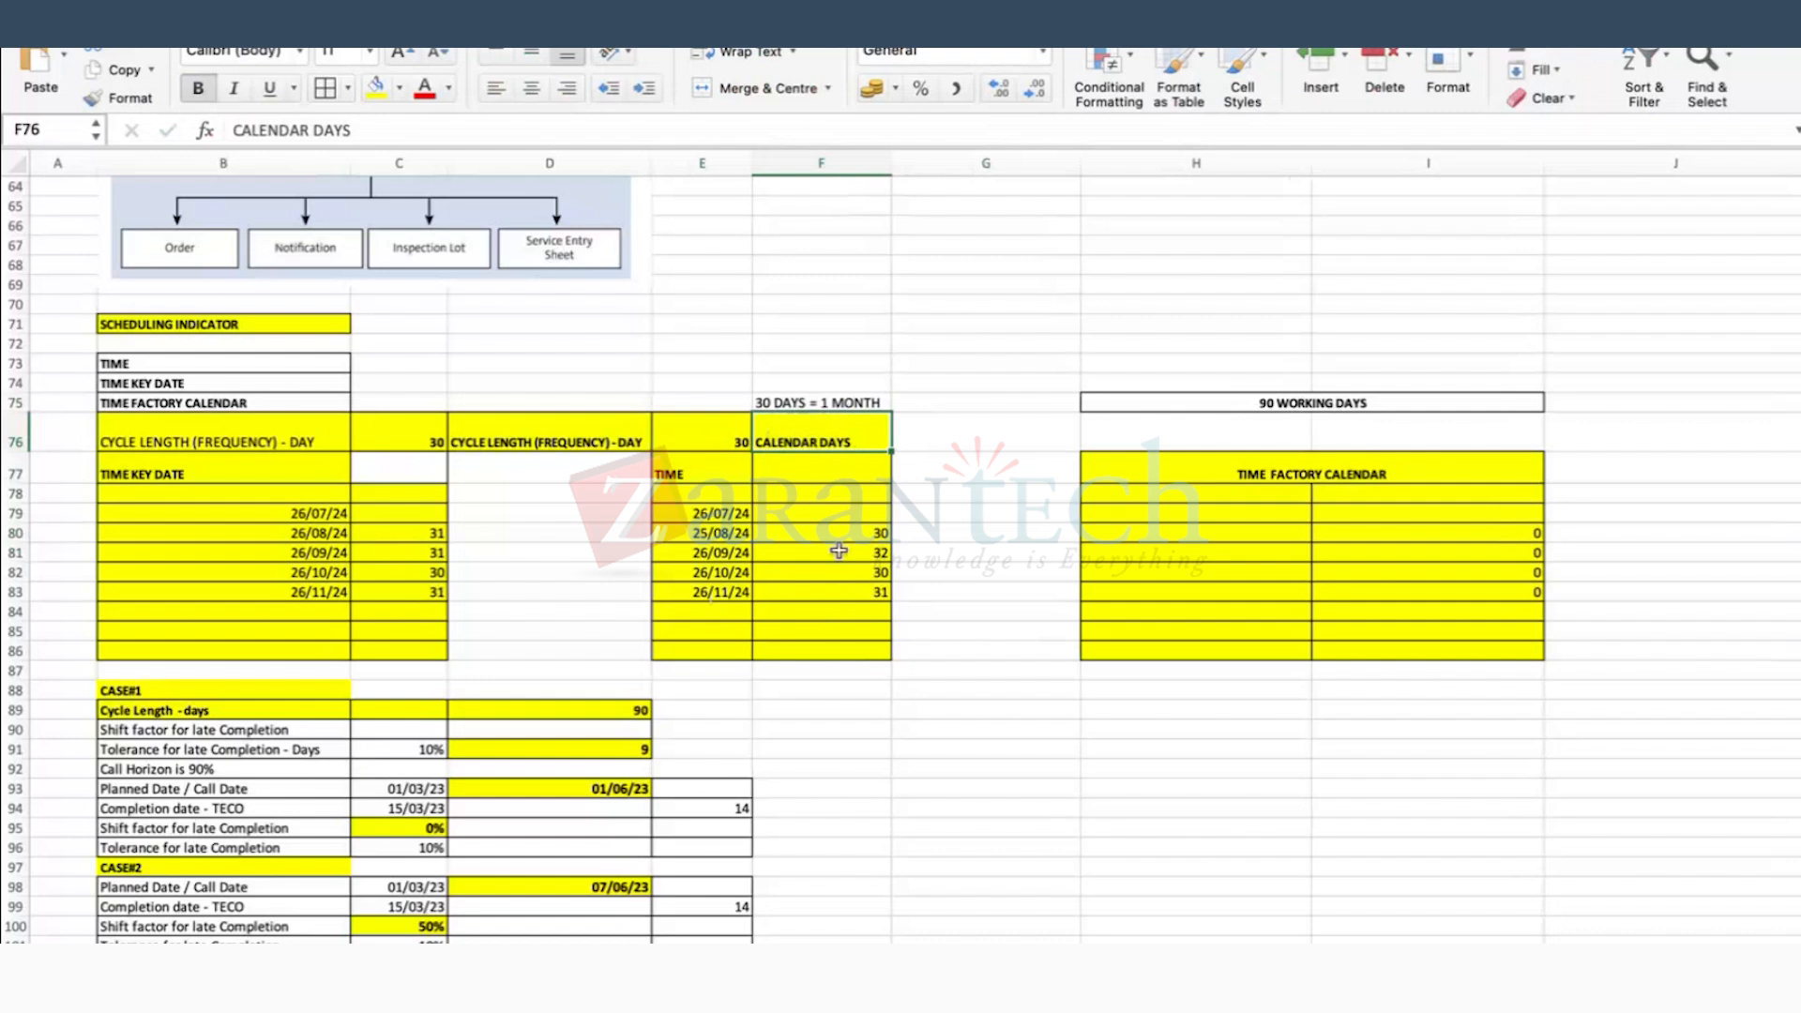
Step: Change the TIME table's date in E81 to 24/09/2024
click(726, 550)
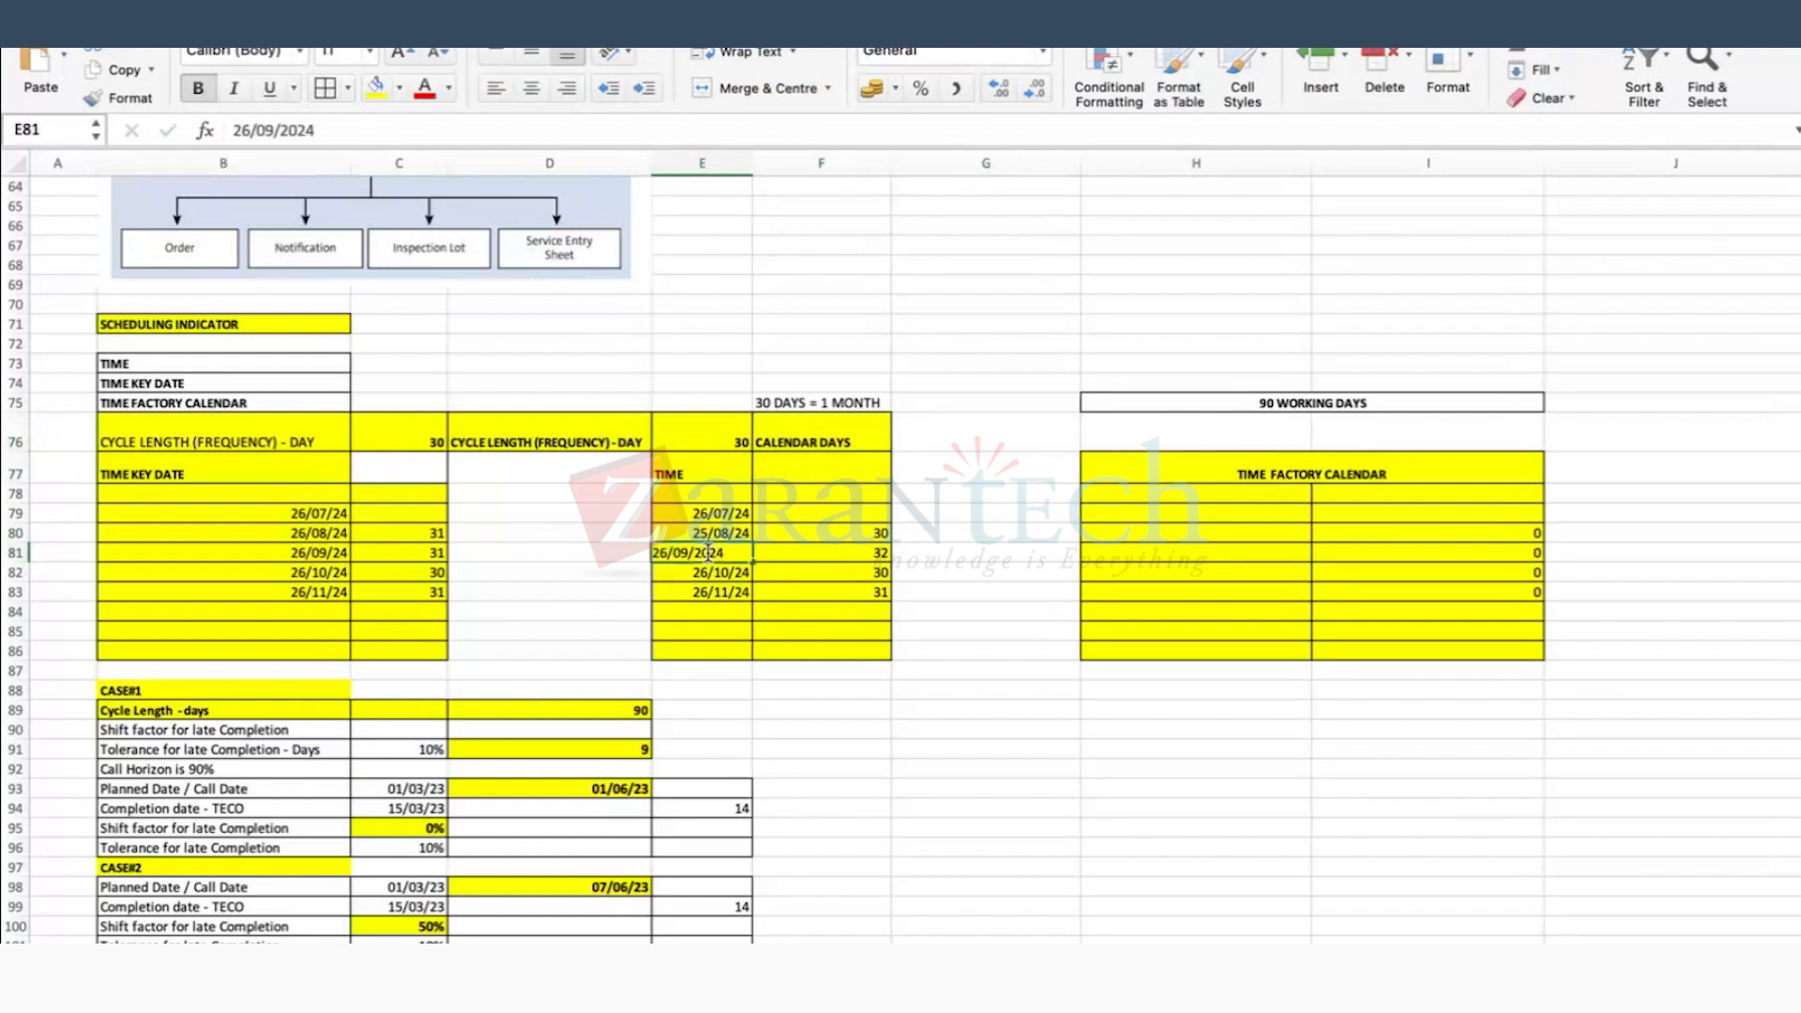
double_click(670, 552)
key(BackSpace)
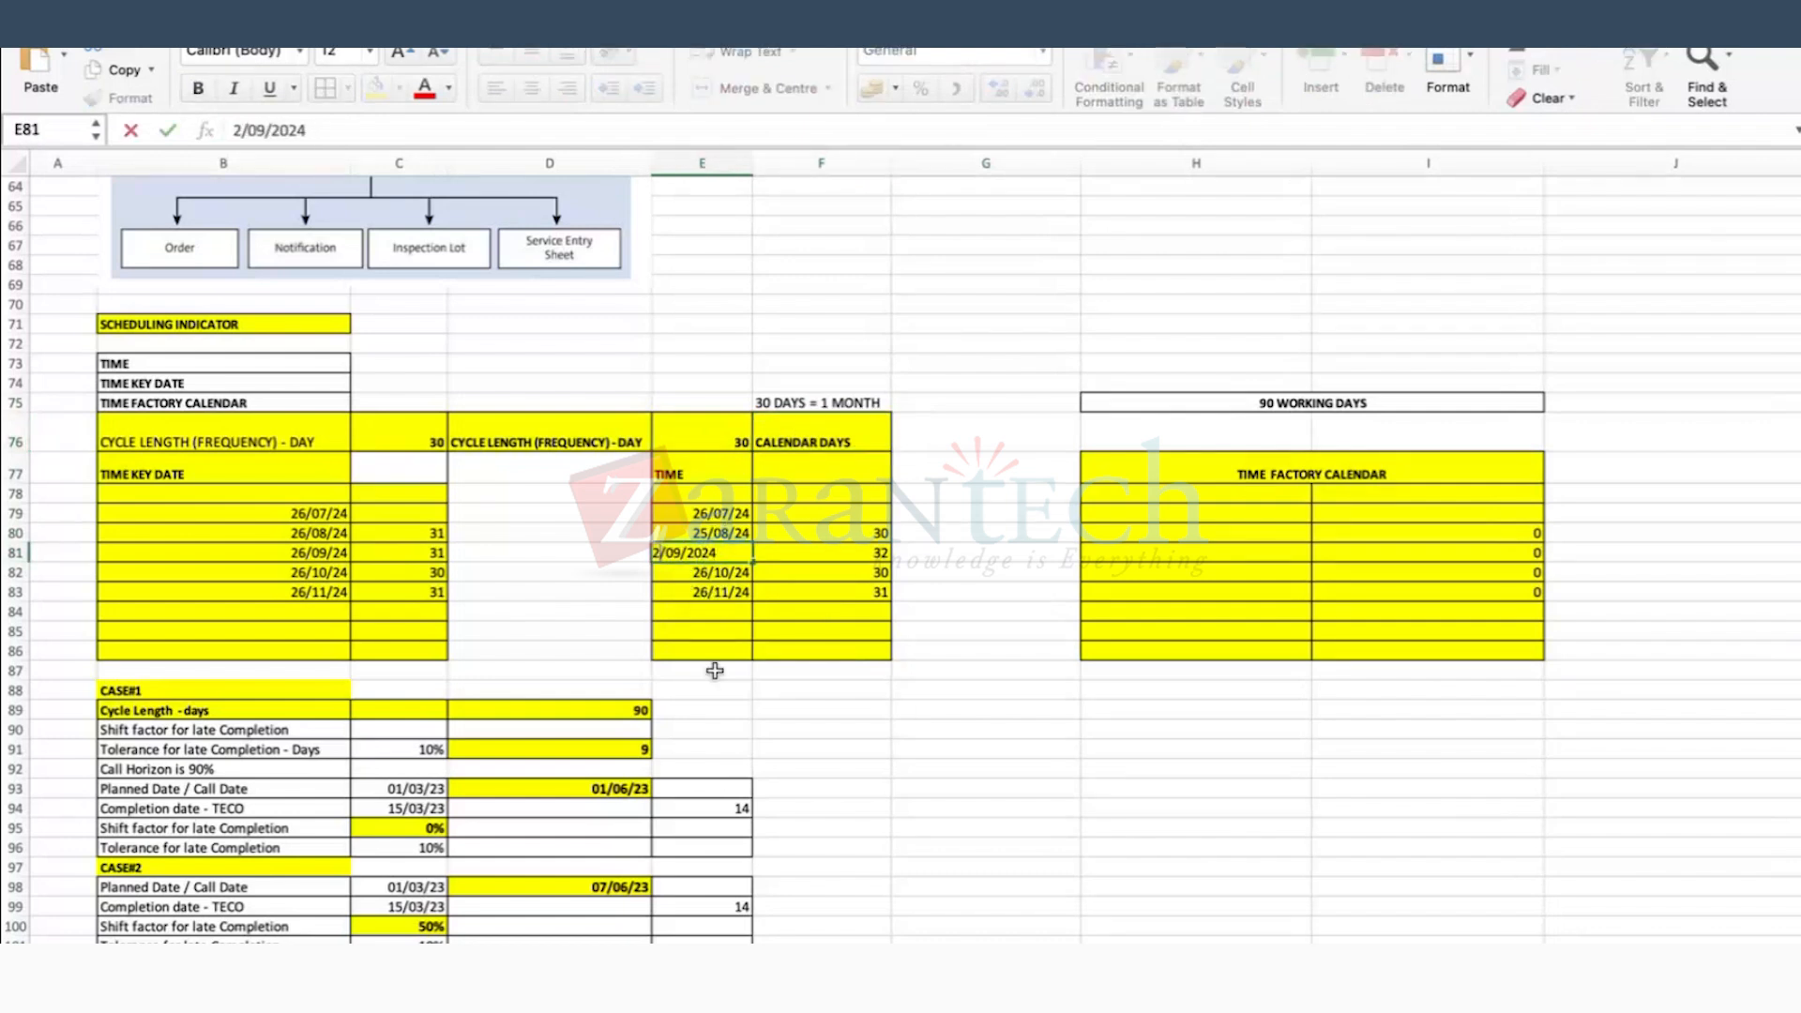
text(4)
key(Return)
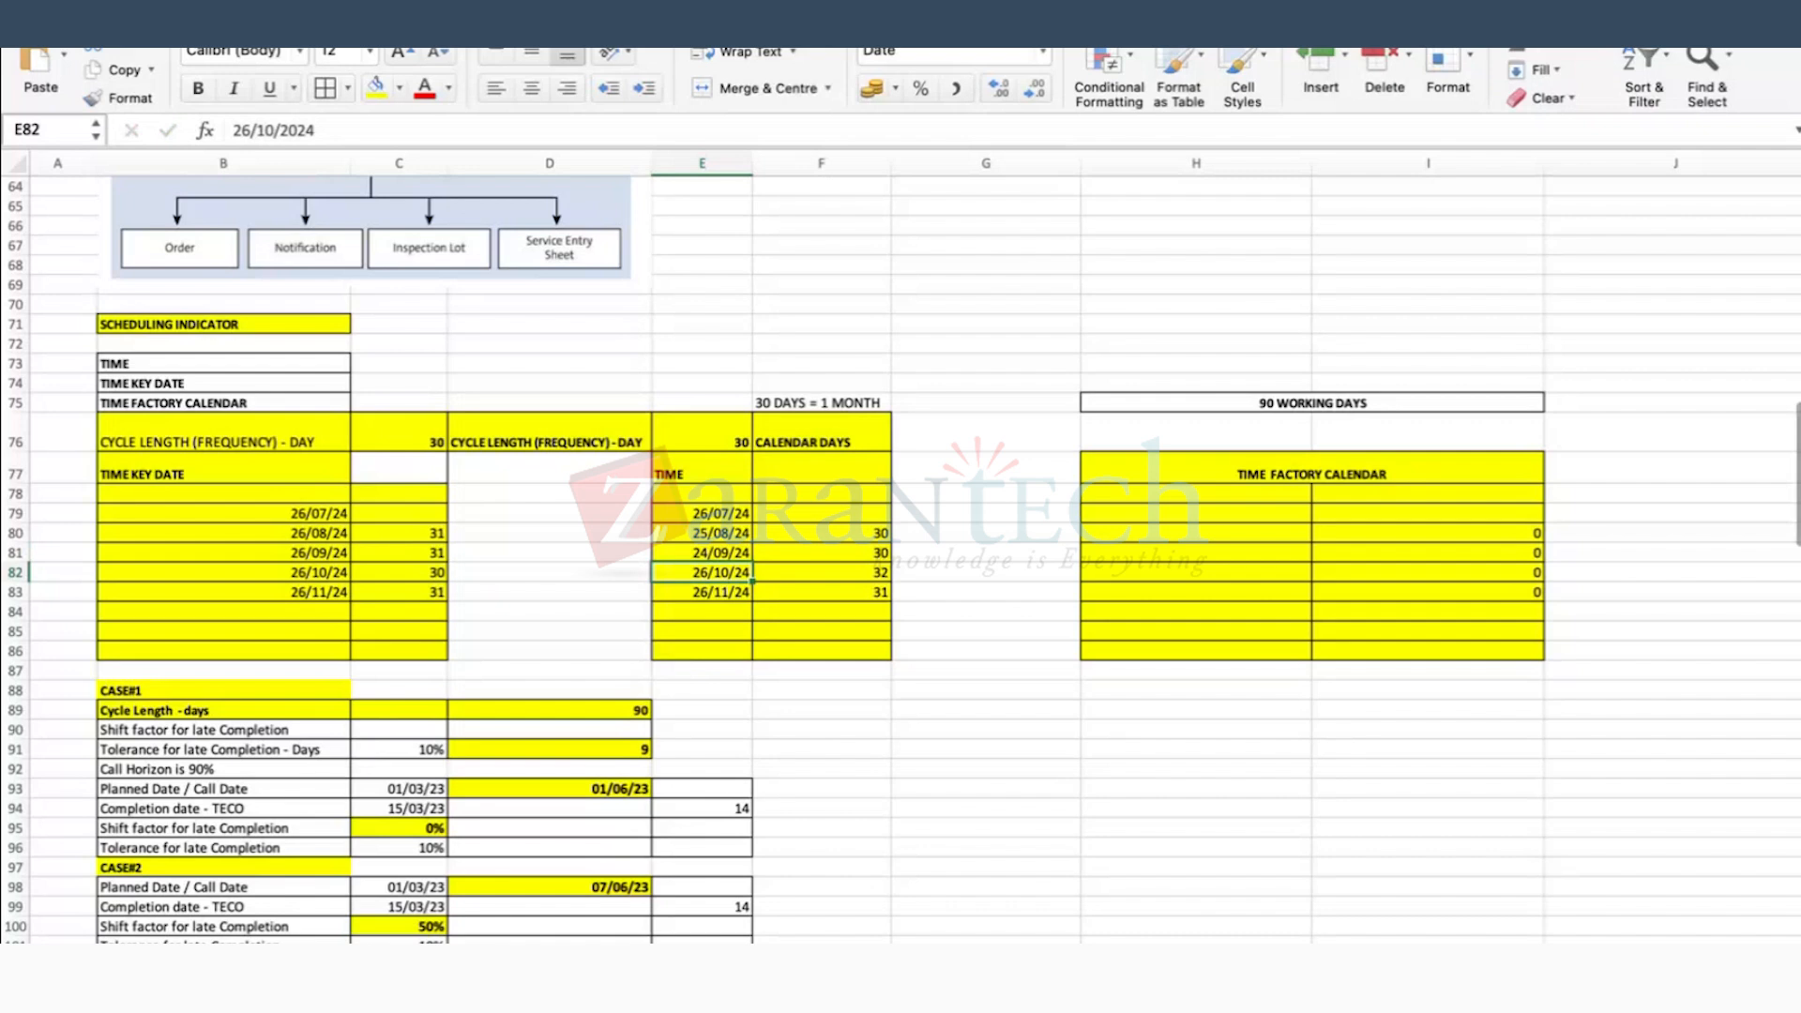
Step: Change the remaining TIME table dates to 24/10/2024 in E82 and 23/11/2024 in E83
double_click(666, 572)
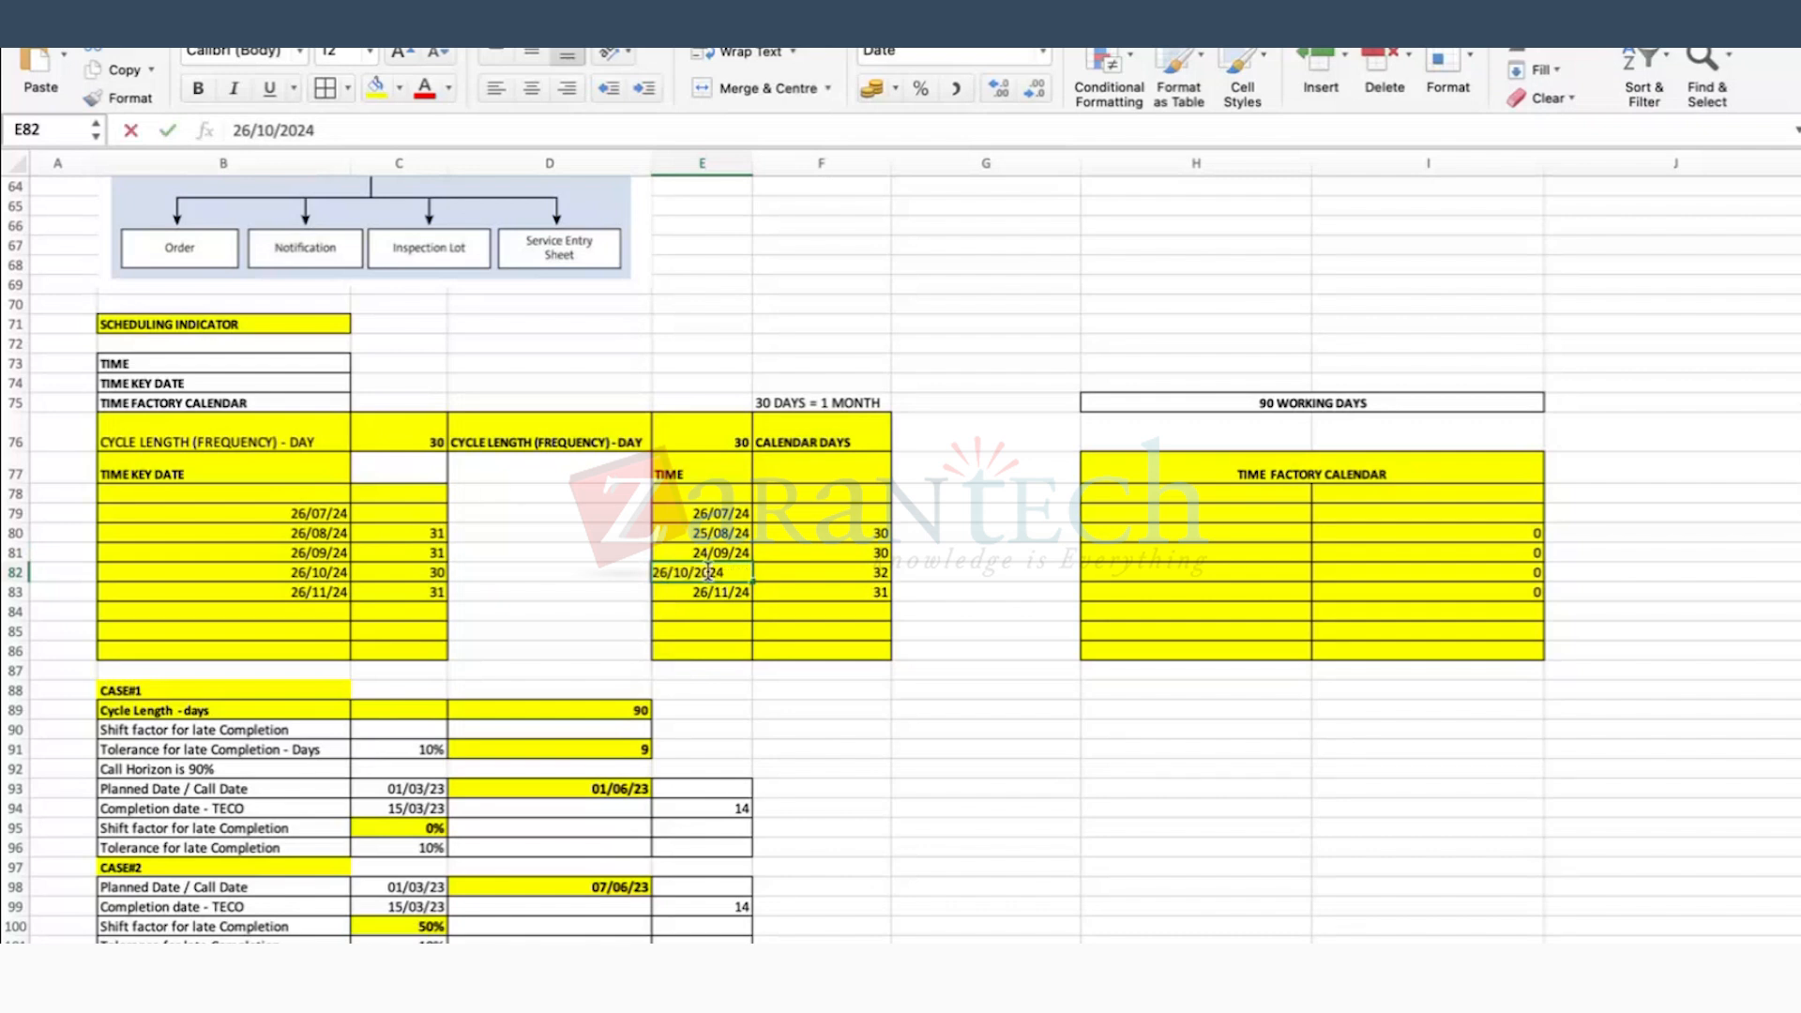
key(BackSpace)
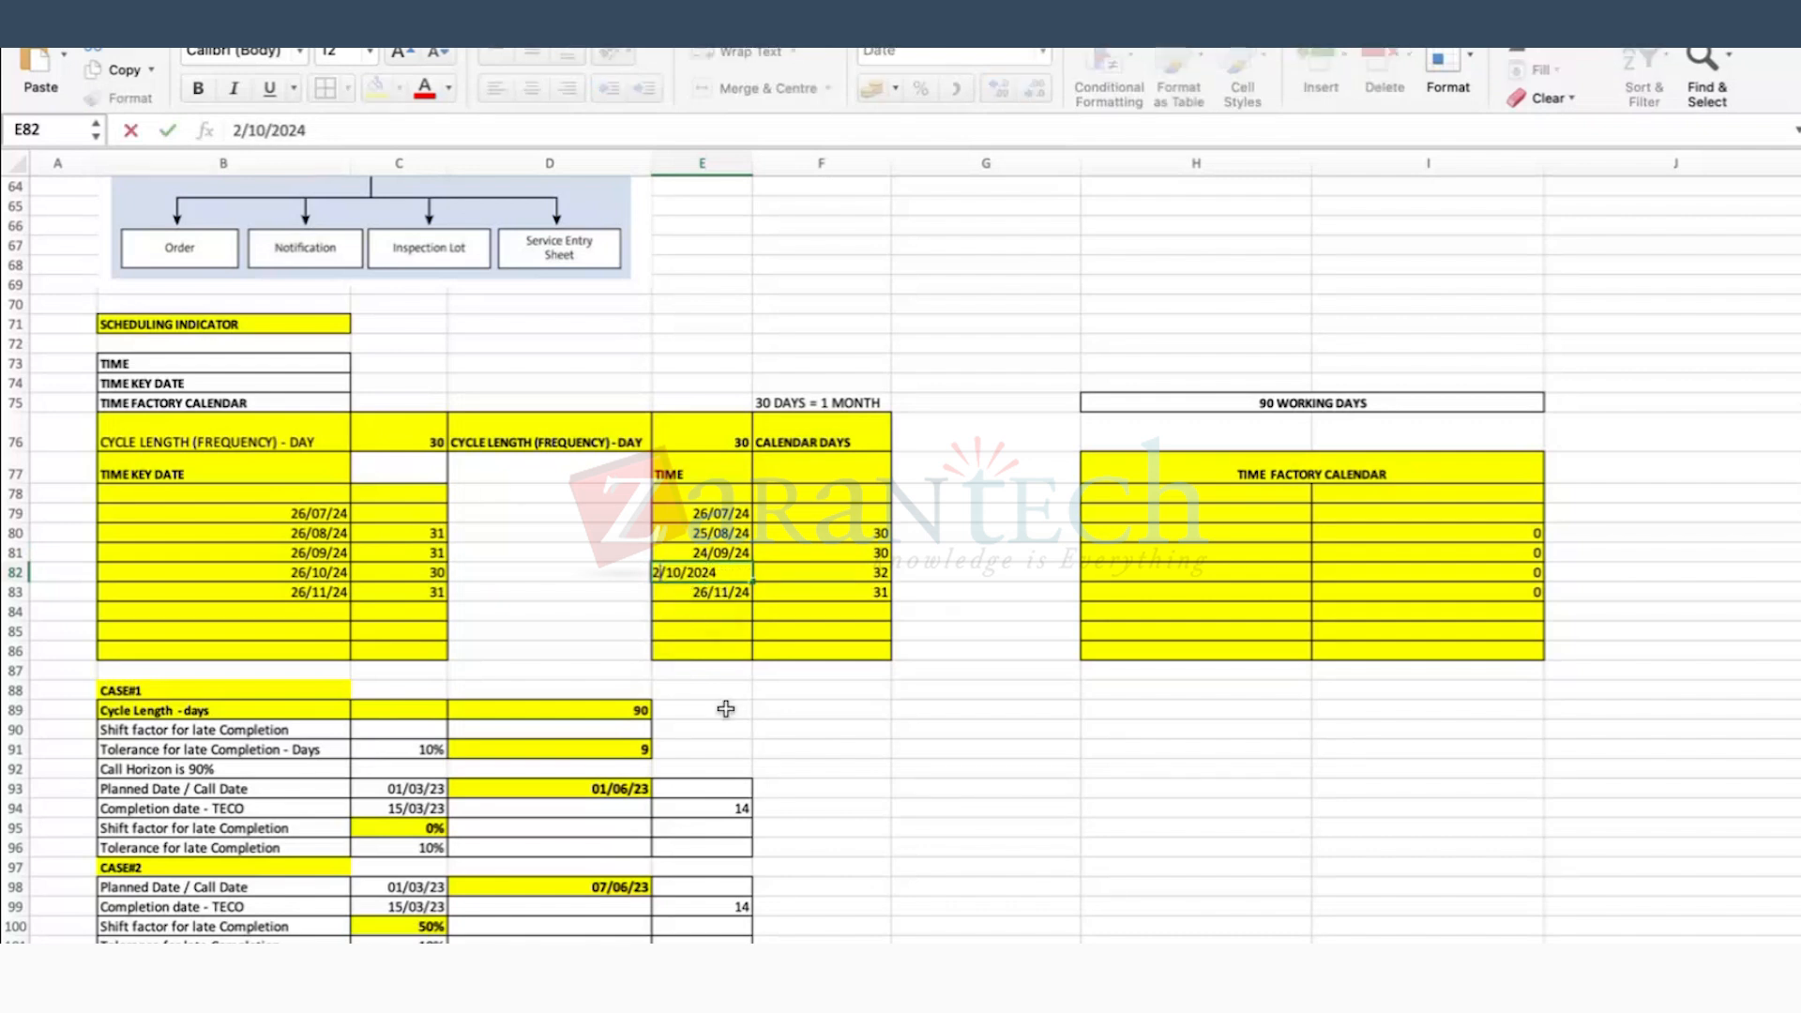
text(4)
key(Return)
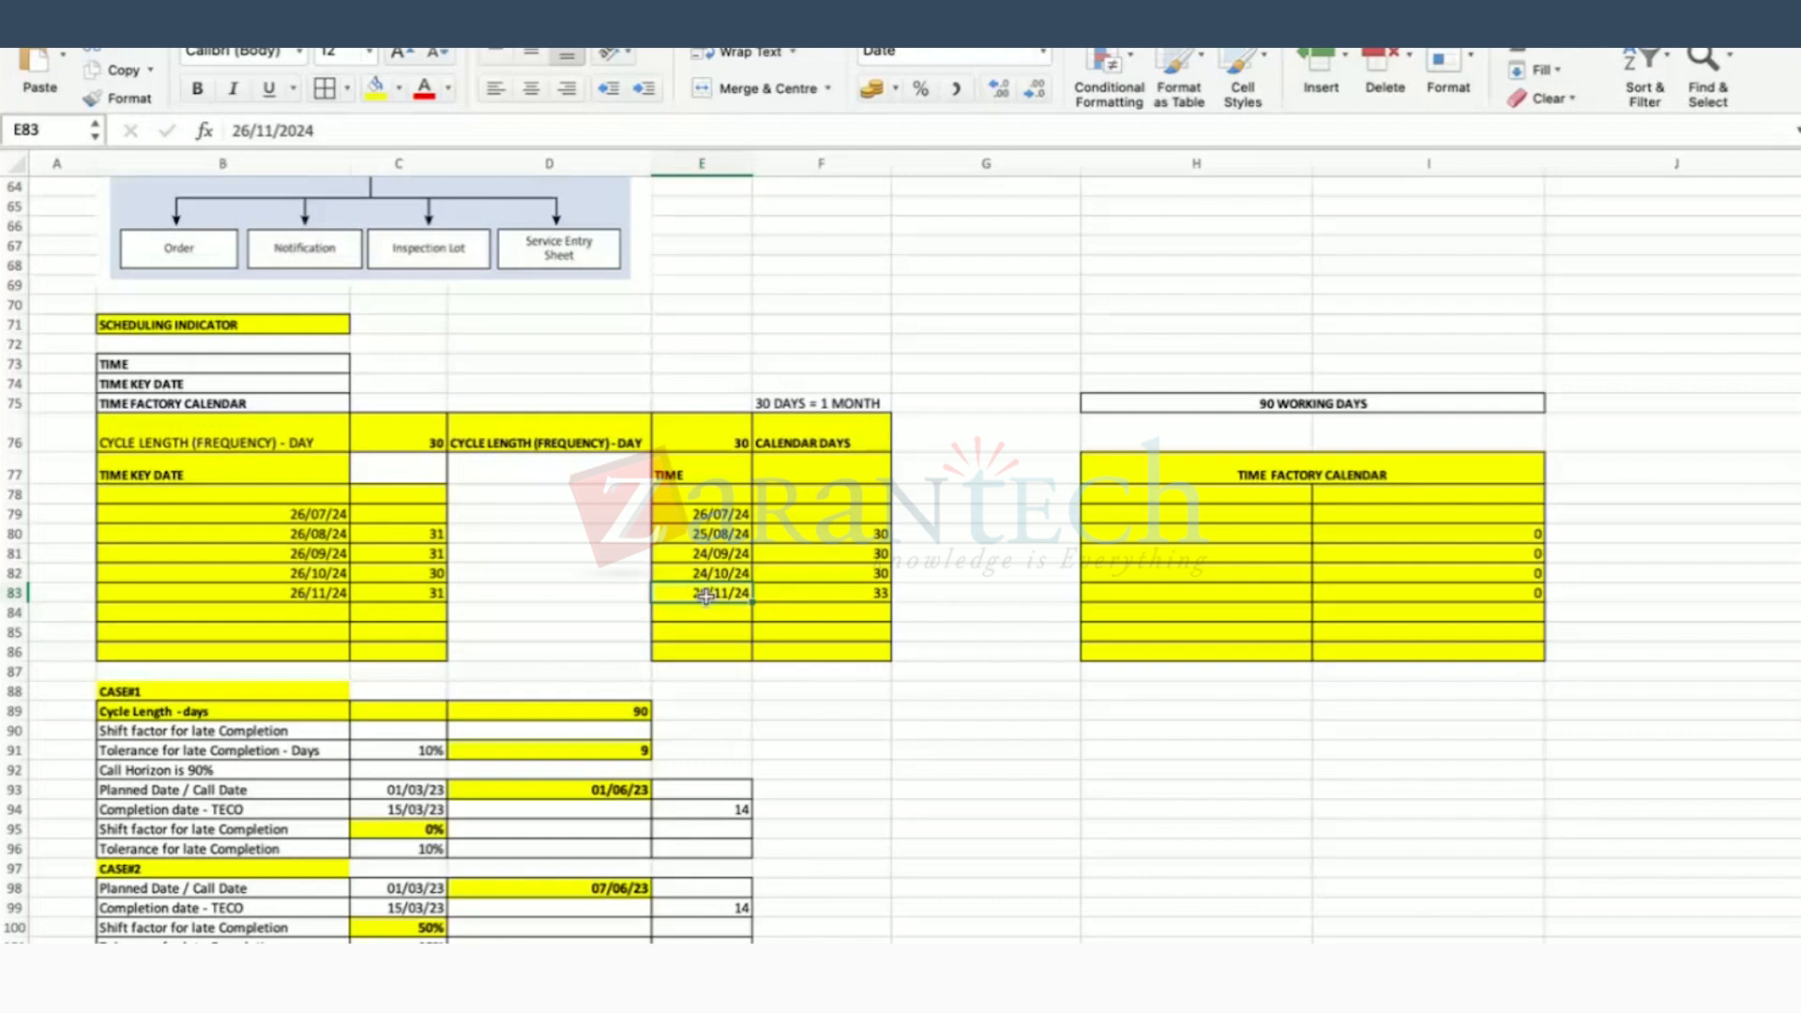
double_click(664, 593)
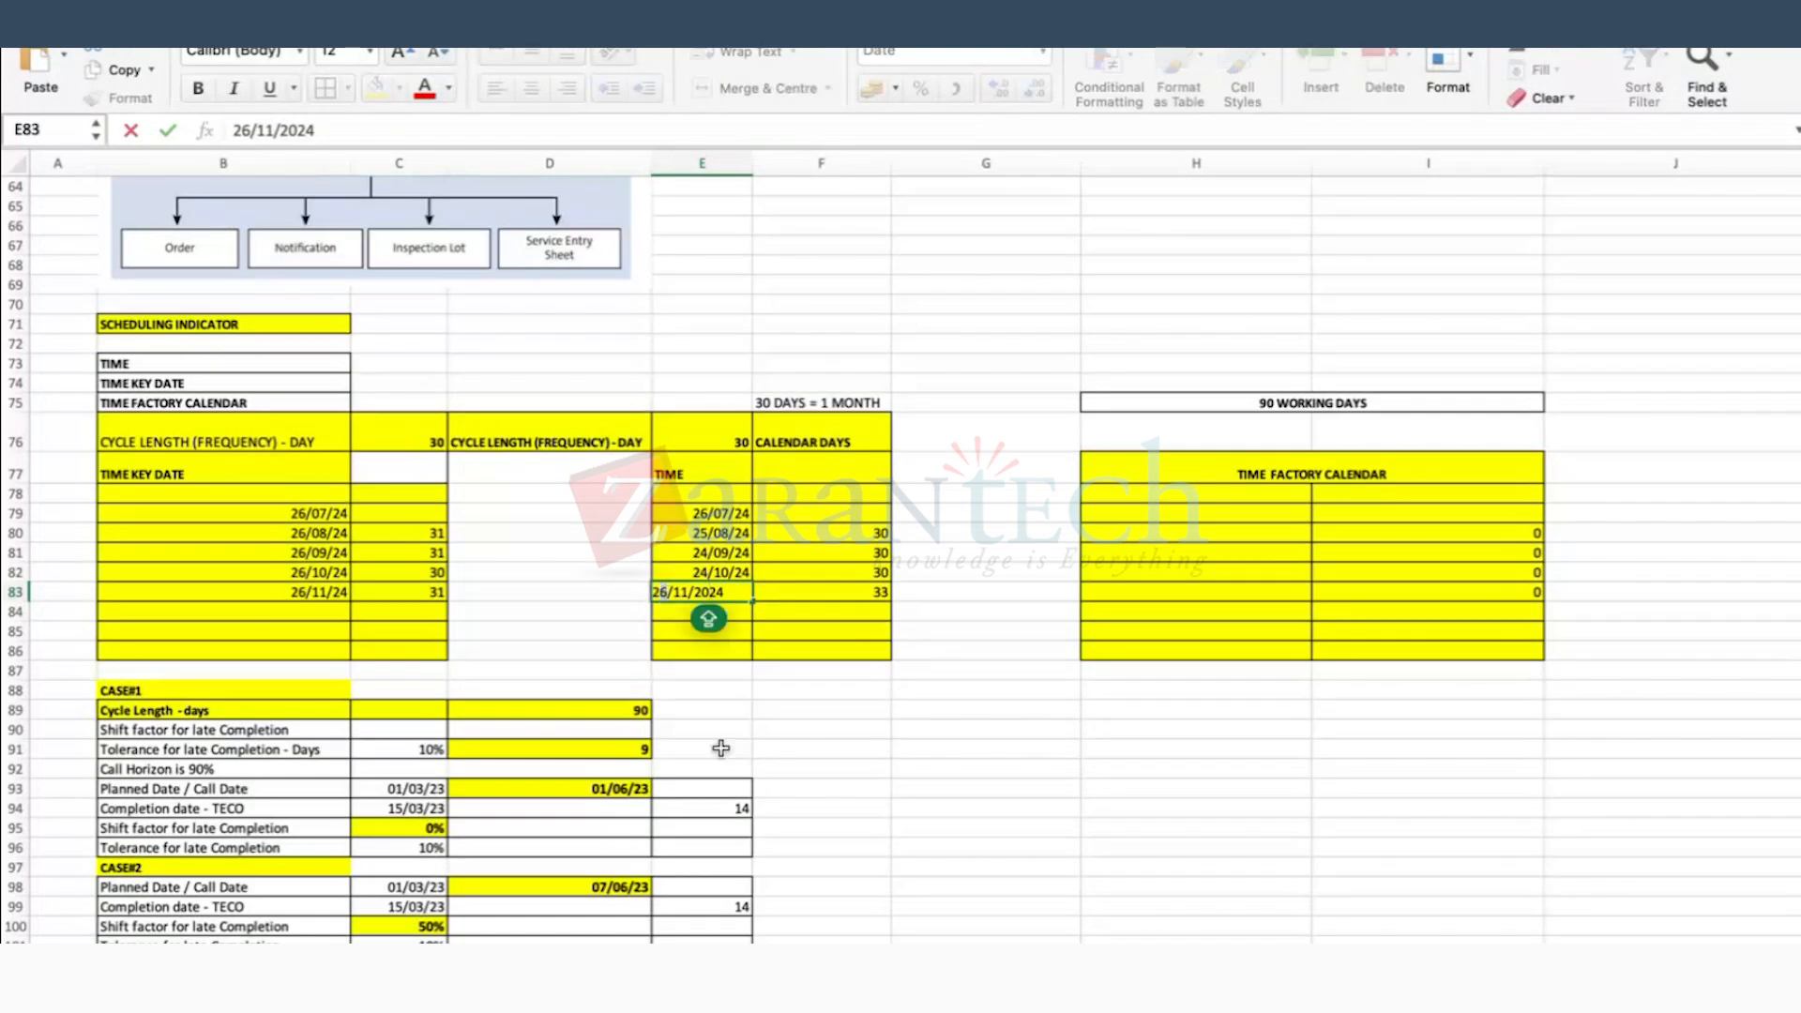
text(3)
key(Return)
Step: Review the calendar-day differences in F80:F83 and relate them to the TIME scheduling indicator
drag(856, 534, 864, 583)
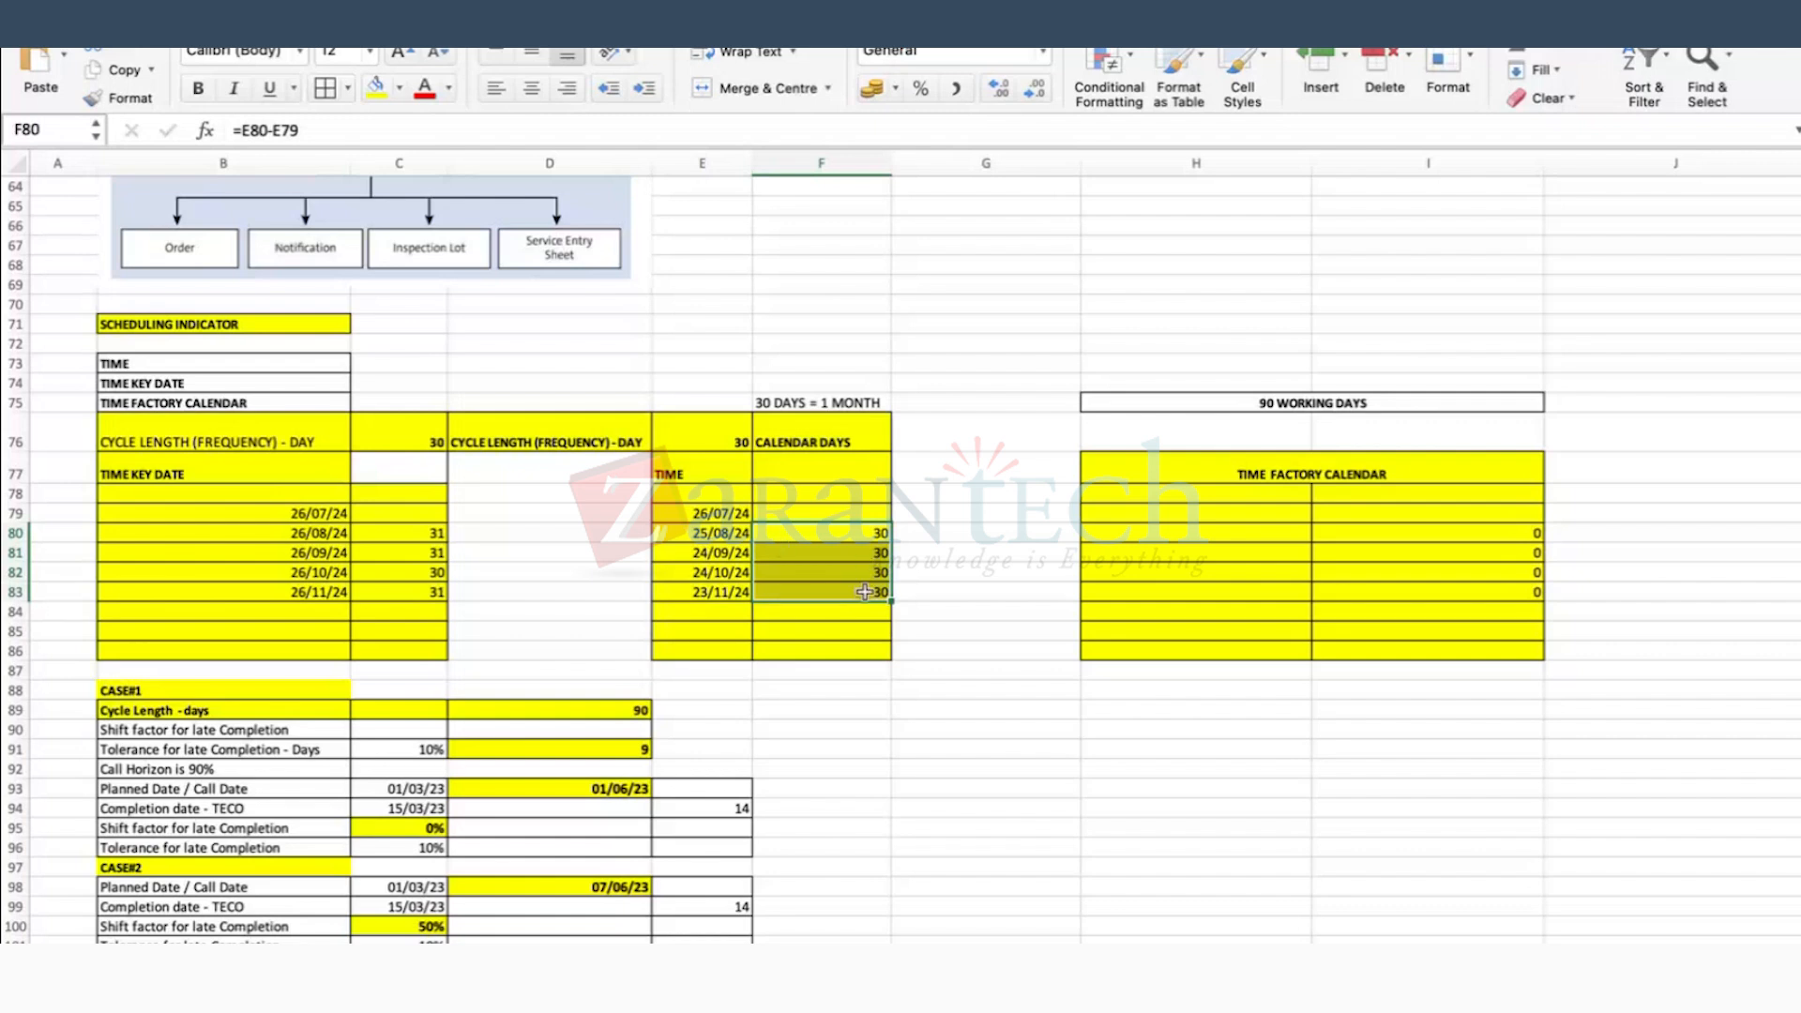
click(857, 650)
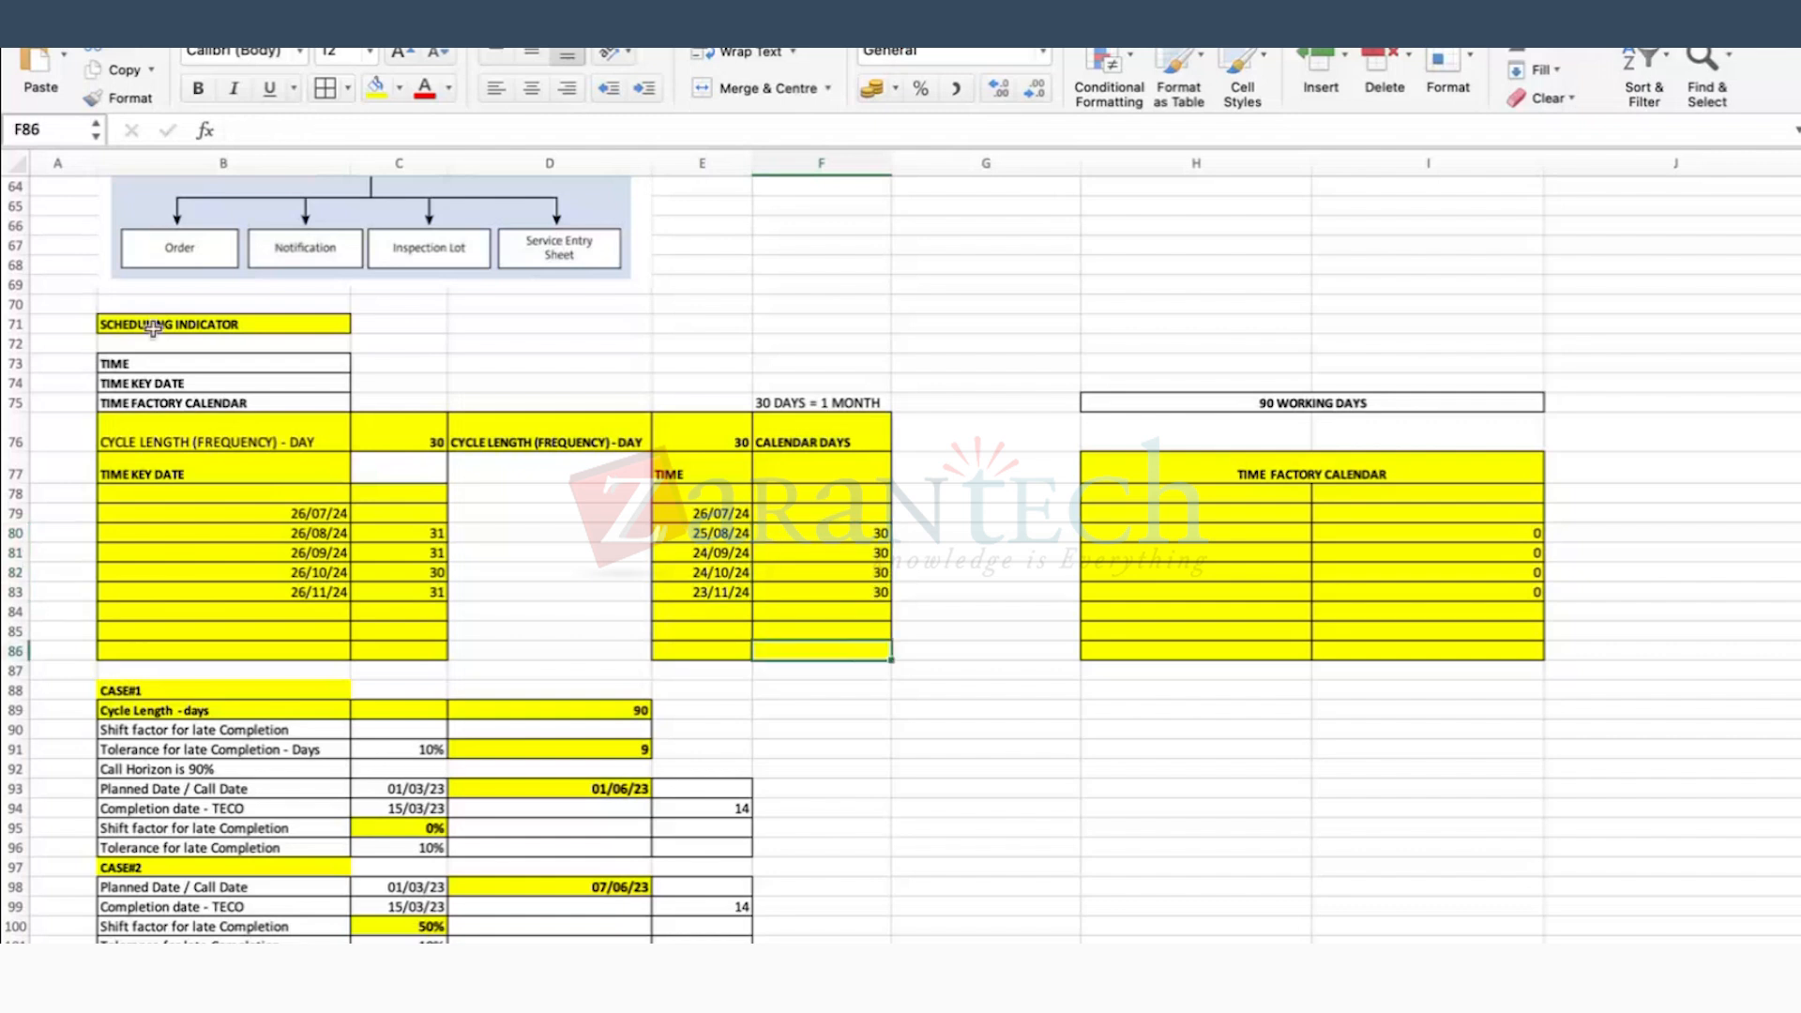
click(141, 363)
click(668, 464)
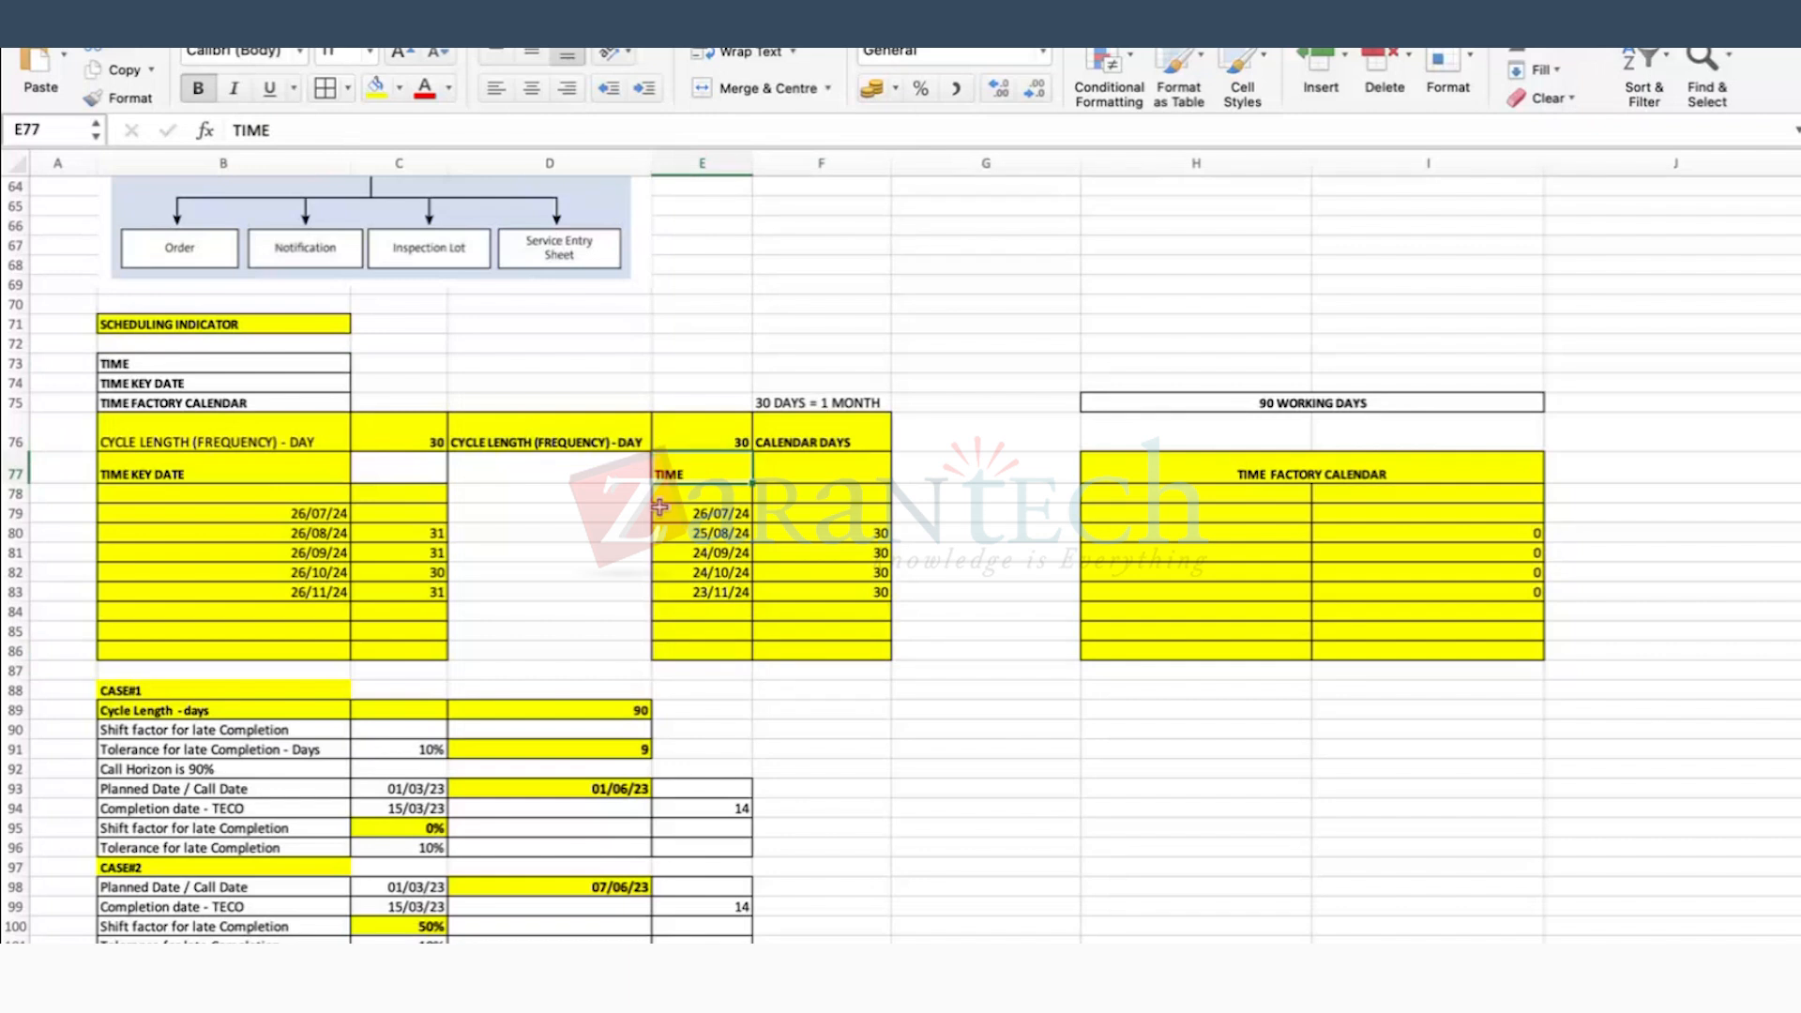
Step: Change the heading in H75 above the TIME FACTORY CALENDAR table to "30 WORKING DAYS"
click(205, 385)
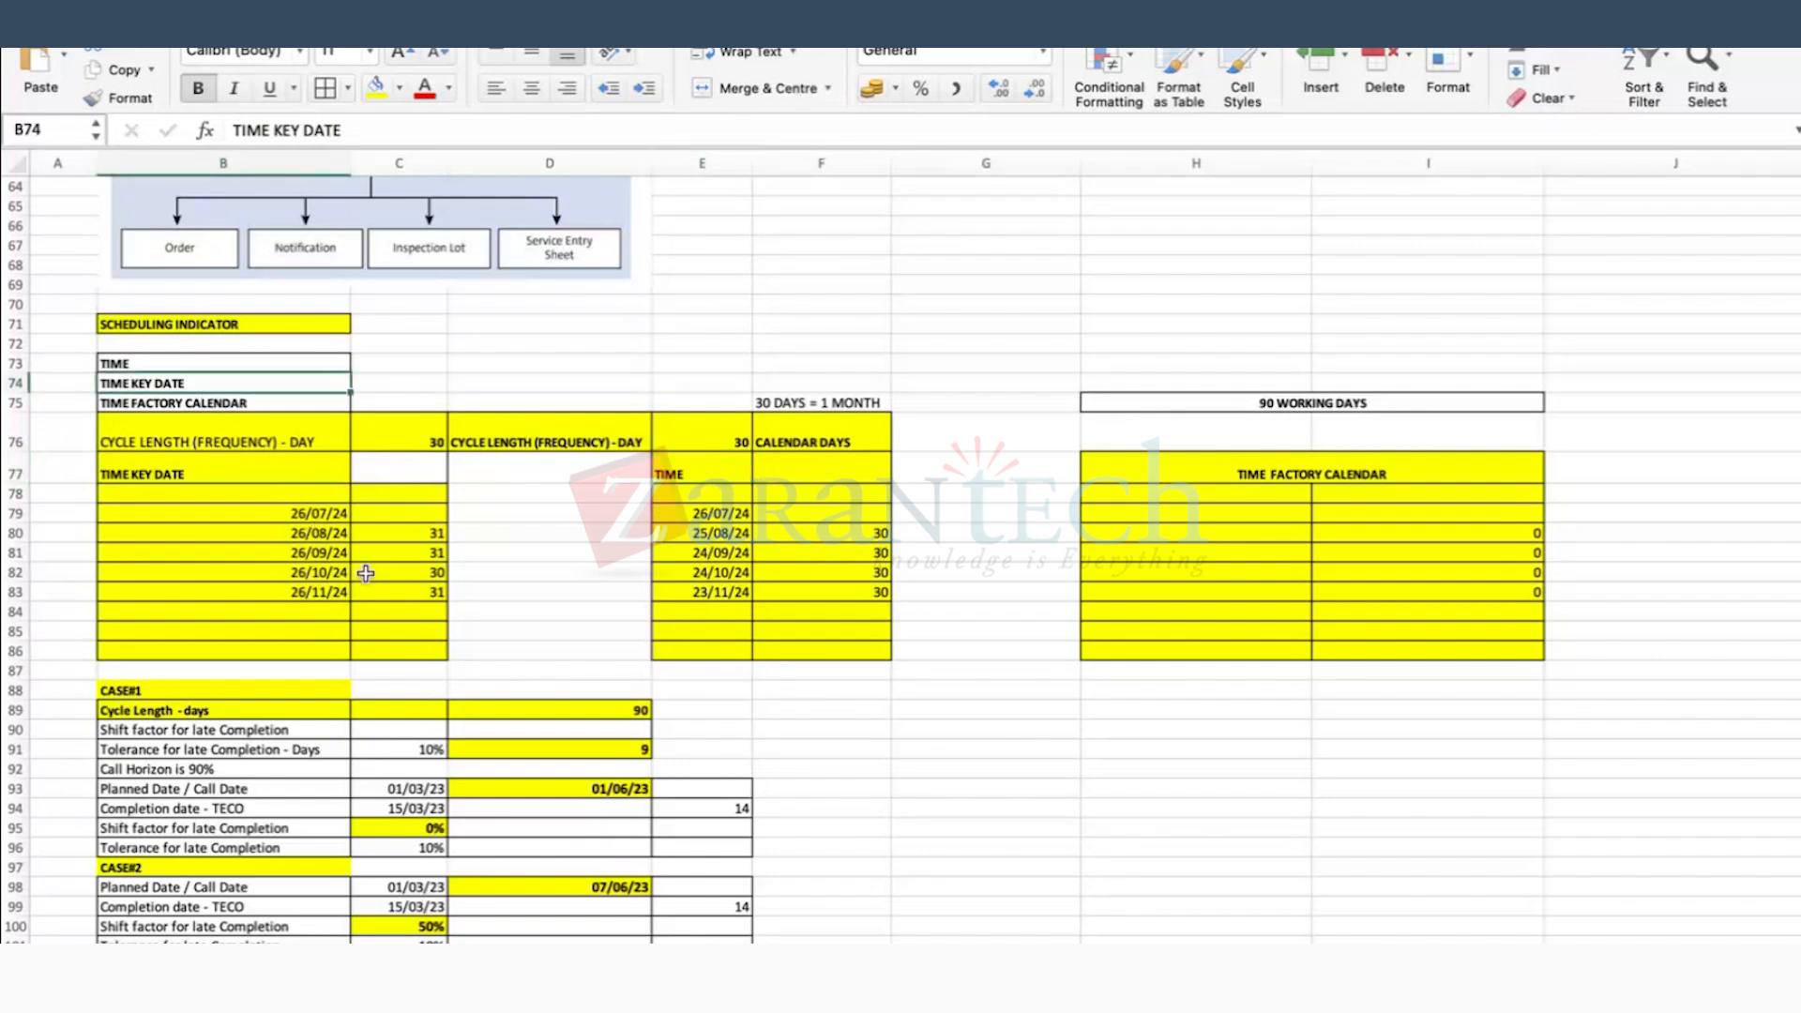
click(1311, 474)
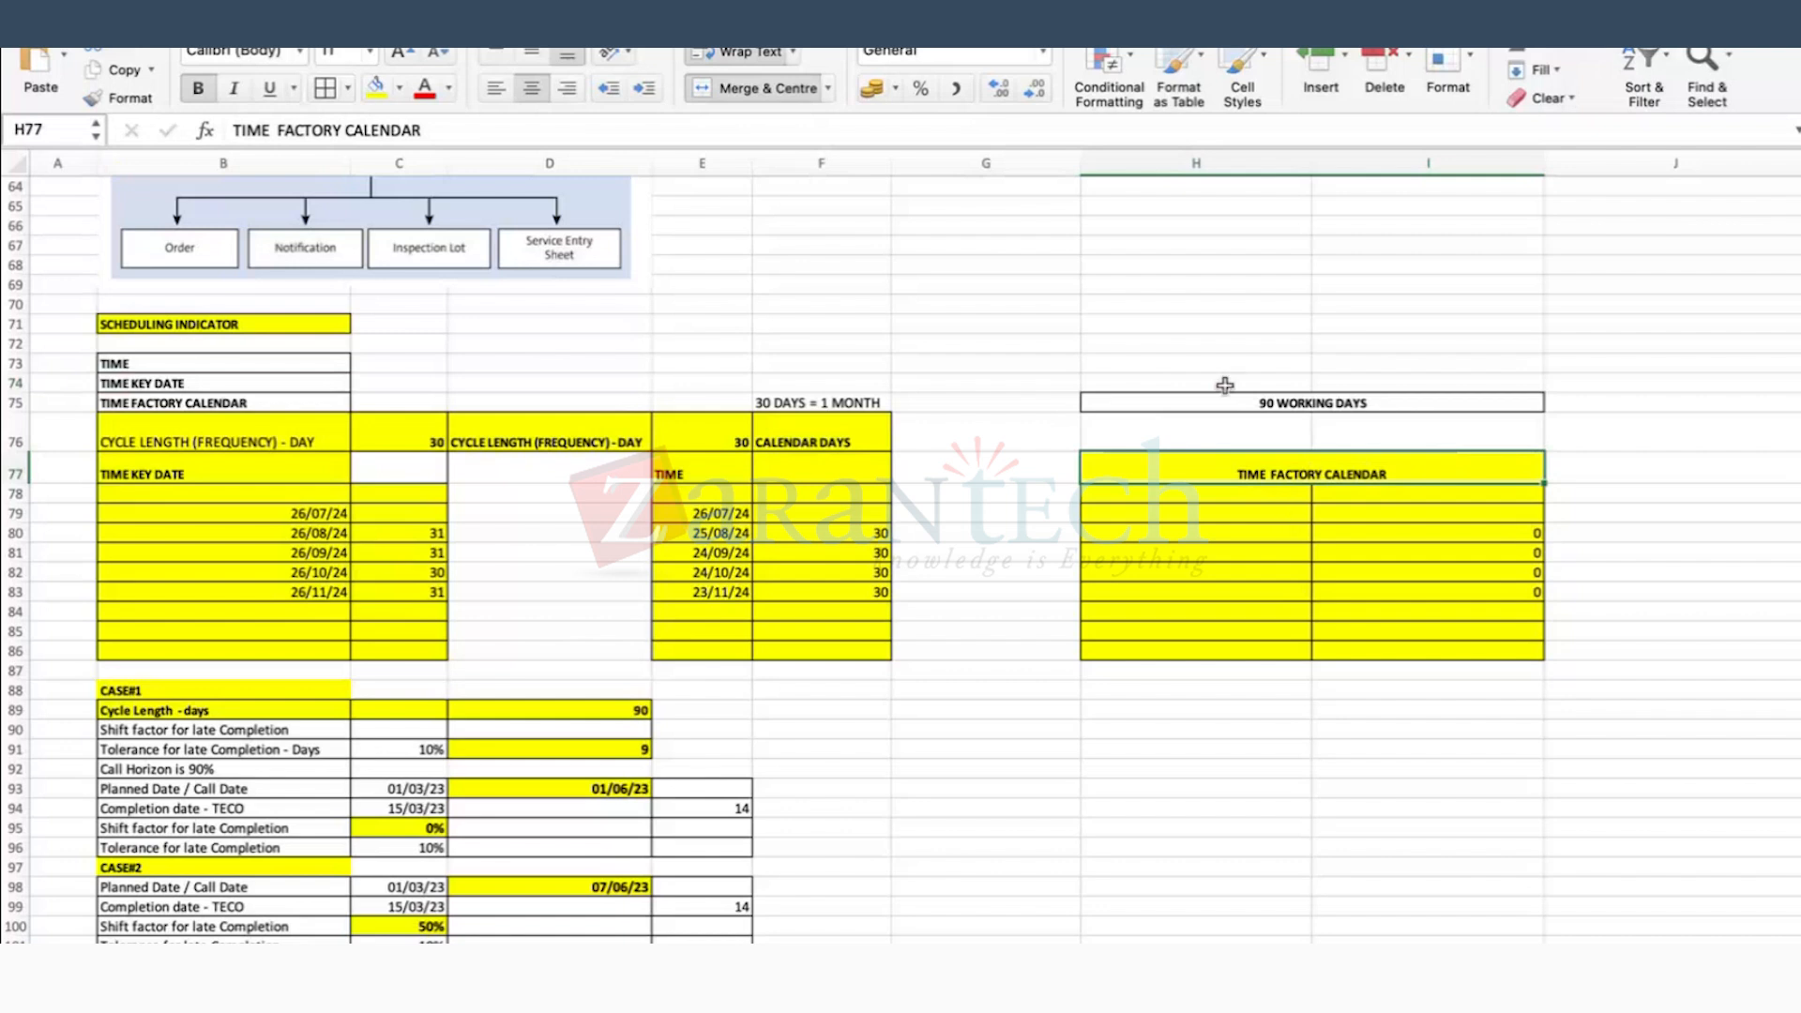
double_click(1271, 402)
key(BackSpace)
text(3)
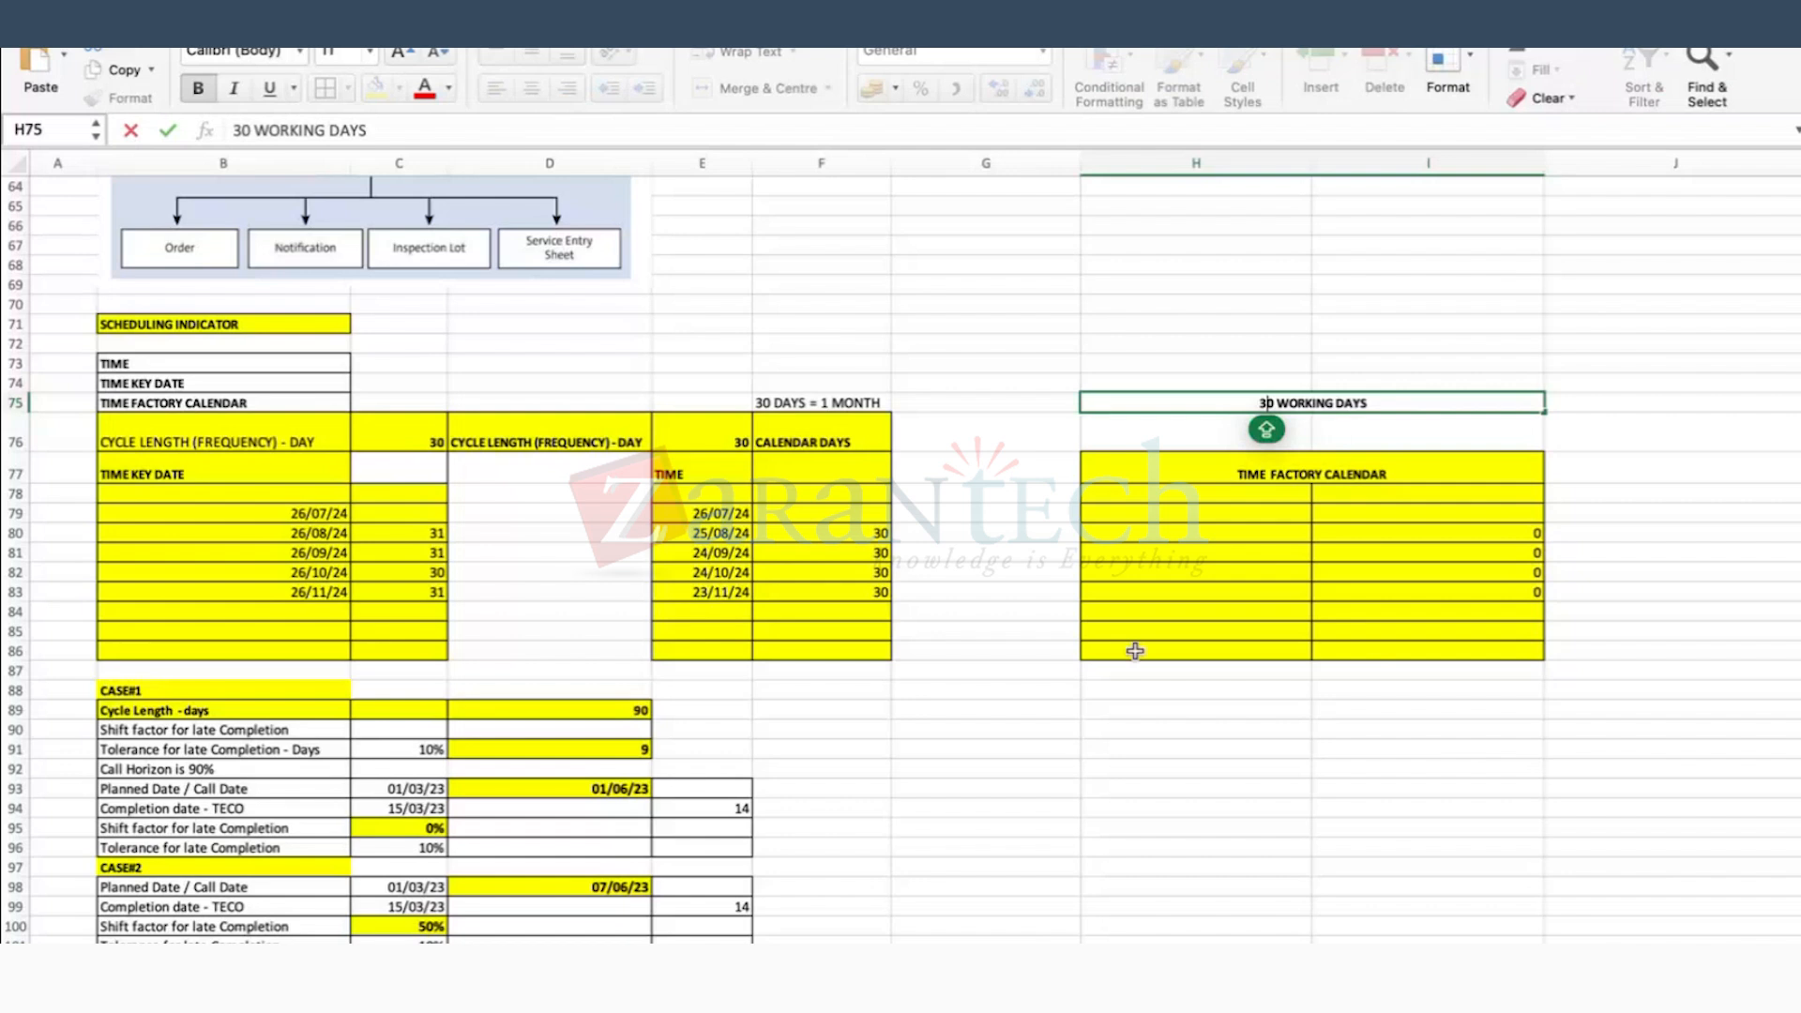
click(1196, 749)
click(419, 430)
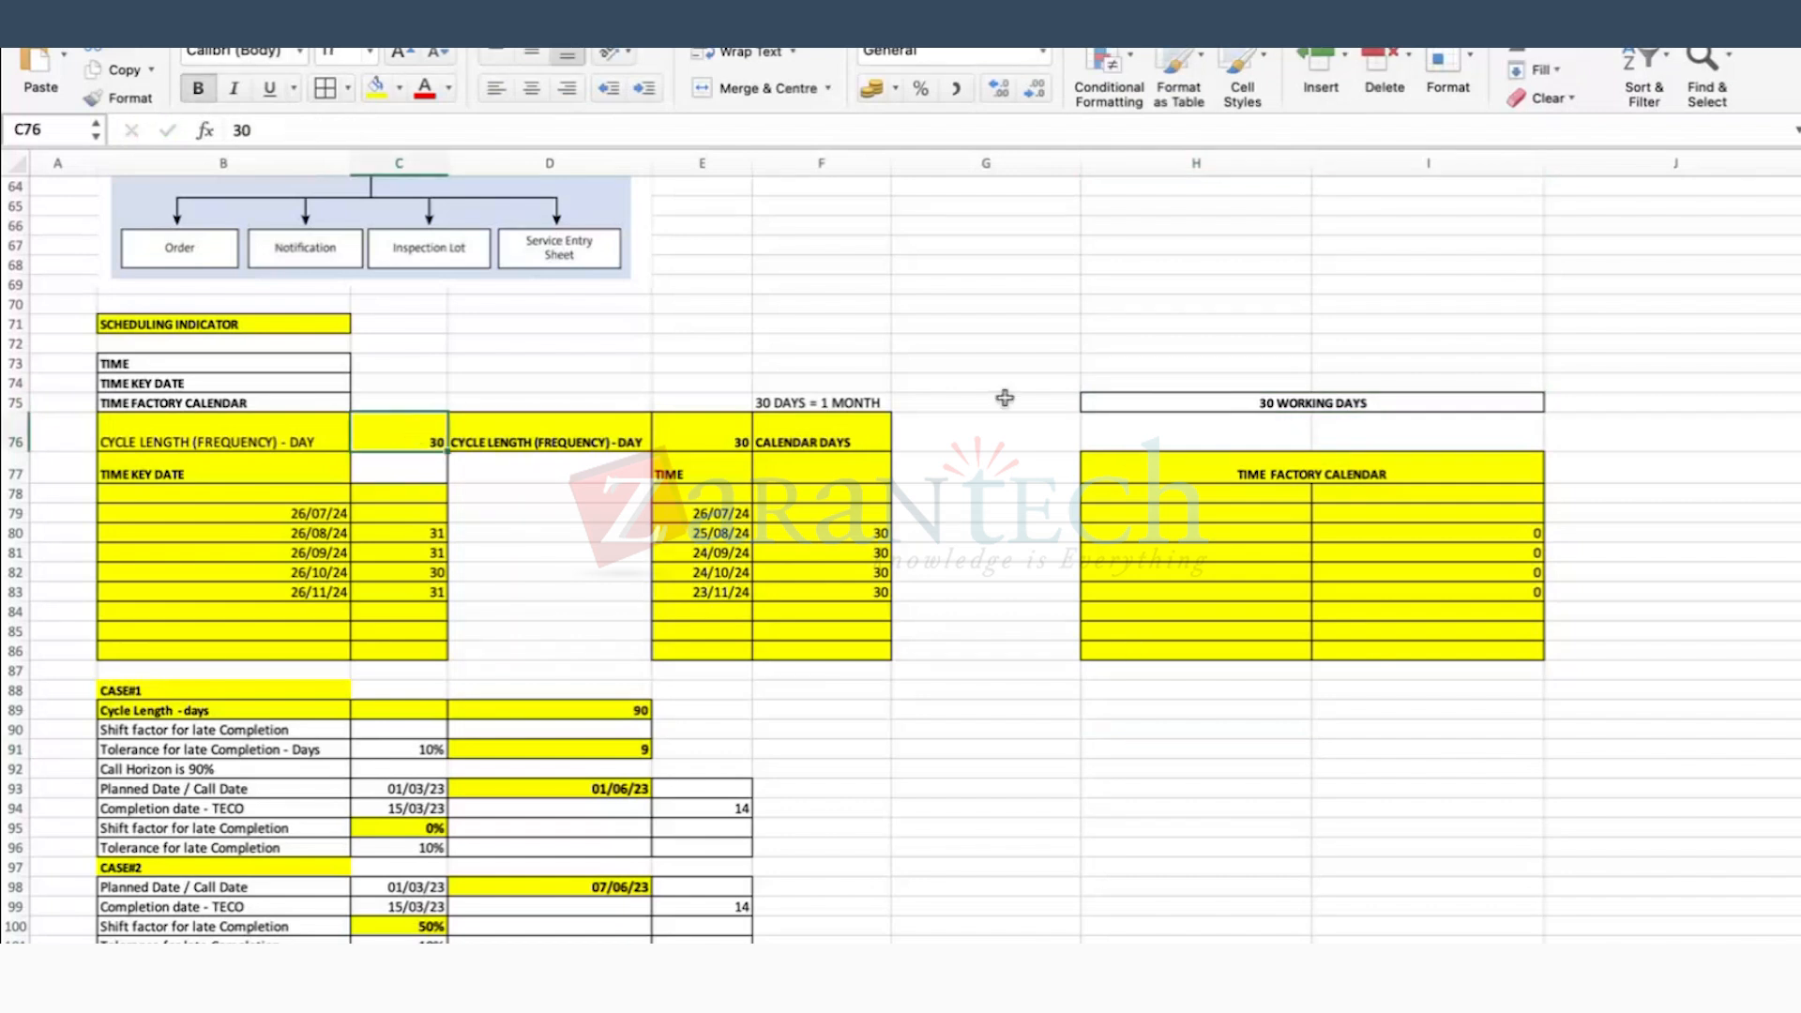
click(1339, 406)
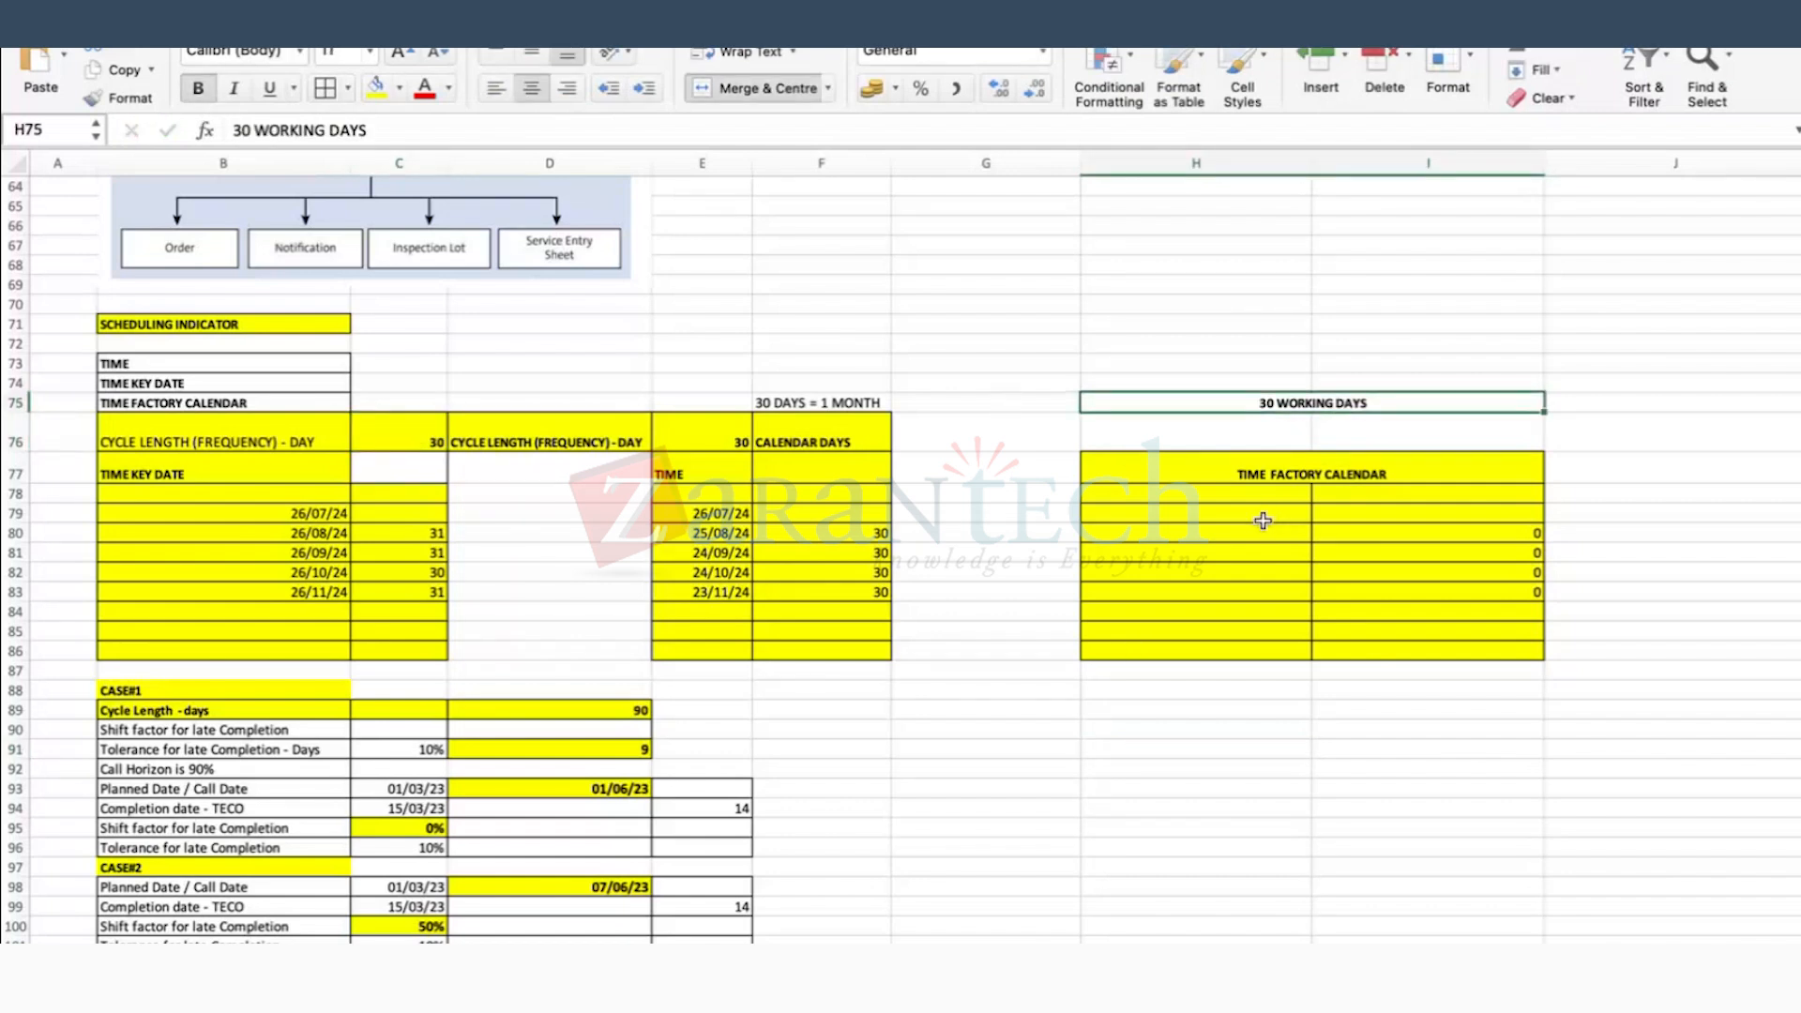
Step: Enter the note "T CODE : SCAL" in H88 below the TIME FACTORY CALENDAR table
click(1179, 692)
text(T CODE :)
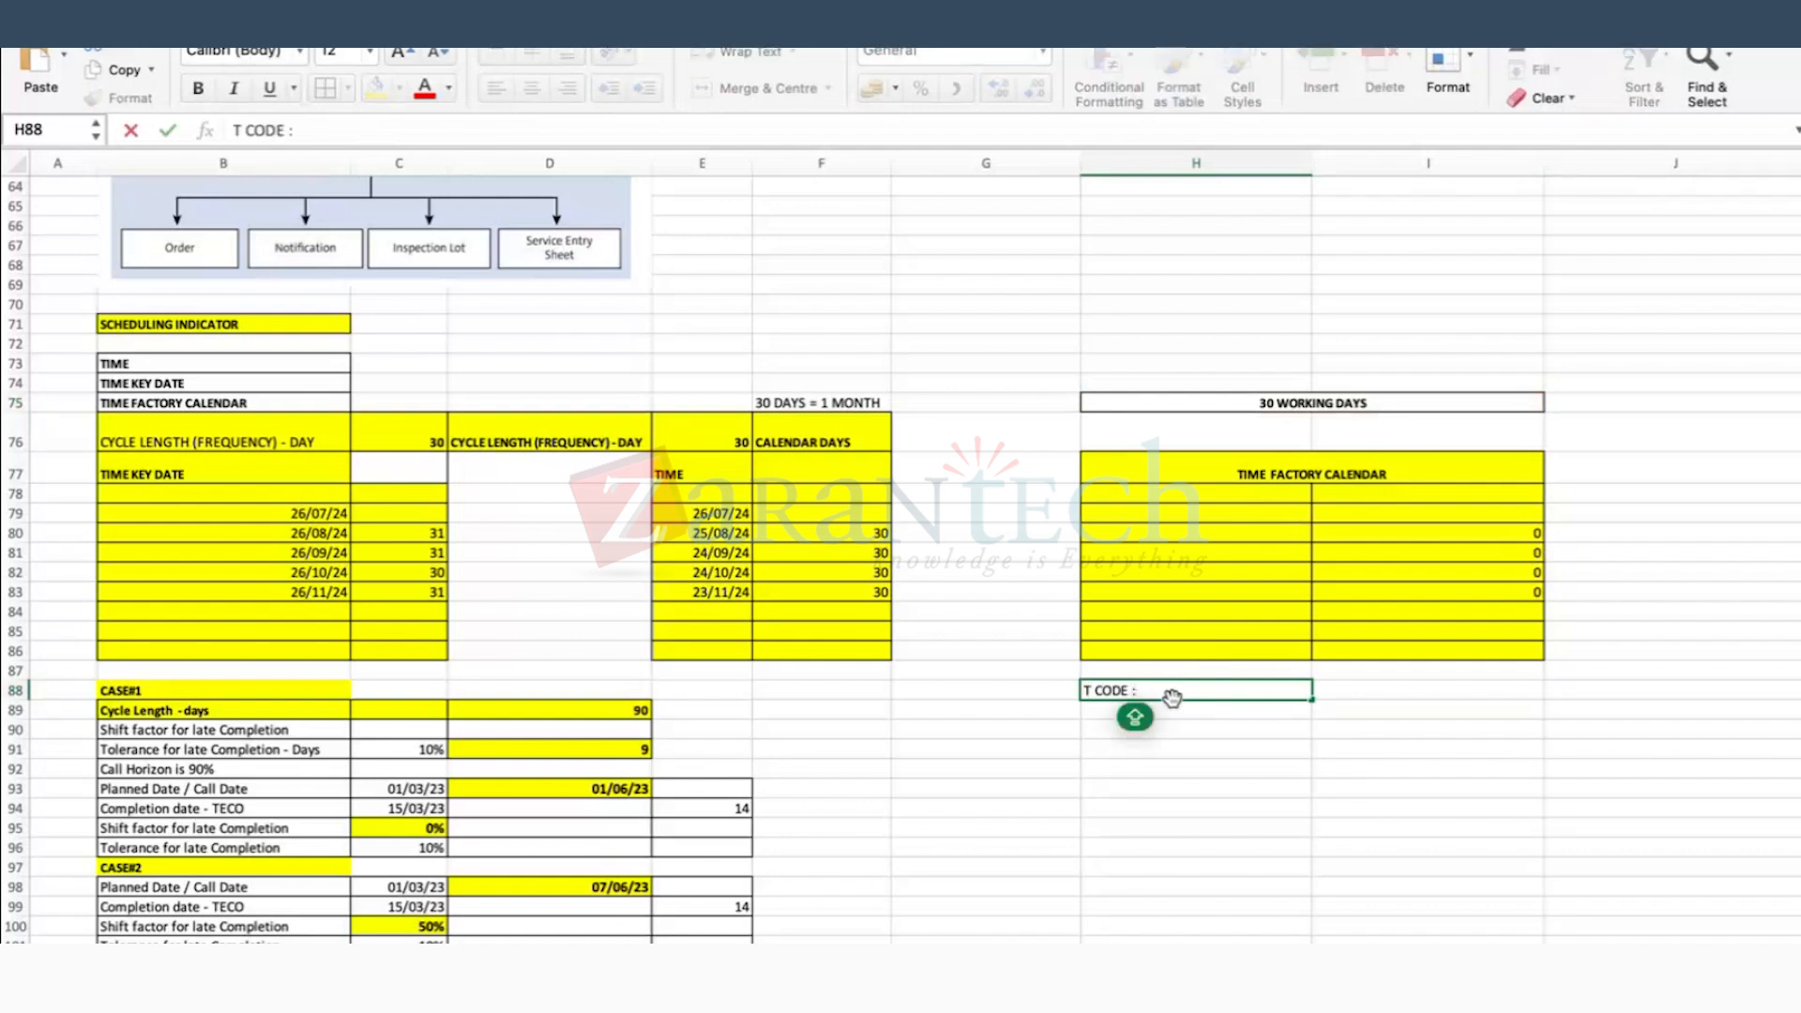
text( SC)
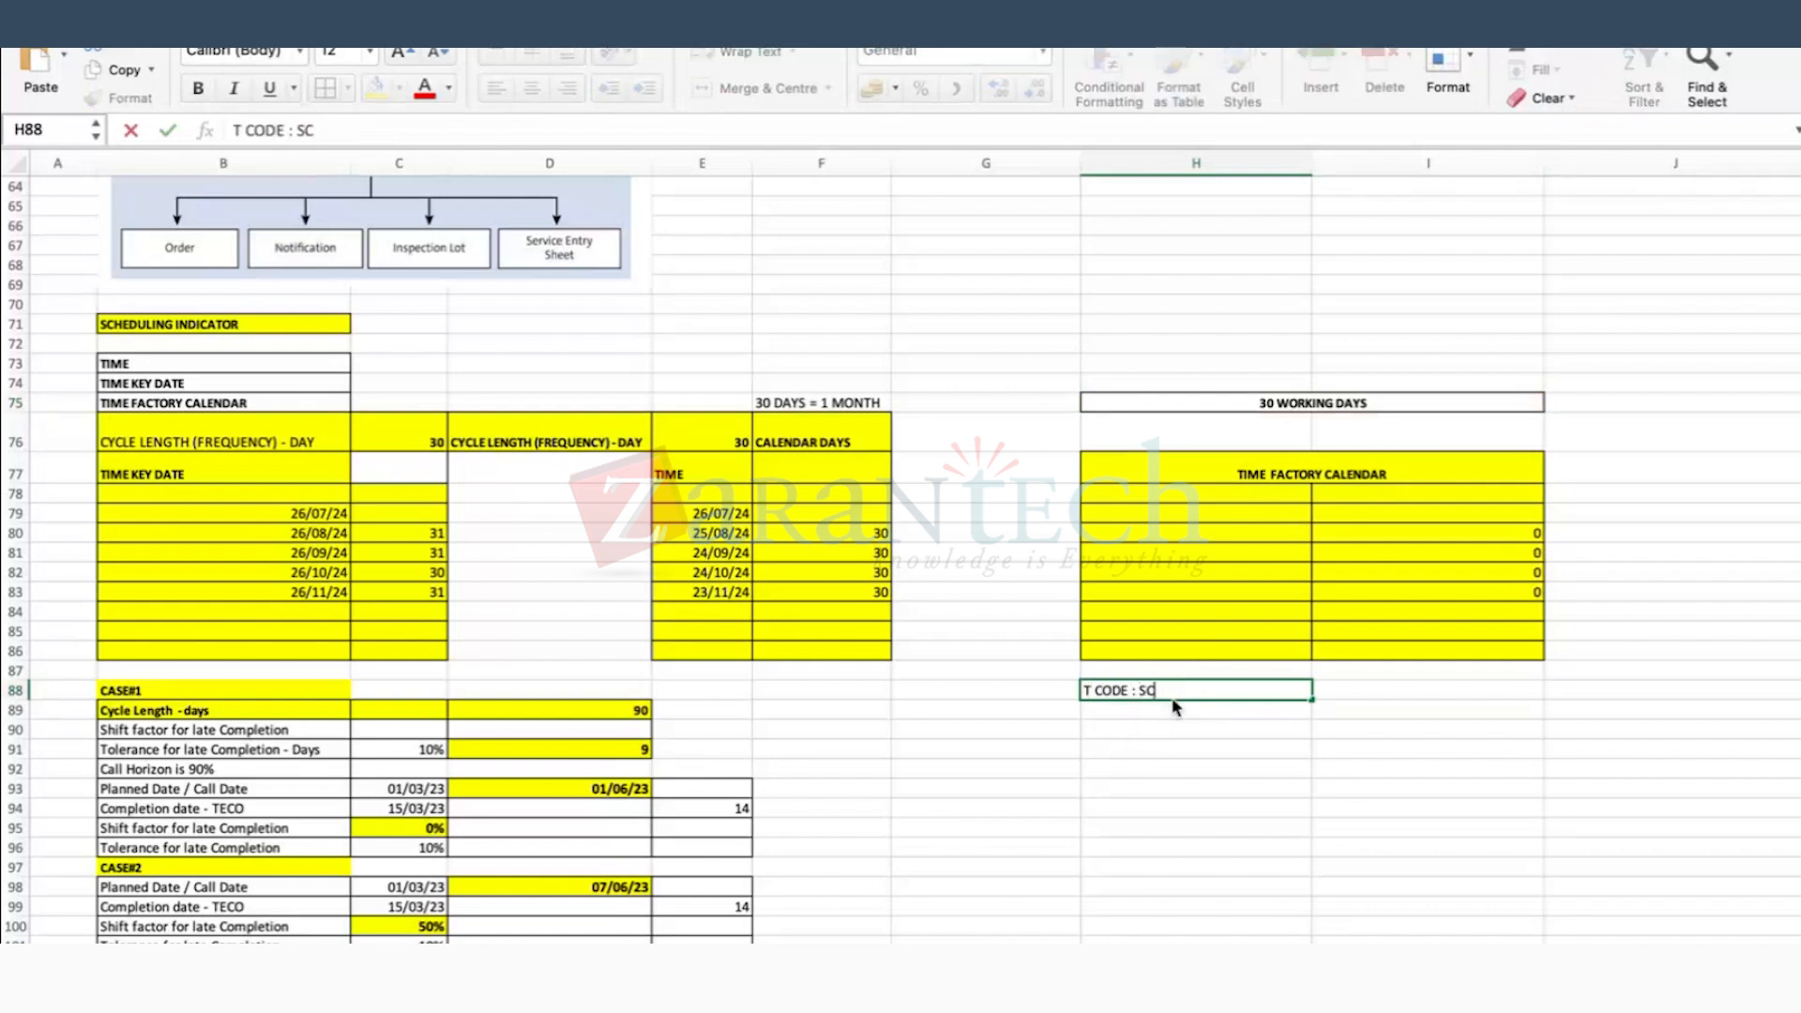
text(AL)
key(Return)
Step: Switch to SAP and open transaction SCAL from the SAP Easy Access screen
key(super+Tab)
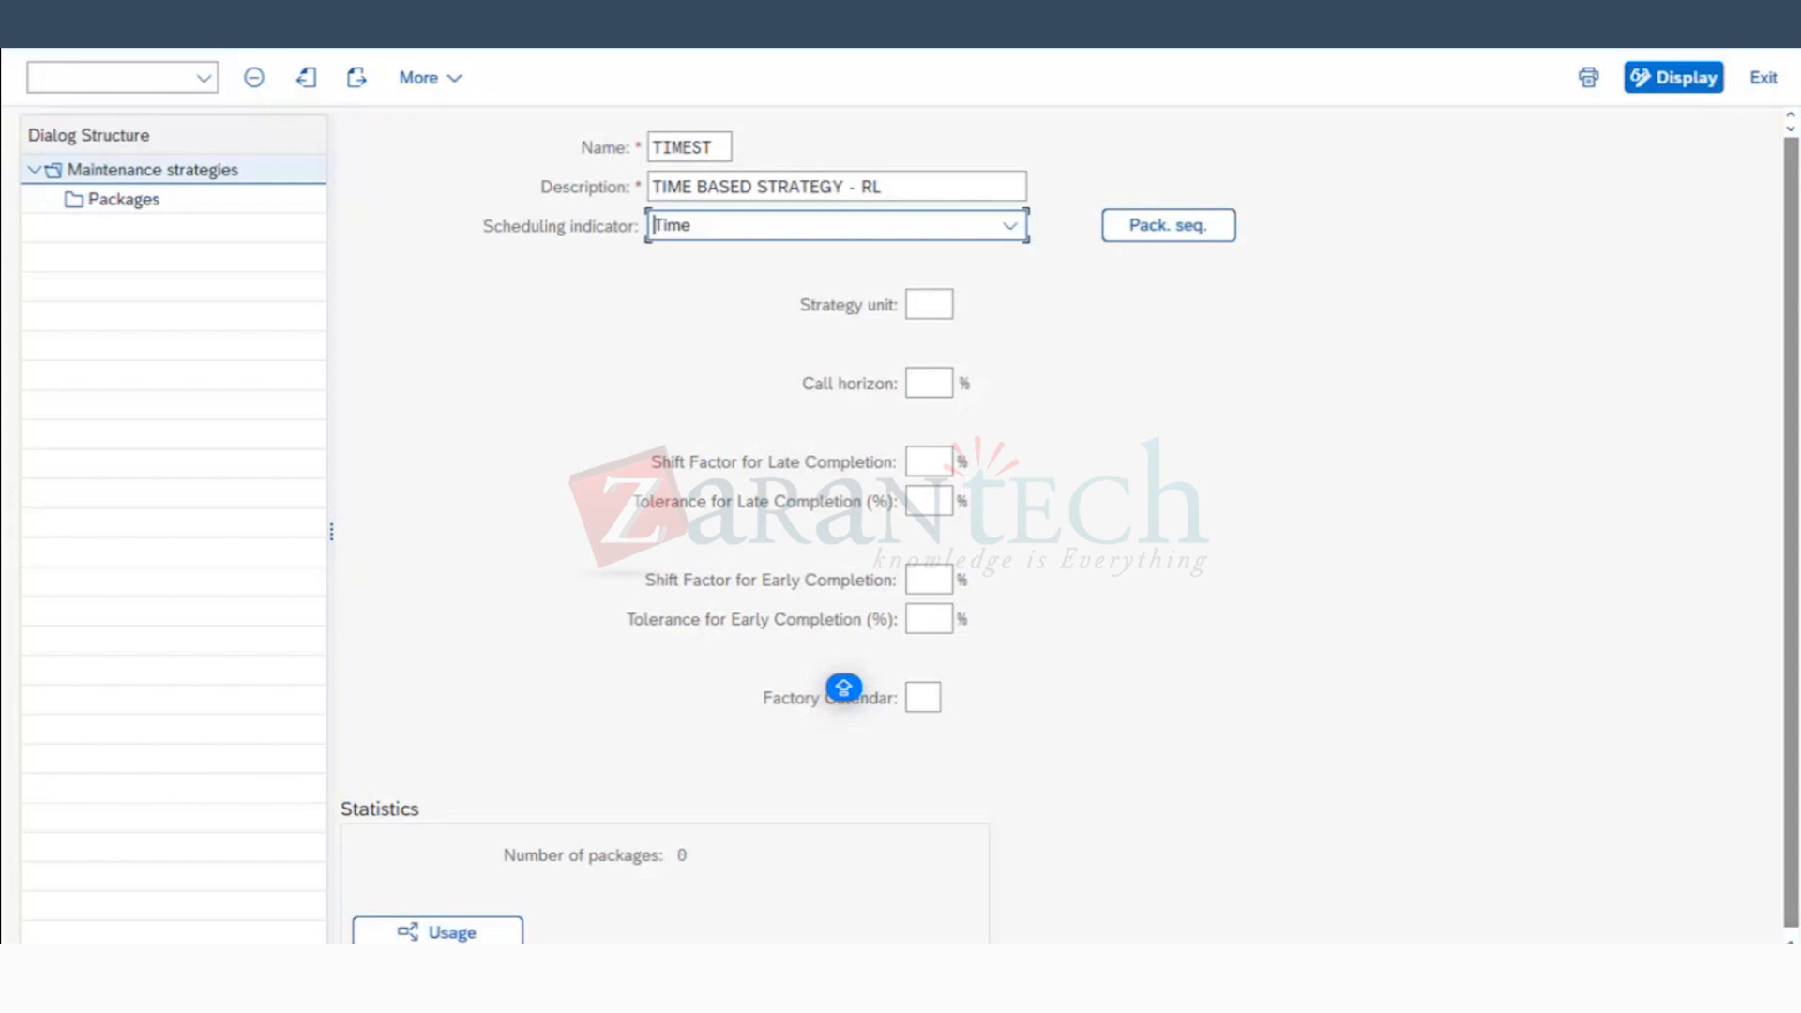
click(417, 77)
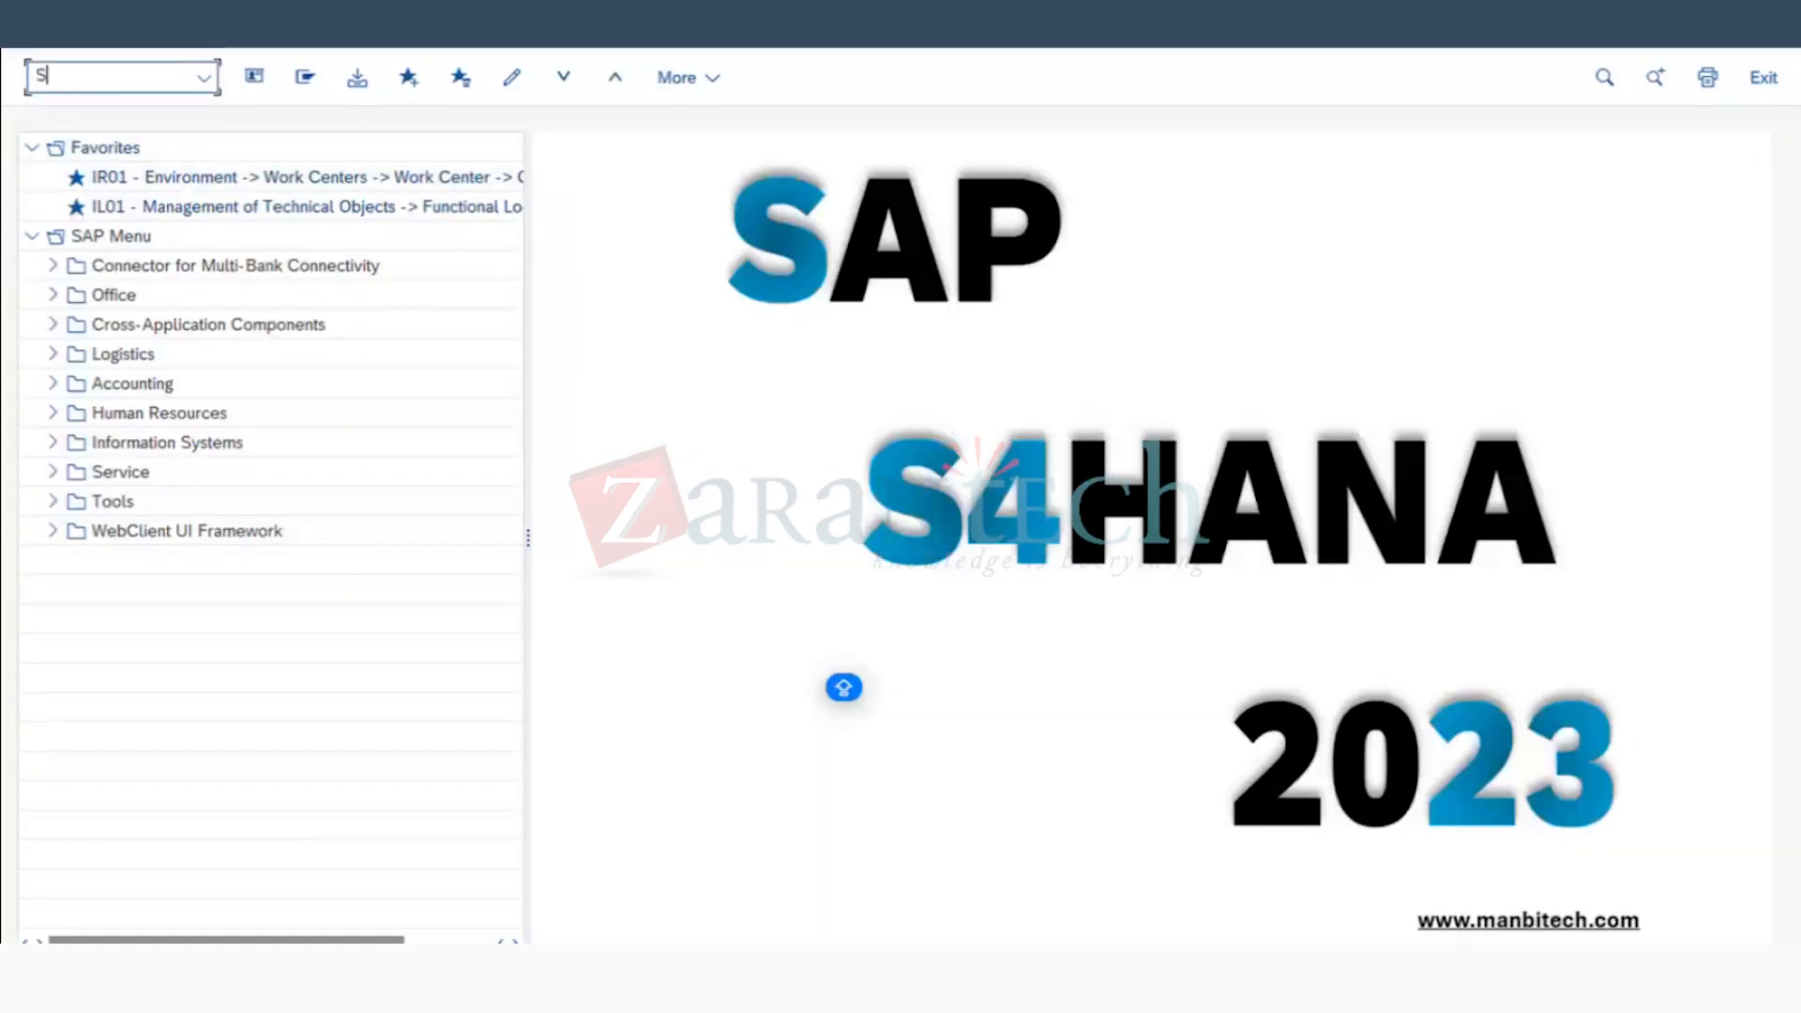
text(CAL)
key(Return)
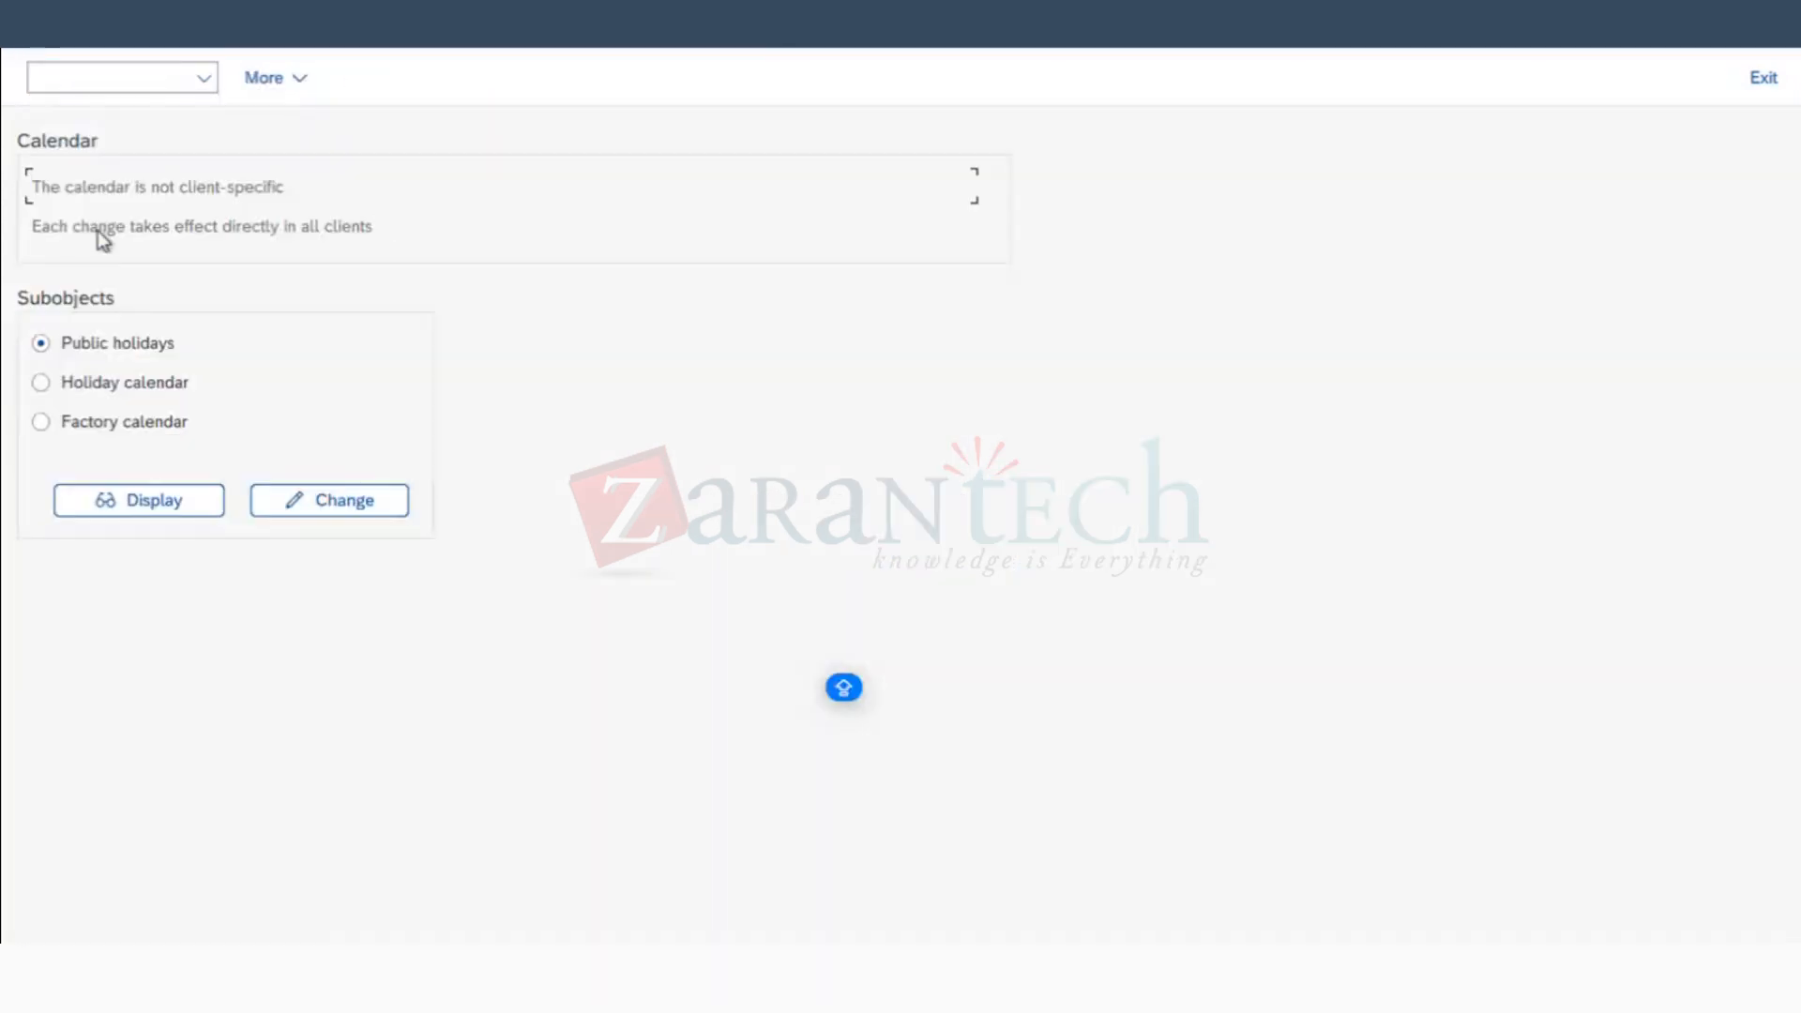
Step: Display the factory calendar definition of calendar 01, Germany (Standard), and examine its workdays
click(104, 422)
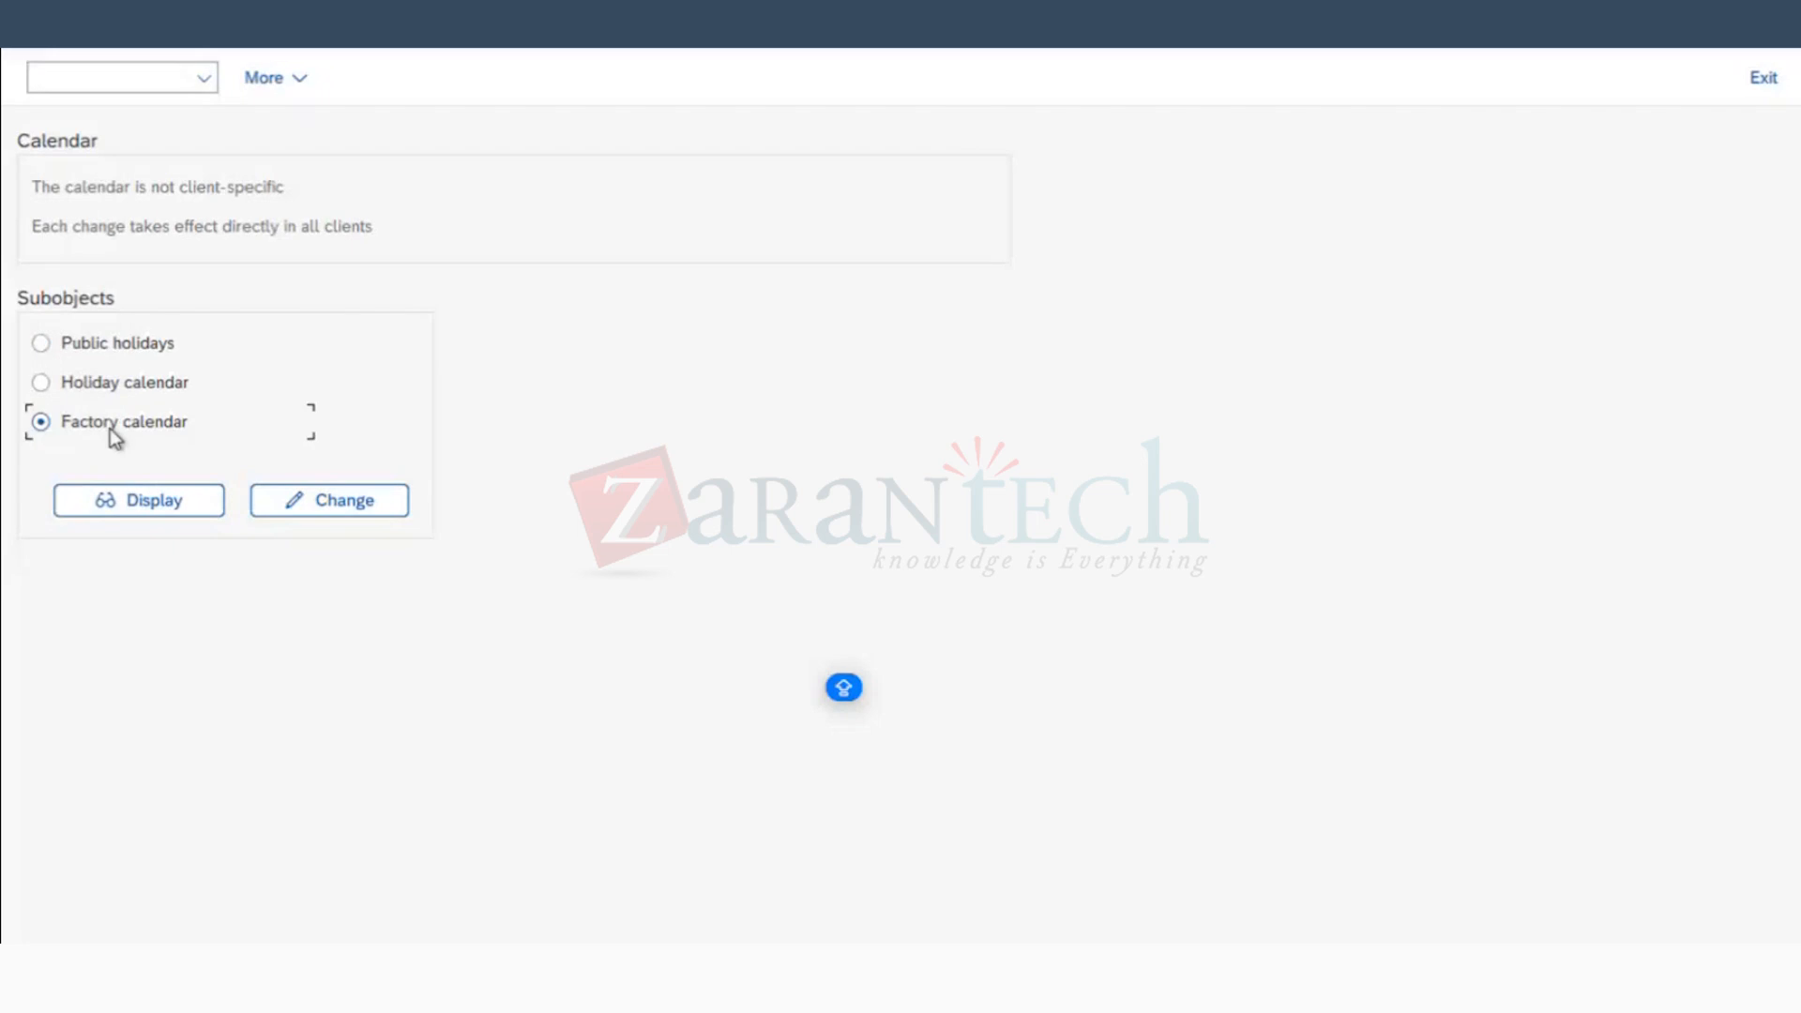
click(132, 502)
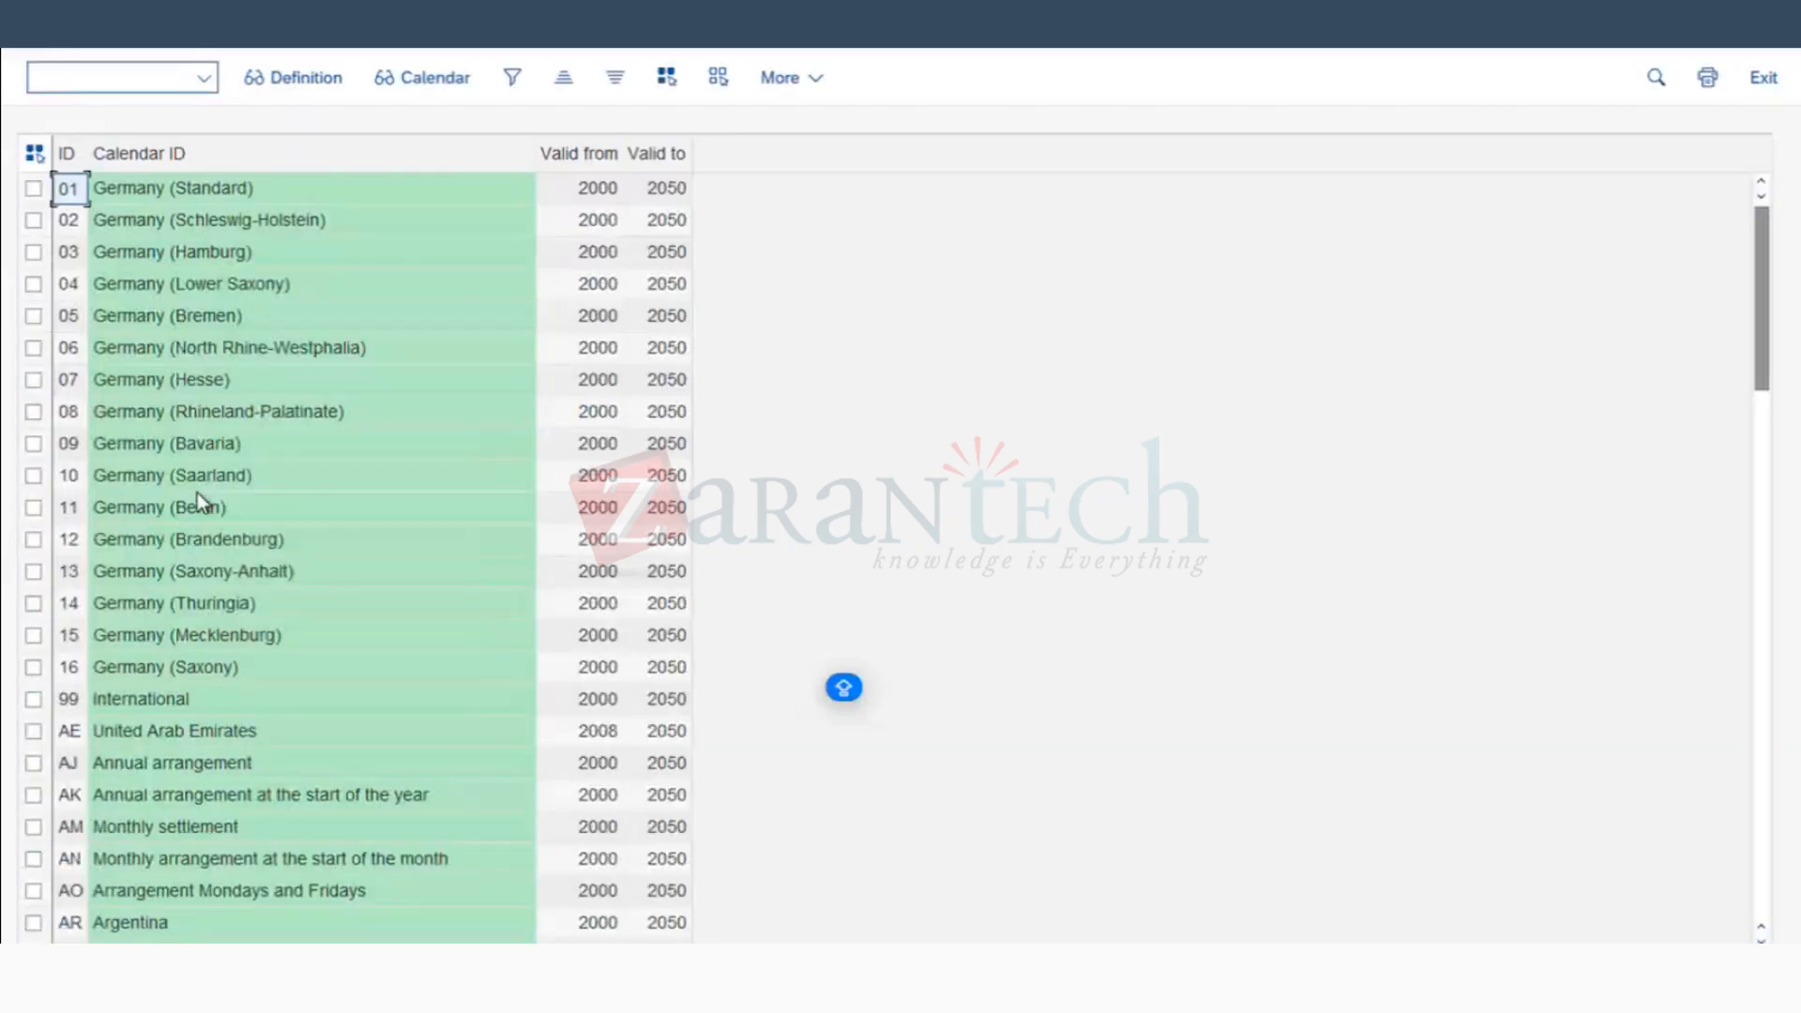
click(33, 188)
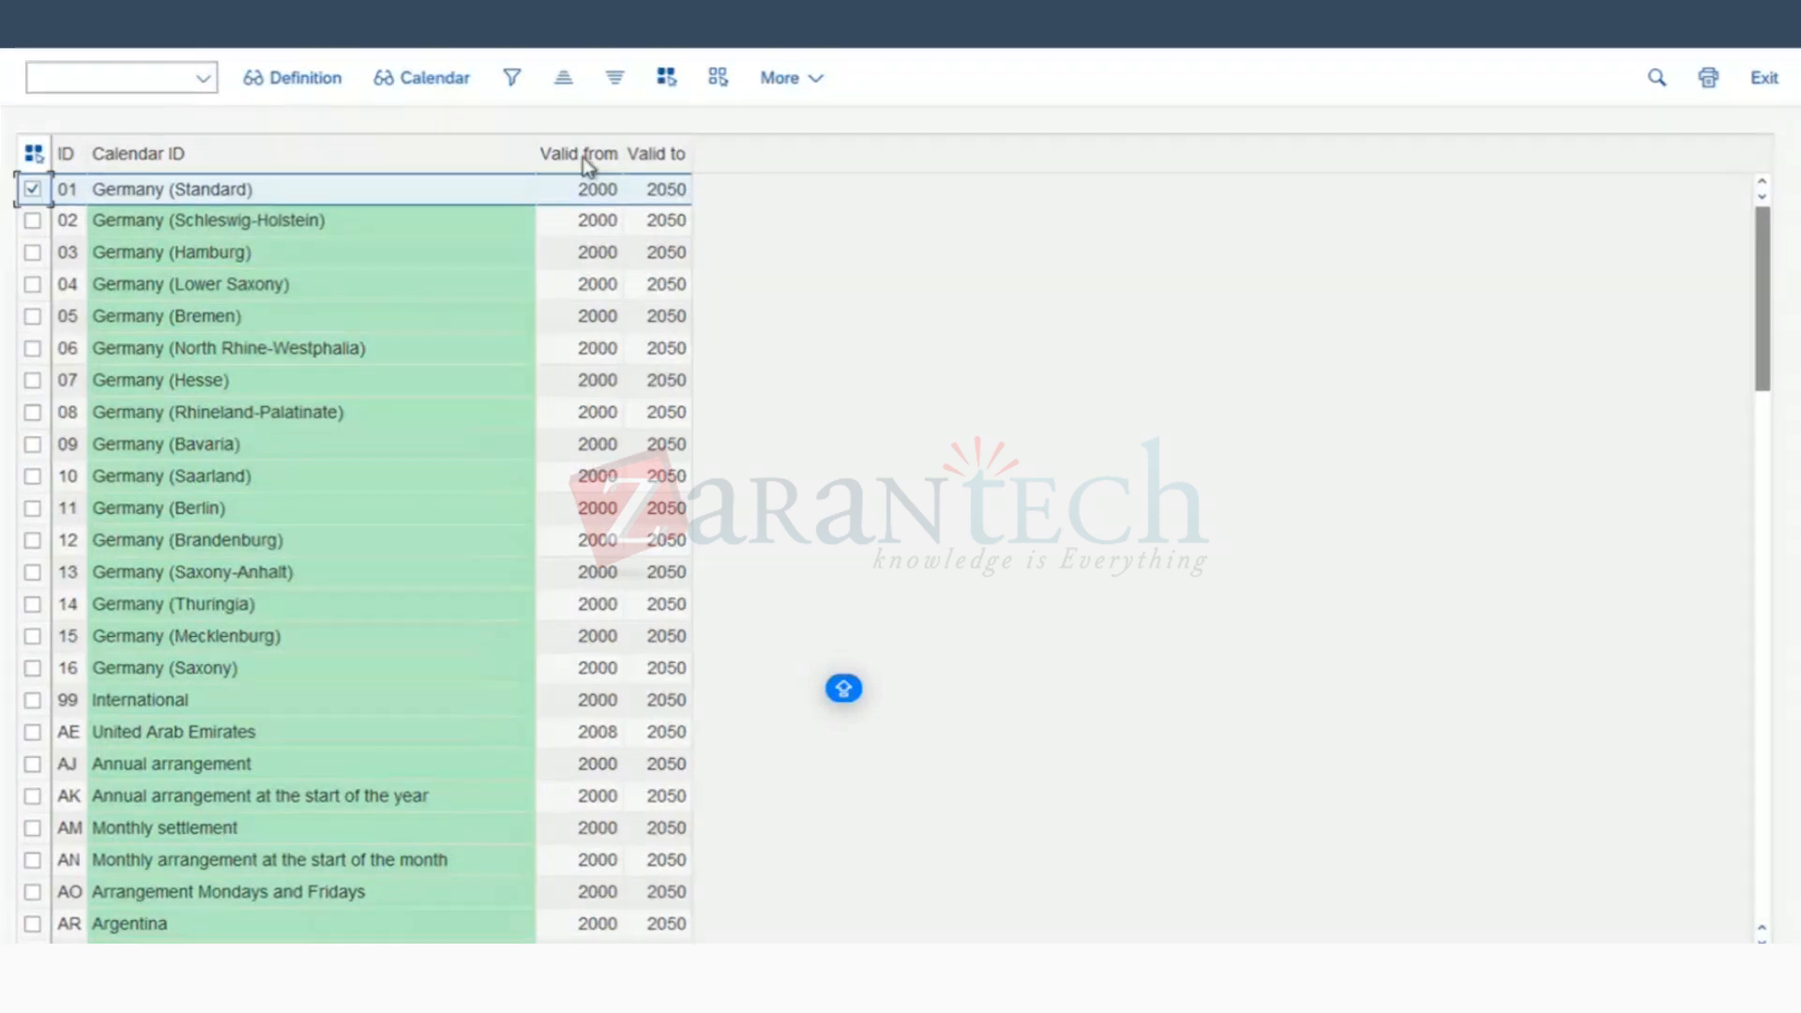
double_click(126, 193)
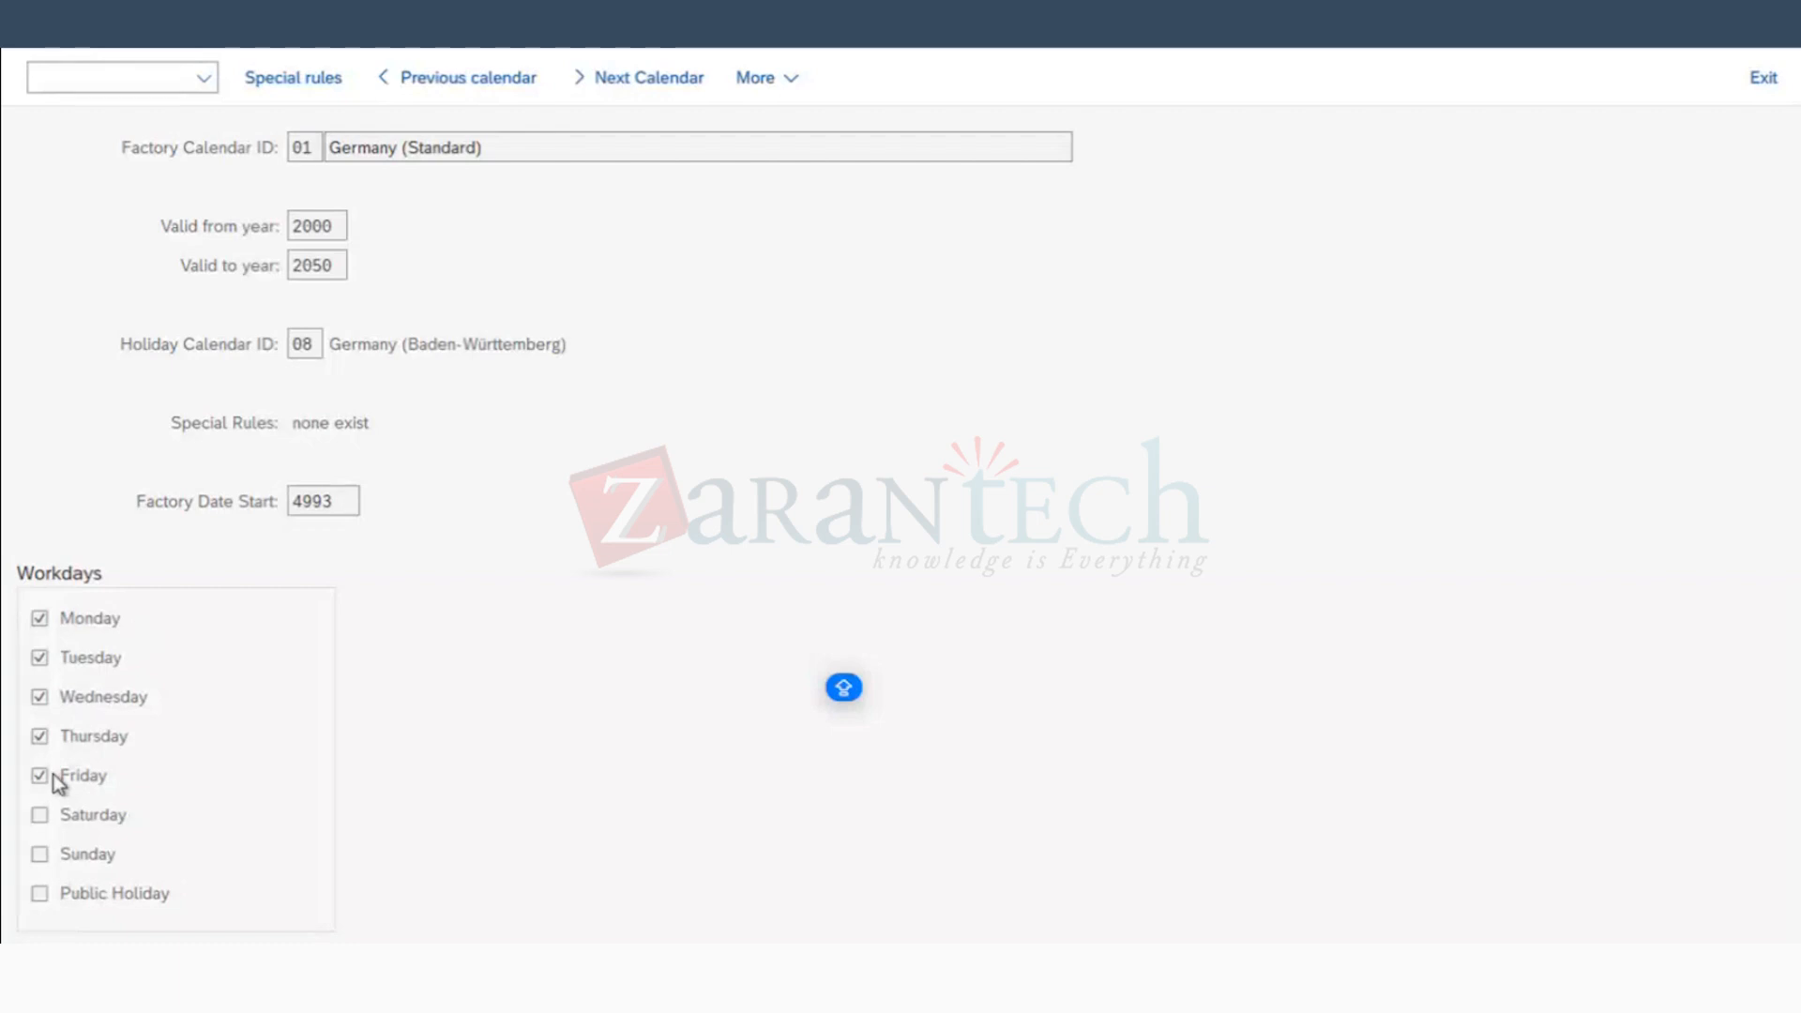
double_click(315, 148)
Step: Switch to Excel and copy the TIME dates in E79:E83 into the TIME FACTORY CALENDAR table starting at H79
key(super+Tab)
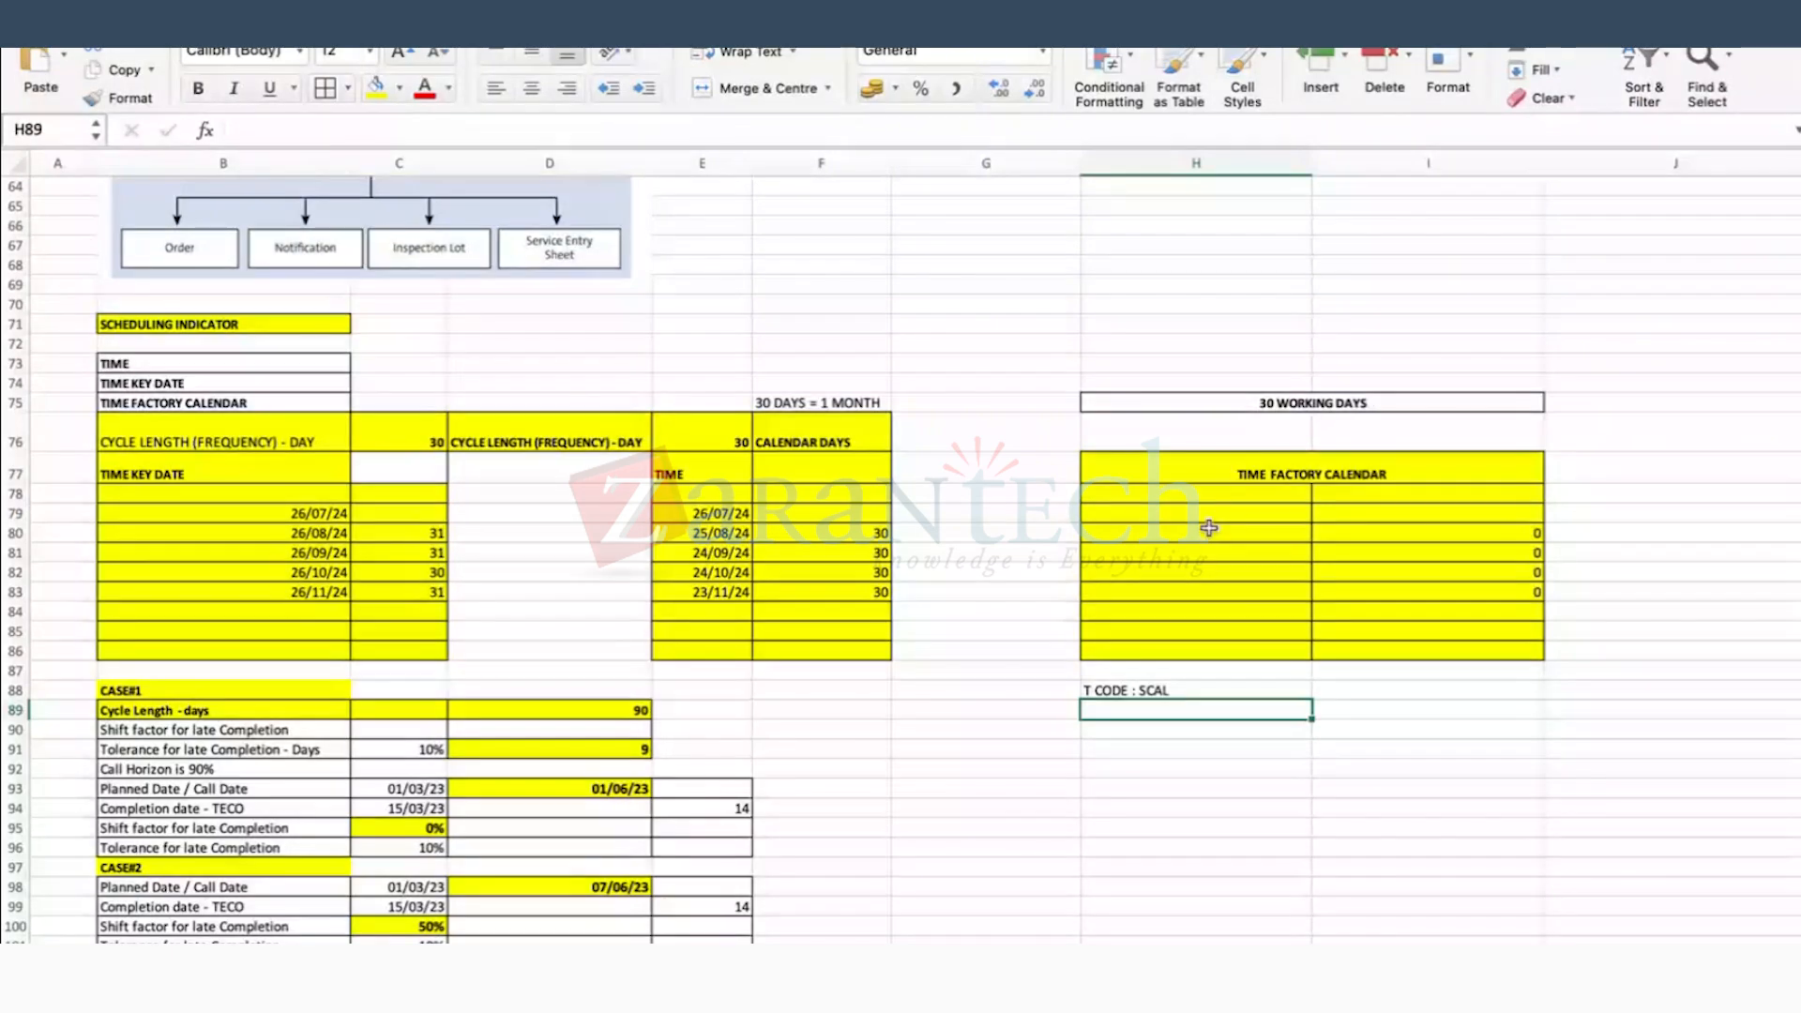
drag(701, 513, 704, 591)
key(ctrl+c)
click(1196, 513)
key(ctrl+v)
Step: Change the TIME FACTORY CALENDAR date in H80 to 03/09/2024 and check the day difference in I80
double_click(1257, 534)
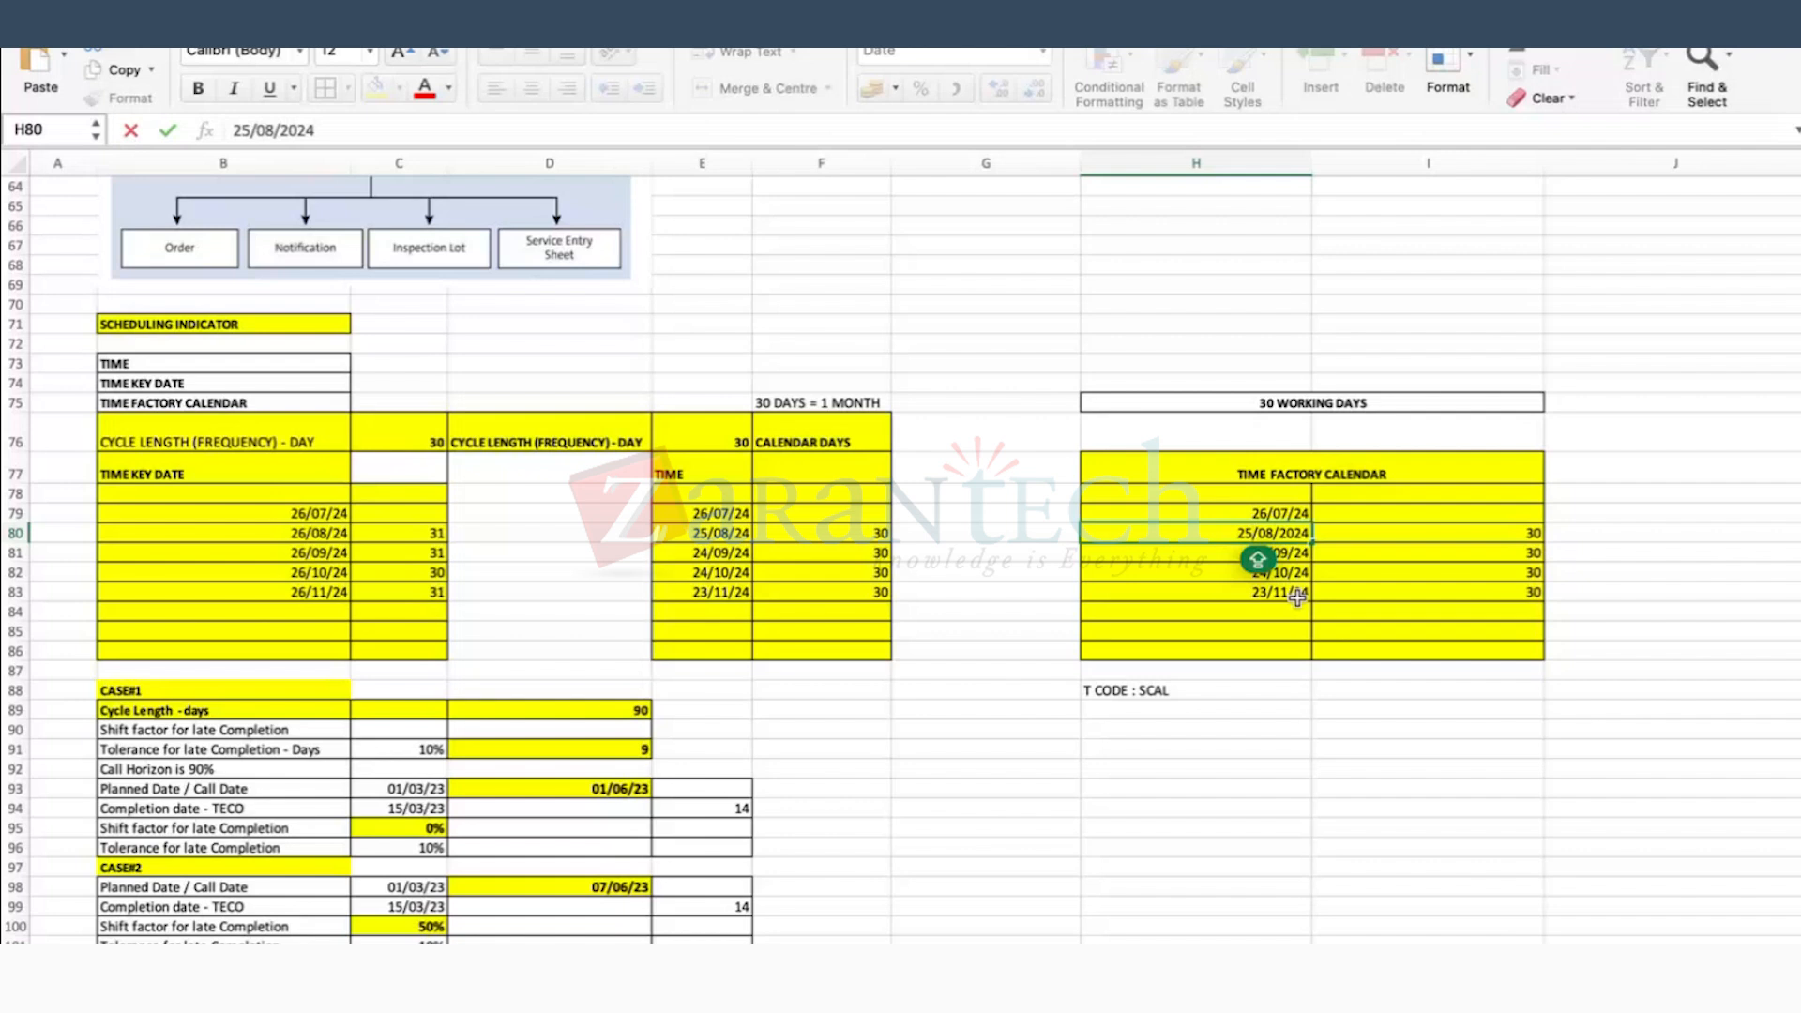
key(BackSpace)
key(BackSpace)
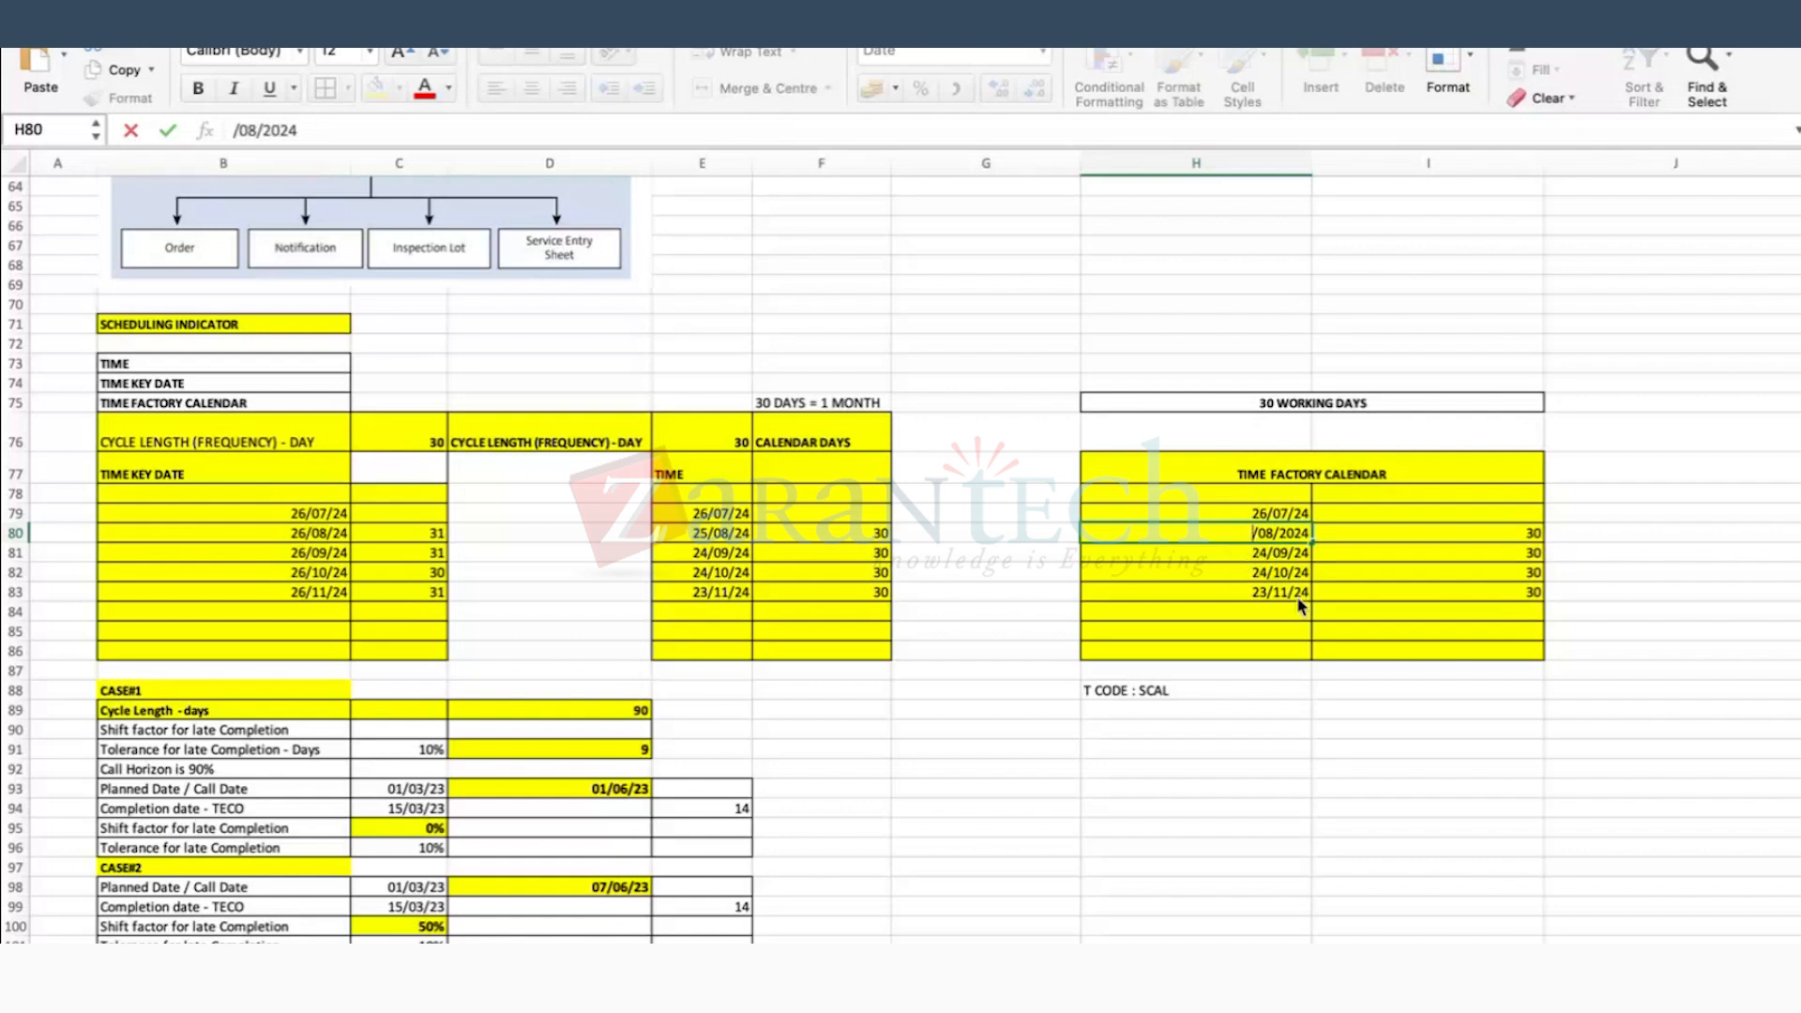
text(03)
key(Right)
key(Right)
key(Delete)
text(9)
key(Return)
click(1474, 531)
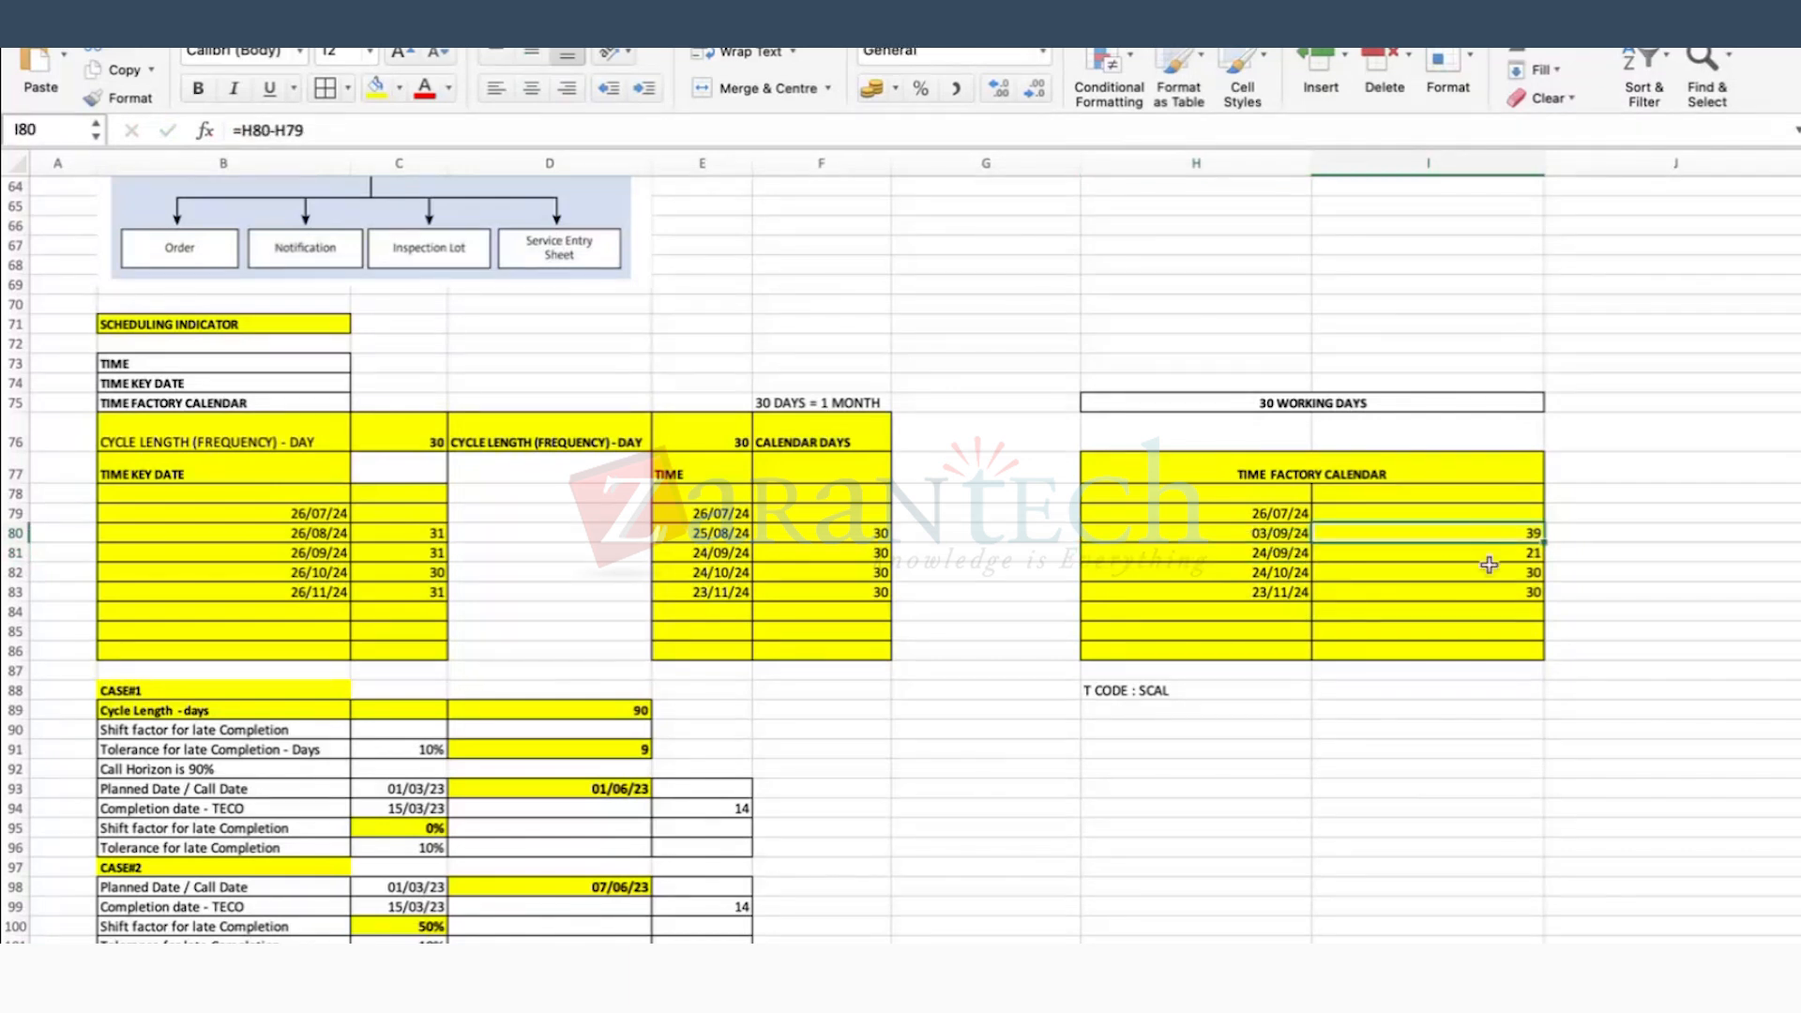
click(1293, 513)
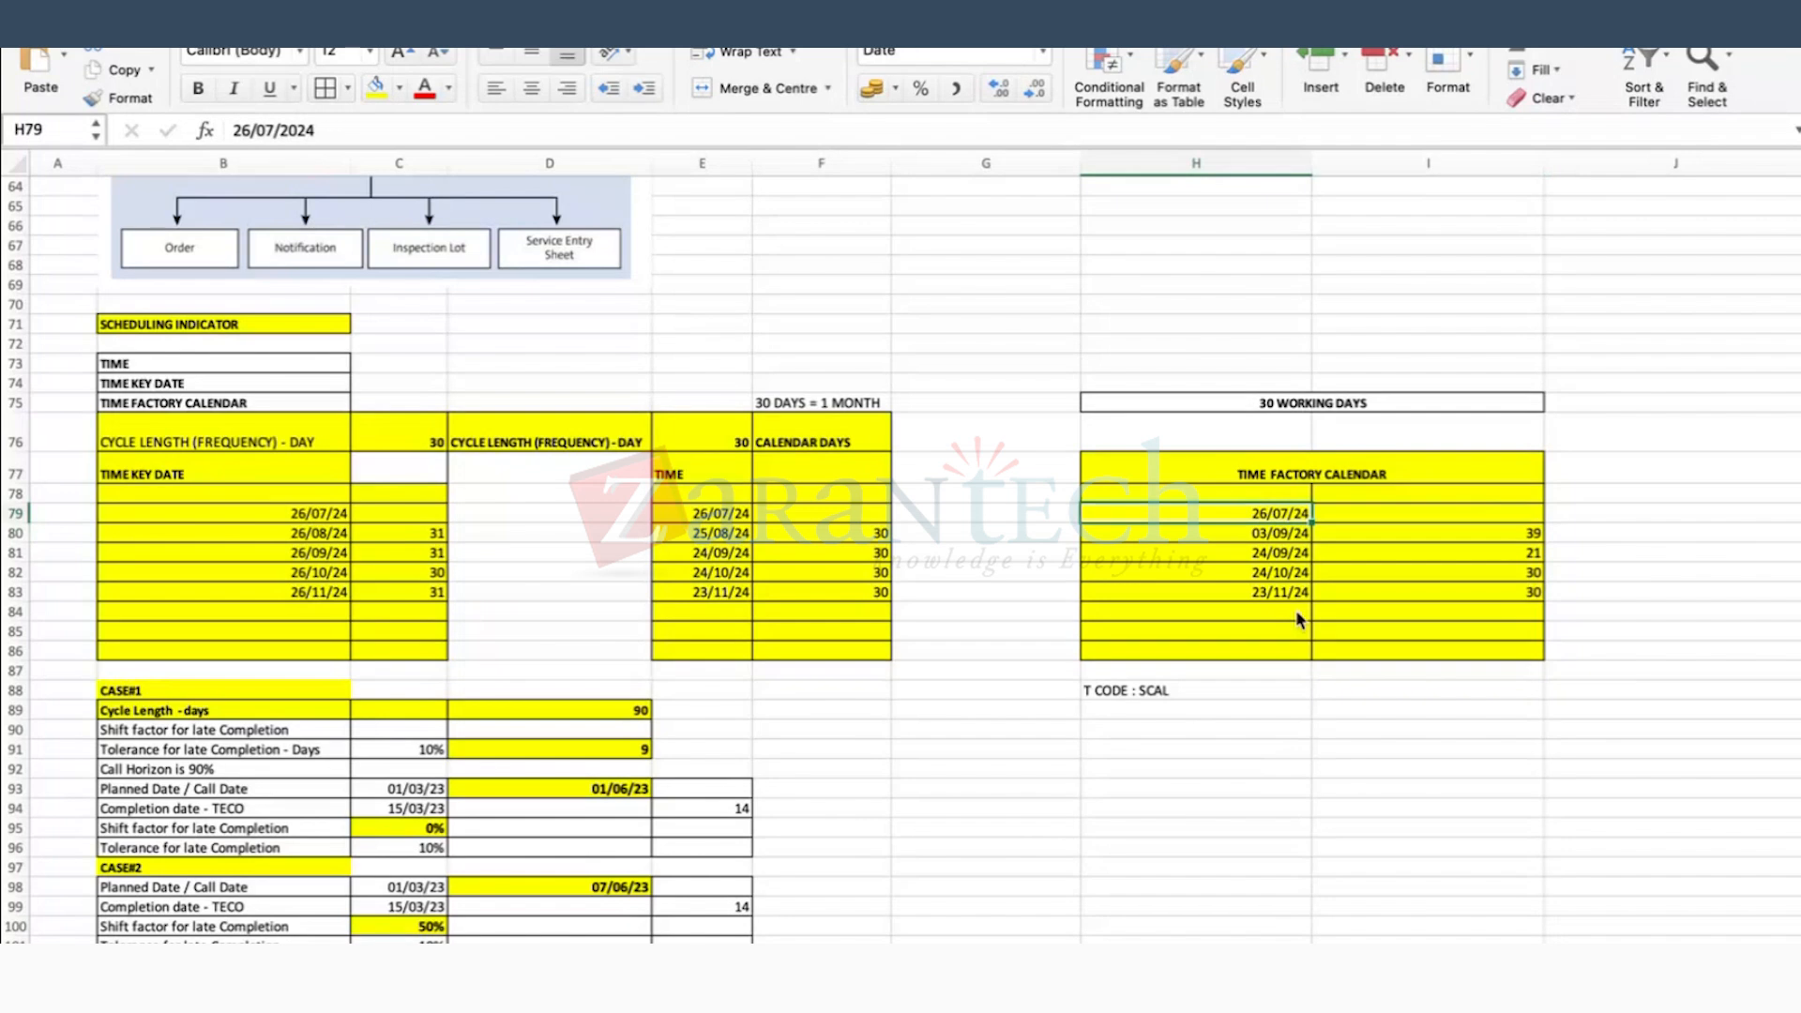
click(1265, 554)
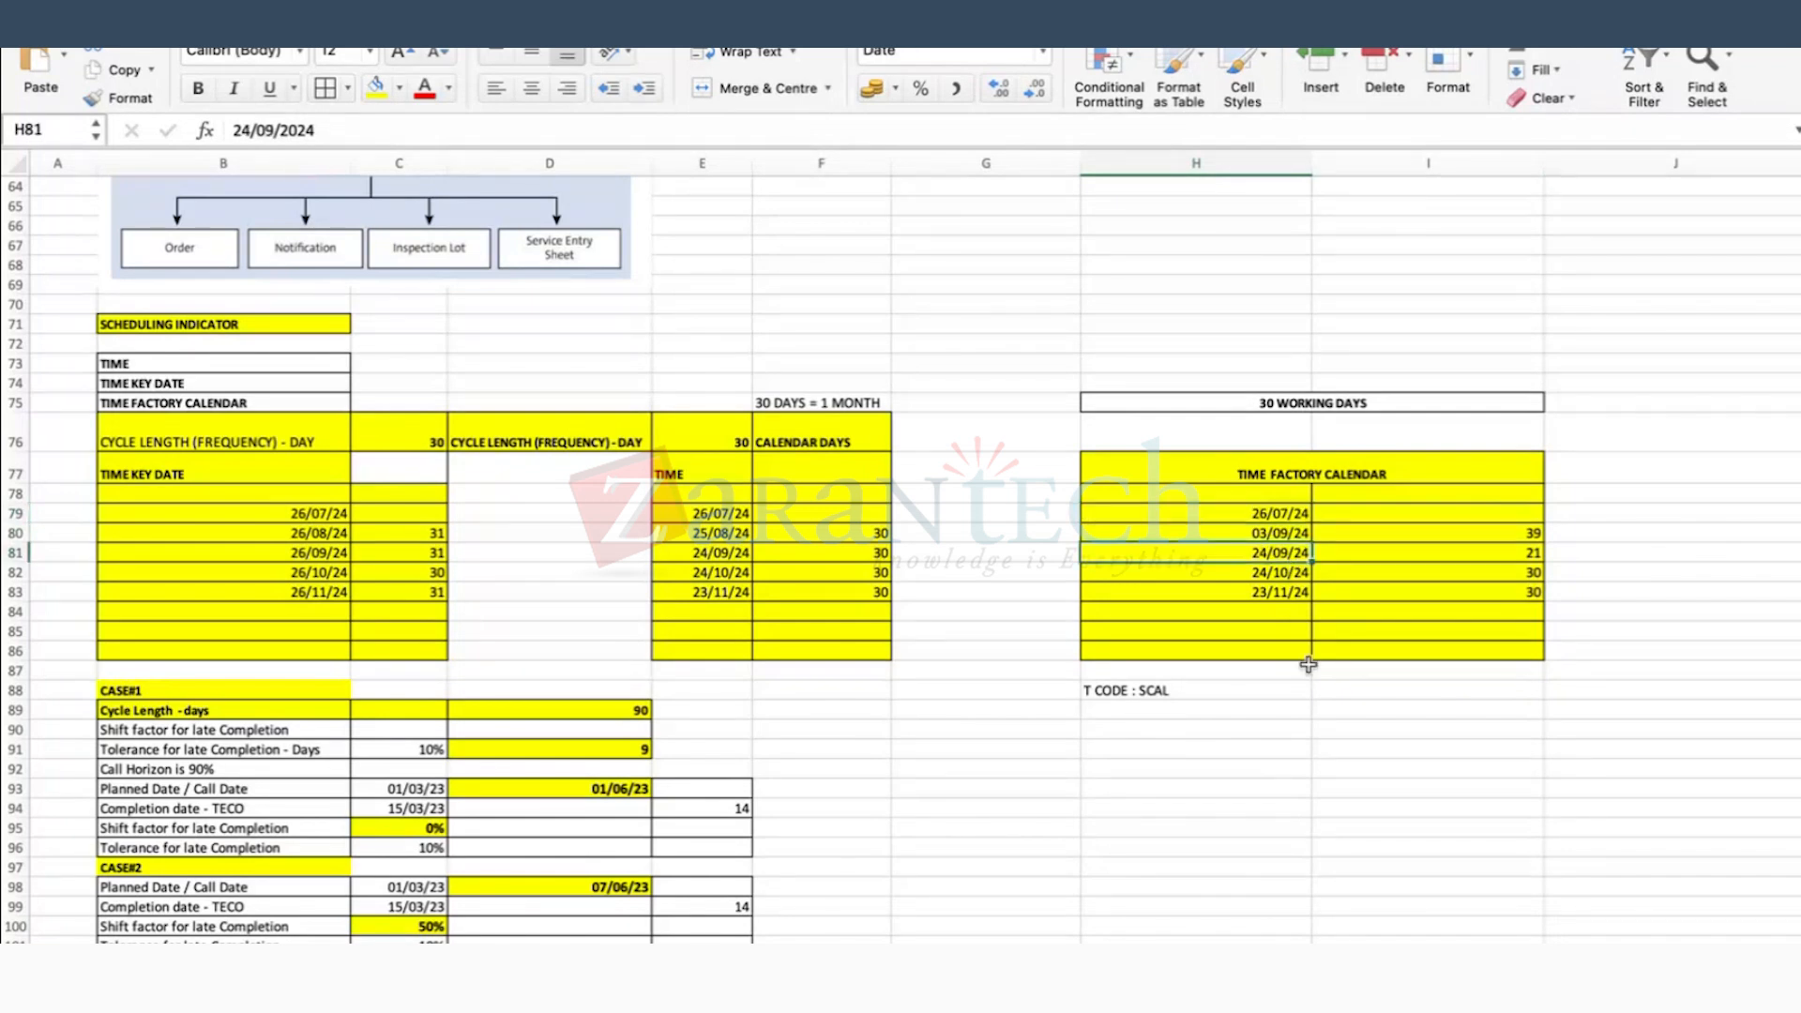
click(1263, 401)
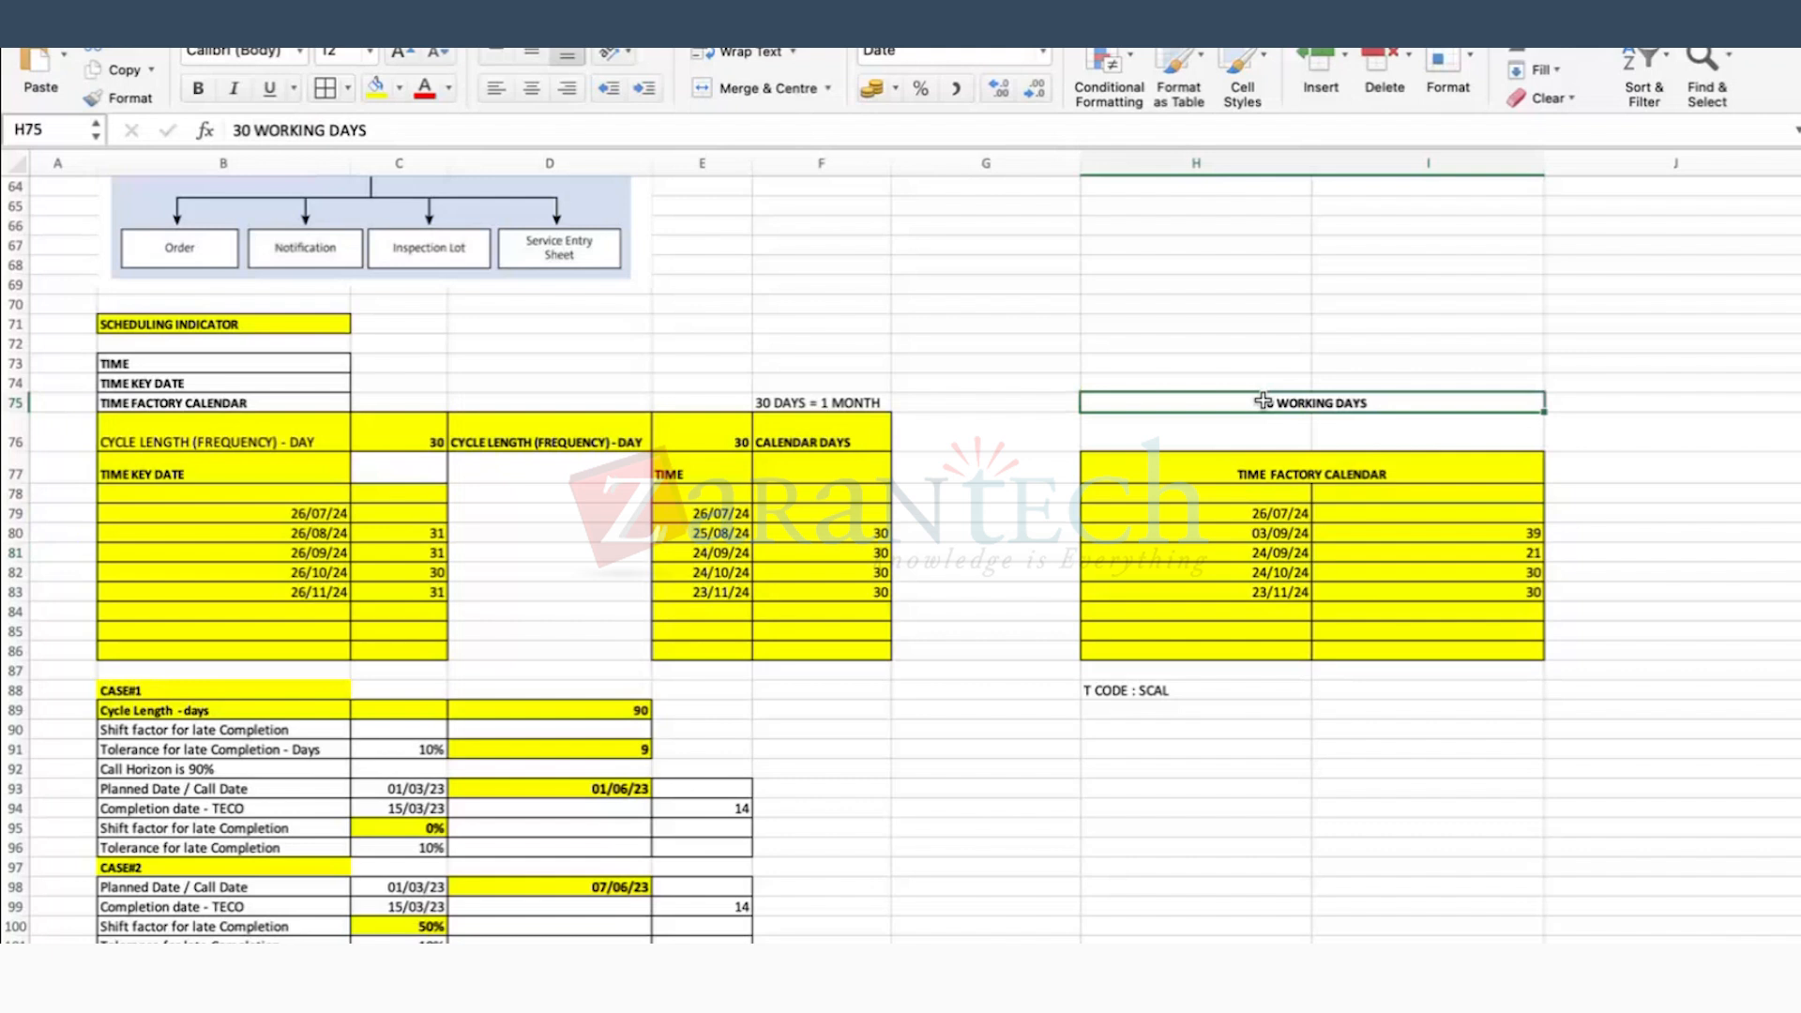
Step: Slightly increase the heights of rows 74 and 75 holding TIME KEY DATE and TIME FACTORY CALENDAR
drag(26, 415, 19, 423)
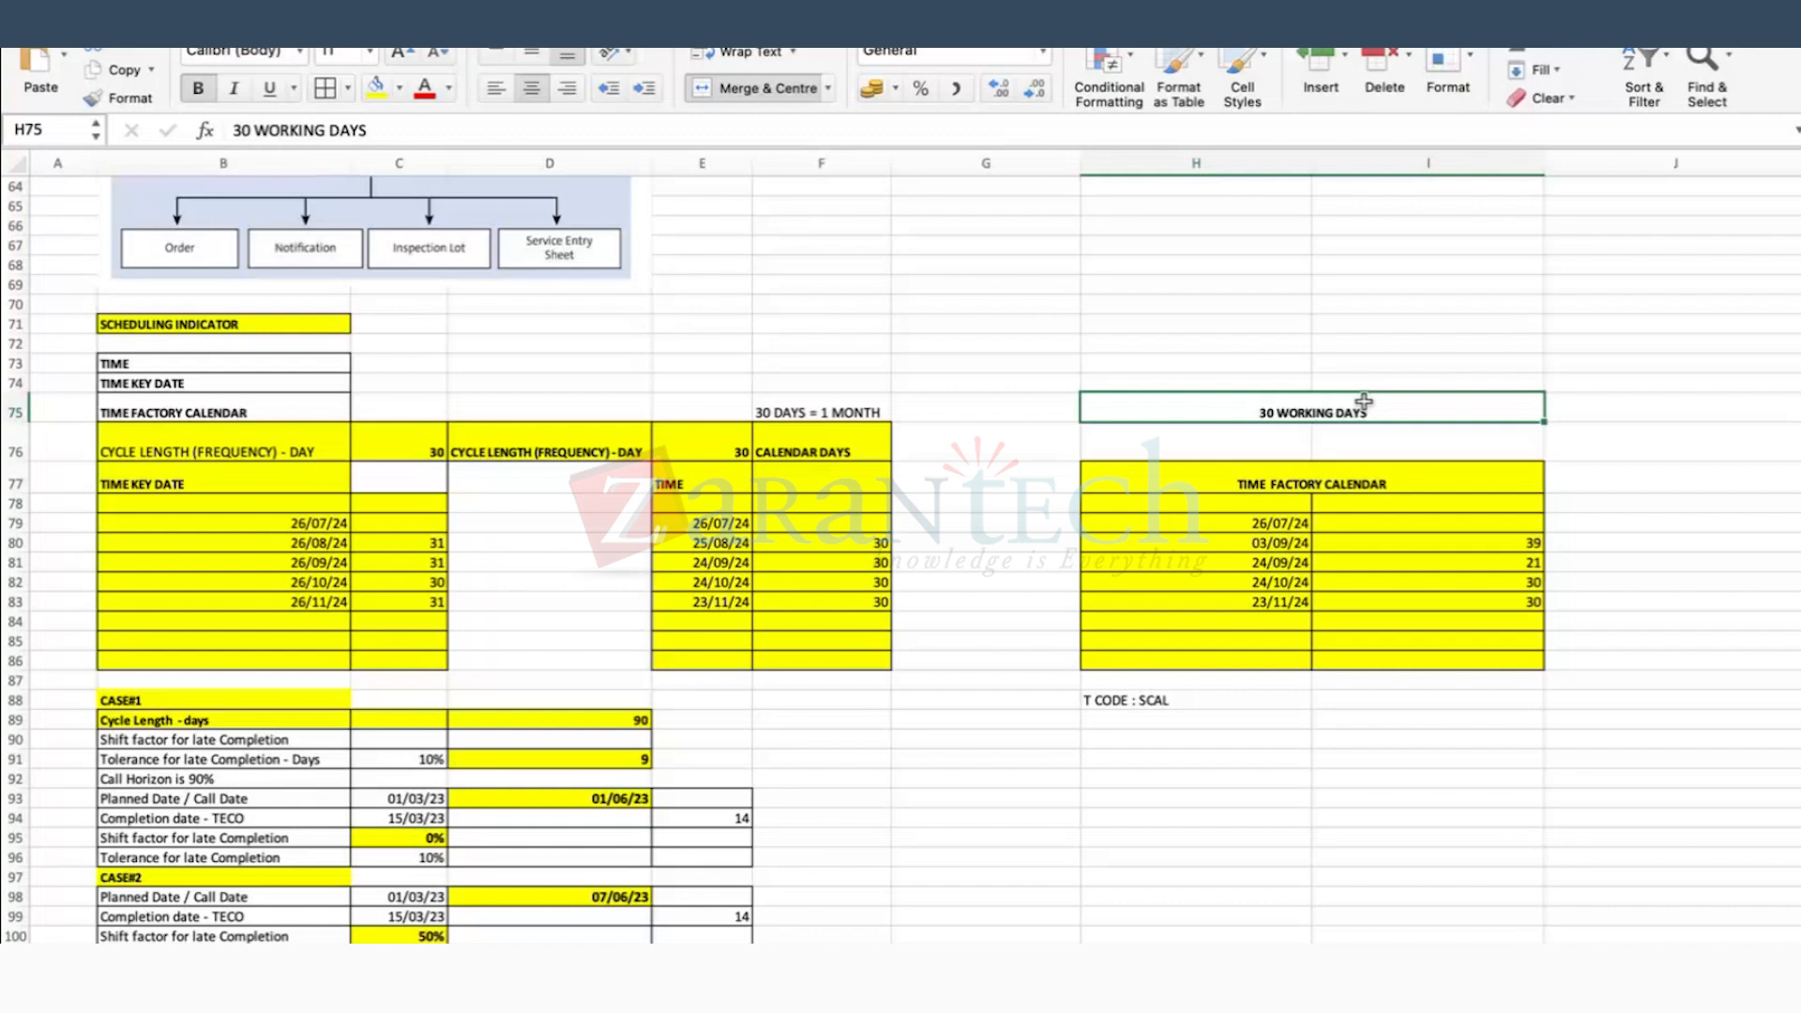
click(1196, 284)
click(1387, 322)
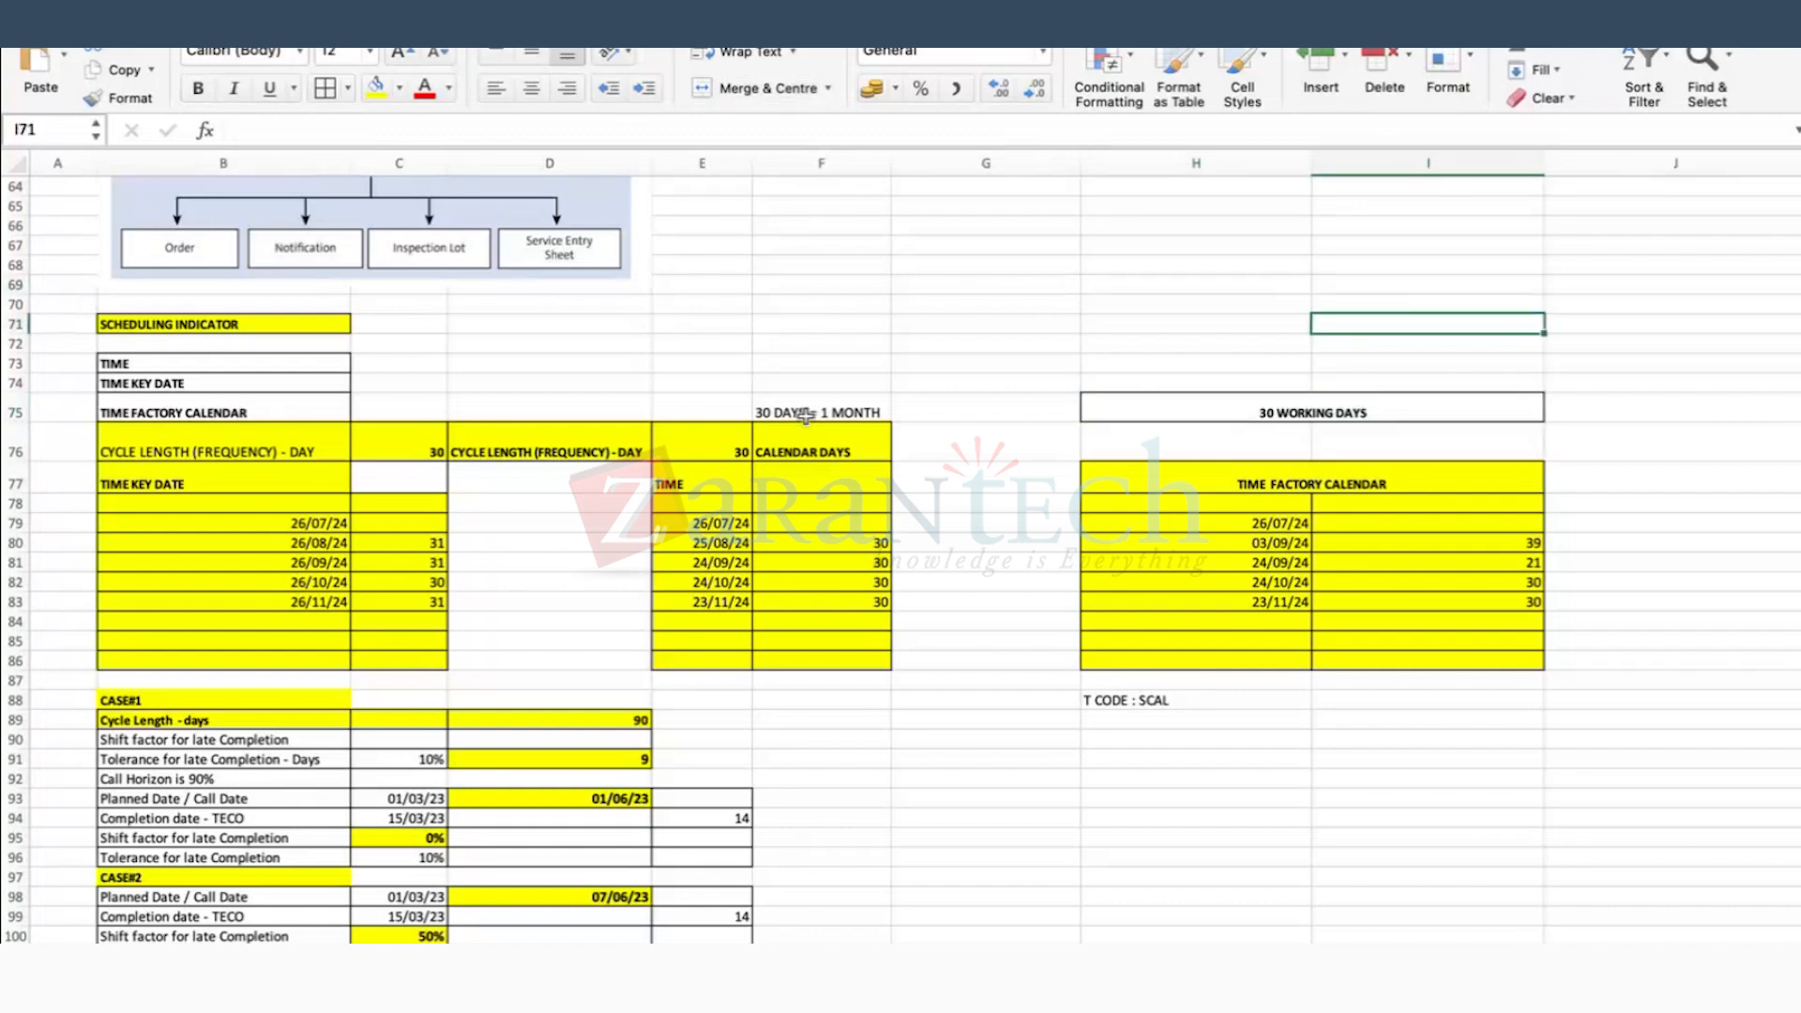
click(131, 364)
click(147, 411)
click(147, 361)
click(138, 382)
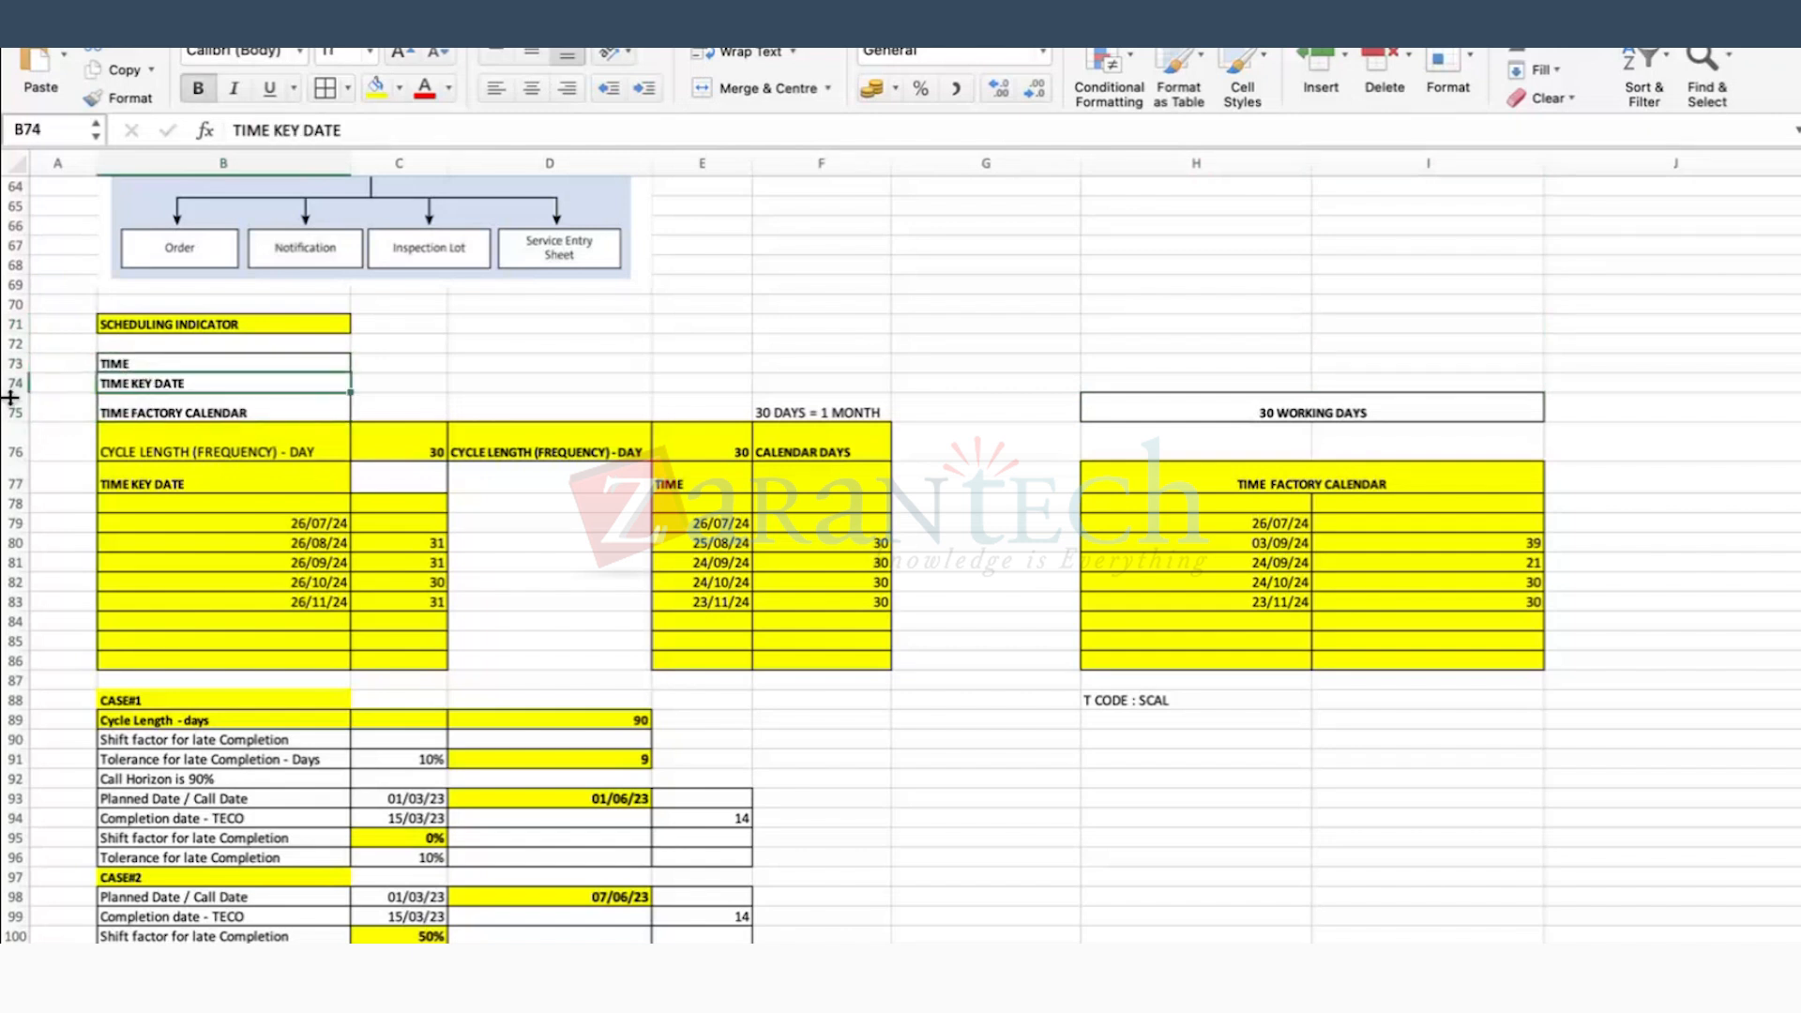
drag(10, 397, 13, 402)
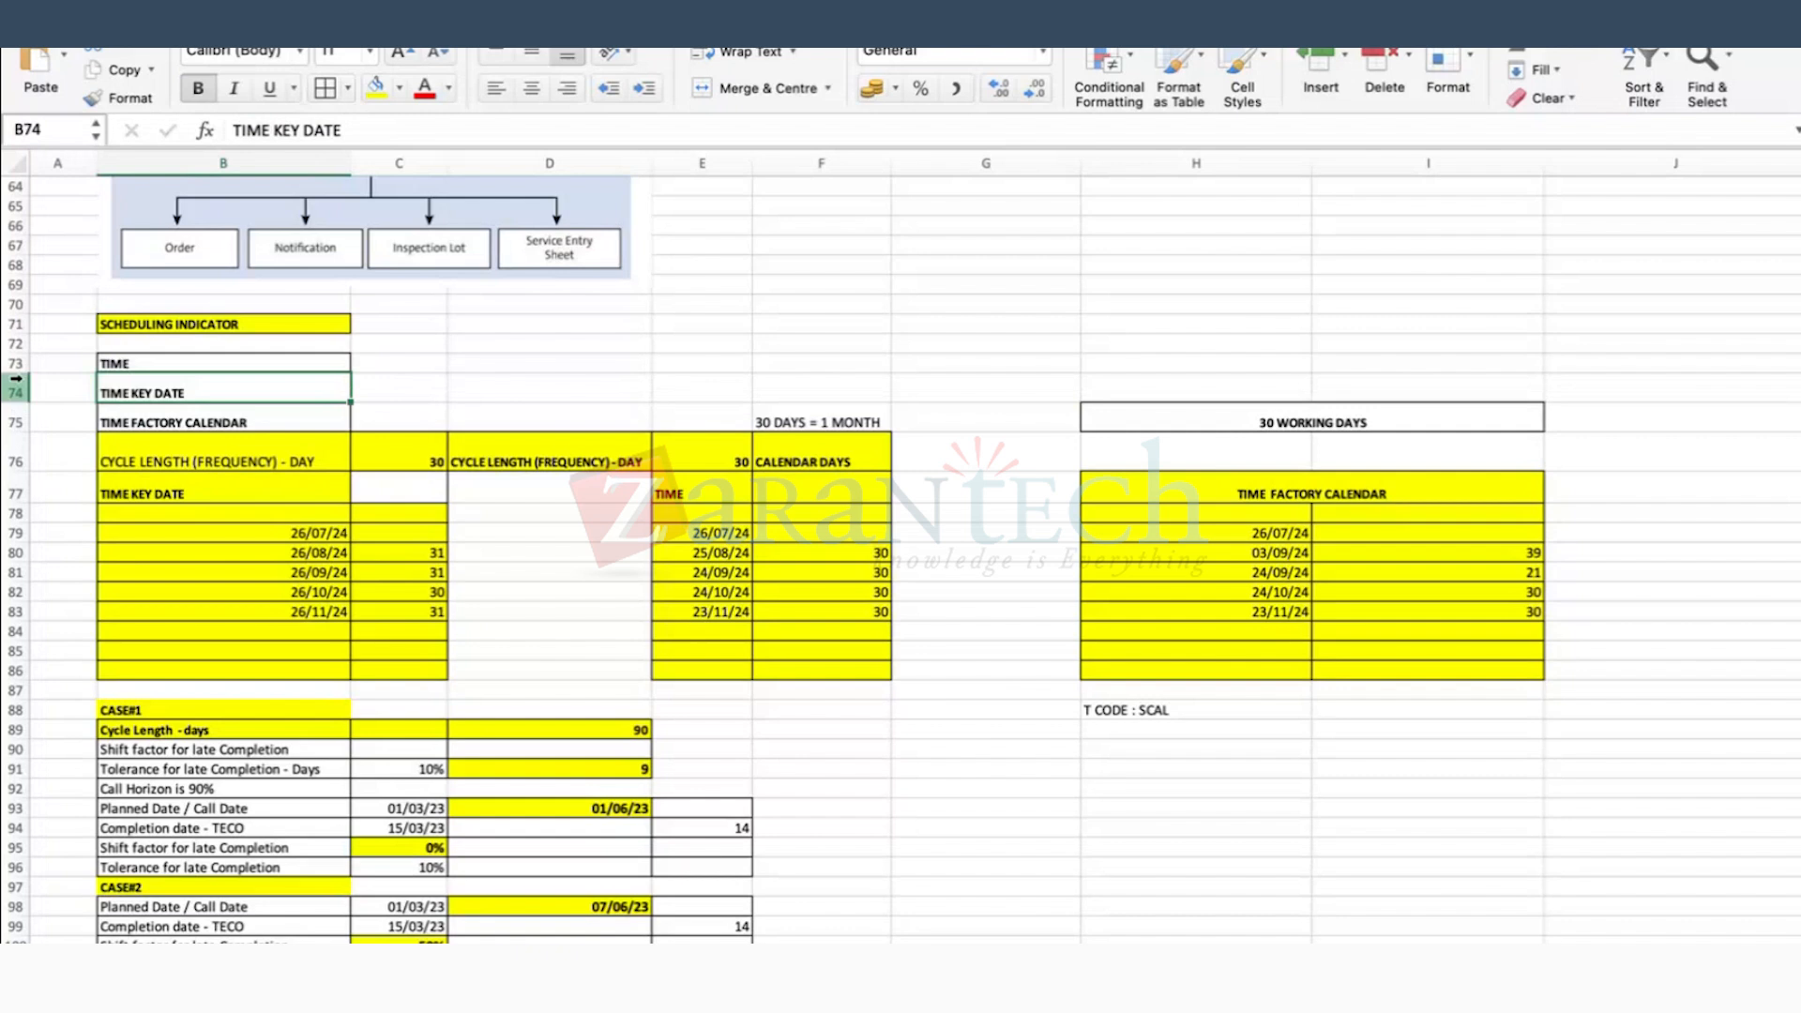
click(812, 344)
Step: Compare the TIME and TIME FACTORY CALENDAR indicators with the CALENDAR DAYS and 30 WORKING DAYS headings
click(1259, 419)
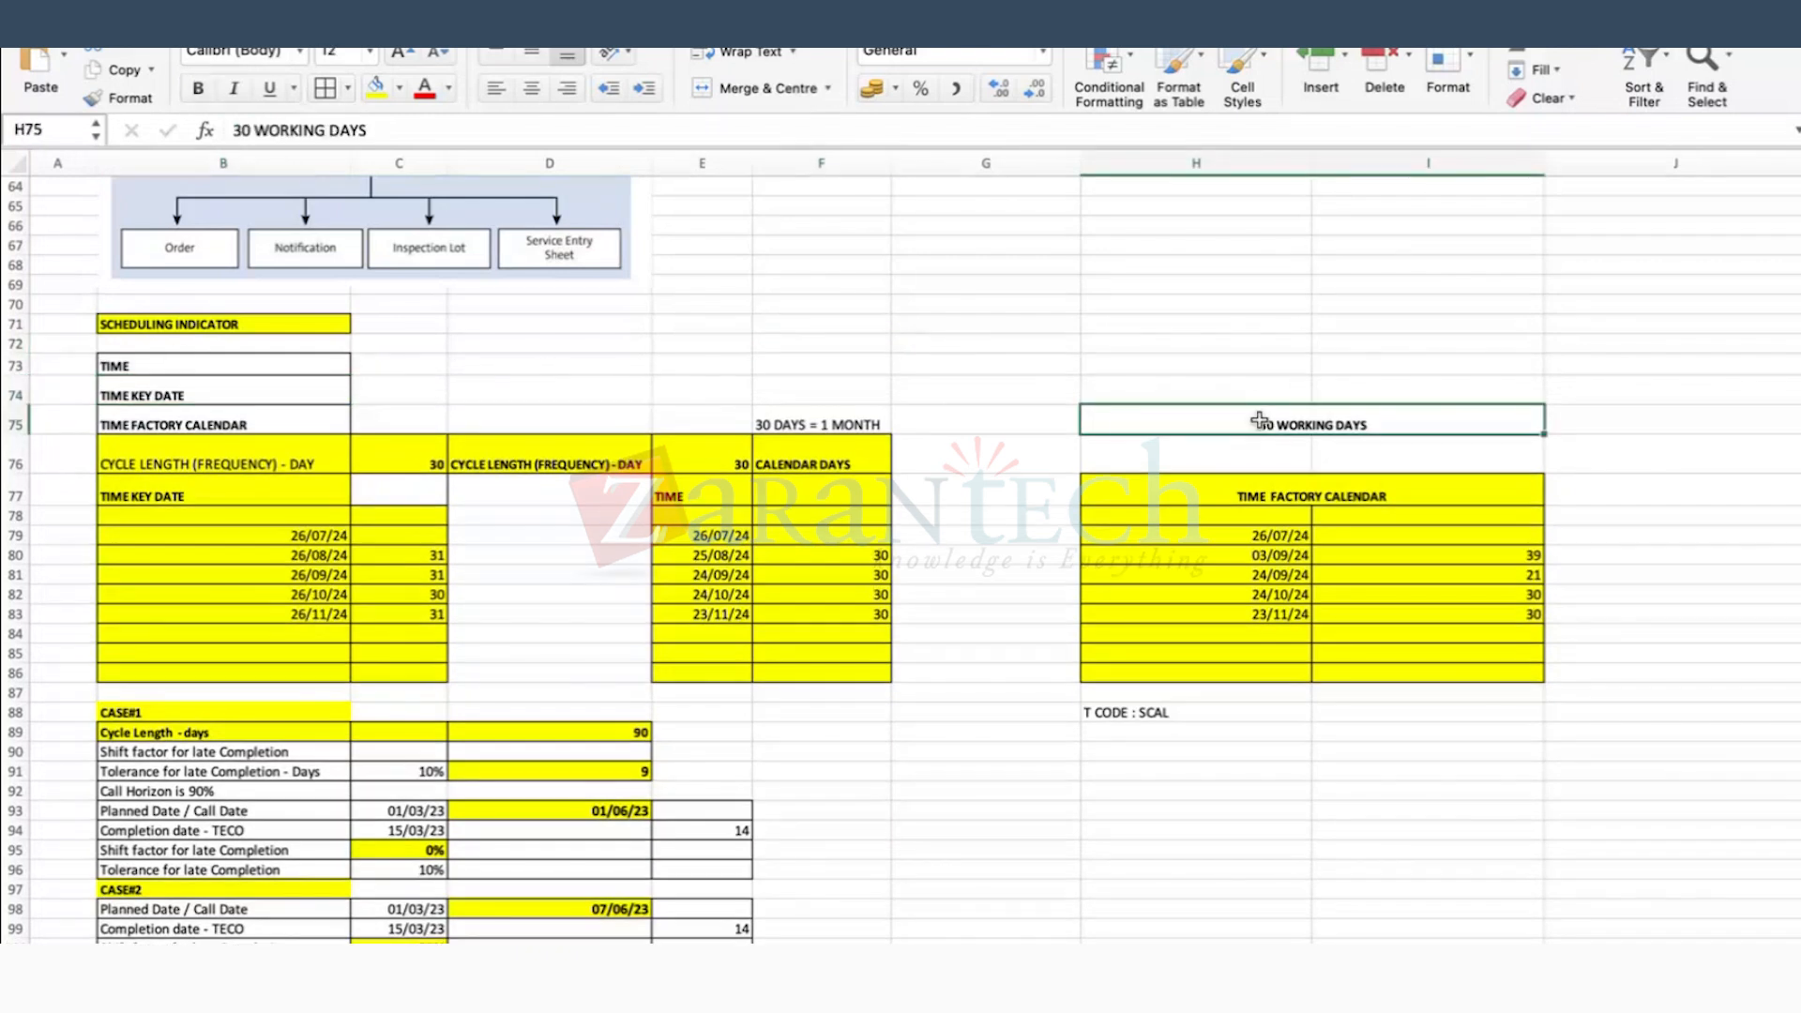
click(130, 367)
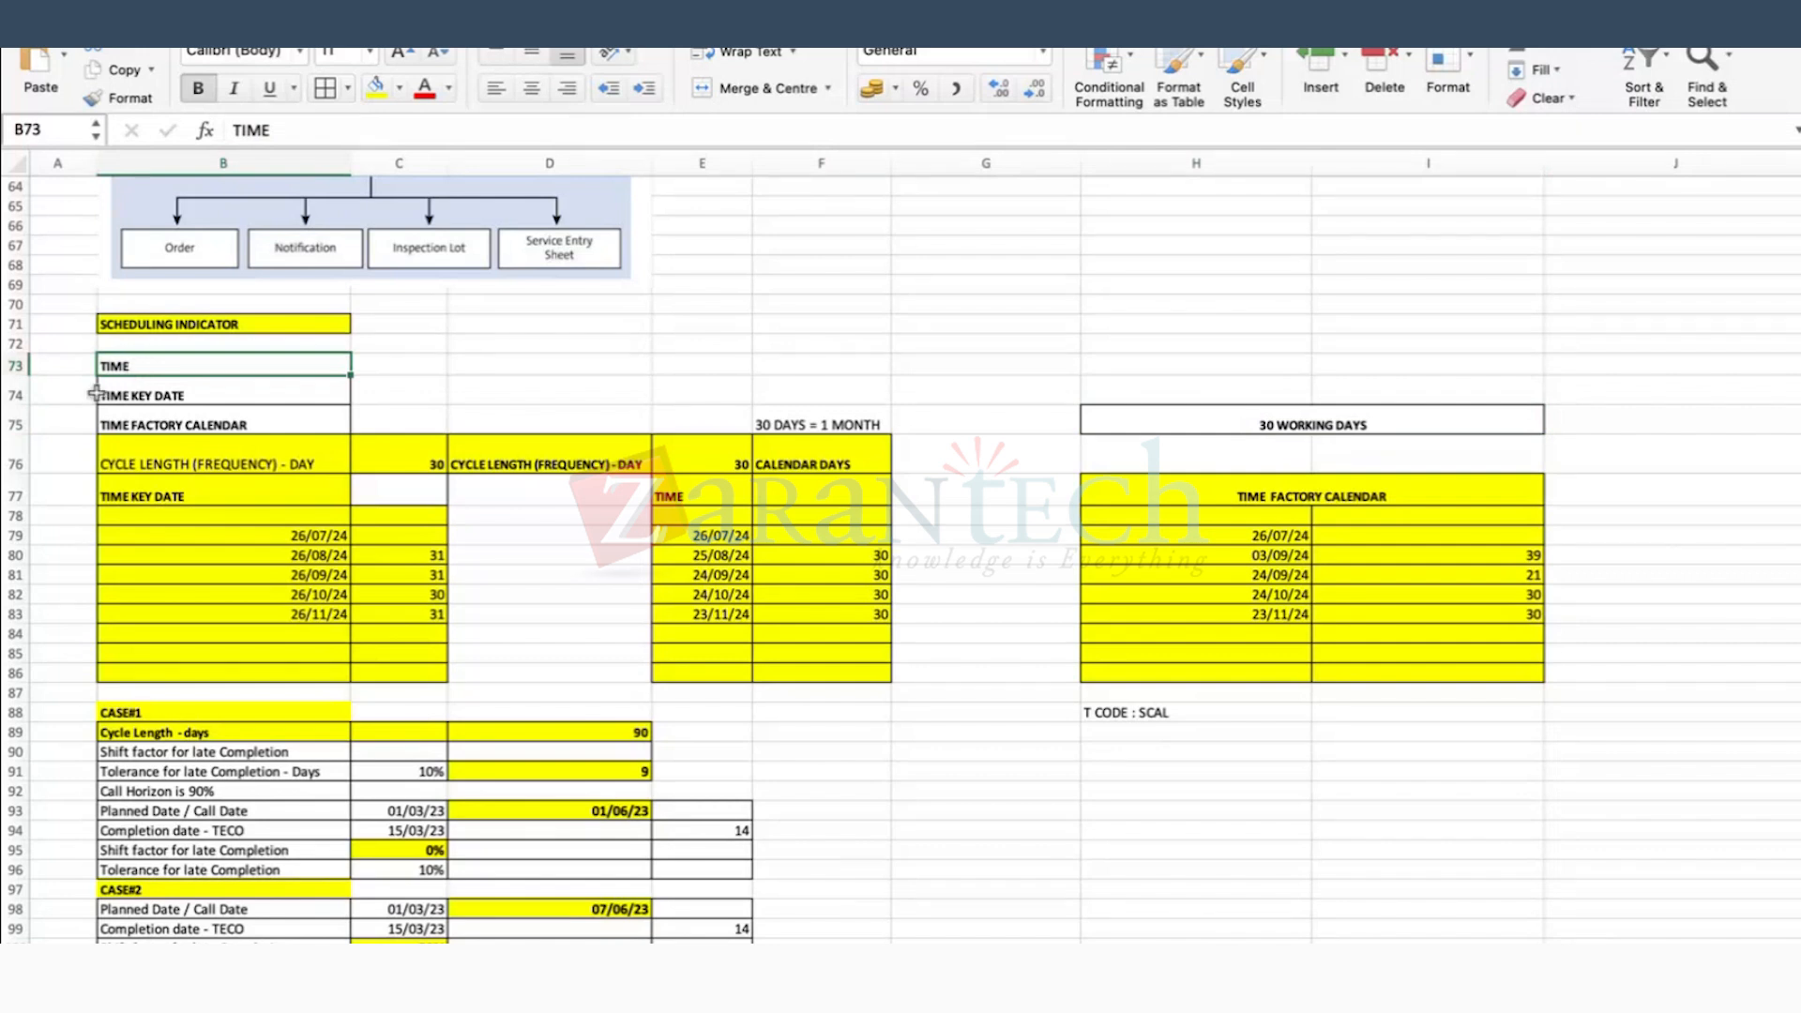
click(1195, 342)
click(1262, 416)
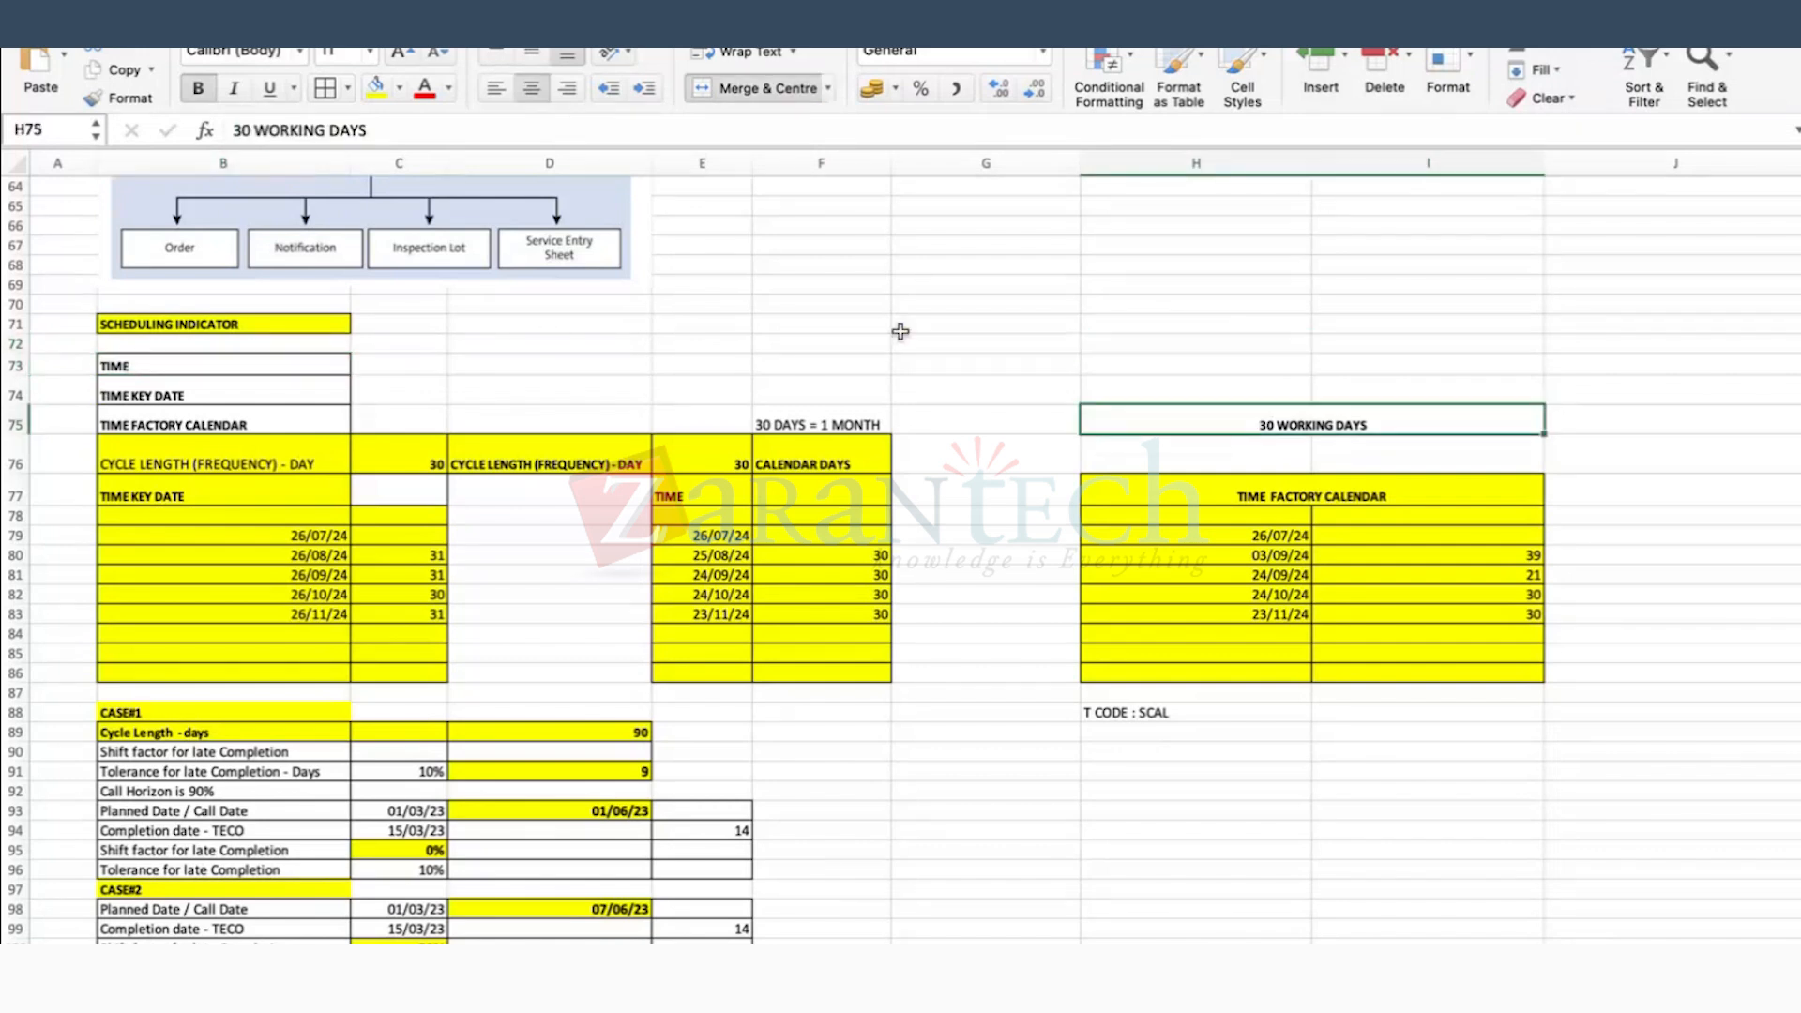
click(169, 365)
click(163, 425)
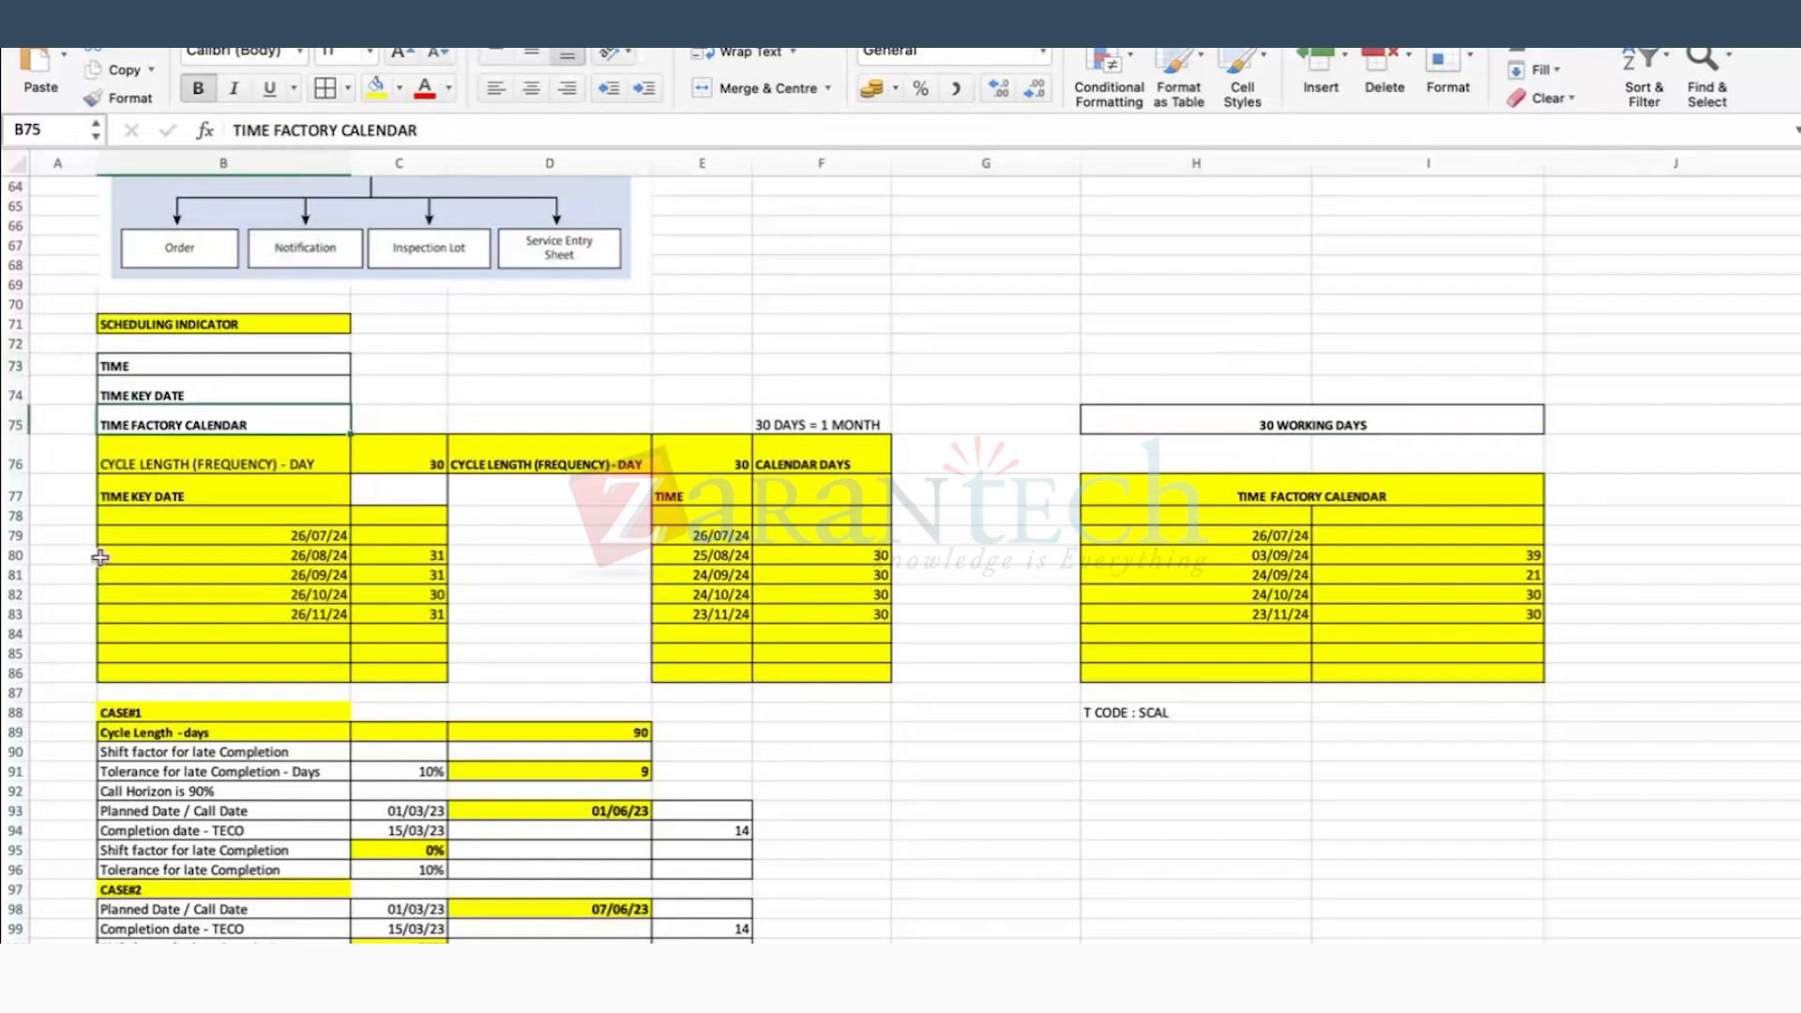
click(818, 466)
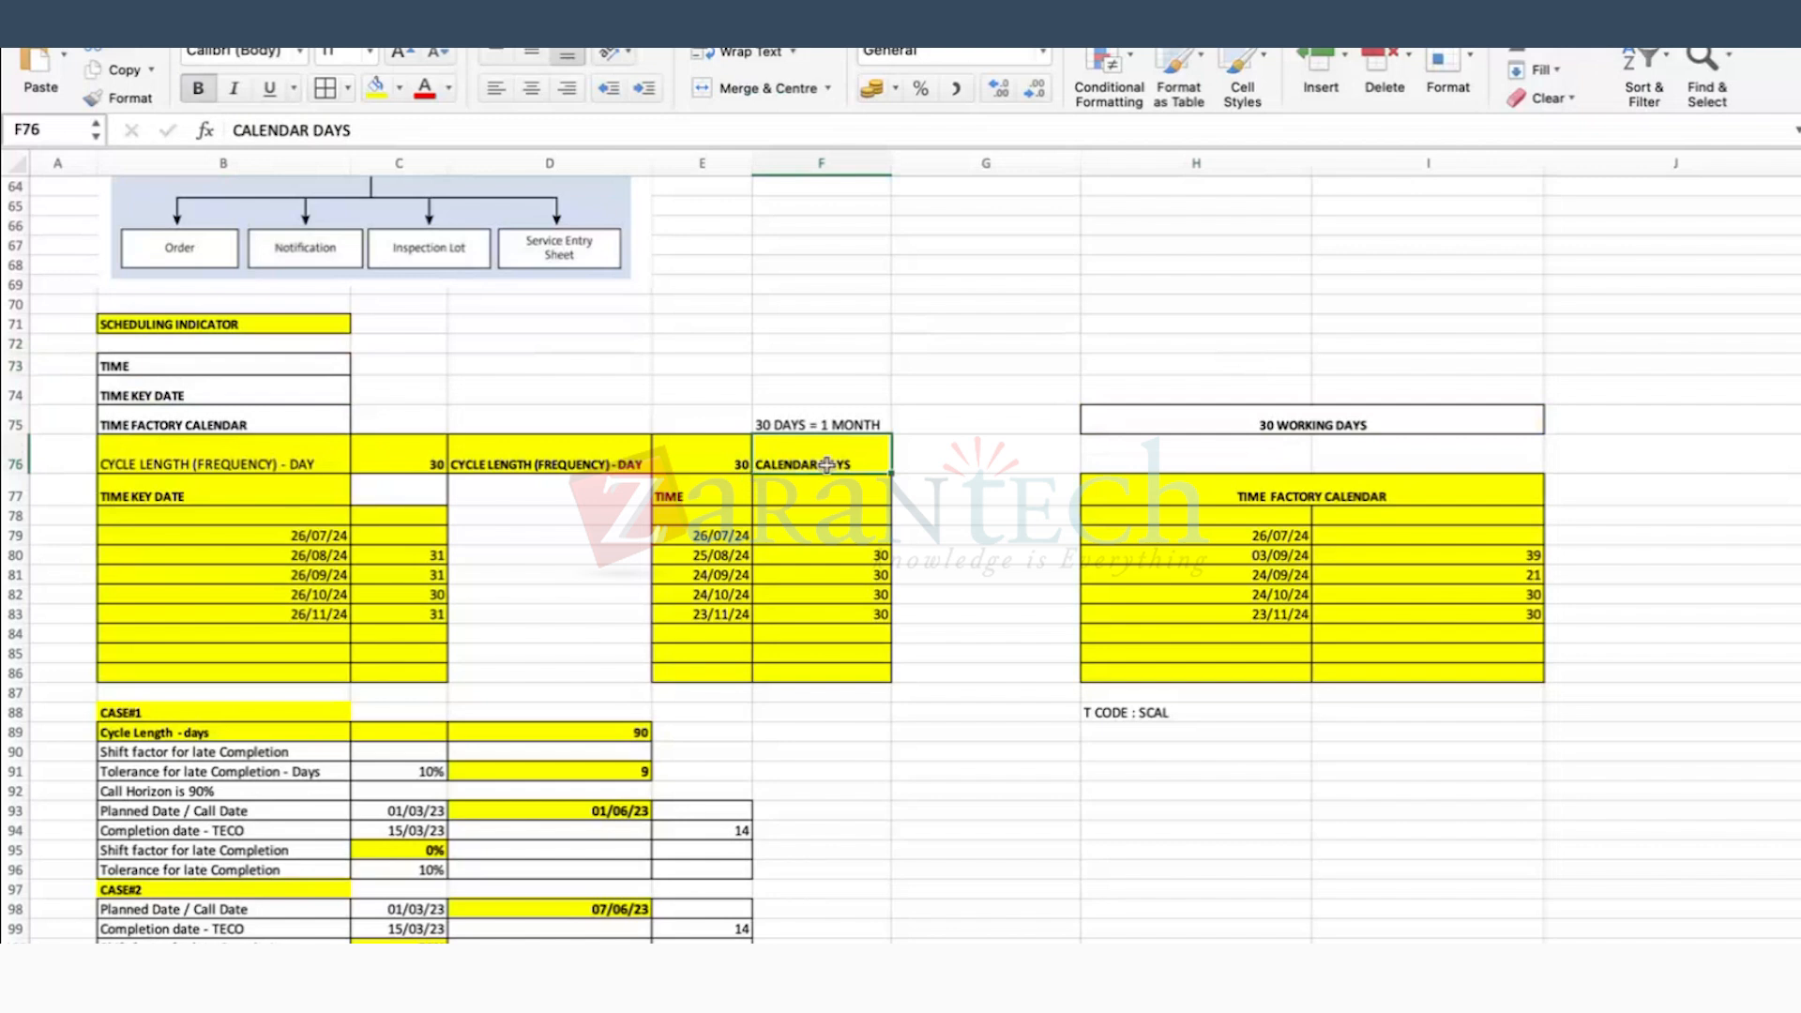
click(1300, 420)
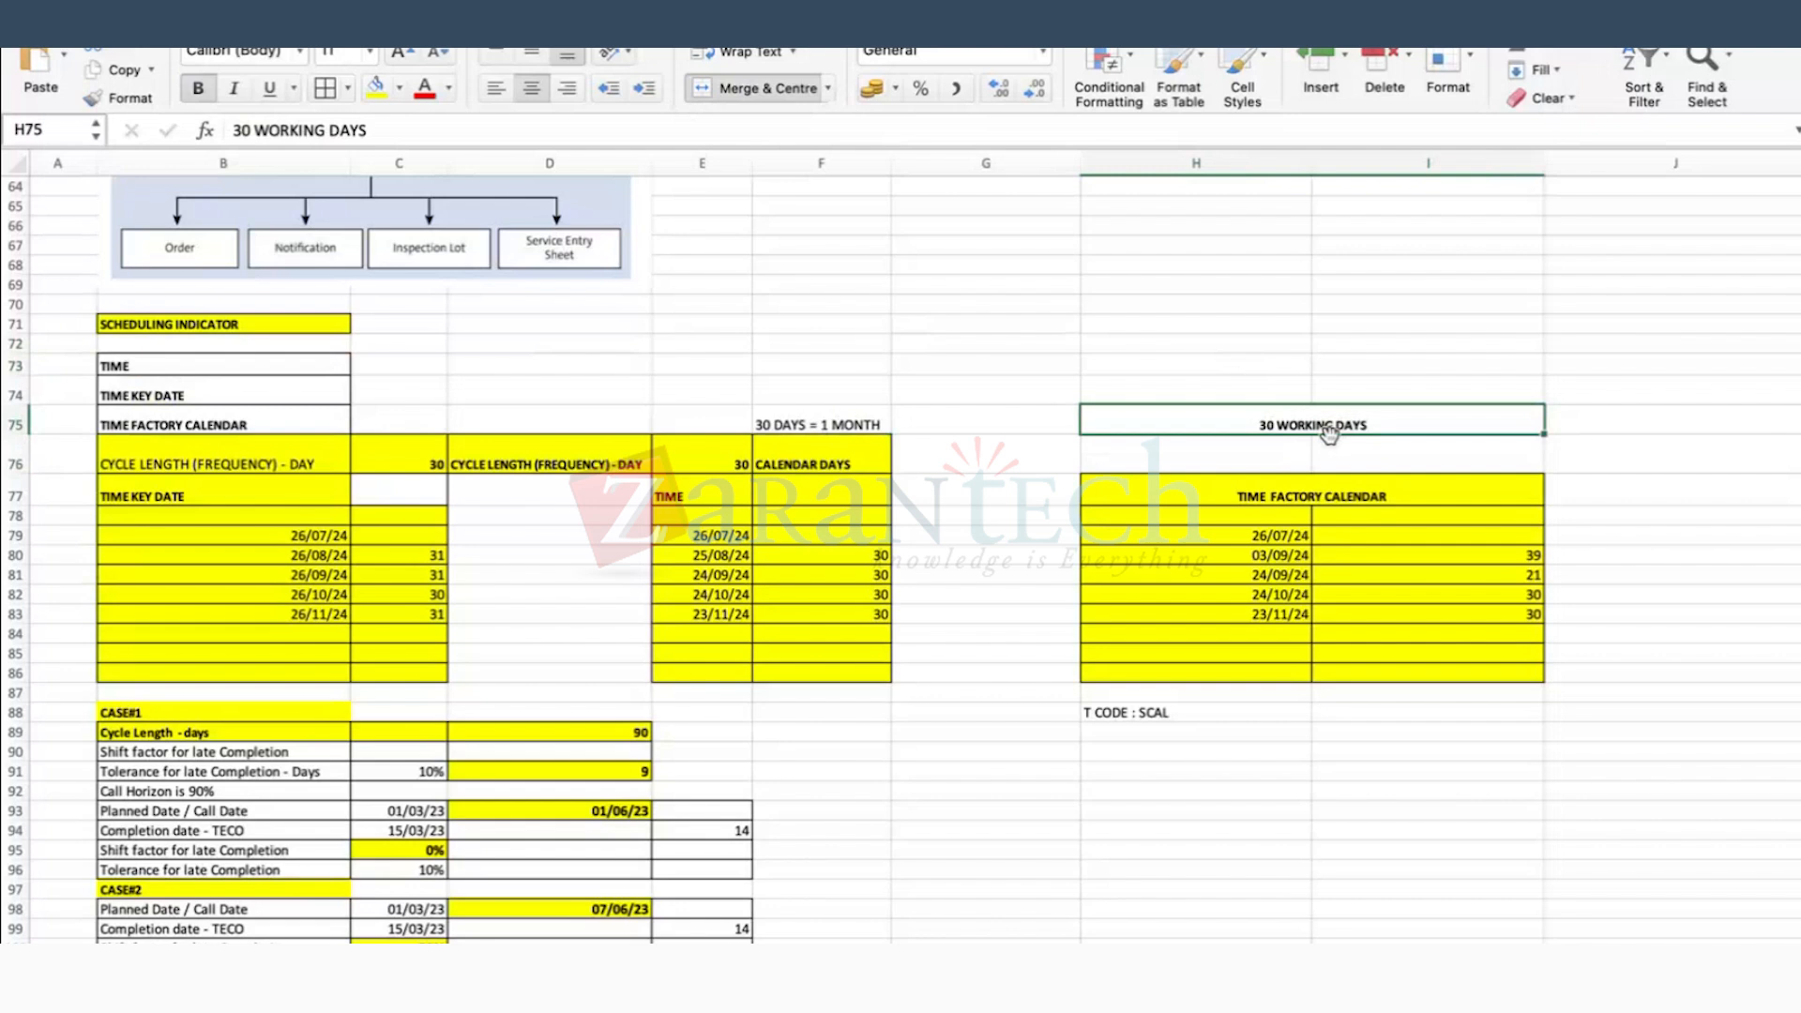
Step: Change the TIME FACTORY CALENDAR date in H81 to 05/10/2024
click(1238, 572)
double_click(1278, 574)
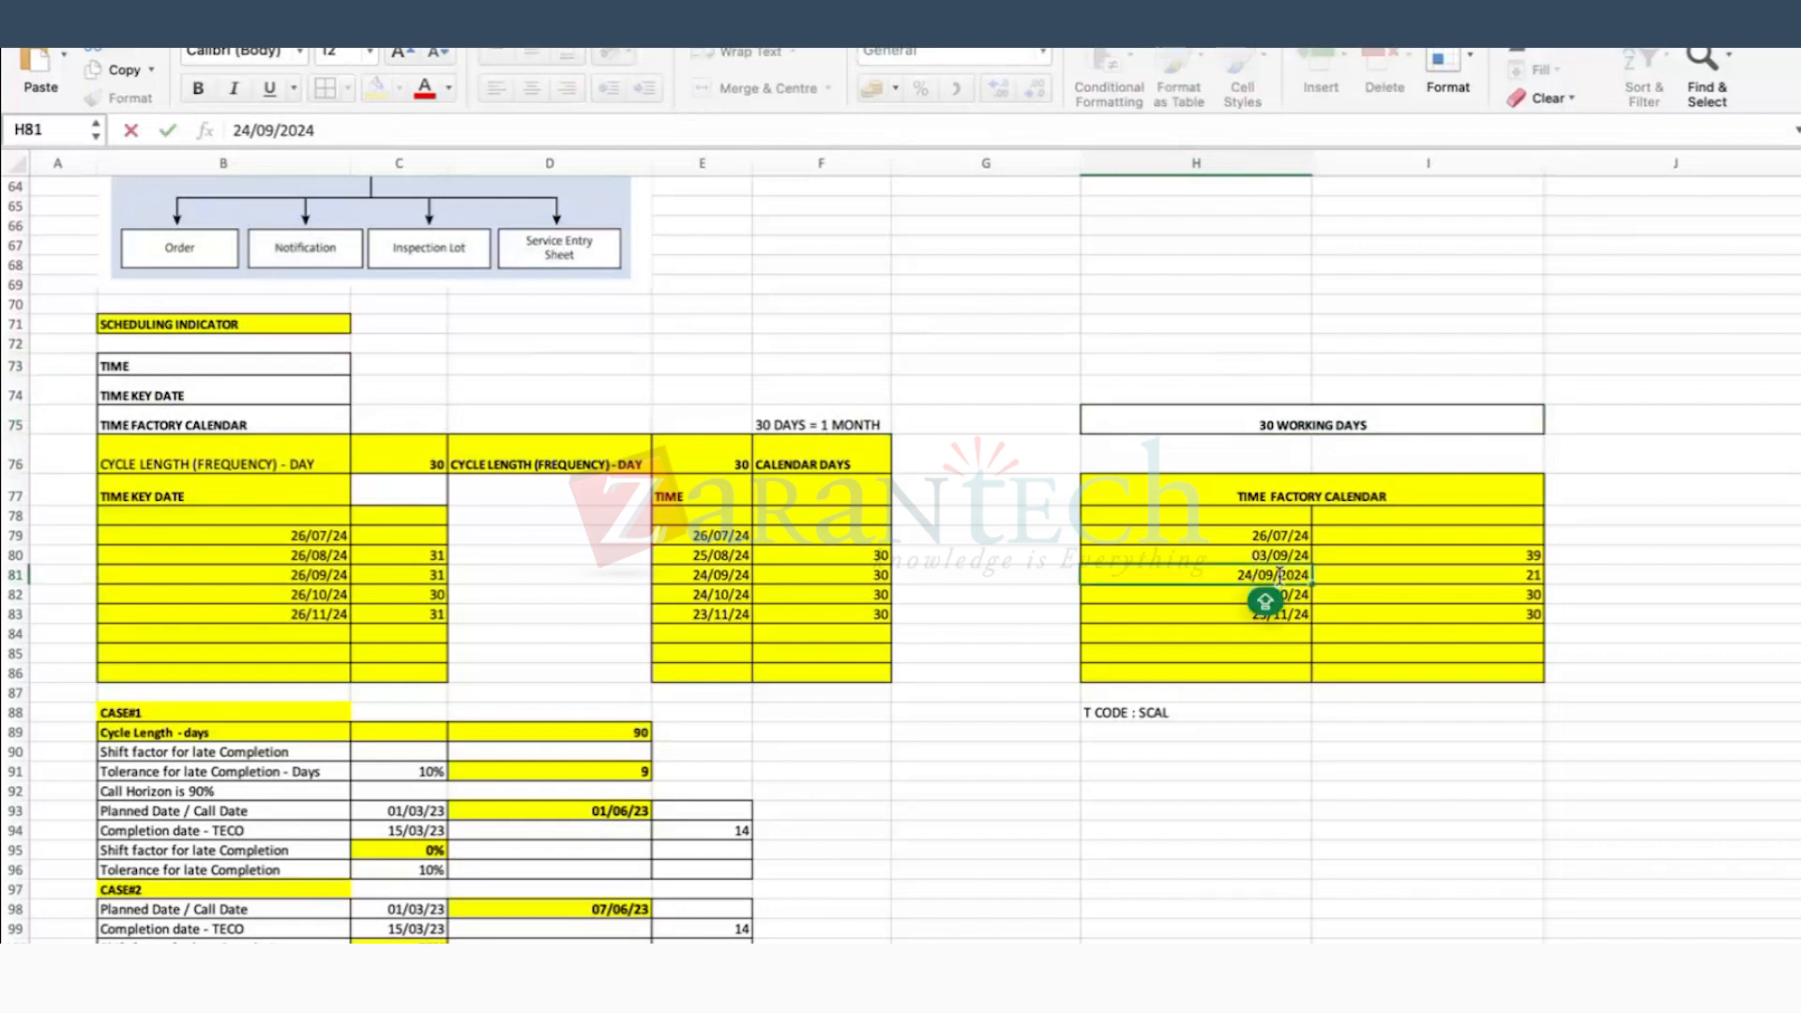
key(BackSpace)
key(BackSpace)
text(10)
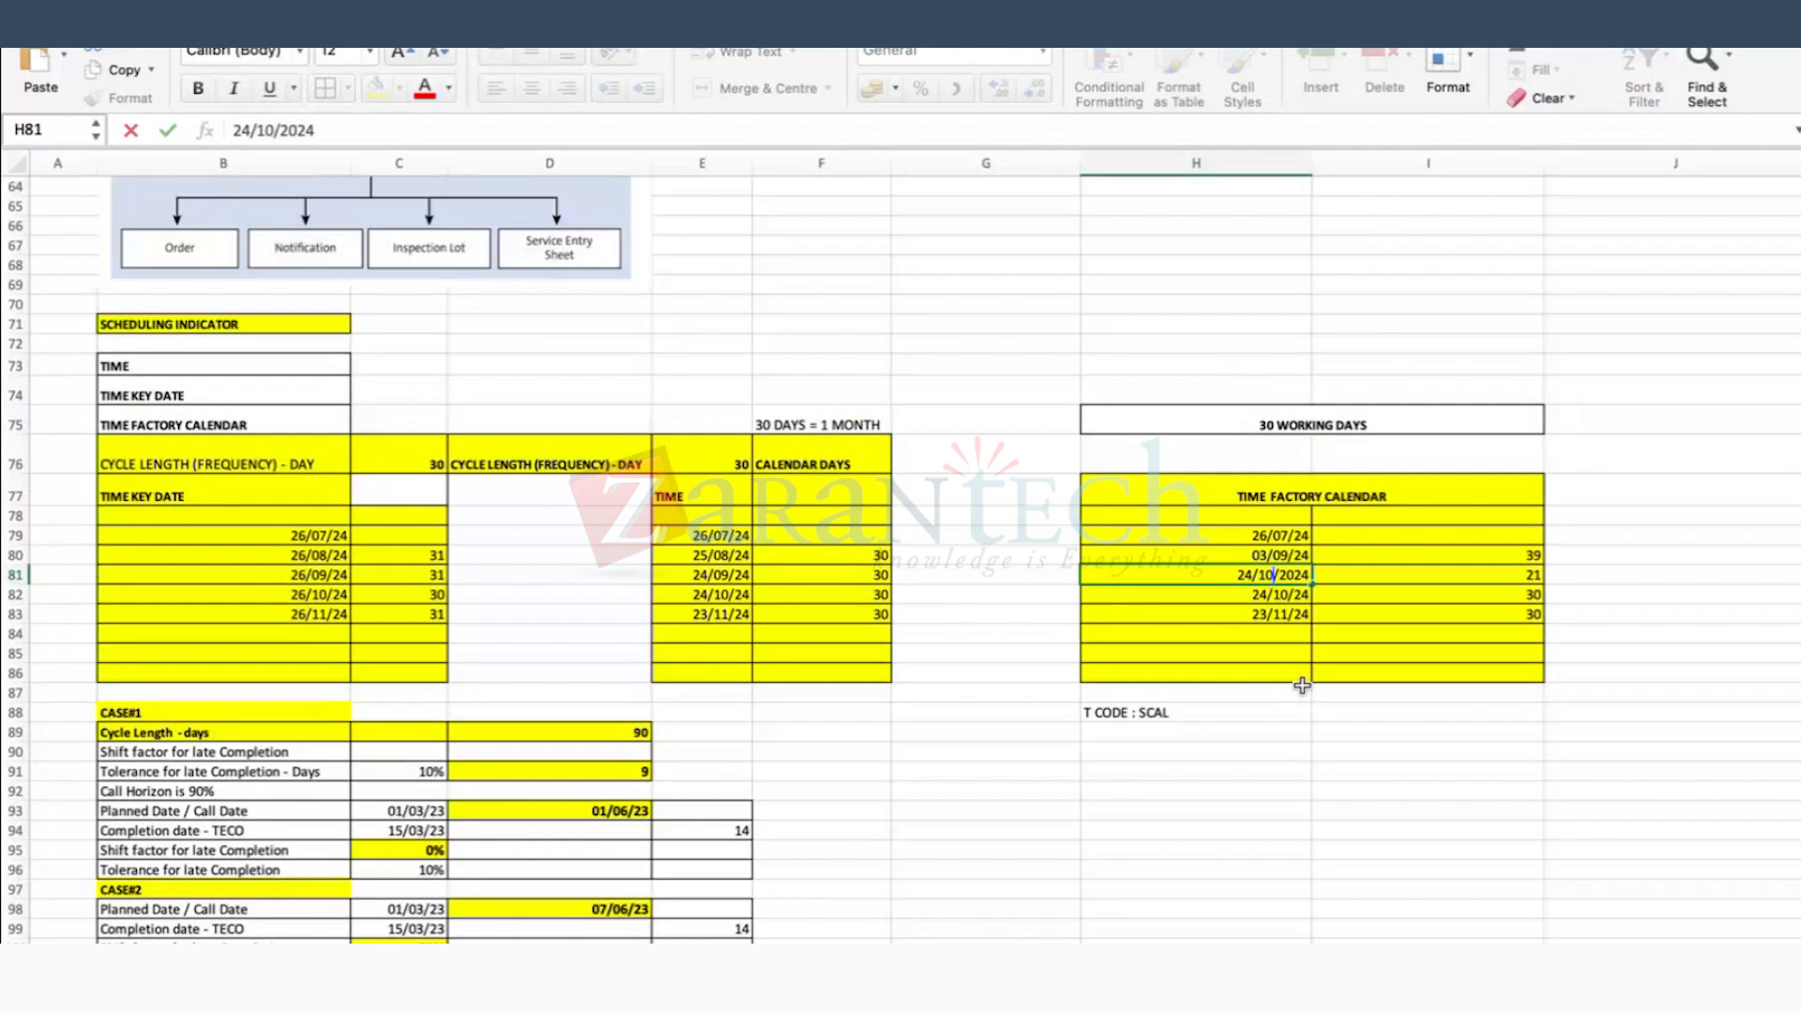
key(Left)
key(Left)
key(Left)
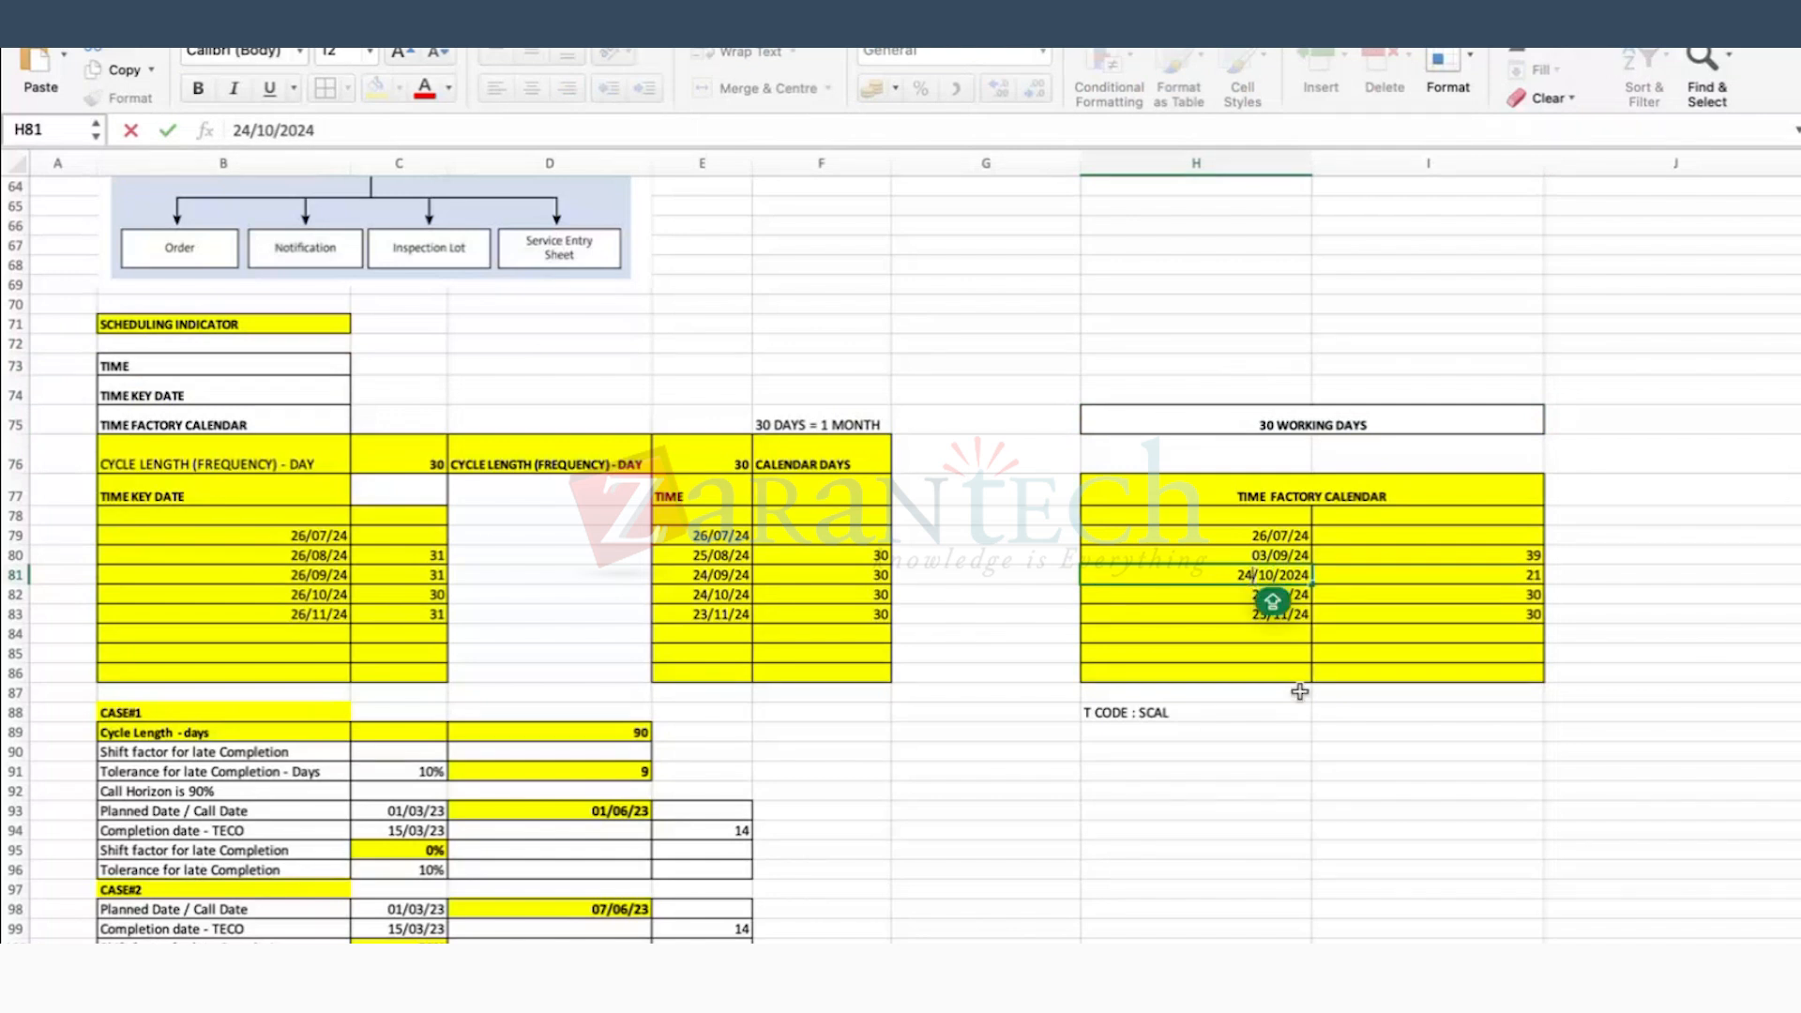
key(BackSpace)
key(BackSpace)
text(05)
key(Return)
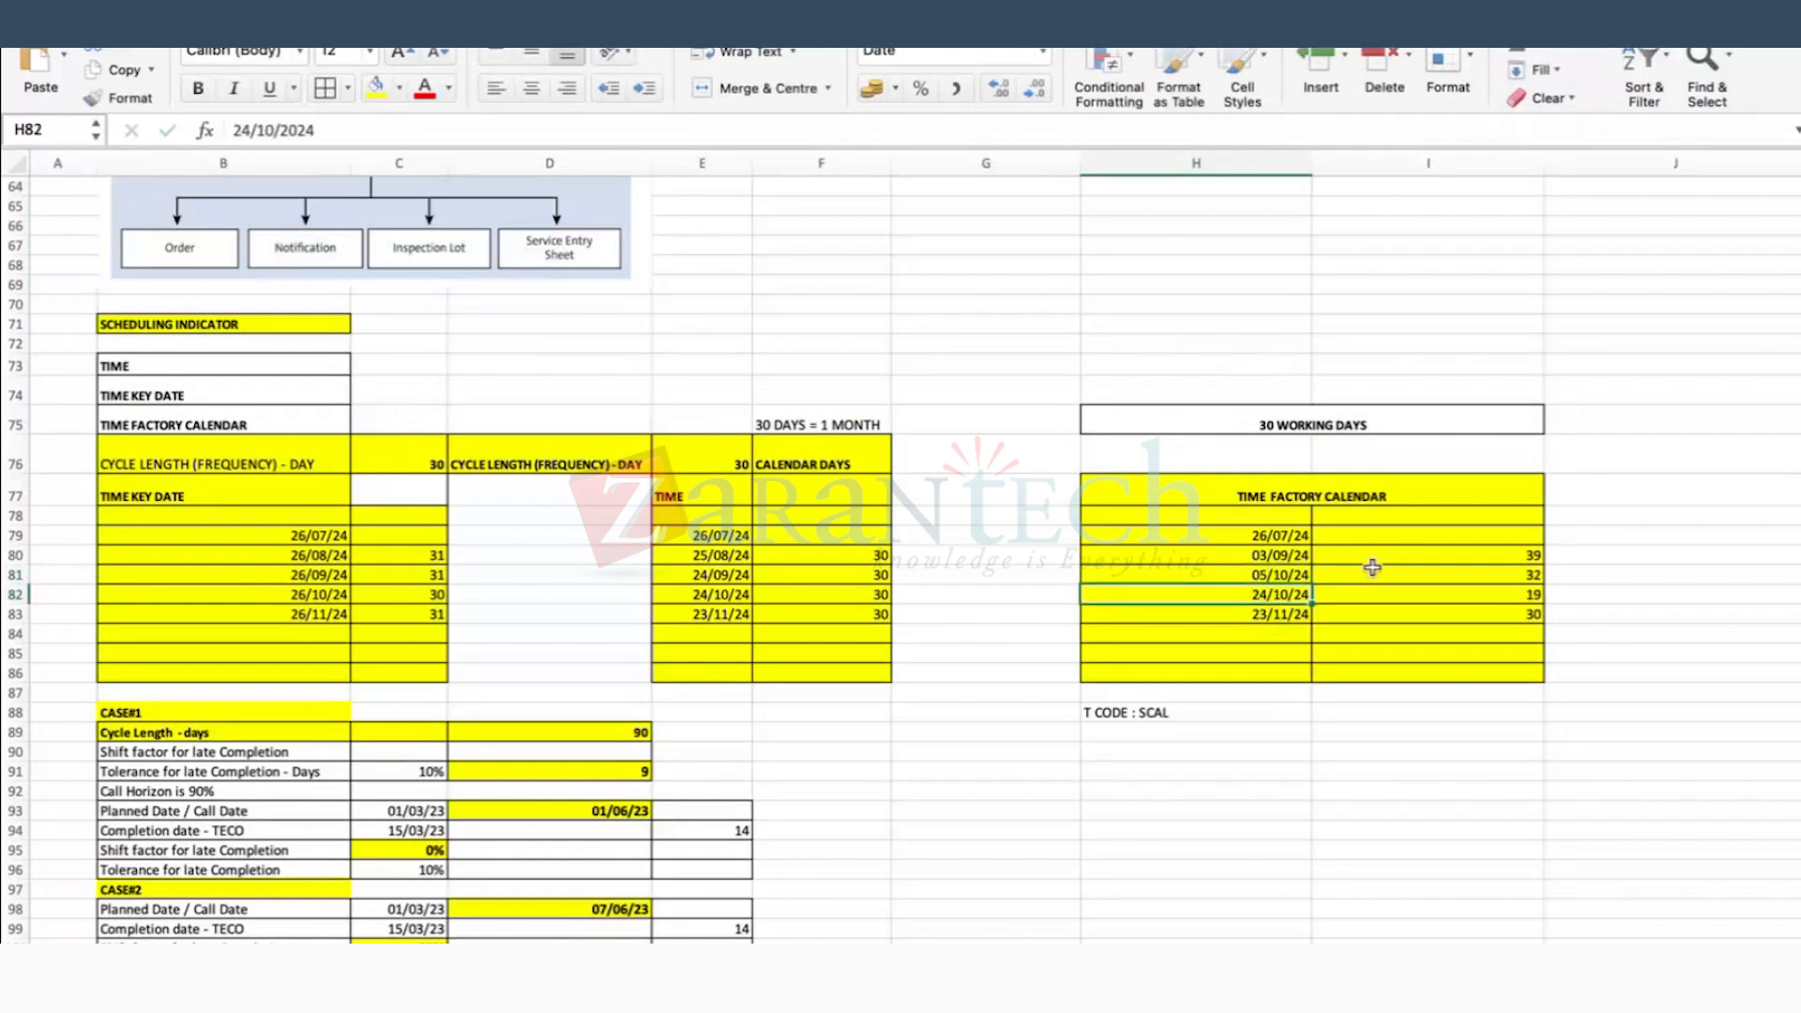
Step: Clear the last two date and day-difference rows, H82:I83, from the TIME FACTORY CALENDAR table
click(1481, 577)
click(1475, 595)
drag(1239, 592, 1443, 611)
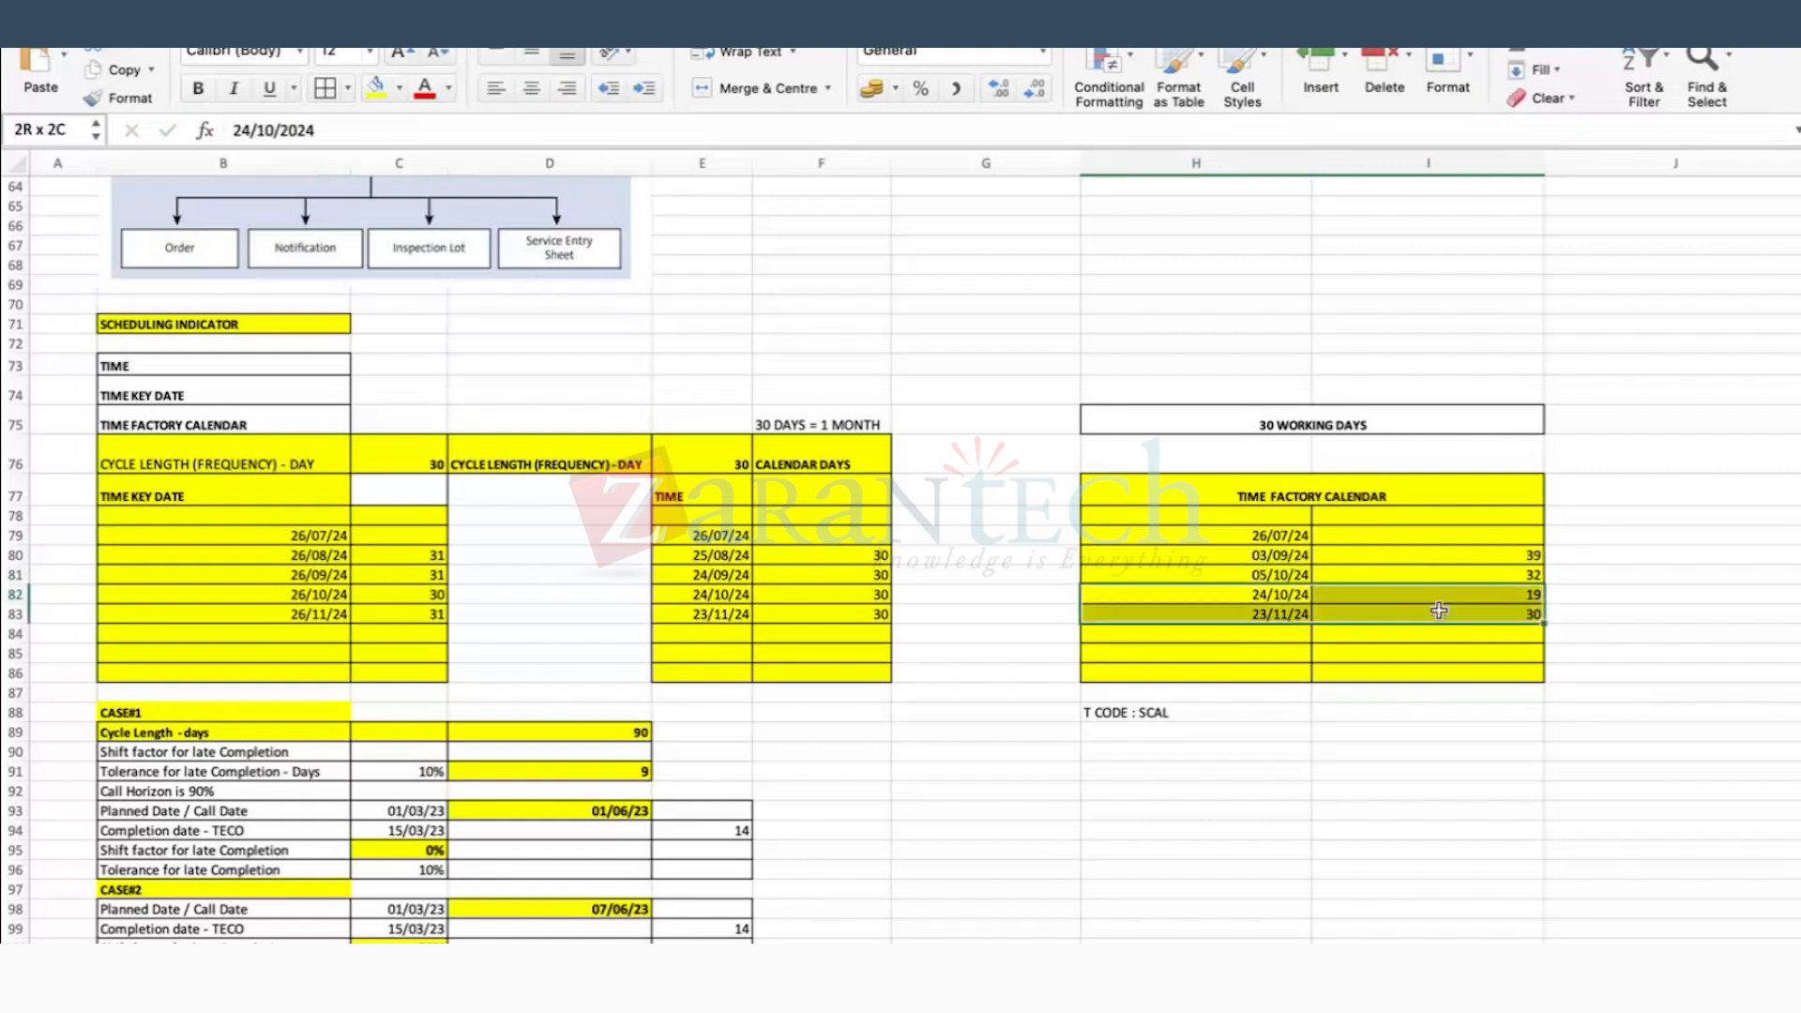
key(Delete)
click(1426, 751)
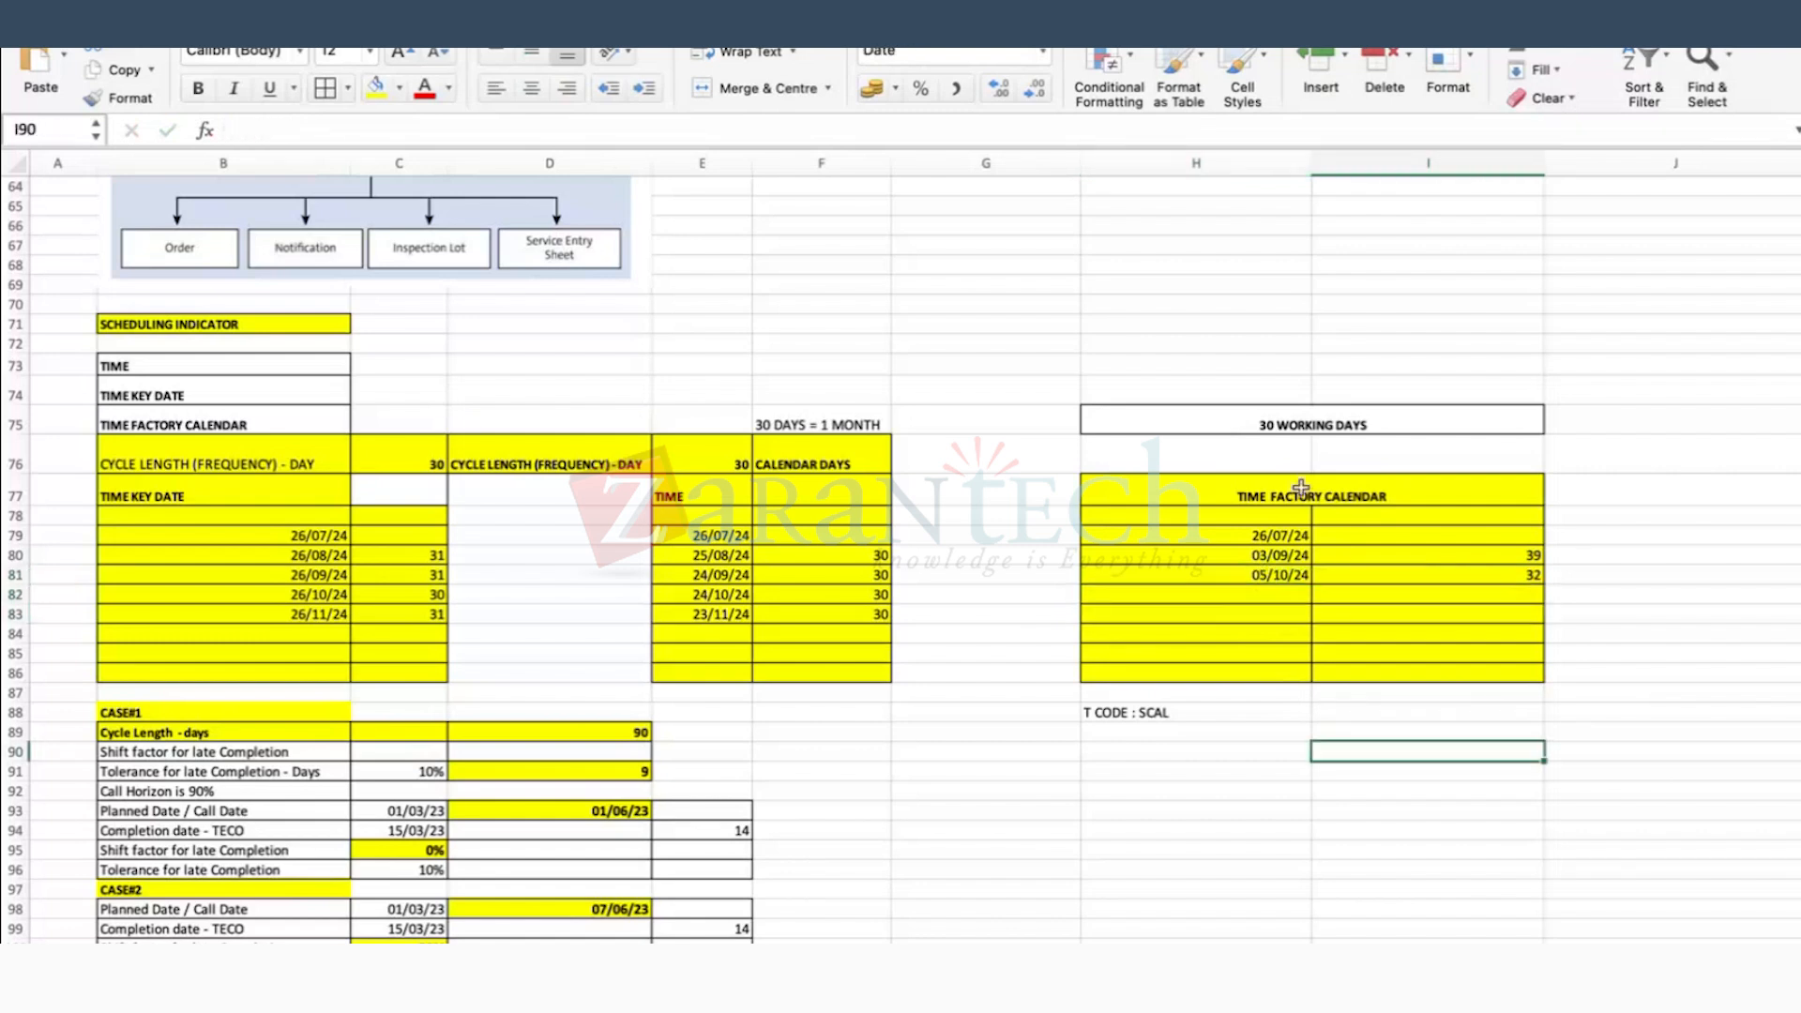
Step: Fill the TIME KEY DATE cell B74 under SCHEDULING INDICATOR with yellow
click(139, 366)
click(148, 394)
click(165, 421)
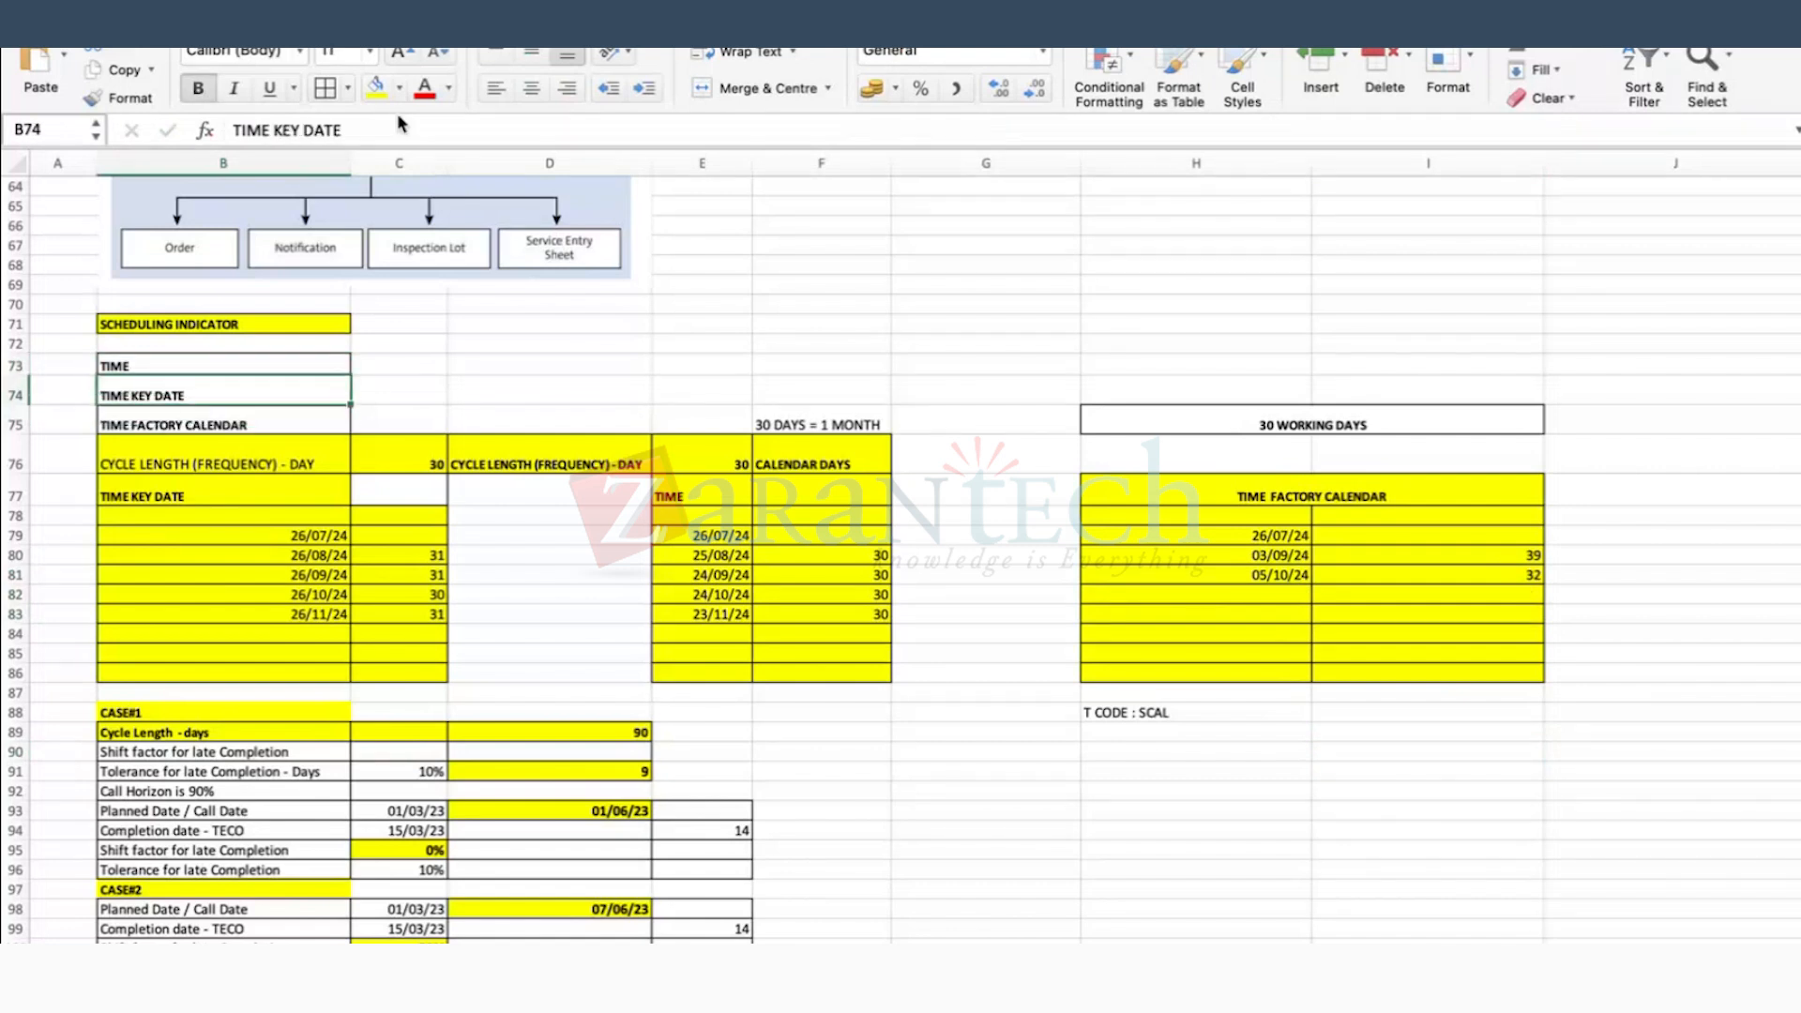
click(374, 92)
click(779, 284)
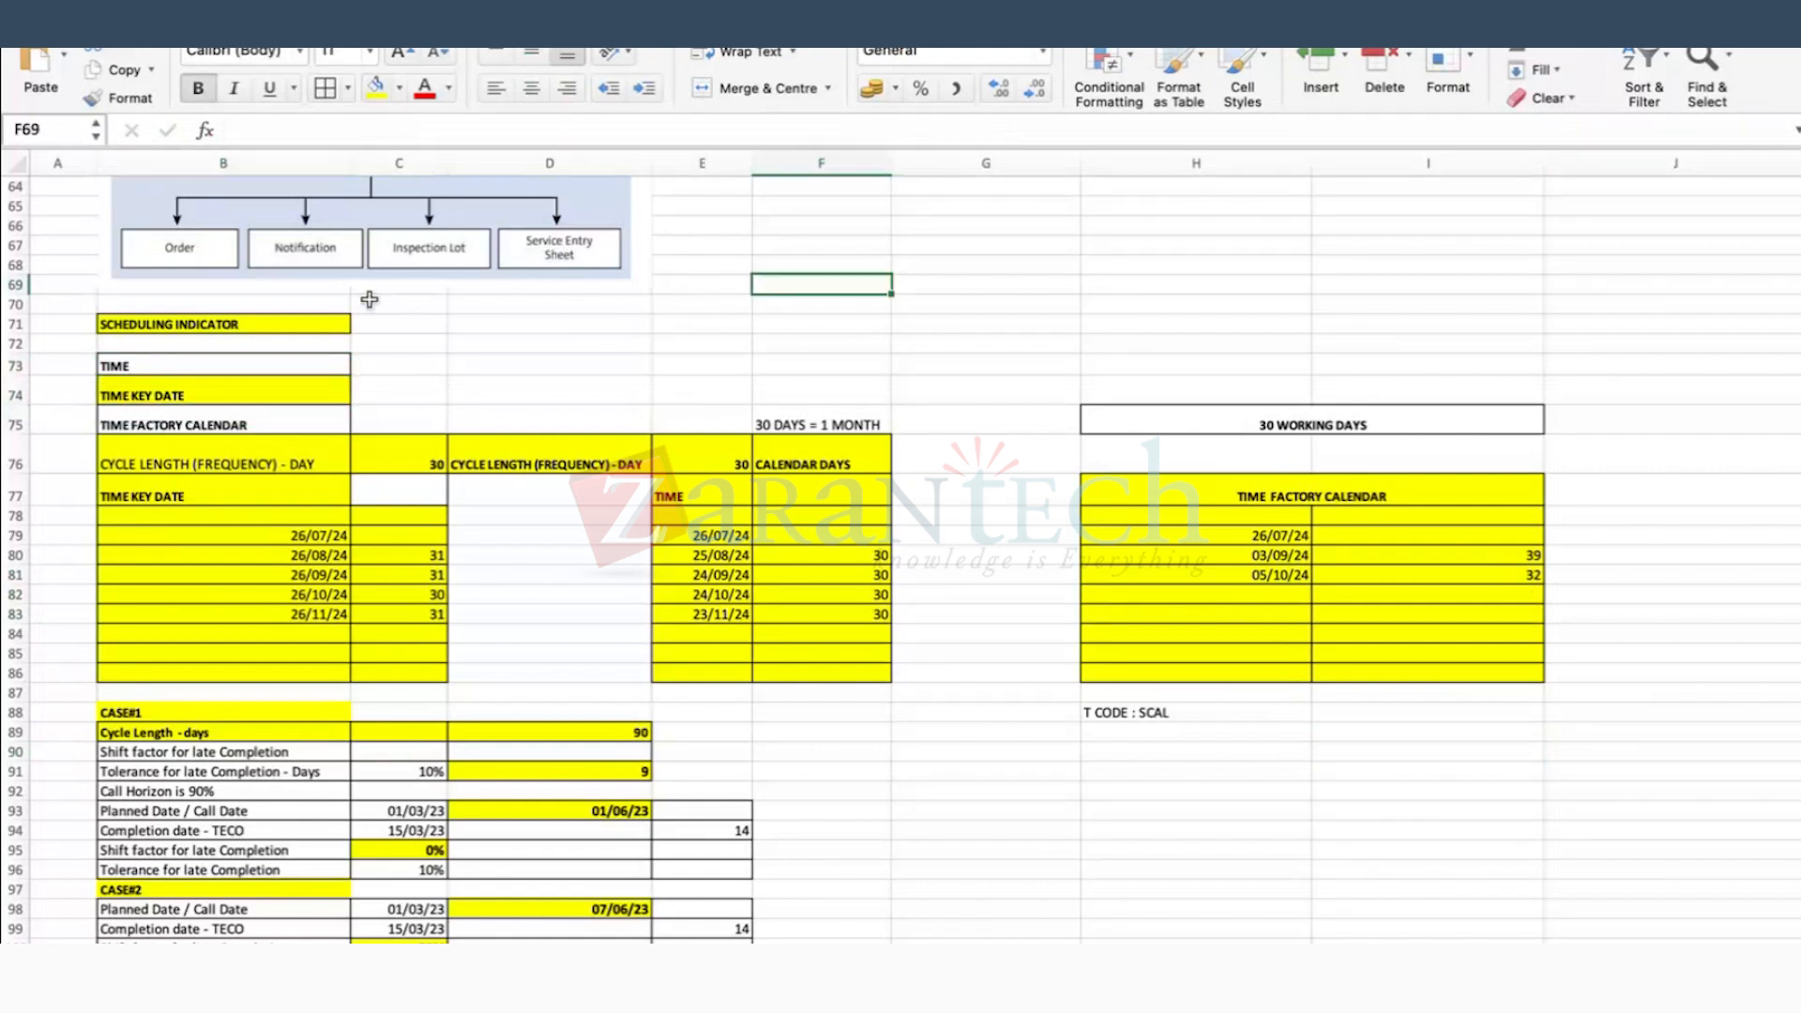
click(158, 393)
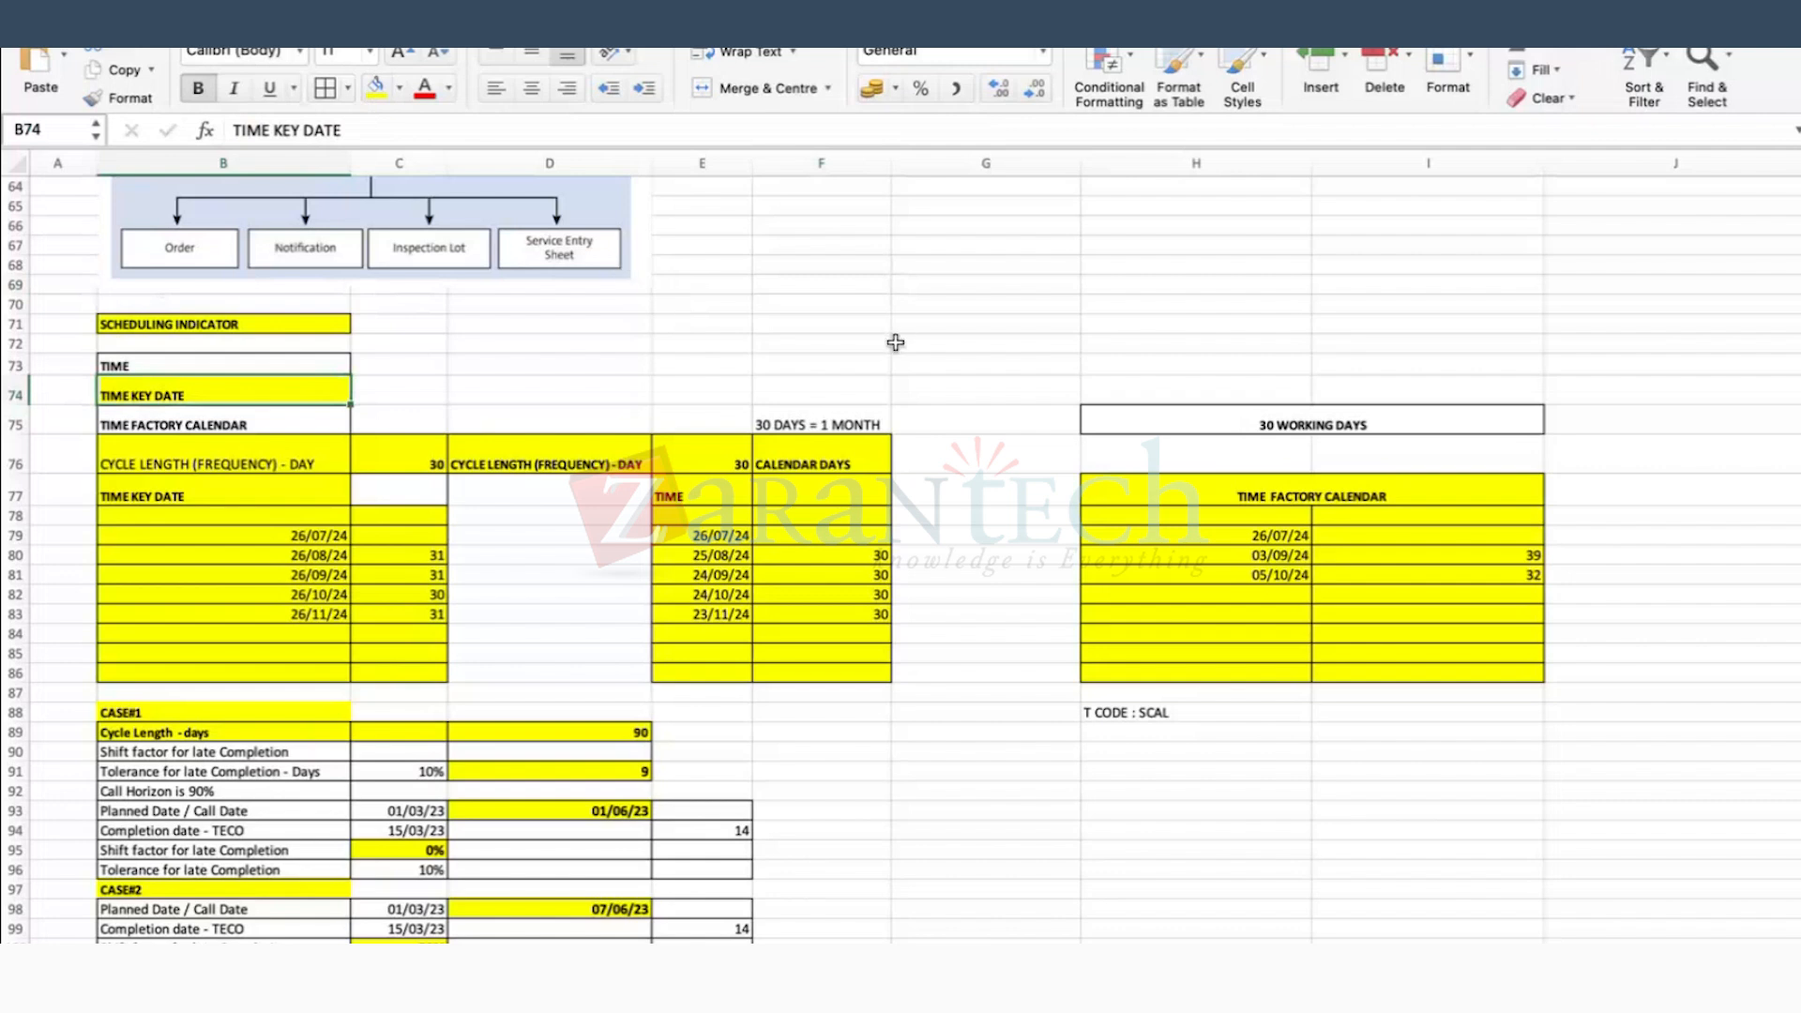
Step: Switch to SAP and set the scheduling indicator of strategy TIMEST to Time - key date
key(super+Tab)
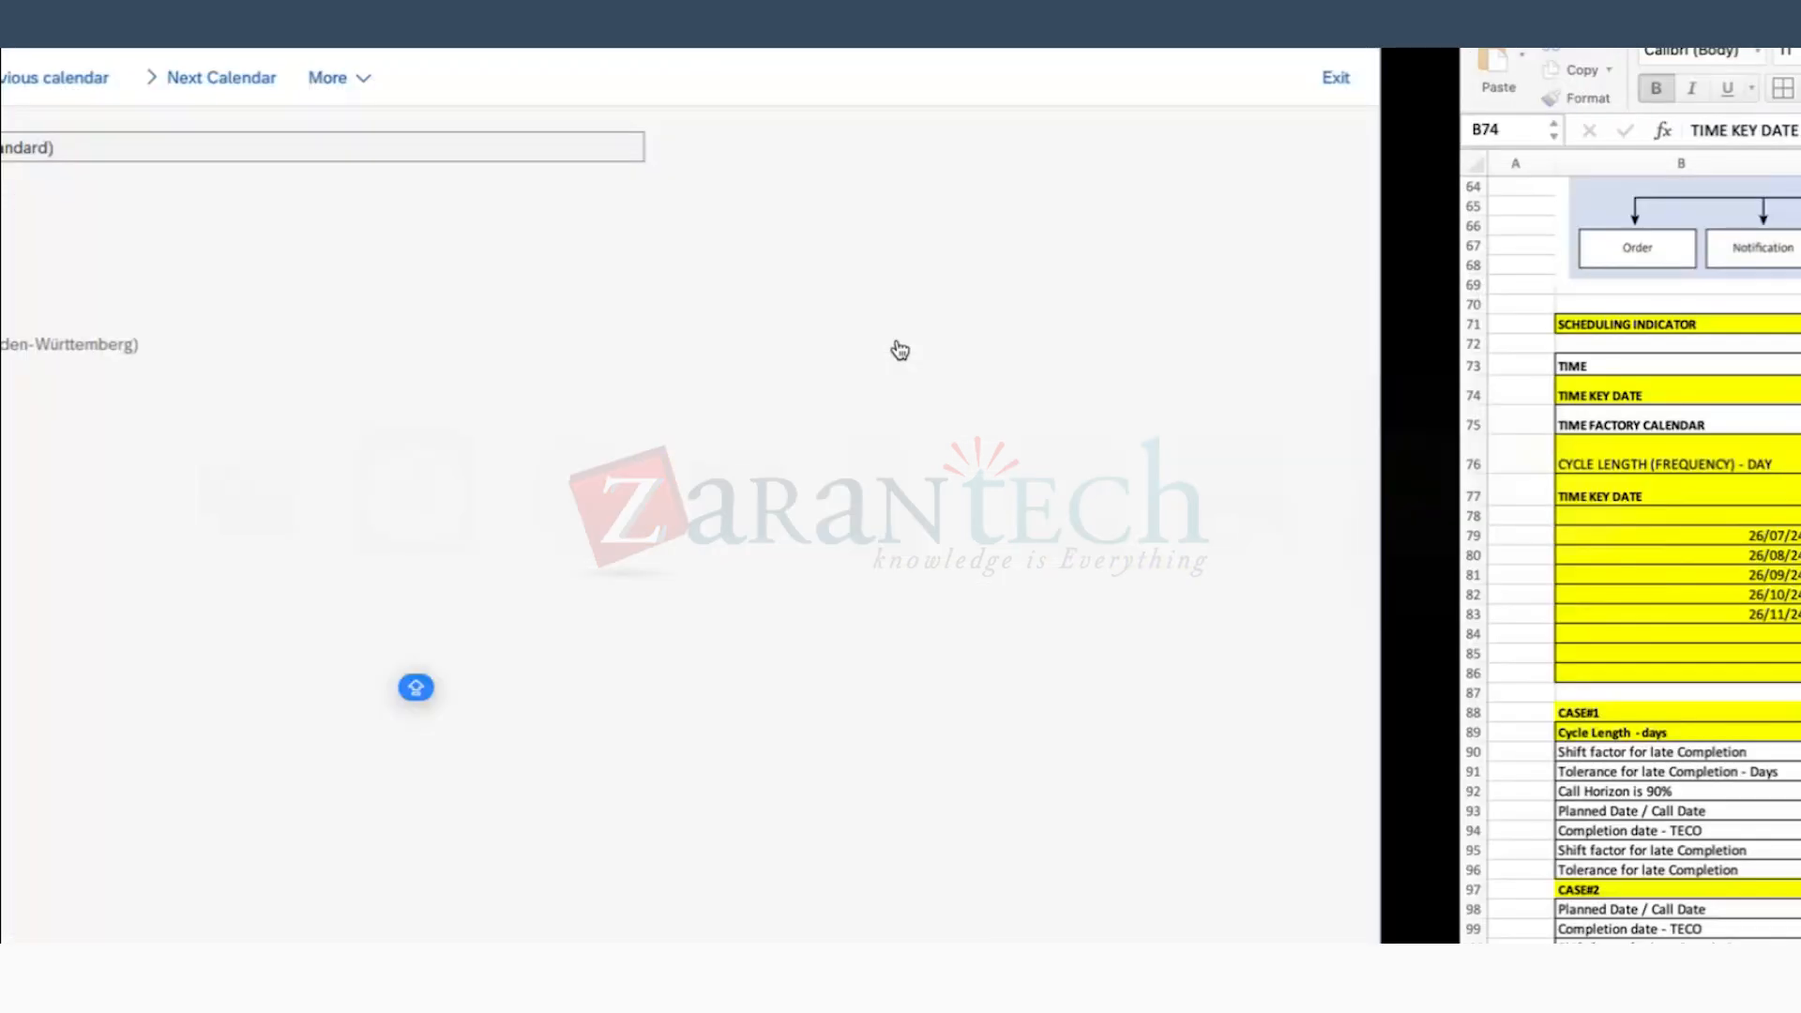
mouse_move(375, 972)
click(350, 937)
click(875, 224)
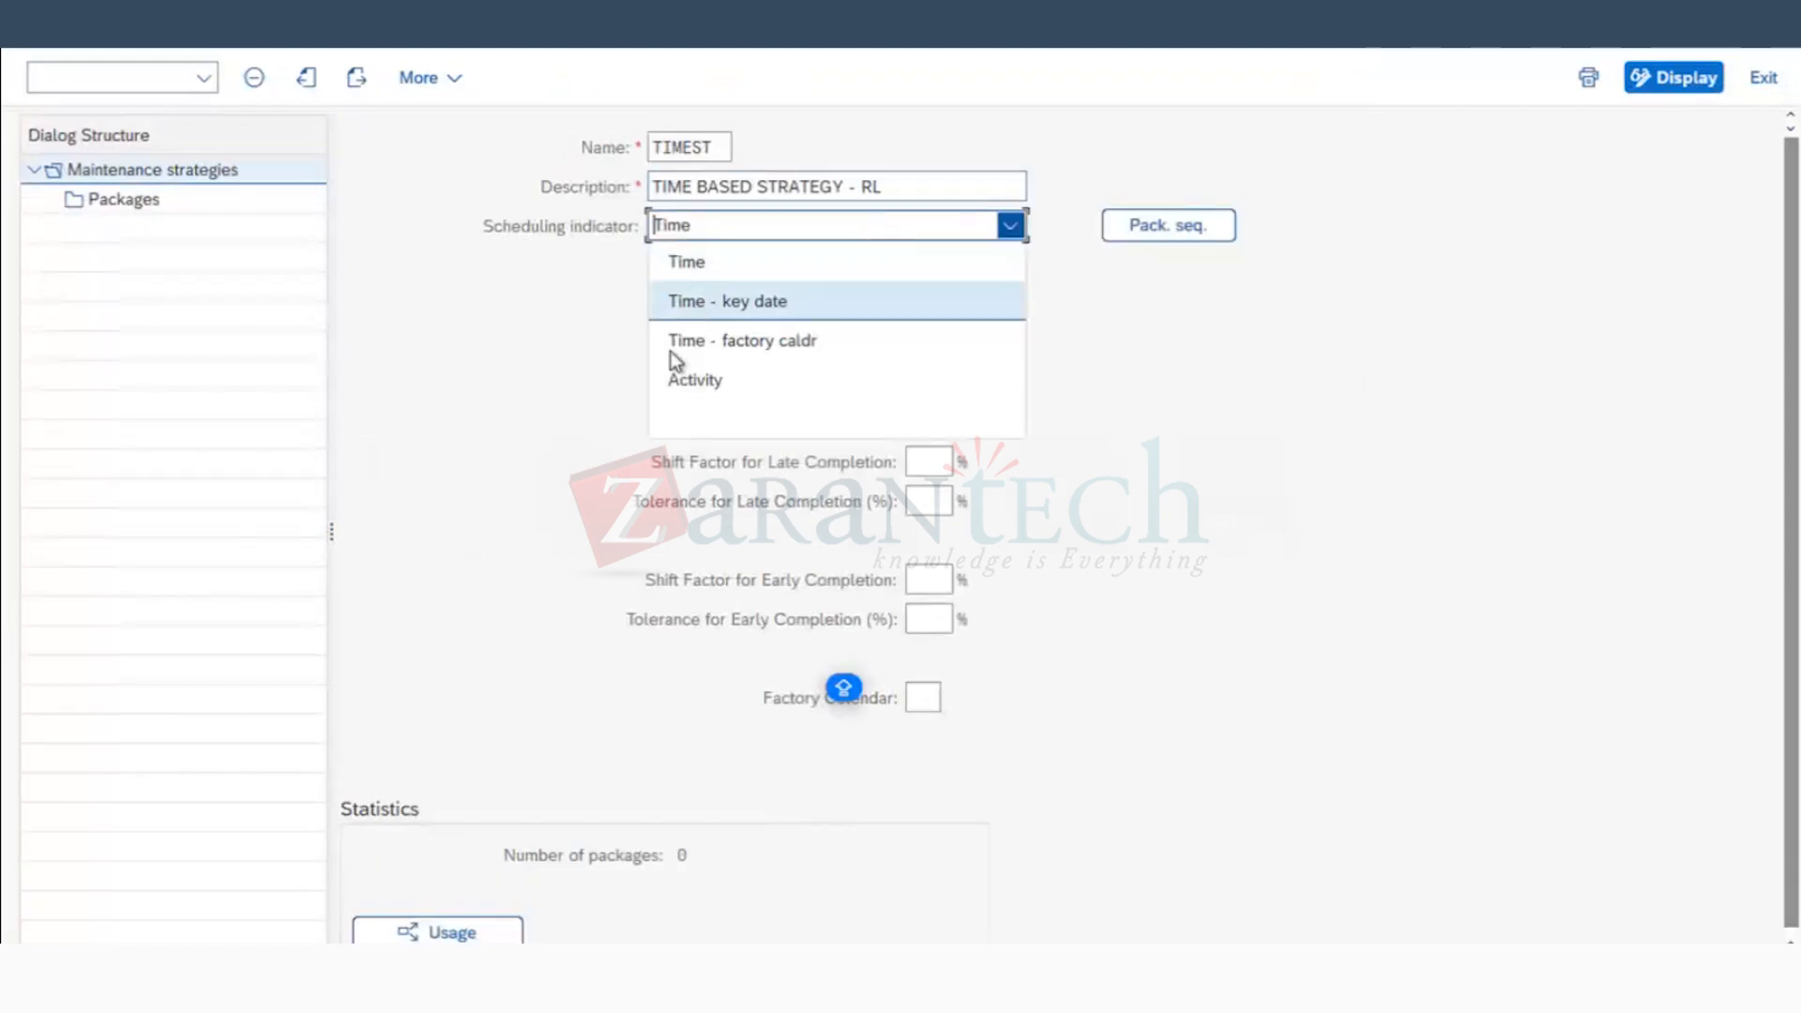
click(680, 298)
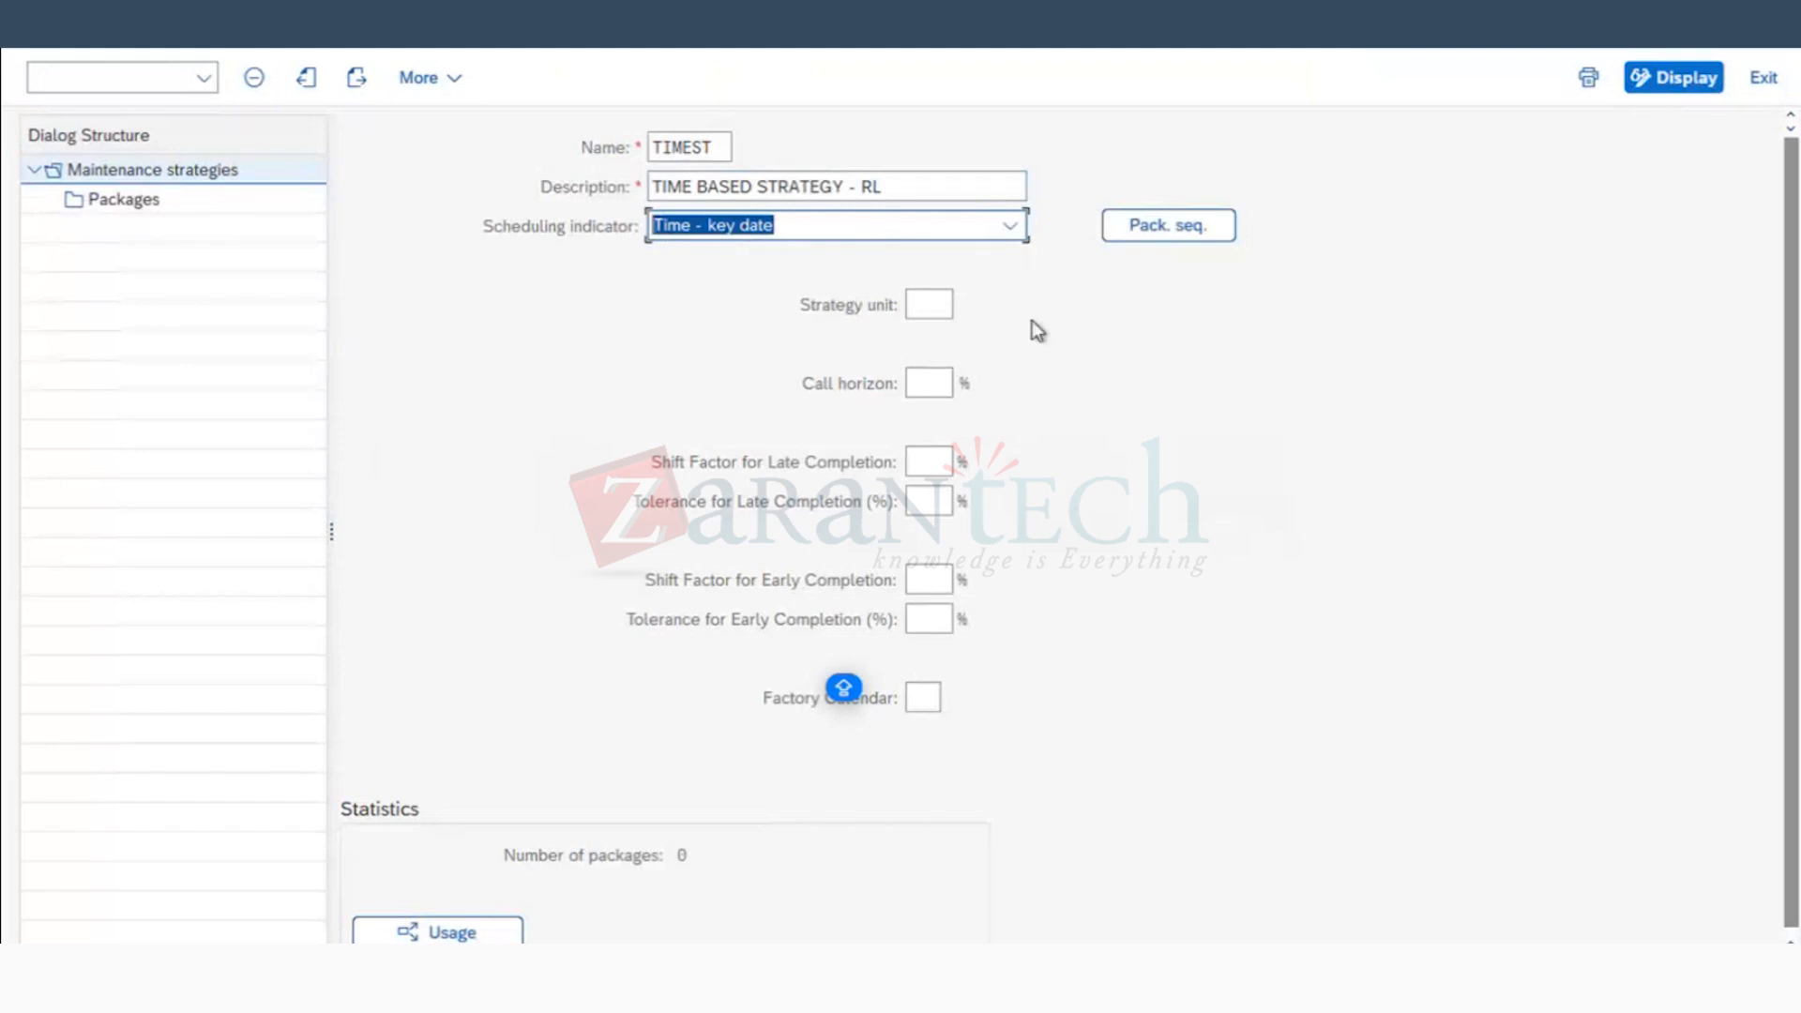
Step: Look through the available measurement units and set the strategy unit of TIMEST to DAY
click(930, 309)
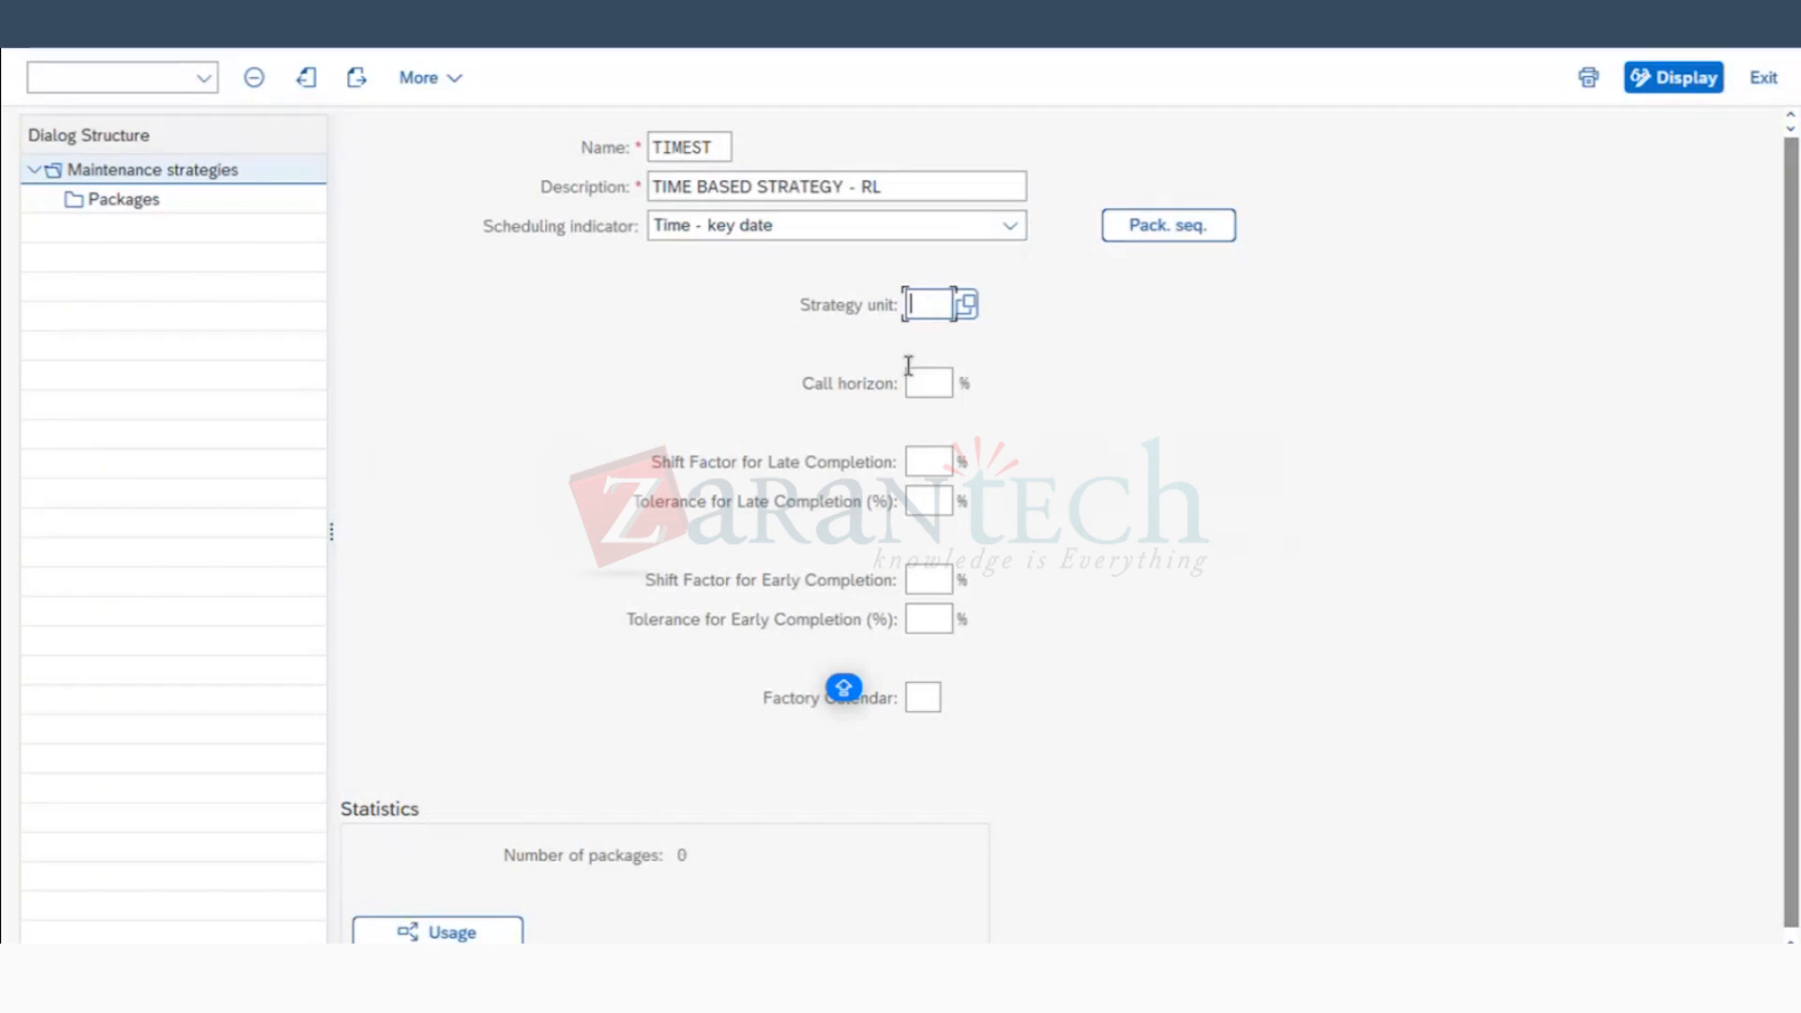
click(970, 307)
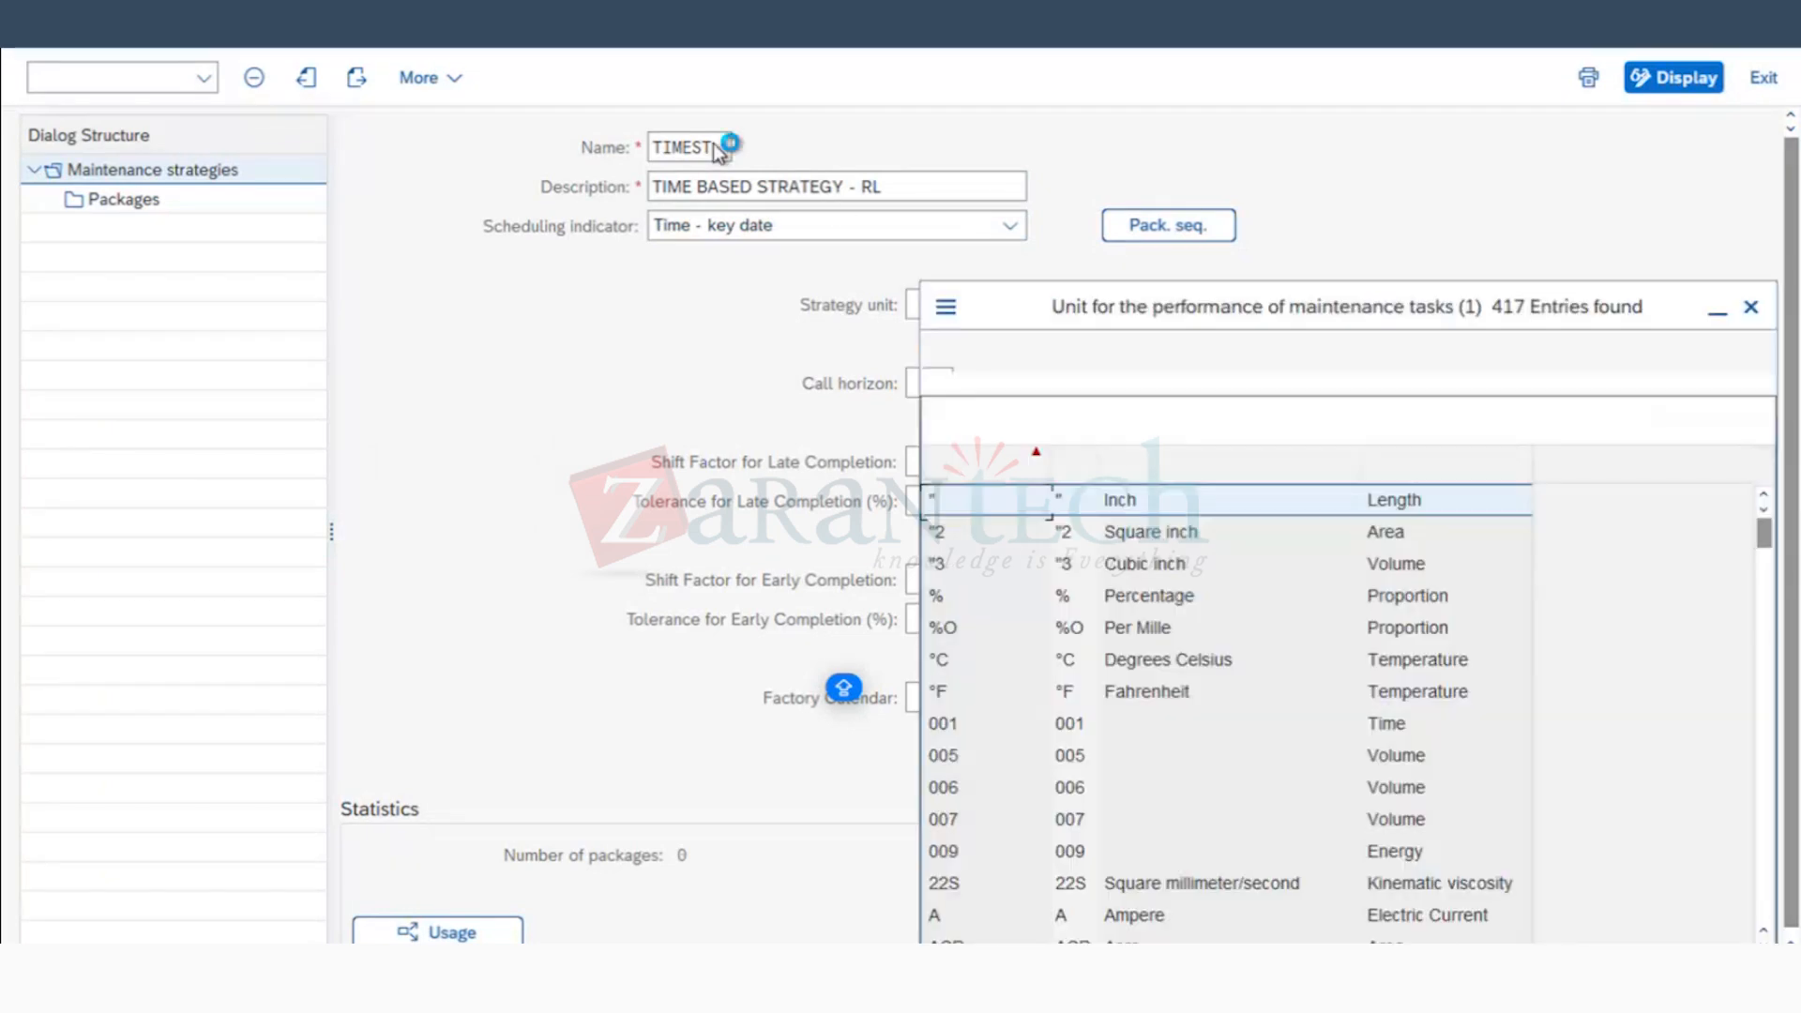
scroll(1060, 705, down, 7)
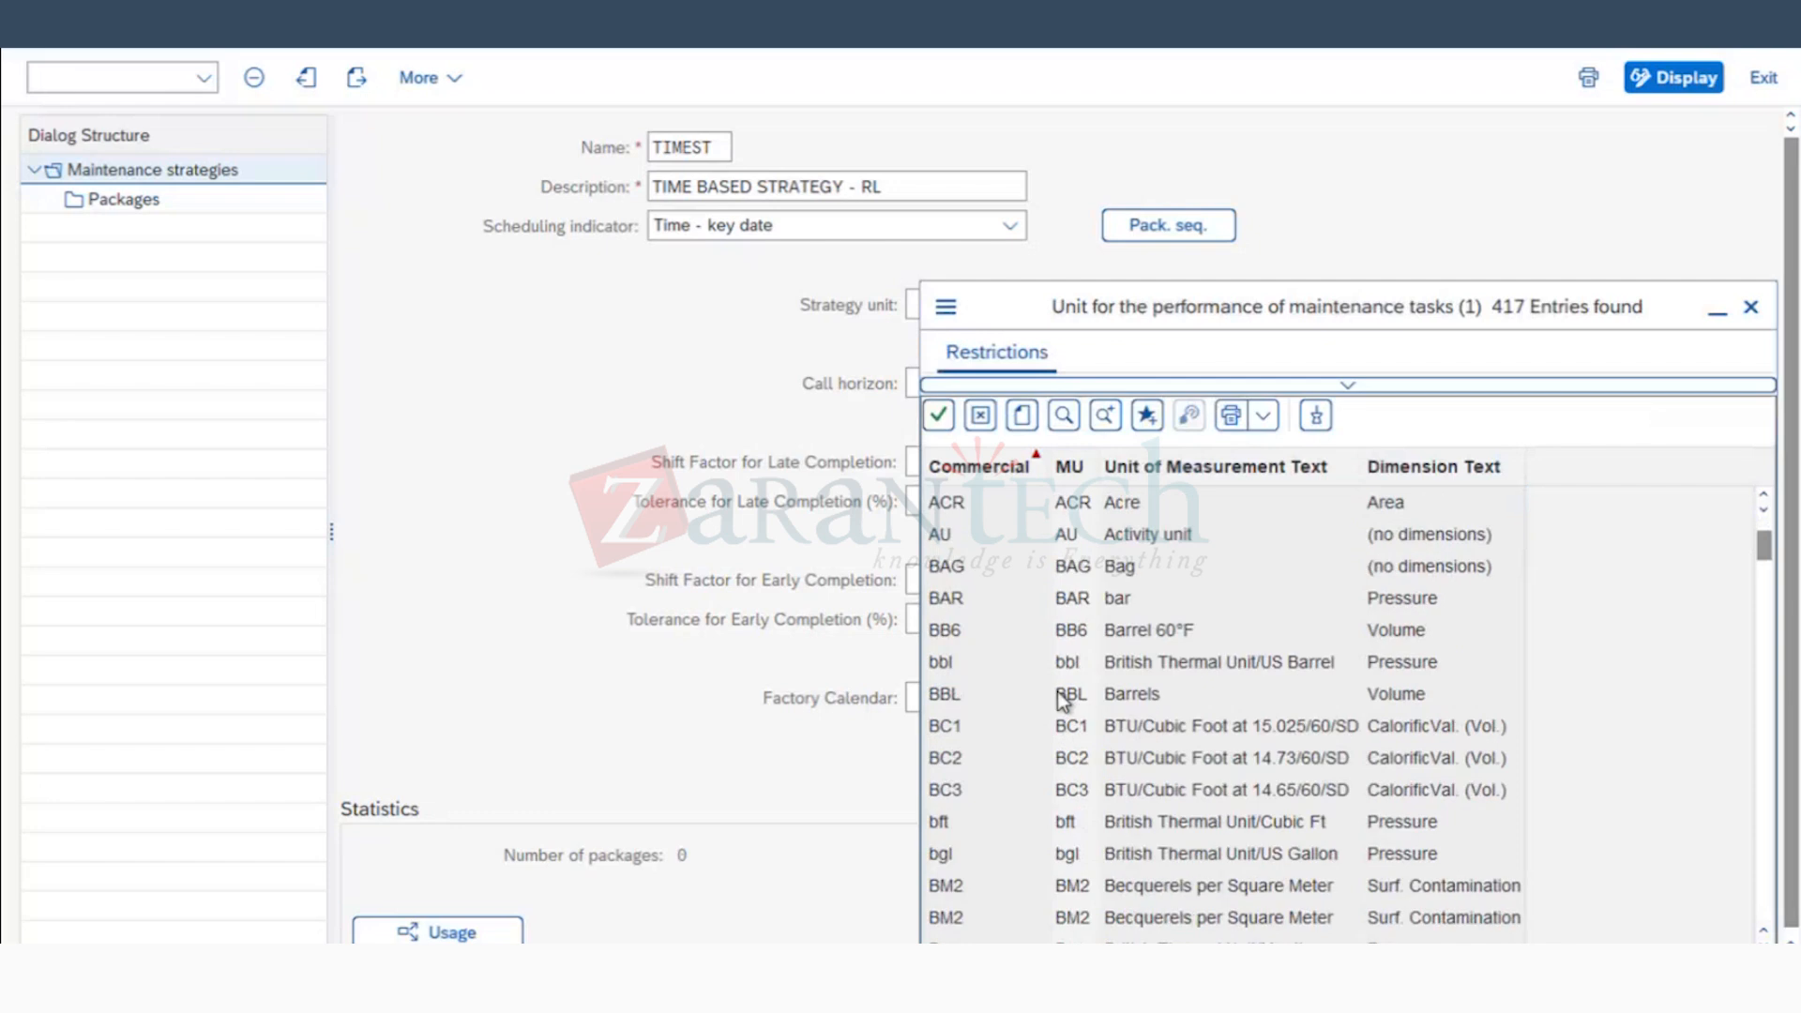
scroll(1057, 705, up, 6)
scroll(1056, 701, down, 3)
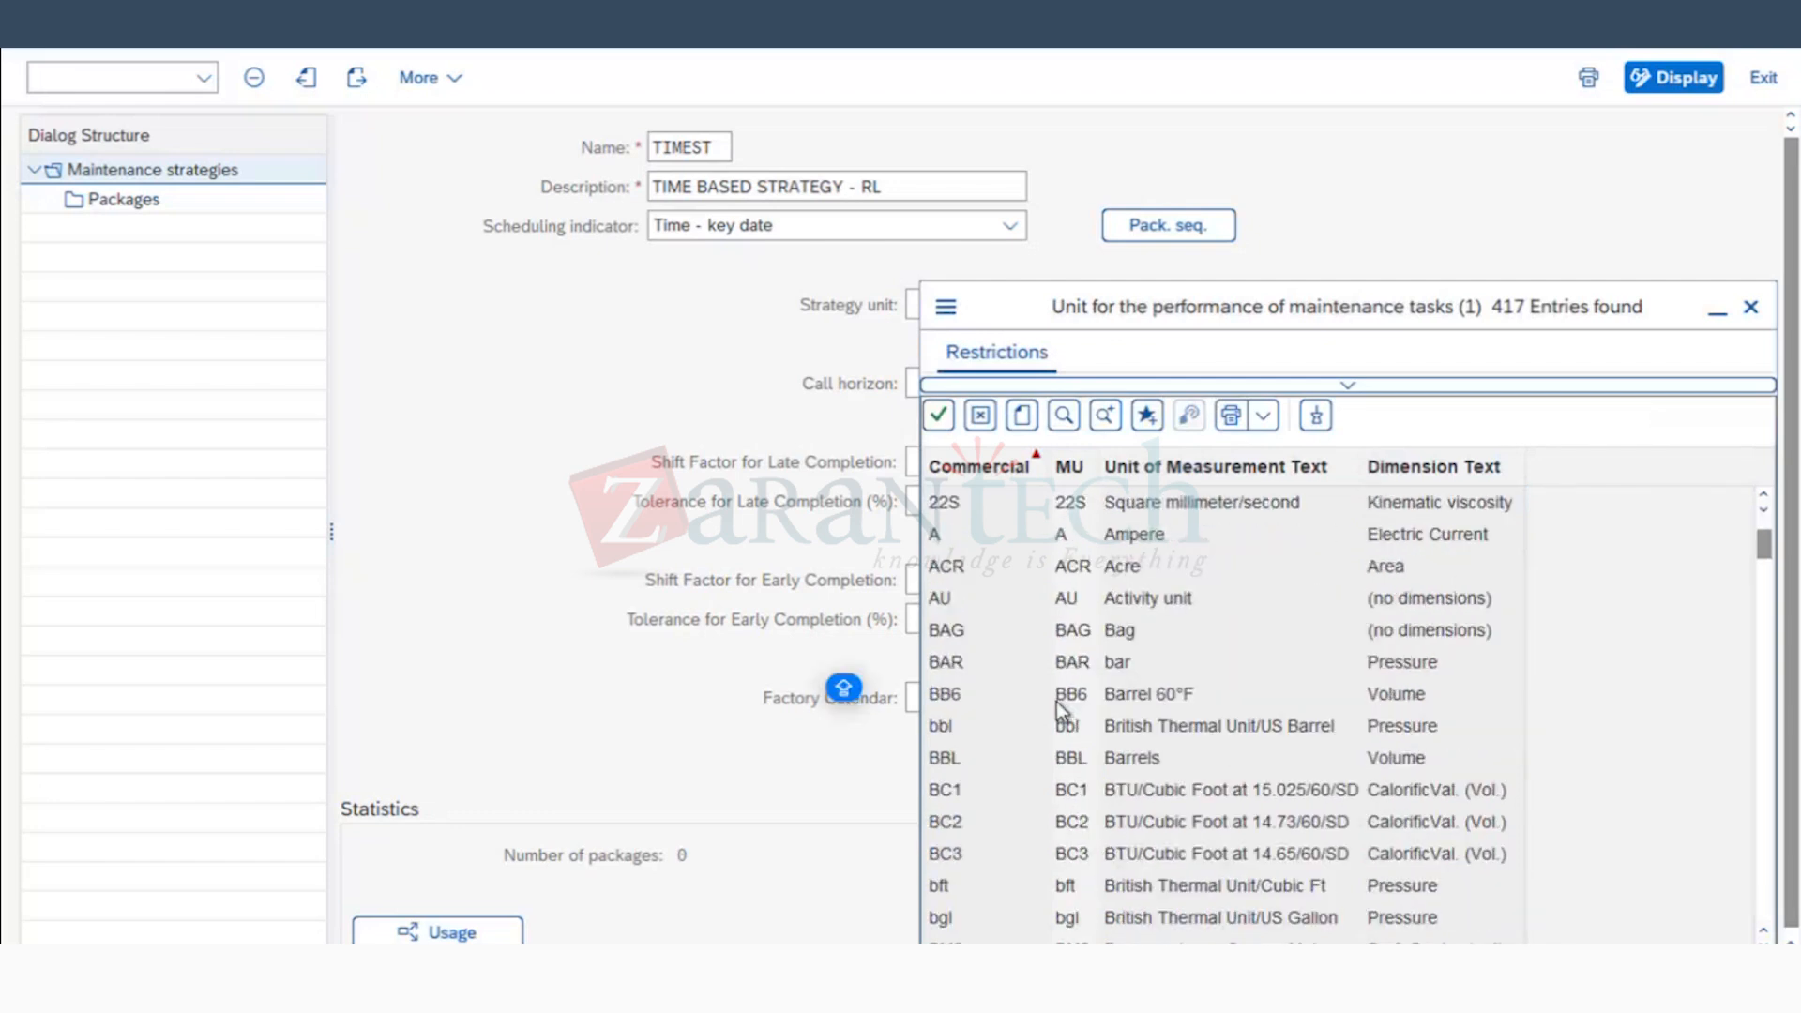
click(1750, 306)
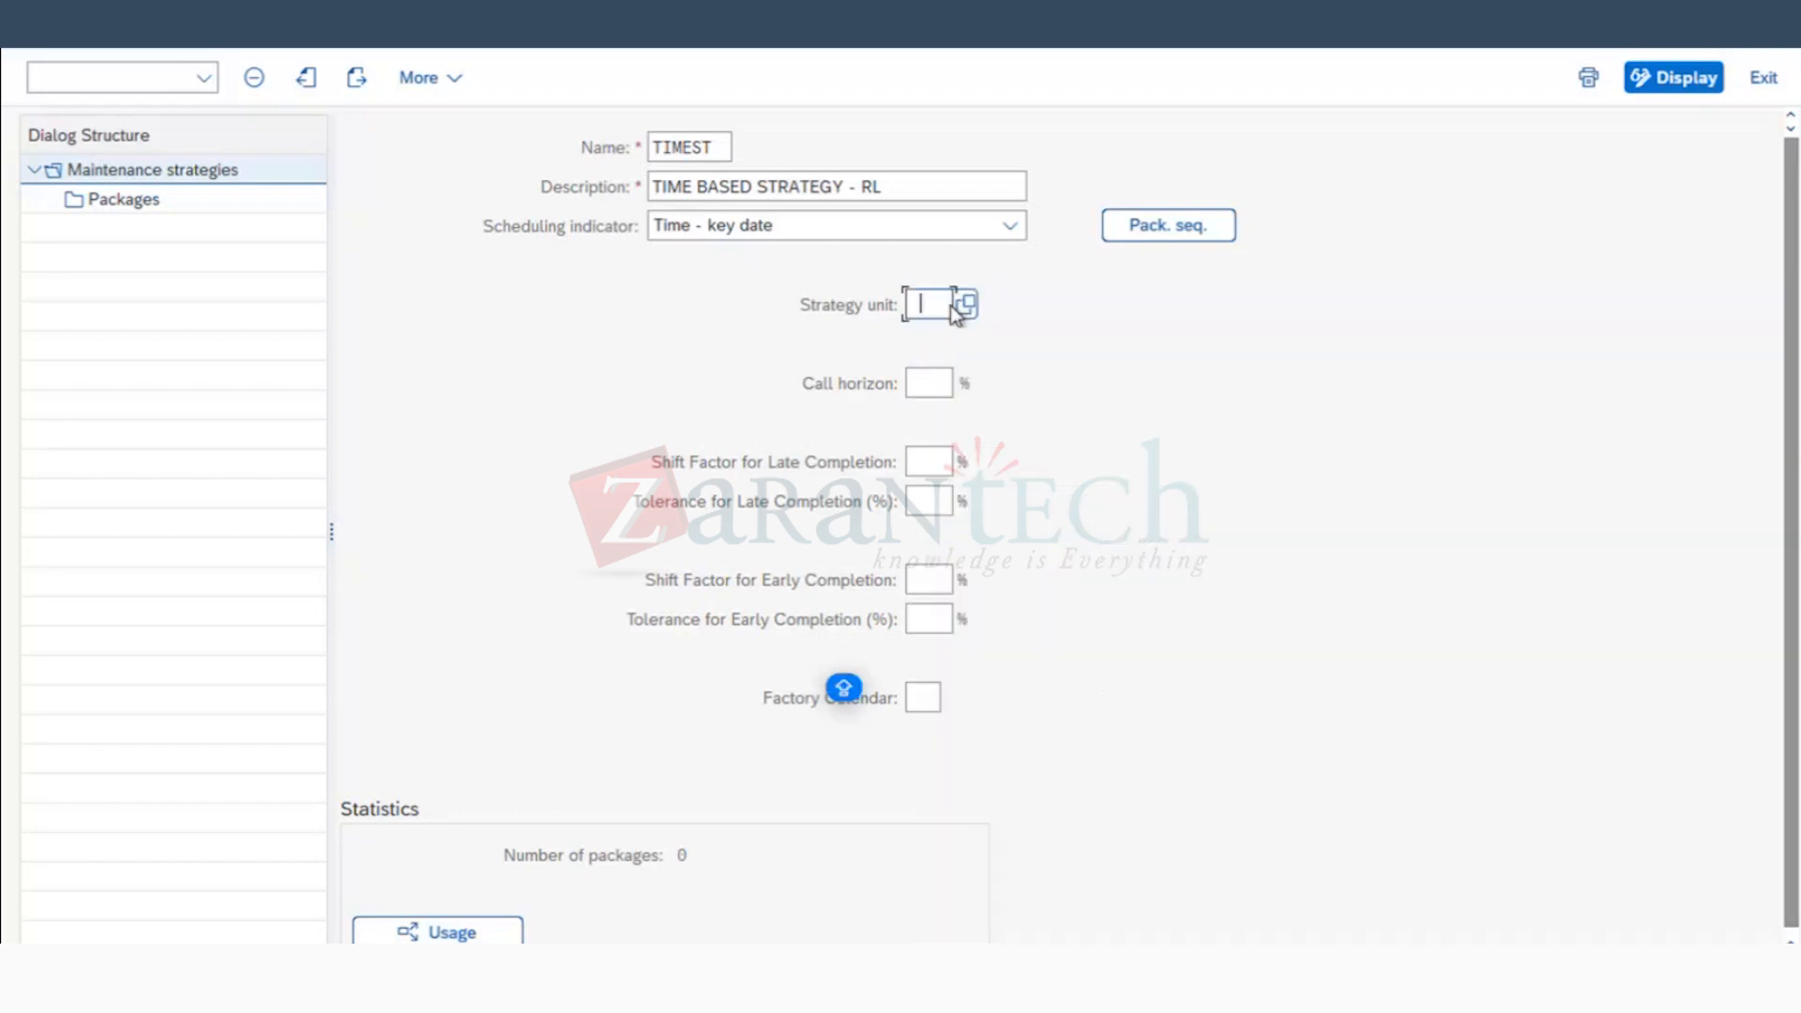
text(DAY)
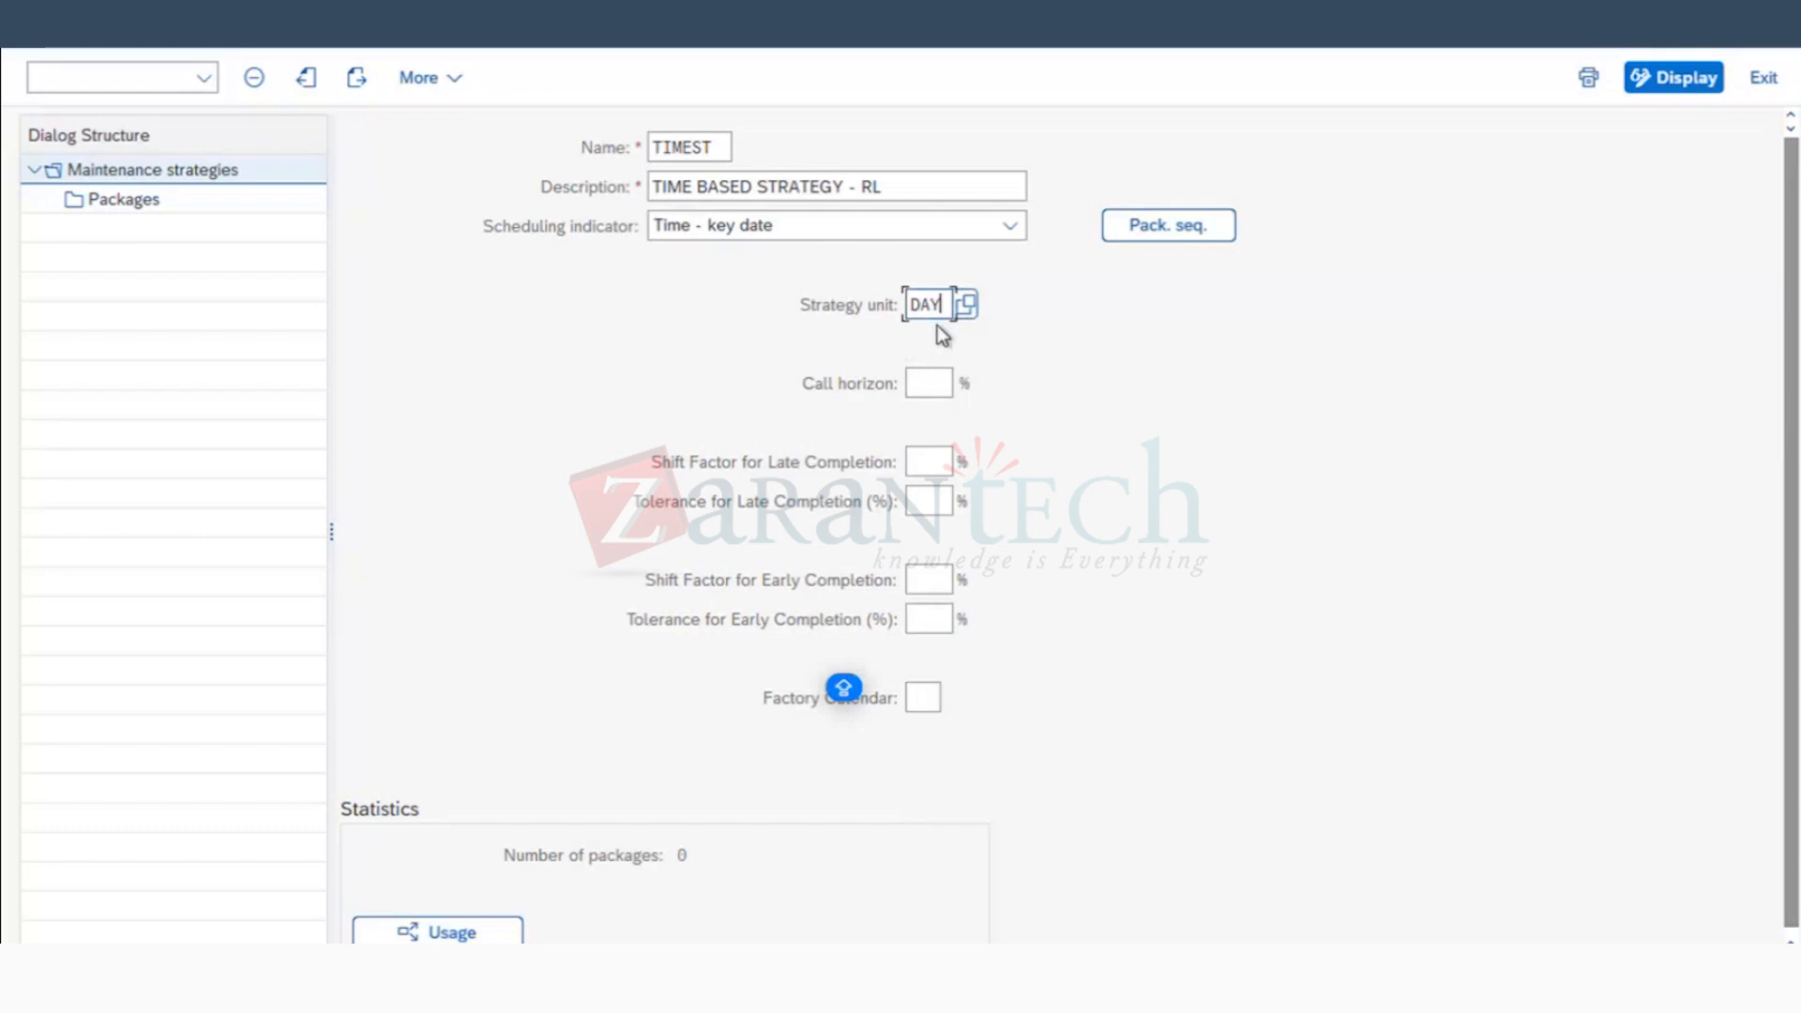
click(921, 384)
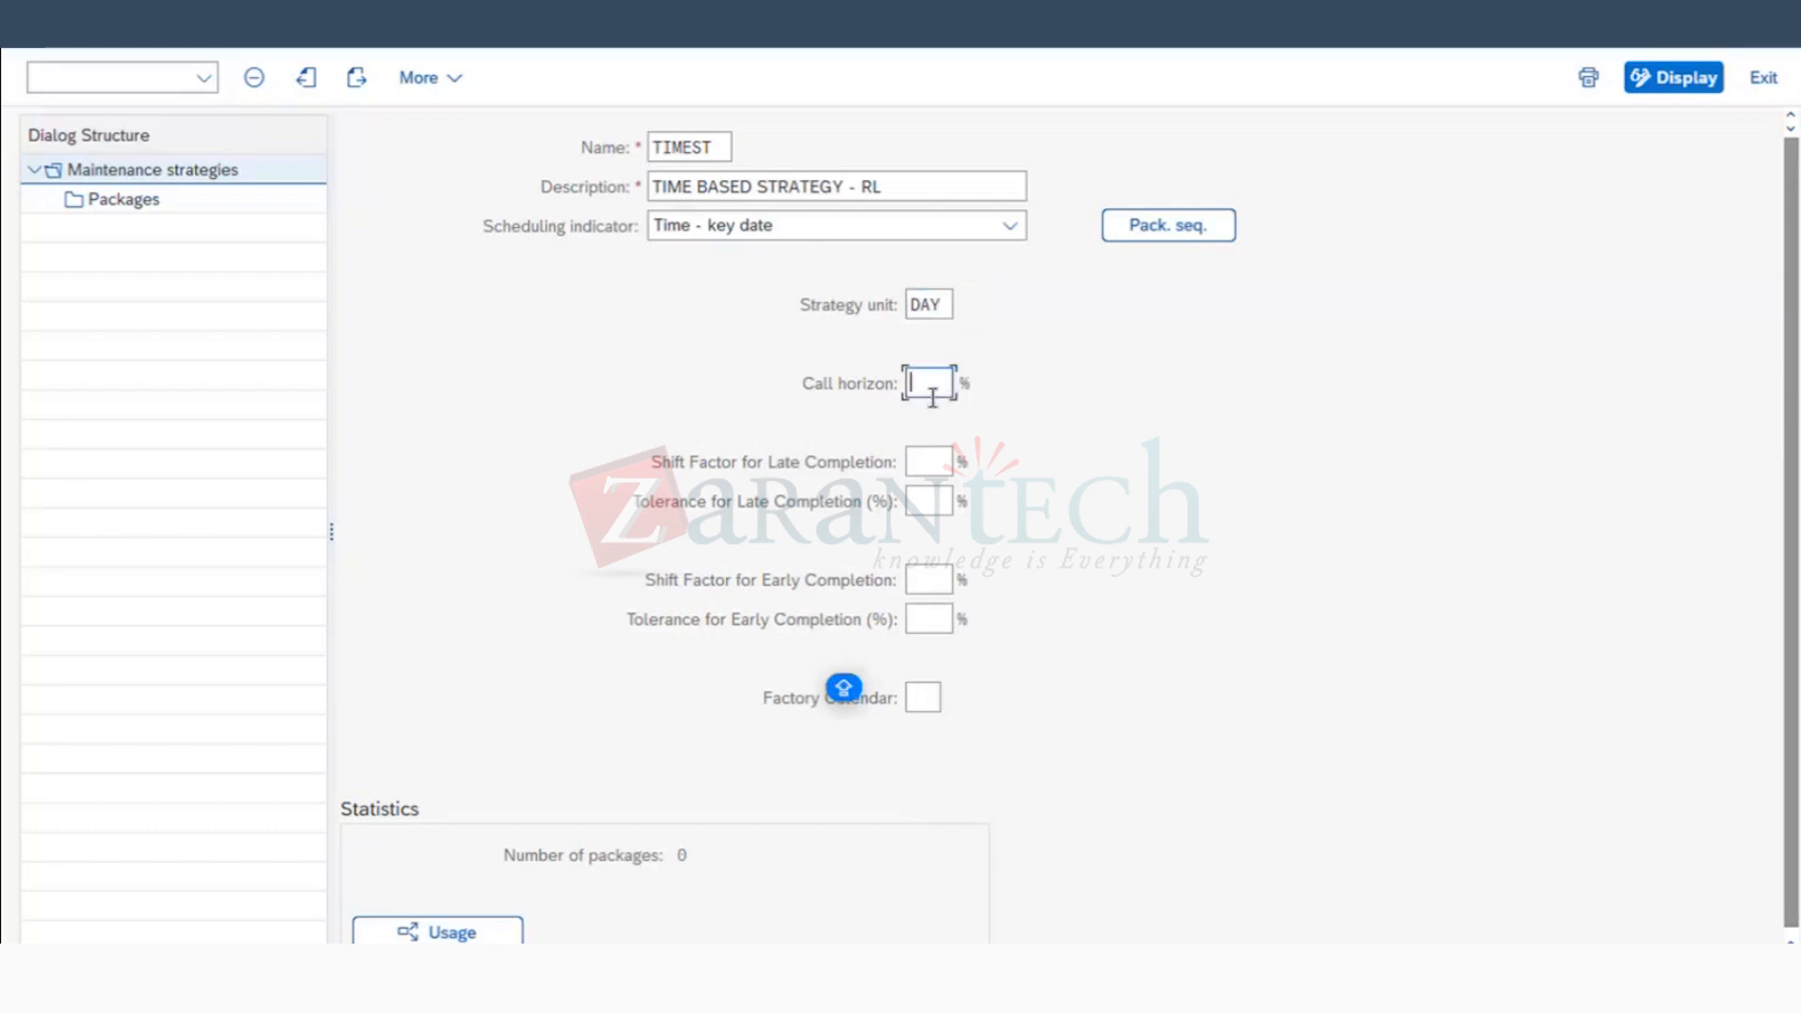
click(928, 306)
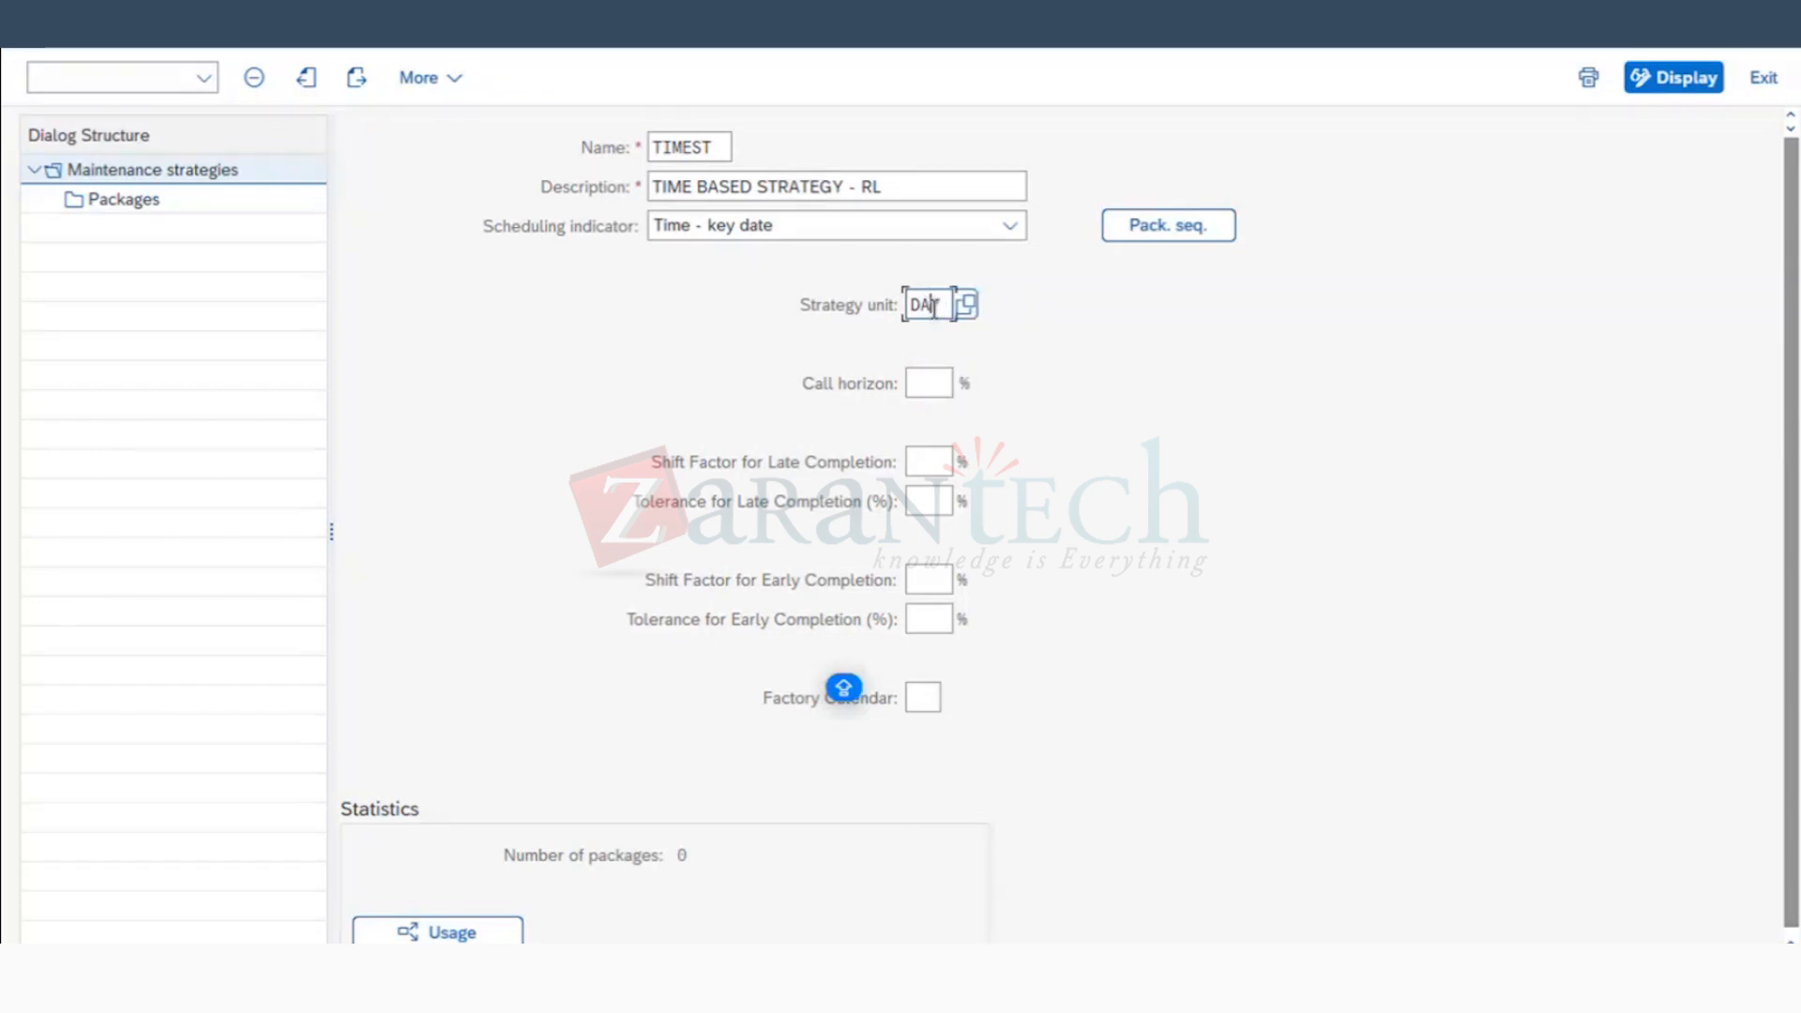
click(938, 385)
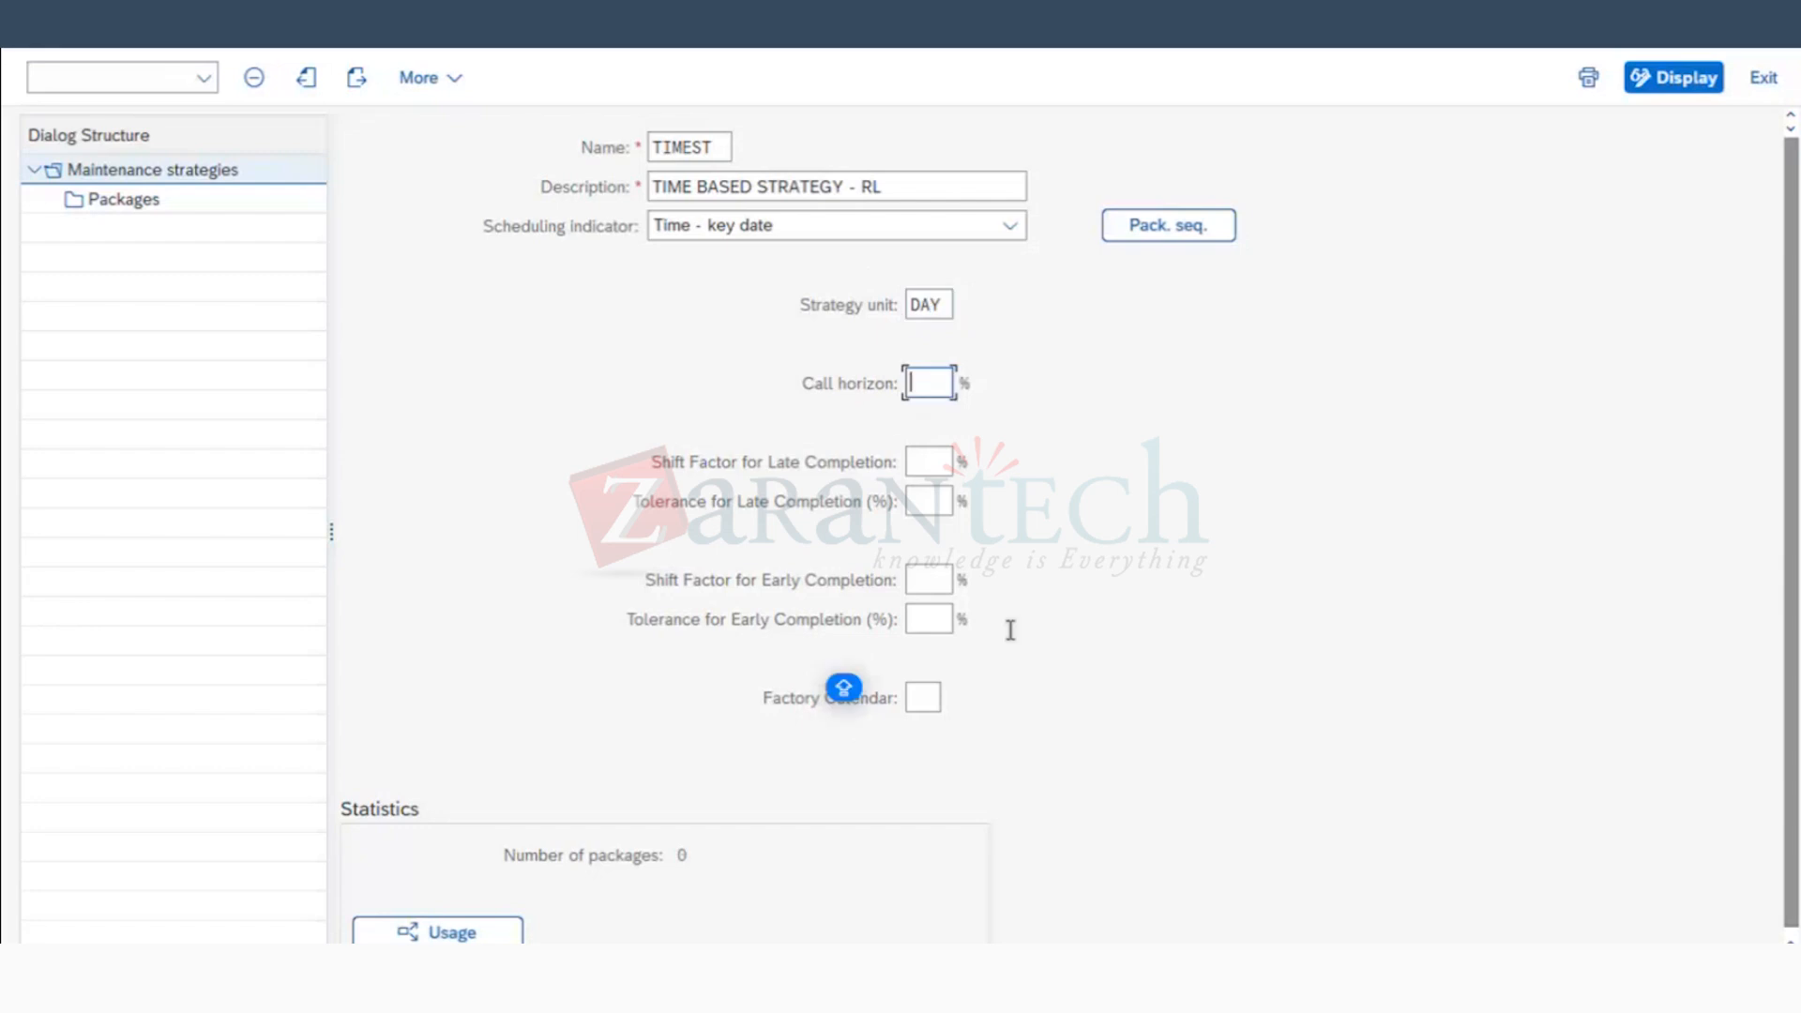
Step: Switch to the Excel sheet and review the scheduled dates in the TIME FACTORY CALENDAR and TIME KEY DATE tables
key(super+Tab)
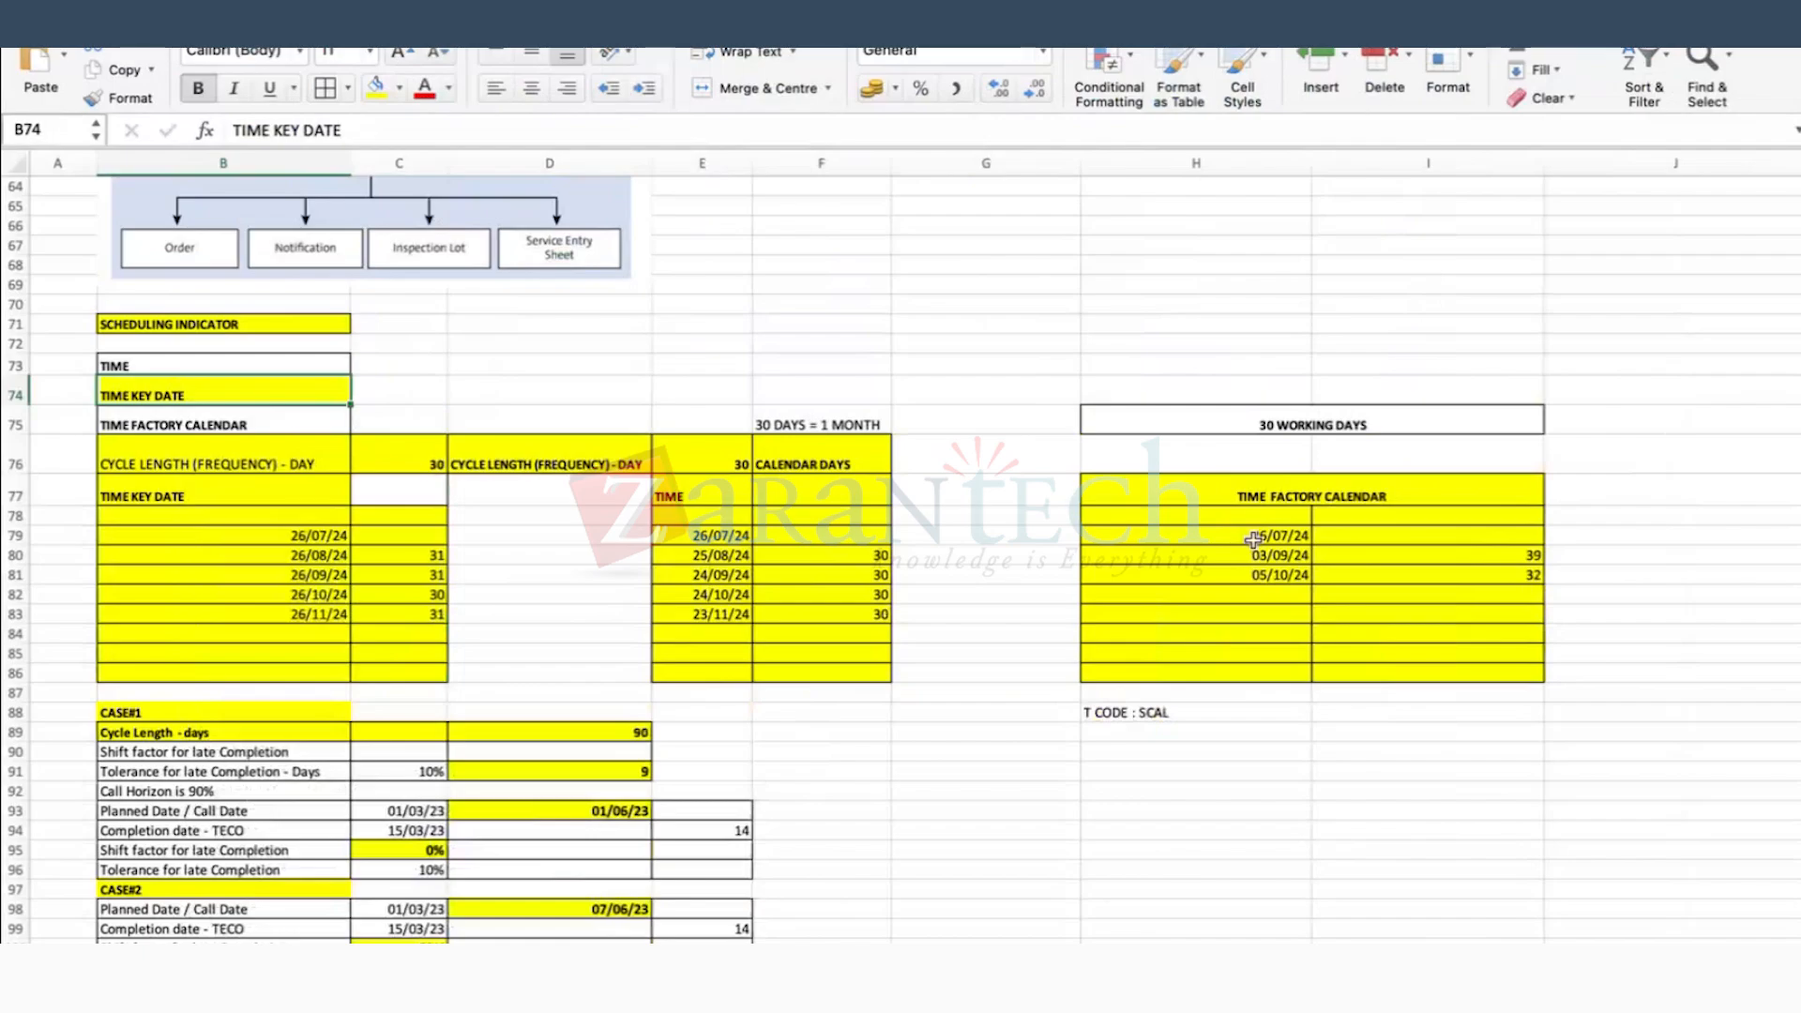
click(1196, 539)
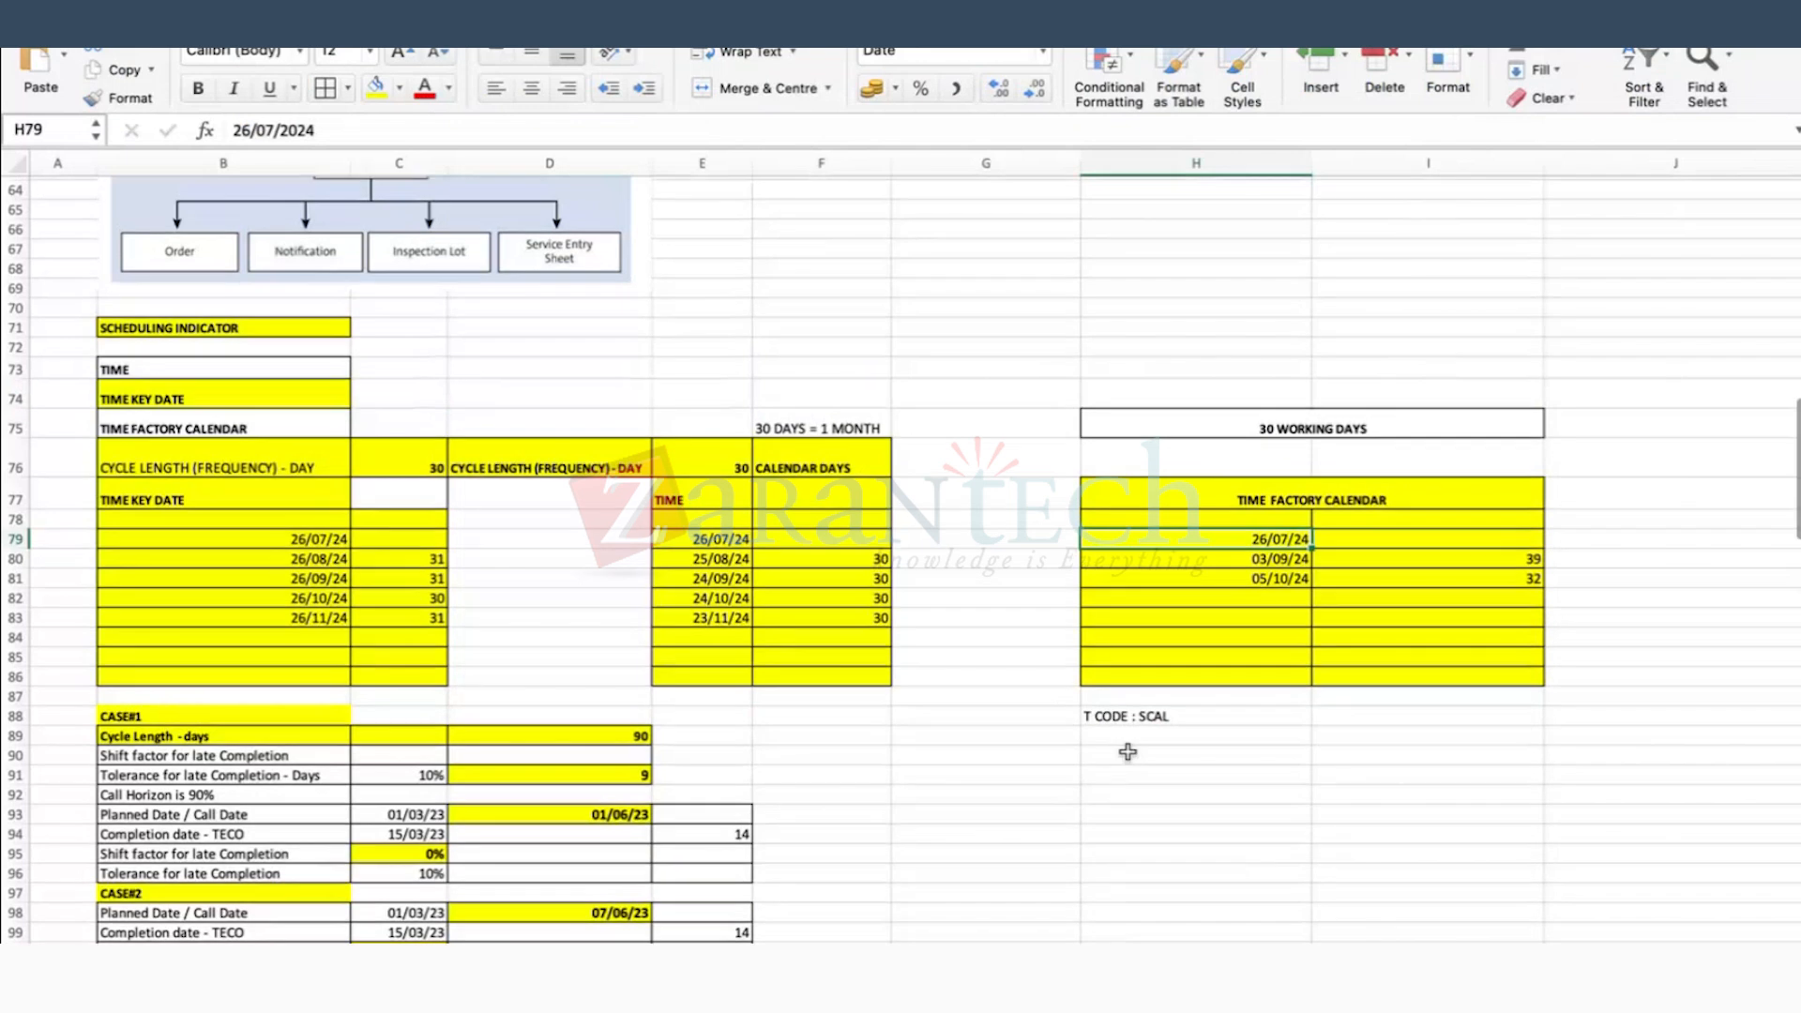
scroll(1127, 751, down, 1)
click(343, 478)
key(Down)
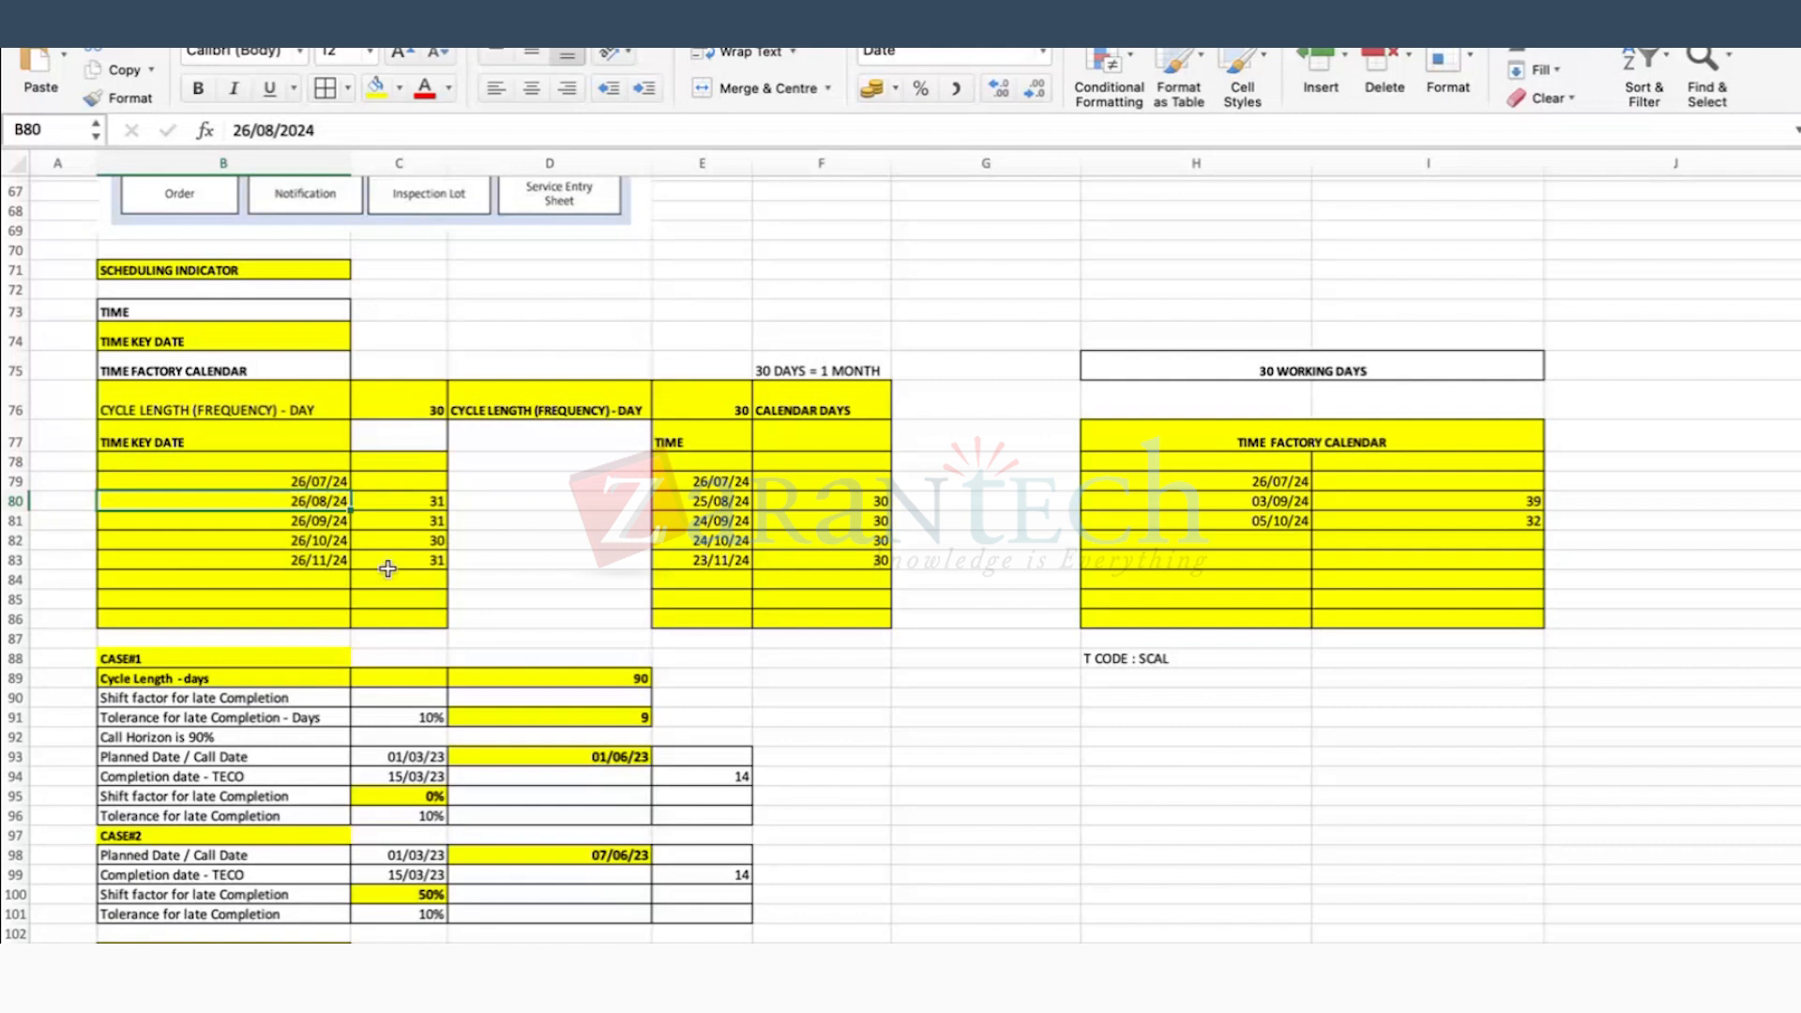
click(588, 509)
Step: List RESOURCES, TOOLS & TACKE and COMPONENTS in cells H91 to H93 below the T CODE : SCAL note
click(1143, 712)
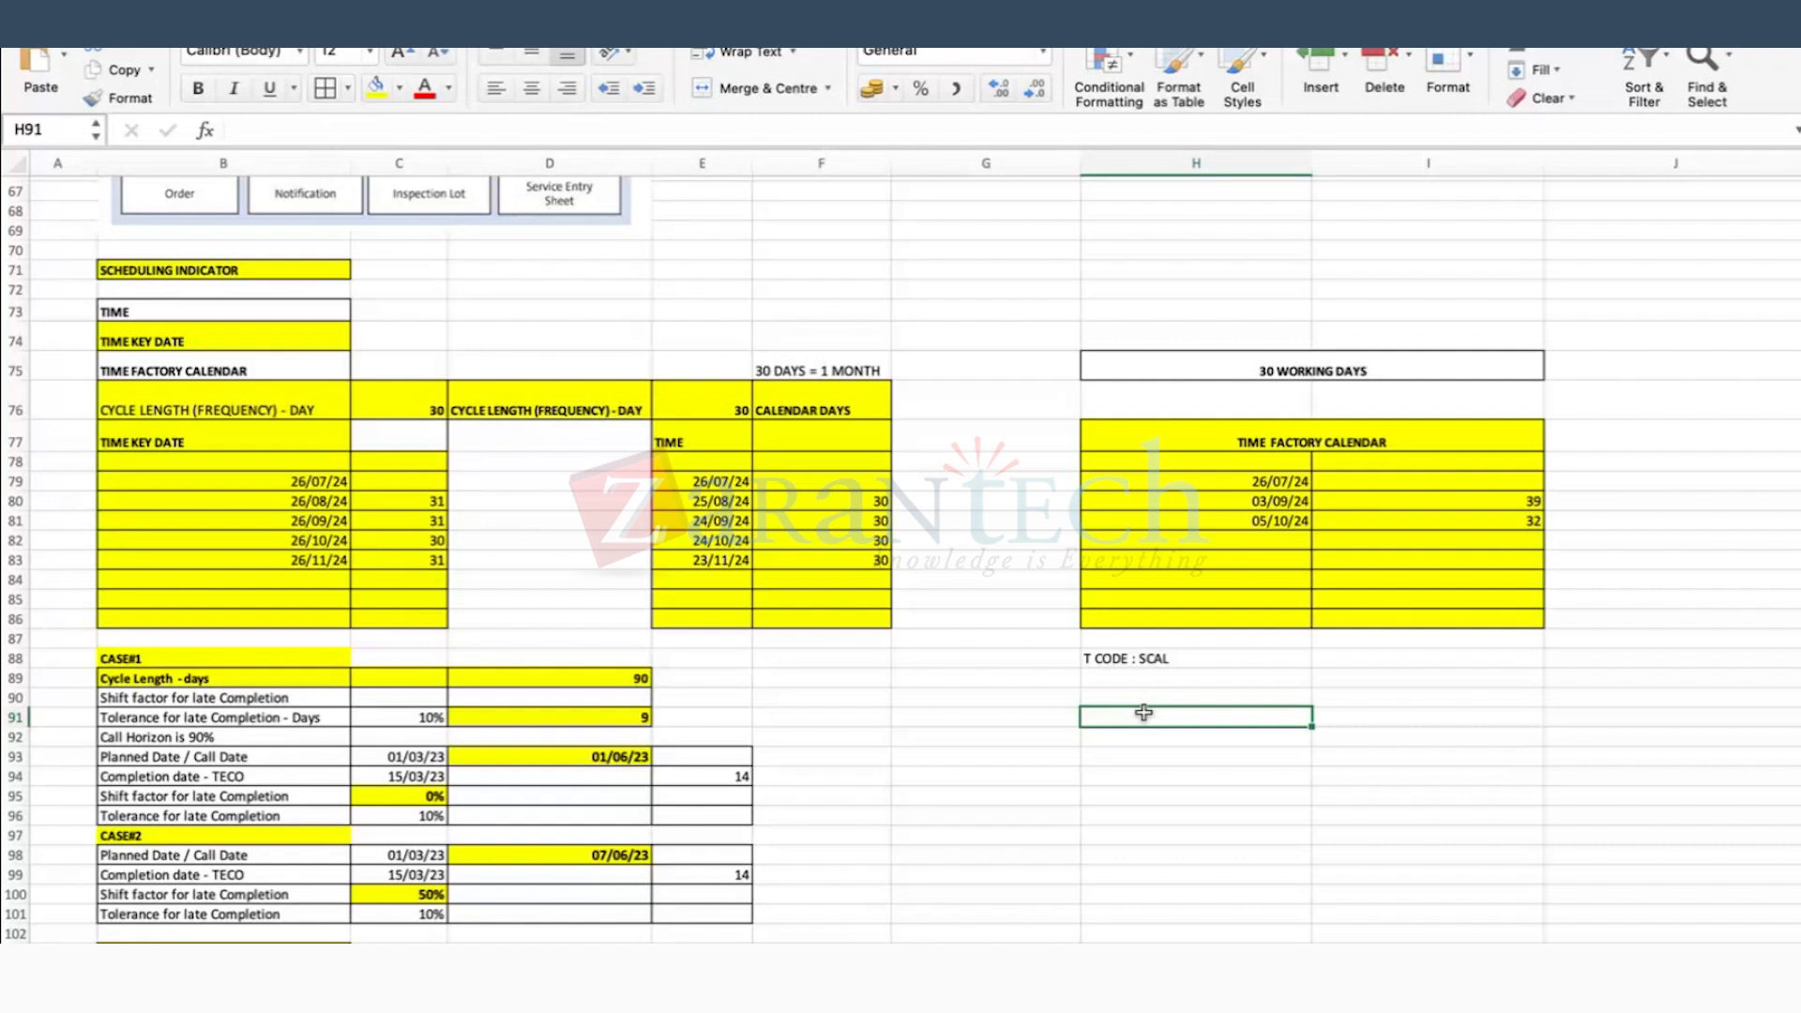
double_click(1143, 713)
text(RESOURCES)
key(Return)
text(TOO)
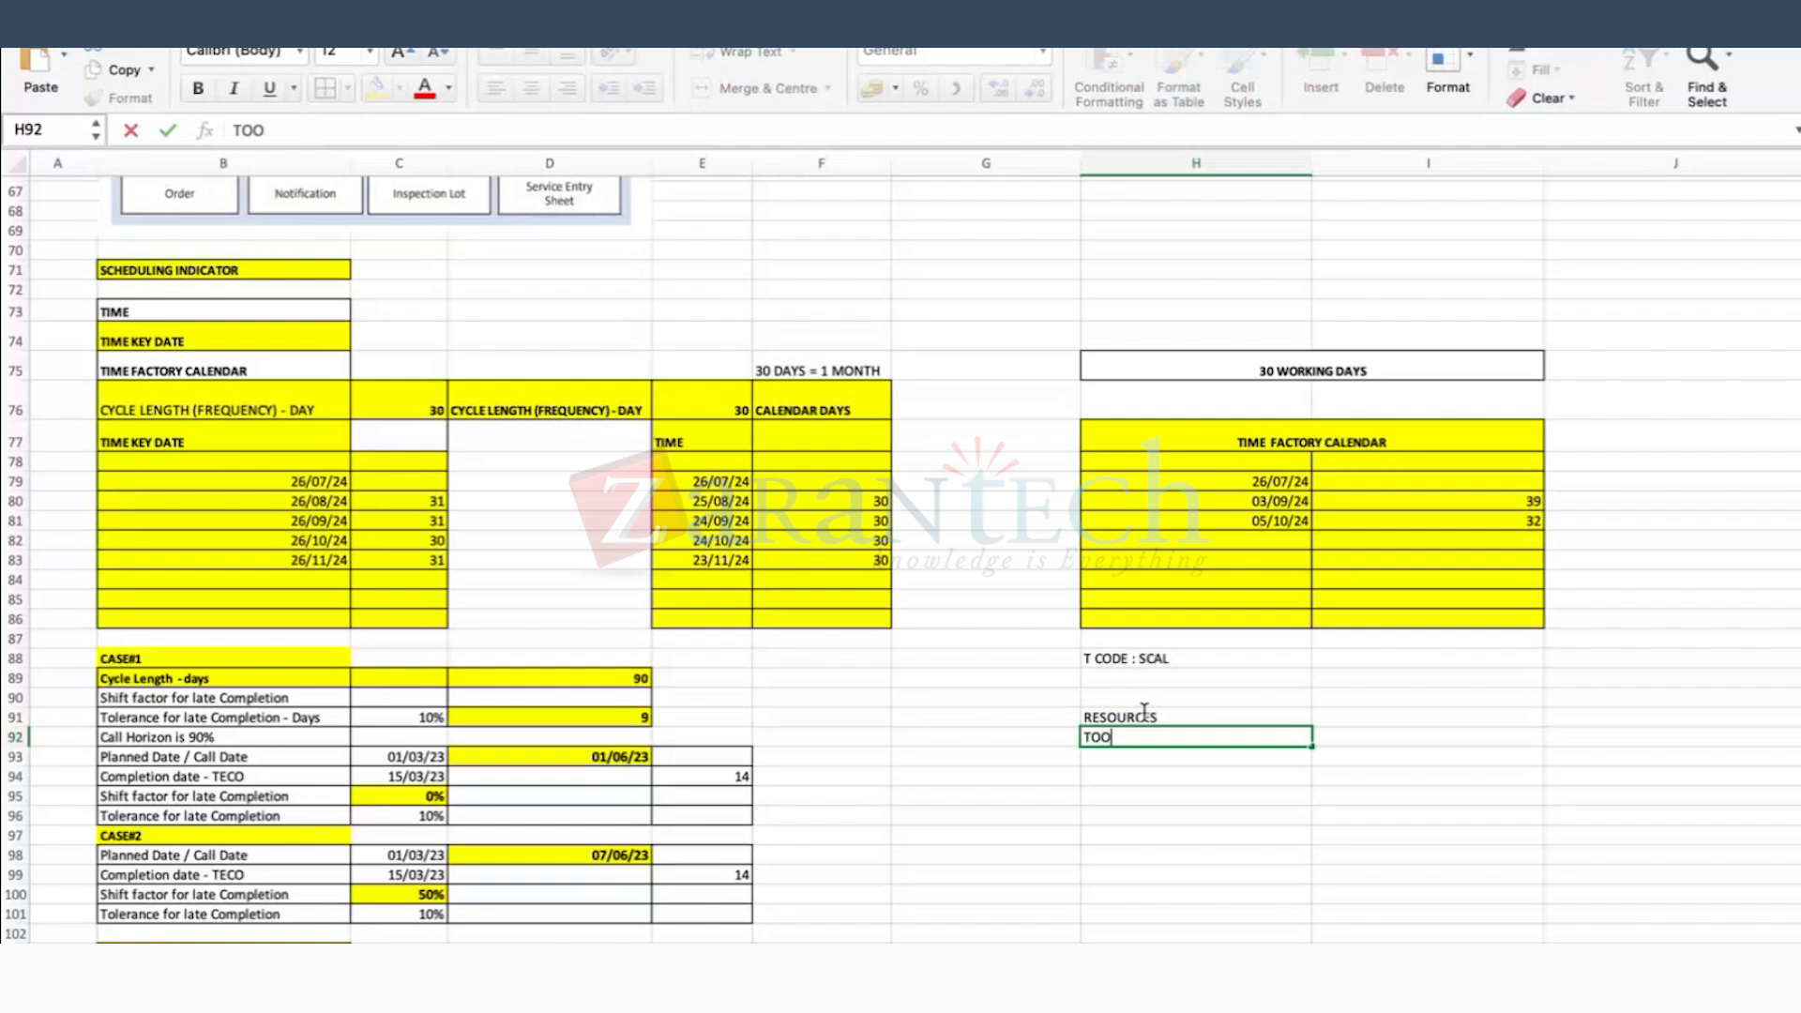
text(LS &)
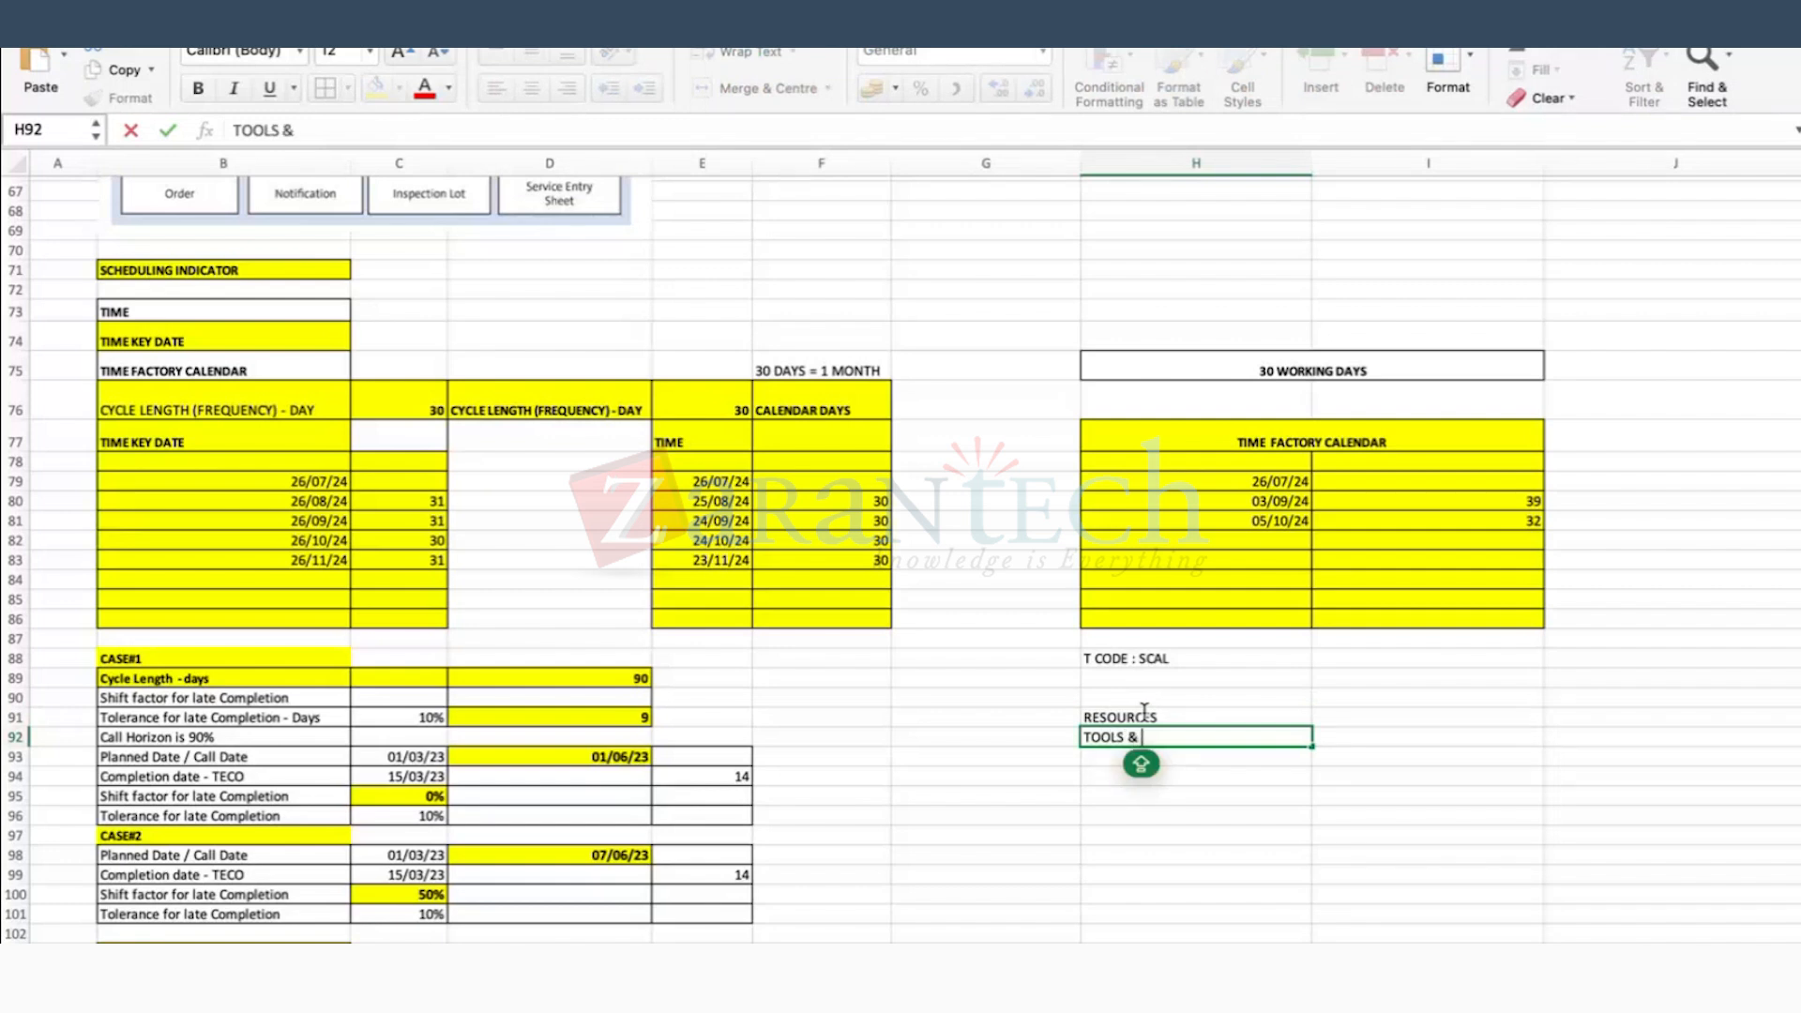
text( TACKE)
key(Return)
text(COMPONENTS)
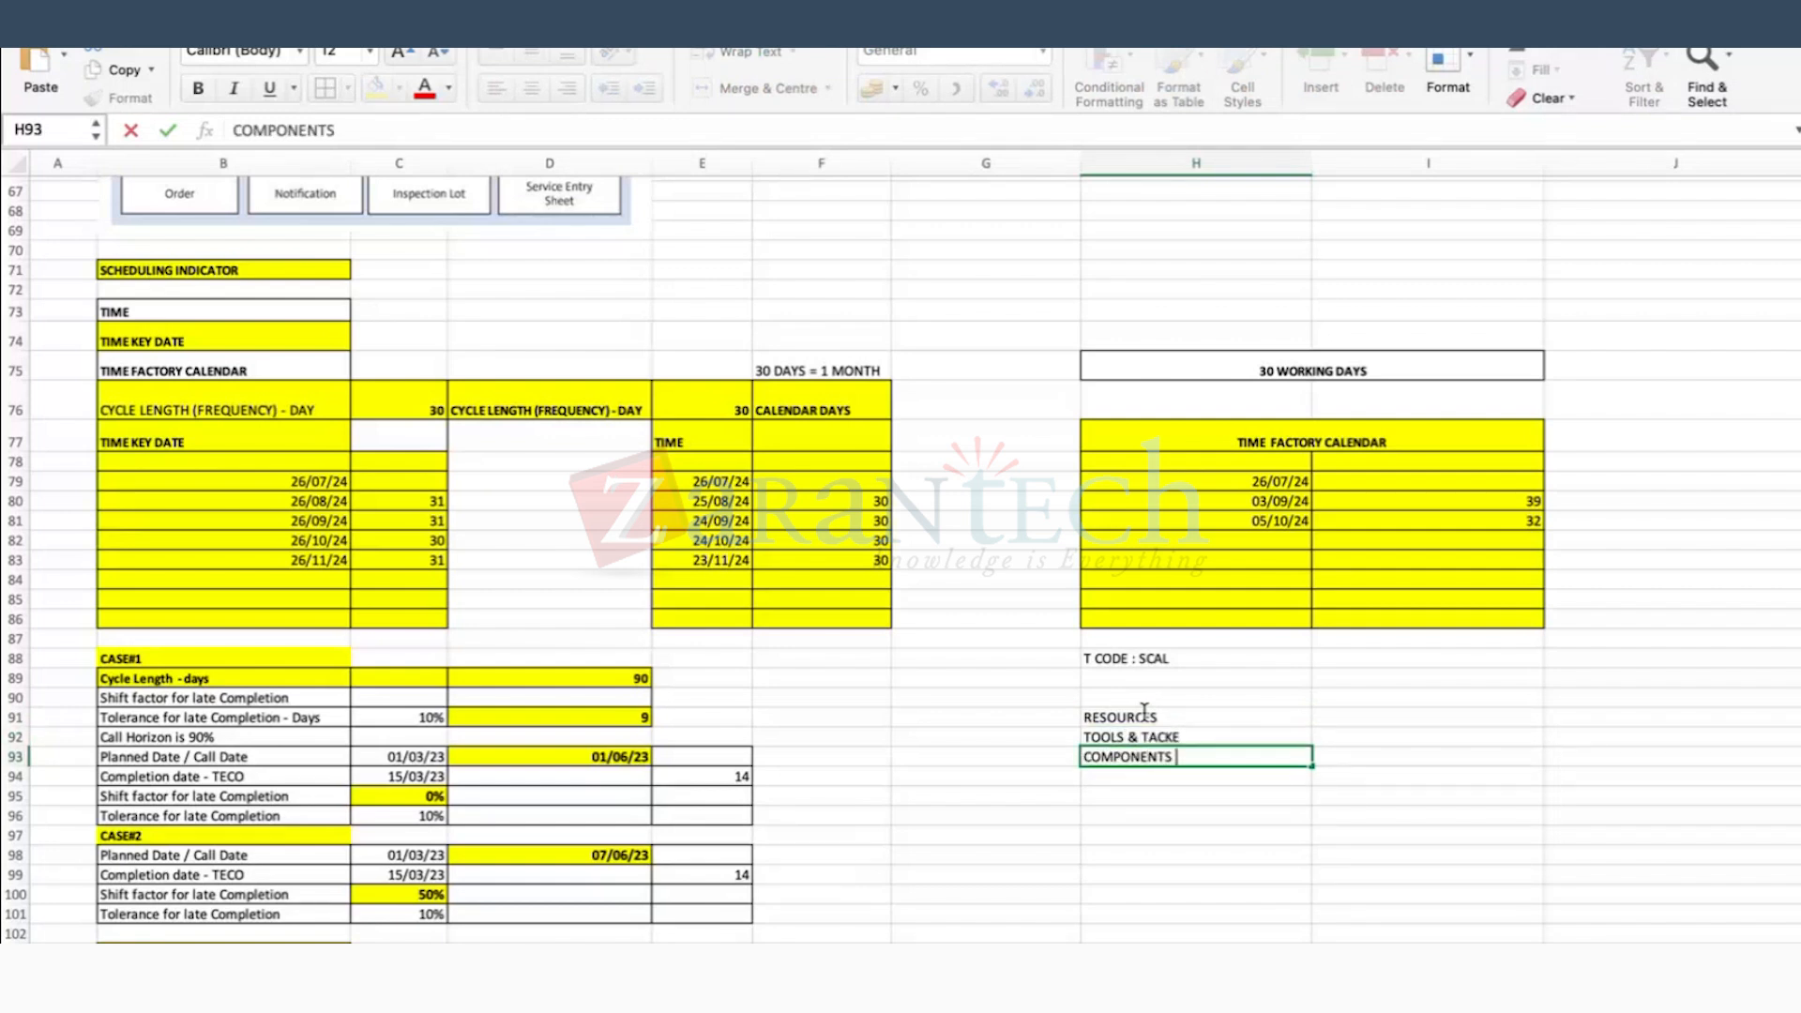
key(Return)
Step: Enter DAY in M76, directly above %GE beside the call horizon table
click(1469, 695)
key(Right)
key(Right)
key(Right)
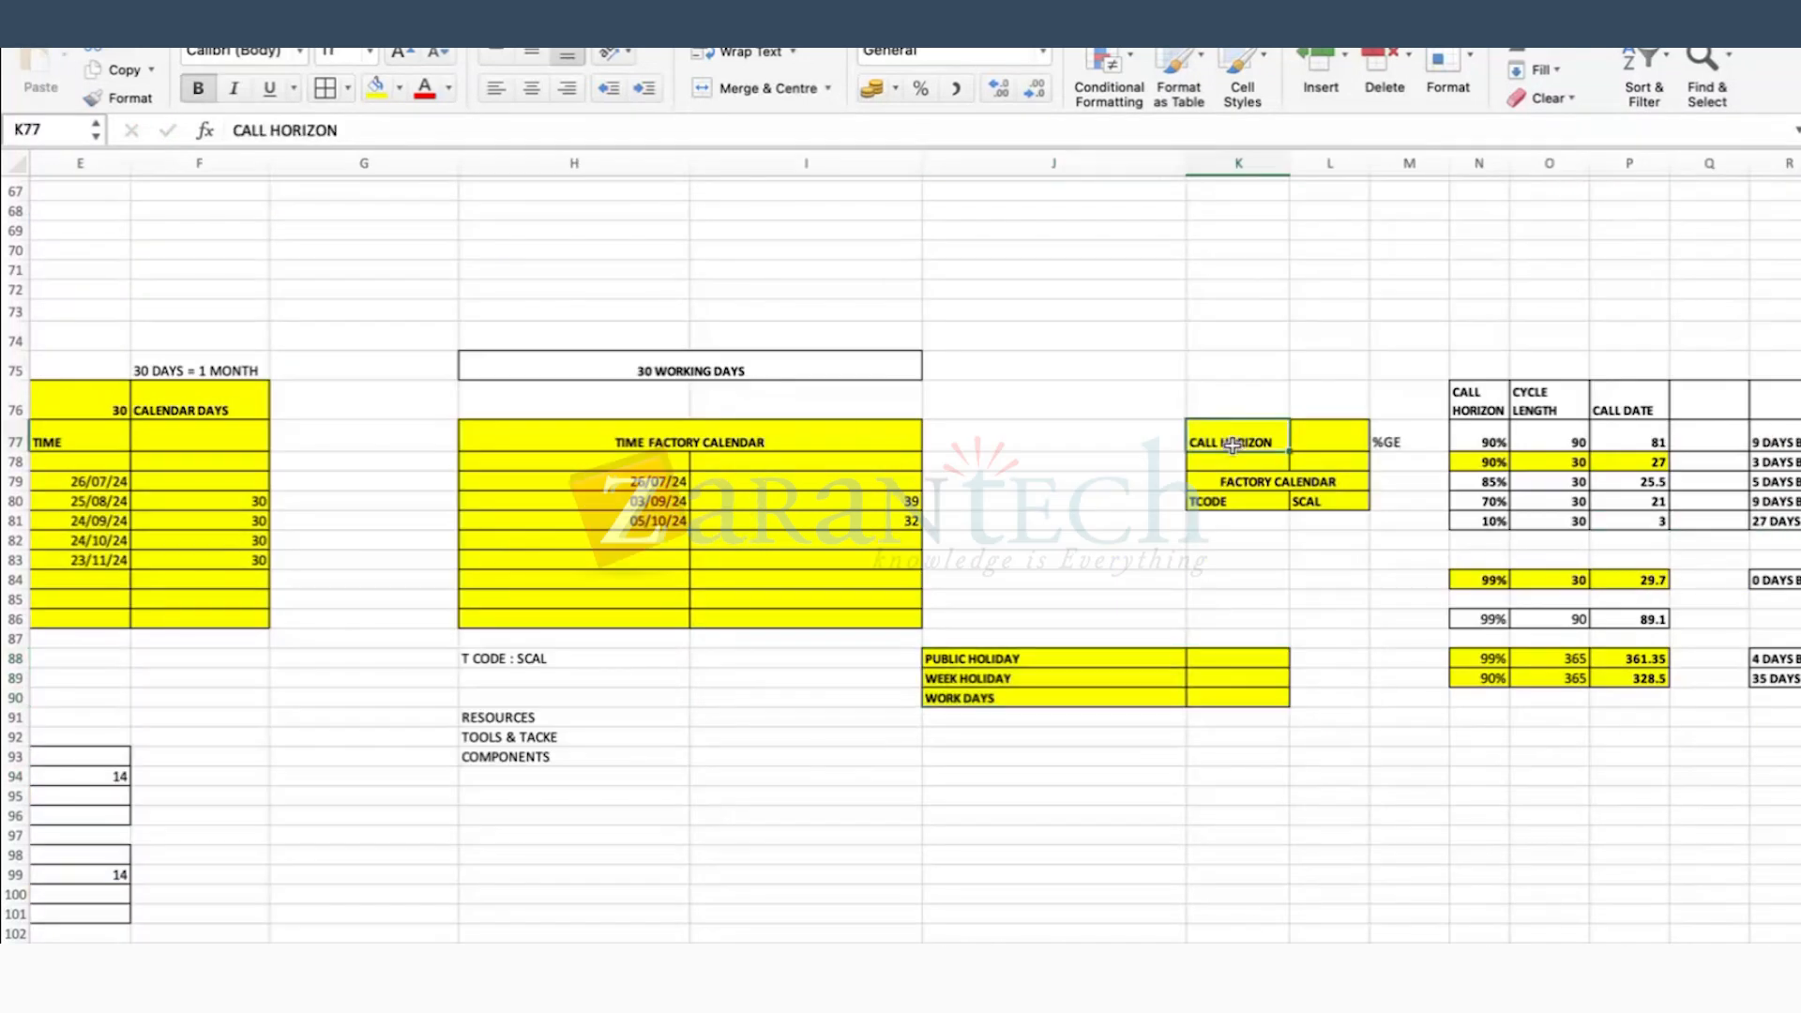
key(Right)
key(Right)
key(Right)
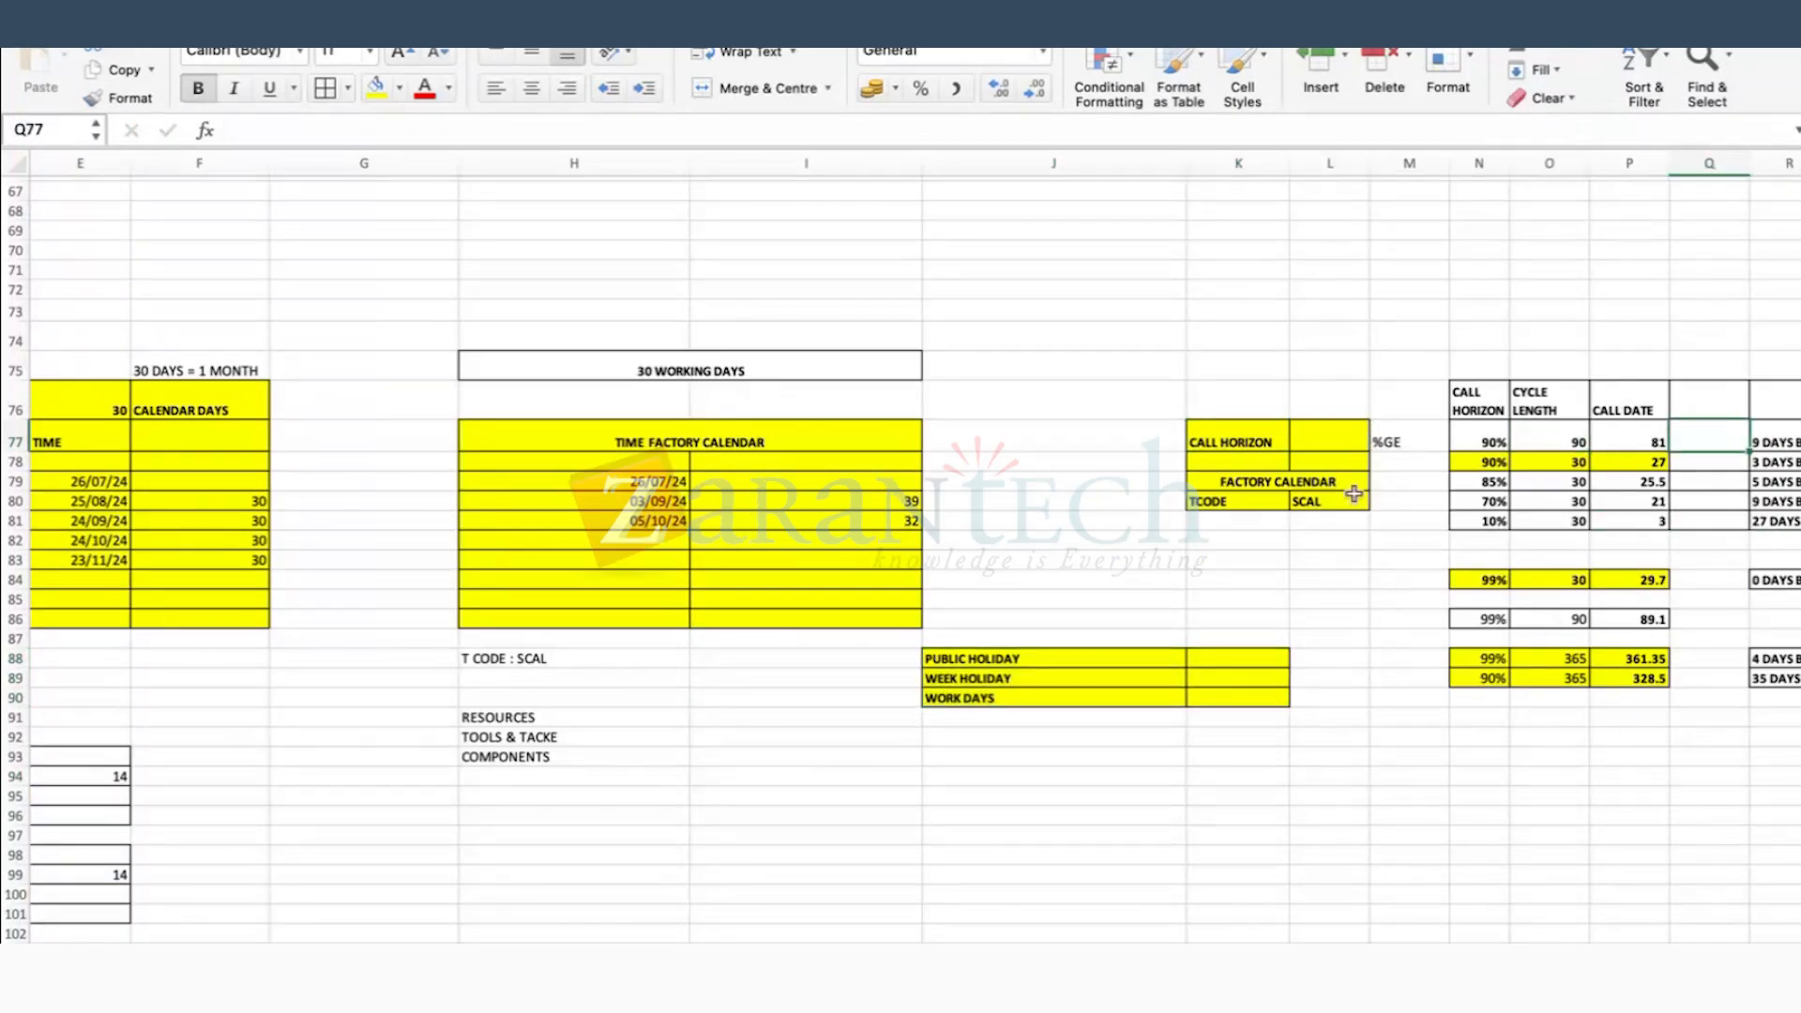
key(Right)
key(Right)
key(Right)
key(Right)
key(Right)
click(1306, 440)
click(1300, 400)
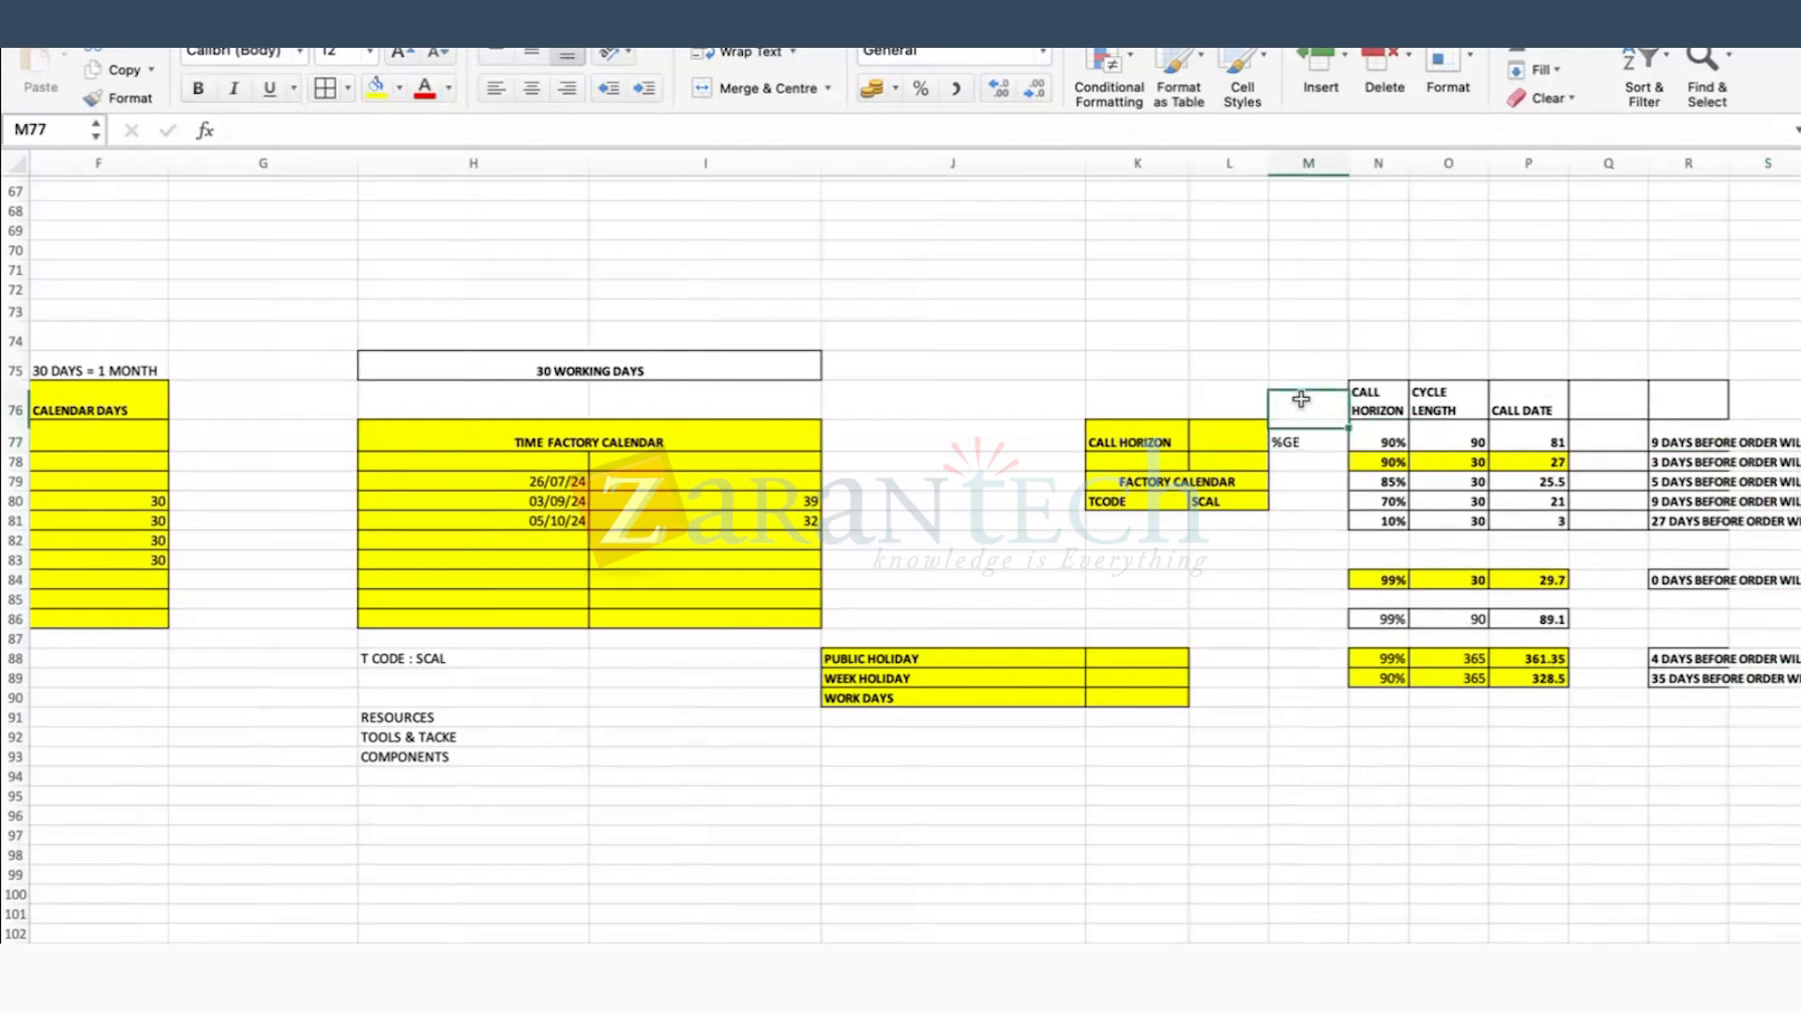
text(DA)
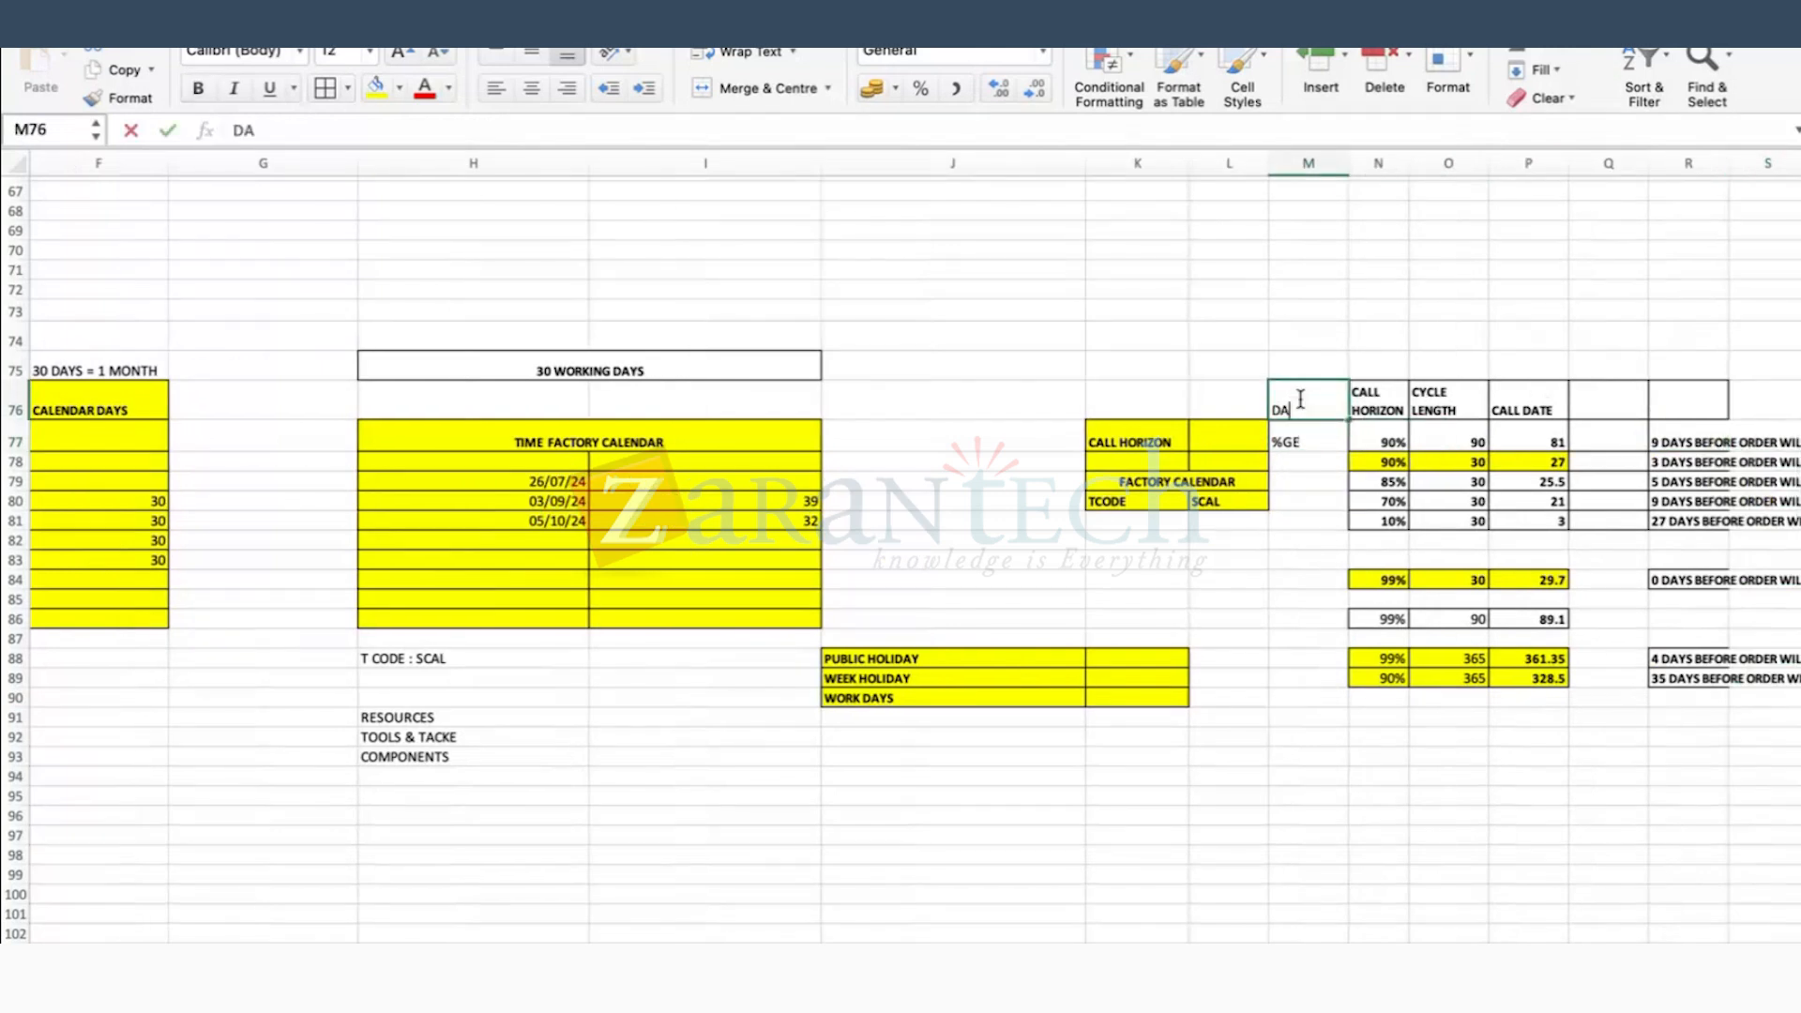
text(Y)
key(Return)
click(1295, 408)
key(Return)
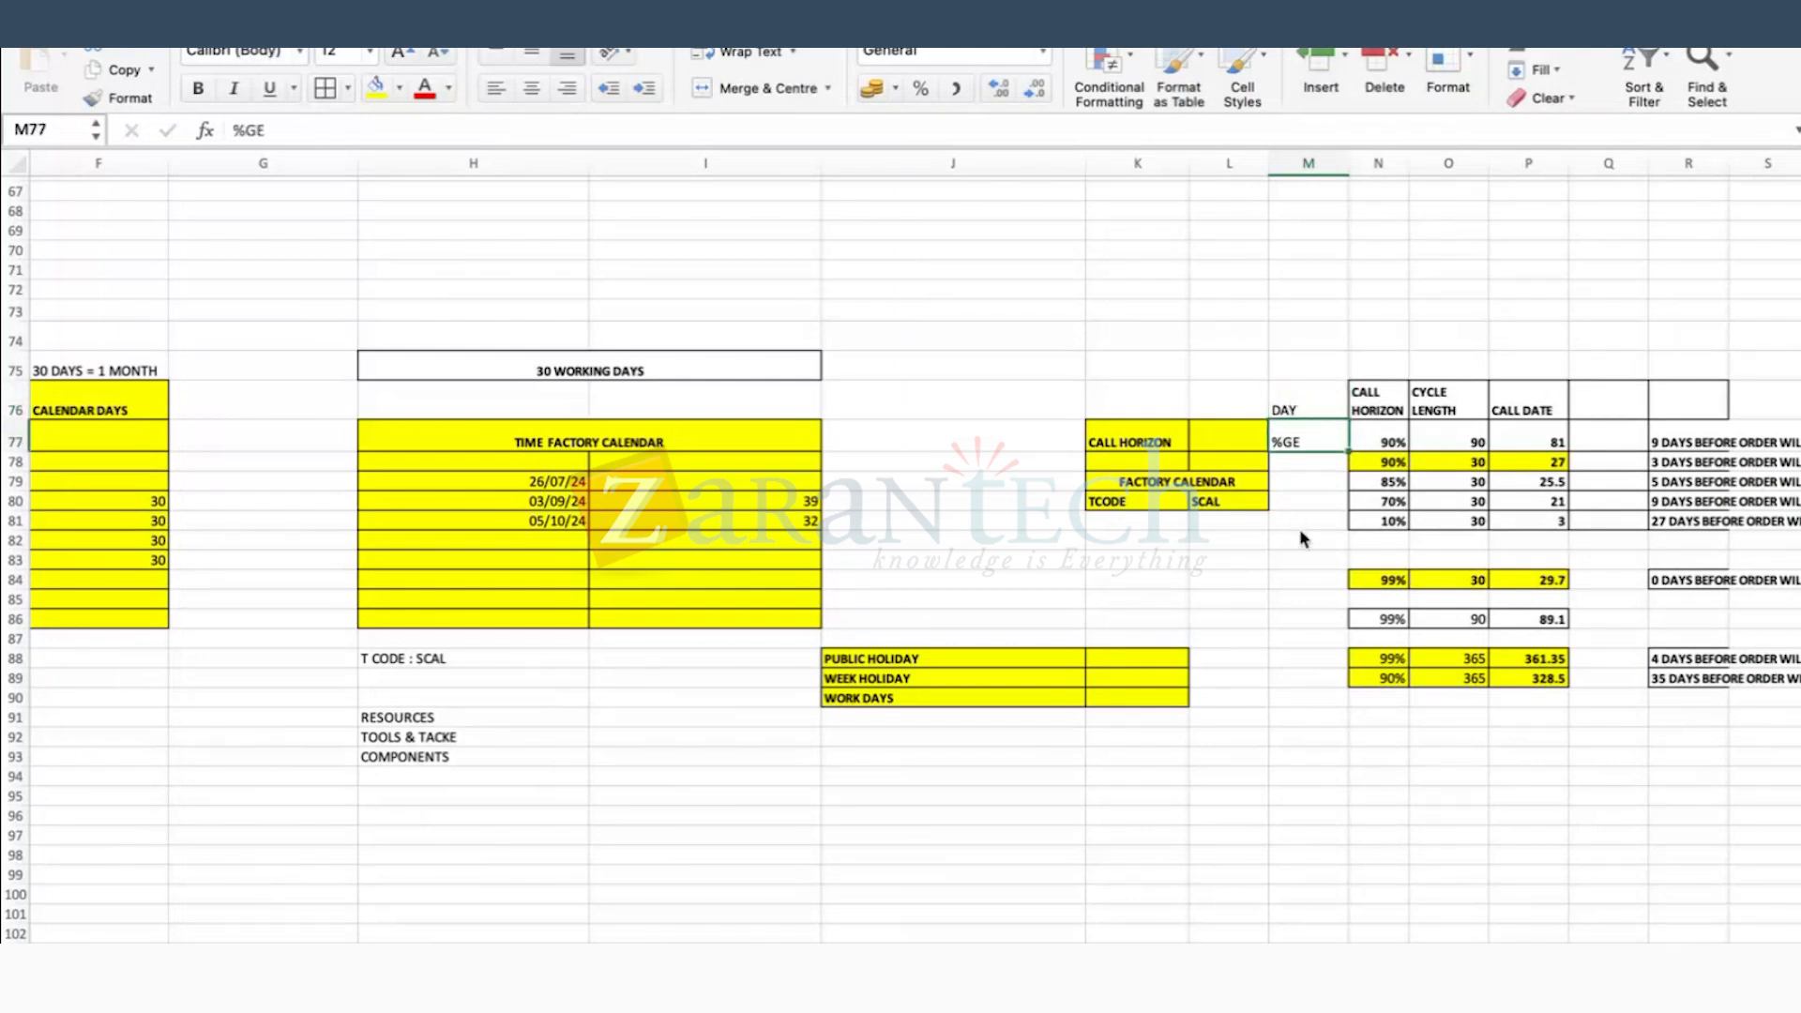
Step: Examine the call horizon, cycle length and call date values in rows 77 and 78, including the order call remark
key(Right)
key(Right)
key(Right)
key(Right)
key(Right)
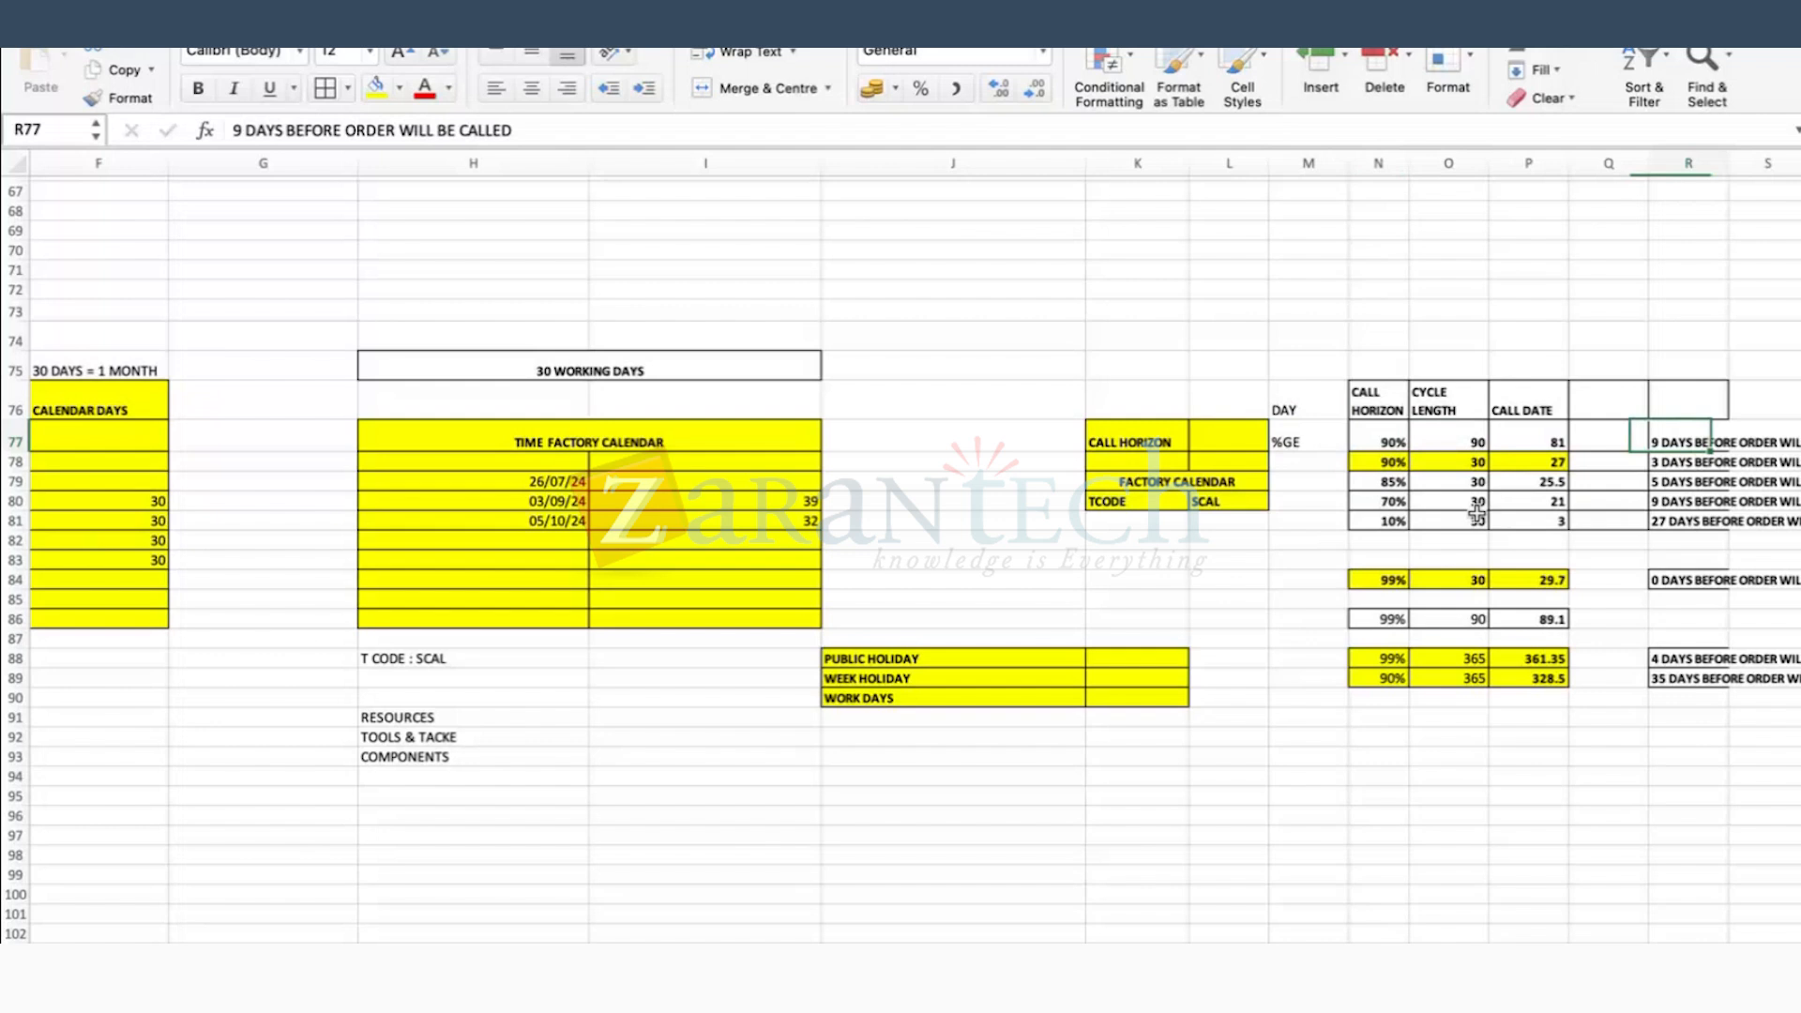
scroll(1477, 511, right, 4)
click(1060, 448)
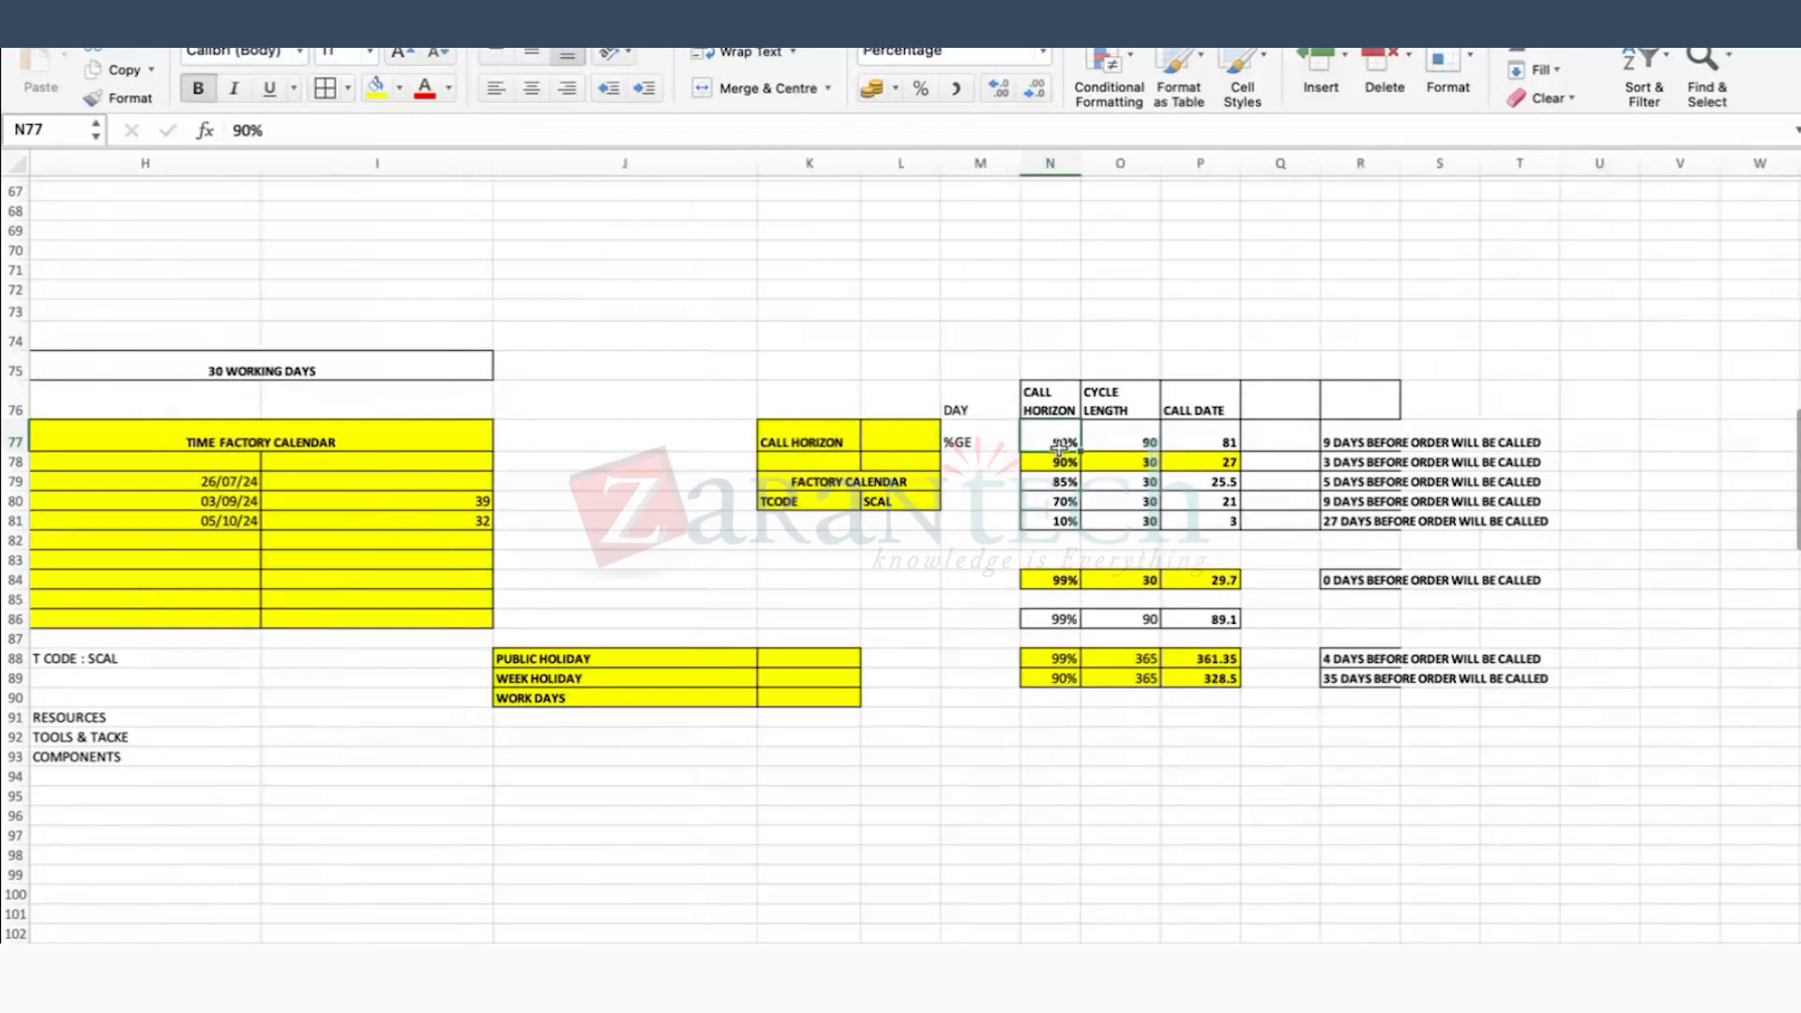
click(1116, 440)
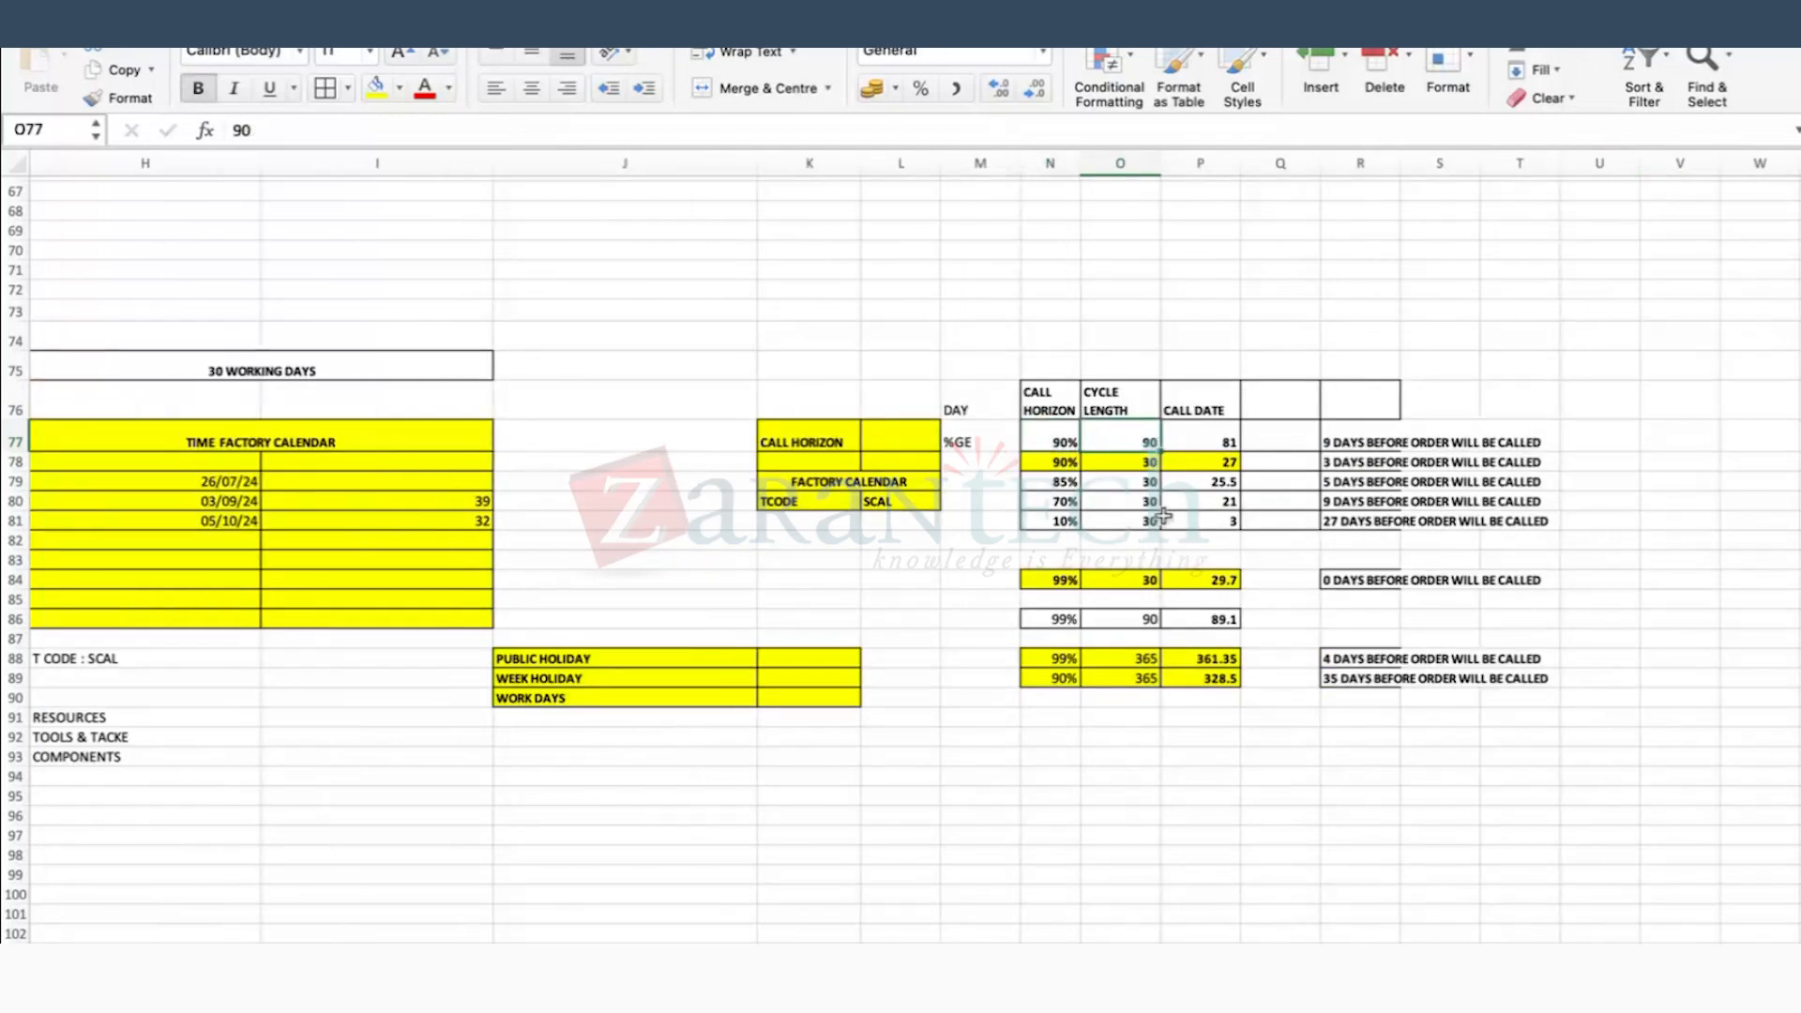
click(1144, 463)
drag(1051, 466, 1191, 463)
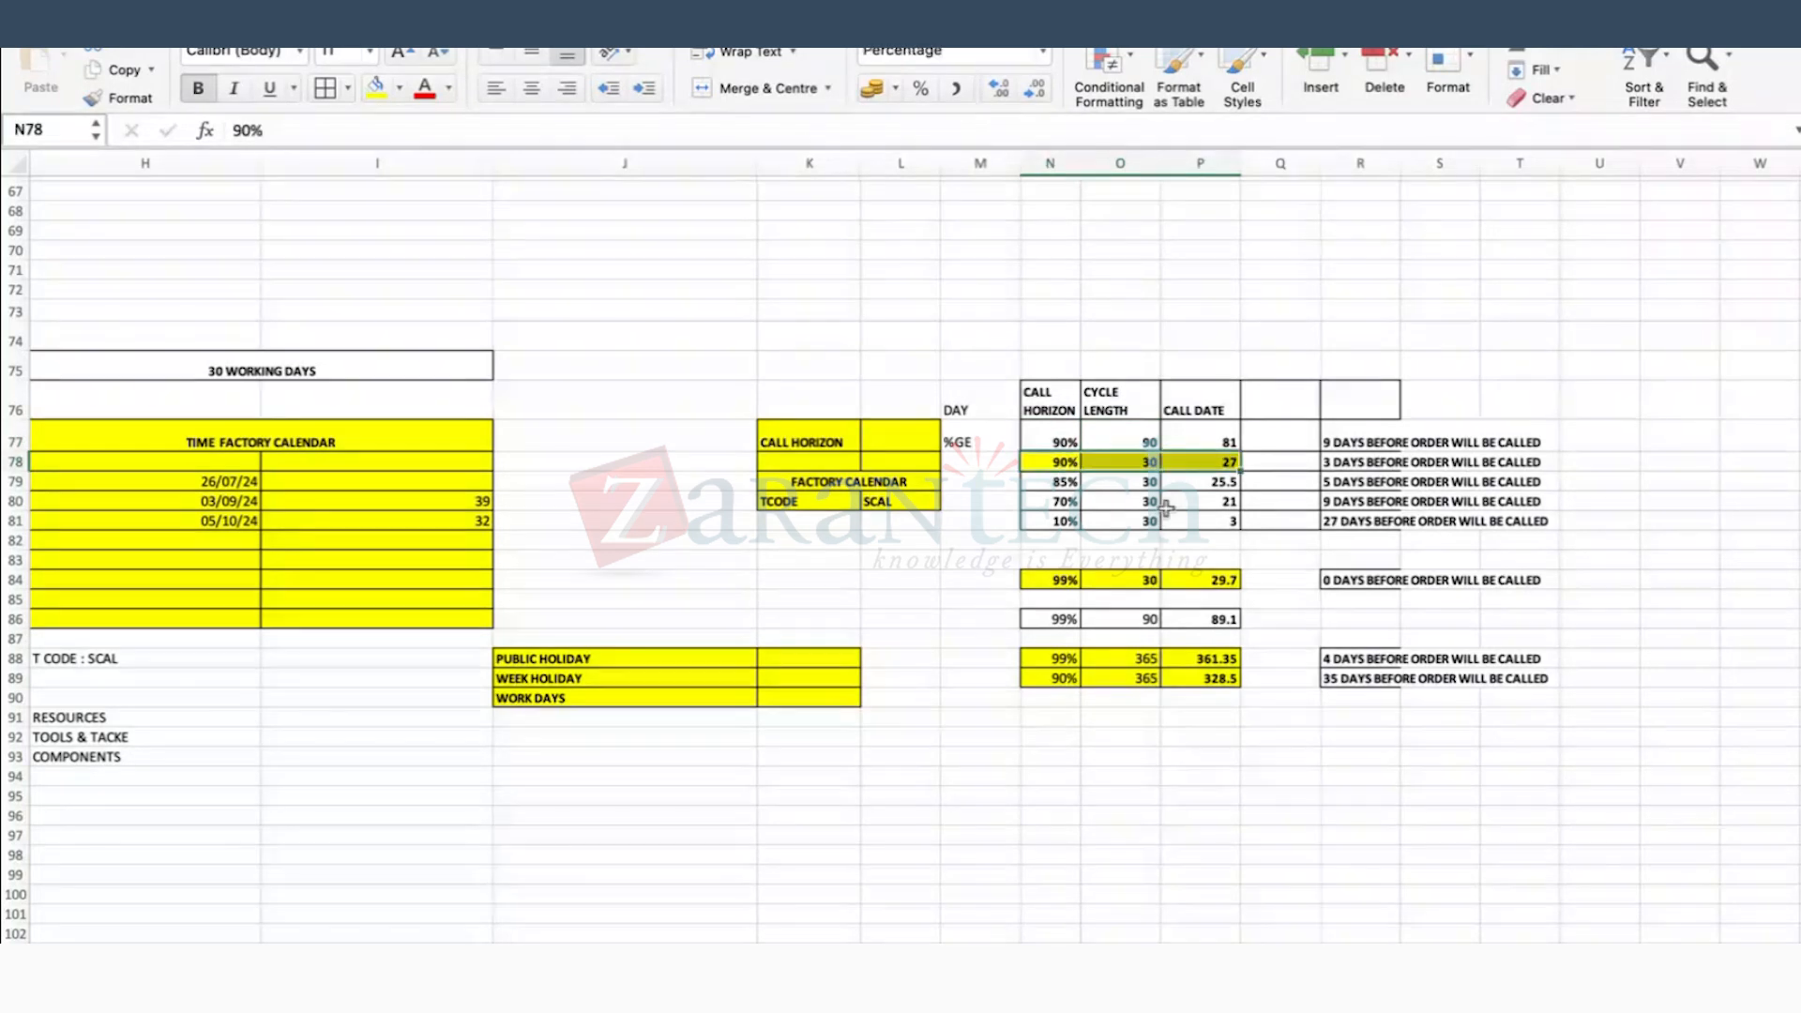
click(1279, 756)
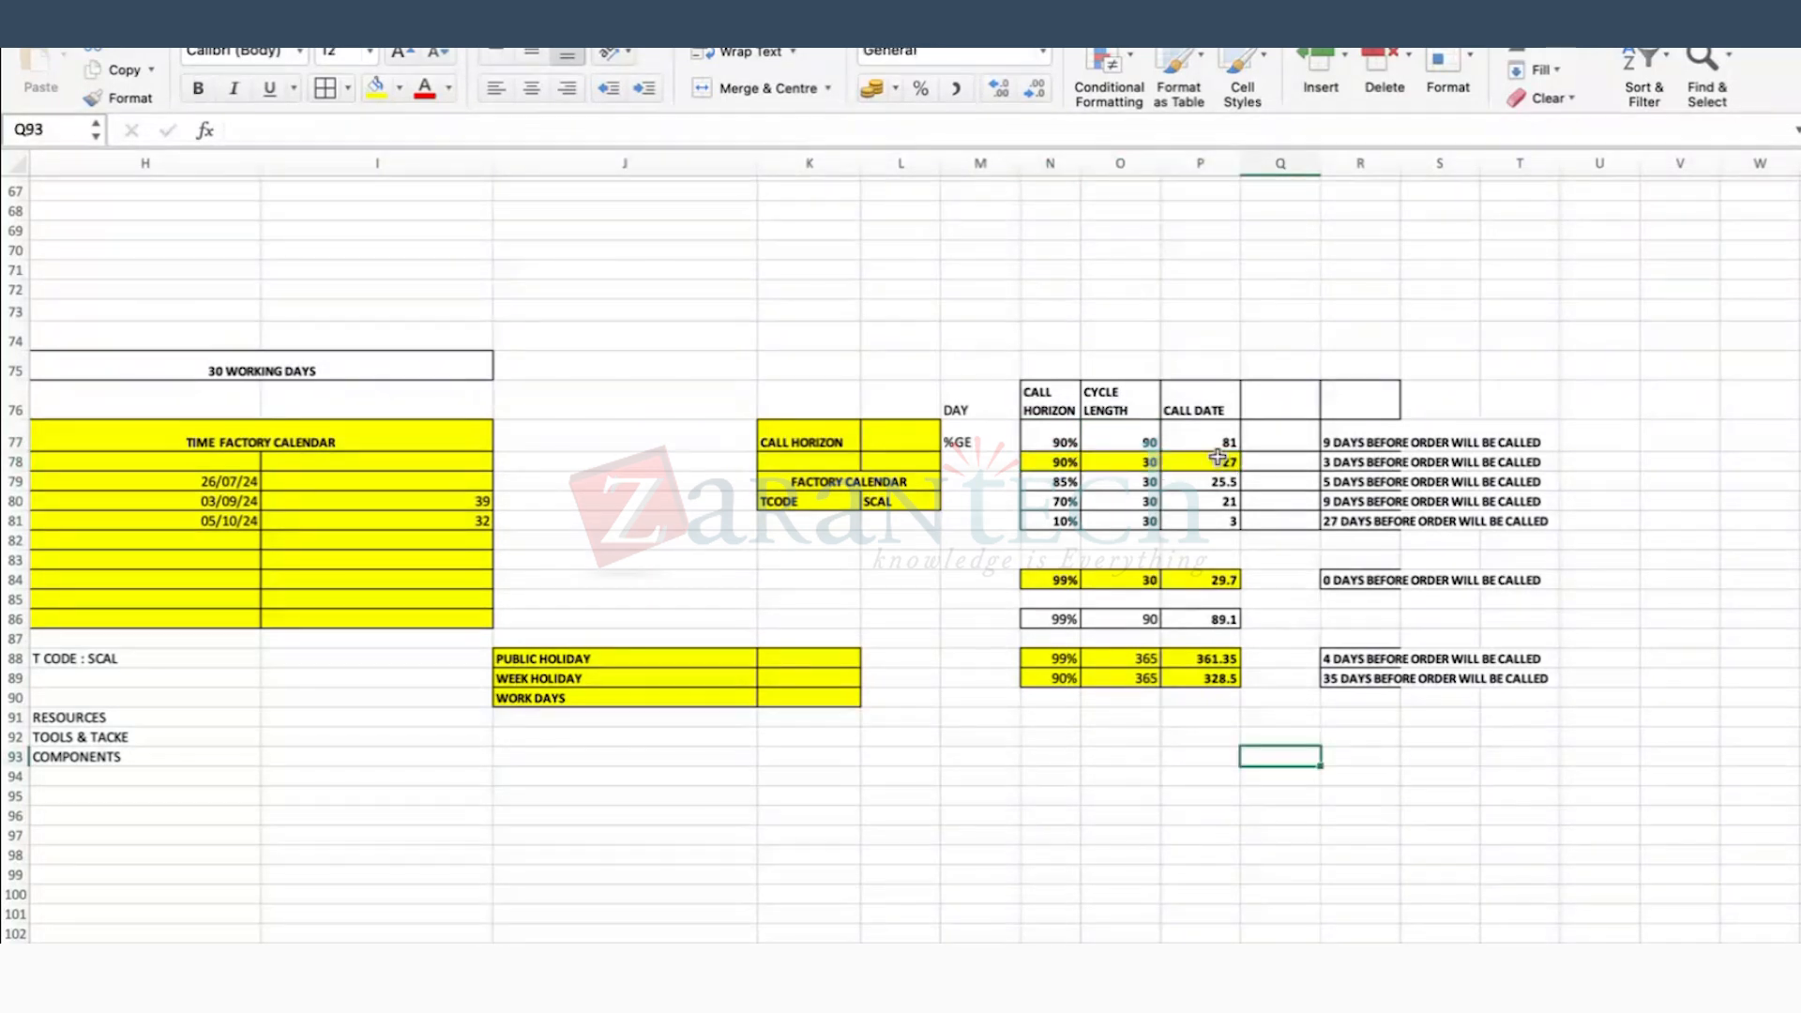
double_click(1220, 464)
key(BackSpace)
key(BackSpace)
text(=)
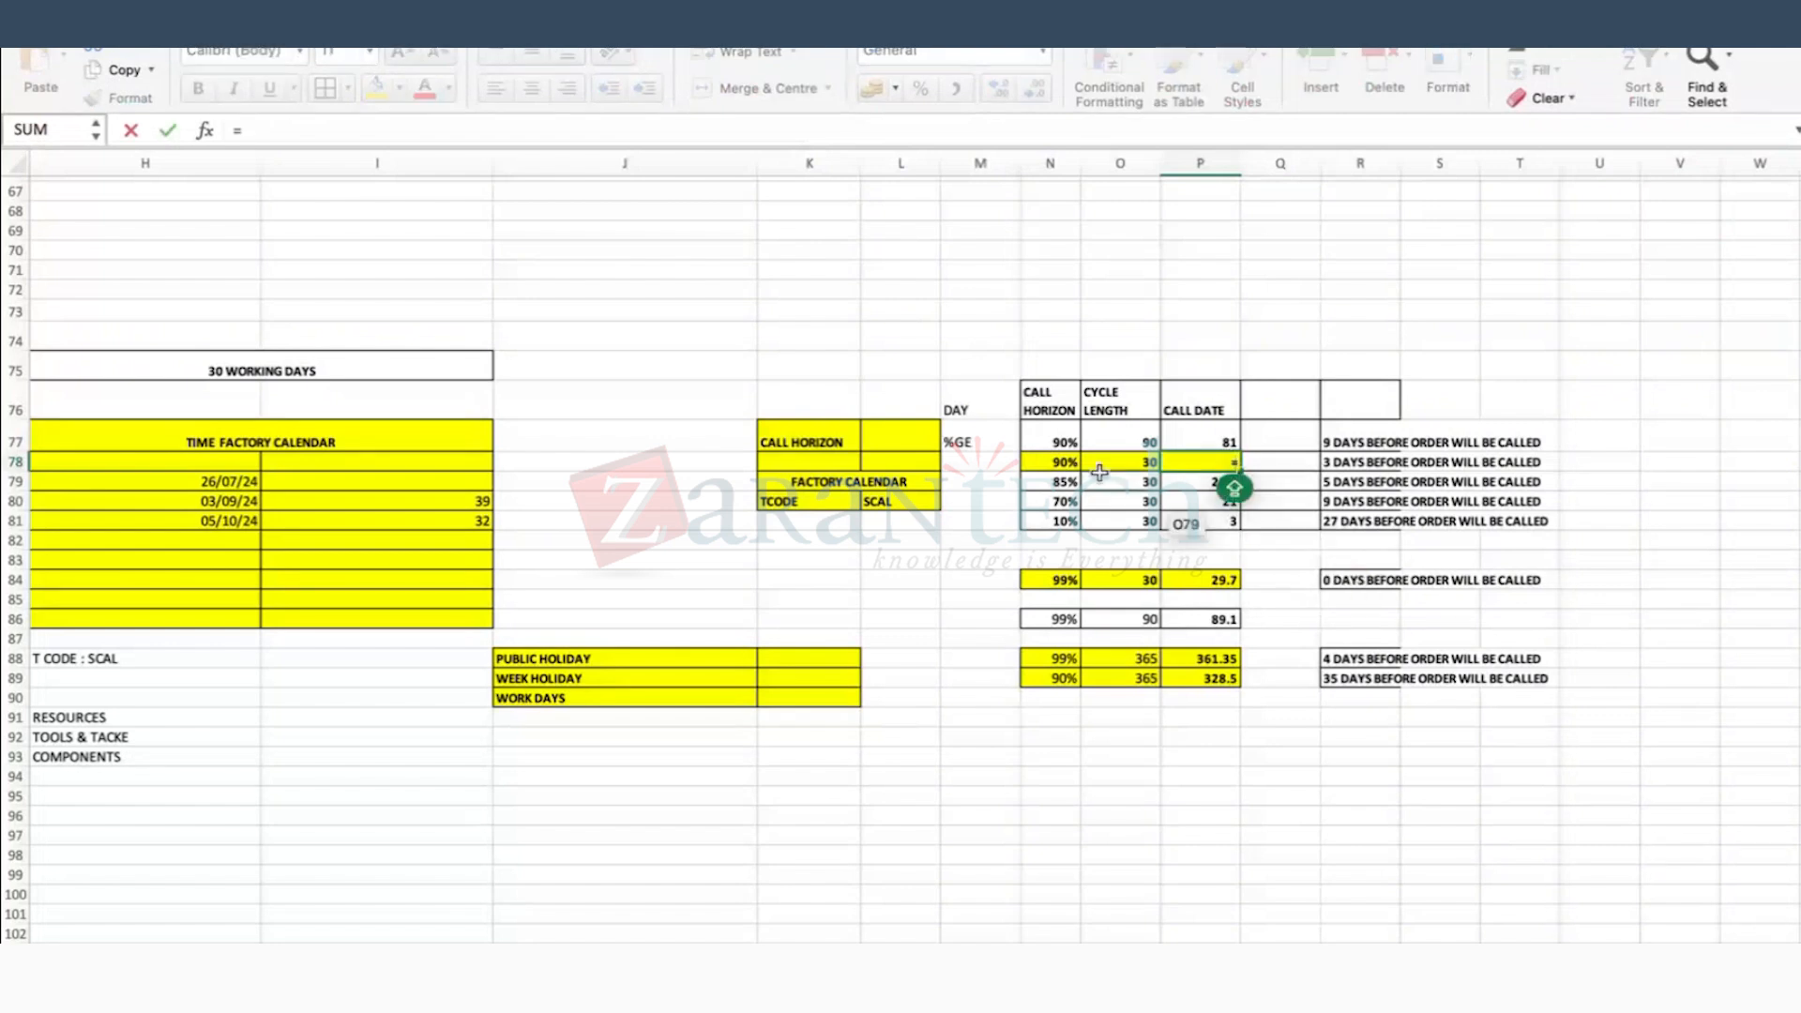
key(Escape)
Step: Add a bold, yellow-filled WO GENERATION heading in P75 above CALL DATE and widen column P to fit it
click(1209, 379)
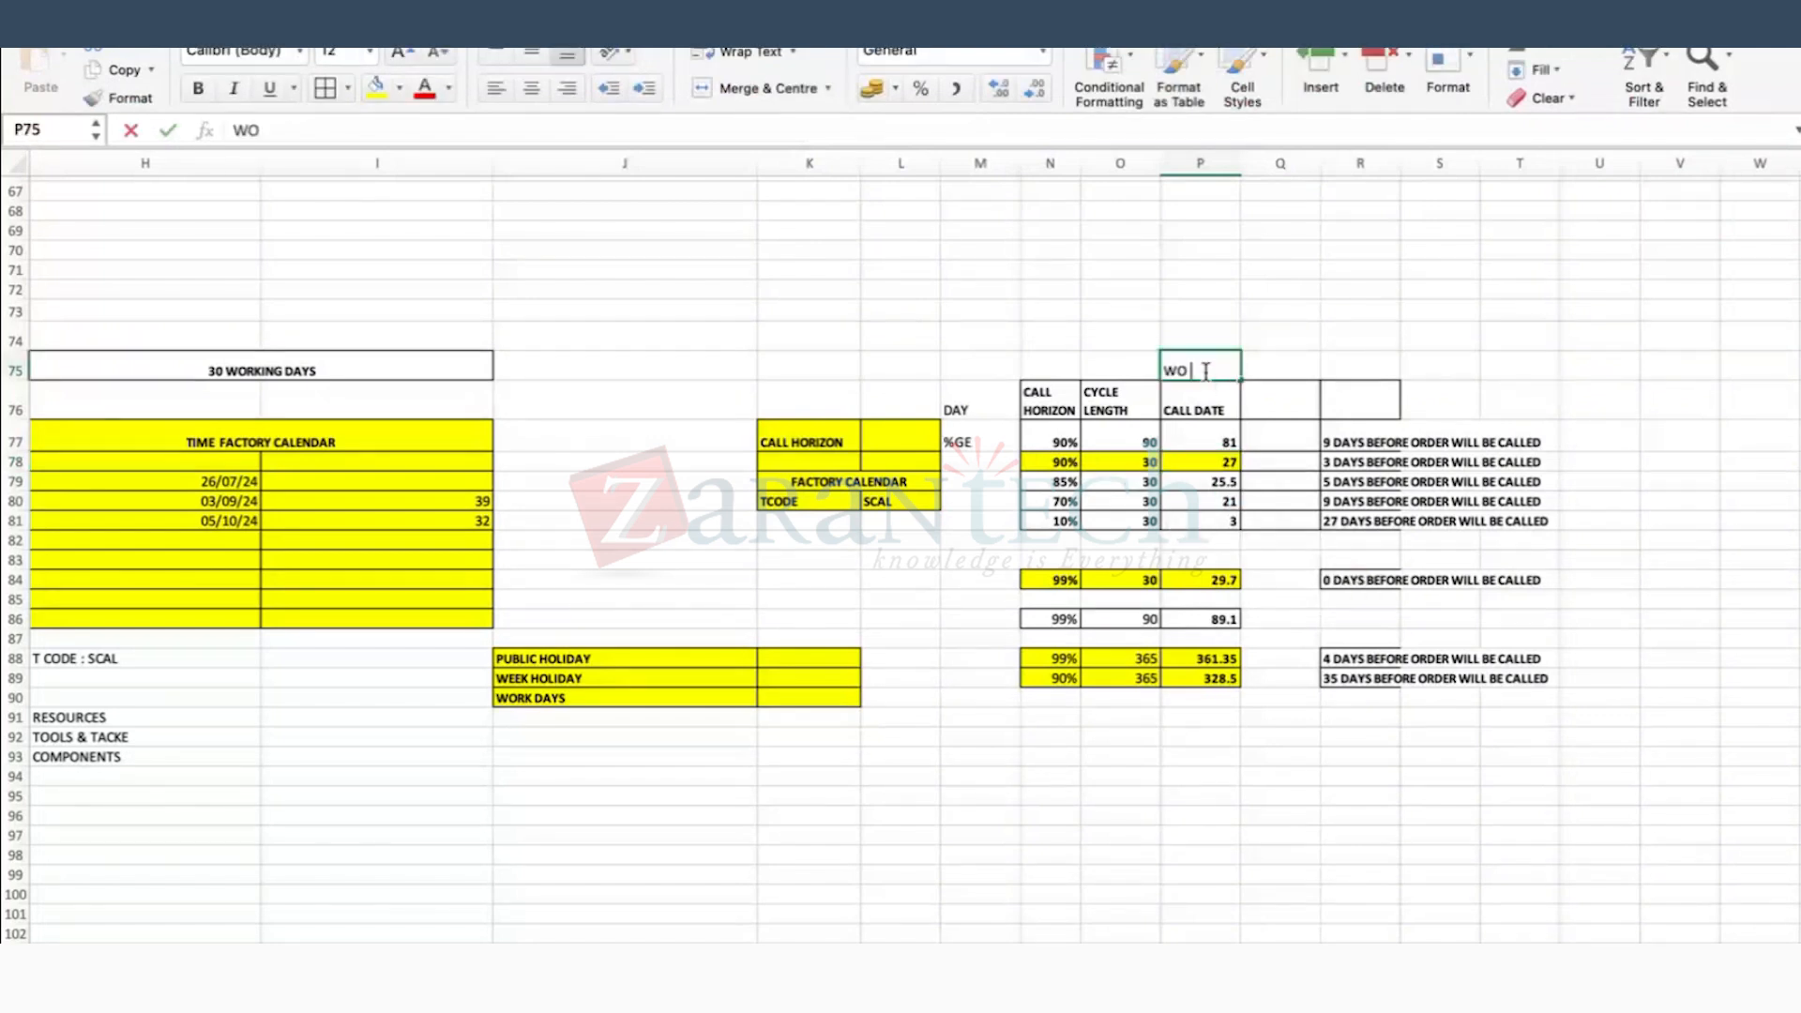
text(GENERATION)
key(Return)
click(1213, 363)
drag(1241, 158, 1284, 158)
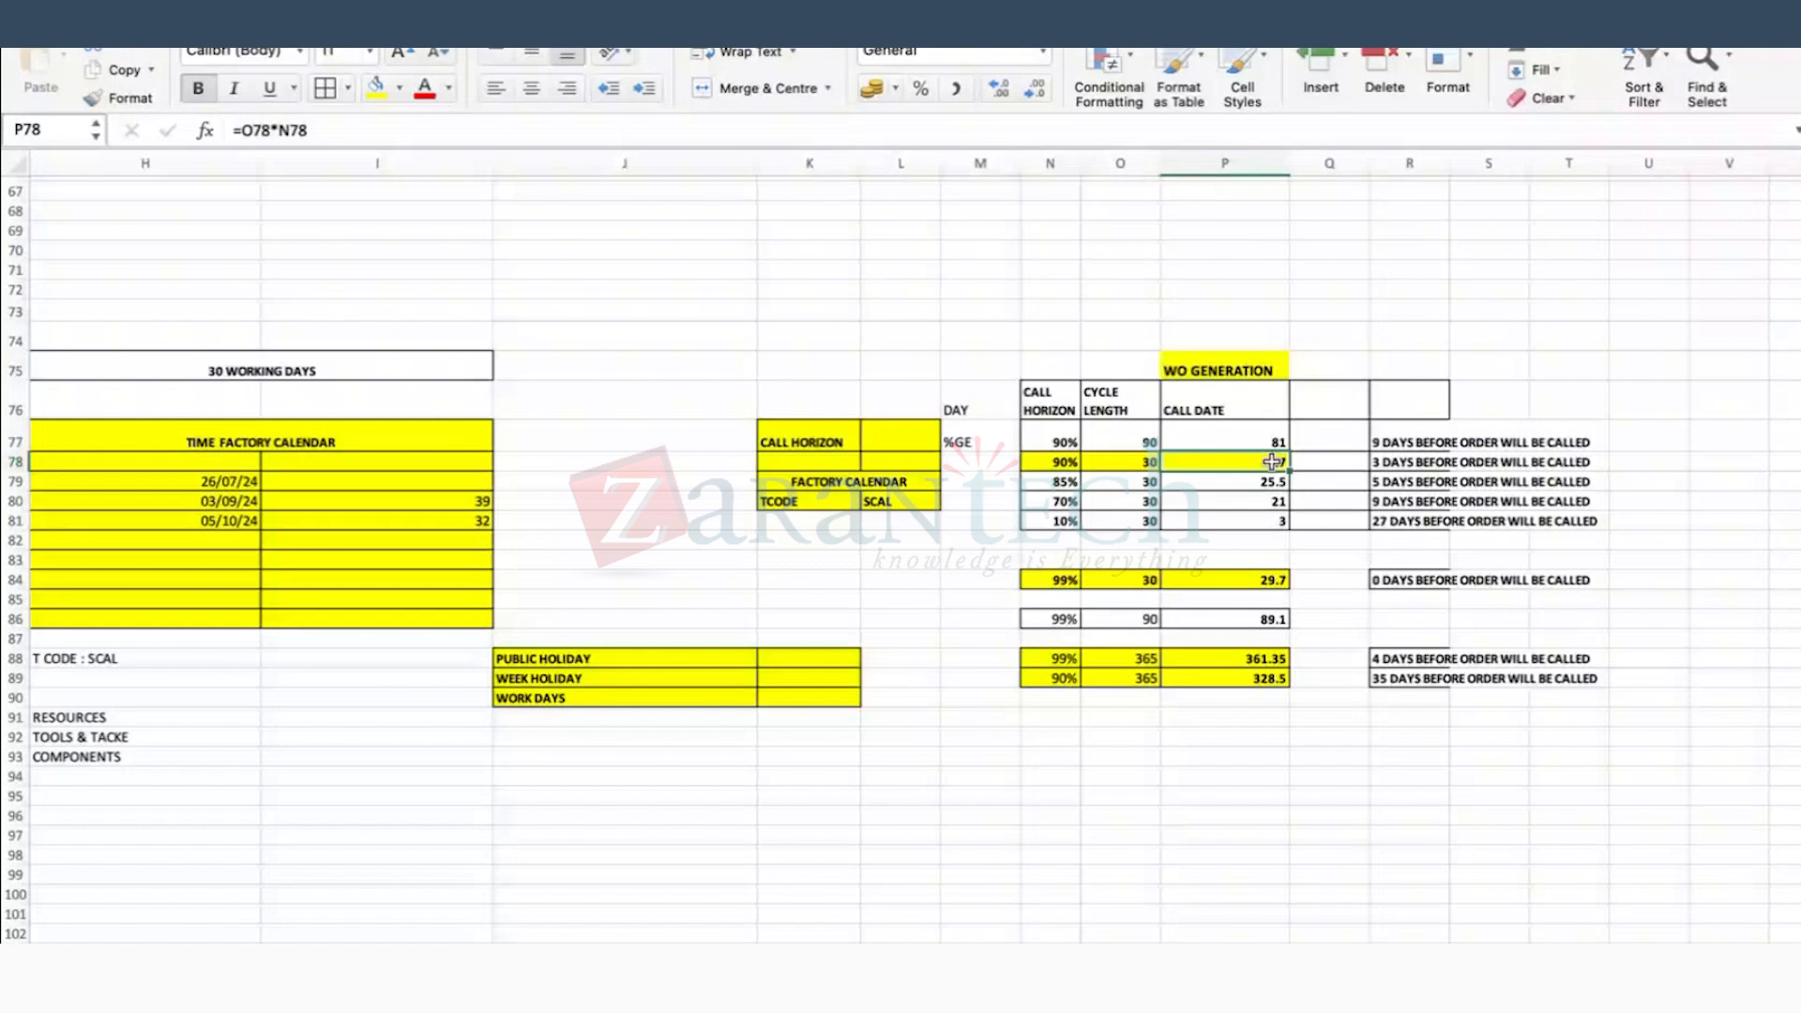
Step: Examine the call horizon, cycle length and call date in row 78 and the call dates in P77 to P79
click(1067, 466)
click(1263, 459)
click(1121, 461)
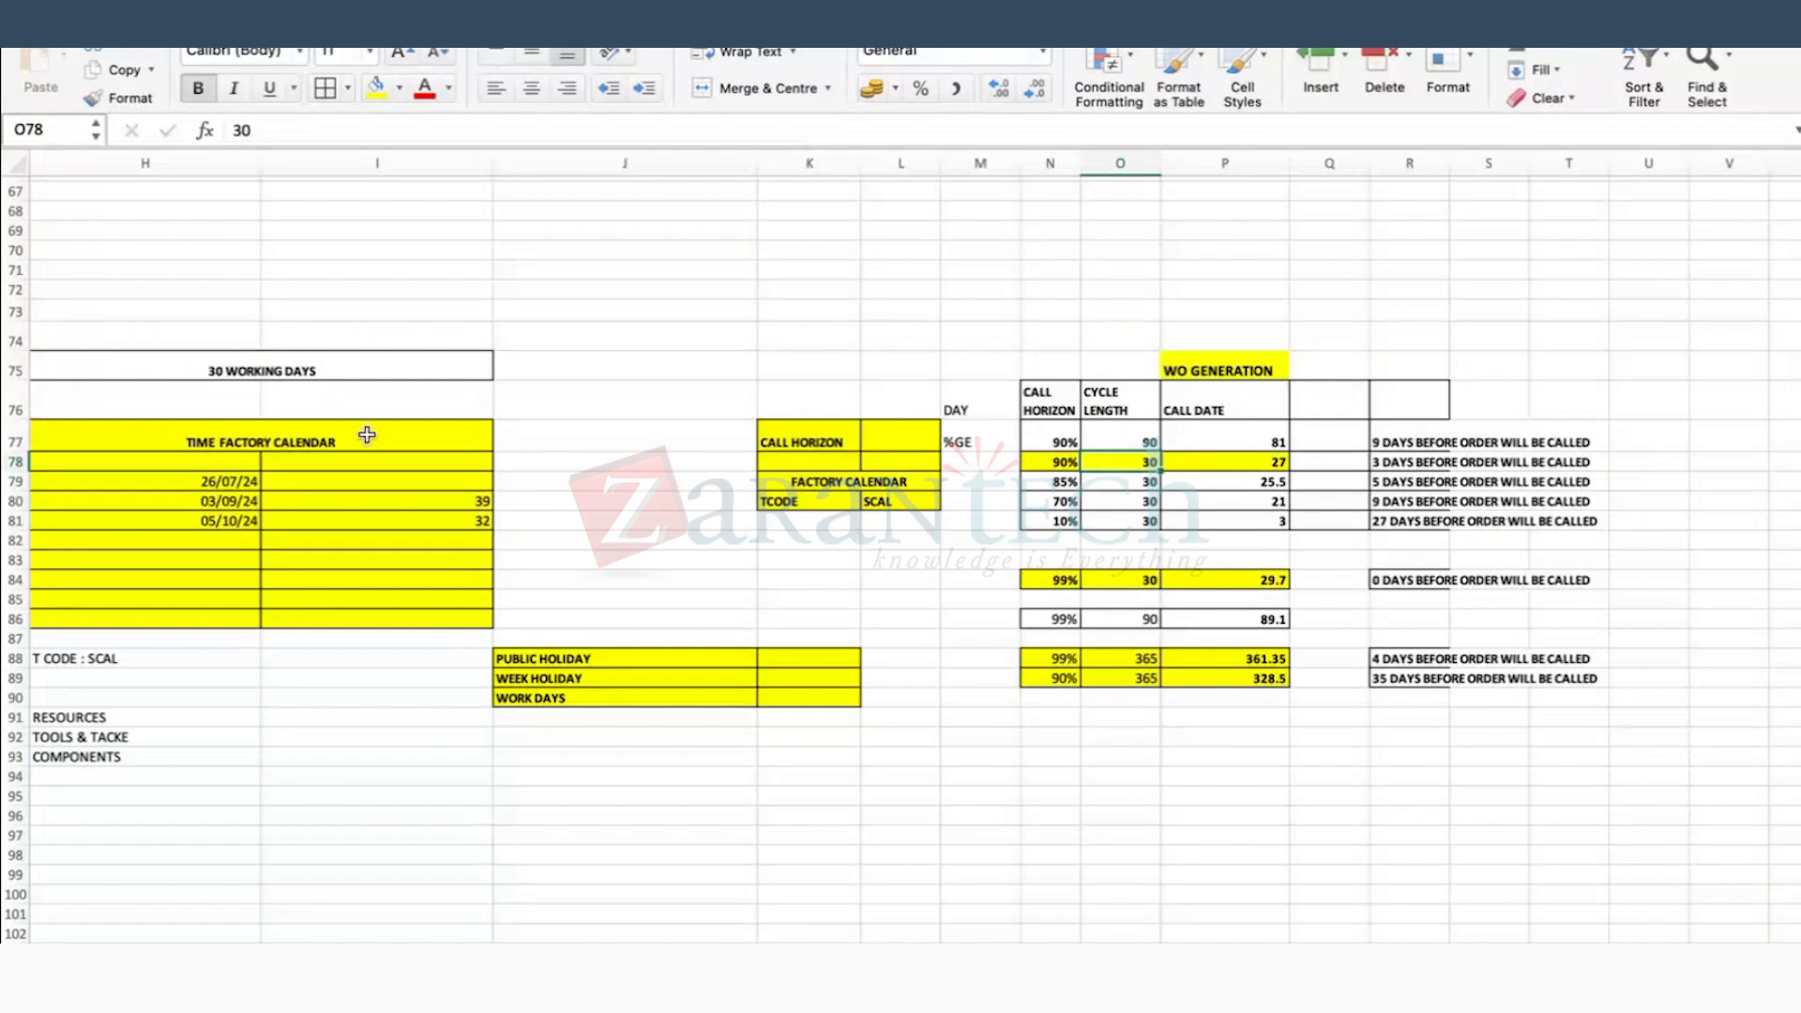
click(1209, 416)
key(Down)
key(Down)
key(Down)
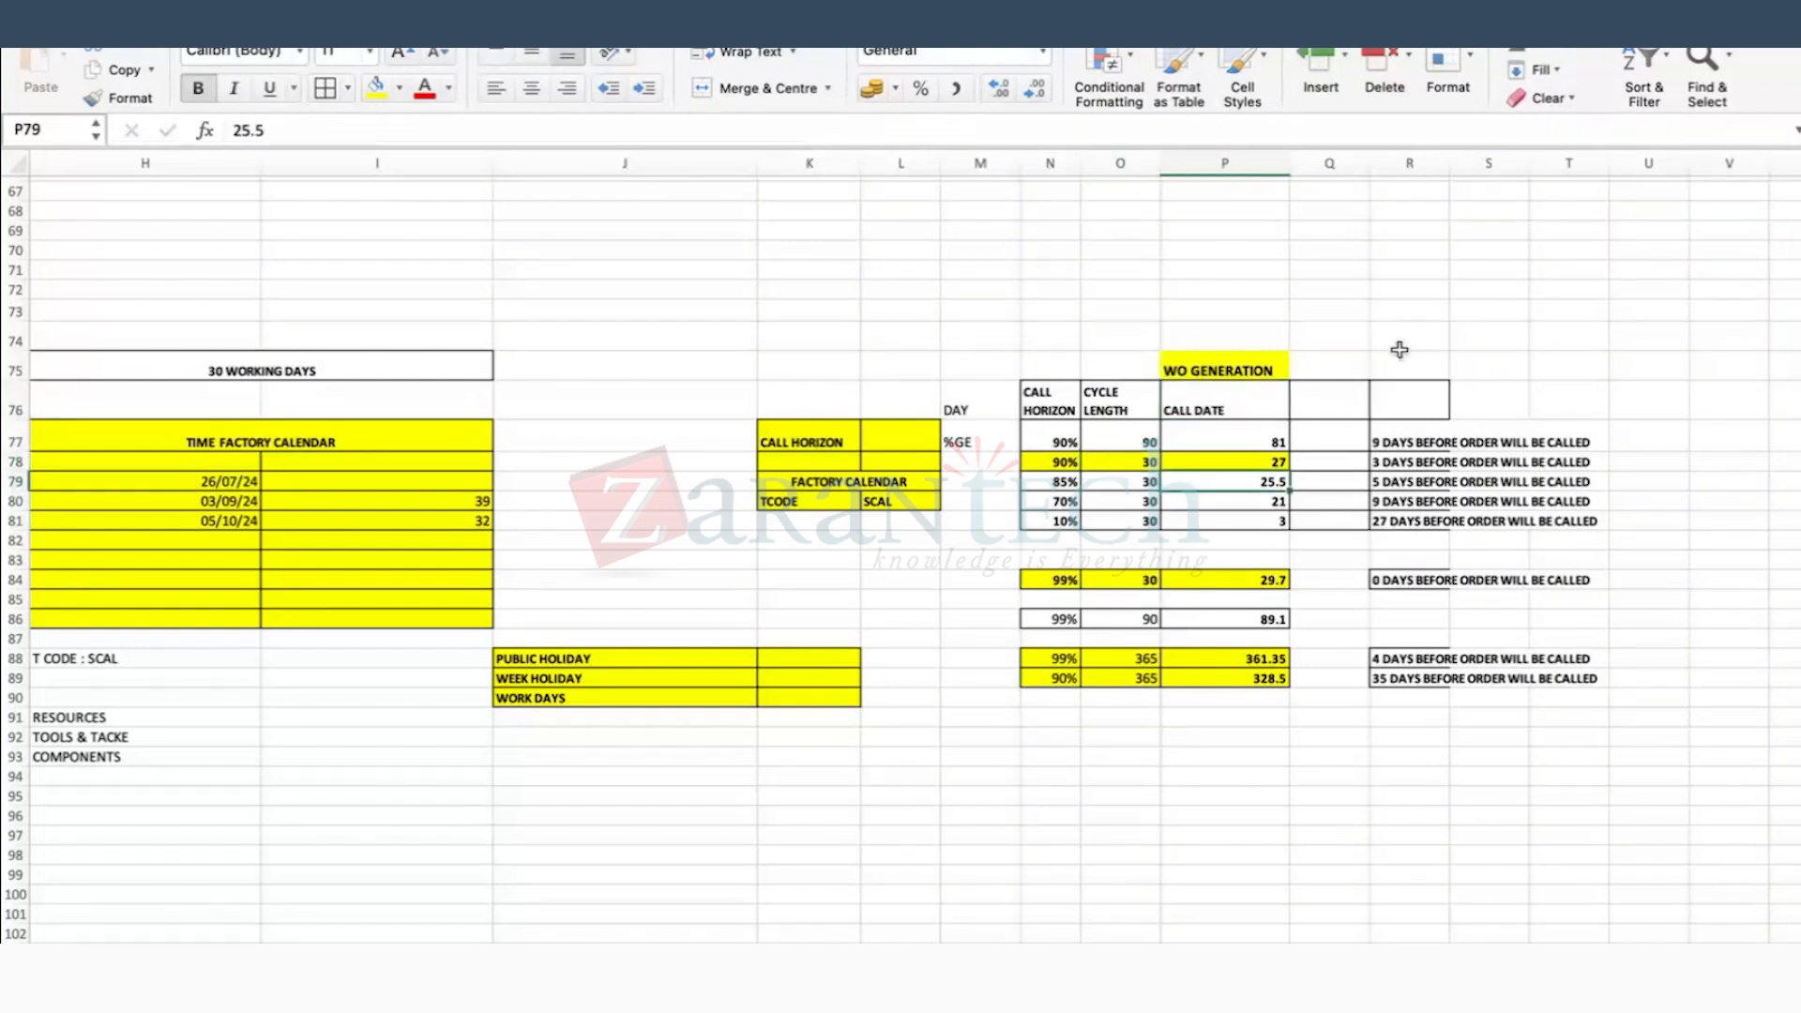
Step: Enter the heading PLANNED DATE in O75 above CYCLE LENGTH and widen column O to fit it
click(1120, 398)
click(1120, 363)
text(PLANNED)
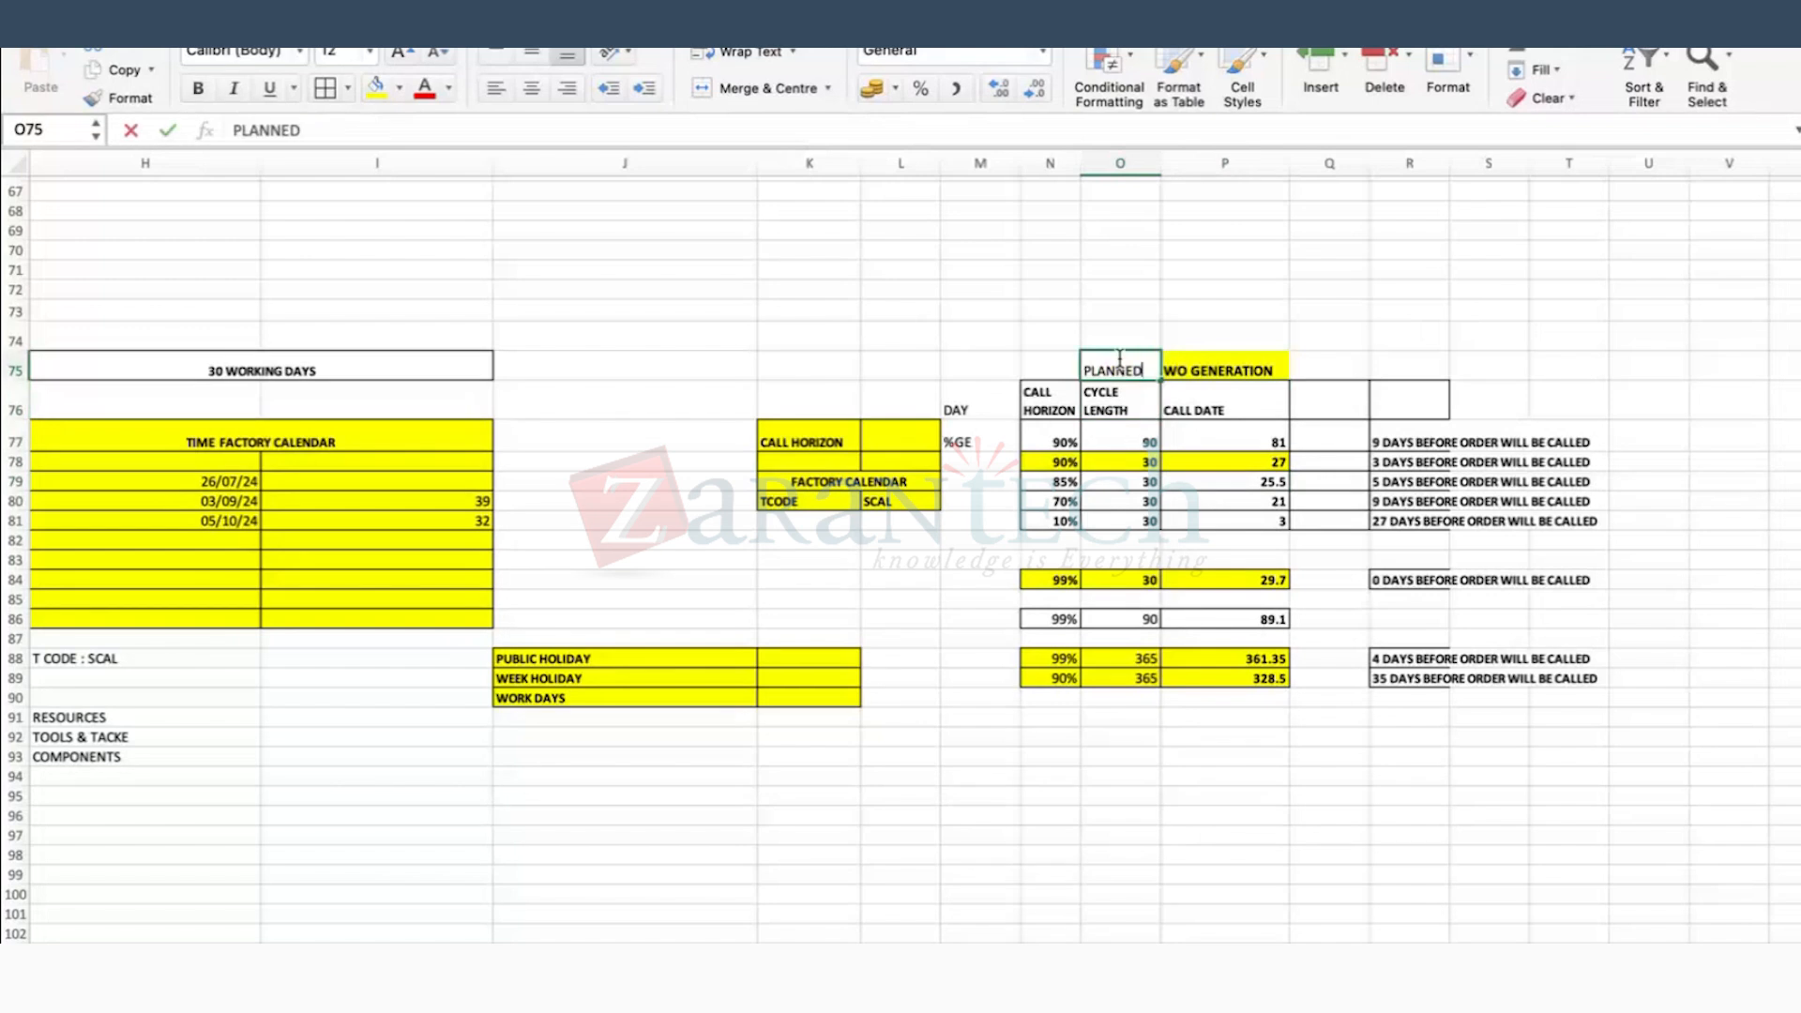
text( DATE)
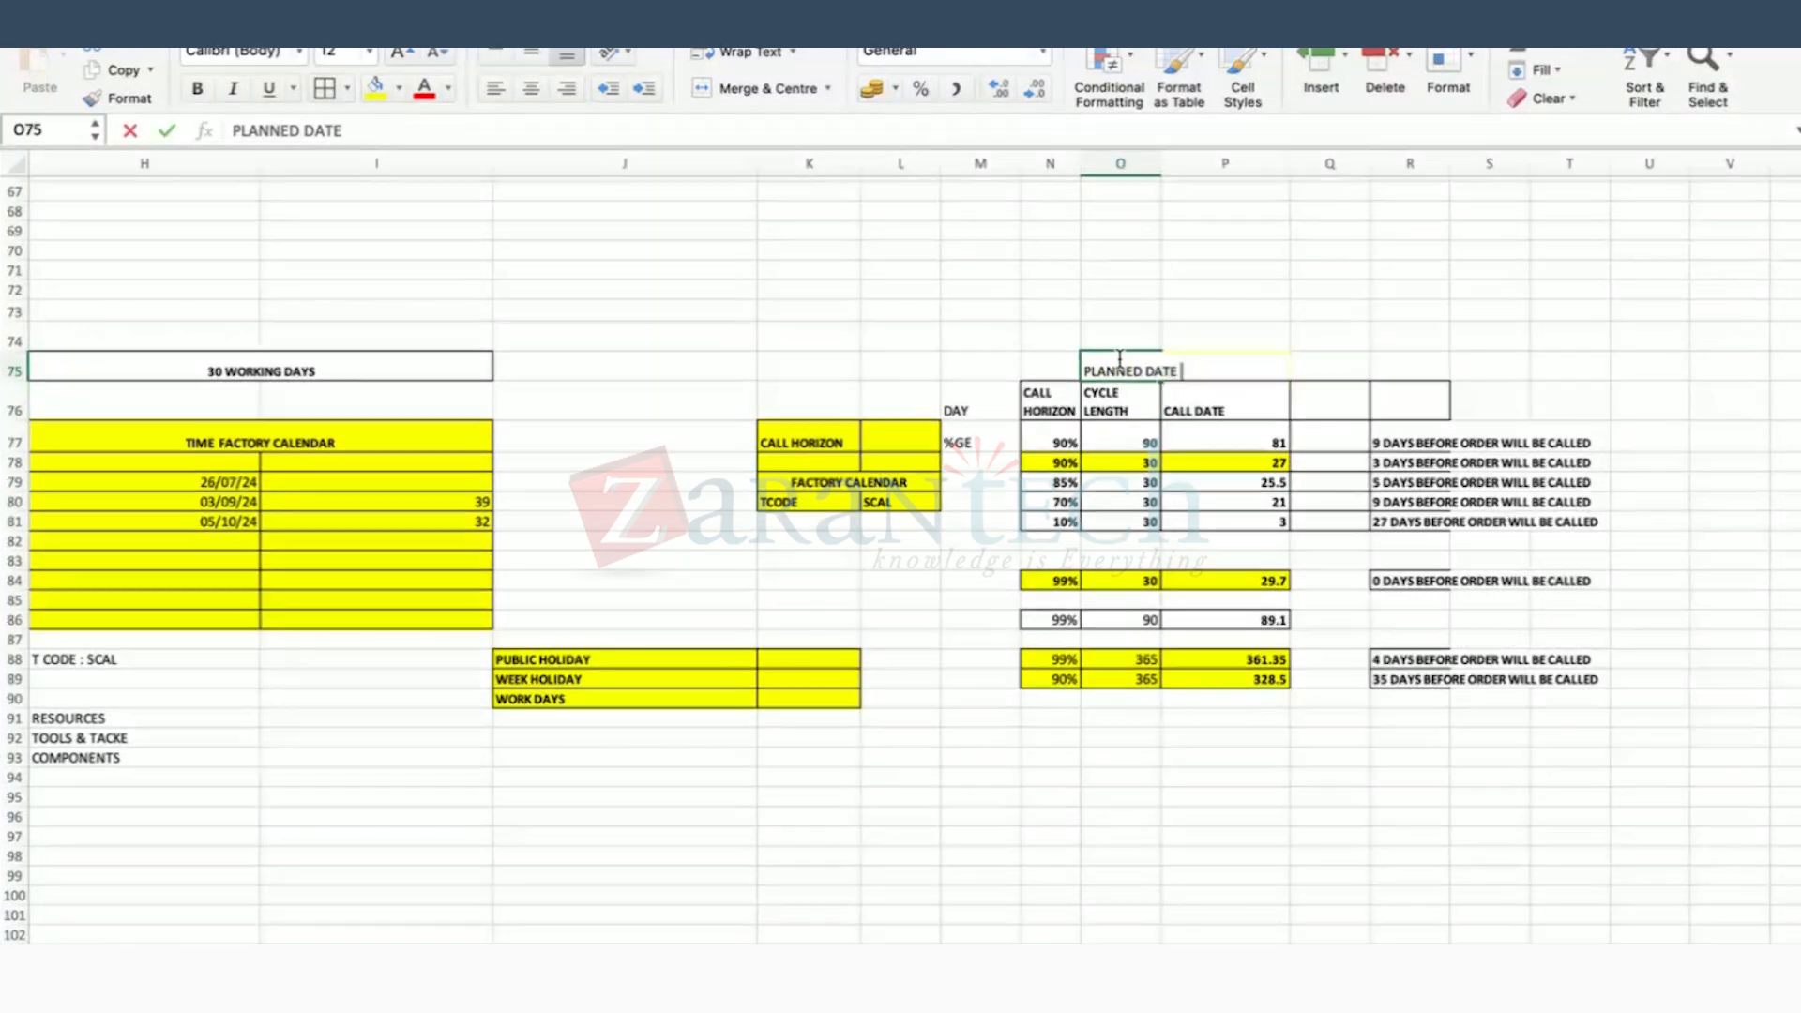
key(Return)
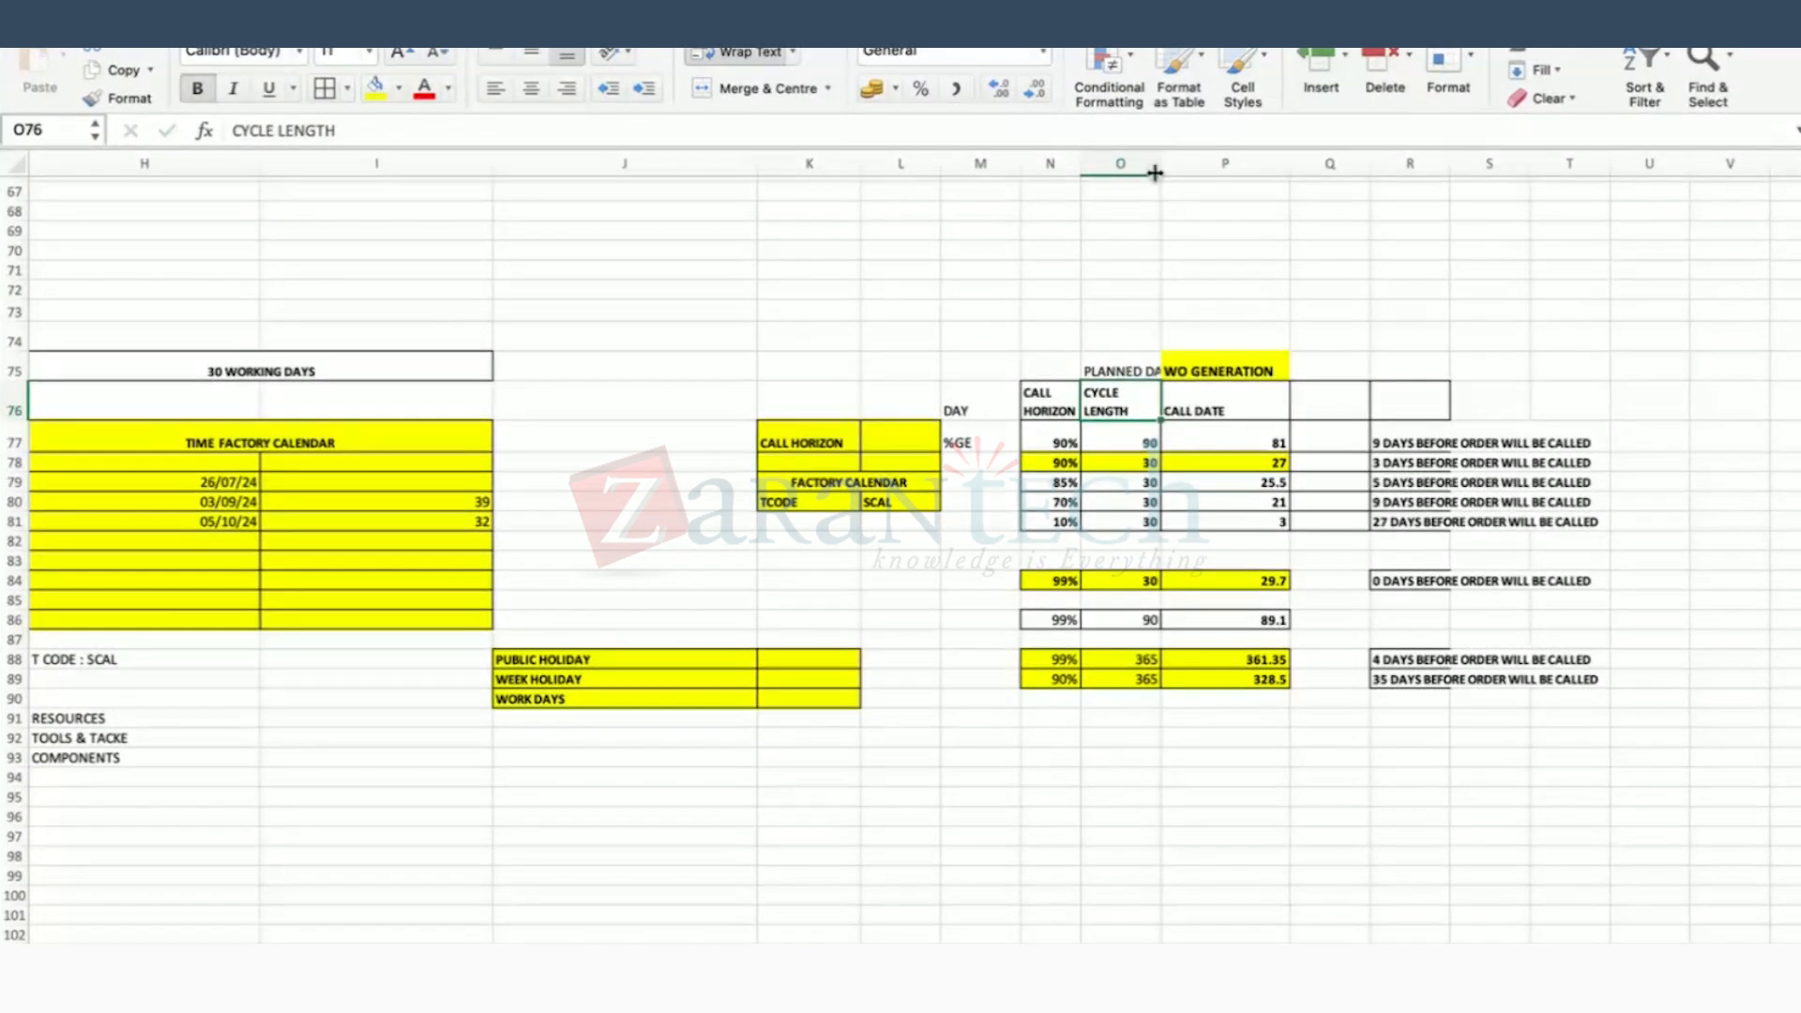
drag(1155, 172, 1186, 173)
Step: Set the call horizon percentage in N79 to 80%
click(1138, 462)
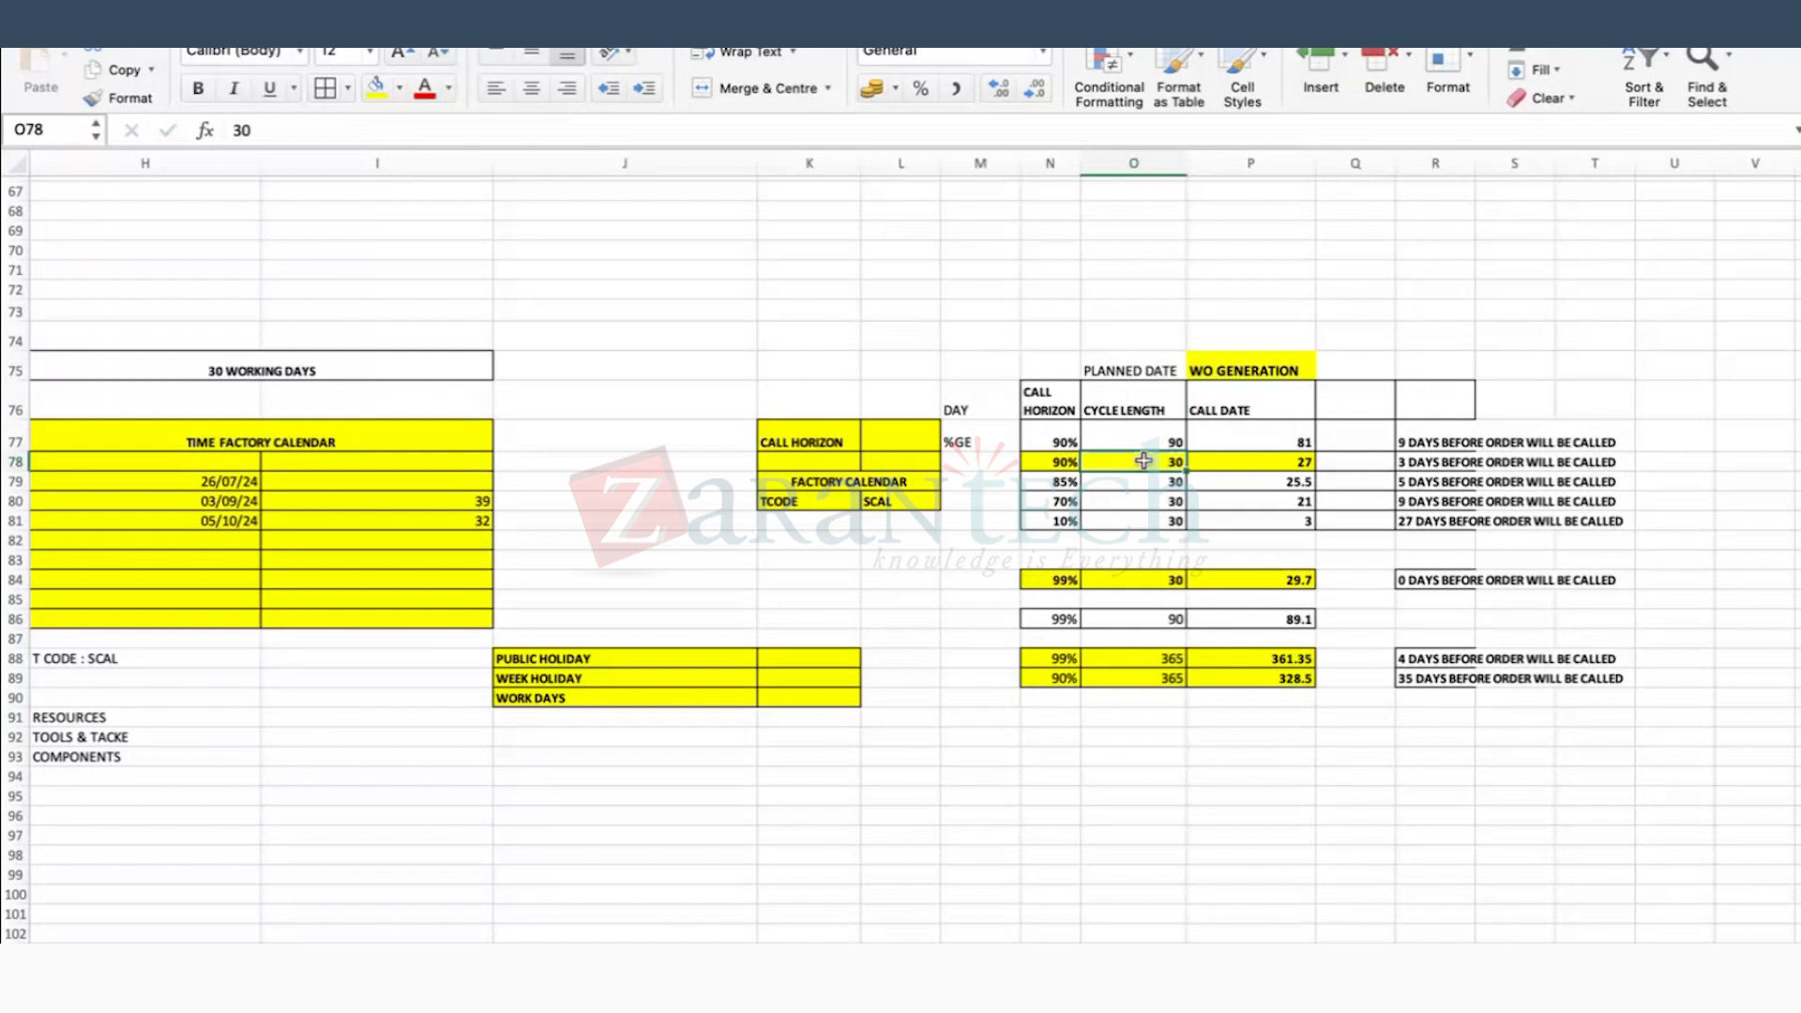
click(1261, 481)
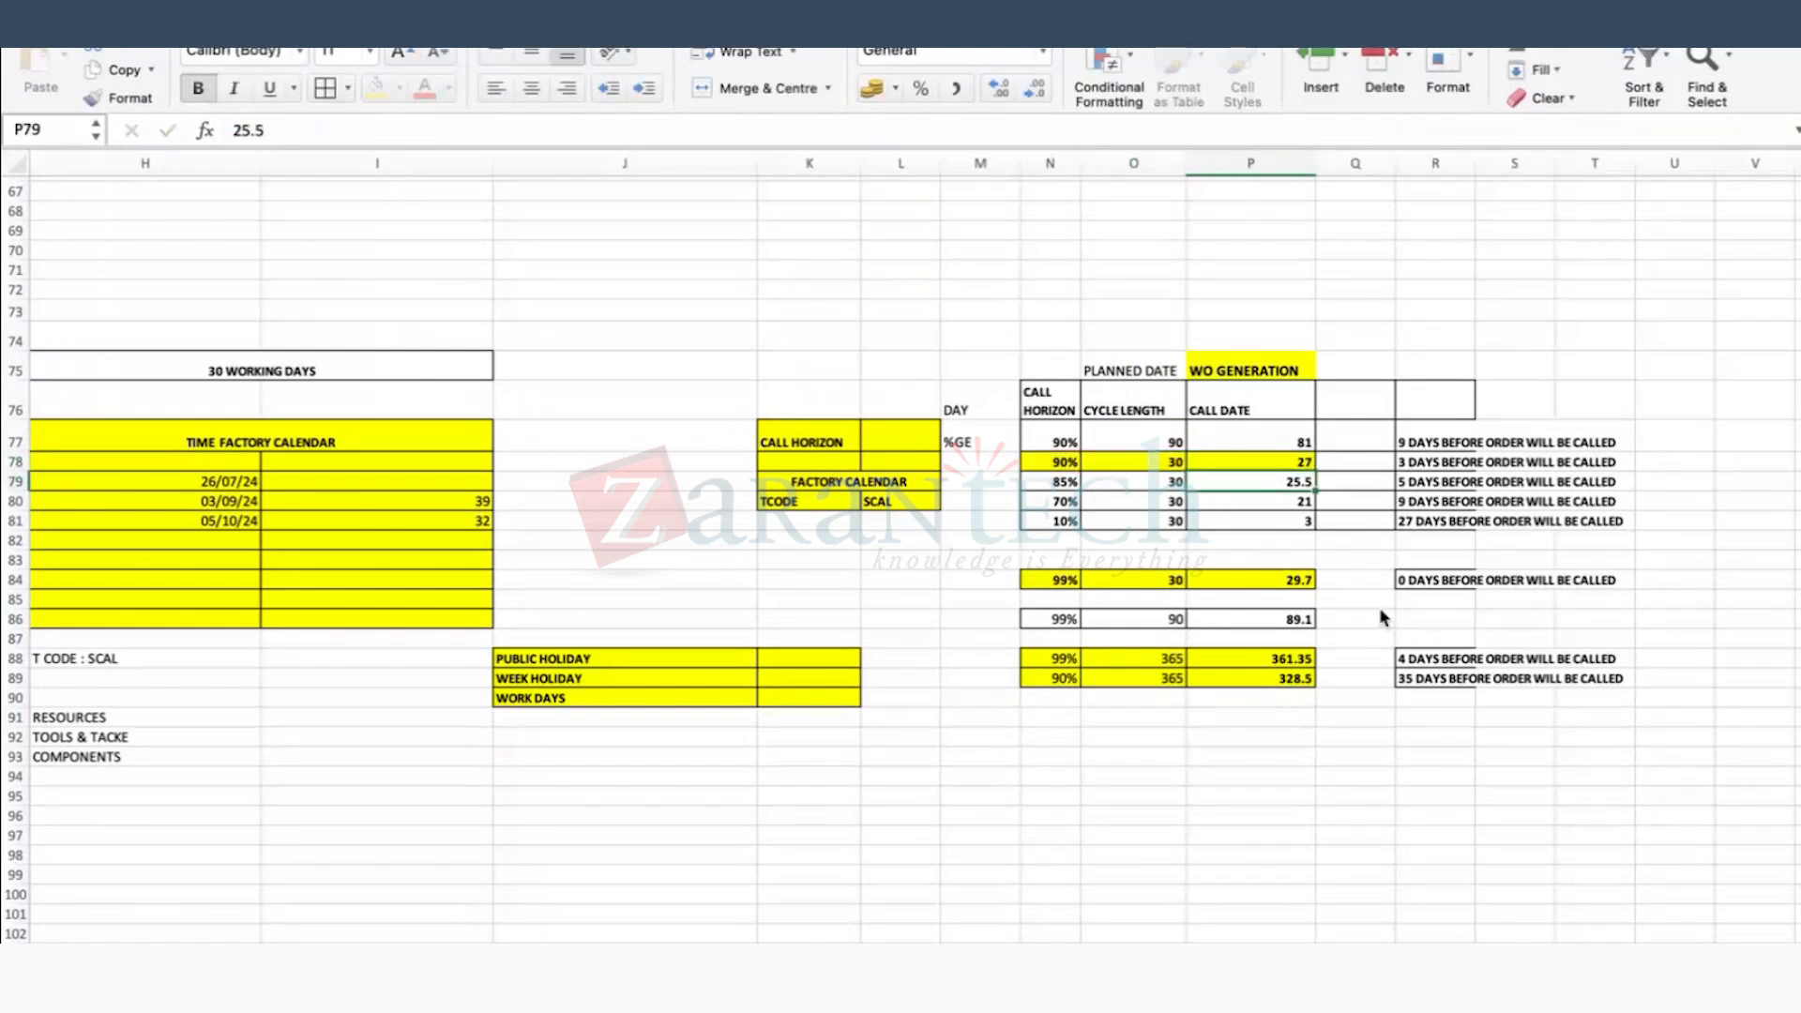
click(1067, 482)
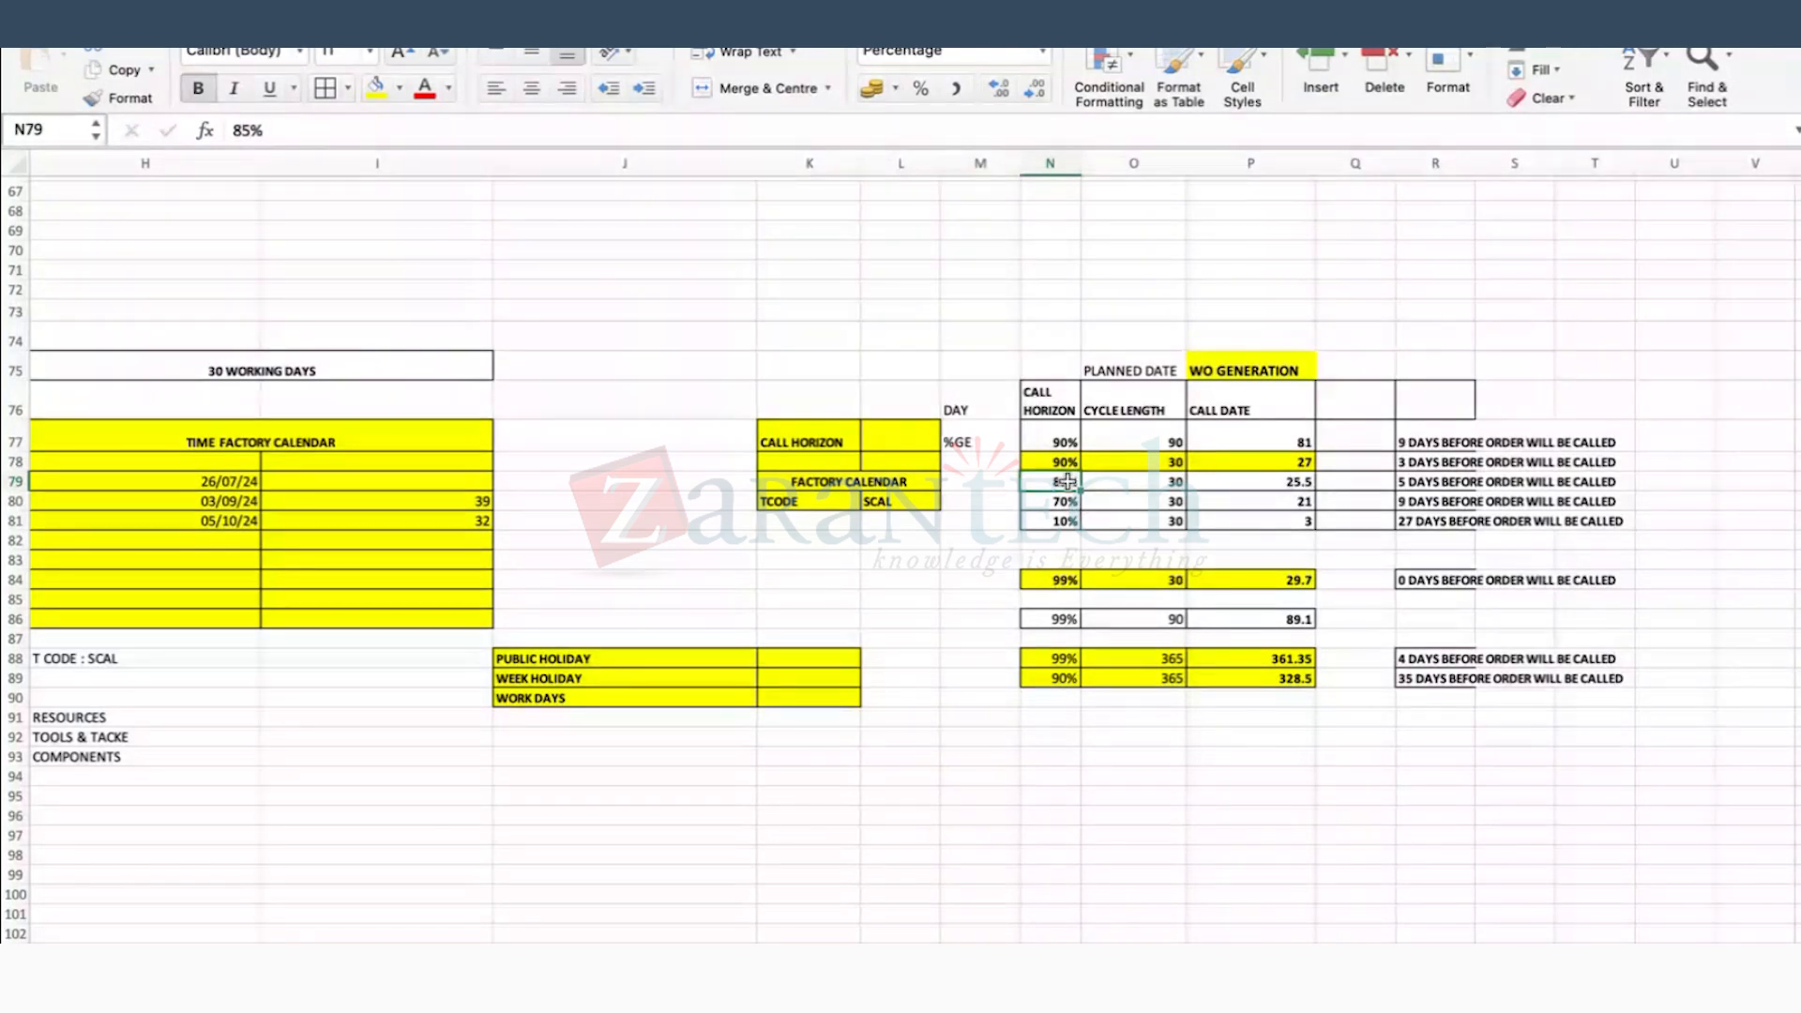
click(258, 135)
key(BackSpace)
text(0)
Step: Fill the call date formula from P78 down through P81, checking the cell references in P80 and P81
click(1311, 469)
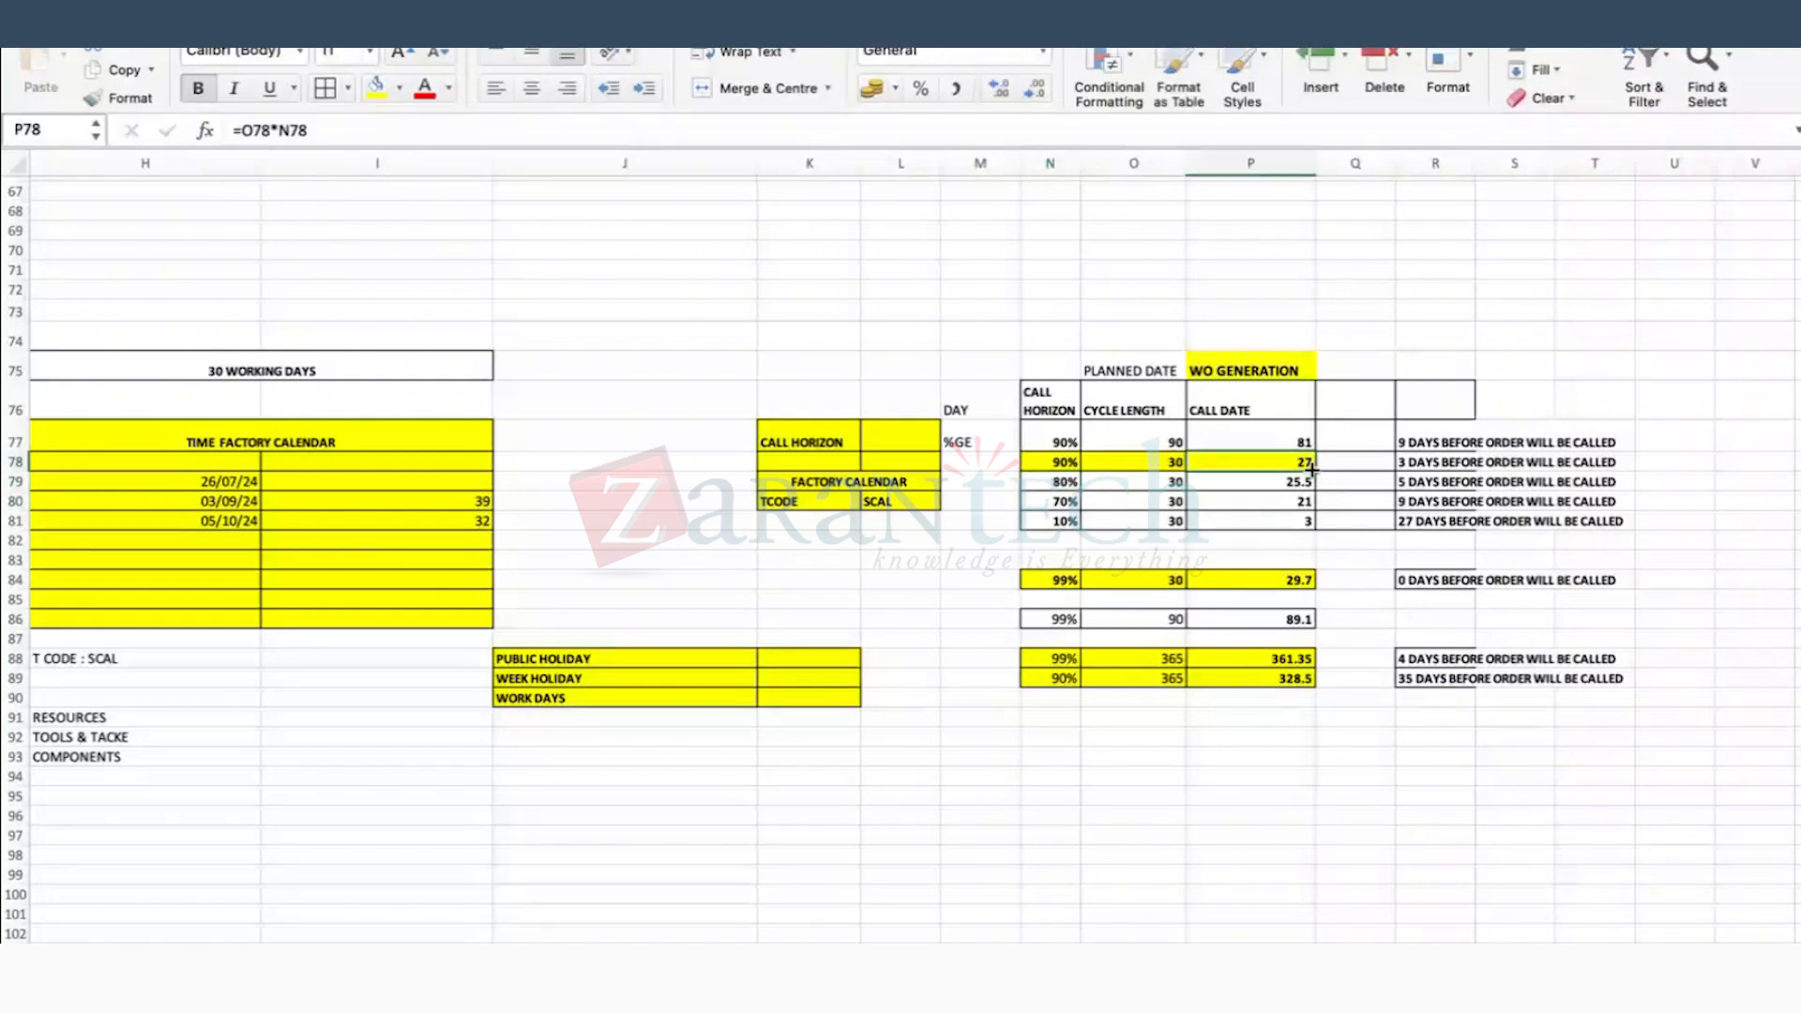
drag(1310, 483, 1300, 482)
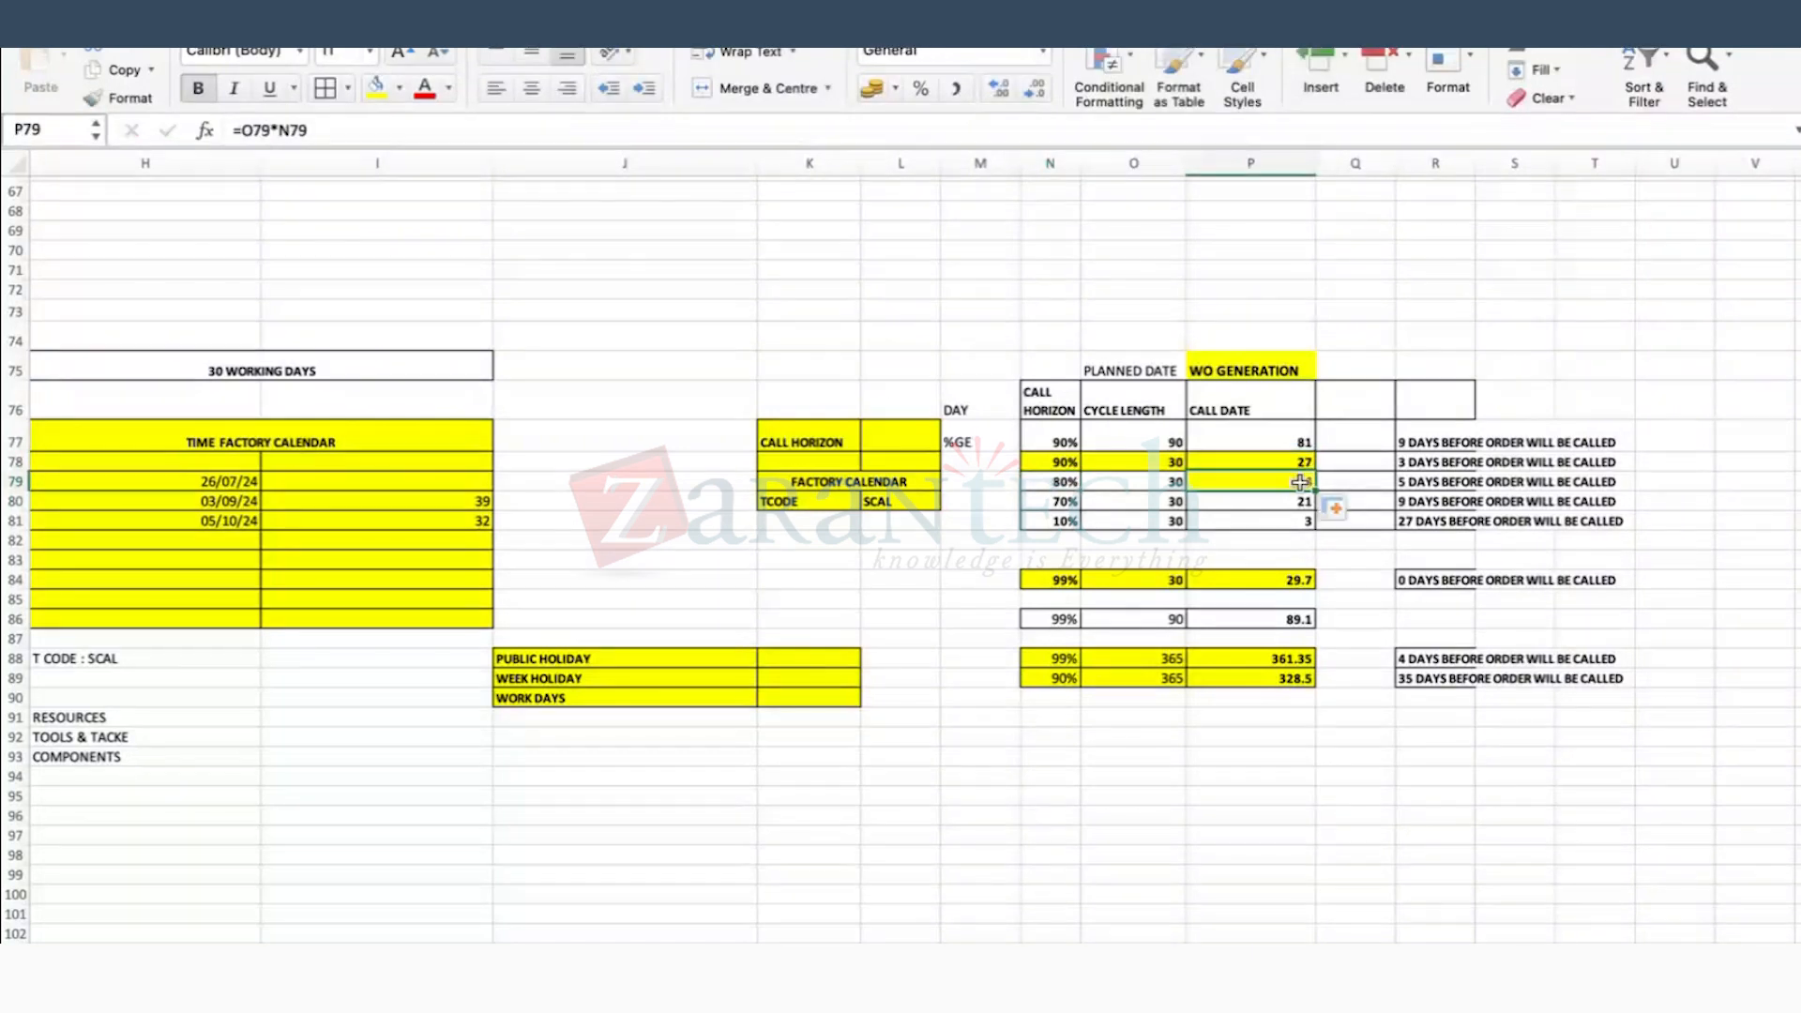
drag(1039, 483, 1294, 481)
drag(1315, 490, 1310, 503)
double_click(1310, 504)
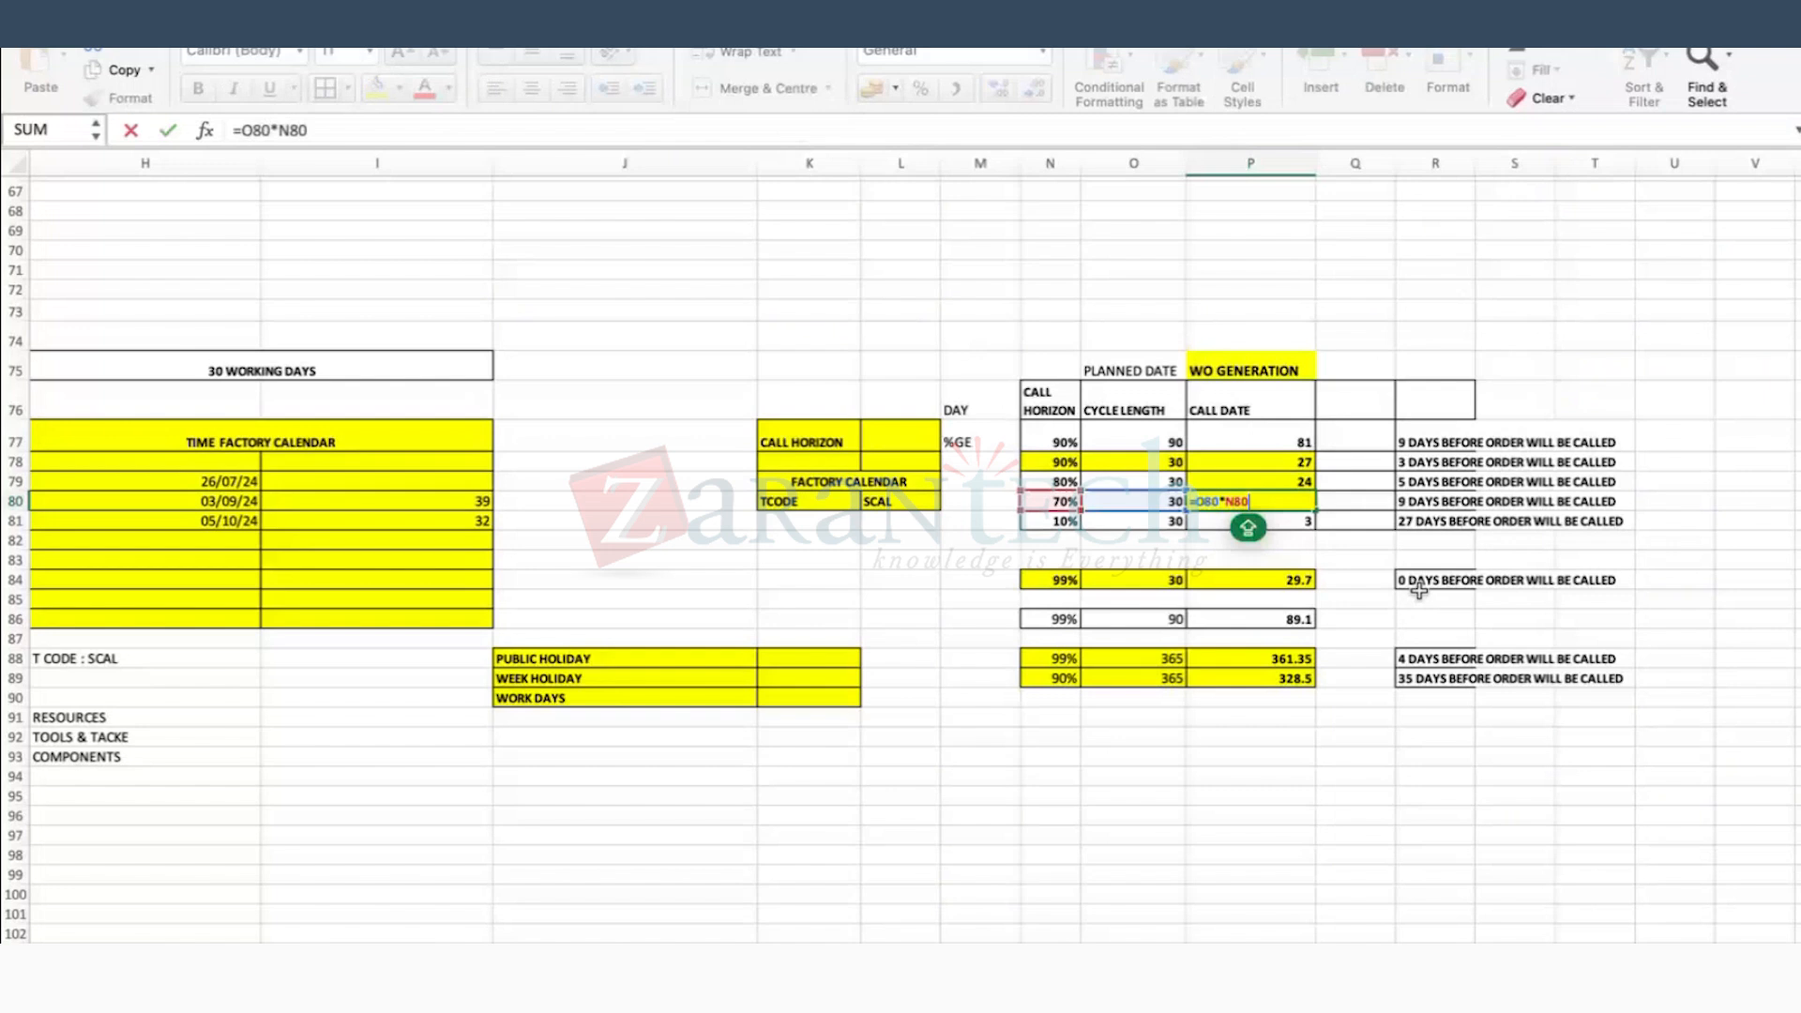
key(Return)
click(1263, 509)
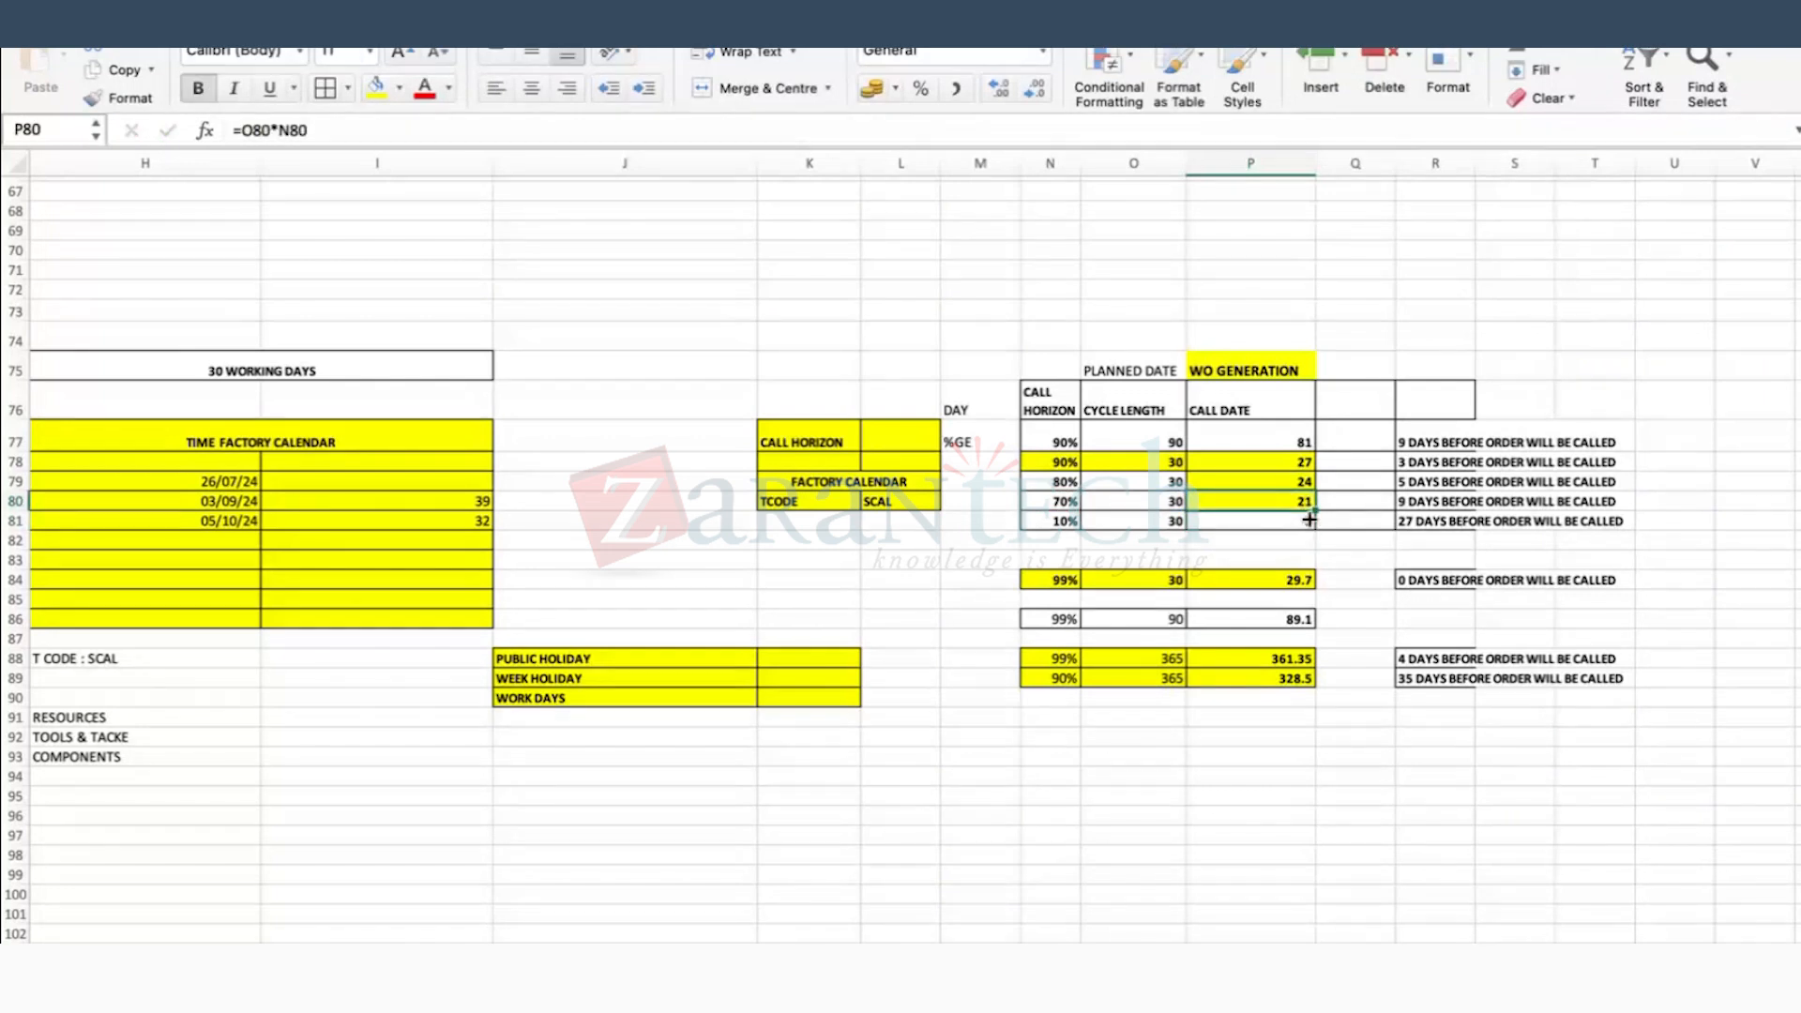
drag(1309, 518, 1293, 516)
double_click(1292, 517)
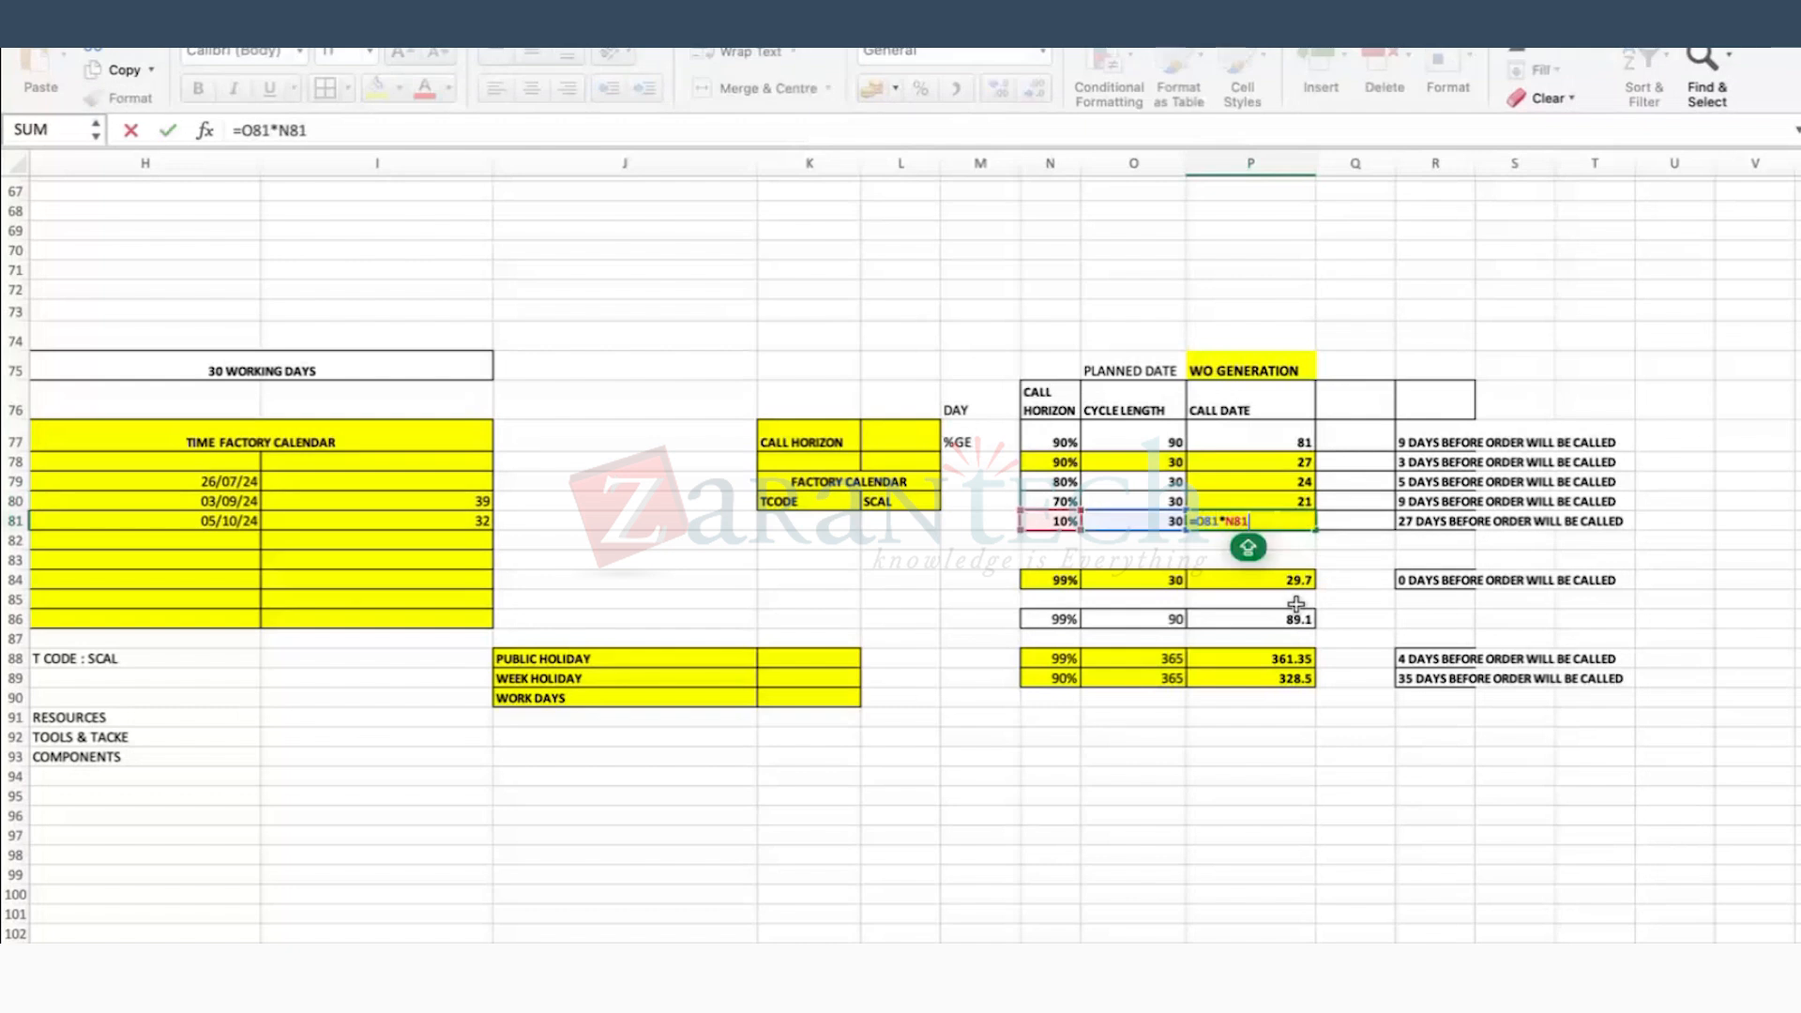
key(Escape)
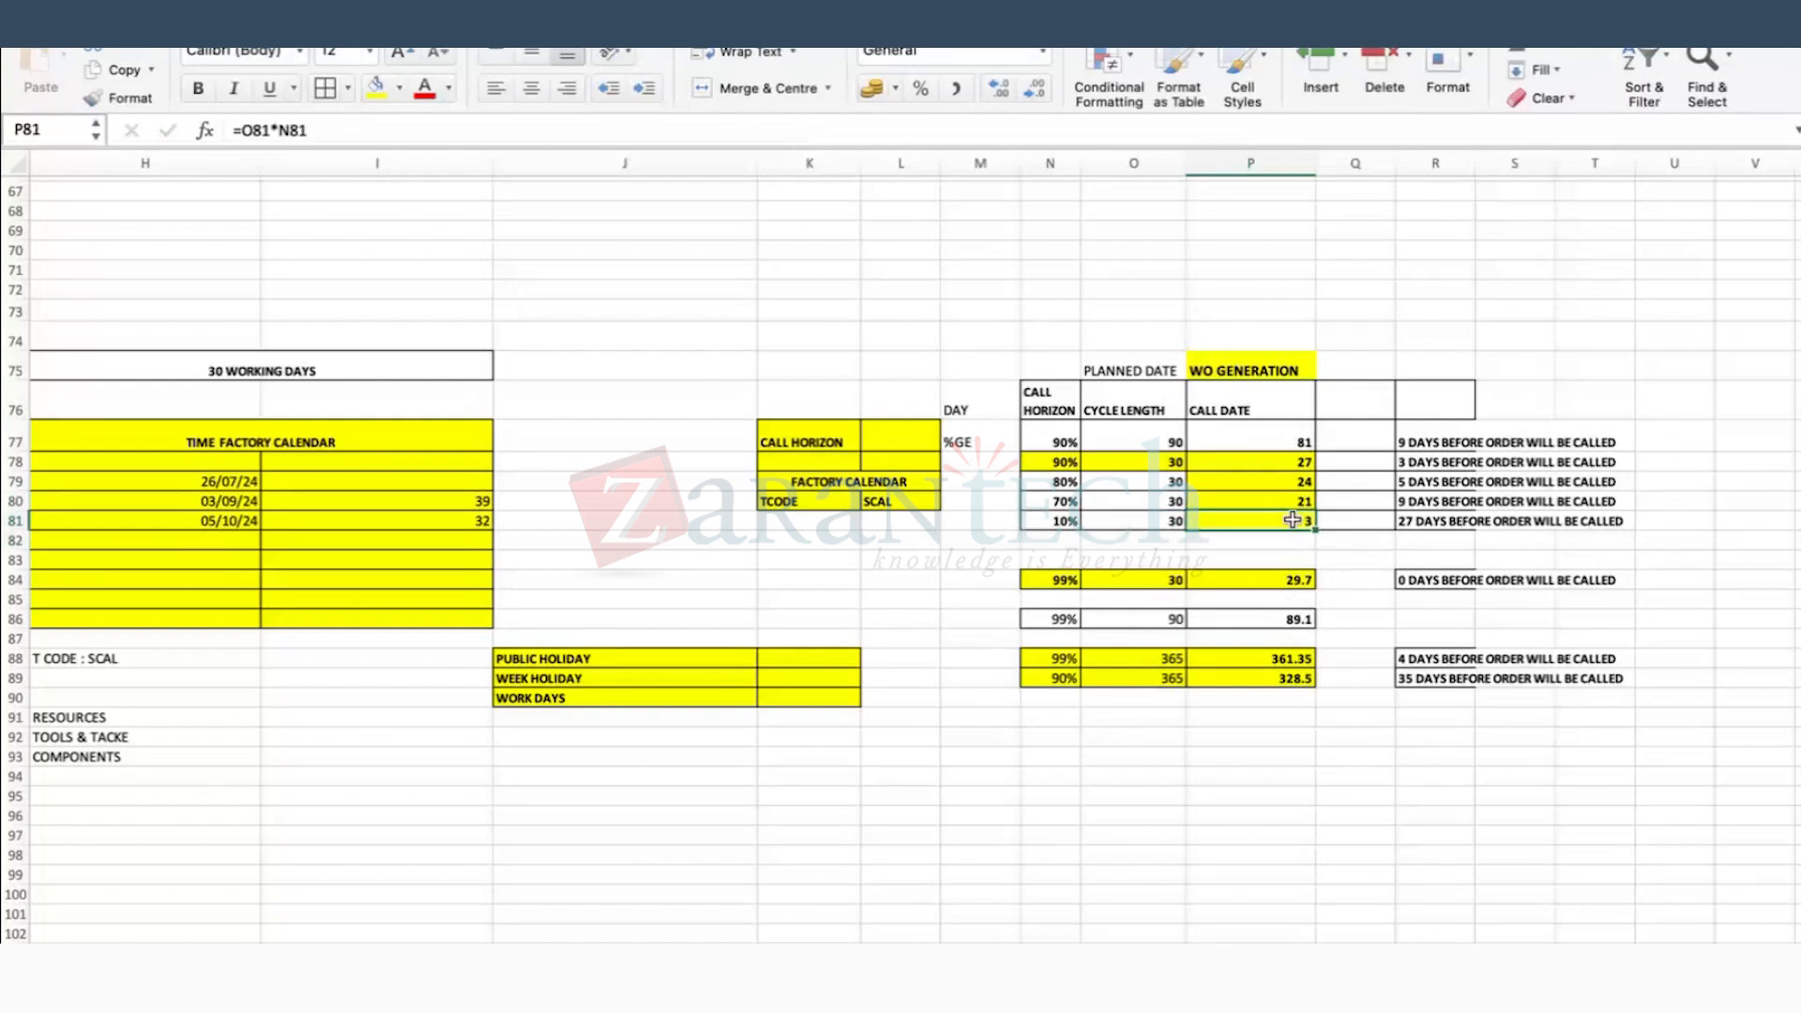
Step: Review the order call remarks in R79 to R81 and the call horizon percentages in N84 and N77
click(1434, 528)
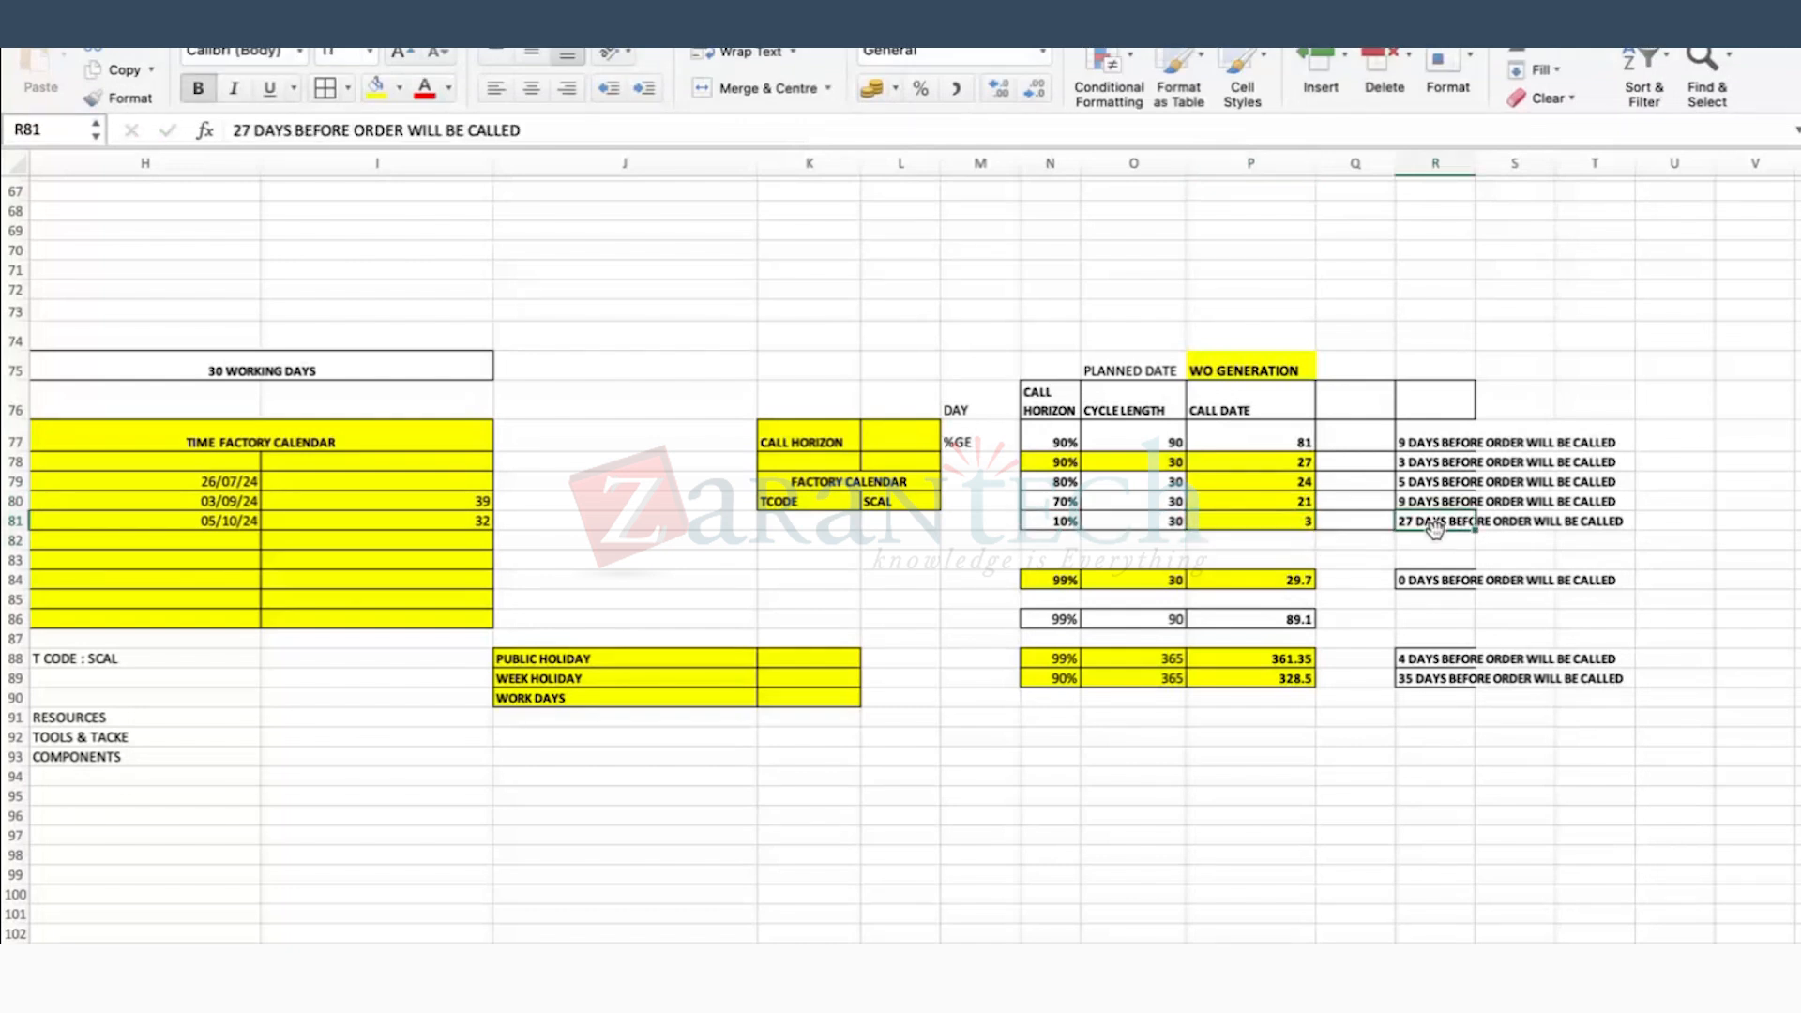
key(Up)
key(Up)
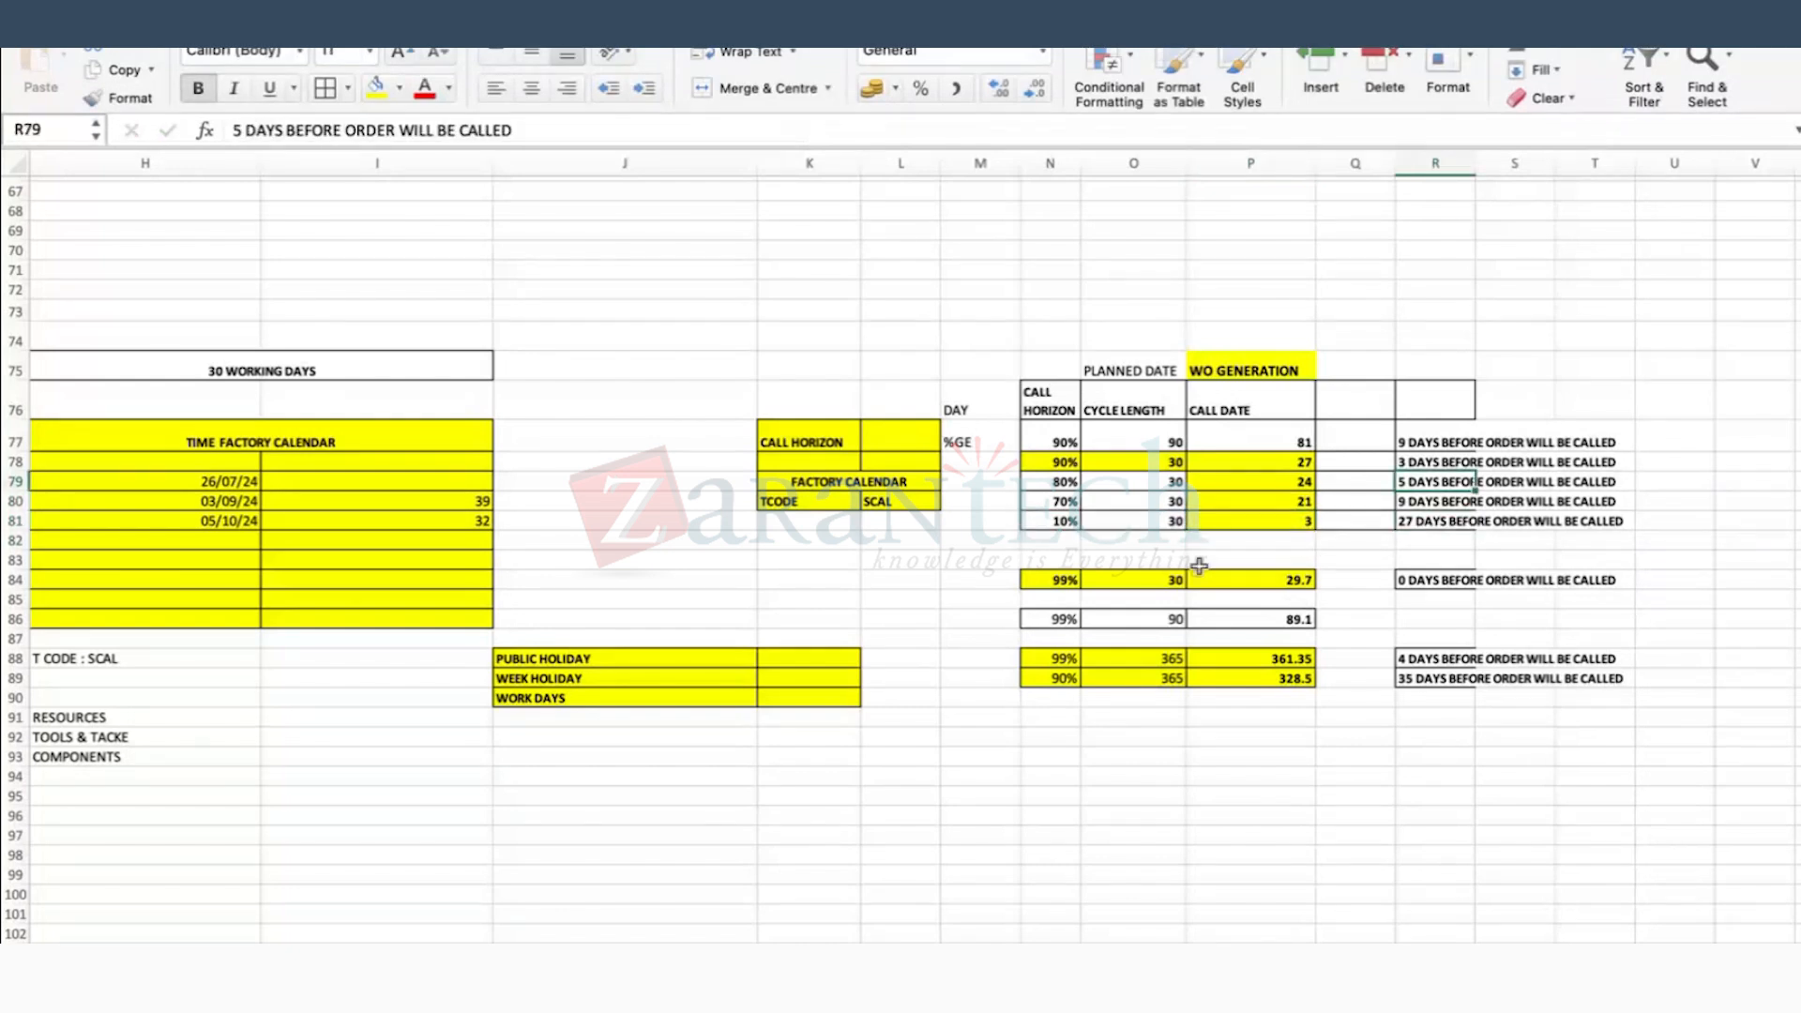
click(1060, 579)
click(1051, 435)
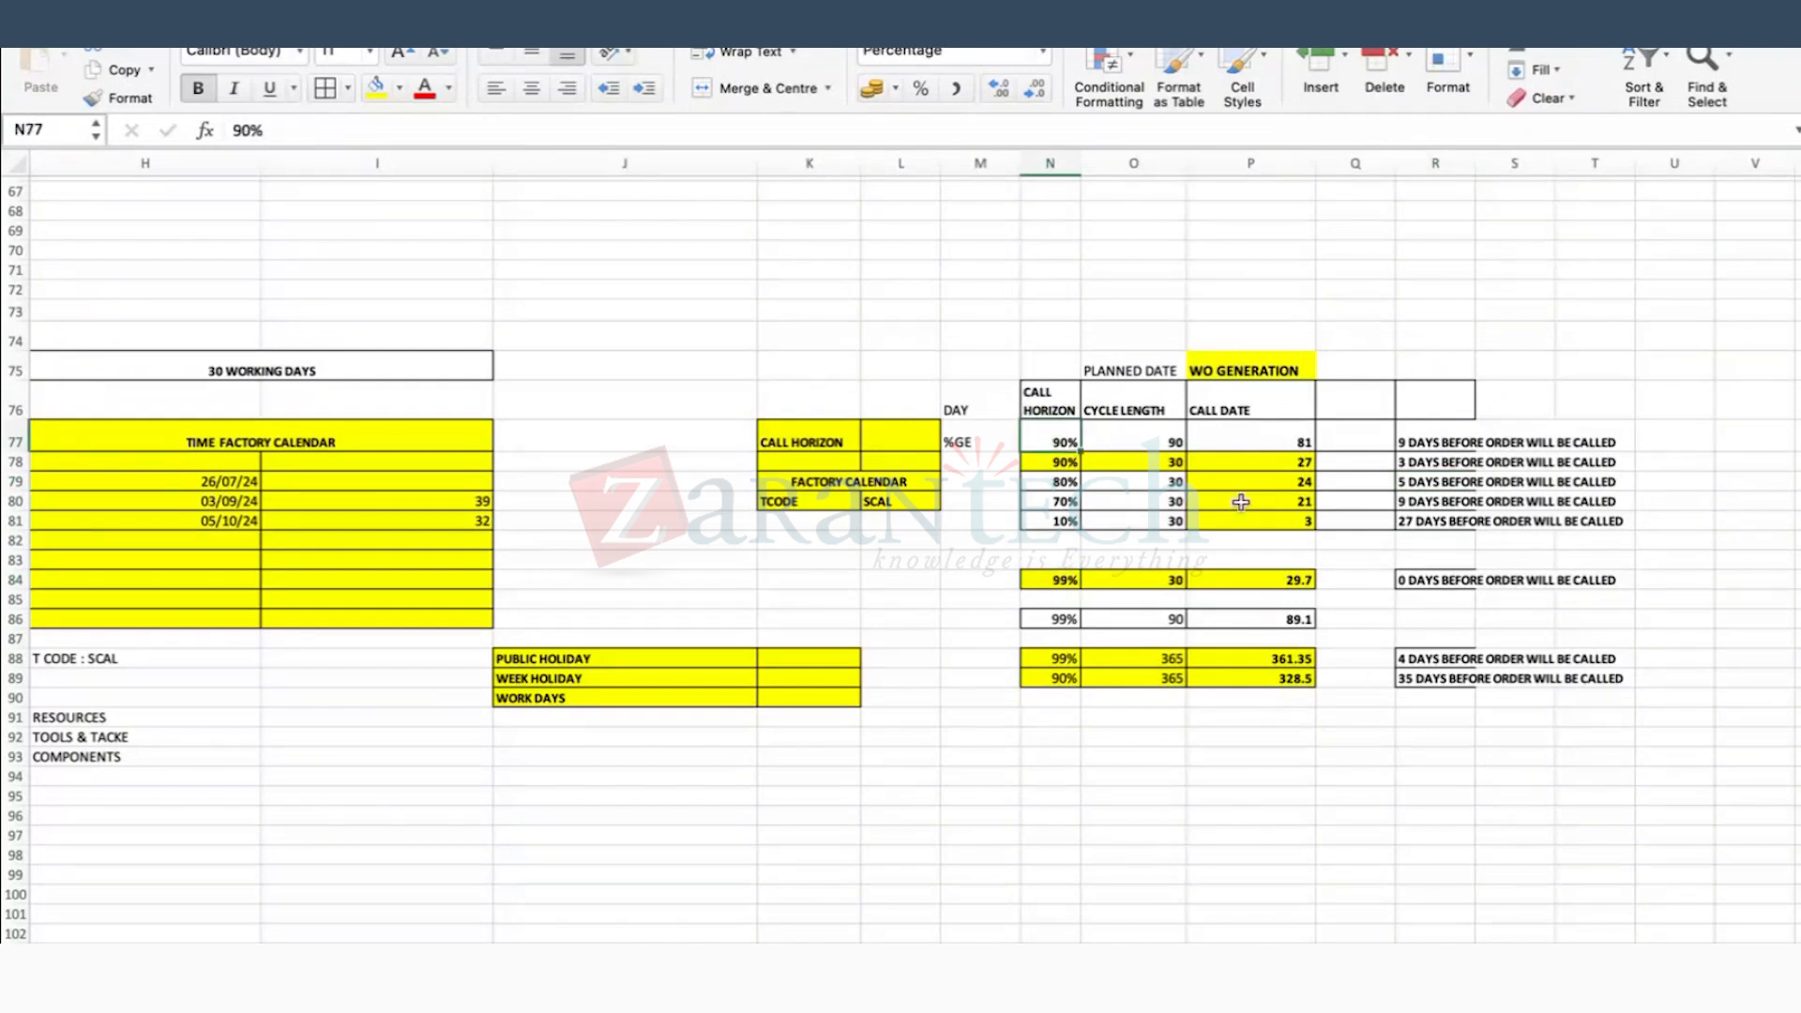
Step: Examine the call horizon and call date values for the 365-day cycles in rows 88 and 89, including the remark in R88
click(1138, 658)
click(1059, 677)
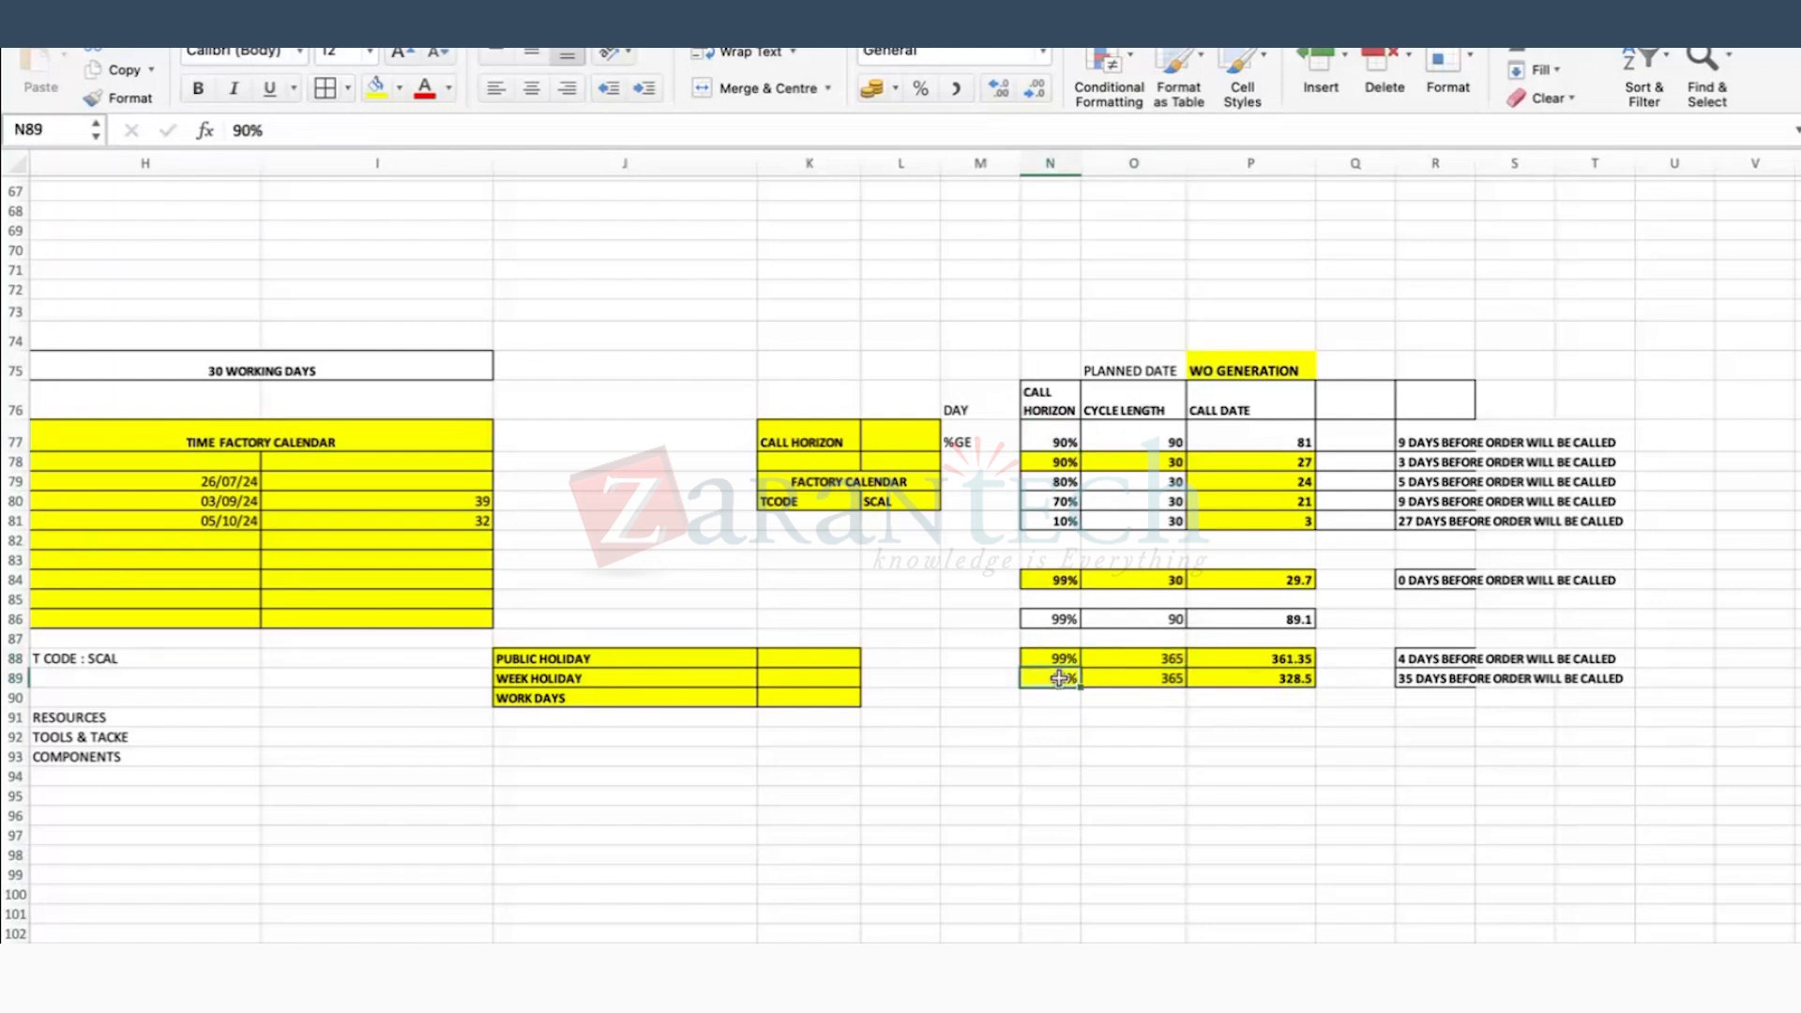
click(1168, 678)
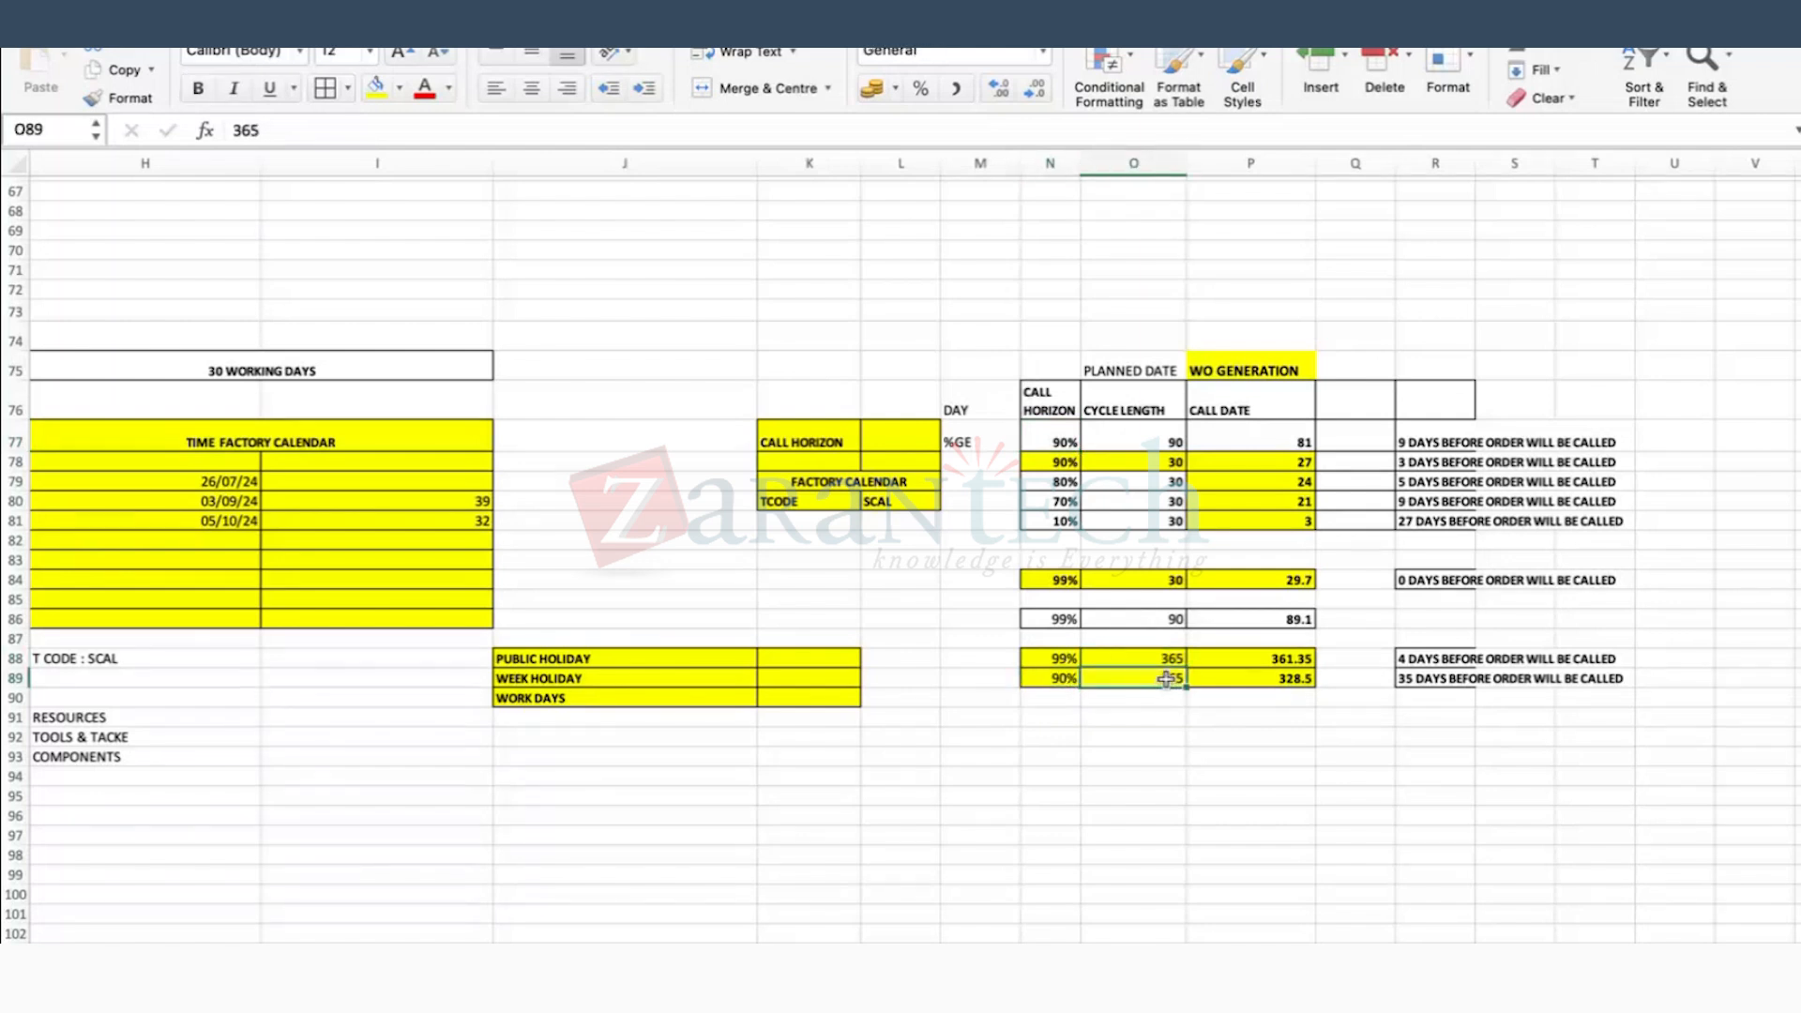
click(1291, 679)
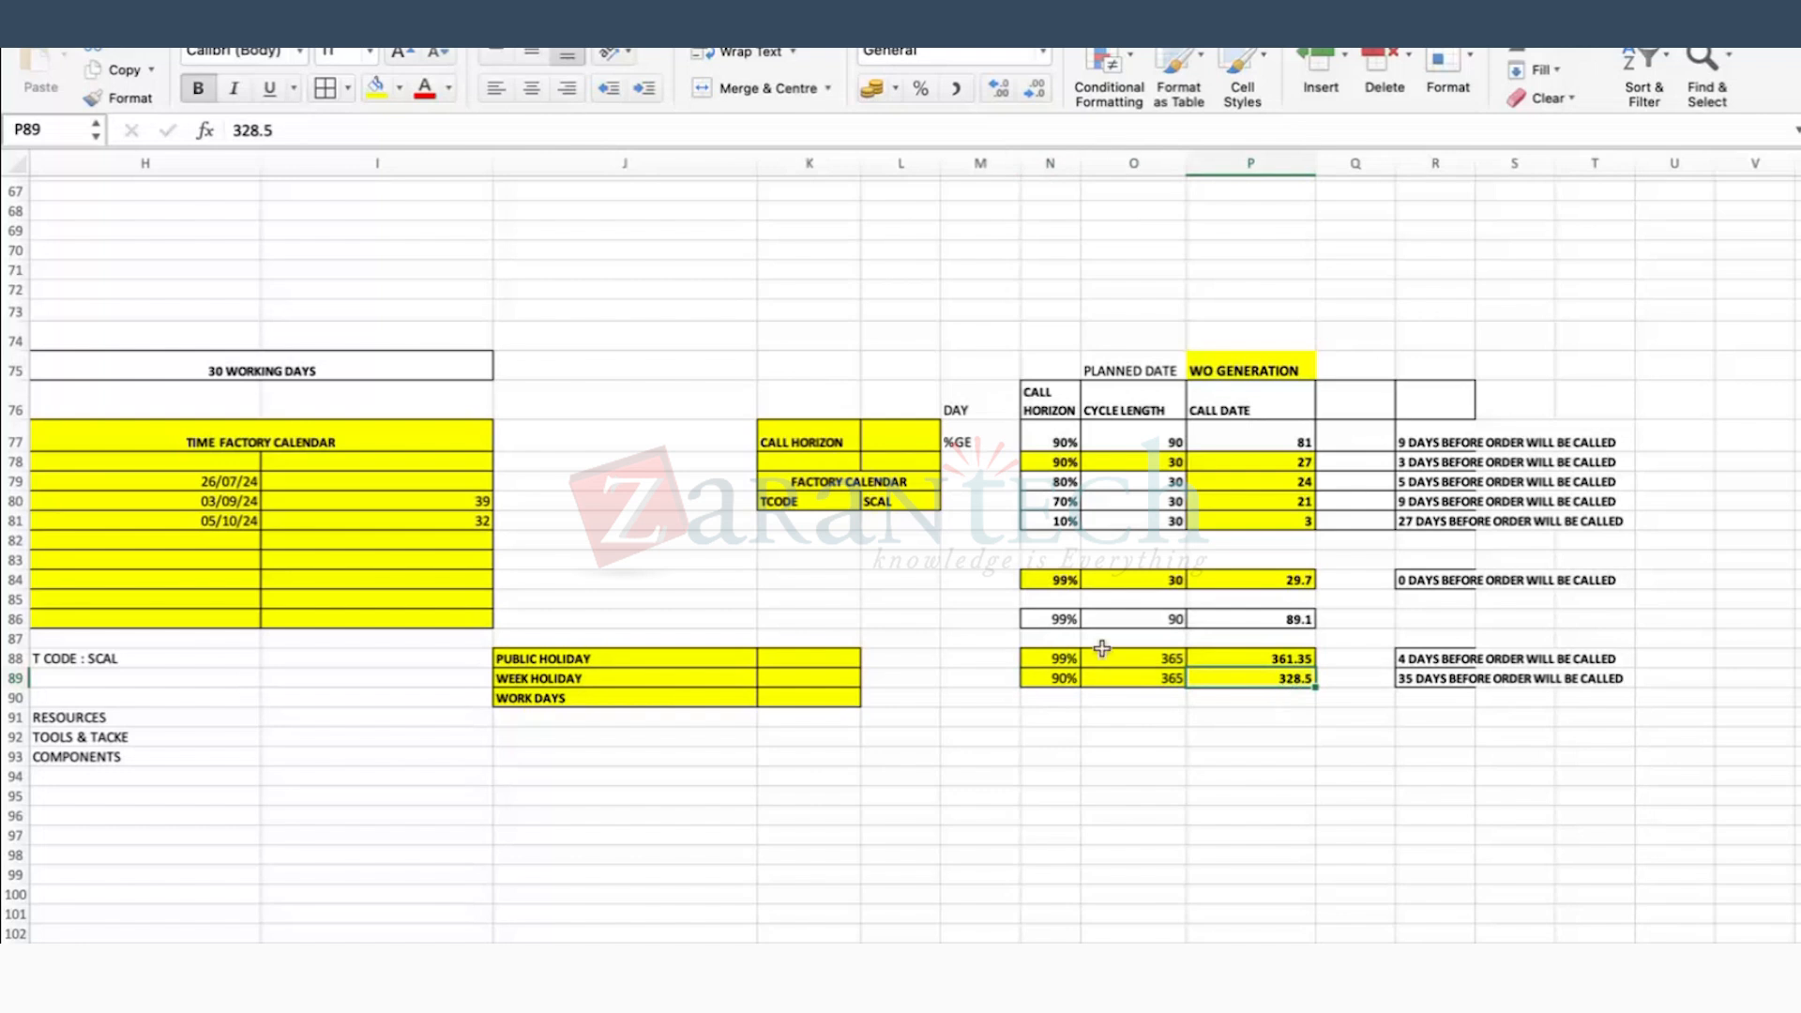
click(1070, 657)
click(1293, 662)
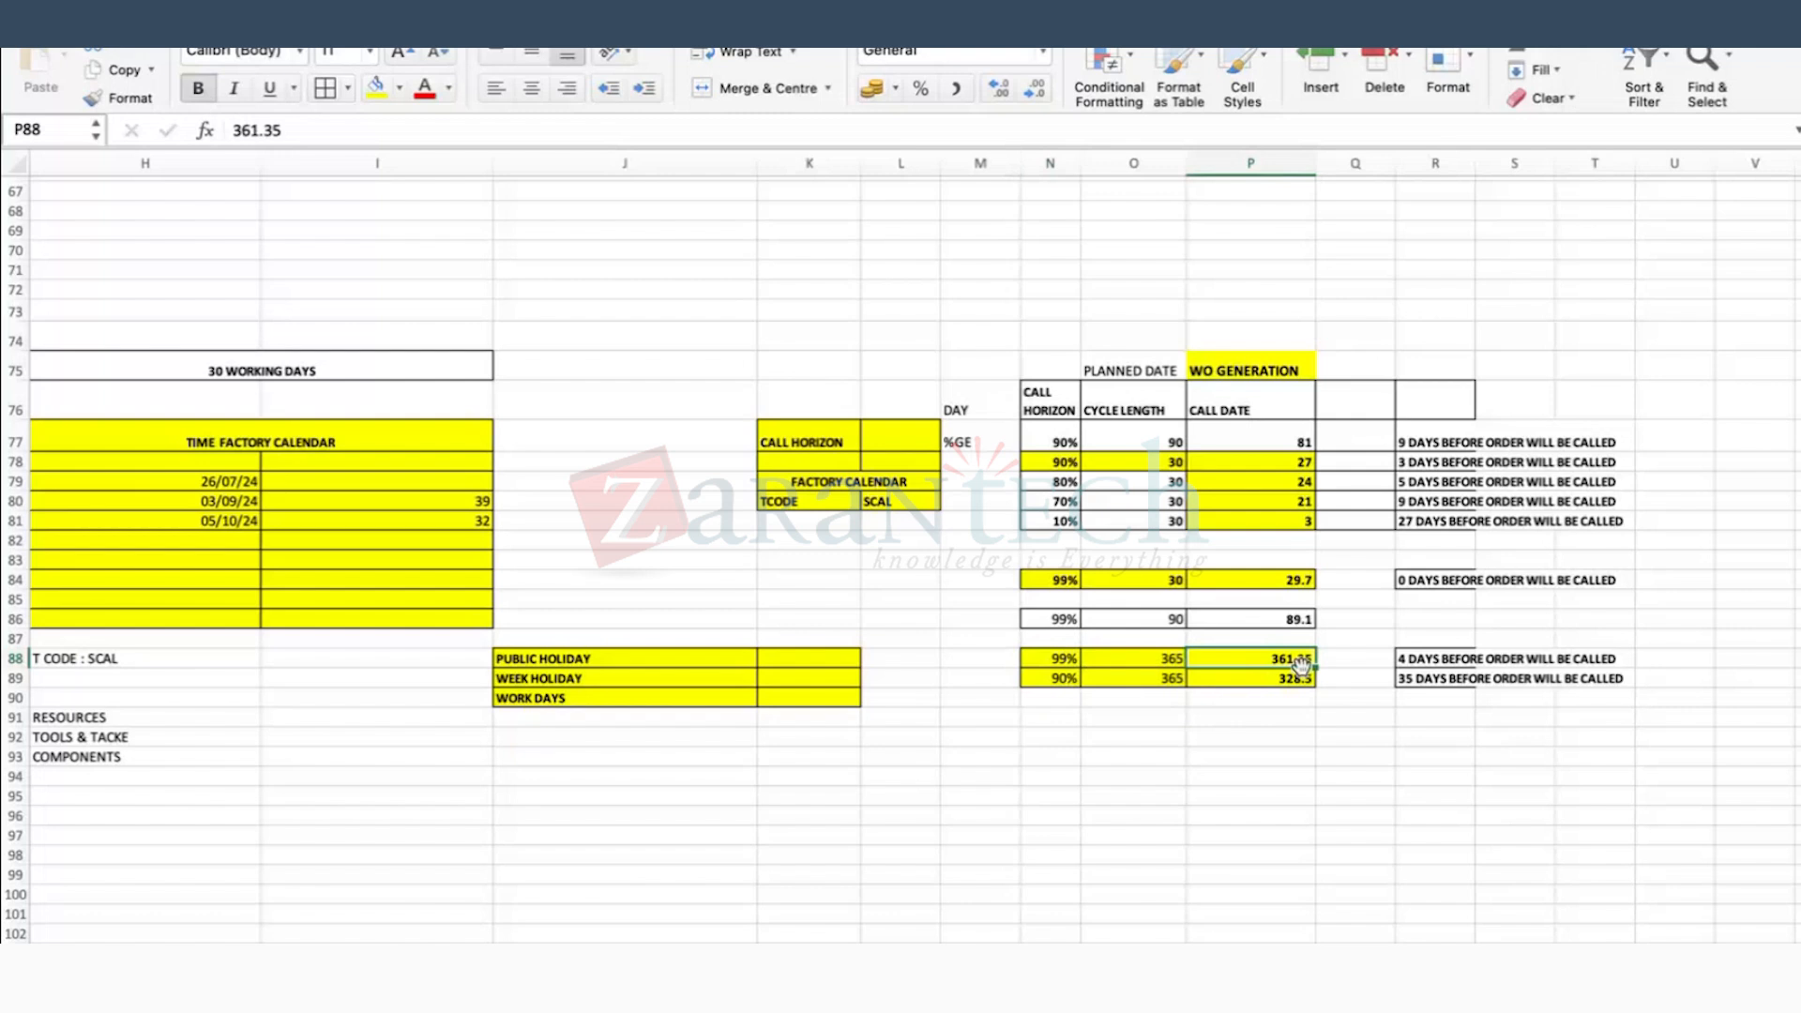
click(1452, 662)
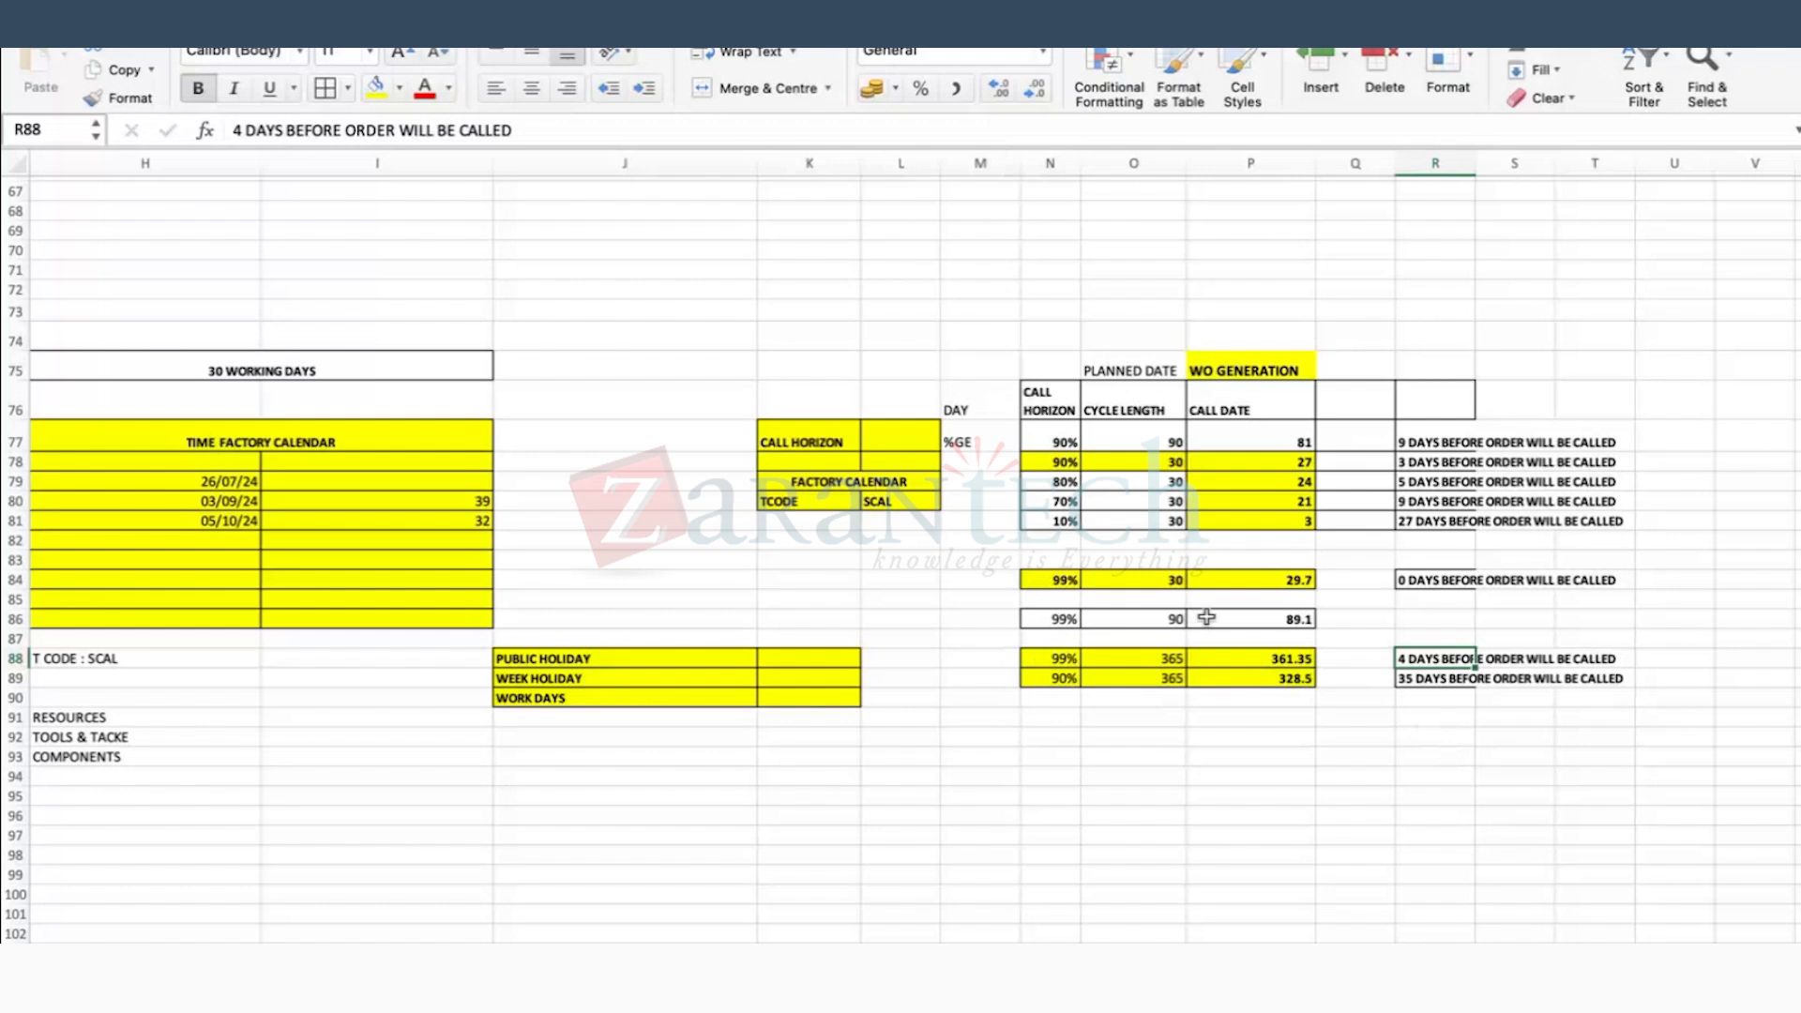
Step: Format the PLANNED DATE heading in O75 as bold with a yellow fill
click(1130, 371)
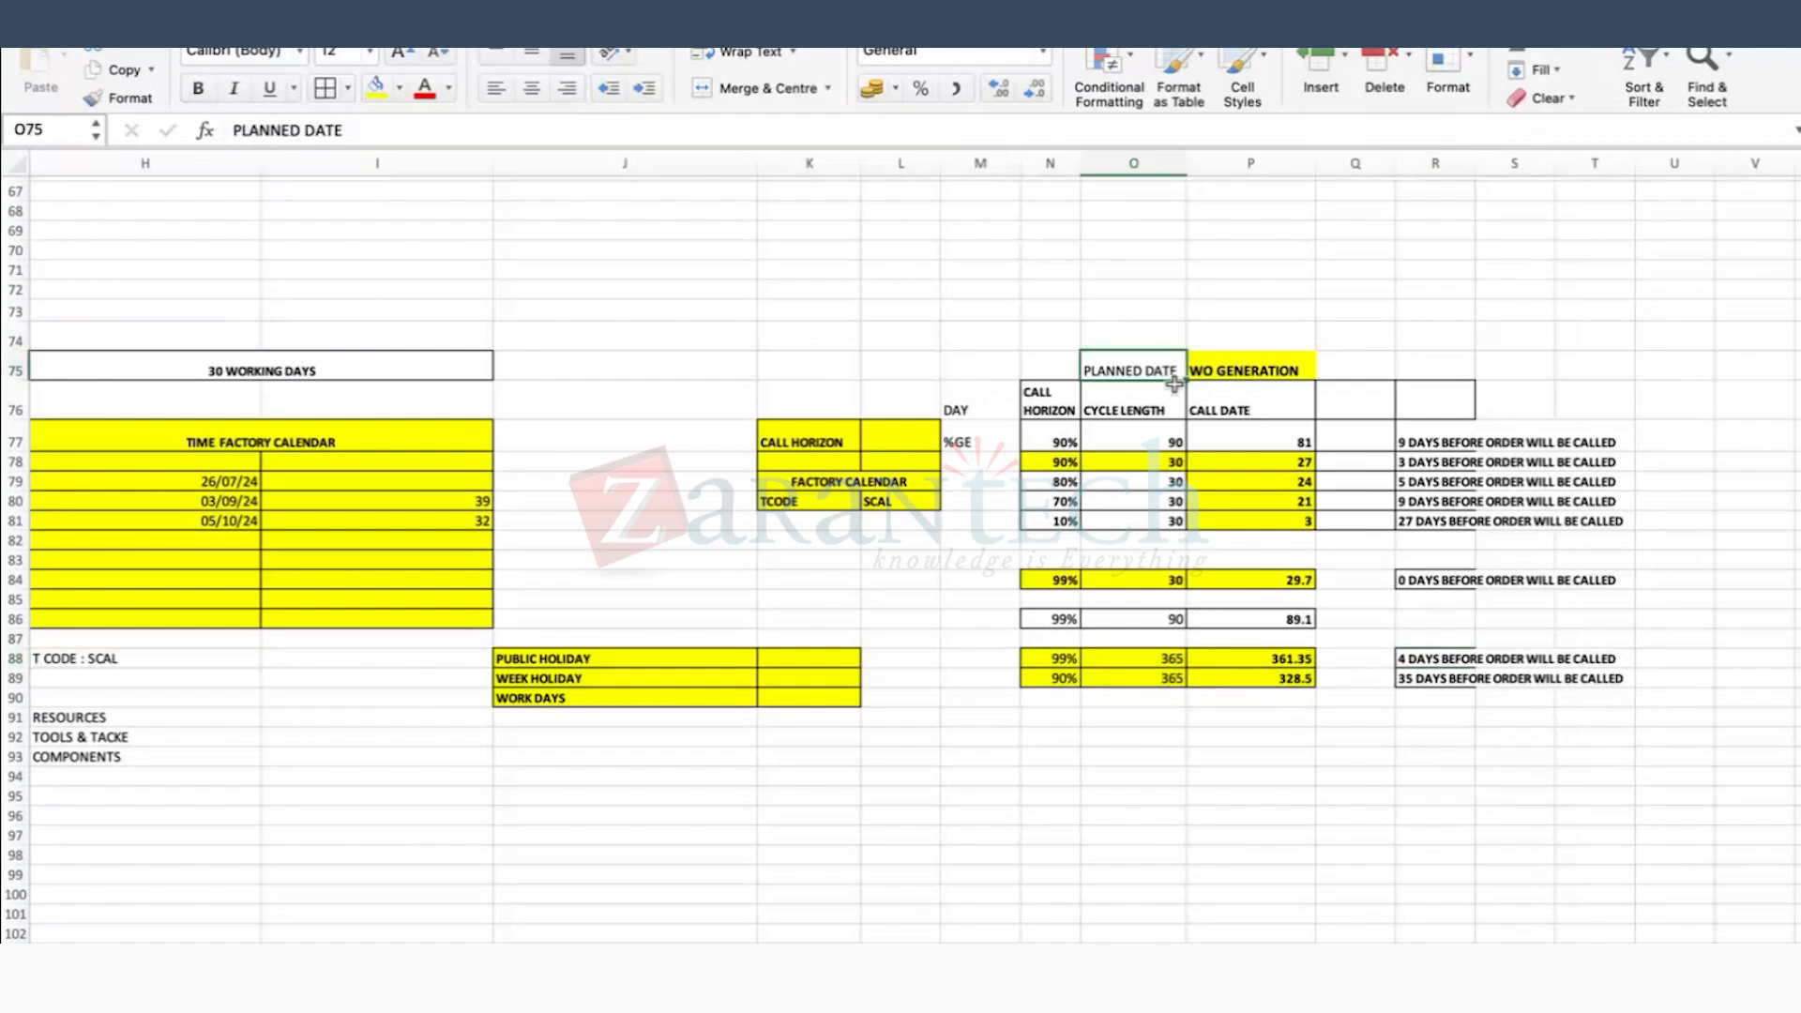
click(375, 89)
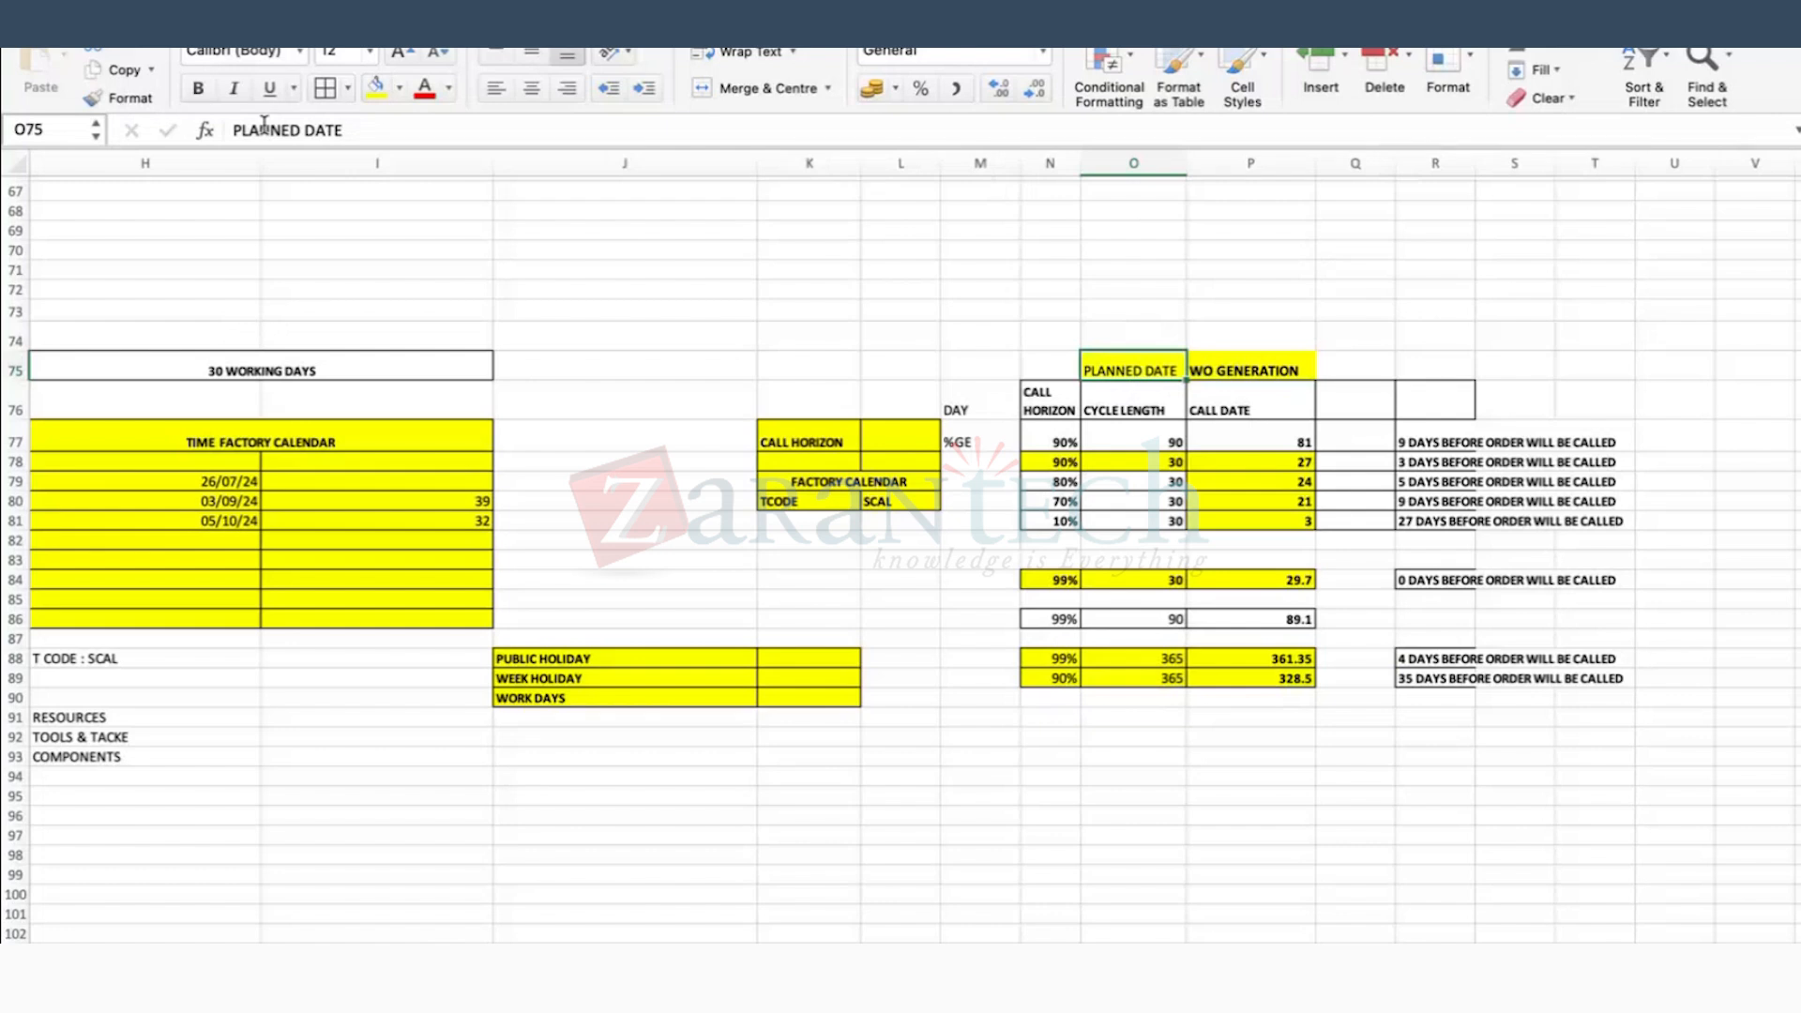
click(197, 88)
Step: Switch to the TIMEST maintenance strategy in SAP and go to its Shift Factor for Late Completion field
click(1194, 777)
key(Left)
key(Left)
key(Left)
key(Left)
key(Left)
key(Left)
key(Home)
click(995, 637)
key(super+Tab)
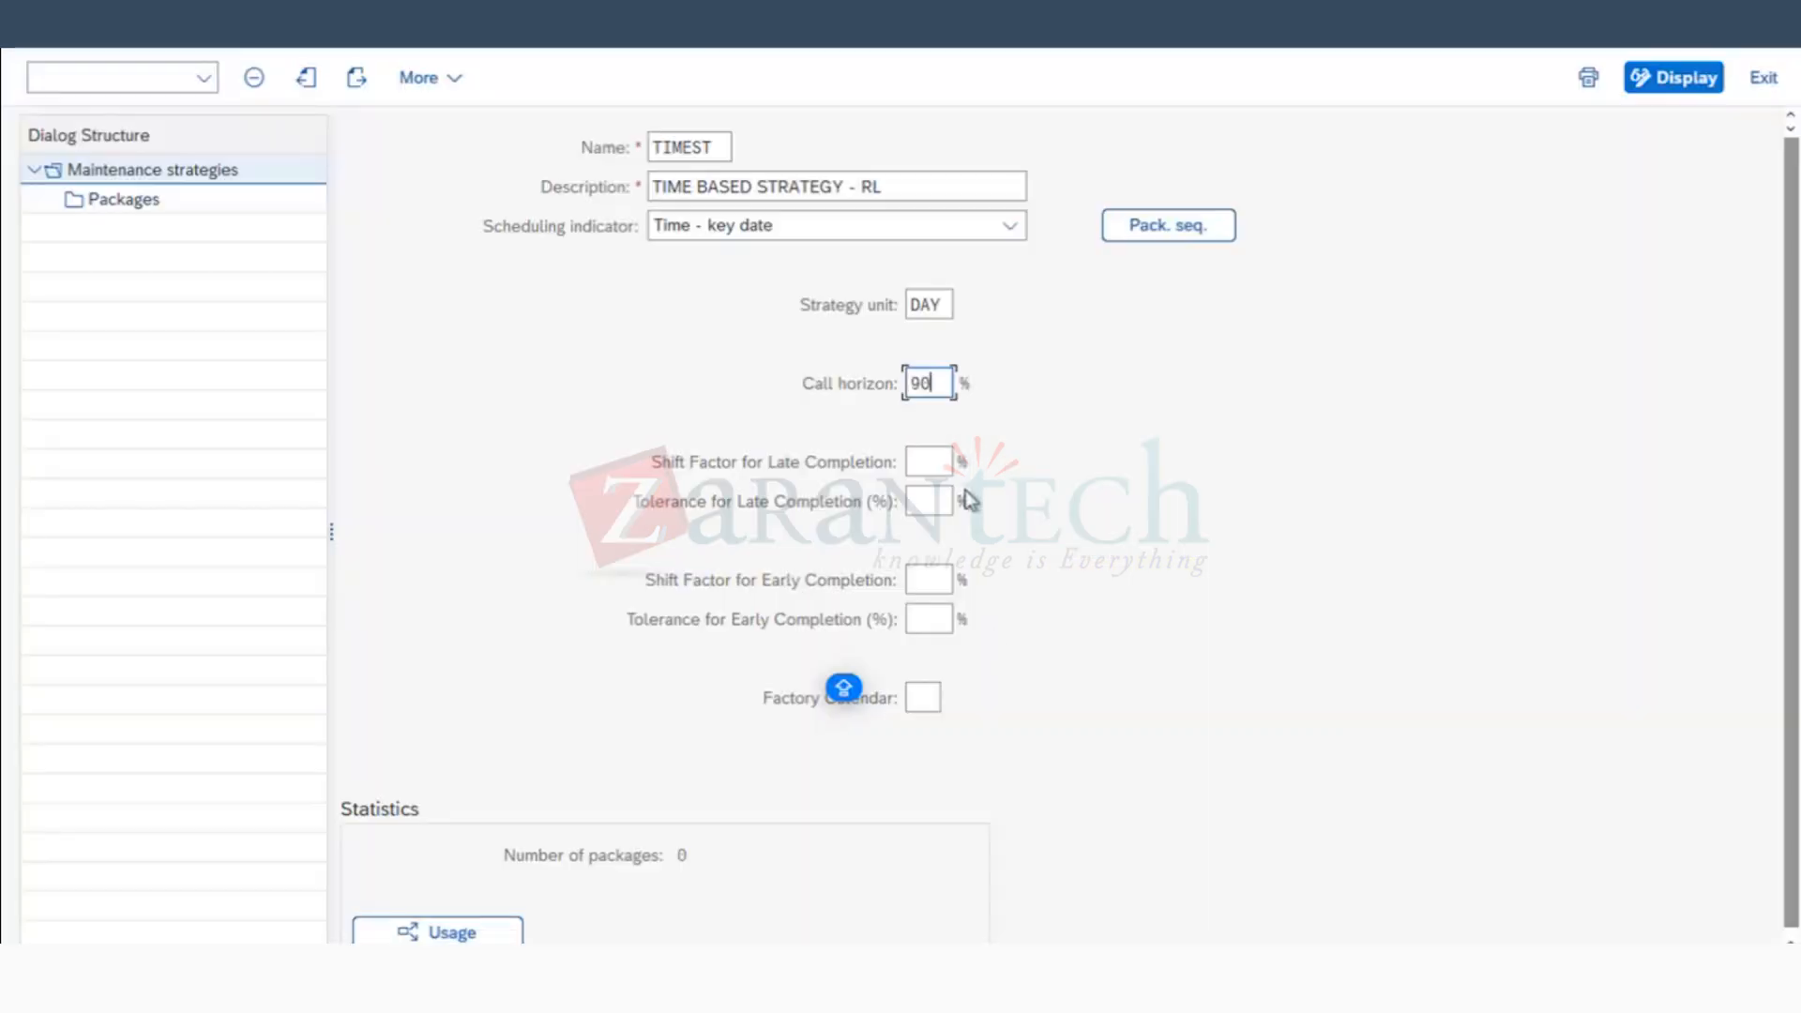
key(Tab)
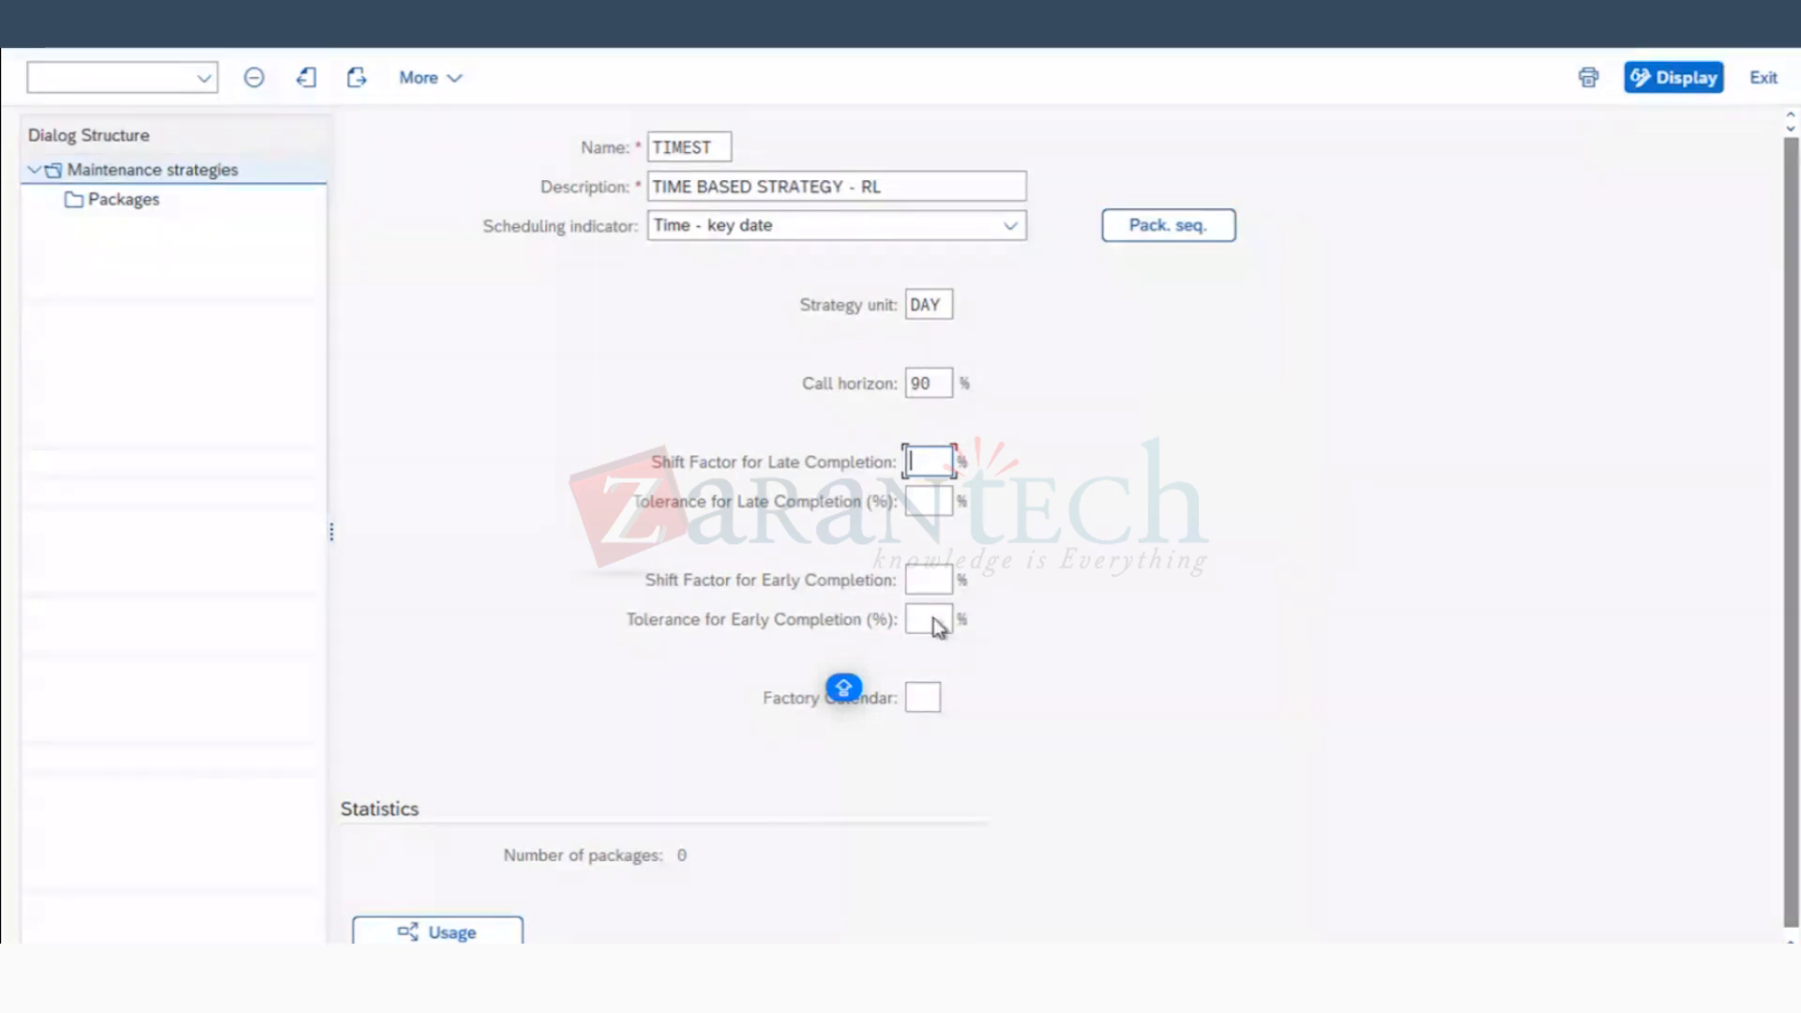
Step: Switch back to Excel and review the cycle length and planned date of CASE#1 in rows 89 to 93
key(super+Tab)
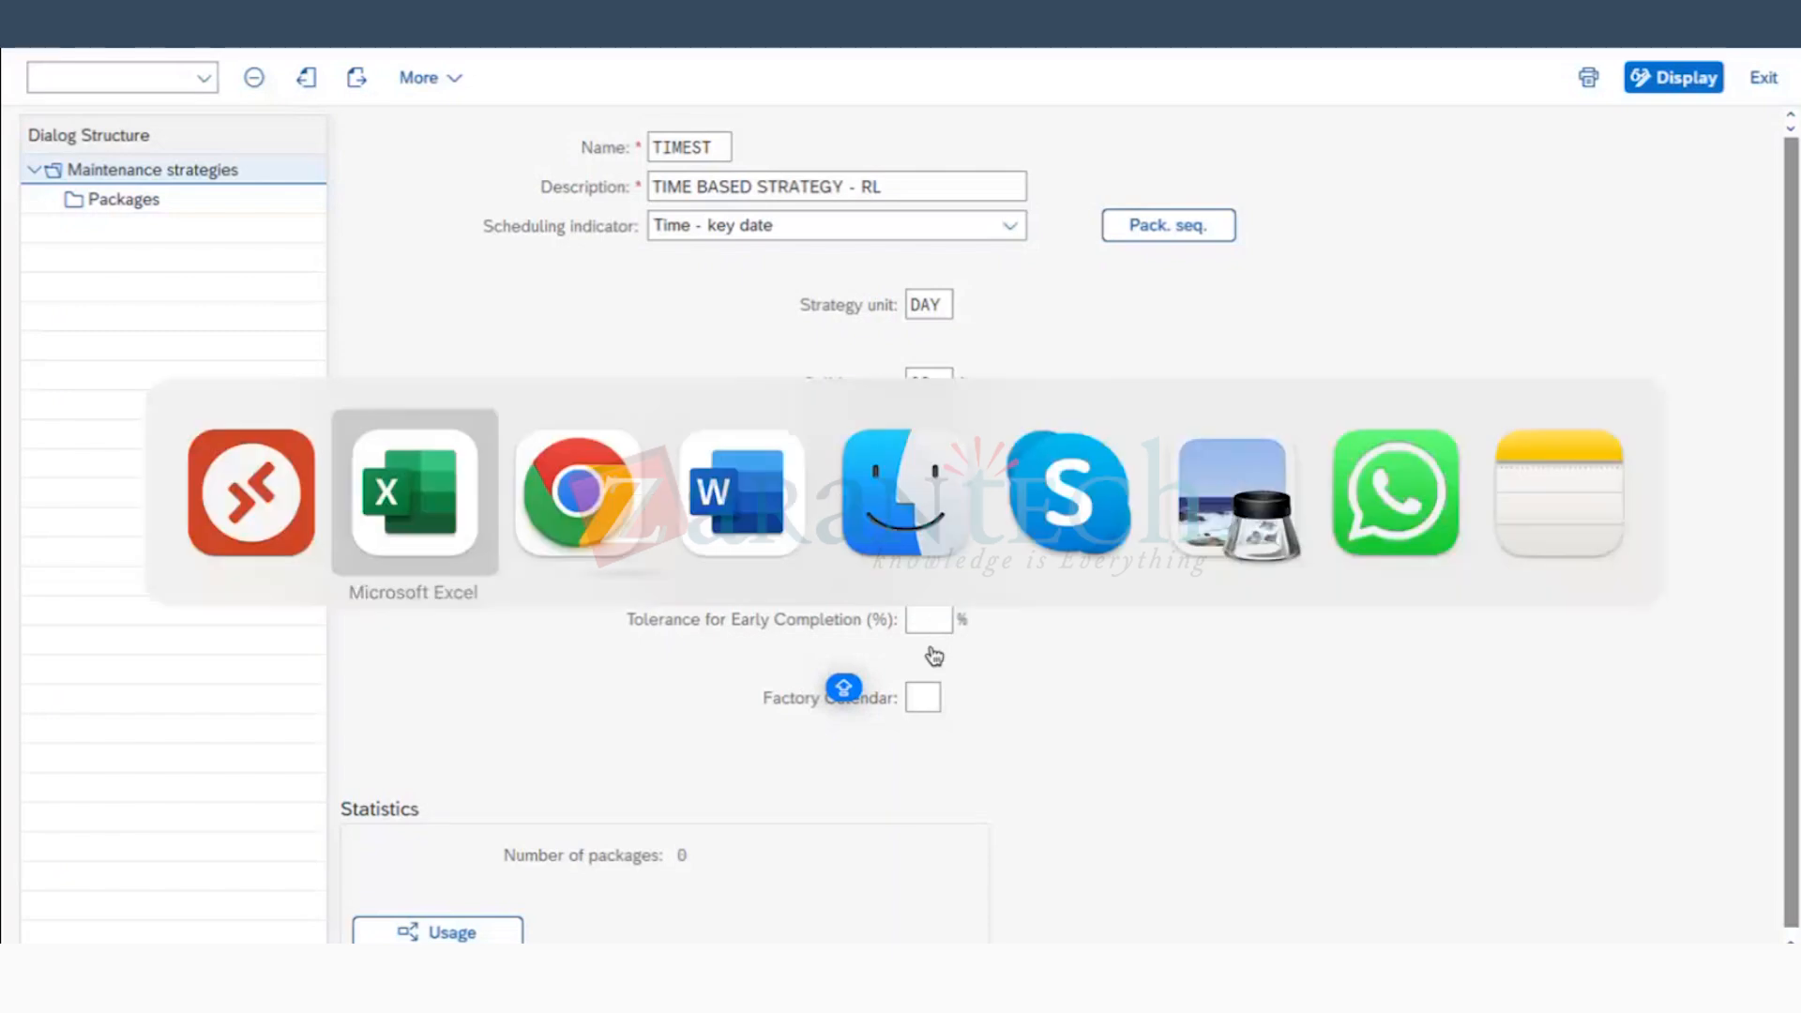
scroll(894, 702, down, 5)
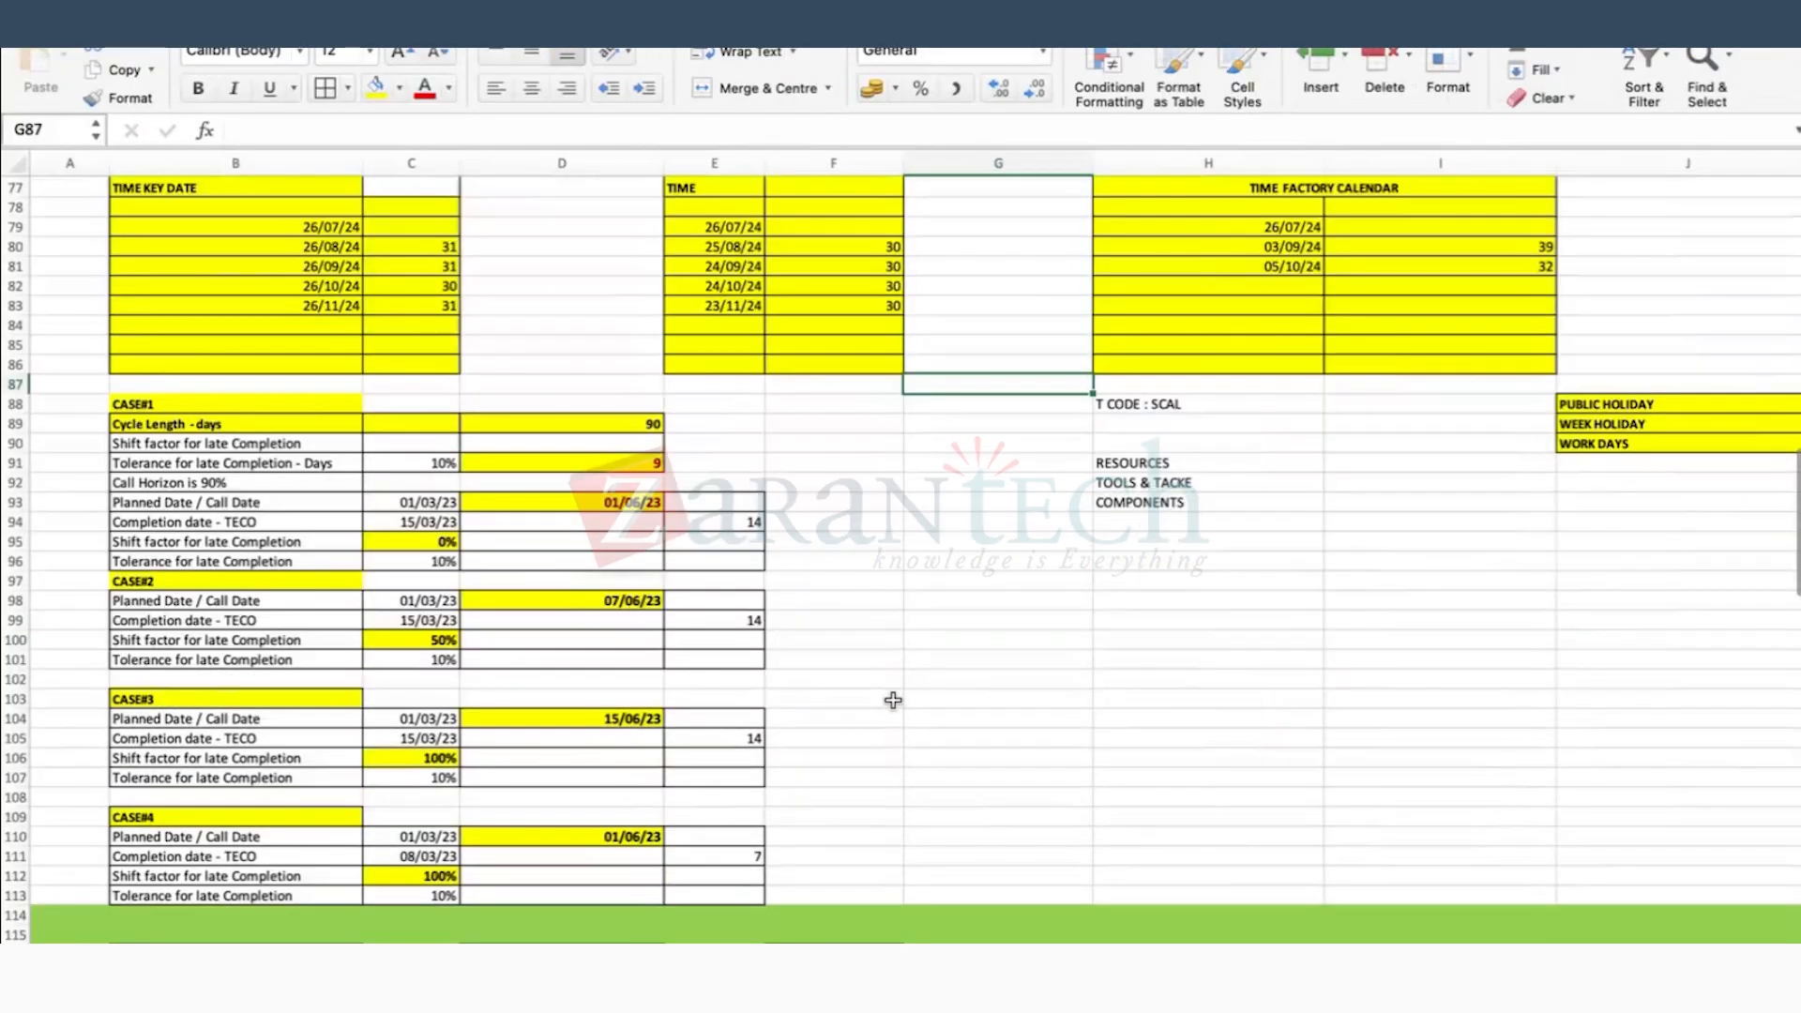
click(941, 603)
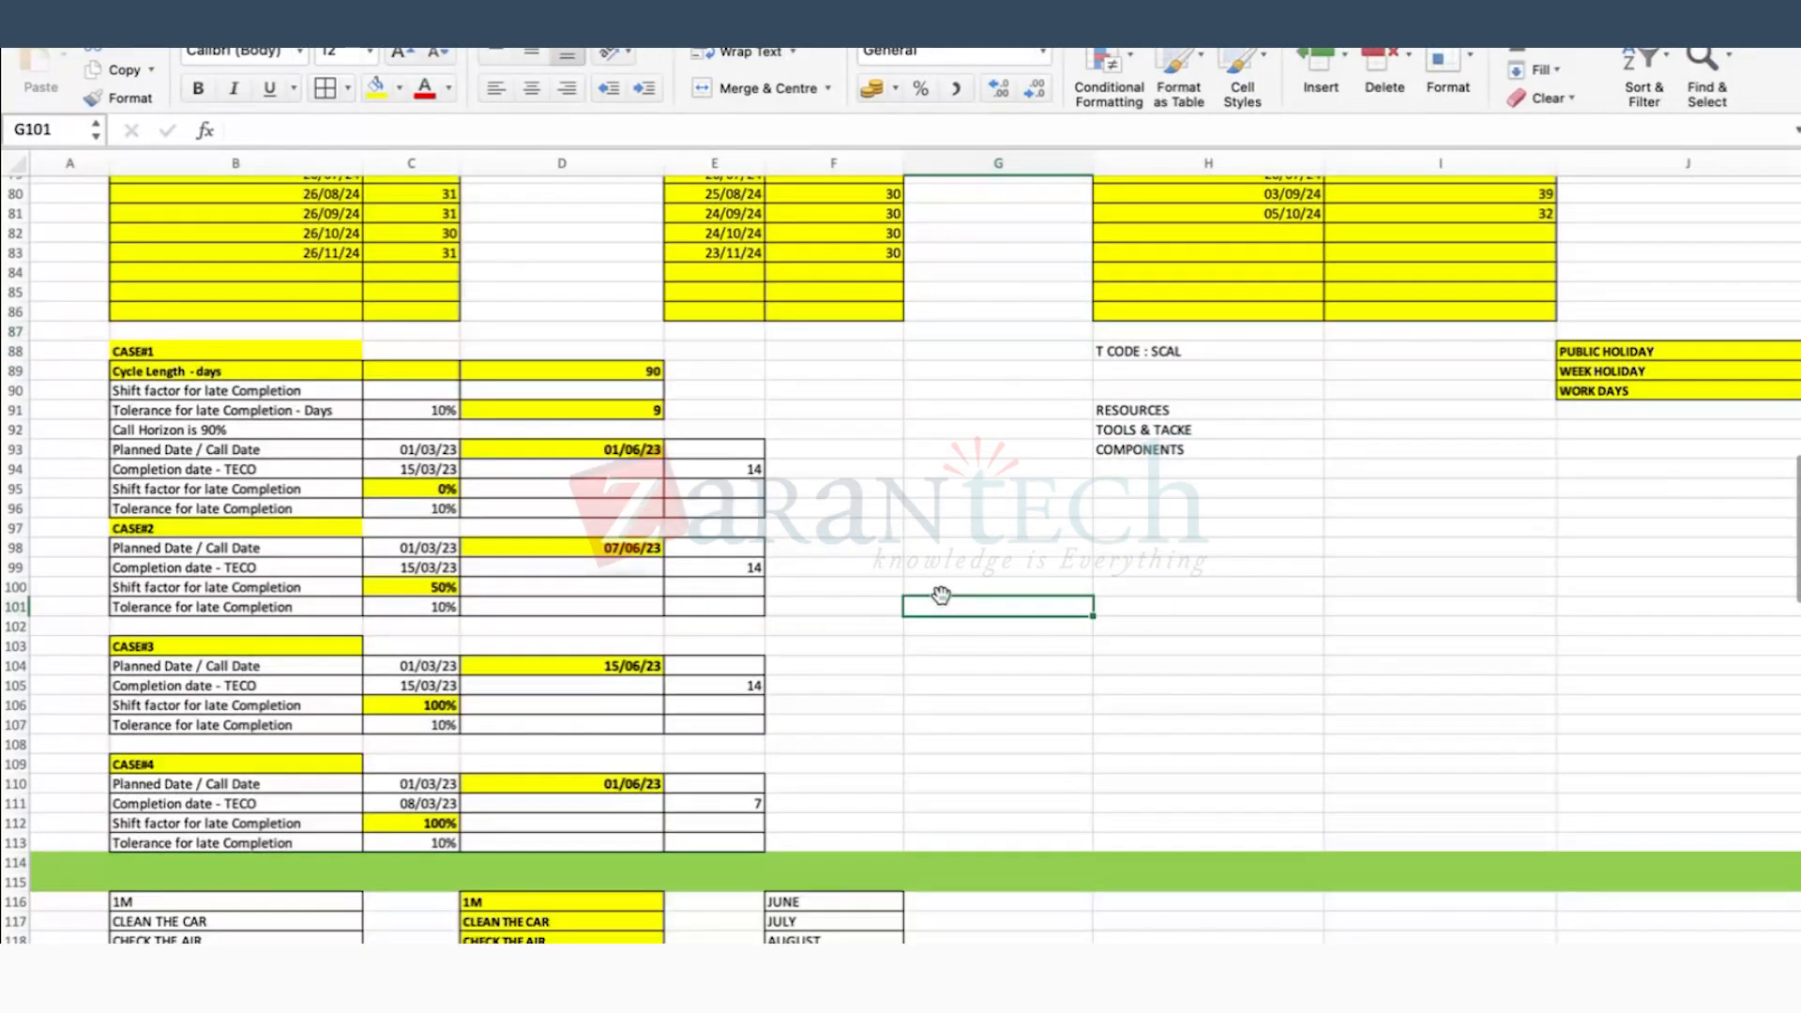
click(237, 373)
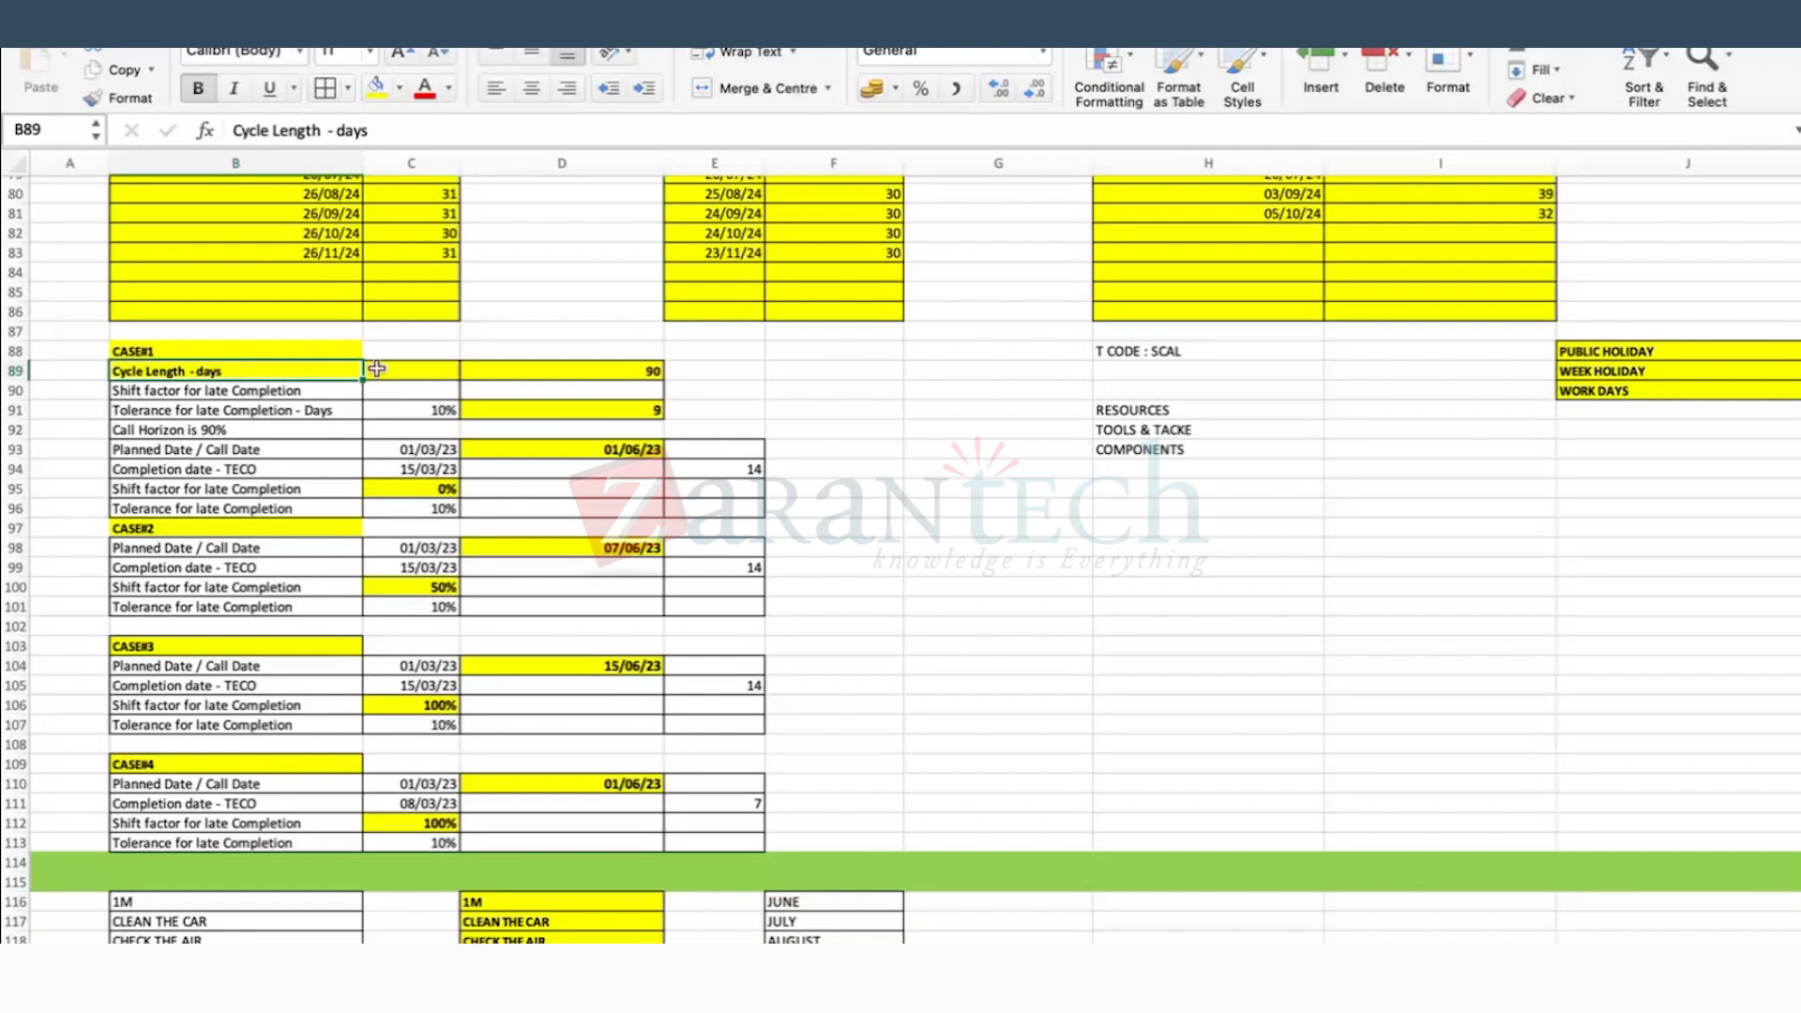
click(636, 375)
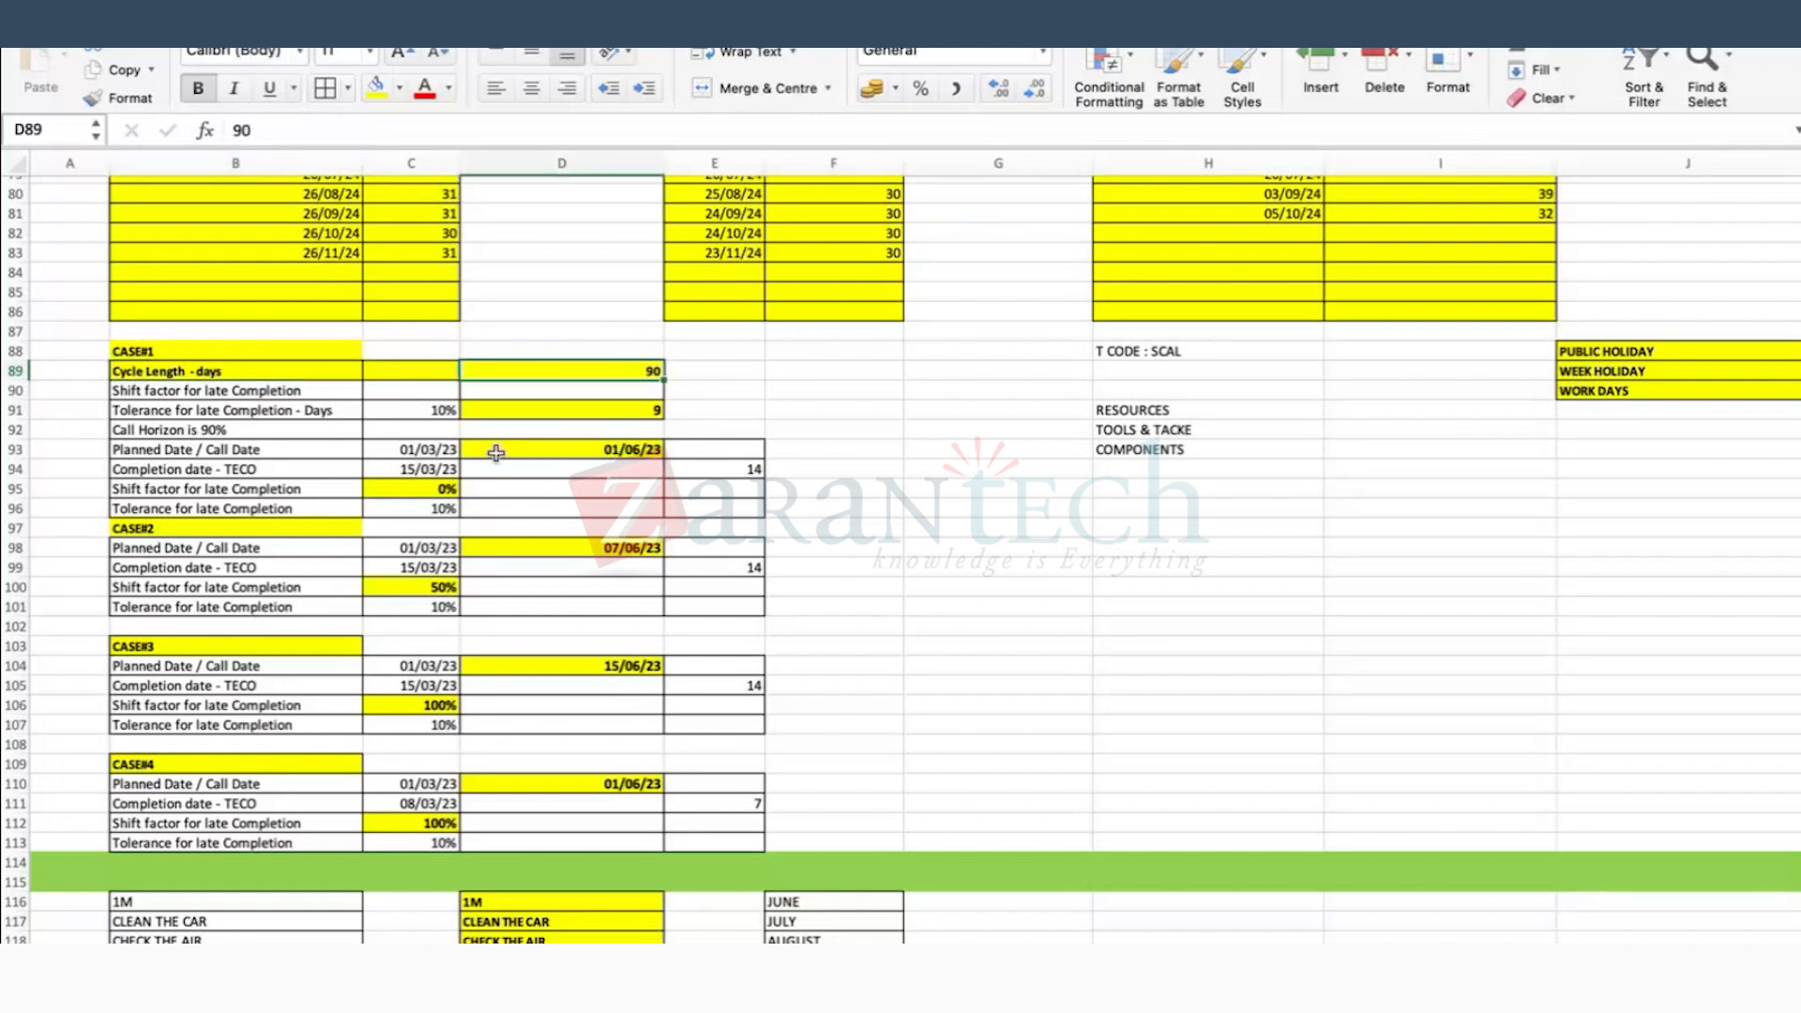
click(441, 455)
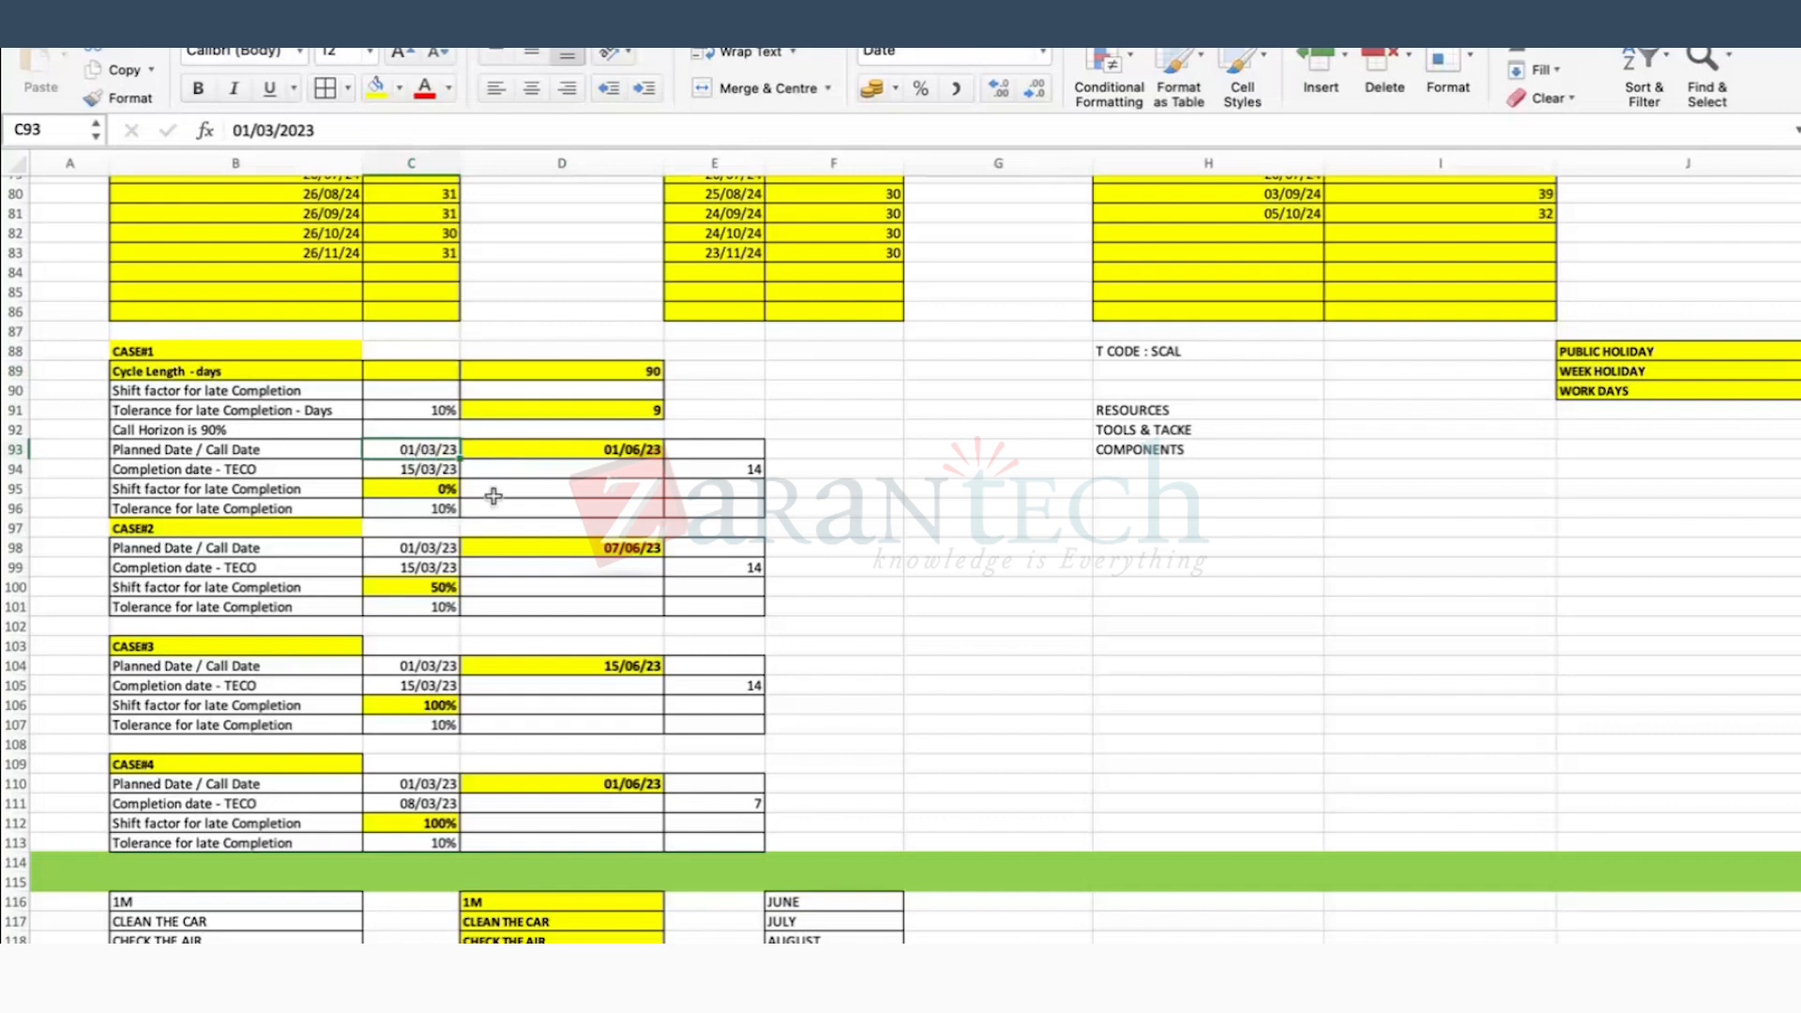
Step: Calculate the CASE#1 tolerance for late completion in D91 with the formula =C91*D89
click(424, 474)
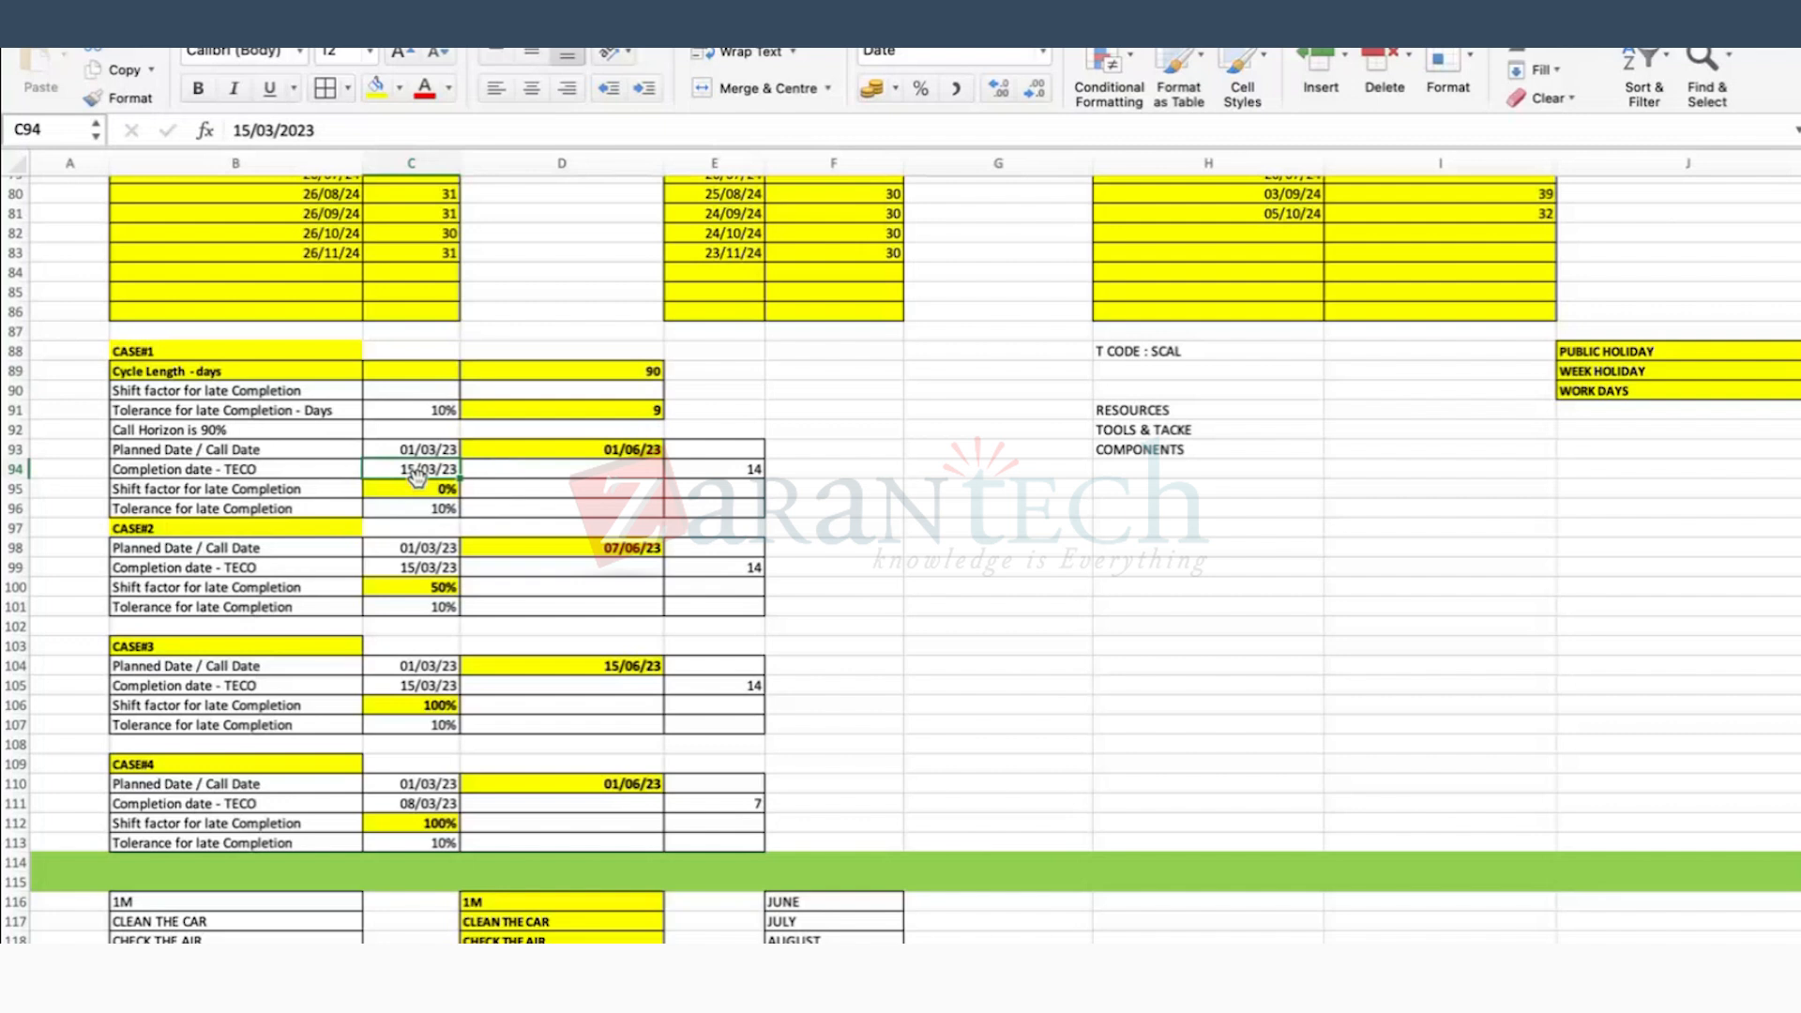
click(246, 410)
click(413, 411)
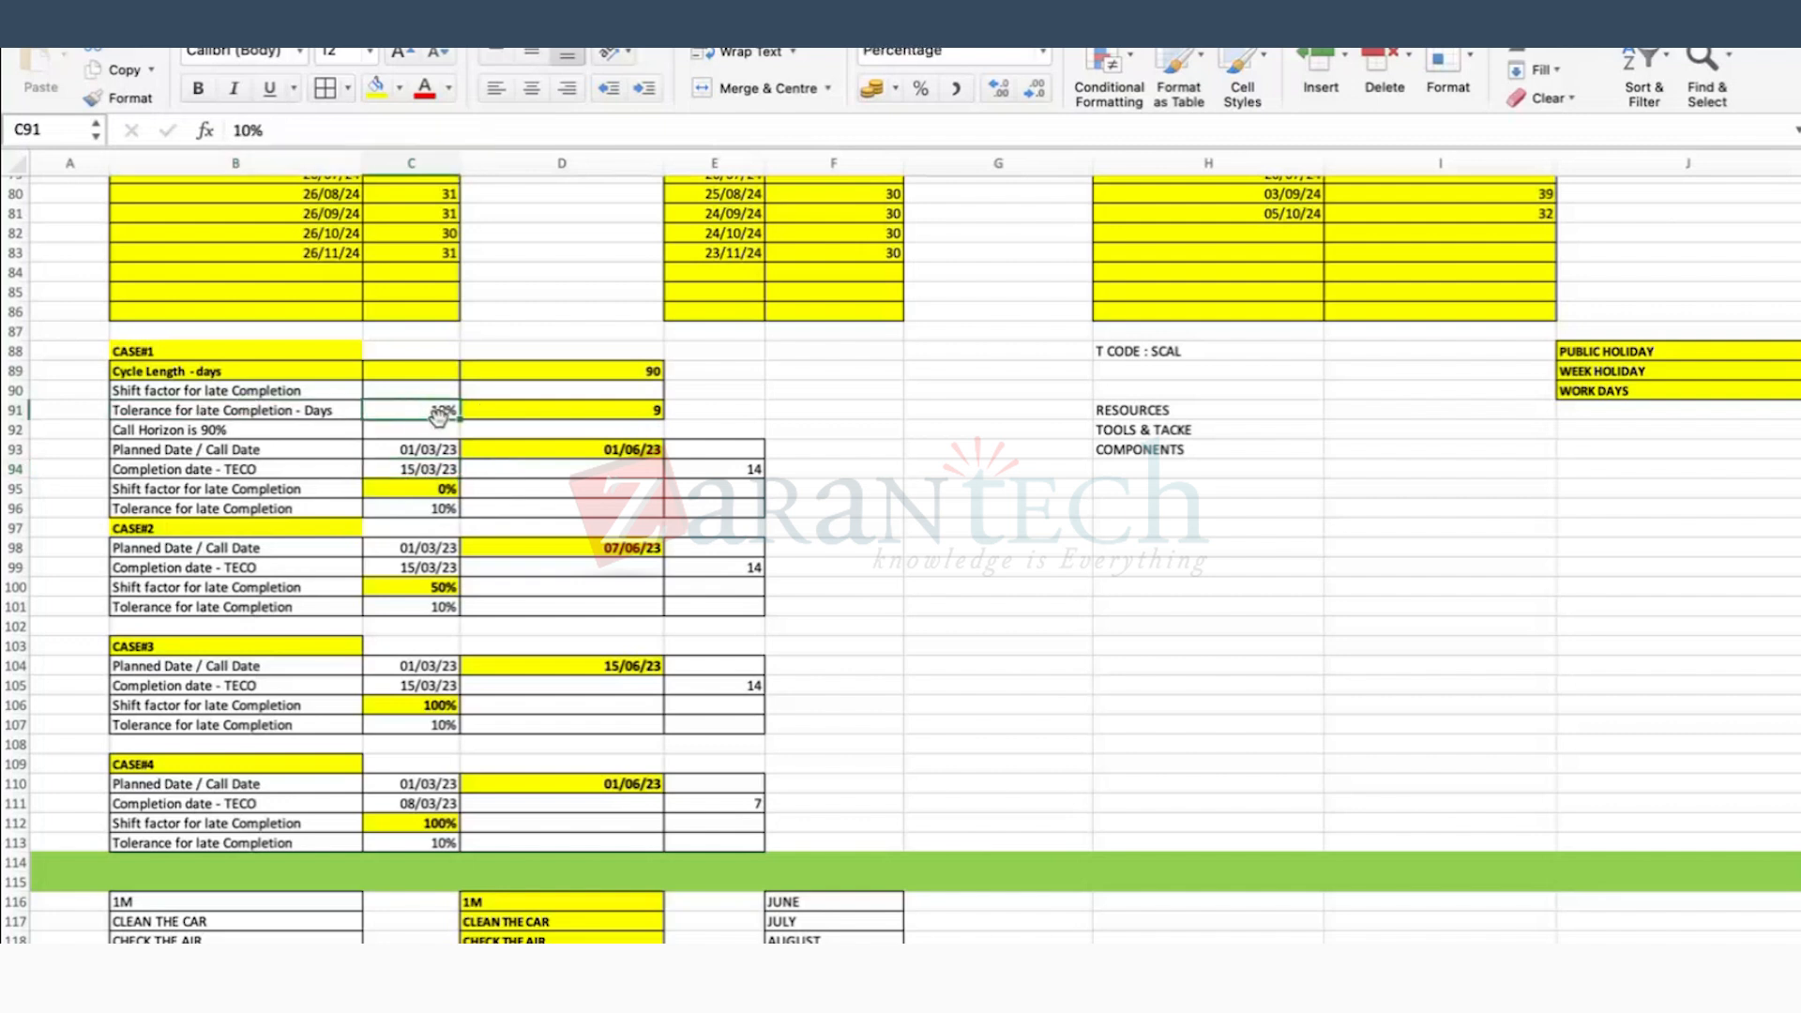
double_click(611, 412)
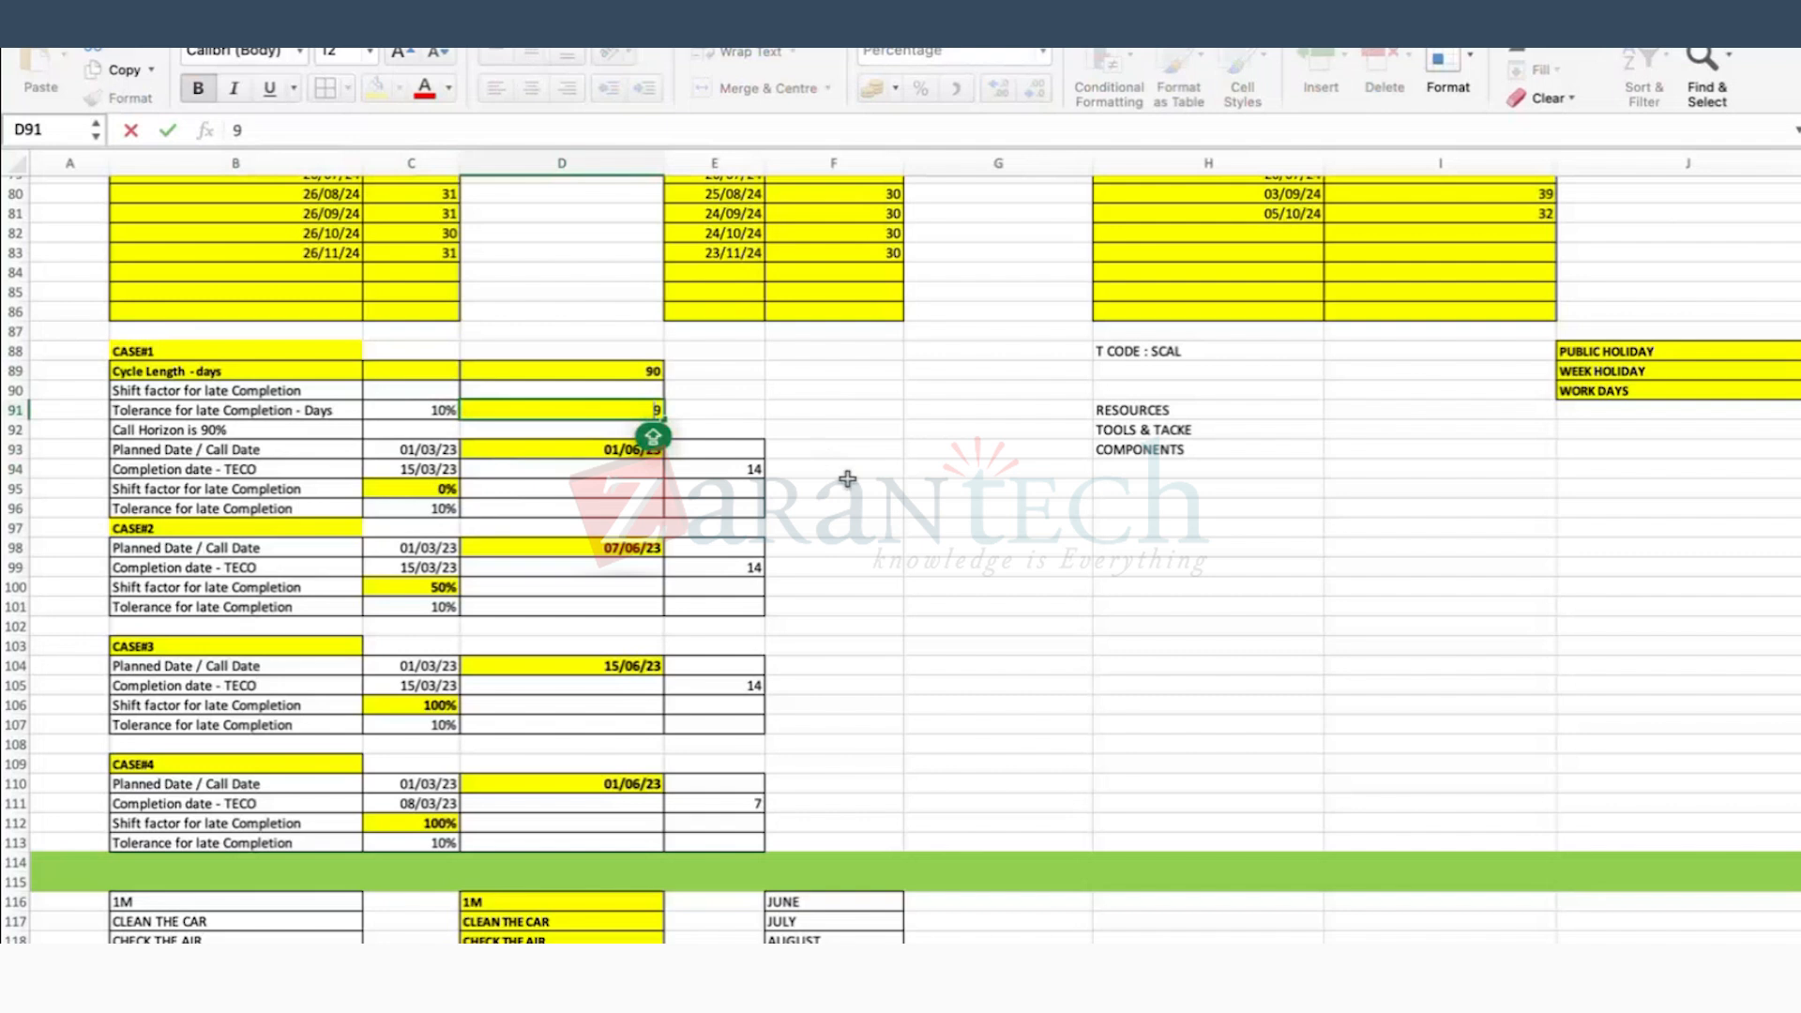
key(Return)
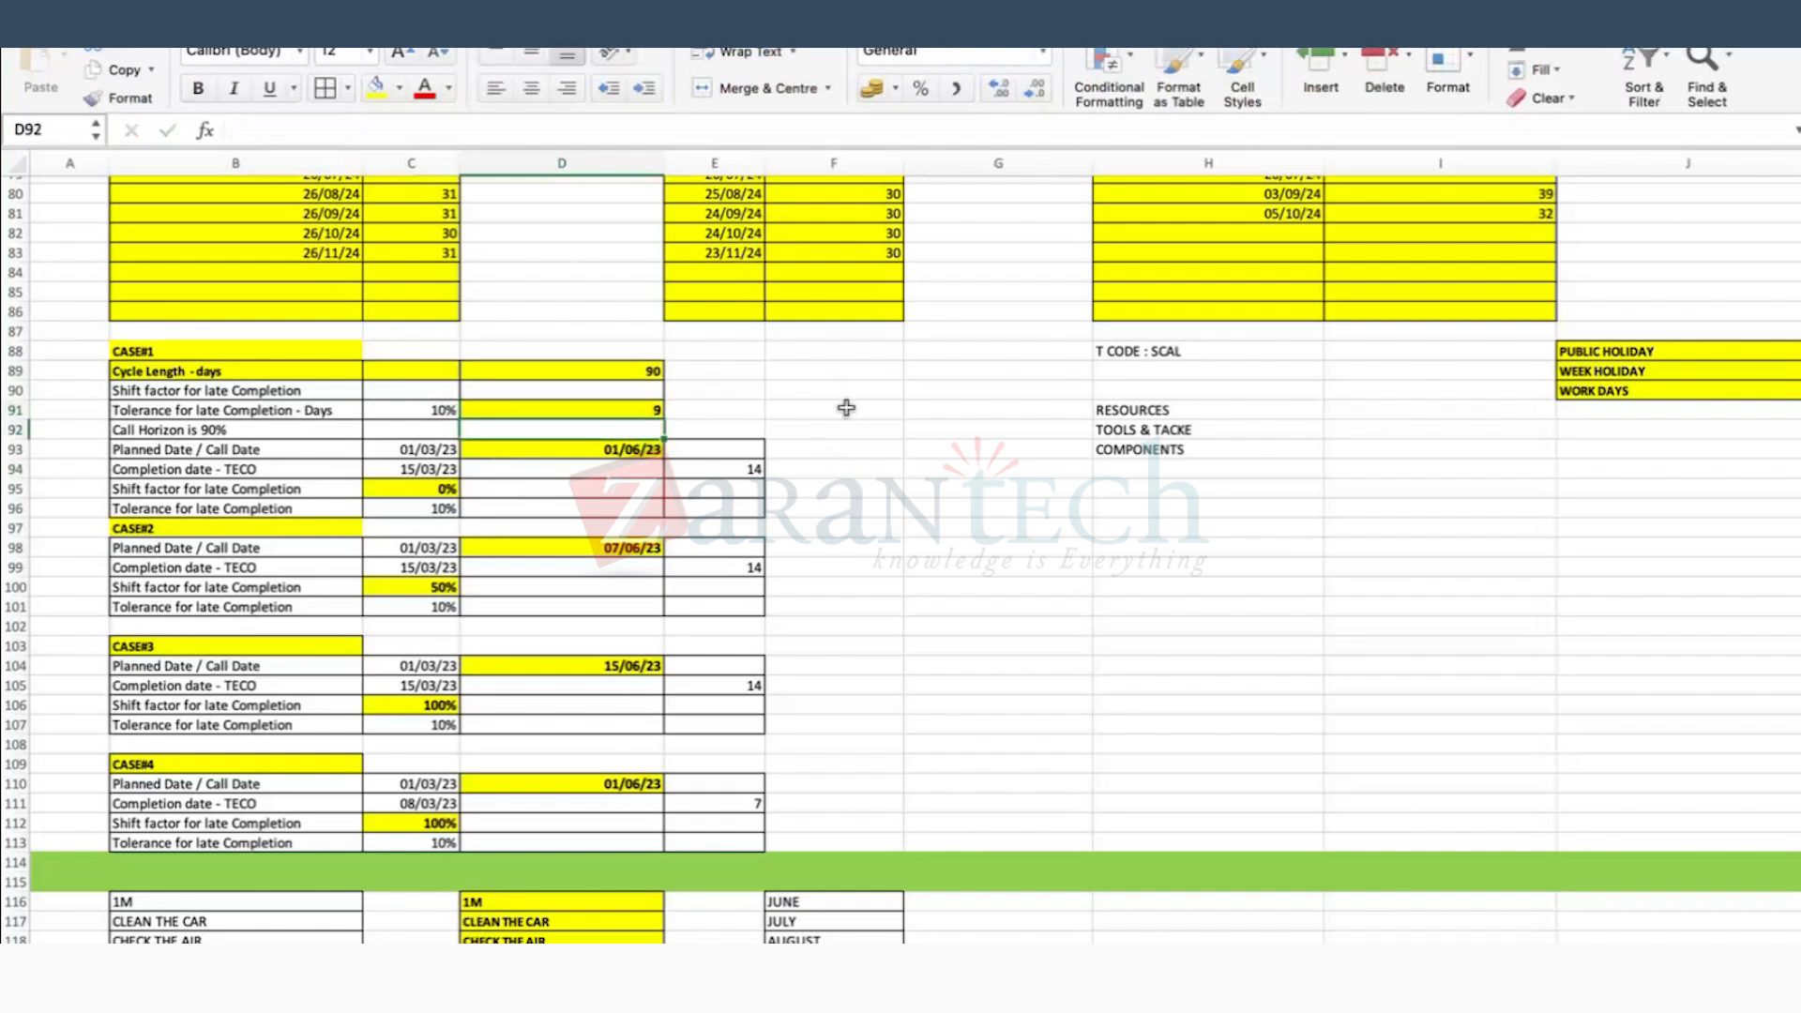
click(614, 372)
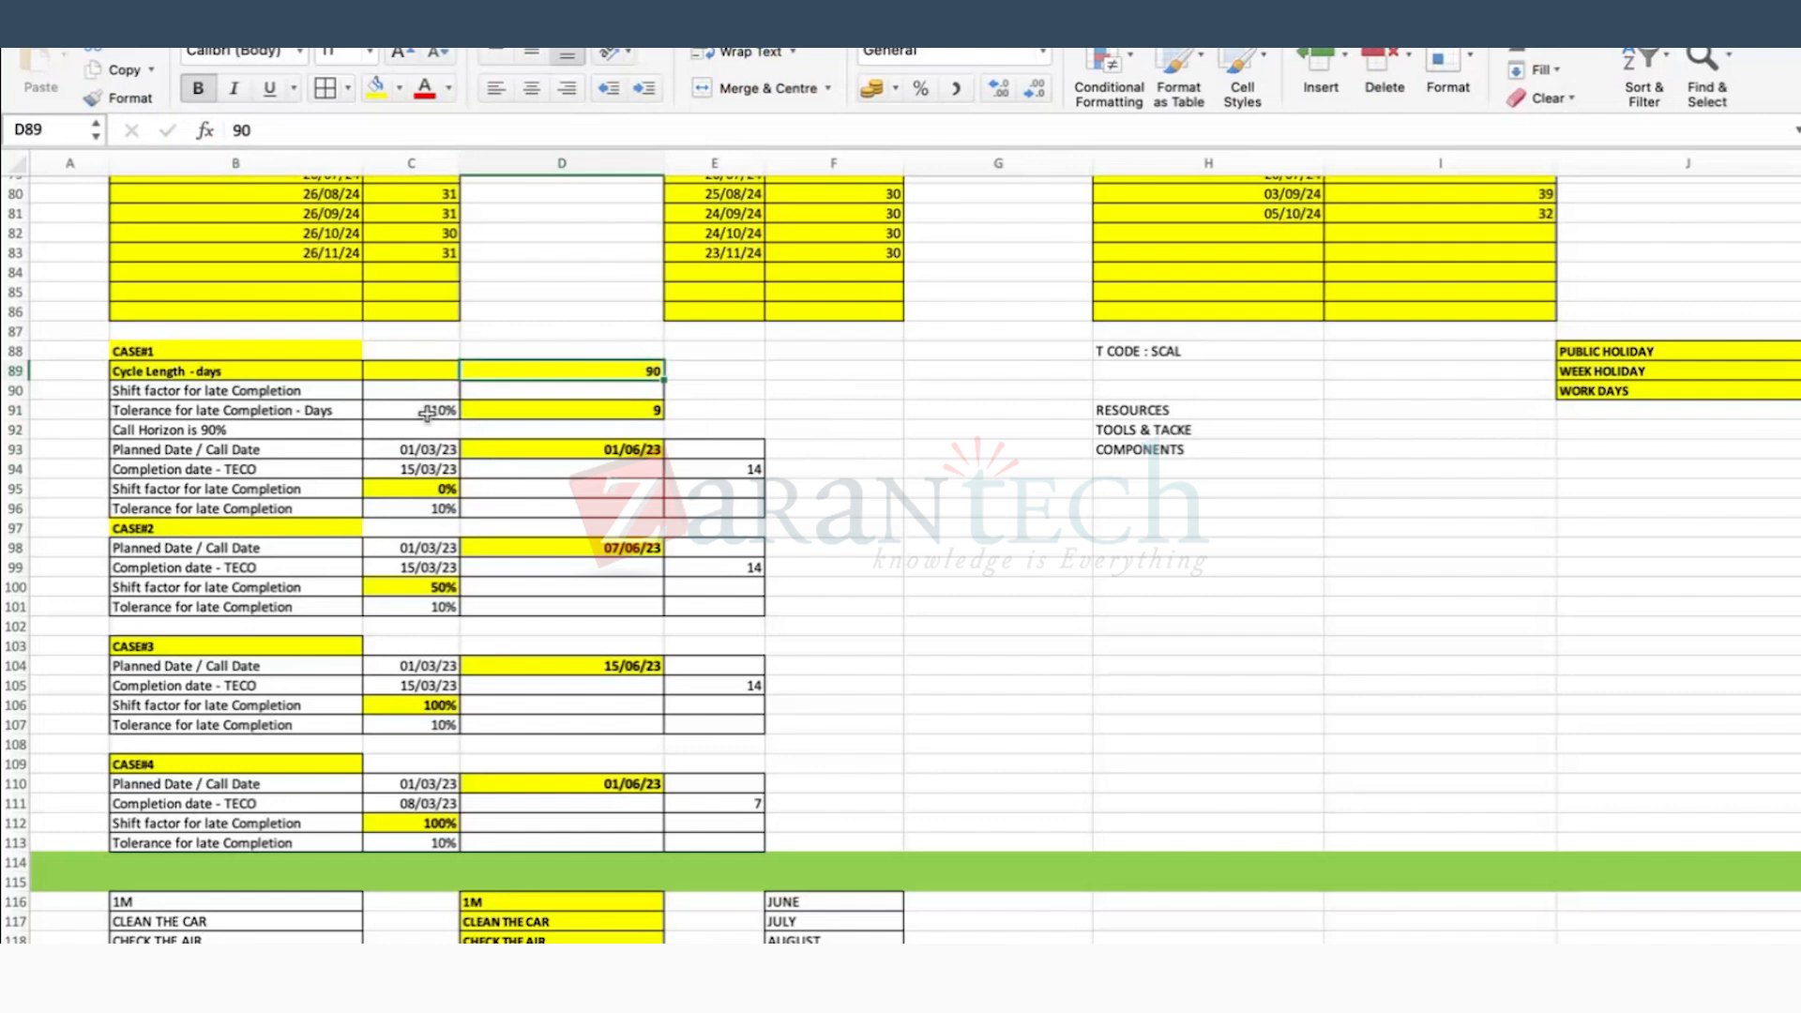
click(632, 412)
text(=)
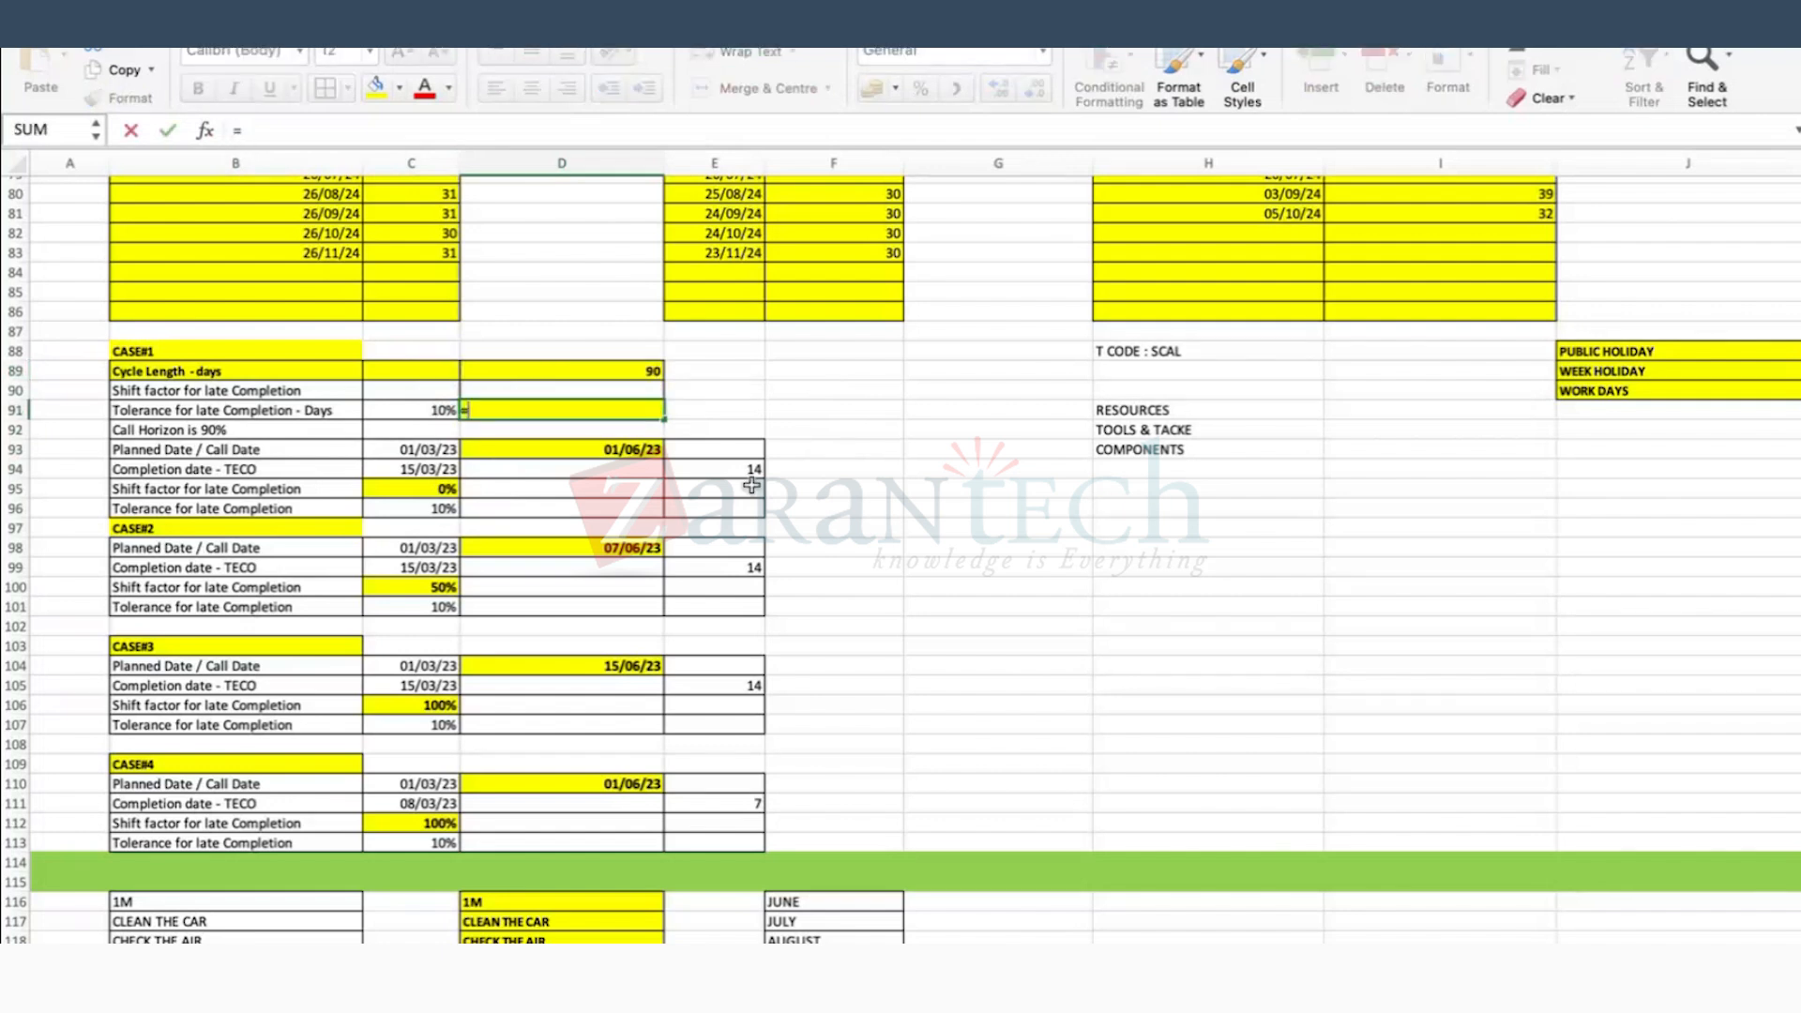
click(423, 410)
text(*)
click(603, 372)
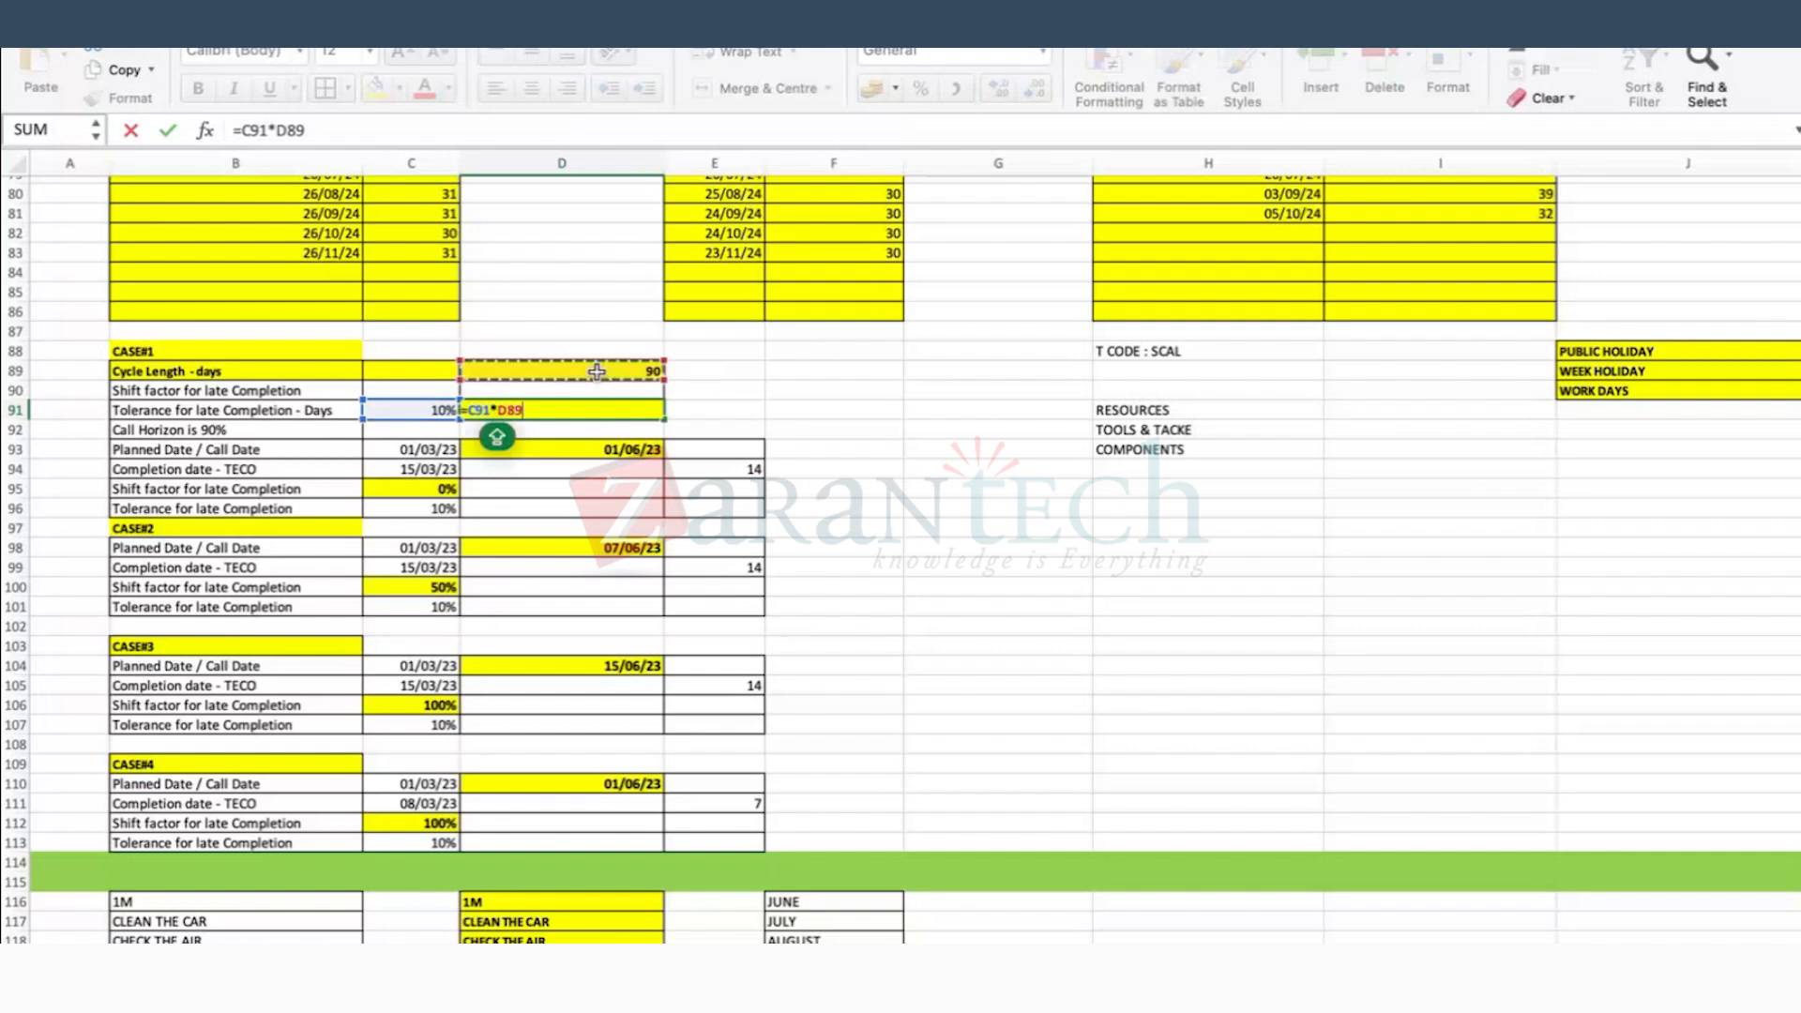
key(Return)
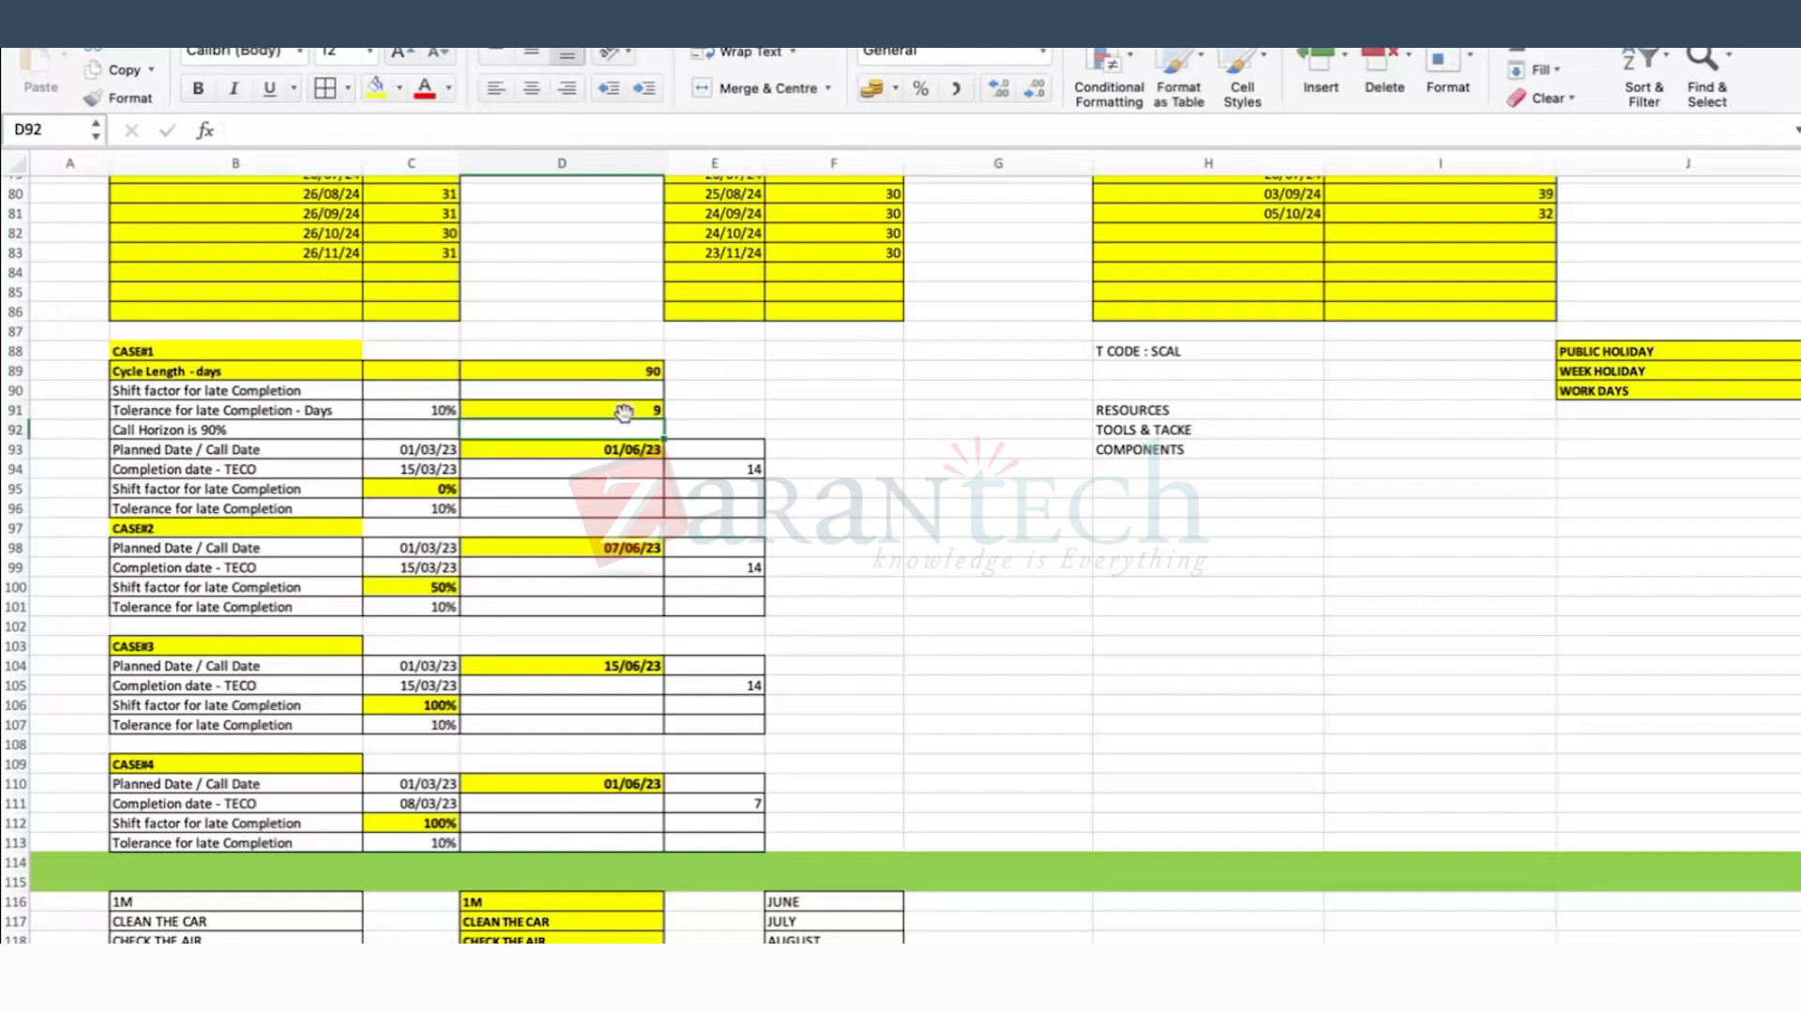
Step: Calculate the days between the CASE#1 planned date and completion date in E94 with the formula =C94-C93
click(410, 469)
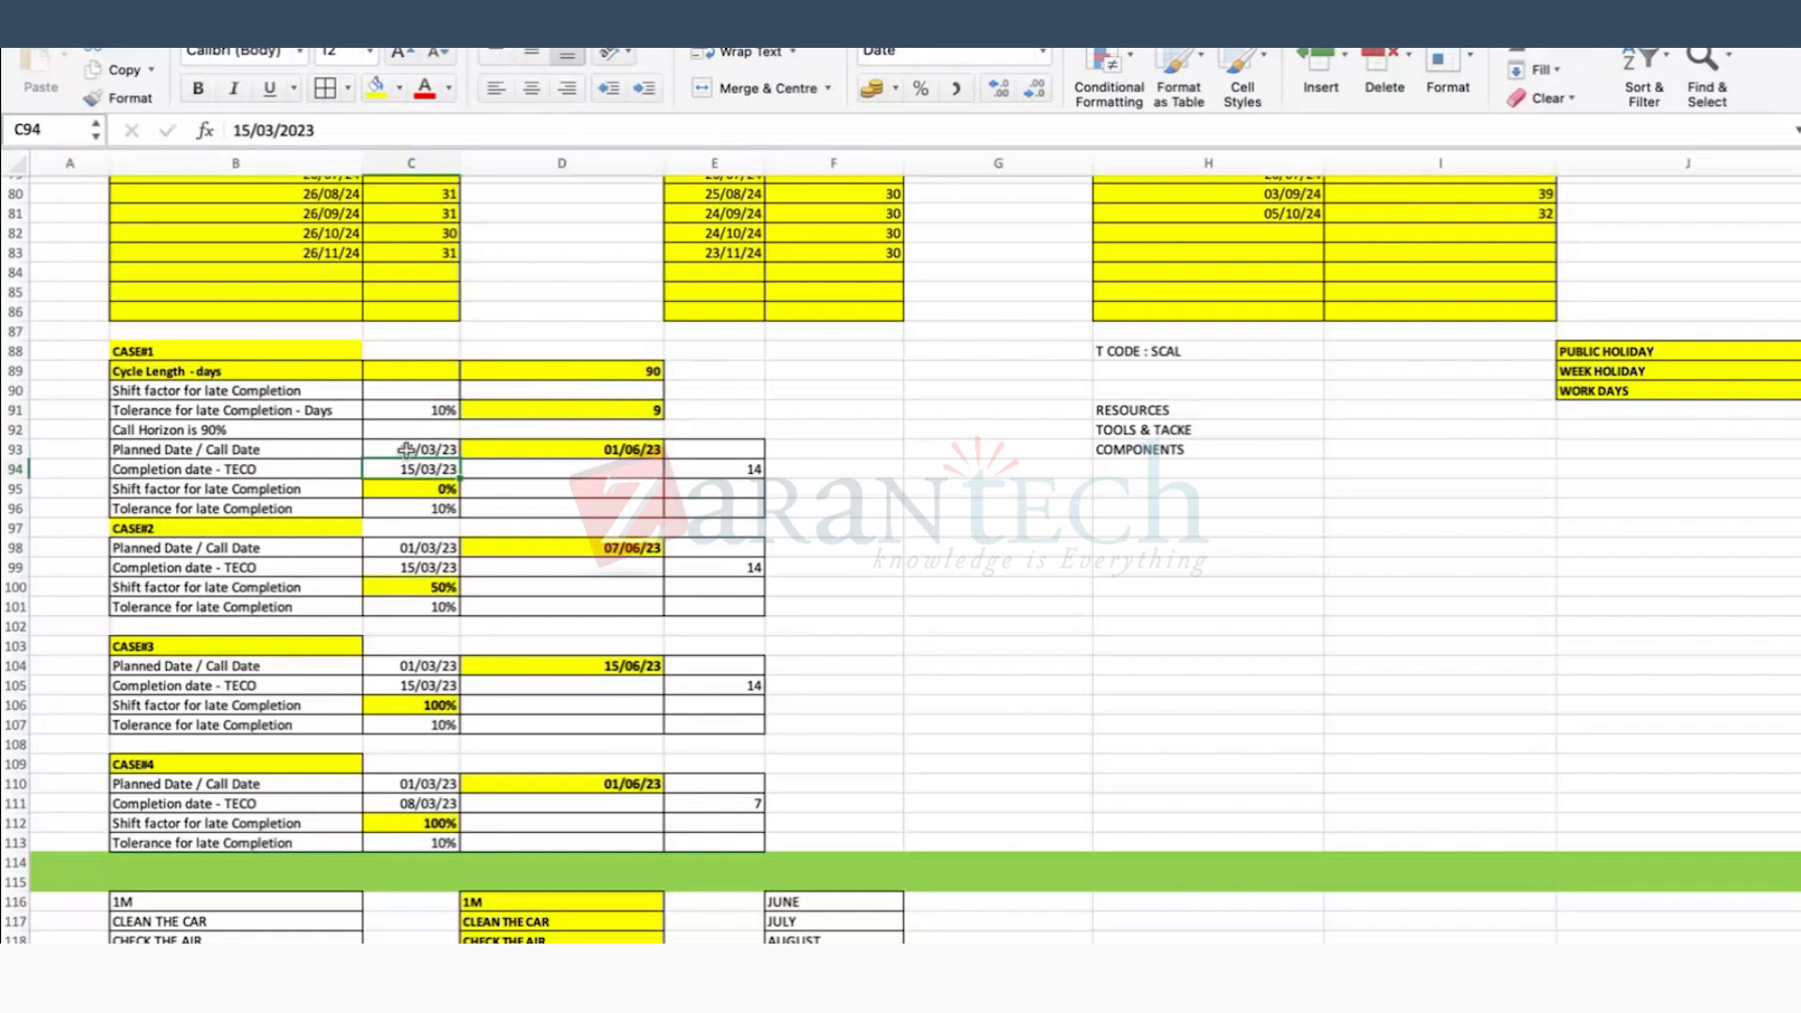
click(404, 453)
click(419, 470)
double_click(747, 469)
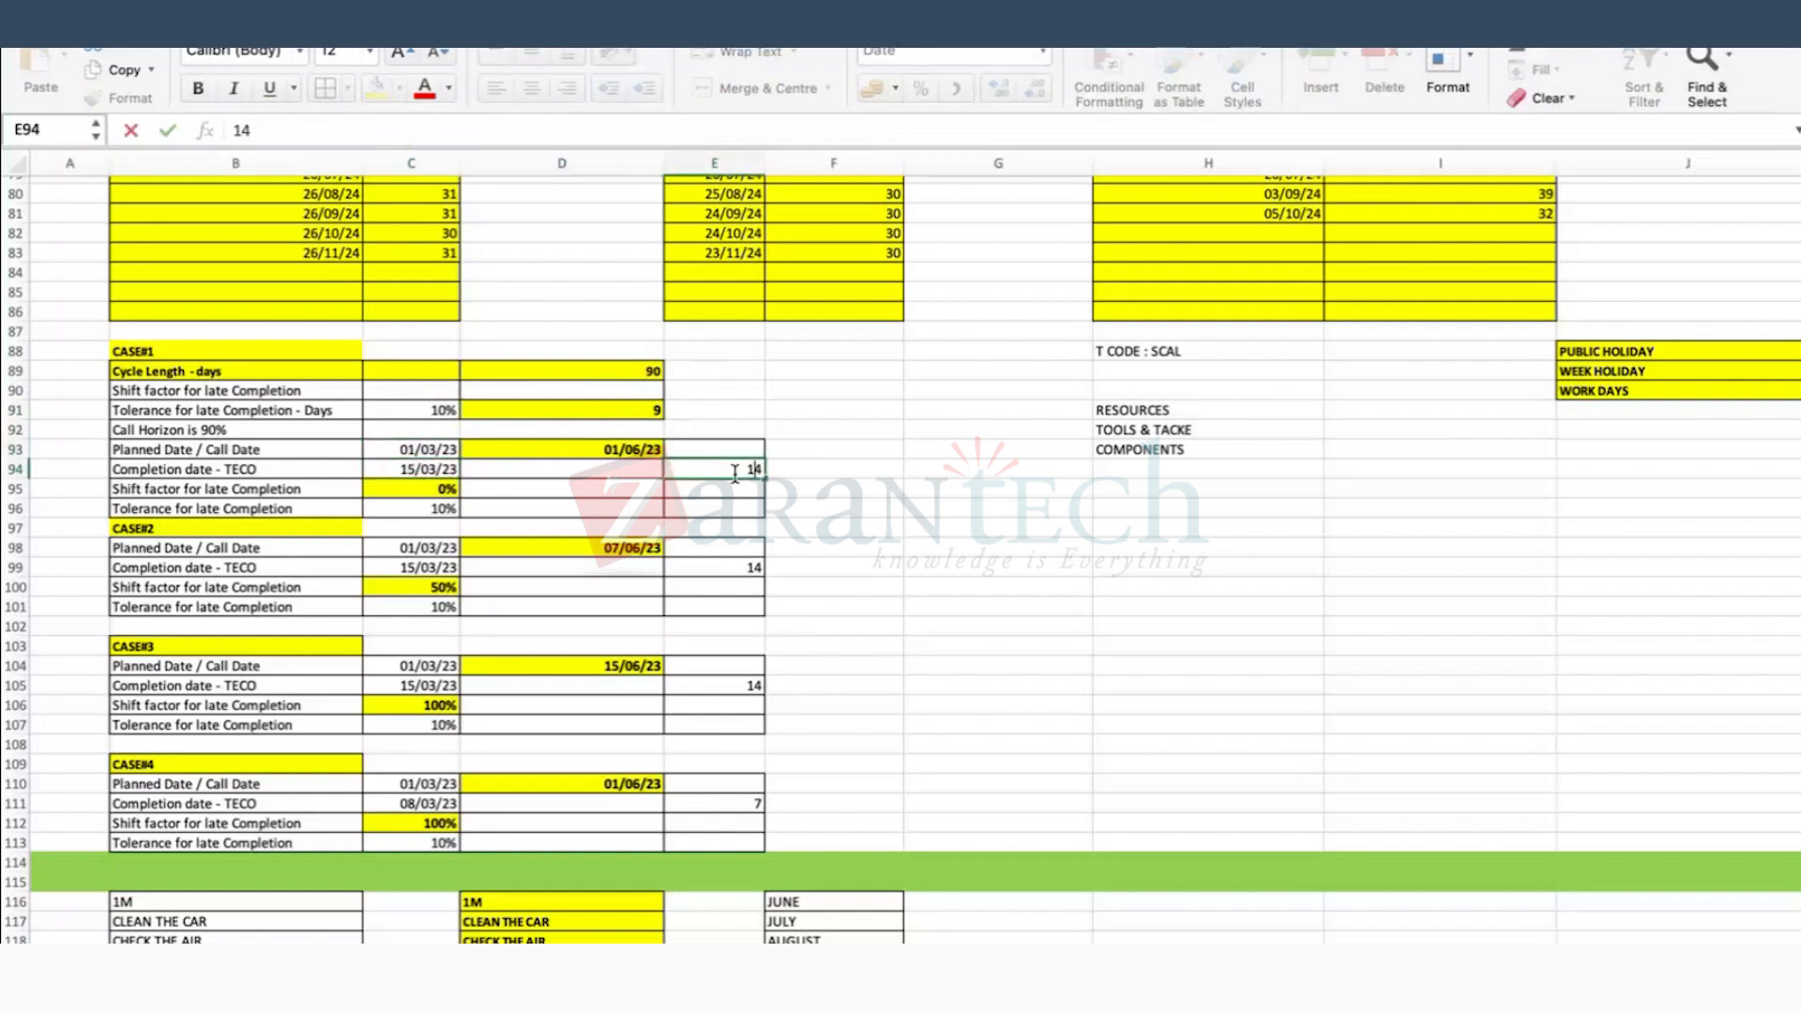
click(888, 546)
click(744, 472)
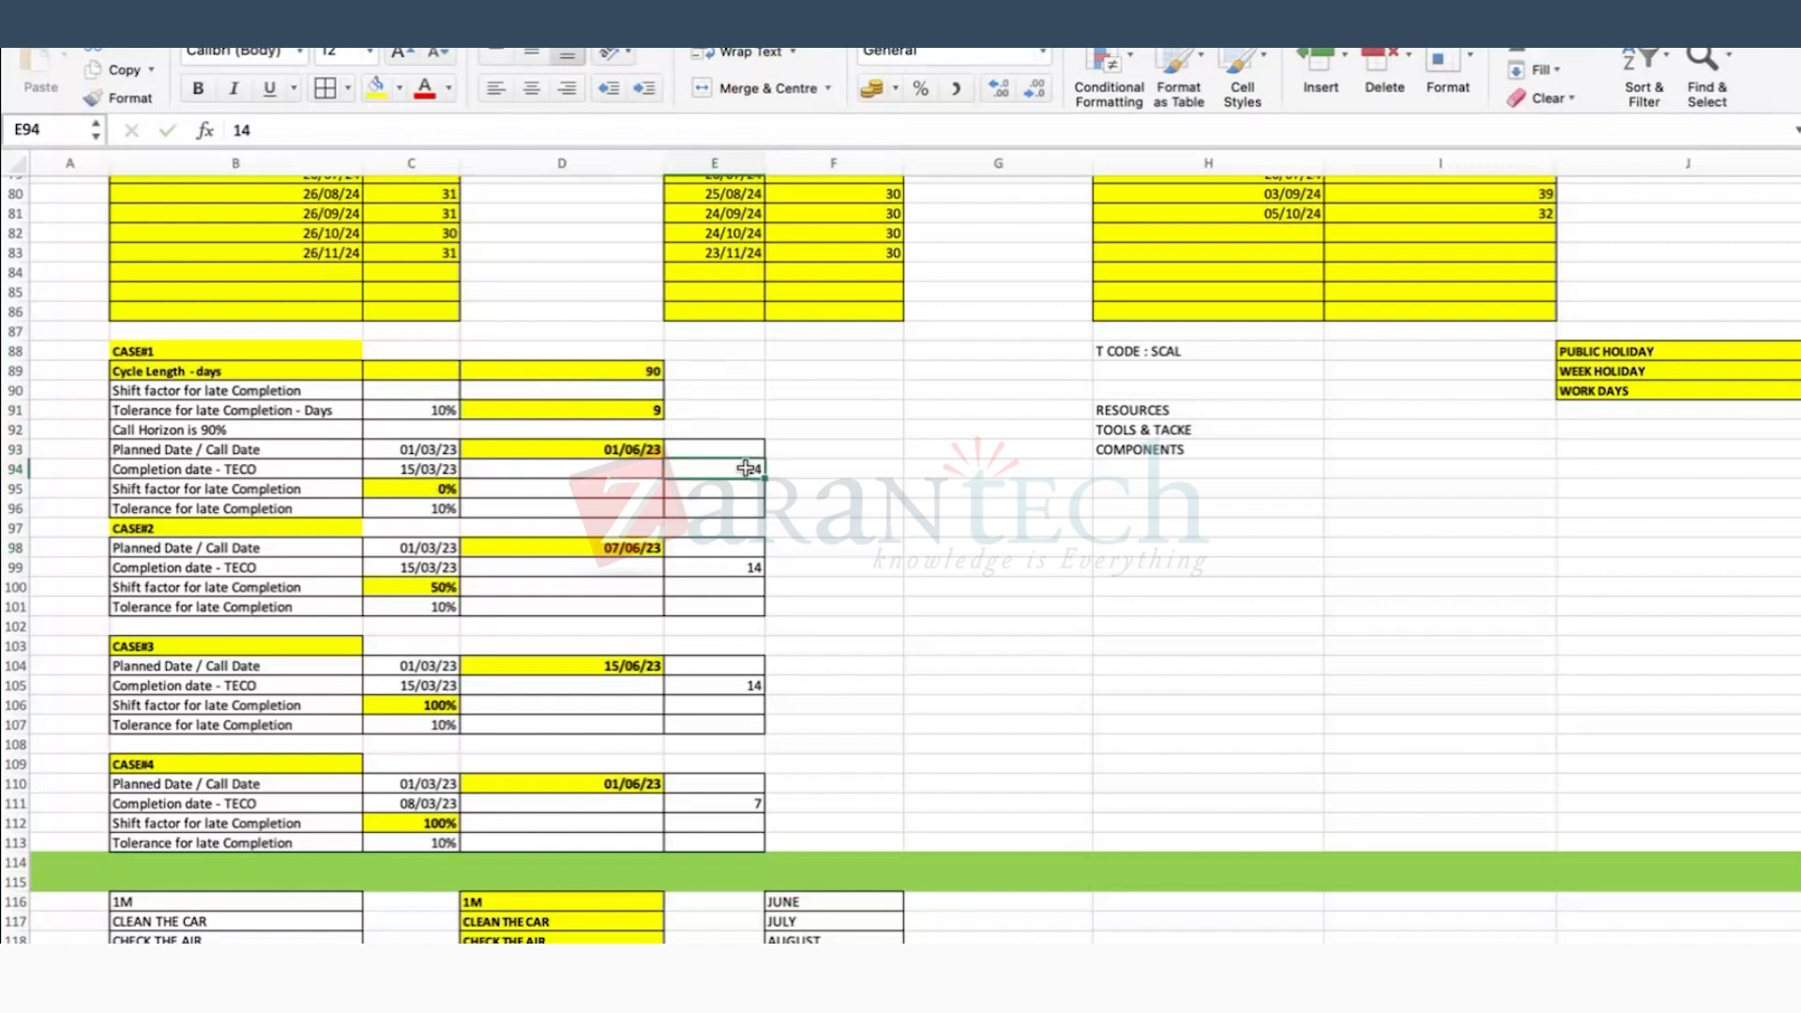
text(=)
click(422, 469)
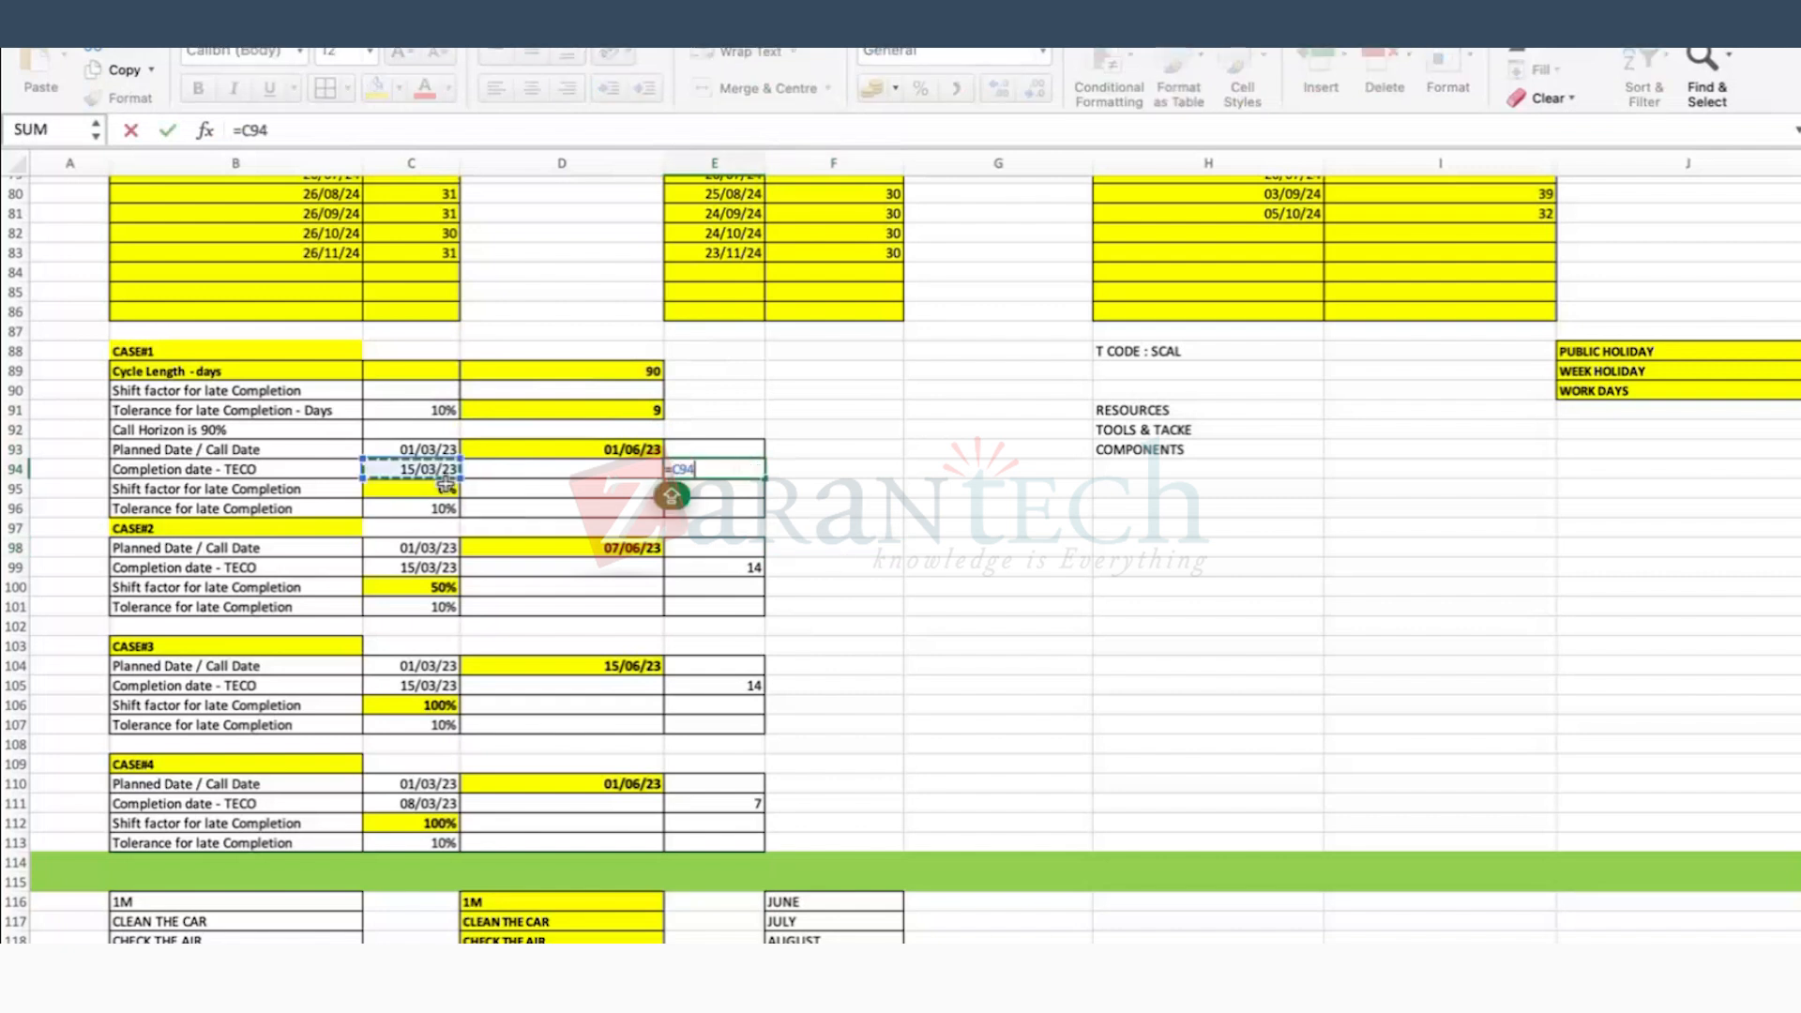
text(-)
click(433, 450)
key(Return)
Step: Check the date difference formula in E94 and enlarge that cell's font to size 16
click(748, 462)
double_click(748, 462)
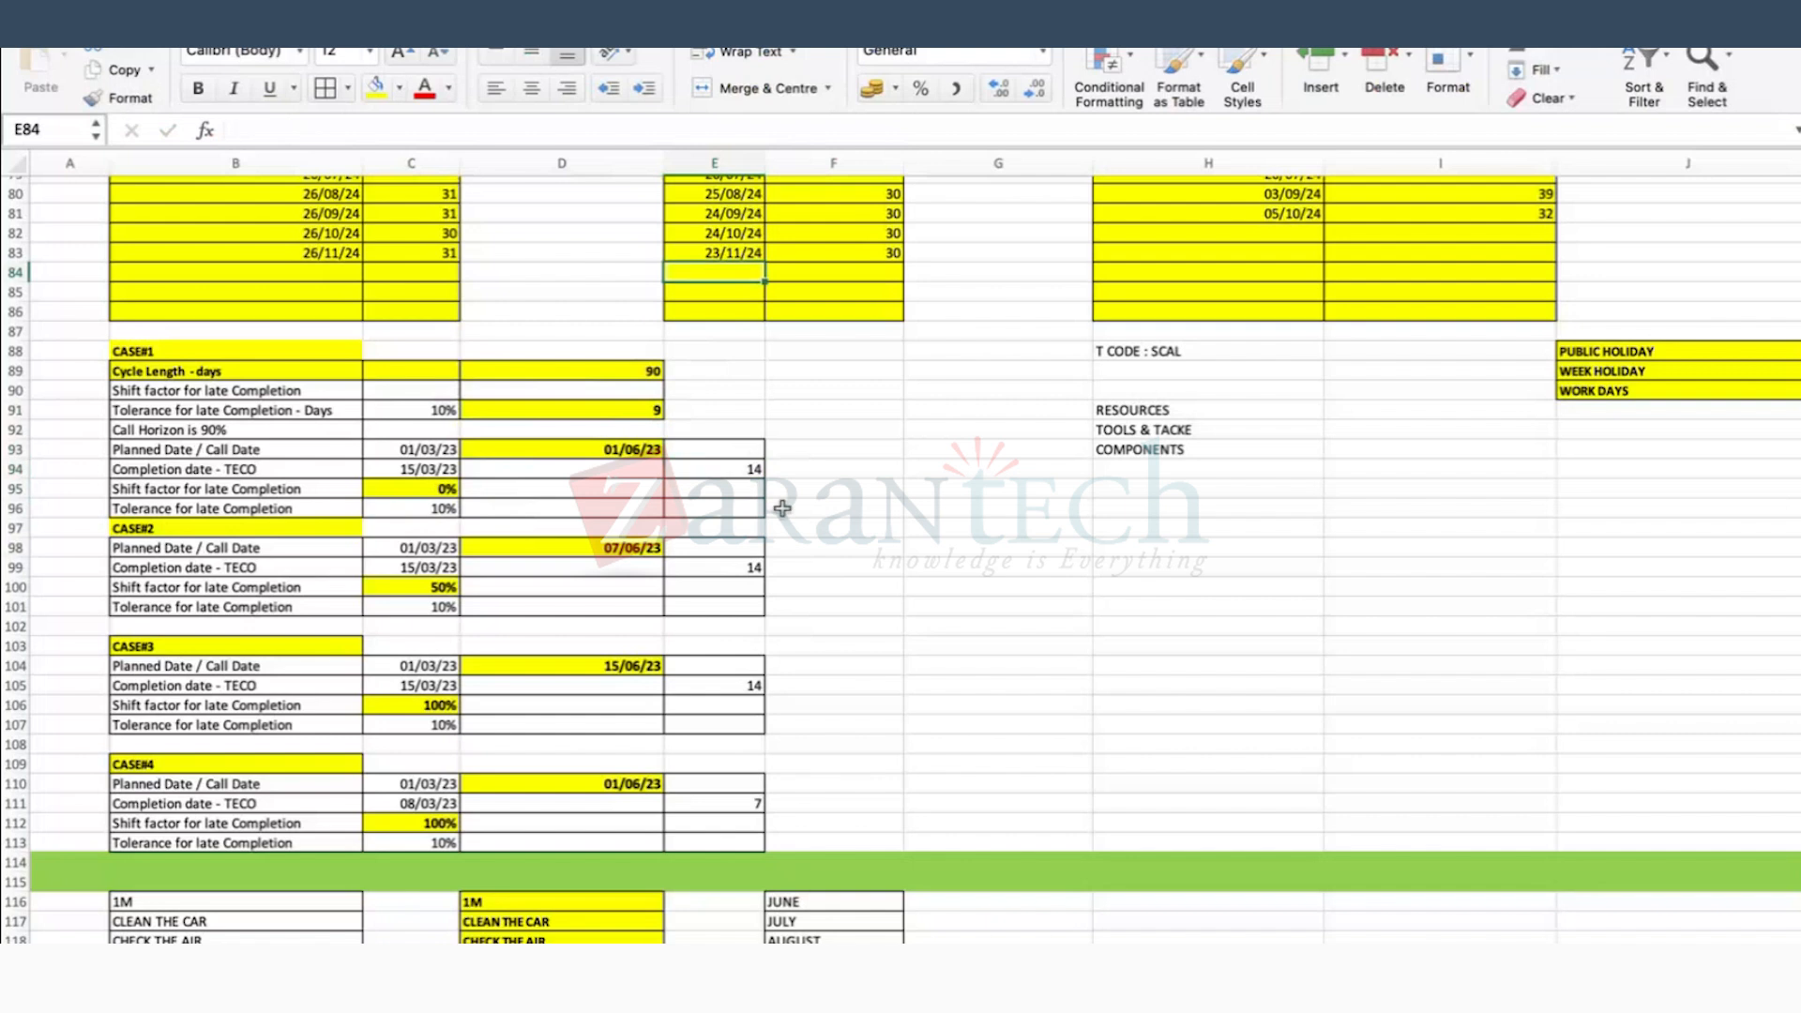
double_click(726, 468)
key(Return)
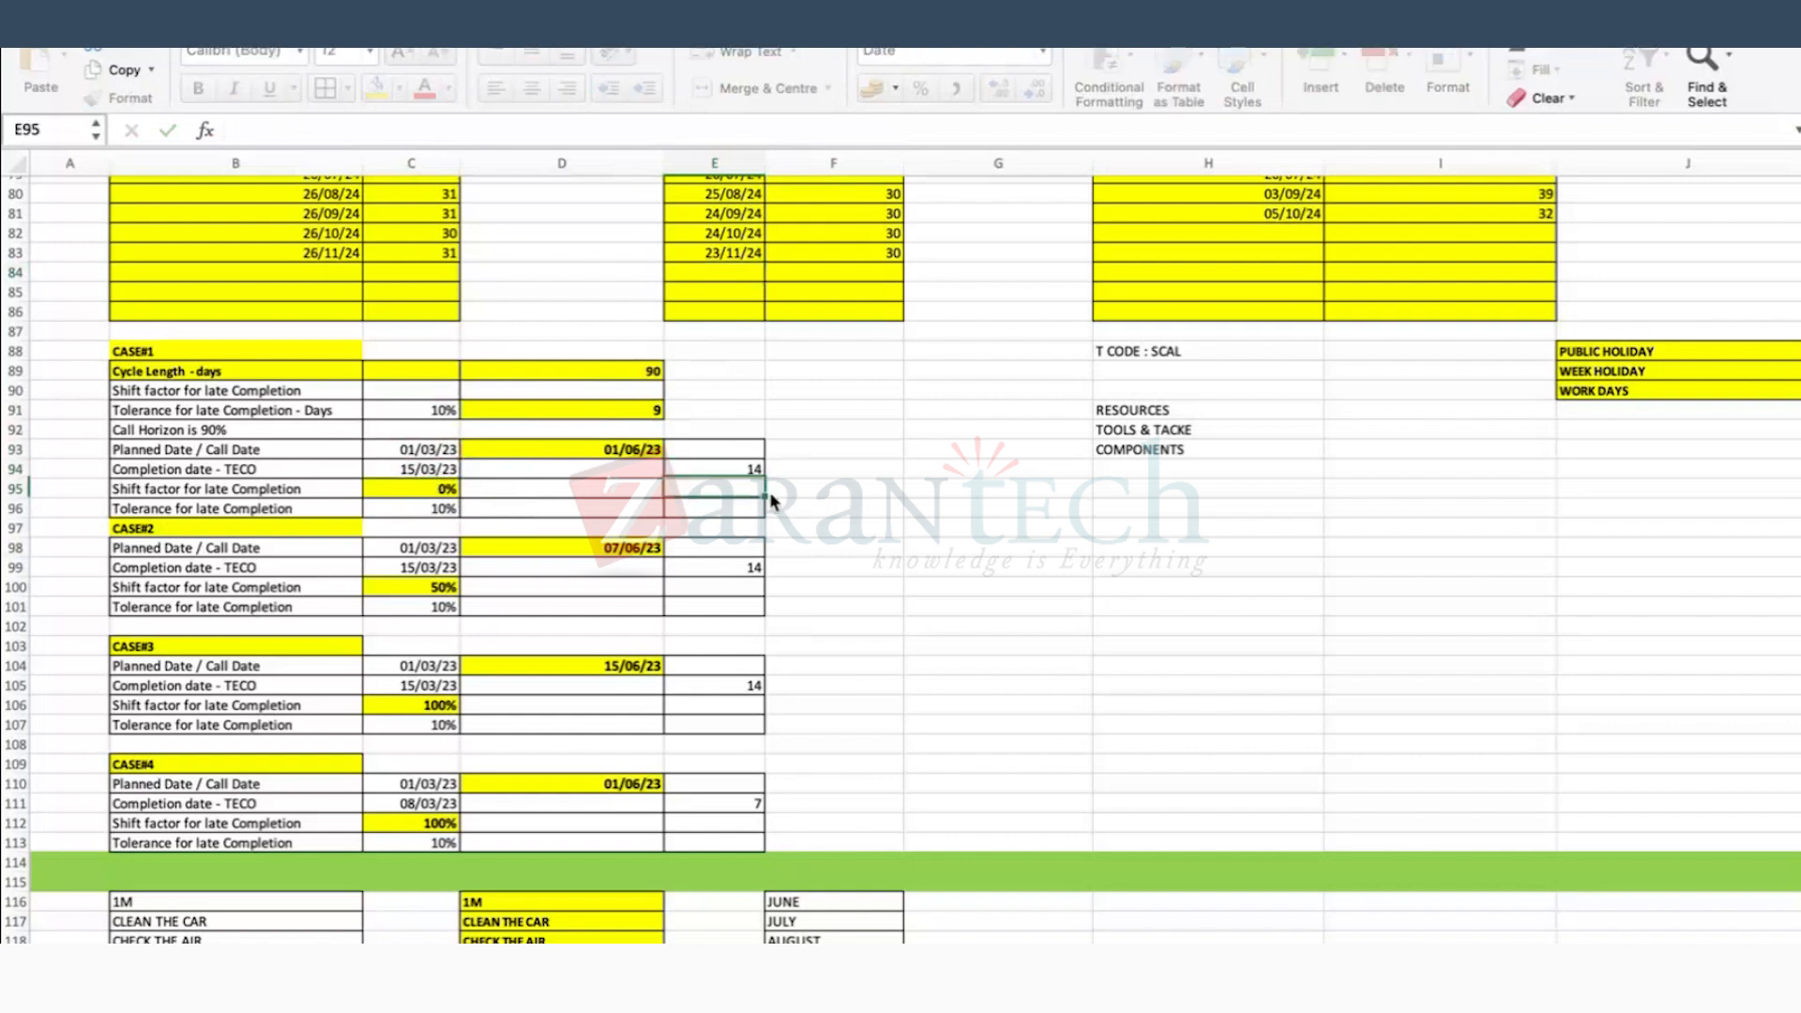
click(741, 469)
click(398, 55)
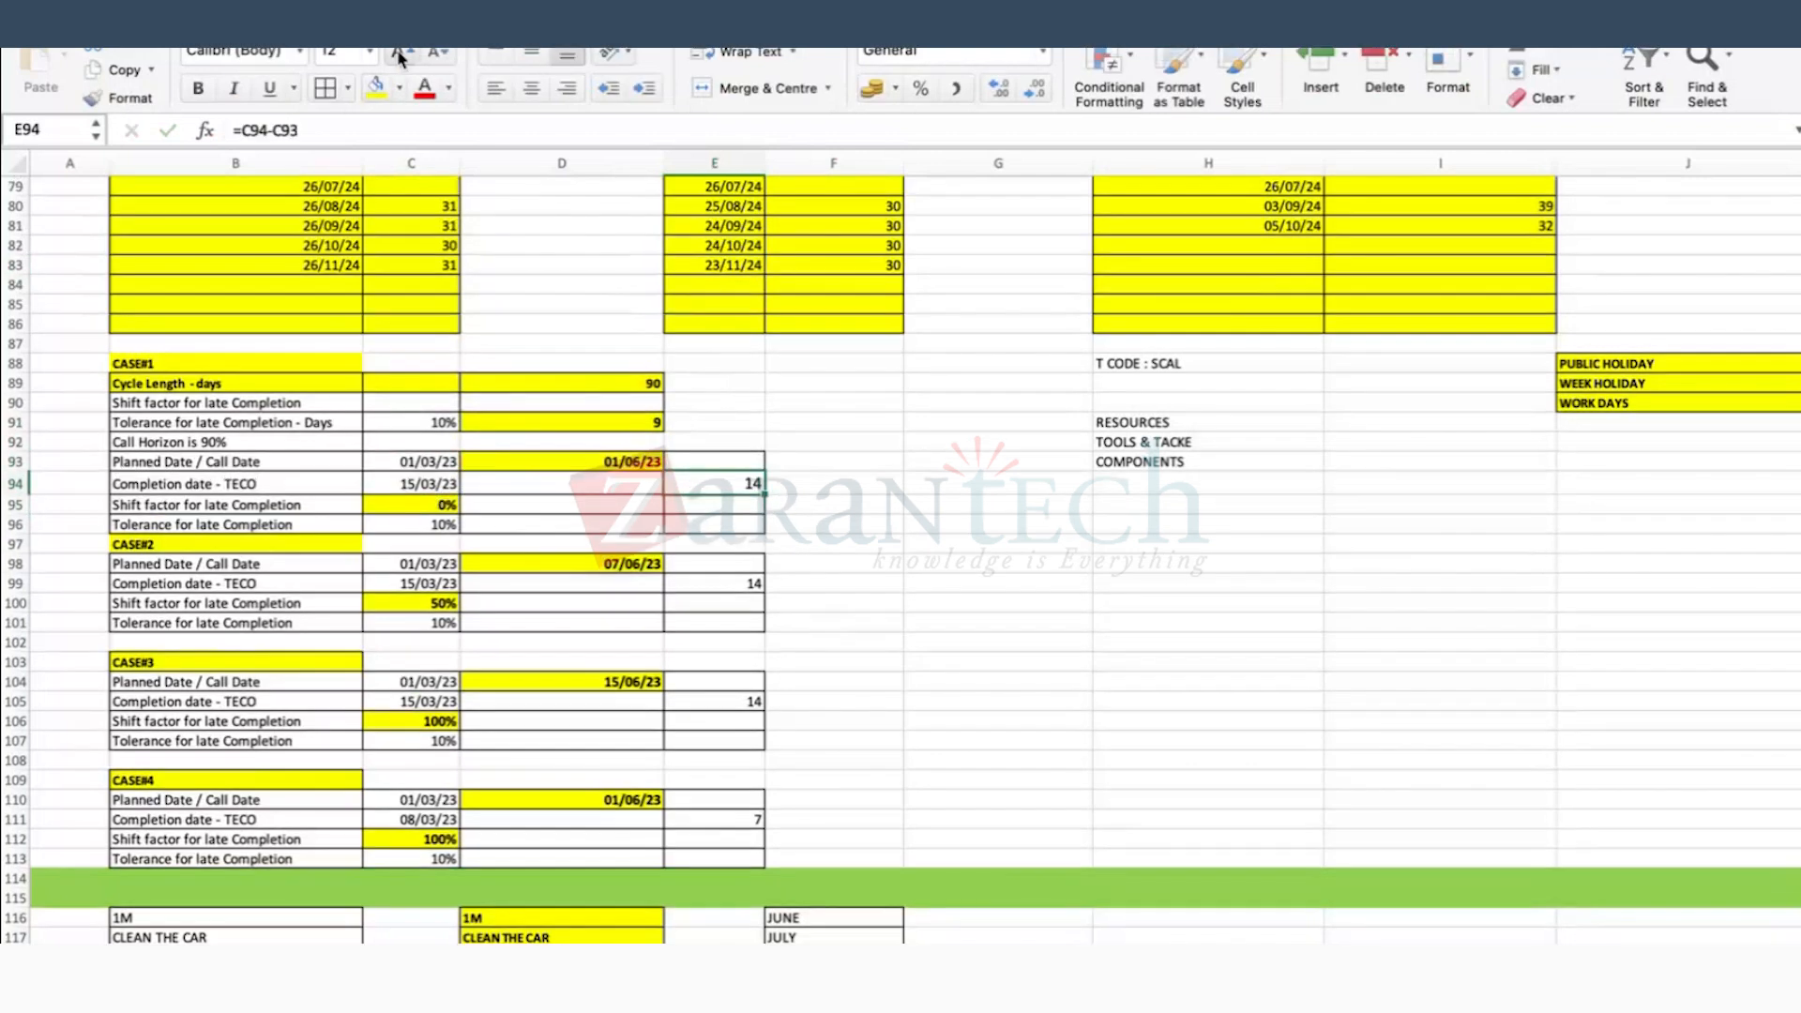
click(398, 54)
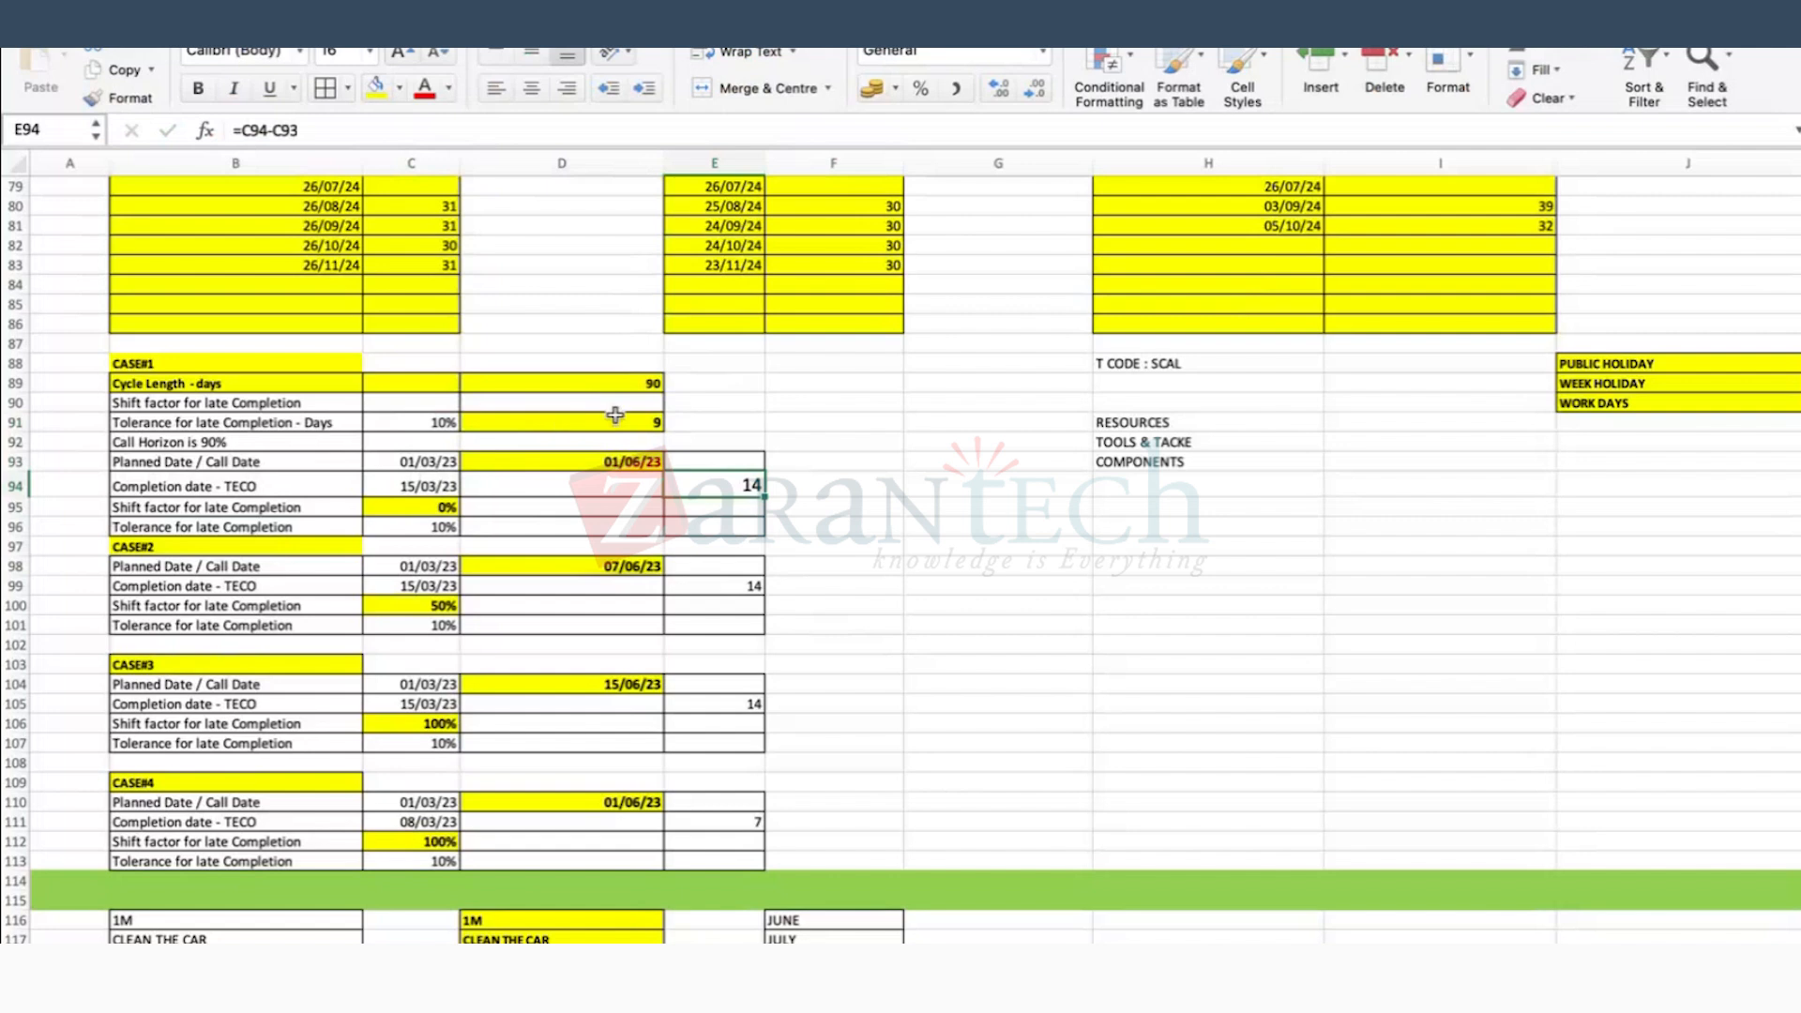
key(Return)
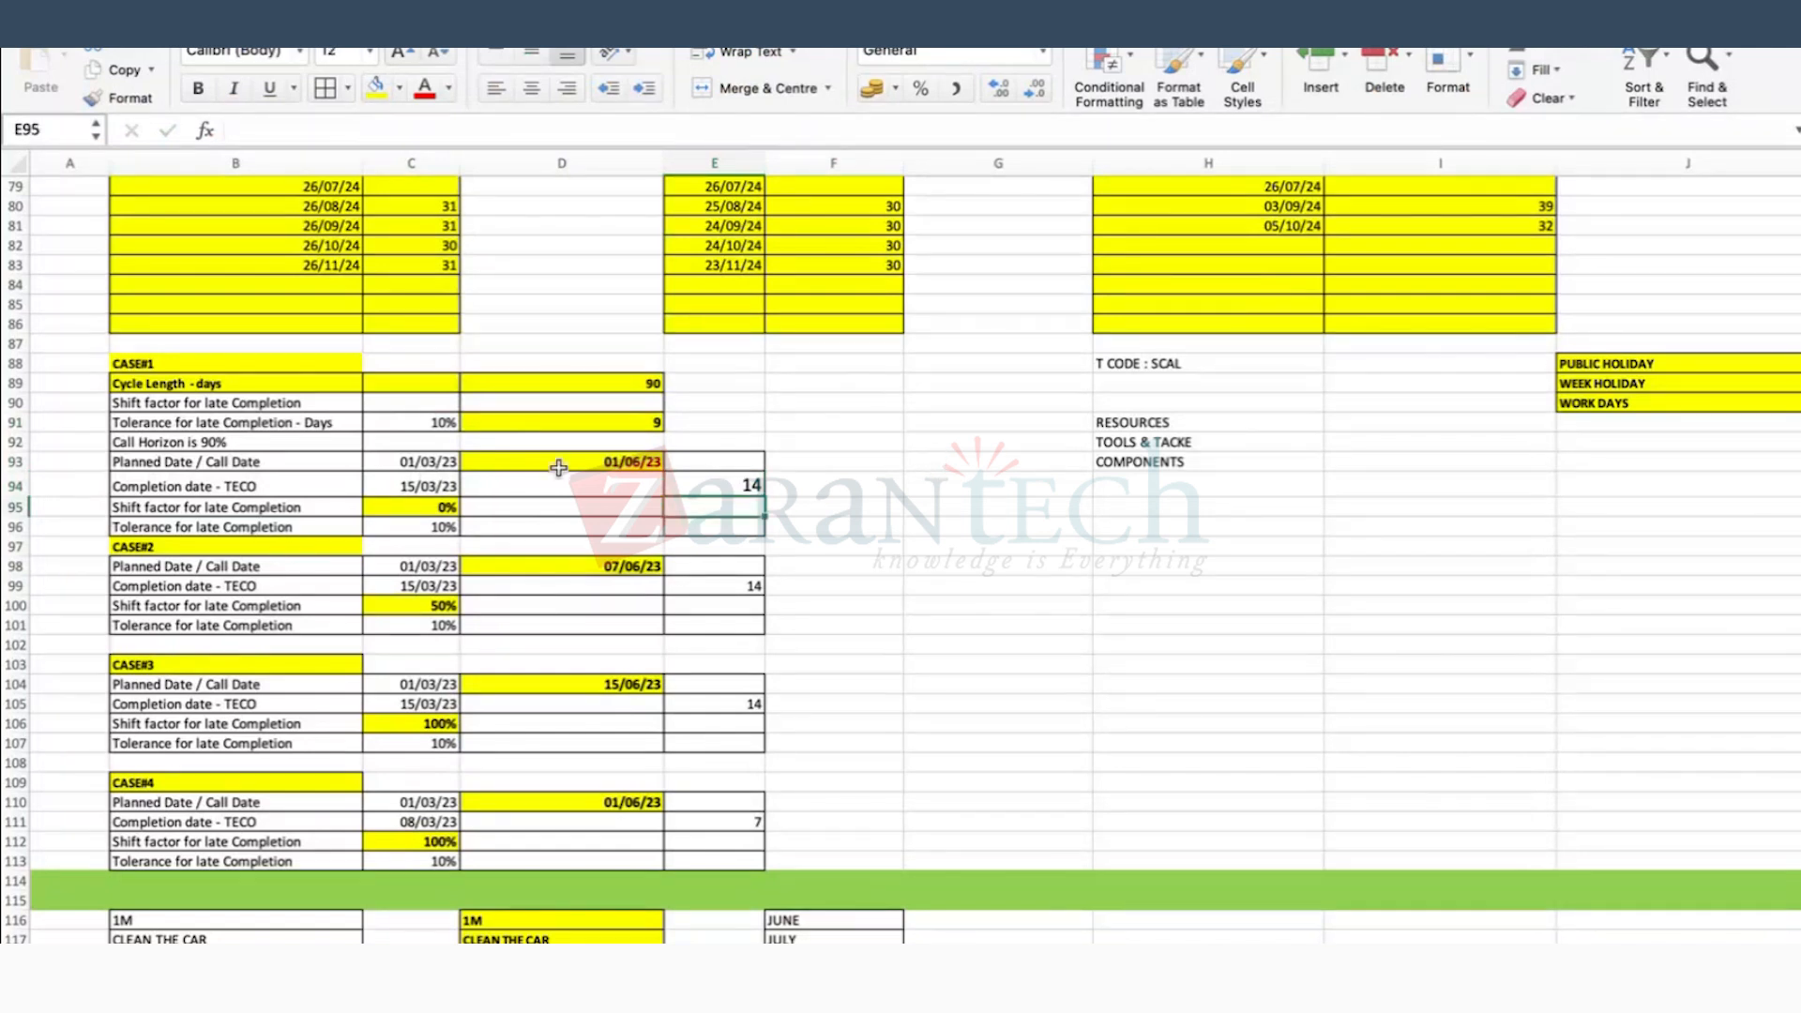
Step: Compare the CASE#1 completion delay in E94, based on C93 and C94, with the tolerance formula in D91
click(744, 482)
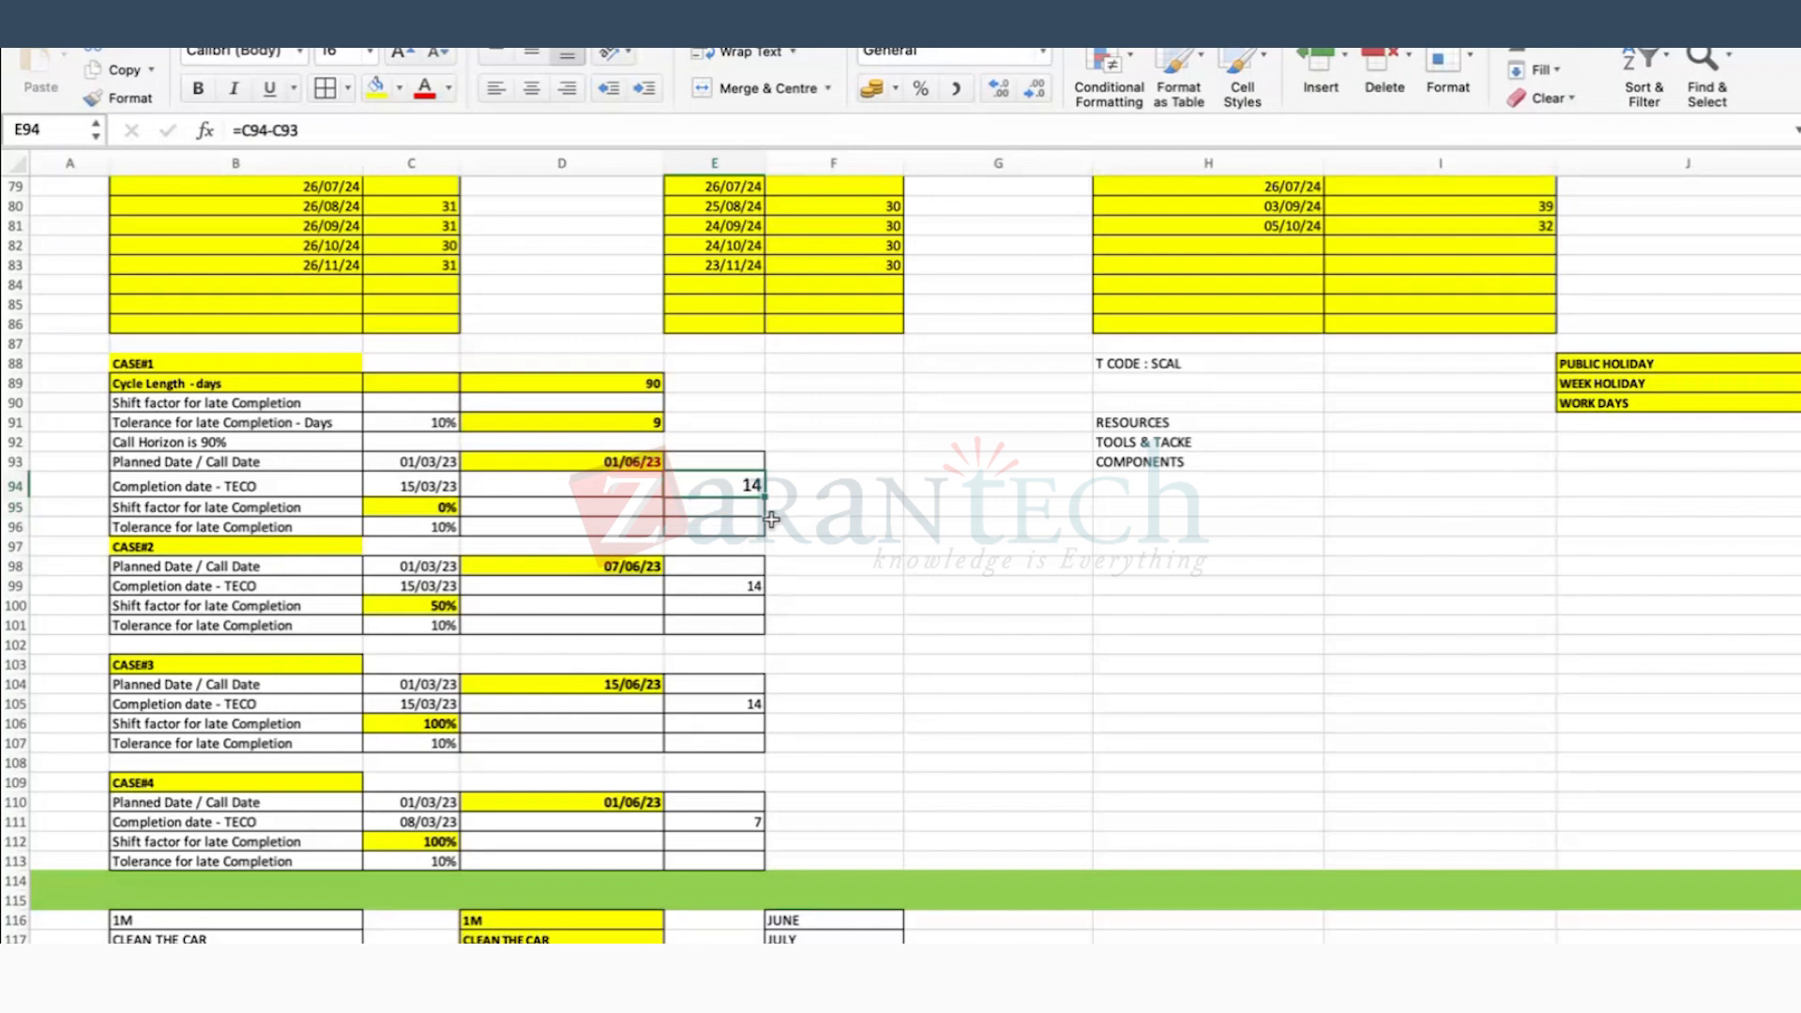
click(418, 460)
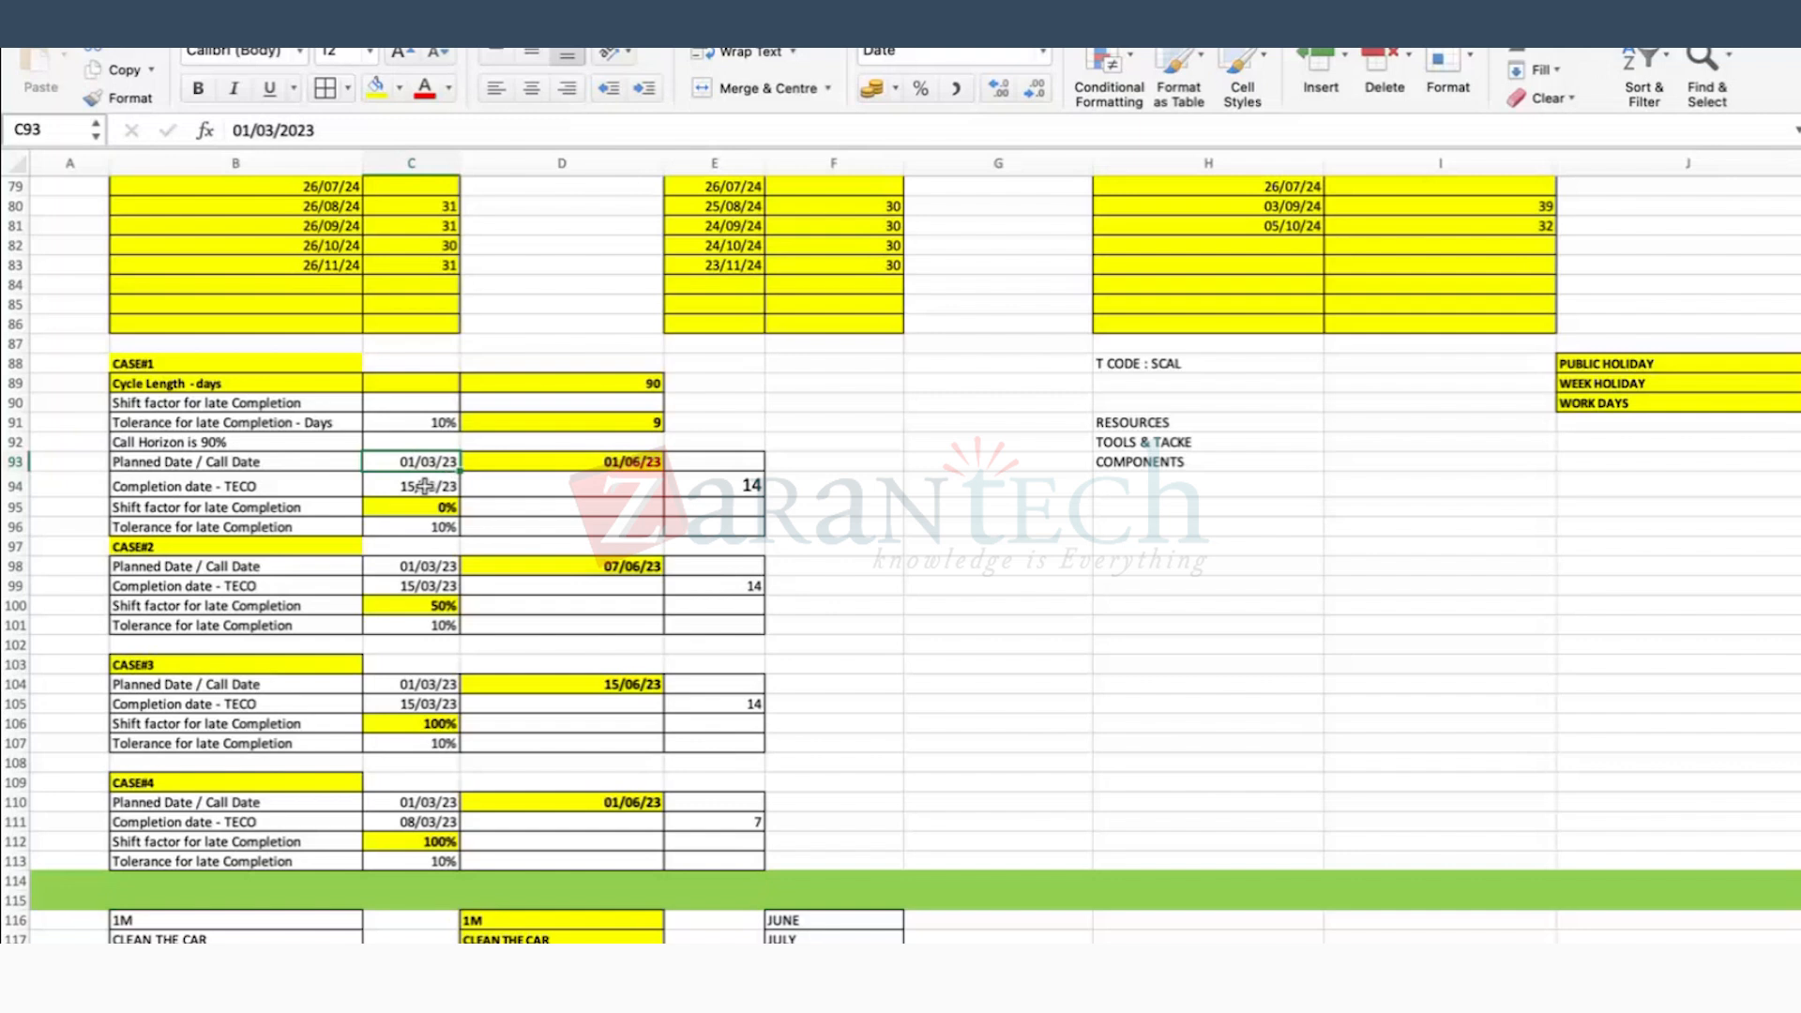
click(424, 486)
click(745, 483)
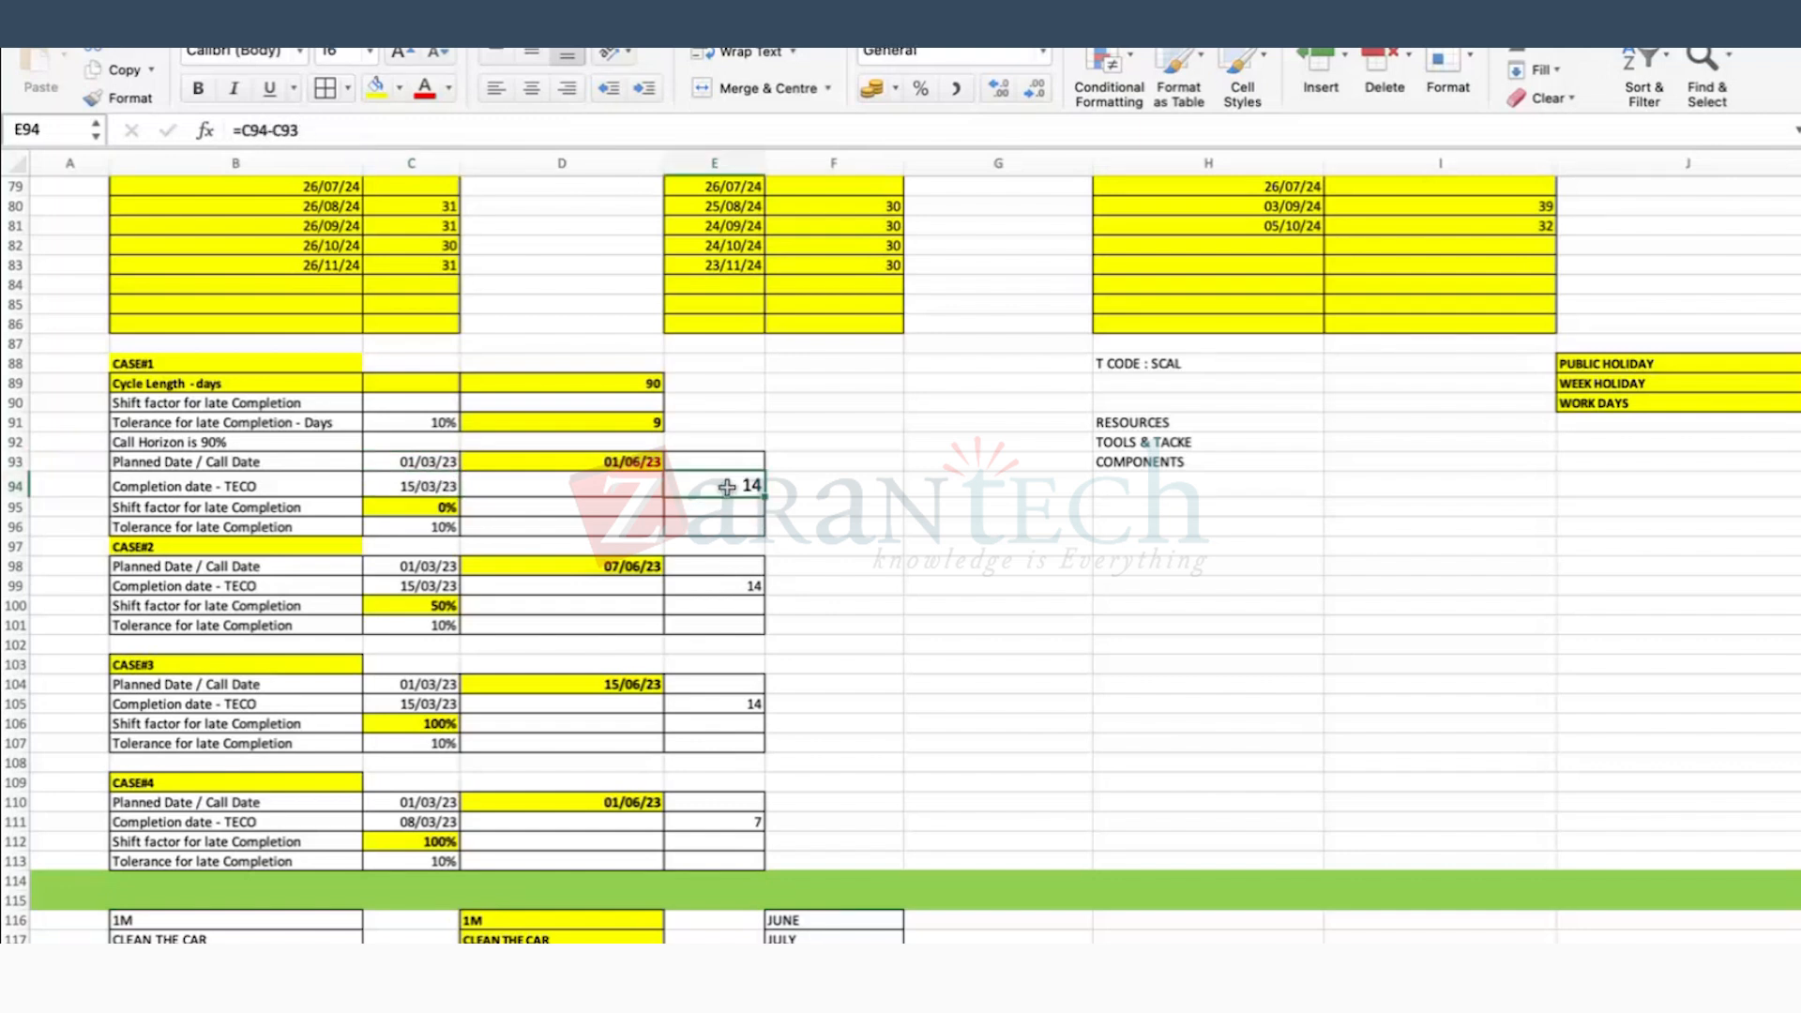
click(620, 419)
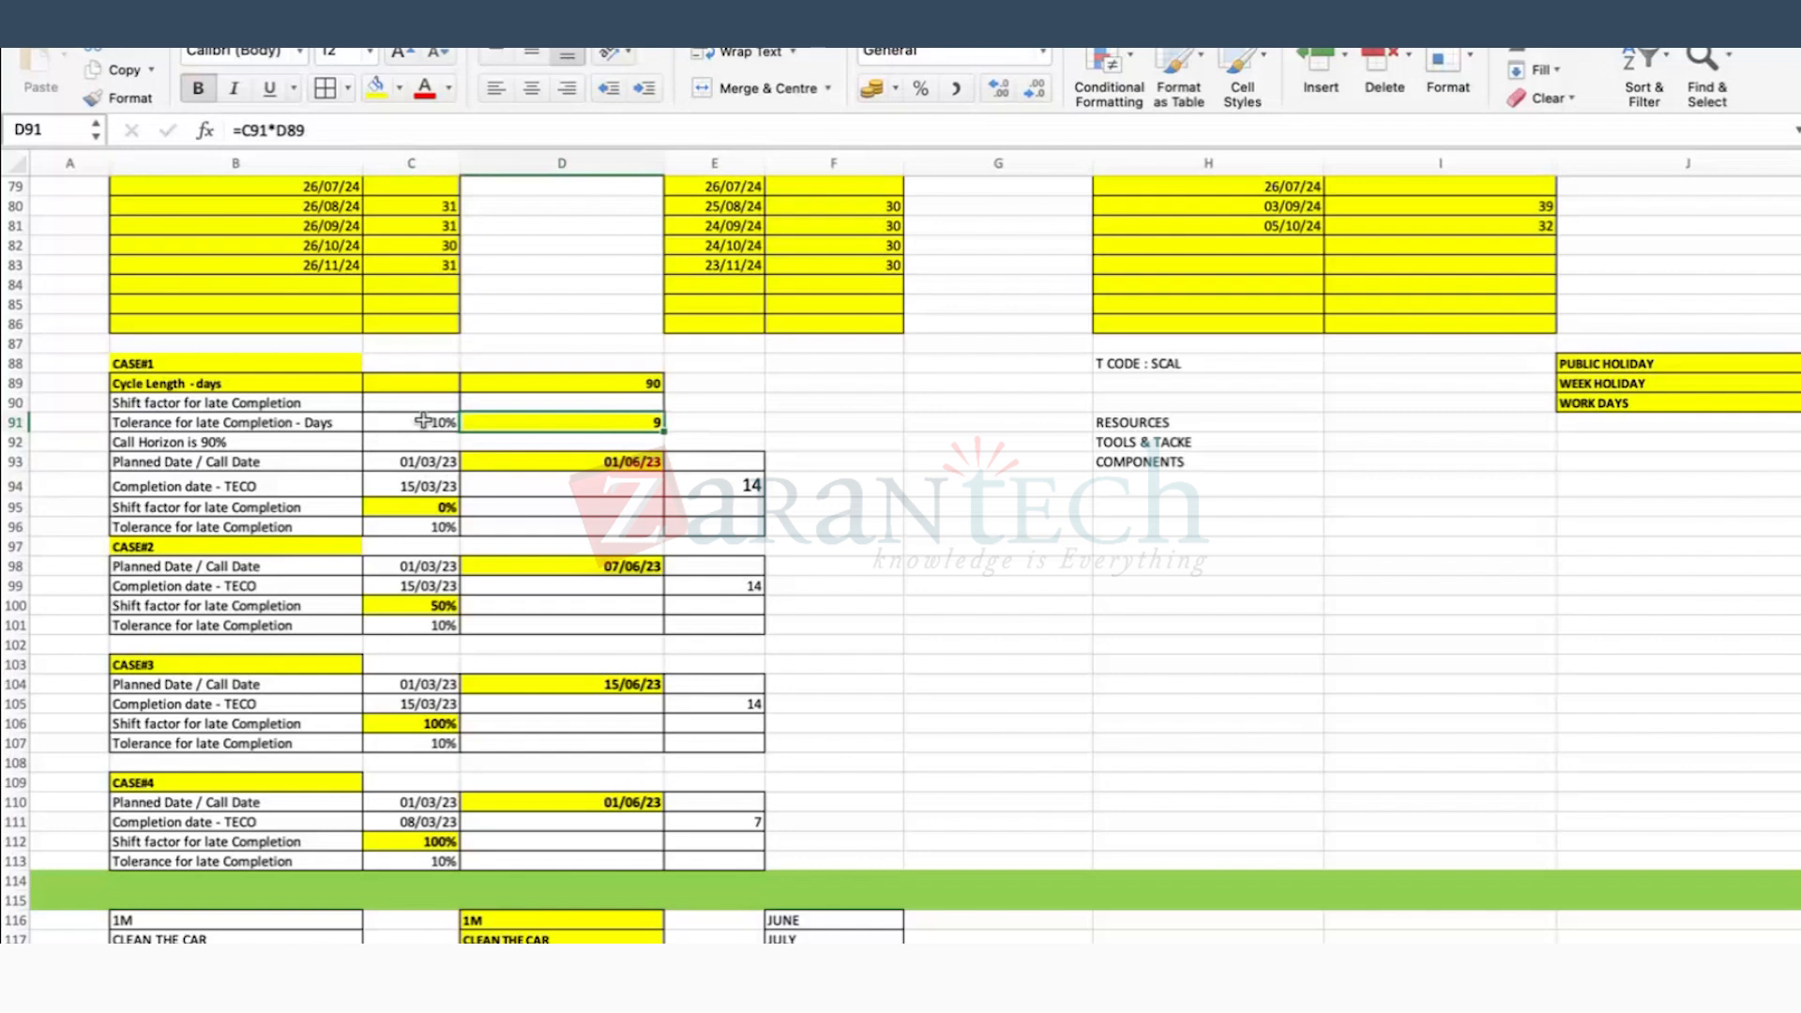
double_click(607, 421)
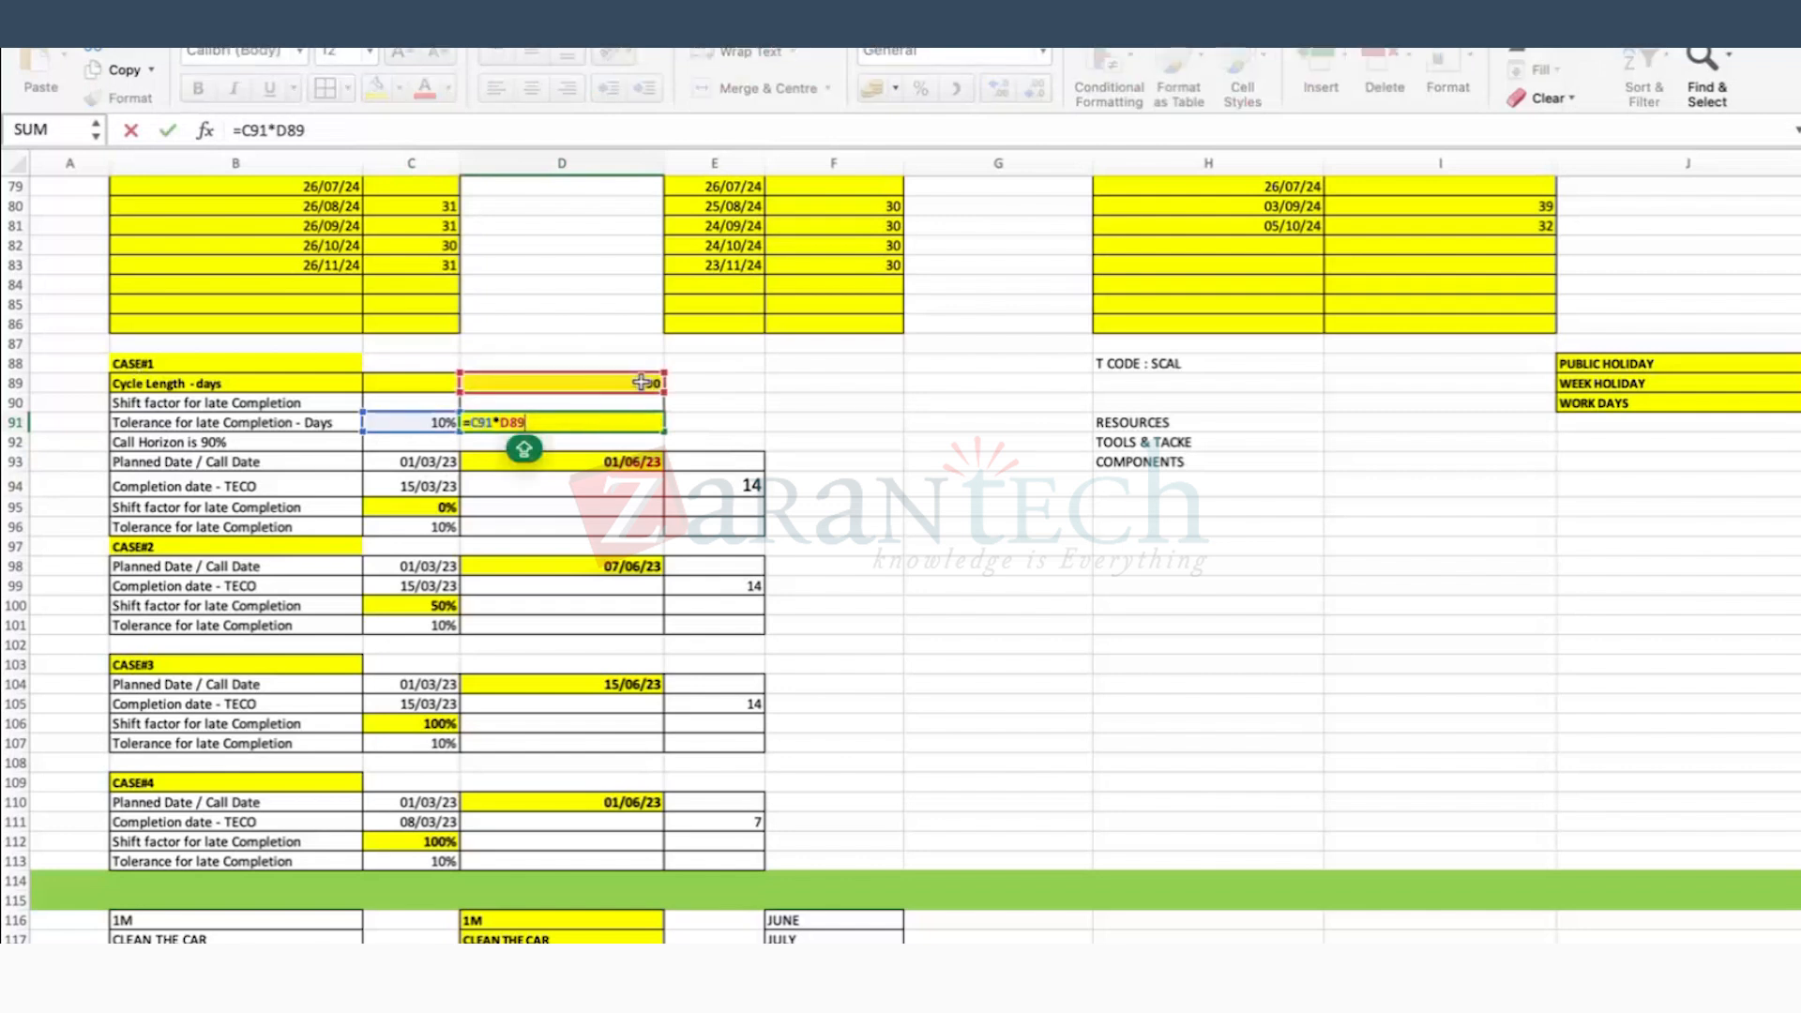
key(Return)
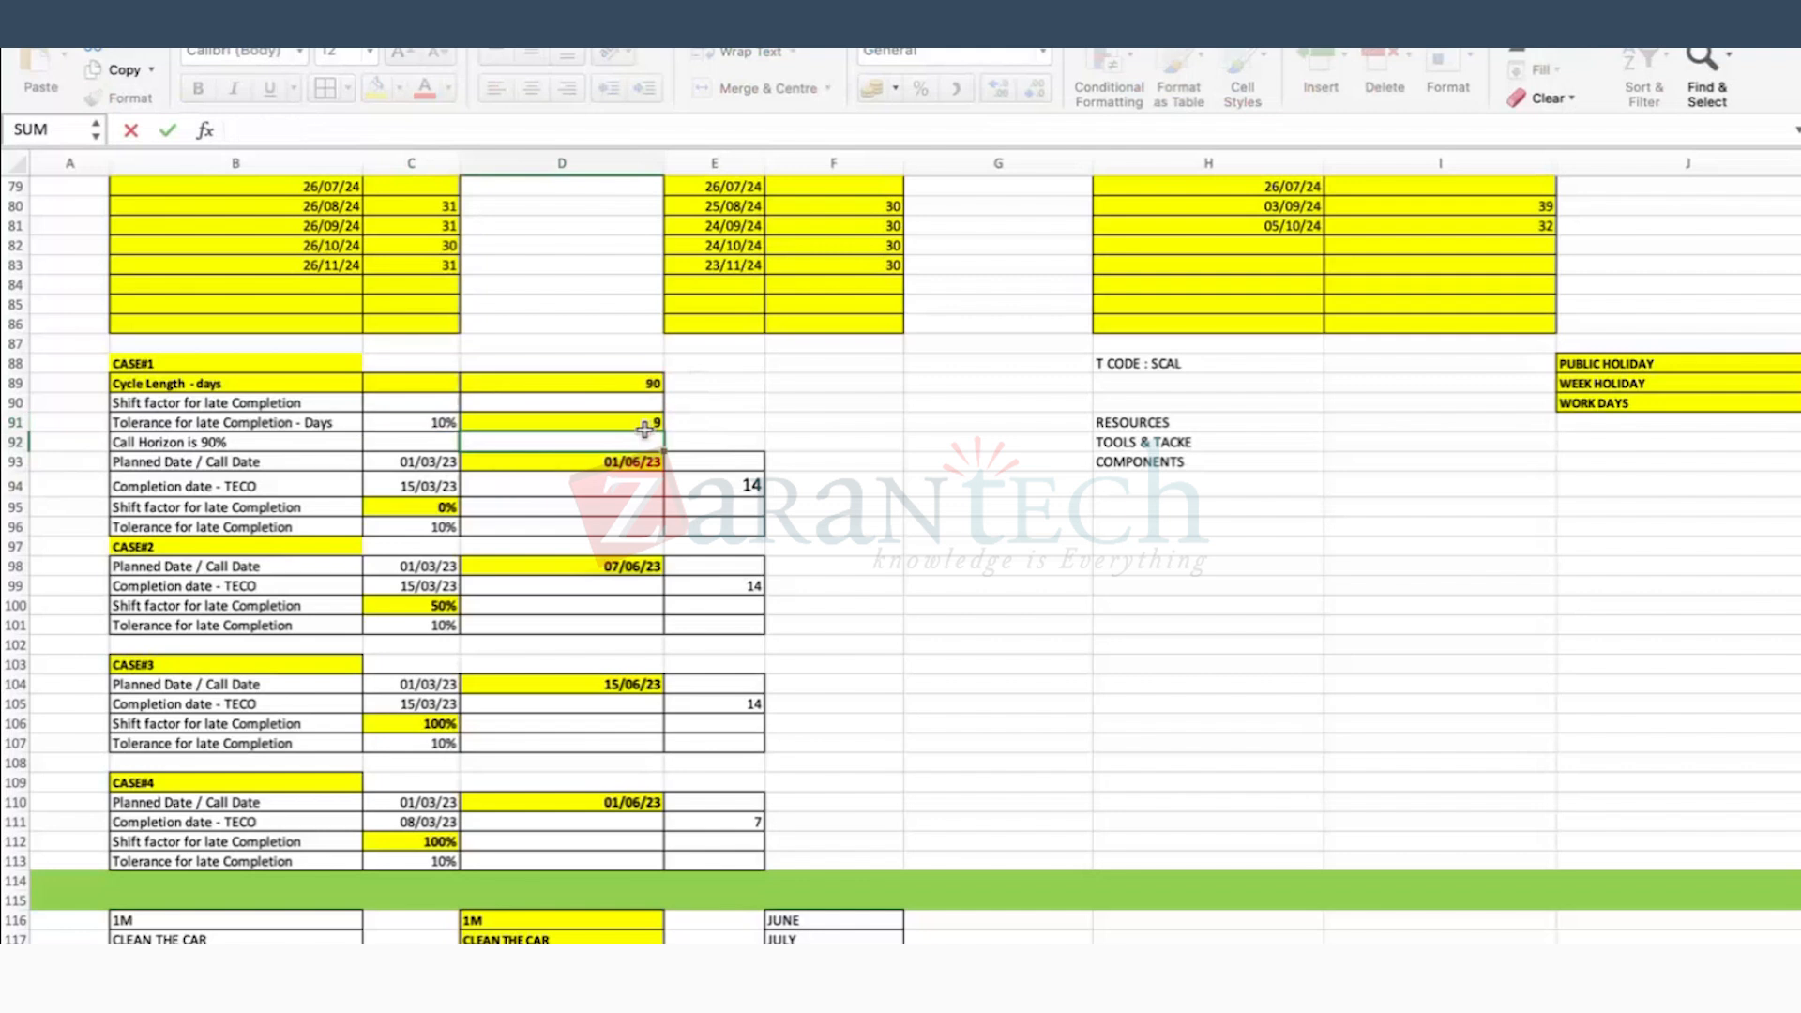
click(650, 418)
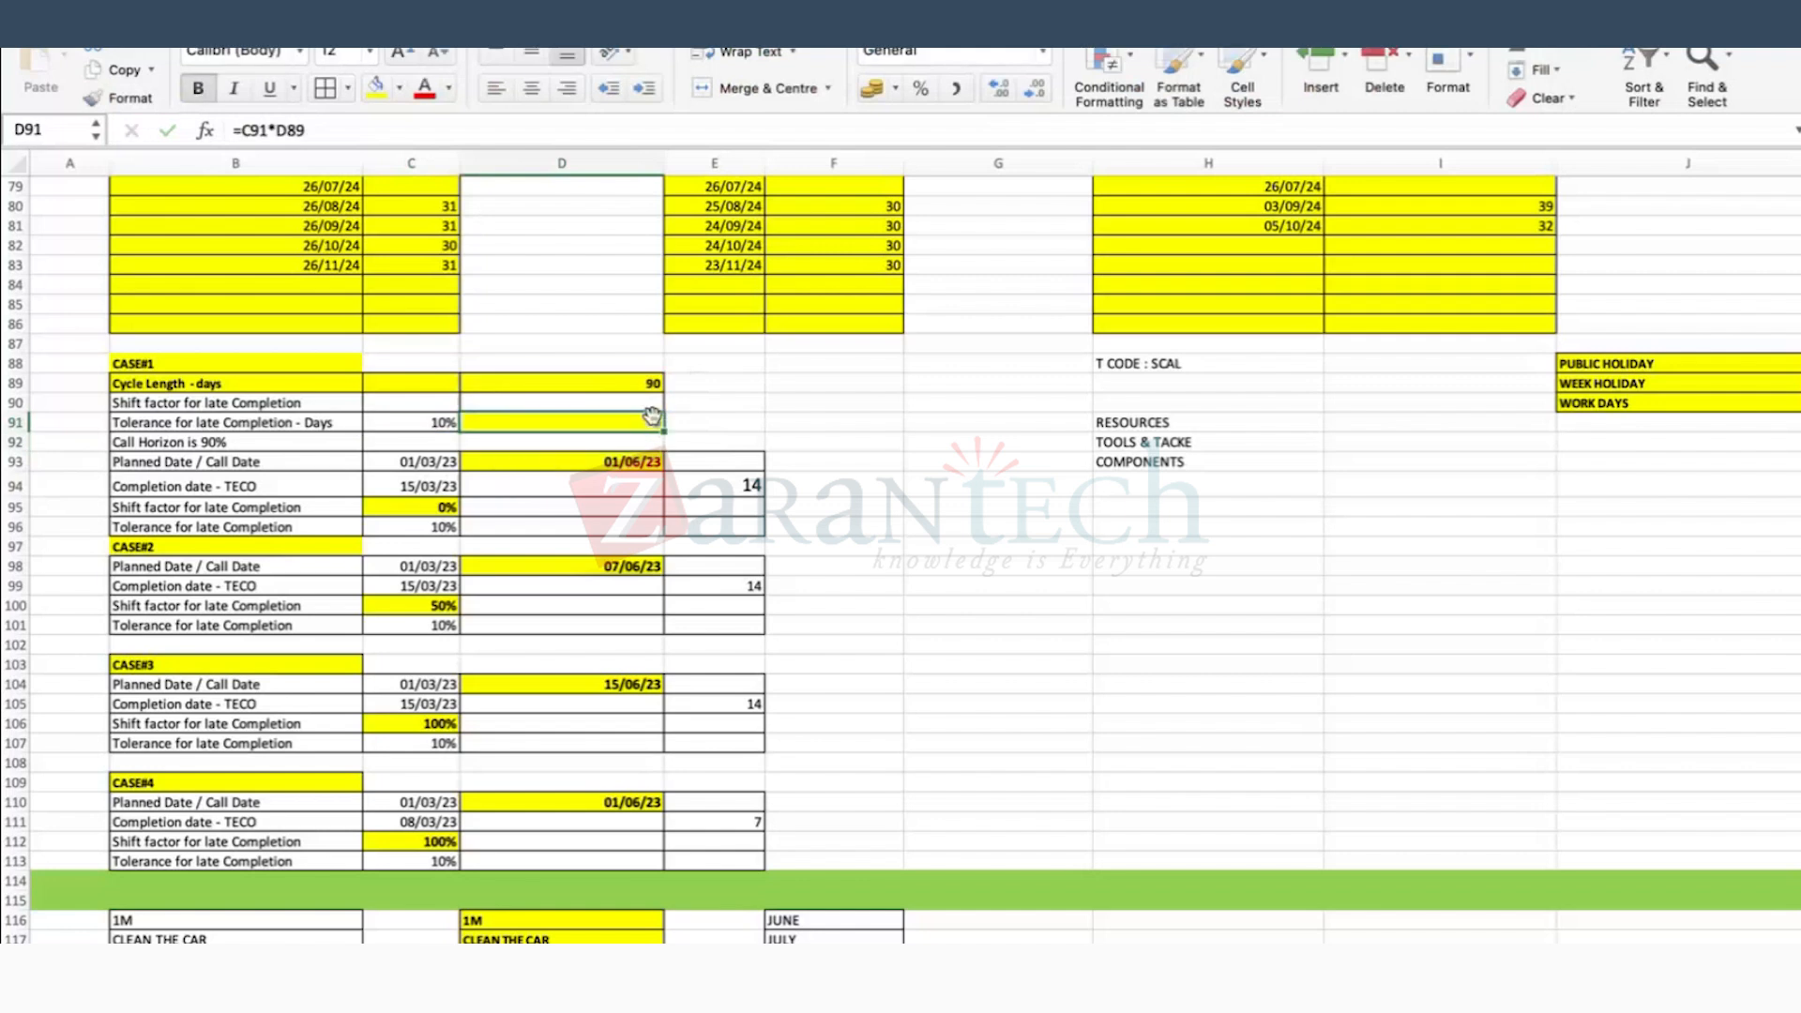
click(717, 487)
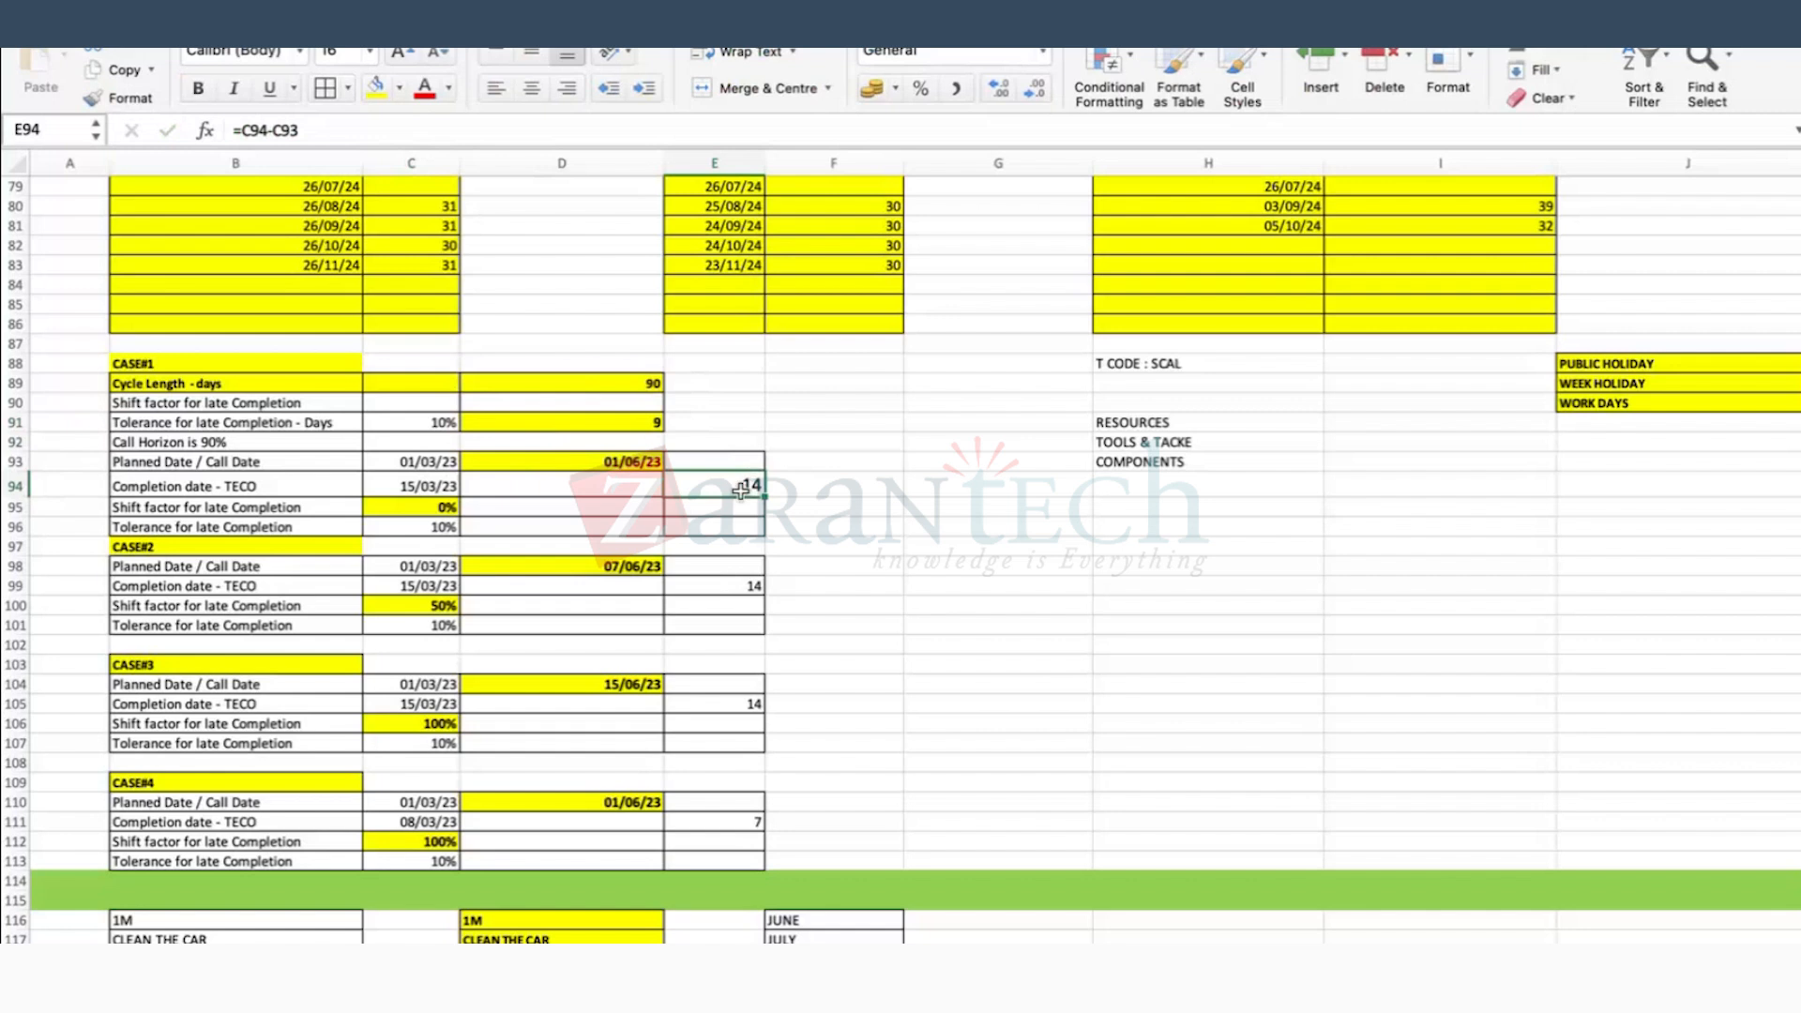
Step: Slightly reduce the height of row 94
drag(23, 496, 23, 486)
click(915, 488)
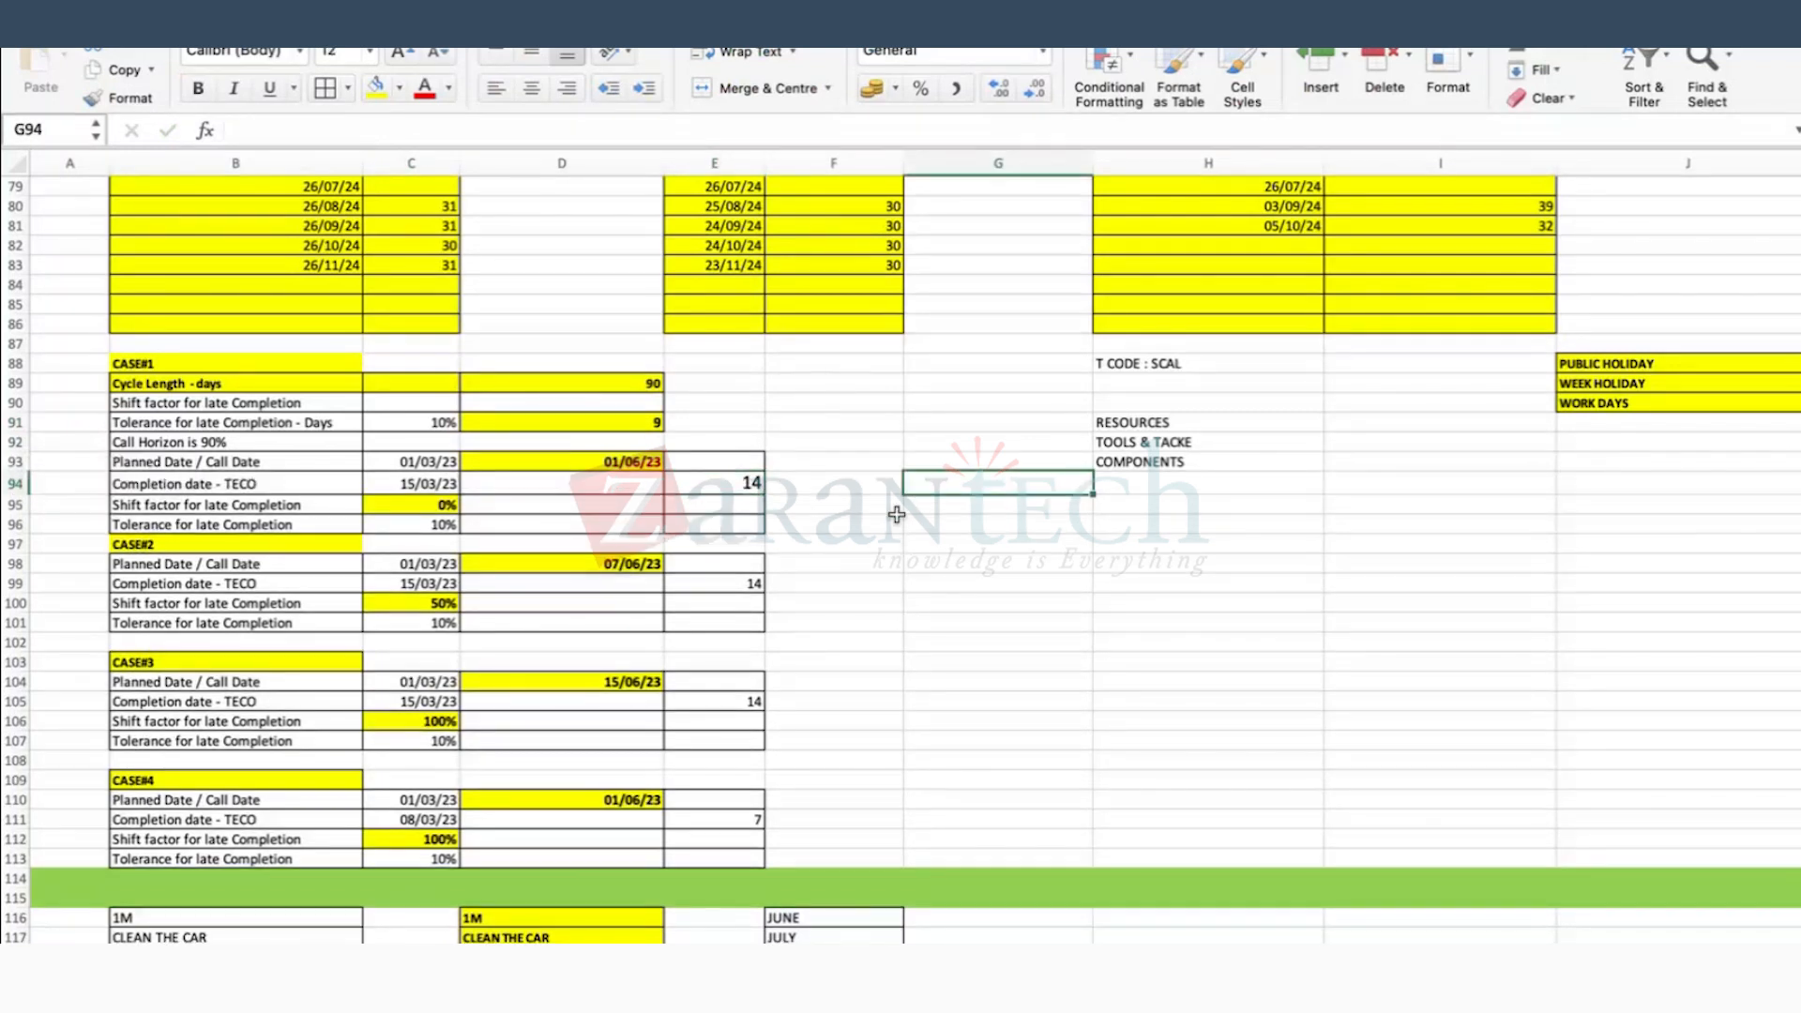
click(672, 479)
click(897, 527)
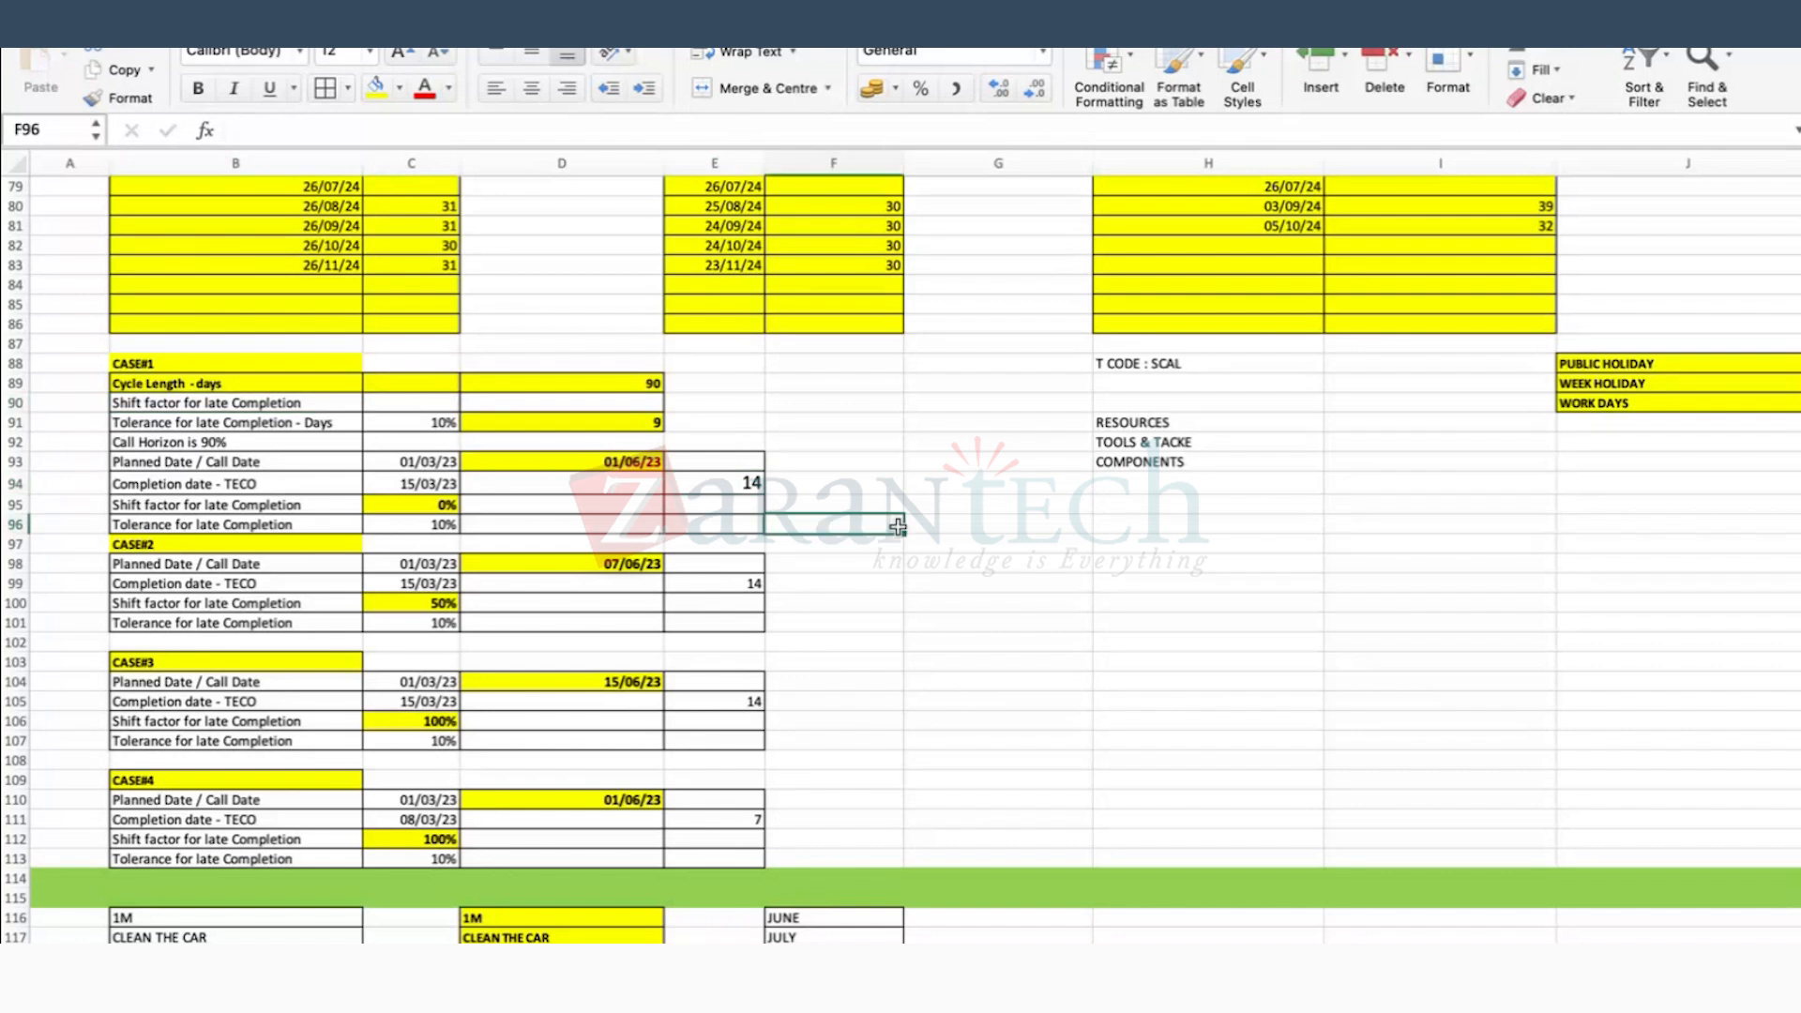
Step: Format the CASE#1 Completion date - TECO label in B94 as bold with a yellow fill
click(256, 484)
click(445, 483)
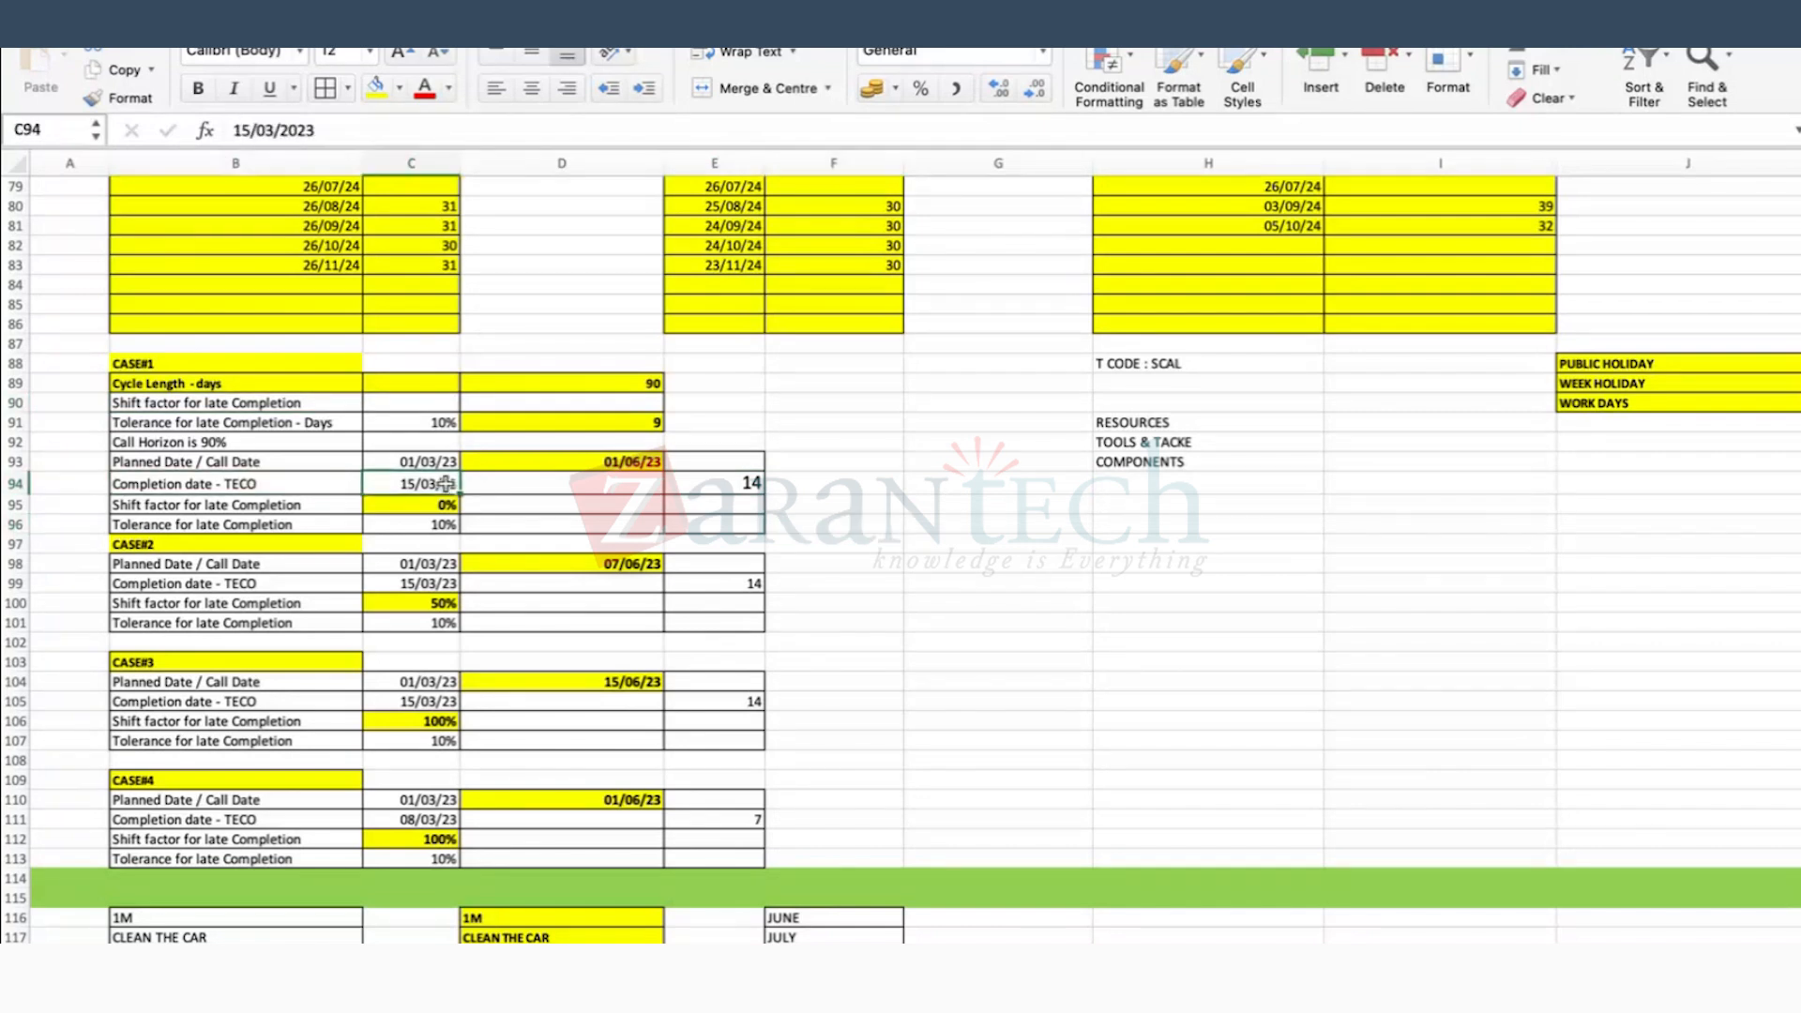
click(272, 484)
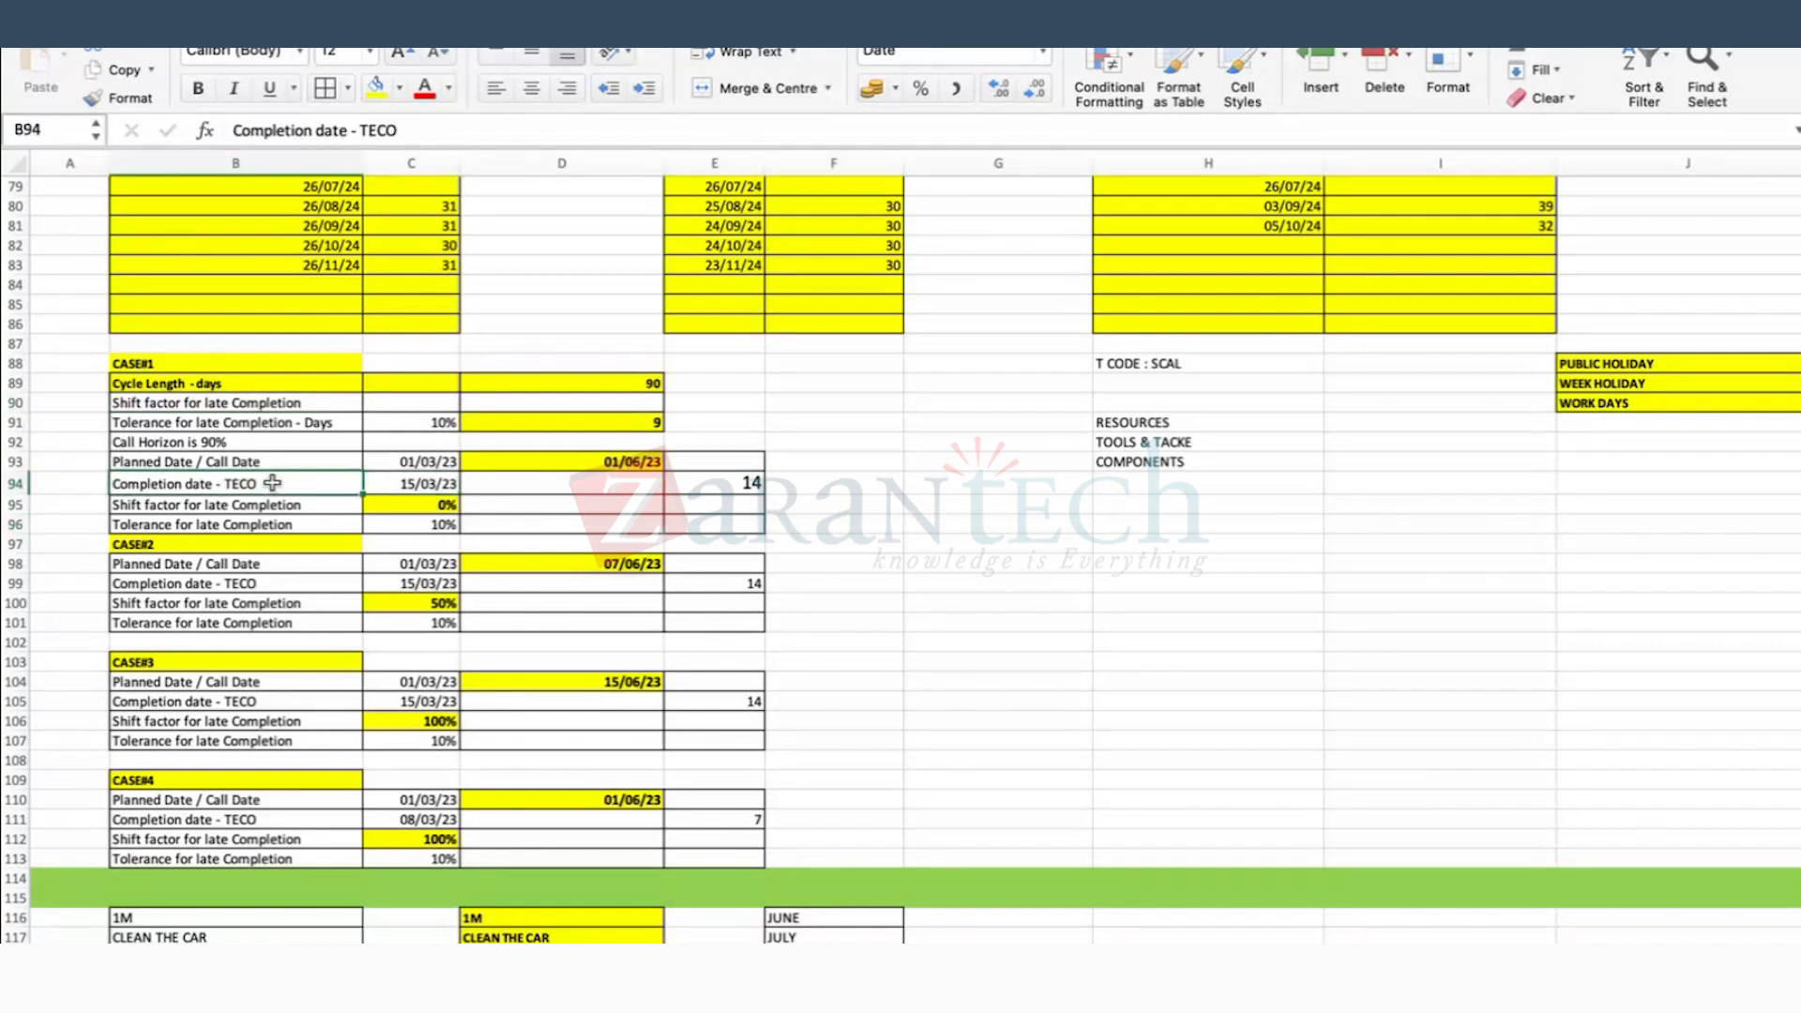
click(376, 91)
key(ctrl+b)
click(951, 582)
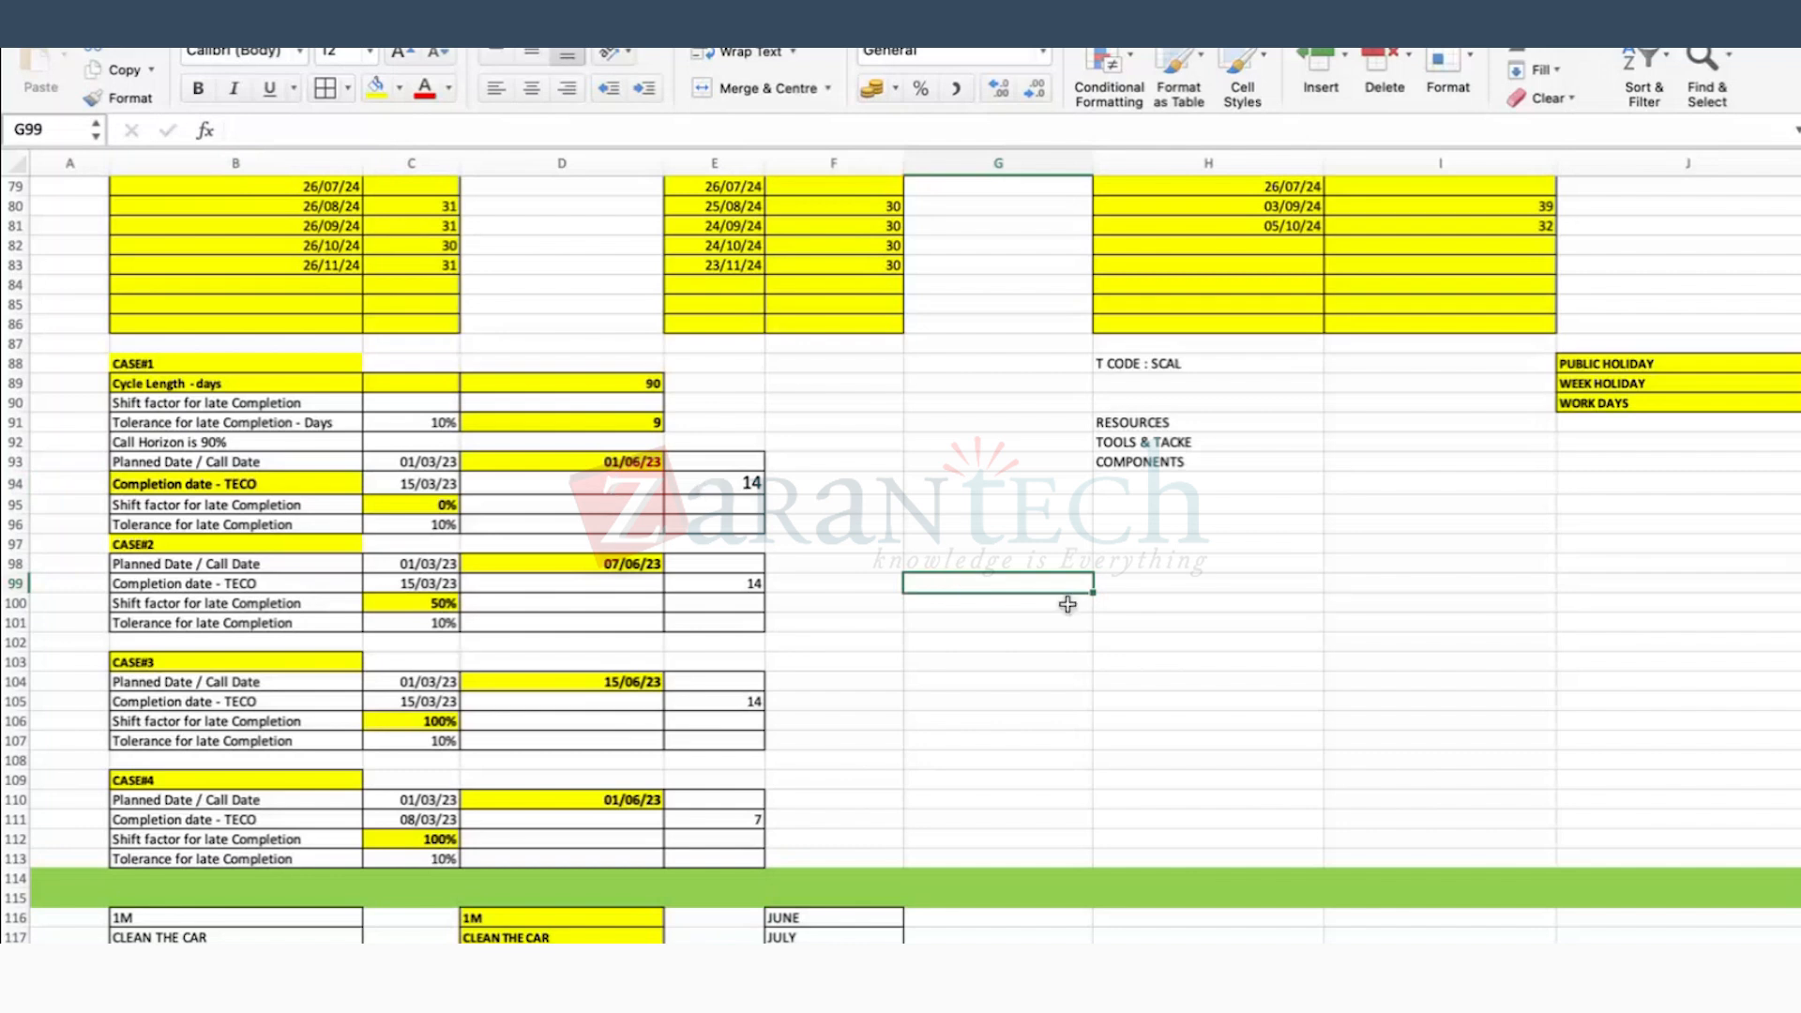
Step: Enter the example label MOBILE PHONE in cell H99
click(1182, 585)
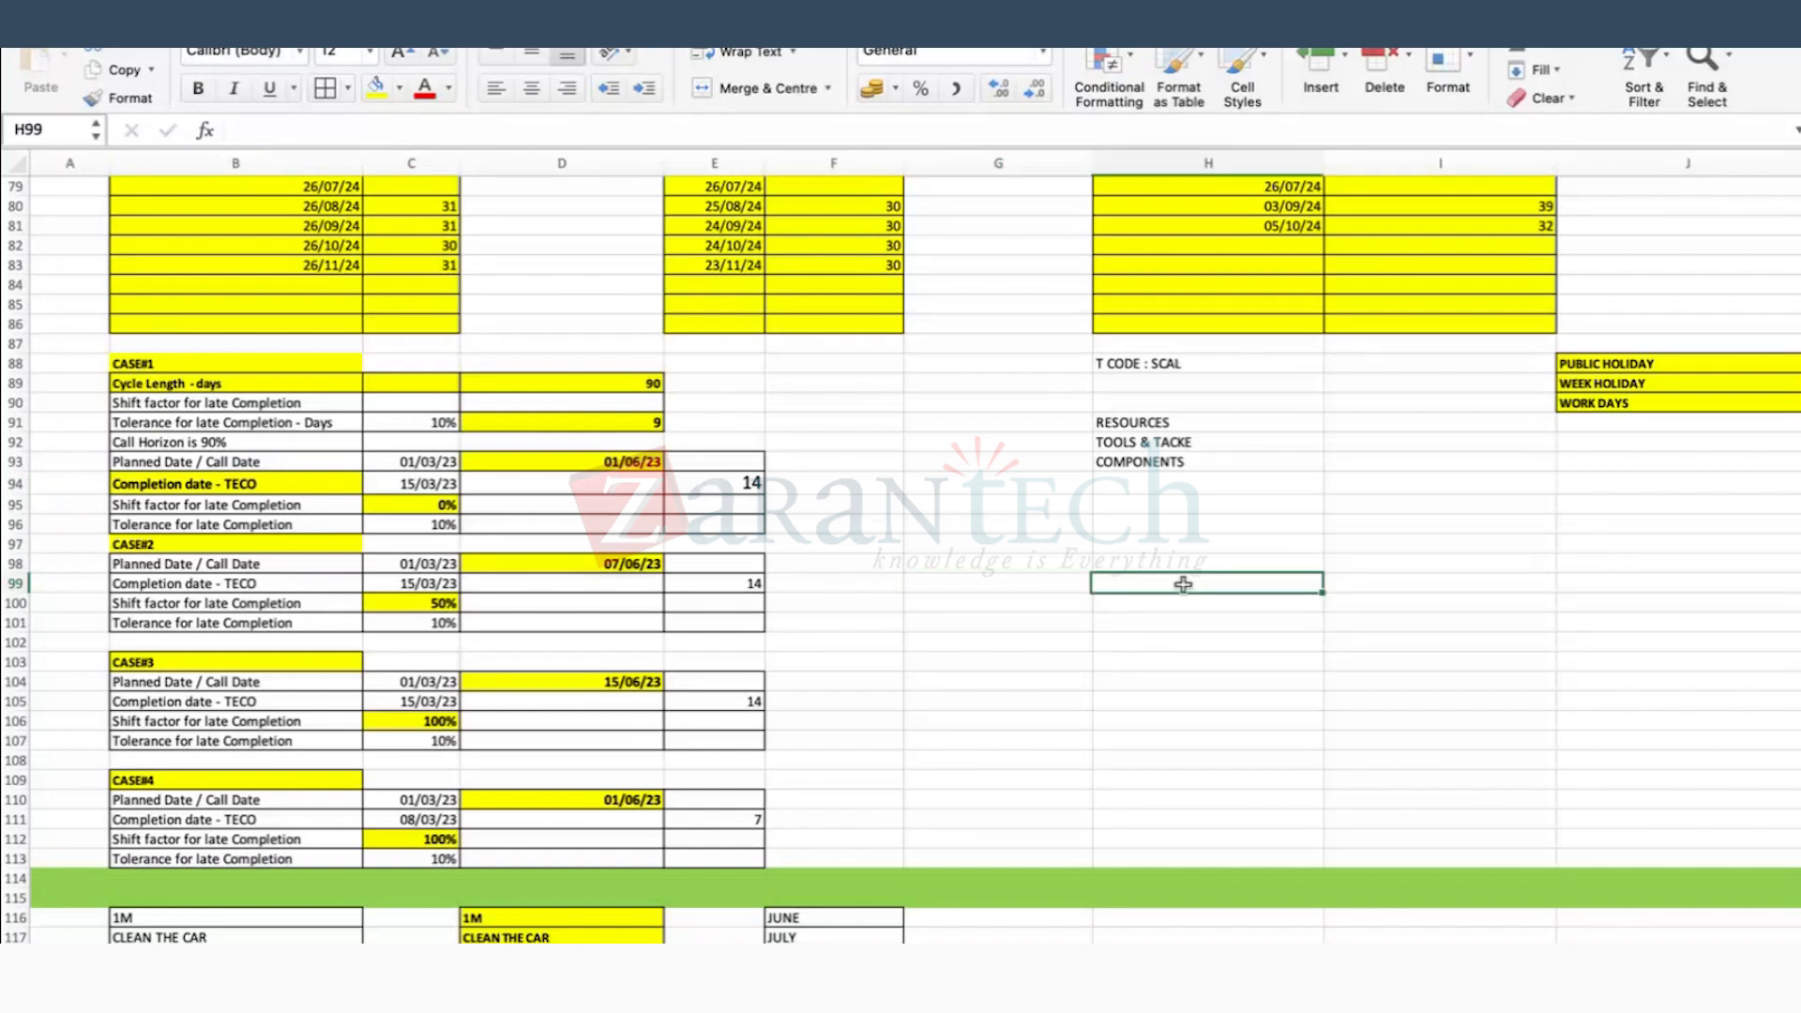
text(MOBILE P)
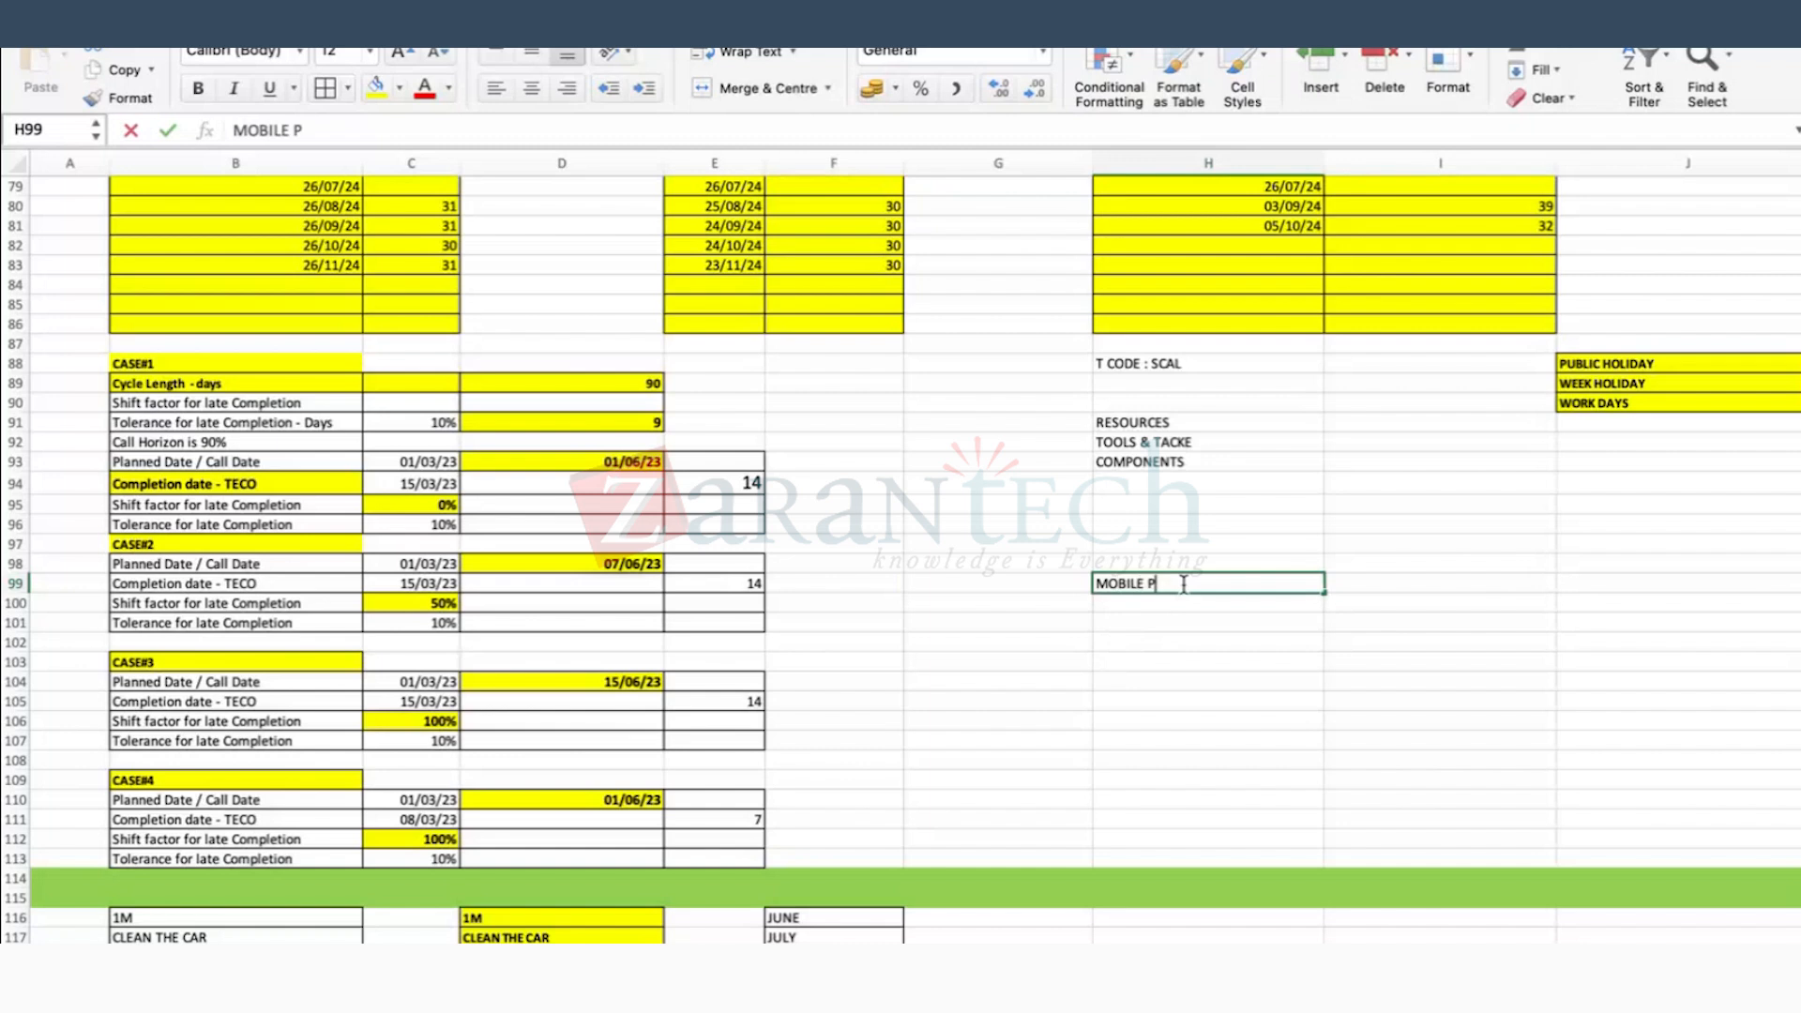
text(HONE)
key(Return)
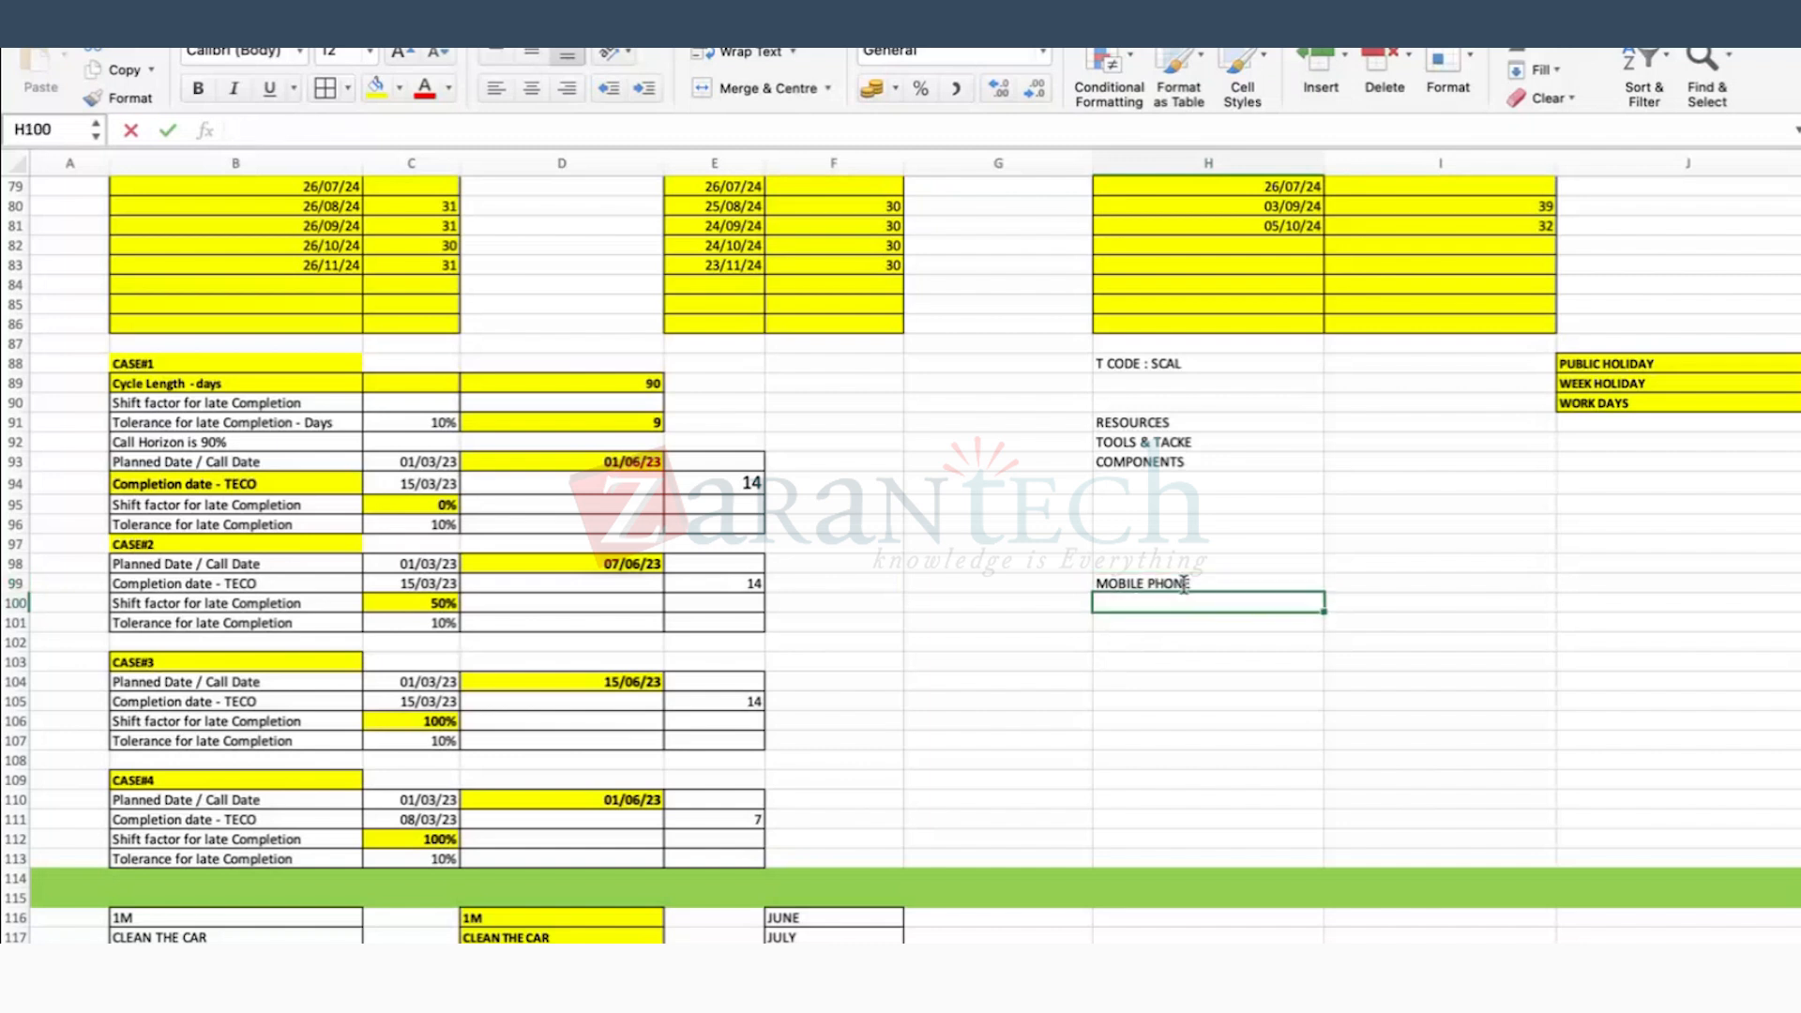
Step: Enter the dates 01/03/2024 in I99 and 15/03/2024 in I100 for the MOBILE PHONE example
click(1183, 586)
key(Tab)
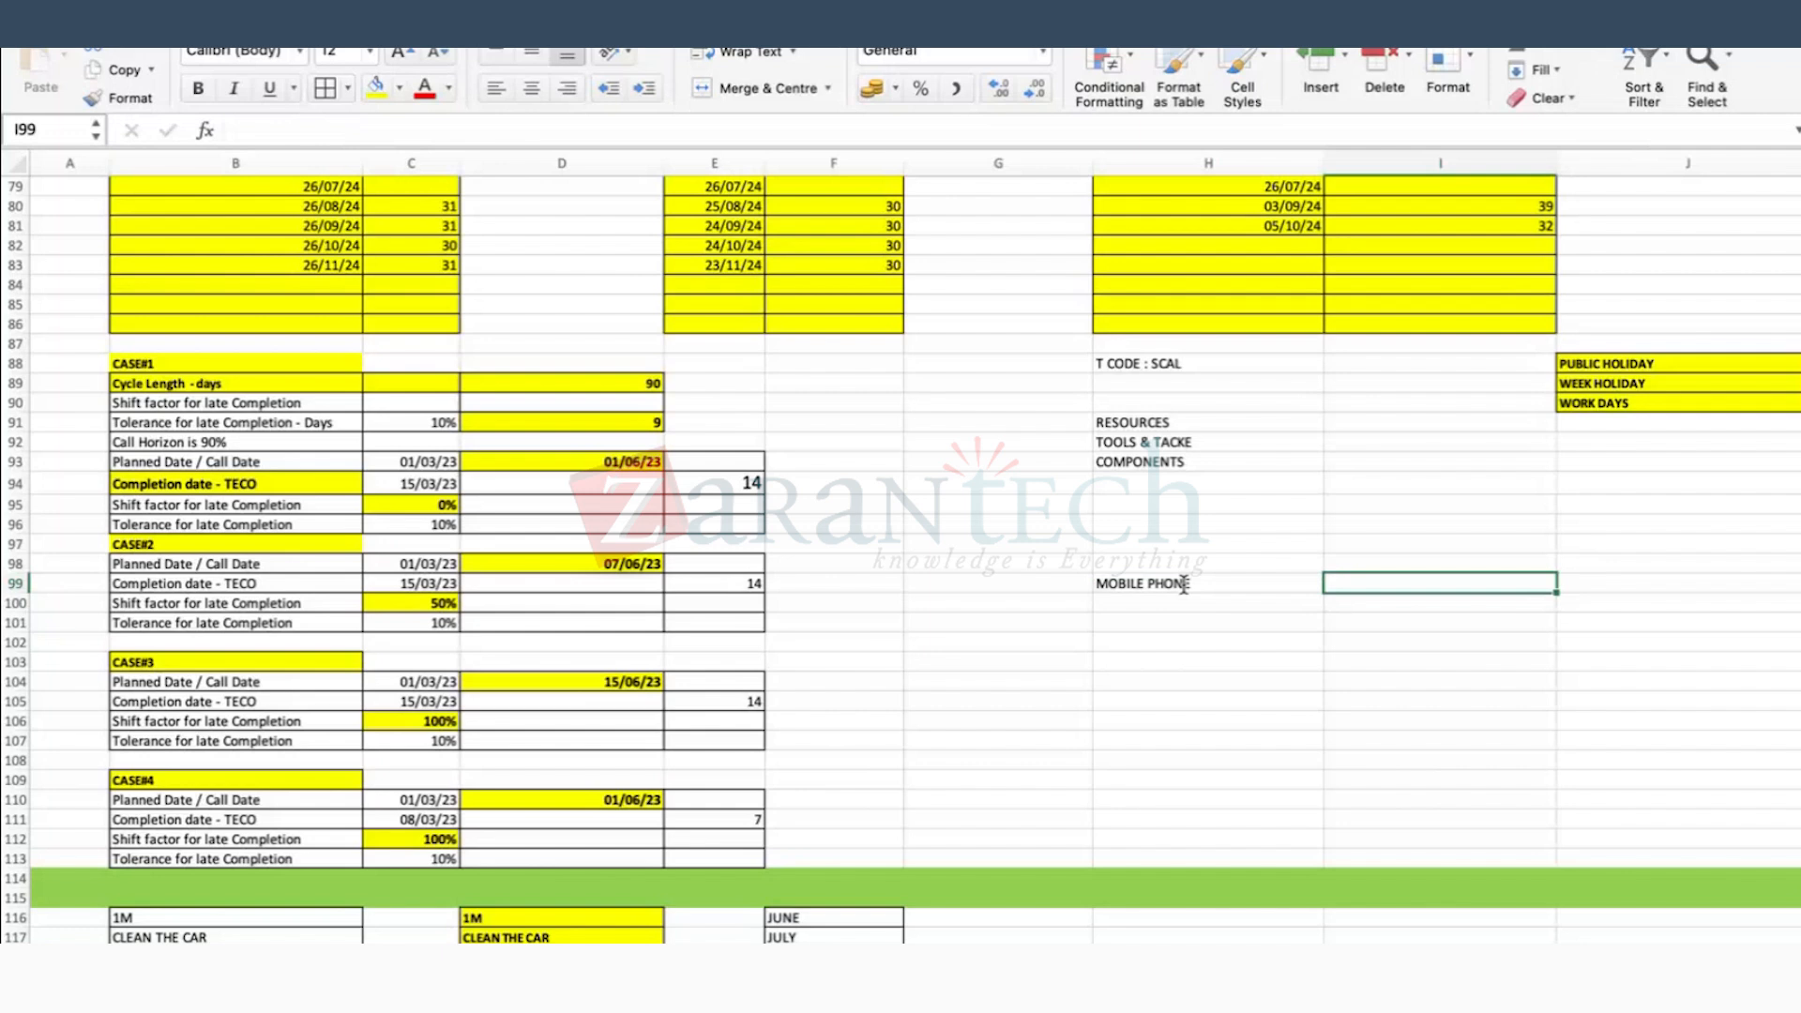
text(01)
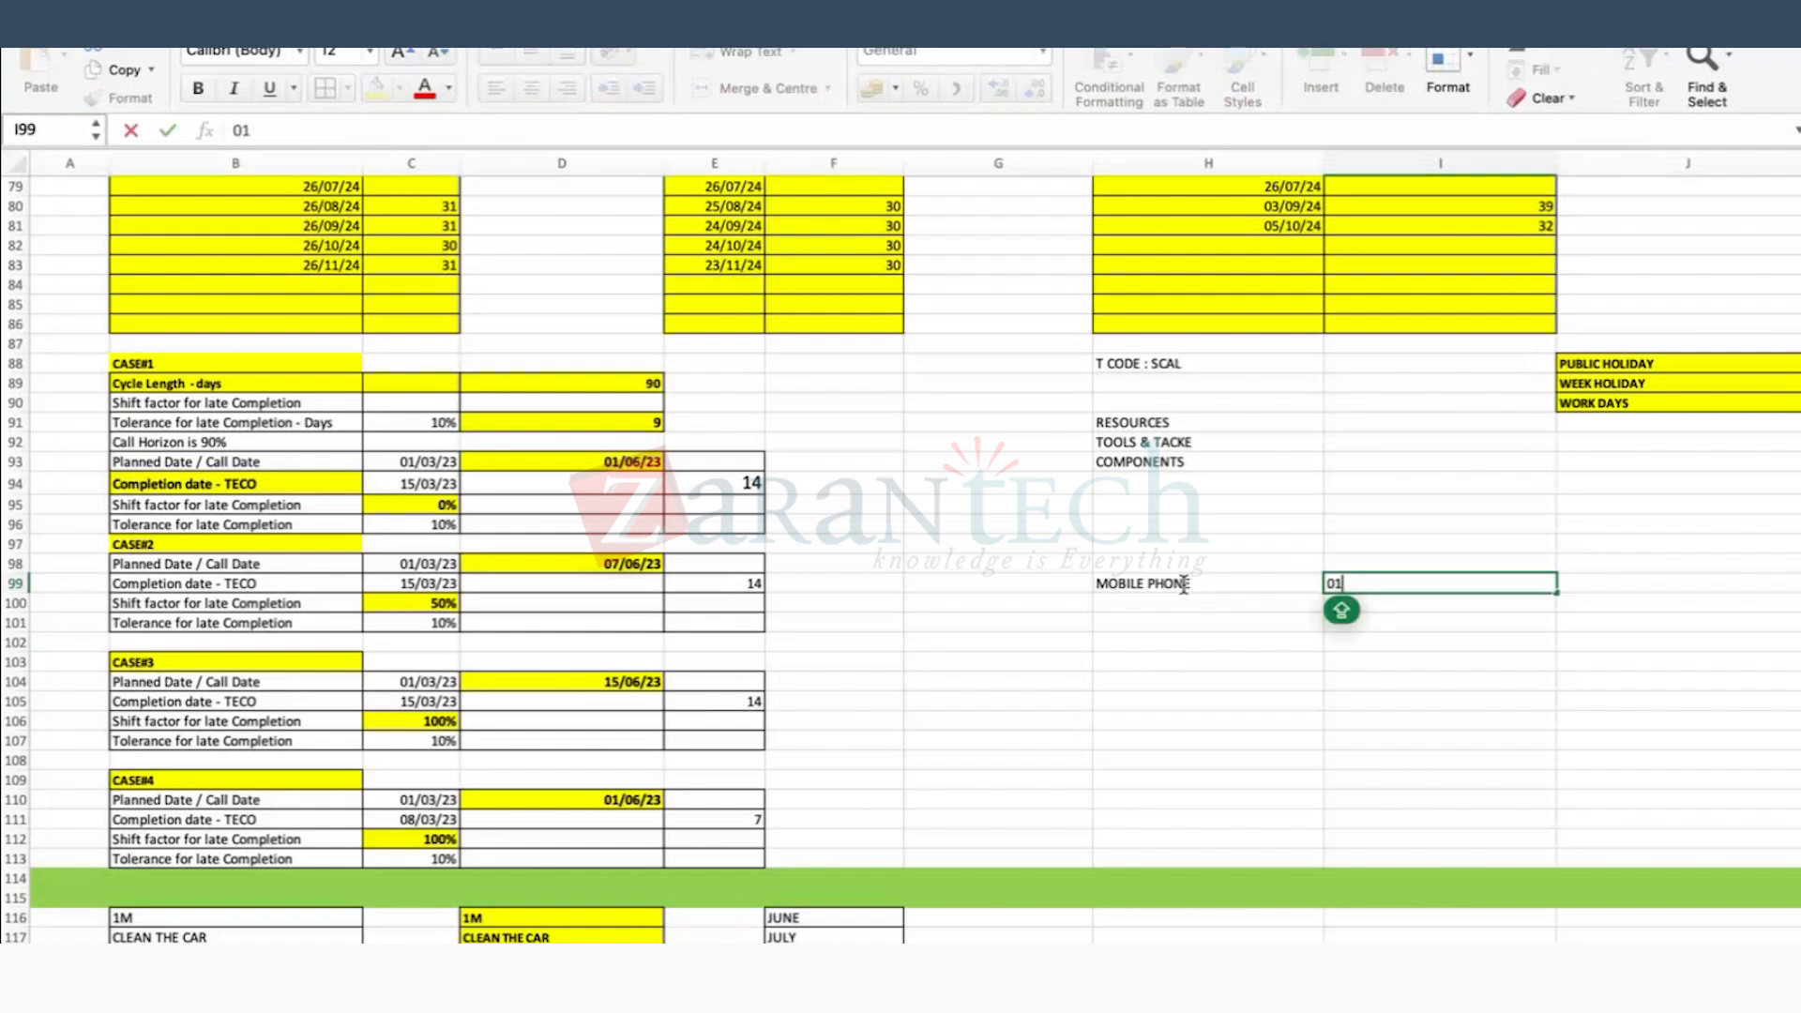
text(/03/2024)
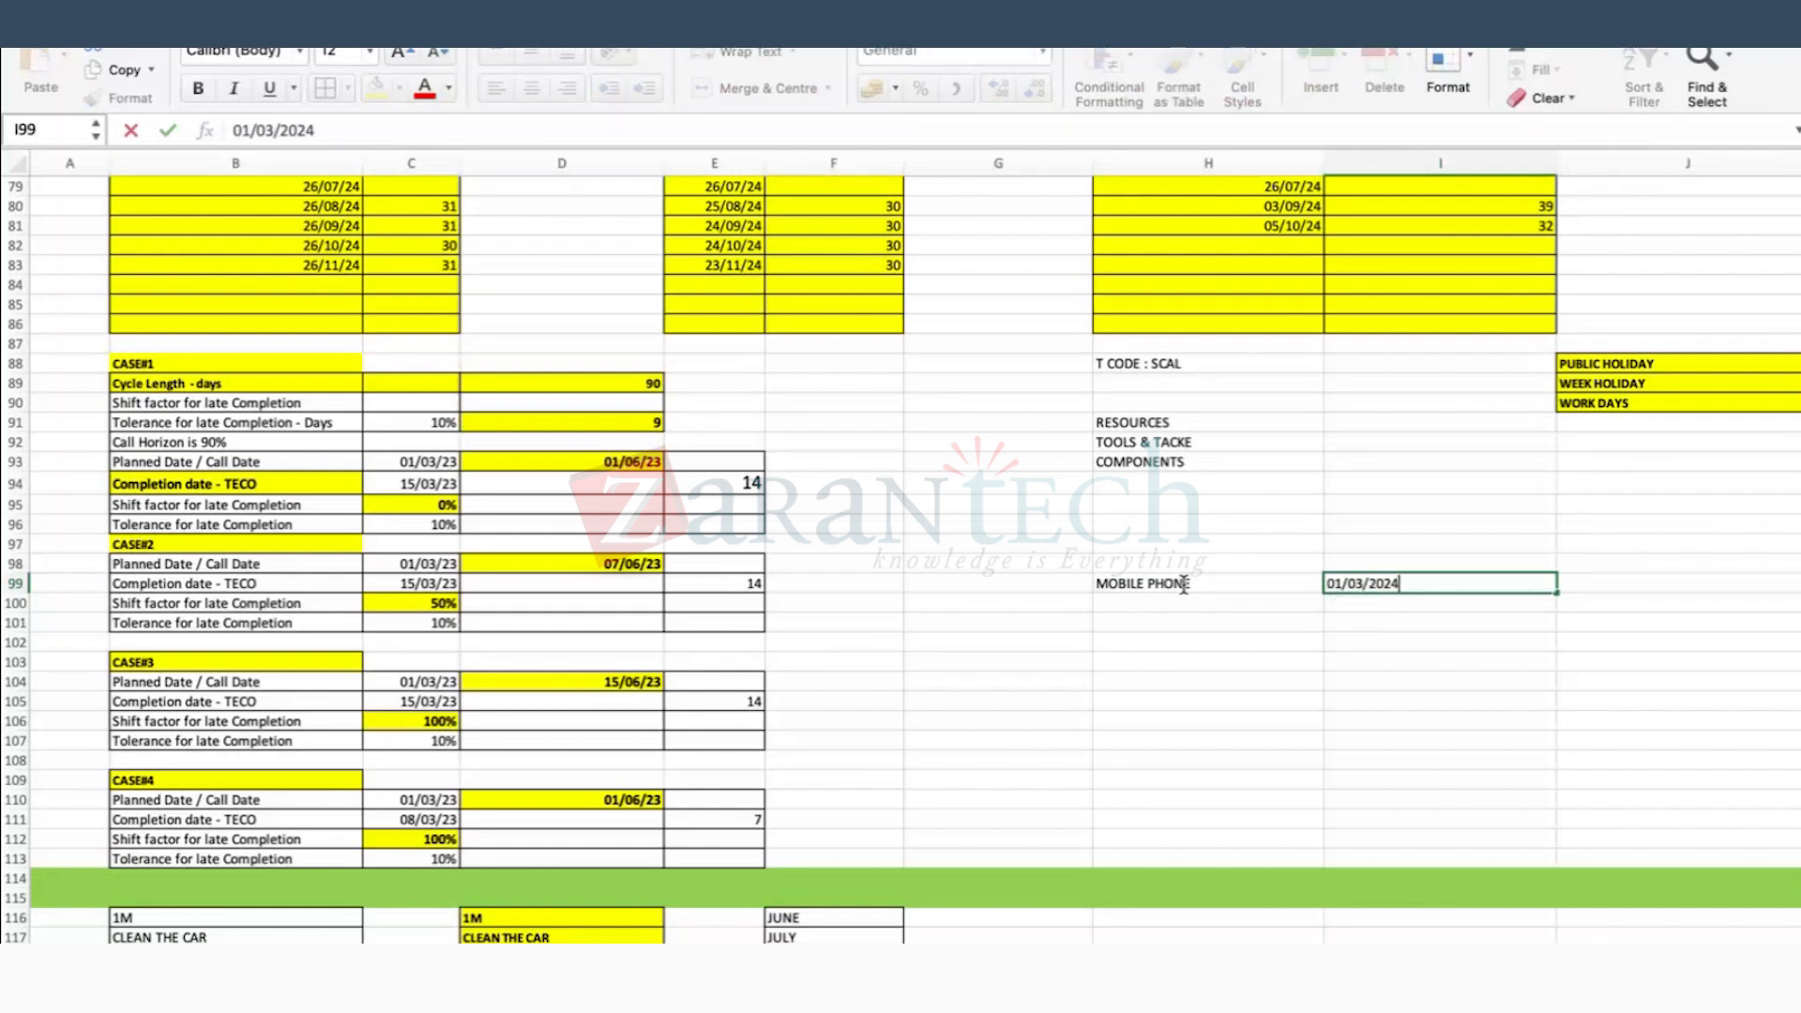
key(Return)
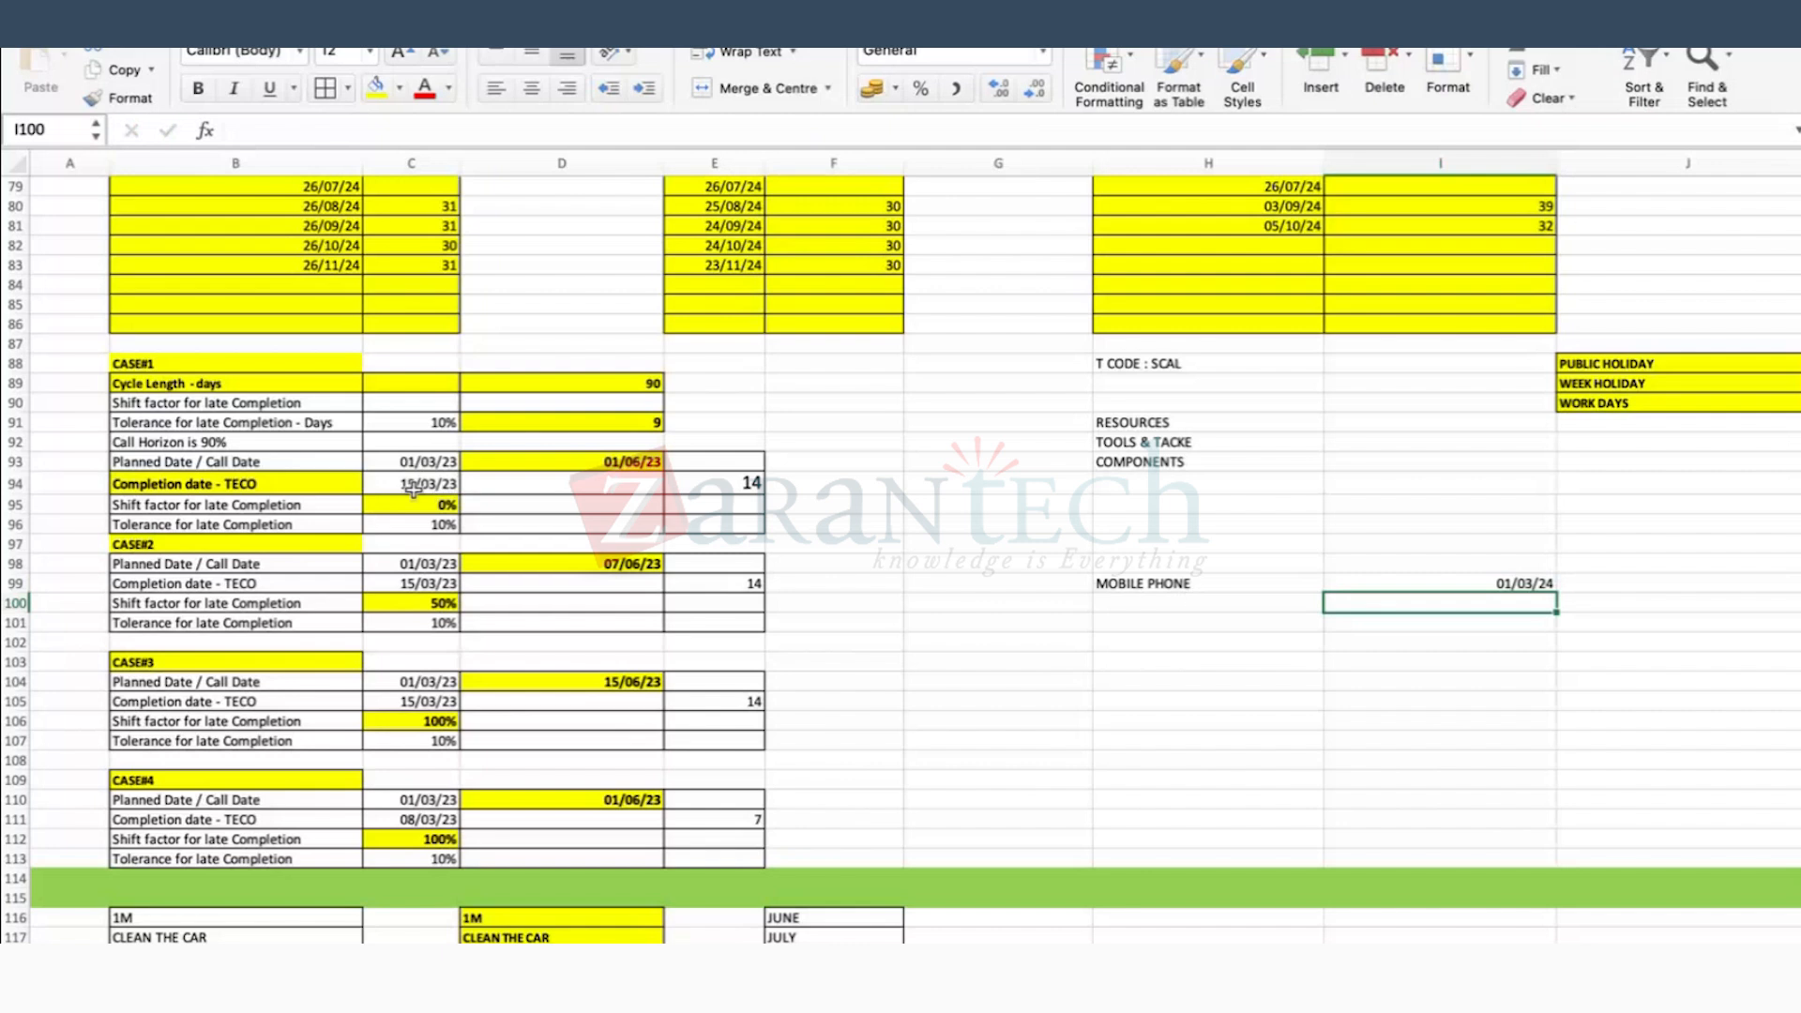
text(15/0)
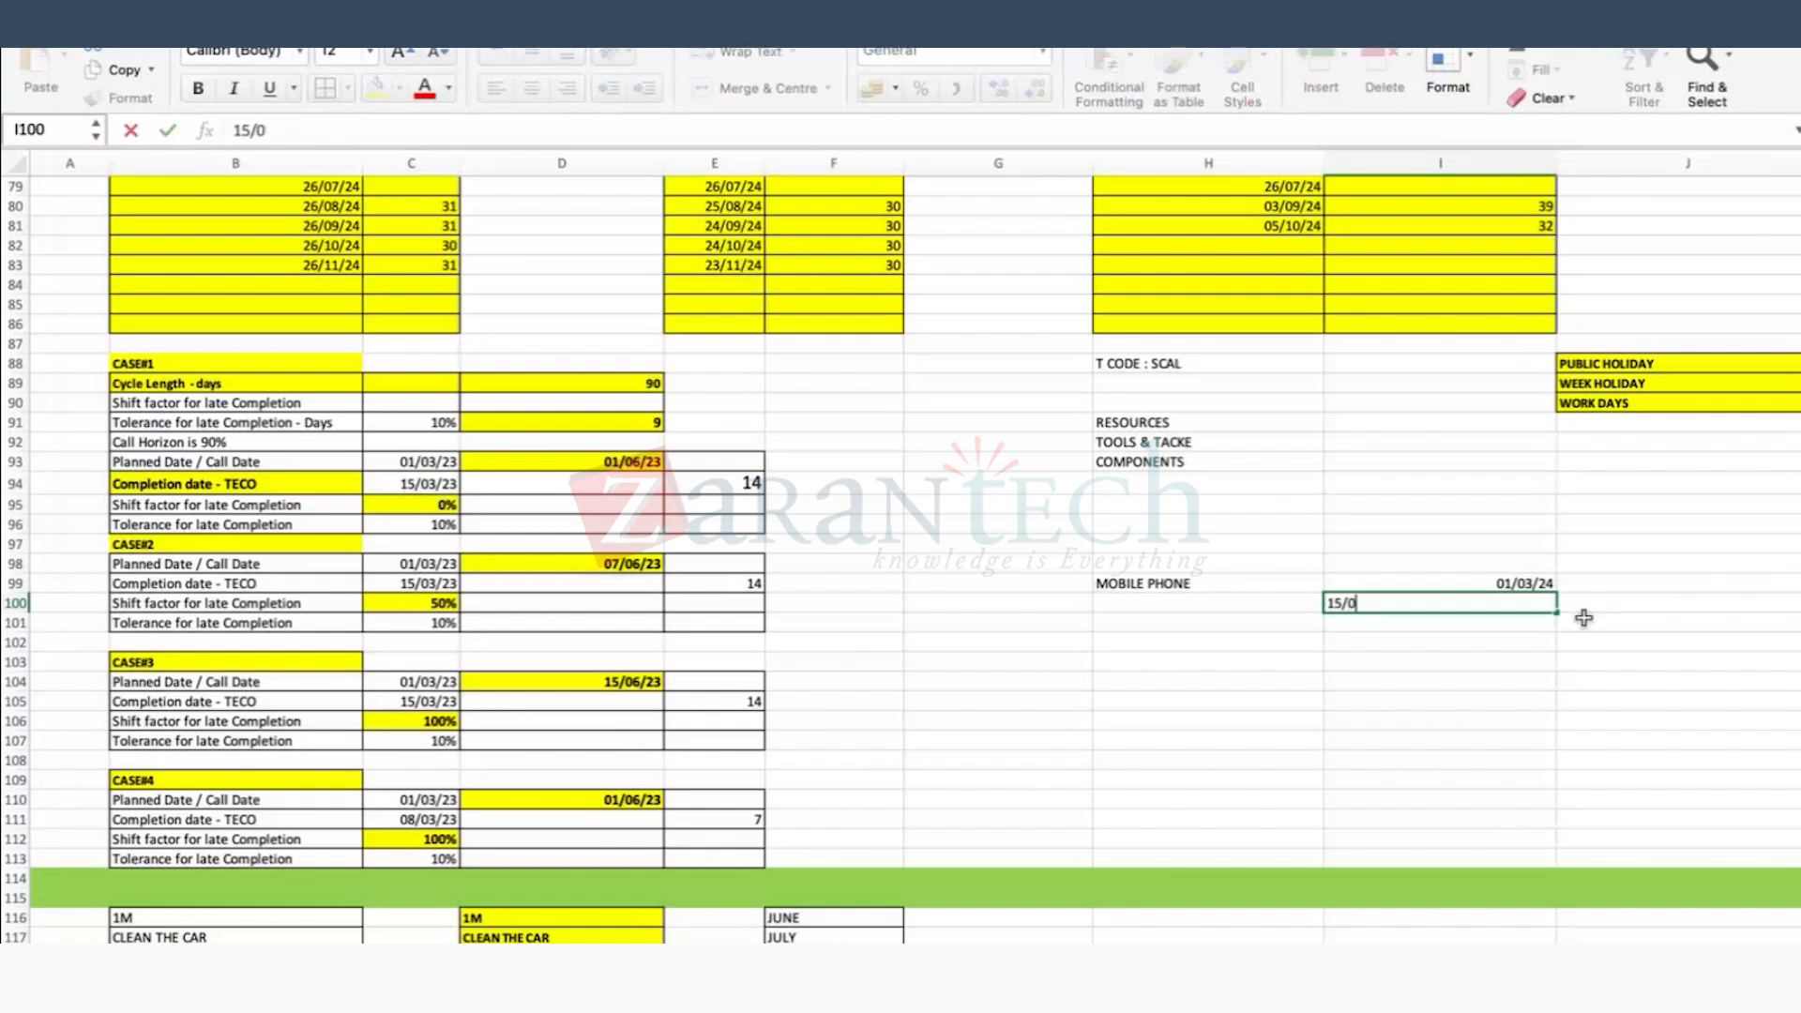
text(3/2024)
key(Return)
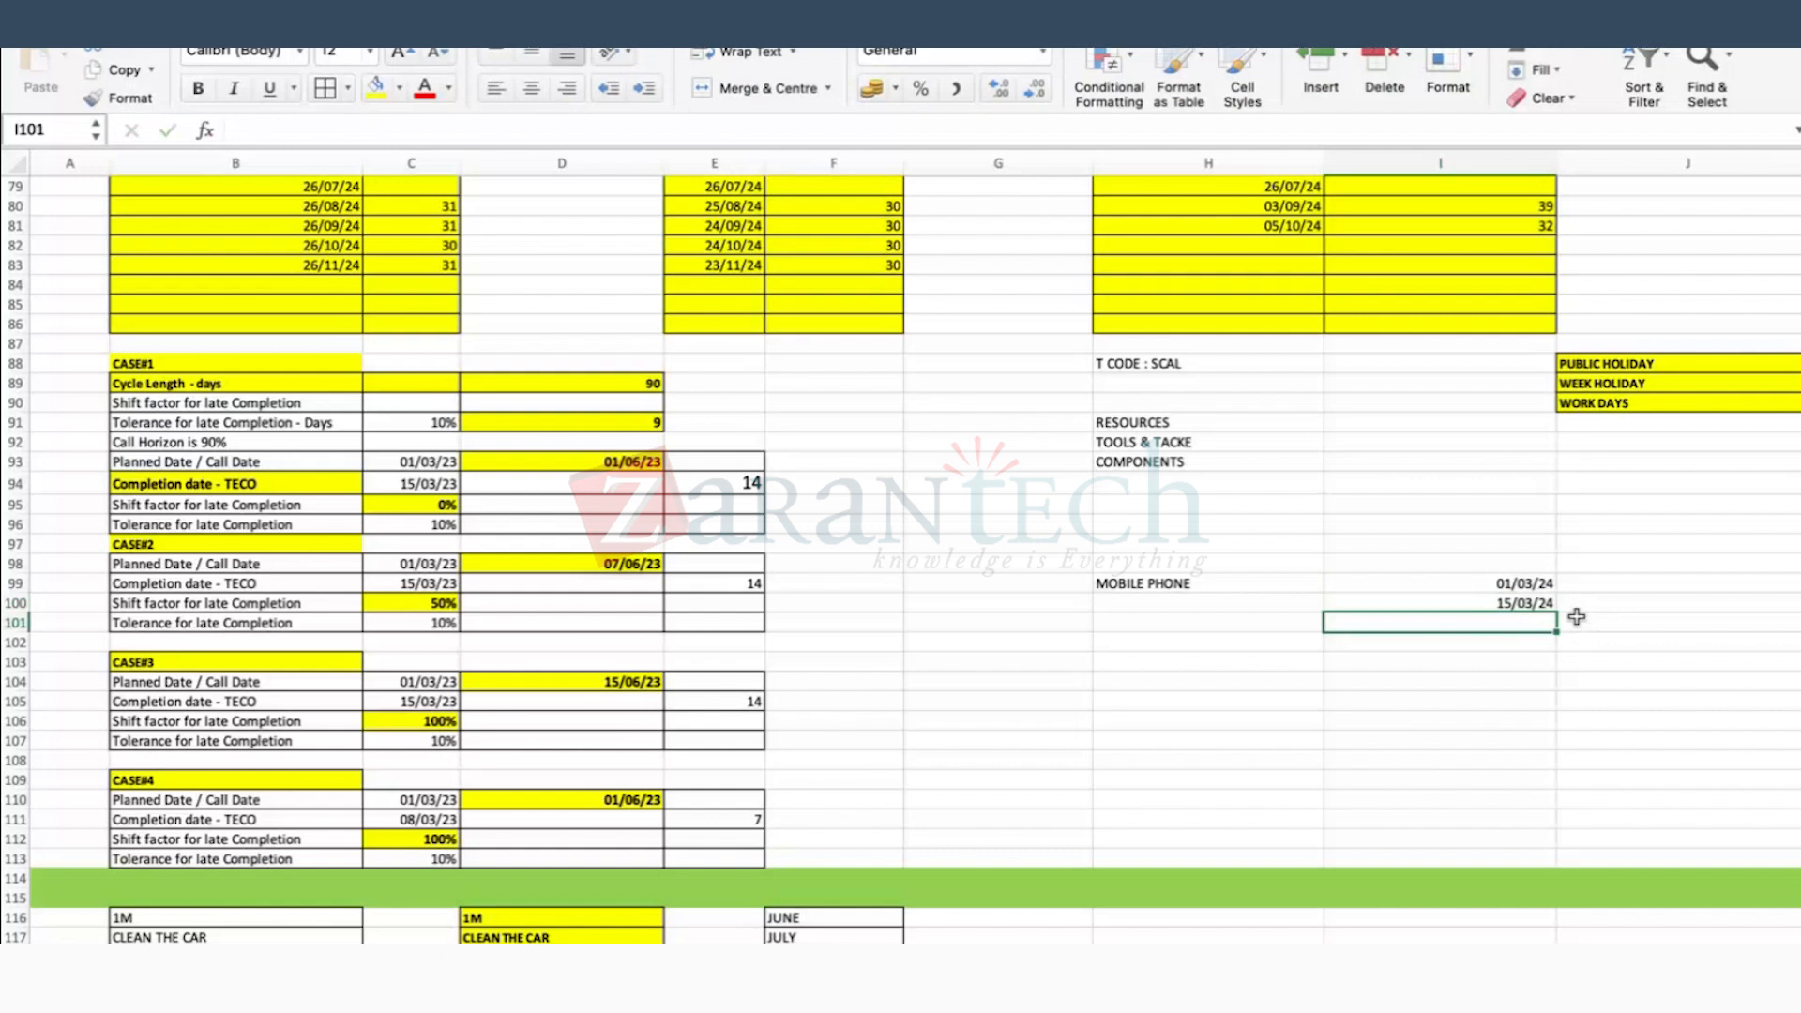
key(Down)
key(Down)
key(Down)
key(Down)
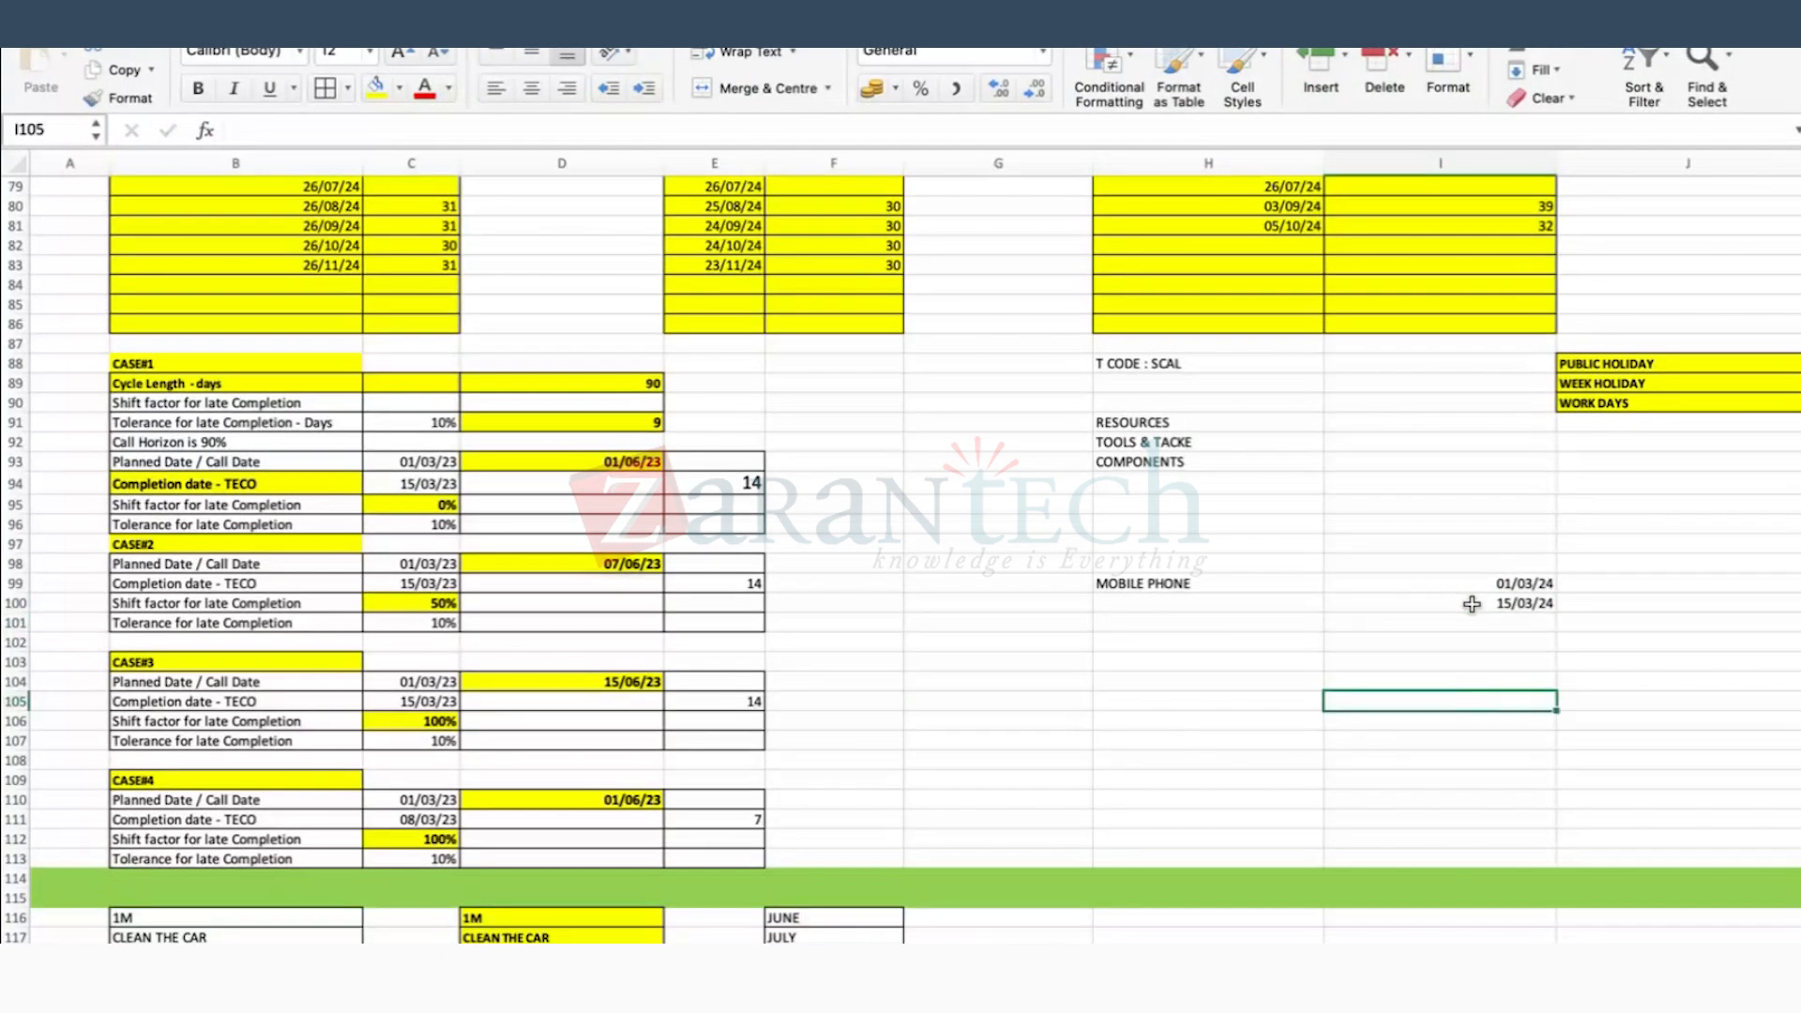
click(1500, 747)
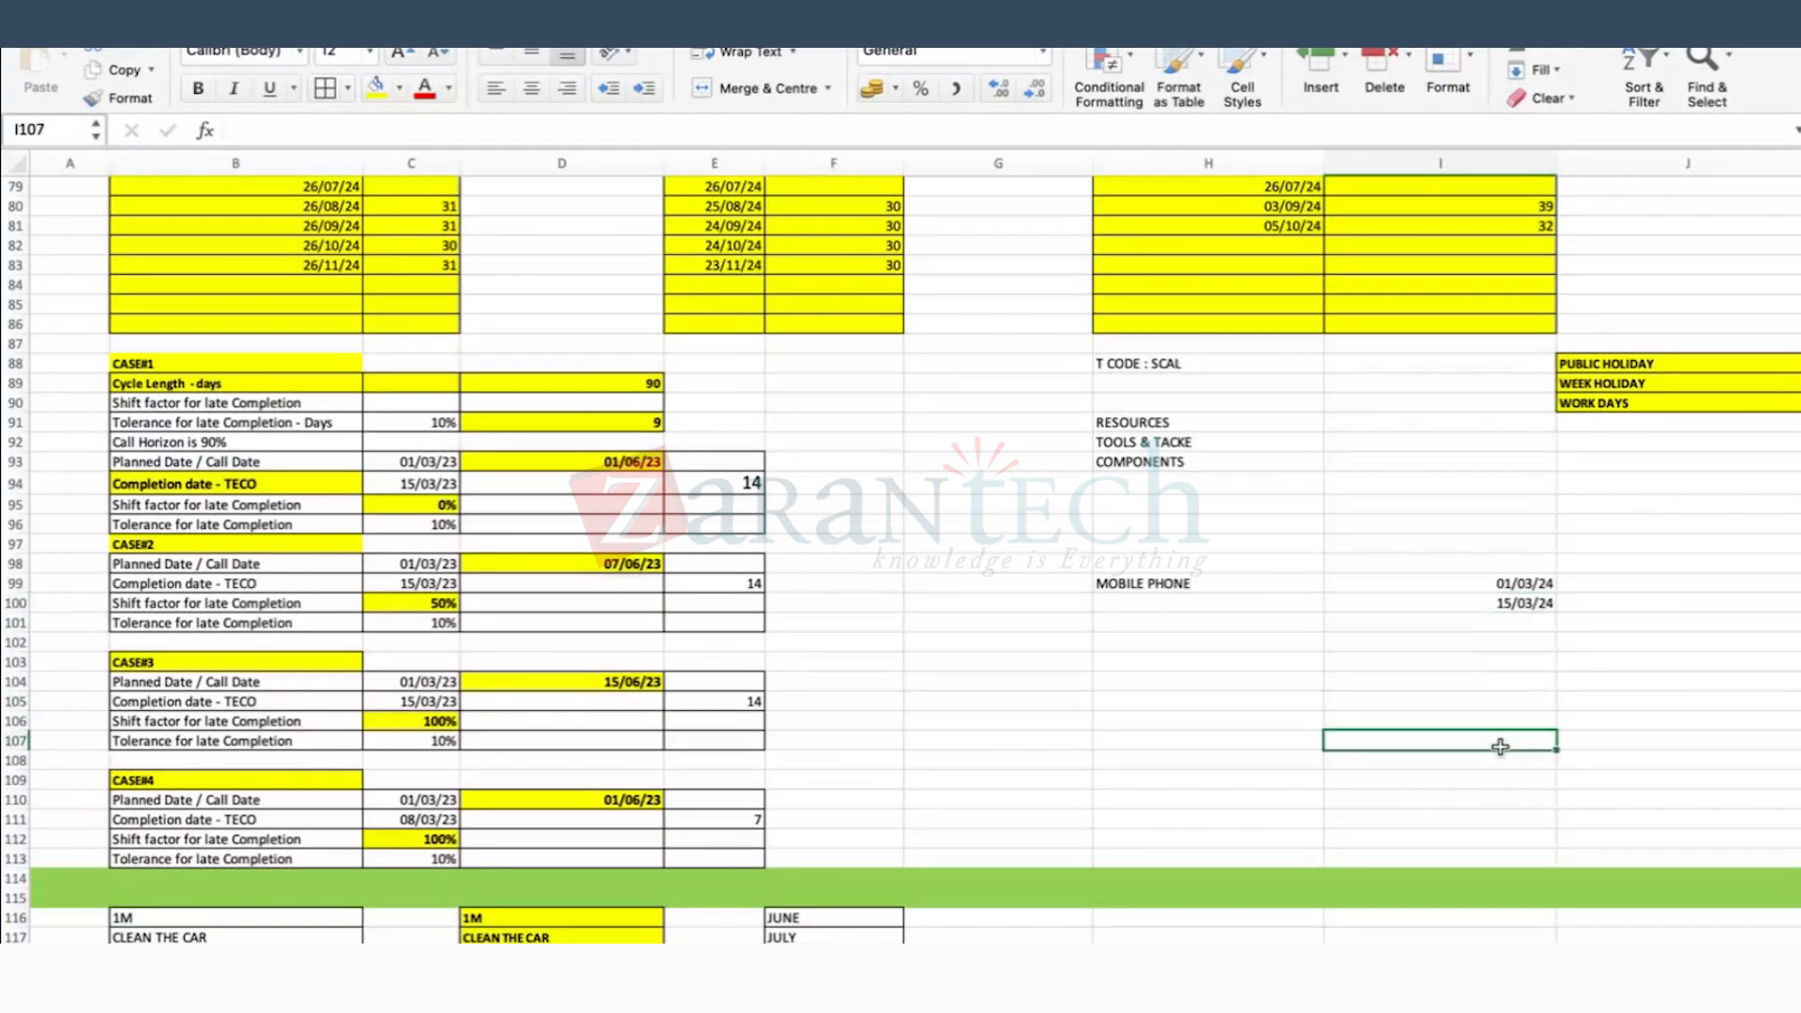
click(1490, 623)
click(1490, 663)
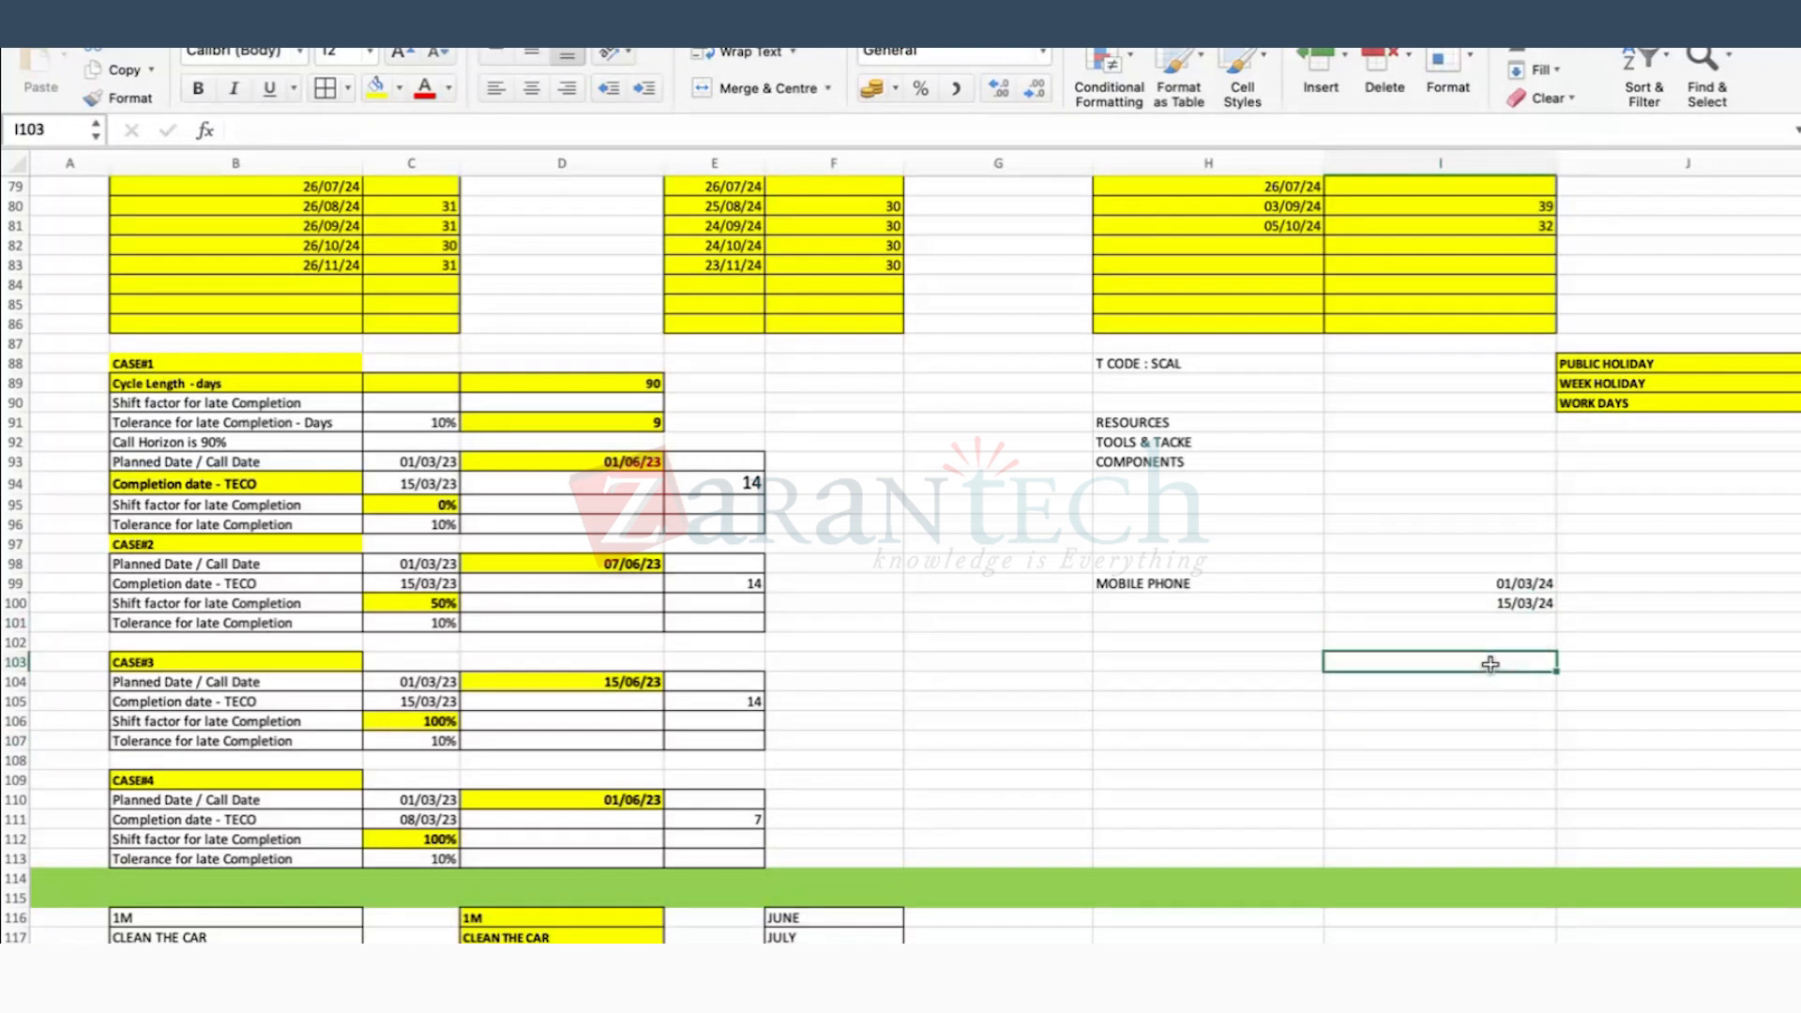
Step: Review the CASE#1 late-completion tolerance in row 91 together with the completion date in C94 and the planned date in C93
click(187, 422)
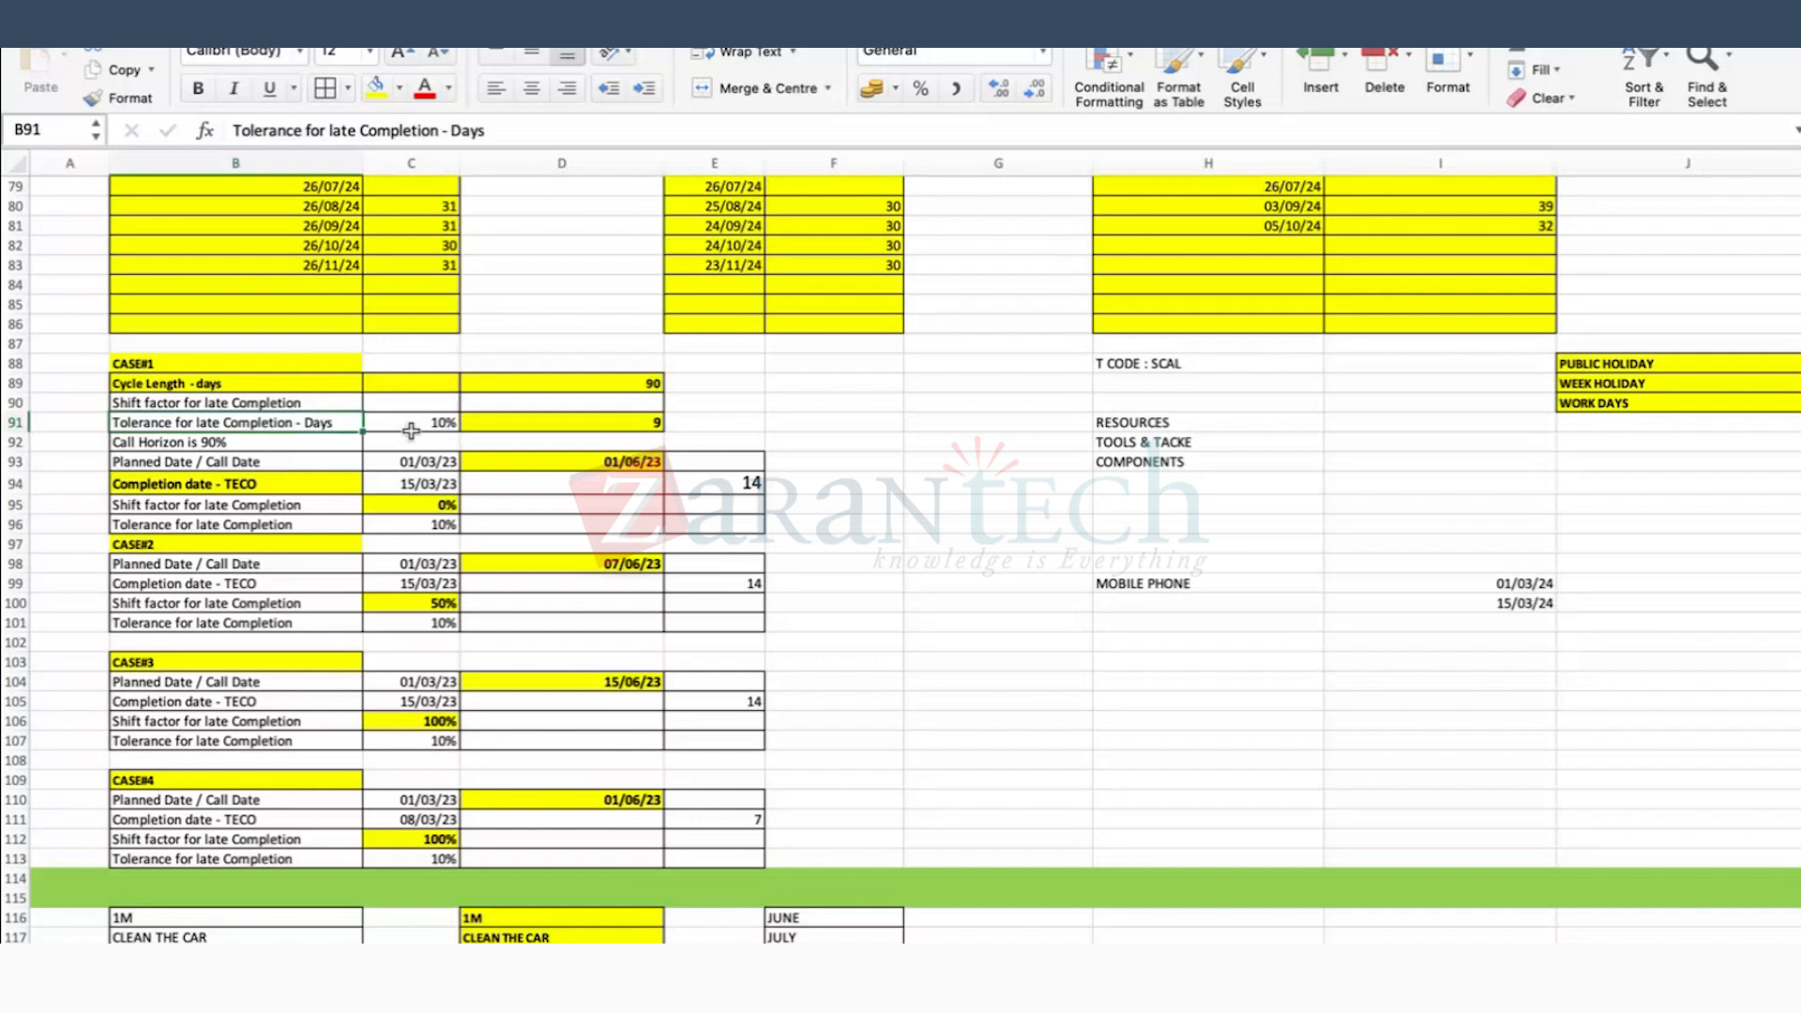
click(414, 484)
click(966, 621)
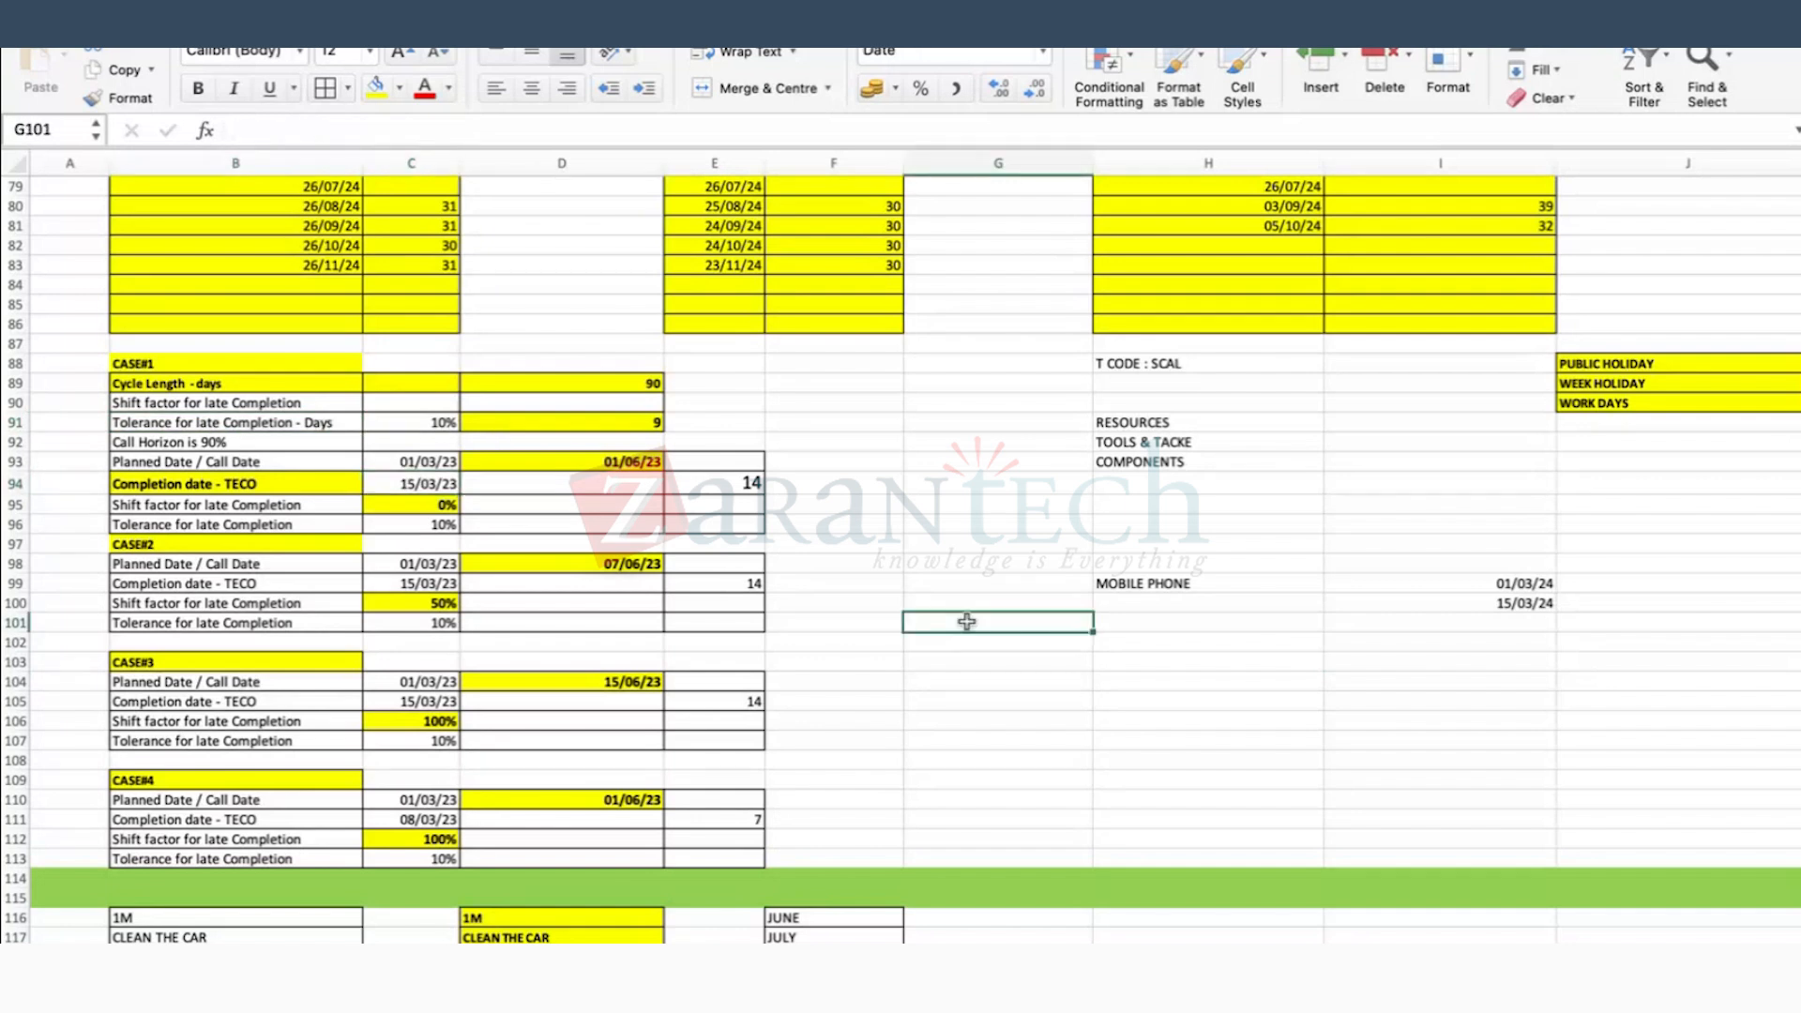
click(426, 459)
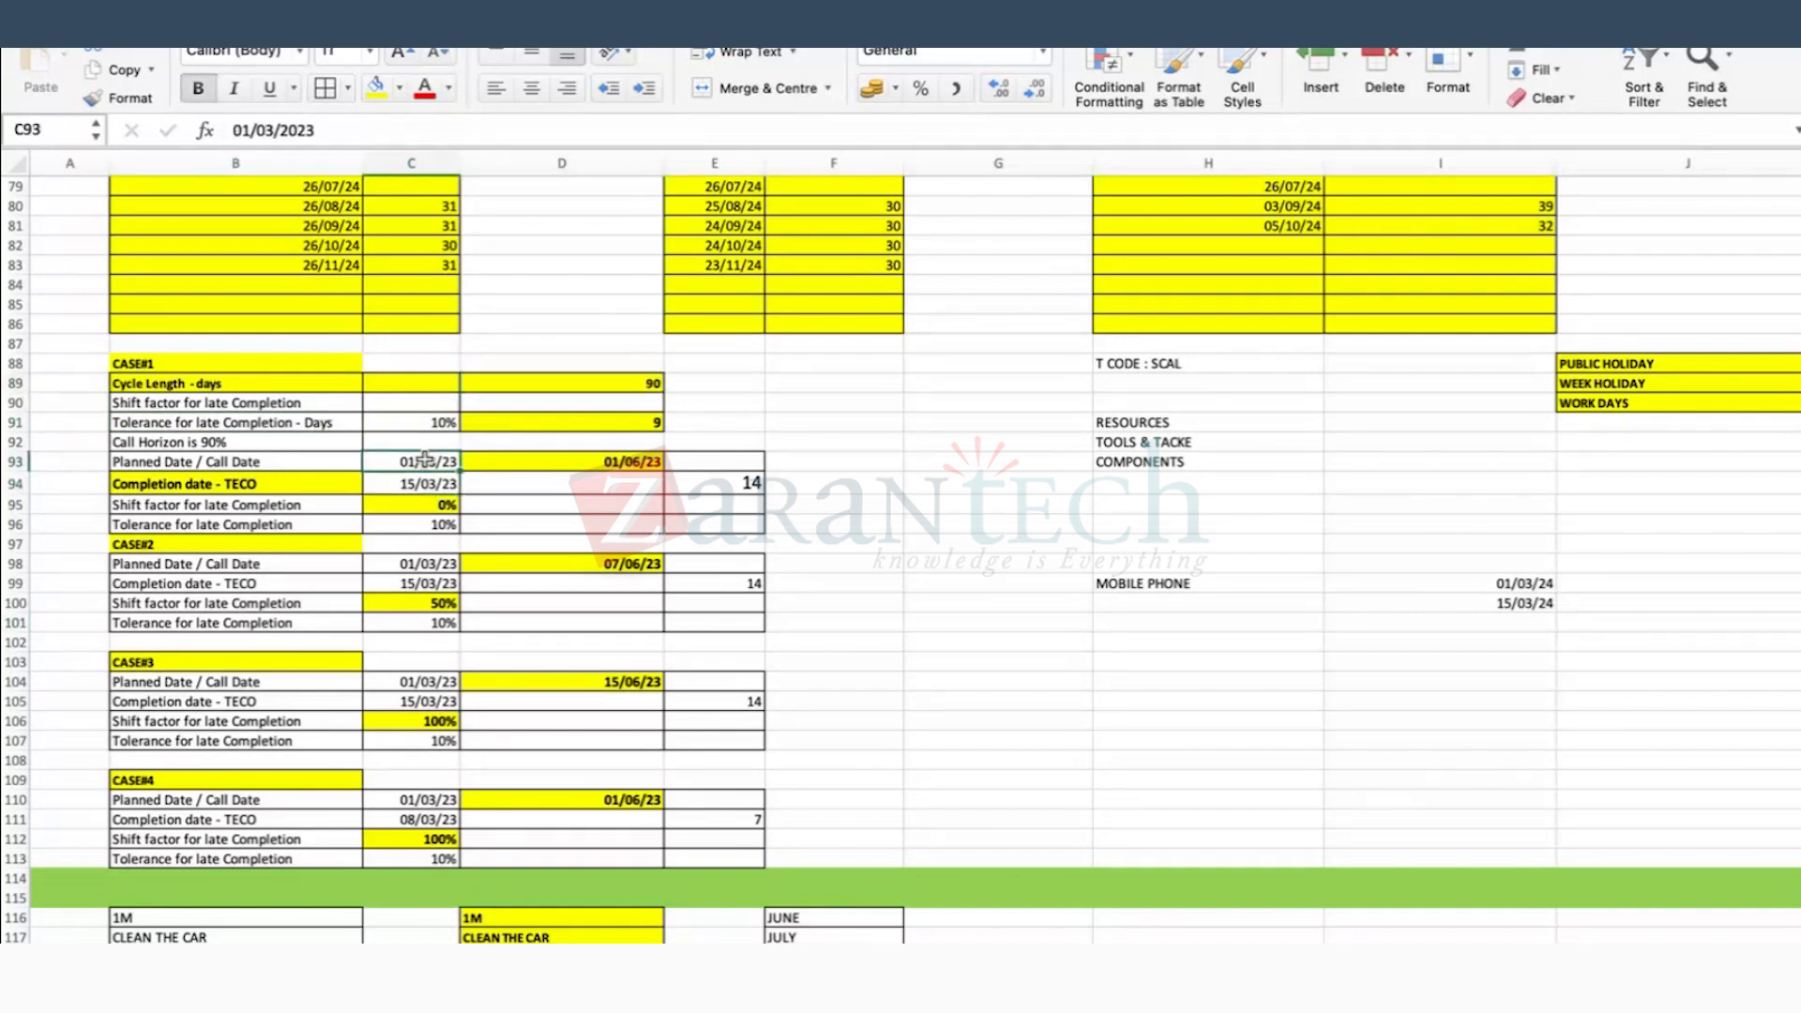
click(835, 536)
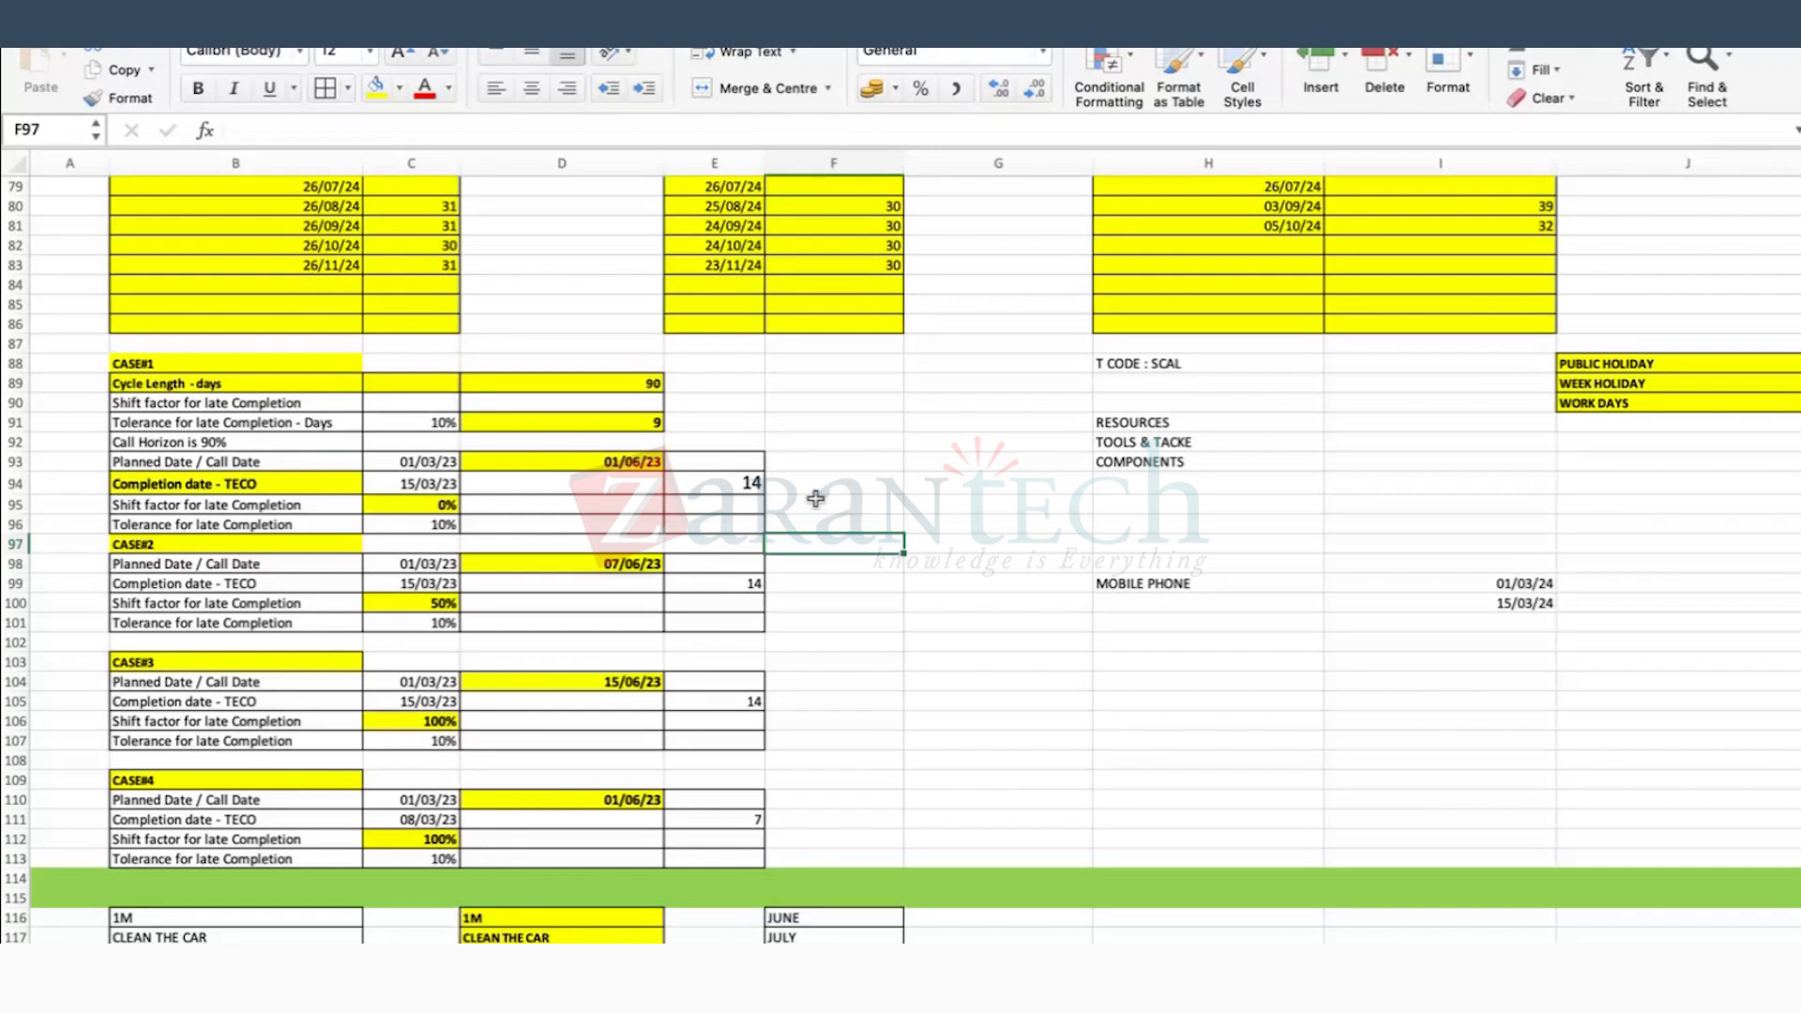
click(873, 478)
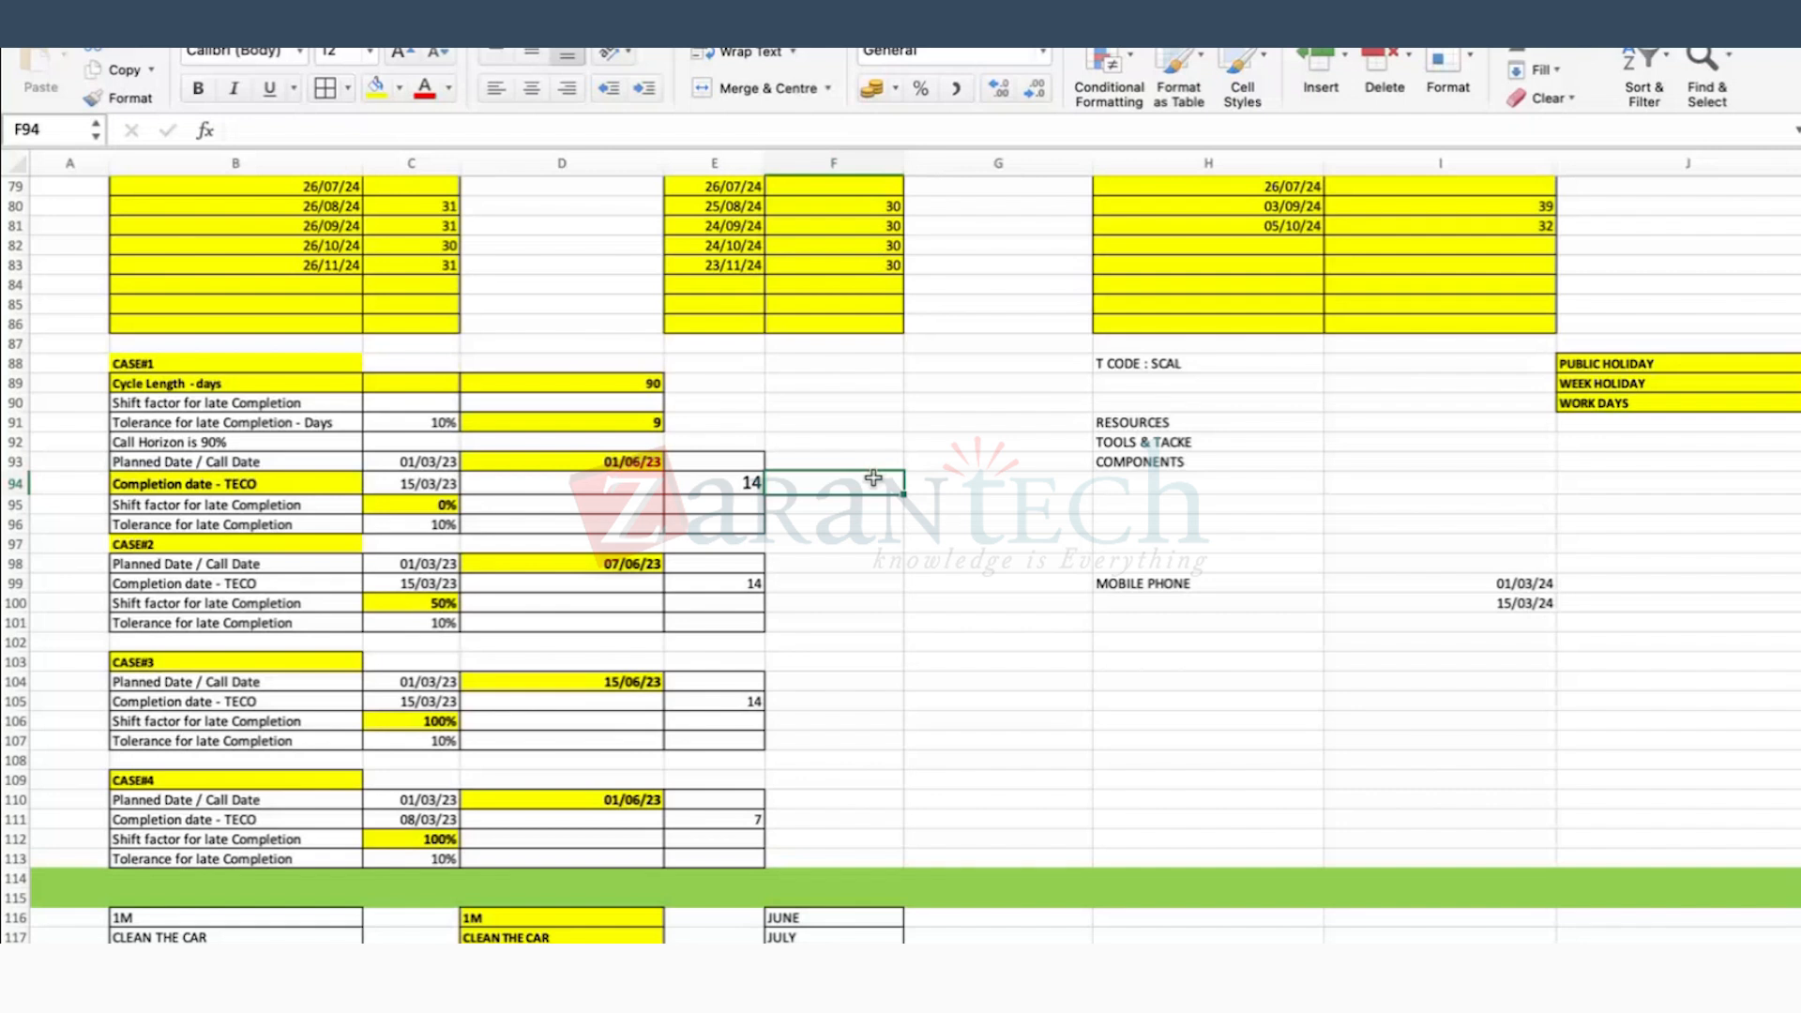
click(1055, 481)
click(849, 479)
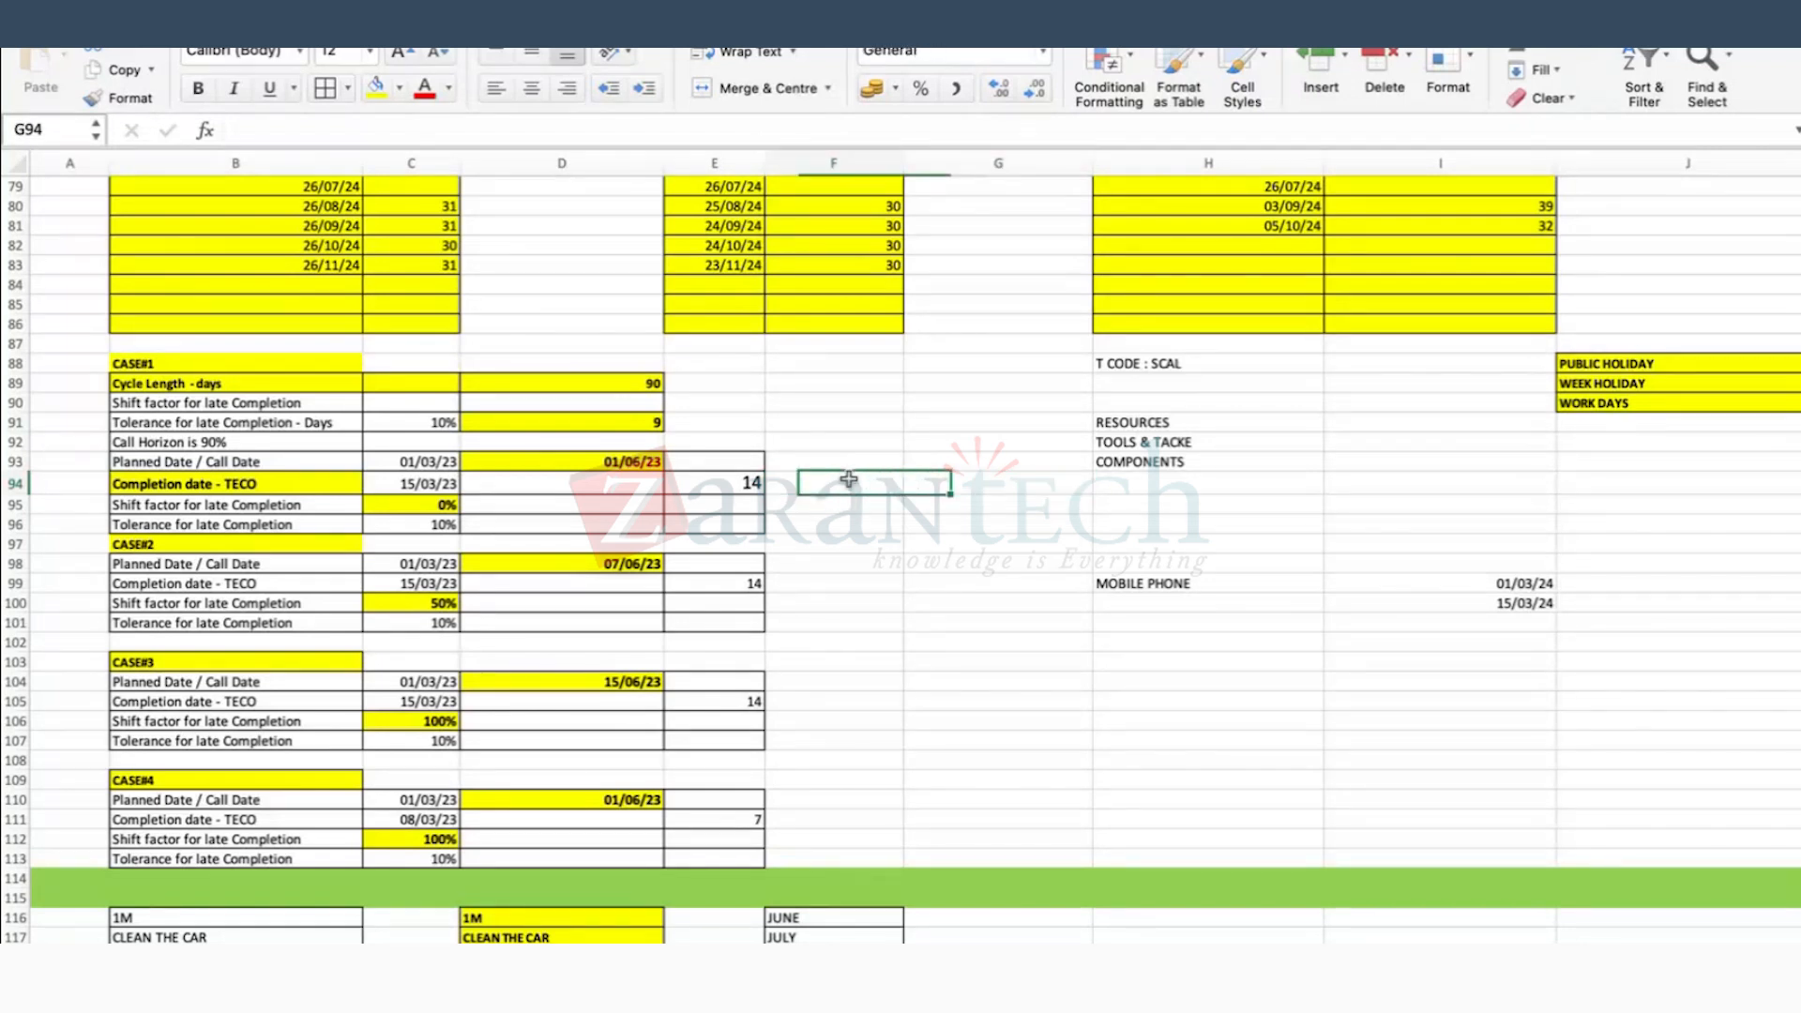
click(849, 480)
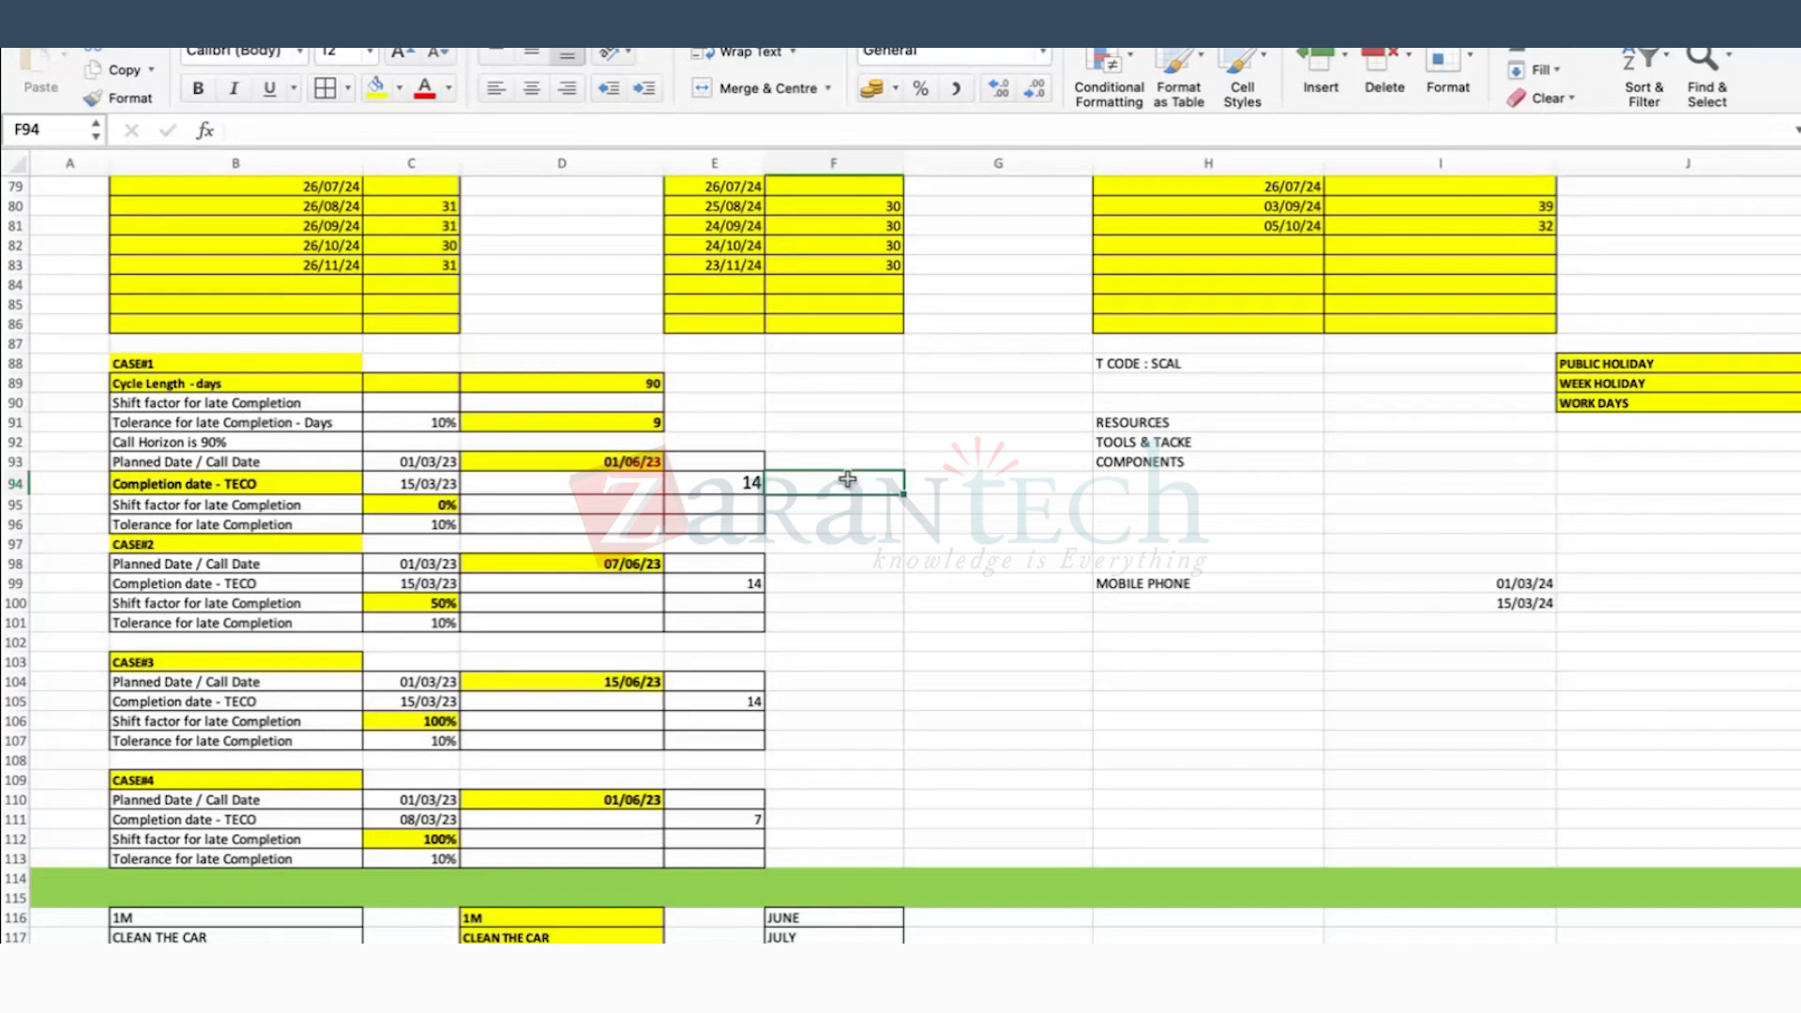
click(880, 457)
click(965, 460)
click(912, 492)
click(910, 500)
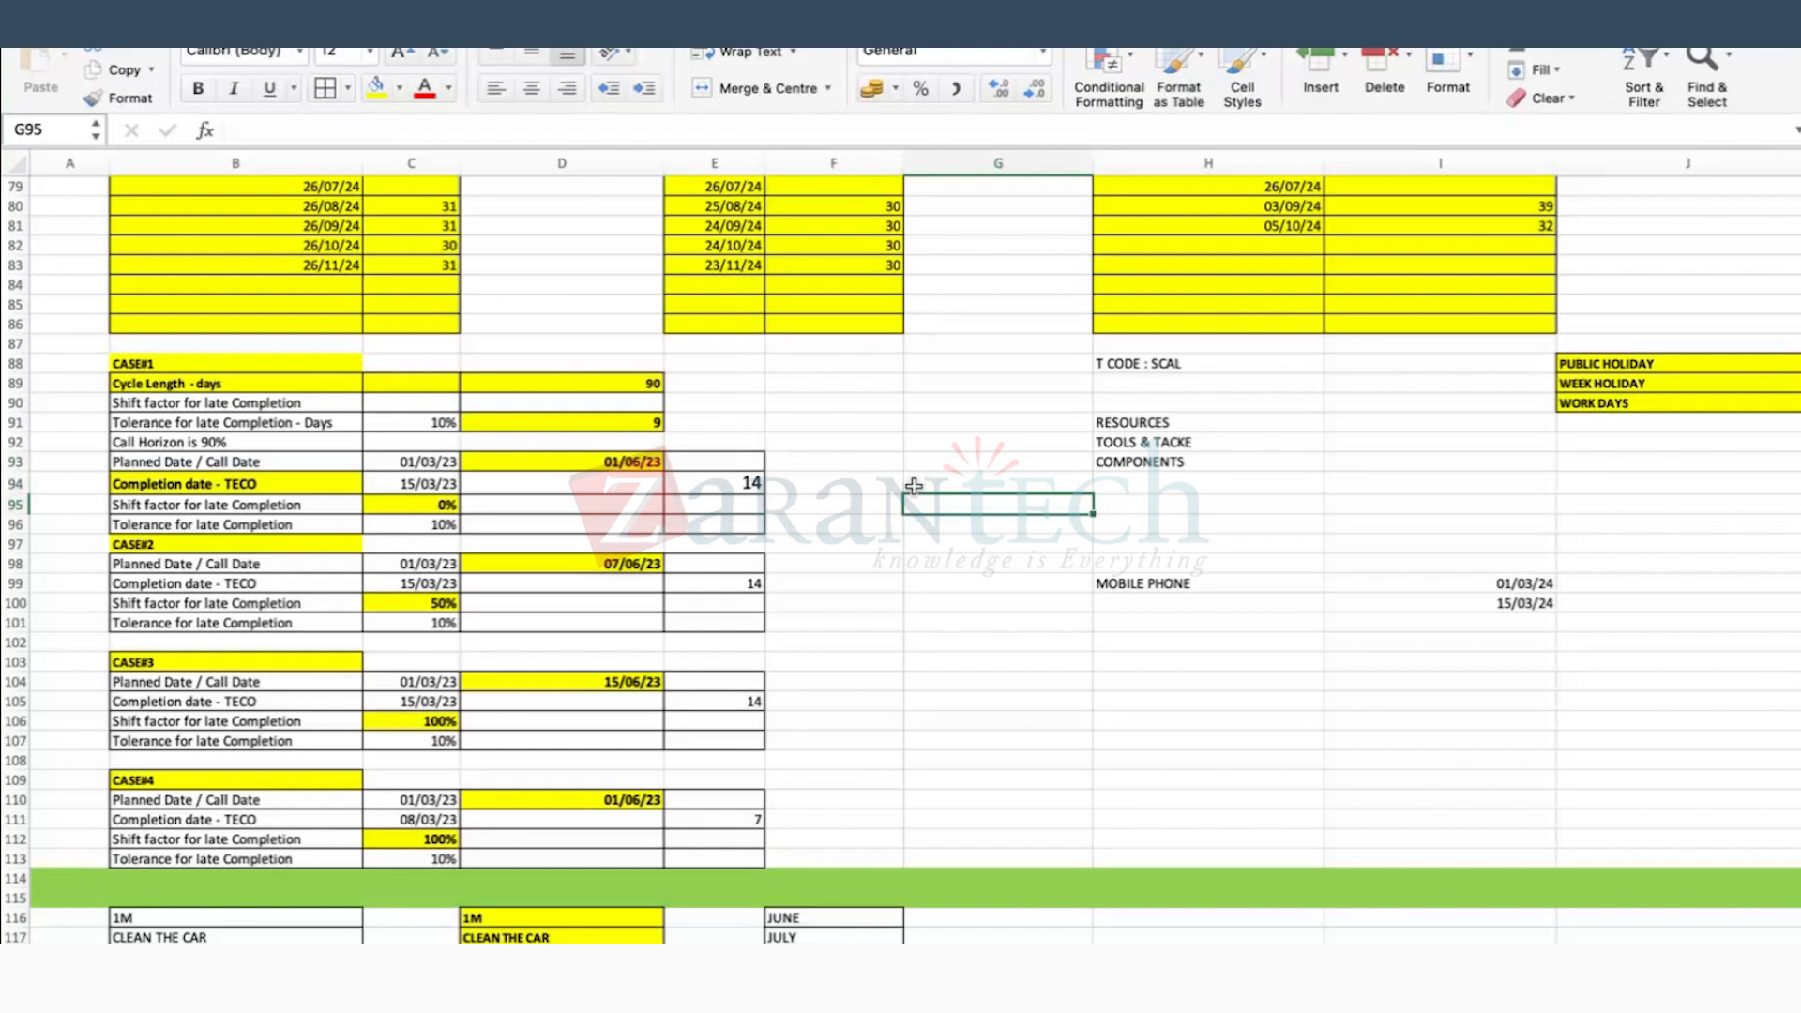
click(934, 466)
click(928, 500)
click(922, 518)
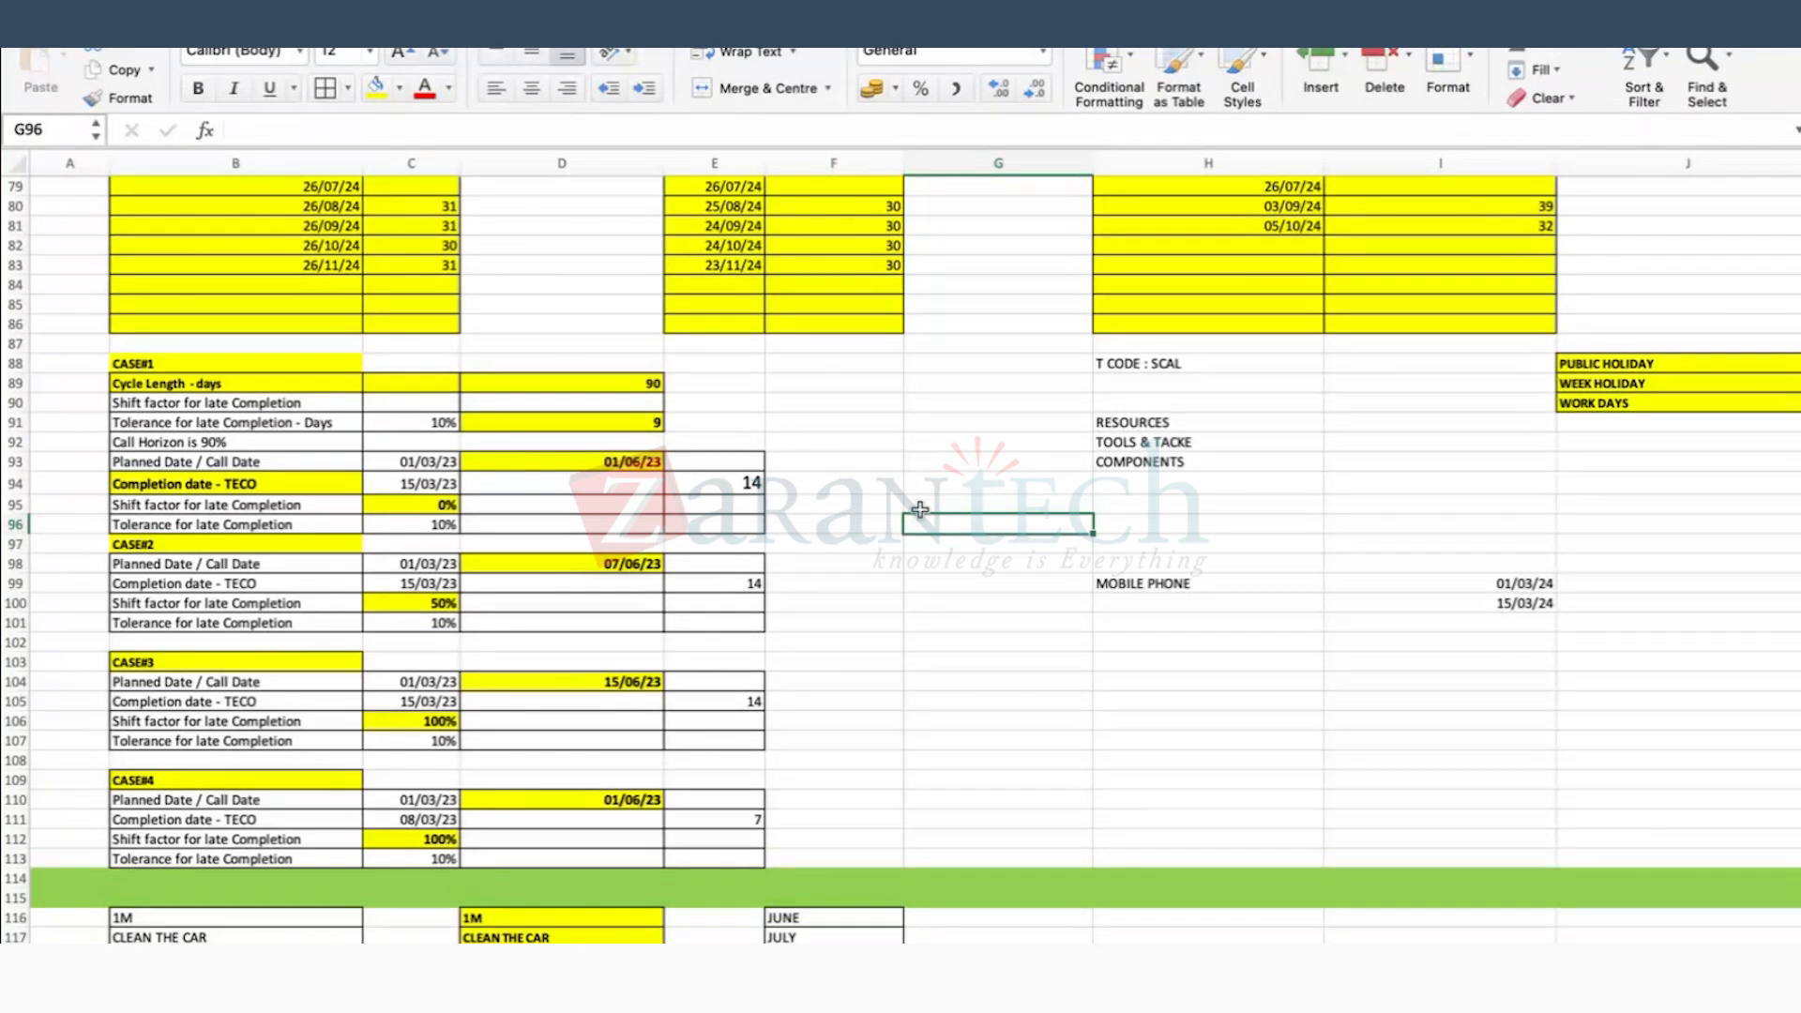
click(926, 498)
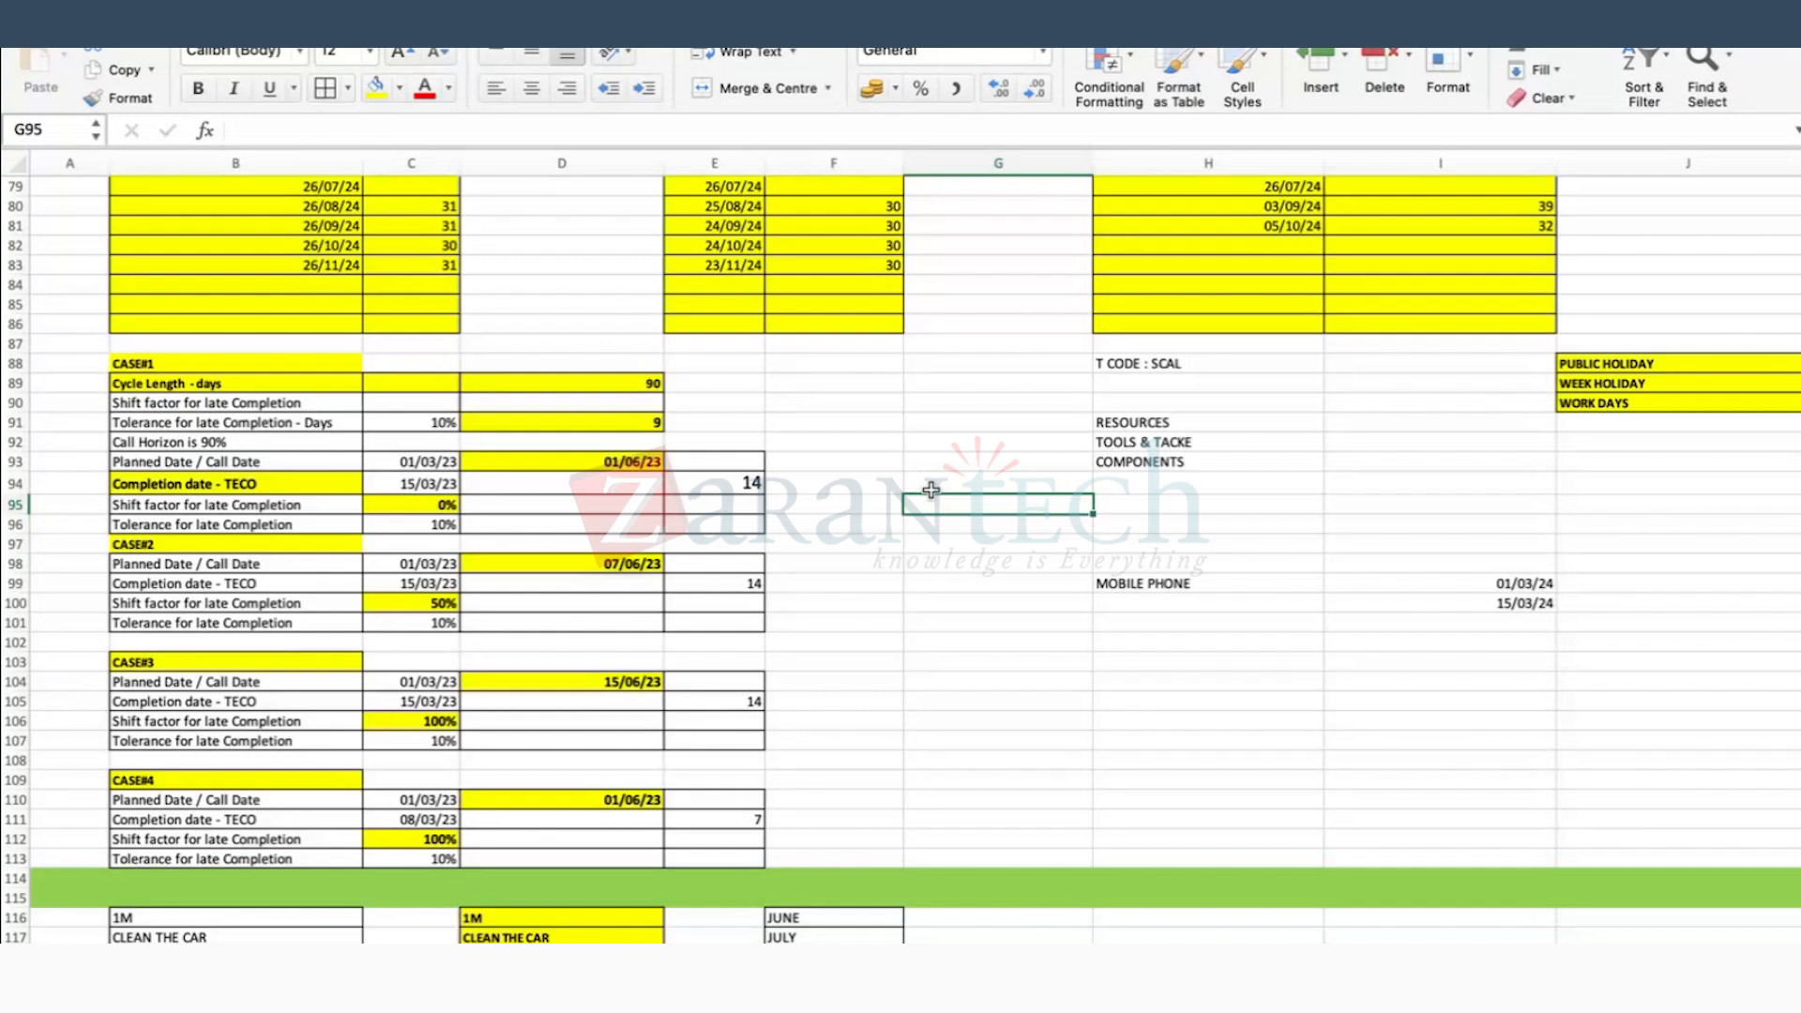
Step: Examine Case 1's planned date, completion date, delay formula, next call date and late-completion shift factor
click(212, 465)
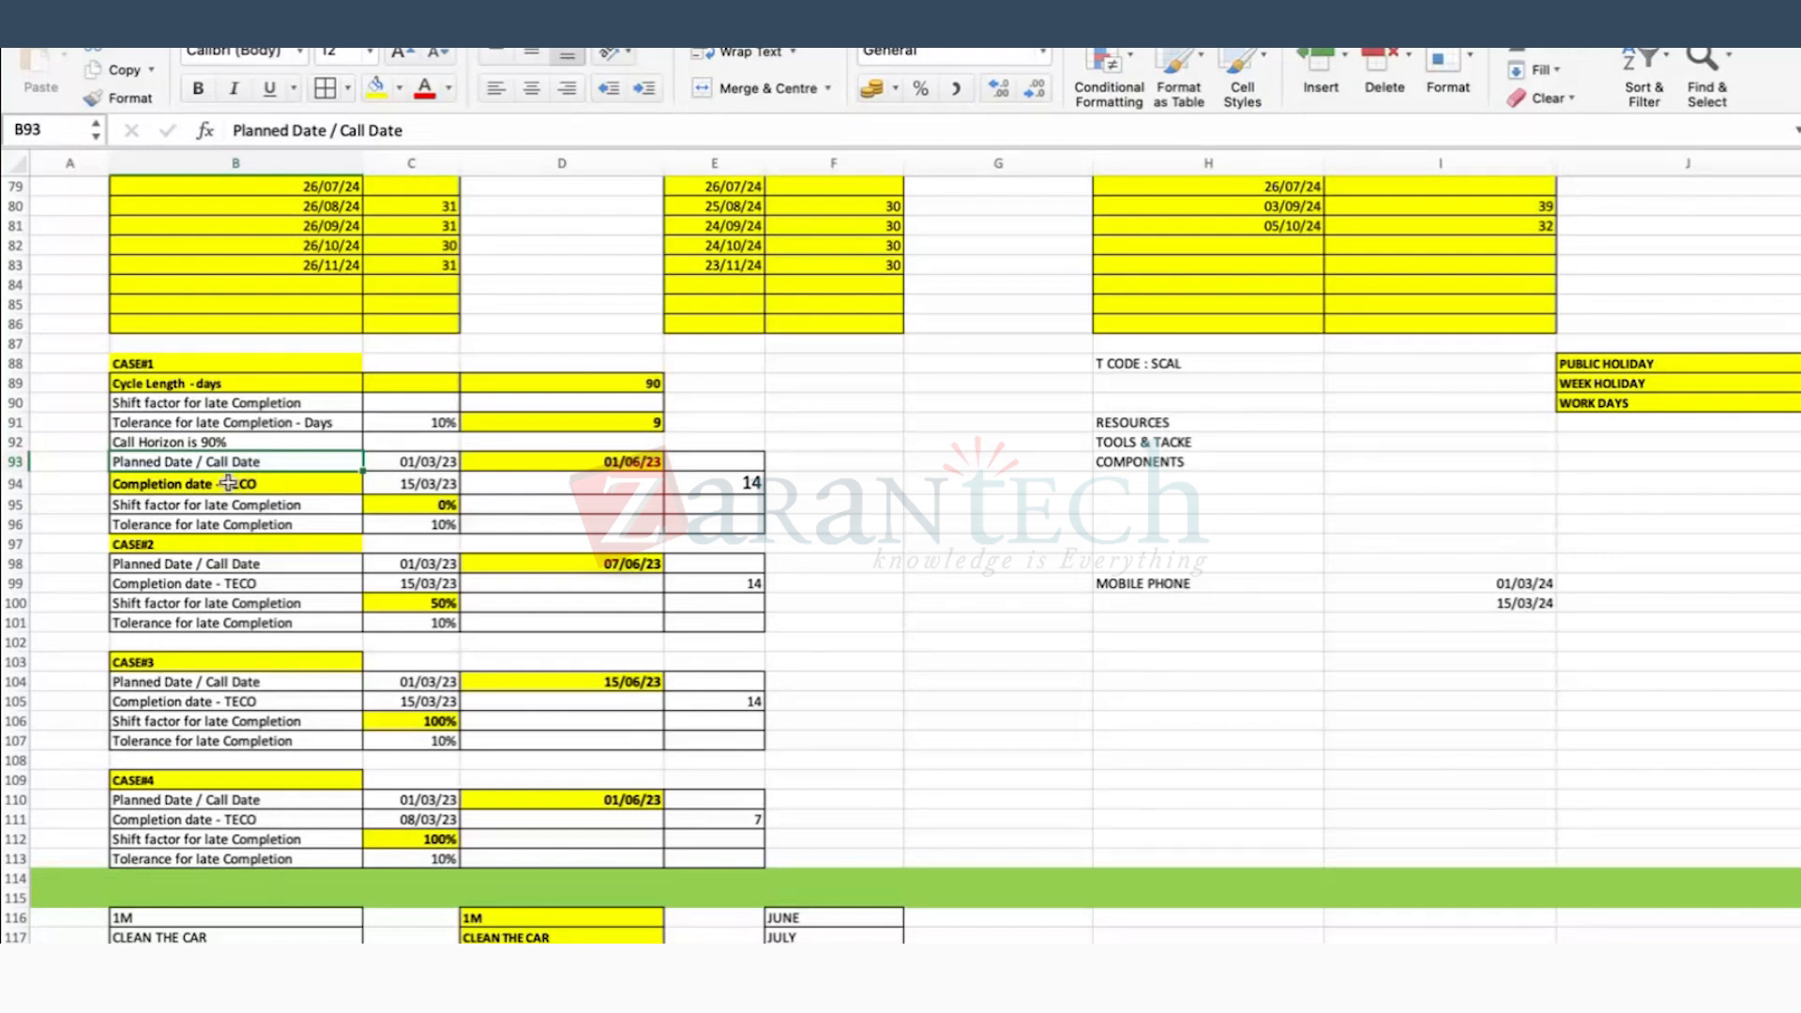
click(433, 485)
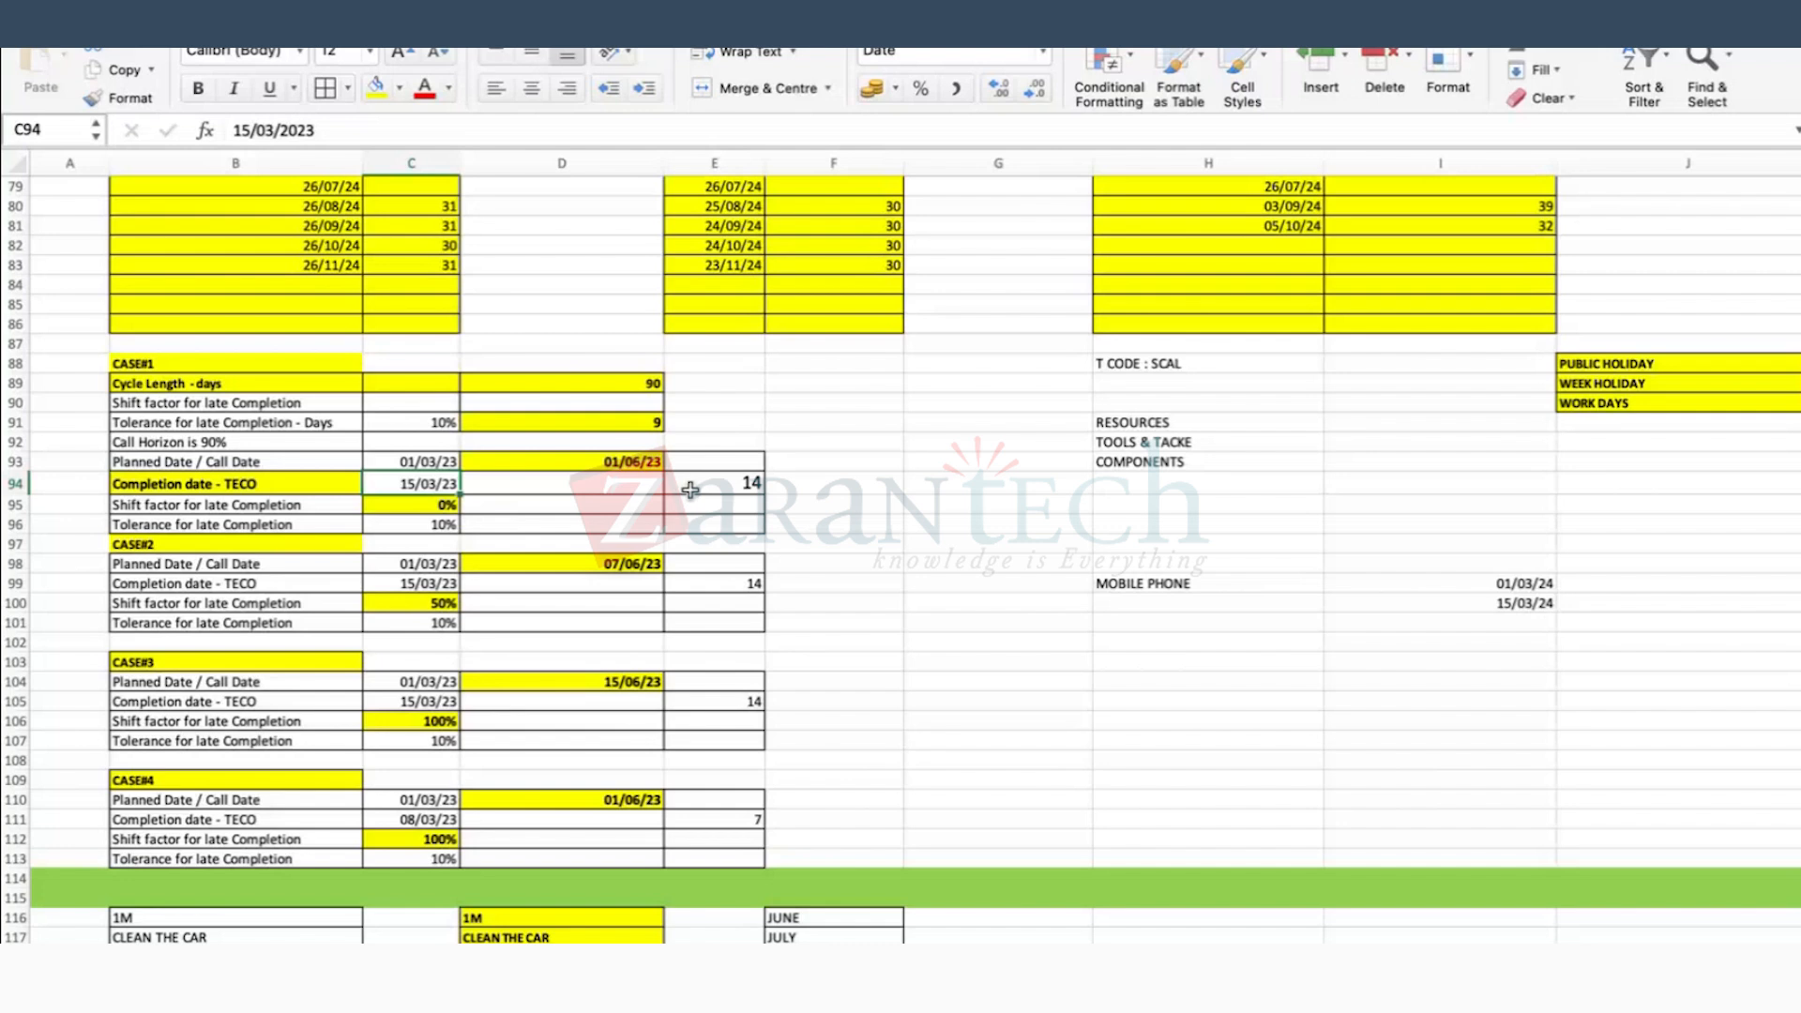
click(752, 481)
click(910, 416)
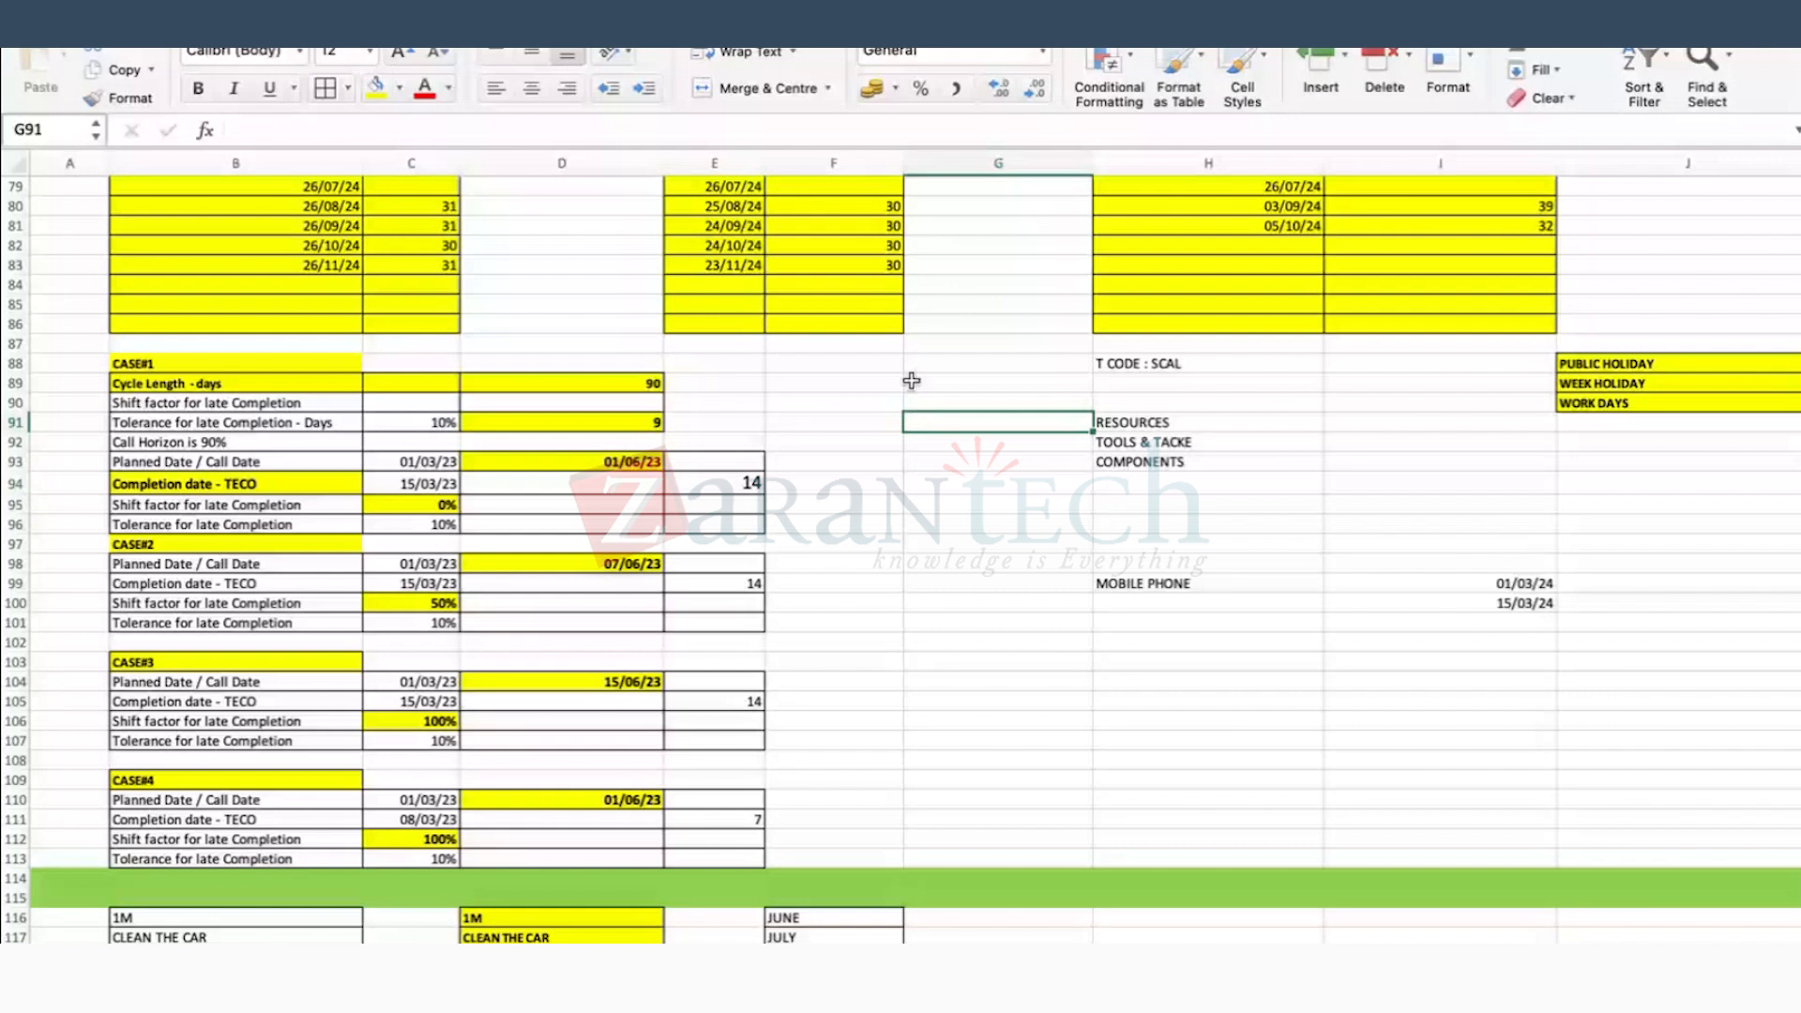
click(751, 480)
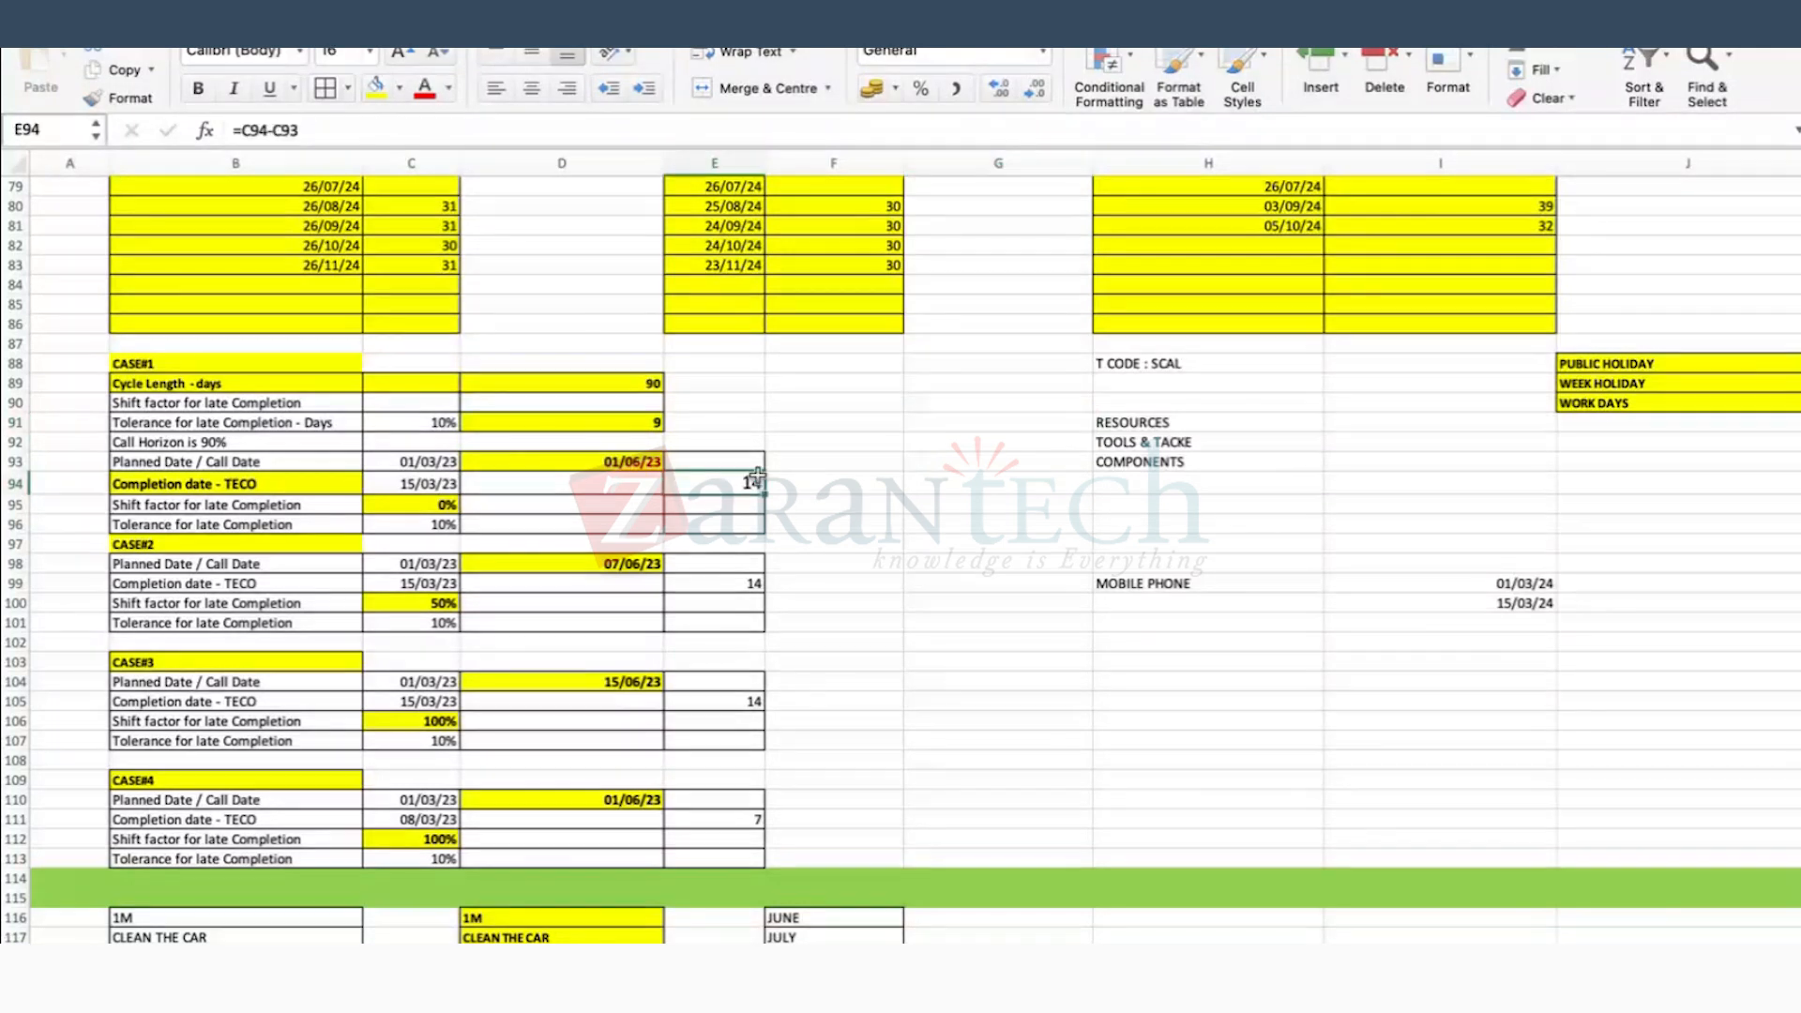
click(602, 461)
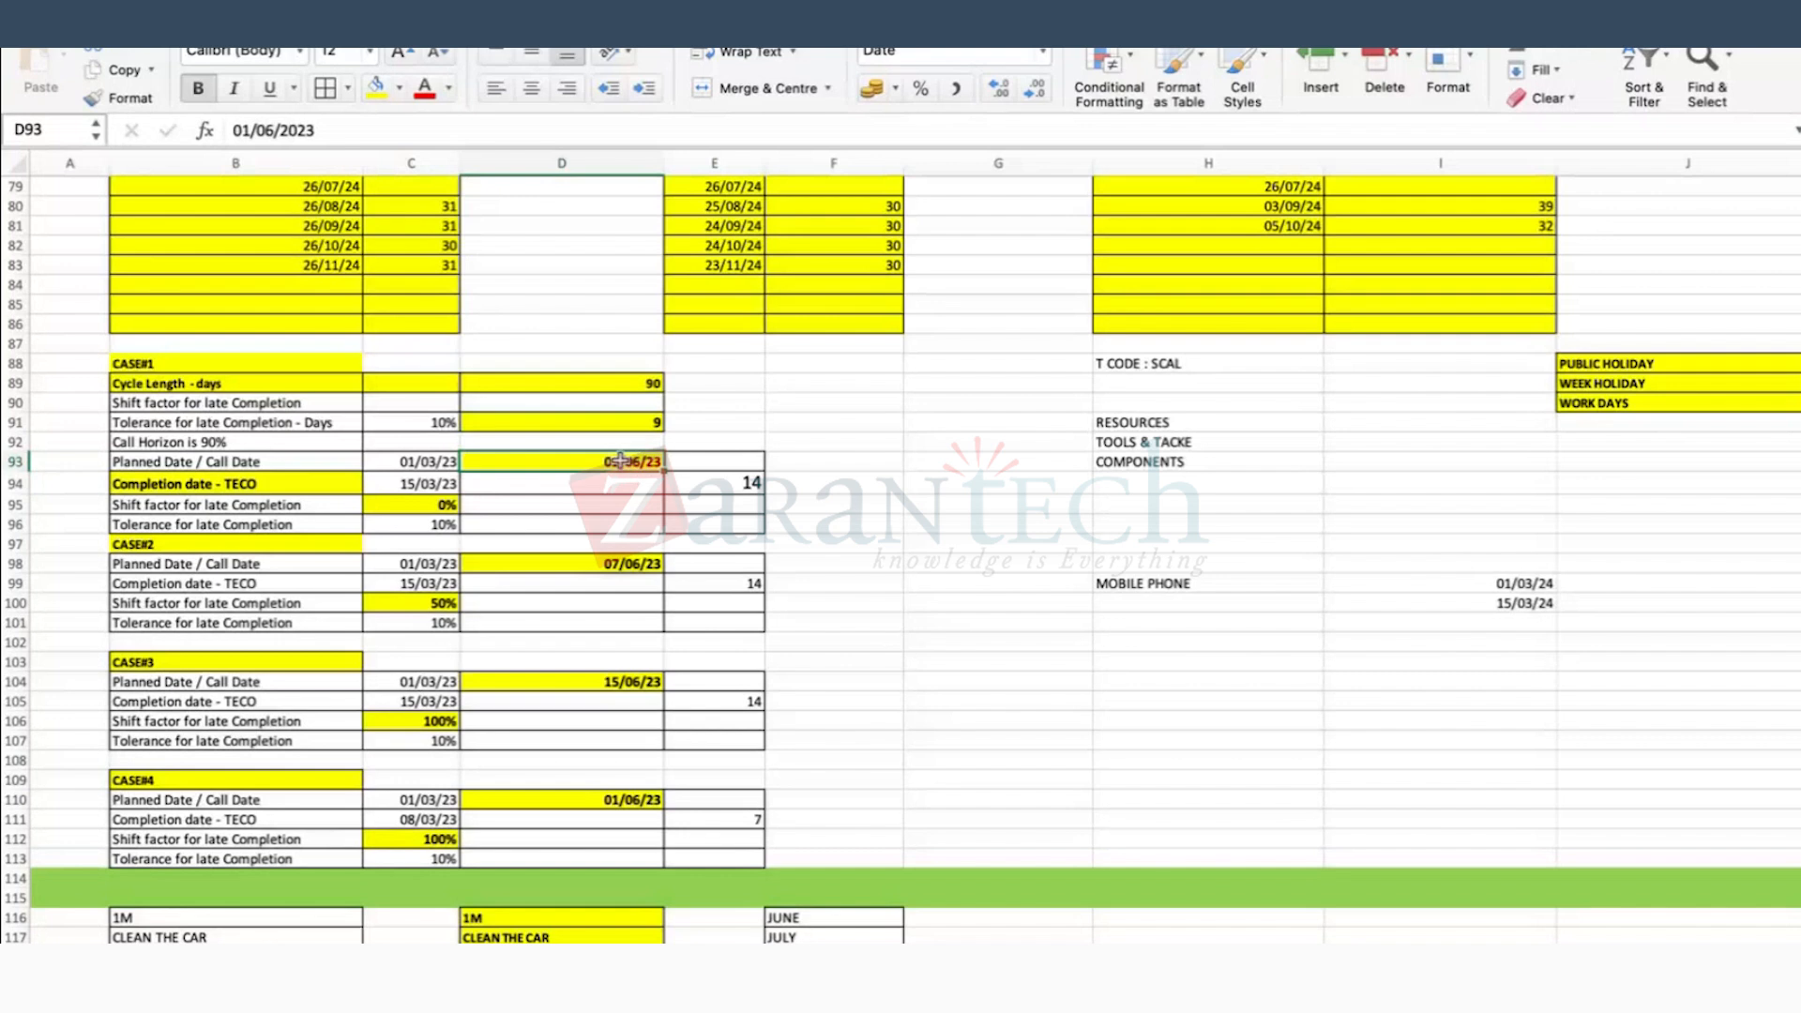
click(417, 462)
click(624, 460)
click(414, 502)
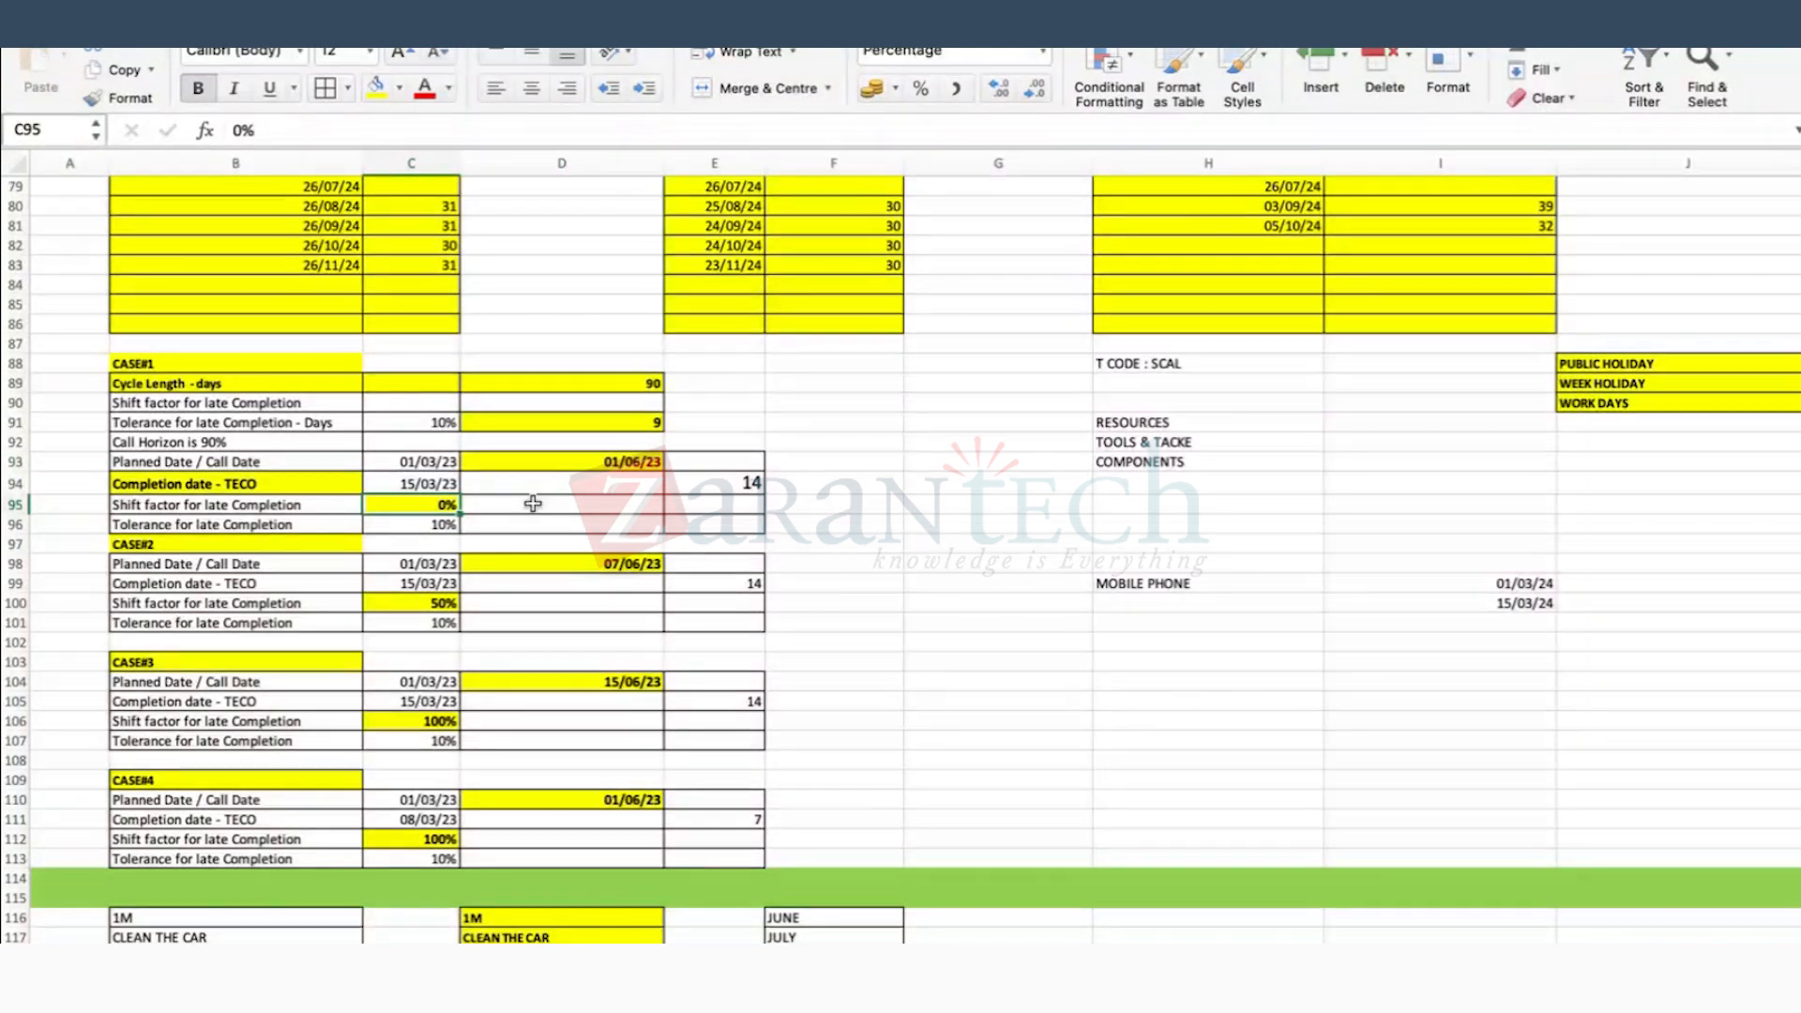
click(732, 484)
Step: Examine Case 2's planned and completion dates, delay and shift factor against the tolerance days, and check its next call date
scroll(599, 581, down, 1)
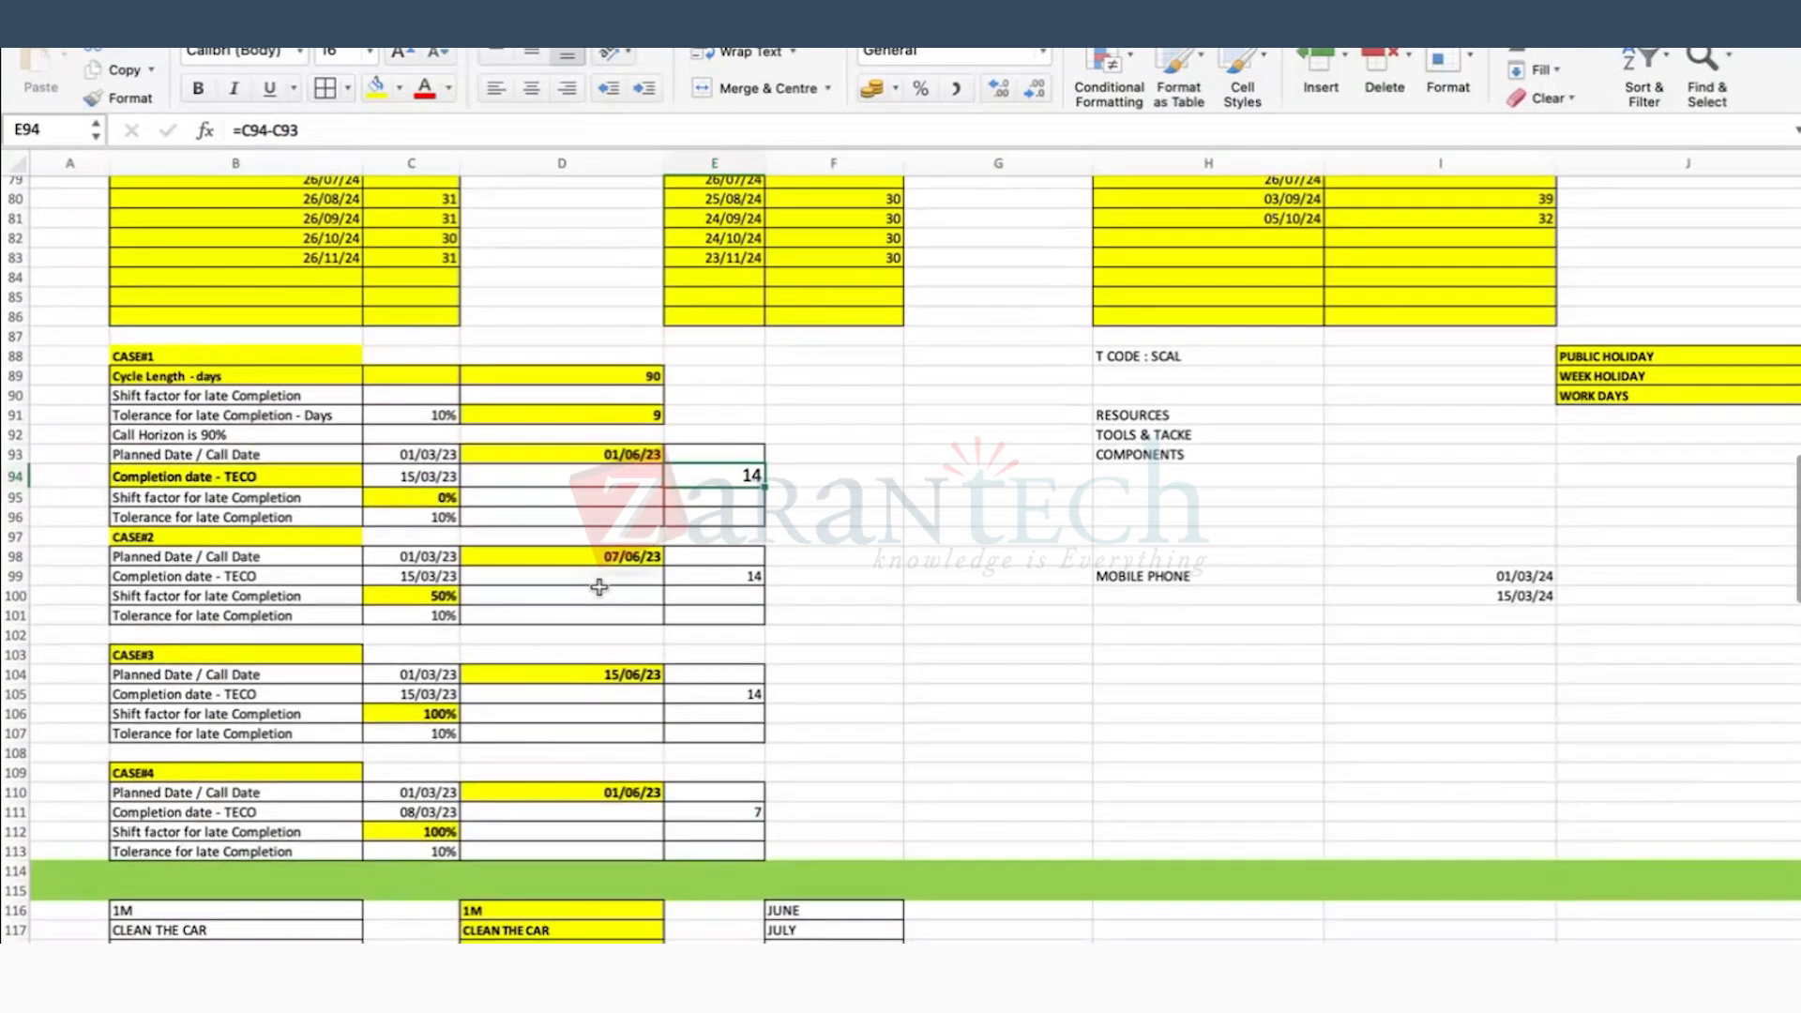
click(427, 560)
click(426, 574)
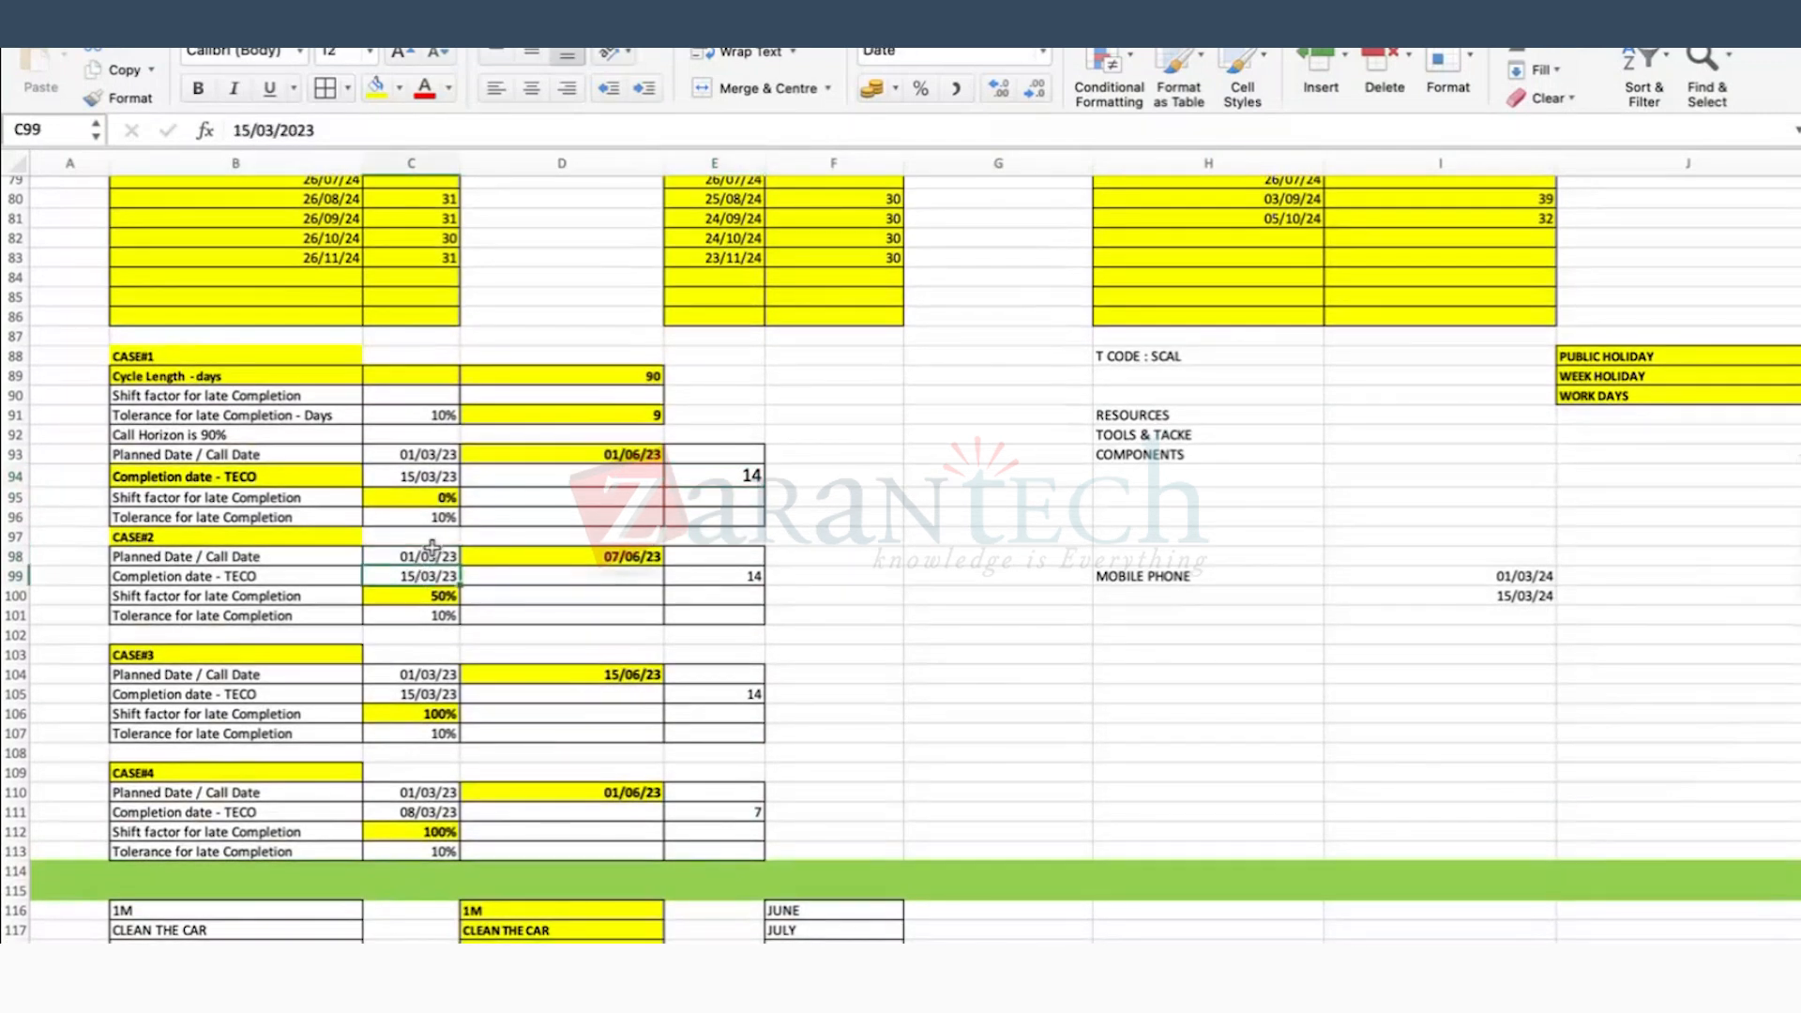
click(419, 559)
click(417, 572)
click(720, 577)
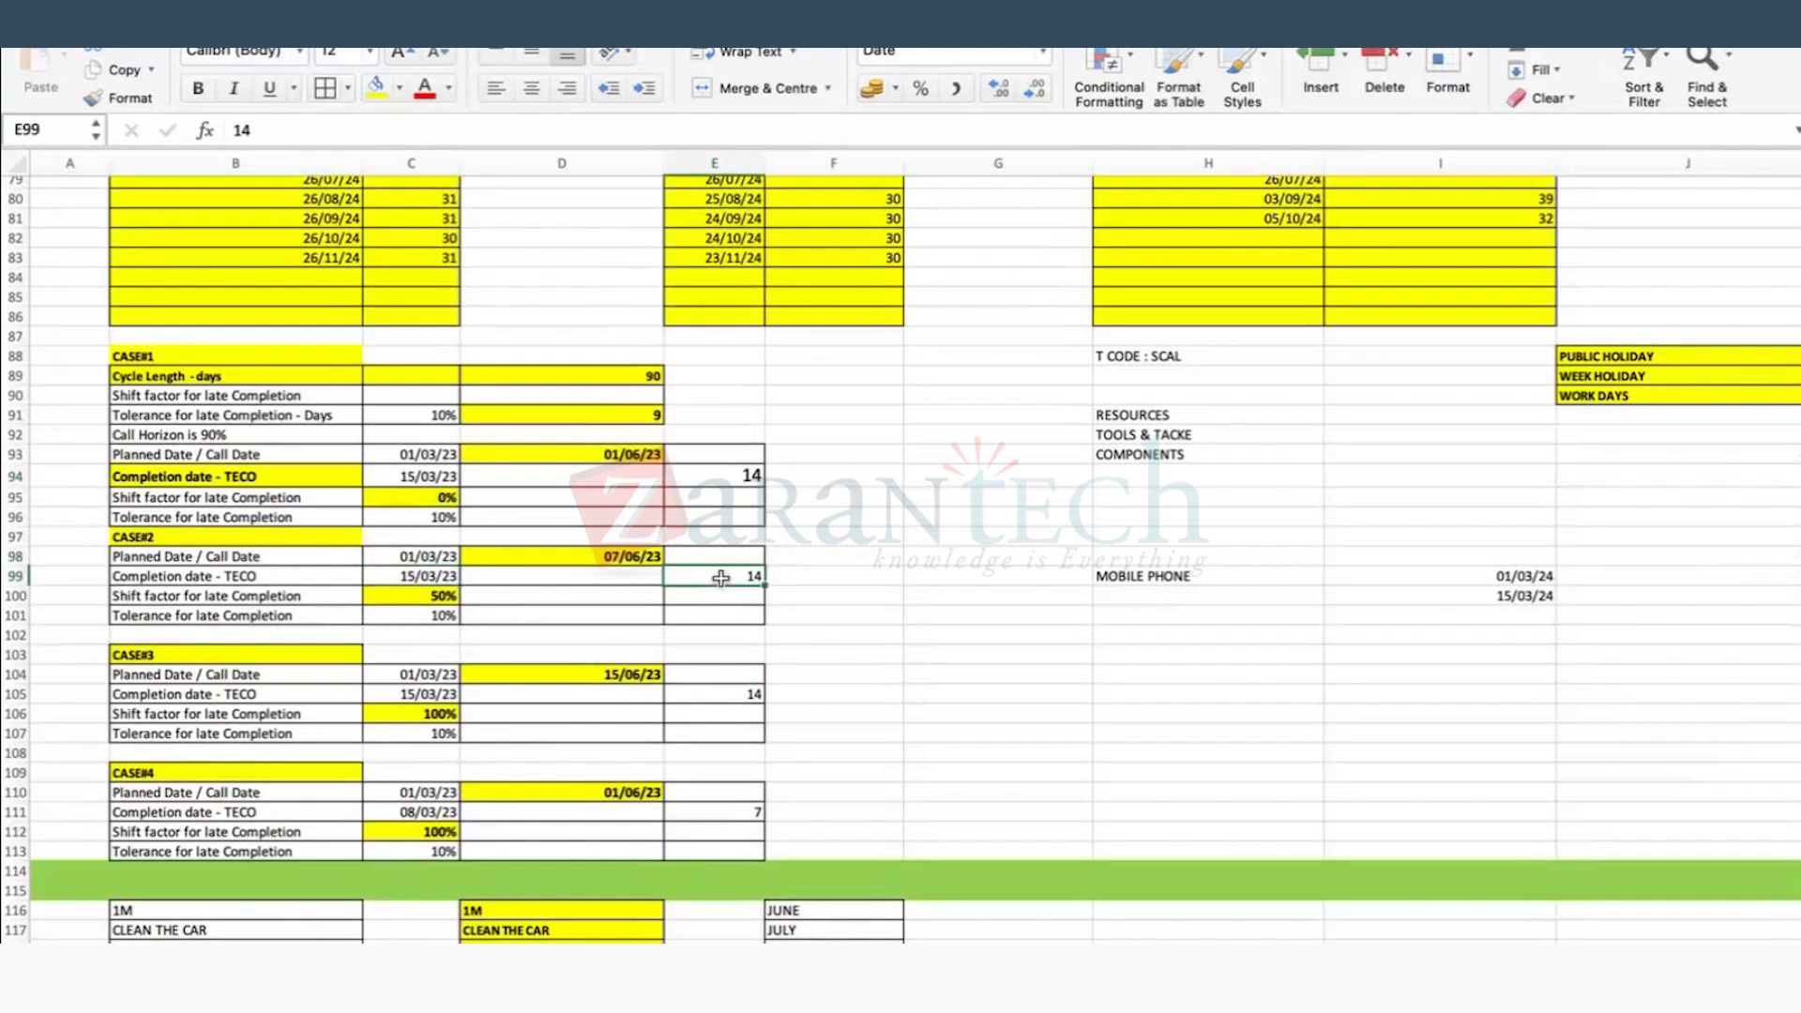
click(629, 420)
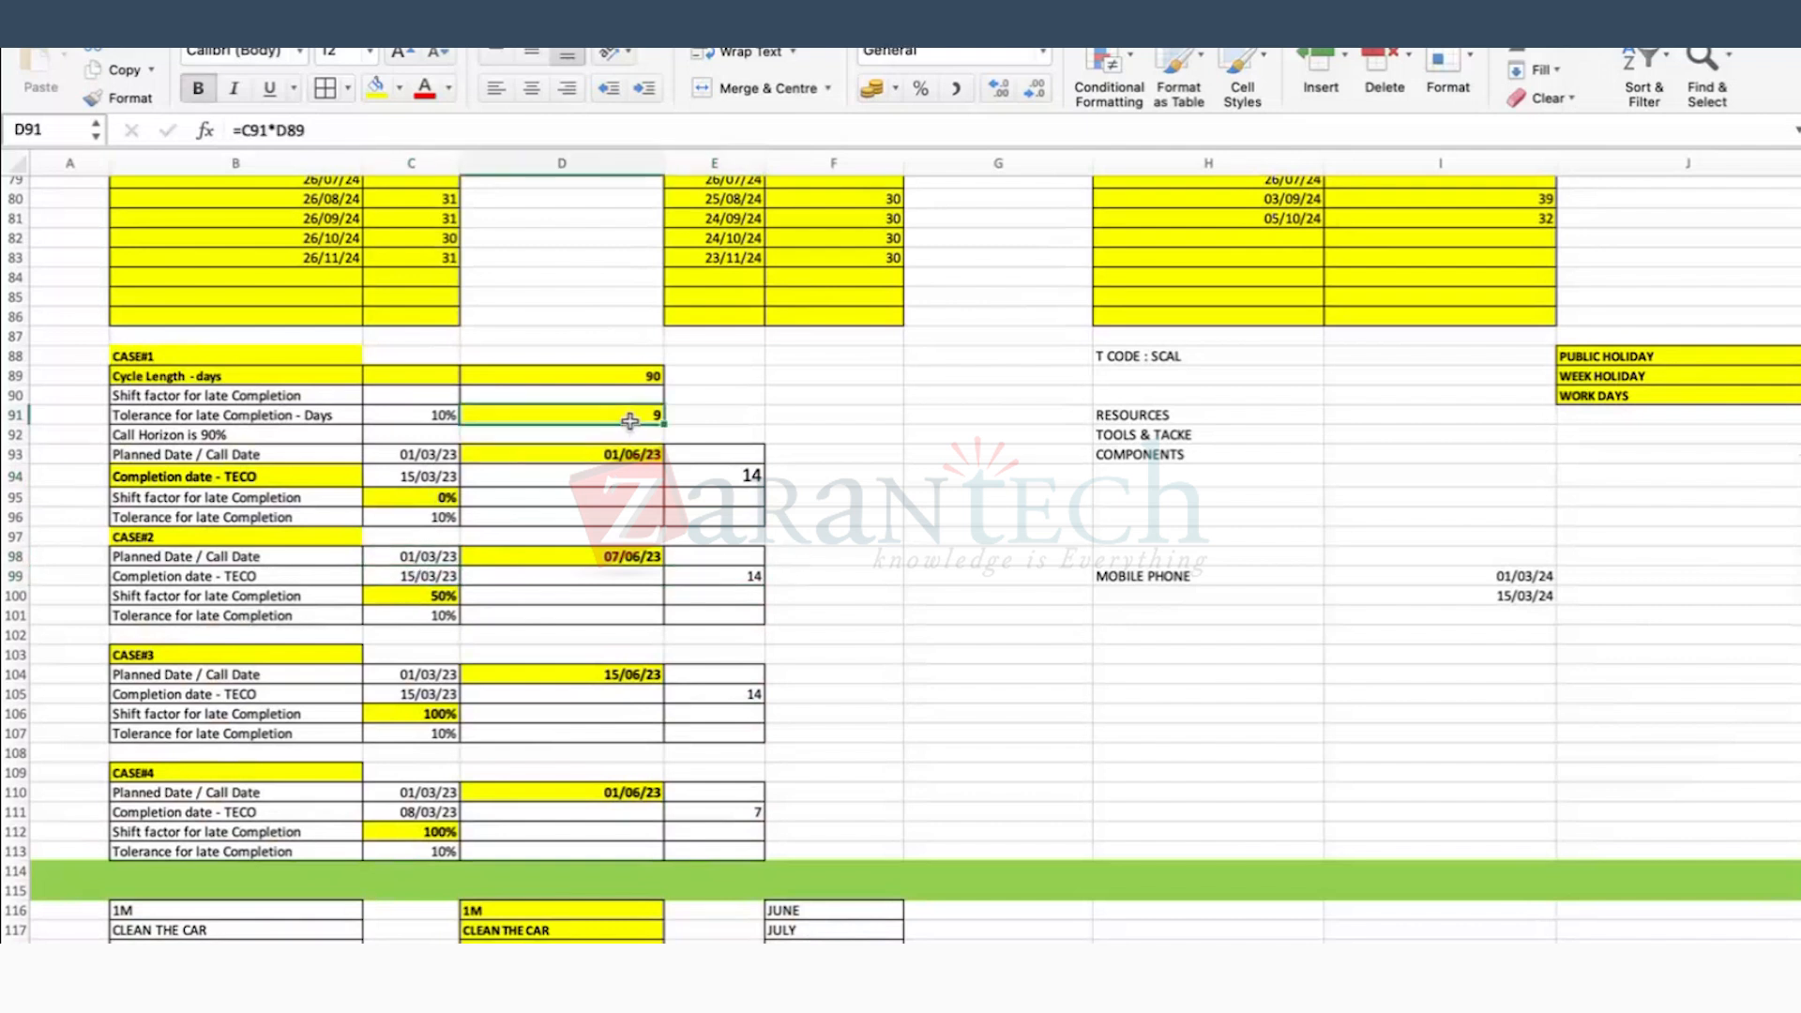
click(741, 575)
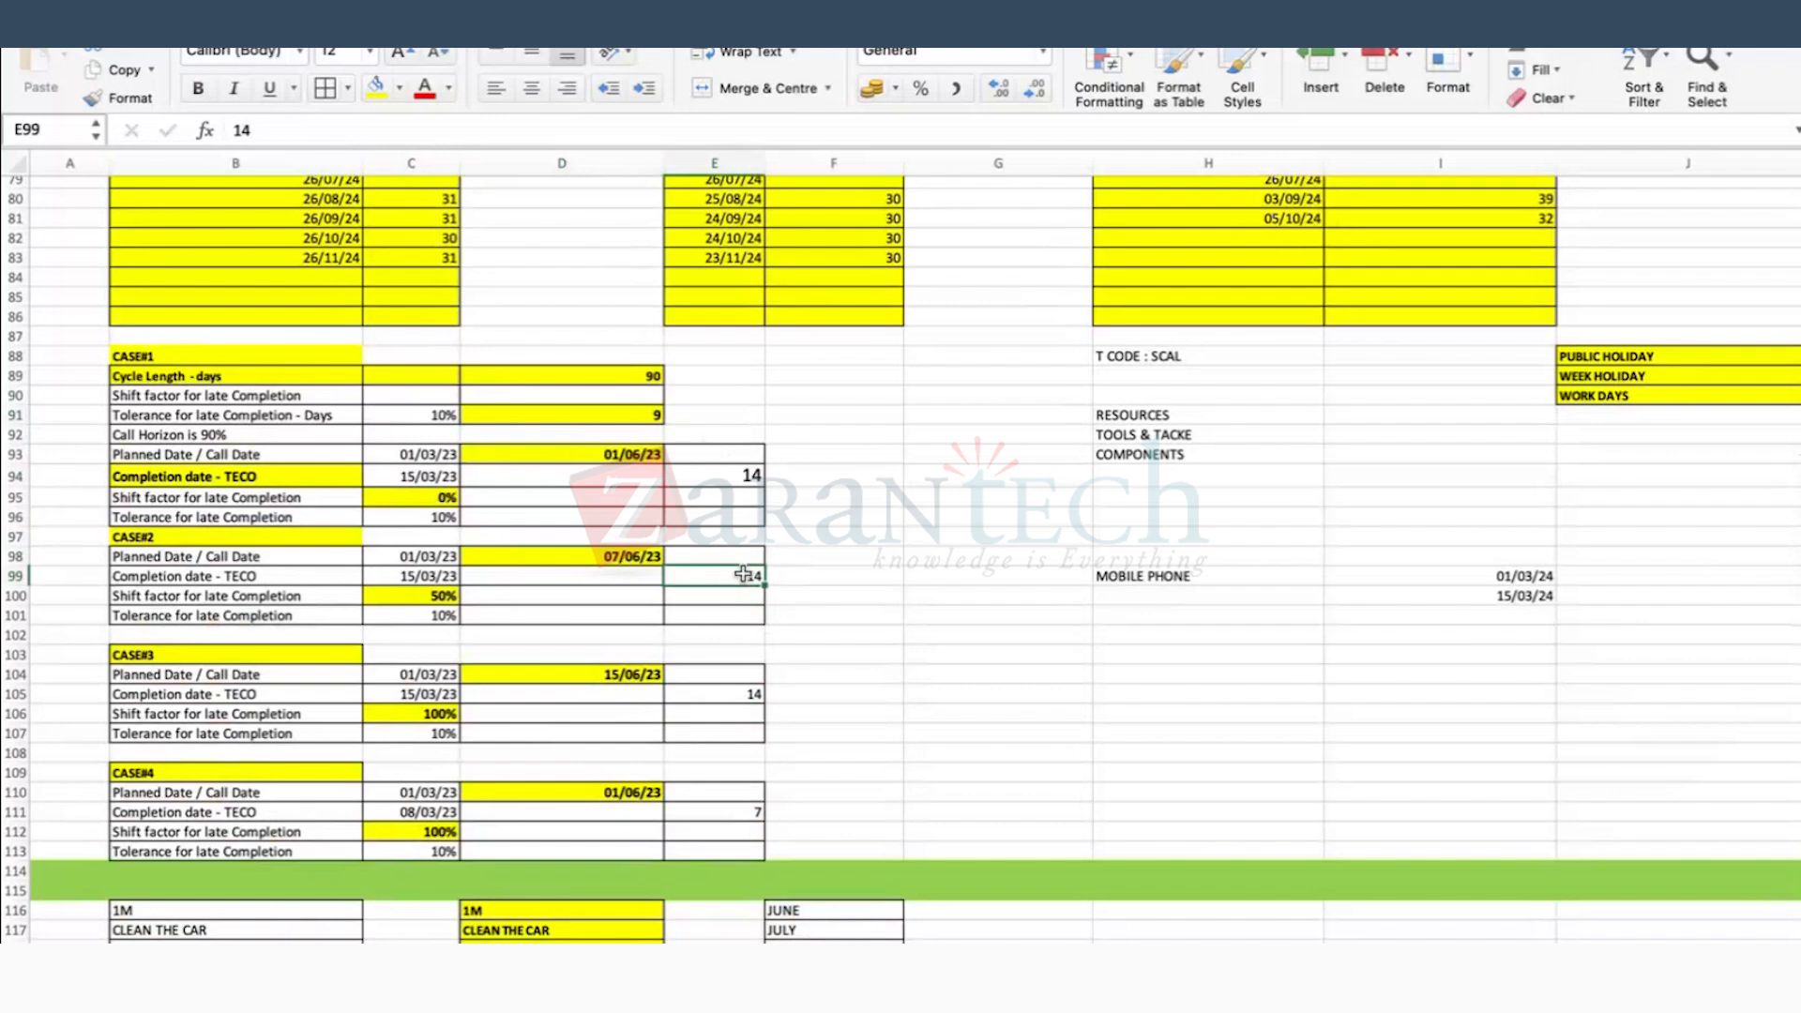
click(229, 596)
click(453, 595)
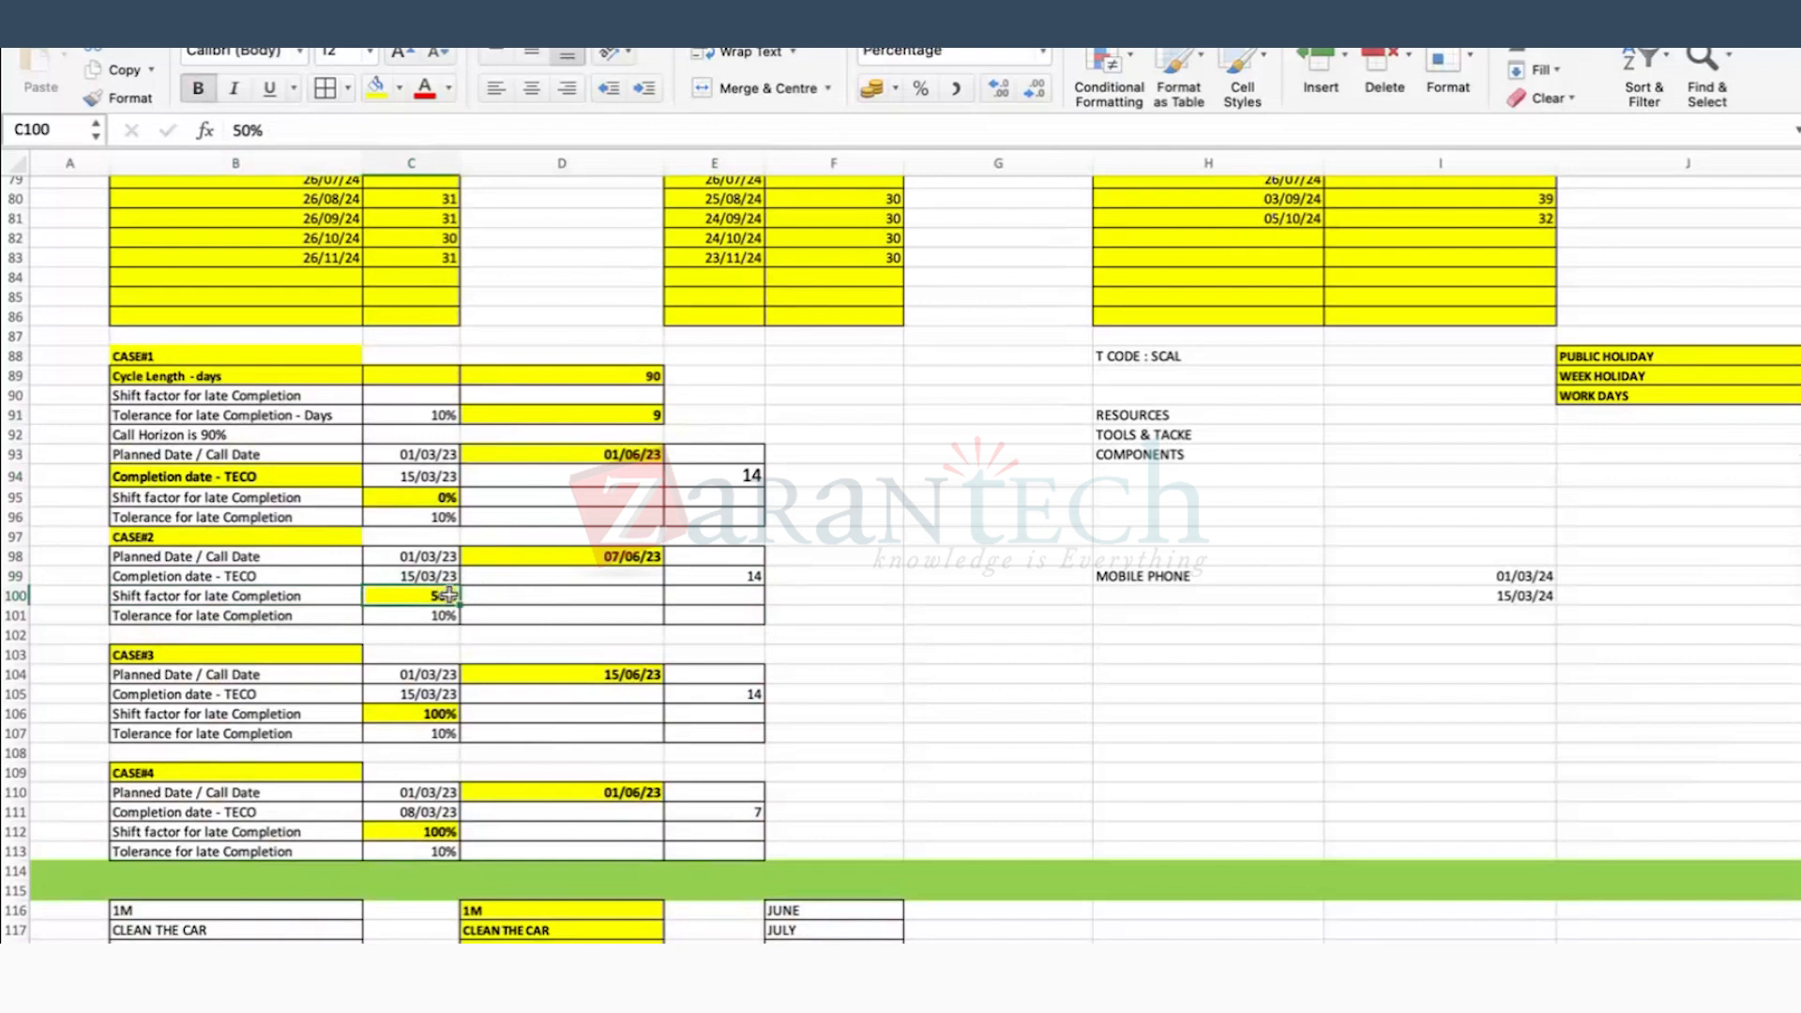
click(746, 578)
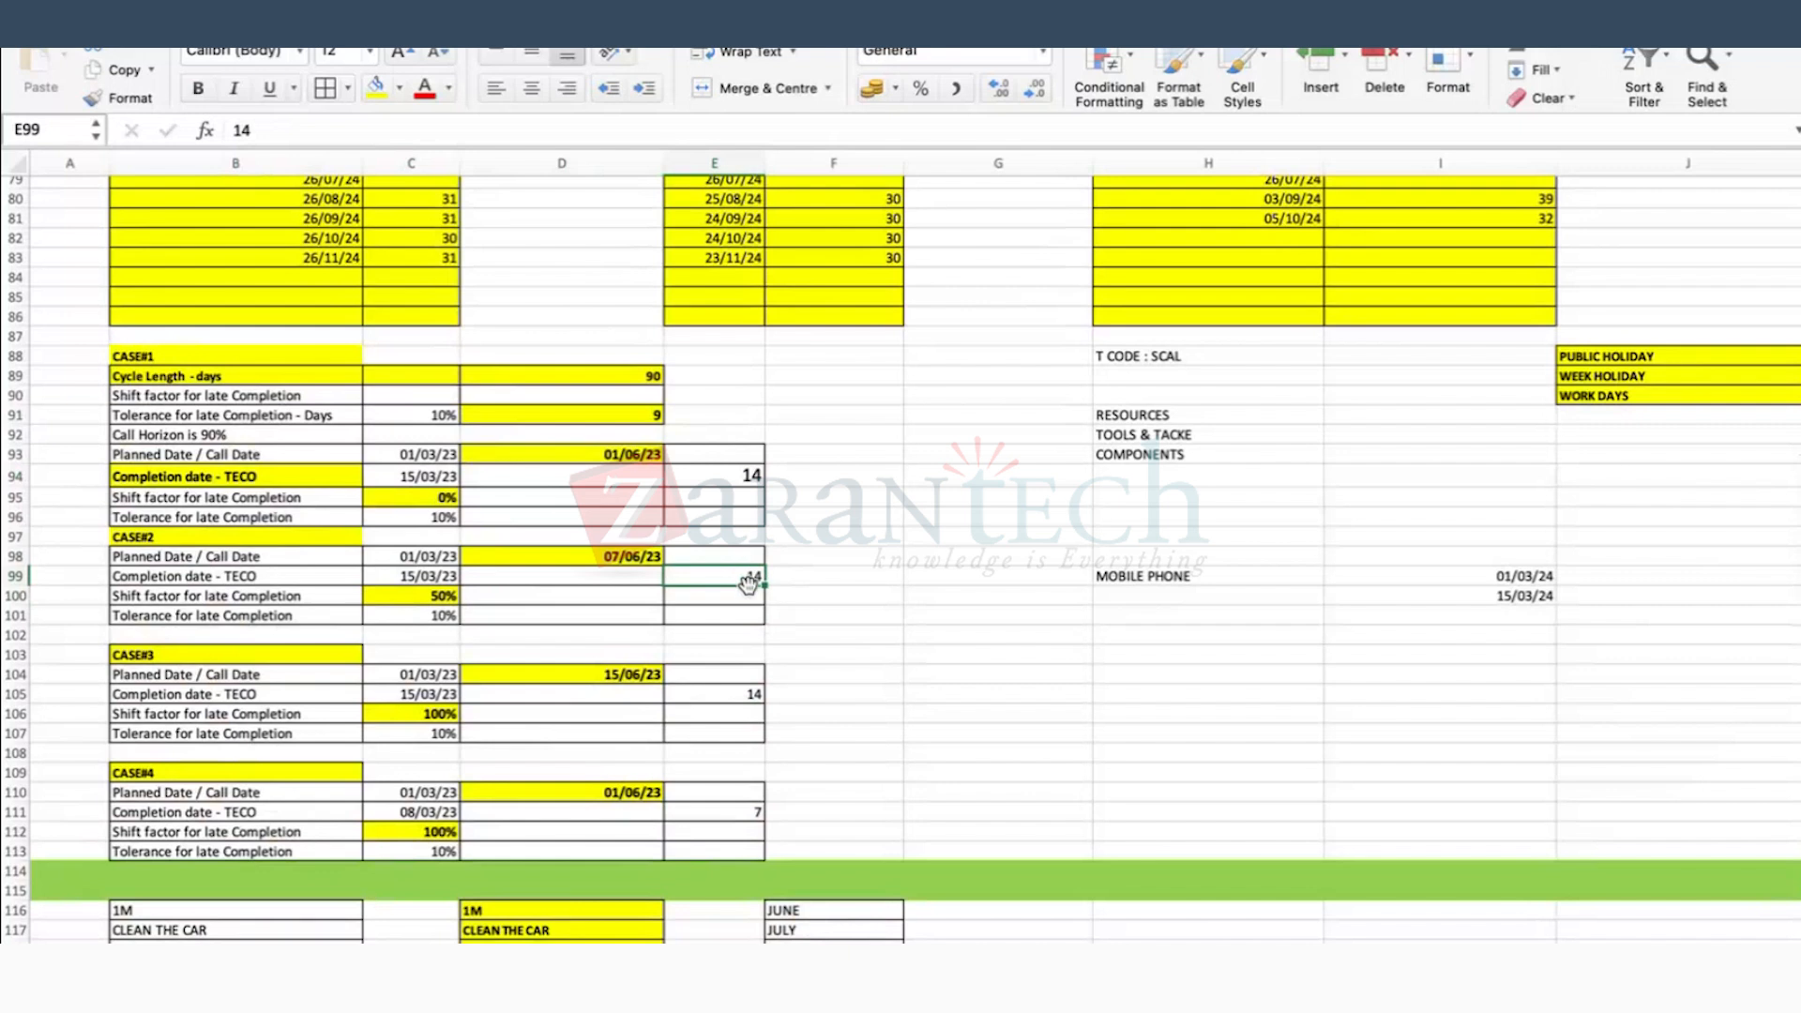
click(594, 557)
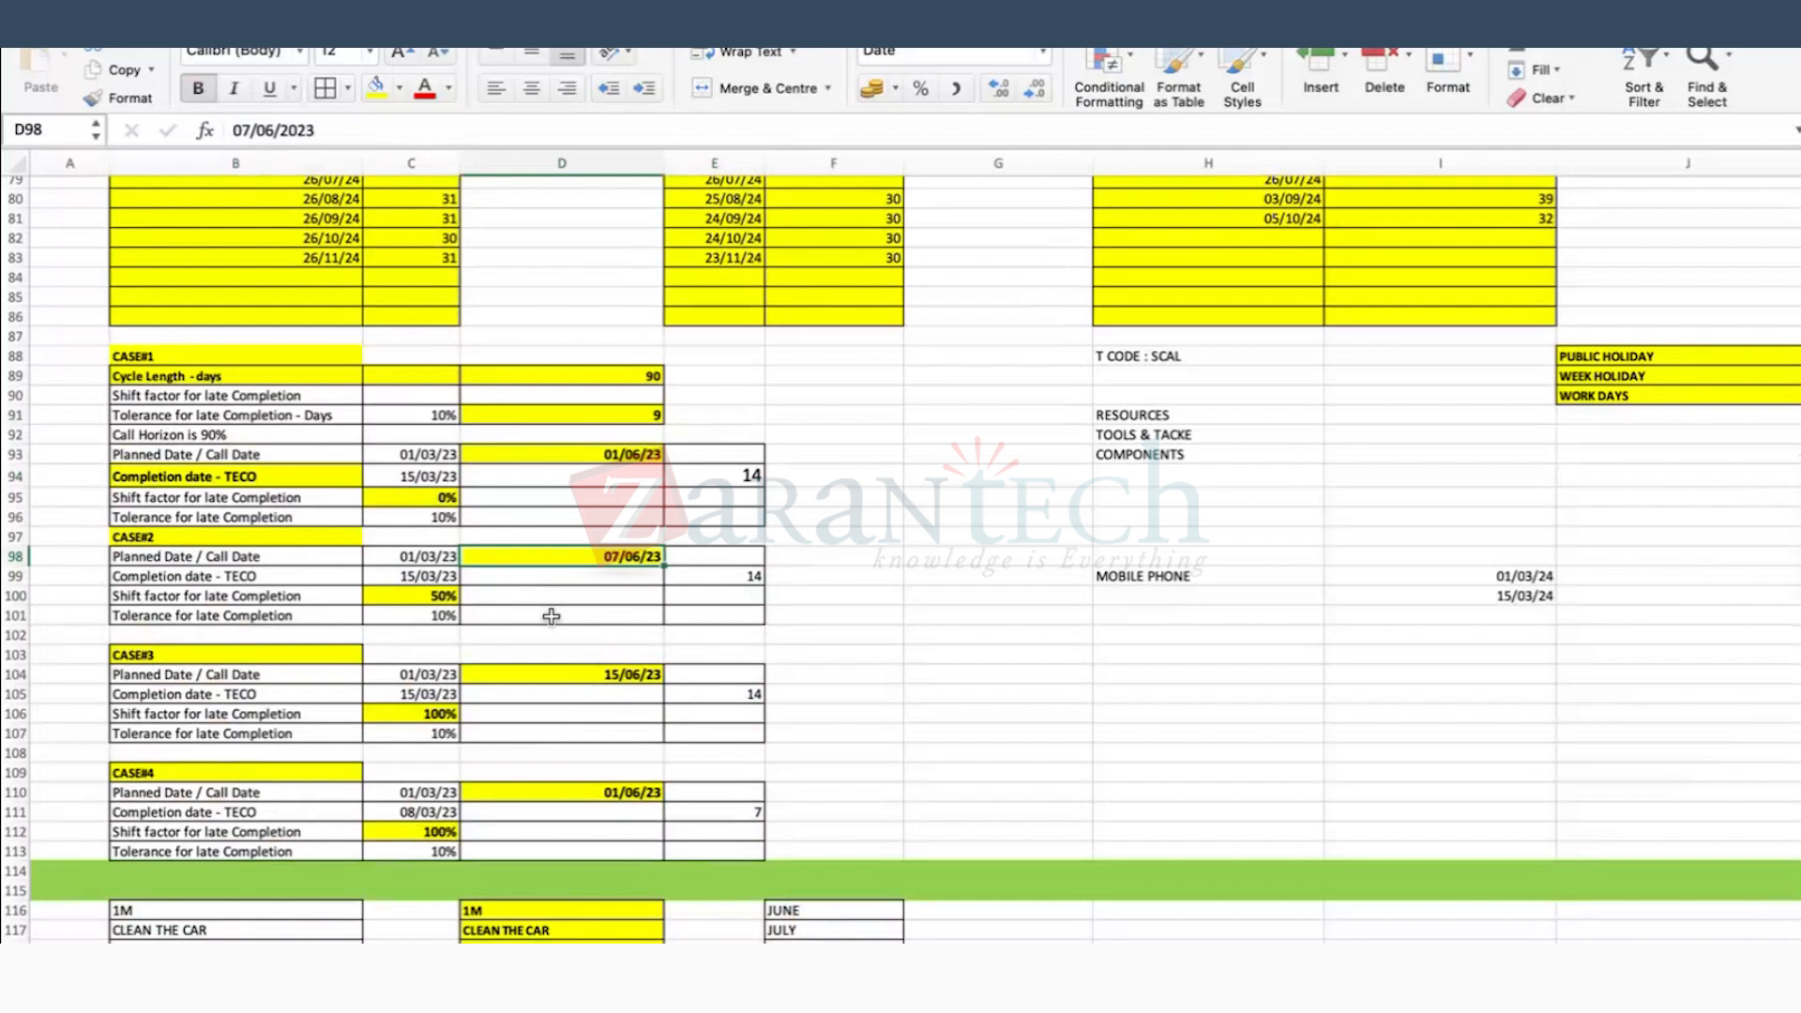
Step: Compare Case 3's next call date and shift factor with Case 1's delay and shift factor
click(596, 672)
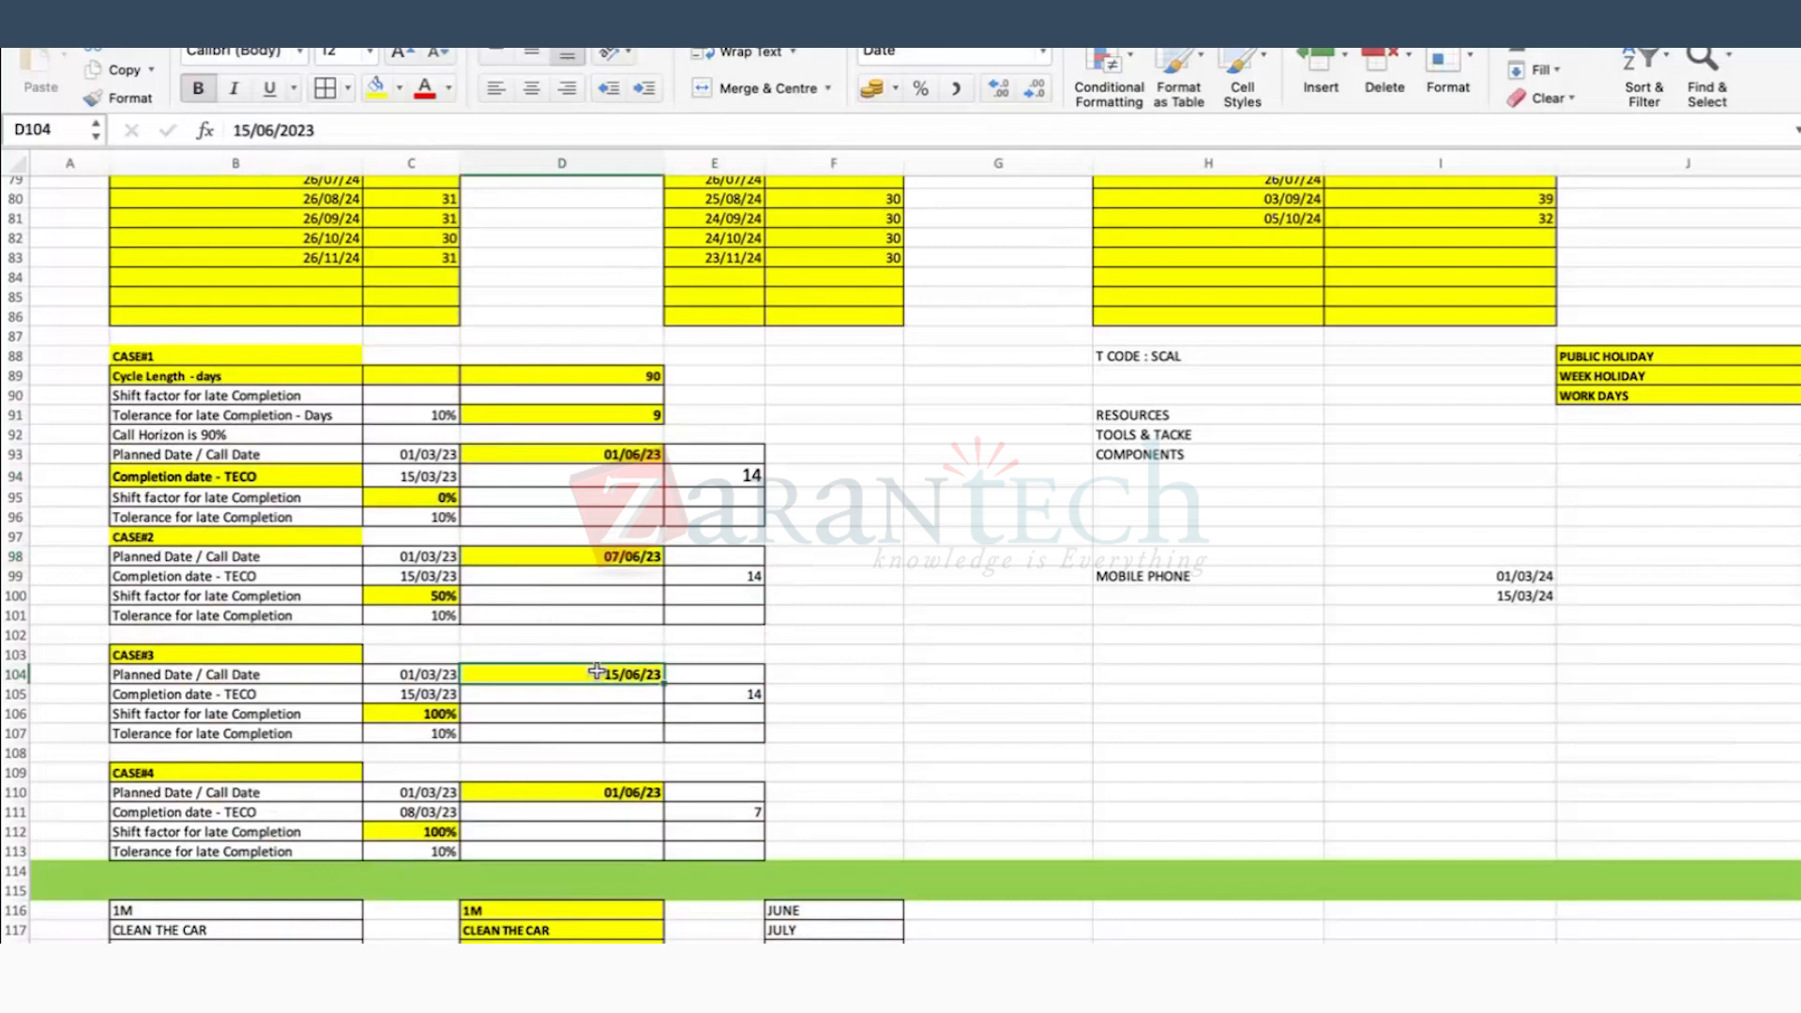
click(442, 713)
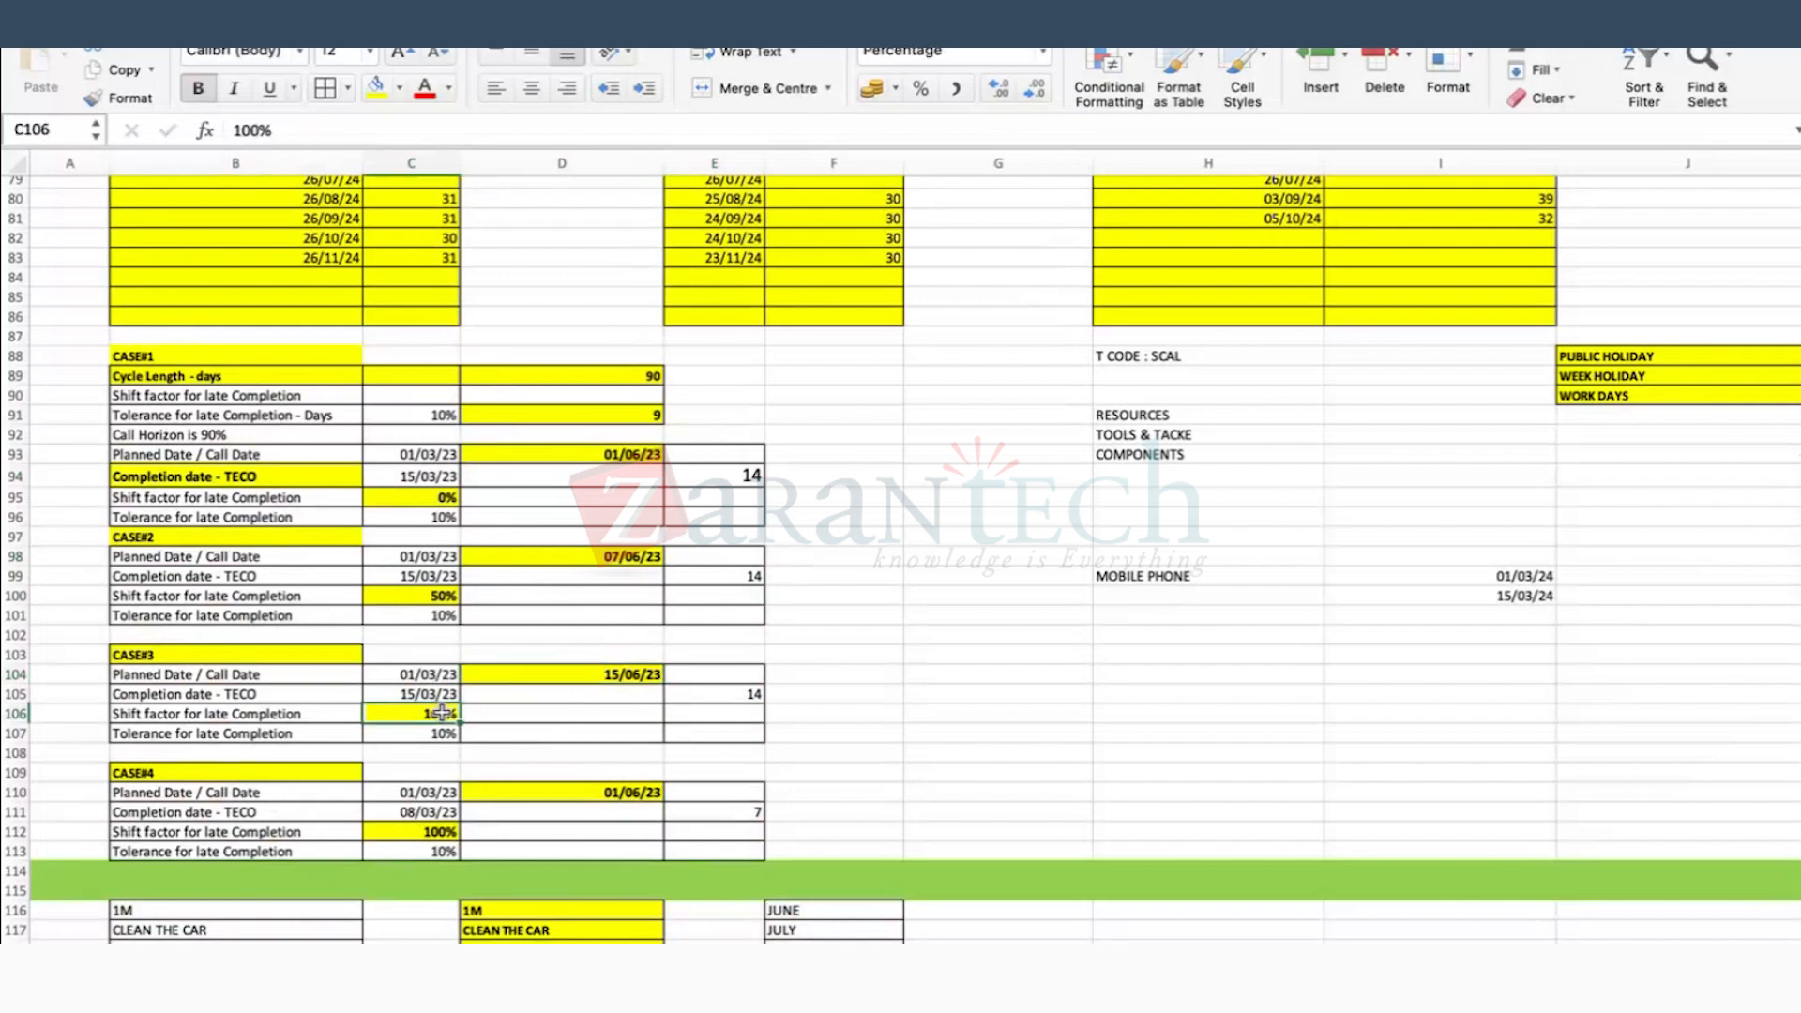
click(716, 474)
click(441, 497)
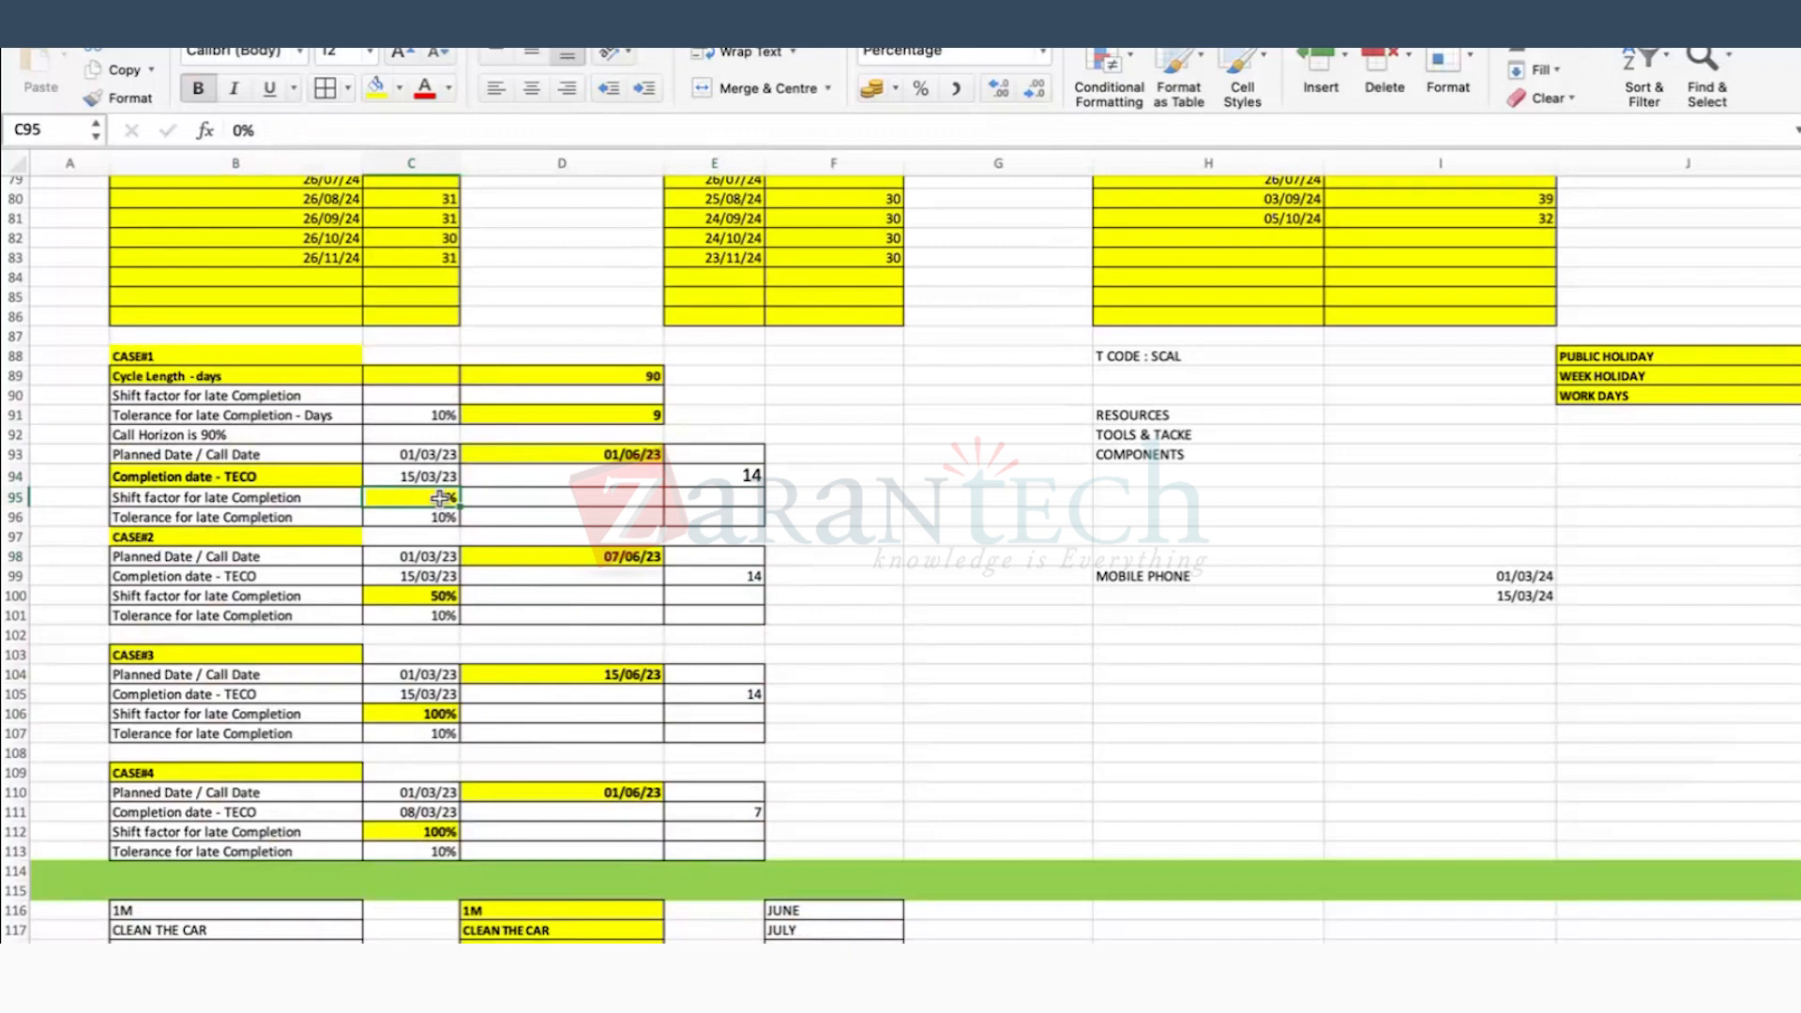
Step: Examine how Case 1's tolerance days derive from the tolerance percentage and cycle length, and compare them with the planned and completion dates
click(174, 418)
click(438, 416)
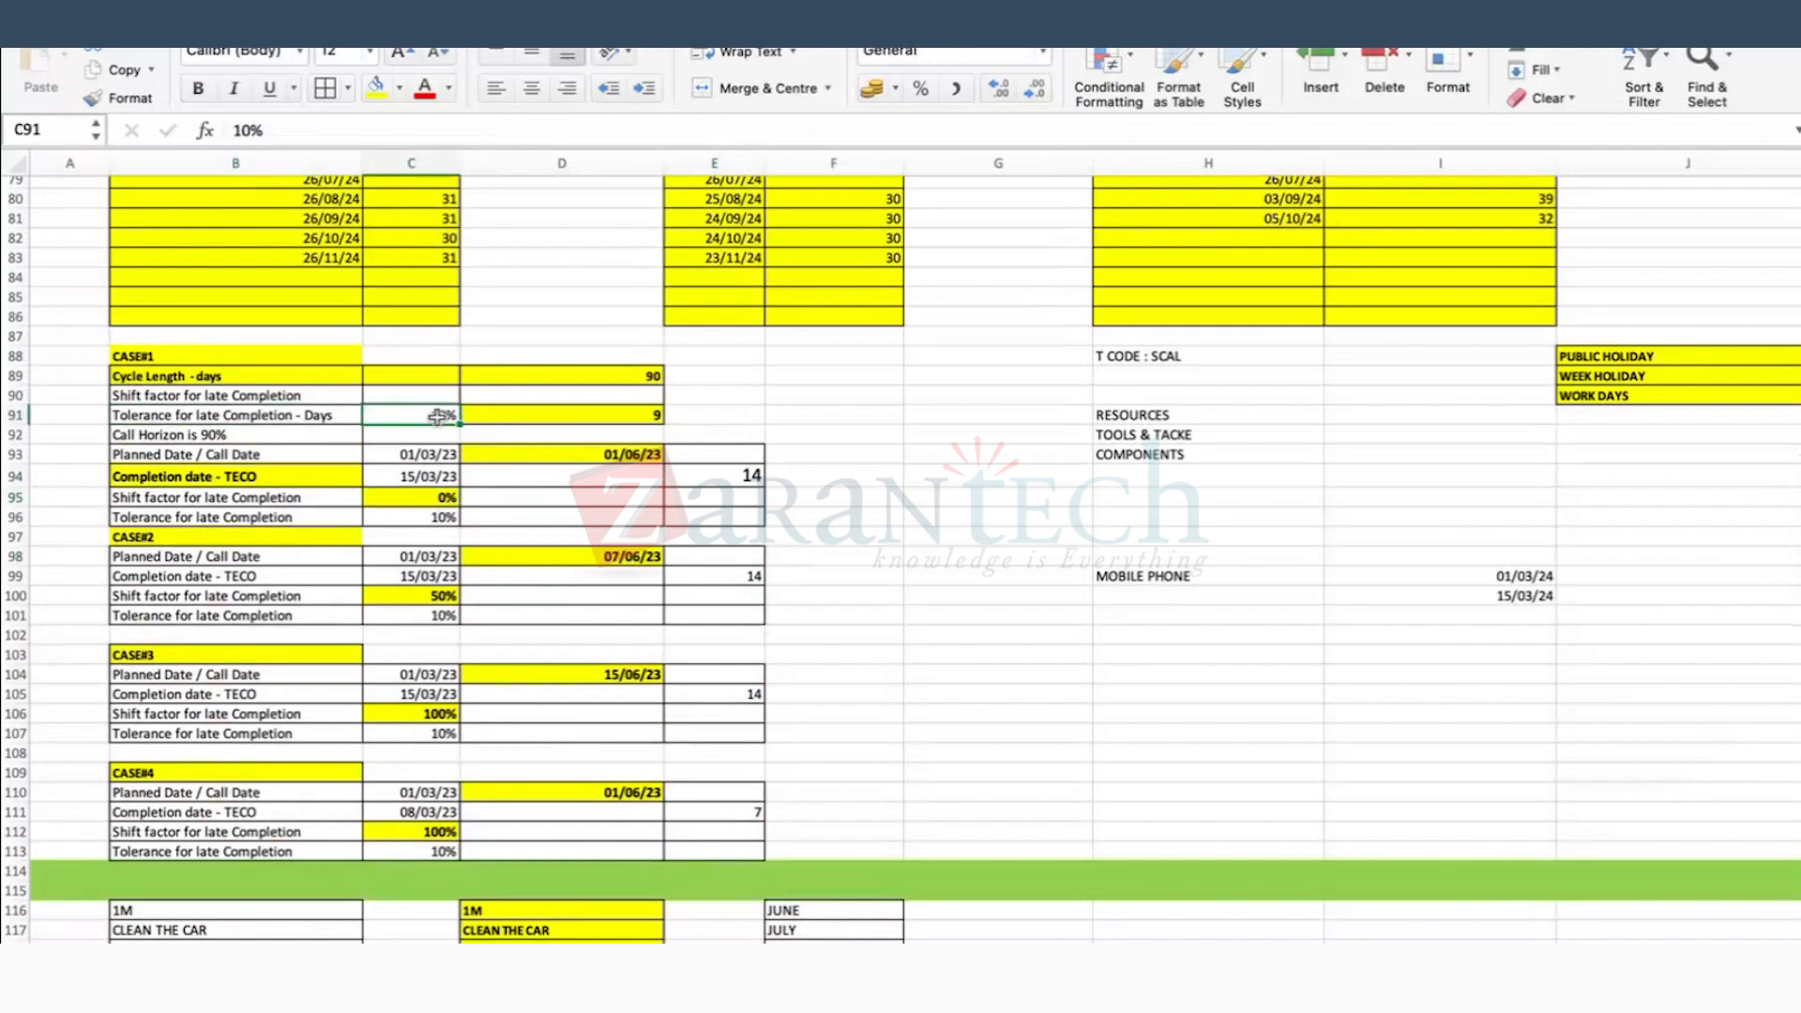
click(598, 373)
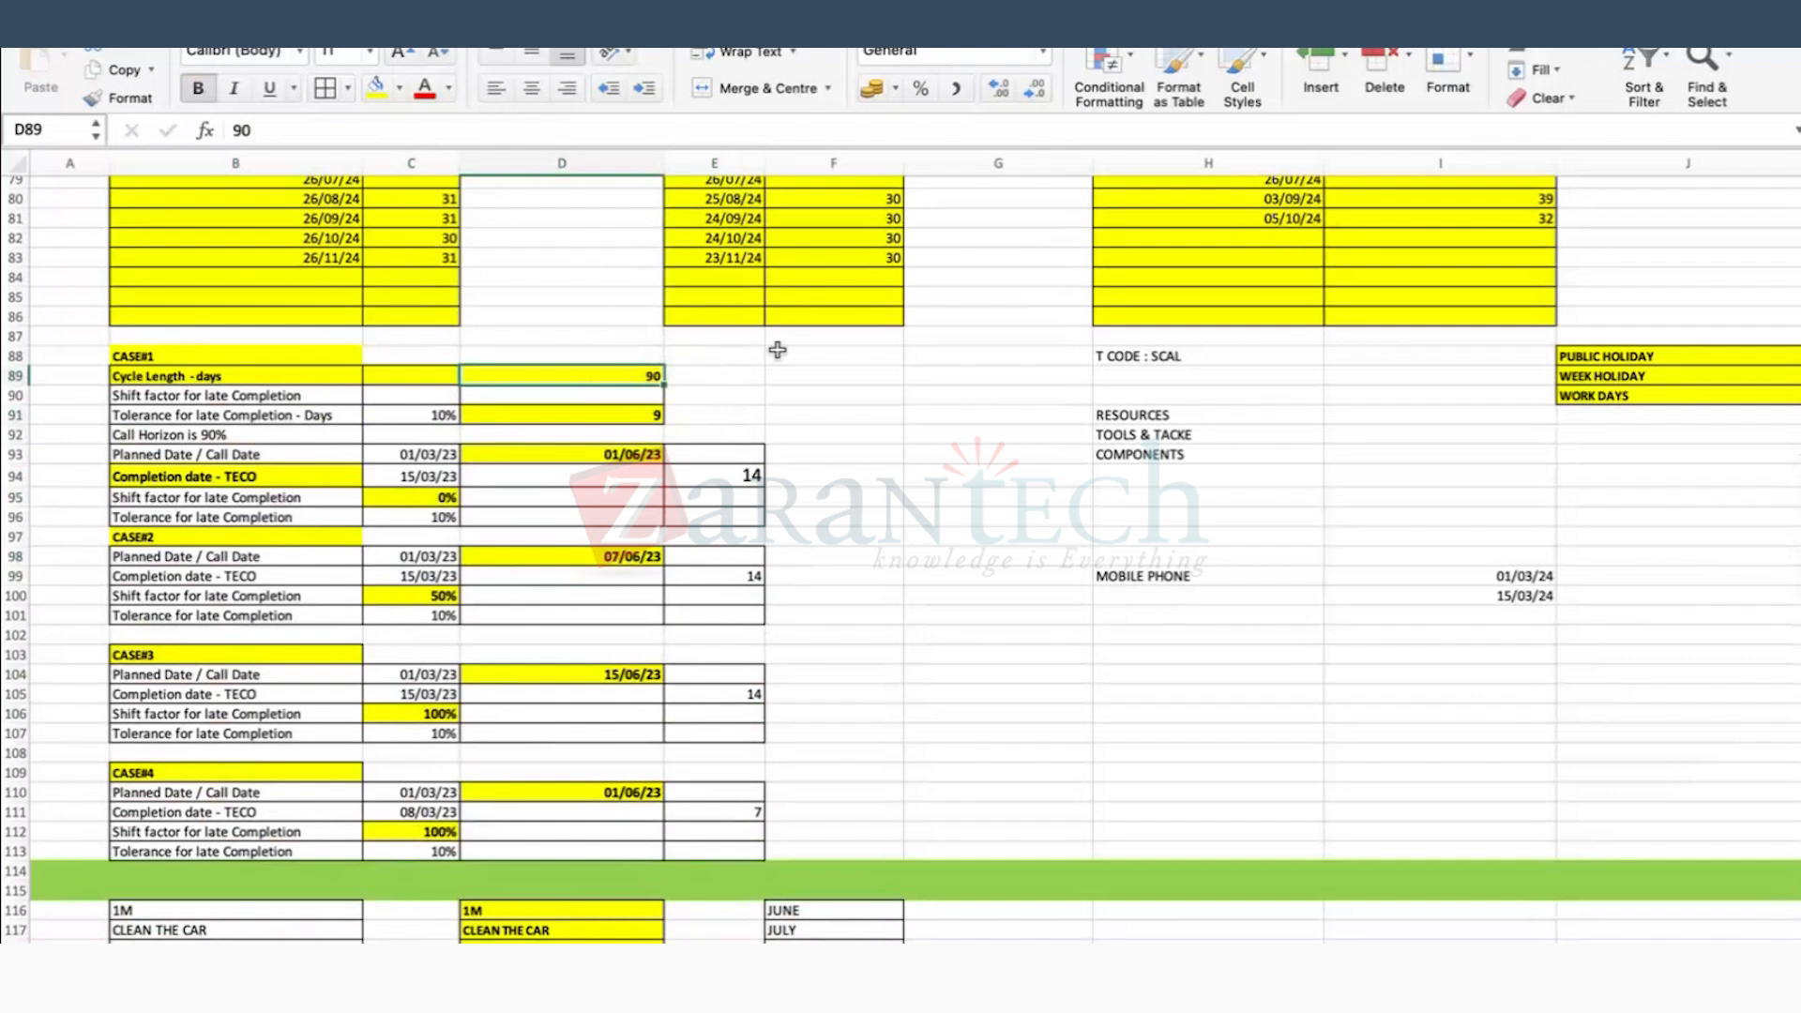
click(918, 370)
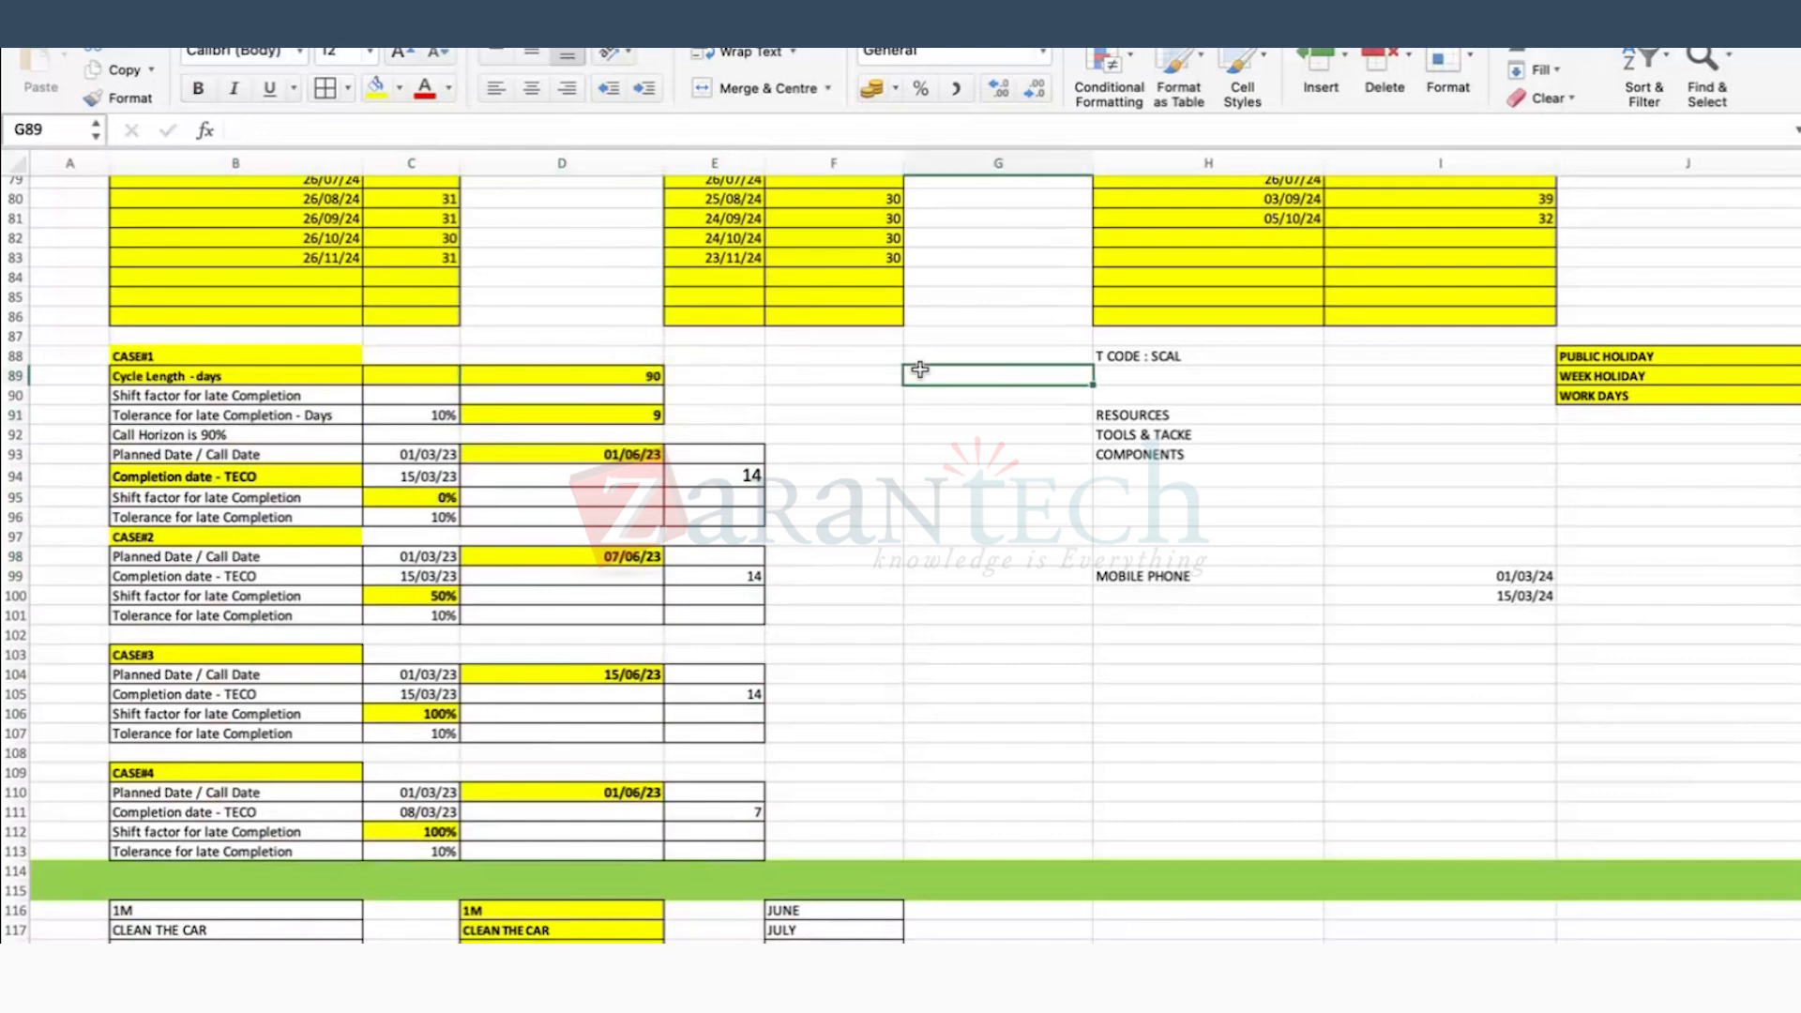
click(418, 416)
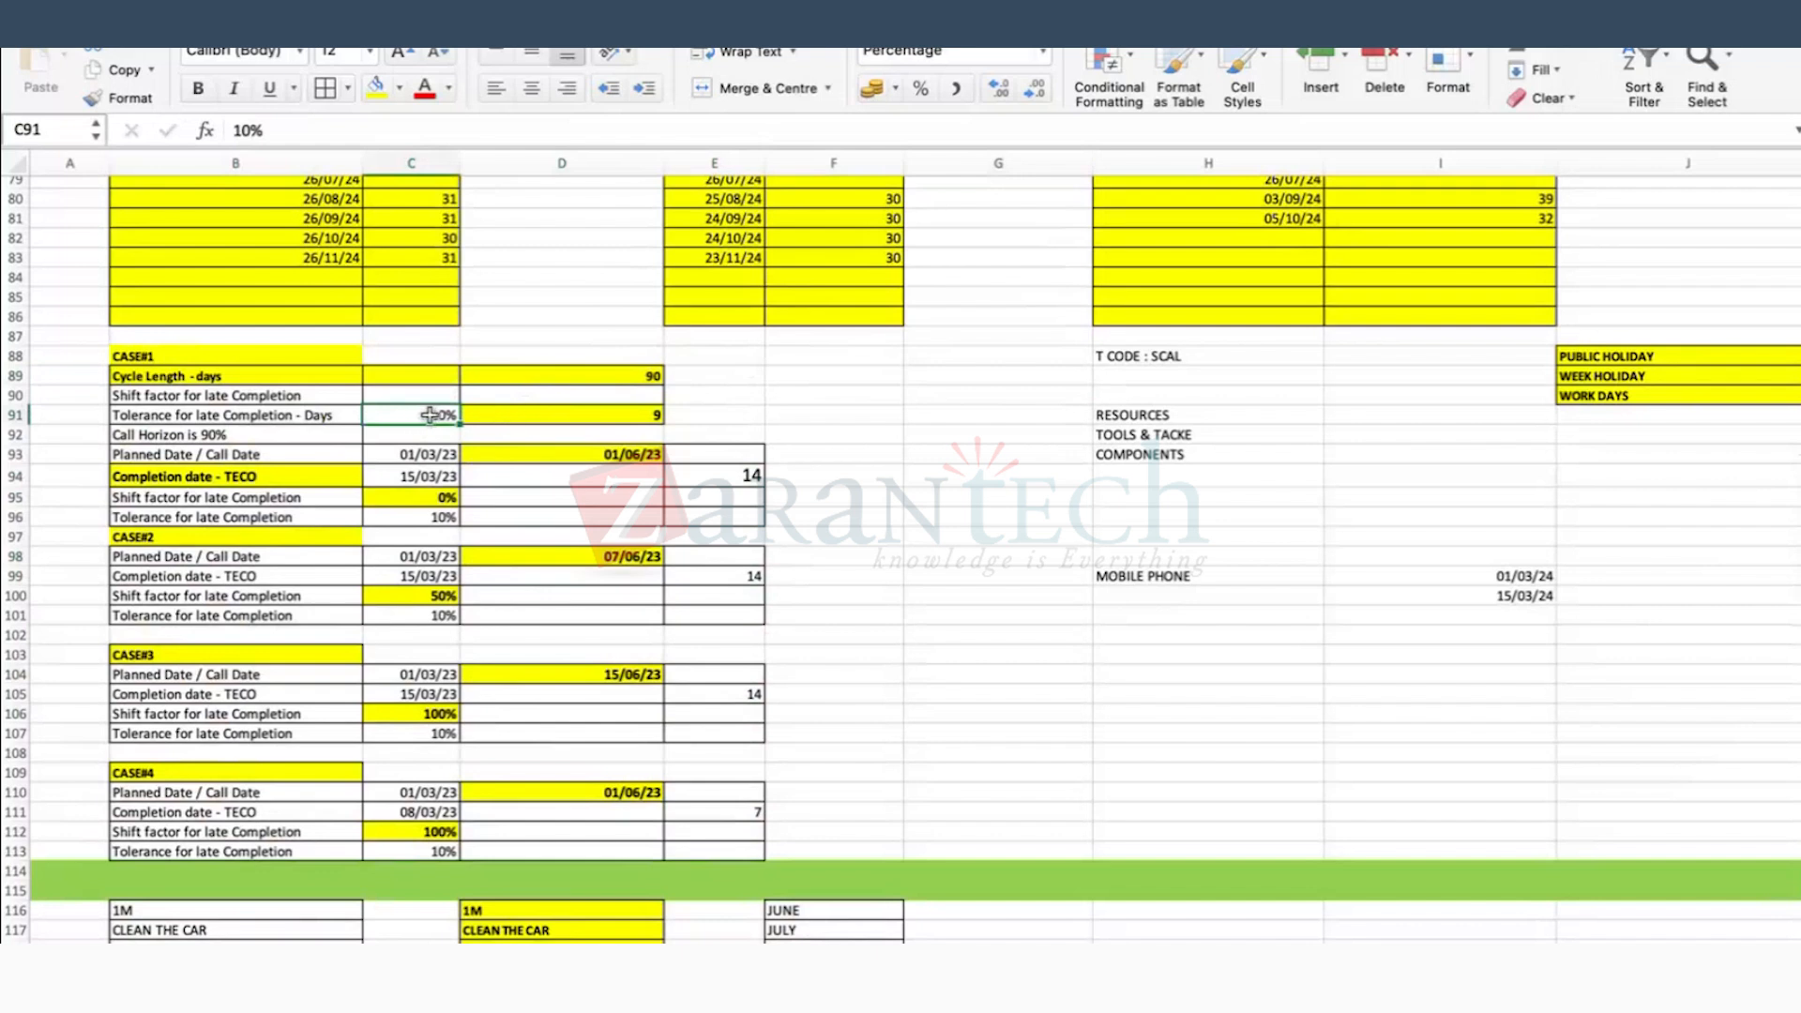
click(631, 412)
click(649, 376)
click(643, 415)
click(405, 480)
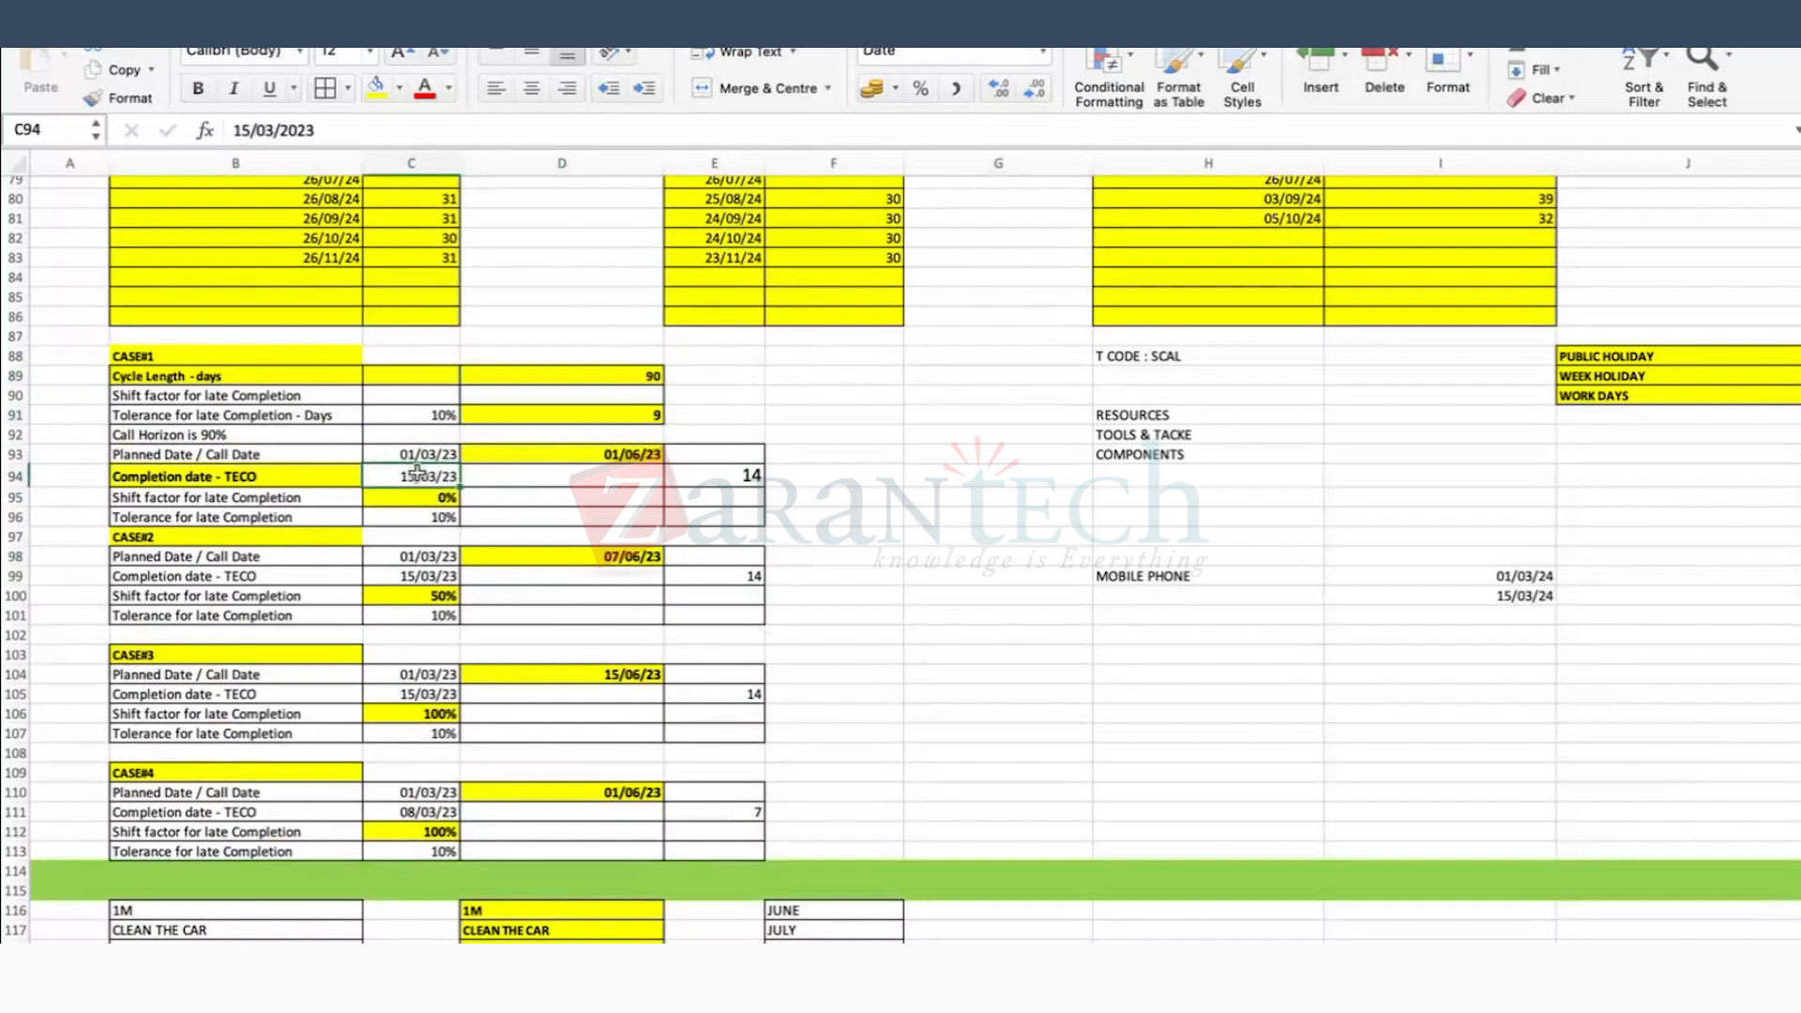
click(638, 418)
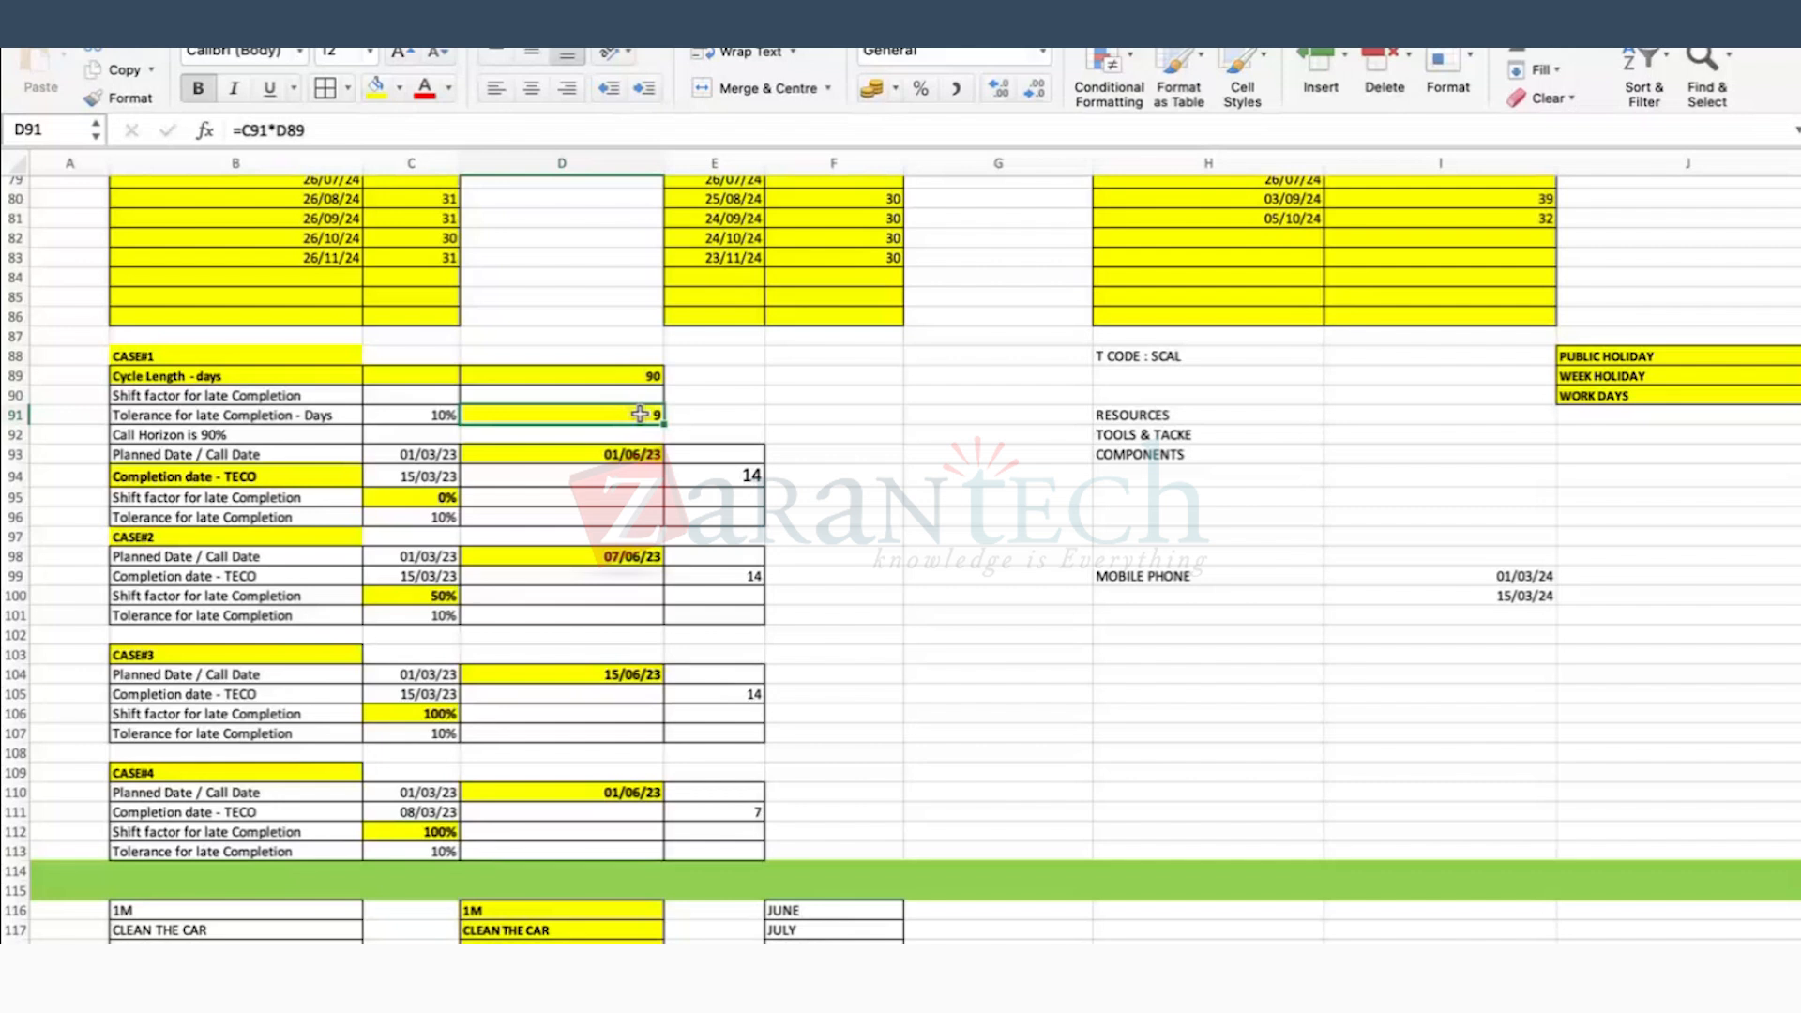
click(422, 453)
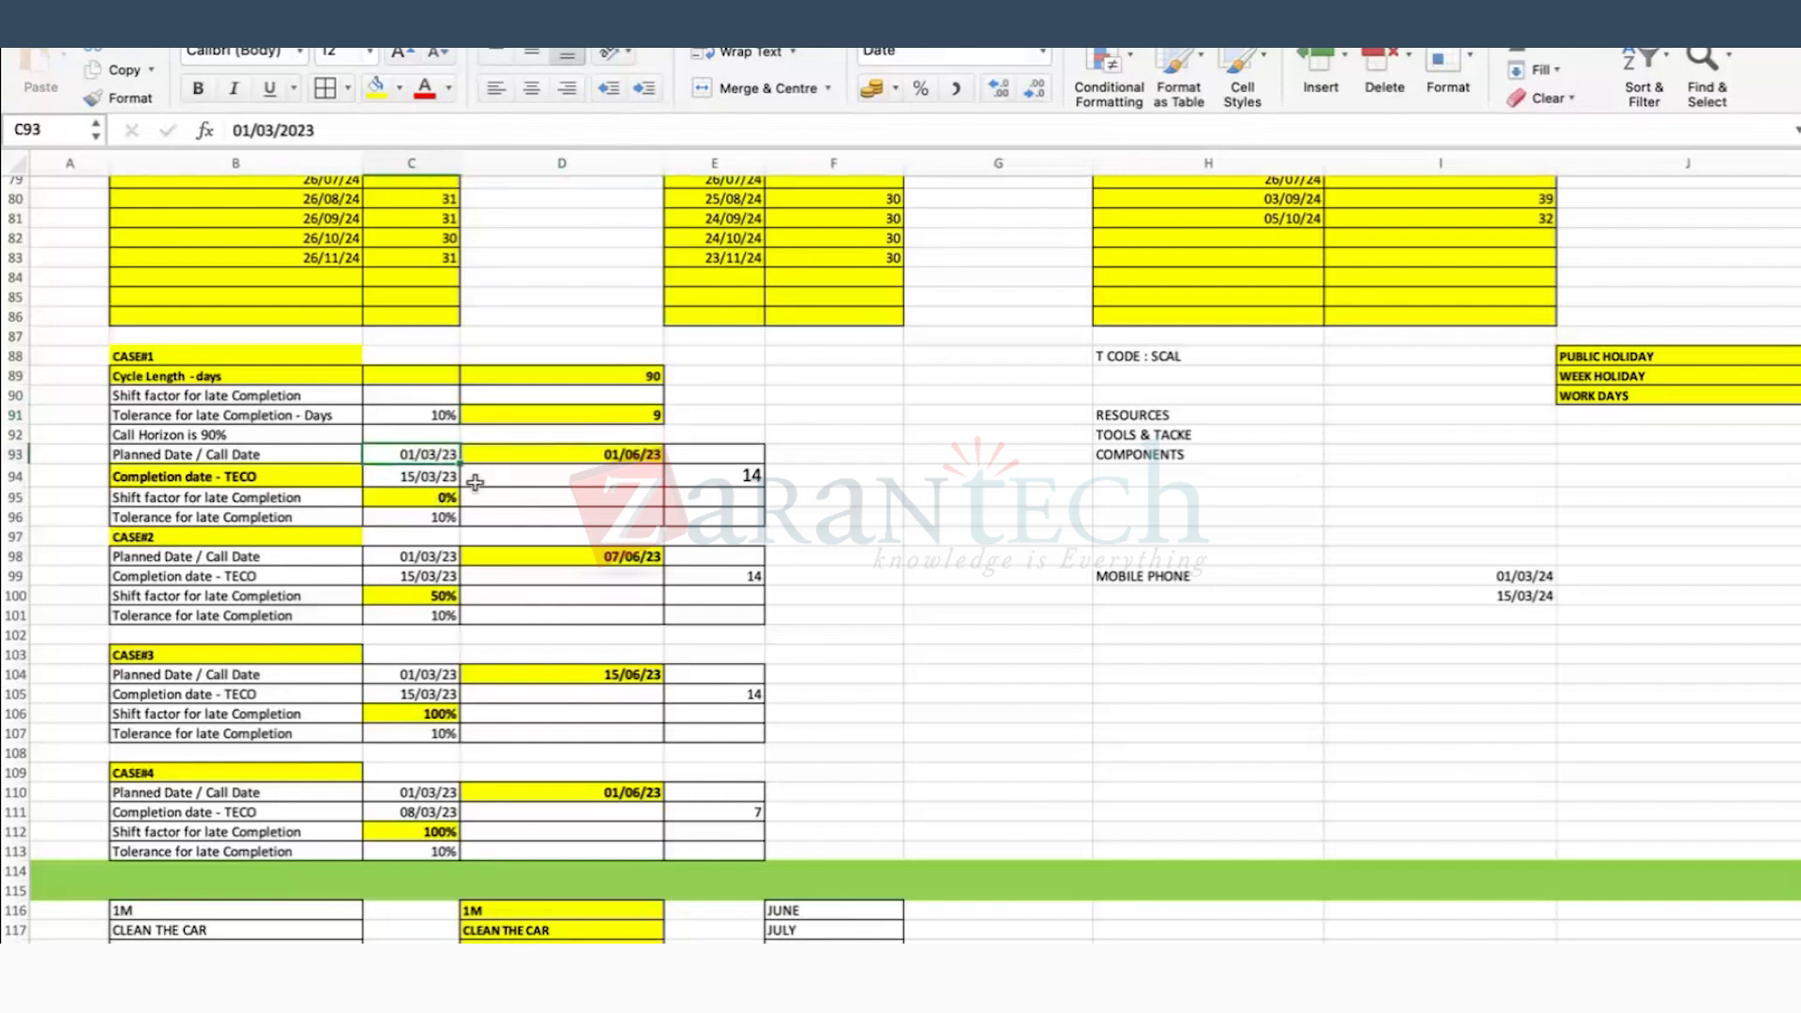
click(631, 414)
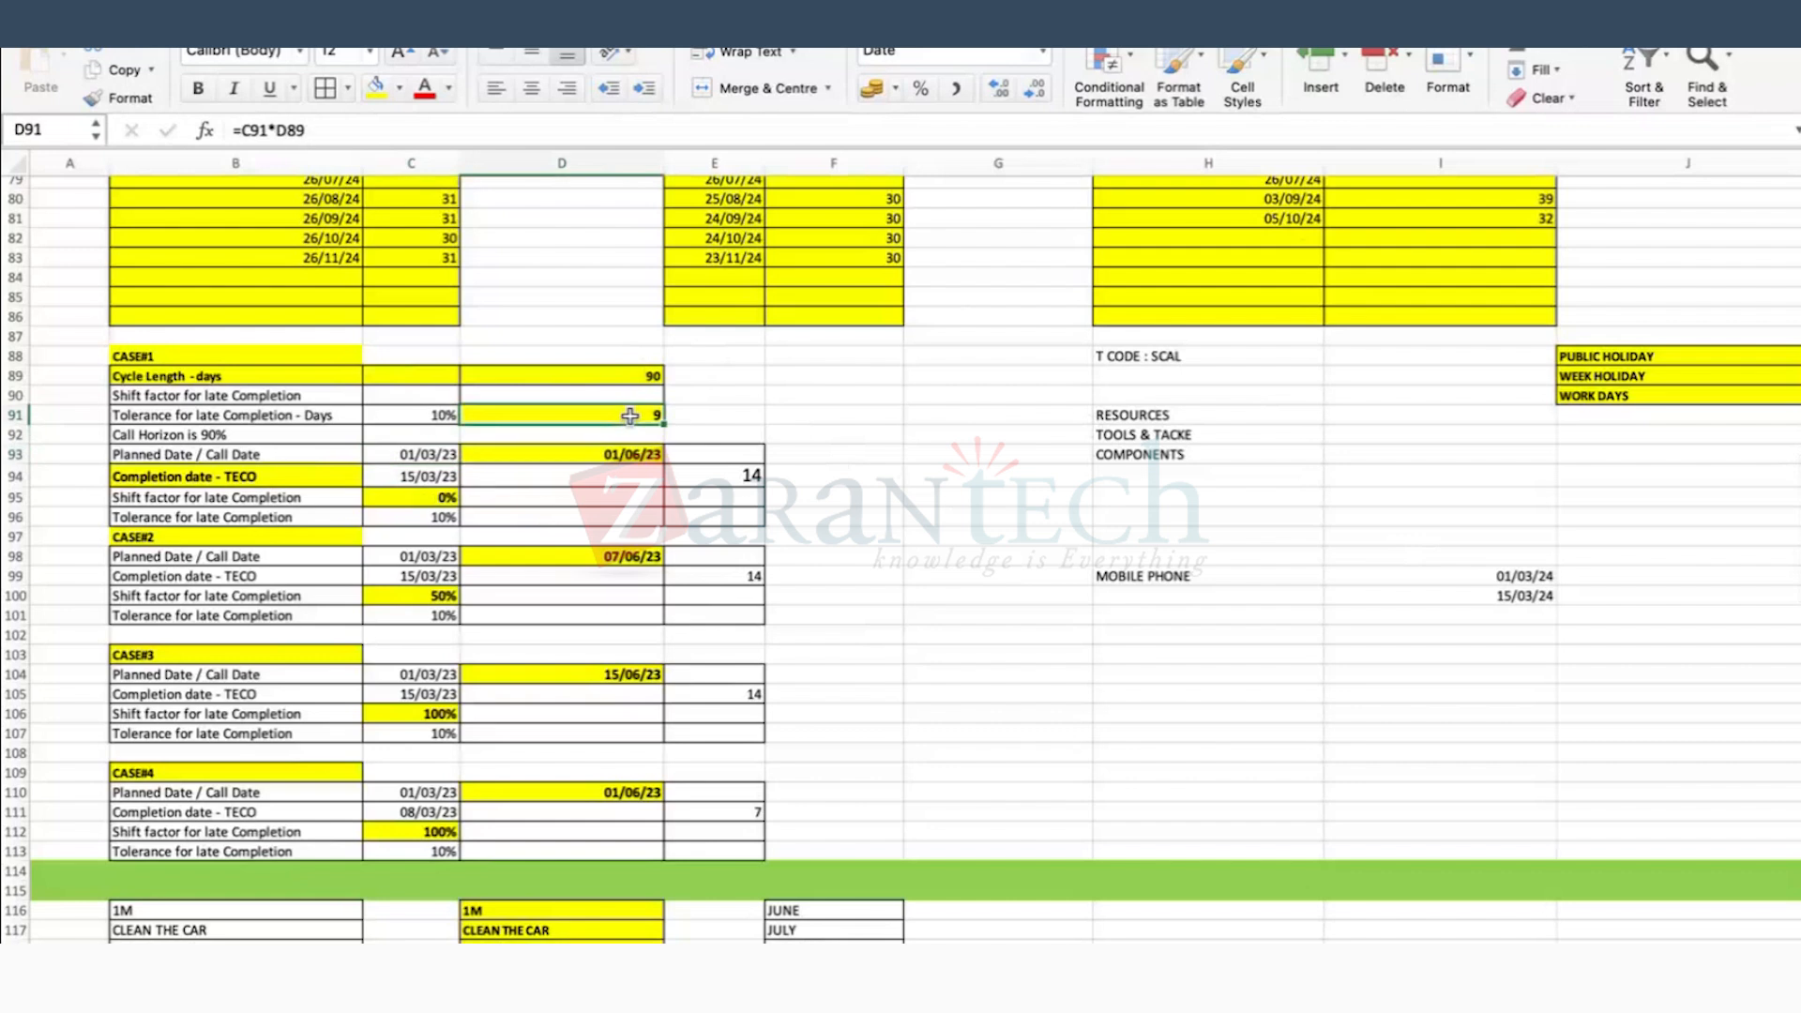
click(1009, 482)
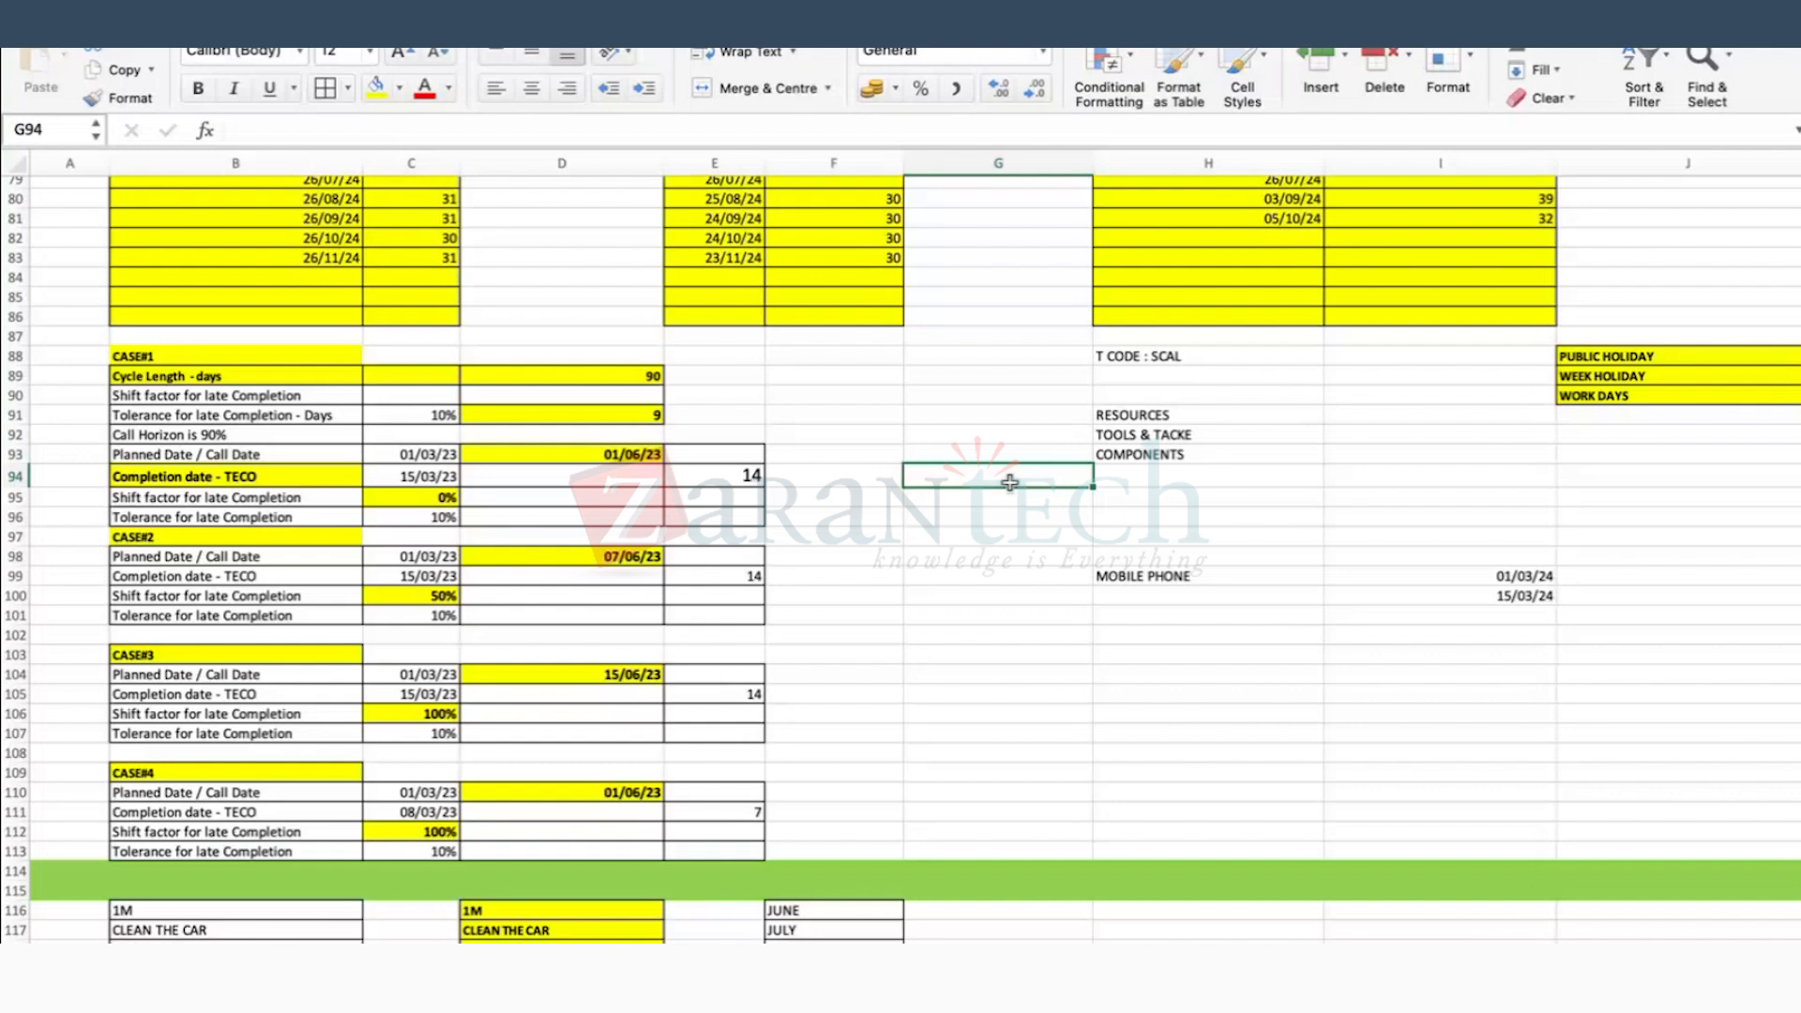
Step: Set Case 1's cycle length to 30 days and select the recalculated late-completion tolerance days
click(650, 414)
click(637, 377)
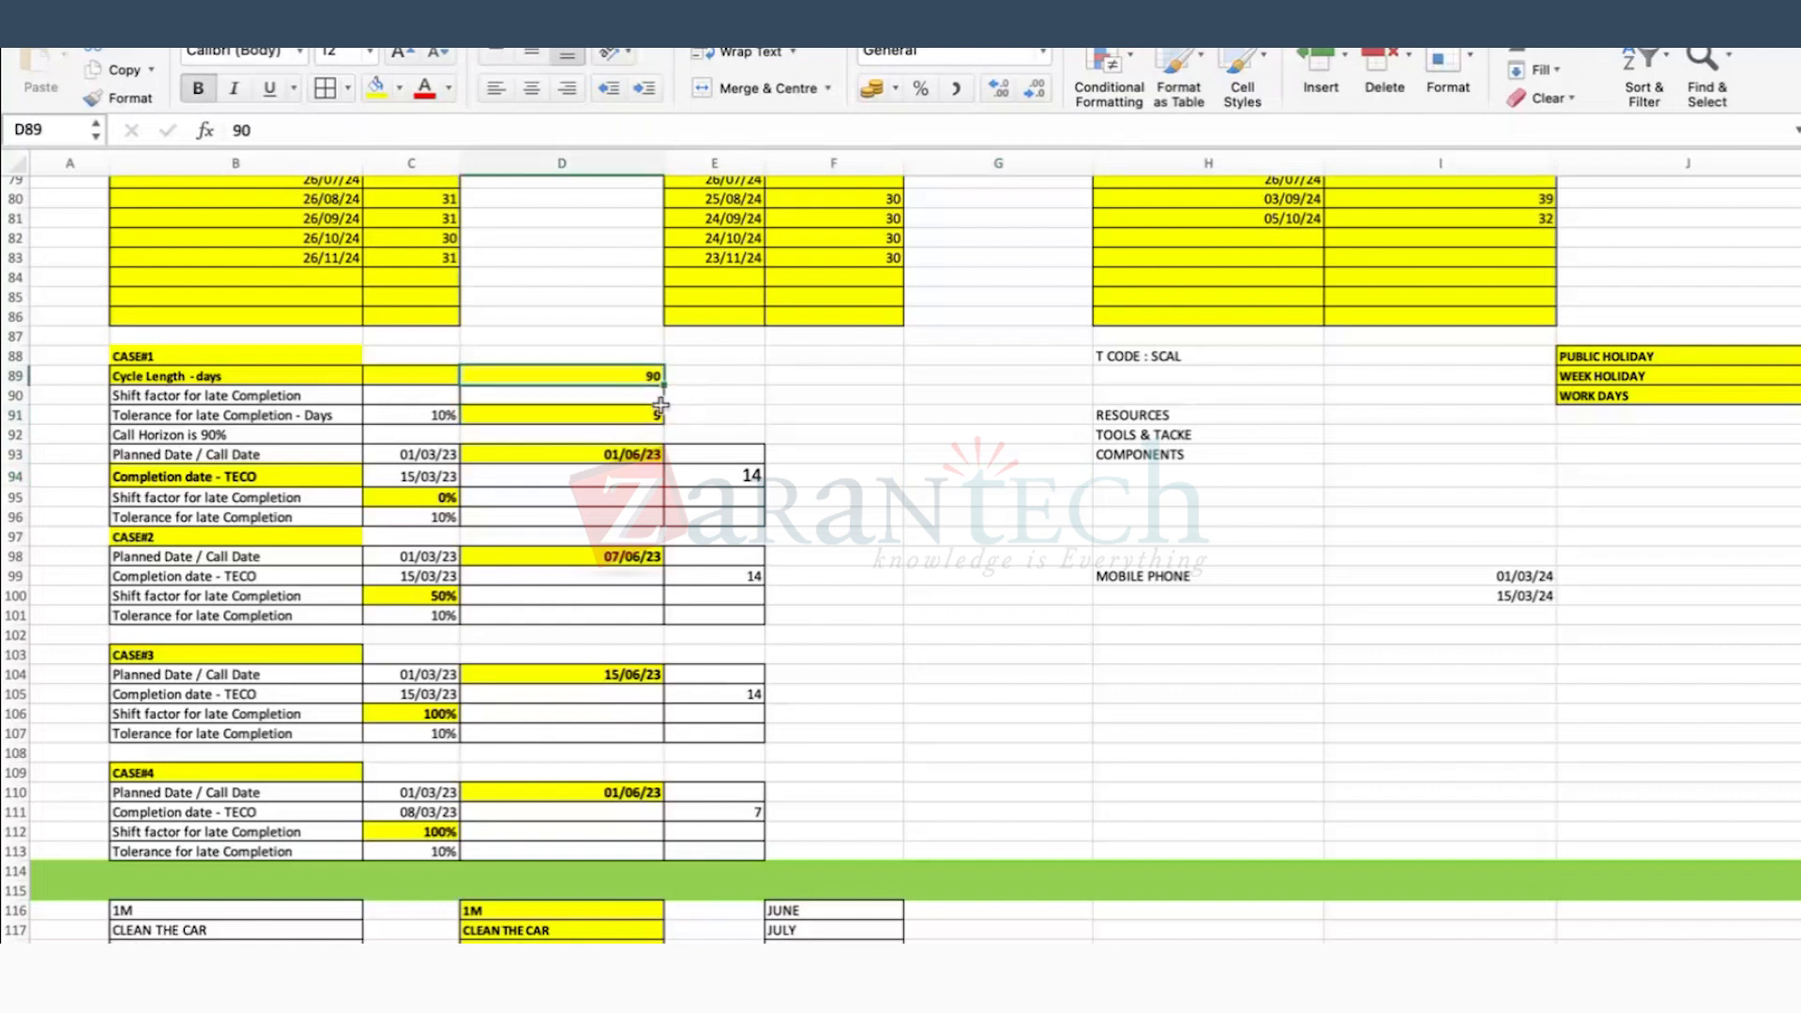
text(30)
key(Return)
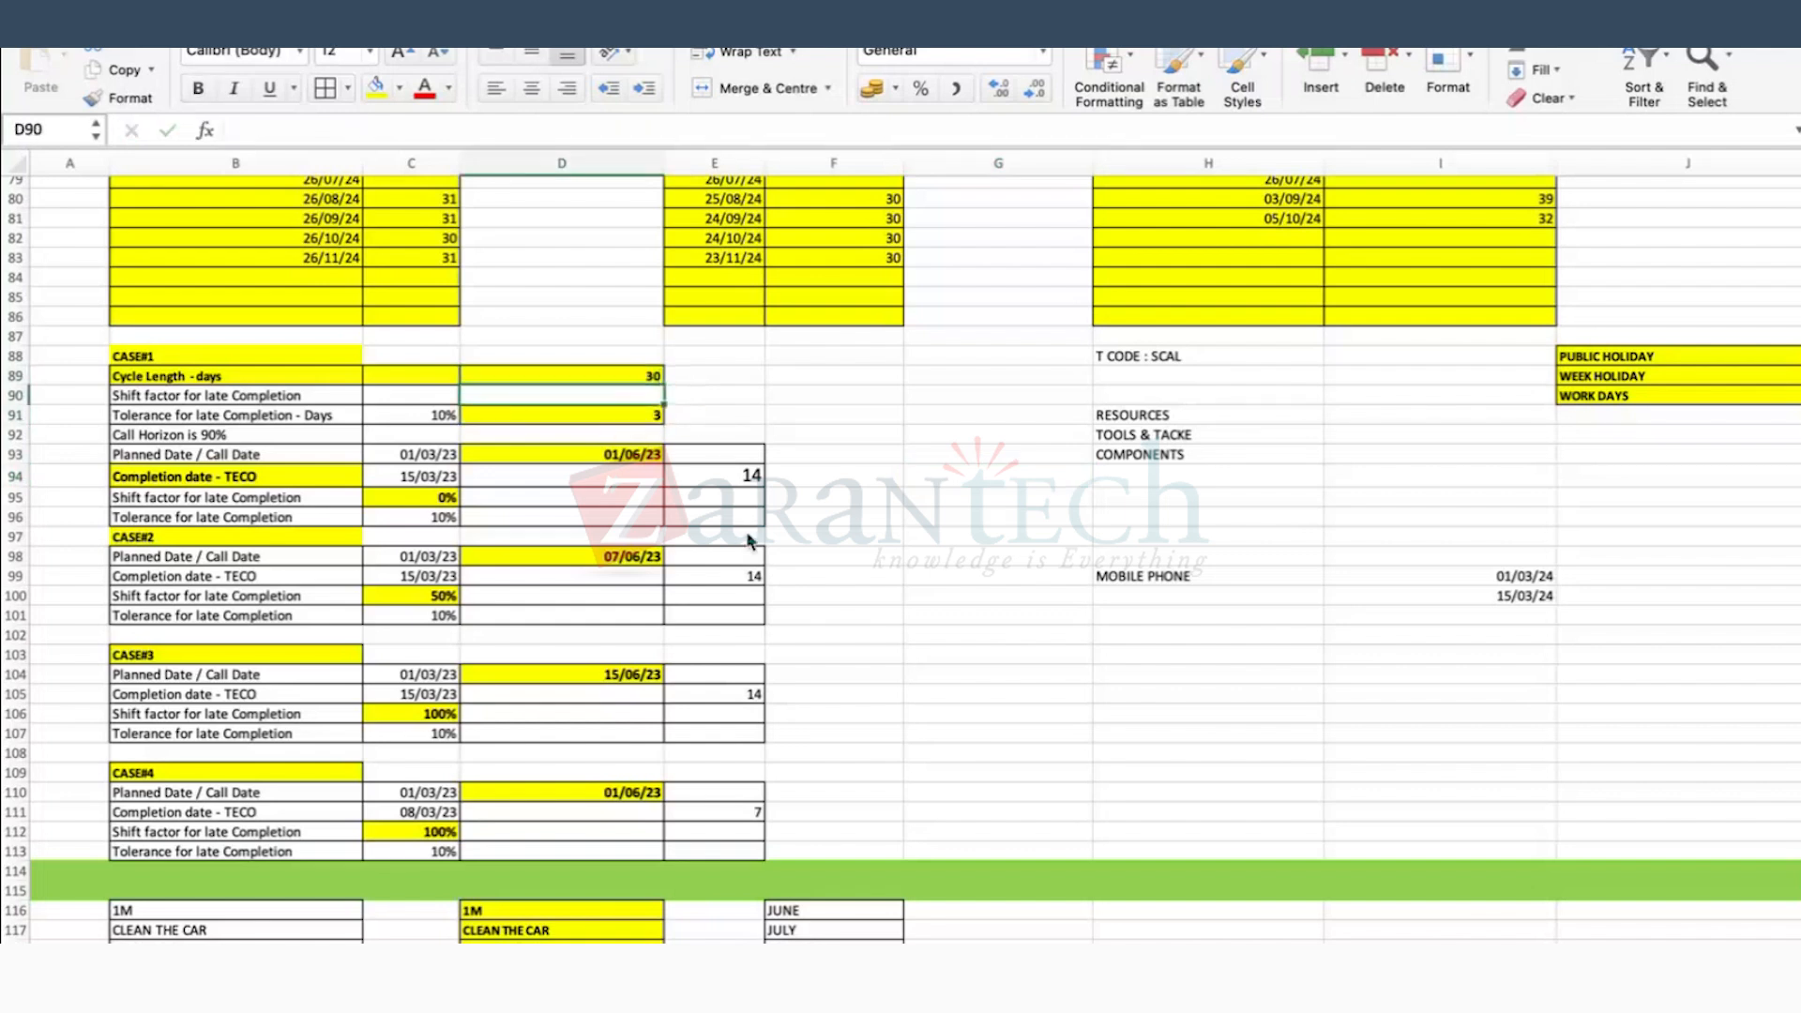
key(Down)
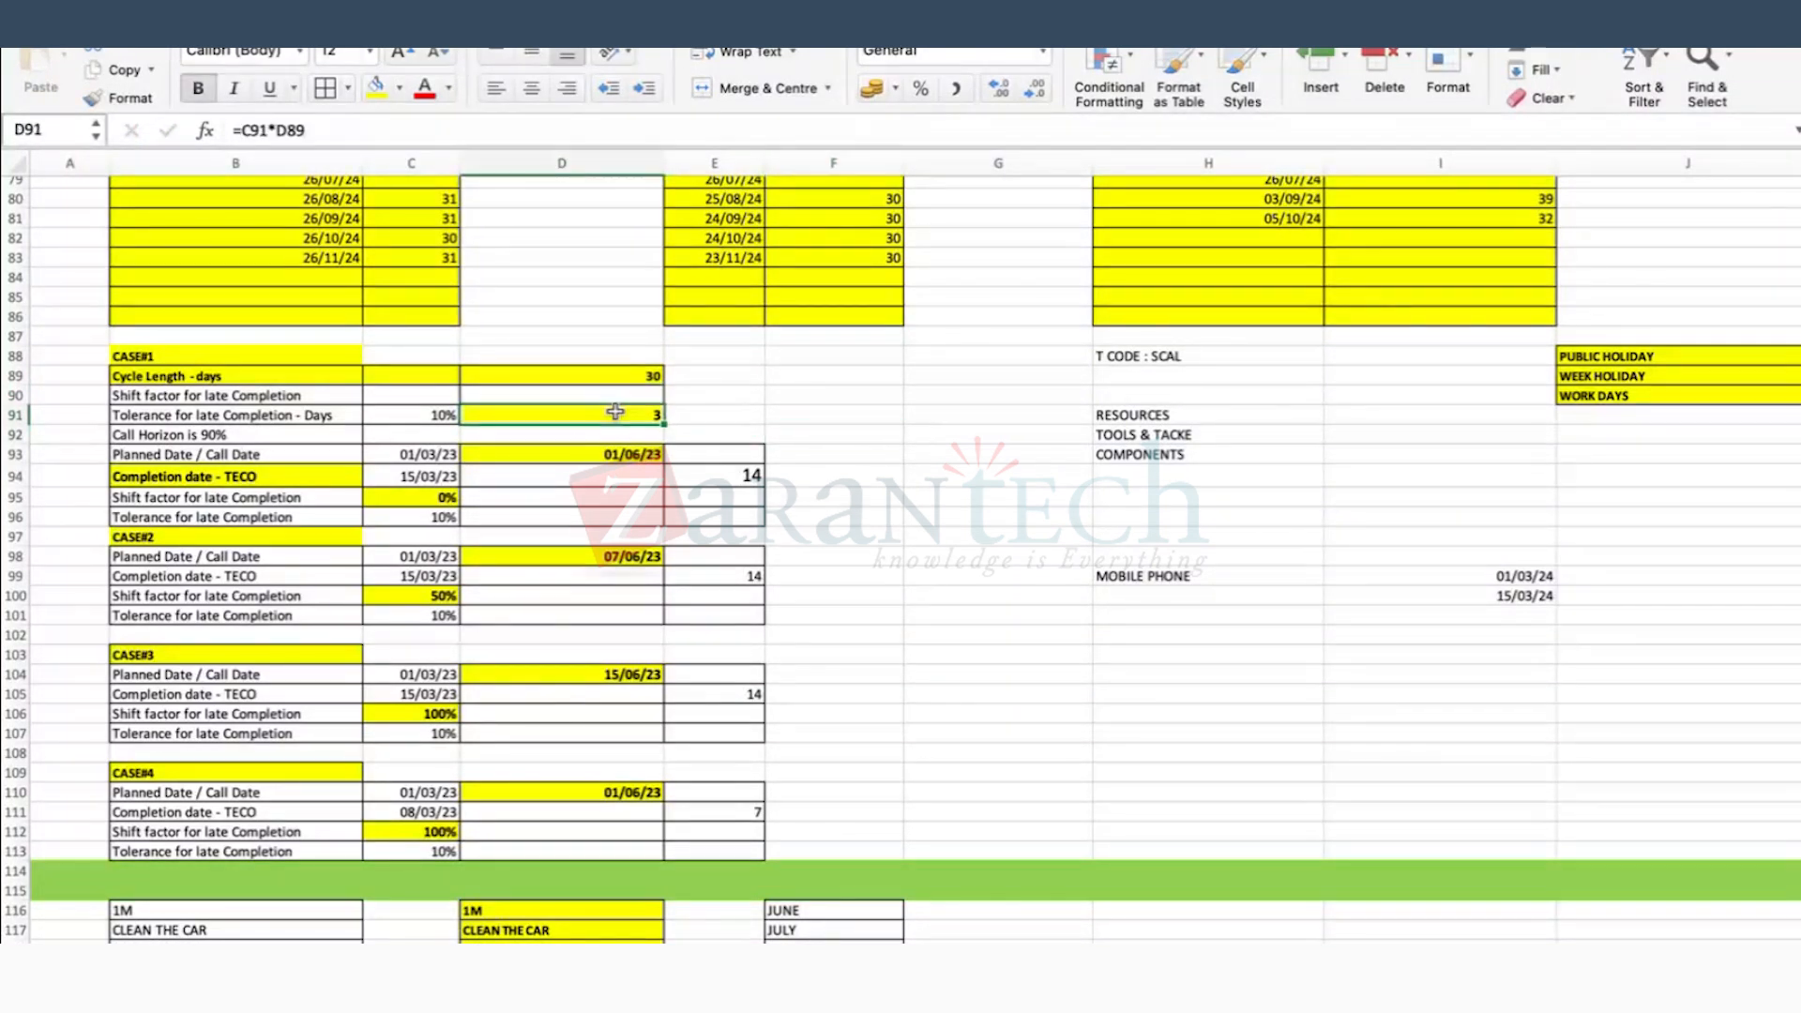
Step: Set Case 1's late-completion tolerance percentage to 12%
click(771, 392)
click(624, 378)
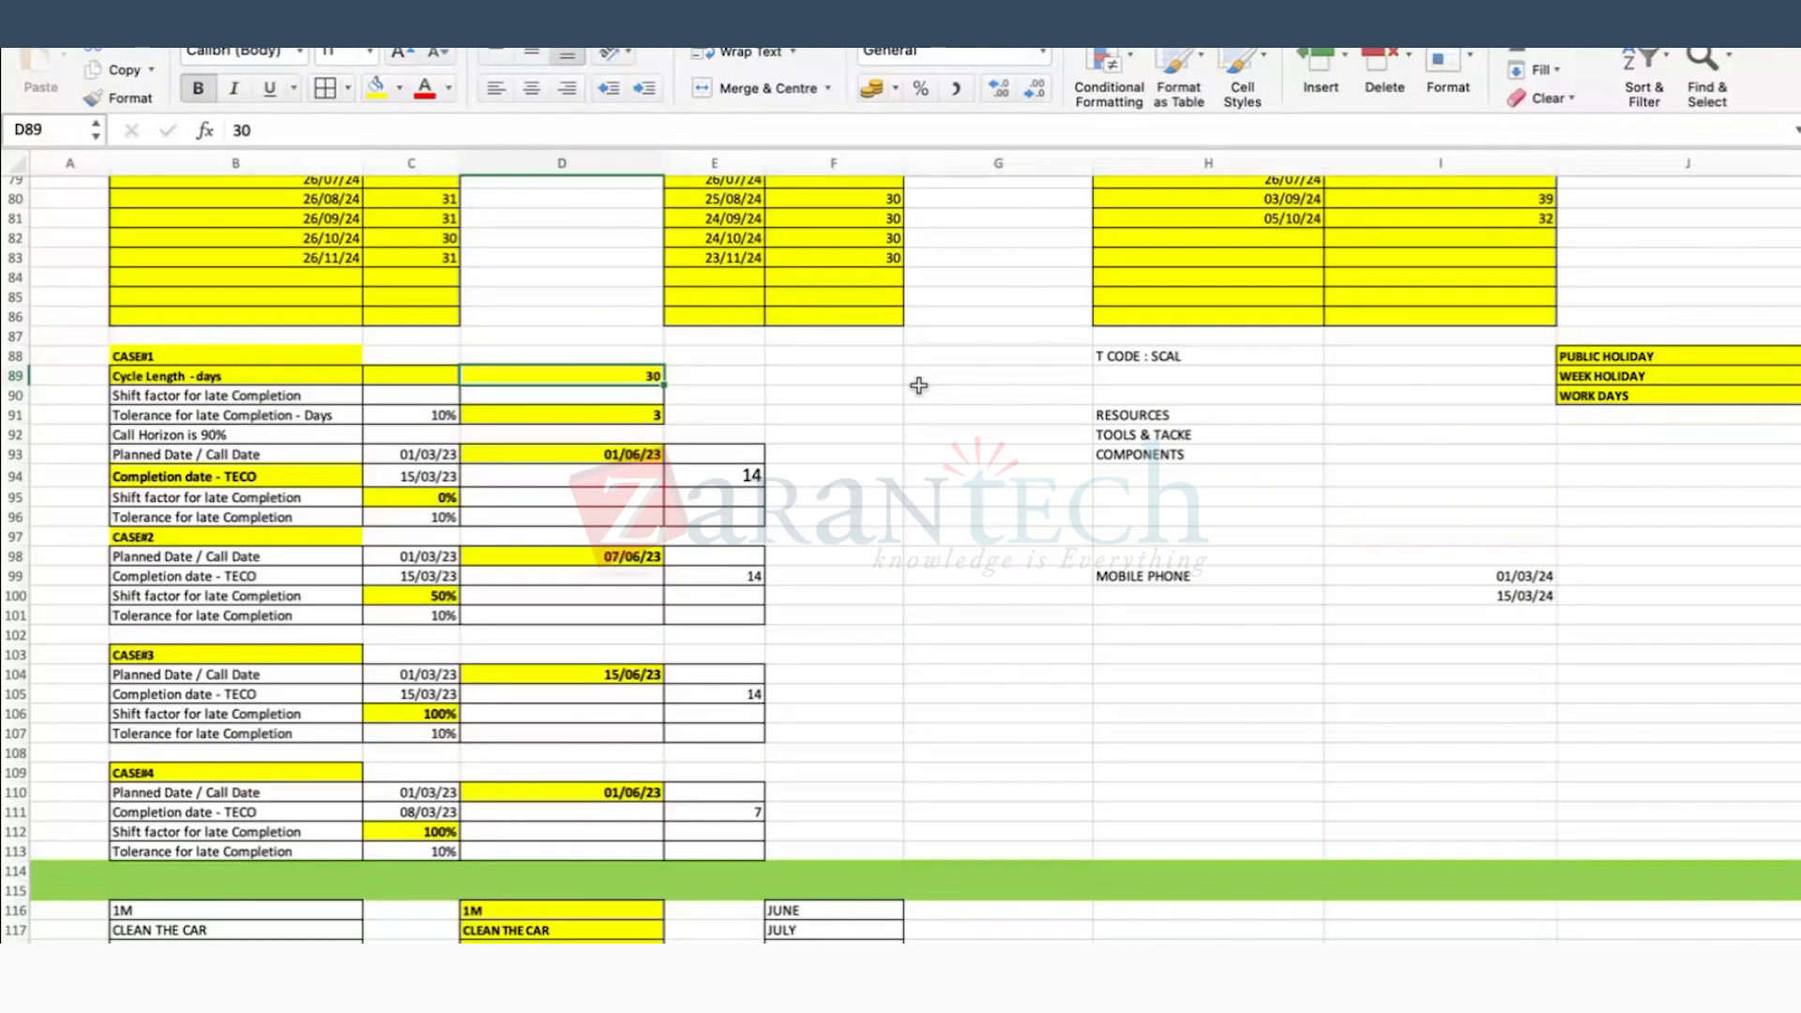
click(907, 419)
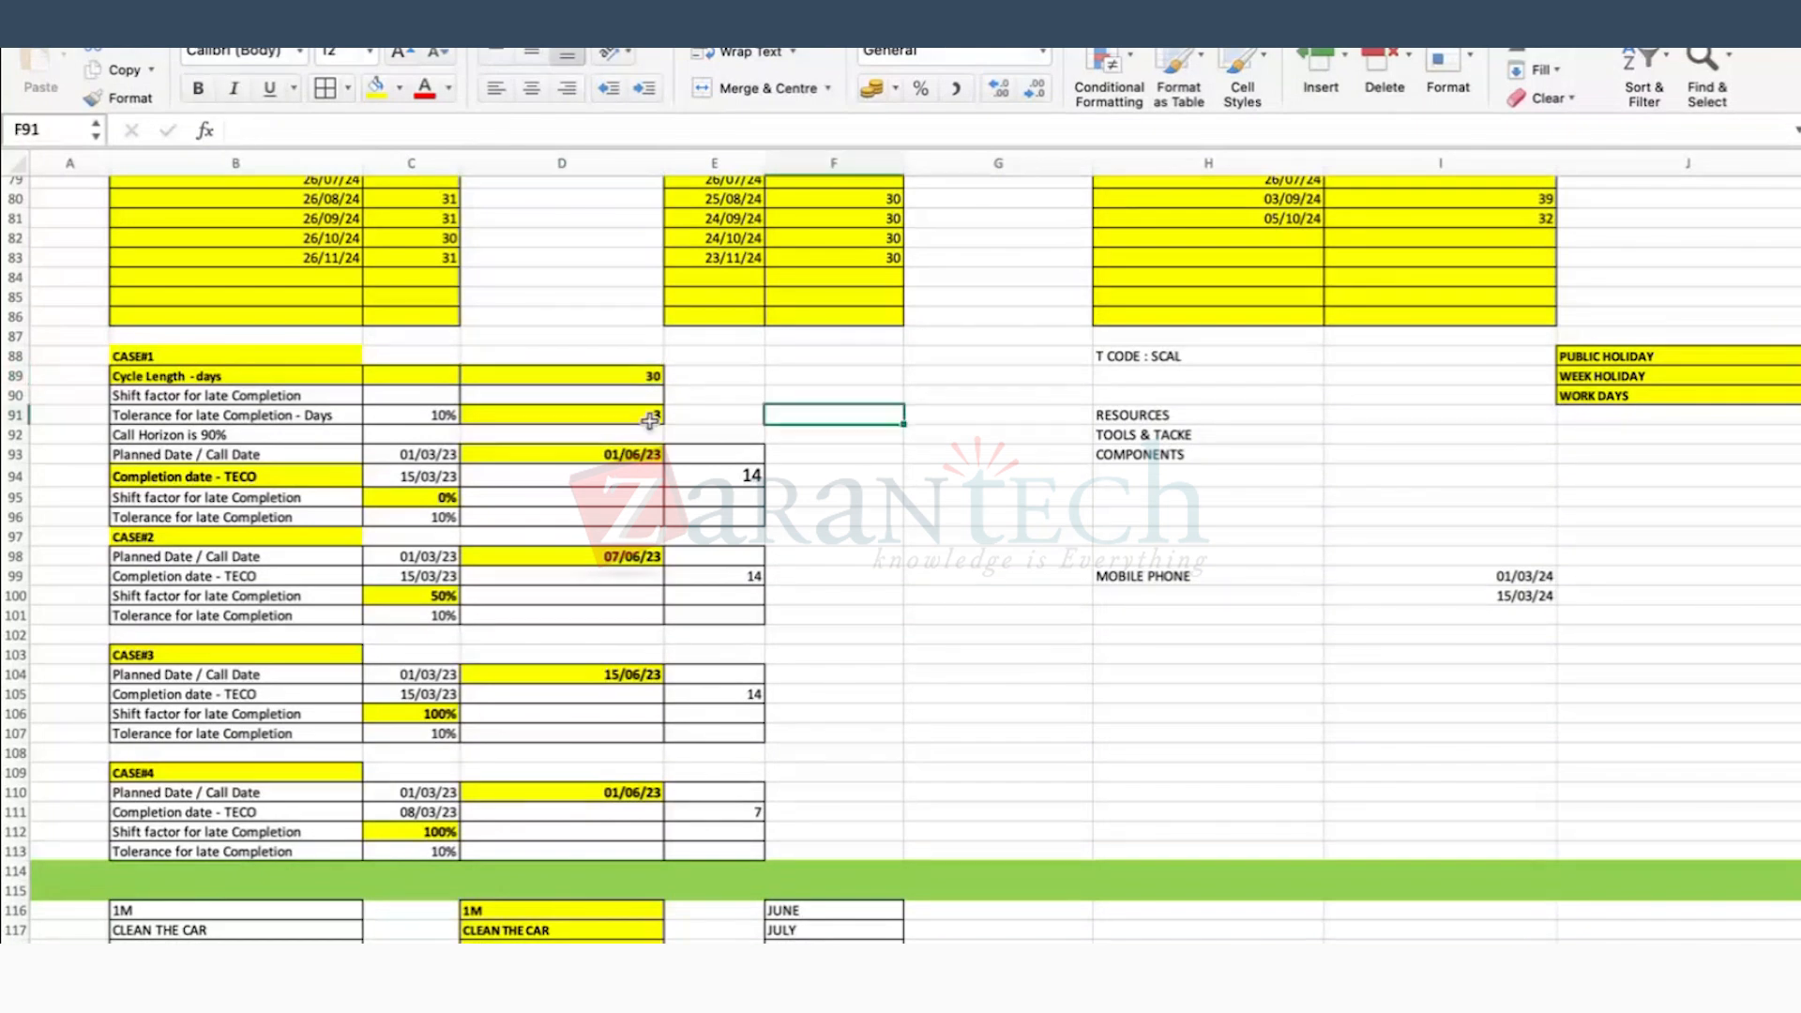
key(Left)
key(Left)
key(Left)
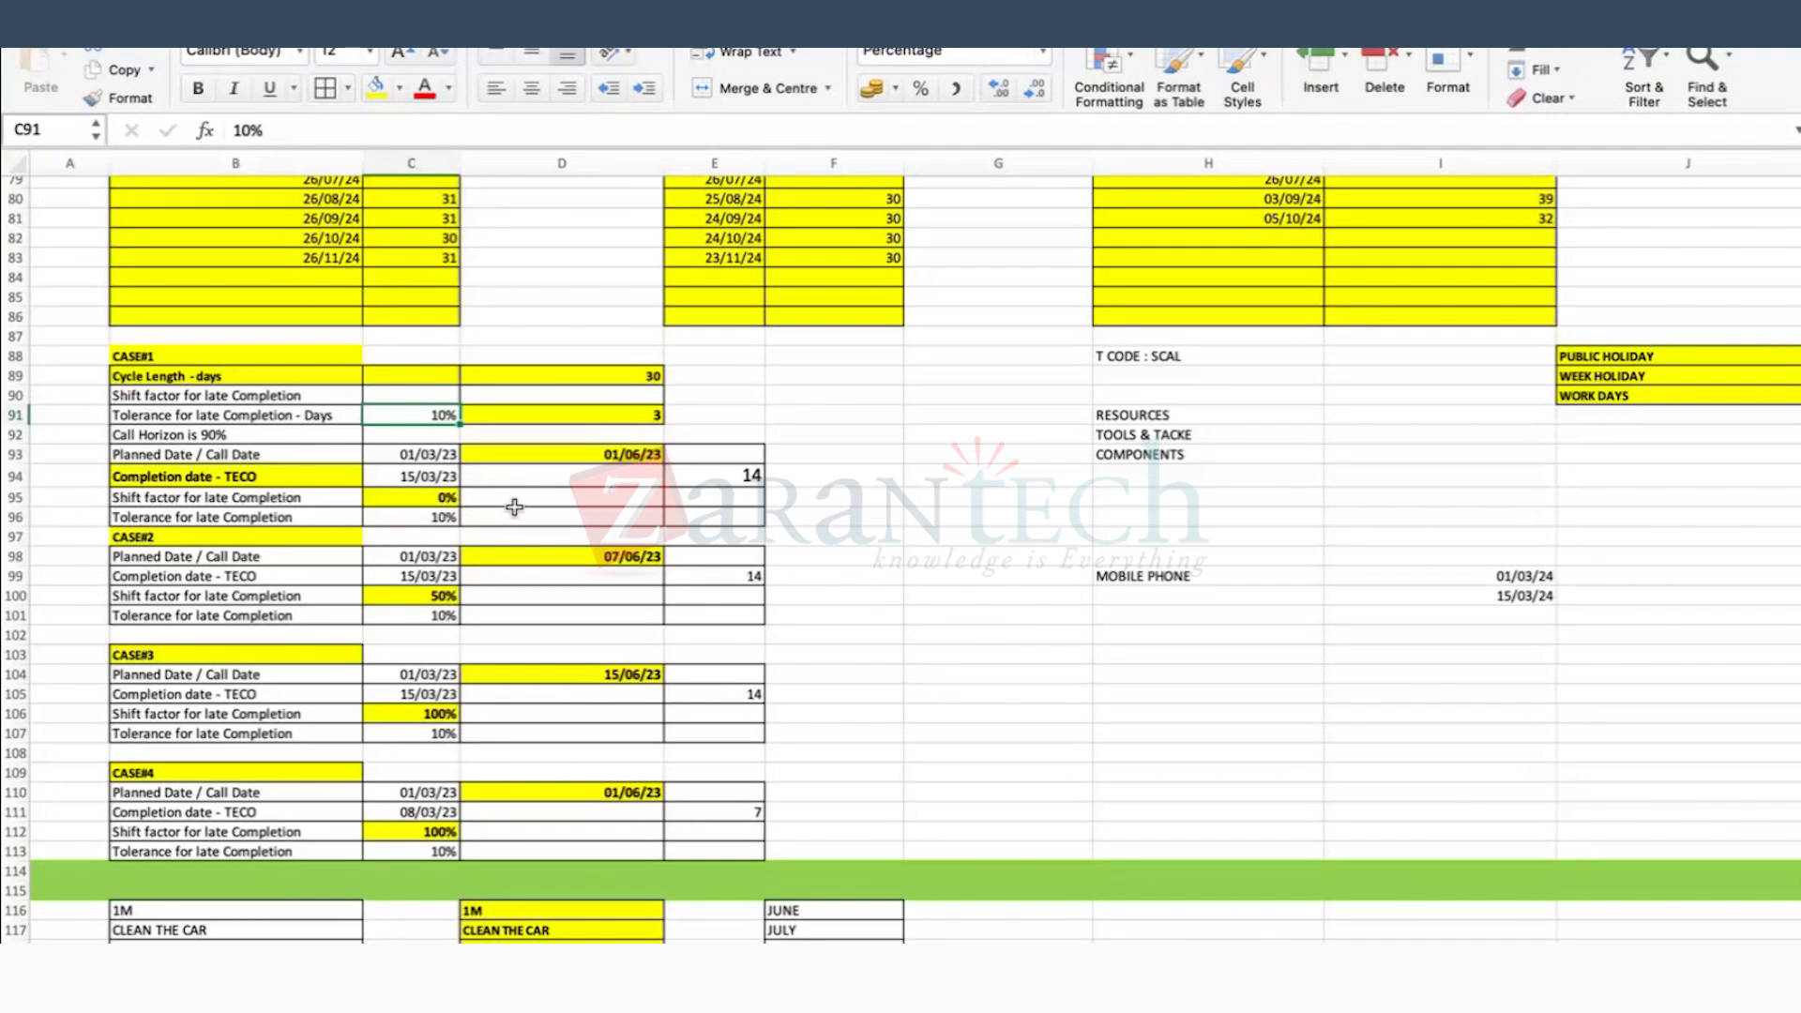
key(BackSpace)
text(12)
key(Return)
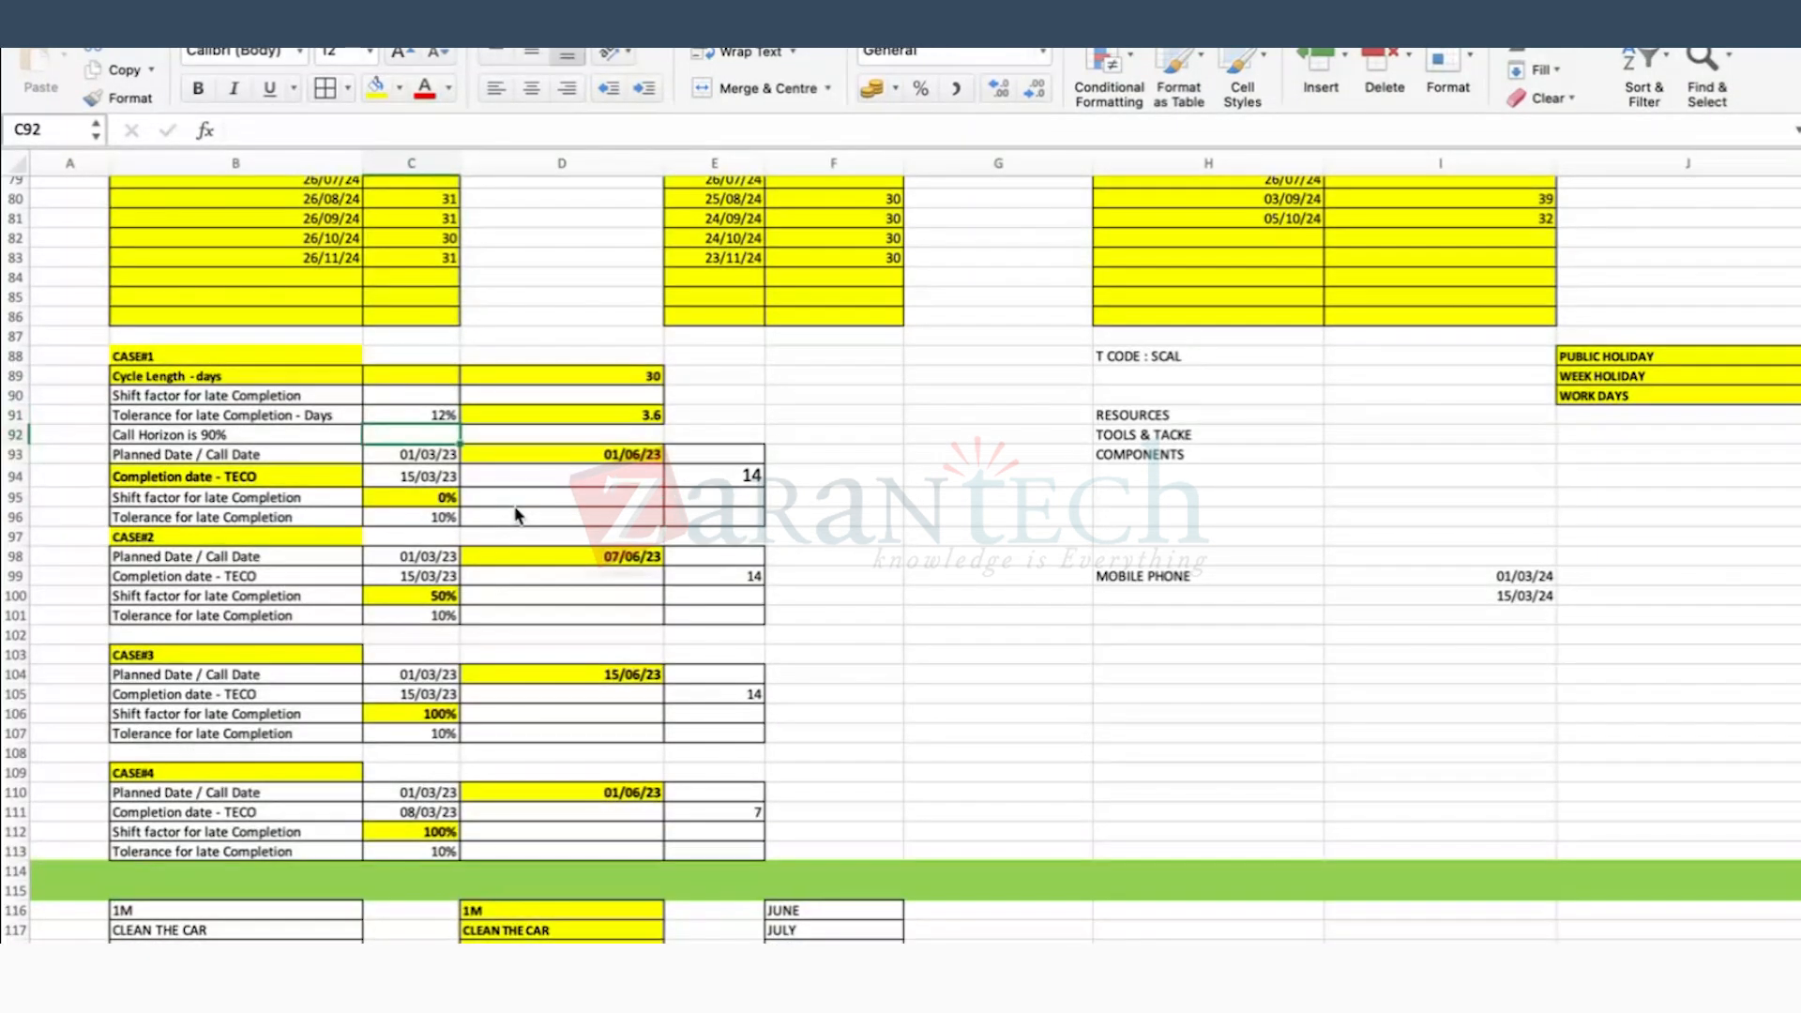
Step: Set Case 1's late-completion tolerance percentage to 10% and its cycle length to 90 days
click(422, 414)
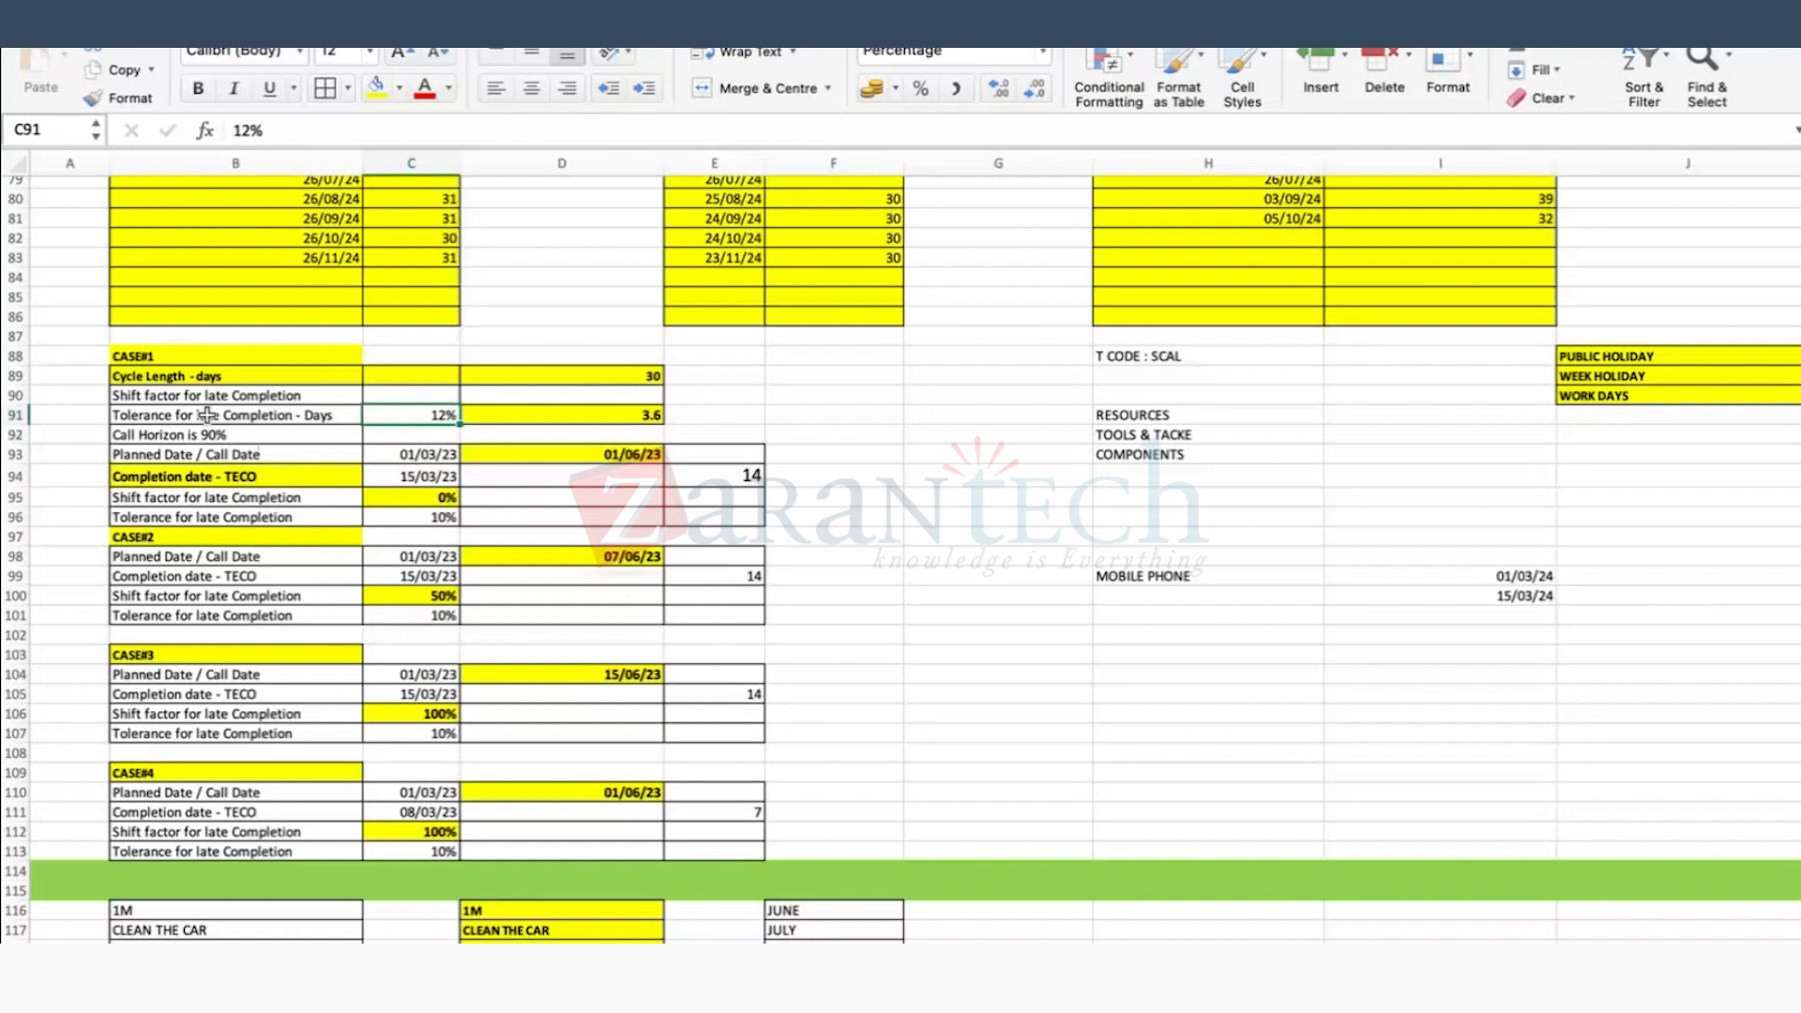
click(229, 414)
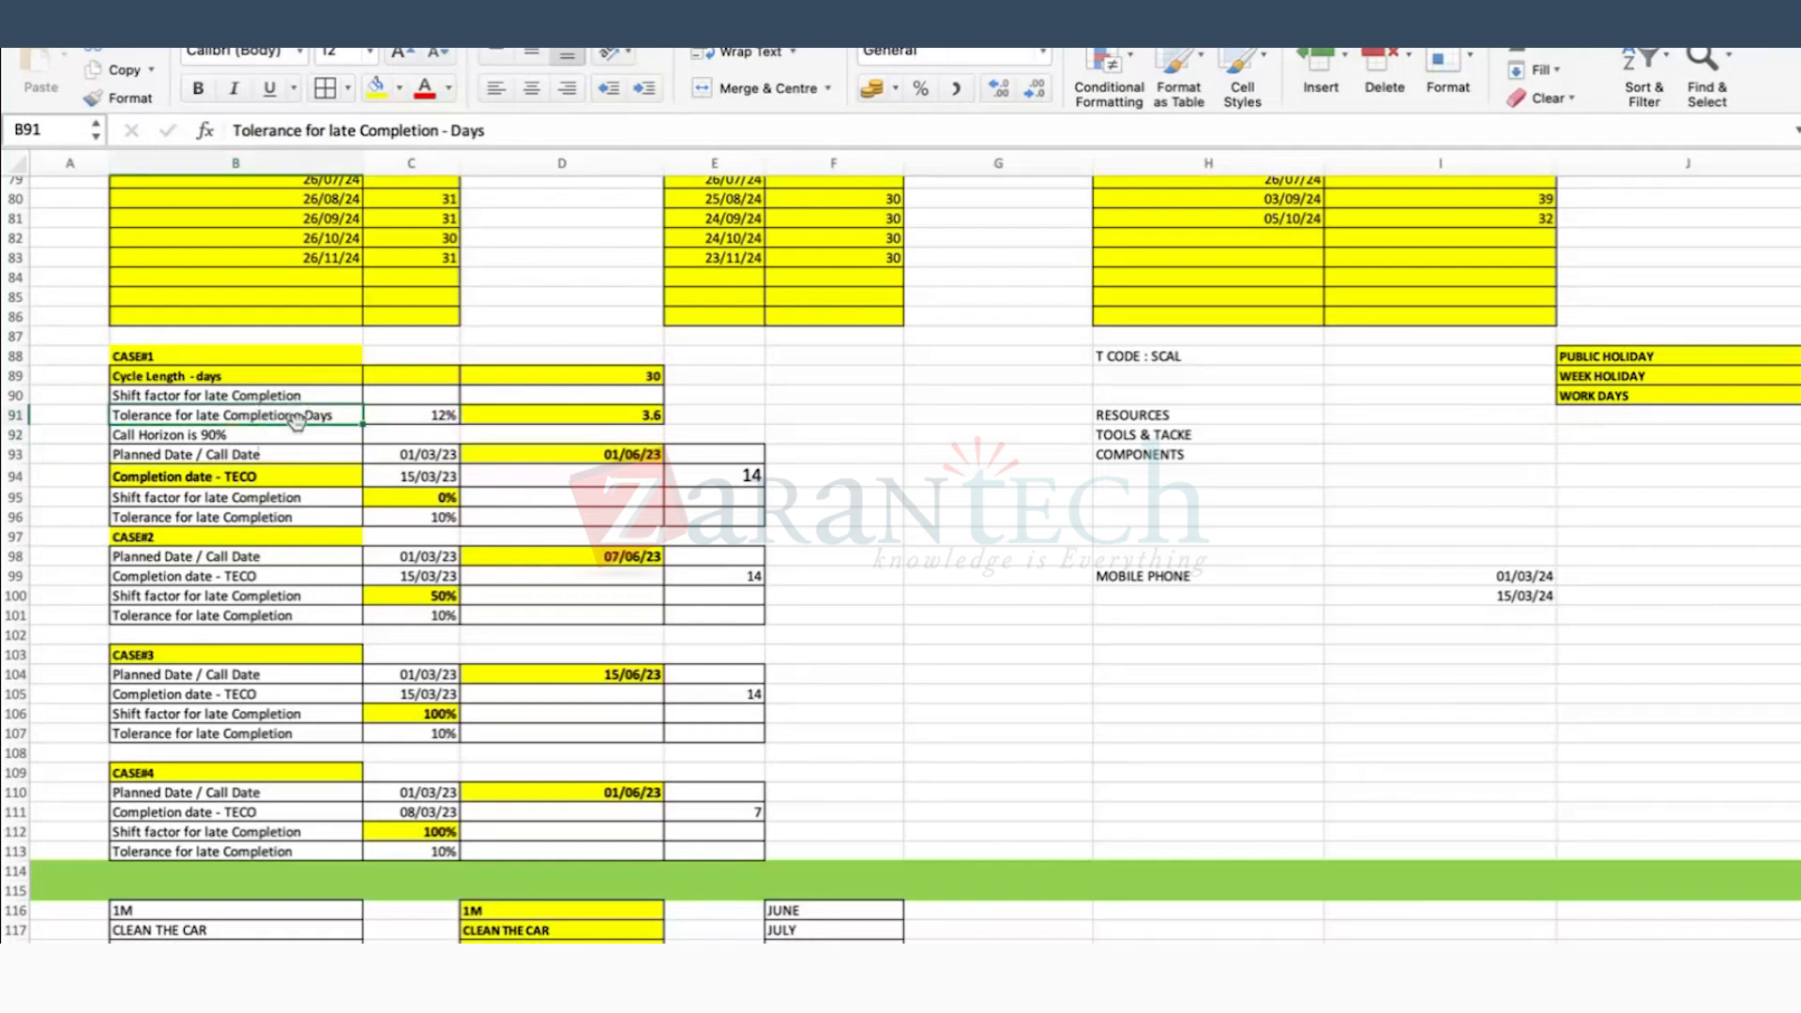
click(403, 413)
text(10)
key(Return)
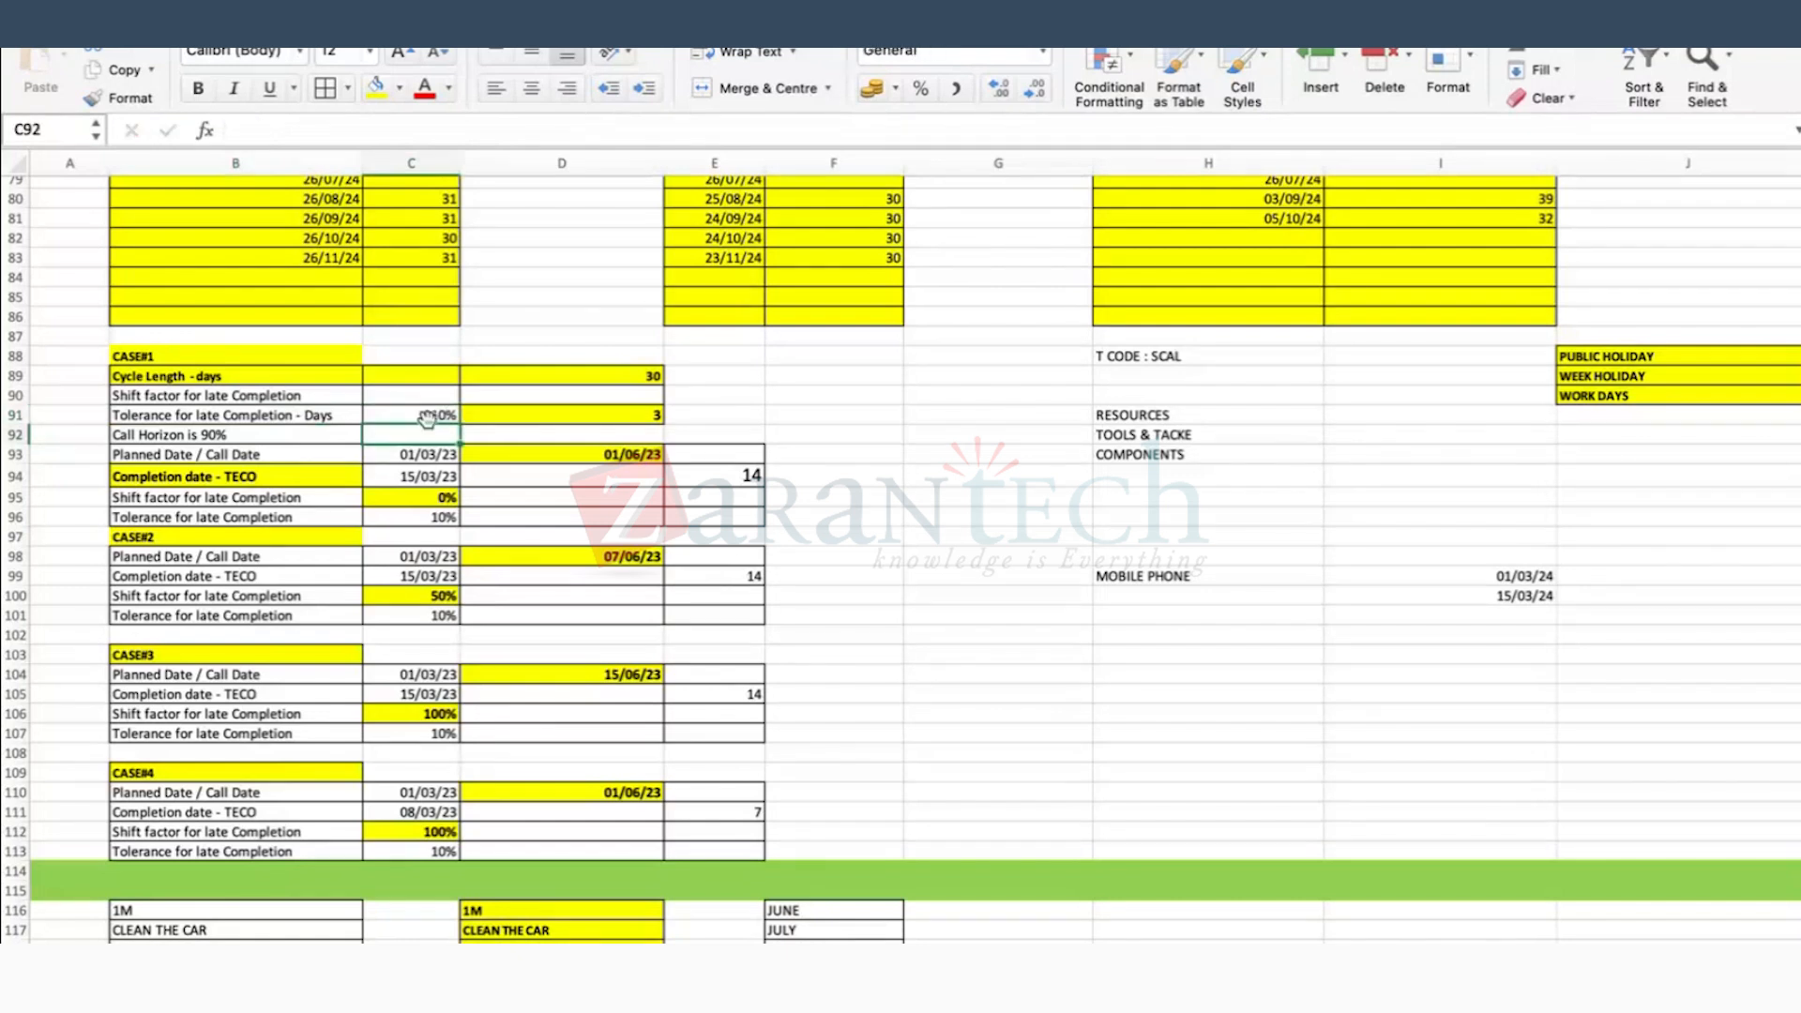
click(427, 419)
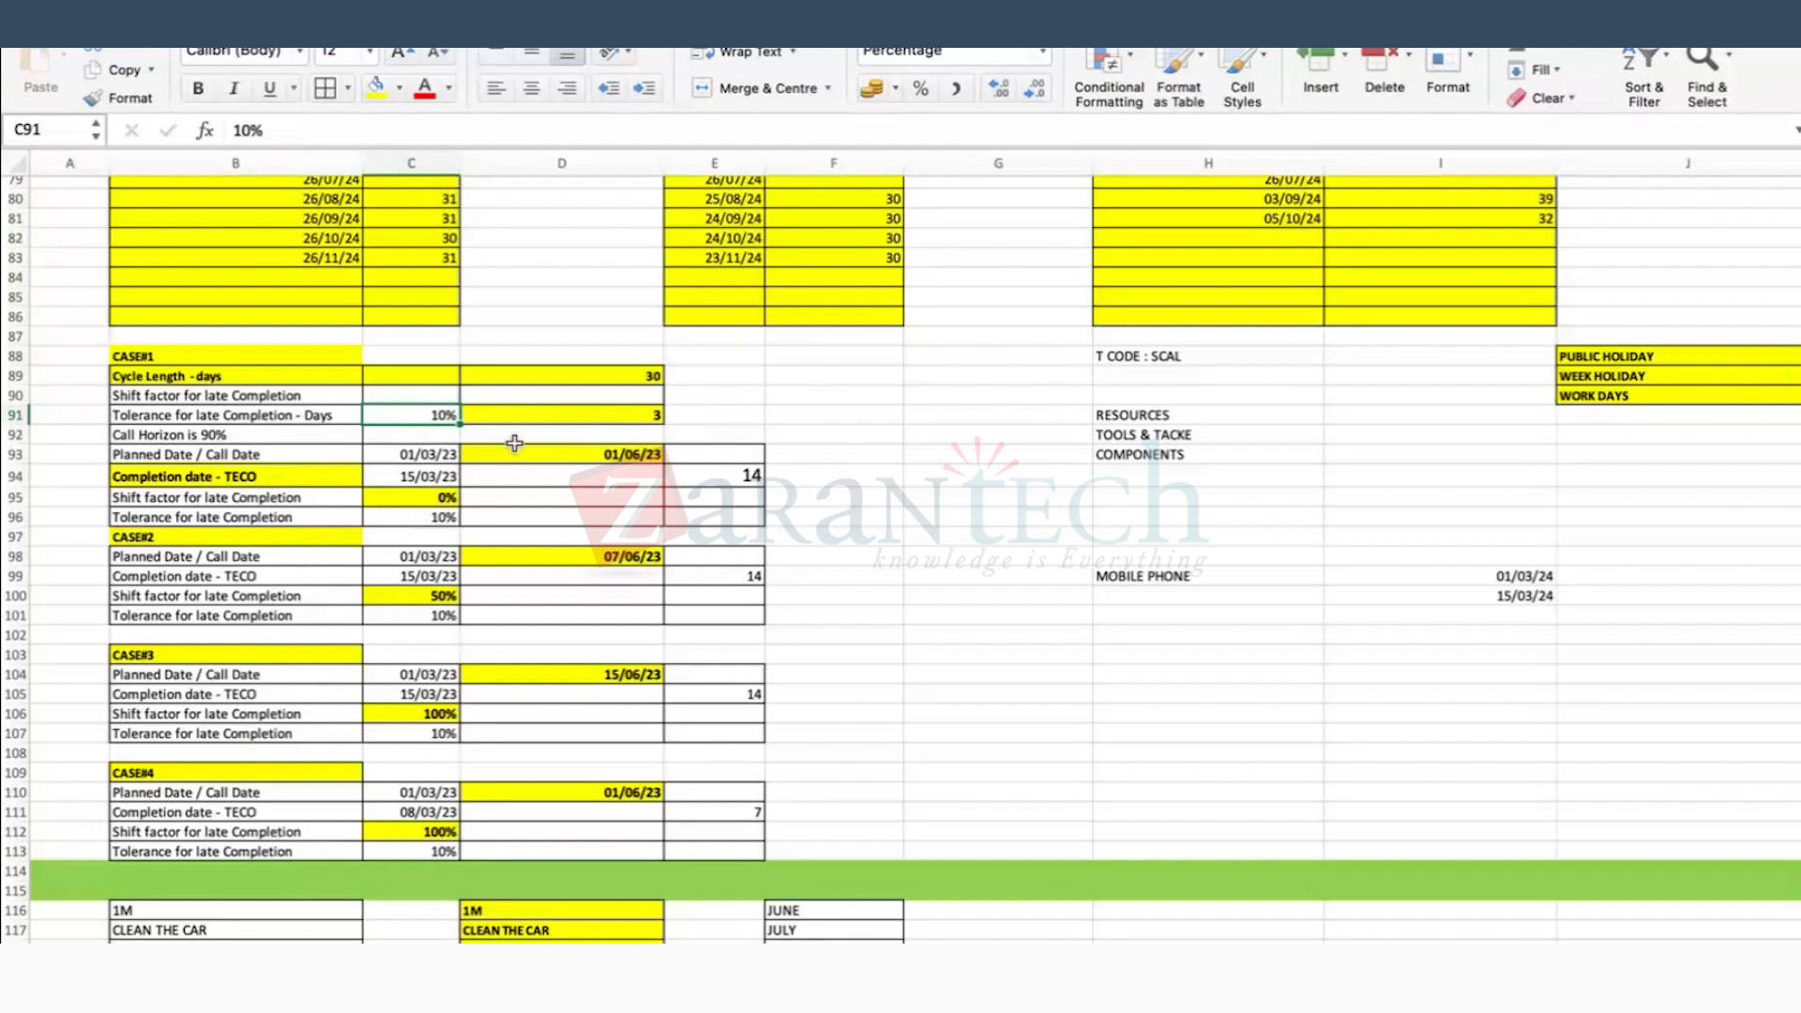
click(986, 504)
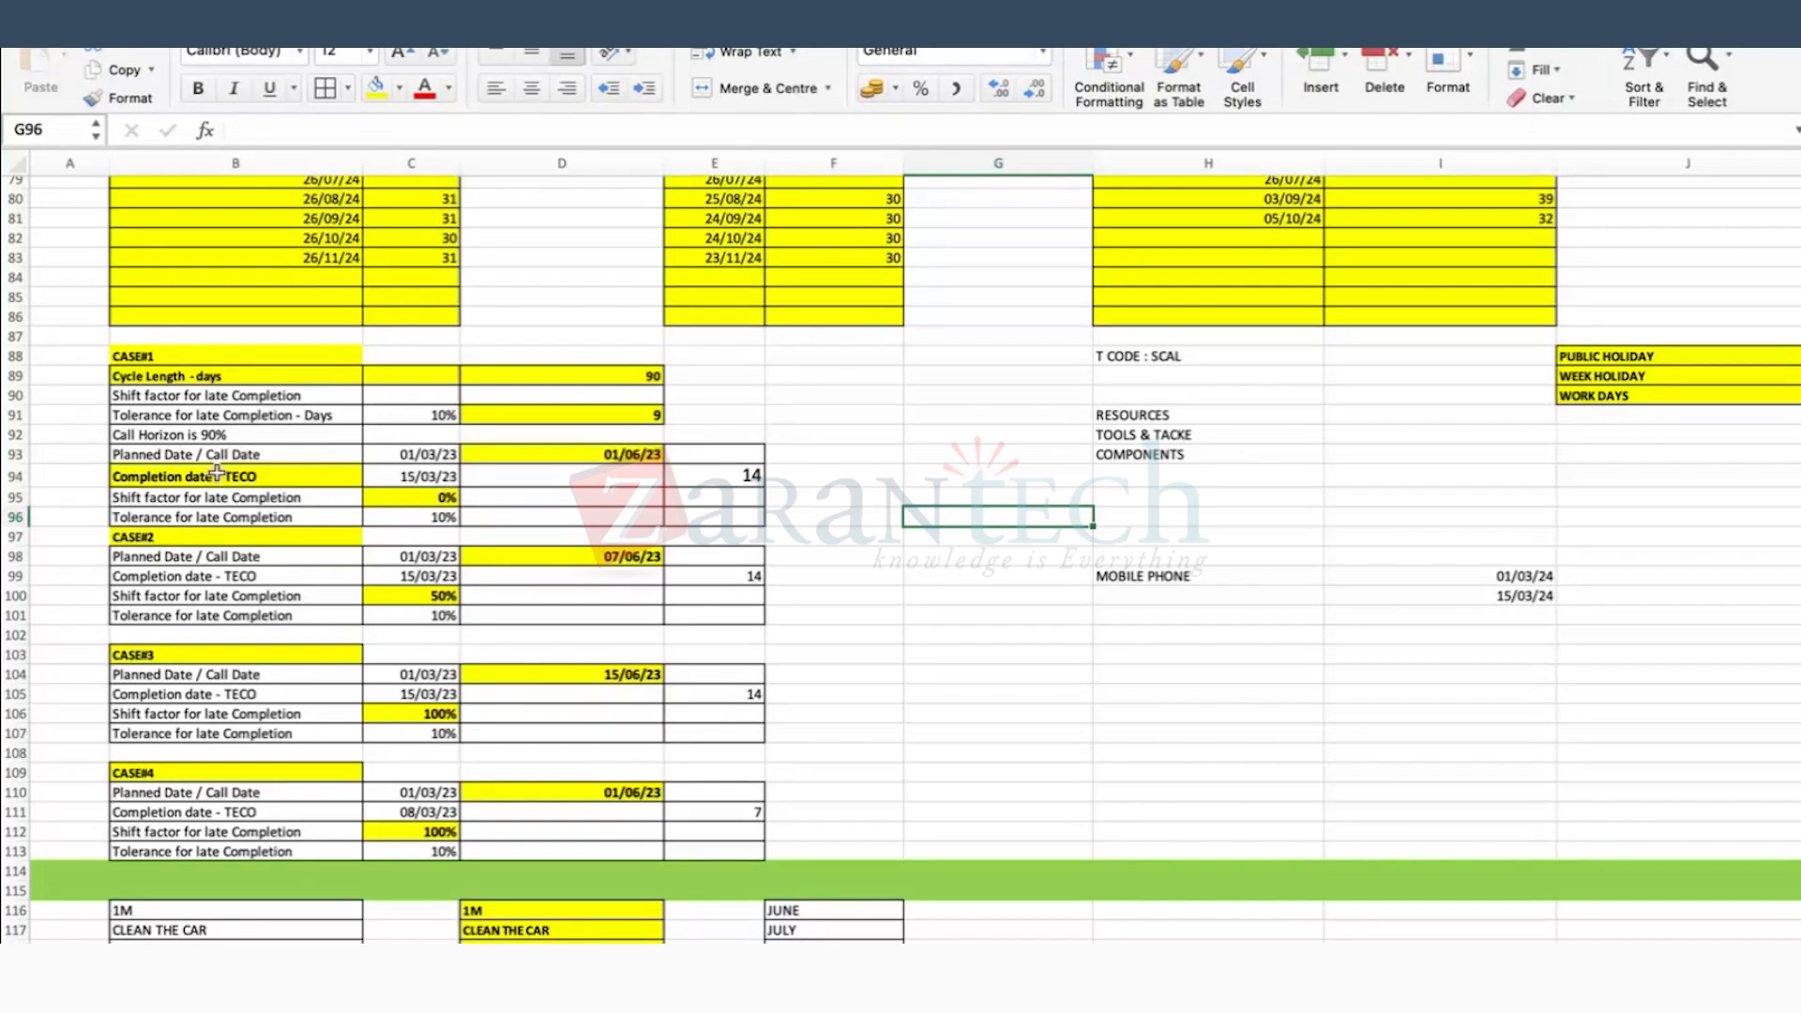
Step: Examine Case 1's late-completion tolerance in percent and days, and compare it with the completion delay
click(182, 415)
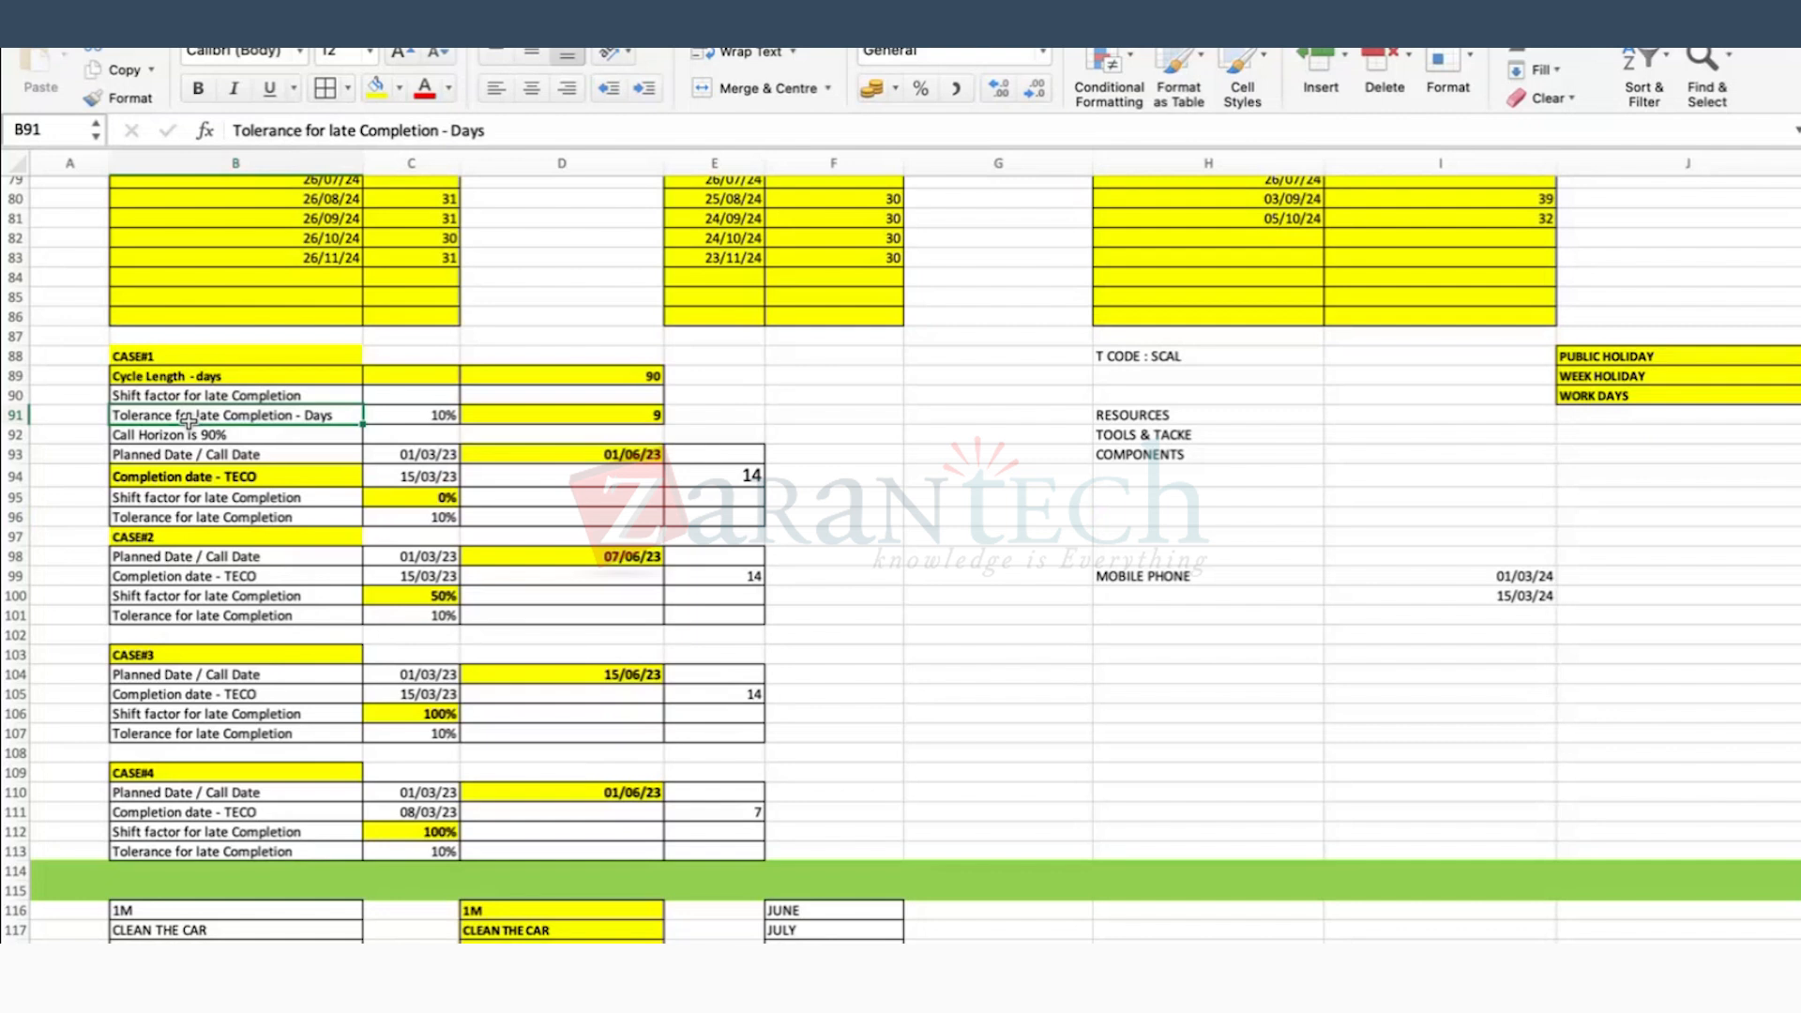
double_click(171, 420)
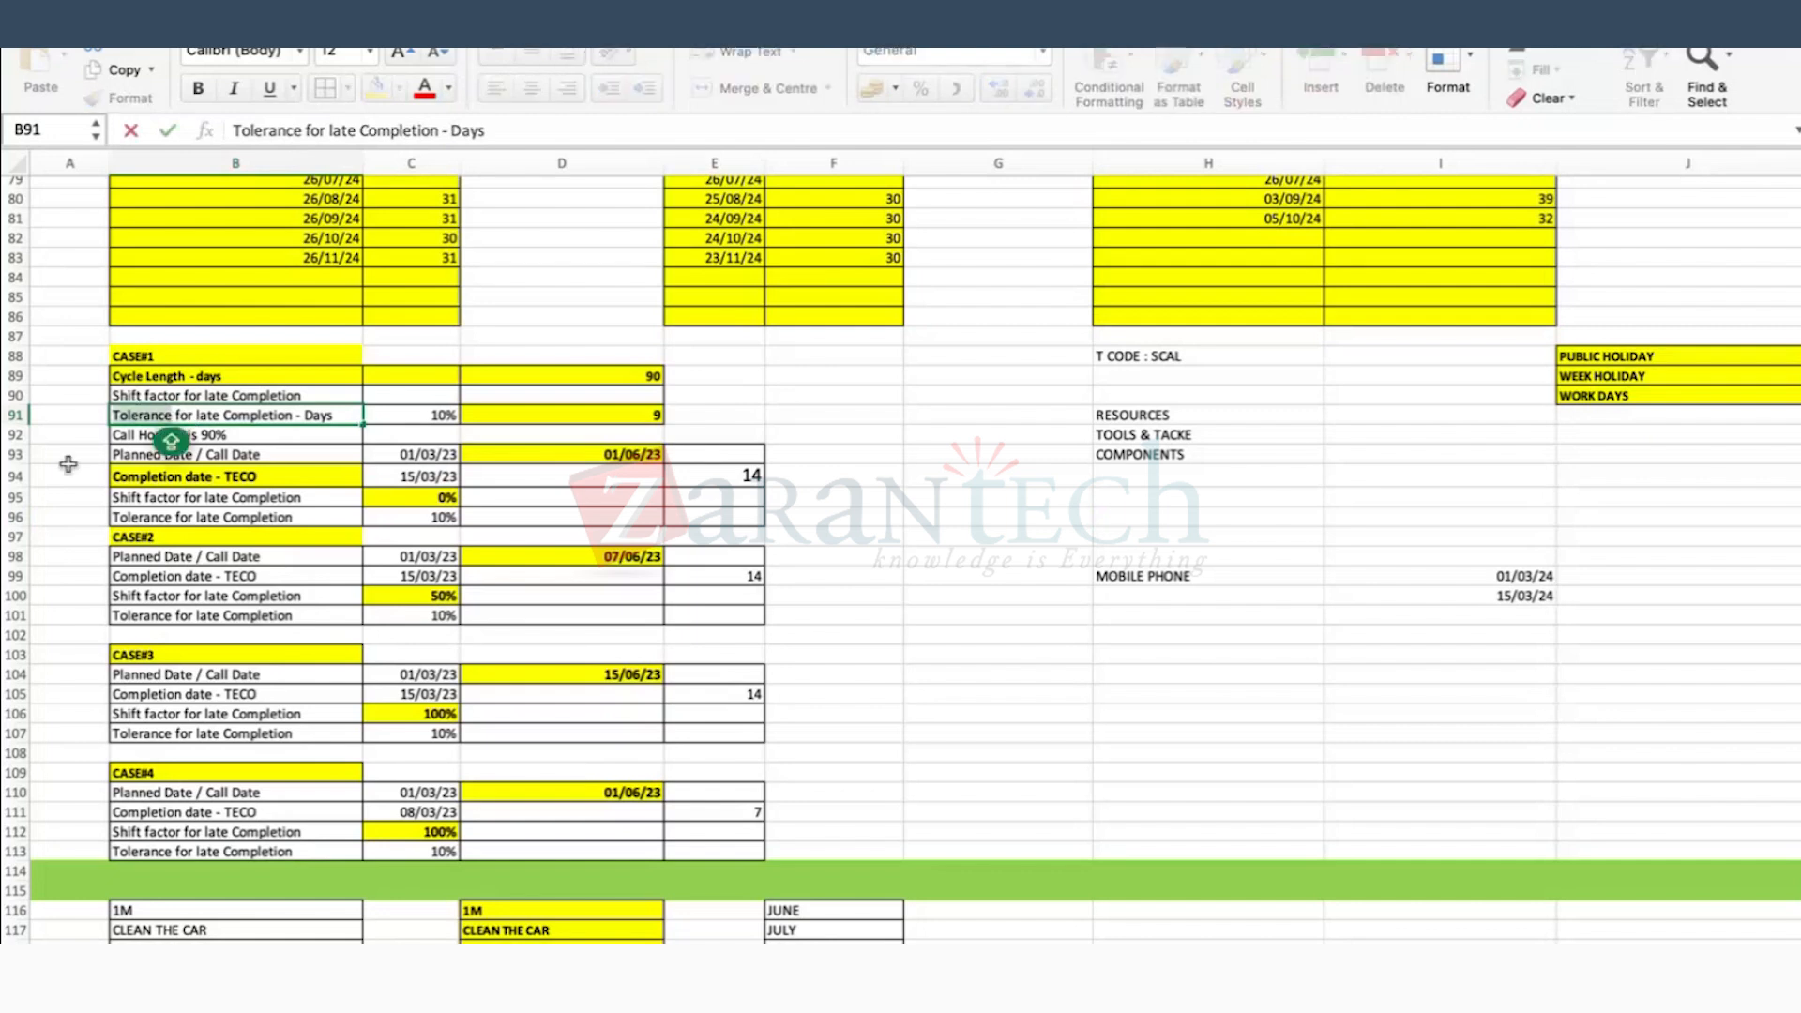
click(627, 415)
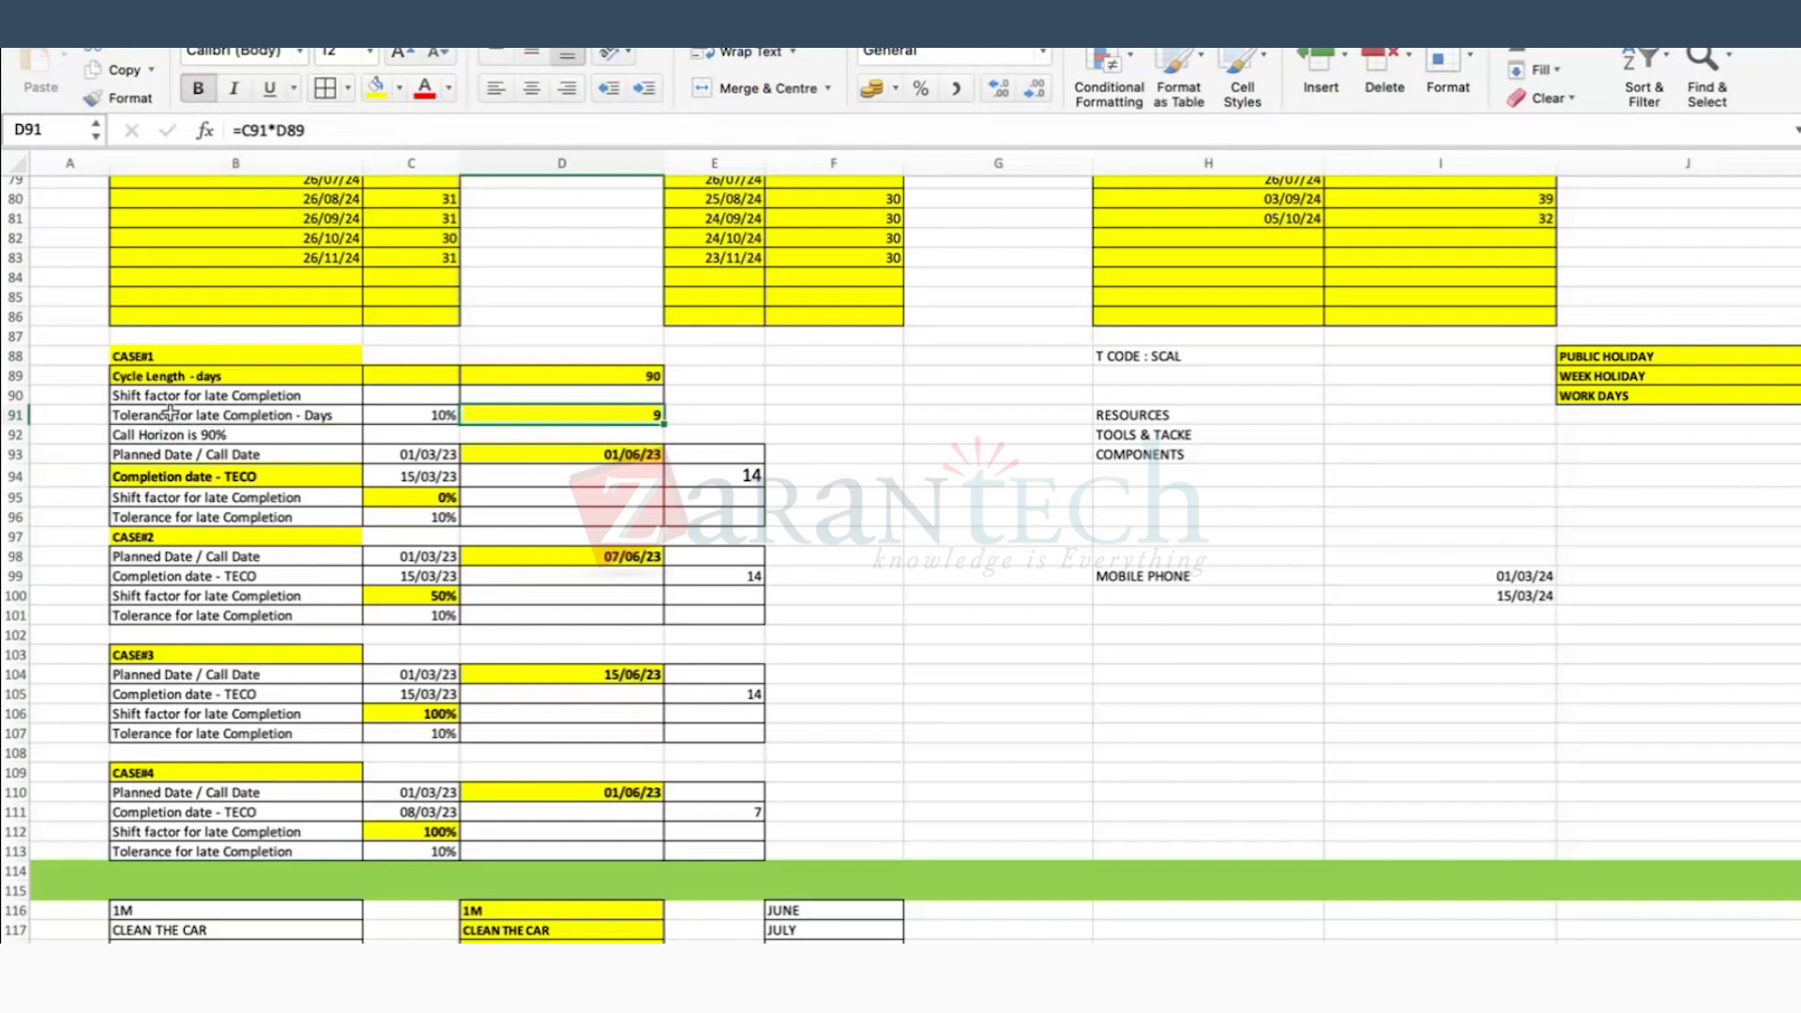
click(725, 478)
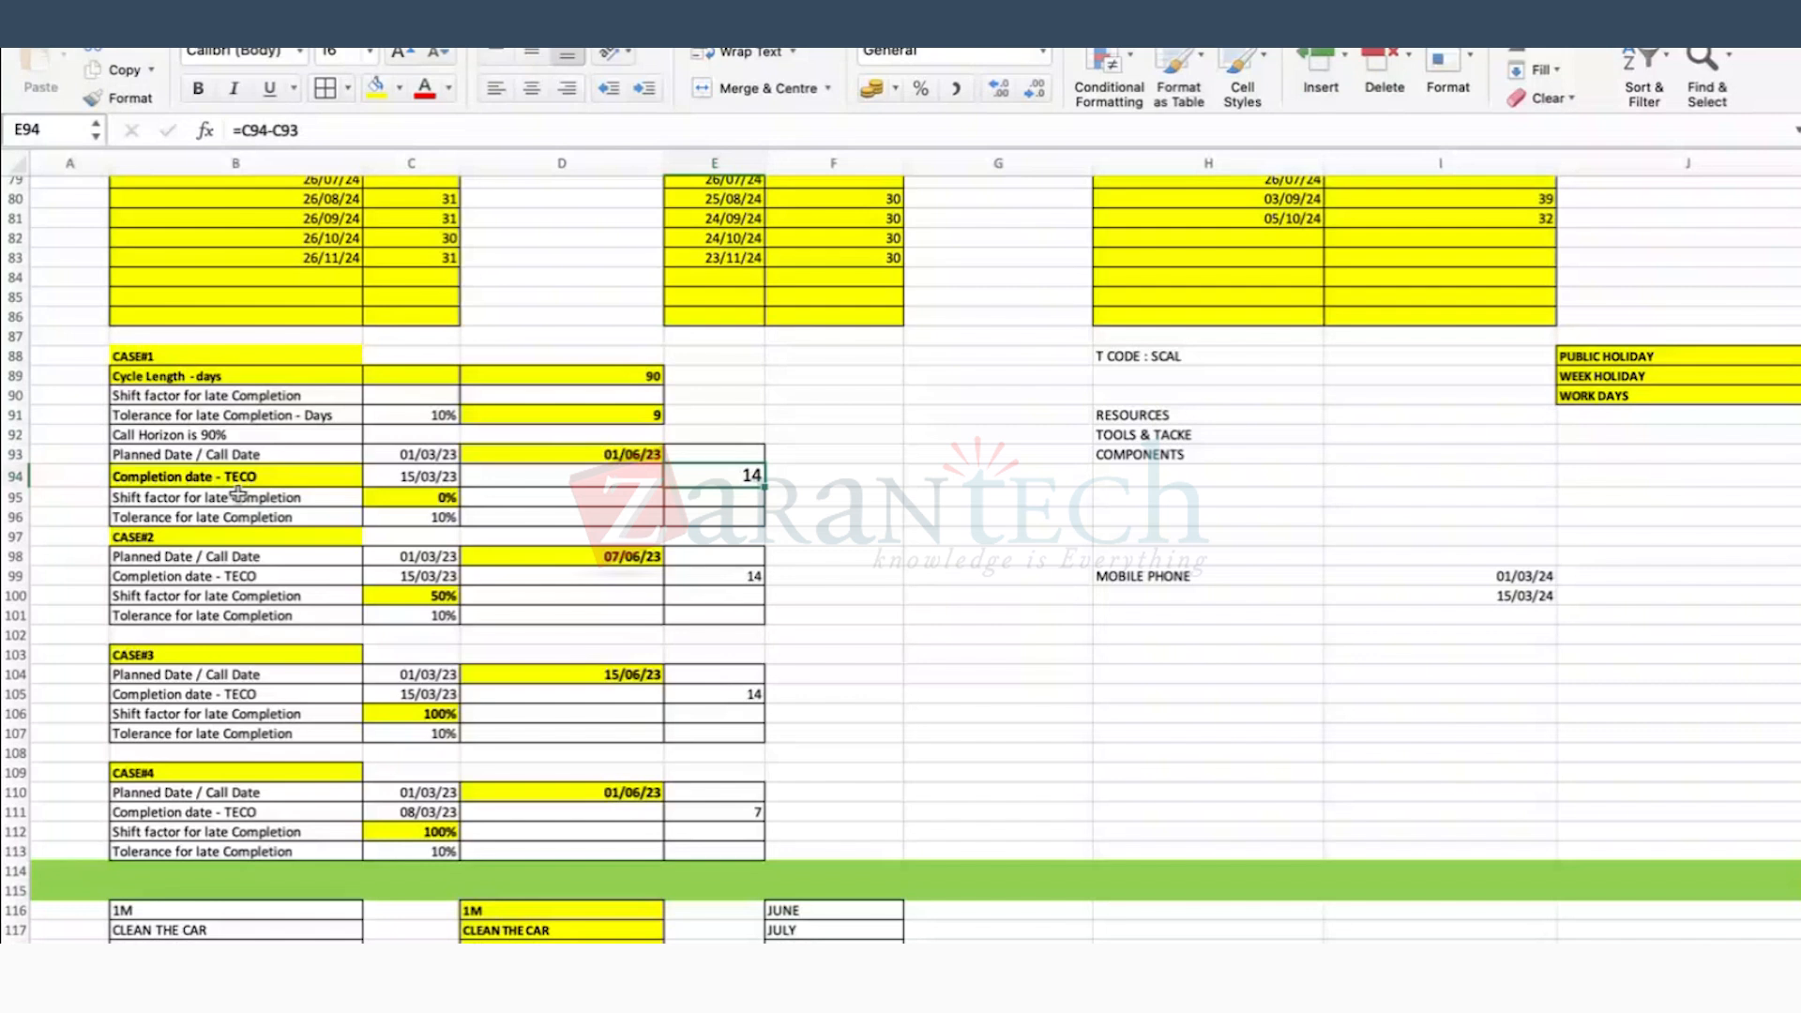
click(133, 417)
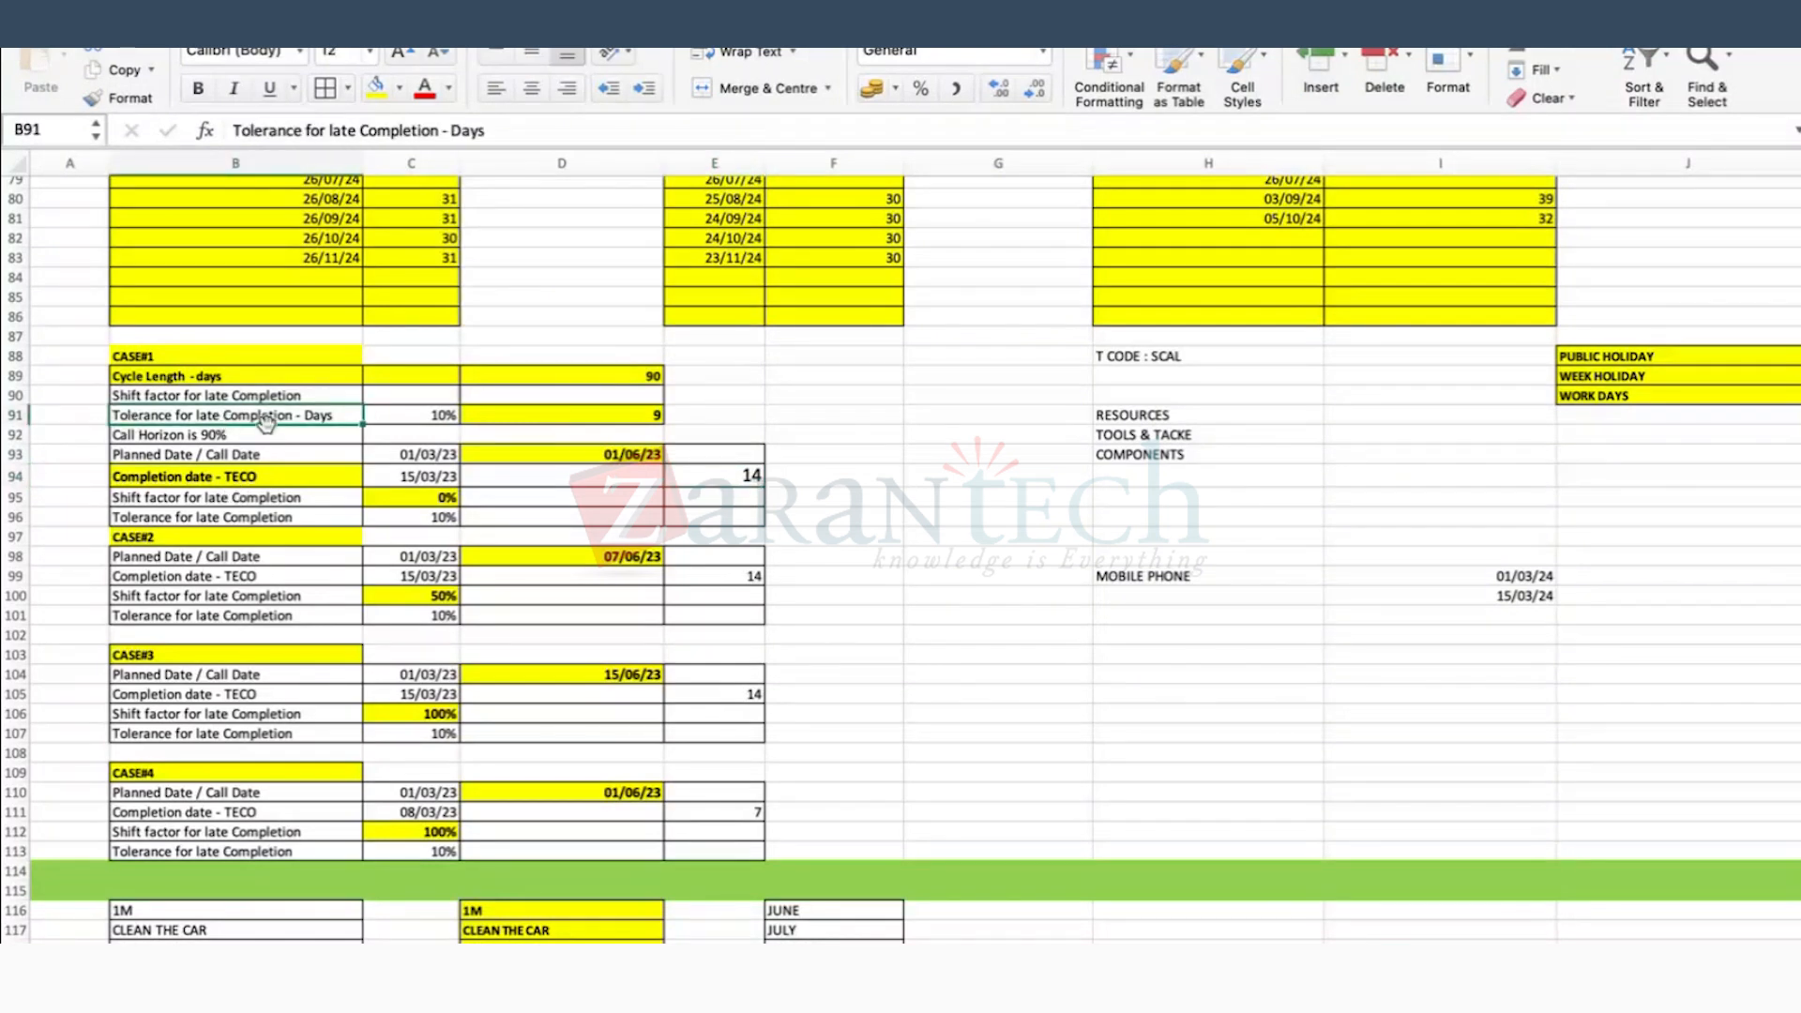
click(487, 415)
click(437, 414)
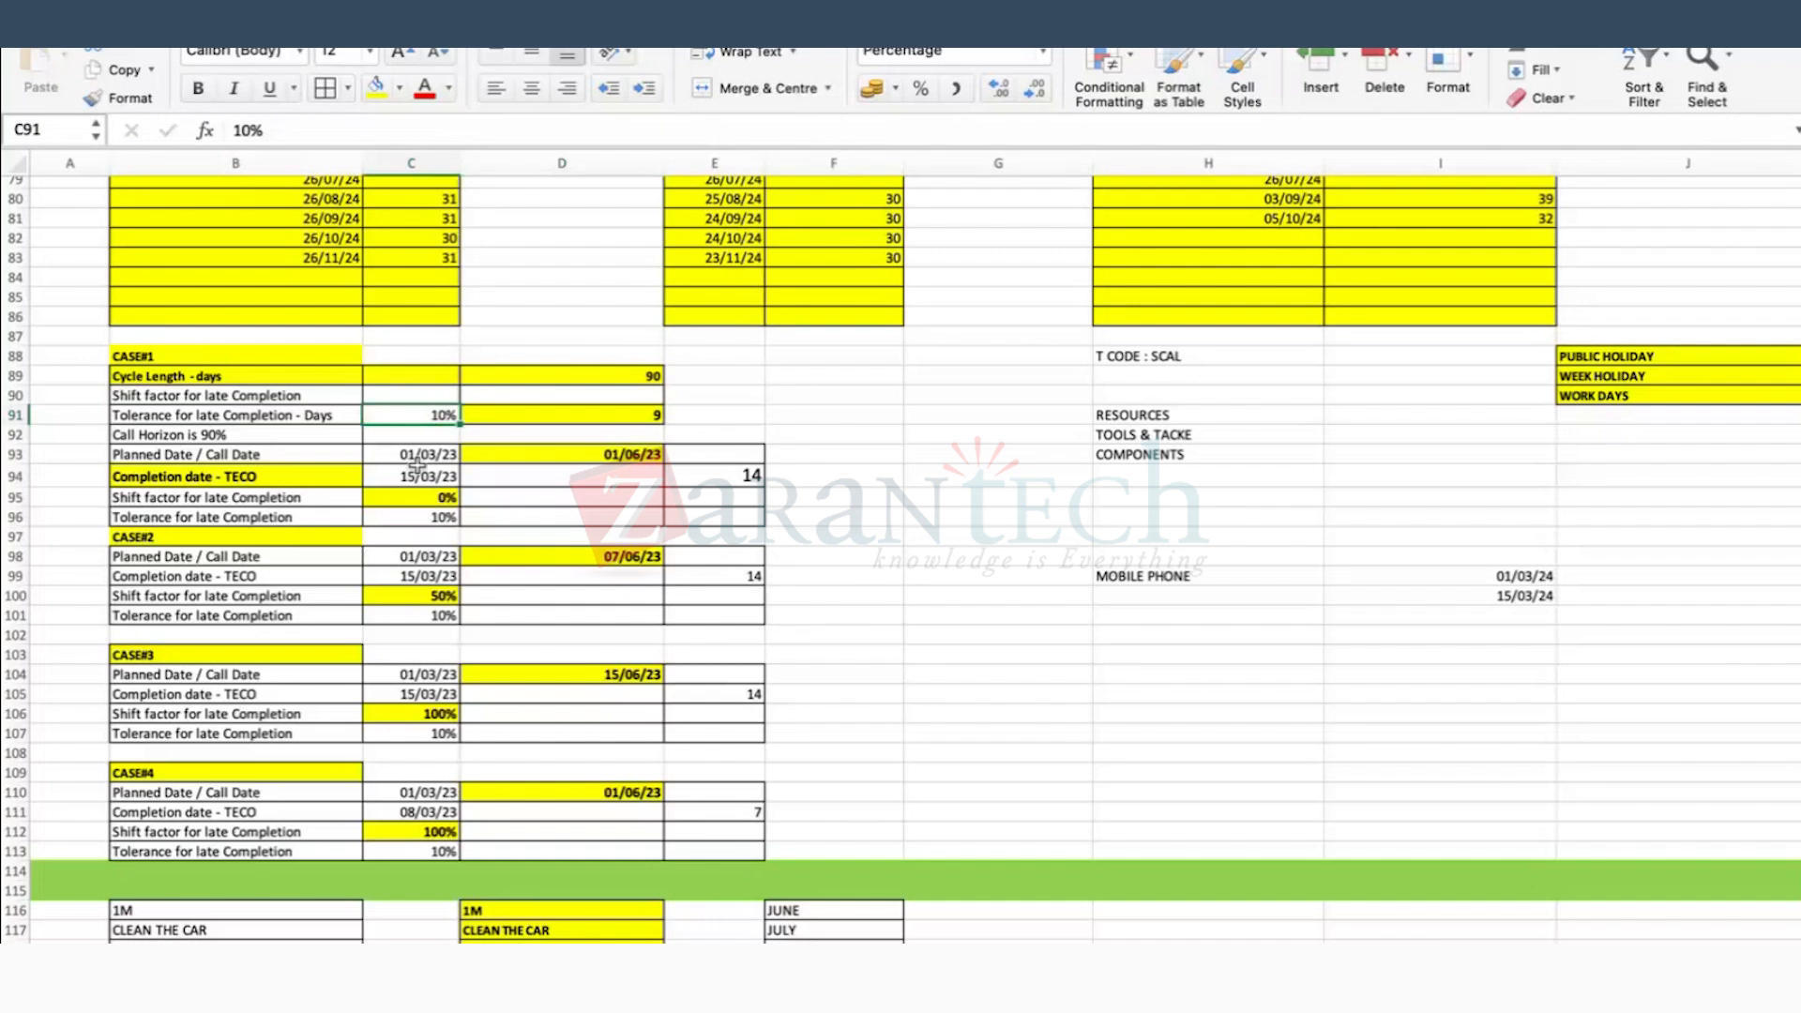
click(936, 494)
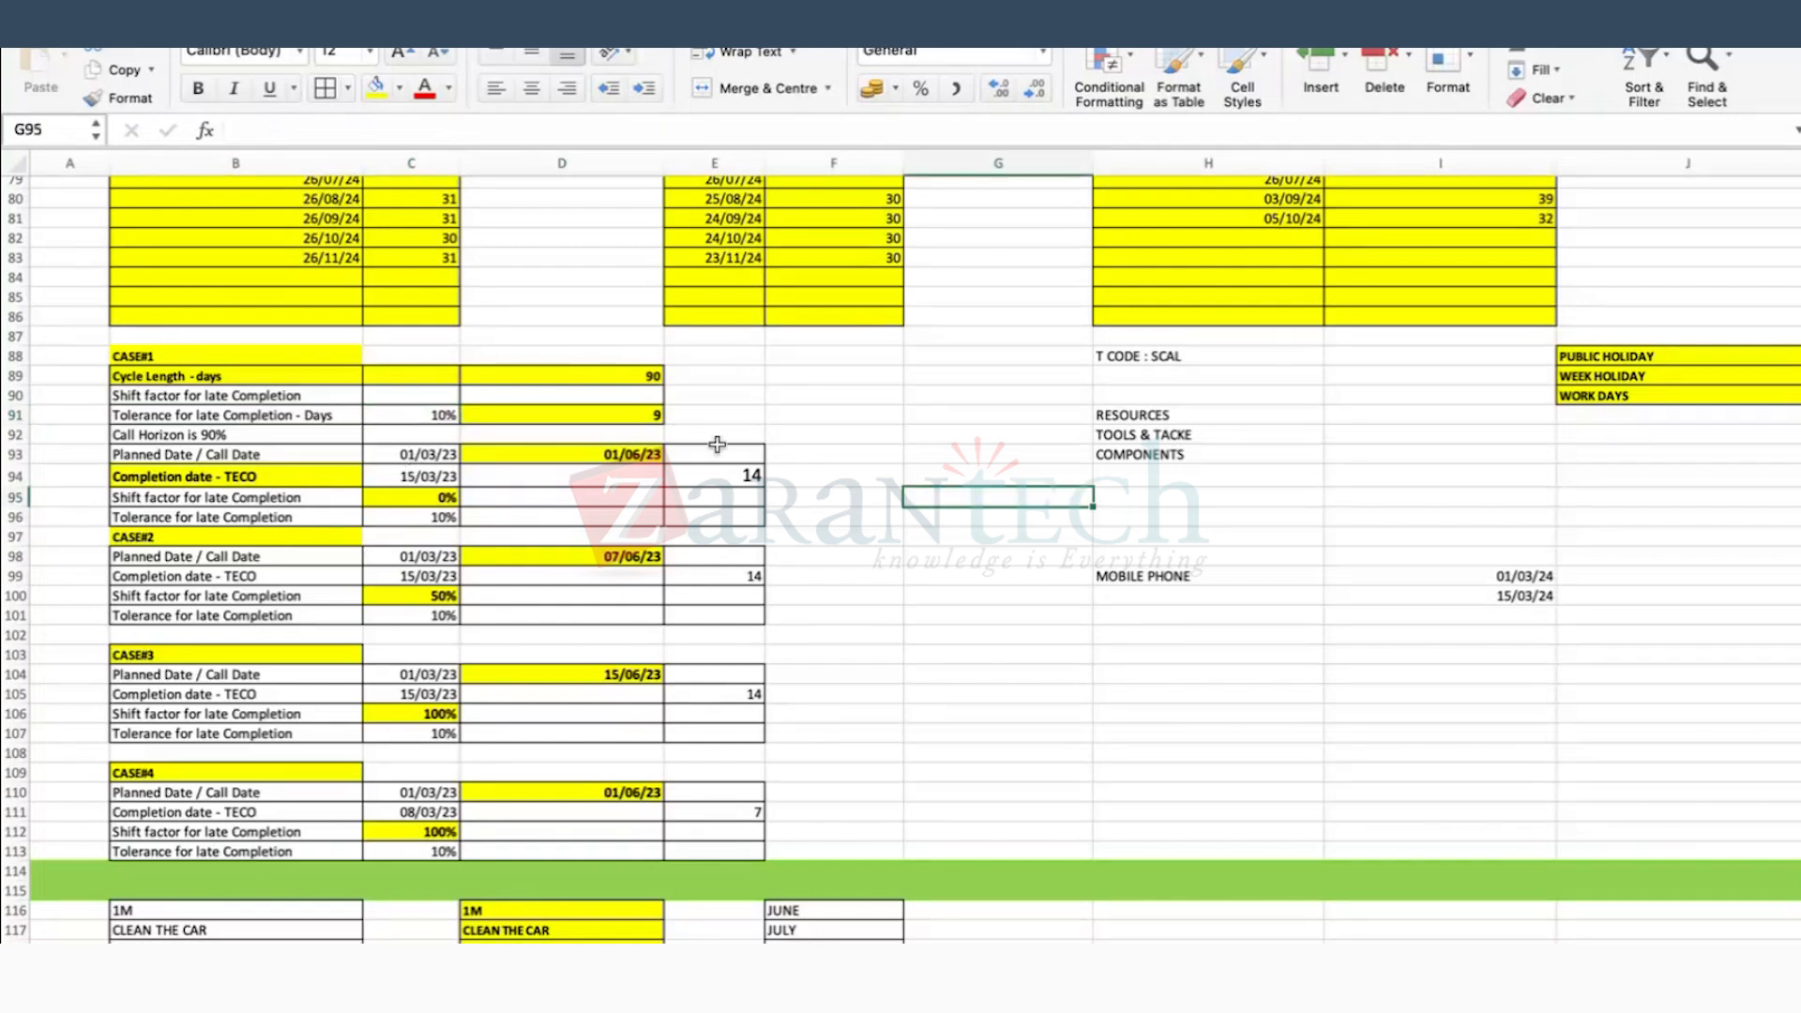
Step: Compare Case 1's tolerance days with Case 3's completion date and delay
click(601, 423)
click(422, 694)
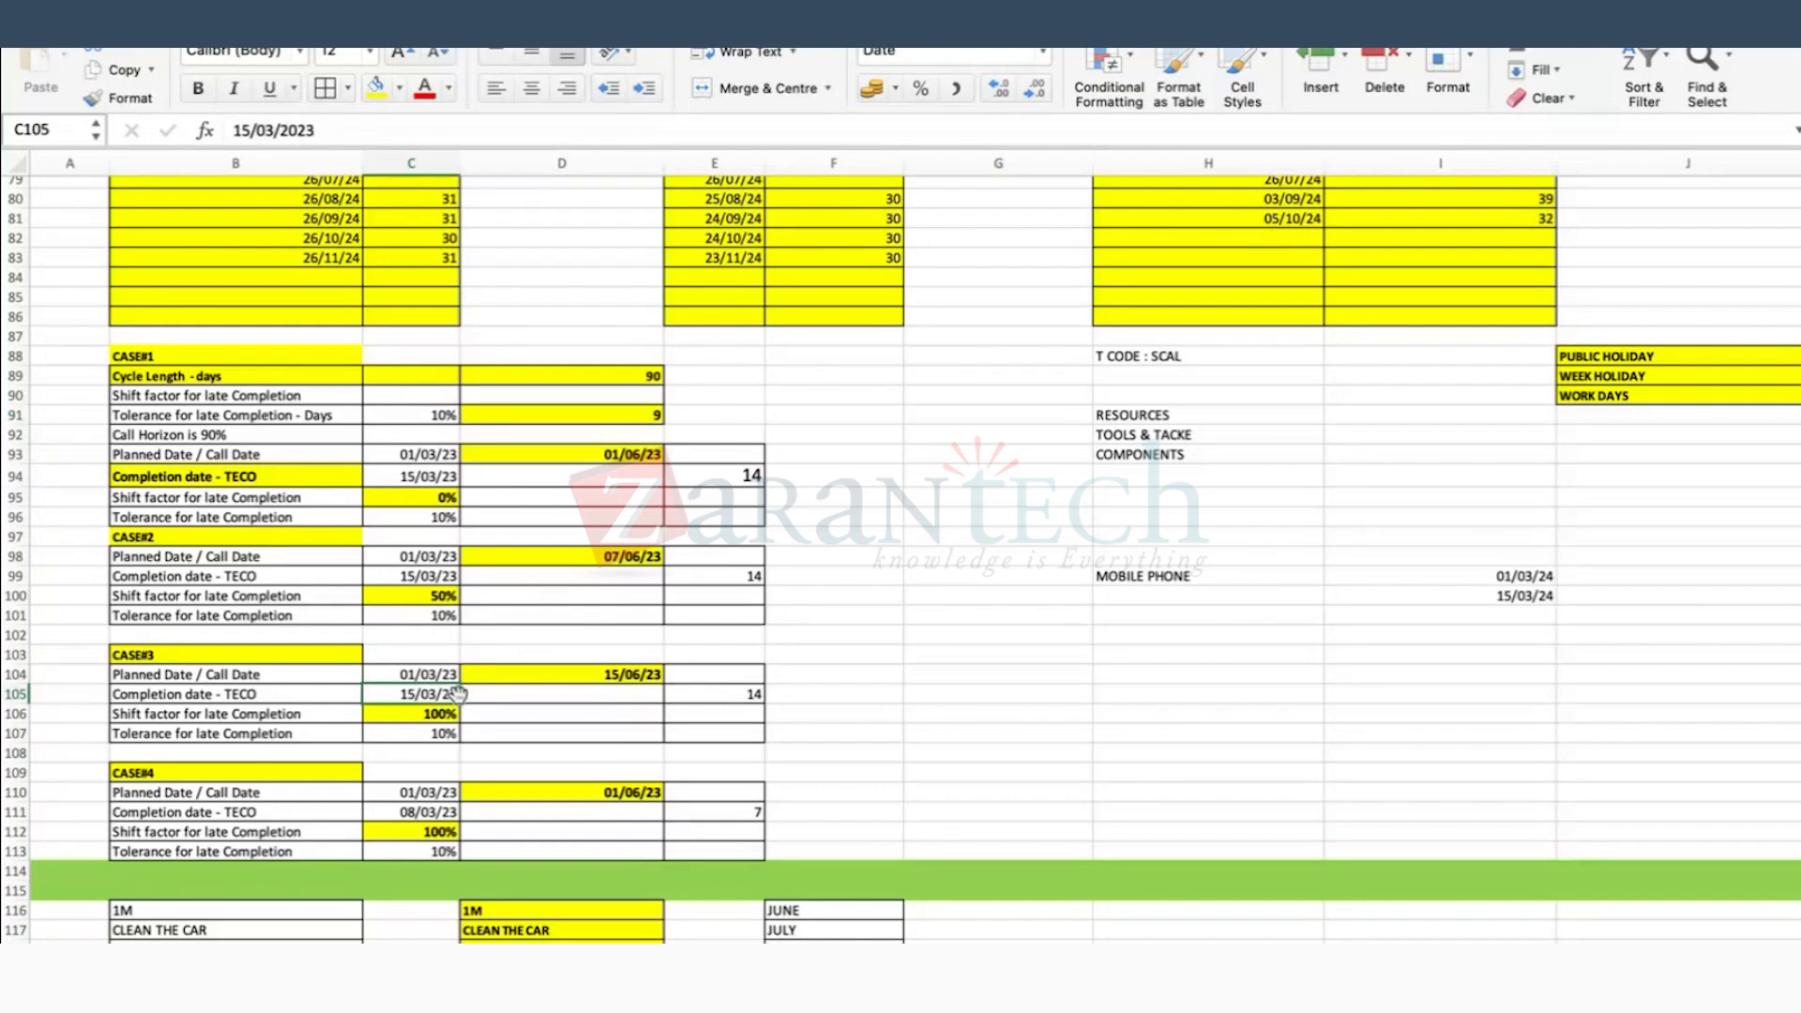
click(752, 691)
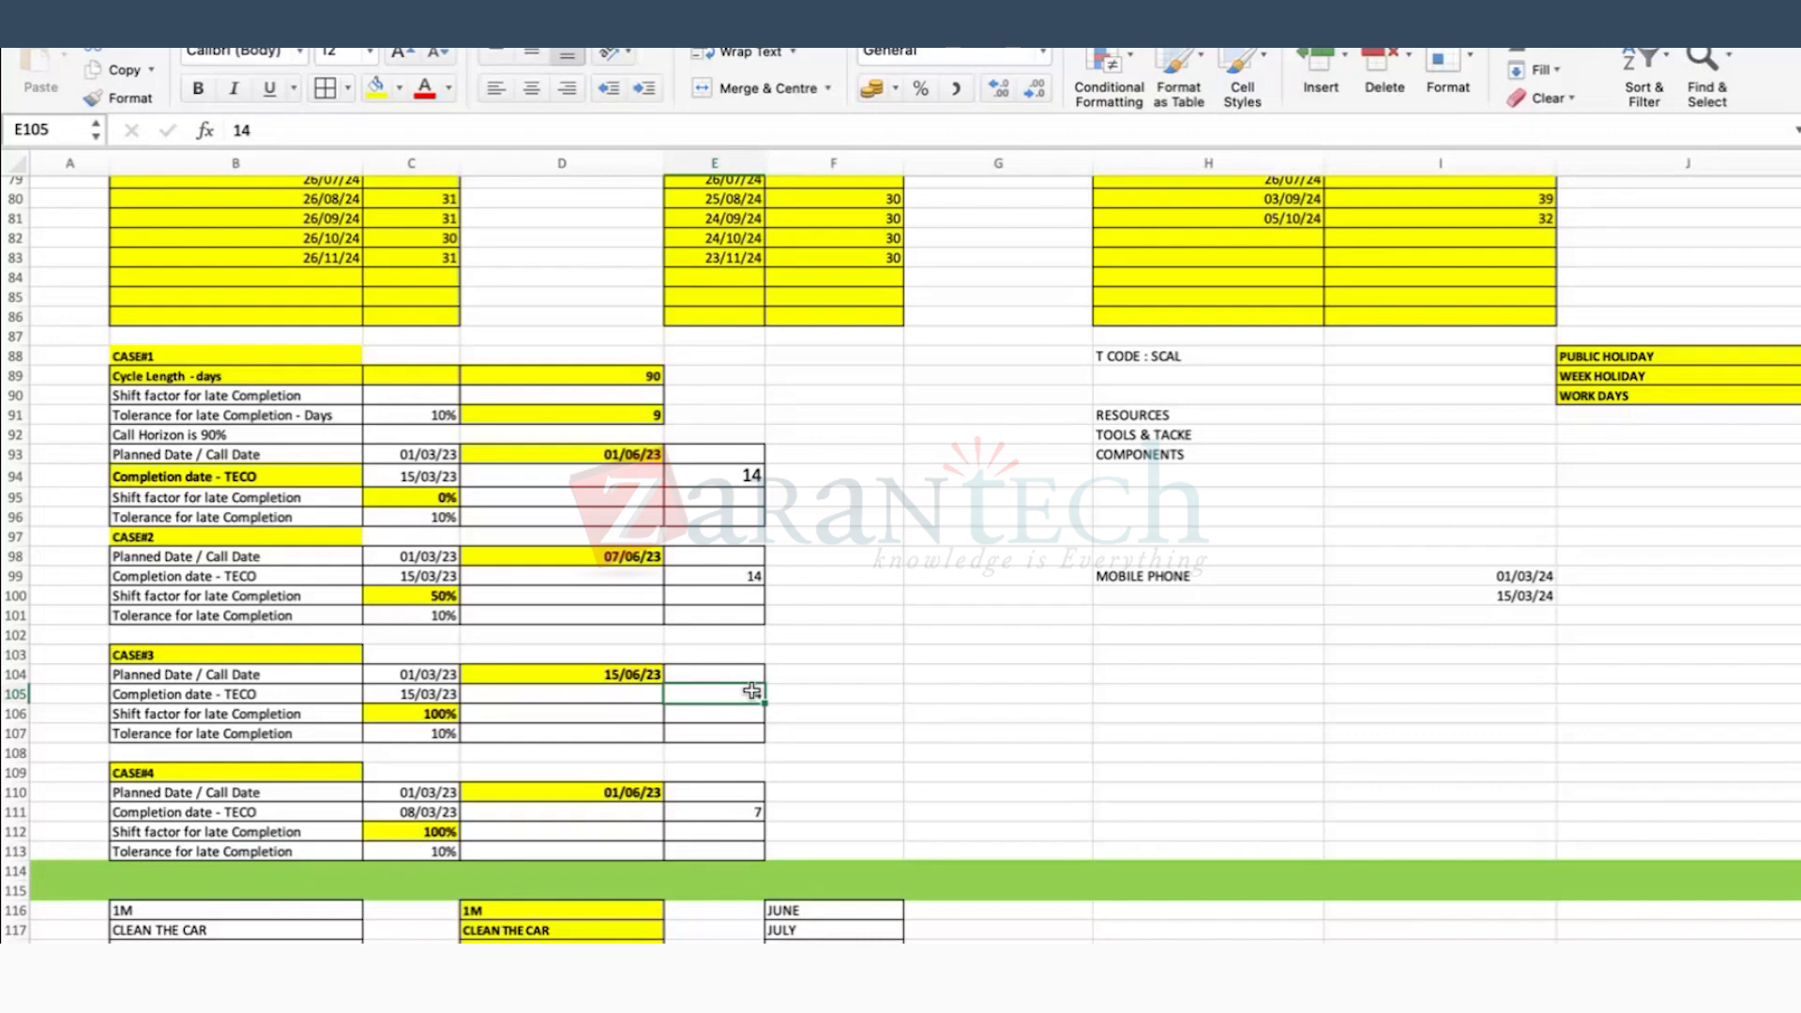
click(888, 695)
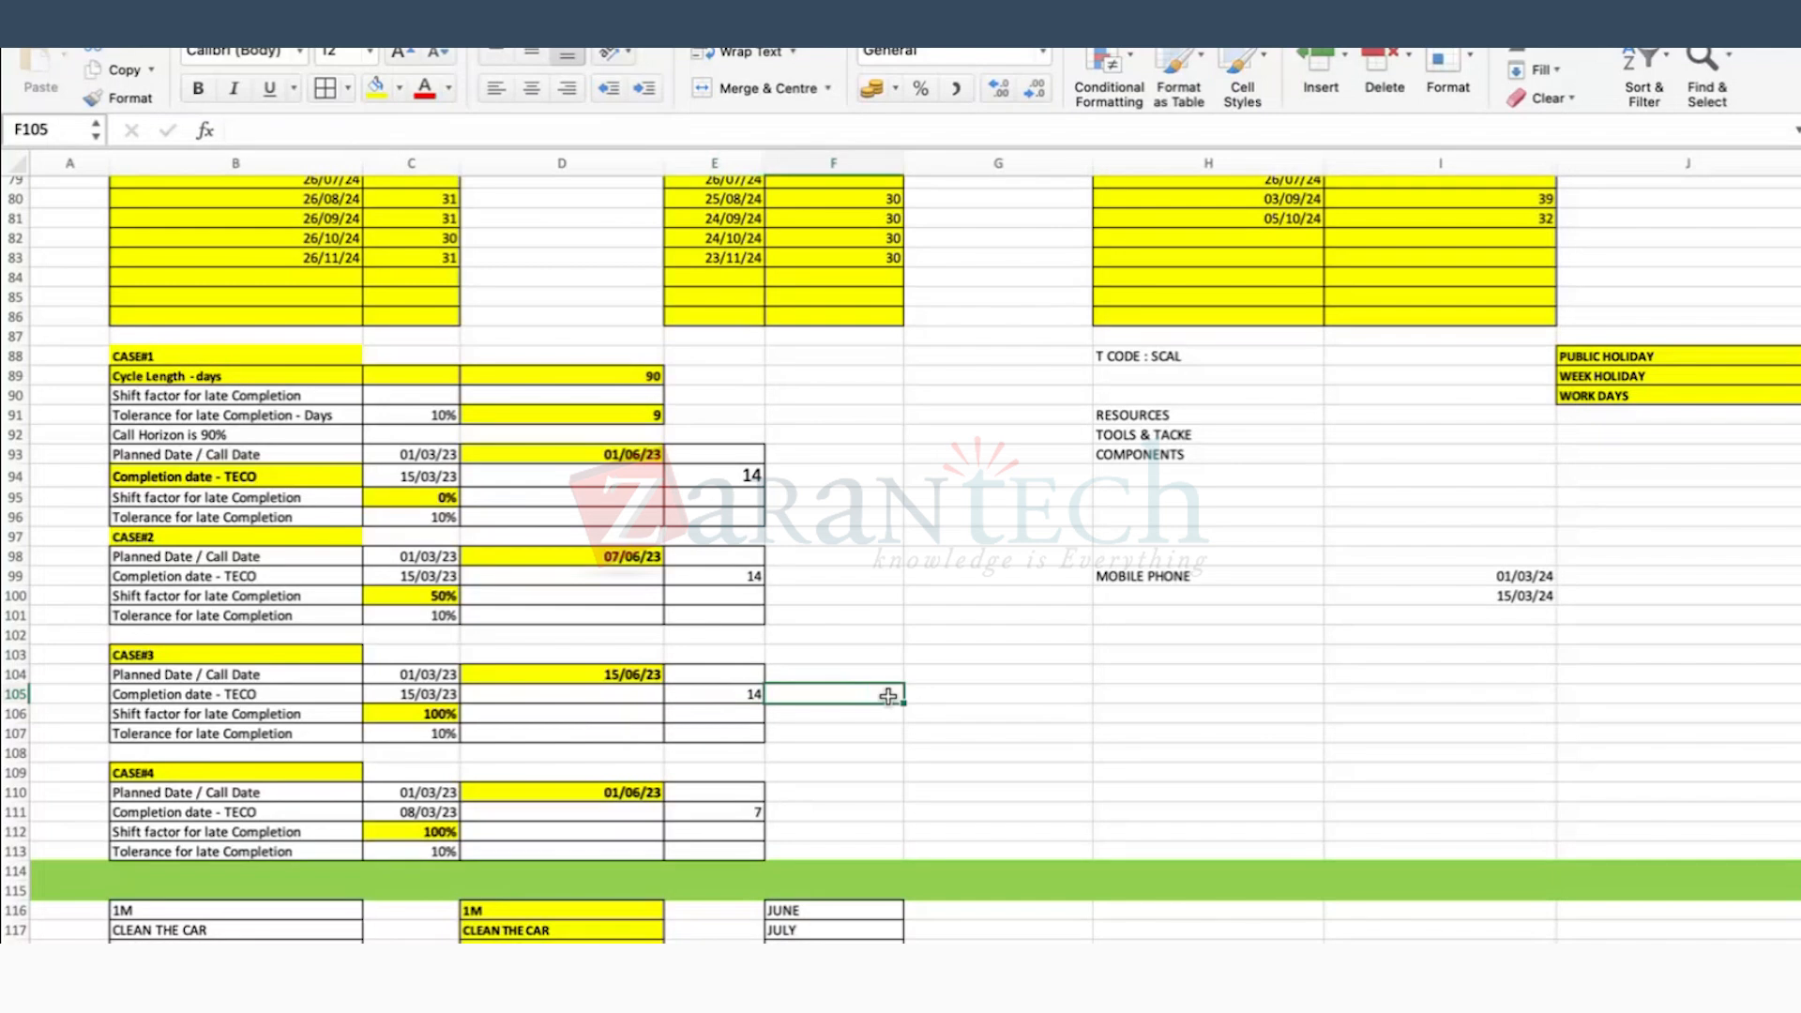
Step: Examine Case 1's completion delay and shift factor together with its planned and completion dates
click(844, 499)
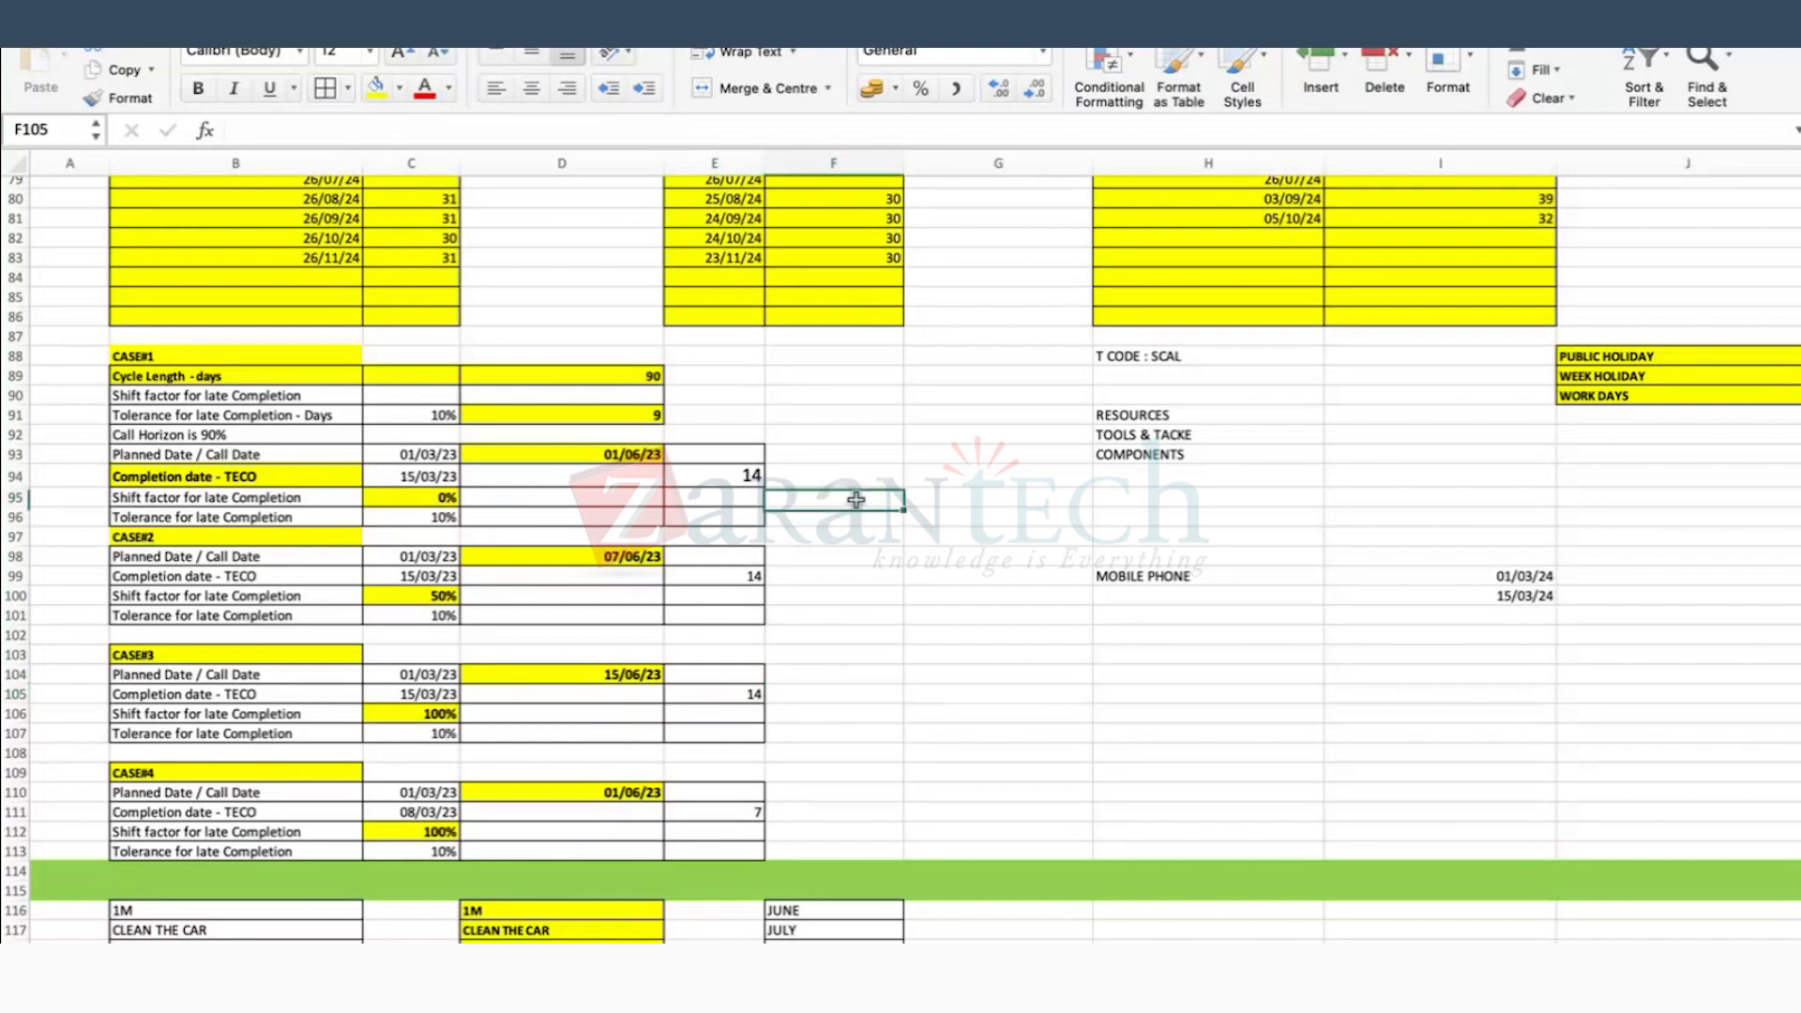
click(882, 476)
click(685, 475)
click(437, 499)
click(435, 476)
drag(434, 456, 434, 472)
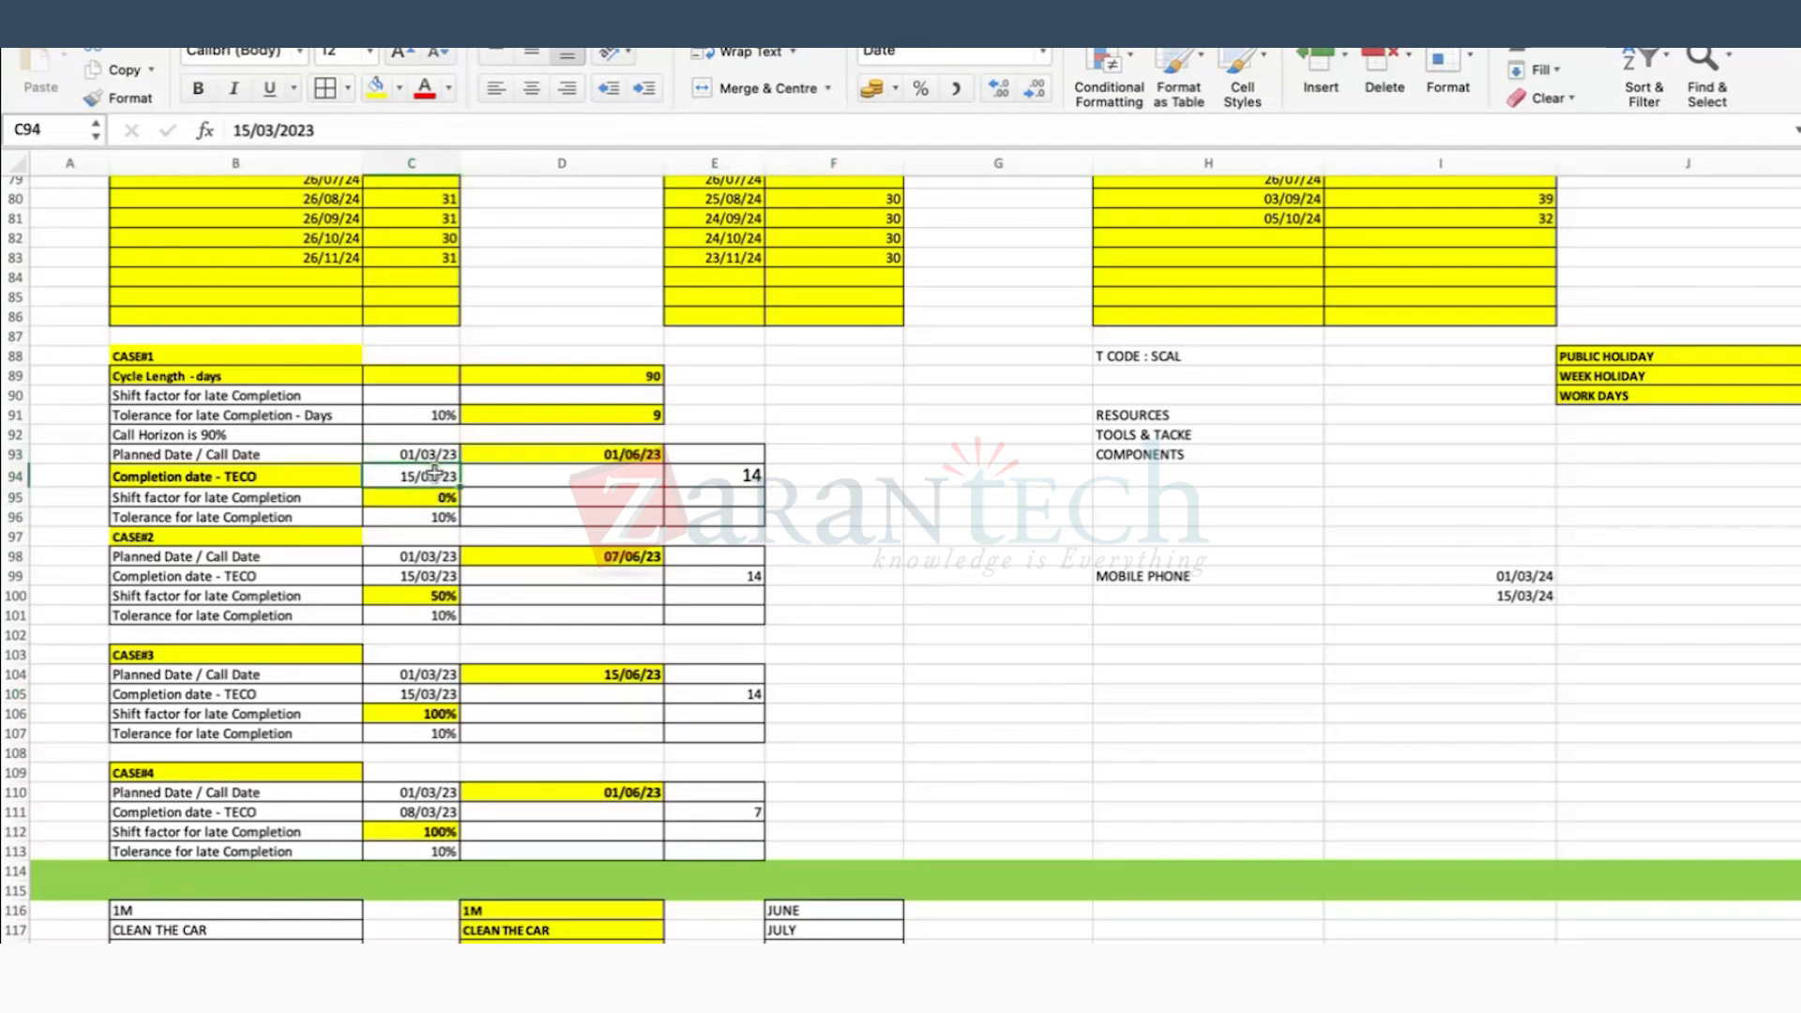
click(992, 517)
click(974, 477)
click(967, 496)
click(965, 513)
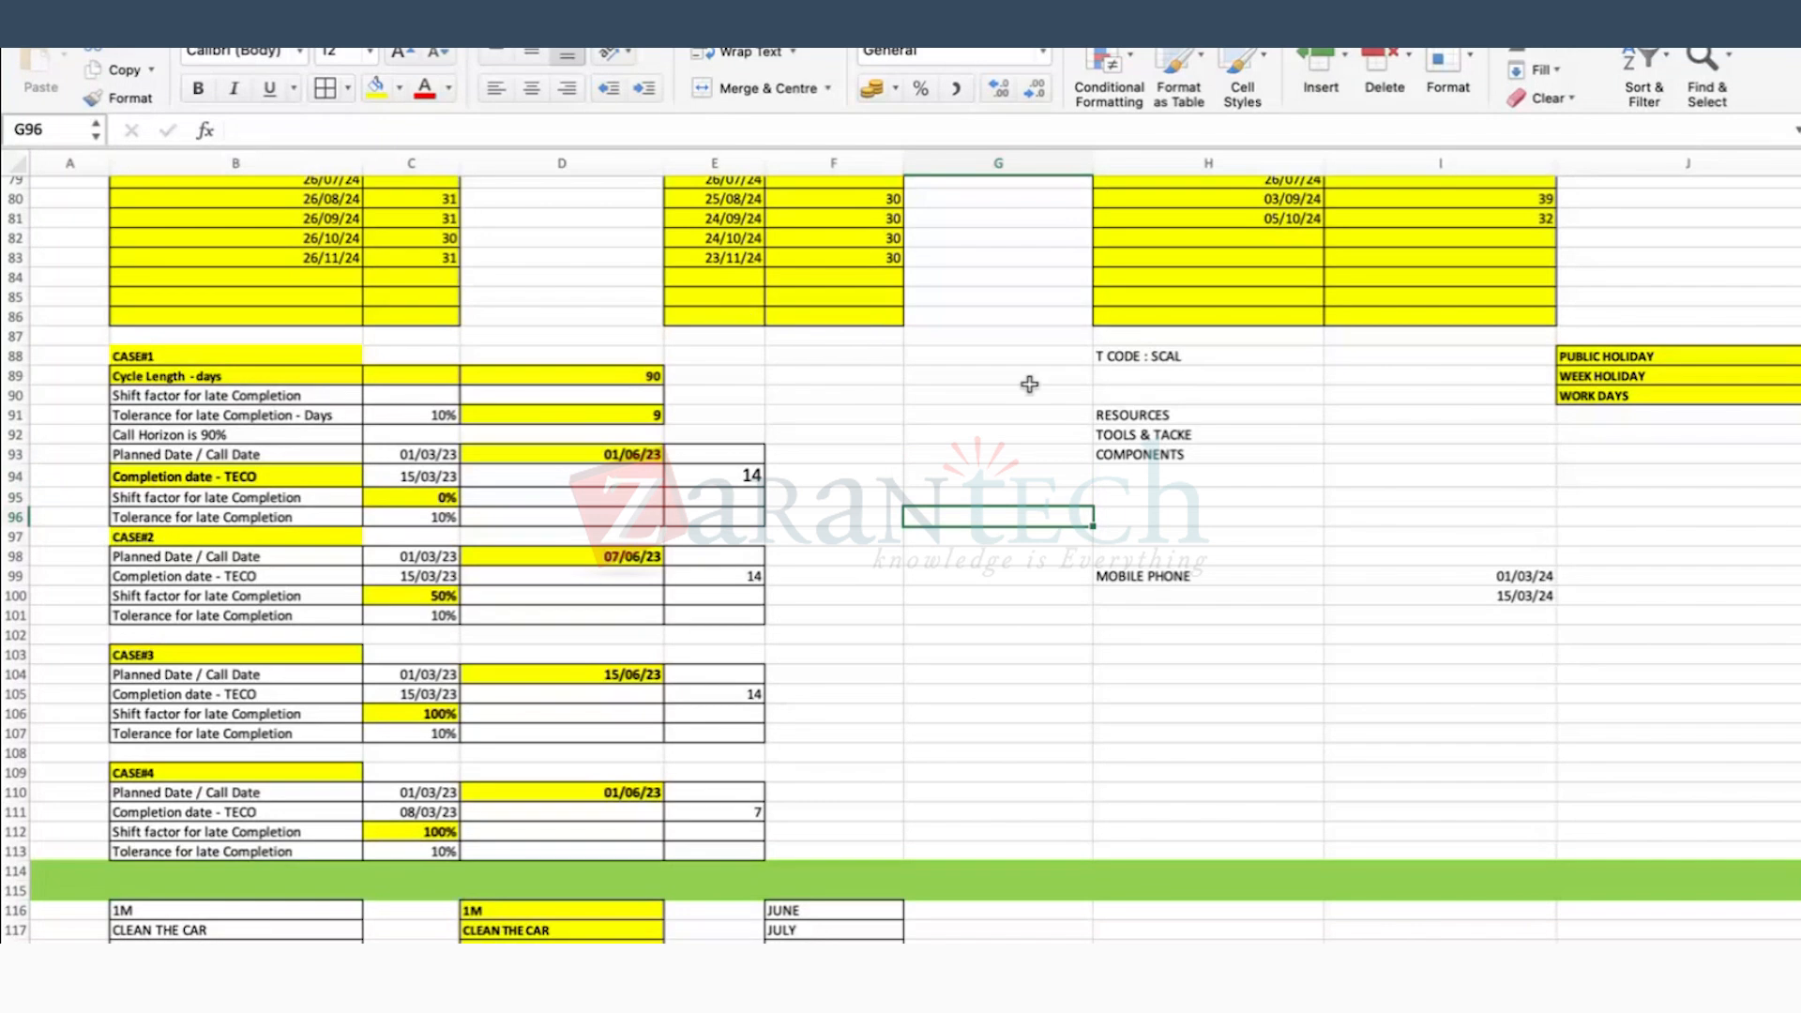
click(891, 562)
click(901, 499)
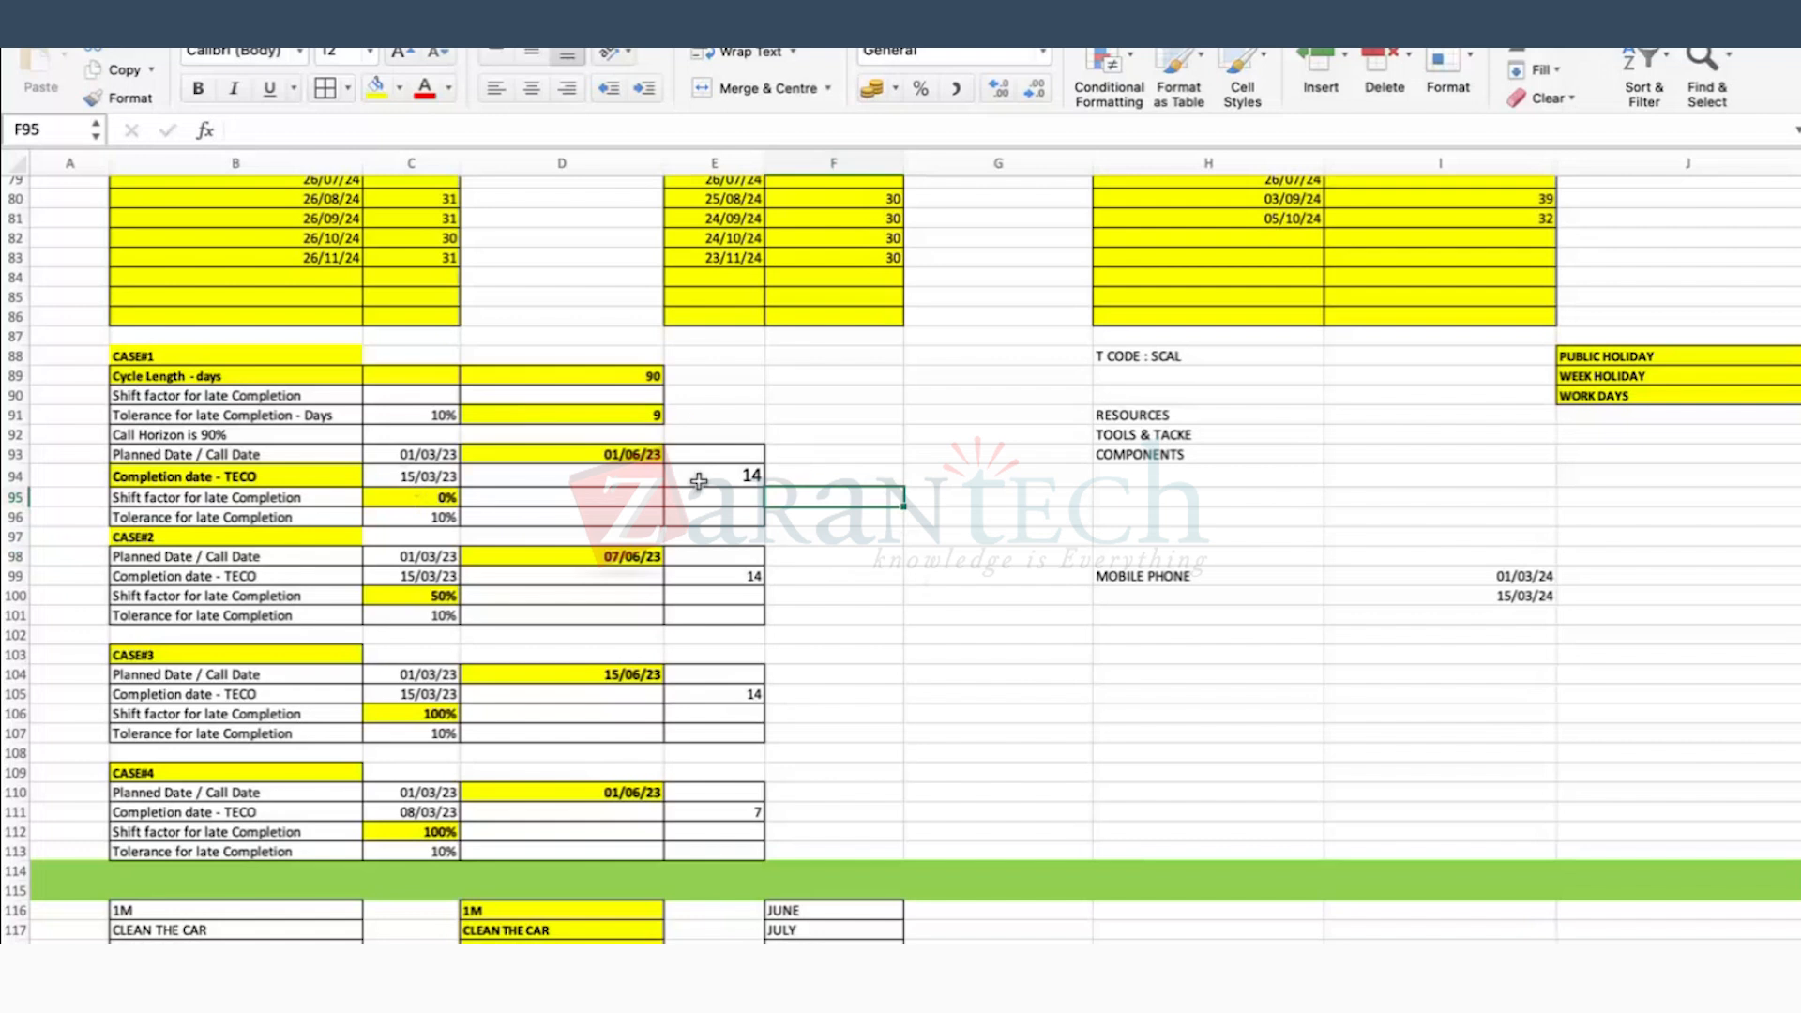
Step: Compare Case 2's next call date with Case 1's, and check Case 1's planned date against its next call date
click(621, 555)
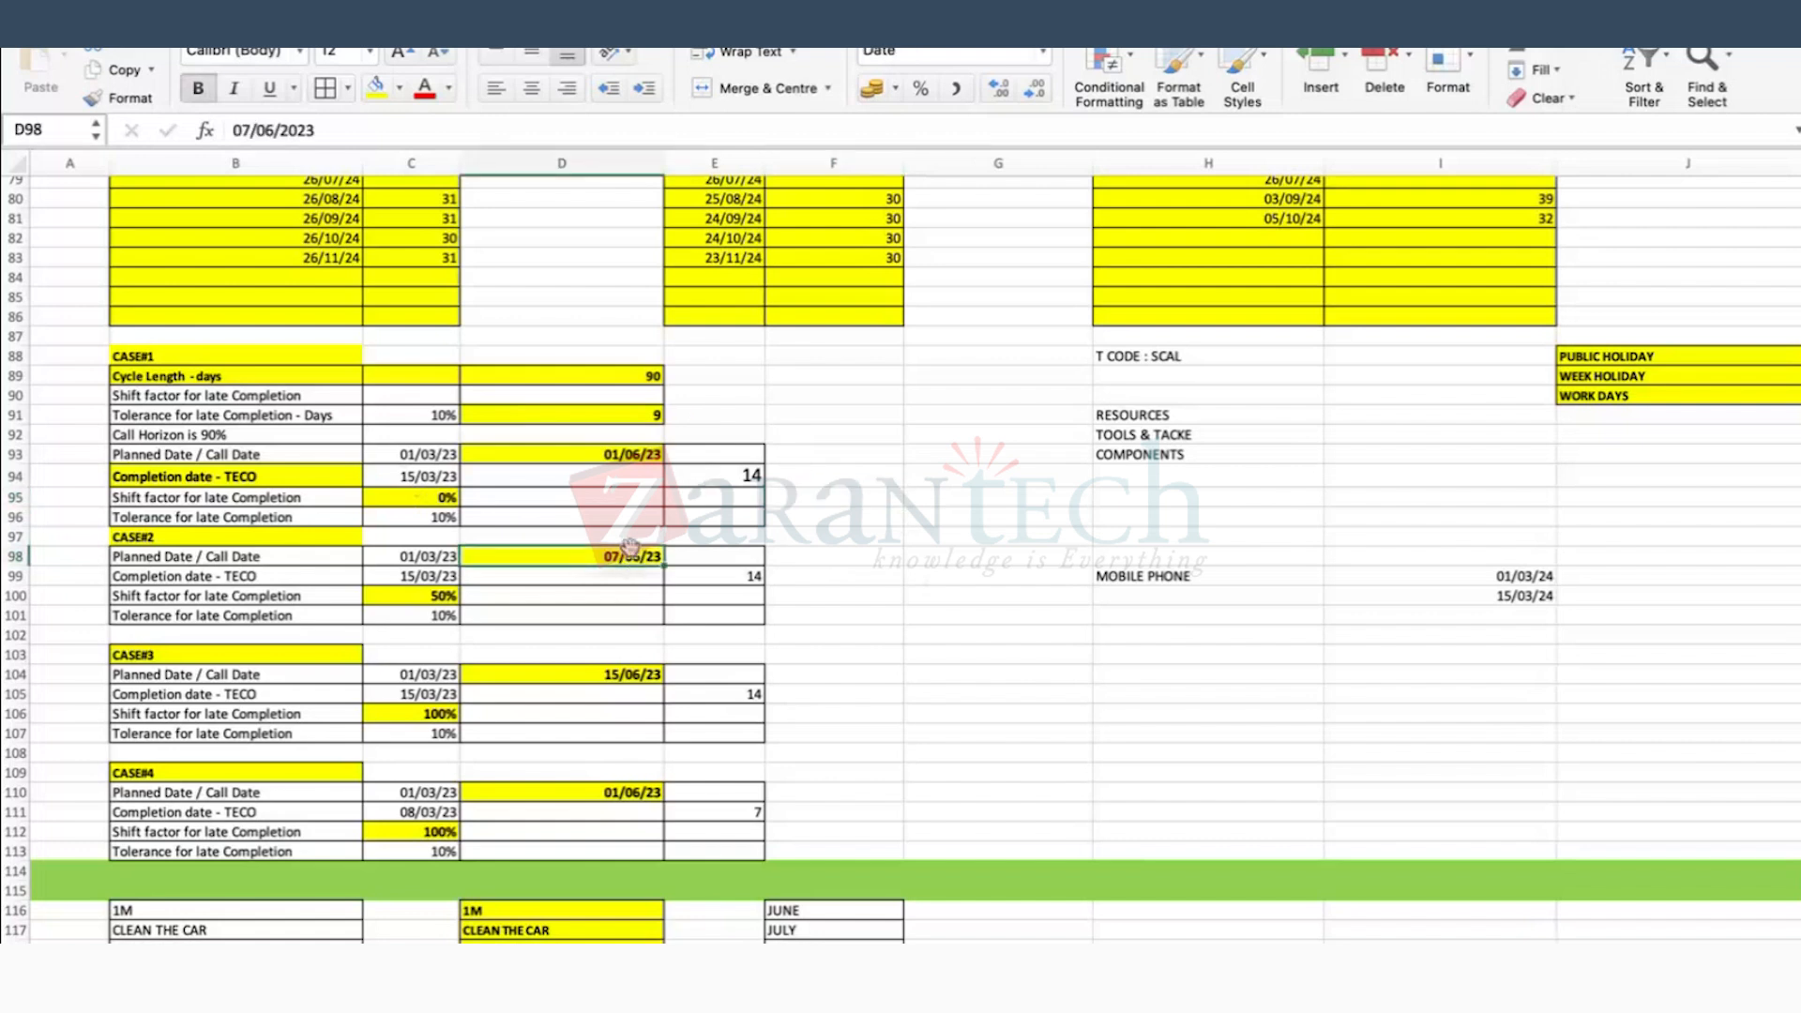
click(609, 454)
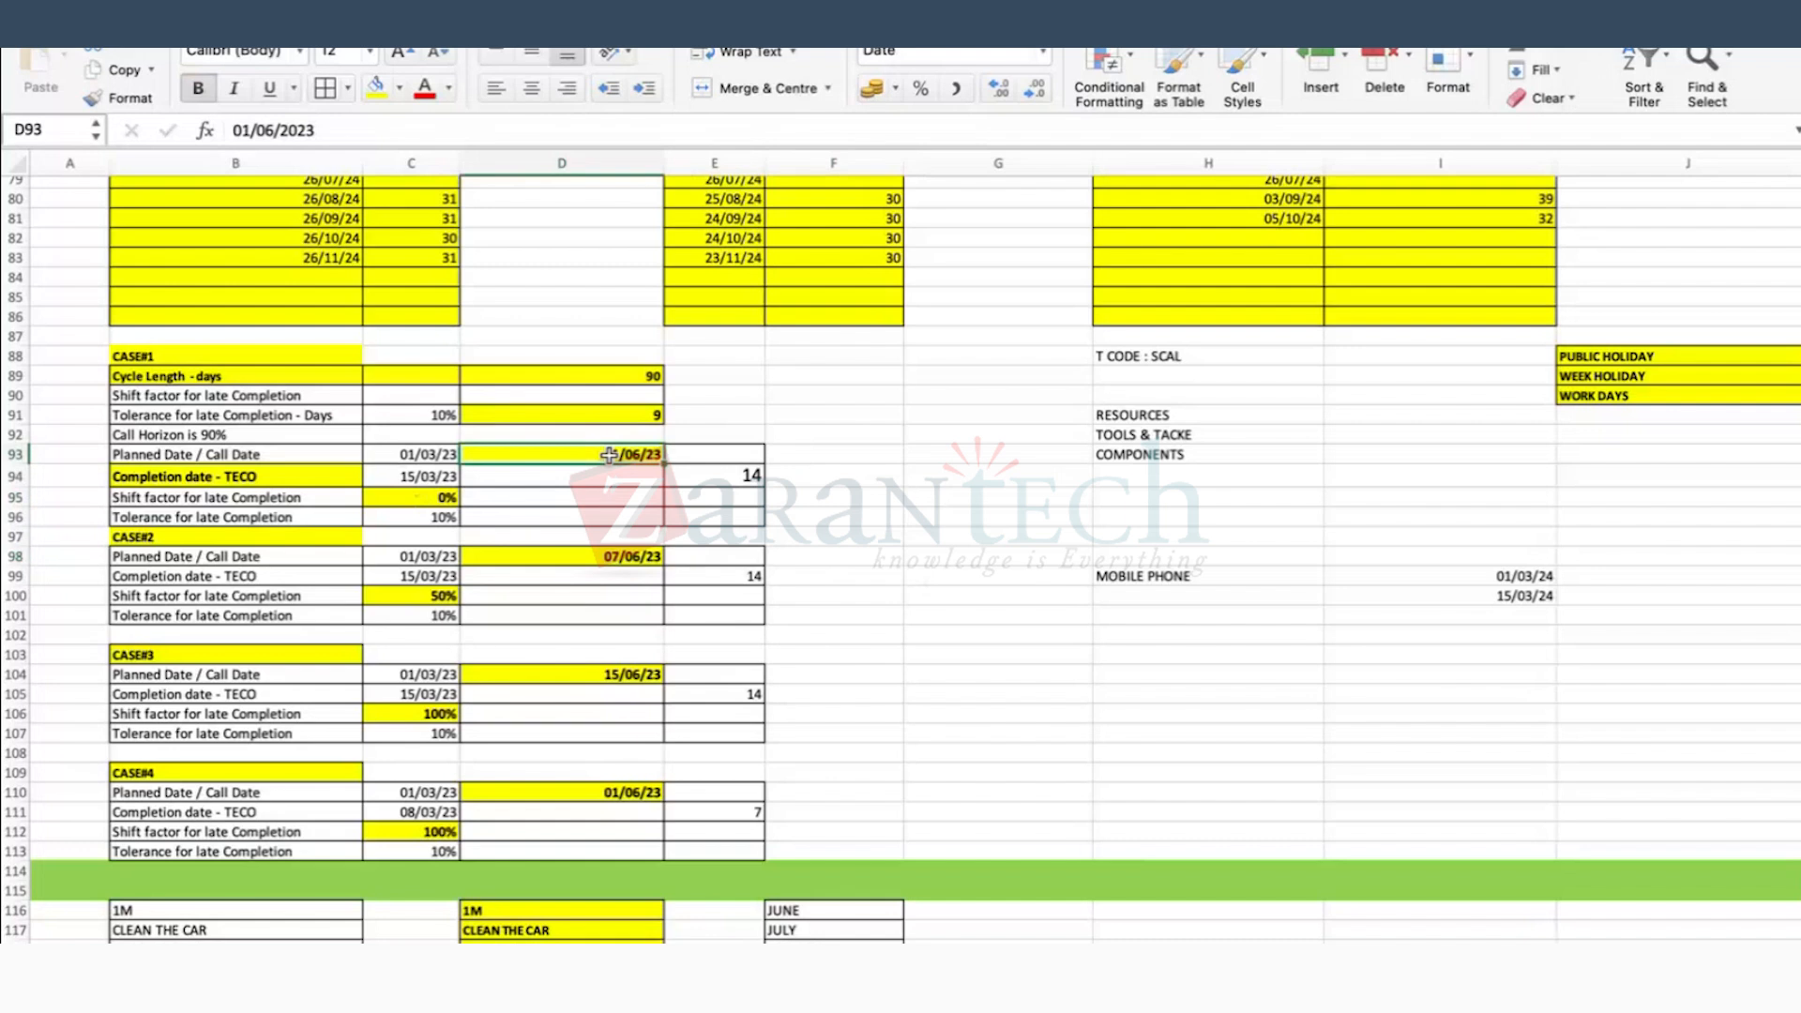
click(432, 451)
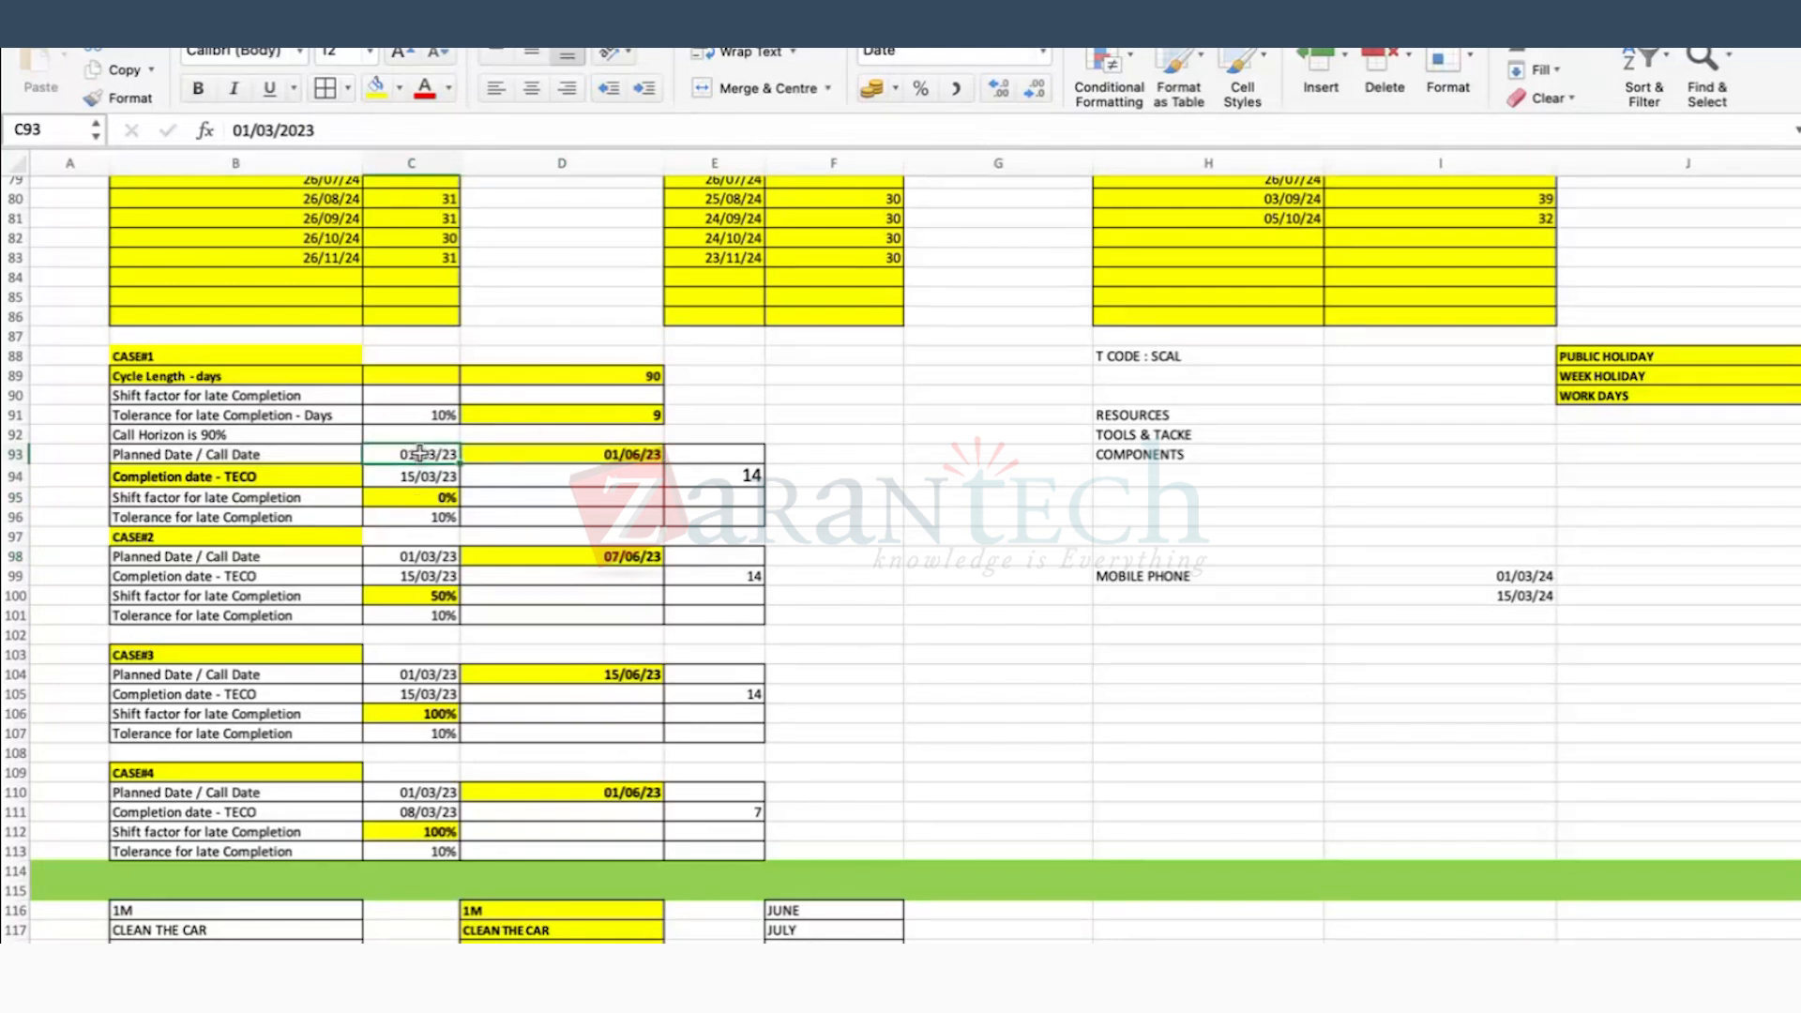
click(558, 454)
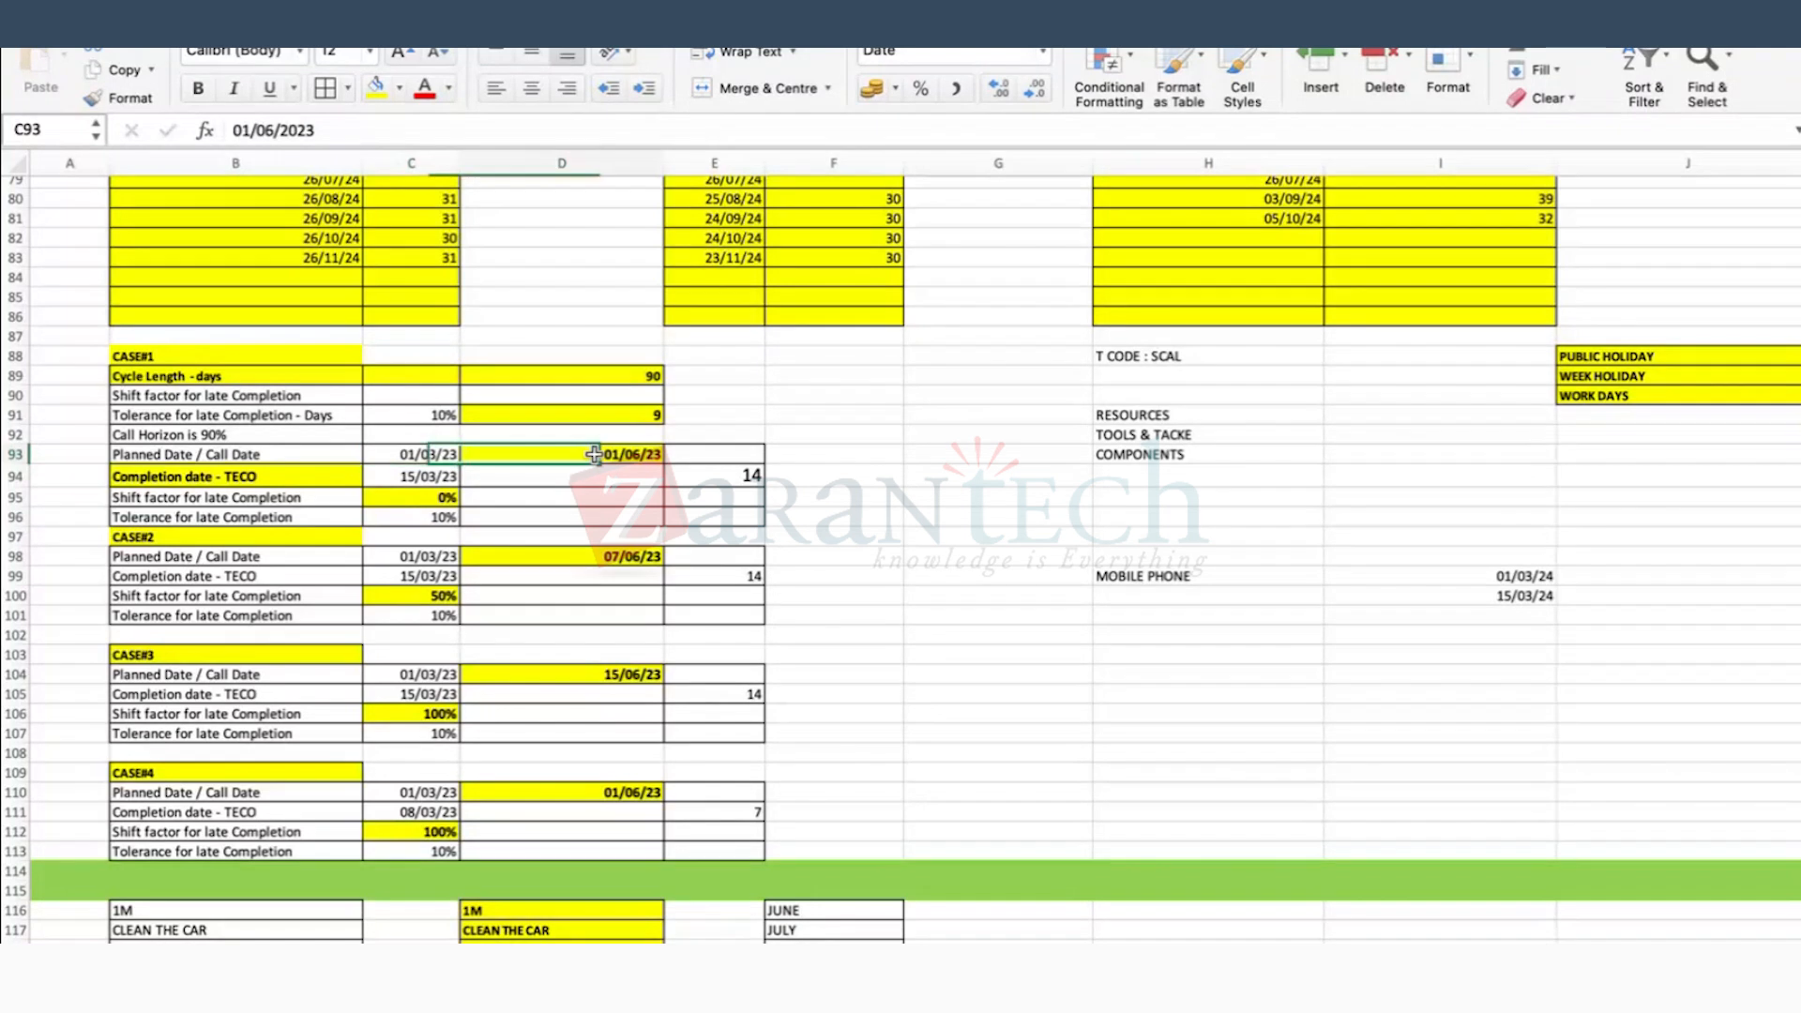
click(378, 455)
click(615, 460)
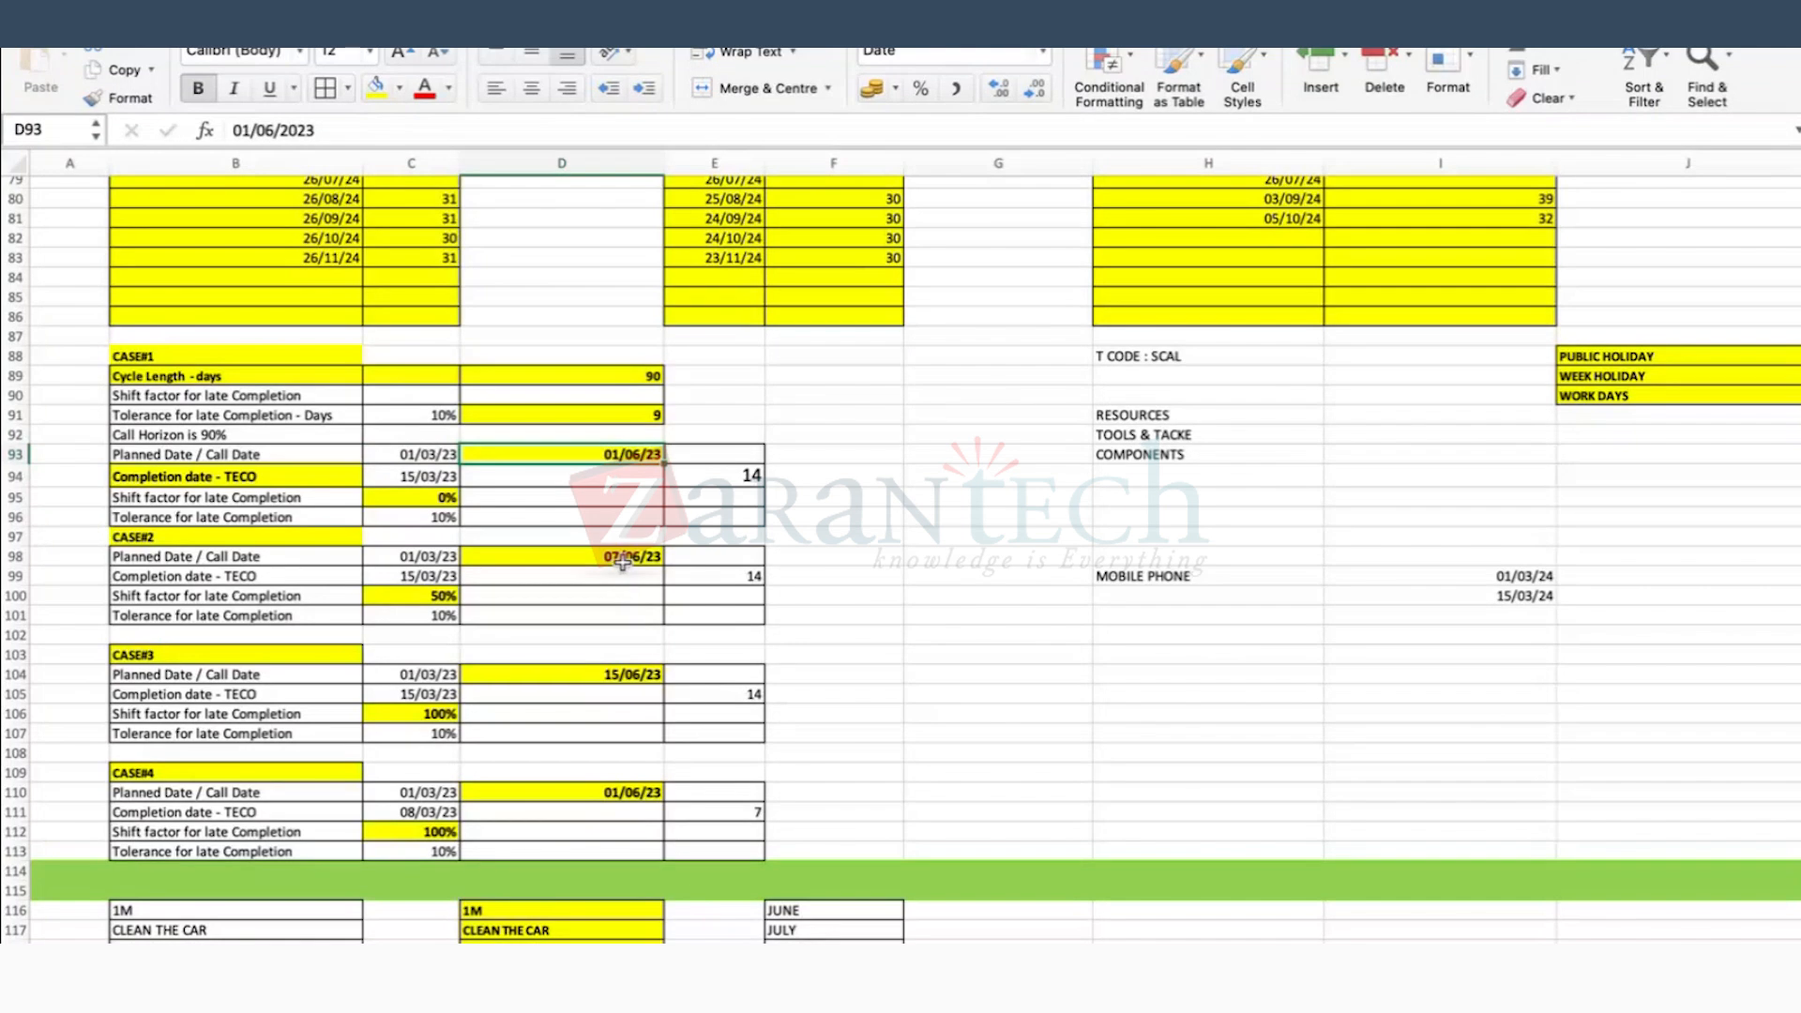
Step: Examine how Case 1's delay follows from its planned and completion dates, and compare the planned date with the next call date
click(743, 475)
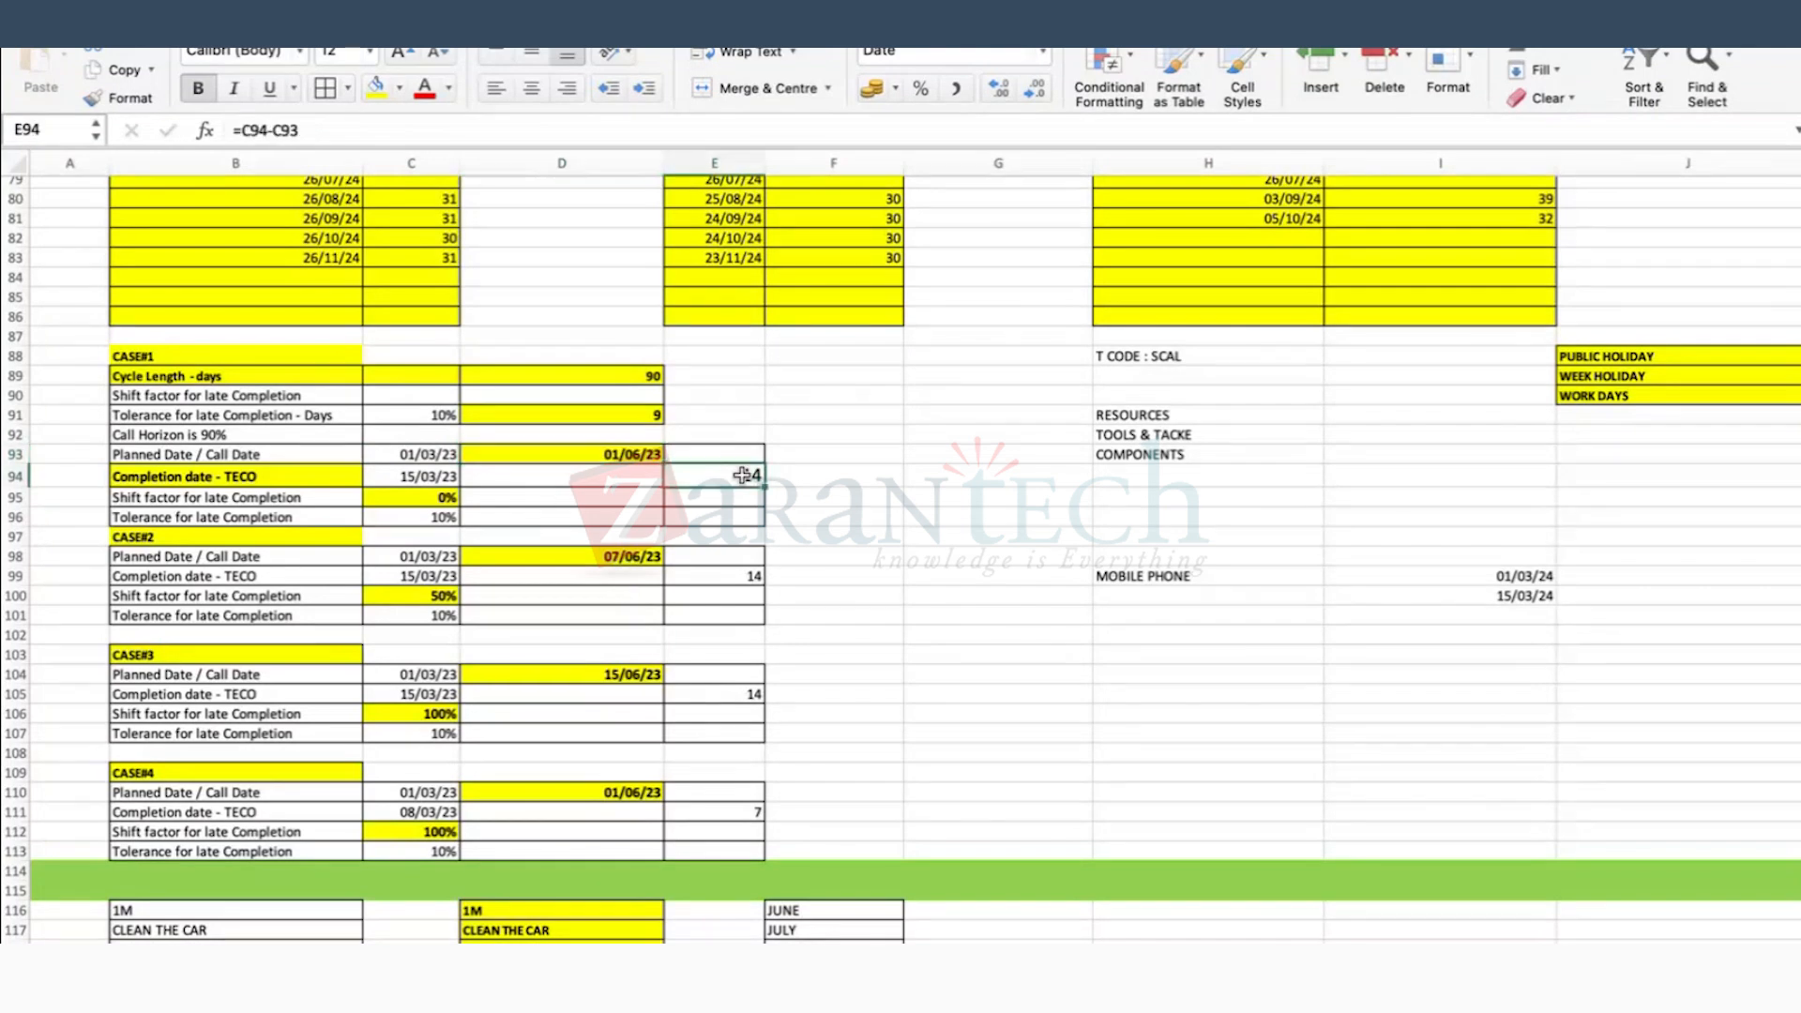
click(426, 454)
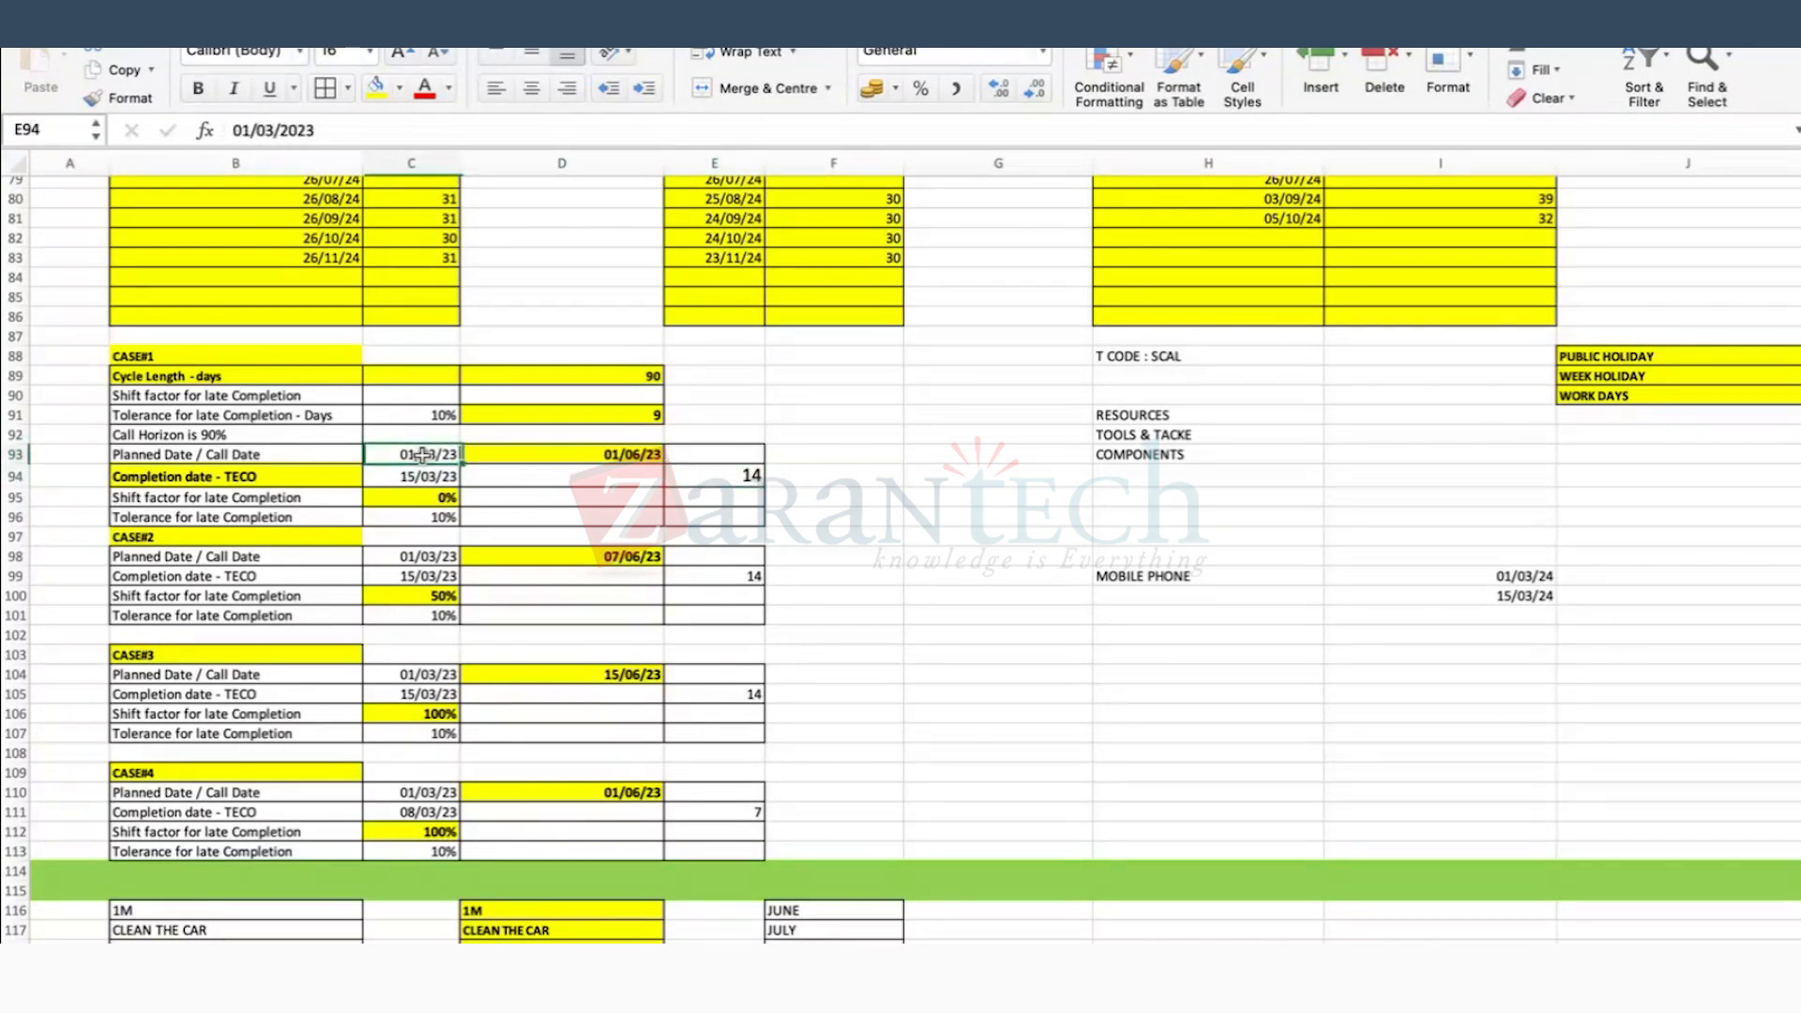
click(394, 478)
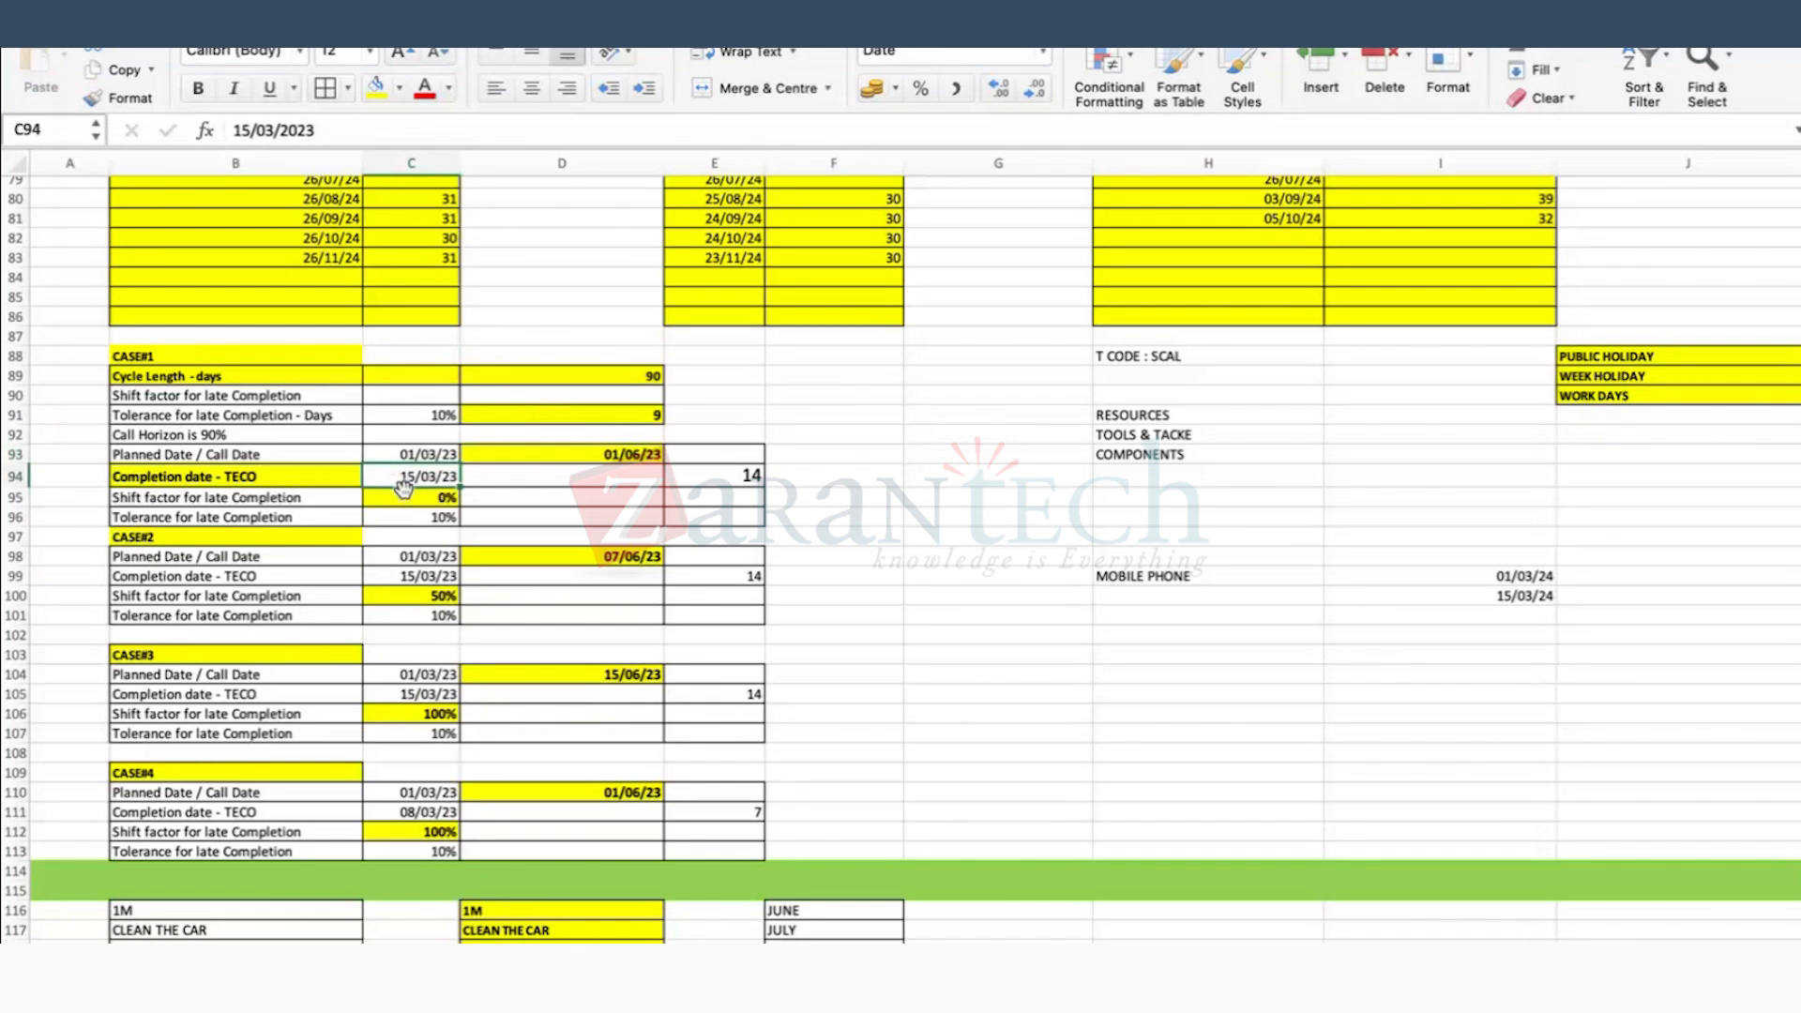
click(581, 455)
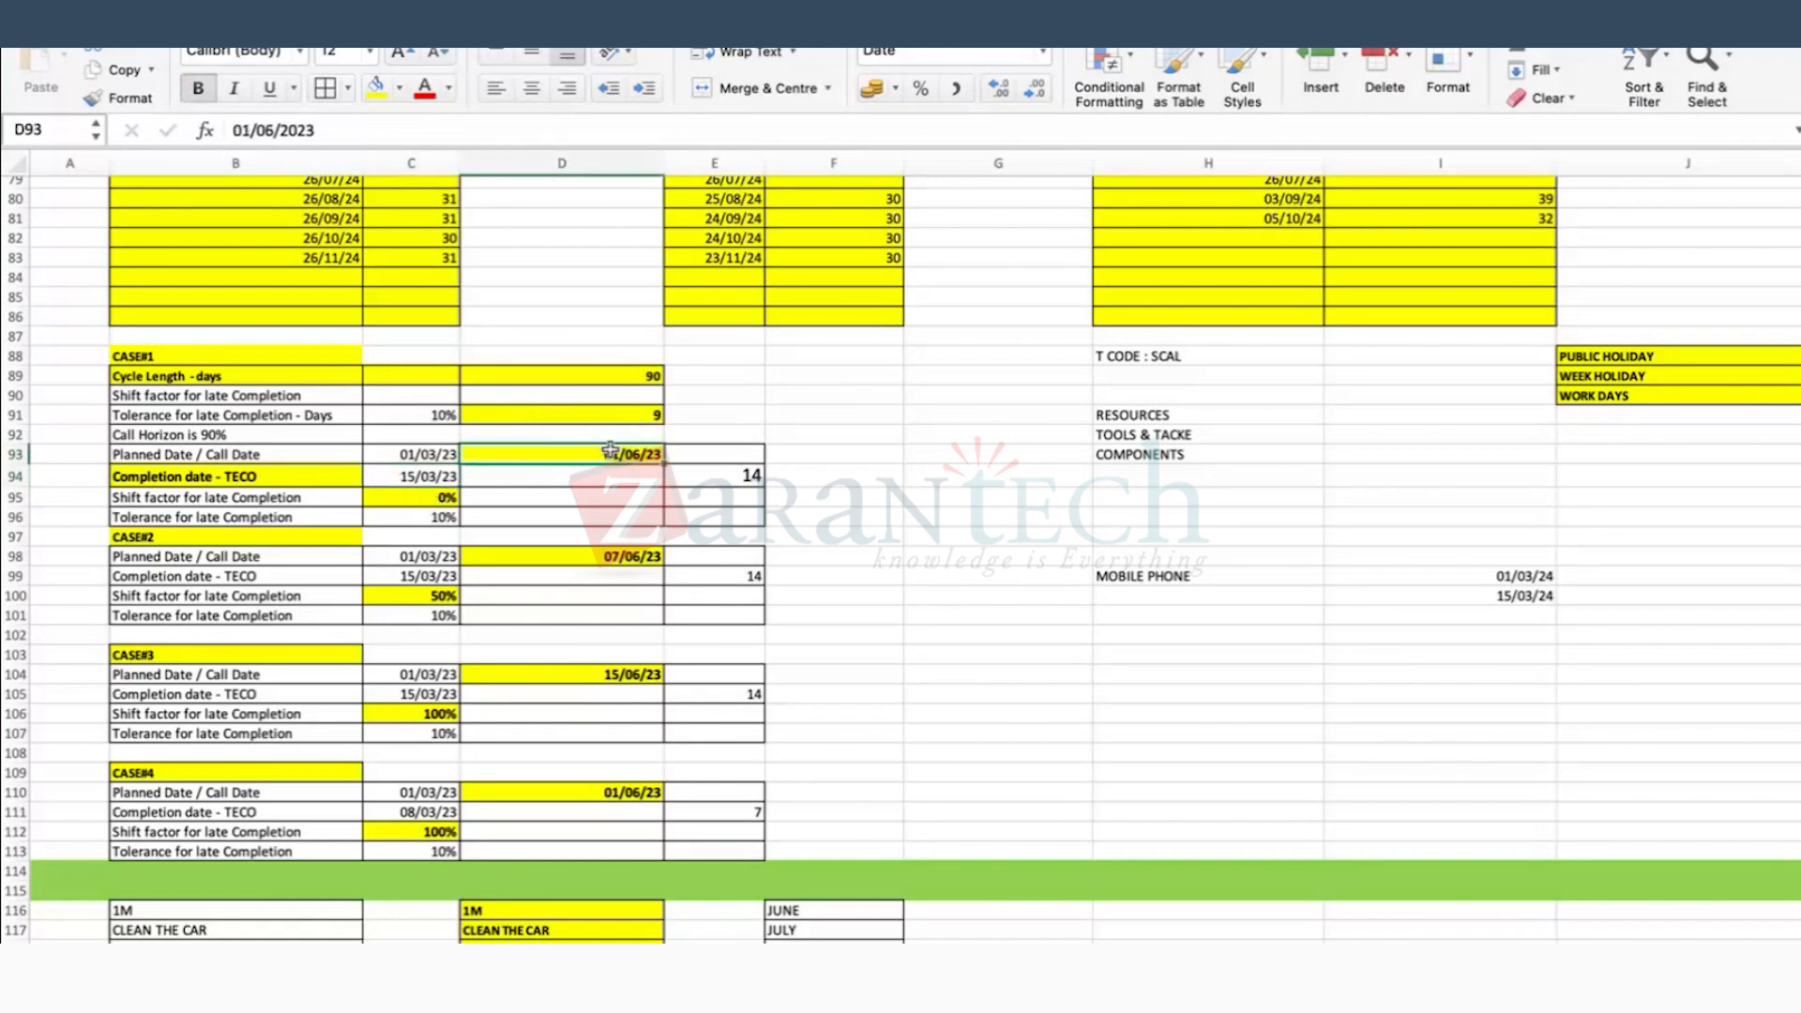
double_click(413, 457)
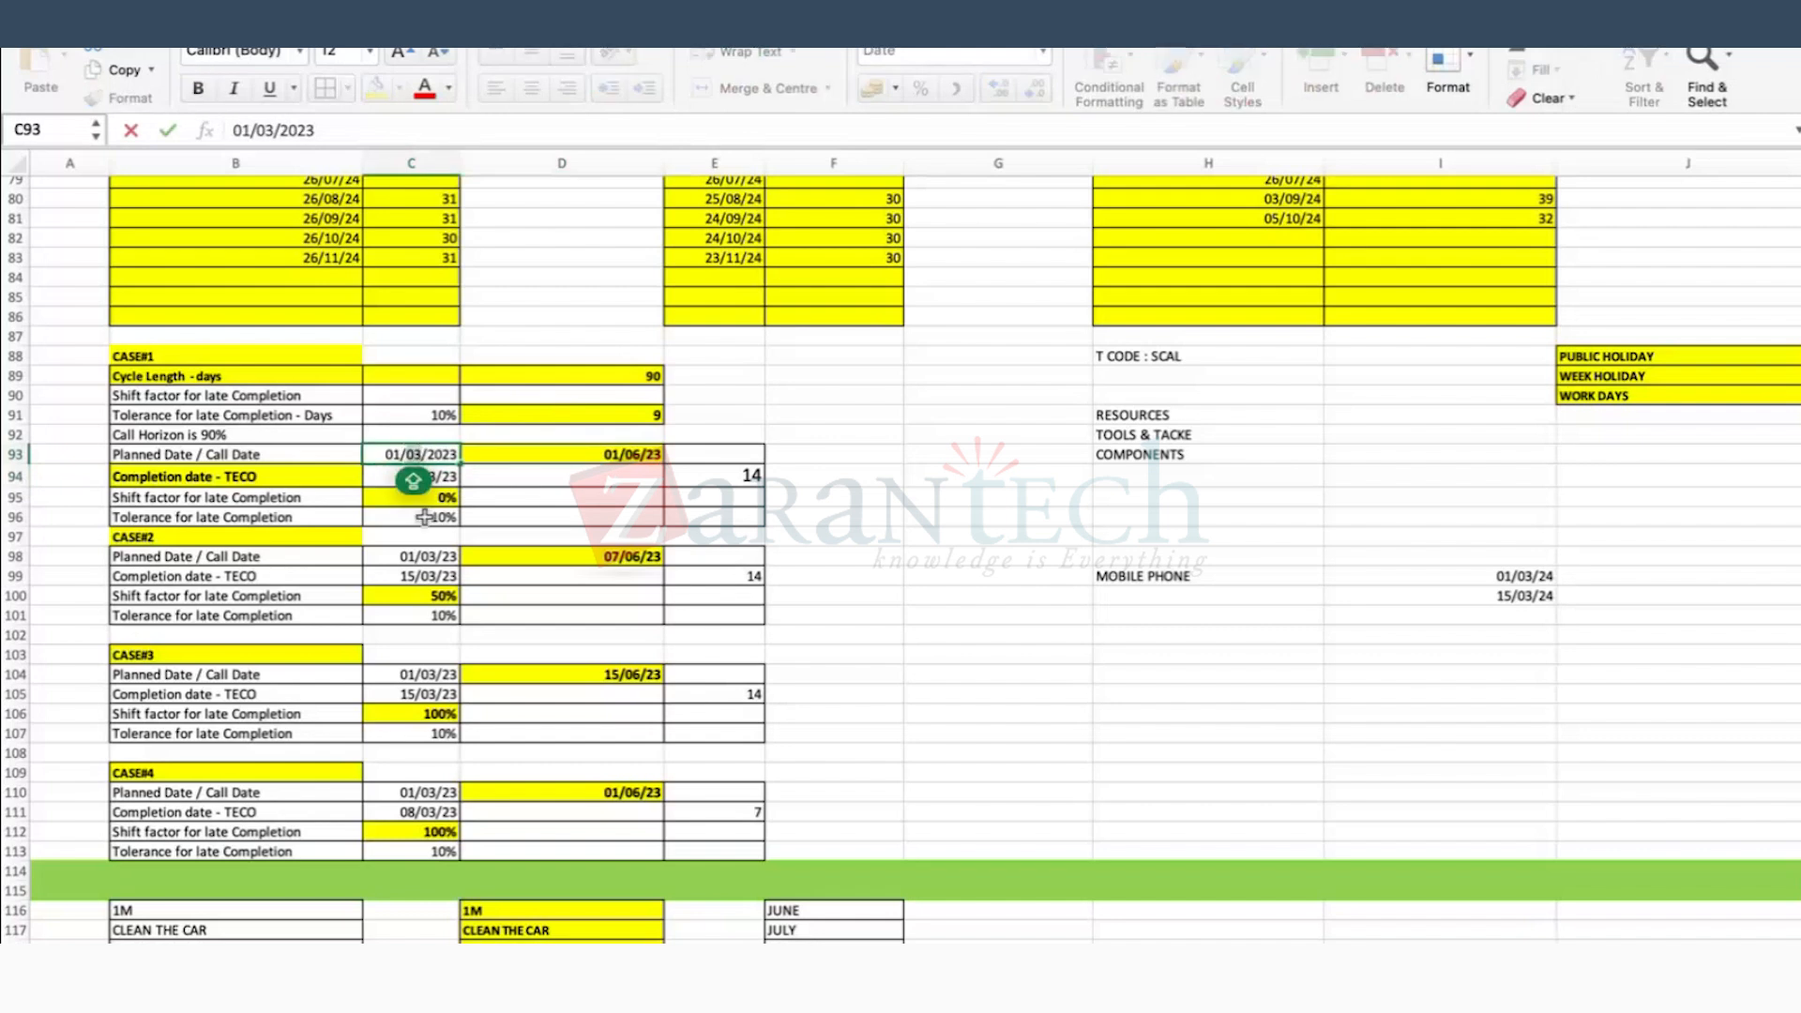
key(Return)
key(Up)
click(615, 452)
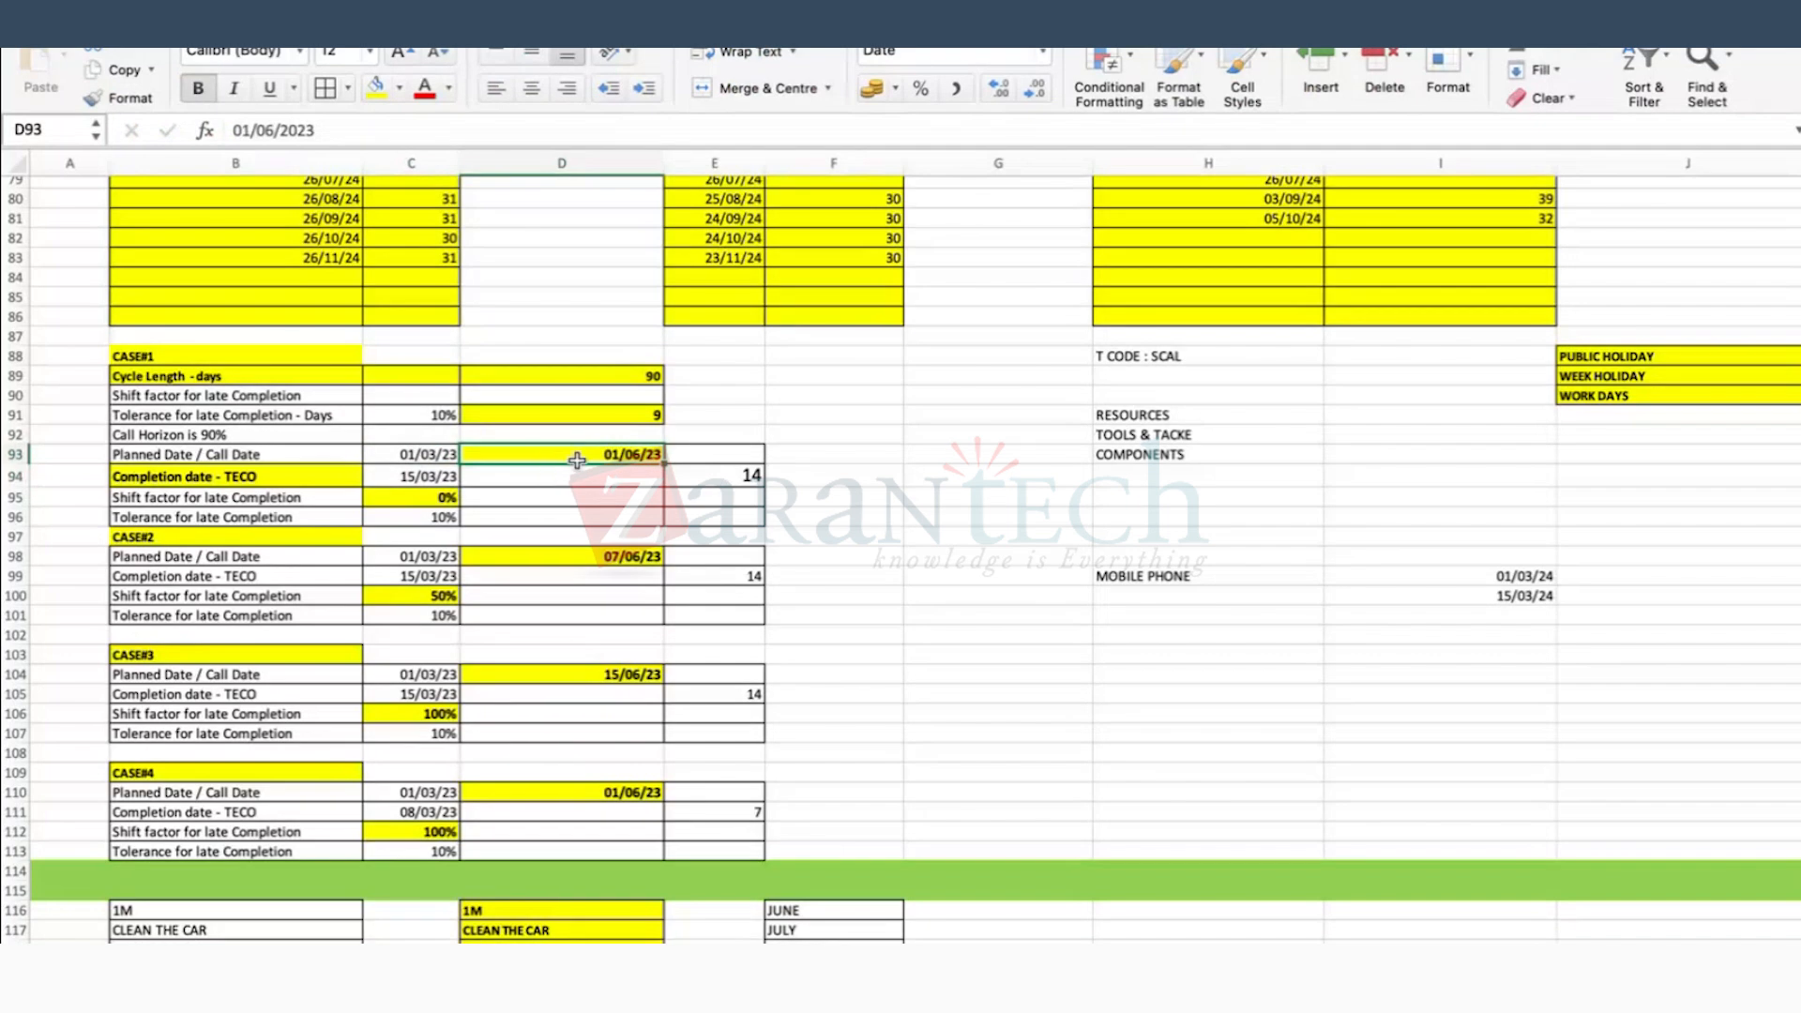
click(399, 448)
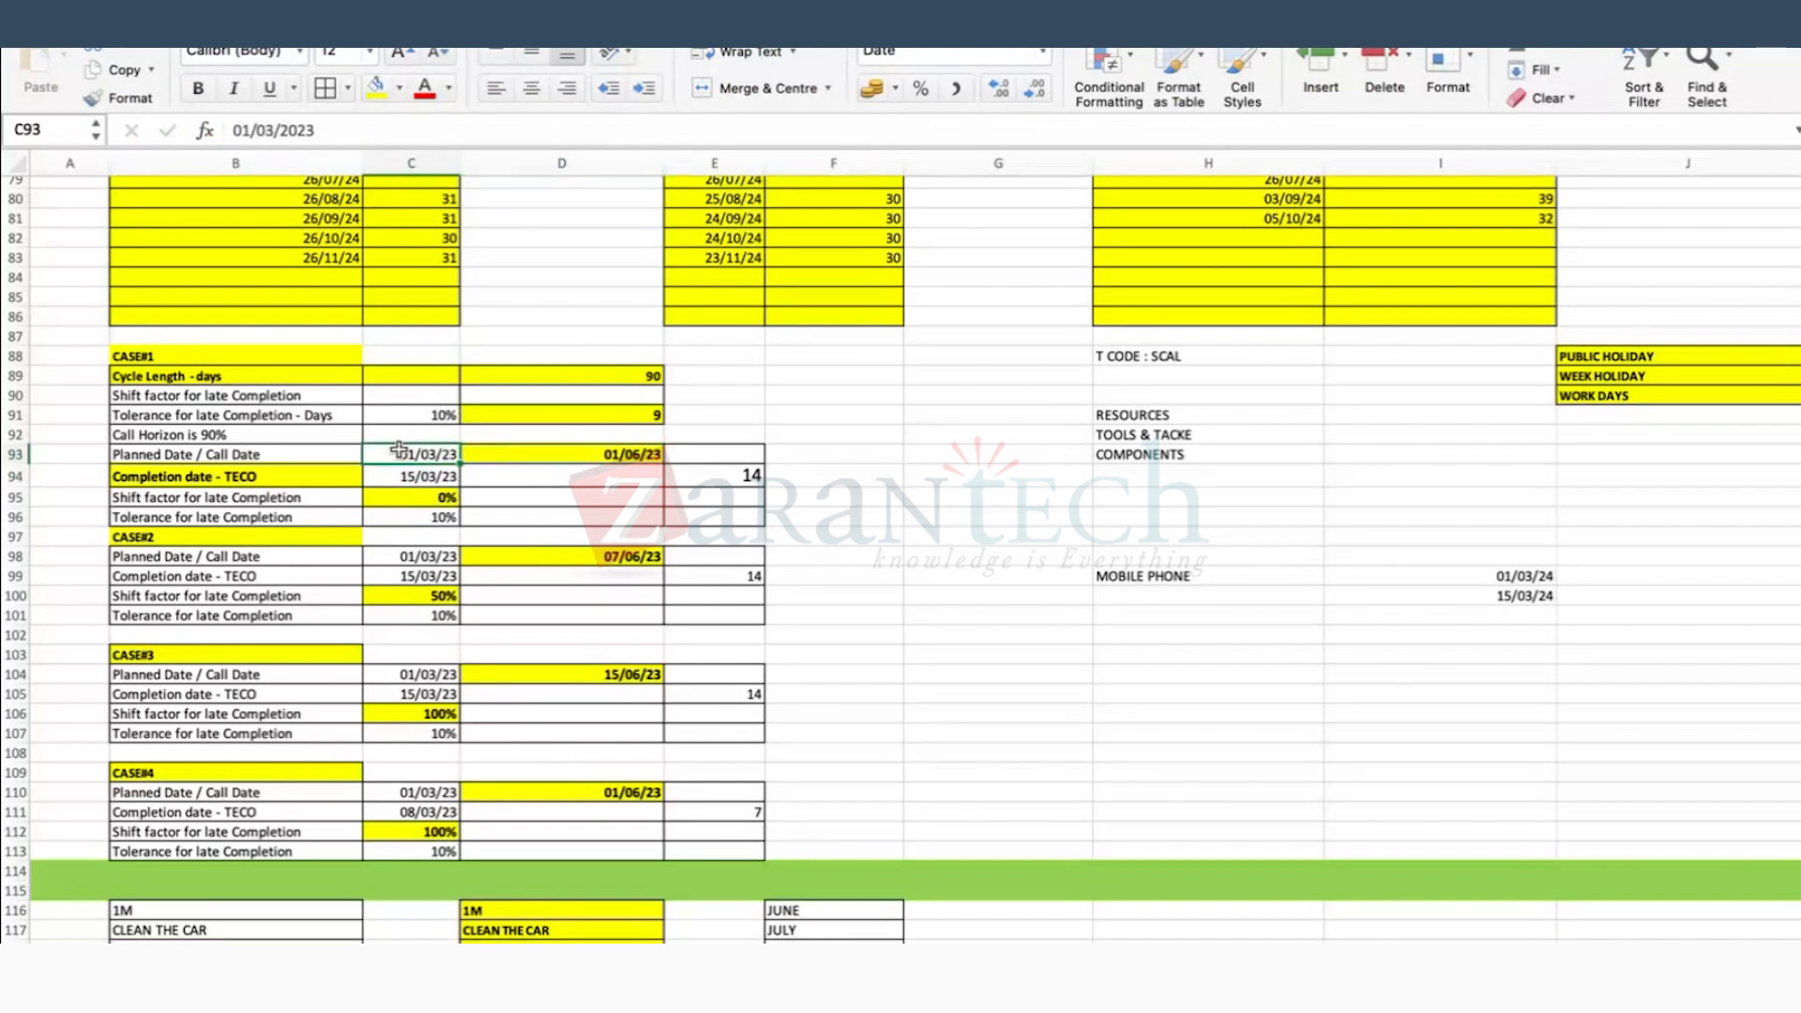
Step: Examine Case 1's cycle length and next call date against its planned date, completion date, delay and shift factor
click(595, 376)
click(598, 451)
click(393, 456)
click(632, 458)
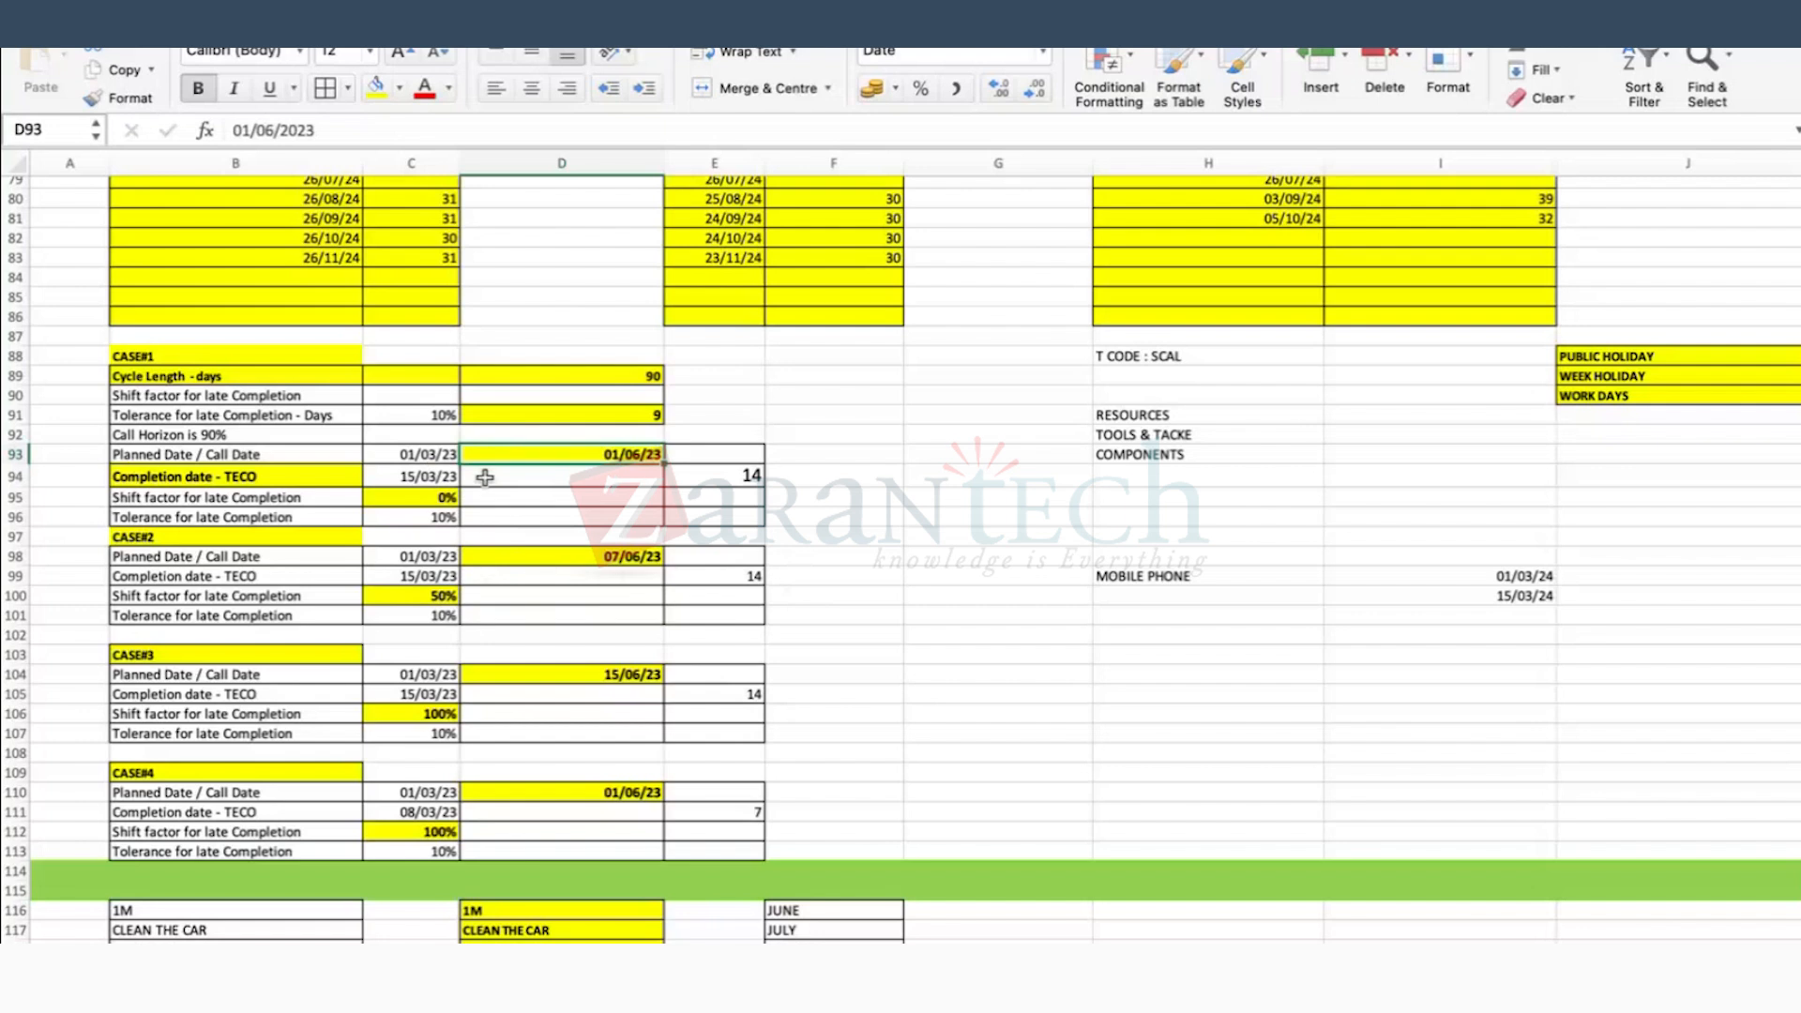
click(411, 477)
click(735, 475)
click(616, 459)
click(431, 495)
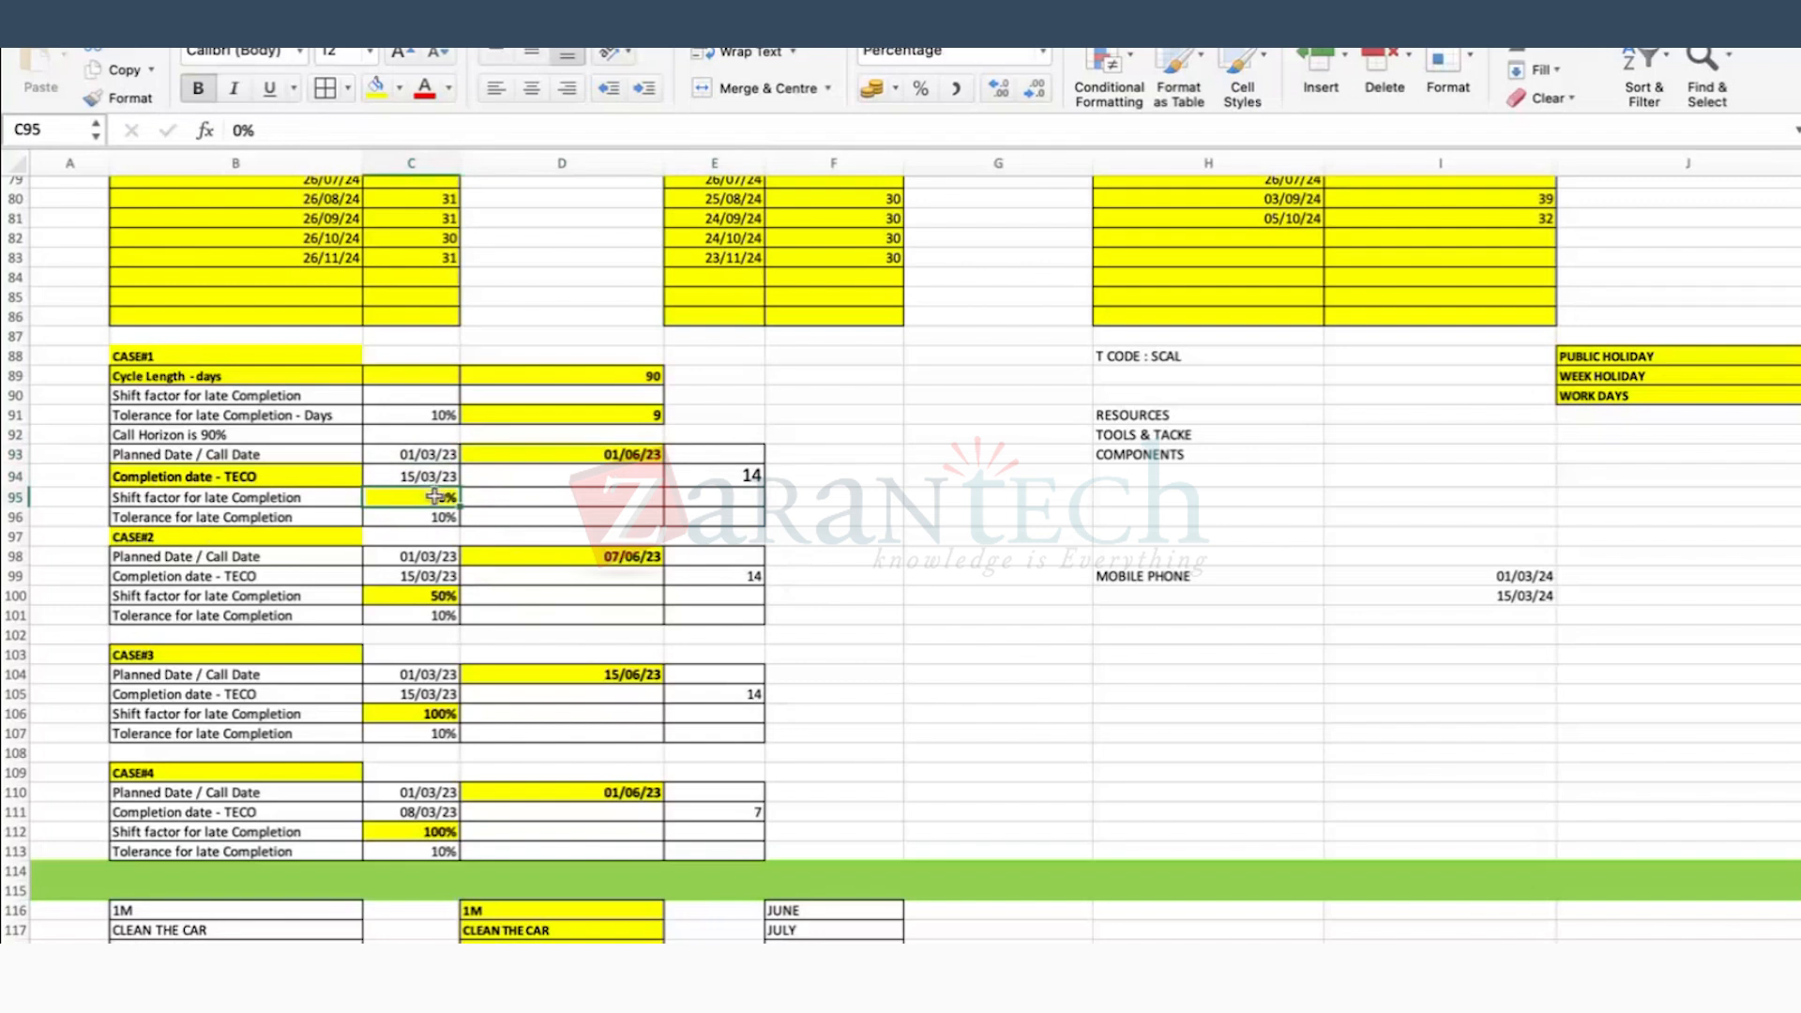
click(146, 494)
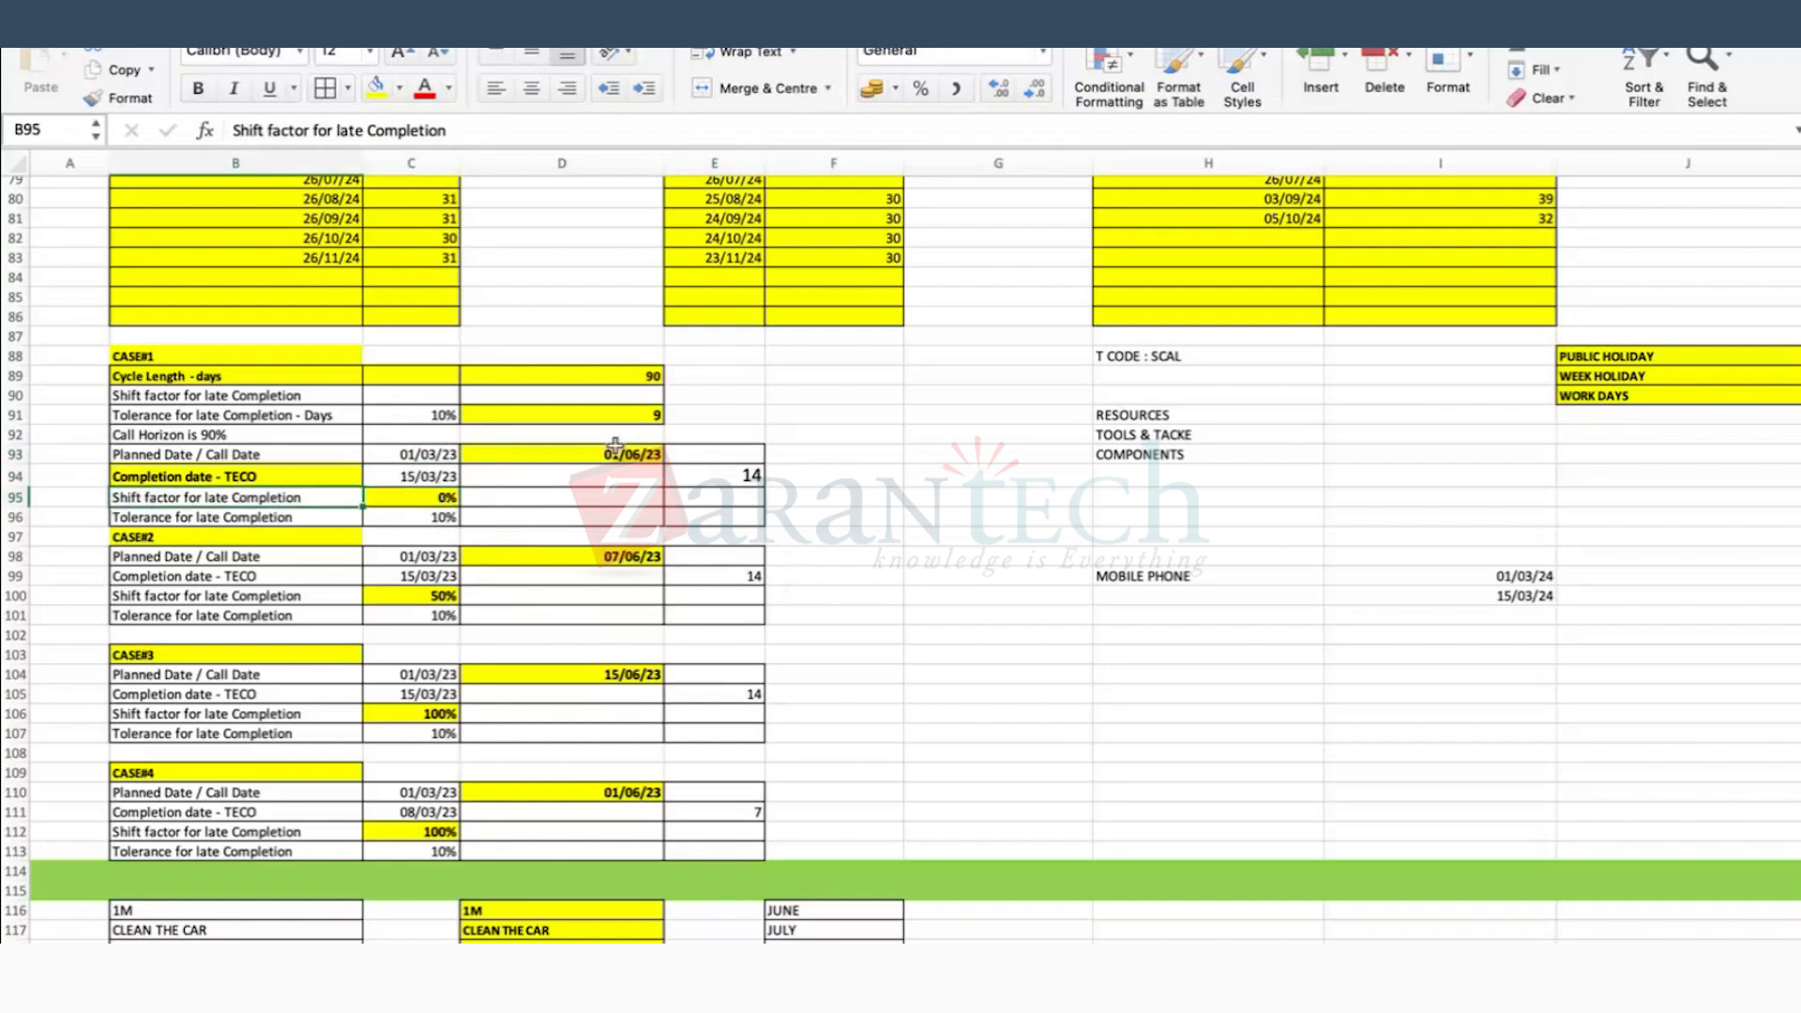
Step: Inspect the formula behind Case 1's completion delay and compare the delay with the tolerance days, next call date and shift factor
click(645, 460)
click(714, 476)
click(431, 472)
double_click(740, 474)
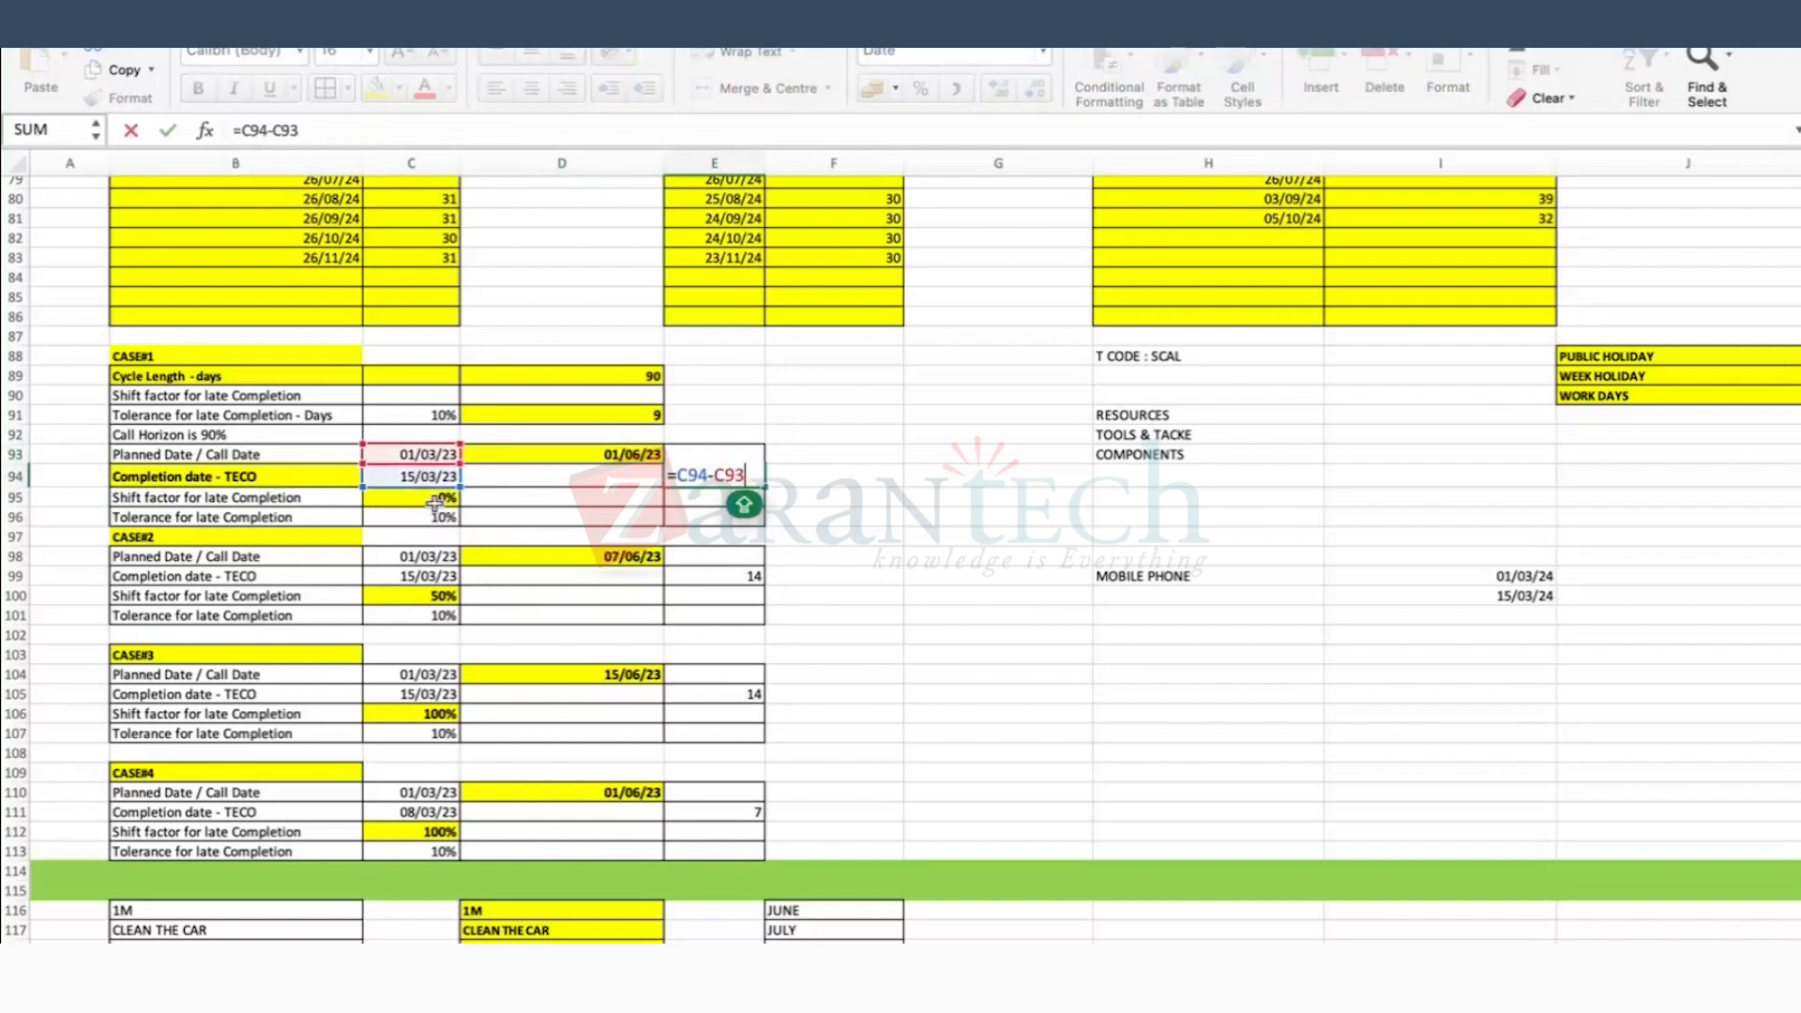
key(Return)
key(Up)
click(634, 415)
click(726, 473)
click(602, 454)
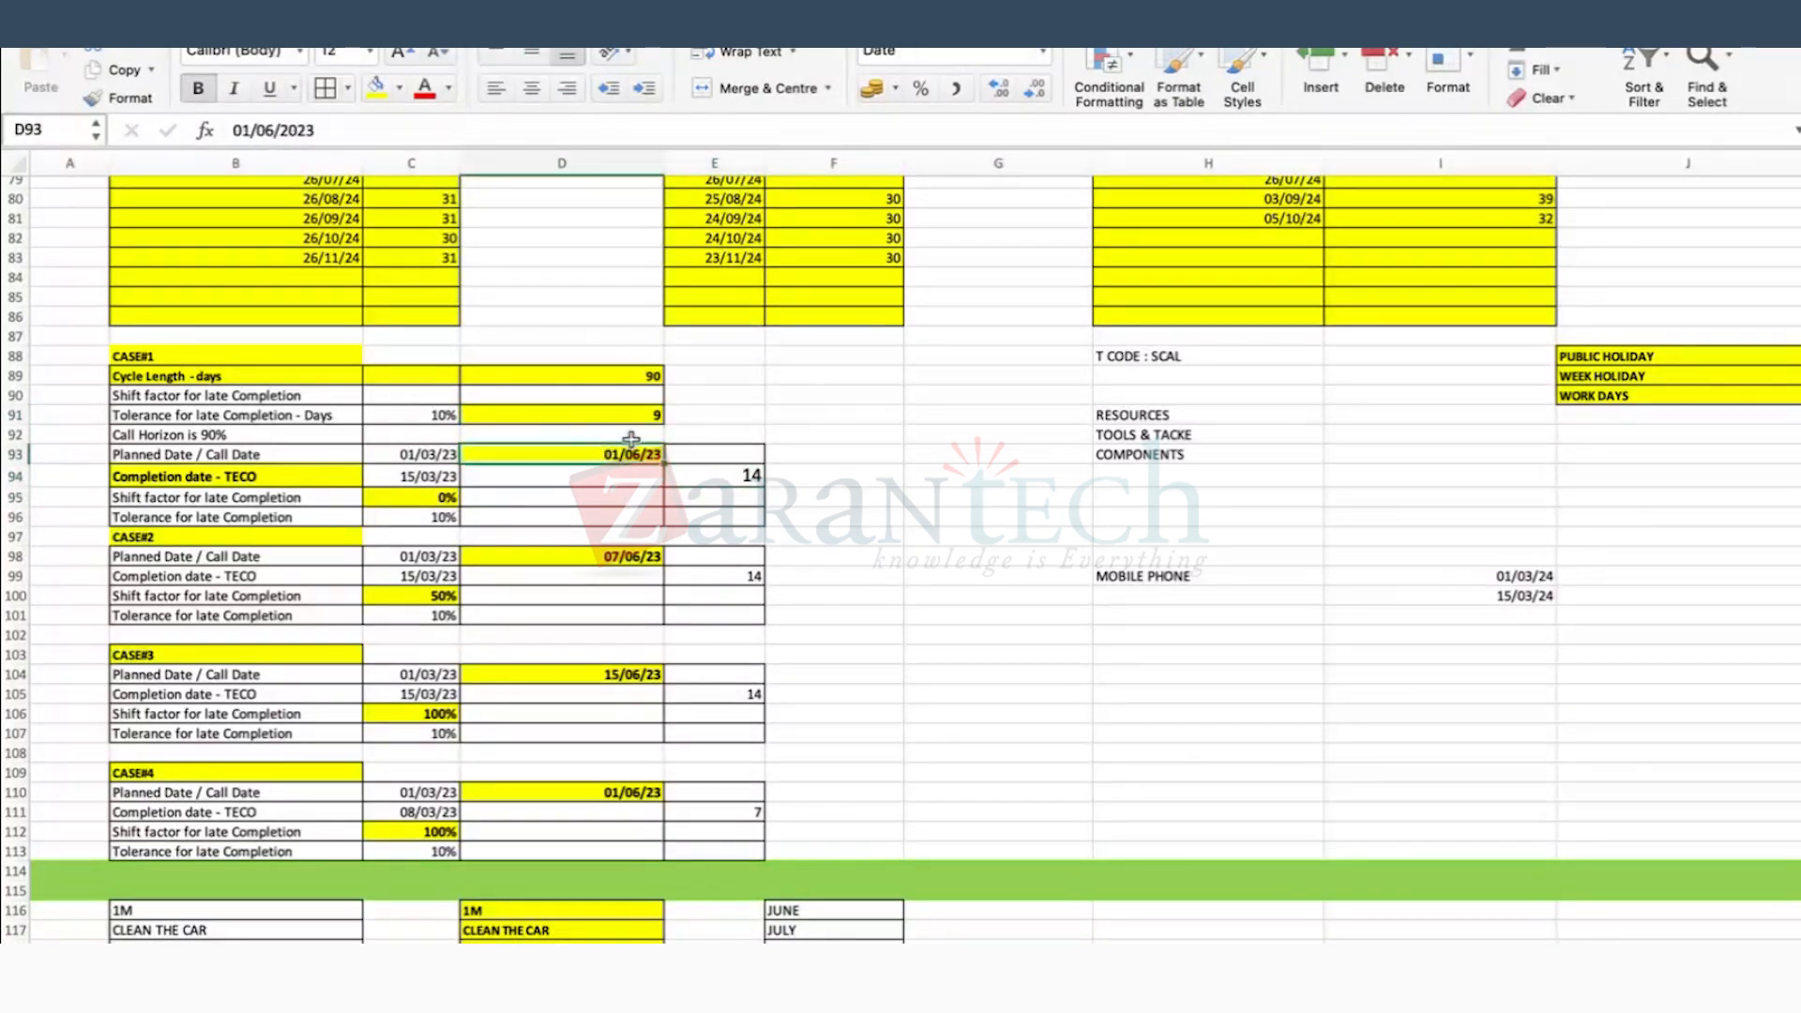
click(432, 497)
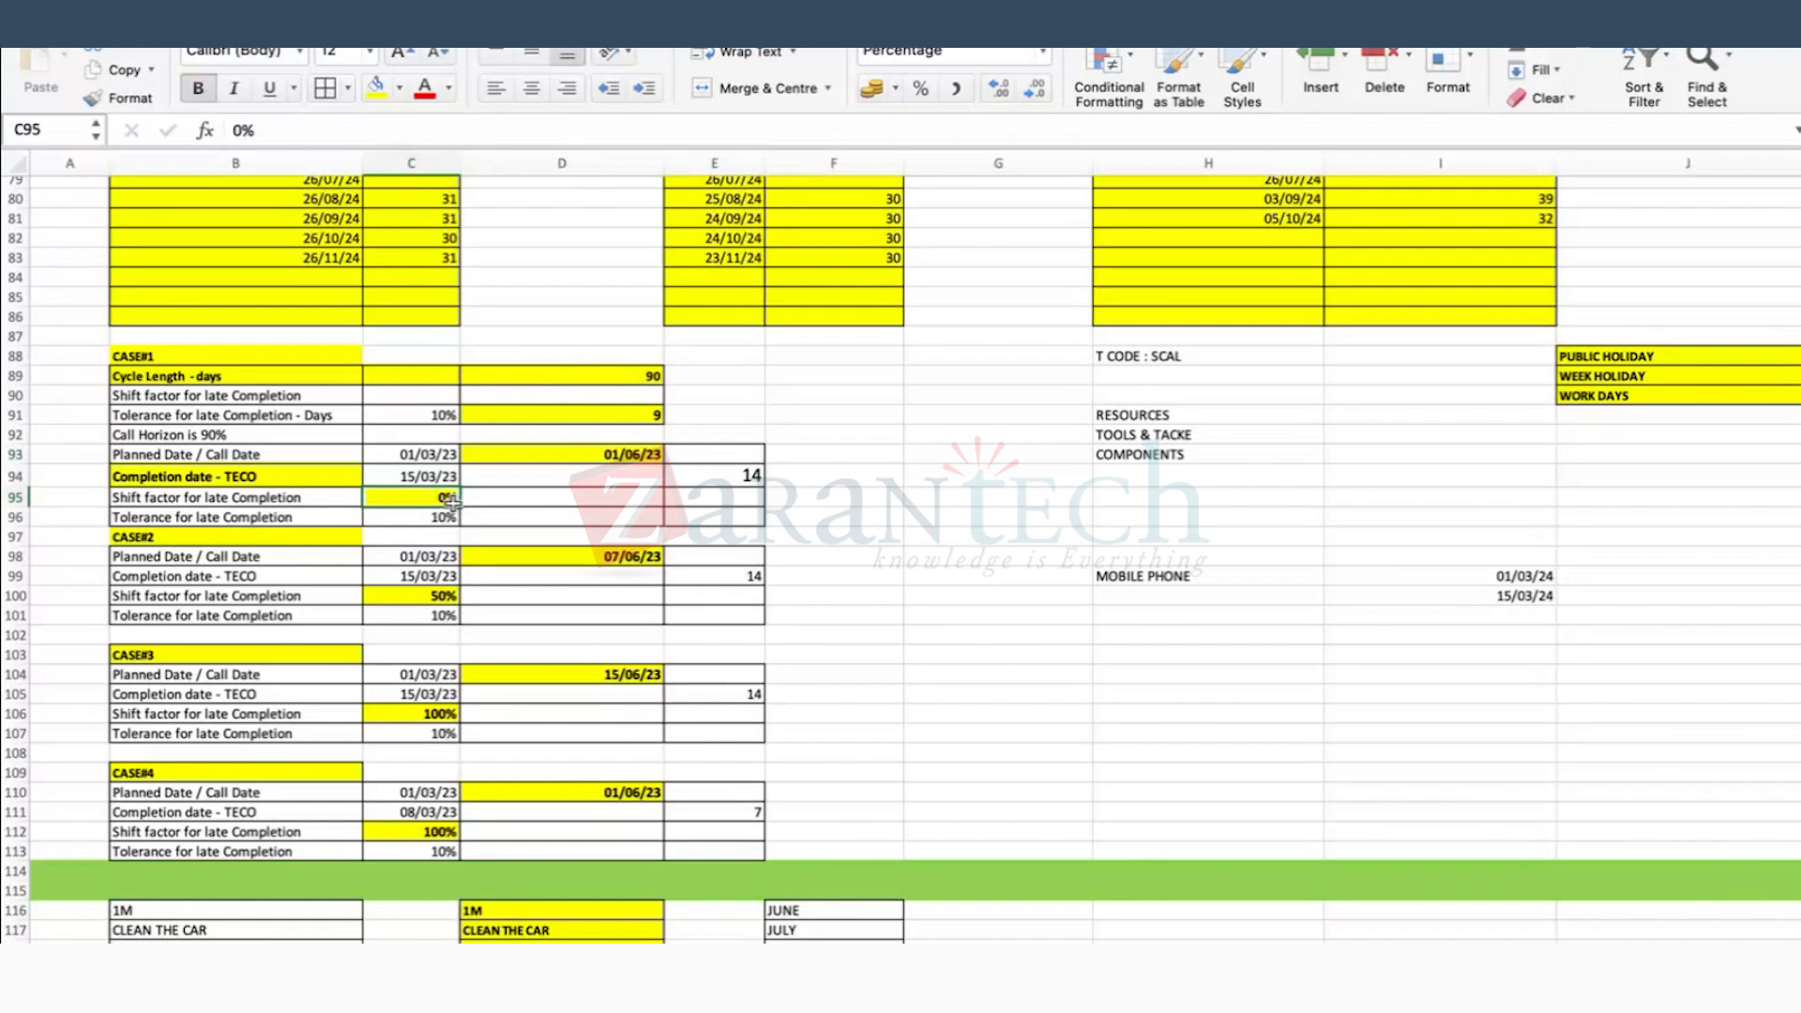
Step: Examine Case 2's planned and completion dates, delay and shift factor alongside its next call date
click(424, 556)
click(418, 579)
double_click(748, 575)
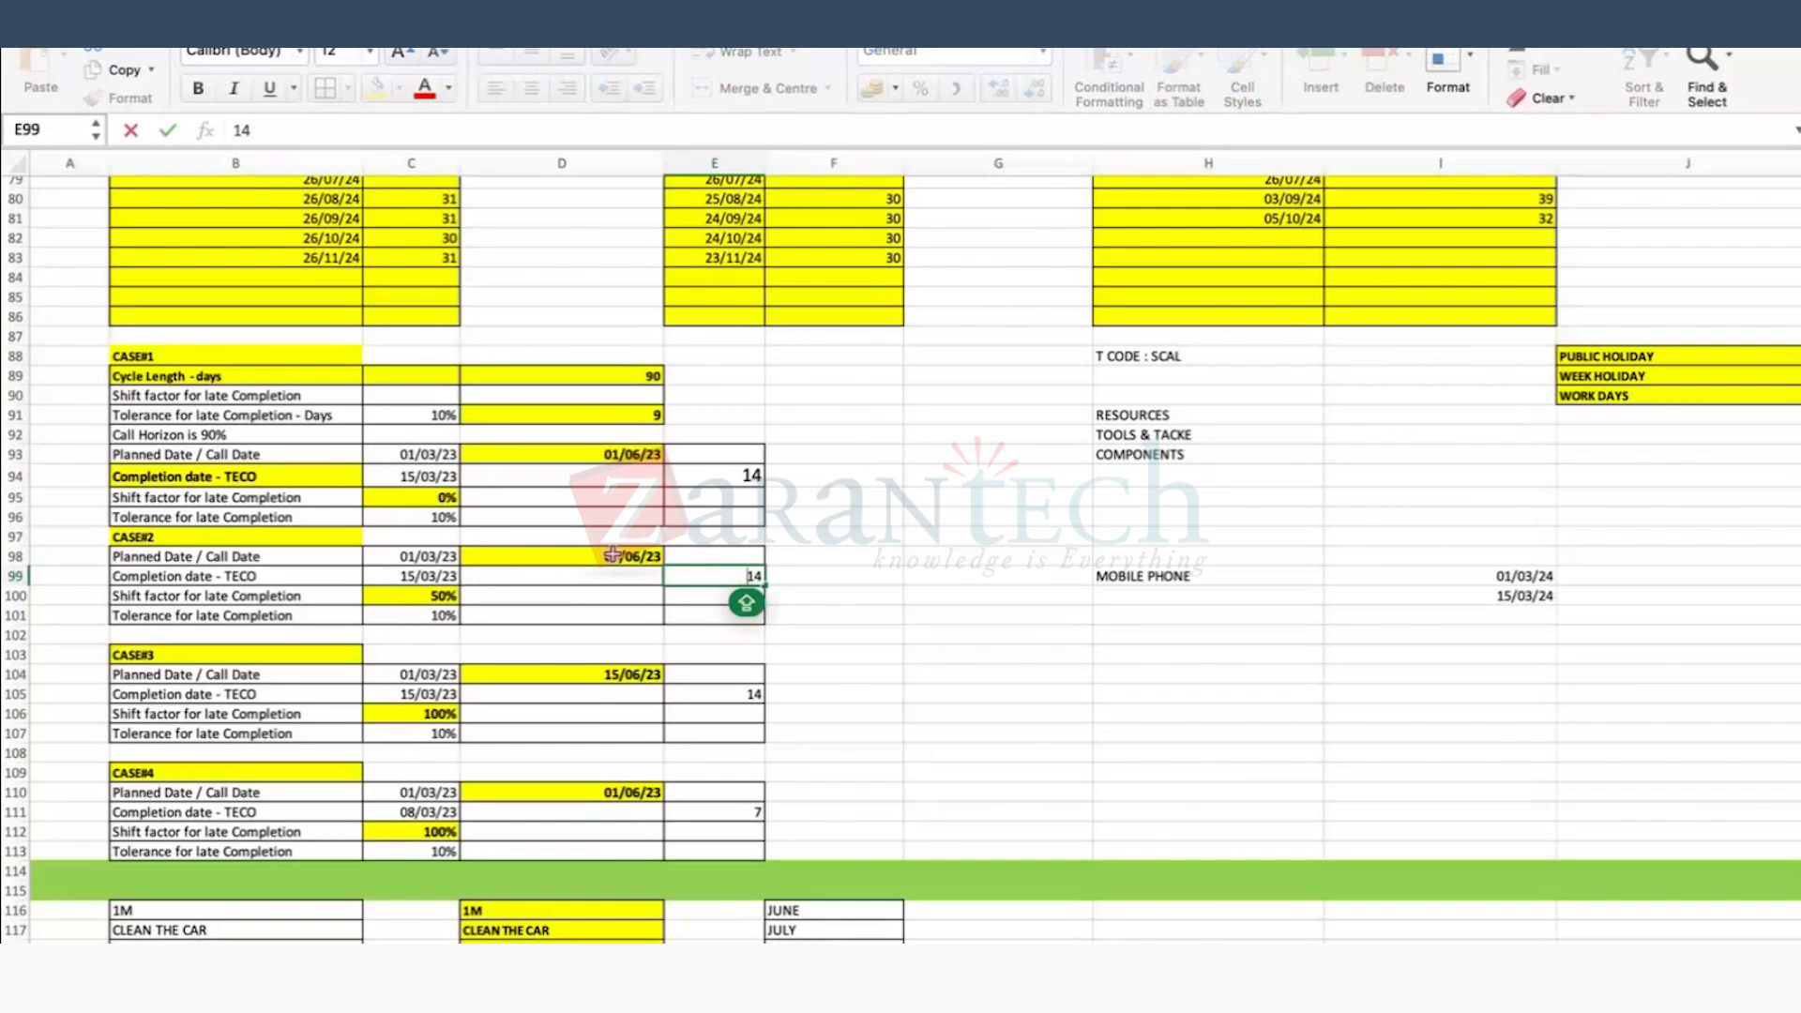
key(Return)
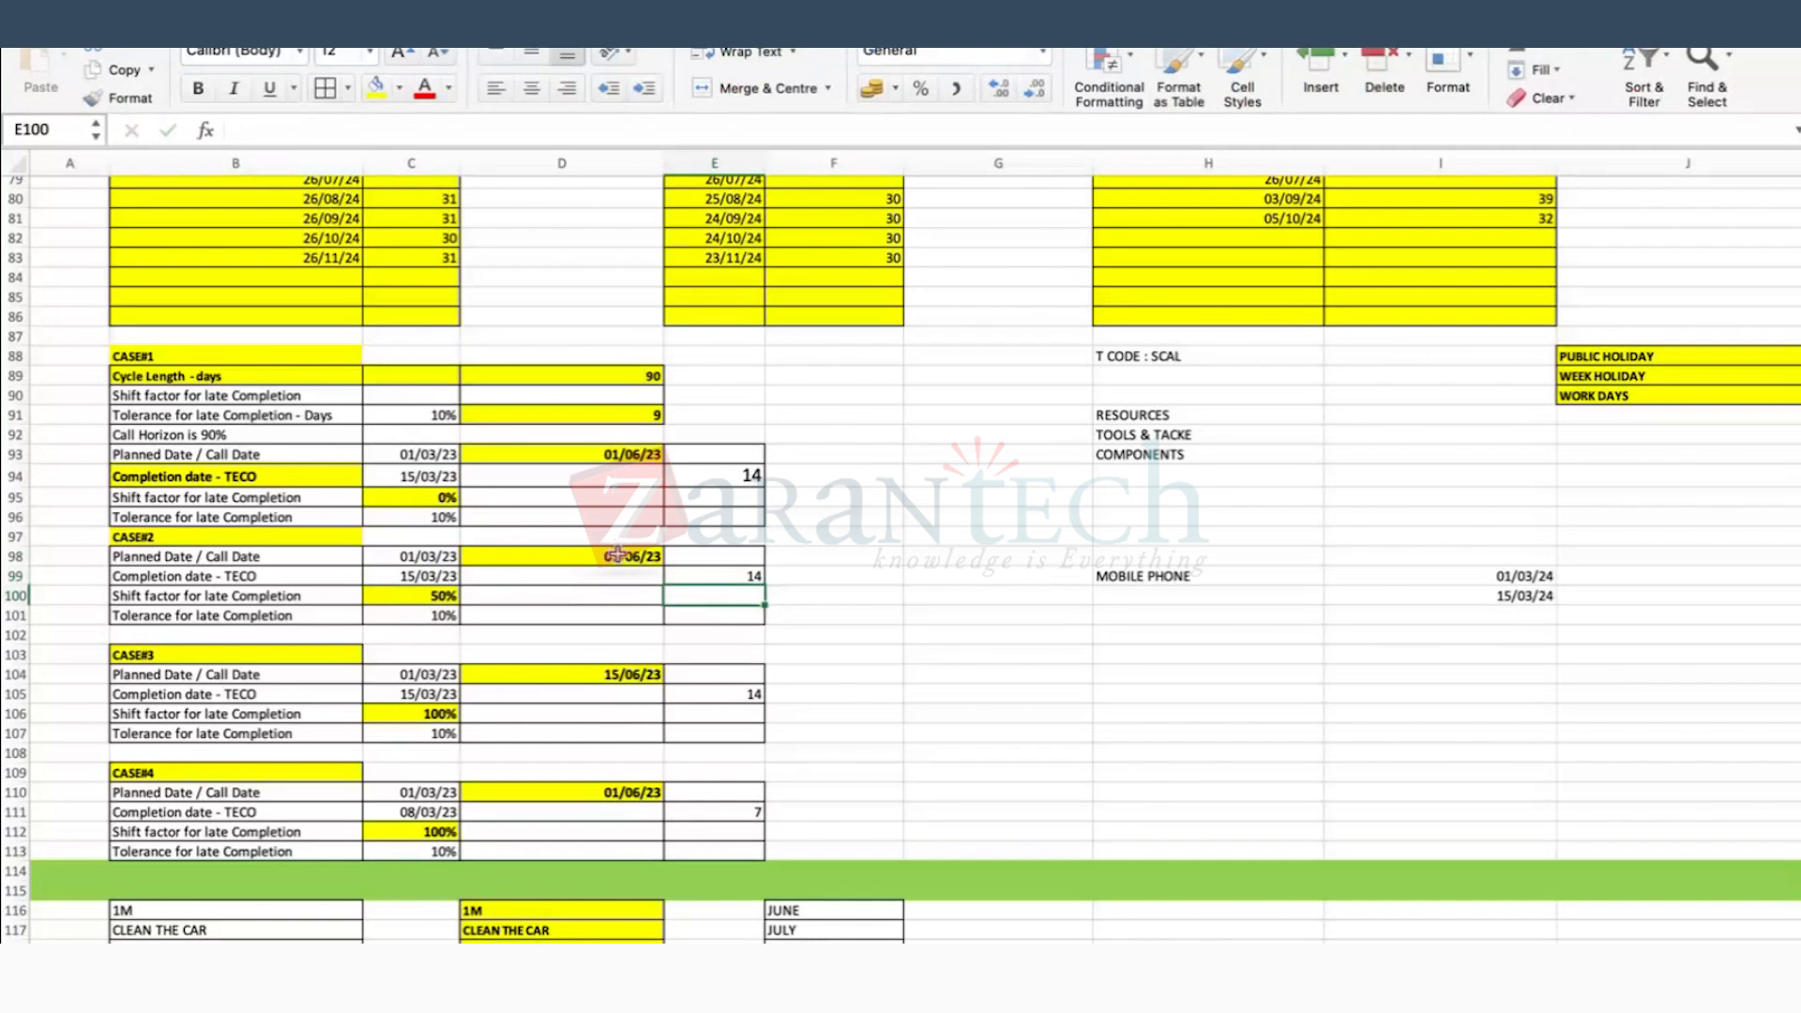
click(434, 594)
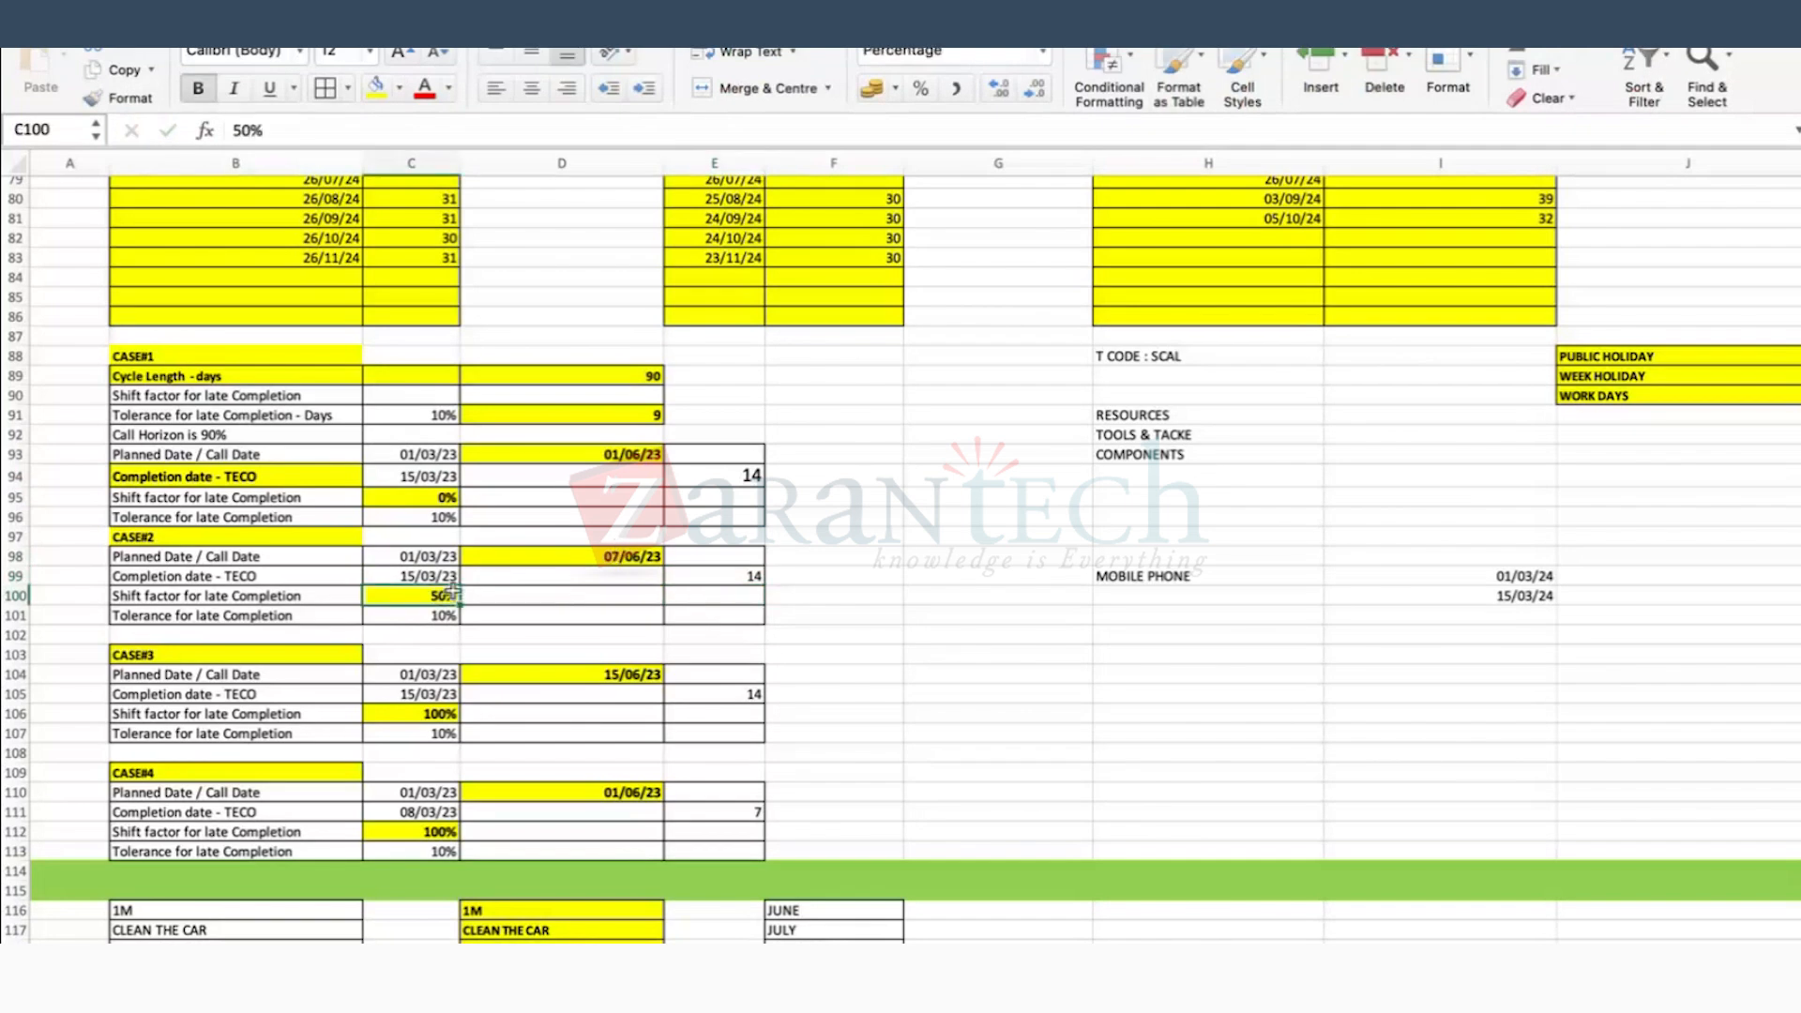
click(724, 575)
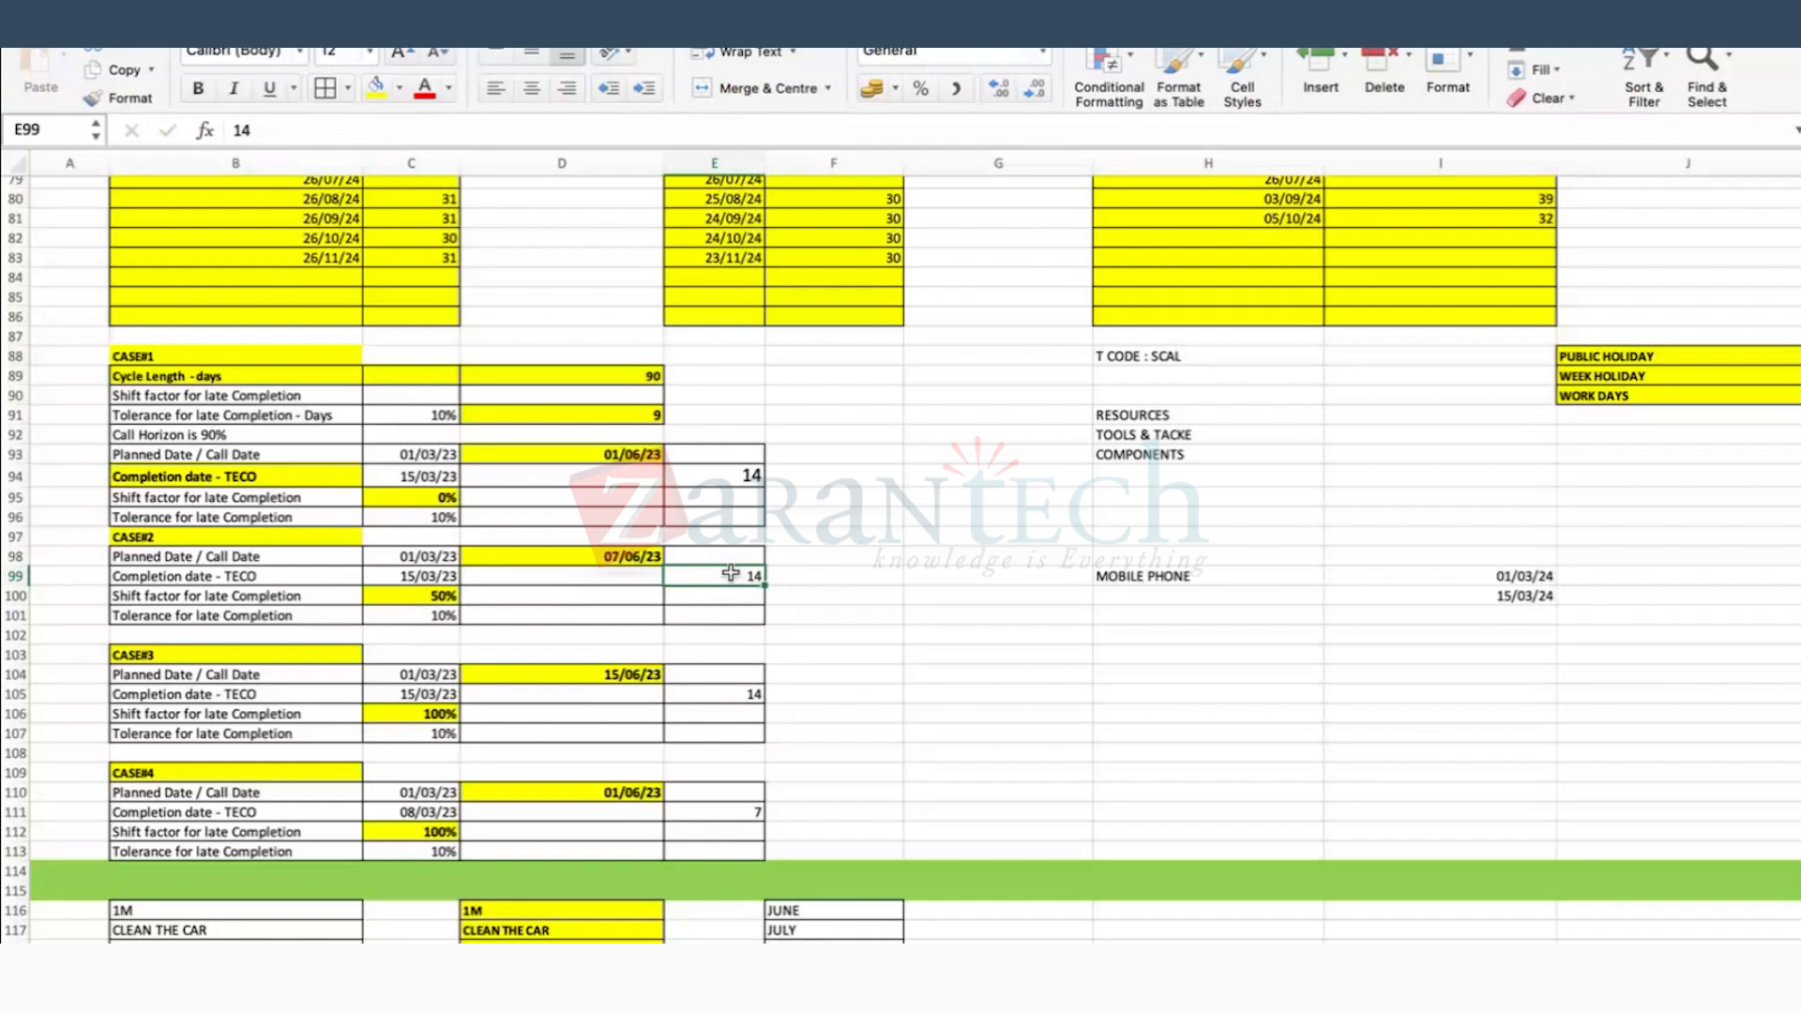
click(637, 559)
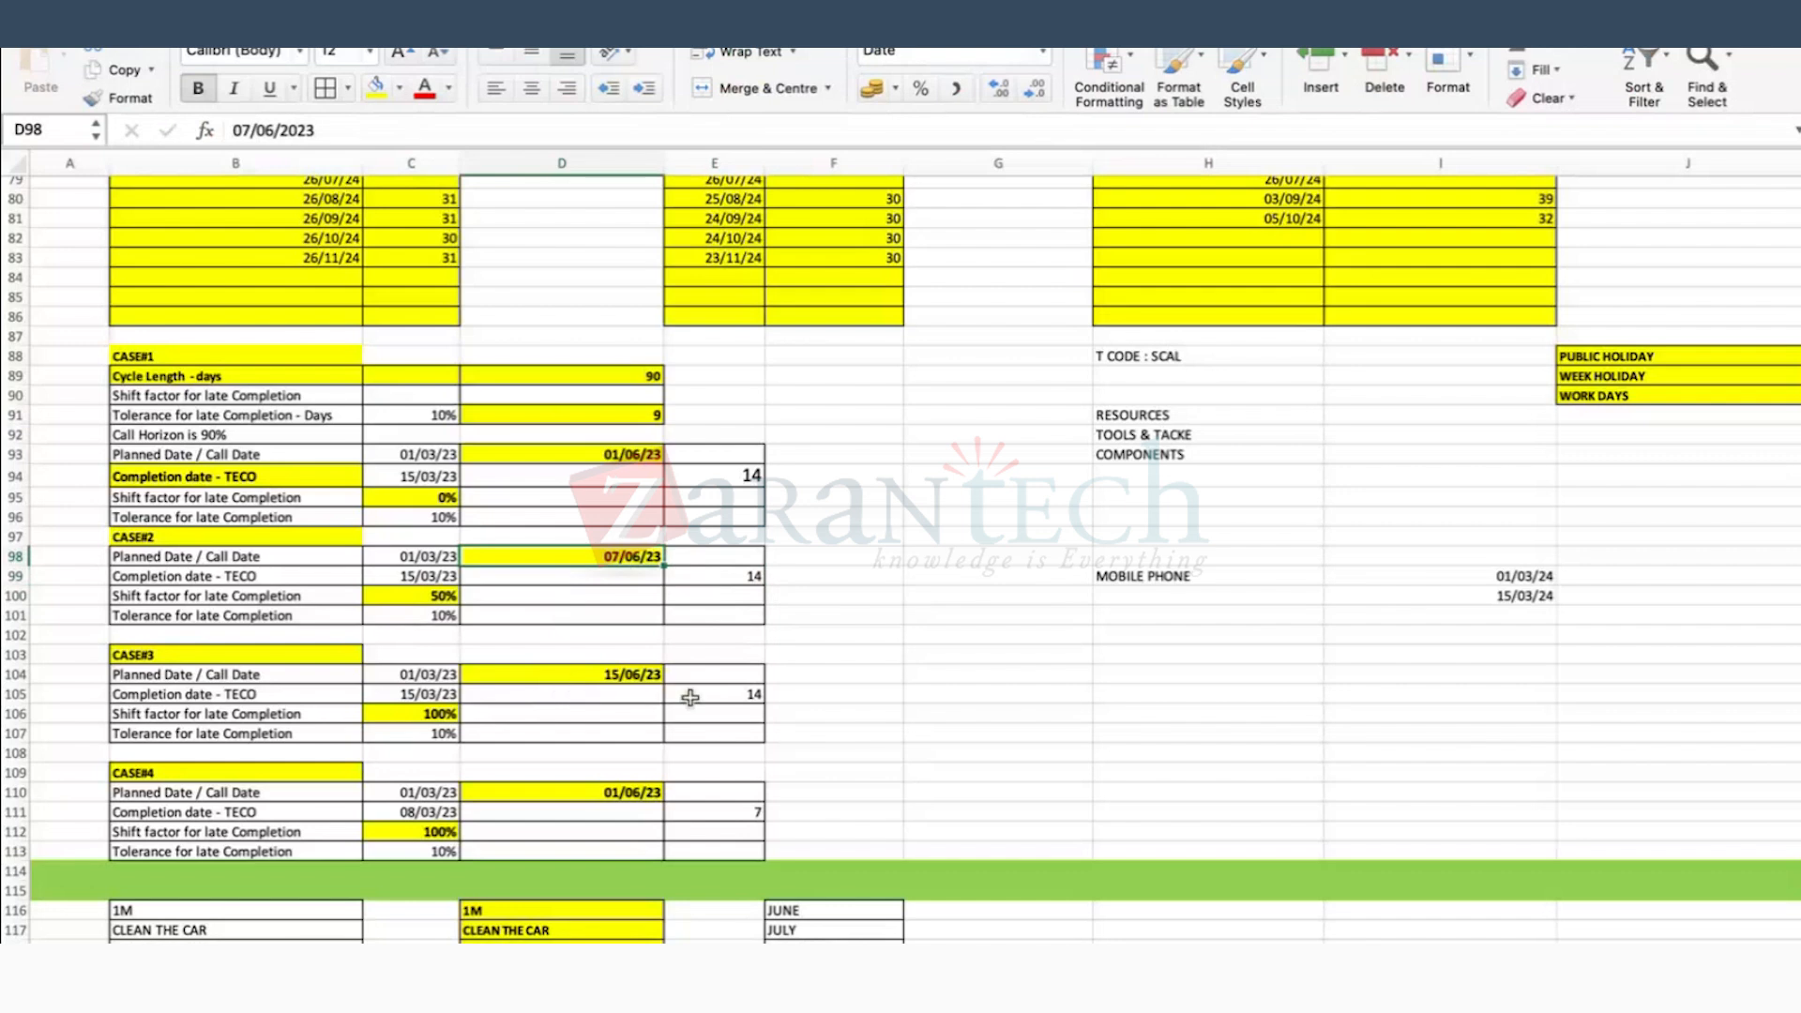
Step: Examine Case 3's completion date, delay and shift factor alongside its next call date
click(410, 676)
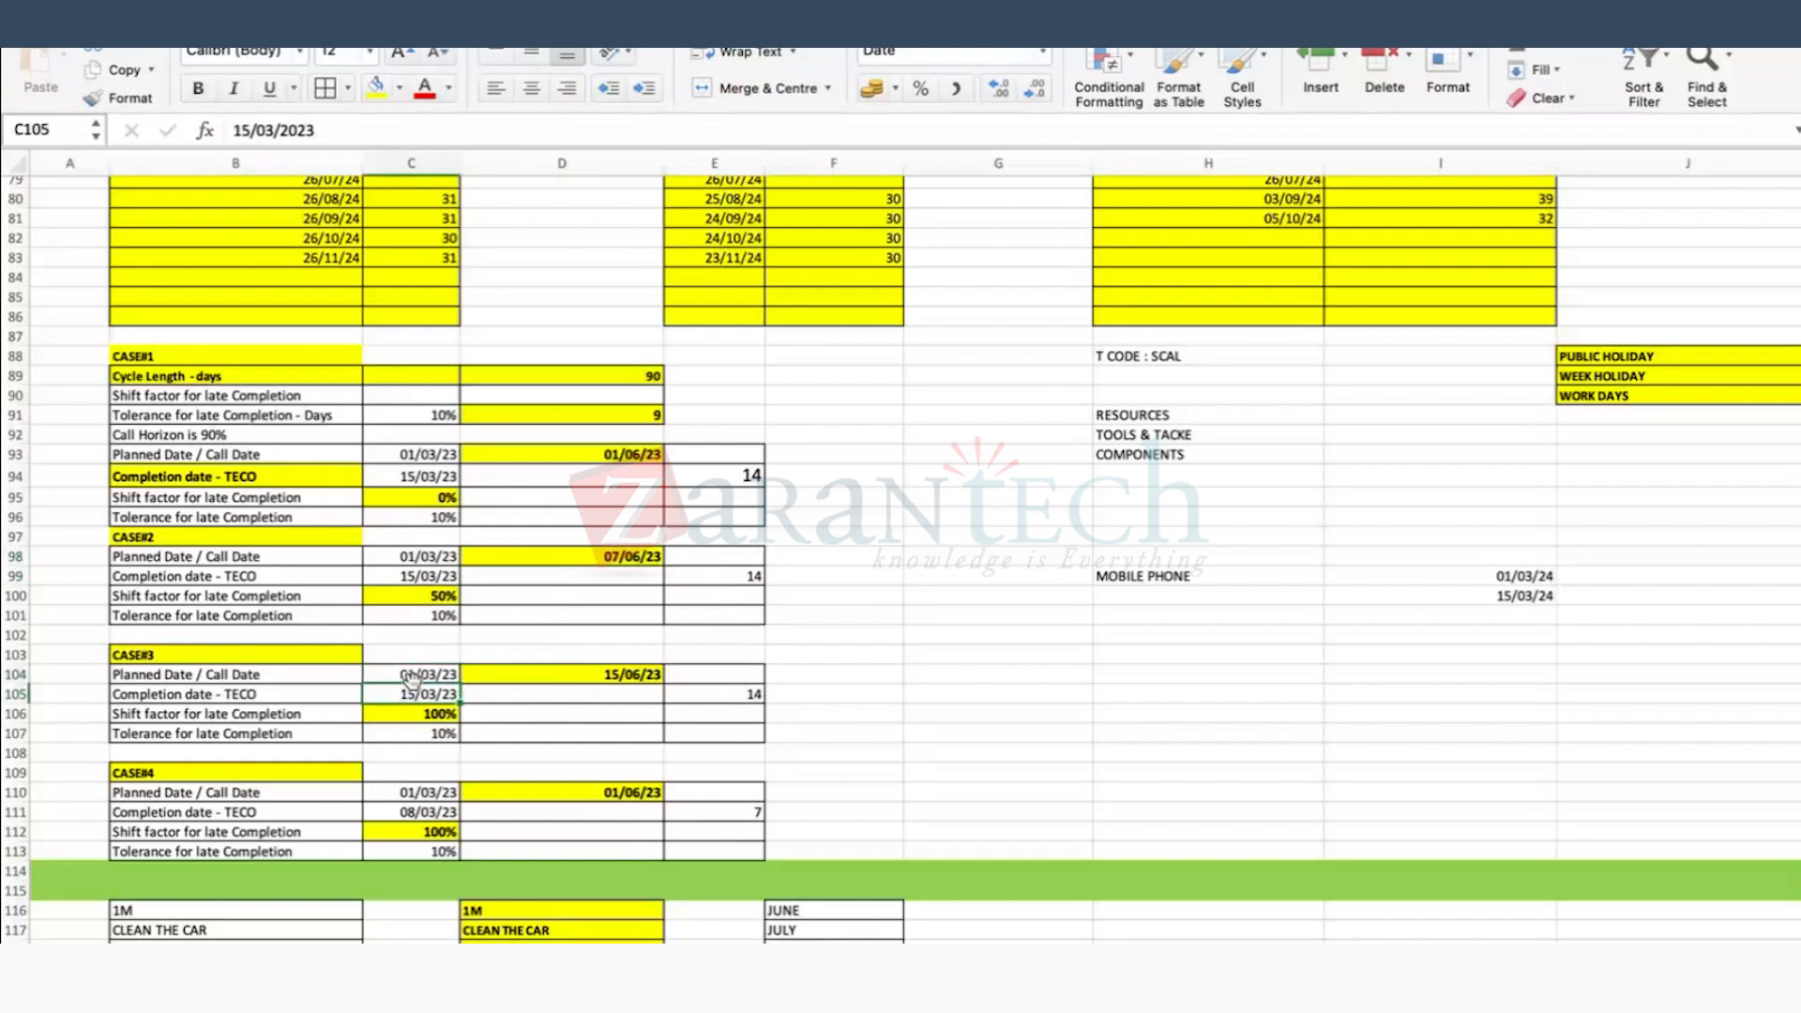
click(415, 698)
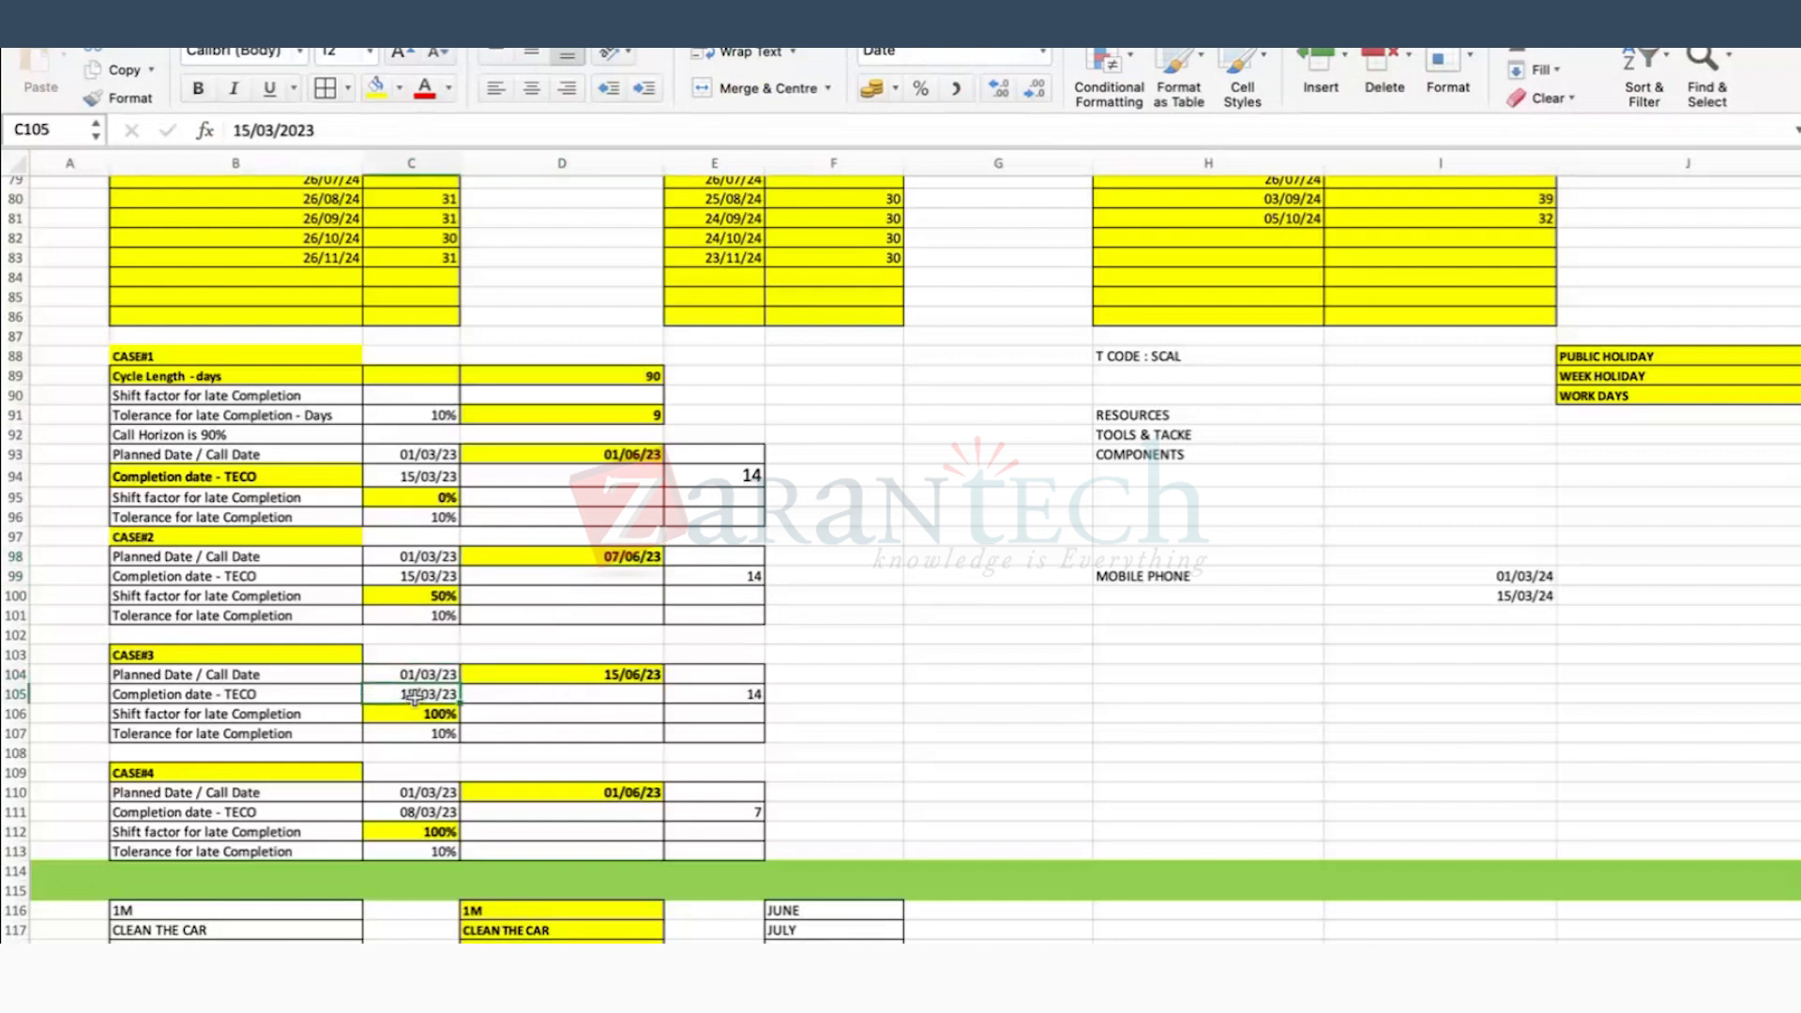
double_click(714, 696)
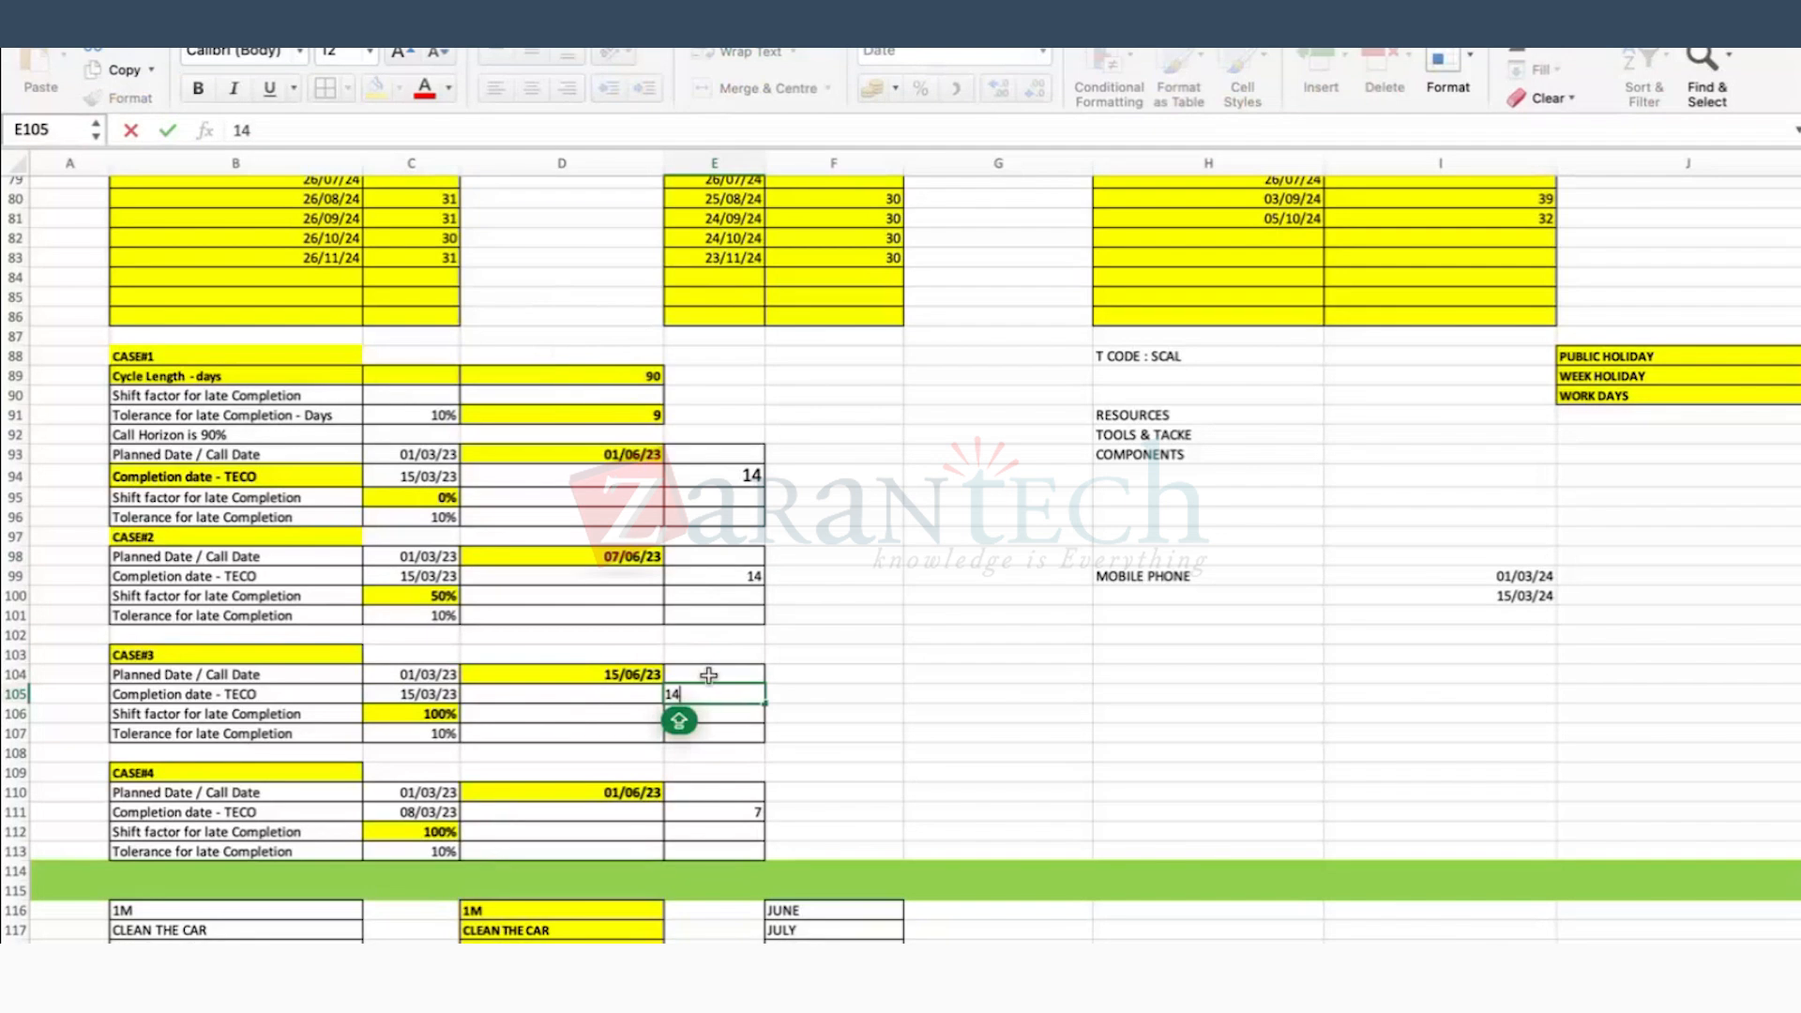
key(Return)
click(408, 715)
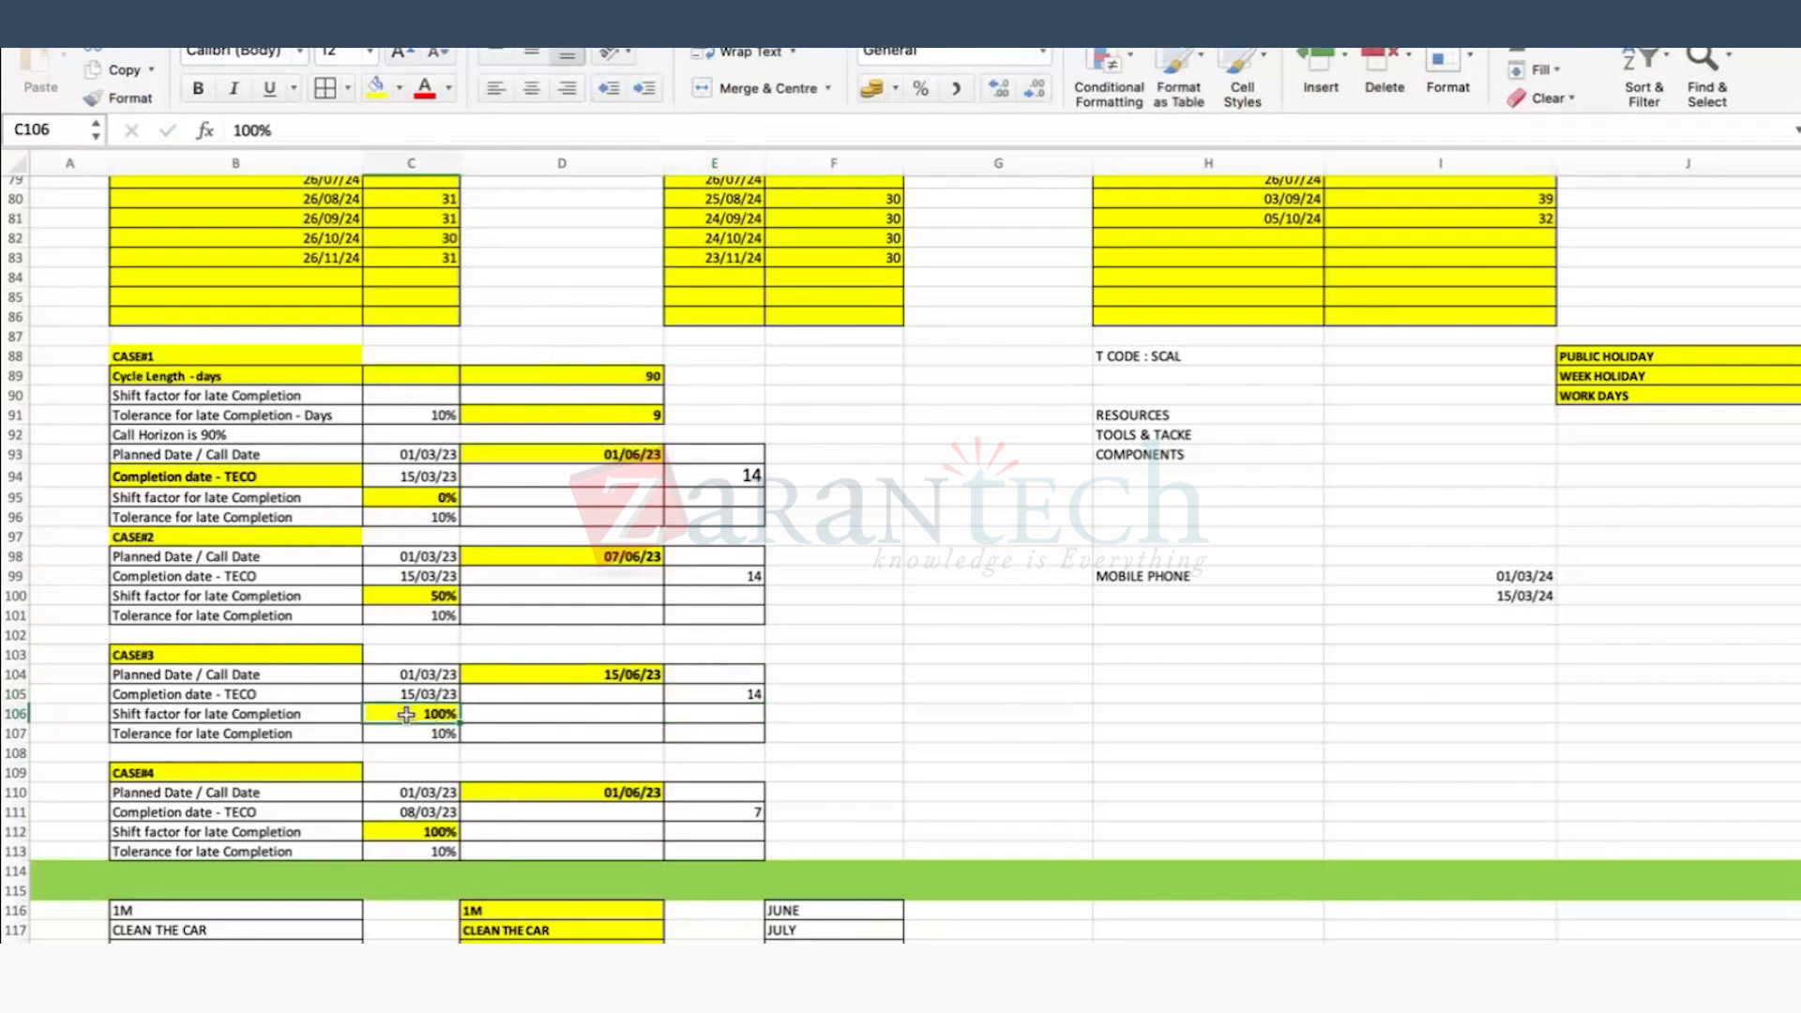
click(743, 693)
click(575, 675)
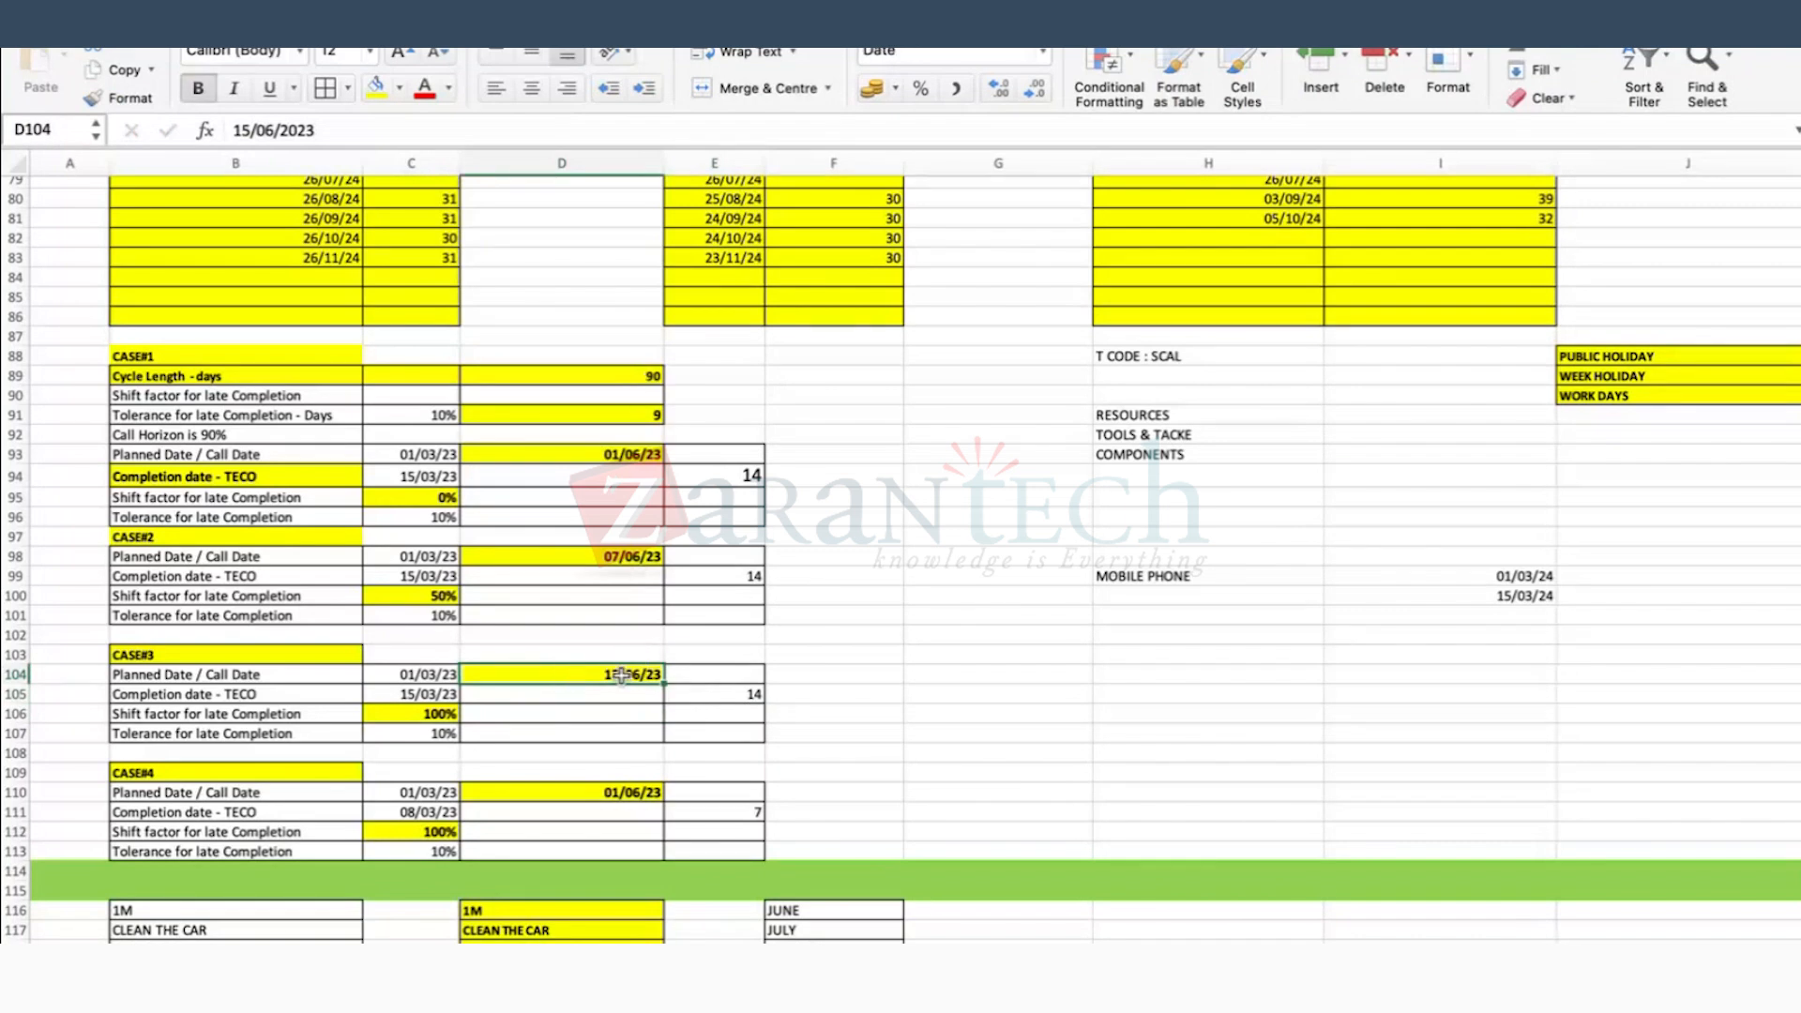
Step: Compare Case 3's shift factor with Case 4's, and check Case 4's completion date against its next call date
click(405, 713)
click(428, 832)
click(430, 813)
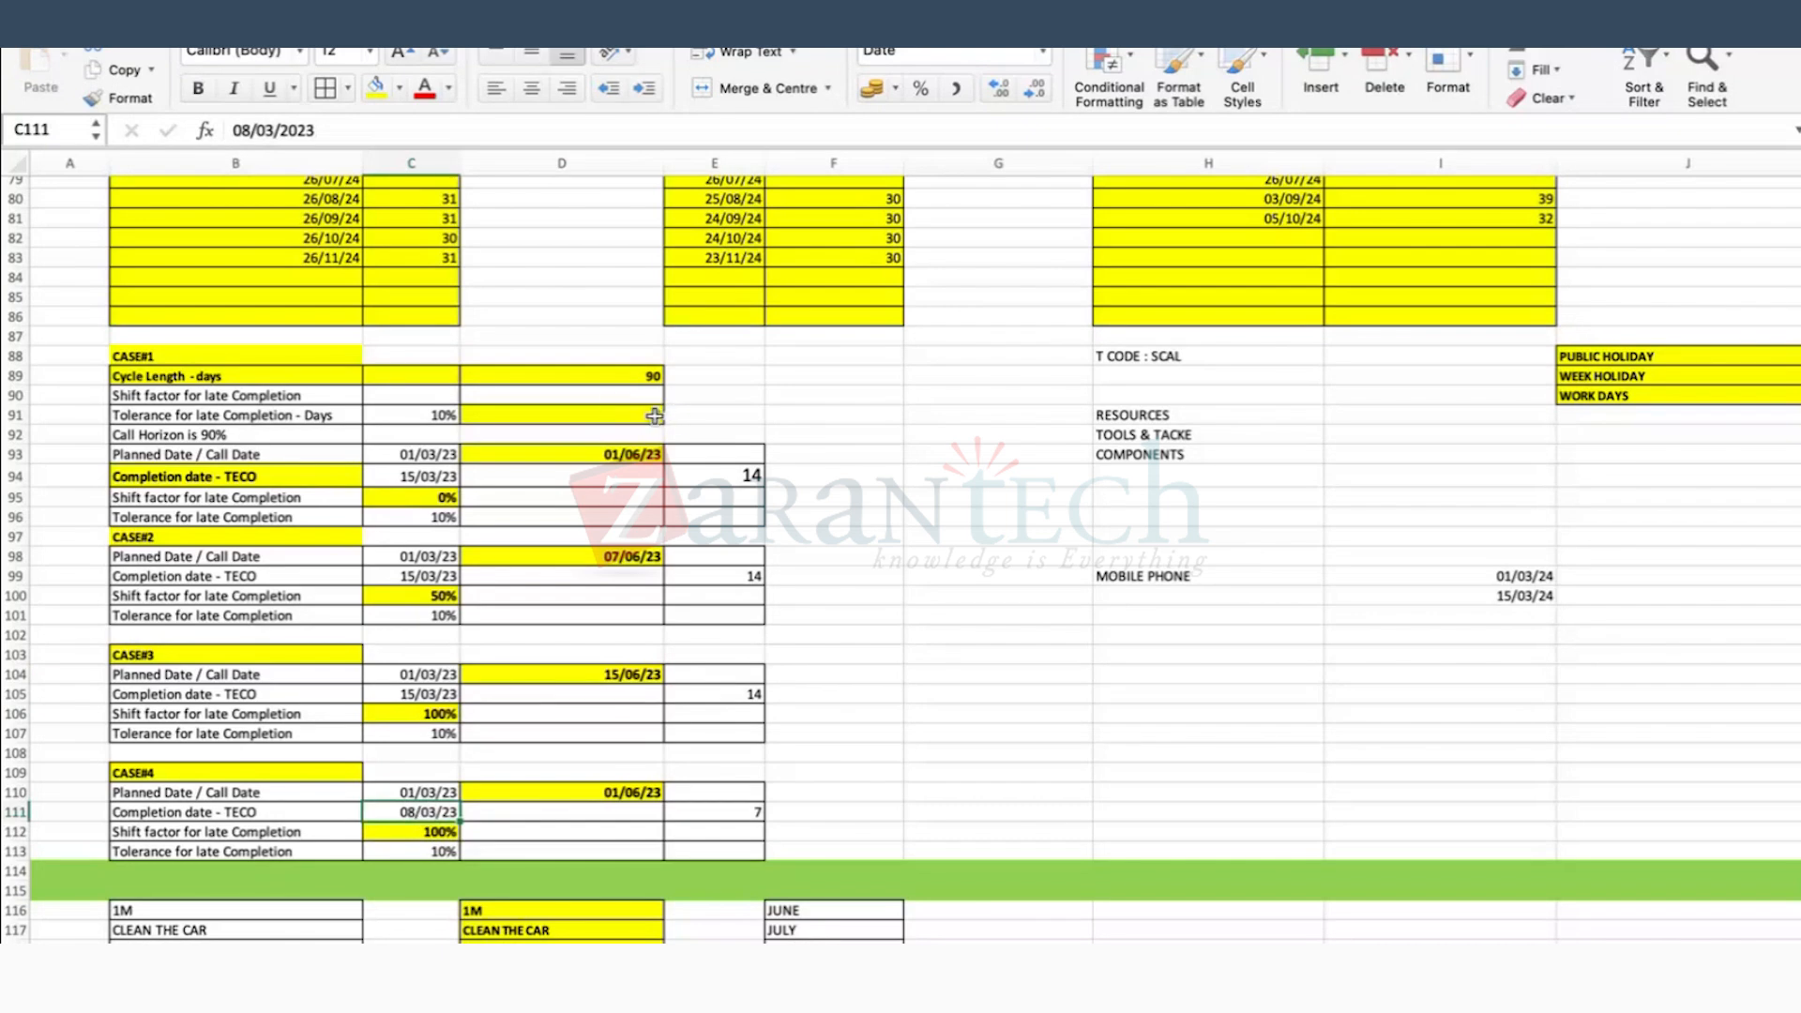
click(429, 831)
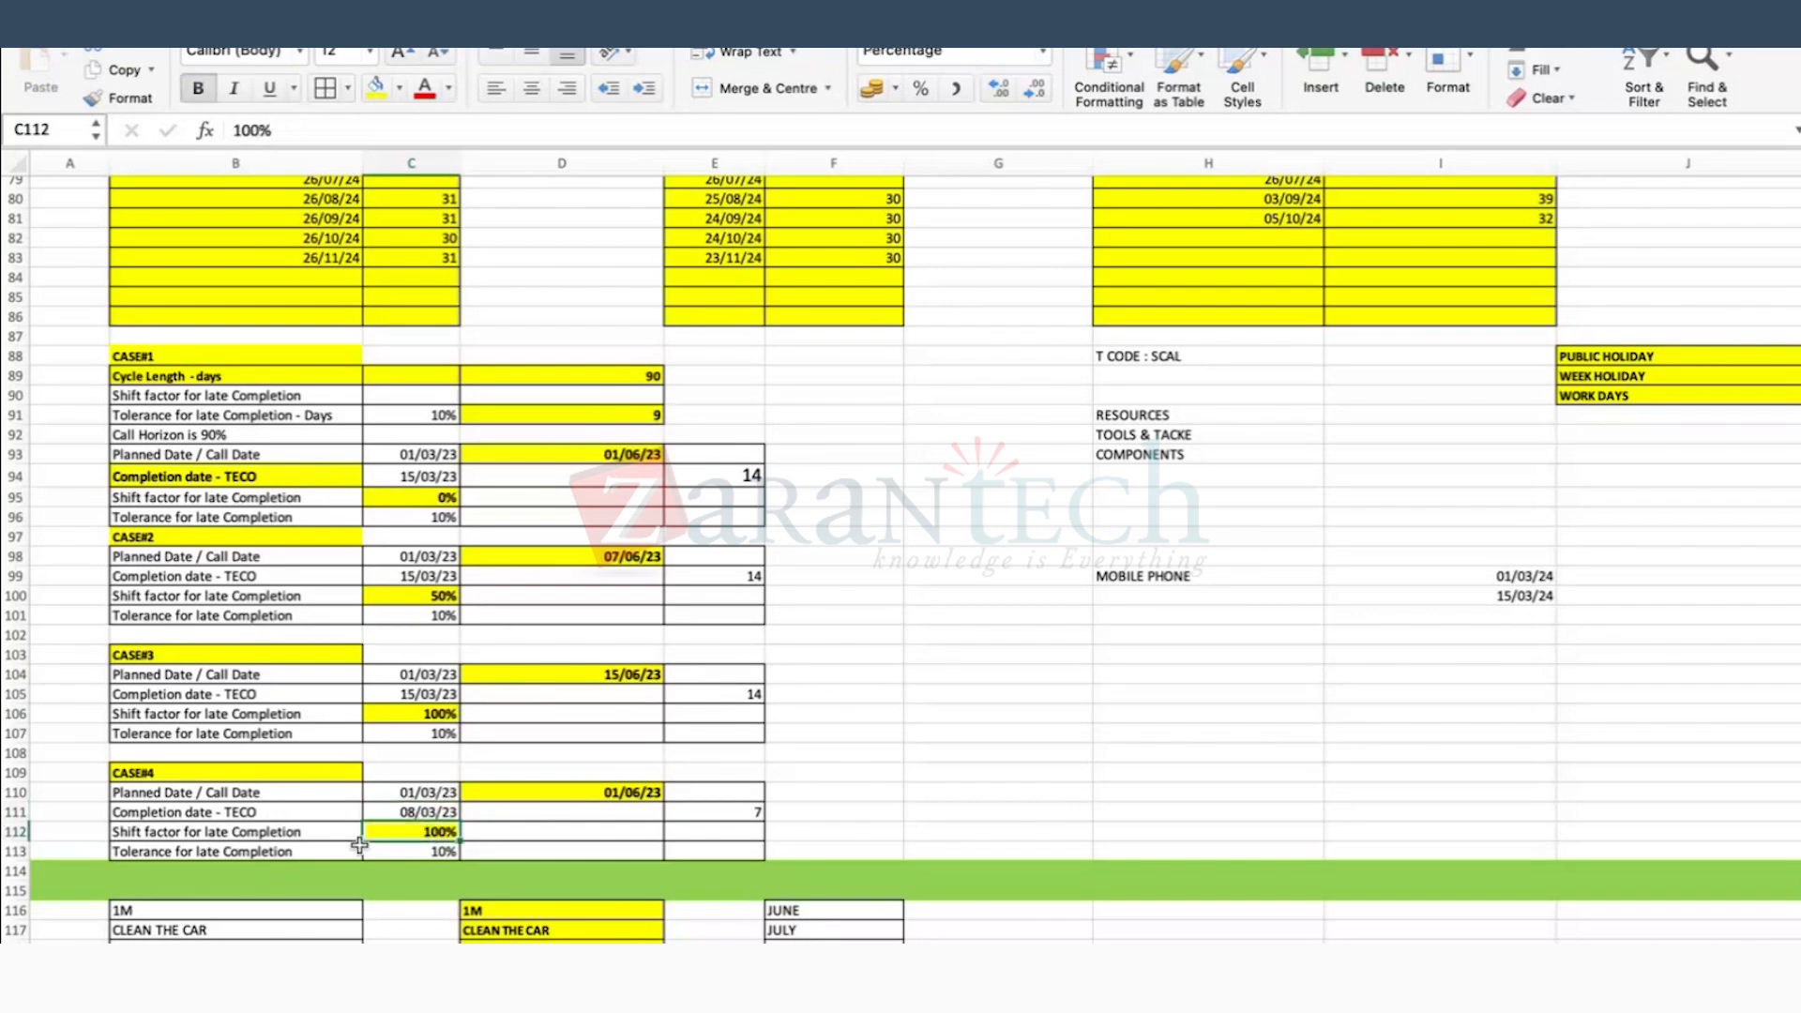
click(612, 792)
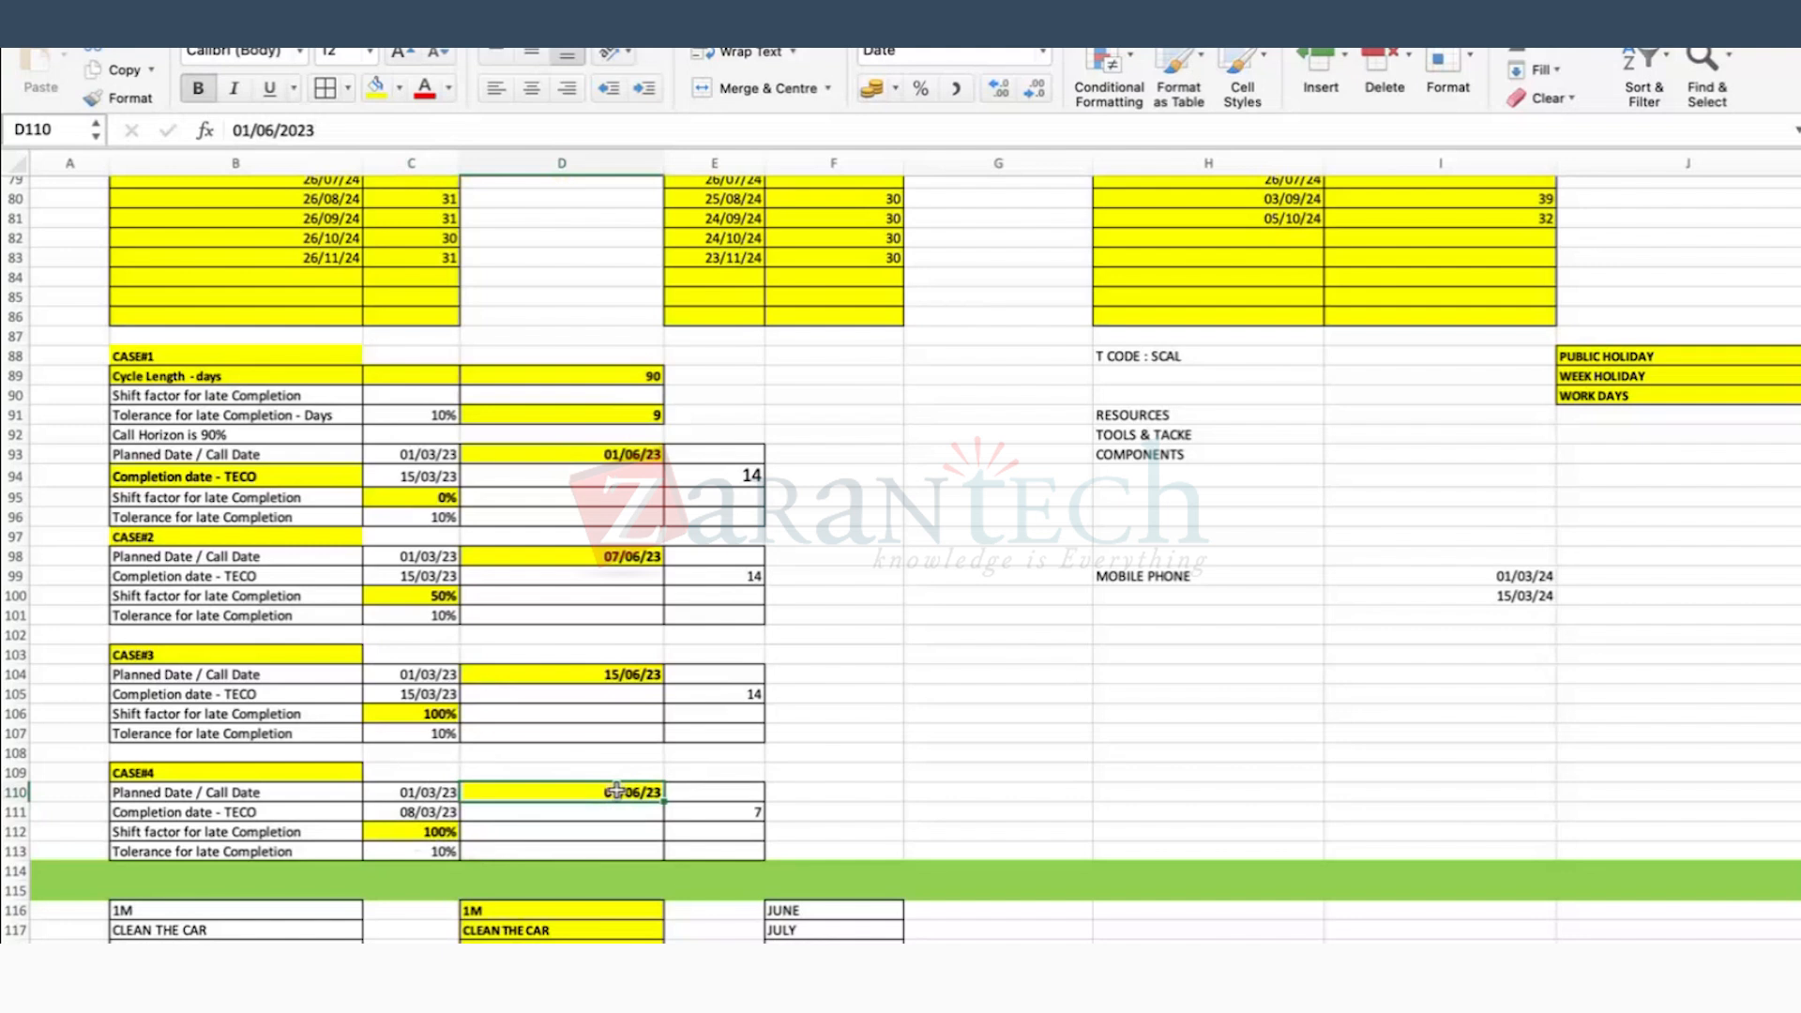
click(408, 812)
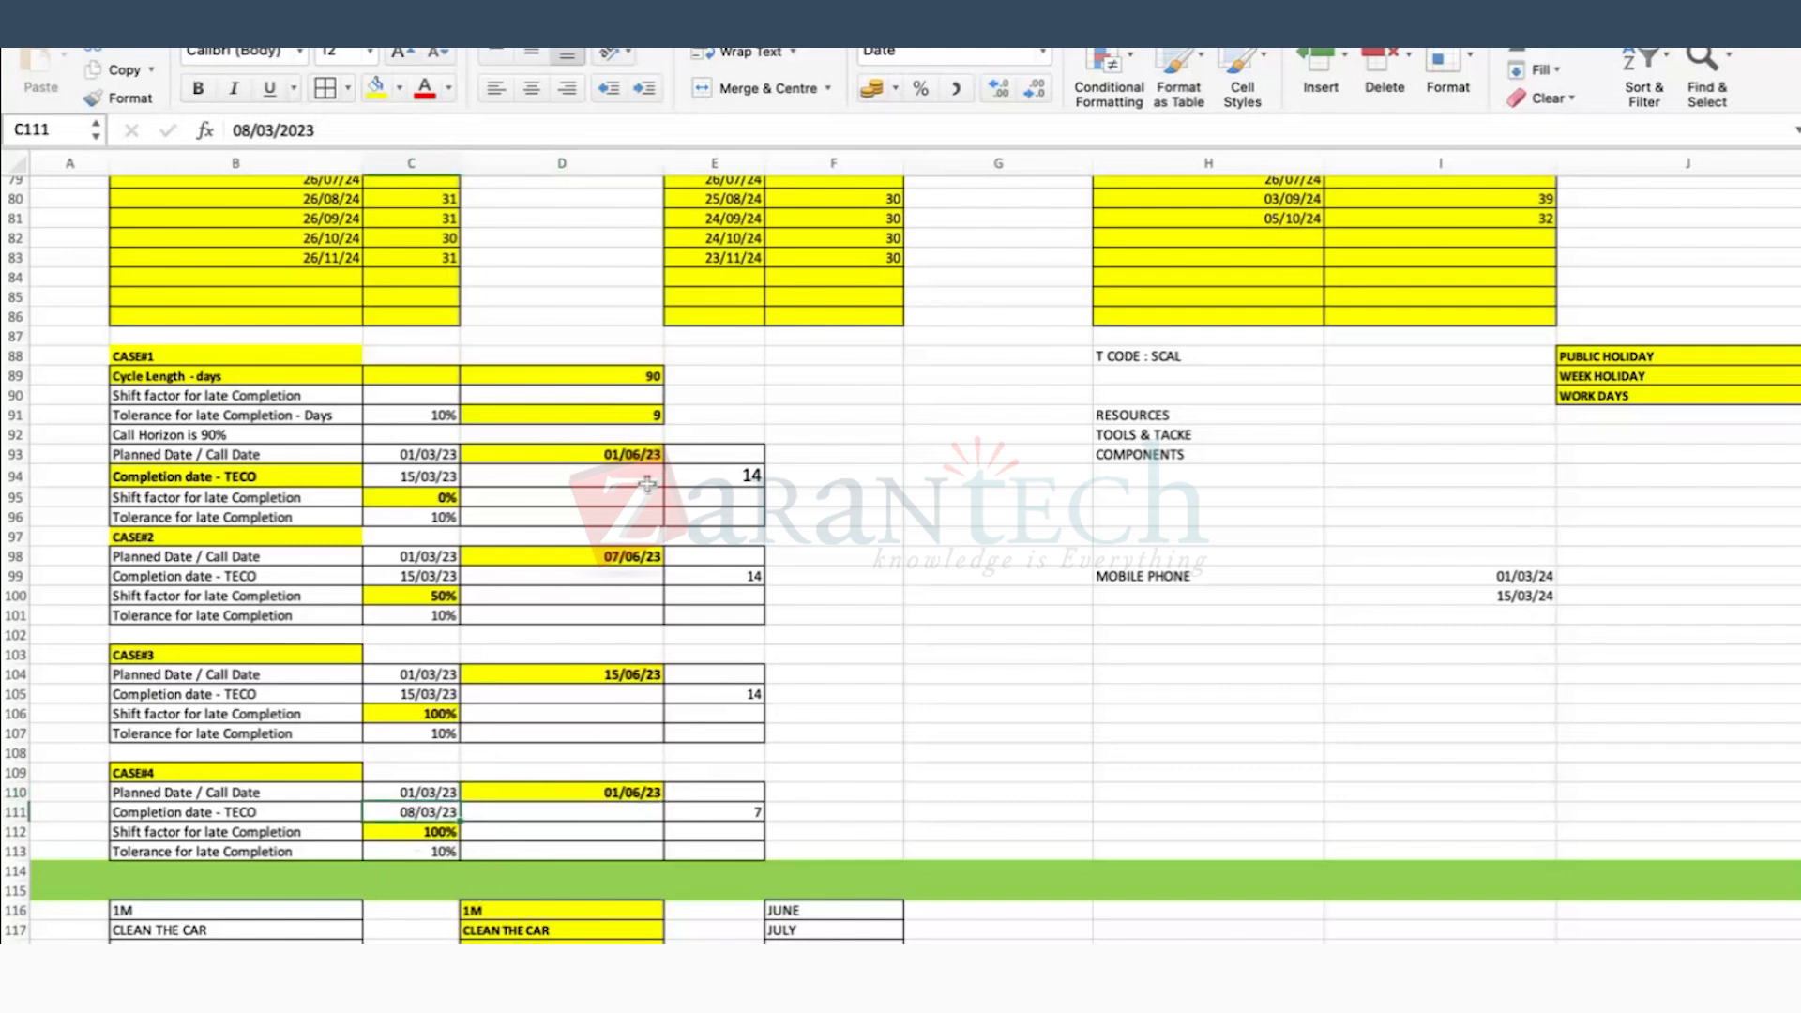
click(622, 788)
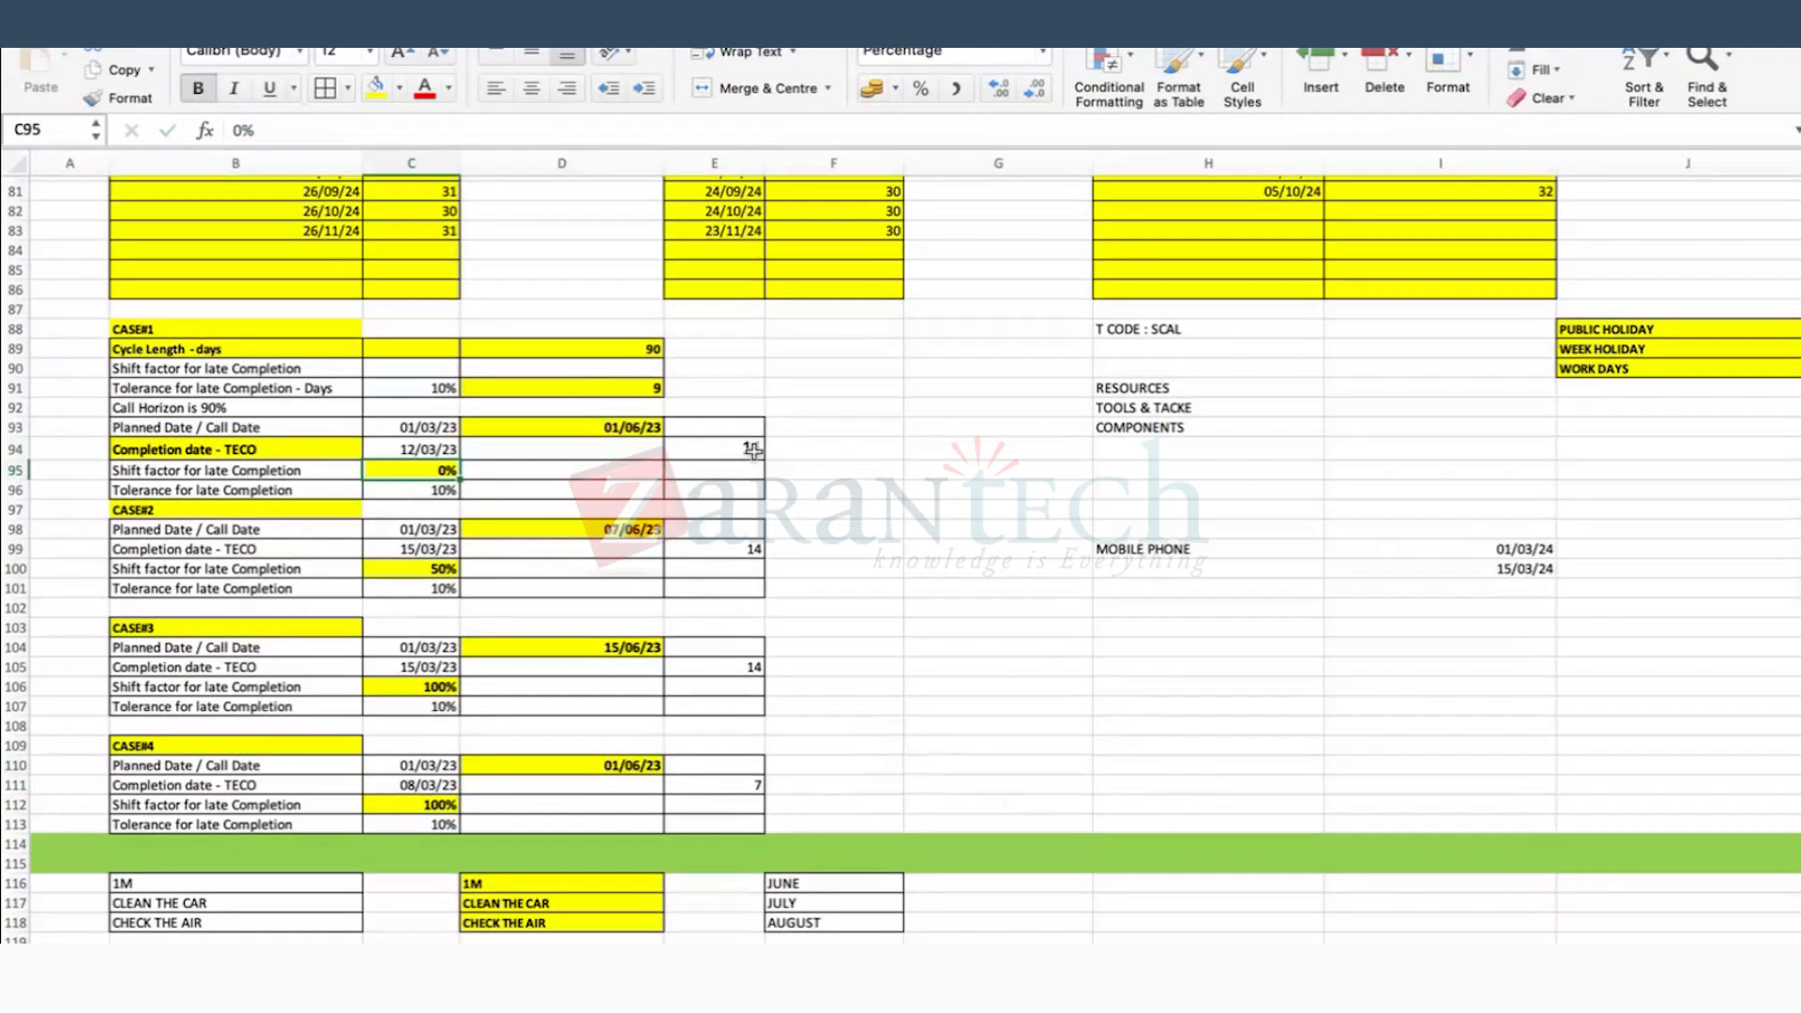
Step: Copy Case 1's completion delay formula into Case 2's delay cell E99 and check the cells it references
click(753, 451)
click(647, 388)
click(740, 448)
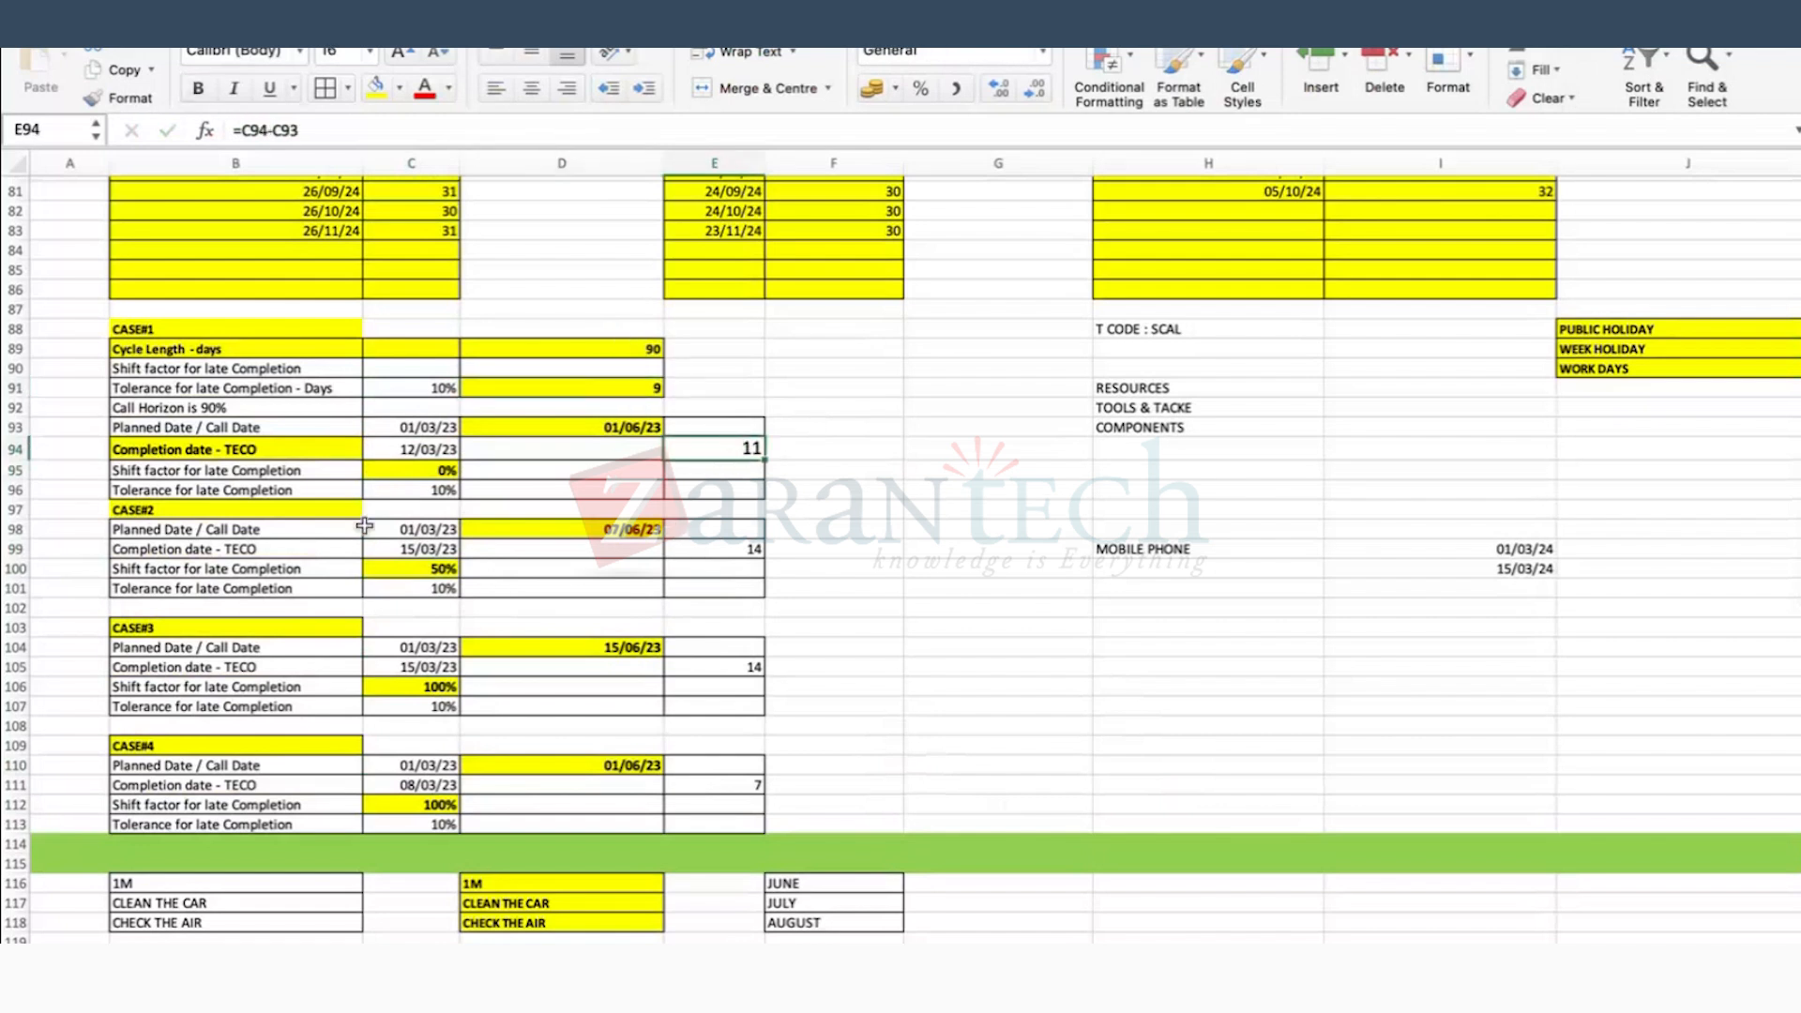
key(super+c)
click(731, 551)
key(super+v)
double_click(738, 549)
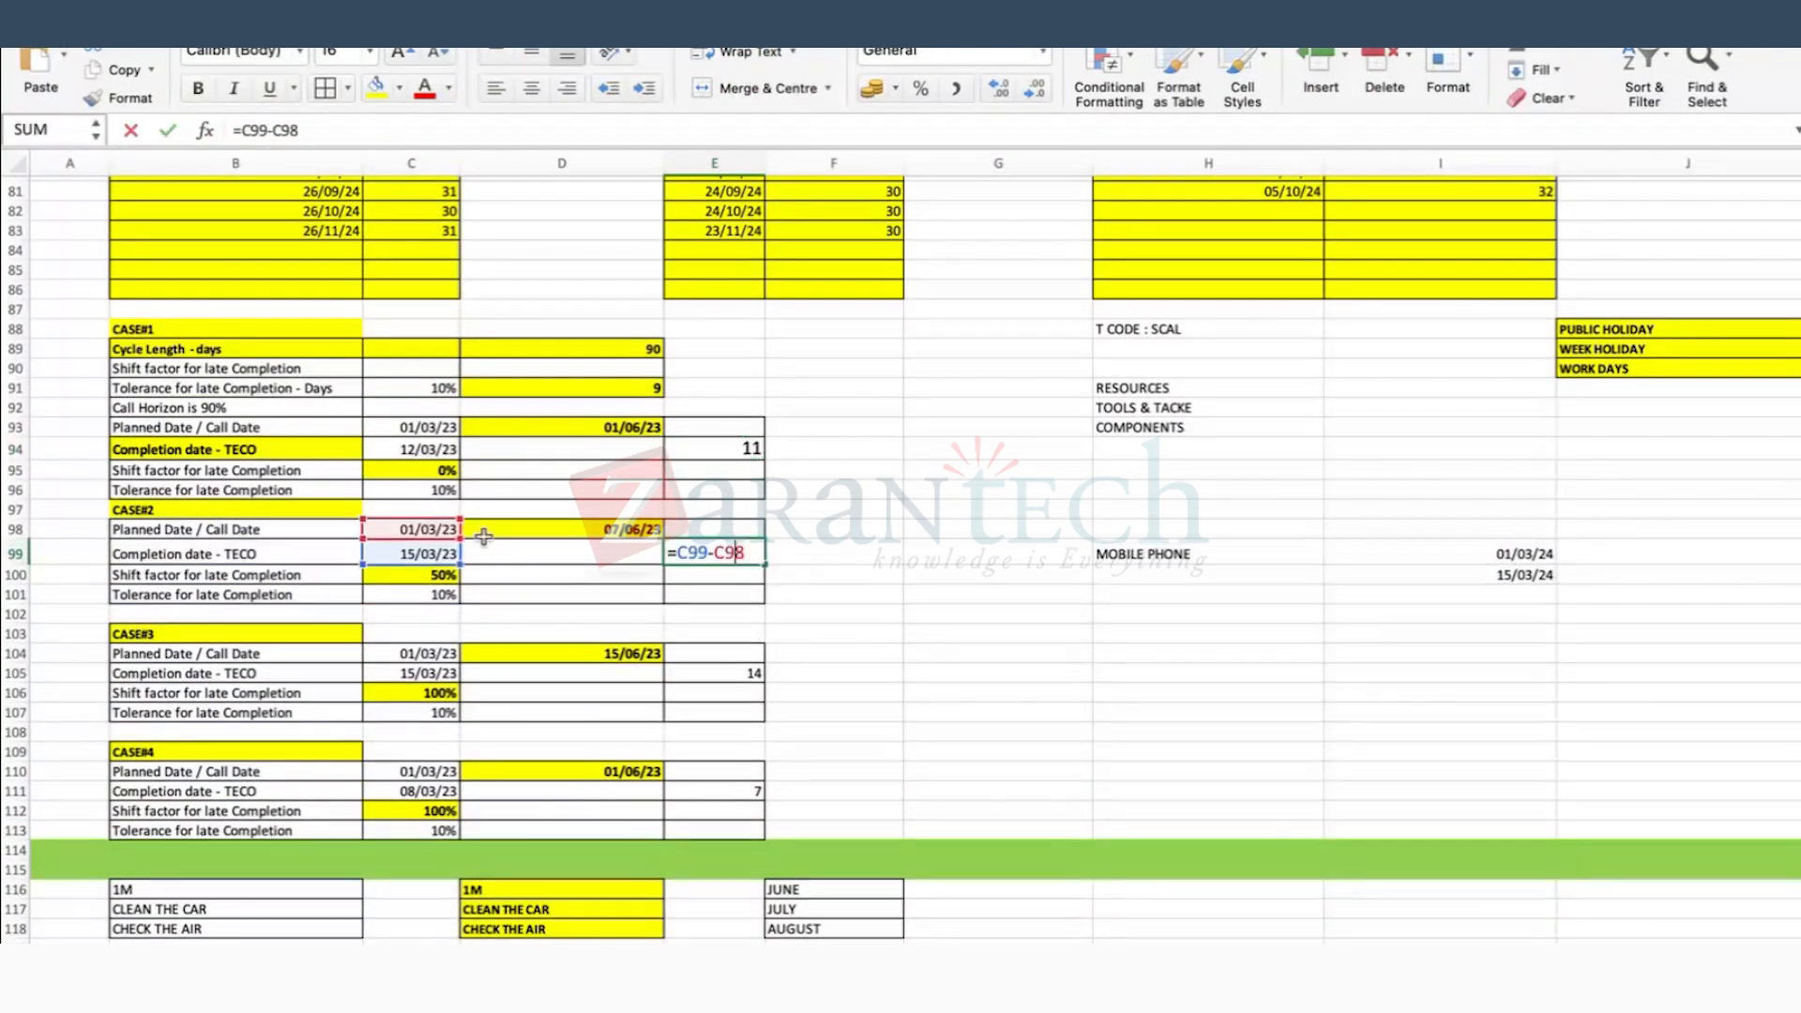
key(Return)
Step: Set Case 2's completion date to 10/03/2023
double_click(406, 555)
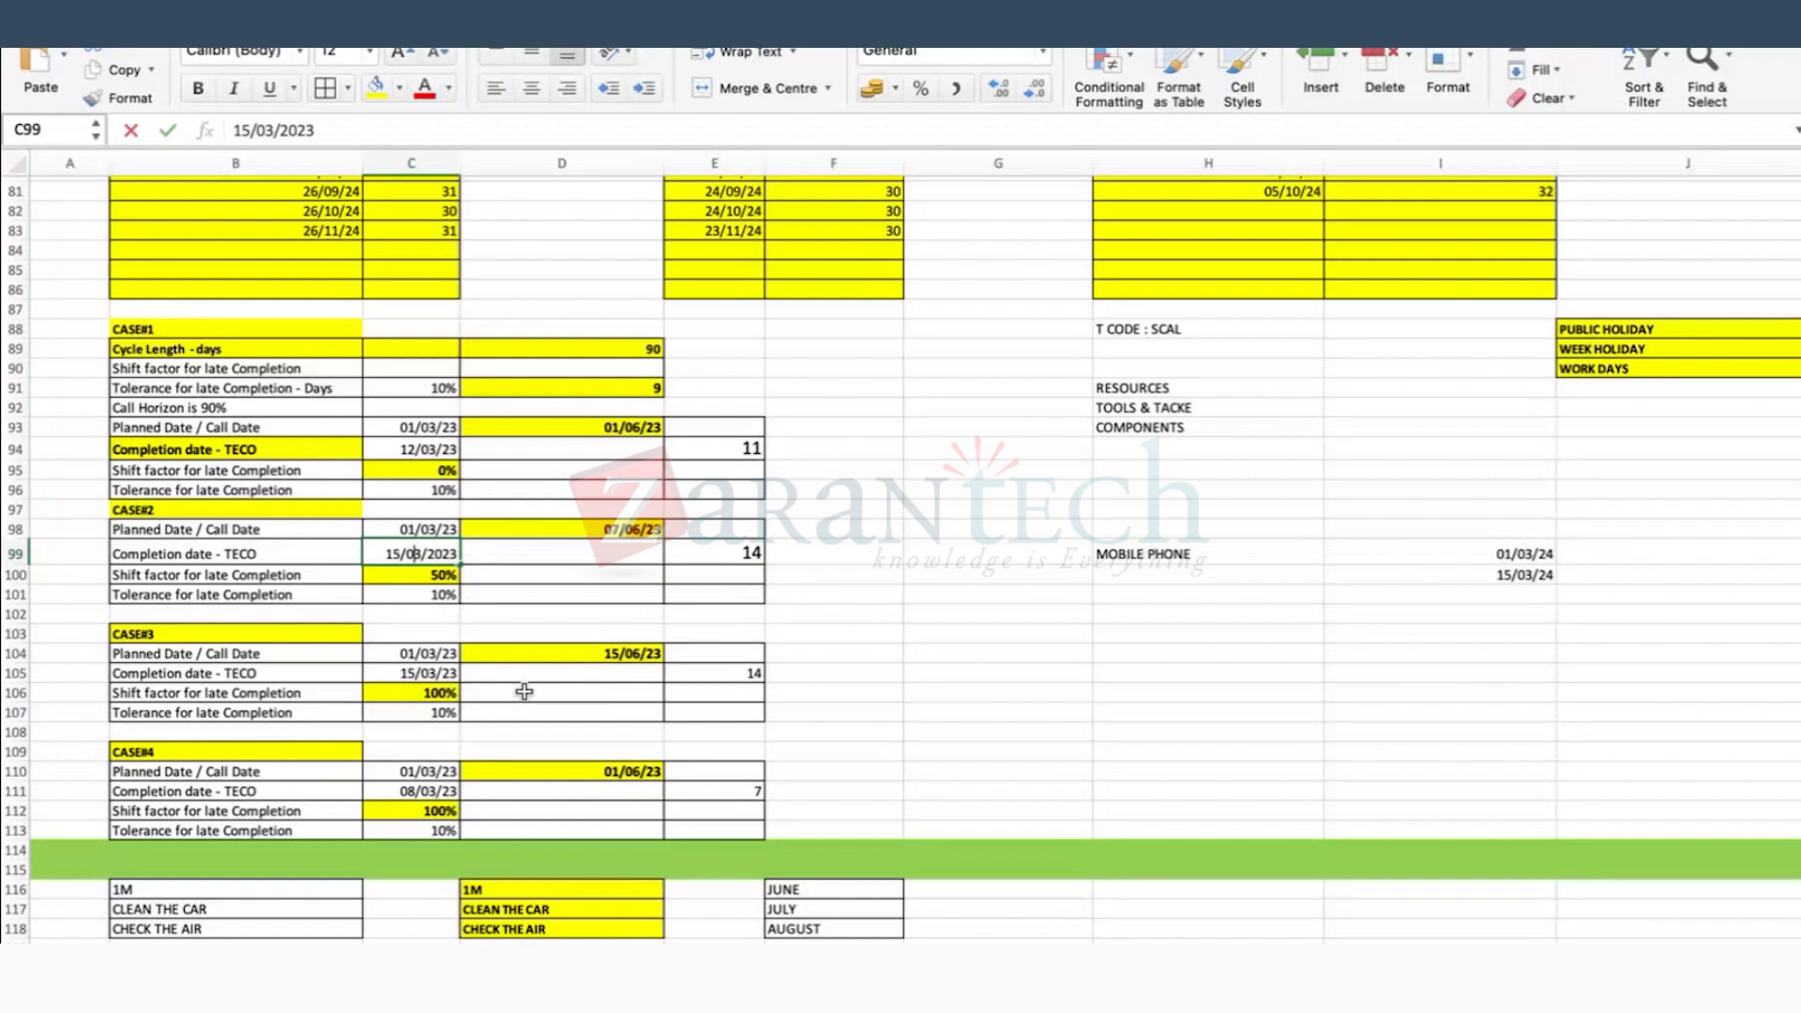
key(BackSpace)
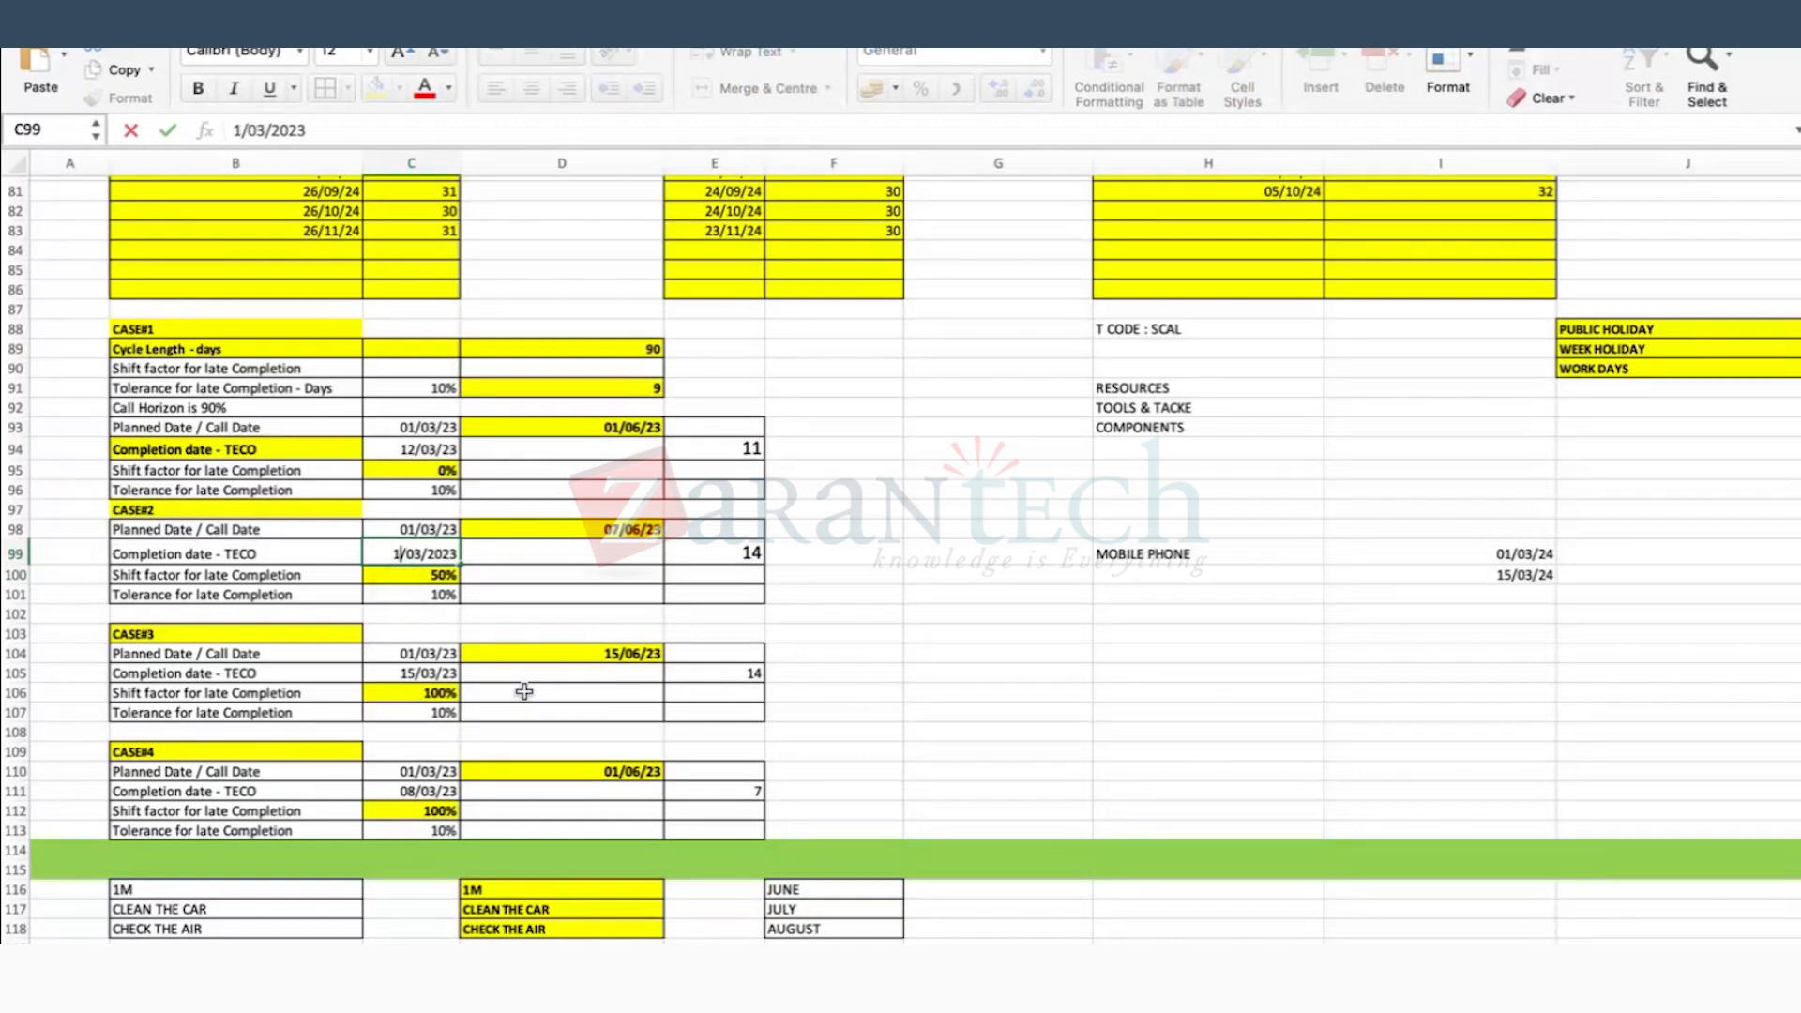
text(0)
key(Return)
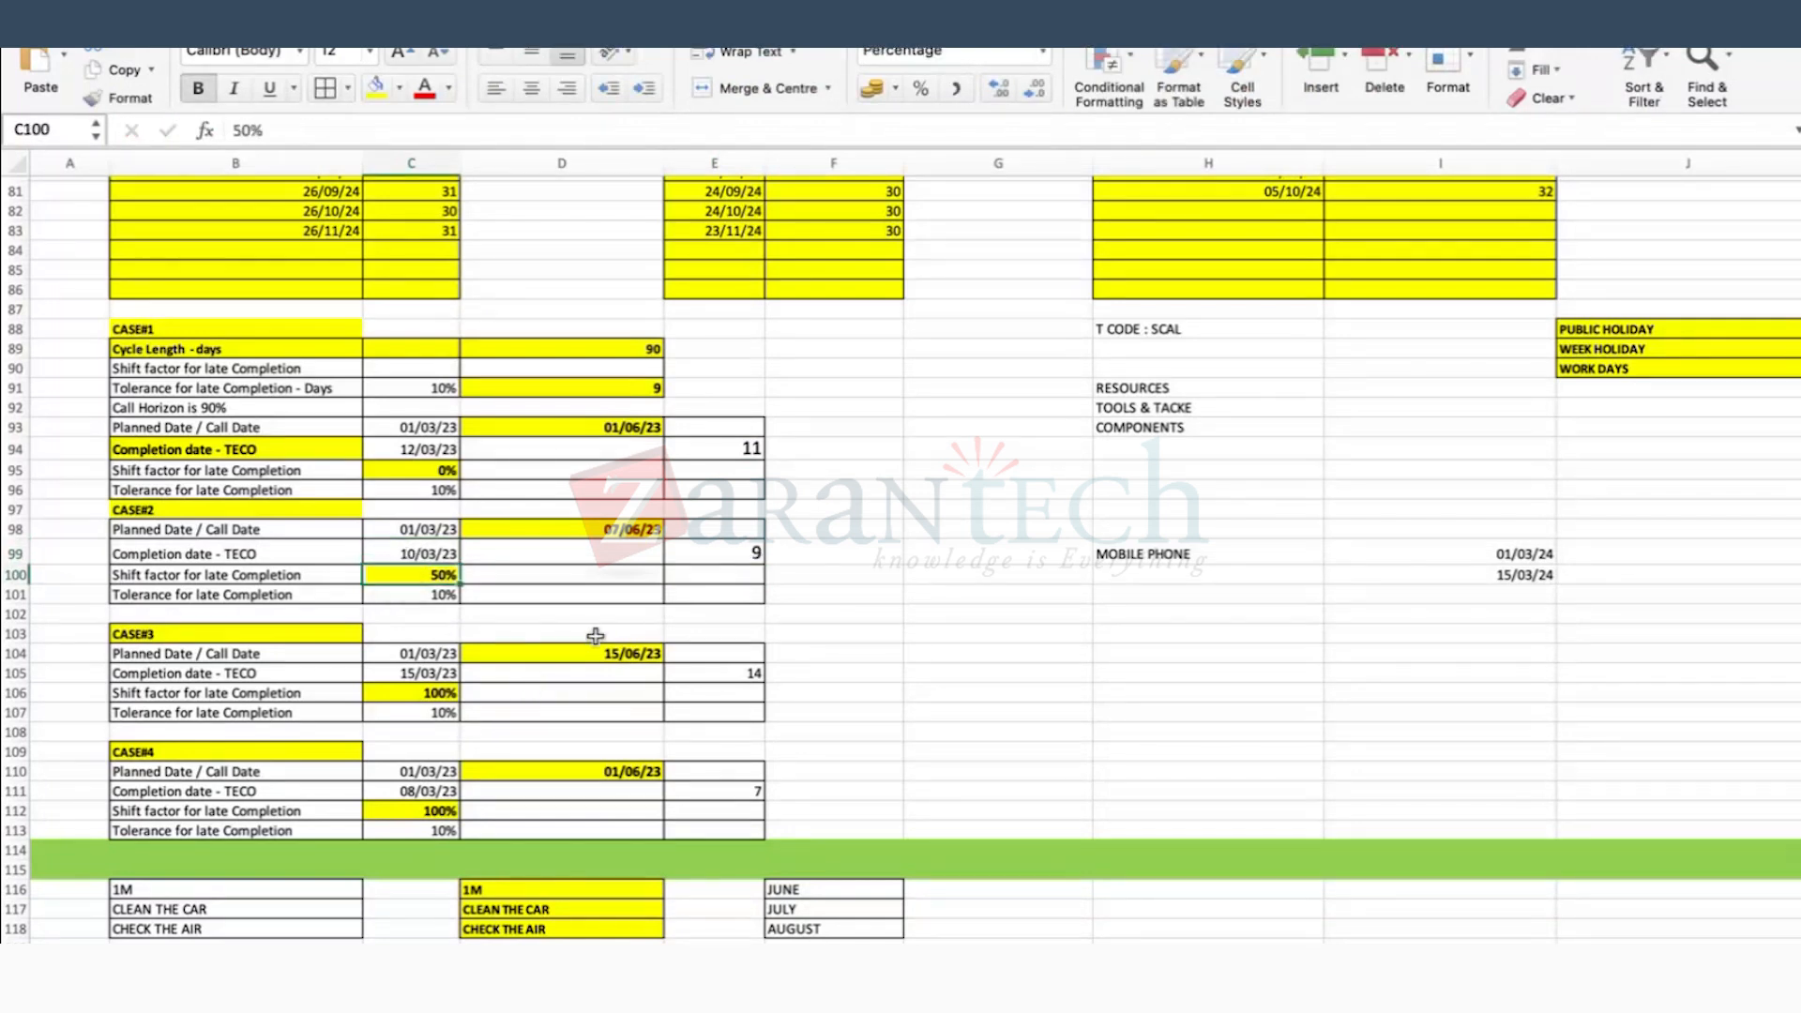
Step: Change Case 2's completion date to 11/03/2023
click(413, 552)
double_click(413, 551)
key(Left)
key(Left)
key(Left)
key(Left)
key(Left)
key(BackSpace)
text(1)
key(Return)
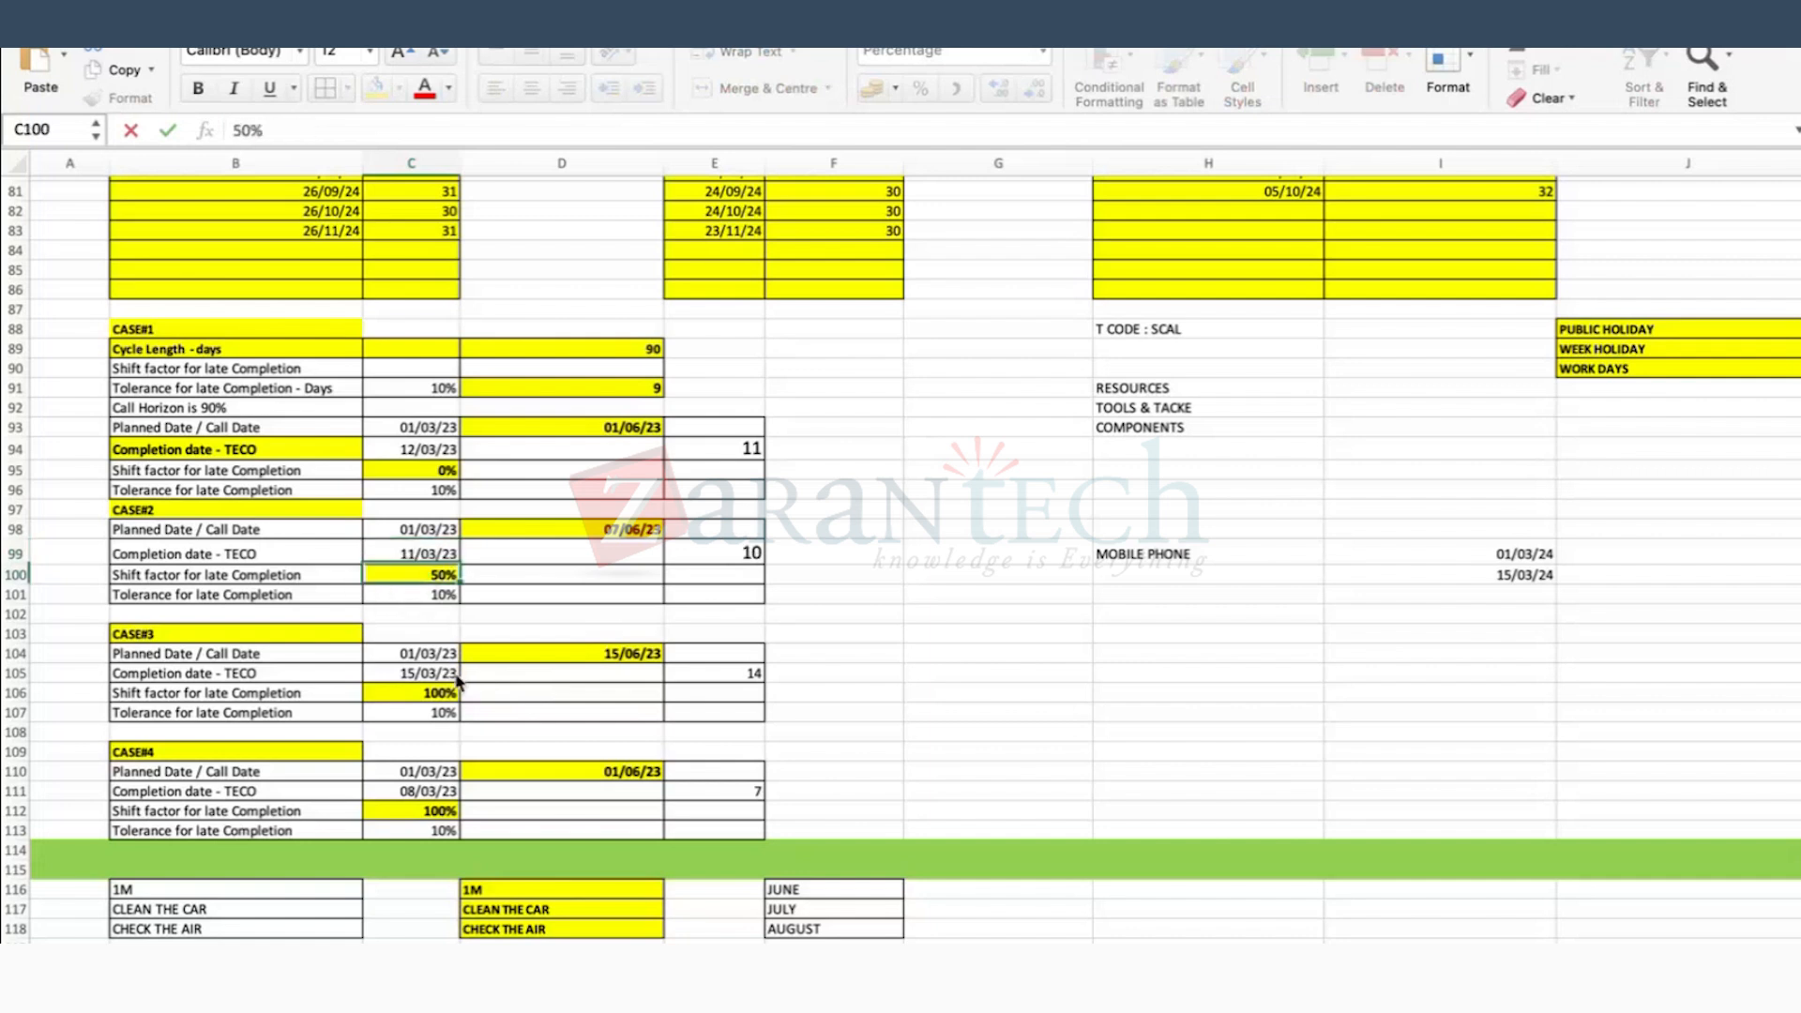
Step: Check Case 2's delay and shift factor, and set its next call date to 06/06/2023
click(749, 550)
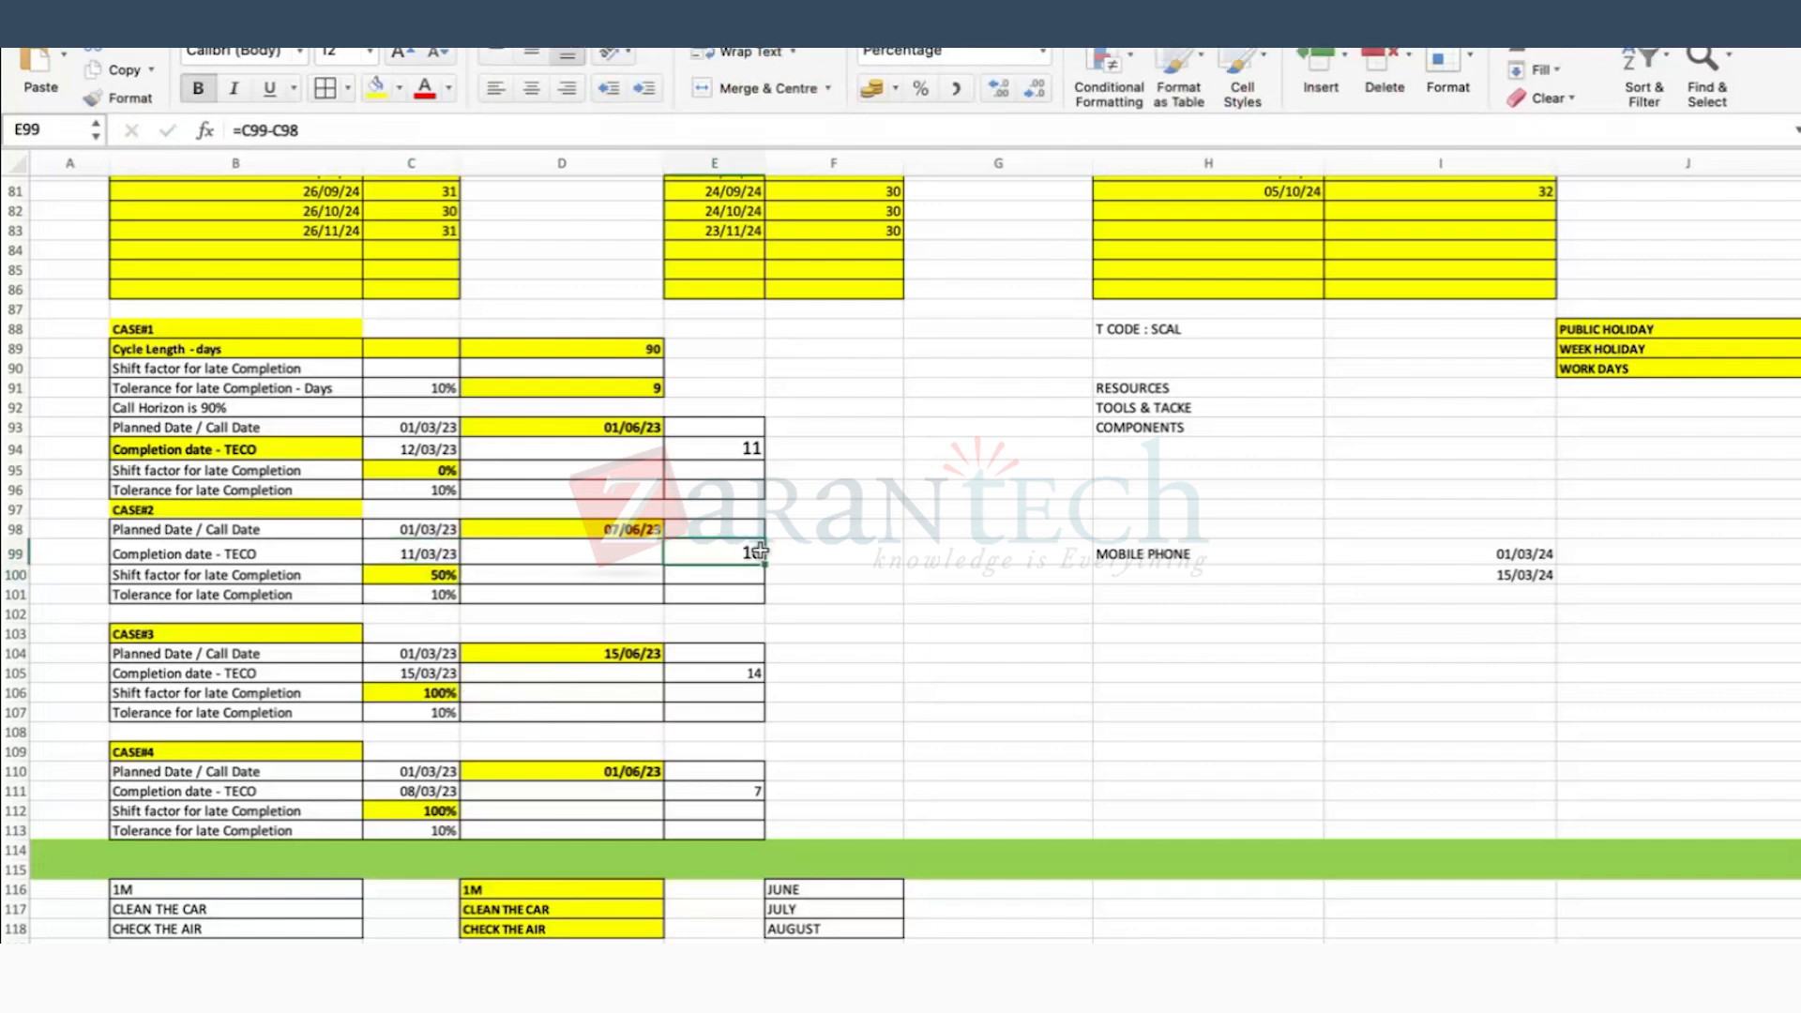
click(242, 572)
click(389, 571)
click(755, 557)
click(615, 531)
double_click(614, 531)
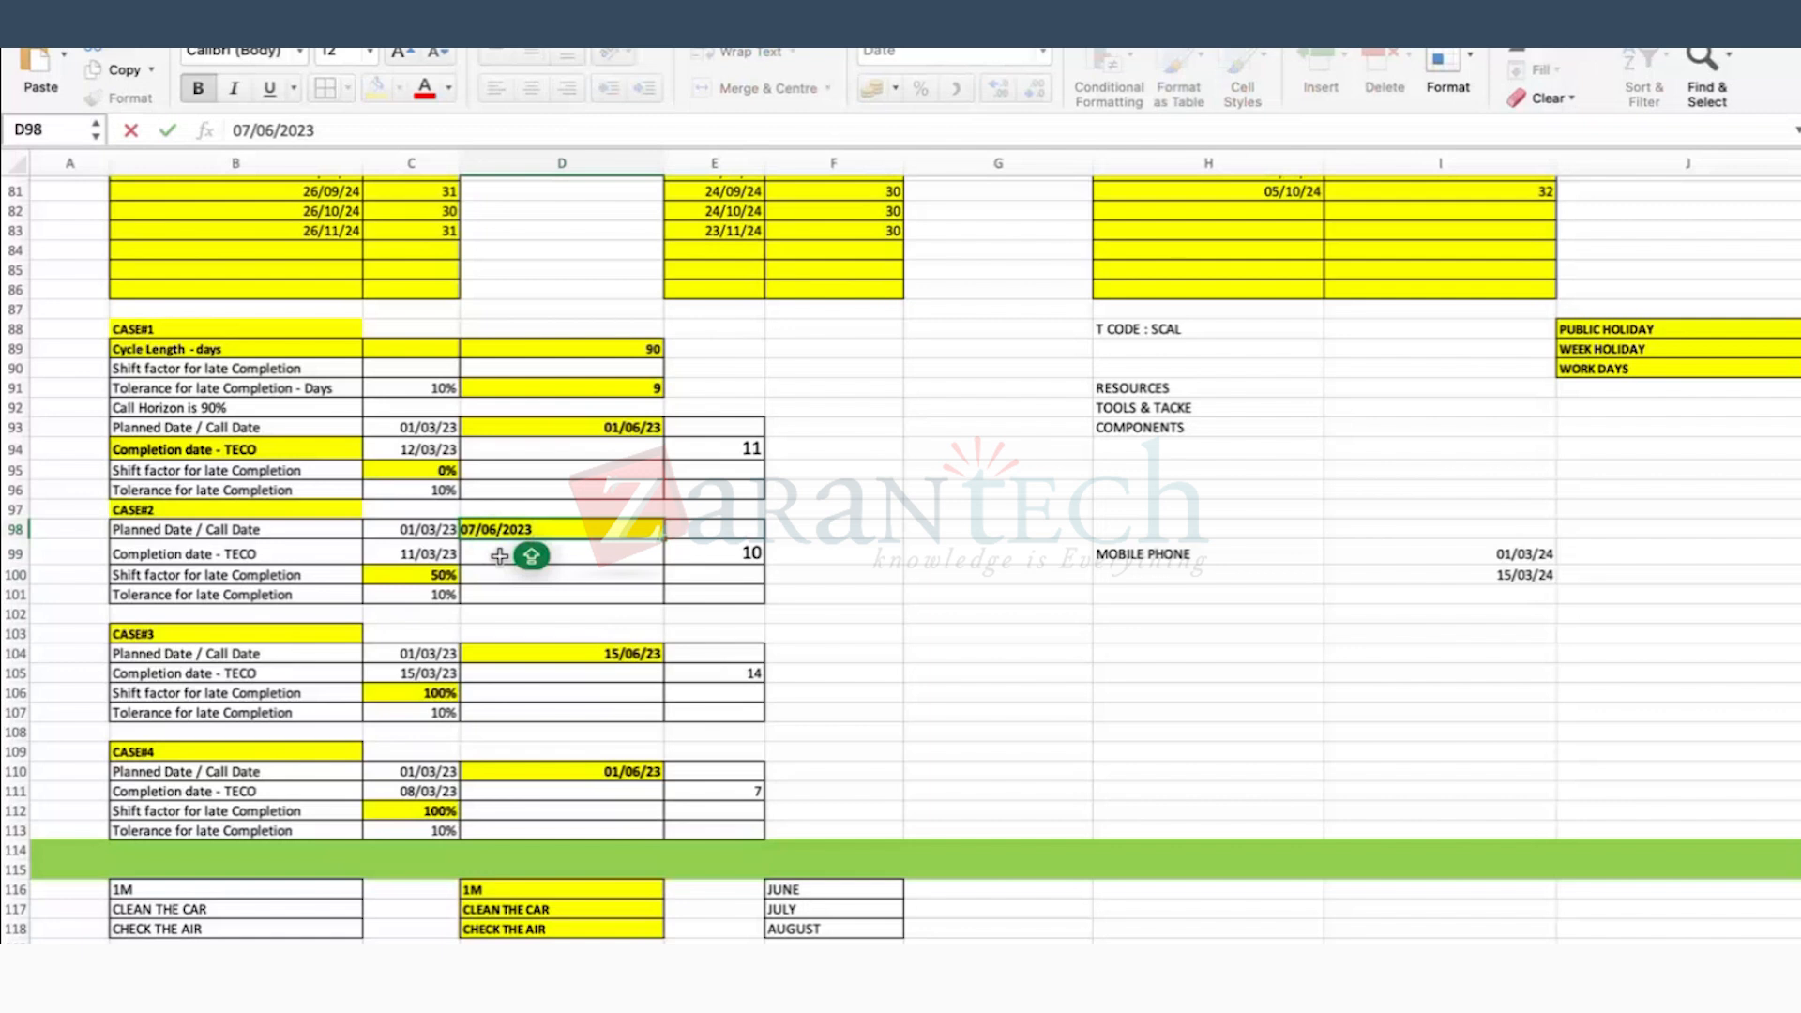
key(BackSpace)
text(6)
key(Return)
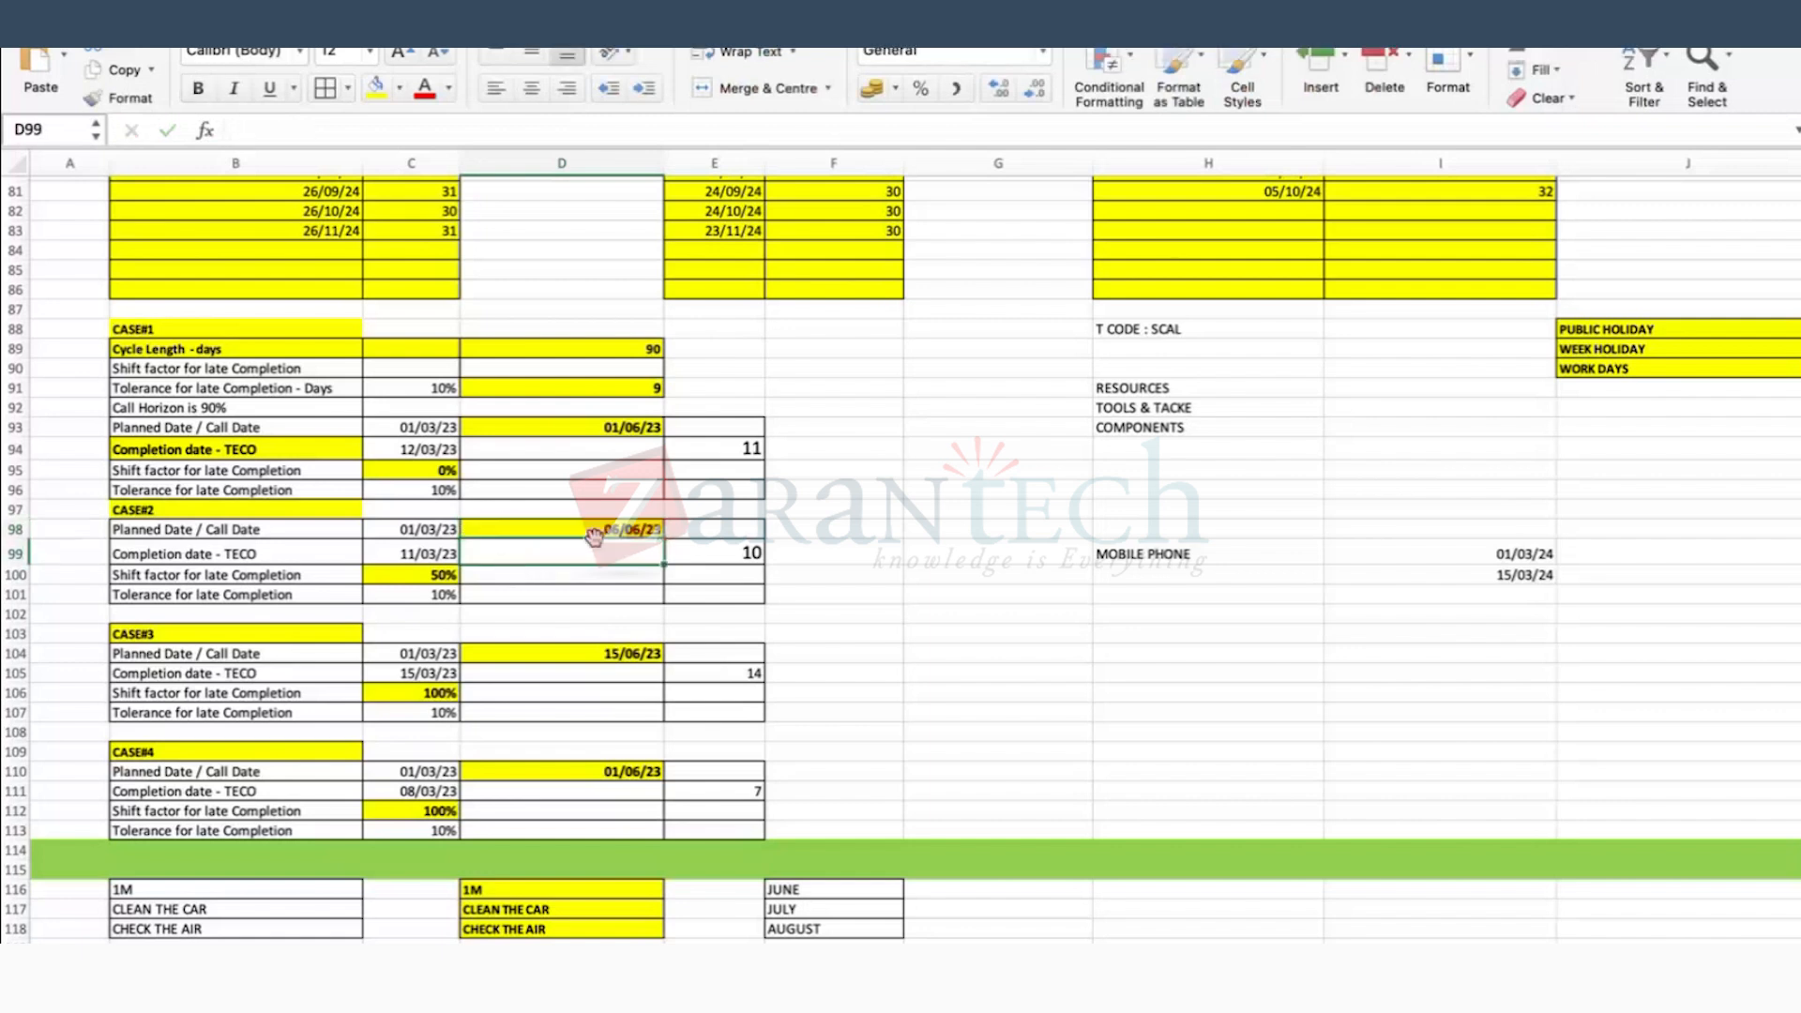
Step: Compare Case 2's completion delay with the tolerance days, and review its completion date and shift factor
click(705, 553)
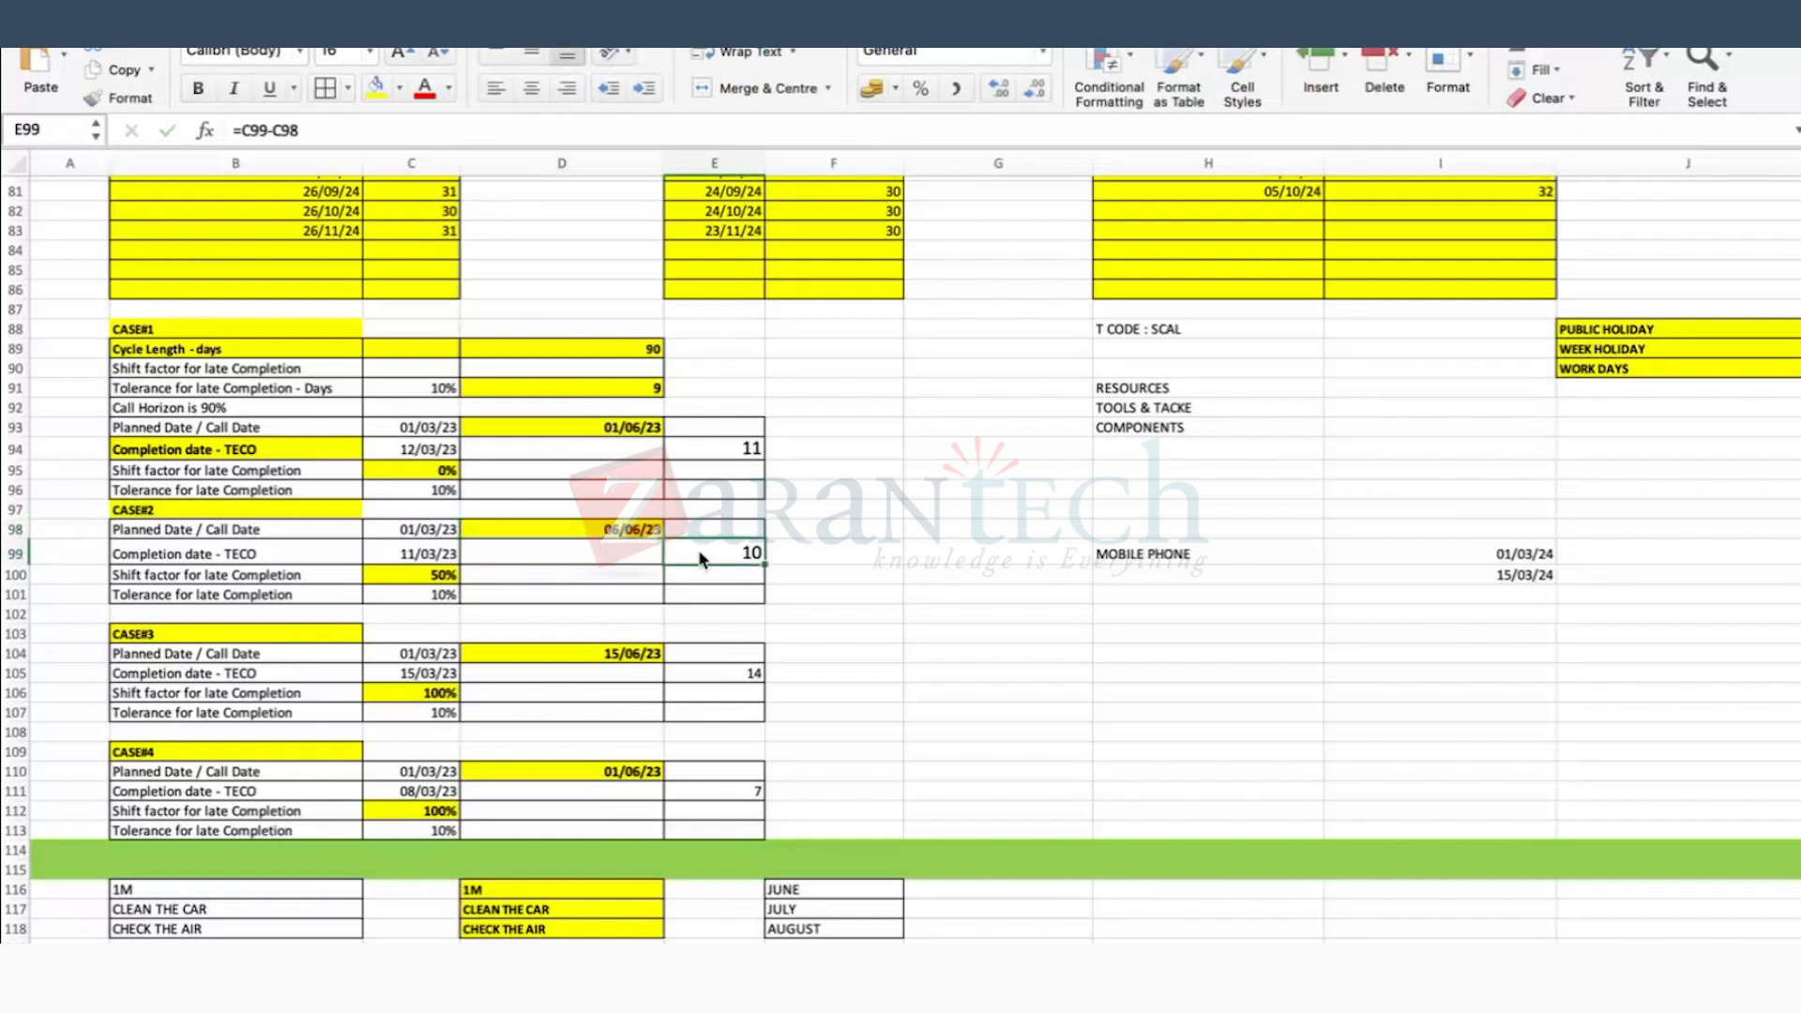
click(611, 384)
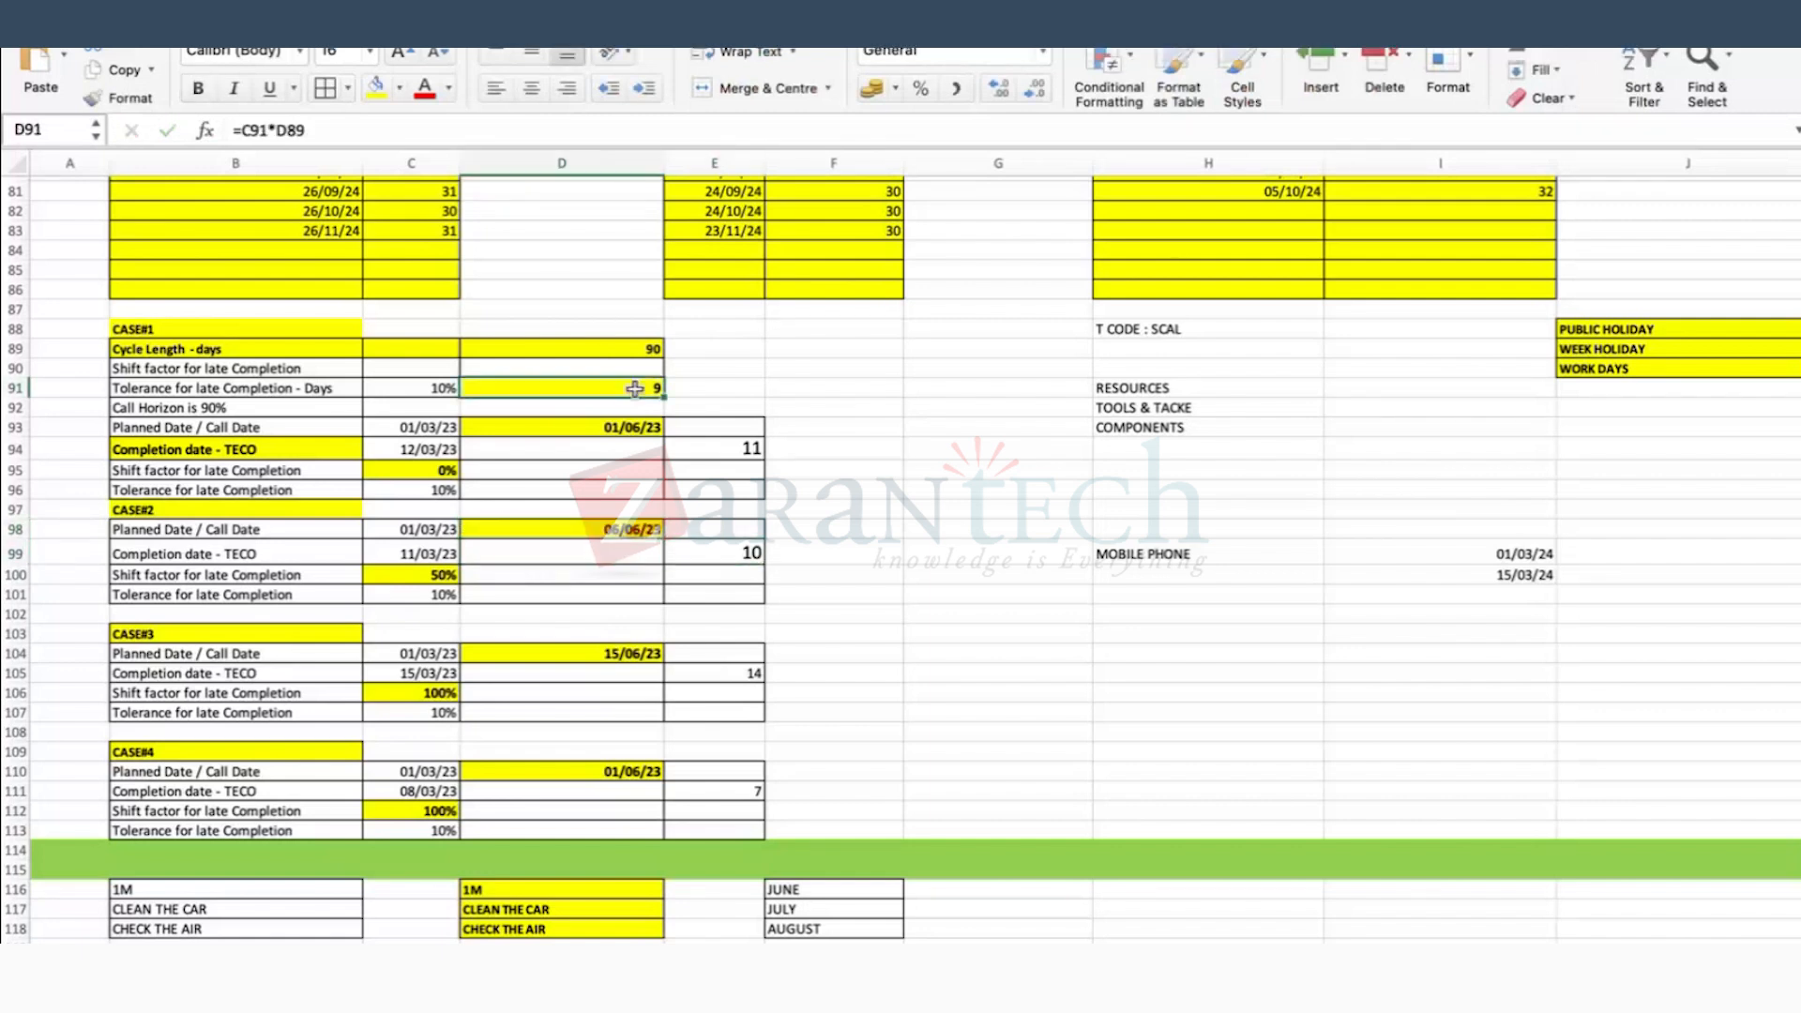
click(710, 558)
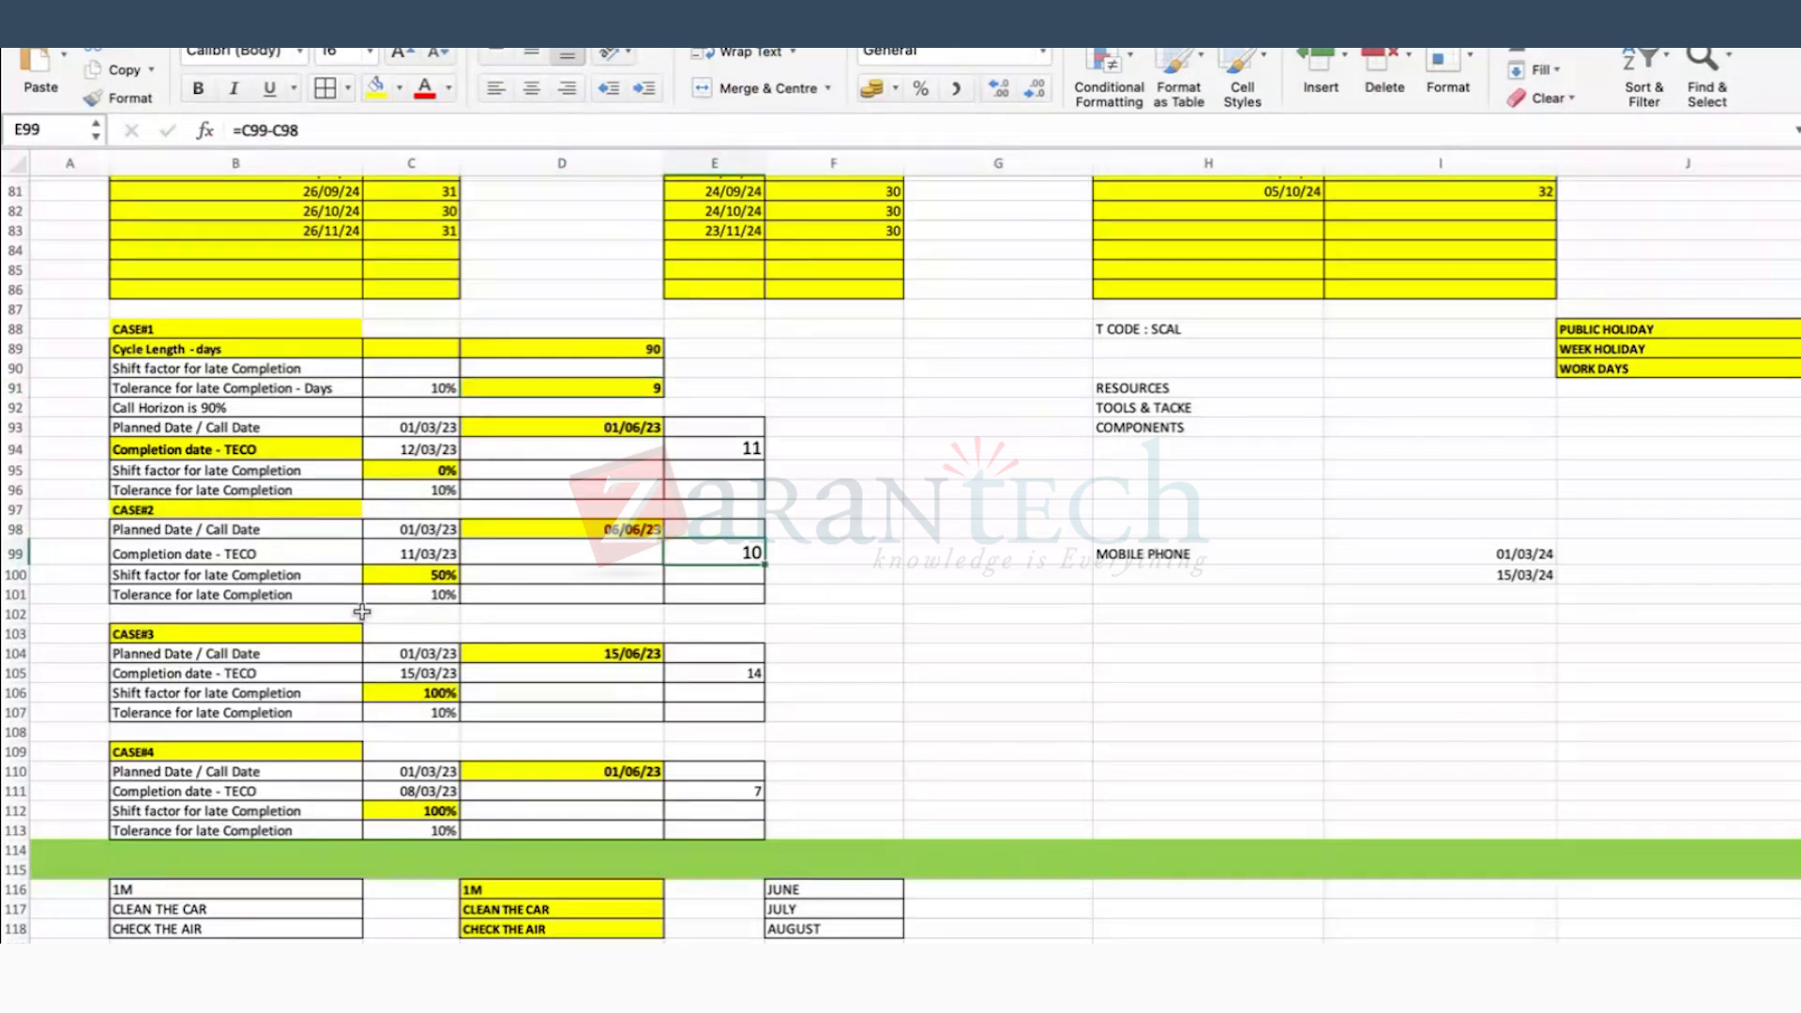
click(413, 553)
click(413, 574)
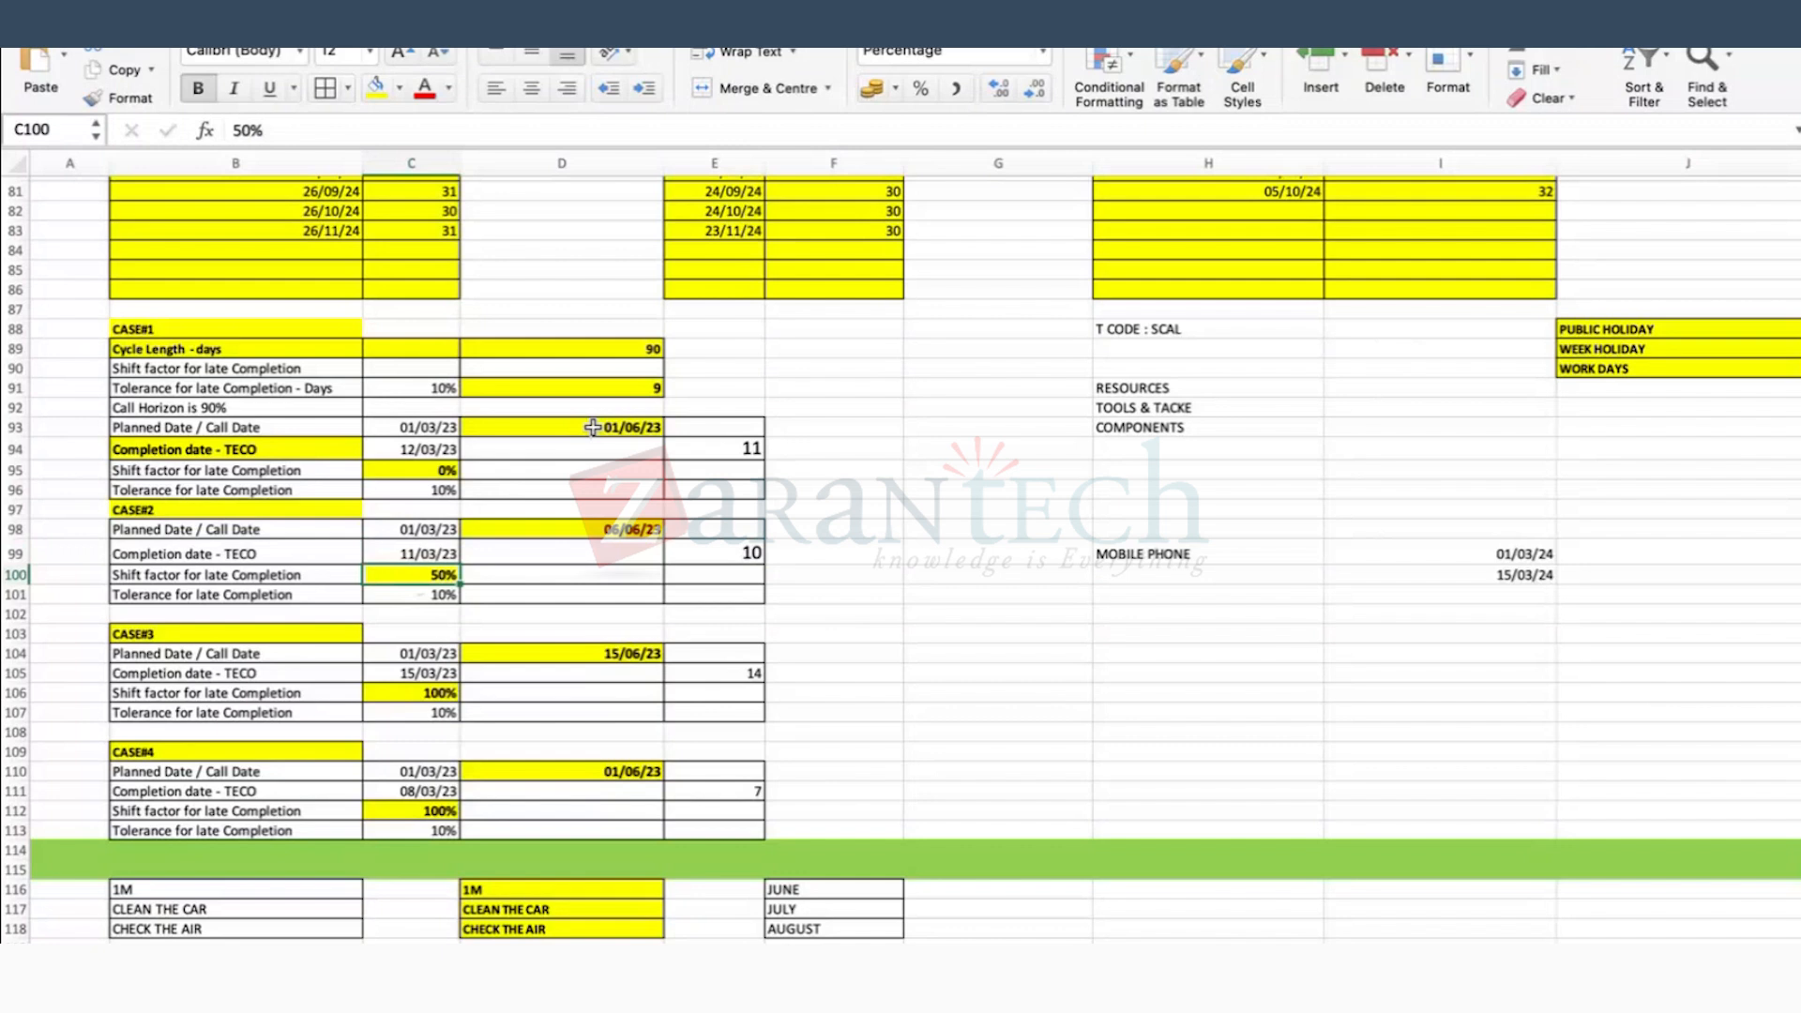
click(739, 563)
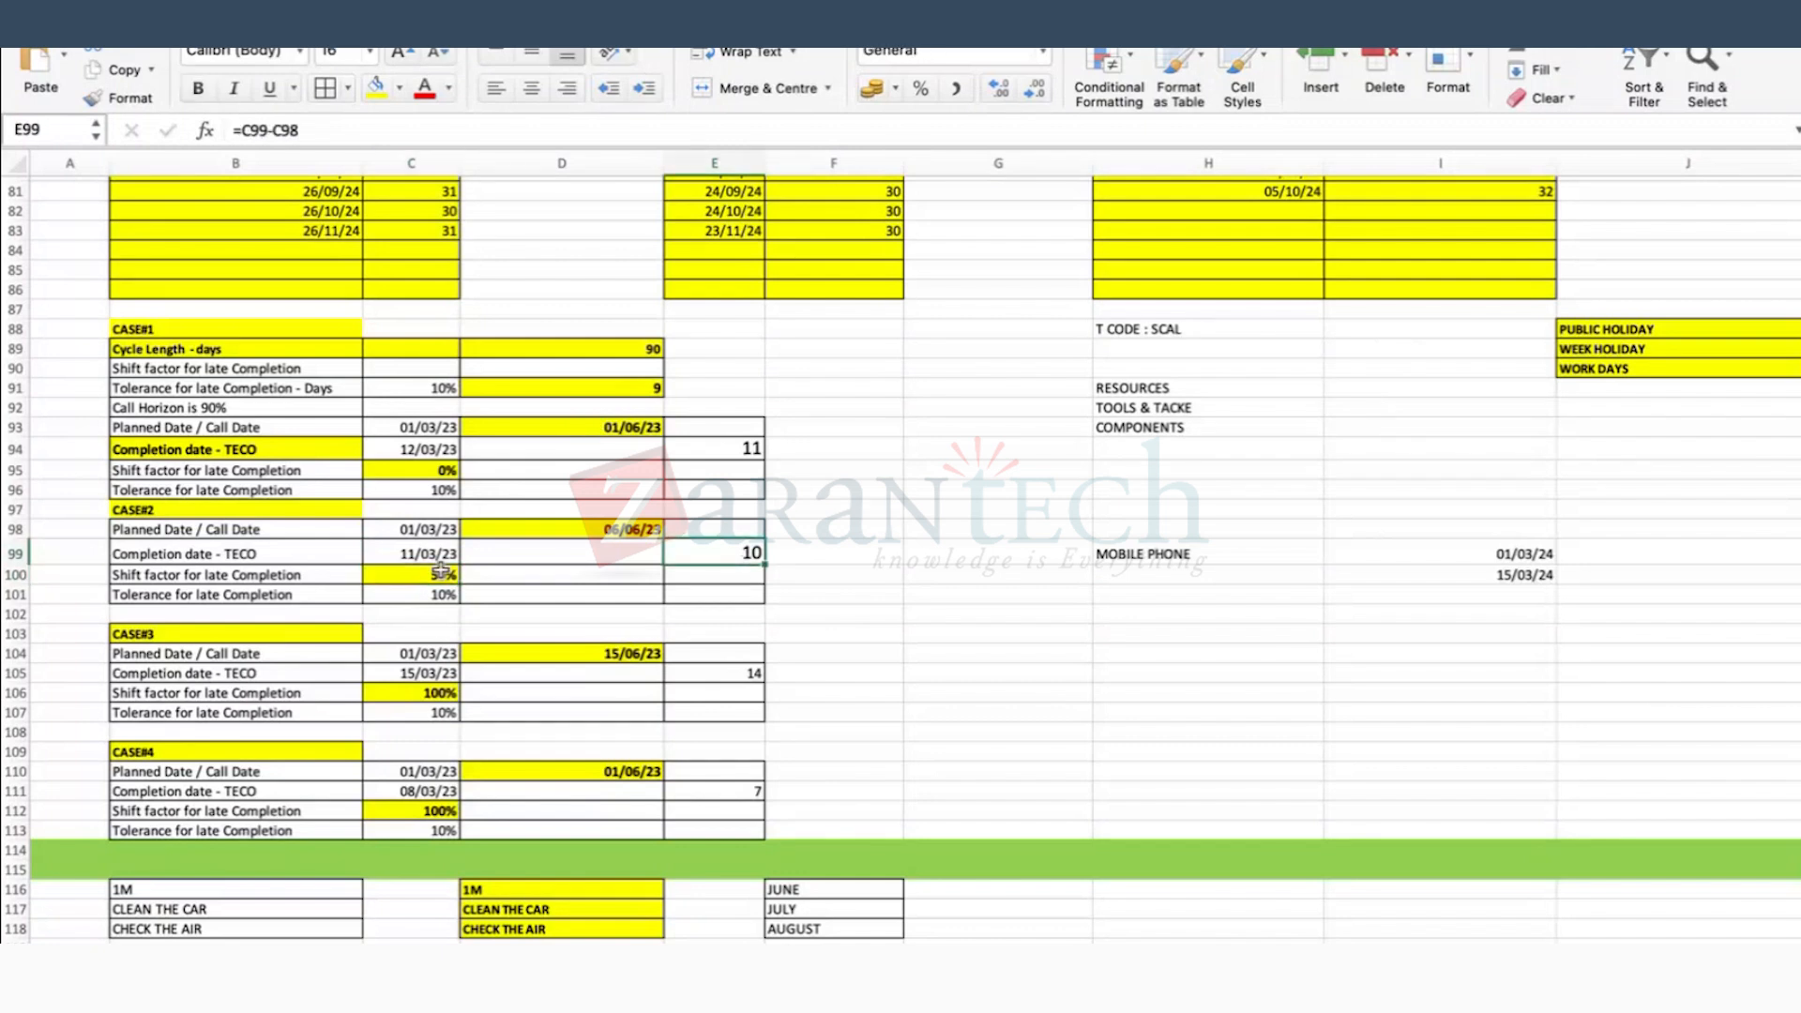
Step: Compare the completion delays, shift factors and next call dates across Cases 1 to 4
click(441, 570)
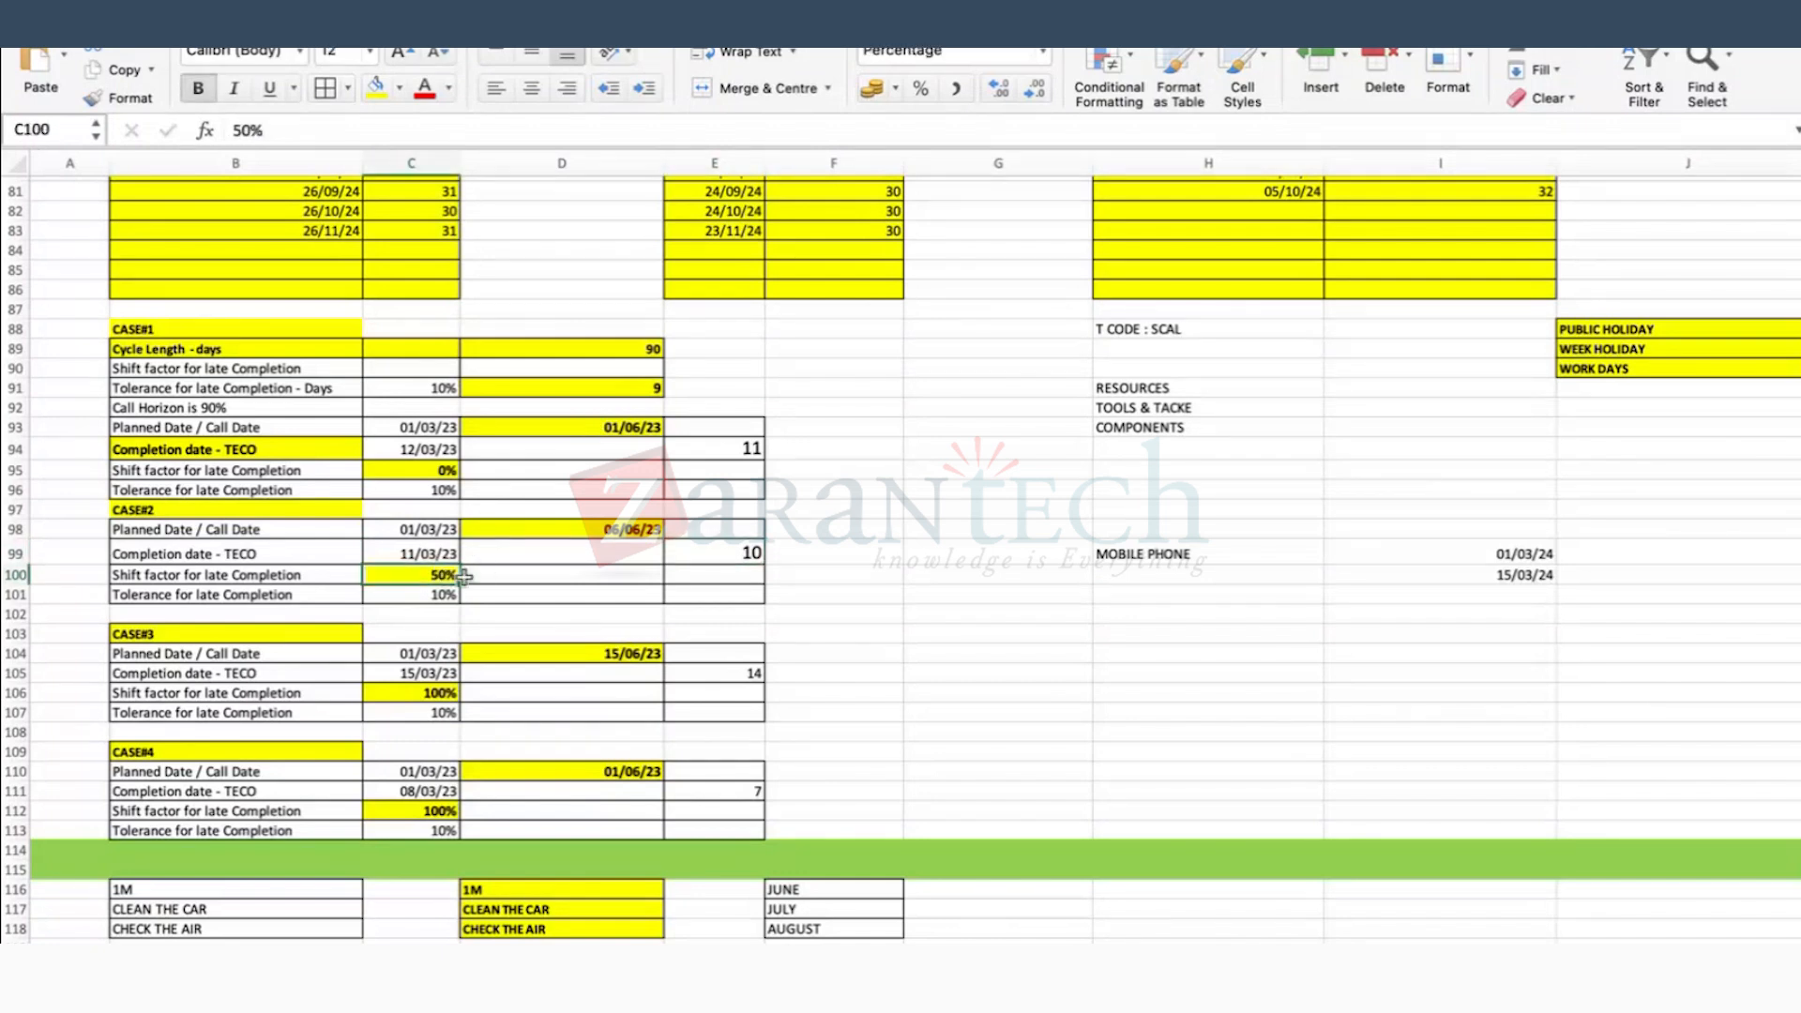
click(737, 552)
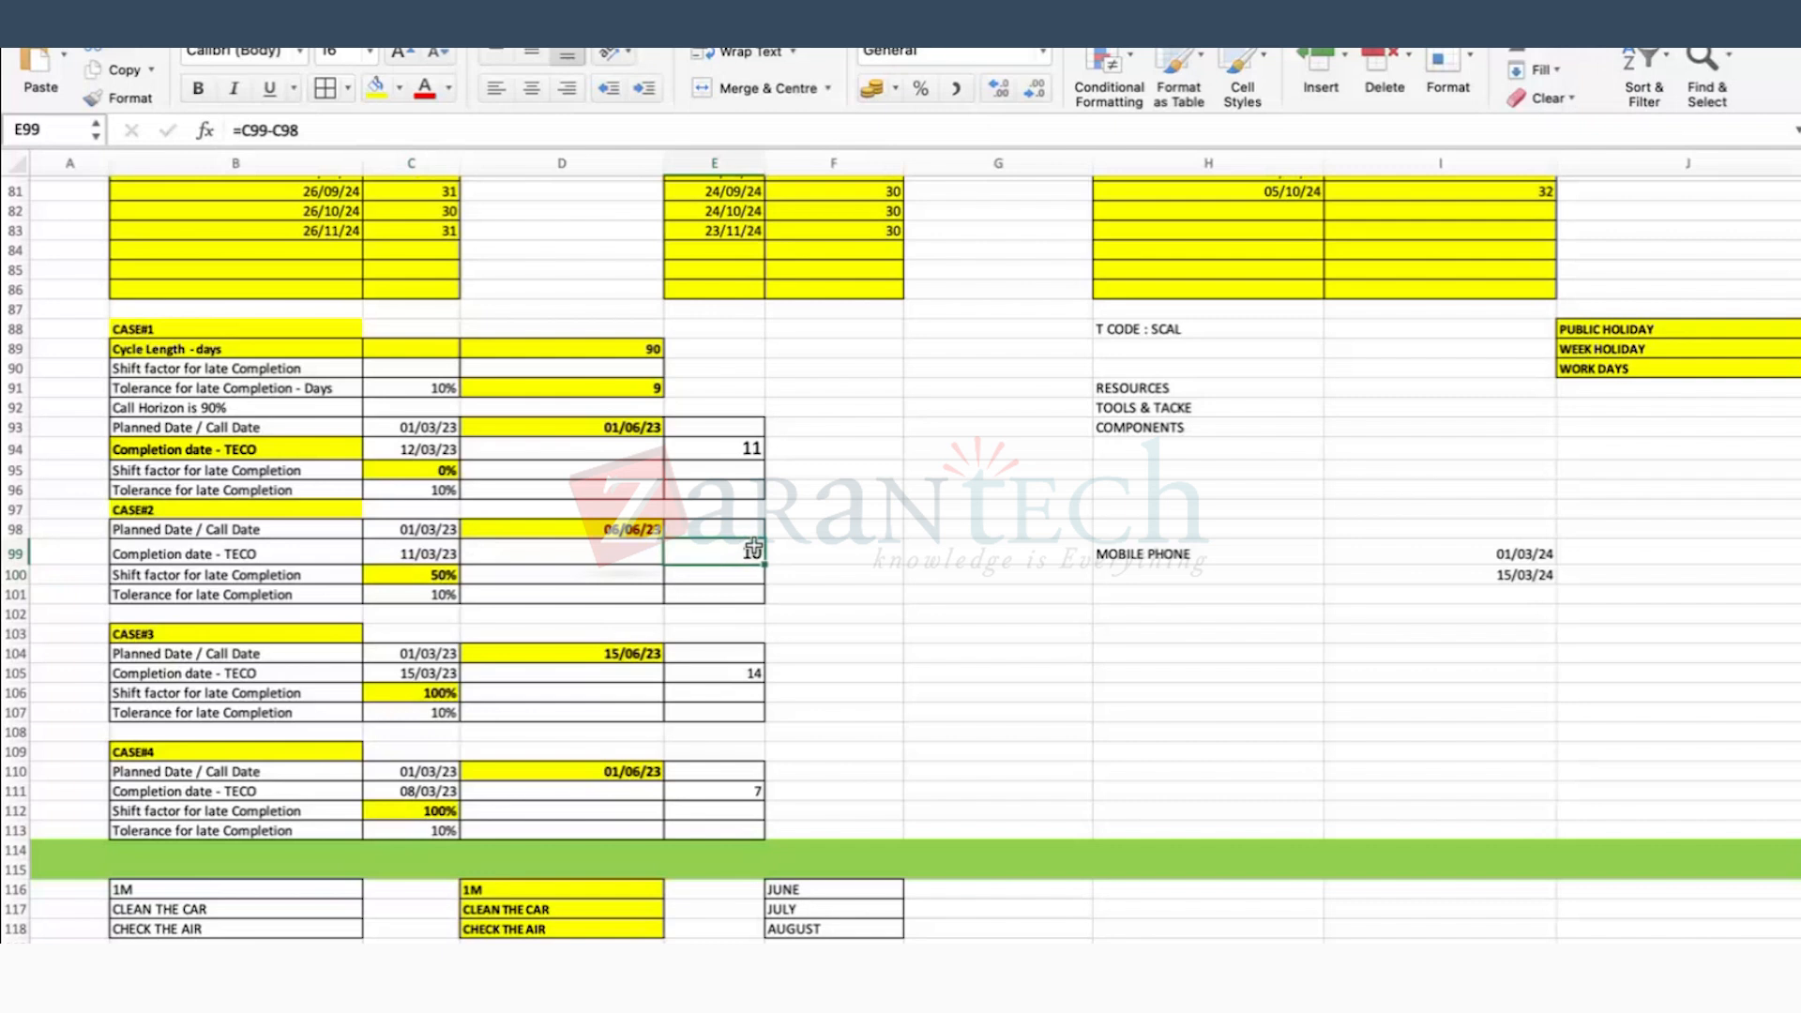
click(619, 529)
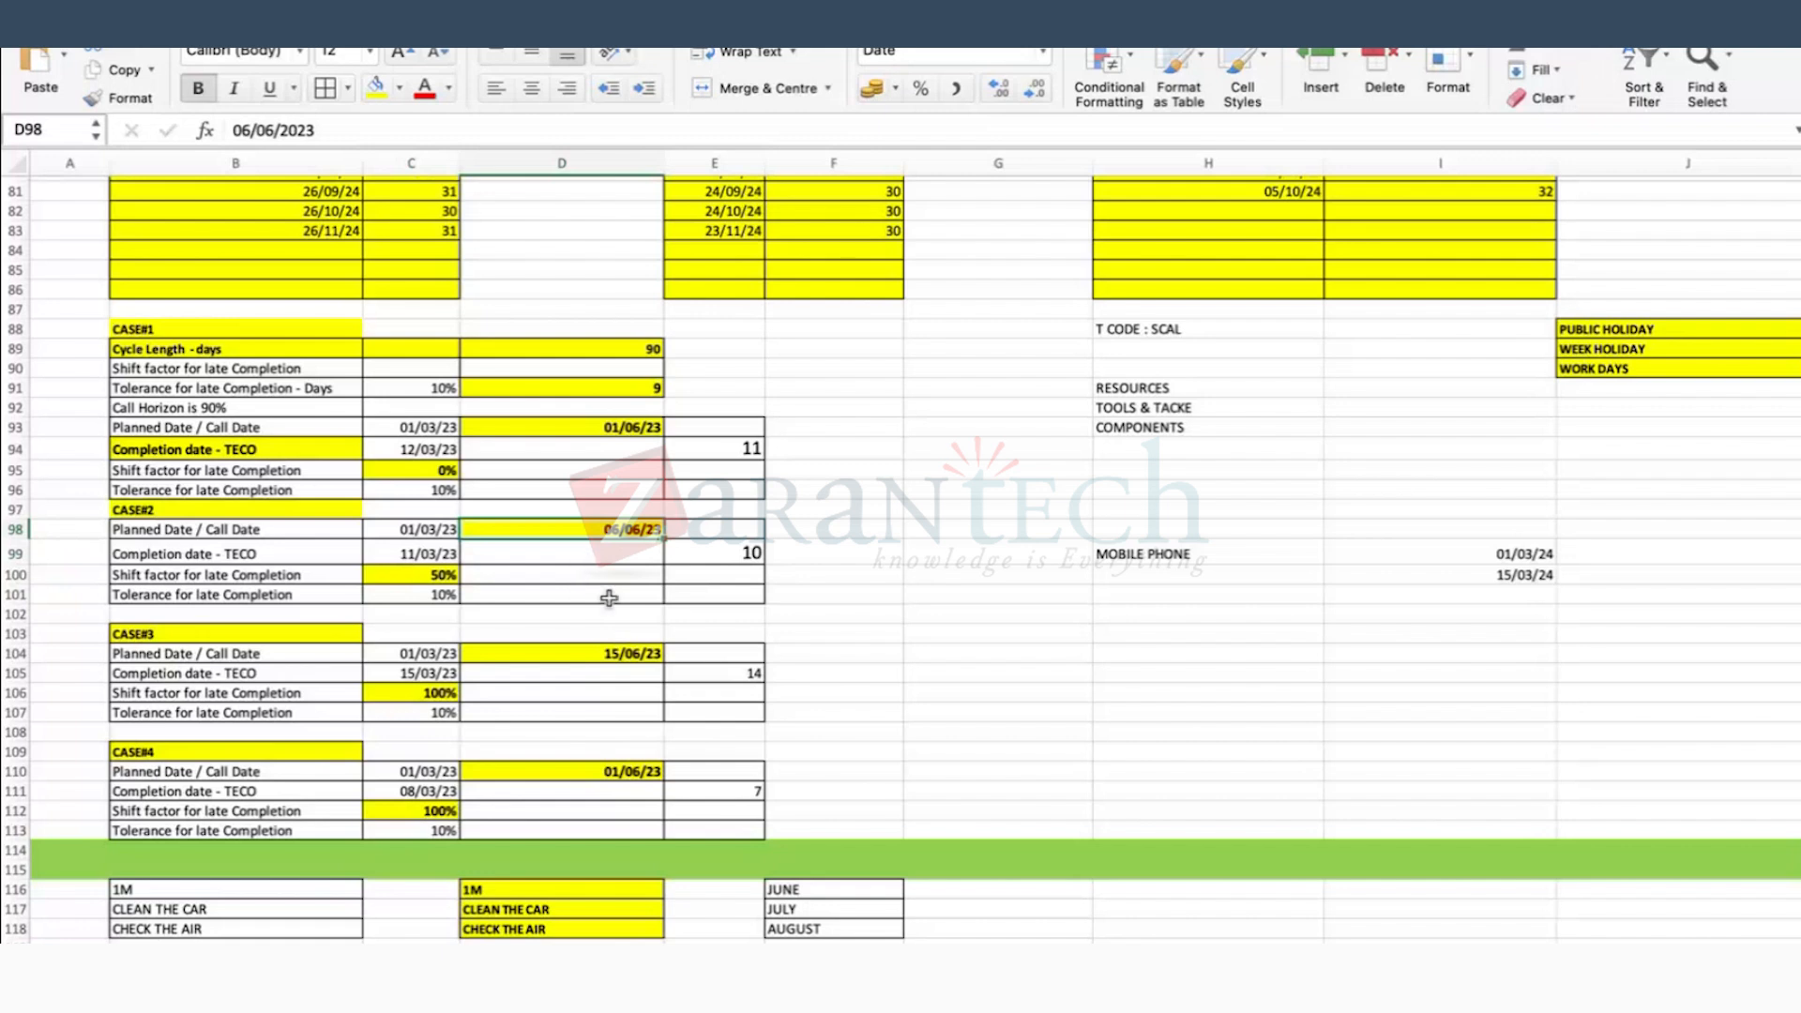
click(737, 675)
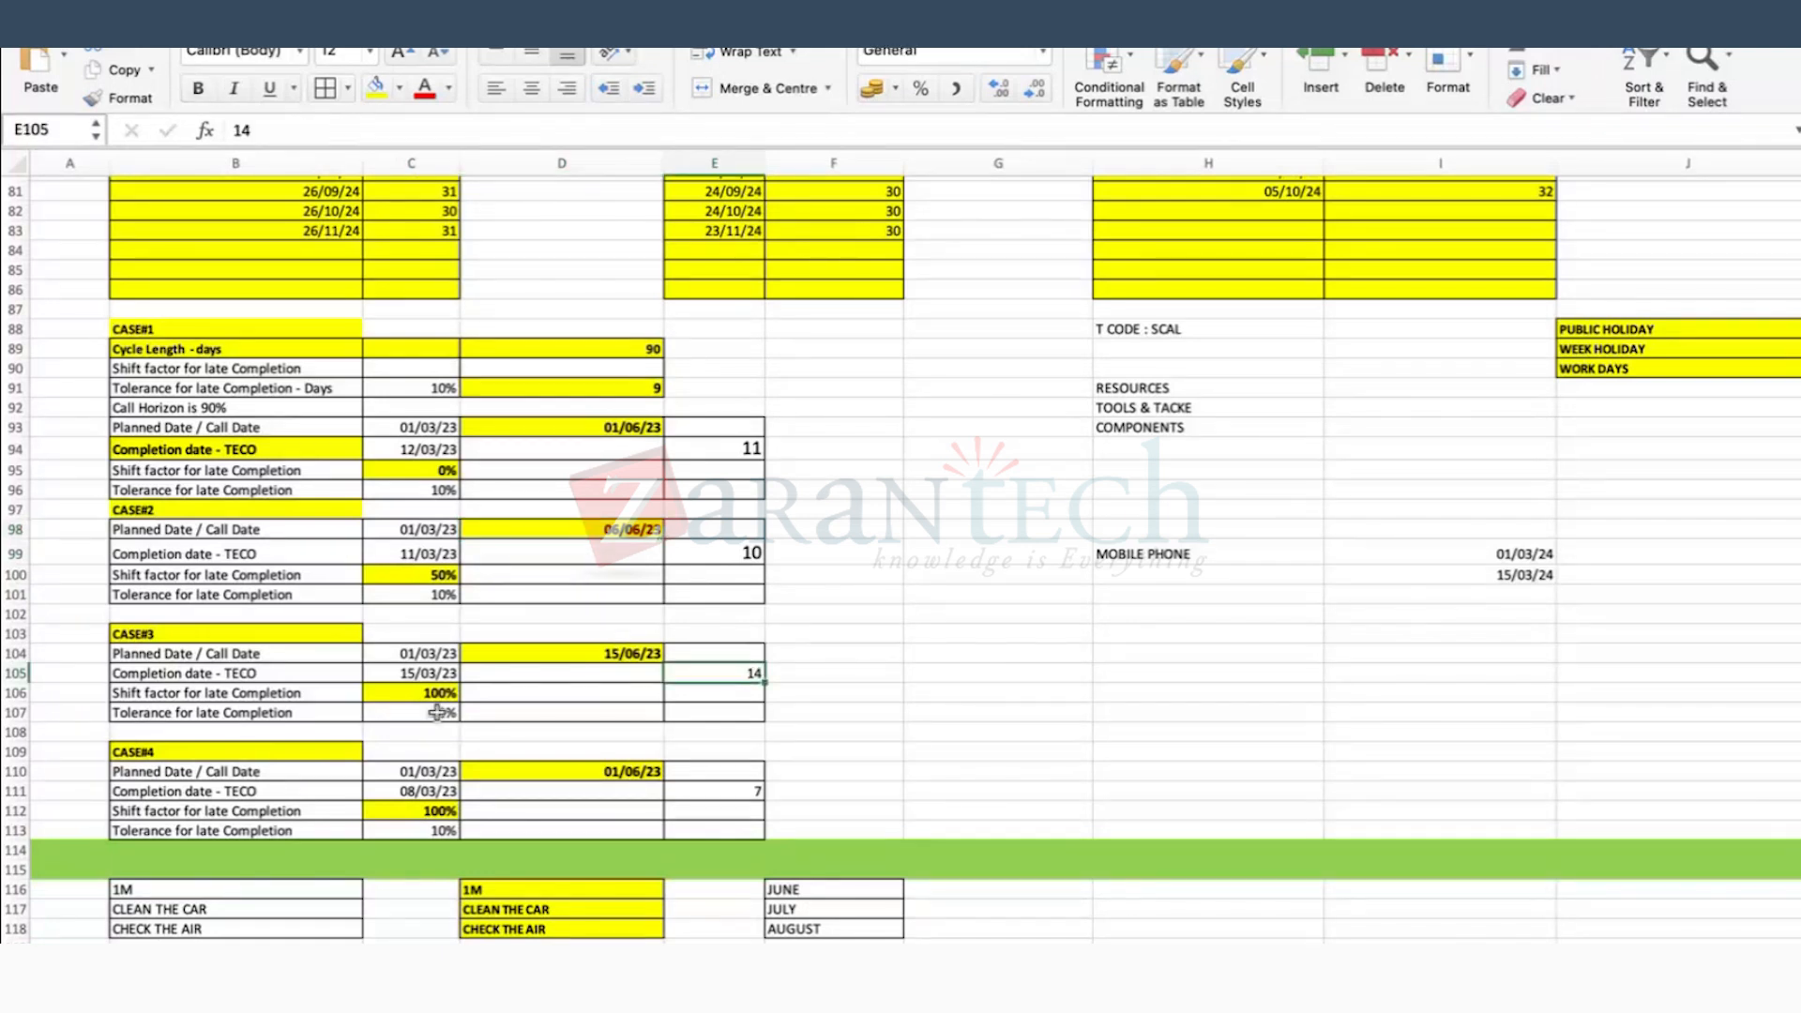
click(592, 657)
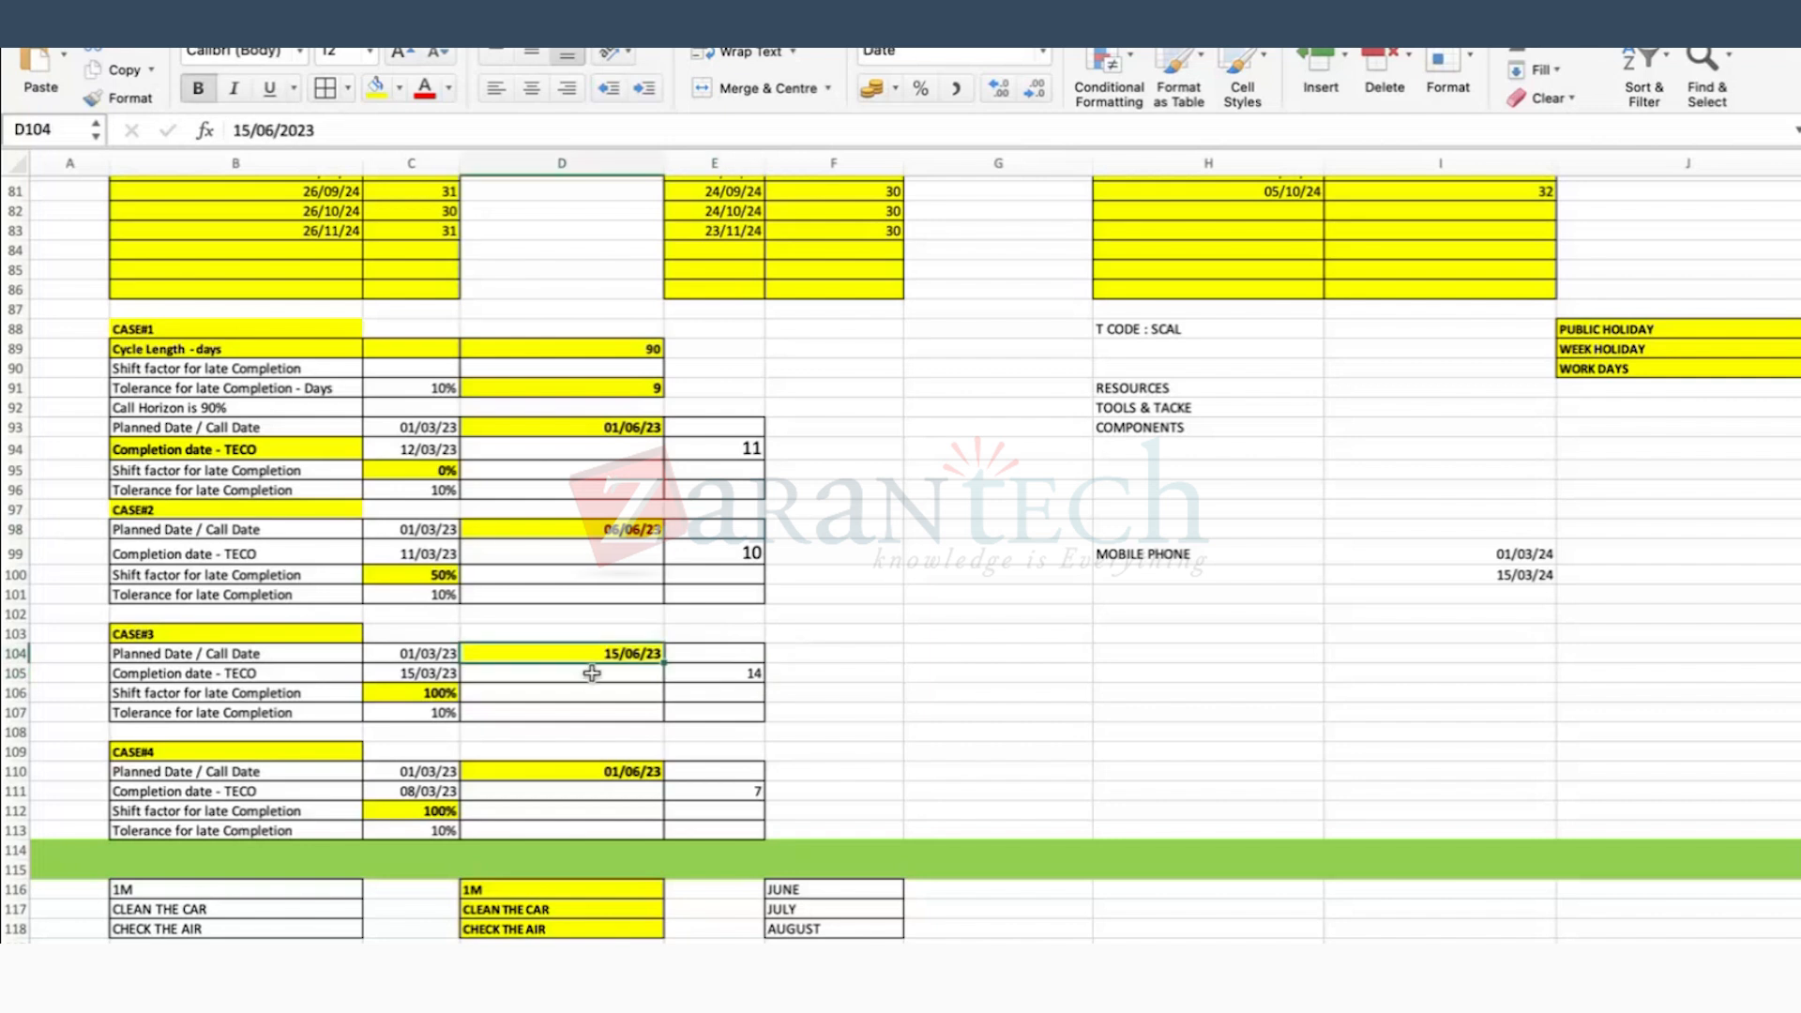
click(458, 811)
click(722, 793)
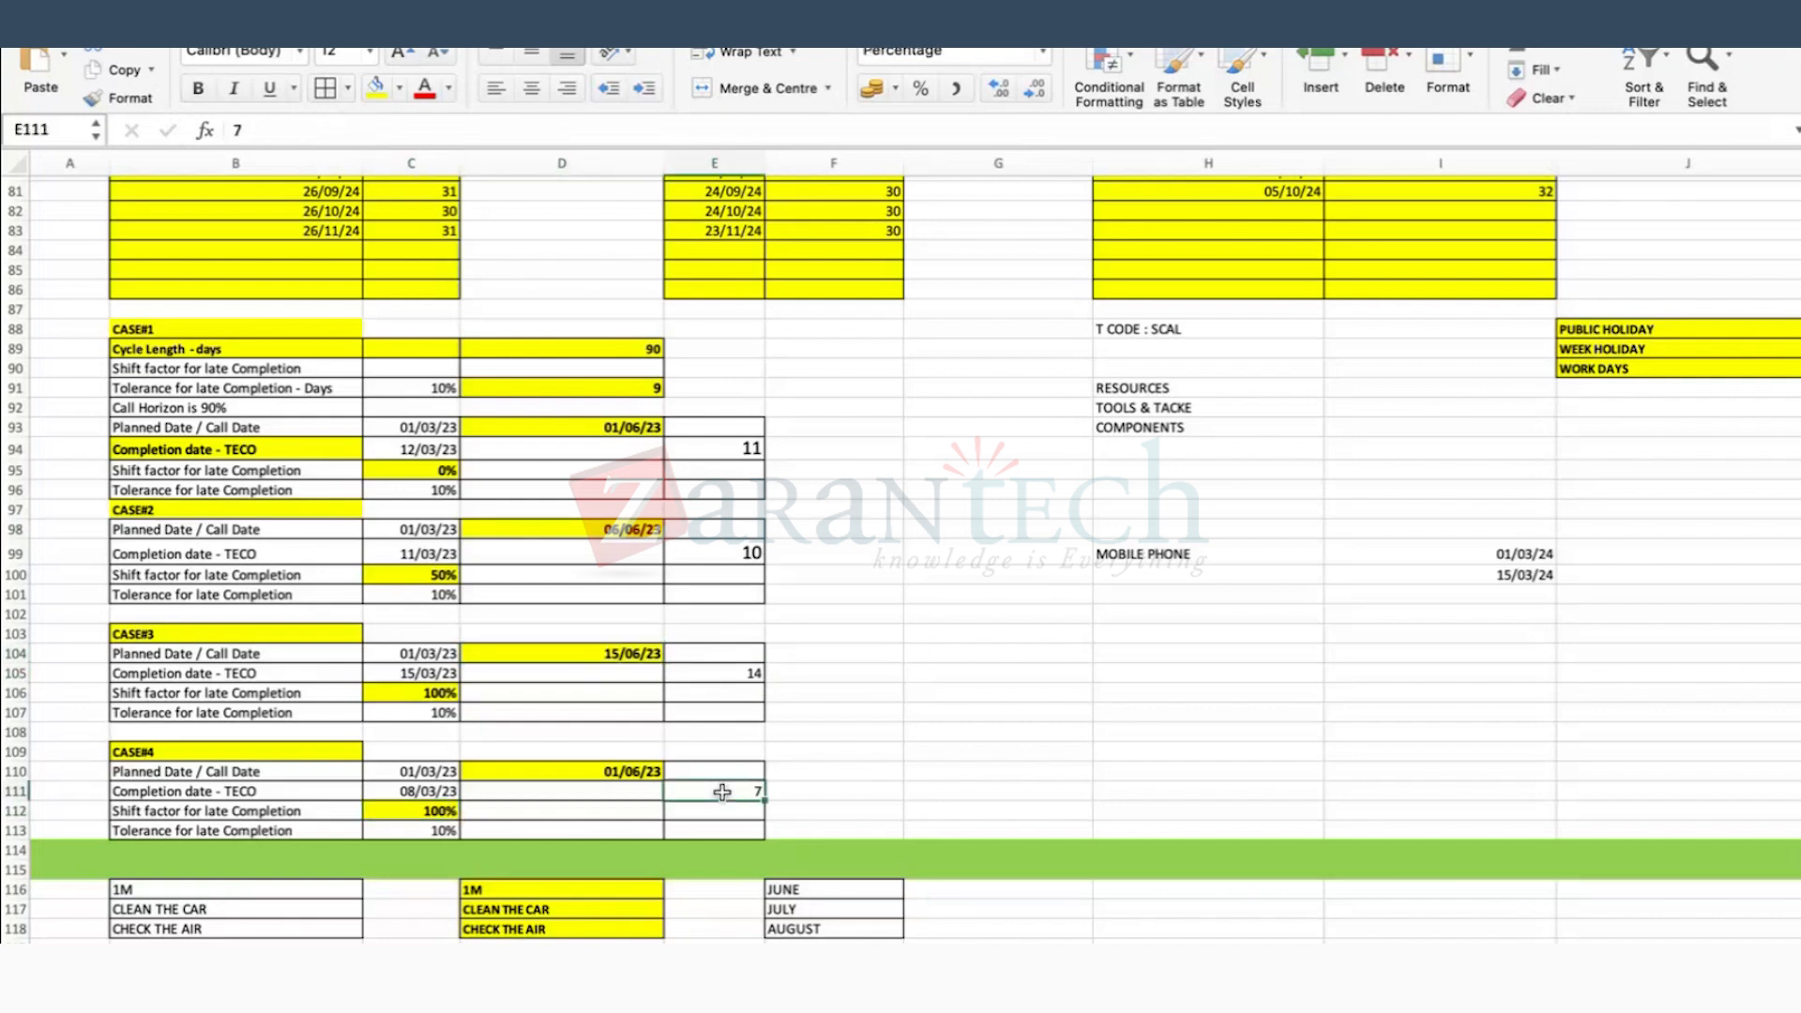
click(745, 448)
click(602, 426)
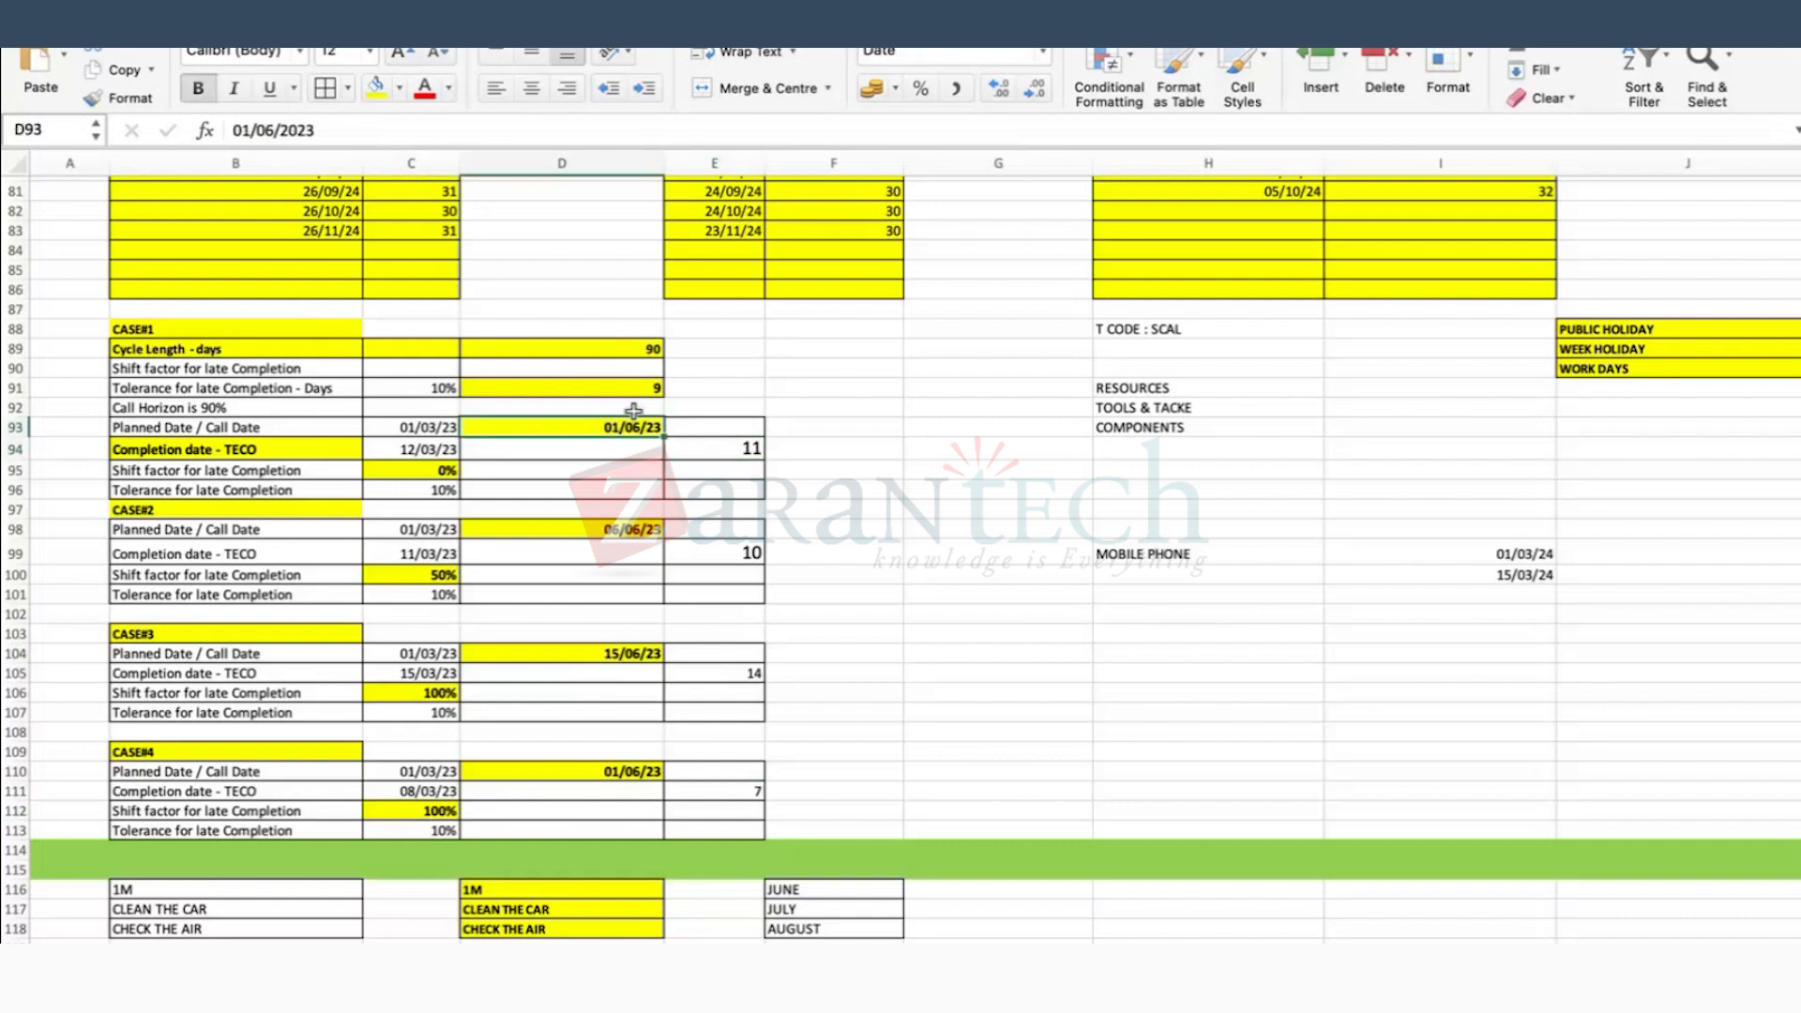
Step: Review the tolerance days alongside Case 1's shift factor and Case 4's shift factor, call date and completion delay
click(451, 469)
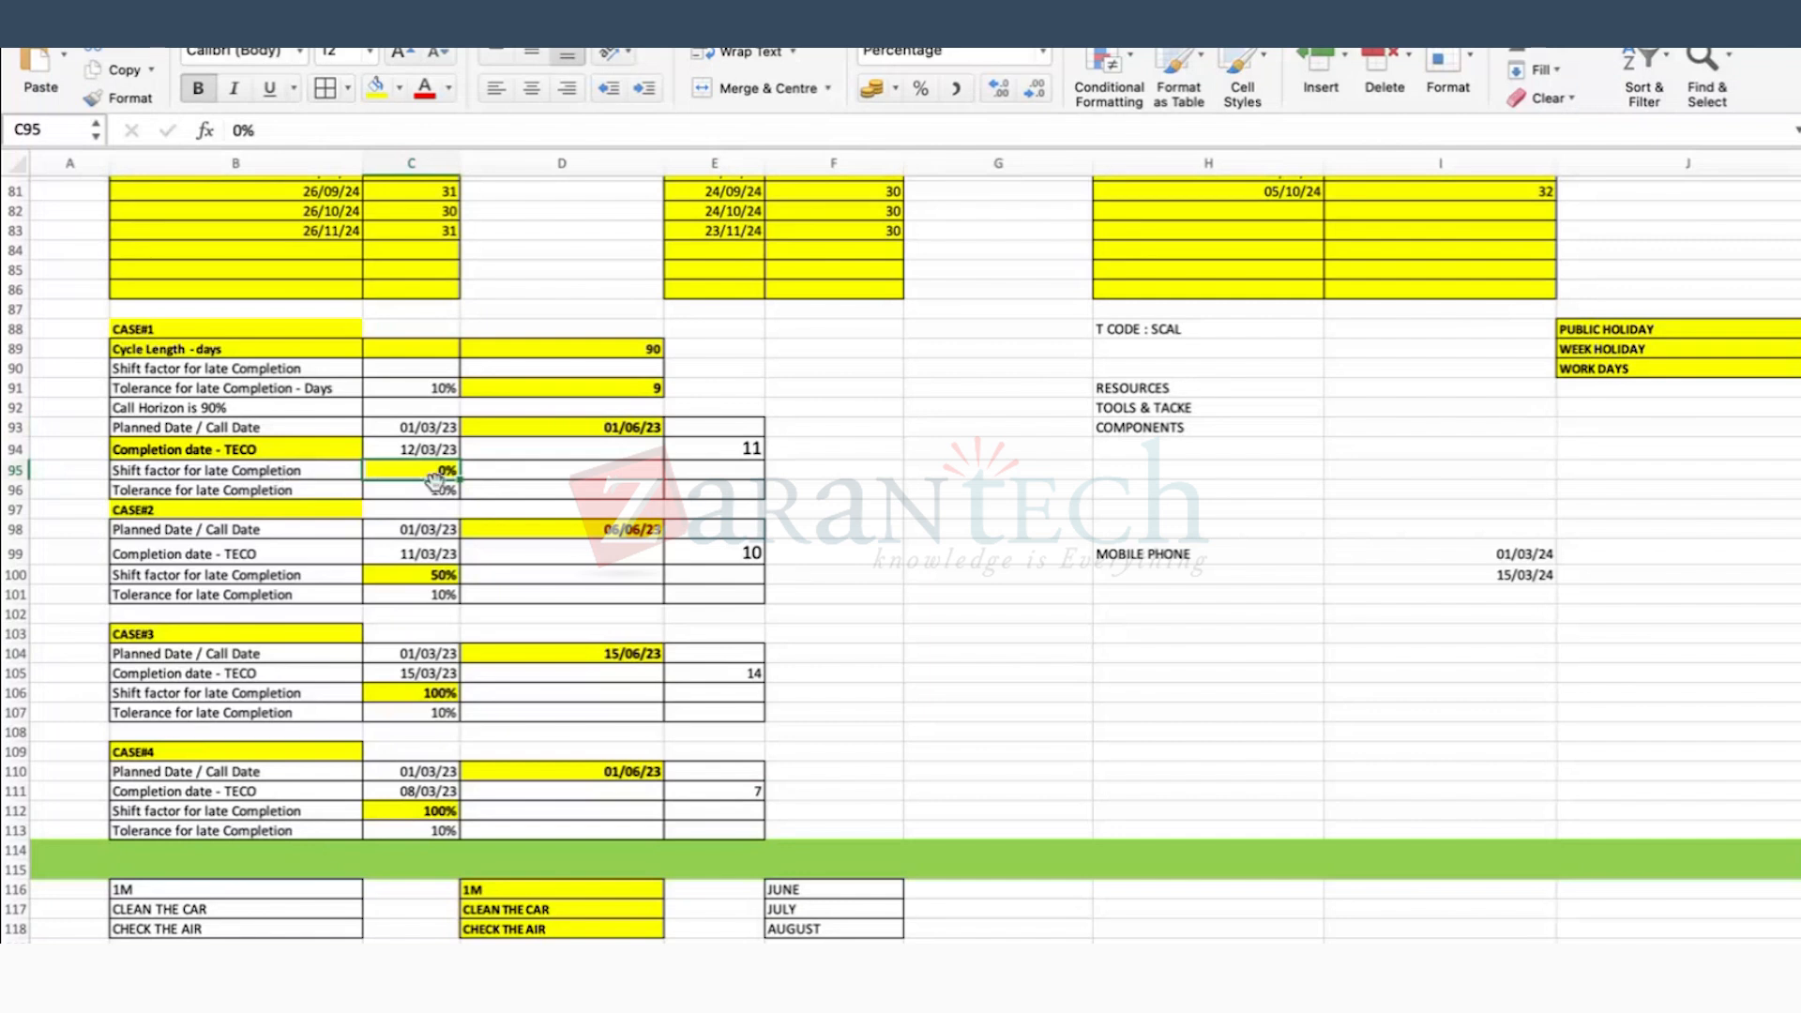
click(617, 383)
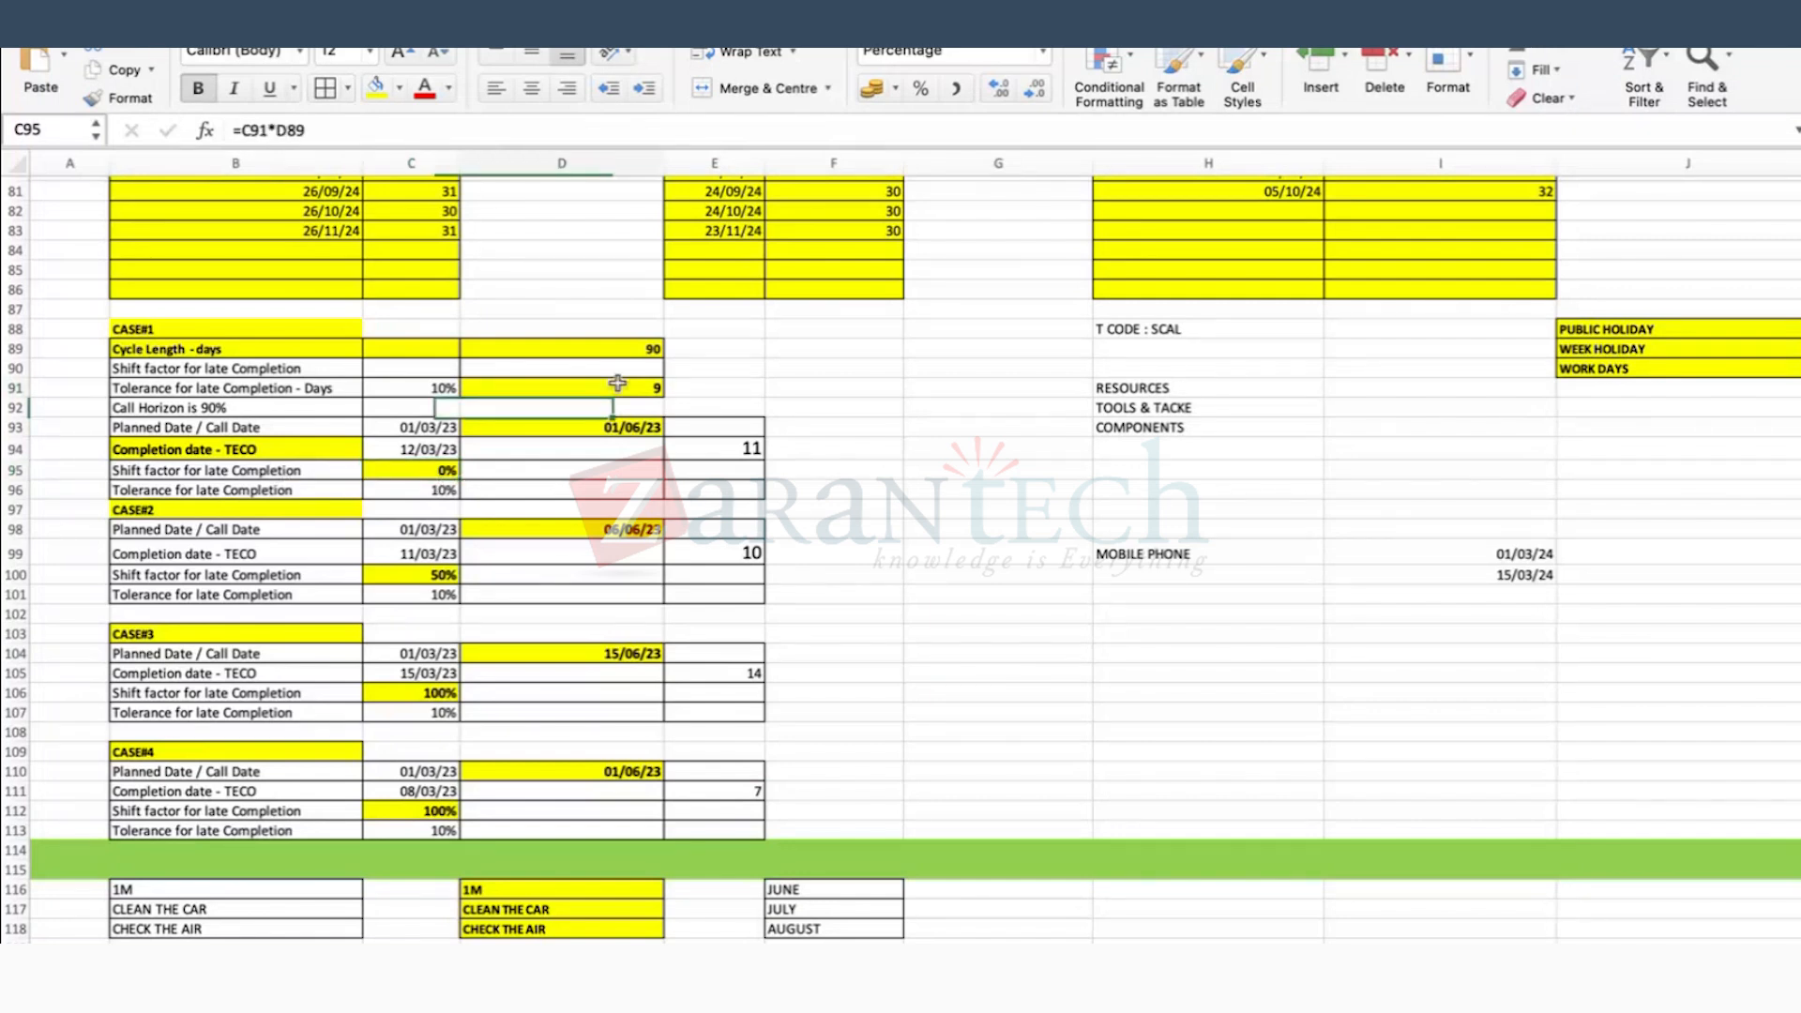
click(427, 809)
click(406, 407)
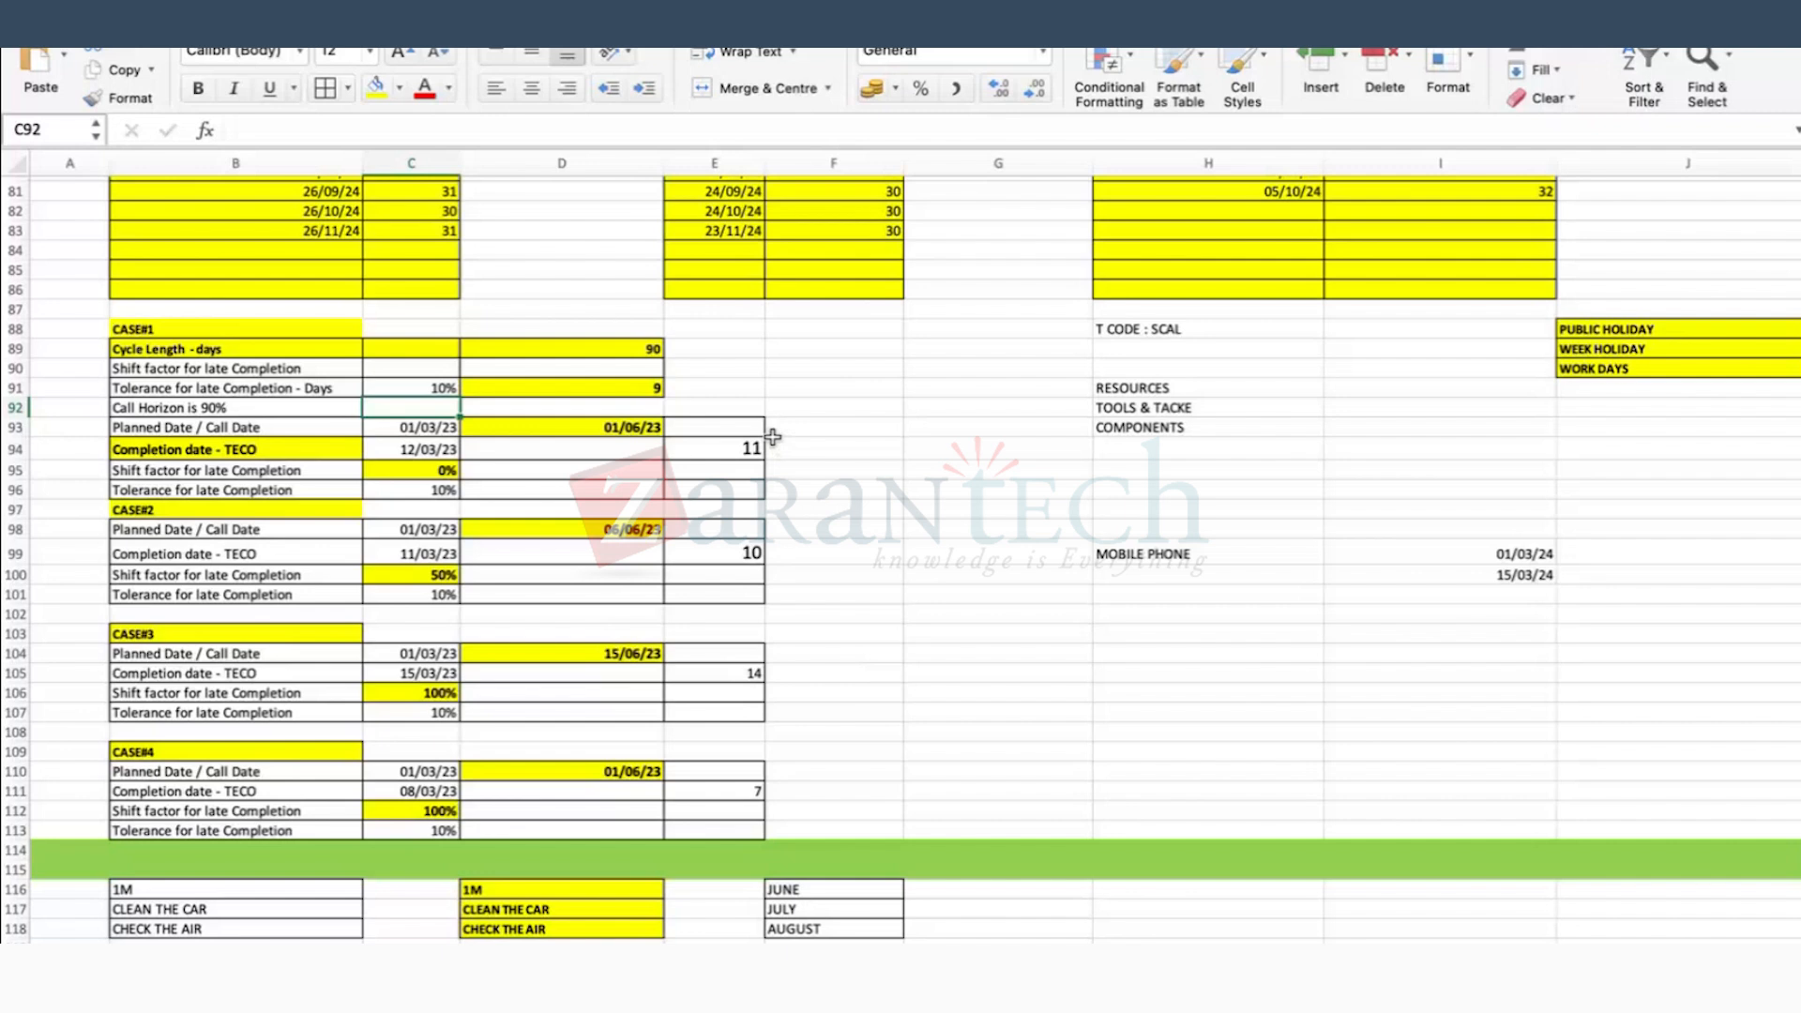
click(894, 490)
click(945, 530)
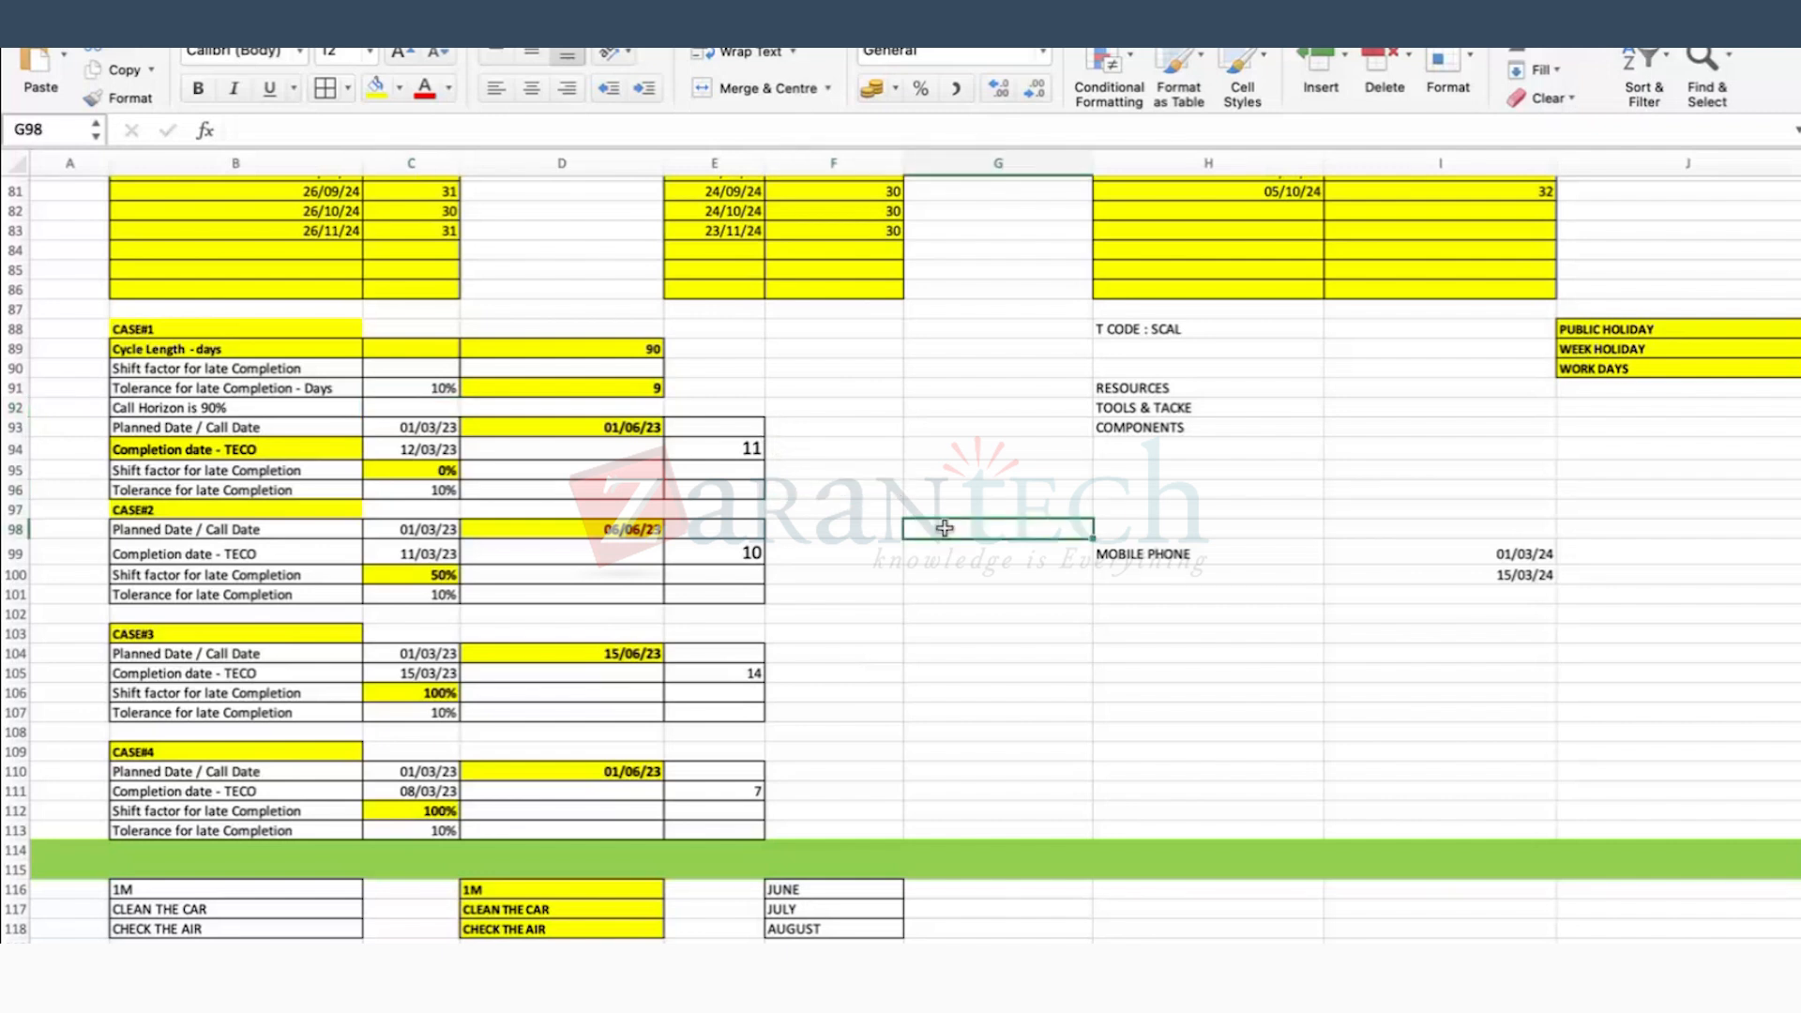
key(super+Tab)
key(super+shift+Tab)
click(631, 389)
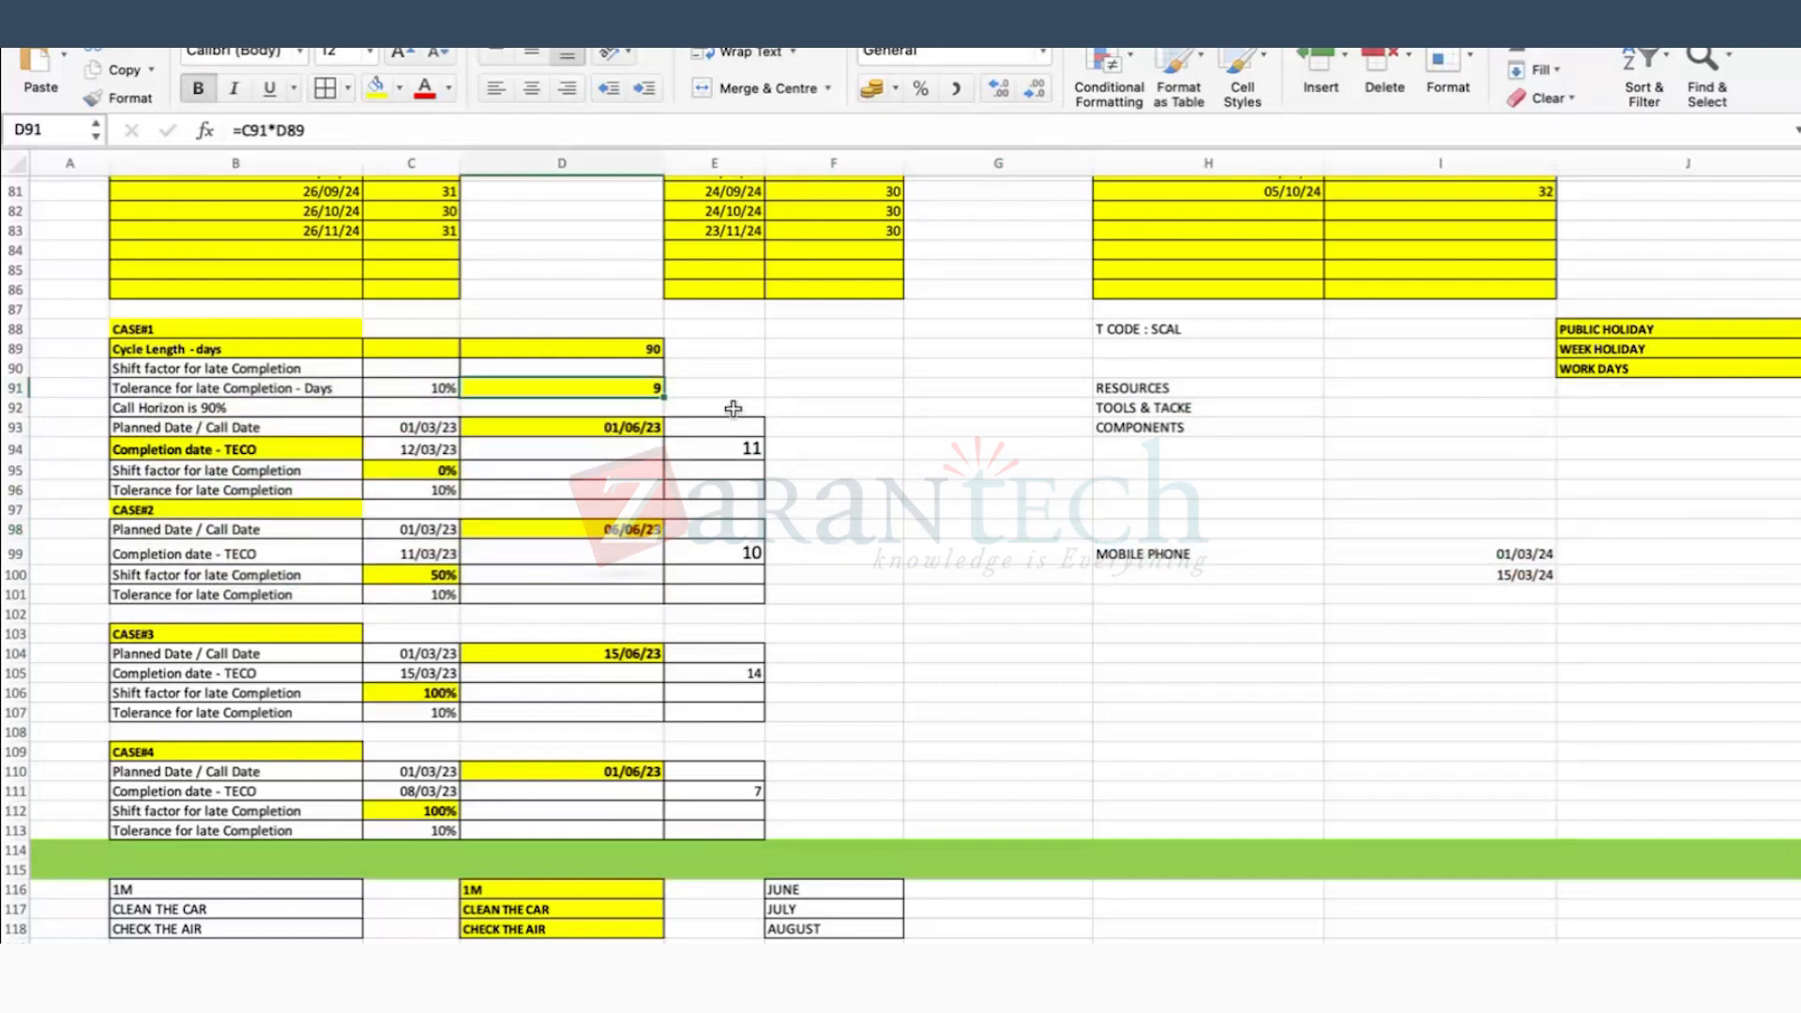
click(802, 387)
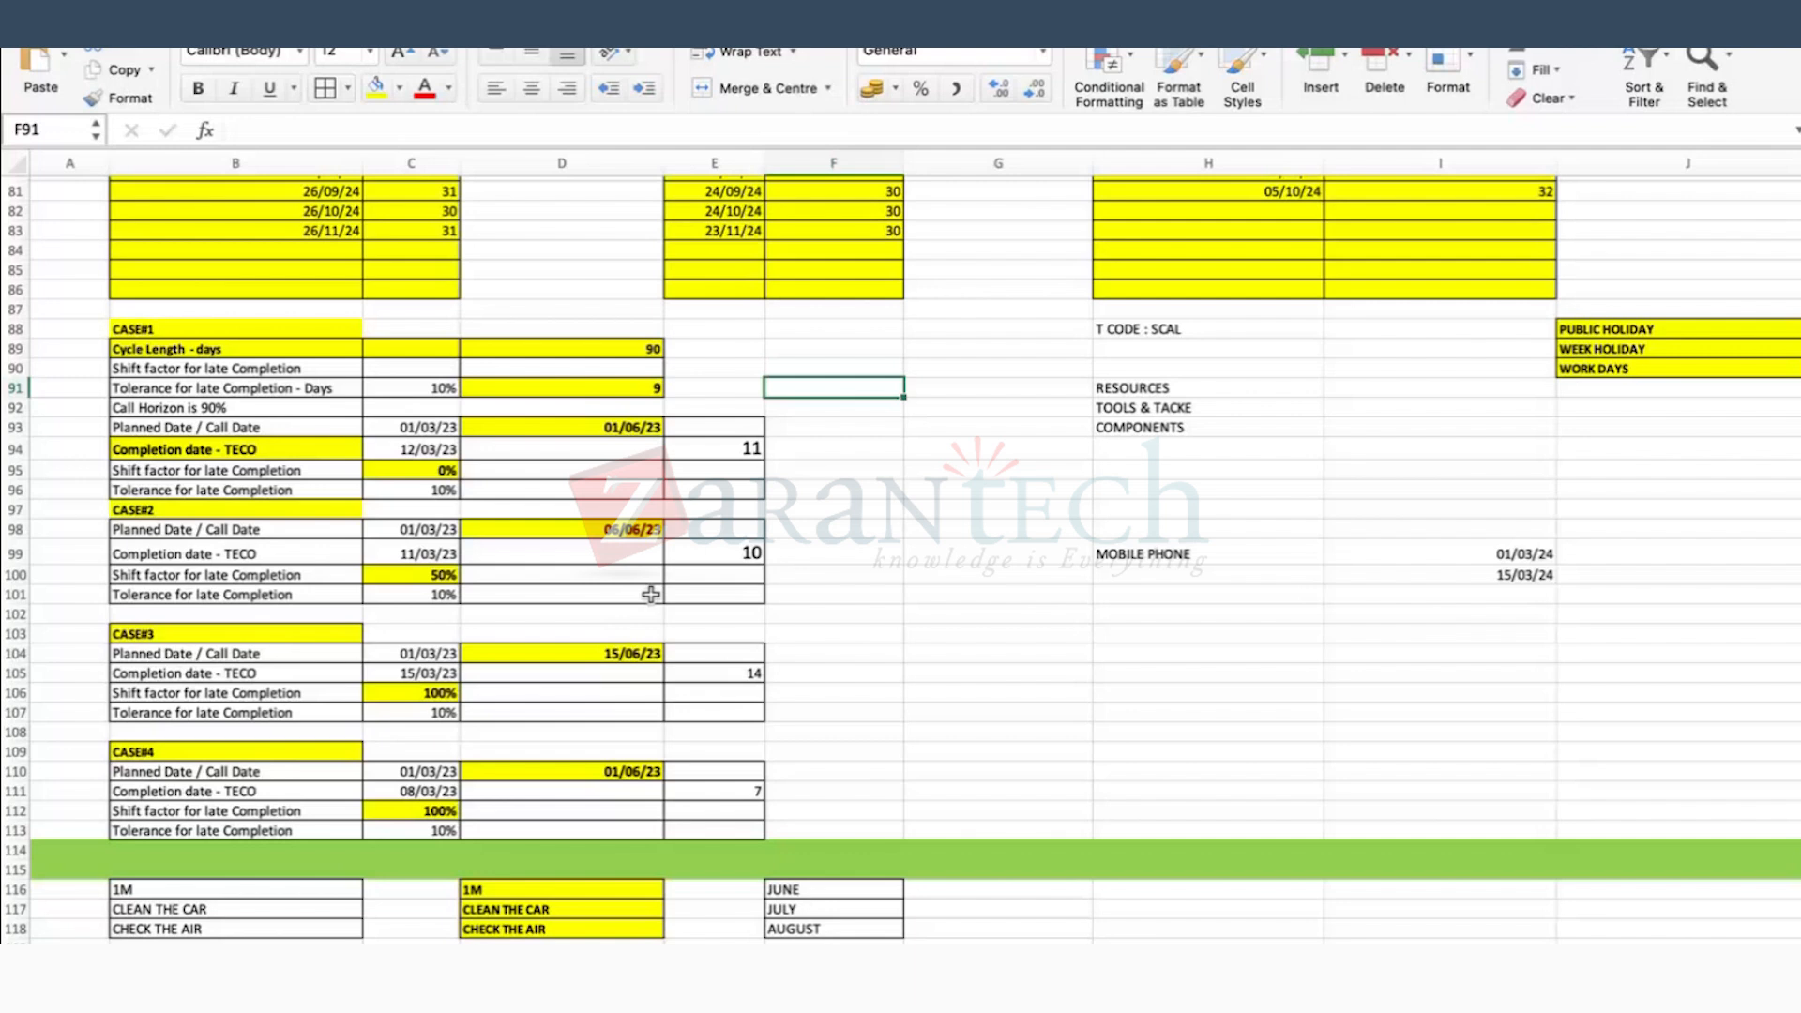
click(427, 812)
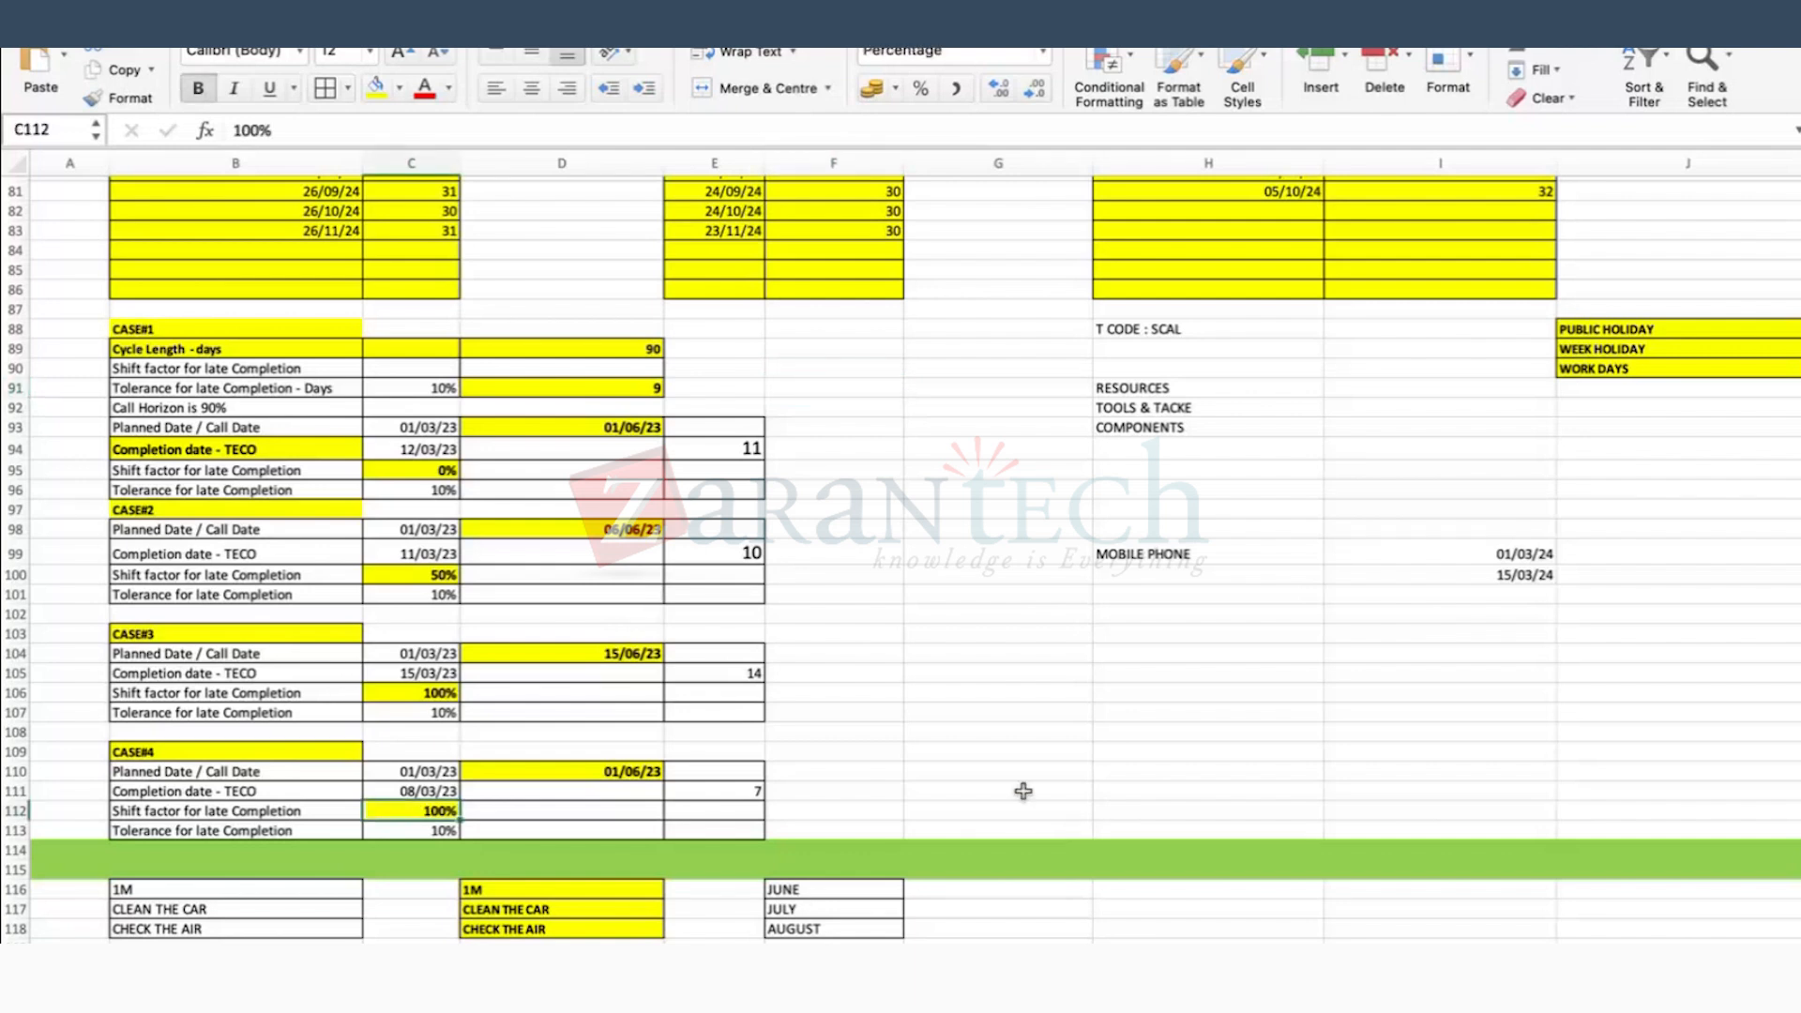
click(623, 771)
click(736, 792)
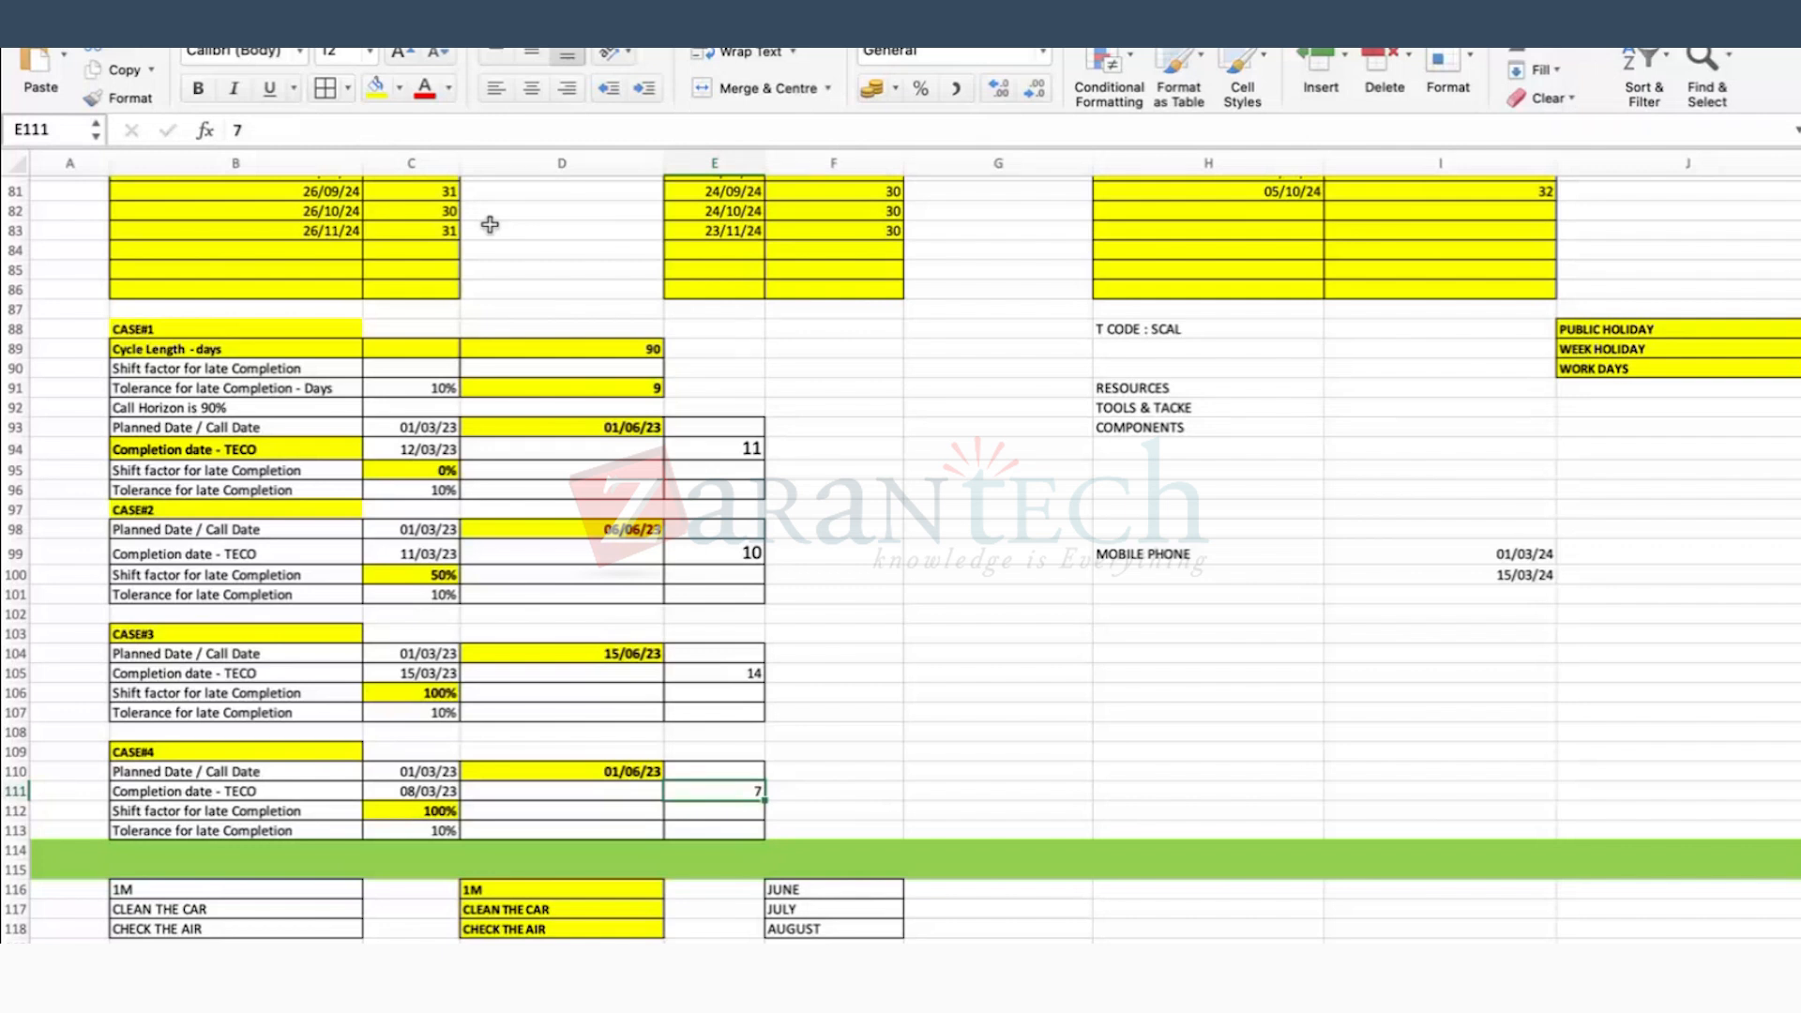
click(914, 615)
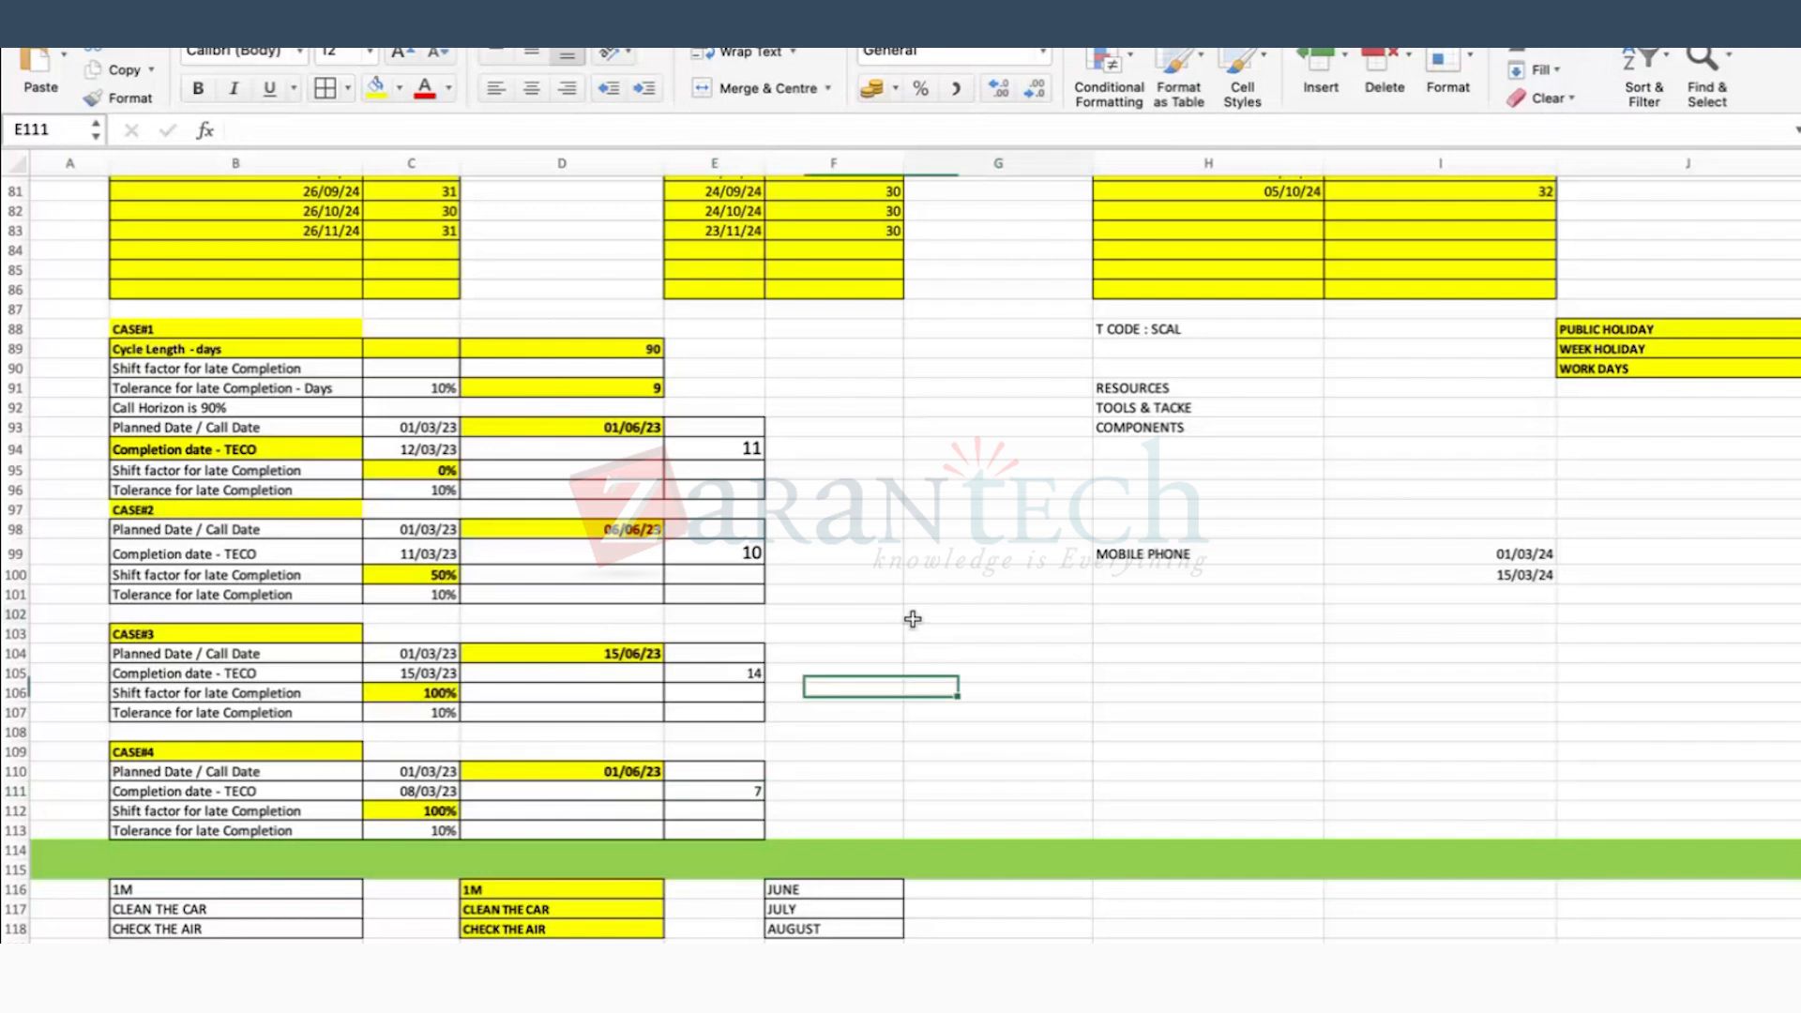
click(988, 530)
Step: Switch to SAP and set the TIMEST strategy's late-completion shift factor to 50% and tolerance to 10%
scroll(1027, 621, down, 5)
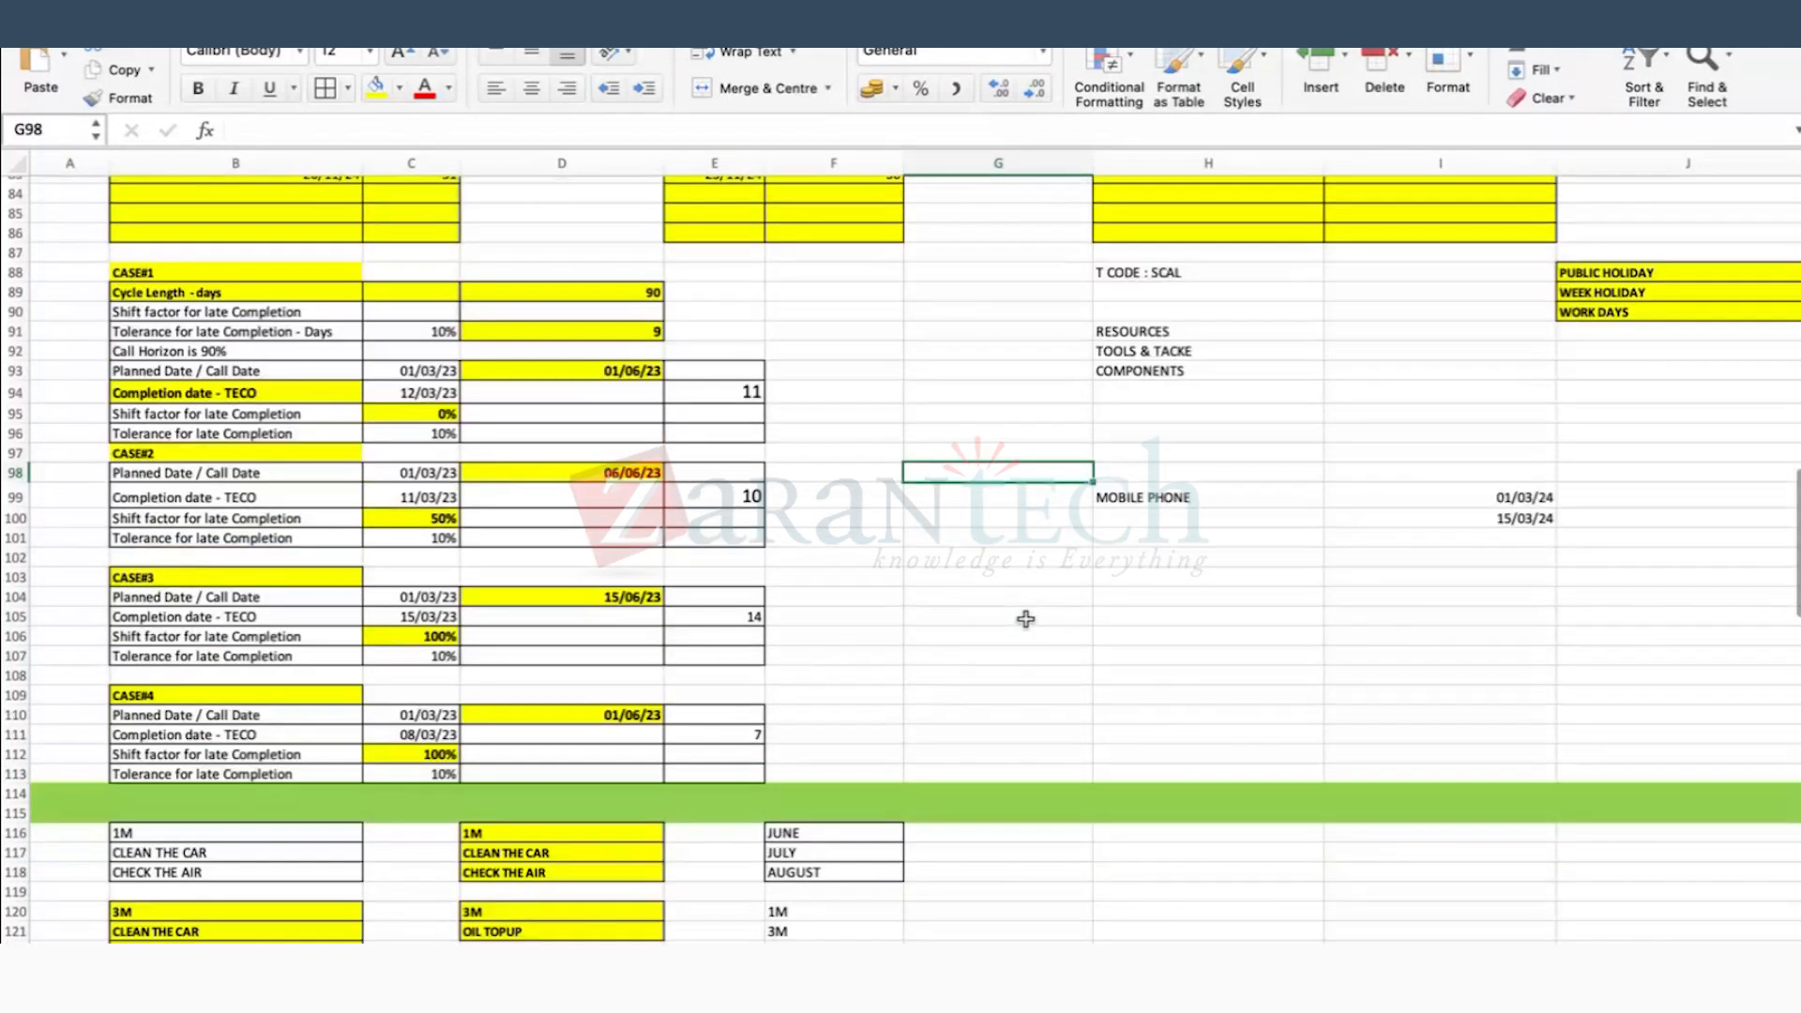
key(super+Tab)
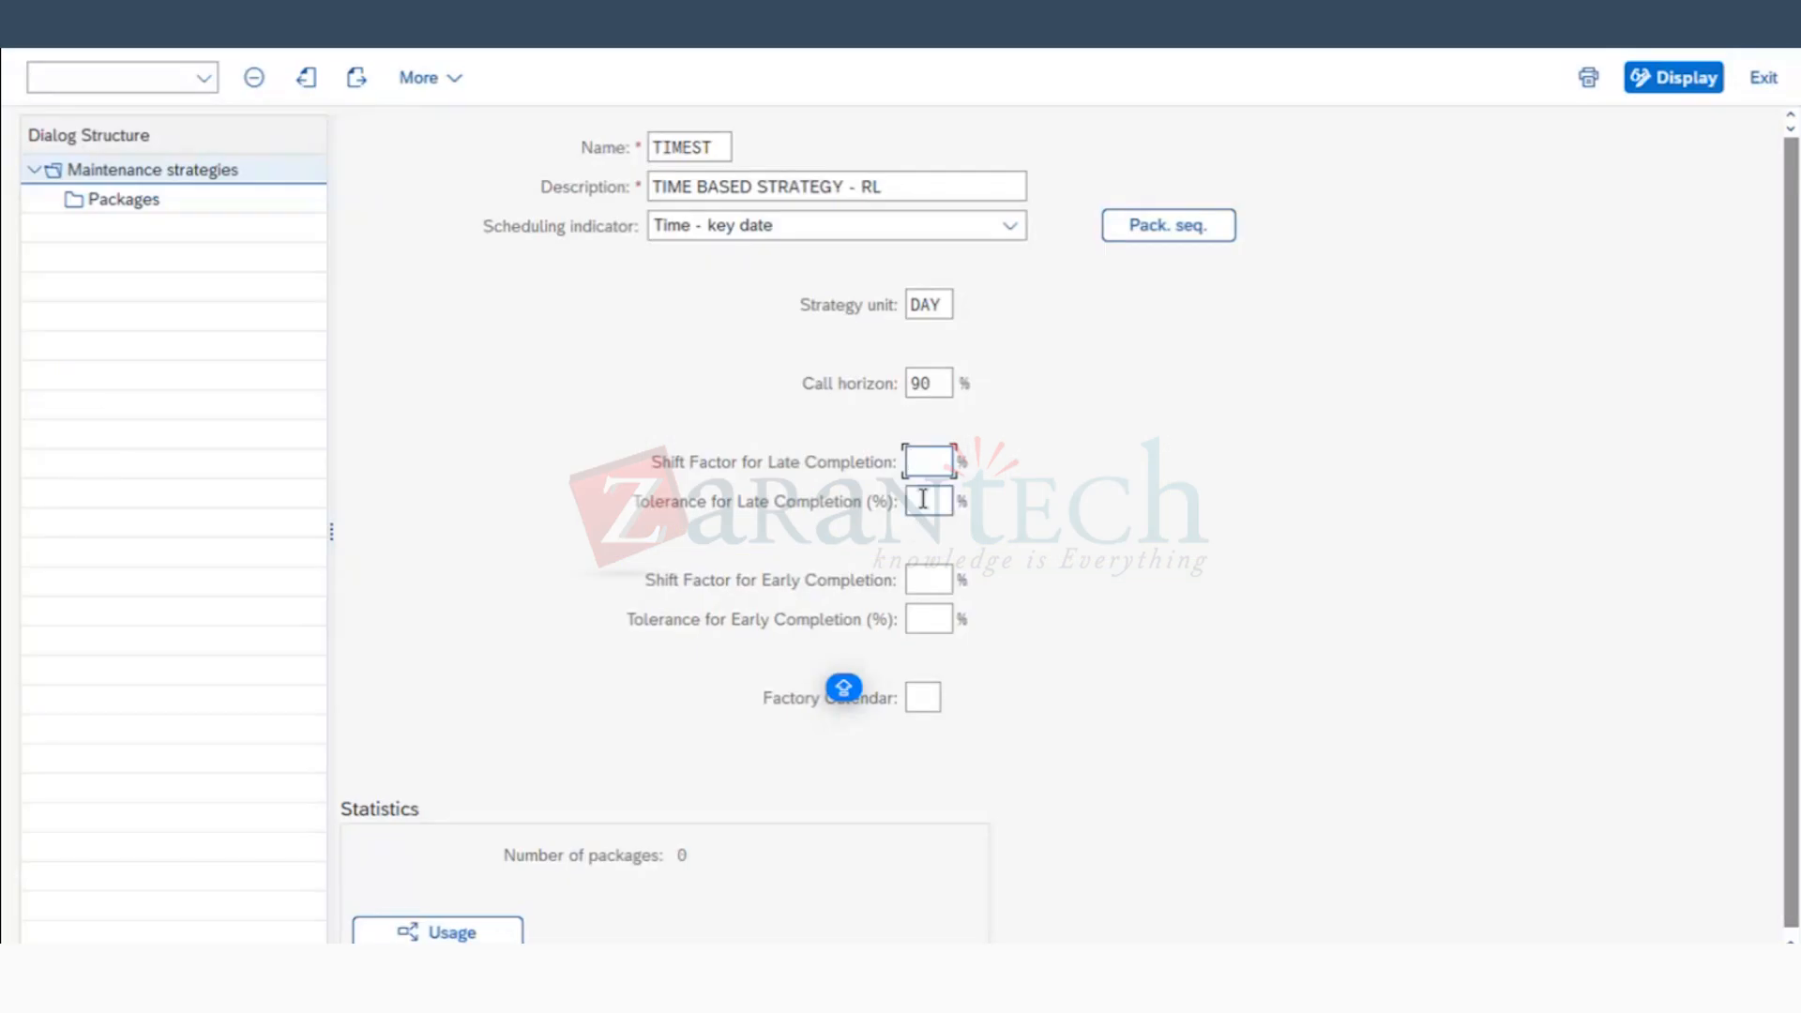
text(50)
click(923, 500)
text(0)
key(BackSpace)
text(10)
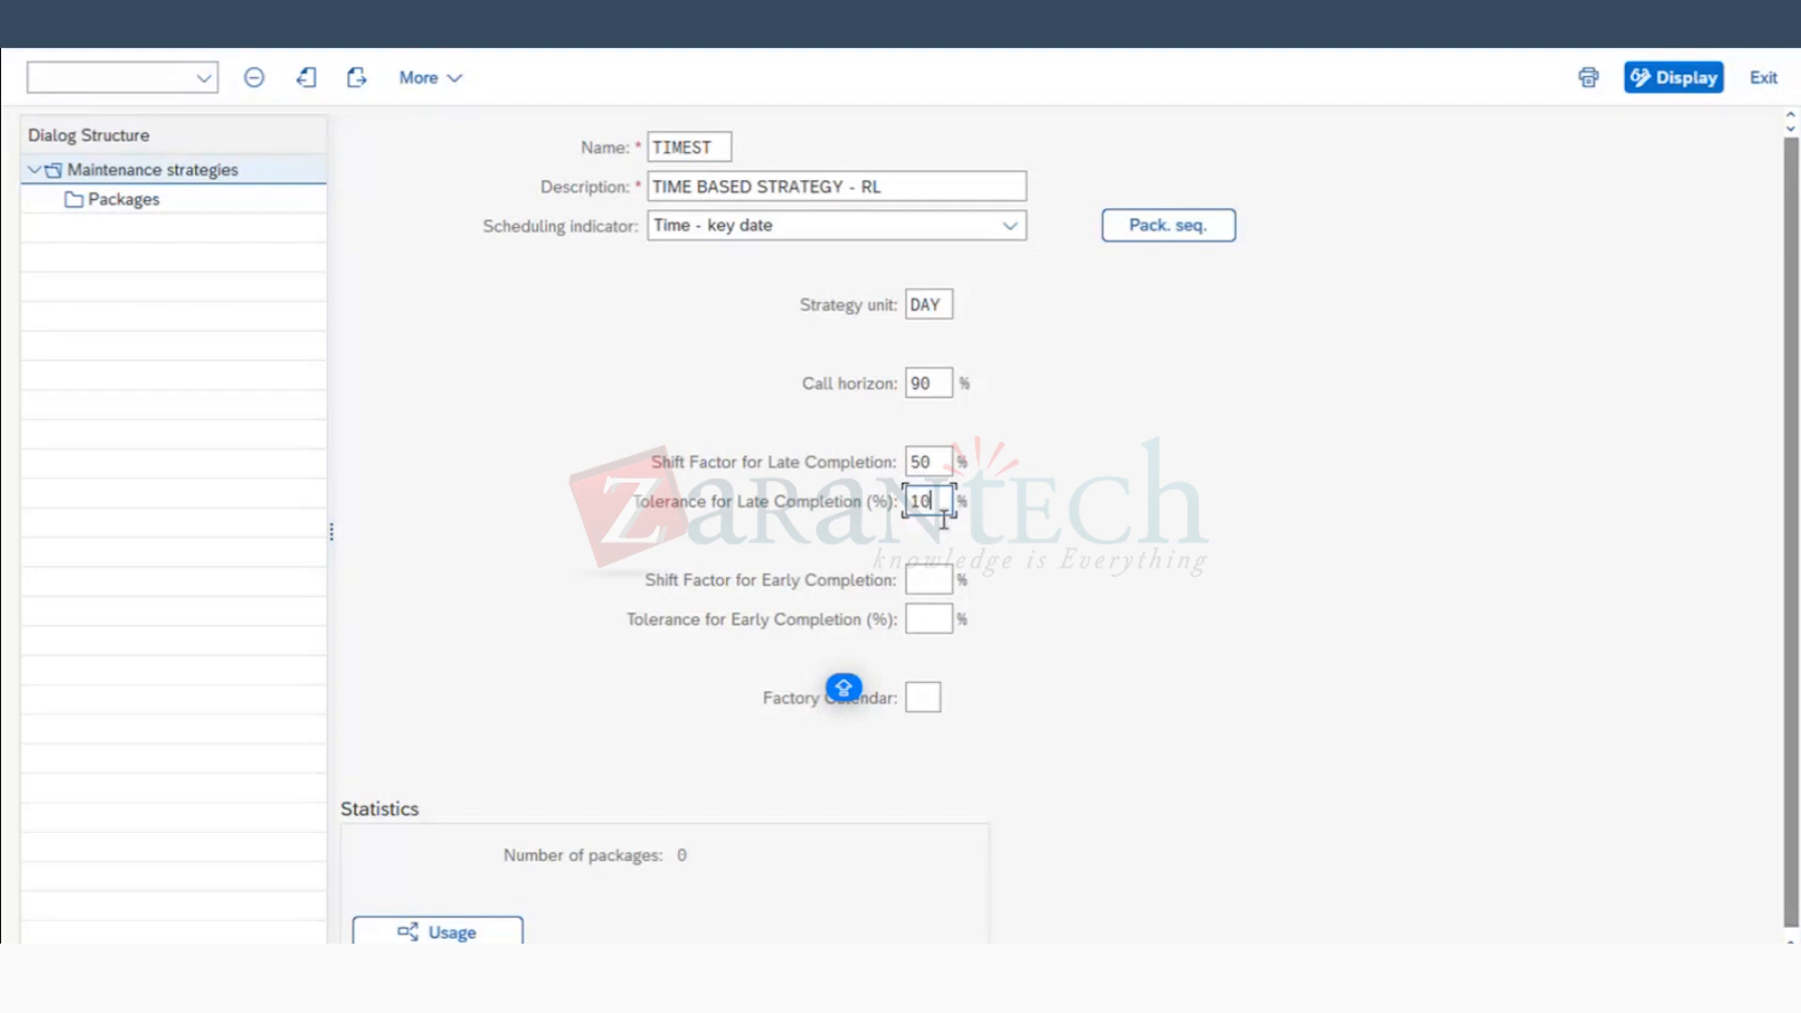
Step: Switch to the Excel spreadsheet, set Case 1's cycle length to 30 days and check the tolerance percentage and days
key(super+Tab)
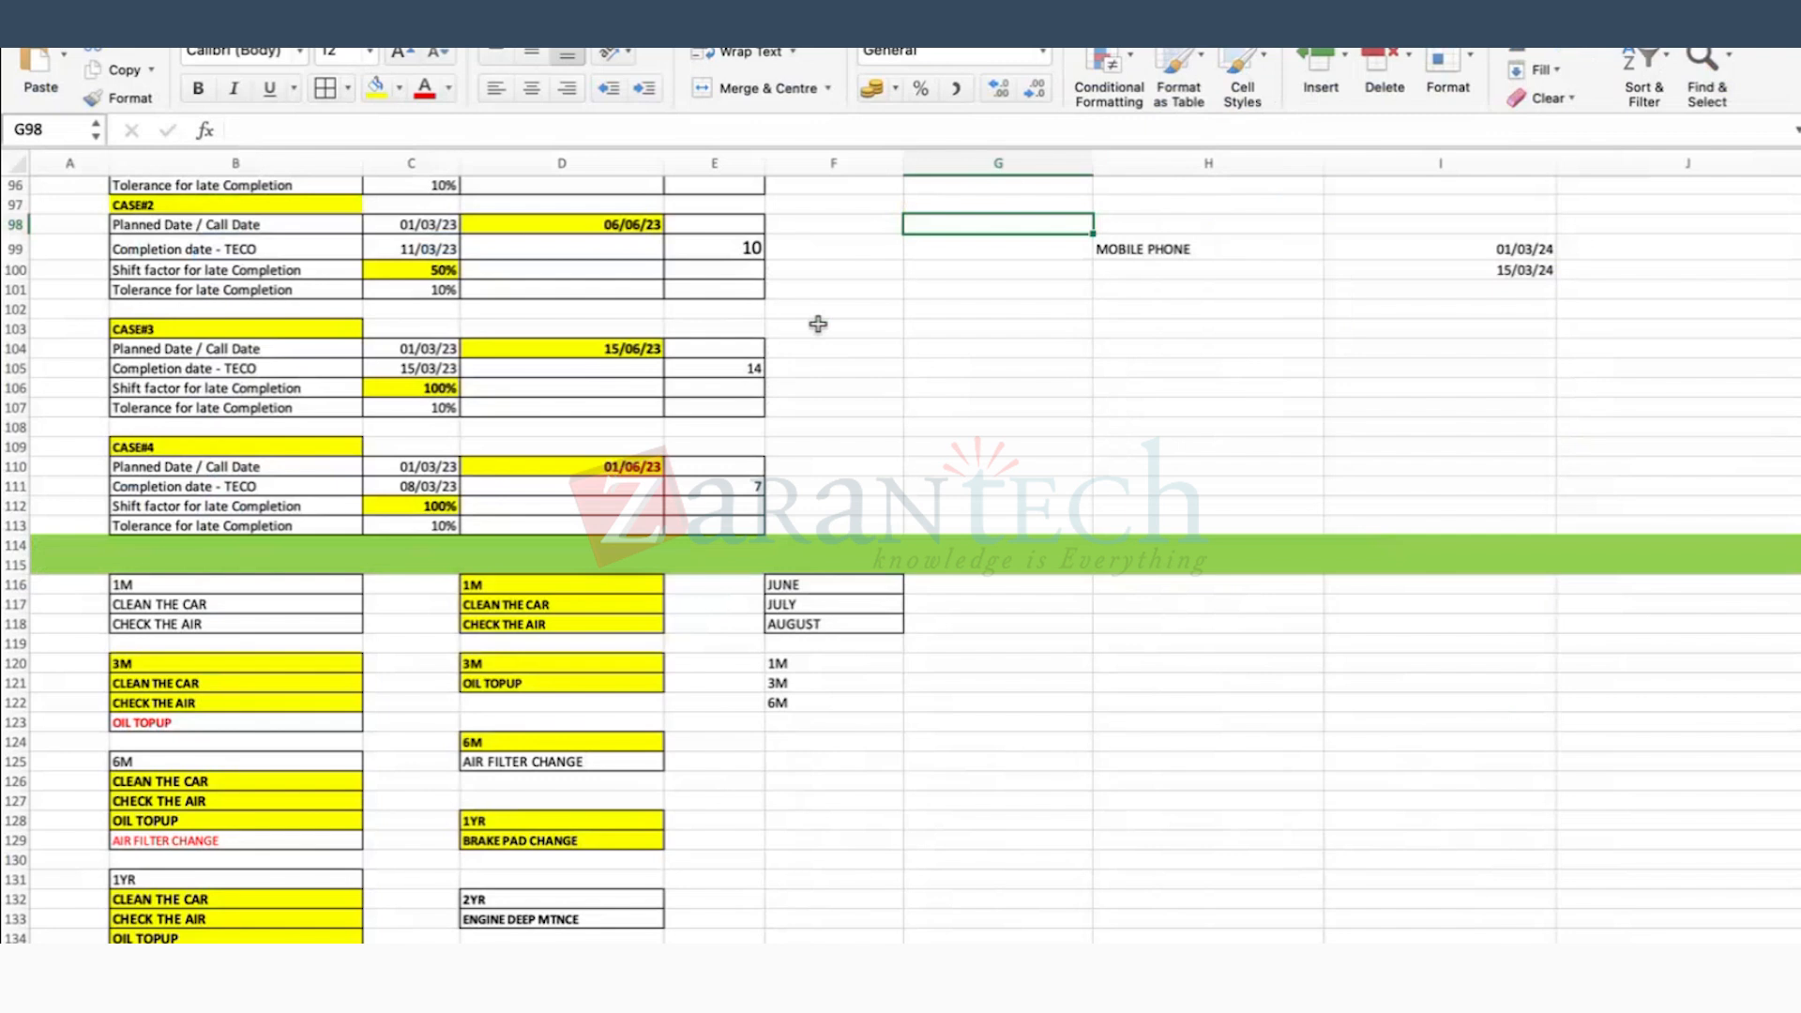
scroll(817, 324, up, 6)
click(619, 425)
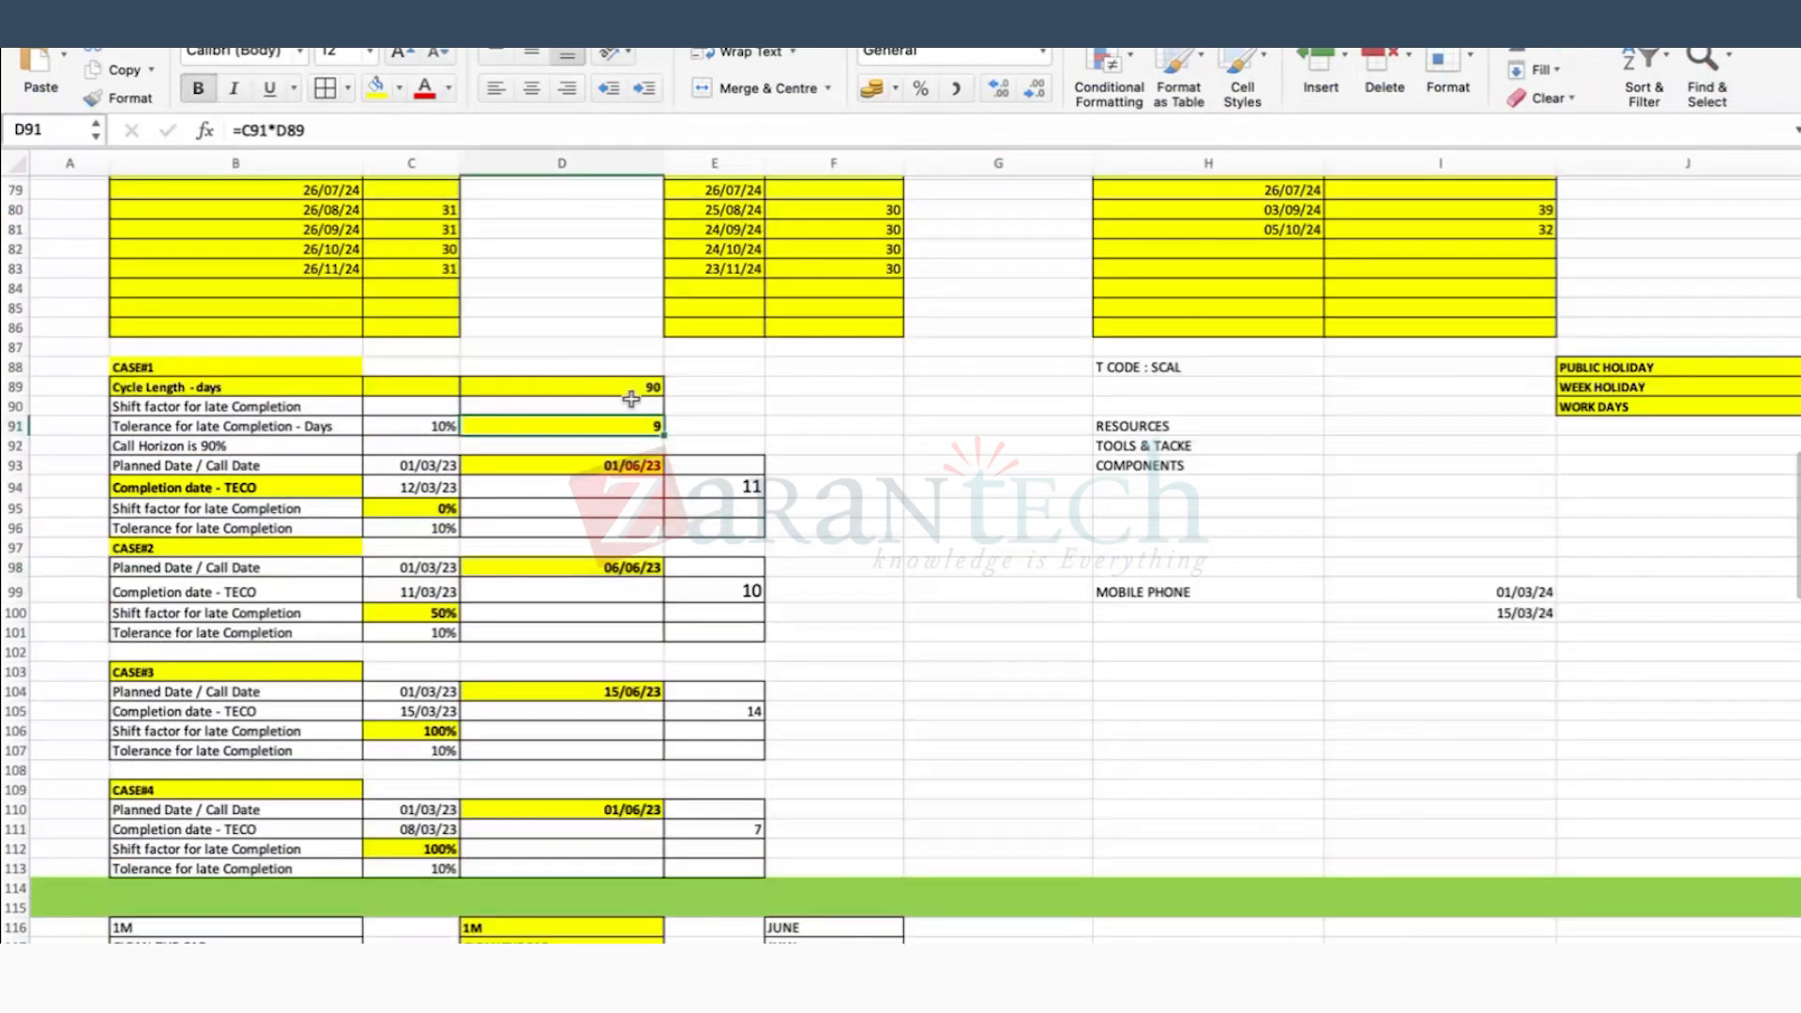
click(584, 386)
text(30)
key(Return)
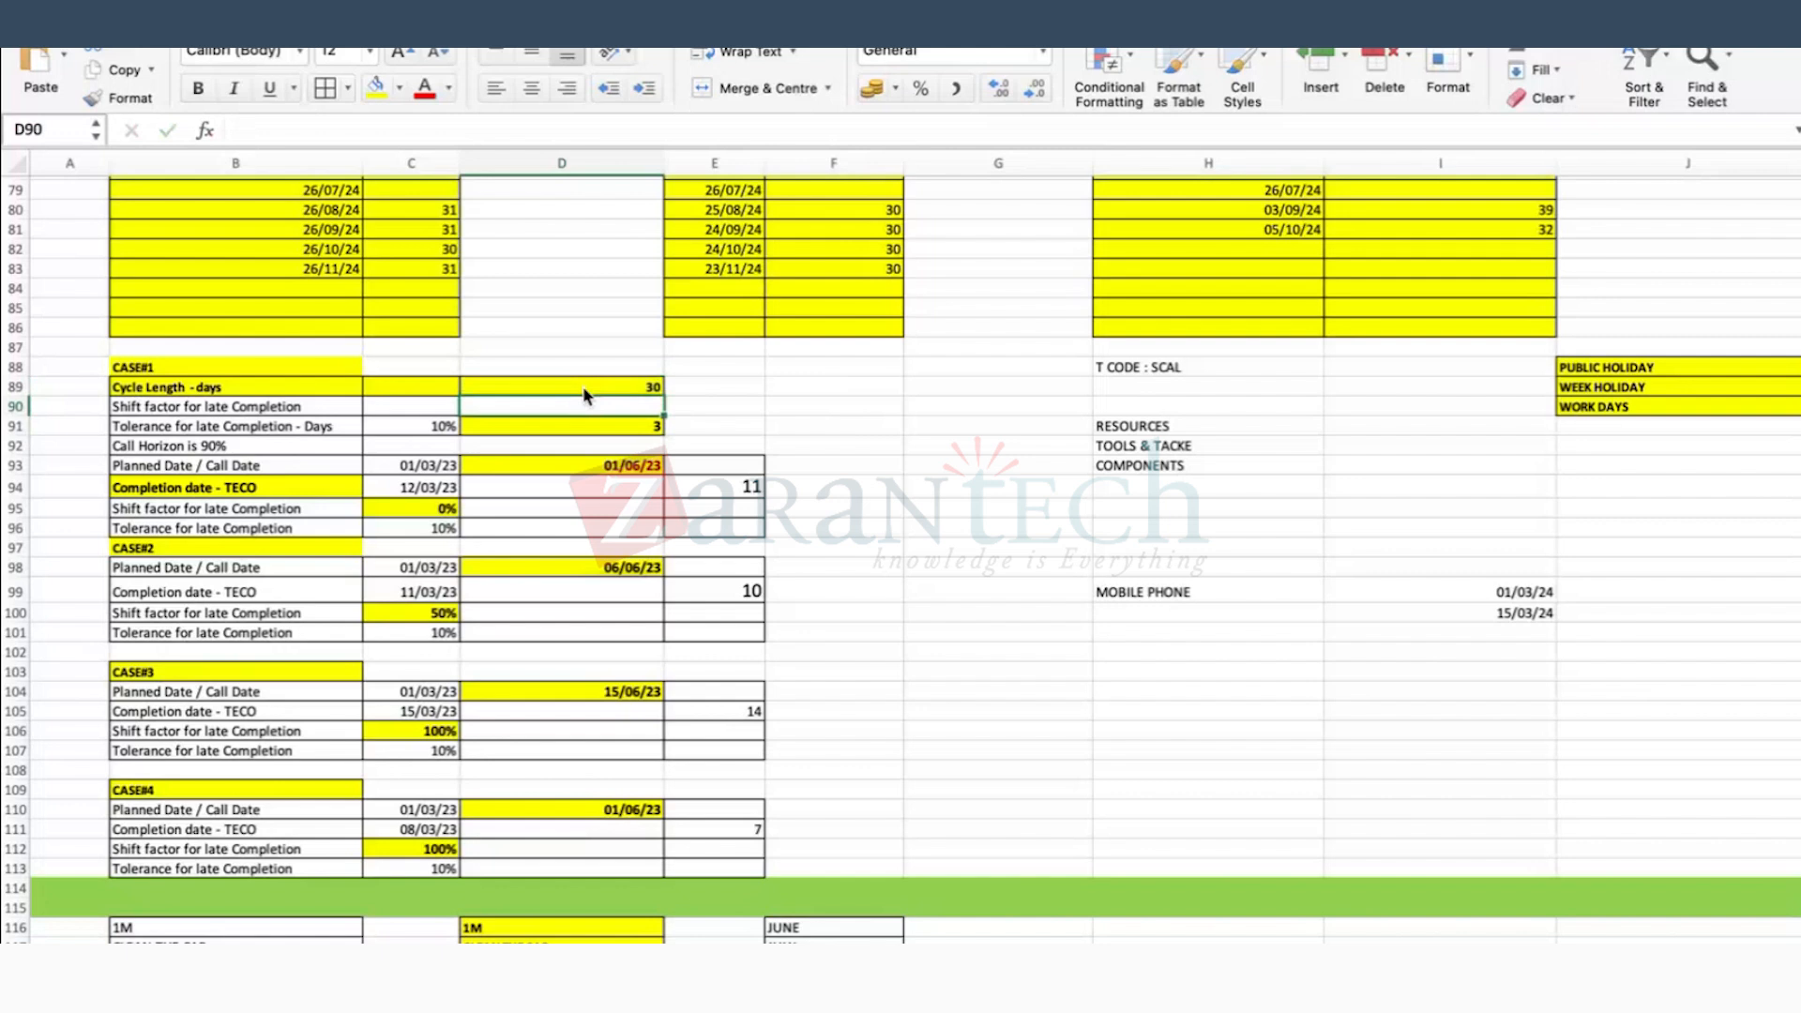
click(619, 430)
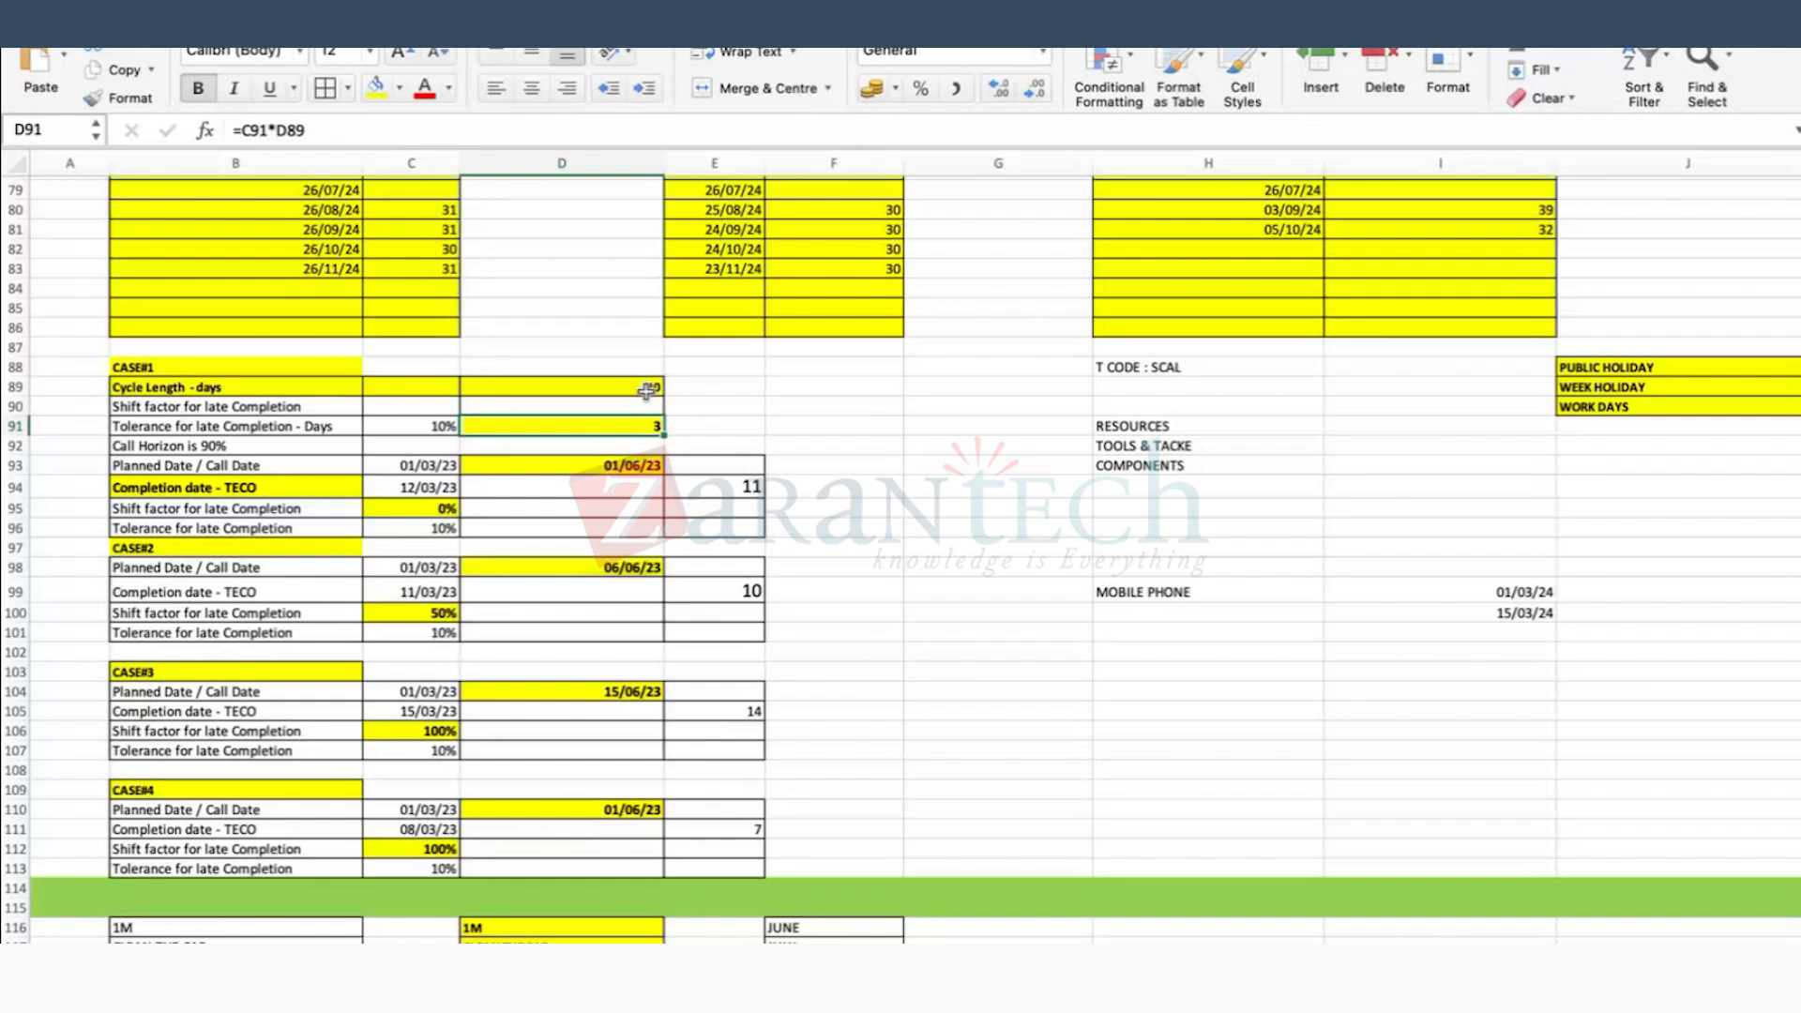
click(443, 428)
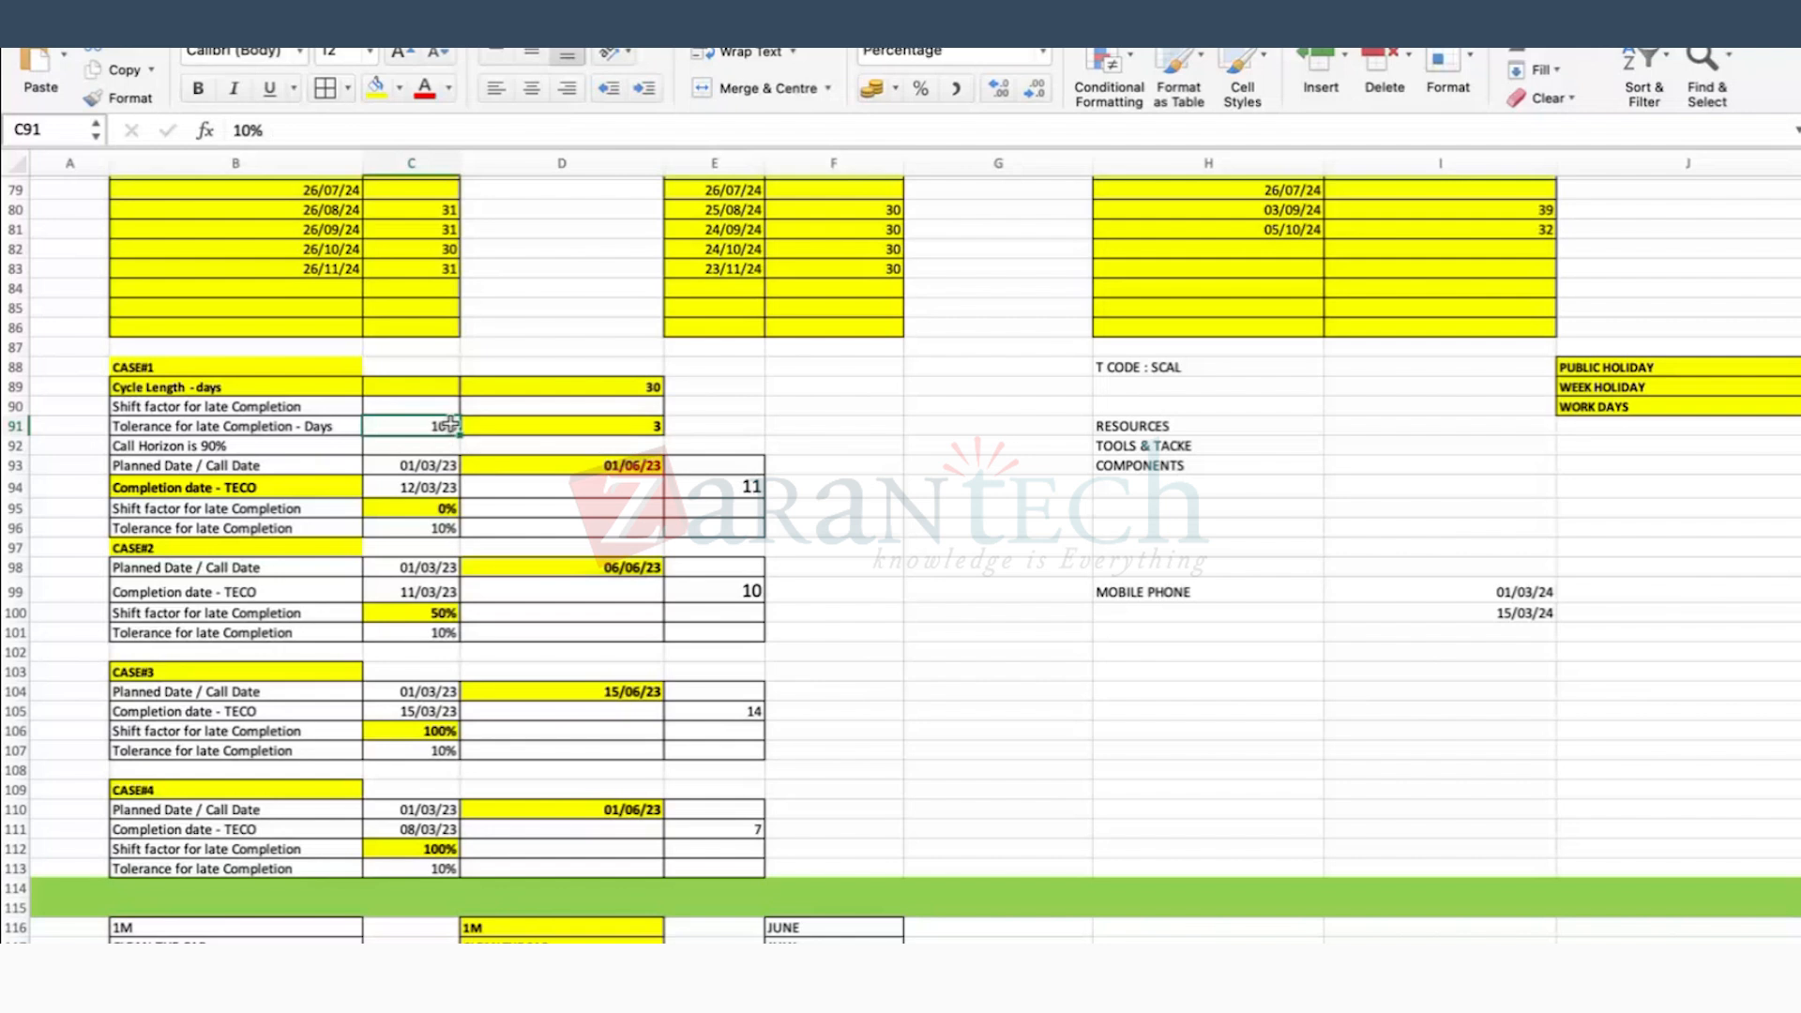
double_click(631, 390)
Step: Return to the SAP maintenance strategy and change the shift factor for late completion to 100%
key(ctrl+Left)
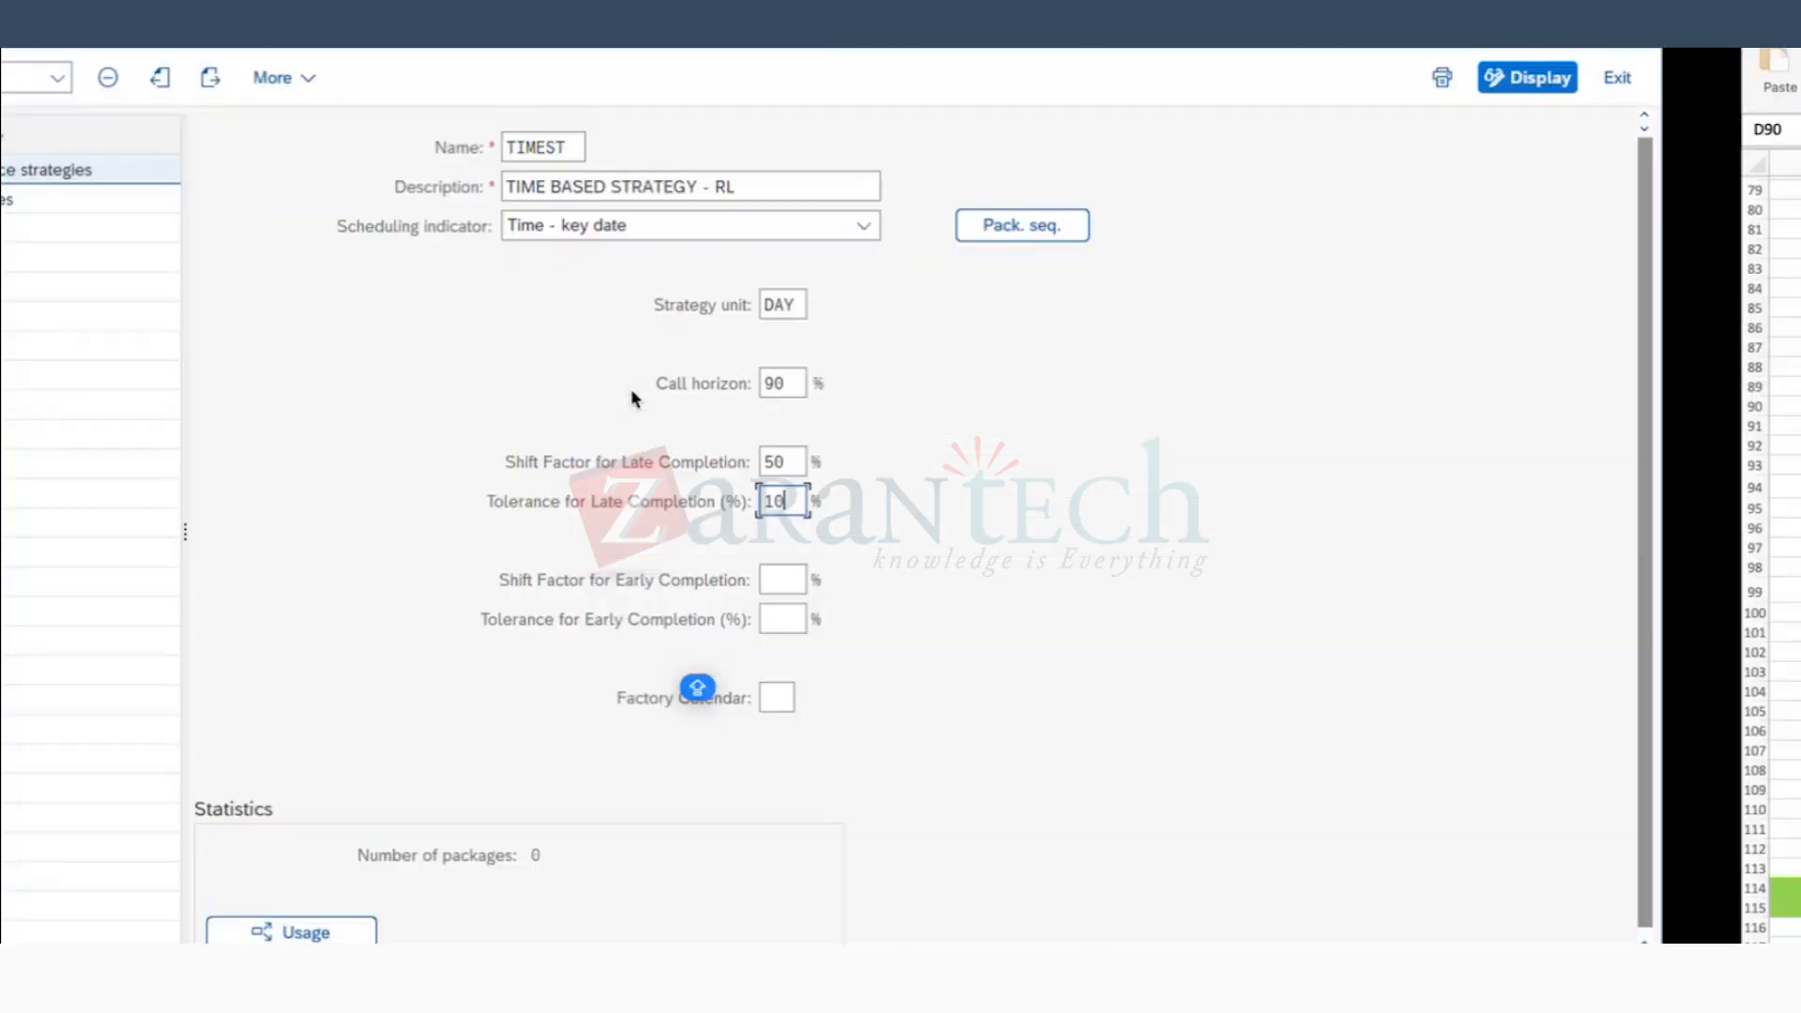
drag(935, 502, 853, 501)
double_click(928, 461)
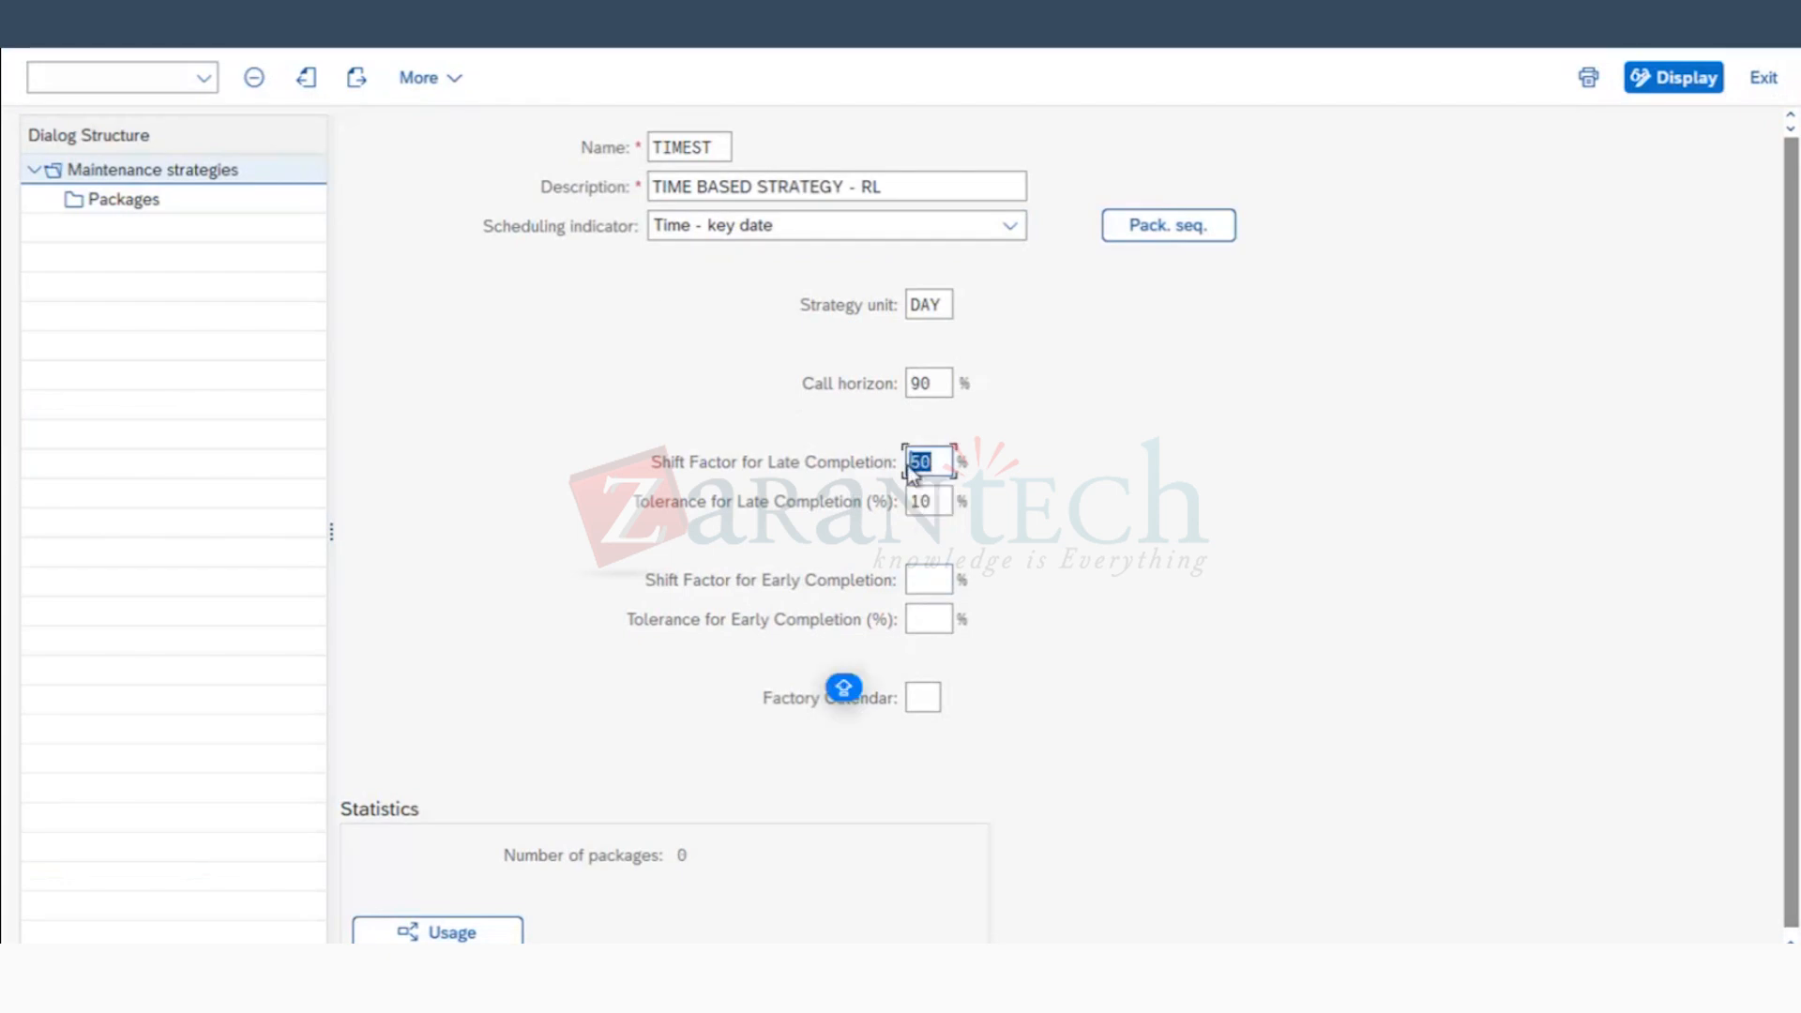
key(BackSpace)
text(100)
Step: Set the shift factor for early completion to 100% and the tolerance for early completion to 10%
click(922, 589)
text(100)
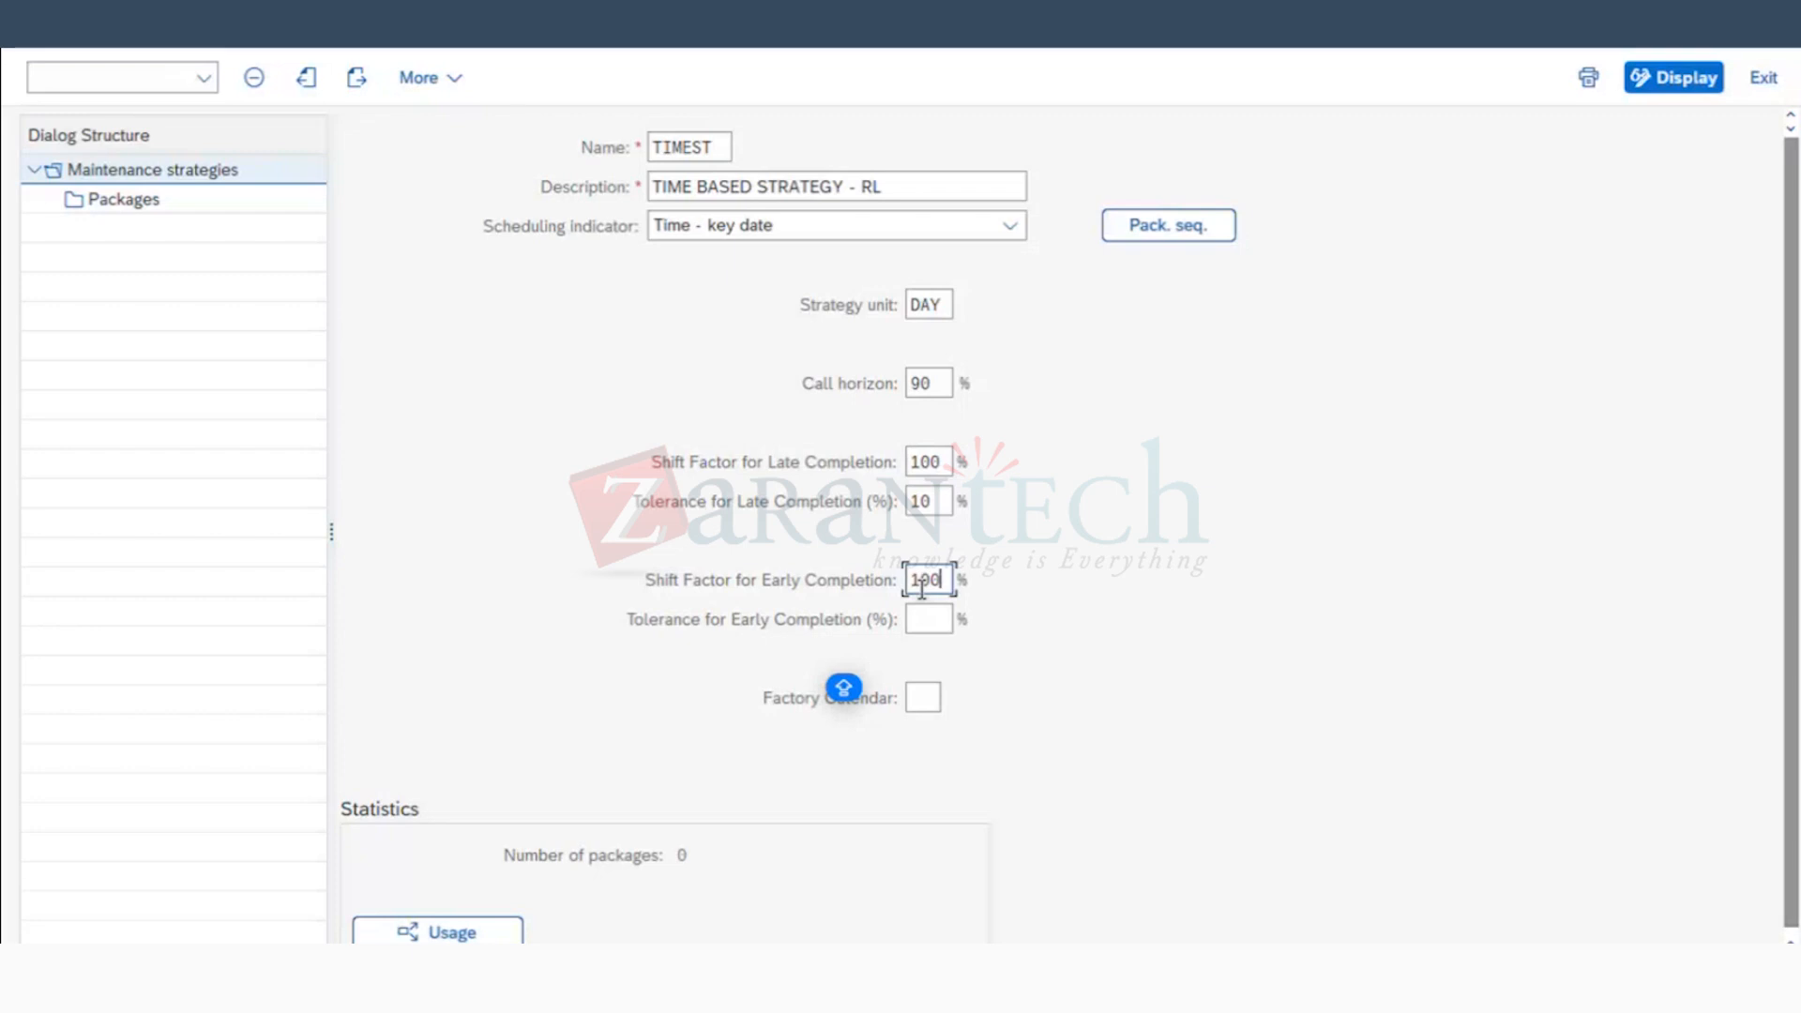
click(928, 615)
text(0)
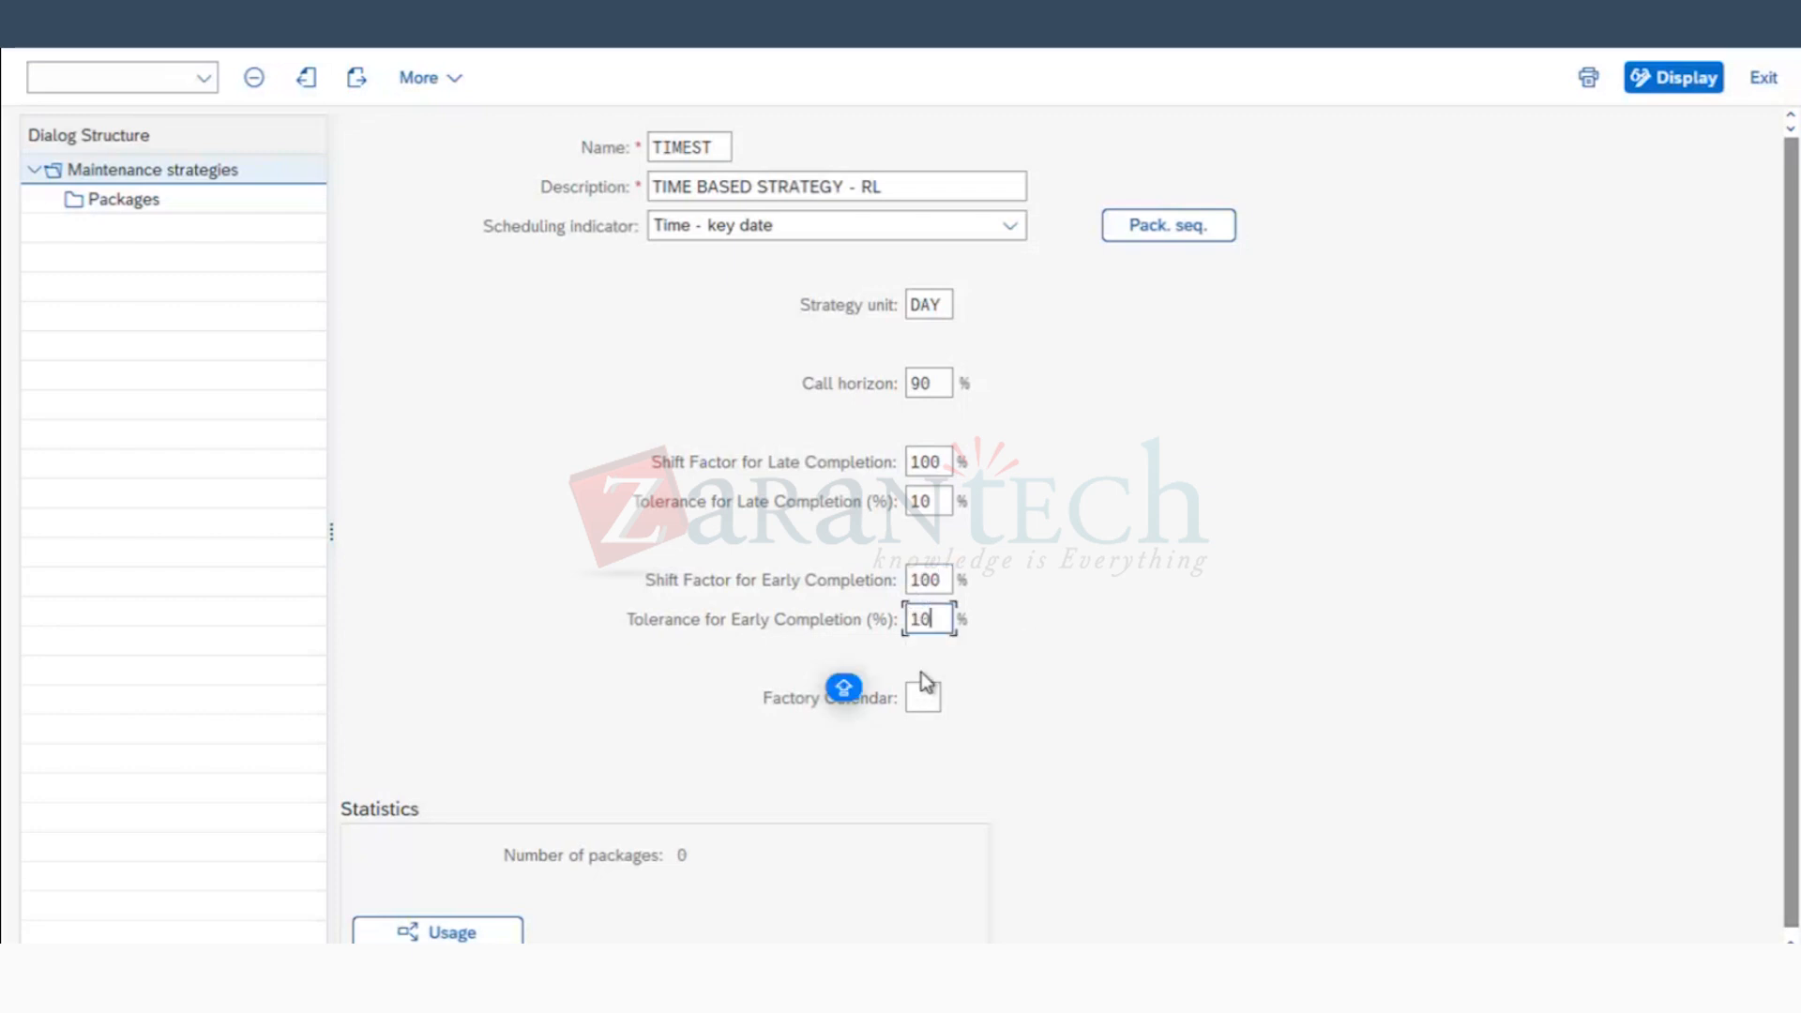
Step: Assign factory calendar 01, Germany (Standard), and confirm the strategy header entries
click(931, 704)
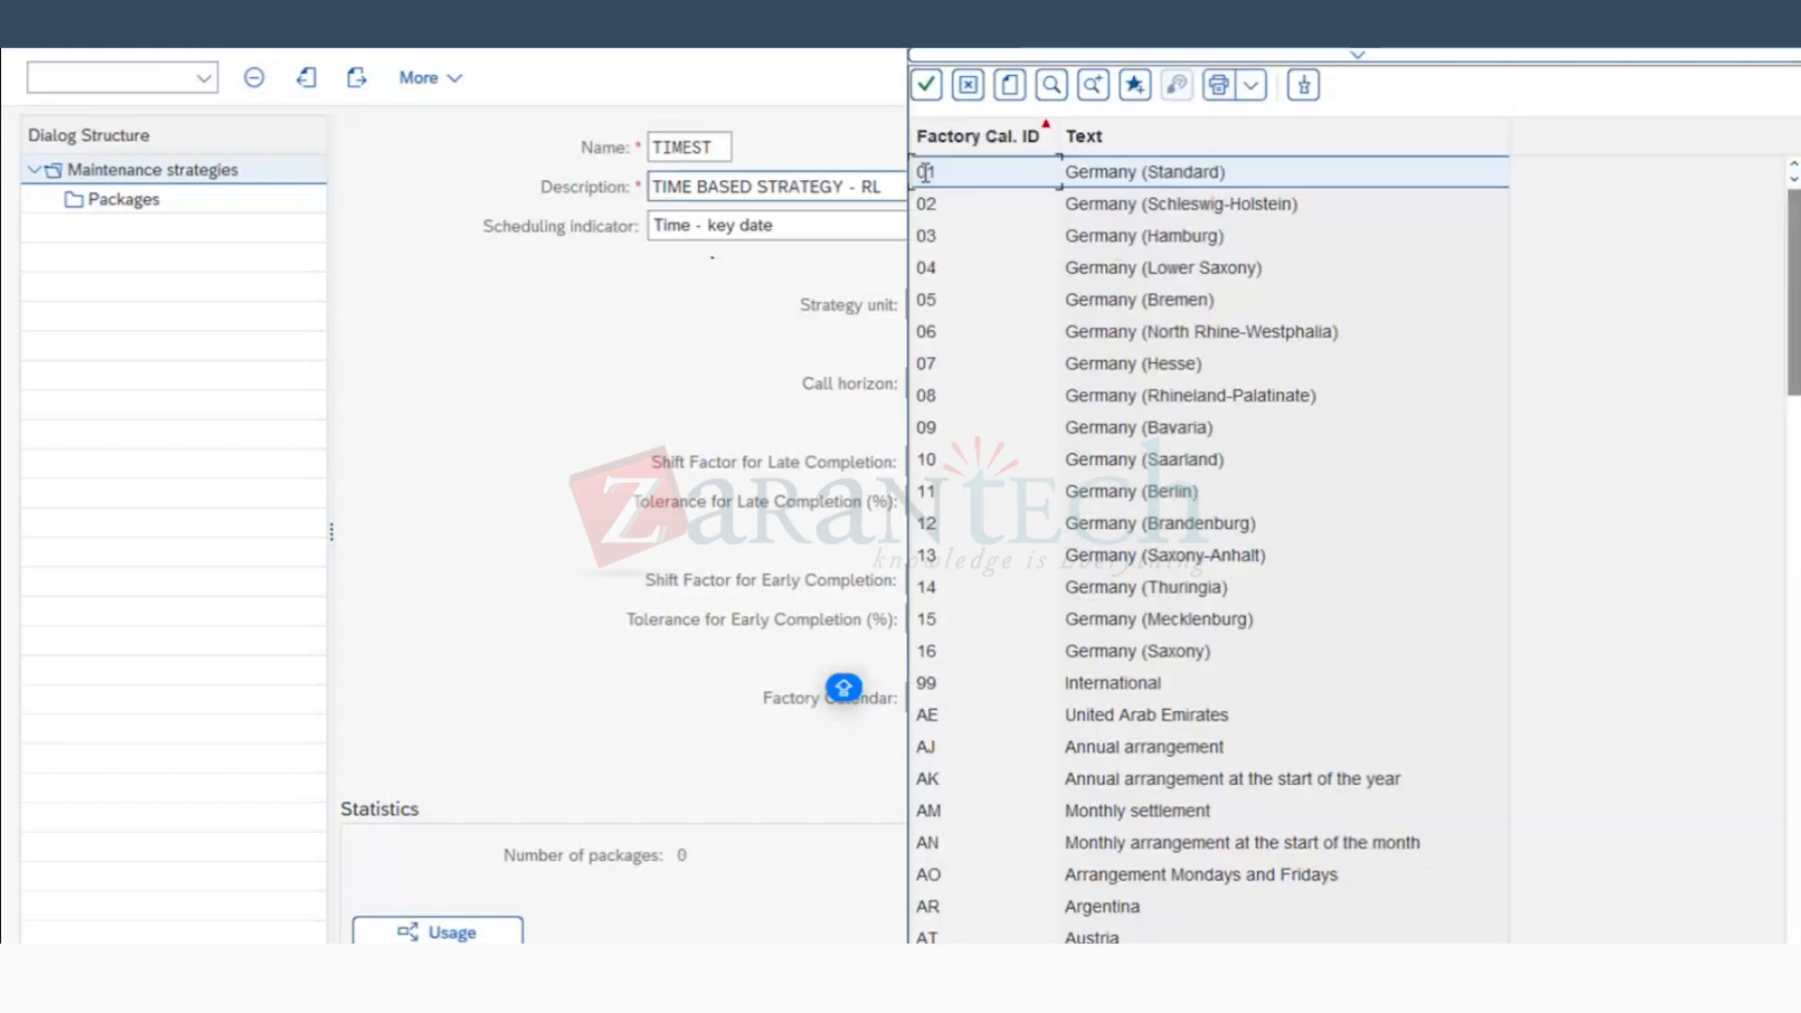
double_click(926, 178)
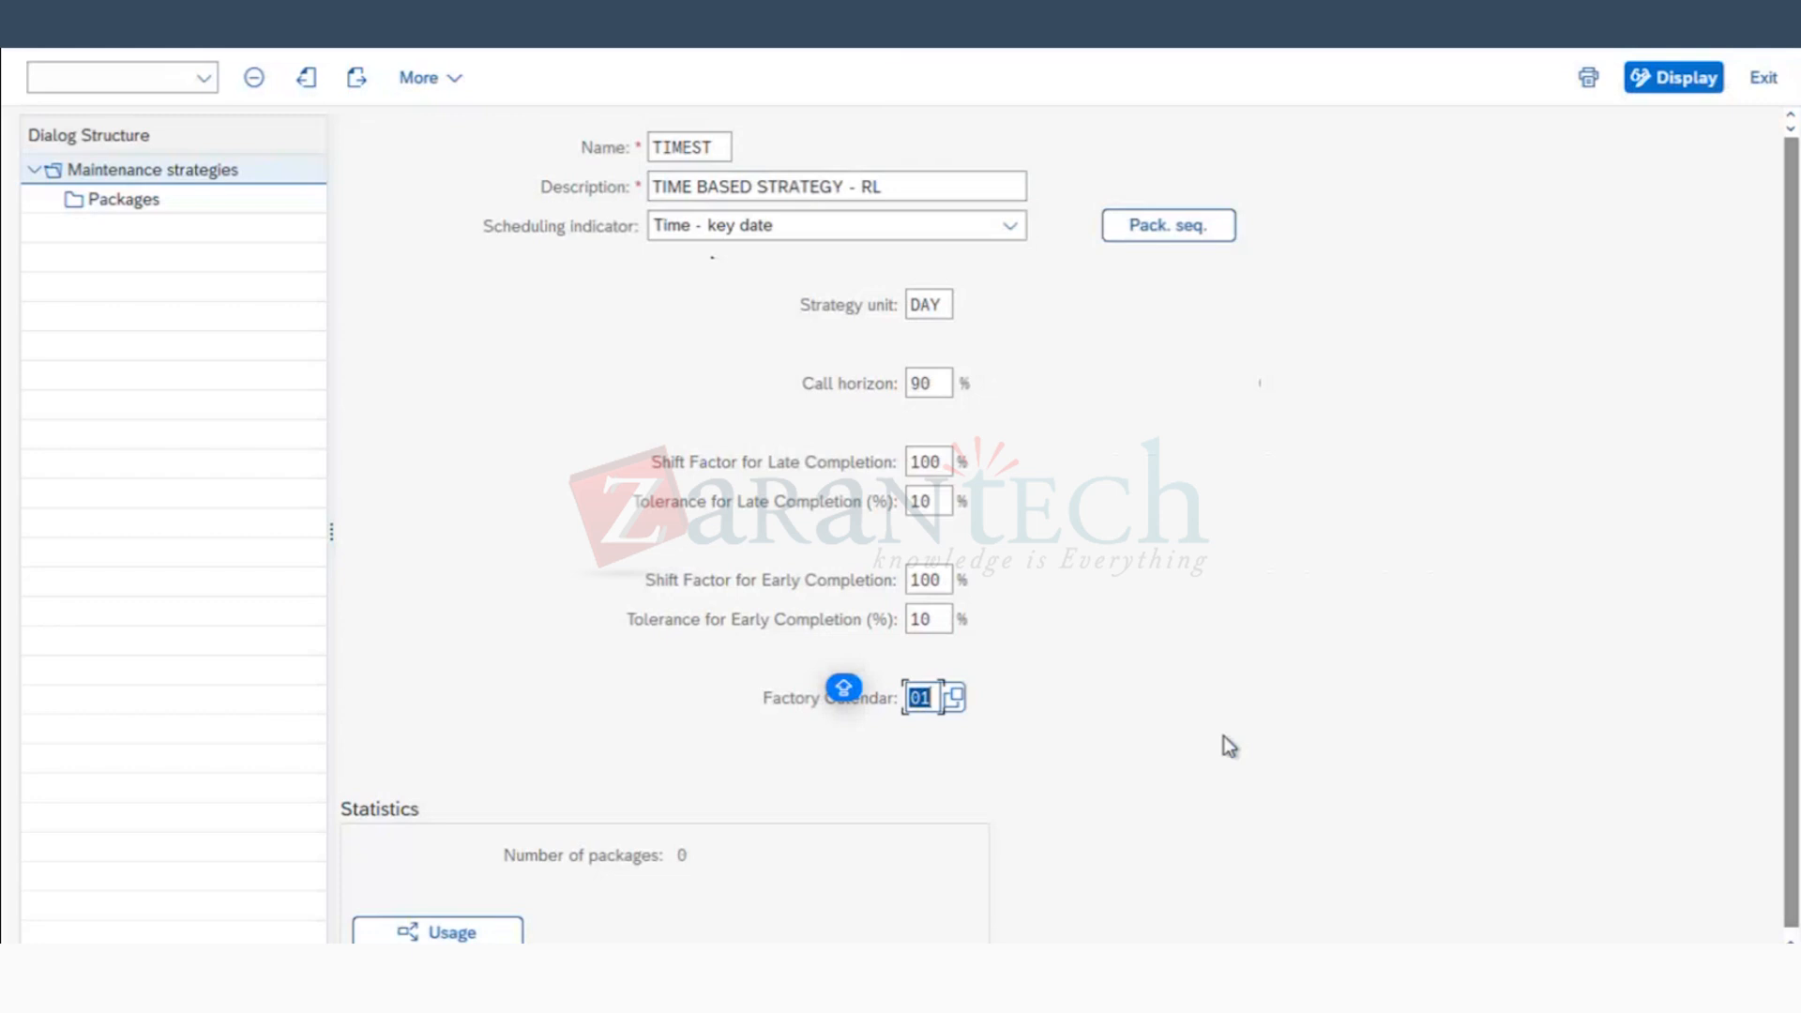
key(Return)
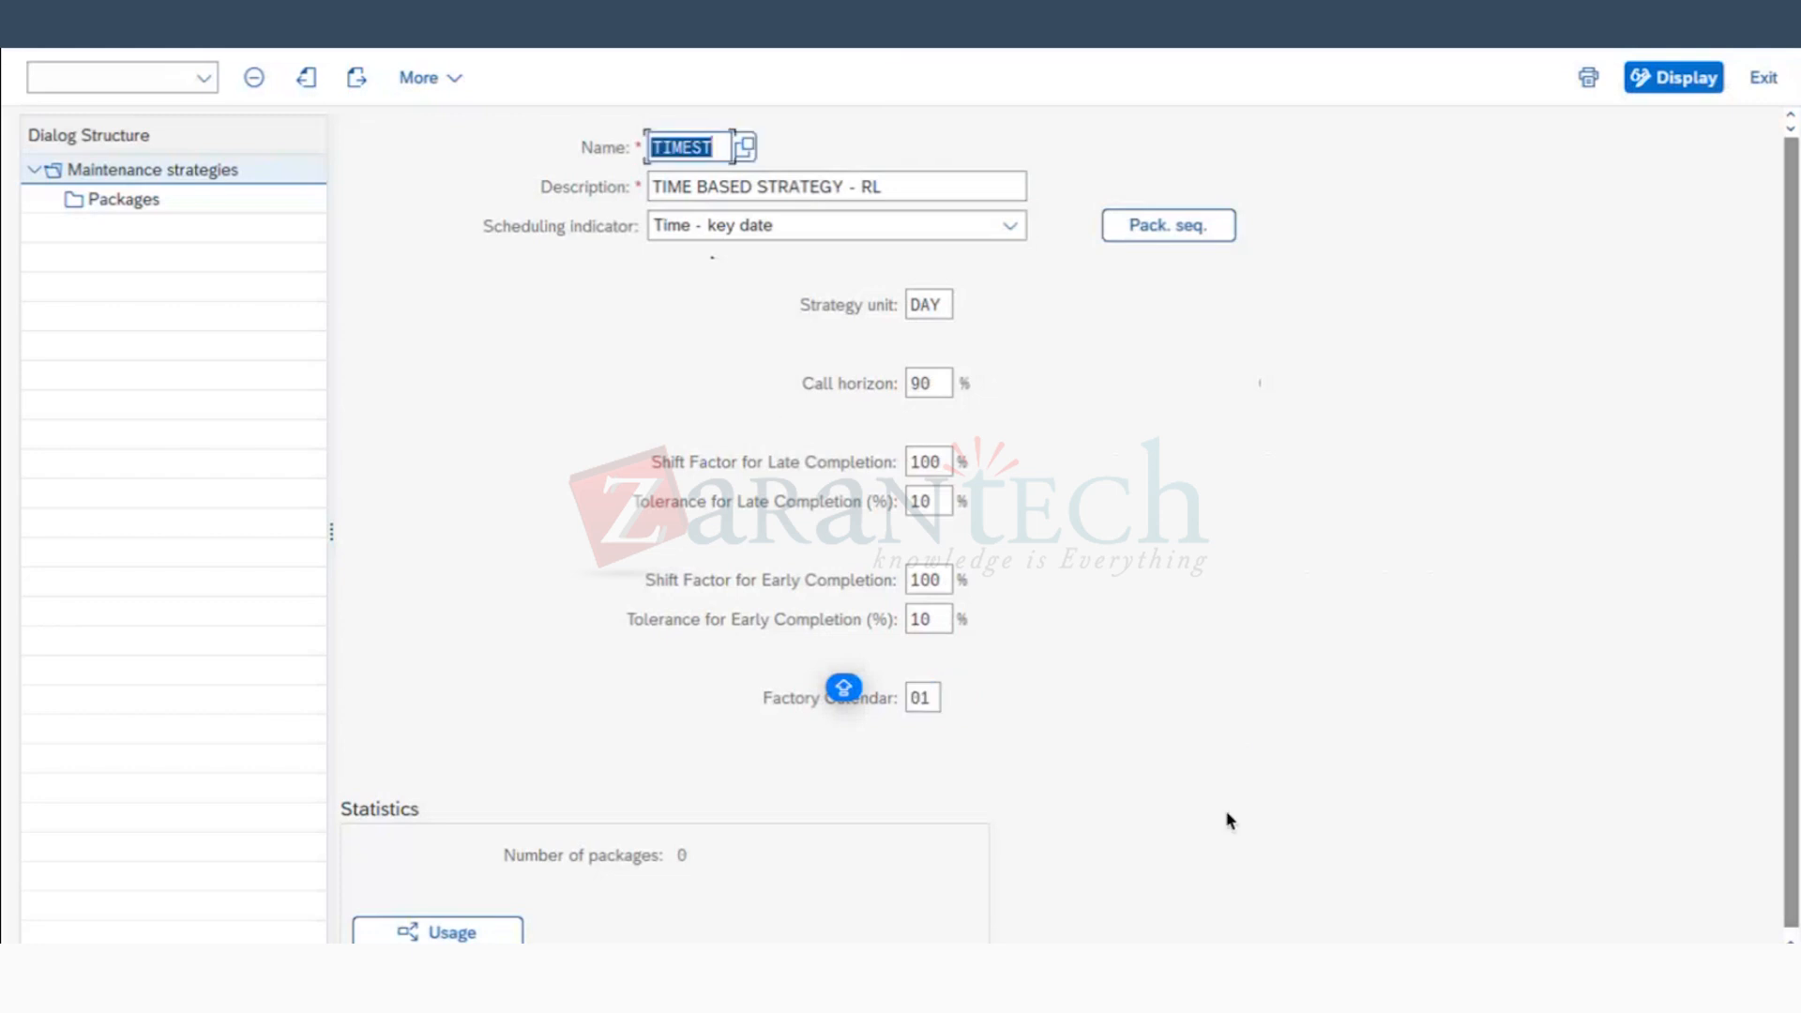
click(890, 404)
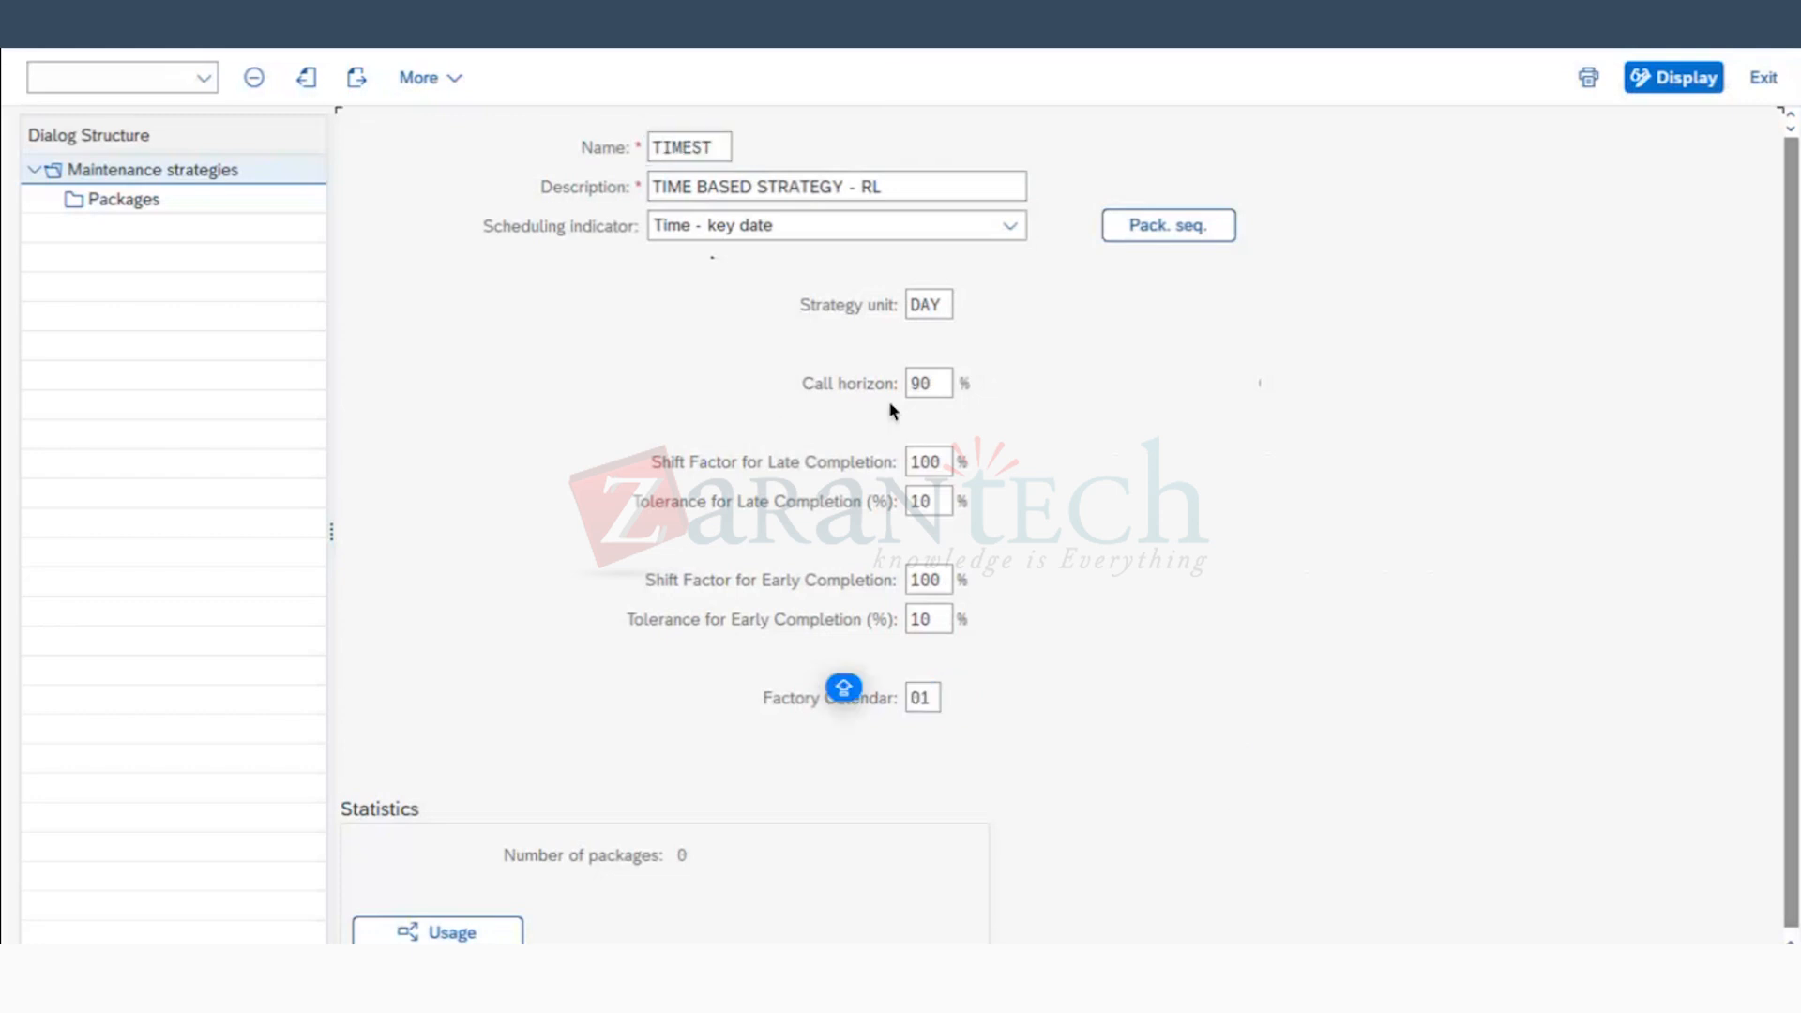
key(Return)
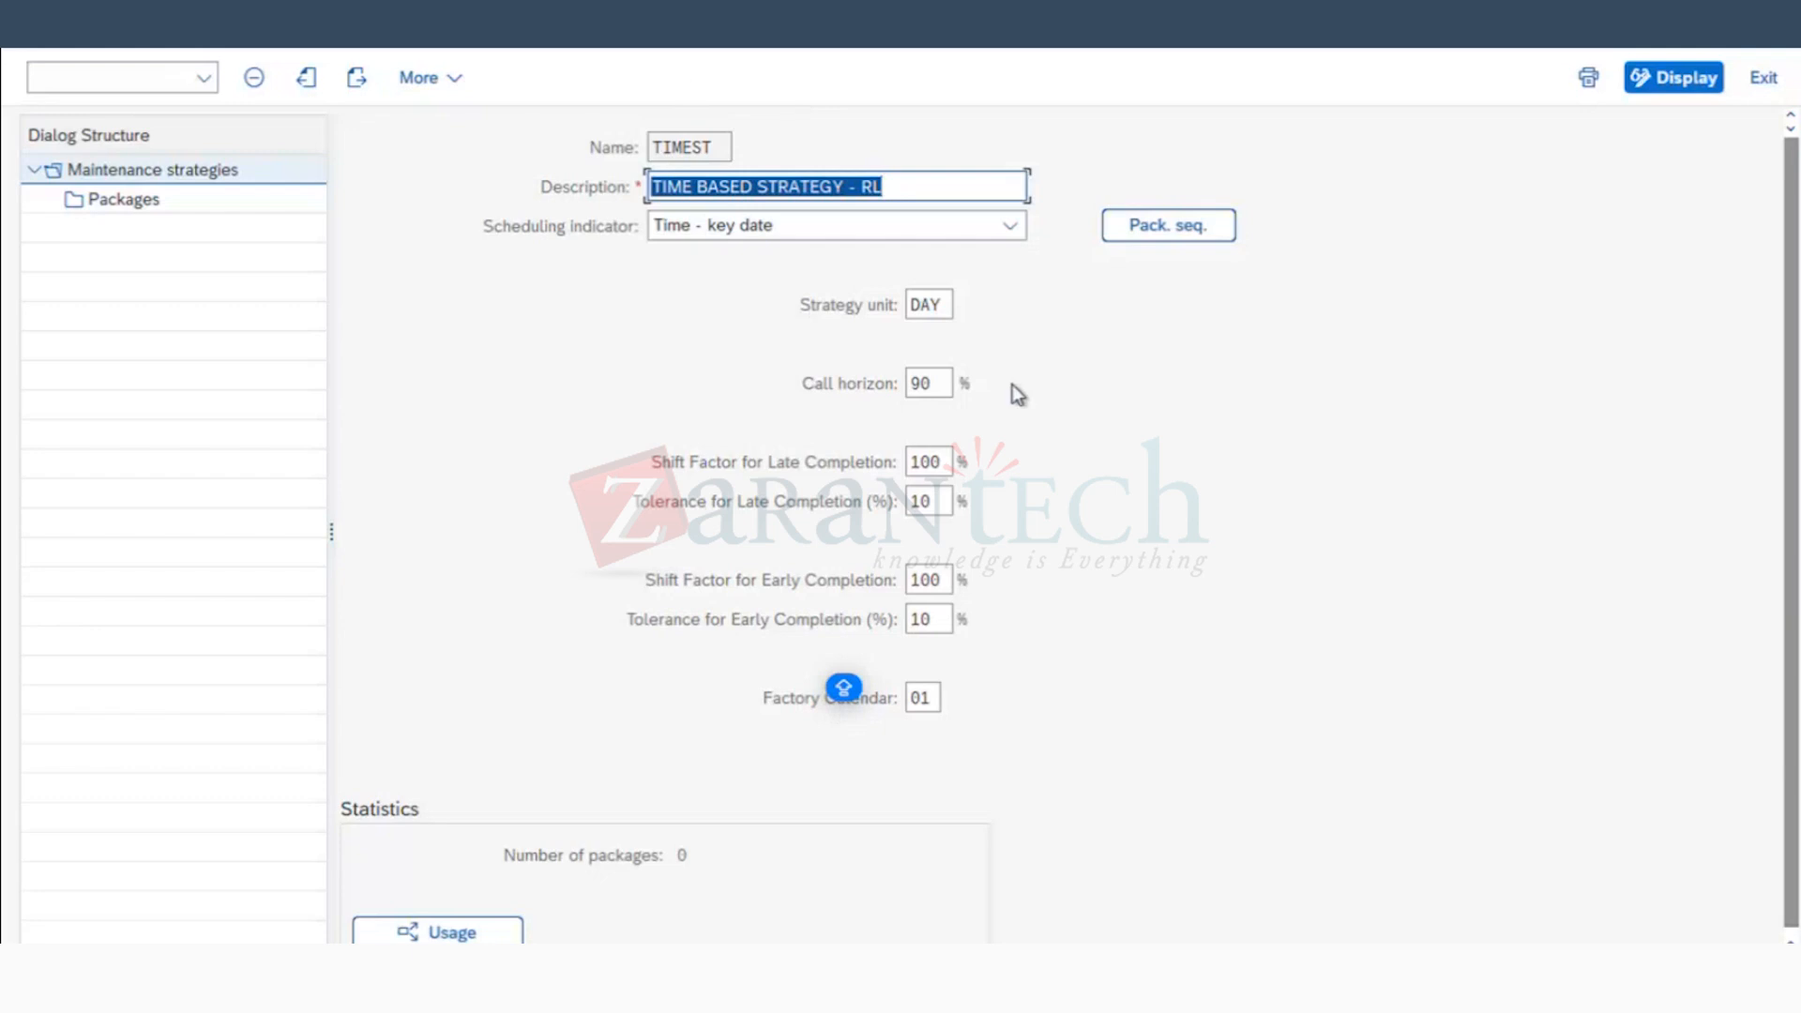
Step: In the strategy's packages, add package 10 with a 30-day cycle length and the maintenance cycle text 1 MONTH
click(124, 206)
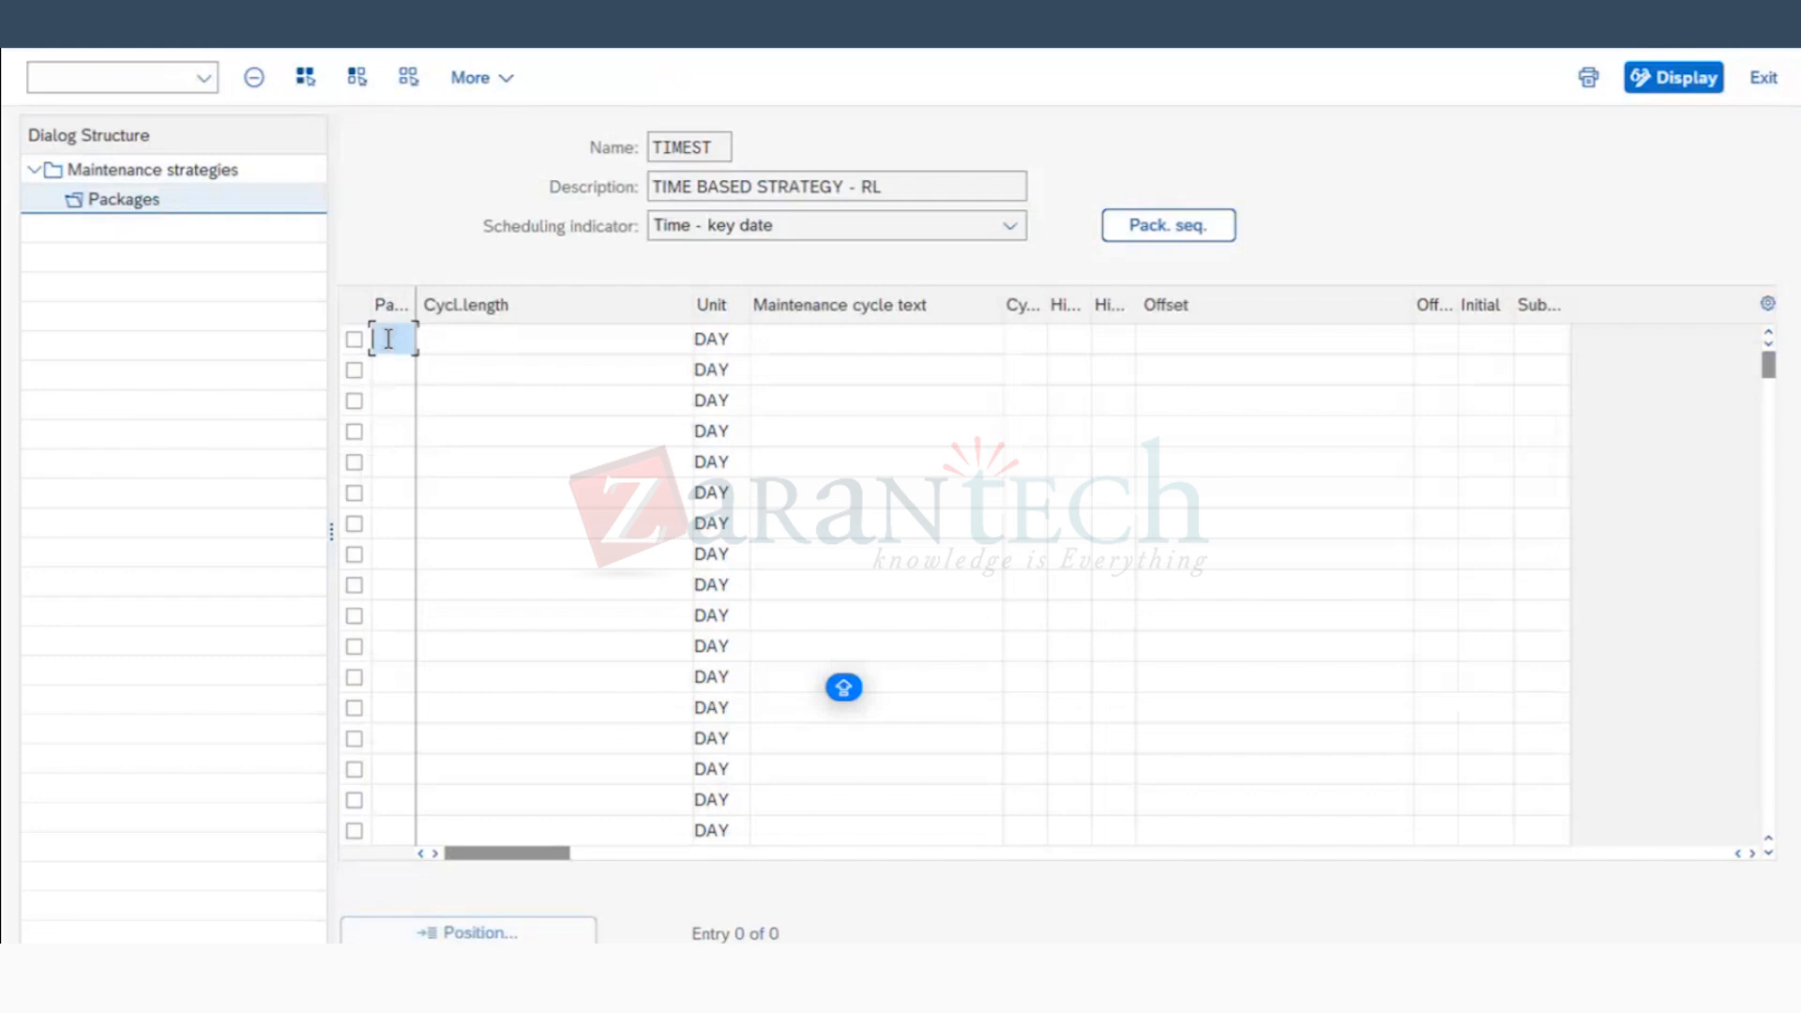
text(10)
key(Tab)
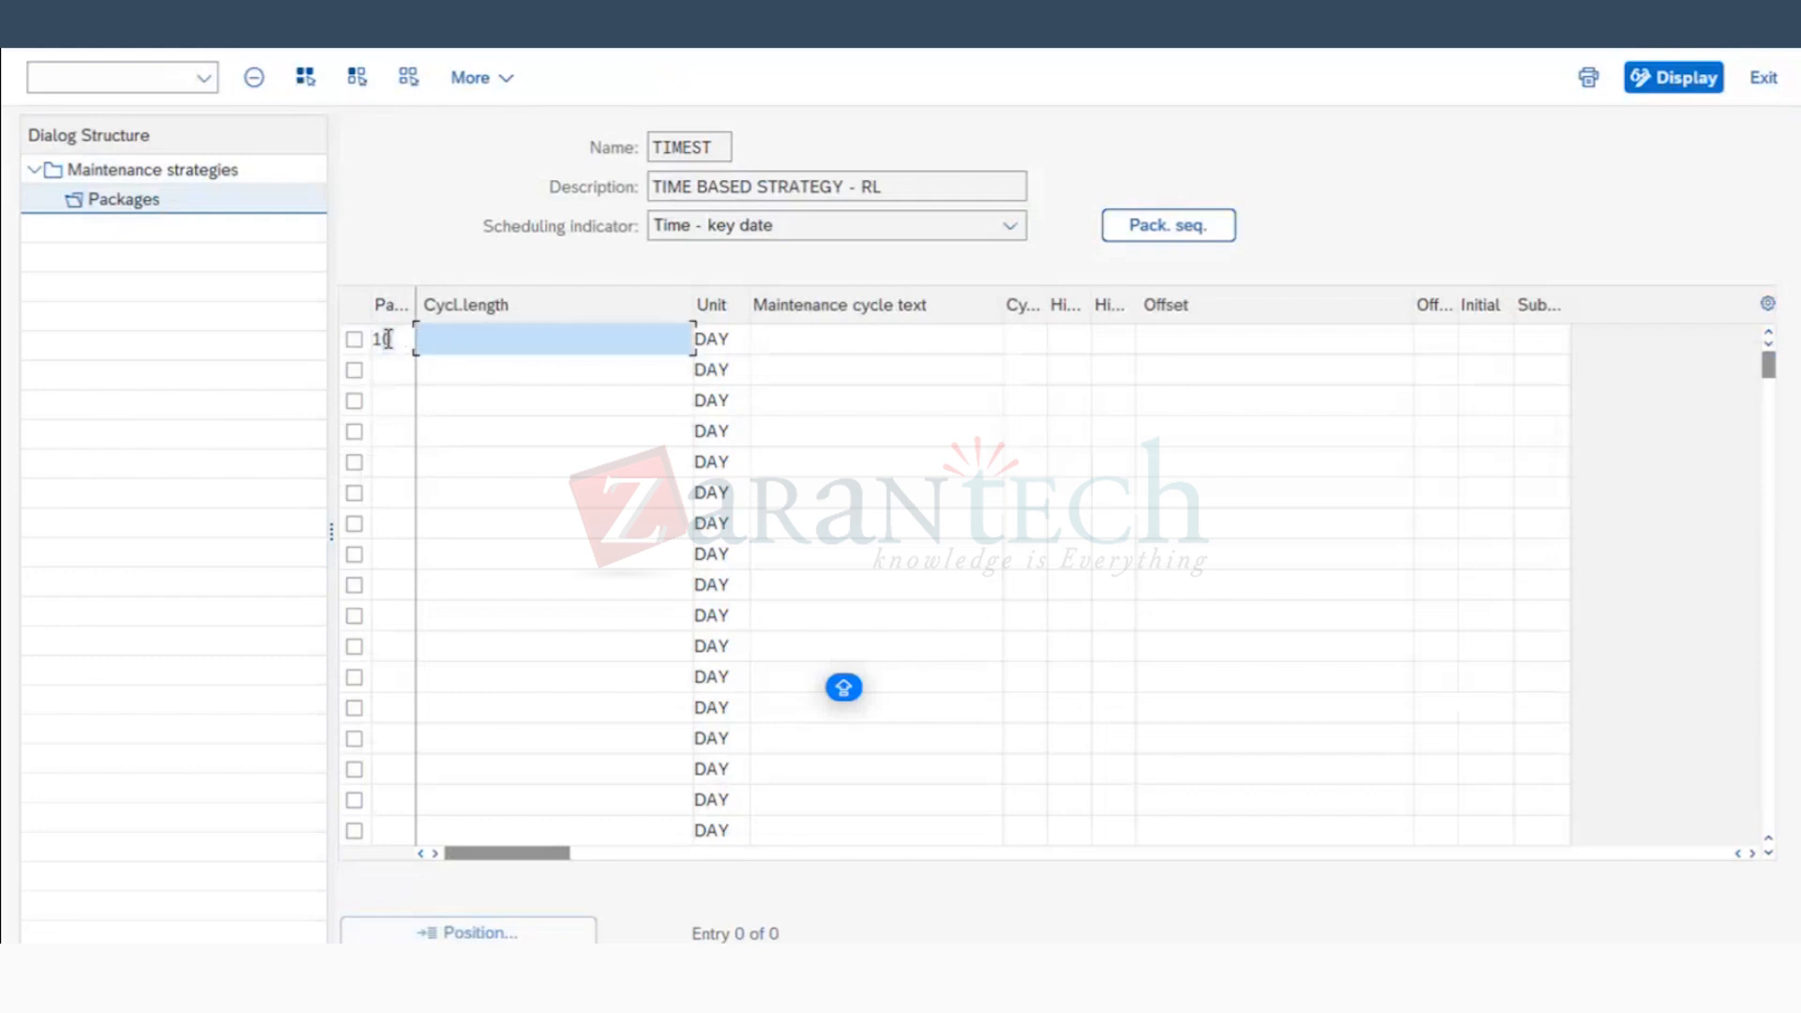
click(502, 338)
text(30)
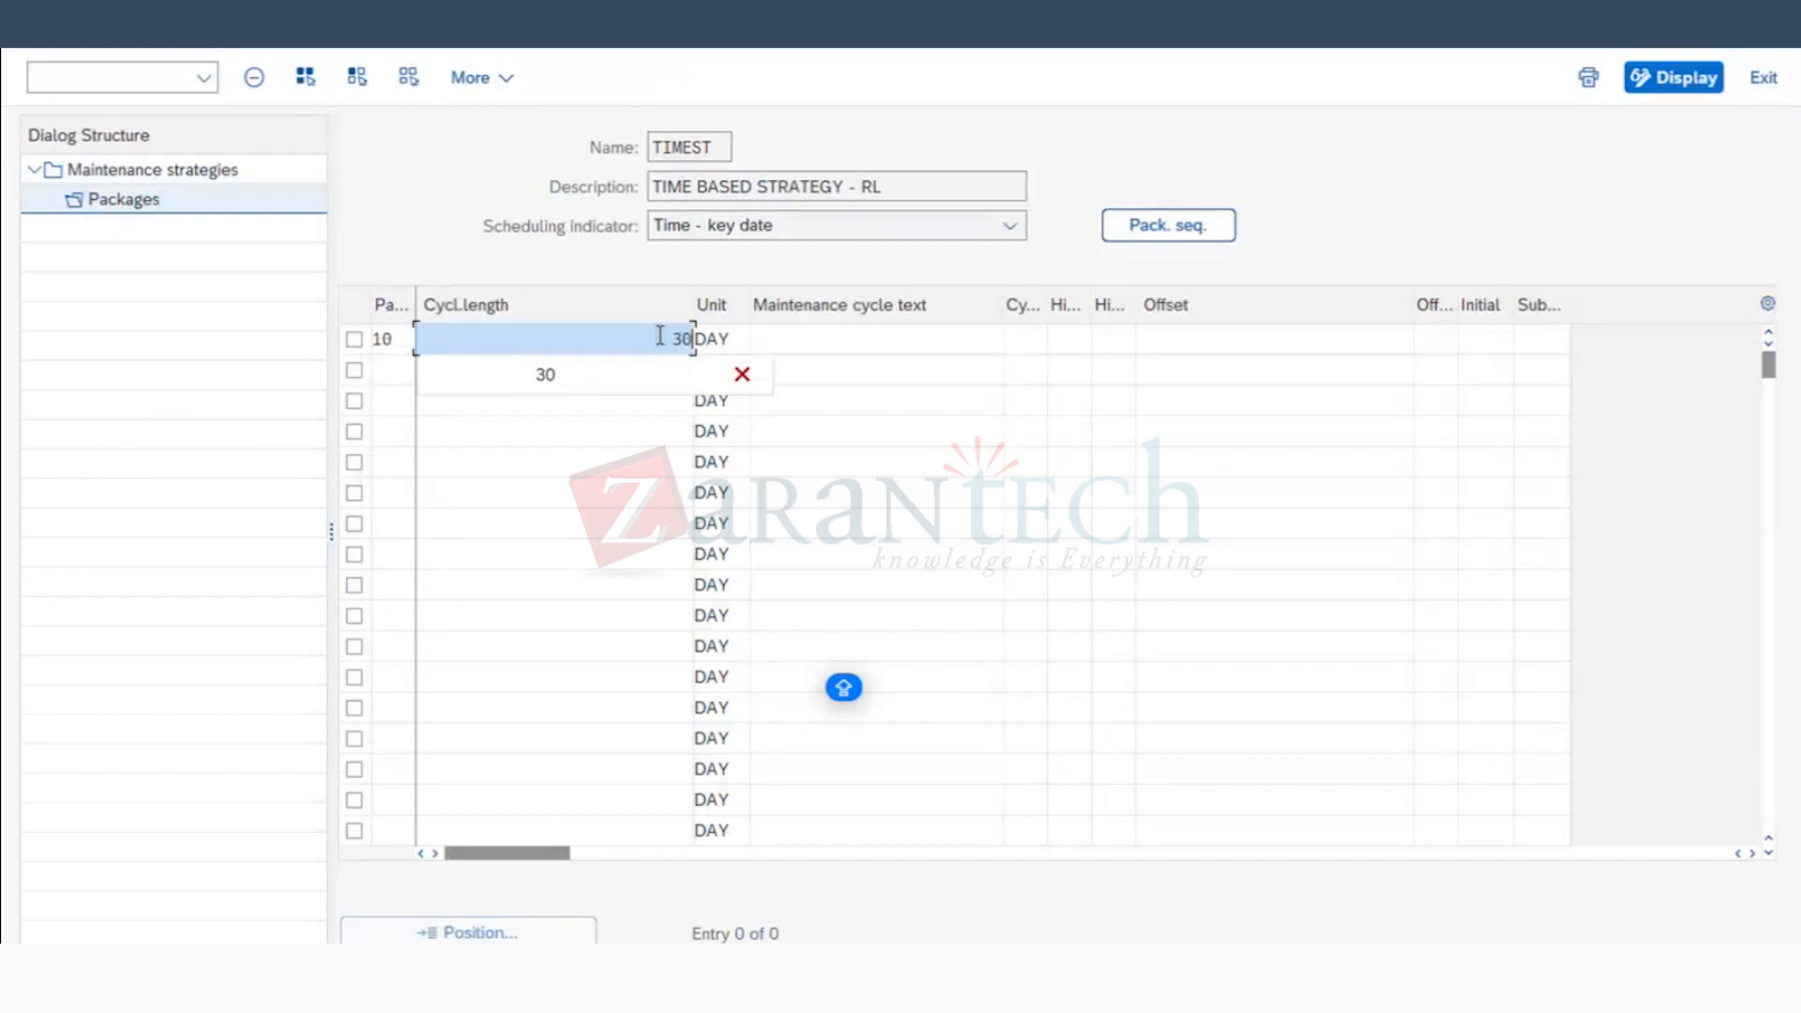
click(853, 333)
click(853, 333)
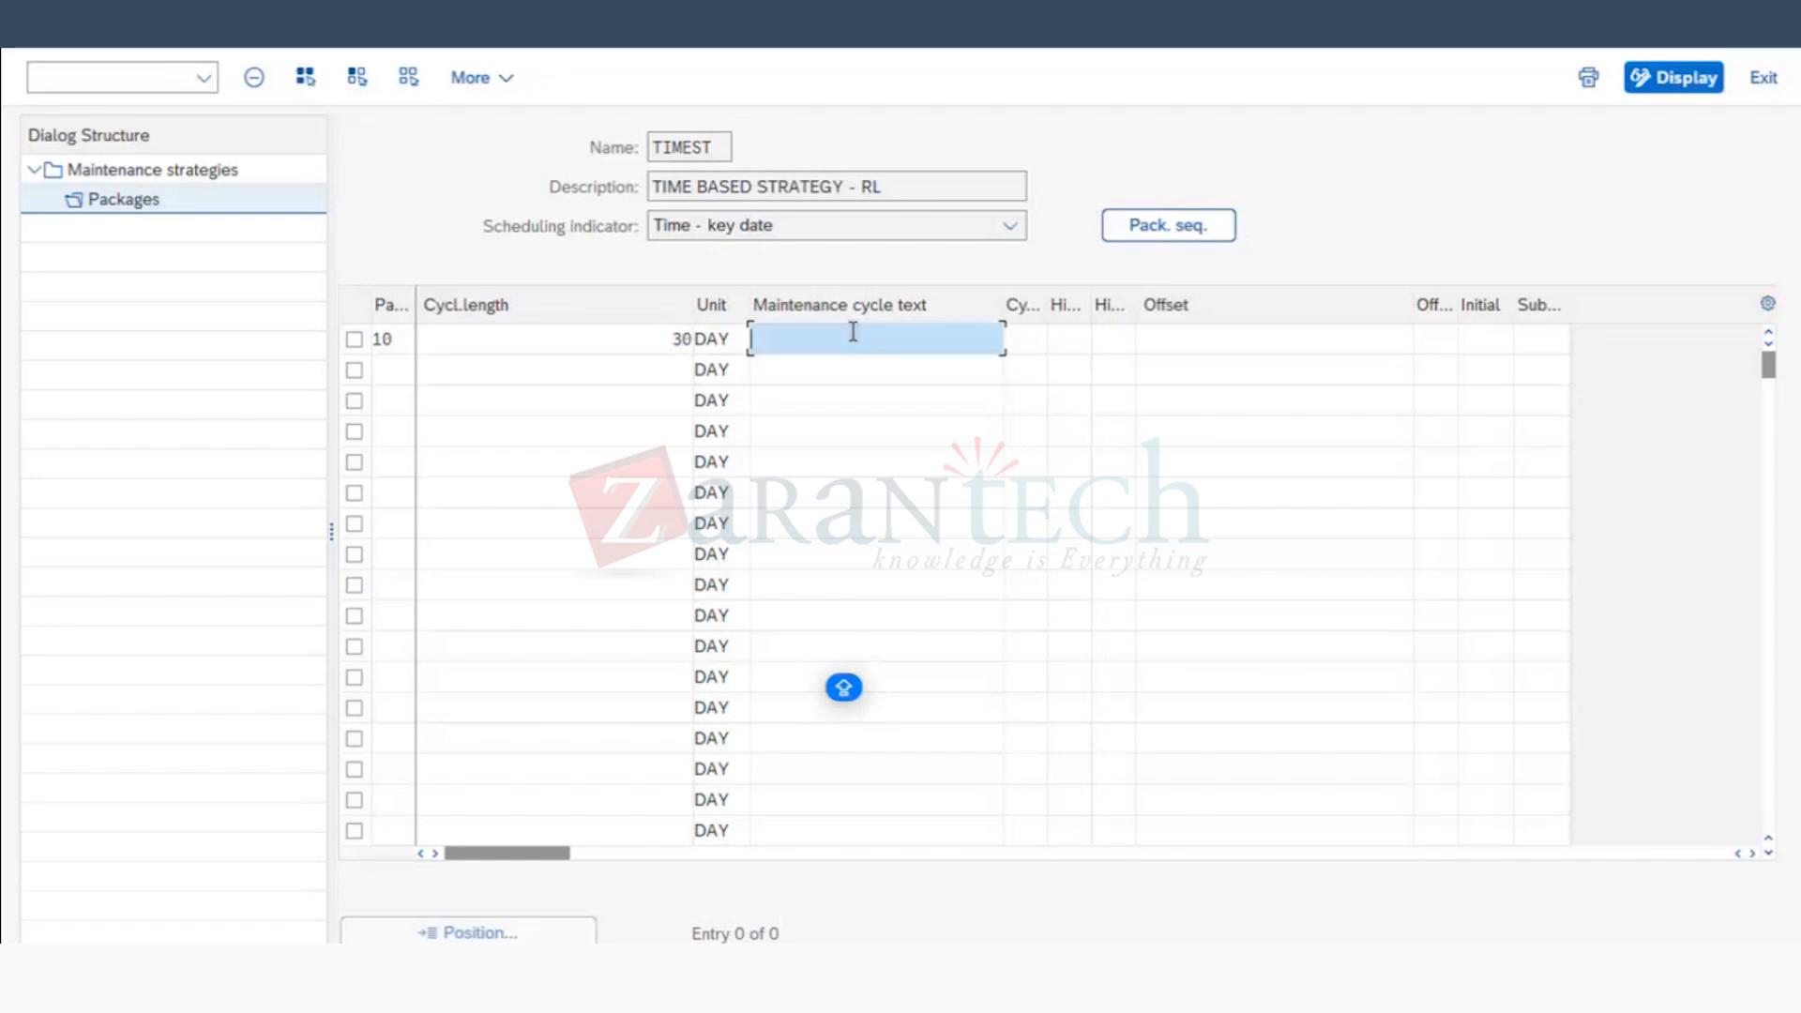
text(1 )
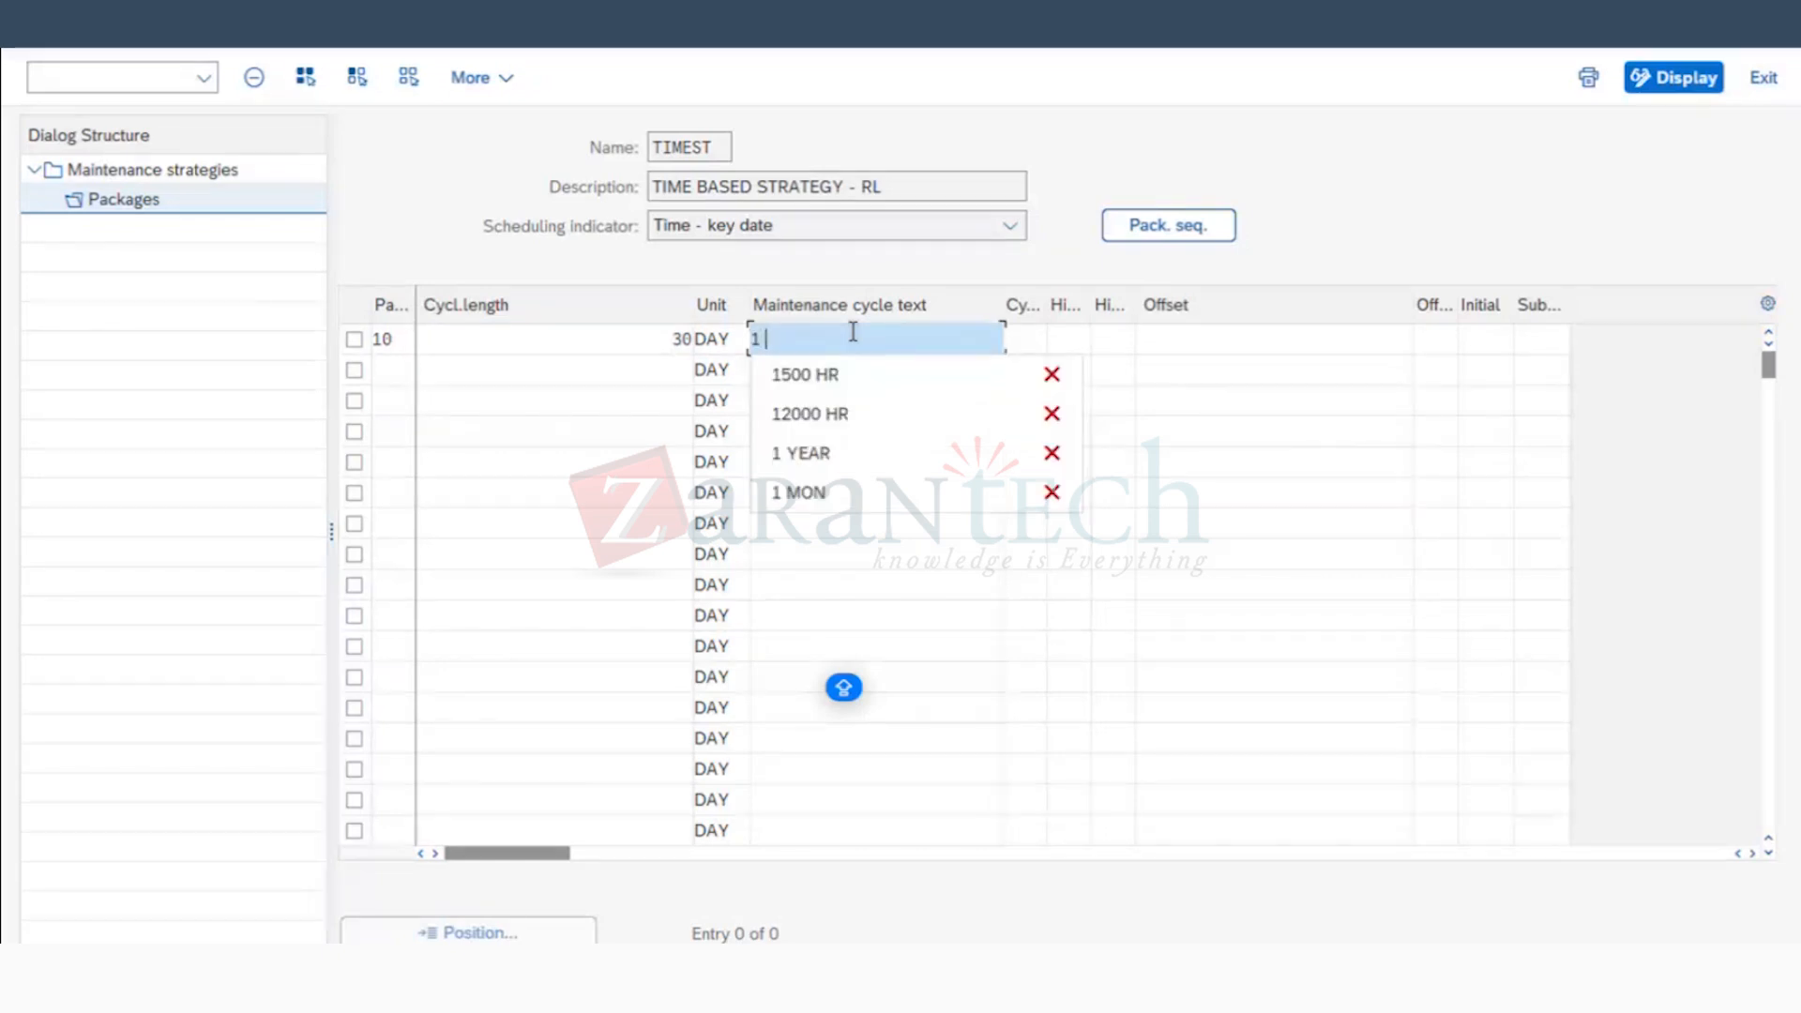
text(MONTH)
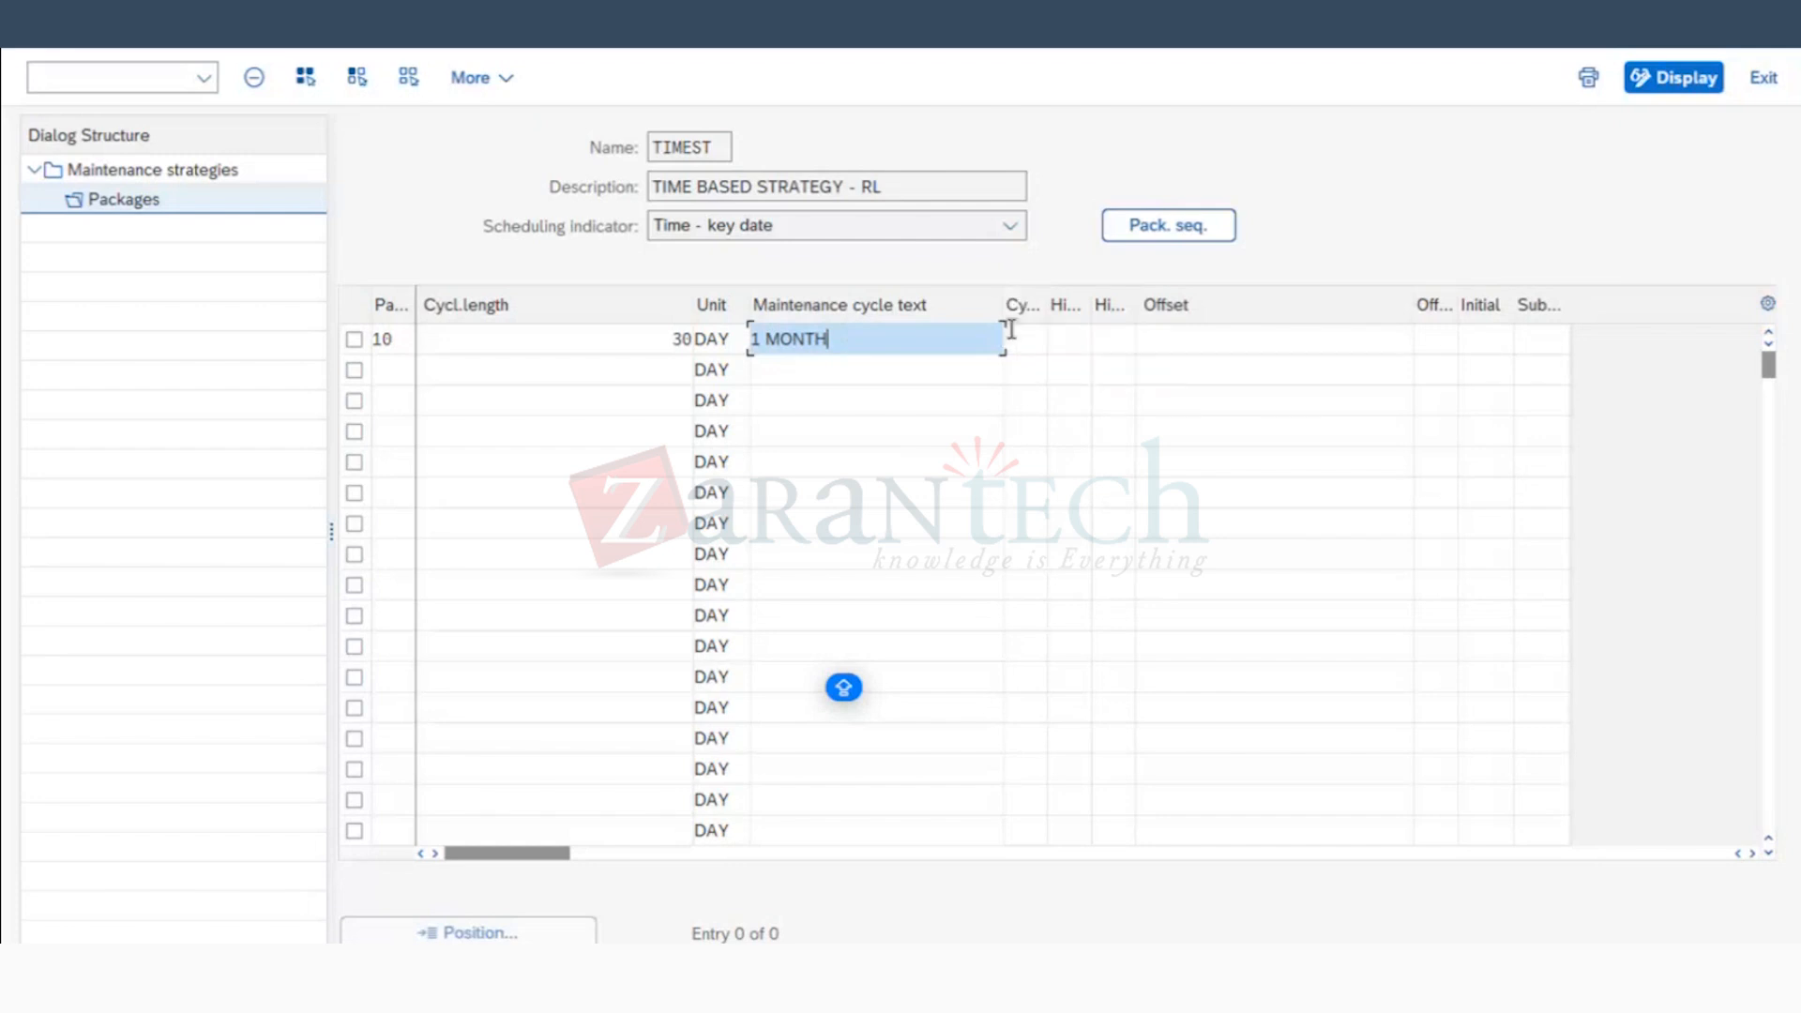
Step: Give package 10 the cycle short text 1M, hierarchy 1 and hierarchy short text H1
click(1020, 334)
text(1M)
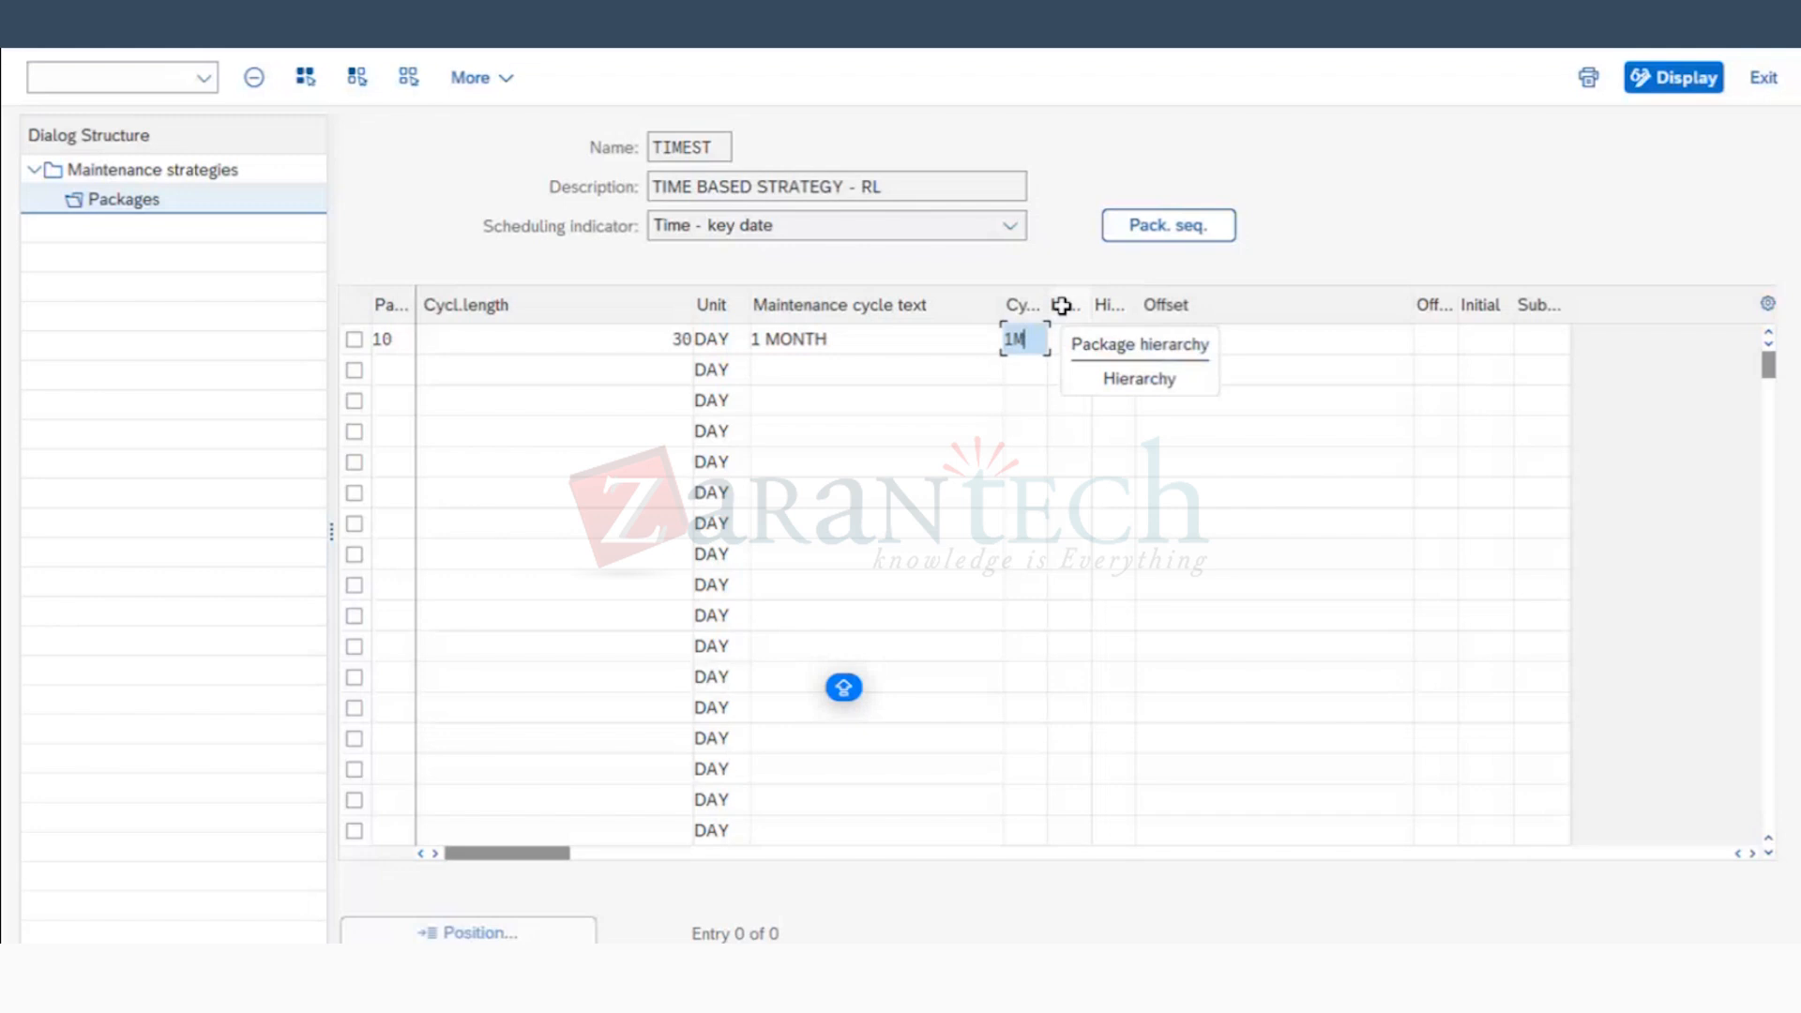
click(1065, 336)
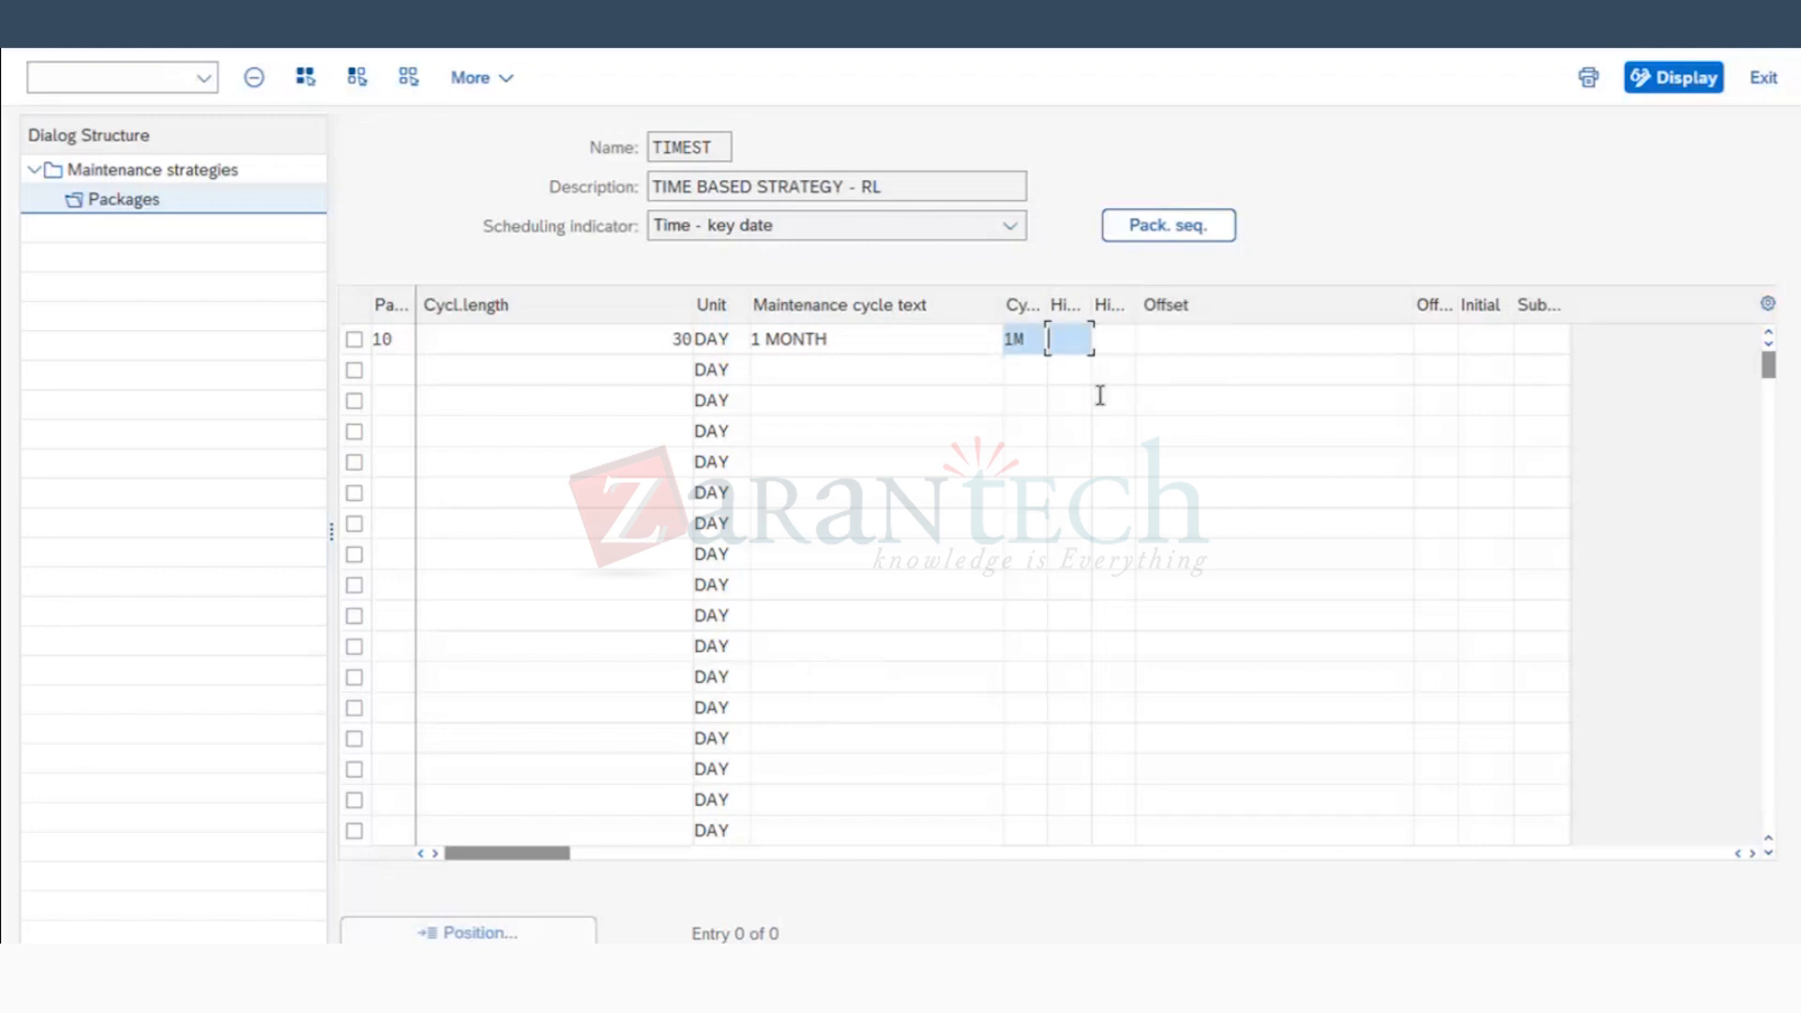
text(1)
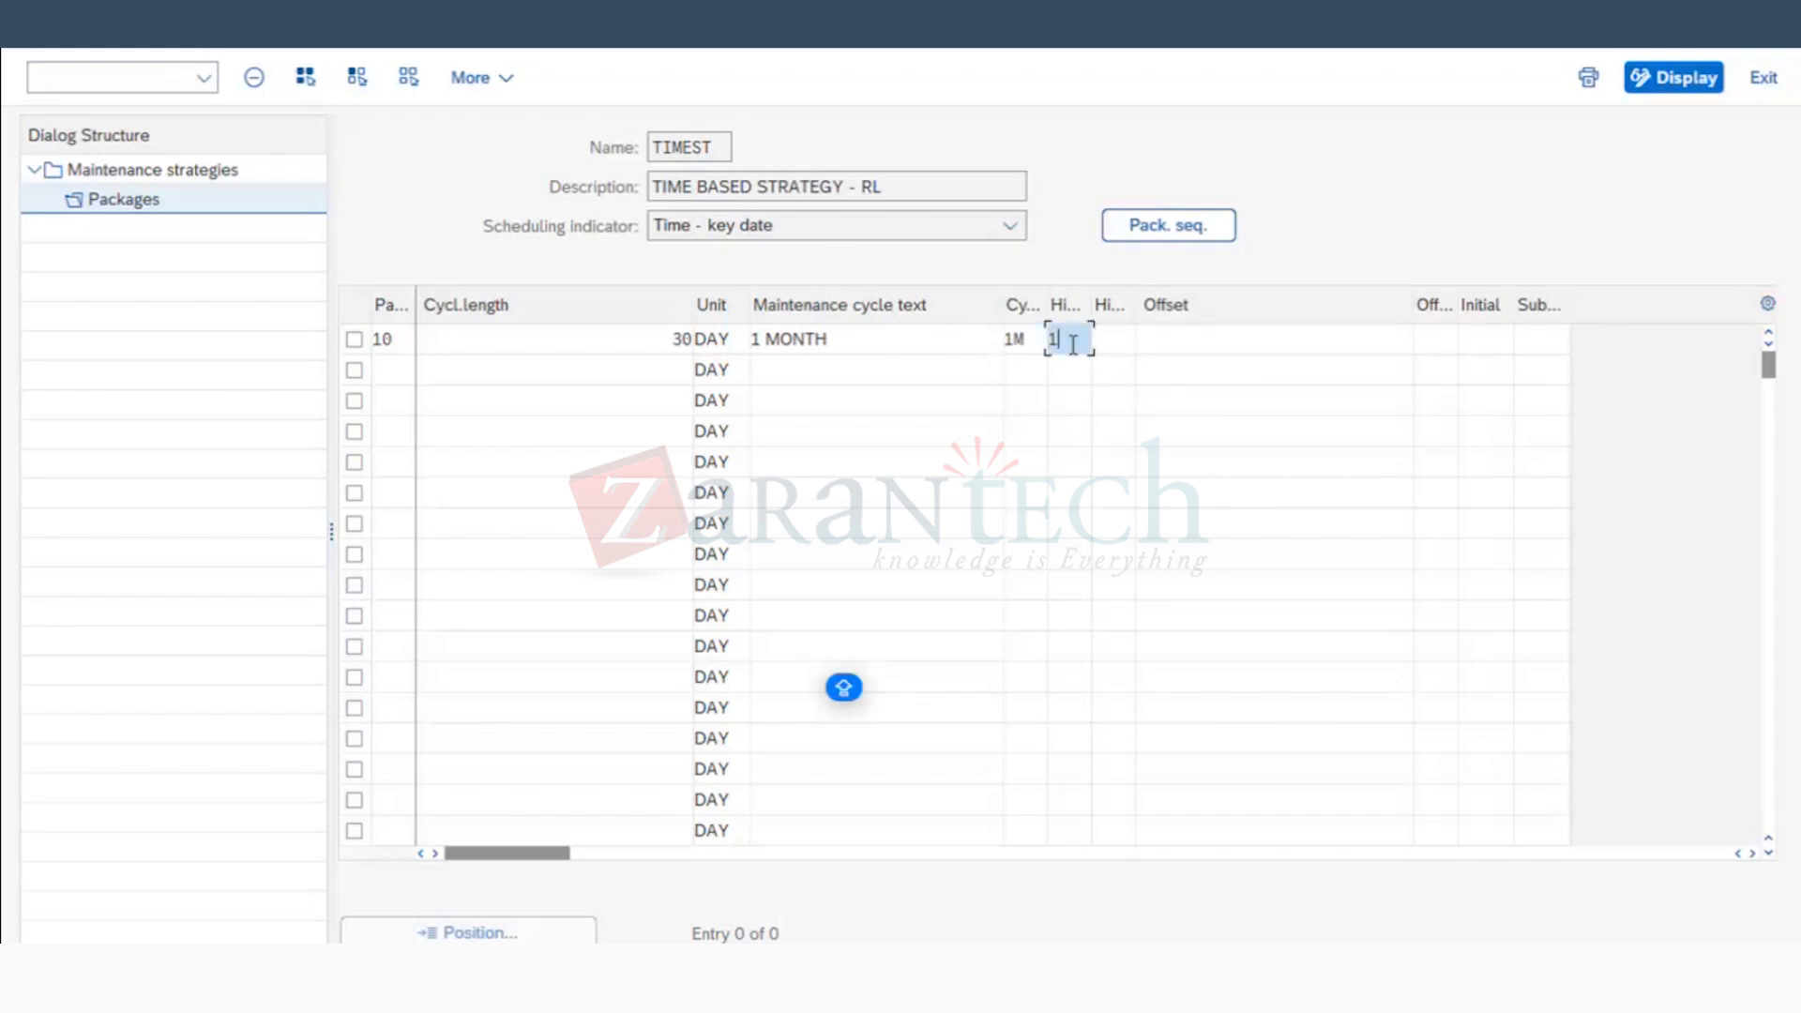
click(1112, 340)
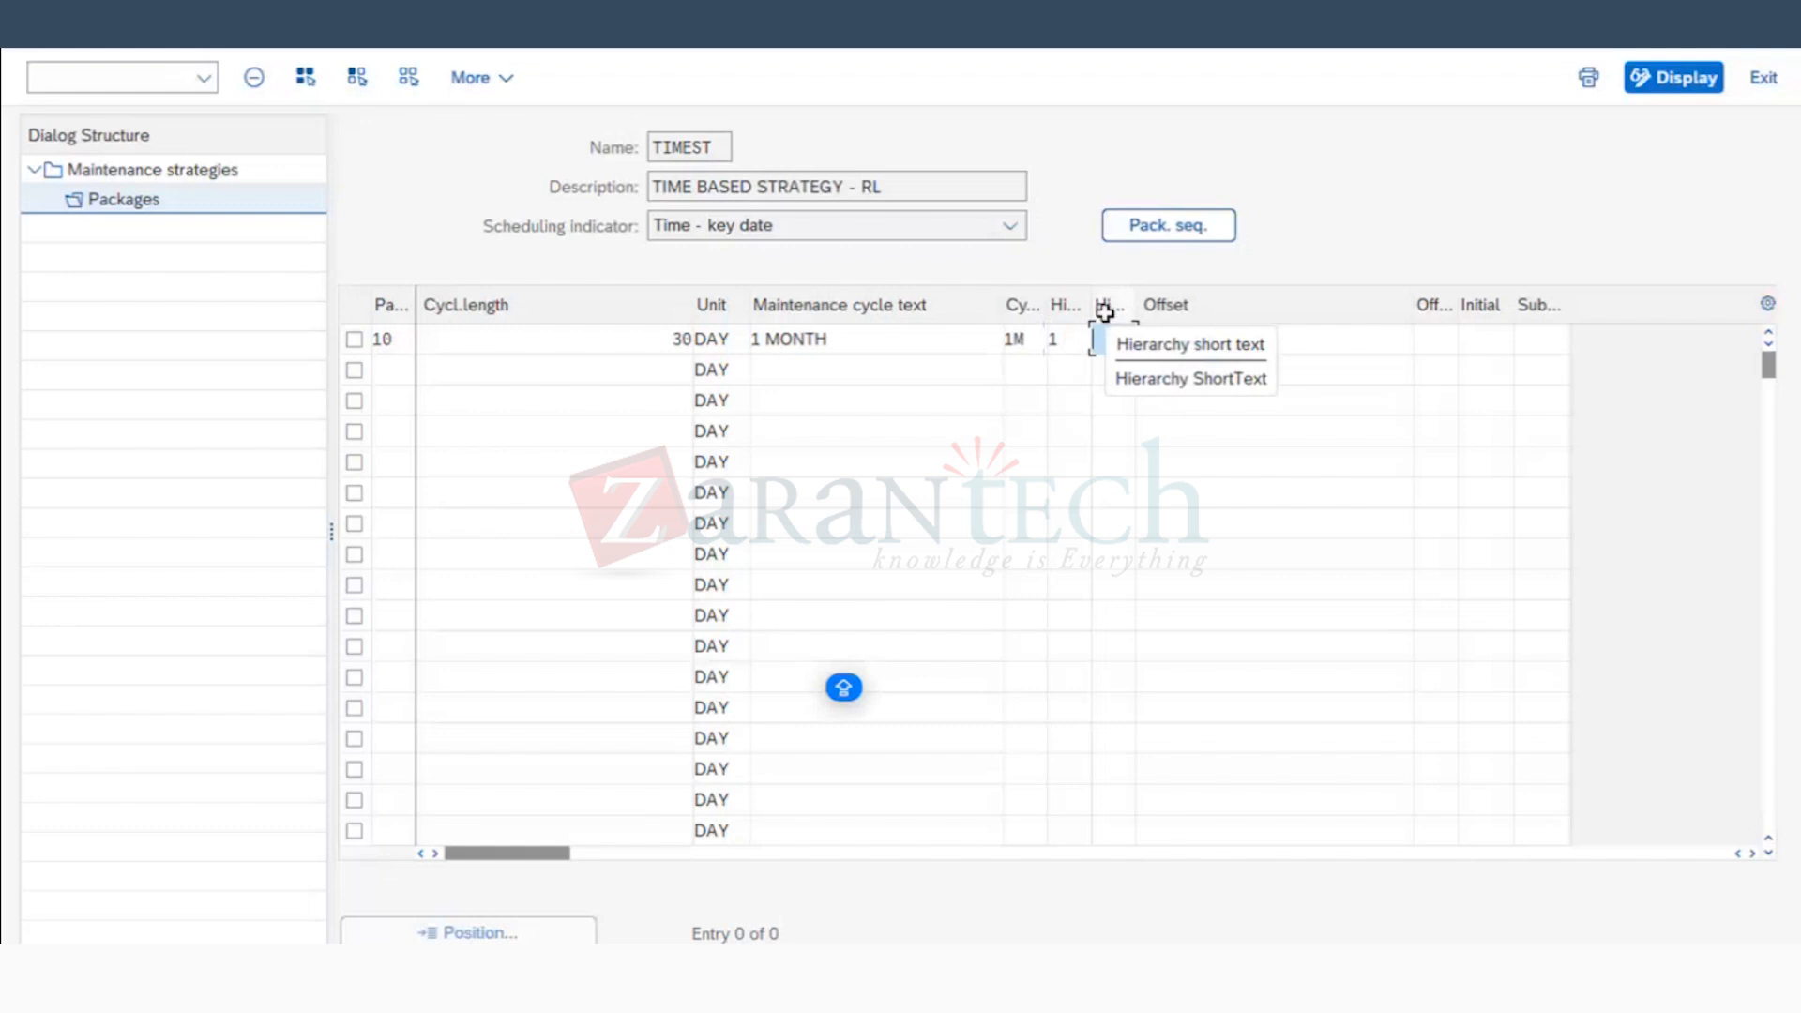
text(H1)
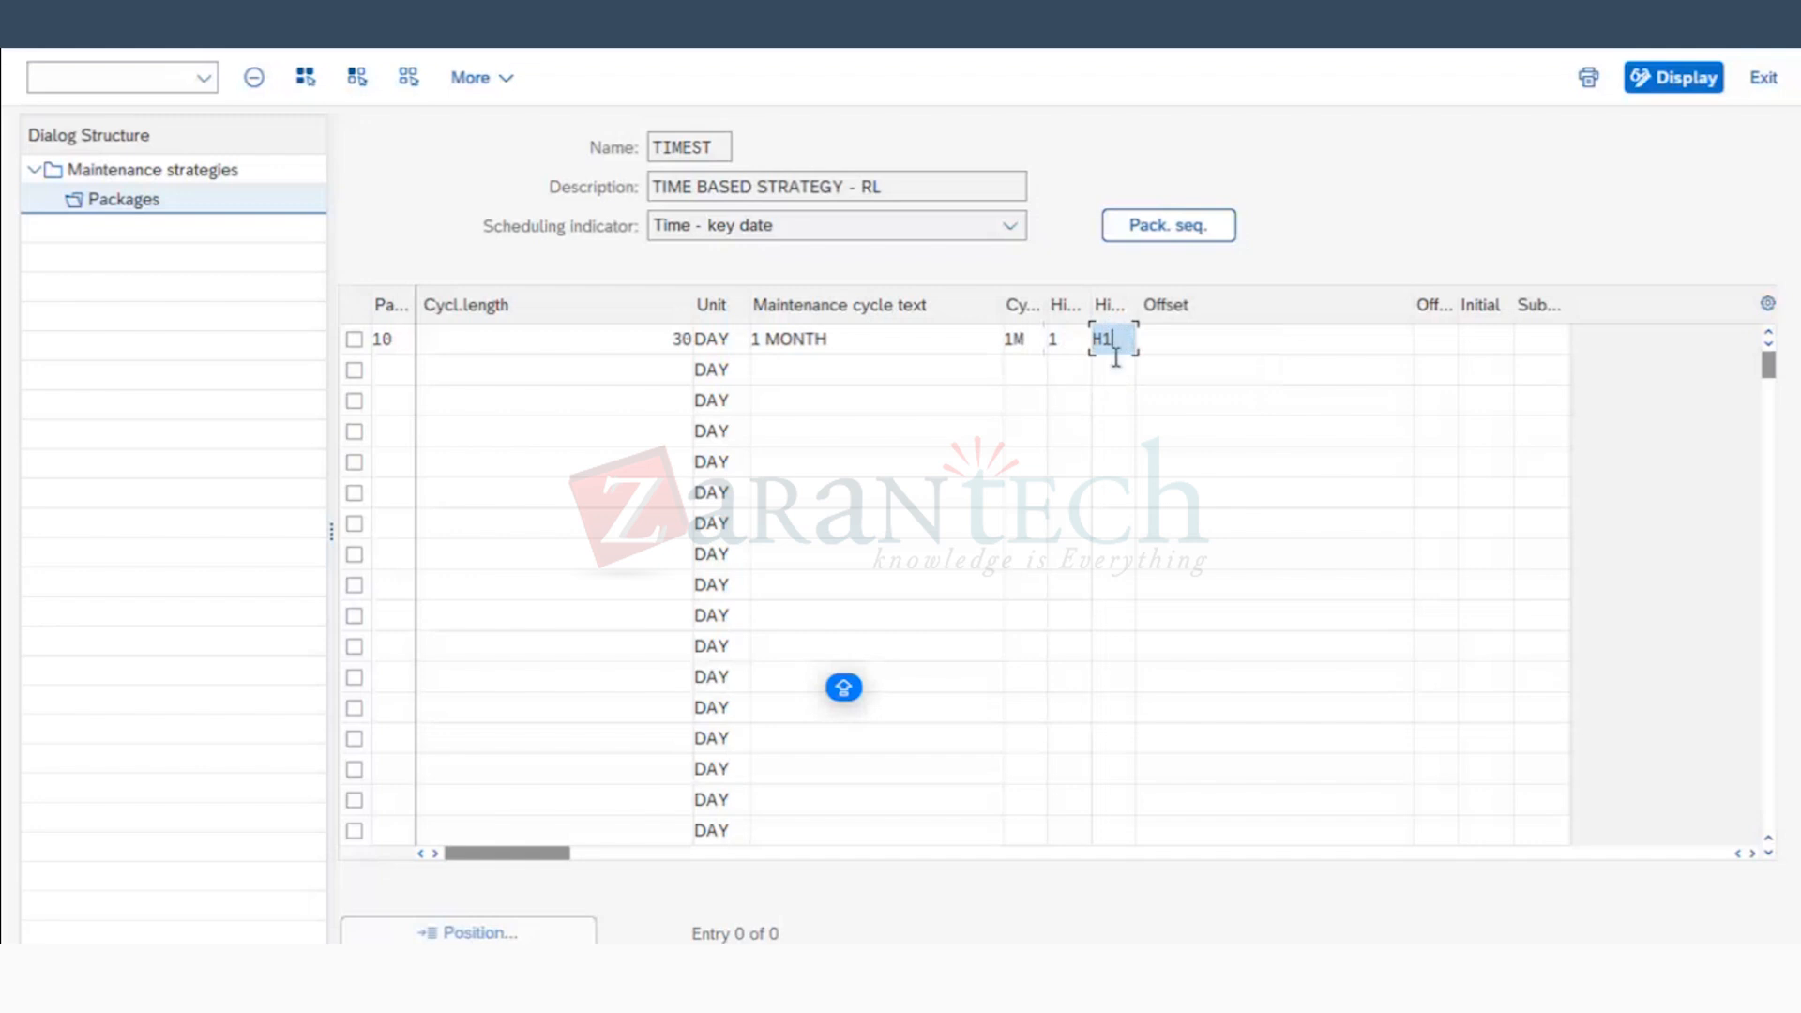
Step: Add package 20 with a cycle length of 90 days and the maintenance cycle text 3 MONTH
click(392, 369)
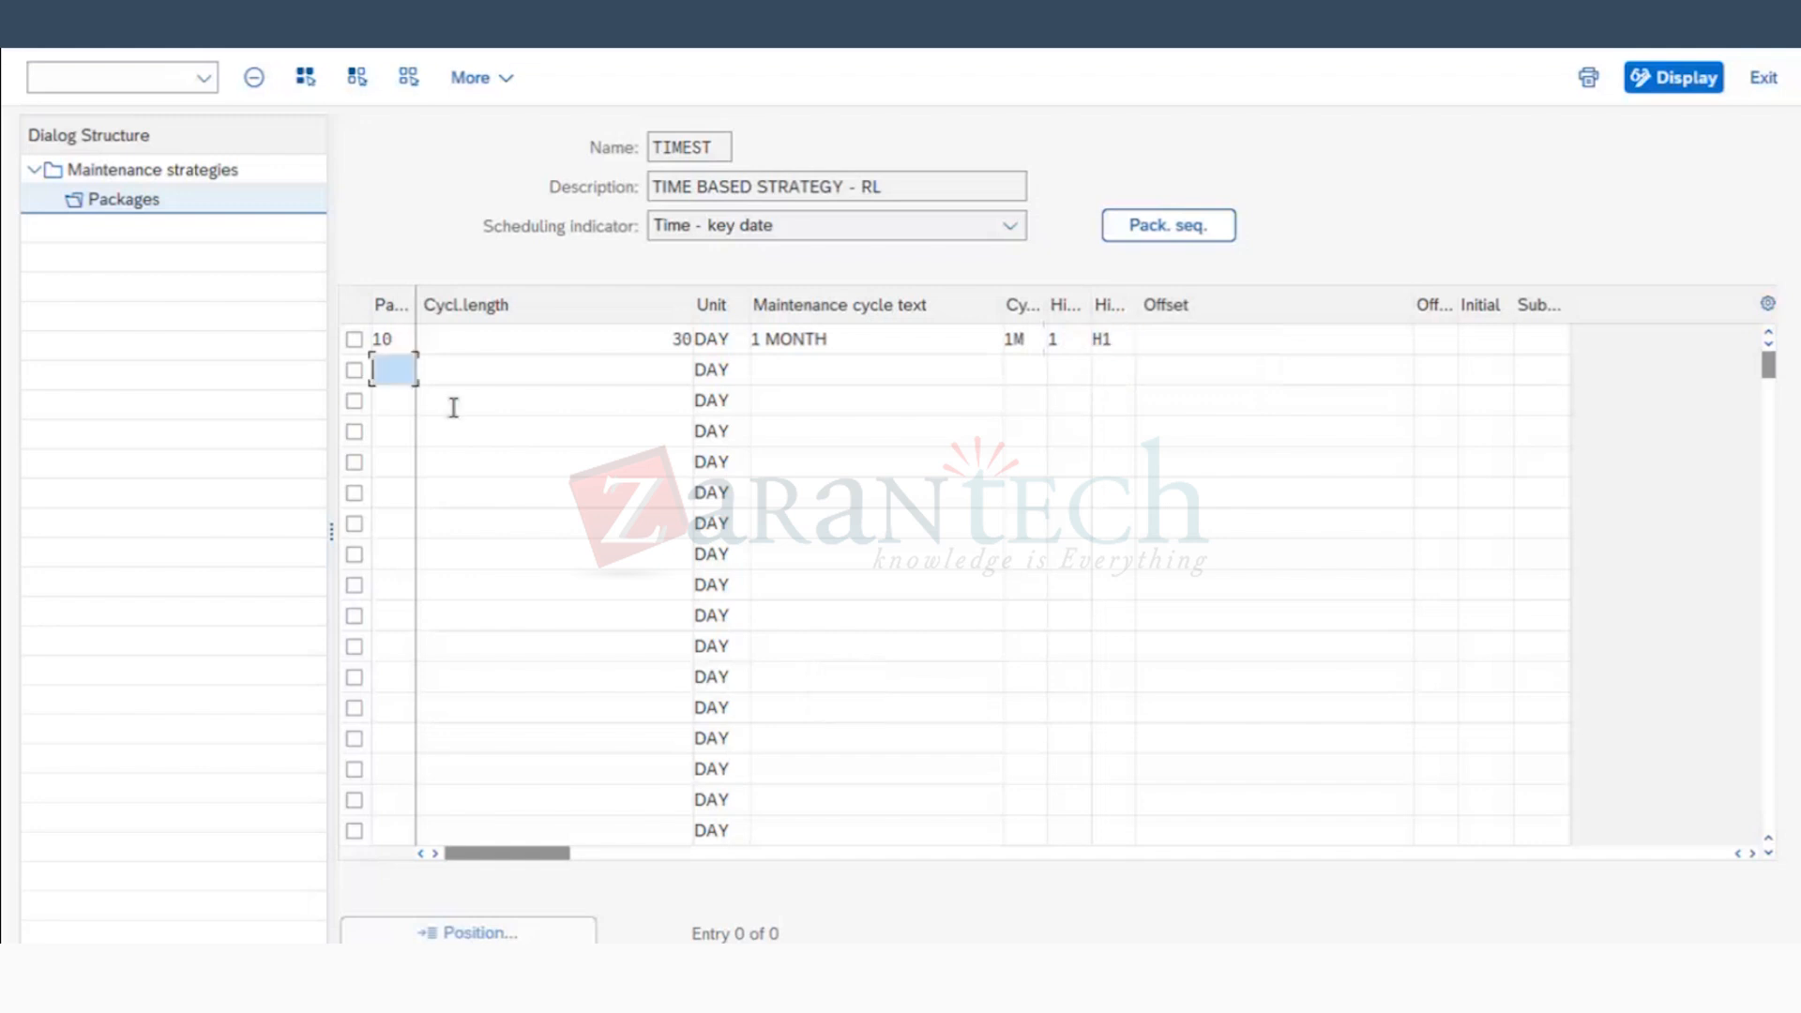
text(20)
key(Tab)
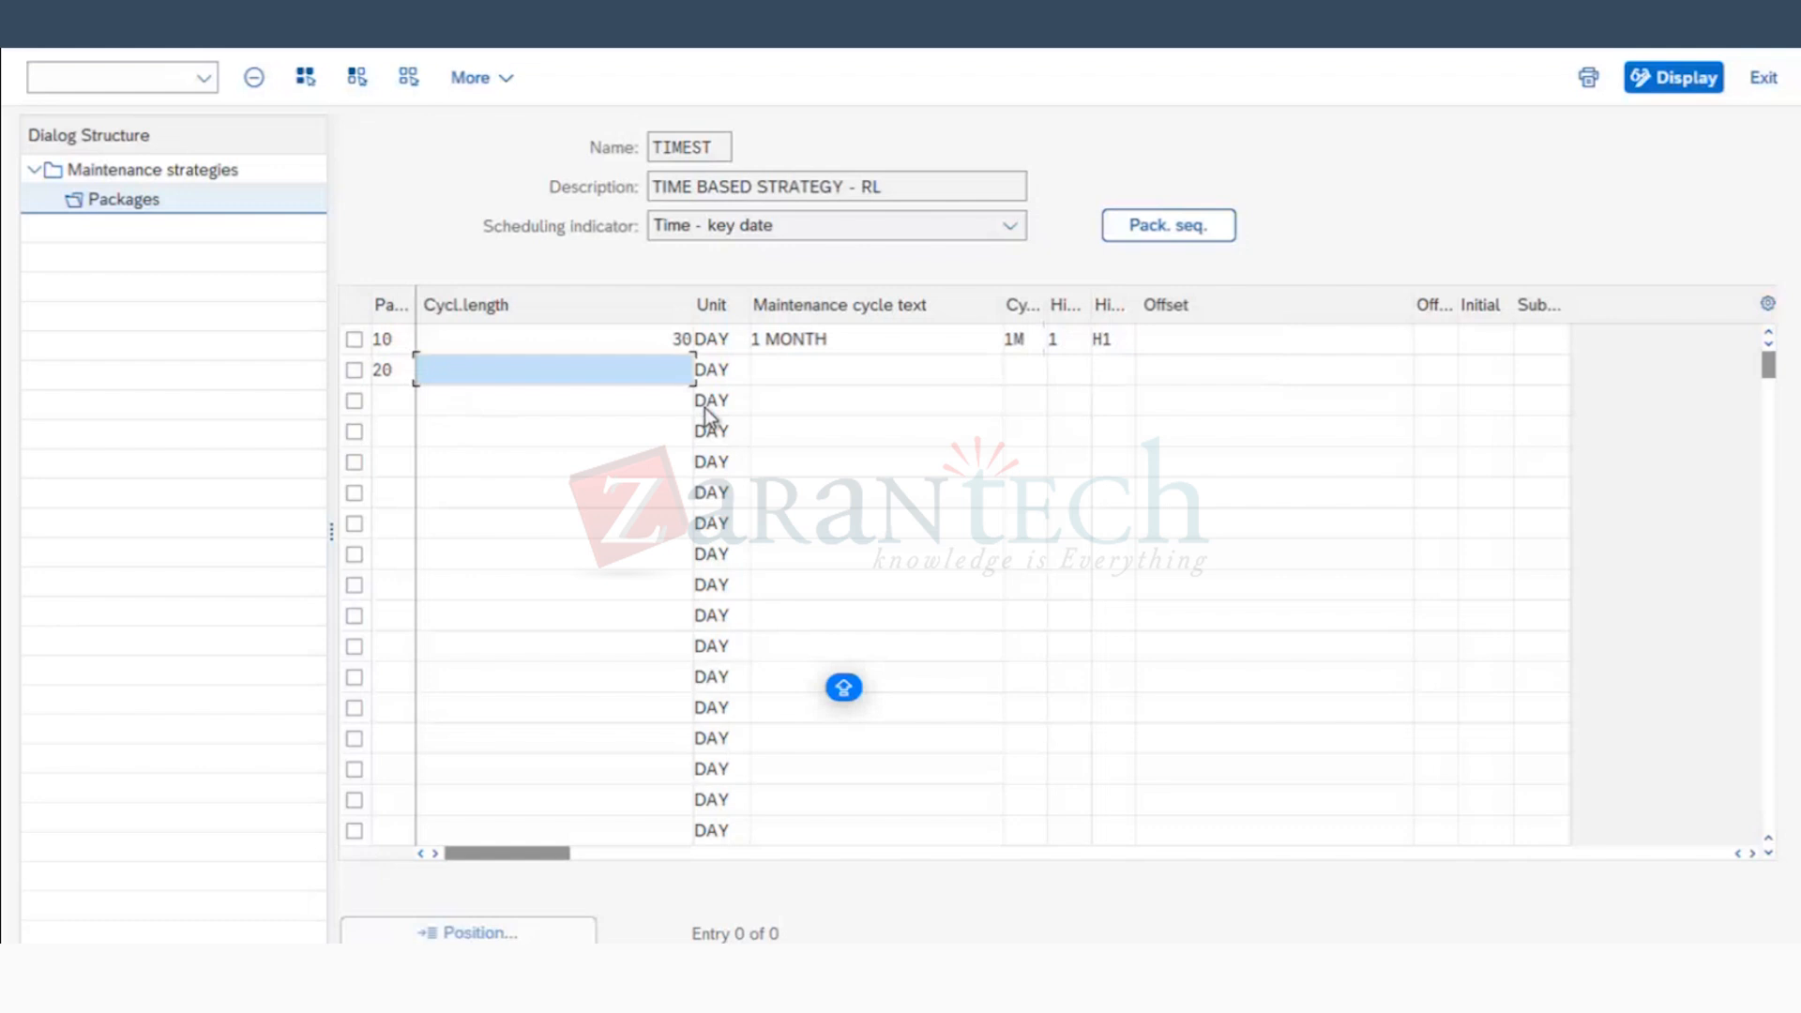
text(90)
key(Tab)
click(785, 385)
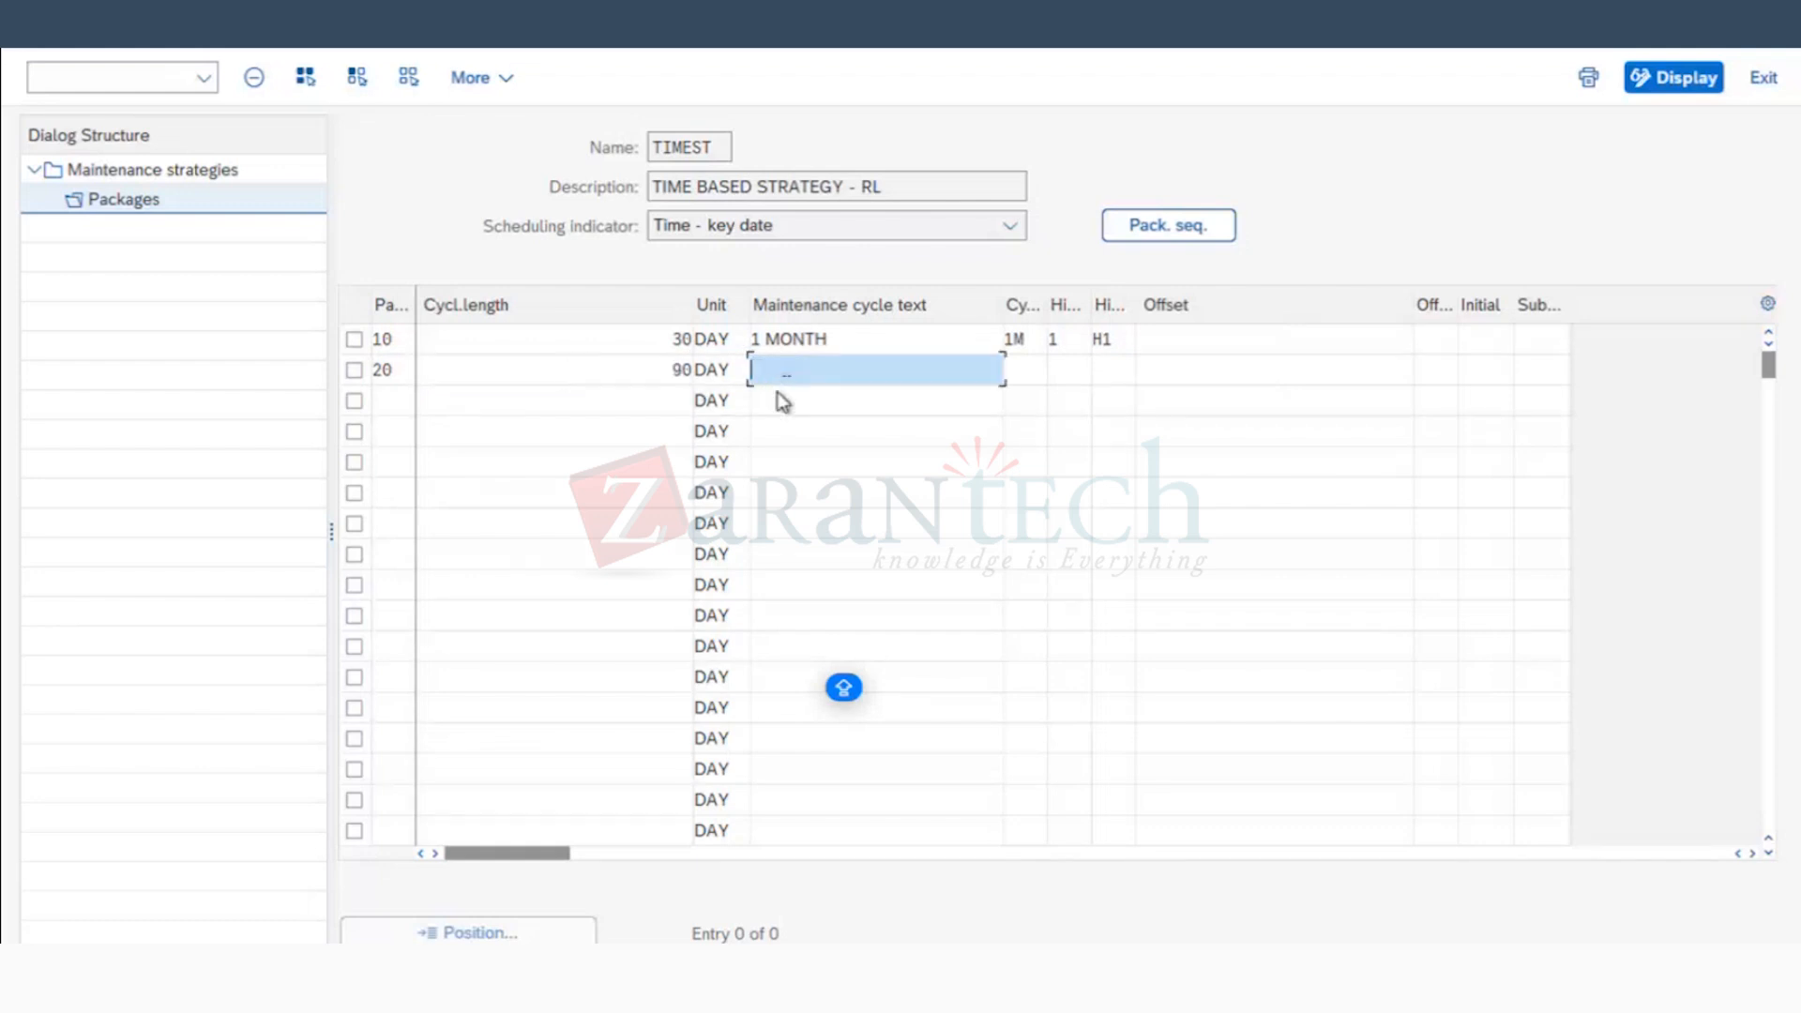
text(3 MONTH)
Step: Give package 20 the cycle short text 3M, hierarchy 2 and hierarchy short text H2
click(1039, 369)
text(3M)
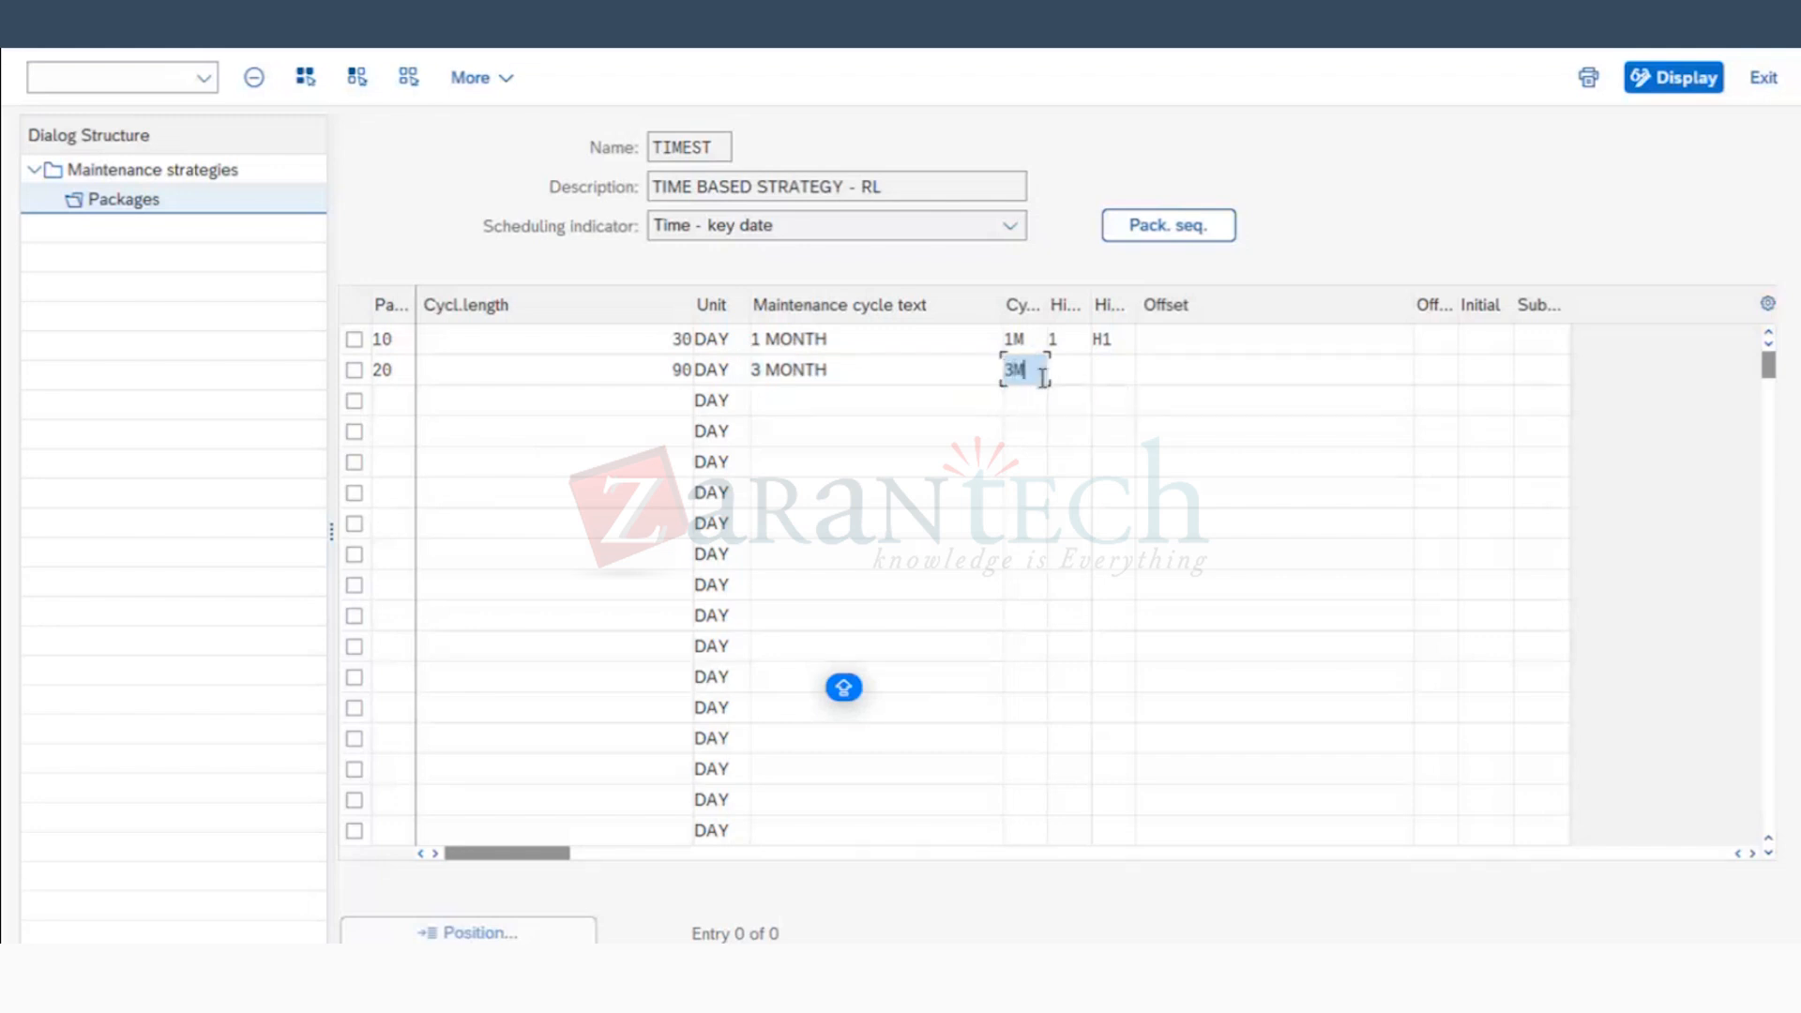
click(1067, 370)
text(2)
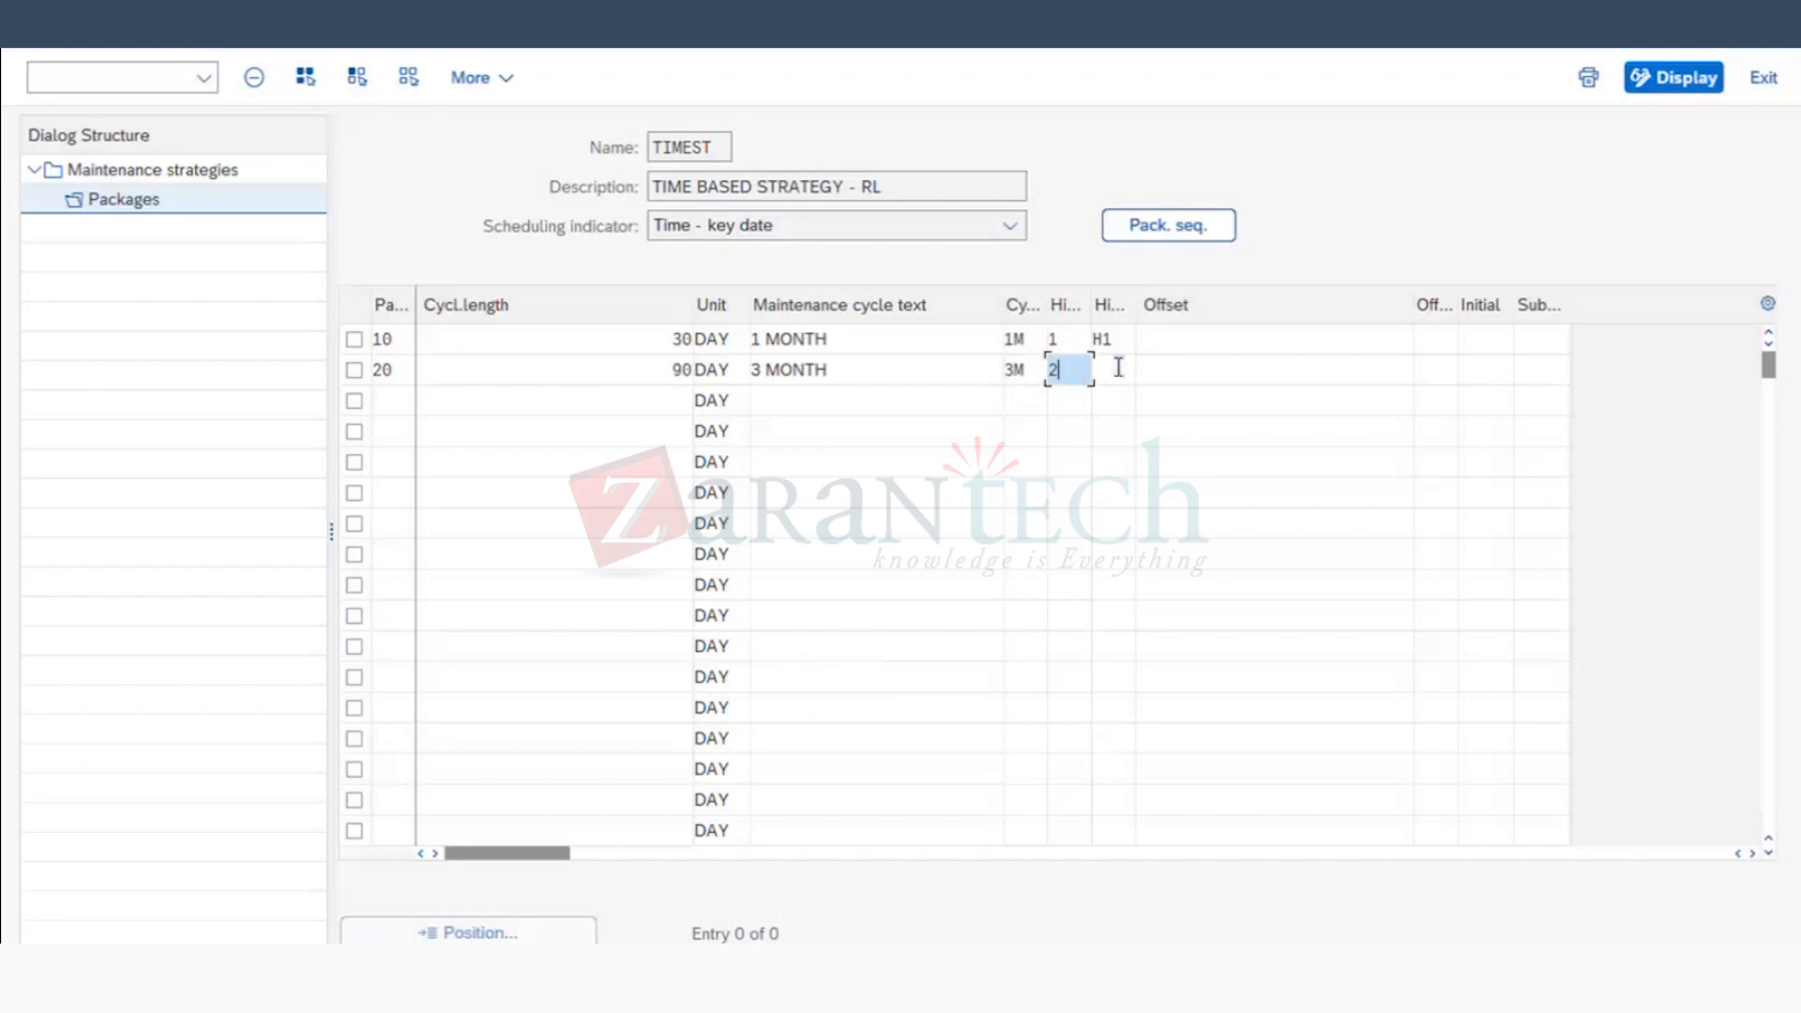
click(1116, 370)
text(H2)
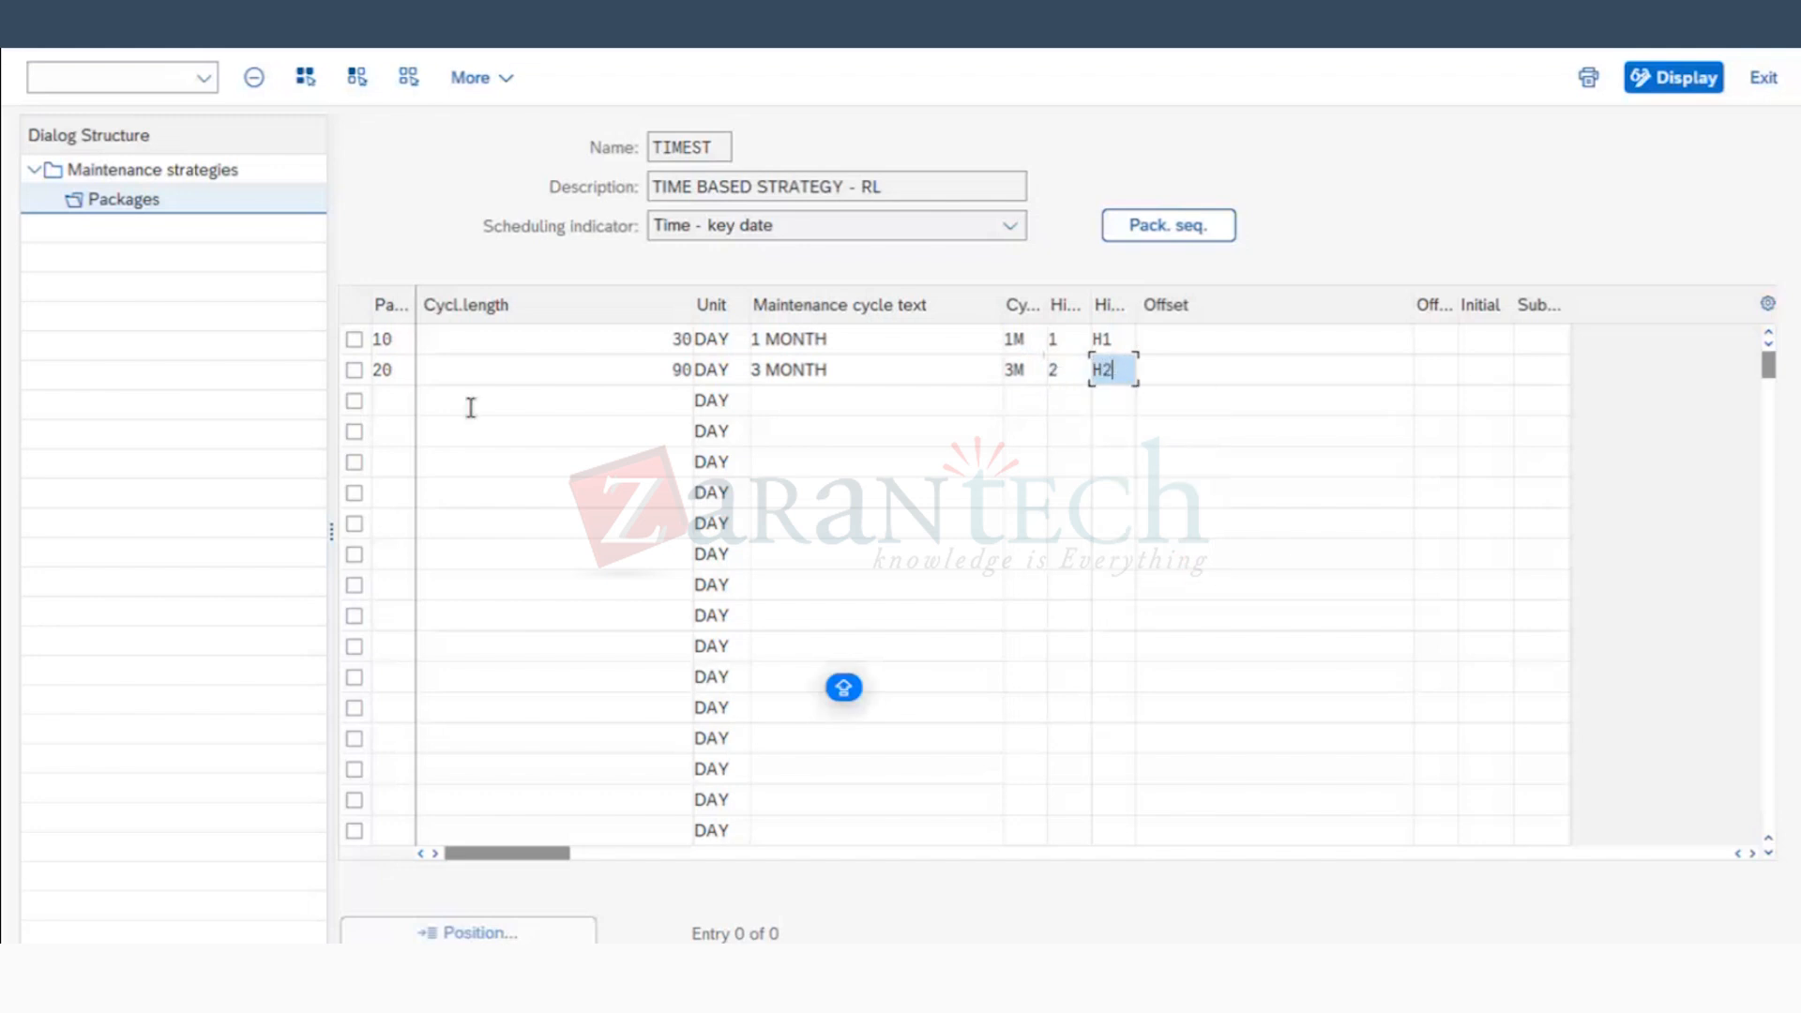
Step: Add package 30 with a cycle length of 180 days and the maintenance cycle text 6 MONTH
click(389, 404)
text(30)
key(Tab)
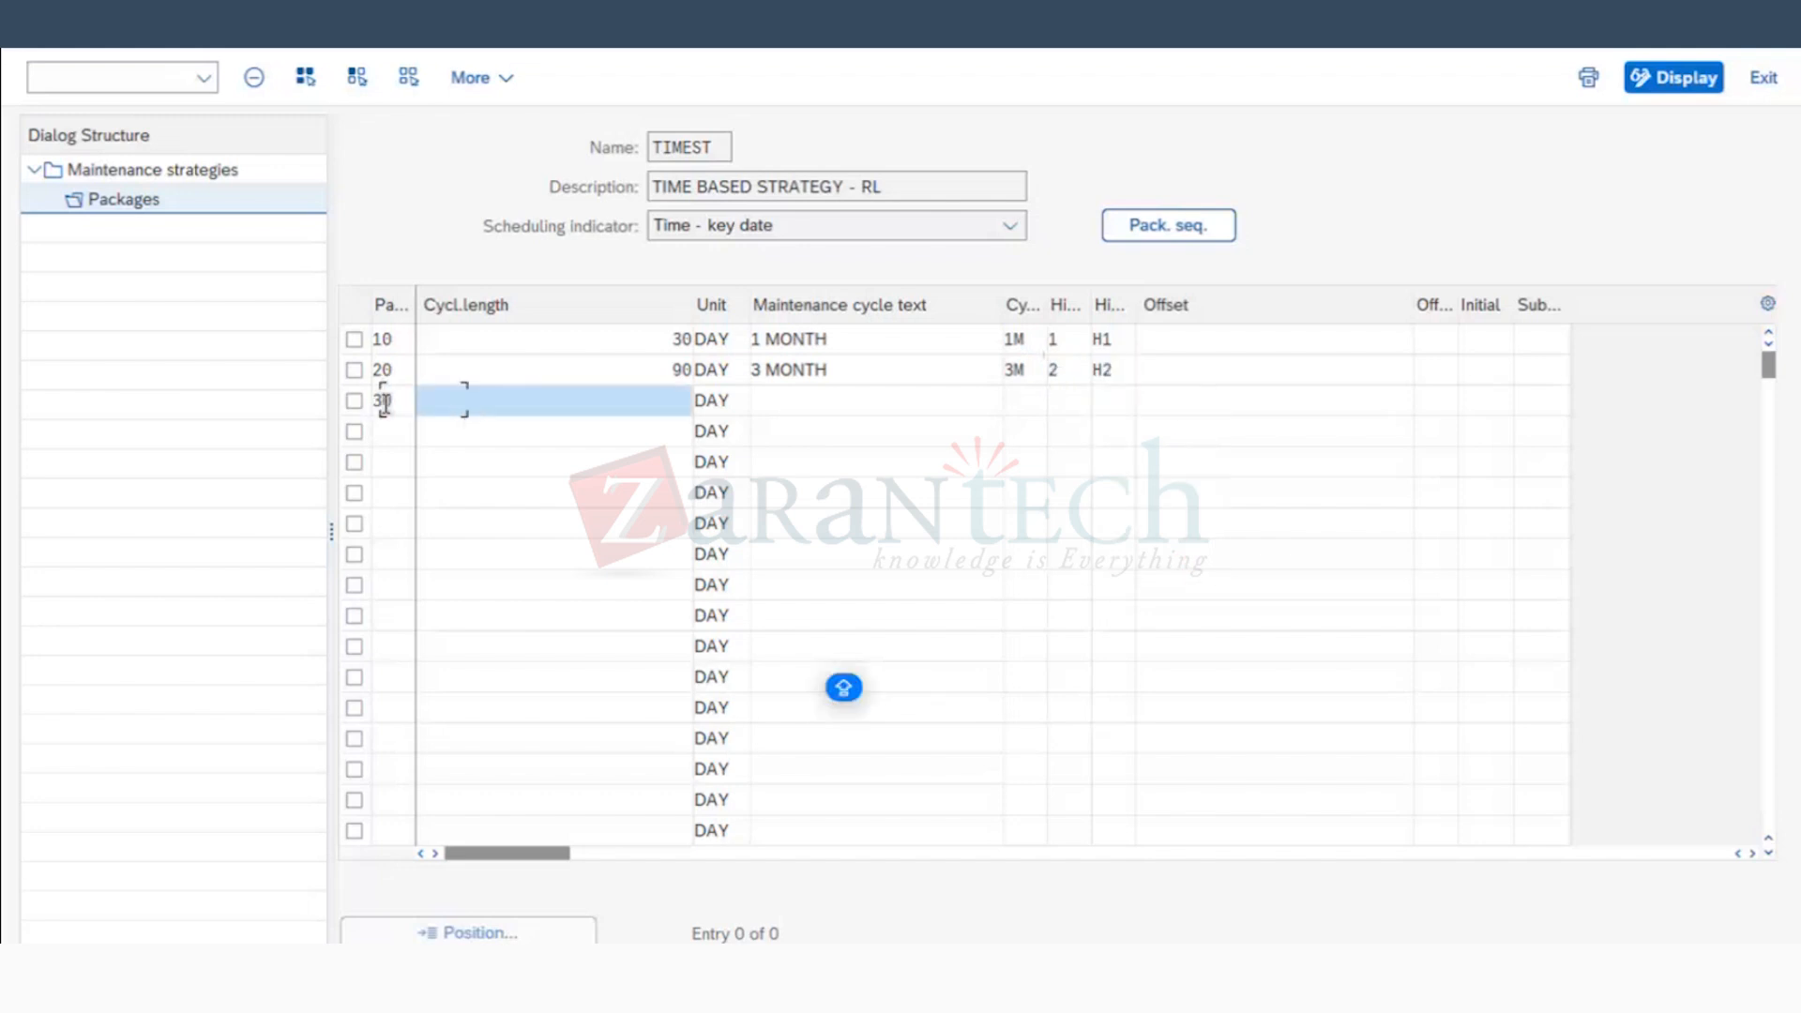
text(180)
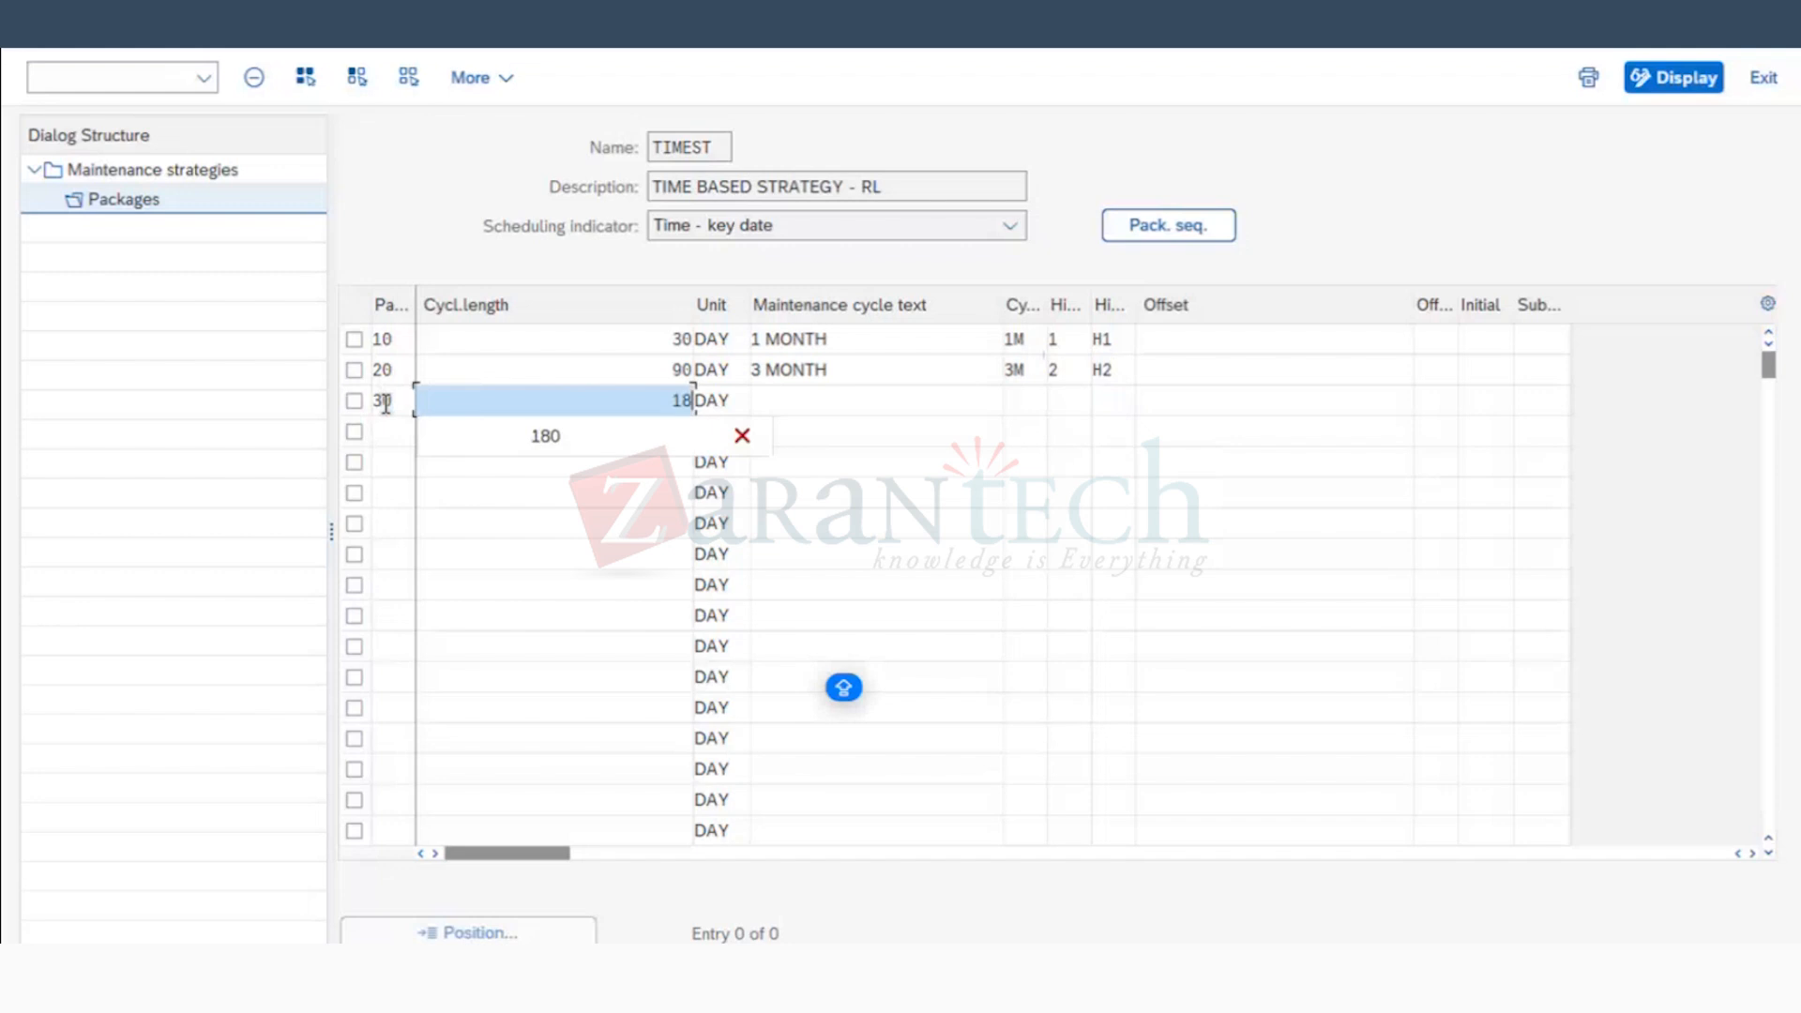
key(Tab)
key(Tab)
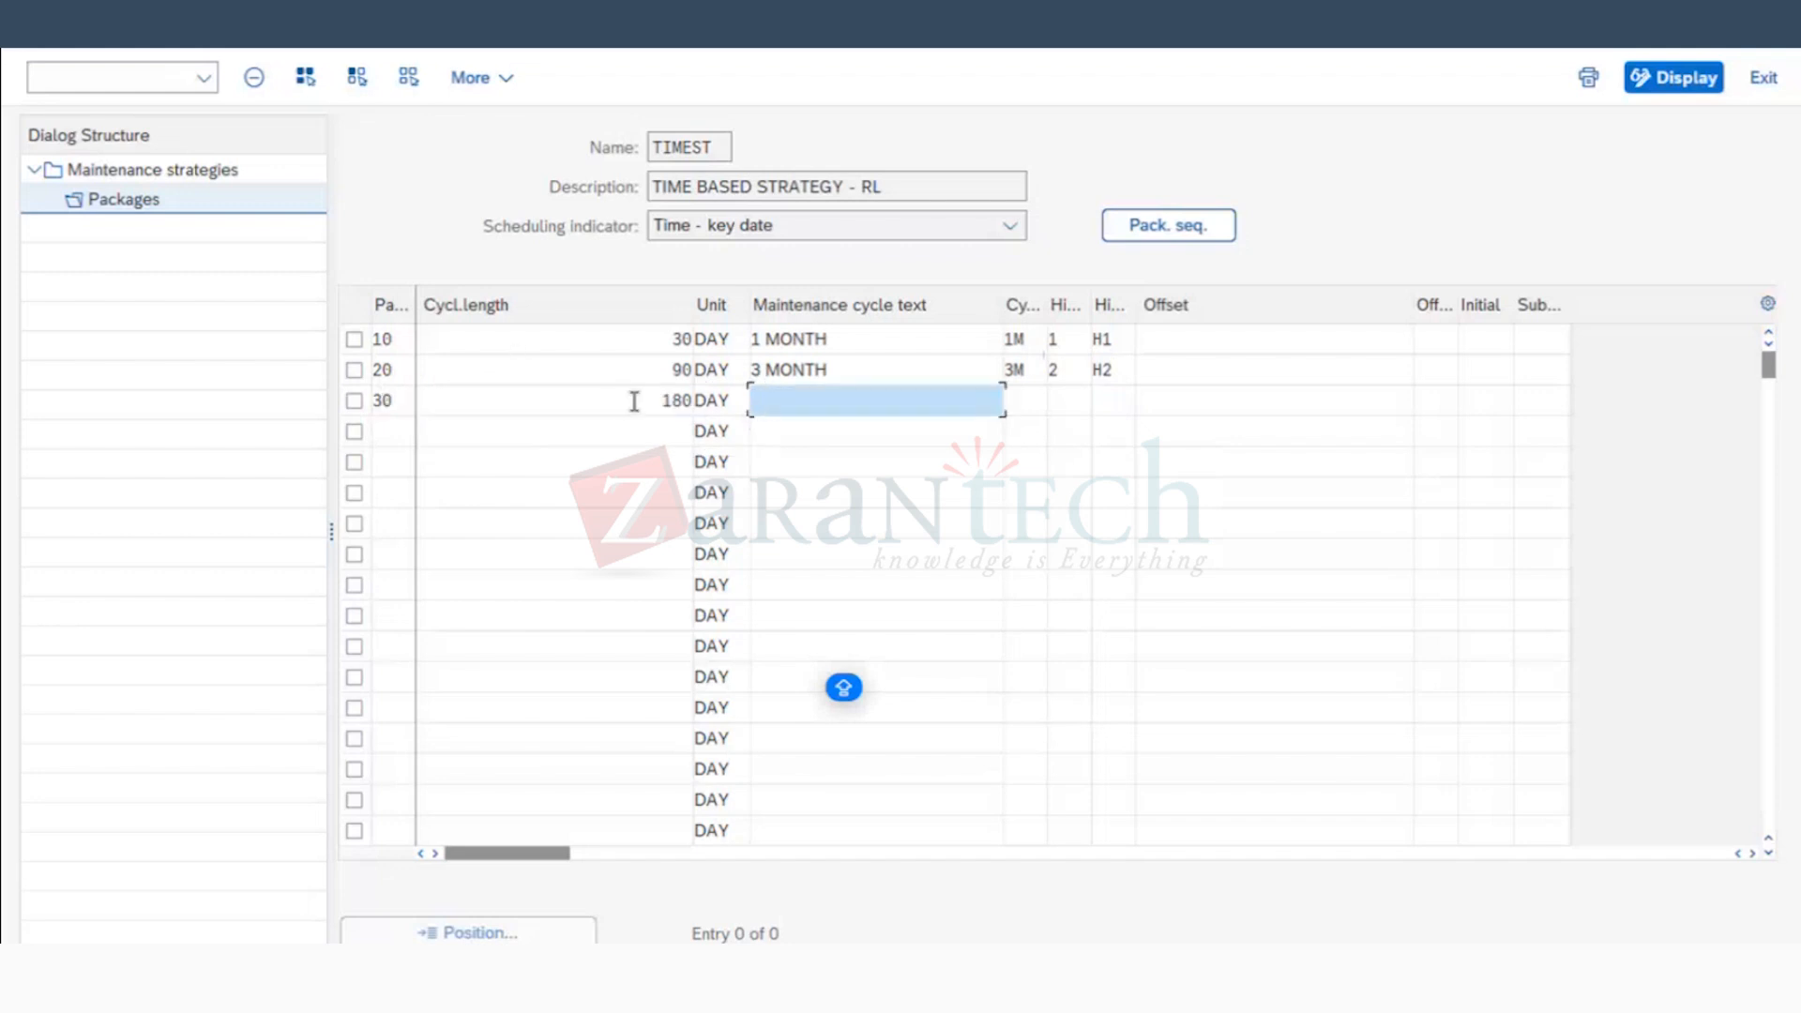
text(6 M)
click(840, 446)
text(TH)
key(Tab)
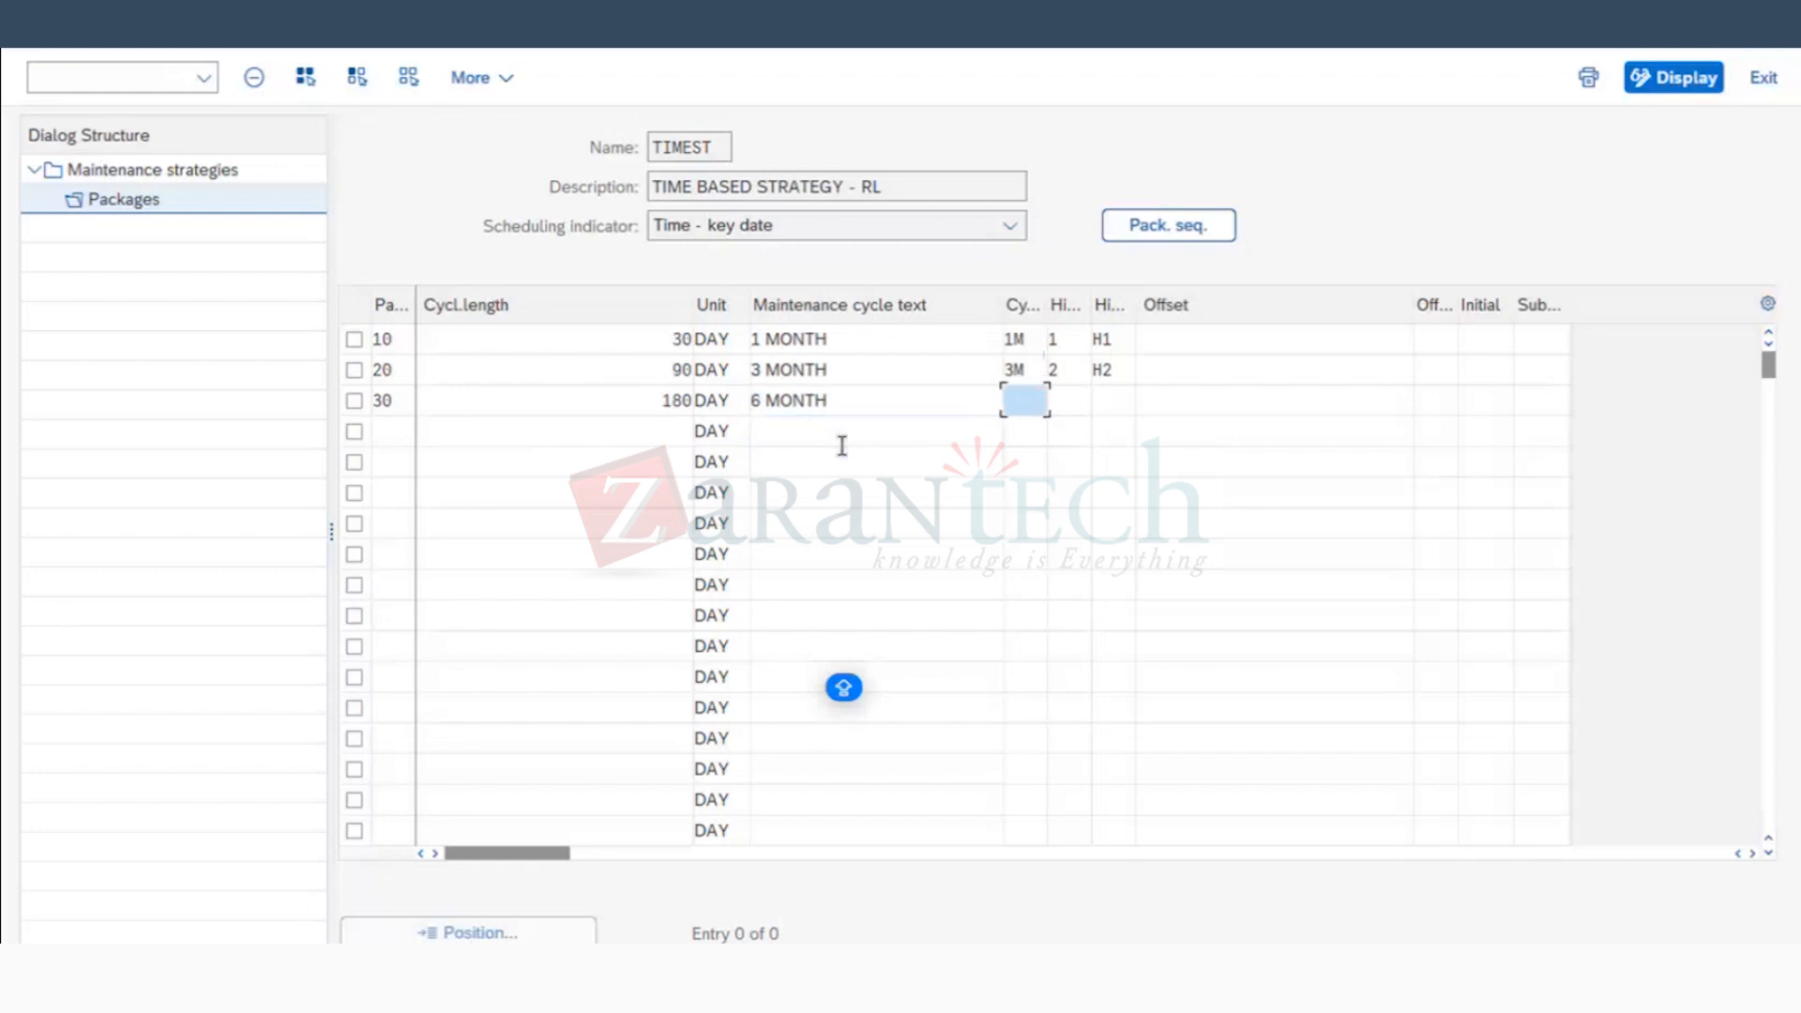
Step: Give package 30 the cycle short text 6M, hierarchy 3 and hierarchy short text H3
text(6M)
key(Tab)
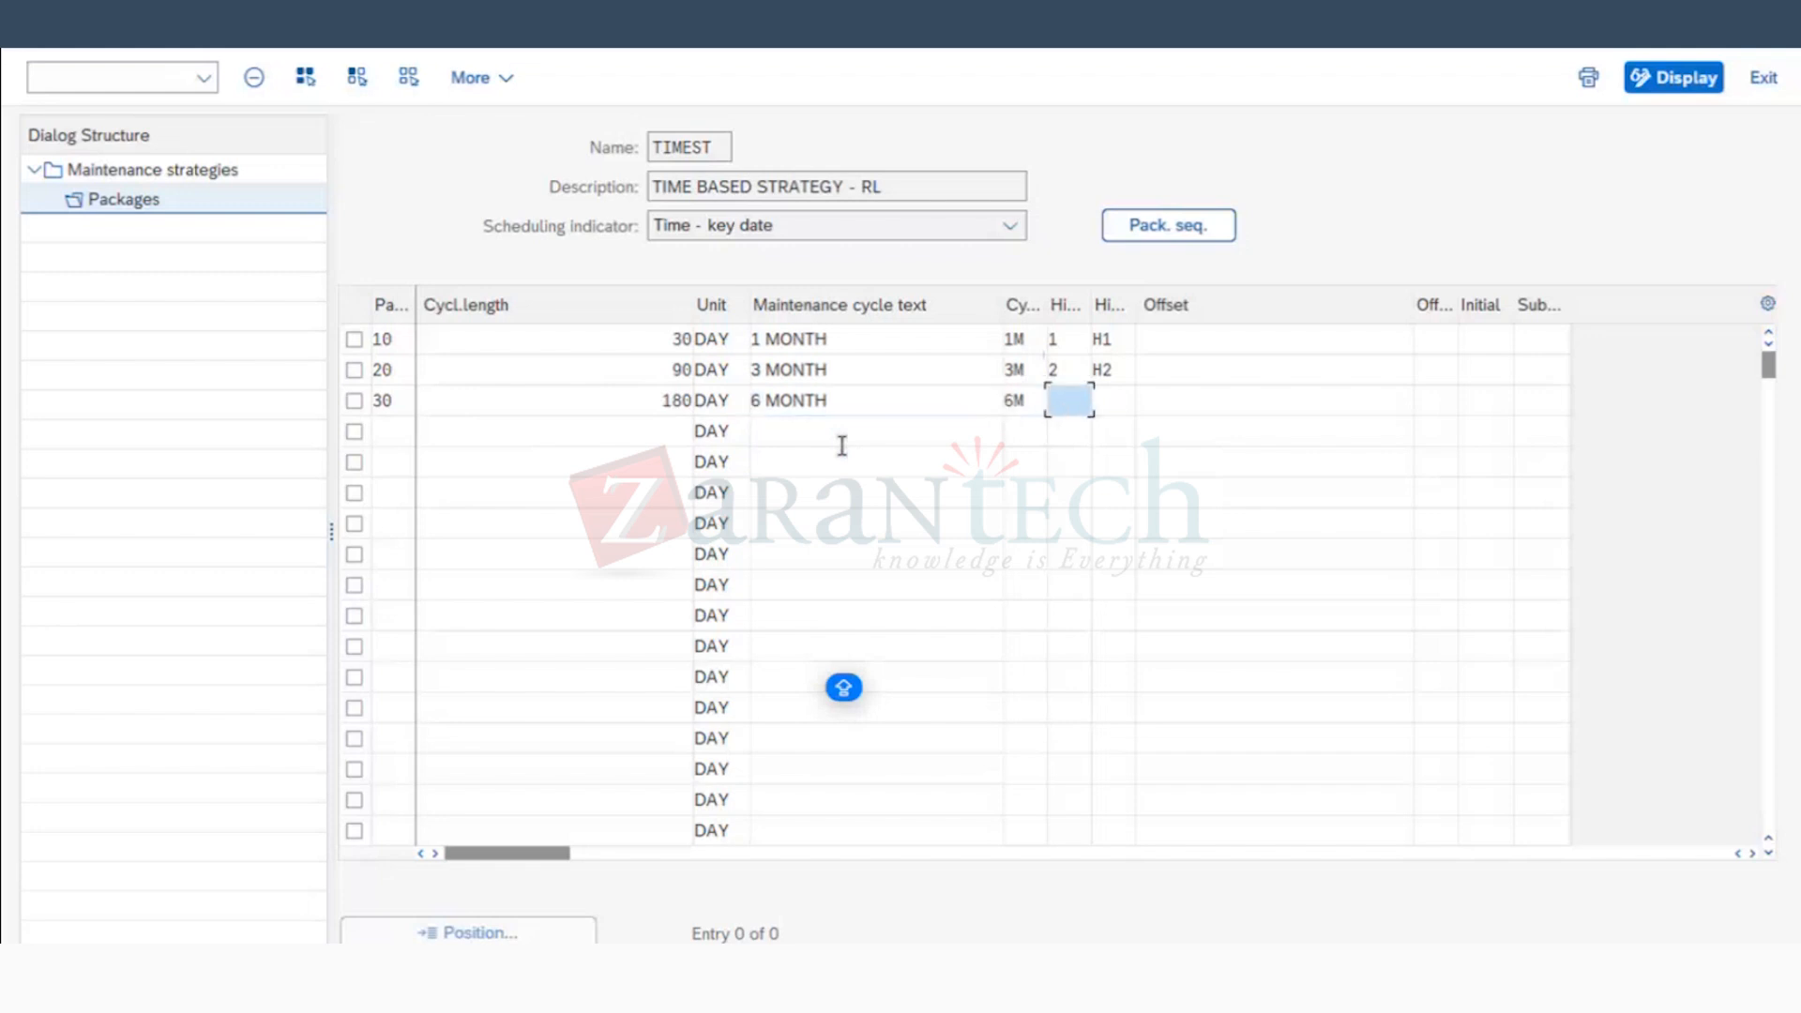
text(3)
key(Tab)
text(H3)
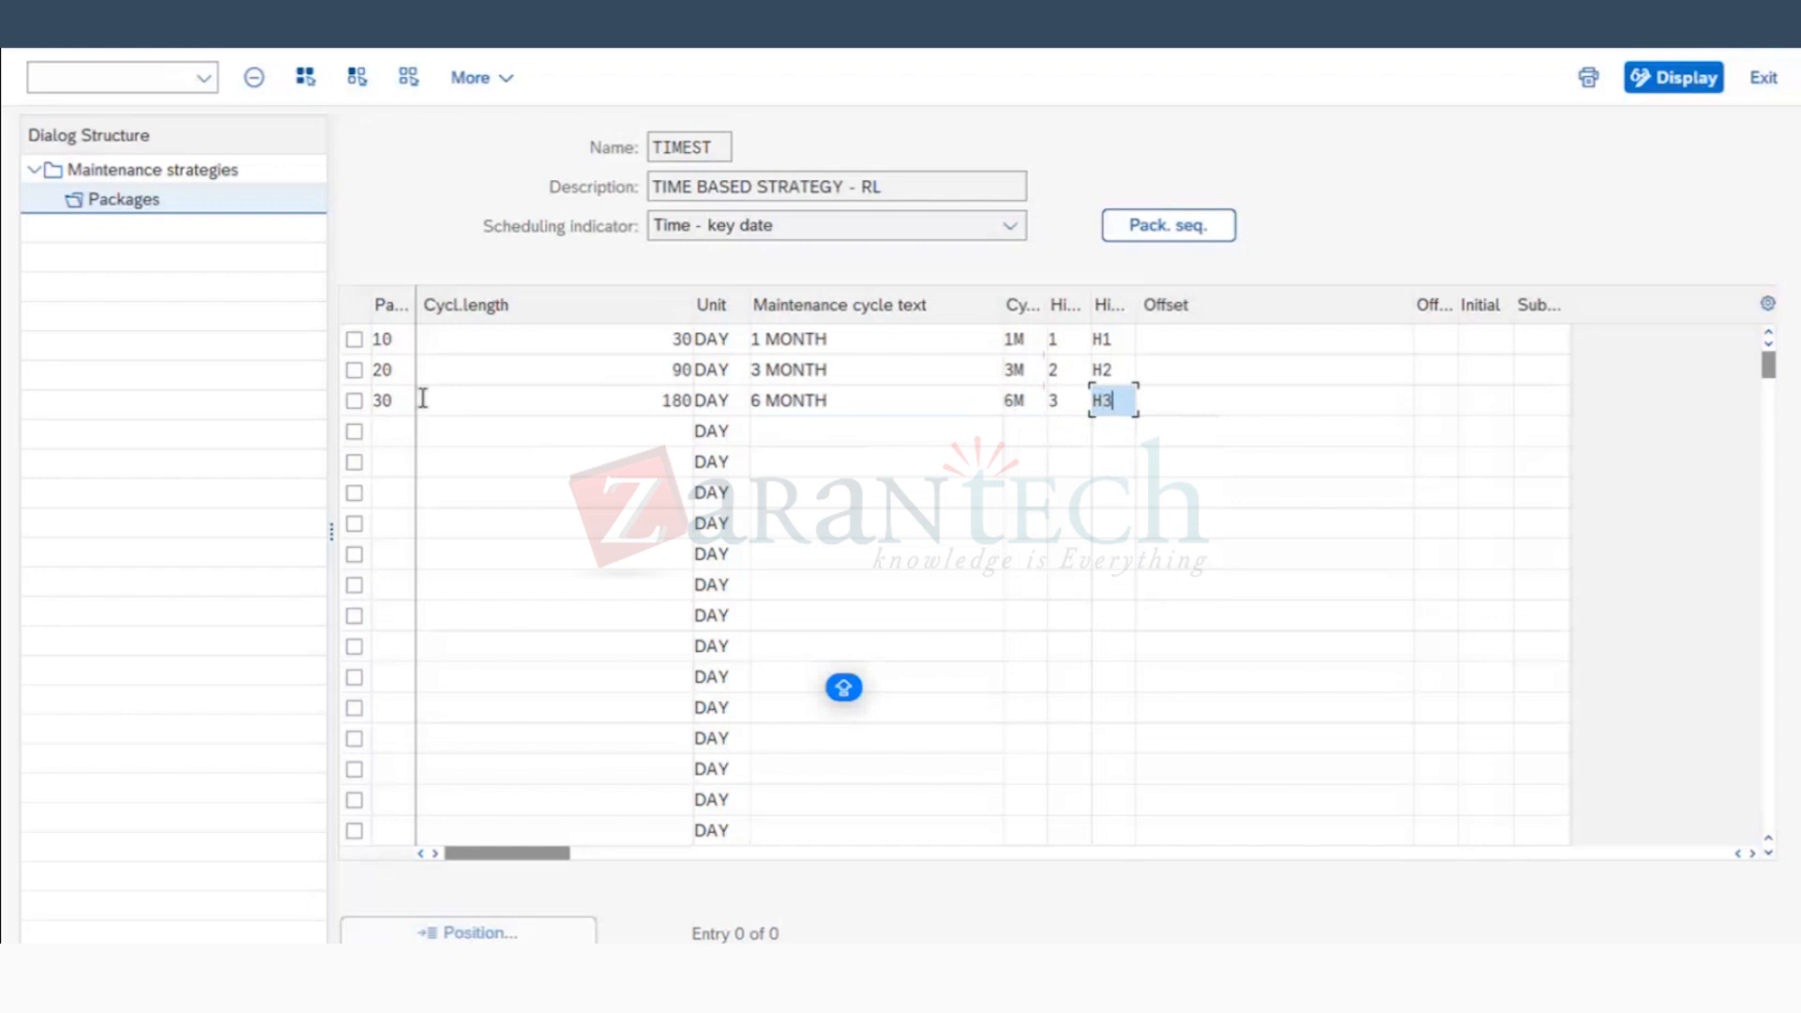
Step: Add package 40 with a cycle length of 360 days and the maintenance cycle text 1 YEAR
click(399, 441)
text(40)
key(Tab)
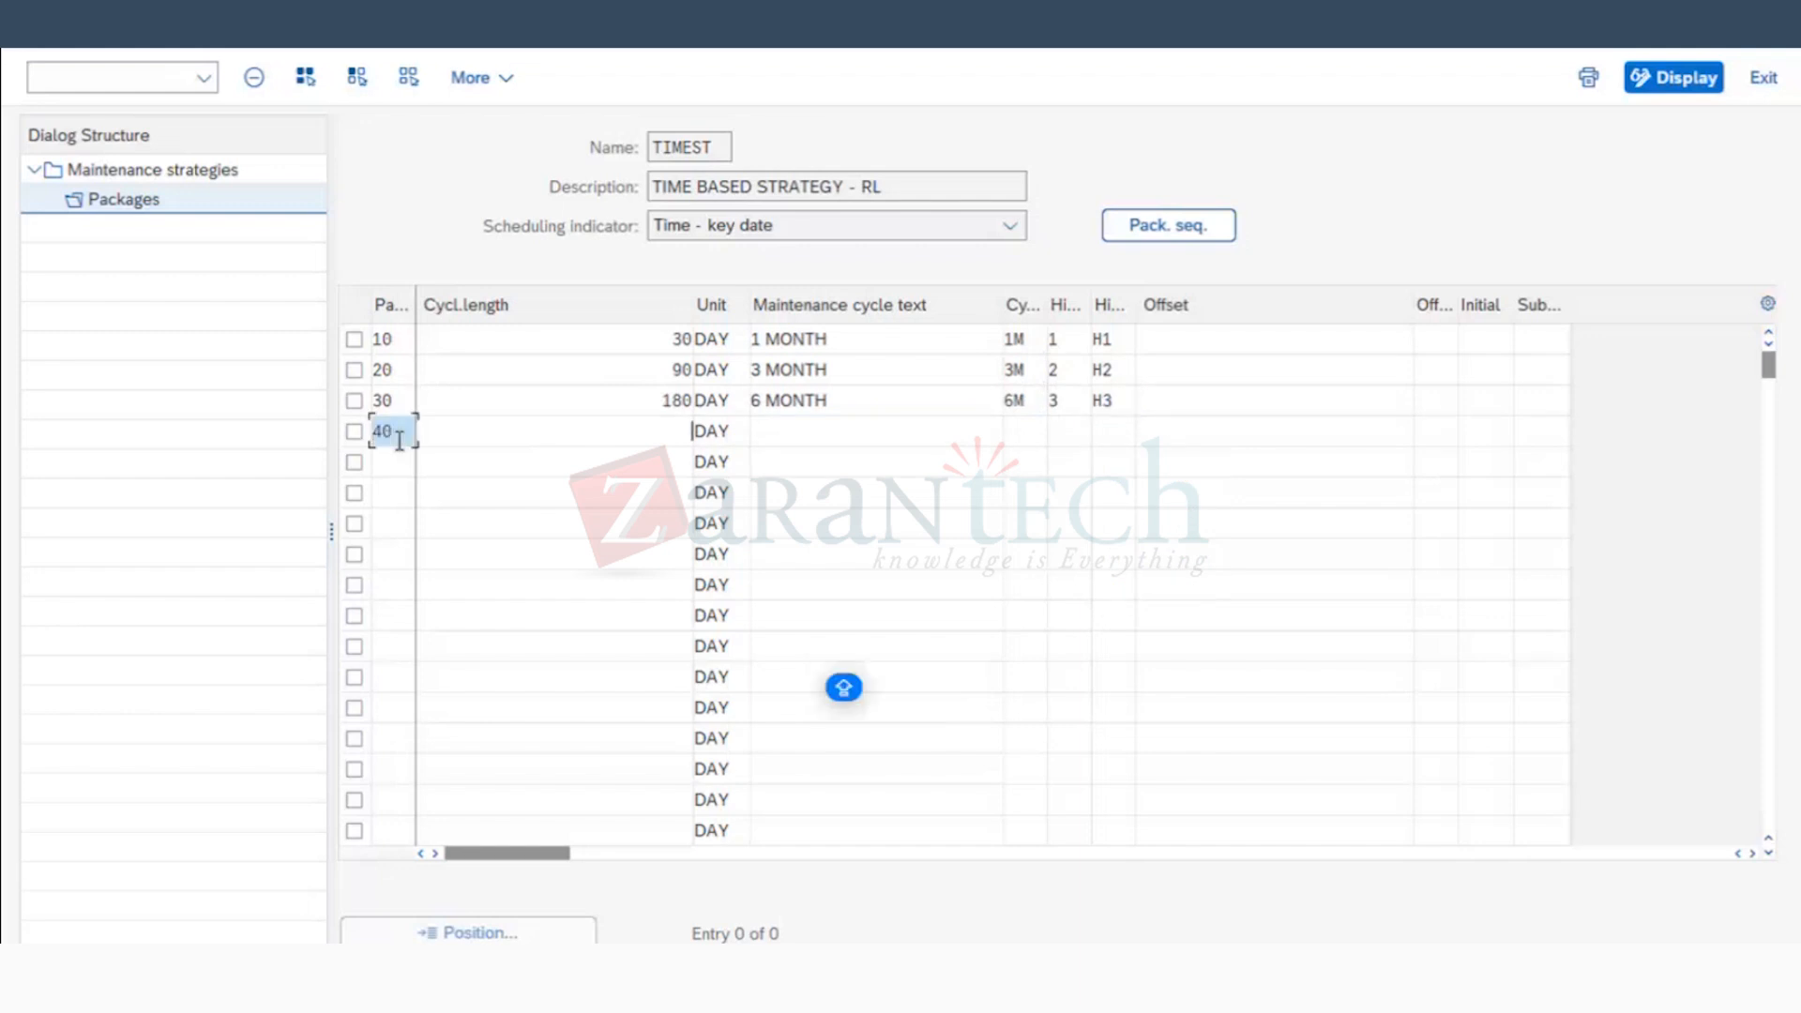
text(2)
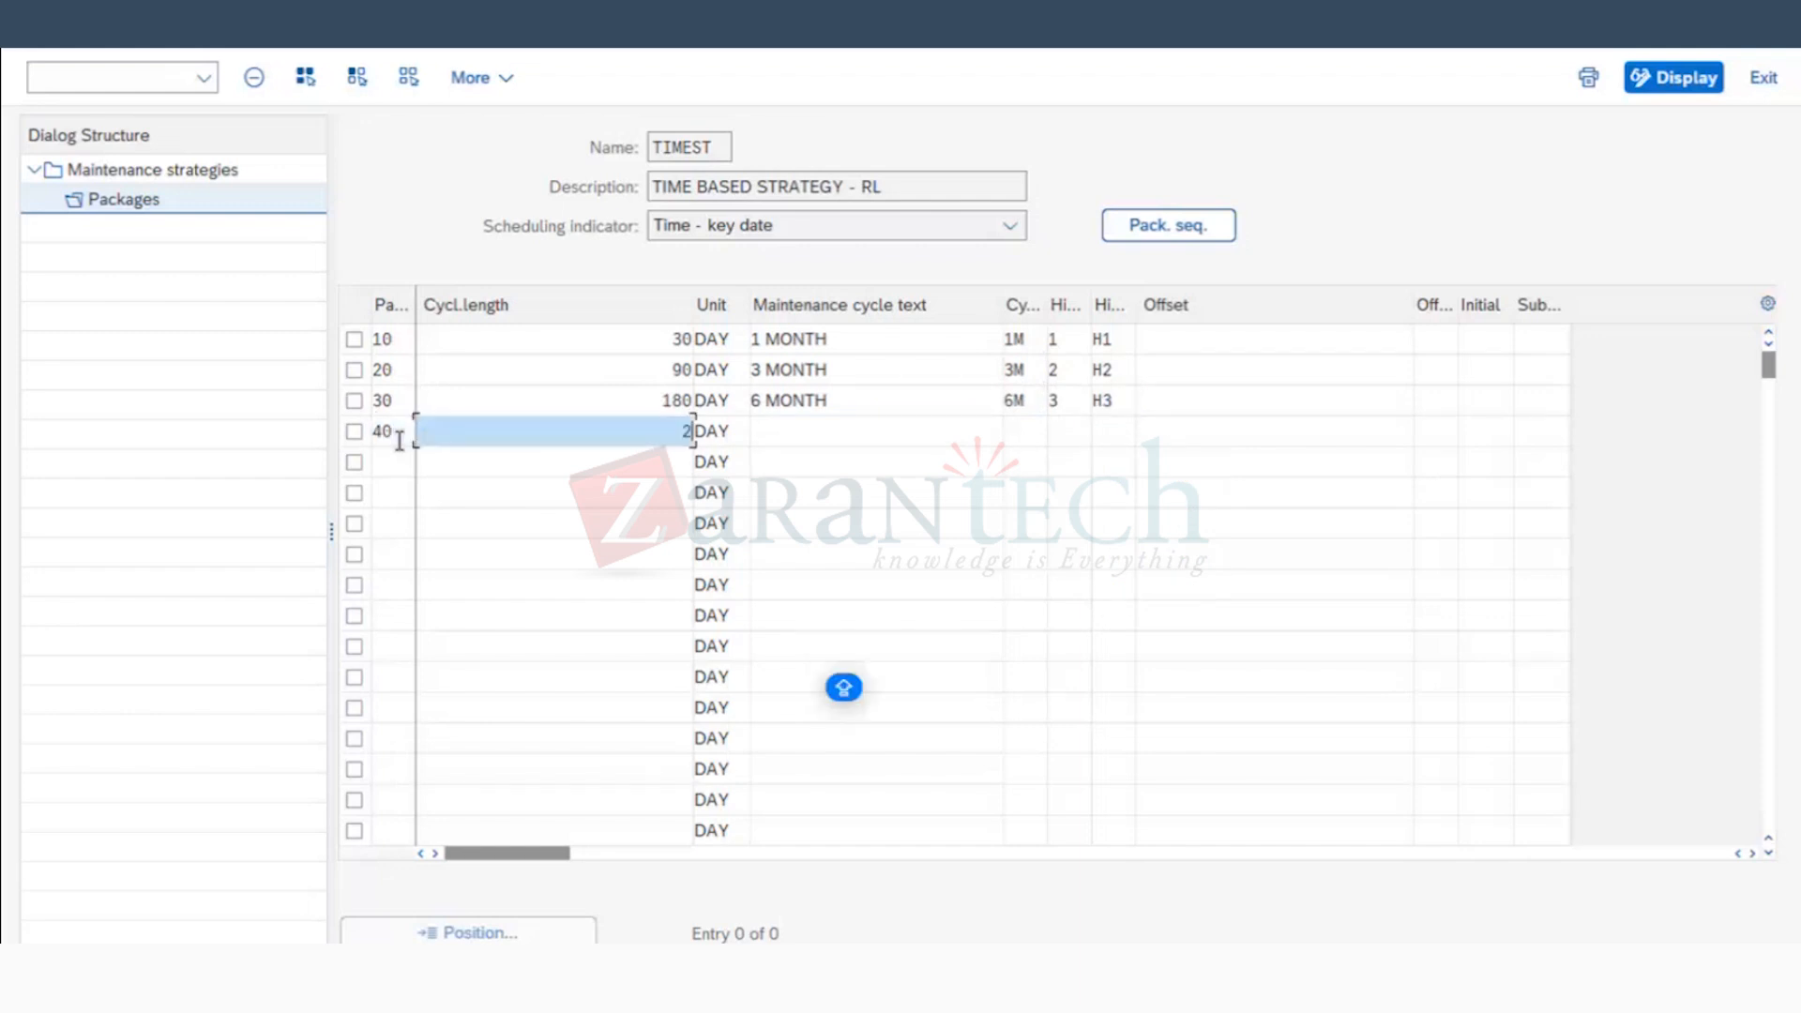
key(BackSpace)
text(360)
key(Tab)
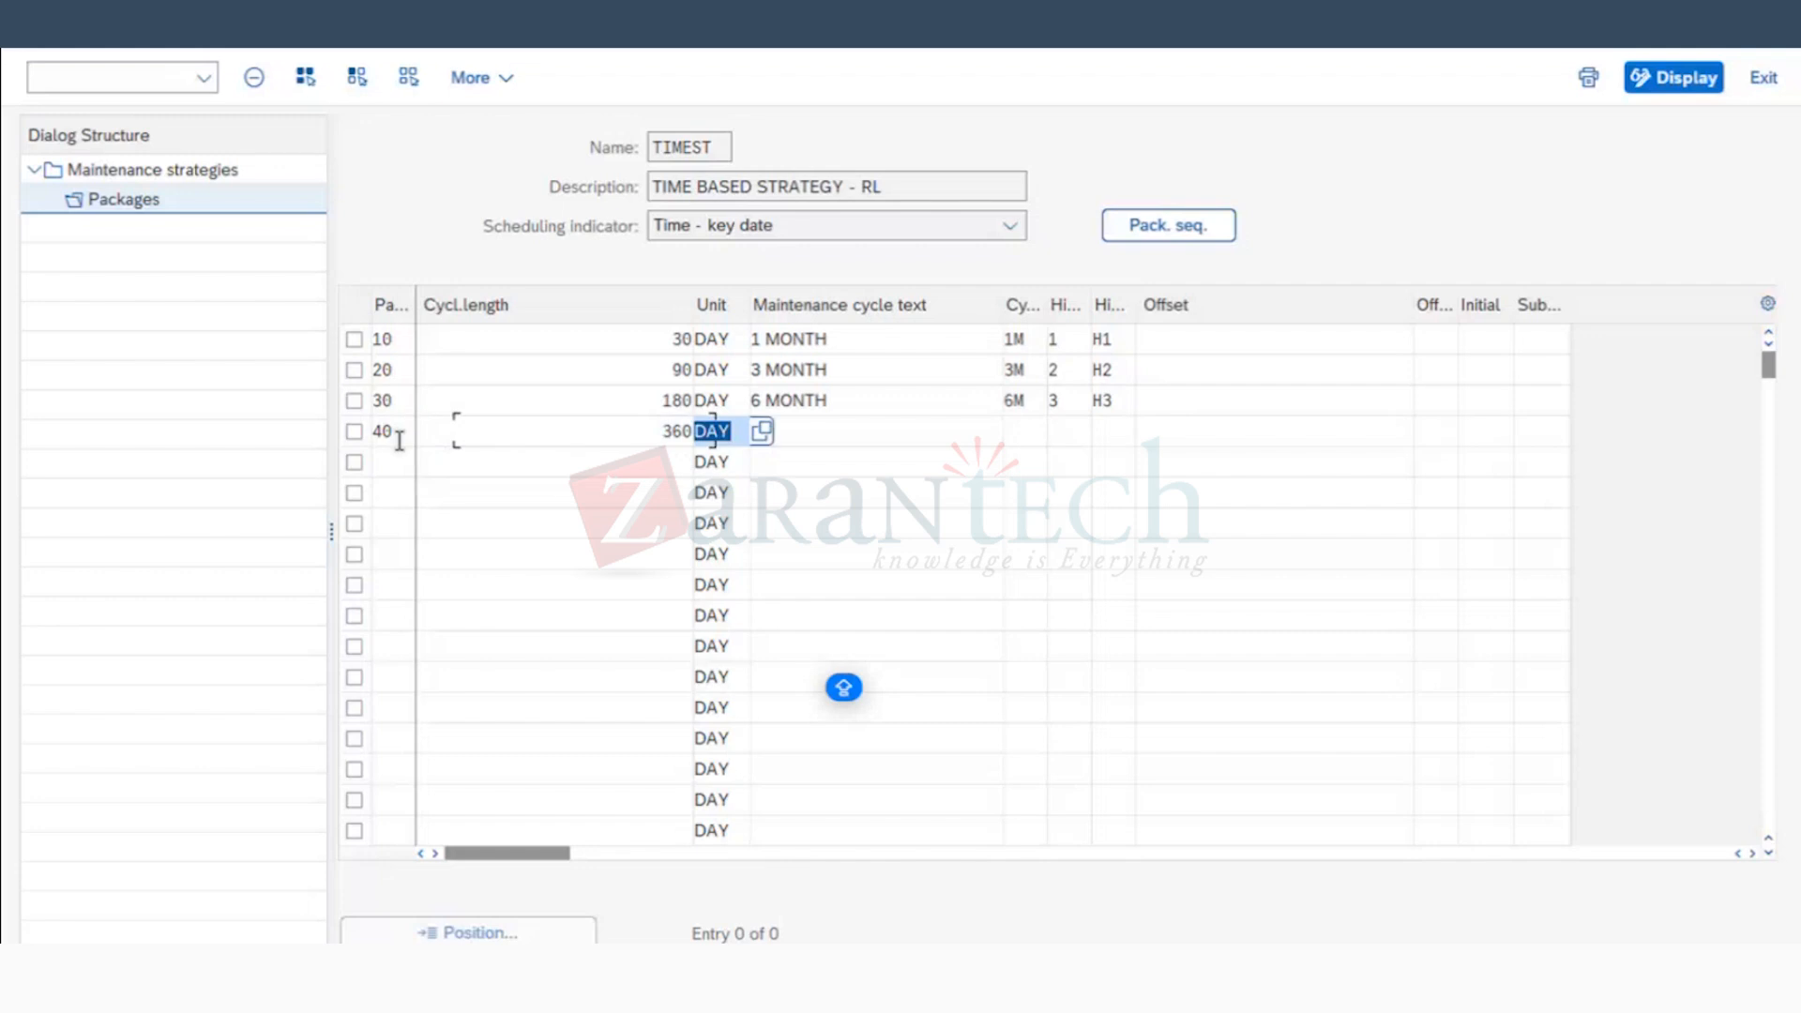
key(Tab)
text(12)
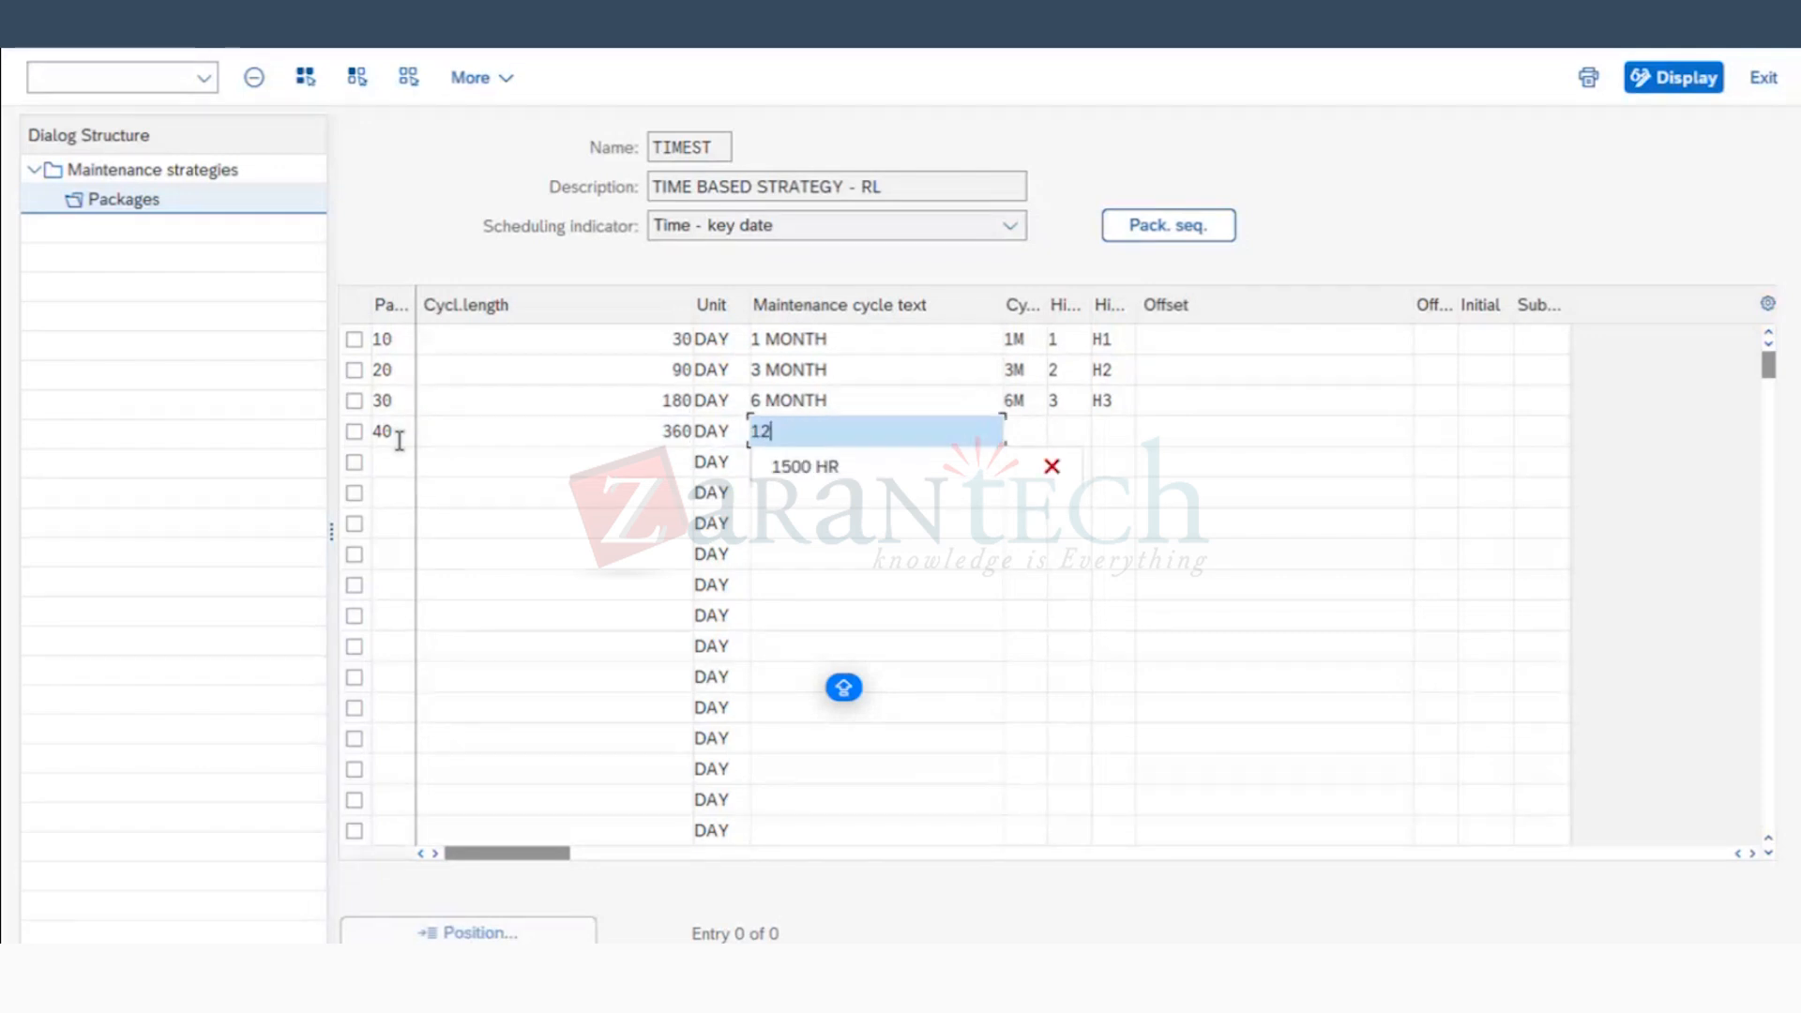
key(BackSpace)
key(BackSpace)
text(1 YEAR)
key(Tab)
Step: Give package 40 the cycle short text 1Y, hierarchy 4 and hierarchy short text H4
text(1Y)
key(Tab)
text(4)
key(Tab)
text(H4)
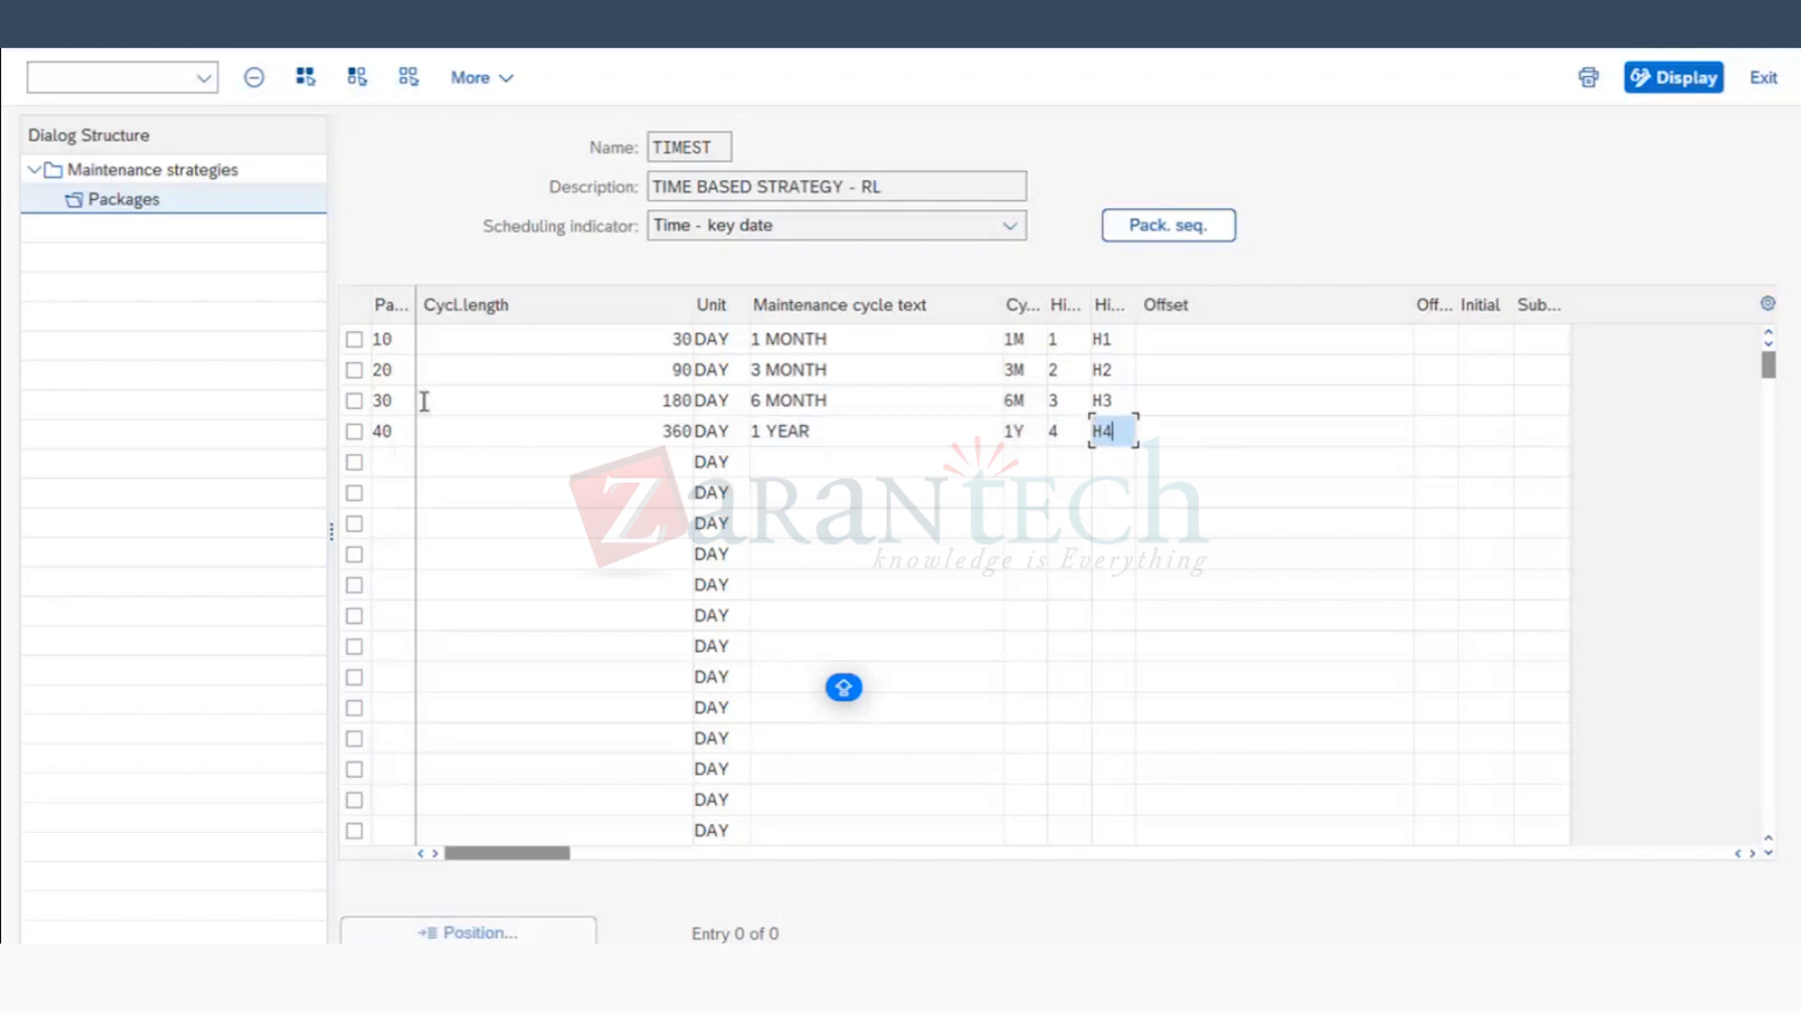
Step: Add package 50 with a cycle length of 720 days and the maintenance cycle text 2 YEAR
click(397, 466)
text(4)
key(BackSpace)
text(50)
key(Tab)
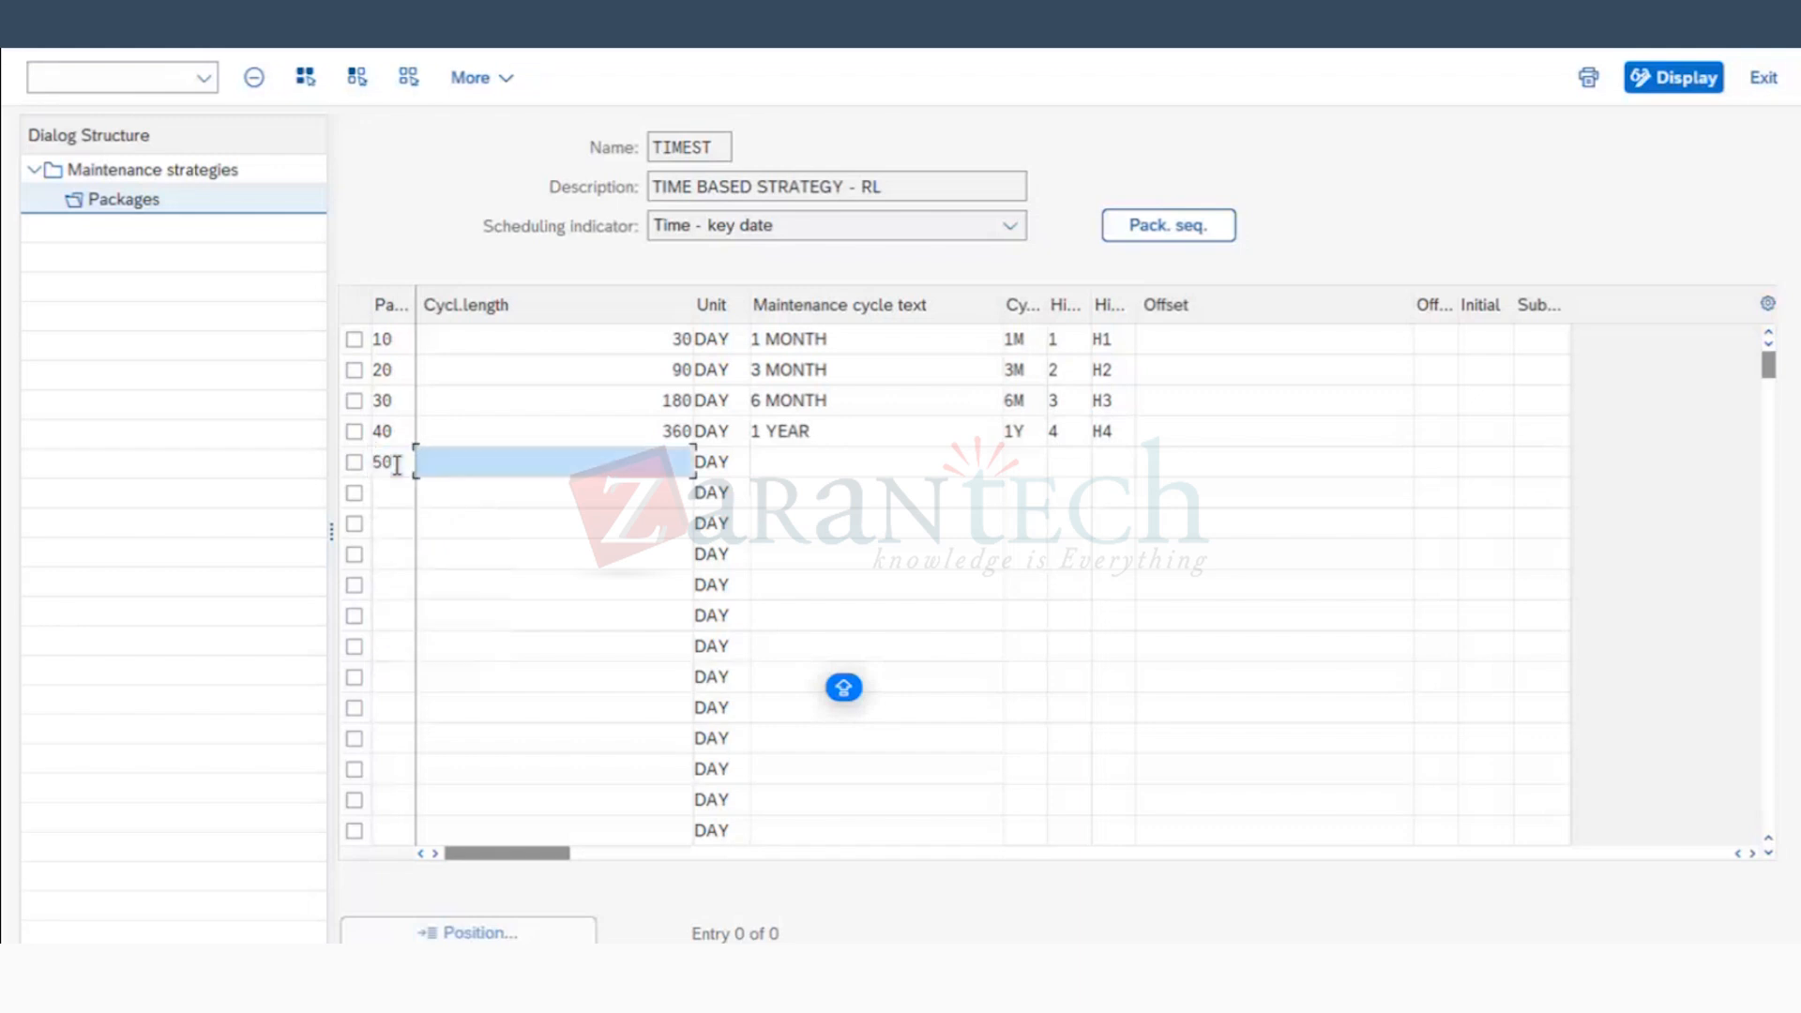
text(720)
key(Tab)
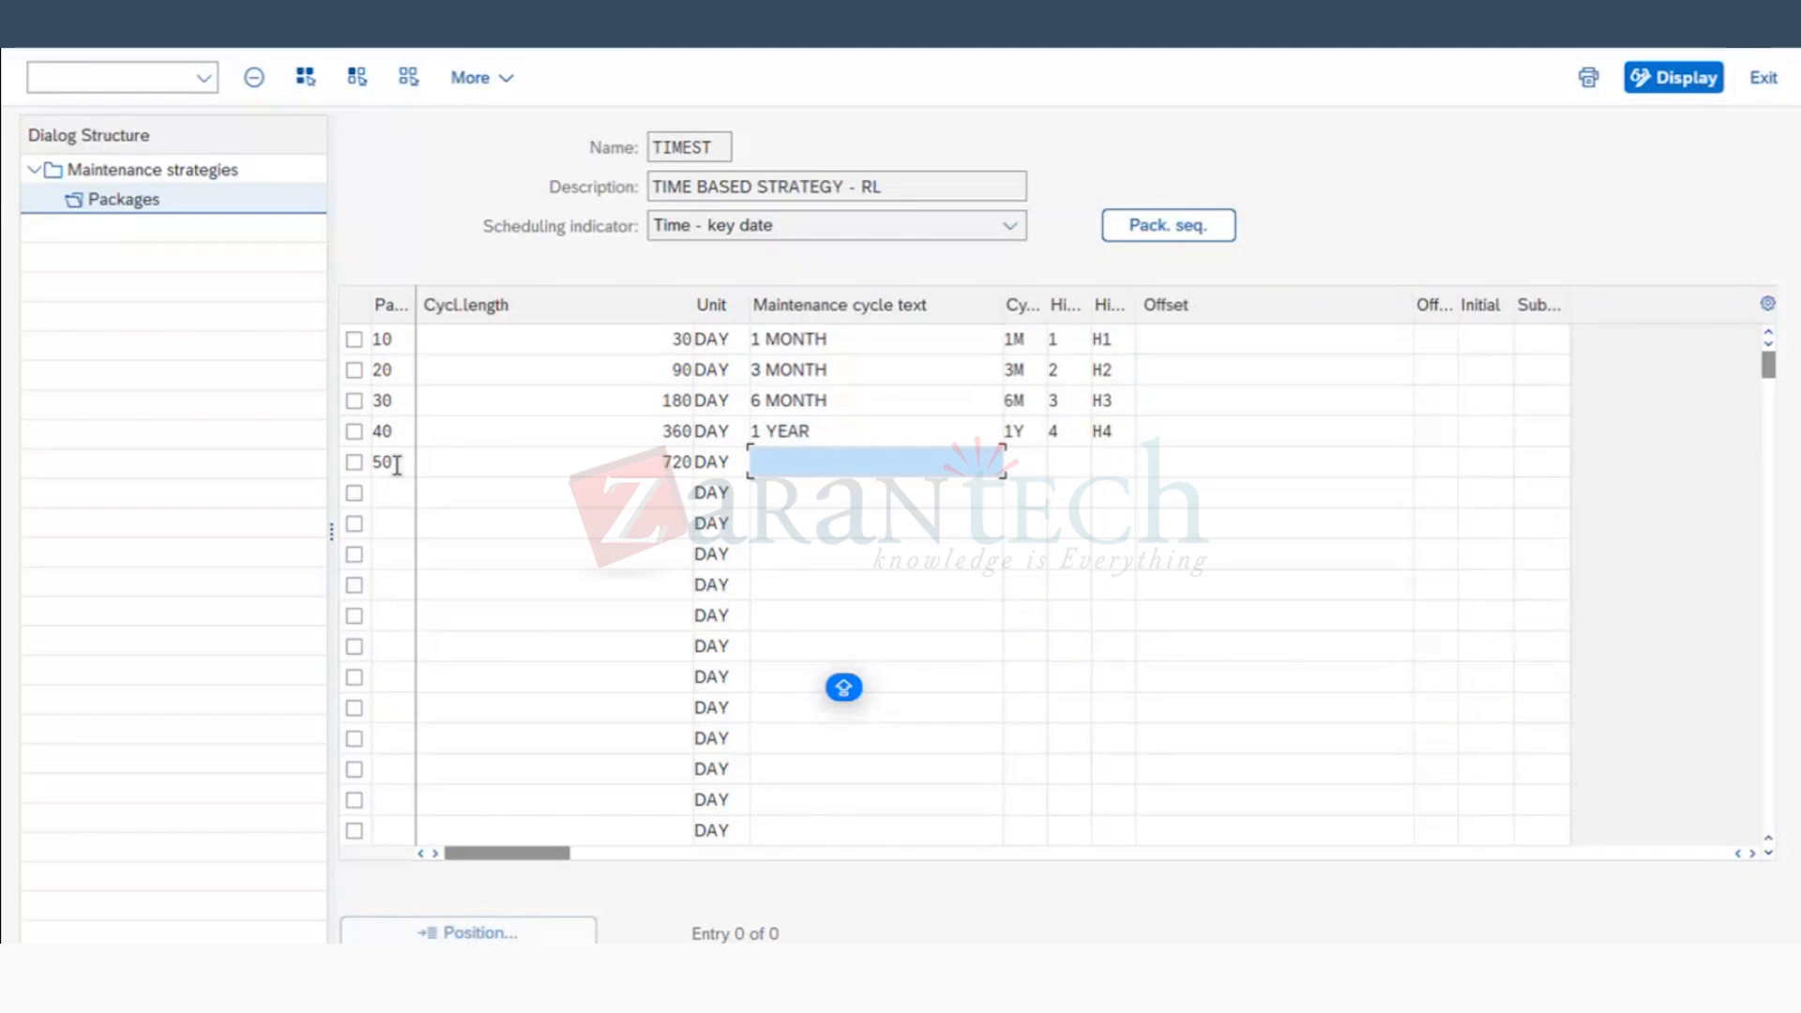
text(2 YEARS)
key(Tab)
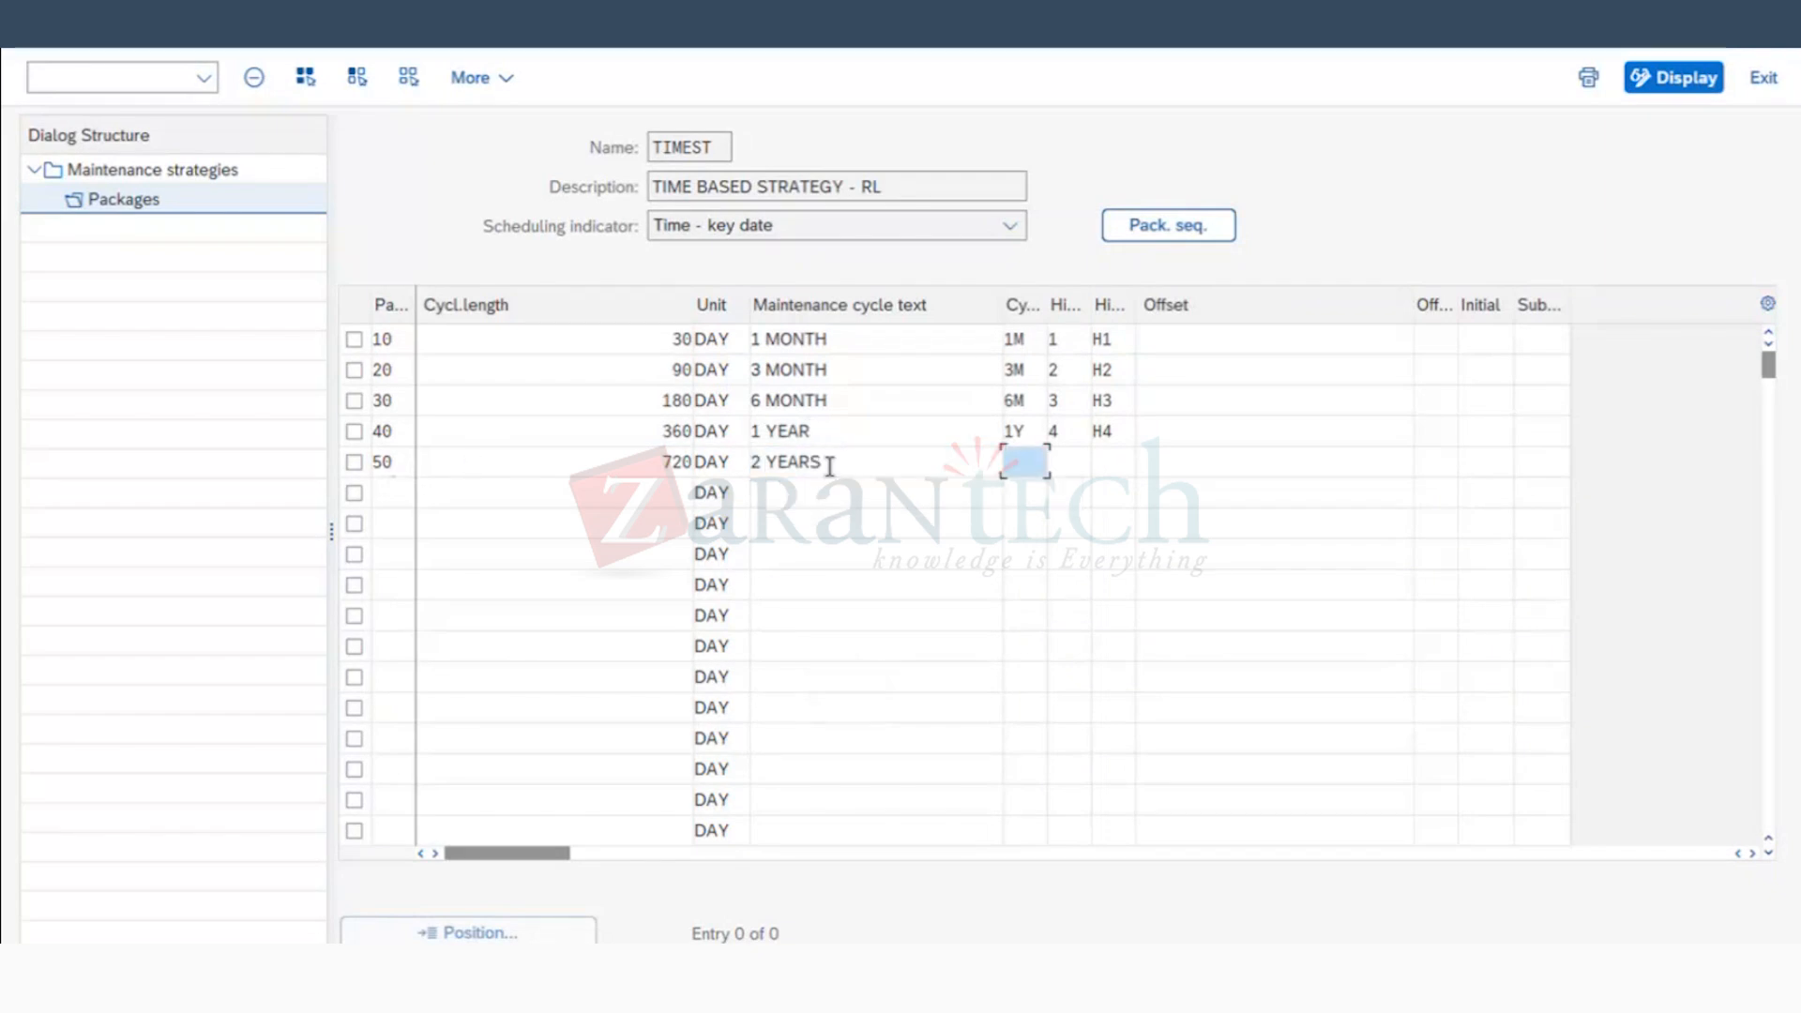
click(829, 466)
key(BackSpace)
Step: Give package 50 the cycle short text 2Y, hierarchy 5 and hierarchy short text H5
text(2Y)
key(Tab)
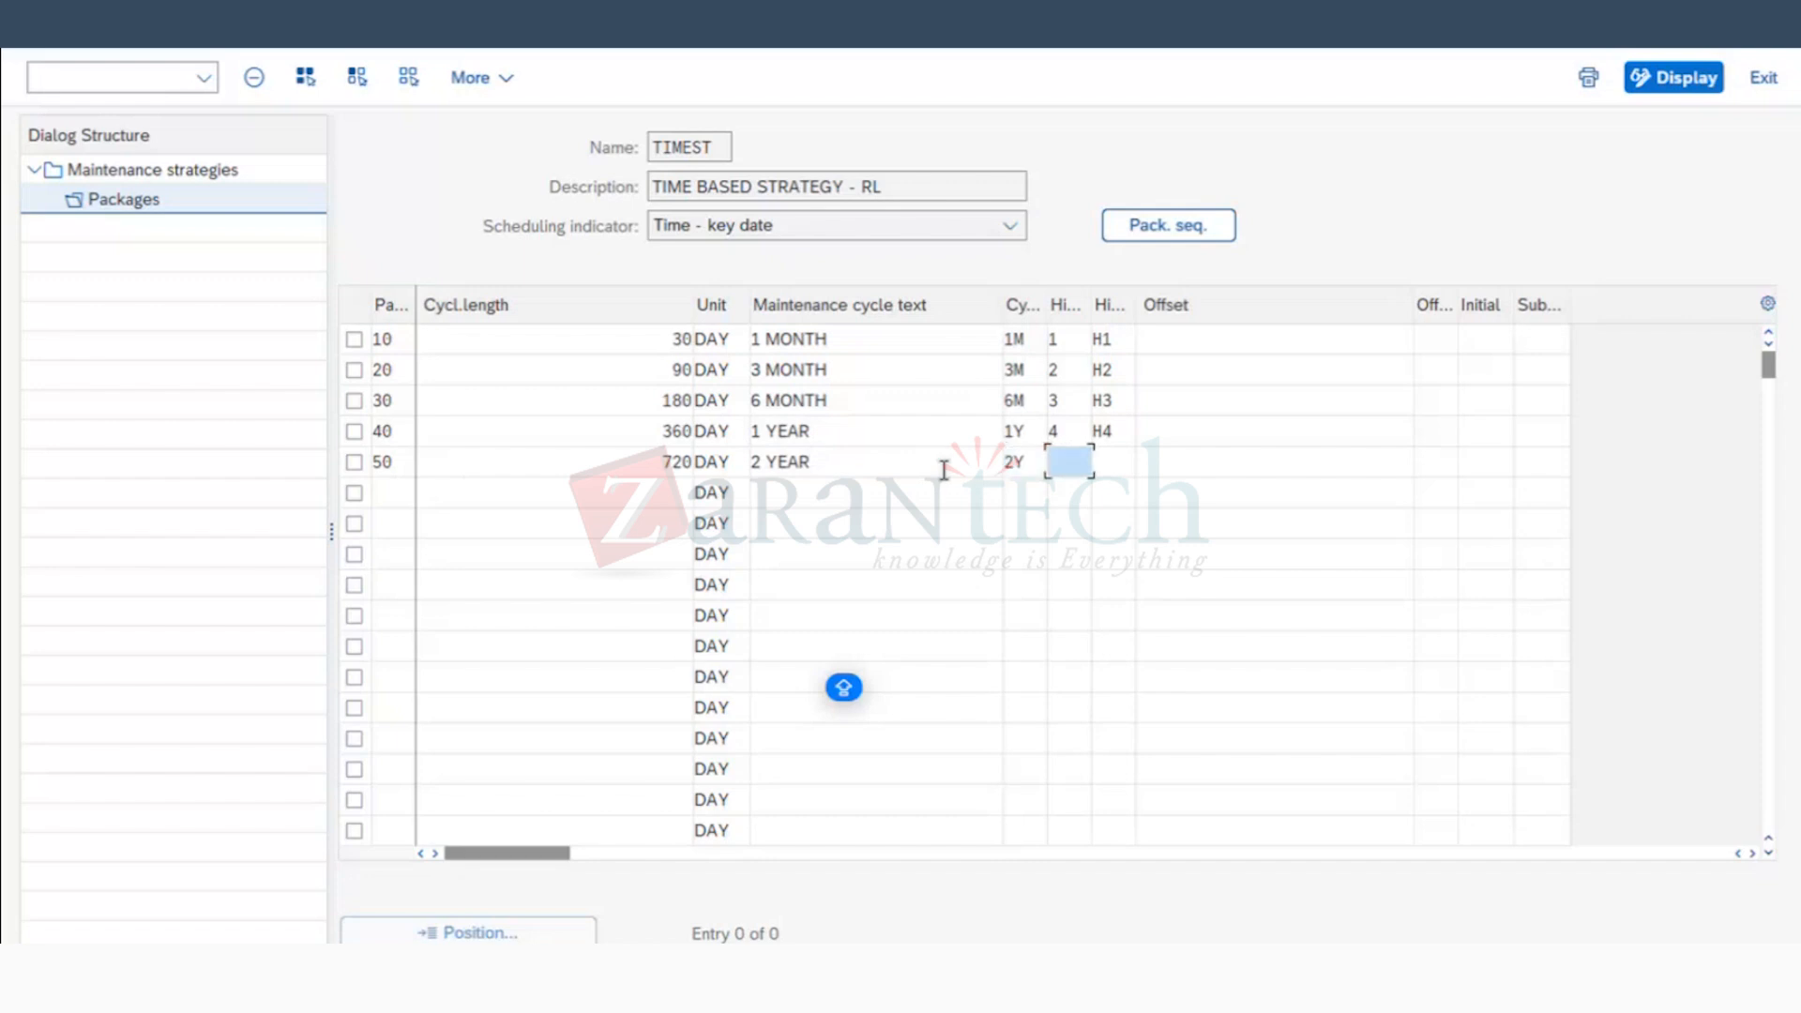
text(5)
key(Tab)
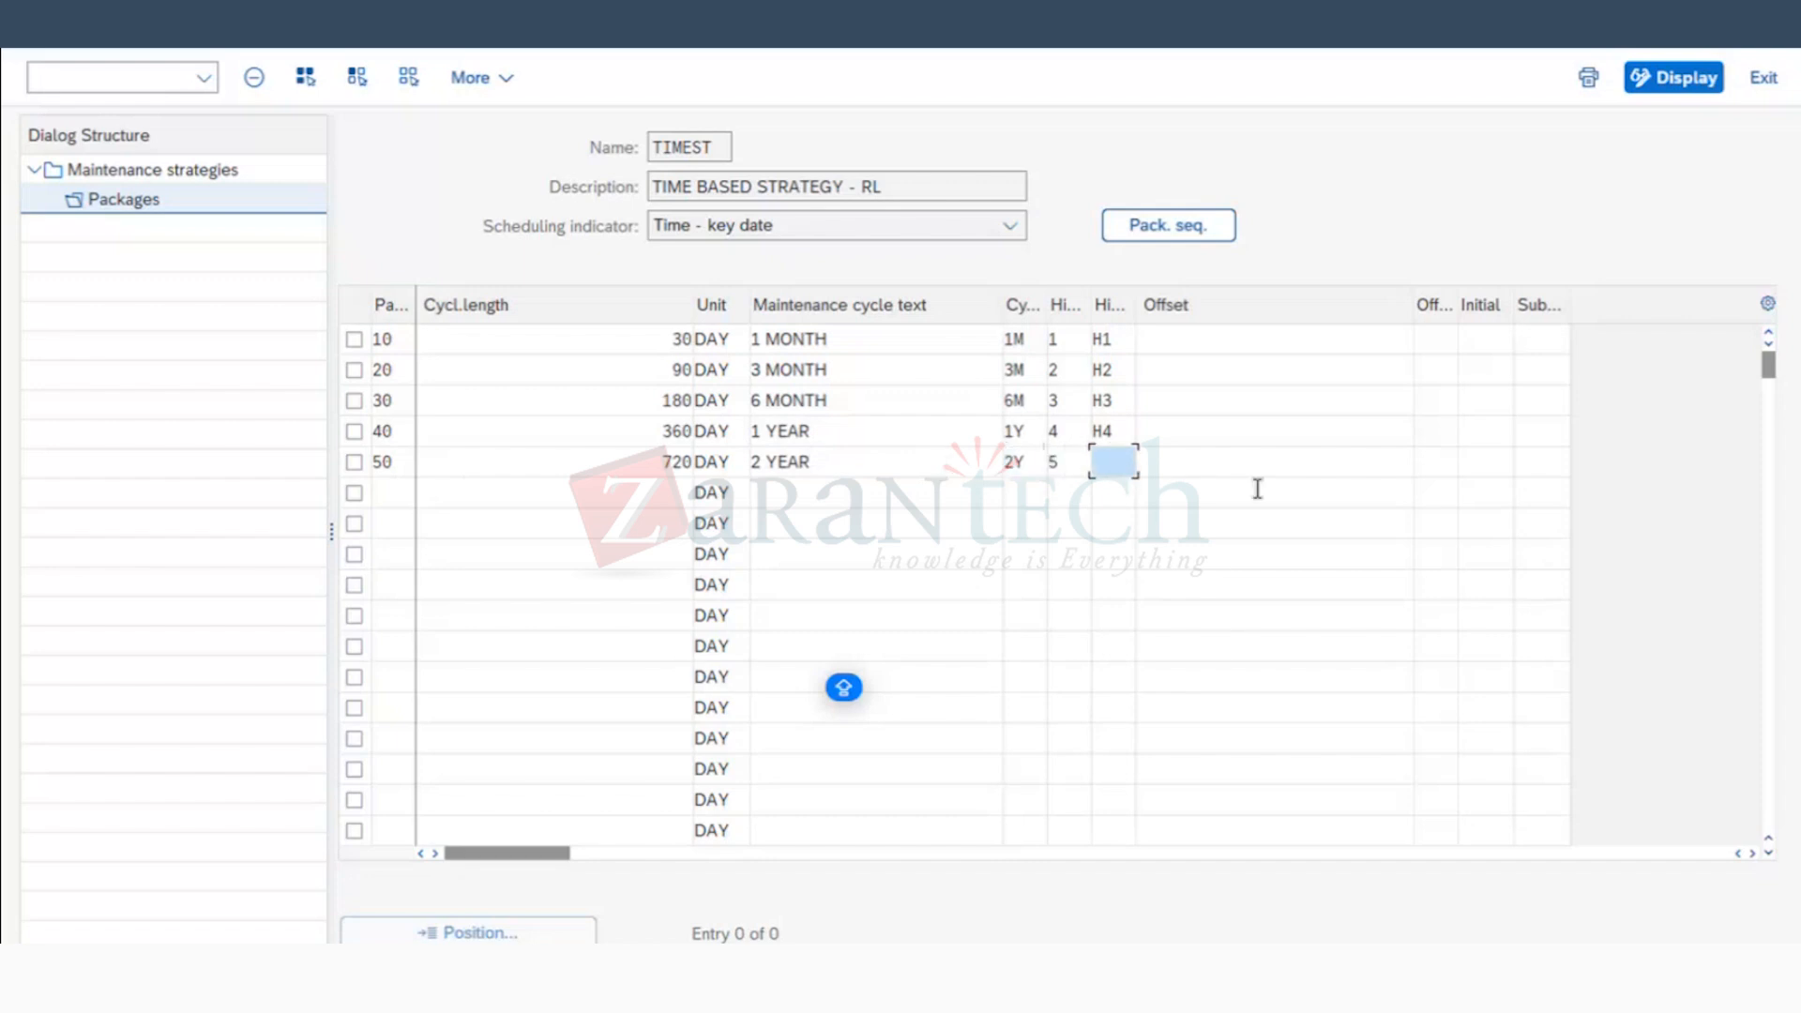
text(H5)
click(1173, 336)
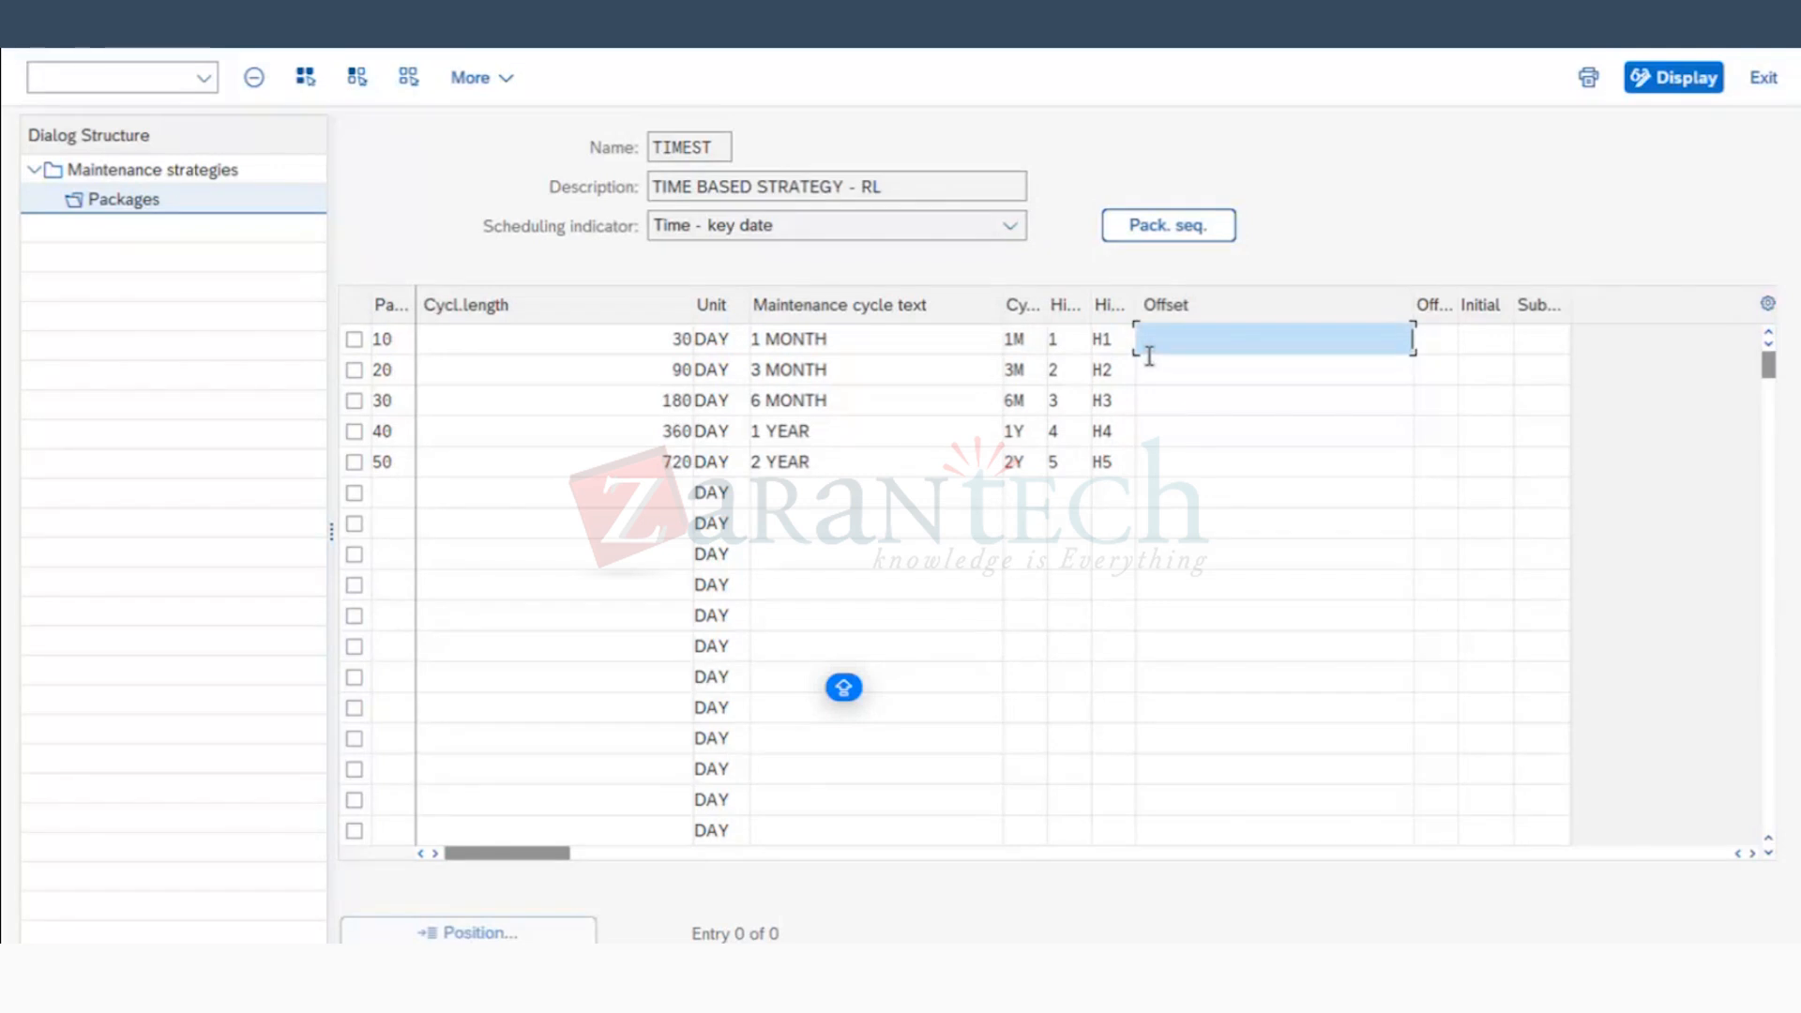
drag(396, 340, 335, 344)
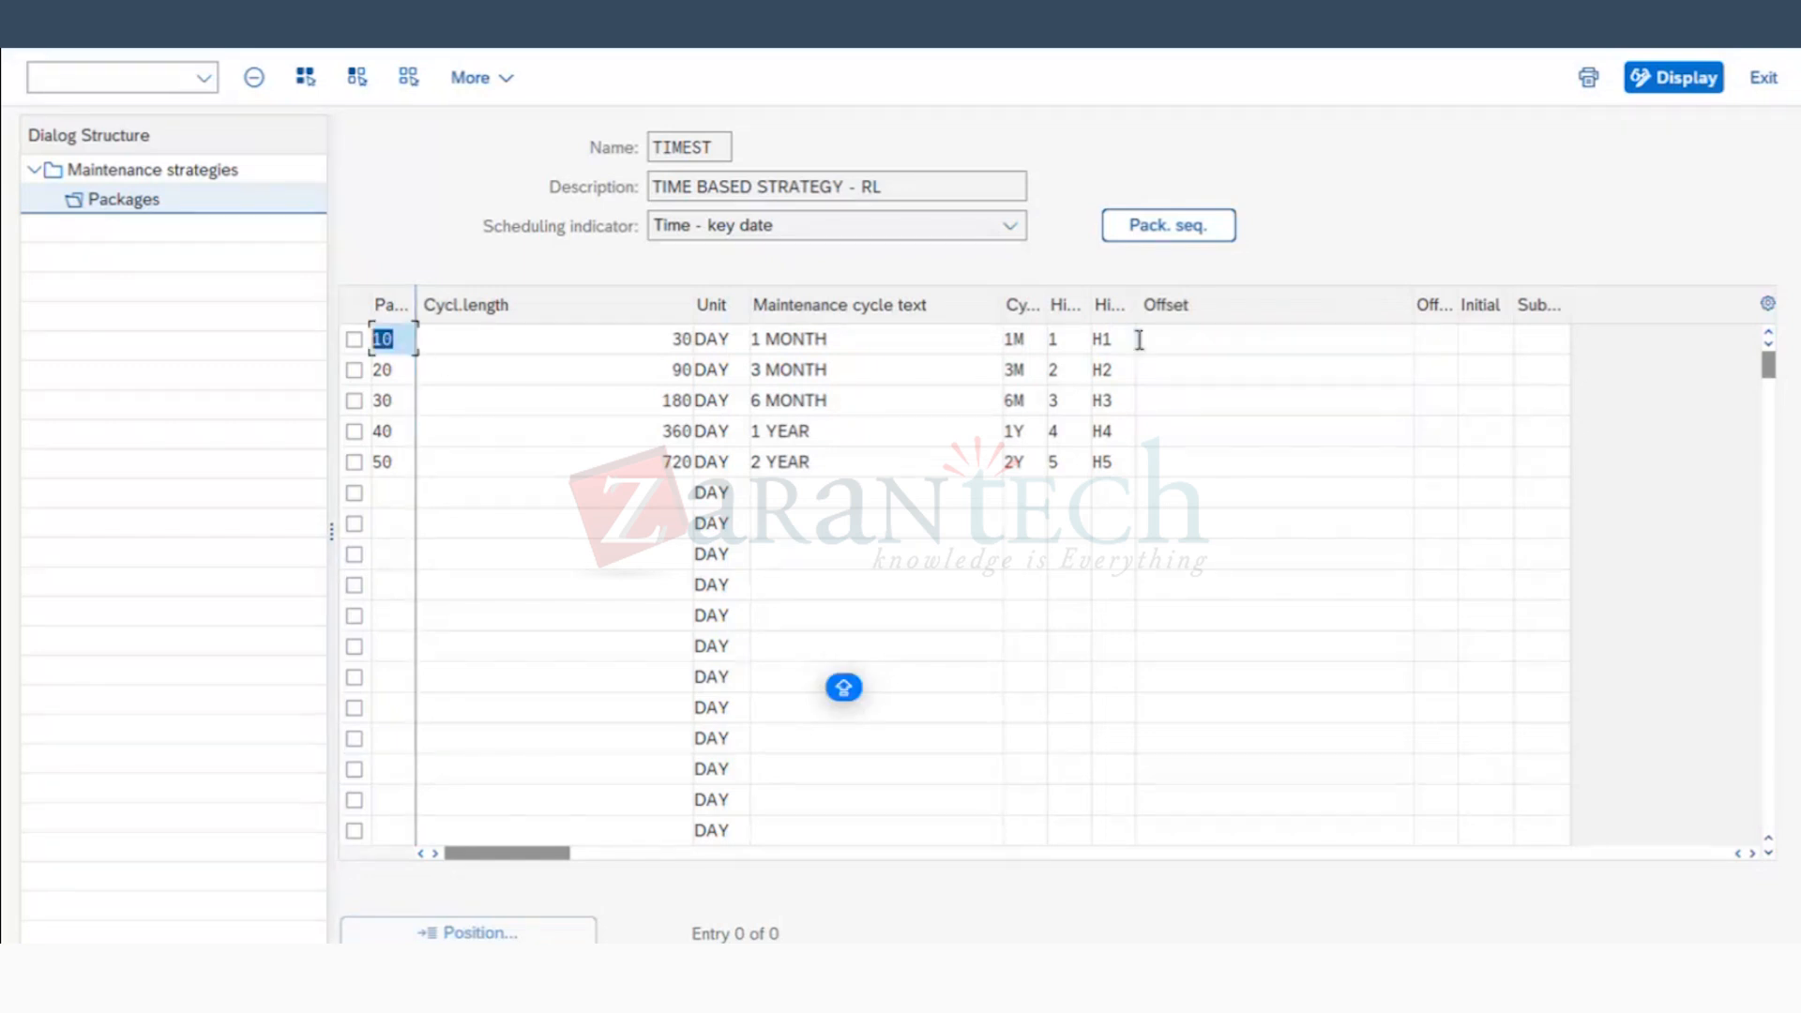
Step: Check the Offset and cycle length fields of package 10 and confirm the package entries
click(1183, 344)
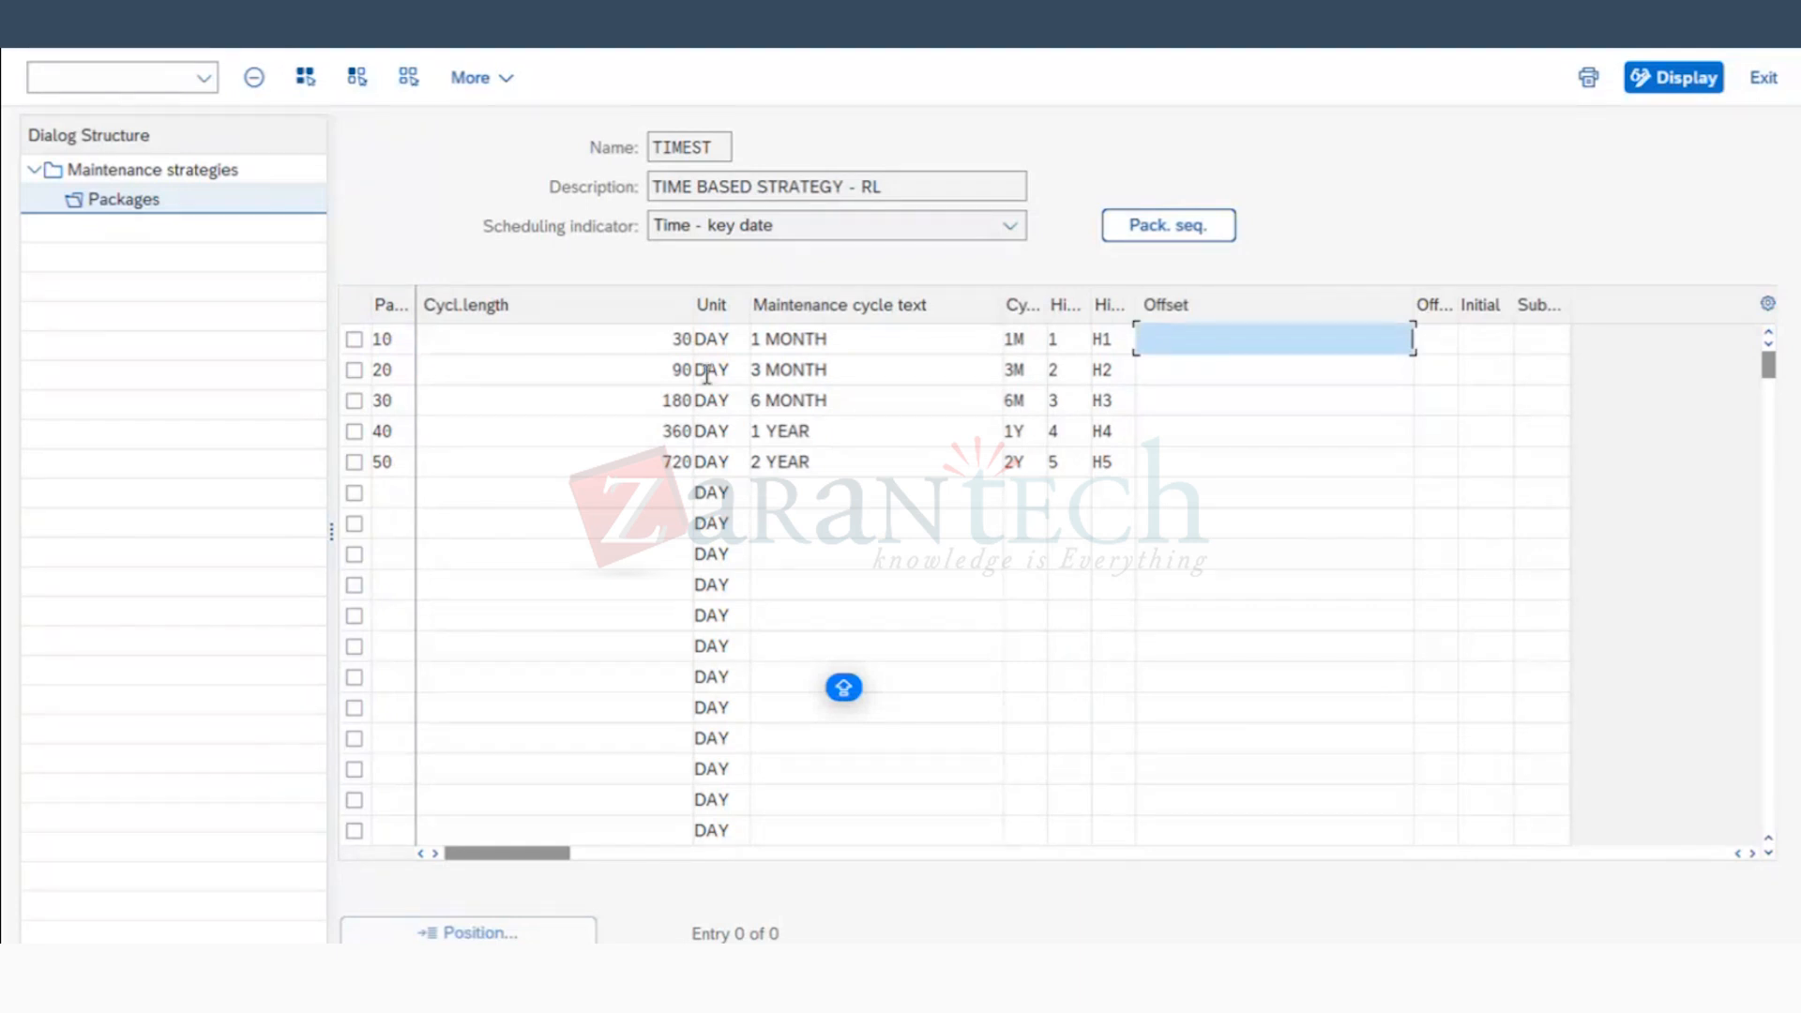
click(675, 342)
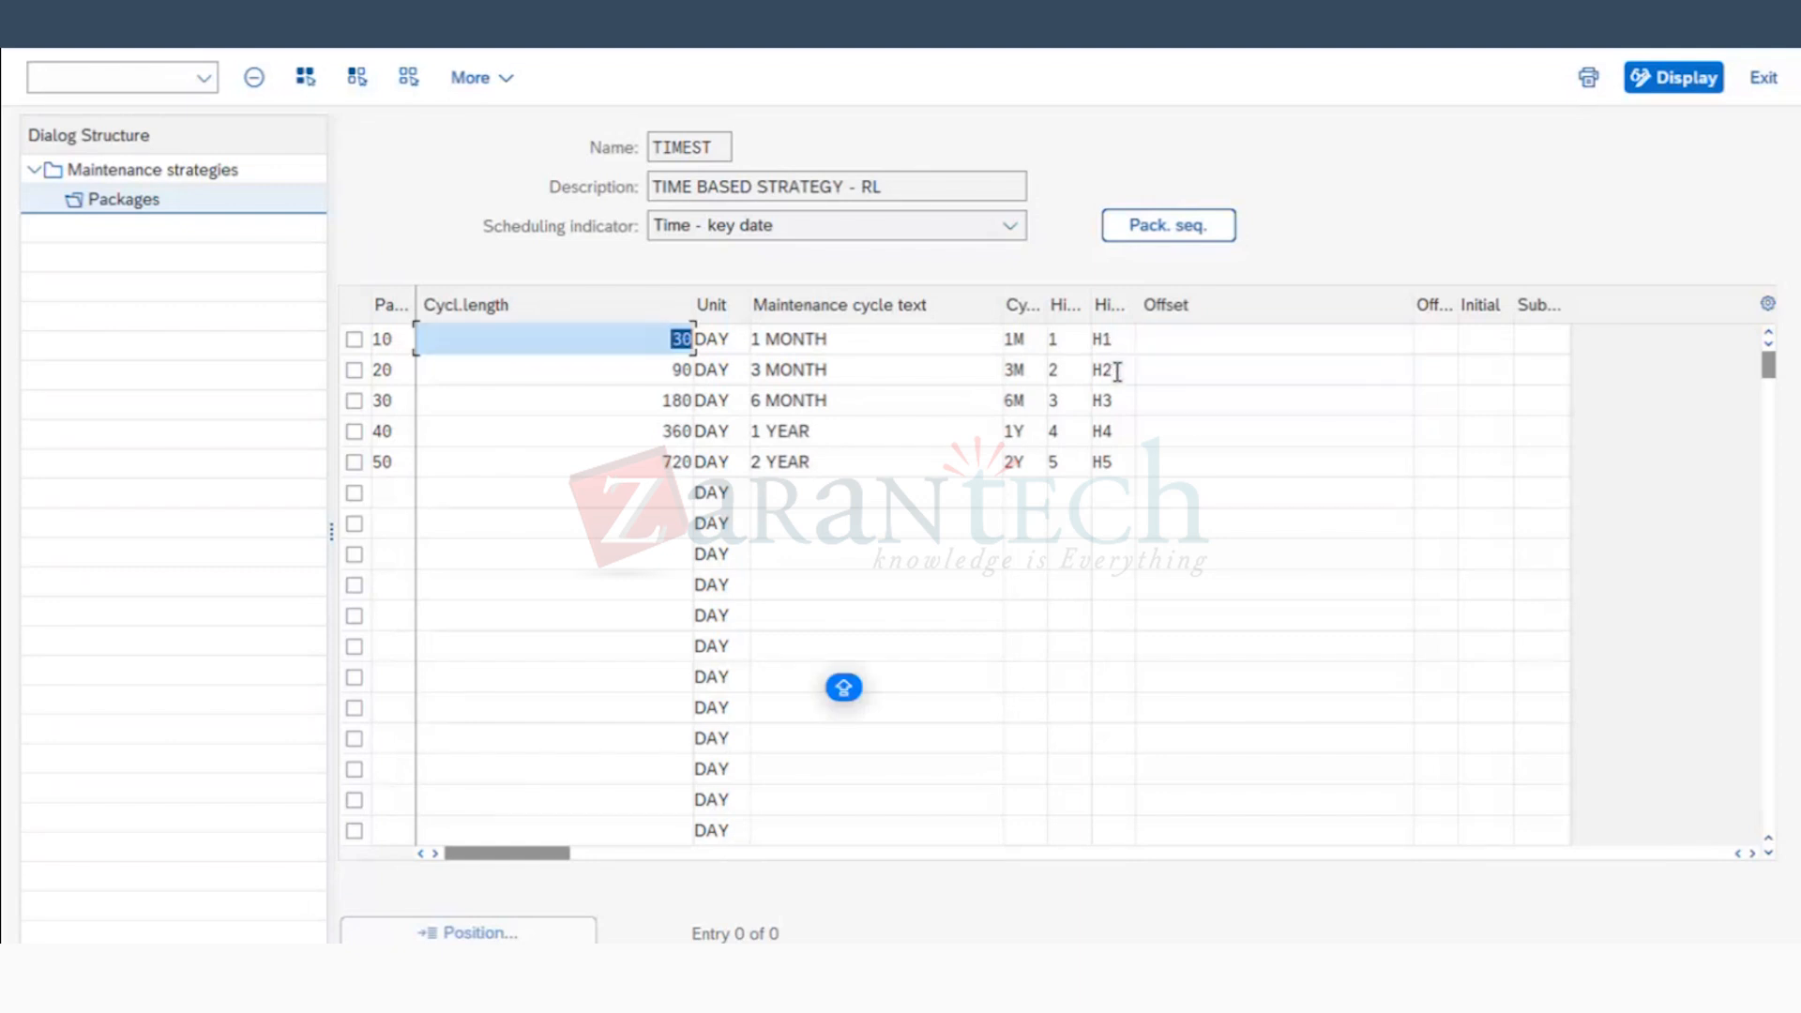
click(1187, 339)
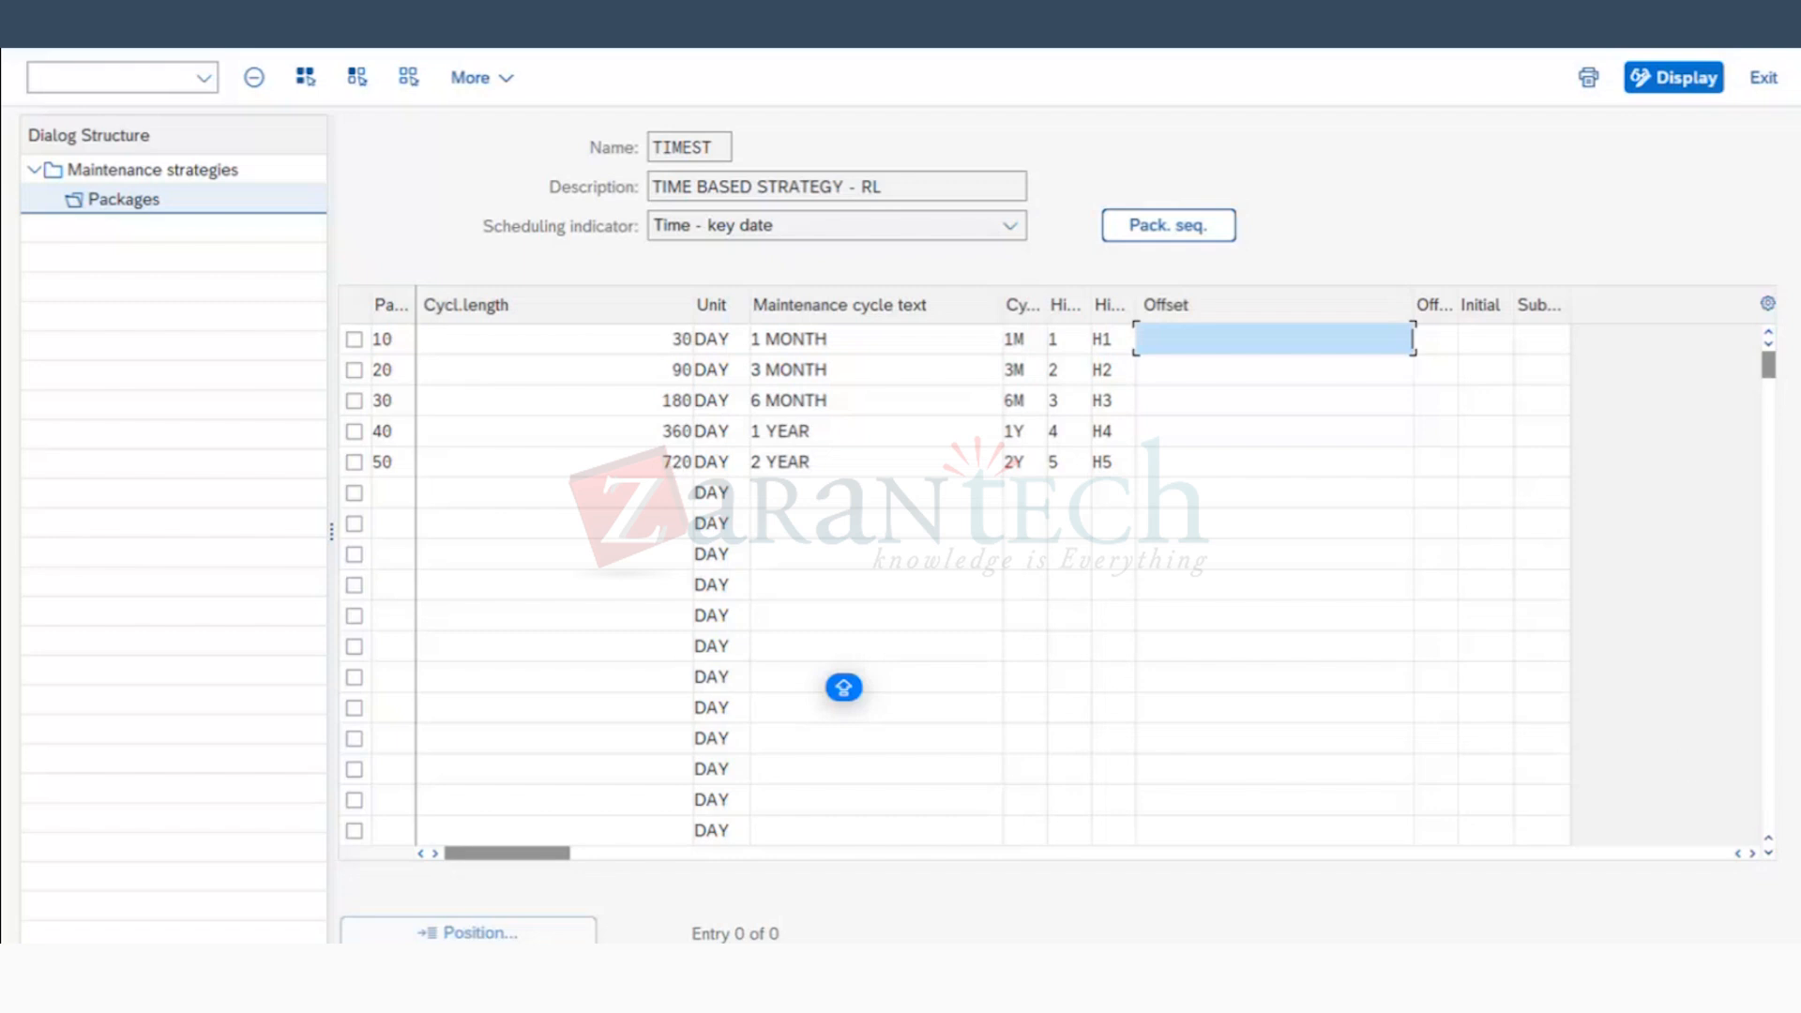
key(Return)
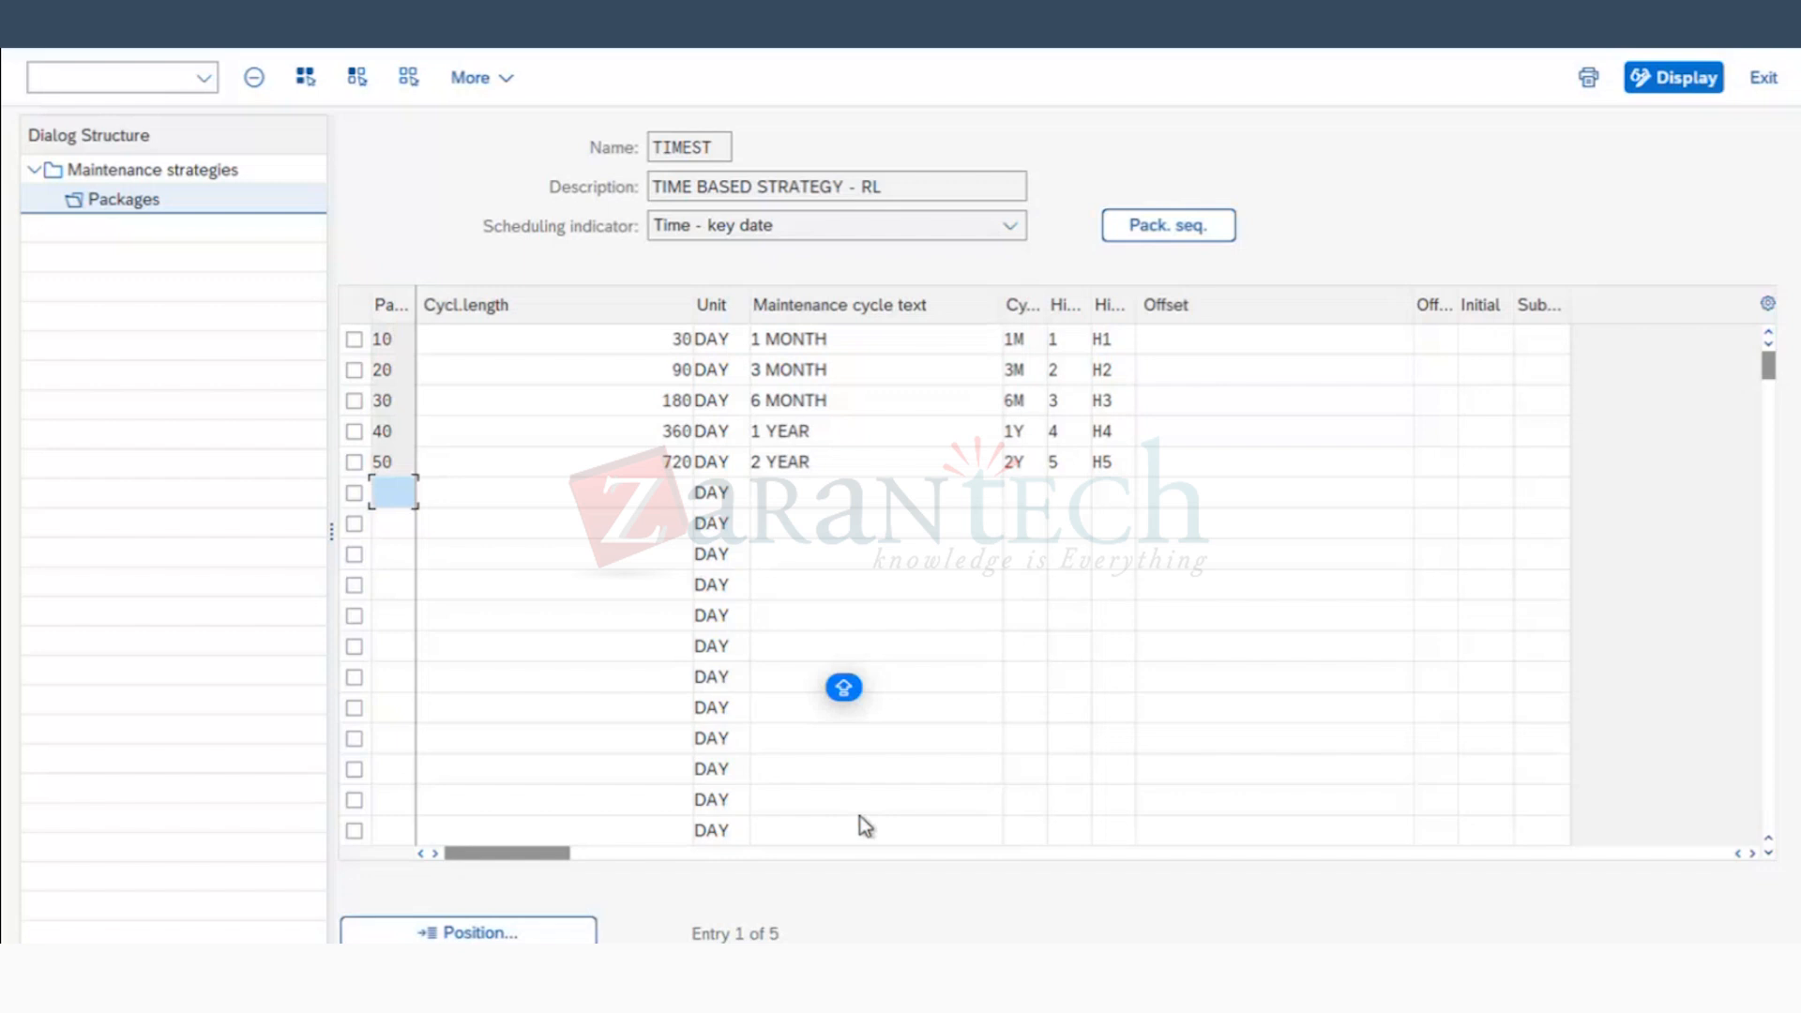
Step: Switch to the Excel workbook and review the 1M and 3M maintenance task lists from row 116 in column B
key(super+Tab)
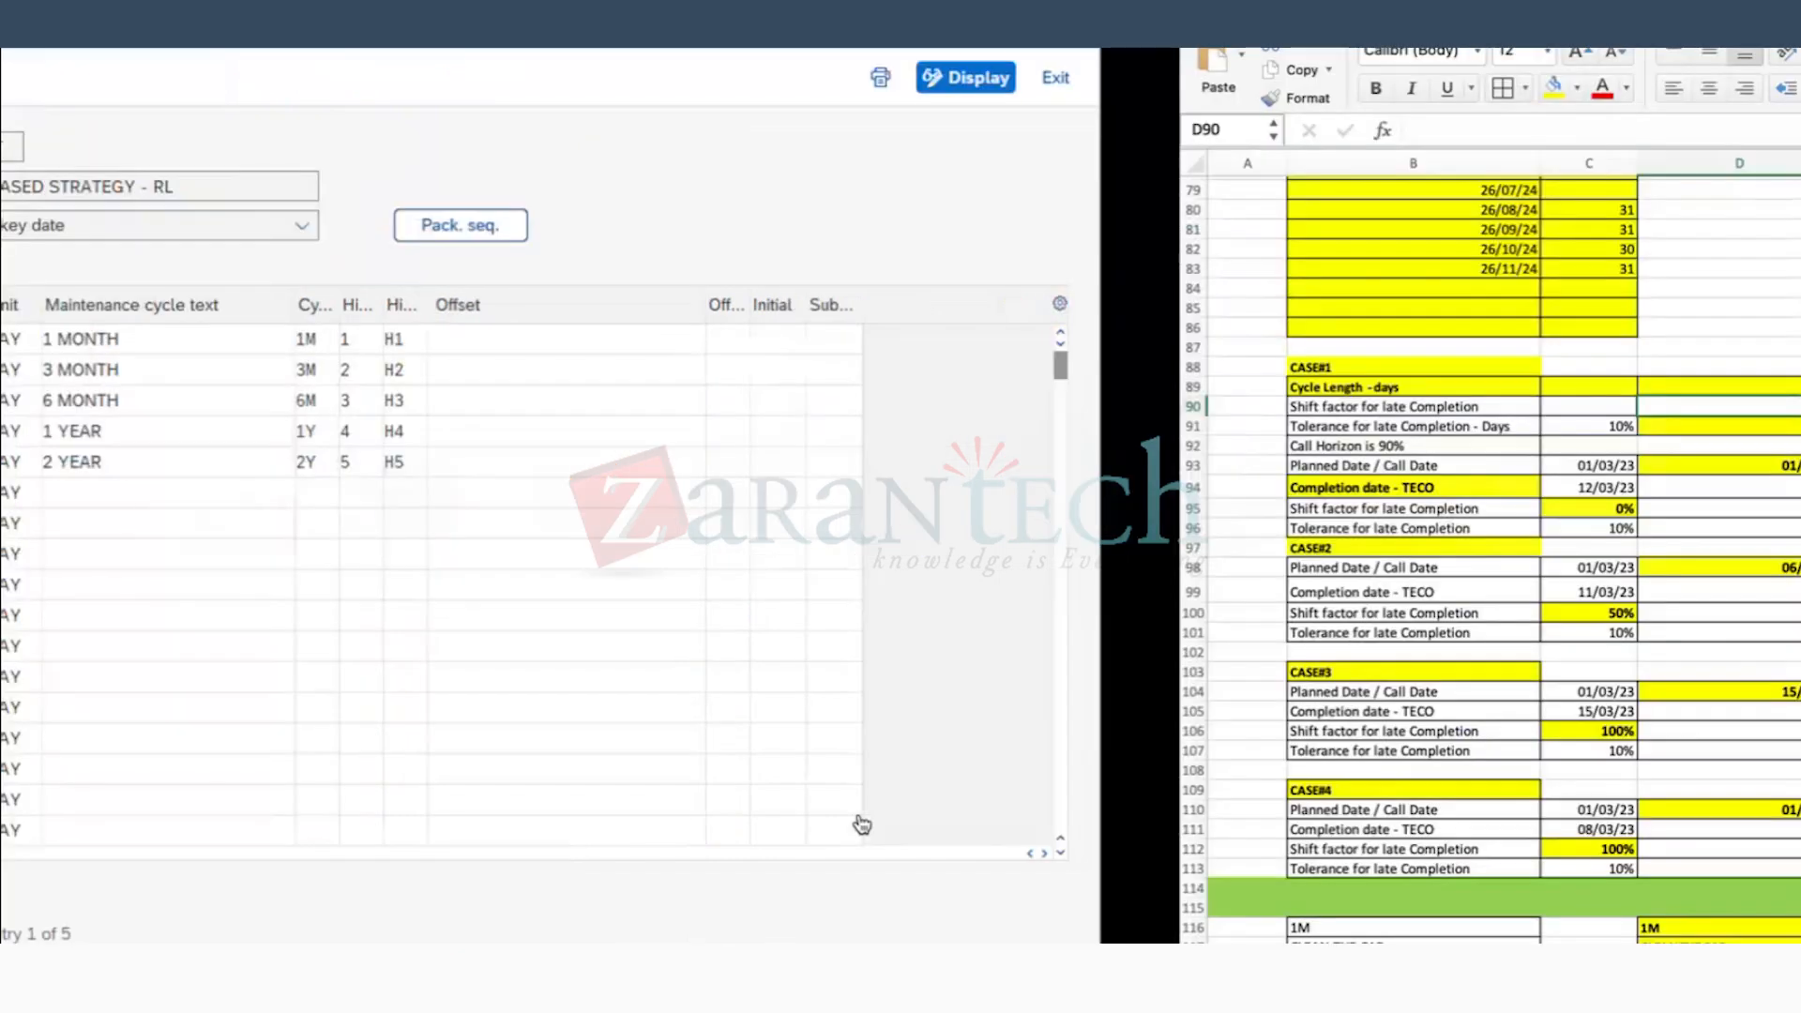
scroll(879, 594, down, 3)
scroll(879, 593, down, 5)
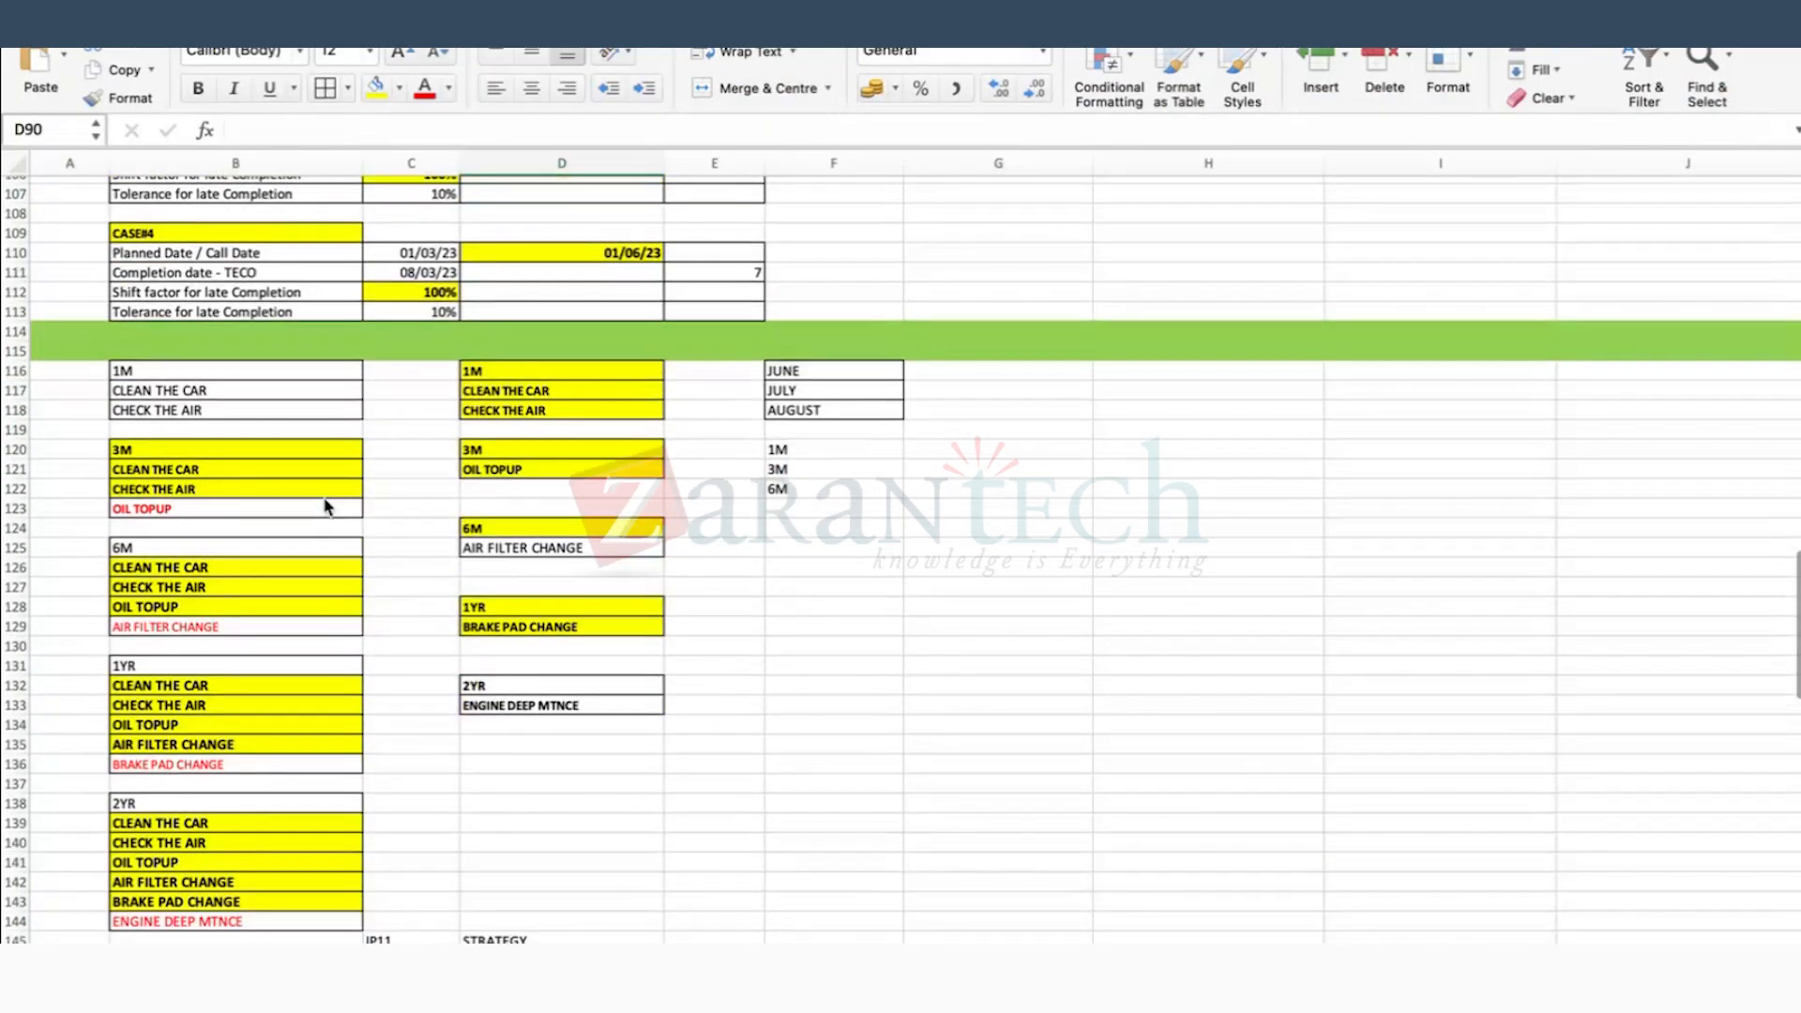
click(143, 389)
scroll(143, 387, down, 1)
drag(143, 387, 146, 405)
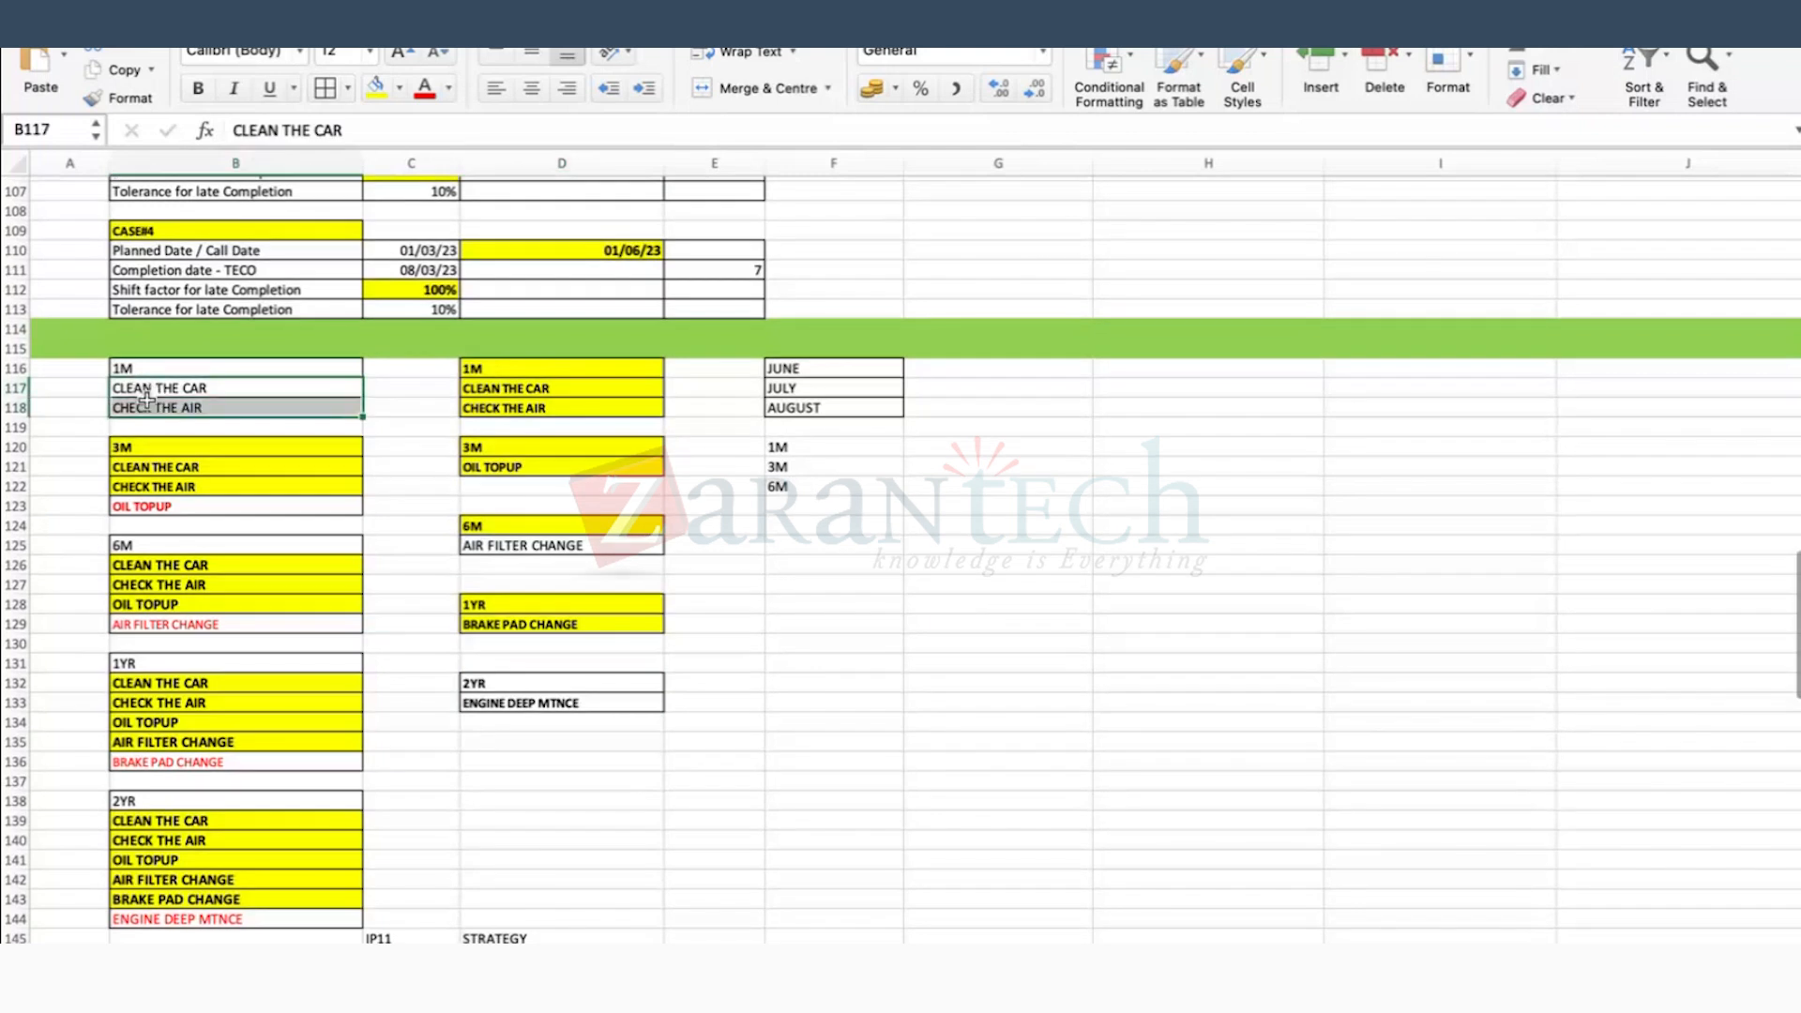
click(148, 391)
click(156, 409)
drag(140, 467, 141, 507)
Step: Change the 1M list's tasks in B117 and B118 to CLEAN THE DG and CHECK THE AIR FILTER
double_click(202, 389)
key(BackSpace)
key(BackSpace)
key(BackSpace)
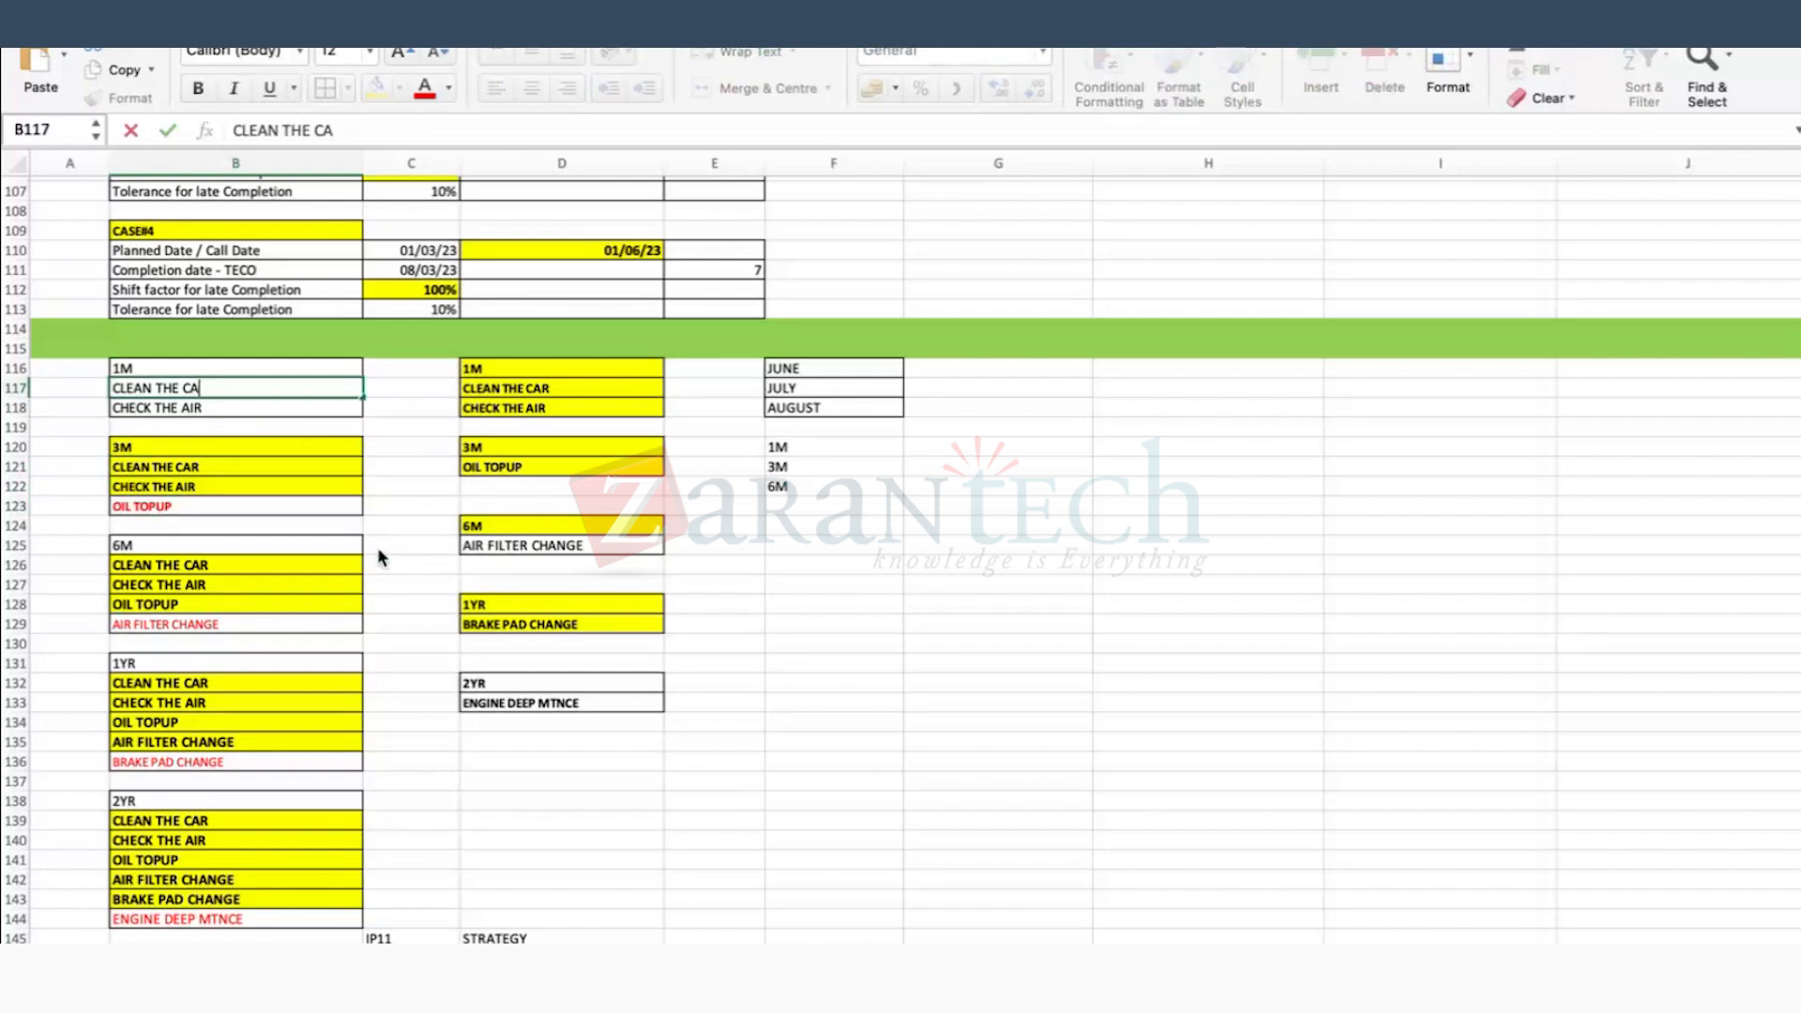
text(DG)
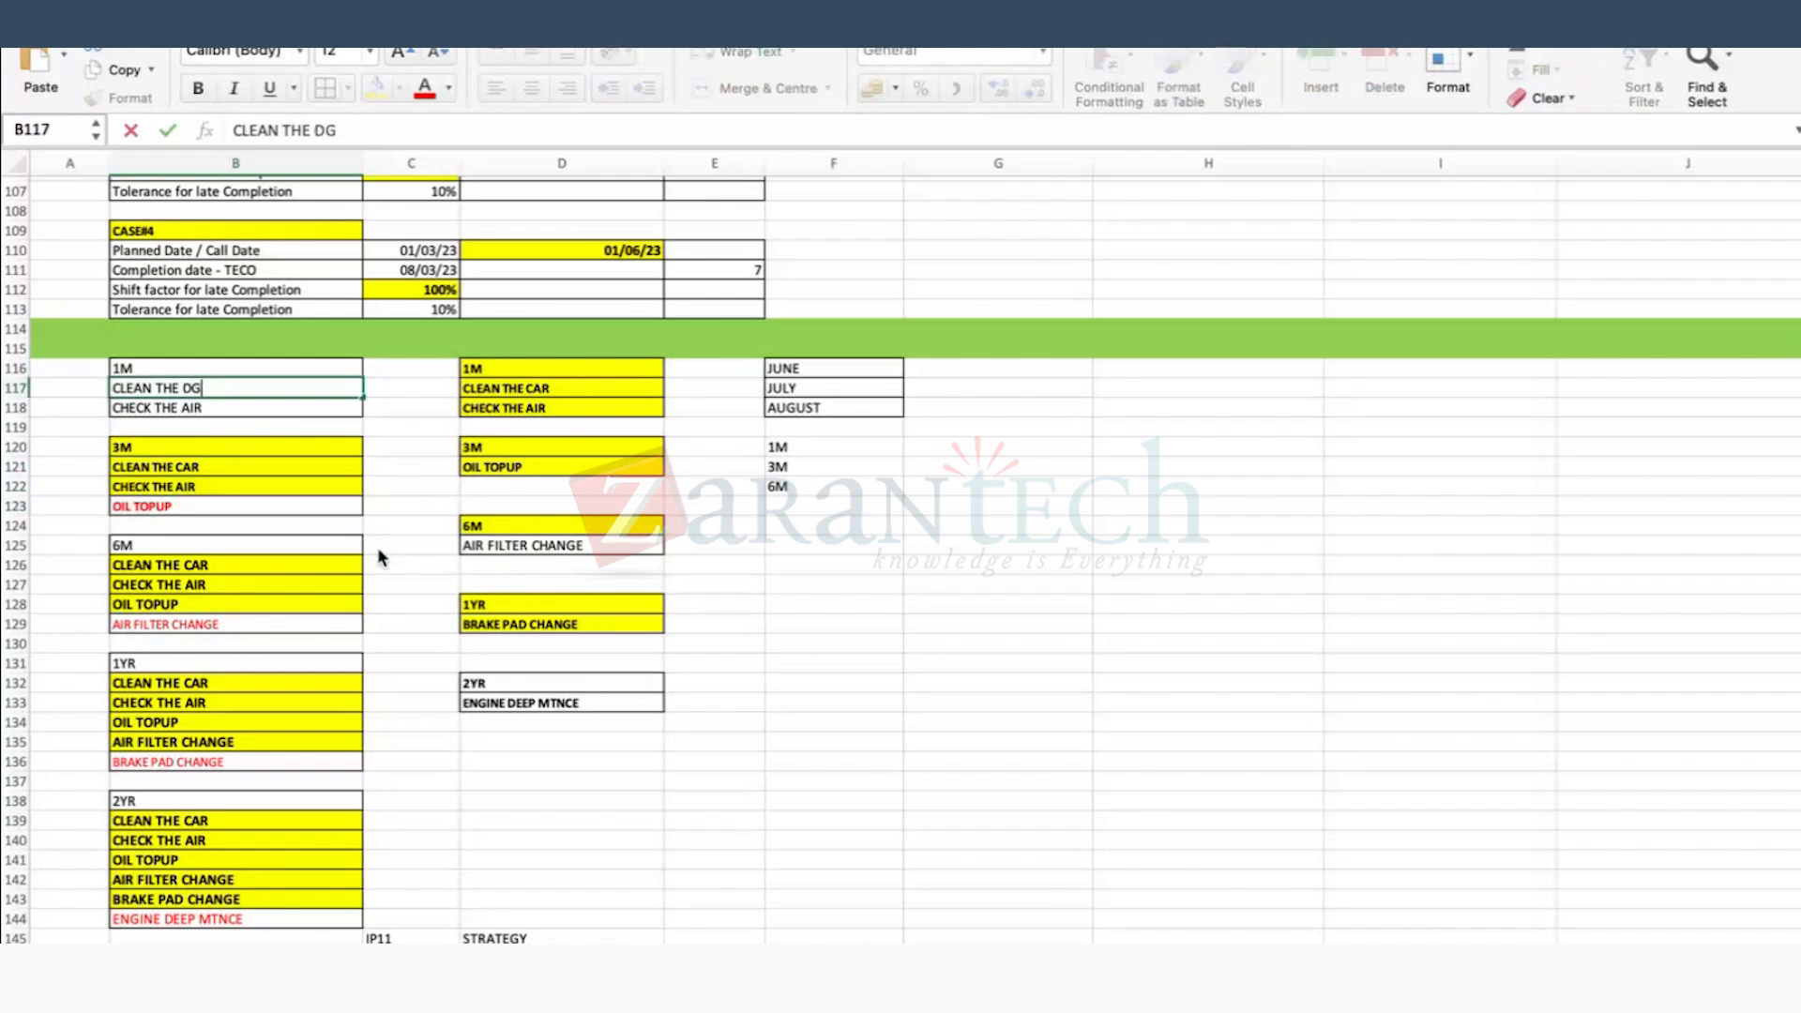
click(228, 408)
double_click(228, 408)
text(FILTER)
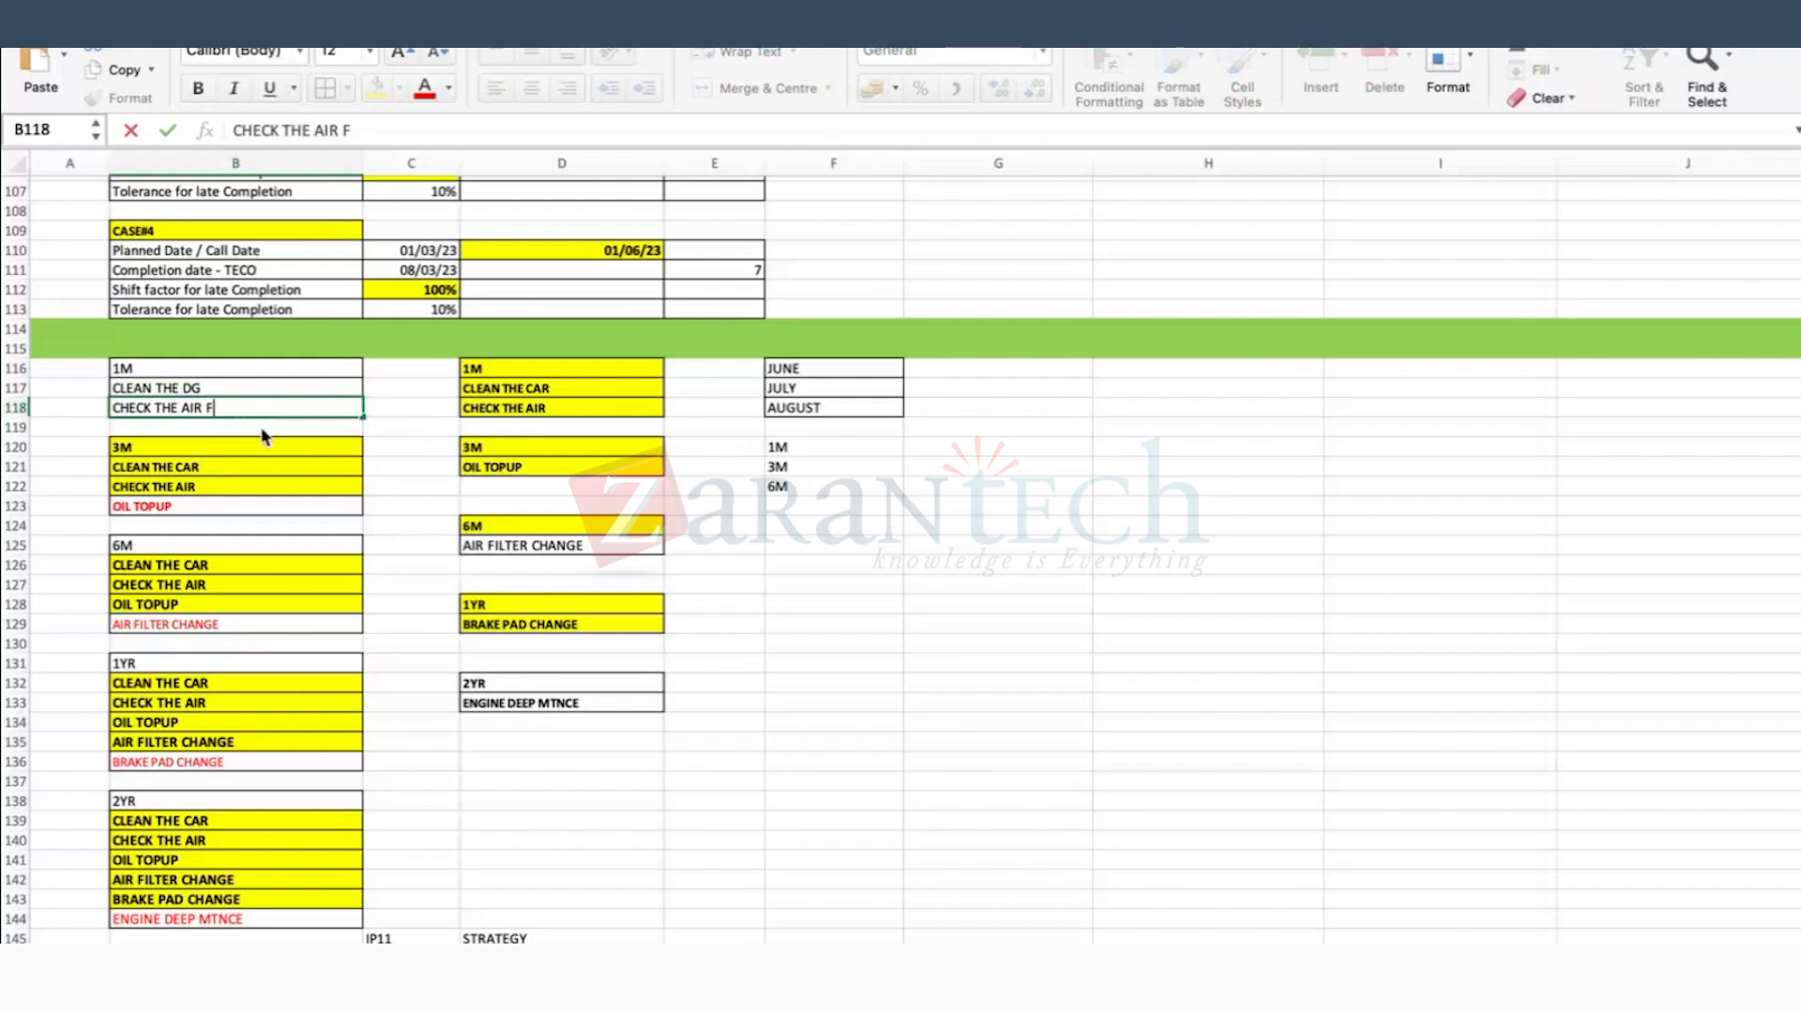
Step: Change the 3M list's cleaning task in B121 to CLEAN THE DG and review that list's tasks
click(203, 468)
double_click(203, 468)
key(BackSpace)
key(BackSpace)
text(DG)
key(BackSpace)
key(BackSpace)
key(BackSpace)
text(DG)
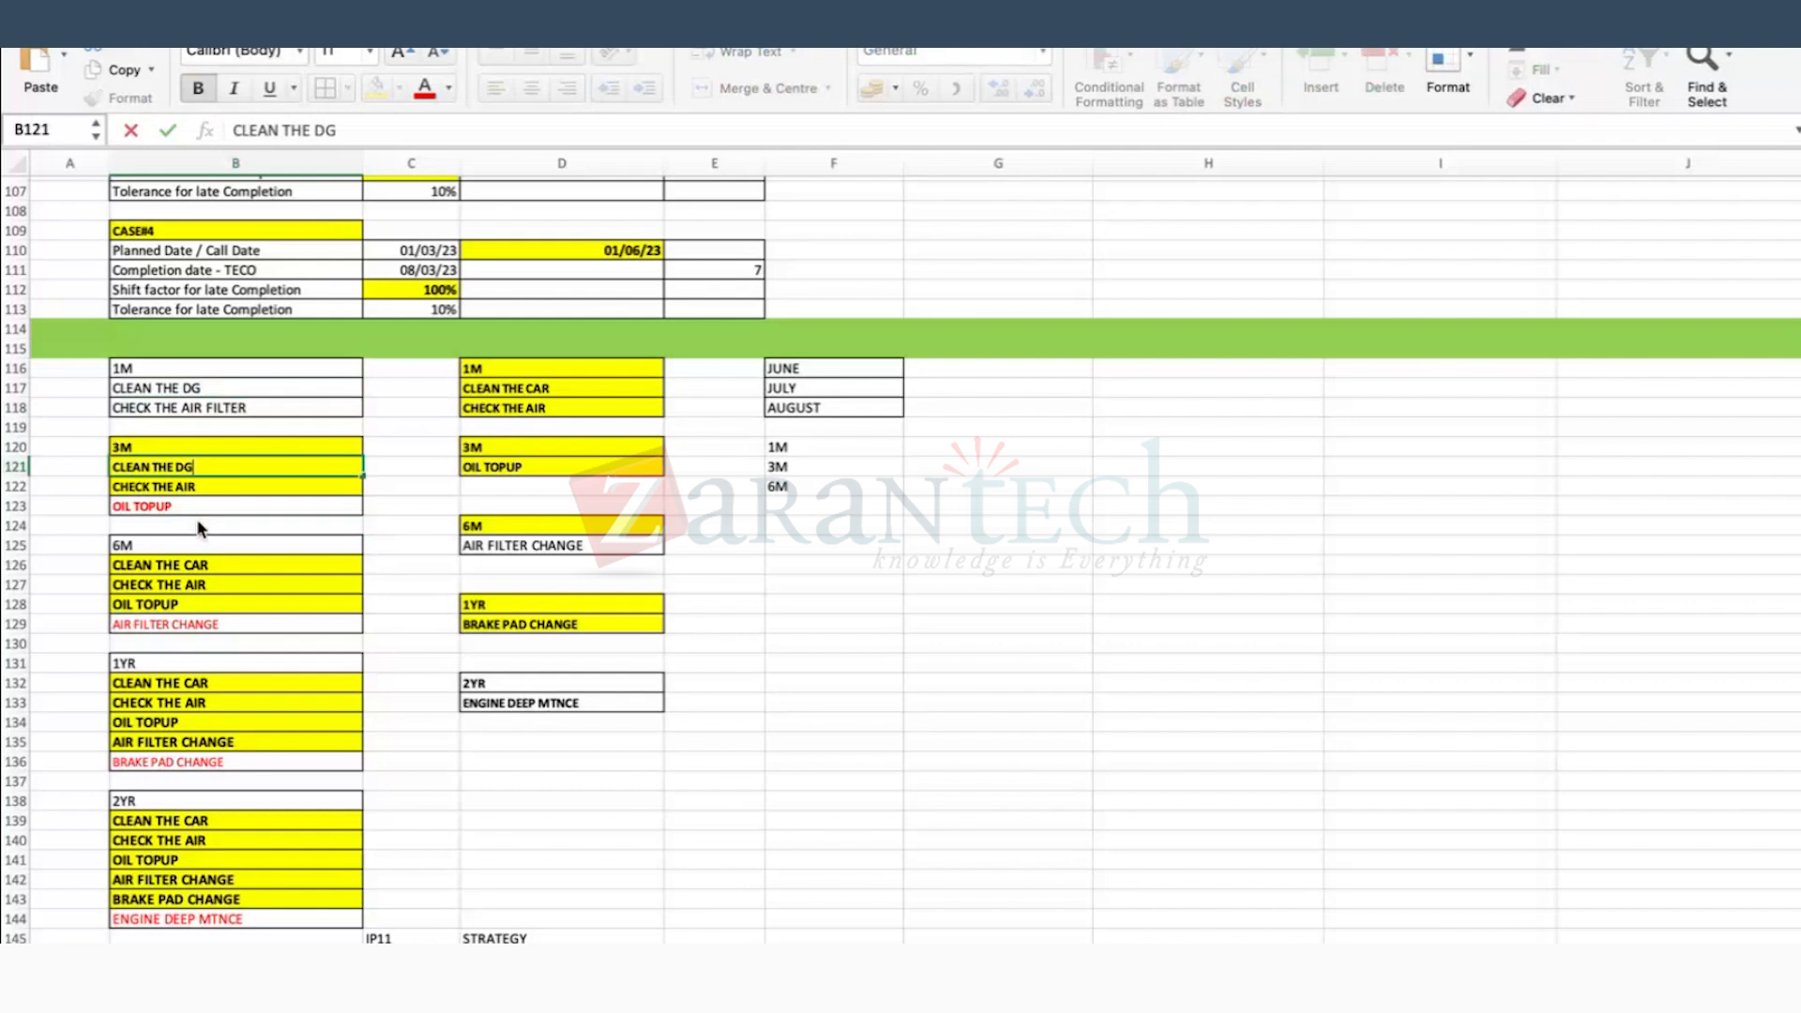
click(119, 506)
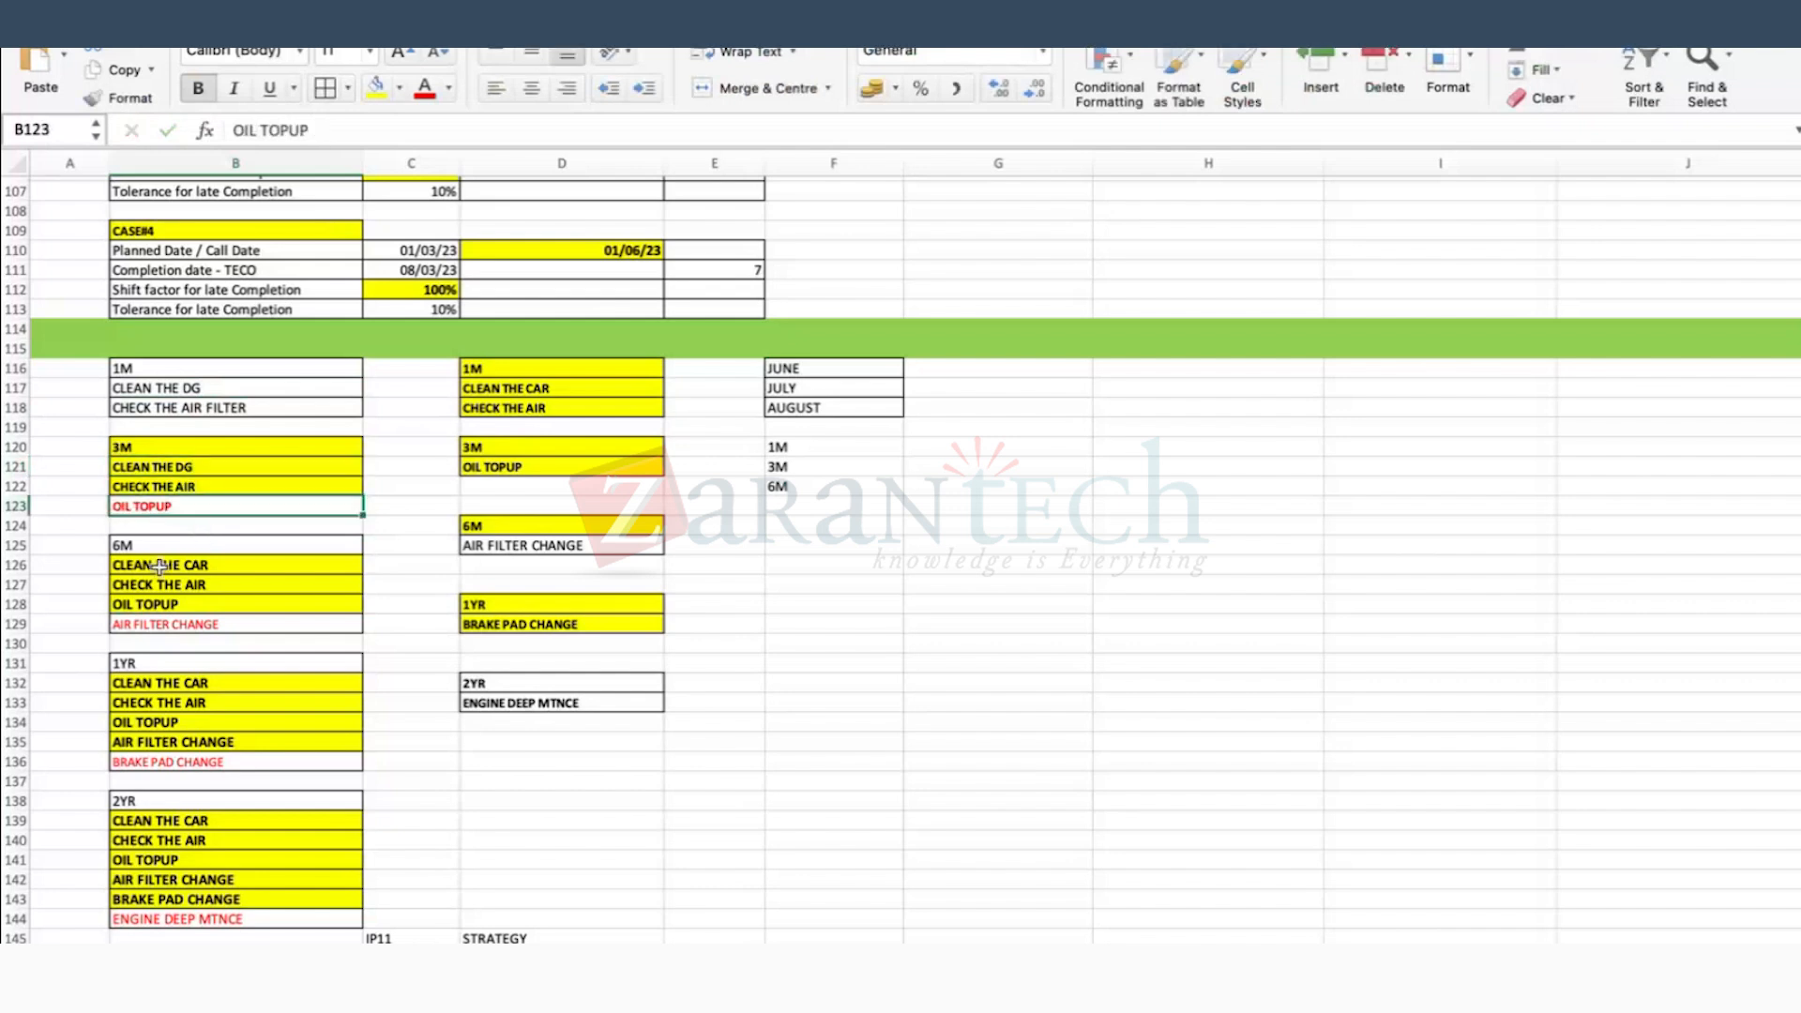
click(150, 447)
drag(150, 447, 150, 506)
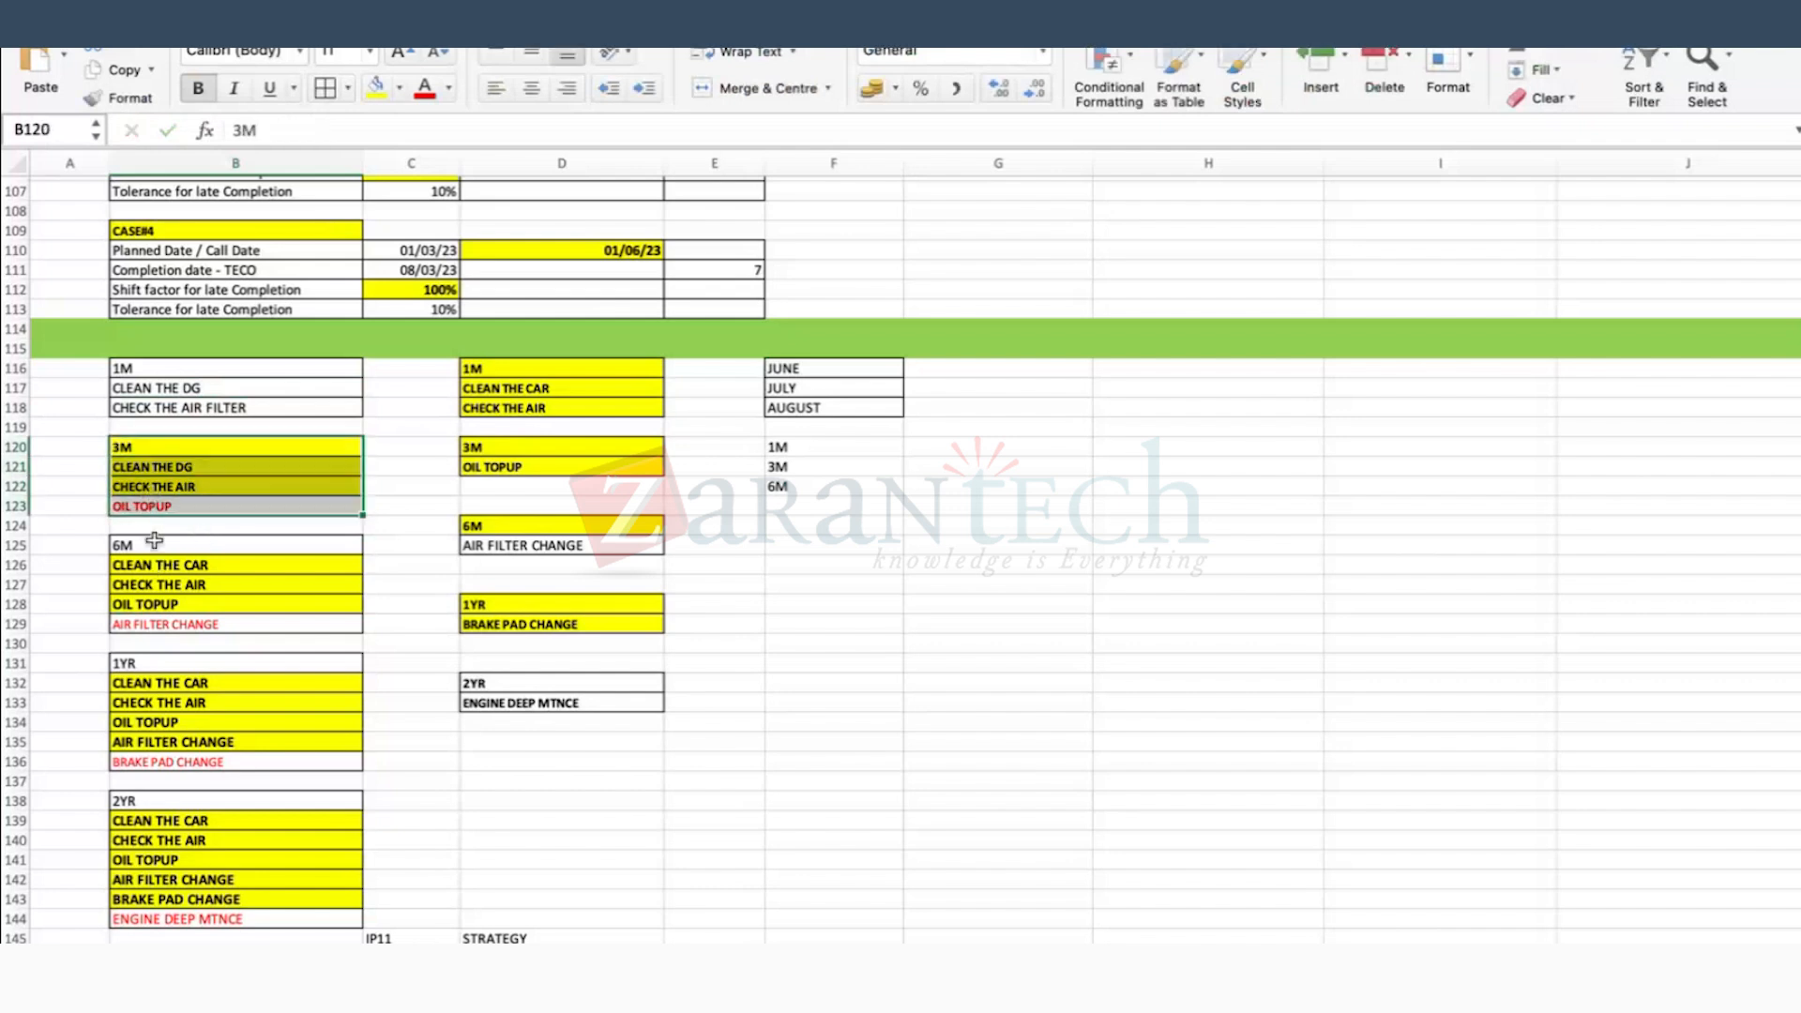
Step: Change the 6M list's cleaning task in B126 to CLEAN THE DG
click(230, 544)
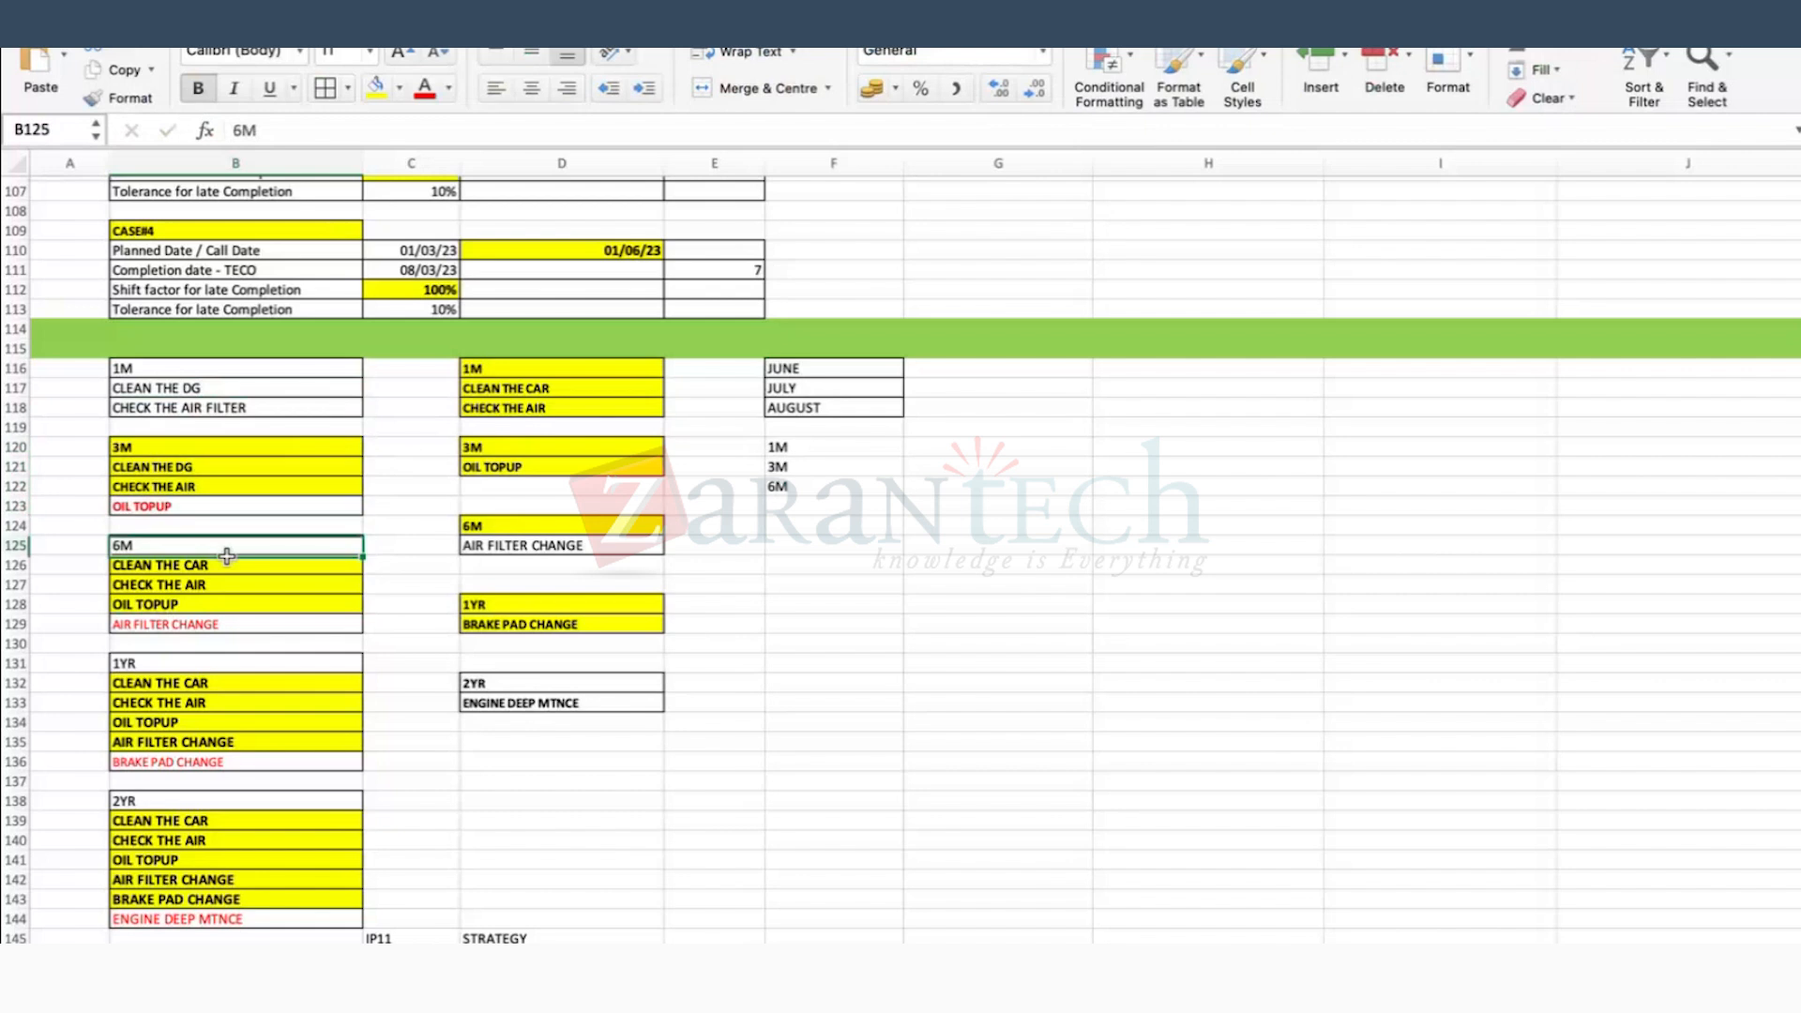
double_click(214, 563)
key(BackSpace)
key(BackSpace)
key(BackSpace)
text(DG)
key(Caps_Lock)
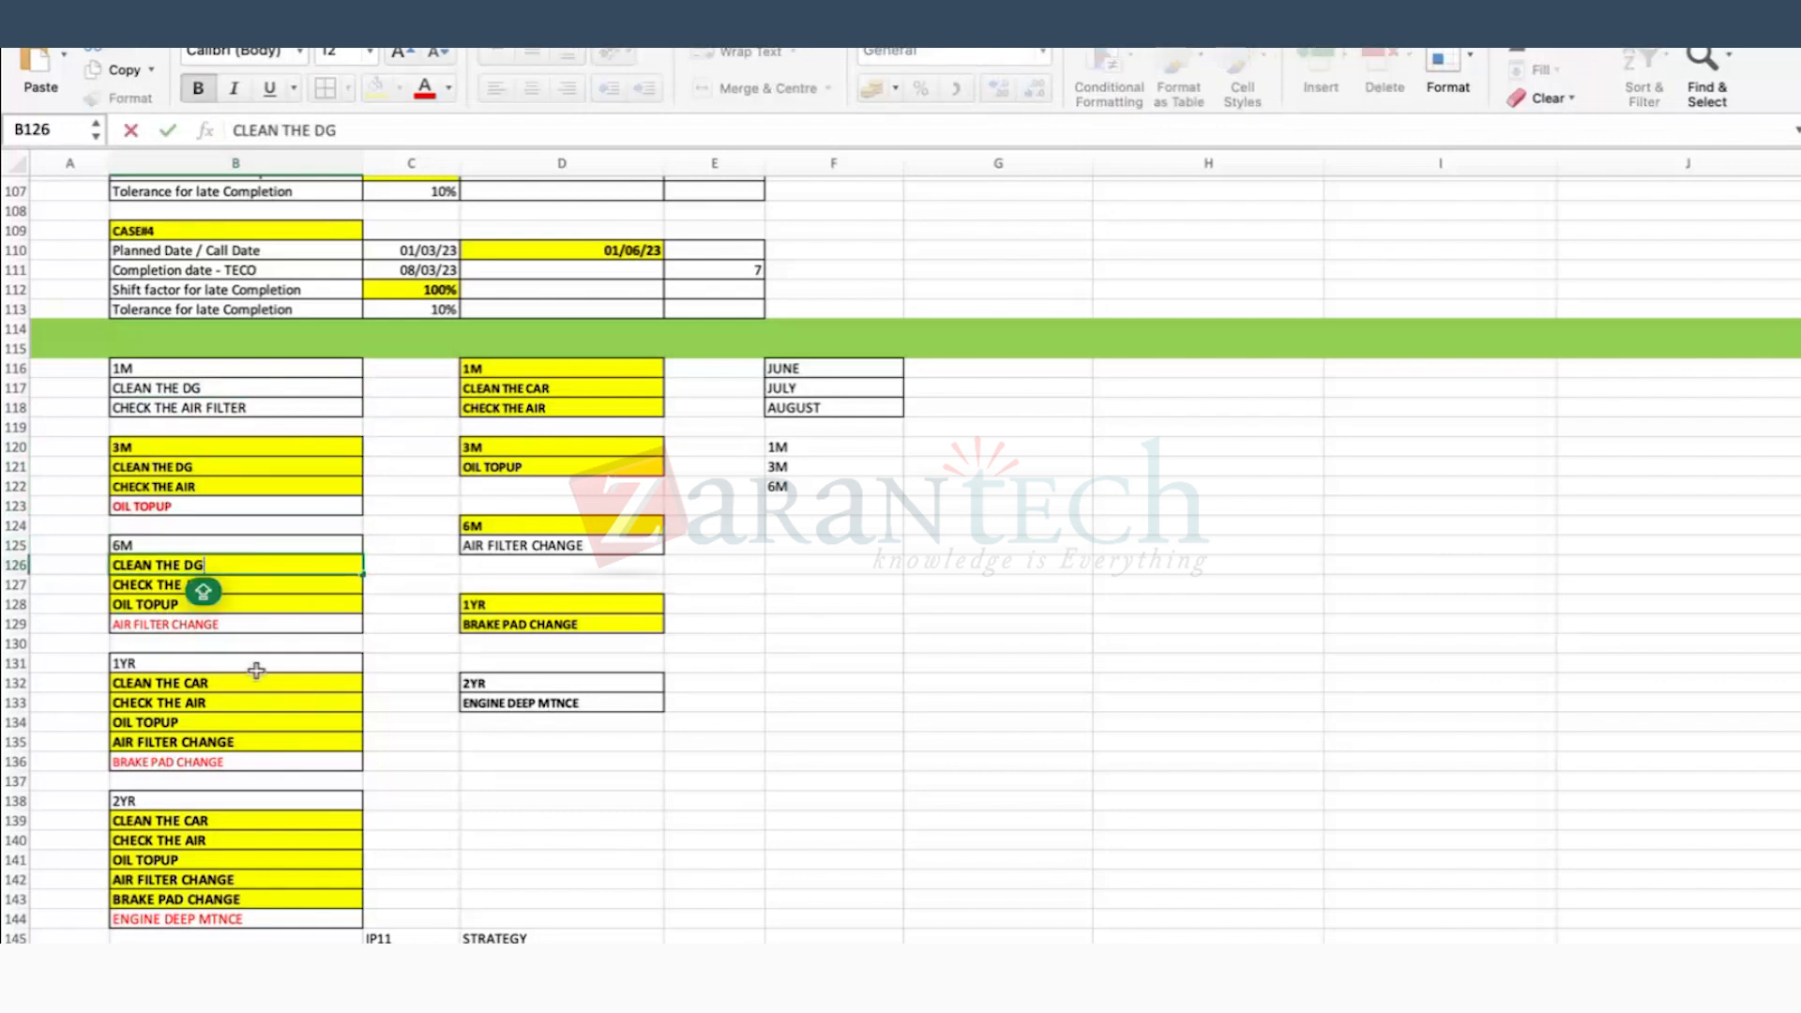
Step: Change the 1YR list's cleaning task in B132 to CLEAN THE DG
click(215, 687)
double_click(215, 688)
key(BackSpace)
key(BackSpace)
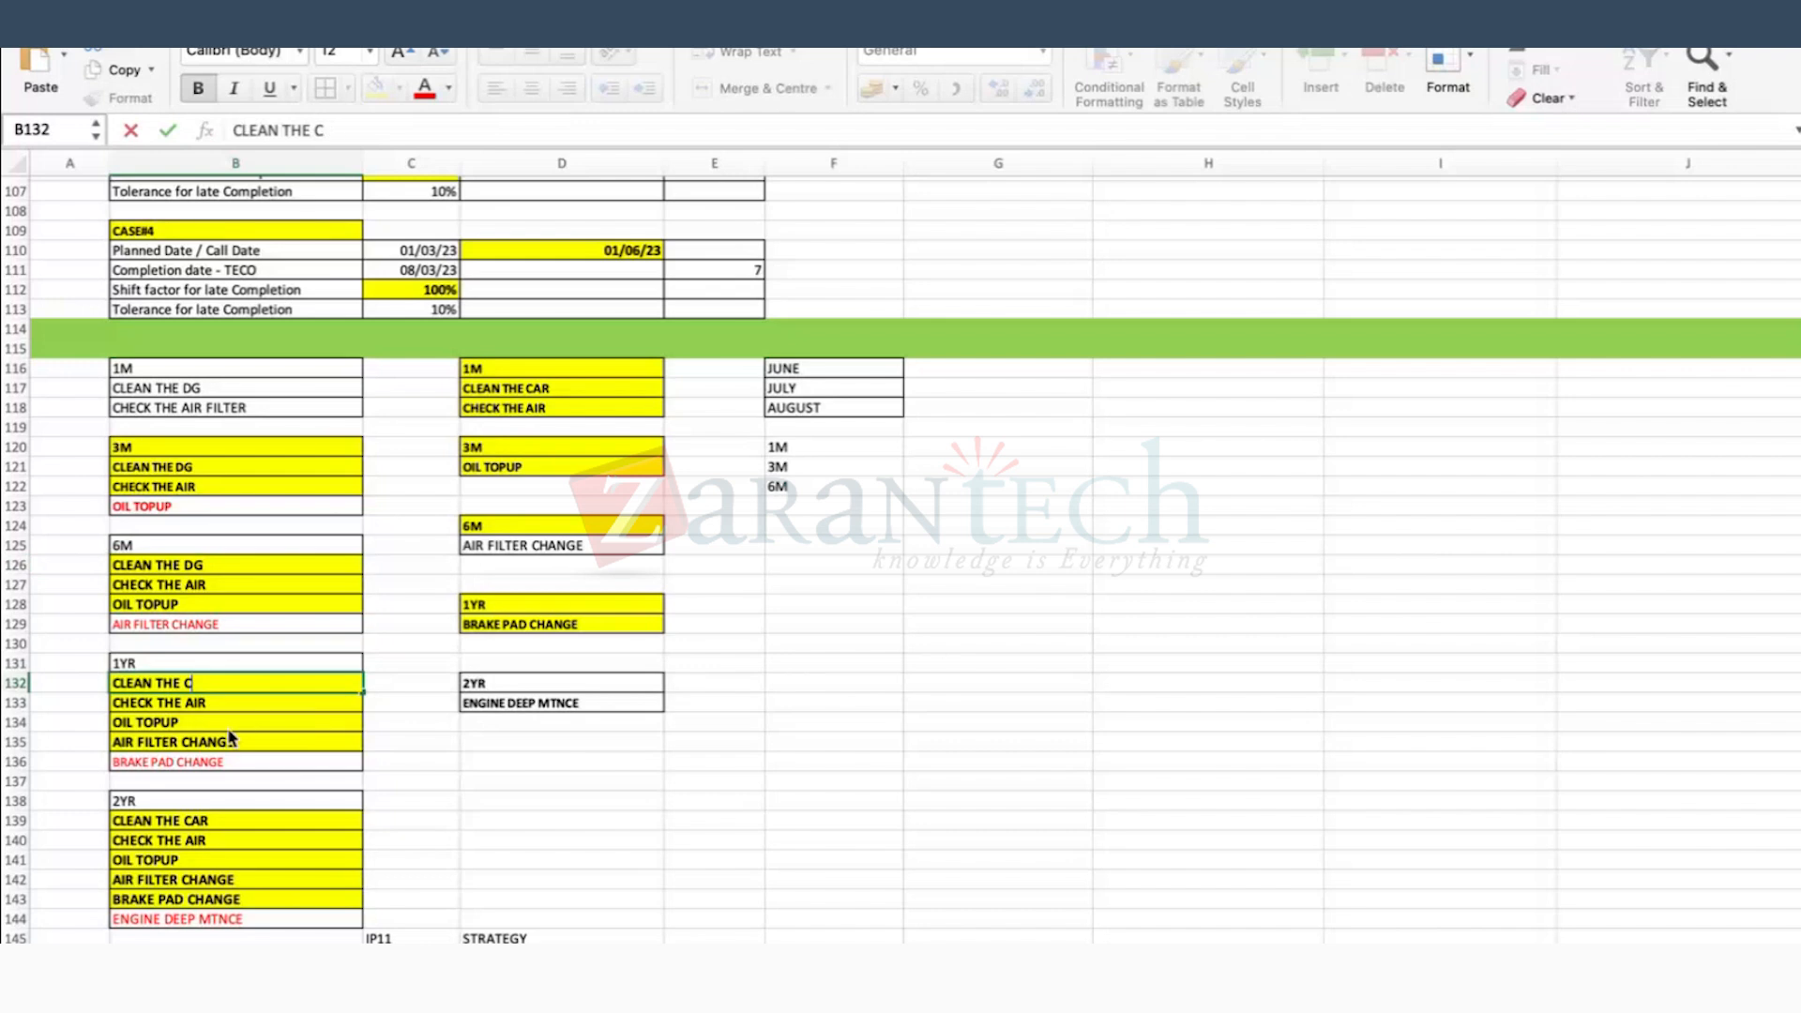
key(BackSpace)
text(DG)
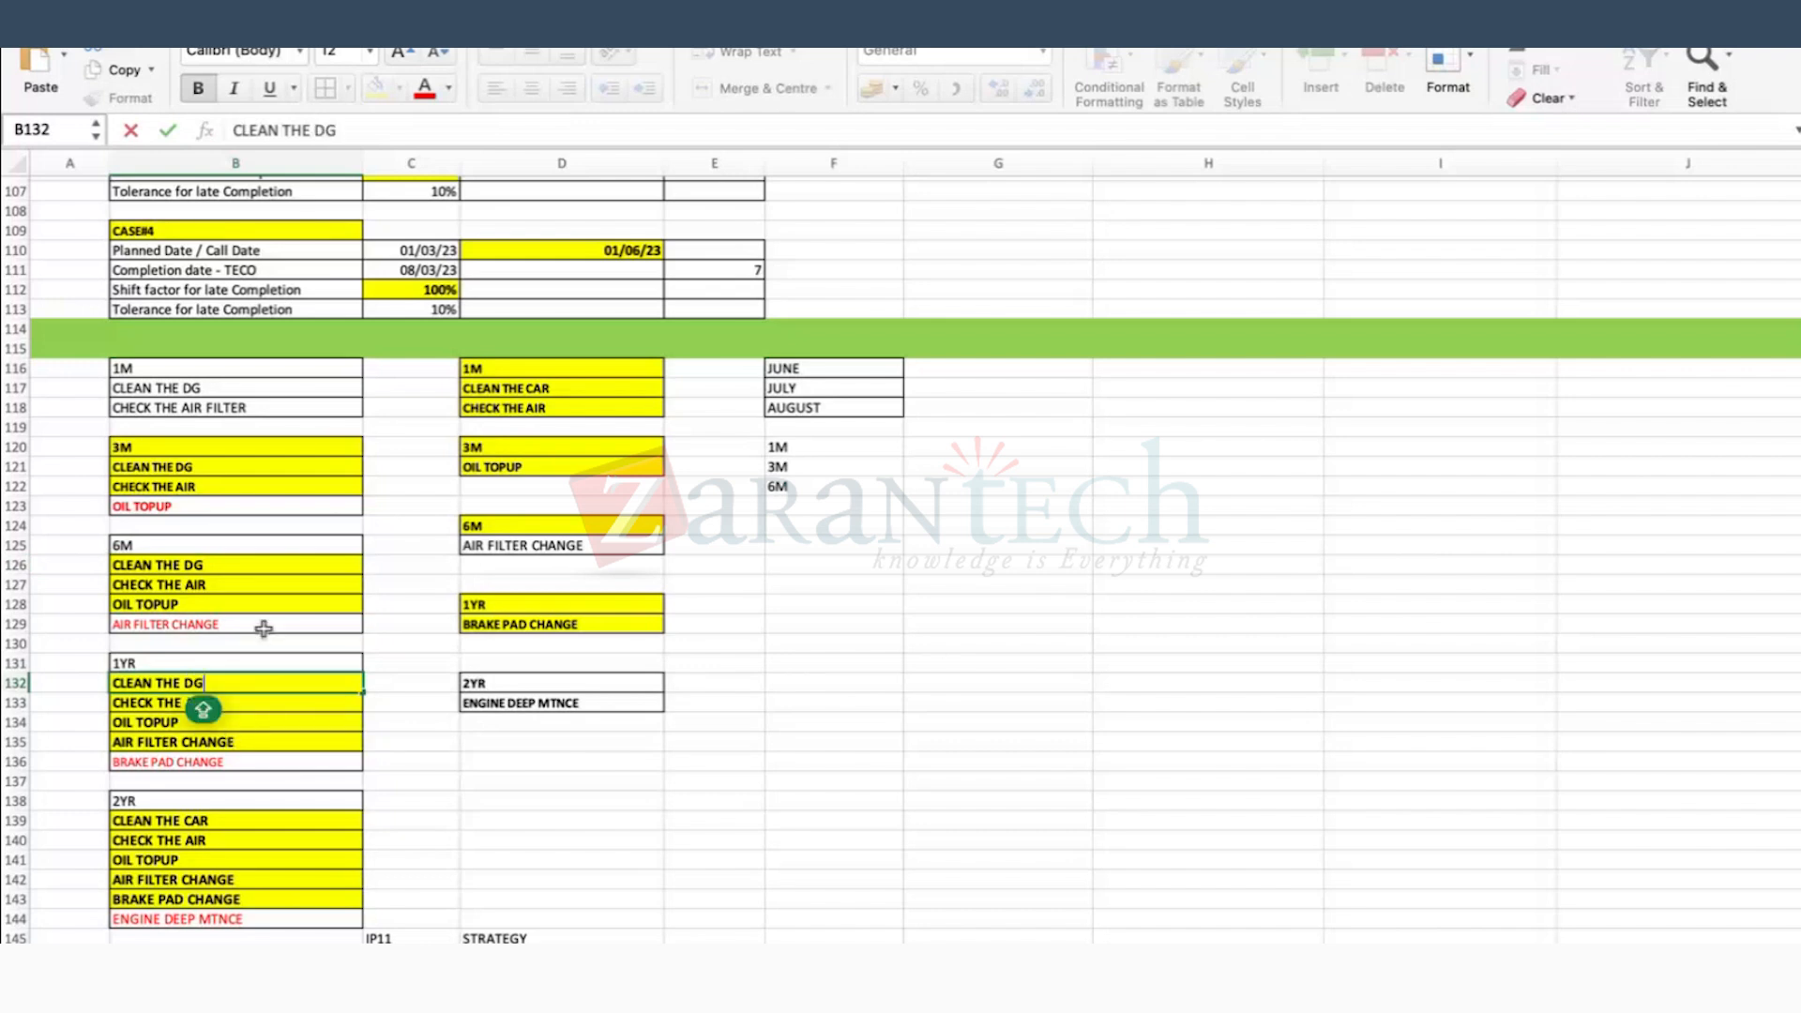
Step: Change the cleaning task to CLEAN THE DG in the 2YR list in B139 and in column D's 1M list
click(207, 823)
double_click(207, 824)
key(BackSpace)
key(BackSpace)
key(BackSpace)
text(DG)
click(940, 551)
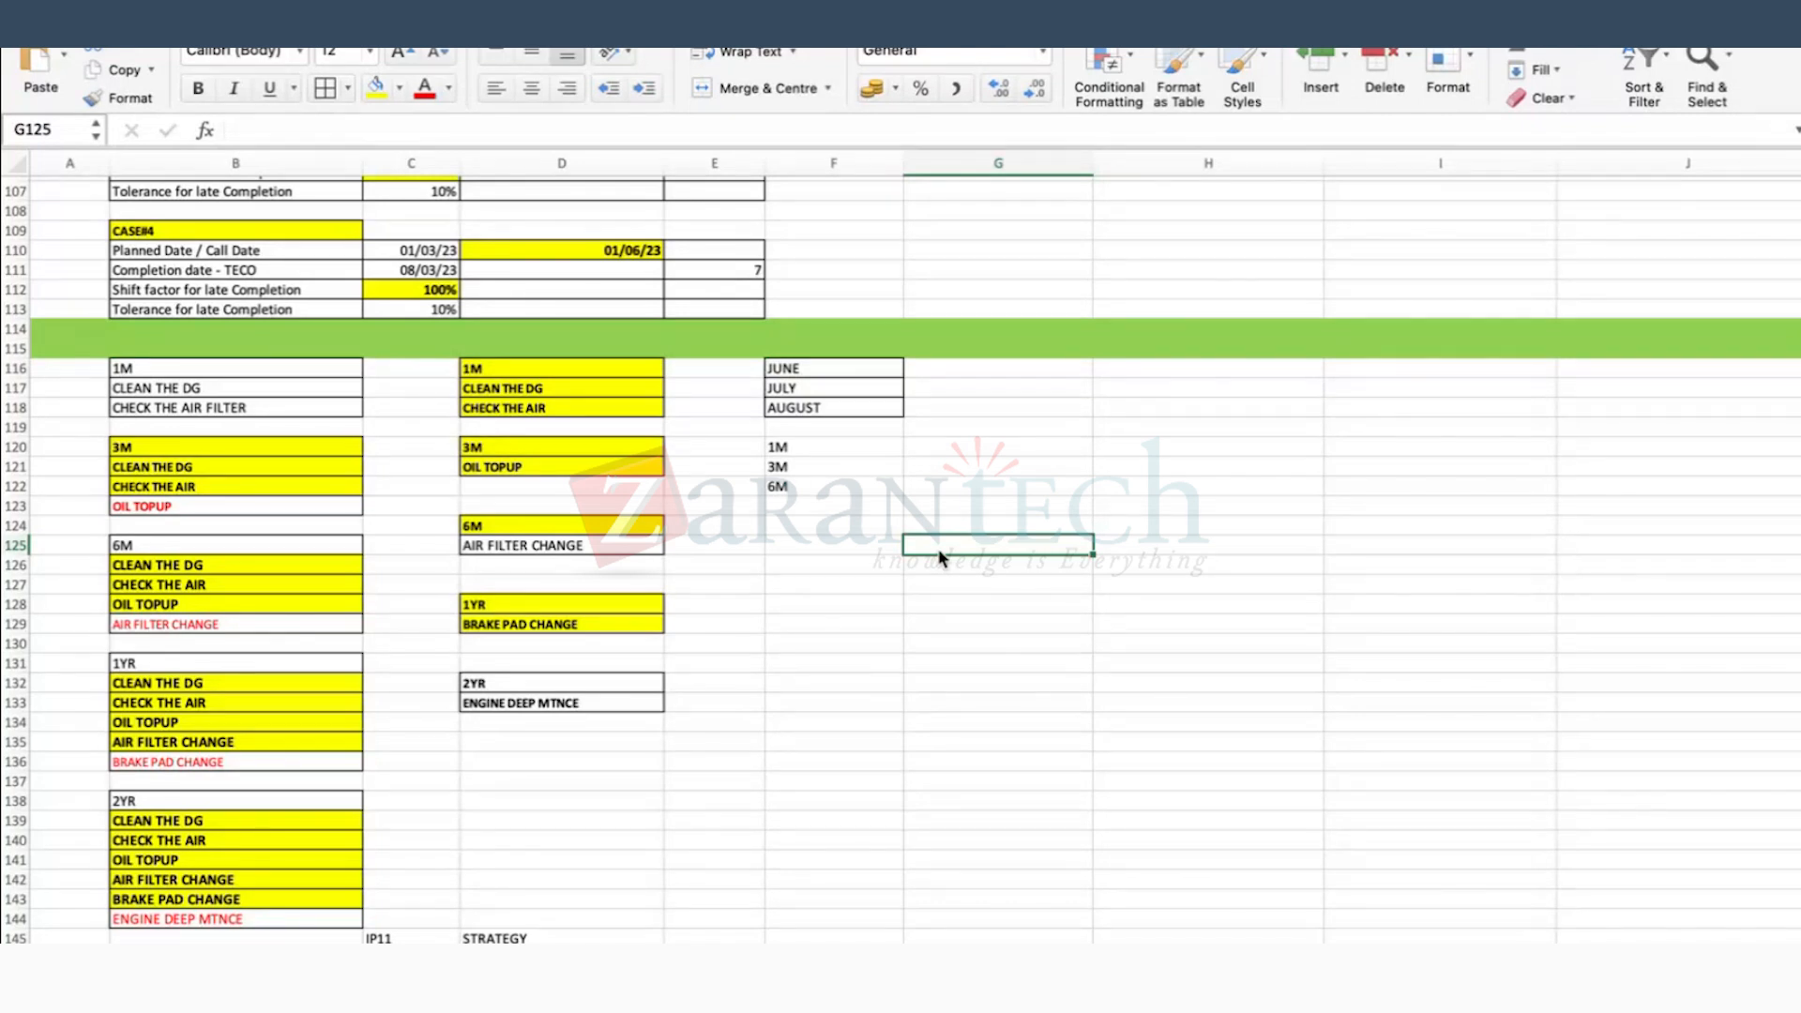
Step: Examine the 1M and 3M task lists in column B, rows 116 to 123, to compare their tasks
click(1029, 583)
click(1037, 512)
click(1022, 524)
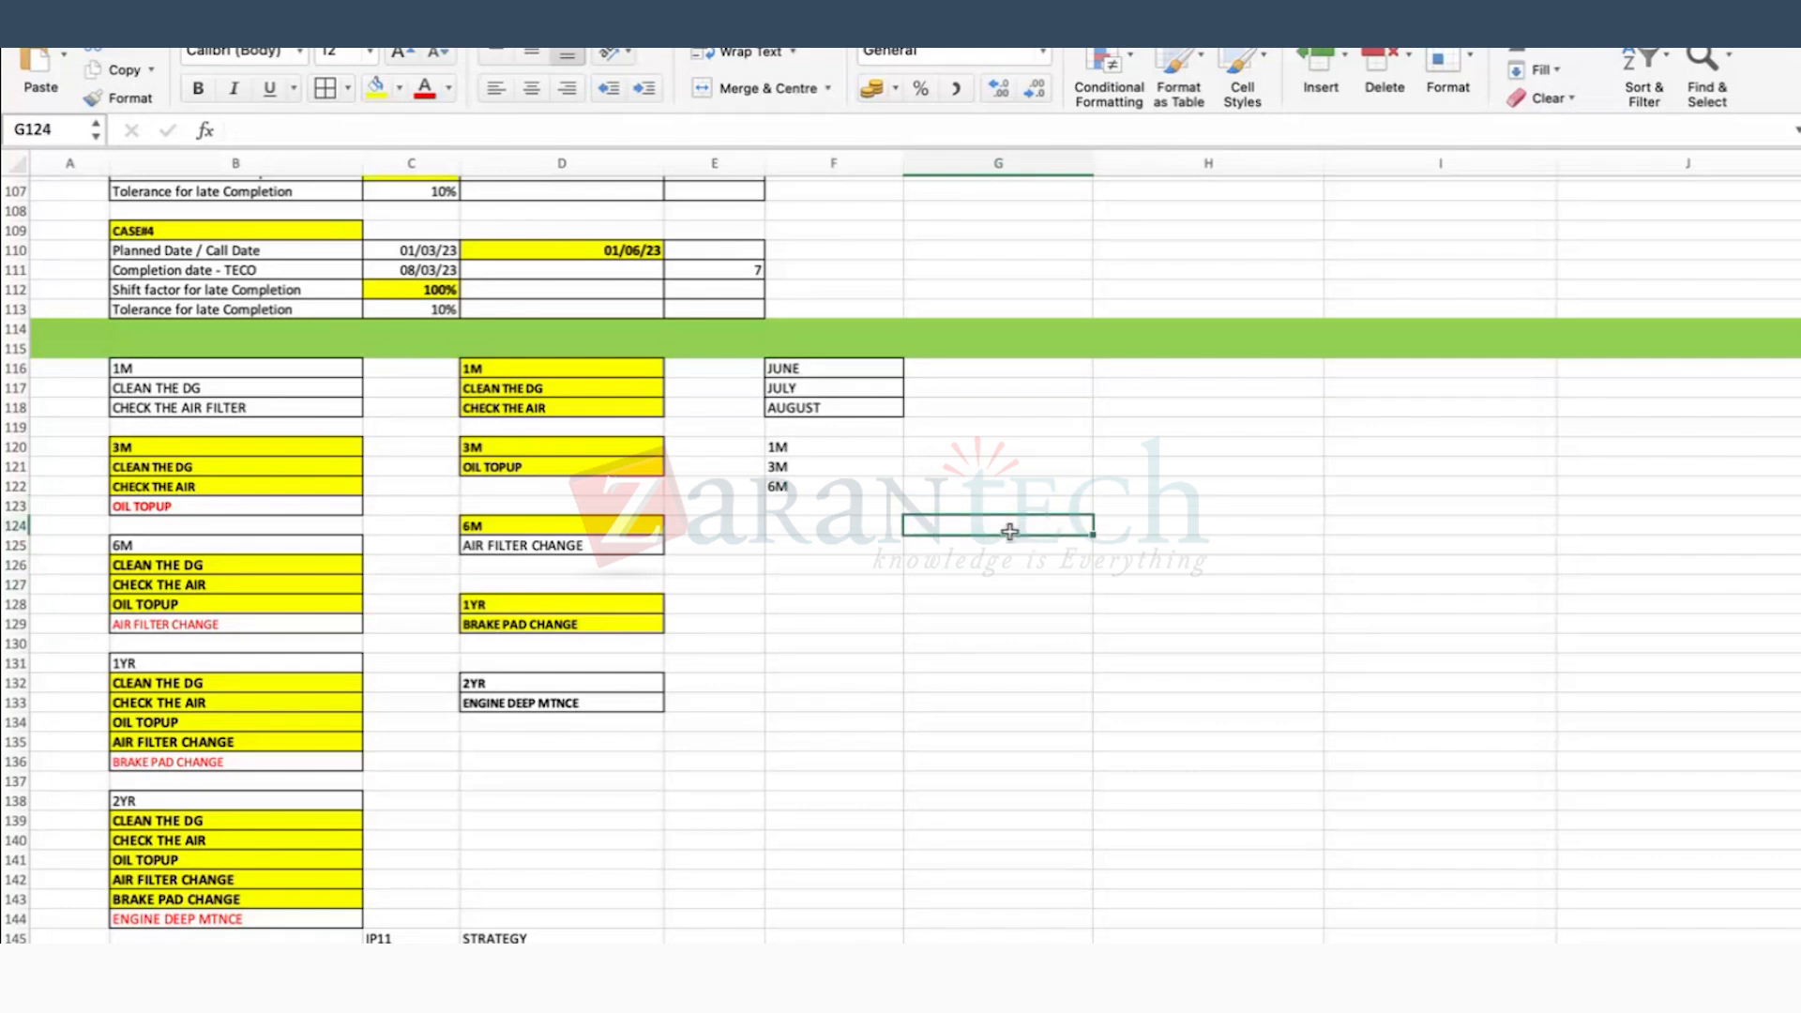
click(221, 372)
click(1004, 487)
click(1043, 564)
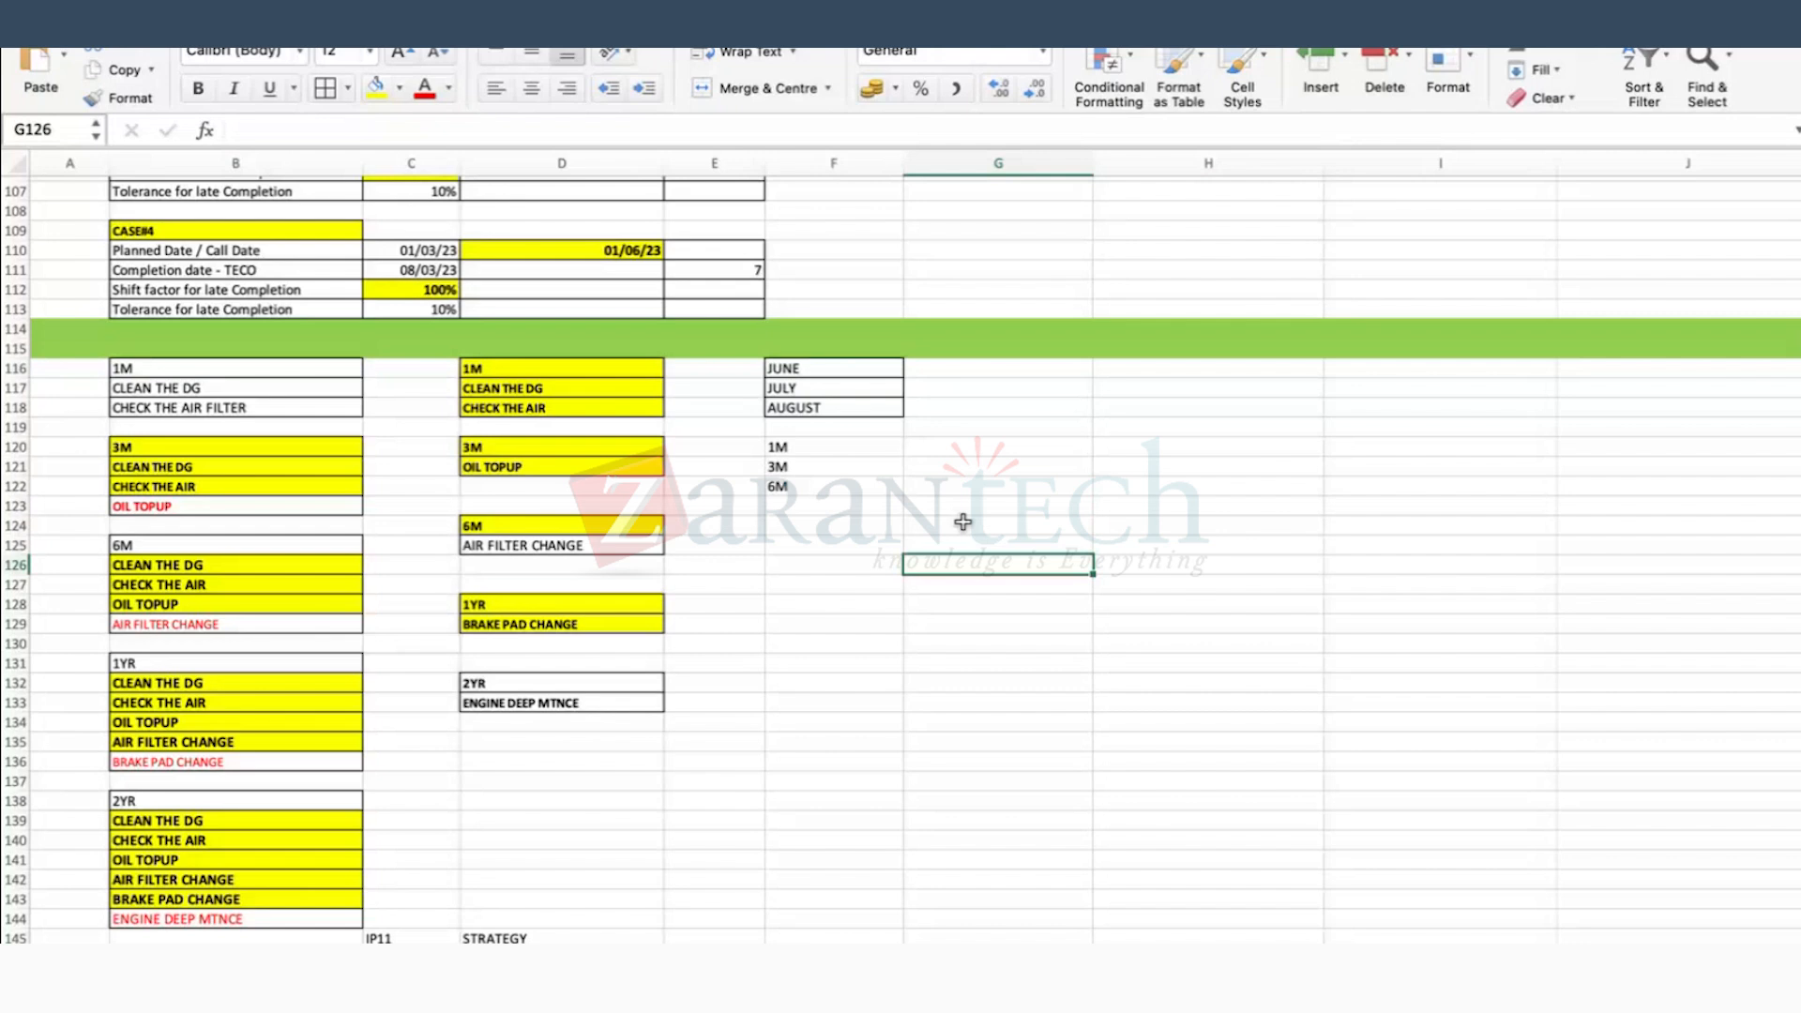
drag(136, 372, 164, 506)
click(997, 662)
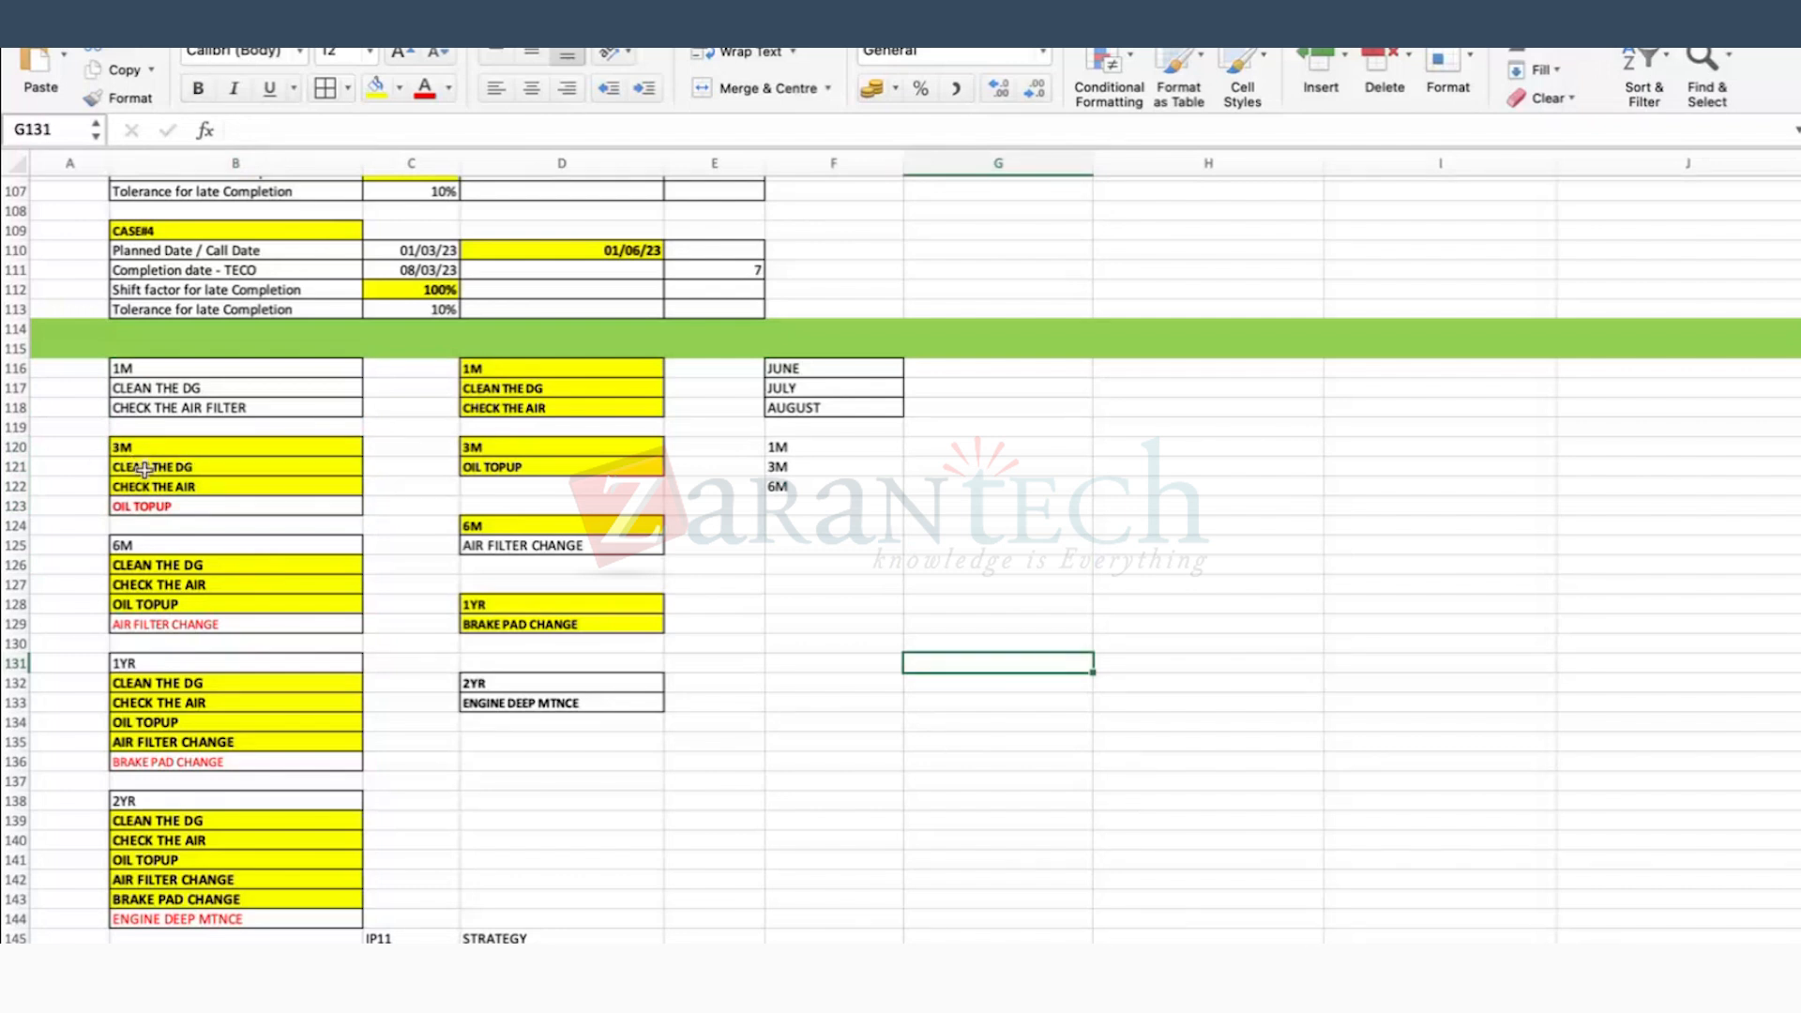
drag(125, 370, 129, 506)
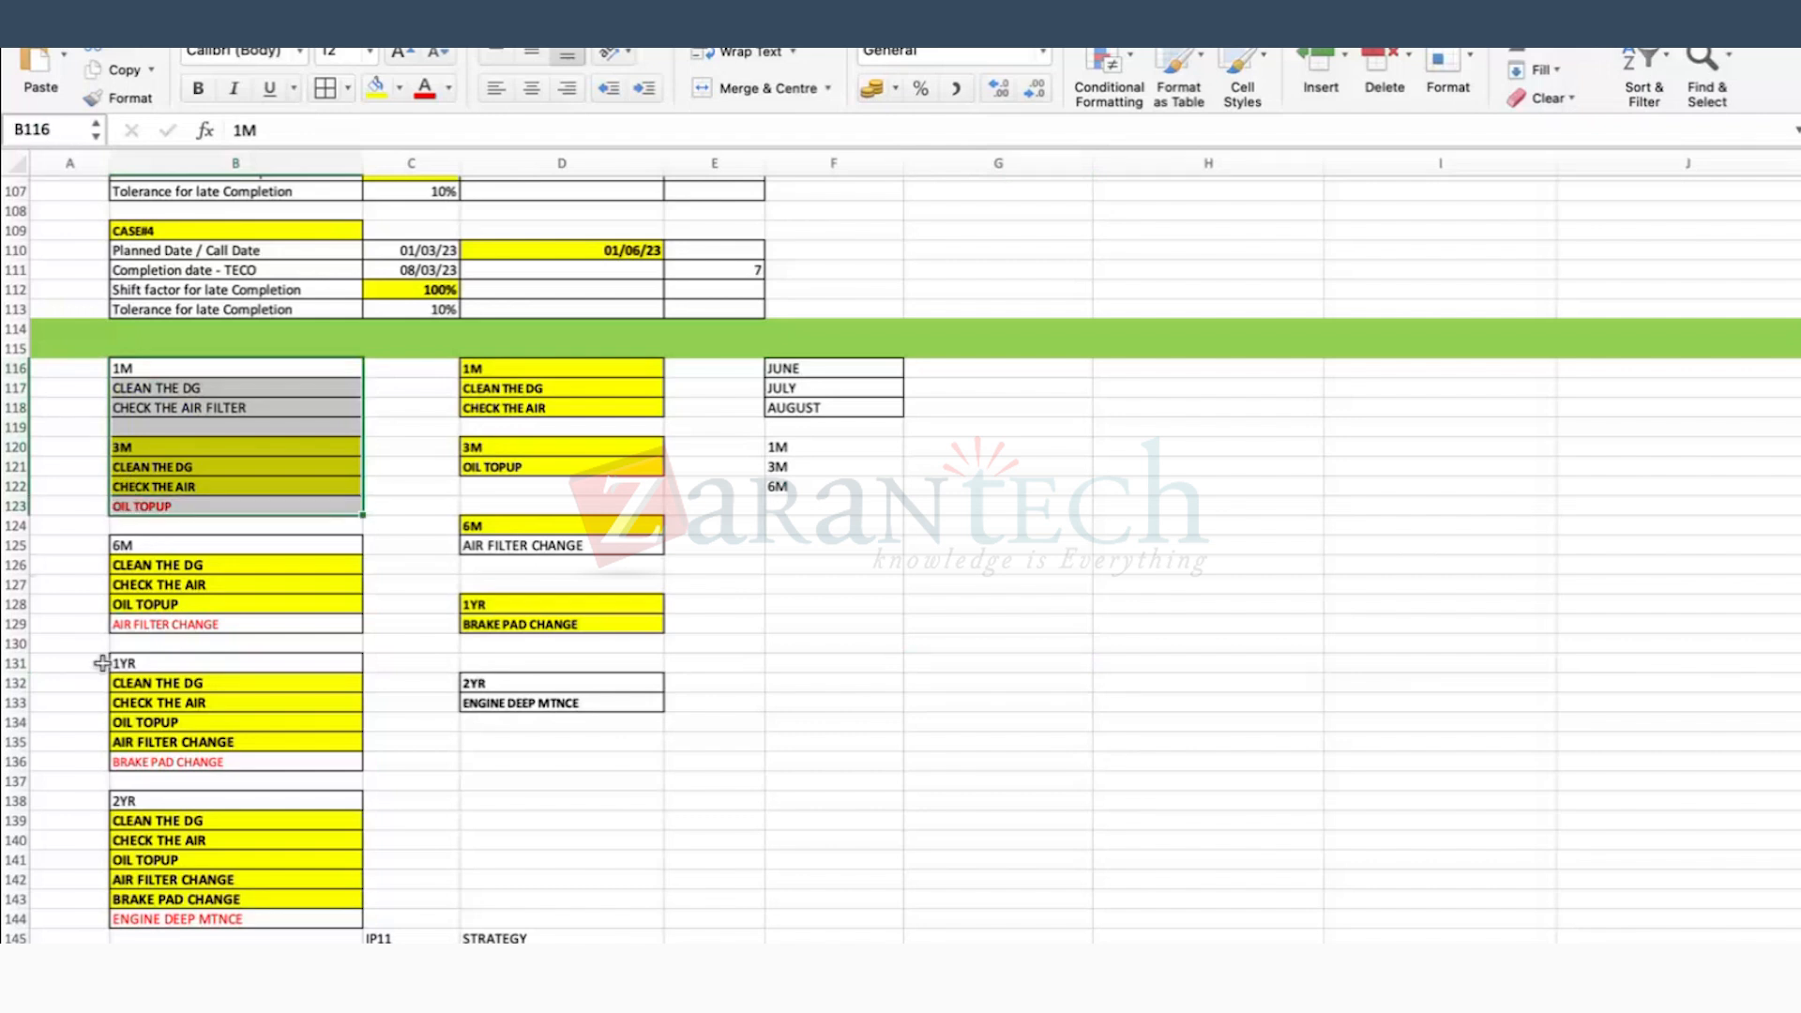
click(172, 392)
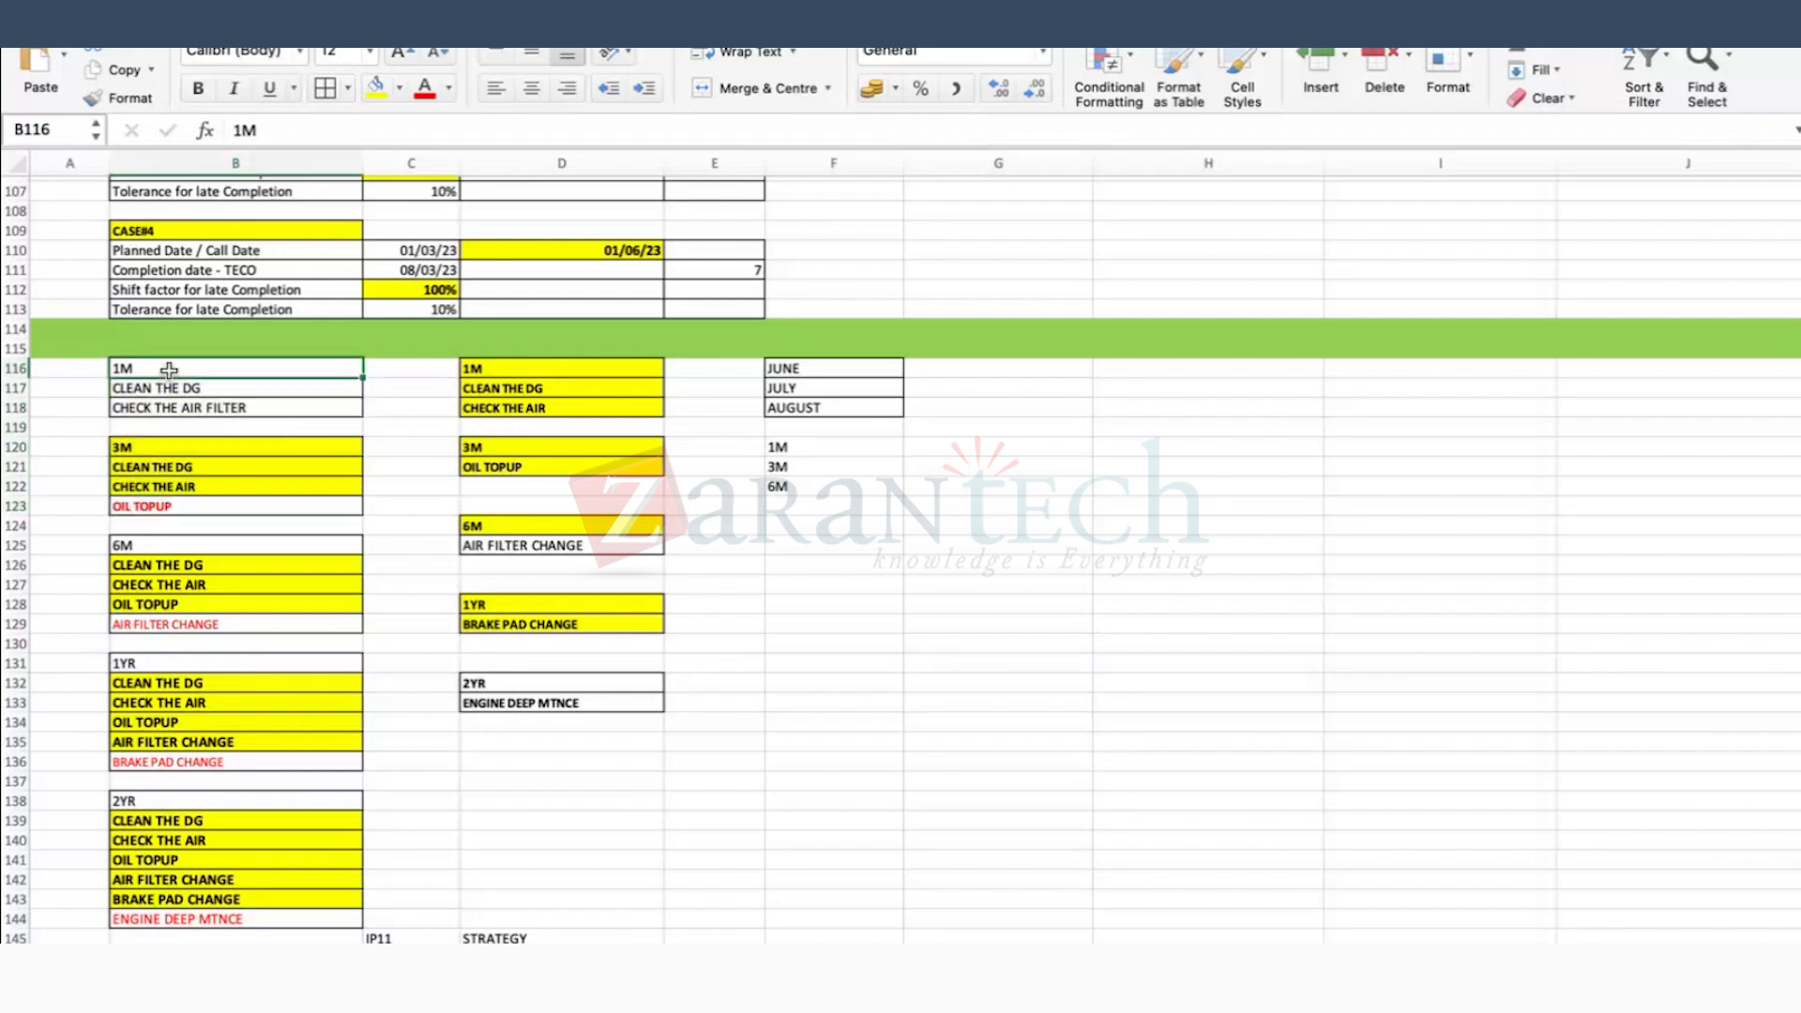
drag(159, 371, 165, 409)
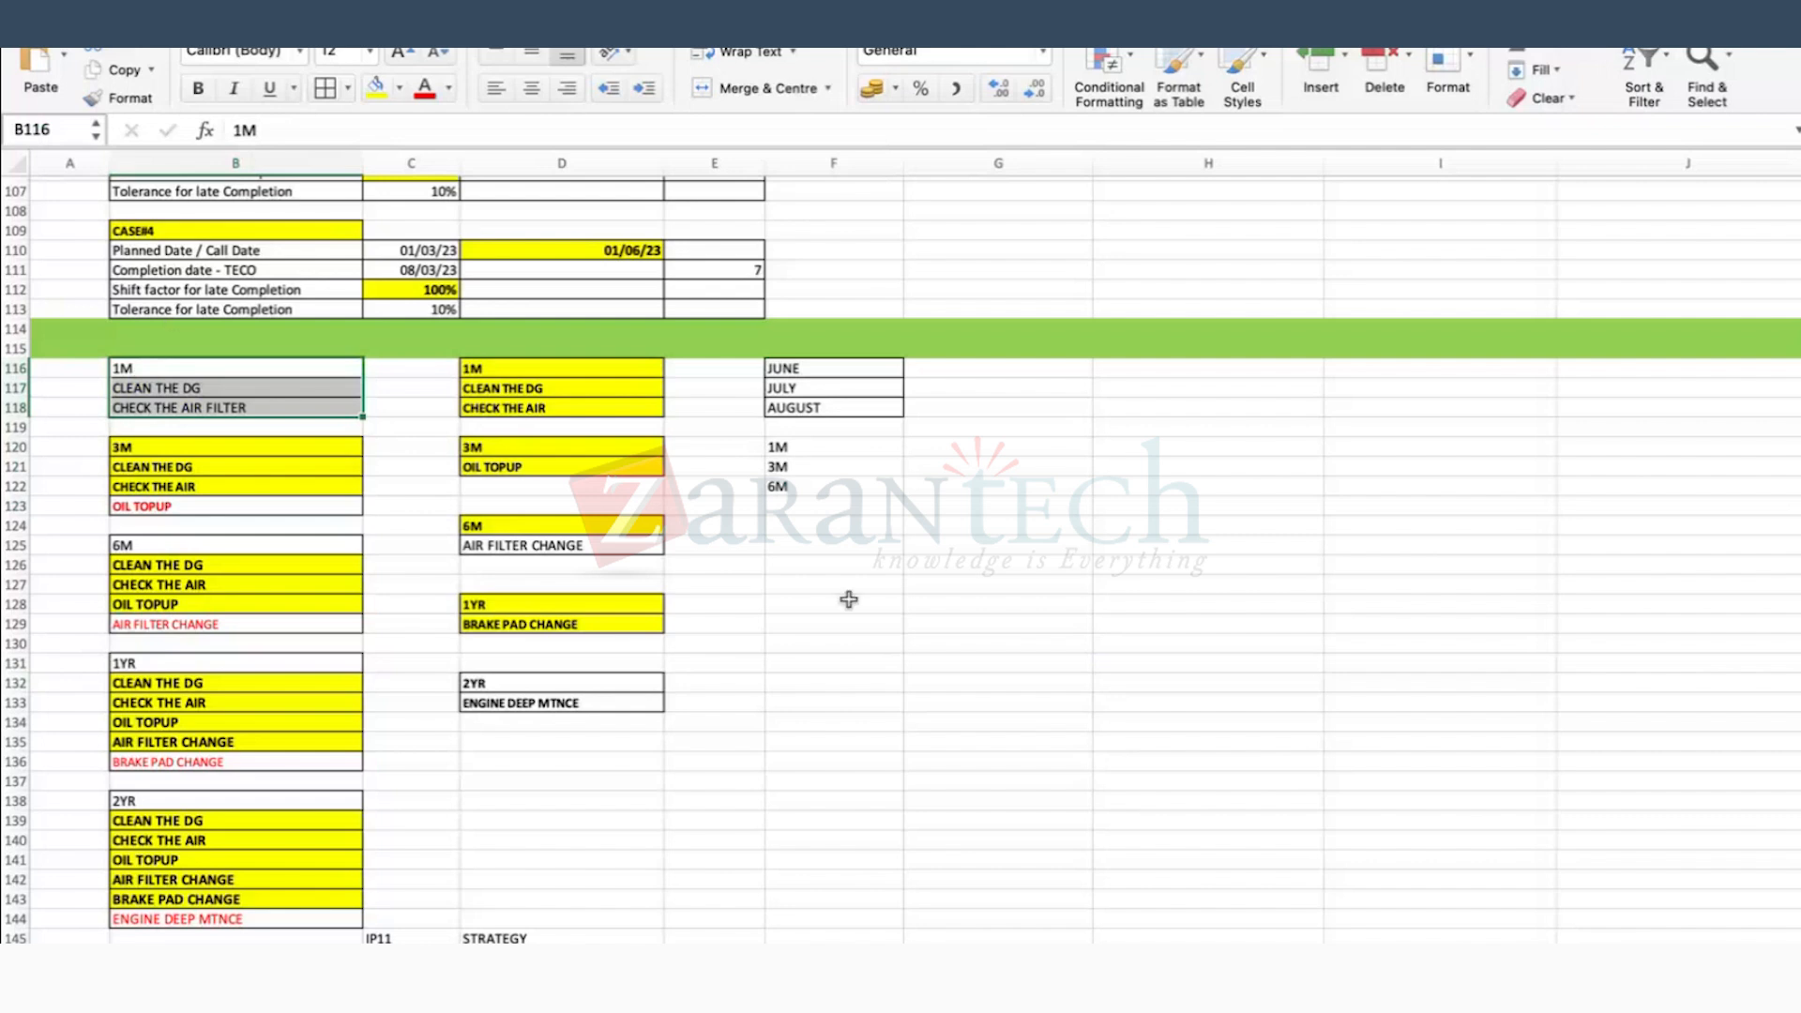
Step: Enter SEPTEMBER in cell G129 as the start month of the offset example
drag(1105, 622, 1091, 618)
click(1086, 622)
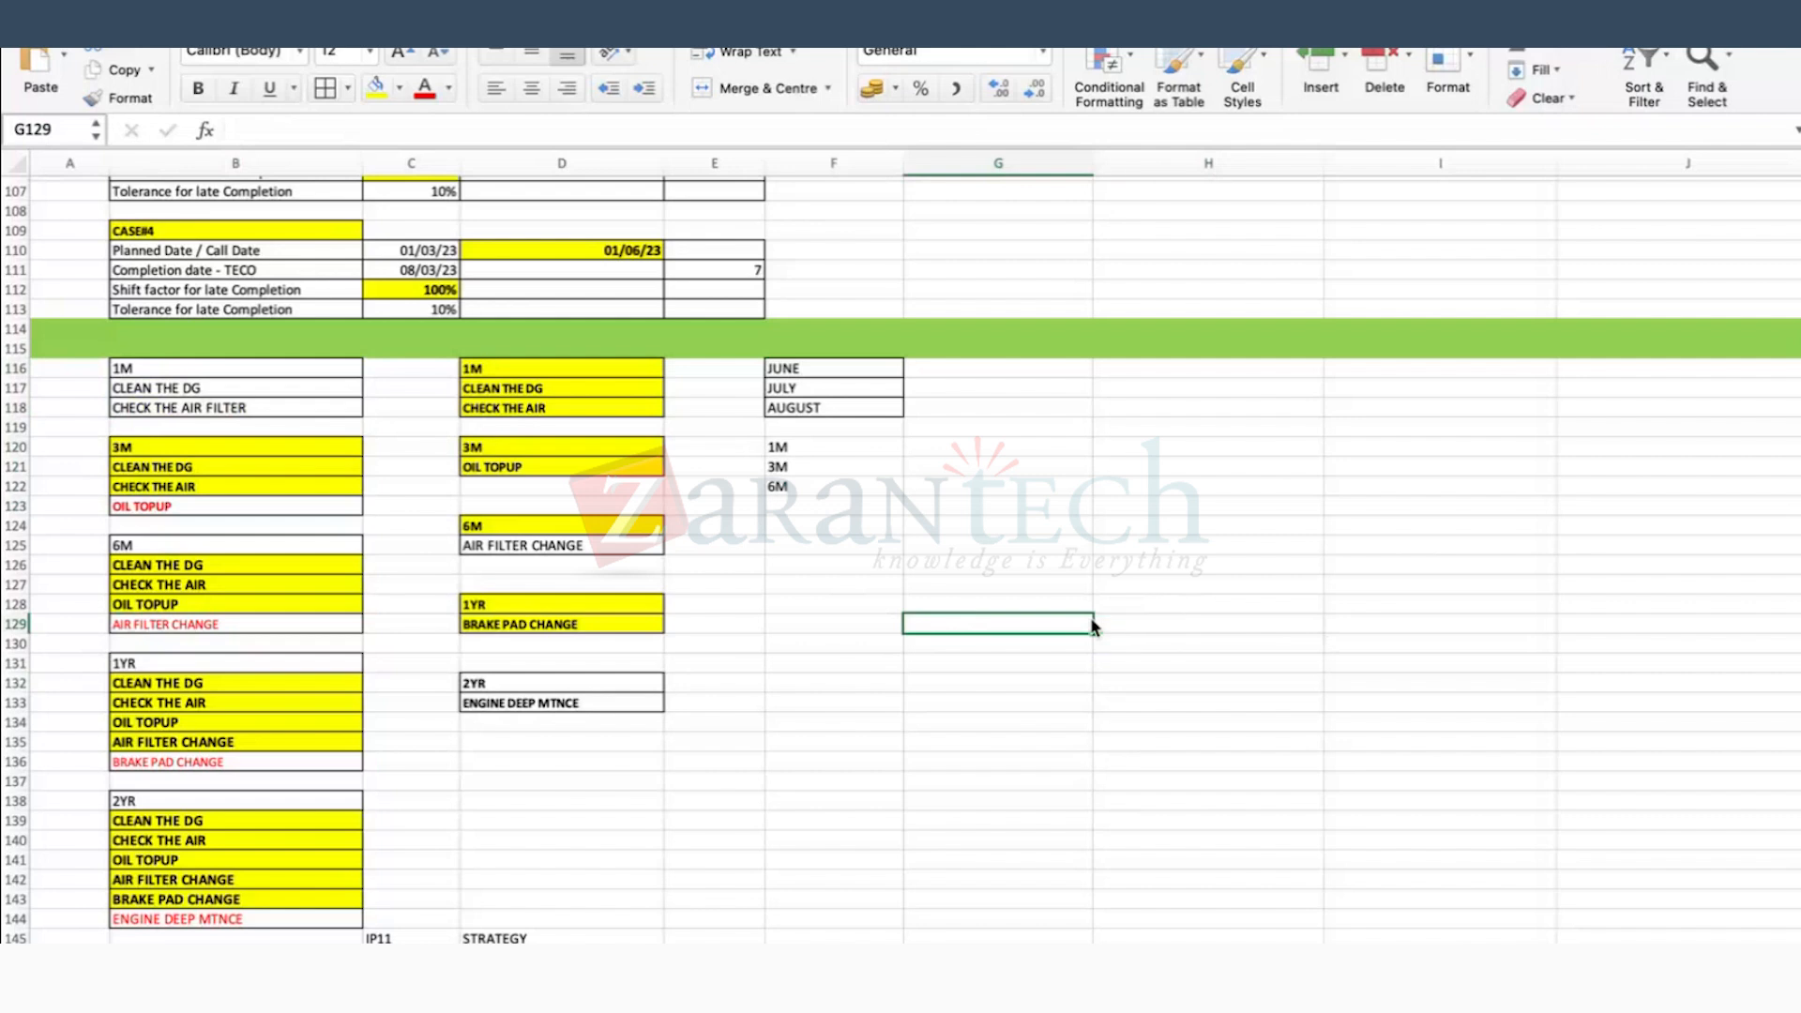
text(SEPTEM)
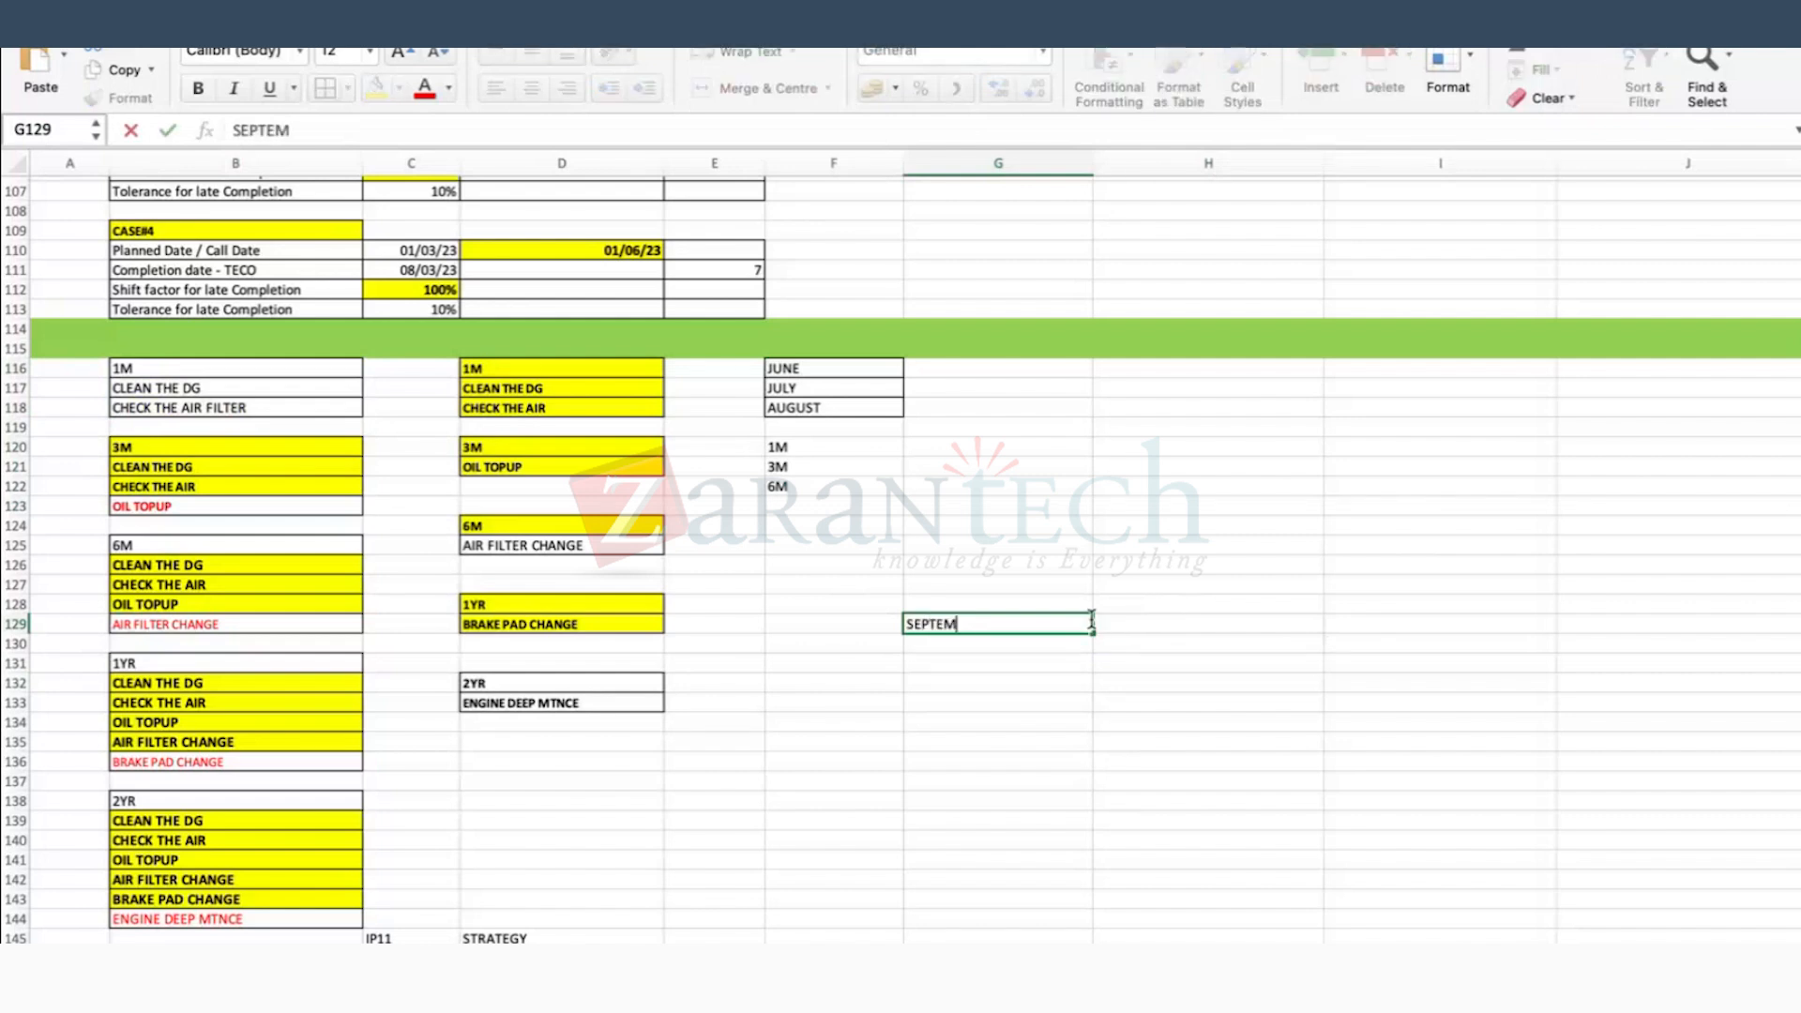
text(BER)
key(Return)
Step: Enter JAN in cell G124 and AUG in cell G128 above the SEPTEMBER entry
key(Up)
key(Up)
key(Up)
key(Up)
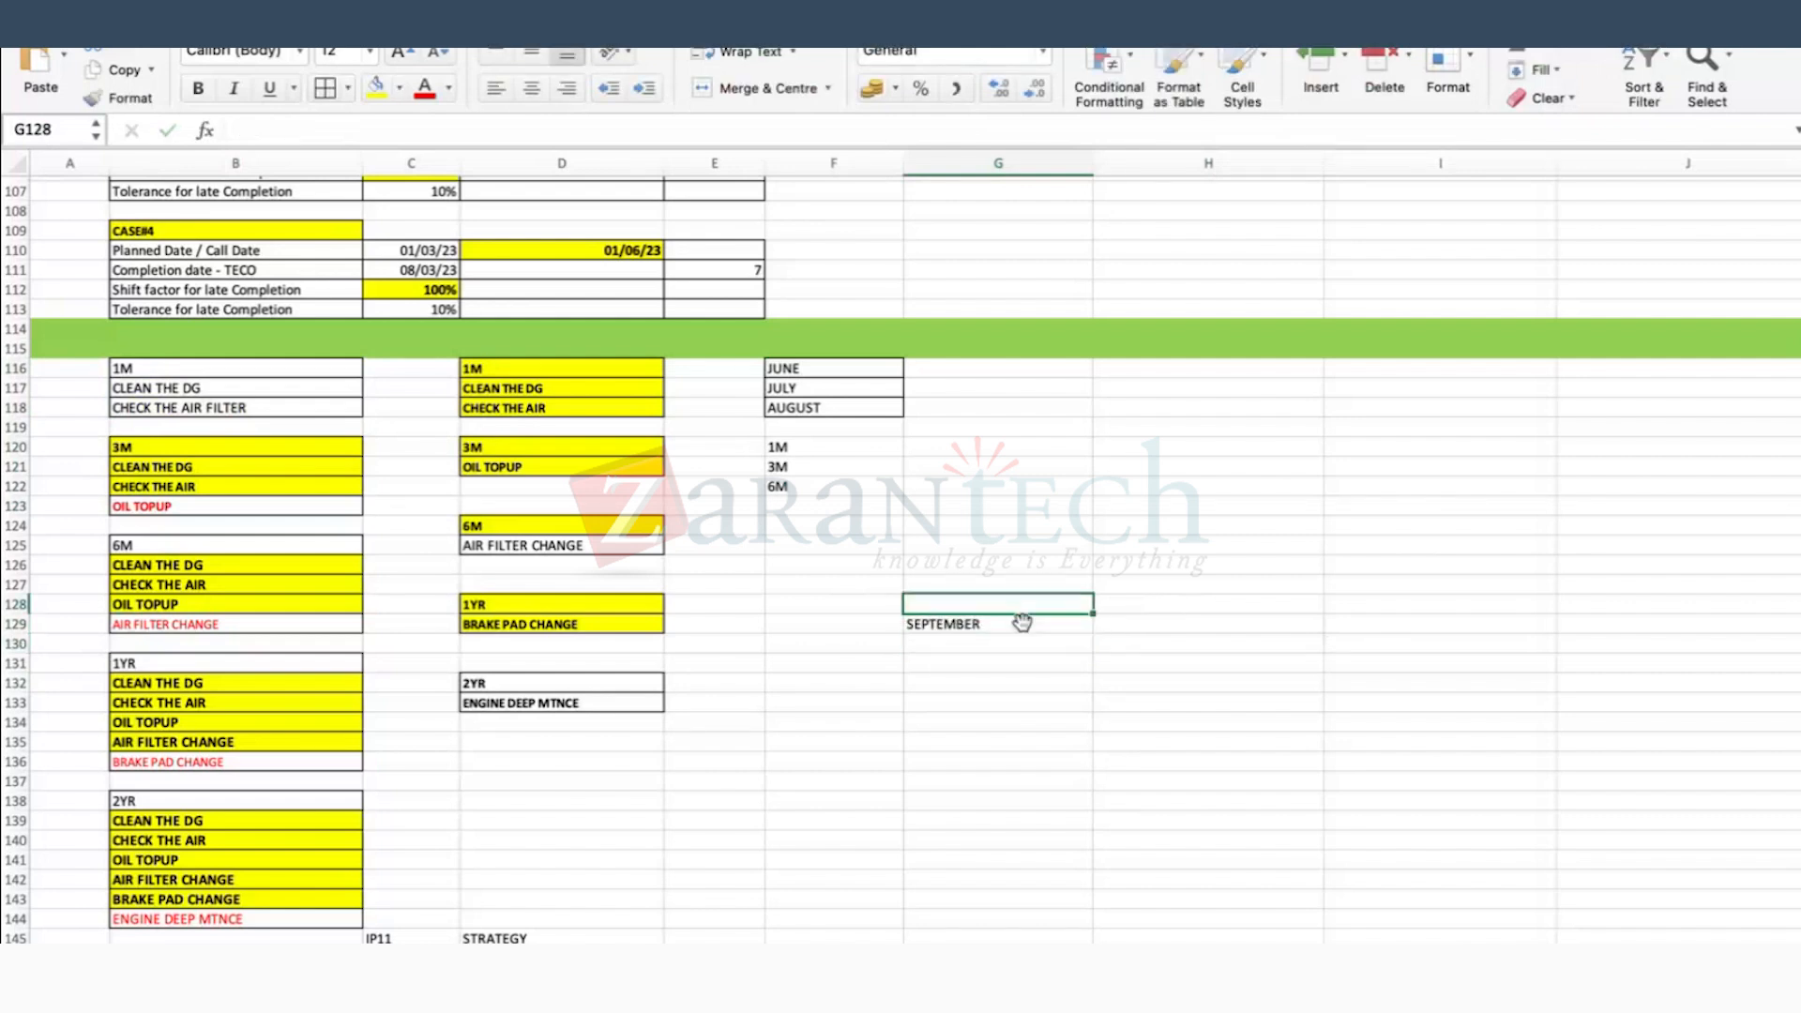
click(984, 522)
text(JAN)
key(Return)
key(Down)
key(Down)
key(Down)
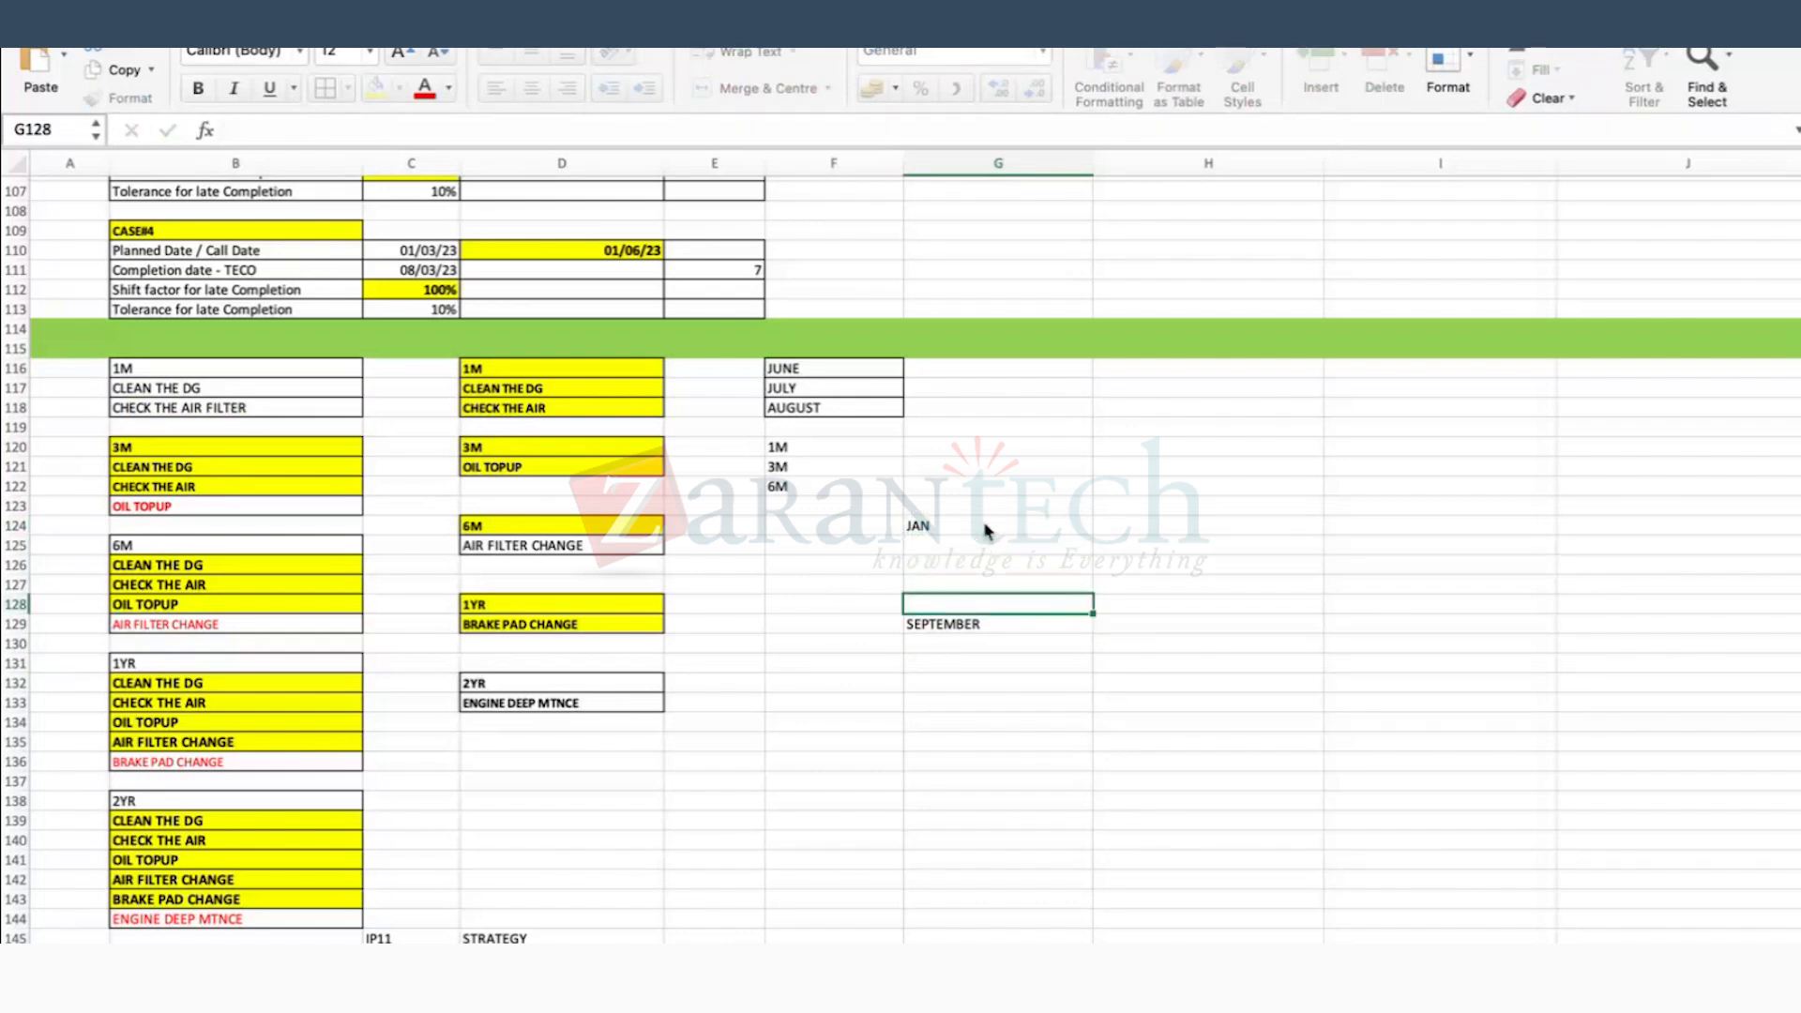
text(AUG)
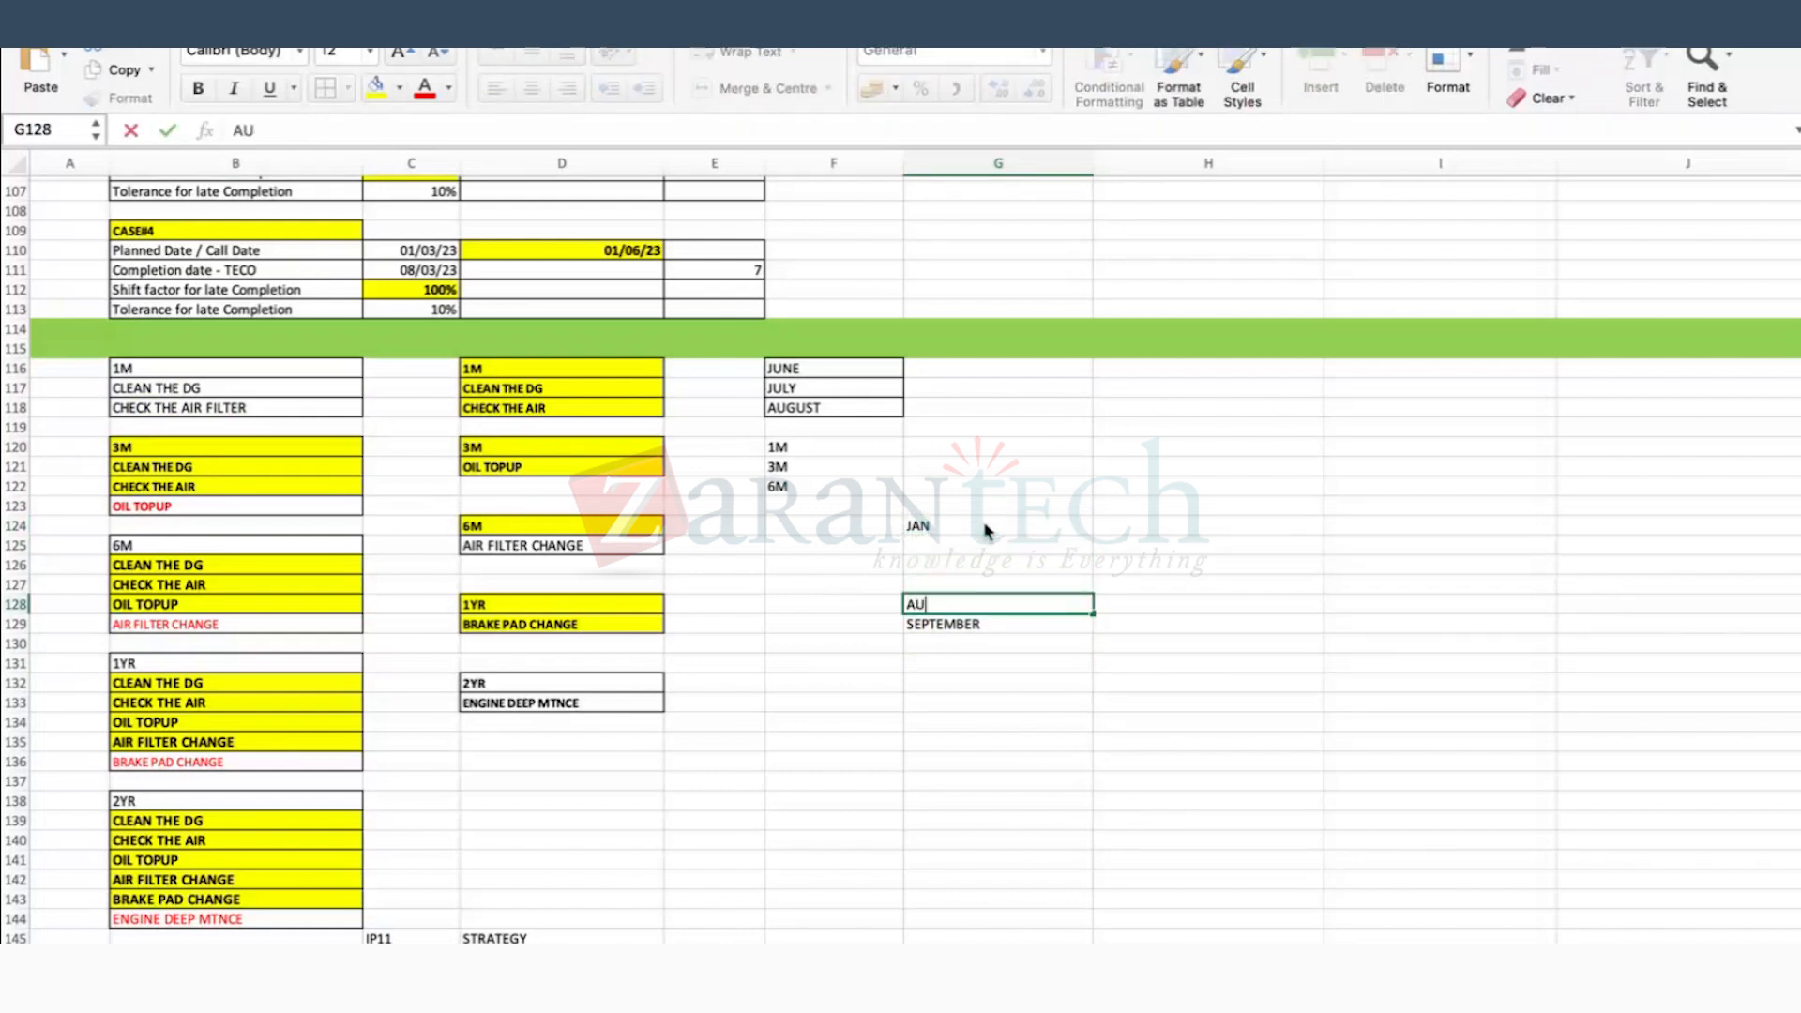
key(Return)
Step: Label the JAN to AUG period by entering OFFSET beside it in cell H126
drag(987, 530, 947, 605)
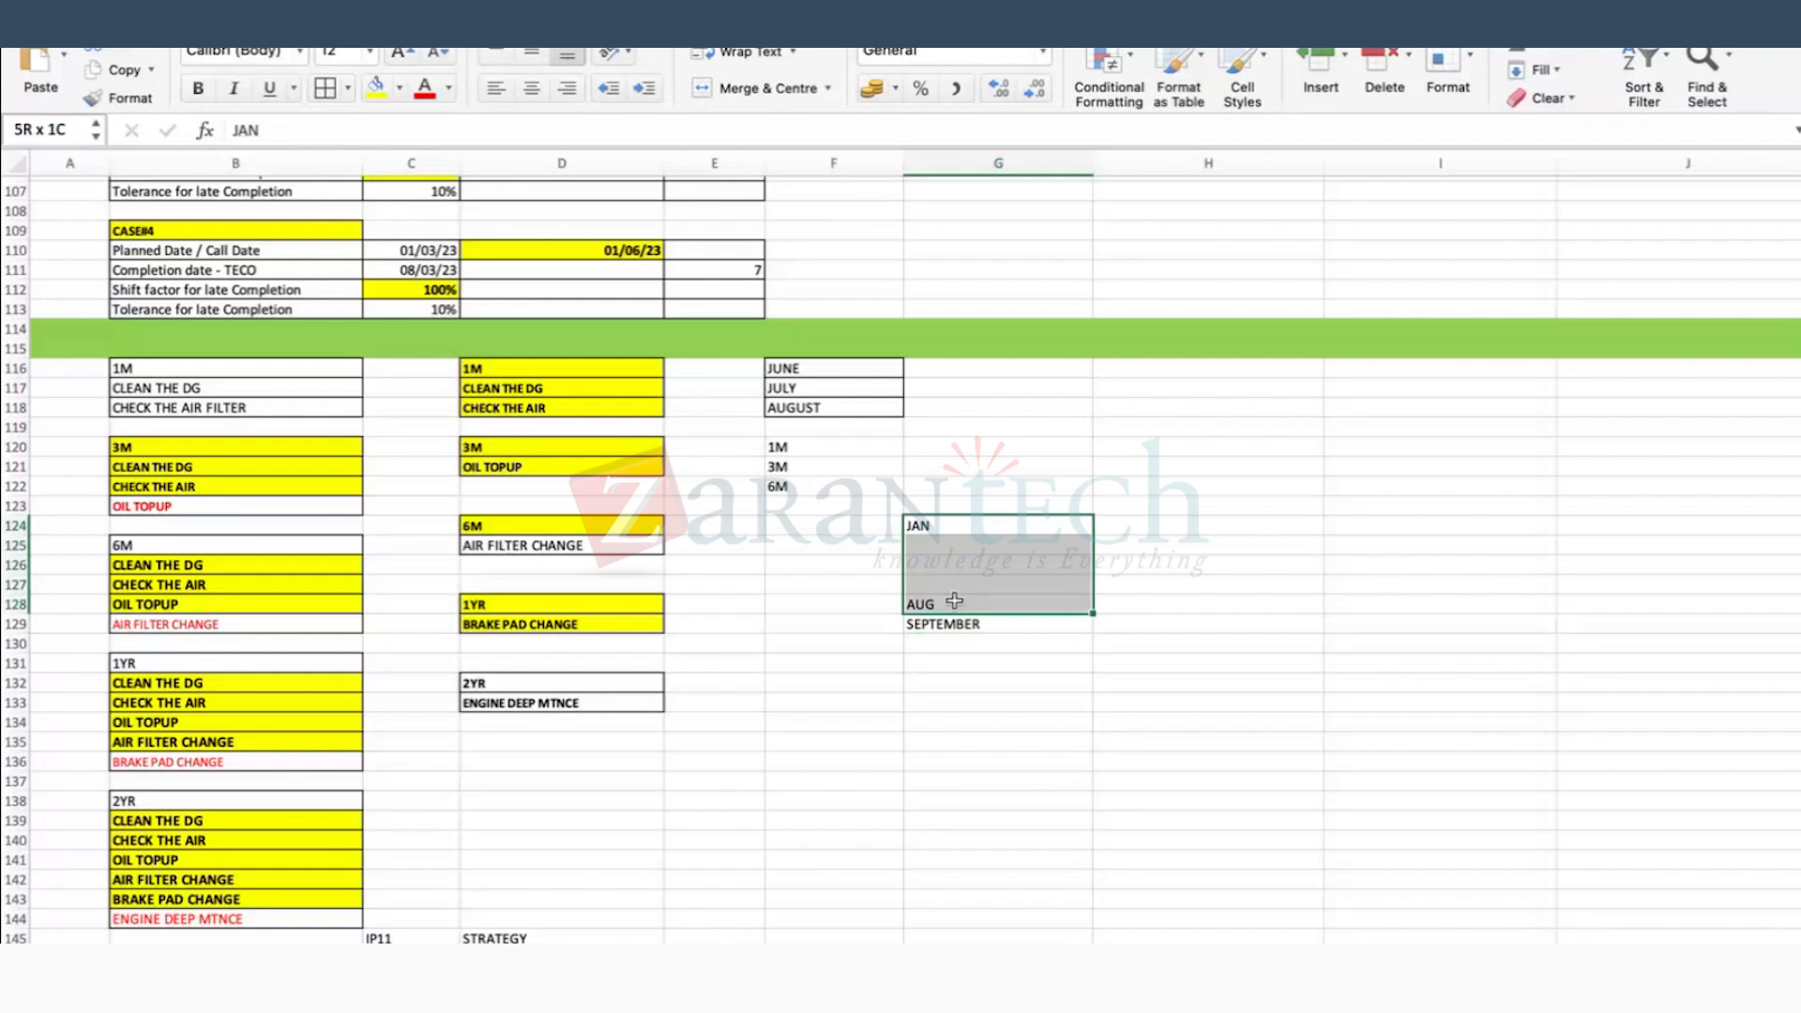
click(1218, 562)
text(OFFSET)
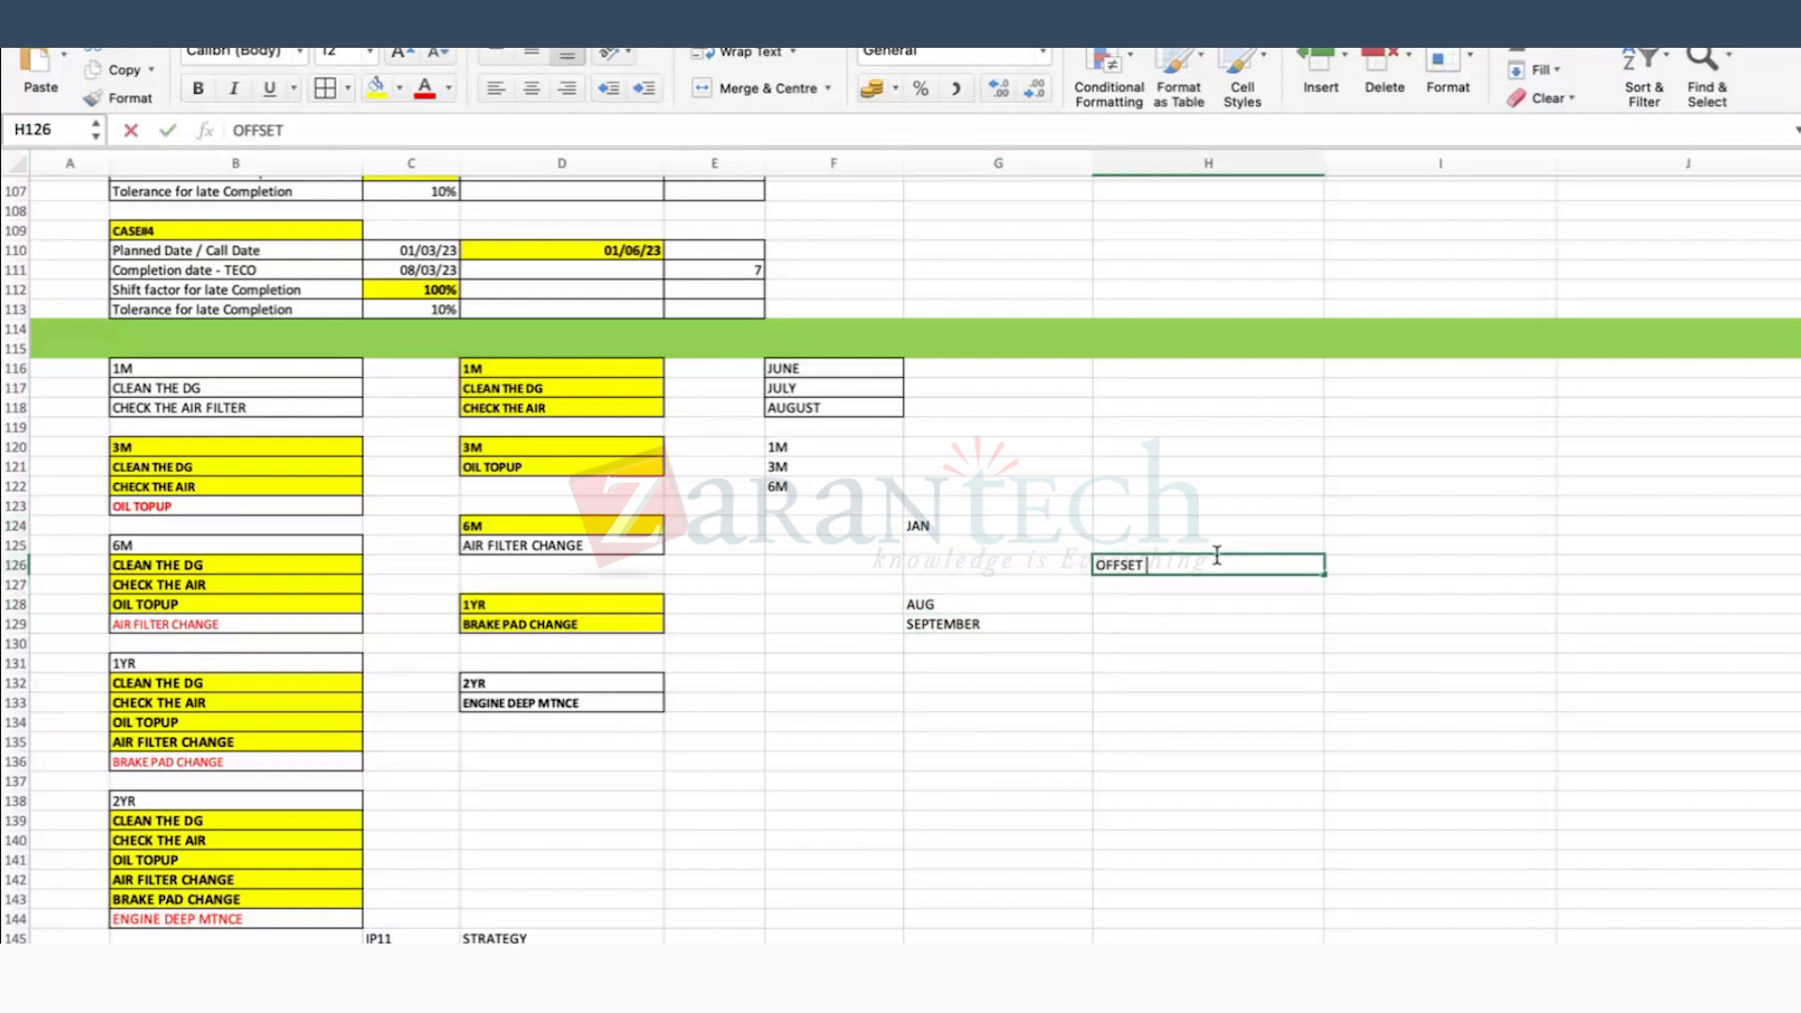
key(Return)
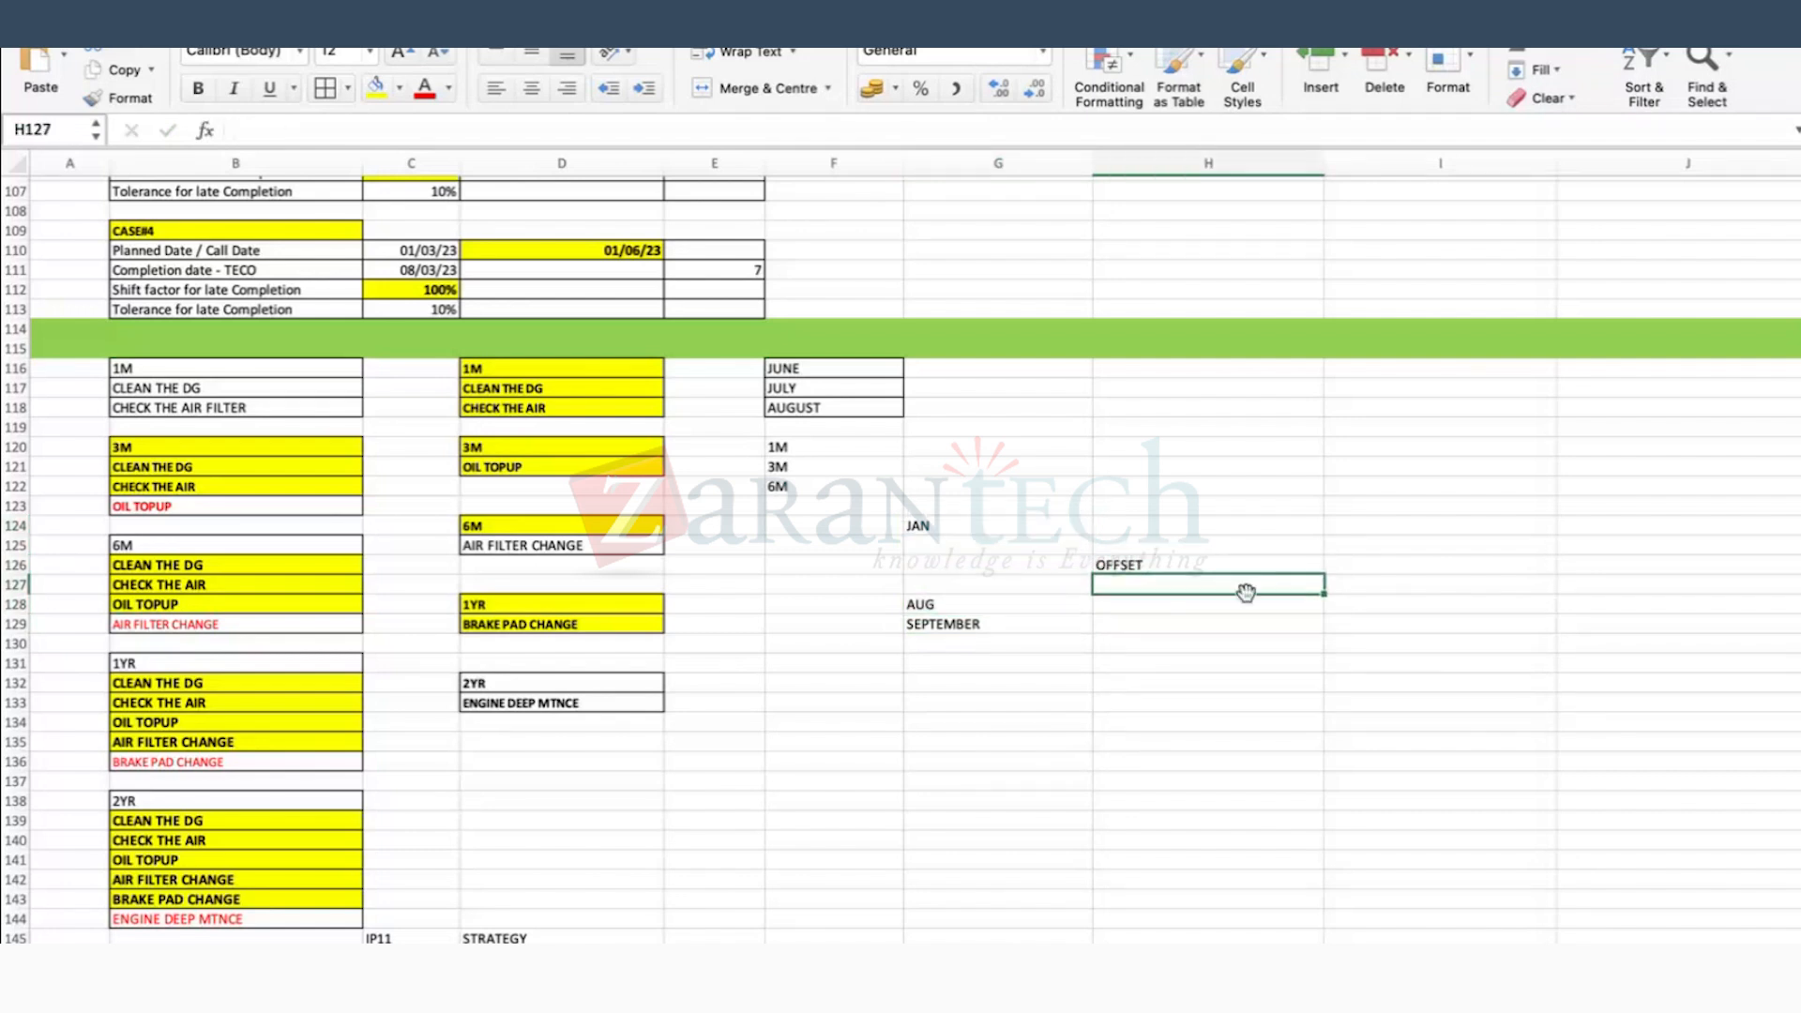
Step: Fill the SEPTEMBER cell G129 with yellow and make its text bold
click(996, 627)
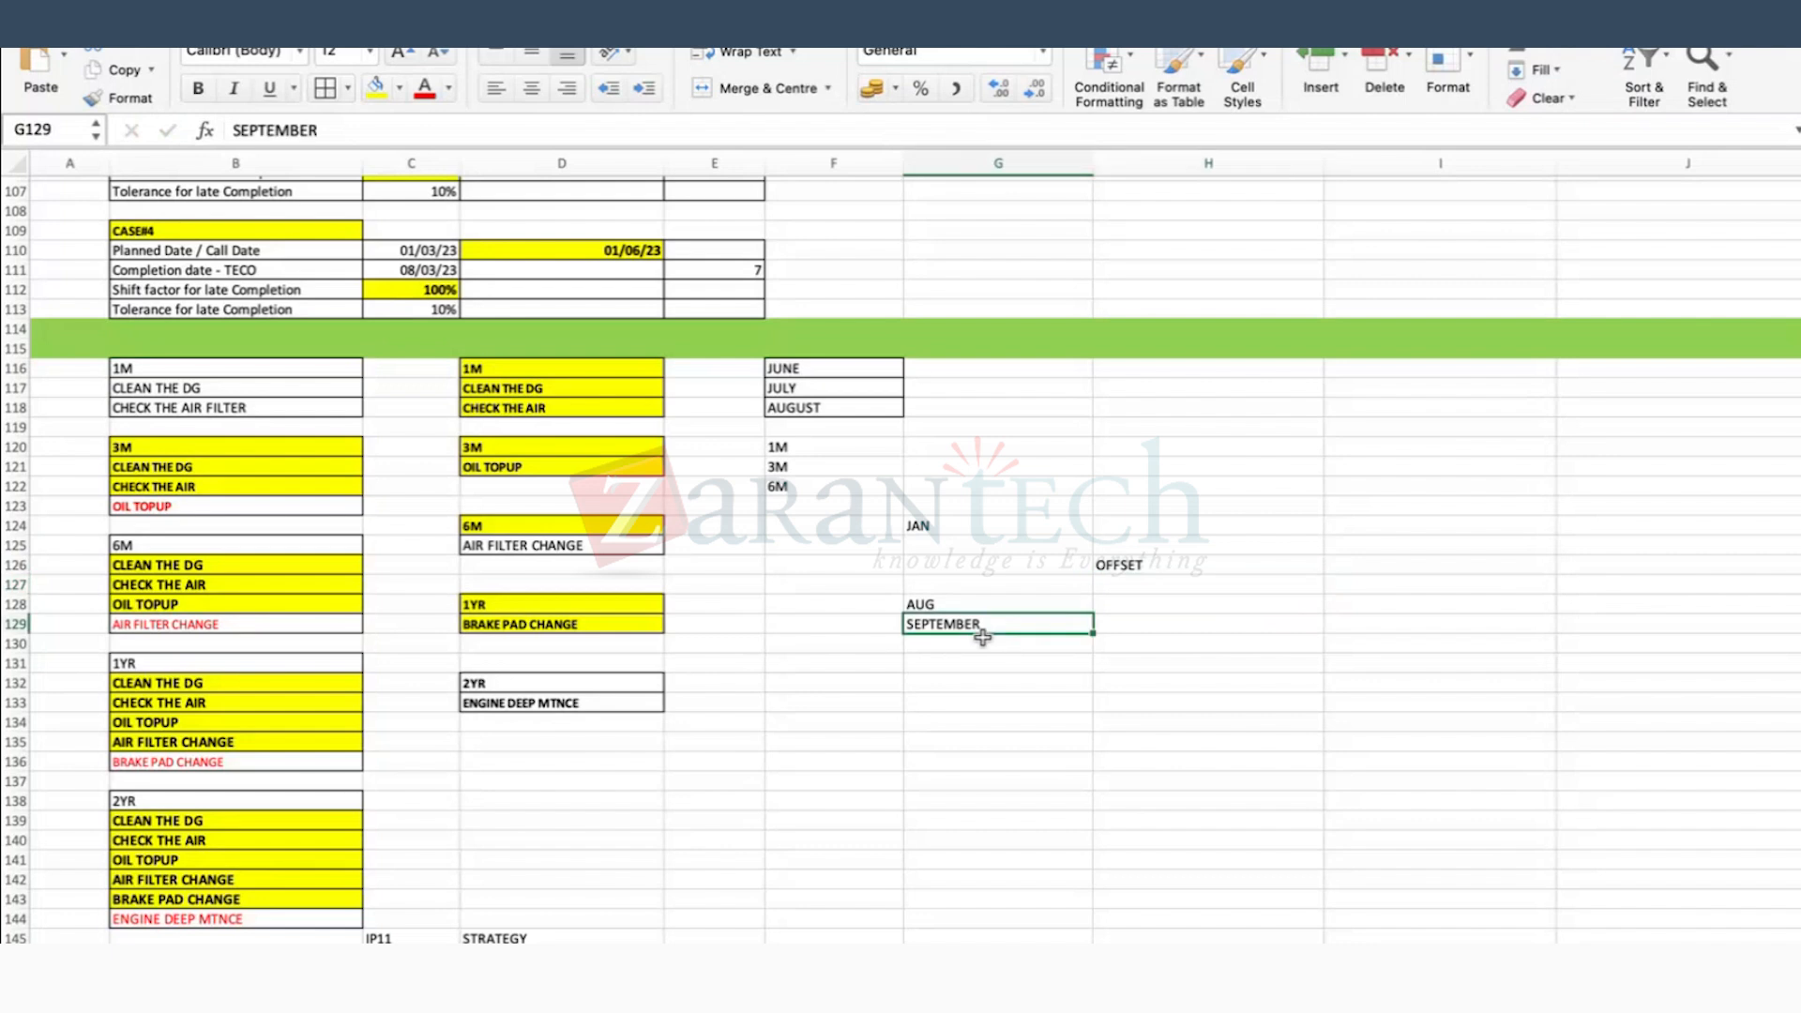
click(377, 88)
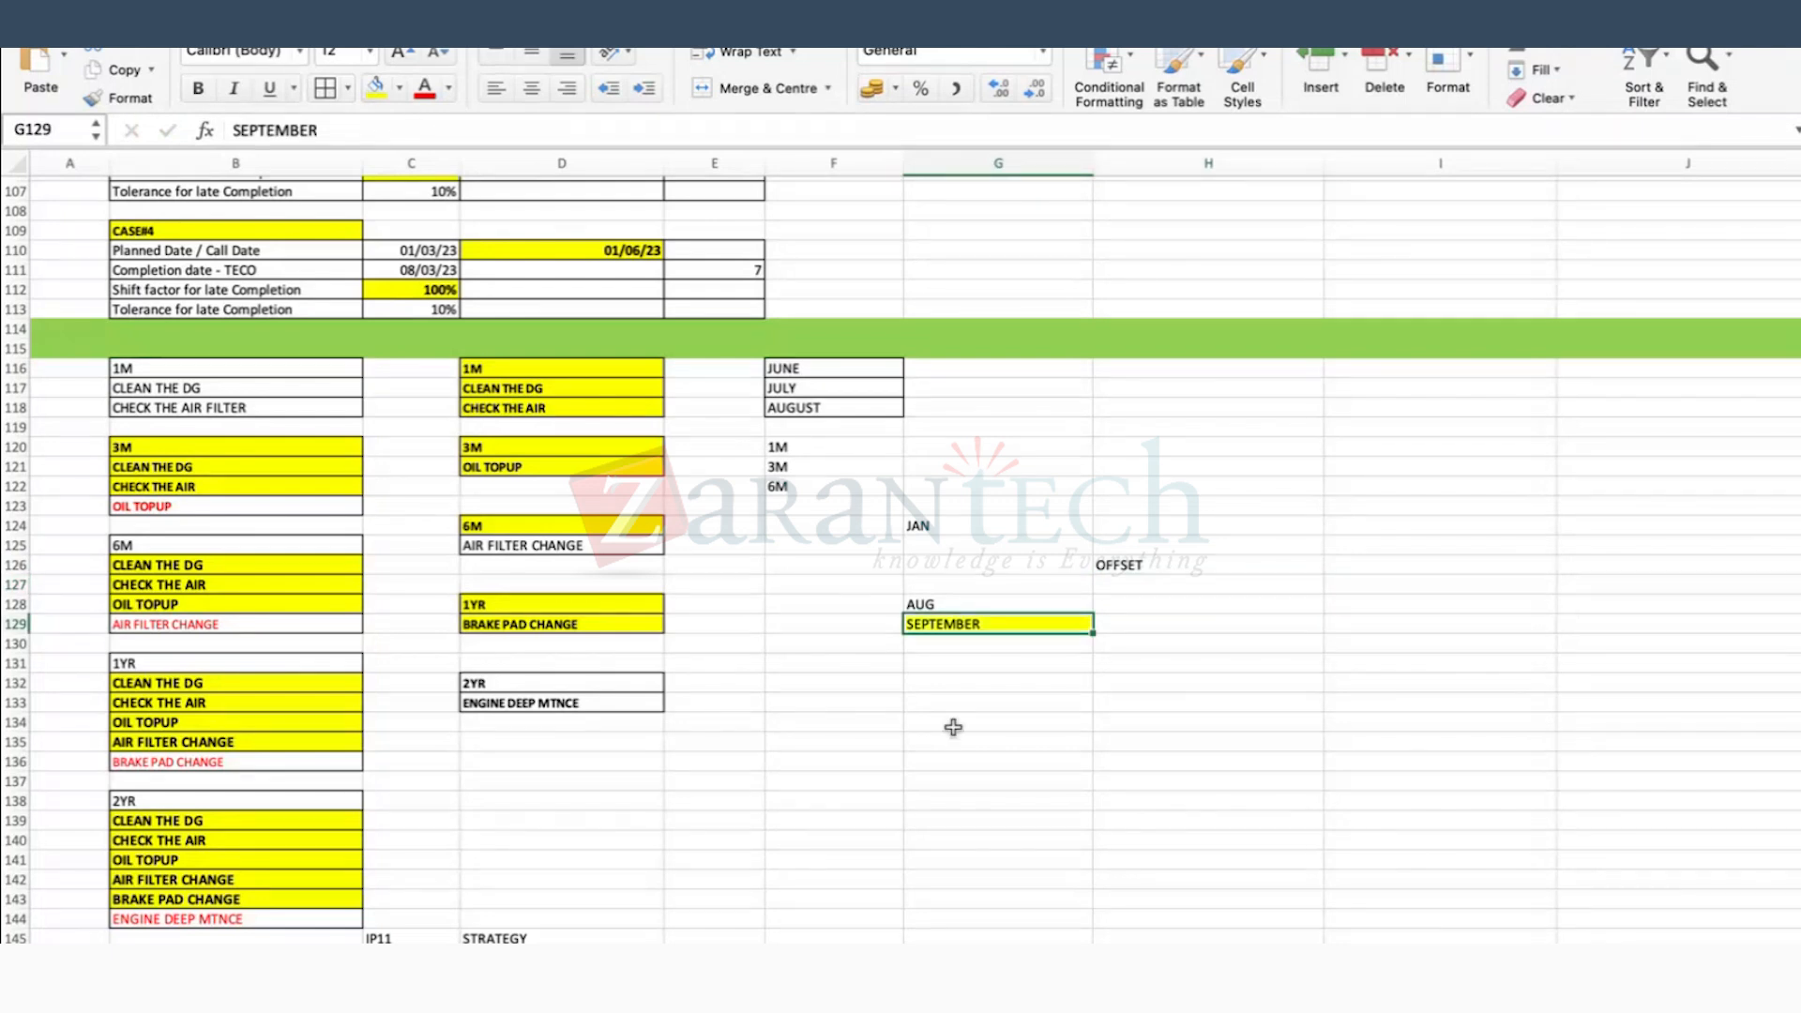
click(198, 88)
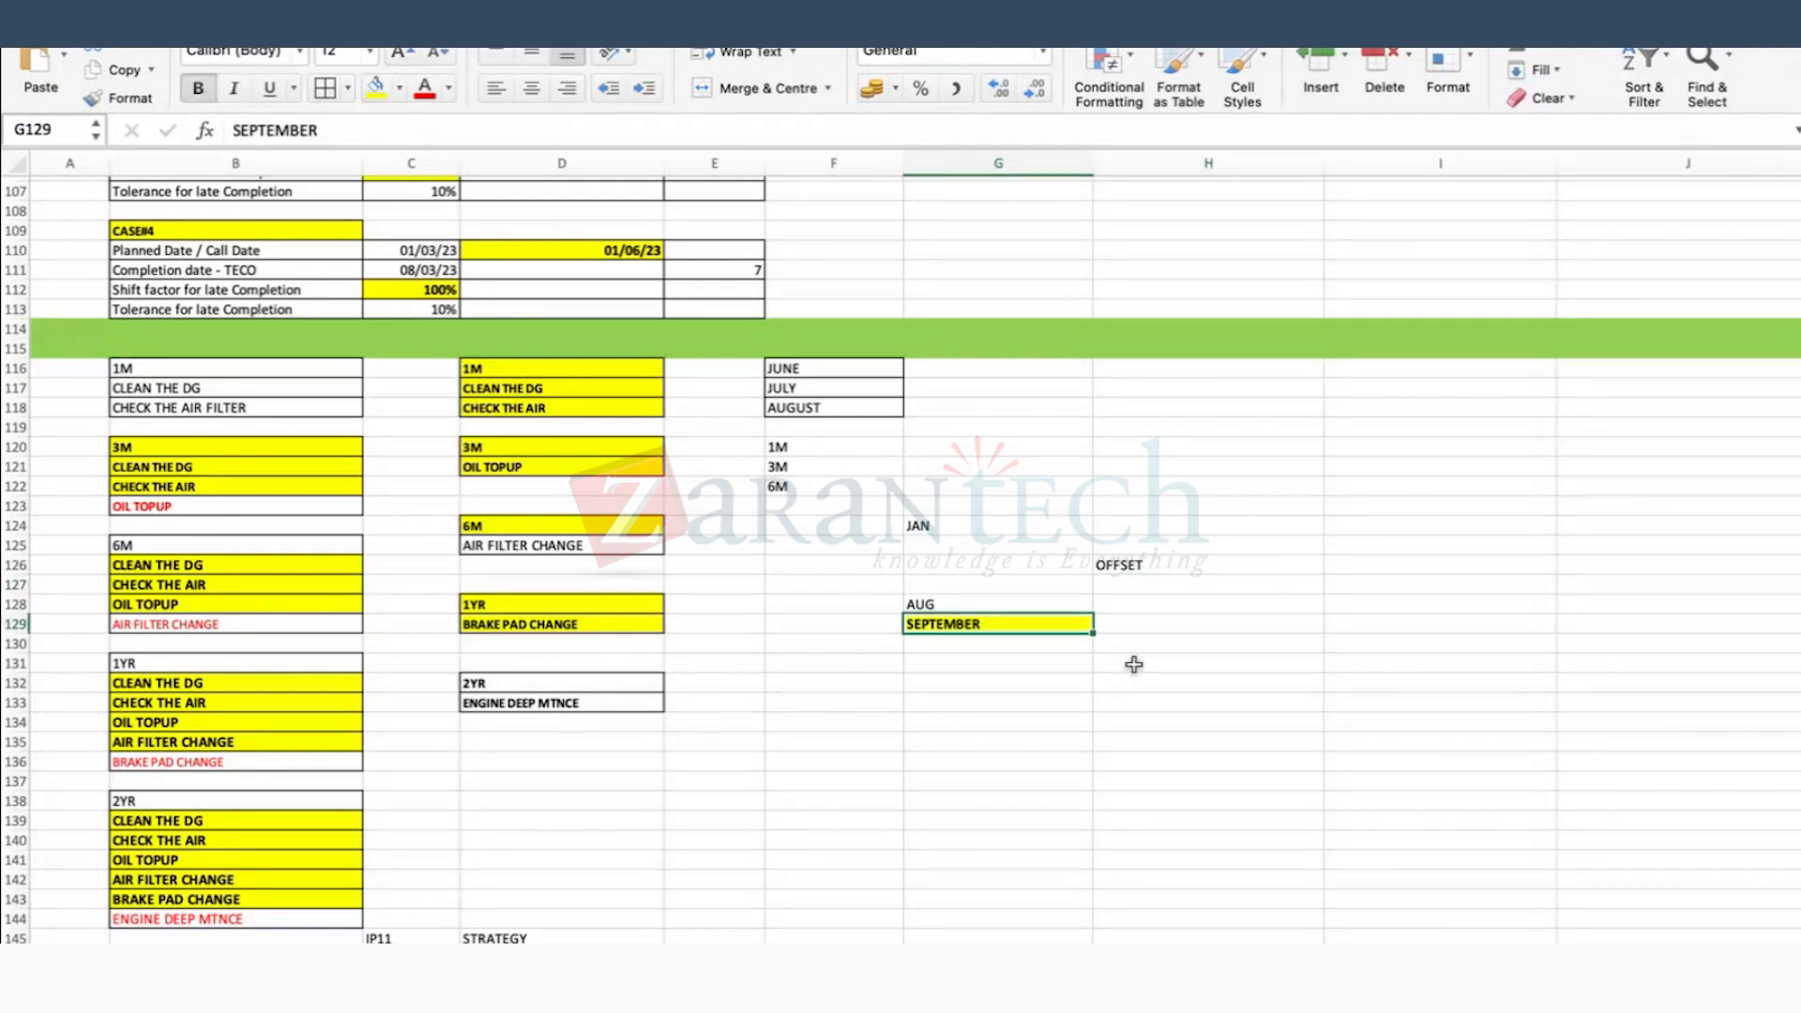
Step: Examine the SEPTEMBER start month and the 1M, 3M and 6M task lists in column B
click(1133, 663)
click(985, 621)
drag(194, 371, 200, 512)
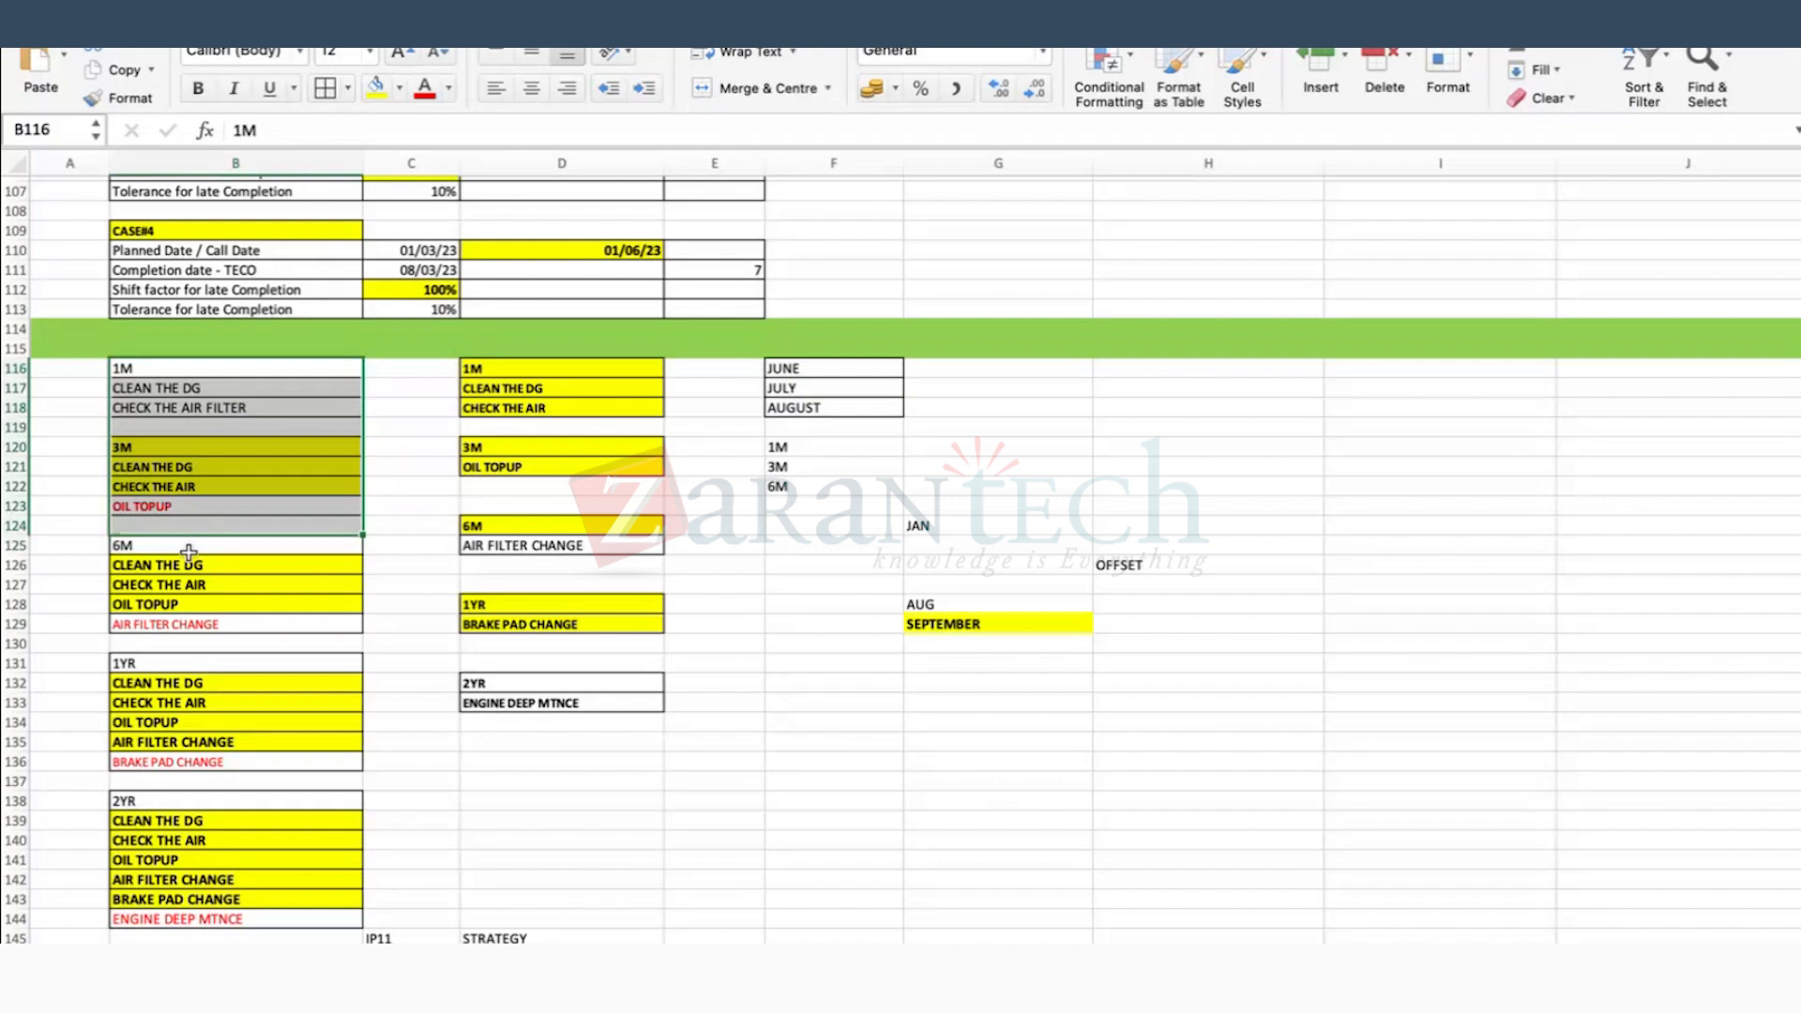
click(187, 548)
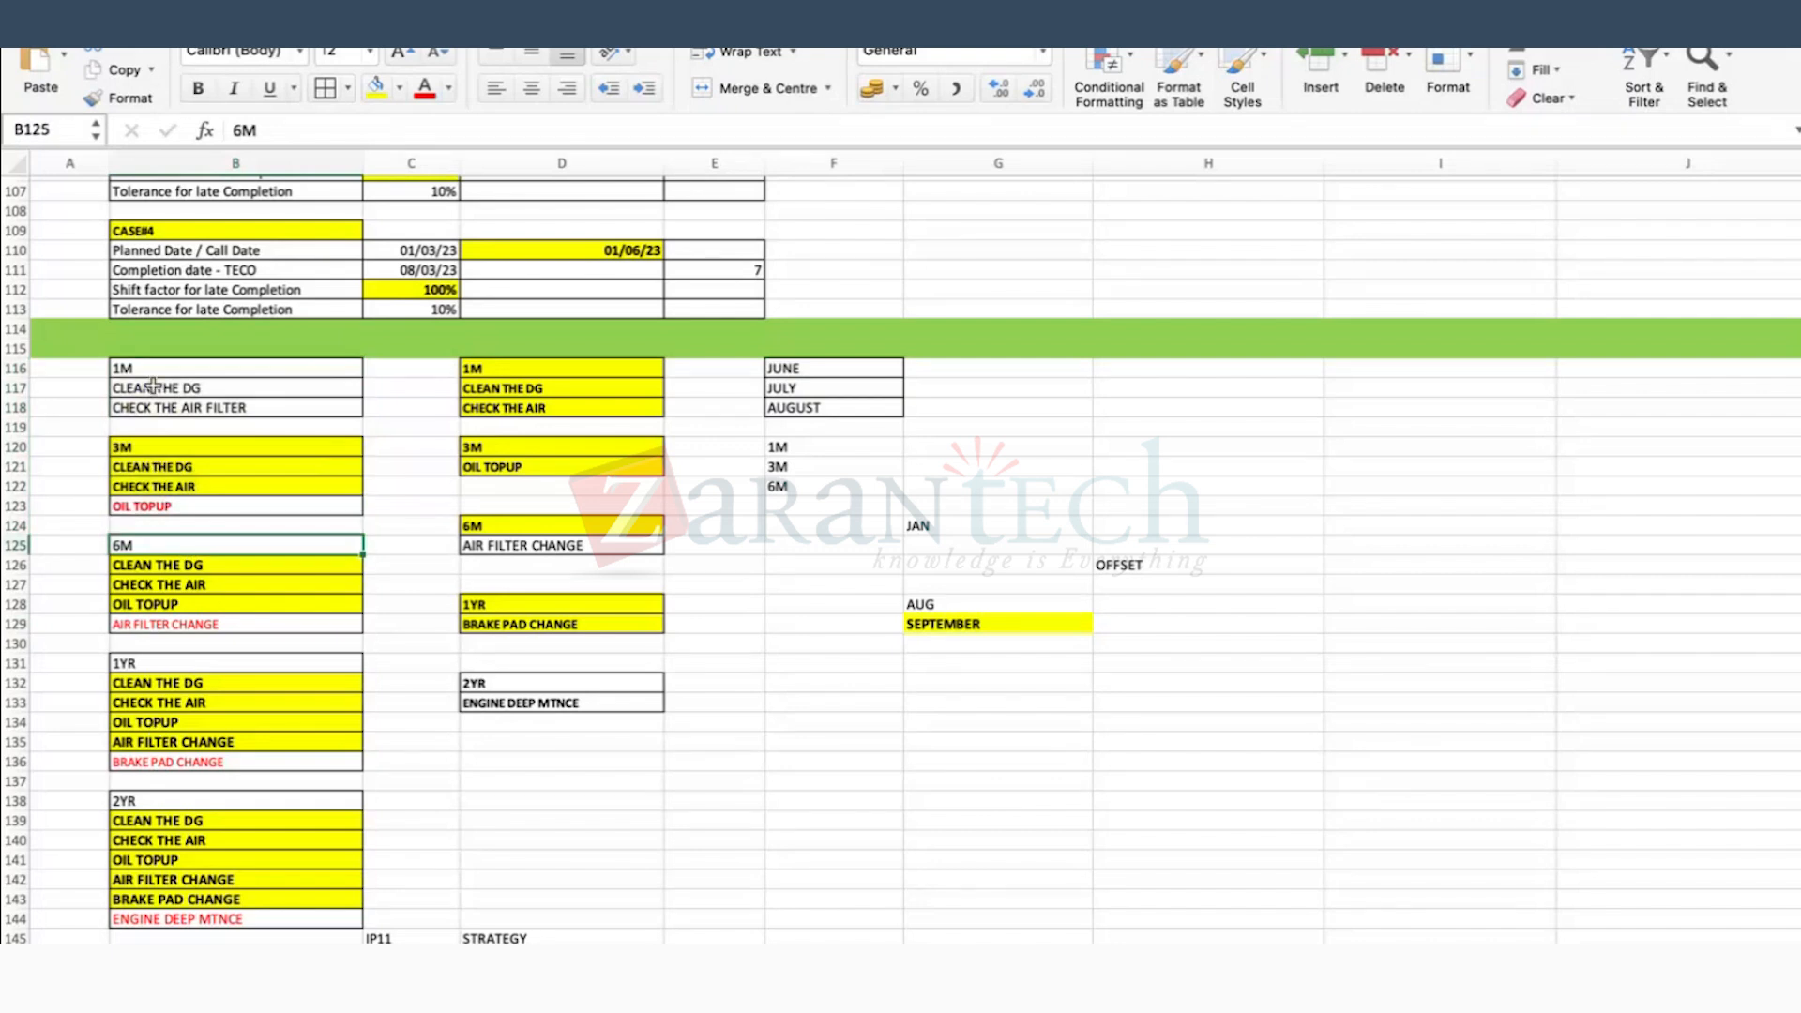
click(643, 701)
click(756, 703)
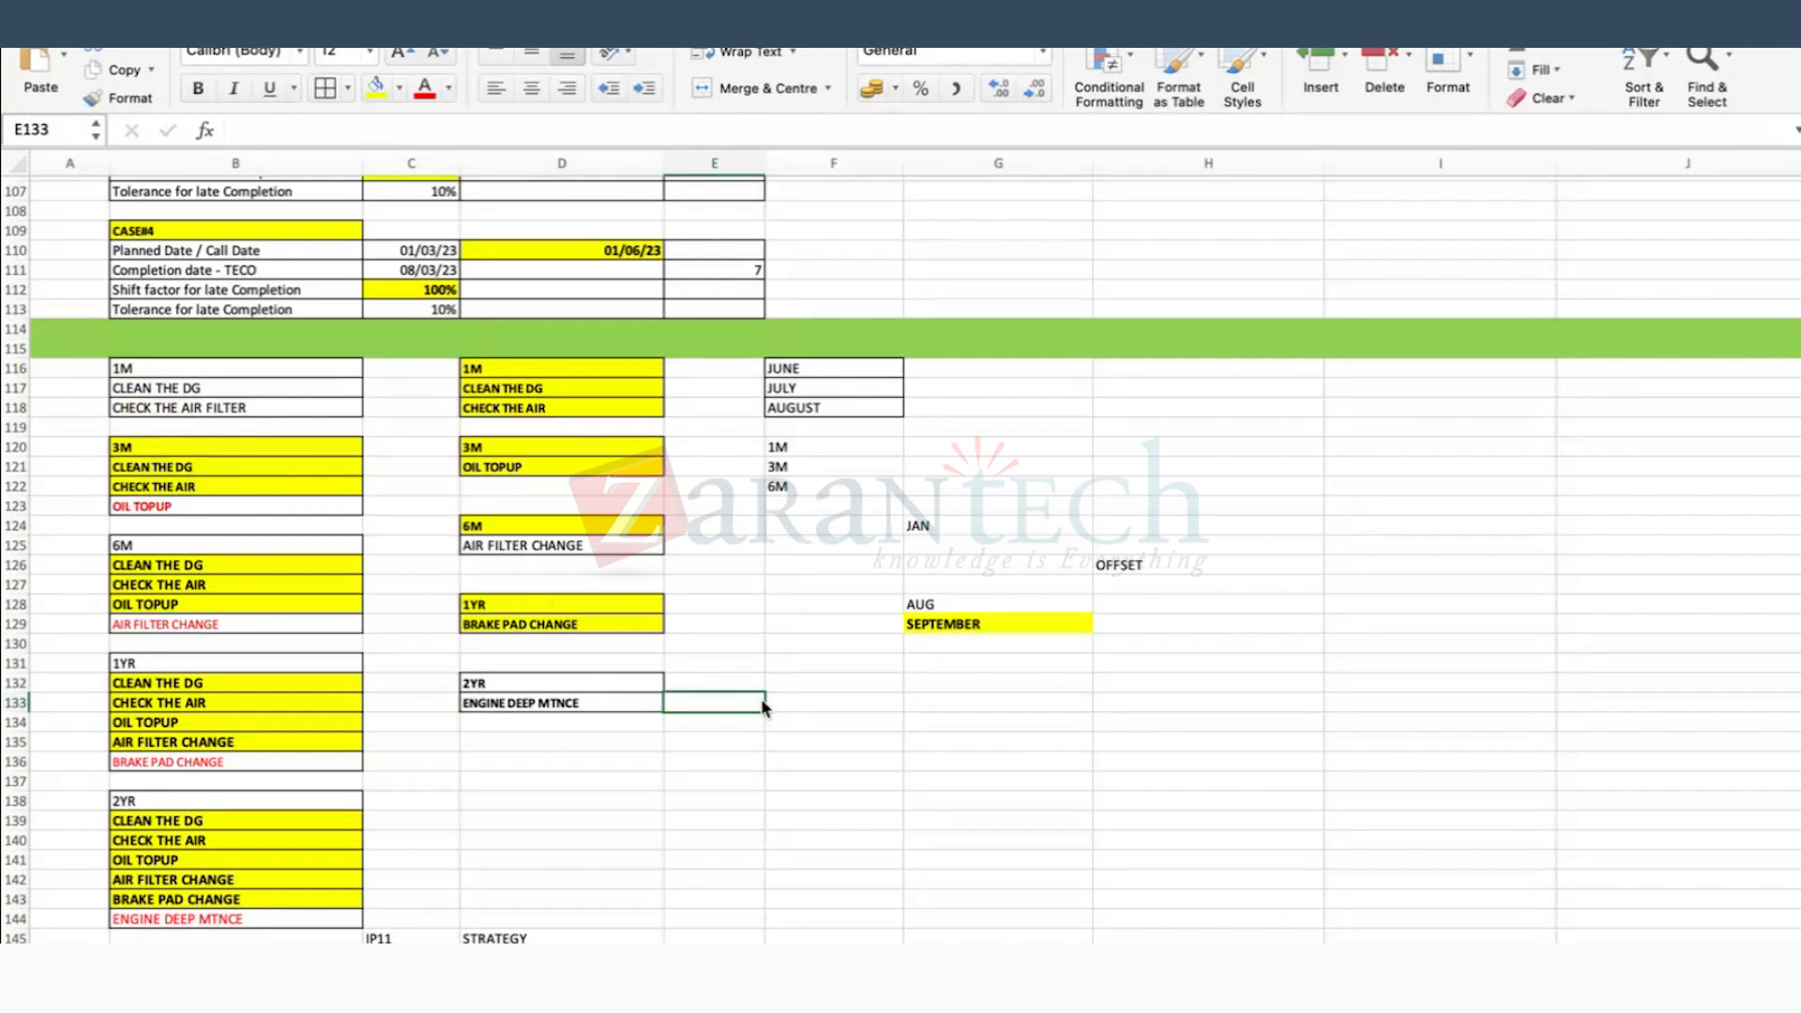
Step: Switch to the TIMEST packages table in SAP and narrow the Maintenance cycle text and Cycl.length columns
key(ctrl+Left)
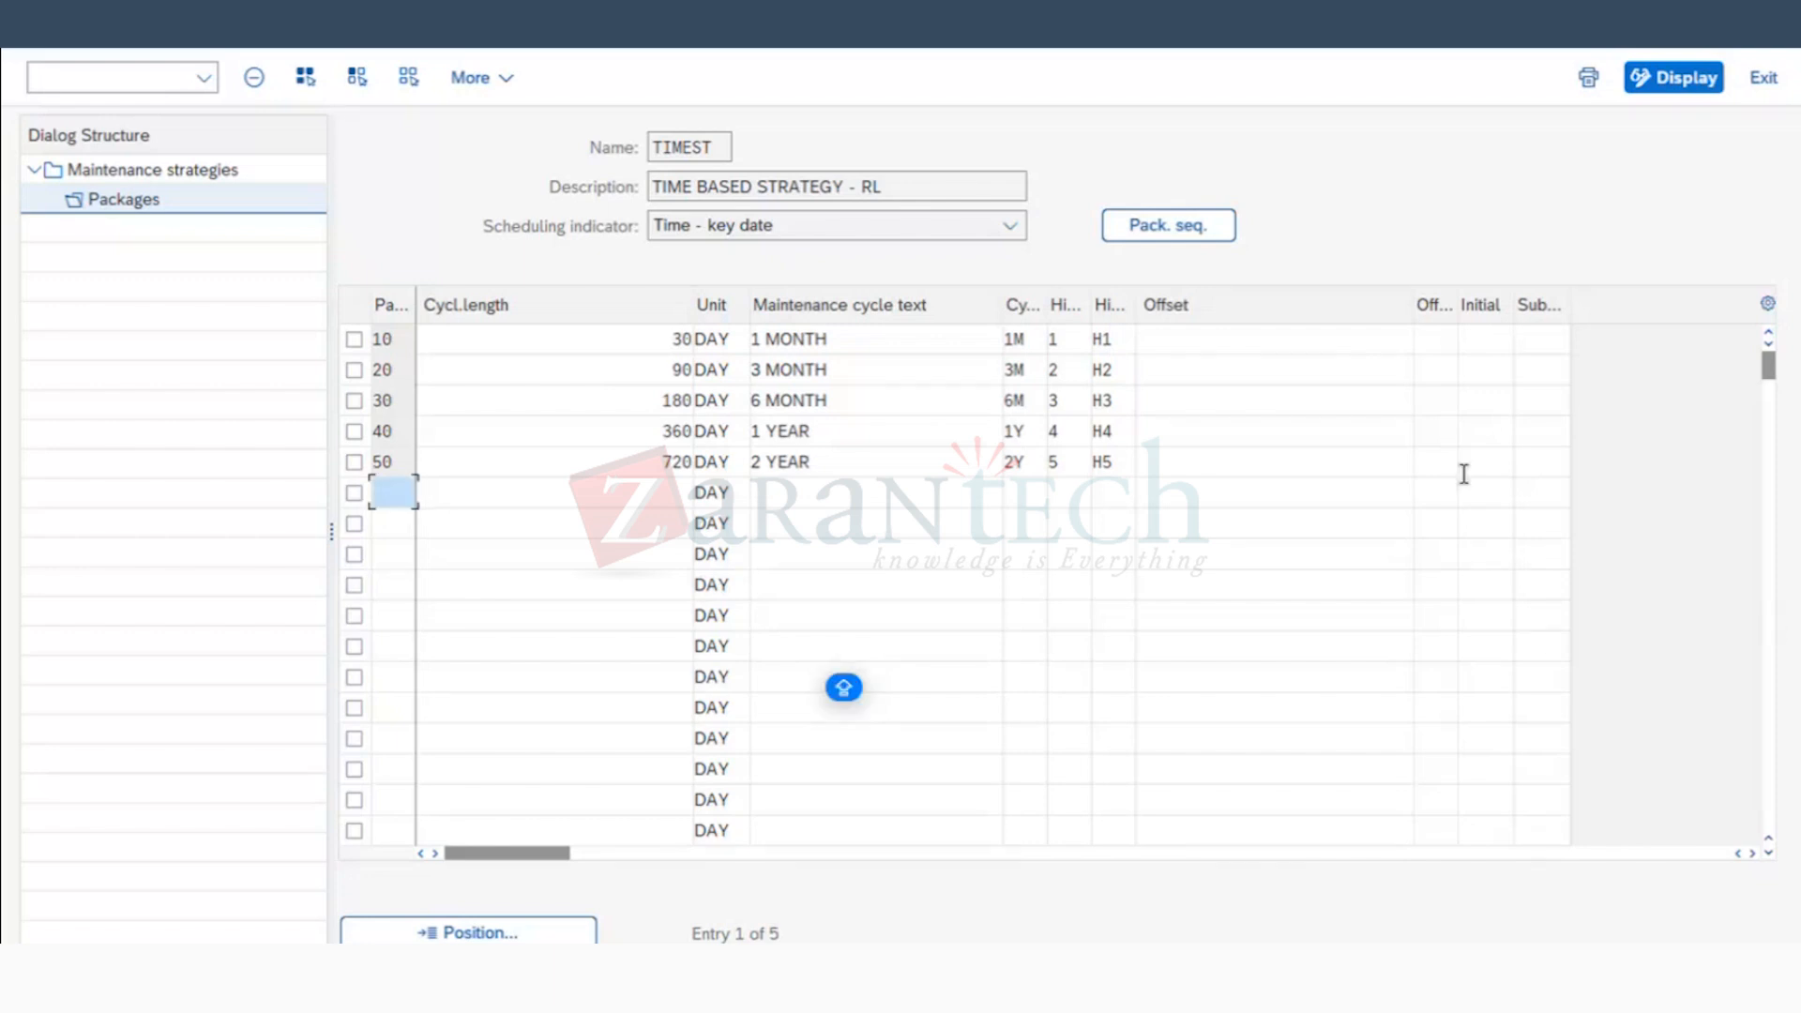
drag(1000, 296, 940, 298)
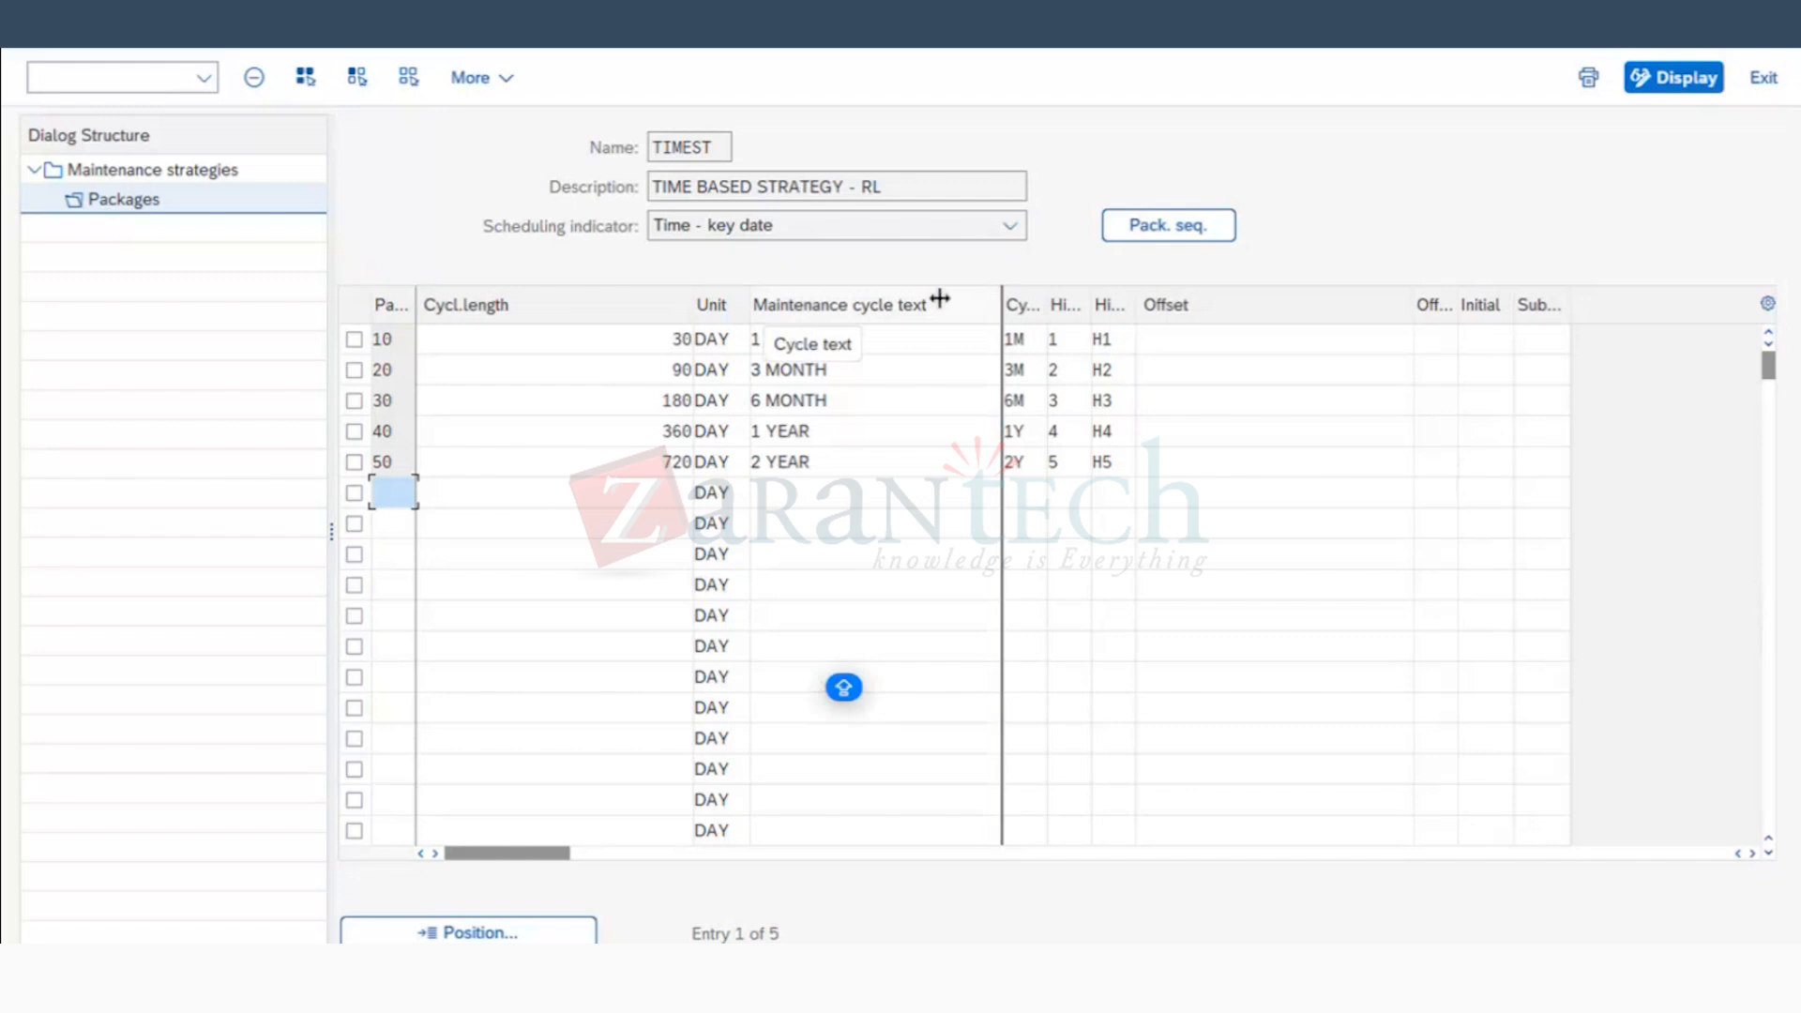
drag(689, 293, 632, 290)
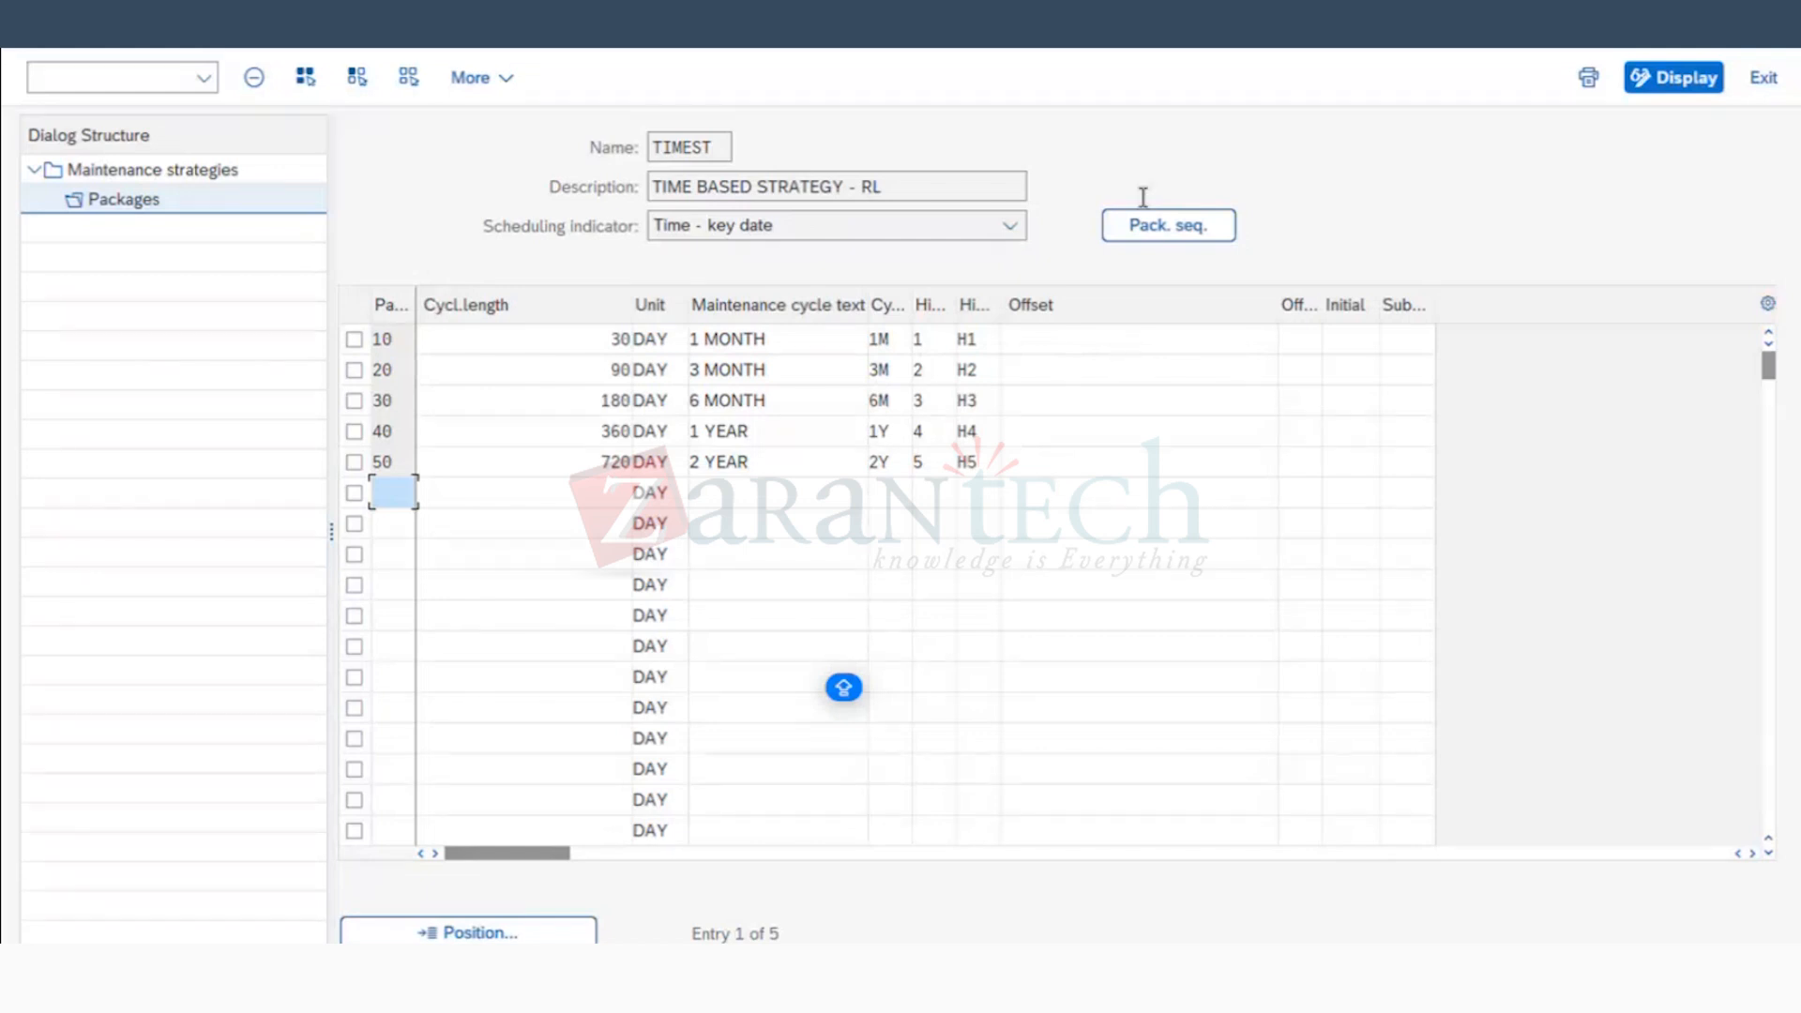
Step: View the TIMEST package sequence, return to the packages table and narrow its Cycl.length column further
click(1146, 225)
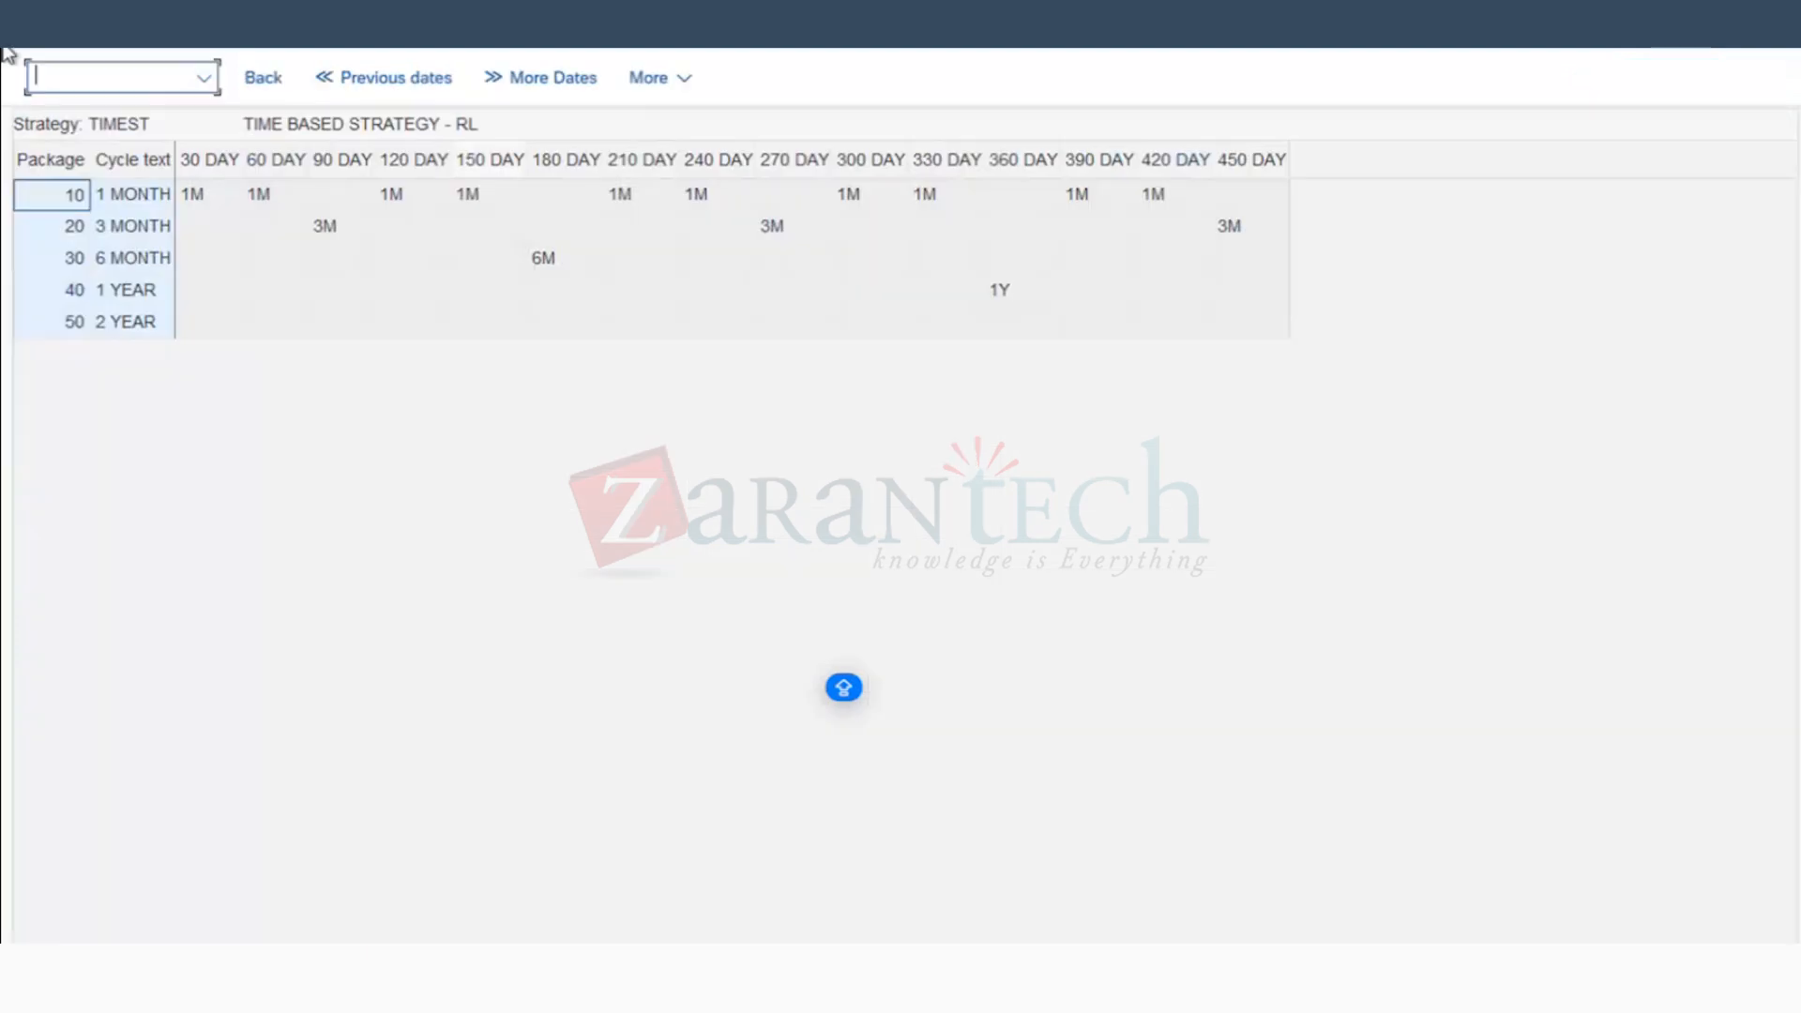
click(13, 34)
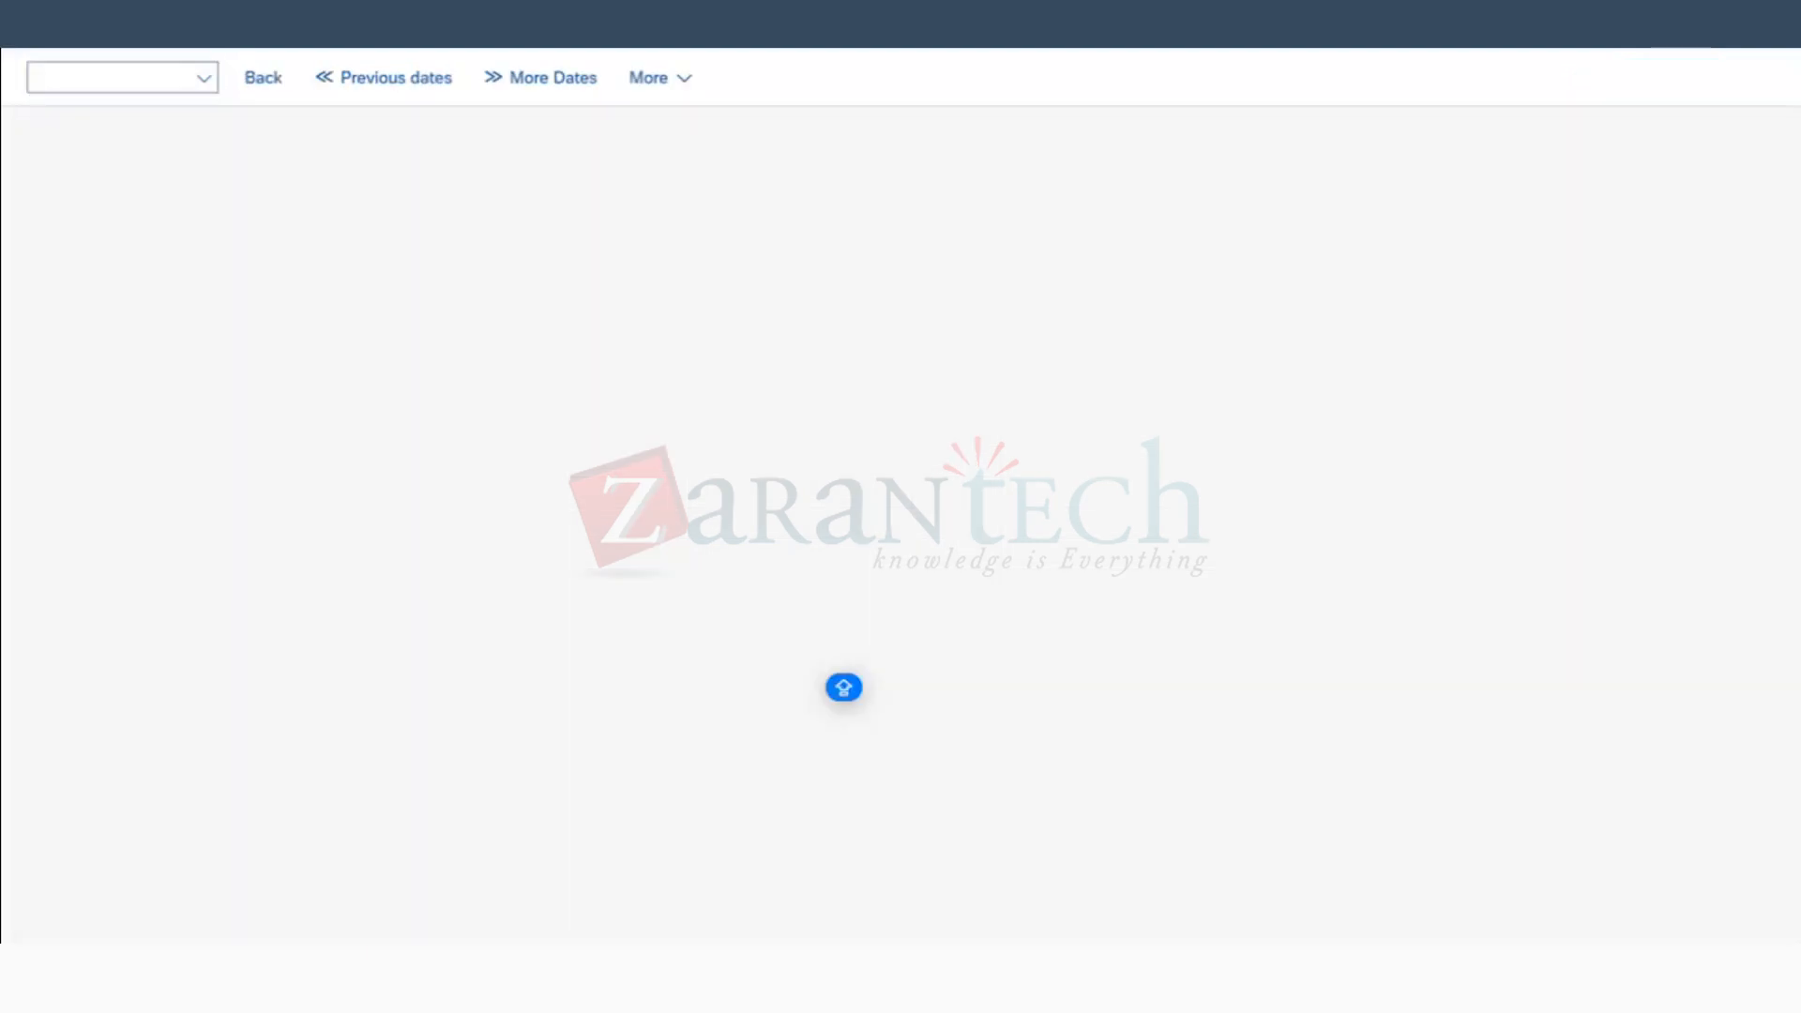
click(1024, 346)
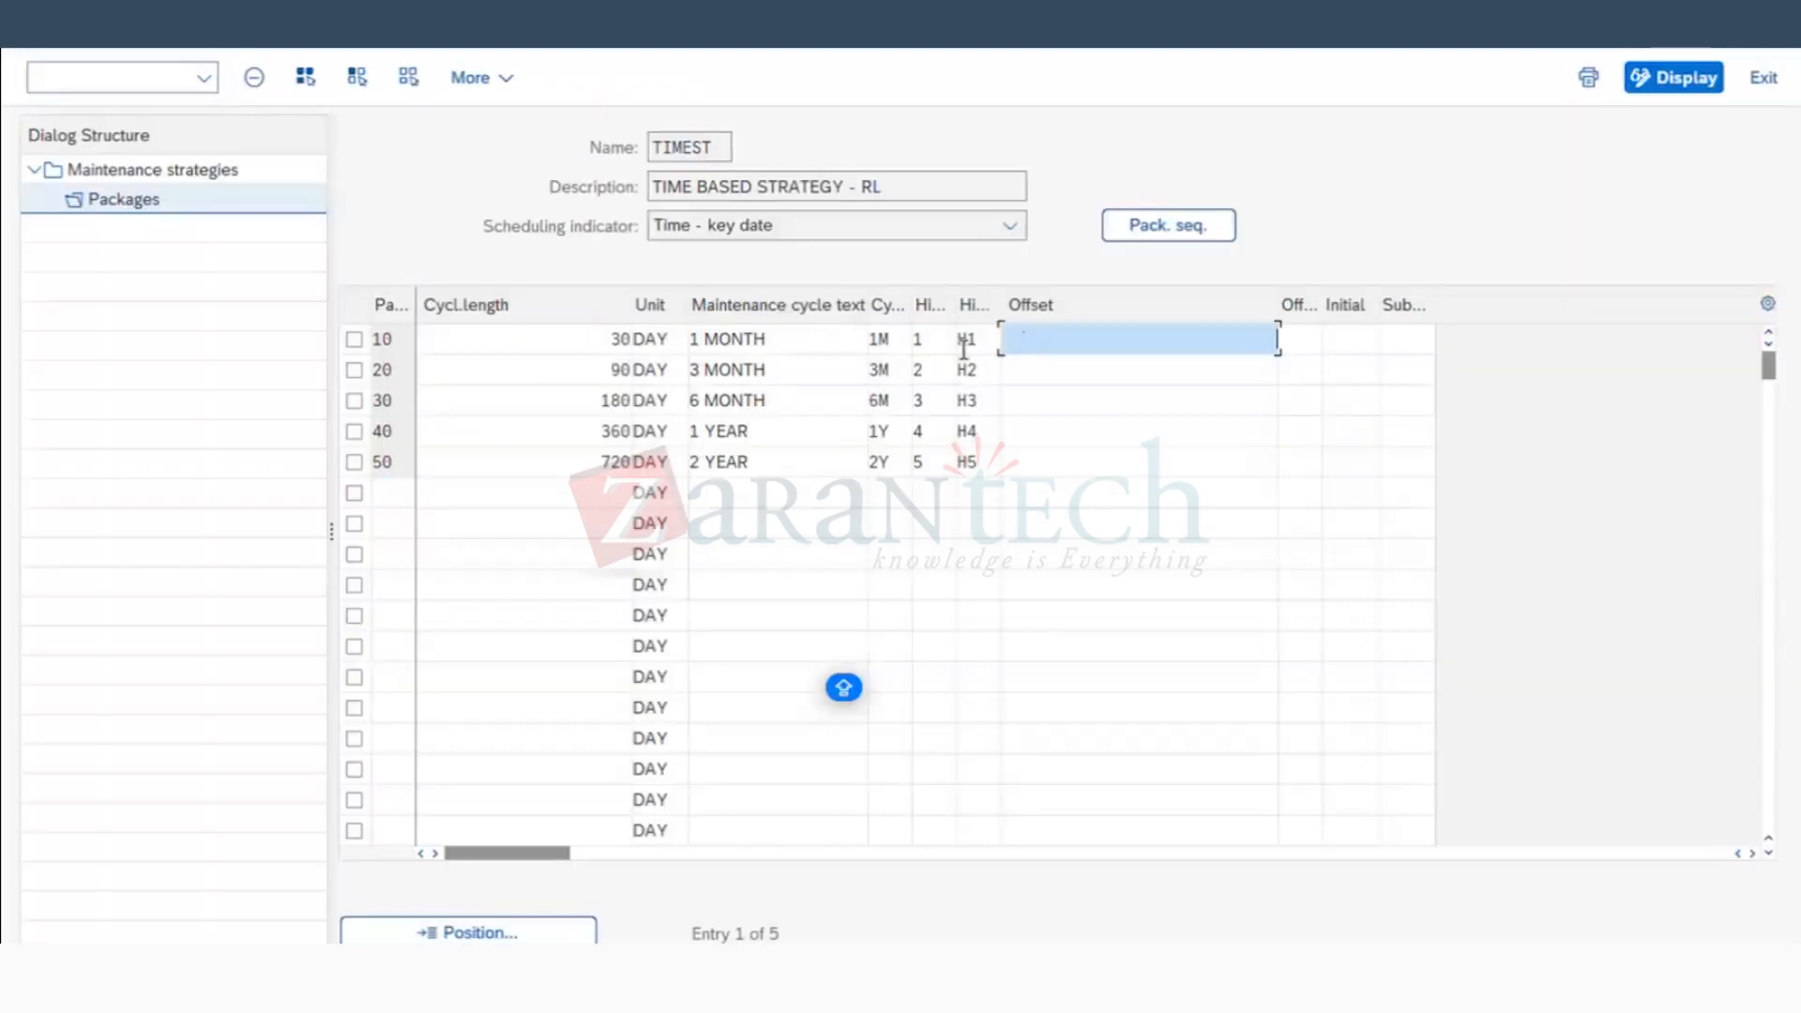
click(586, 365)
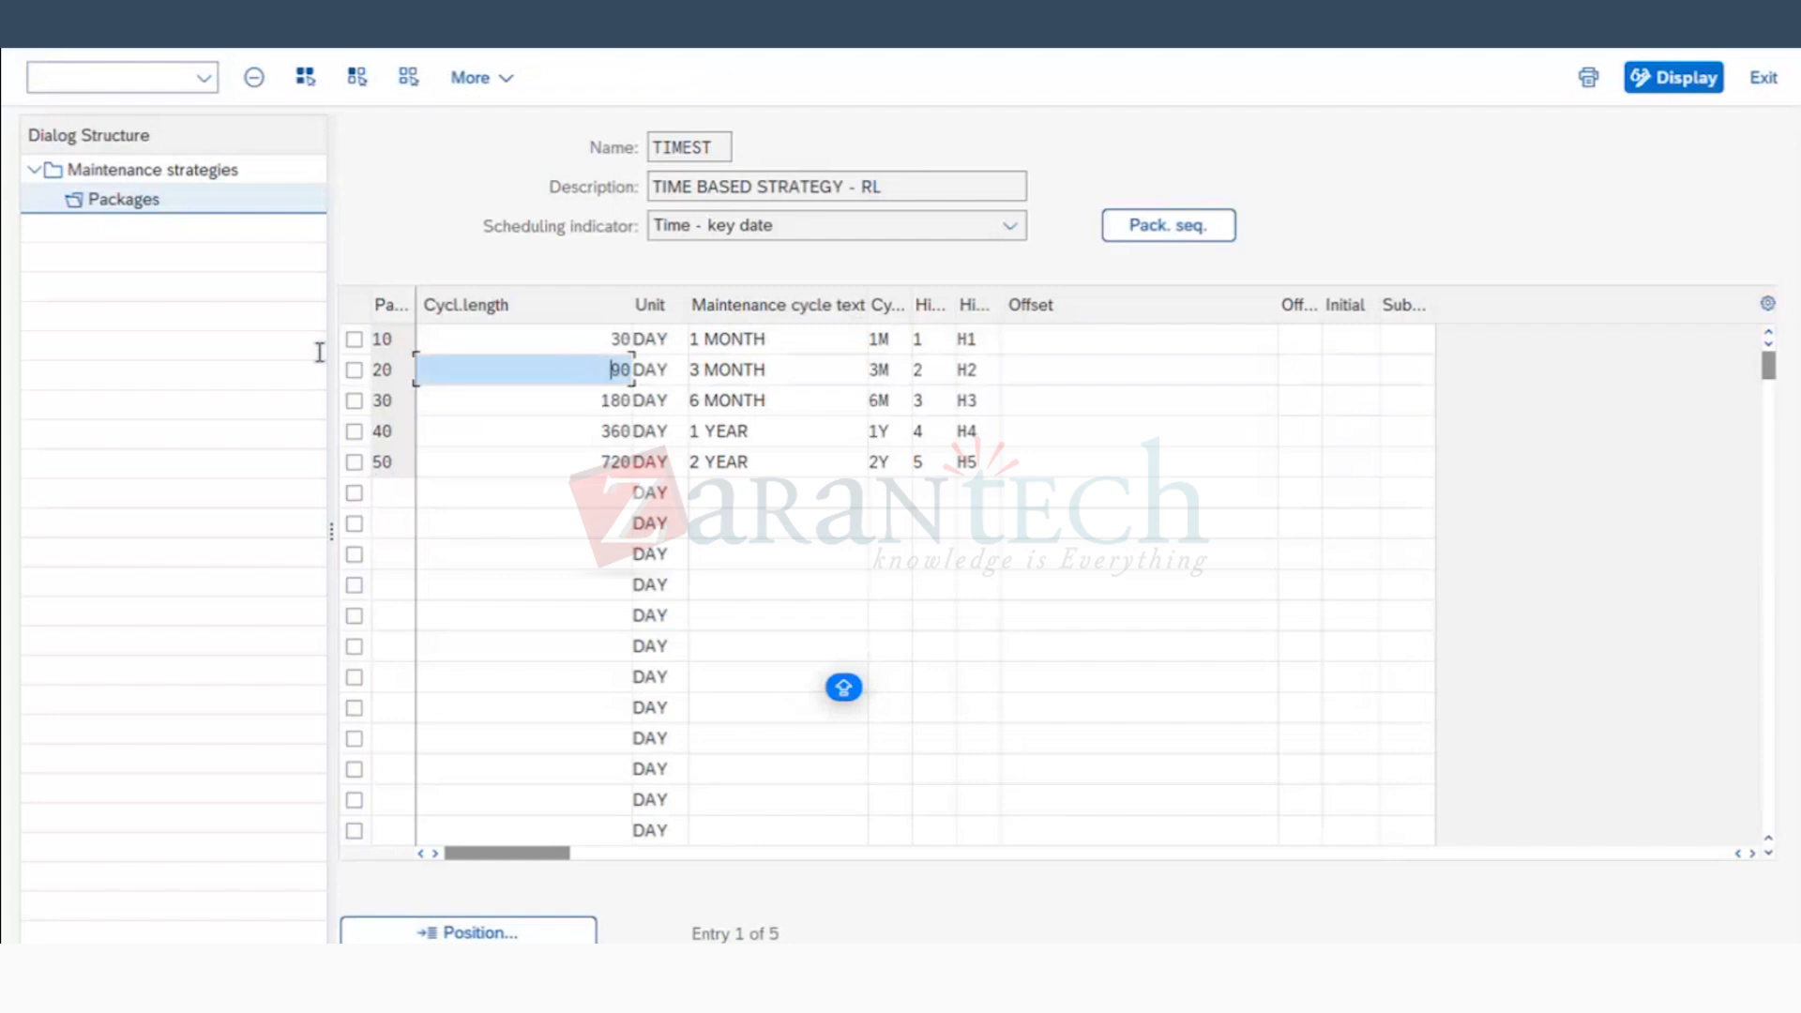
mouse_move(631, 296)
mouse_down()
mouse_move(569, 296)
mouse_move(596, 296)
mouse_up()
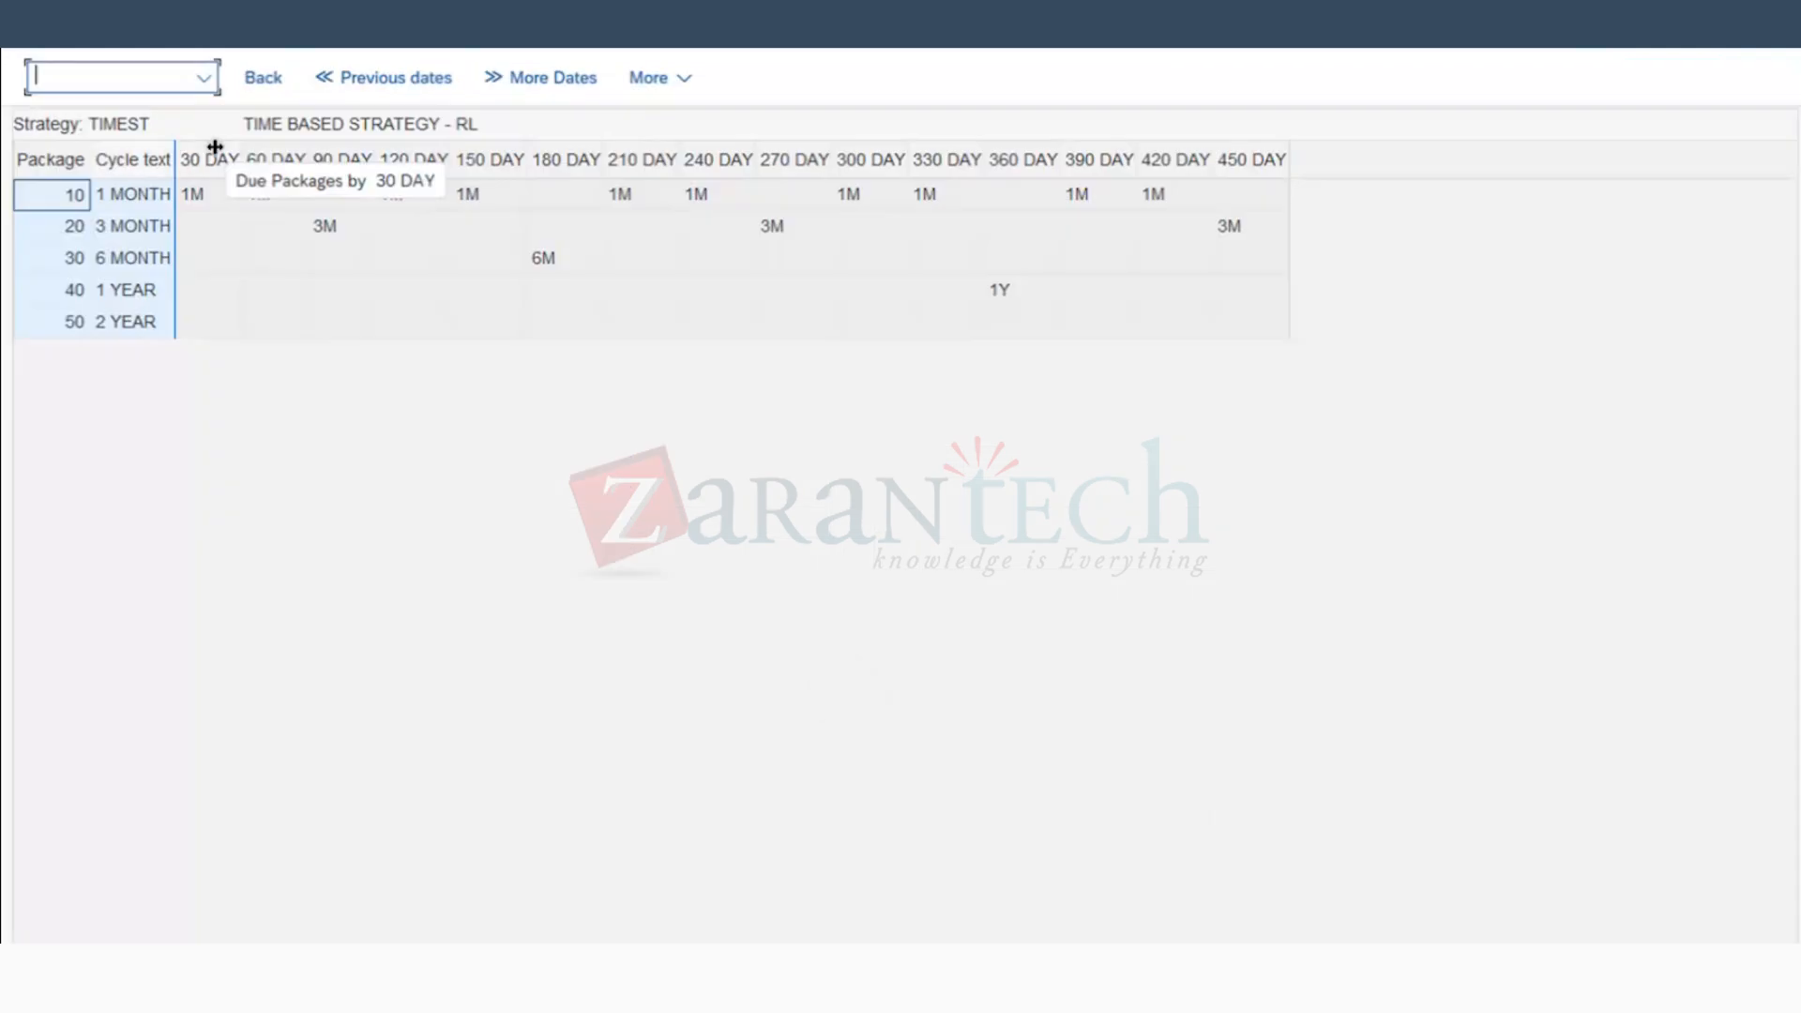
Step: Reopen the package sequence and widen its Cycle text, Package and 30 DAY columns
drag(214, 147, 218, 148)
drag(91, 156, 112, 160)
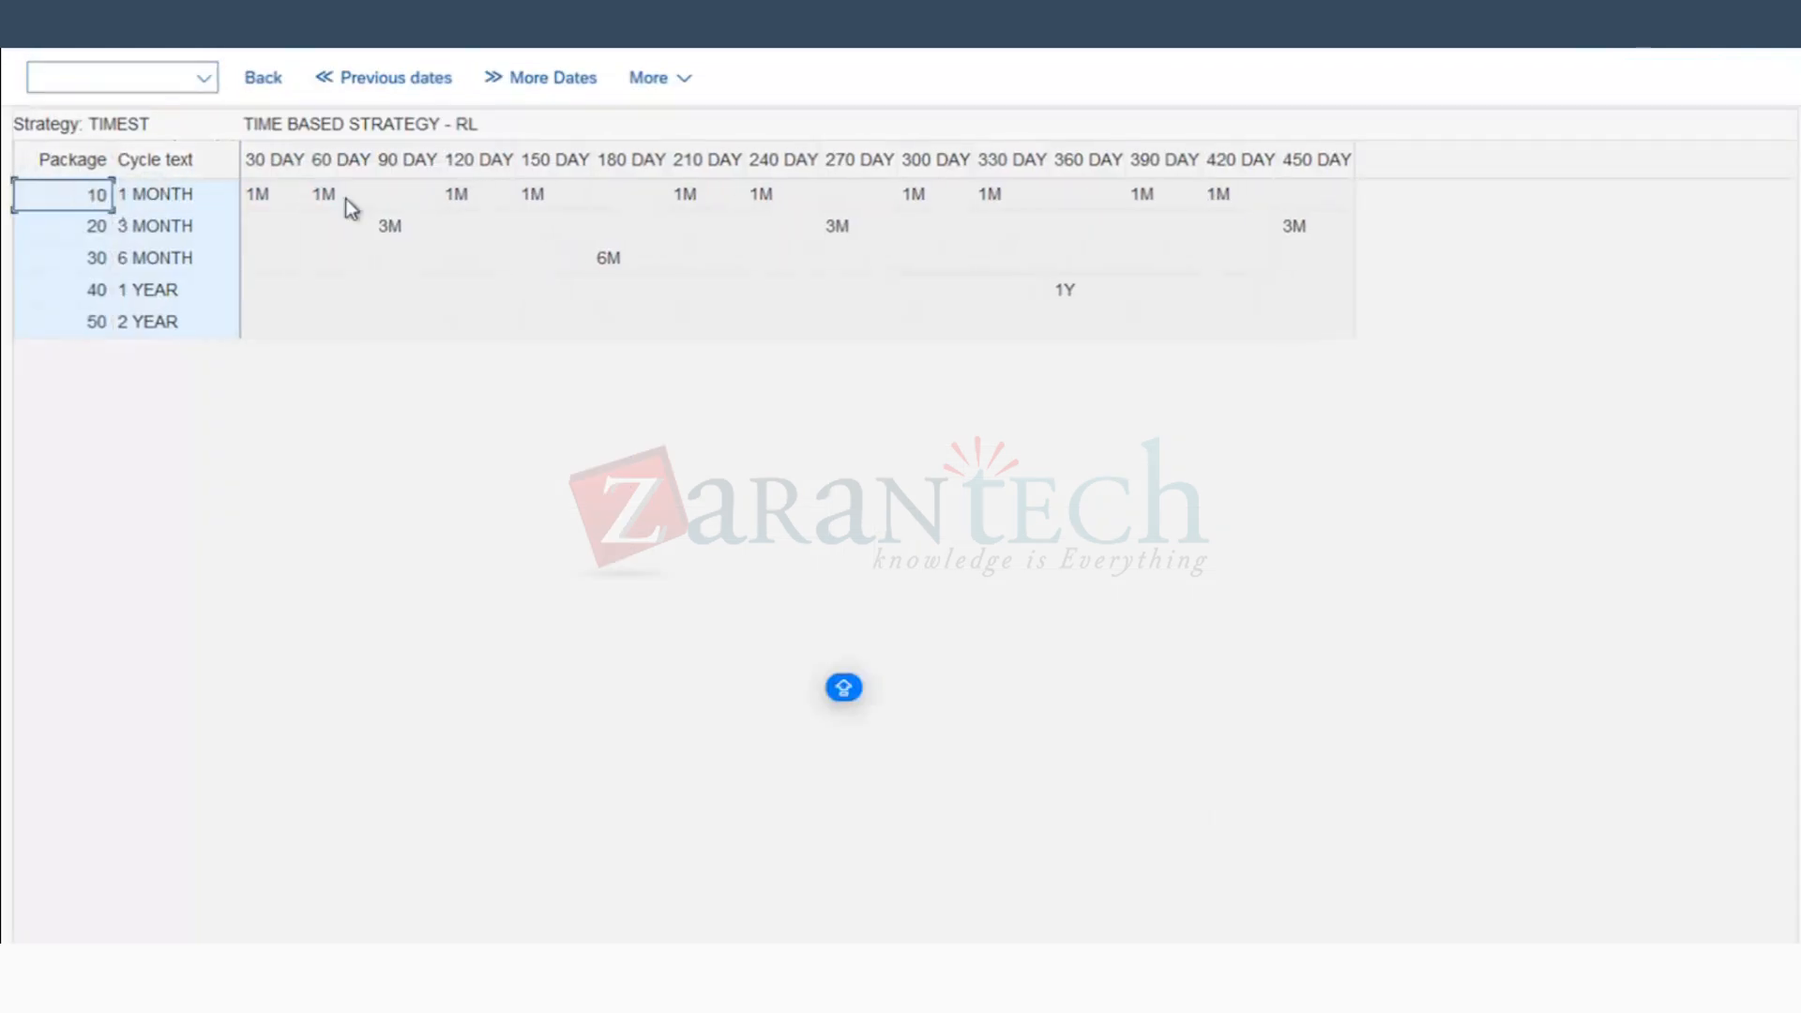
drag(314, 167, 338, 161)
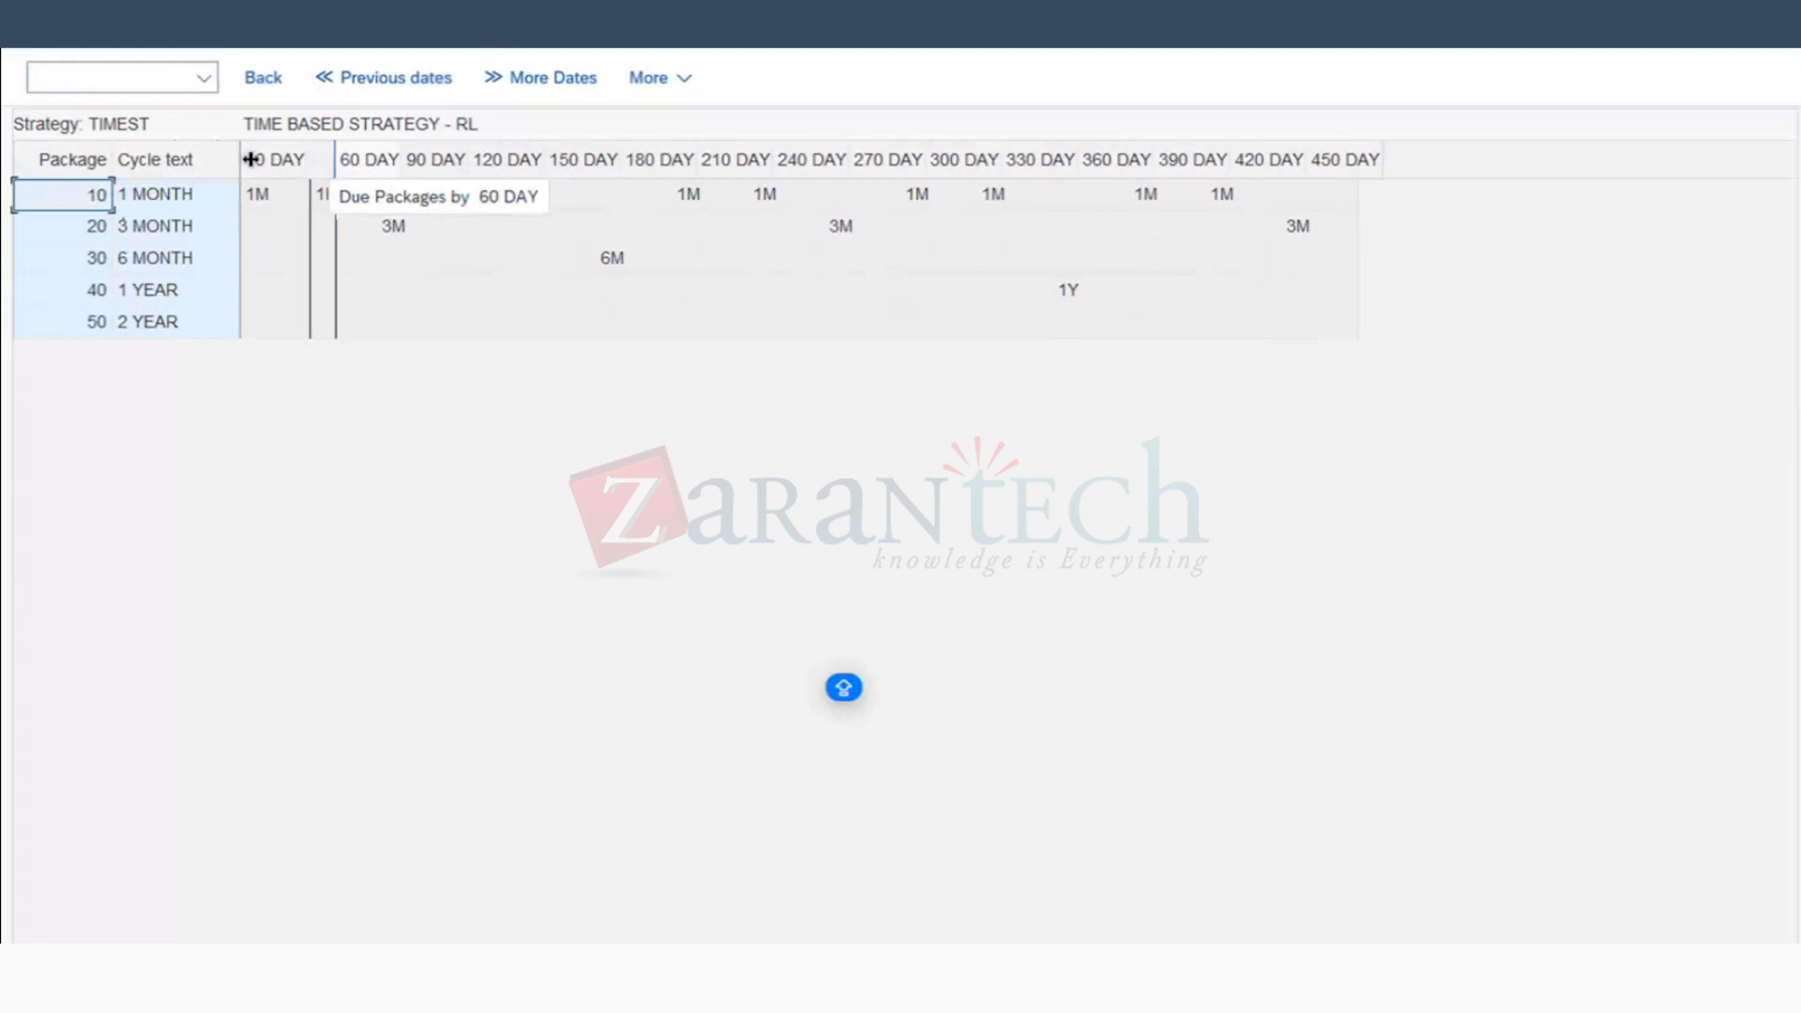
Step: Examine which packages fall due at 30, 60, 90, 120 and 180 days in the package sequence
click(270, 195)
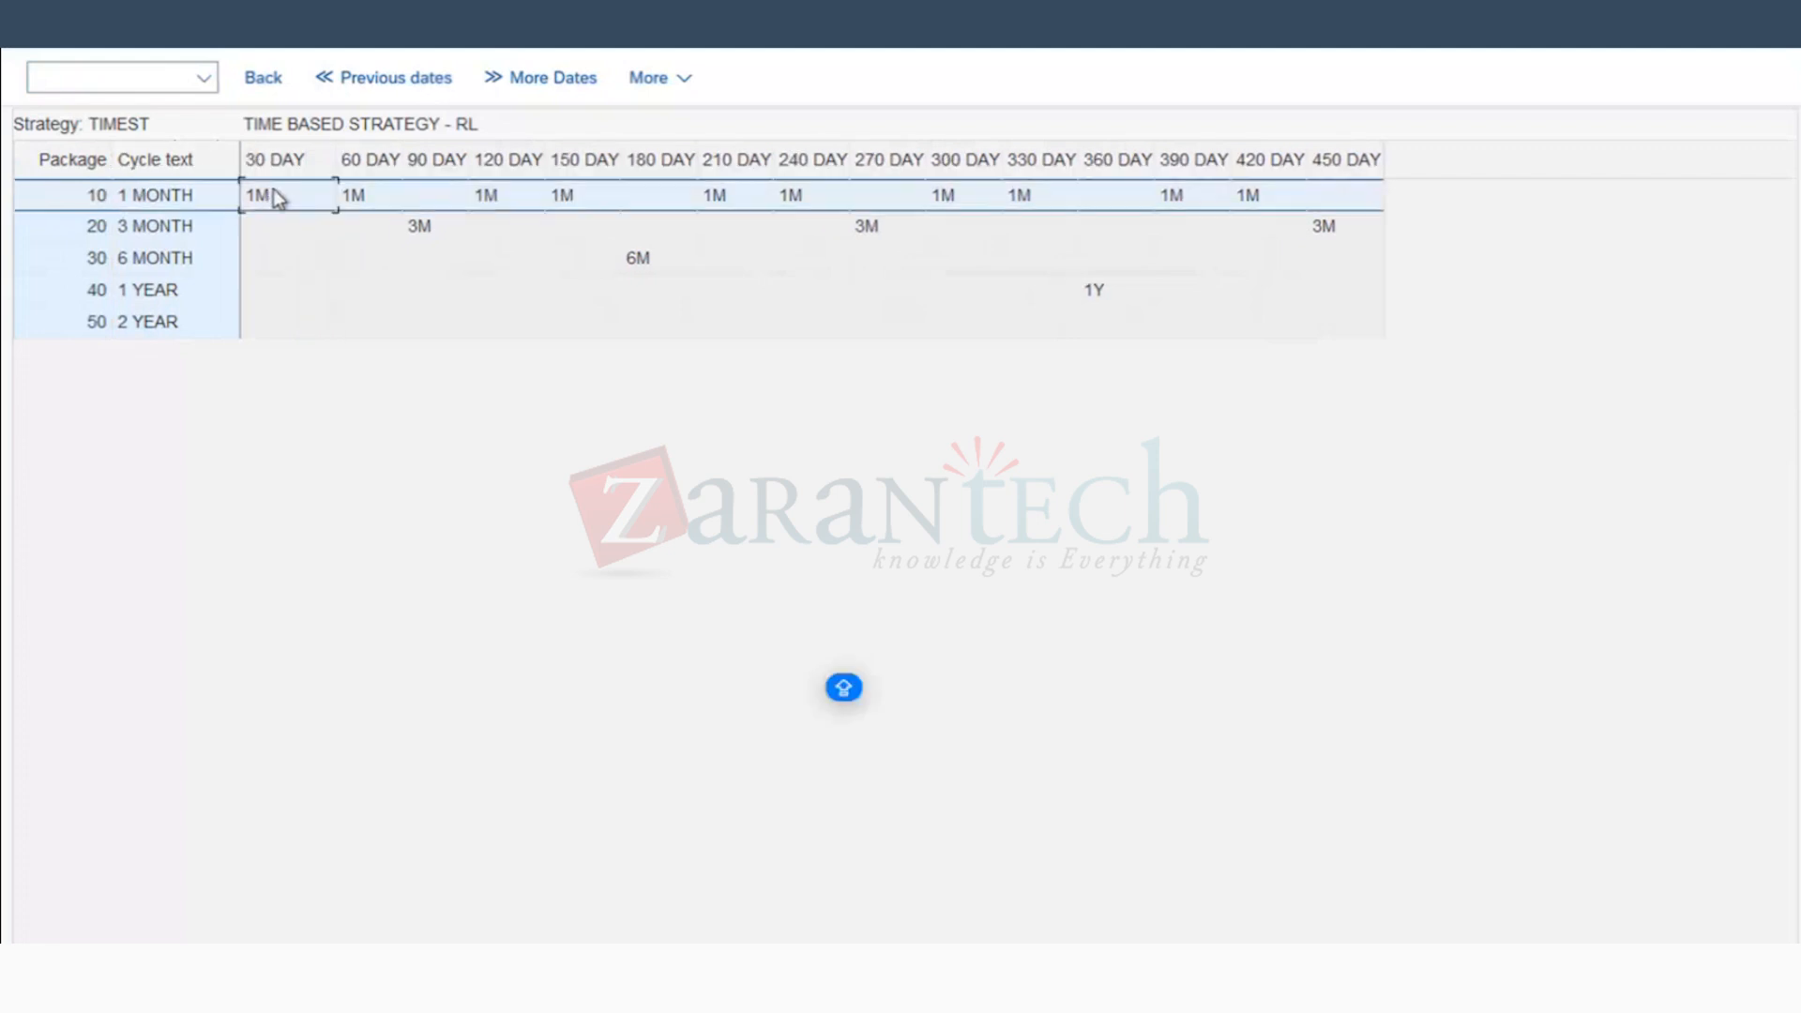
click(367, 198)
click(409, 180)
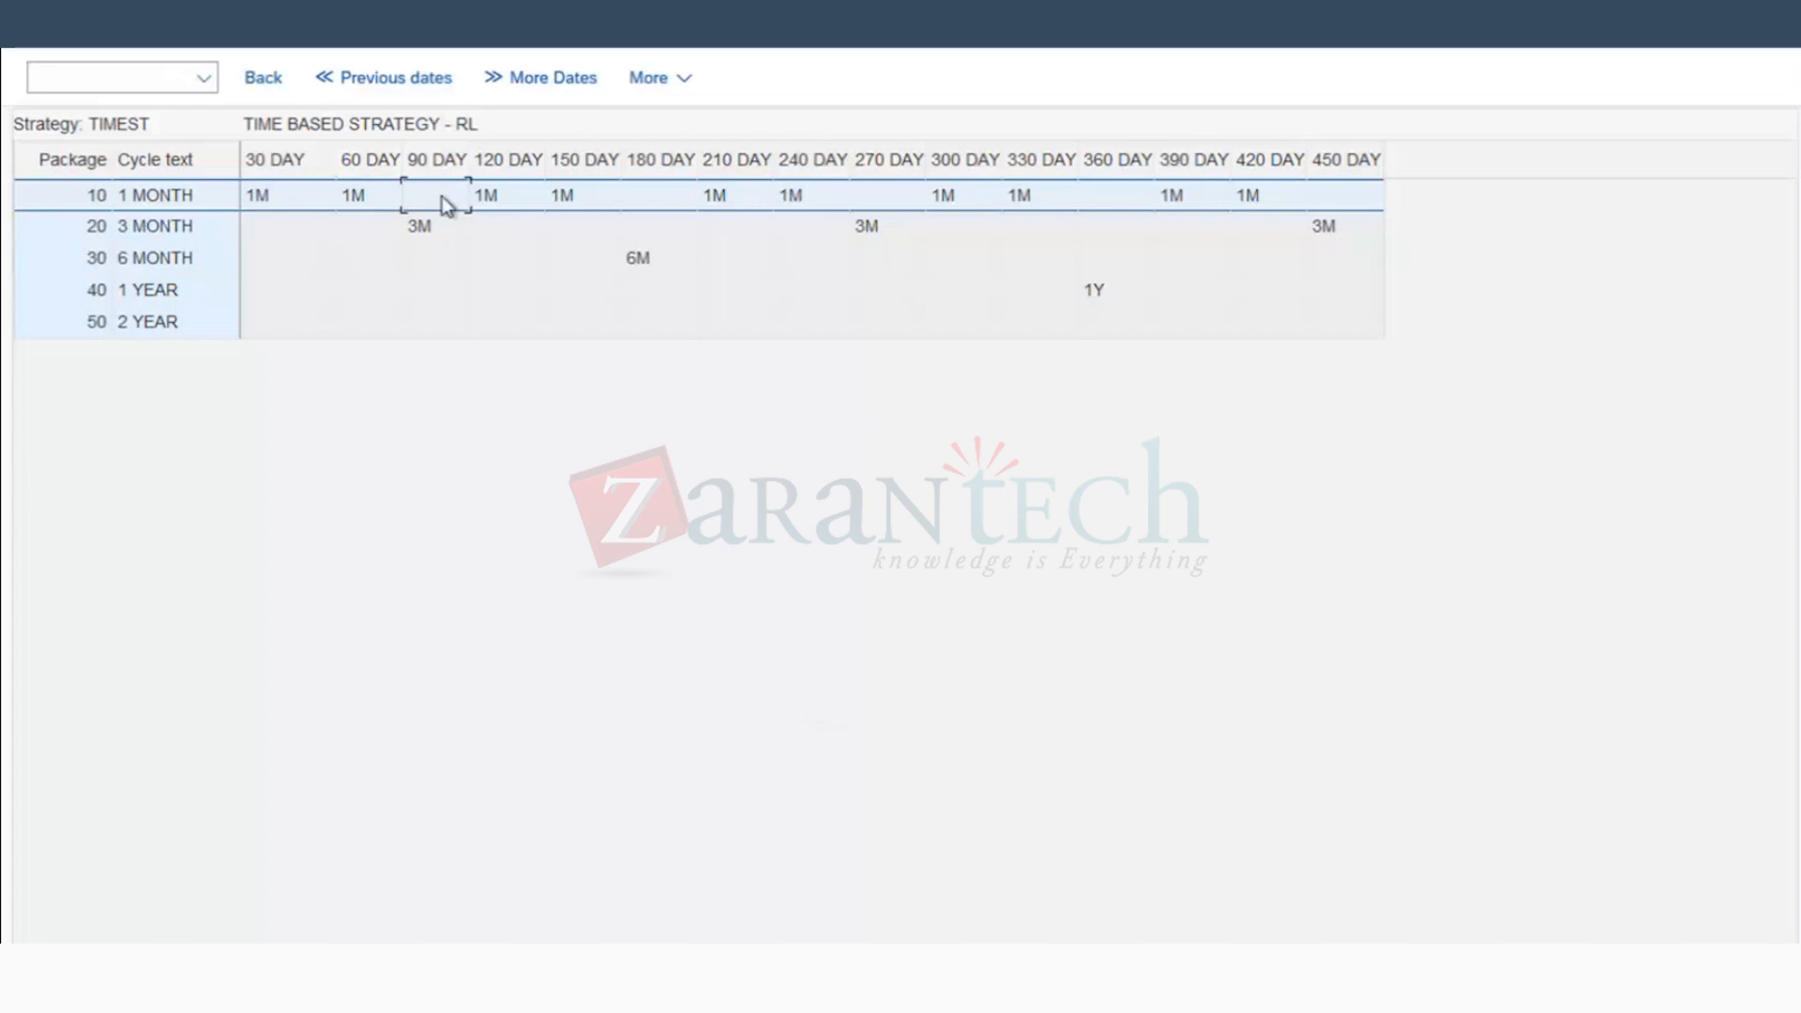
click(437, 226)
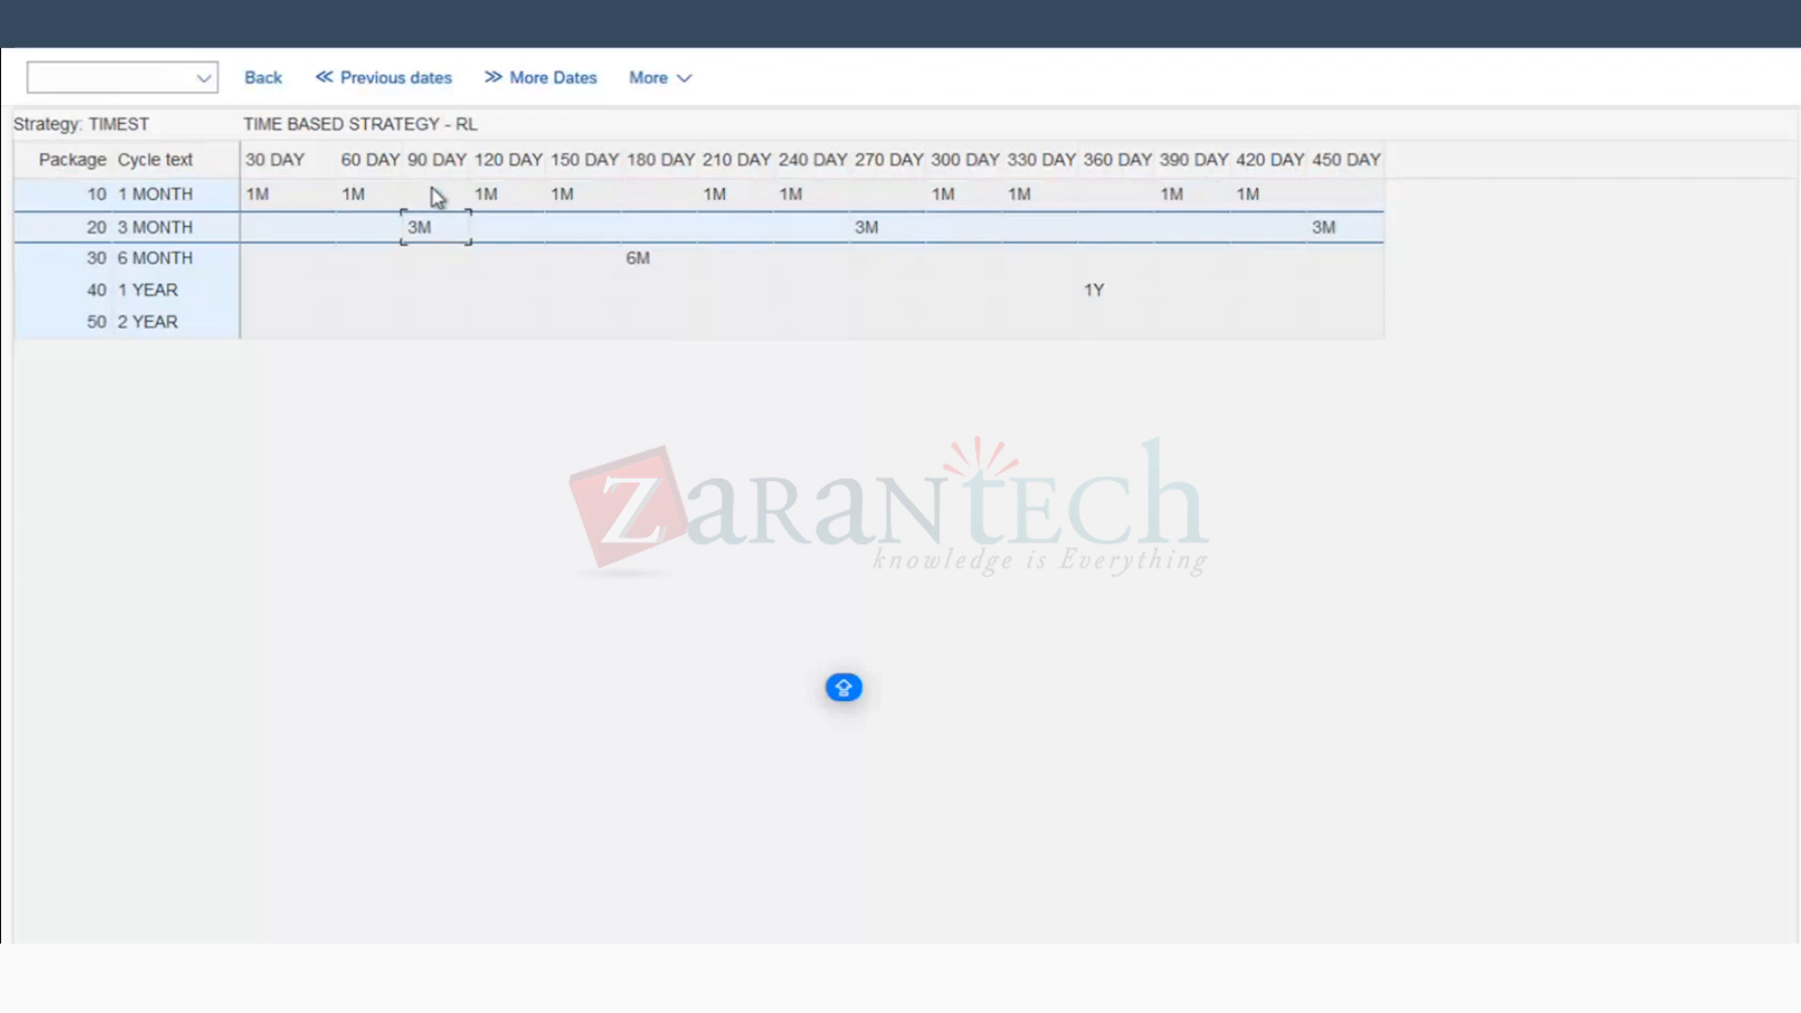
click(504, 199)
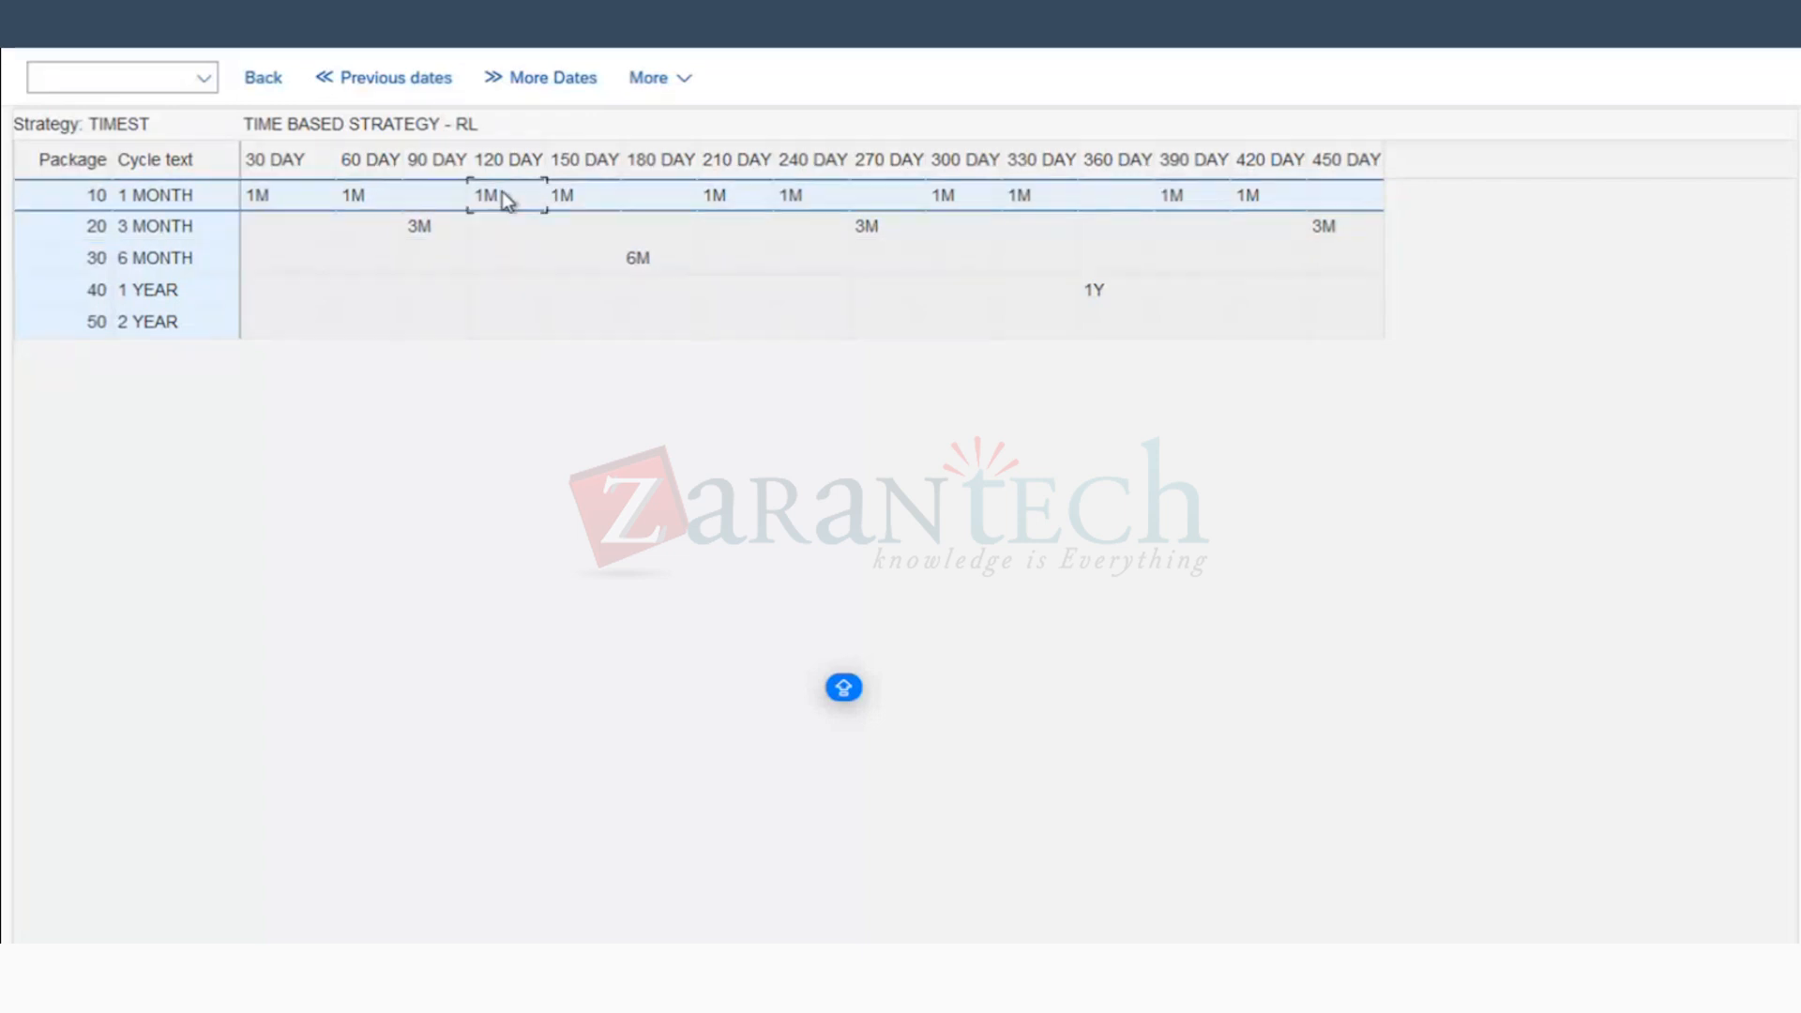
click(655, 260)
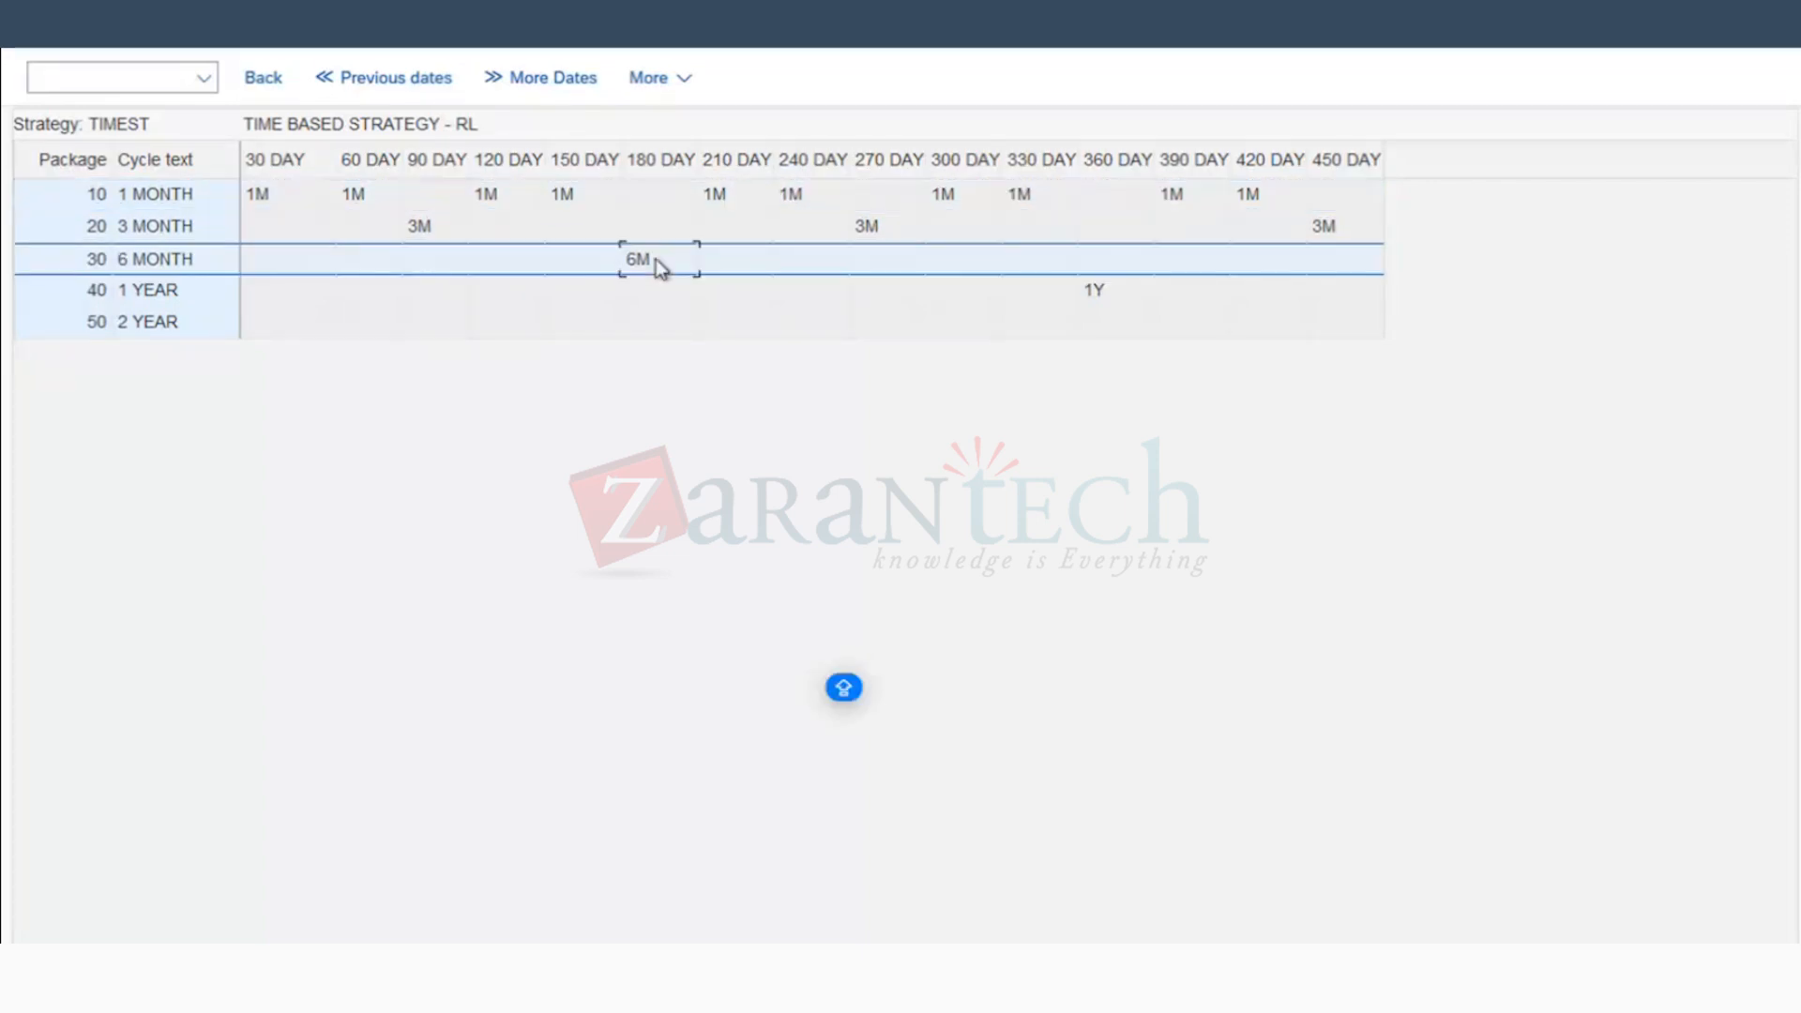
click(426, 223)
click(424, 200)
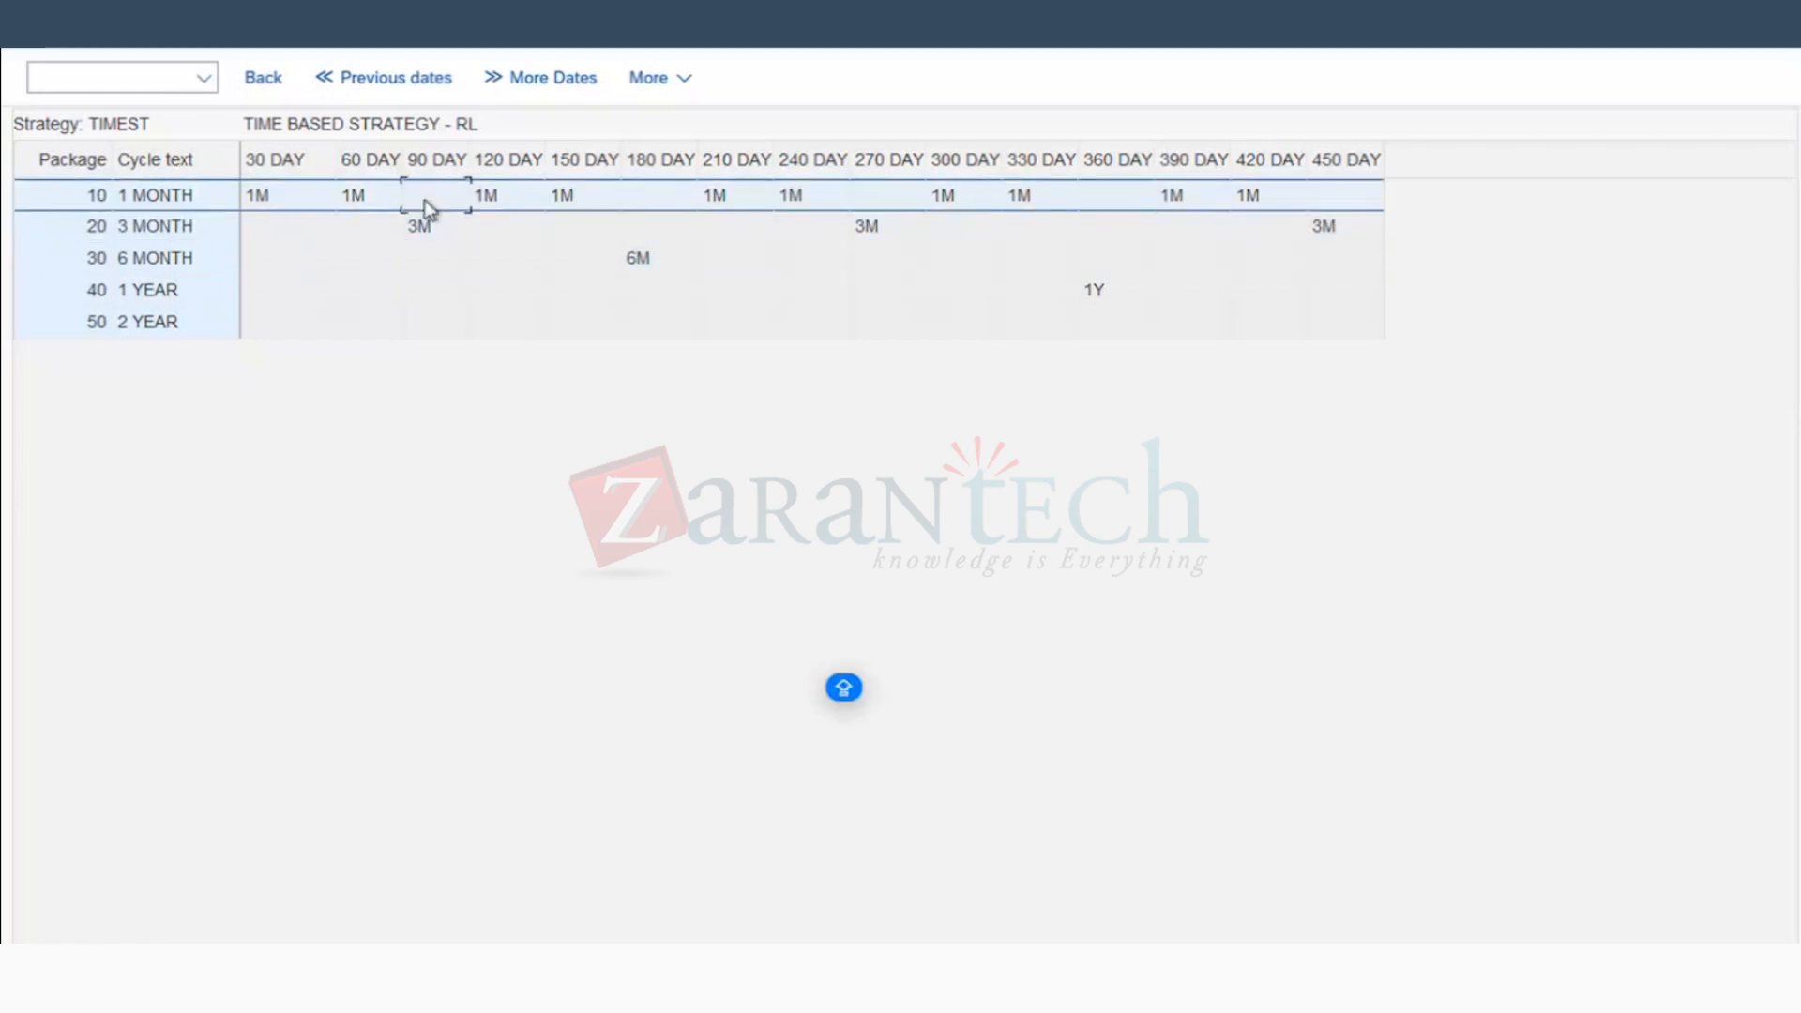
Step: Switch to the Excel sheet and compare the 1M tasks with those in the 3M task list in column B
key(super+Tab)
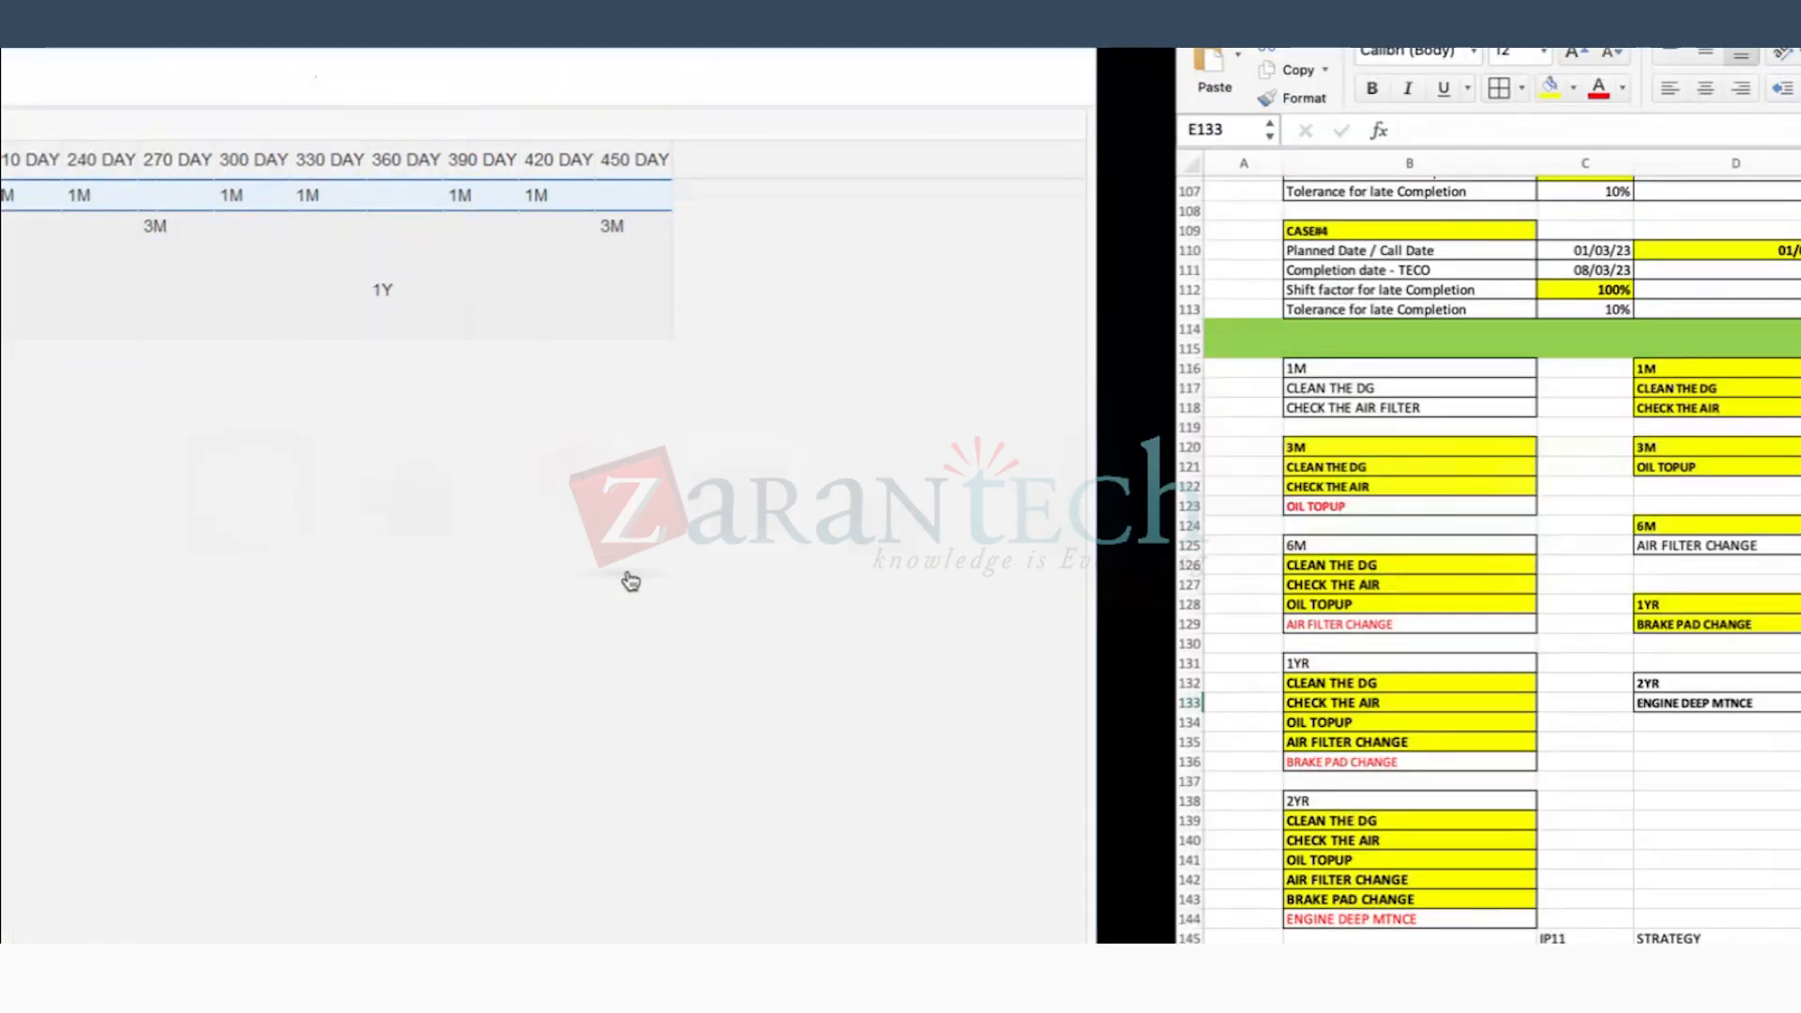
click(1186, 462)
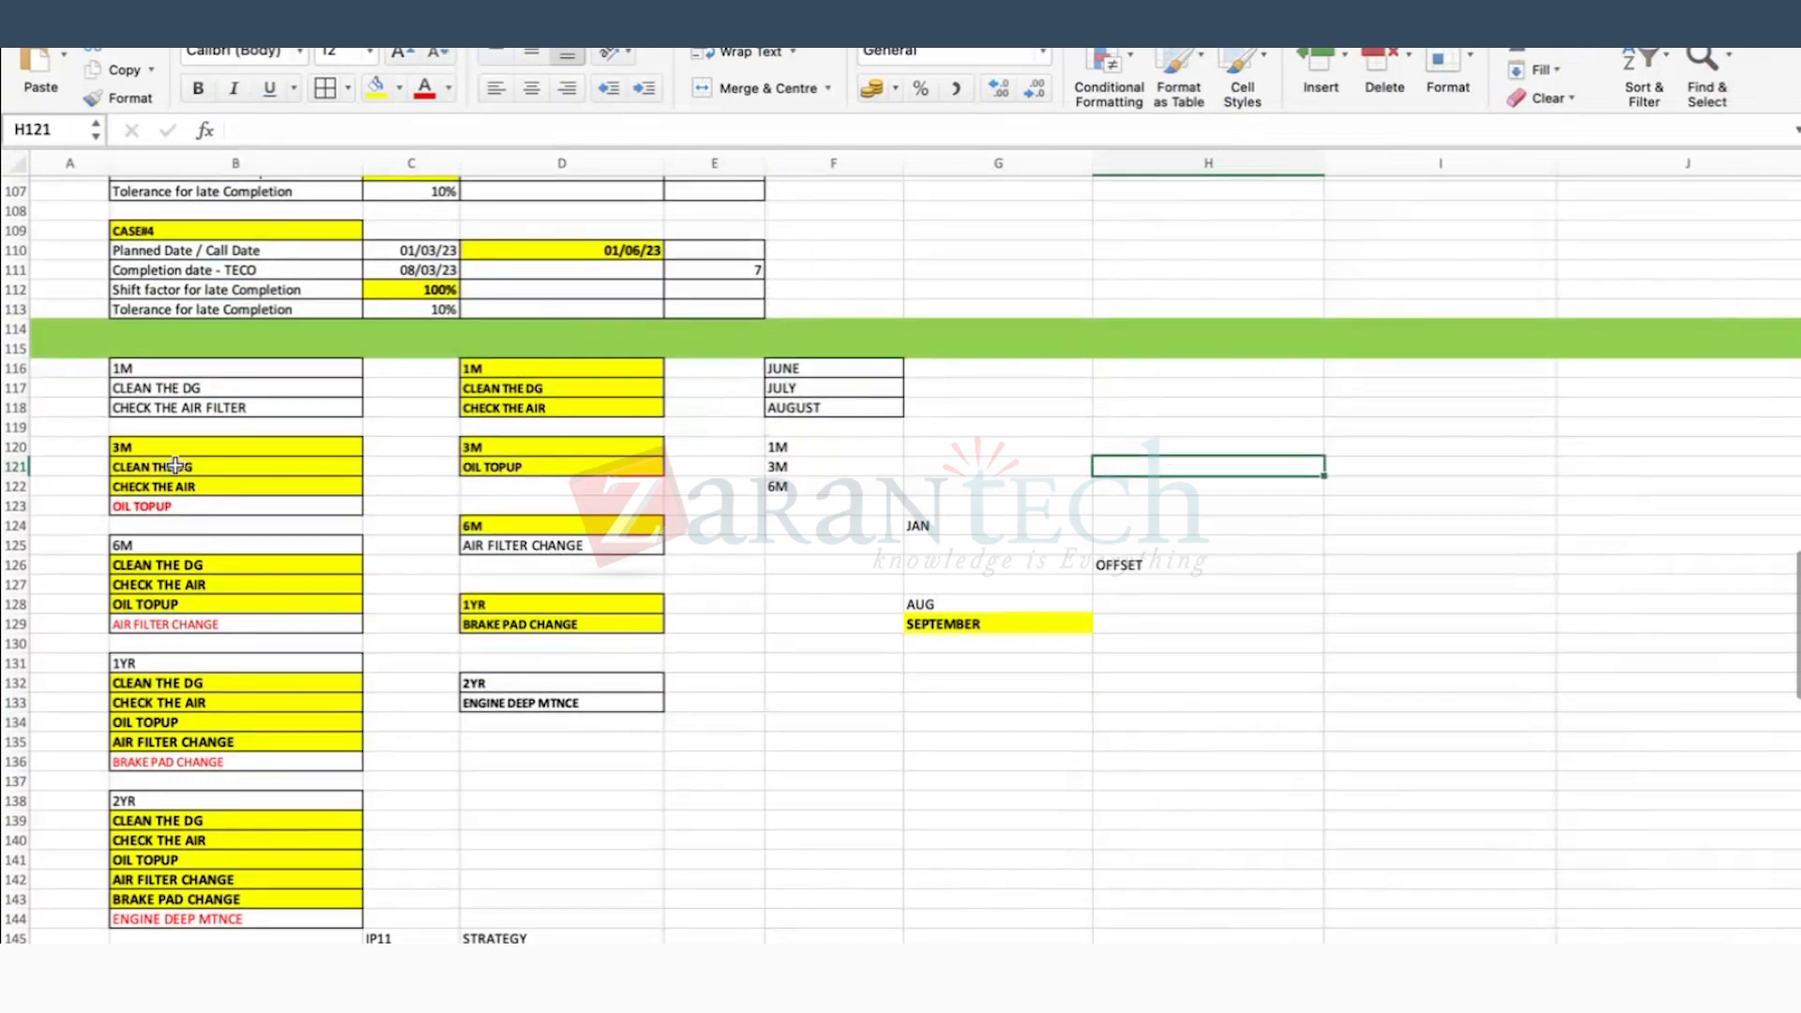
click(167, 384)
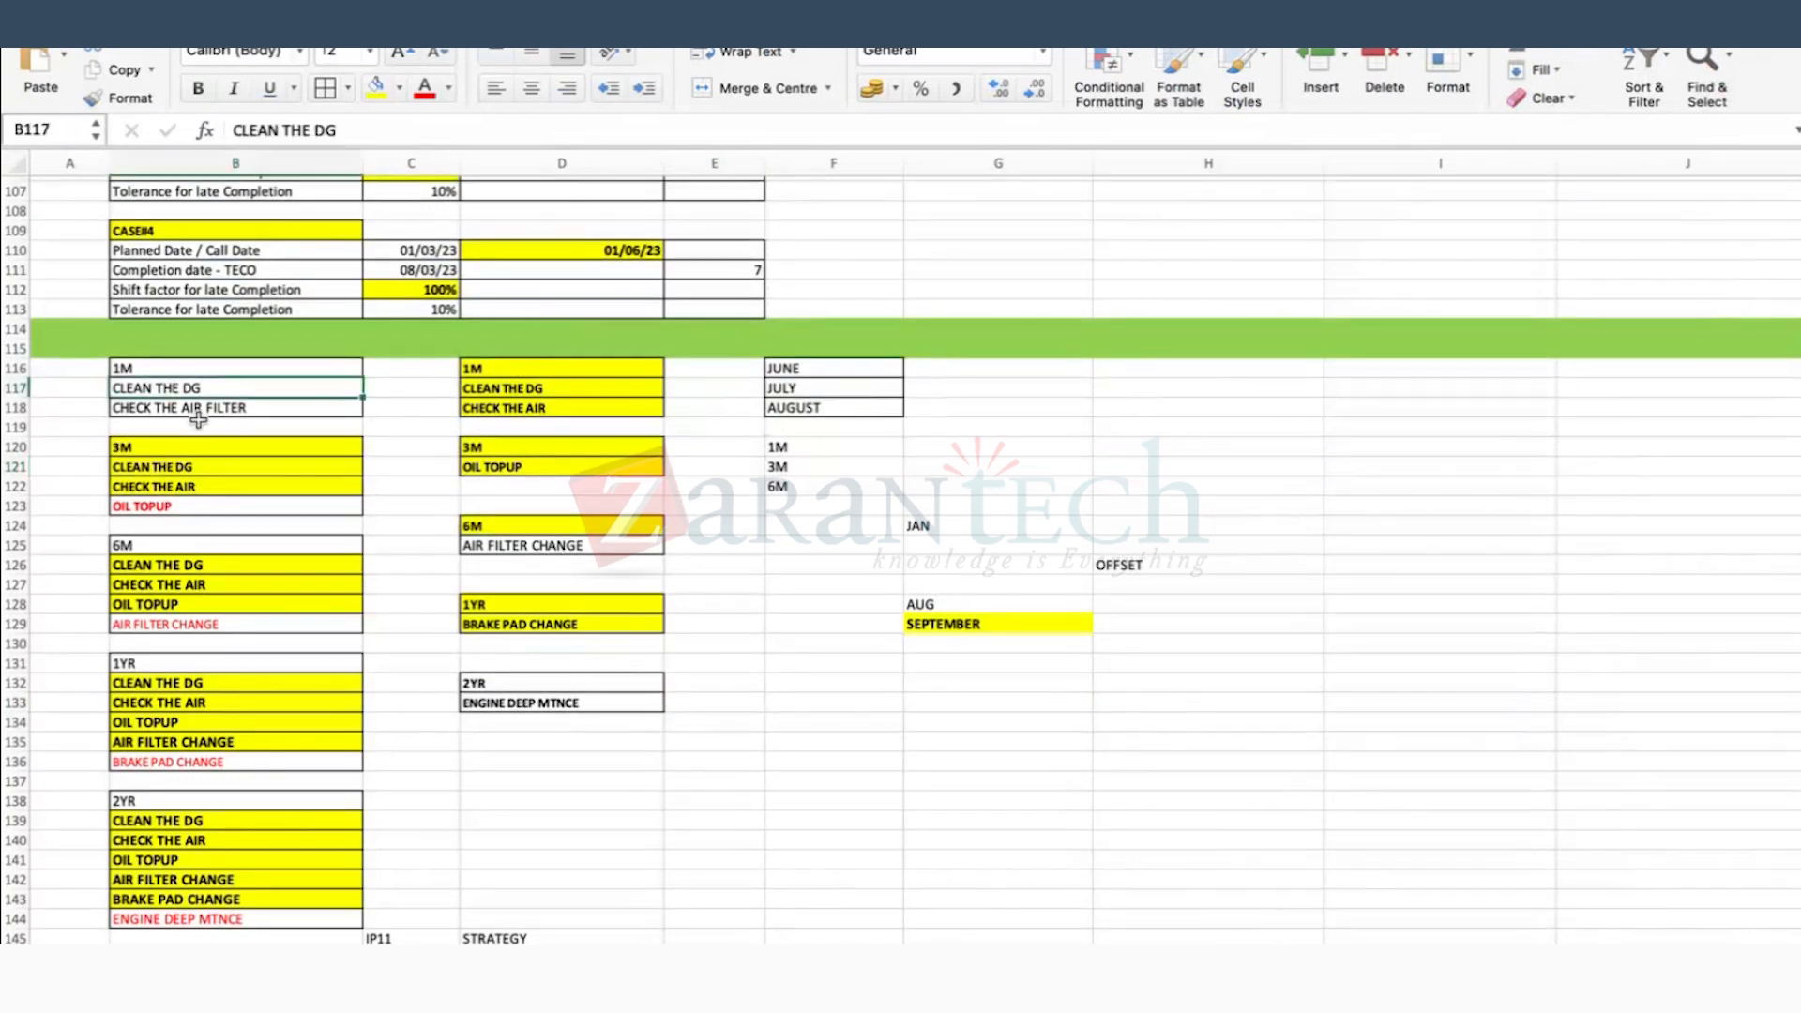
click(198, 419)
click(150, 446)
drag(192, 388, 197, 405)
click(143, 469)
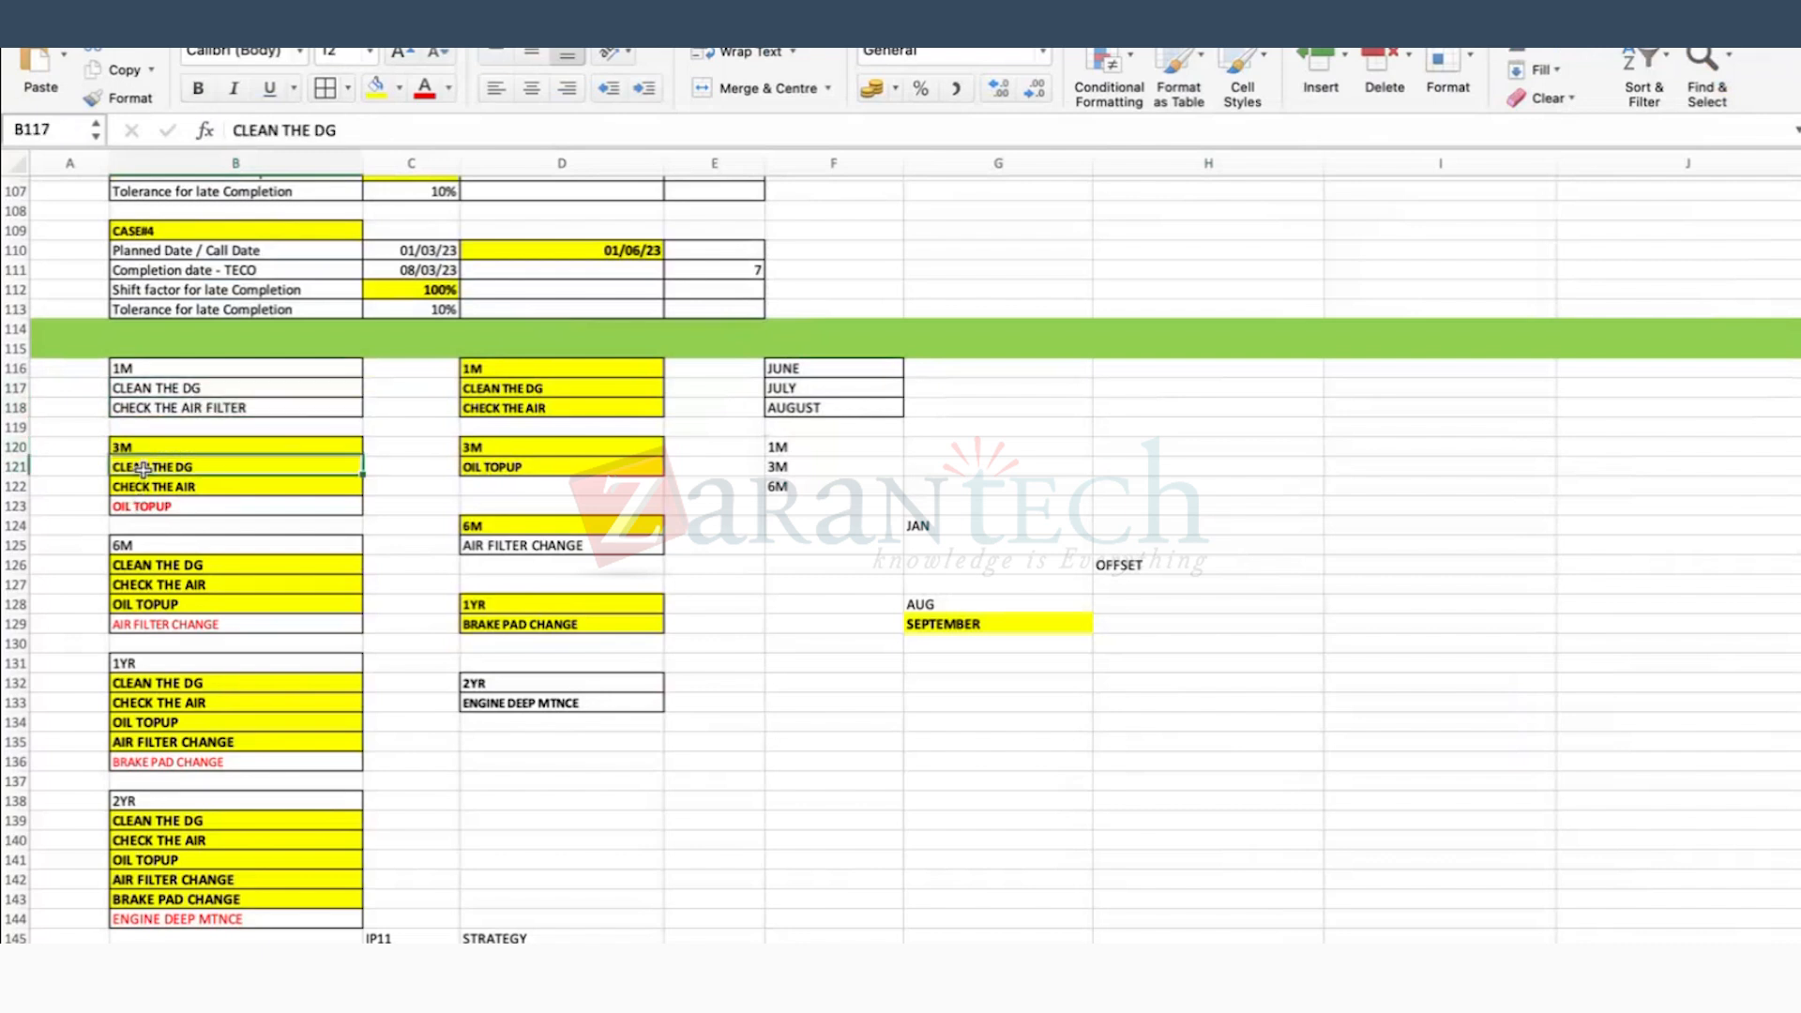
drag(143, 469, 143, 486)
click(141, 506)
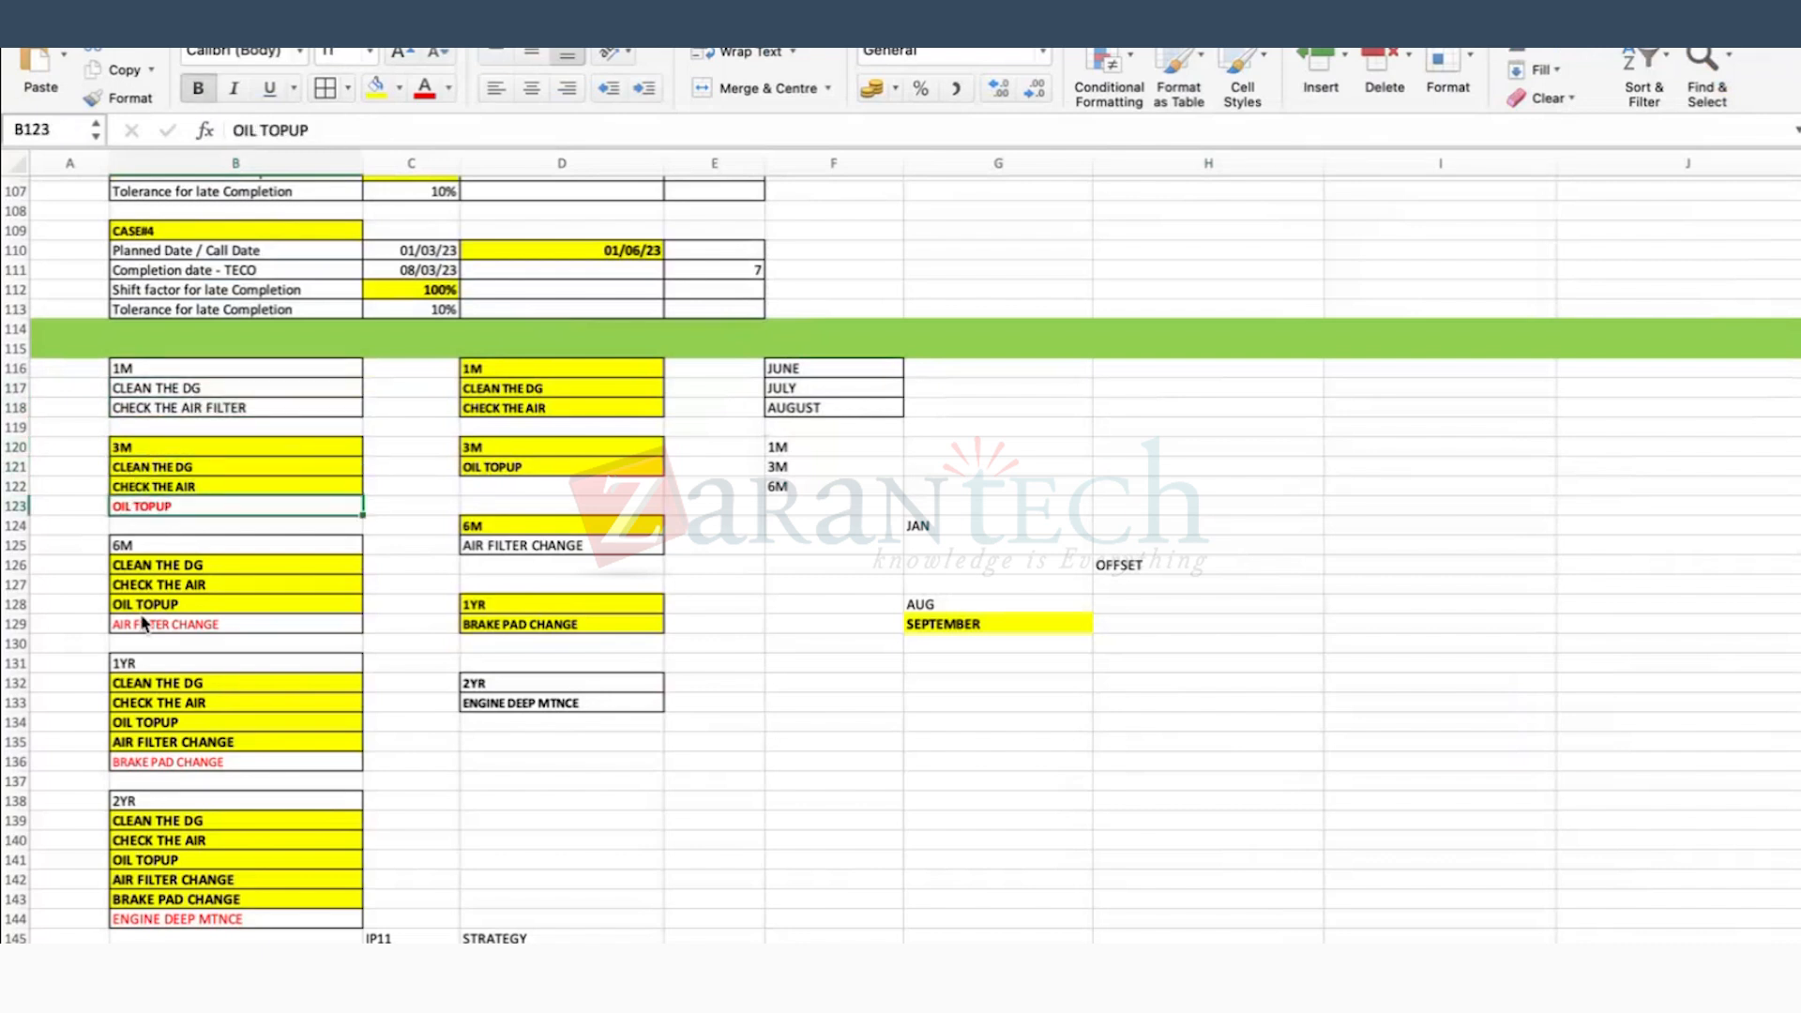
drag(161, 466, 161, 506)
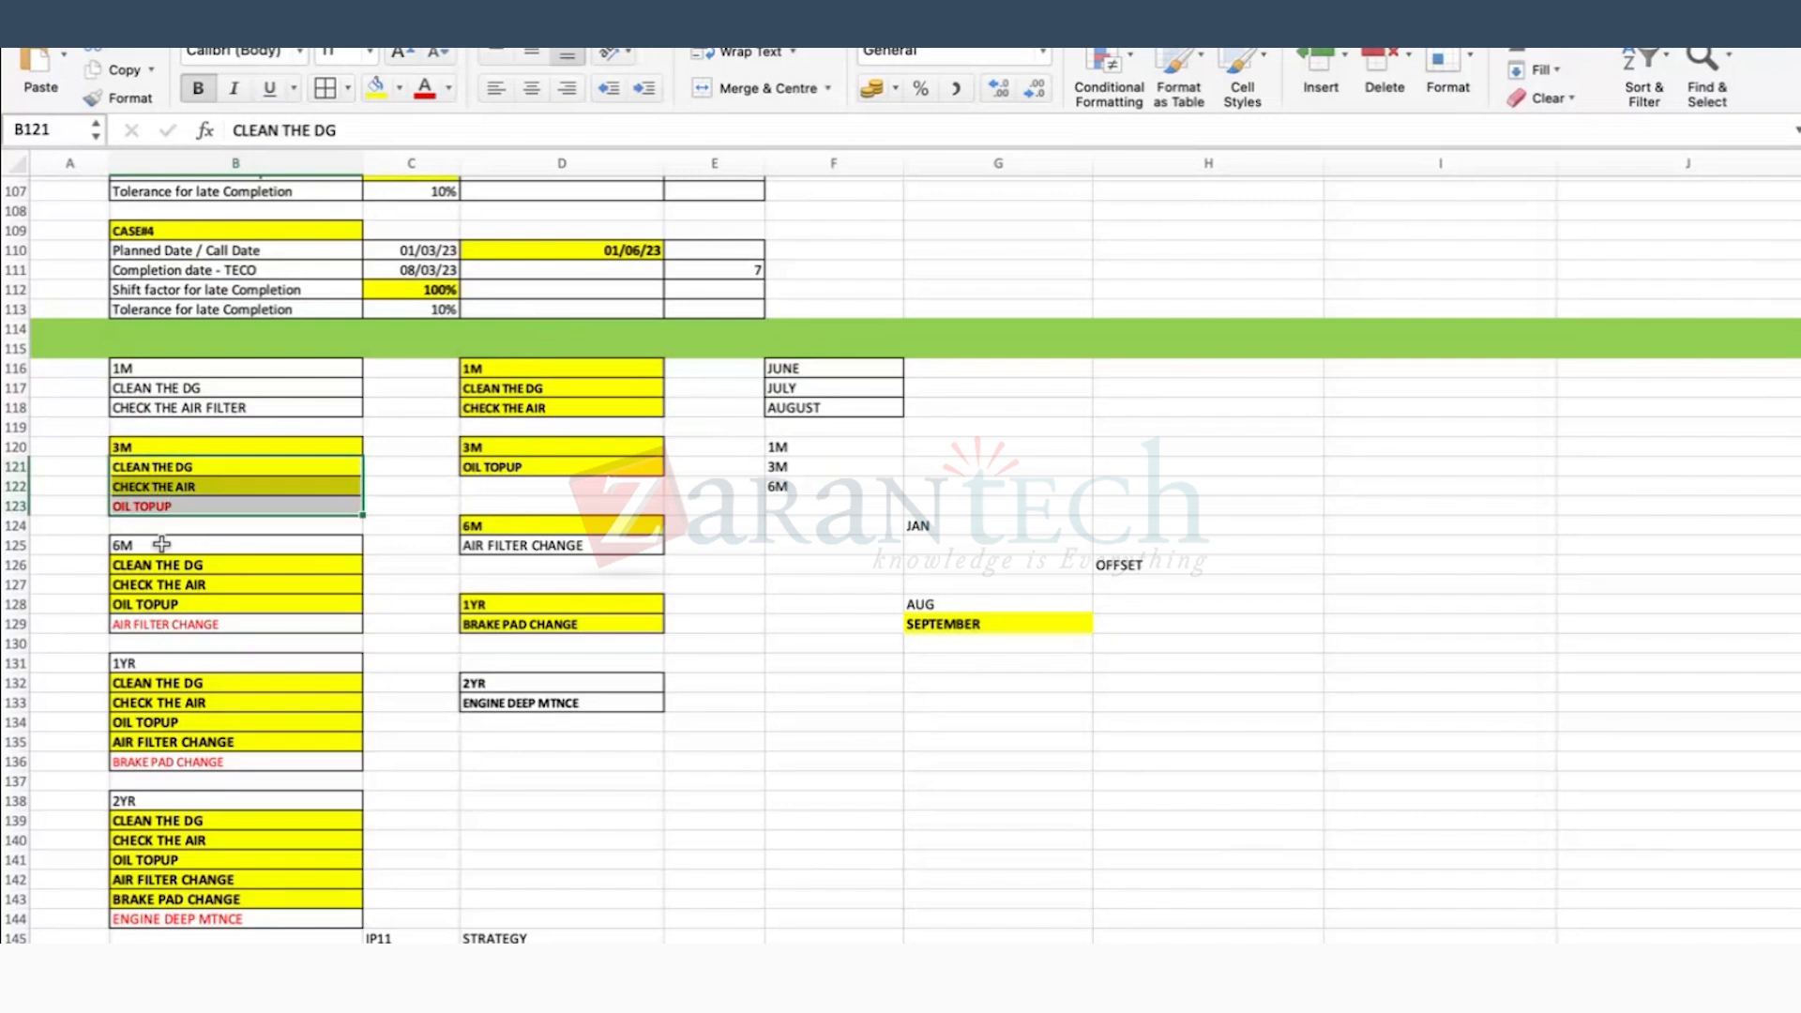
click(142, 449)
drag(161, 388, 157, 417)
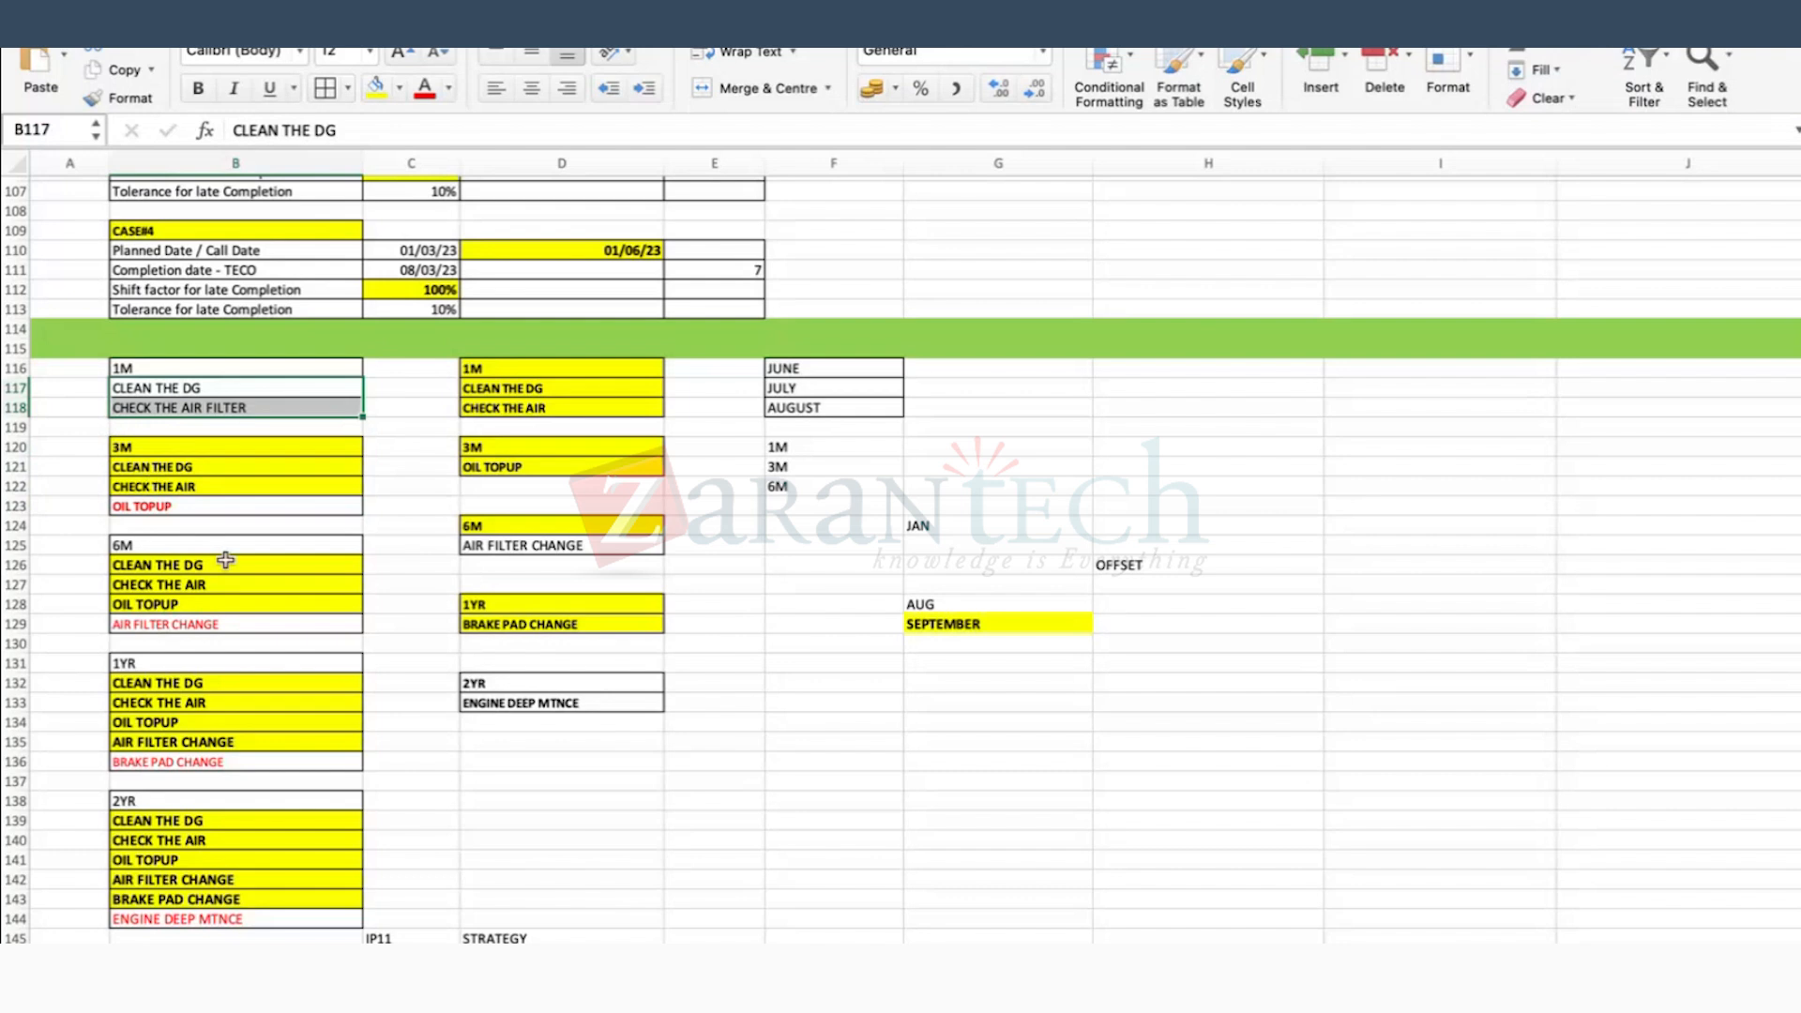
Step: Enter HIRERACHY in cell F134 as the label for the hierarchy explanation
click(704, 799)
click(875, 731)
text(H)
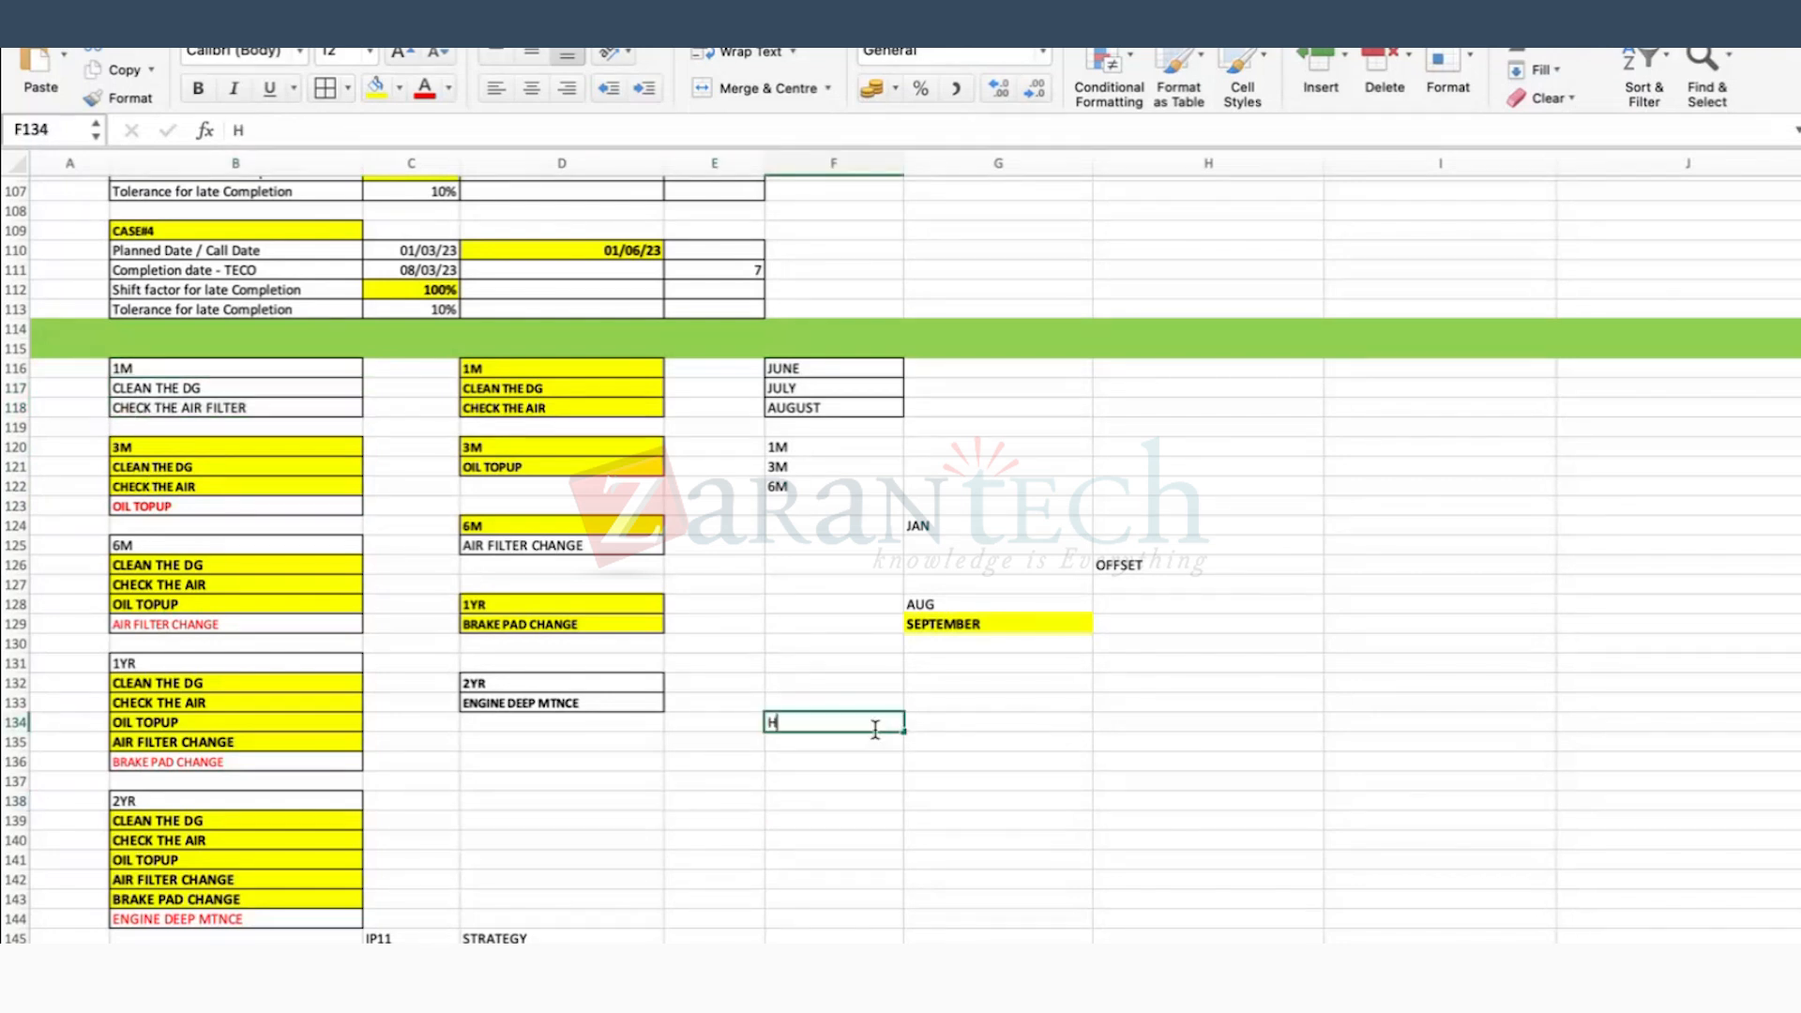
text(IRERACHY)
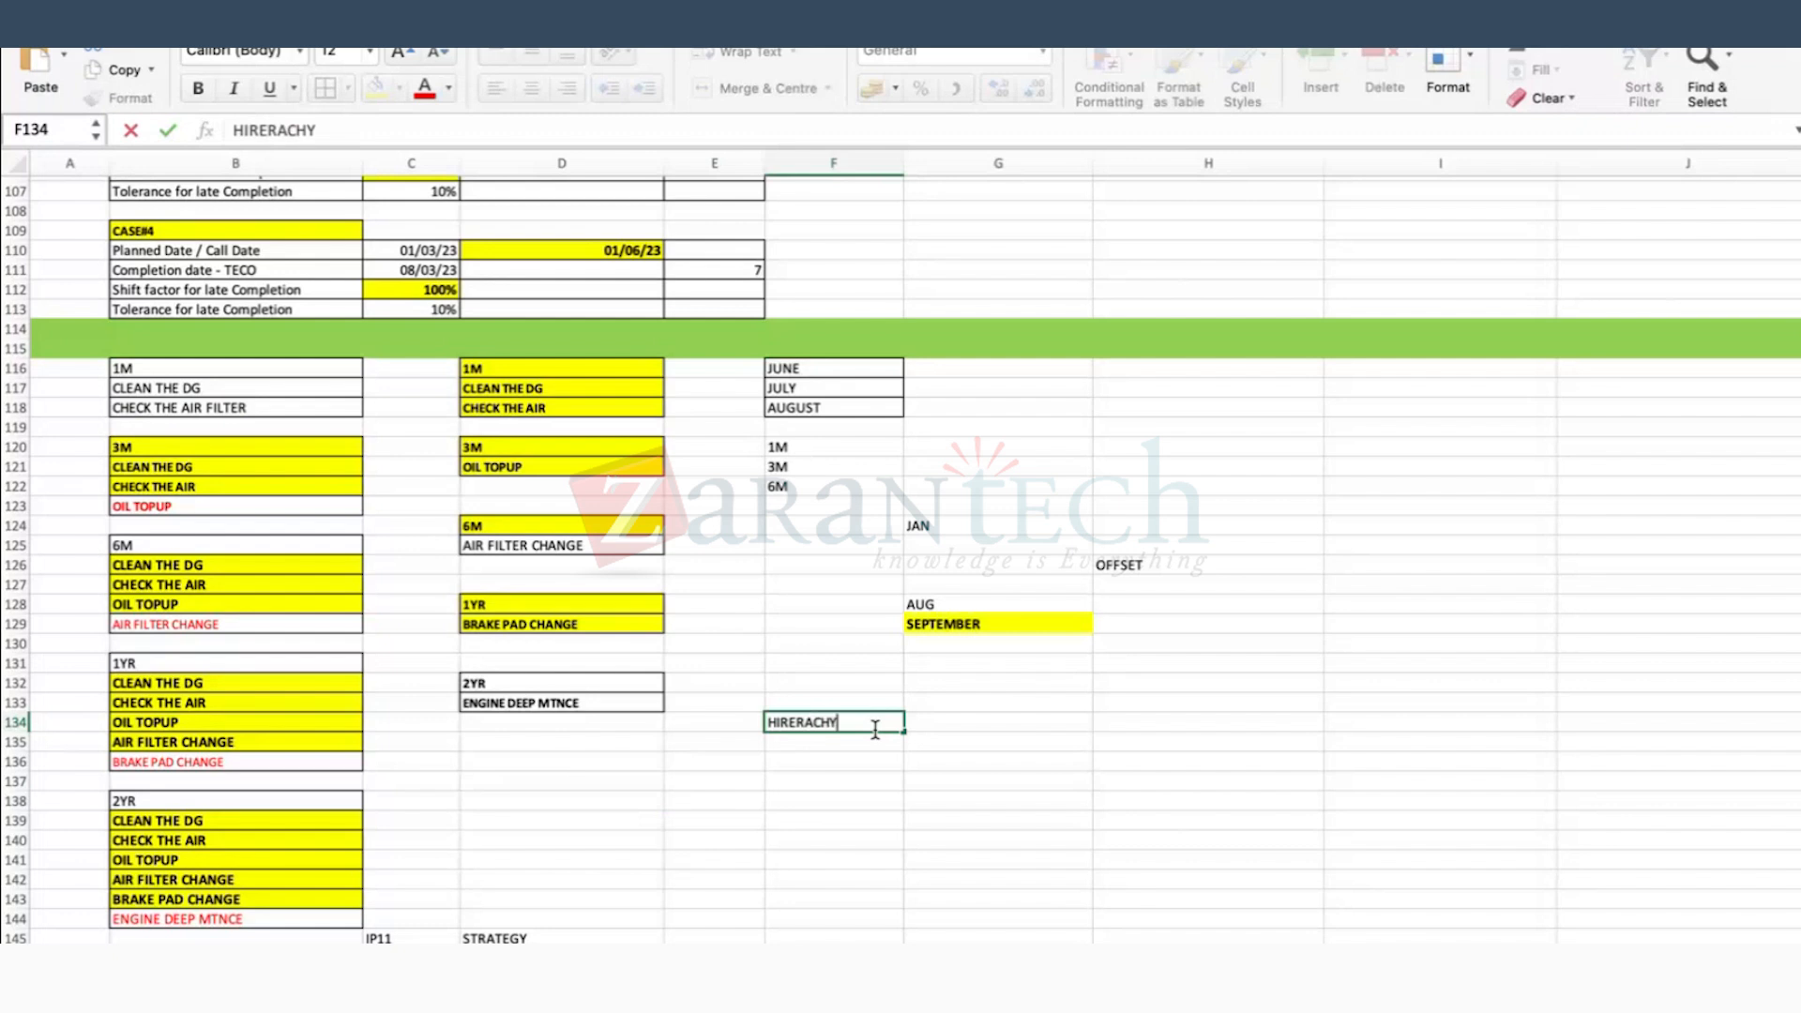
key(Return)
Step: Switch to the SAP package sequence and compare the 3M, 6M and 1M entries at 90, 180 and 120 days
key(super+Tab)
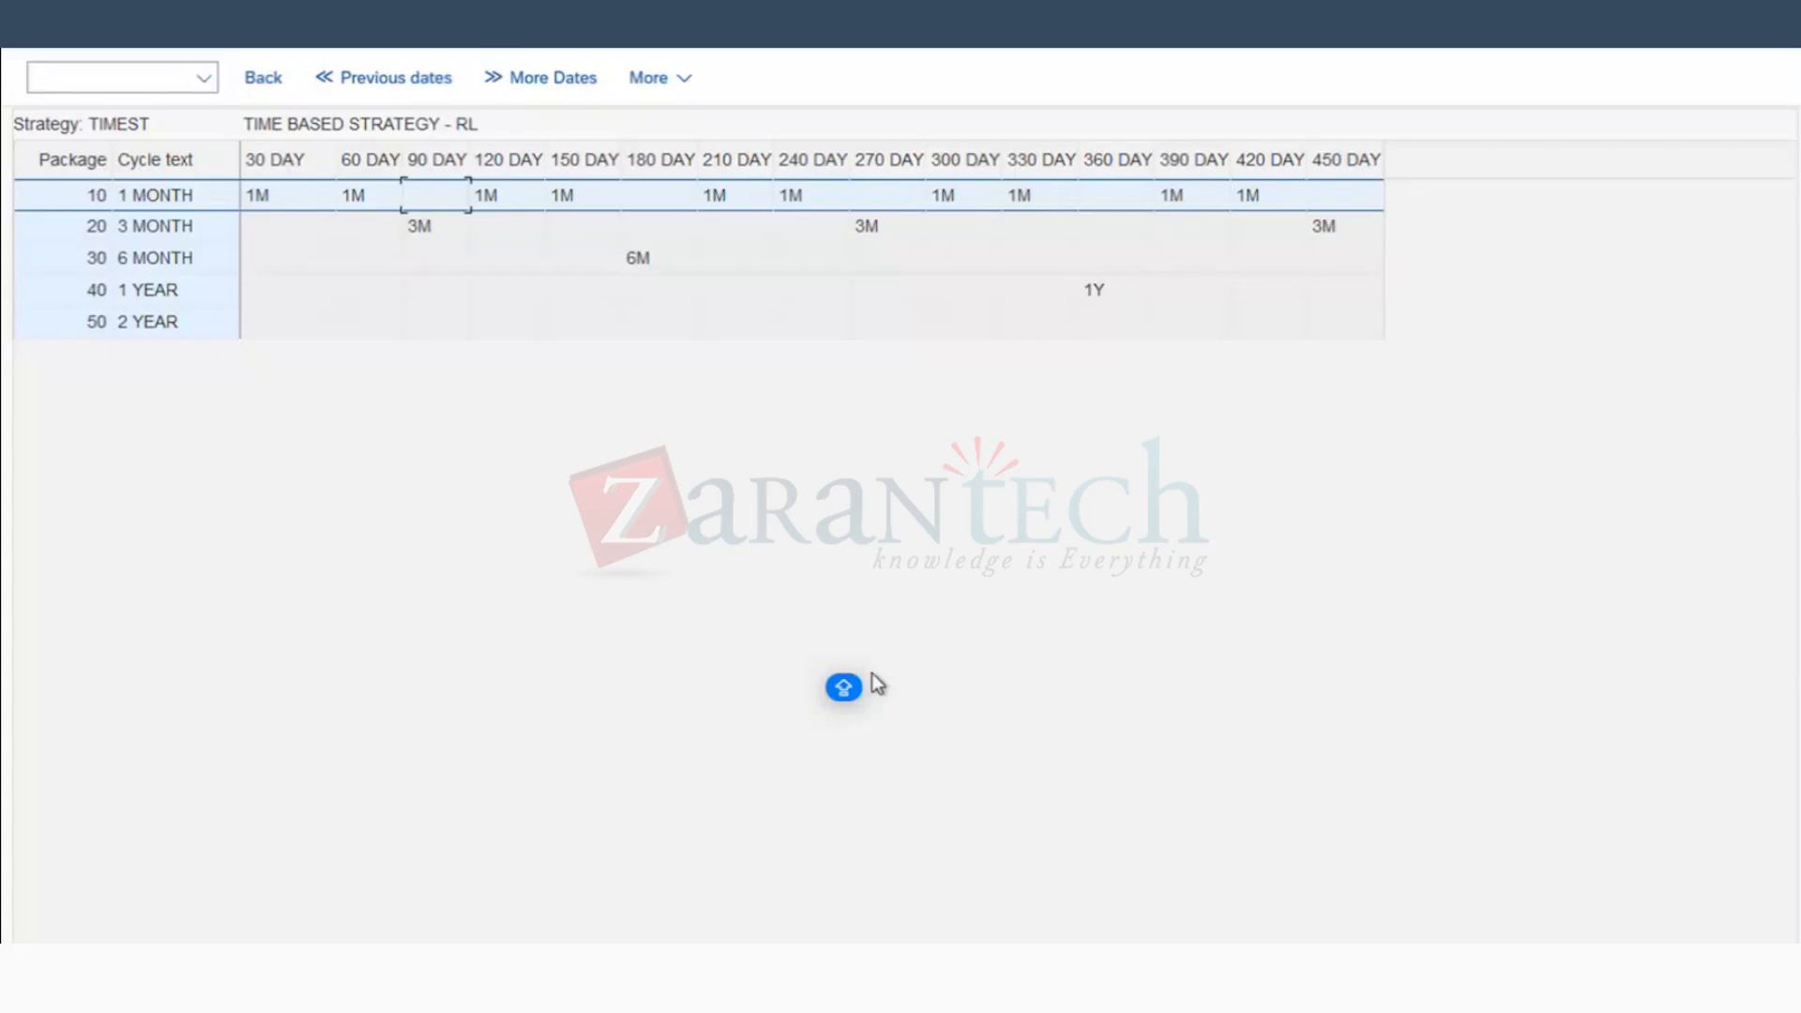
click(646, 258)
click(426, 227)
click(640, 258)
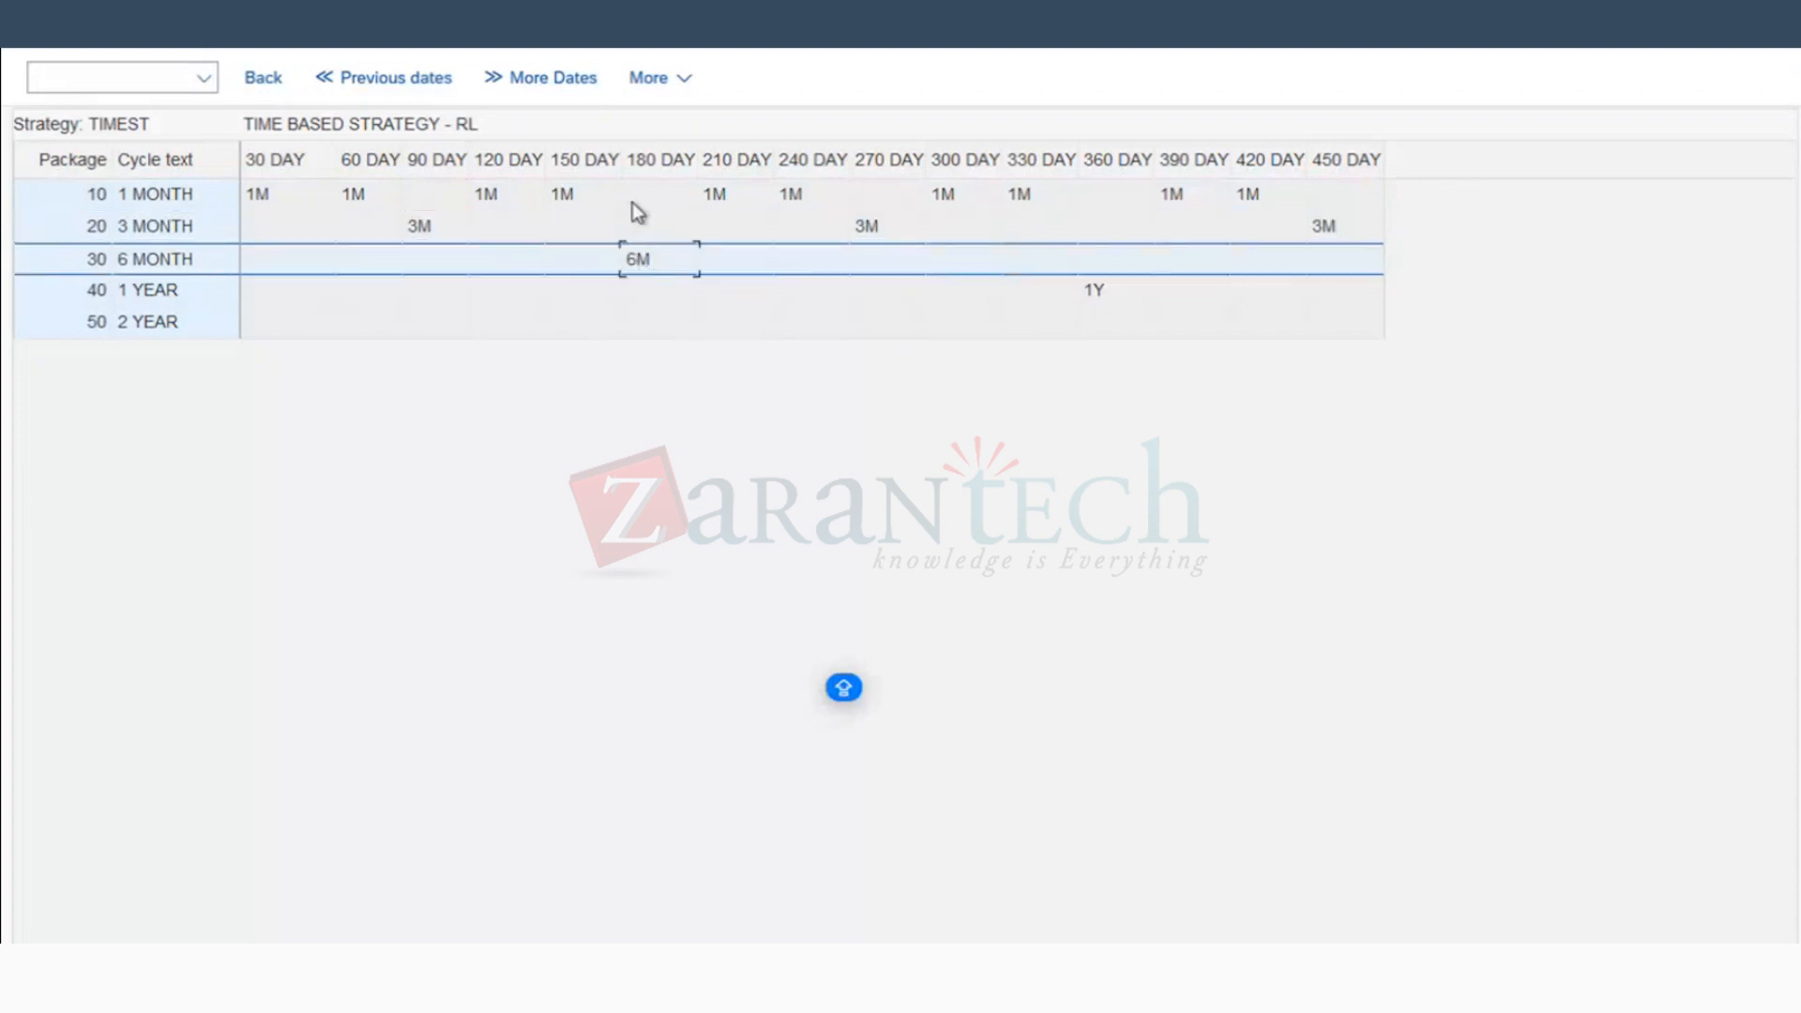
click(503, 201)
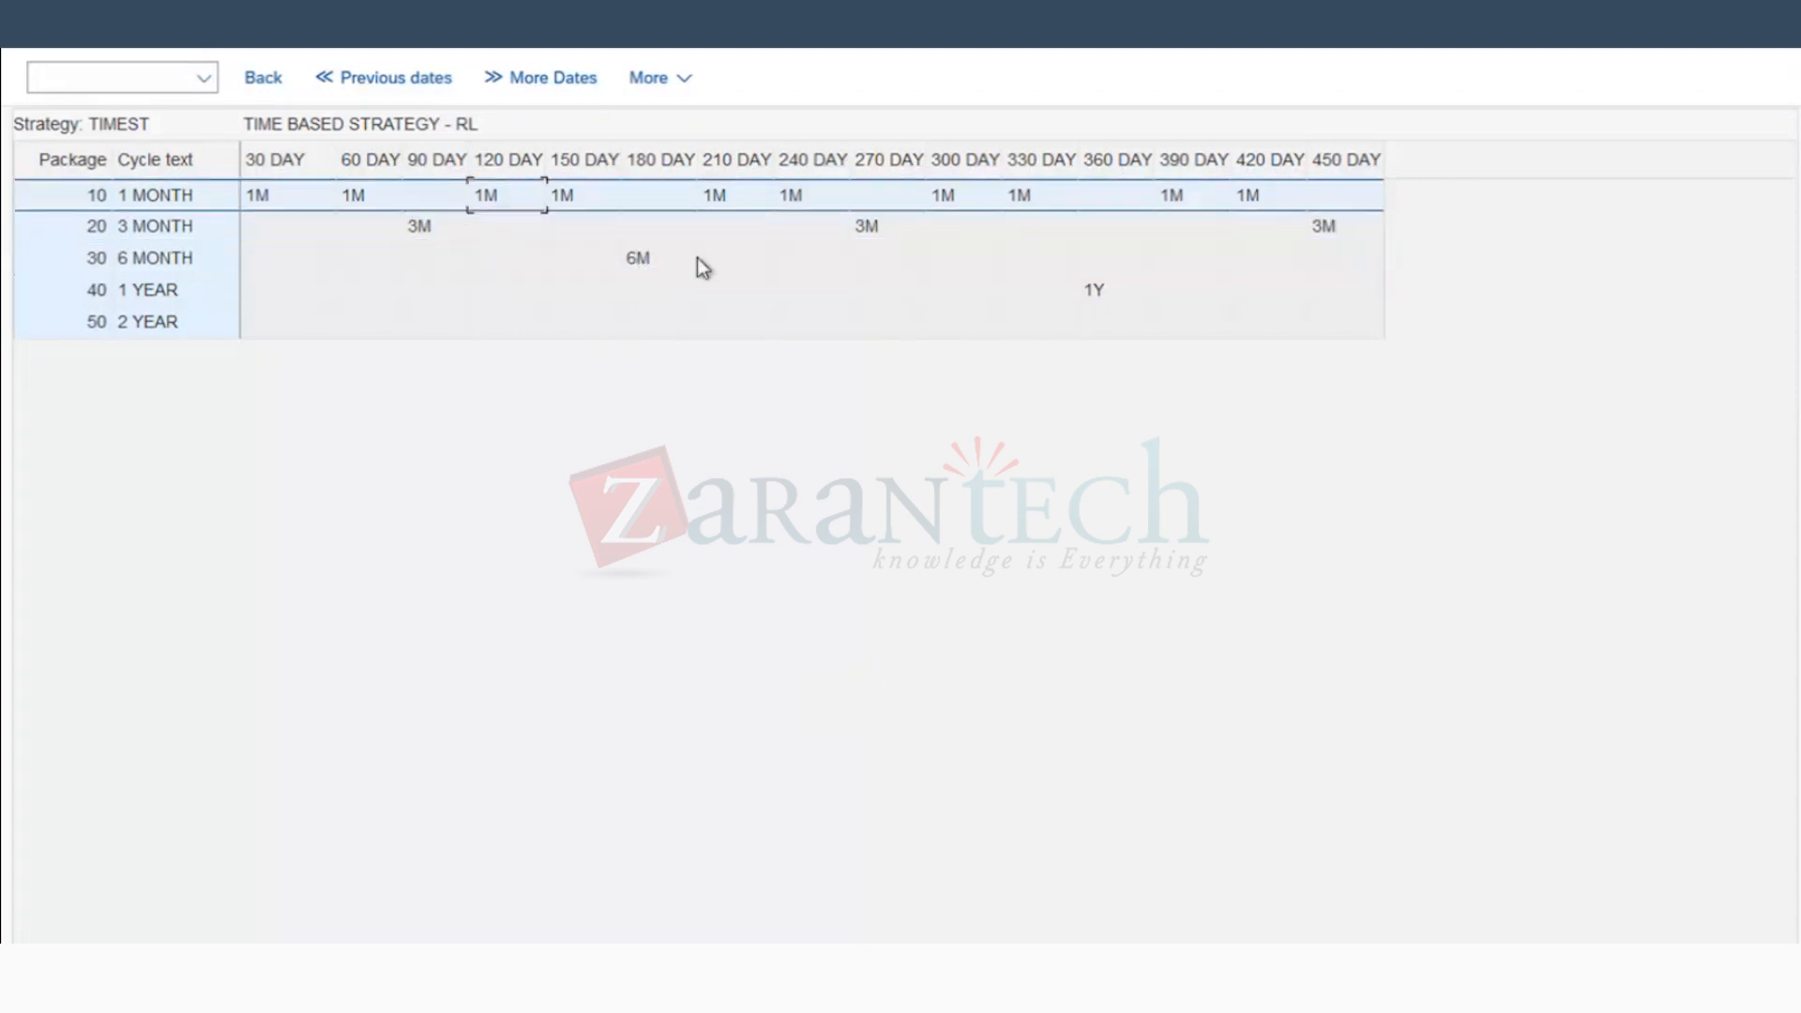
click(679, 270)
Step: Return to the Excel sheet and examine how the 1M and 3M tasks carry into the 6M task list
key(ctrl+Right)
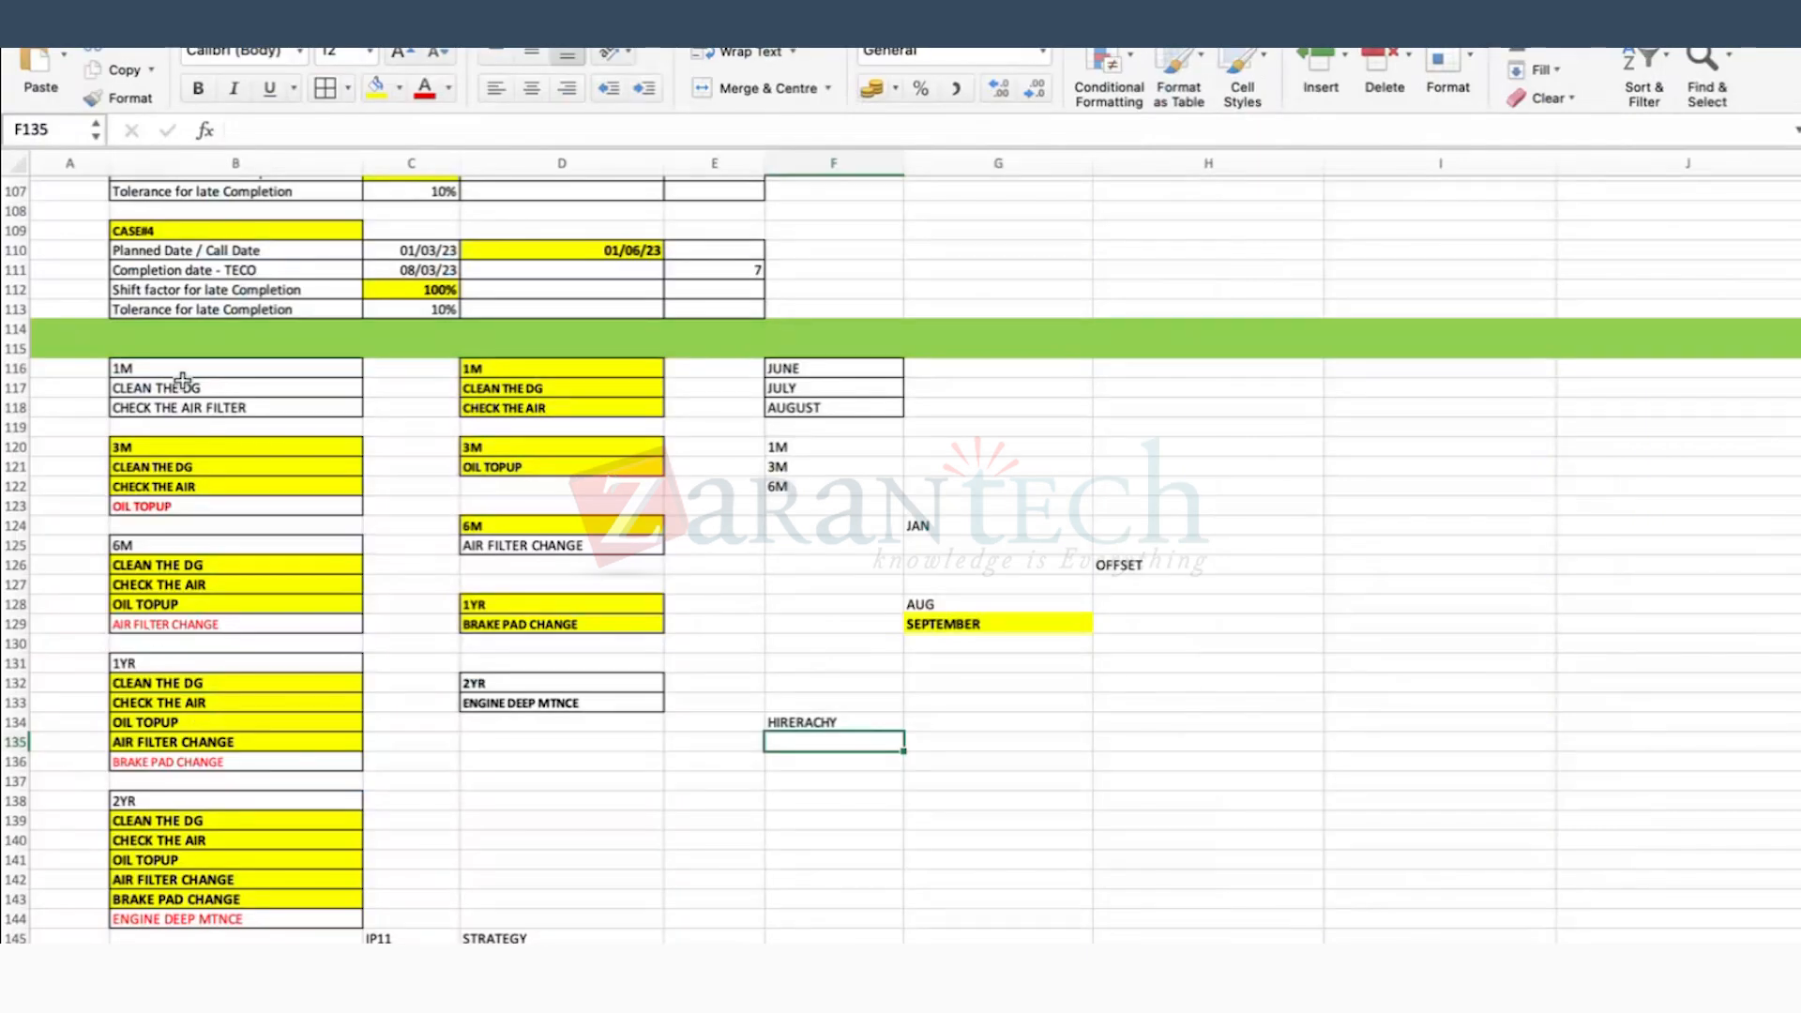
drag(183, 384, 182, 427)
click(166, 511)
click(162, 605)
click(152, 626)
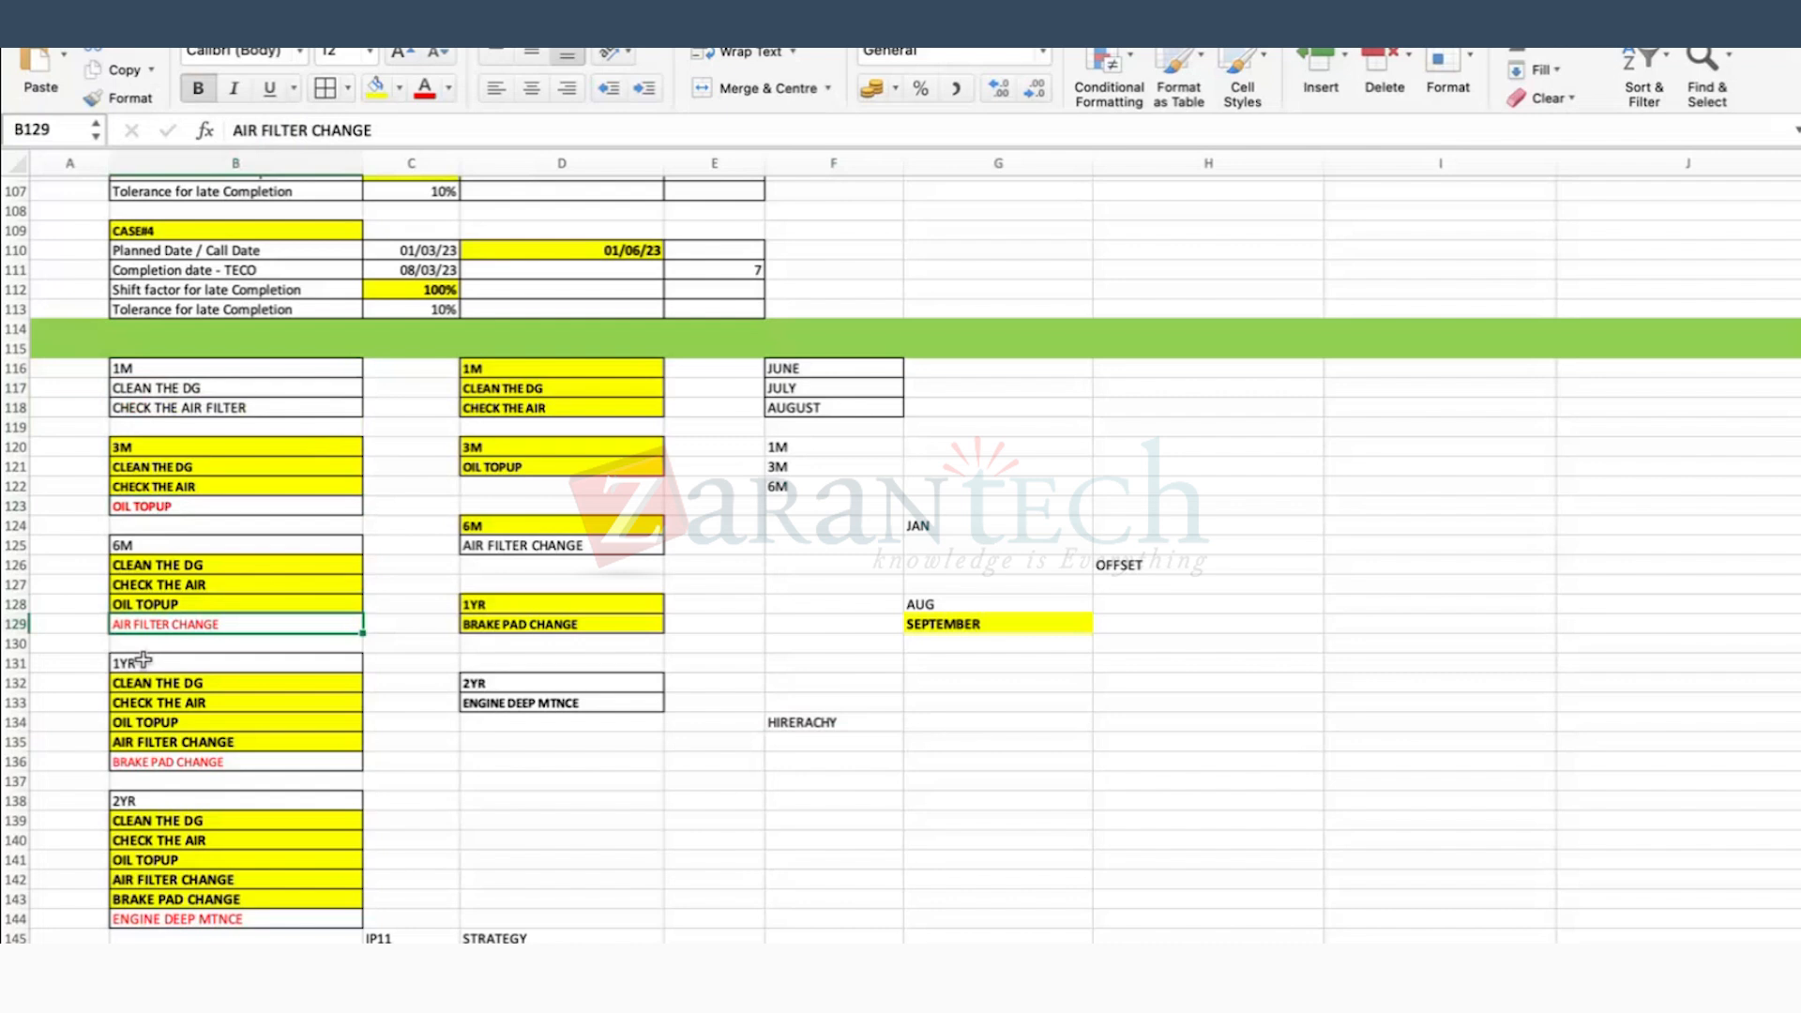
drag(189, 561, 188, 627)
click(160, 547)
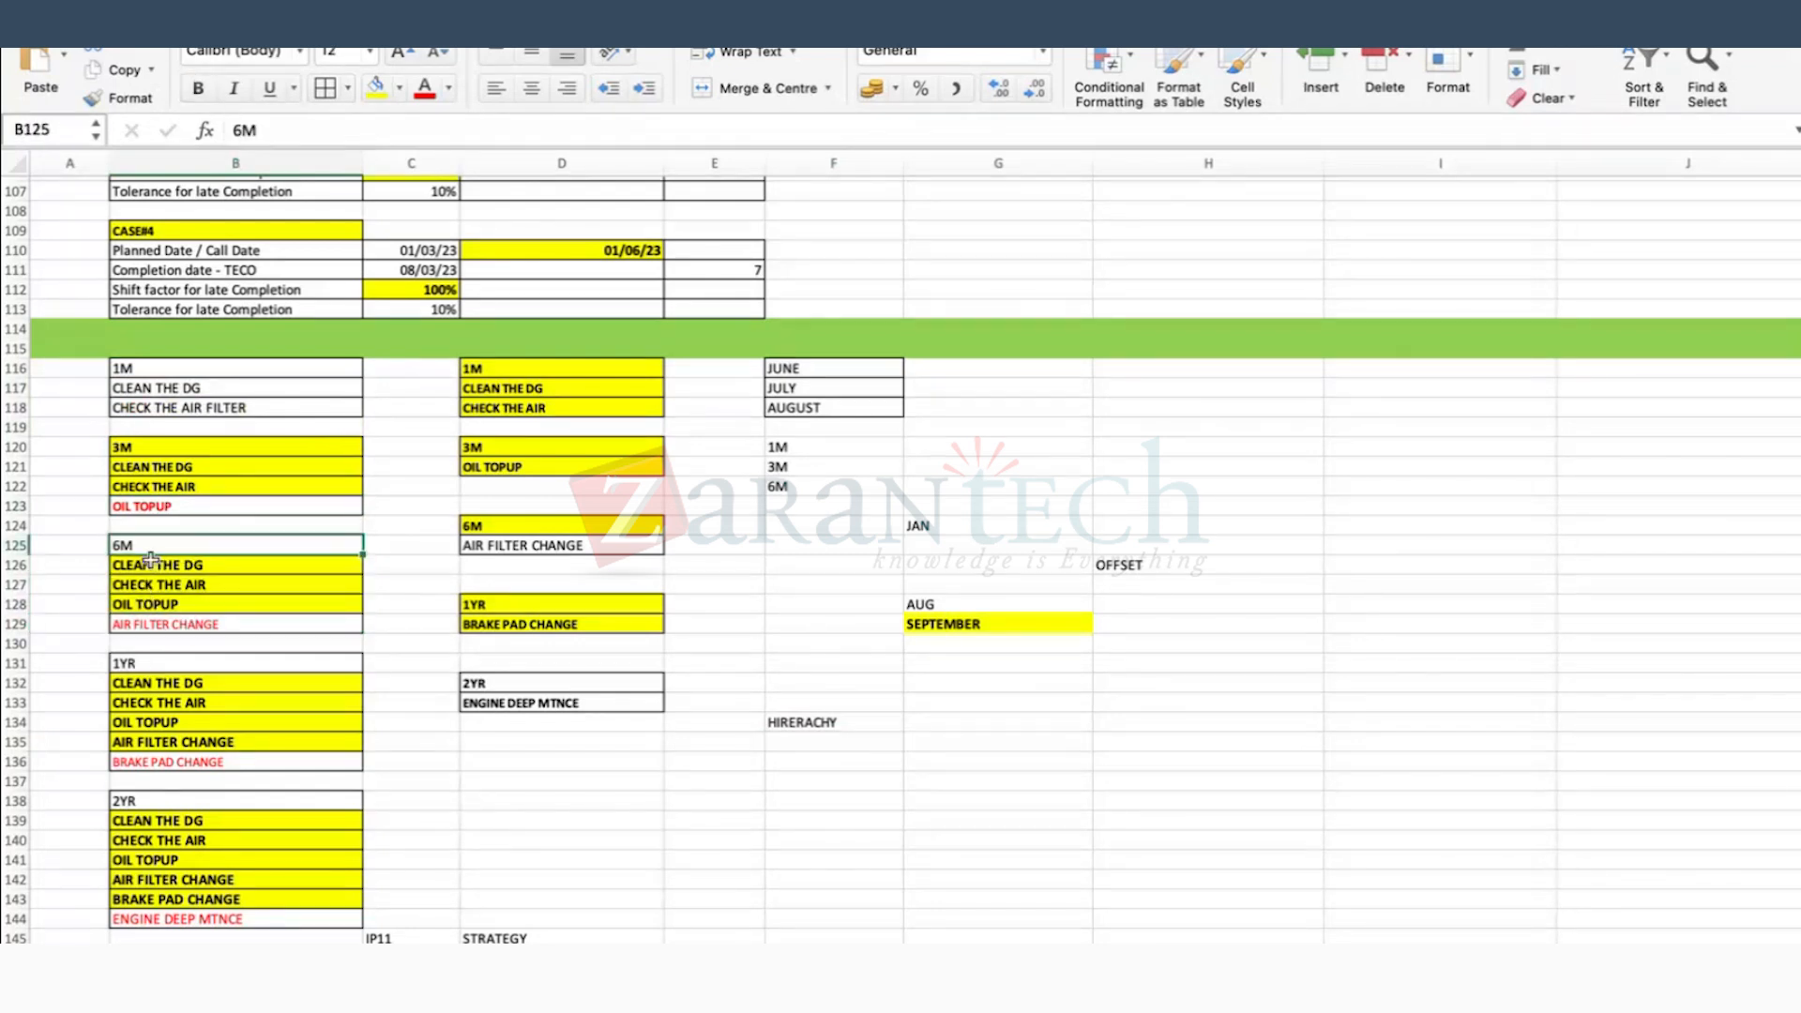
click(525, 792)
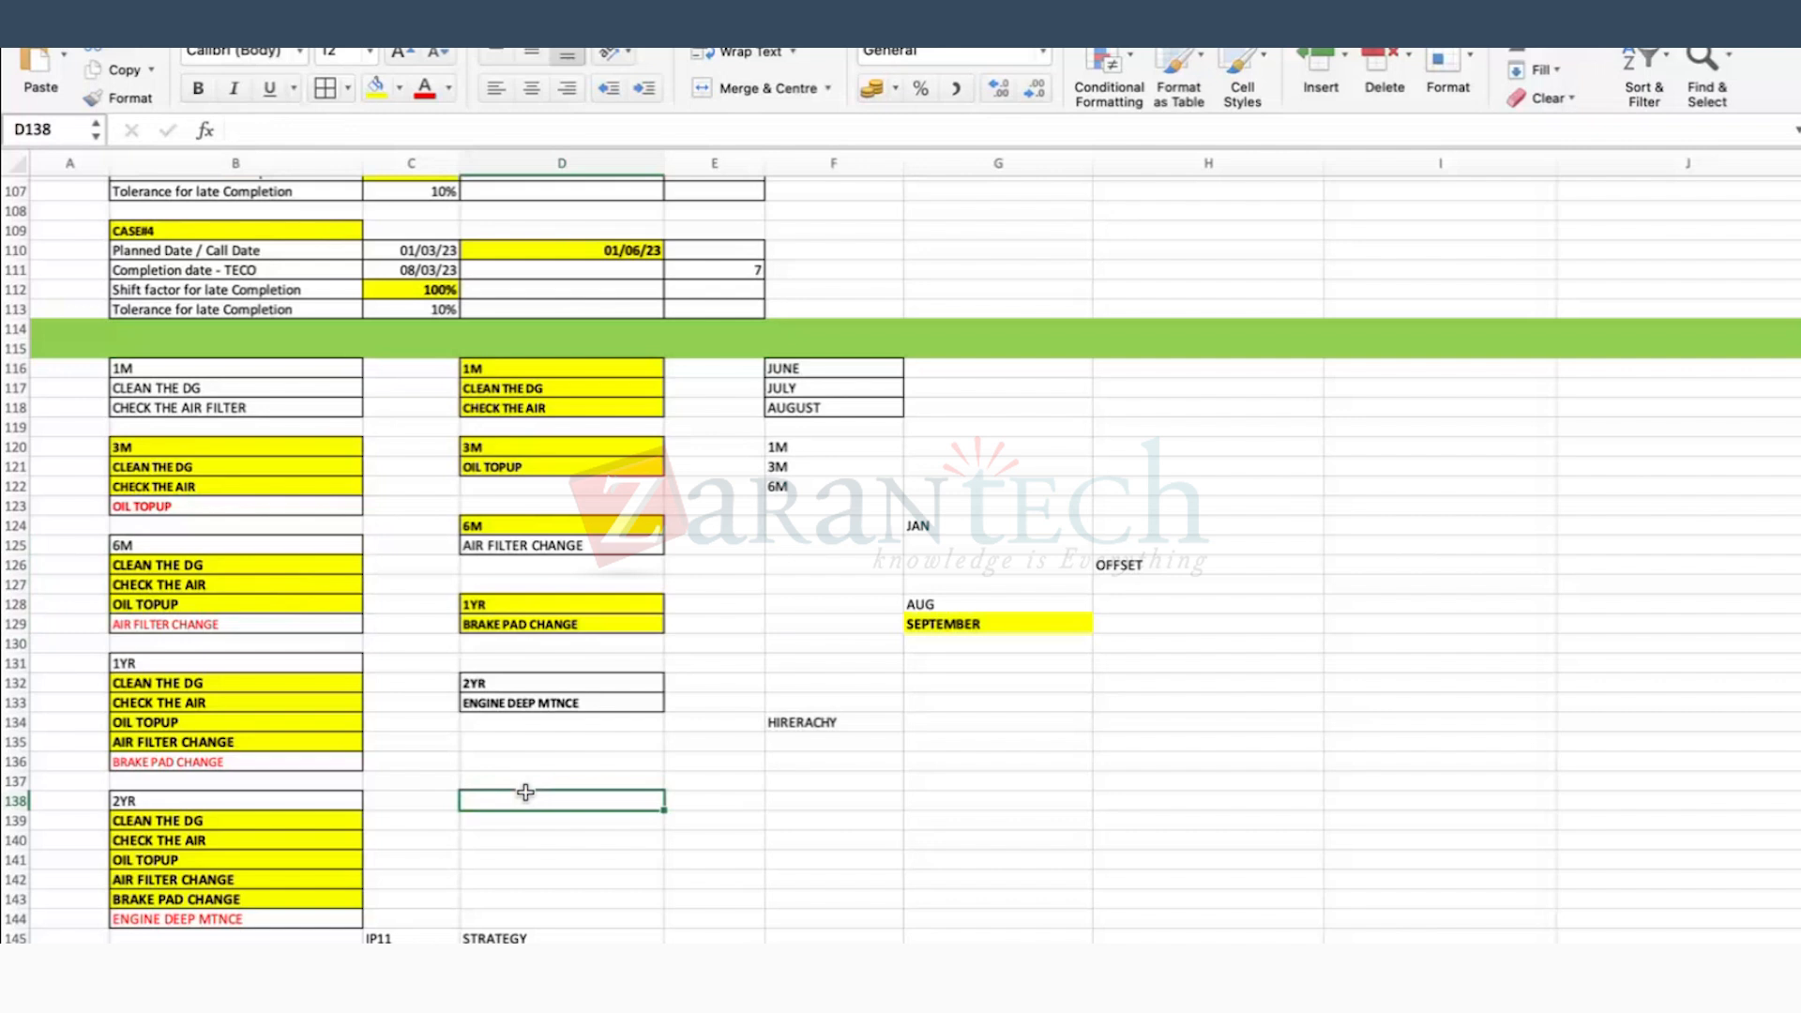
Step: Switch to the SAP package sequence, display the following dates and examine the 2Y entry at 720 days
click(169, 818)
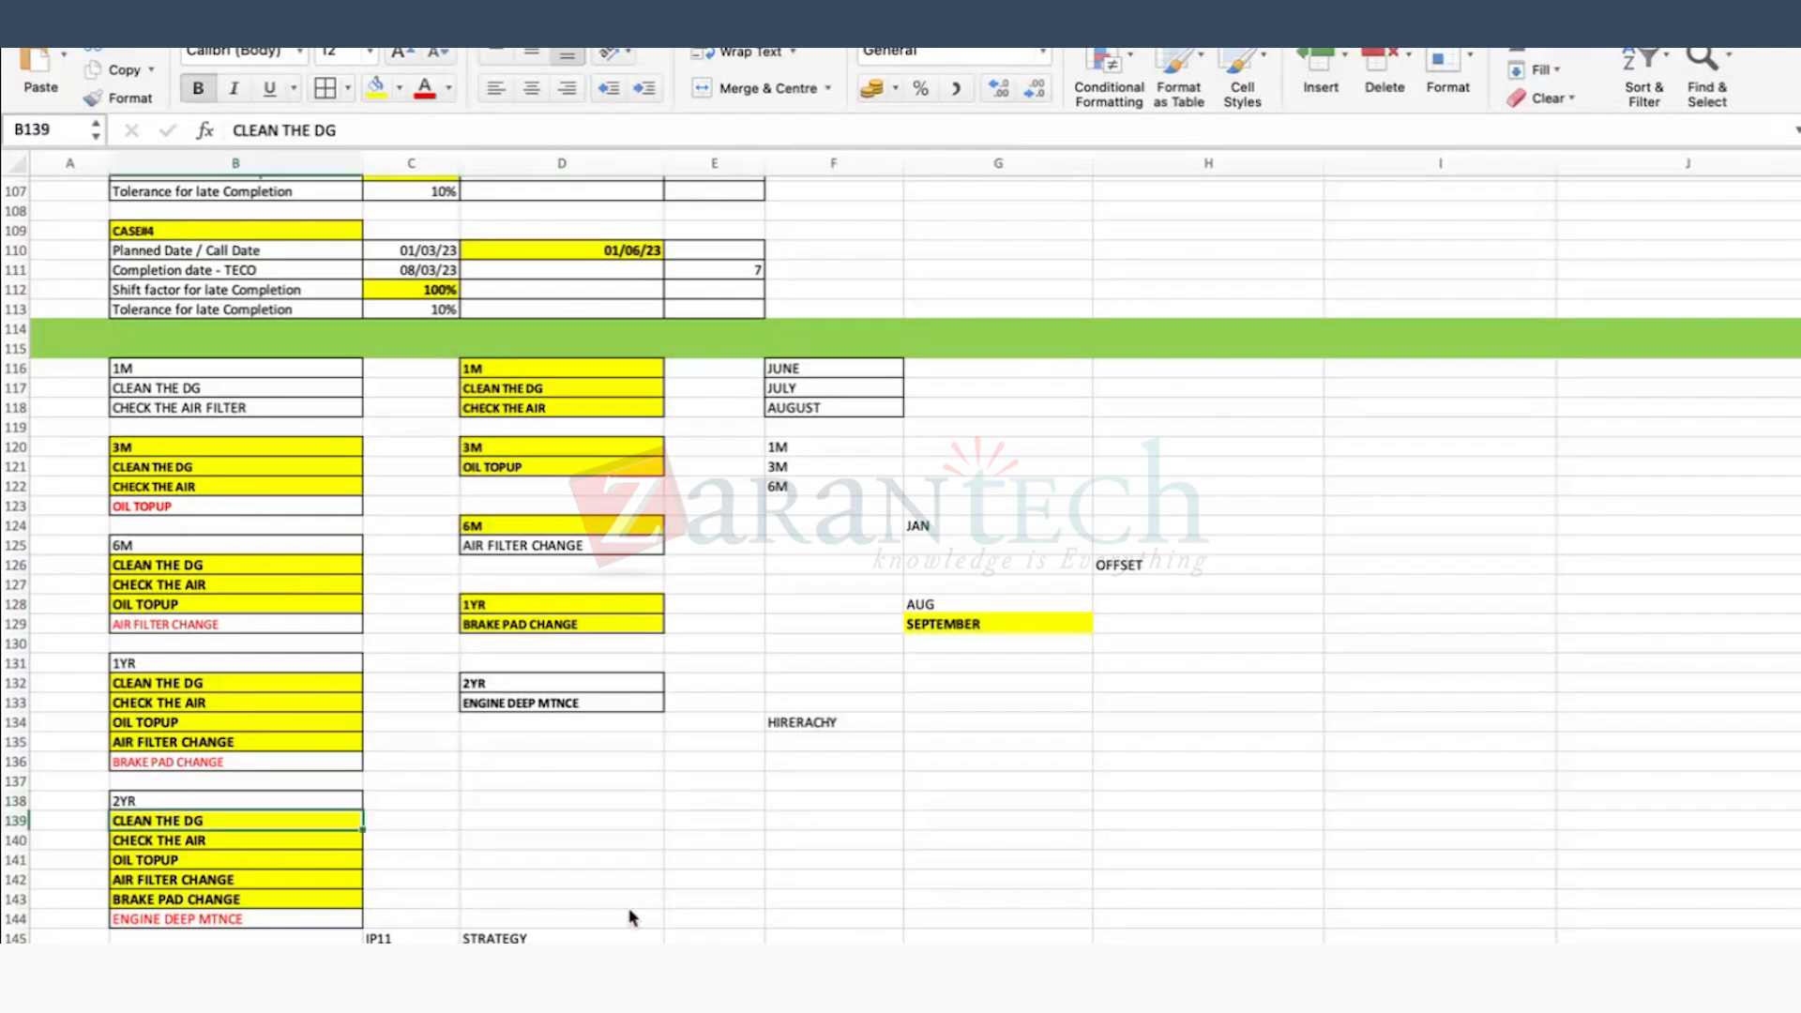
key(super+Tab)
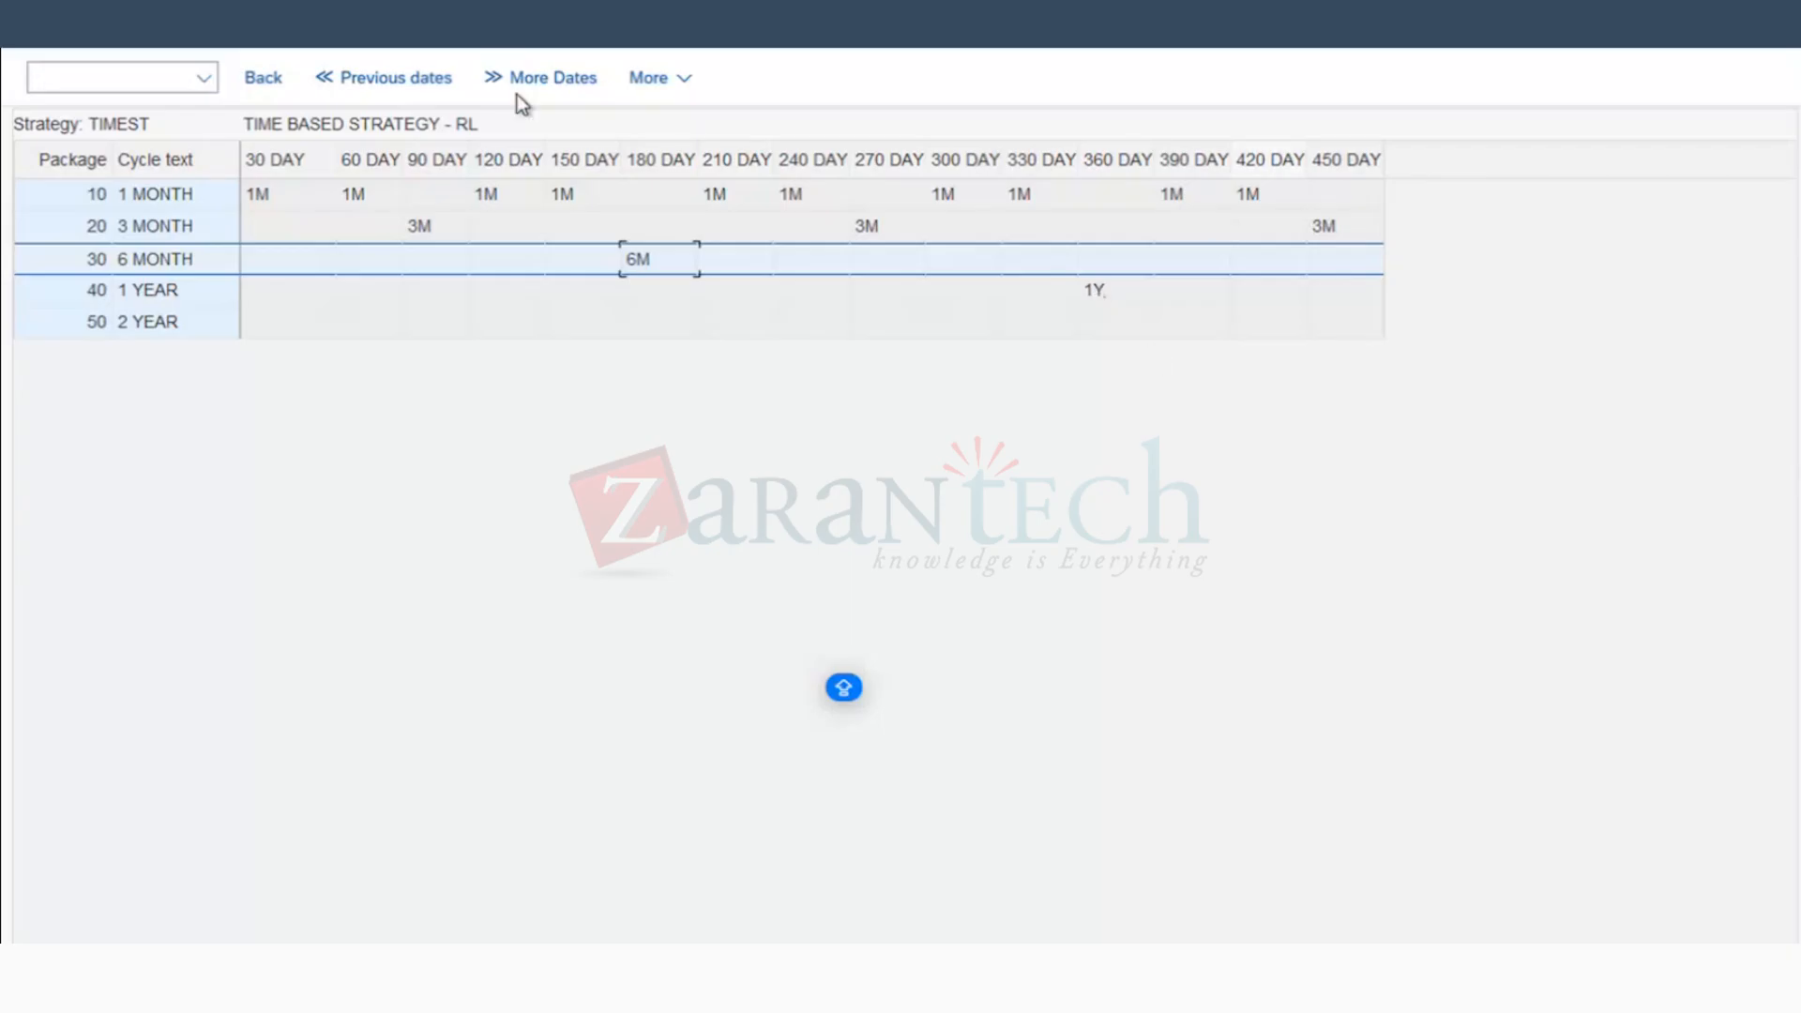
click(544, 79)
click(800, 323)
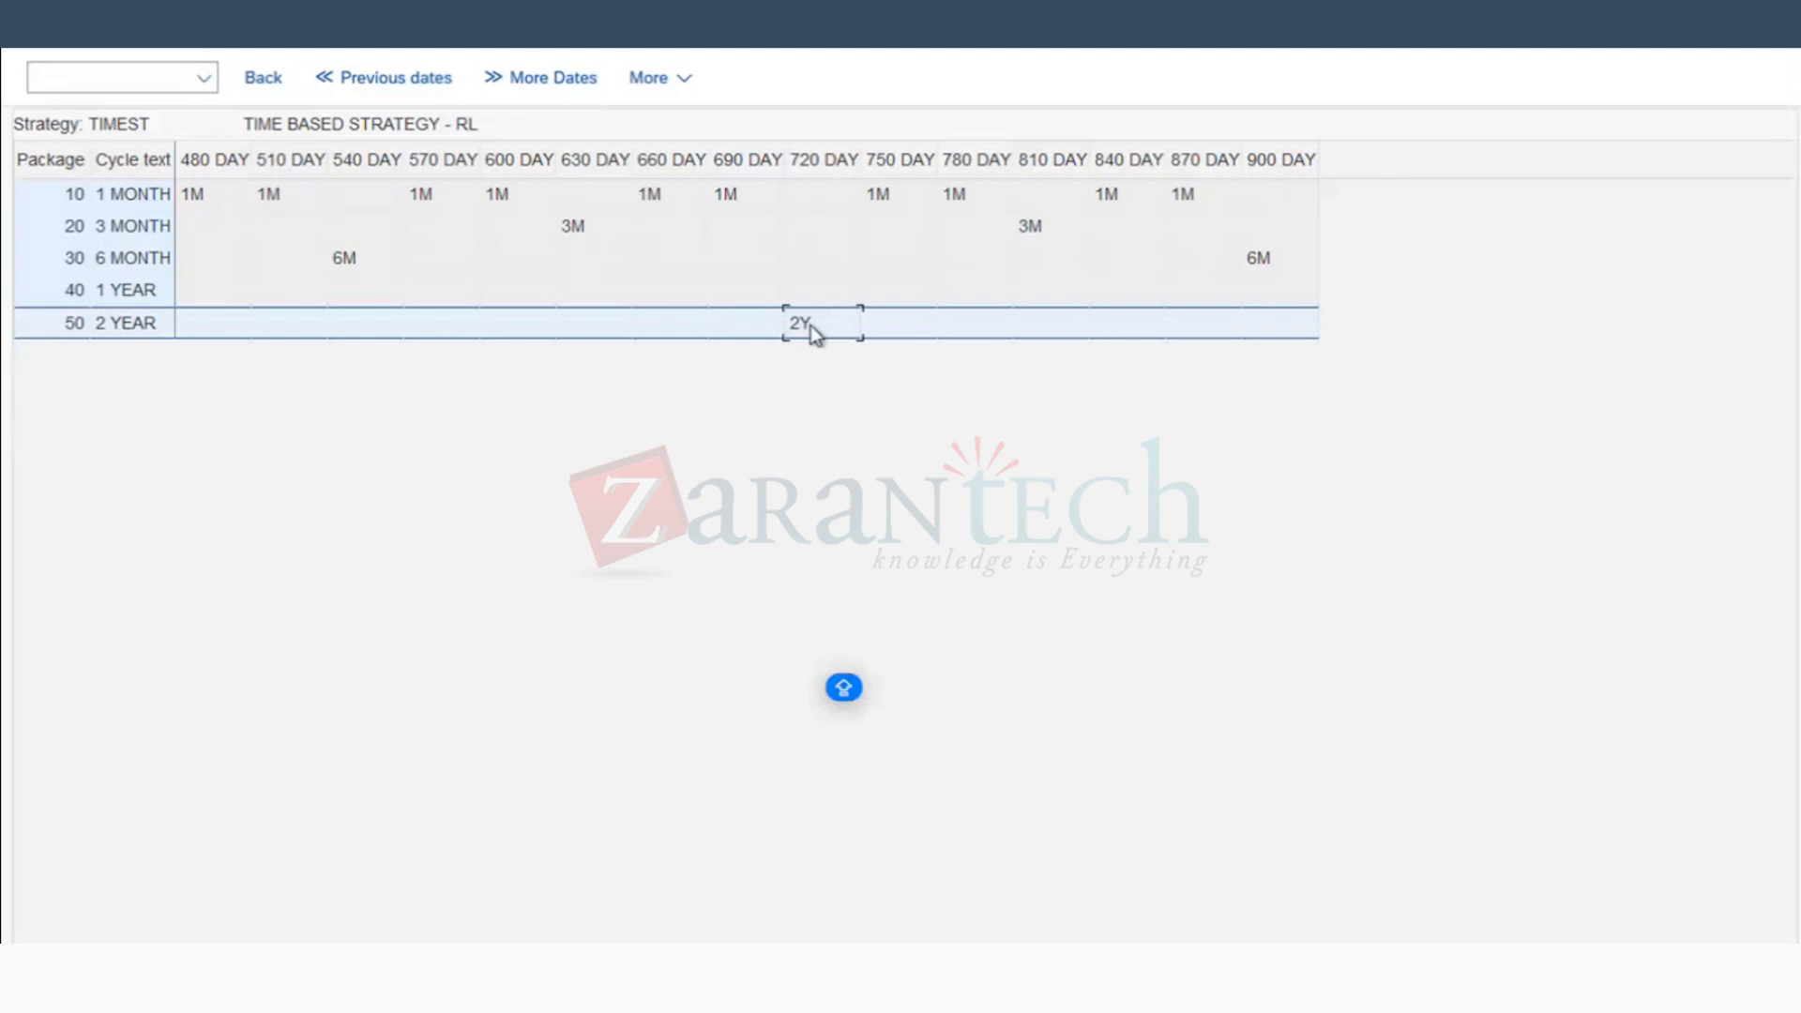
Step: Return to the Excel sheet and examine the carried-over tasks and ENGINE DEEP MTNCE in the 2YR task list
key(super+Tab)
drag(225, 820, 217, 895)
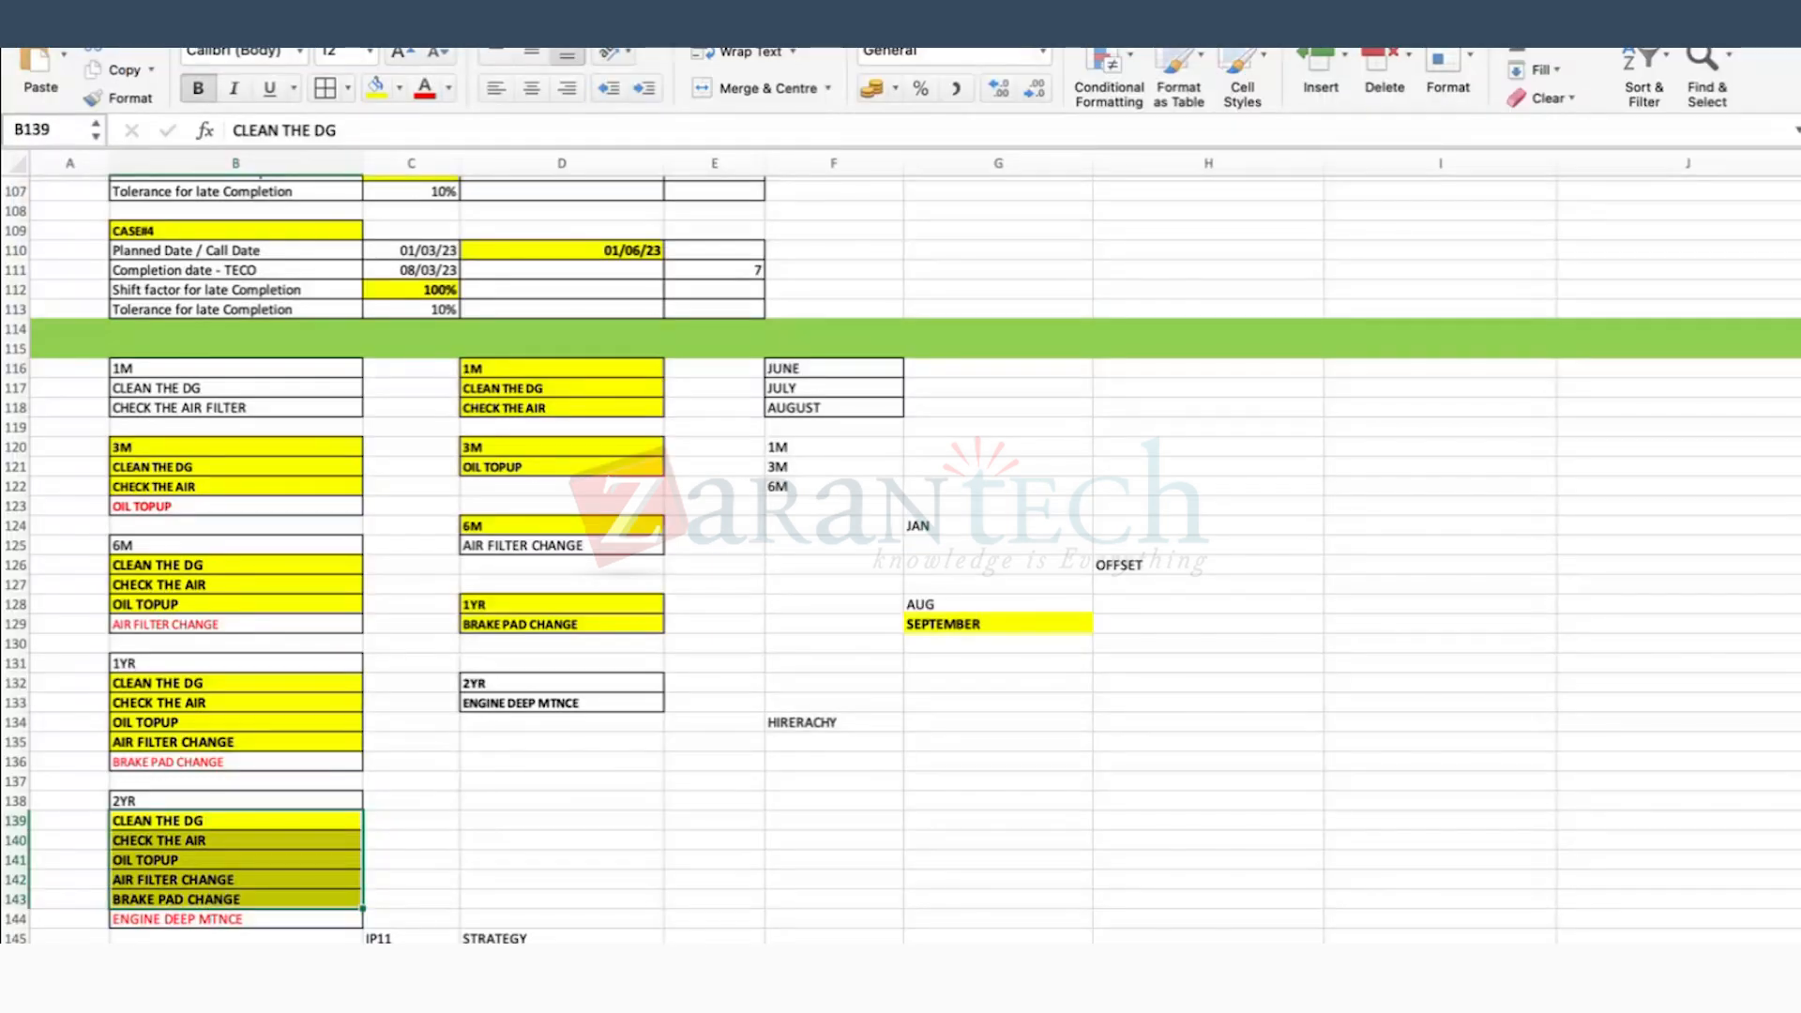
click(136, 917)
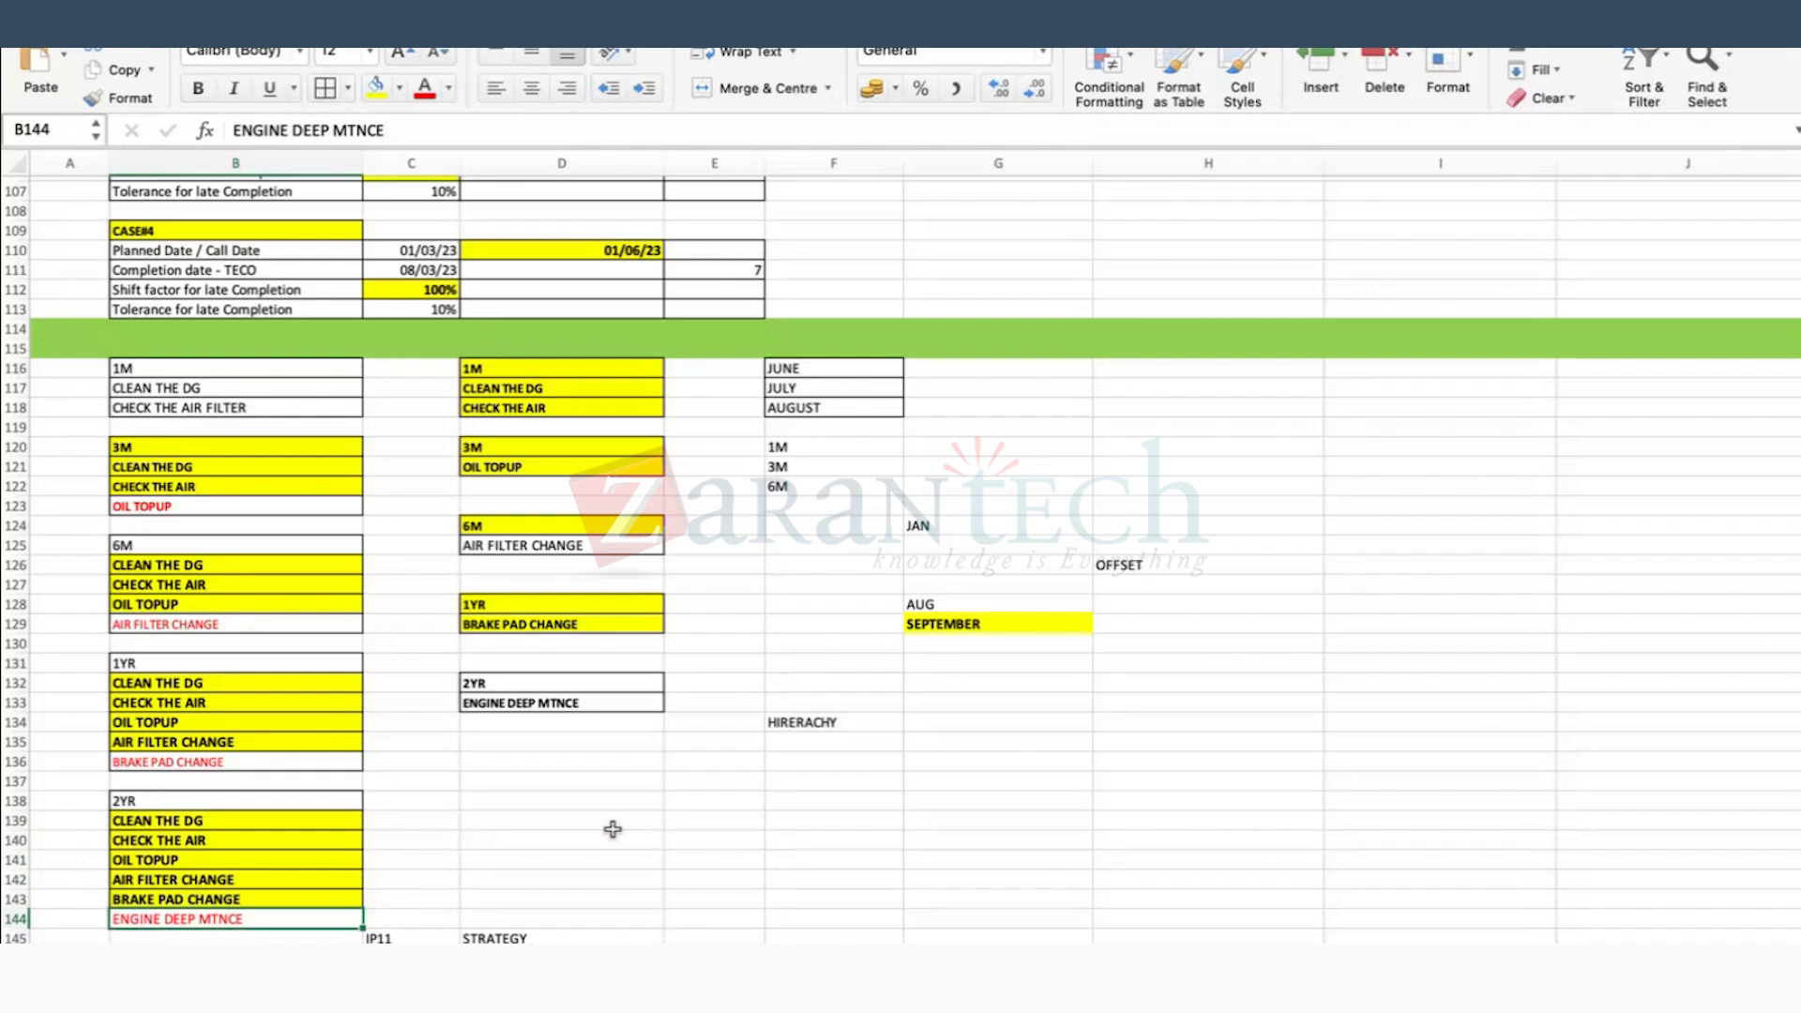
click(616, 831)
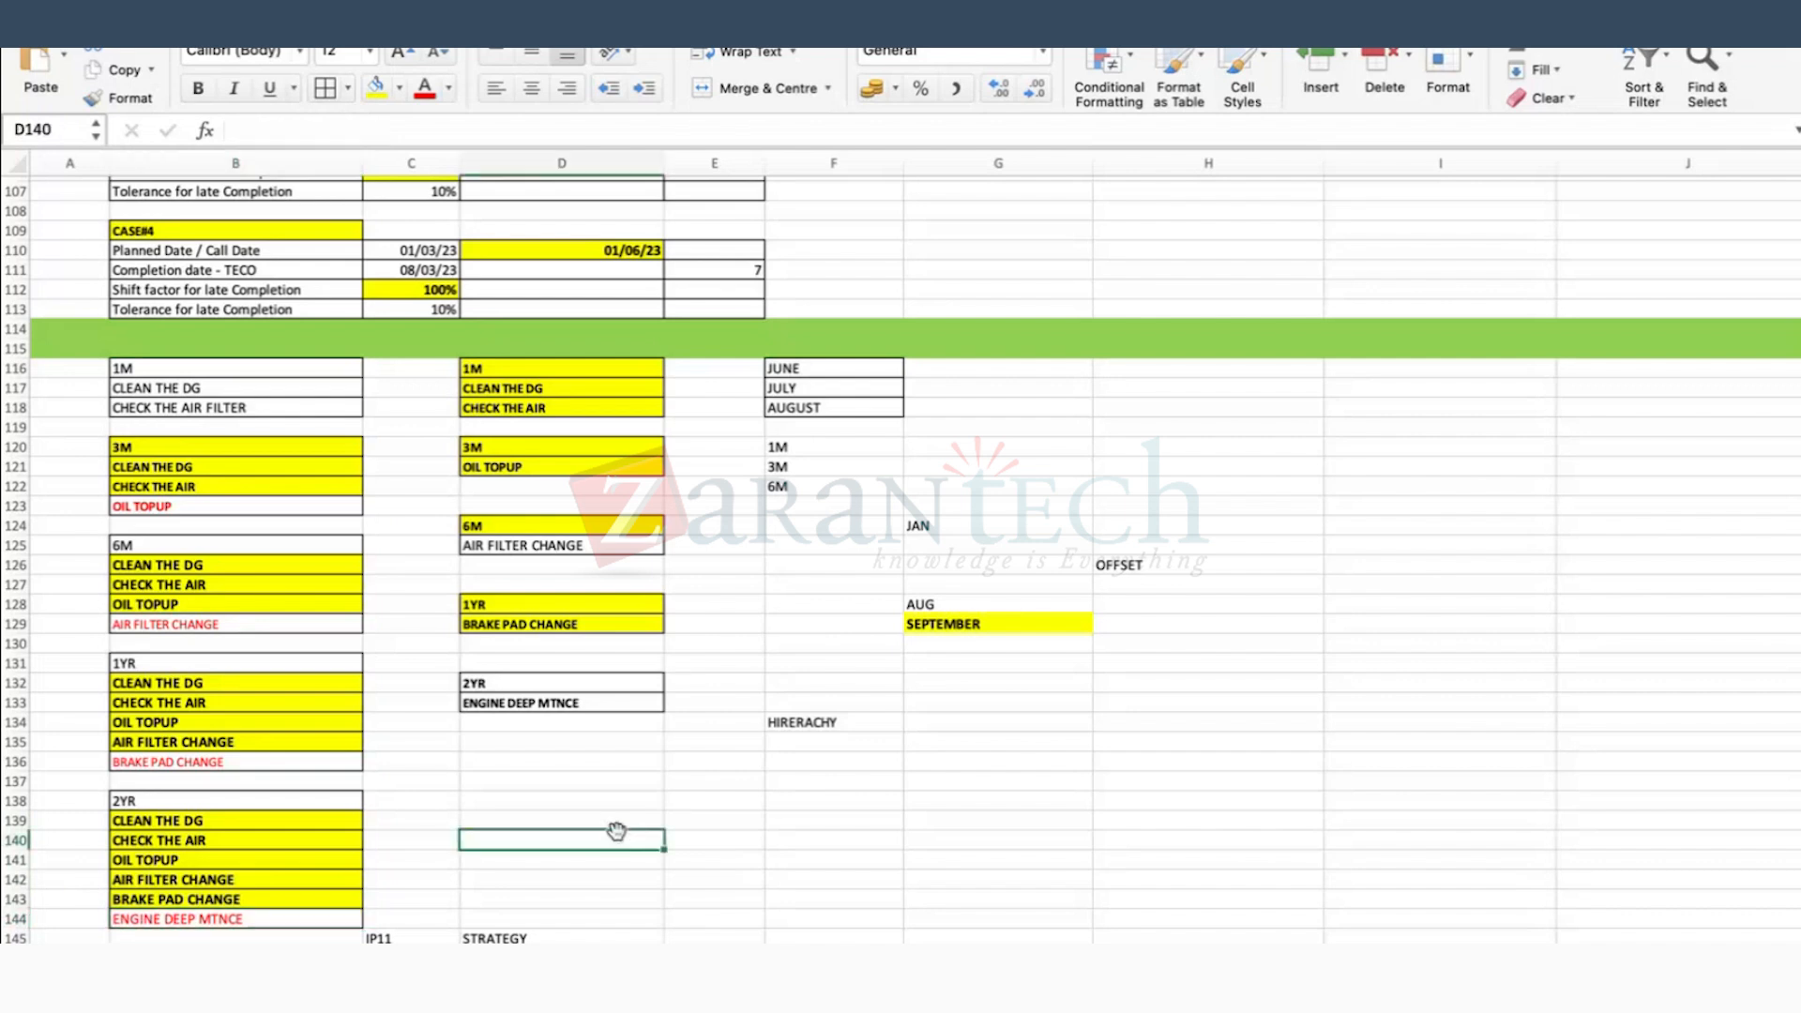
Step: Switch to SAP, give the TIMEST packages the same hierarchy level and redisplay the package sequence
key(super+Tab)
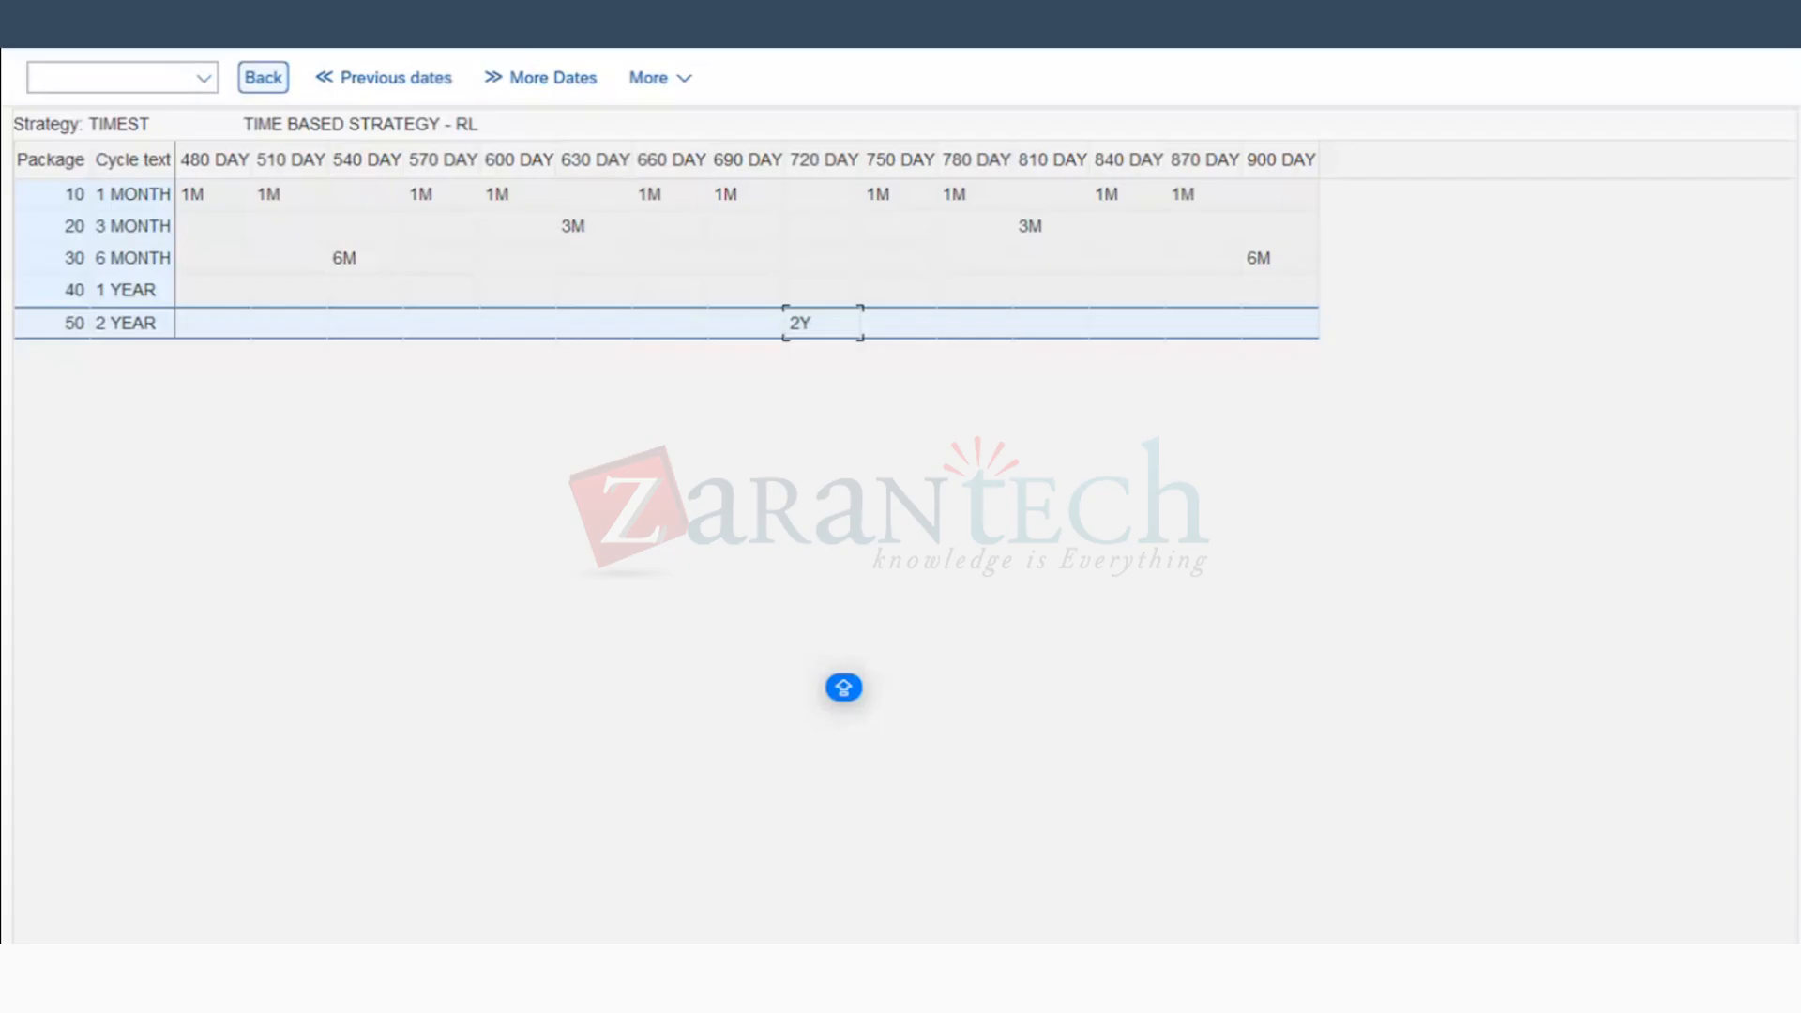
click(263, 77)
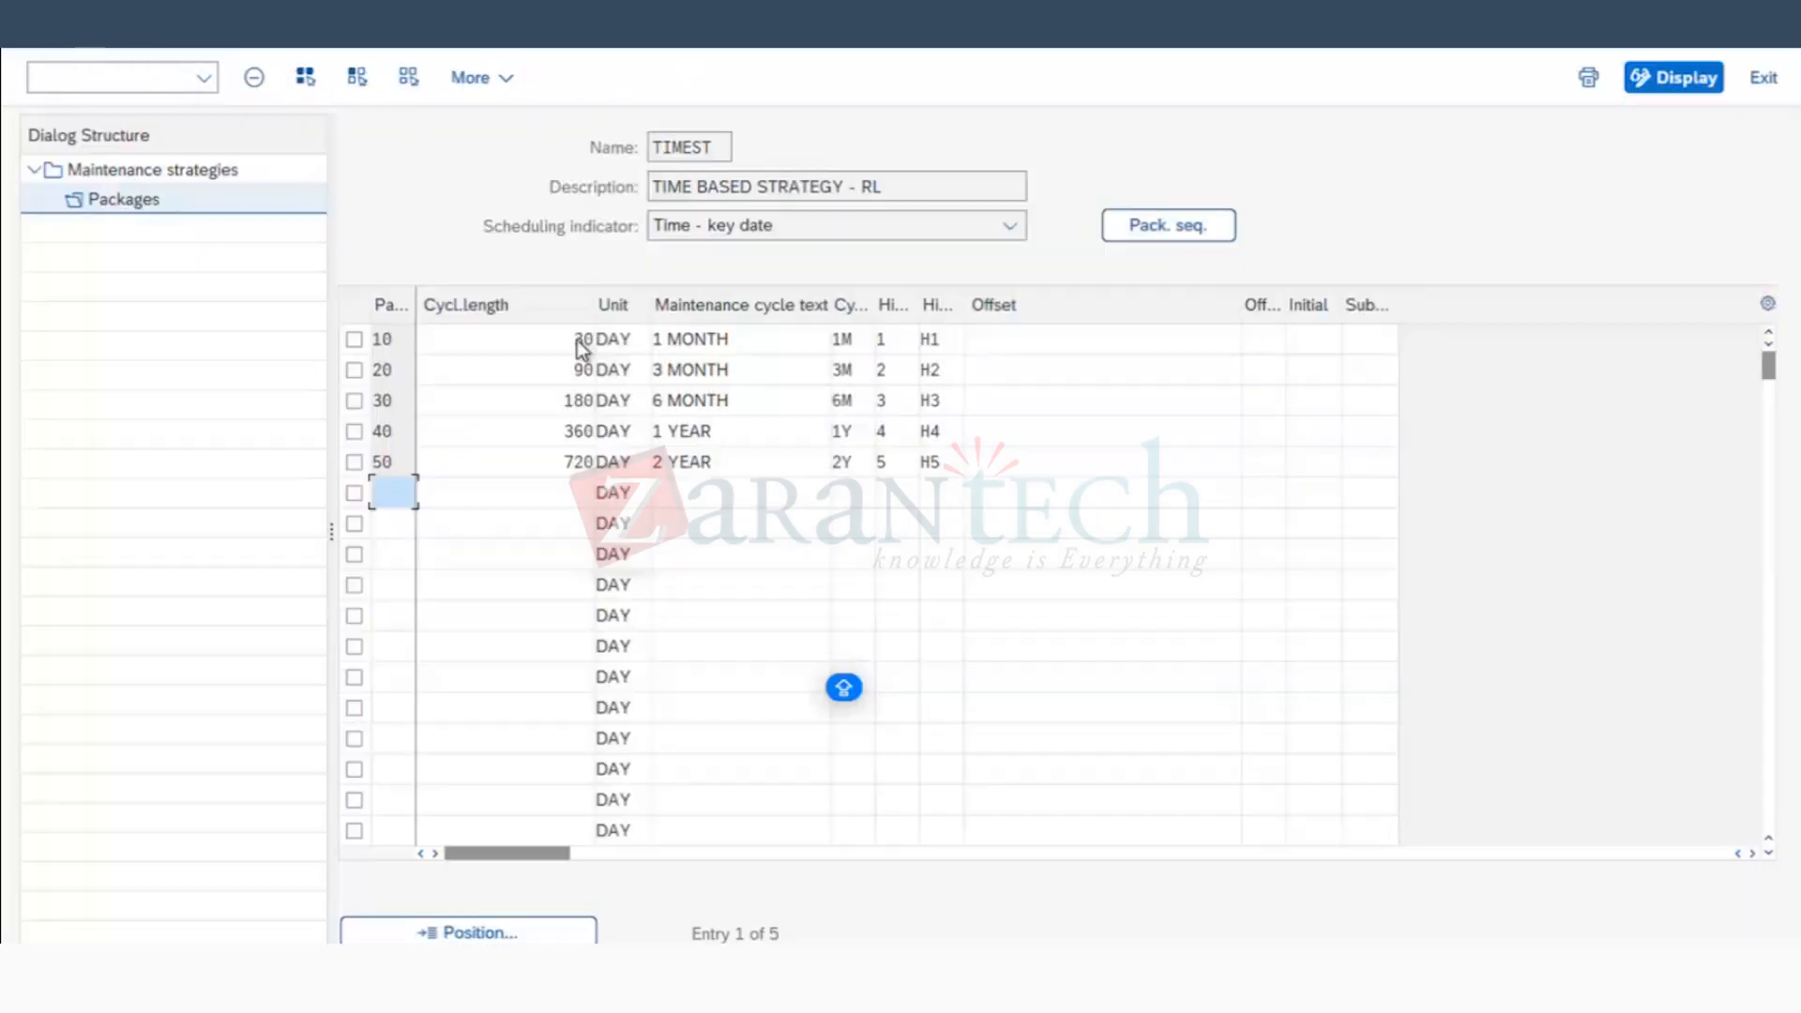
click(903, 380)
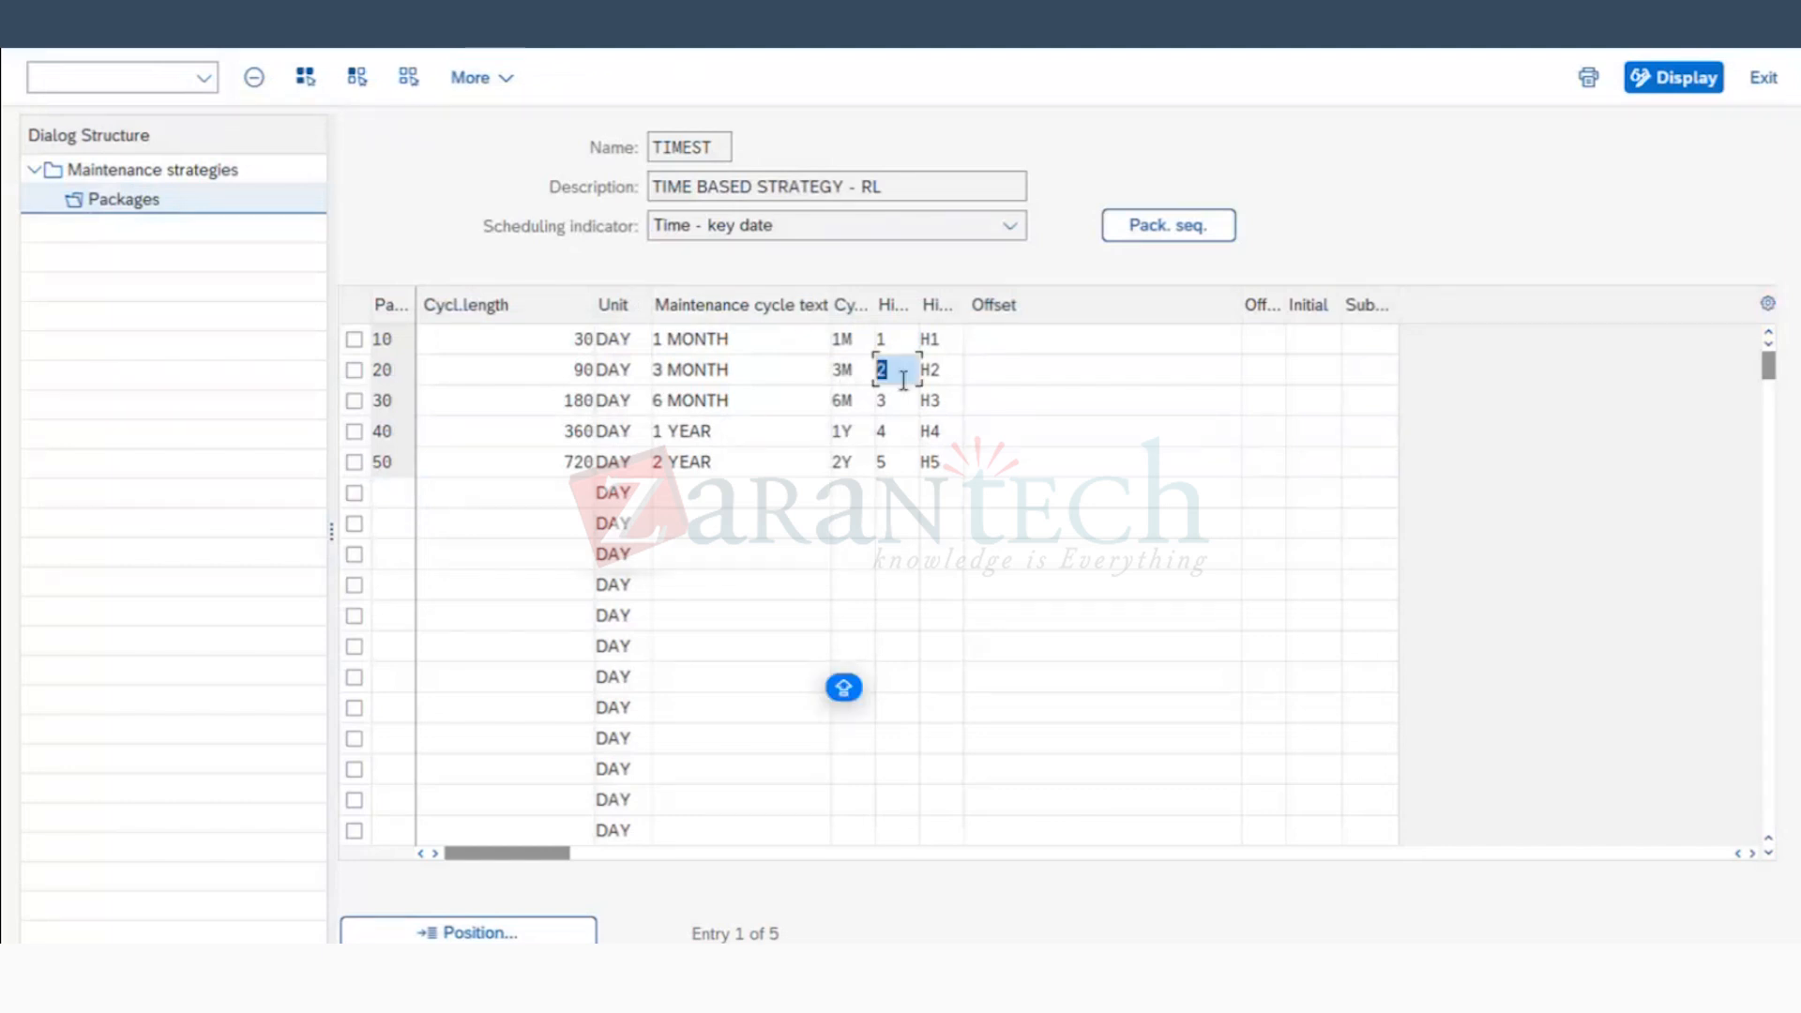
click(1177, 232)
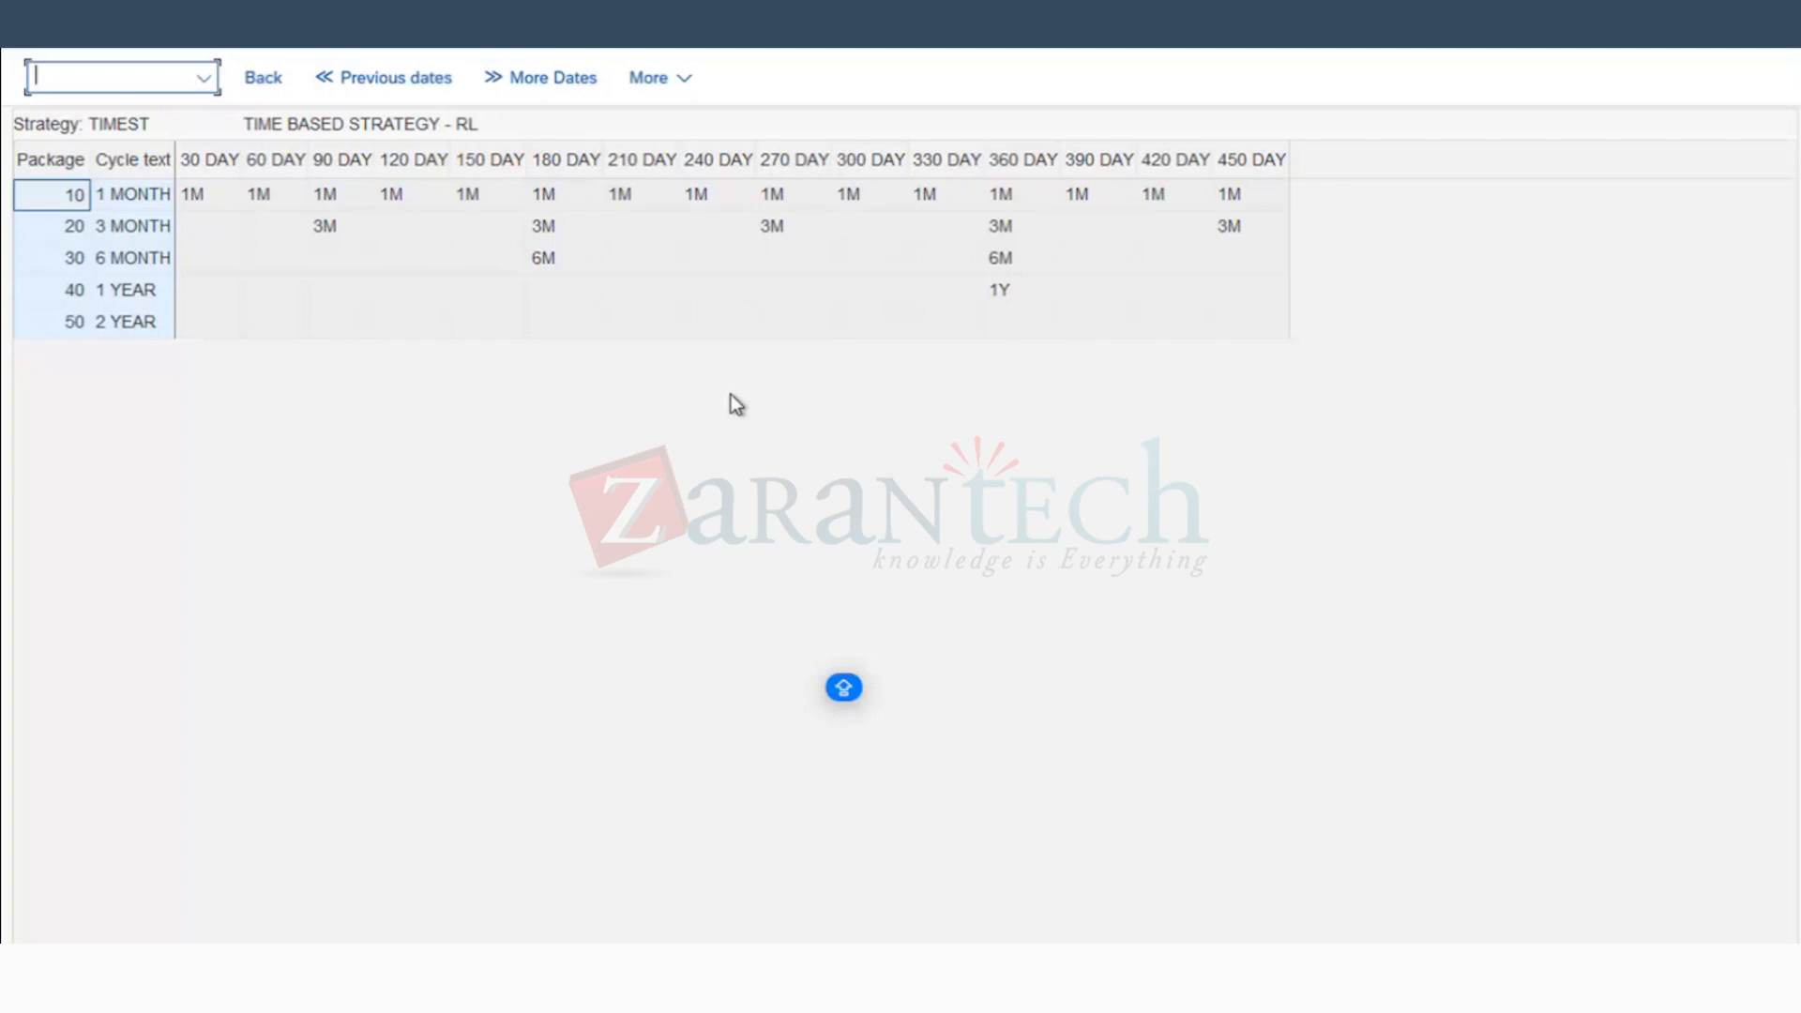
Step: Switch back to the Excel sheet and look over the DG task lists for the five packages
key(super+Tab)
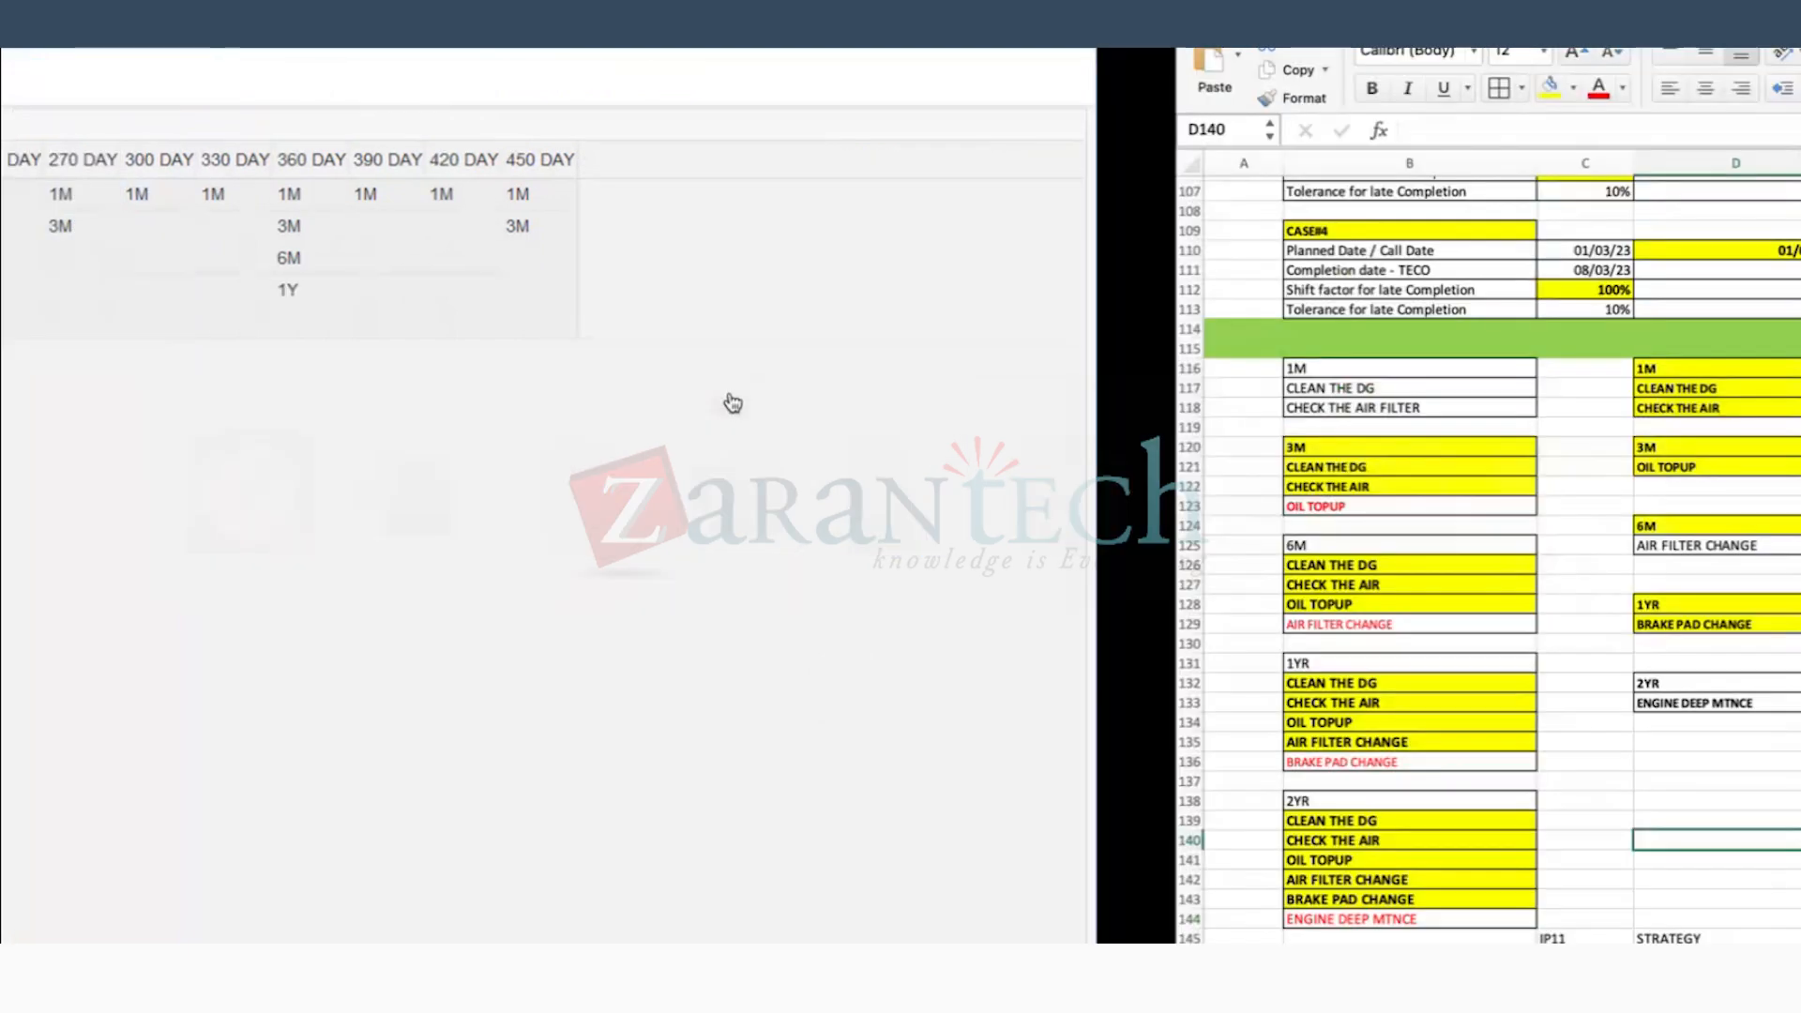
click(1221, 471)
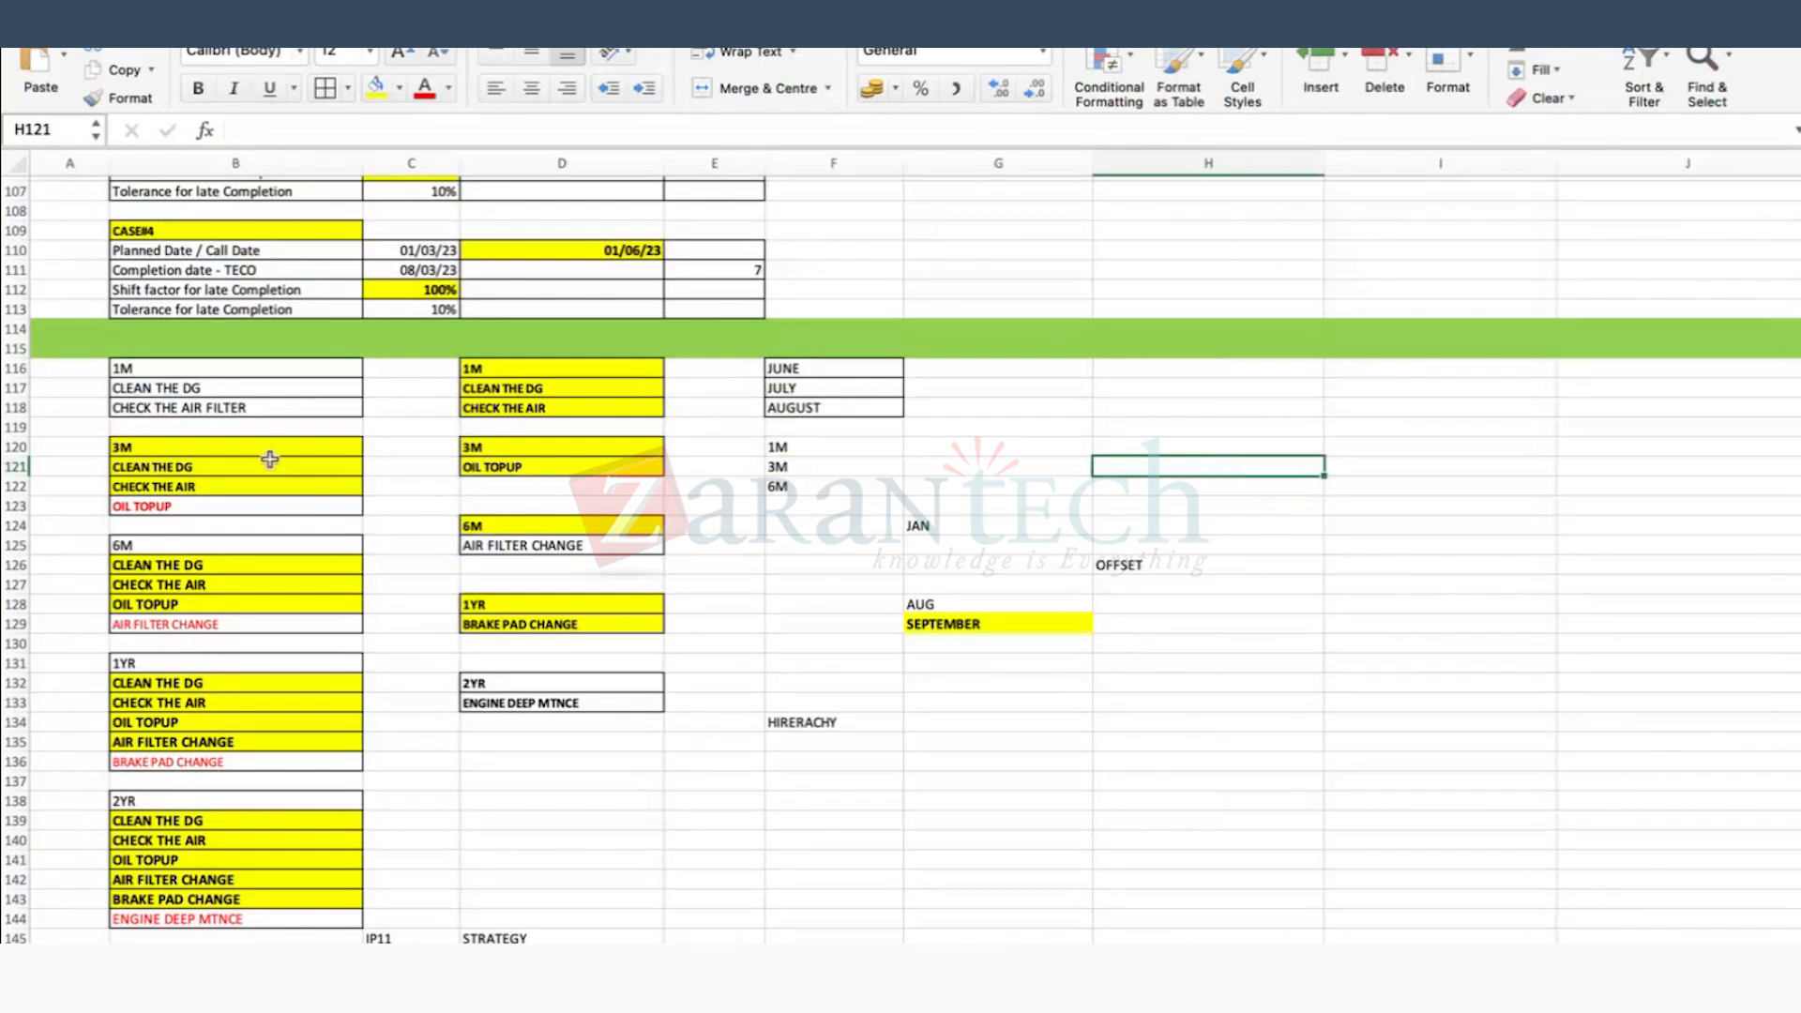
click(1223, 767)
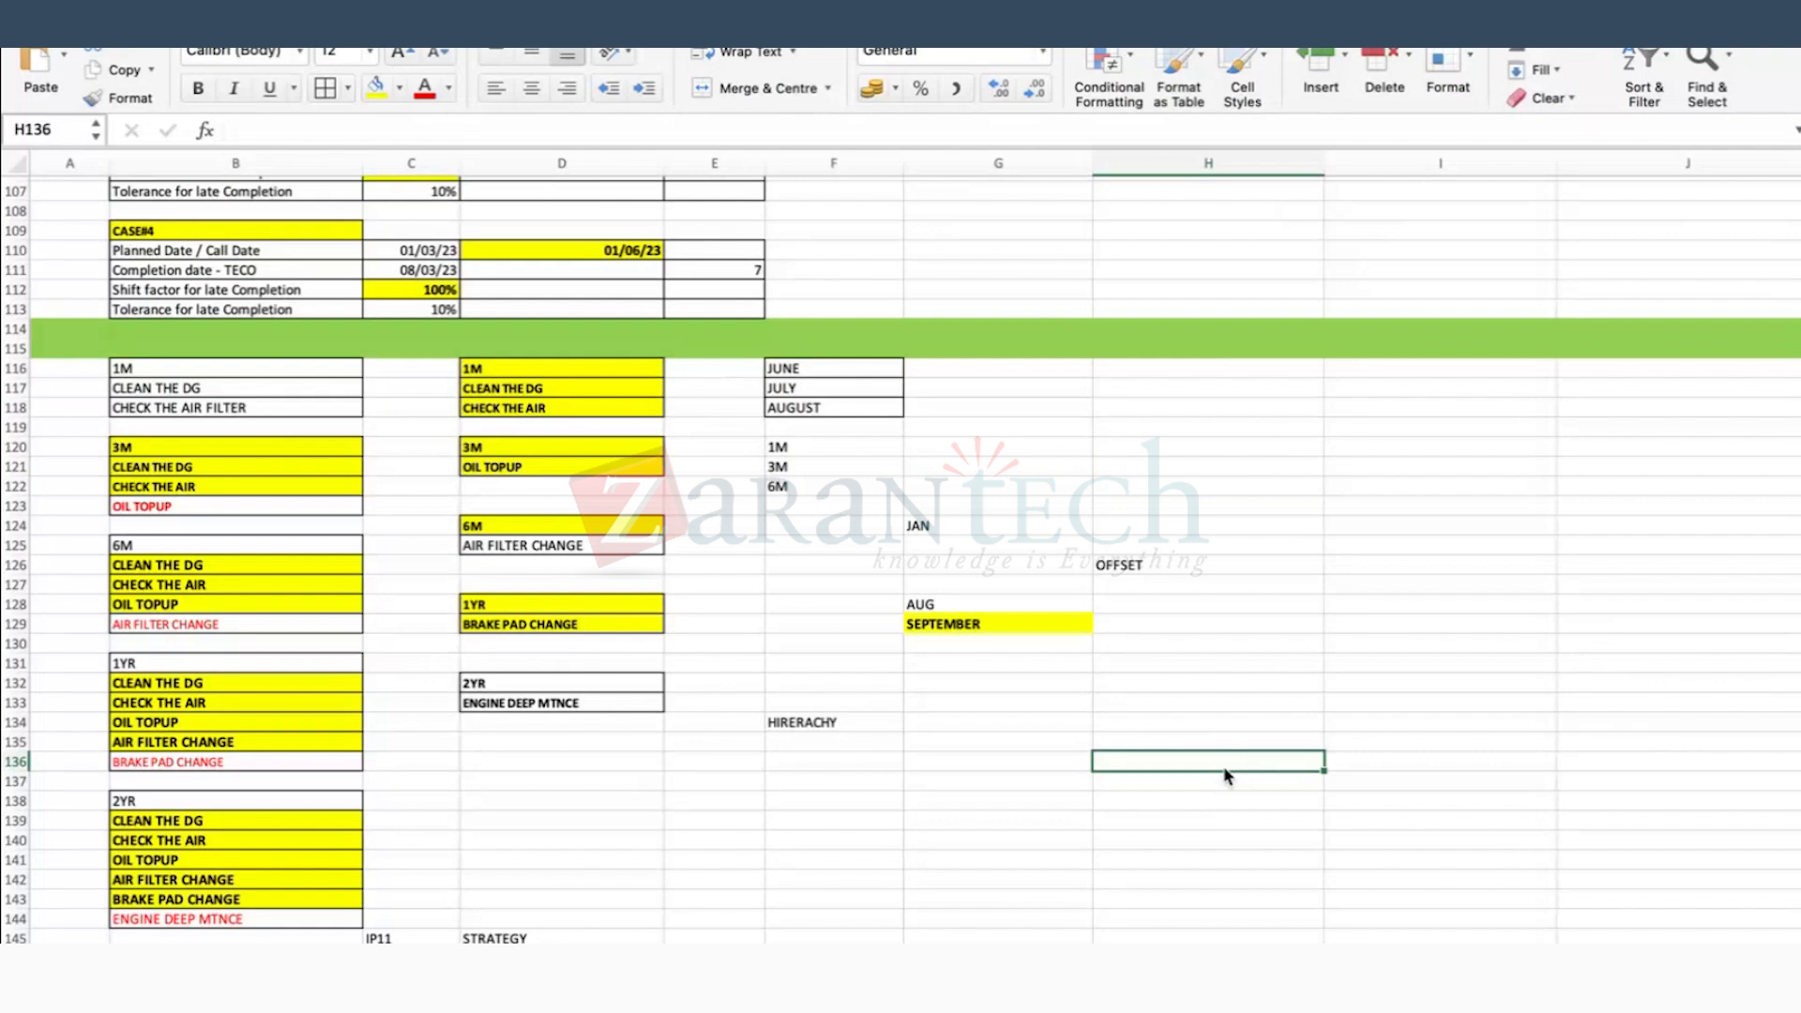
click(418, 485)
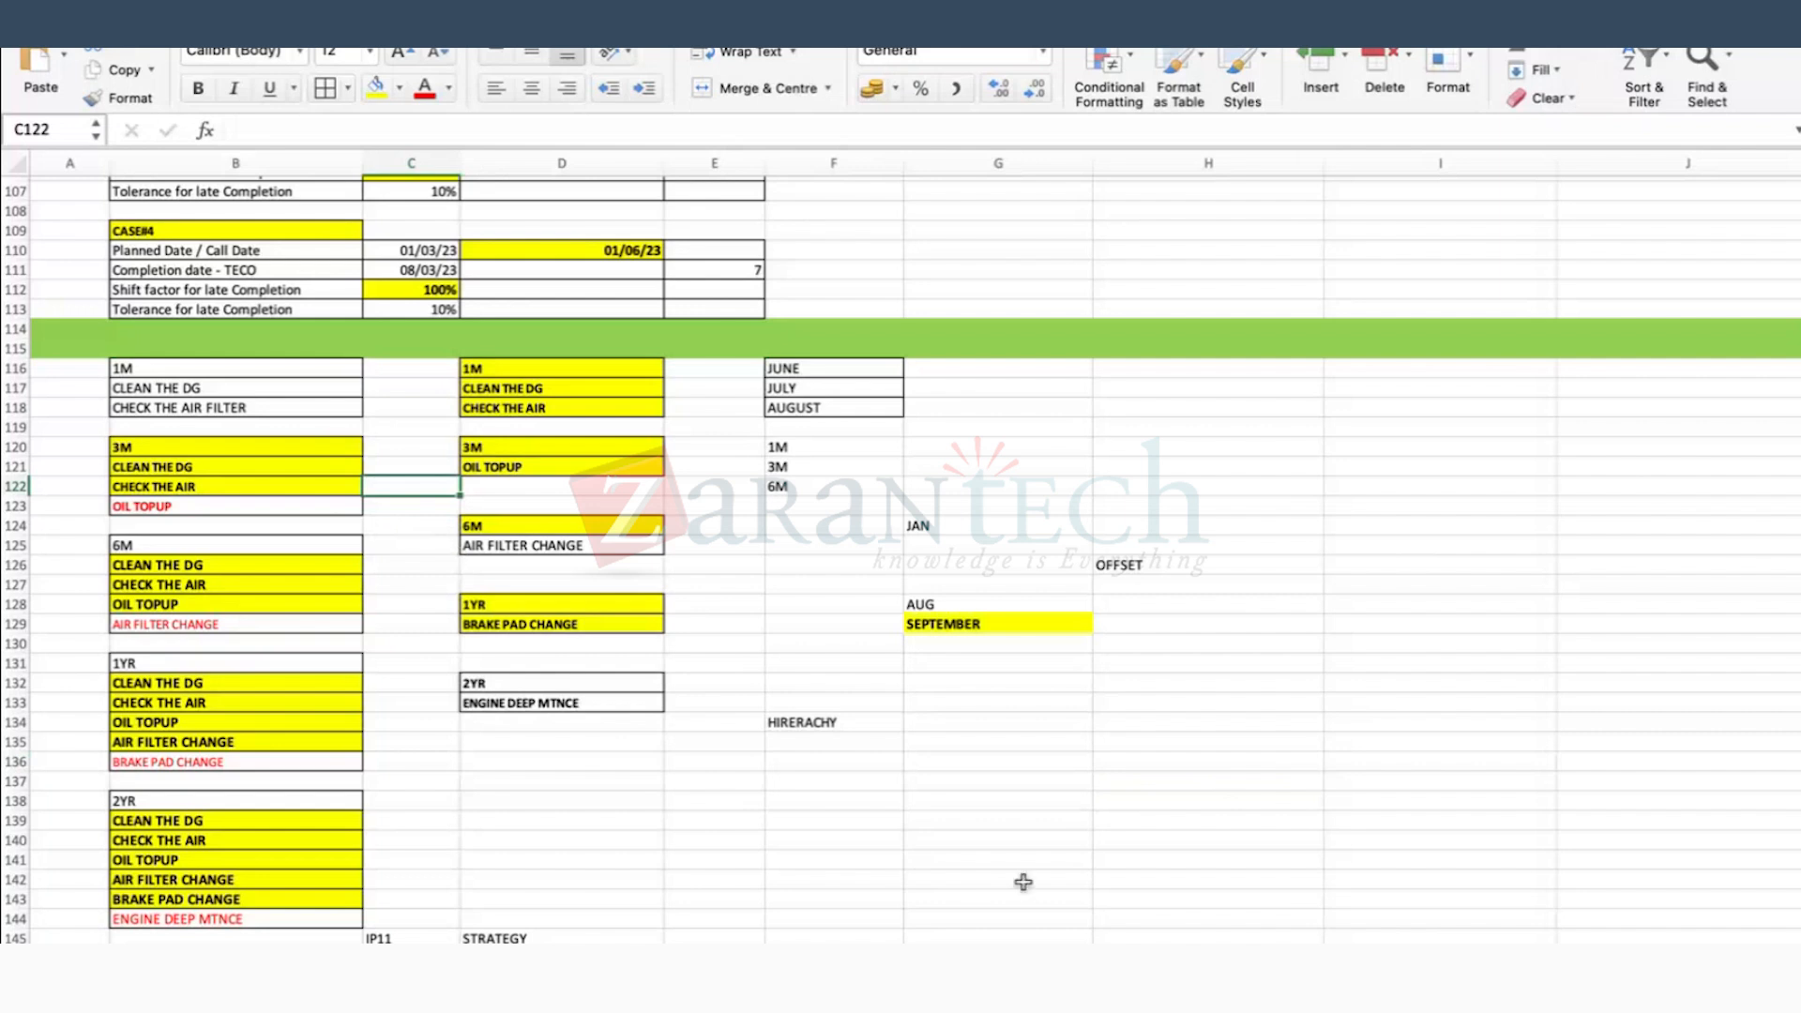
click(1215, 589)
click(1131, 757)
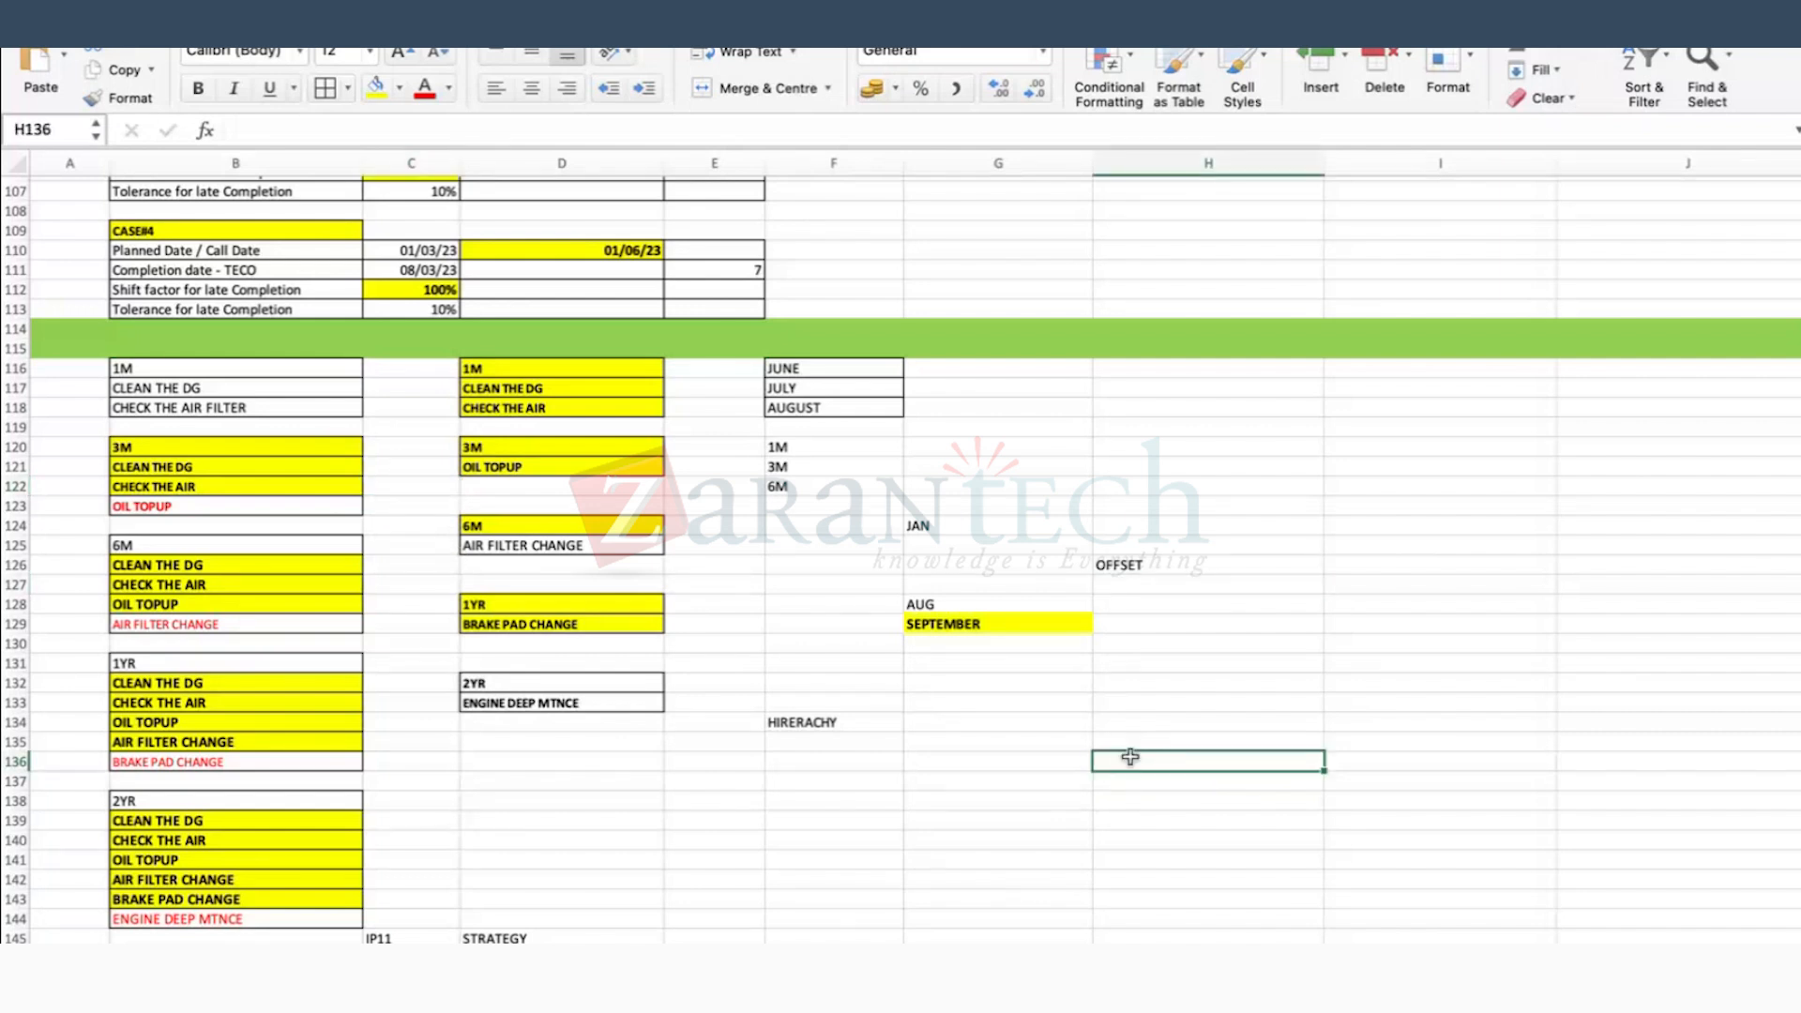
click(631, 805)
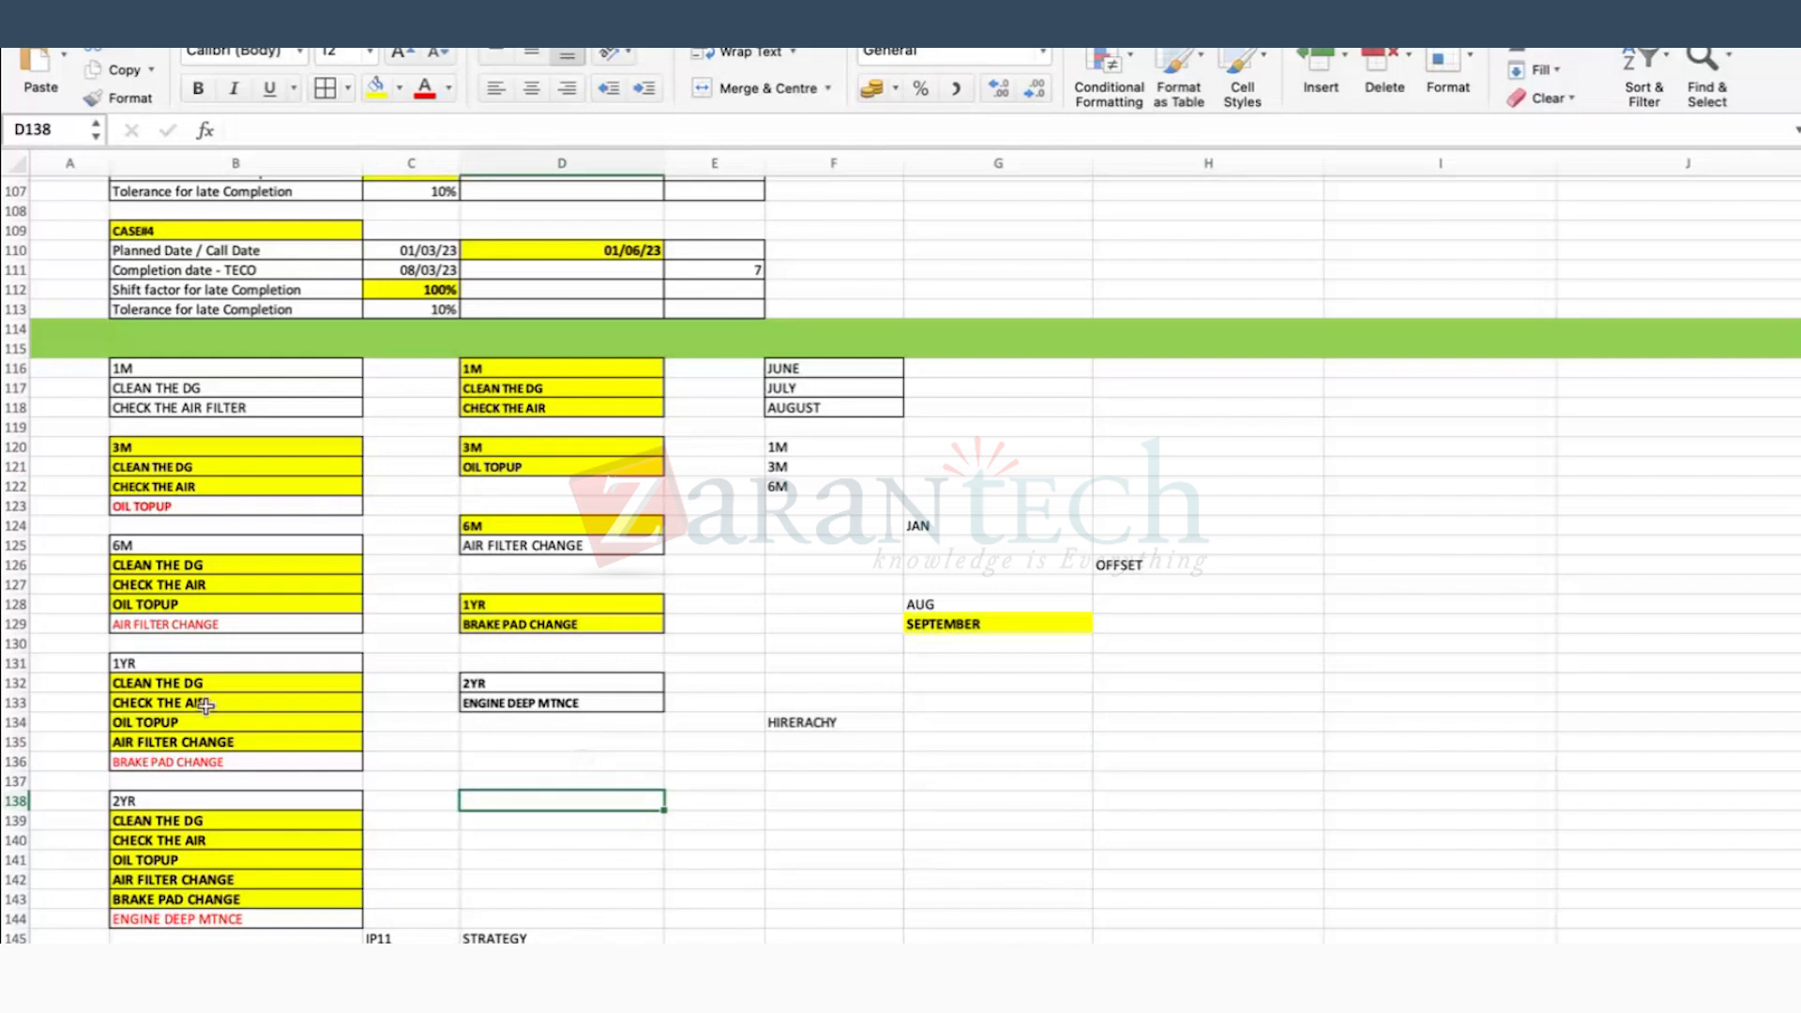
Step: Compare the newly added tasks BRAKE PAD CHANGE, OIL TOPUP and ENGINE DEEP MTNCE in the 1YR, 3M and 2YR task lists
click(211, 765)
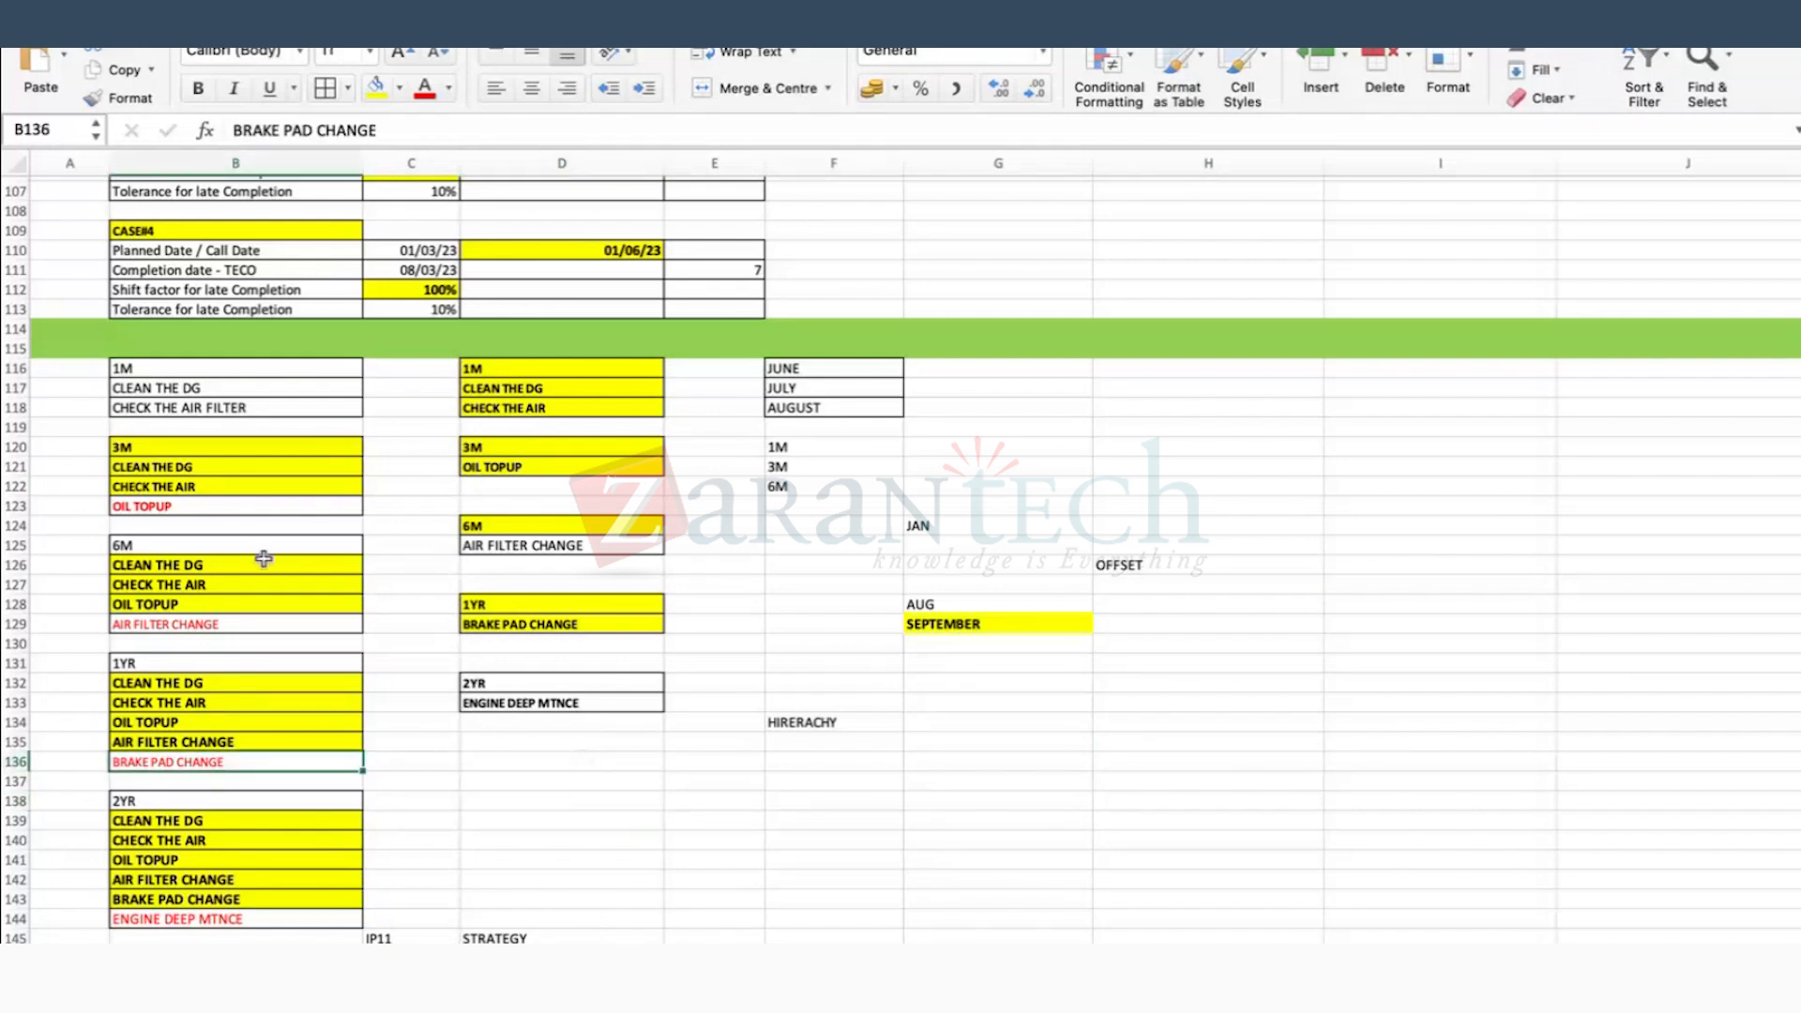
click(202, 508)
click(415, 506)
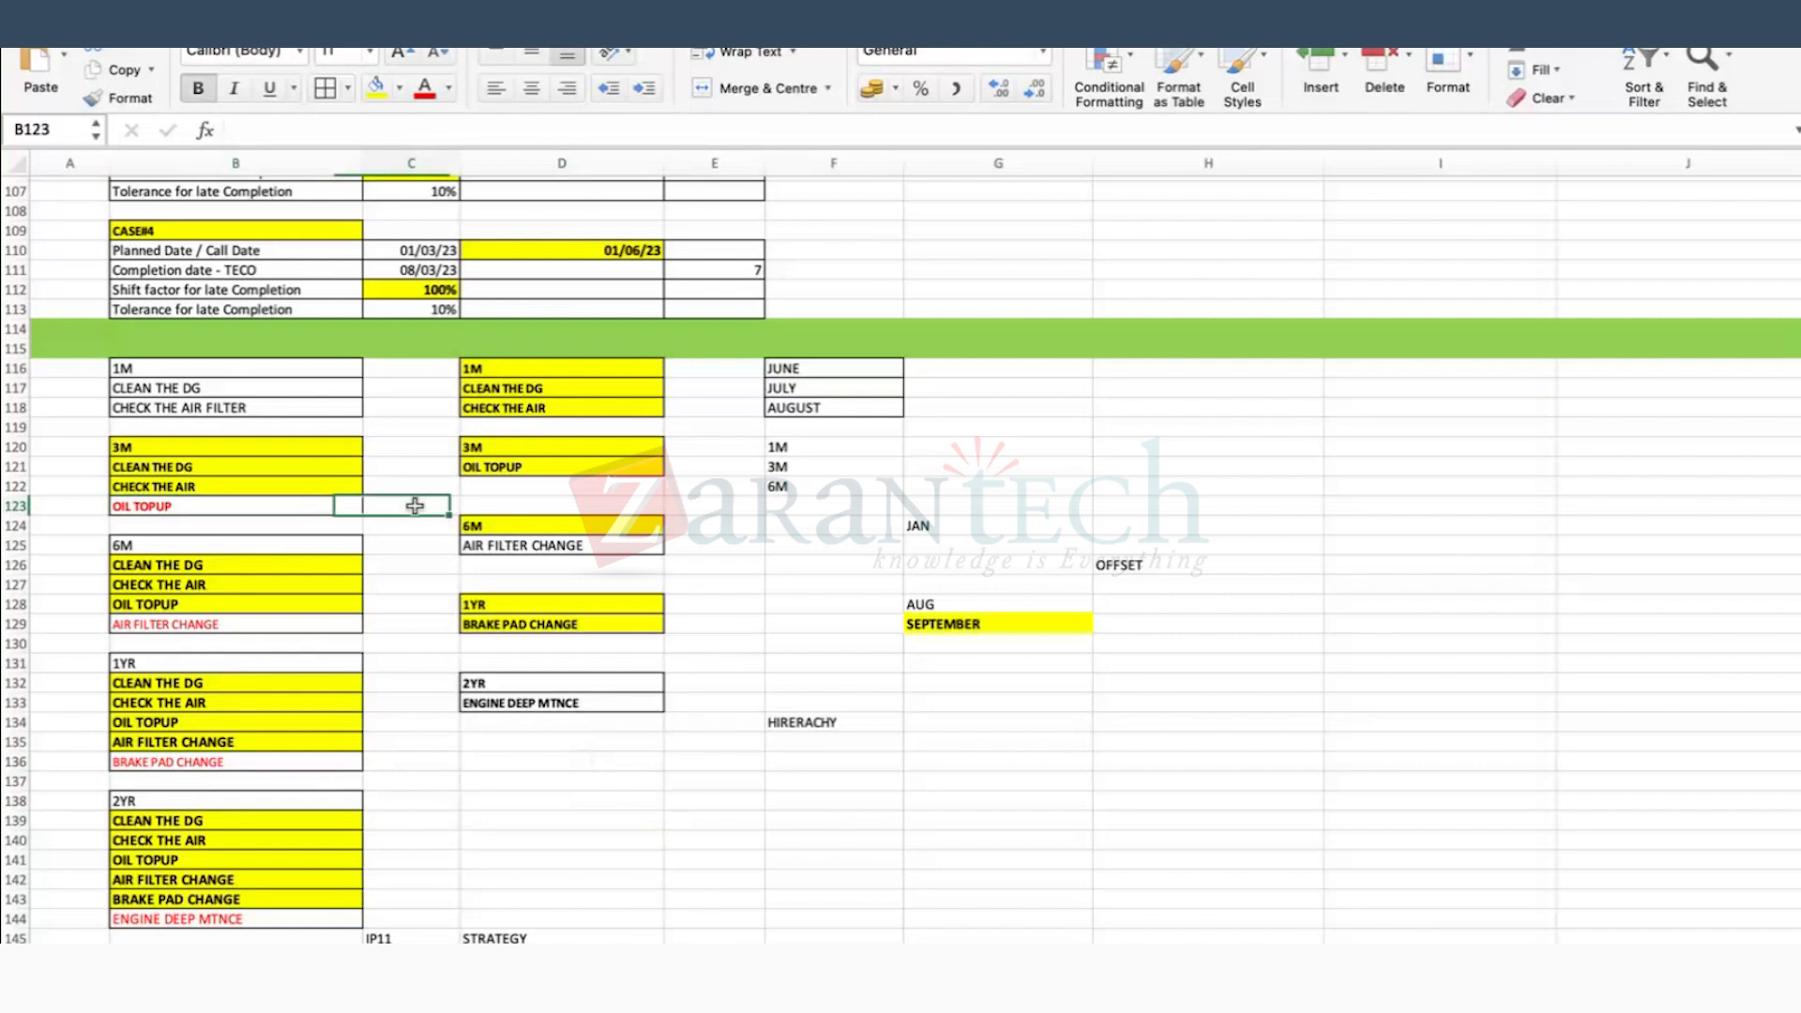
click(230, 508)
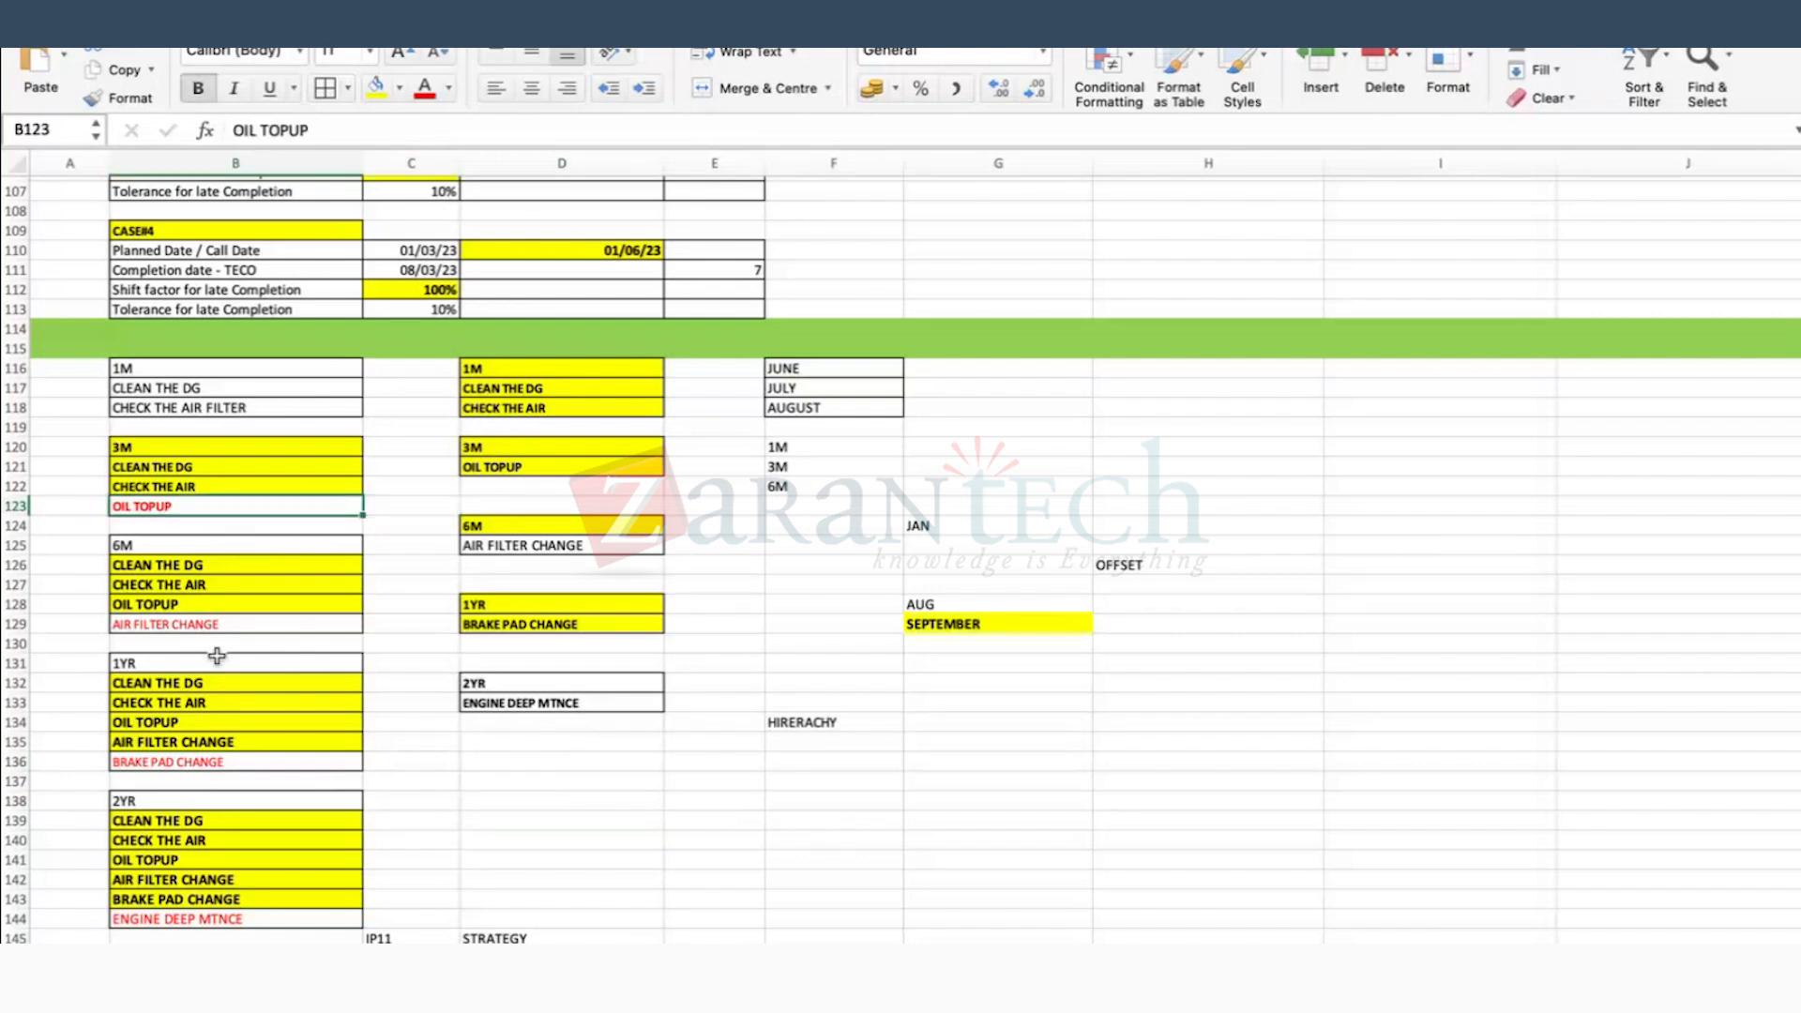
click(175, 921)
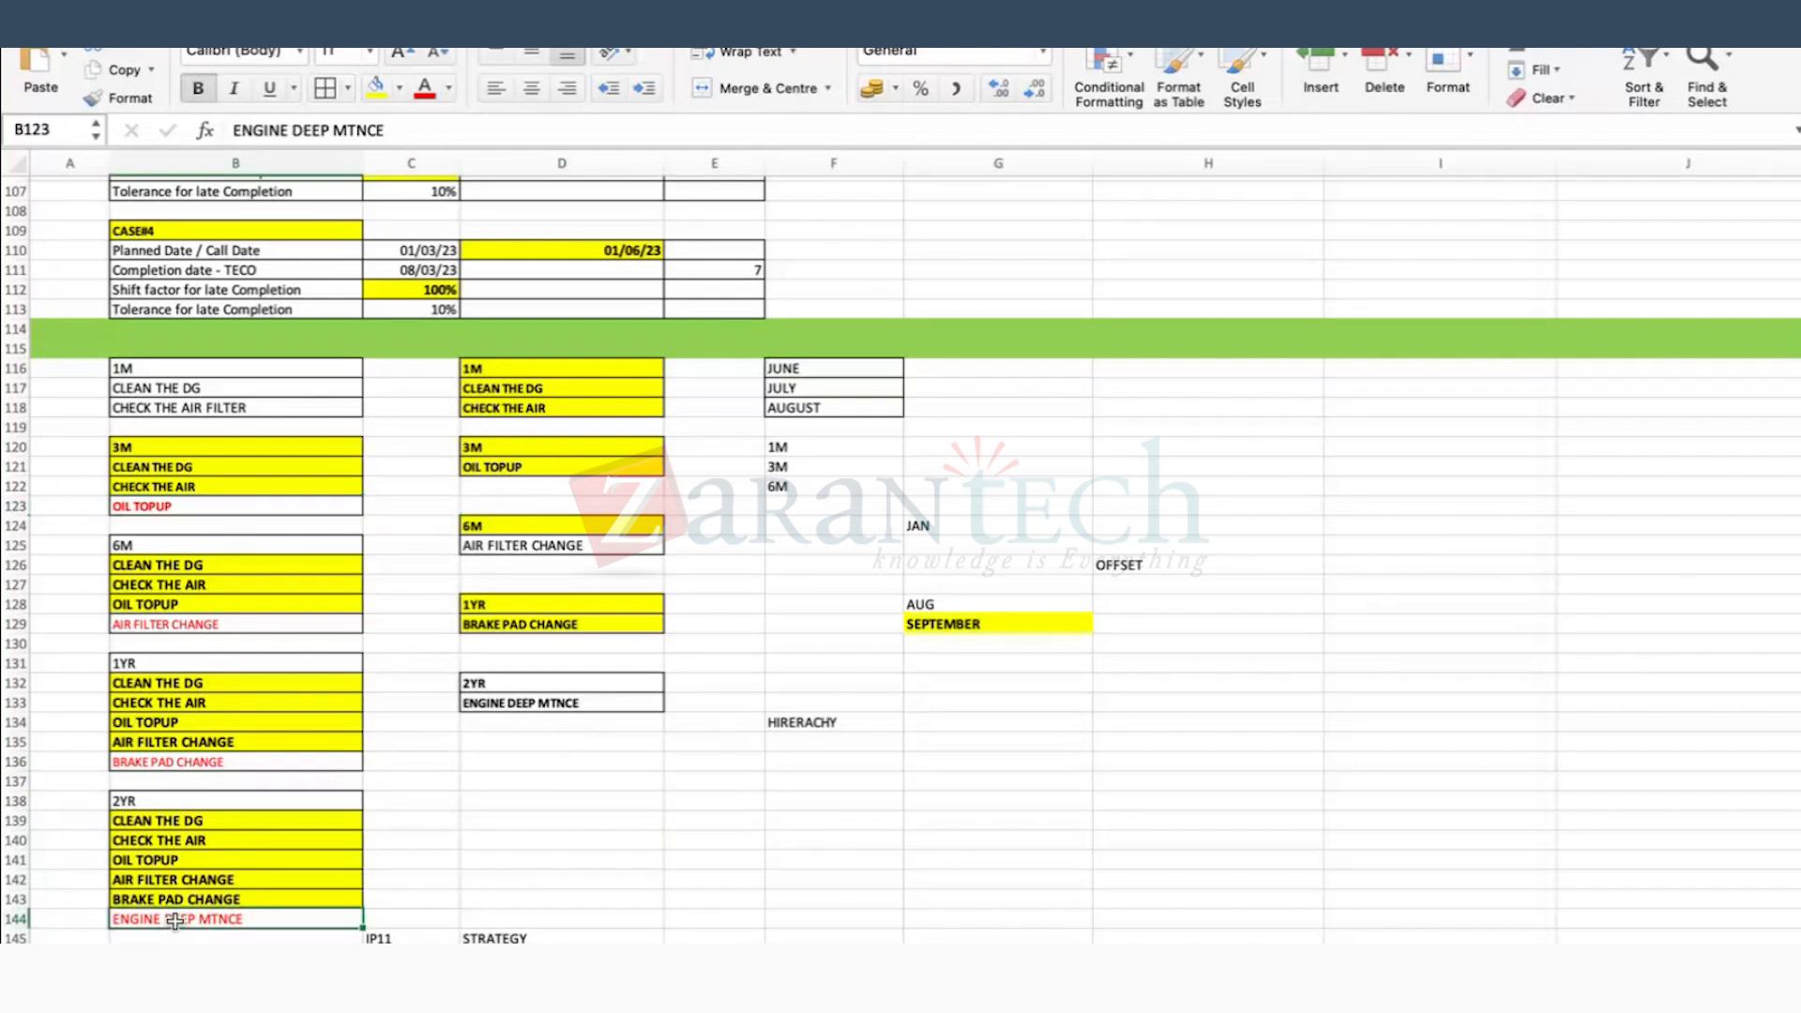
click(176, 957)
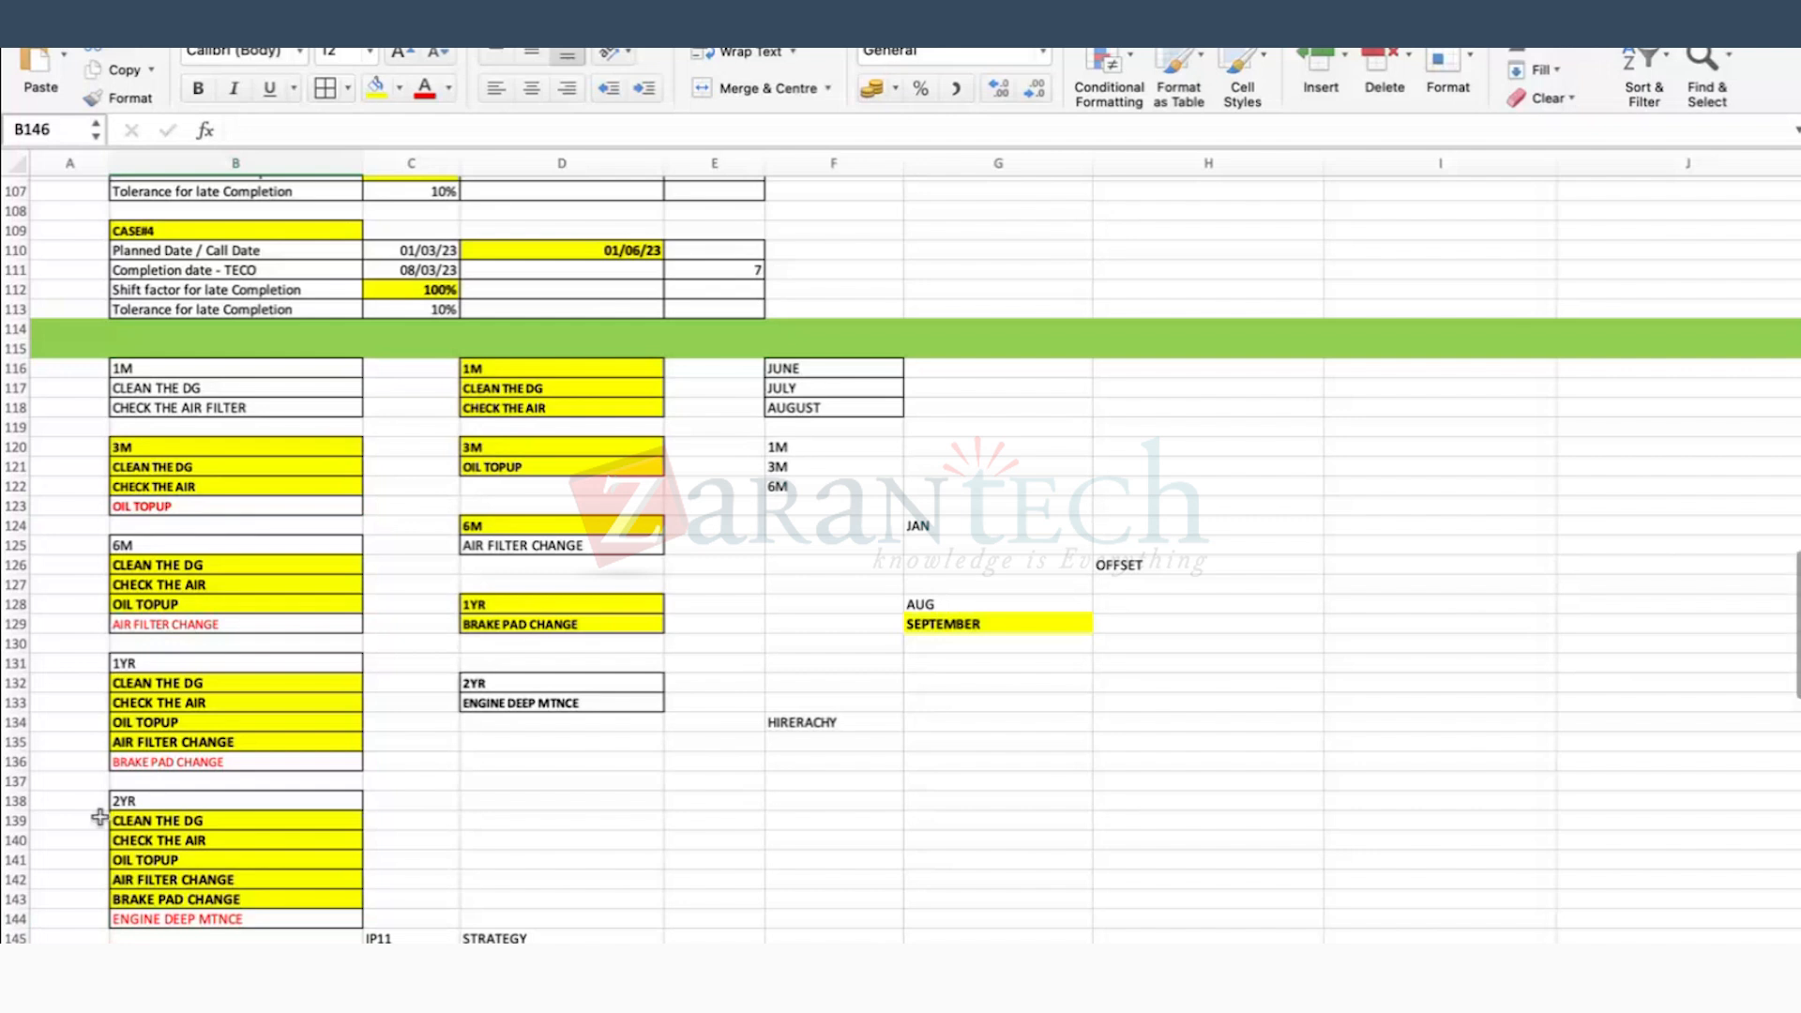
click(131, 800)
click(156, 919)
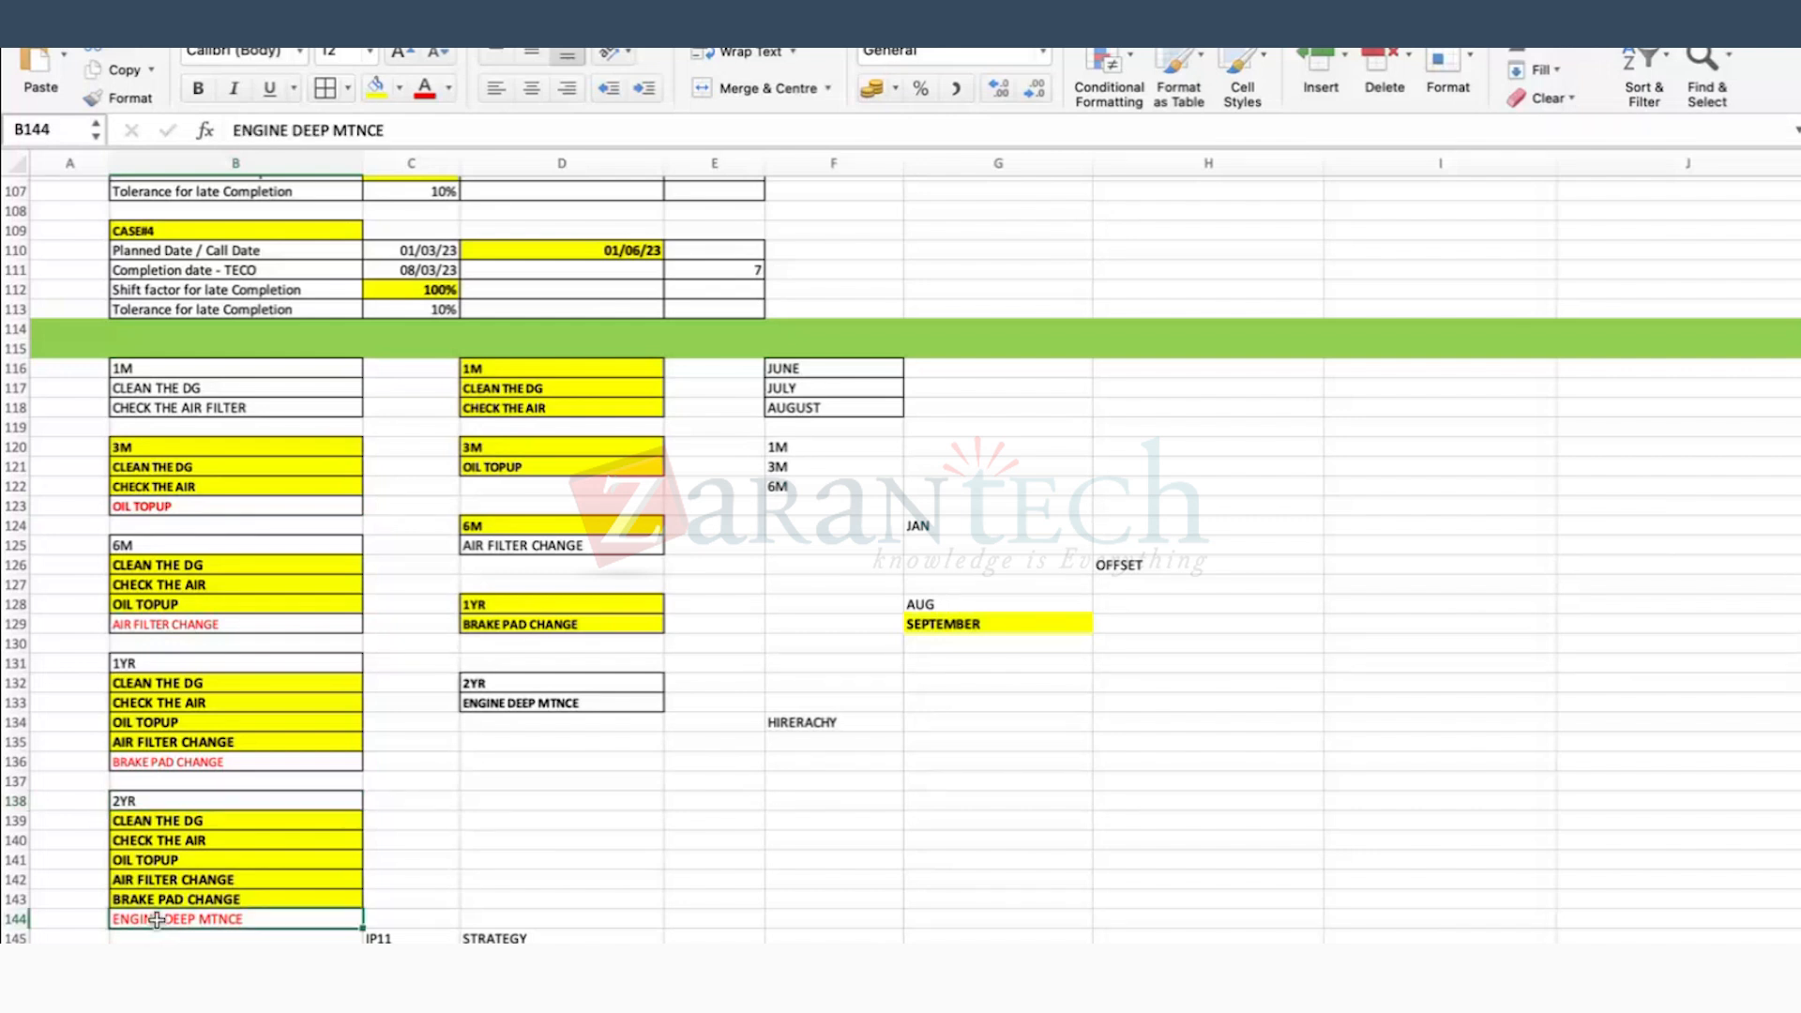
Step: Compare OIL TOPUP in the 3M task list with CHECK THE AIR FILTER in the 1M list
click(156, 505)
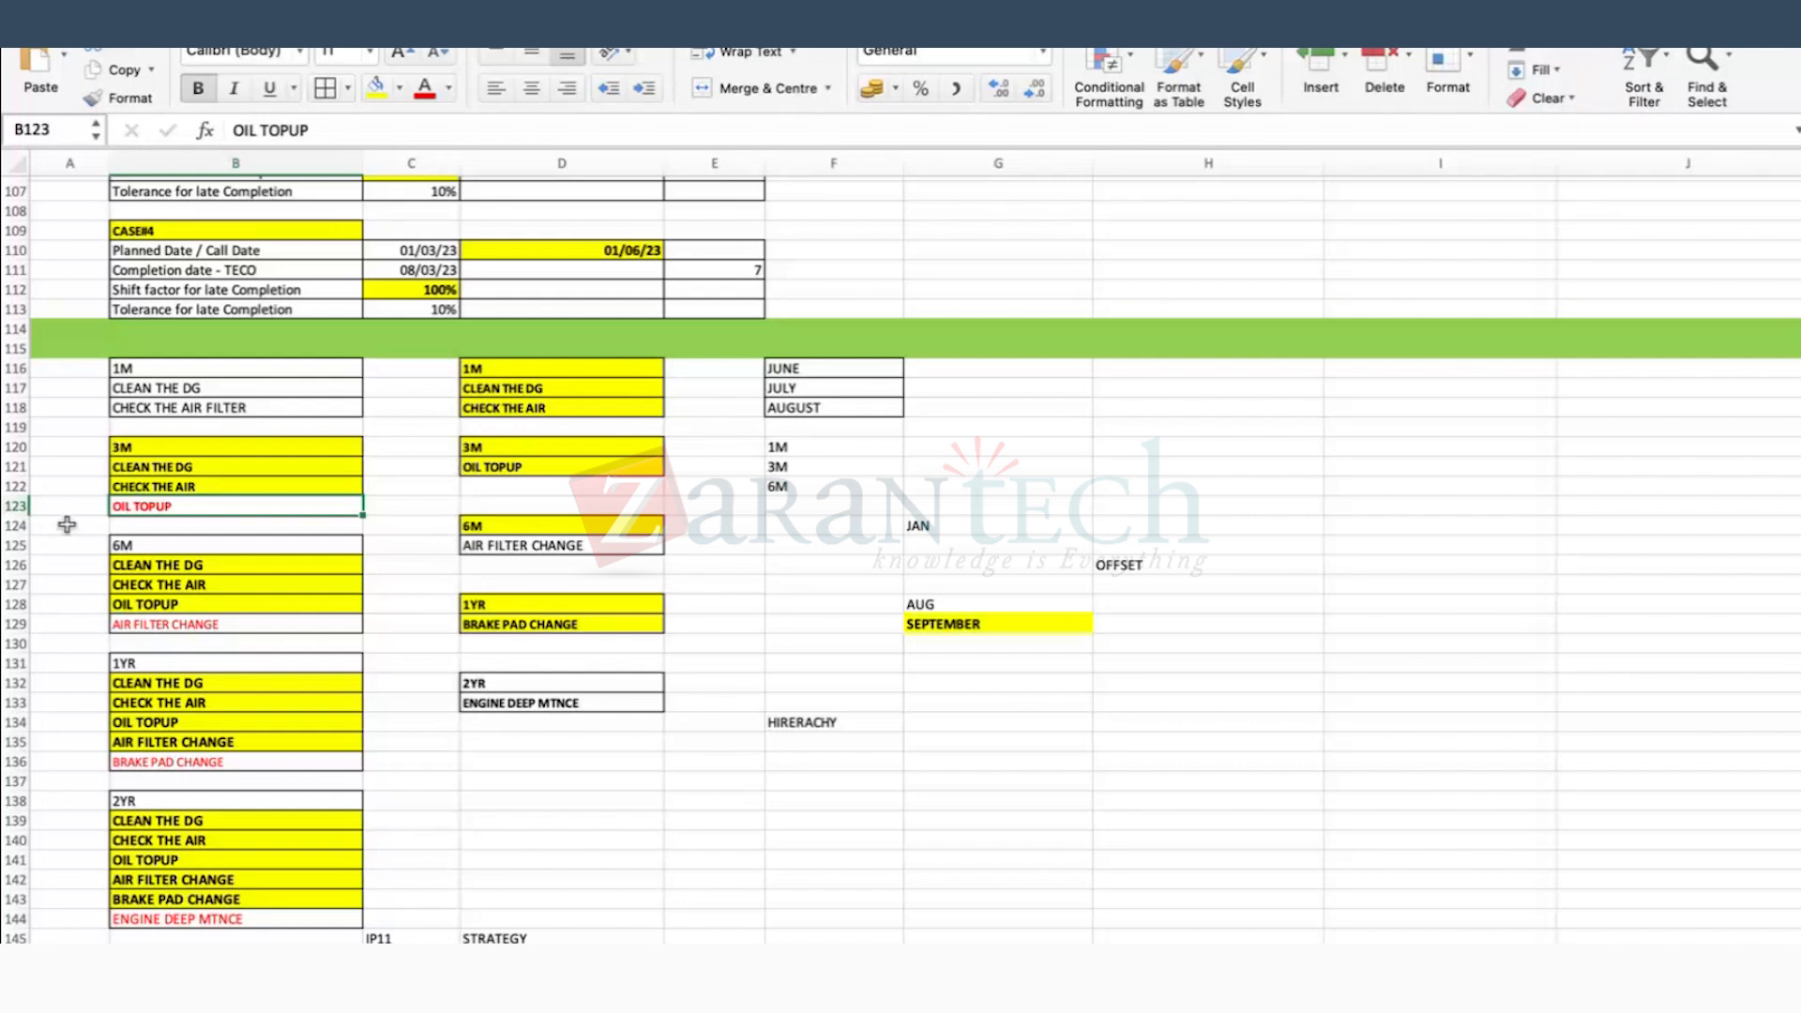
click(171, 529)
click(164, 507)
drag(165, 504, 178, 407)
click(178, 407)
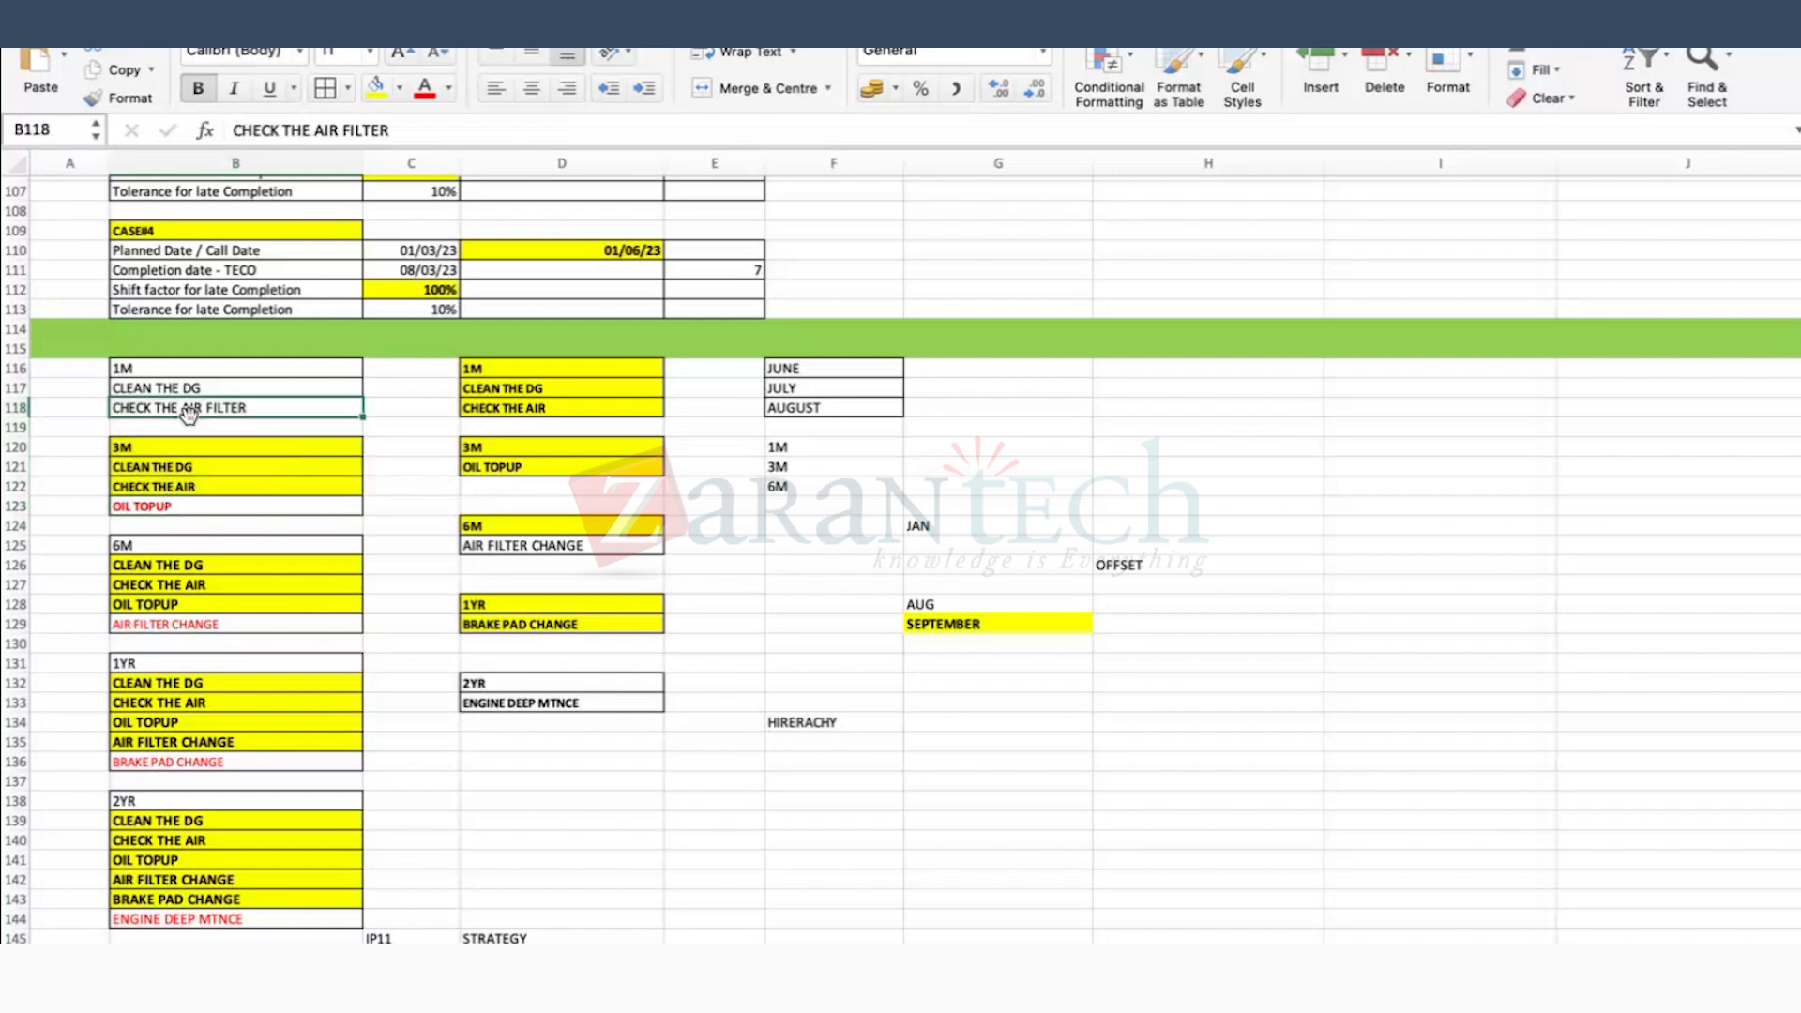
click(1120, 699)
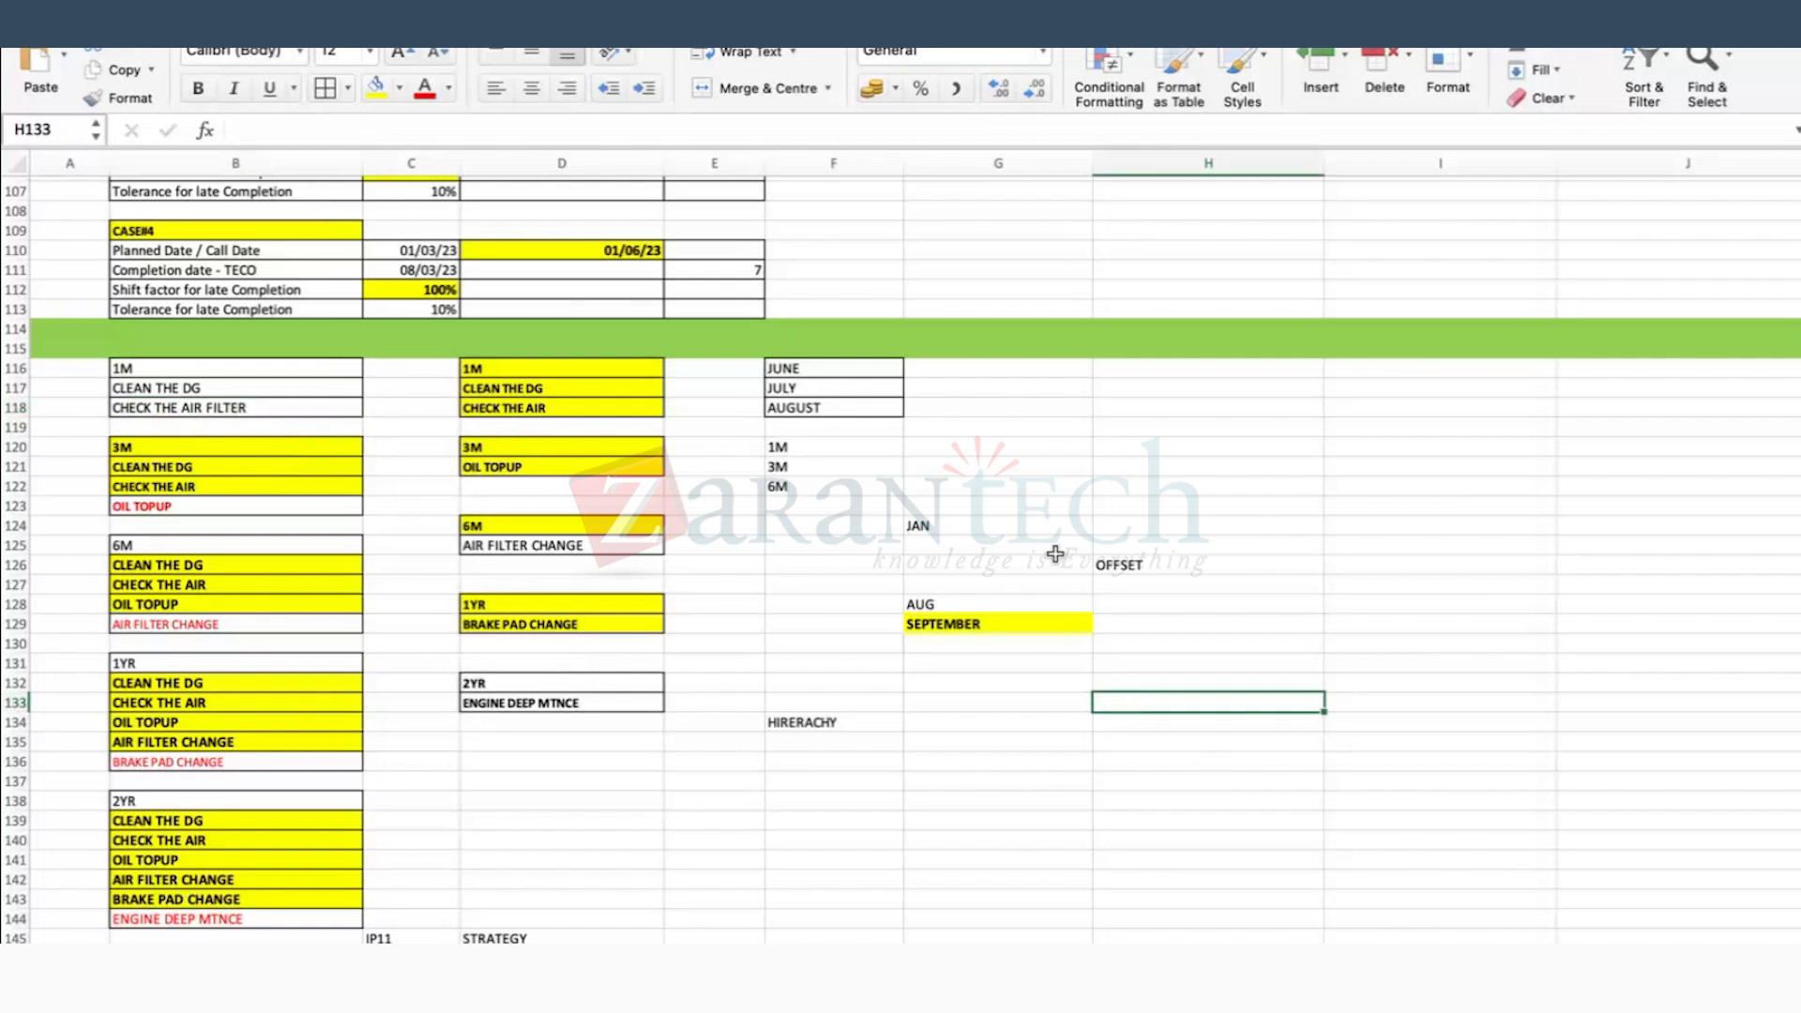
Step: Review the late-completion shift factor cases above the green band and return to the DG task lists
scroll(1412, 474, up, 4)
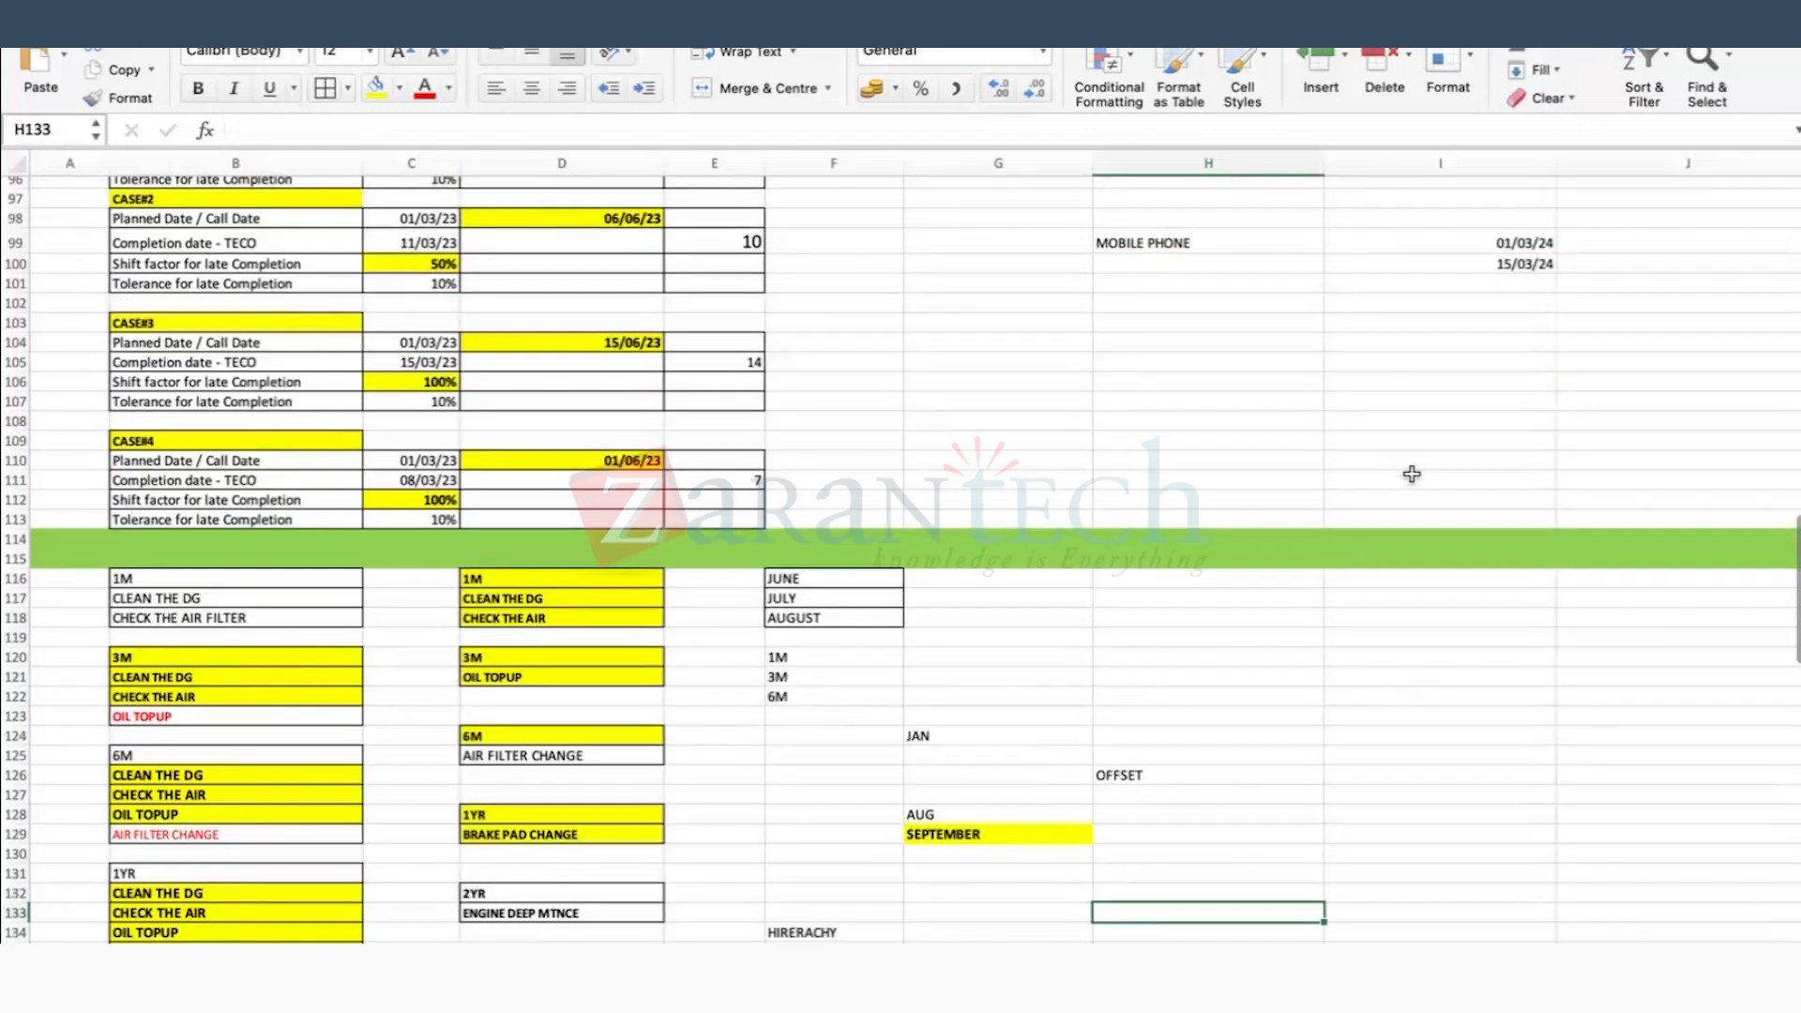
scroll(1411, 473, up, 3)
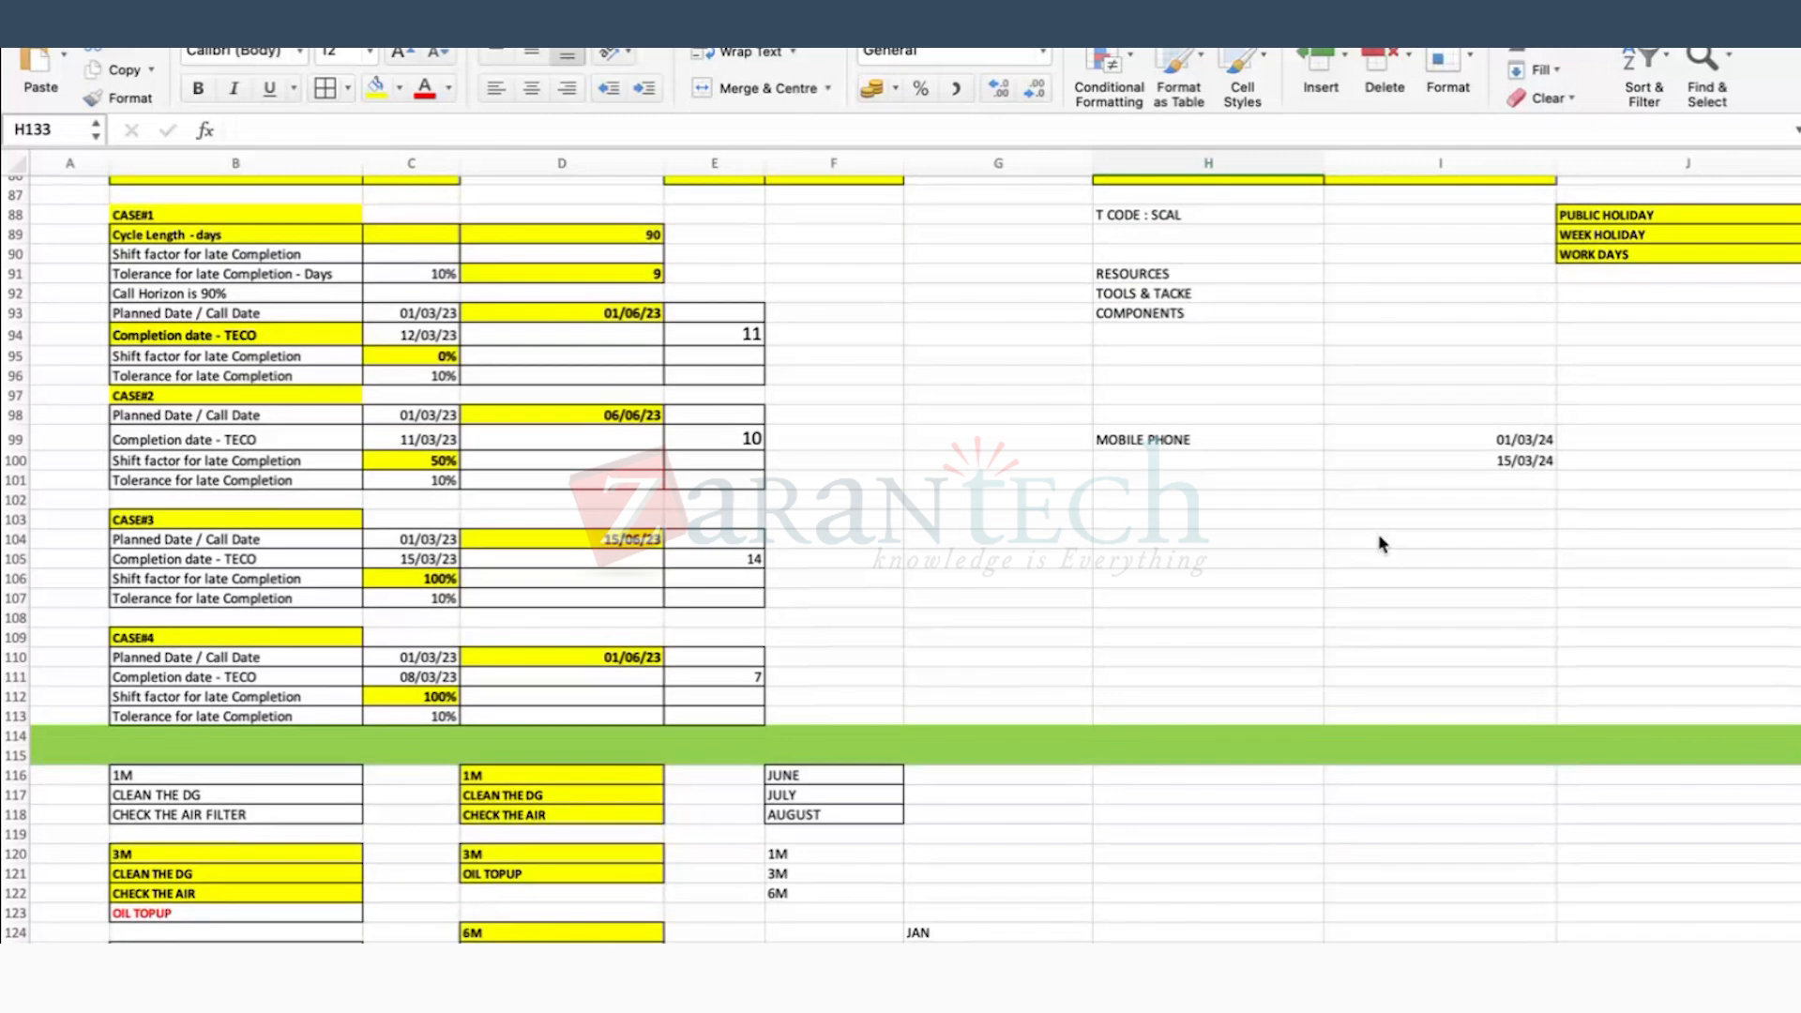
scroll(1378, 544, down, 2)
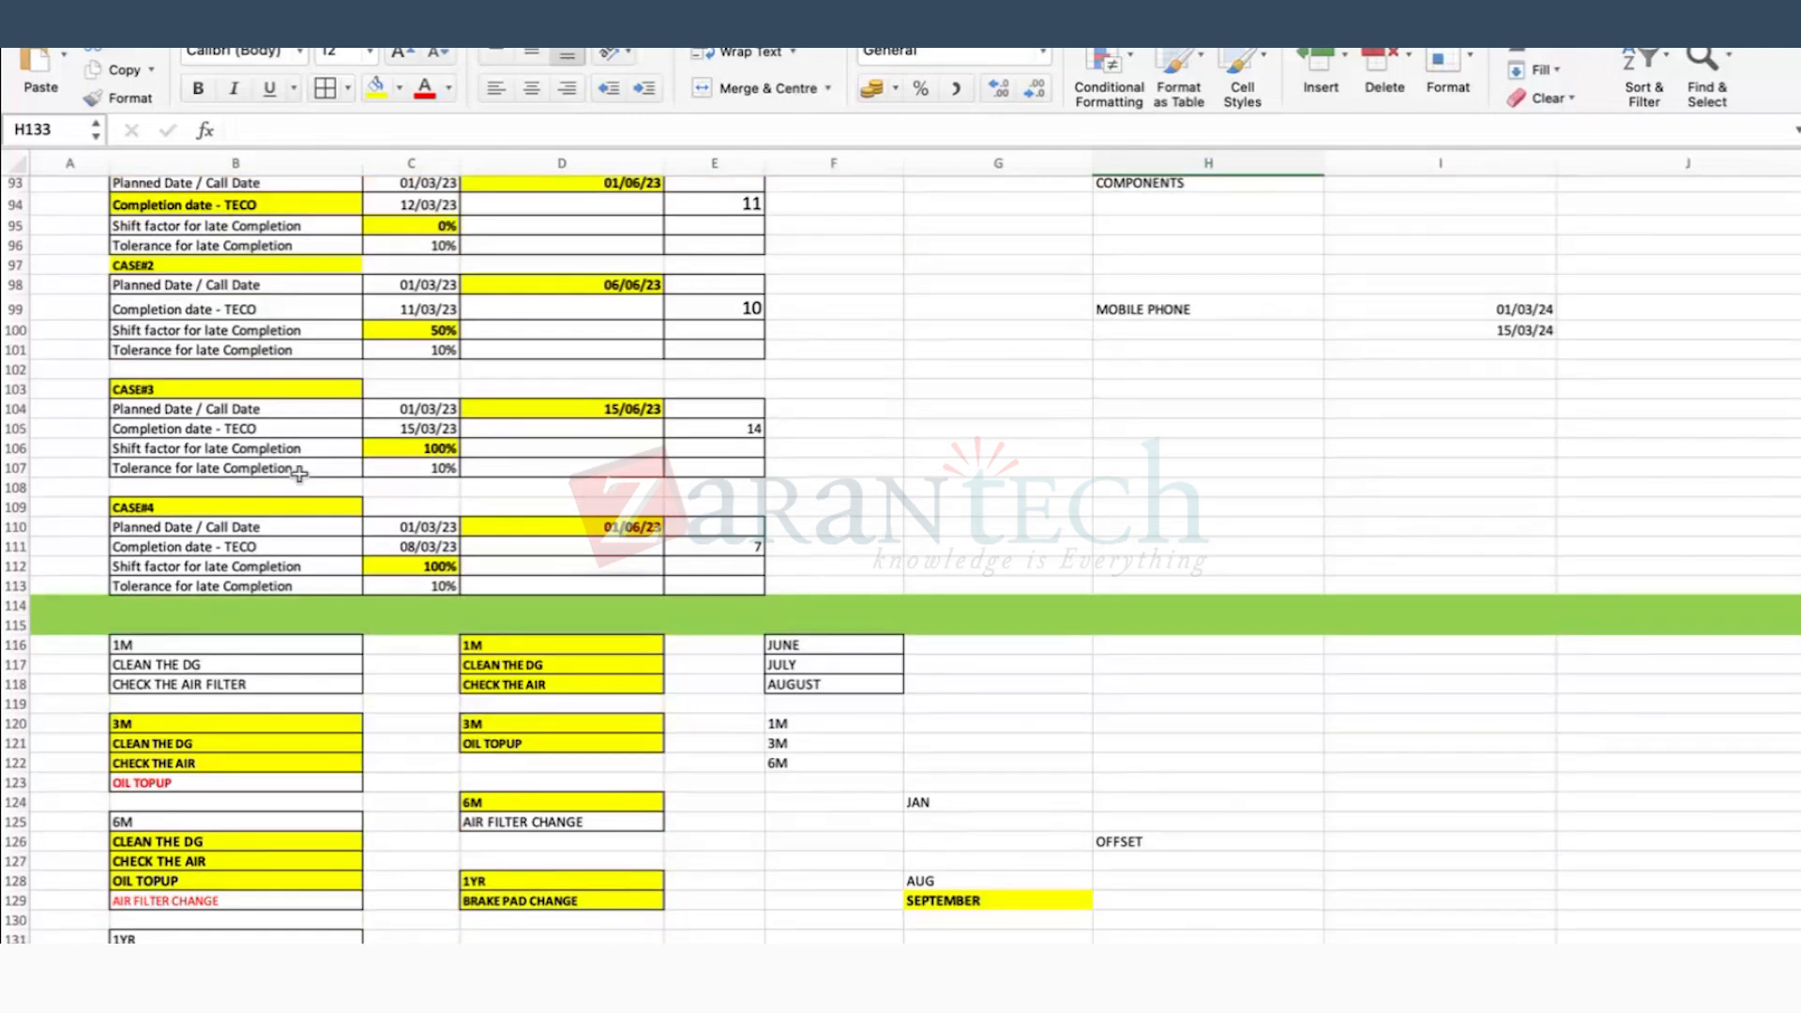
click(1144, 447)
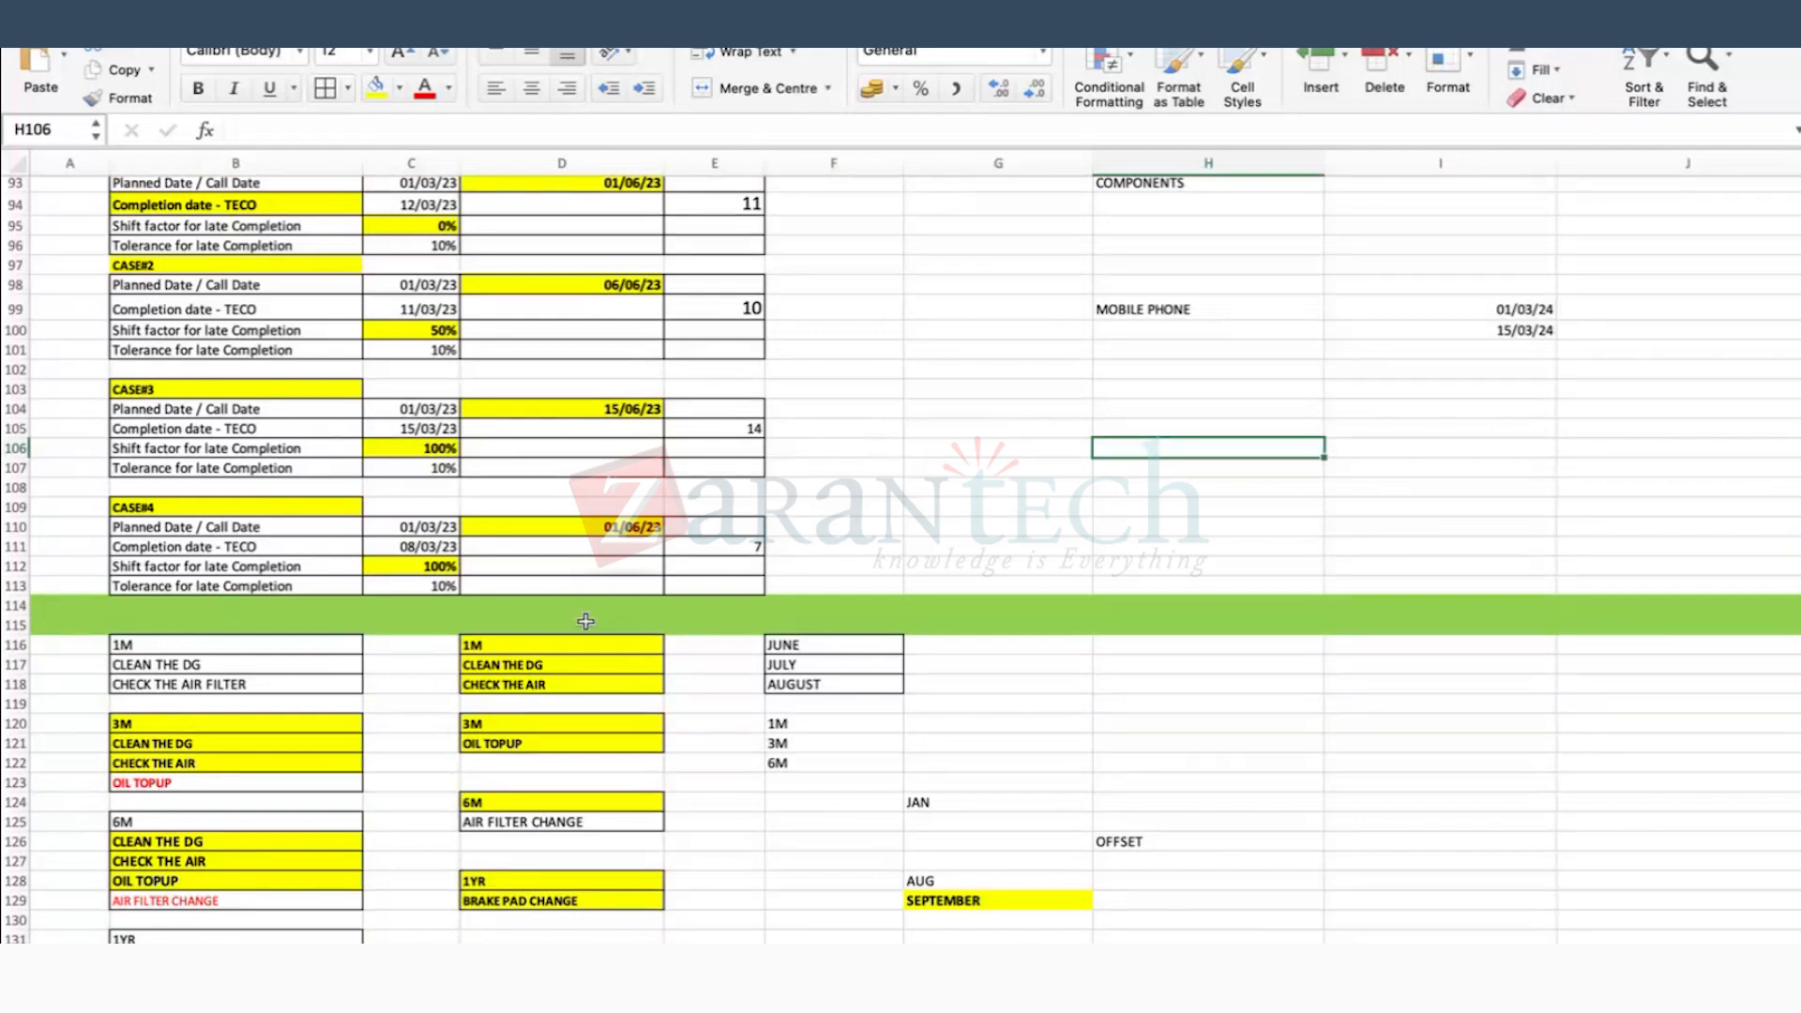
scroll(804, 567, down, 7)
scroll(805, 568, up, 2)
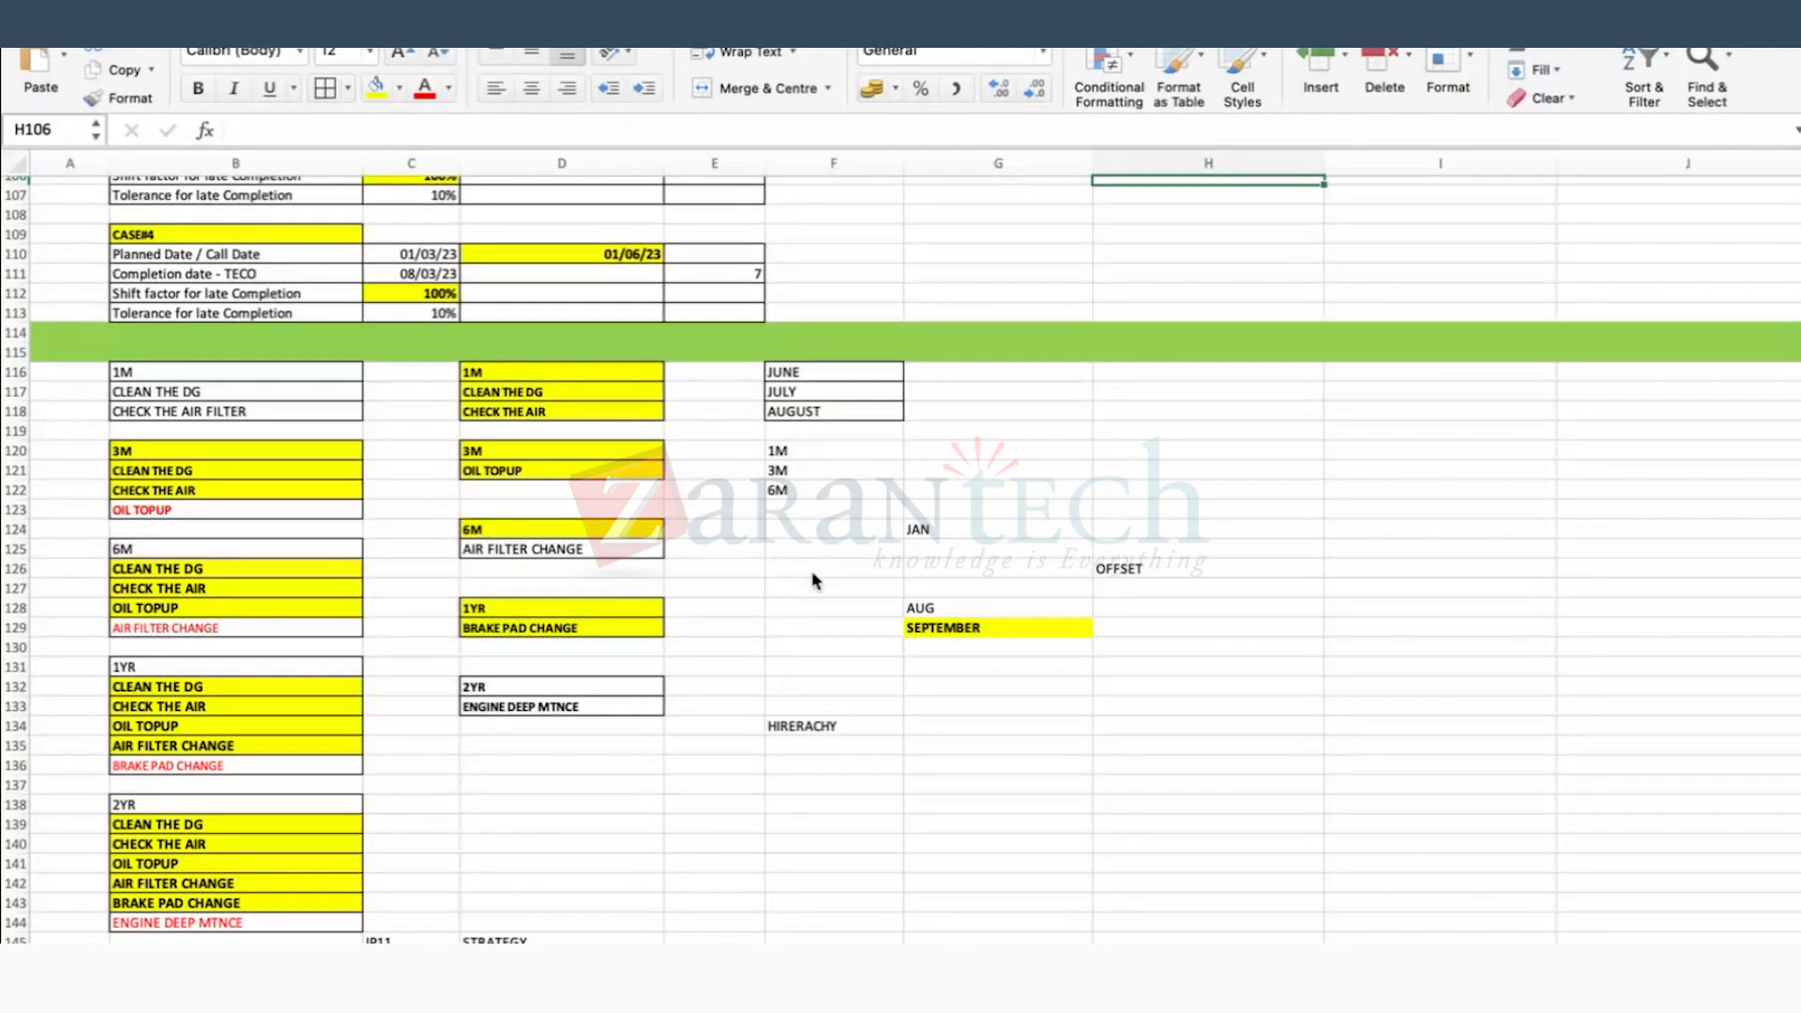
click(1342, 627)
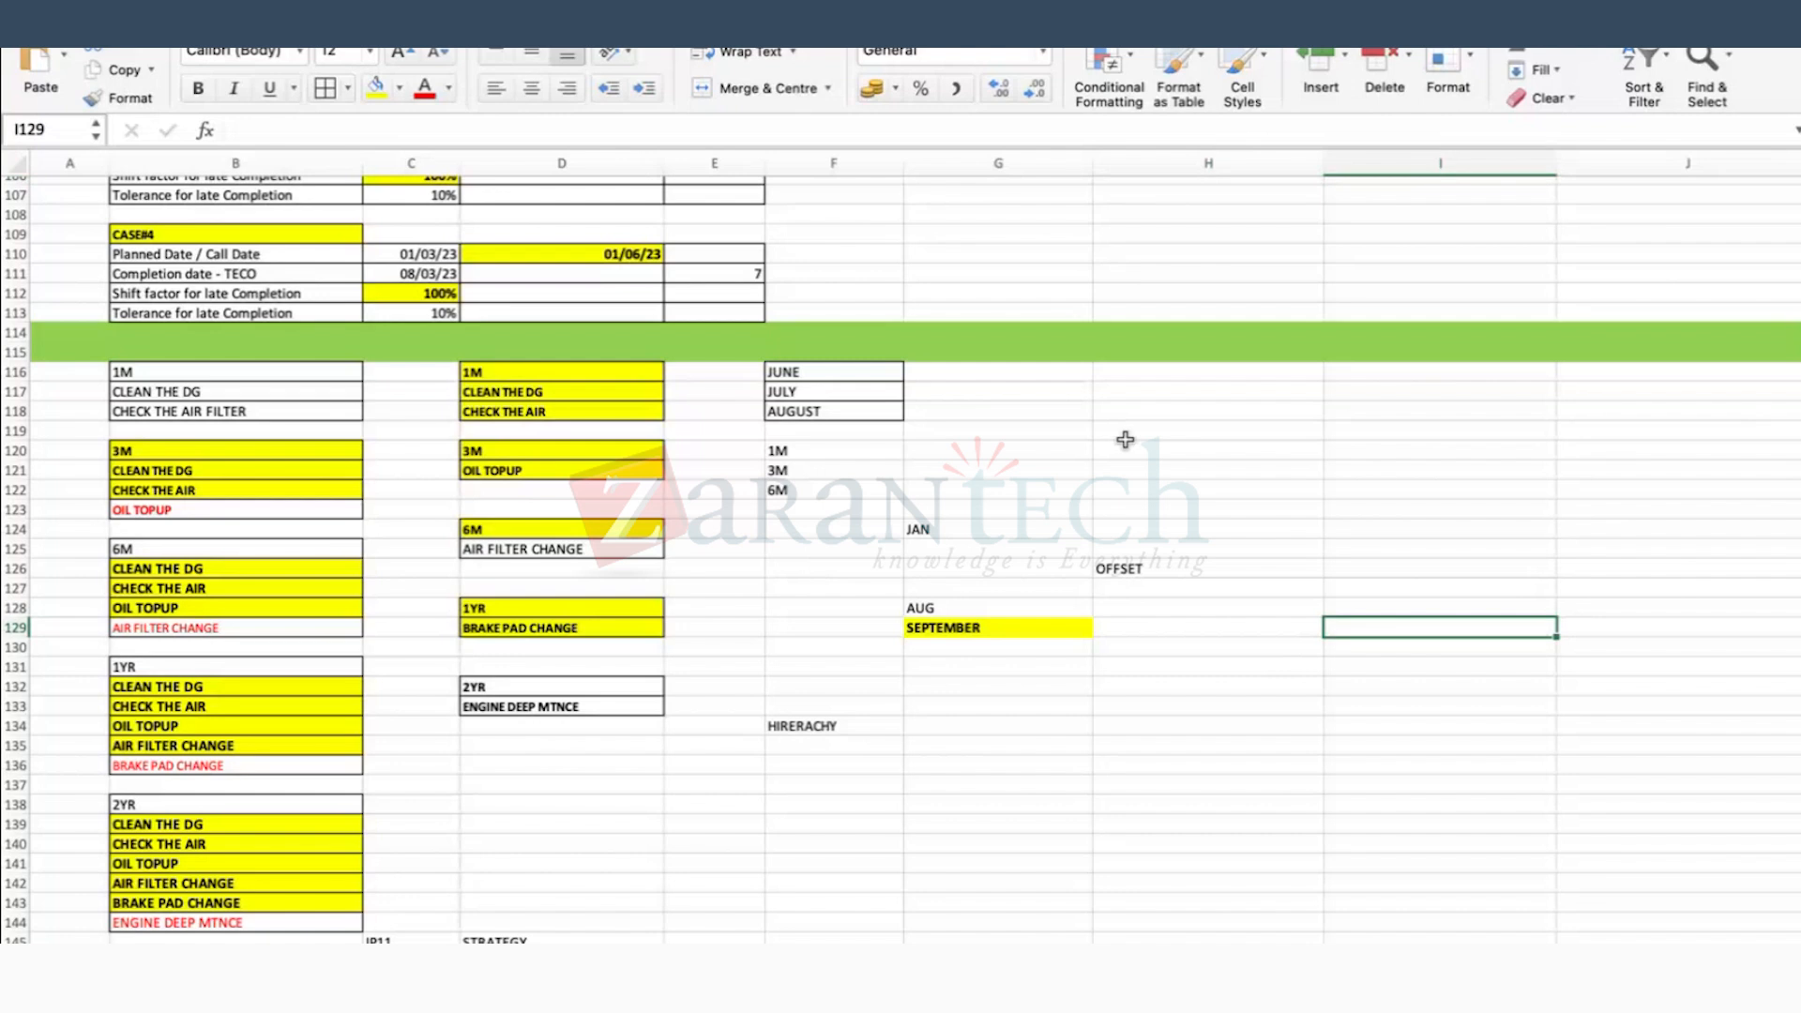
Step: Compare OIL TOPUP in the 3M list, CHECK THE AIR FILTER in the 1M list and AIR FILTER CHANGE in the 6M list
click(145, 527)
click(145, 514)
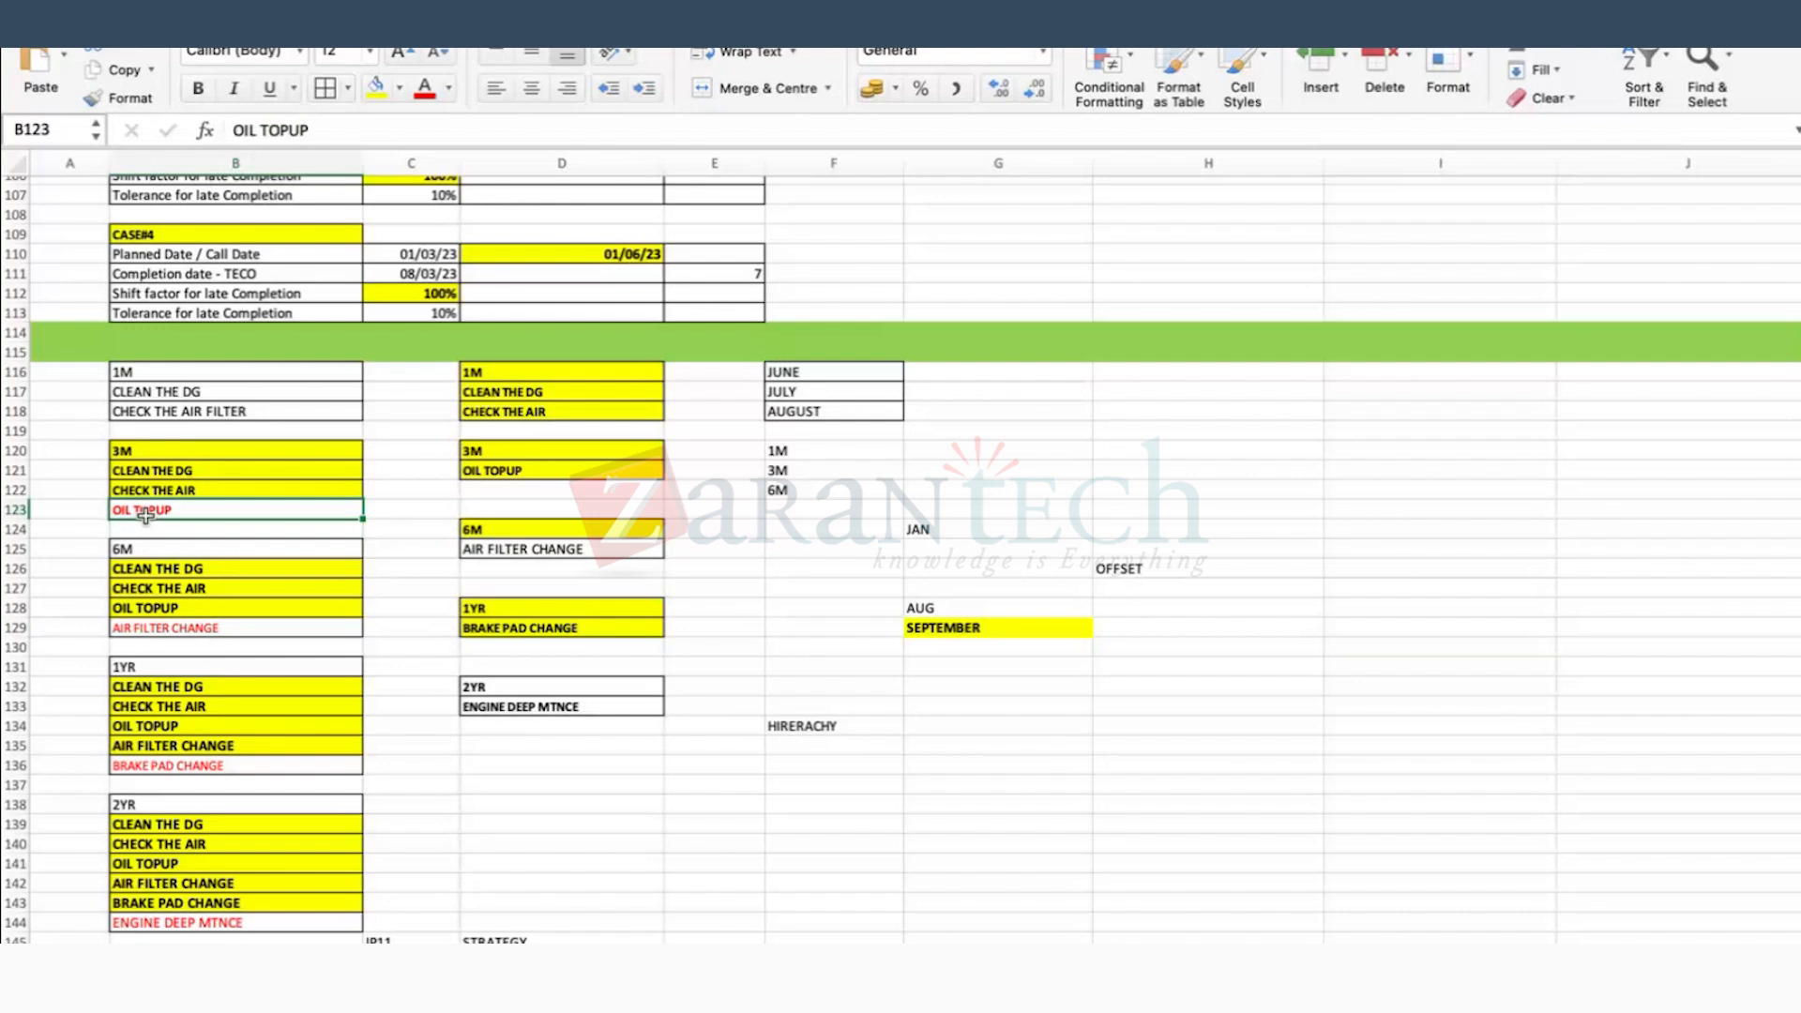
click(141, 408)
click(157, 630)
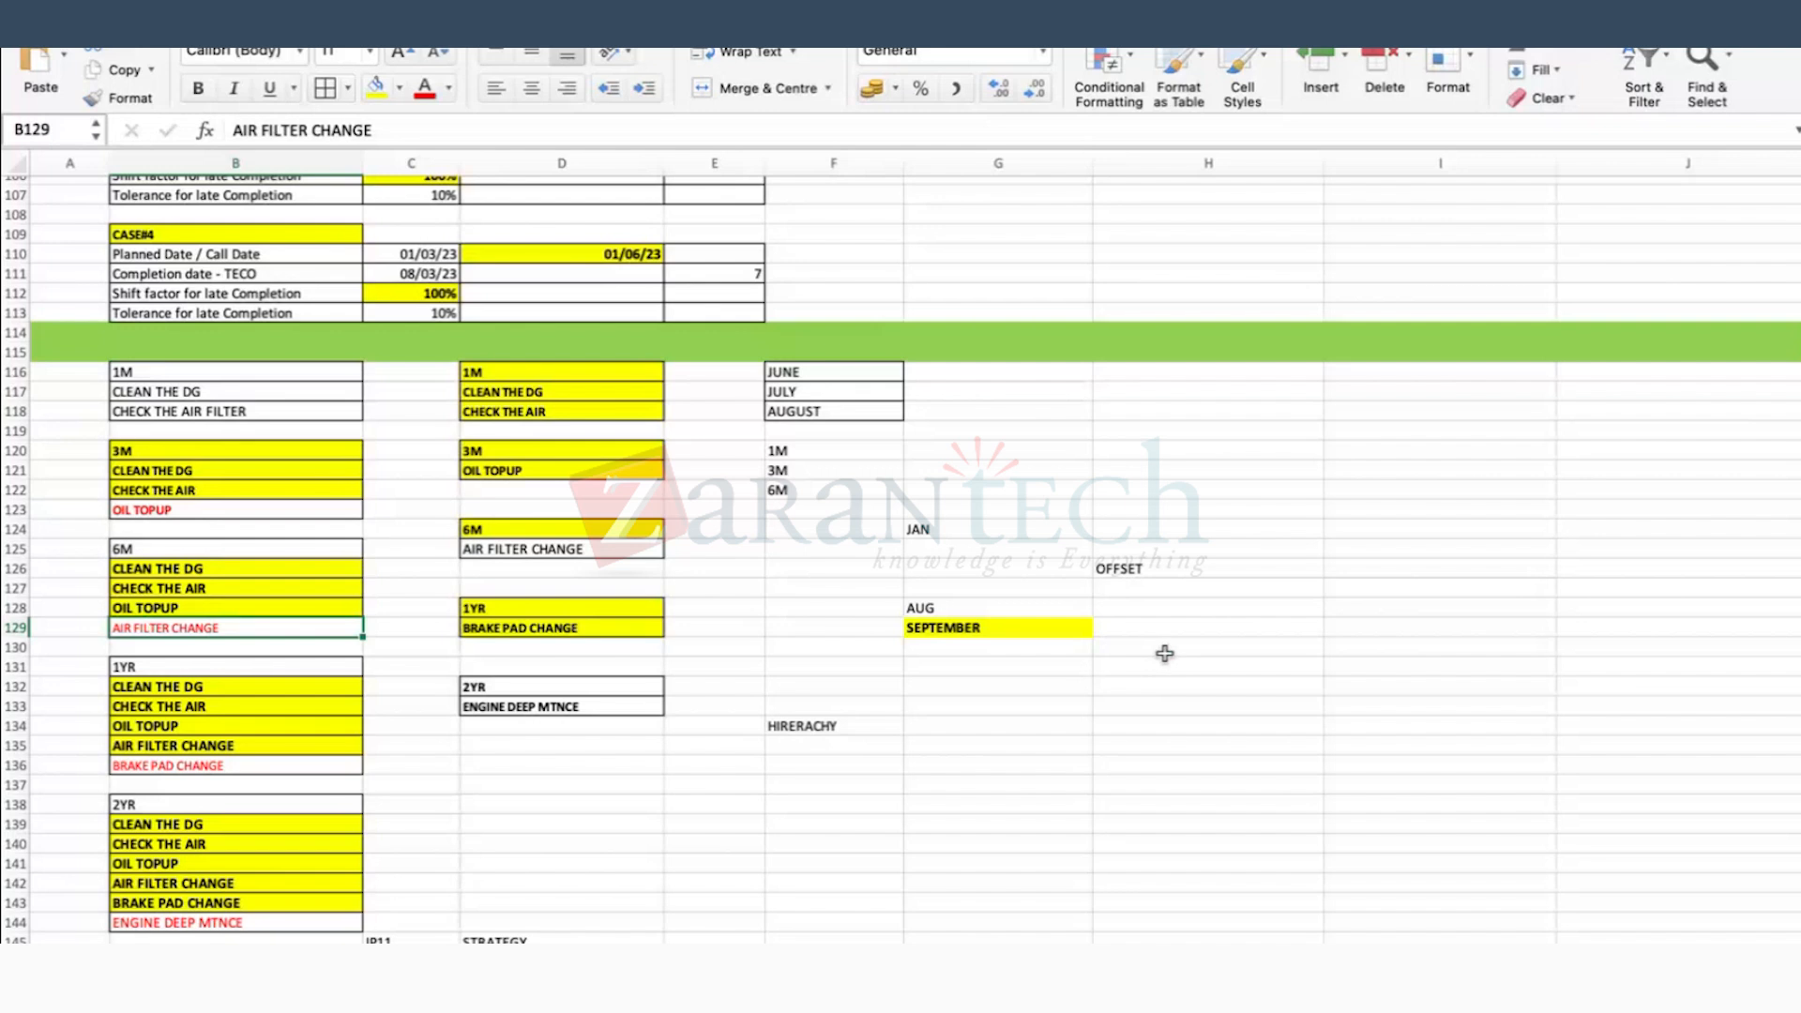
Step: Switch to the SAP package sequence of TIMEST and examine which packages coincide at 90, 180 and 360 days
key(super+Tab)
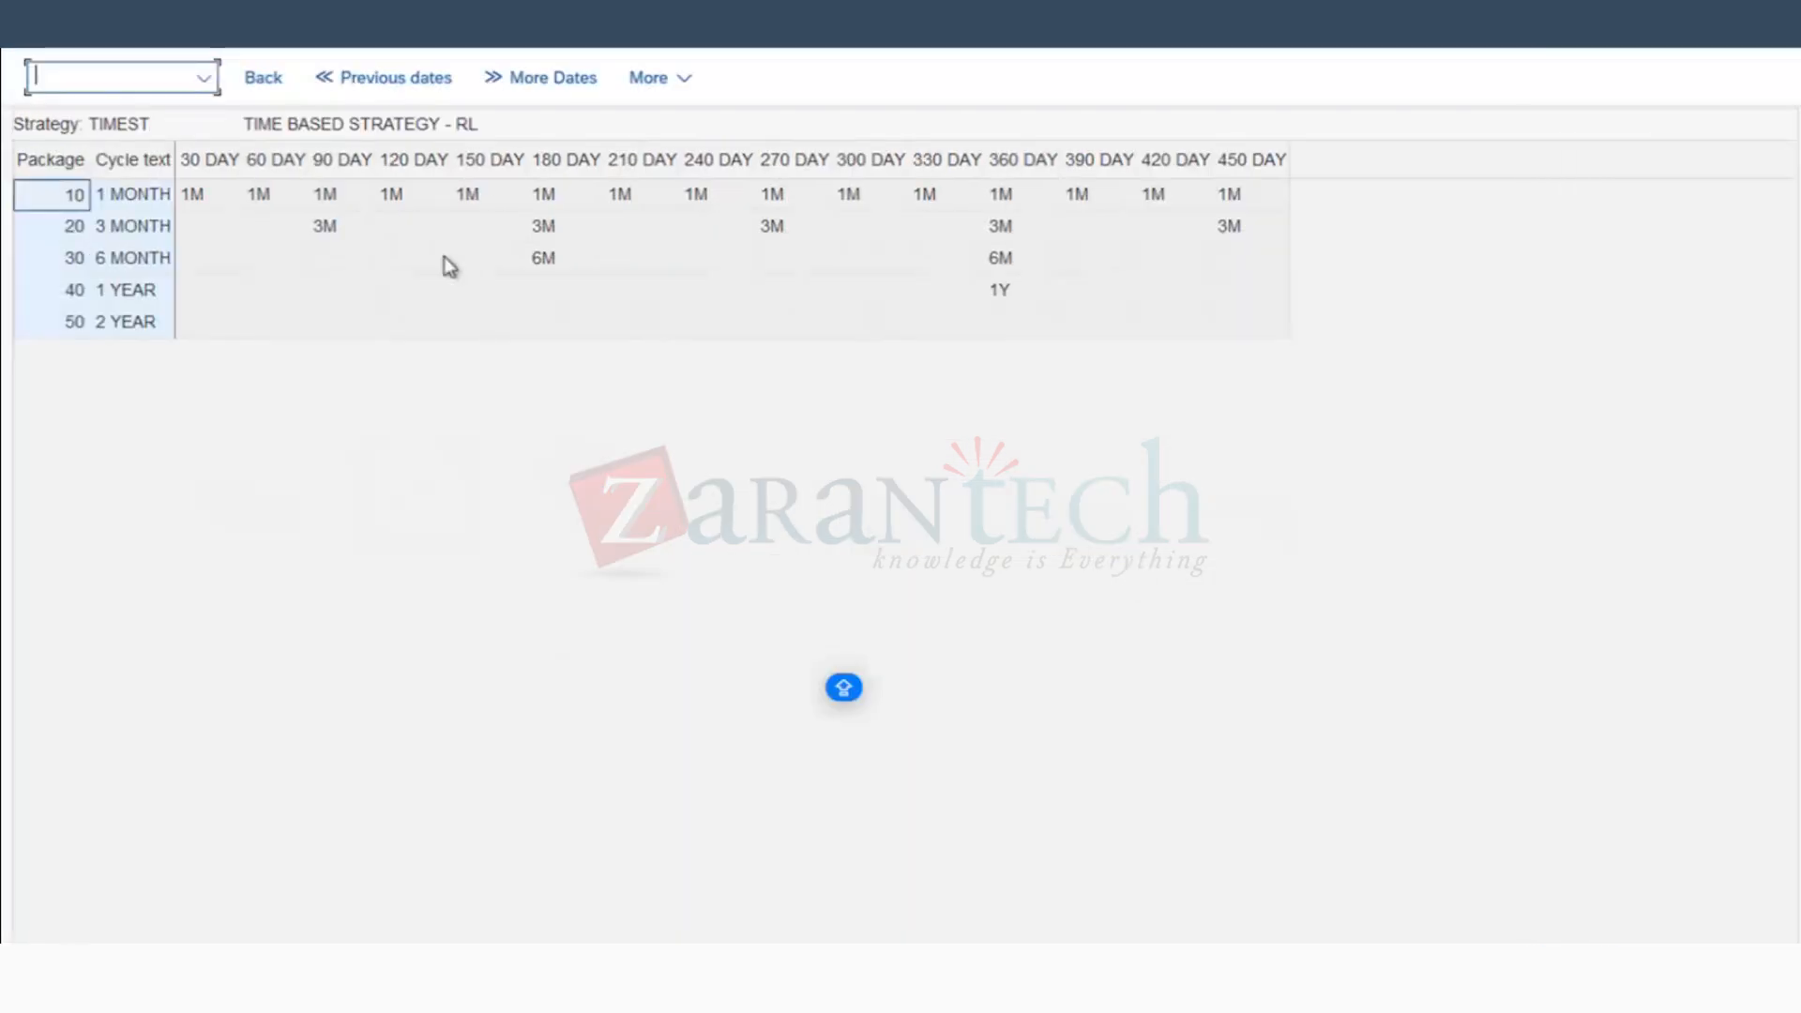
click(340, 199)
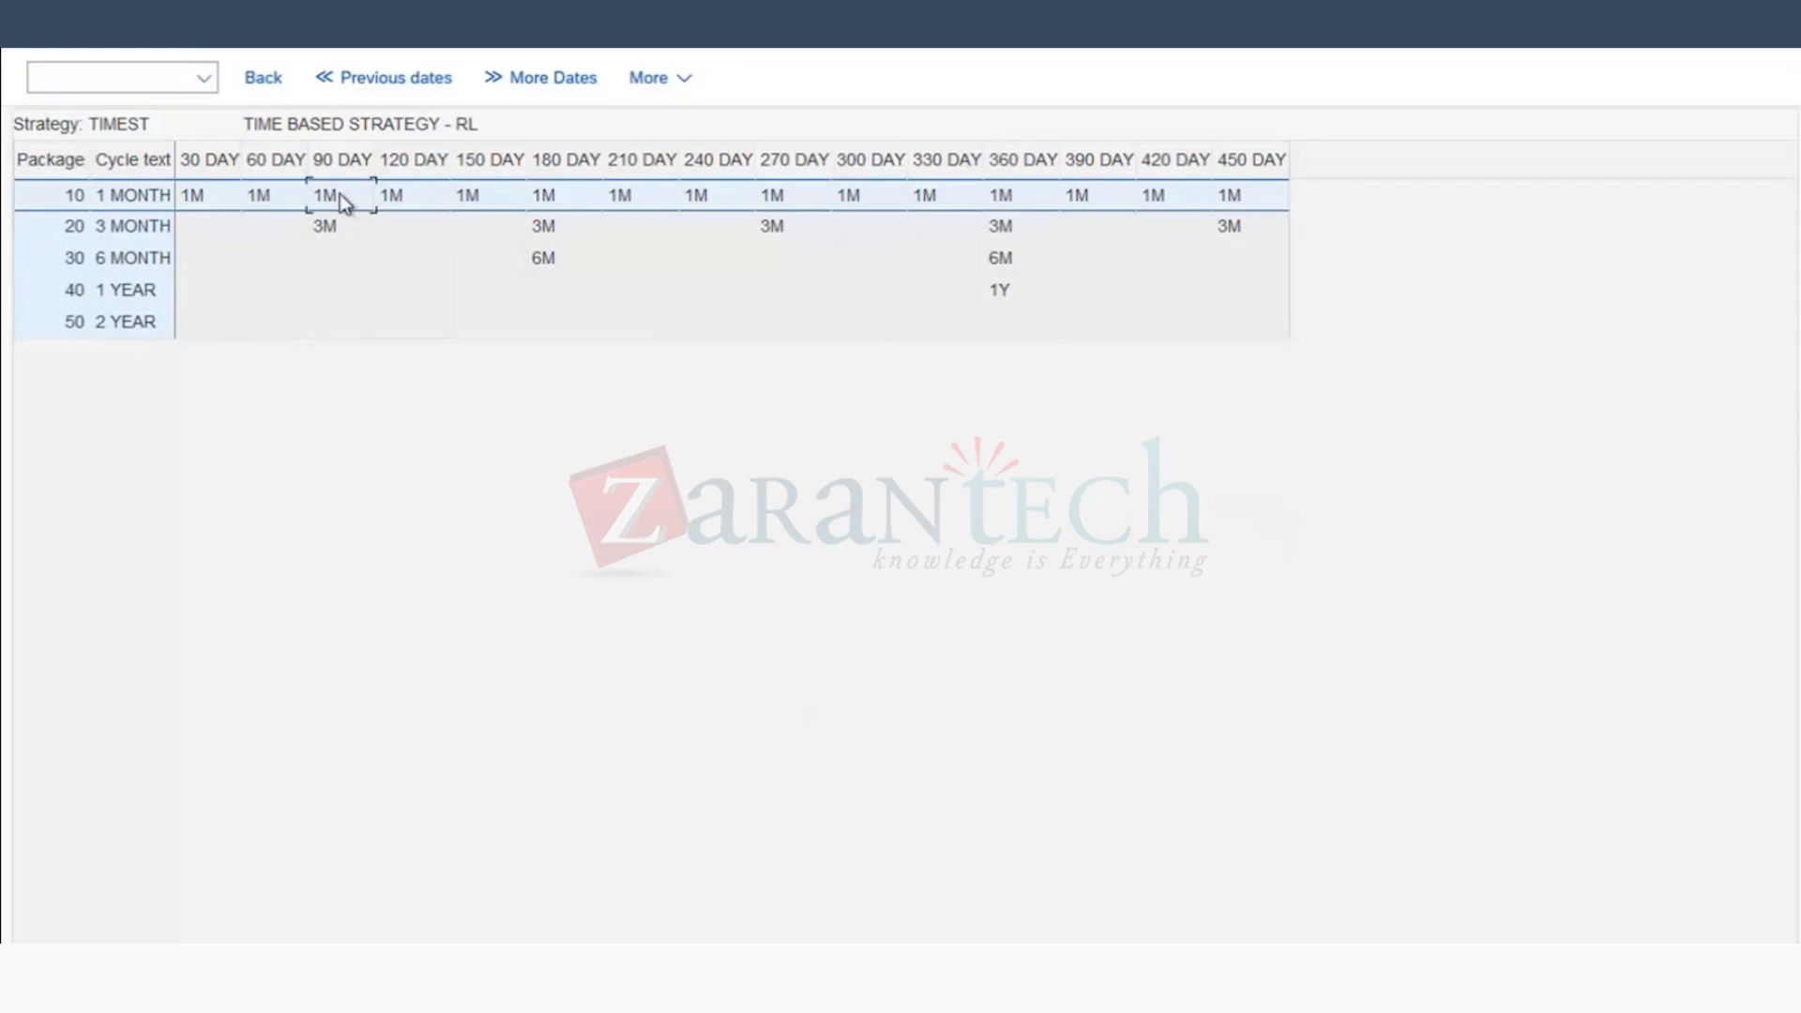
click(330, 236)
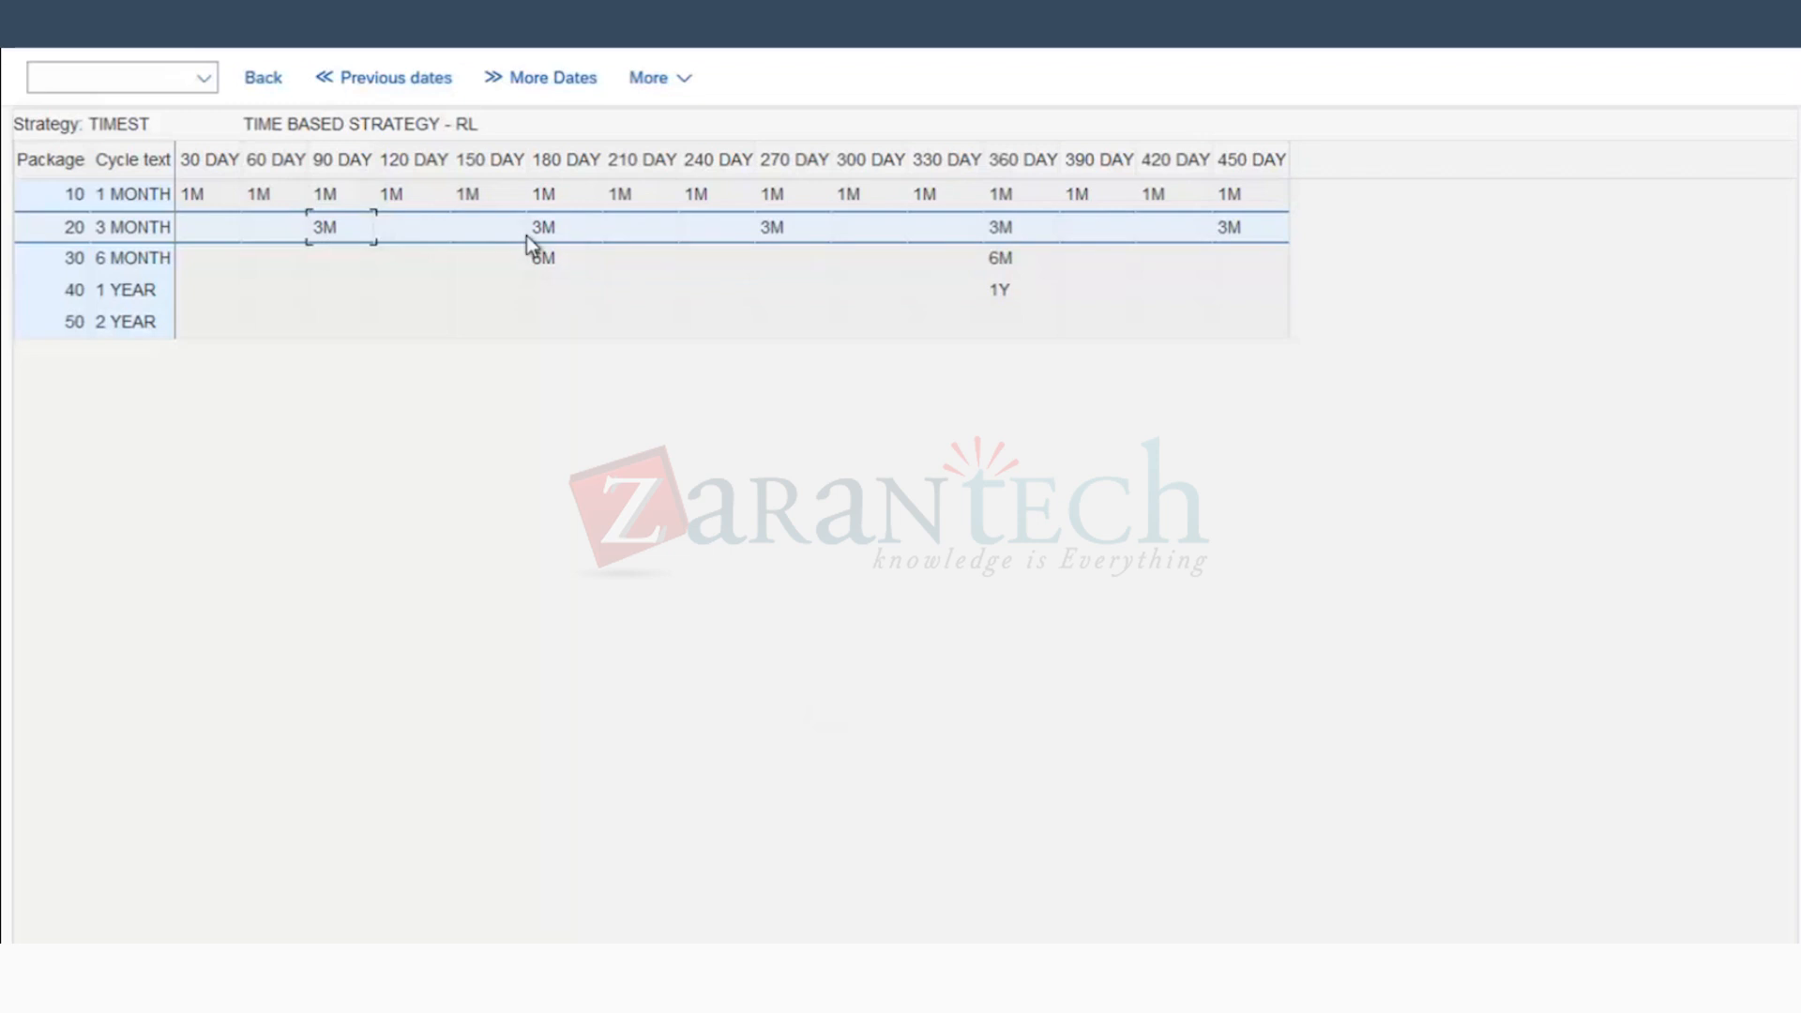
click(548, 256)
click(1001, 234)
click(1002, 266)
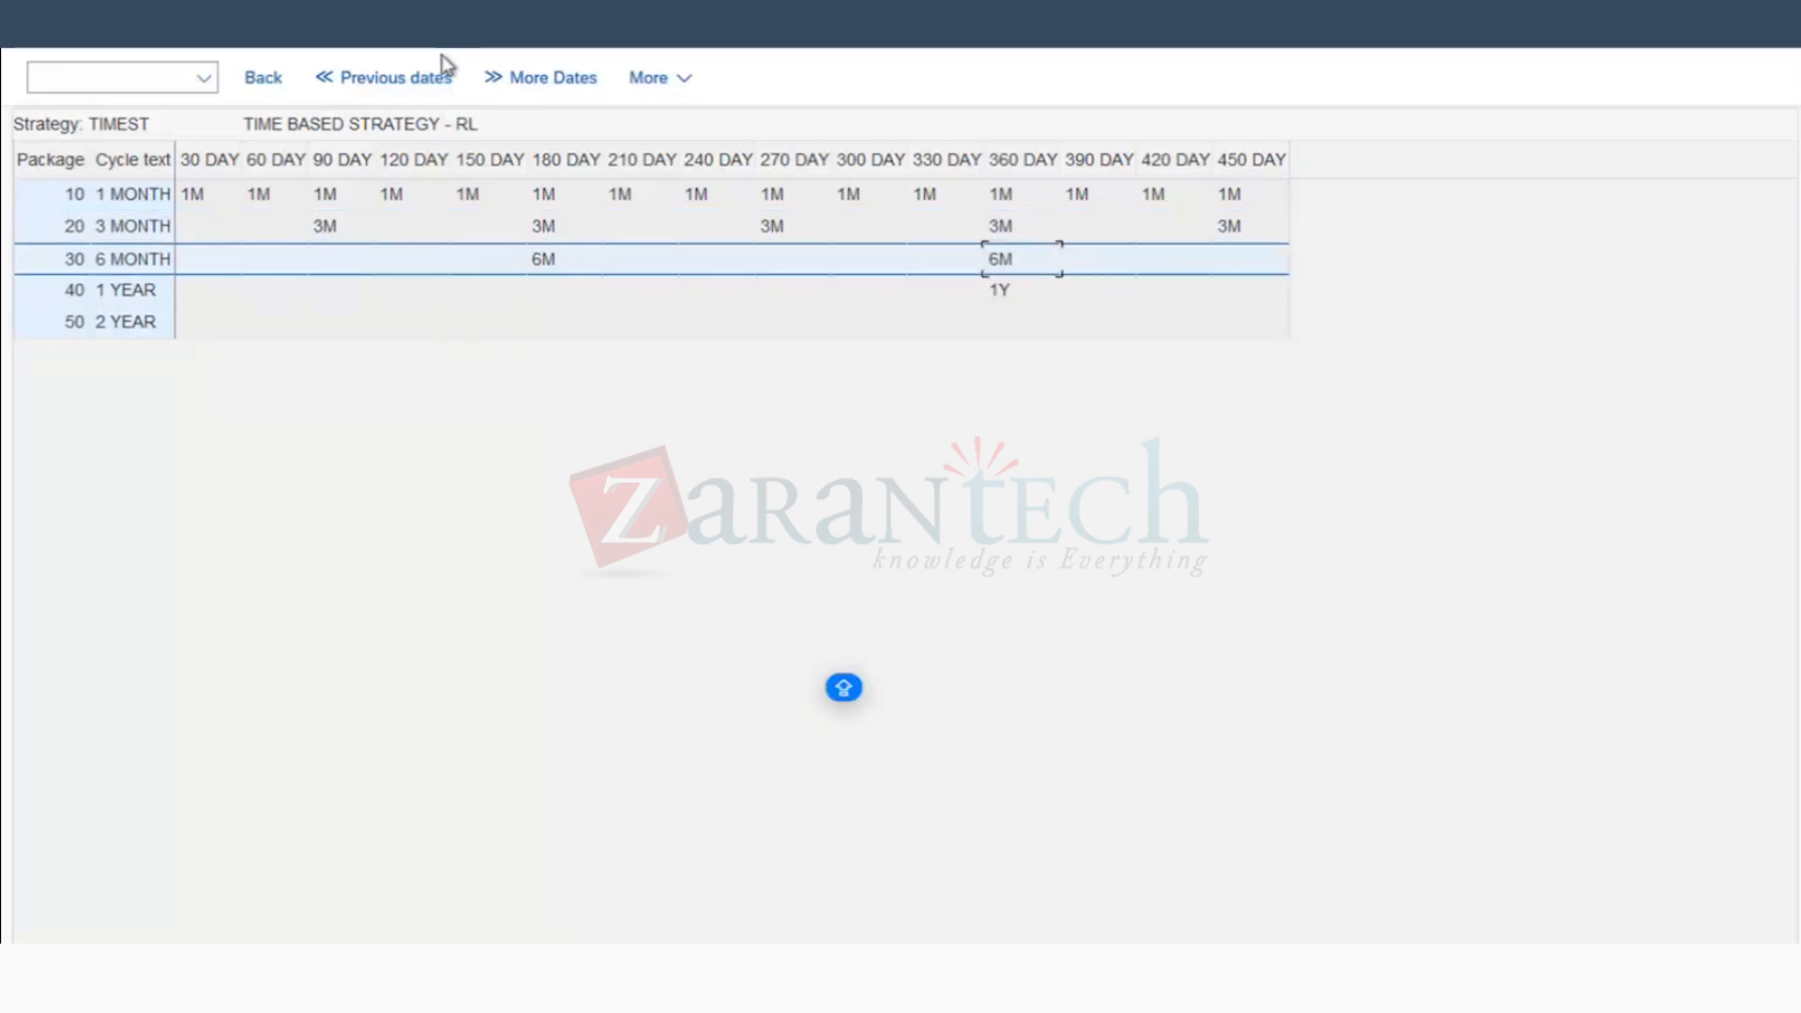
Step: Show the following dates in the package sequence and examine the packages due at 720 days
click(548, 75)
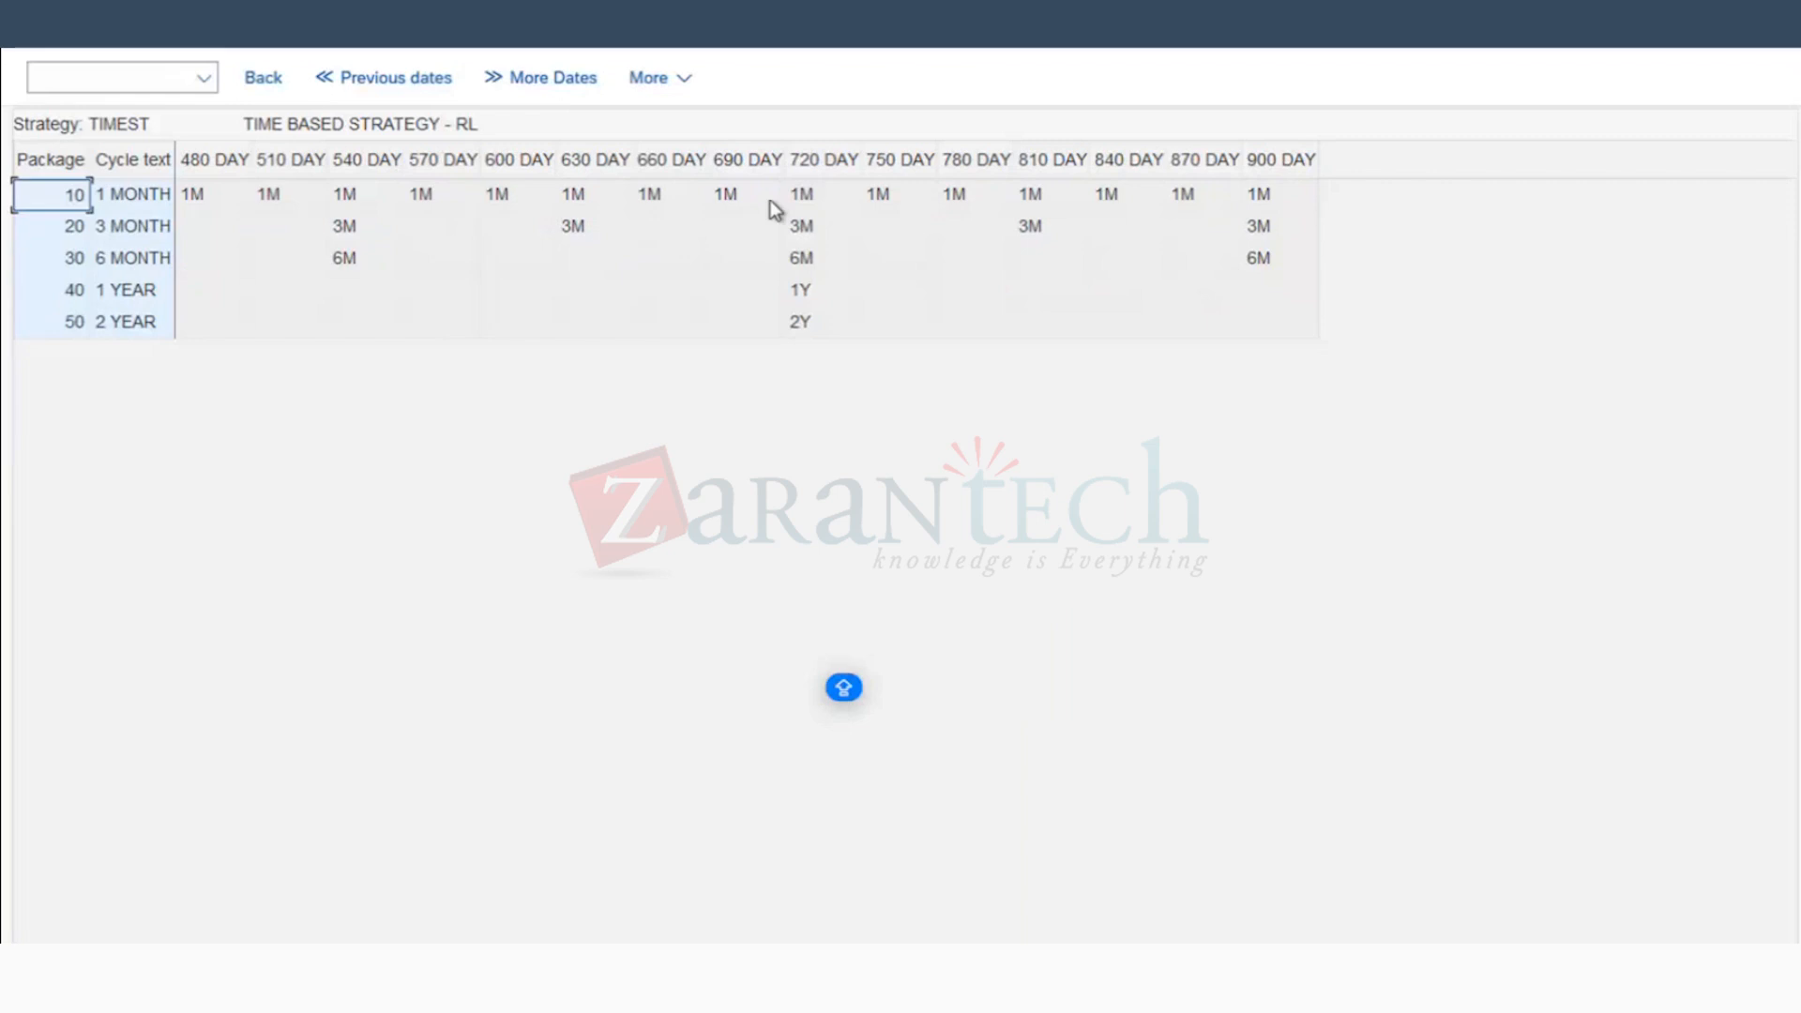
click(811, 195)
click(804, 261)
click(810, 333)
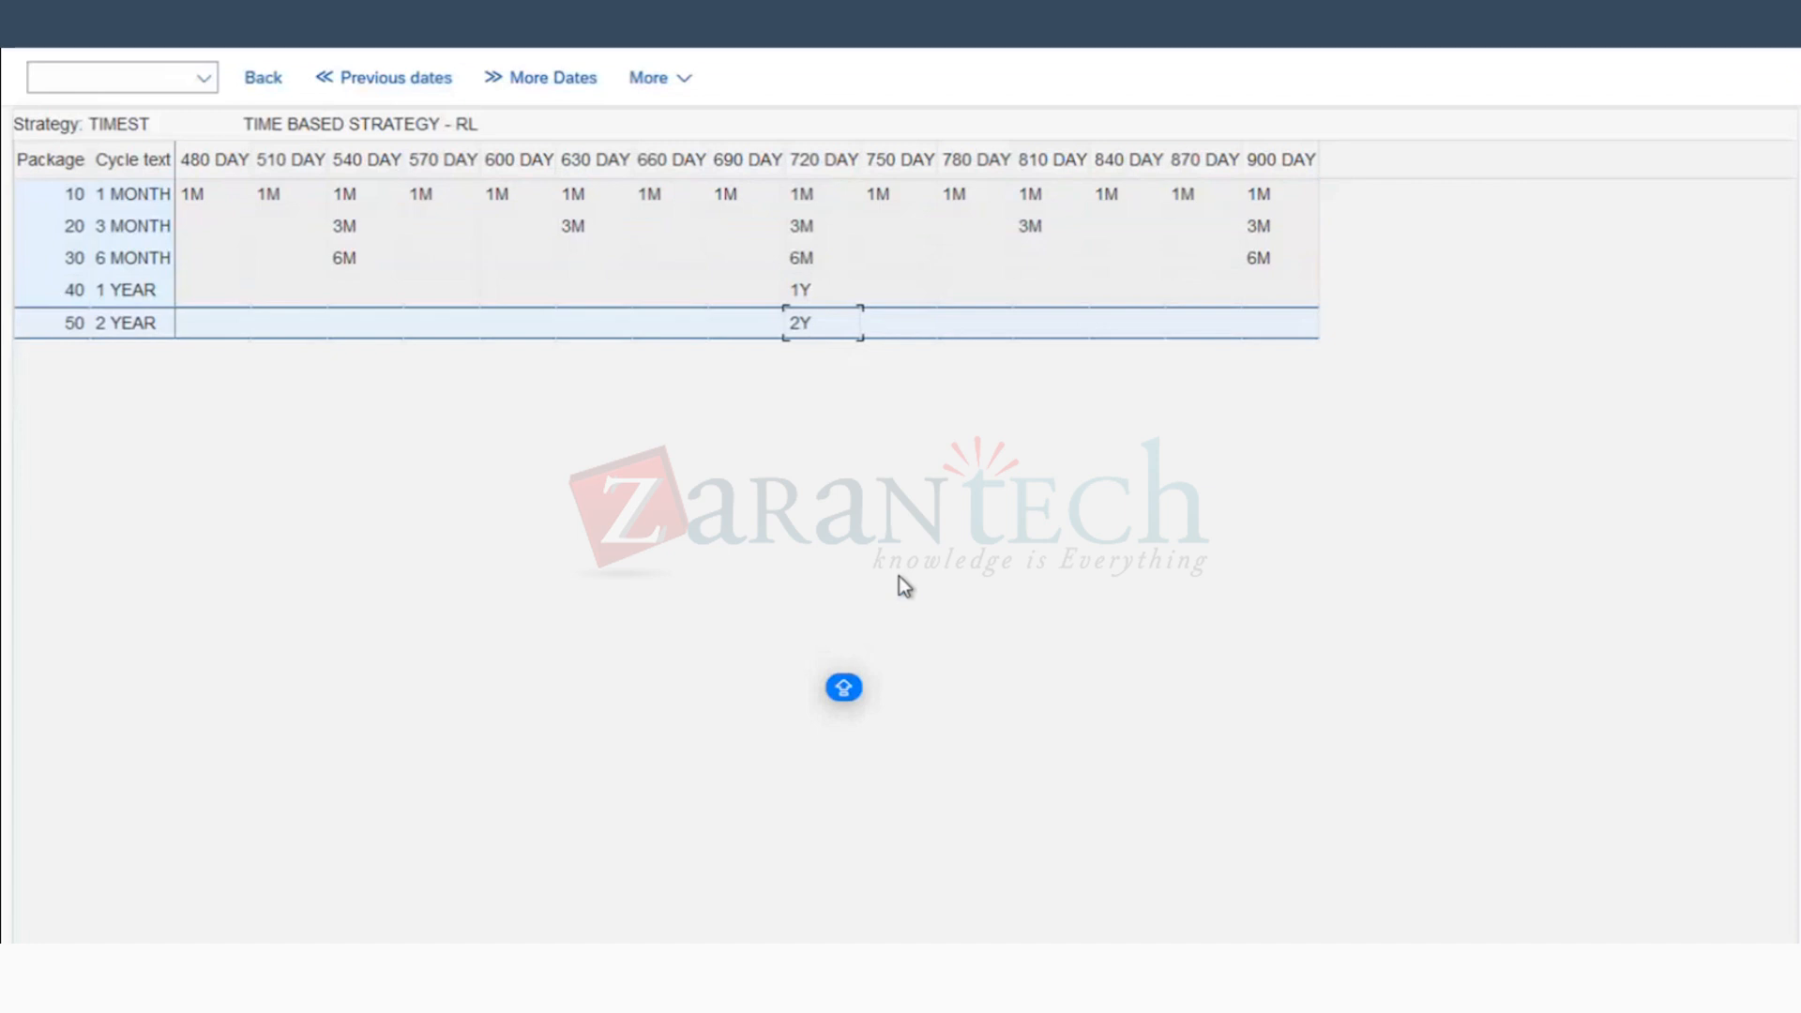
Step: Switch to Excel and review the tasks in the reduced 1M, 3M, 6M, 1YR and 2YR lists in column D
key(super+Tab)
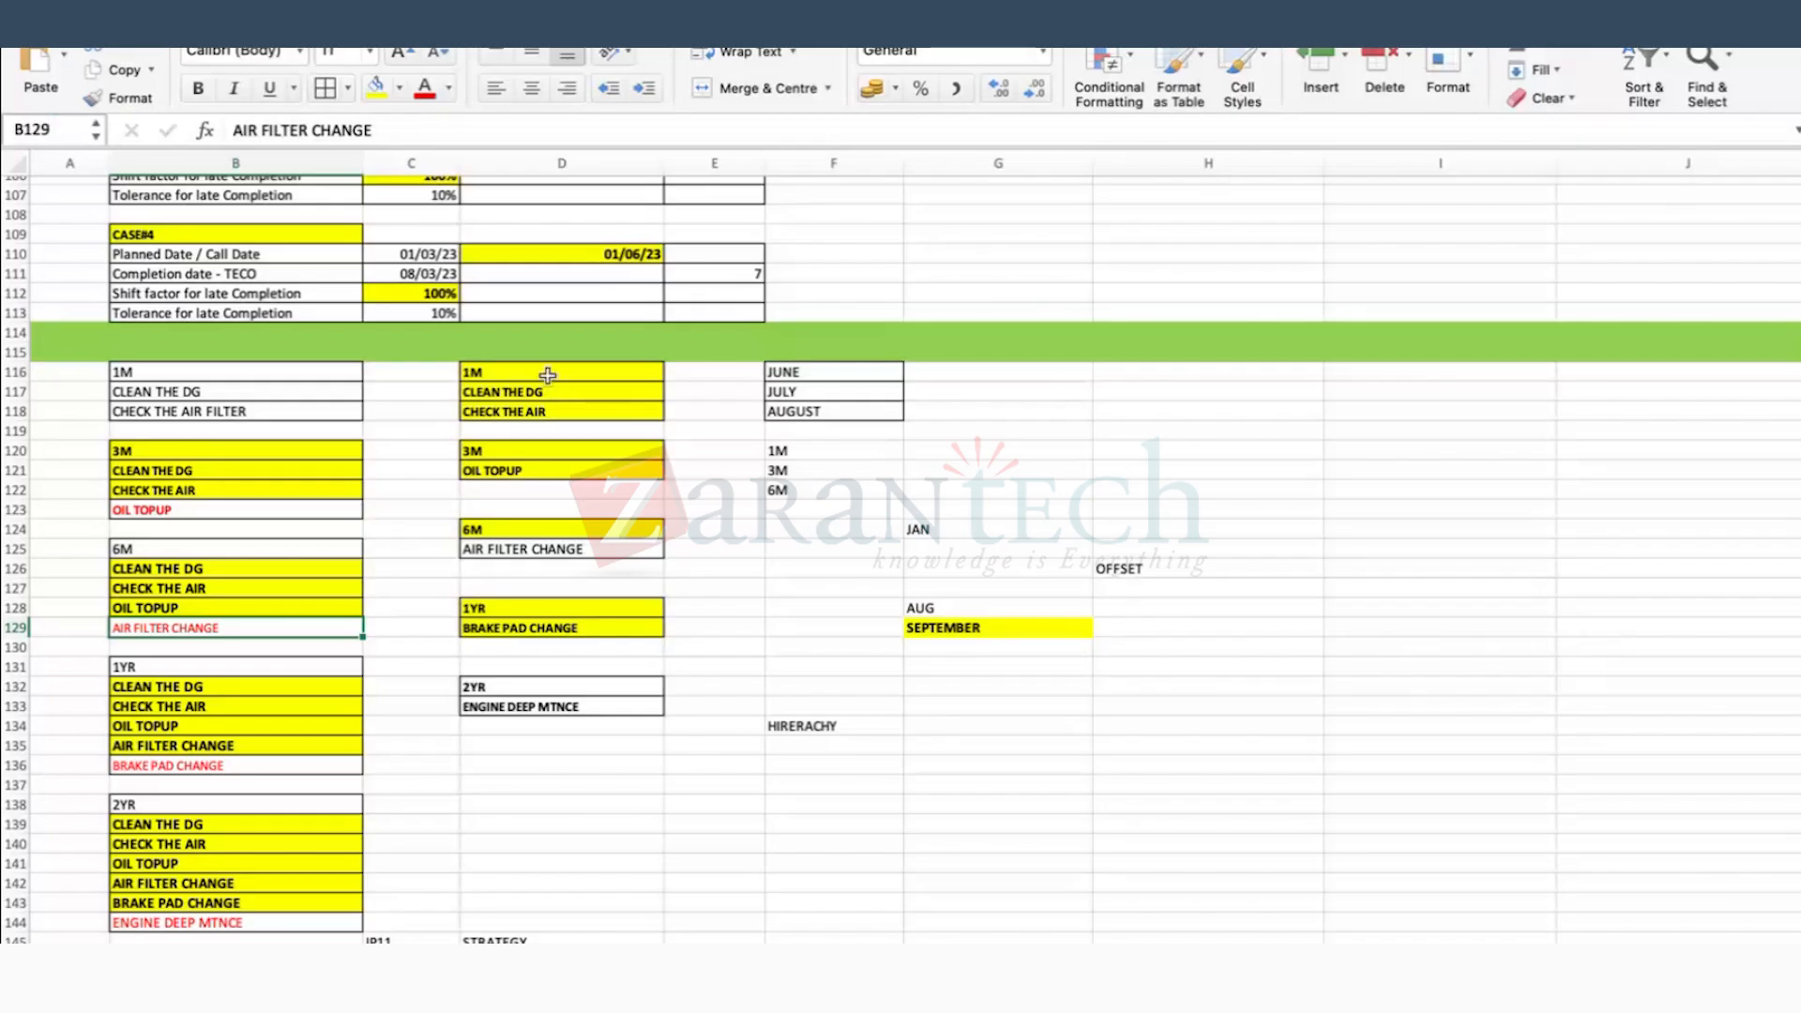
click(547, 375)
drag(544, 391, 544, 411)
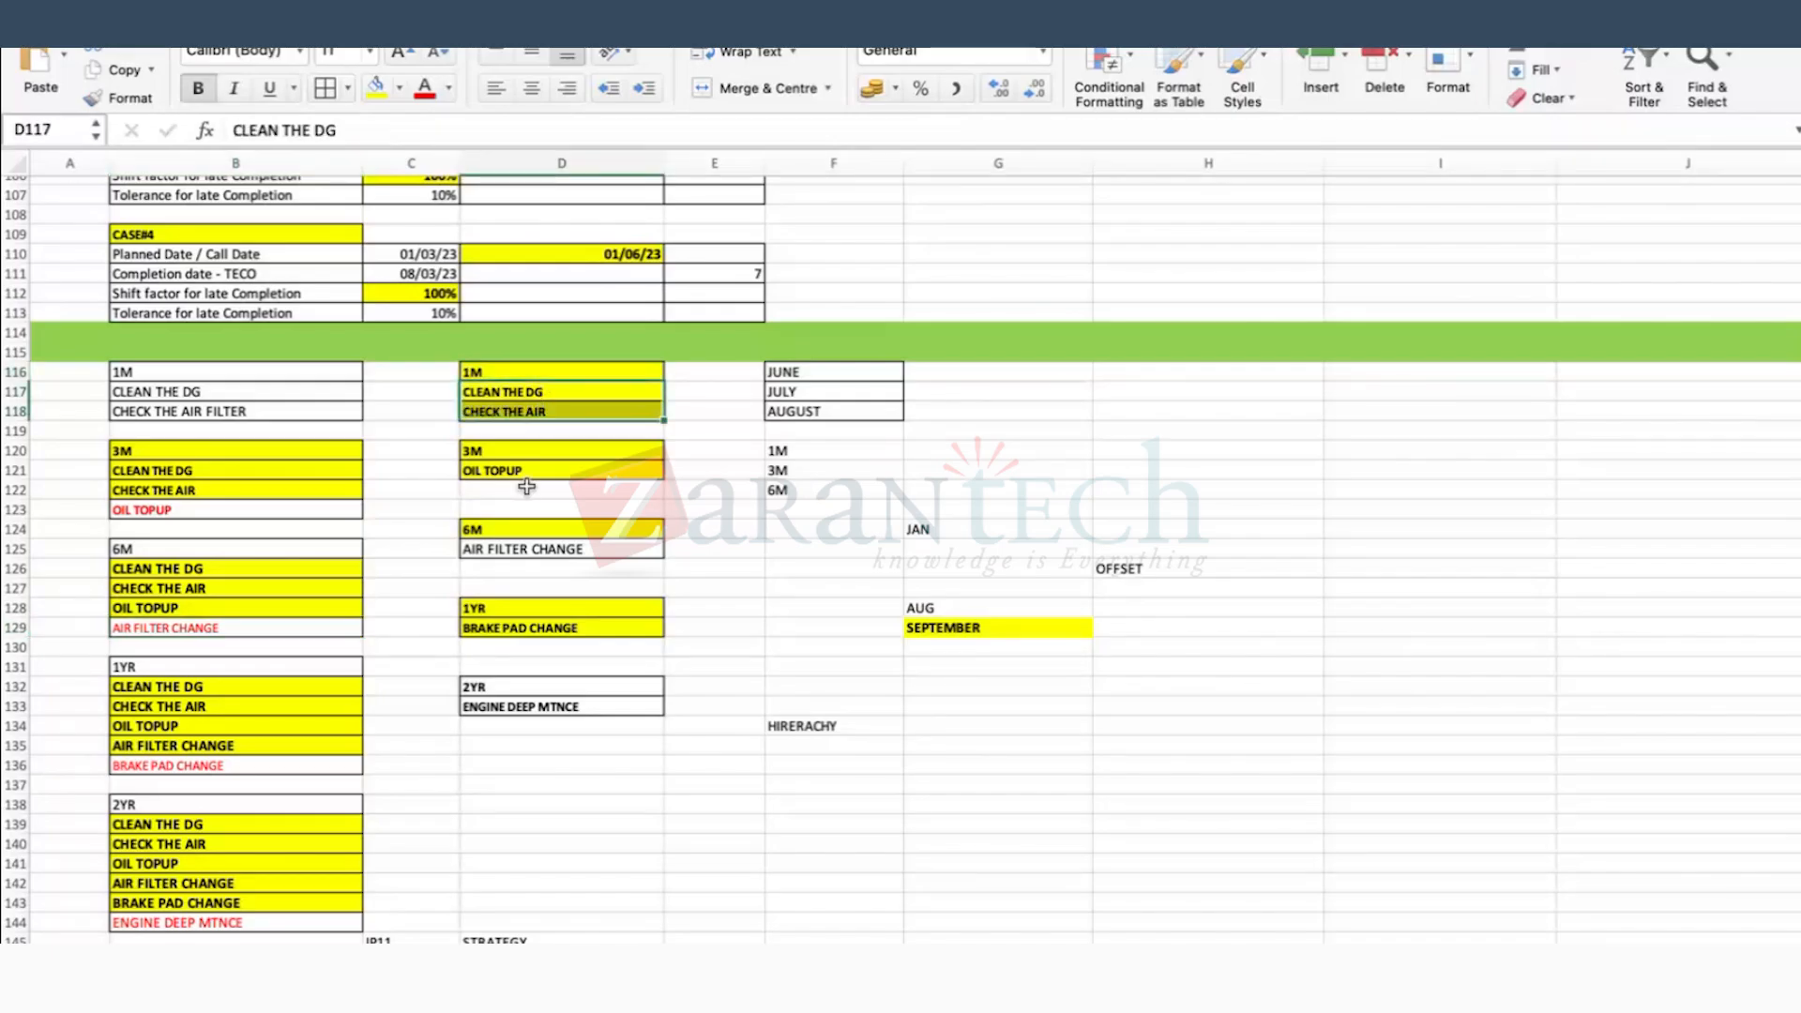
click(527, 471)
click(527, 551)
click(527, 627)
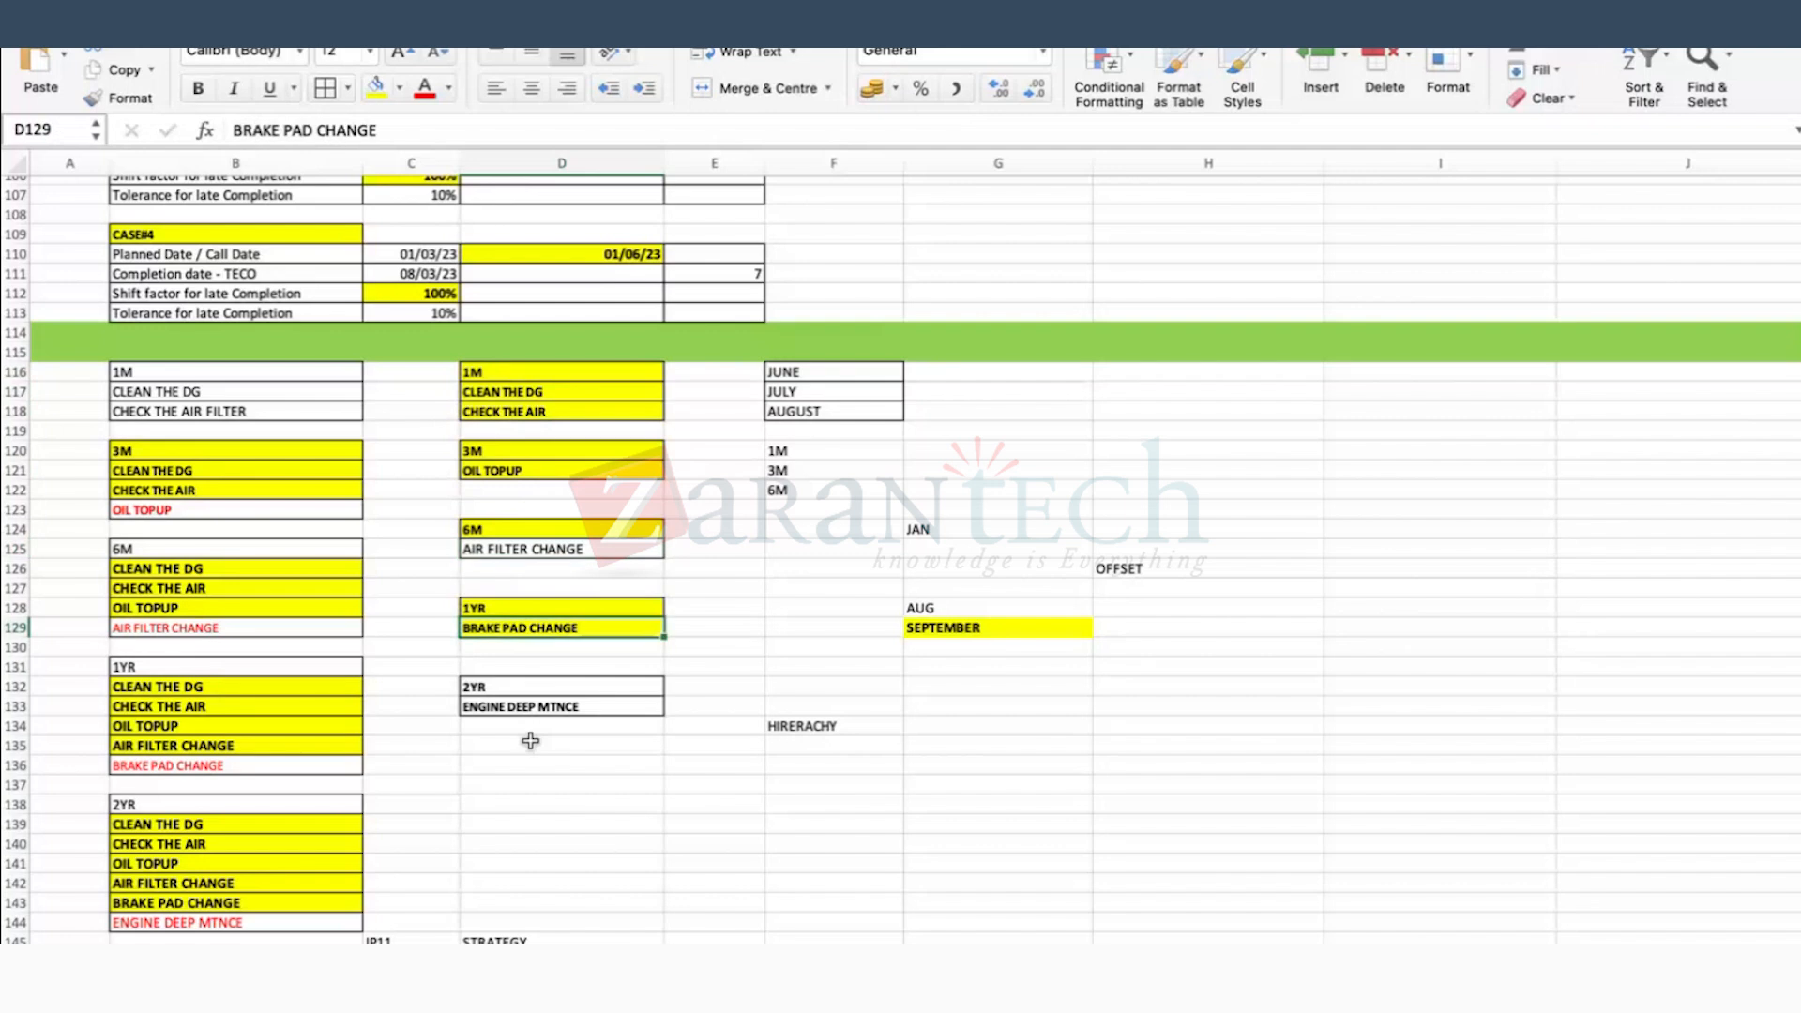
click(530, 710)
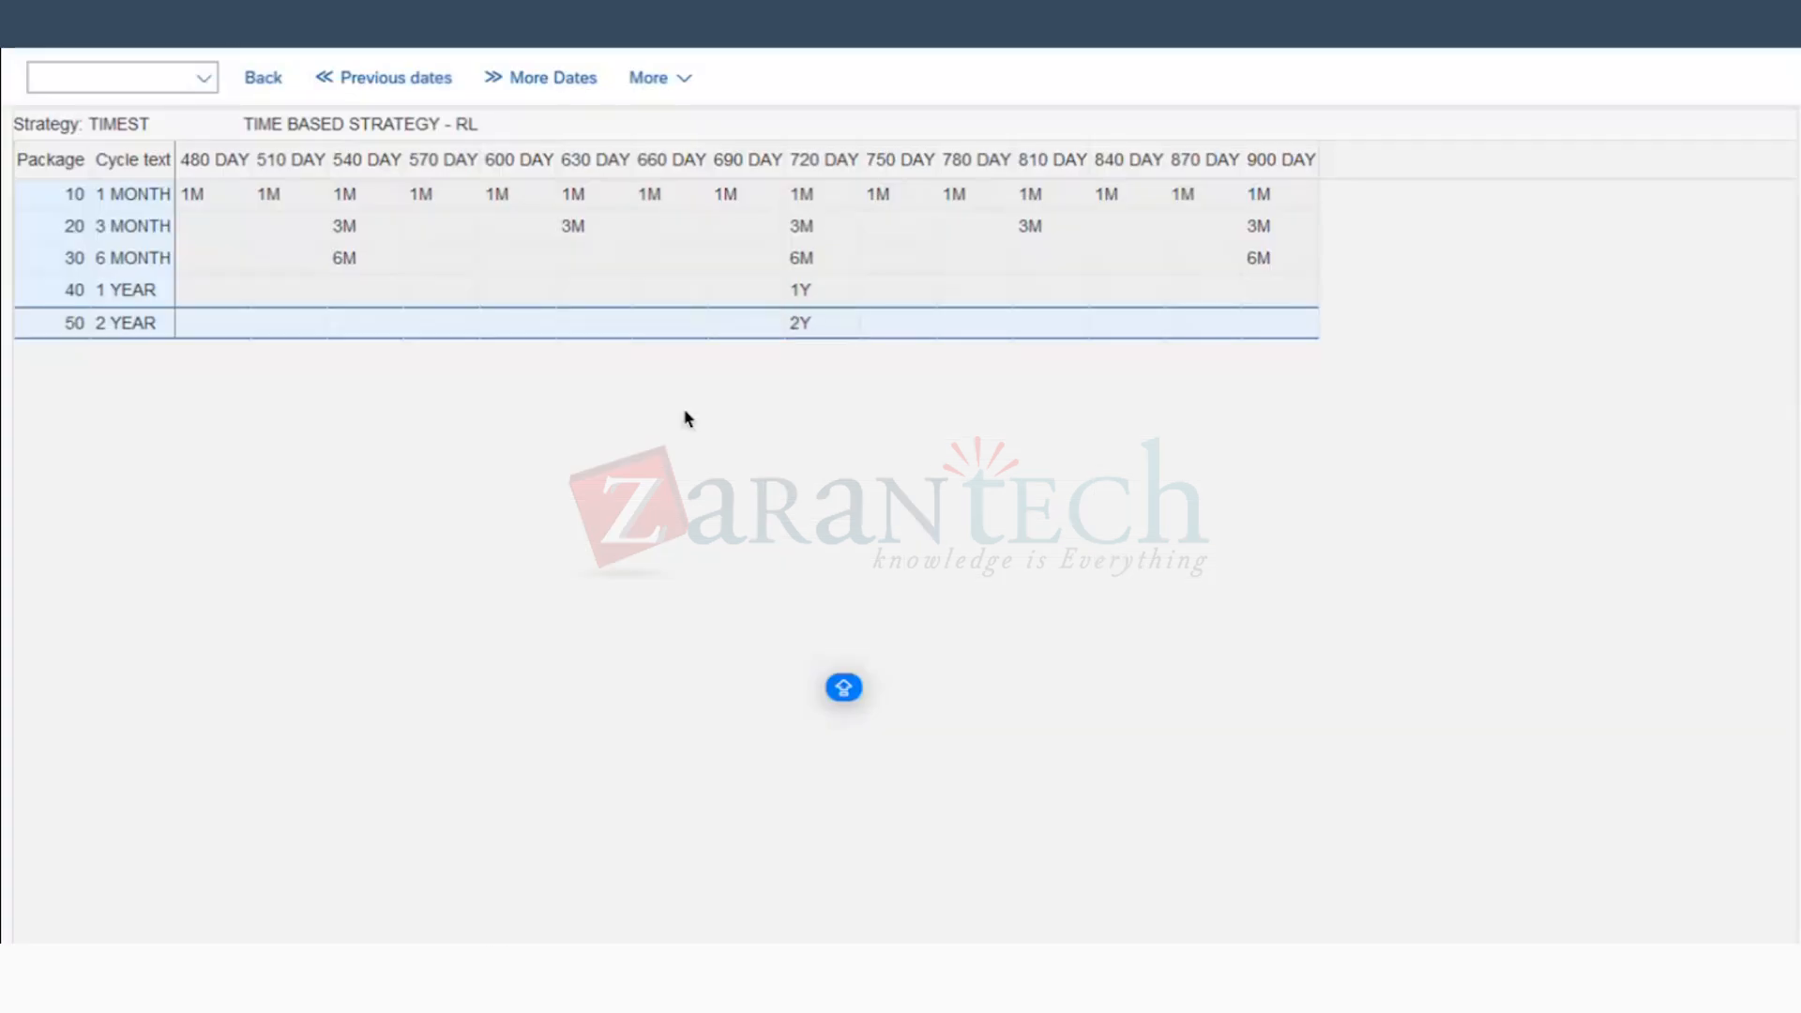
Step: In the TIMEST packages, set the hierarchy to 2 for 3 MONTH, 3 for 6 MONTH, 4 for 1 YEAR and 5 for 2 YEAR
key(F3)
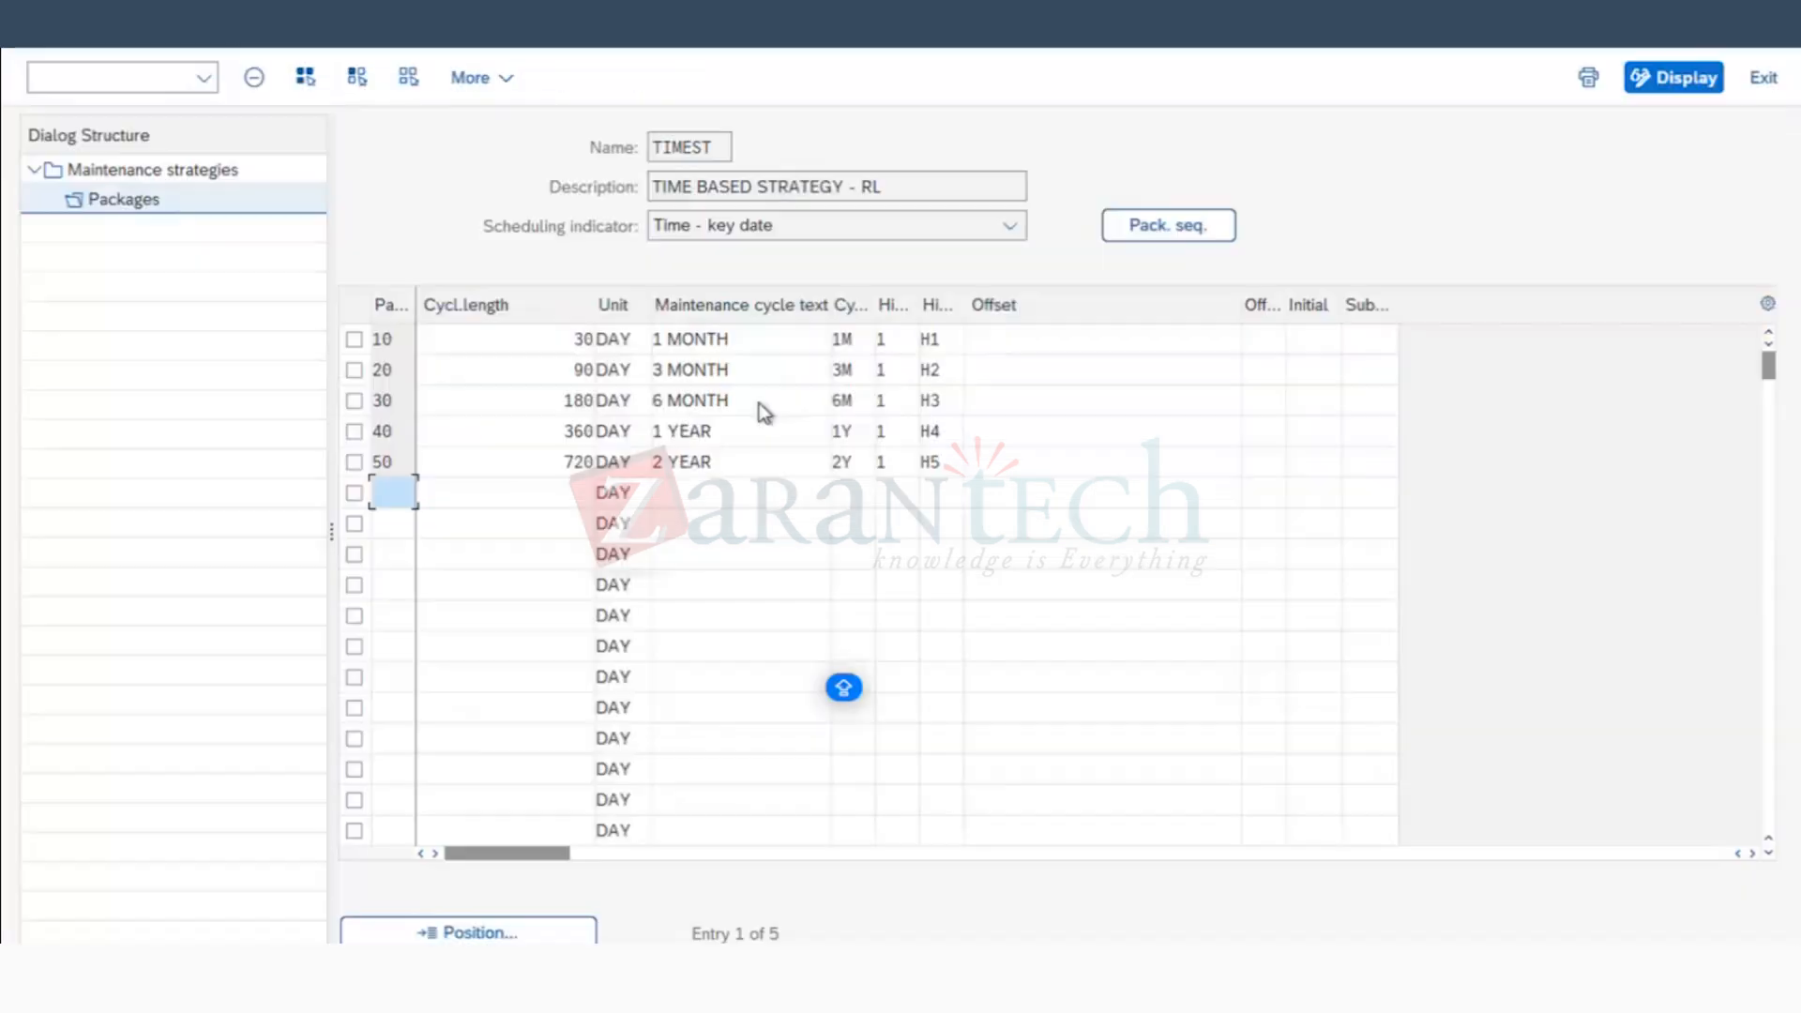
click(900, 368)
text(2)
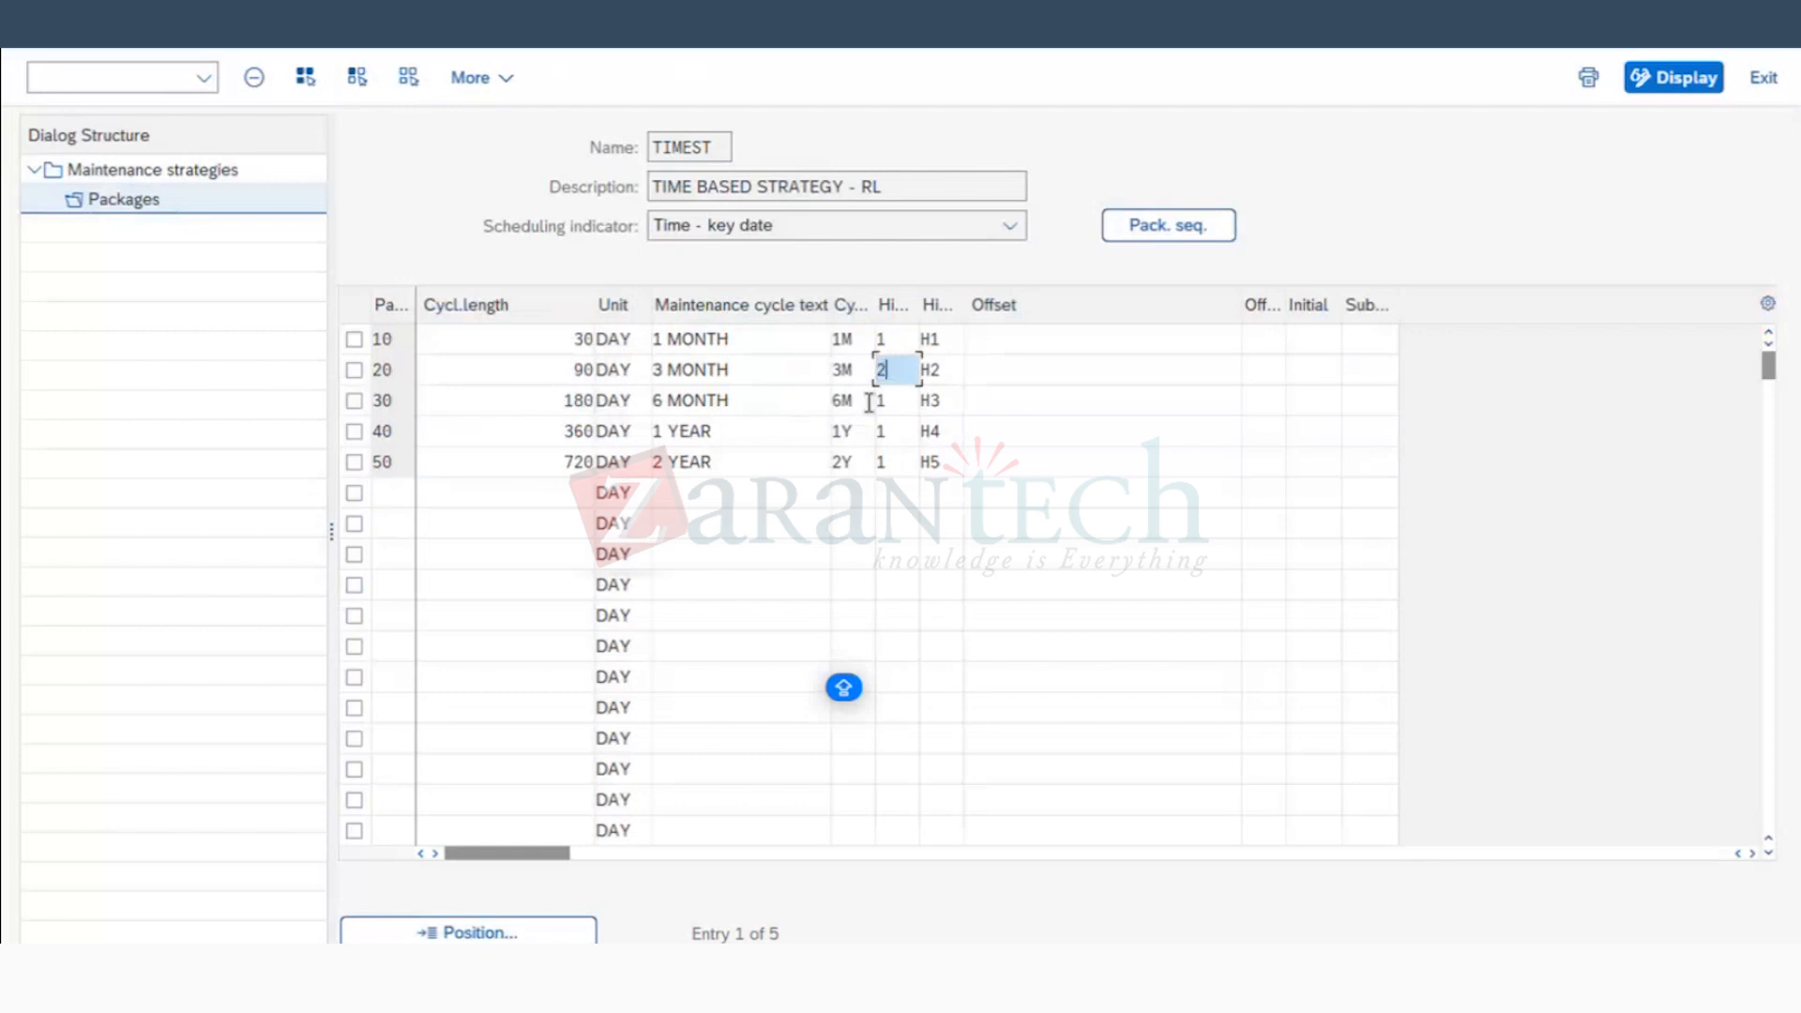
click(886, 401)
text(3)
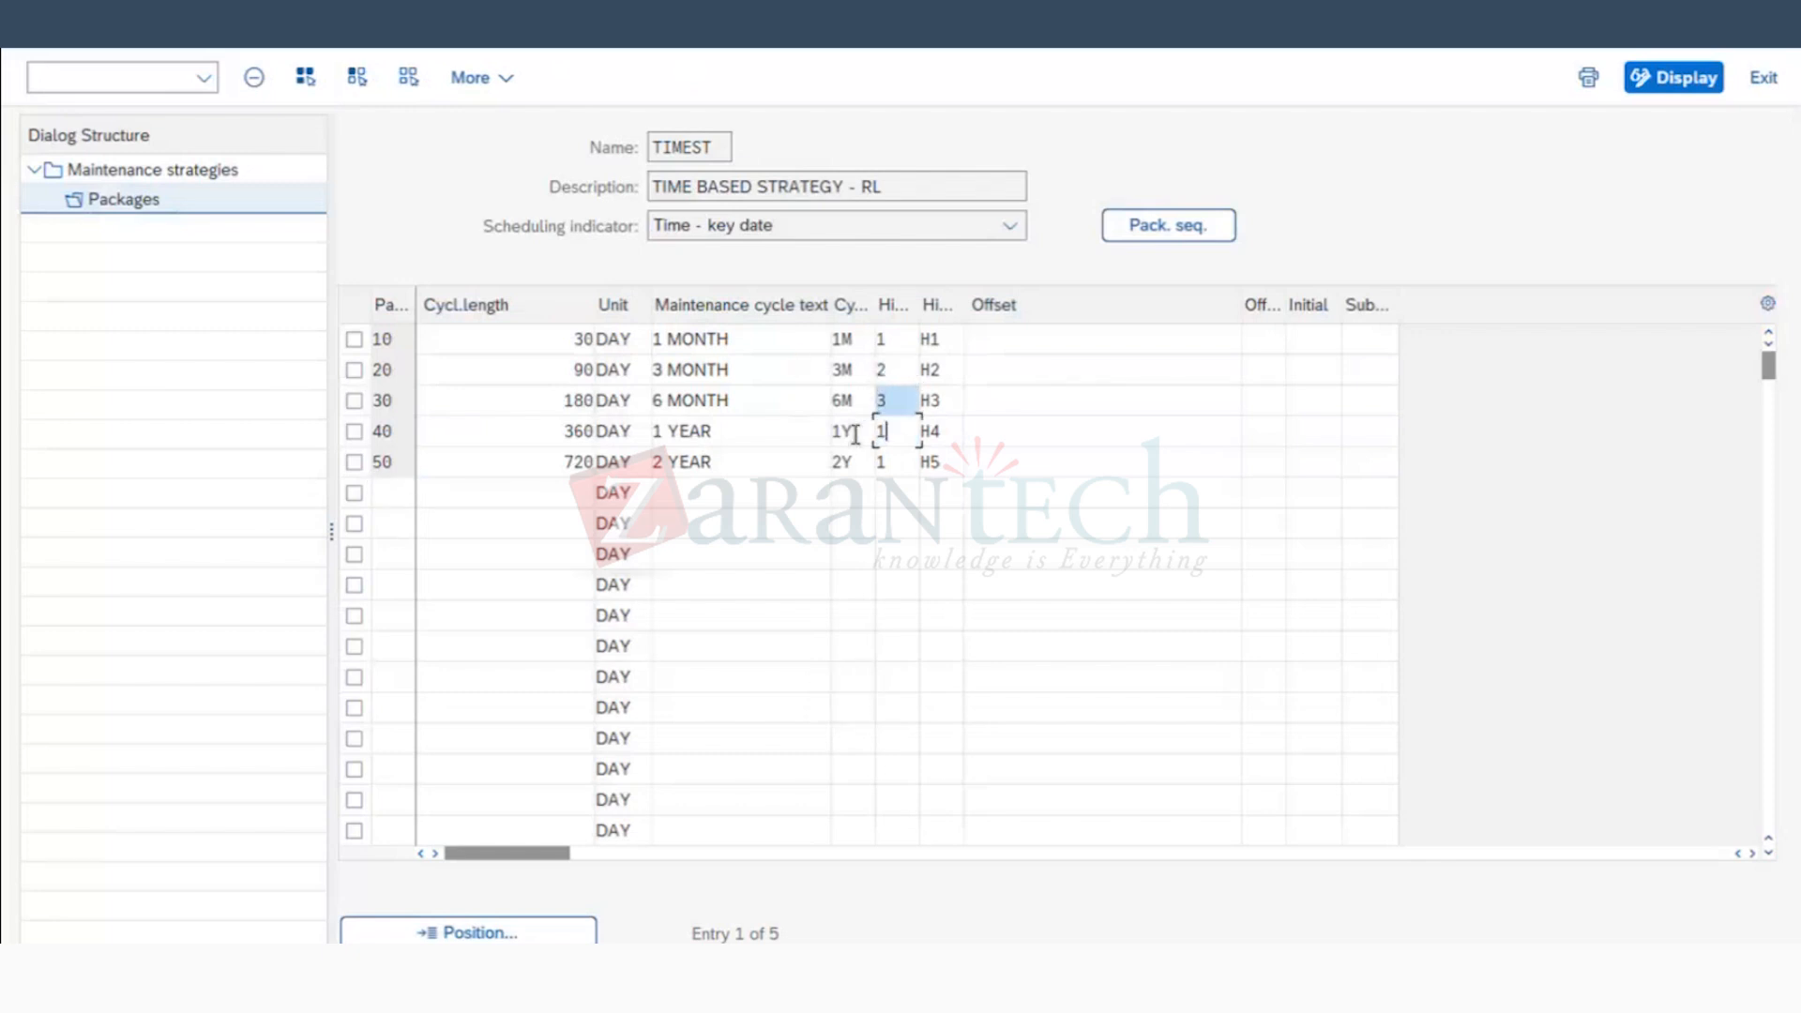
click(882, 432)
text(4)
click(897, 457)
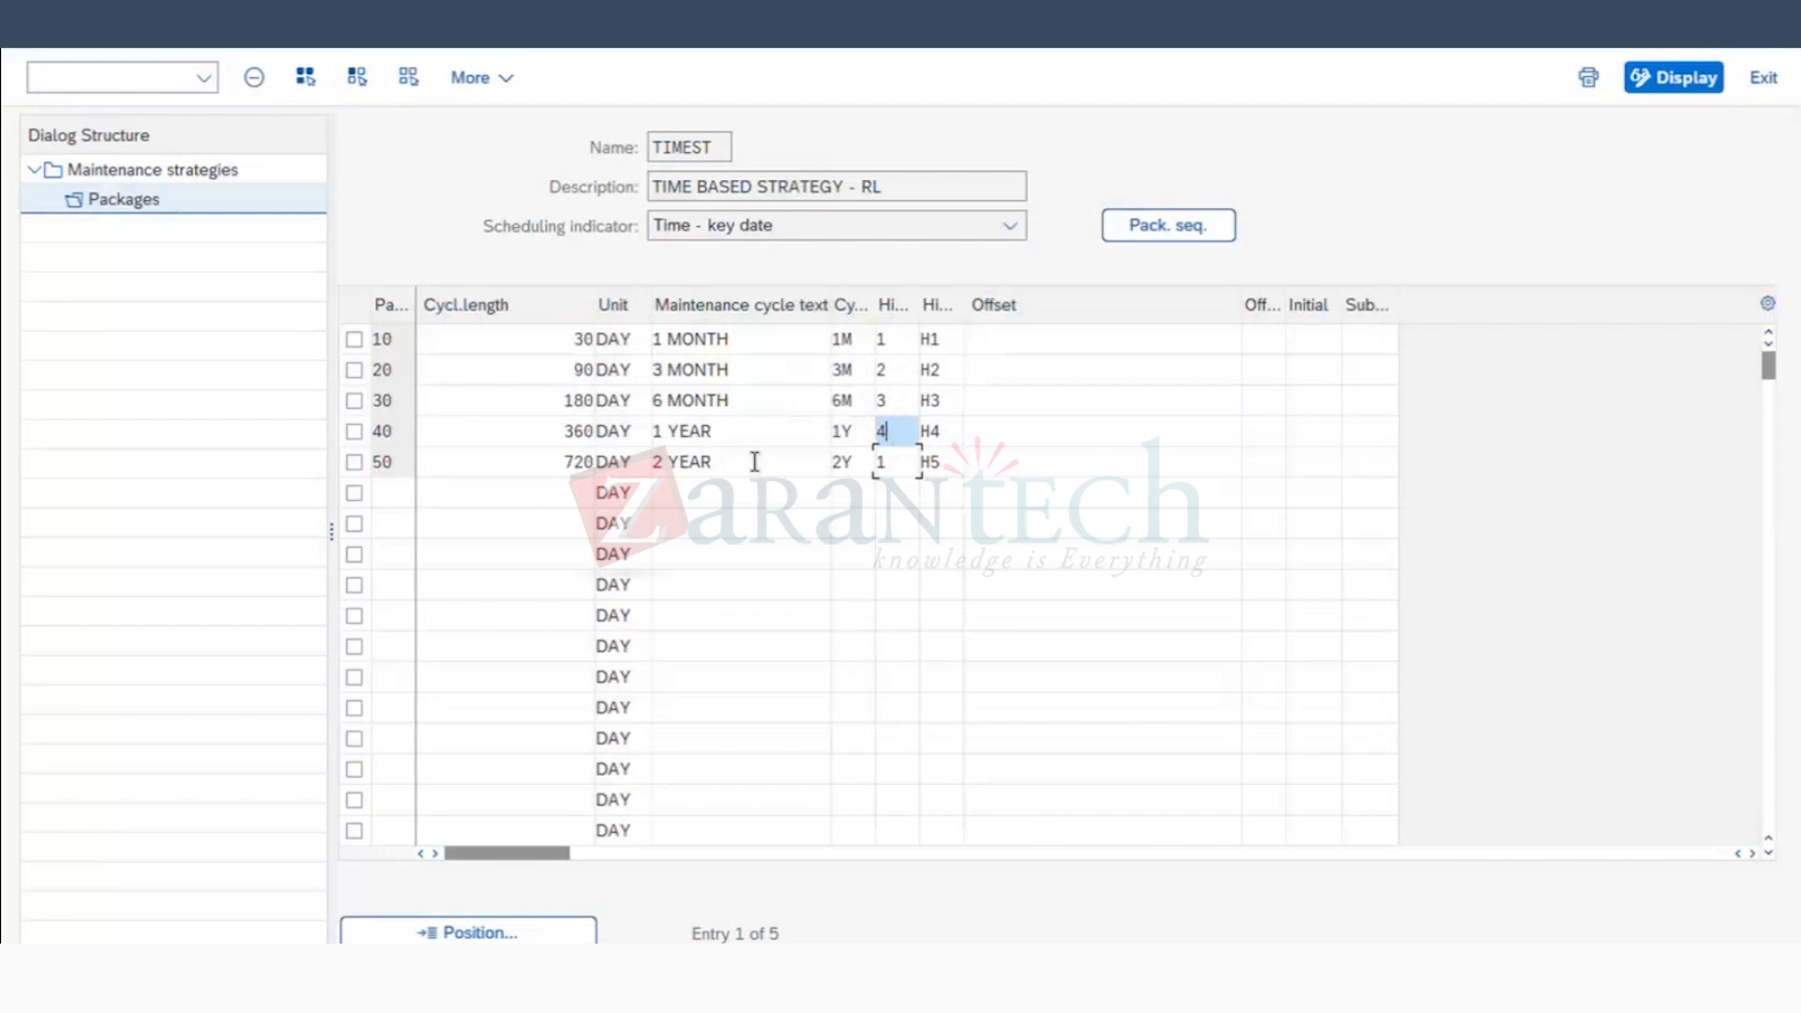
text(5)
key(Return)
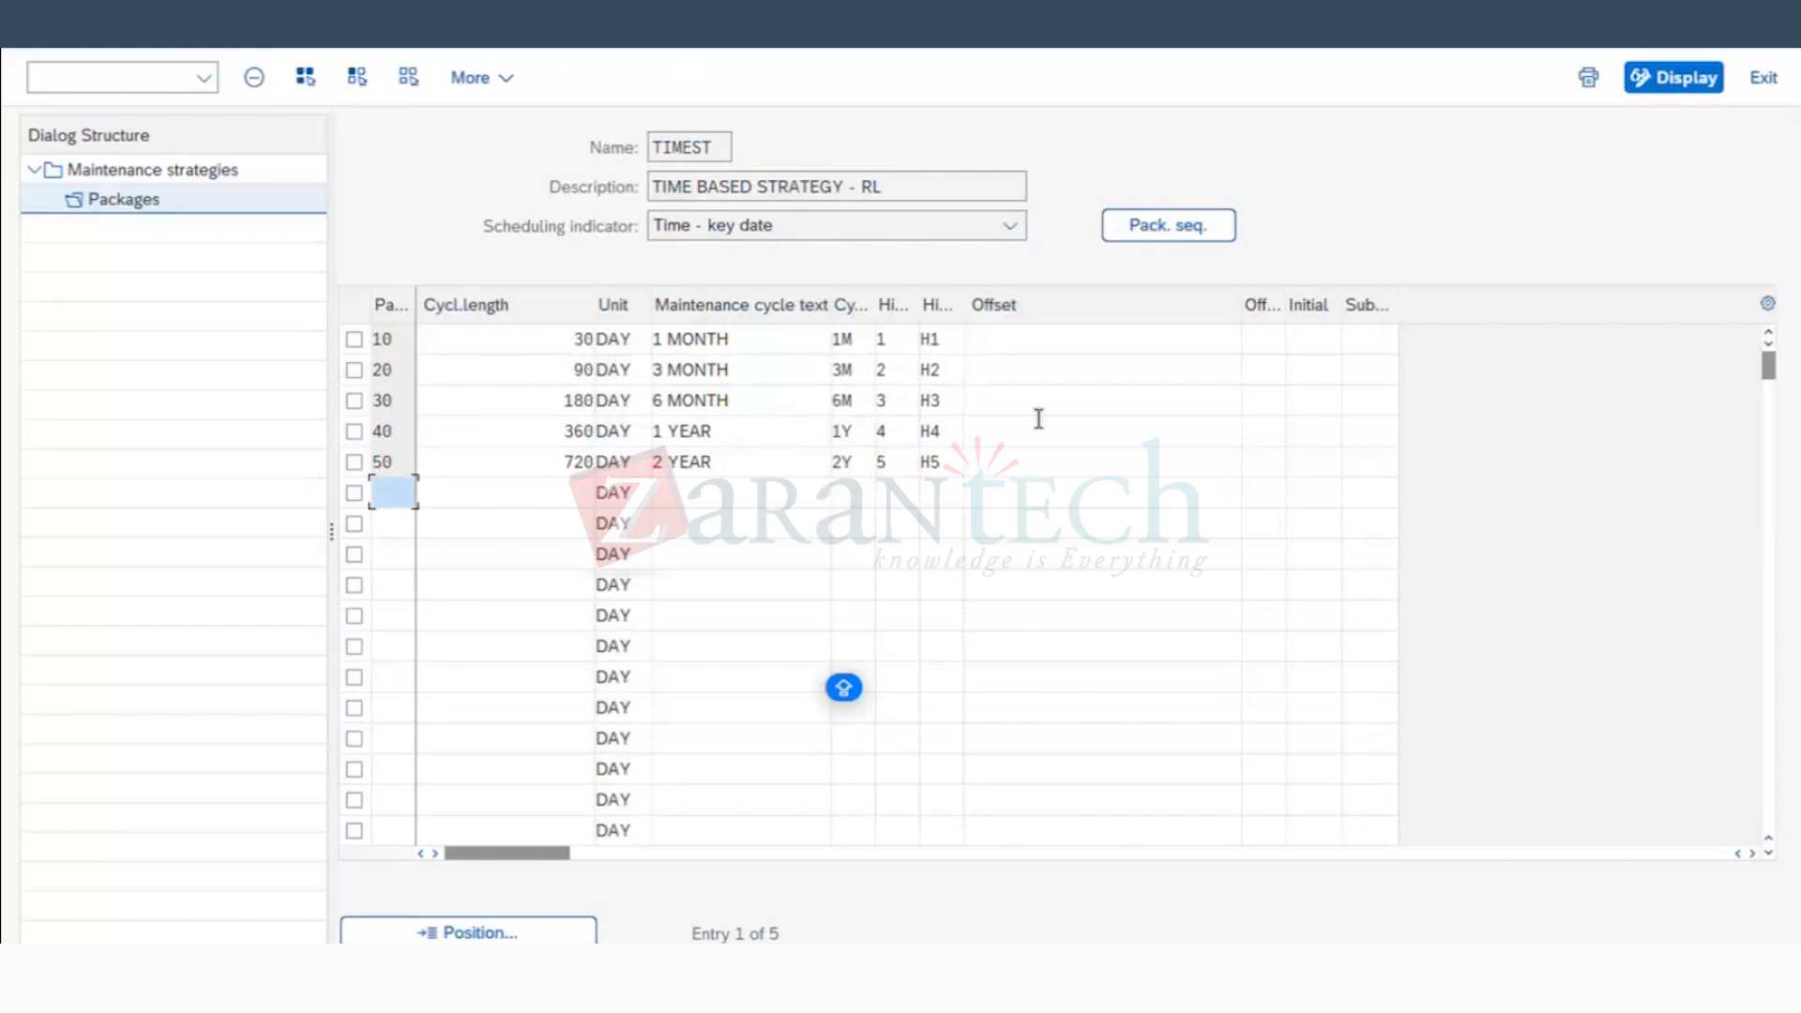
Step: Leave the maintenance strategy transaction and return to the SAP start screen
key(F3)
key(F3)
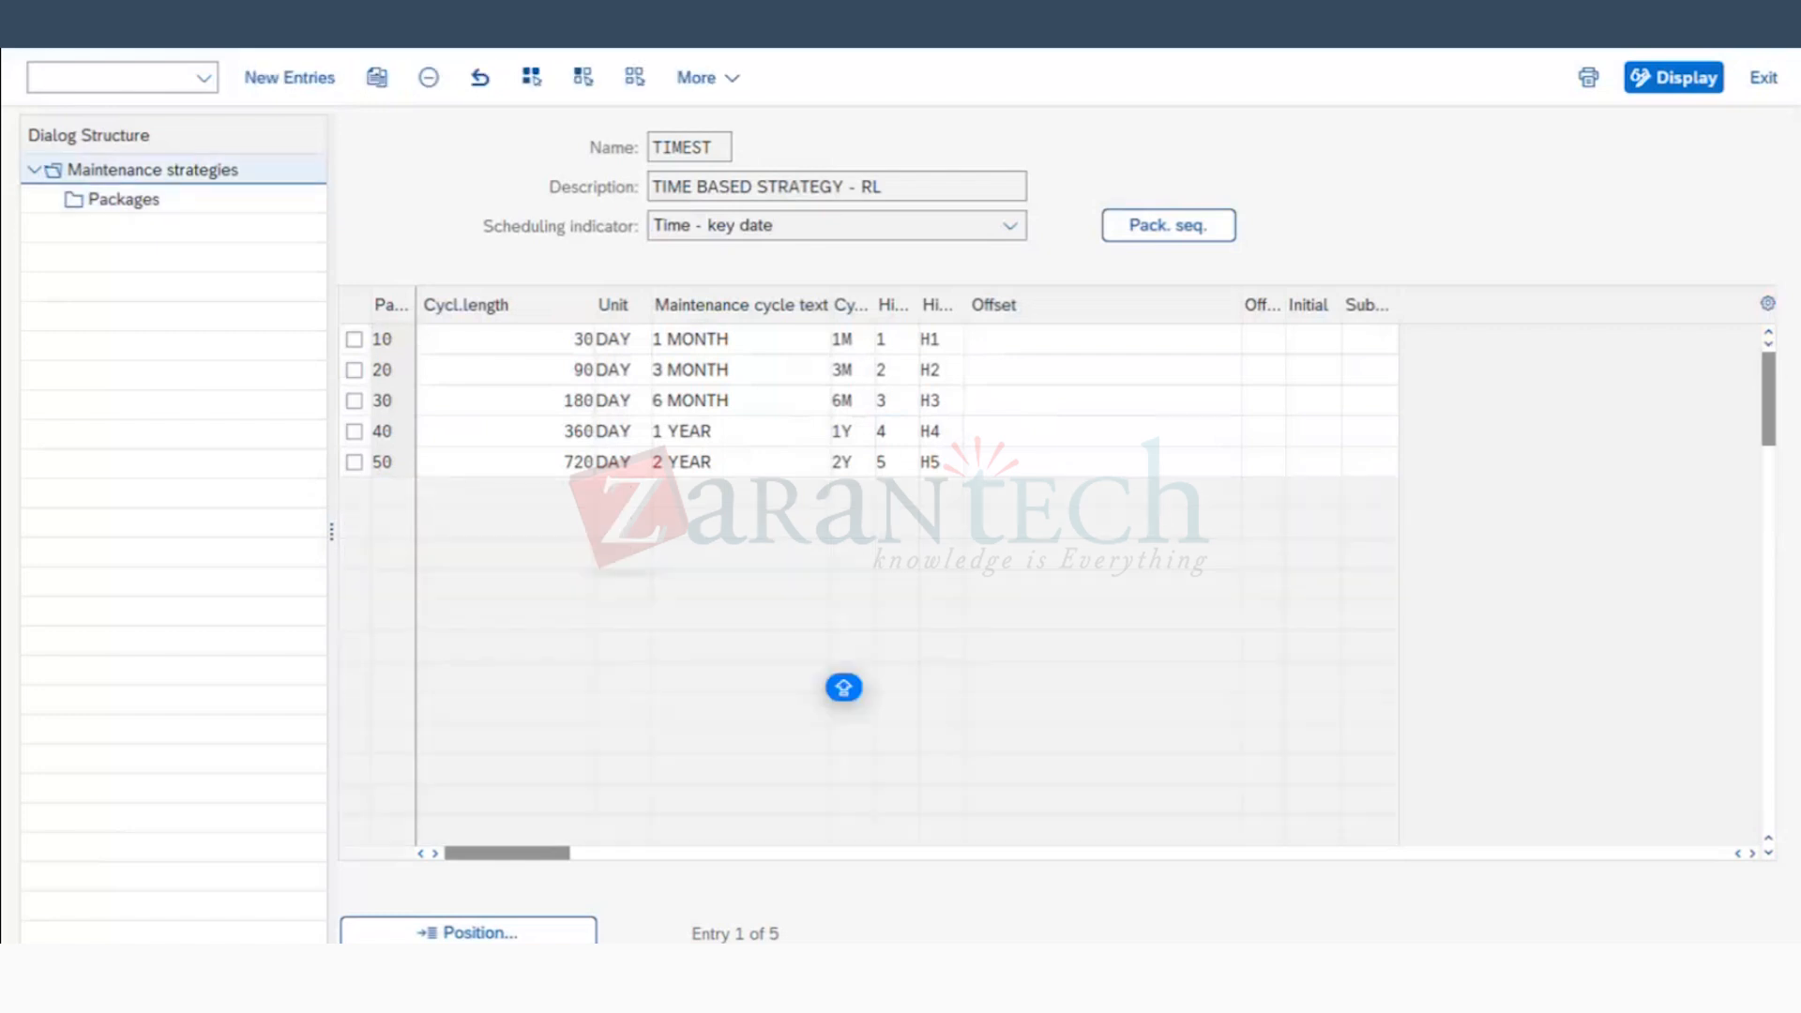
key(F3)
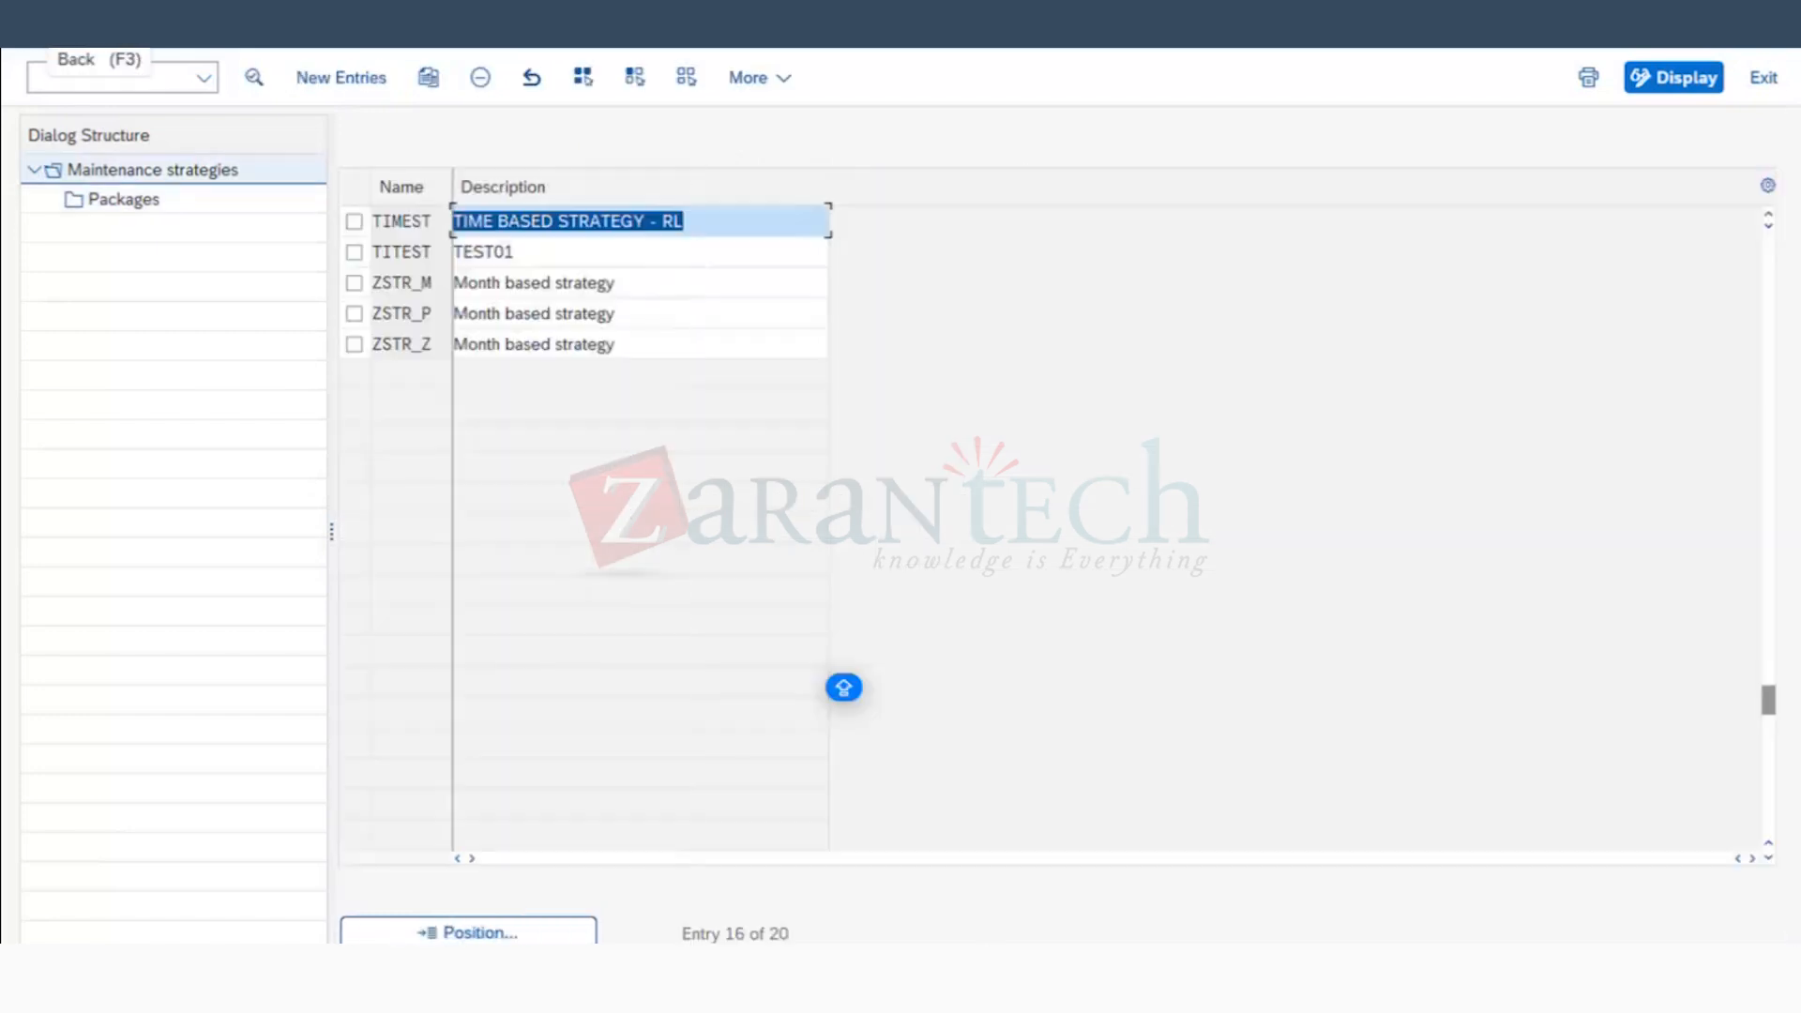
key(F3)
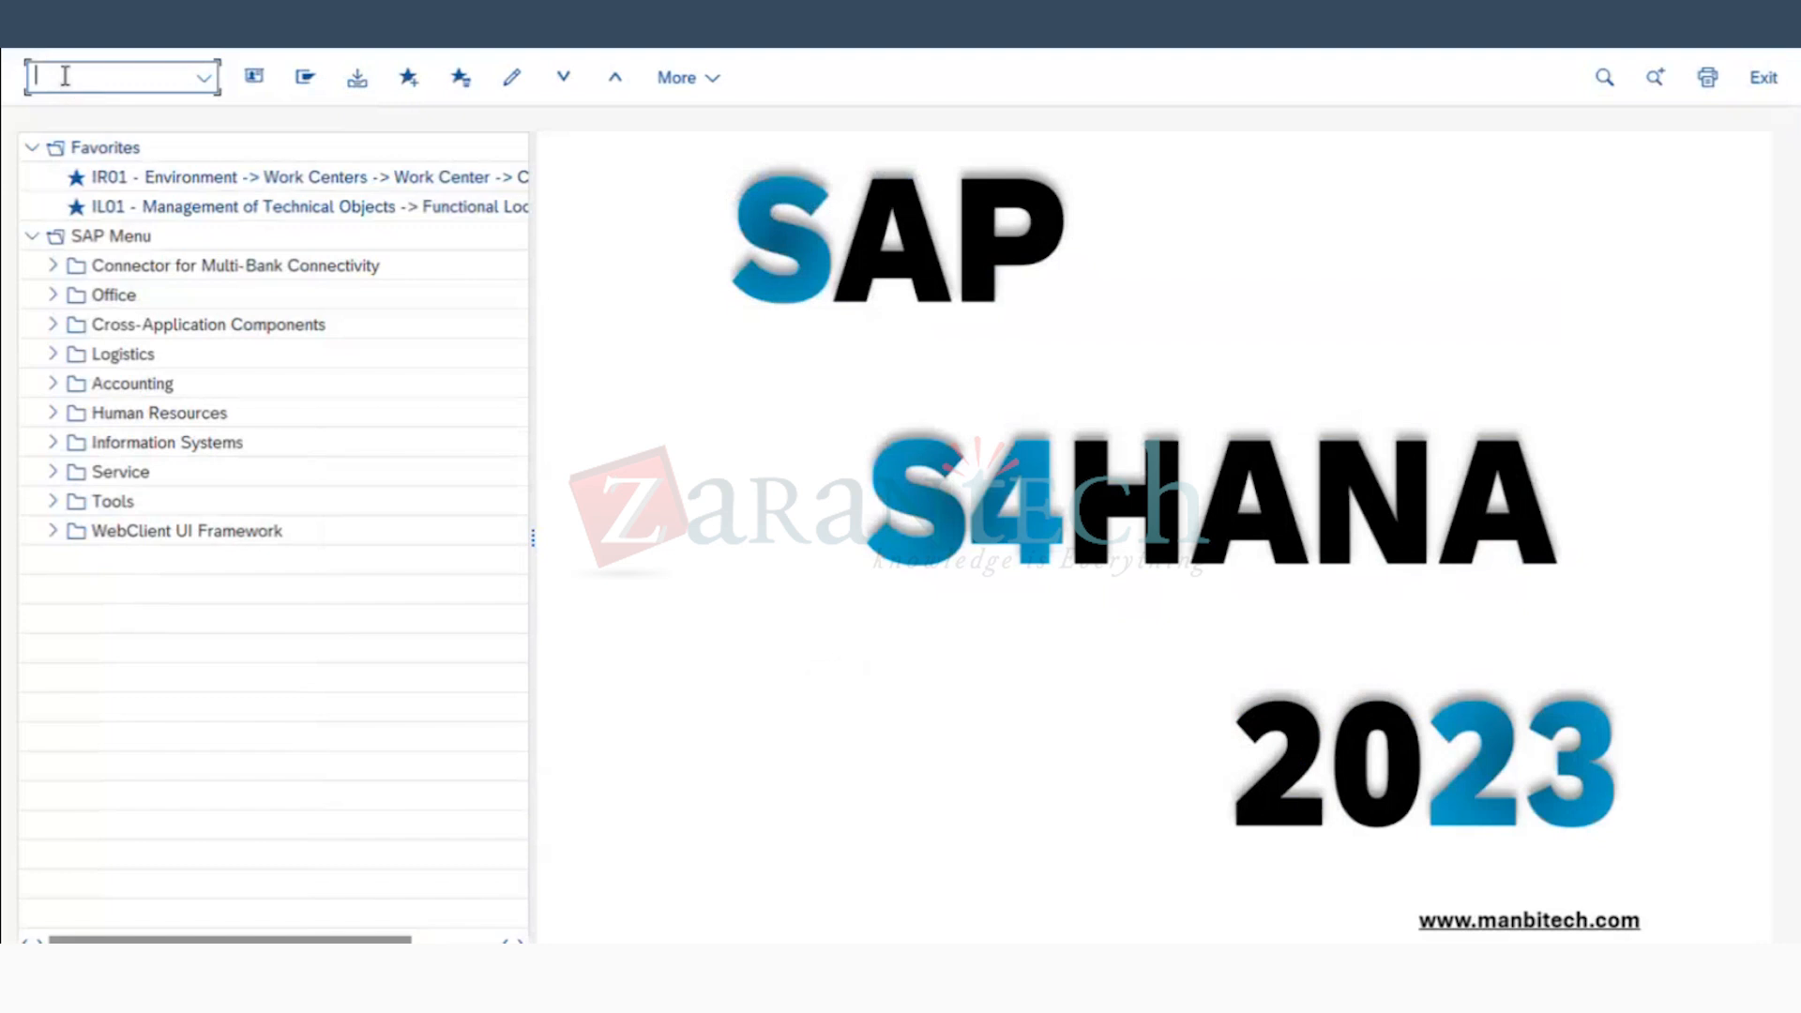
Step: Switch to Excel and enter TASK LIST in cell H33 beside STEP 2
key(super+Tab)
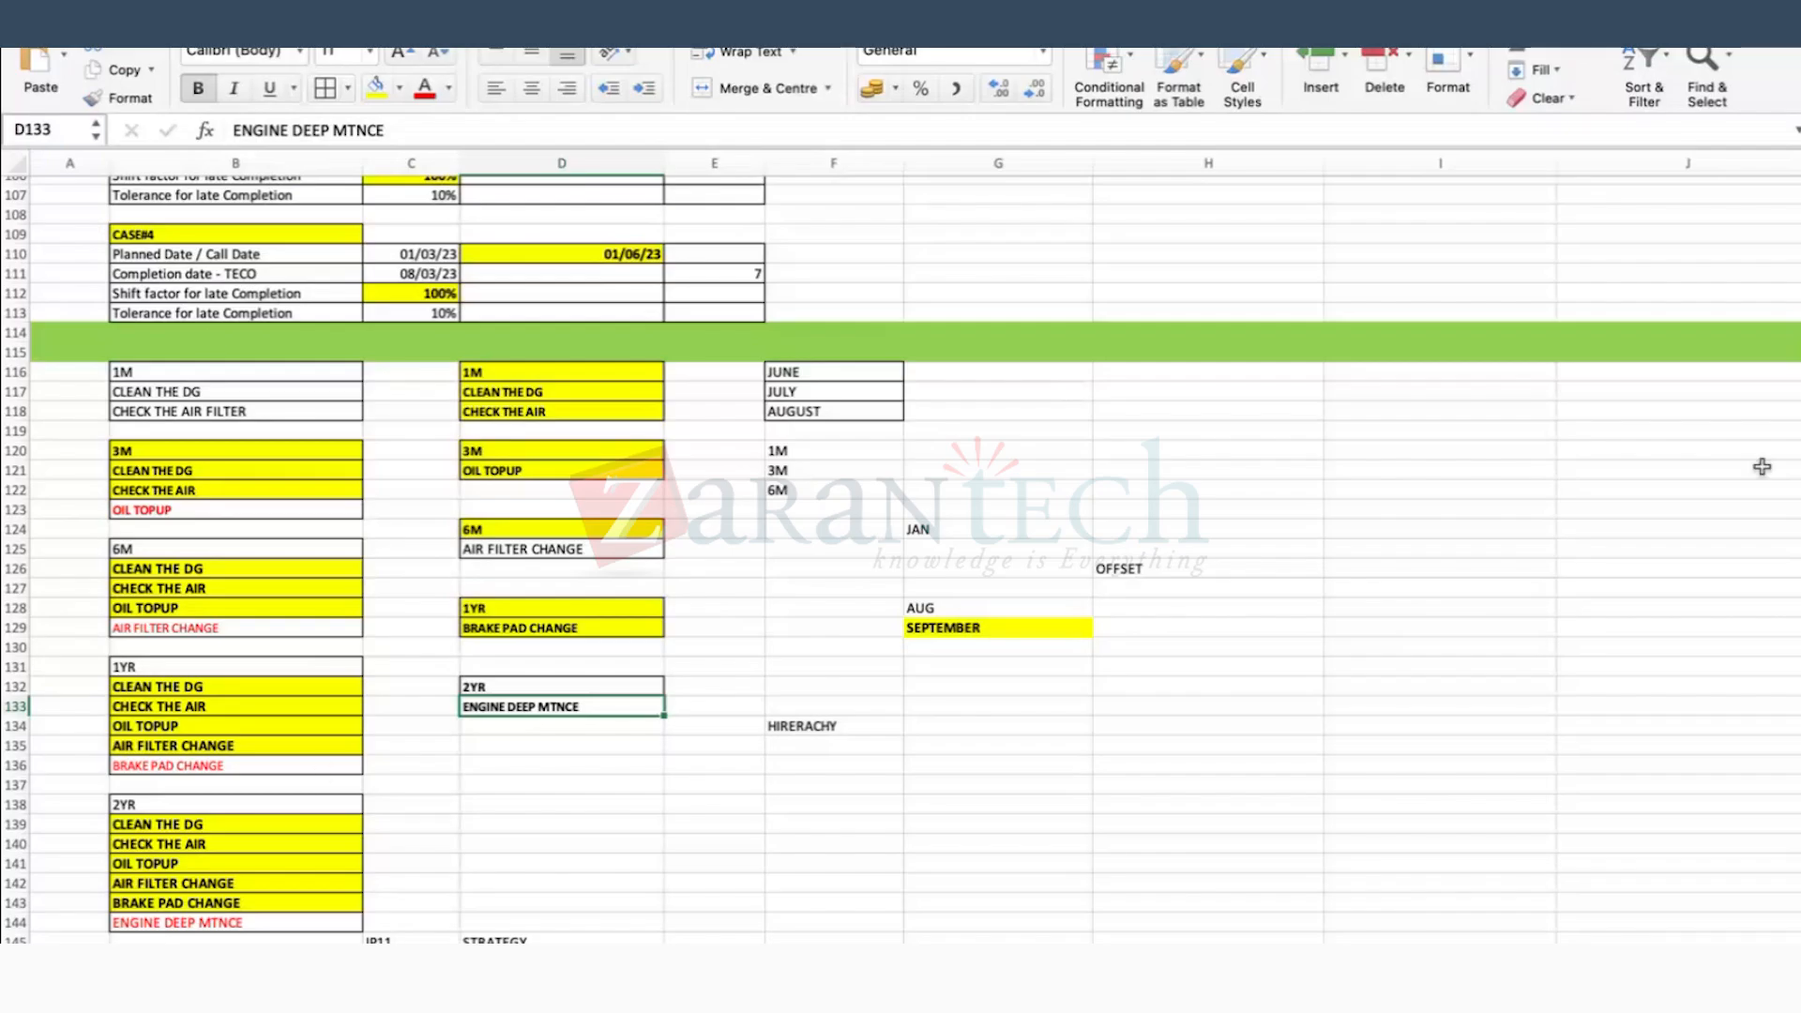
scroll(1407, 523, down, 6)
scroll(1419, 511, up, 15)
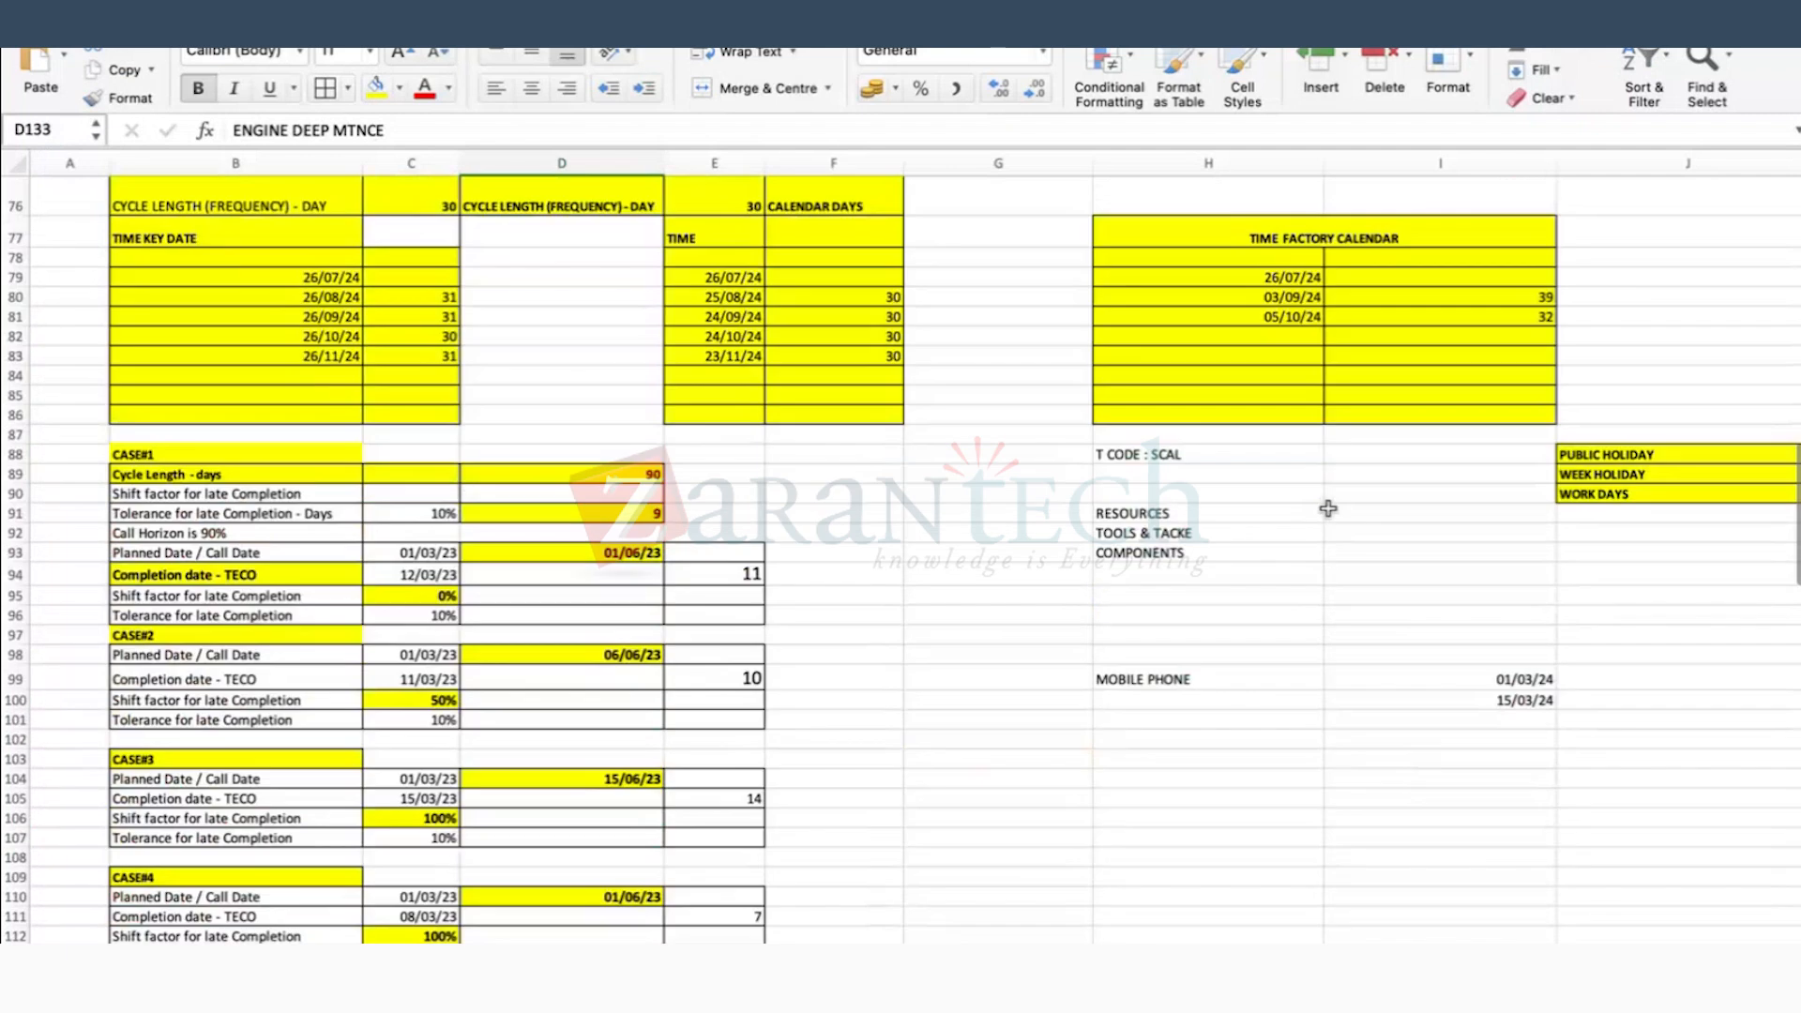
scroll(1327, 509, up, 20)
click(1208, 667)
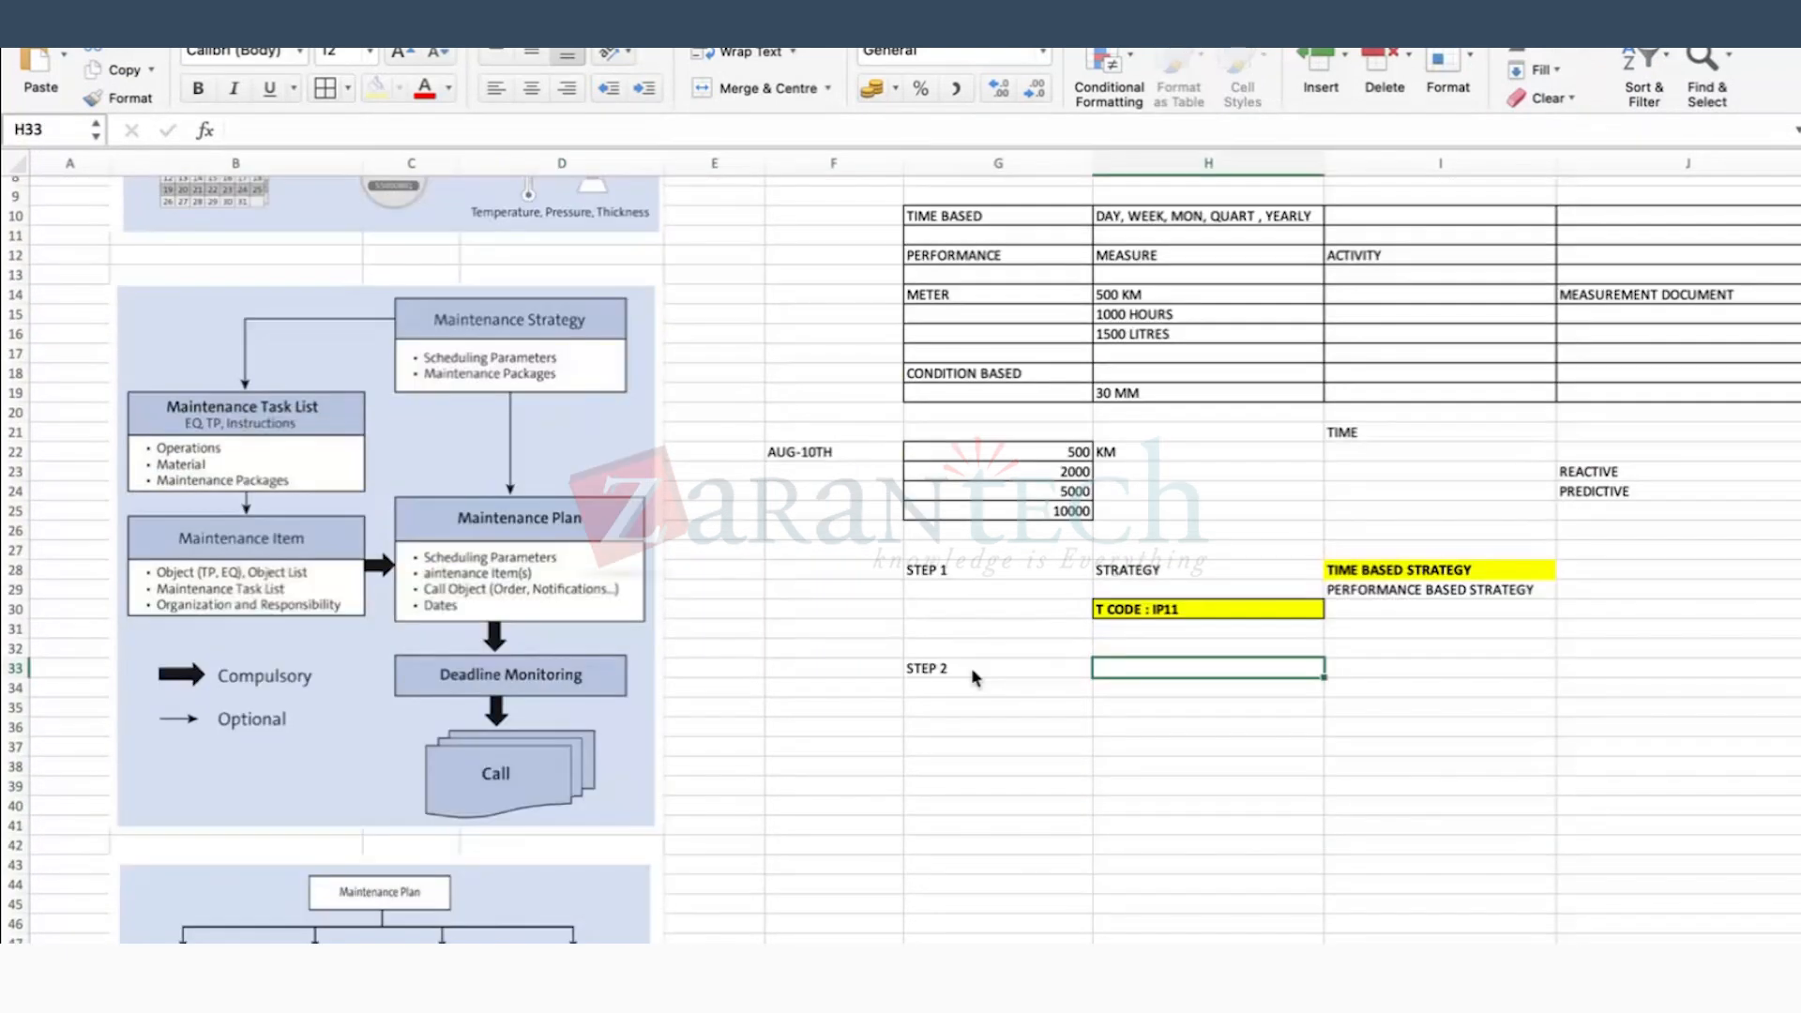
text(TASK LIS)
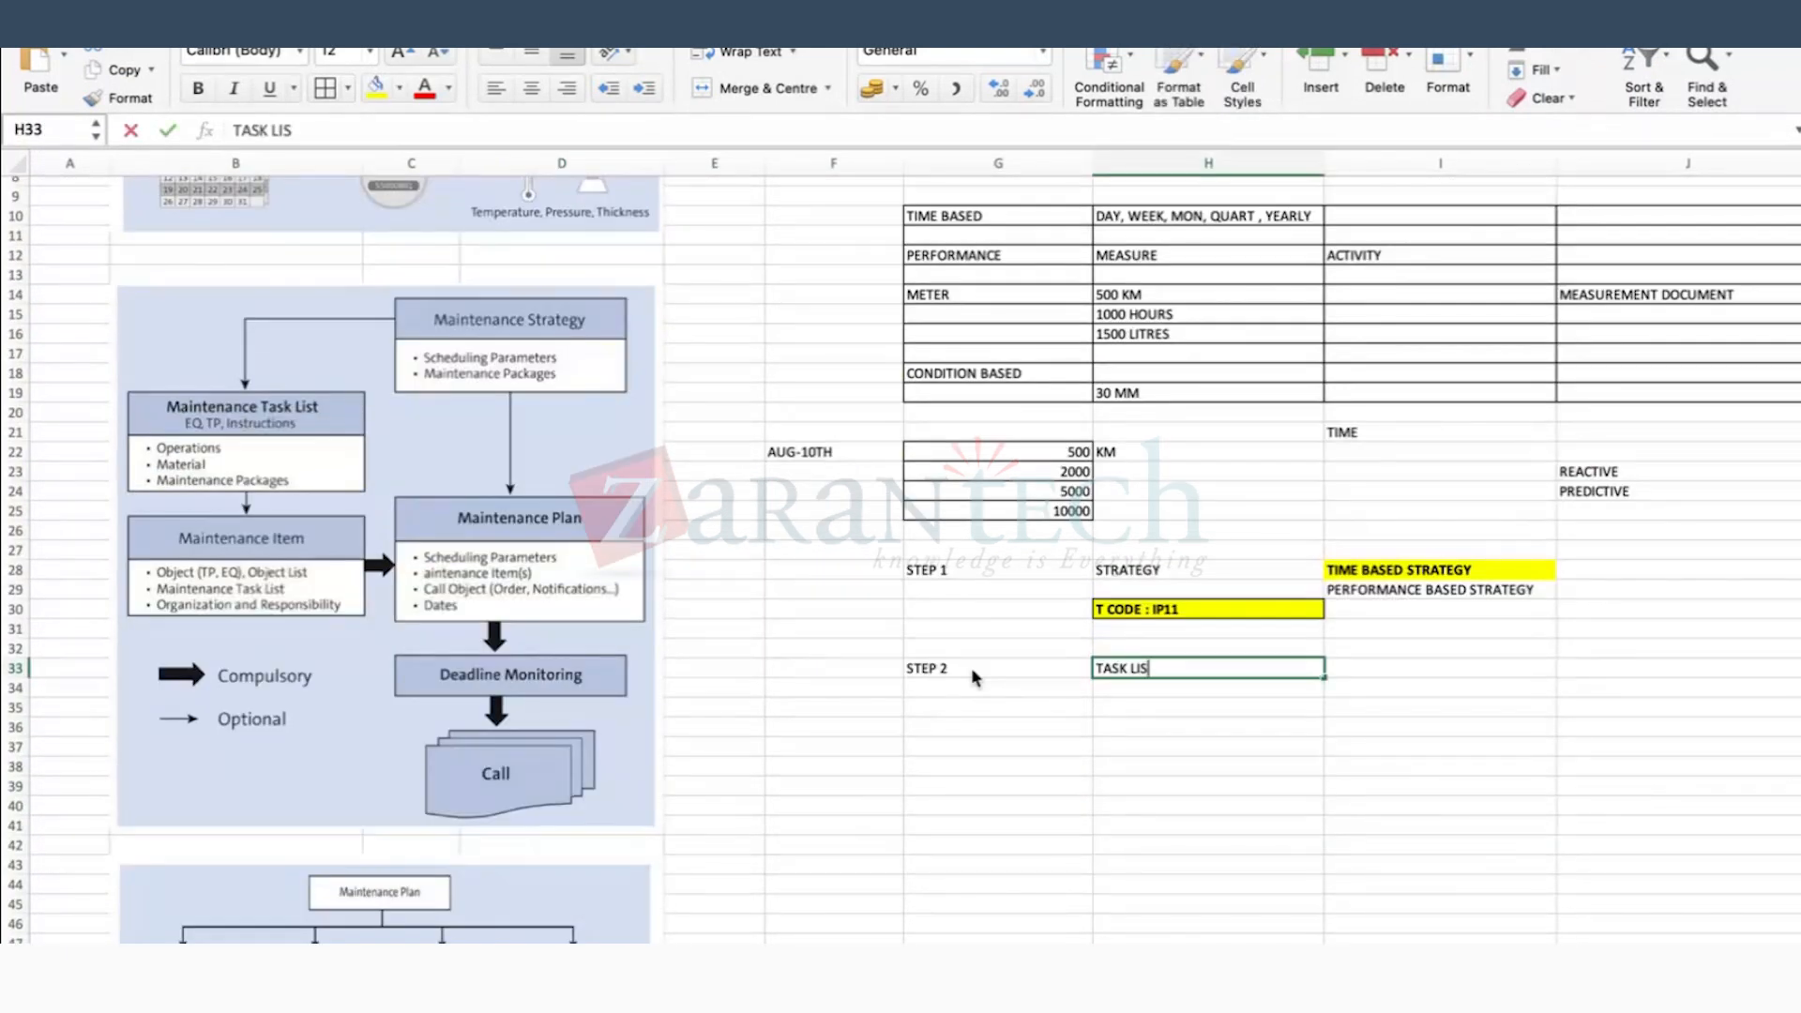
text(T)
key(Tab)
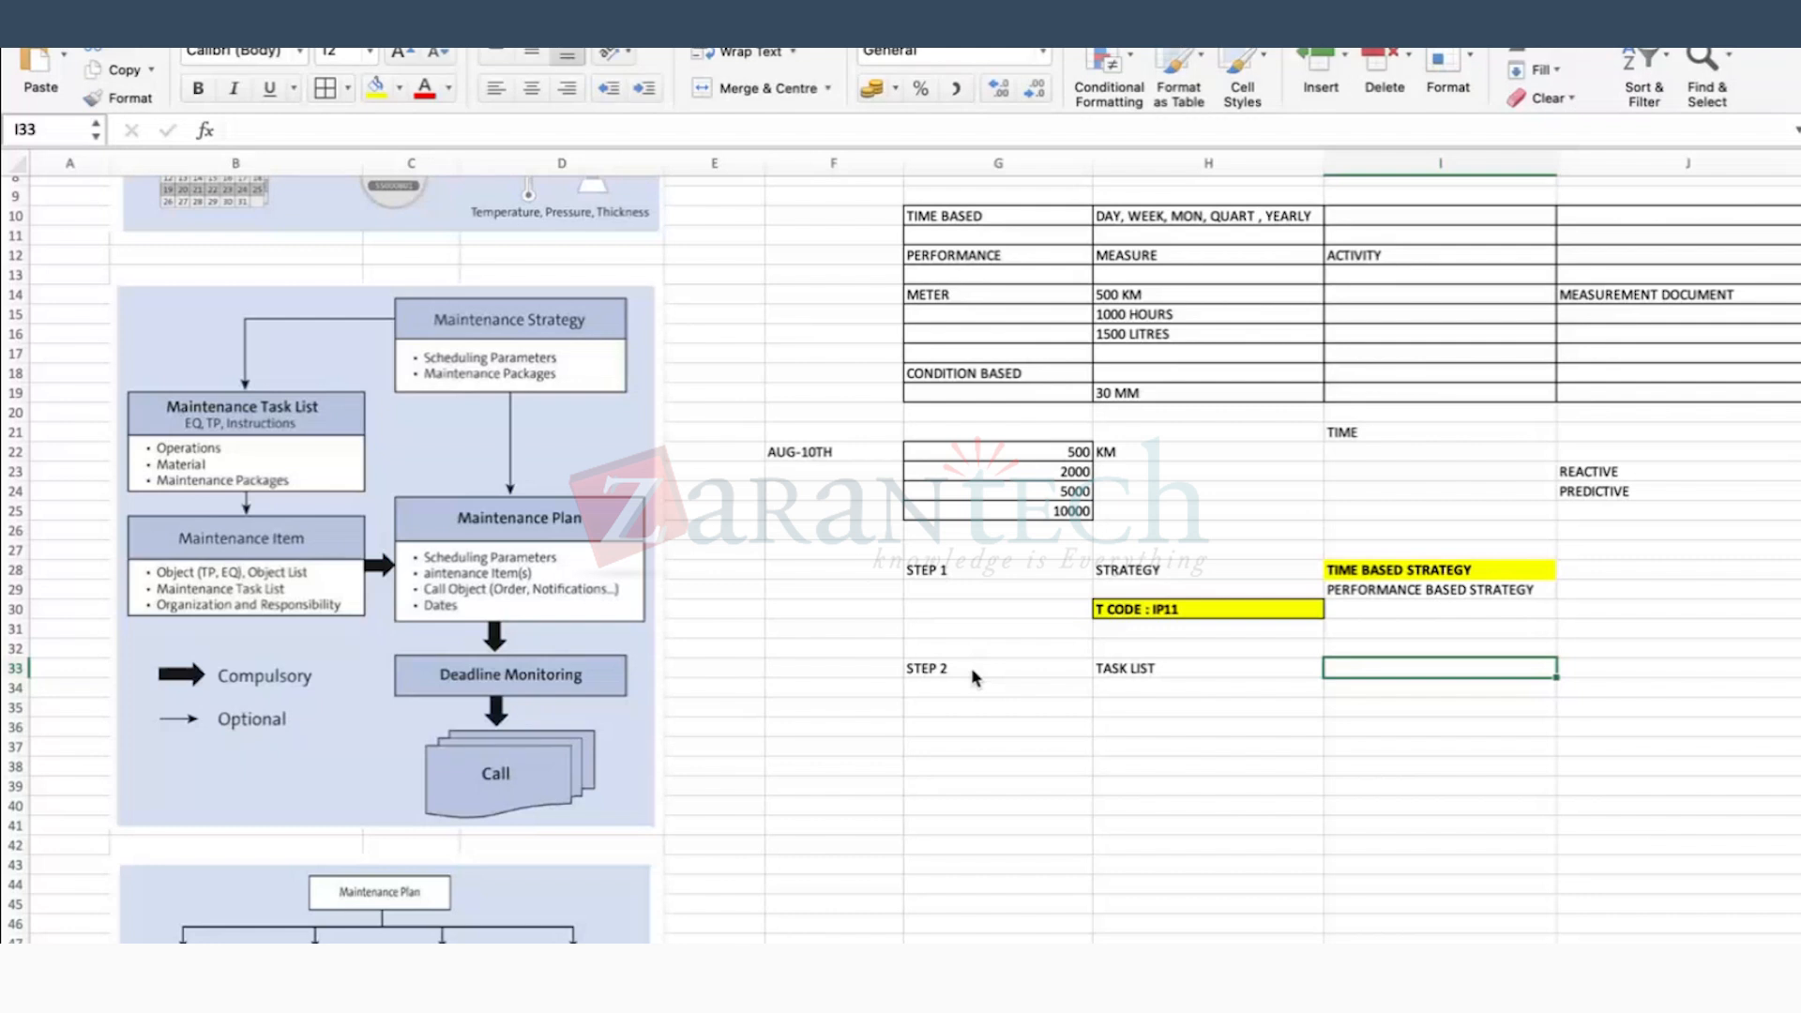
Step: List EQUIPMENT TASK LIST, FUNCTIONAL LOCATION TASK LIST and GENERAL TASK LIST in cells I33 to I35
text(EQUIPMENT TASK LIST)
key(Return)
key(Tab)
key(Tab)
text(FUNCTIONAL LOCATION TASK LIST)
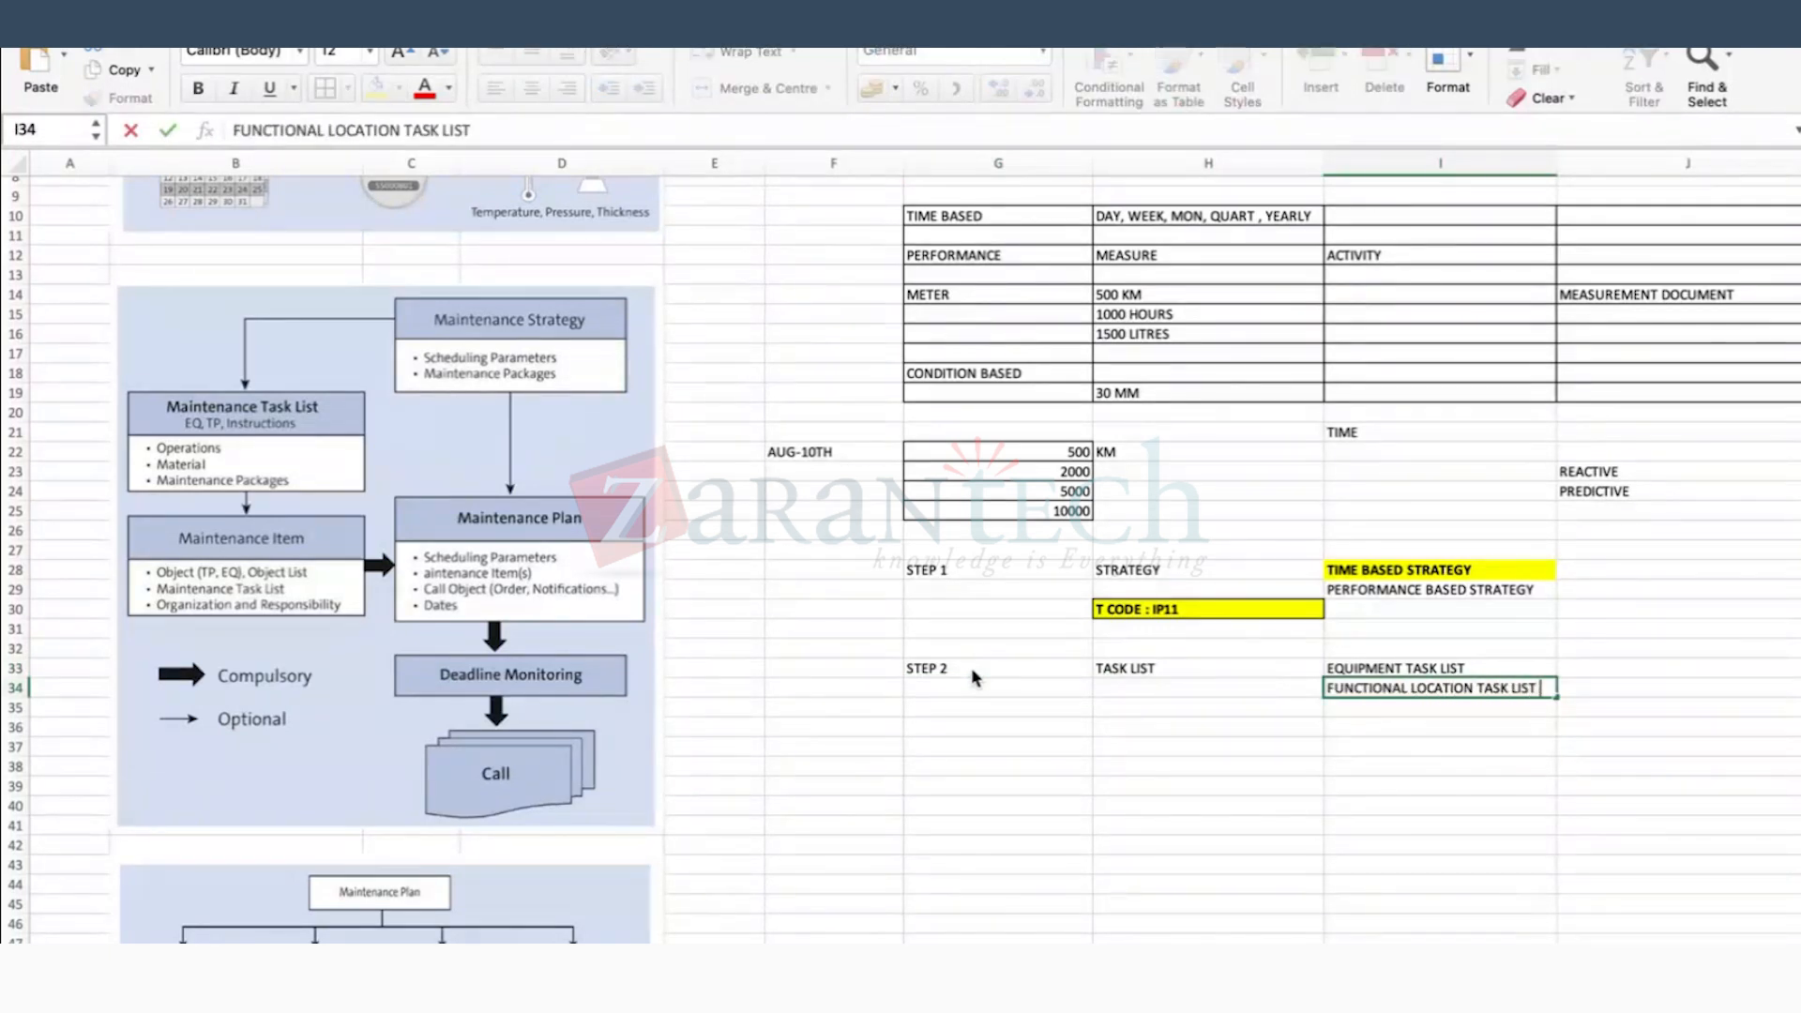
key(Return)
text(GE)
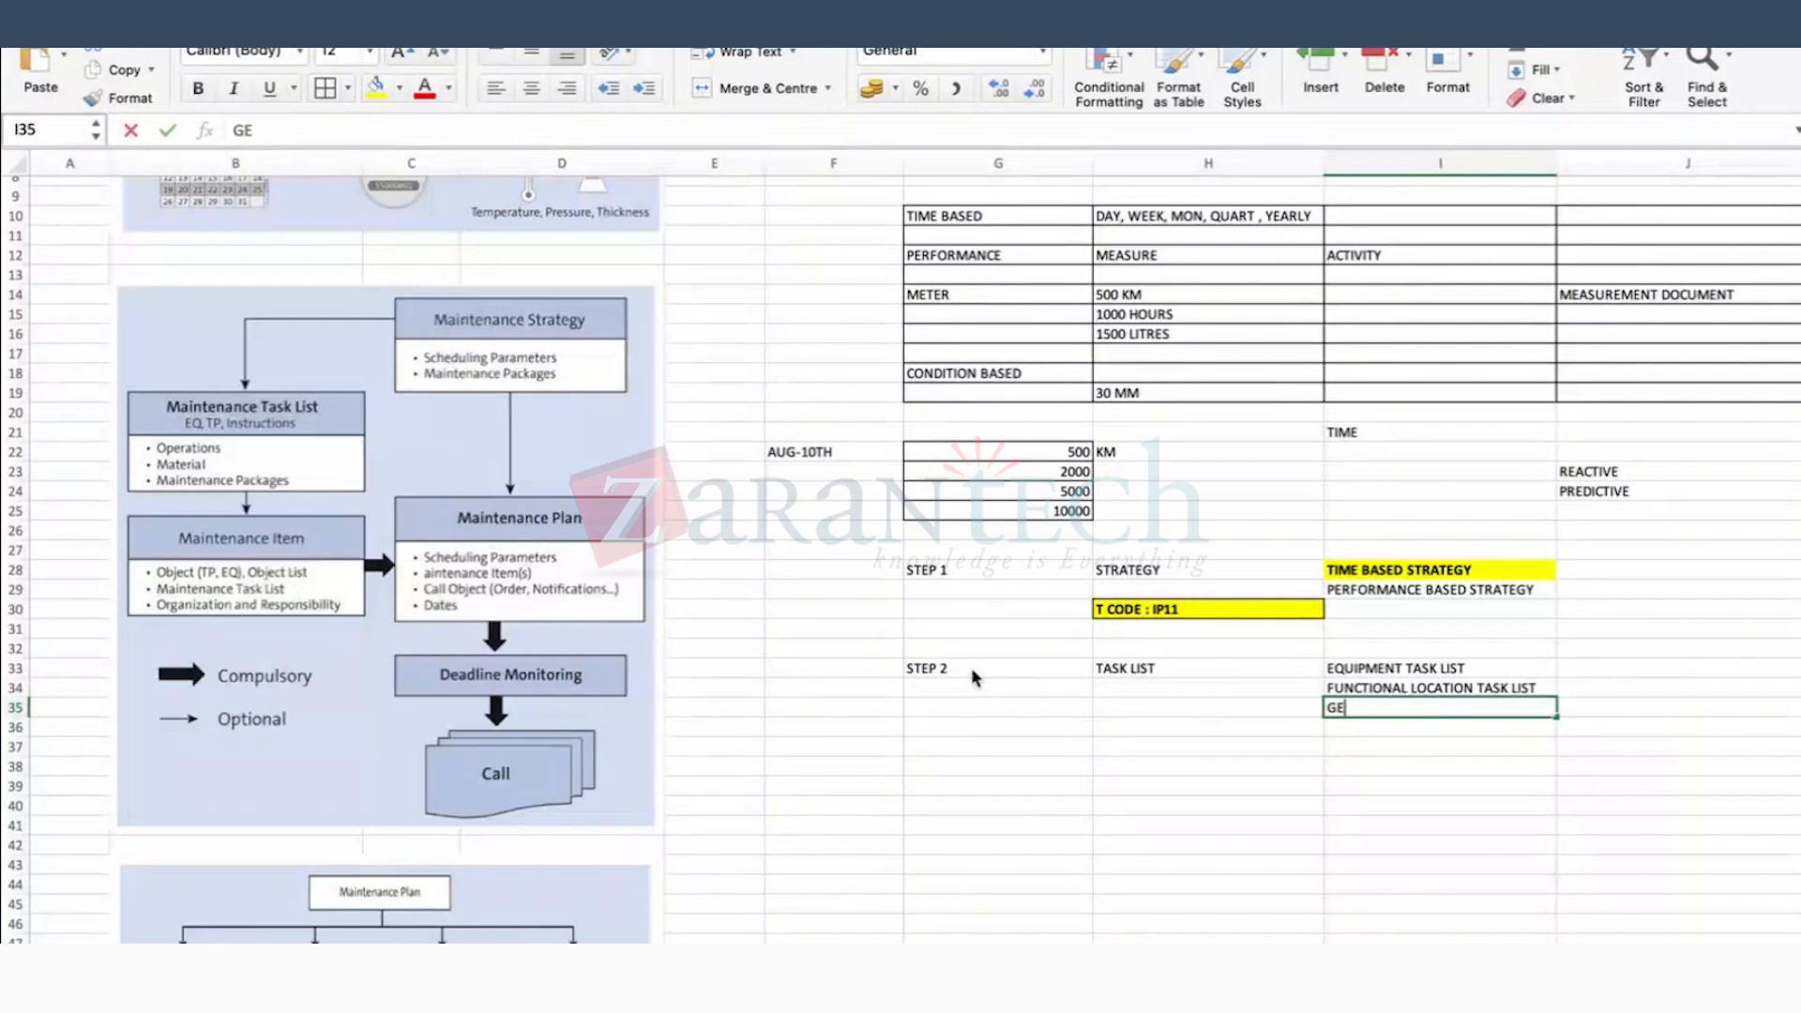
text(NERAL T)
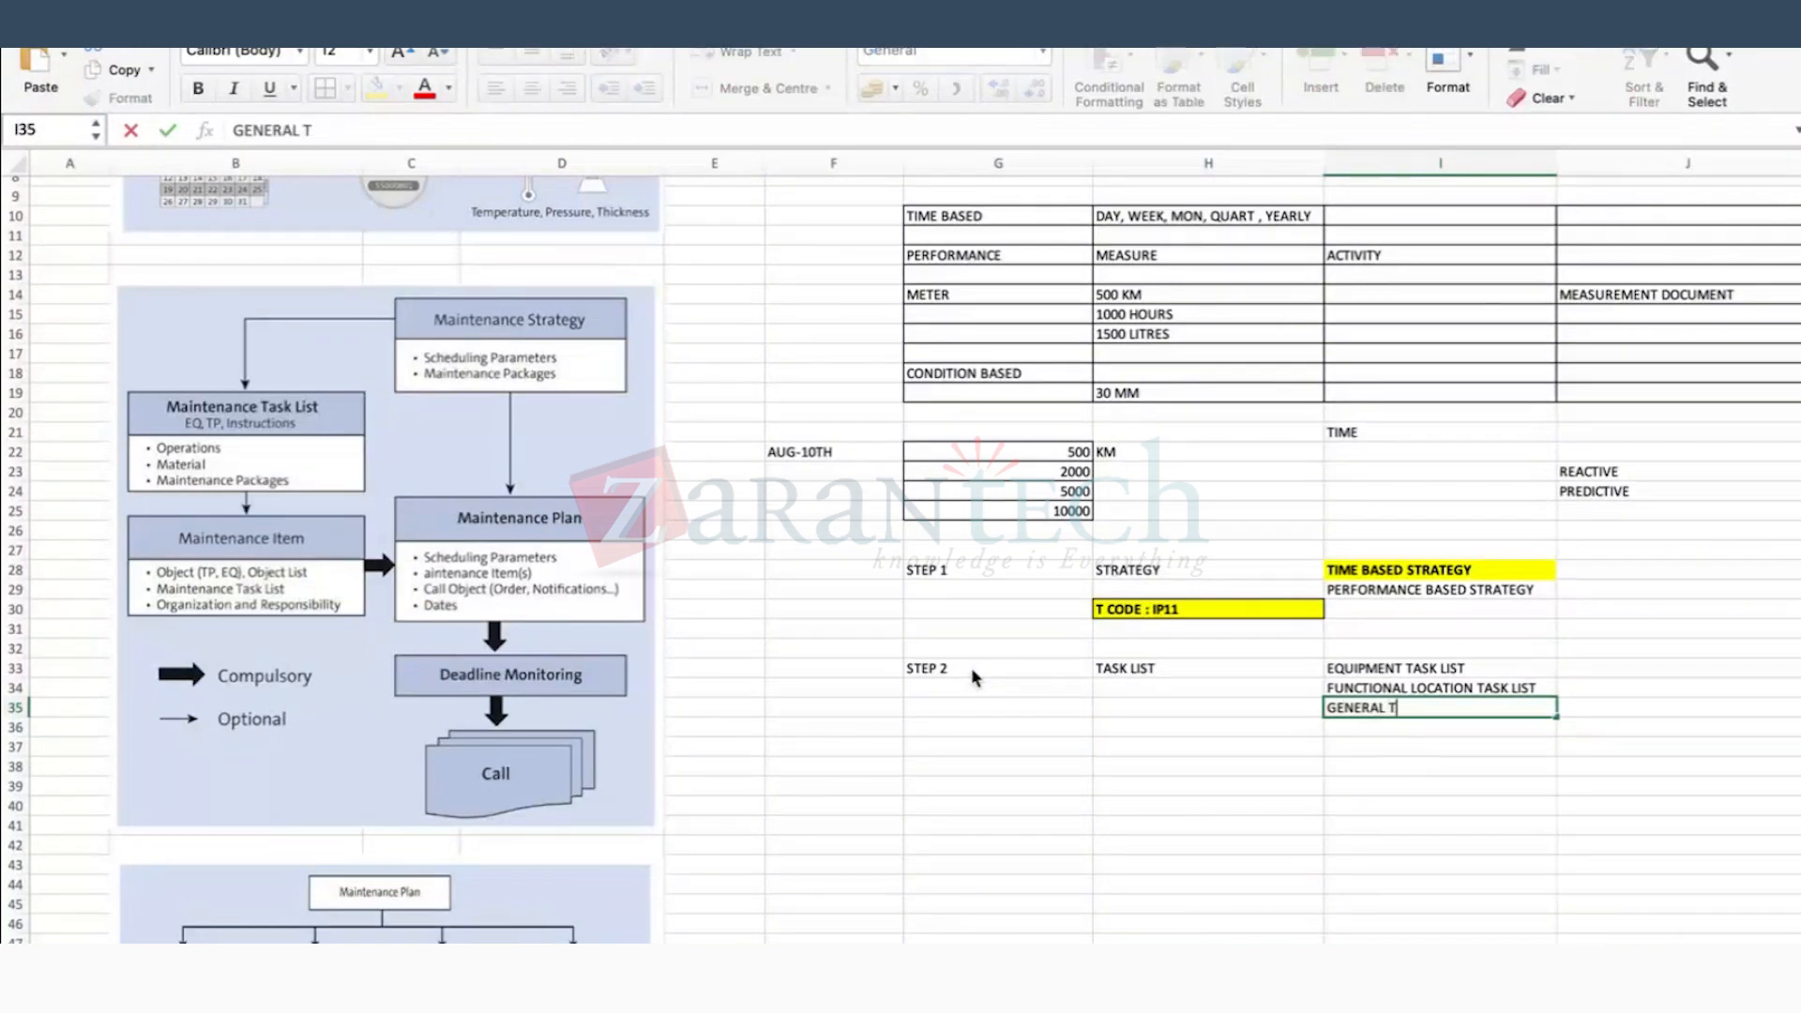
text(ASK LIST)
key(Return)
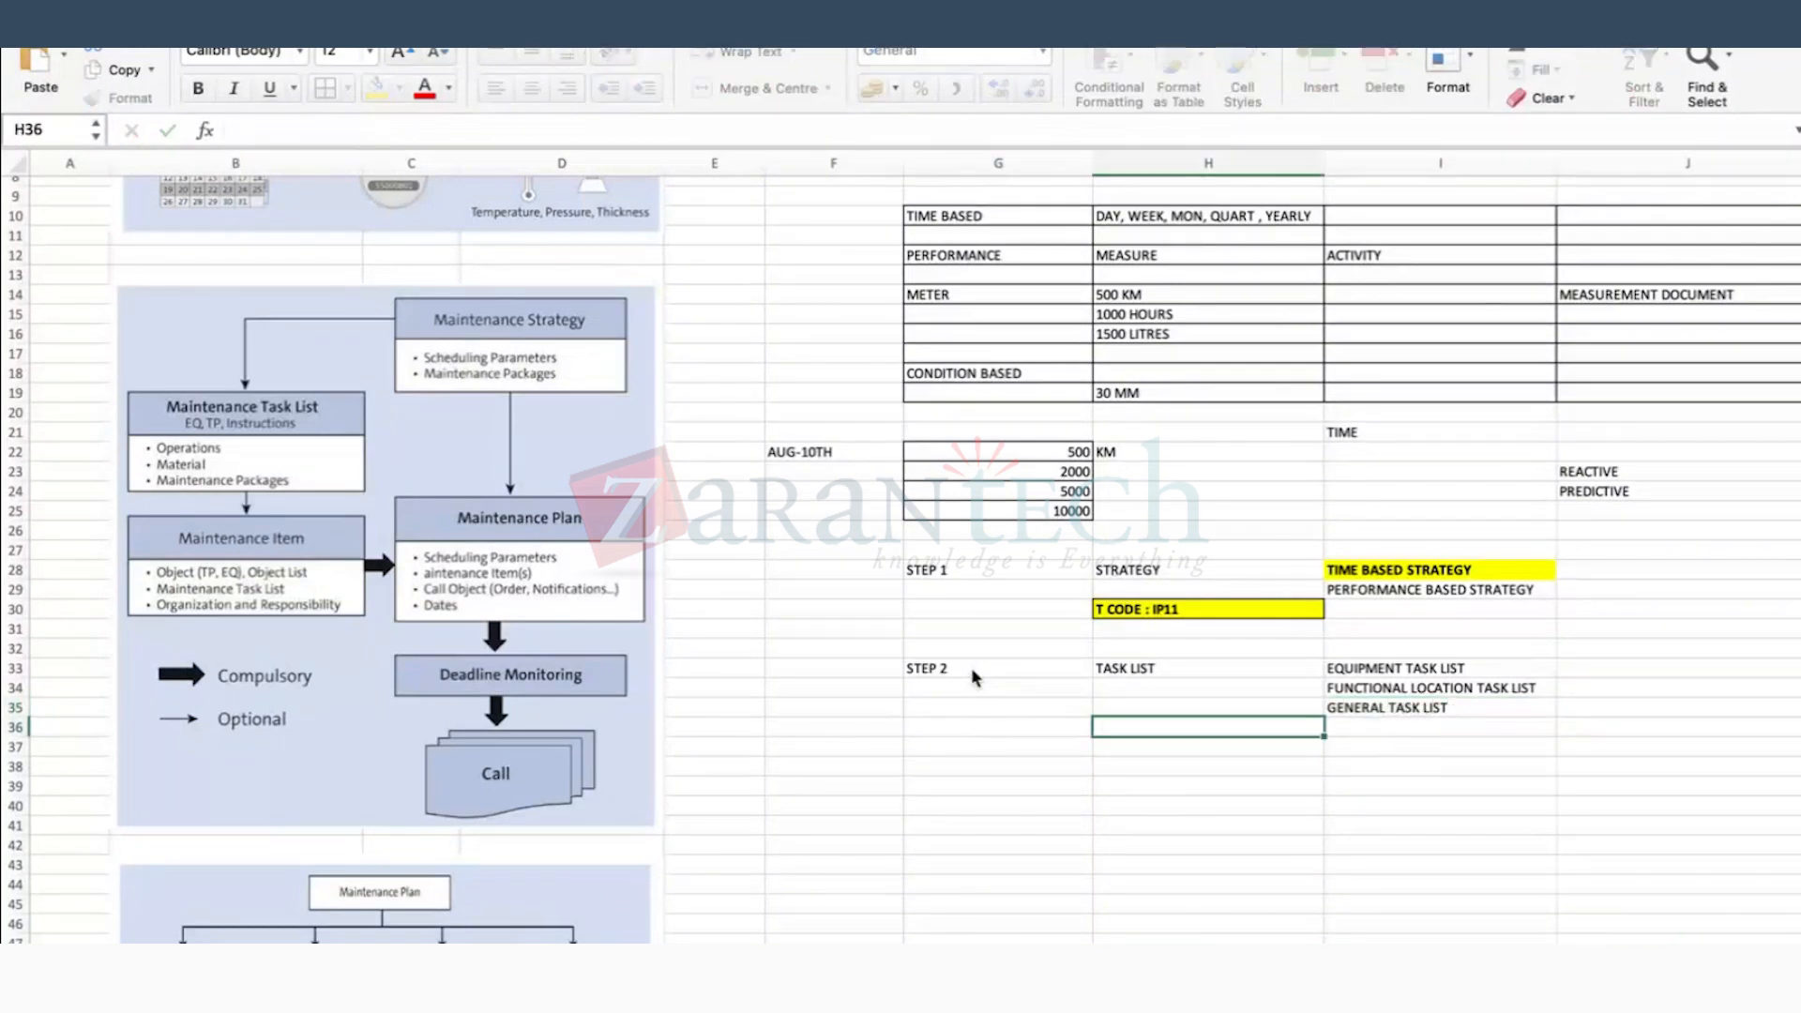
Step: Enter the definition SET OF OPERATIONS - ACCOMPLISH THE JOB in cell J33 beside EQUIPMENT TASK LIST
click(1375, 671)
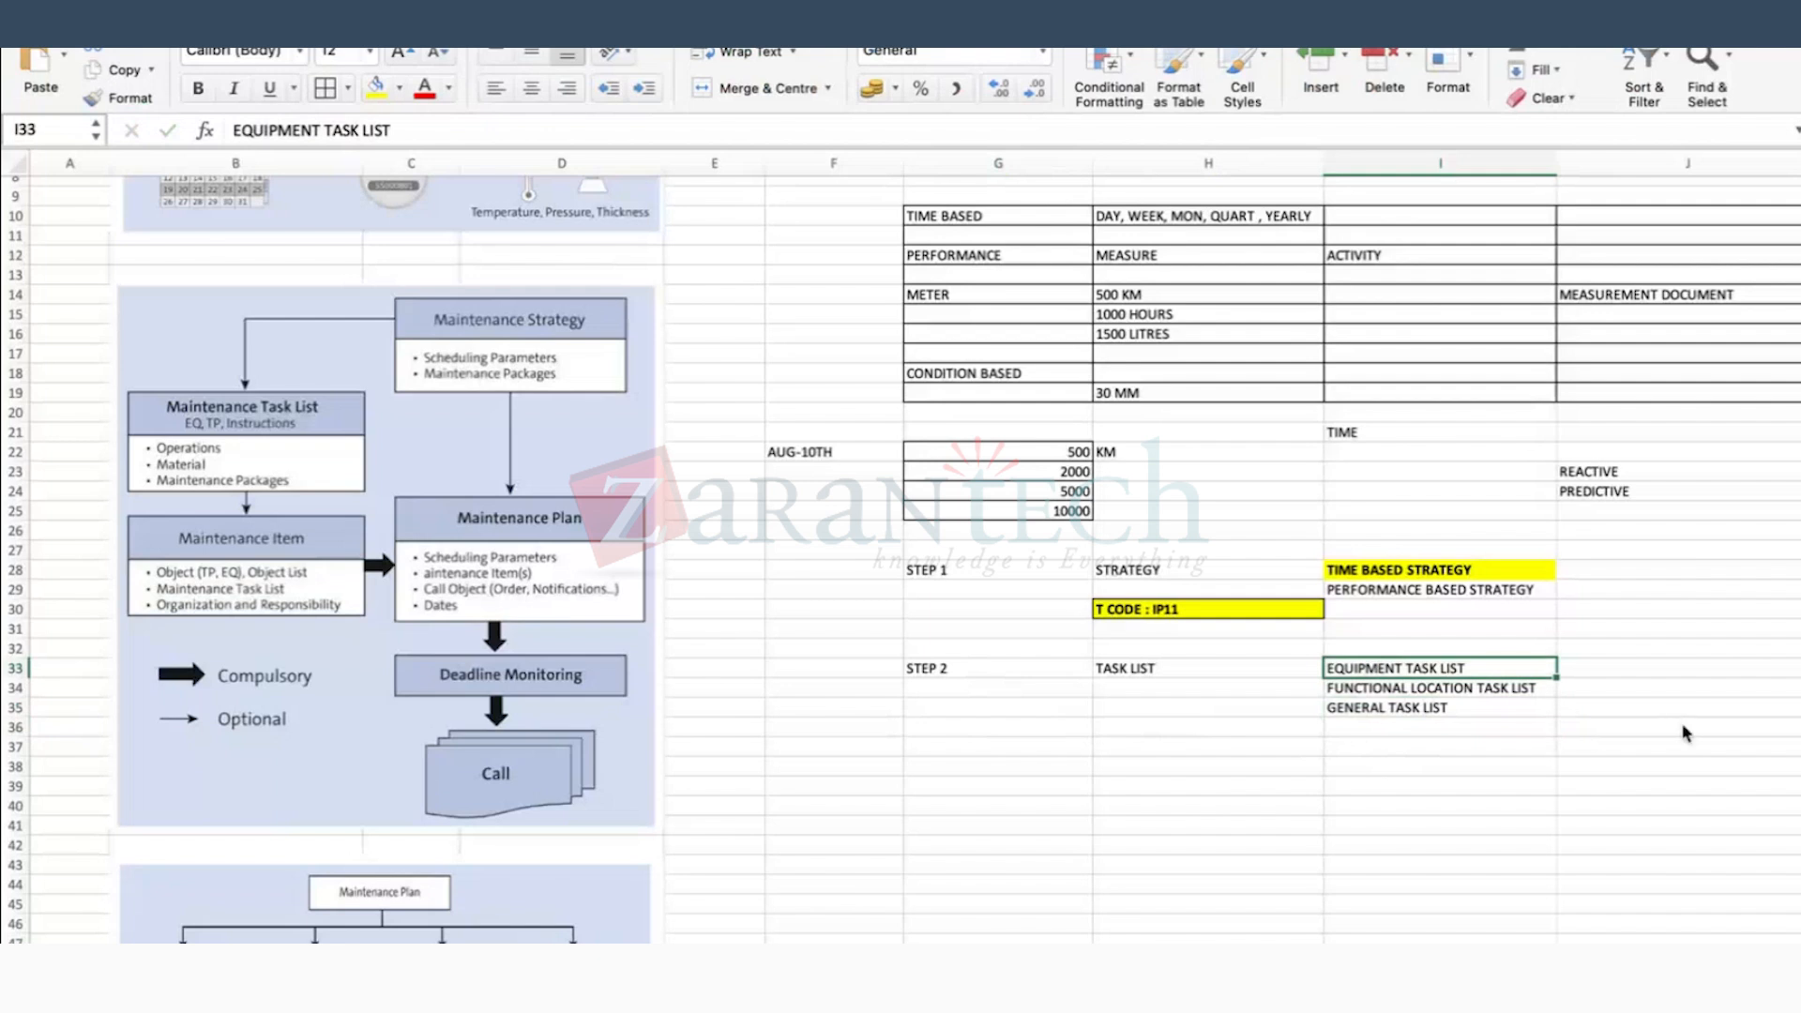
scroll(1519, 657, down, 2)
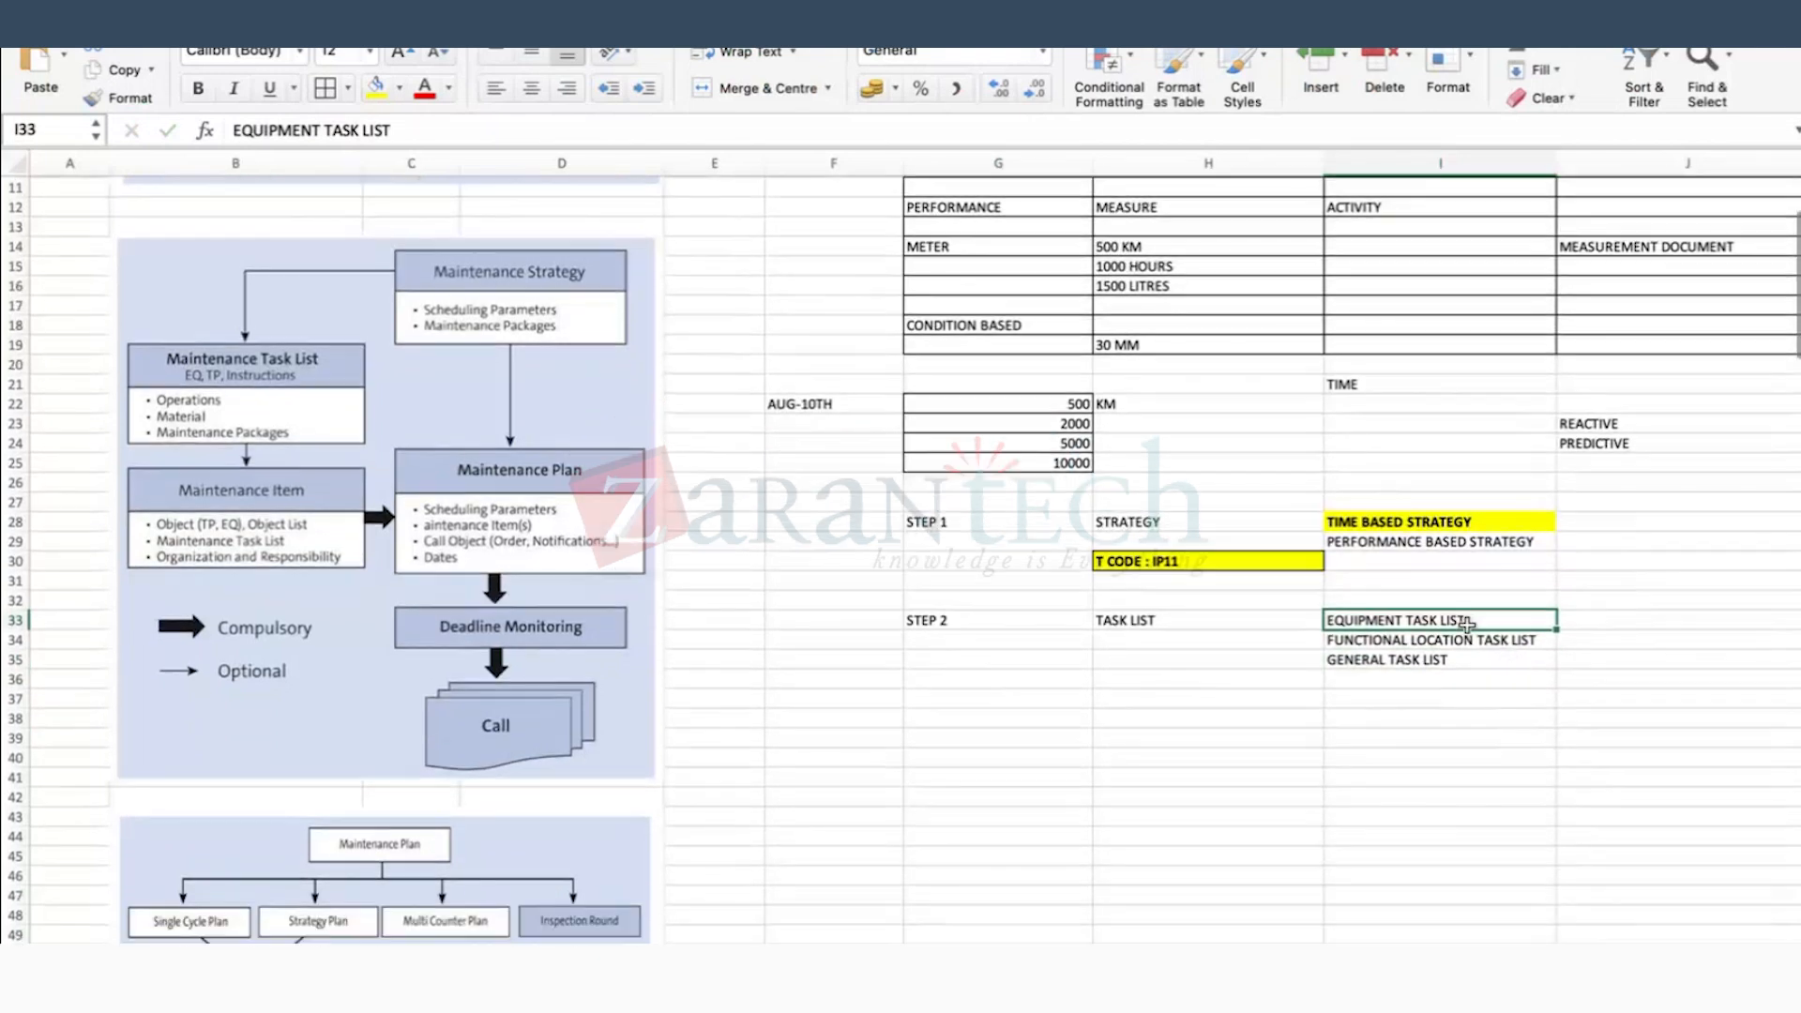
key(Right)
text(SET OF)
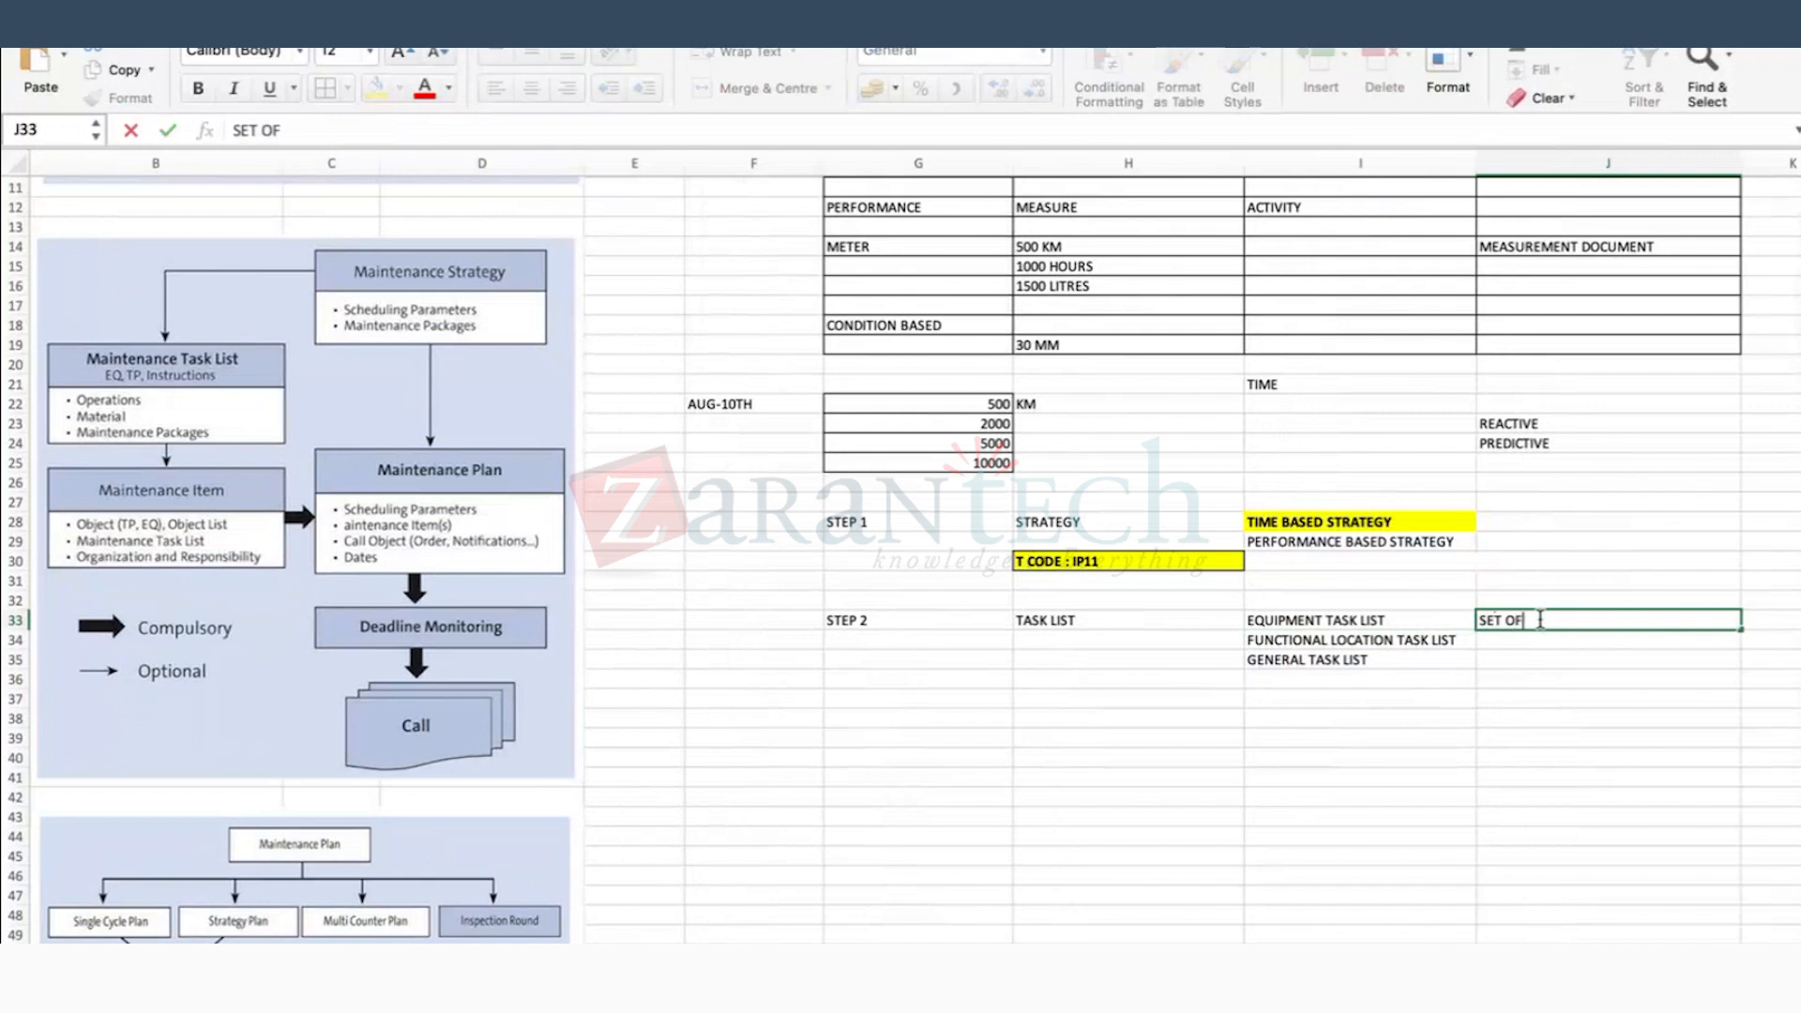
text( OPERATIONS )
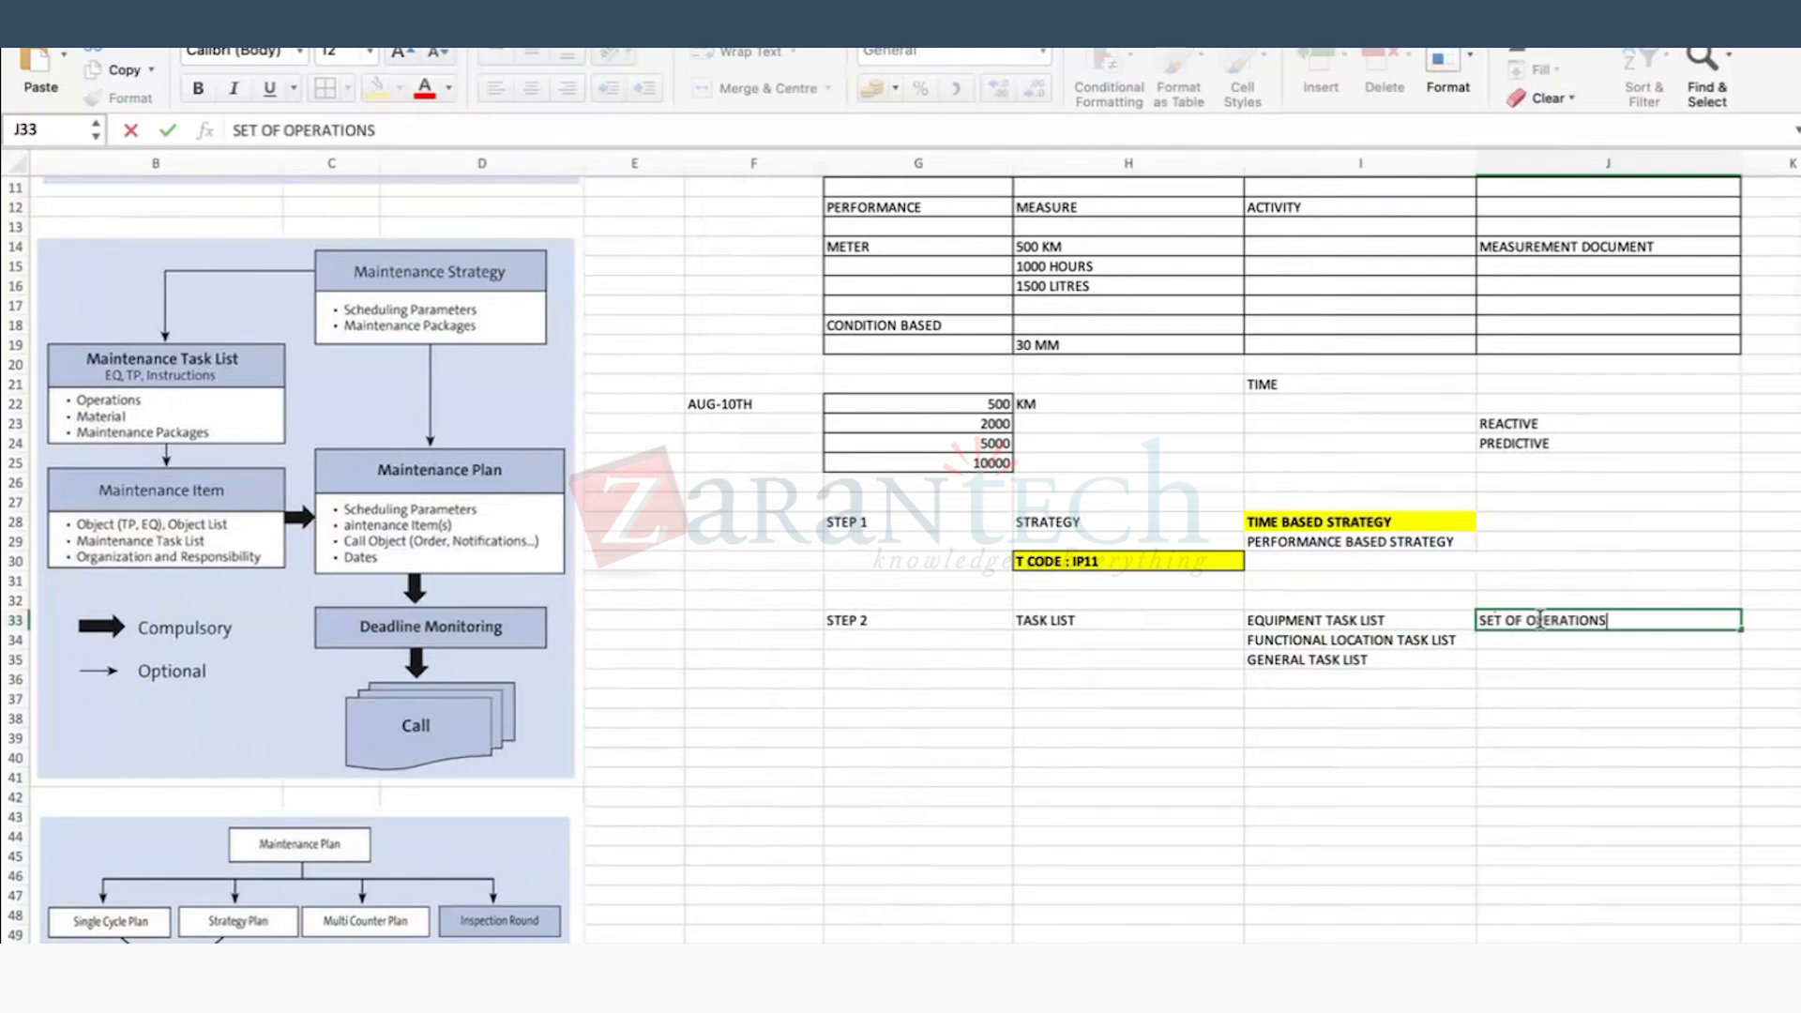
text(- ACCOMPLISH THE JOB)
key(Return)
Step: Review the EQUIPMENT TASK LIST entry together with its definition in the STEP 2 row
click(1516, 739)
scroll(1516, 744, down, 2)
click(1518, 555)
click(1389, 567)
click(1395, 550)
click(1543, 549)
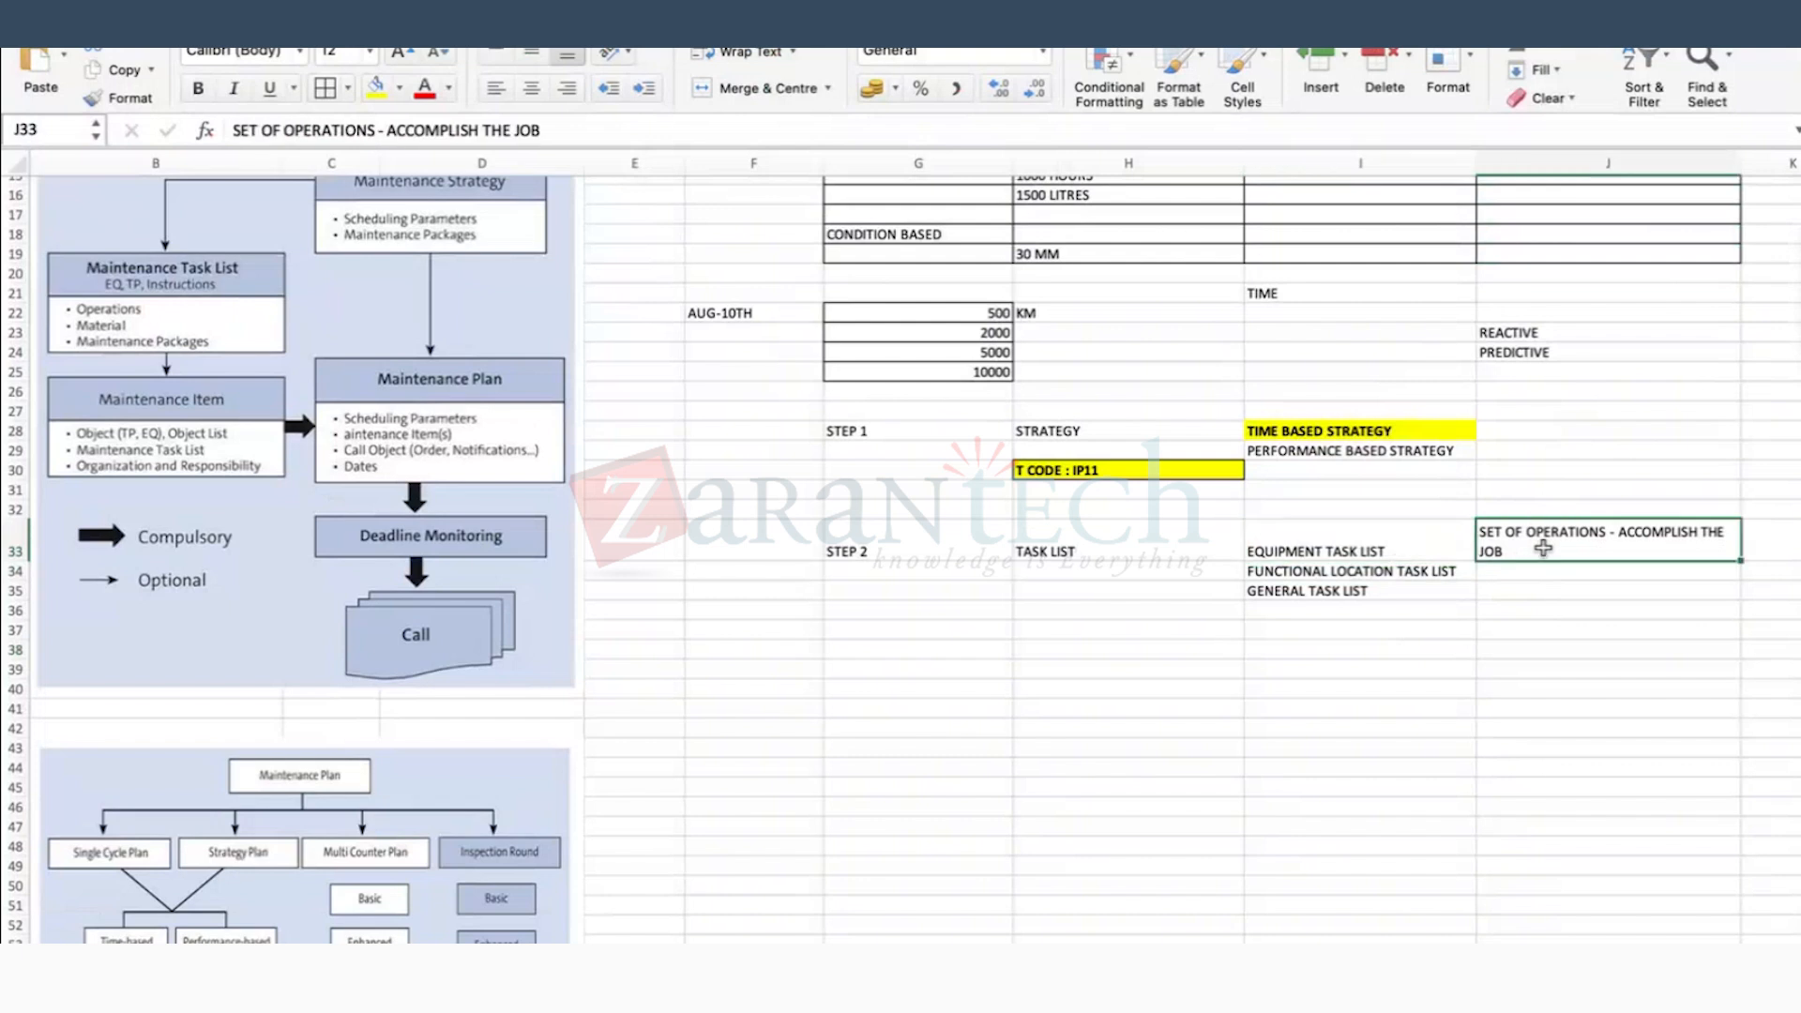
click(1347, 540)
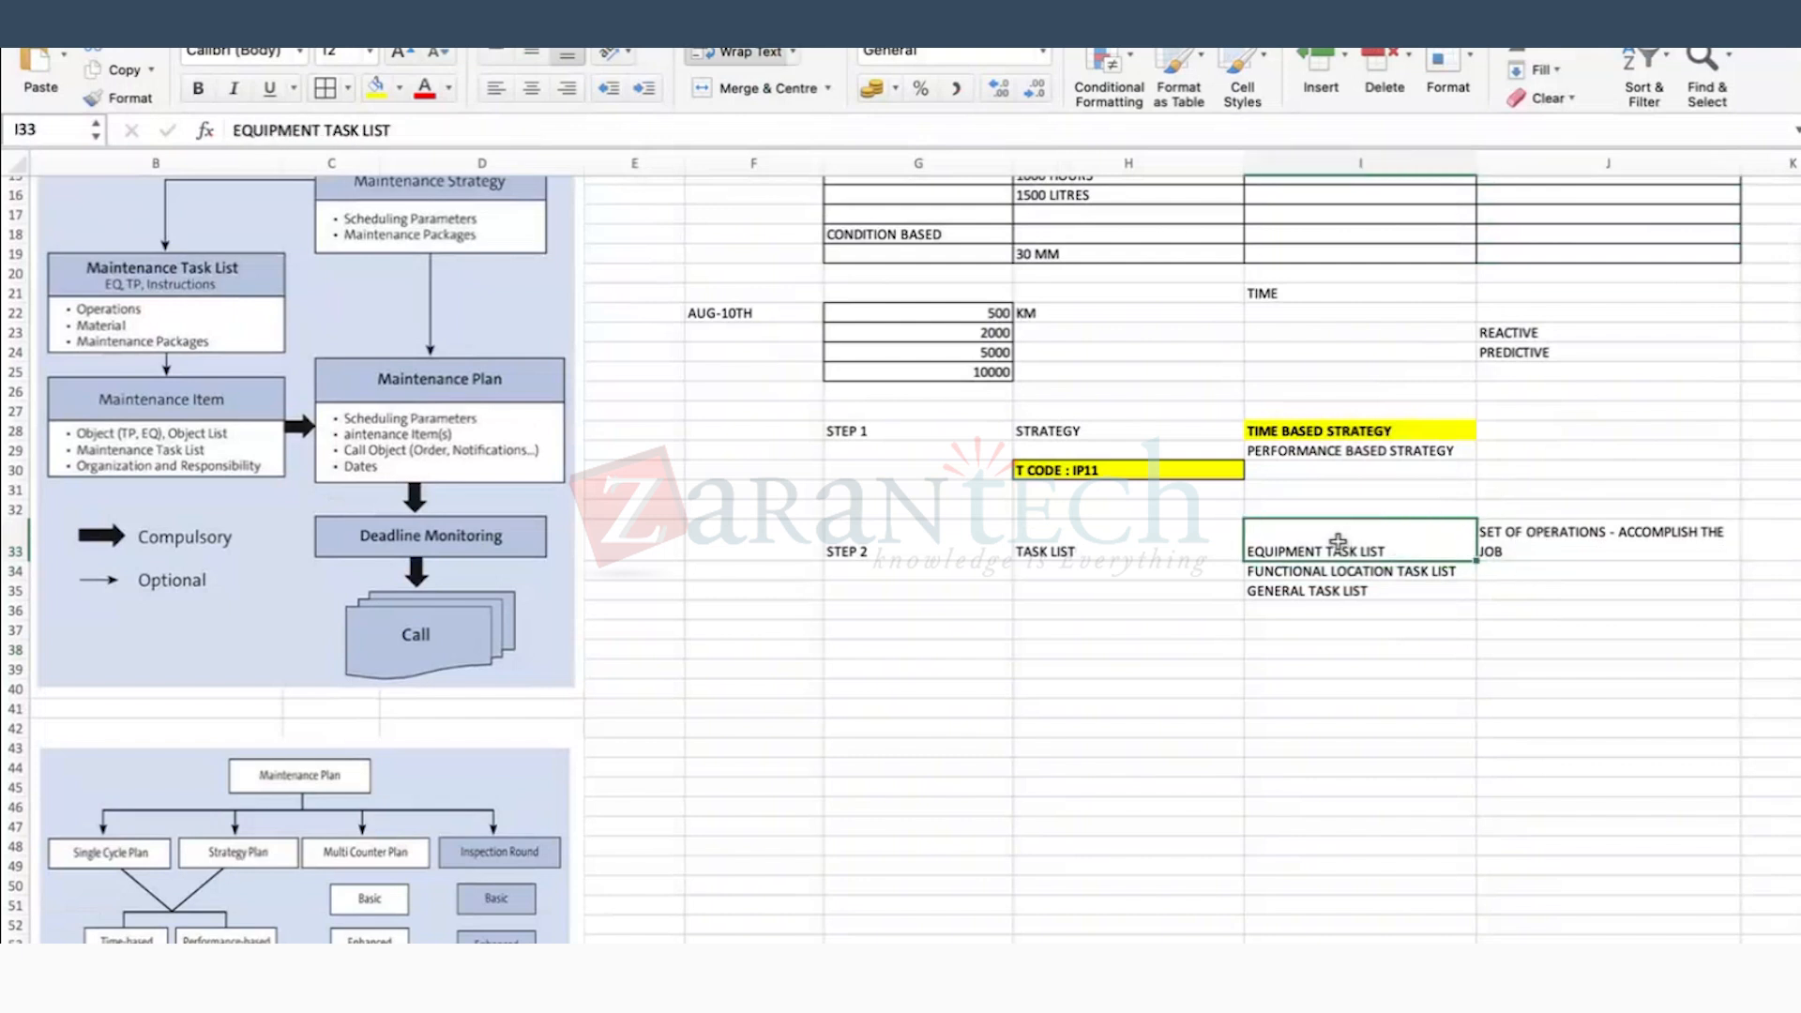
click(1506, 531)
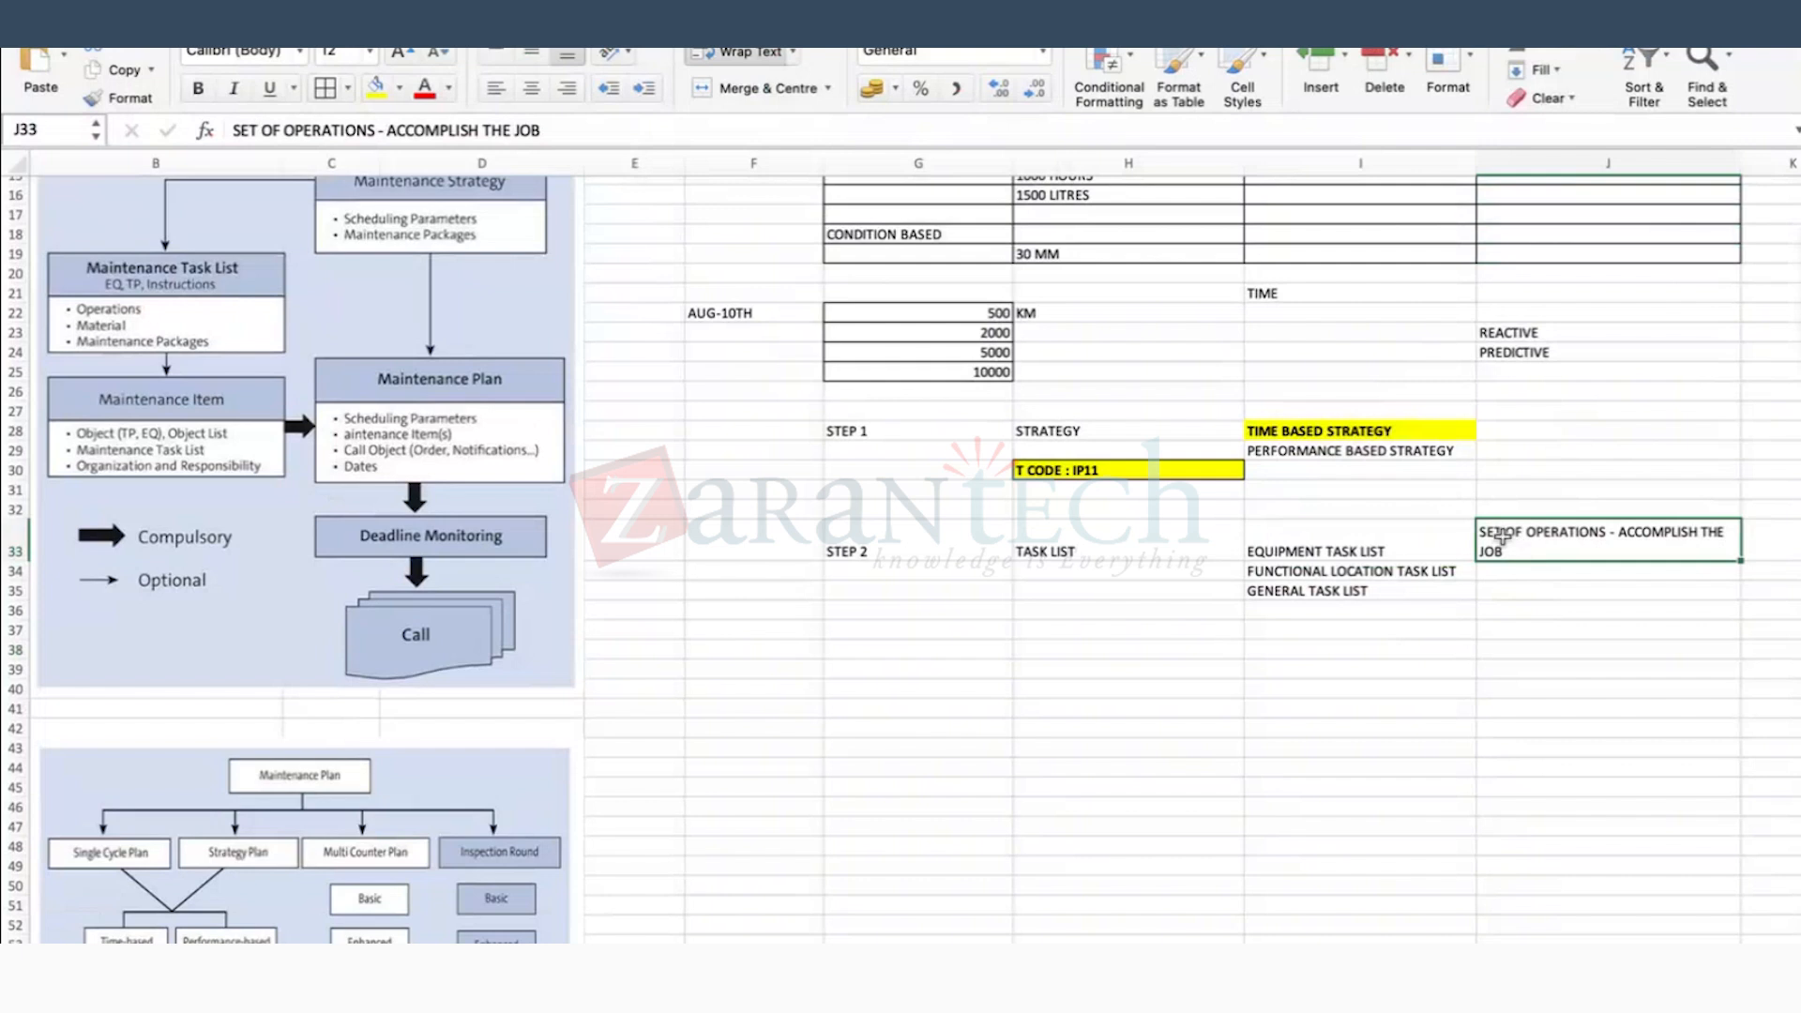
click(1292, 541)
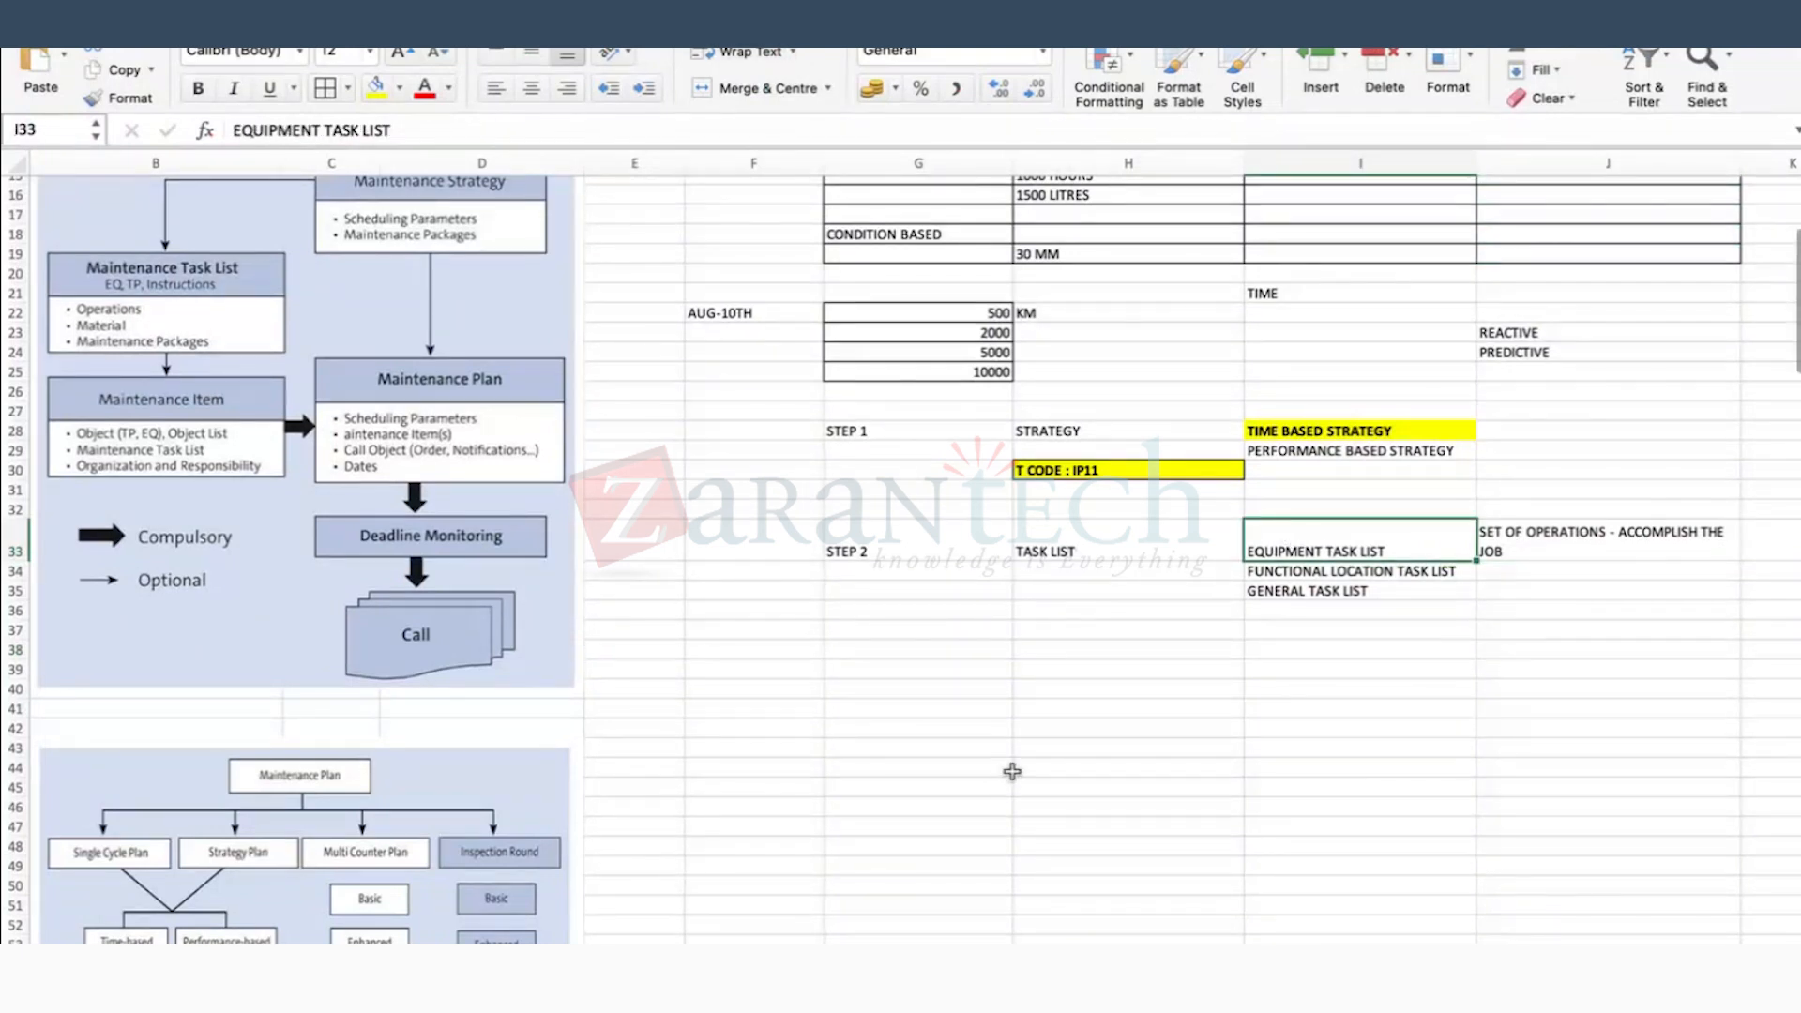
Step: Examine the equipment, functional location and general task list types in the STEP 2 block
scroll(1012, 771, down, 1)
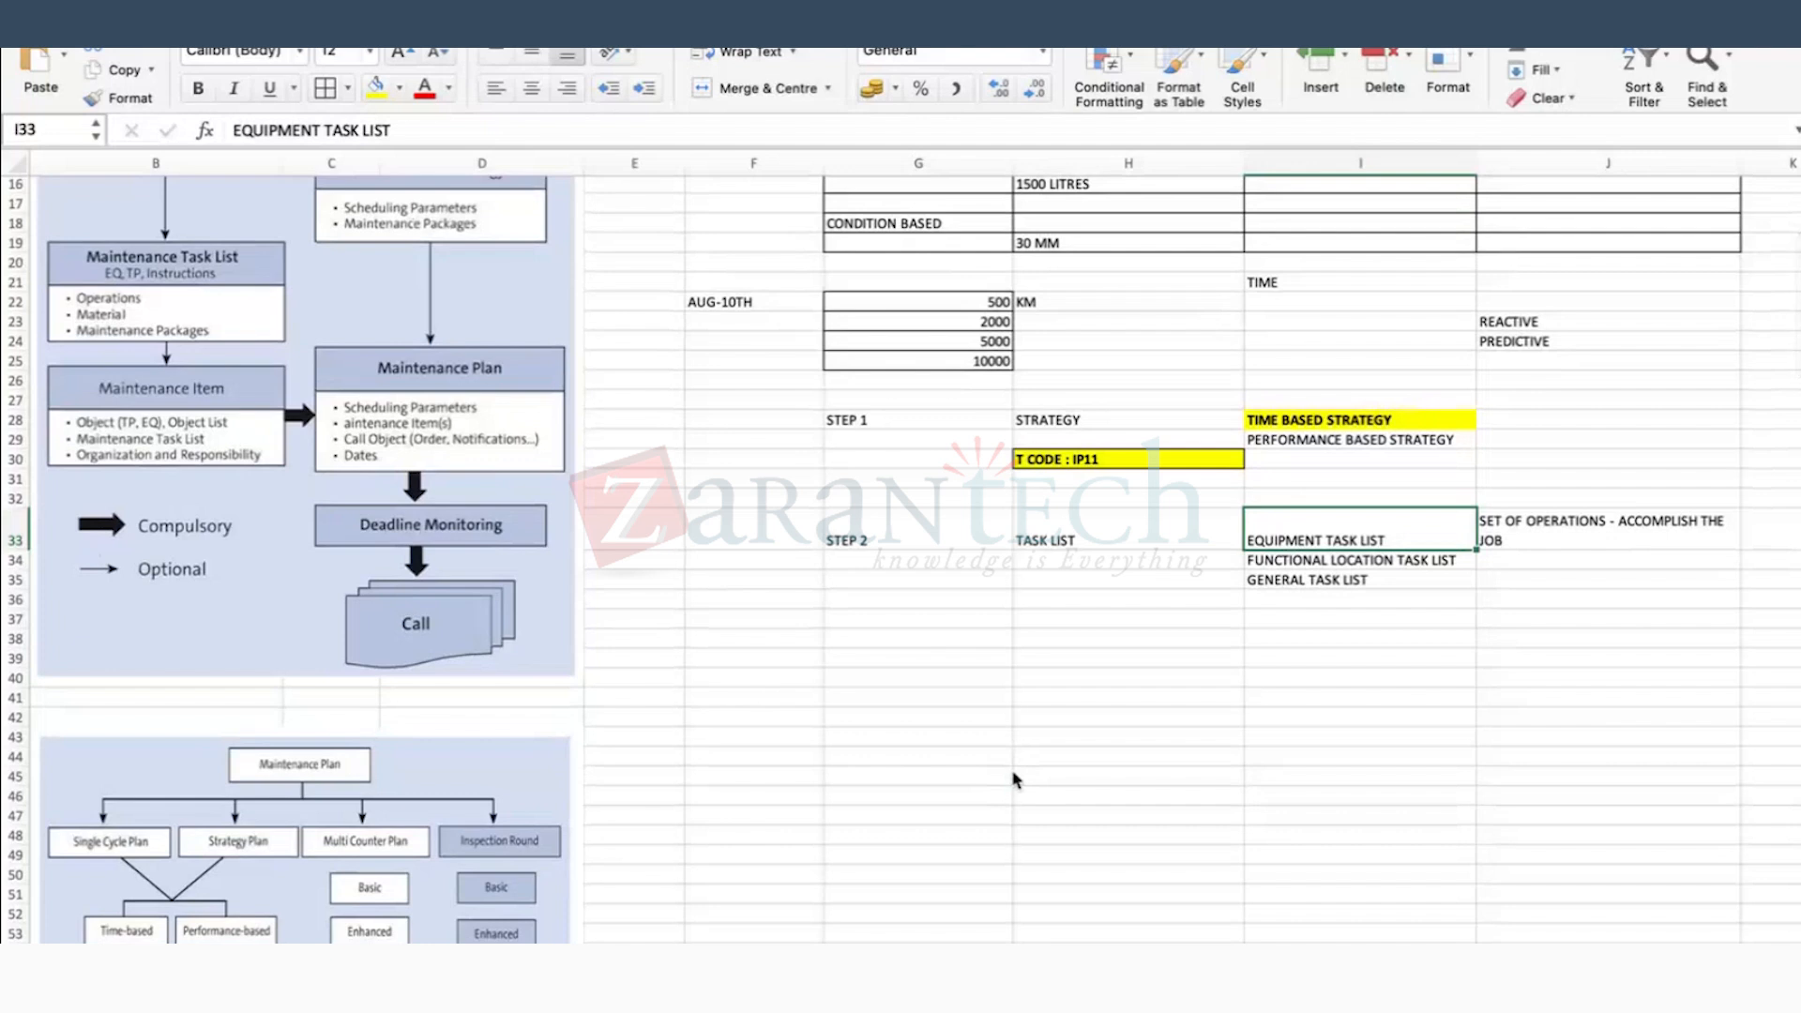
click(1333, 559)
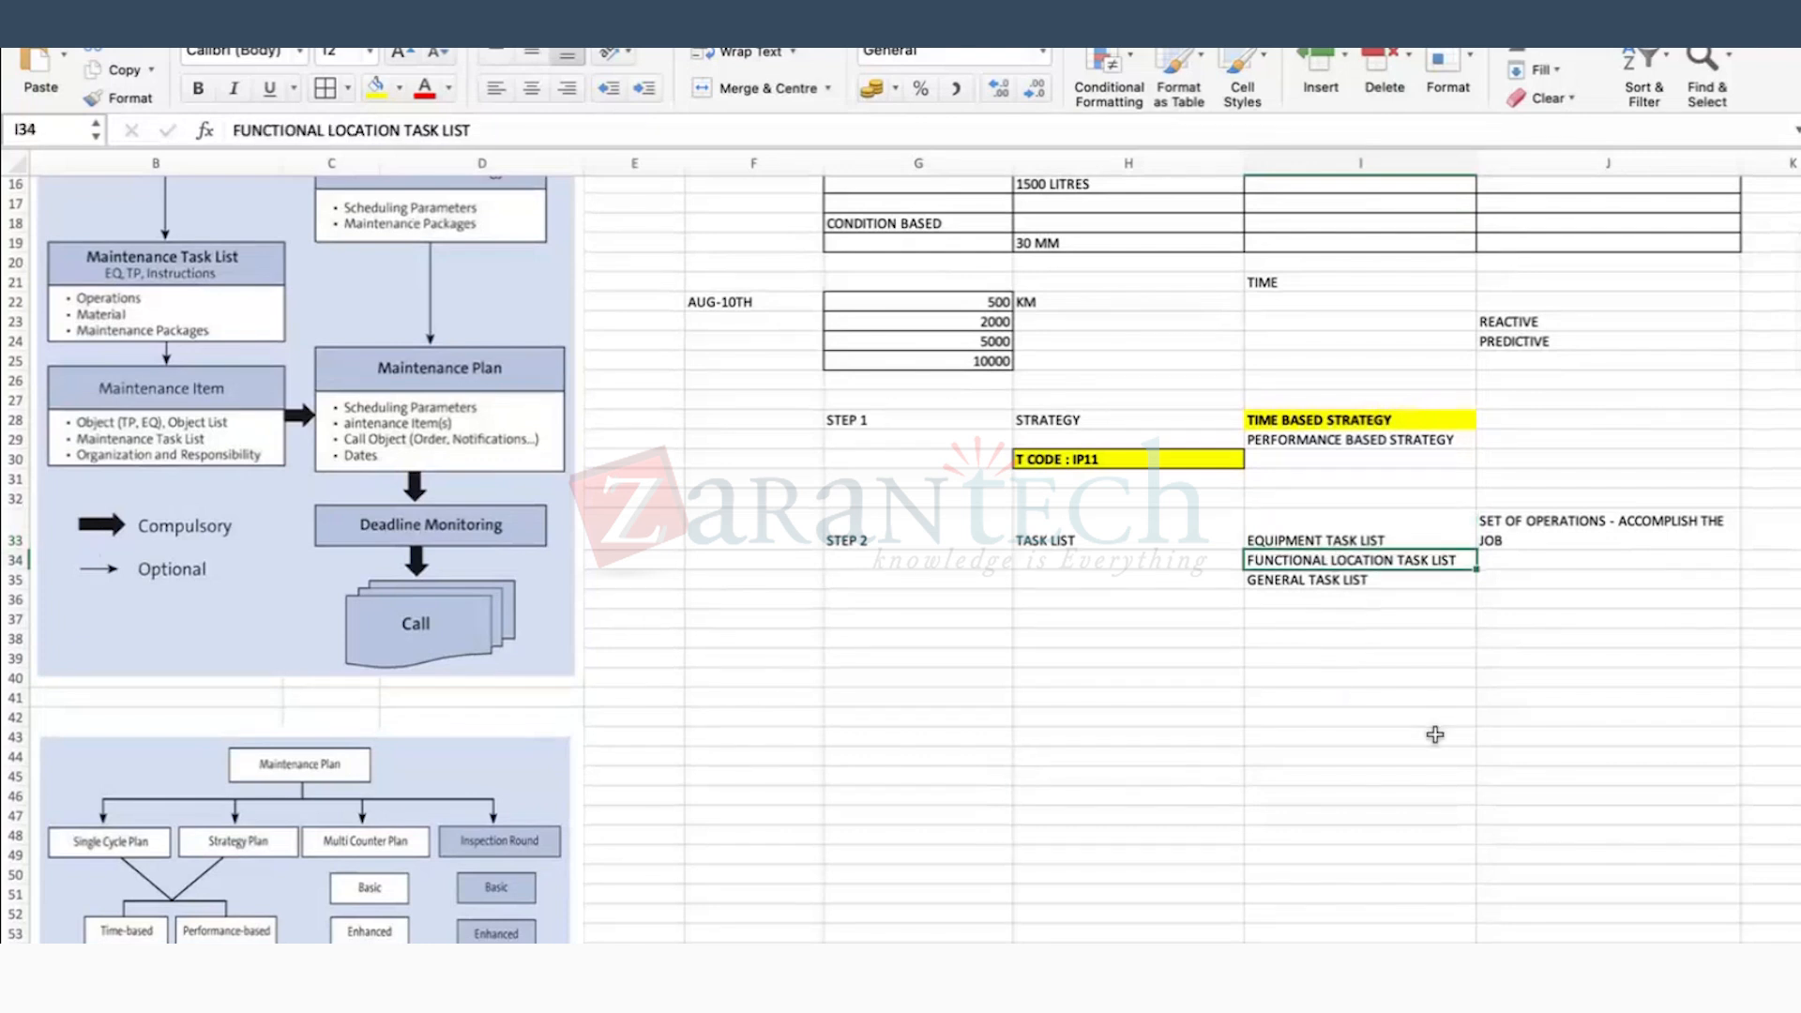
click(1317, 581)
click(1563, 581)
click(1365, 583)
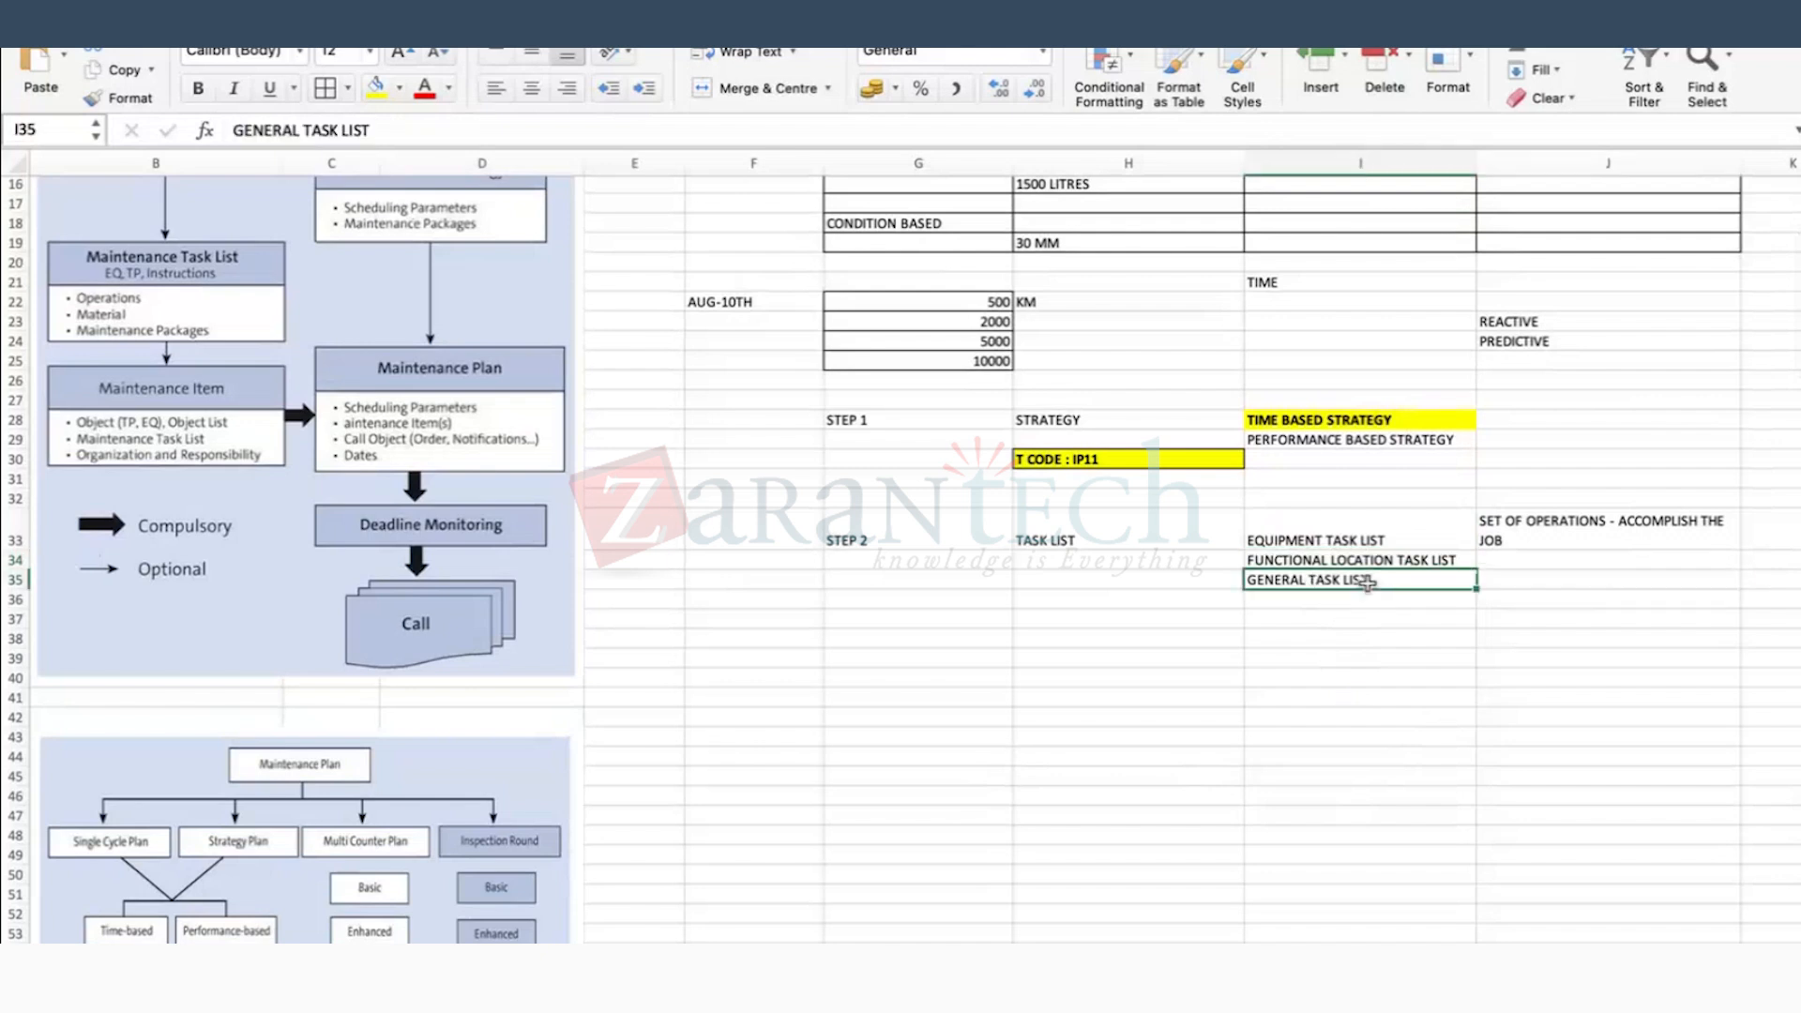
click(1335, 539)
click(1346, 565)
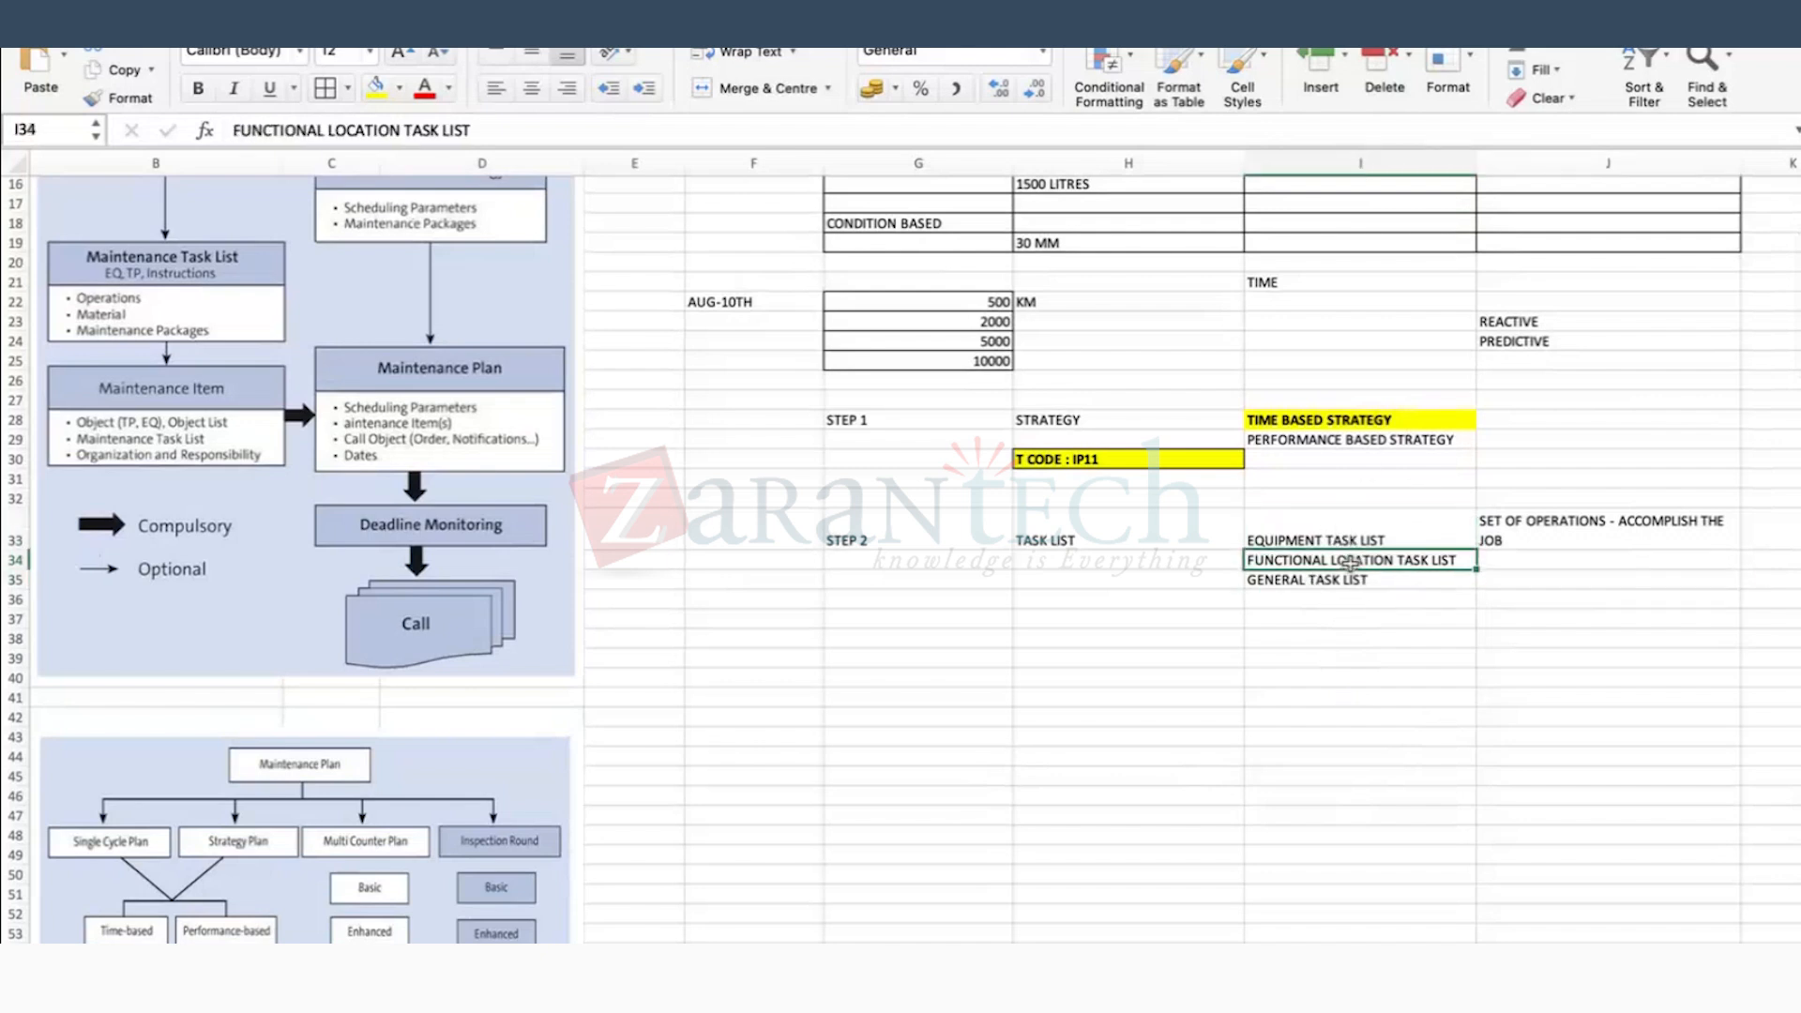
click(1339, 581)
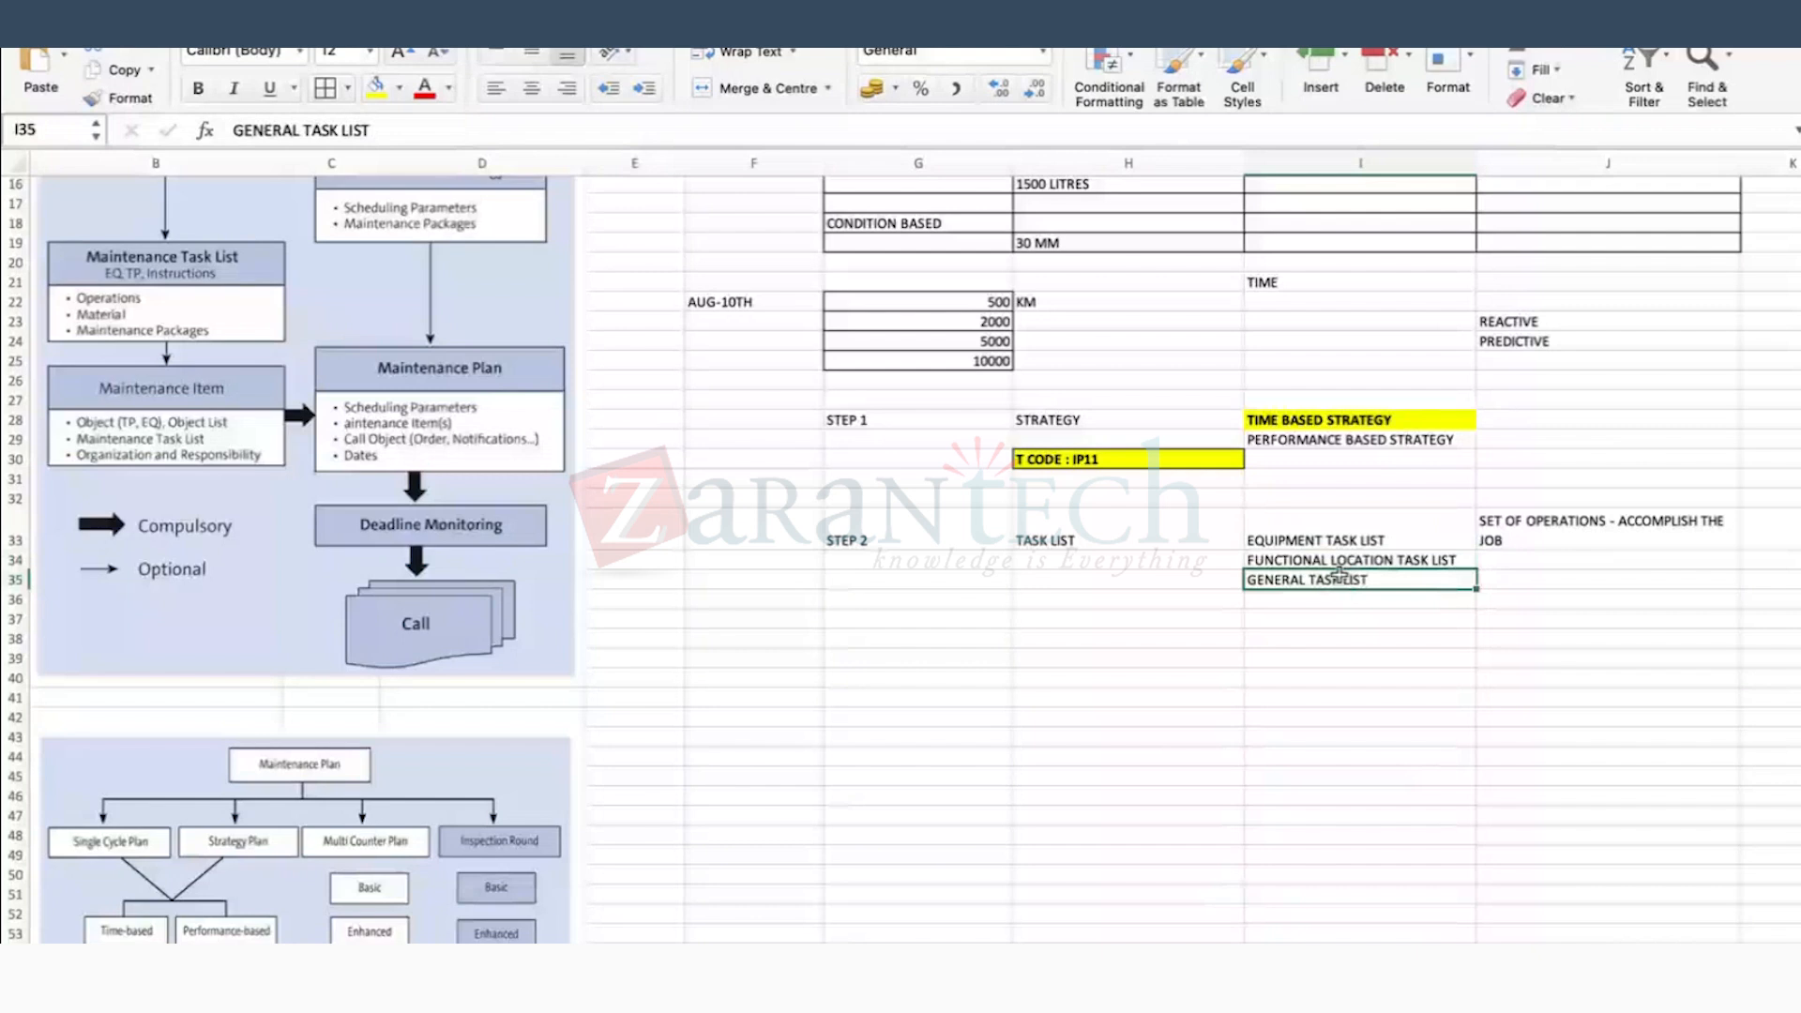
Step: Enter the example PAINTING OF MACHINE in cell J35 beside GENERAL TASK LIST
click(1550, 580)
text(PAINTING OF MACHINE)
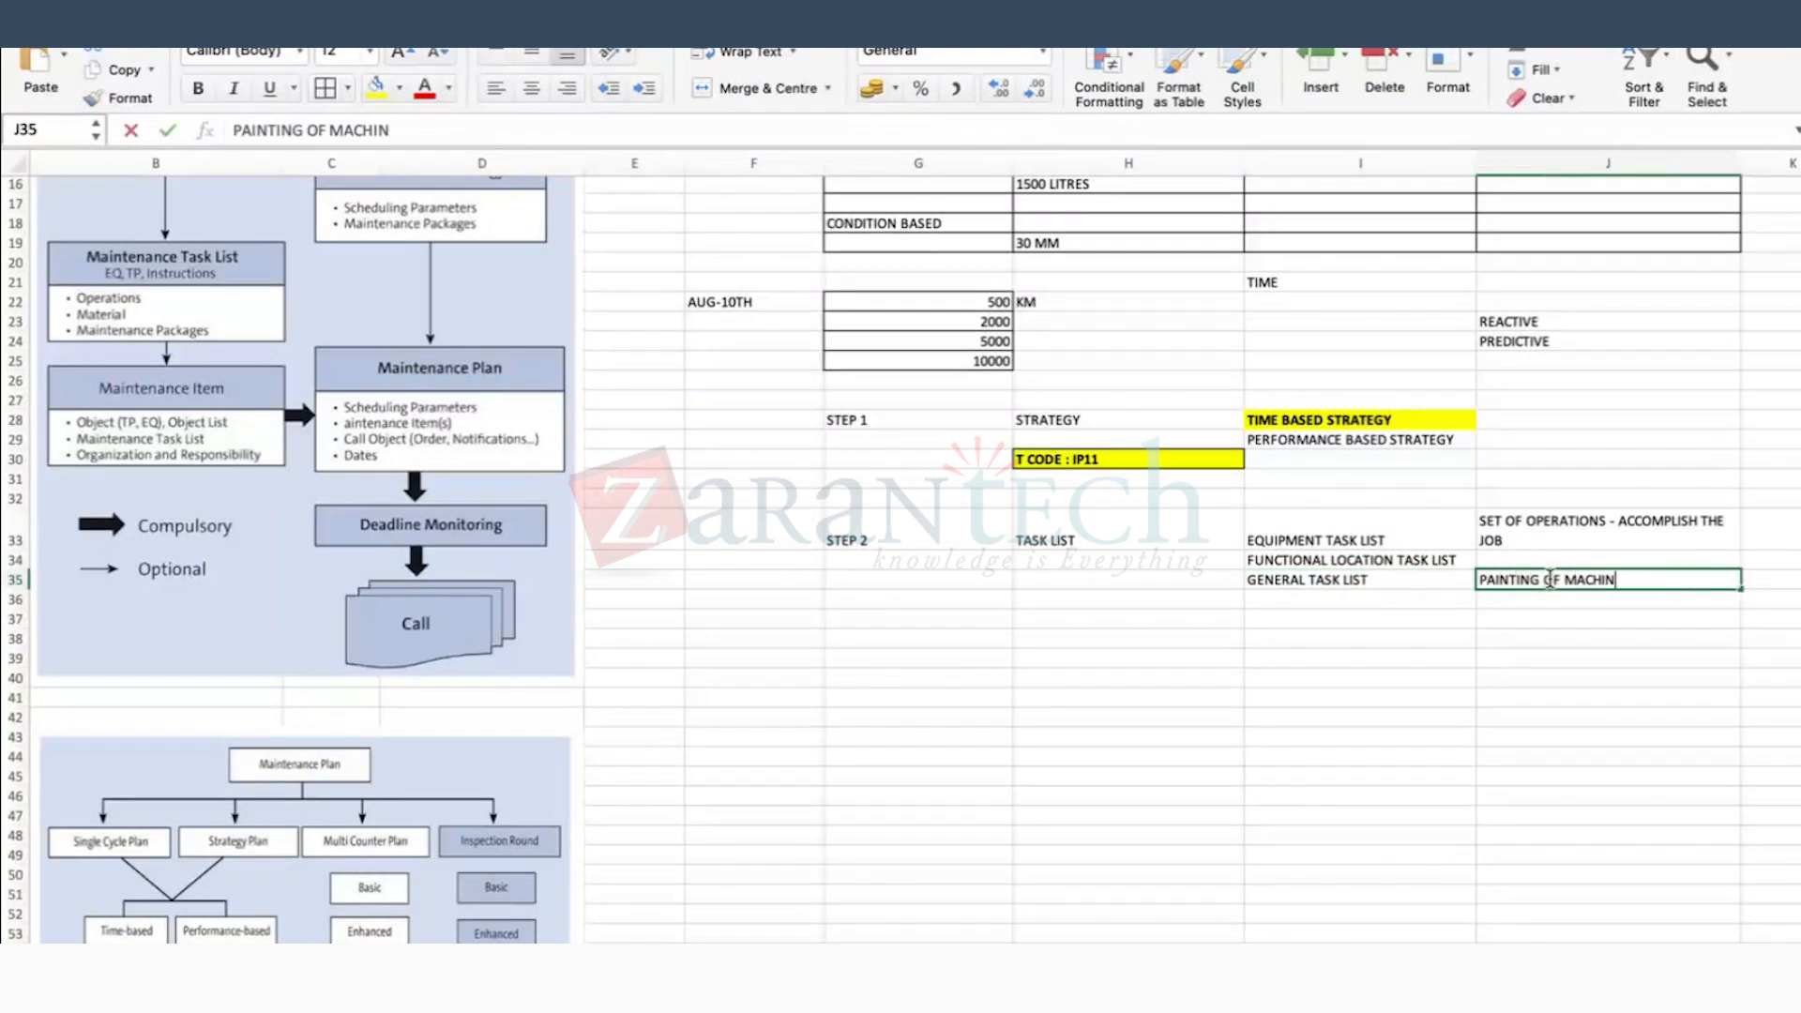
key(Return)
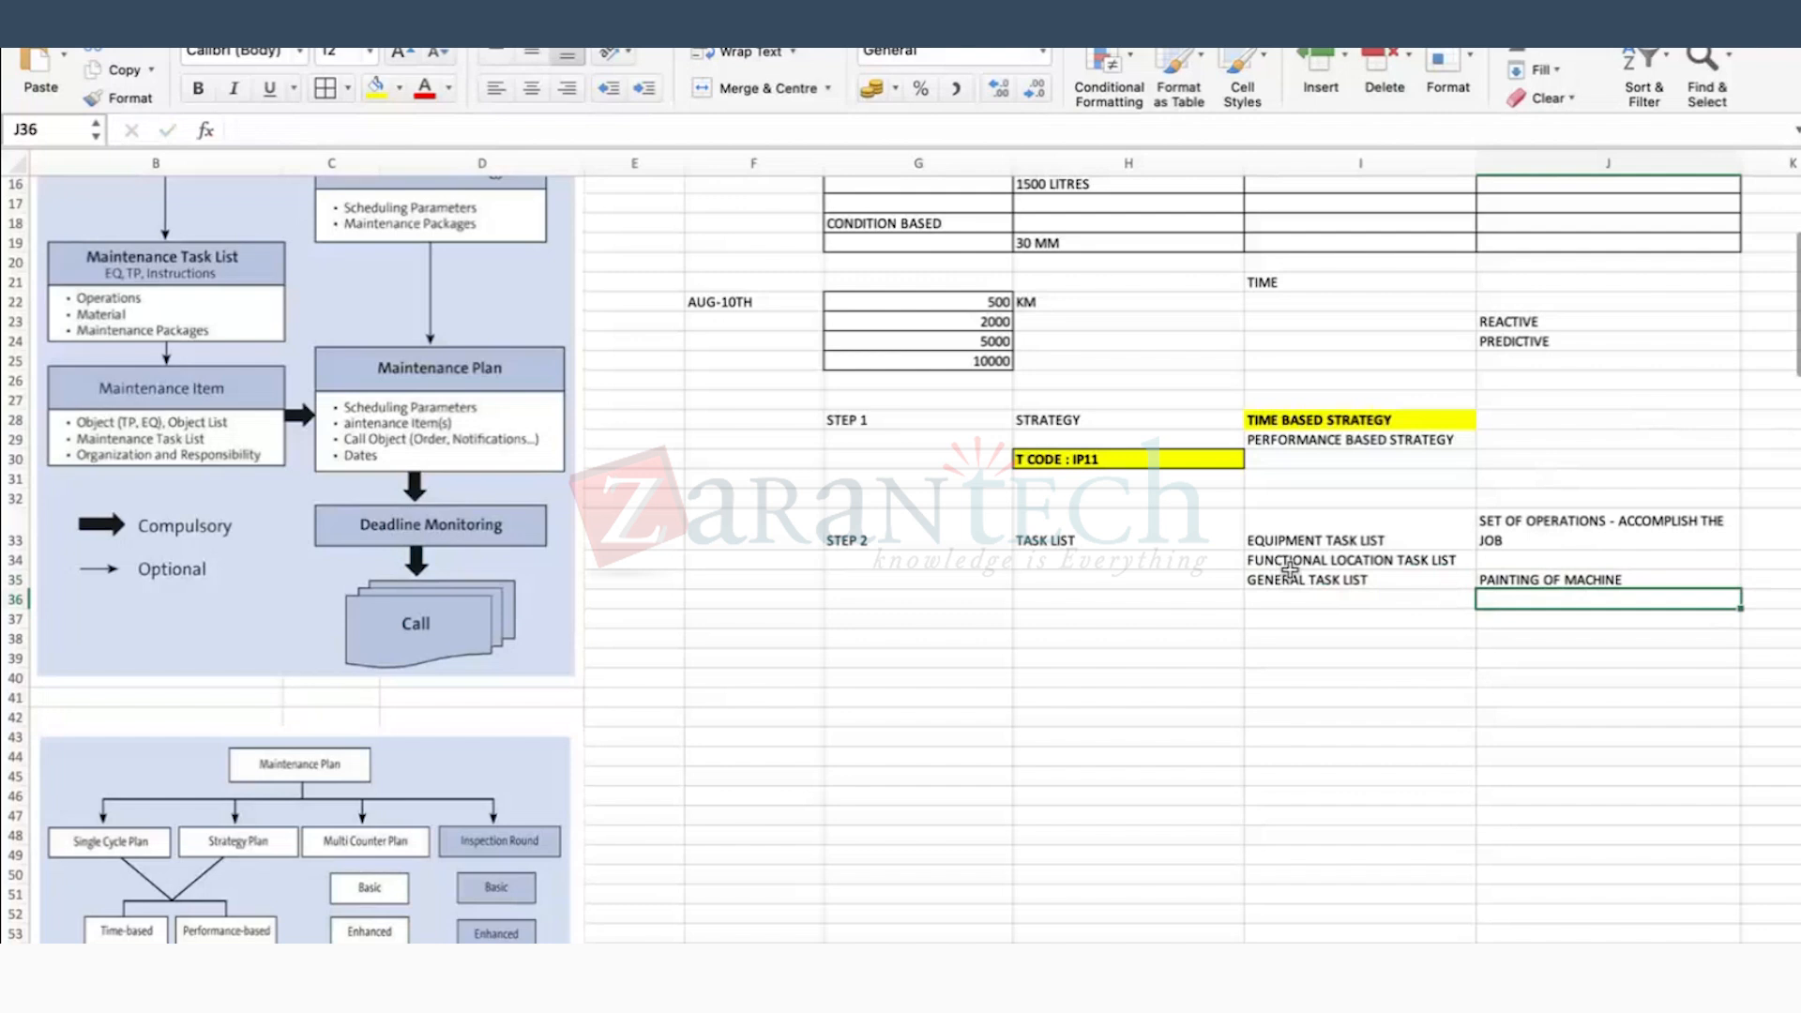
click(1557, 578)
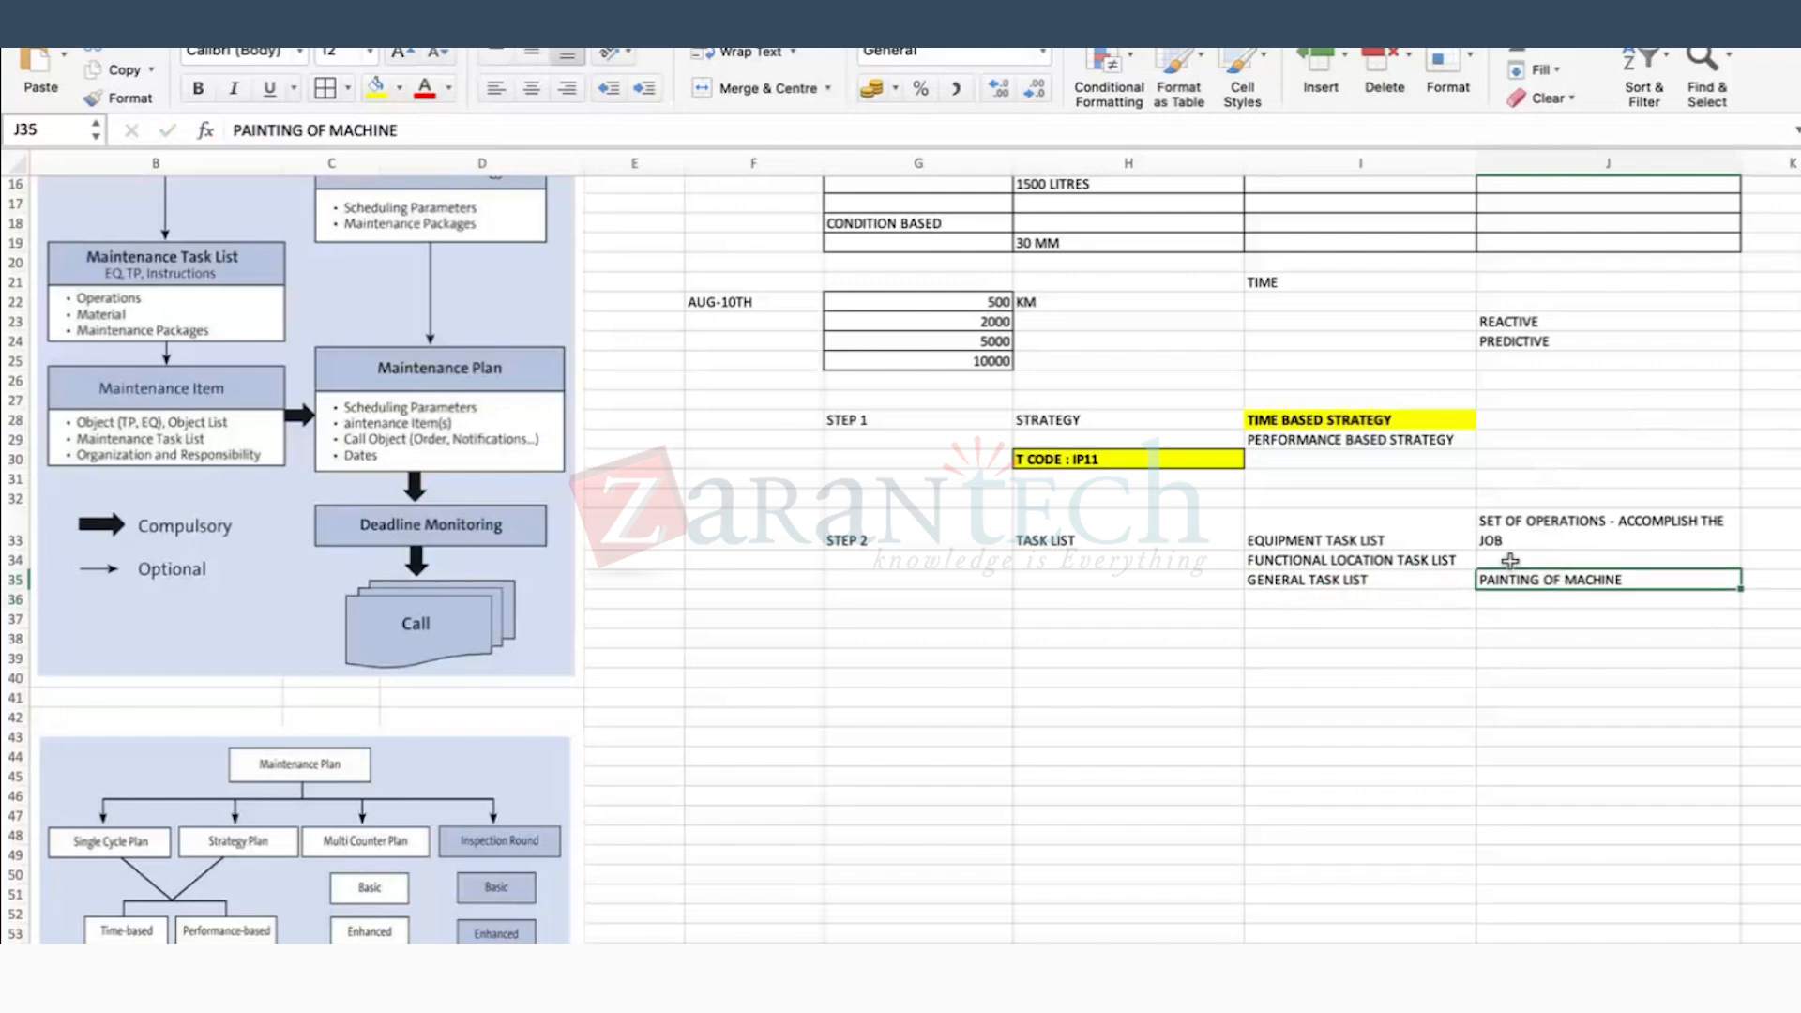
click(1390, 583)
click(1346, 542)
click(1356, 563)
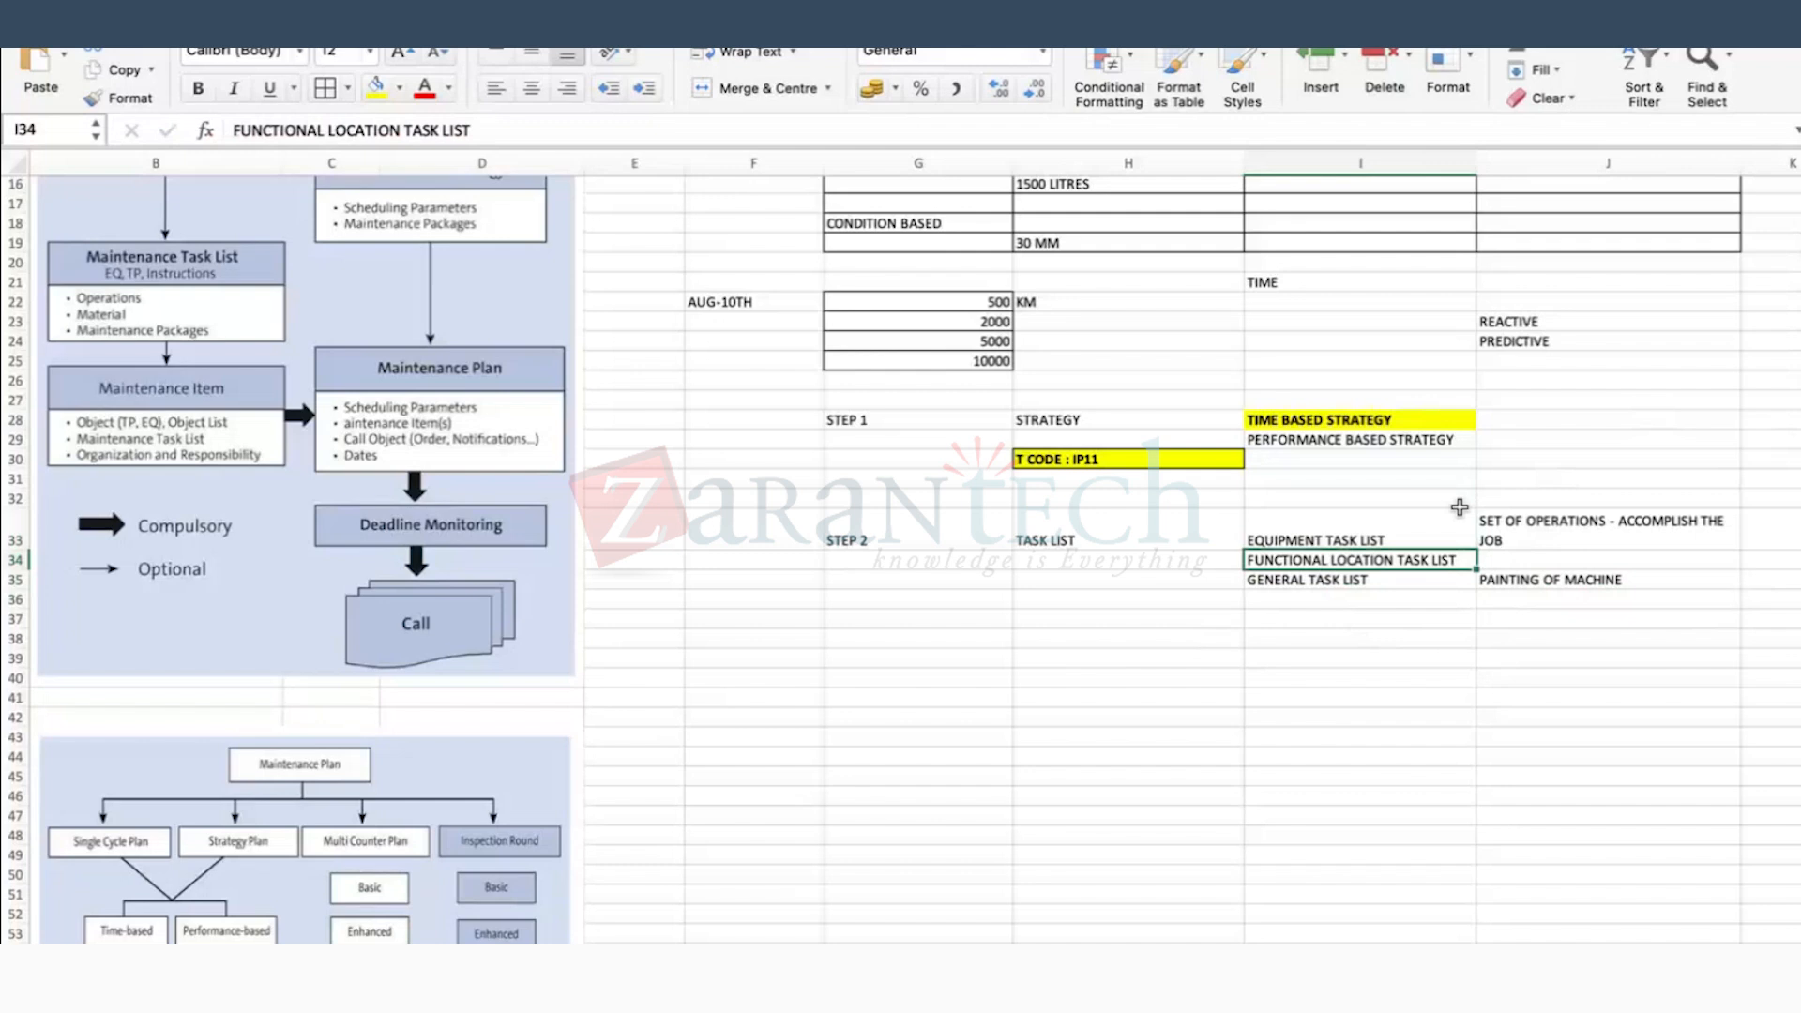
Step: Enter FOR PARTICULAR EQUIPMENT ONLY in cell K33 of the EQUIPMENT TASK LIST row and wrap its text
click(1491, 516)
key(Right)
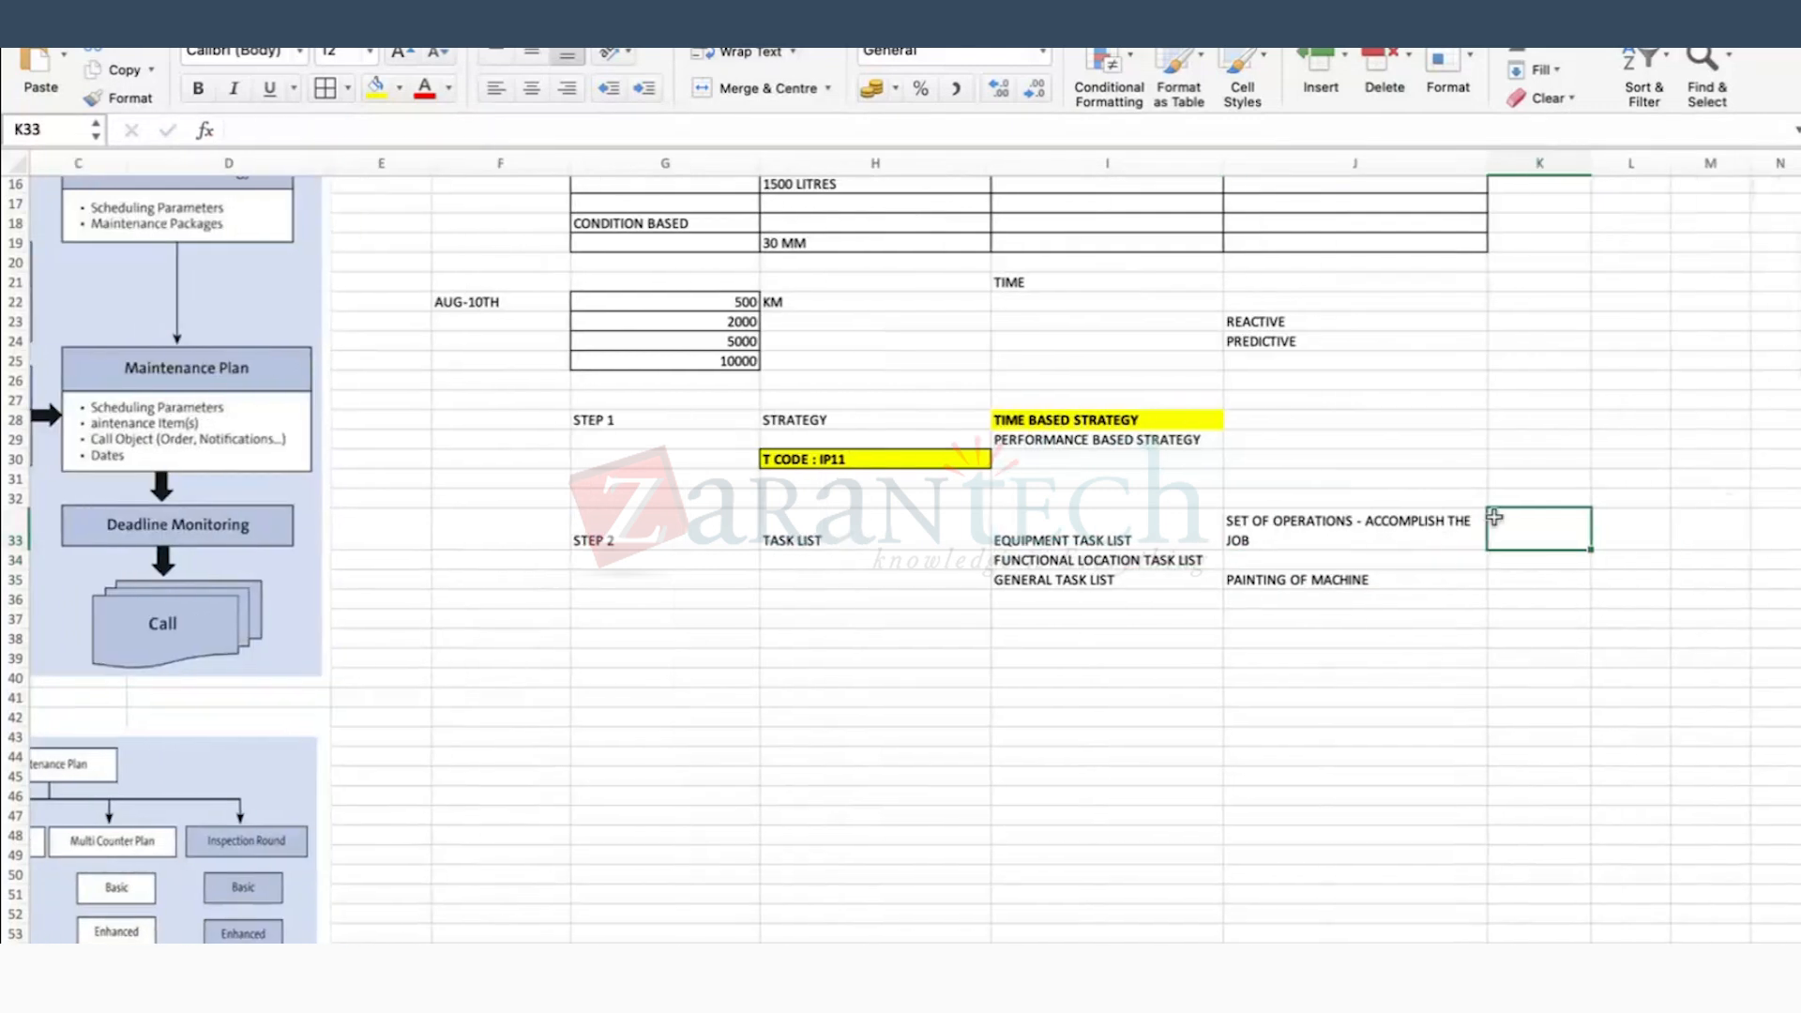
text(FOR PARTUC)
key(BackSpace)
key(BackSpace)
text(ICULAR )
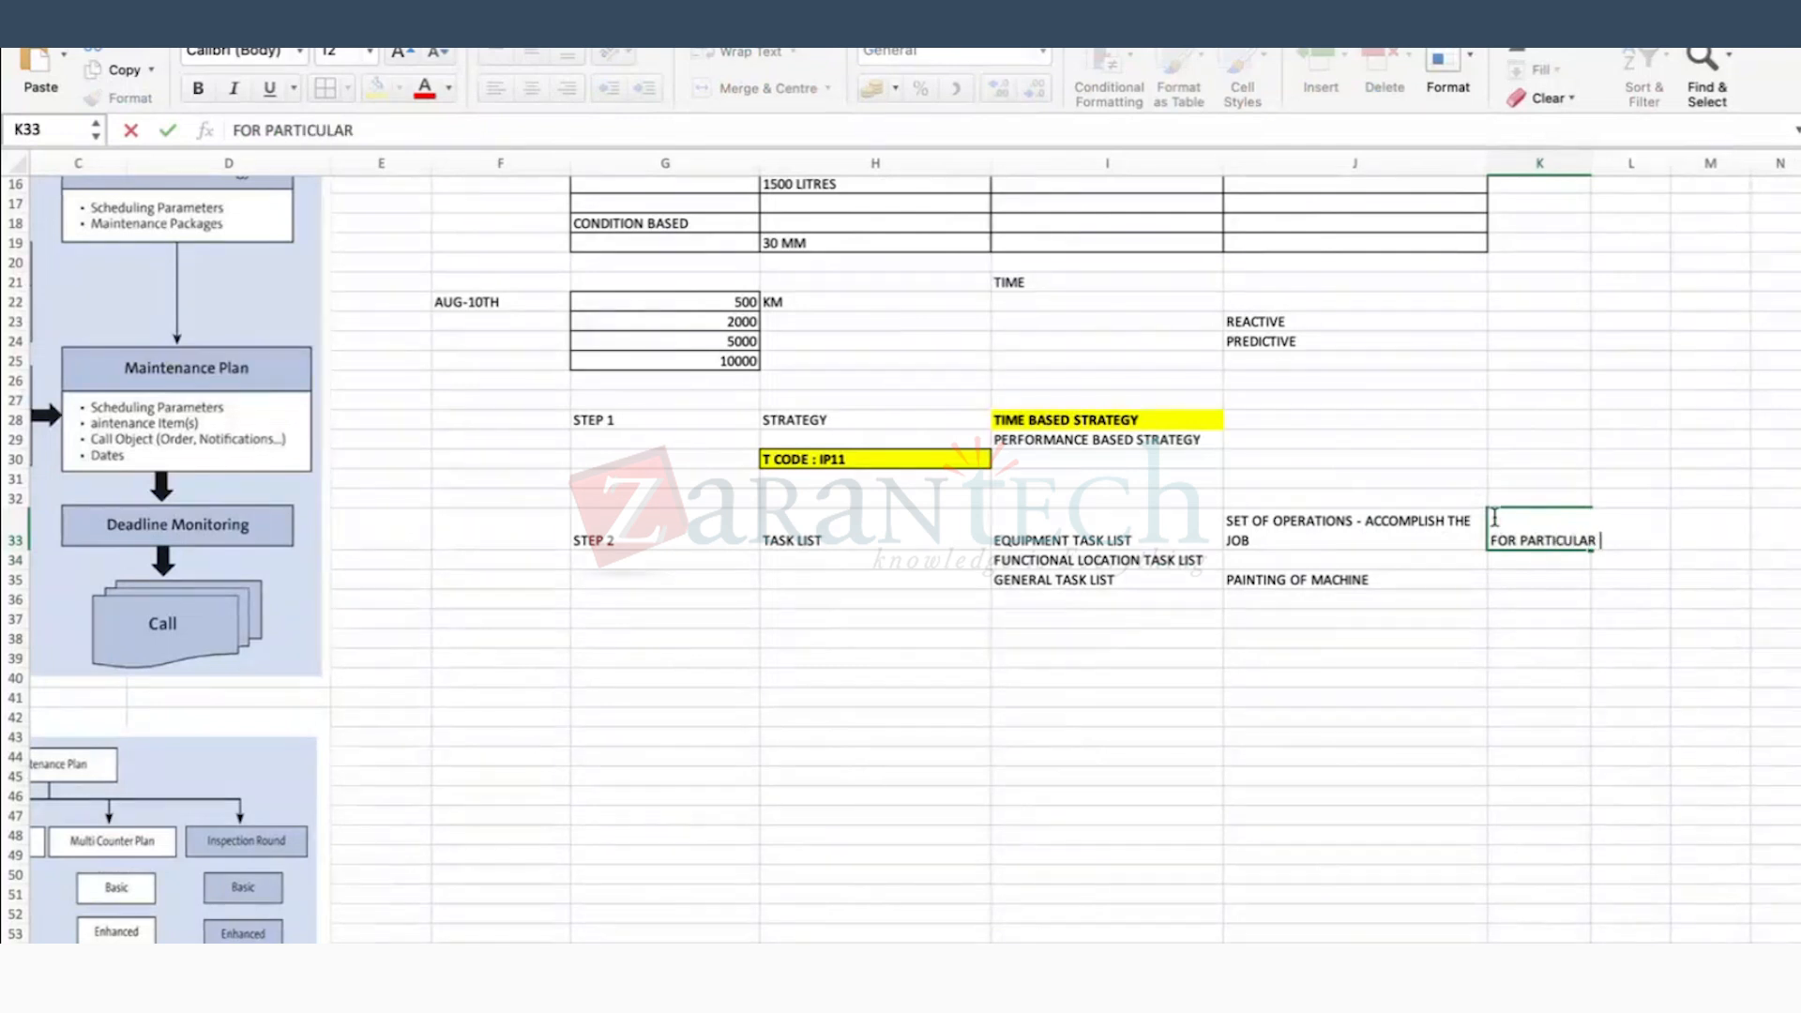
text(EQUIPMENT ONLY)
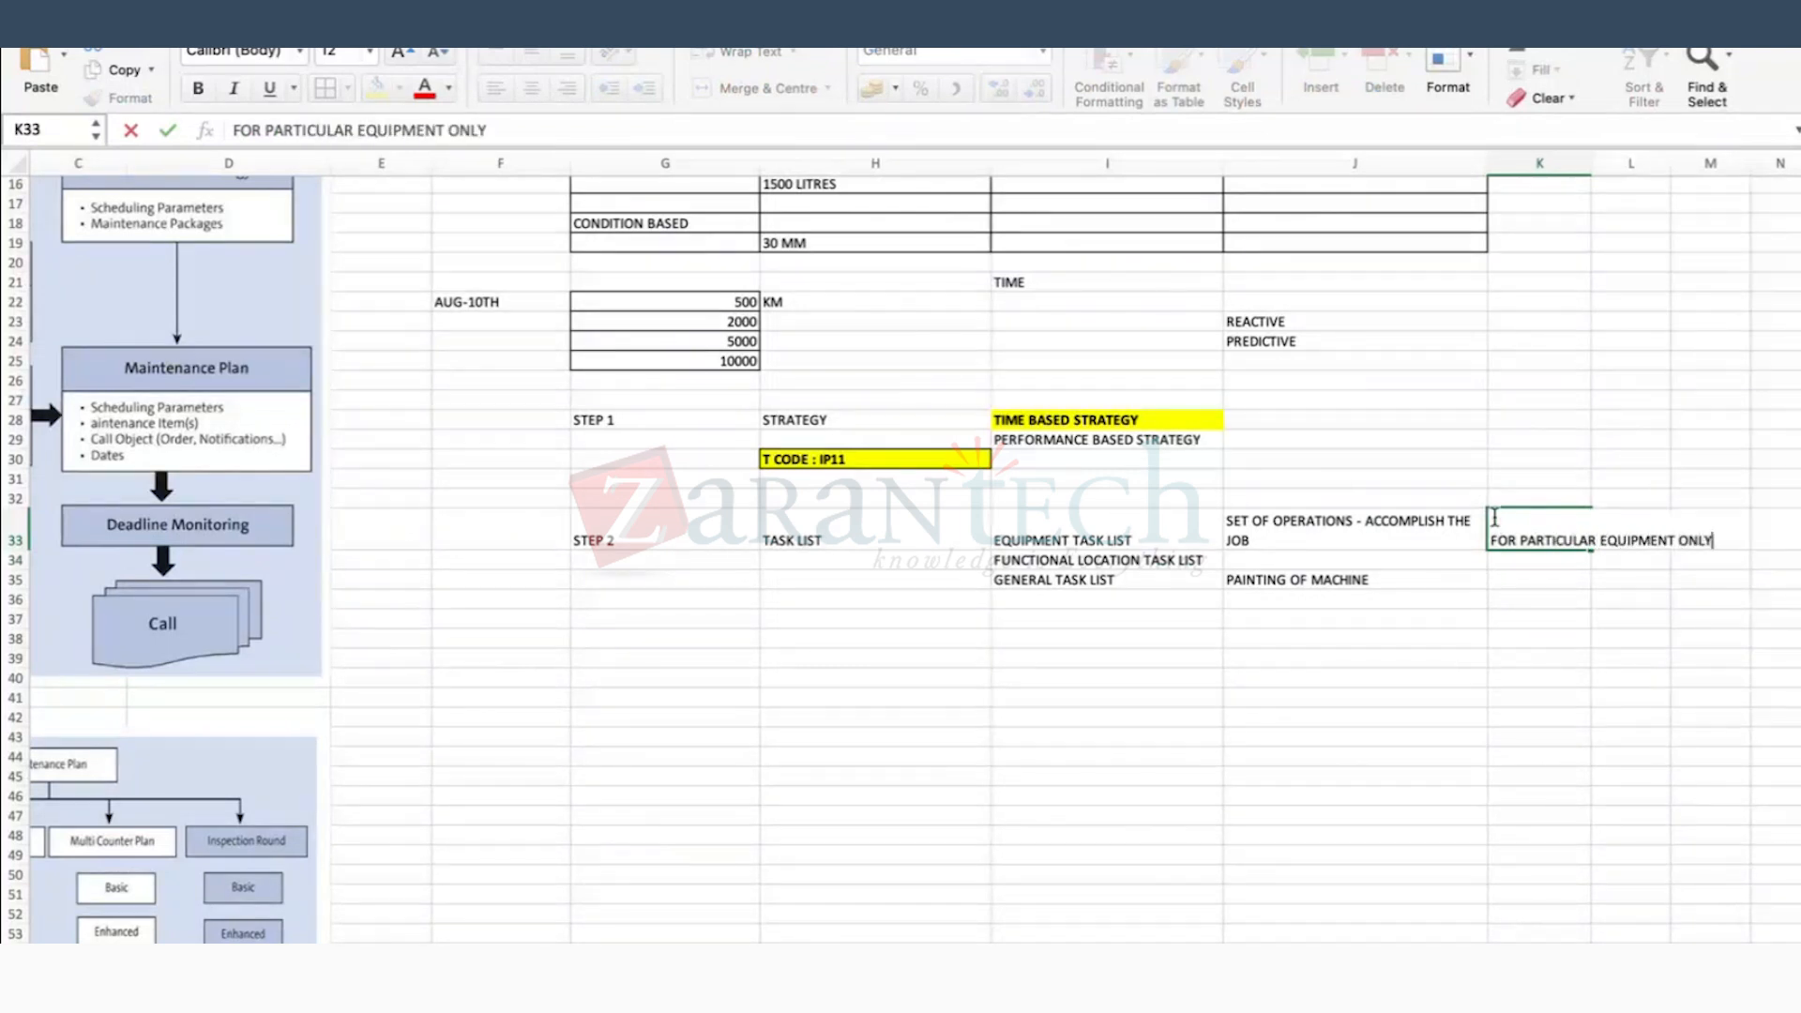
key(Return)
click(1494, 518)
click(736, 51)
Step: Apply borders to all cells of the STEP 1 block G28:J30 and the STEP 2 block G33:K35
drag(656, 422, 1253, 460)
drag(657, 555, 1538, 622)
click(325, 89)
click(917, 758)
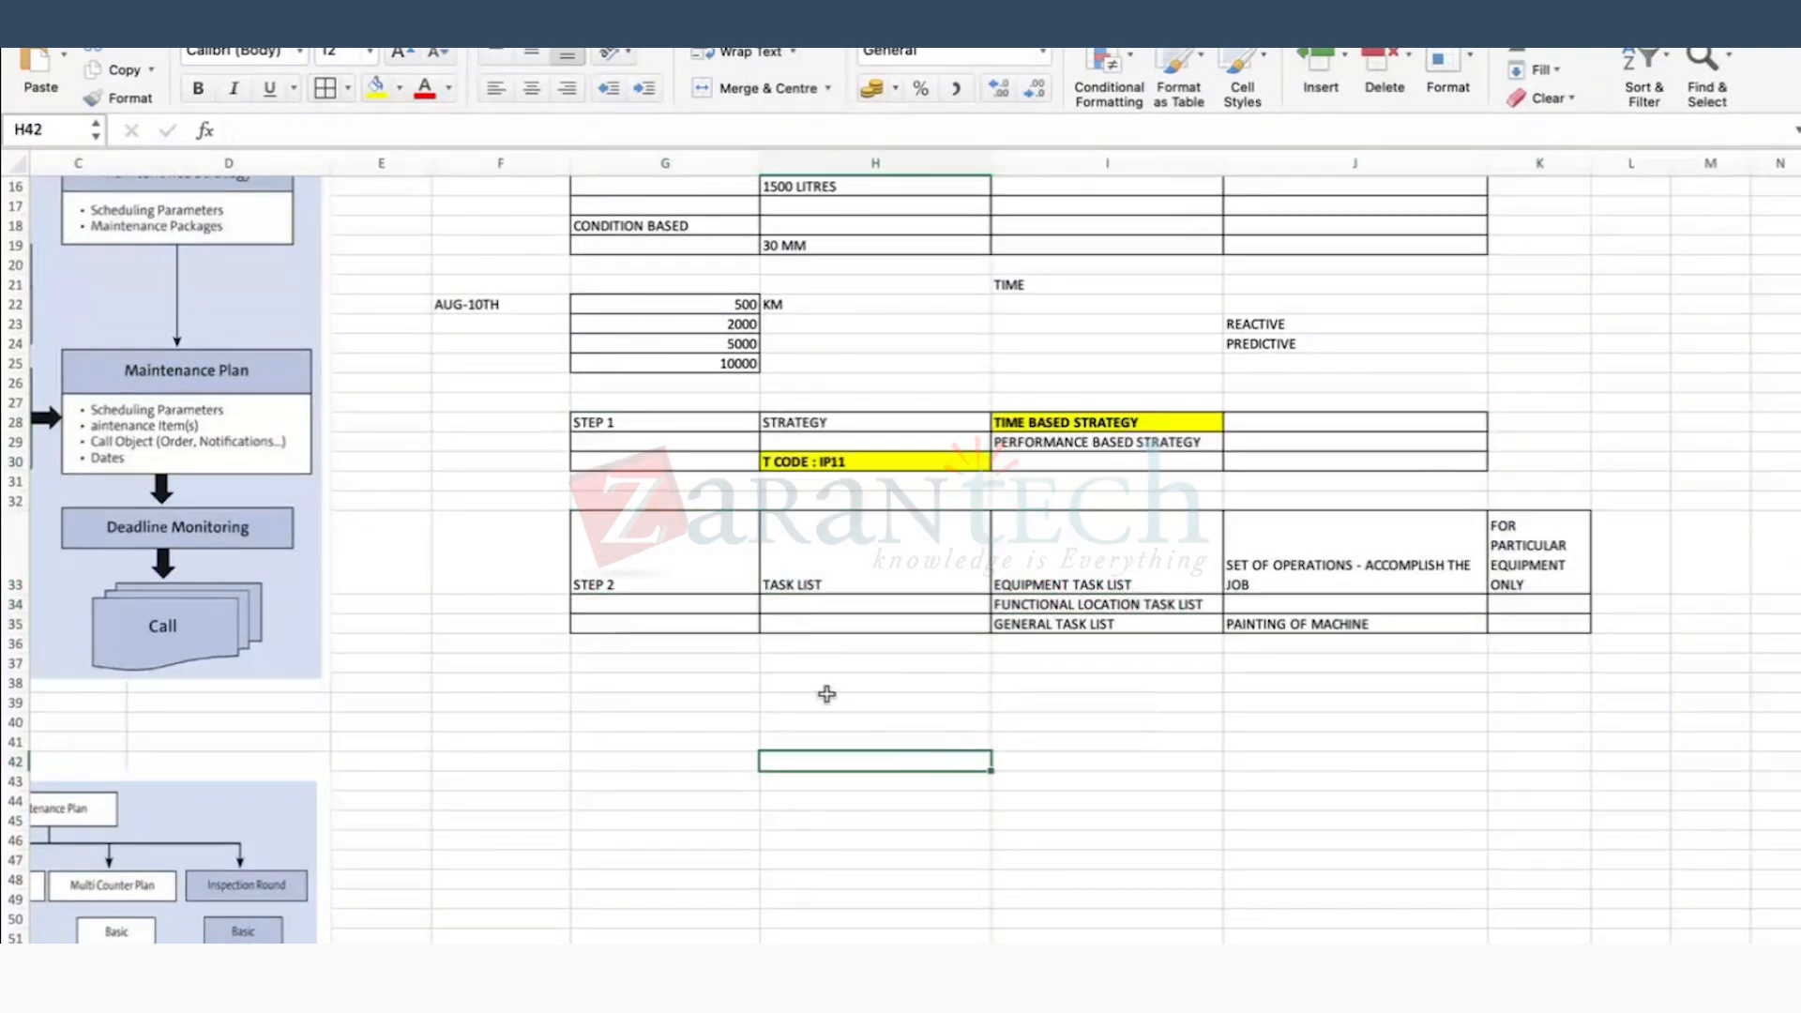
Step: Enter the transaction codes IA01, IA02 and IA03 in cells H37, I37 and J37 below the task list table
click(877, 667)
text(IA01)
key(Tab)
text(IA02)
key(Tab)
text(IA03)
key(Tab)
Step: Enter the transaction codes IA11, IA12 and IA13 in cells H39, I39 and J39
click(838, 699)
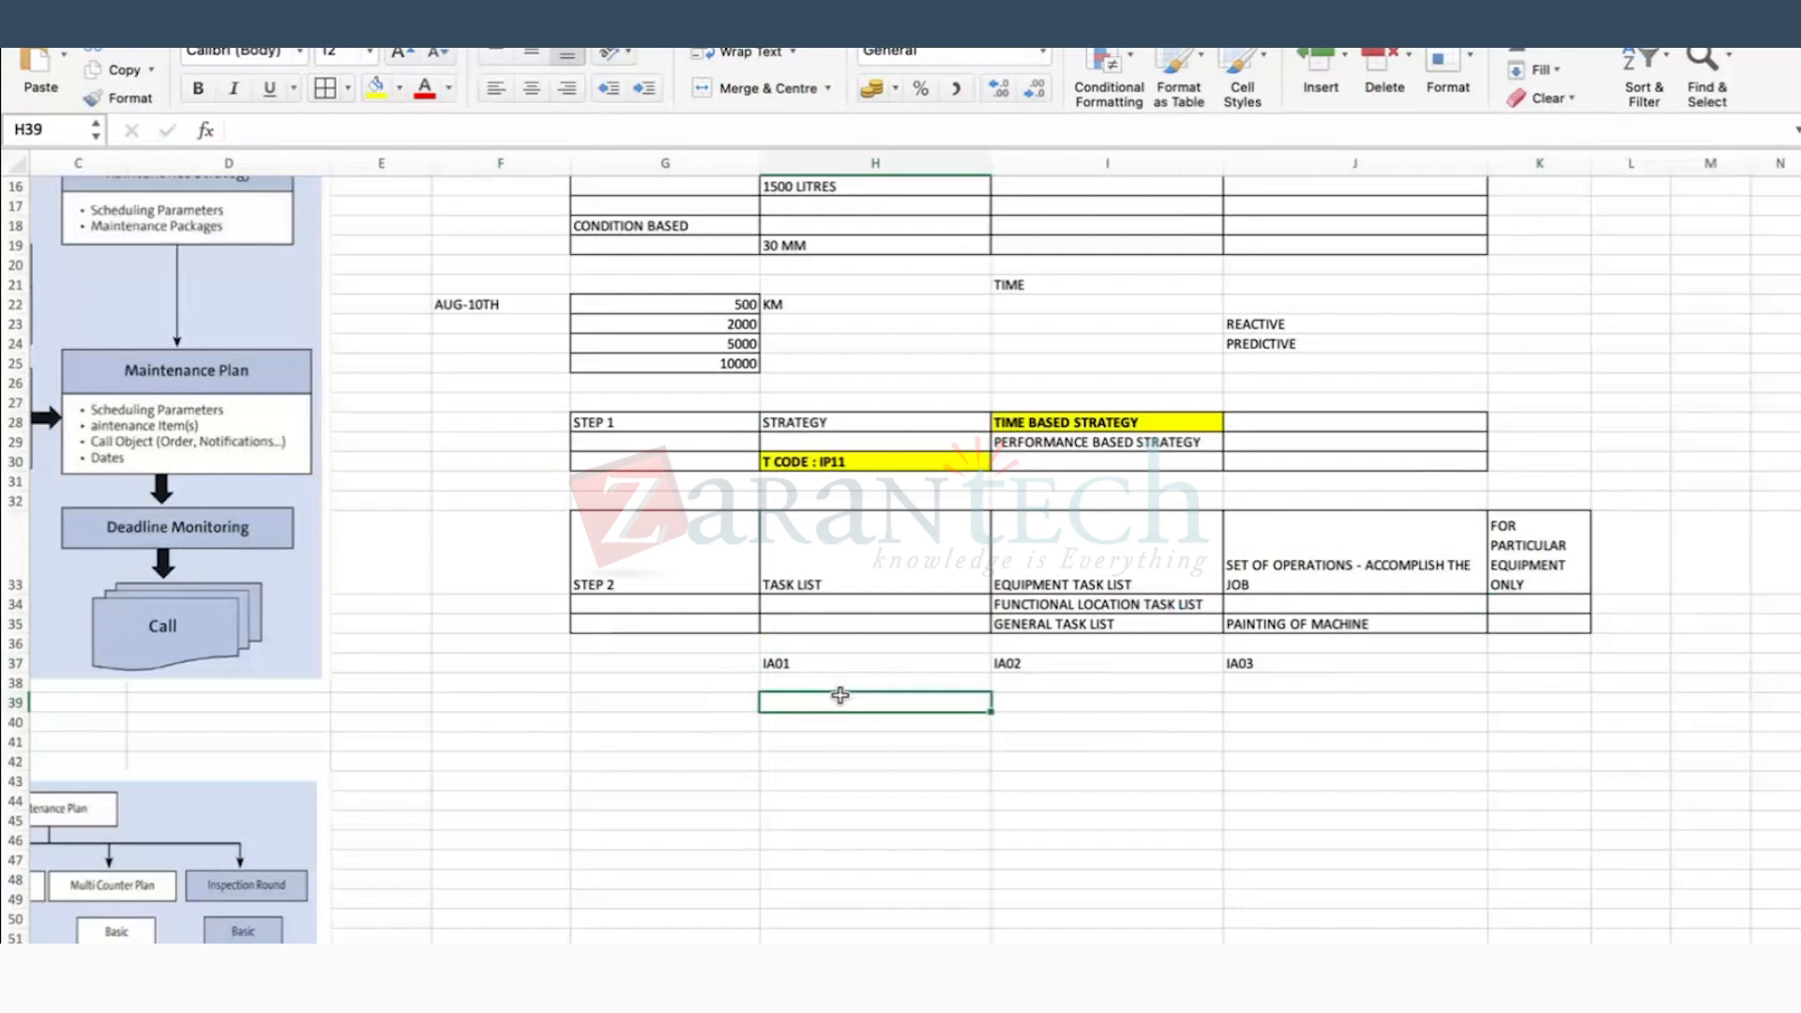
text(IA11)
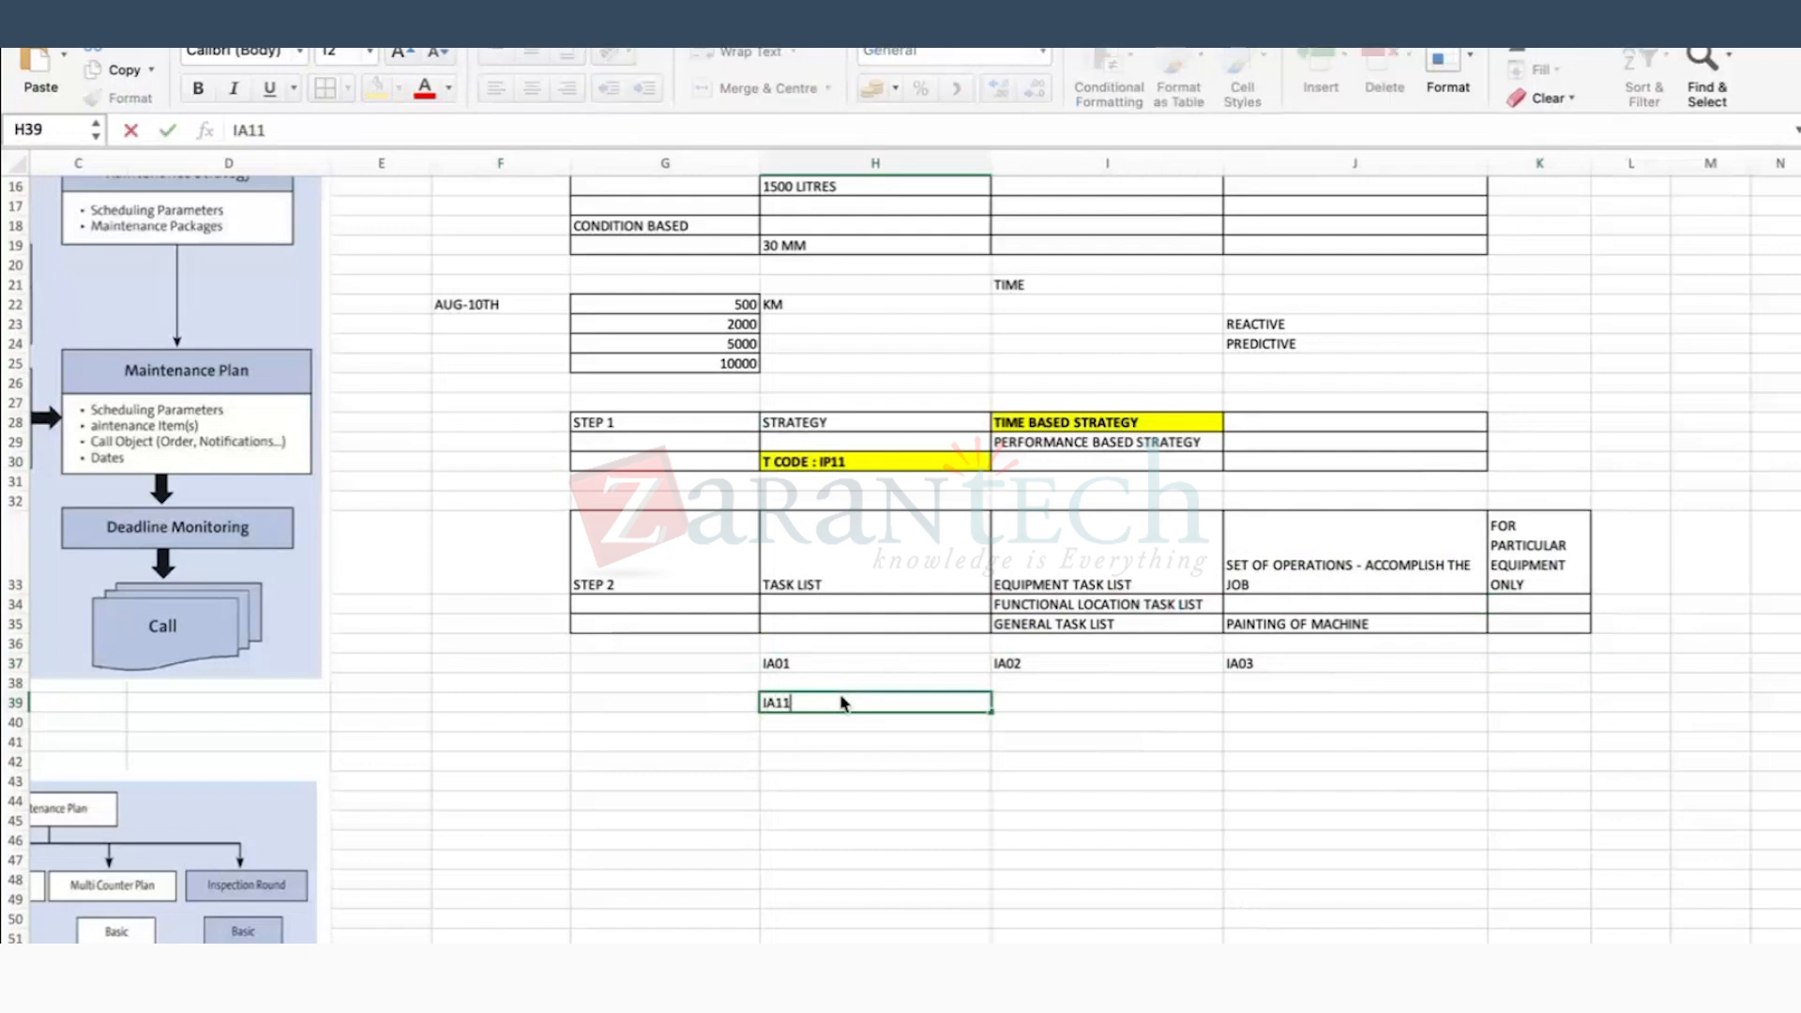
key(Tab)
text(IA12)
key(Tab)
text(IA1)
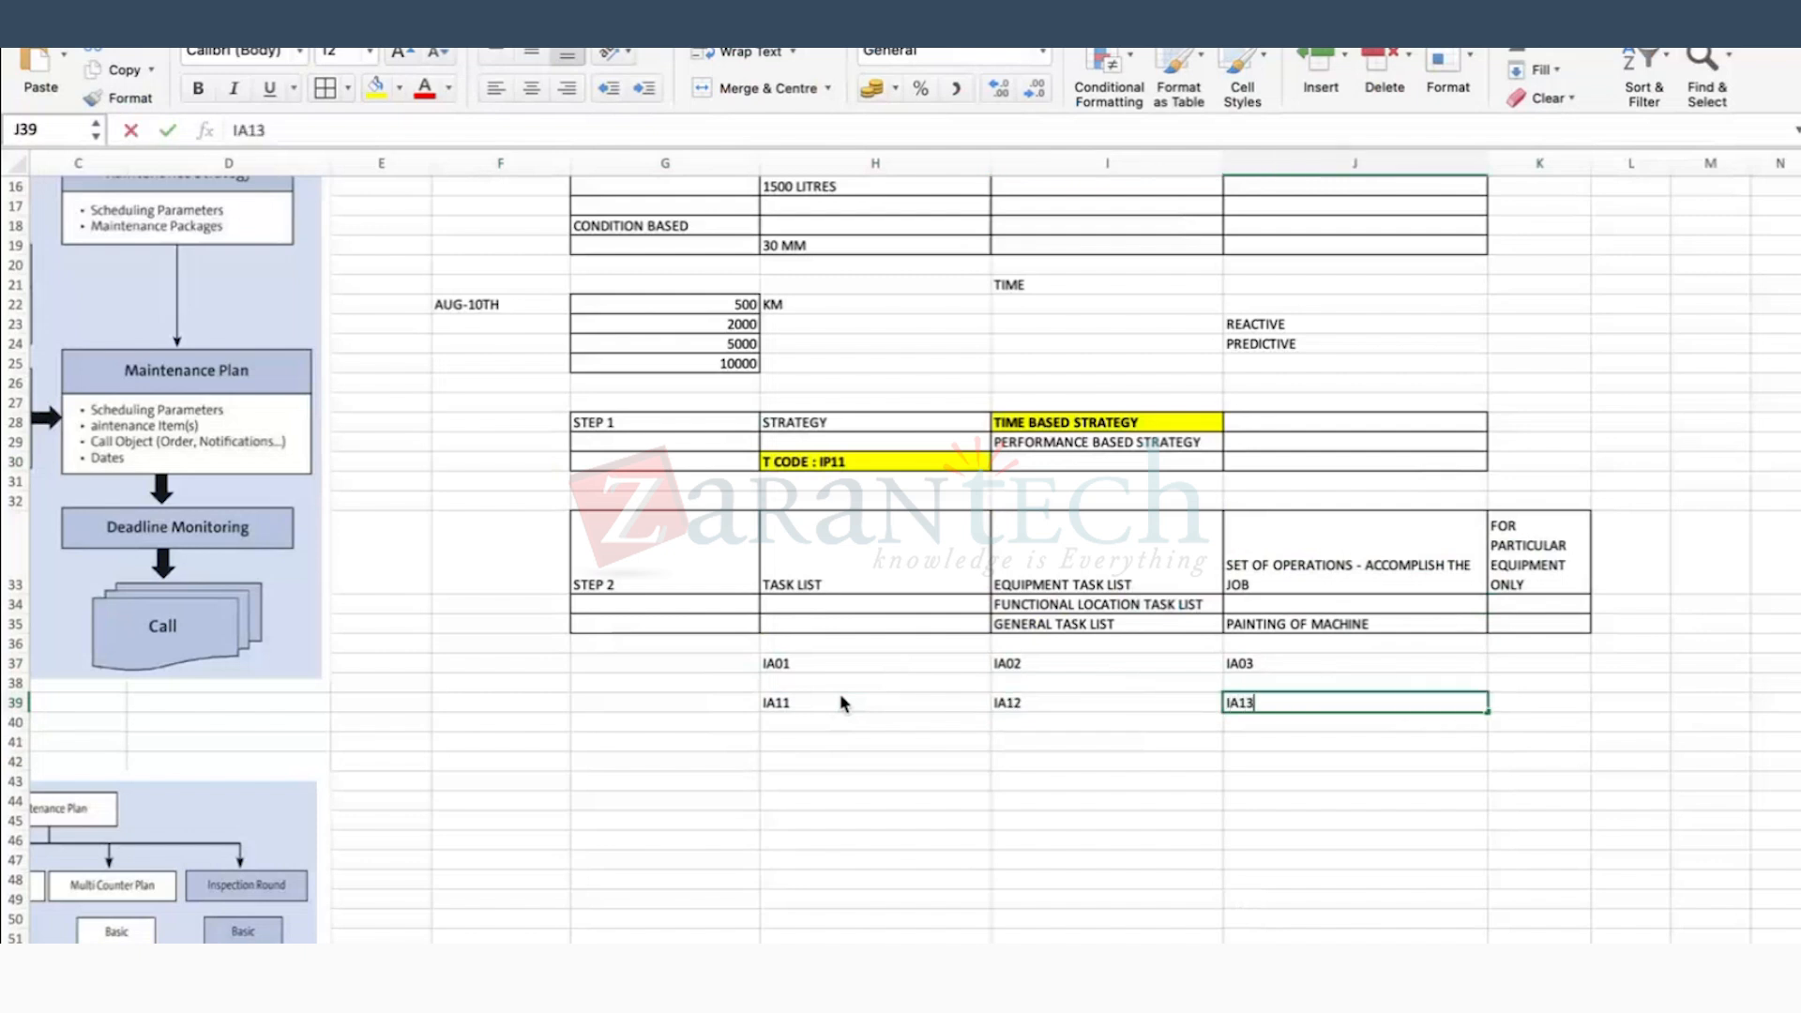
Step: Enter the transaction codes IA05, IA06 and IA07 in cells H41, I41 and J41
click(818, 740)
text(I)
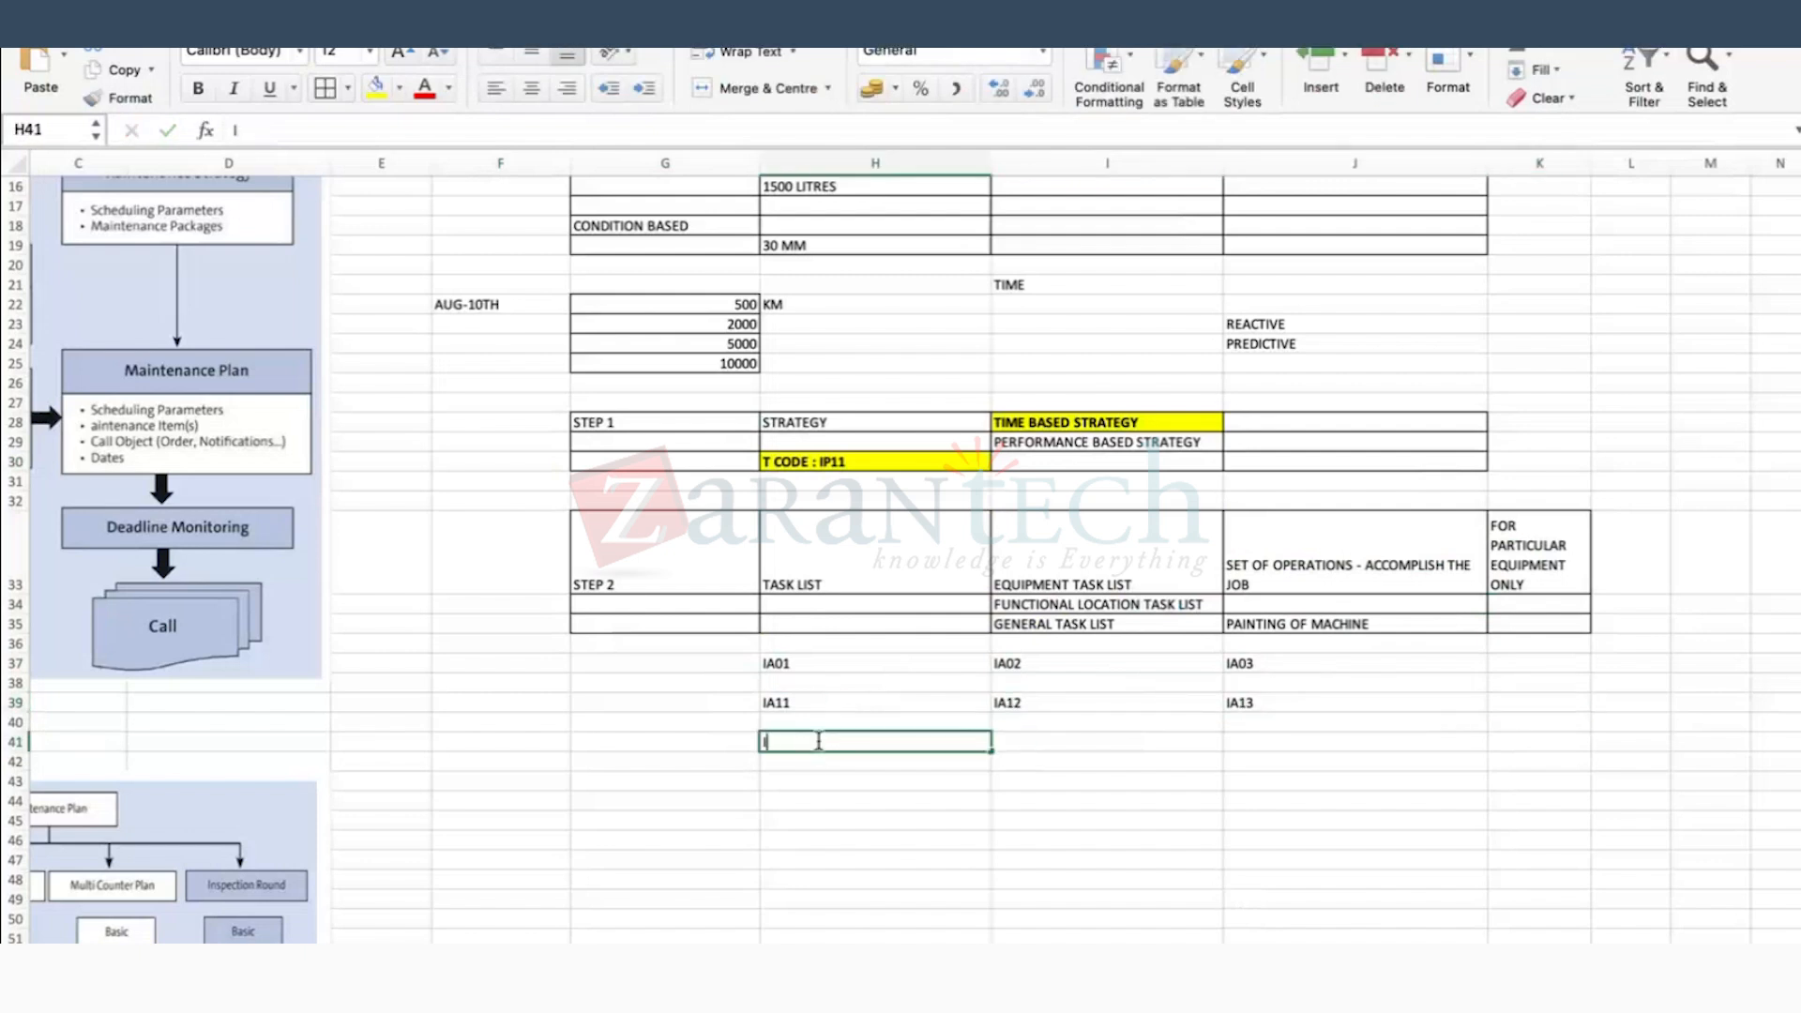
text(A05)
key(Tab)
text(IA06)
key(Tab)
text(IA)
key(Tab)
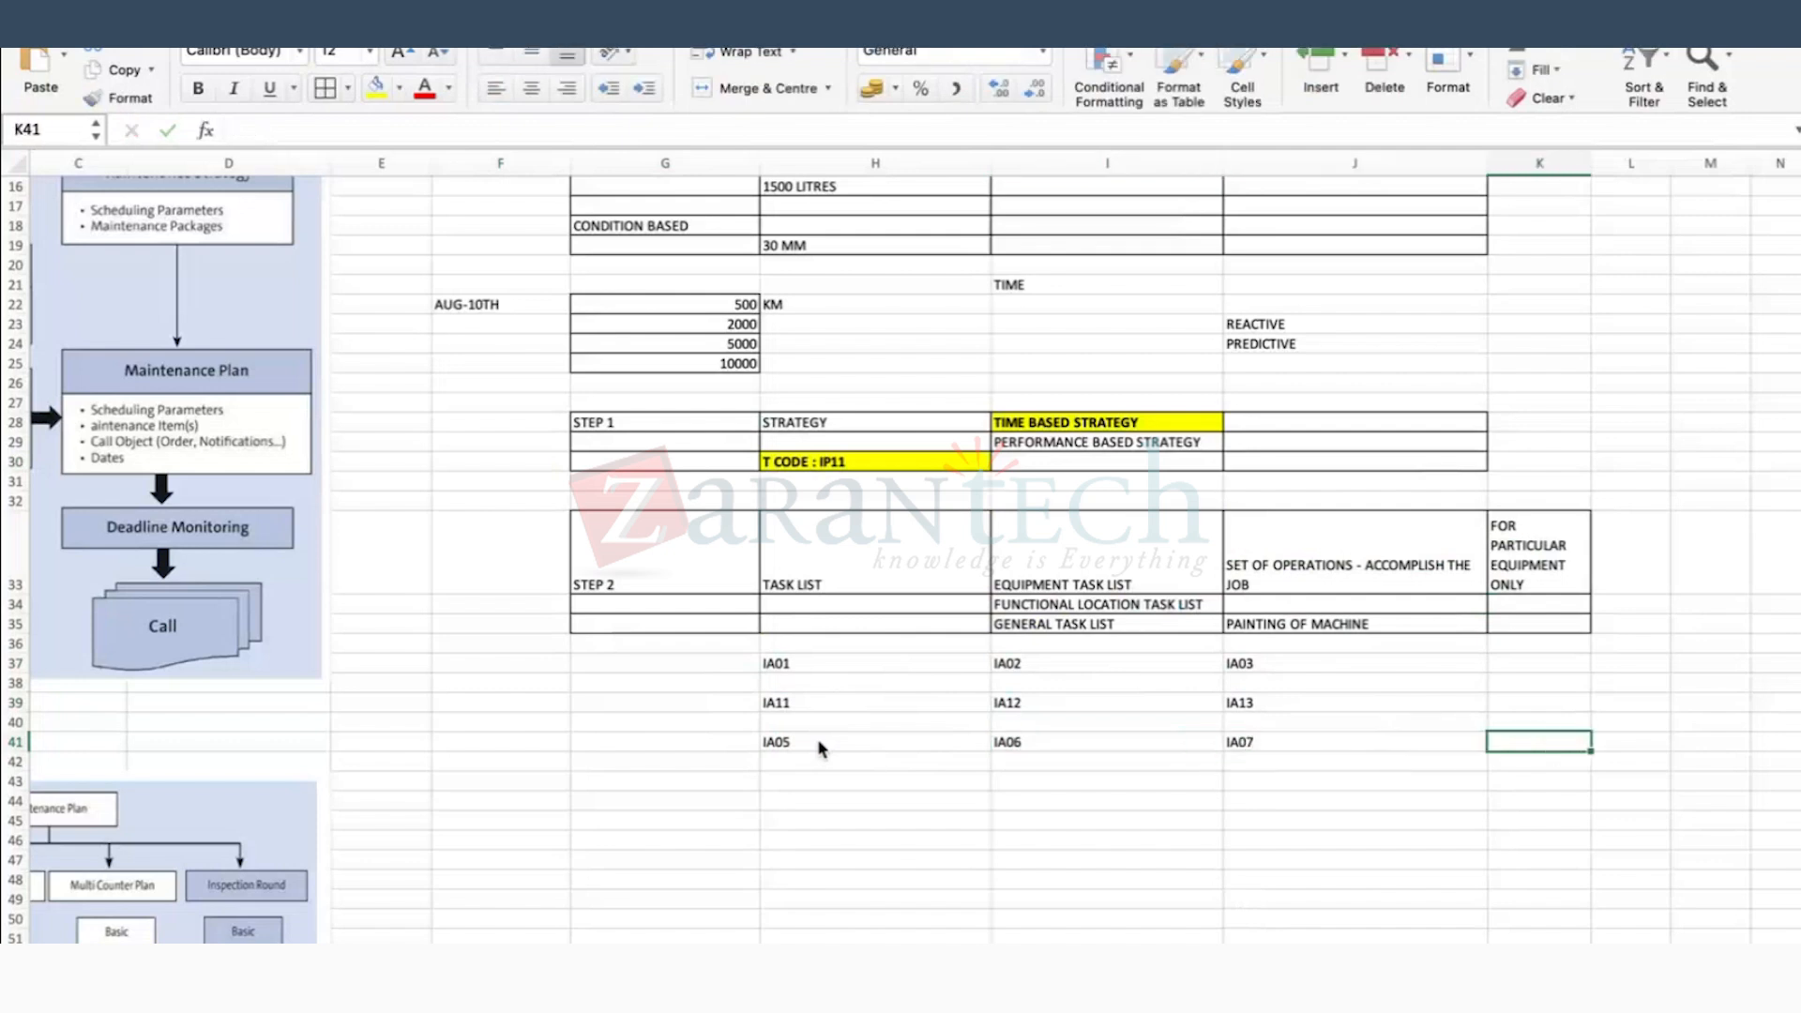
Step: Label the three transaction code rows E, T and A in cells G37, G39 and G41
click(705, 663)
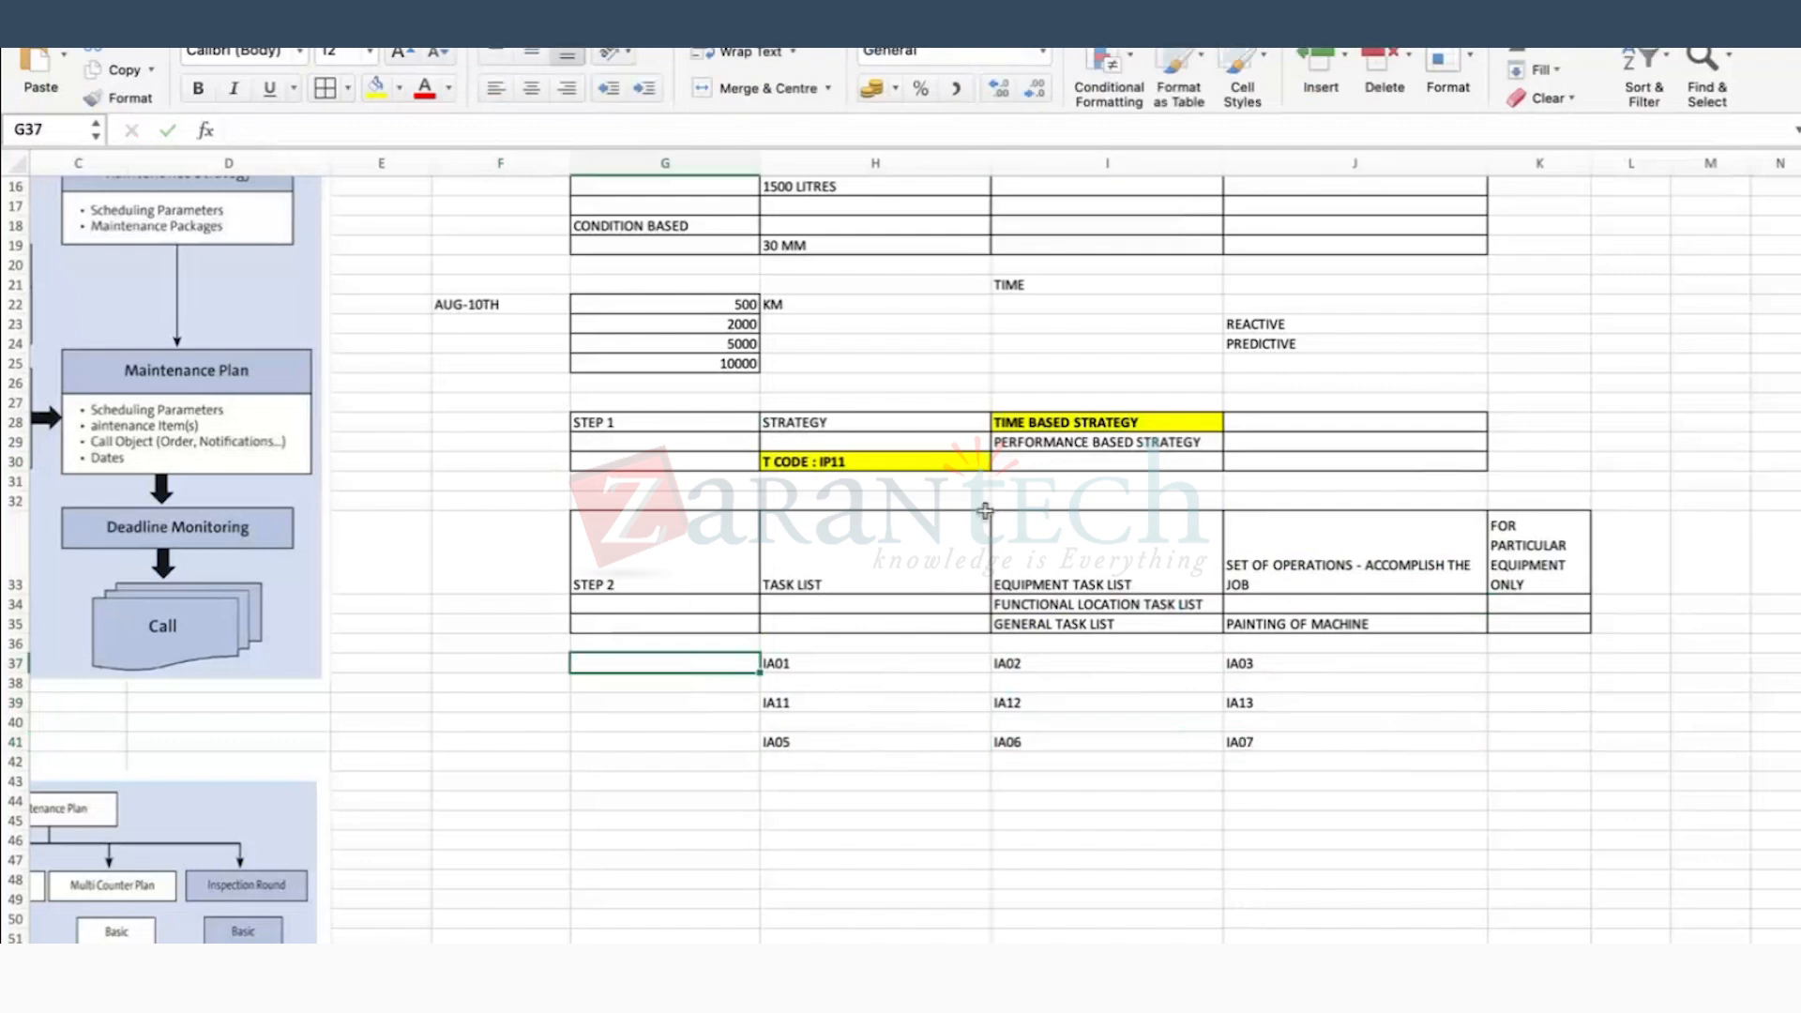
text(E)
key(Return)
key(Return)
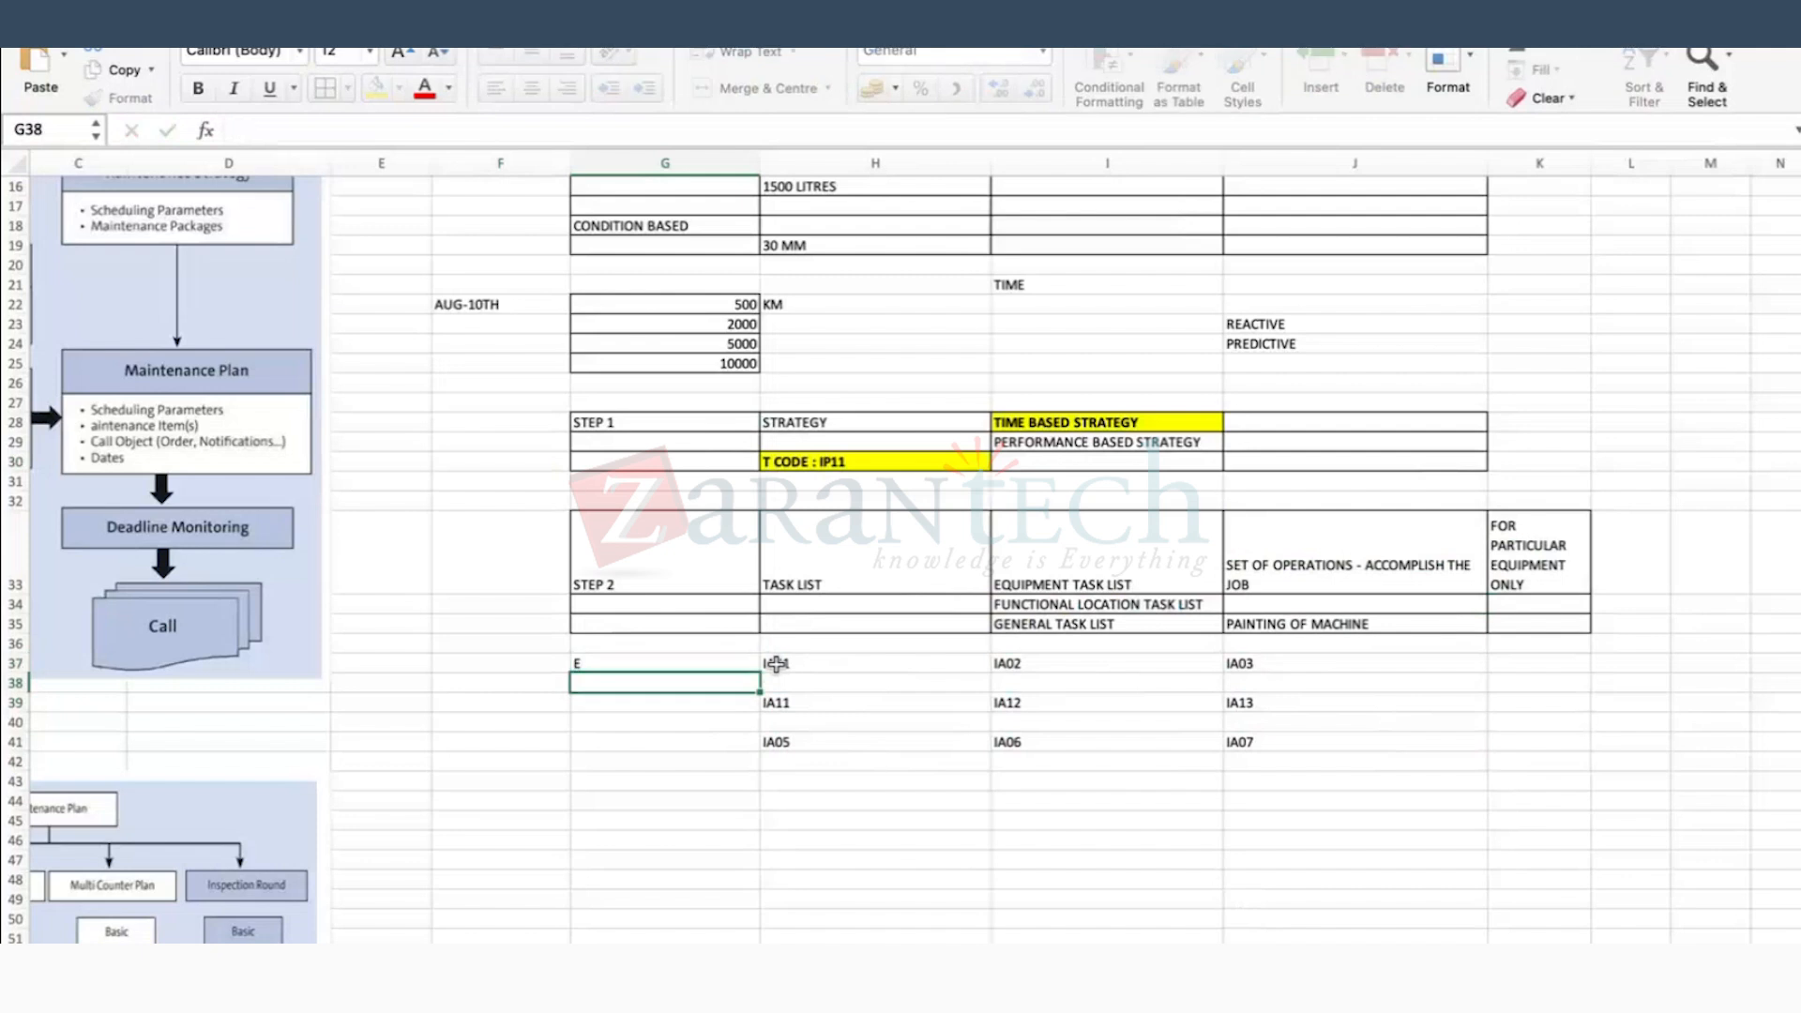
text(T)
key(Return)
key(Return)
text(A)
key(Return)
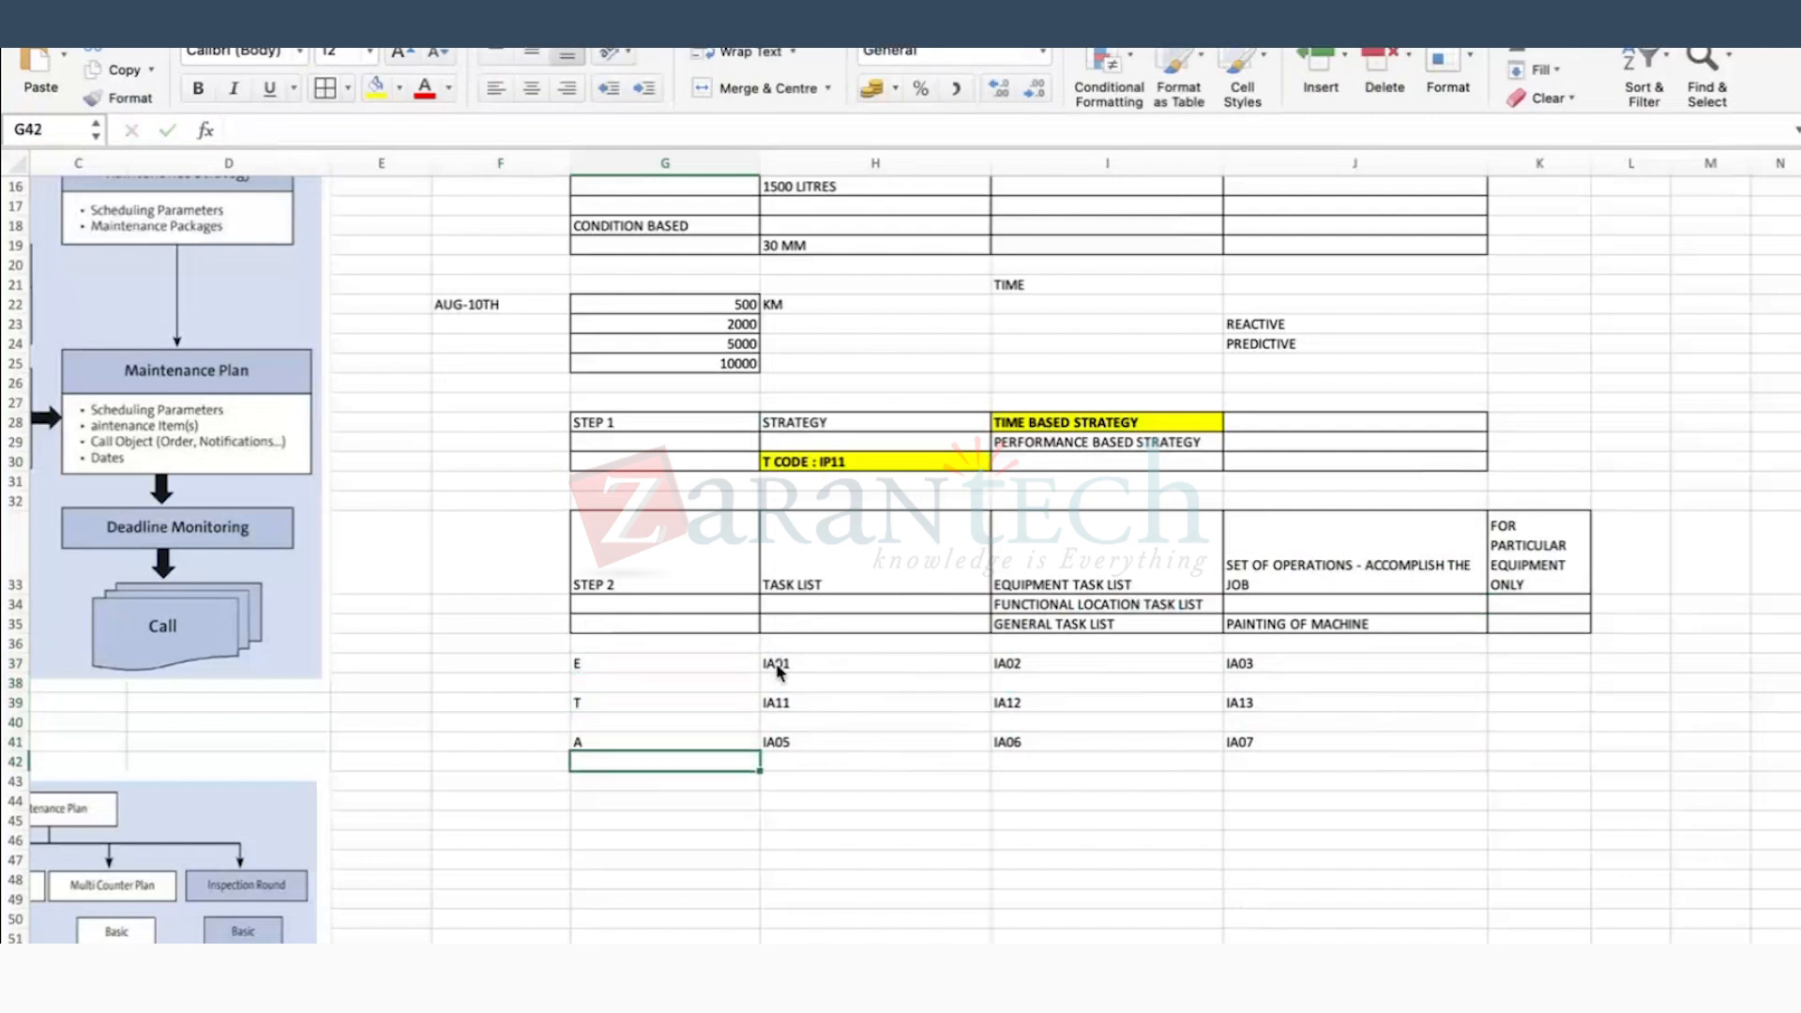
Step: Apply borders to all cells in G37:J41 and add the heading TYPE OF TL in G36
click(1074, 627)
drag(619, 666, 1313, 740)
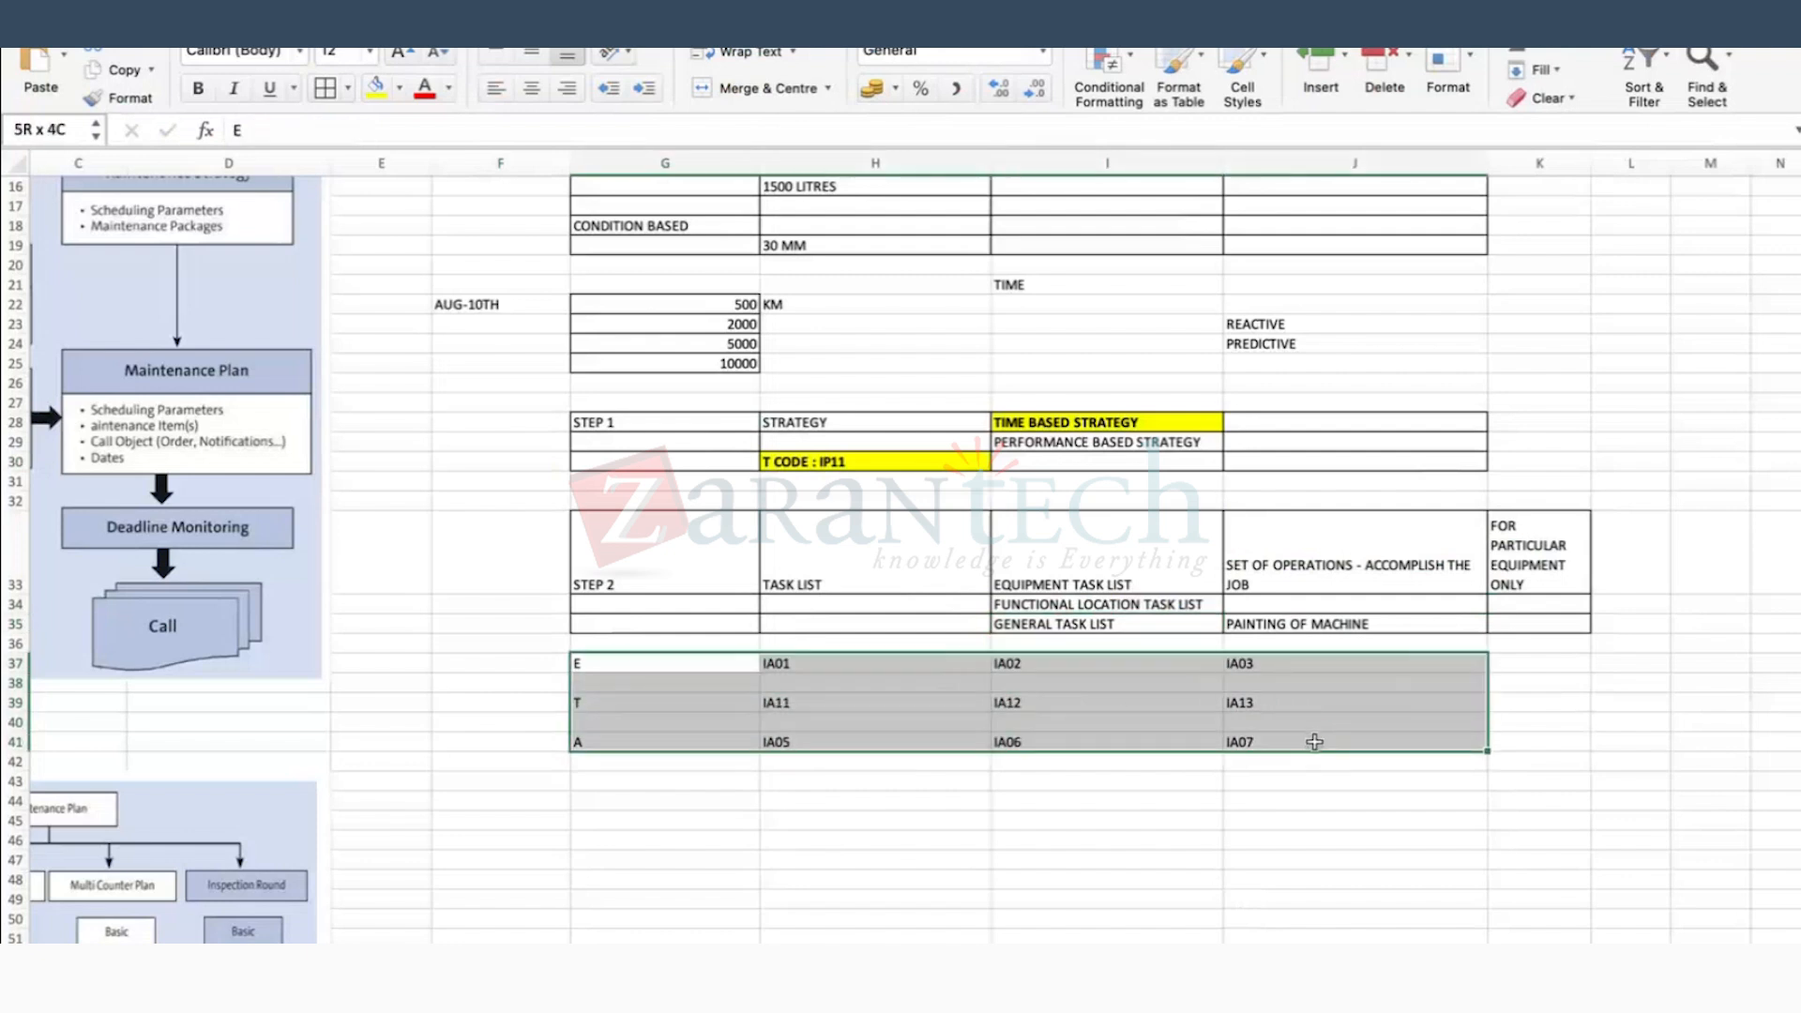
click(325, 88)
click(614, 639)
text(TYP)
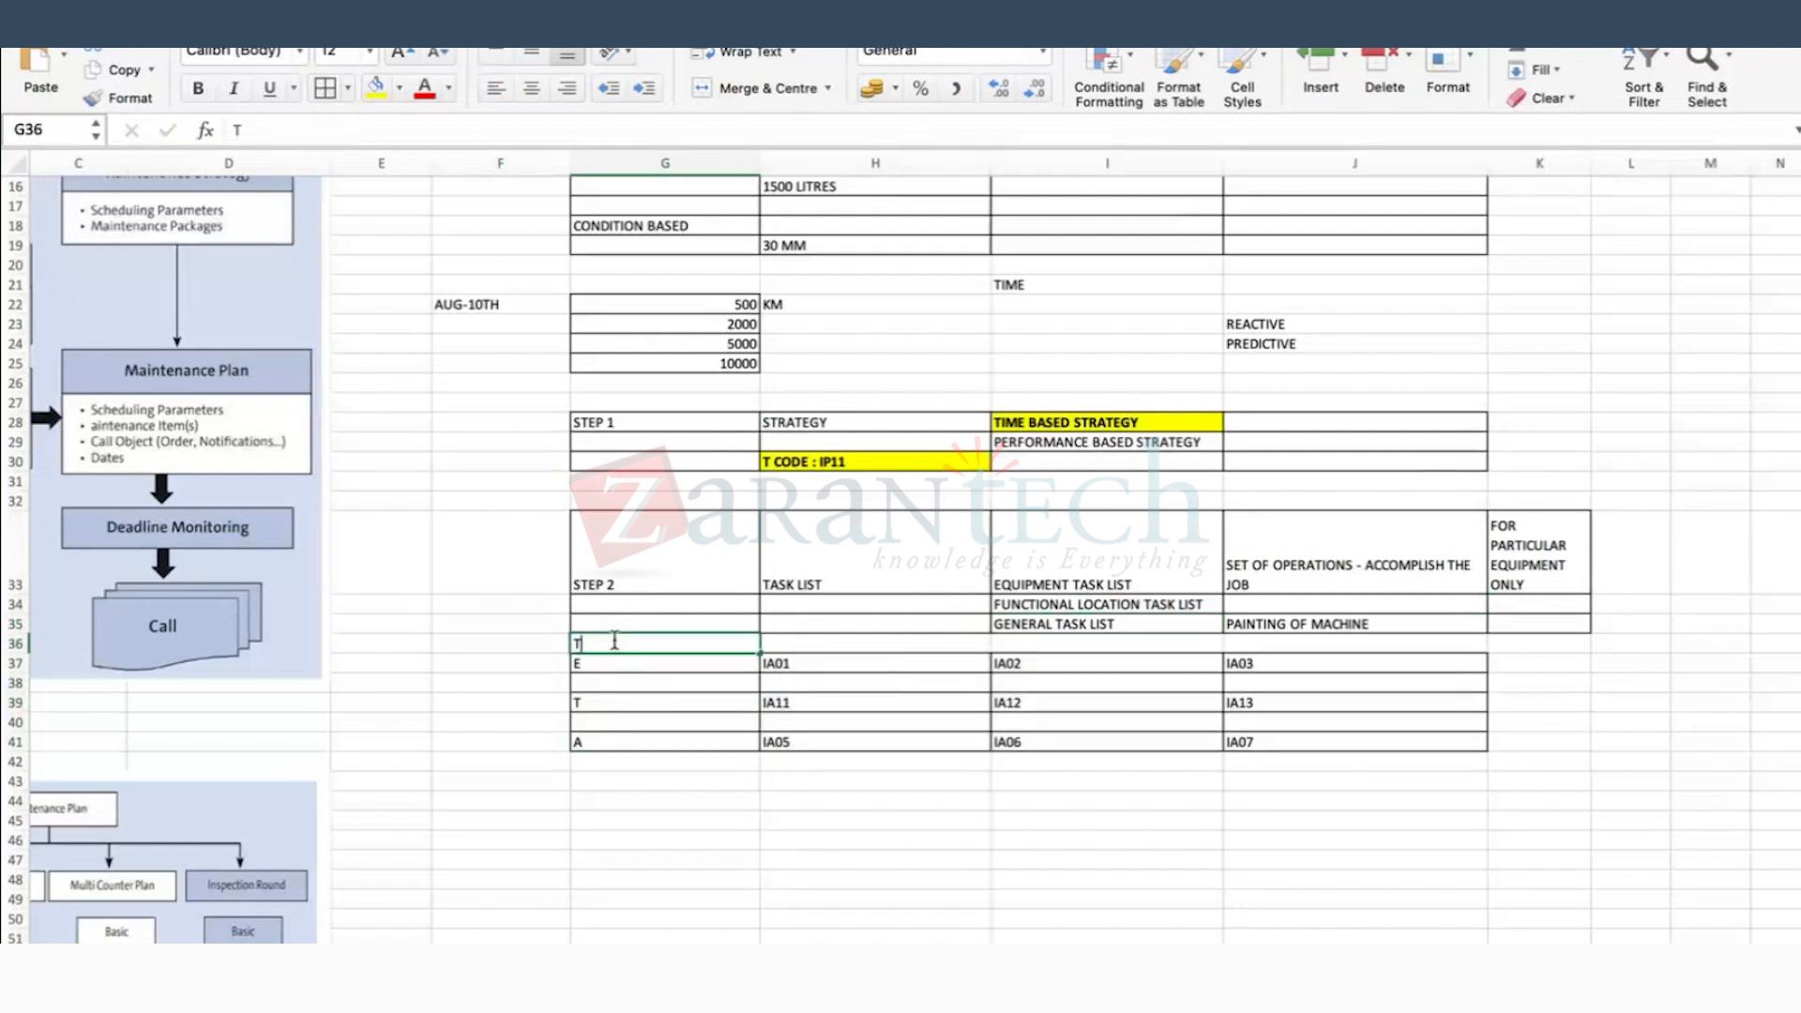
key(Return)
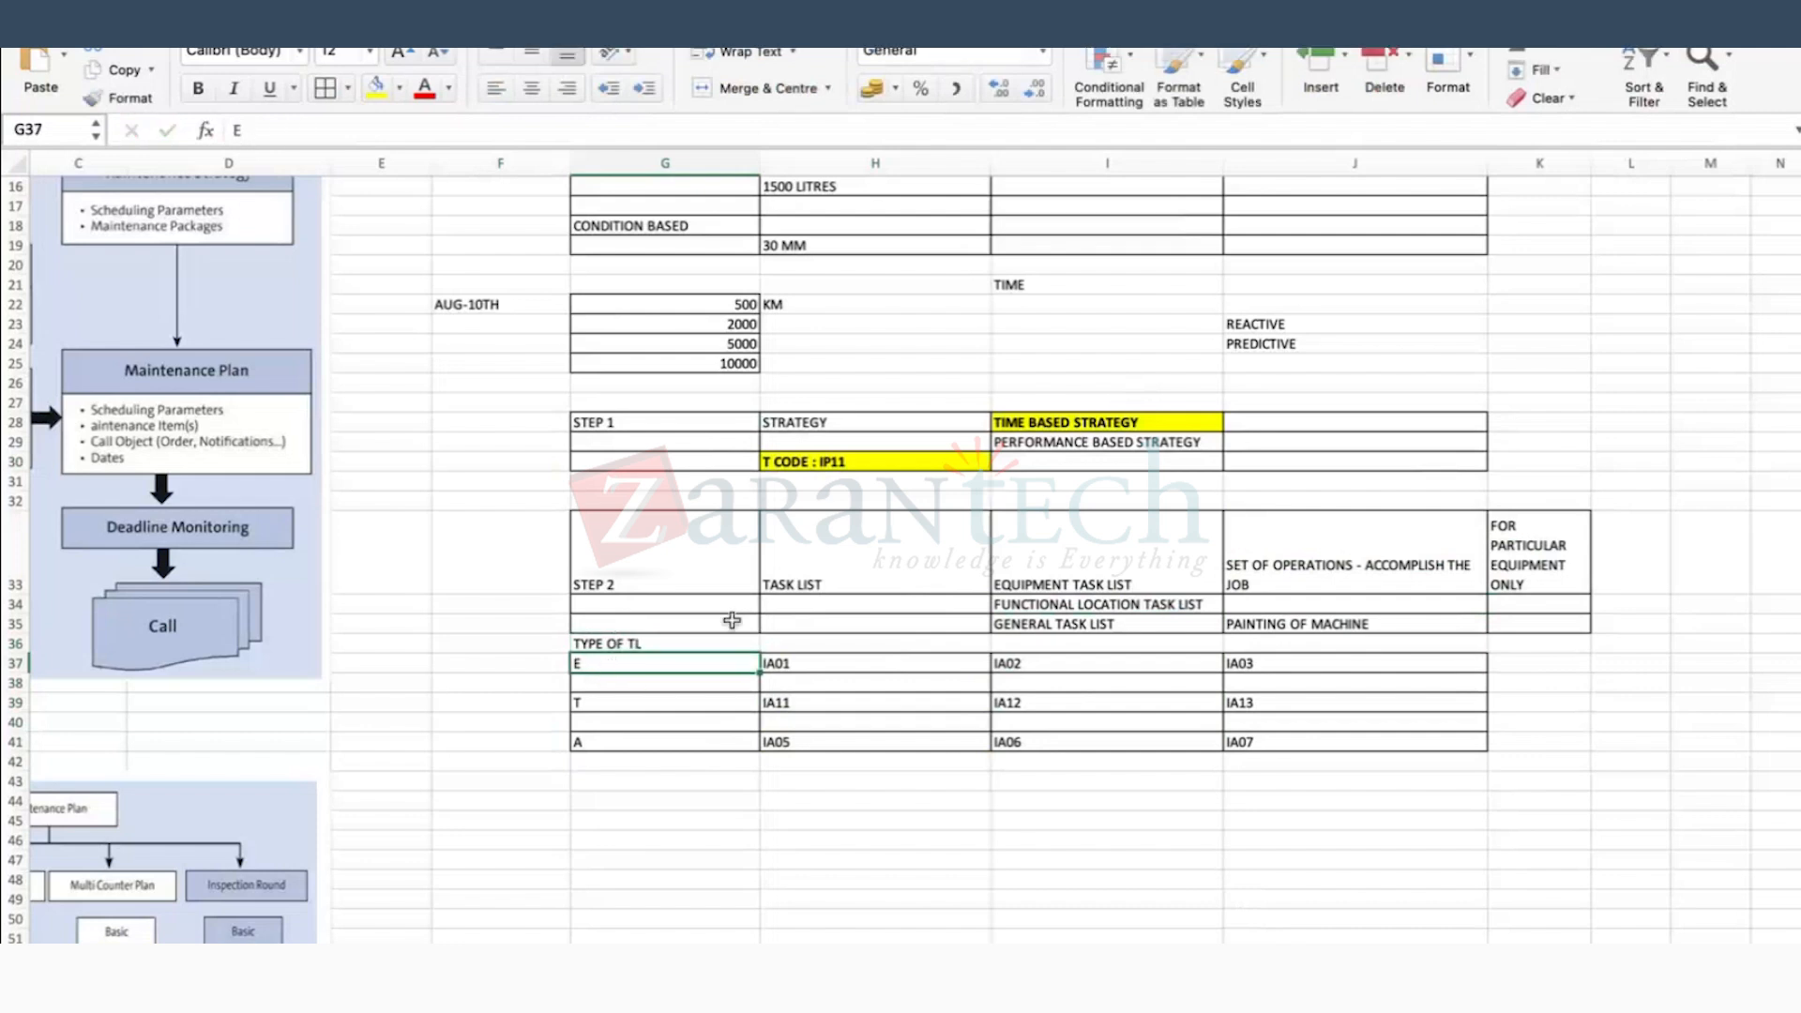
Step: Compare the type codes E, T and A with the equipment, functional location and general task lists in STEP 2
click(1016, 563)
click(636, 693)
click(1075, 609)
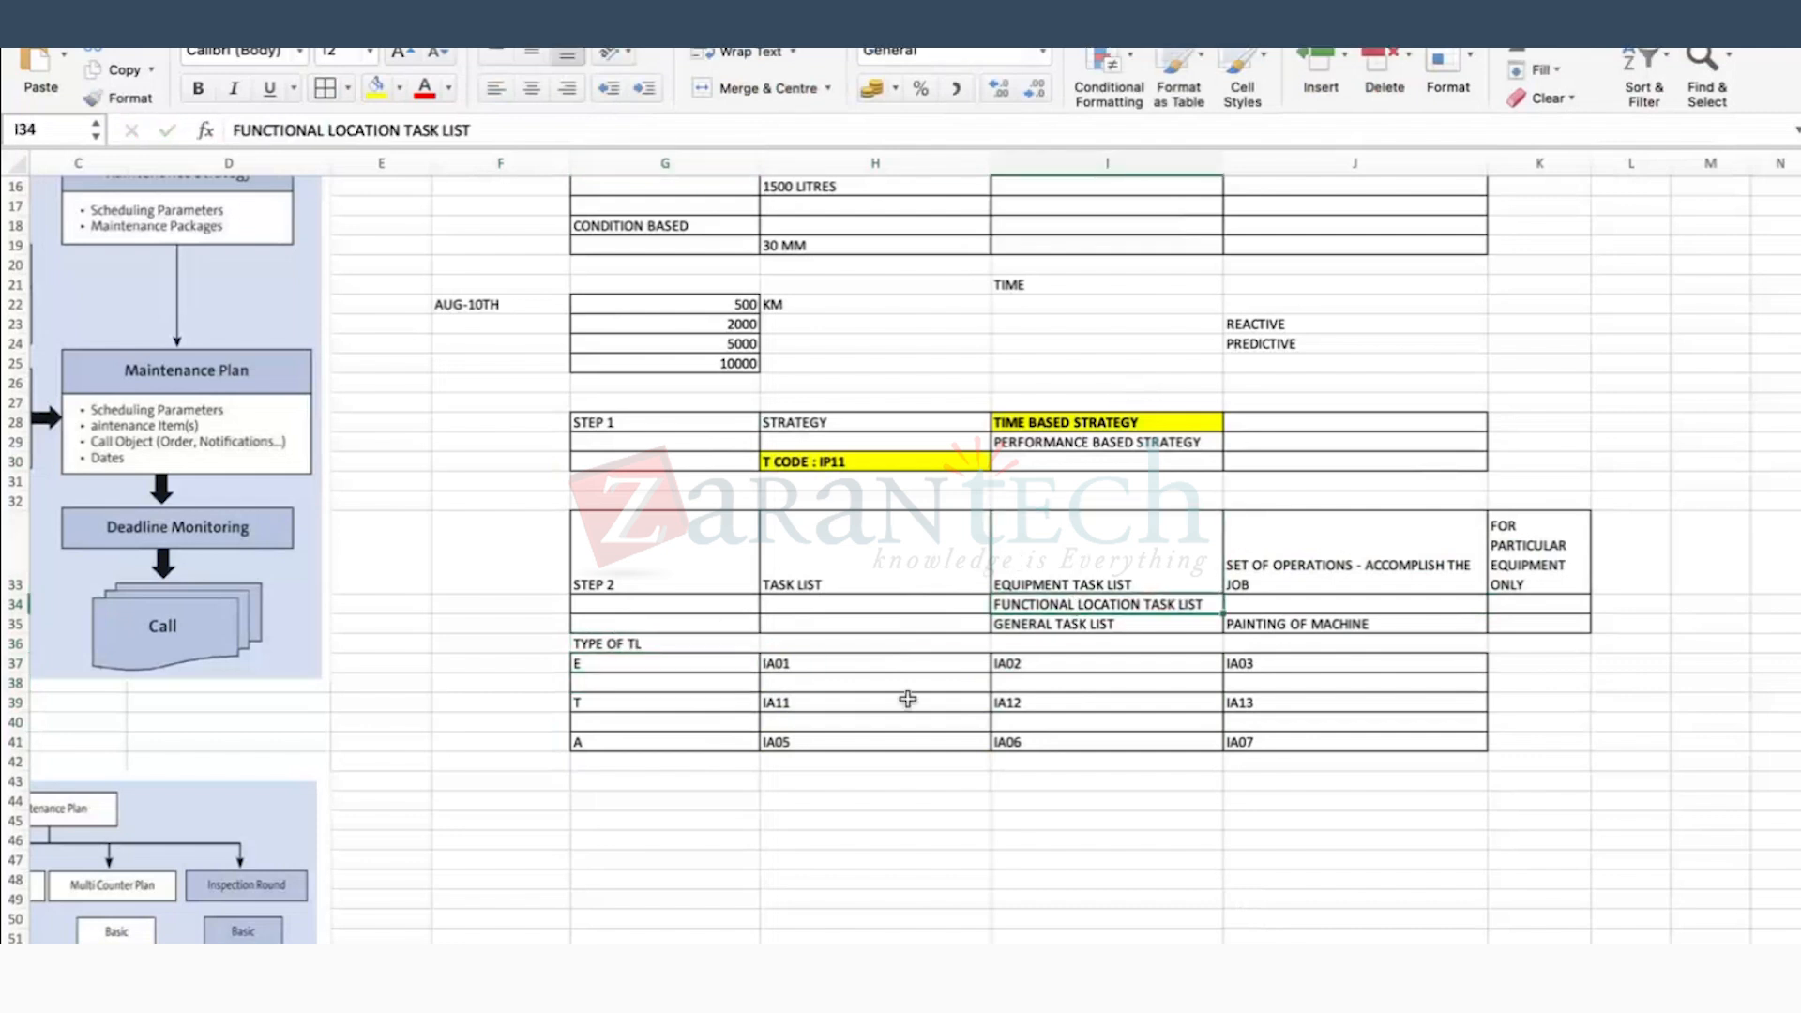
click(647, 743)
click(1084, 627)
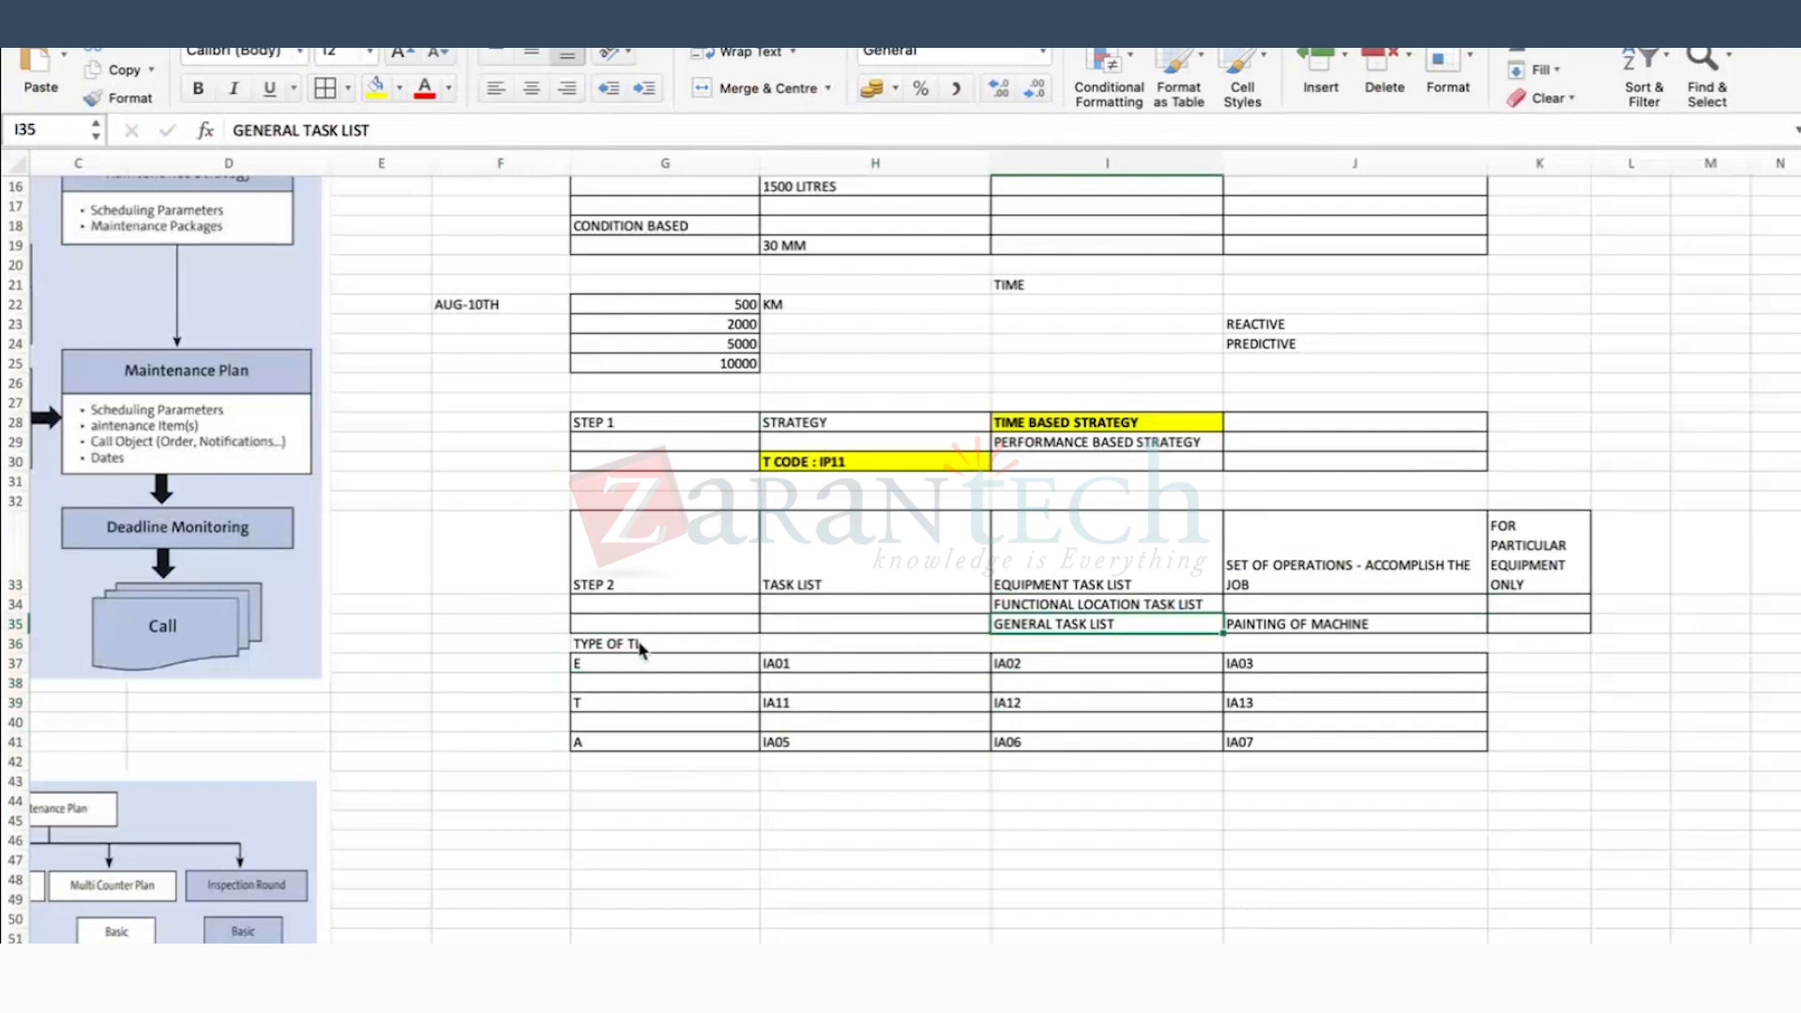
click(615, 661)
Step: Switch to SAP and start transaction IH01
key(super+Tab)
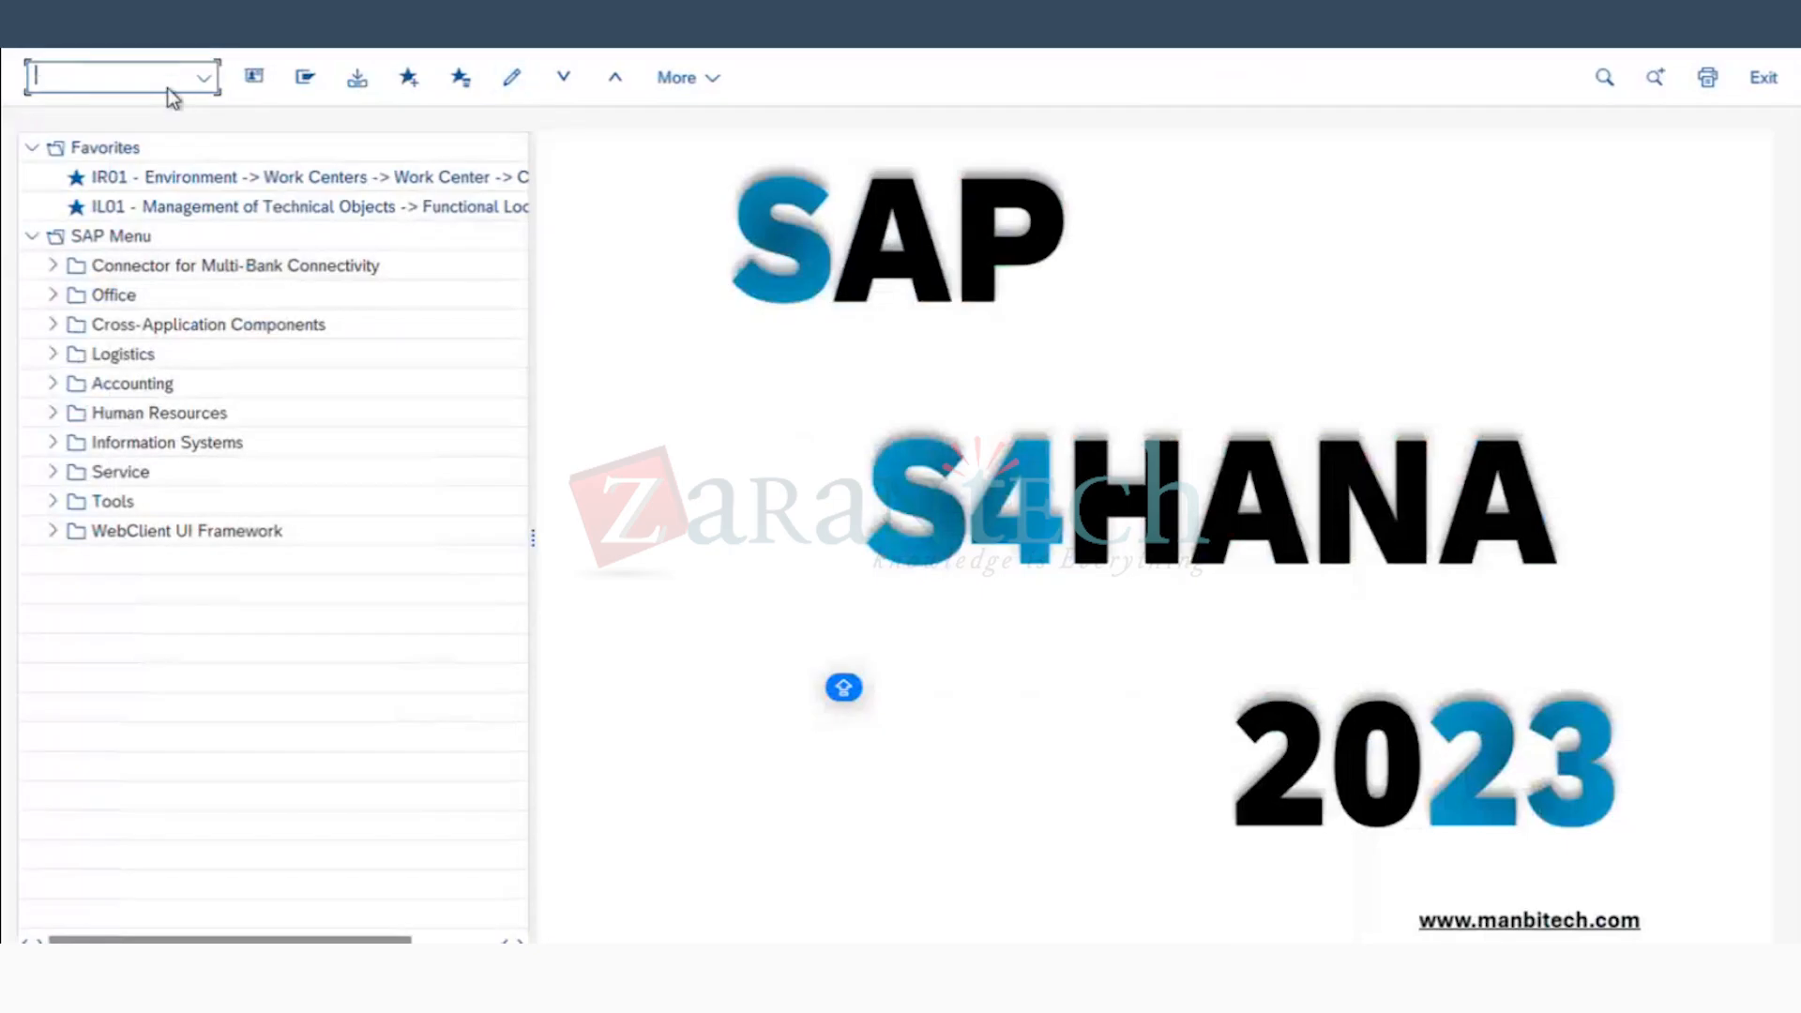
click(173, 79)
text(IH01)
key(Return)
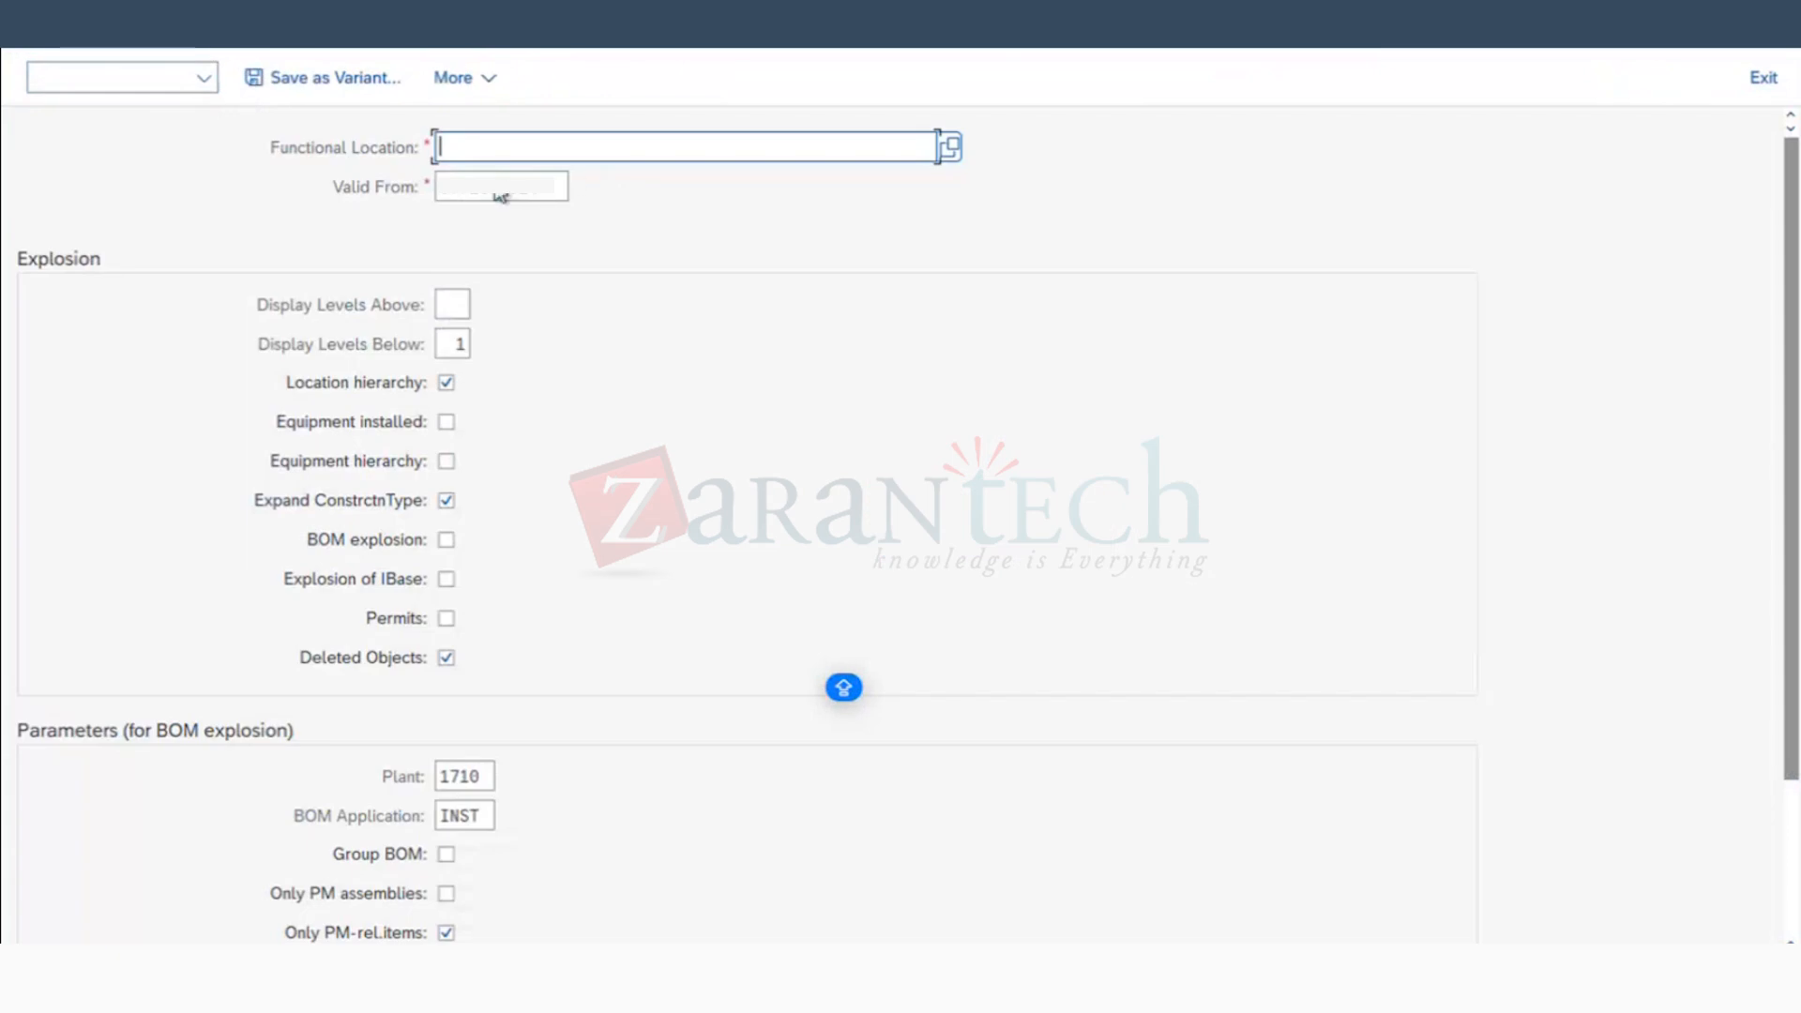
Step: Display the fully expanded structure of functional location RI01 with installed equipment and equipment hierarchy, and pick diesel generator 10003046
click(495, 193)
click(447, 422)
click(446, 462)
click(1744, 971)
click(656, 82)
double_click(260, 379)
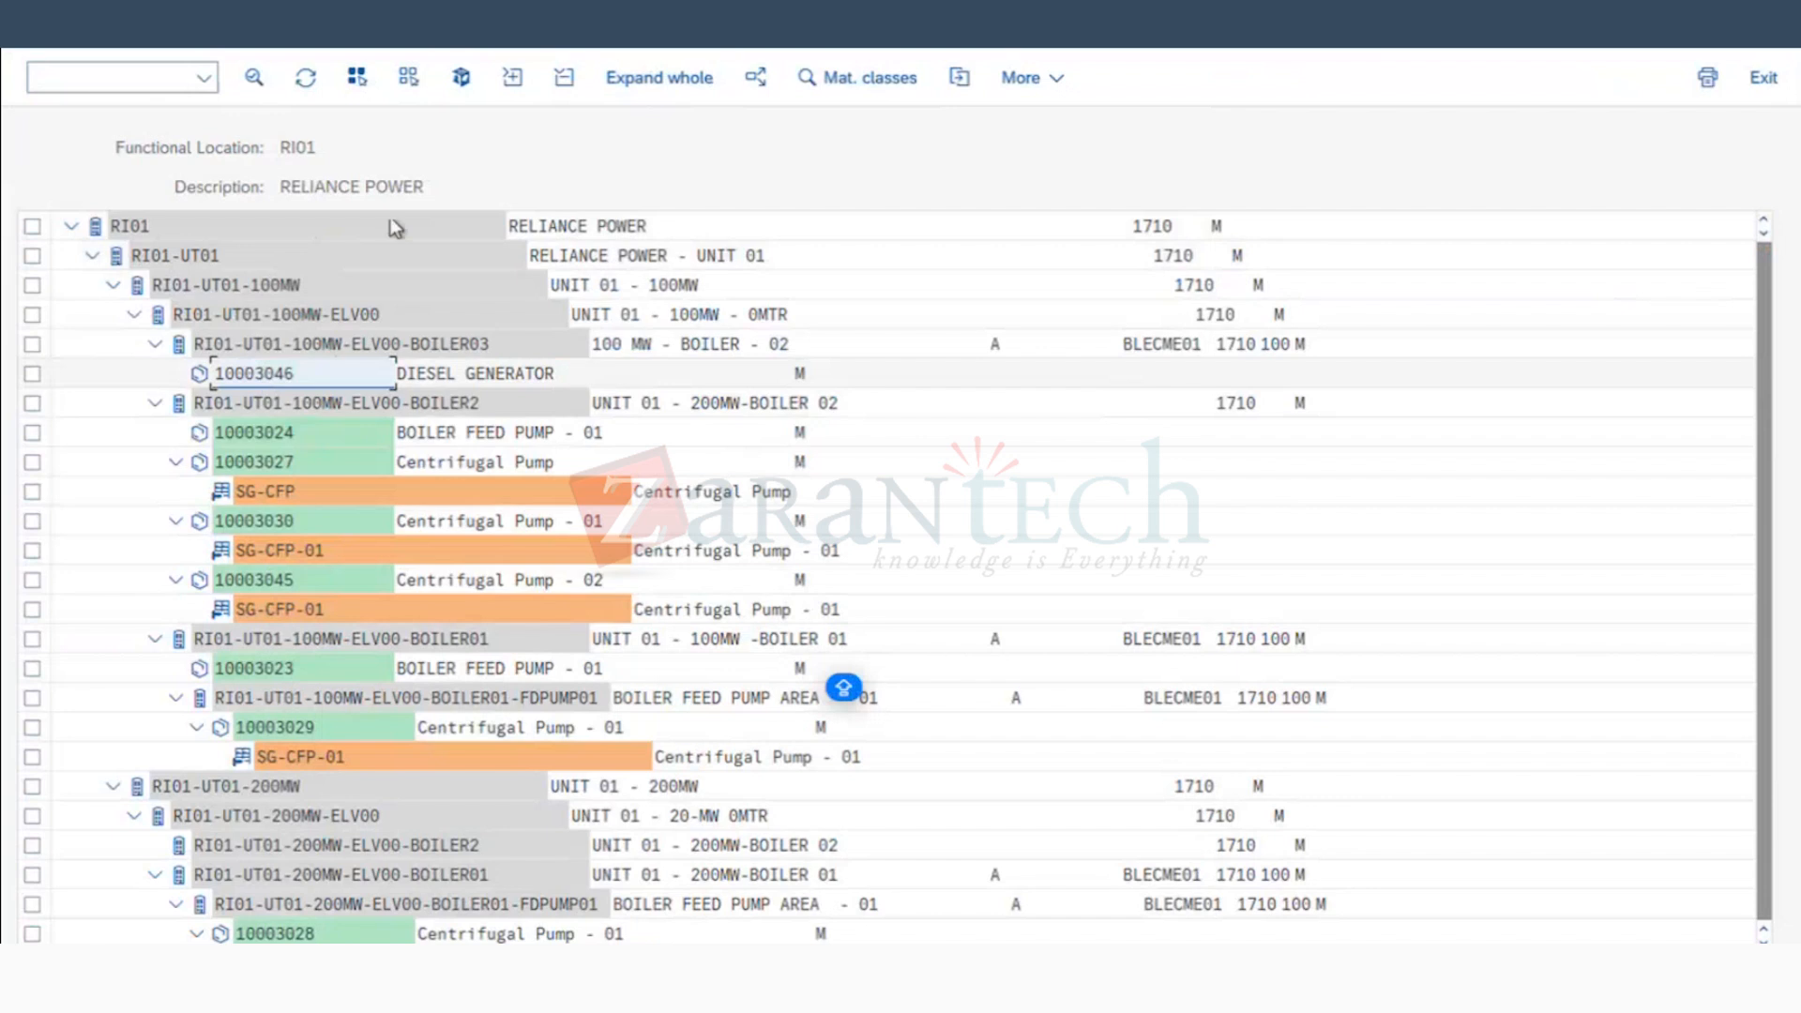
Step: Open another SAP session and start transaction IA01 there
click(522, 20)
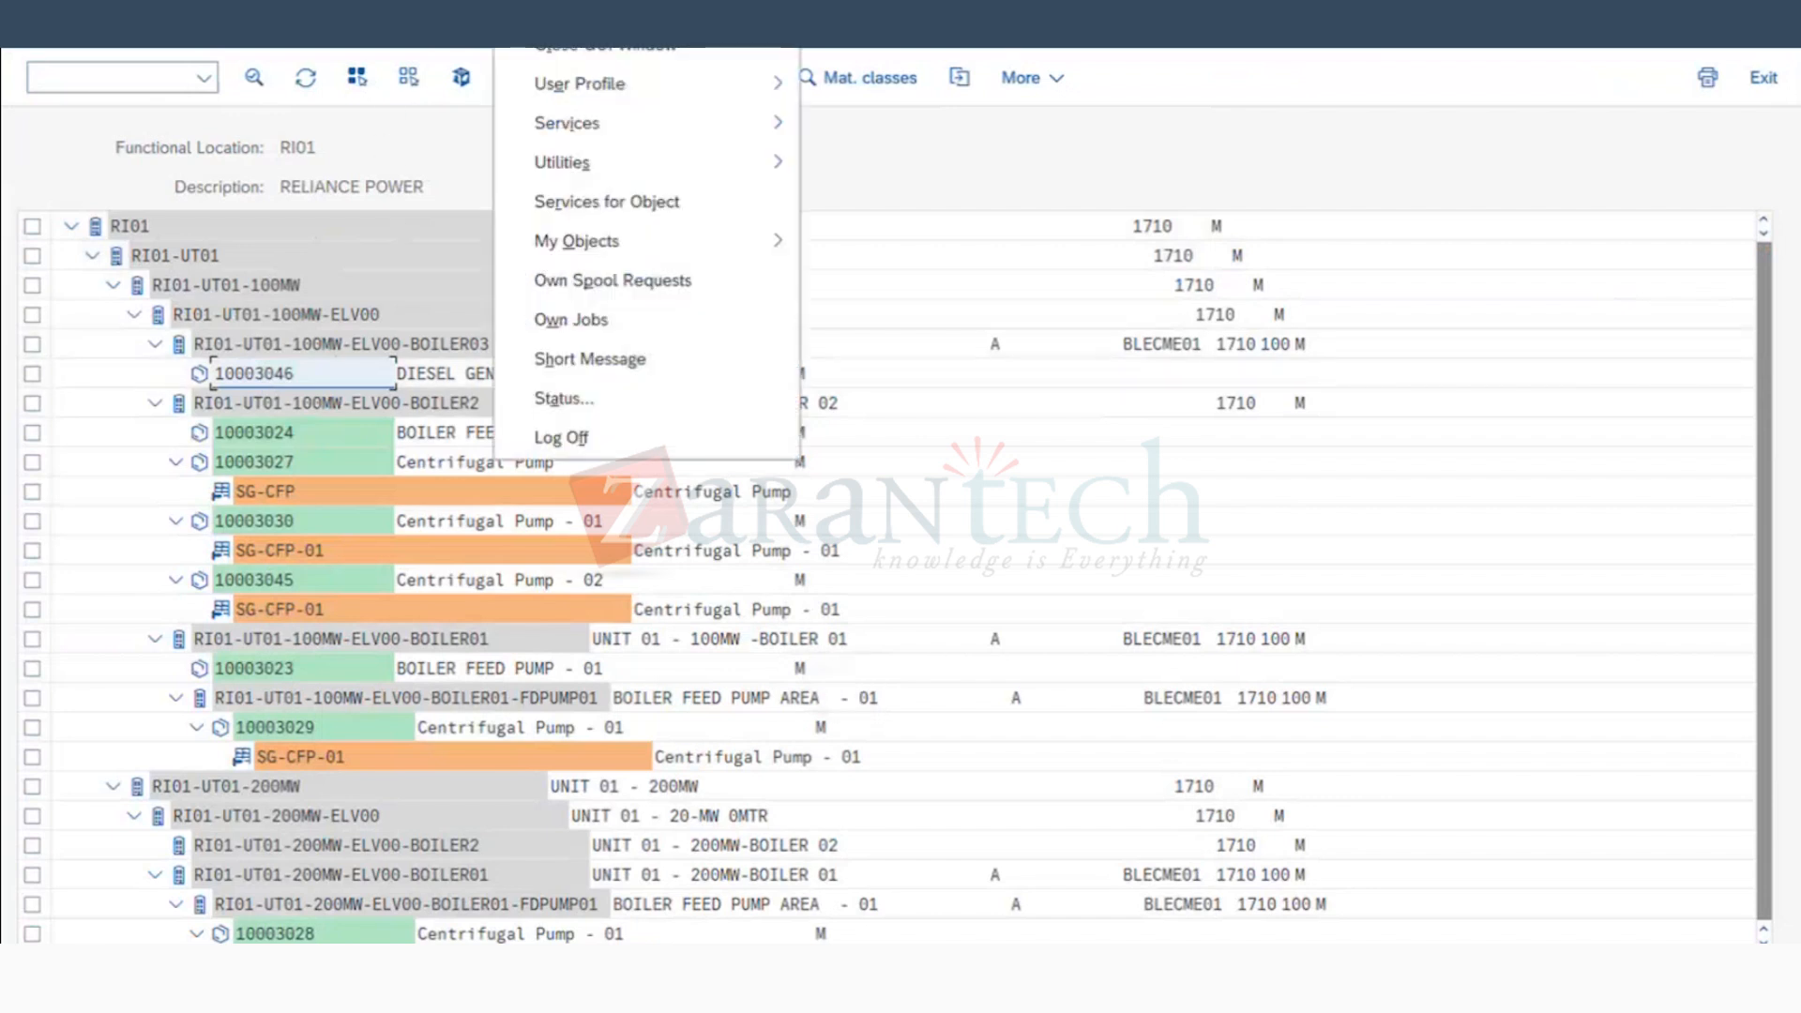
click(564, 399)
click(157, 74)
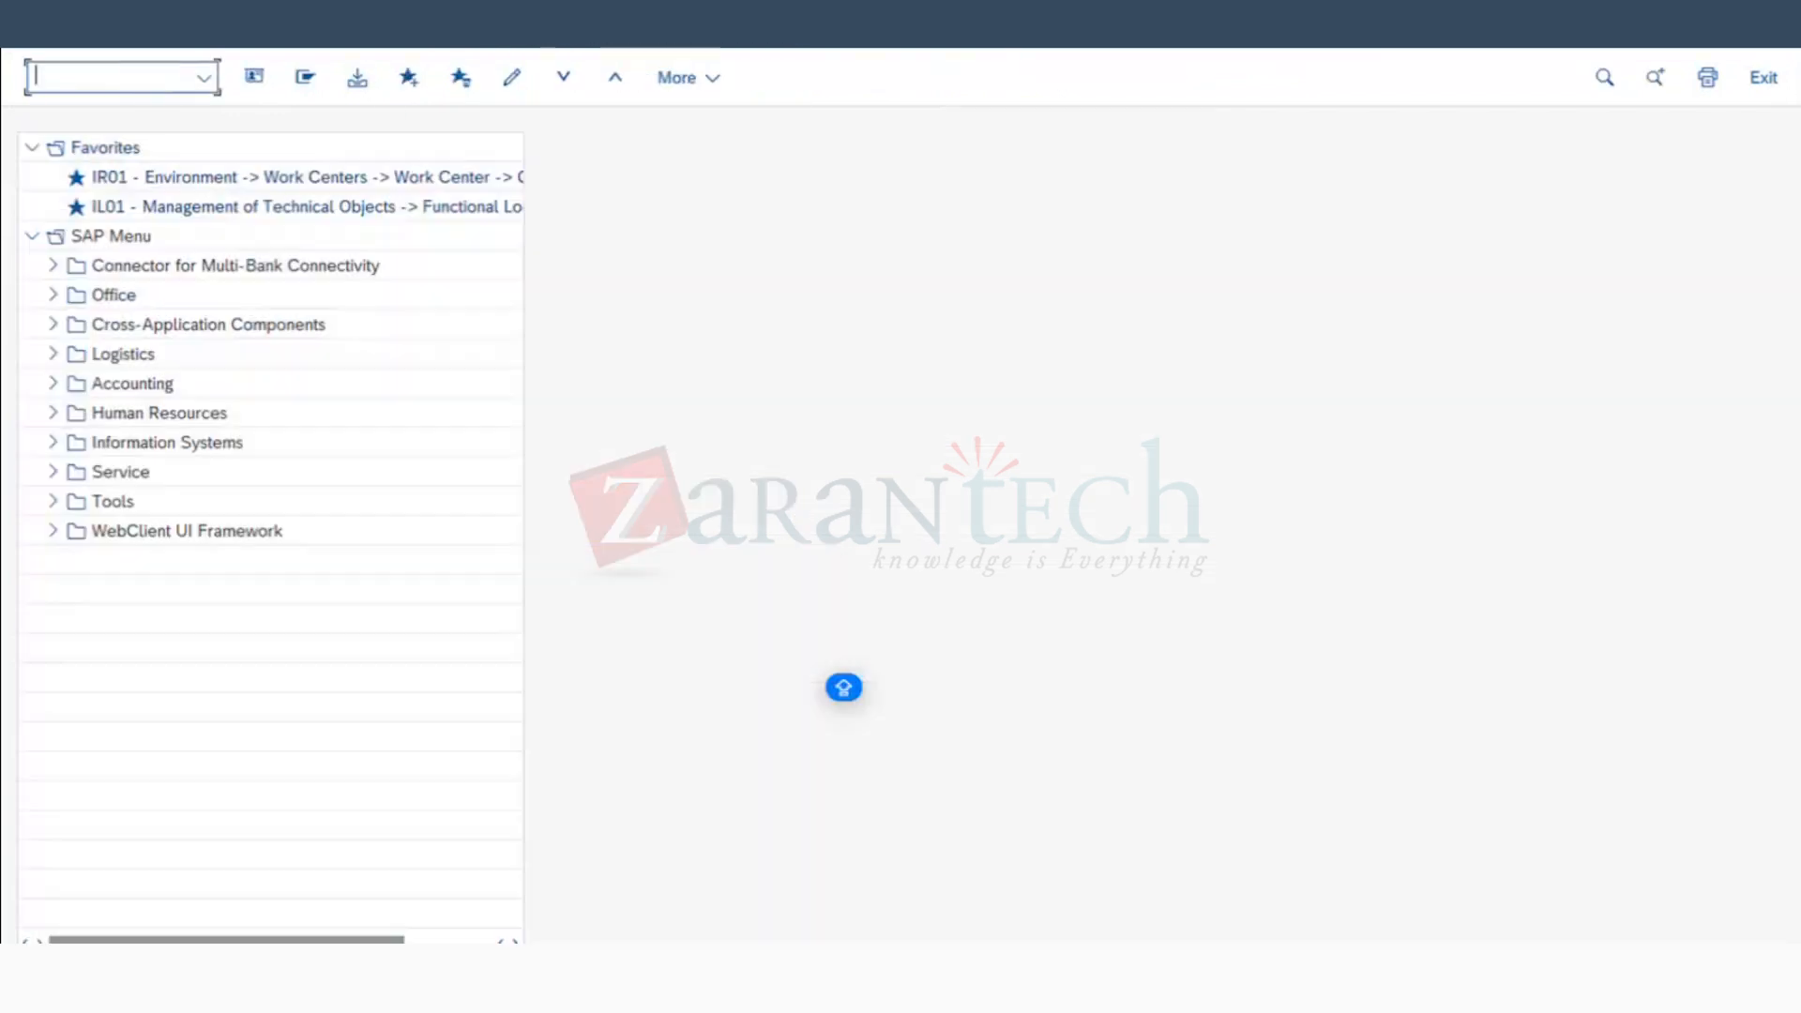
text(1)
key(Return)
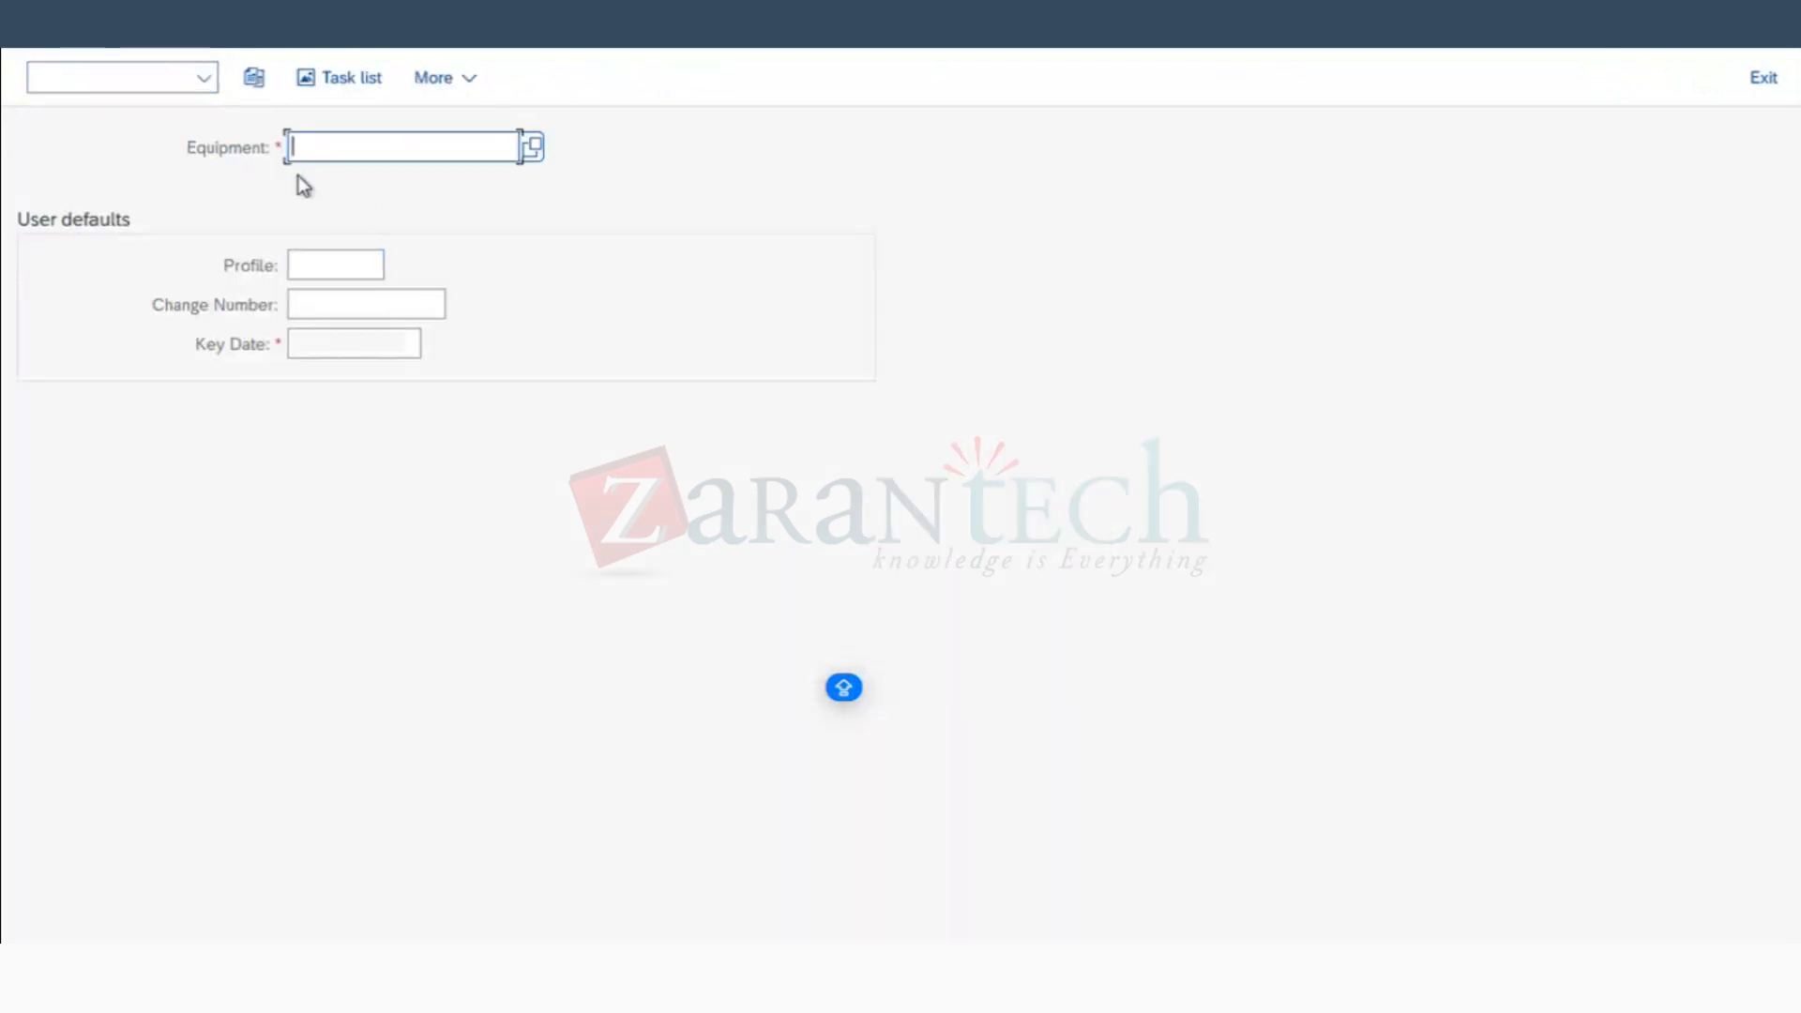
Step: Enter equipment 10003046 with task list profile 0000001 and continue to the task list header
text(10003046)
click(306, 265)
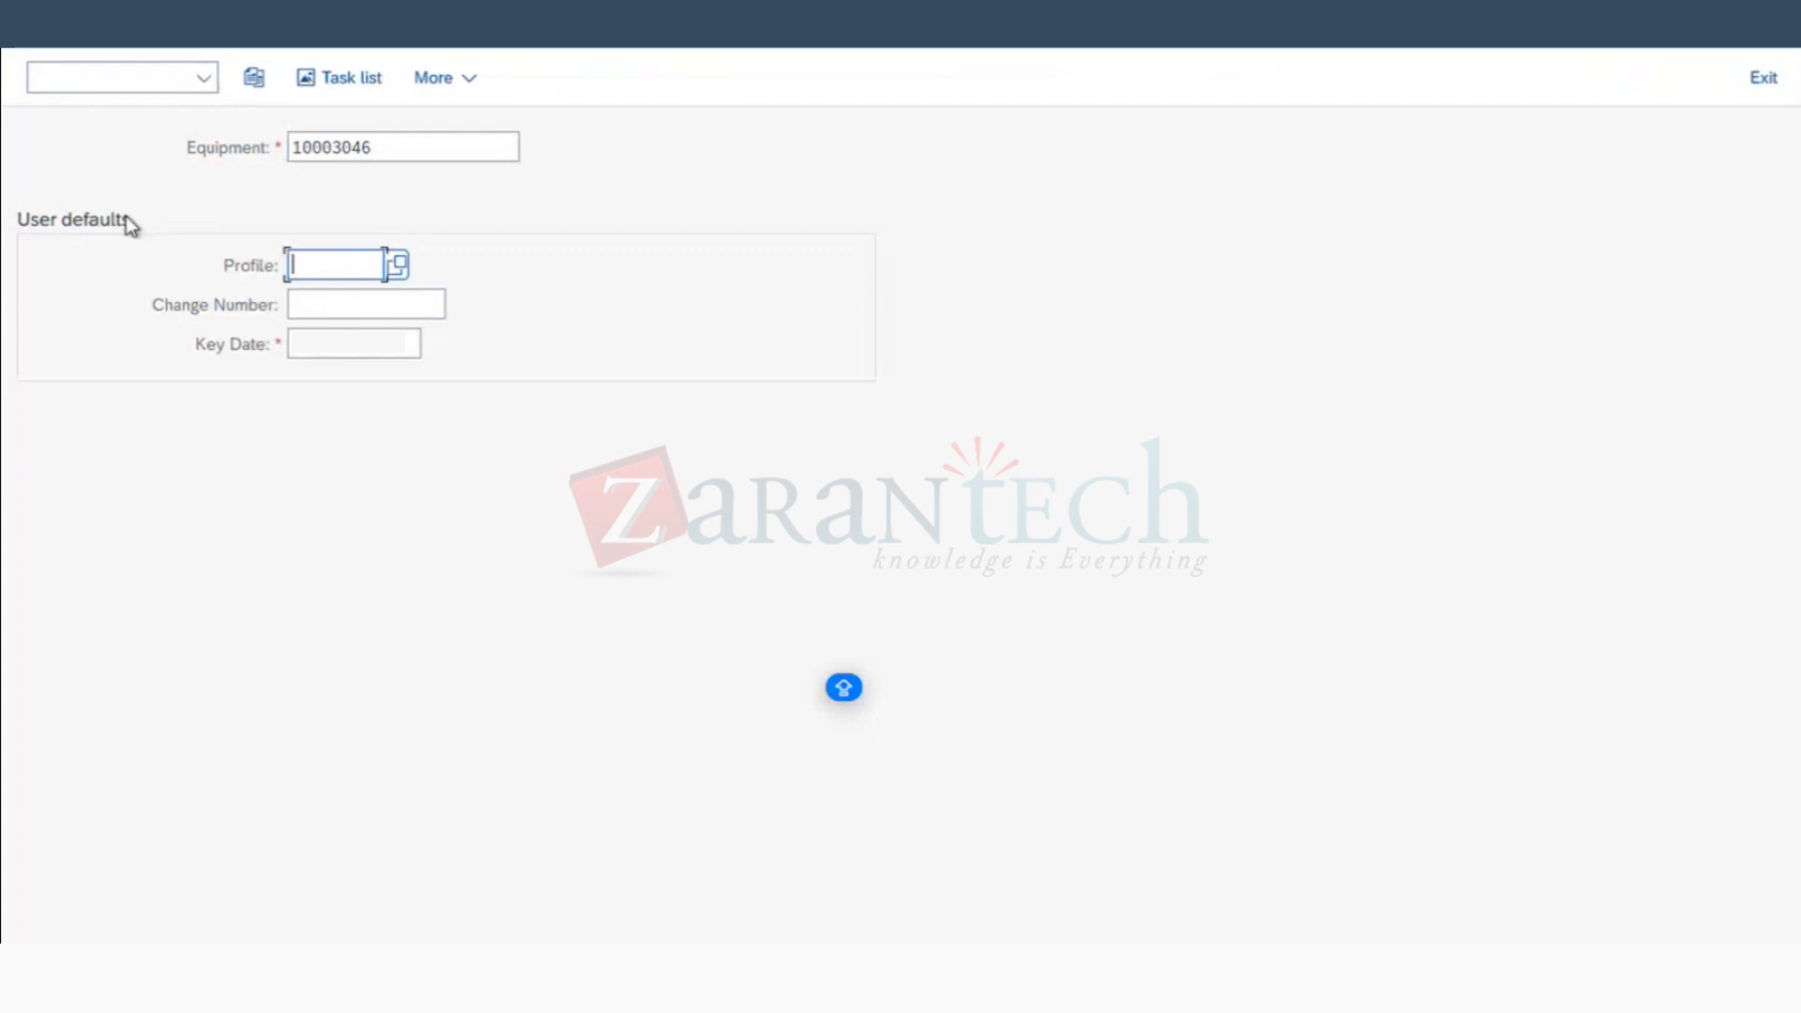
click(396, 266)
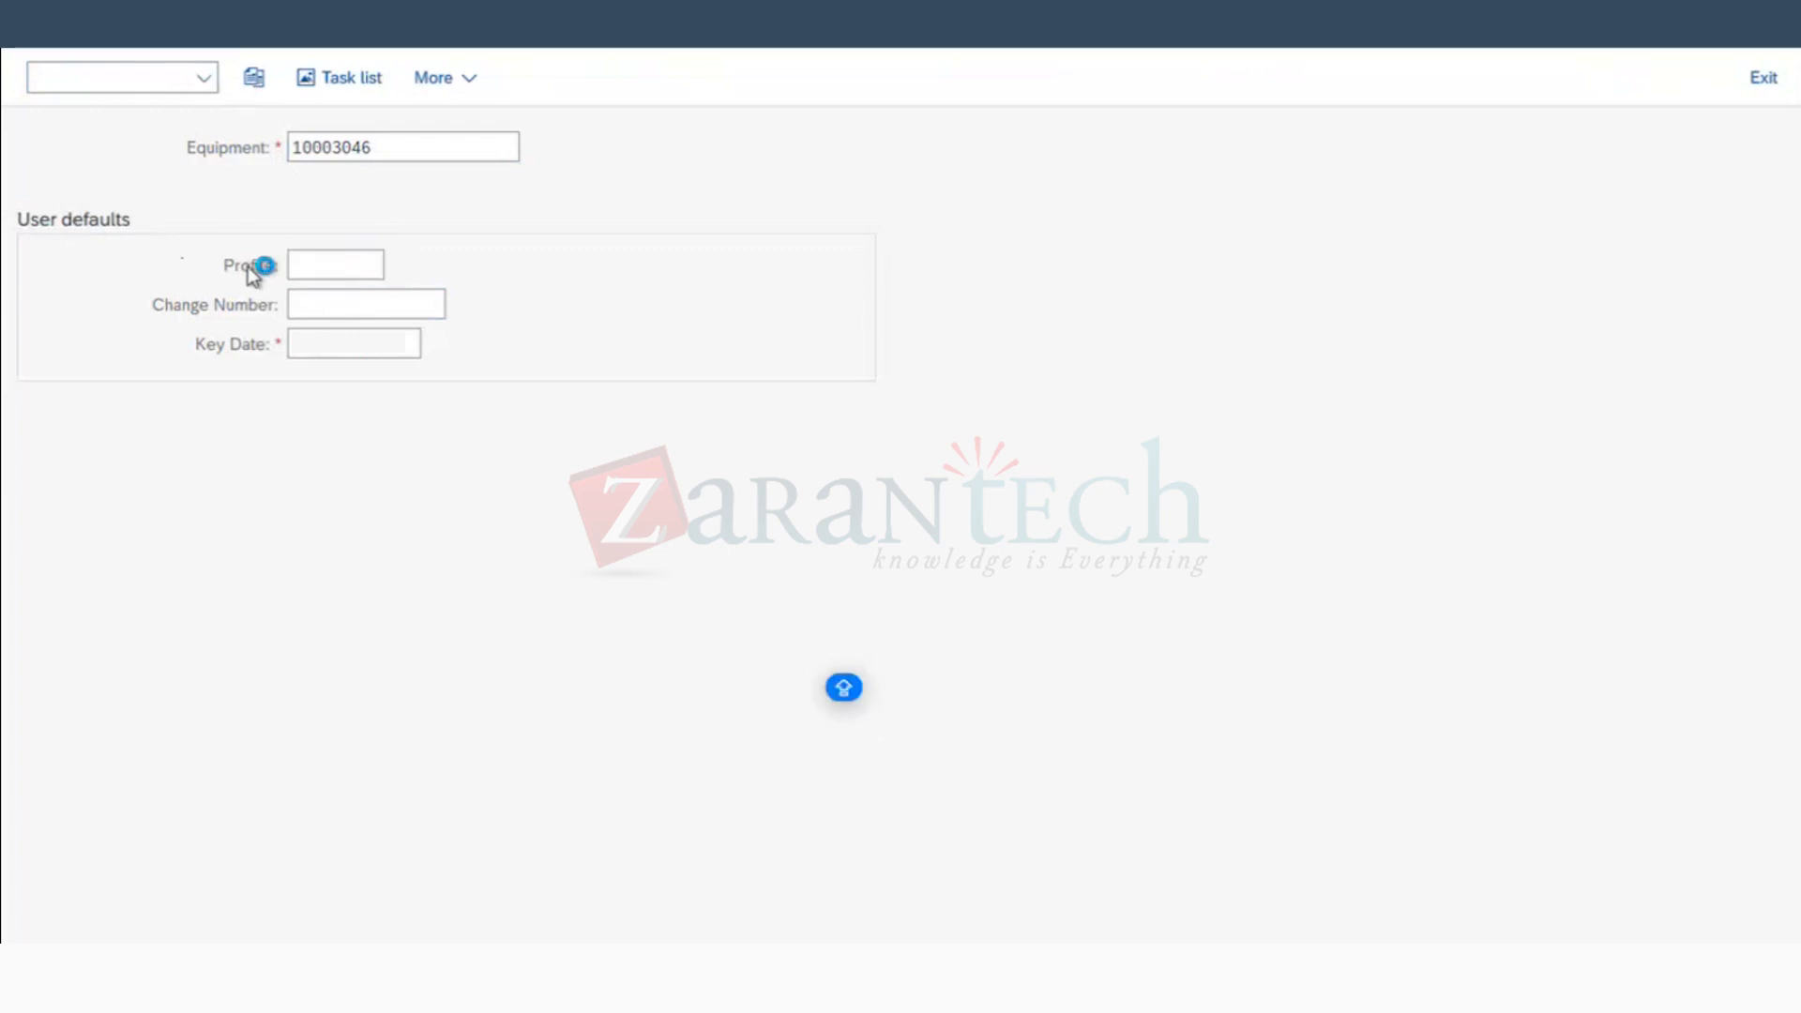
click(373, 560)
click(348, 495)
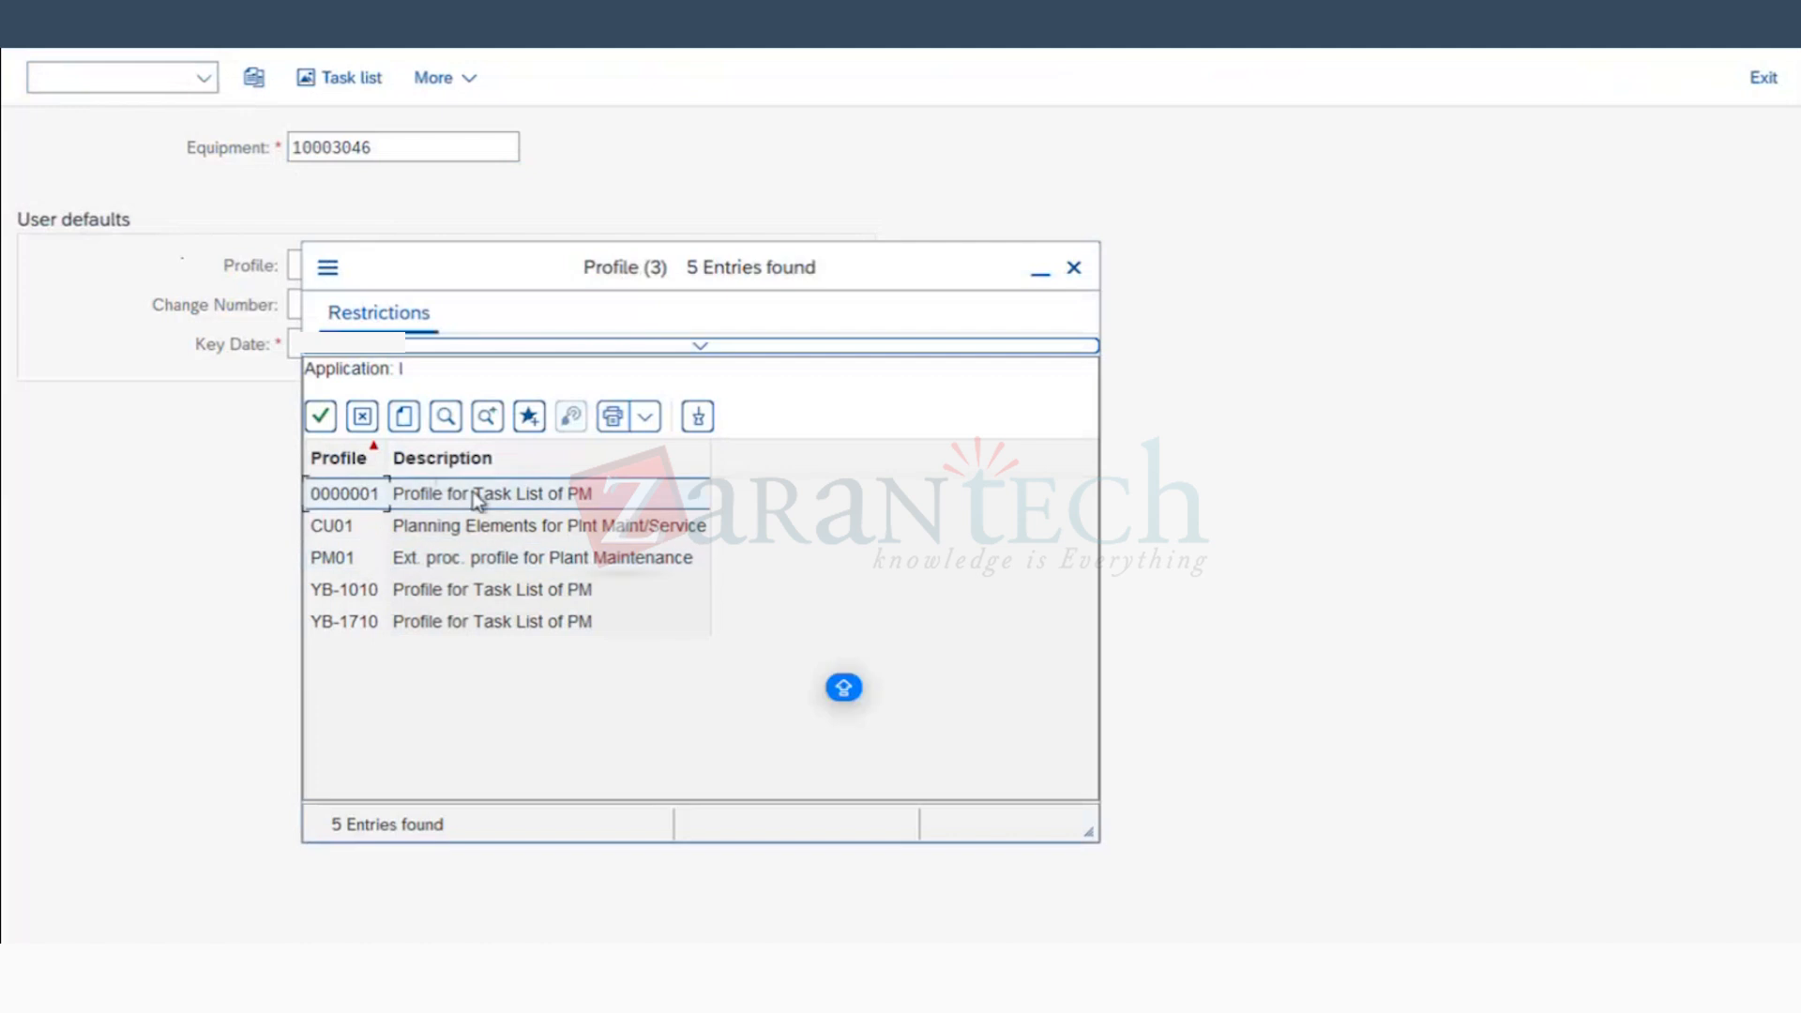
double_click(534, 498)
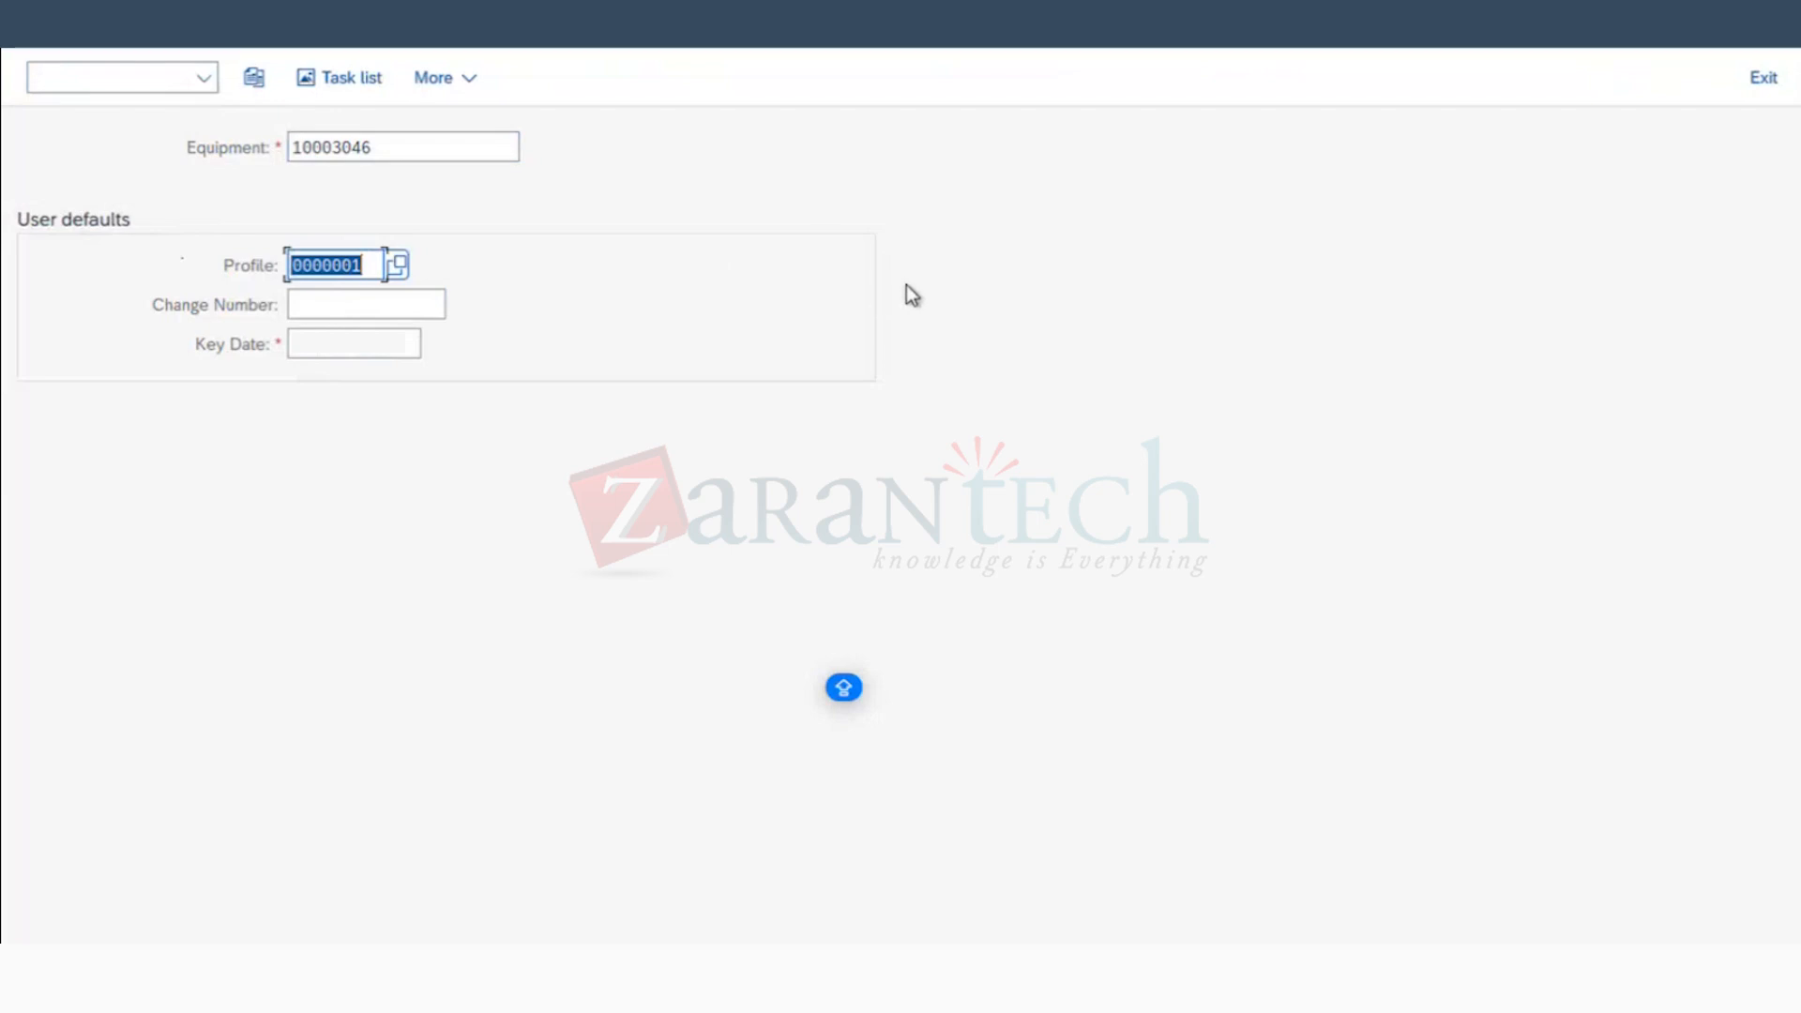
click(371, 265)
click(606, 373)
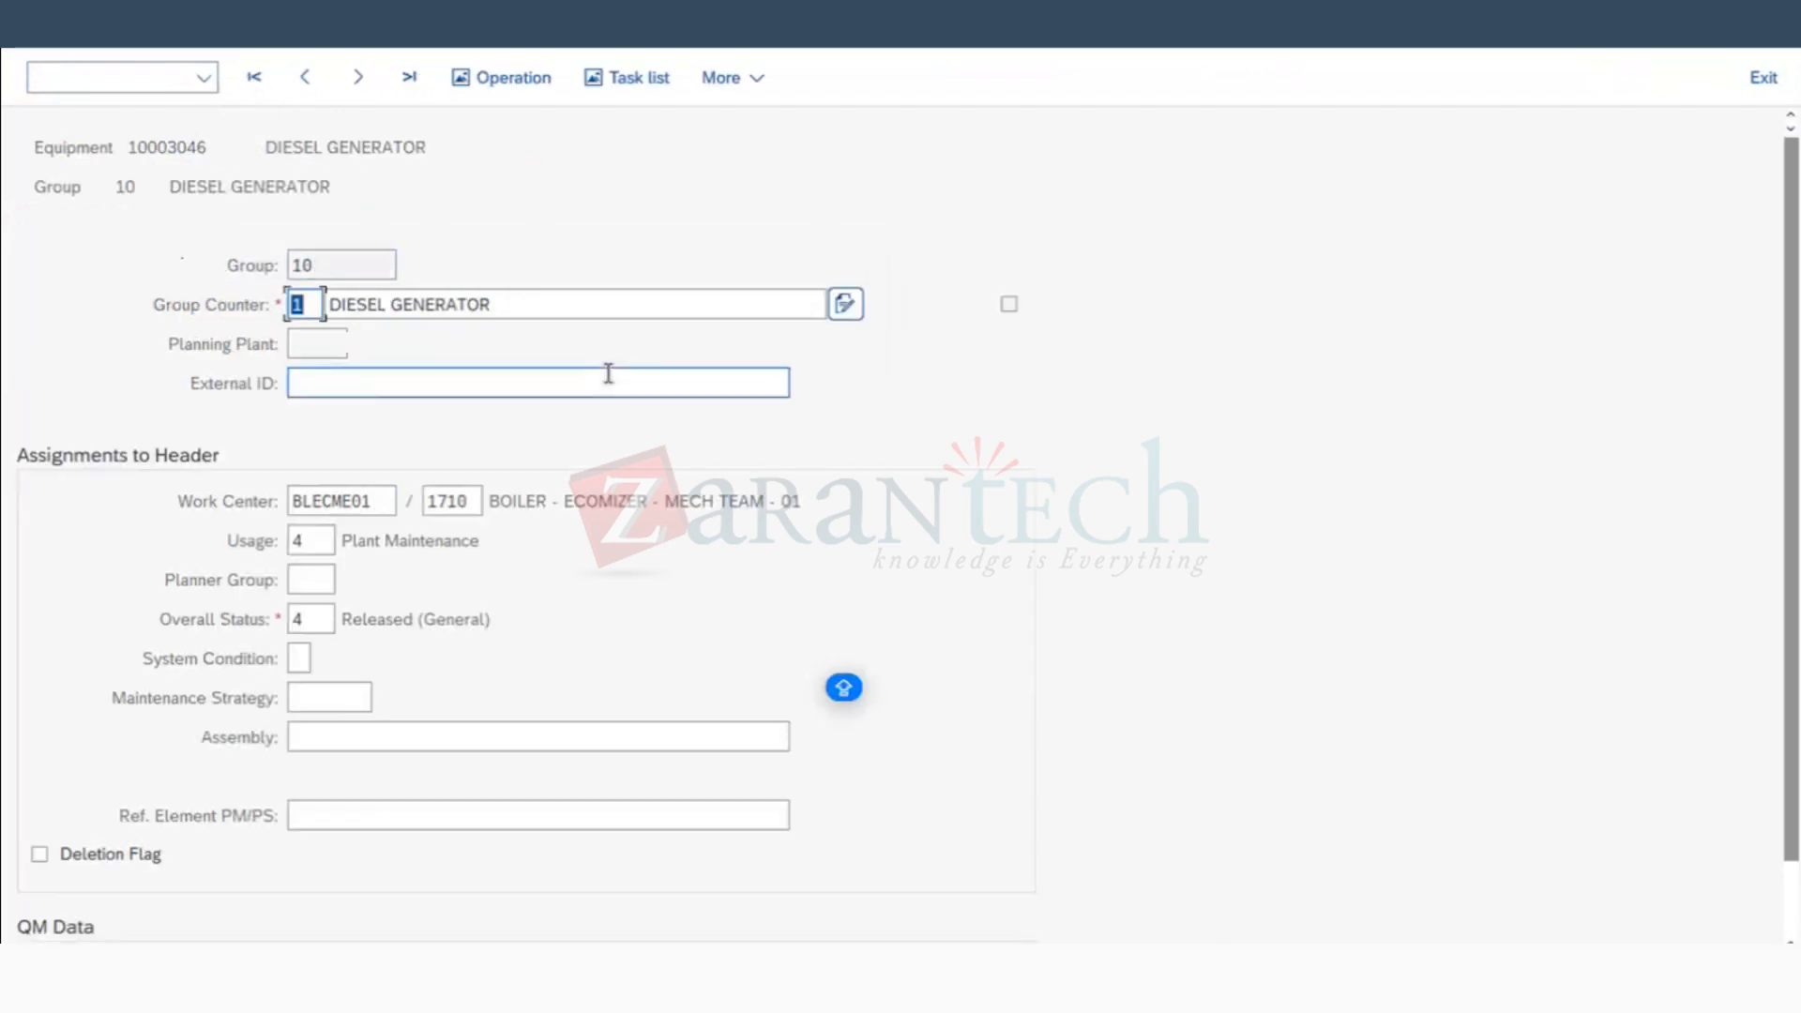
Step: Replace the group counter description in the task list header with ENGINE MAINTENANCE
click(502, 306)
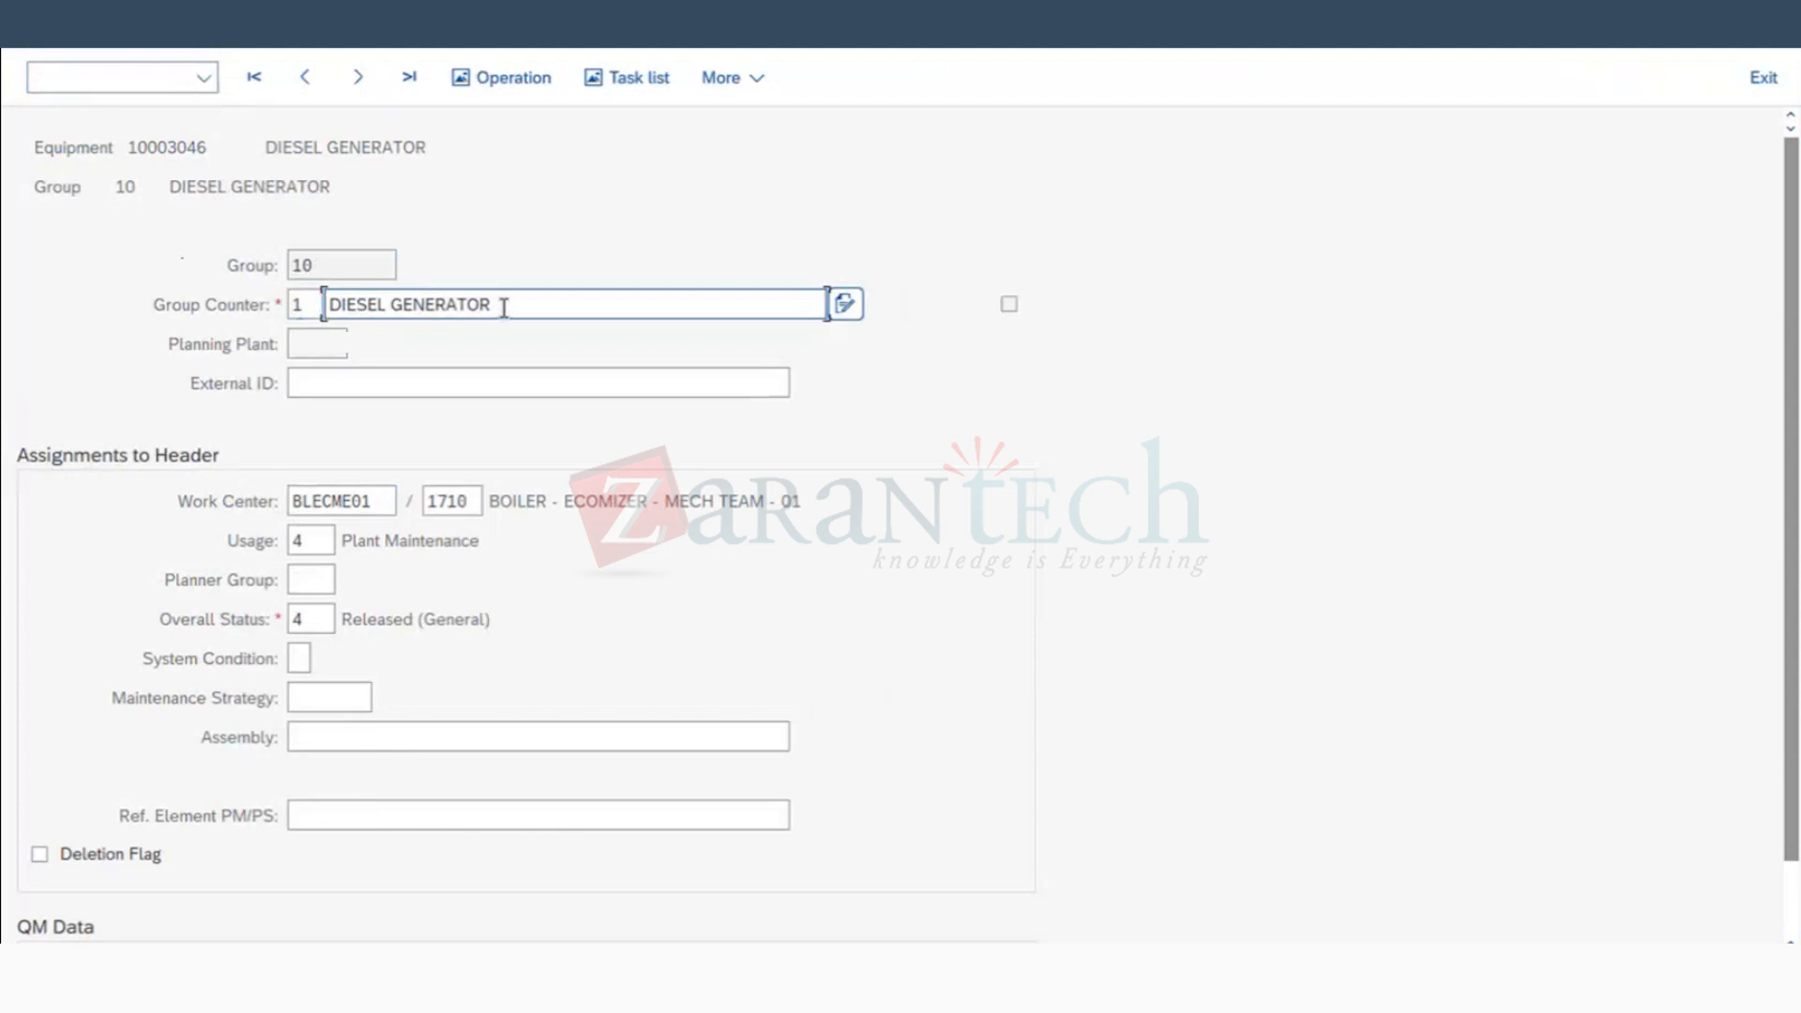
text(-)
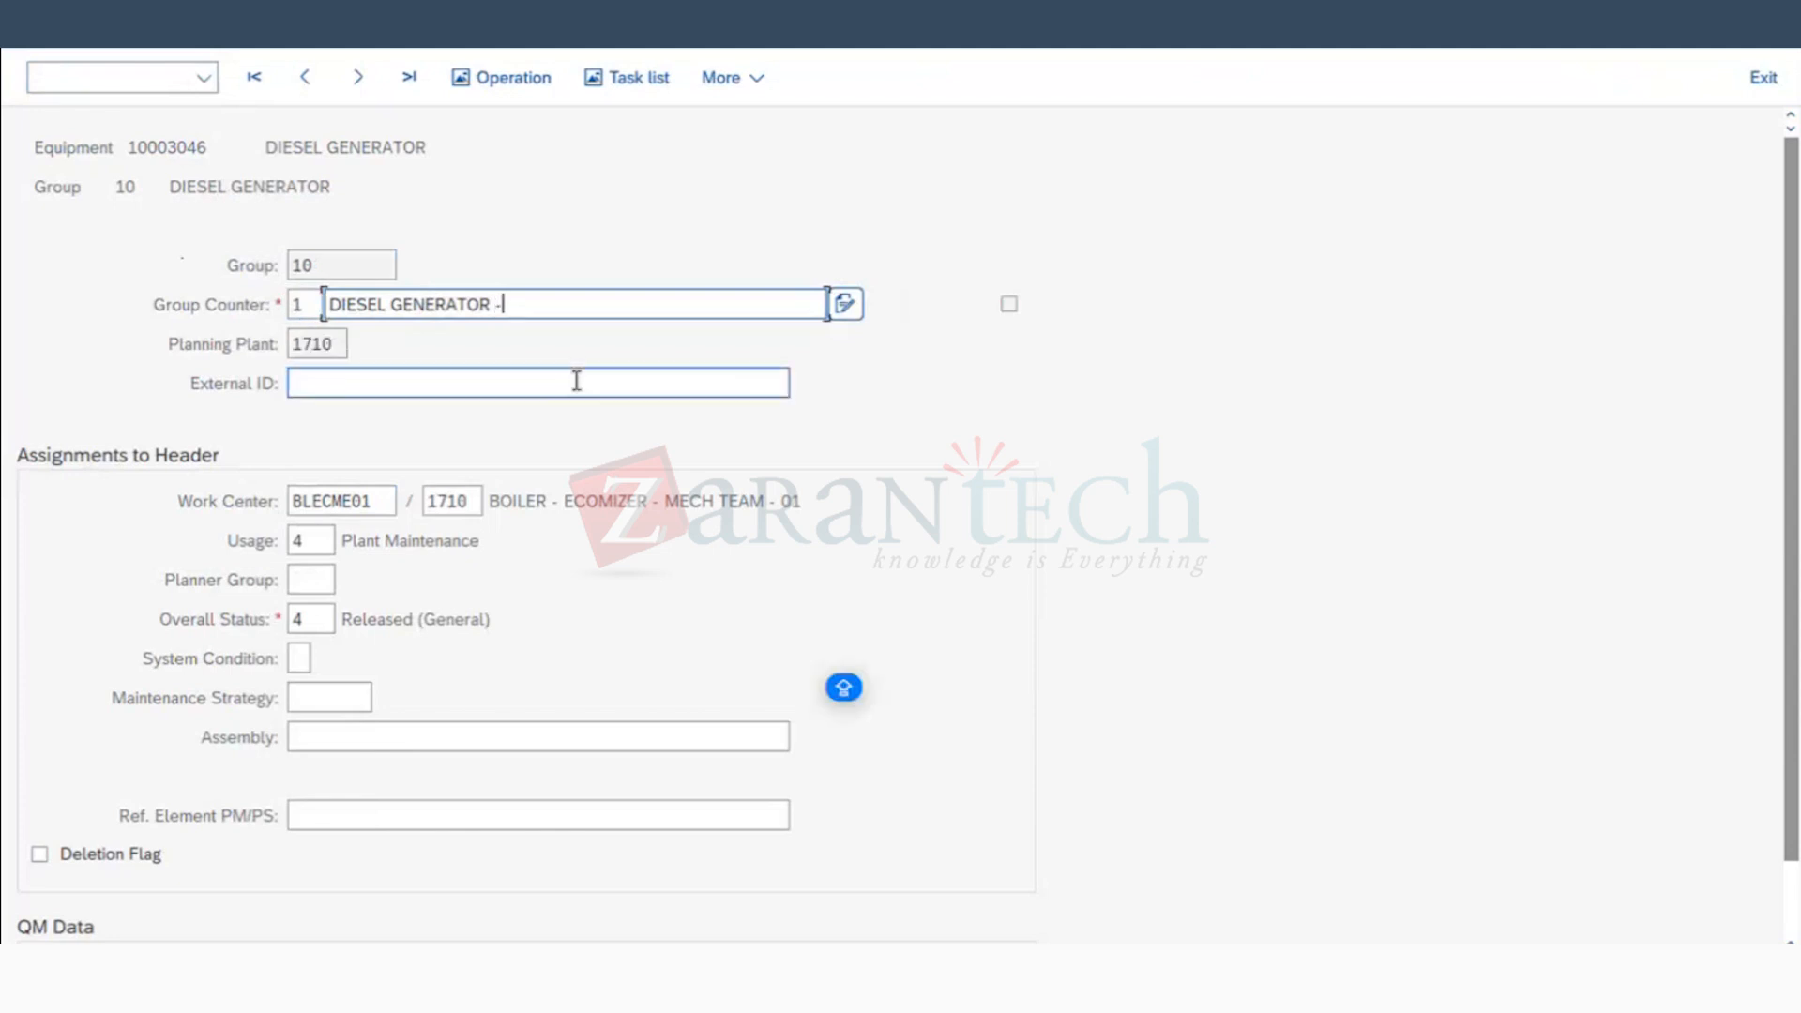
key(BackSpace)
key(BackSpace)
key(BackSpace)
key(BackSpace)
key(BackSpace)
key(BackSpace)
key(BackSpace)
key(BackSpace)
key(BackSpace)
key(BackSpace)
key(BackSpace)
key(BackSpace)
key(BackSpace)
key(BackSpace)
key(BackSpace)
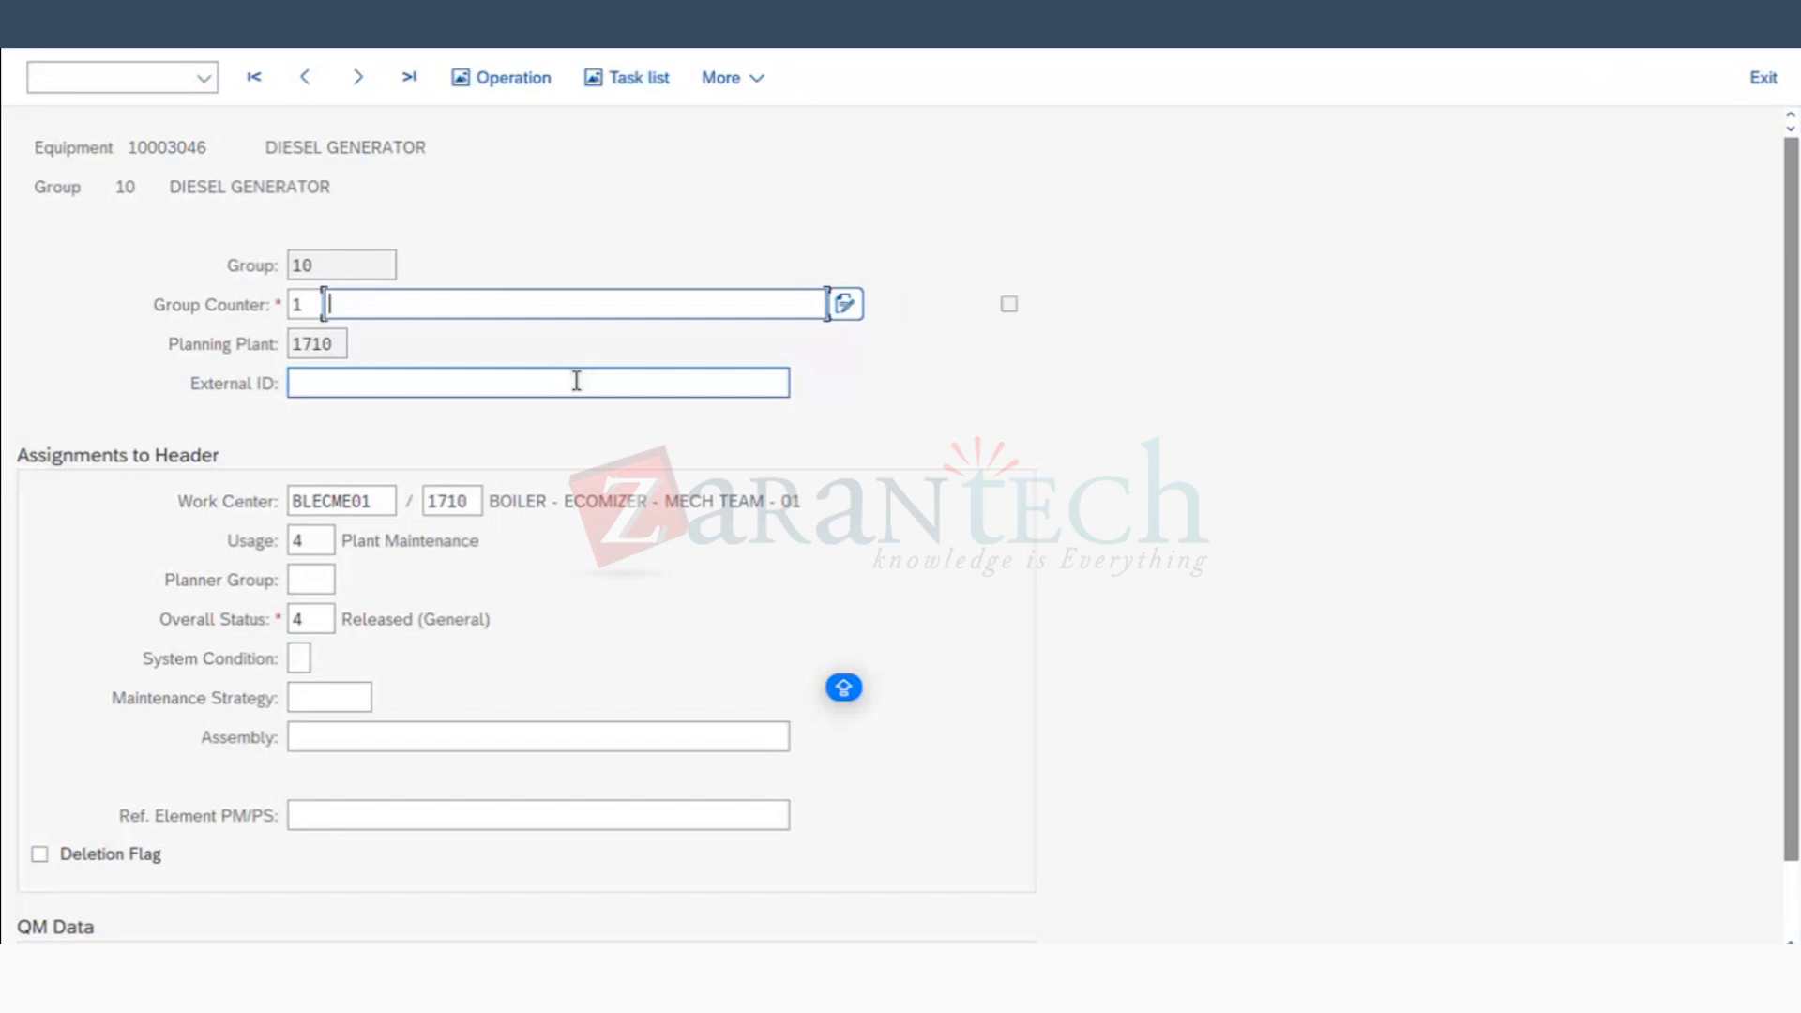
text(ENGIN)
key(BackSpace)
text(NTENANCE)
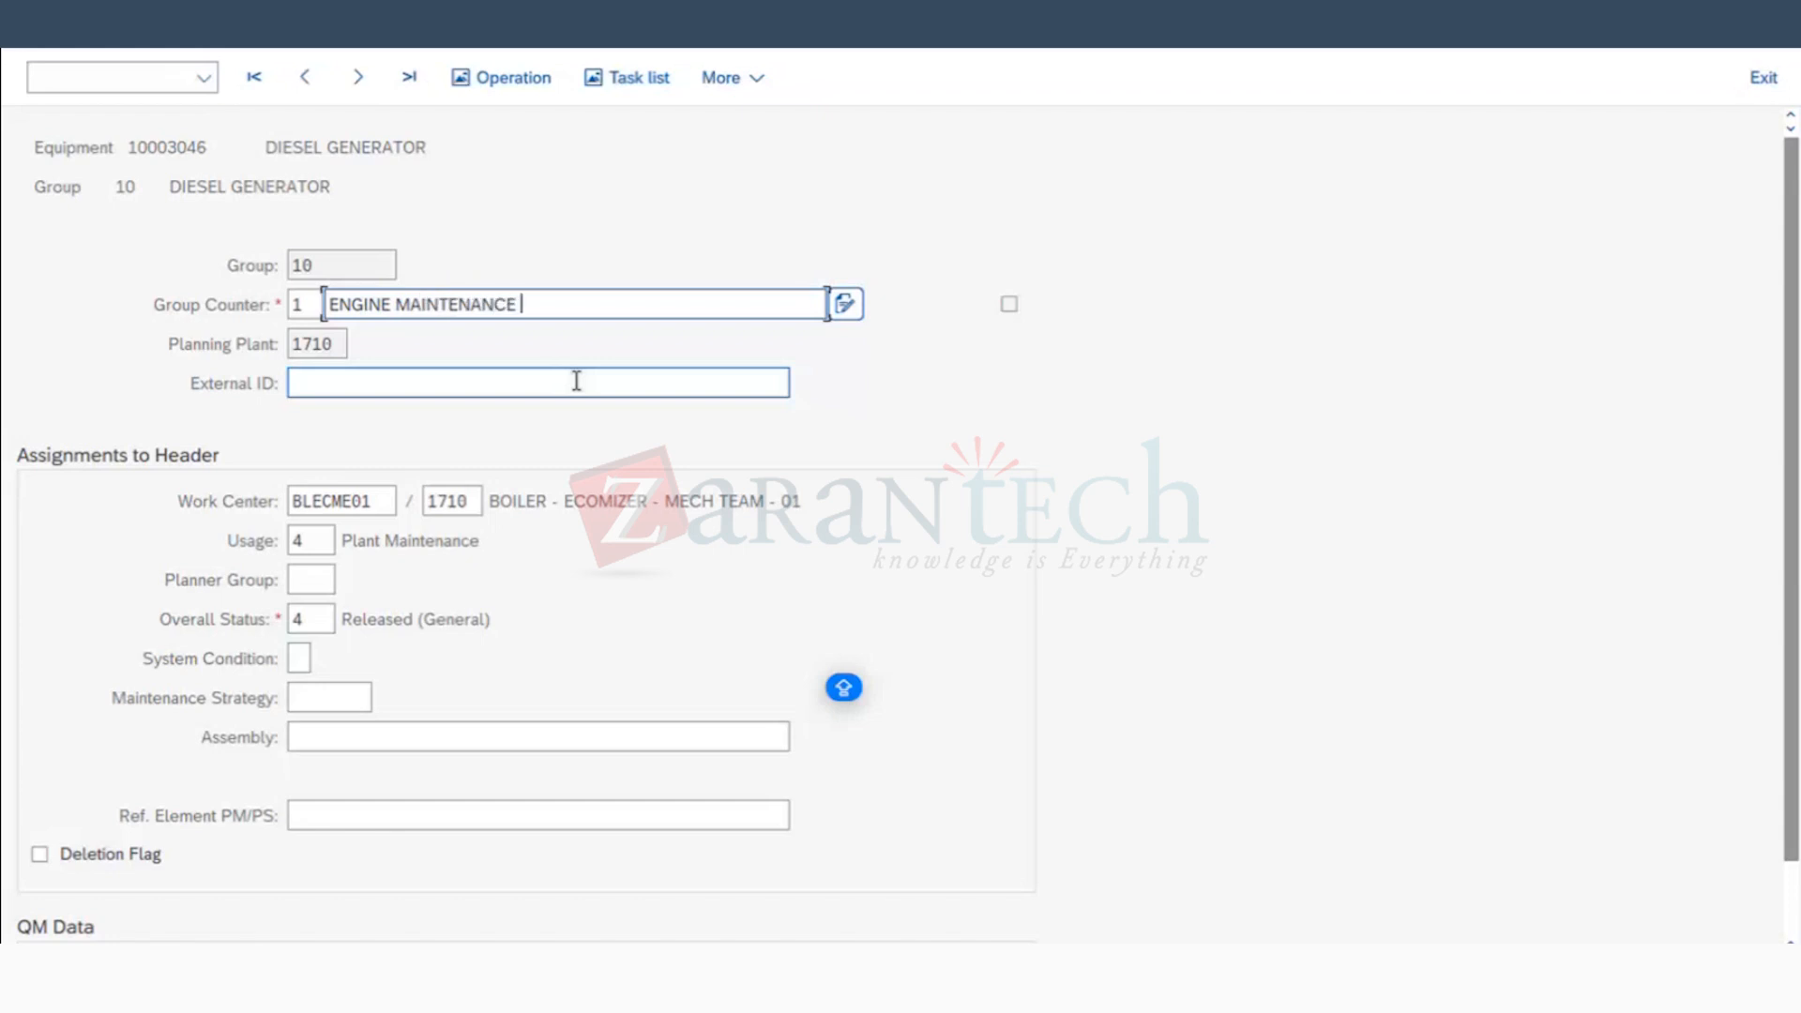
Step: Examine the header's work center, reference equipment, task list group and group counter
scroll(623, 551, down, 1)
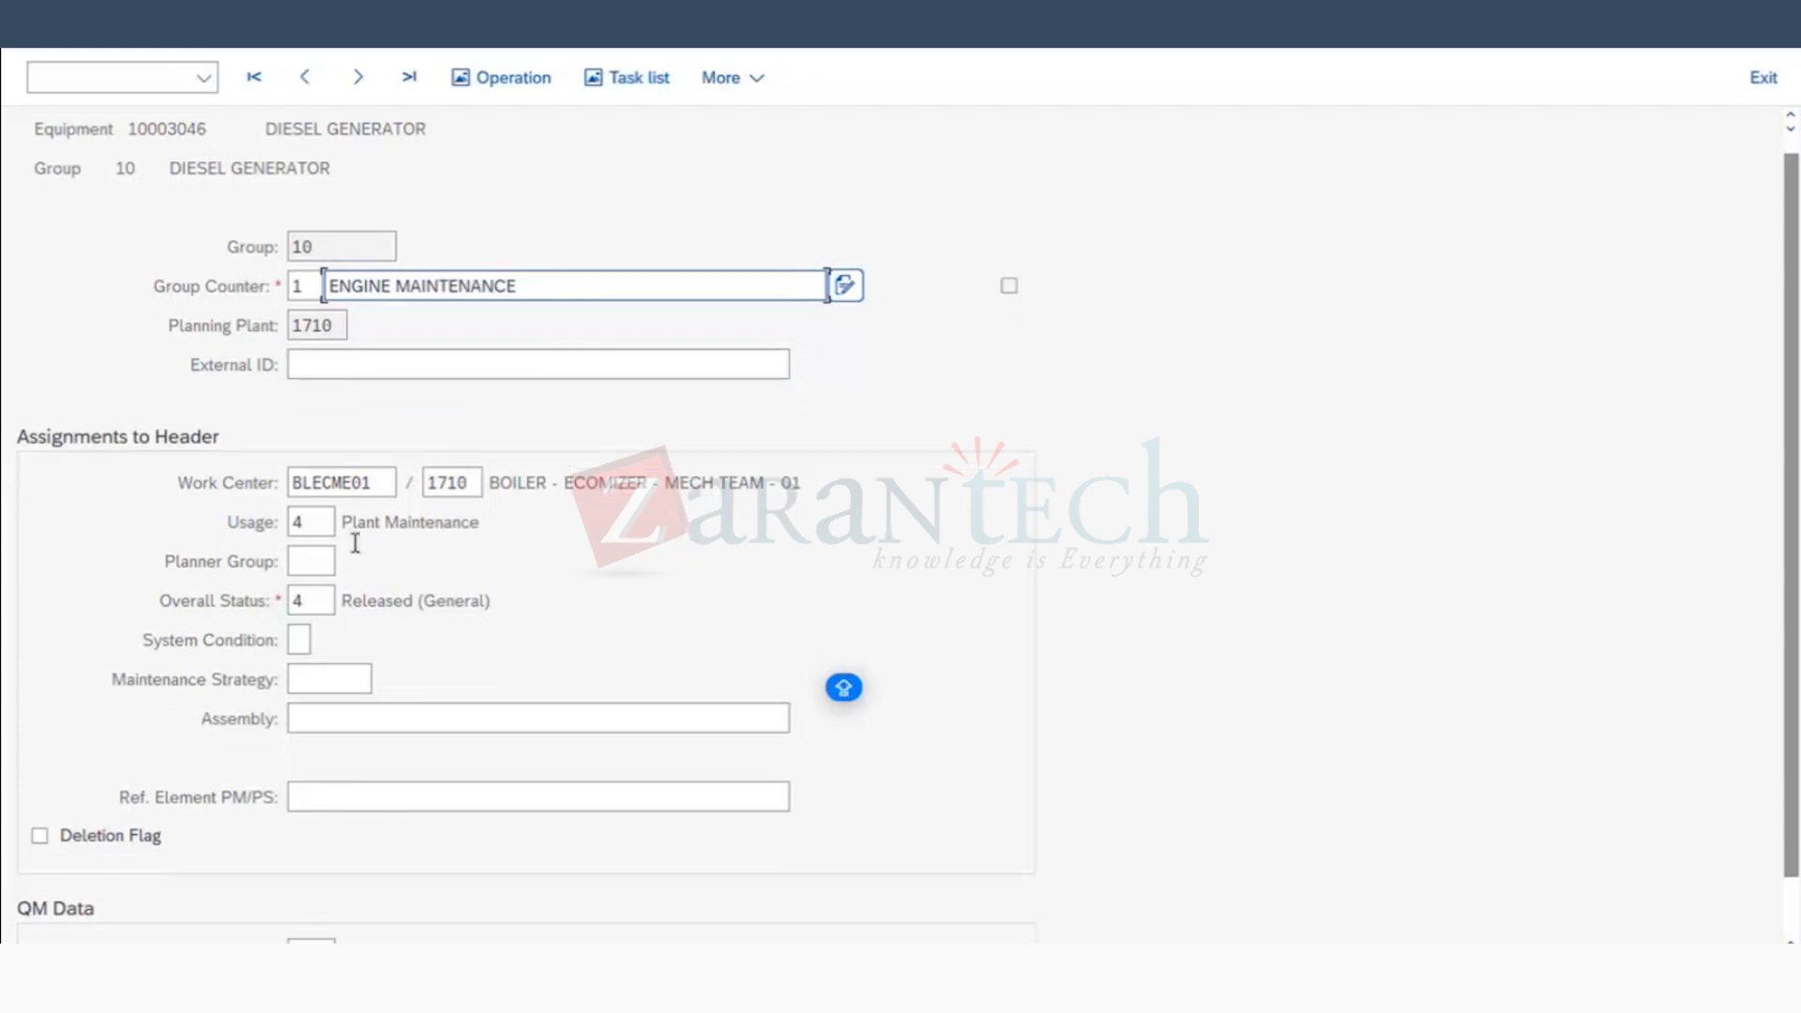
click(325, 480)
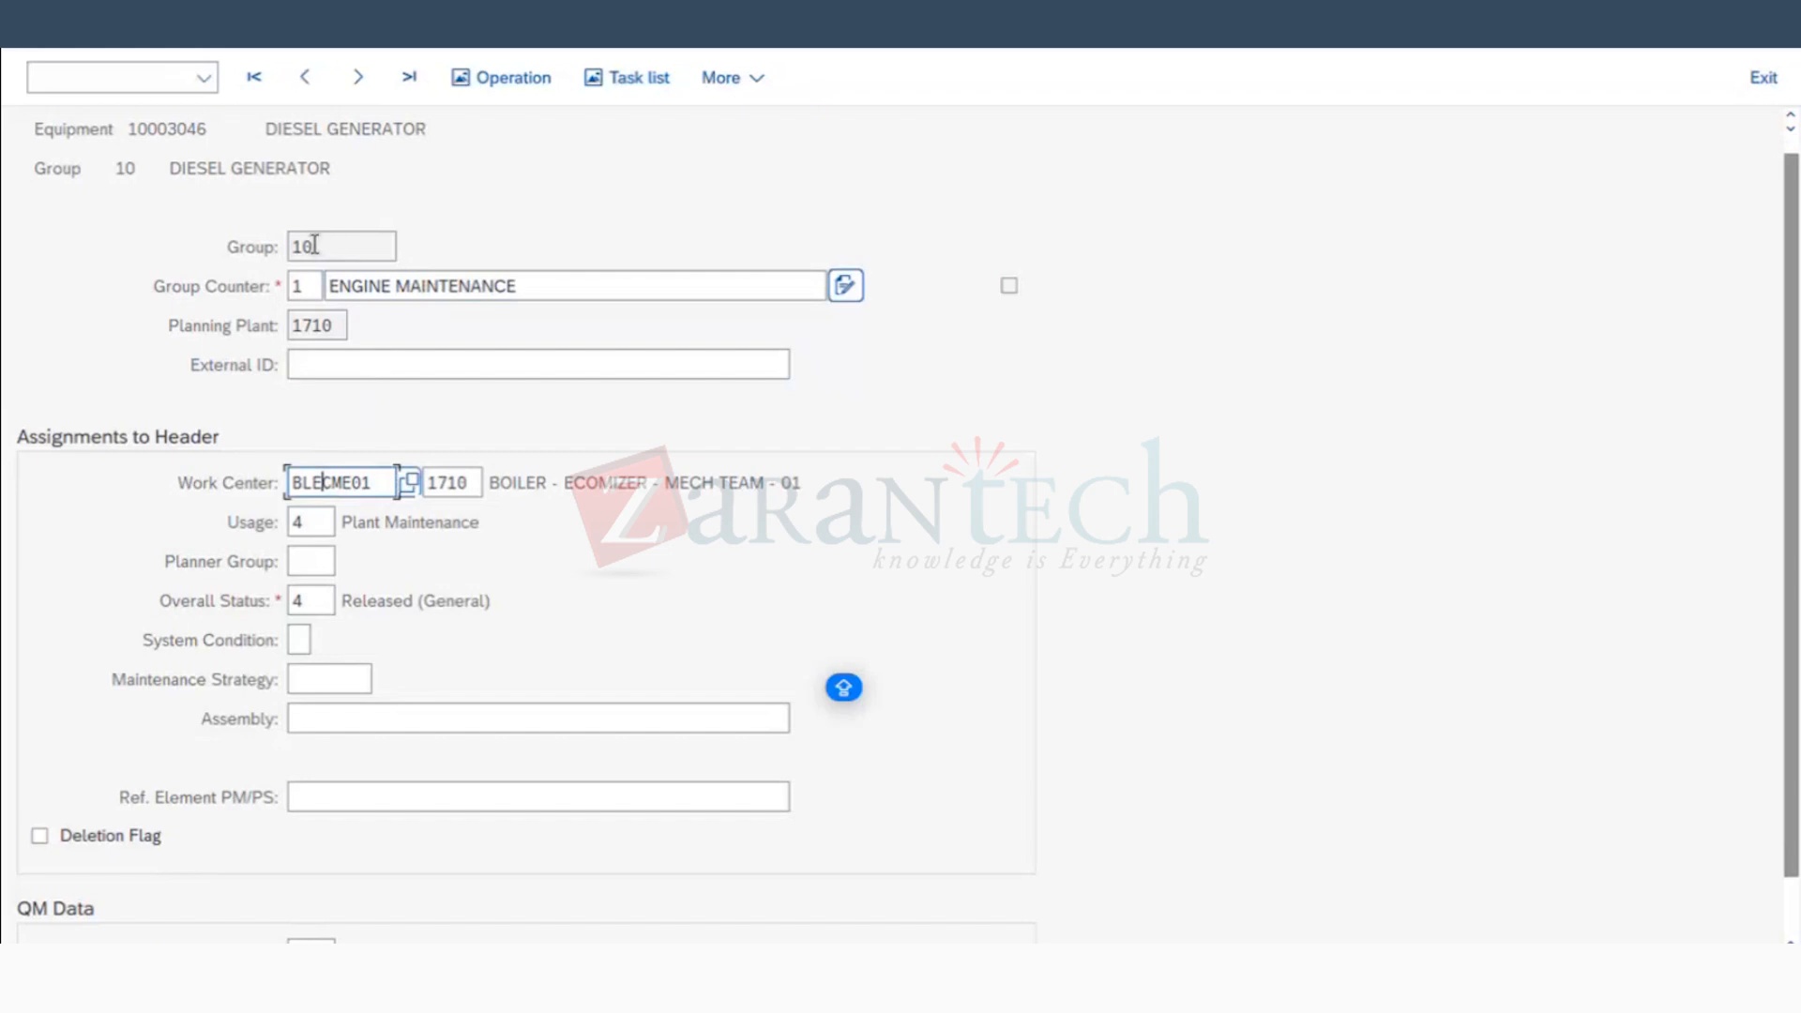
click(134, 129)
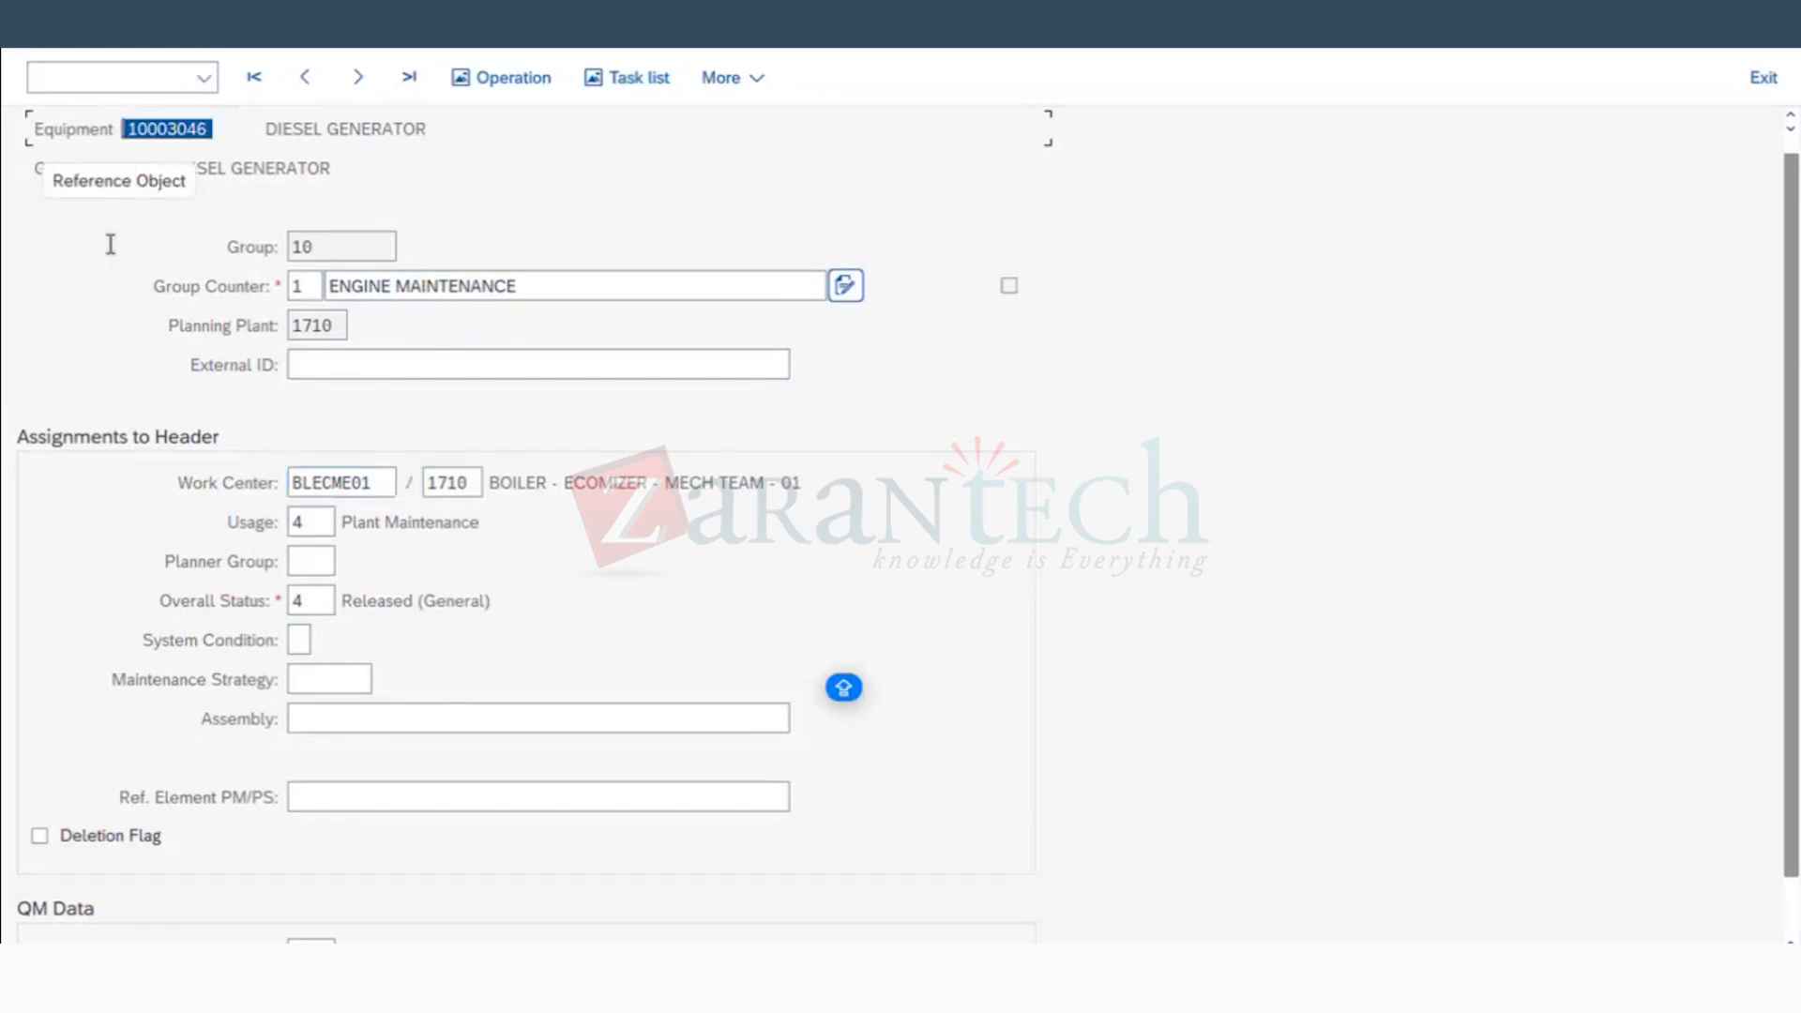
click(62, 171)
drag(142, 170, 60, 172)
click(144, 169)
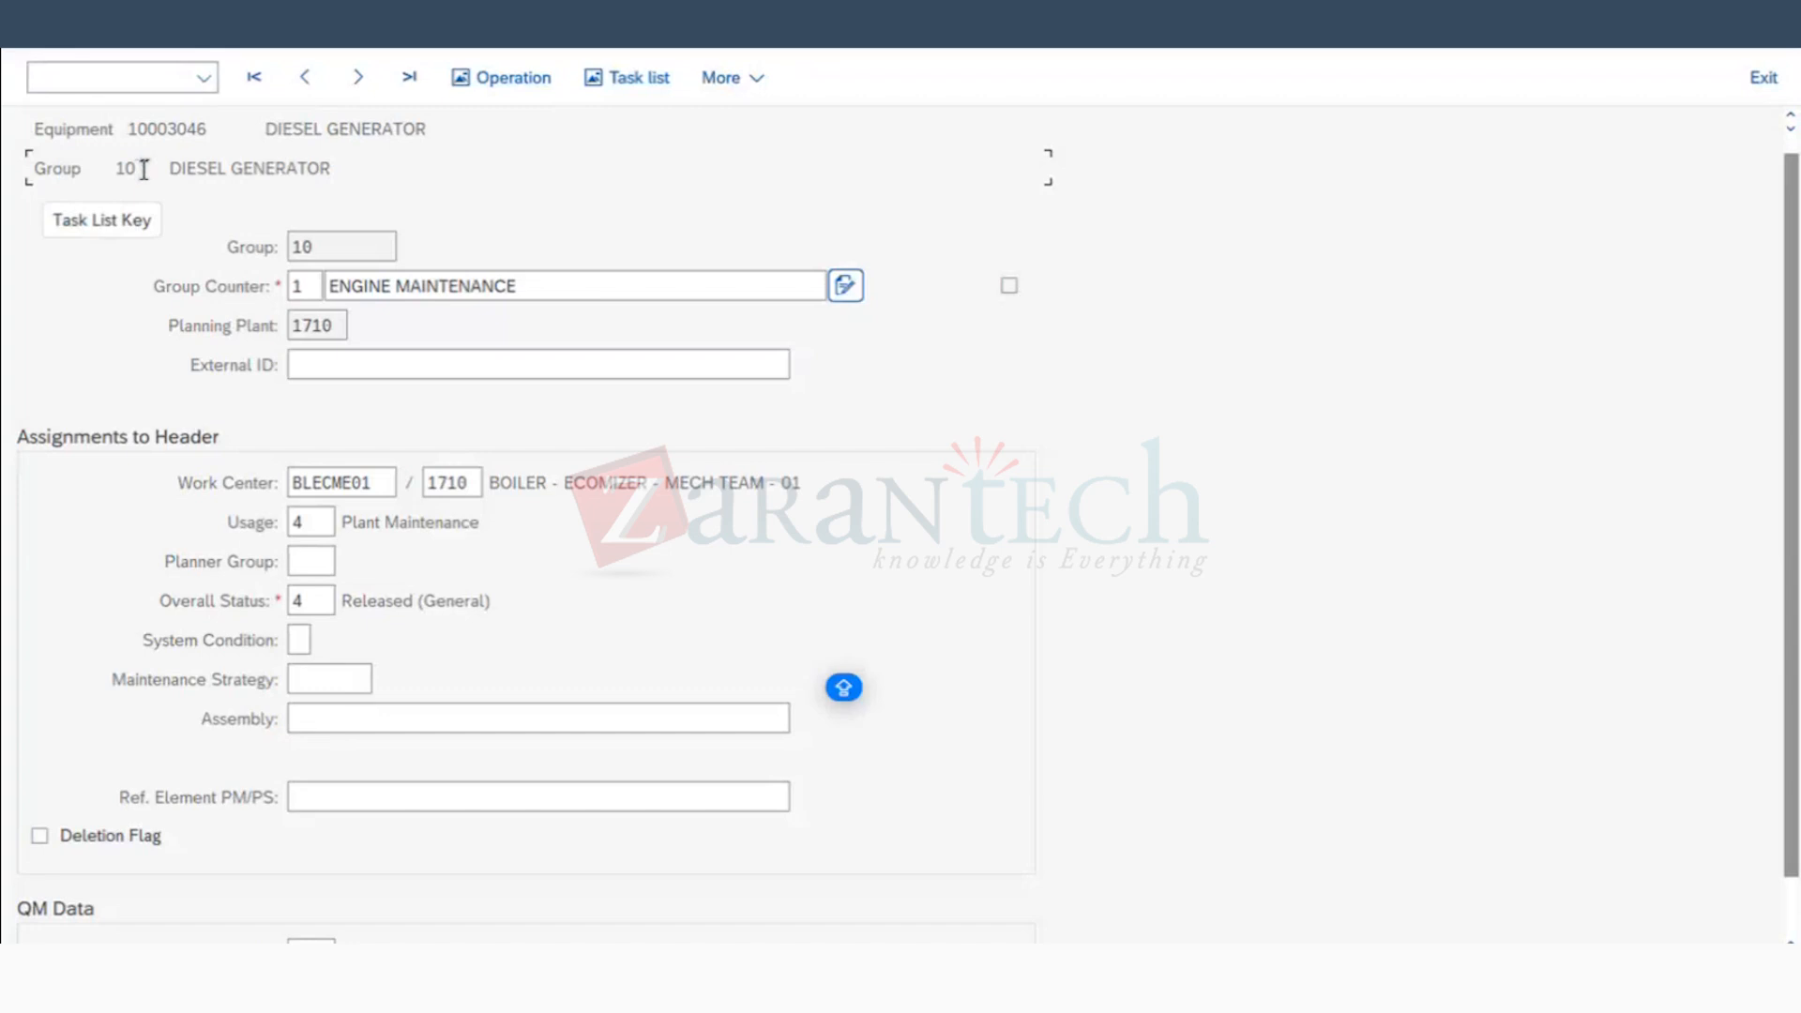
drag(139, 169, 108, 165)
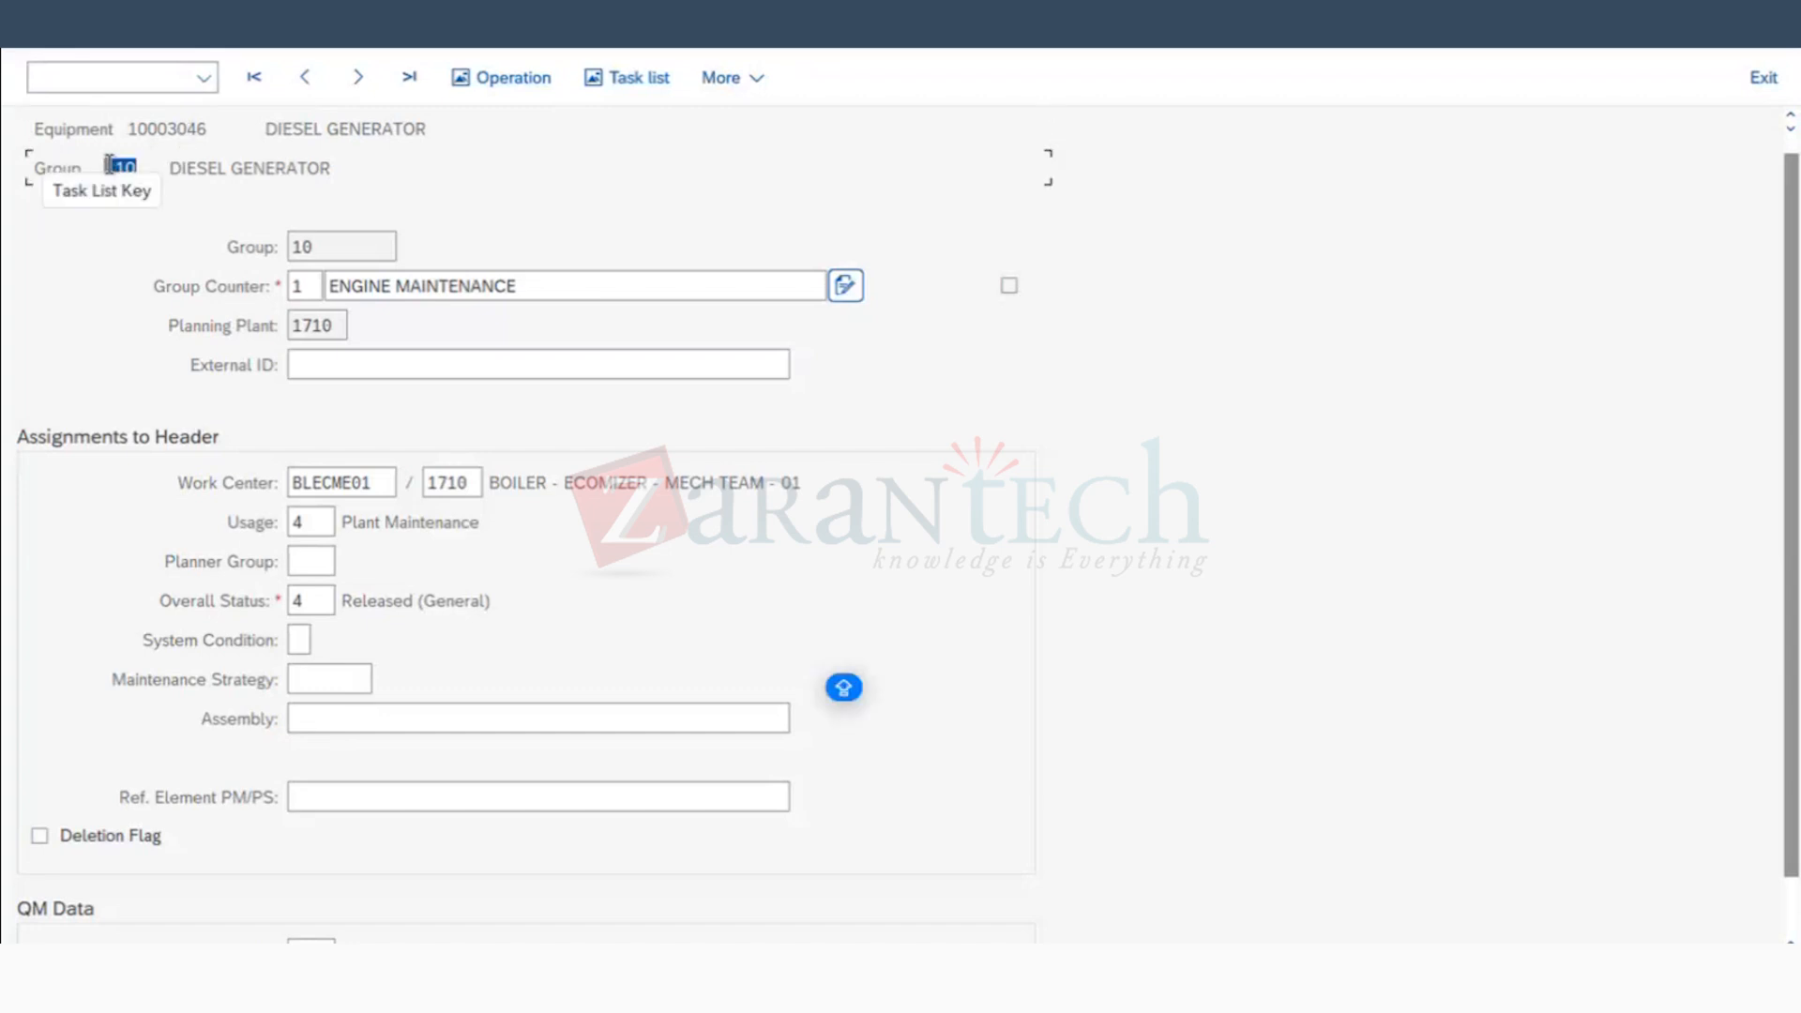
click(247, 246)
click(305, 249)
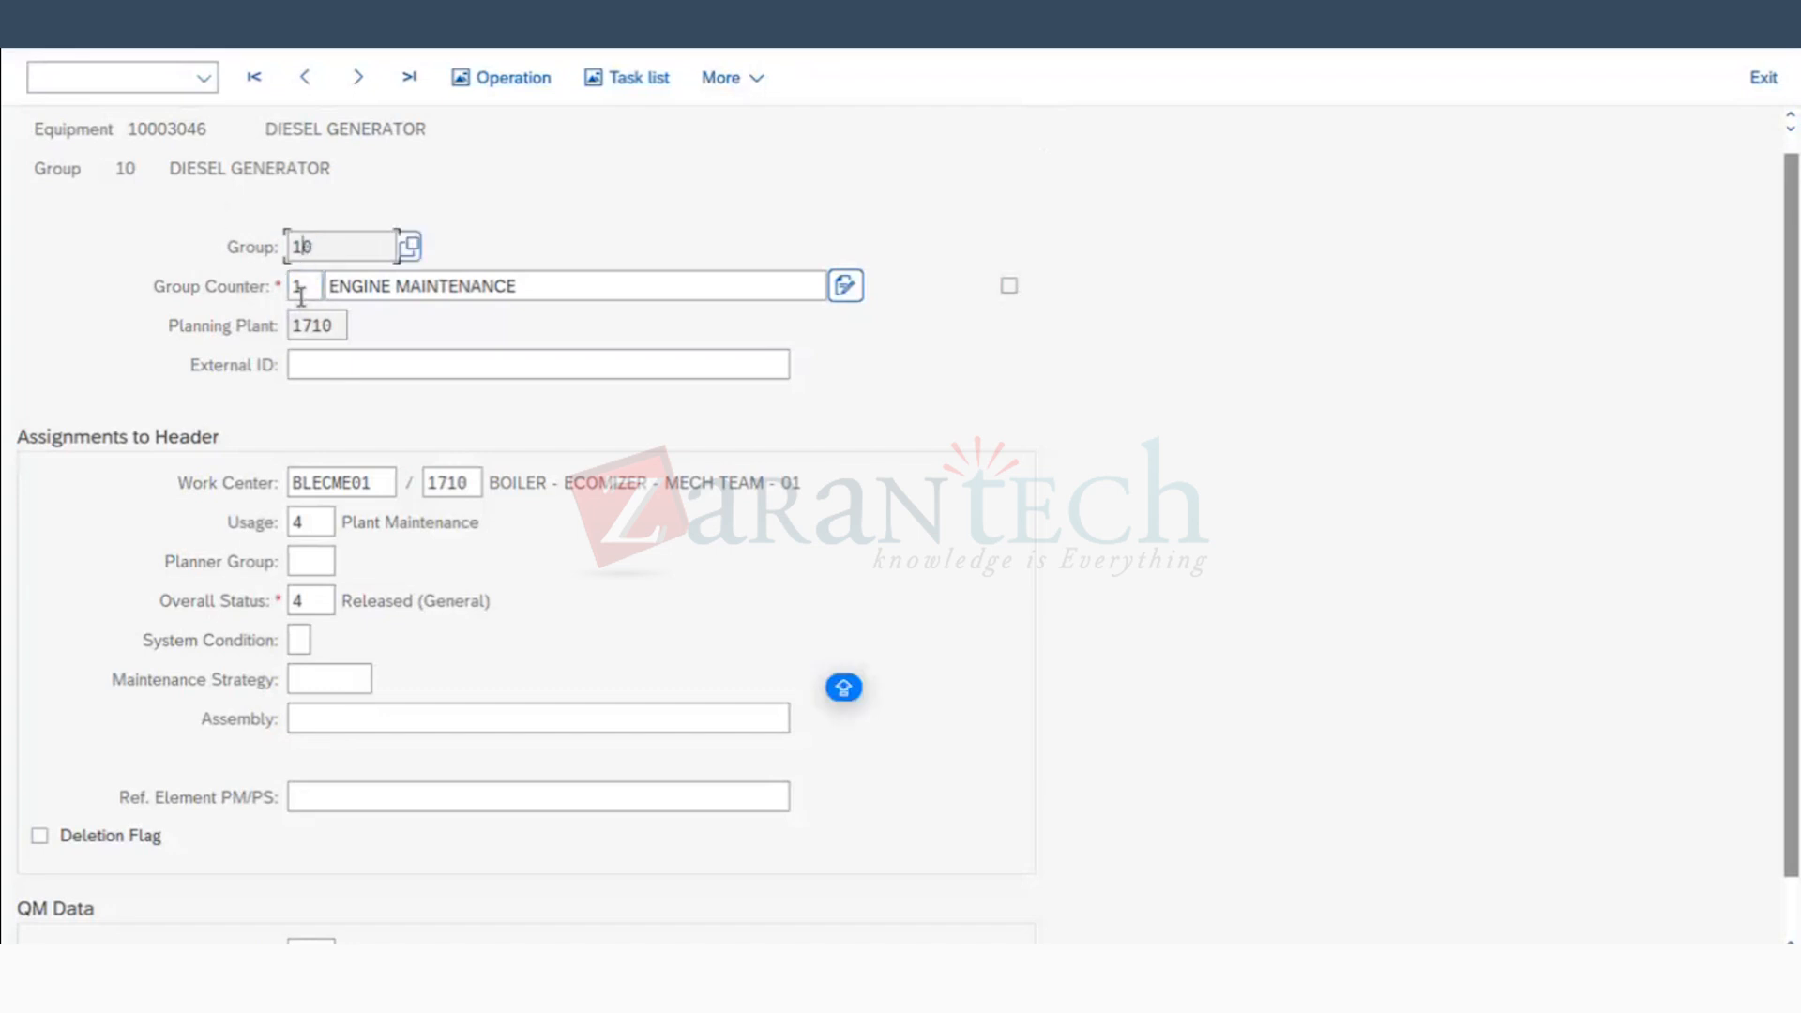
key(Tab)
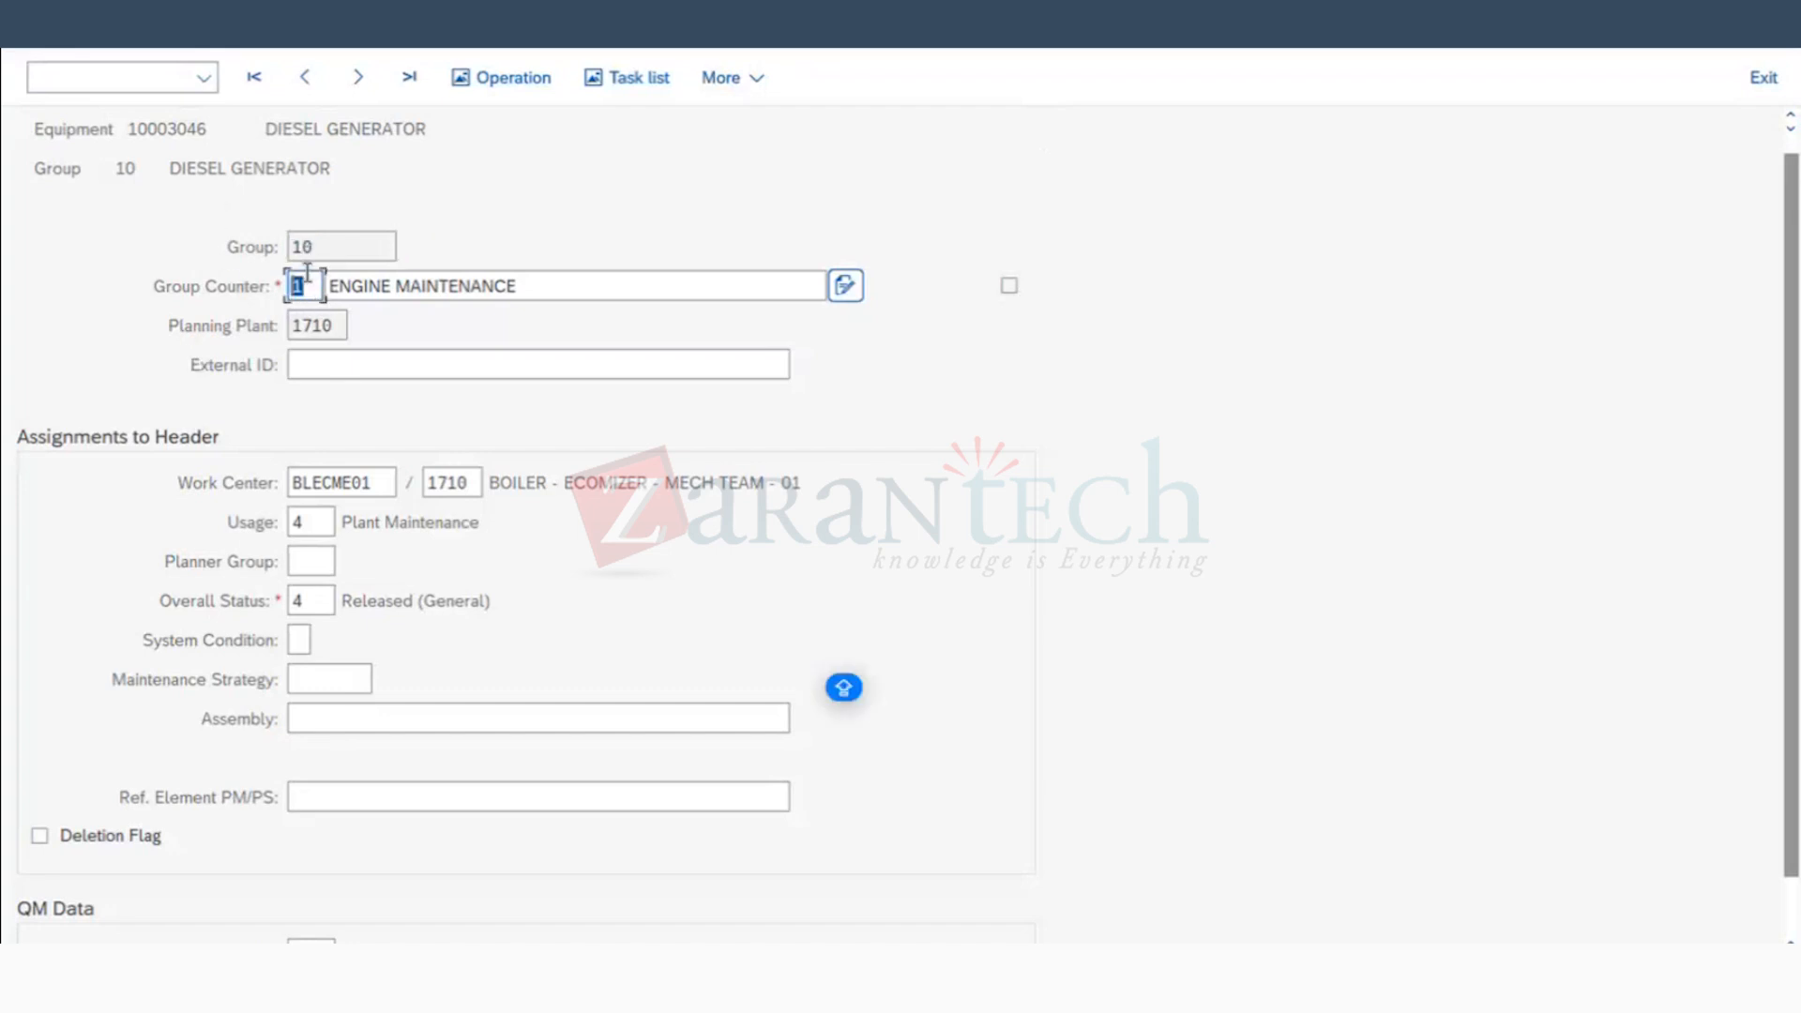
Step: Try A and B as the group counter and restore it to 1
text(A)
key(BackSpace)
text(B)
key(BackSpace)
text(1)
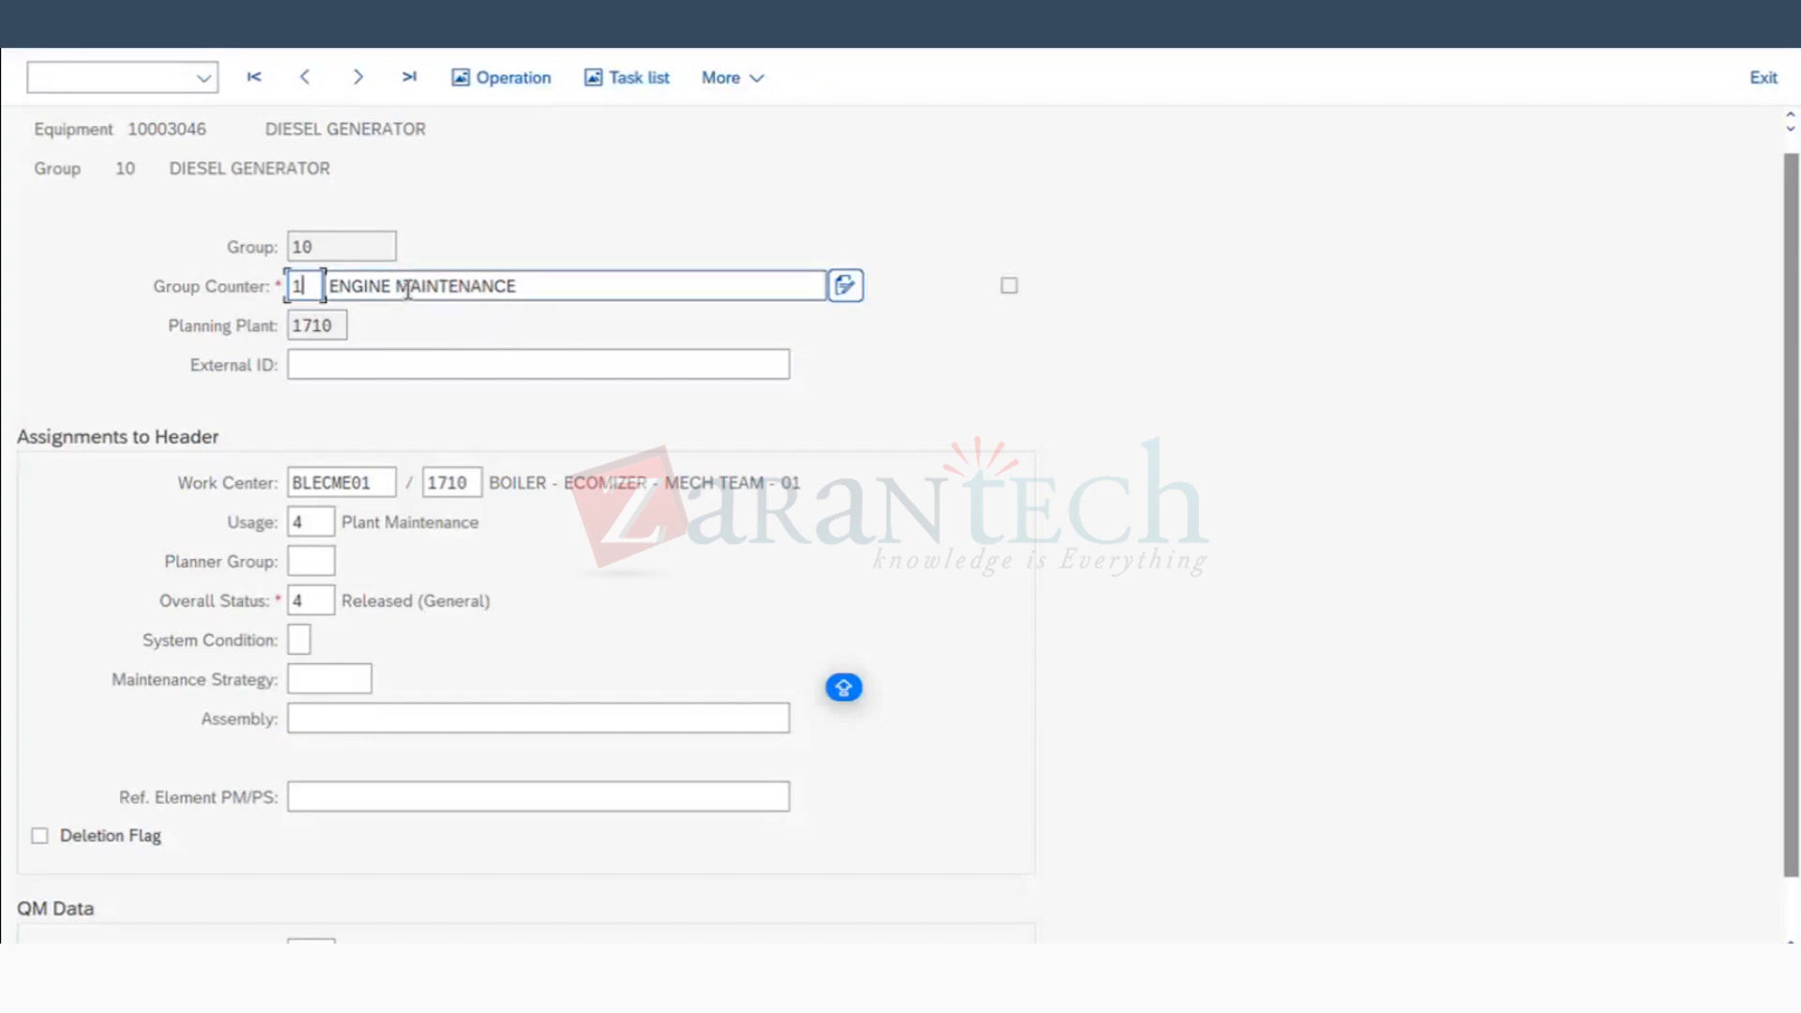
Step: Choose usage 4 Plant Maintenance for the task list header from the possible values
click(323, 522)
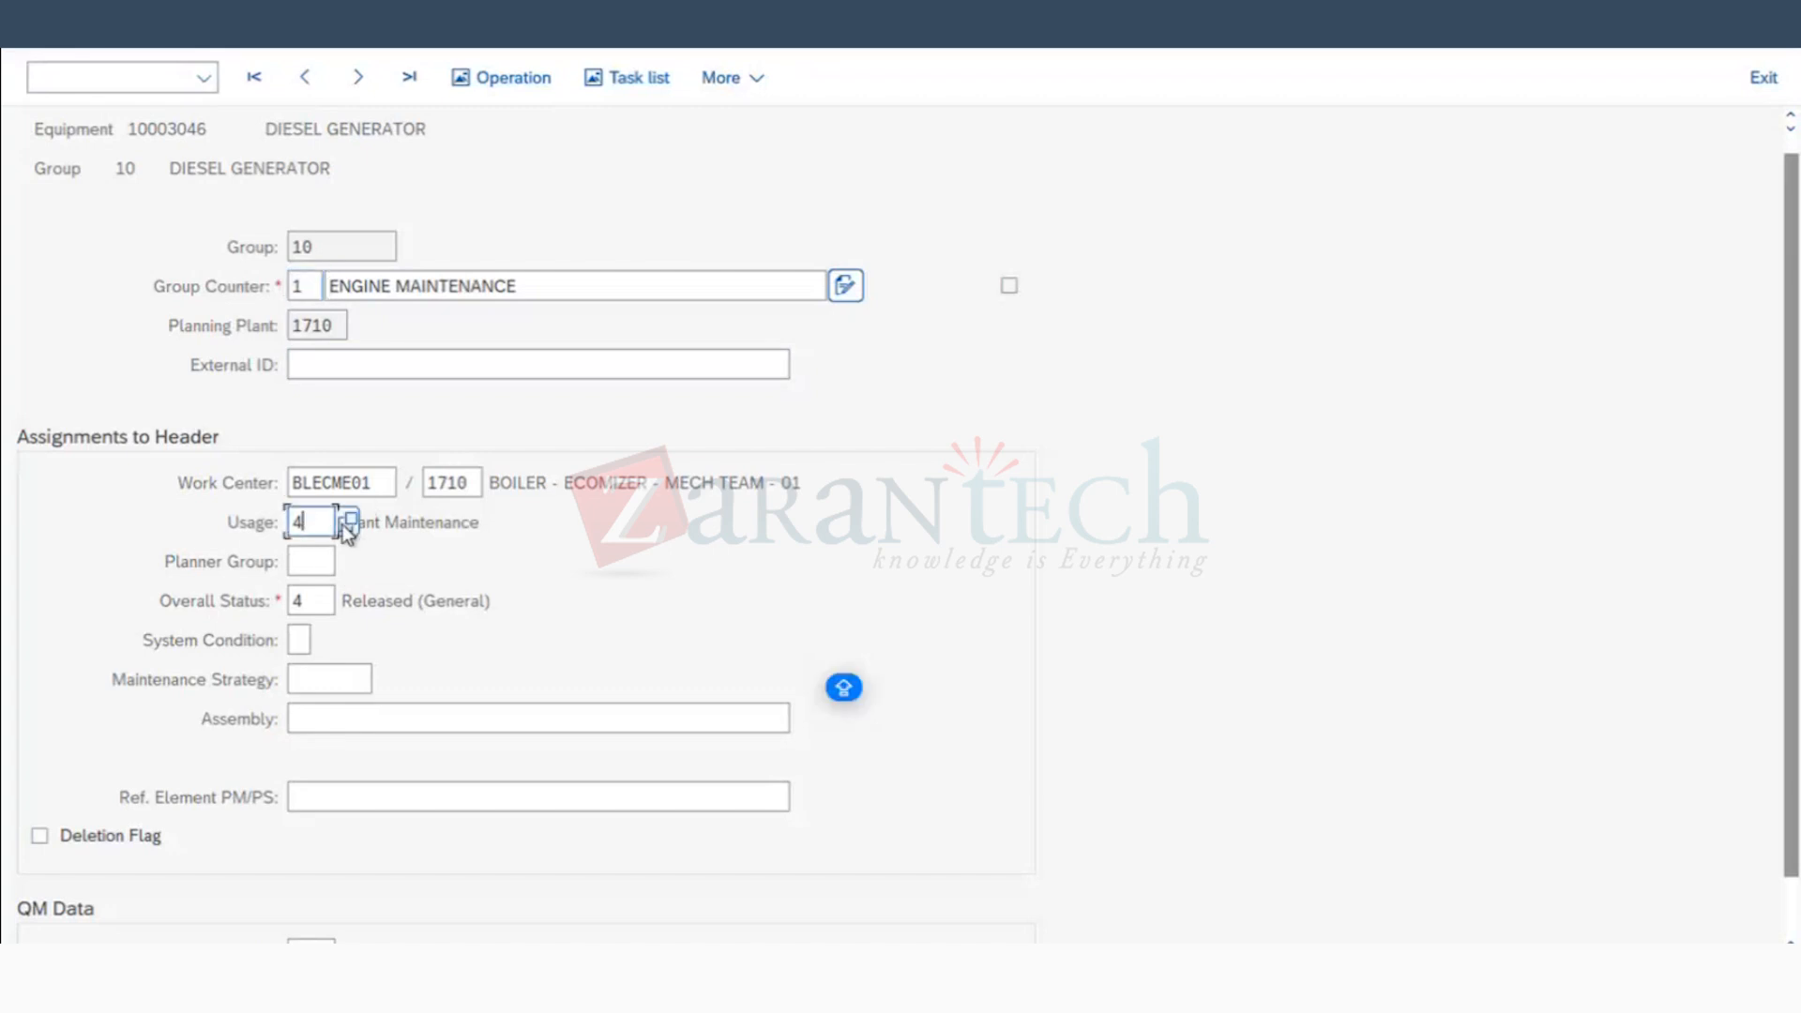
key(F4)
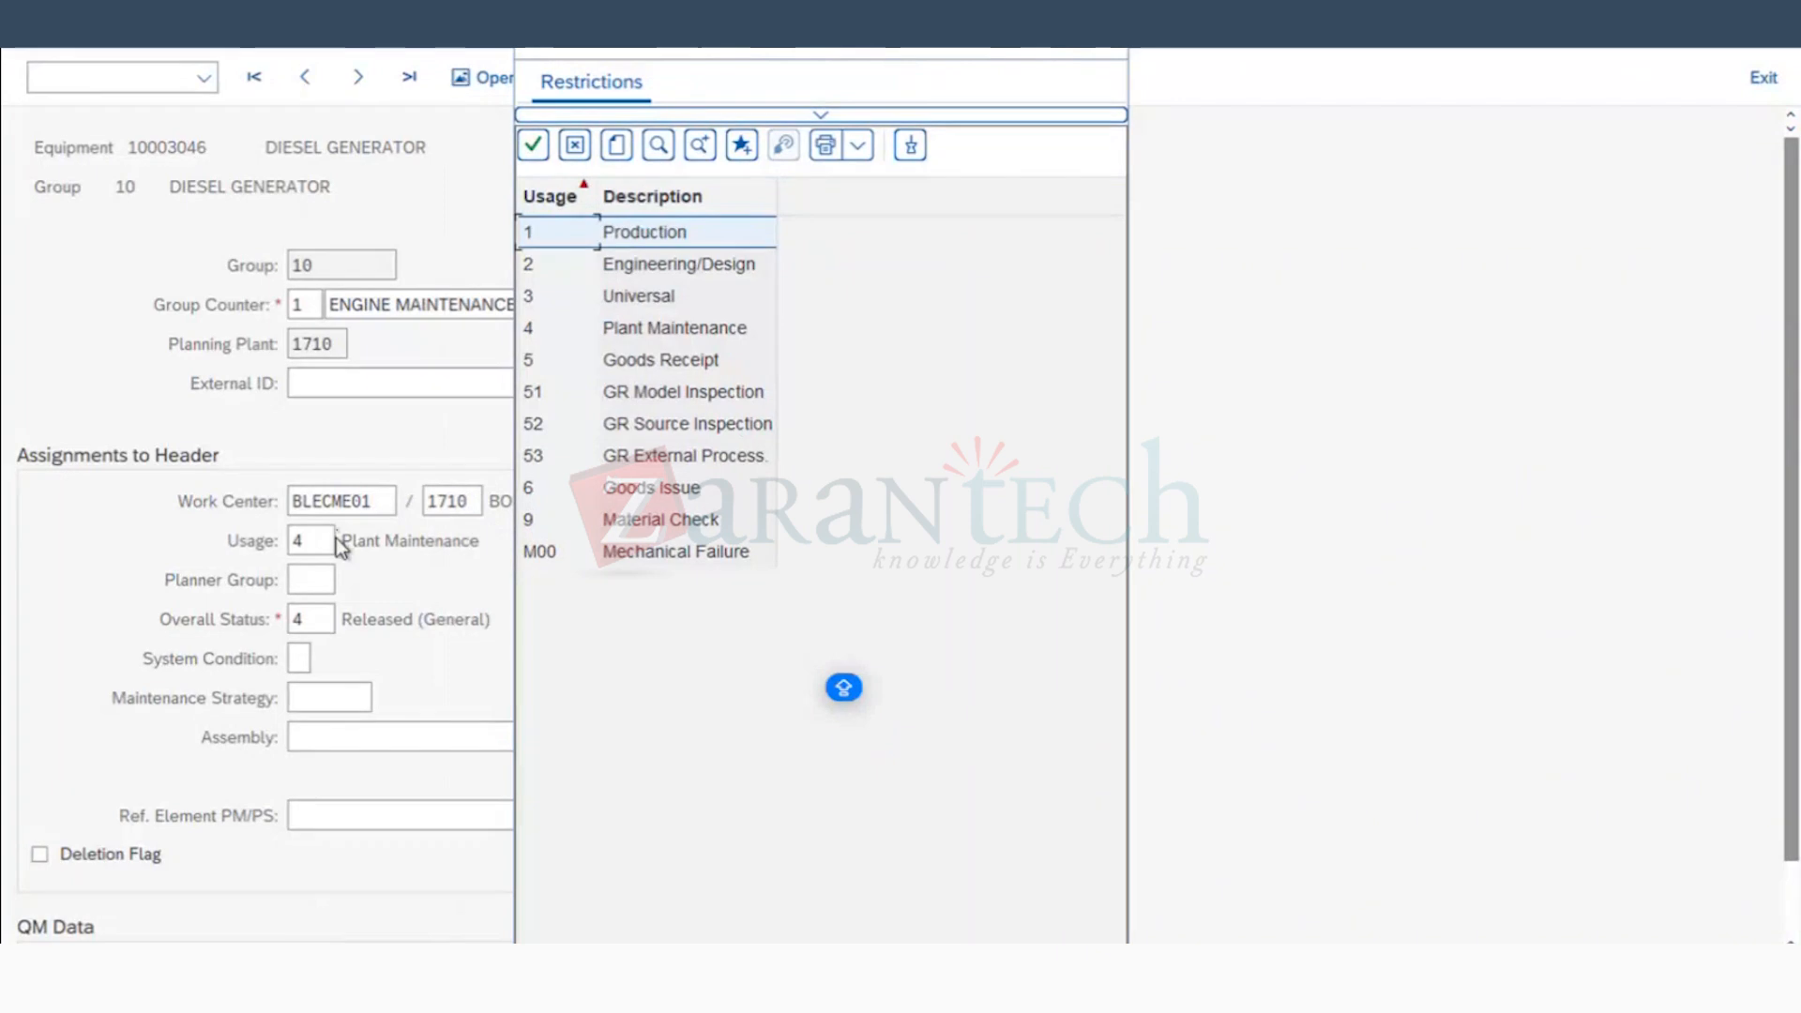
click(662, 336)
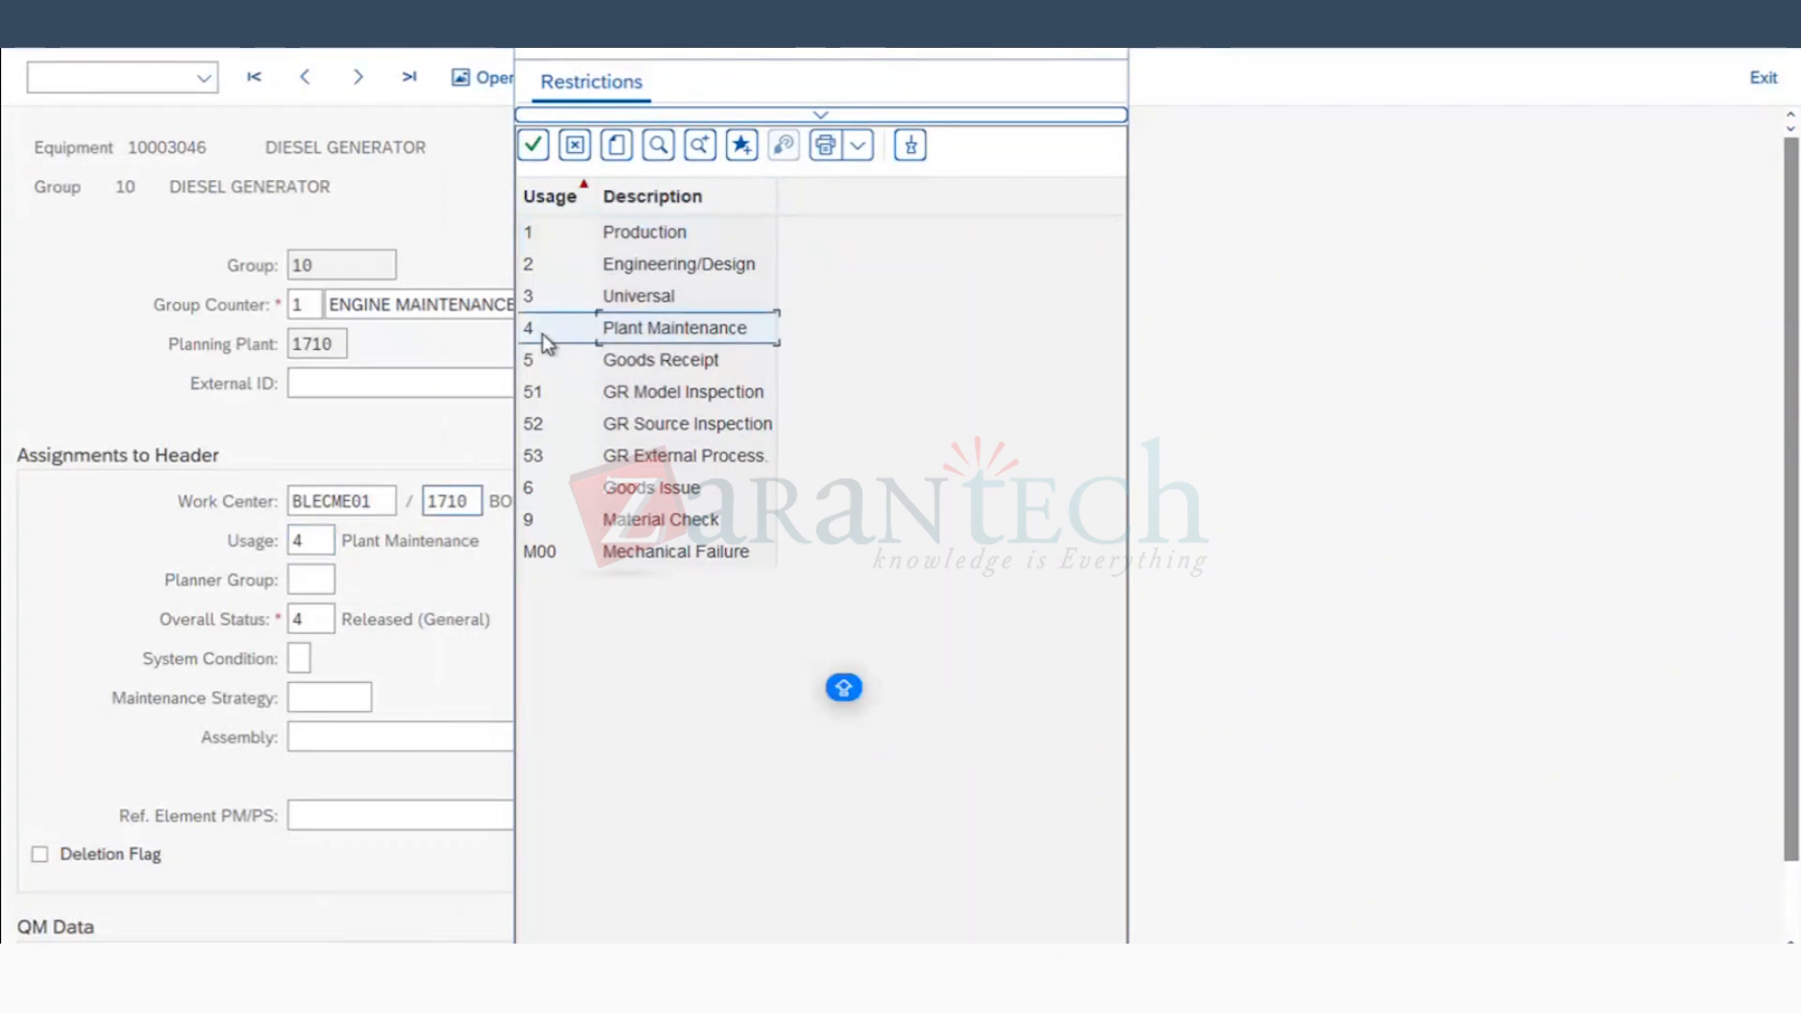
double_click(647, 326)
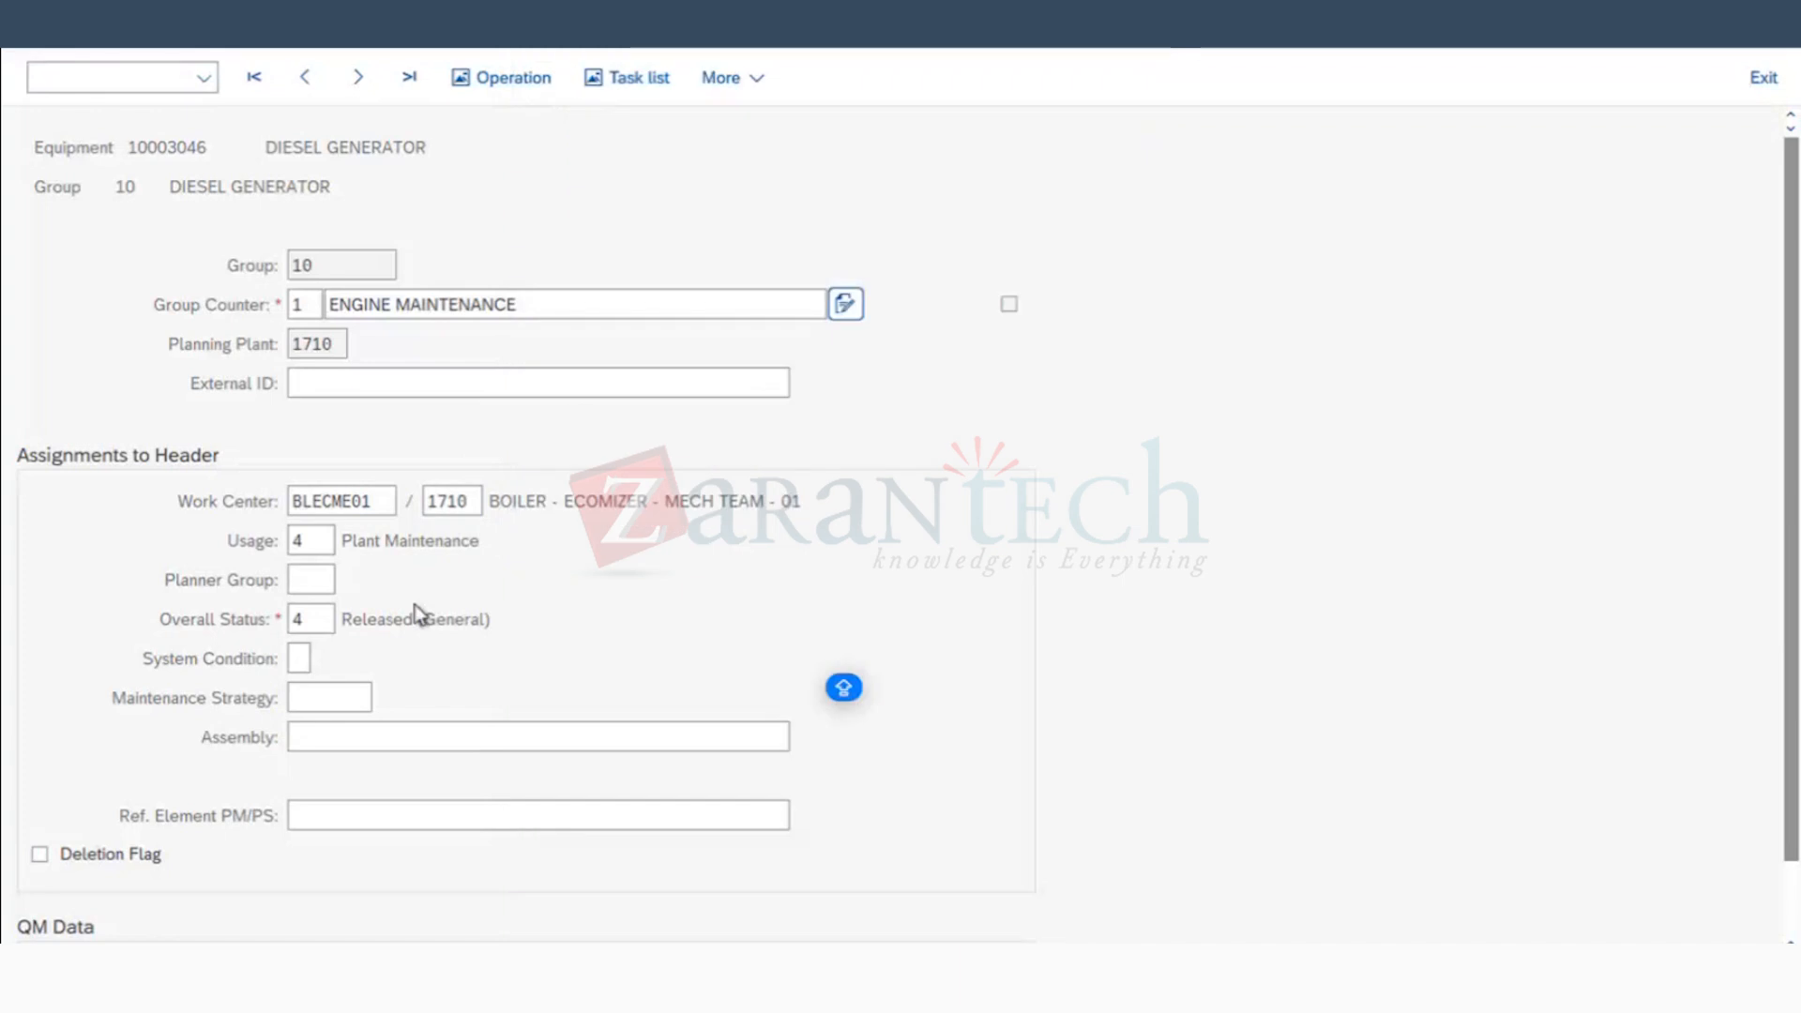
Step: Choose overall status 4 Released (General) for the task list header and go to its planner group
click(319, 619)
click(345, 620)
click(448, 271)
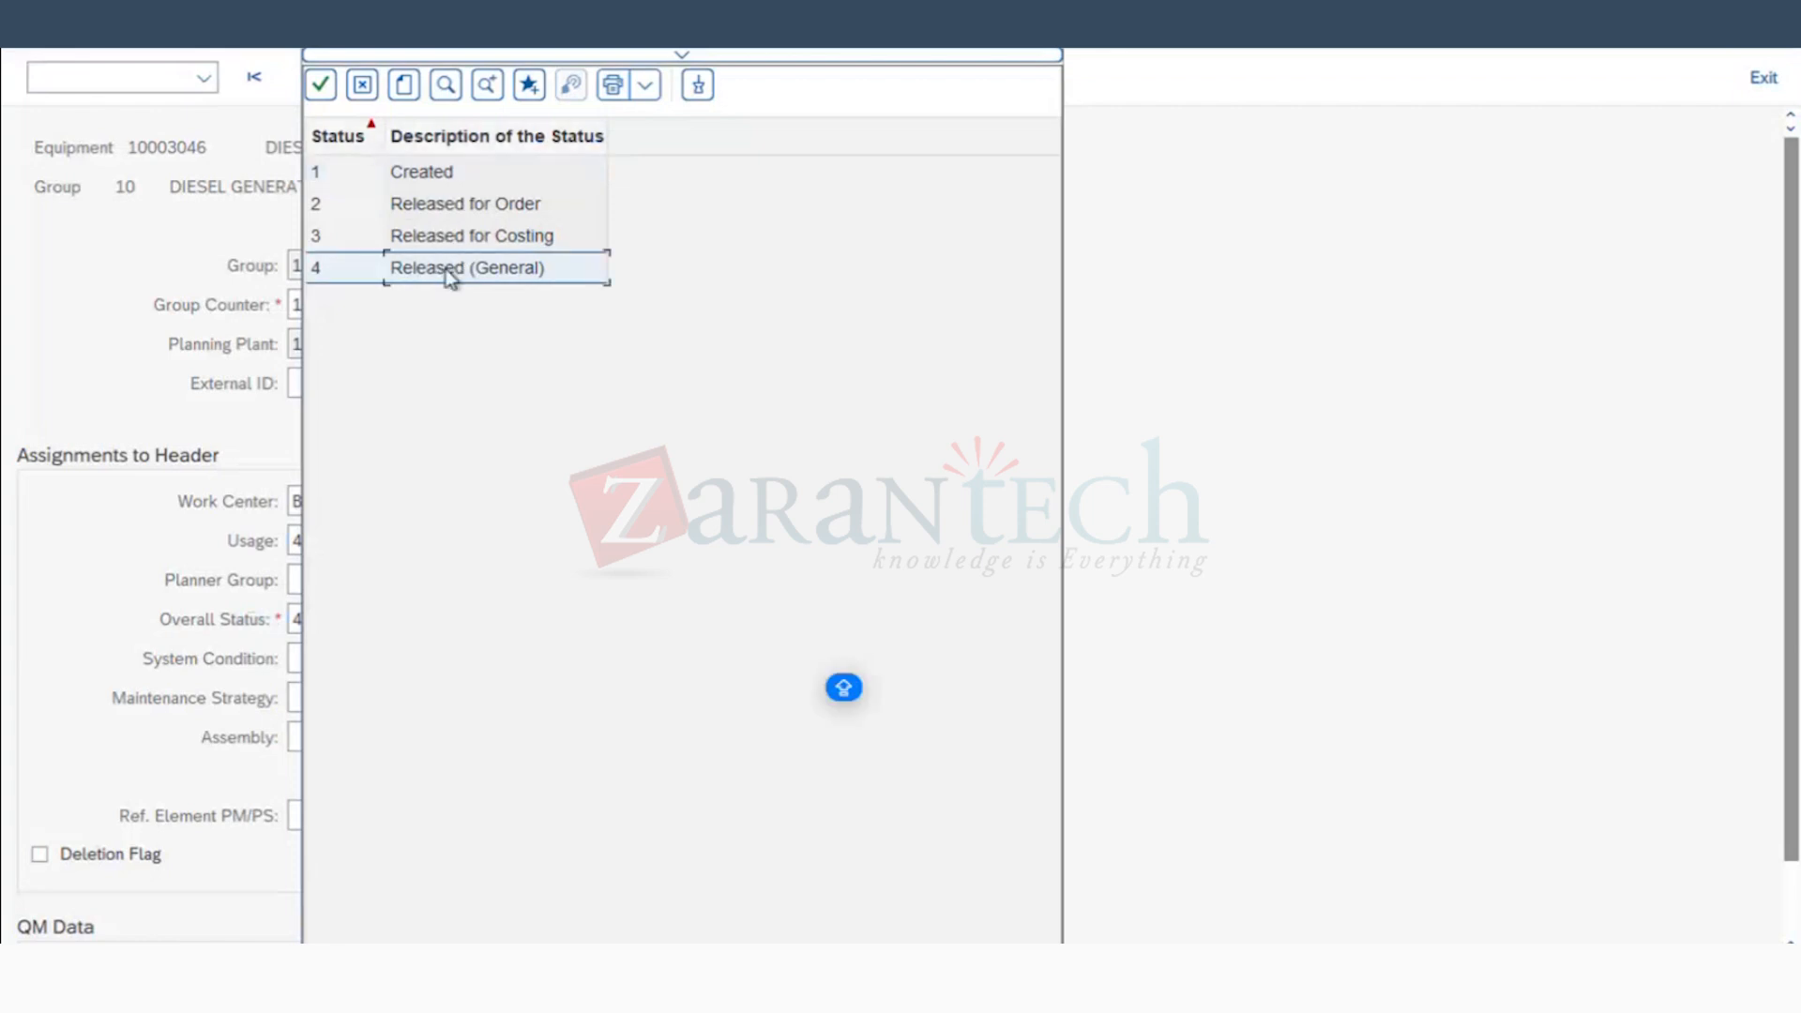
double_click(444, 270)
click(314, 581)
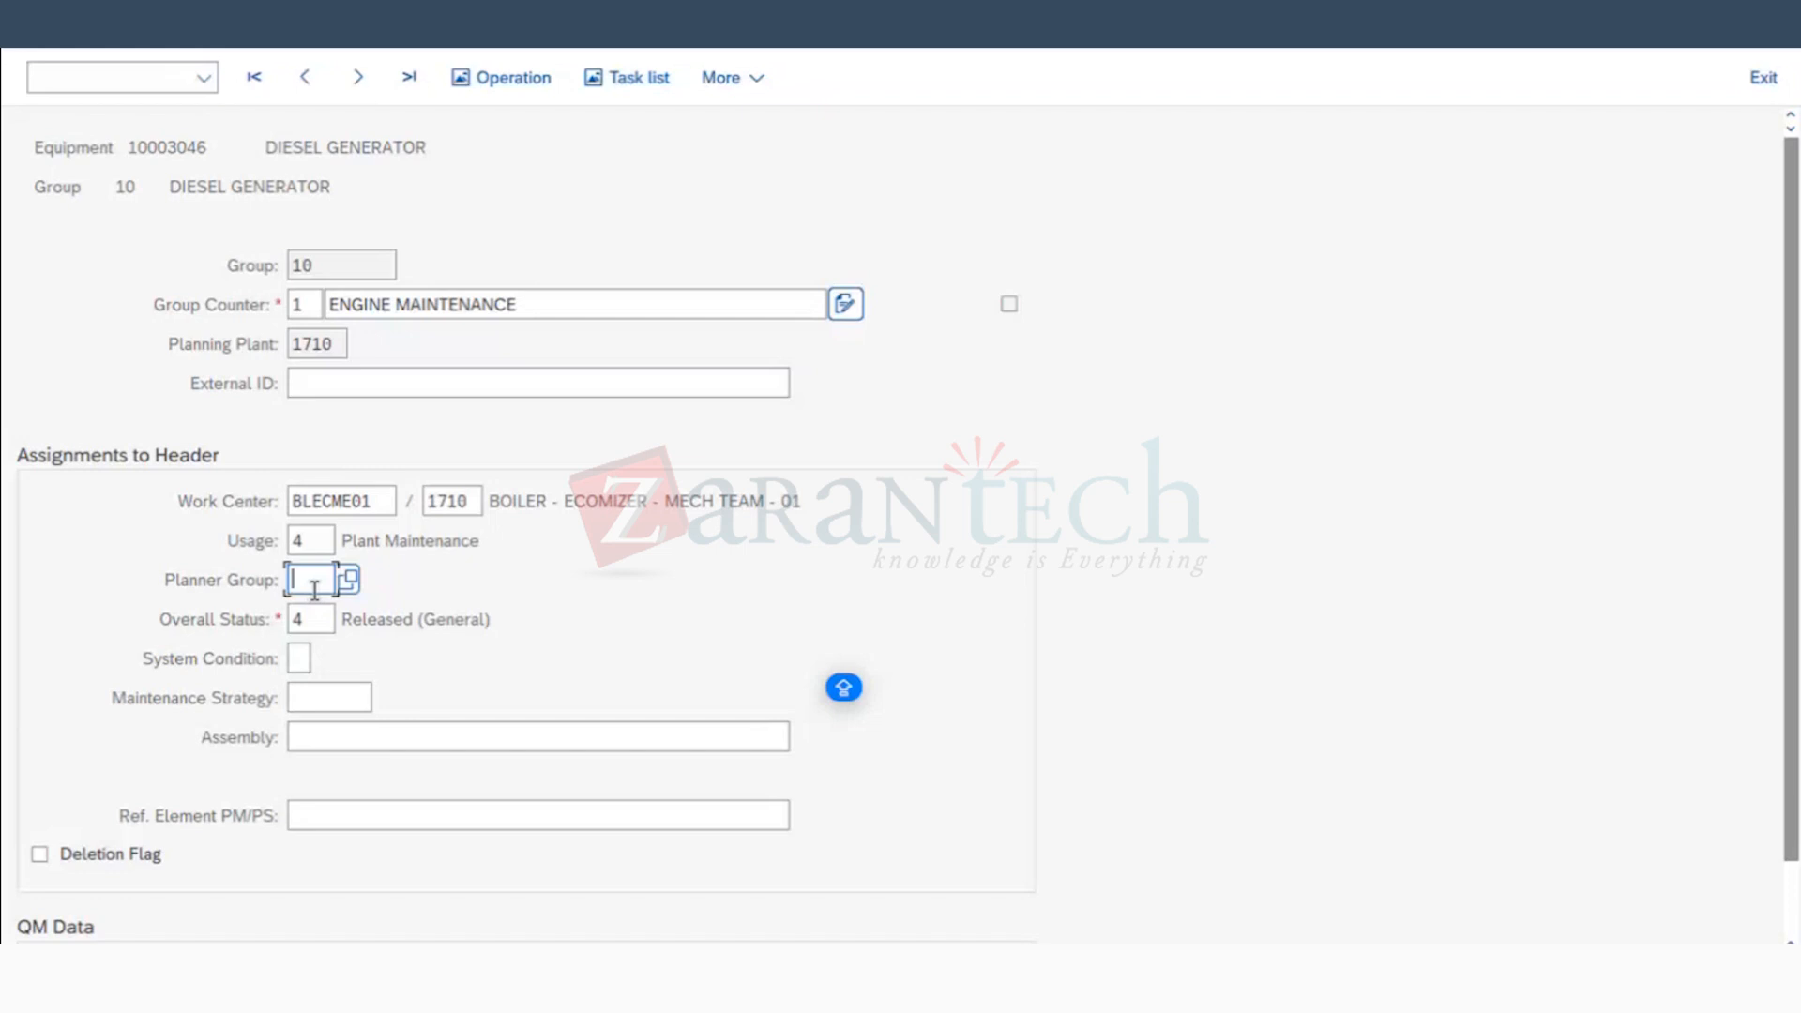
Step: Switch to the Excel workbook and enter PLANNER GROUP in D104, on the MAINTENANCE PLANNING PLANT row
key(super+Tab)
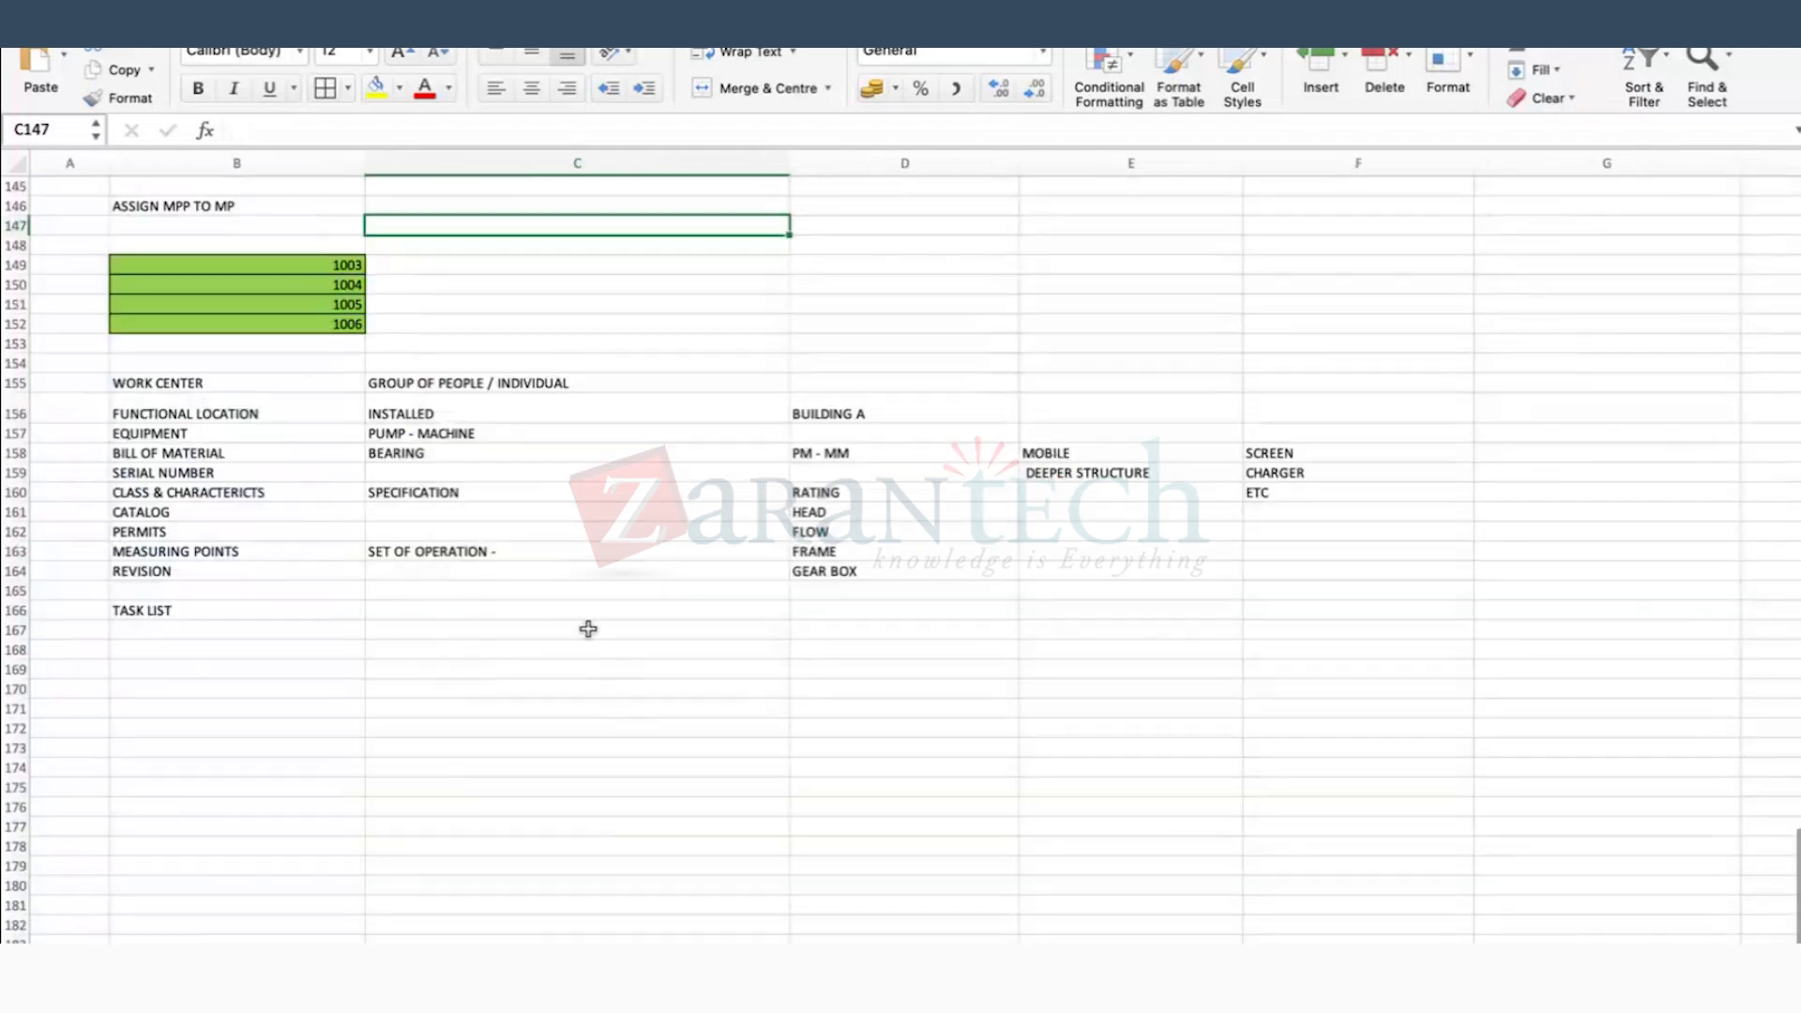
scroll(588, 629, down, 5)
scroll(588, 628, up, 10)
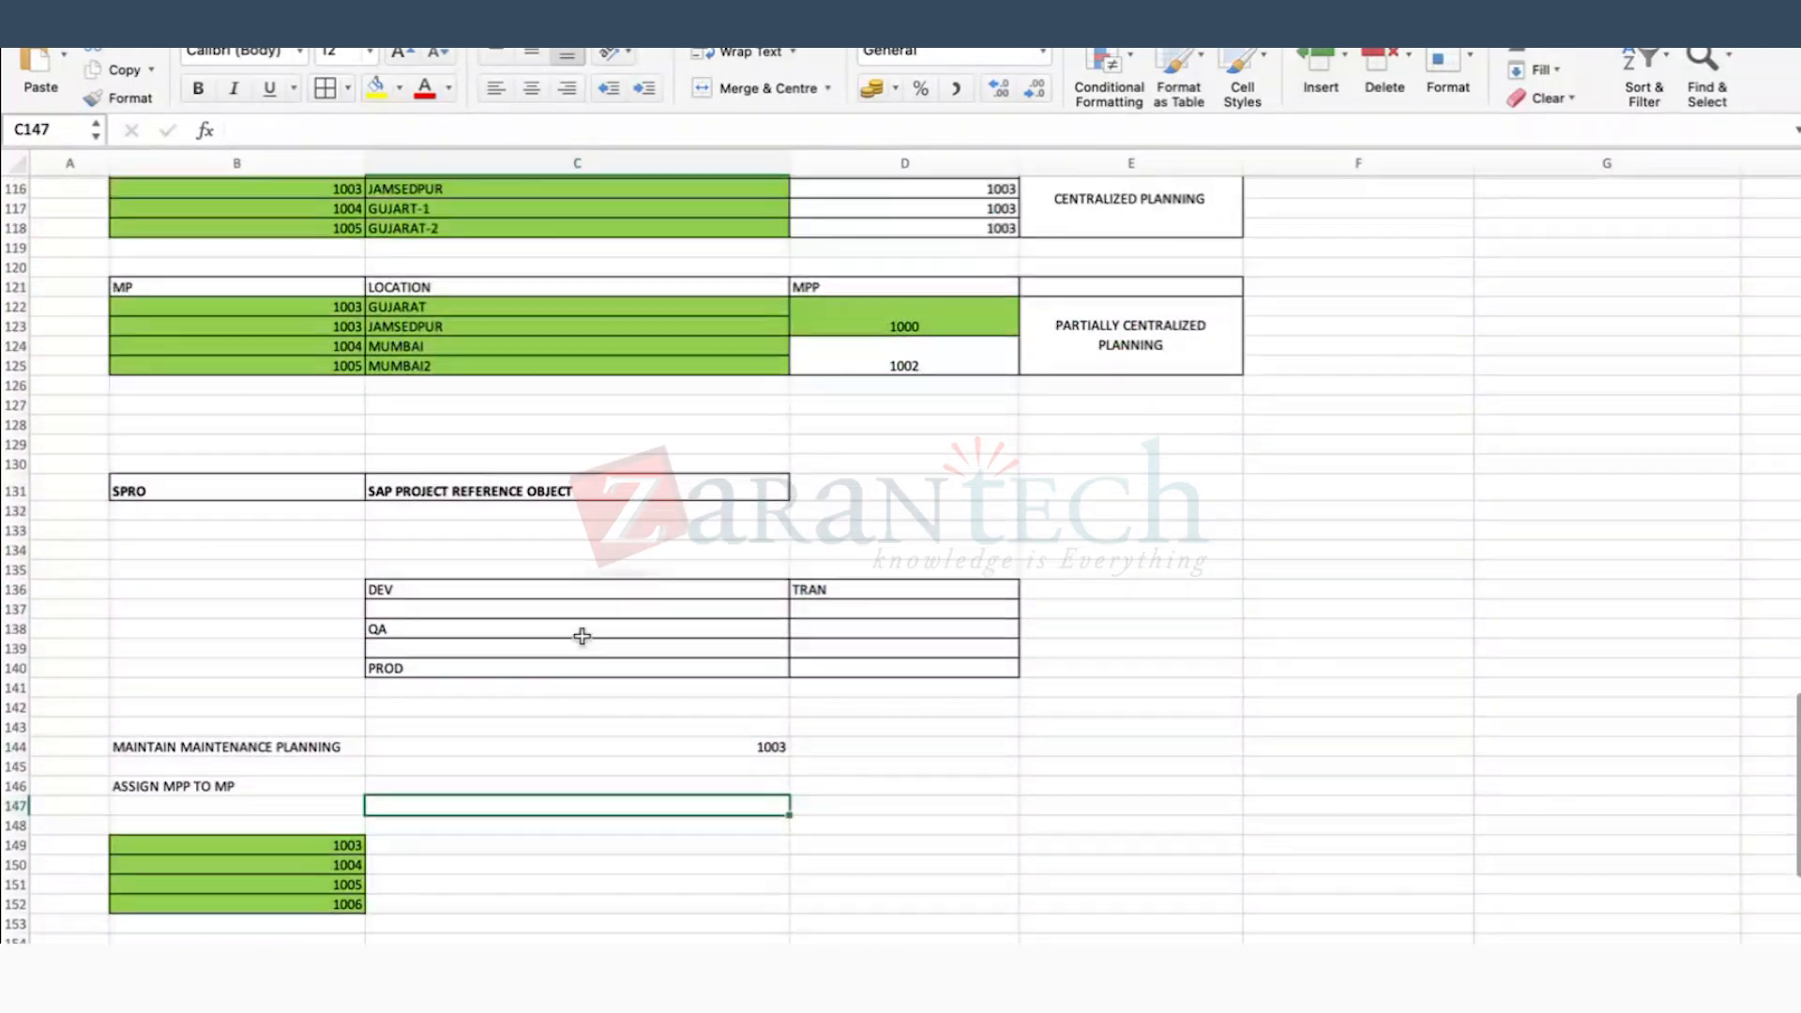
scroll(581, 636, up, 8)
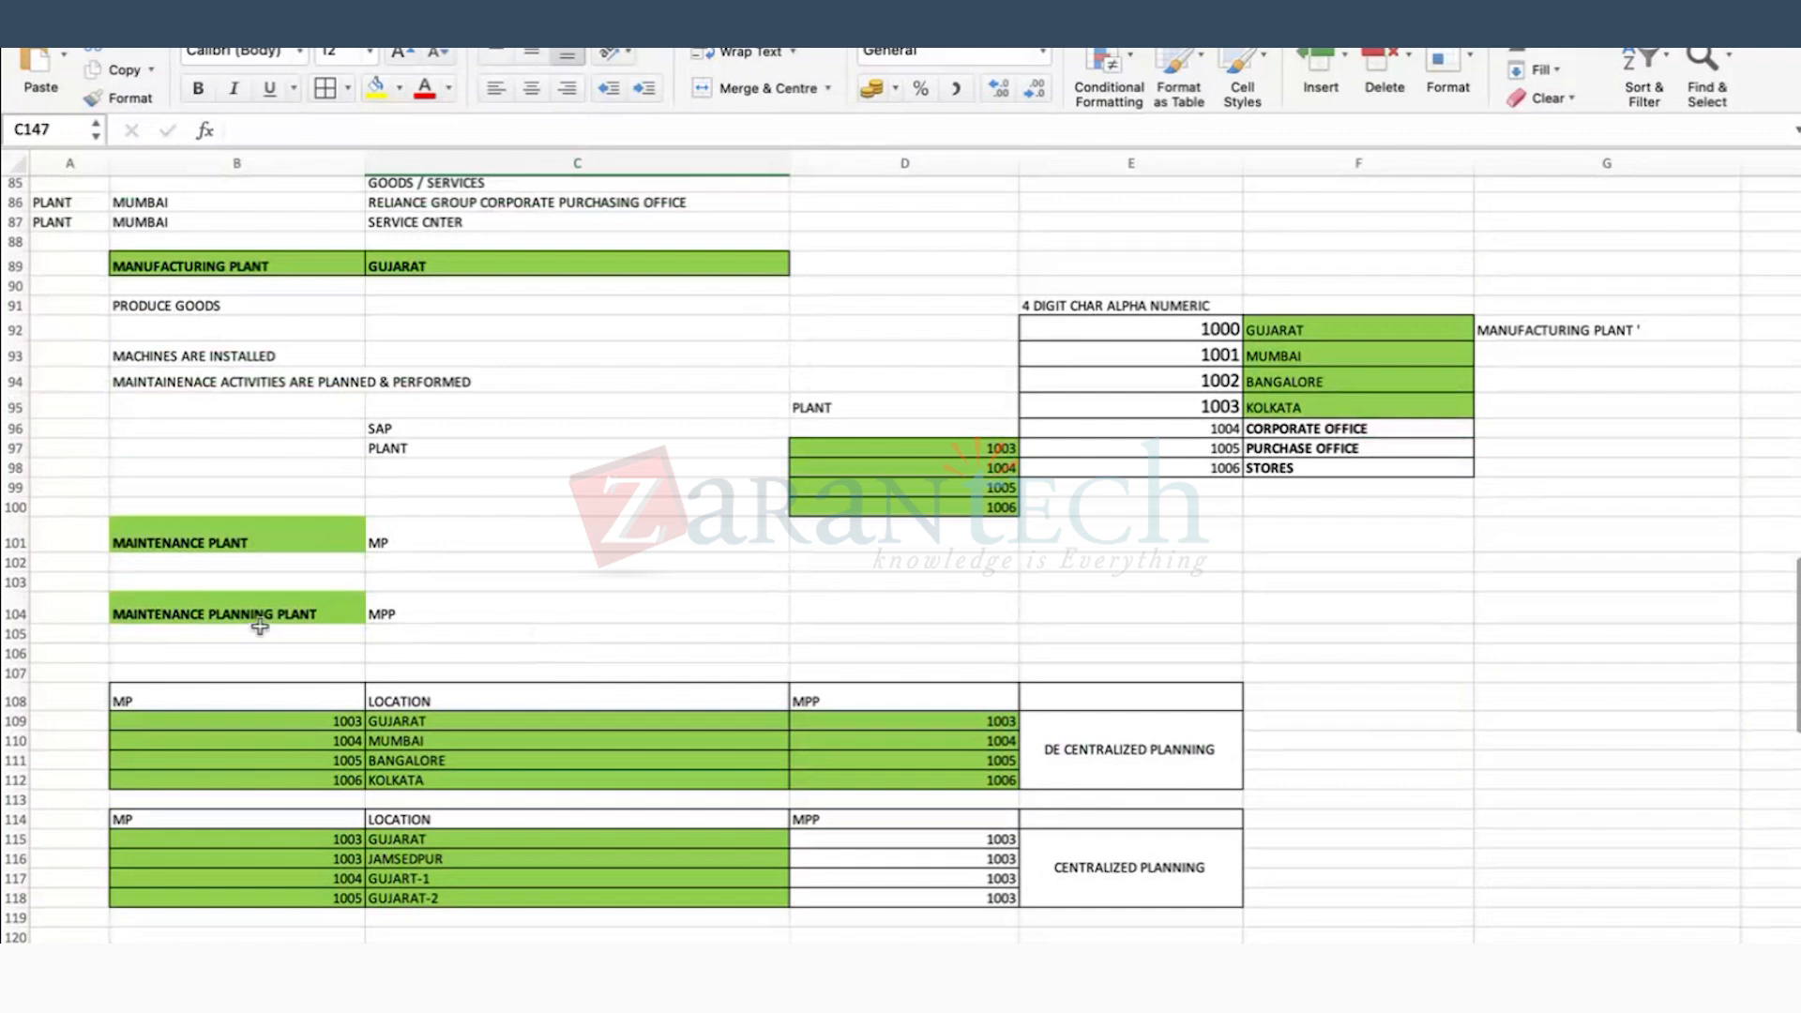
click(258, 614)
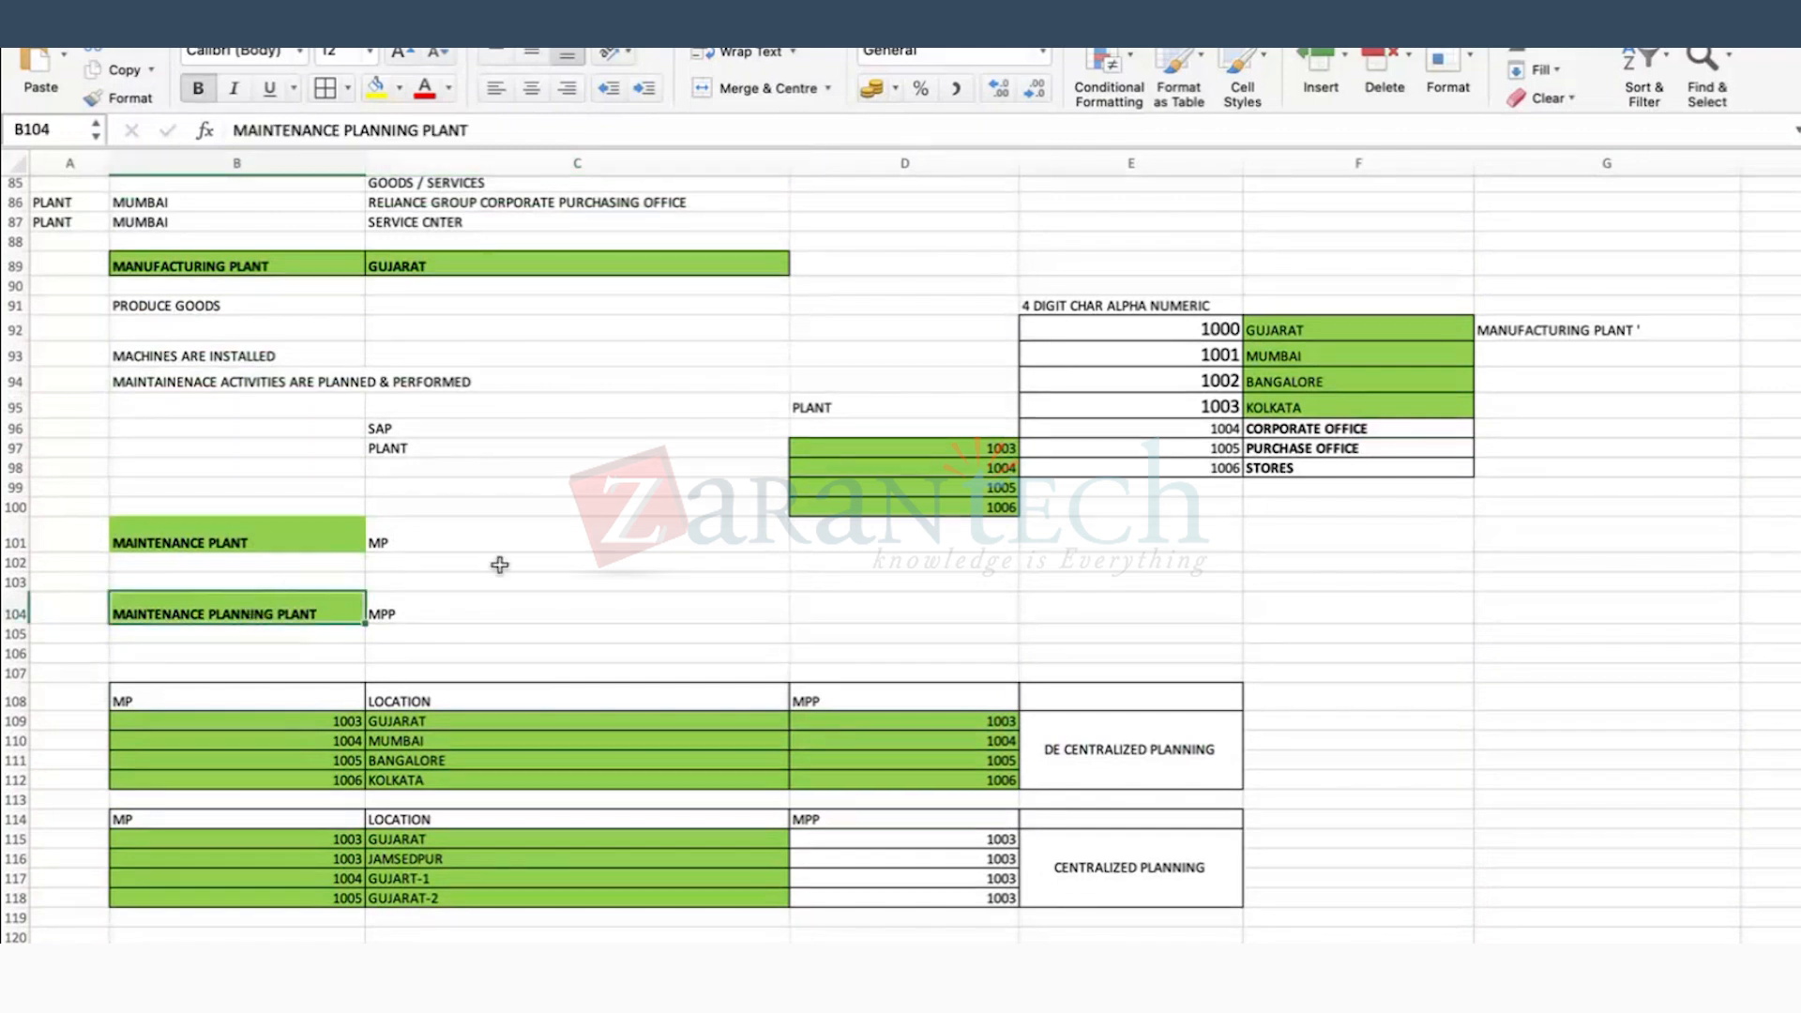
click(847, 604)
text(PLANNER GROI)
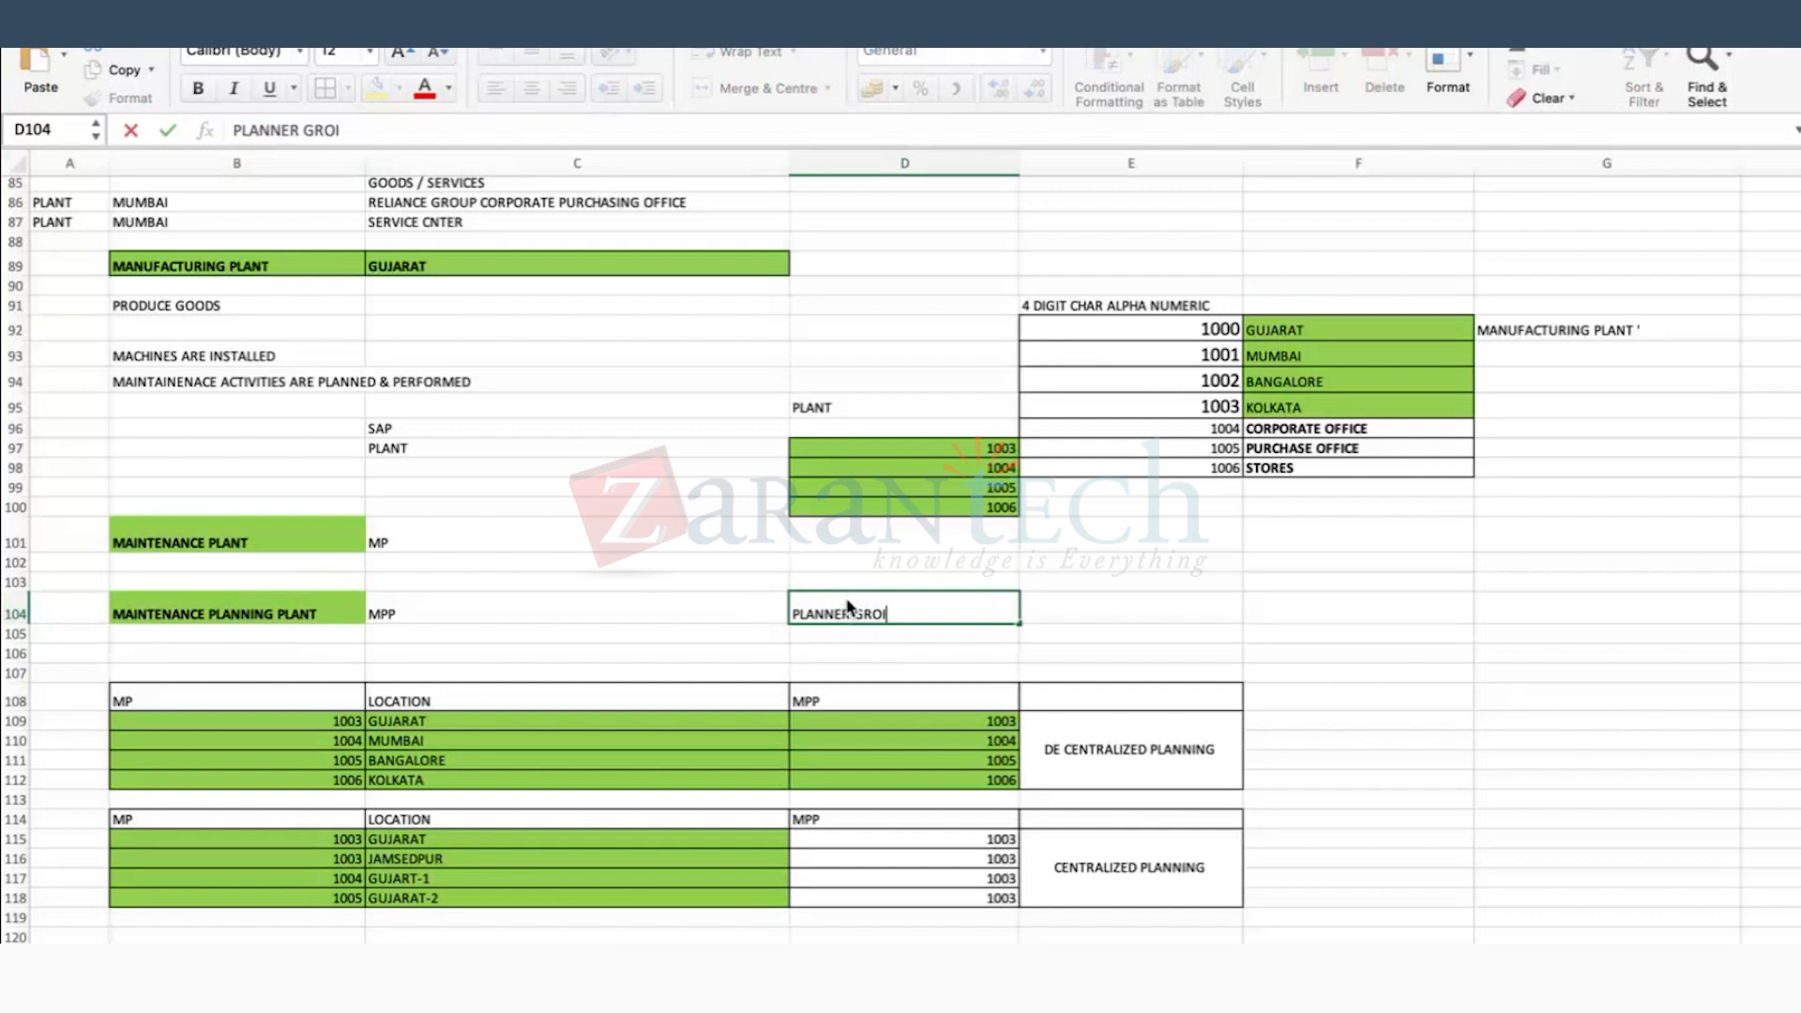
text(P)
key(Return)
Step: On the worksheet with the task list transaction codes, enter TASK LIST PLNTR GRP in G44 and MP in H44
click(847, 605)
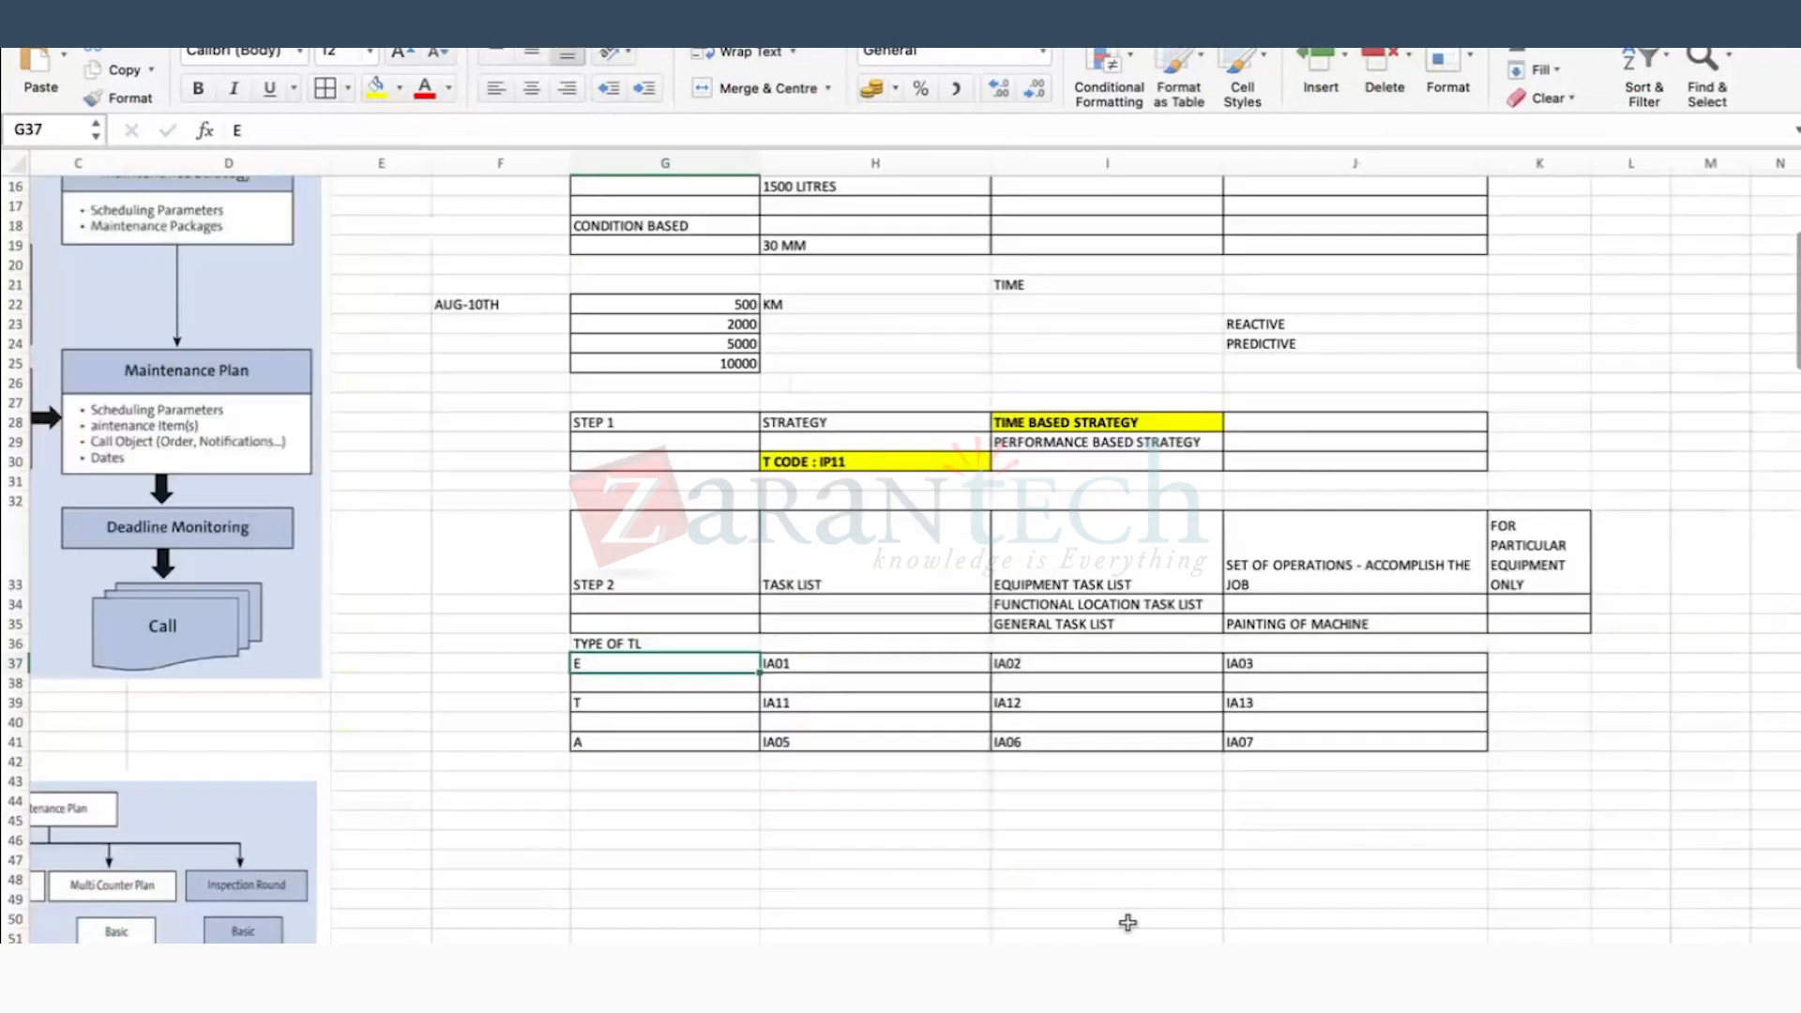
scroll(769, 805, up, 3)
scroll(713, 797, down, 6)
click(713, 739)
text(TASK LIST PLN)
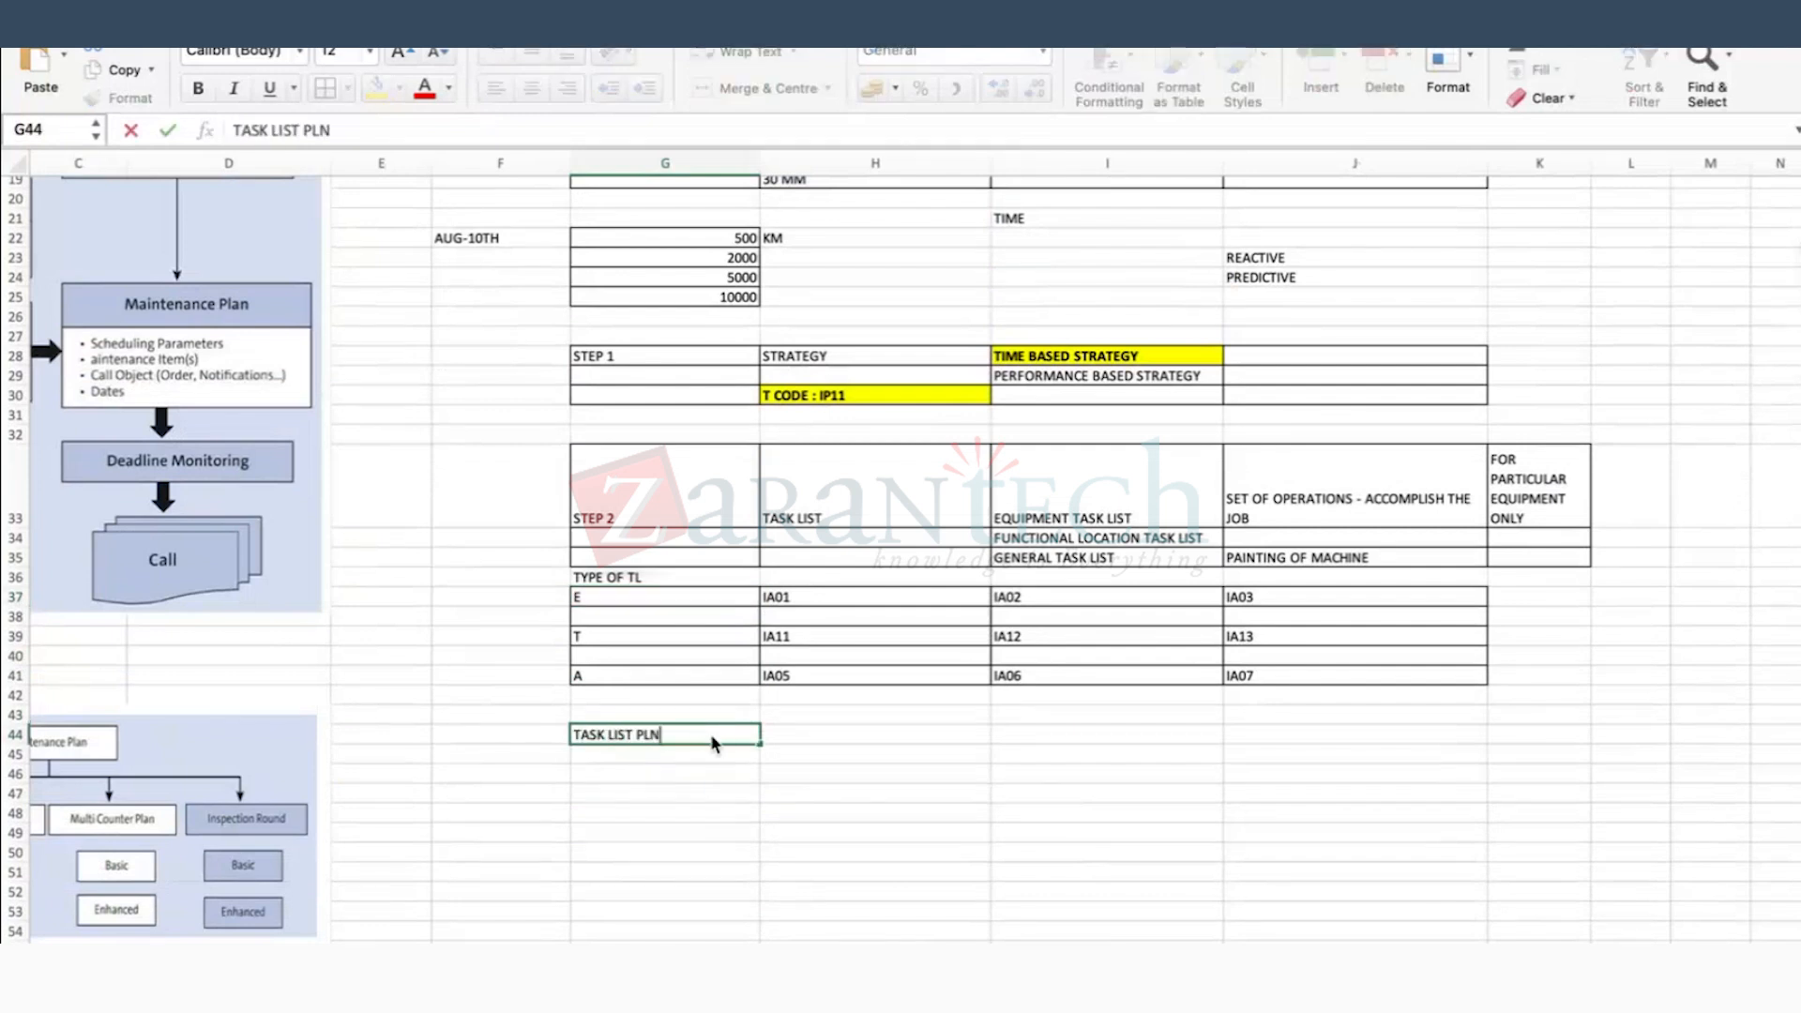
text(TR GRP)
key(Tab)
text(MP)
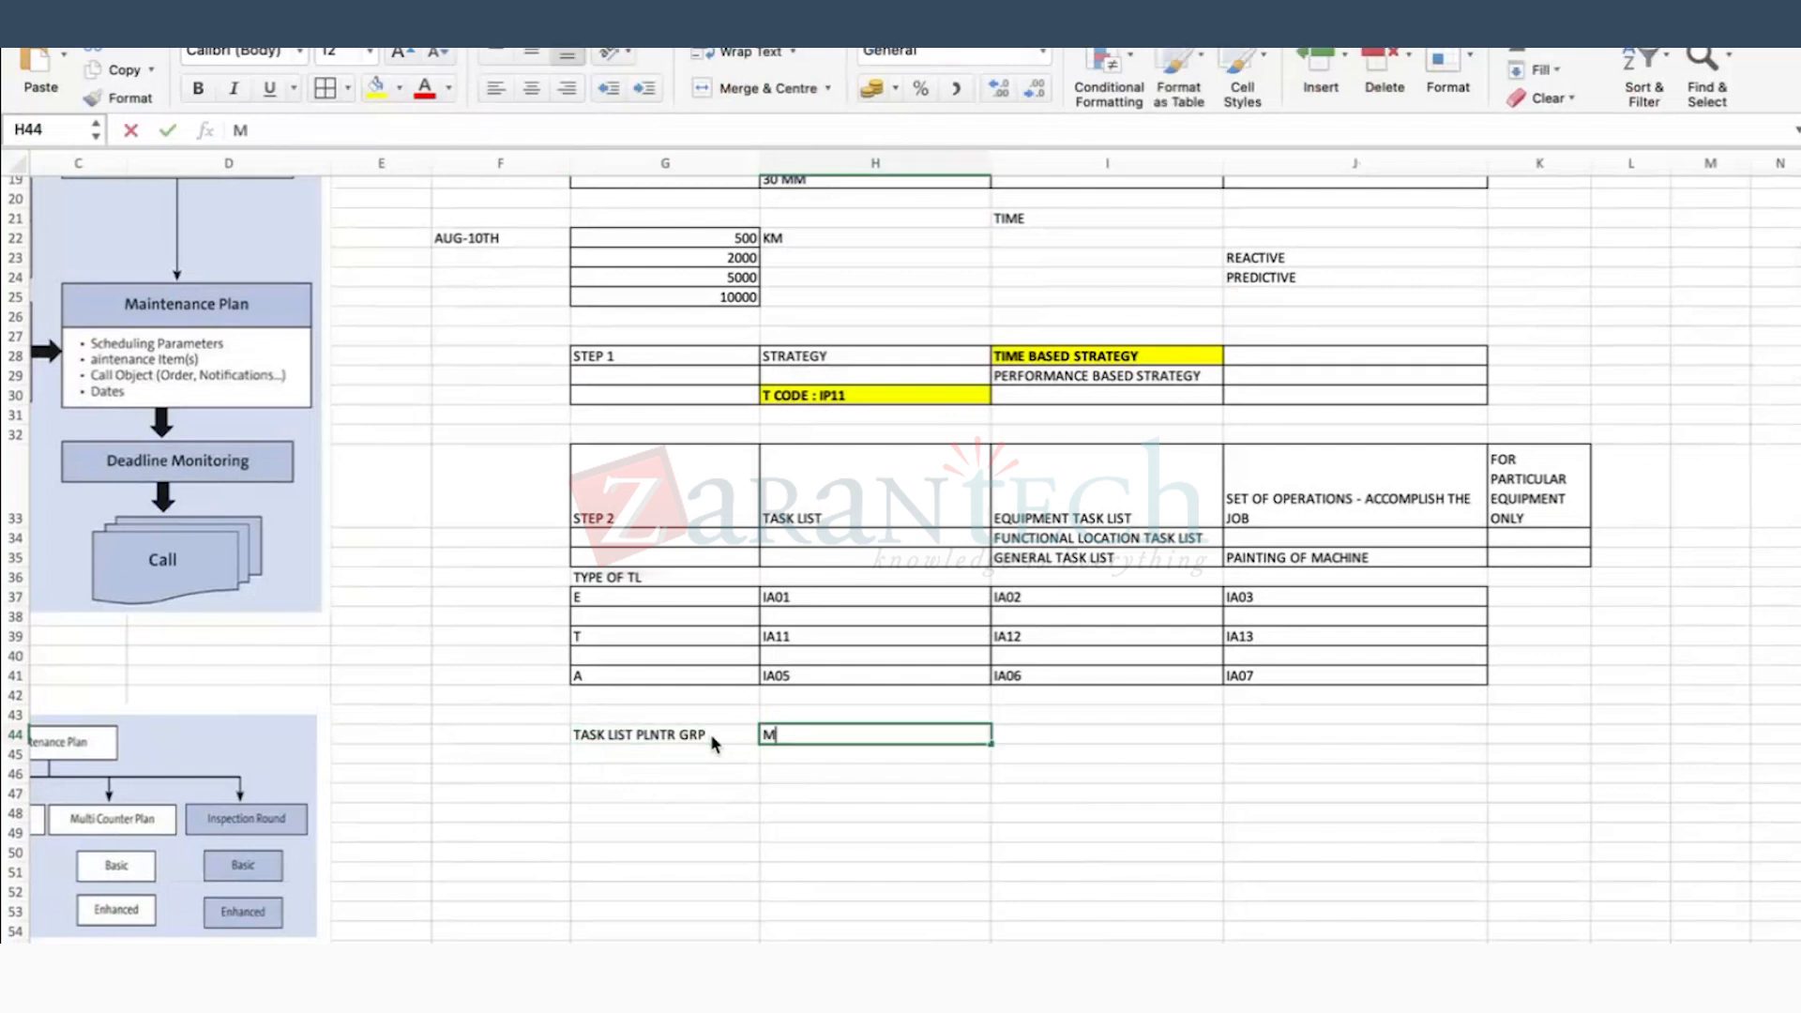
key(Tab)
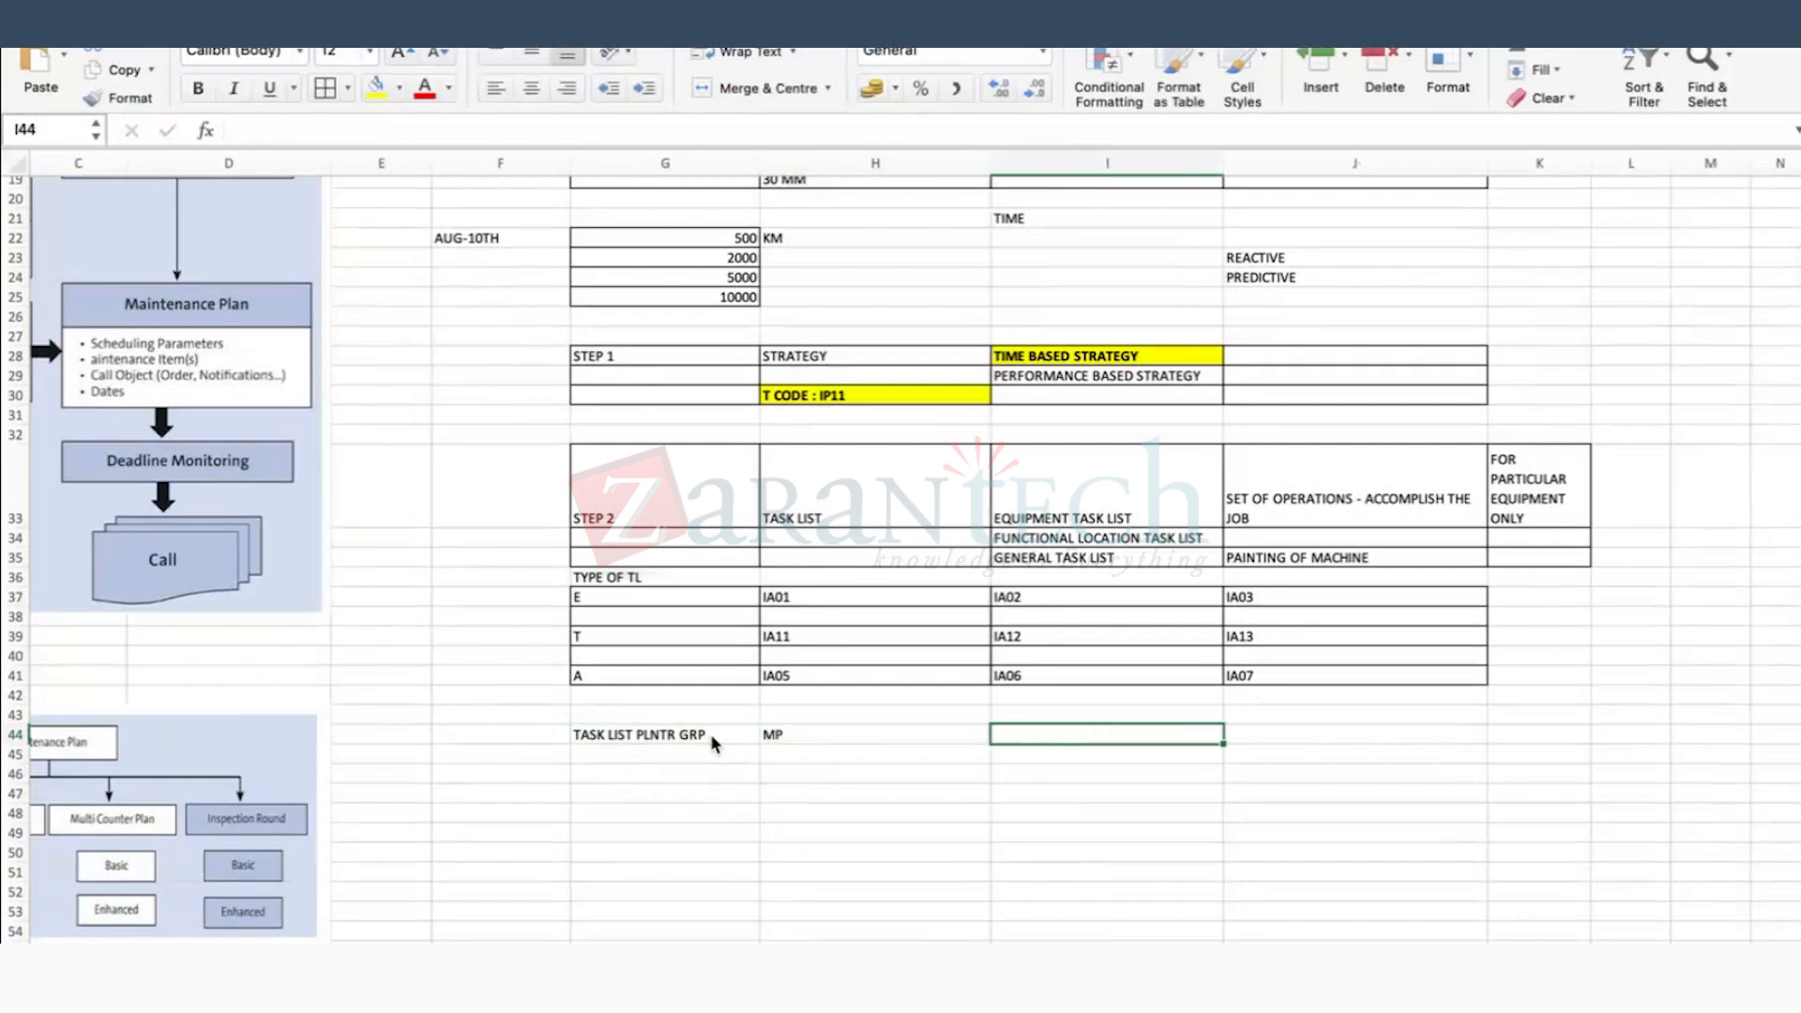
Step: Fill cells G44:H44 with yellow and make their text bold
drag(711, 733, 779, 735)
click(374, 94)
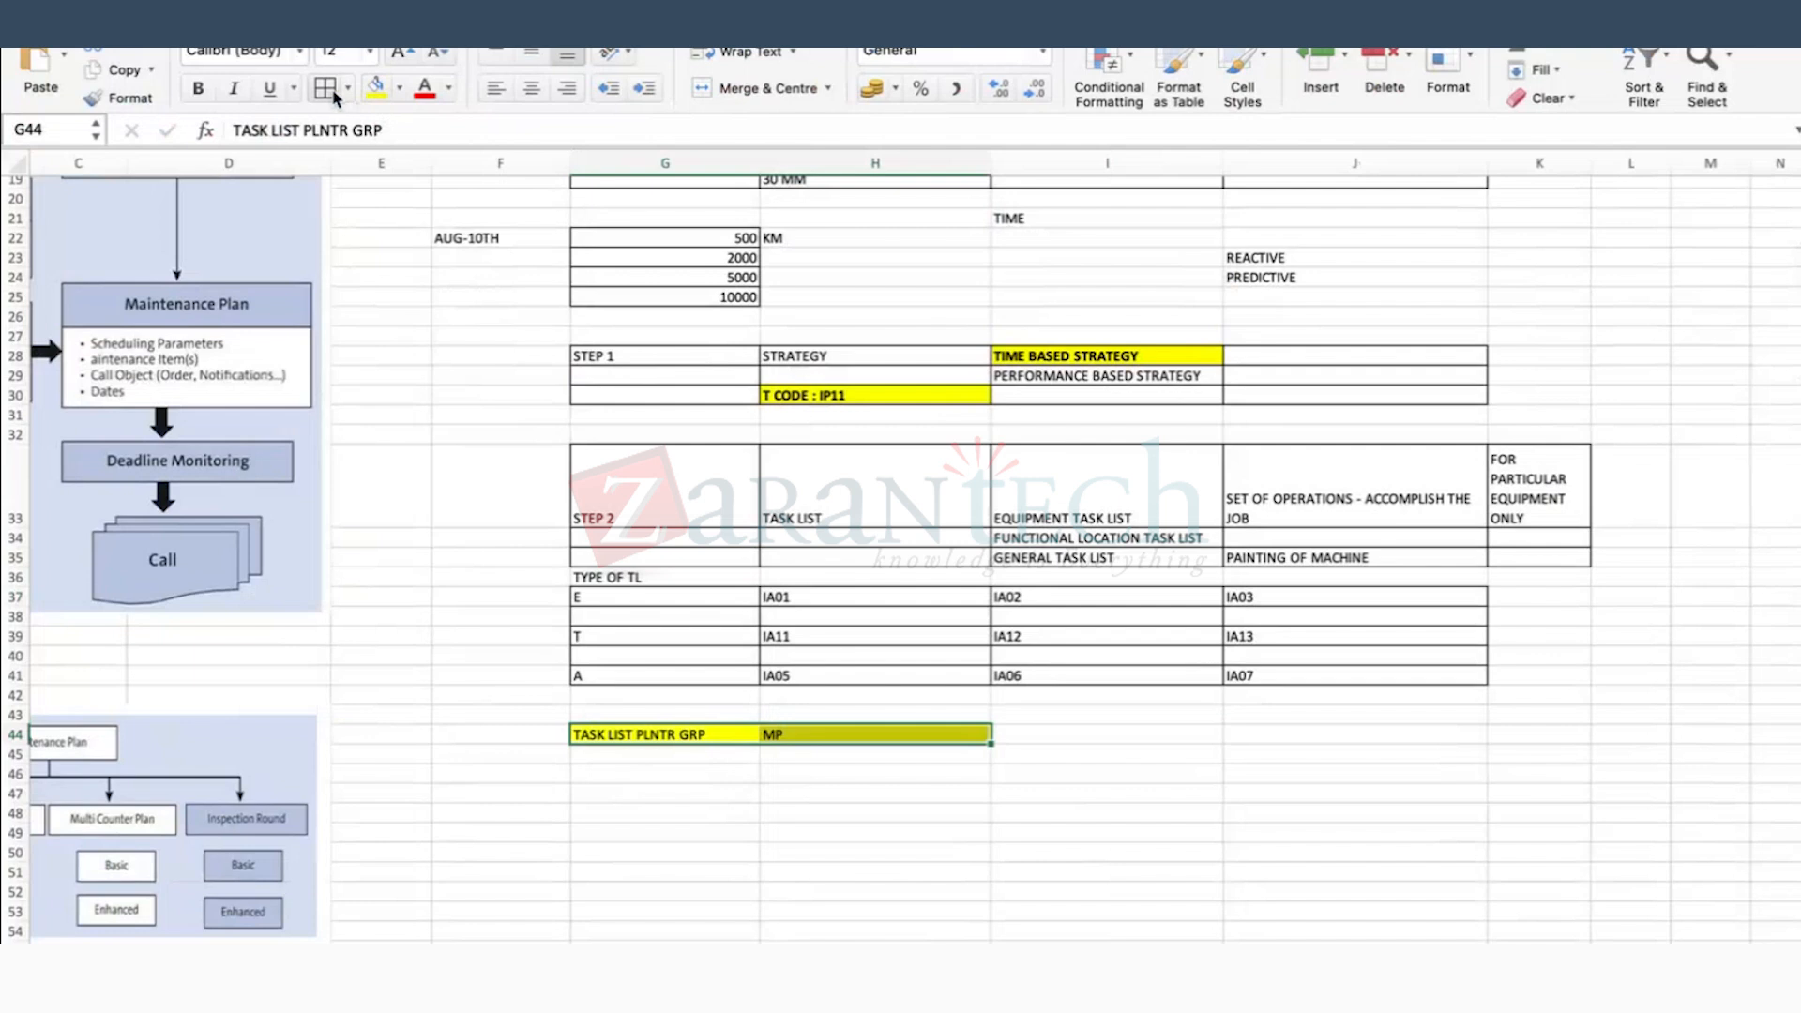
scroll(1047, 622, down, 3)
click(732, 647)
click(718, 625)
click(769, 664)
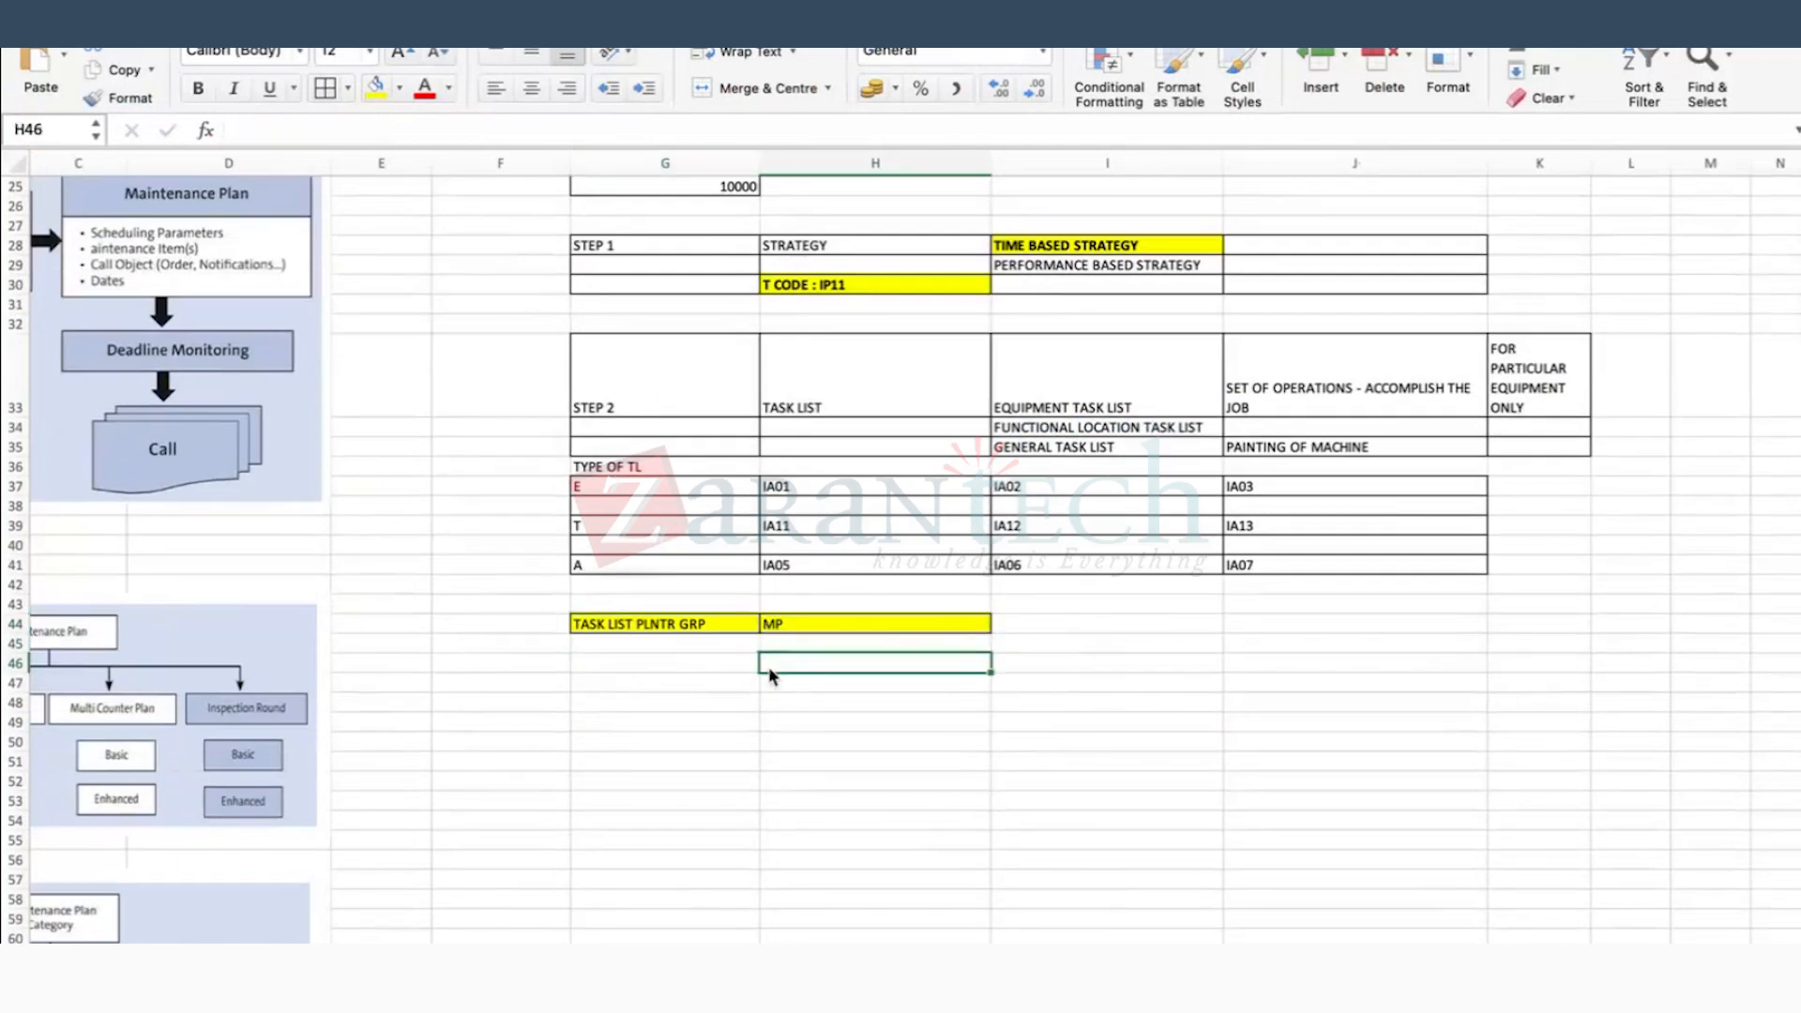
drag(659, 627, 804, 622)
click(198, 88)
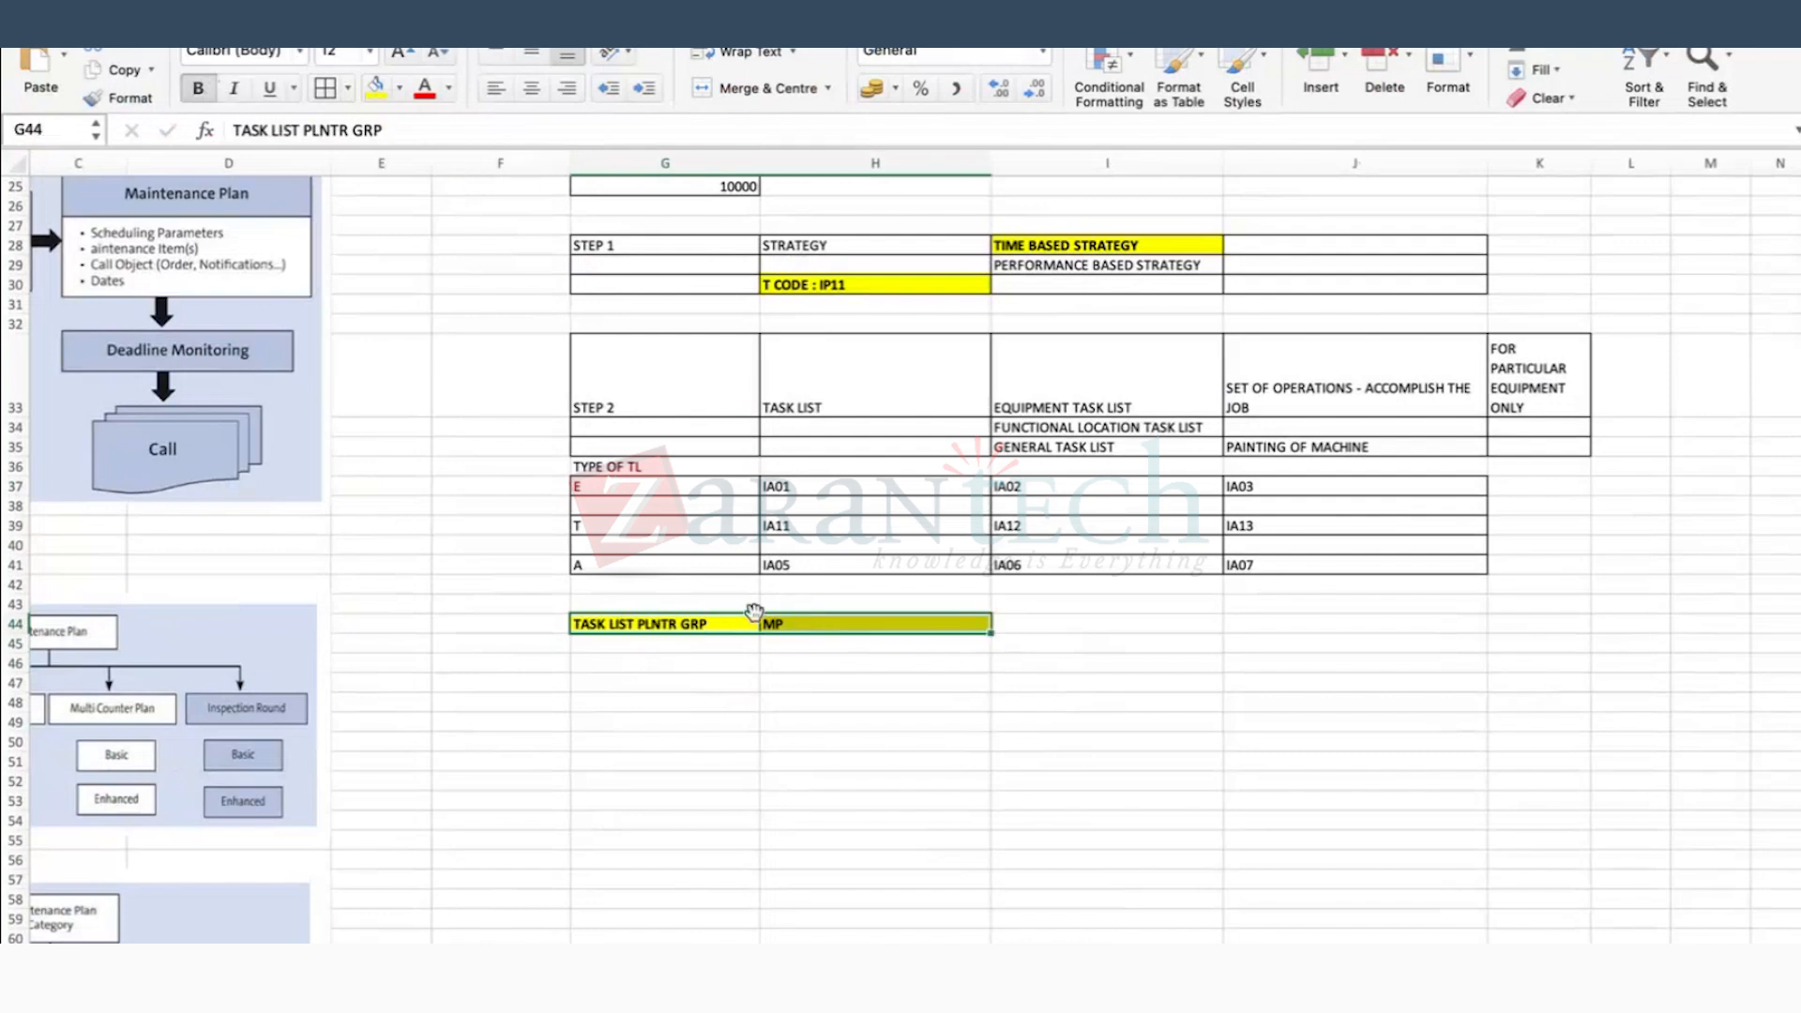
click(788, 698)
Step: Switch to another SAP session, start transaction SPRO and open the SAP Reference IMG
key(super+Tab)
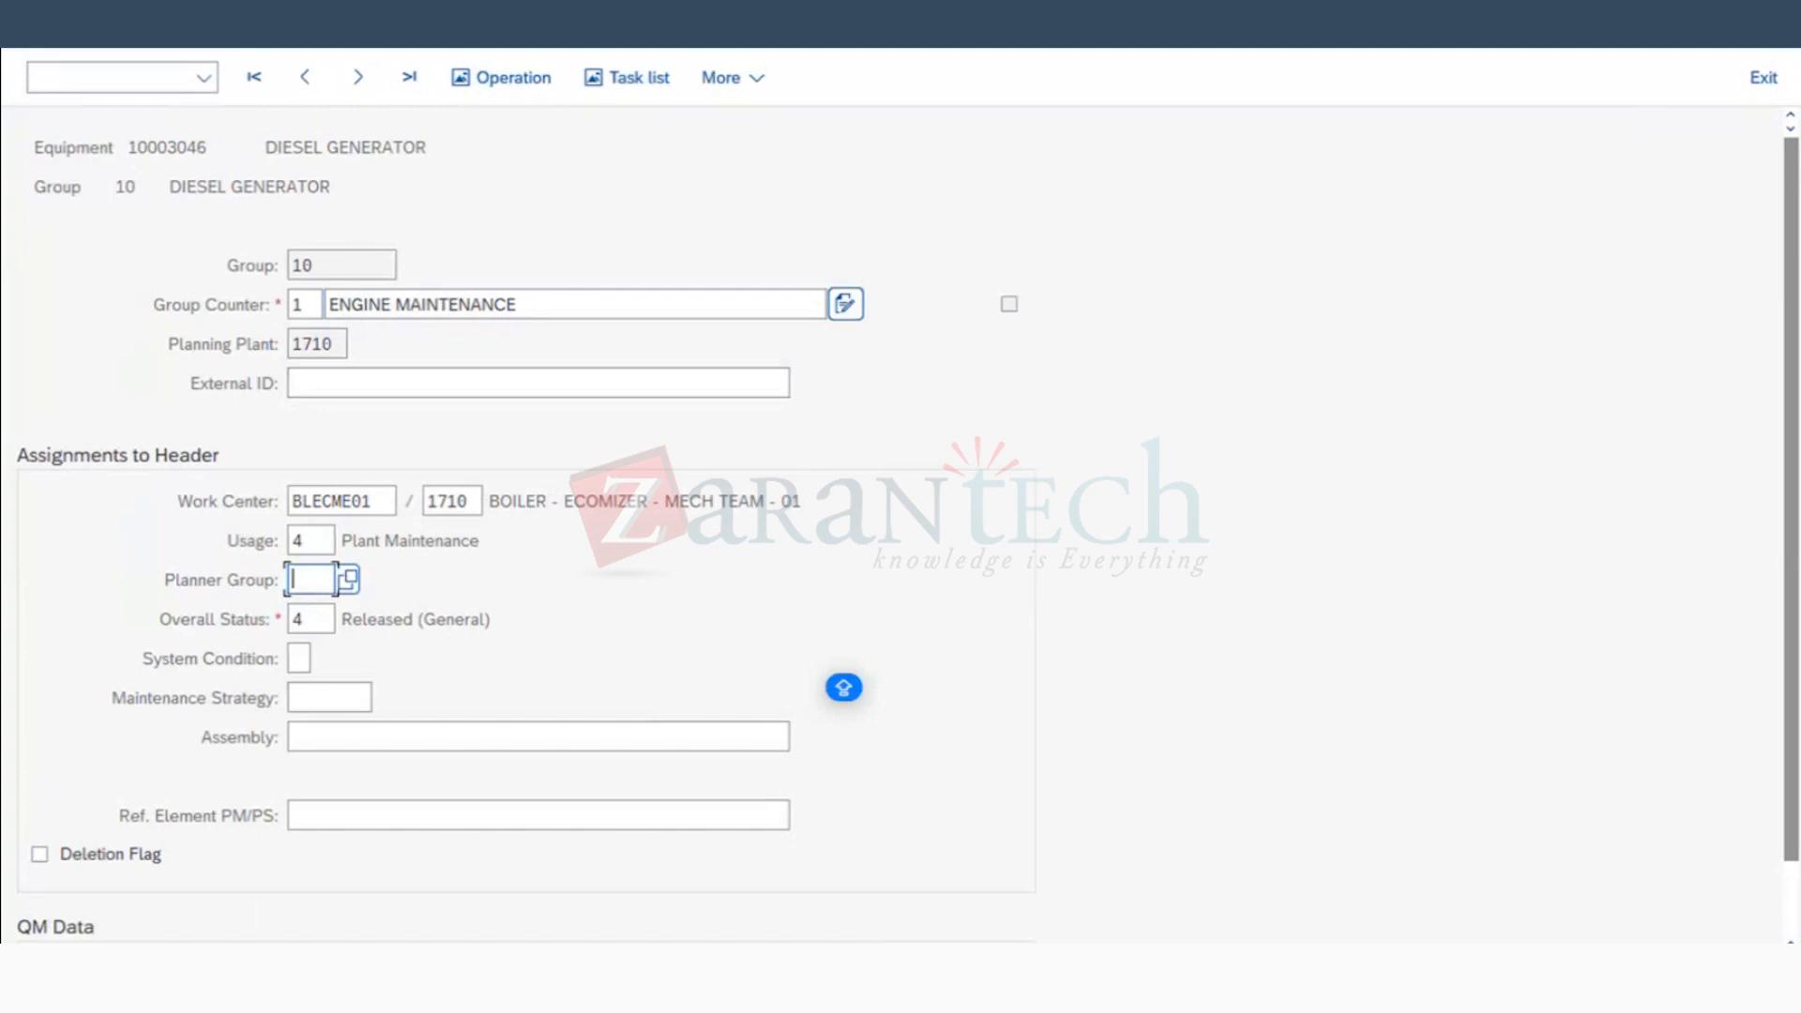
click(694, 24)
click(750, 11)
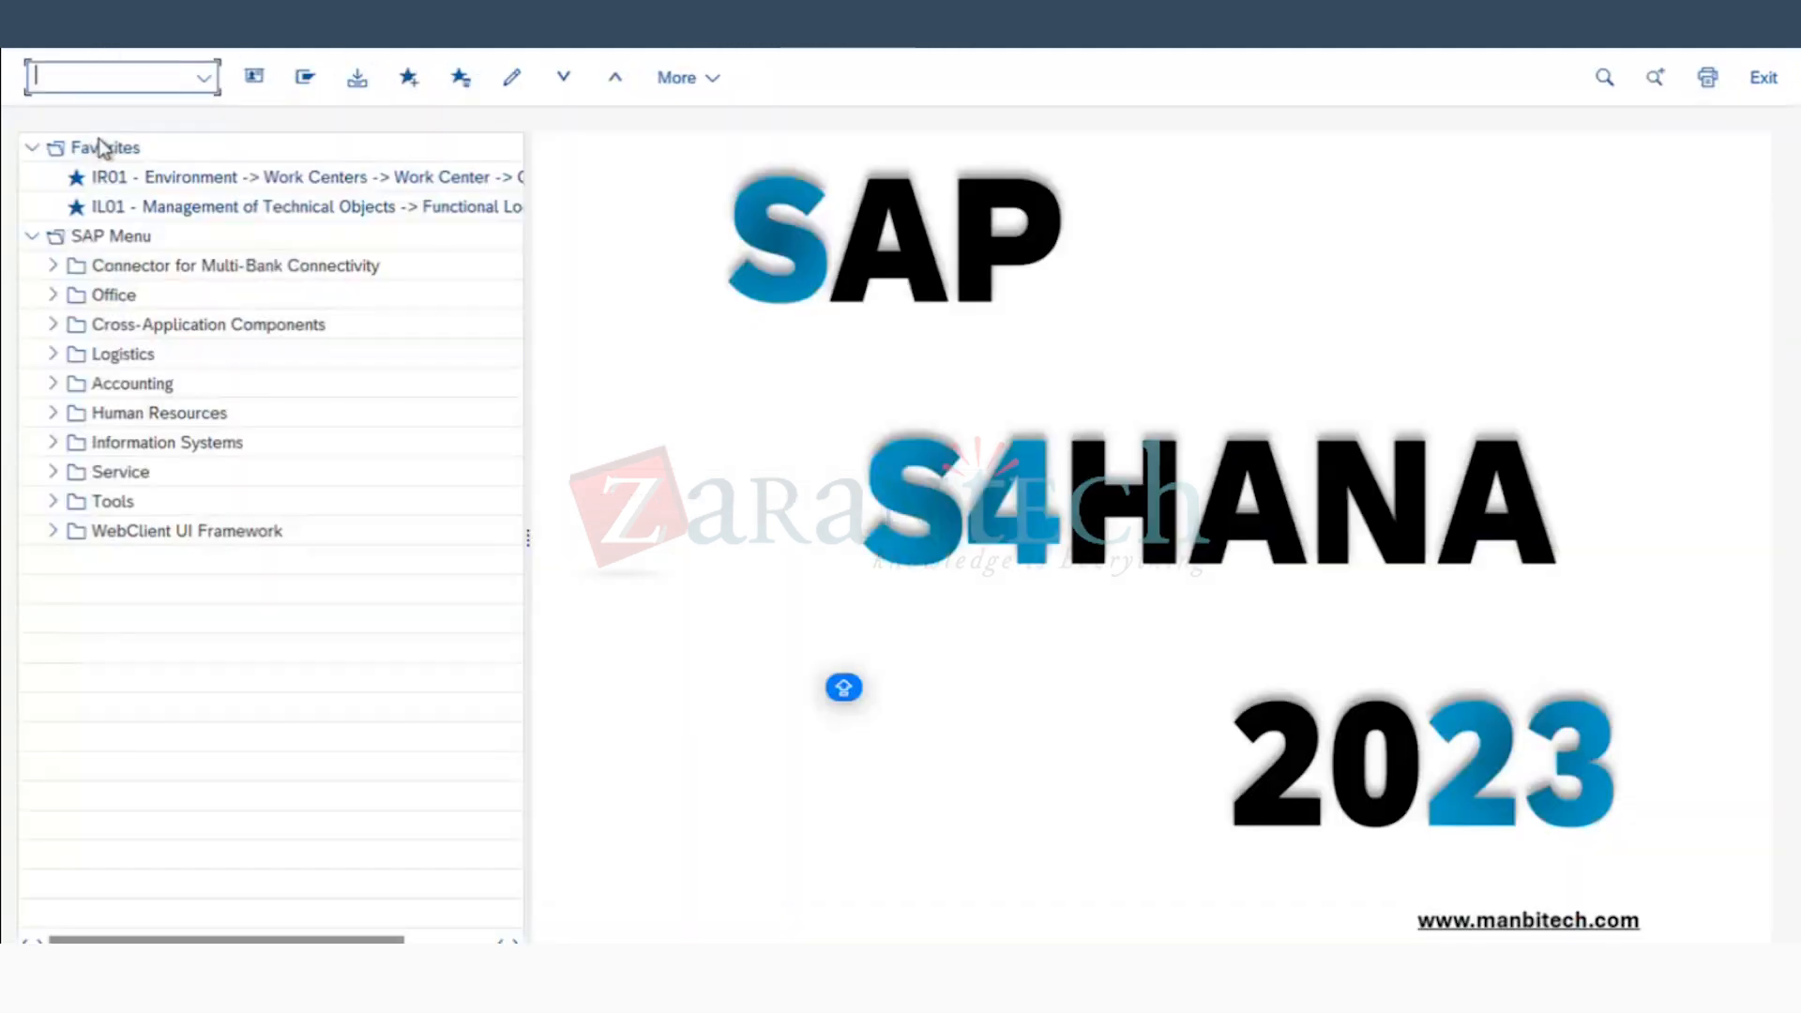
text(SPRO)
key(Return)
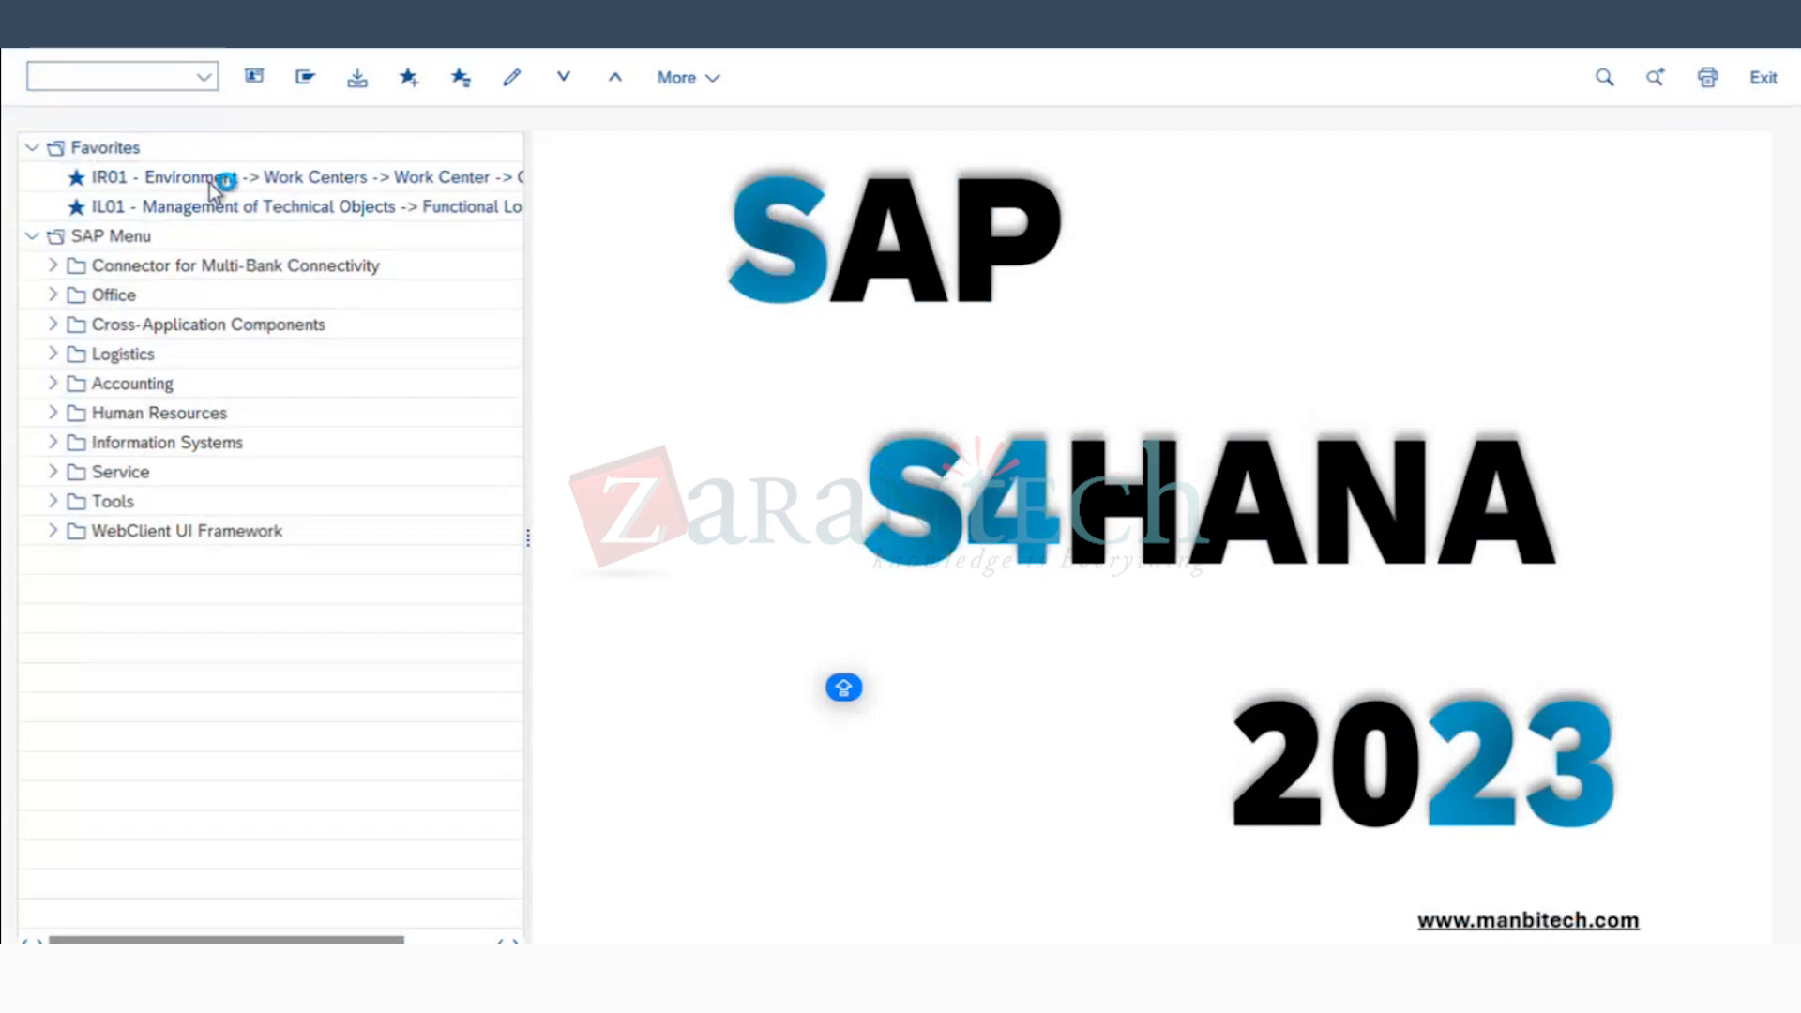
click(309, 81)
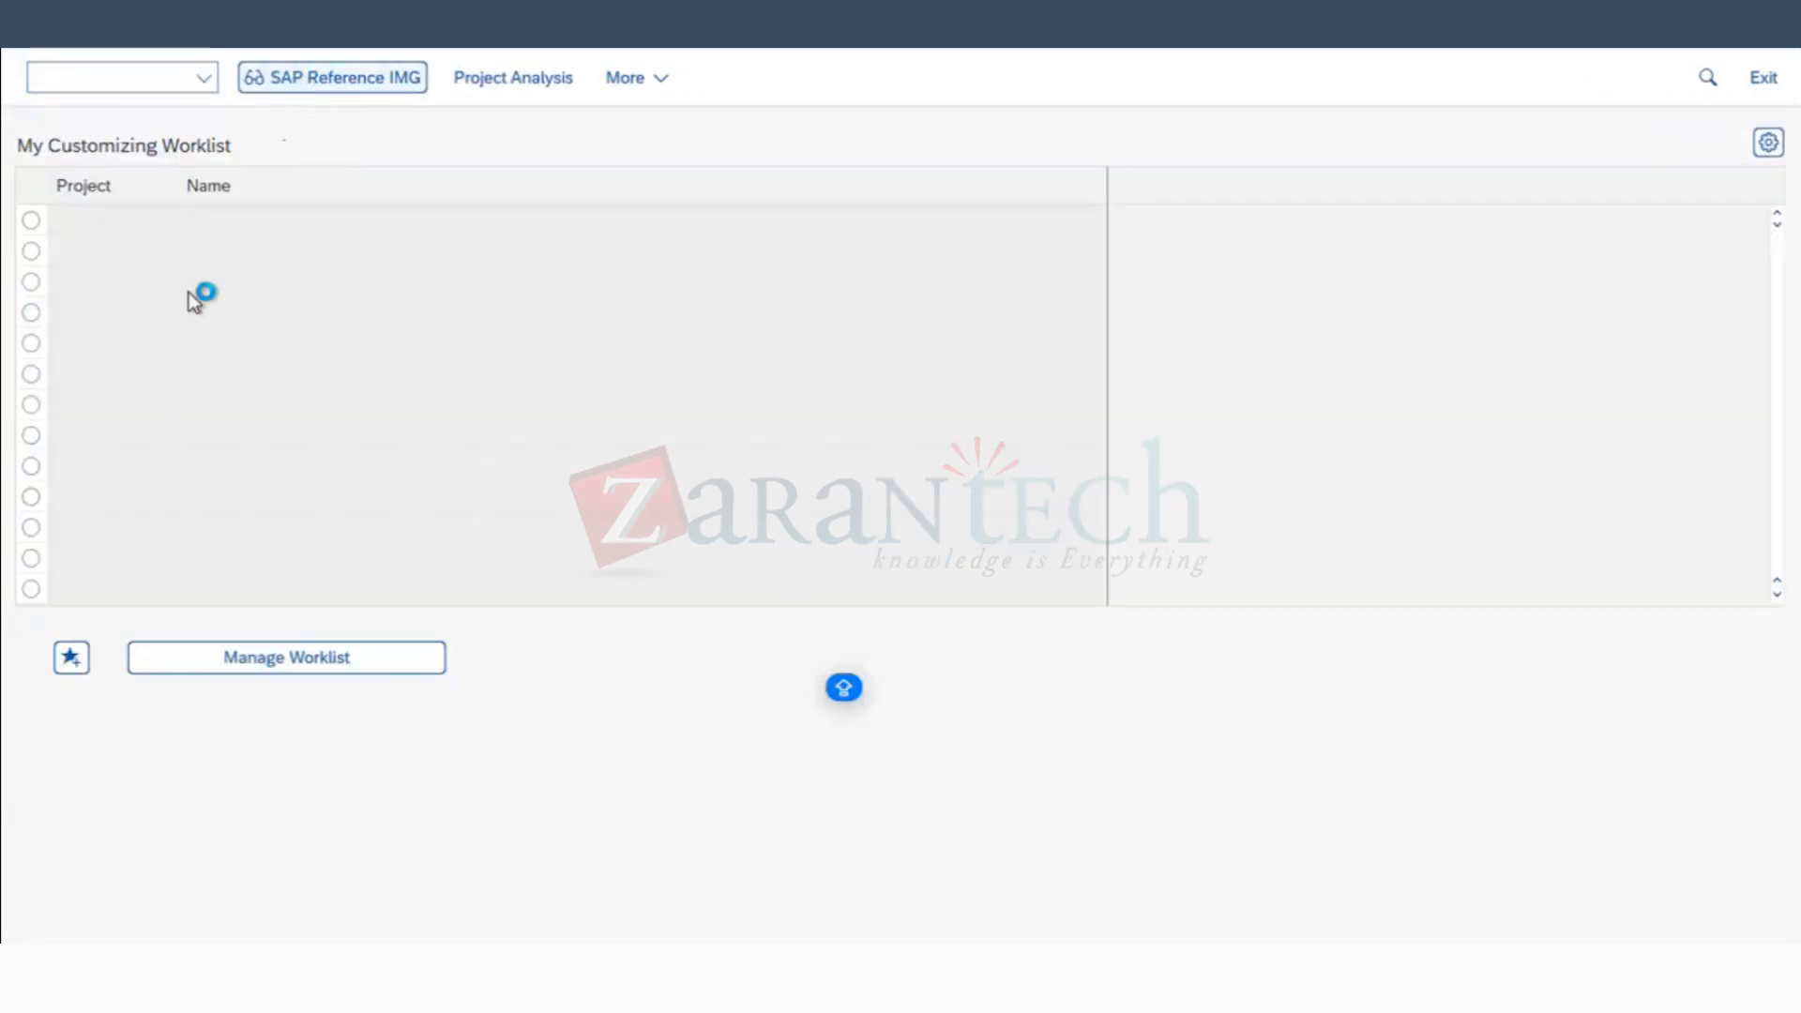
Step: Examine Define Planner Groups in the general data of technical objects under Plant Maintenance and Customer Service master data, and return to the IMG structure
scroll(222, 308, down, 5)
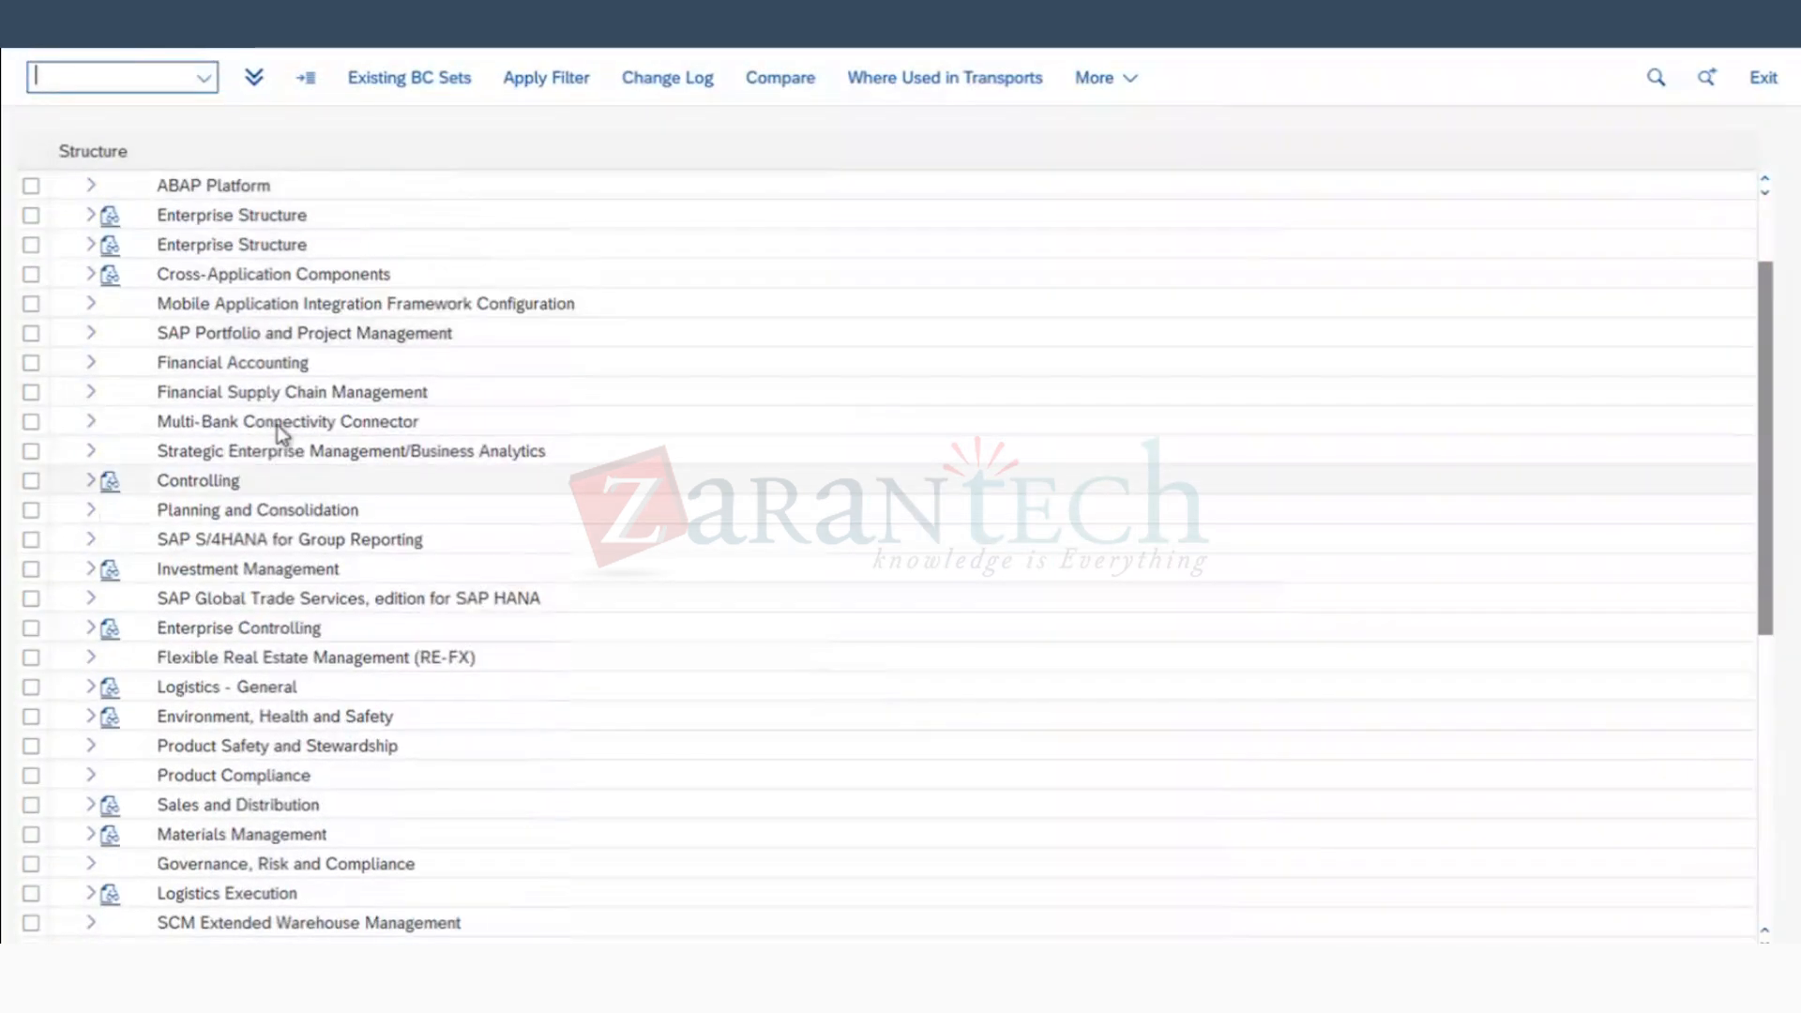
click(91, 688)
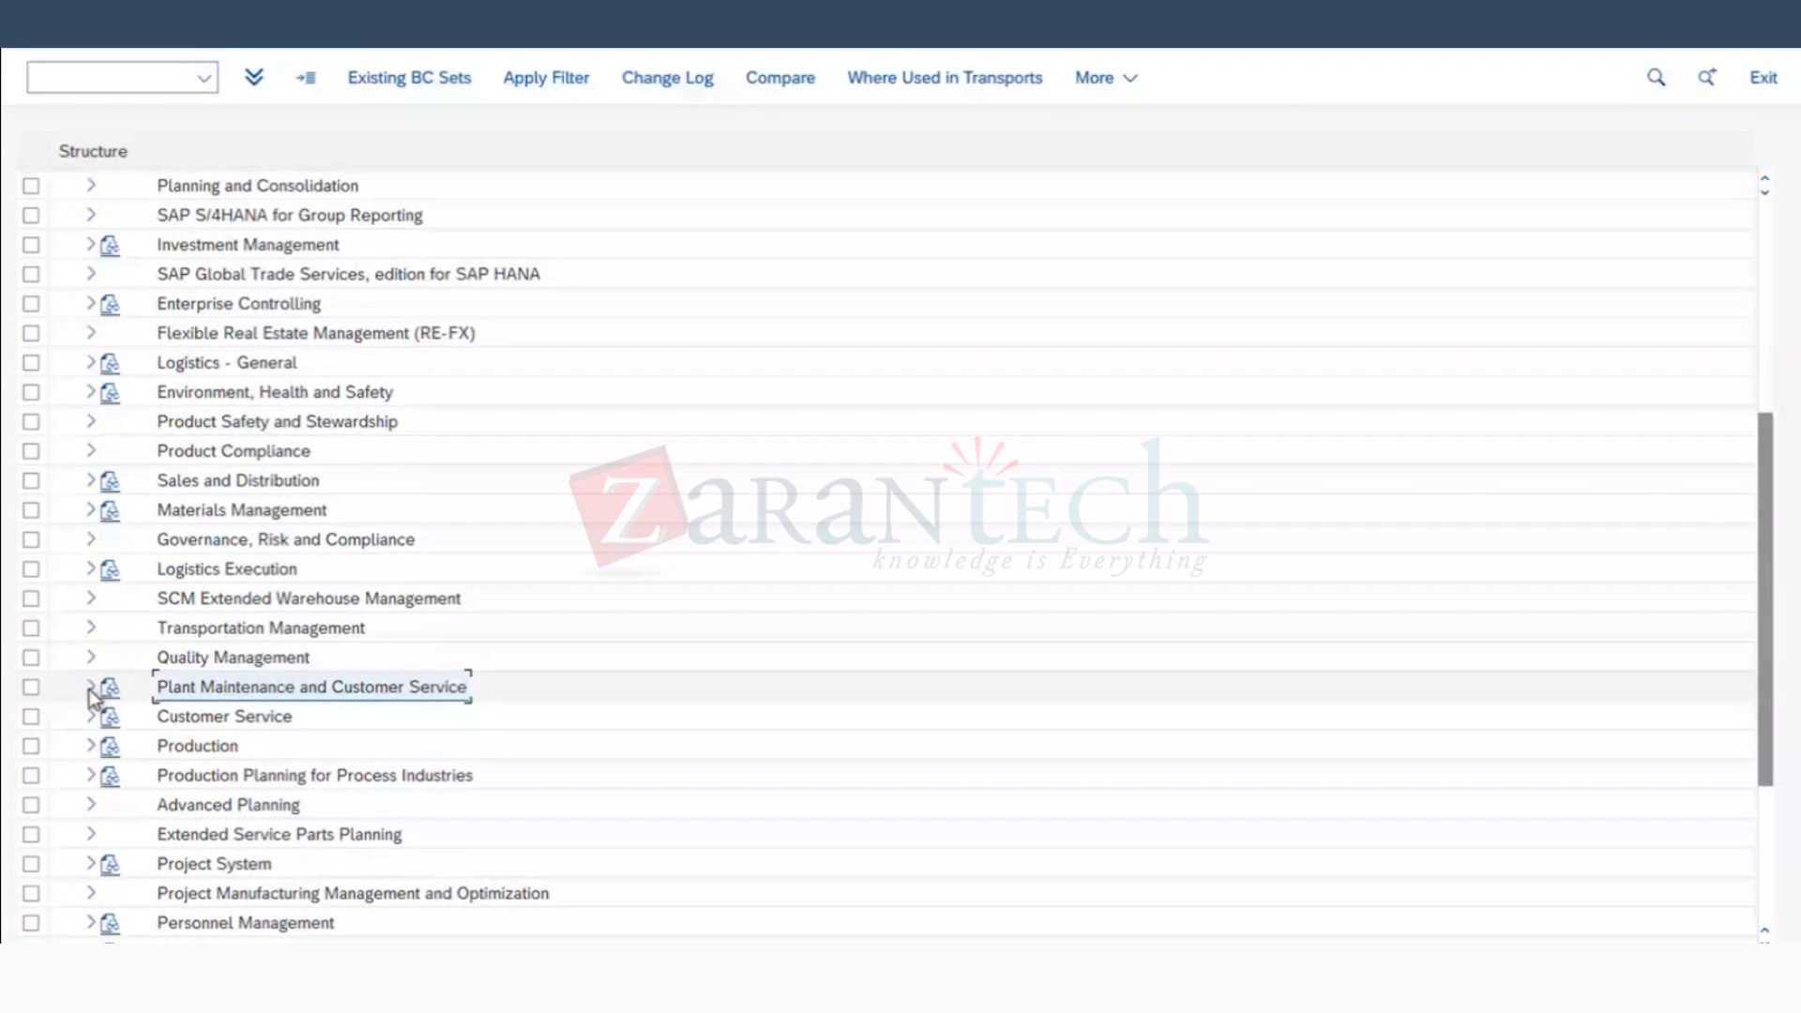
scroll(281, 637, down, 2)
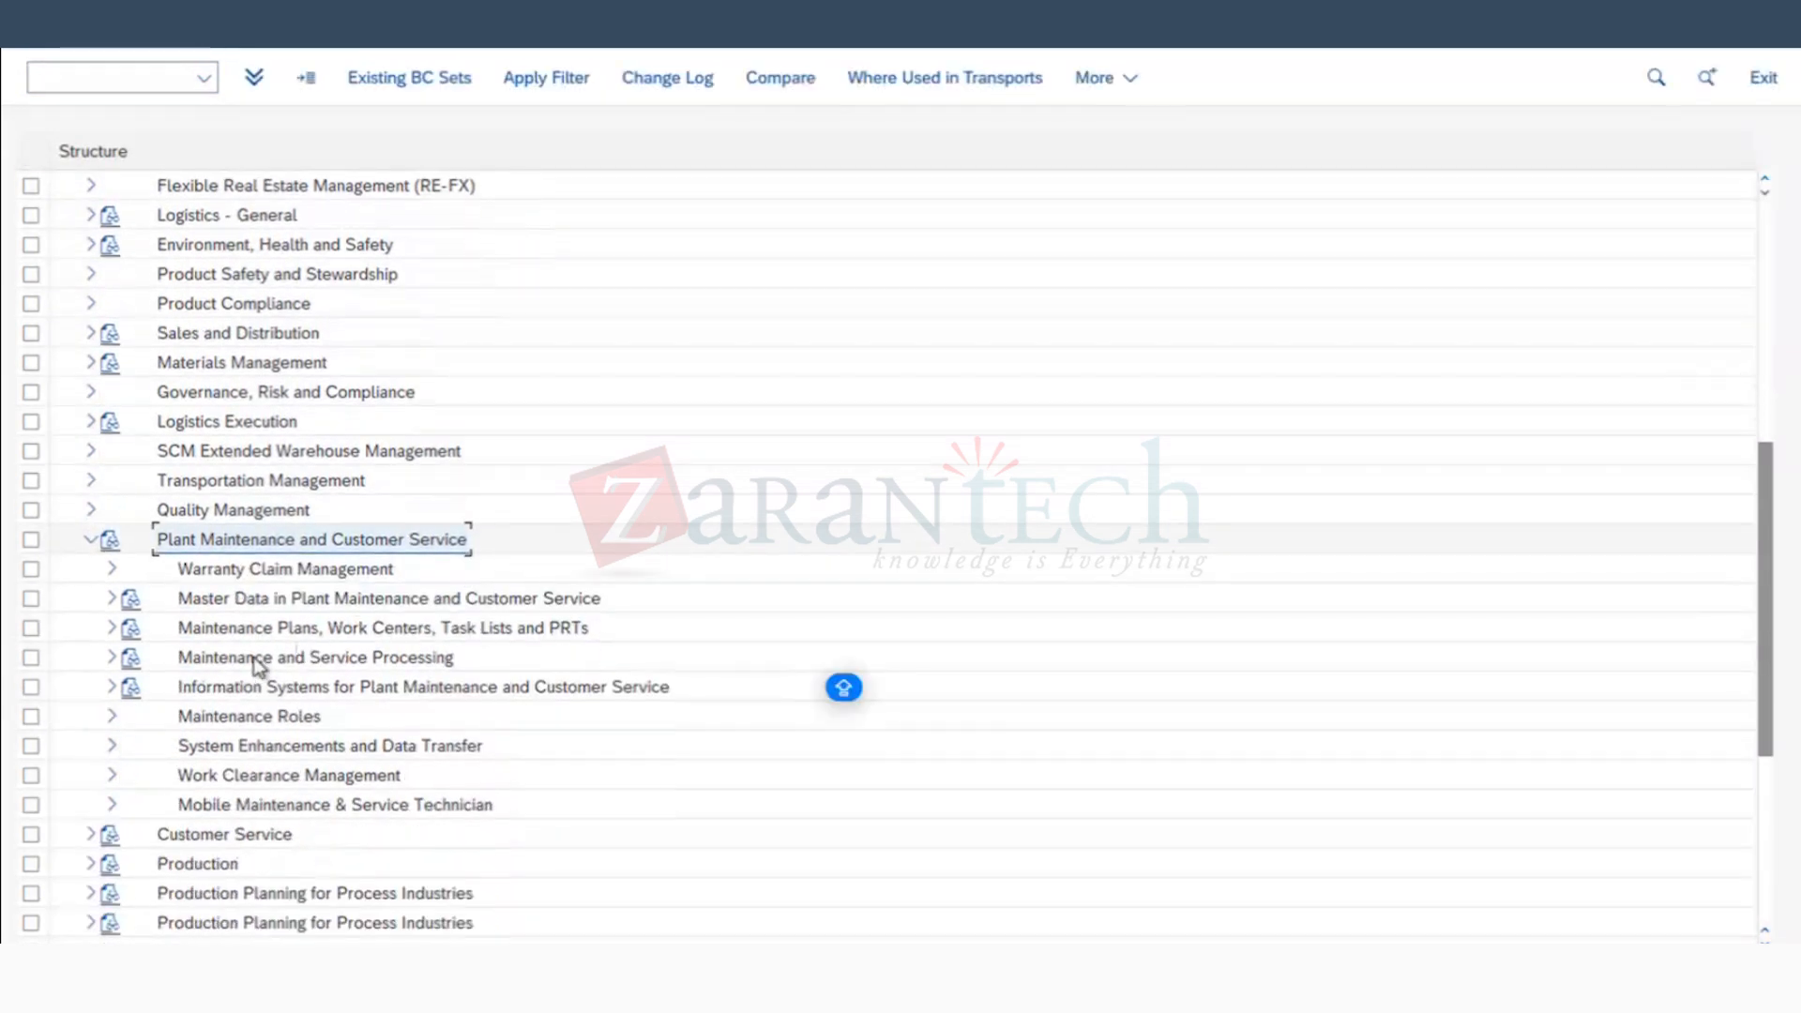
click(265, 576)
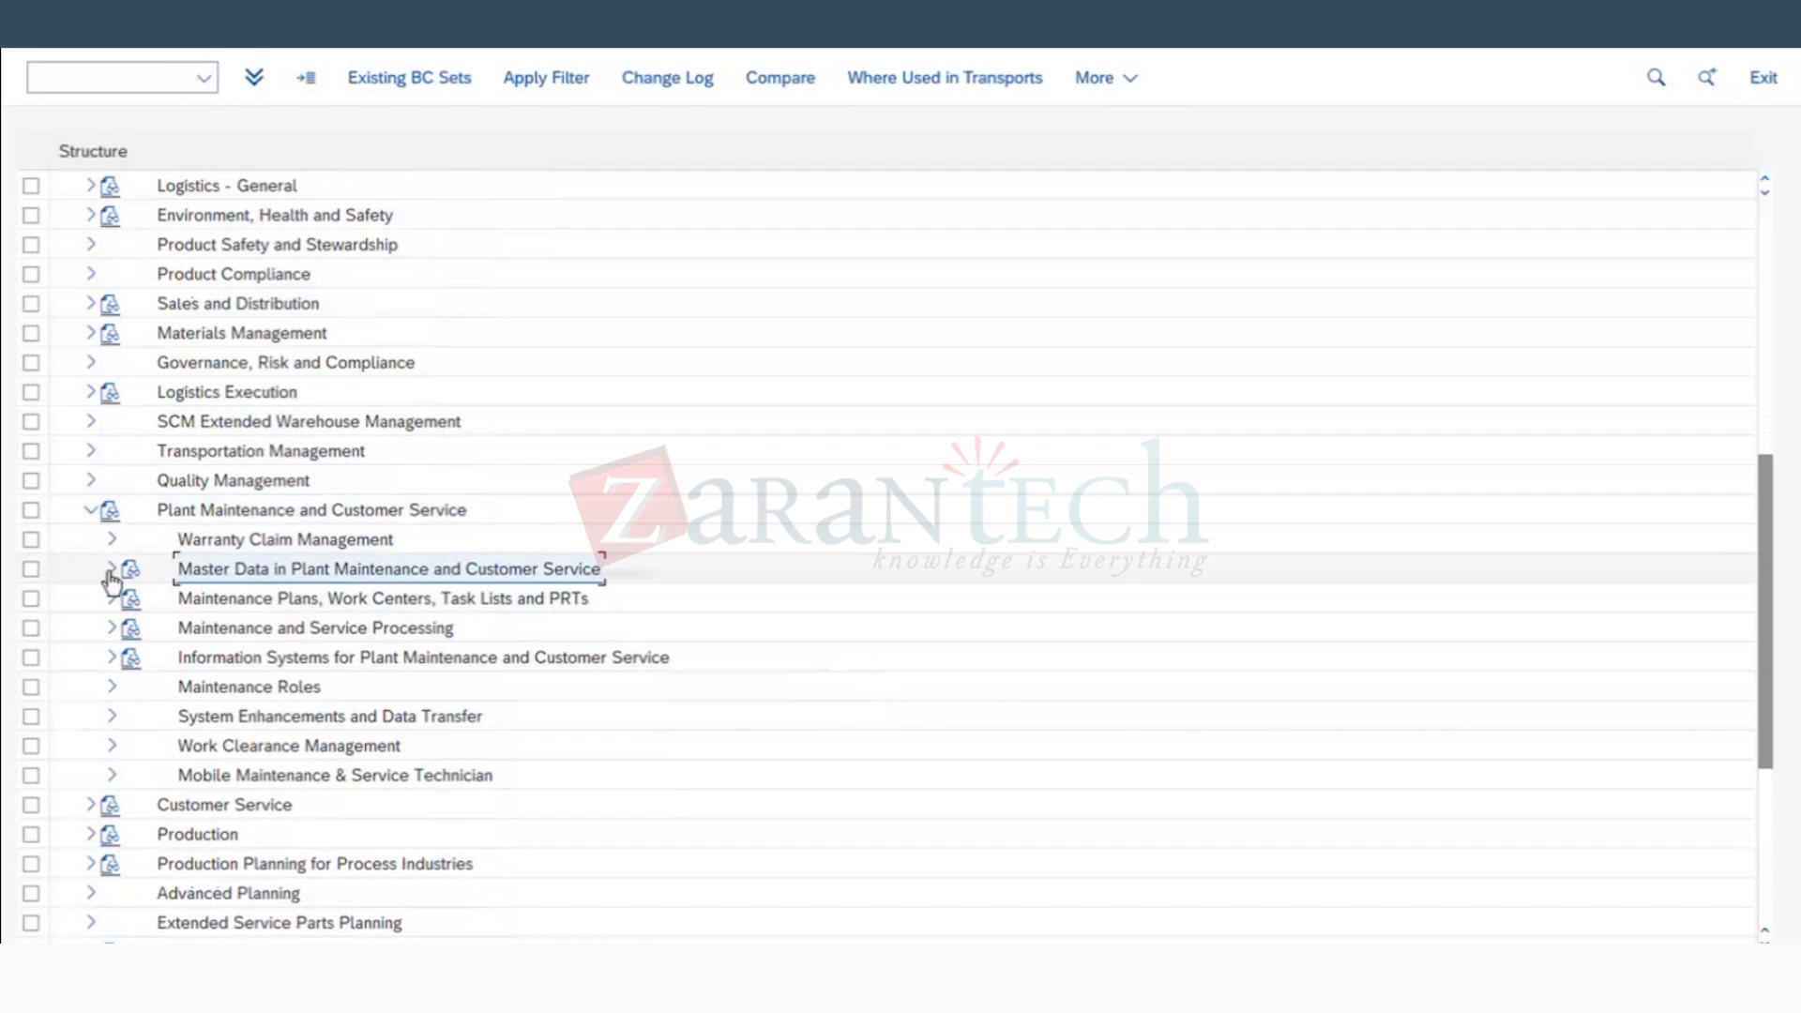
click(111, 568)
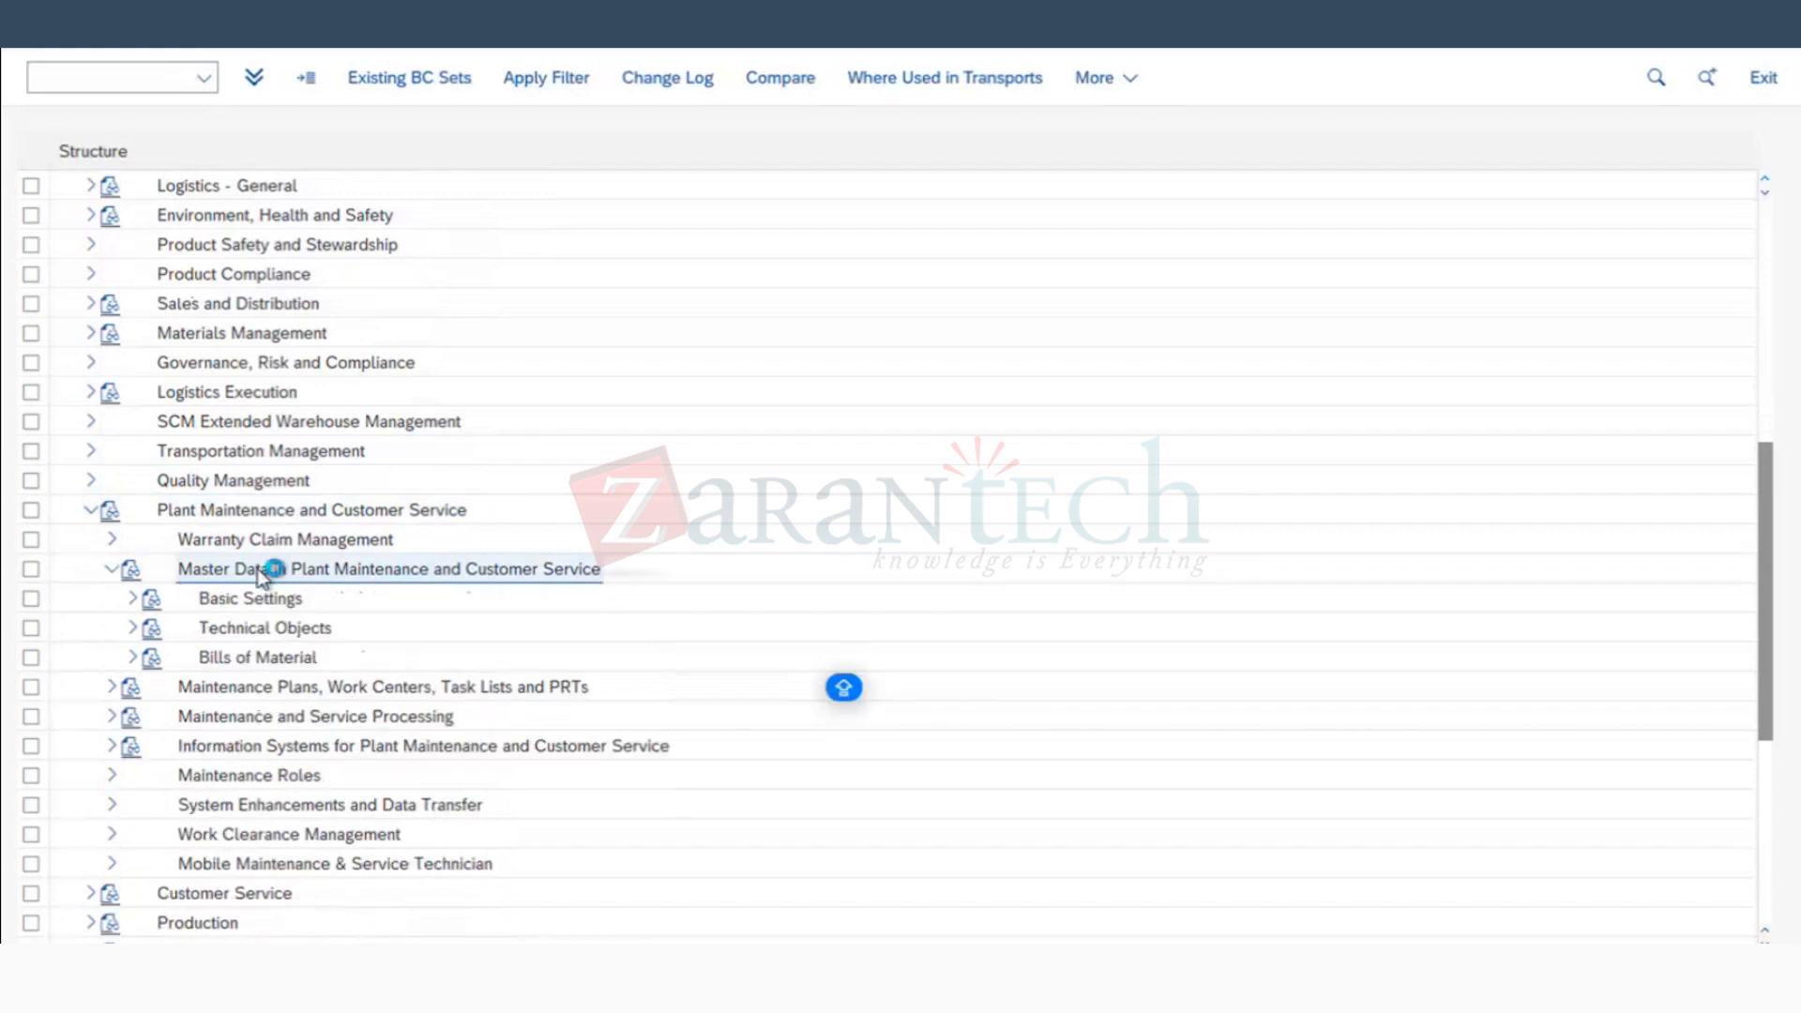
click(132, 628)
click(269, 660)
click(154, 658)
click(300, 748)
click(221, 745)
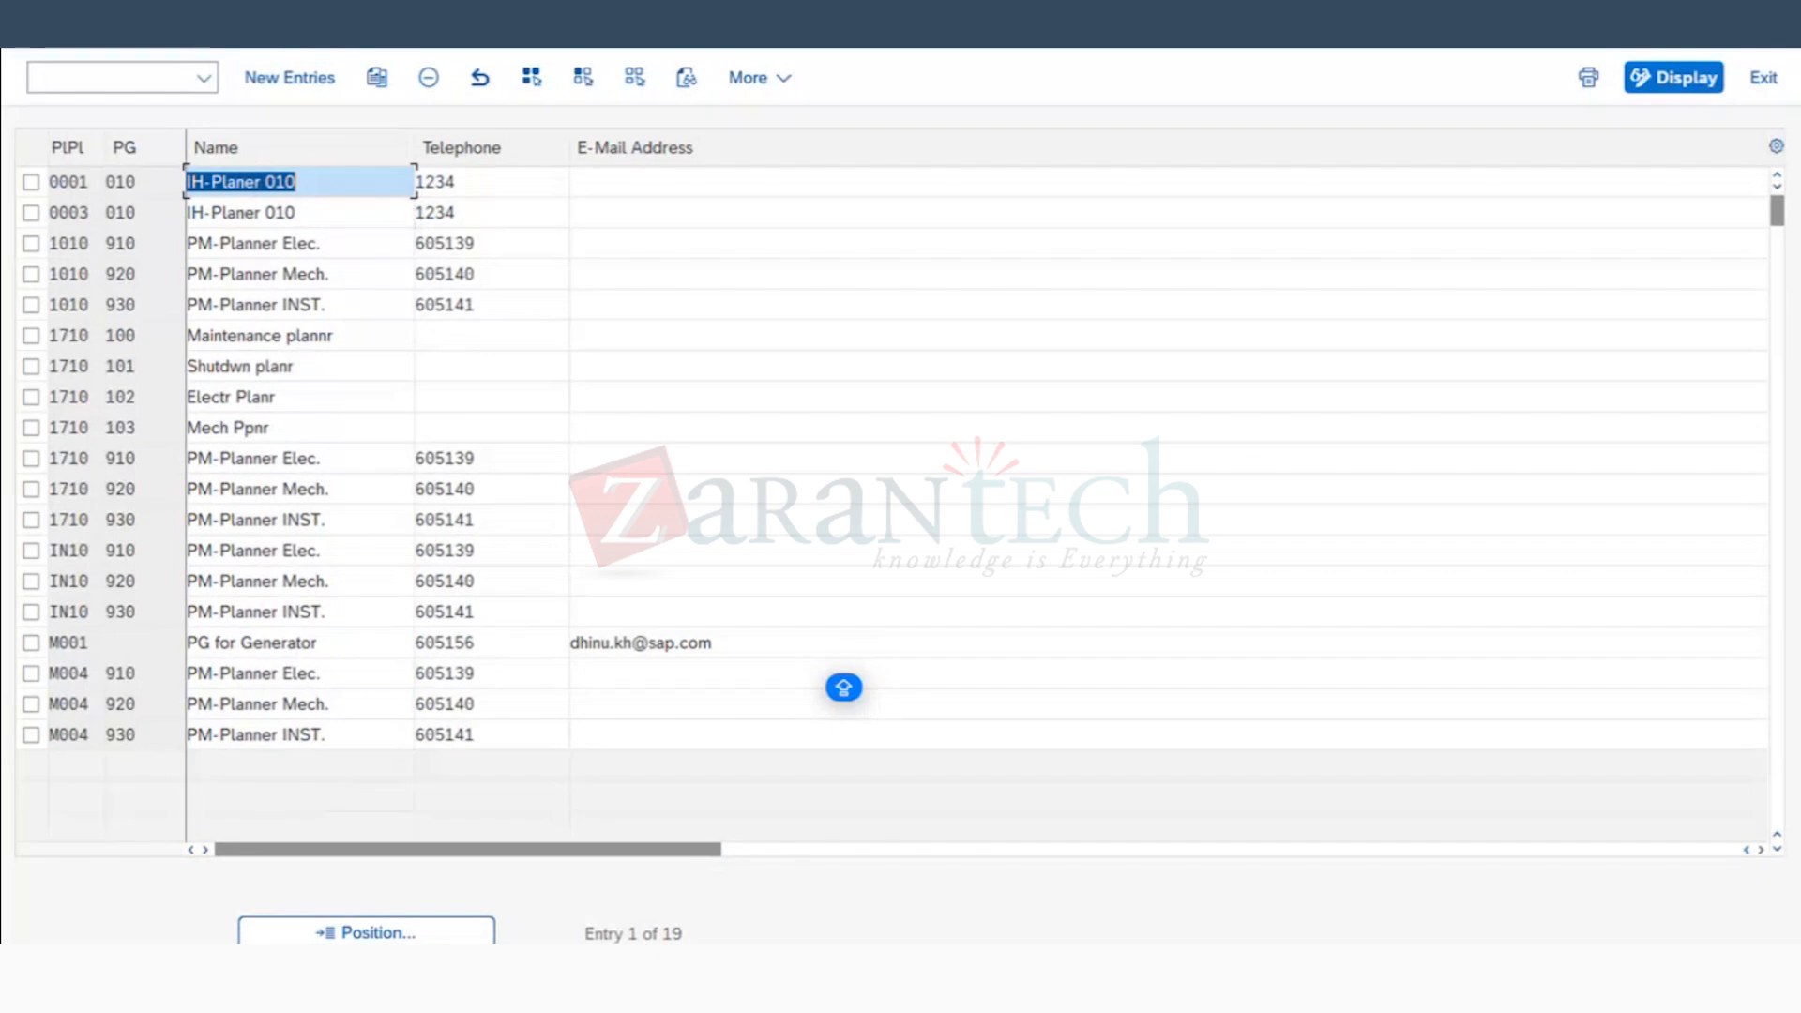
click(47, 30)
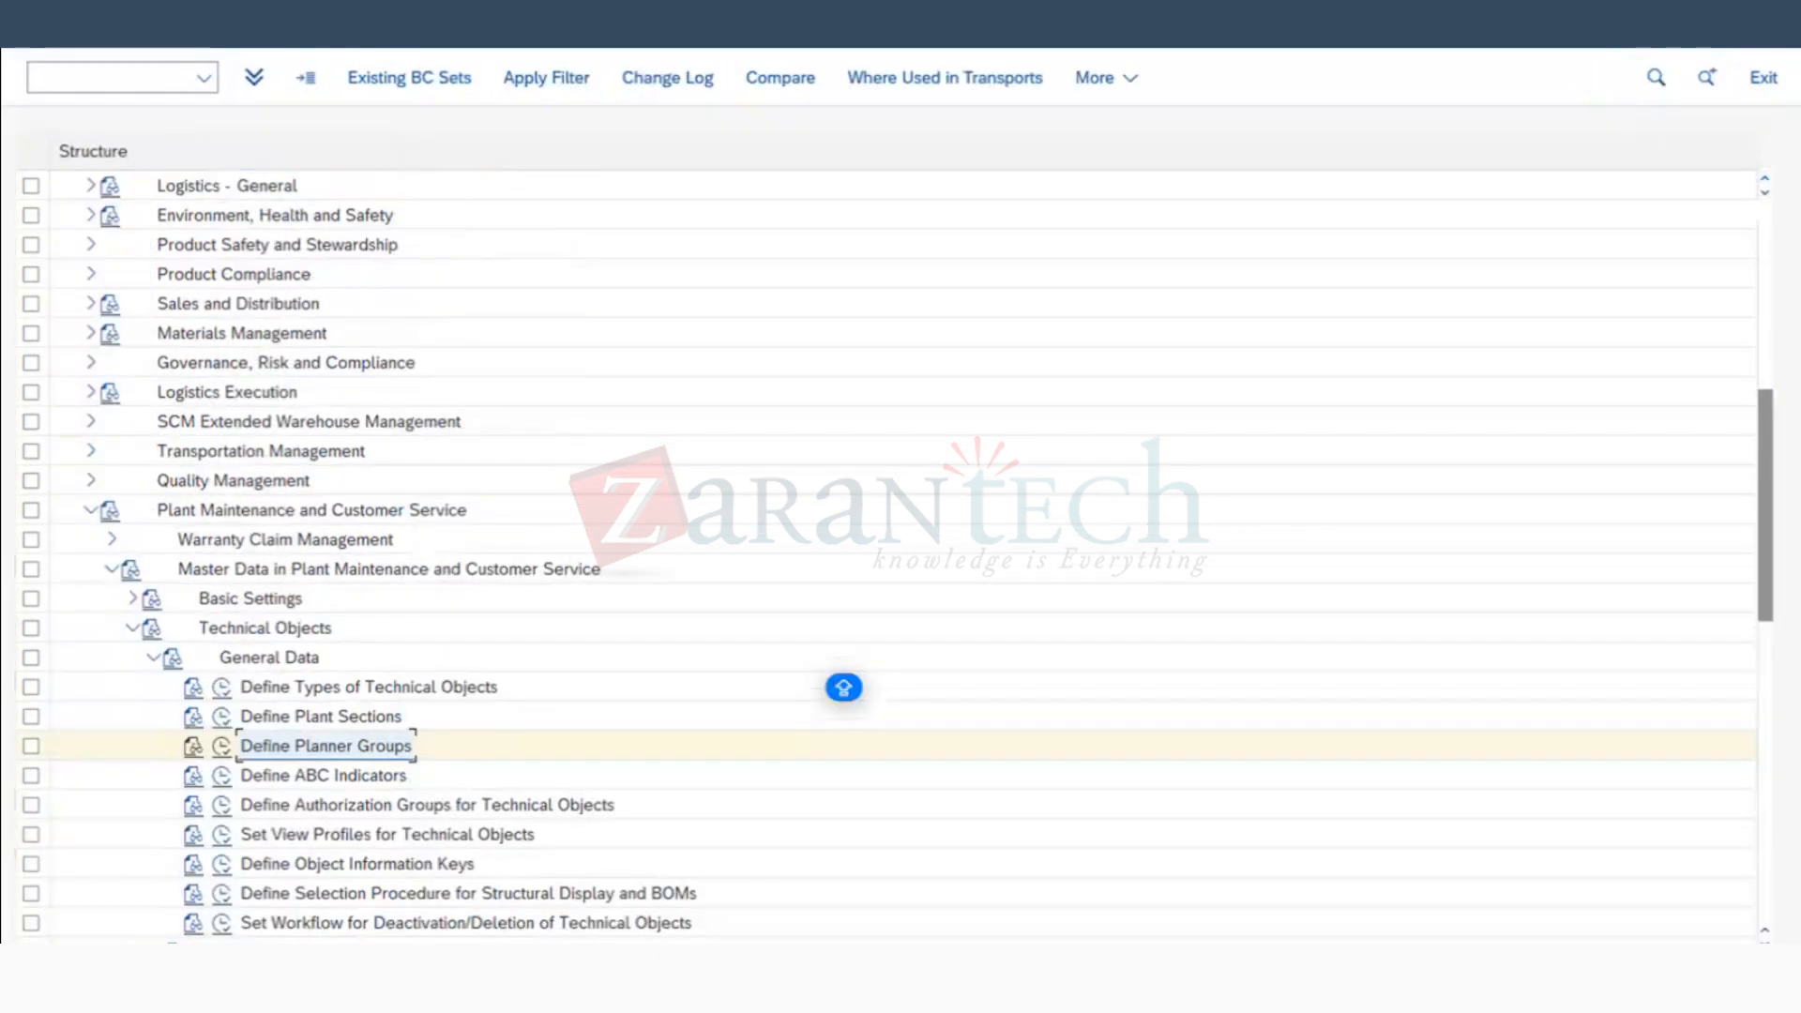
Step: Collapse the plant maintenance master data and expand the task lists' General Data under Maintenance Plans, Work Centers, Task Lists and PRTs
click(132, 627)
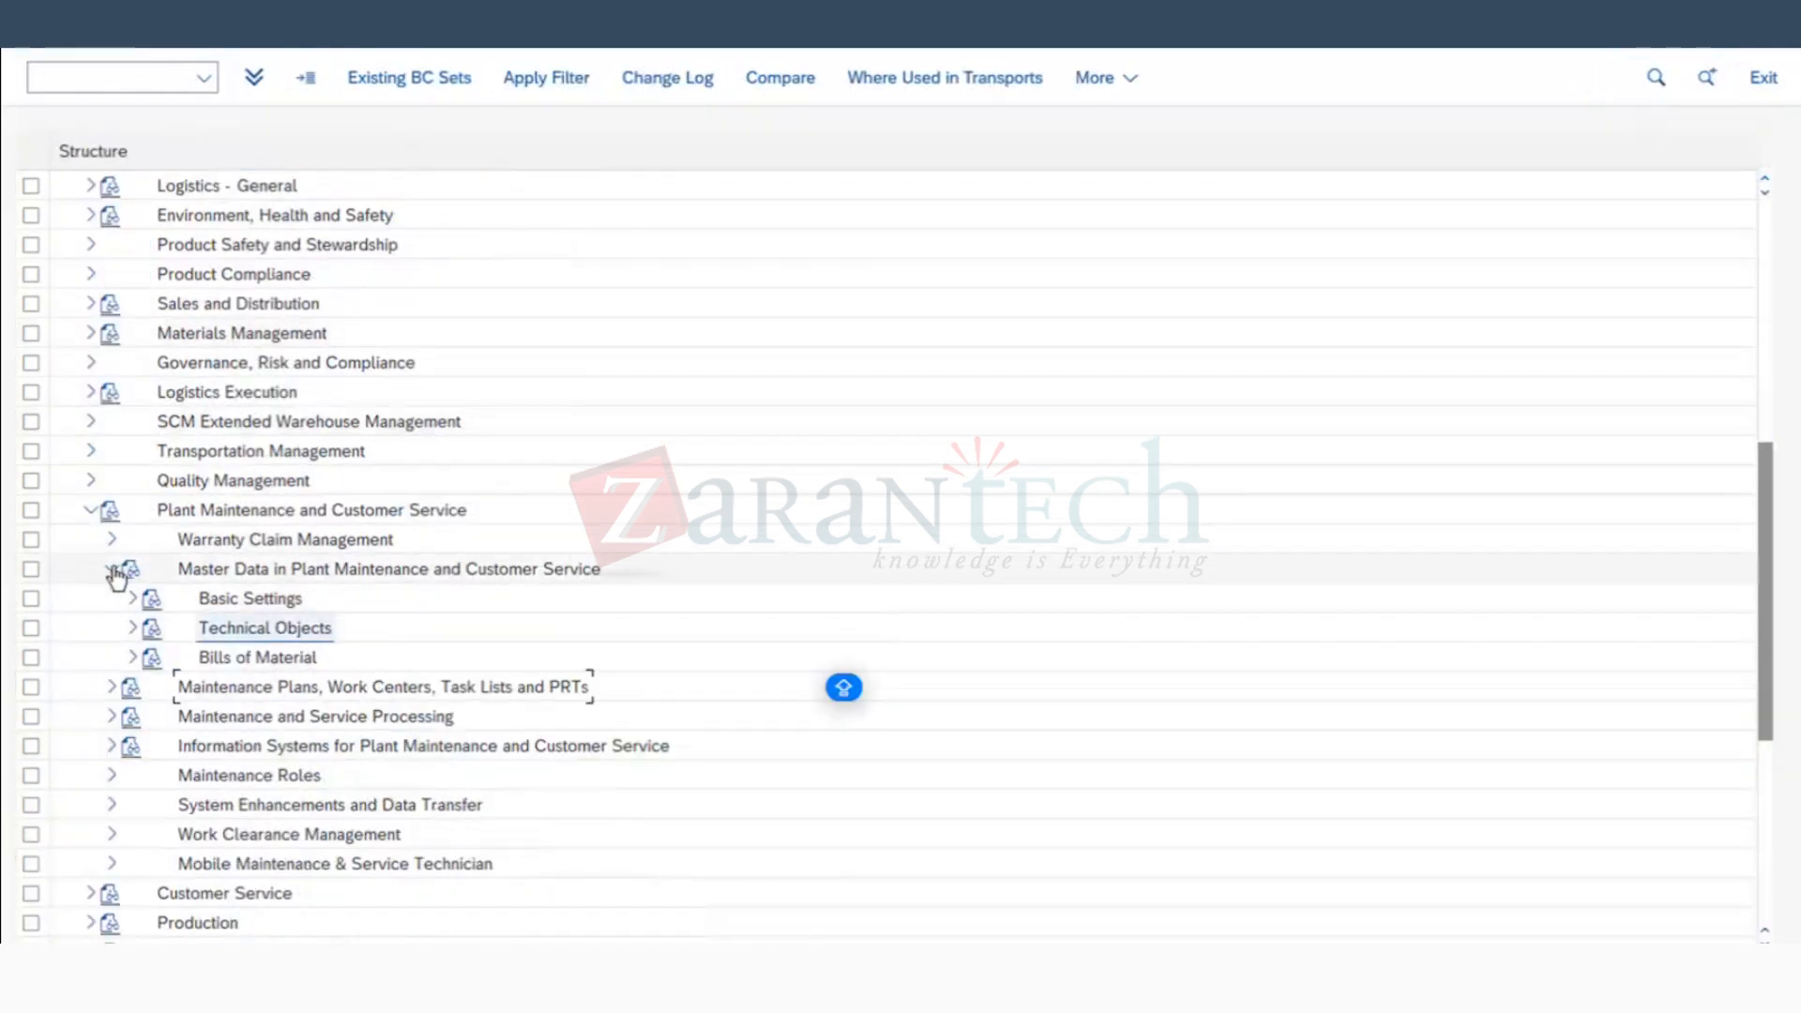
click(112, 569)
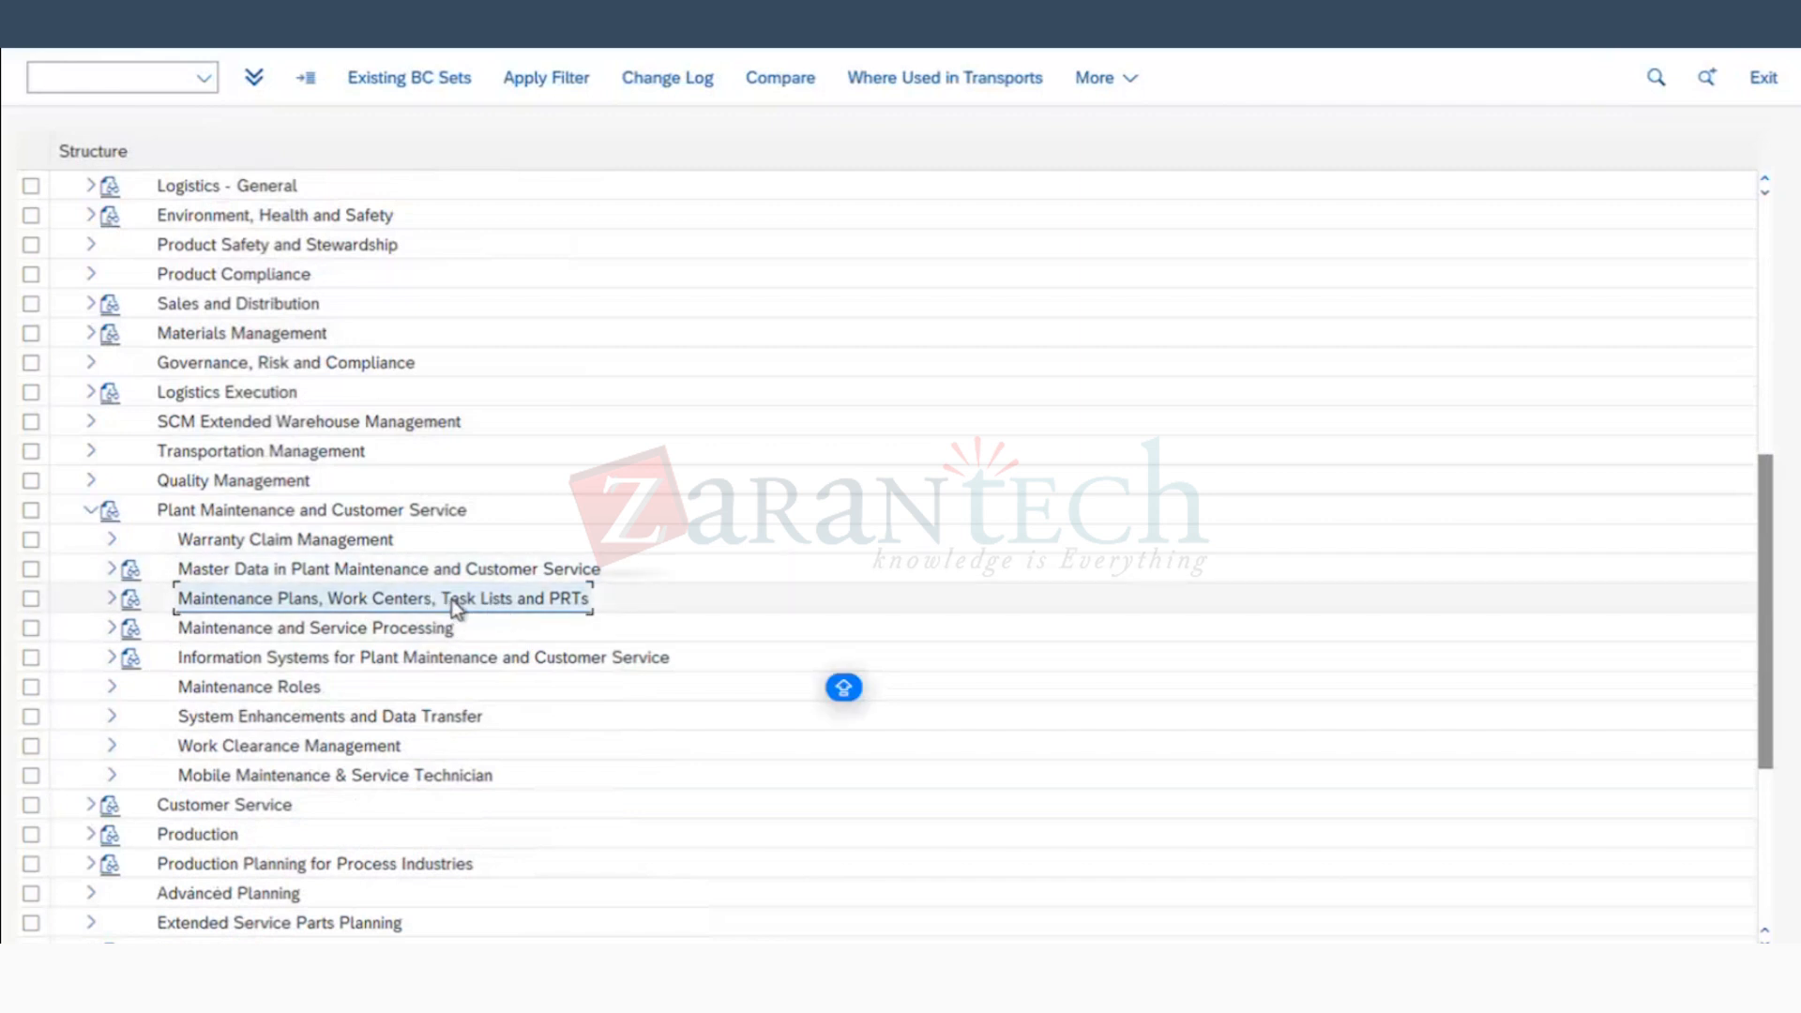
click(113, 598)
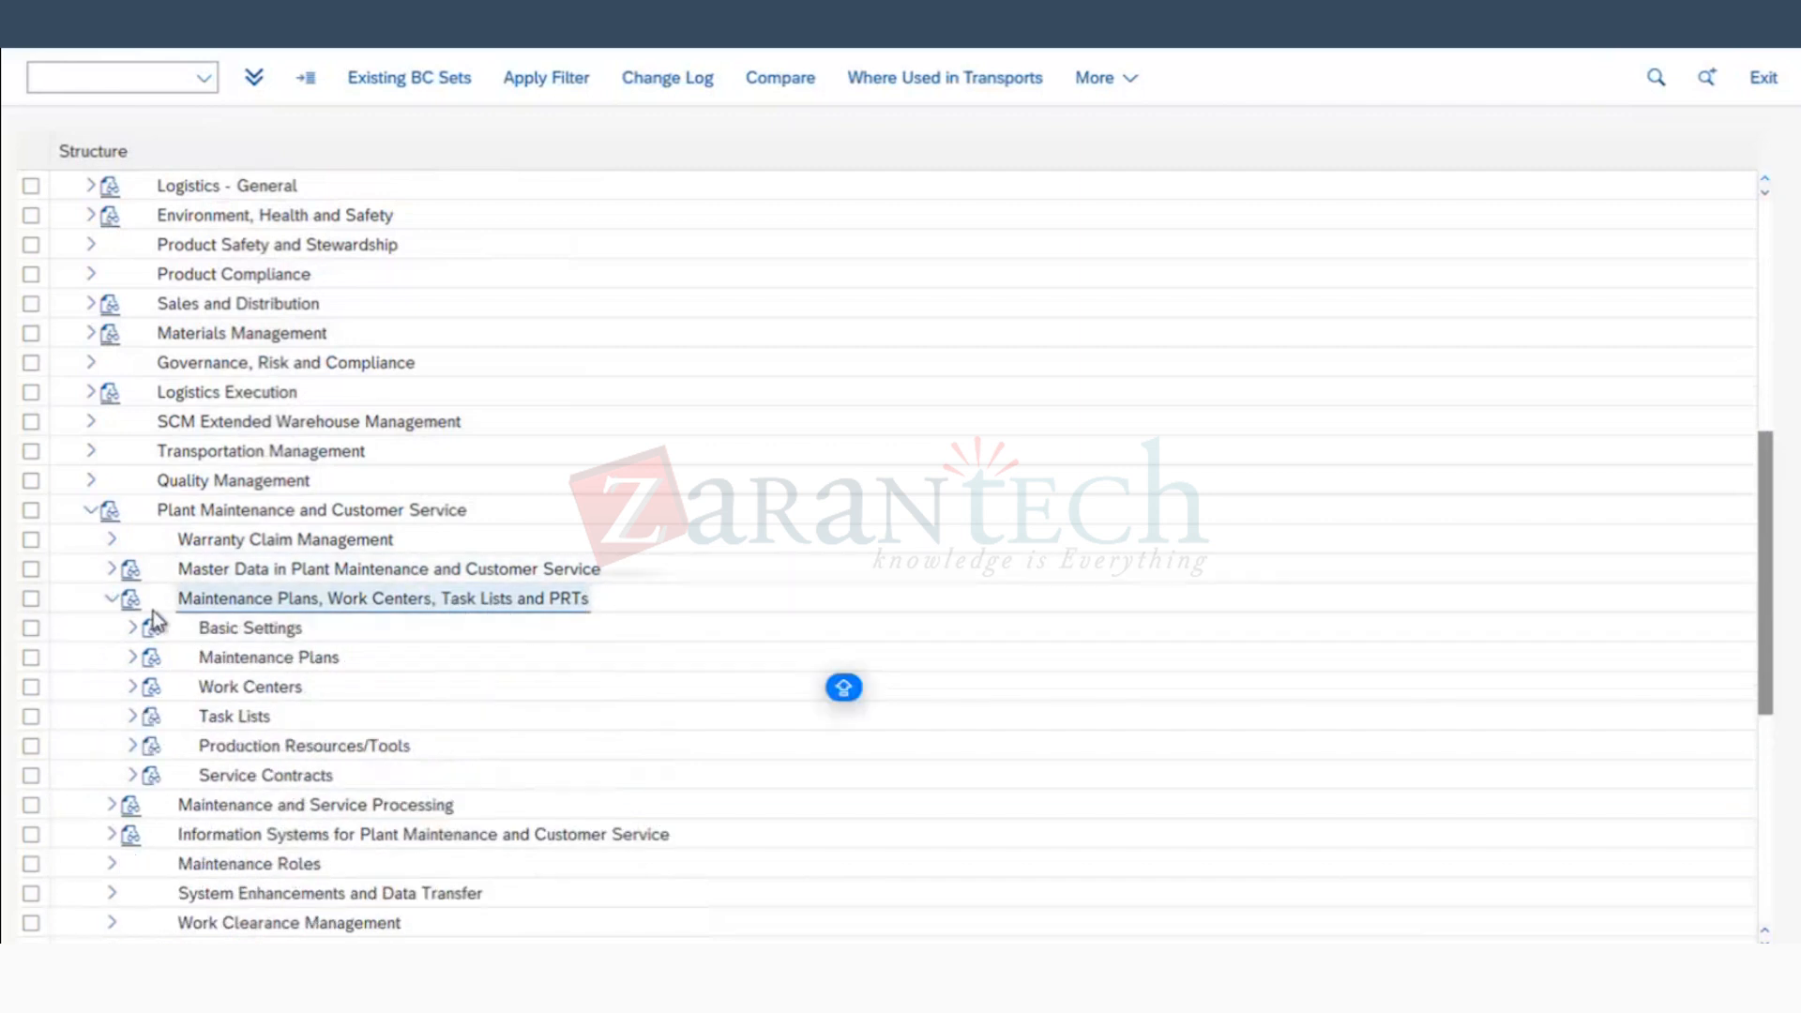
click(132, 717)
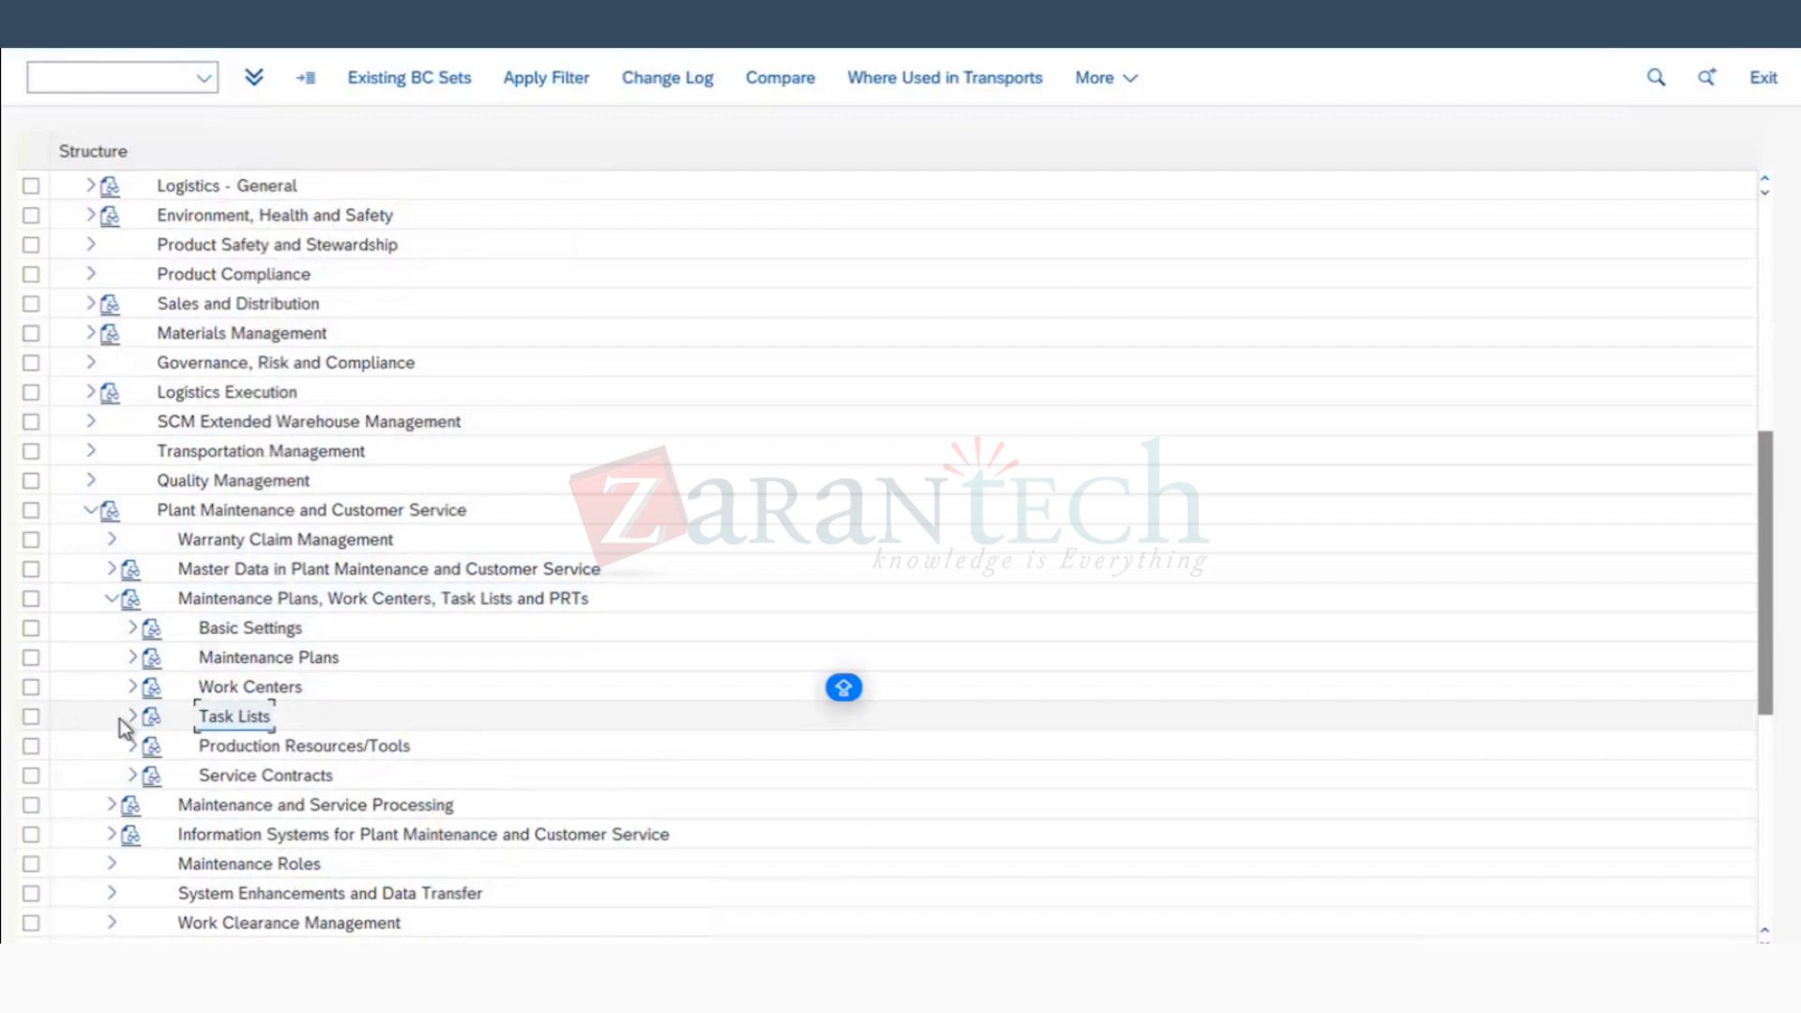
click(267, 747)
click(153, 750)
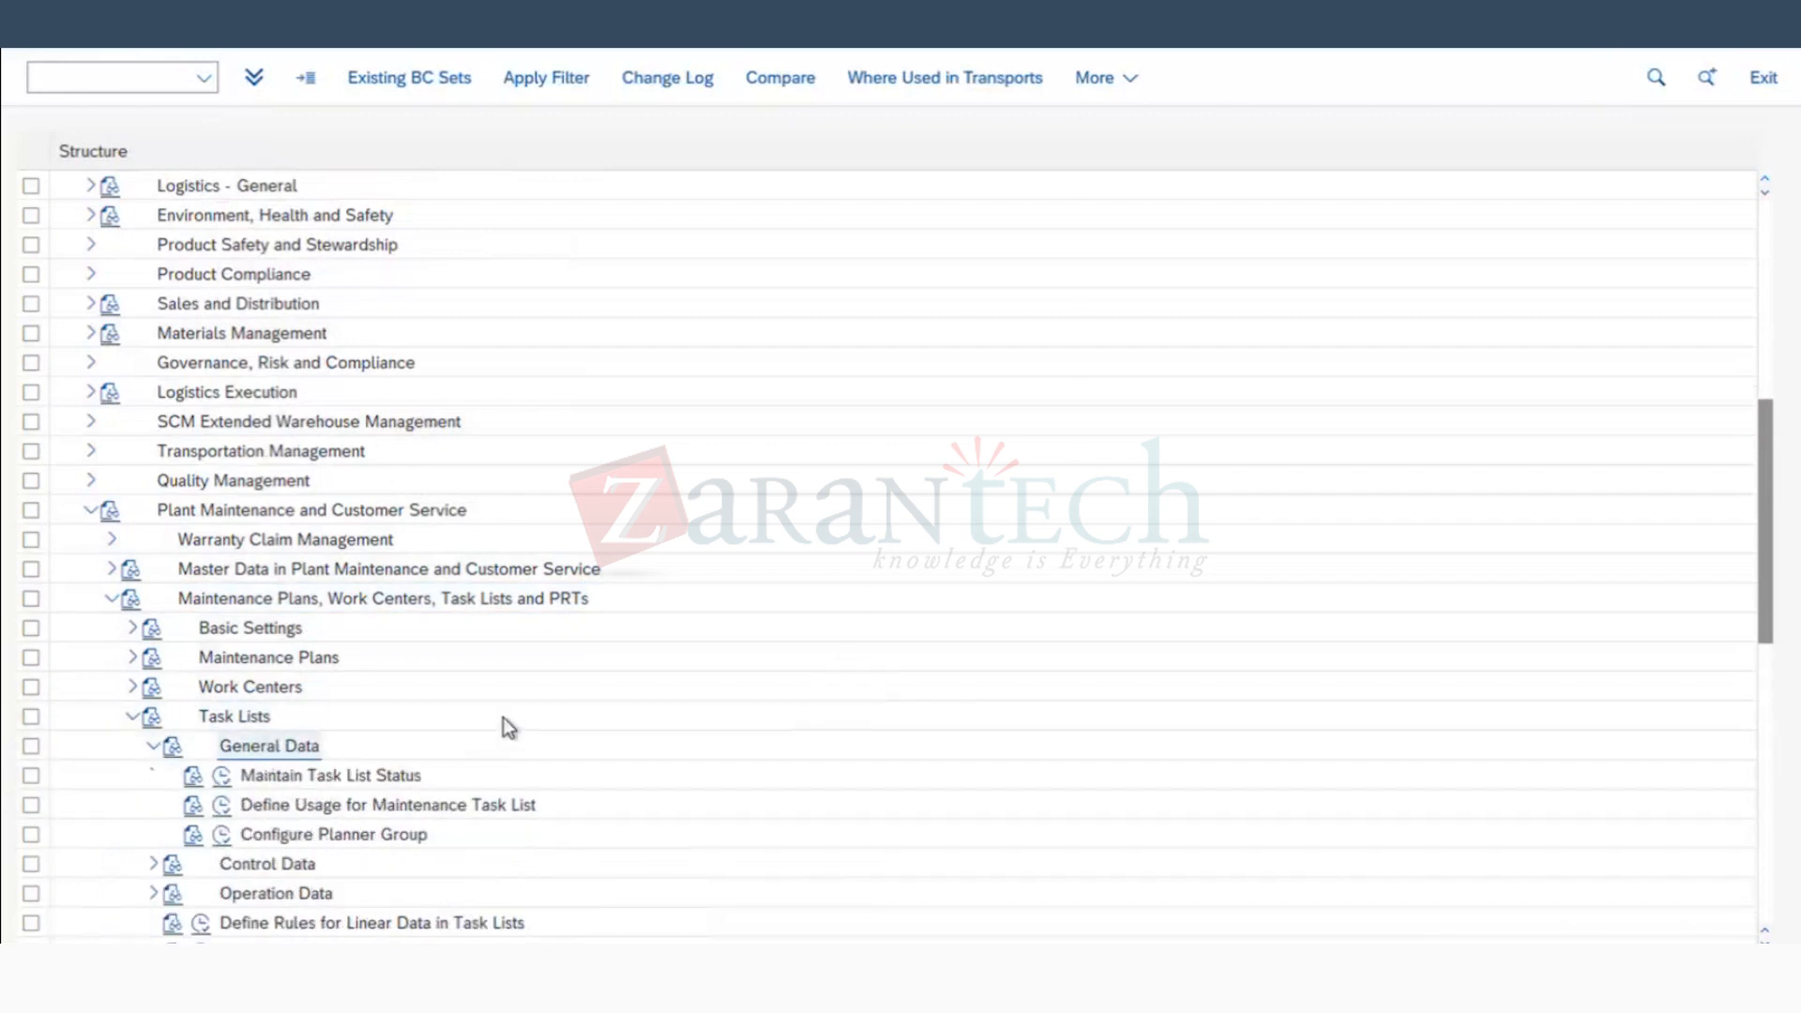
Step: In Configure Planner Group under the task lists' General Data, add planner group 10 for plant 1710 with description MECH BOILER
scroll(503, 716, down, 2)
click(317, 746)
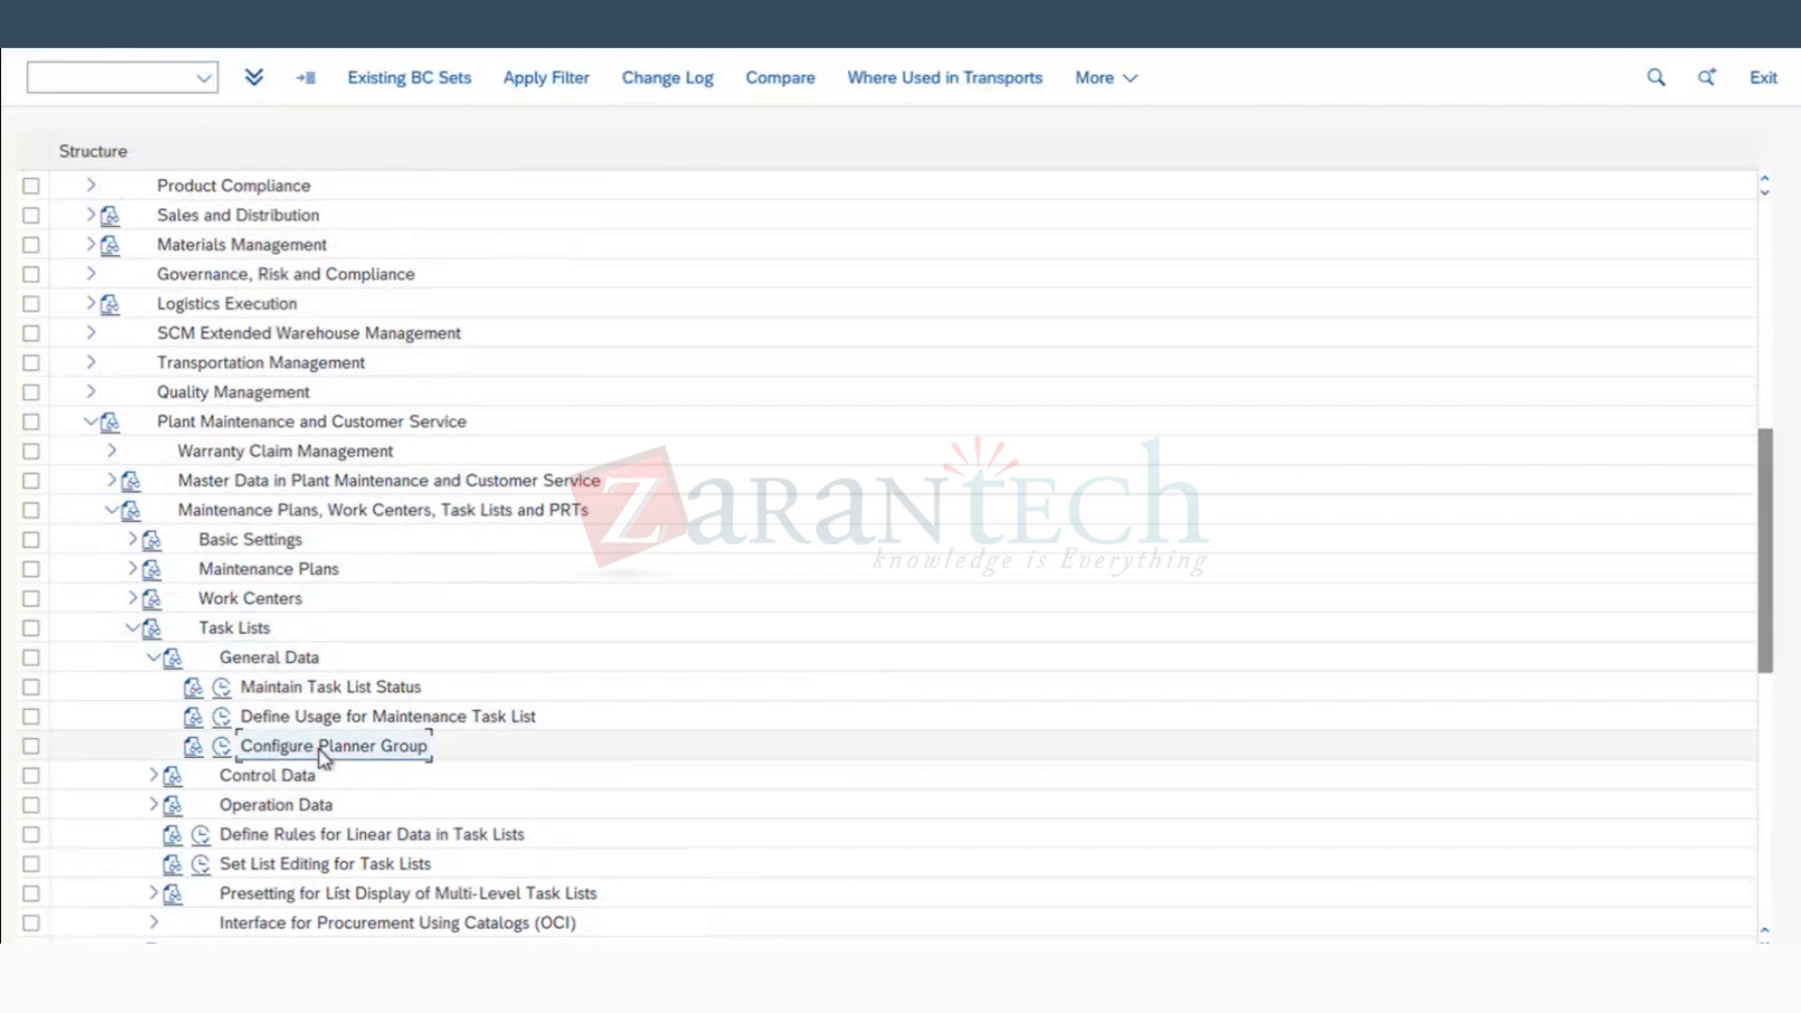
click(222, 751)
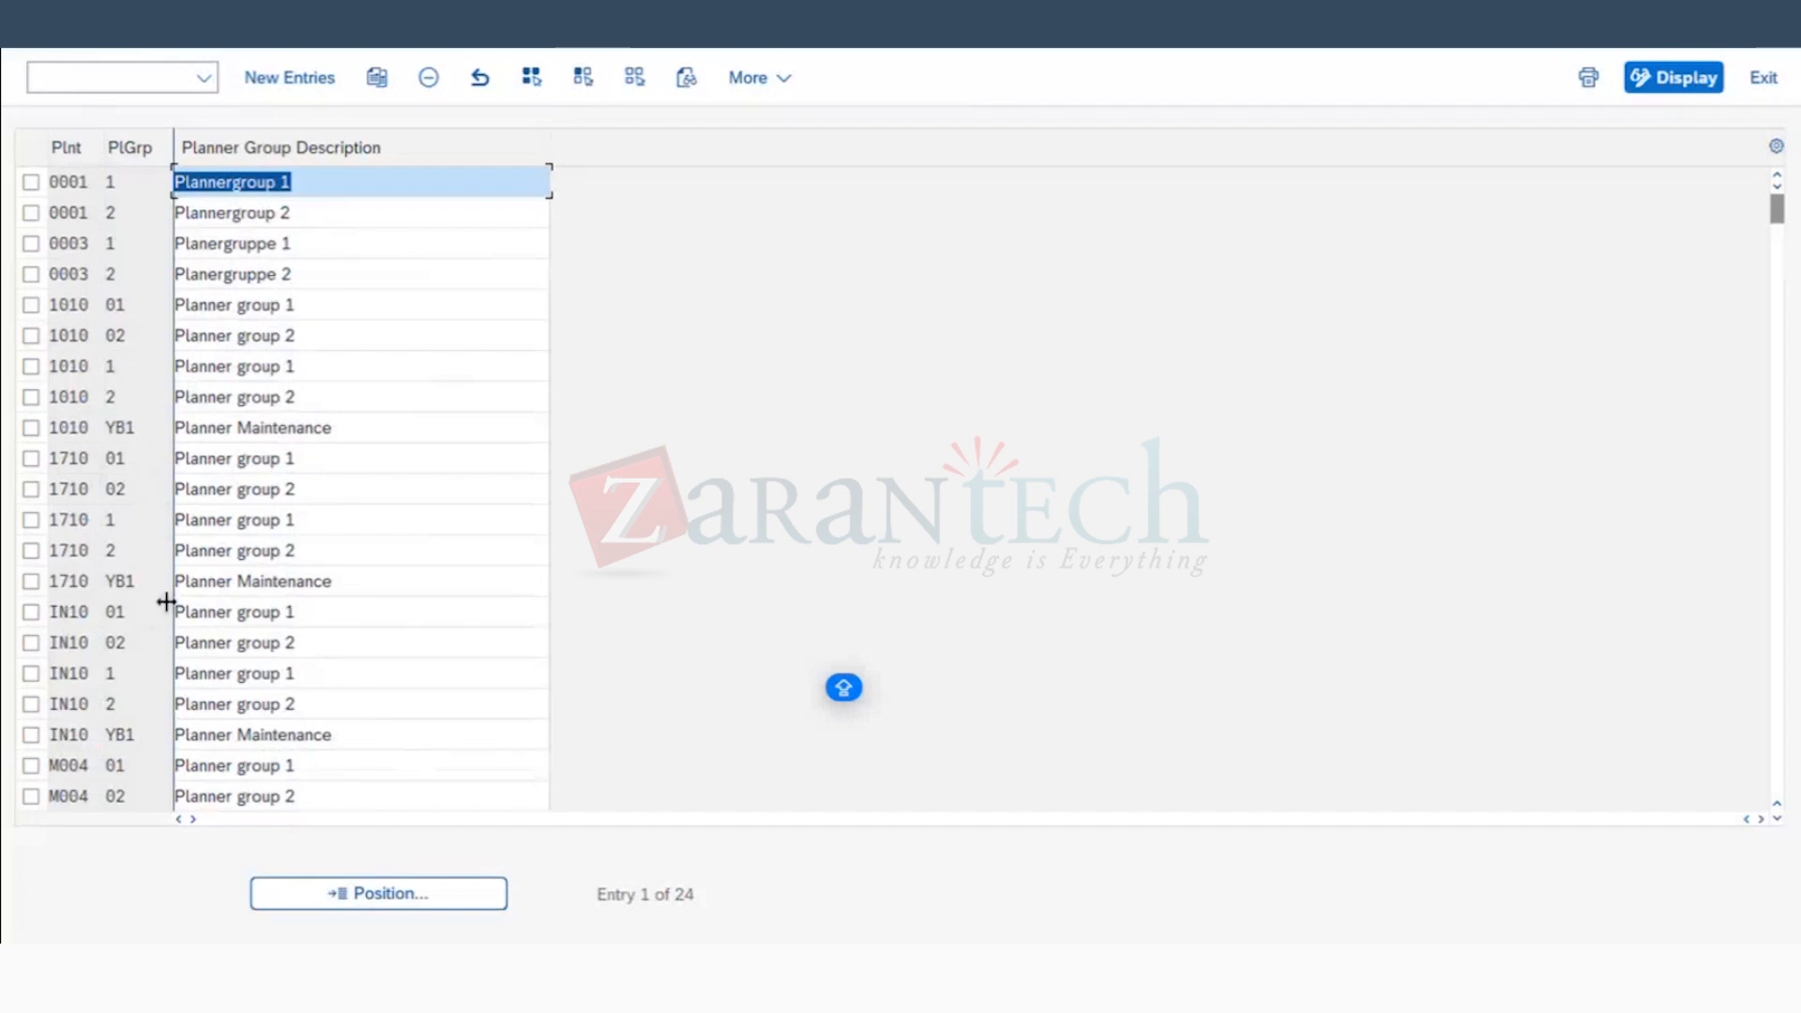
click(319, 93)
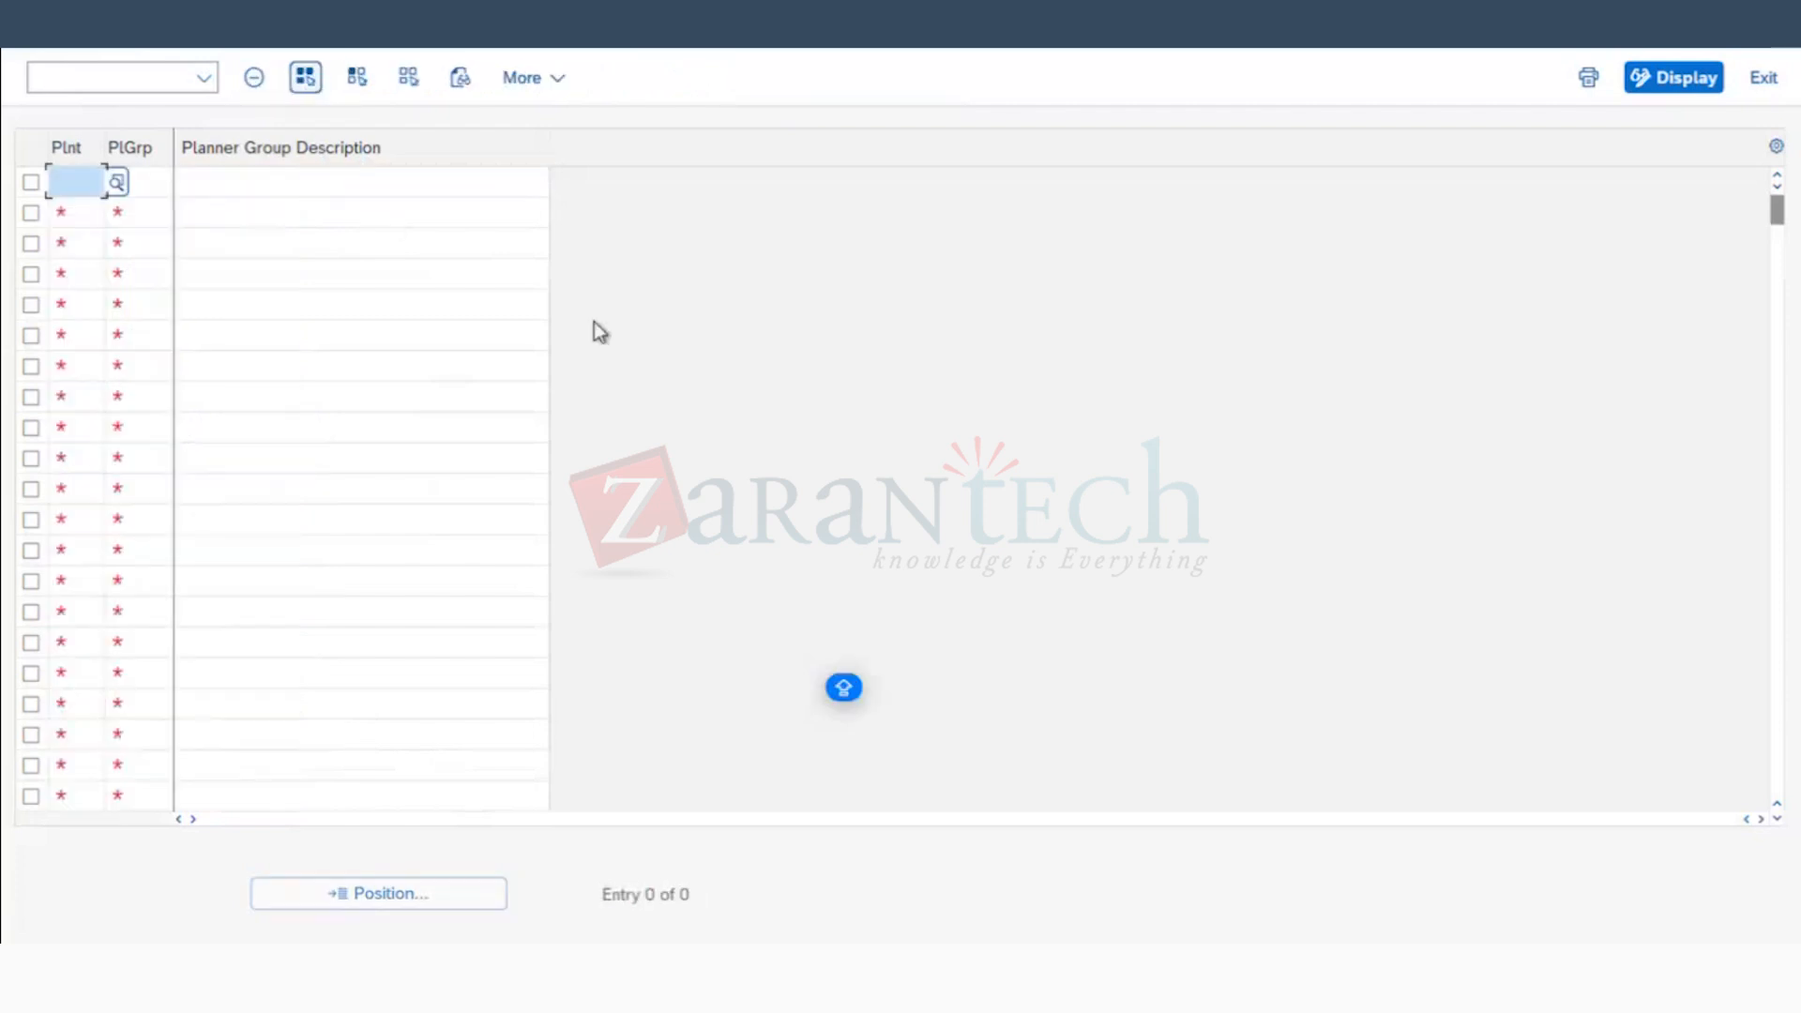
text(1710)
key(Tab)
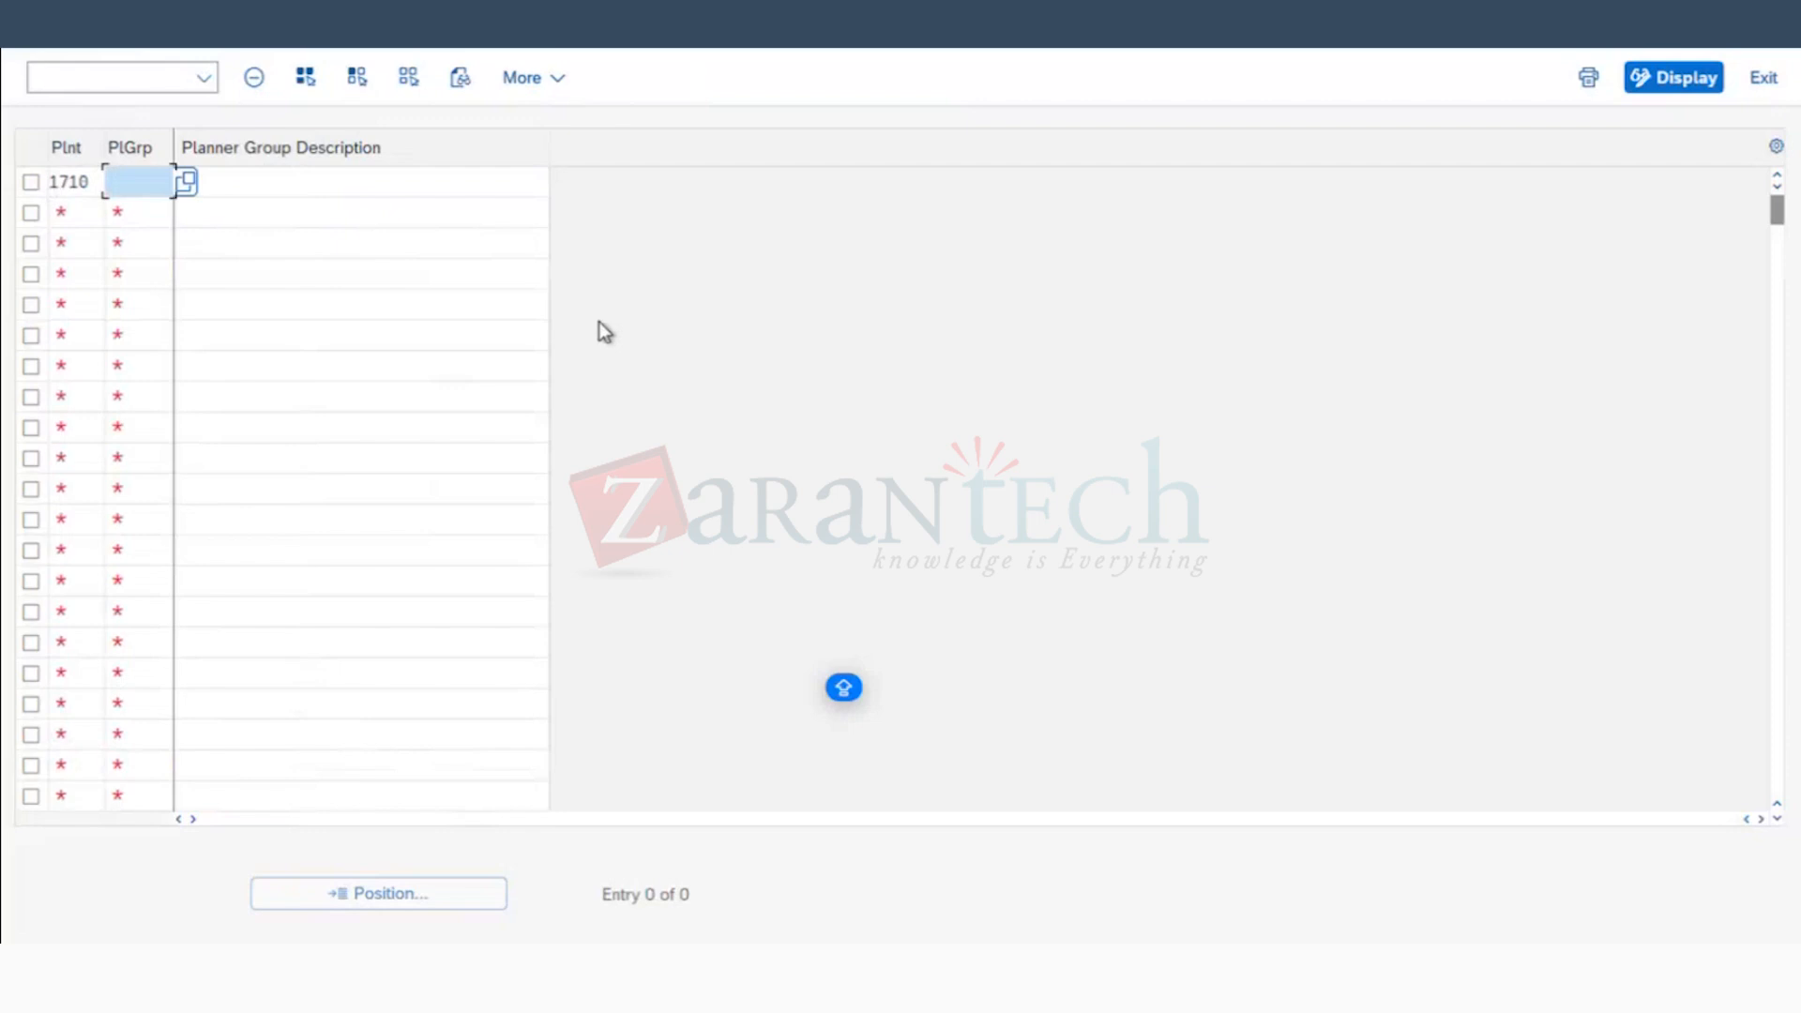
text(10)
key(Tab)
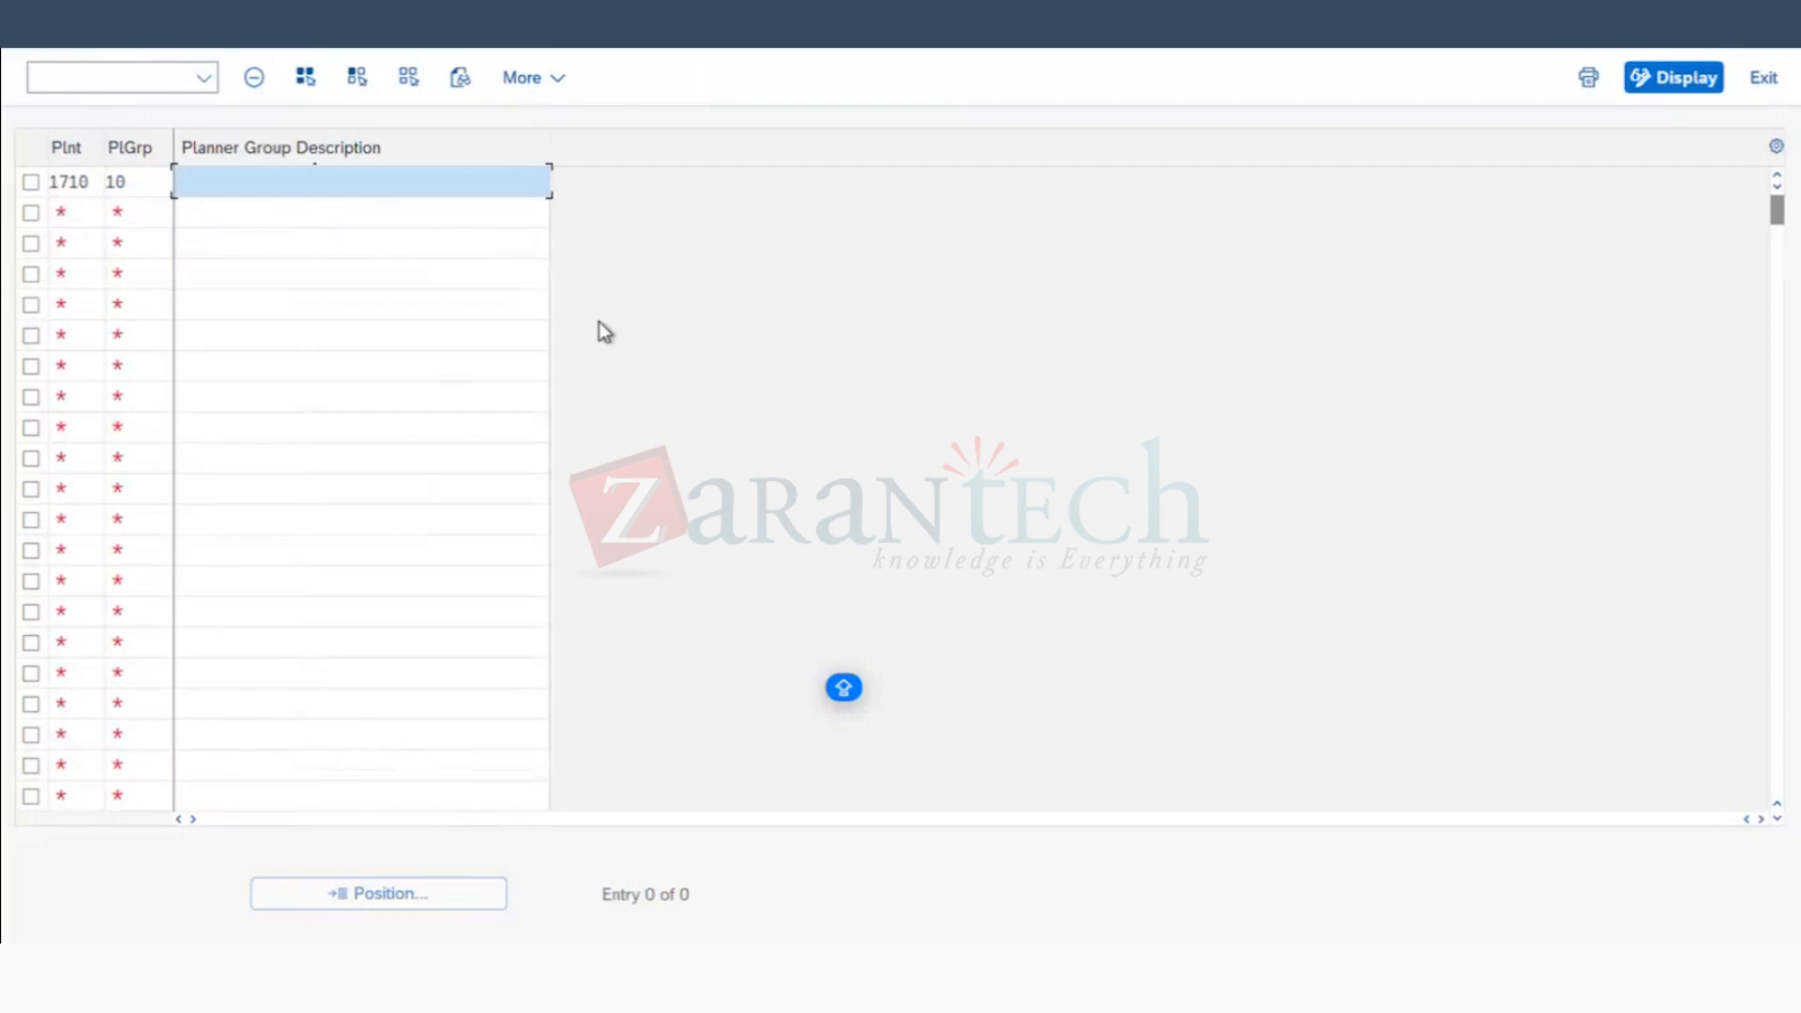
text(MECH)
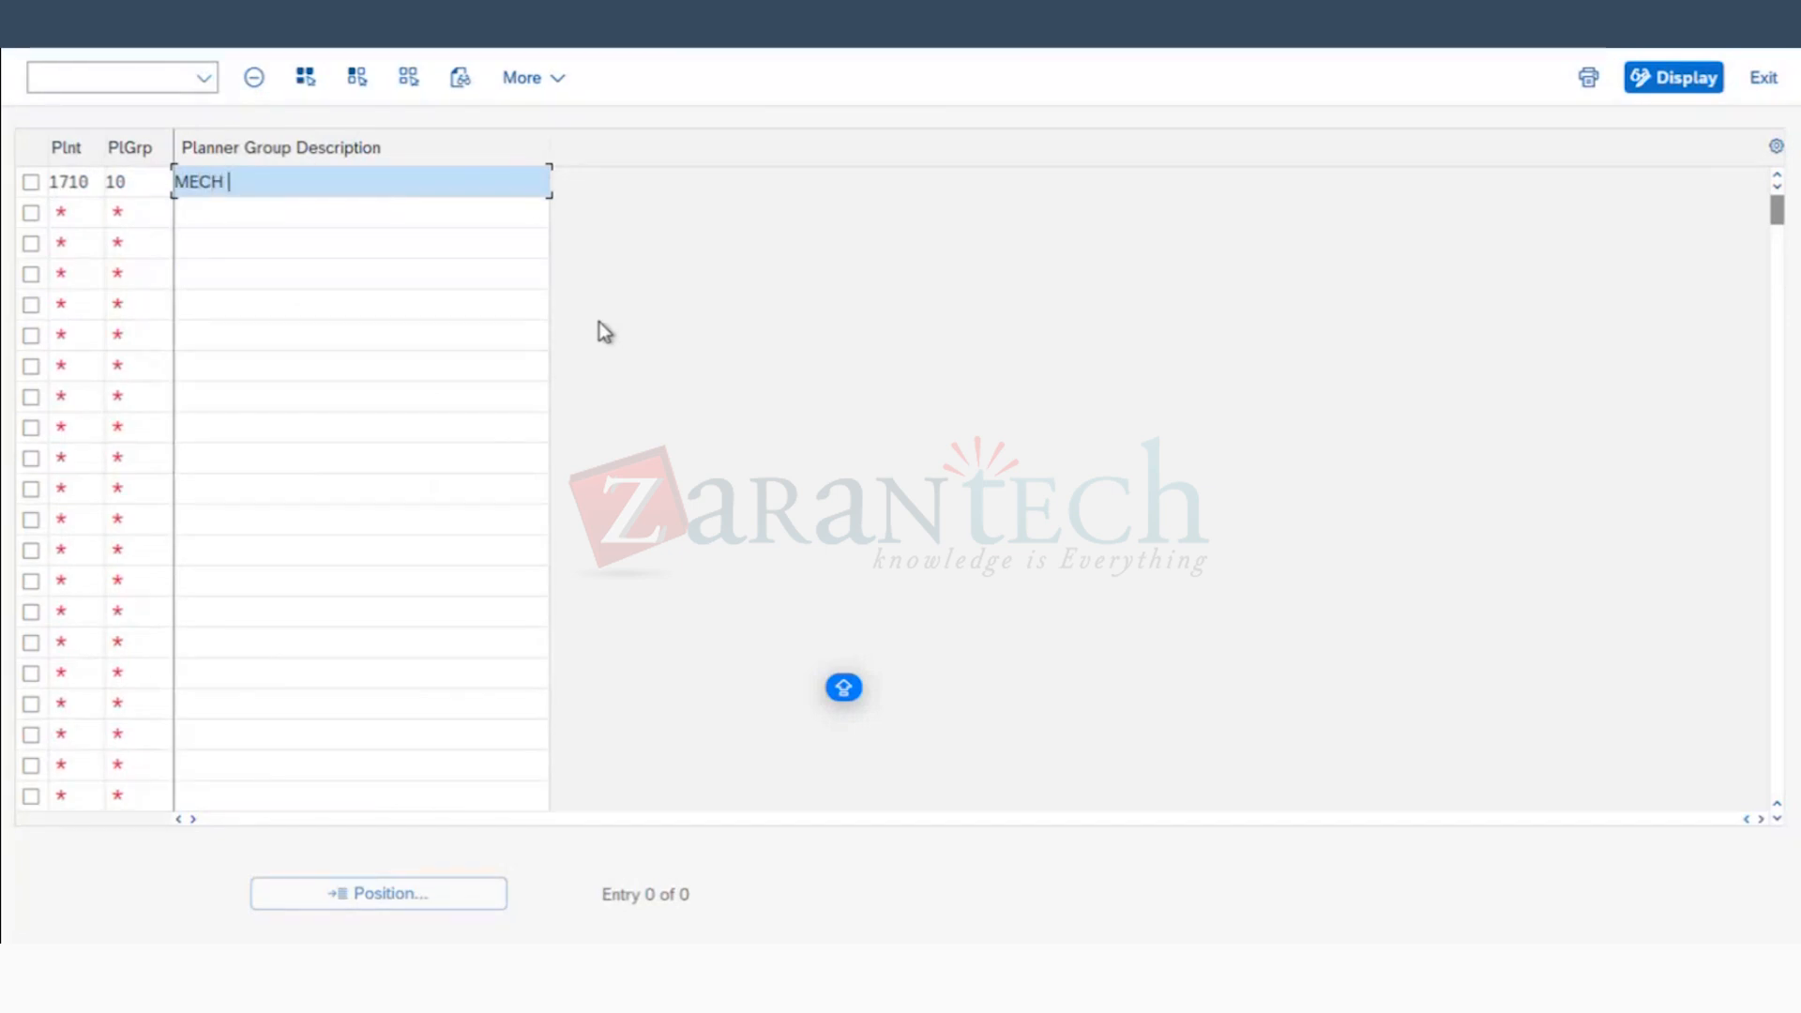
text( BOILER)
Step: Add a second planner group 11 for plant 1710 with the description ELEC BOILER
click(88, 213)
text(1710)
key(Tab)
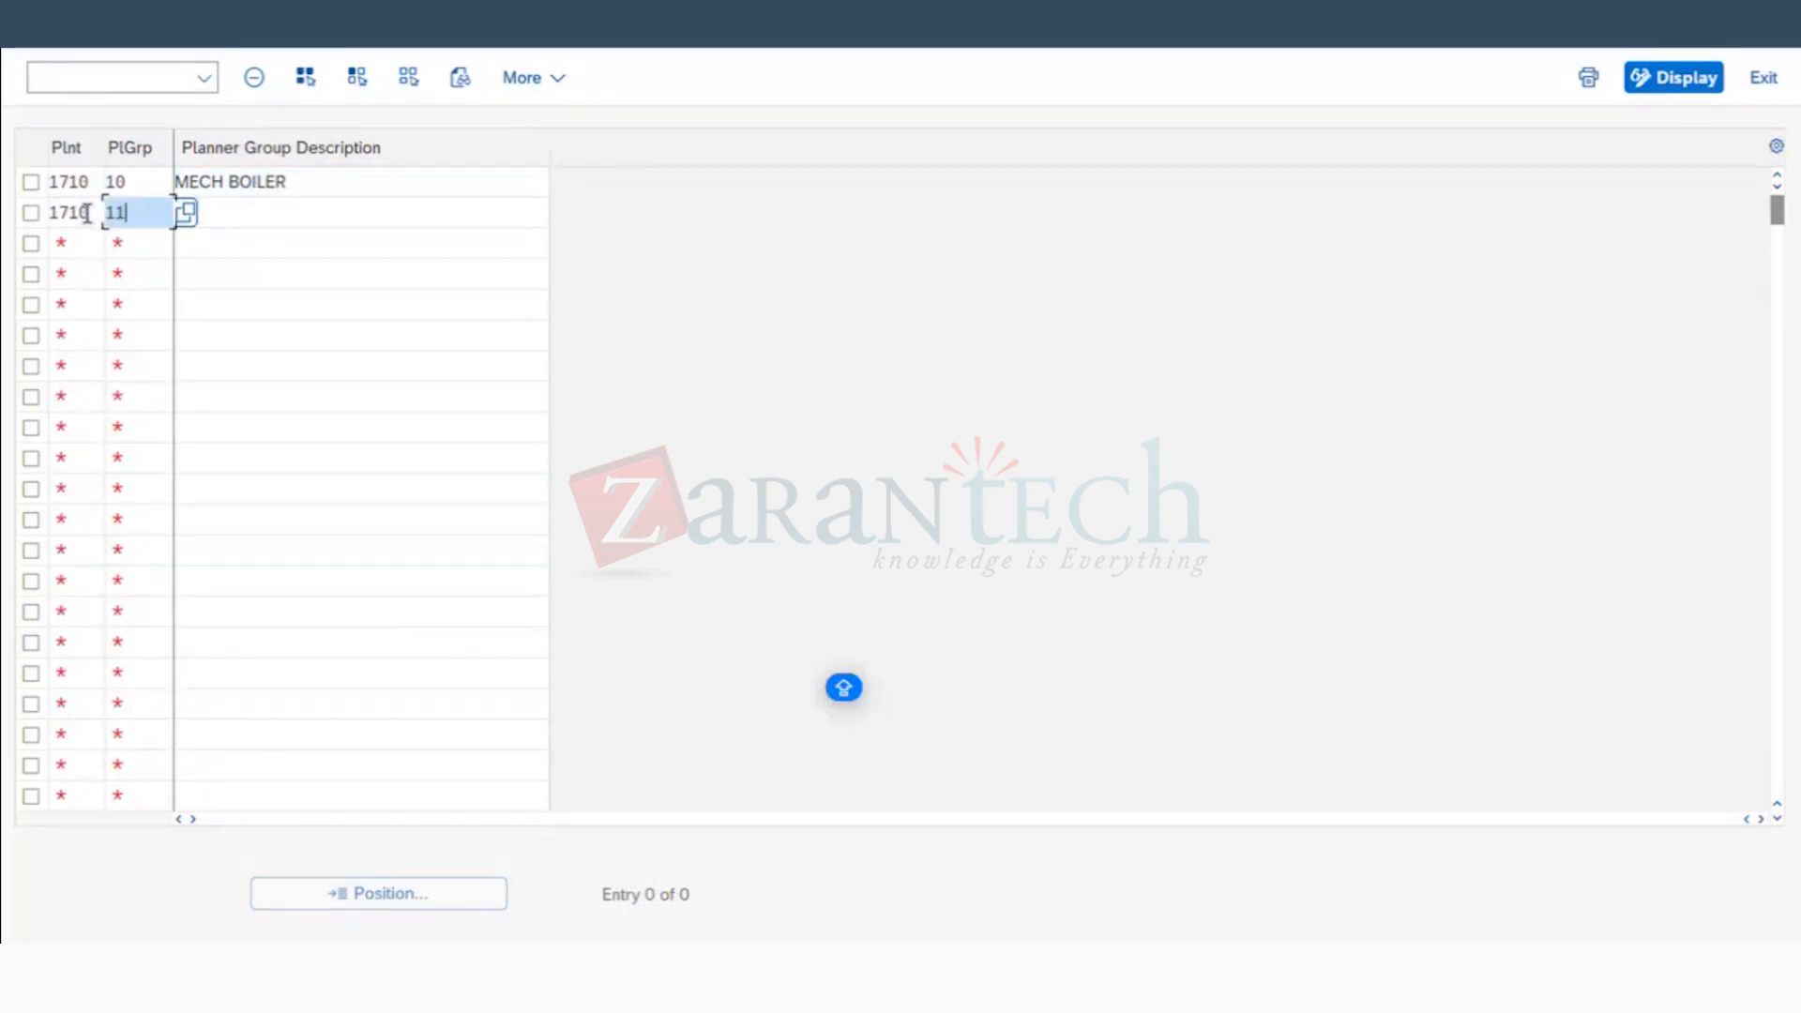
text(11)
key(Tab)
text(E)
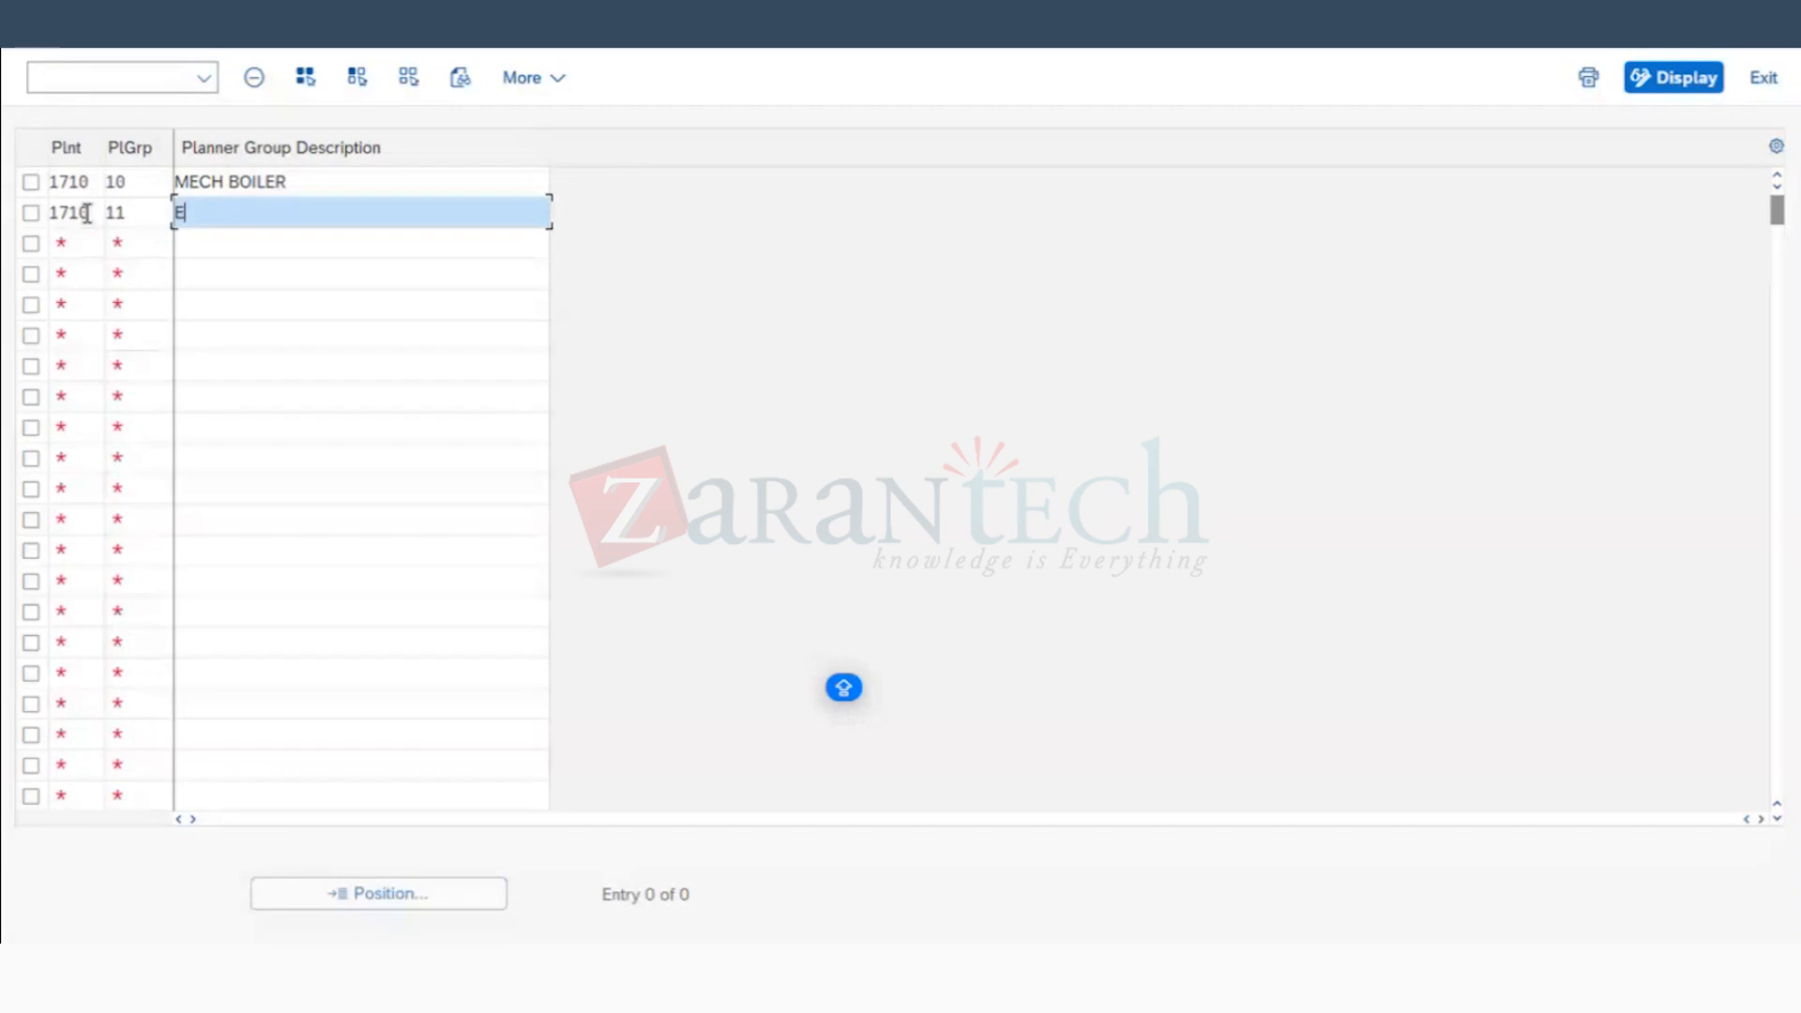
text(LEC BOILER)
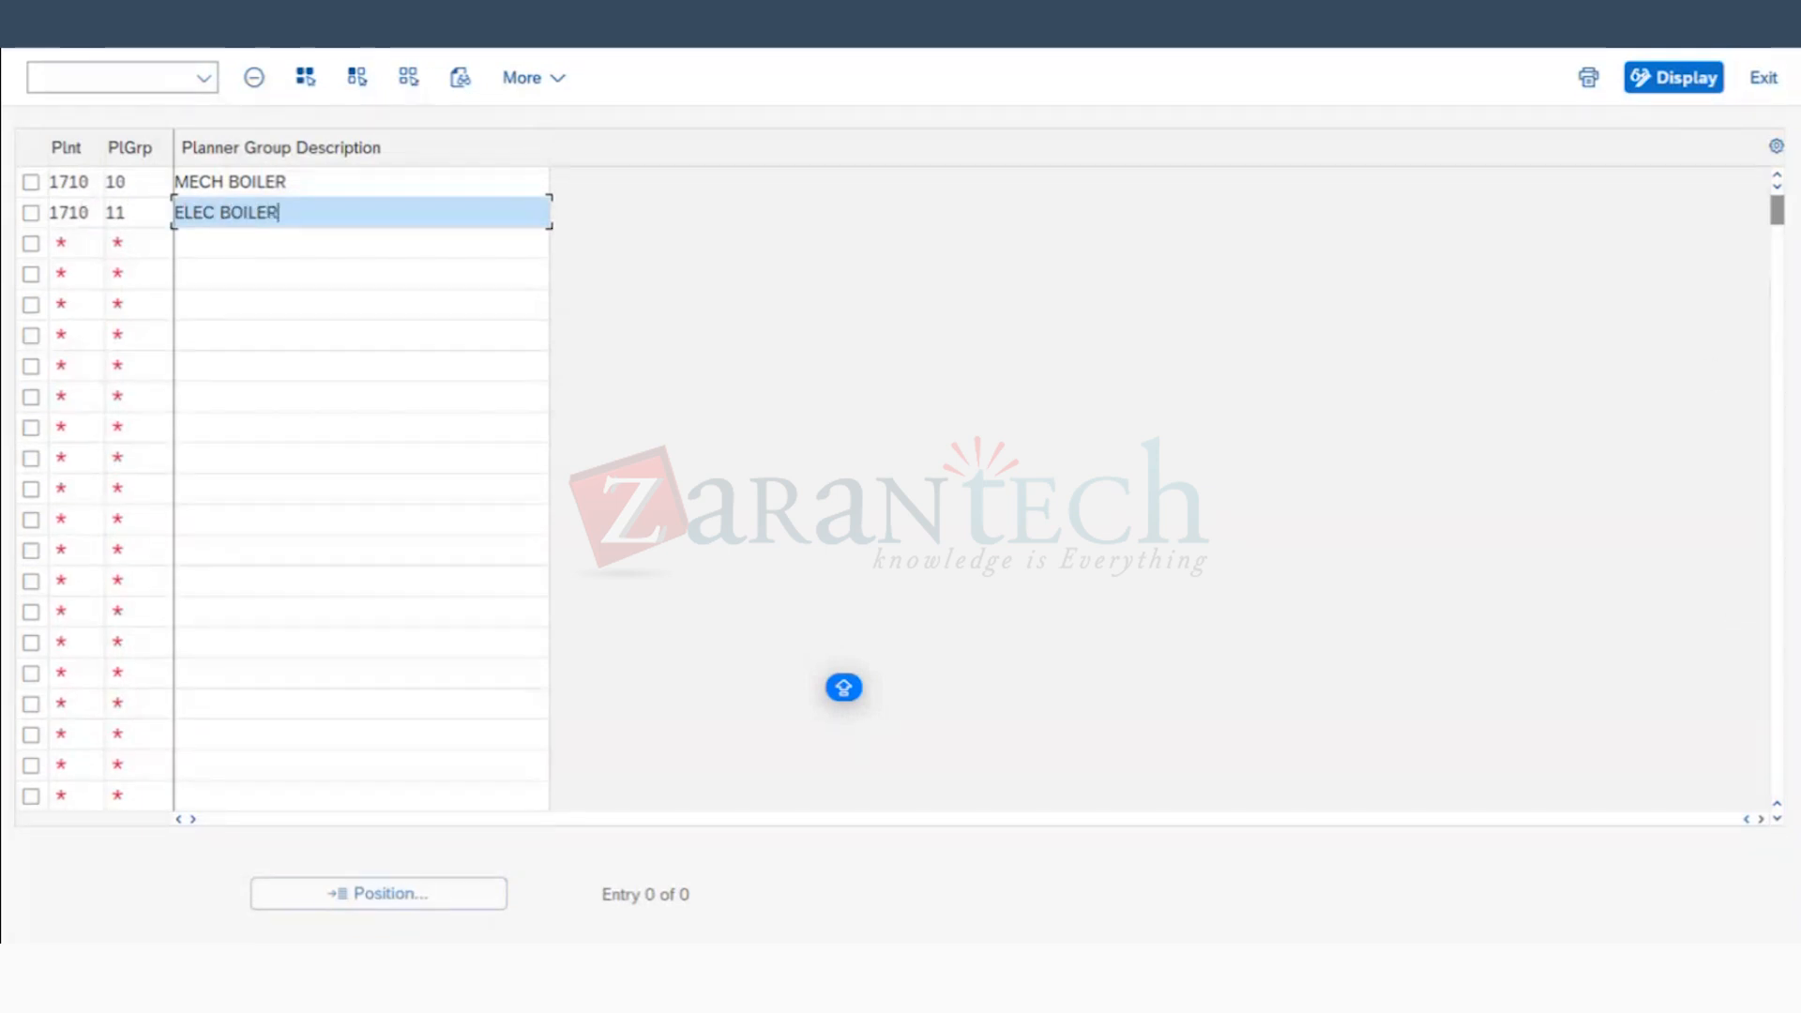
Step: Save the new planner groups, record the changes in a transport request, and return to the planner group overview
key(ctrl+s)
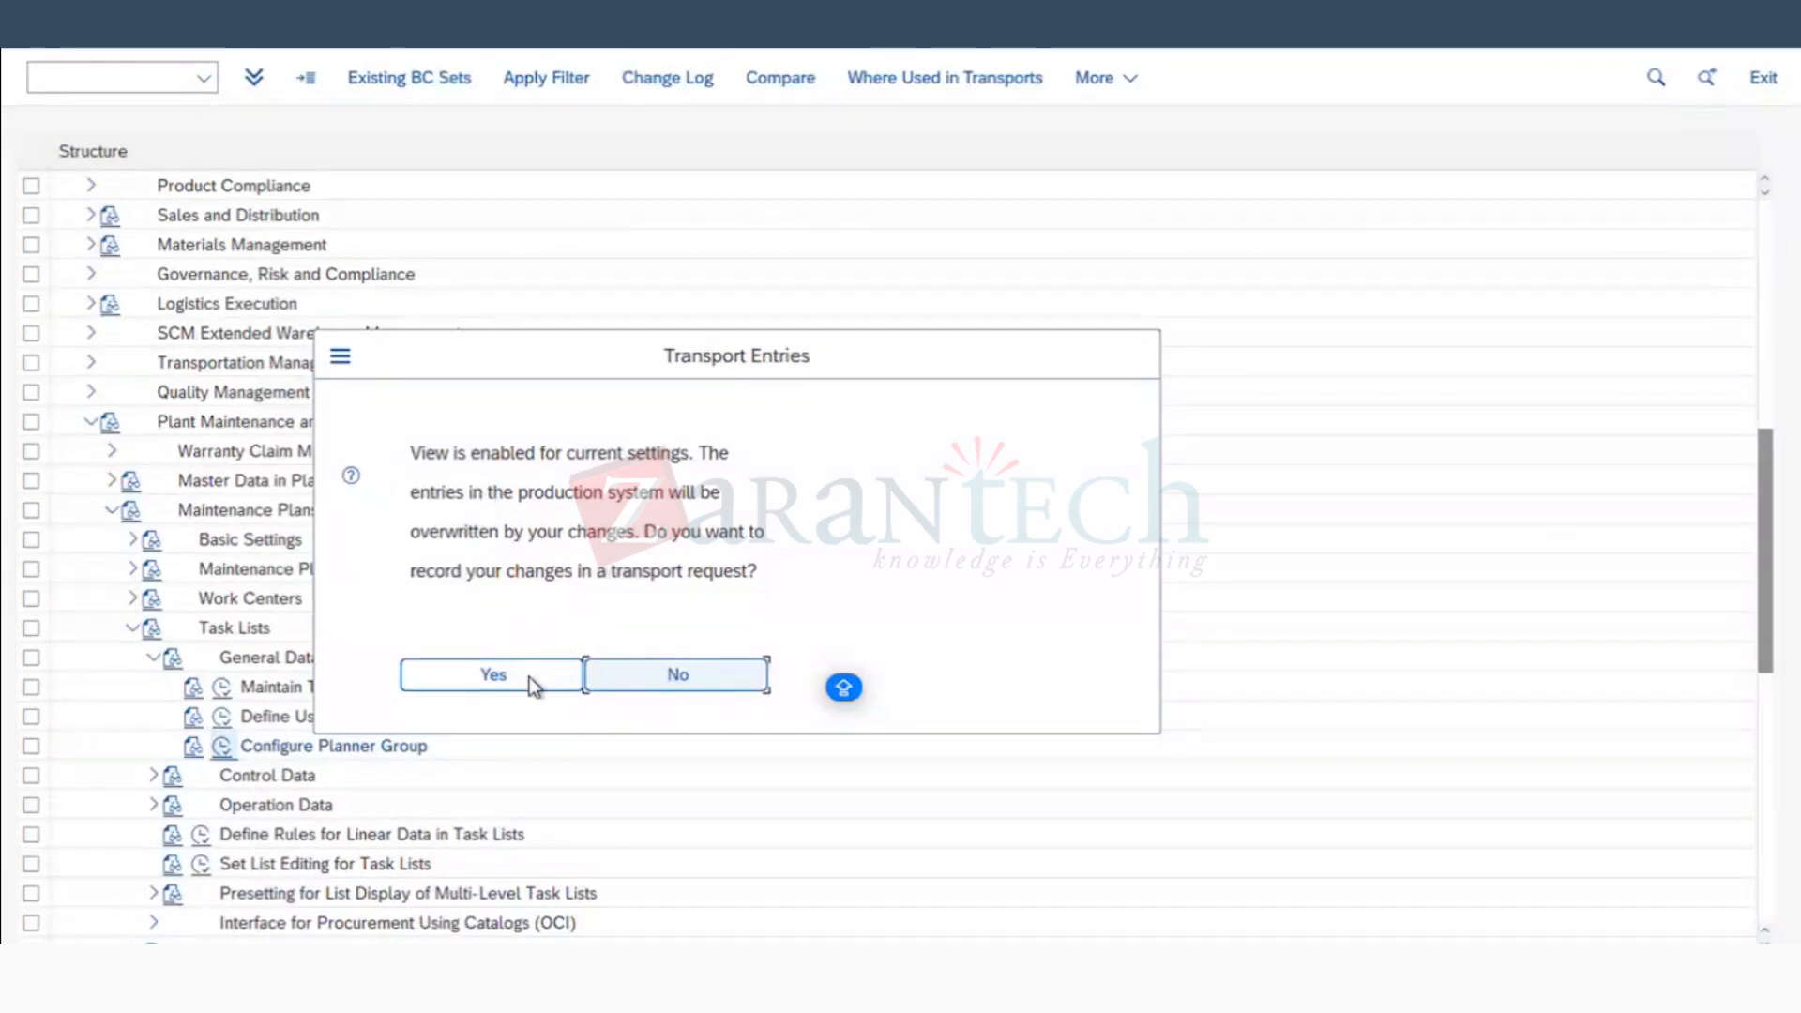
click(525, 677)
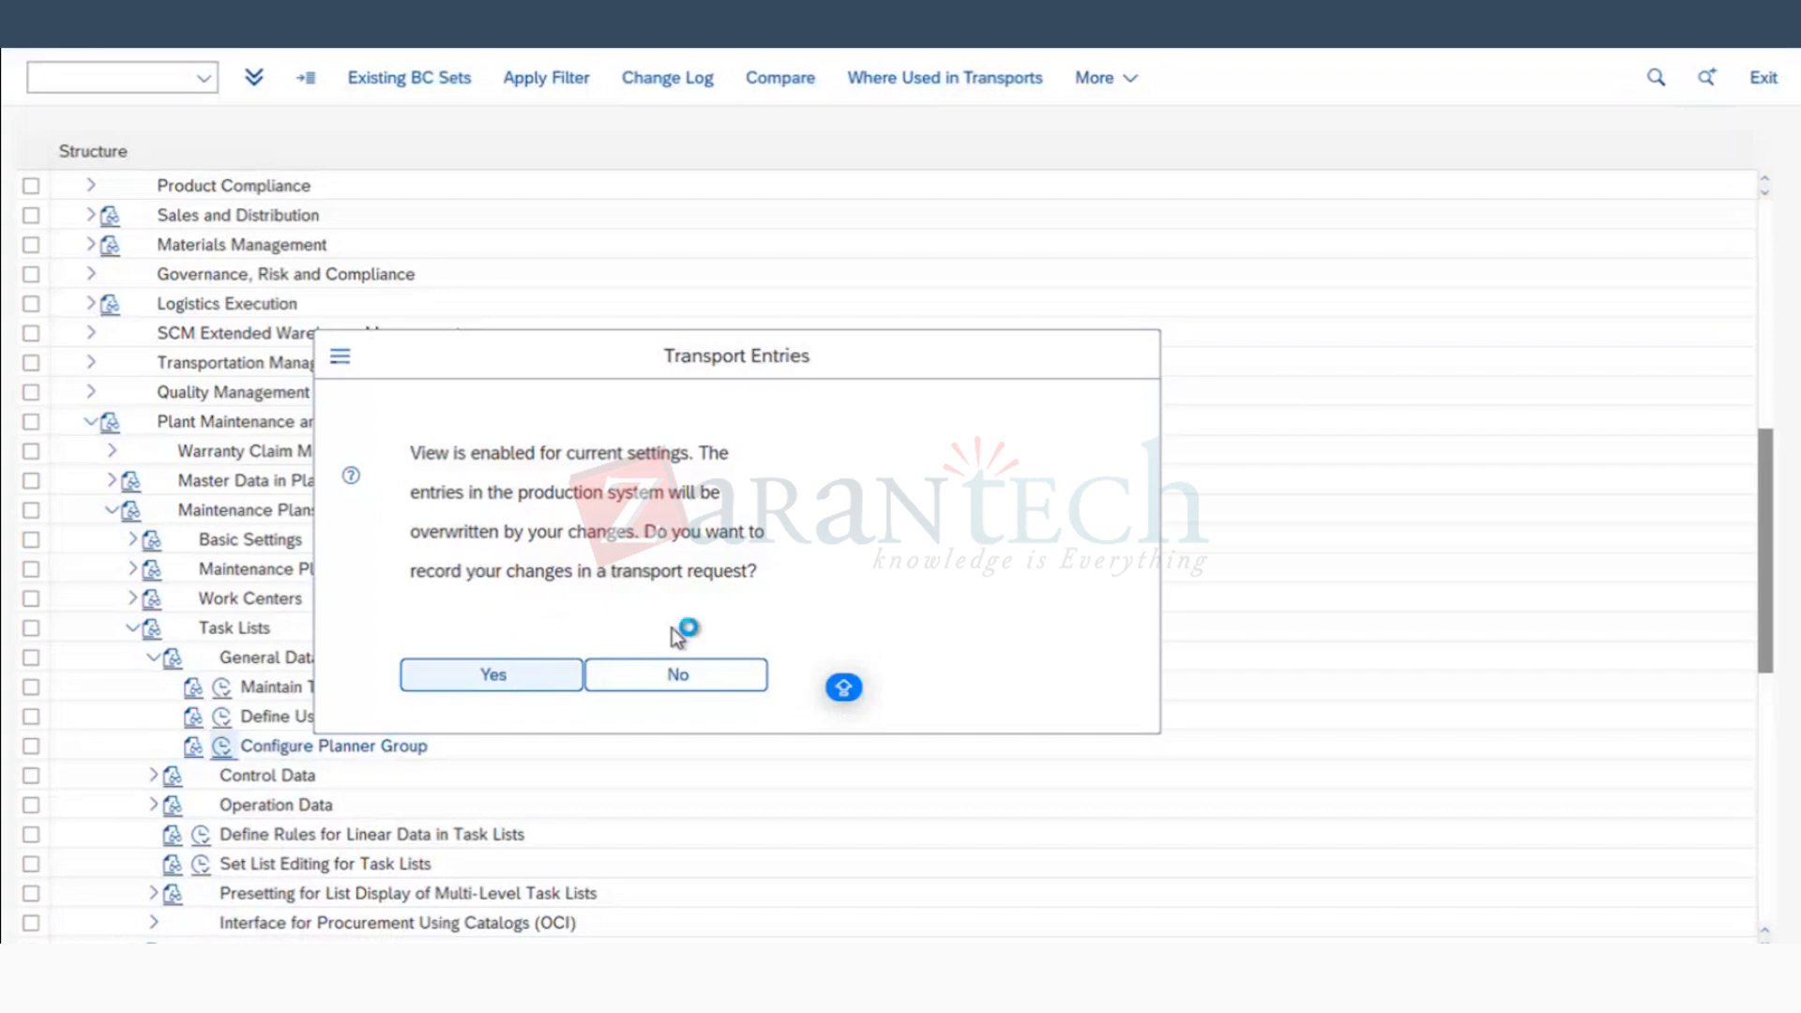
click(647, 519)
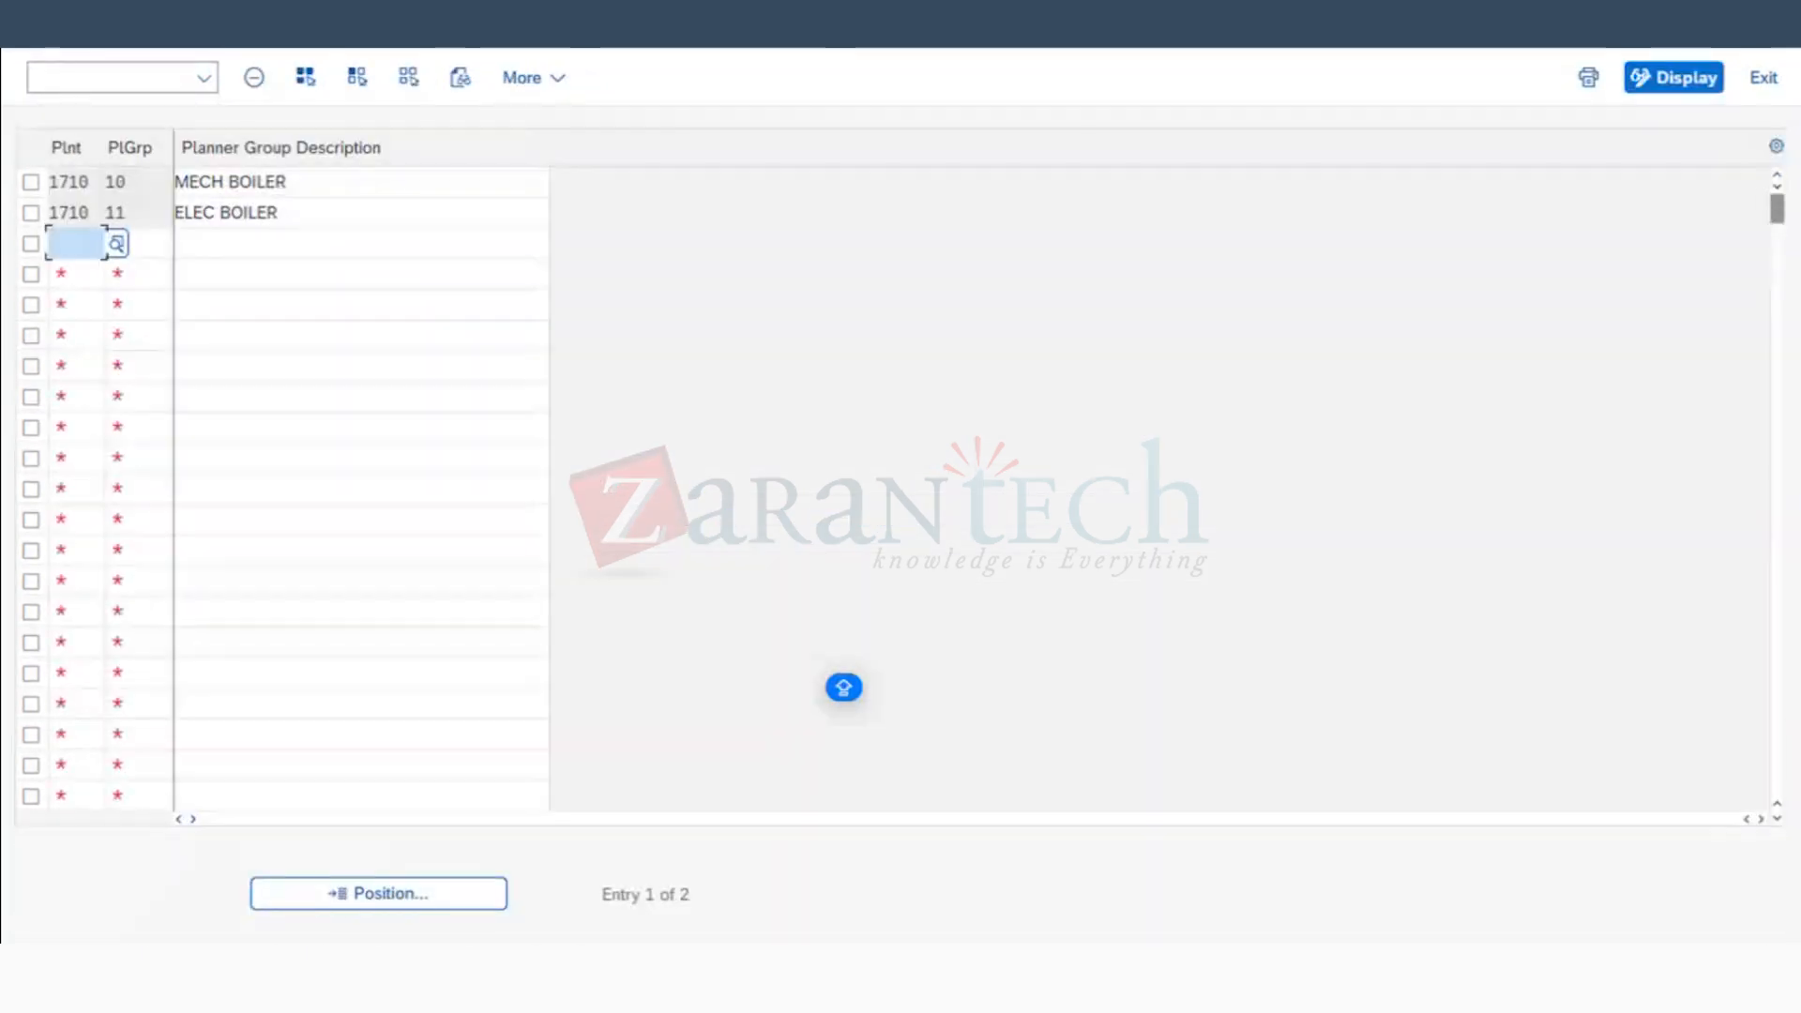
click(47, 26)
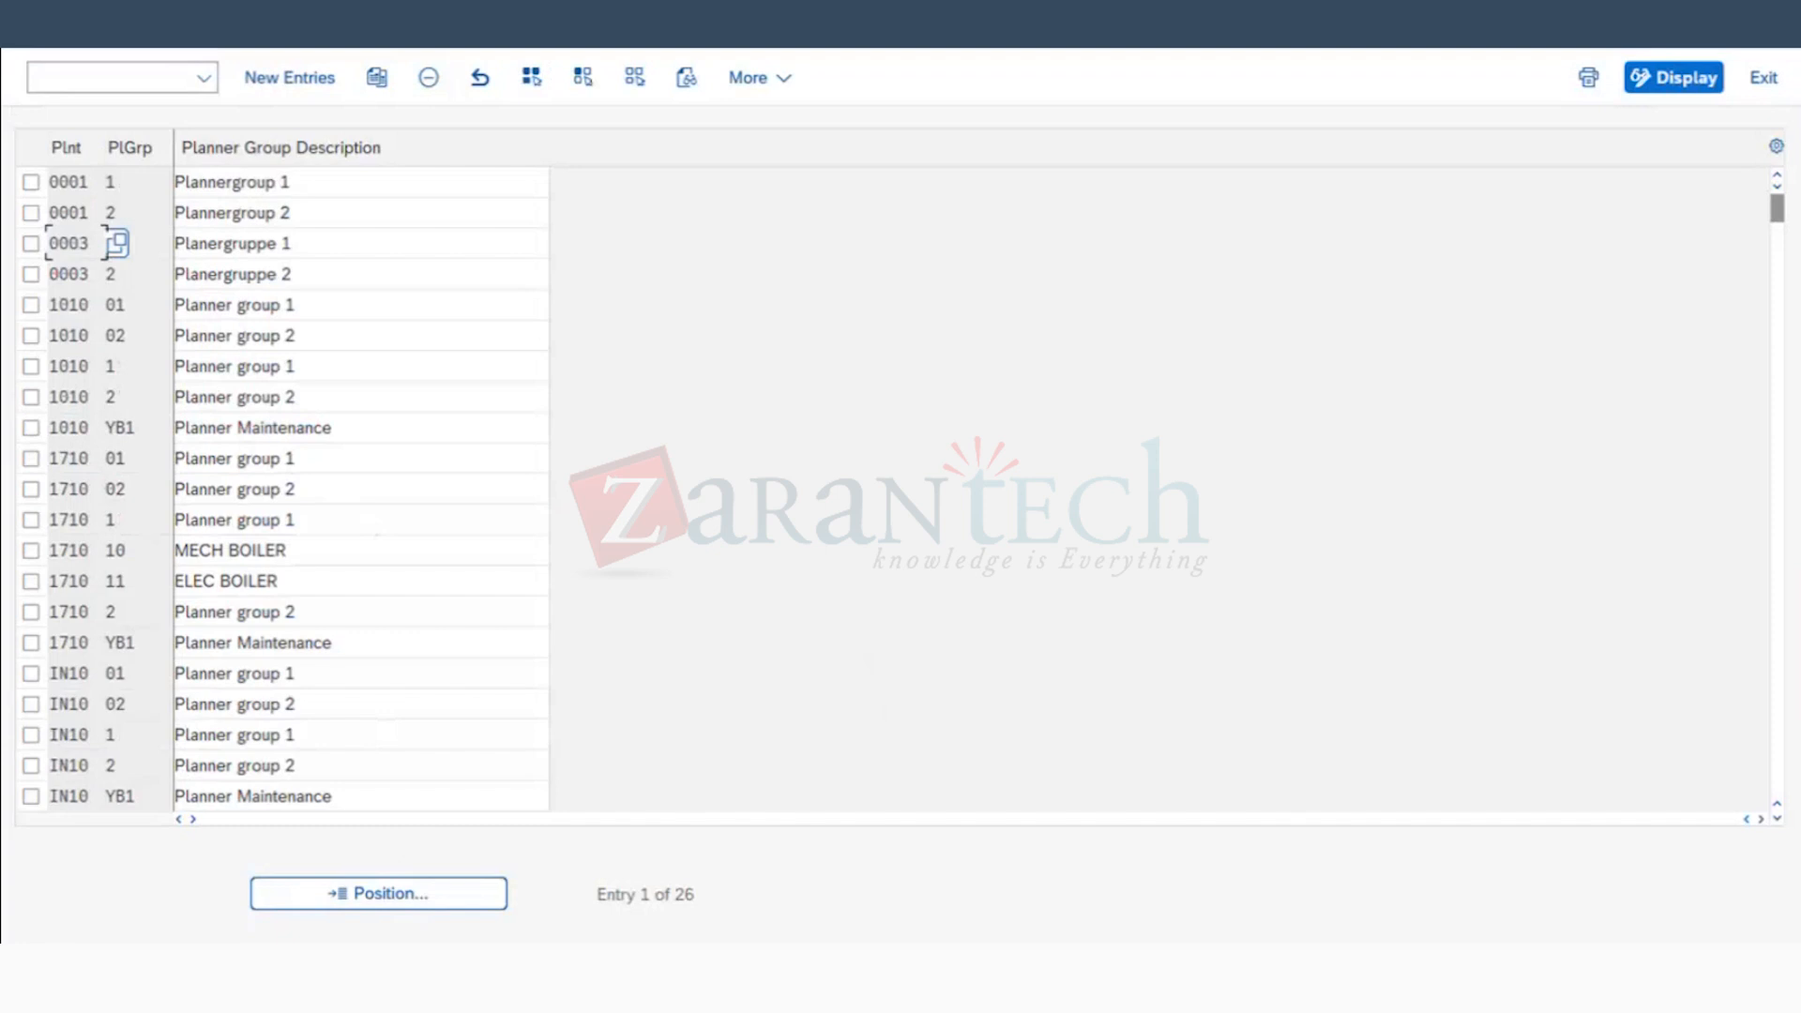
Step: Switch back to the equipment task list session and assign planner group 10 MECH BOILER in the task list header
click(450, 976)
click(835, 905)
click(328, 578)
click(348, 580)
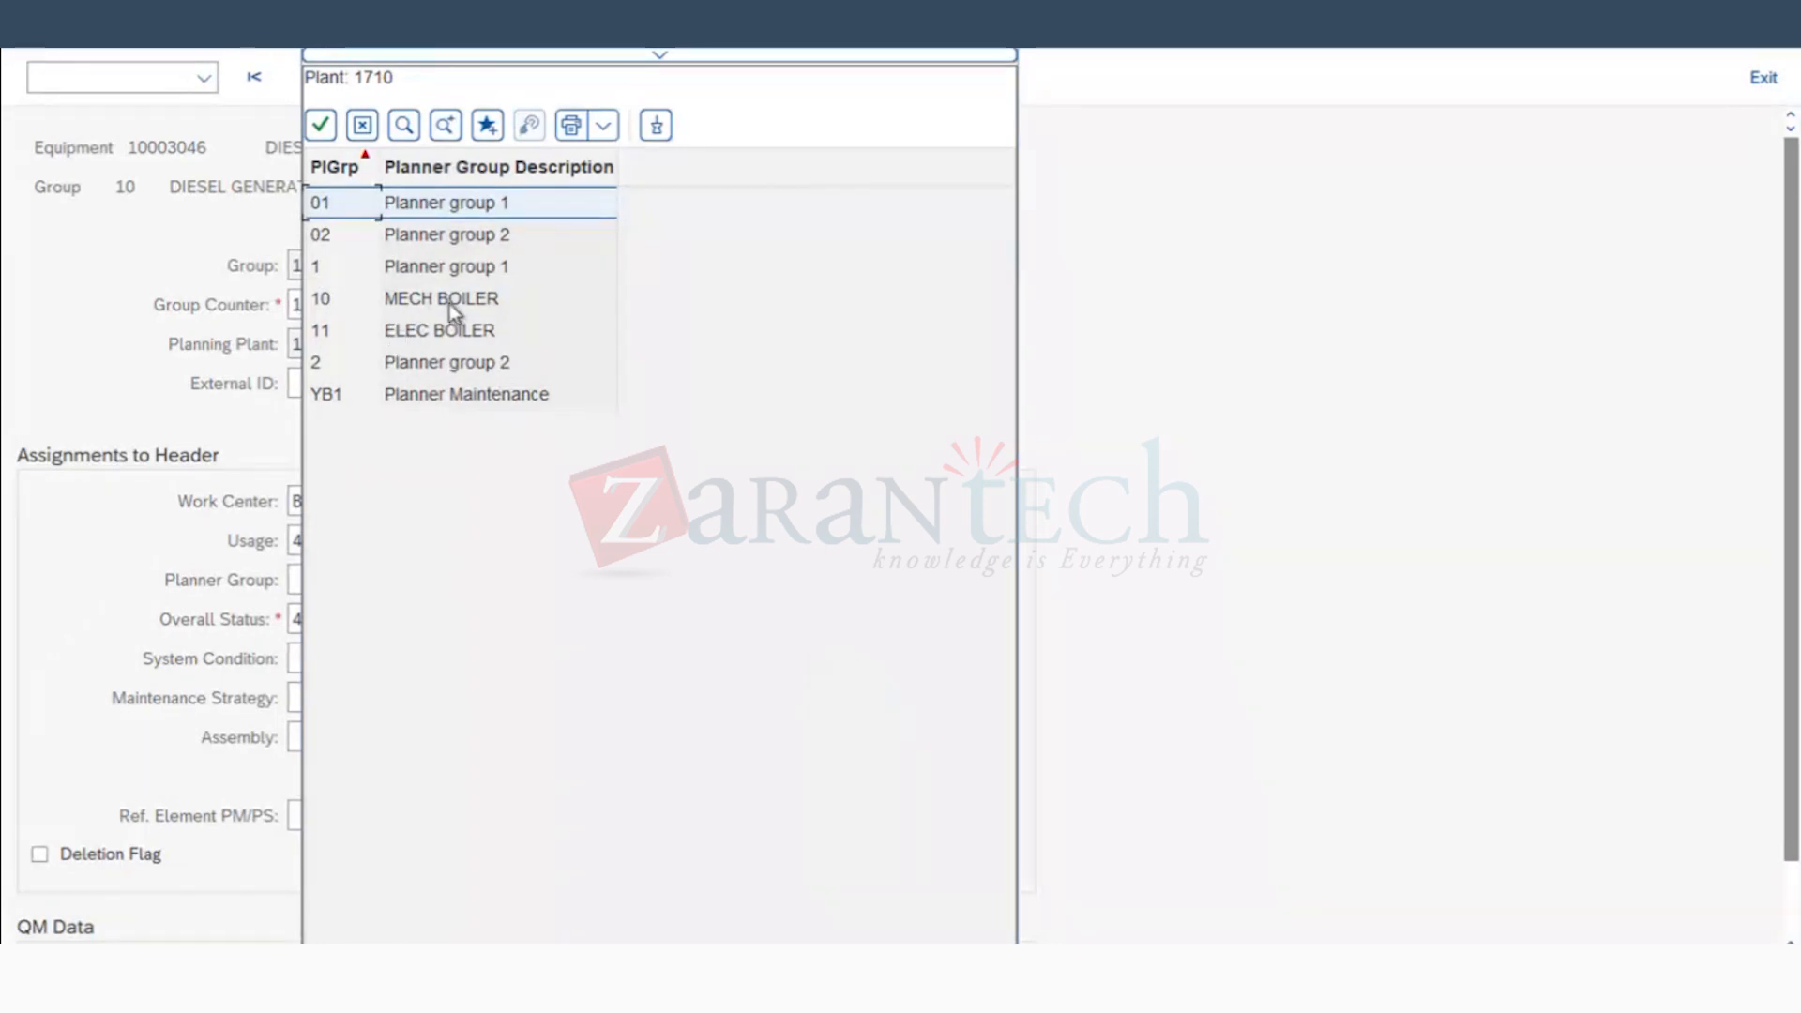
double_click(448, 302)
key(Return)
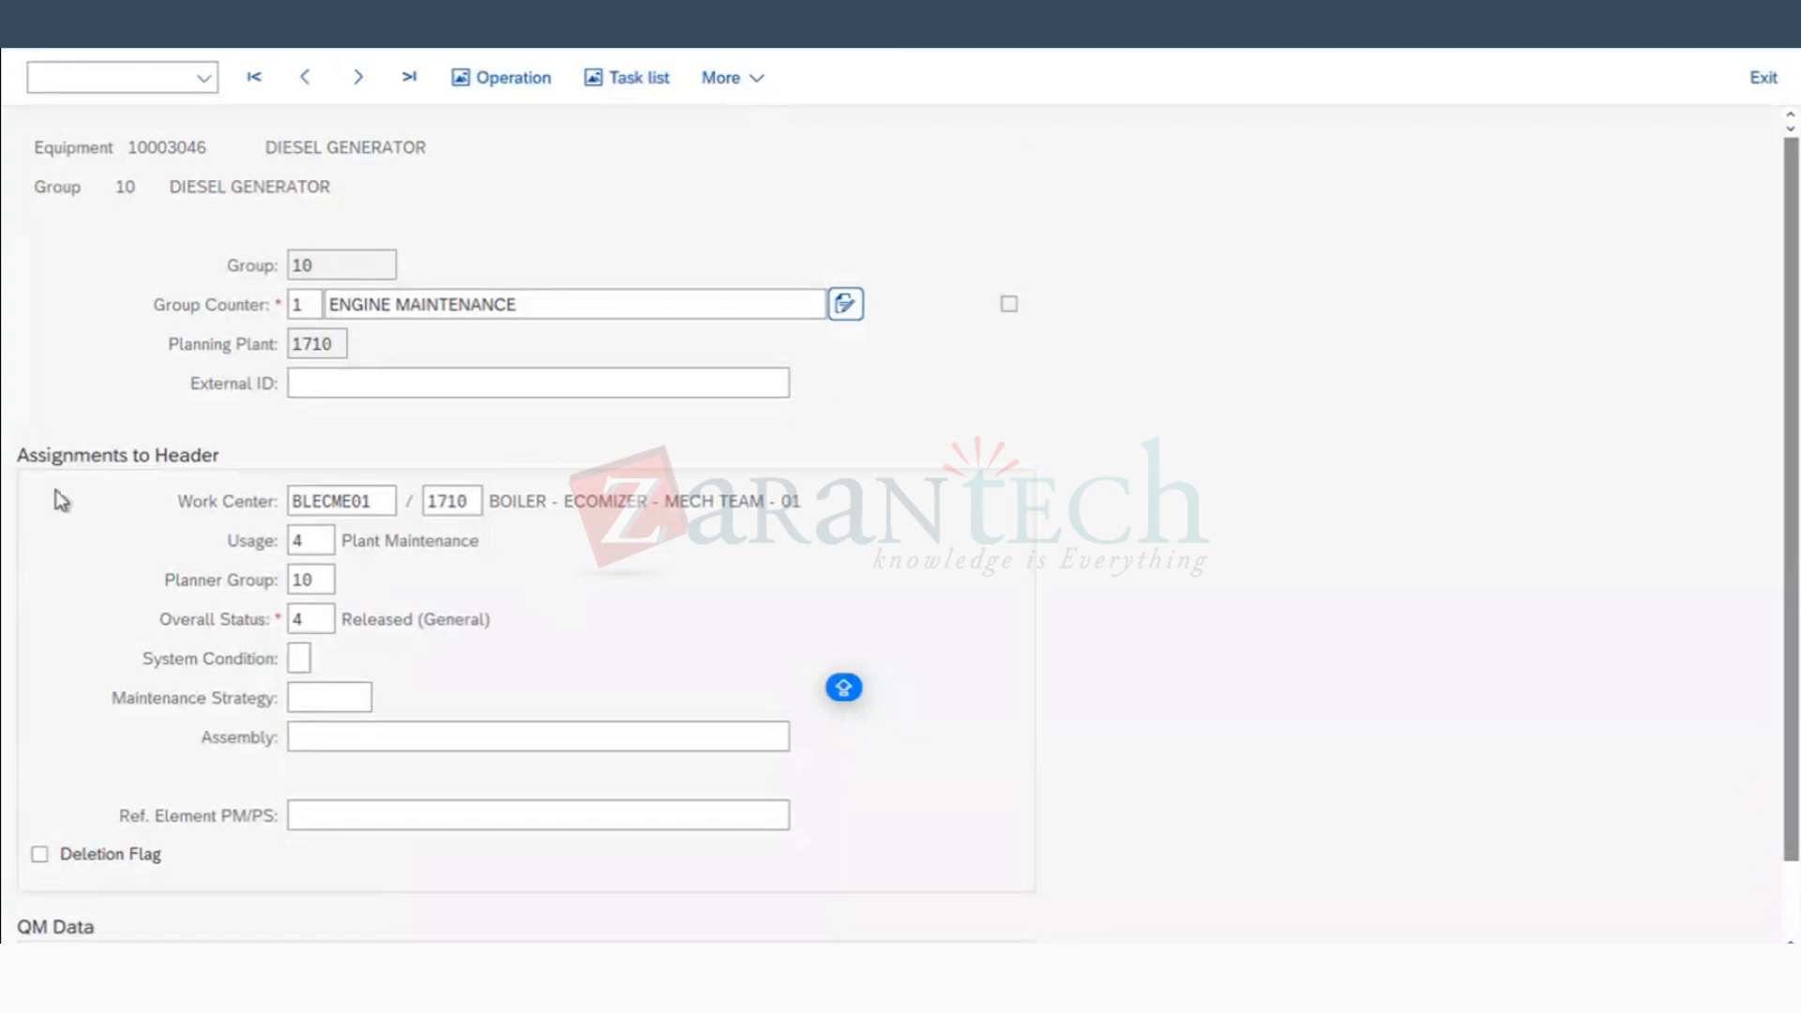
drag(449, 581, 295, 588)
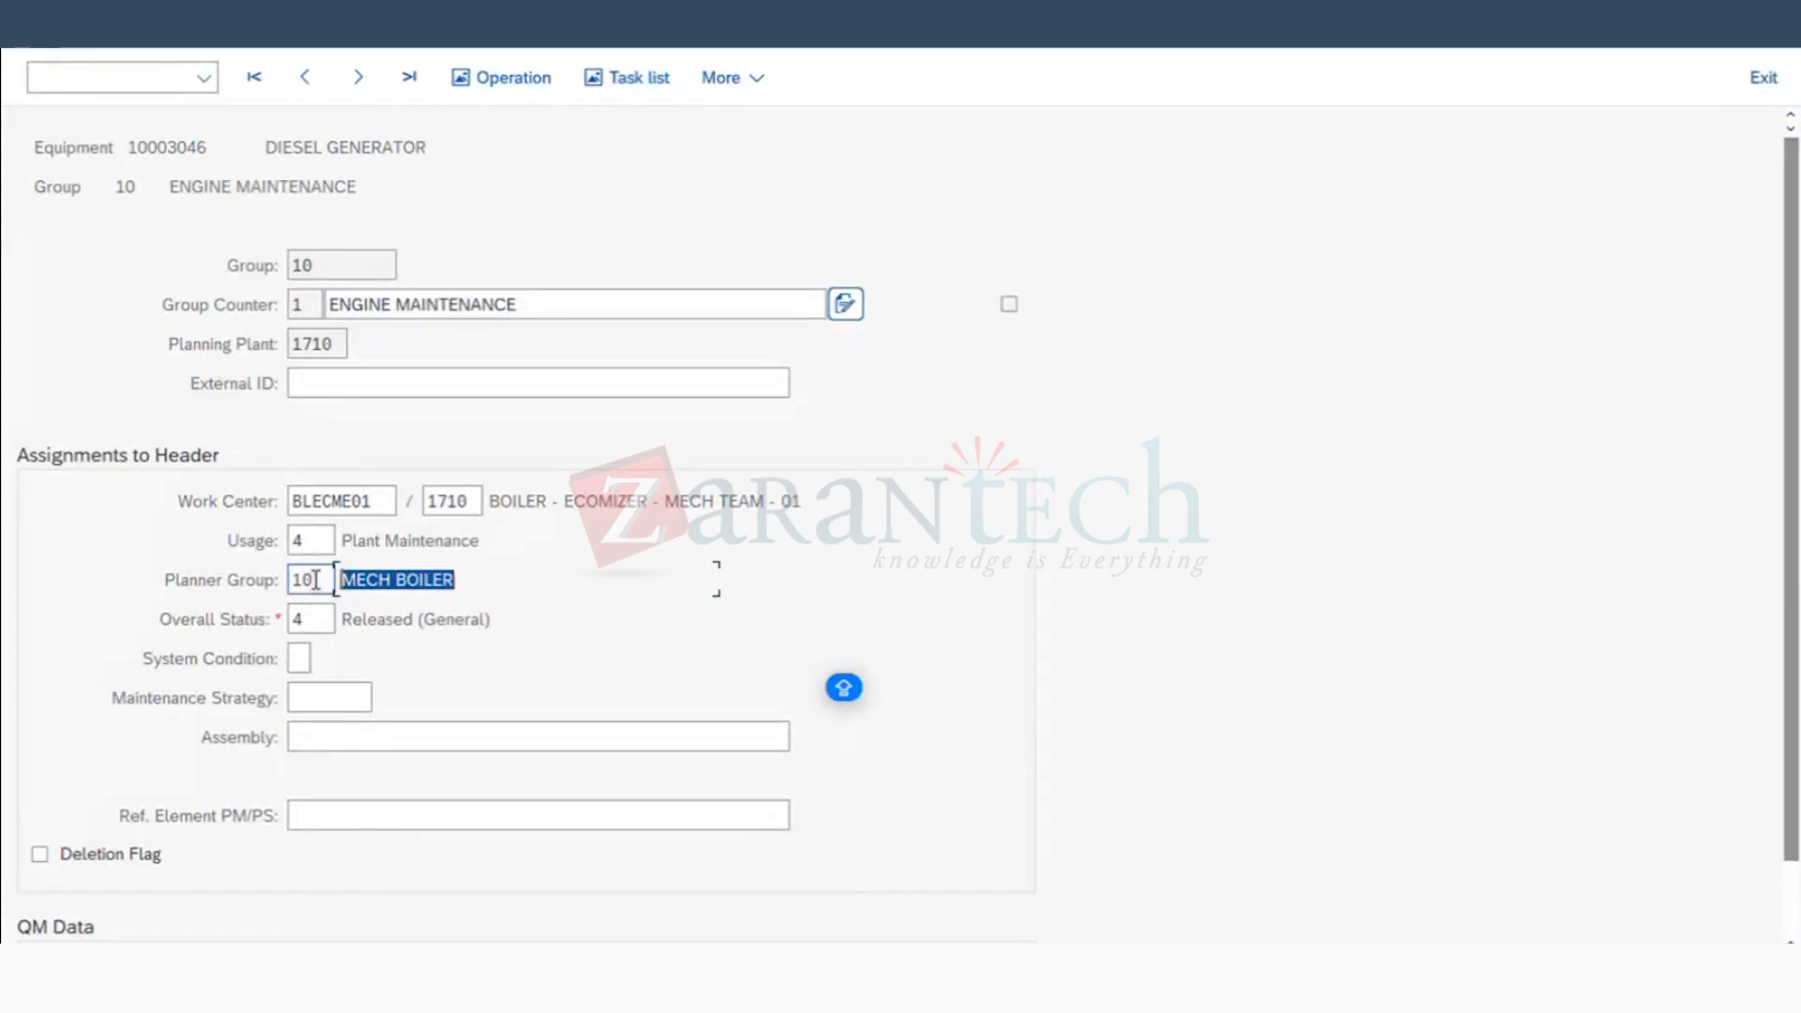
click(329, 583)
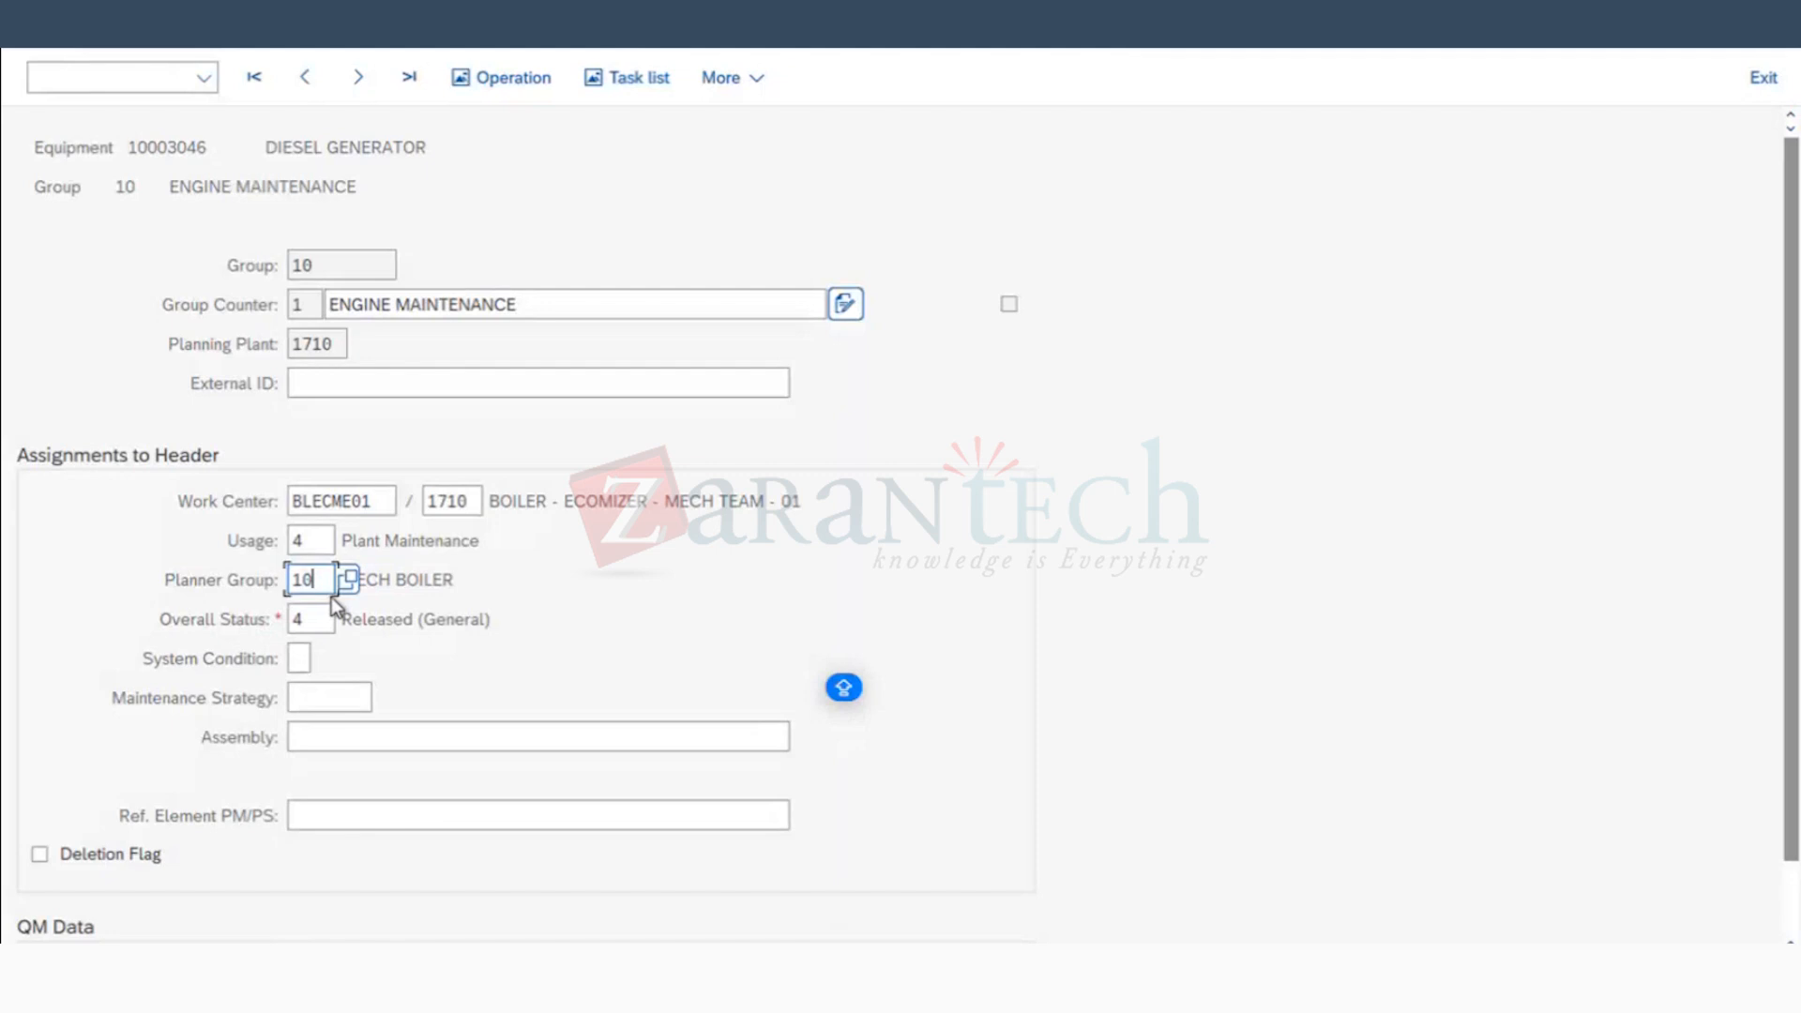
Step: Set the system condition in the task list header to 0, not in operation
click(298, 658)
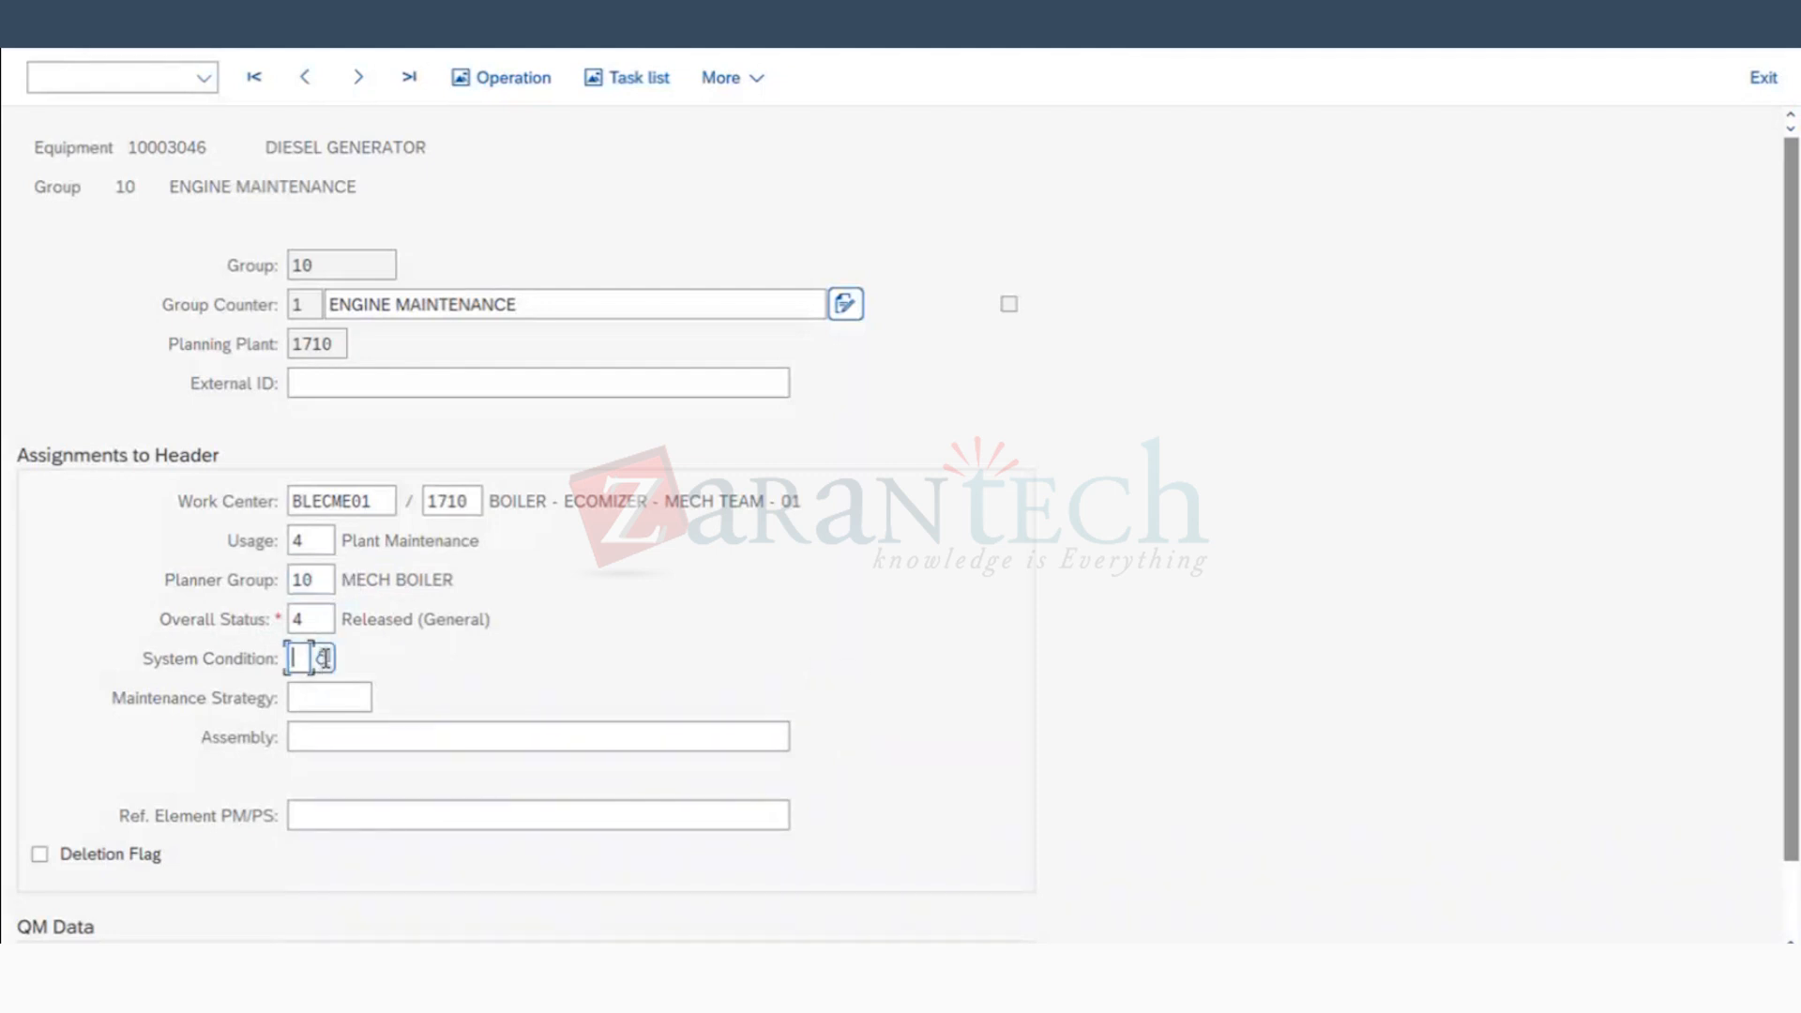
key(F4)
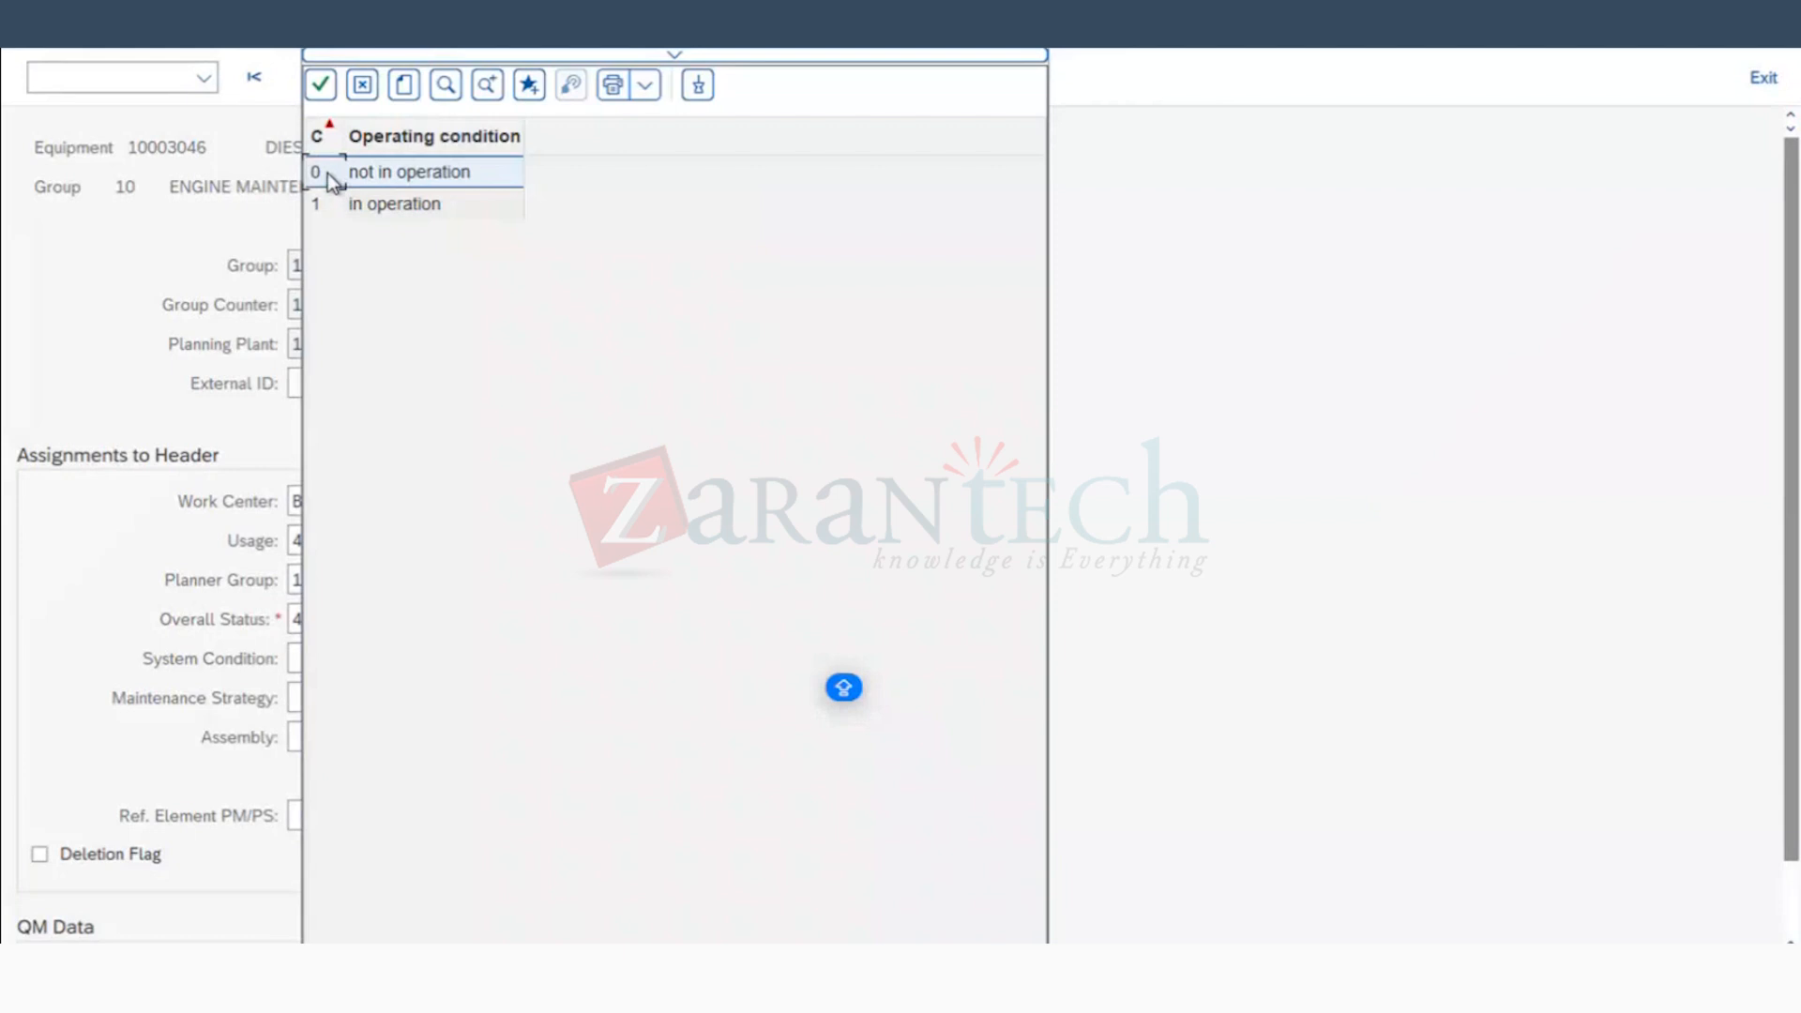
double_click(391, 173)
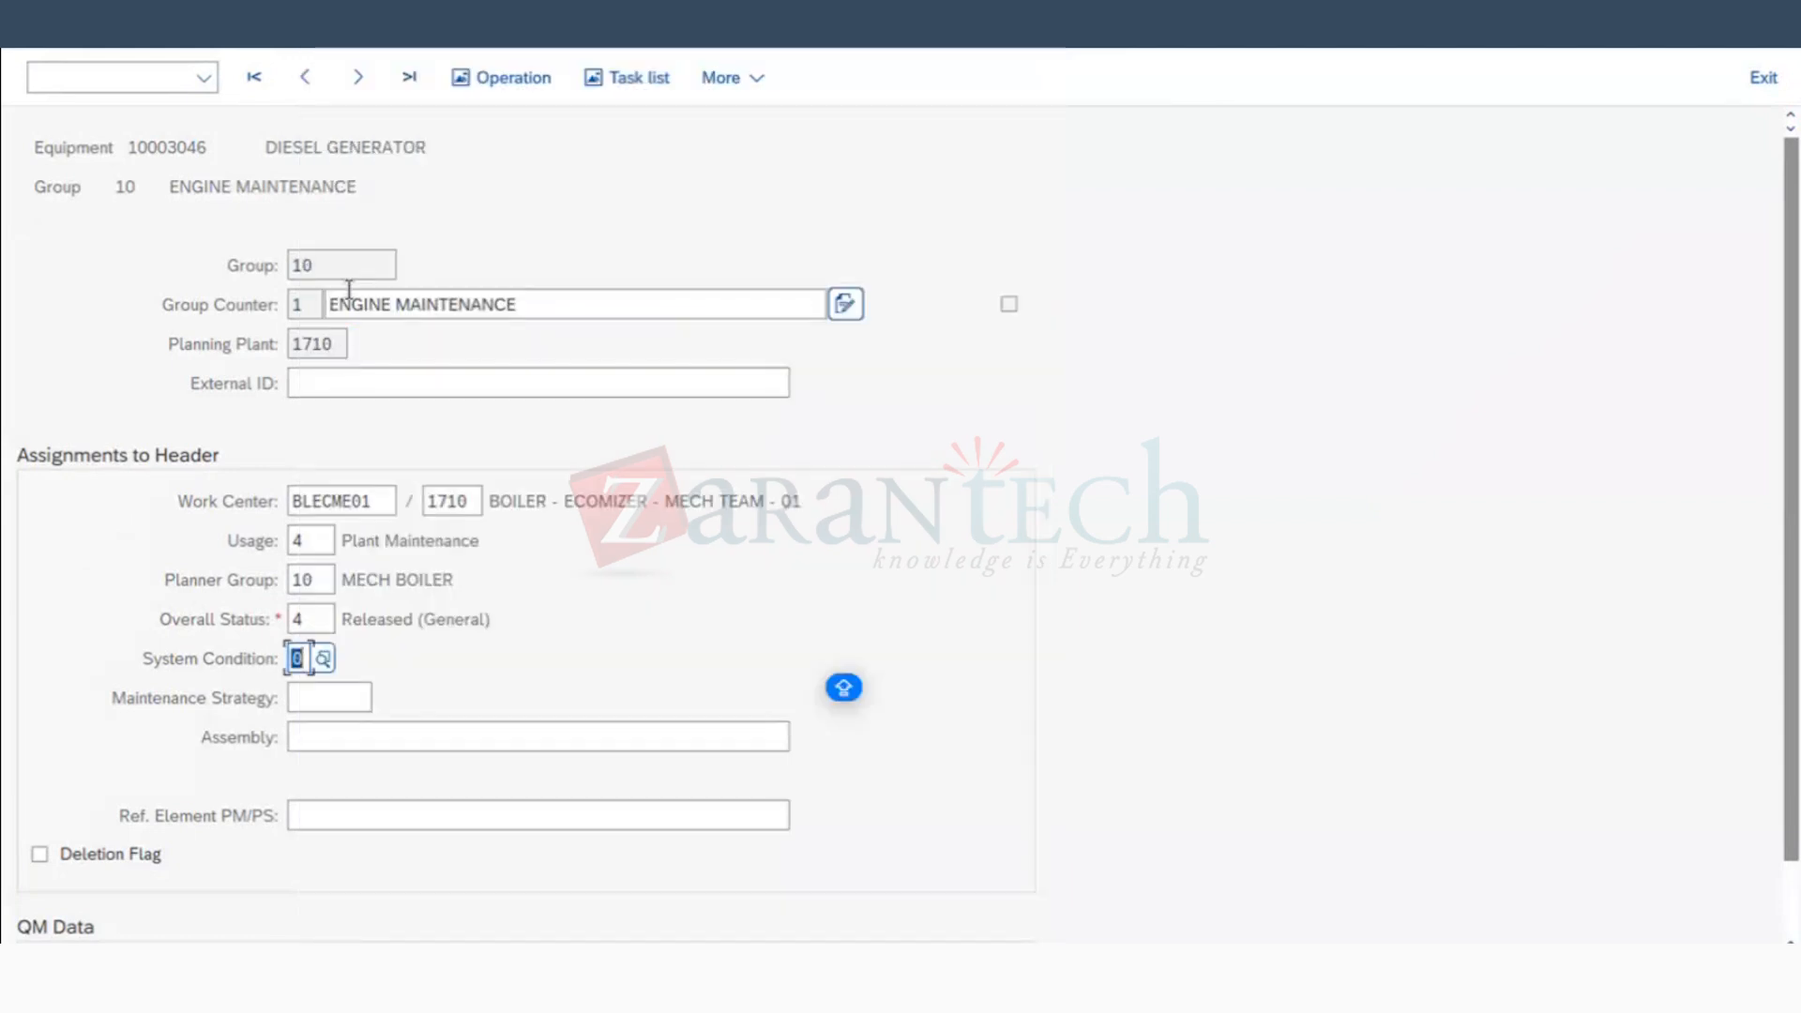
key(Return)
click(424, 662)
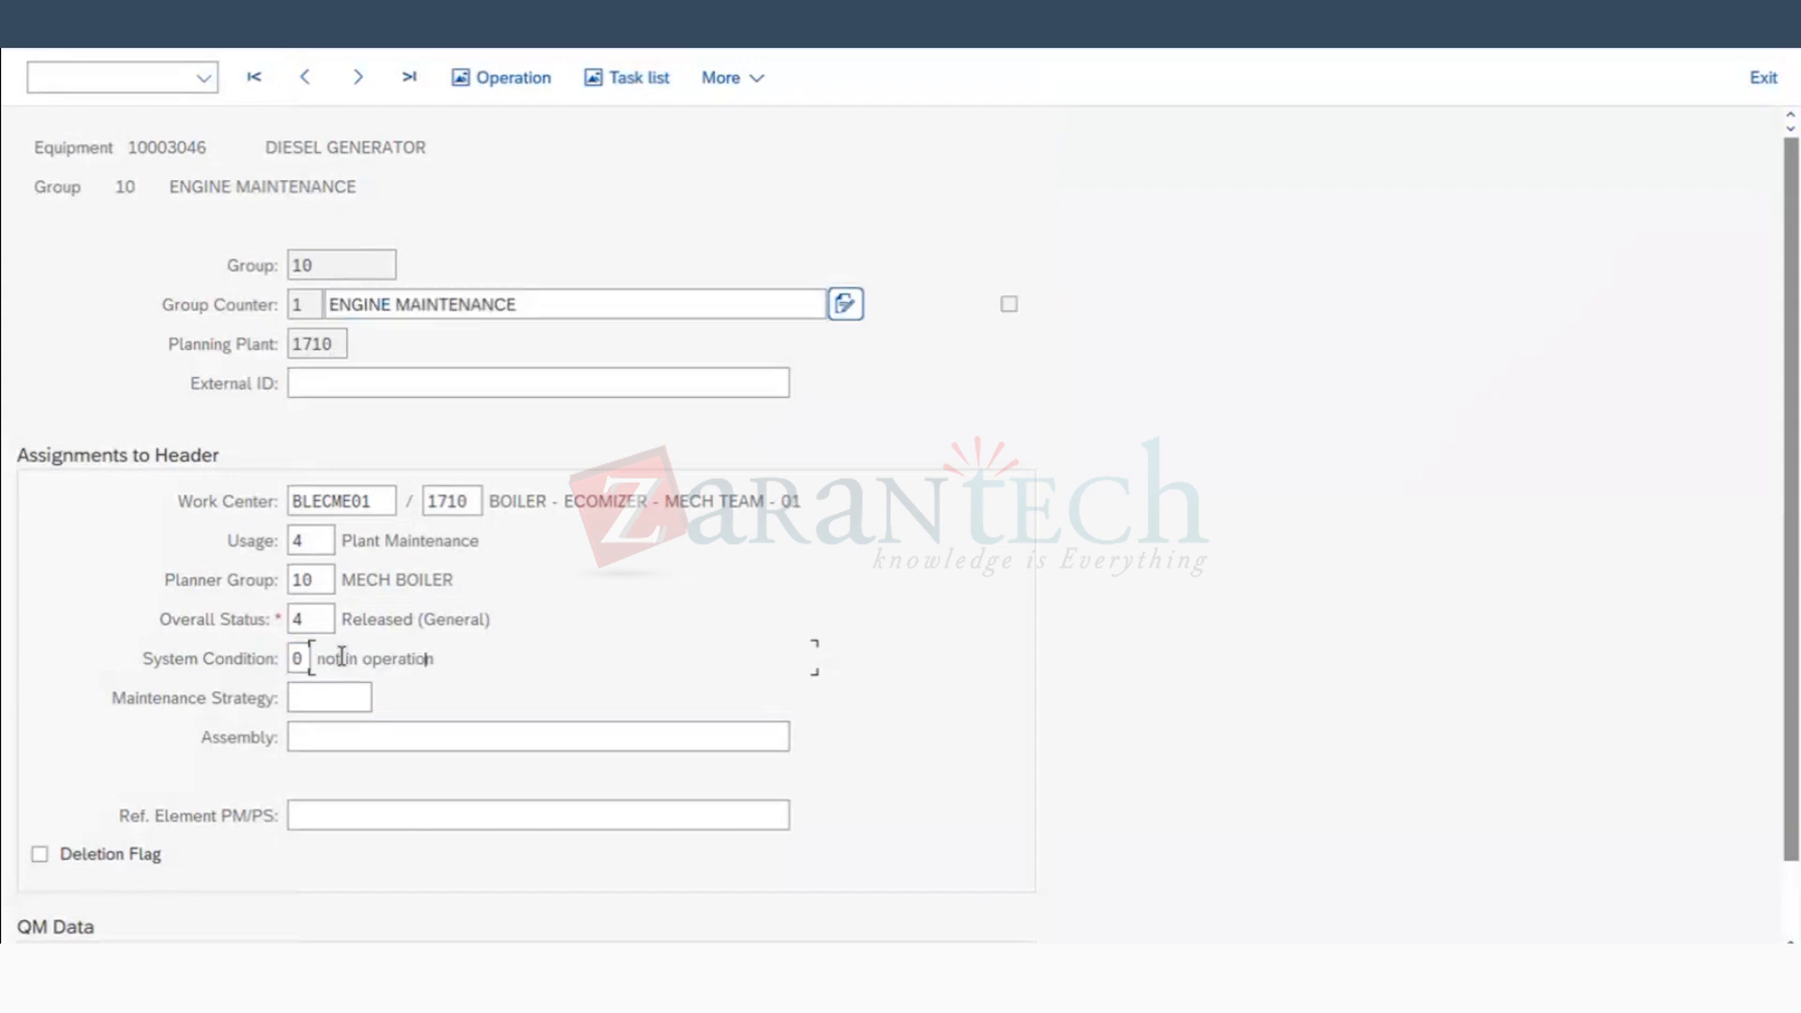
Step: Set the maintenance strategy of the task list header to TIMEST, TIME BASED STRATEGY - RL
click(330, 701)
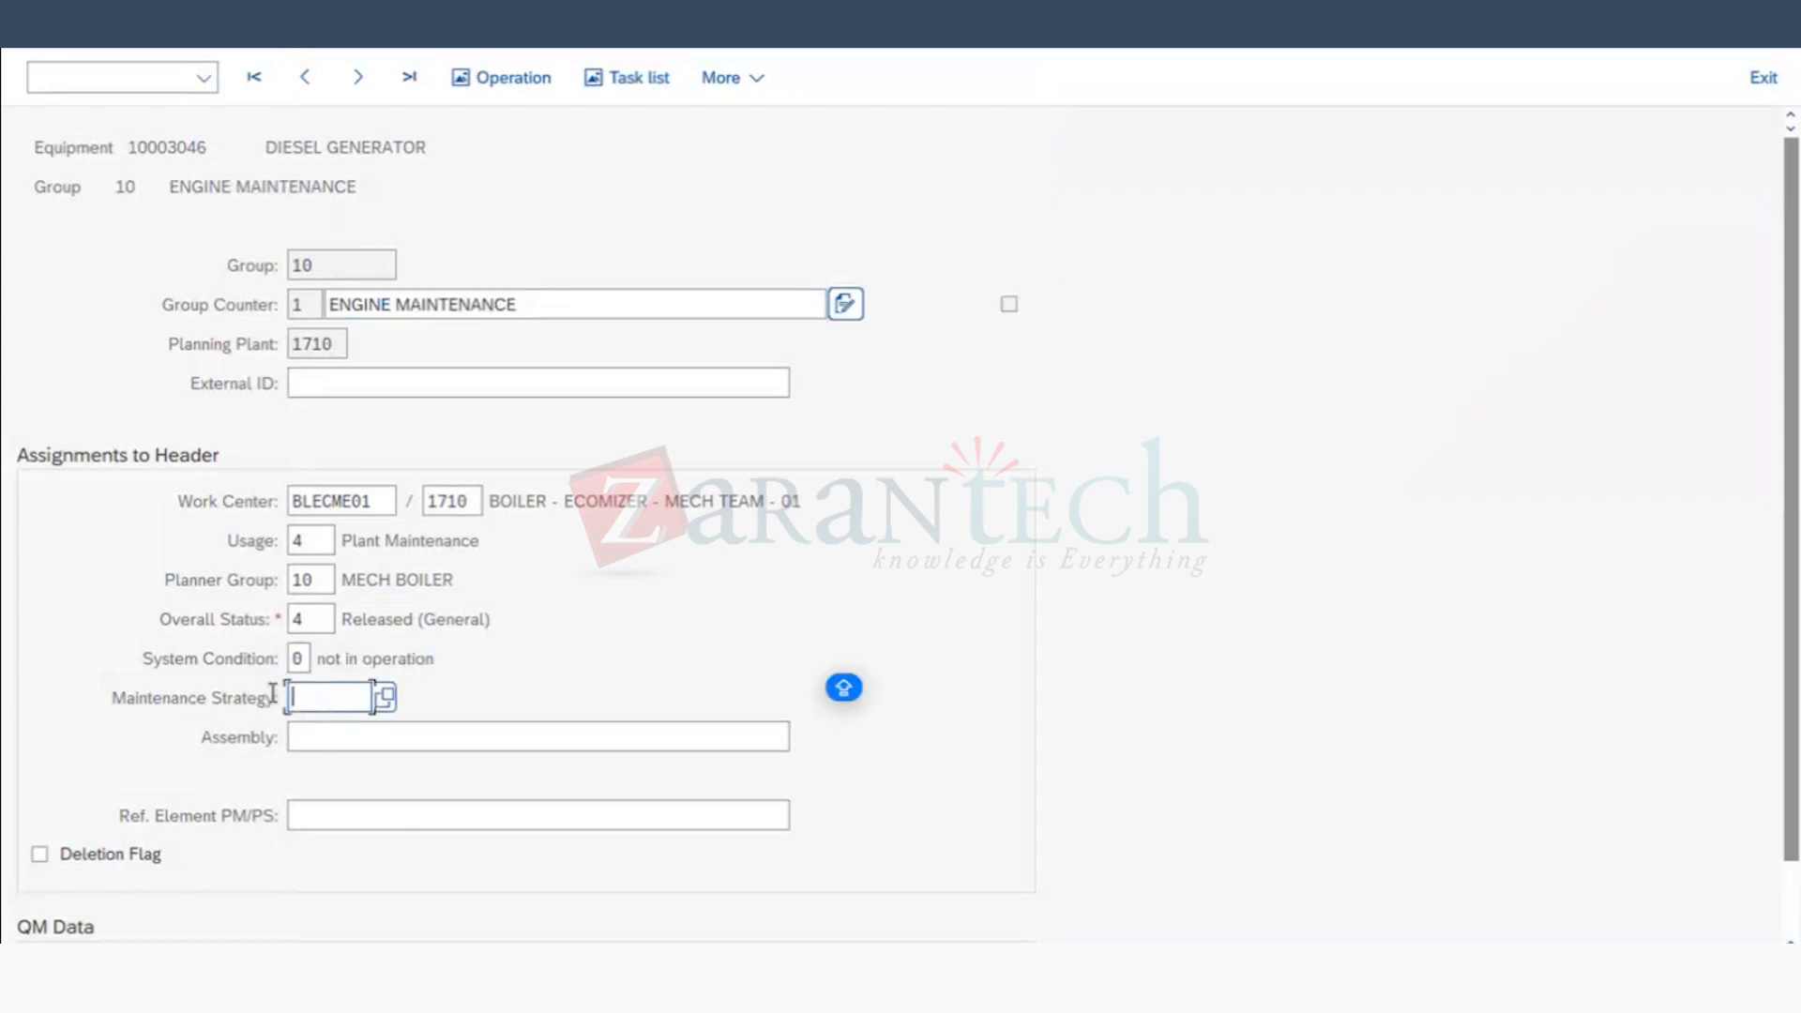
click(386, 697)
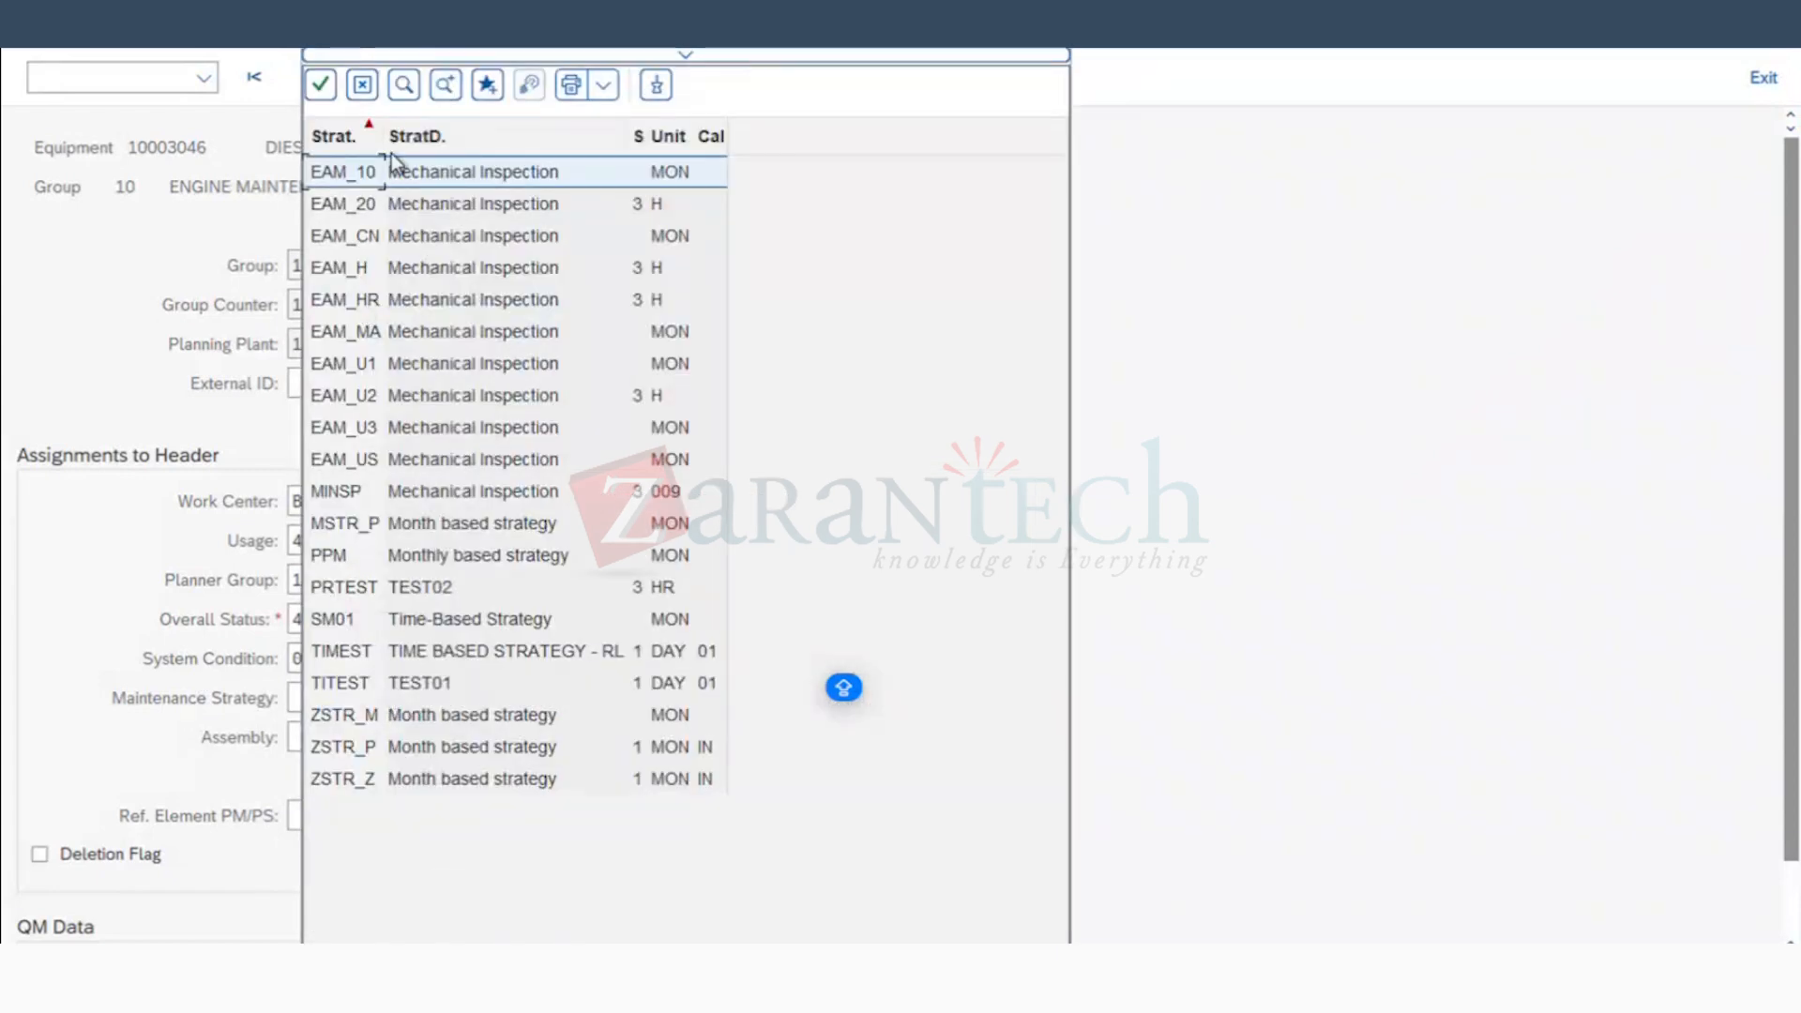
click(634, 661)
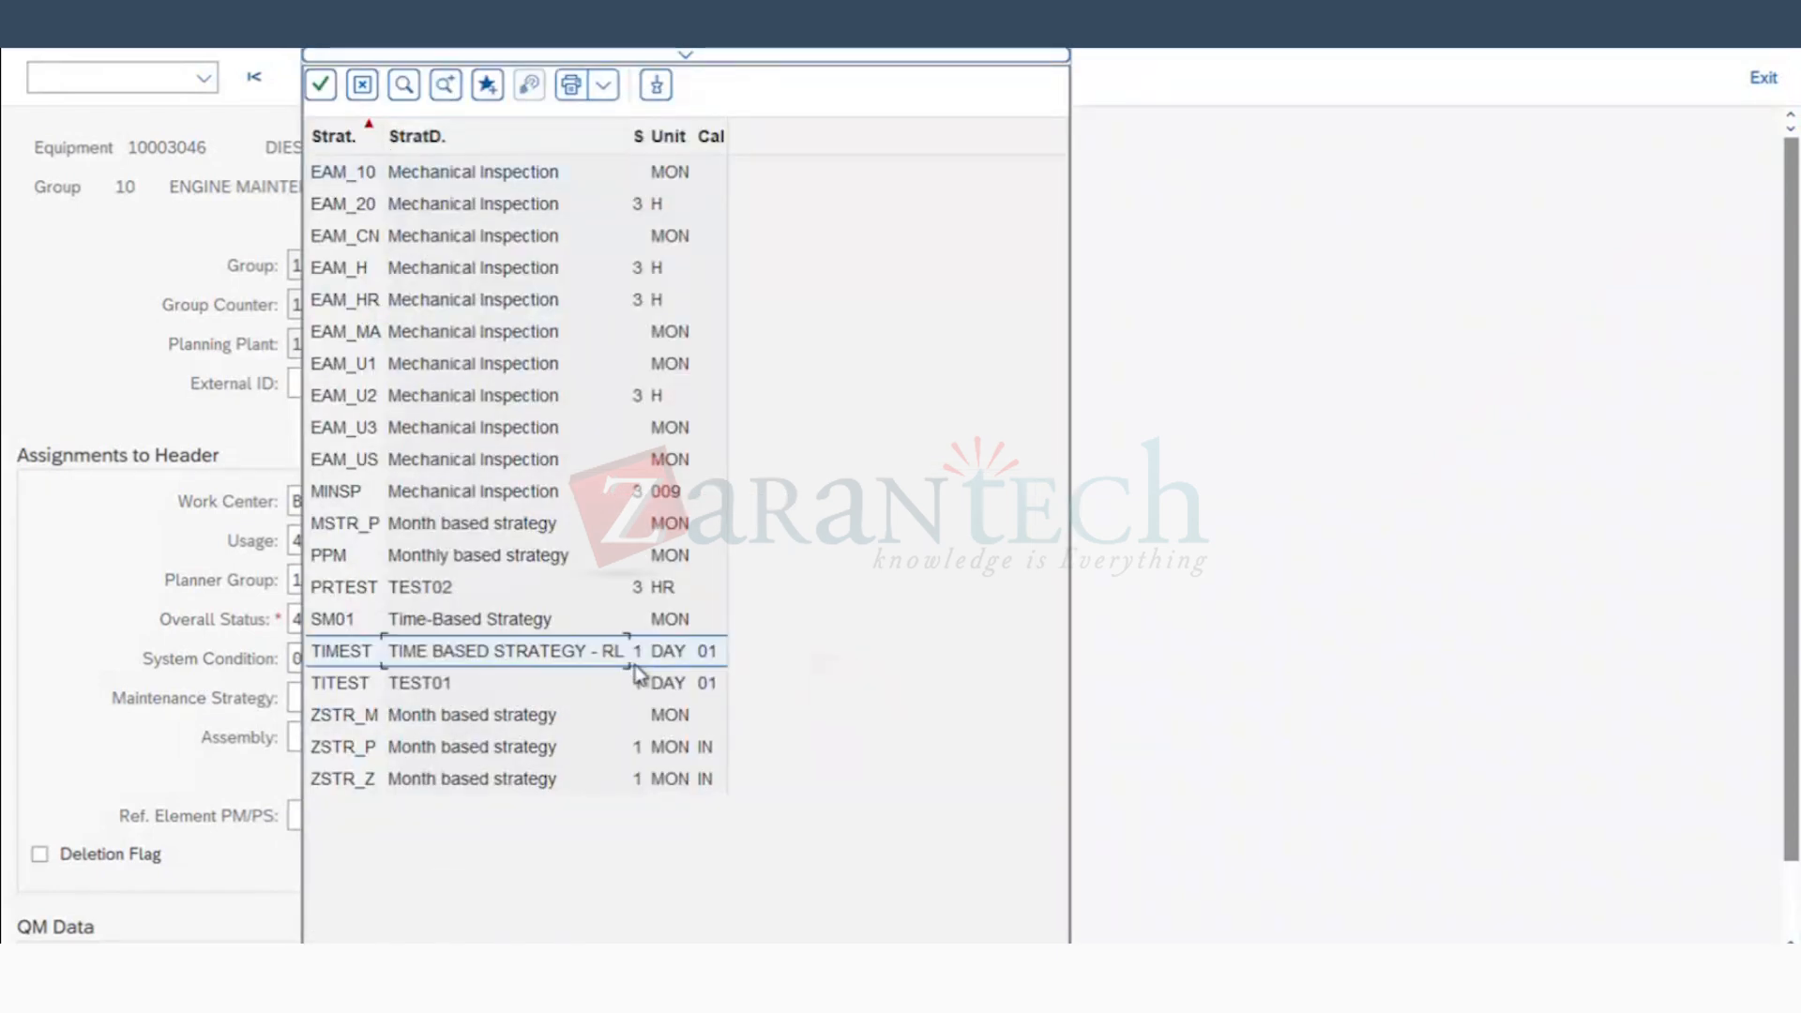
click(341, 654)
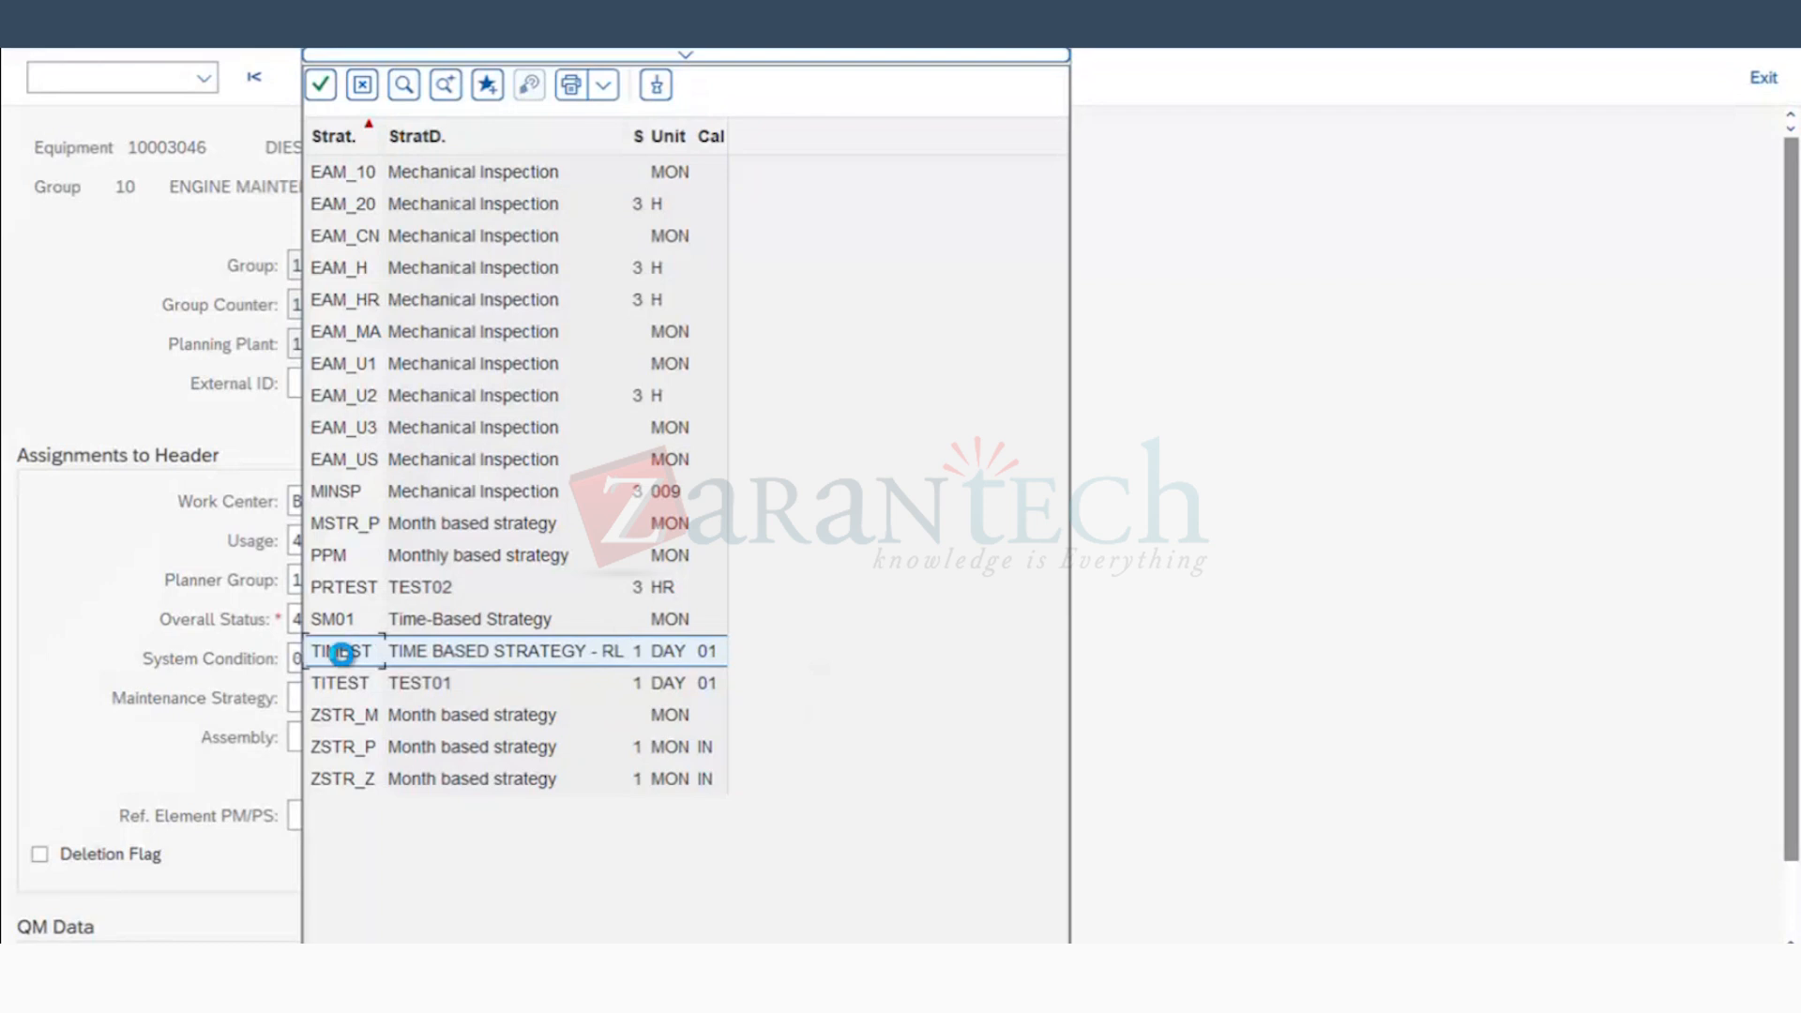
click(338, 695)
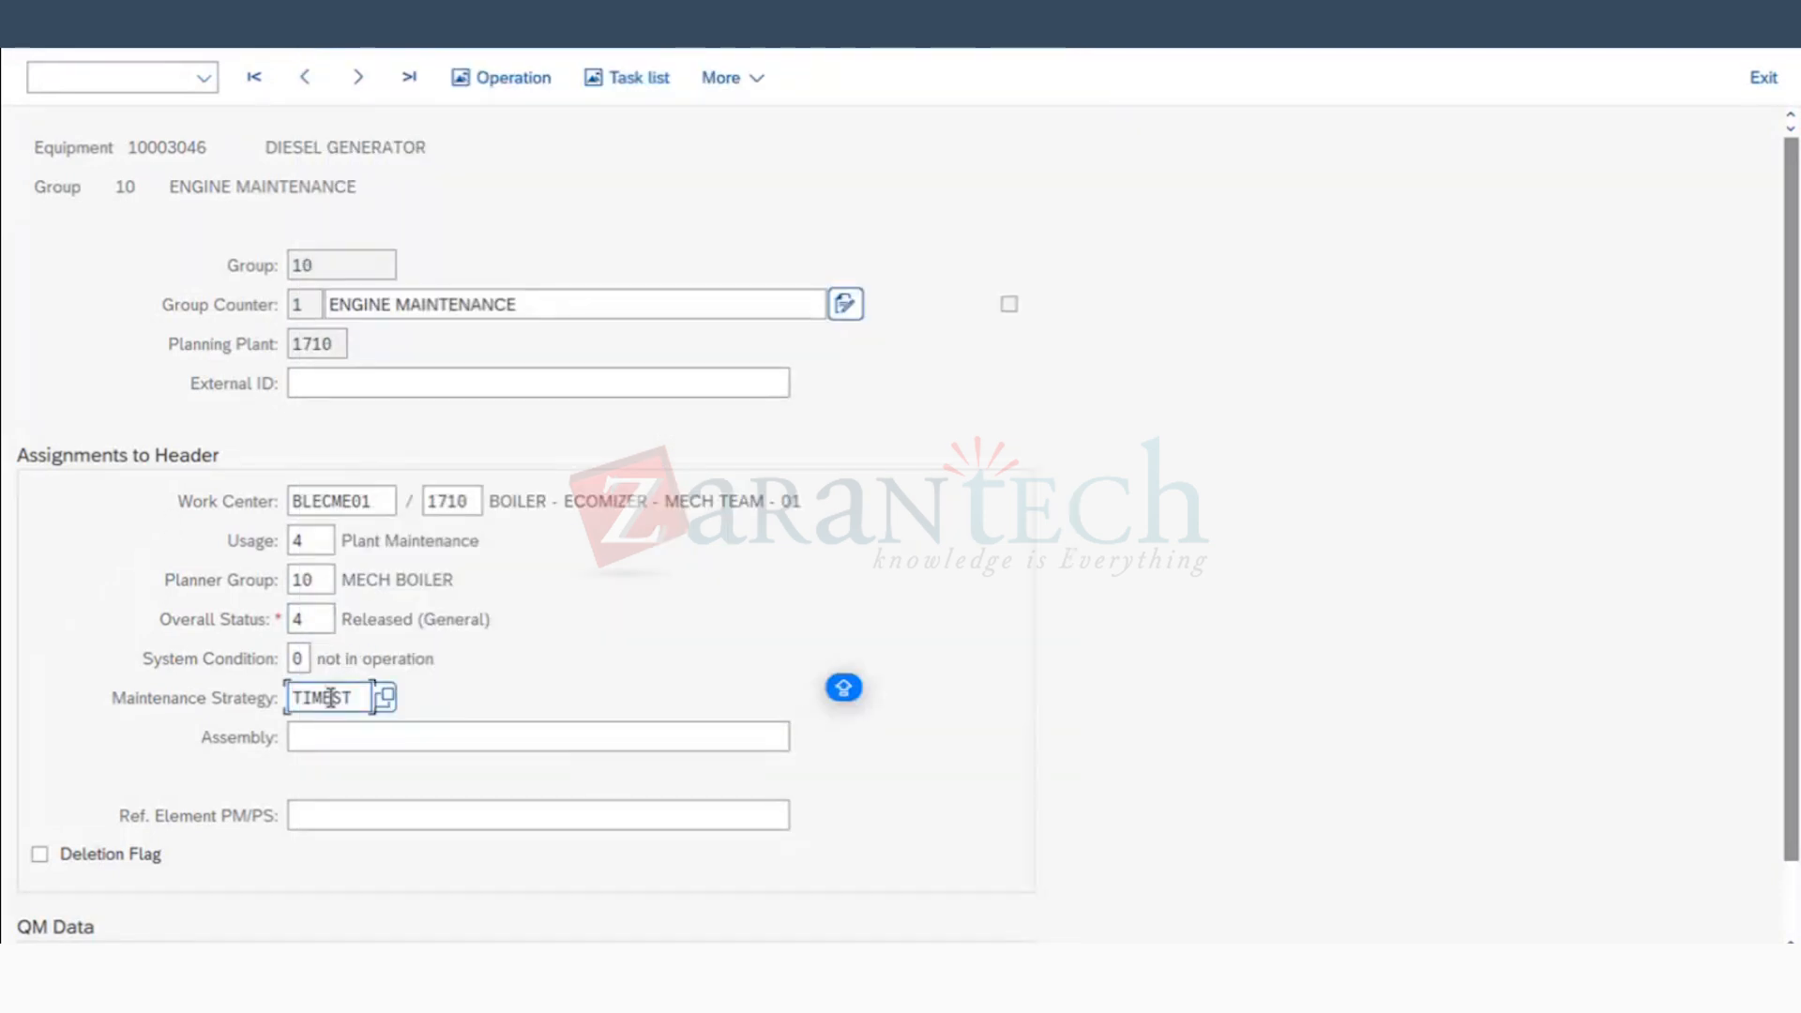
key(Return)
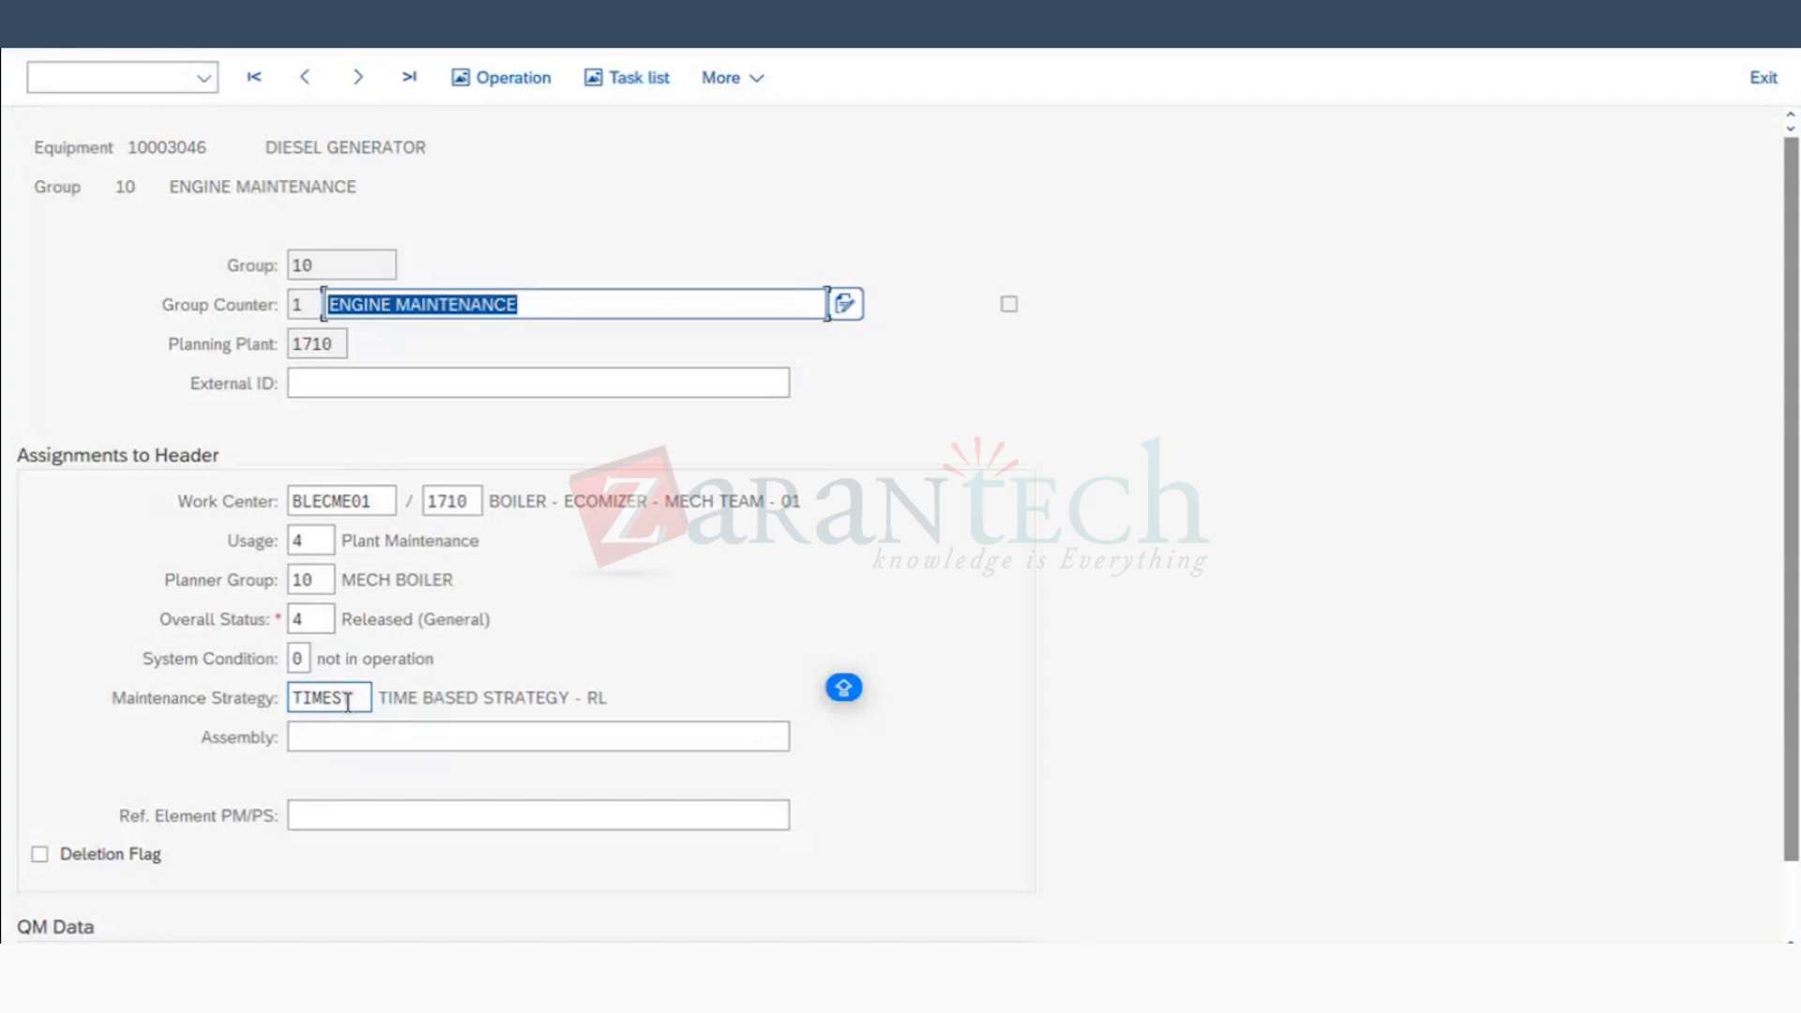
Step: Enter operations 0010 to 0060 from the worksheet: CLEAN THE DG, CHECK THE AIR, OIL TOPUP, AIR FILTER CHANGE, BRAKE PAD CHANGE, ENGINE DEEP MTNCE
click(518, 82)
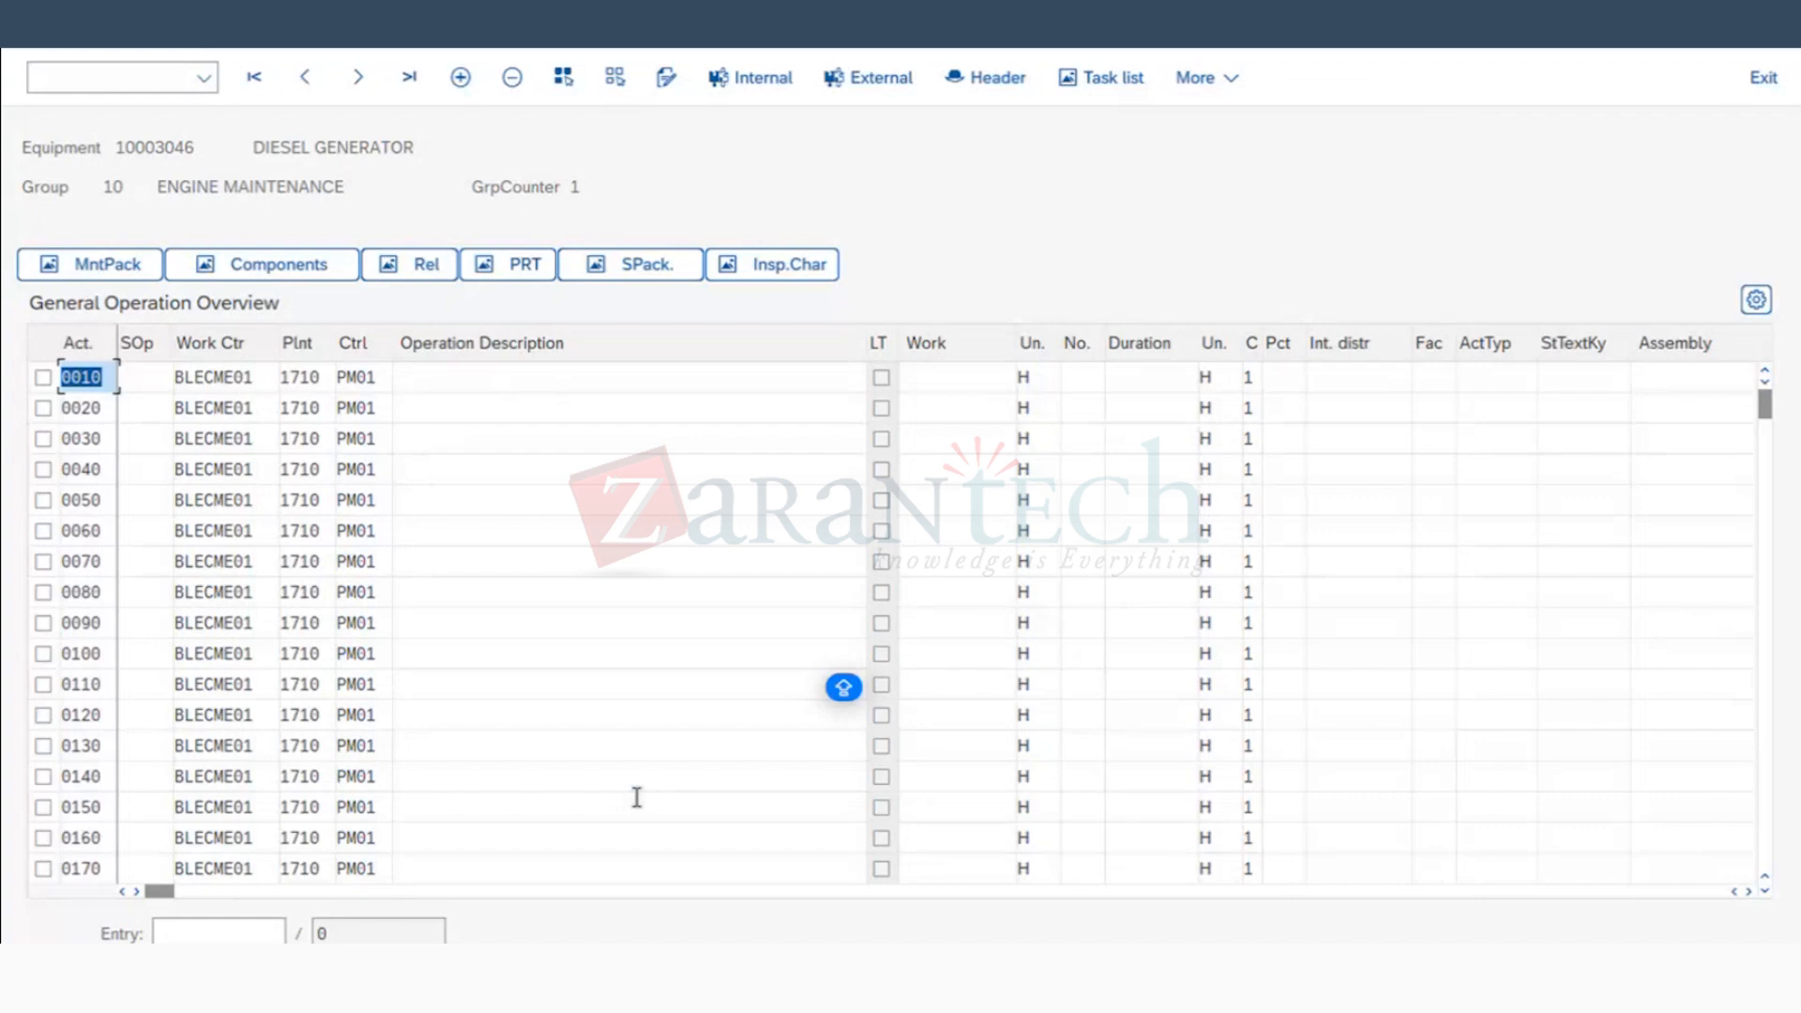
key(super+Tab)
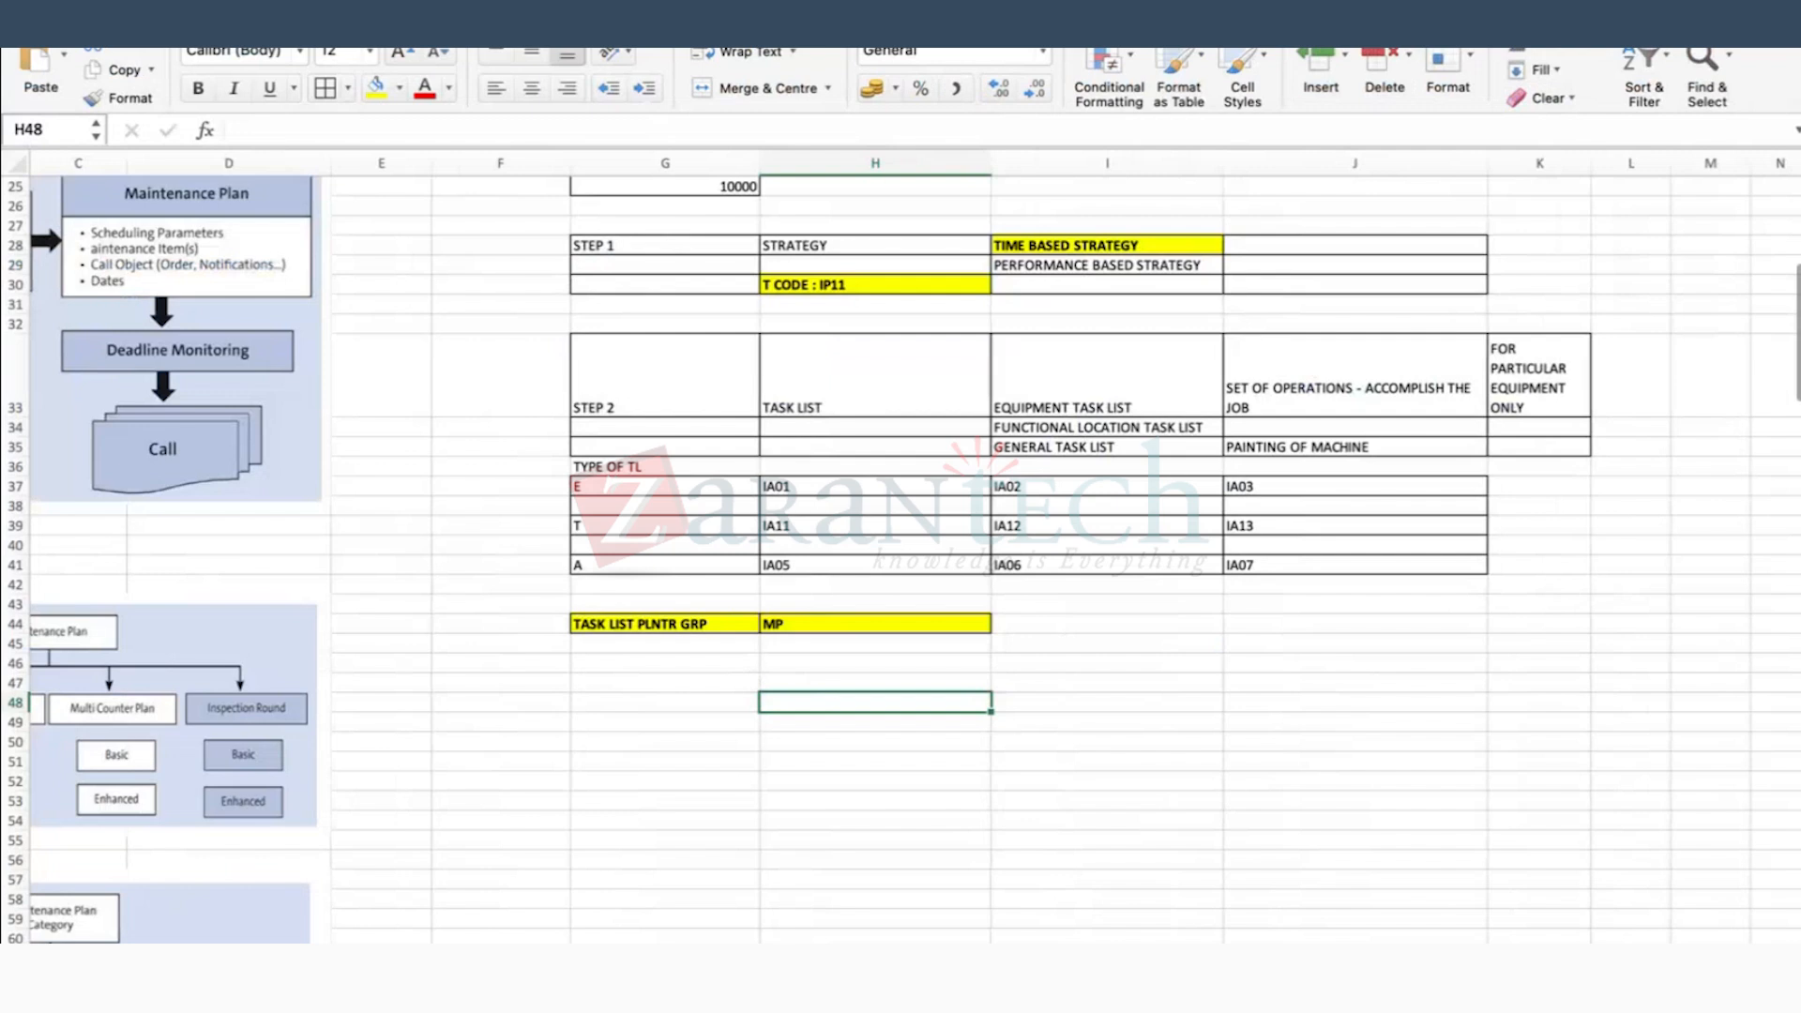
scroll(522, 671, down, 5)
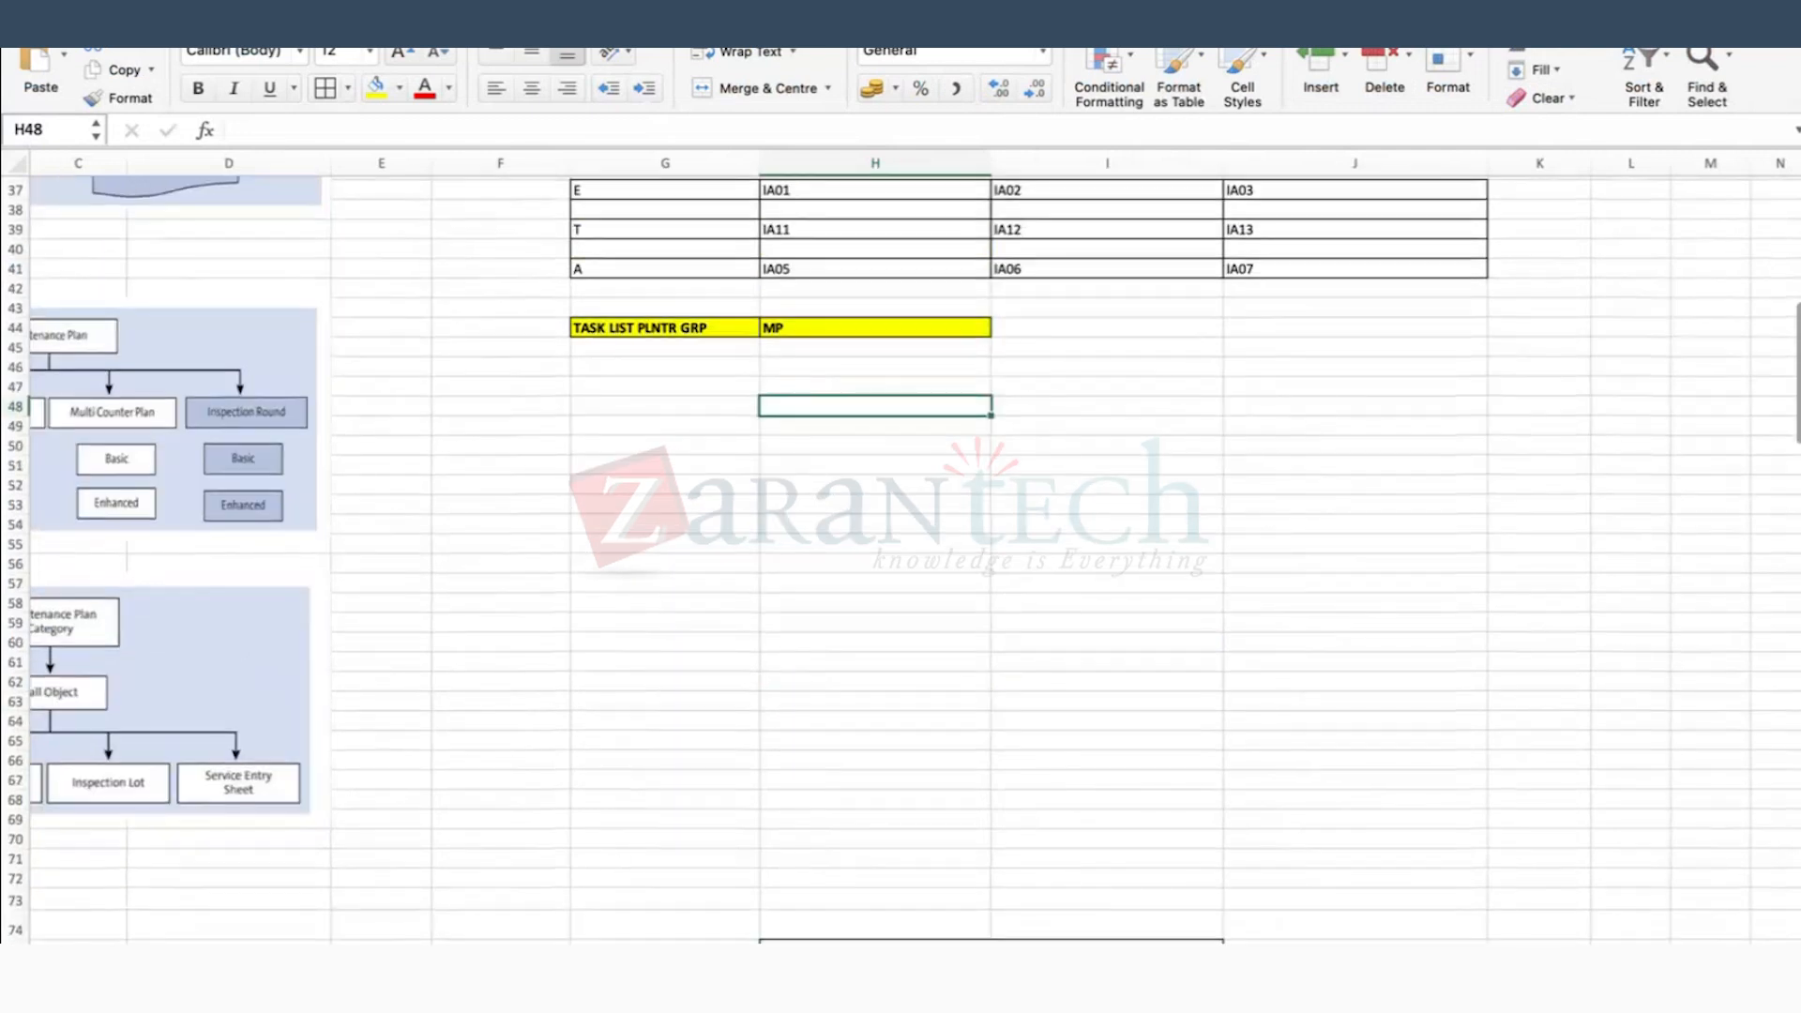
scroll(503, 710, left, 3)
scroll(503, 711, down, 15)
scroll(500, 682, down, 13)
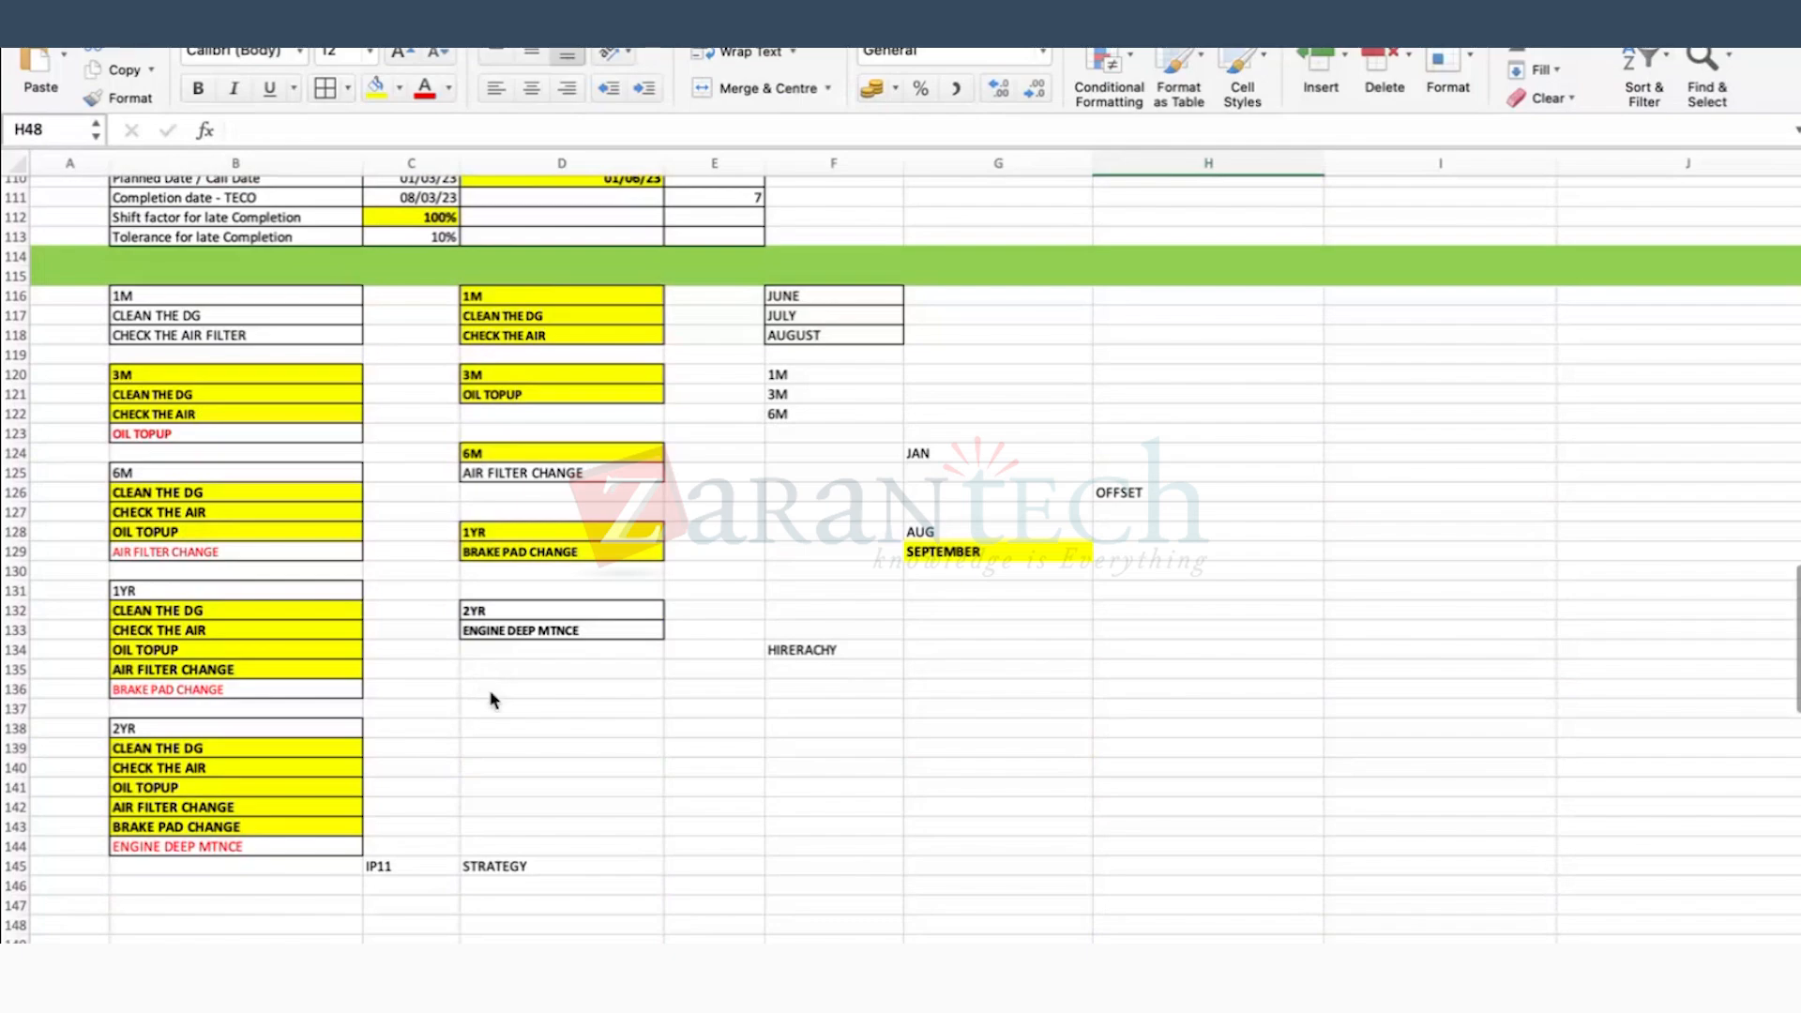
key(super+Tab)
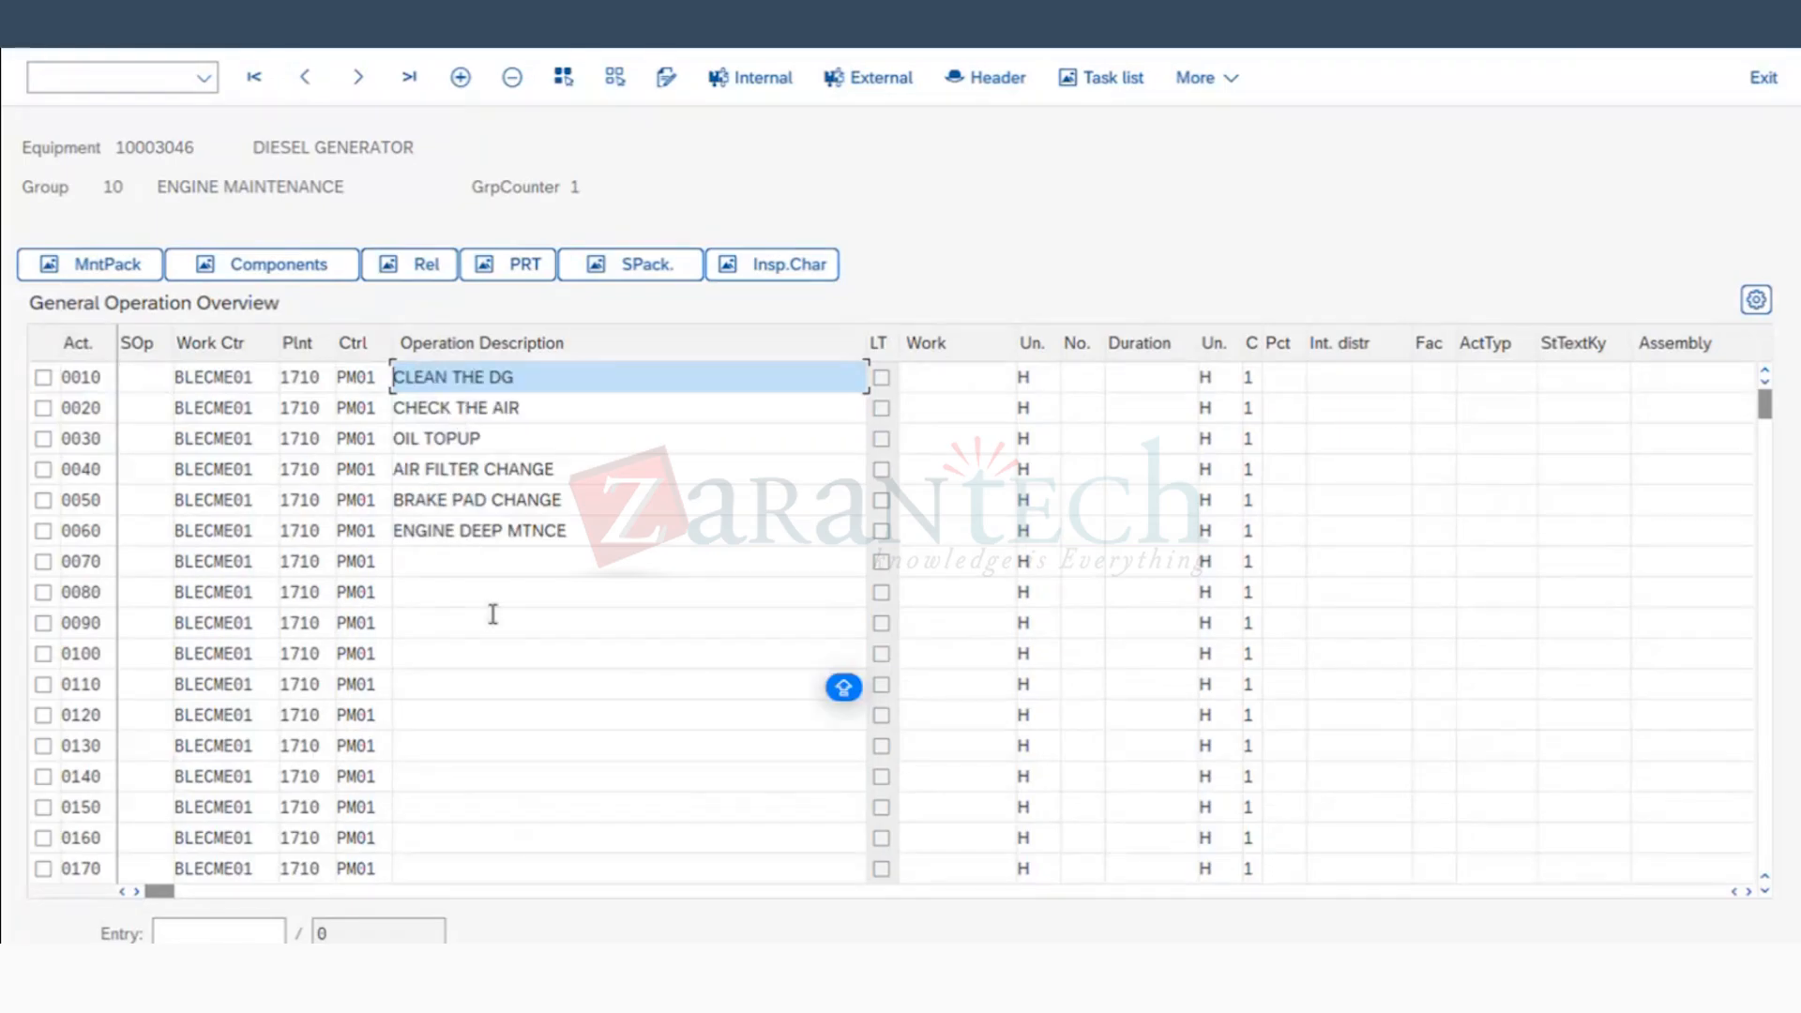
Step: Widen the calculation key column and view the available calculation keys for operation 0010
drag(1261, 335, 1288, 340)
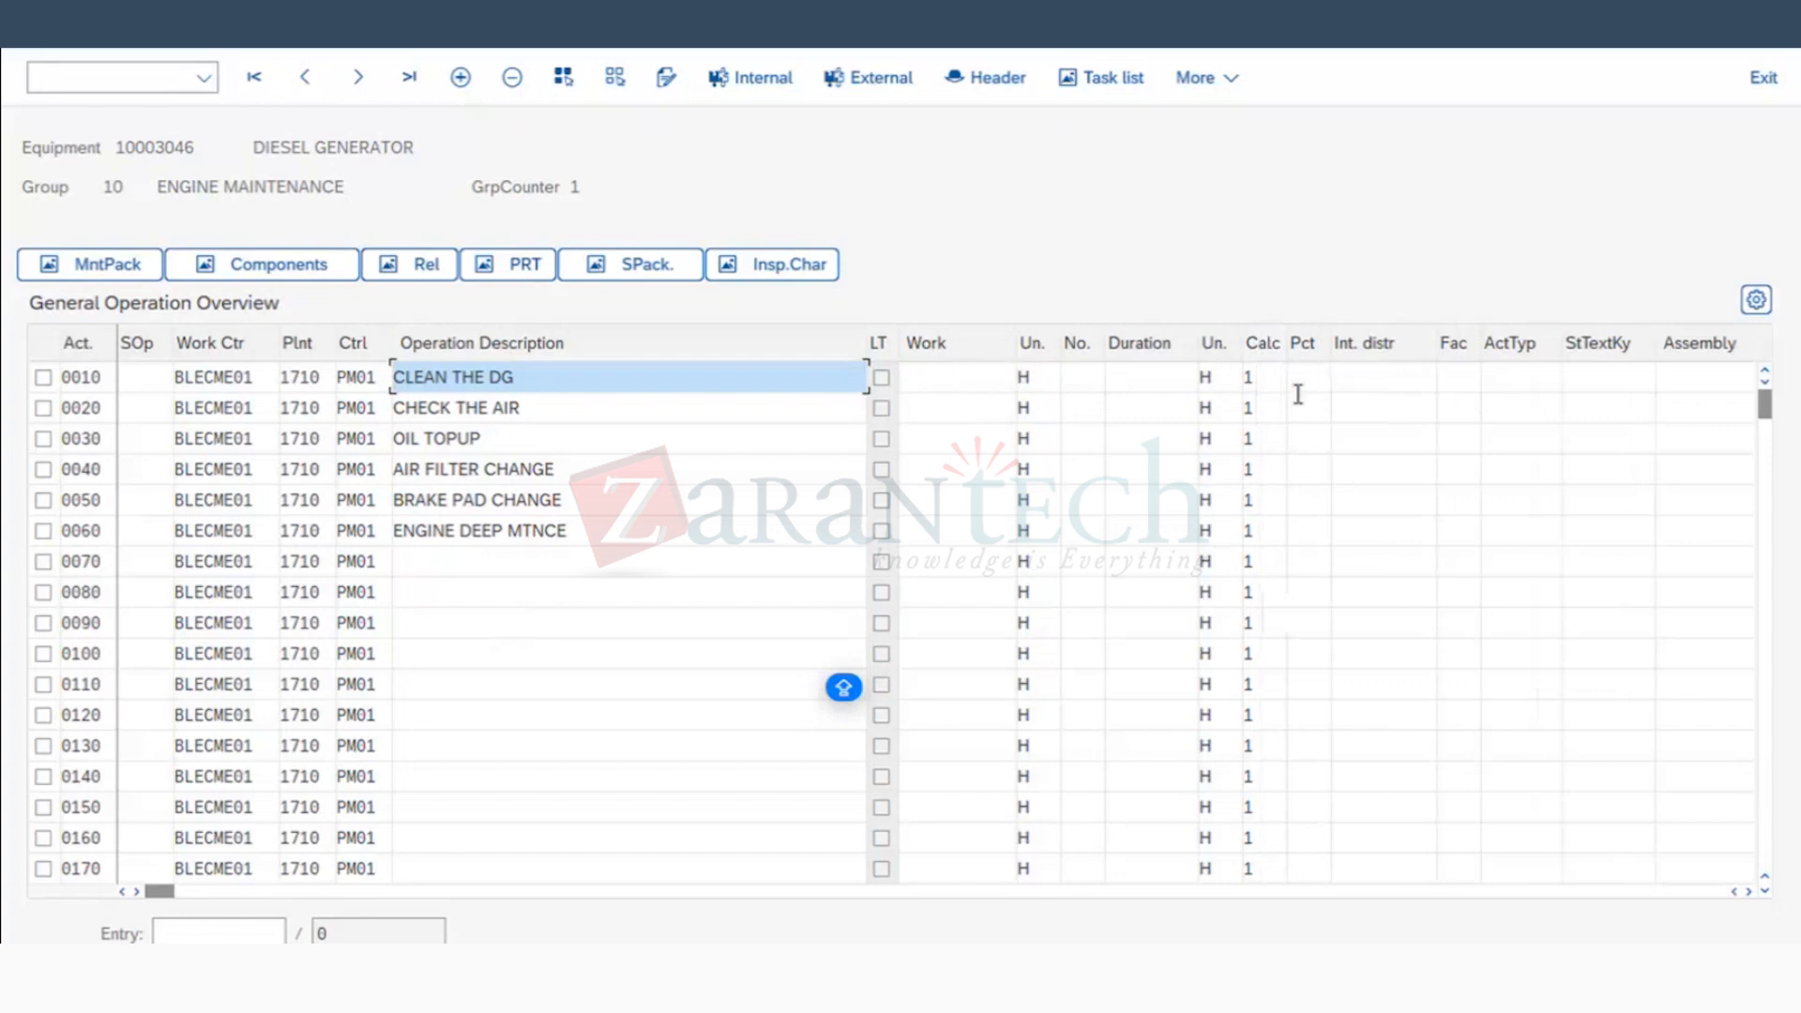
click(1257, 376)
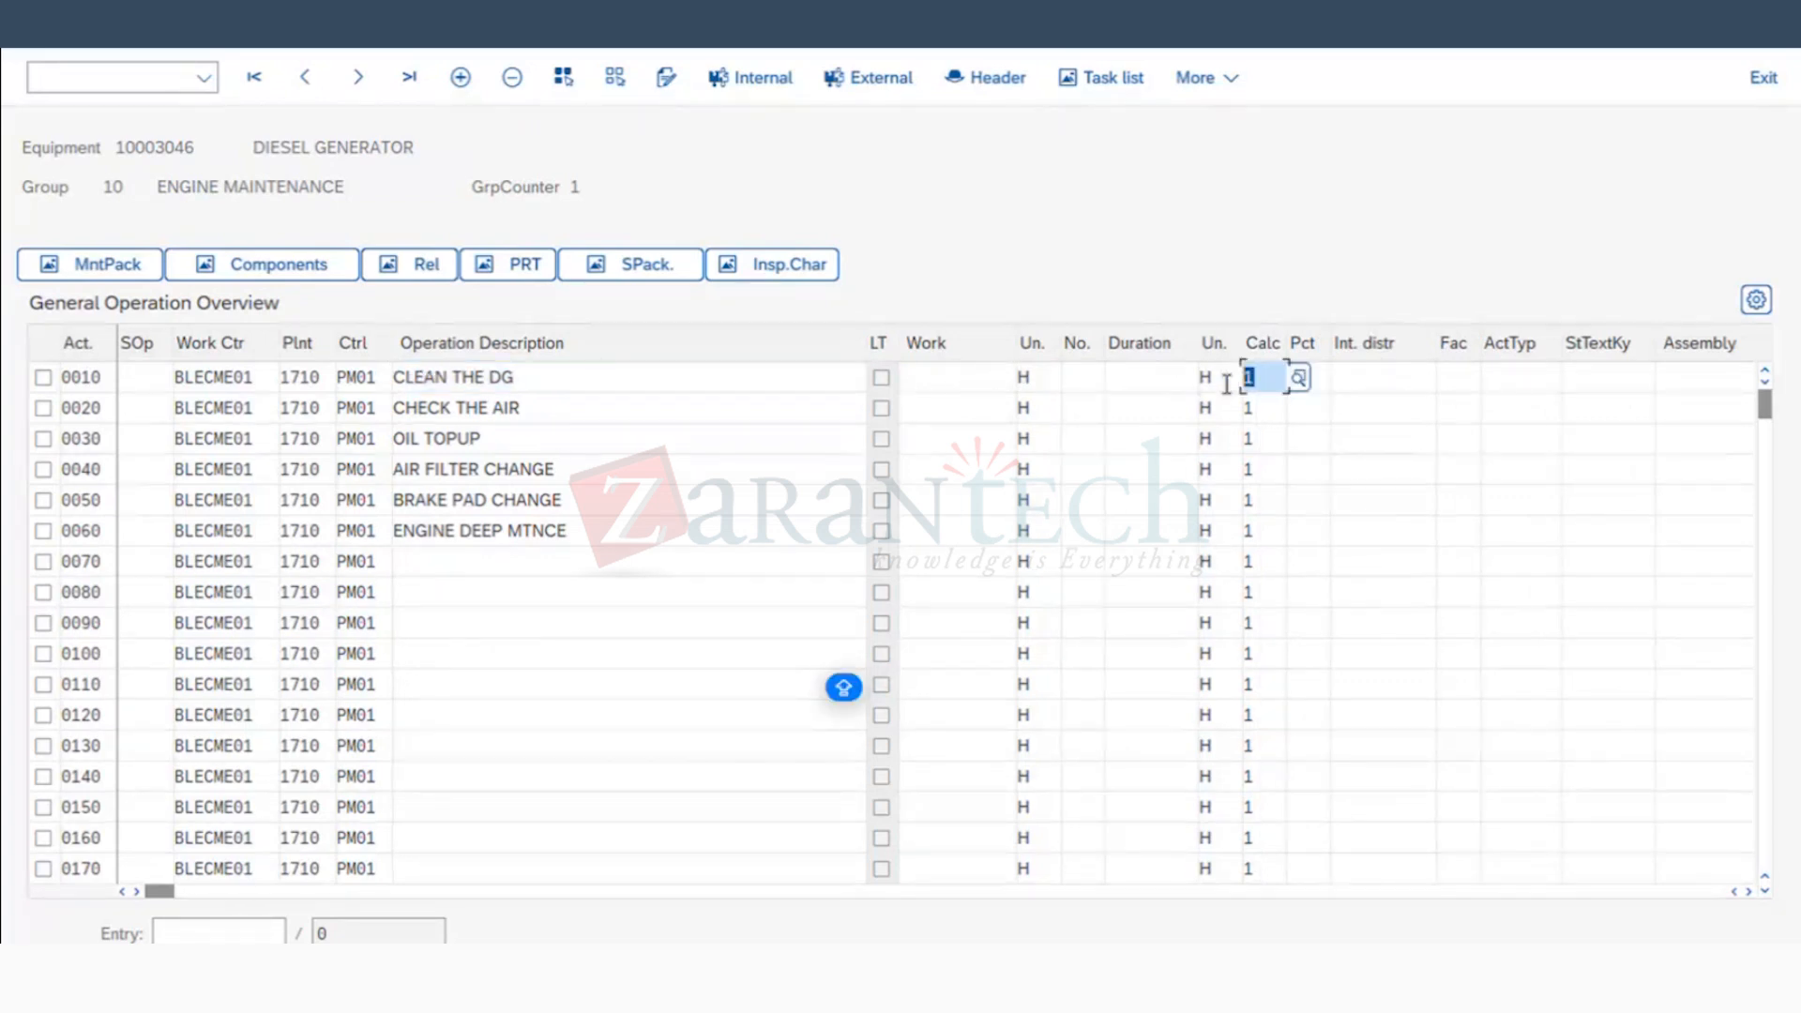
click(1299, 378)
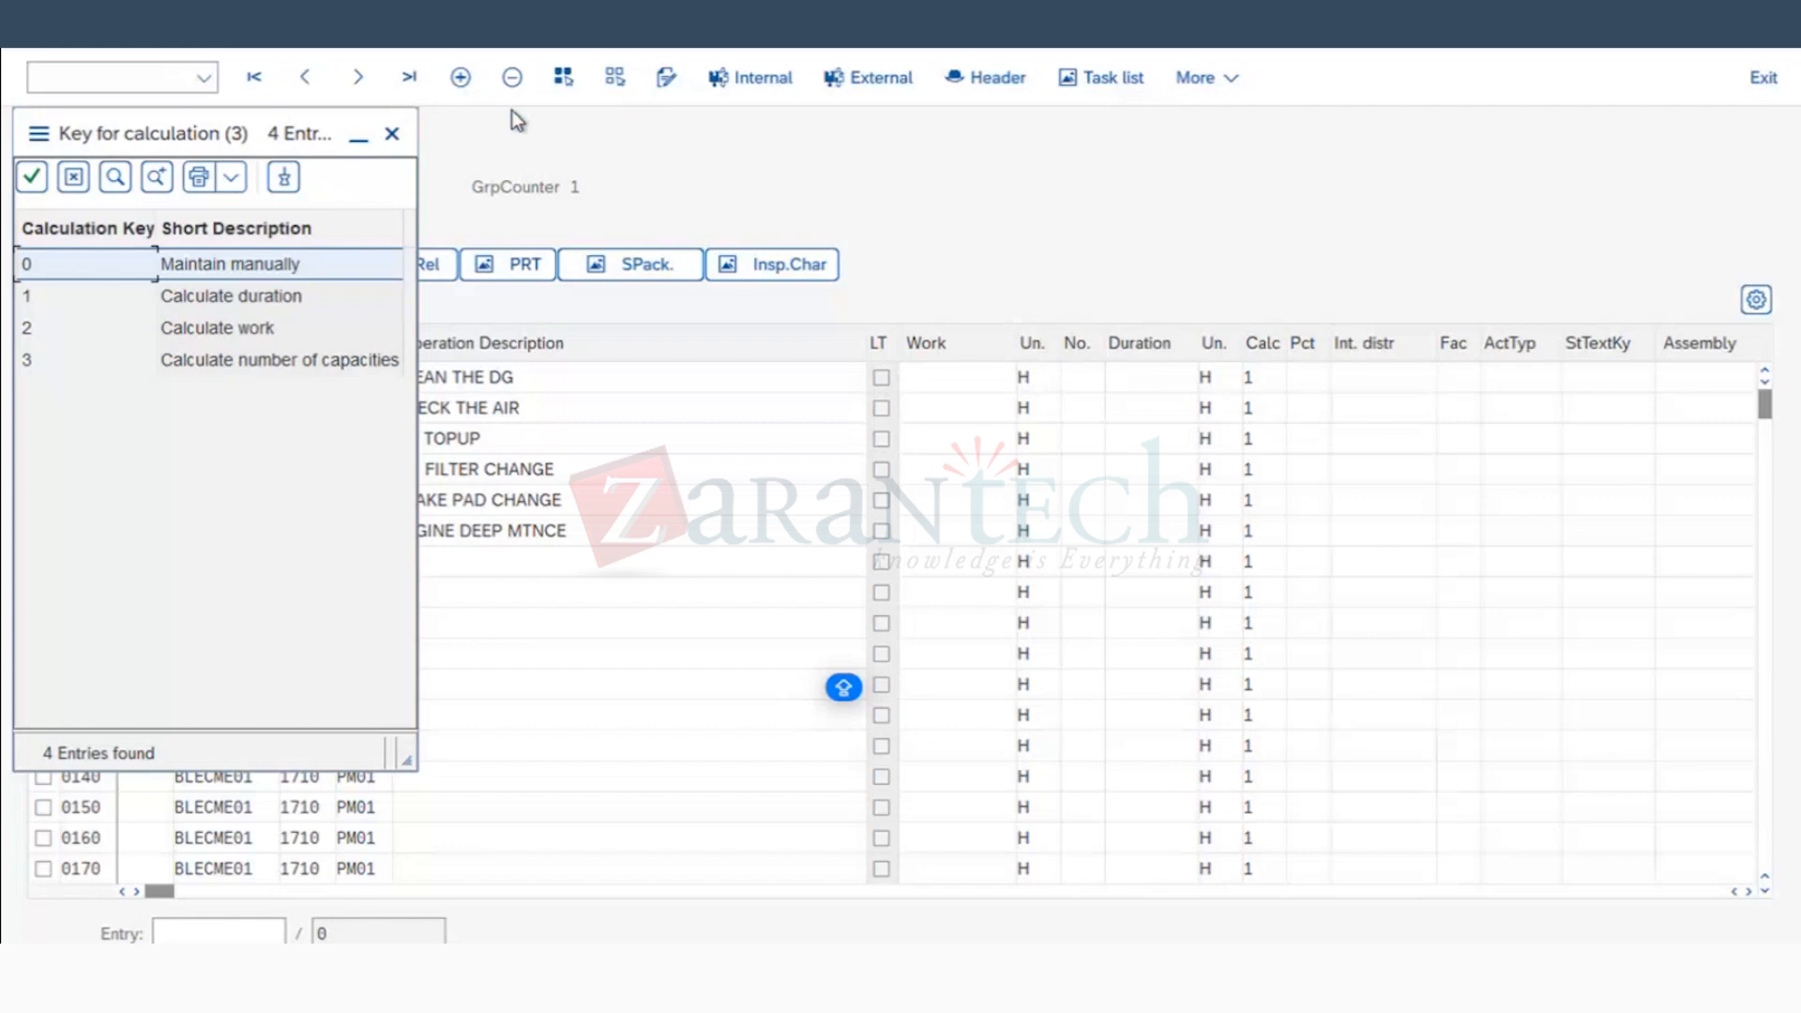
click(392, 133)
Step: Enter the number of workers for operations 0010 to 0060 as 2, 3, 4, 2, 2 and 4
click(1088, 376)
text(2)
key(Down)
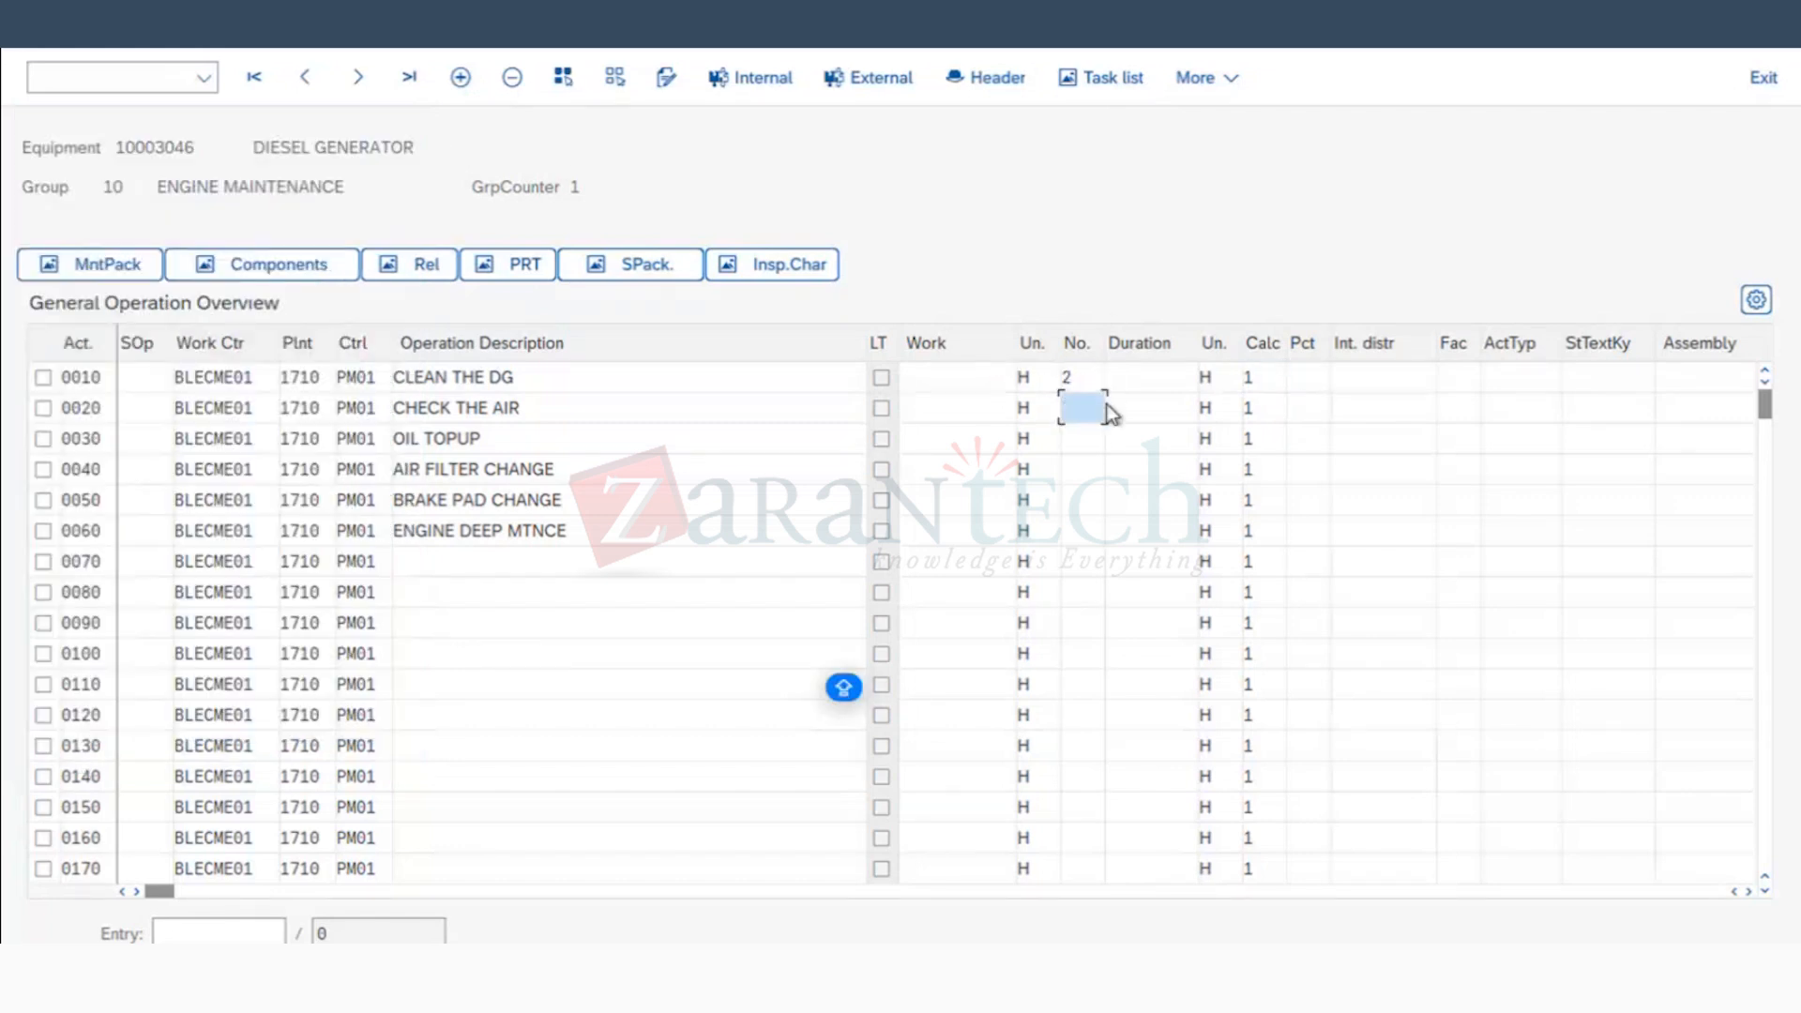
text(3)
key(Down)
text(4)
key(Down)
text(2)
key(Down)
text(2)
key(Down)
text(4)
Step: Enter the work values for operations 0010 to 0060 as 8, 10, 6, 8, 4 and 8
click(981, 385)
text(8)
key(Down)
text(10)
key(Down)
text(6)
key(Down)
text(84)
key(Down)
text(8)
key(Return)
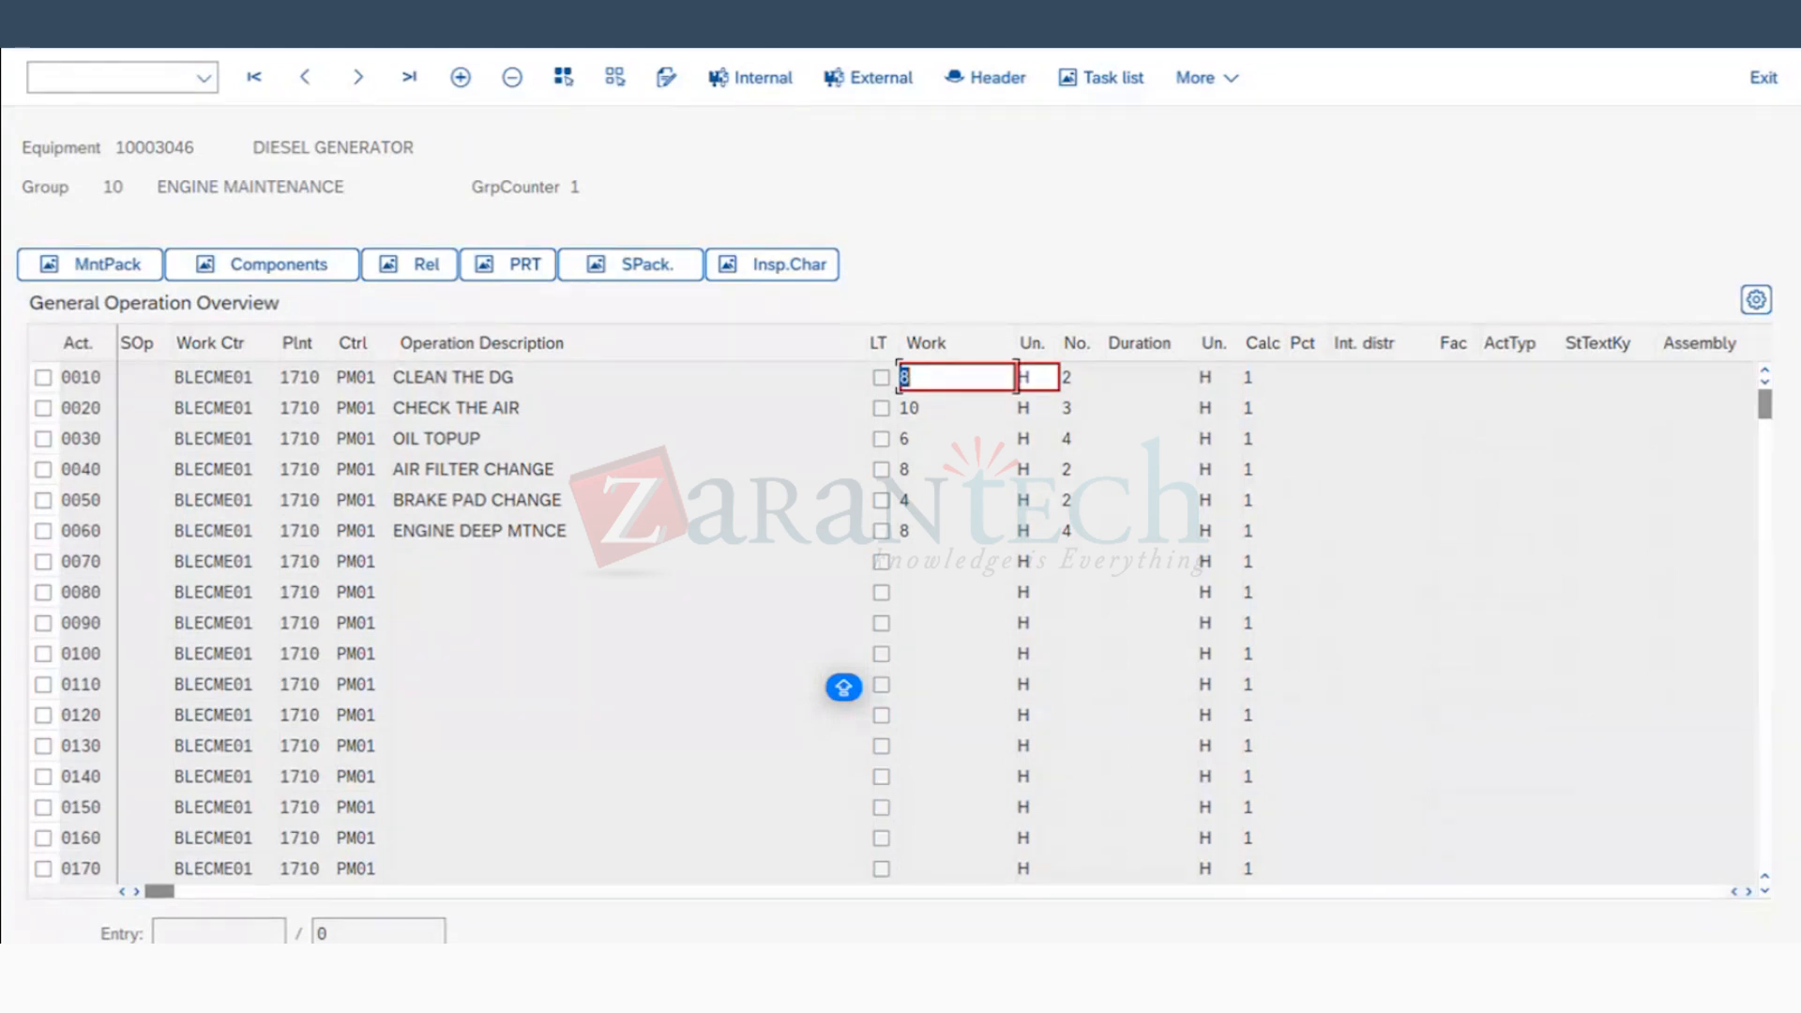
Step: Change the work unit of the operations to HR, starting with 0010, 0020 and 0030
click(1029, 376)
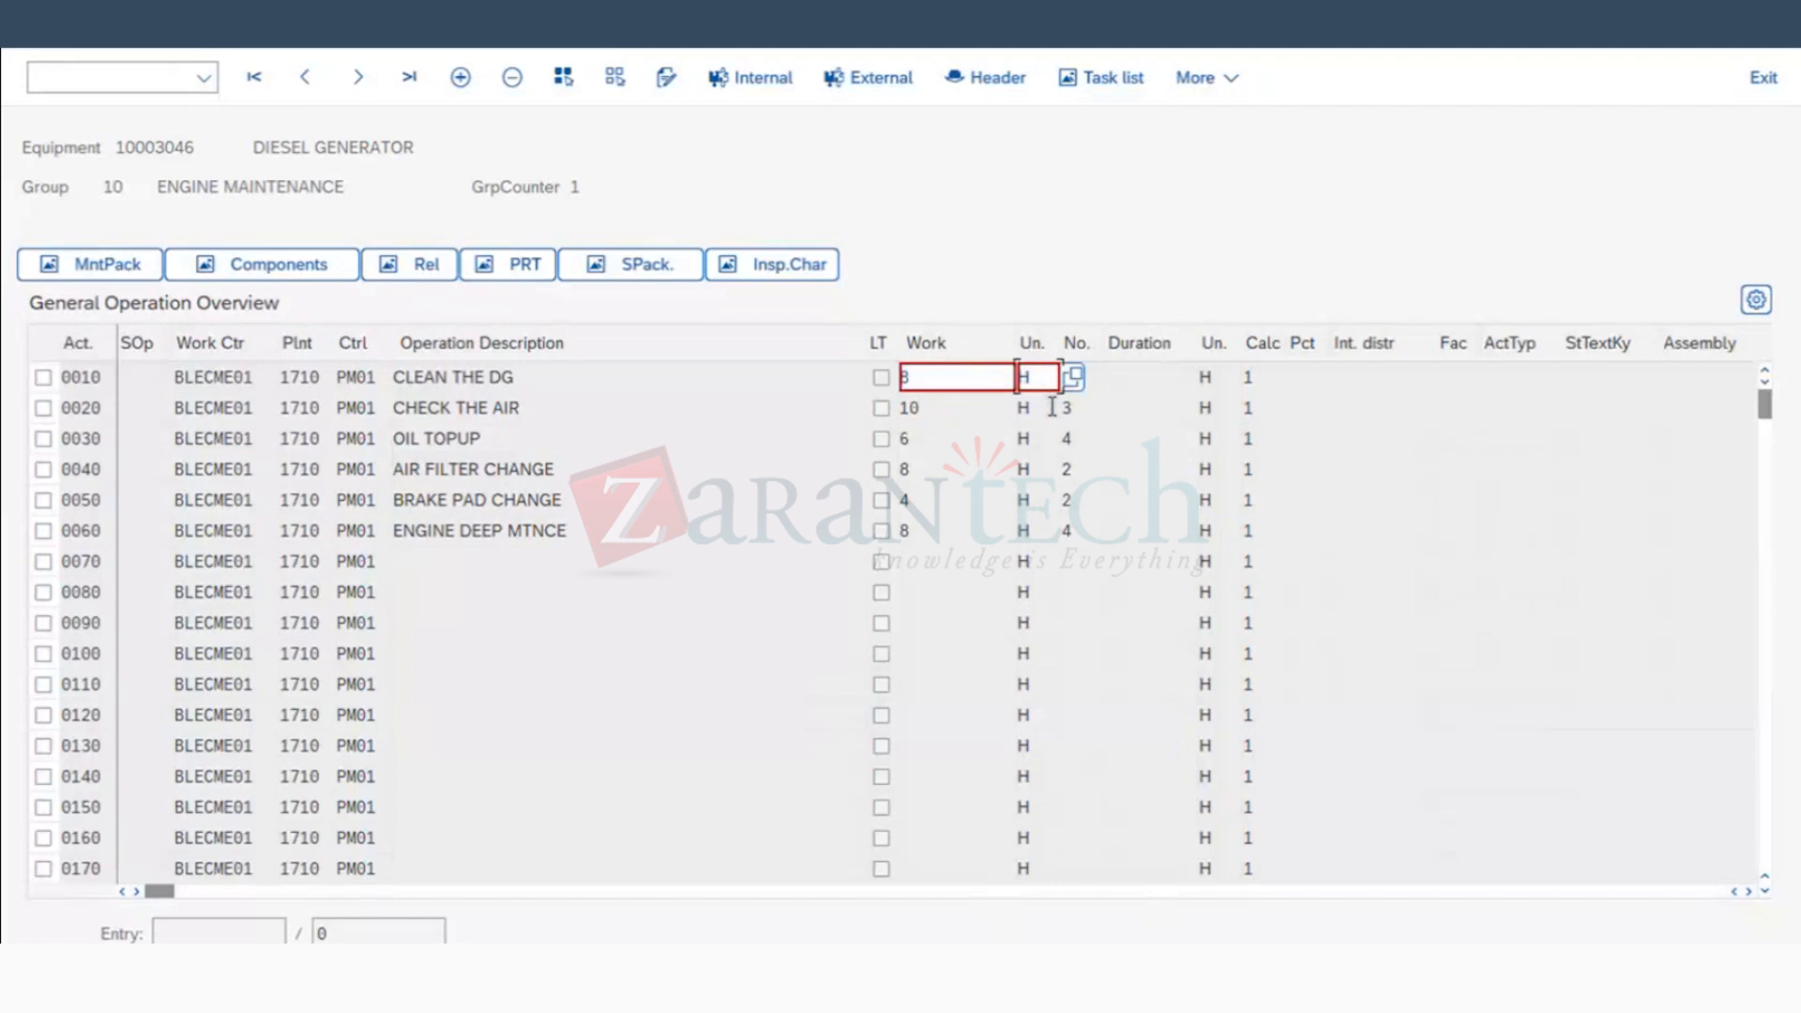
text(R)
key(Return)
click(1035, 405)
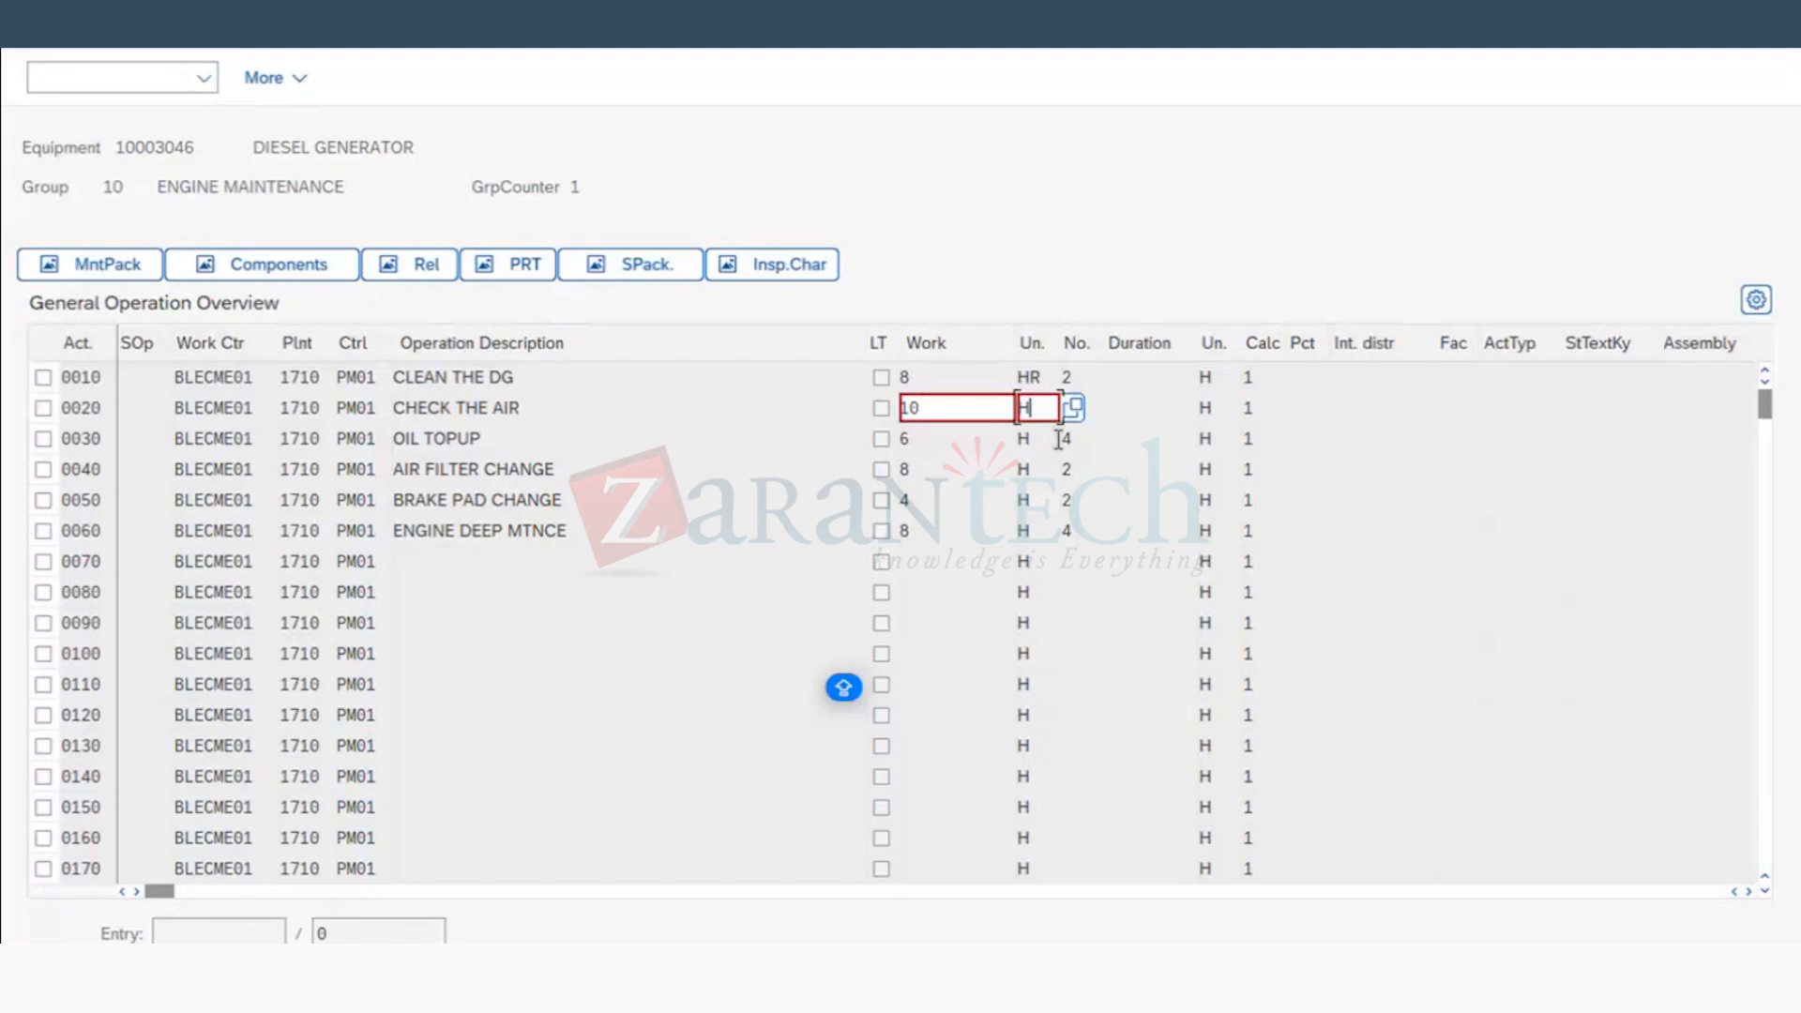
text(R)
key(Return)
click(1041, 439)
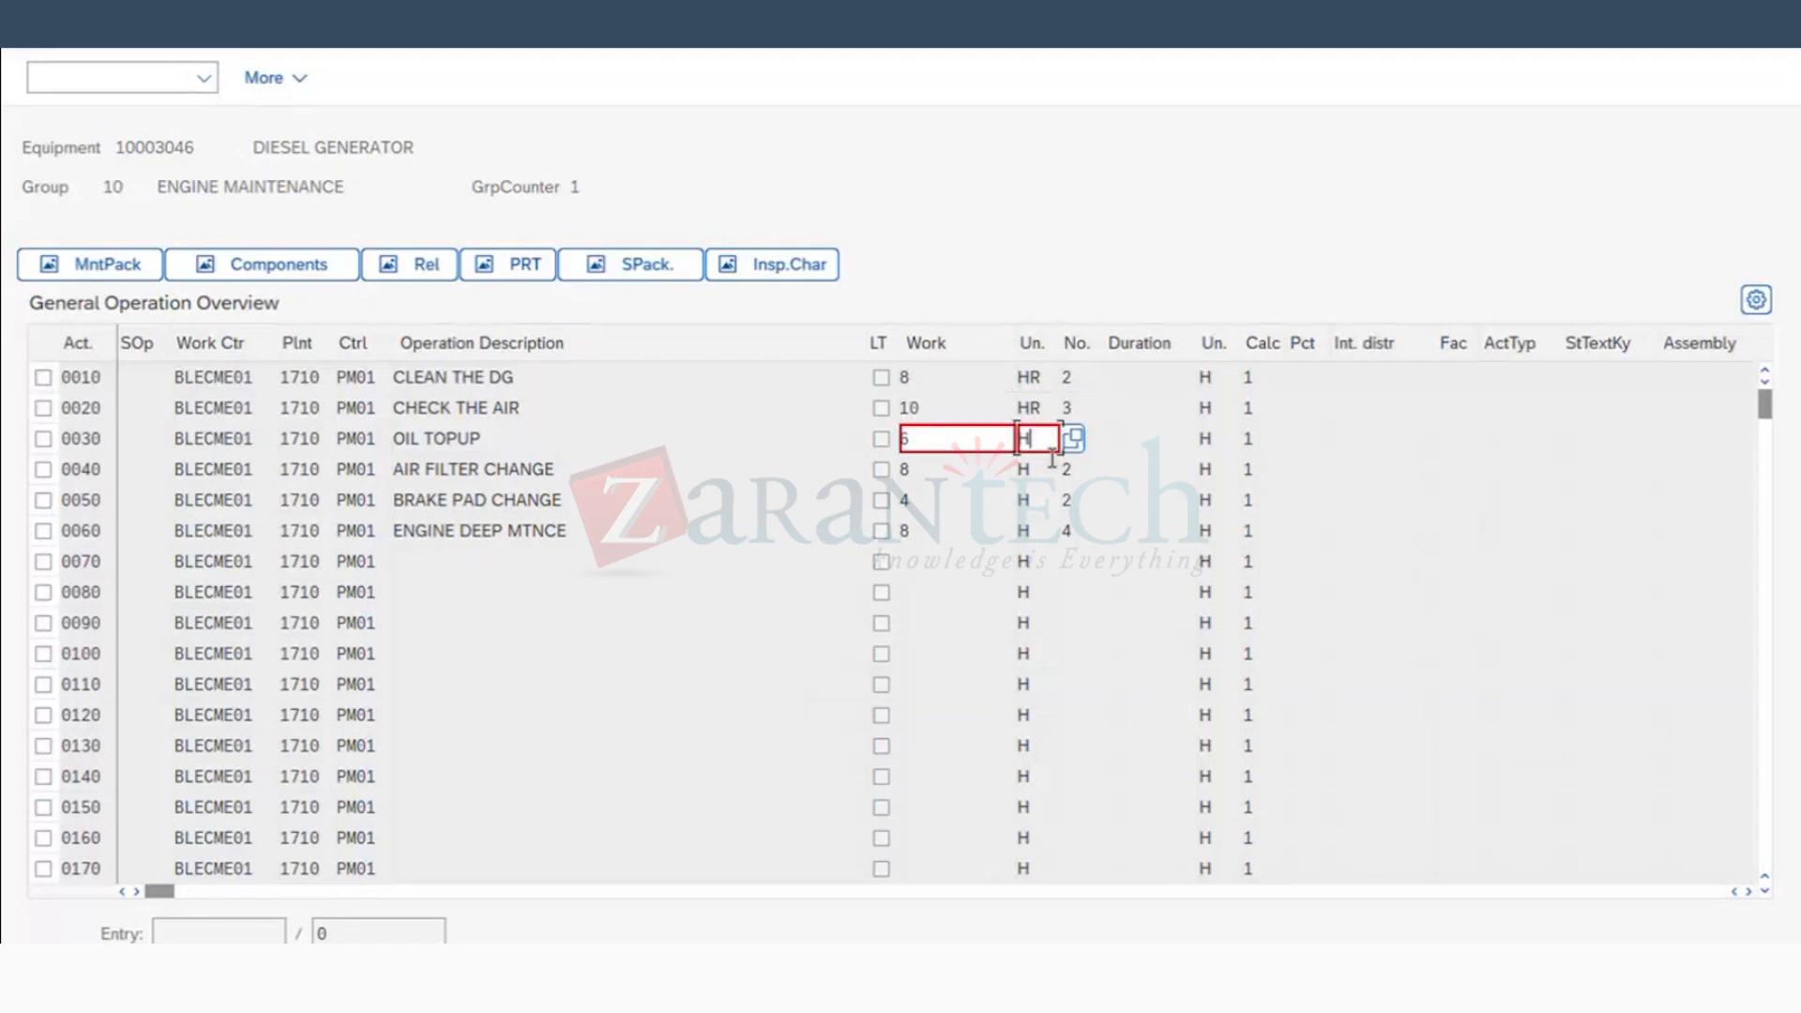
text(R)
key(Return)
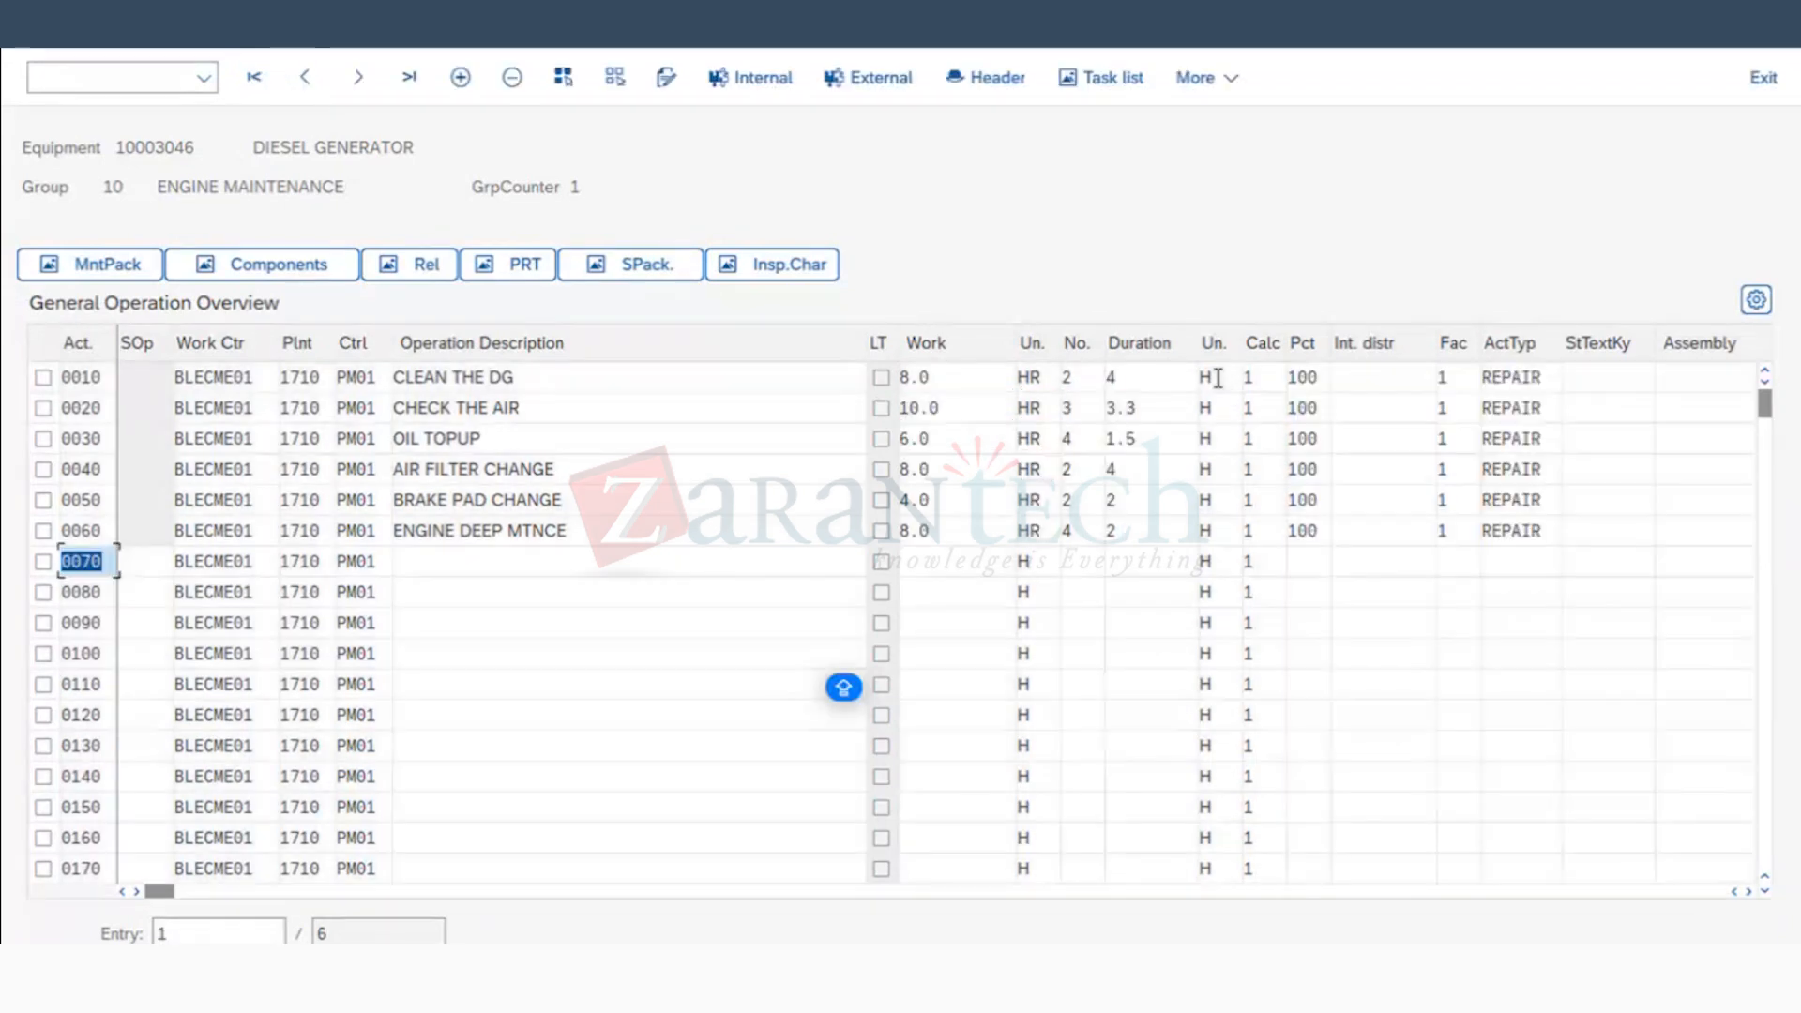
Step: Set the duration unit of operations 0010 to 0060 to HR
text(R)
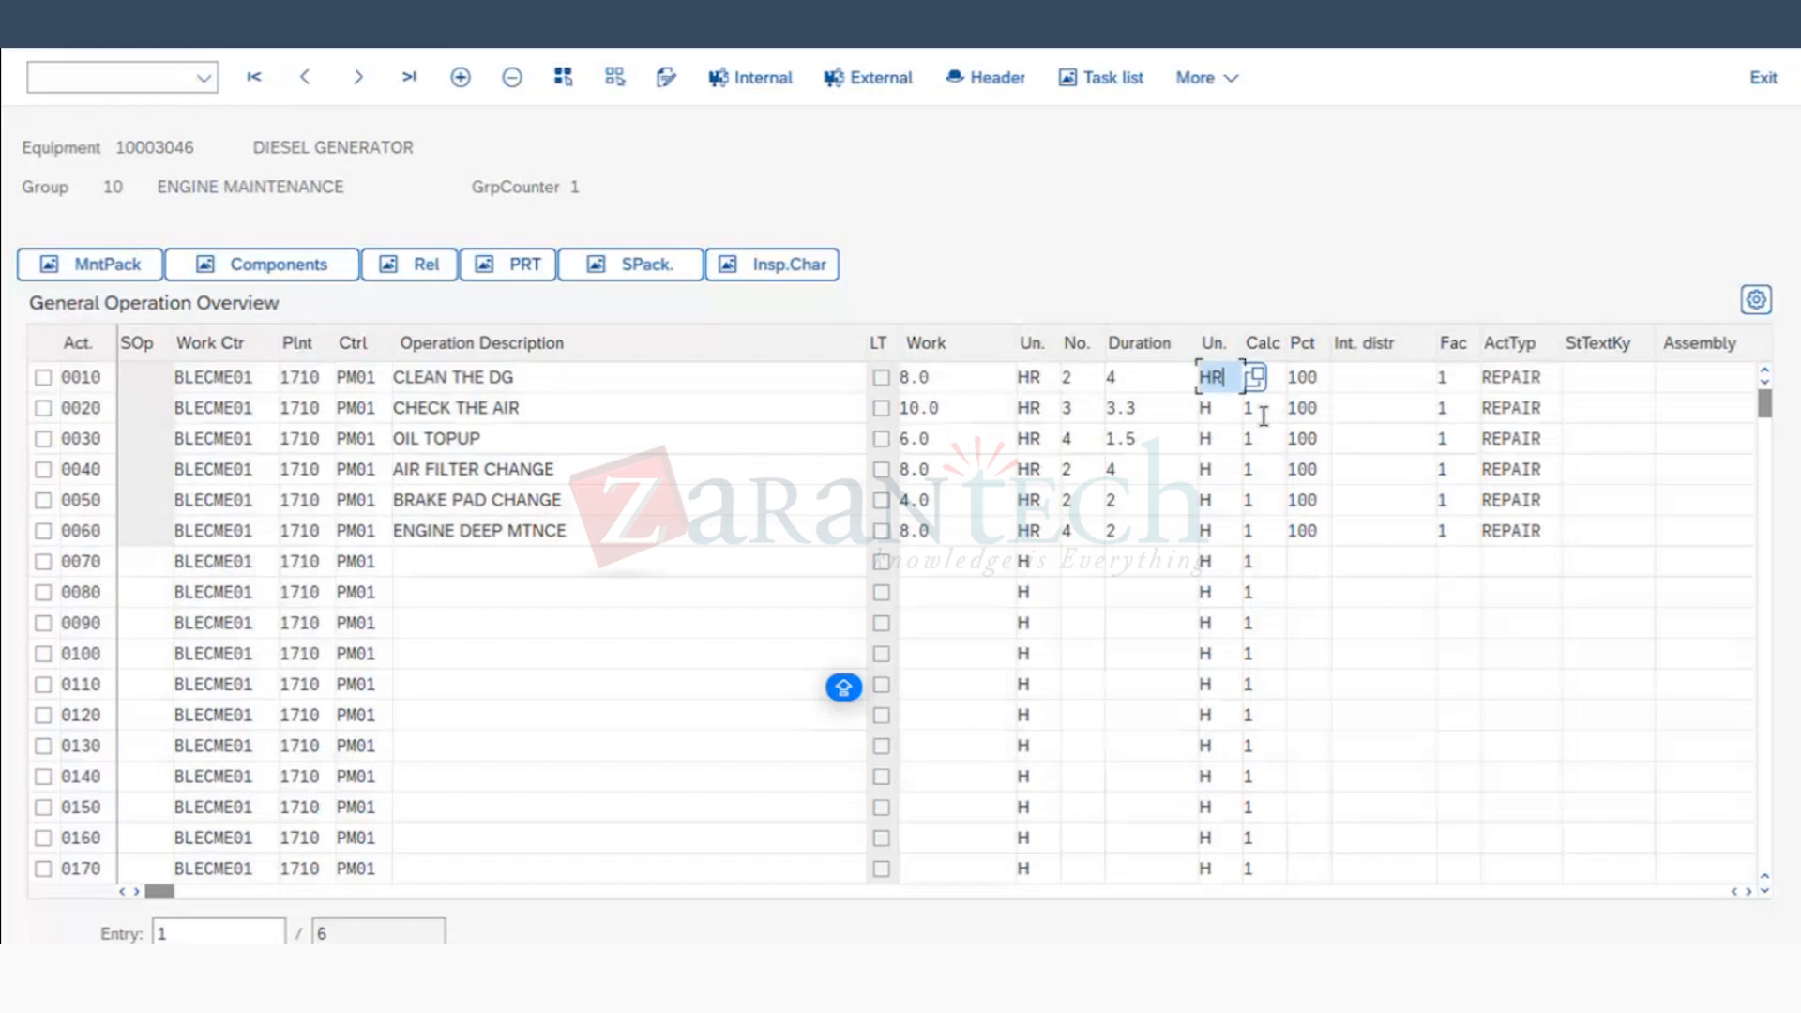
click(1221, 410)
text(R)
click(1219, 439)
text(R)
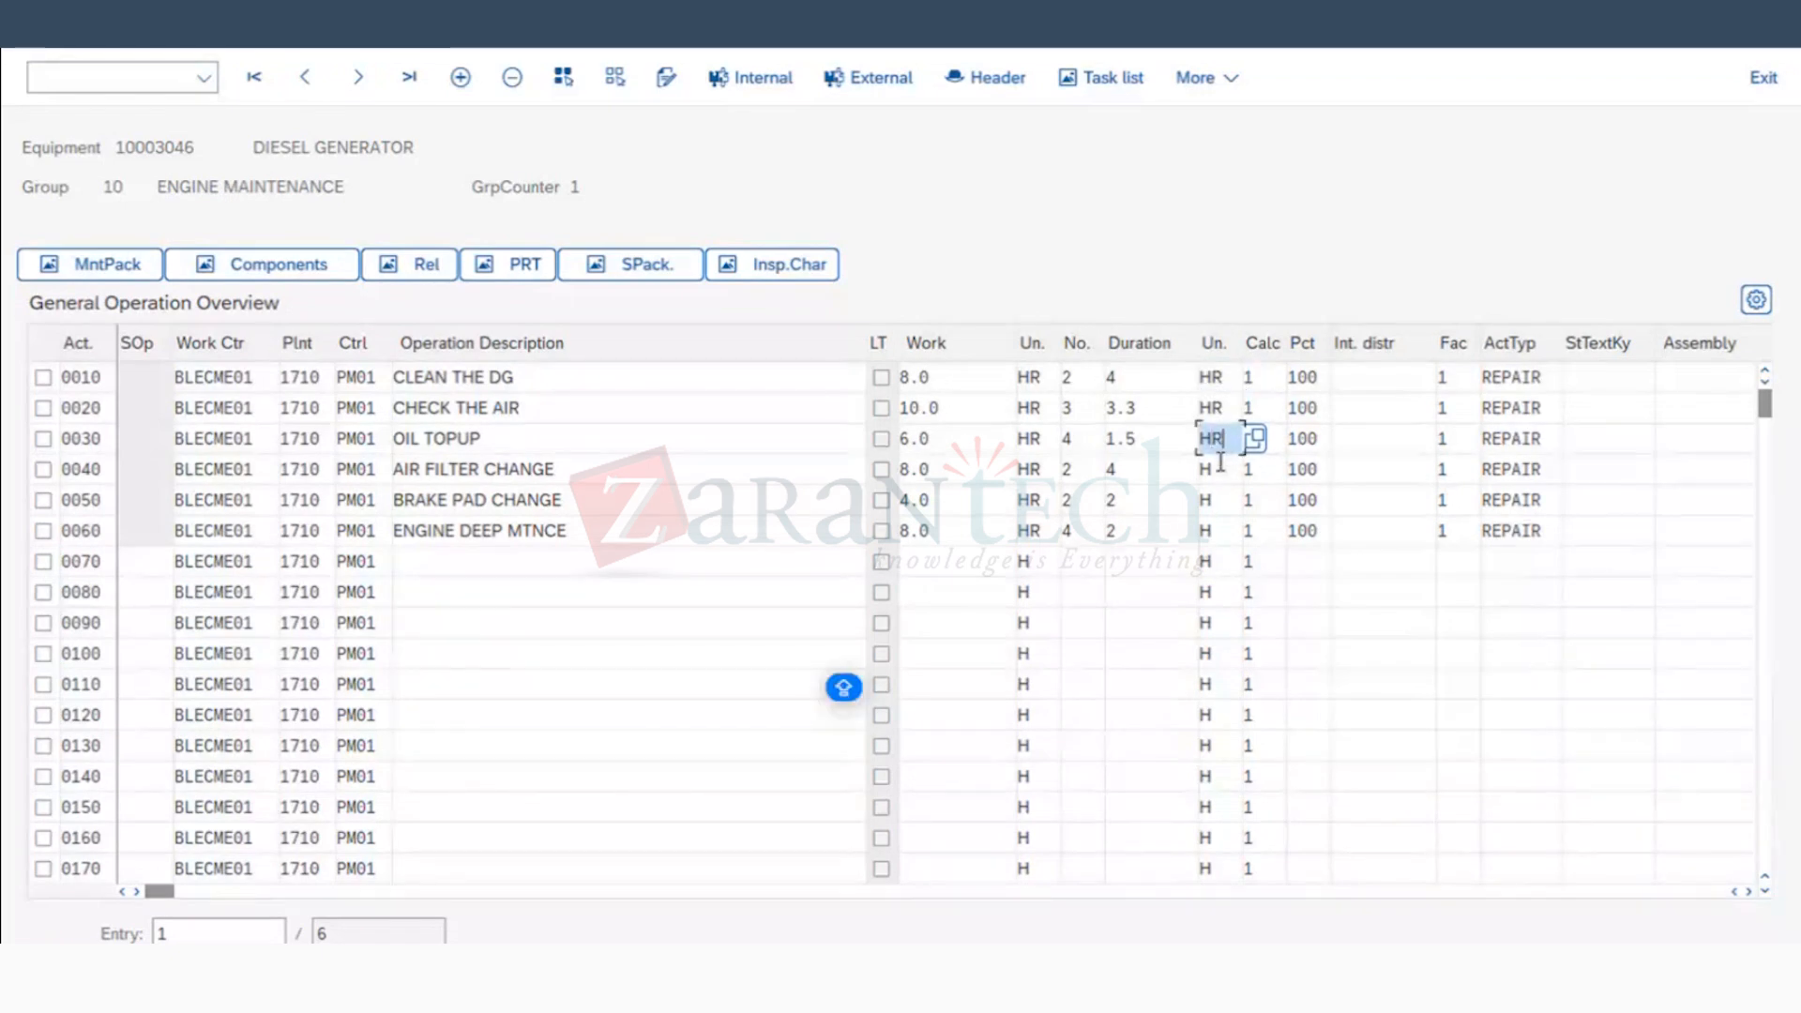
click(1219, 468)
text(R)
click(1219, 499)
text(R)
click(1219, 531)
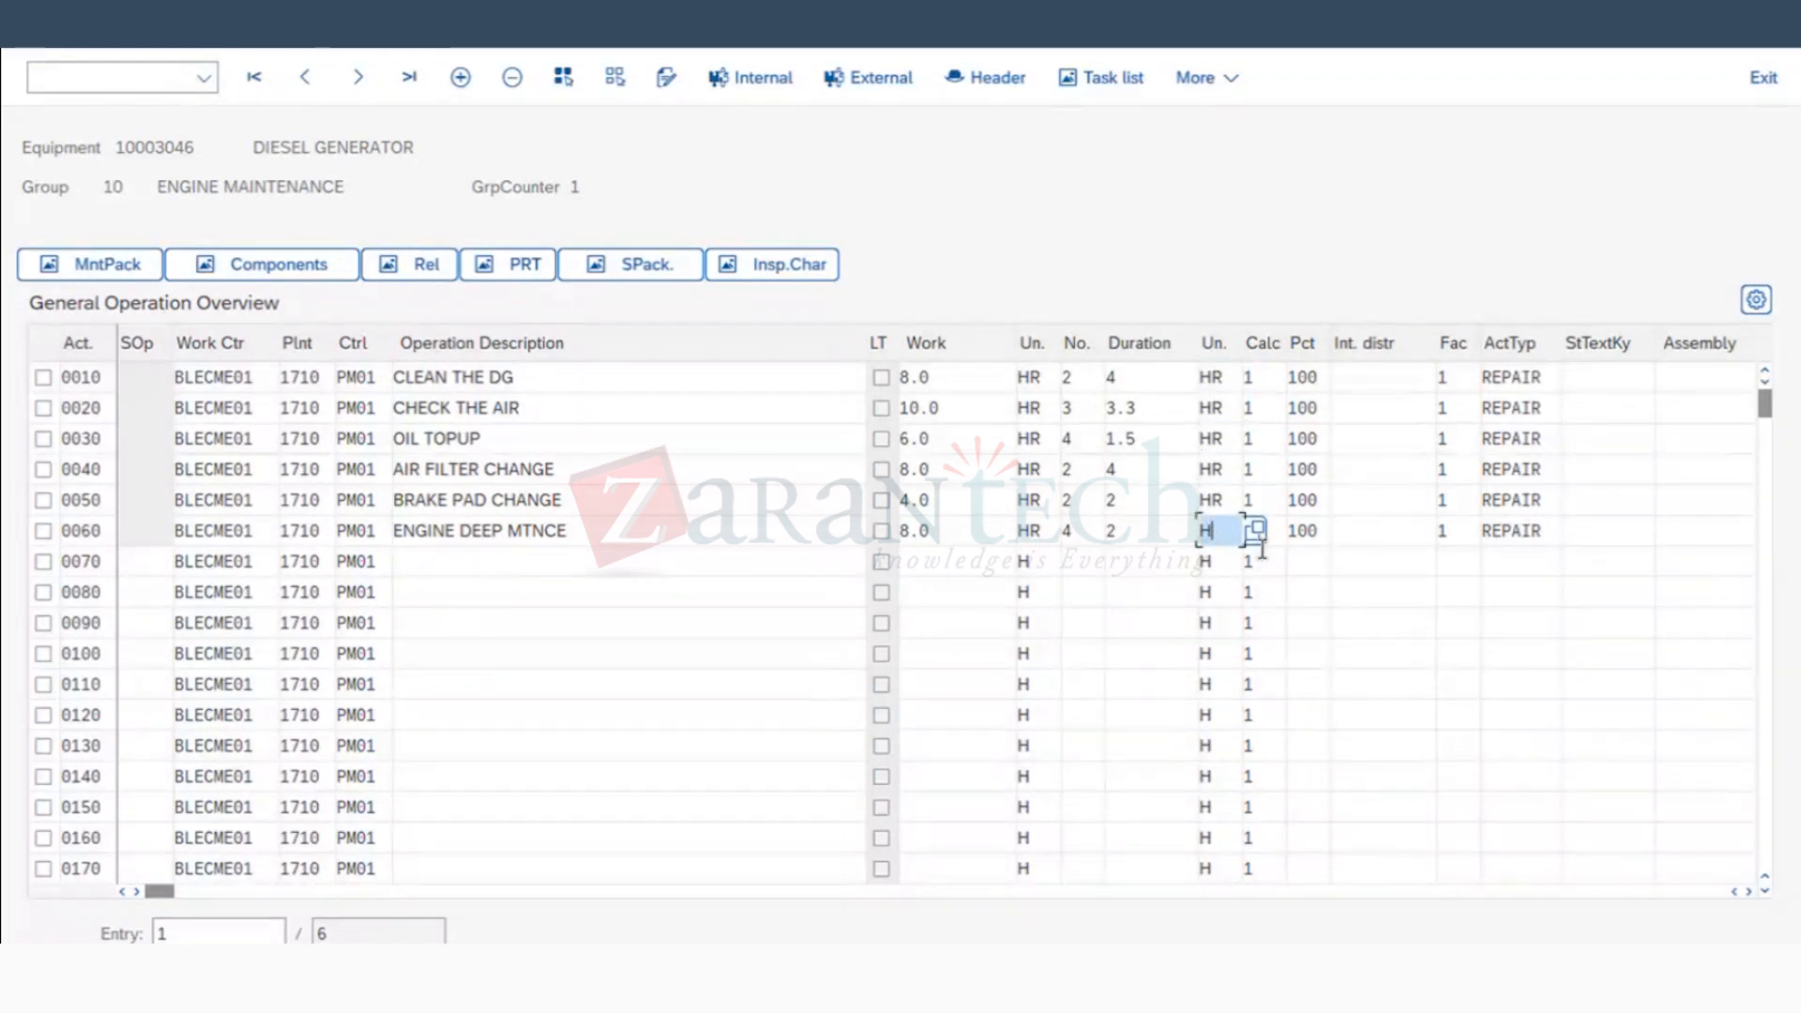
text(R)
key(Return)
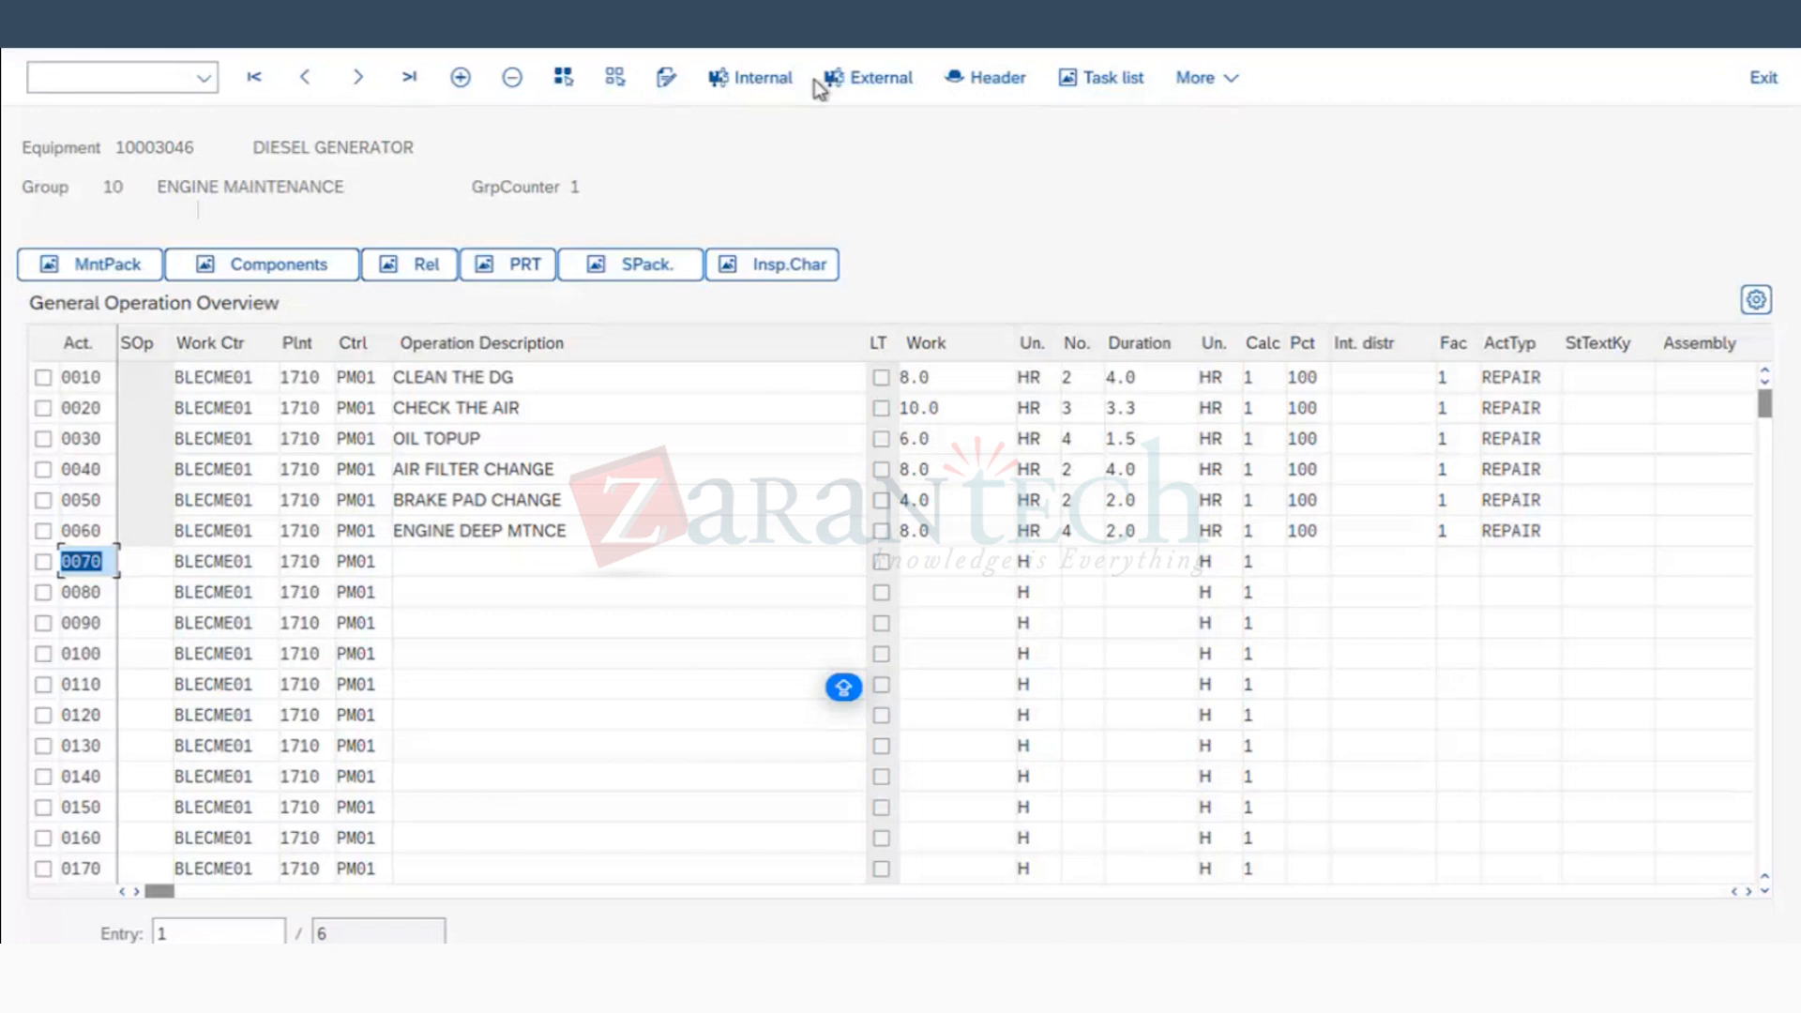
Step: Open the maintenance package overview of the operations and assign package 1M to CLEAN THE DG and CHECK THE AIR
click(997, 81)
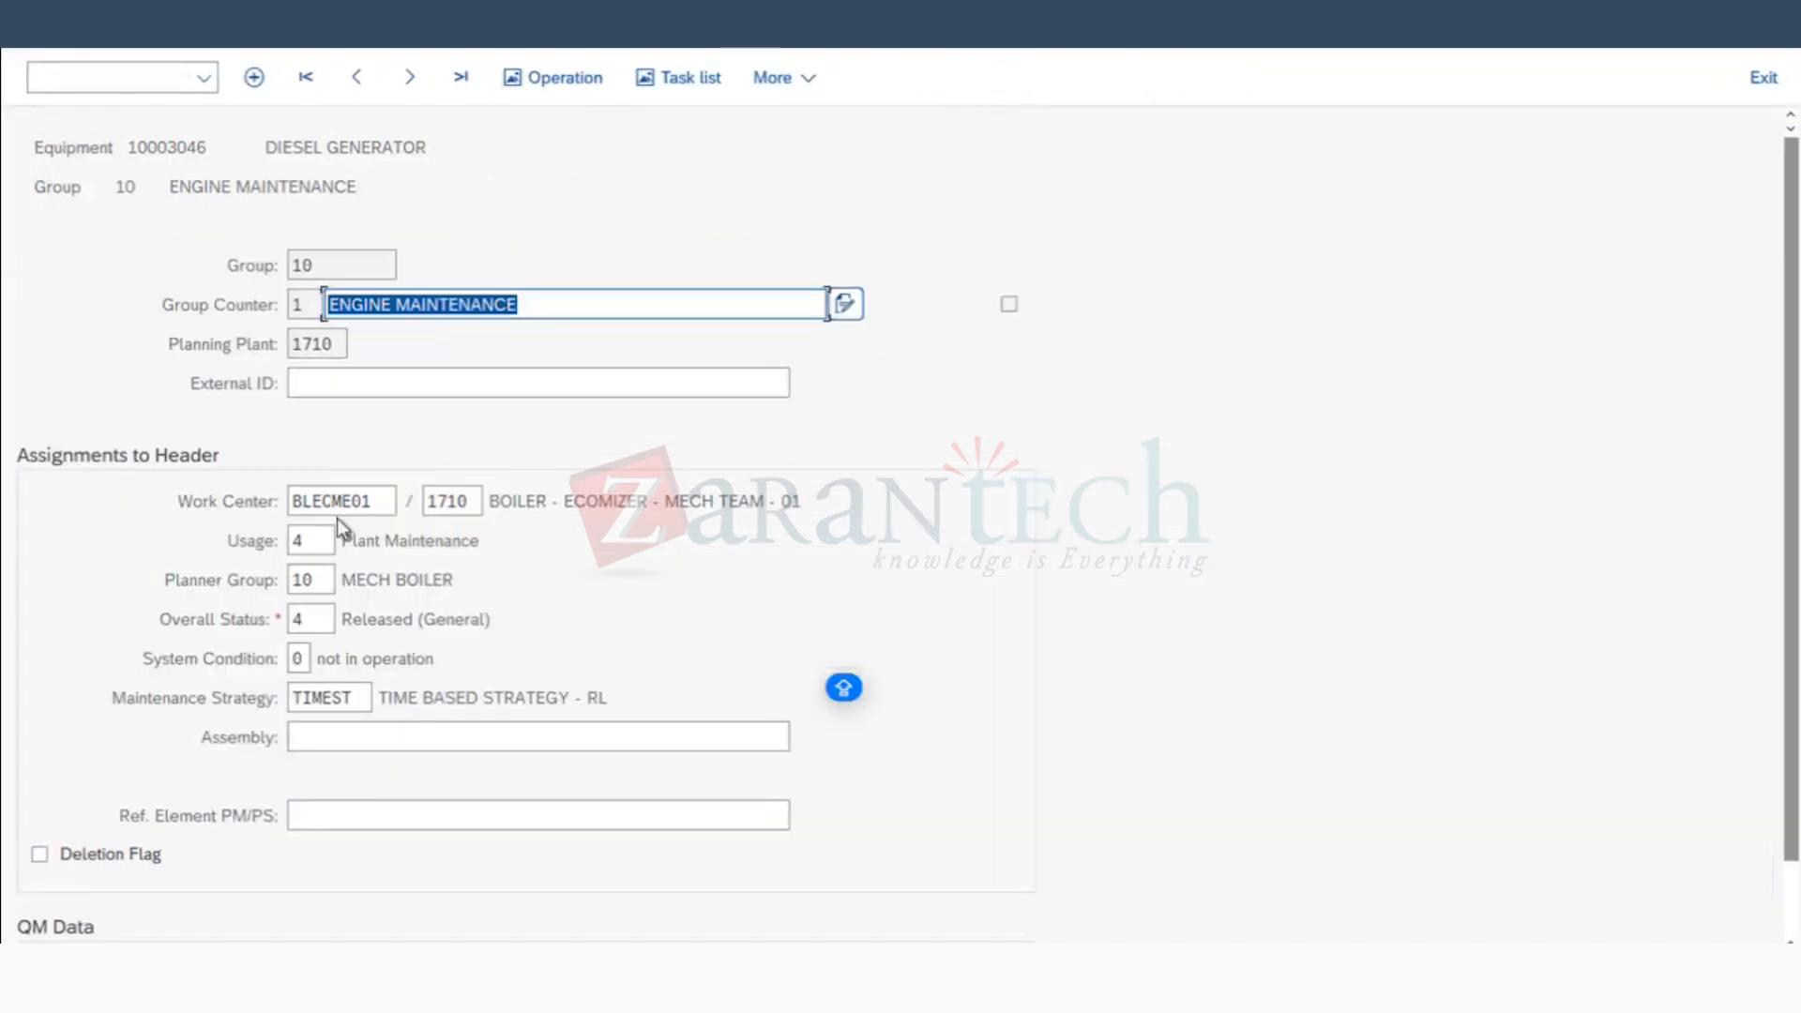
click(539, 79)
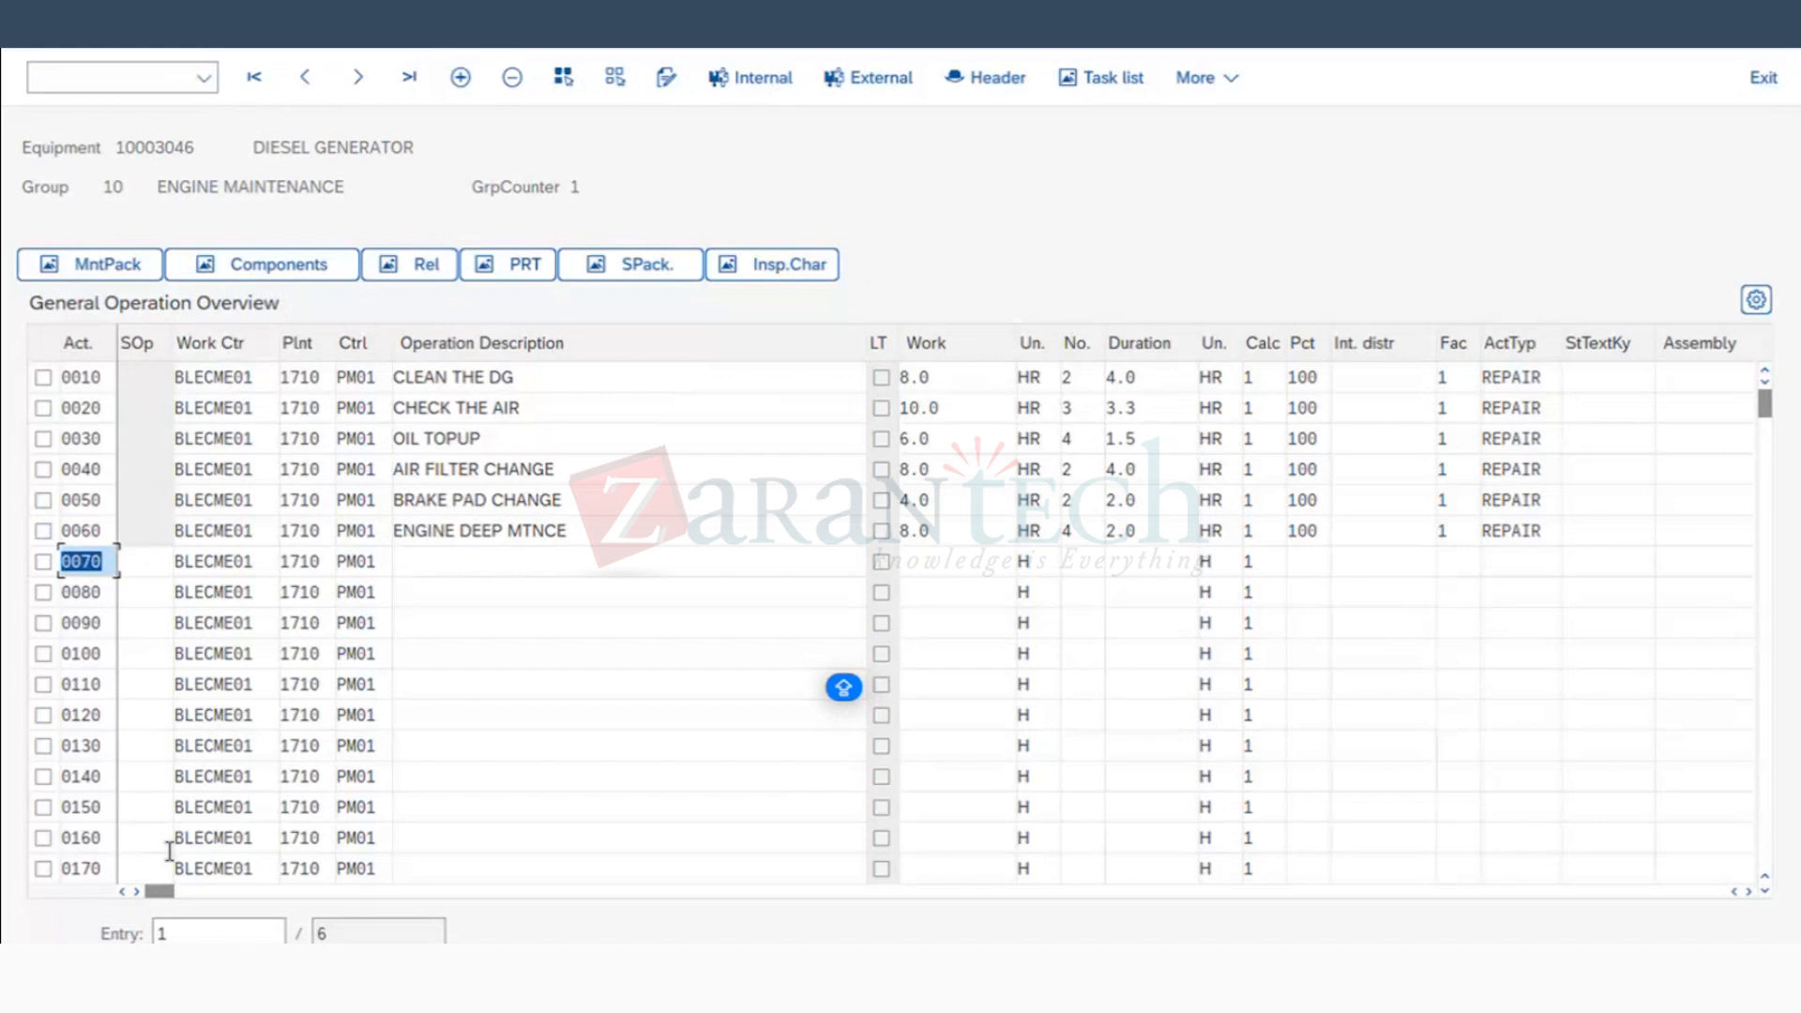
click(103, 272)
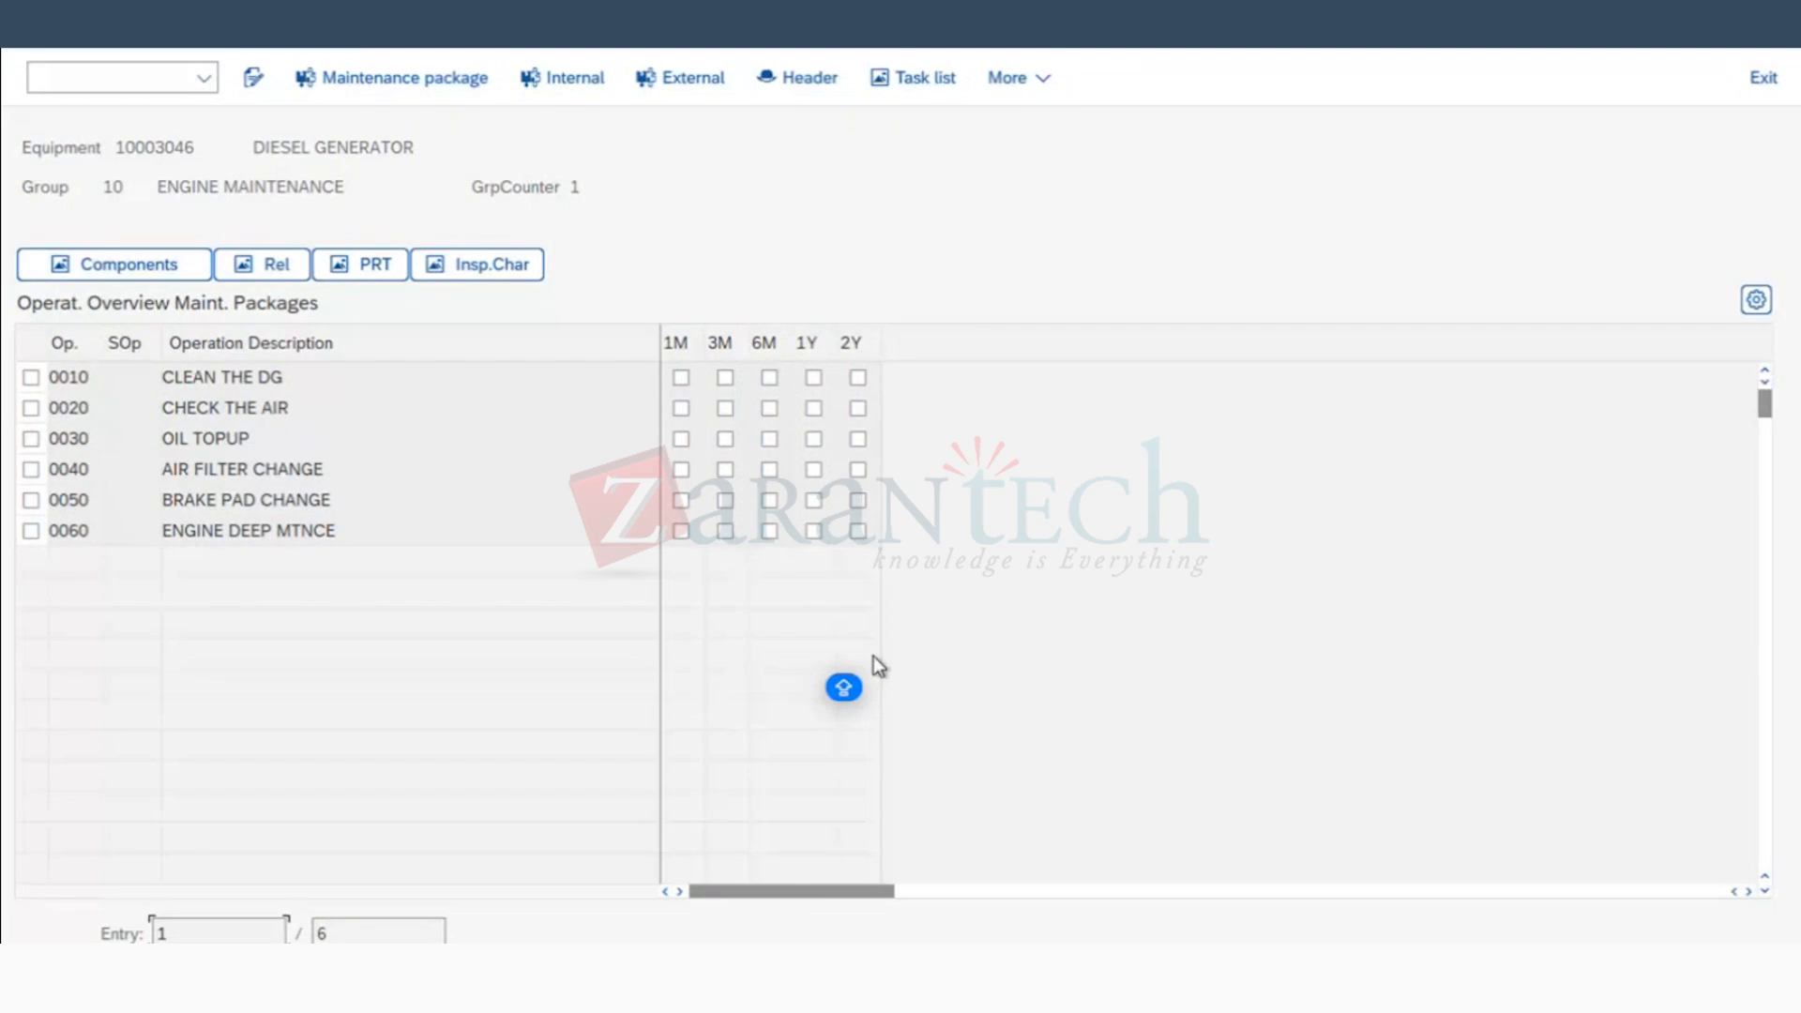
drag(454, 328, 413, 326)
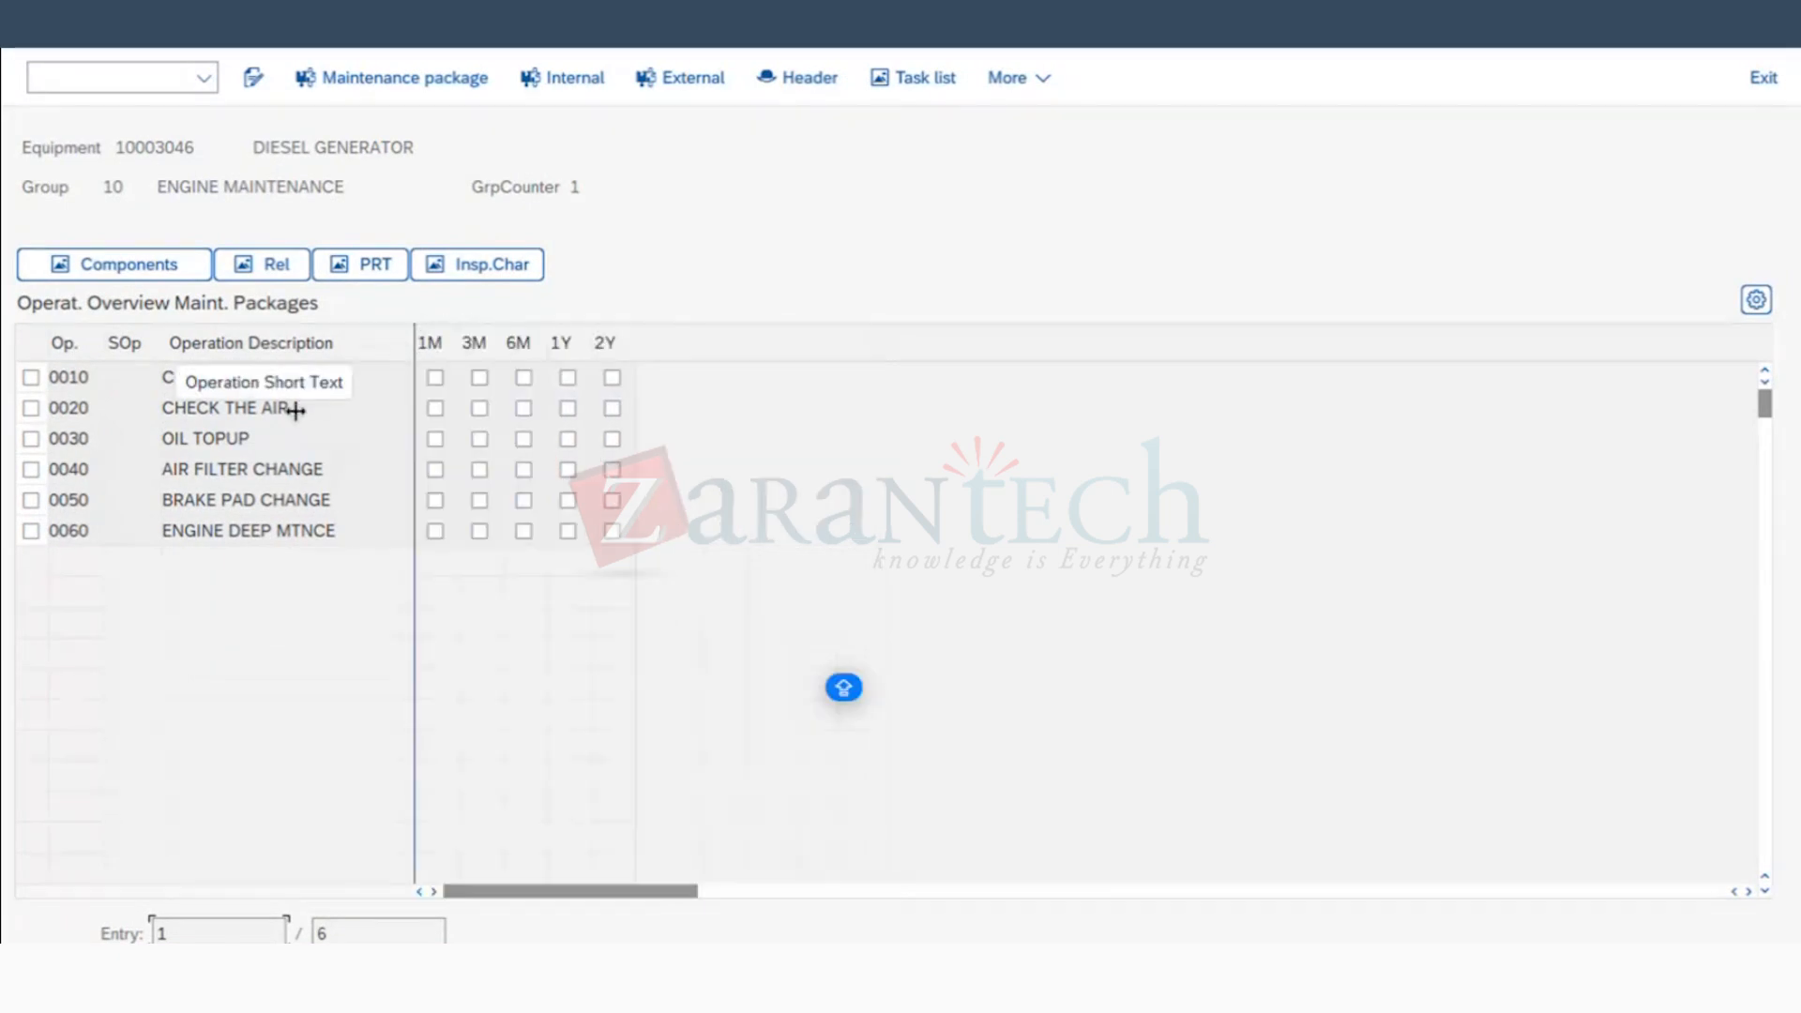
click(436, 378)
click(436, 408)
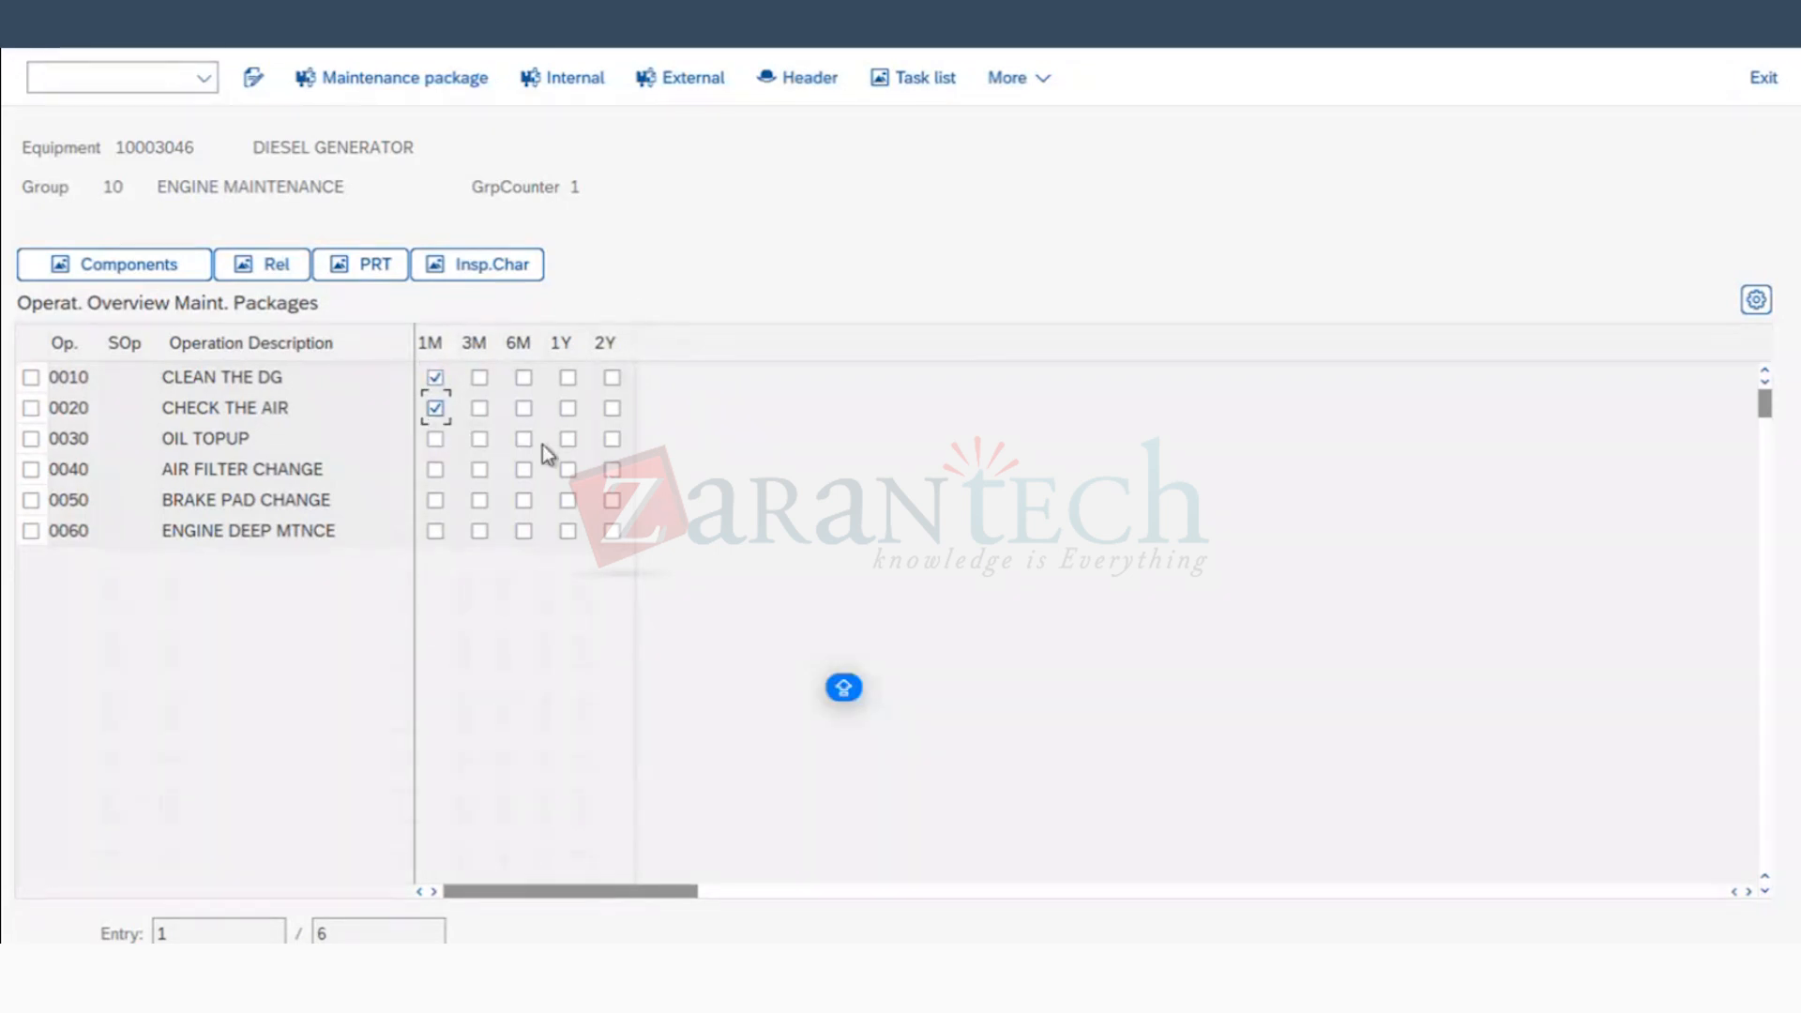
Step: Assign package 3M to CLEAN THE DG, CHECK THE AIR and OIL TOPUP, leaving OIL TOPUP without package 1M
click(480, 378)
click(480, 410)
click(479, 439)
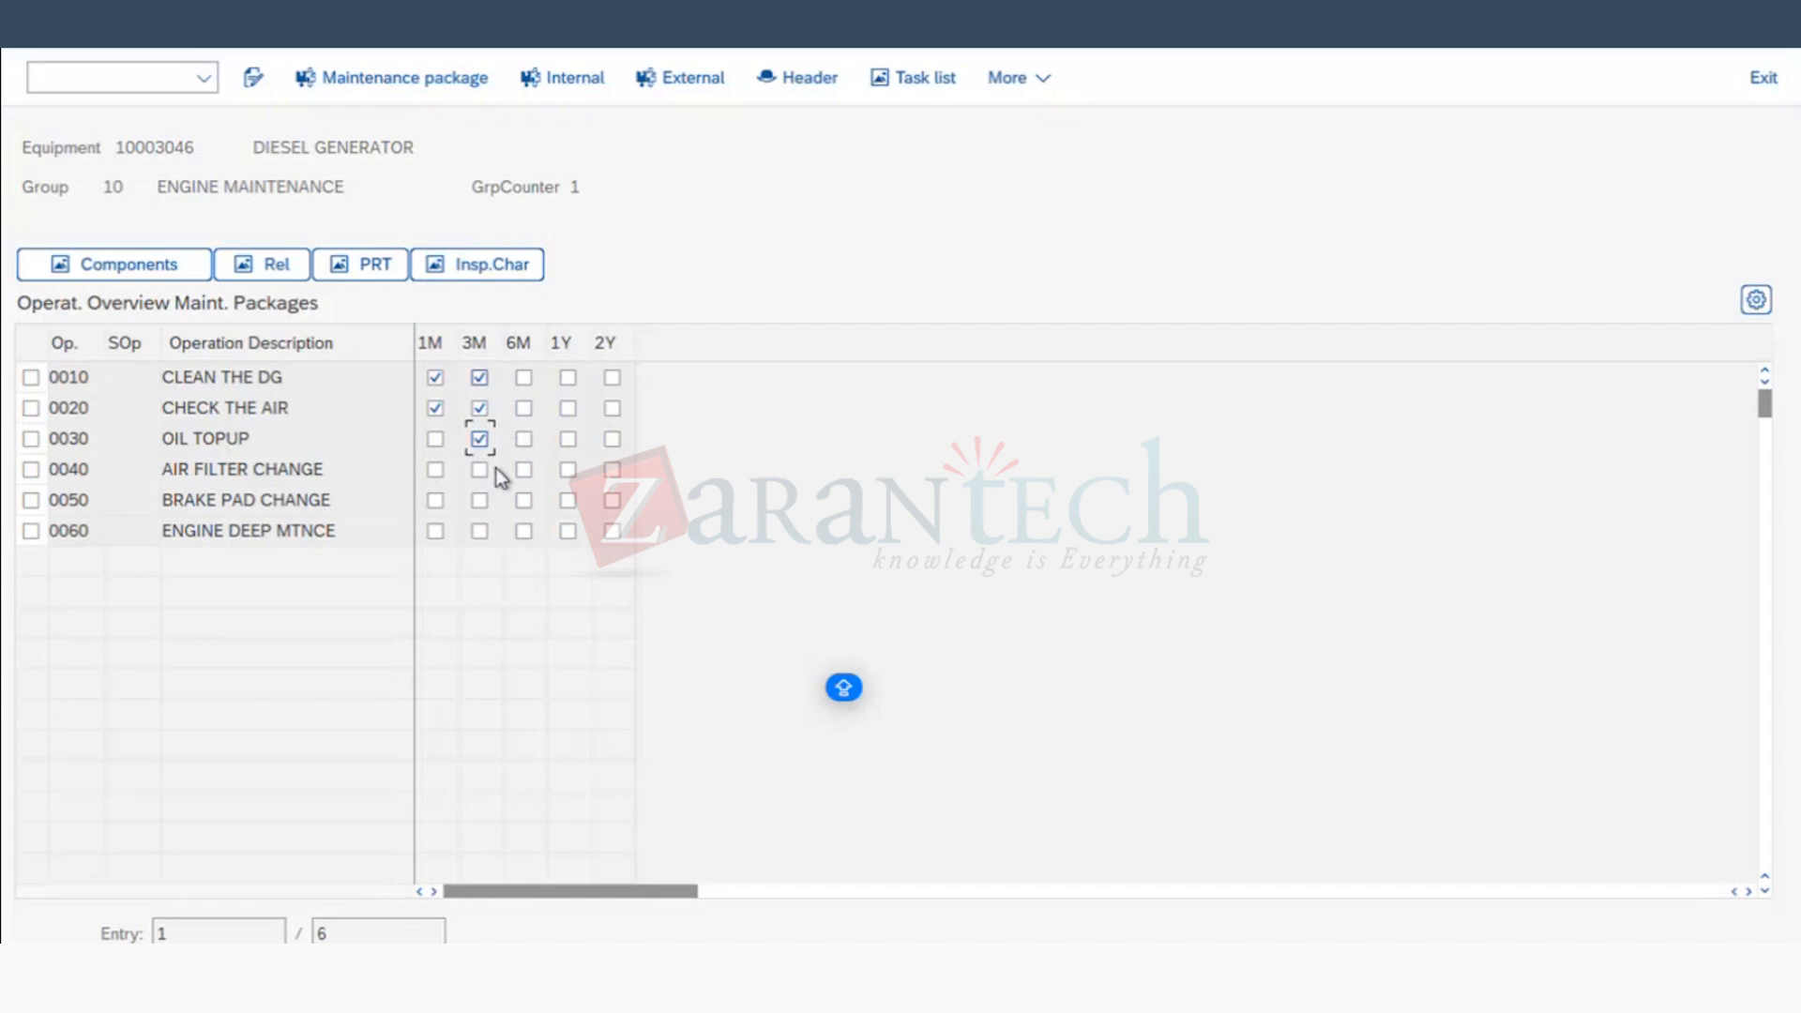
click(479, 439)
click(435, 439)
click(479, 440)
Step: Assign package 6M to CLEAN THE DG, CHECK THE AIR, OIL TOPUP and AIR FILTER CHANGE
click(524, 378)
click(524, 408)
click(524, 439)
click(524, 469)
Step: Assign package 1Y to operations 0010 to 0050, from CLEAN THE DG to BRAKE PAD CHANGE
click(569, 378)
click(568, 408)
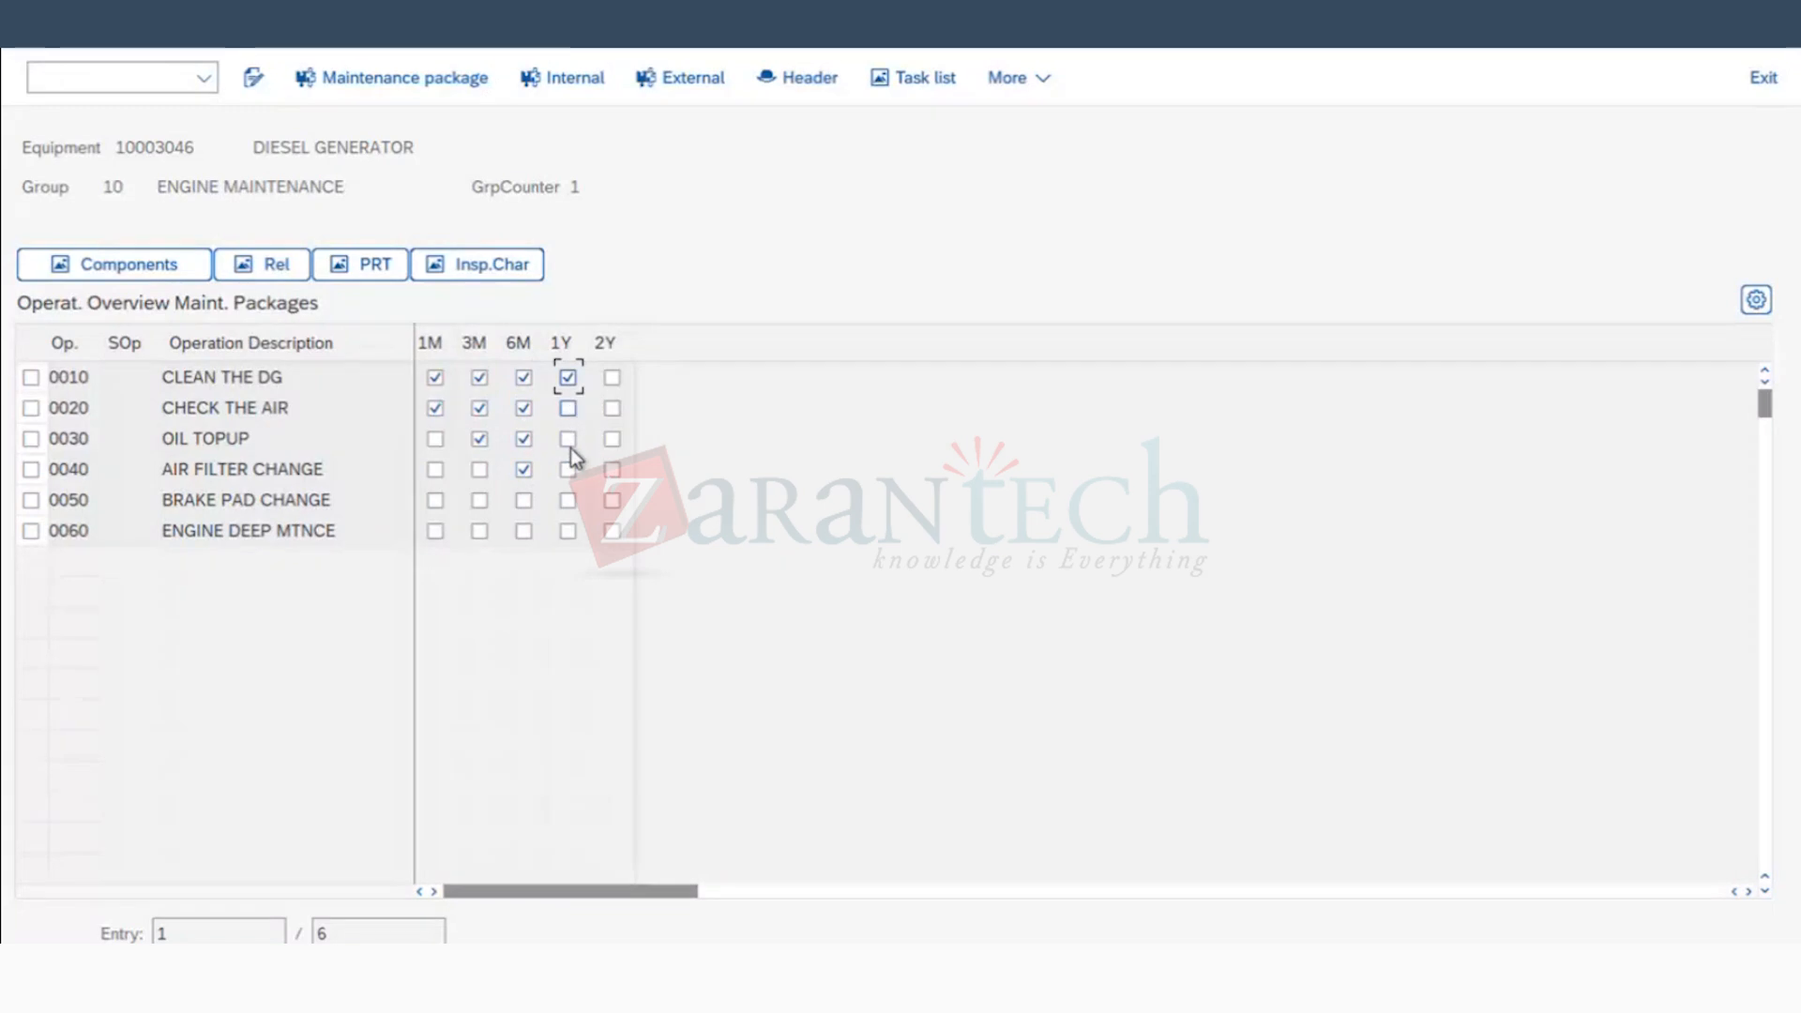
click(568, 439)
click(568, 470)
click(567, 500)
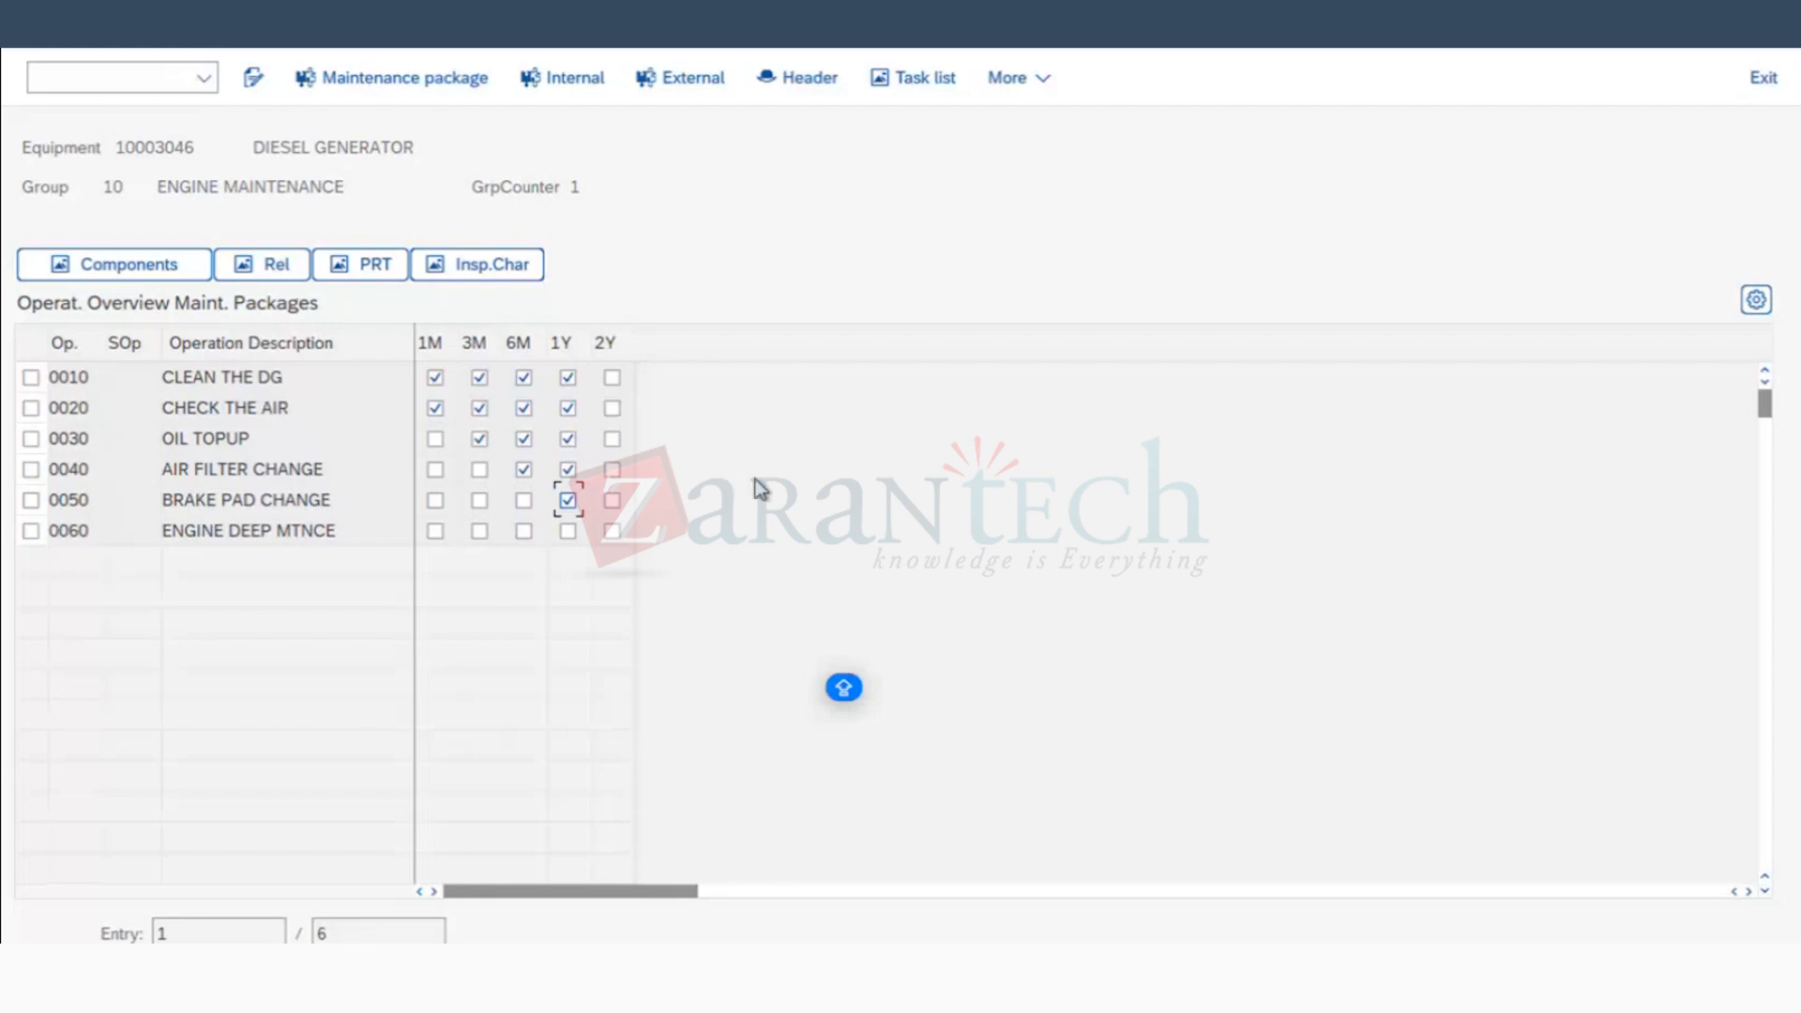
Step: Assign package 2Y to all six operations, from CLEAN THE DG to ENGINE DEEP MTNCE
click(610, 379)
click(612, 408)
click(612, 438)
click(612, 468)
click(613, 532)
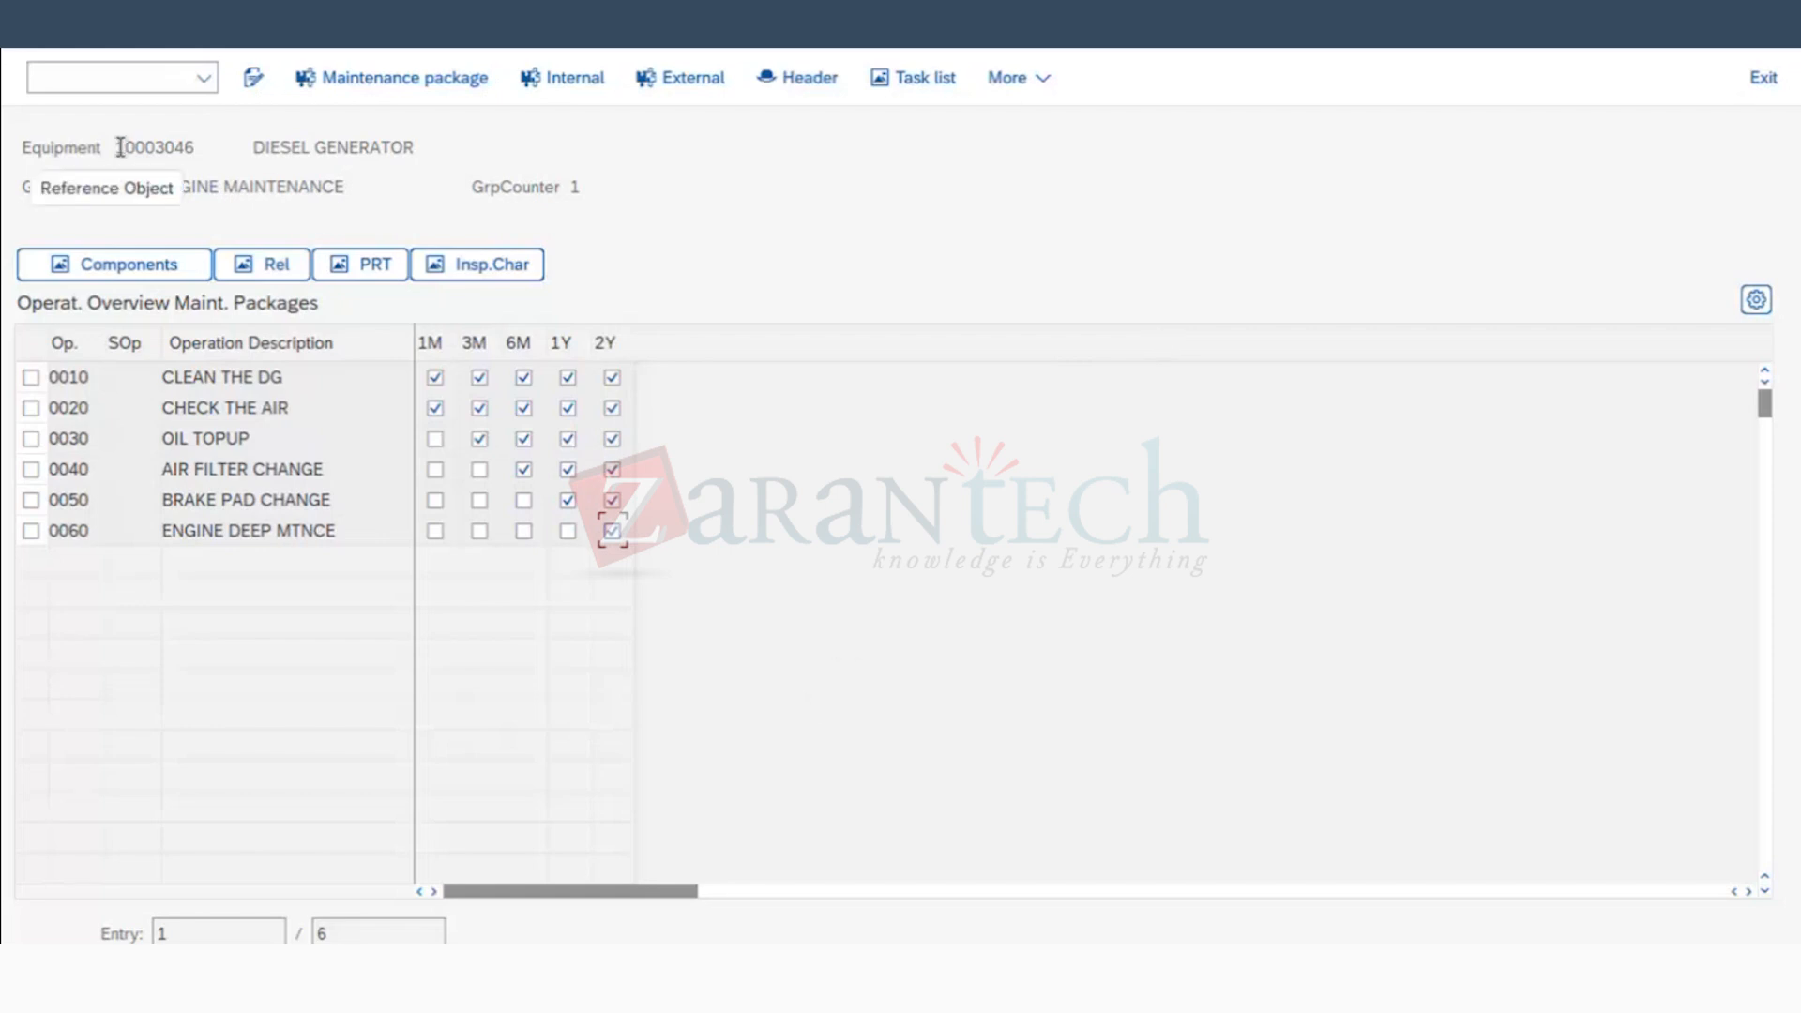
Step: Check the general operation overview and reopen the maintenance package assignments of the diesel generator
mouse_move(118, 148)
mouse_down()
mouse_move(280, 150)
mouse_move(125, 148)
mouse_up()
click(174, 150)
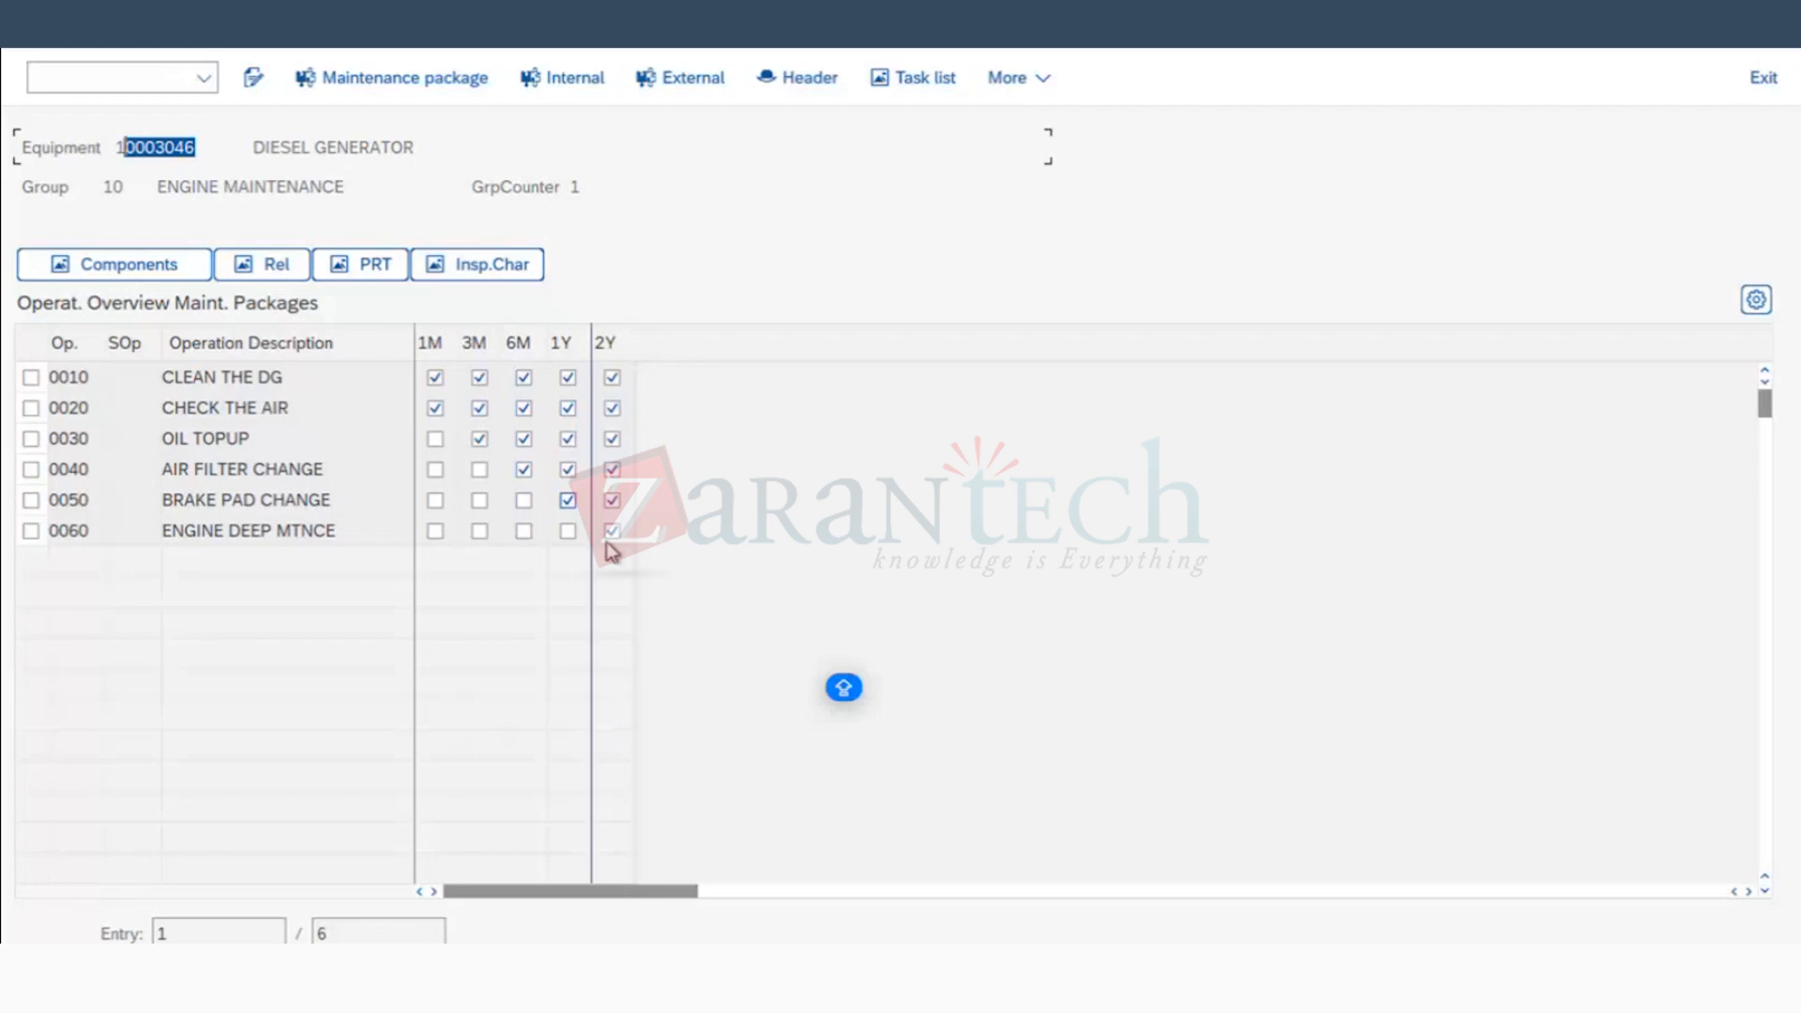
drag(635, 329, 648, 329)
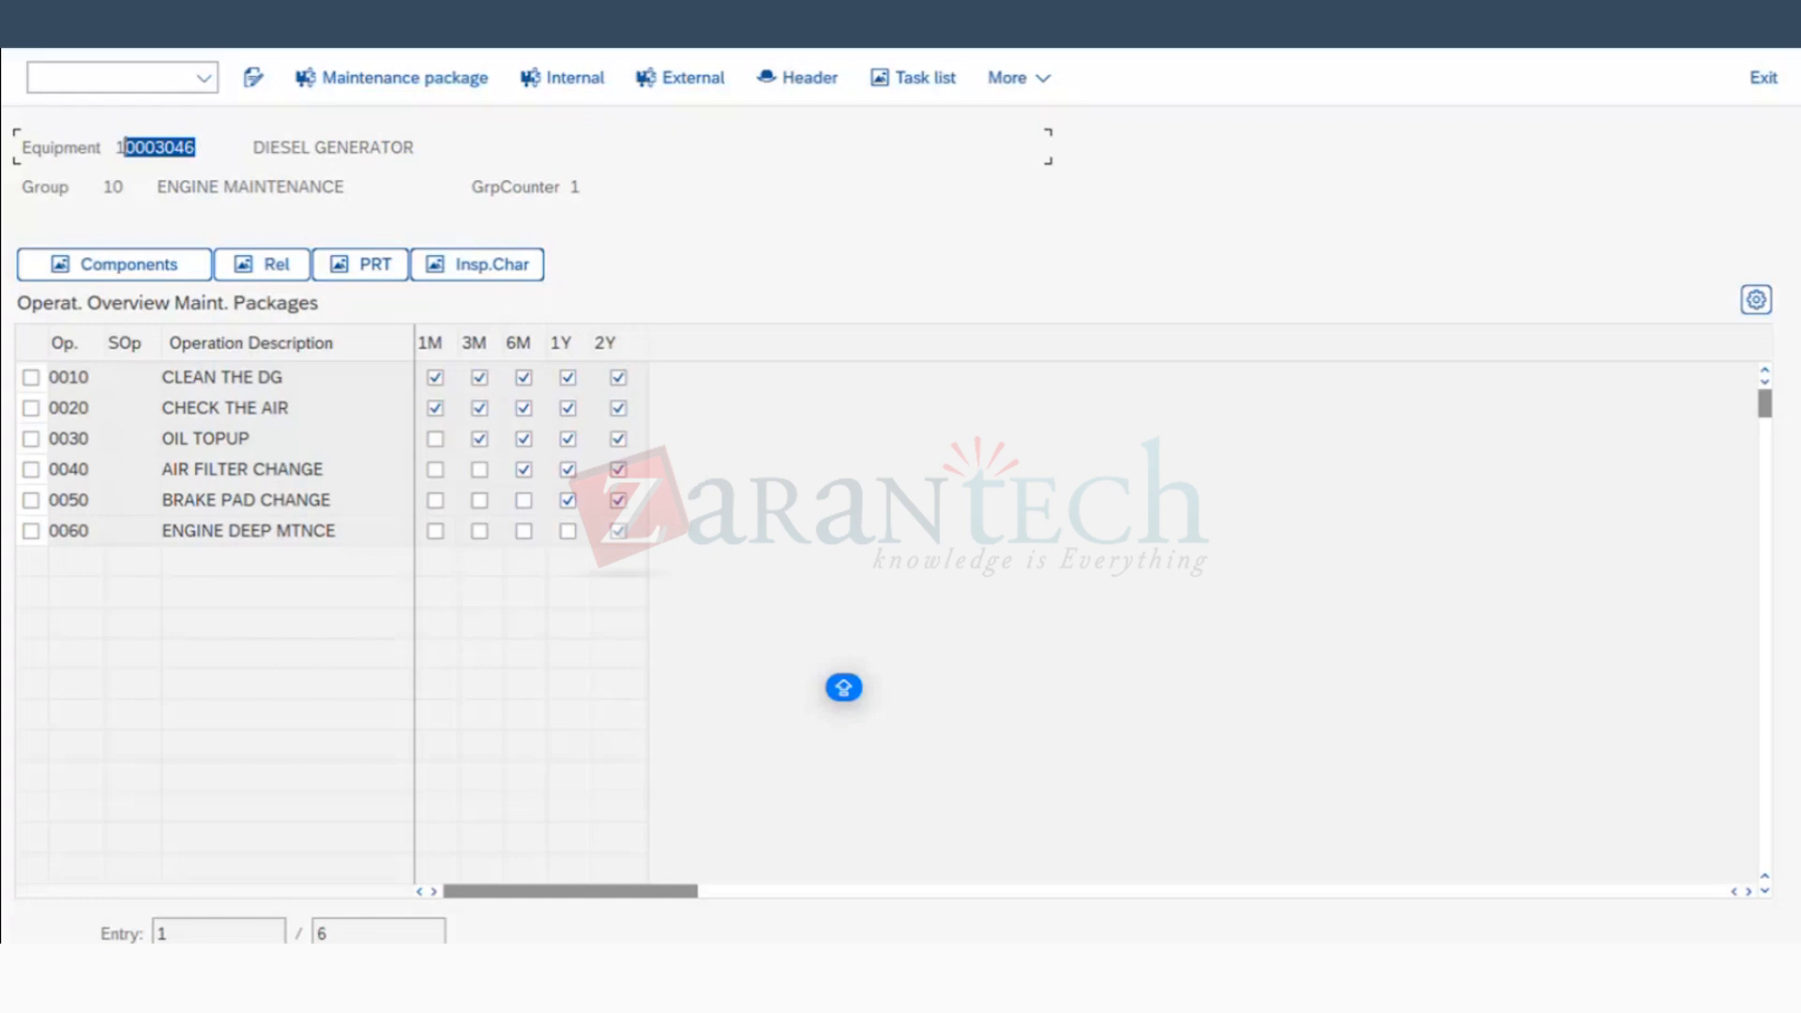
click(70, 28)
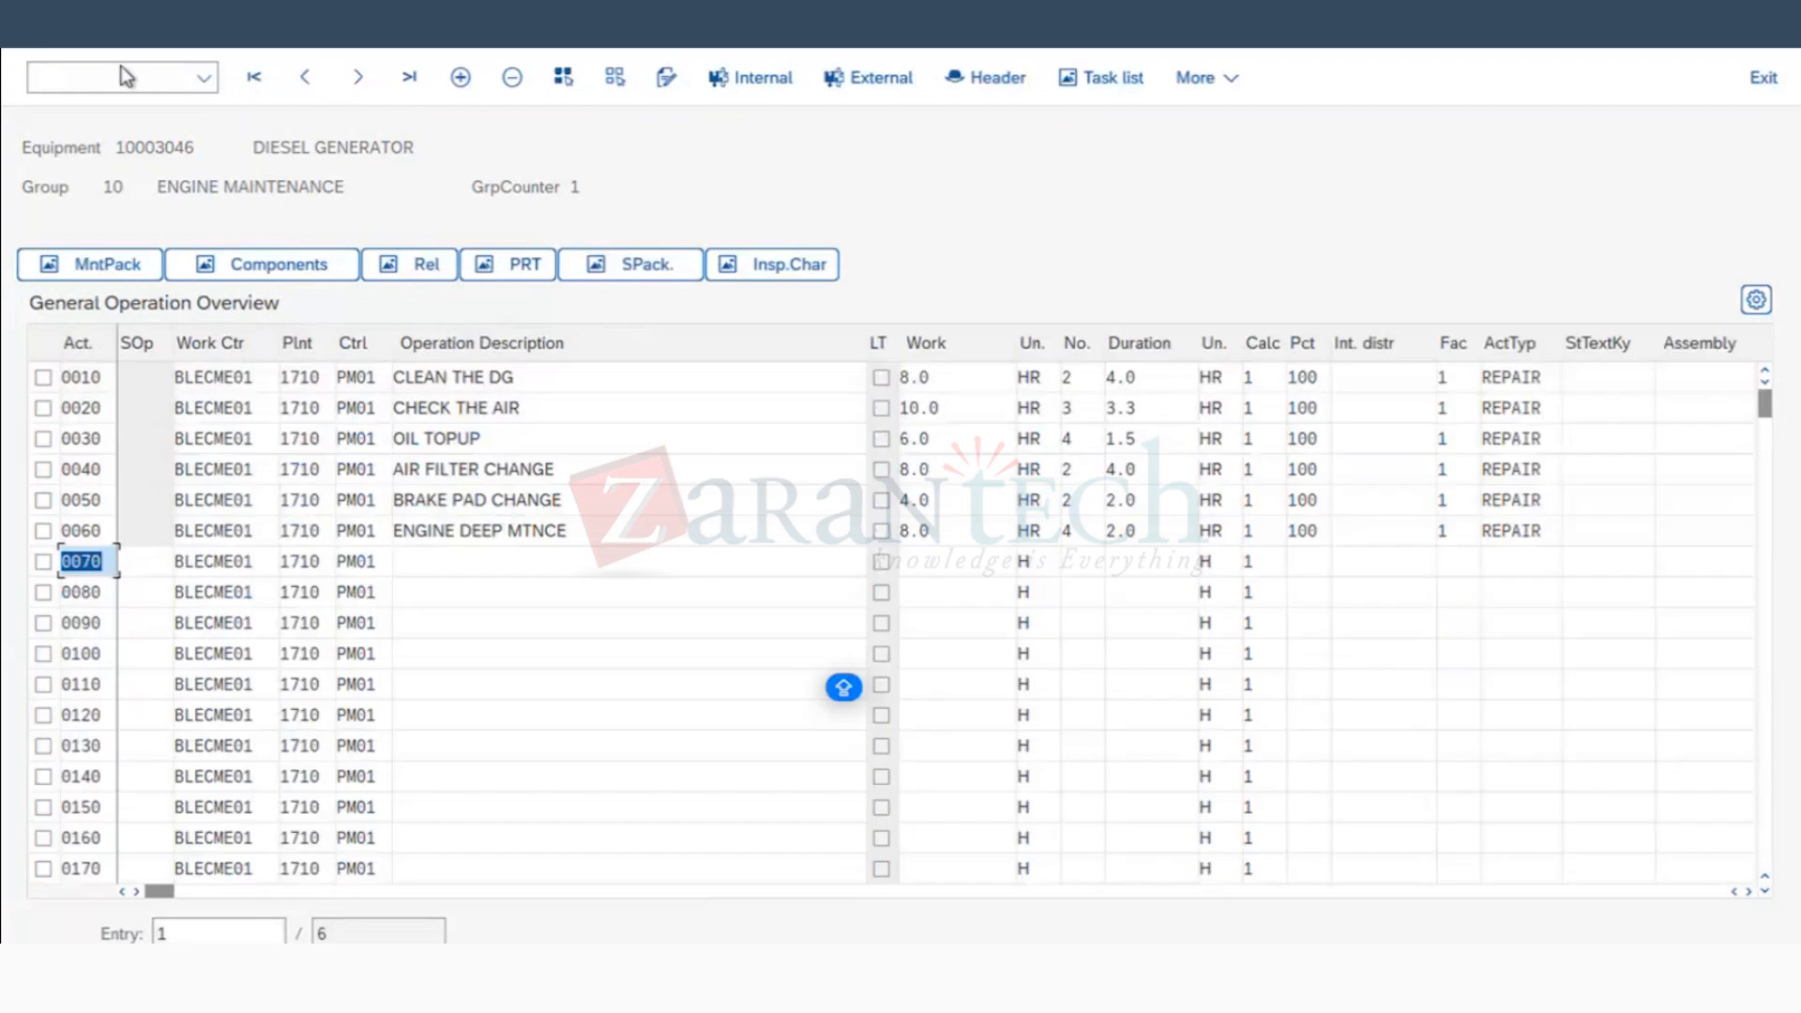
click(131, 265)
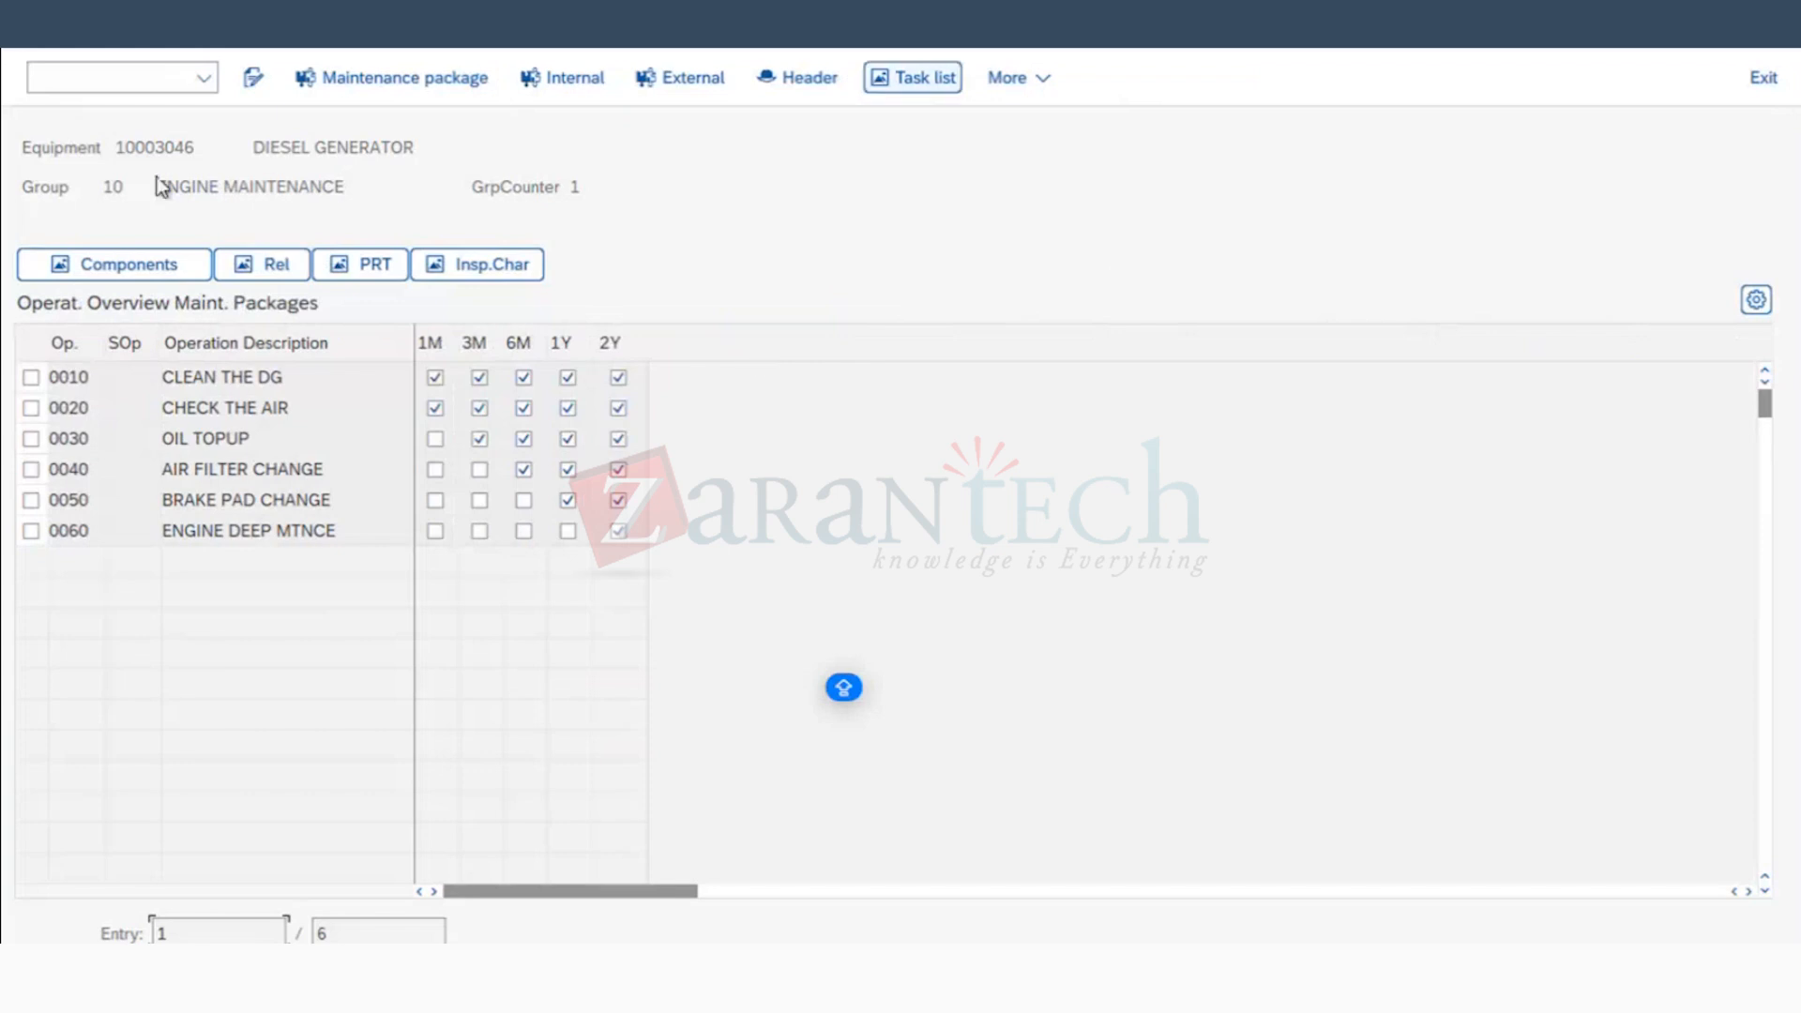
double_click(205, 147)
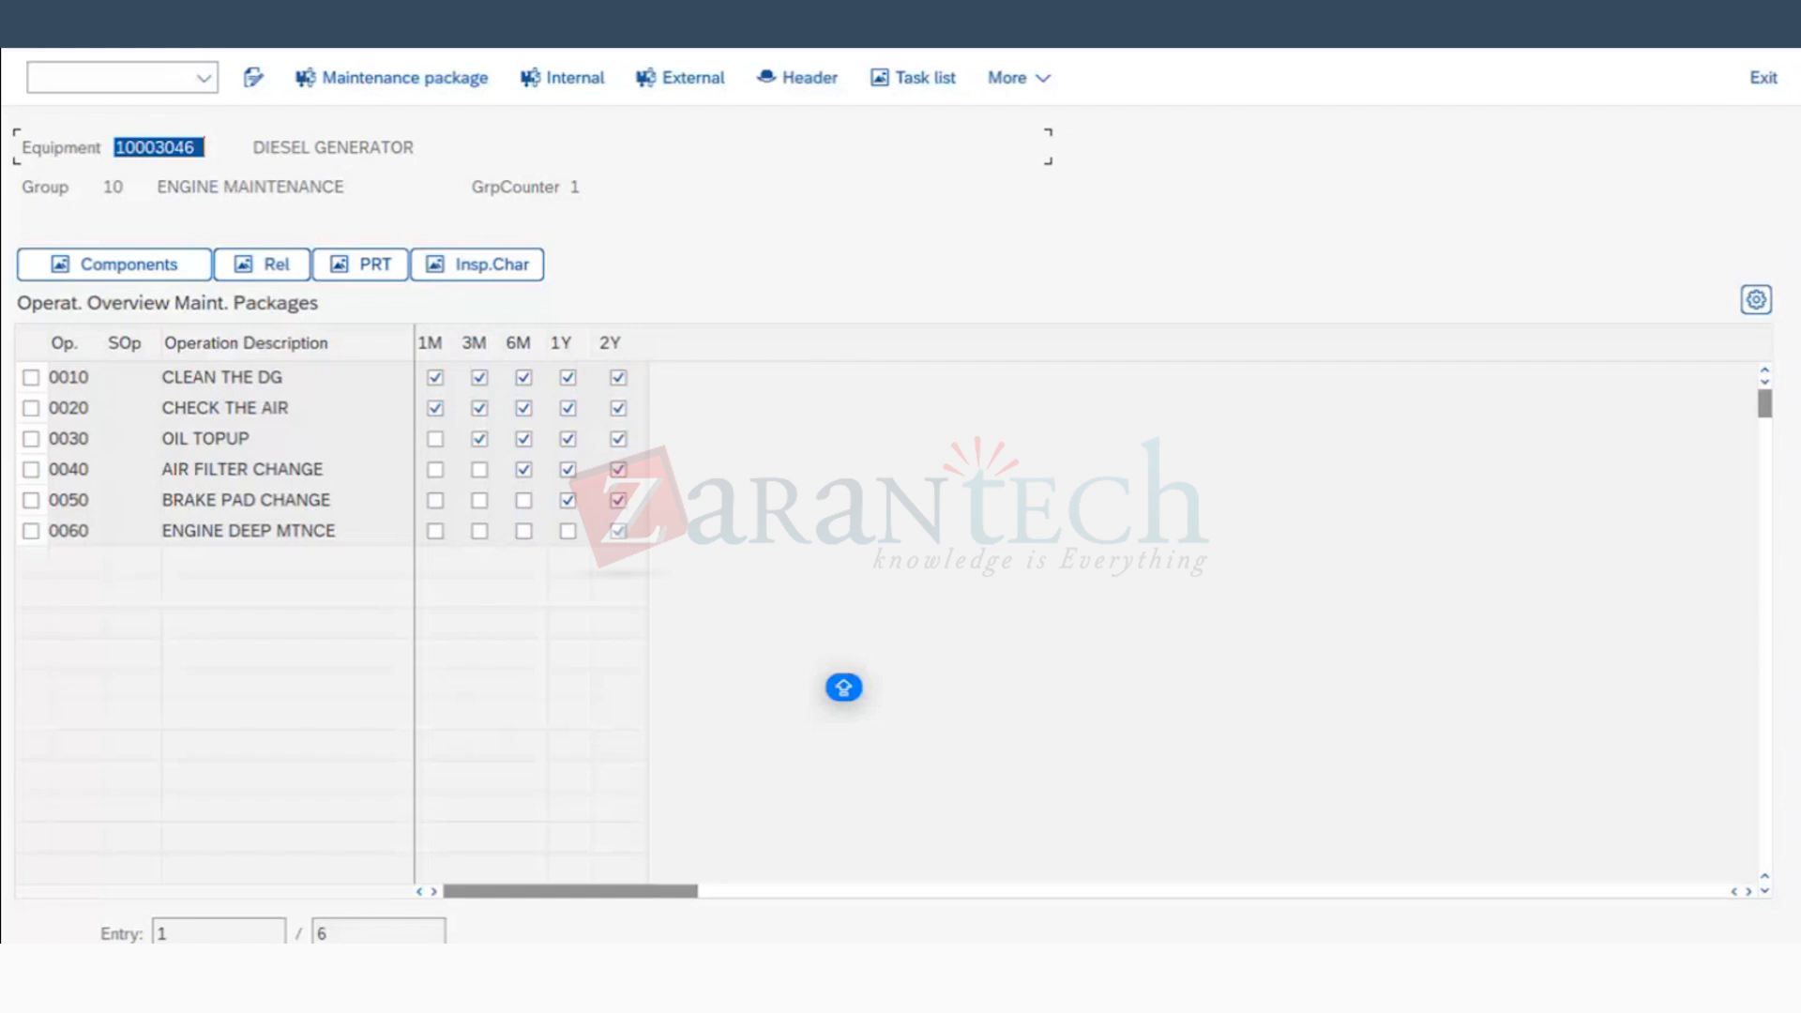
click(164, 147)
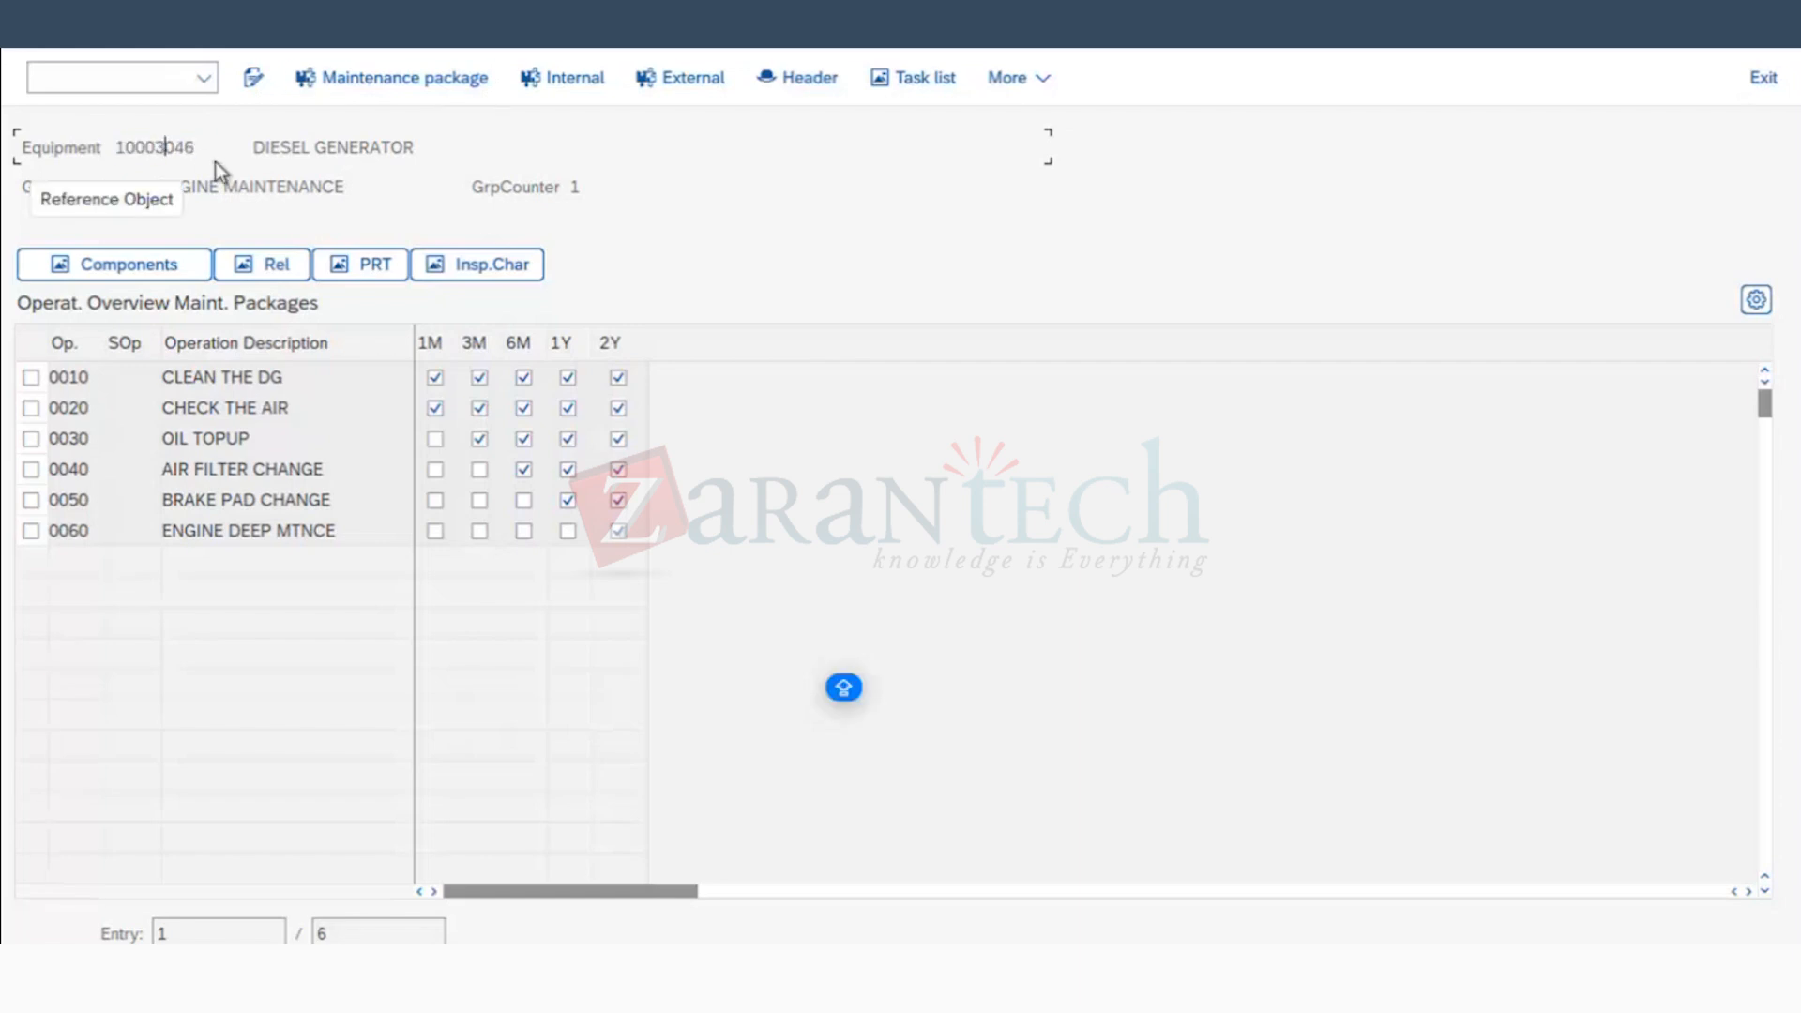
double_click(119, 146)
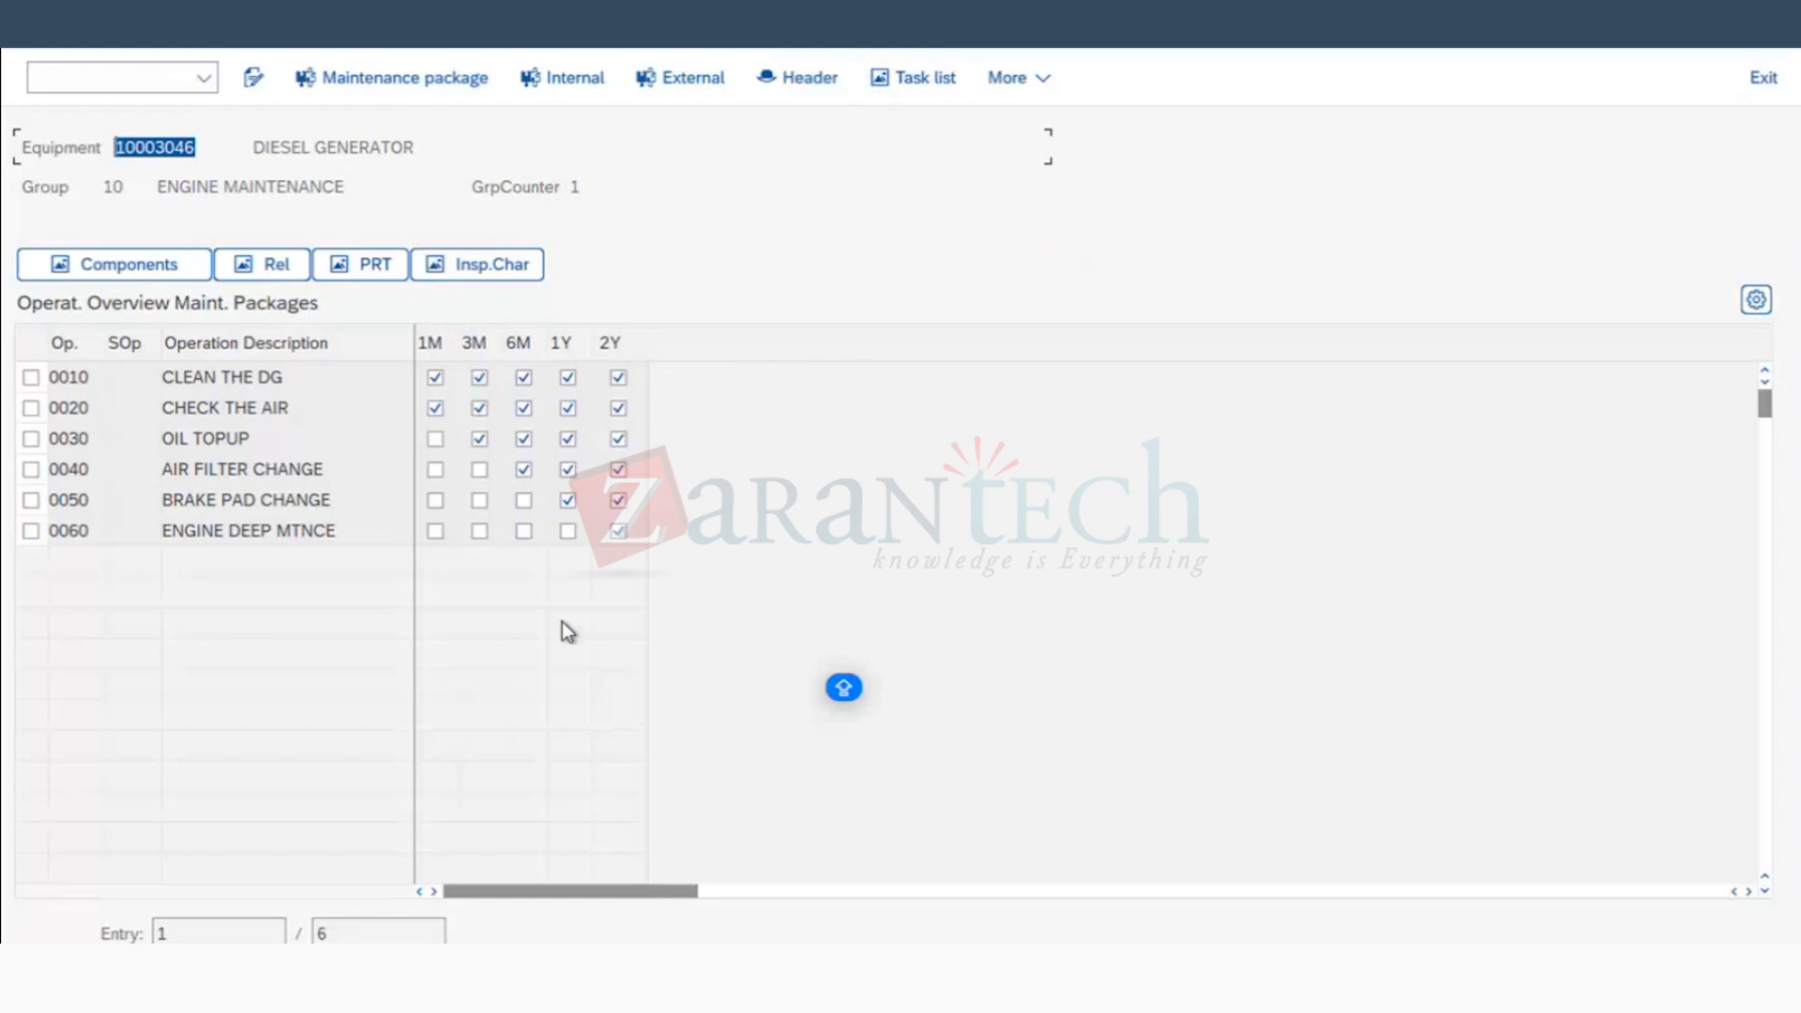
Step: Switch to the Excel worksheet to review the task list types and their transaction codes, and return to the package assignments
key(super+Tab)
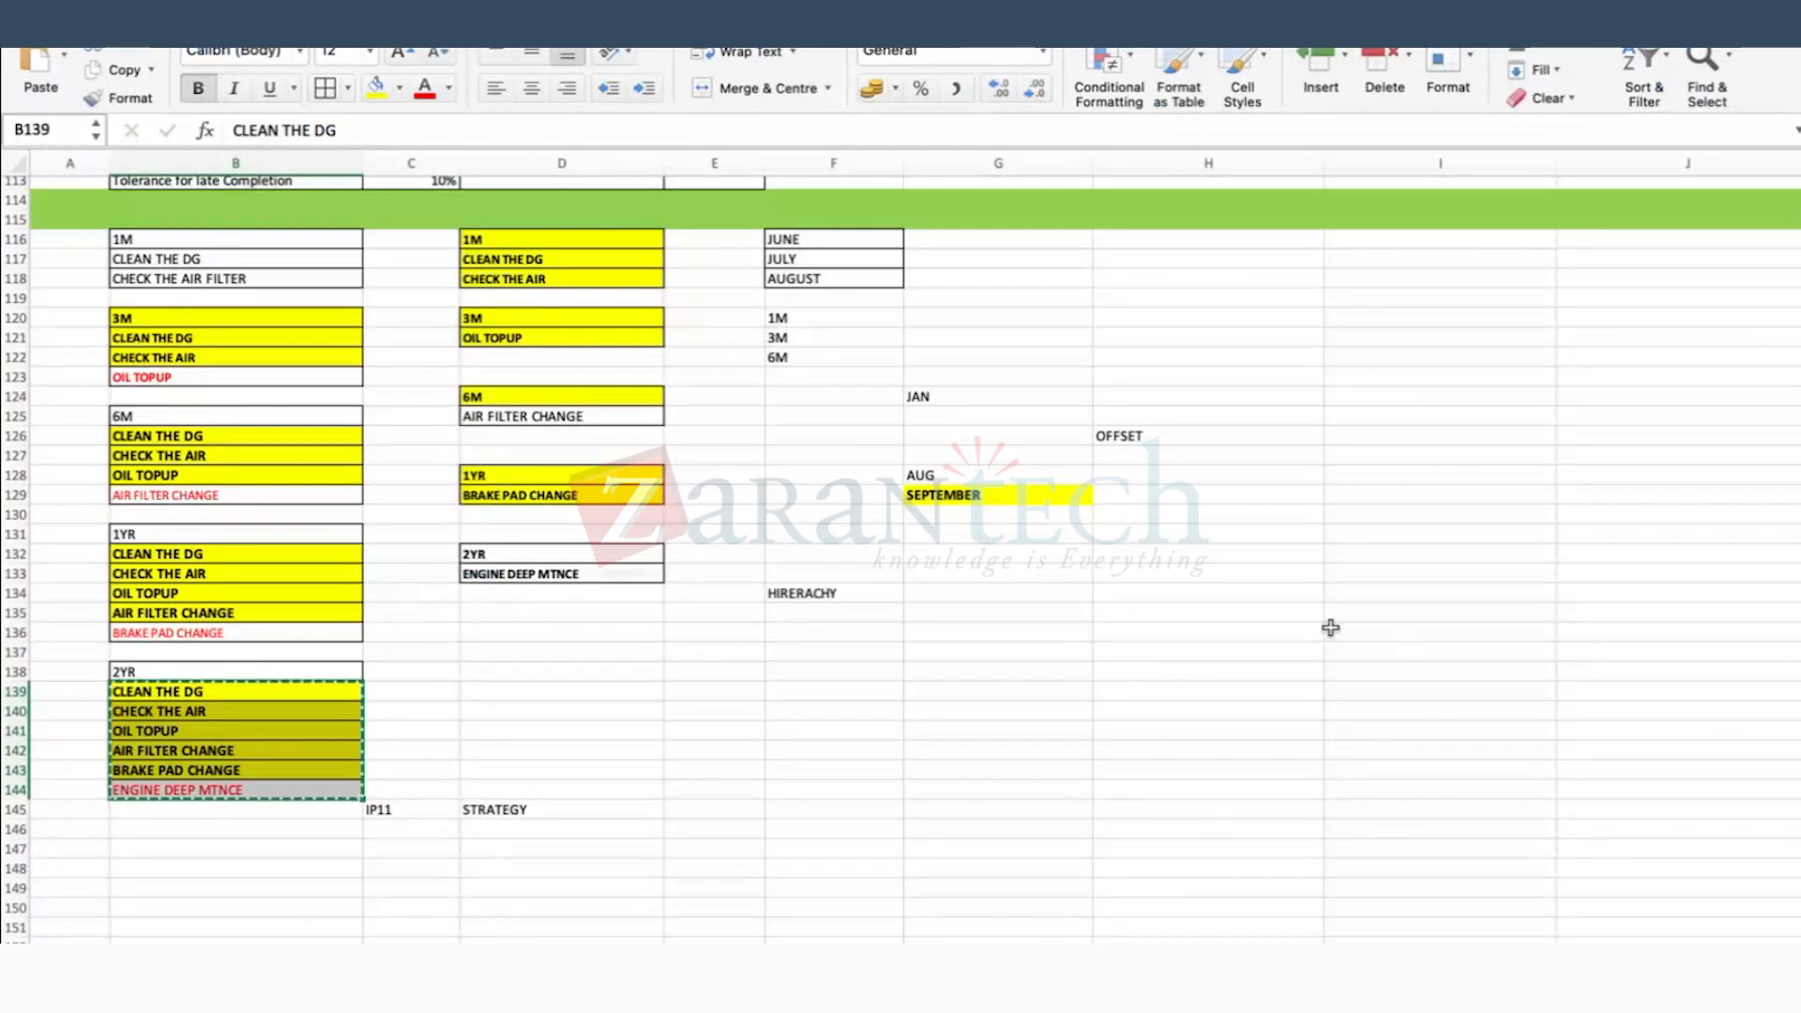
scroll(1257, 591, down, 7)
scroll(1262, 600, up, 15)
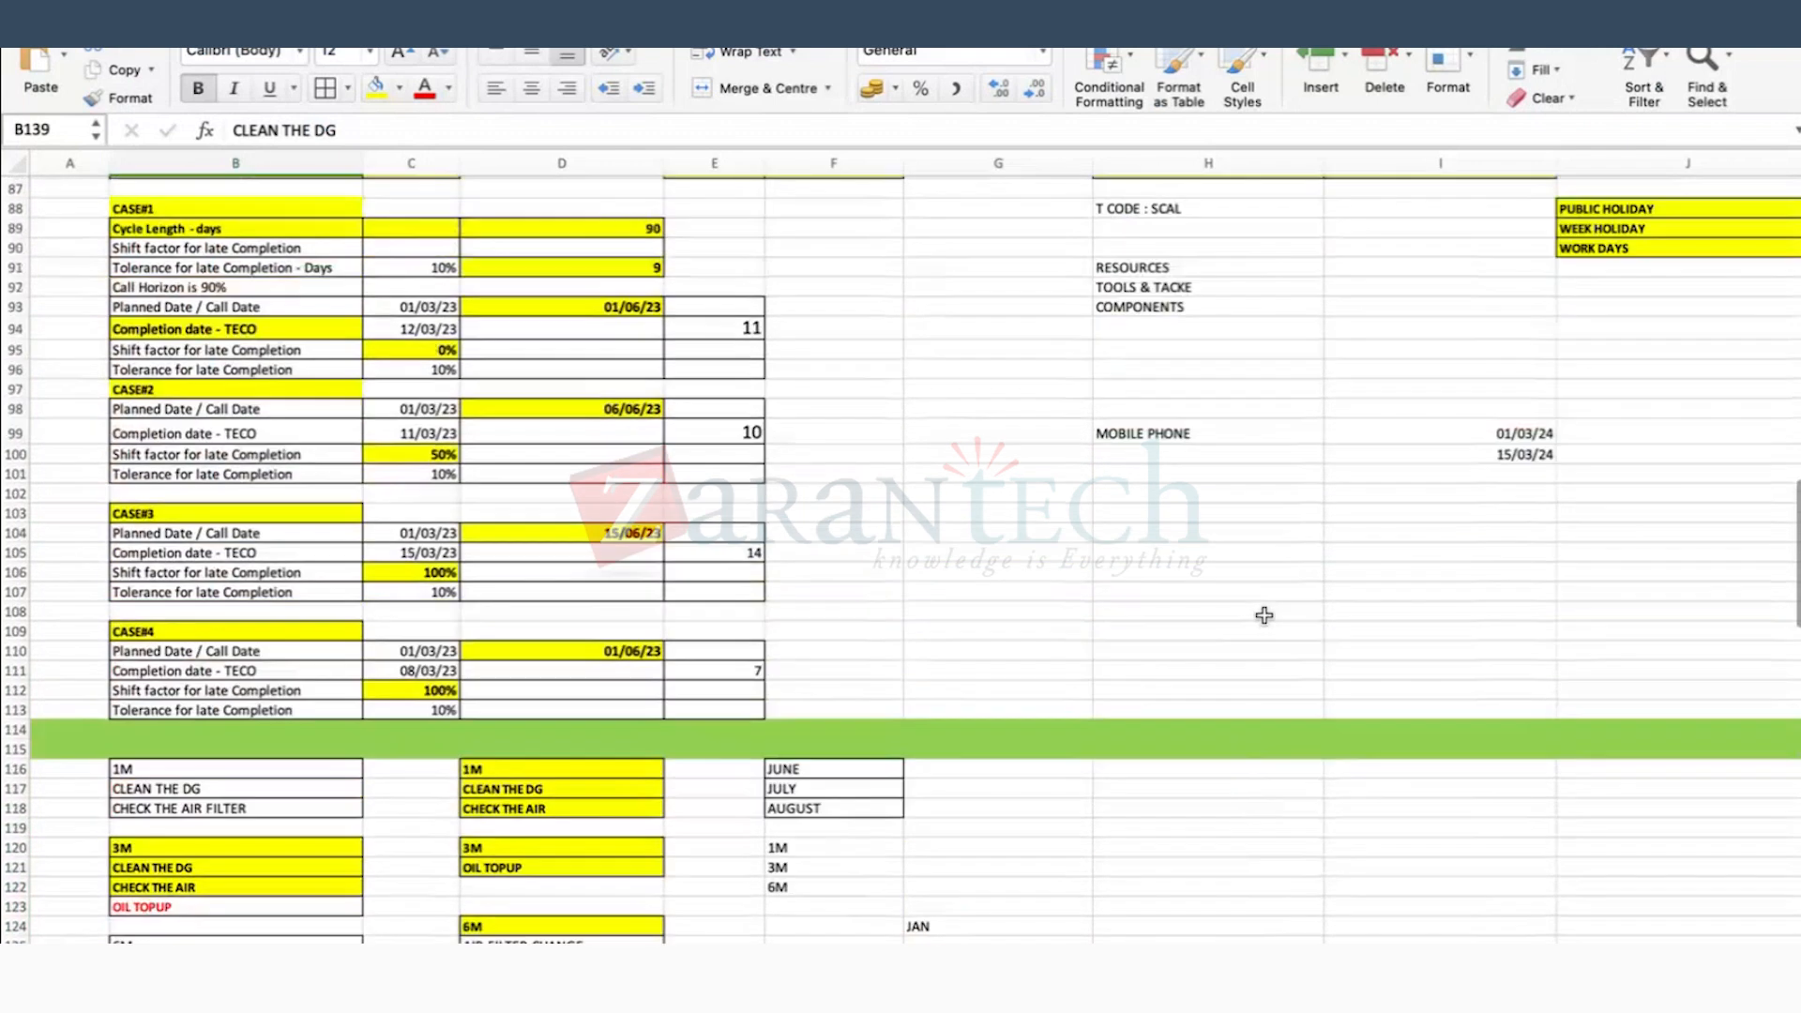
scroll(1331, 526, up, 3)
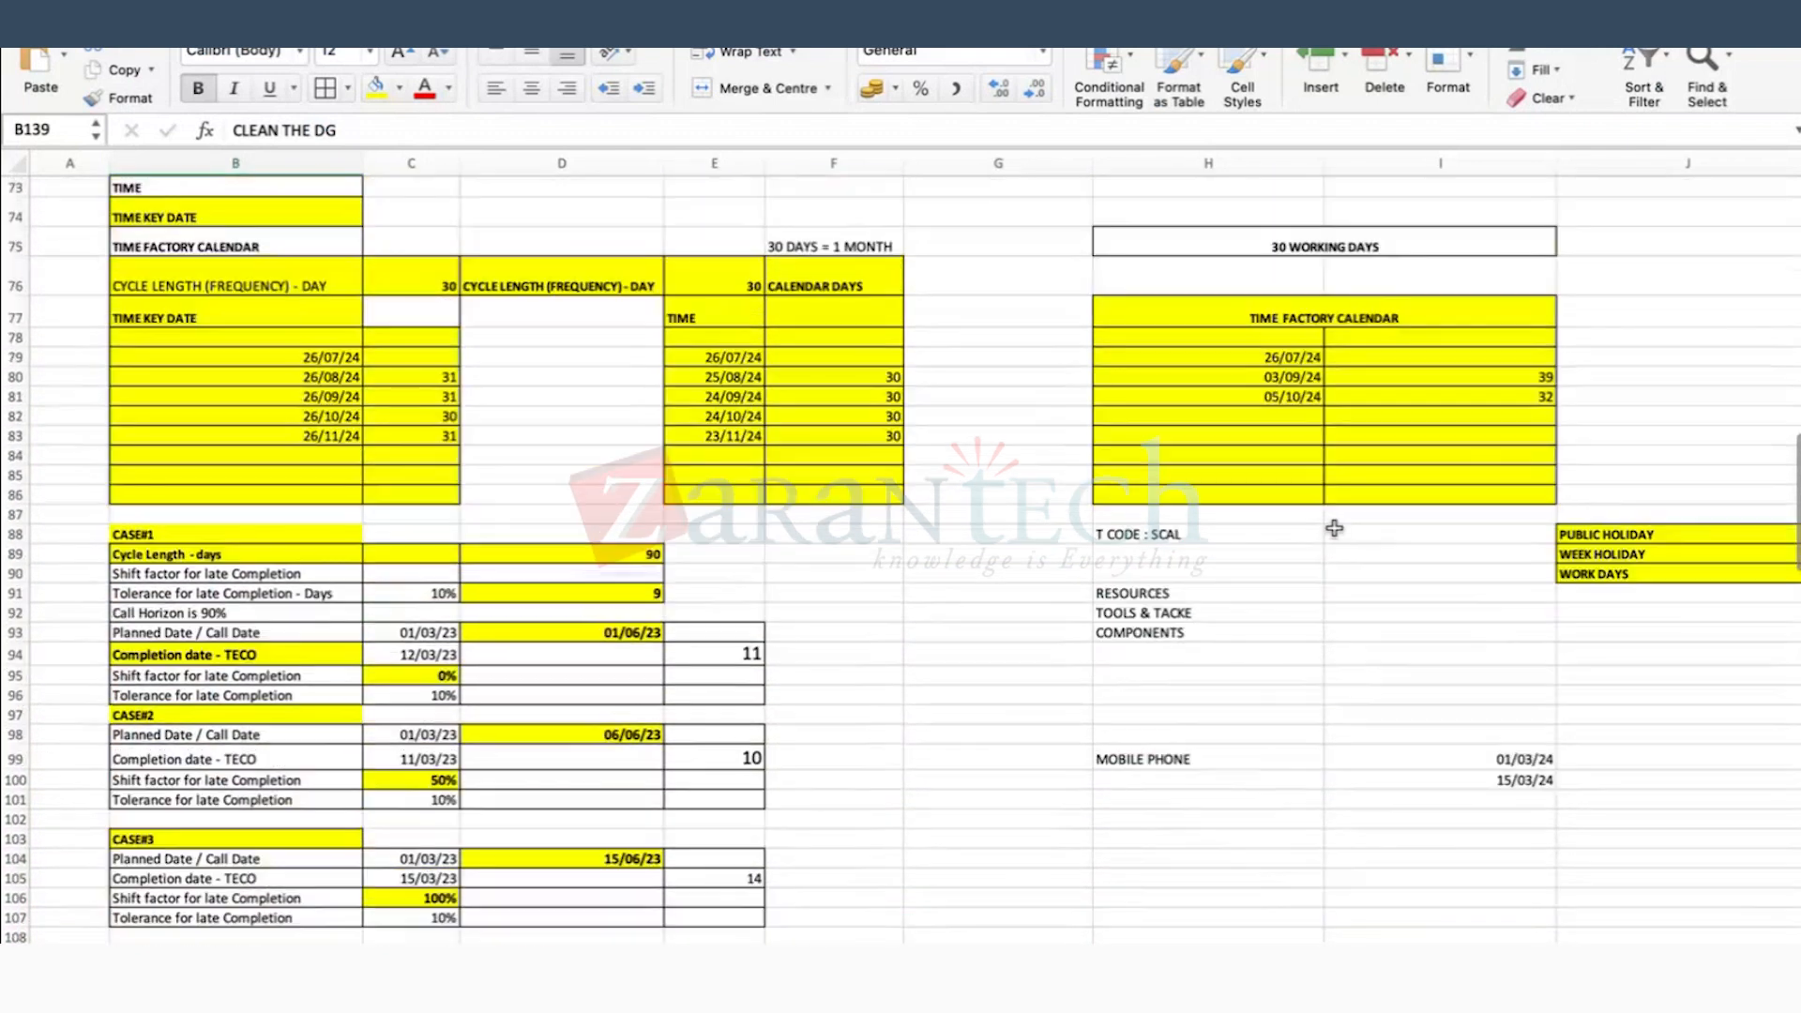
scroll(1337, 533, up, 15)
click(1362, 473)
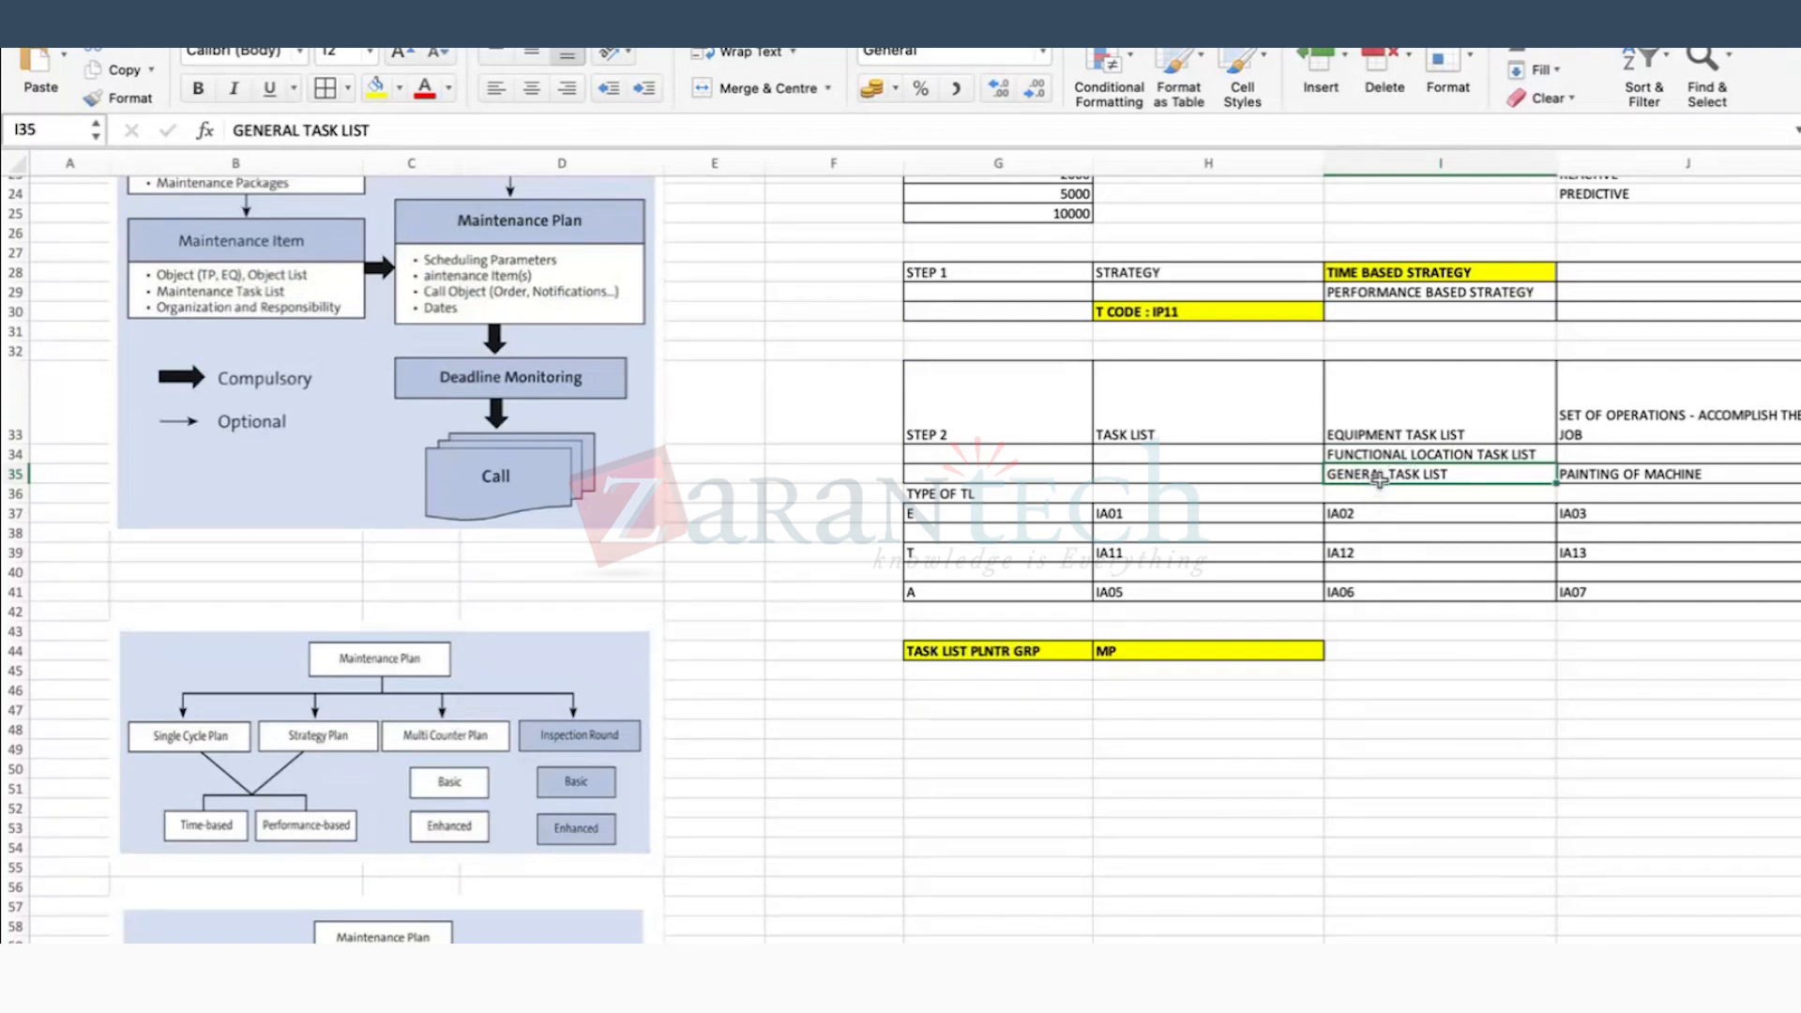
click(1209, 778)
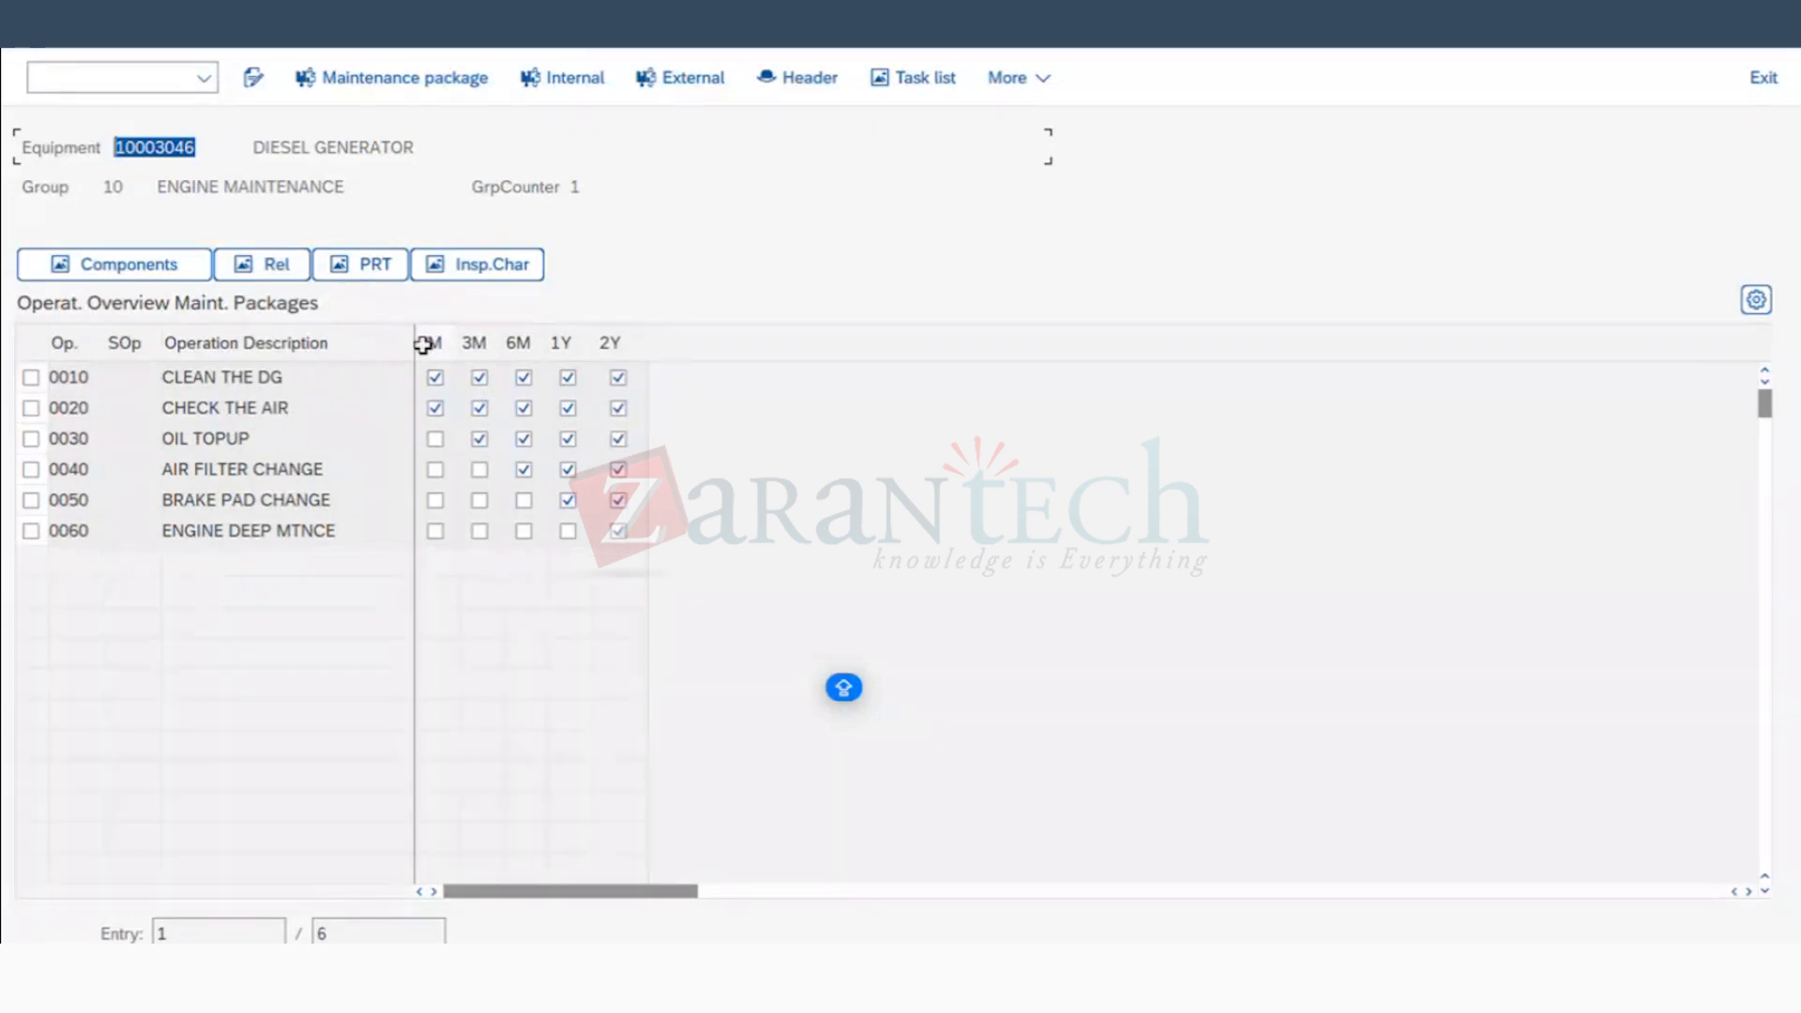
click(435, 377)
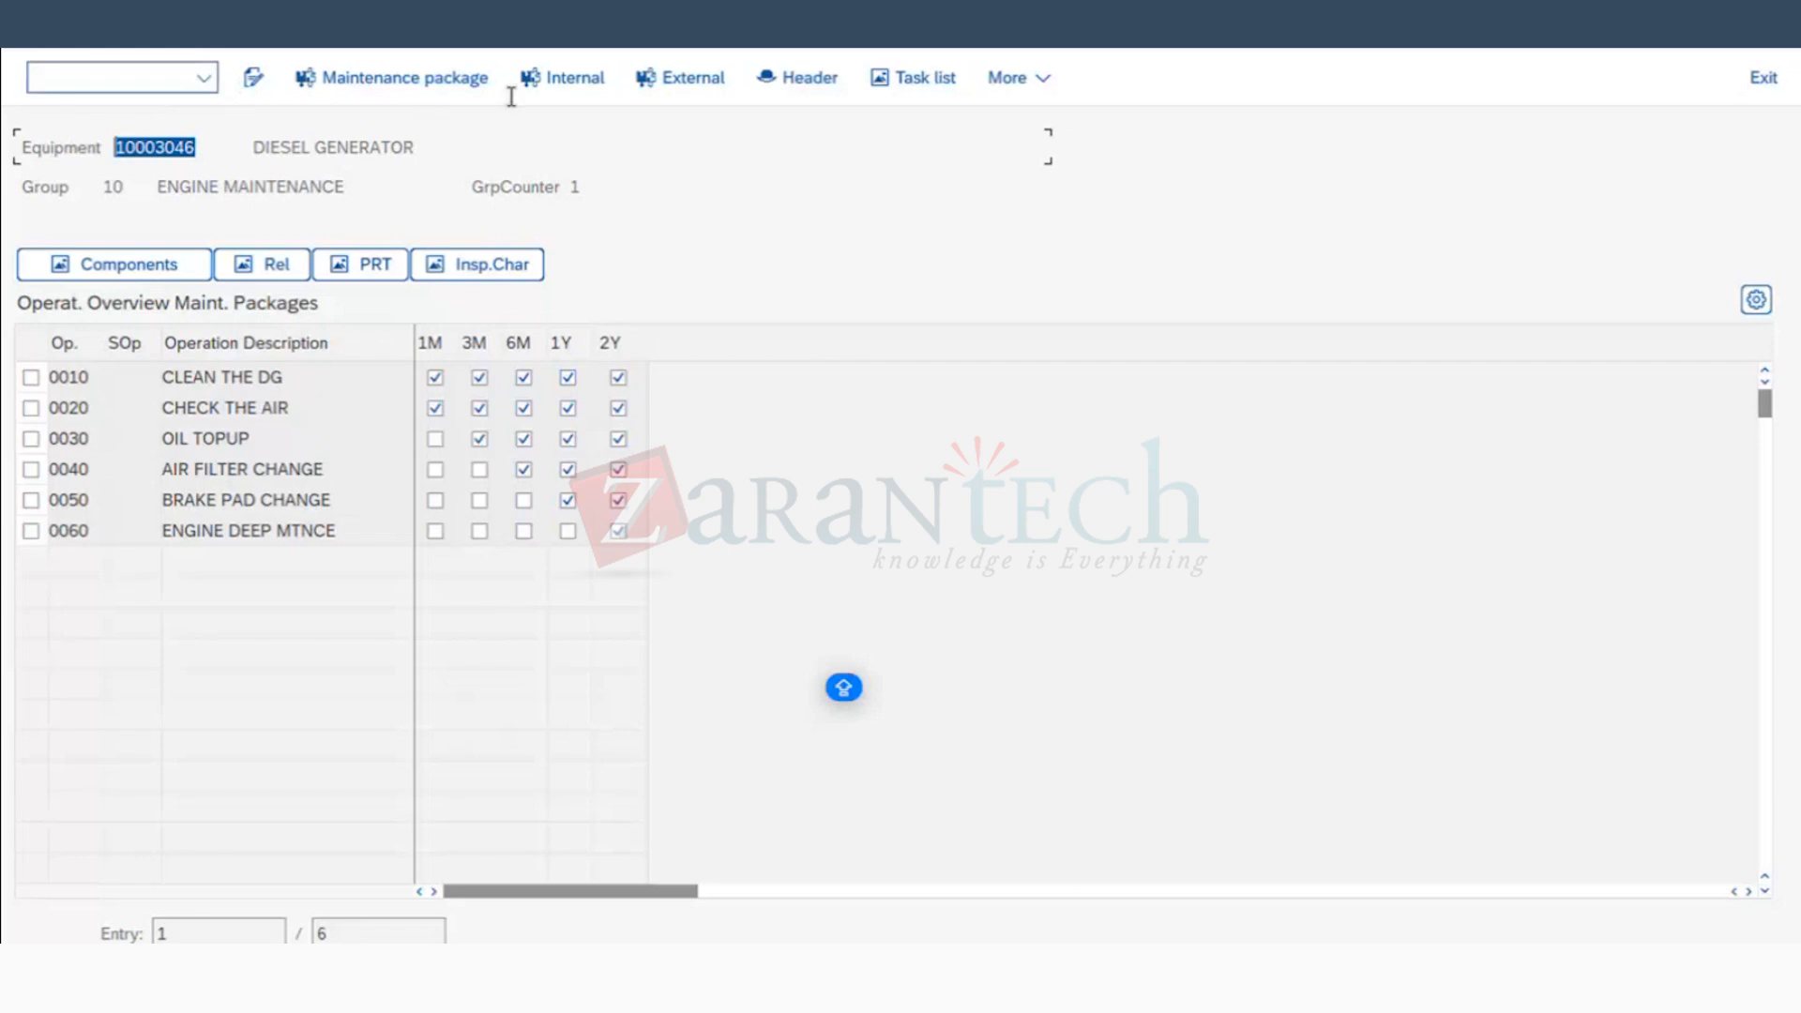
Step: Return to the operation overview and open the component assignments of operation 0040, AIR FILTER CHANGE
key(F3)
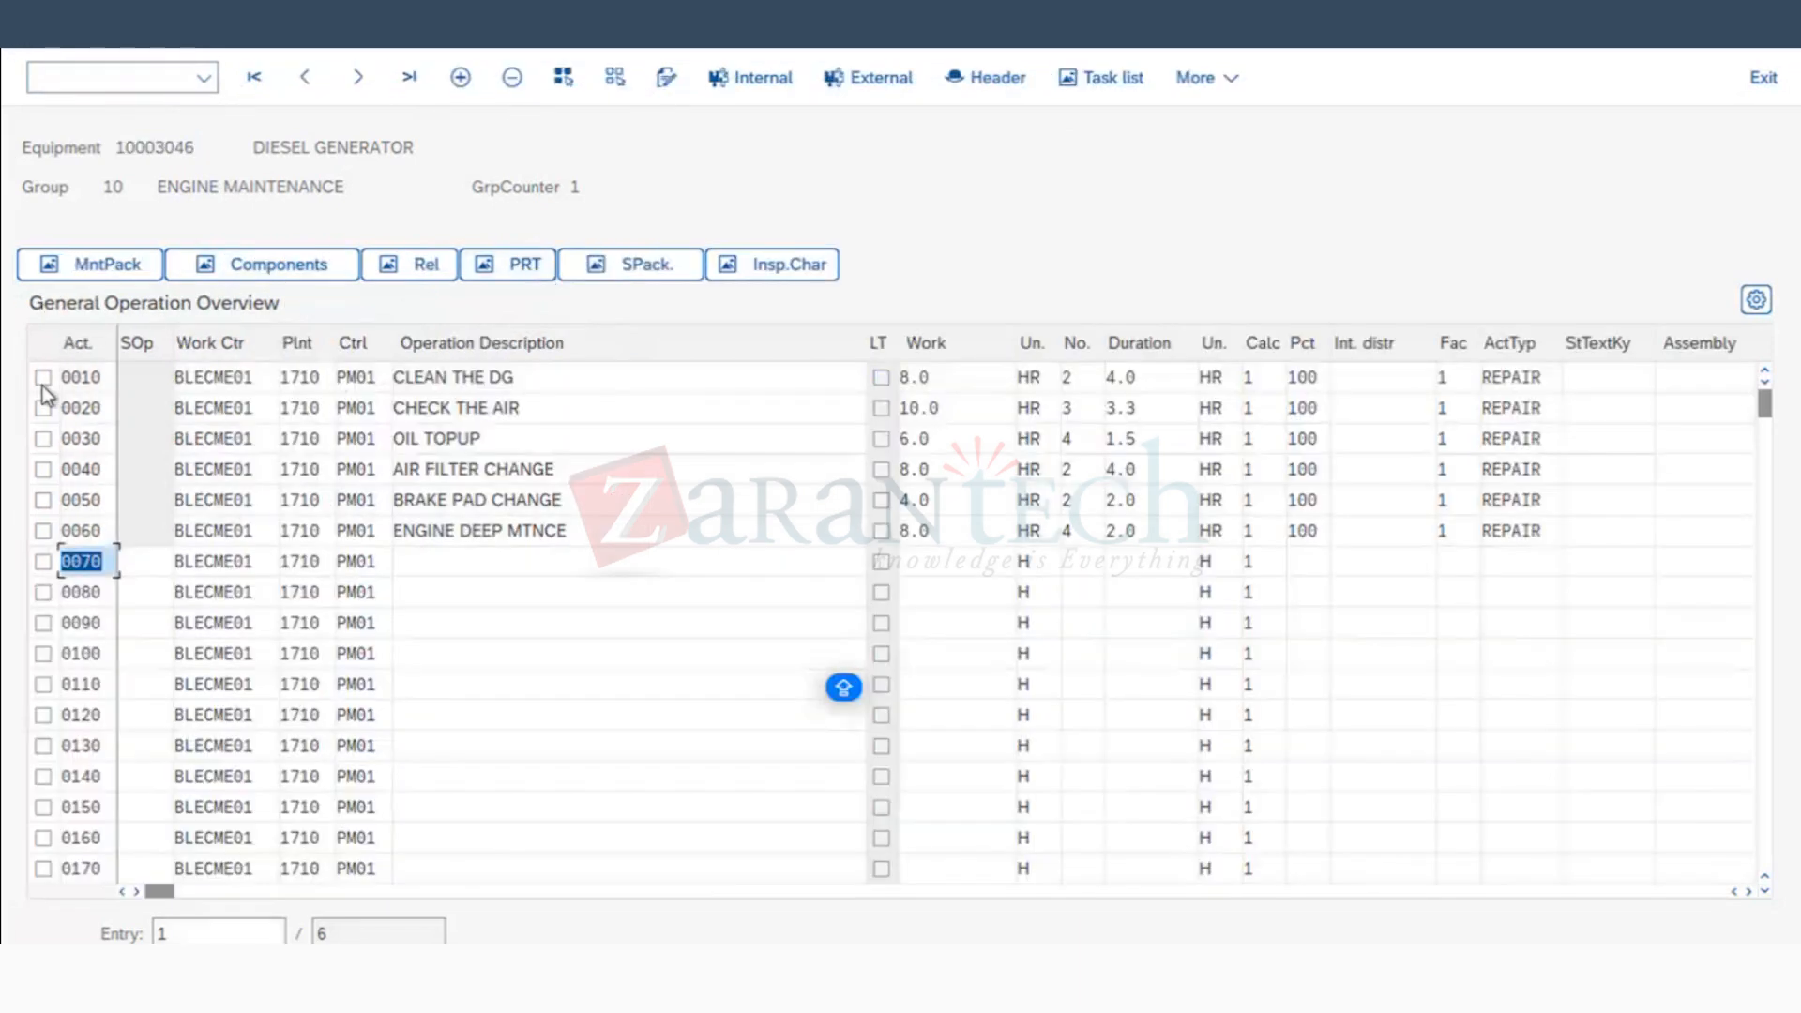
click(42, 377)
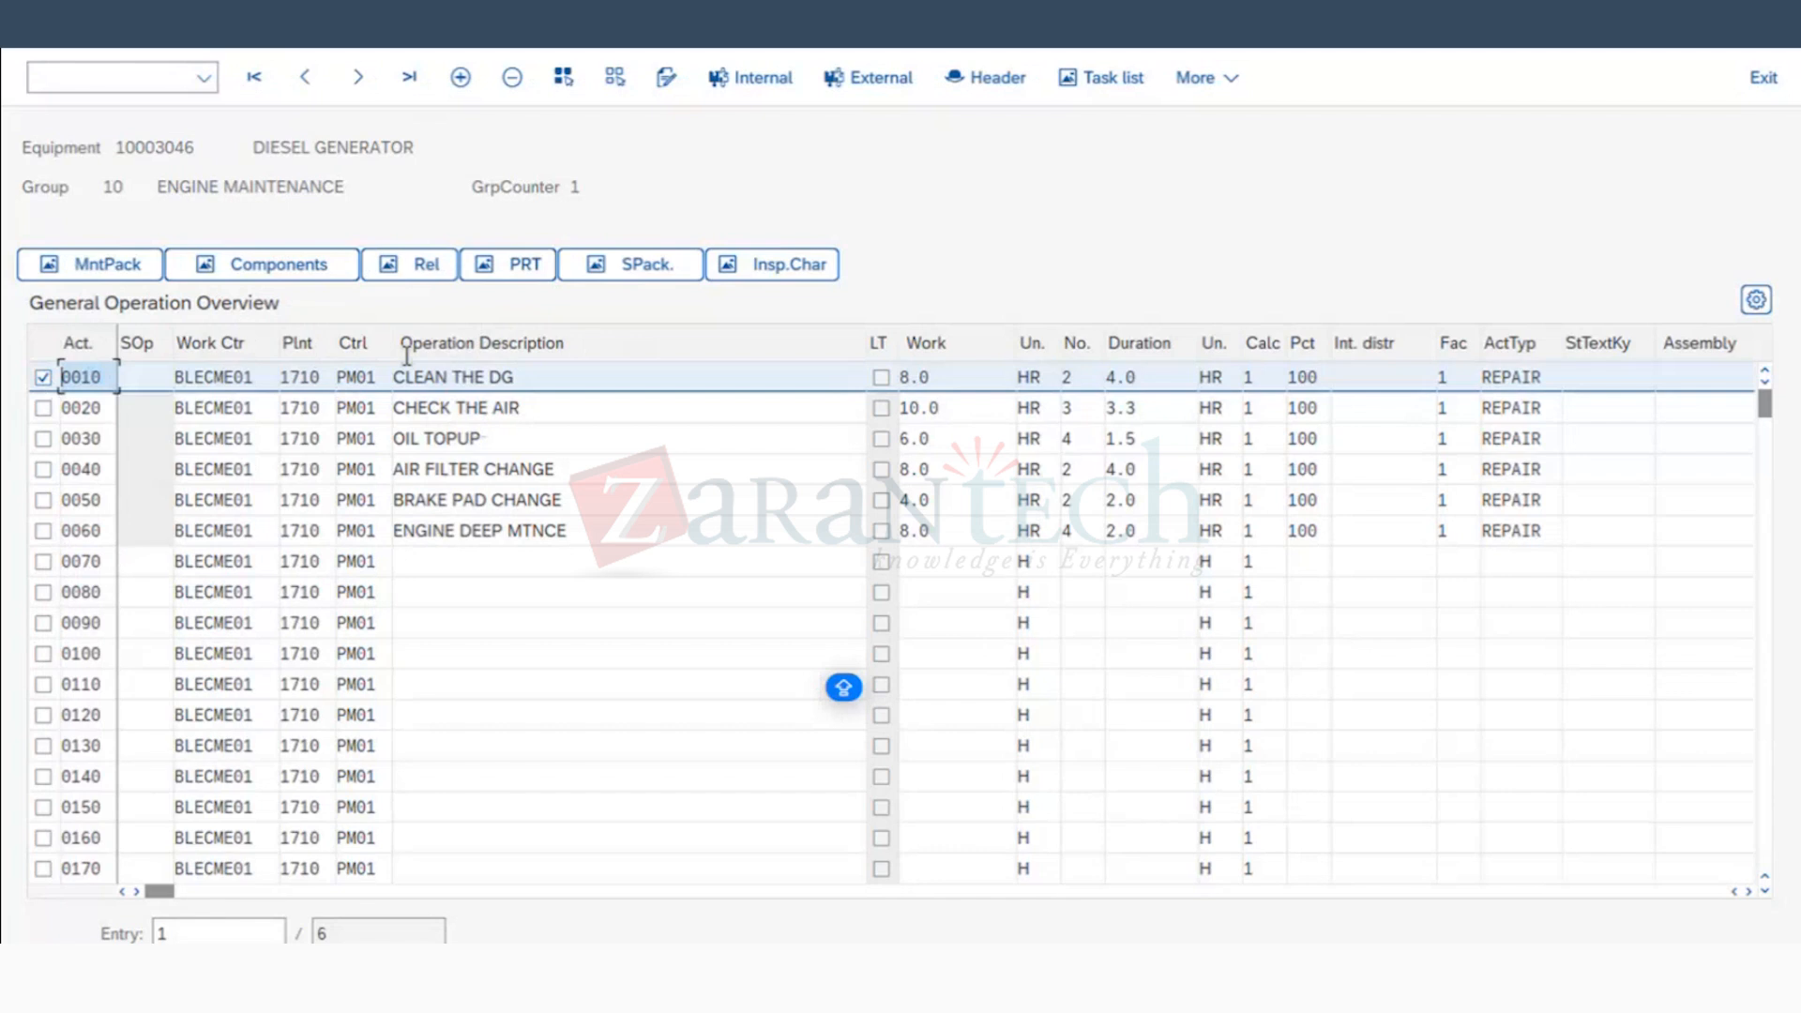
click(42, 378)
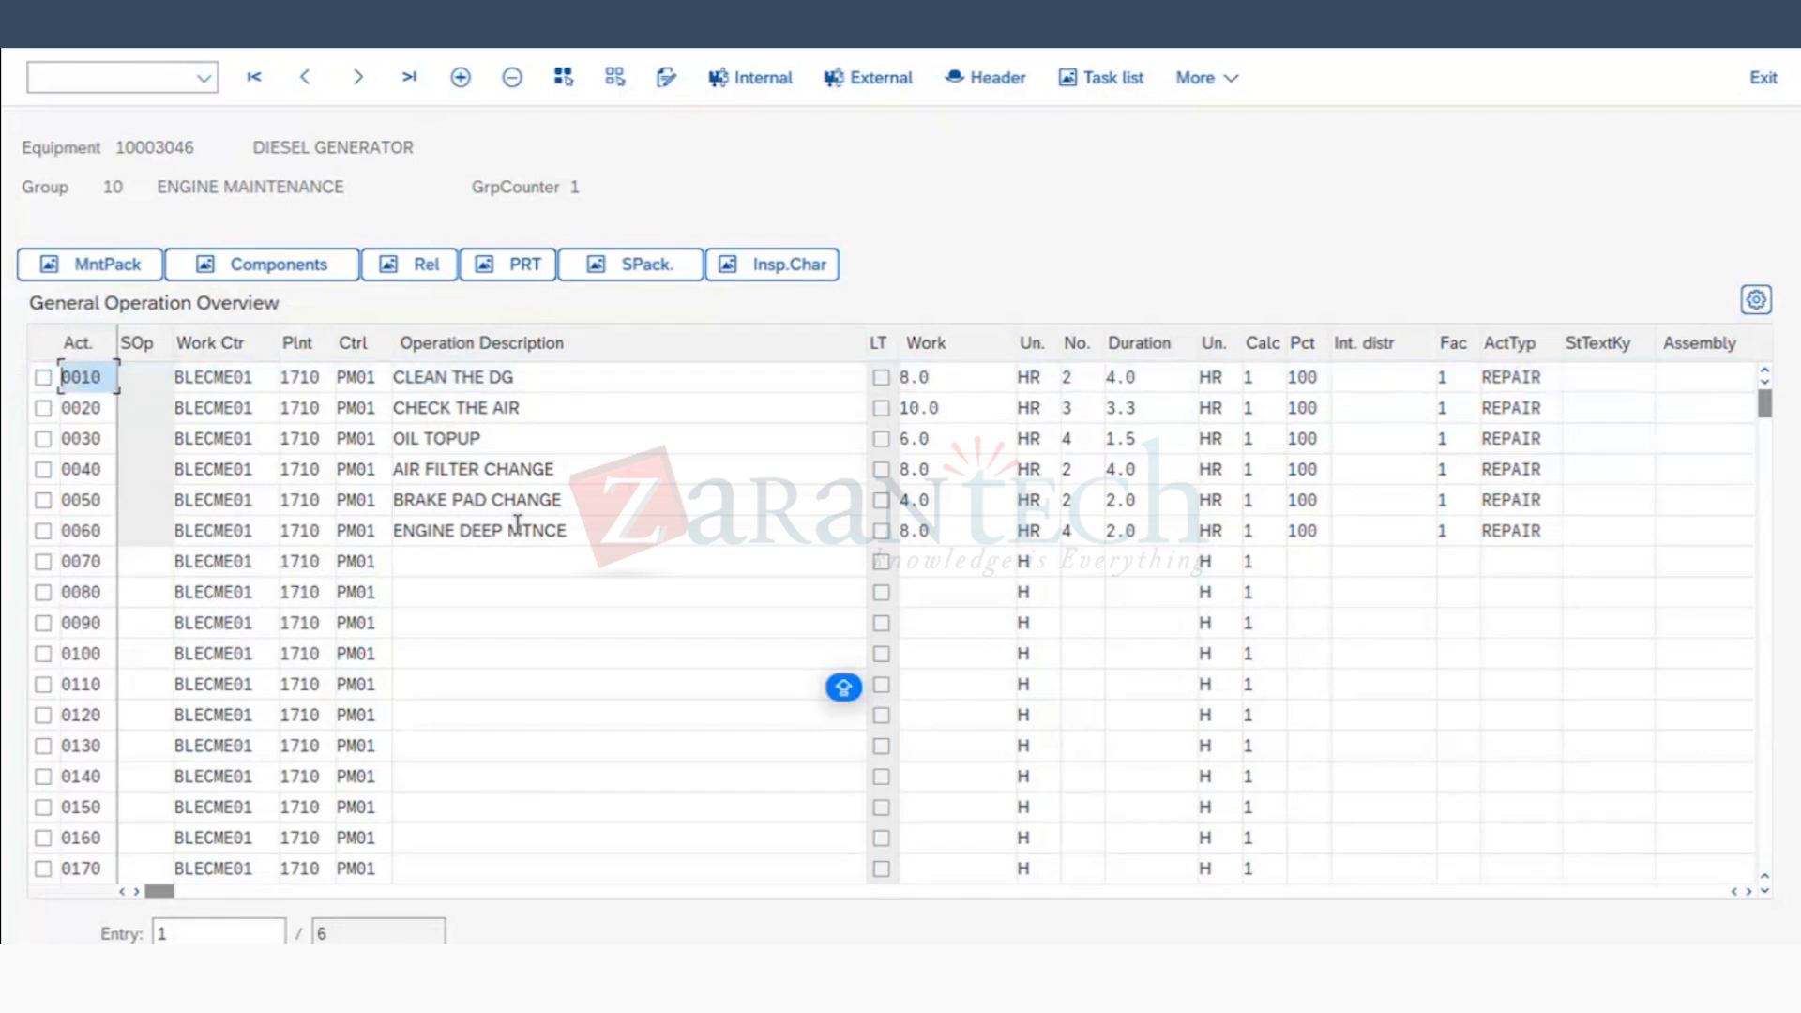
click(459, 466)
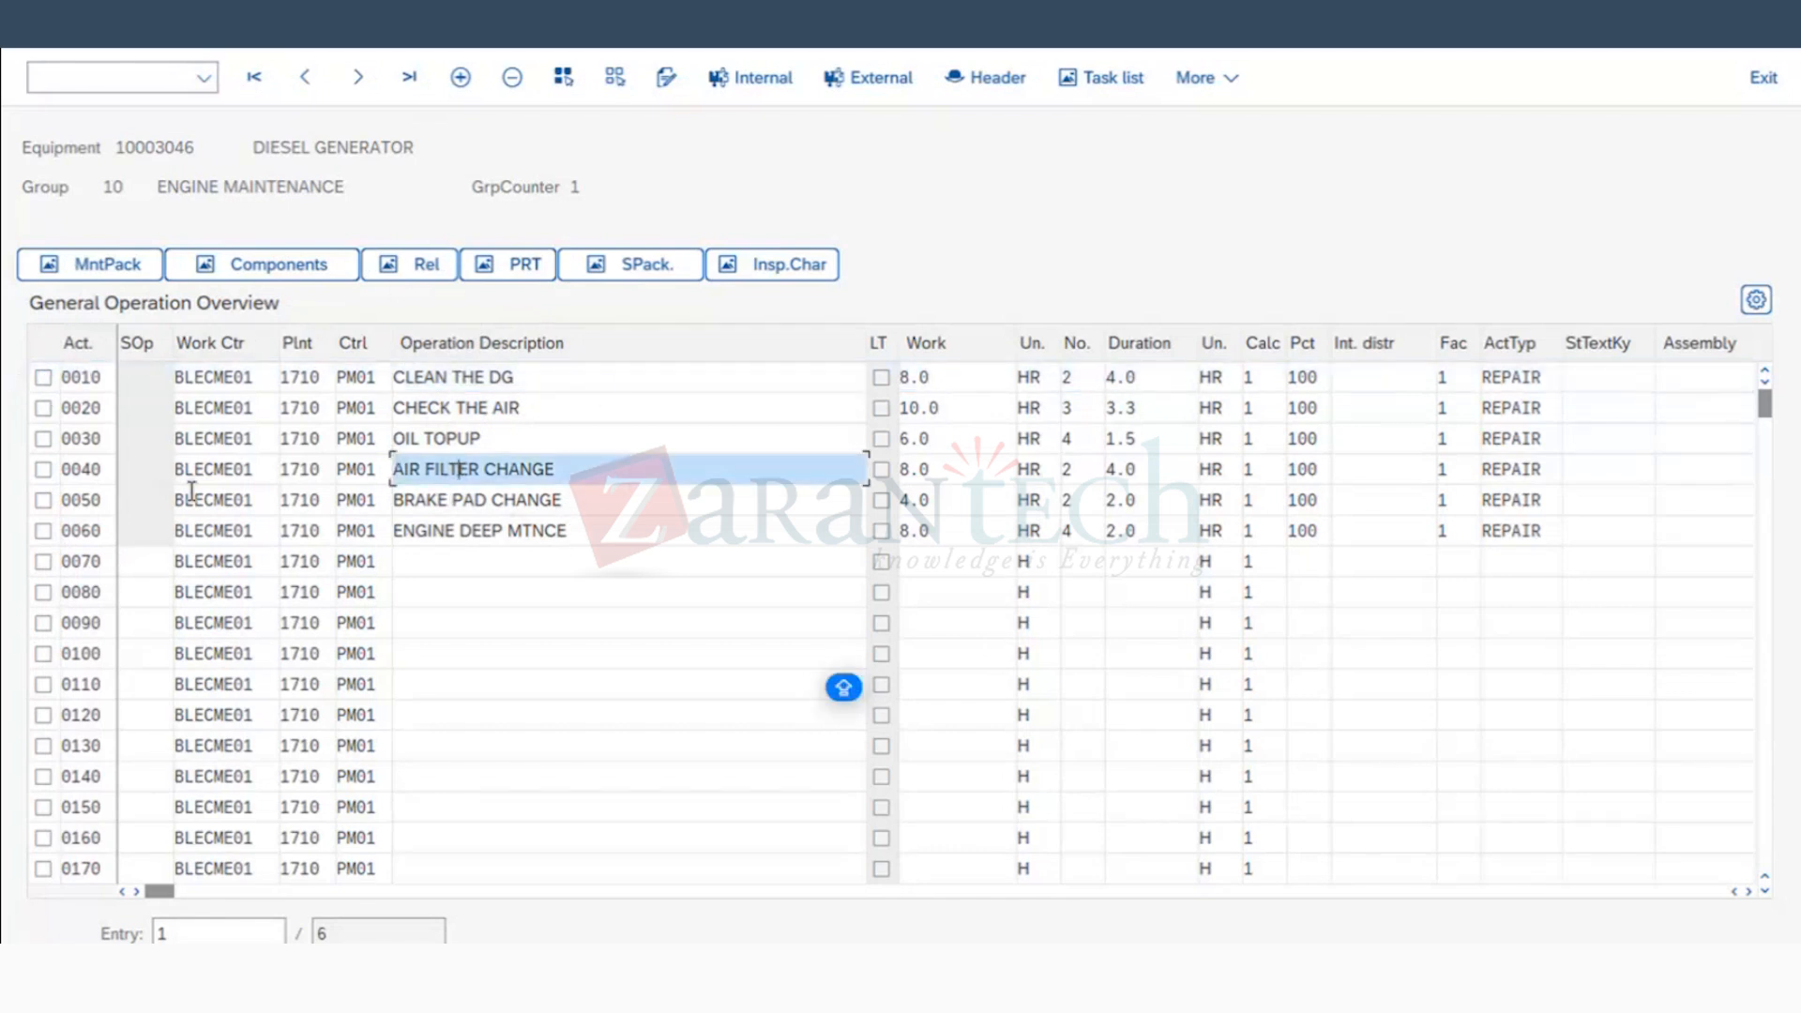
click(42, 469)
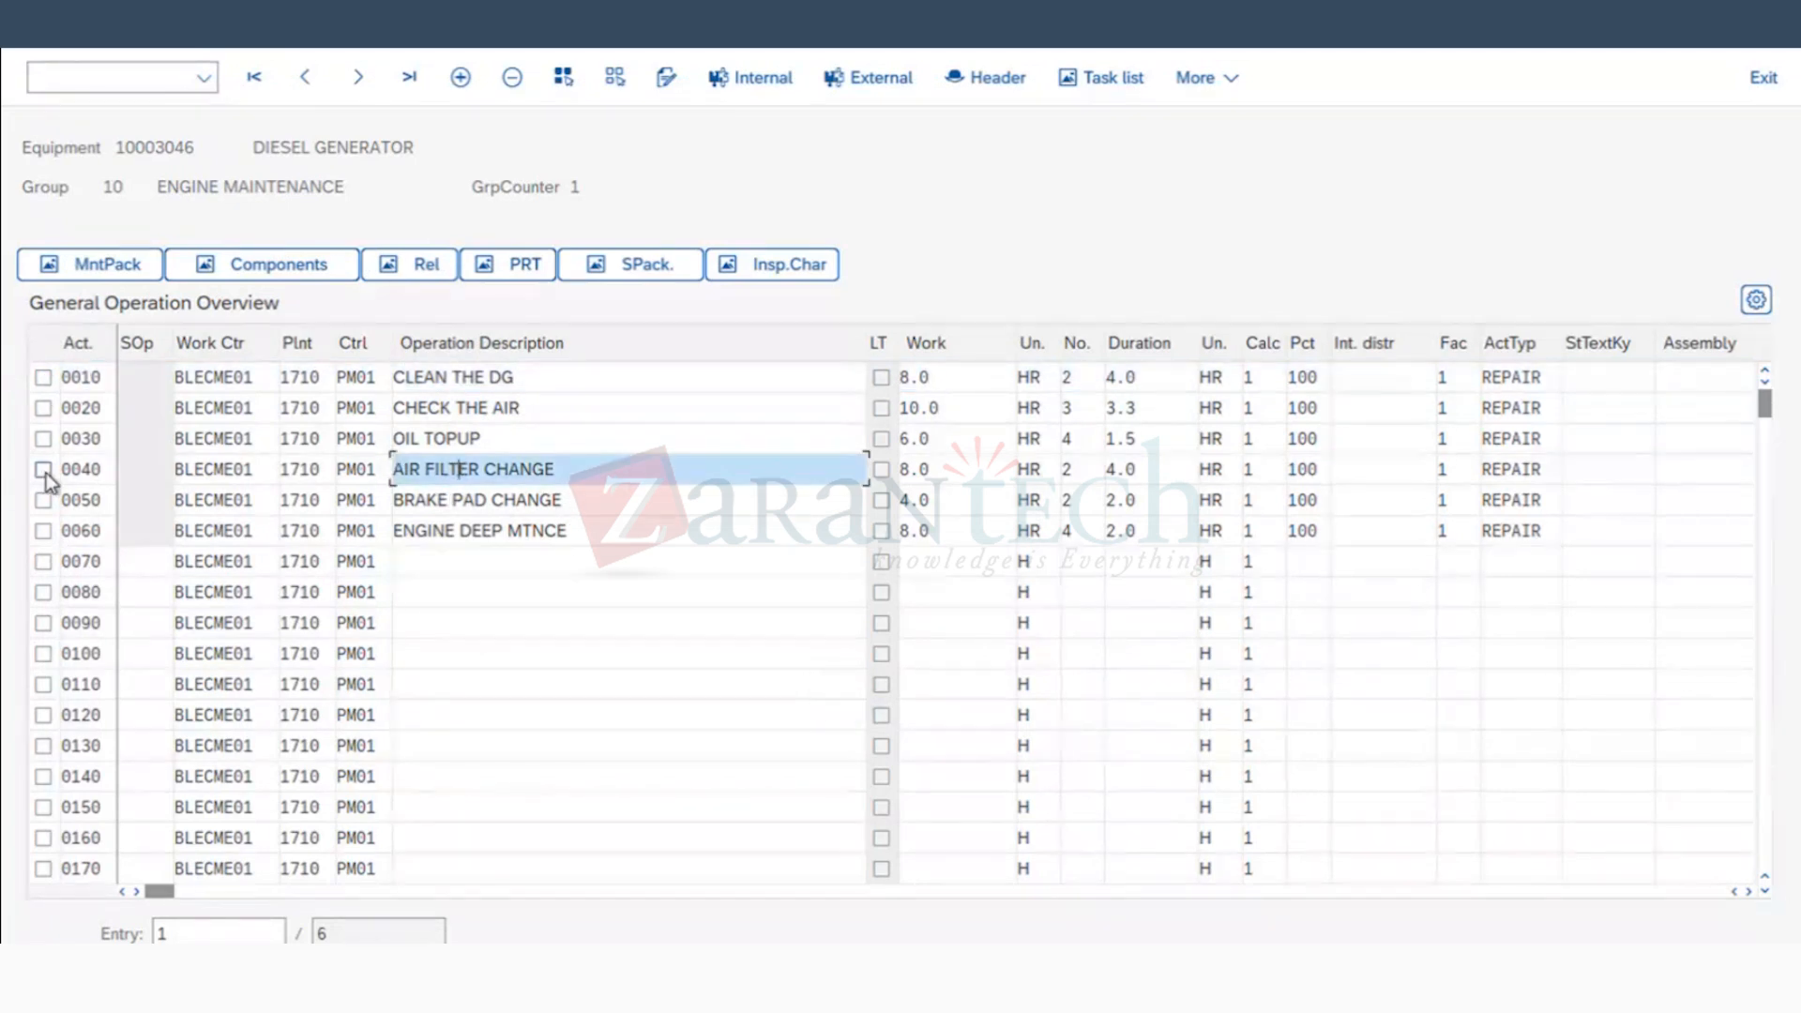
click(263, 273)
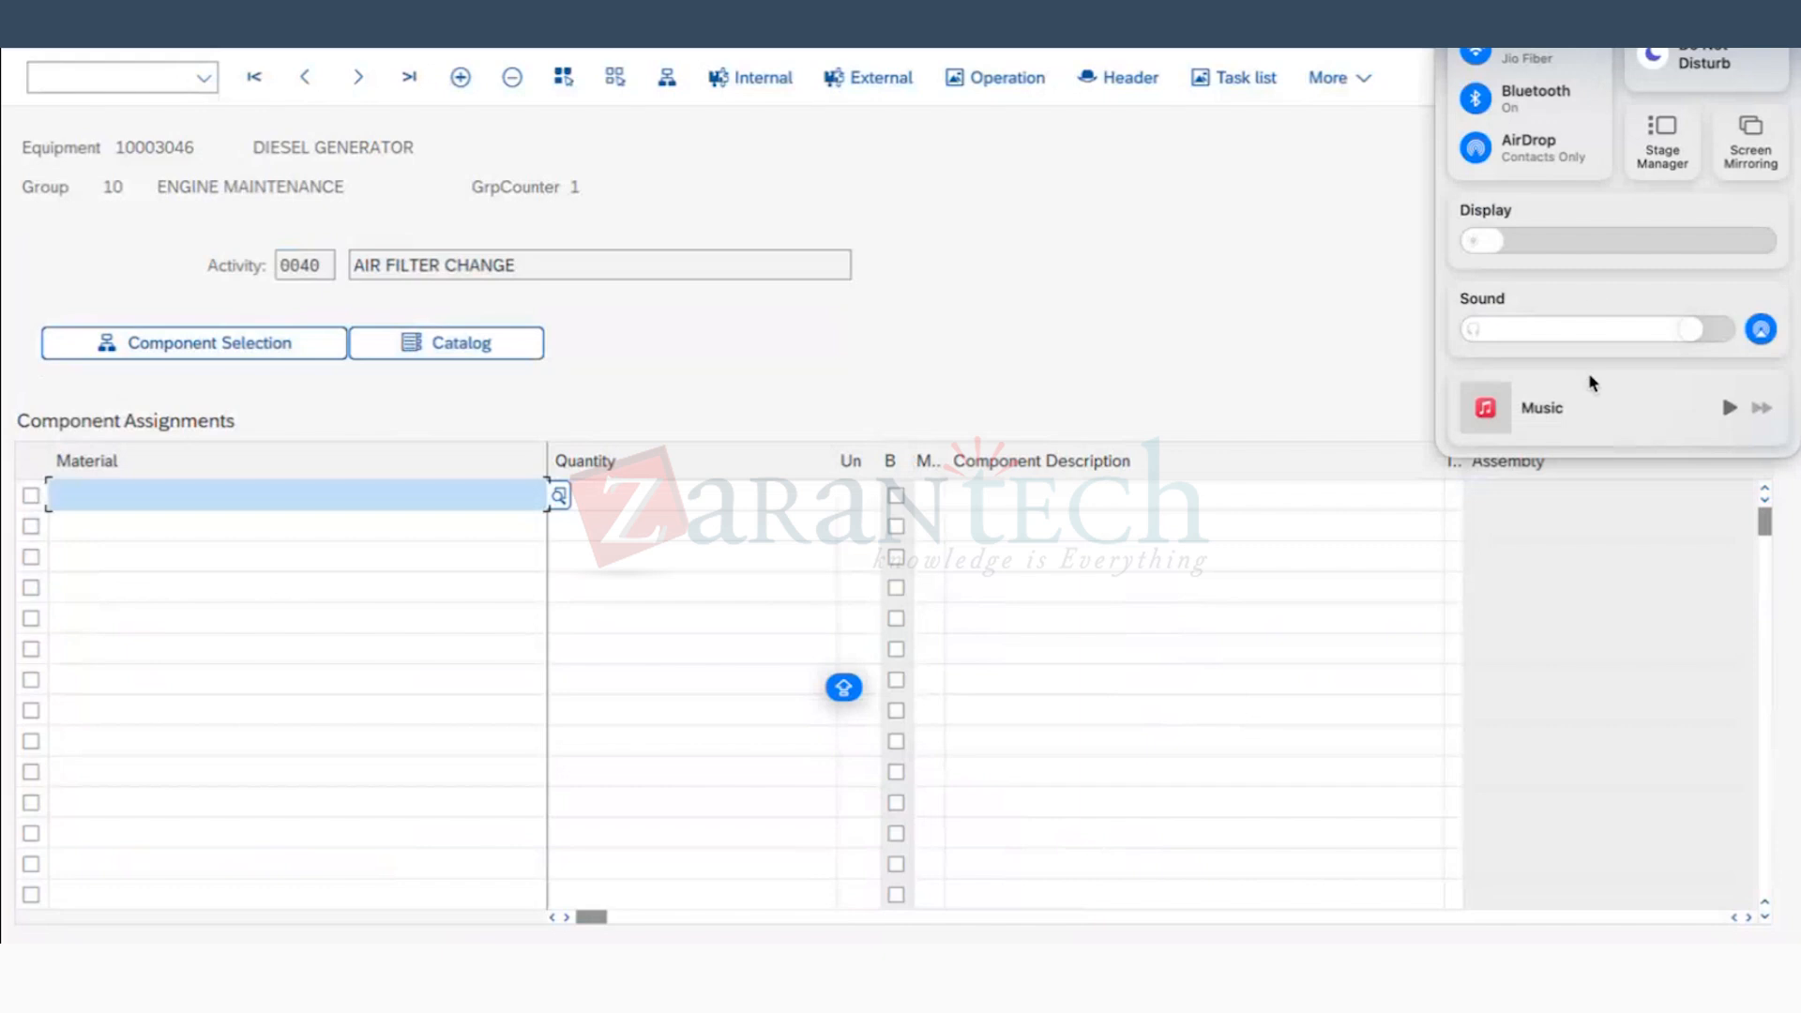
drag(1479, 250, 1682, 239)
click(1129, 251)
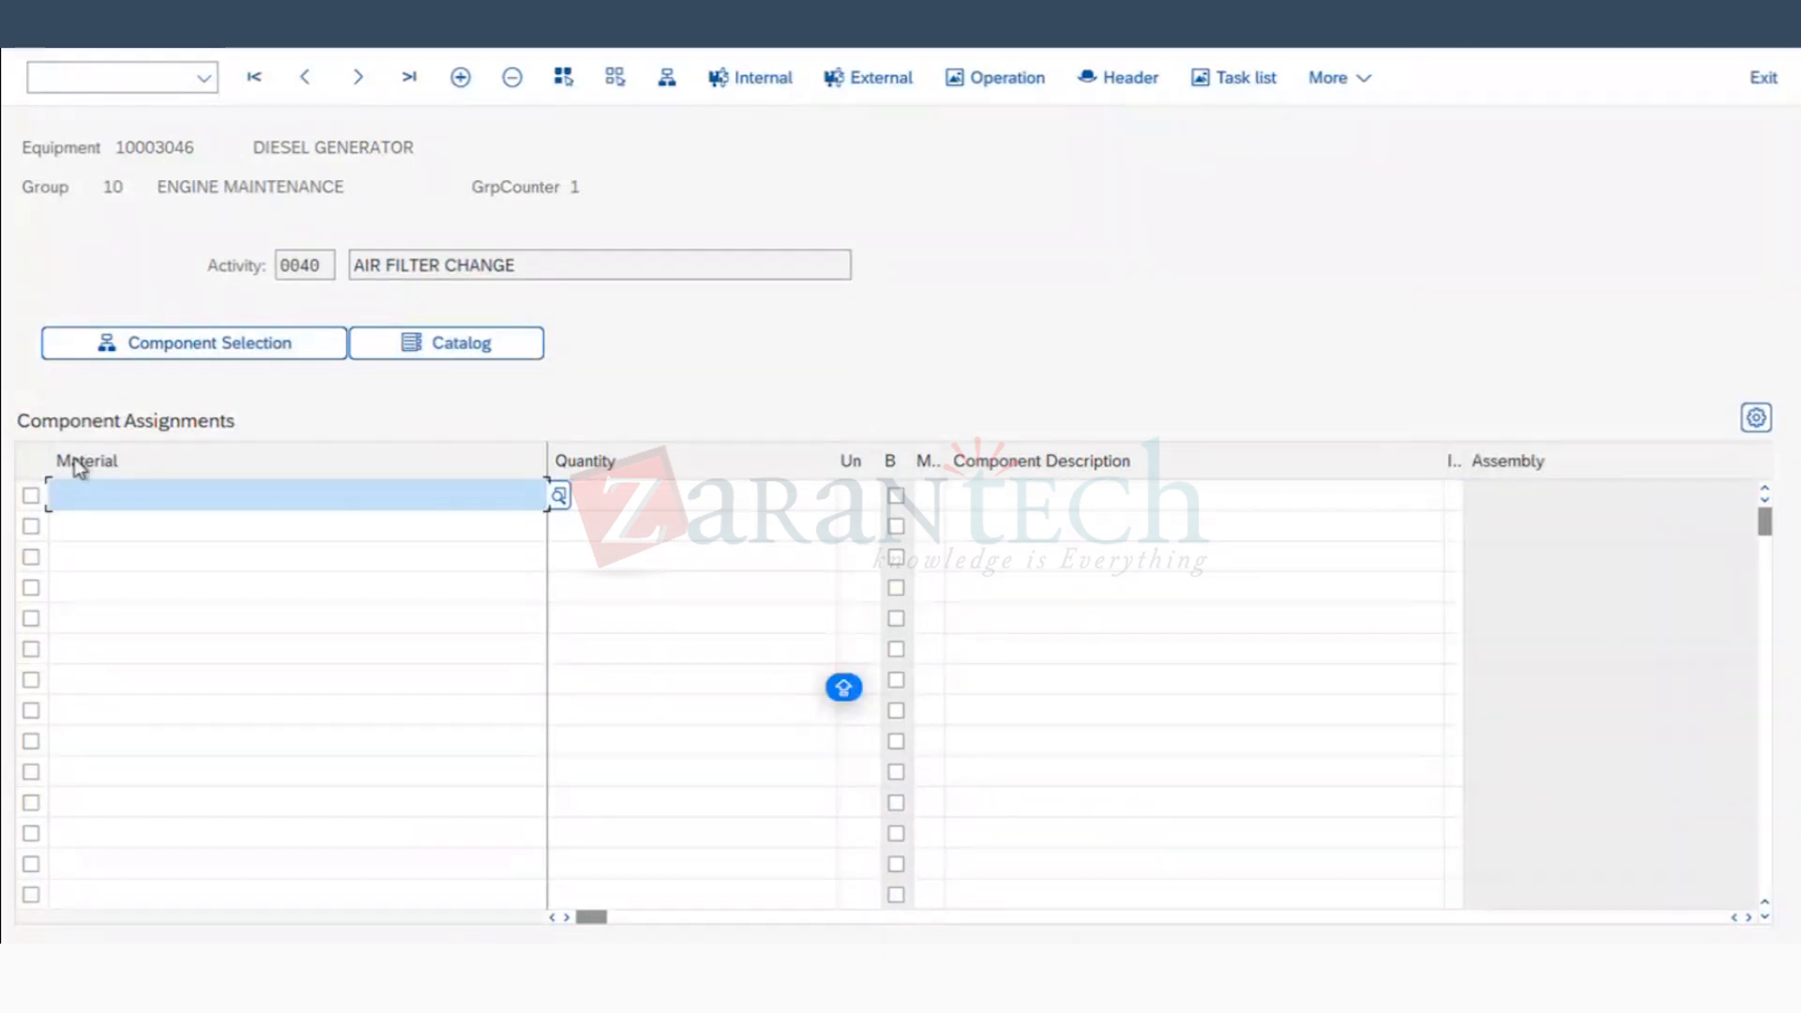
Step: Search plant materials by description *BEARING* and assign the ball bearing SG-CFP-B-BRNG to operation 0040 with quantity 2
click(100, 491)
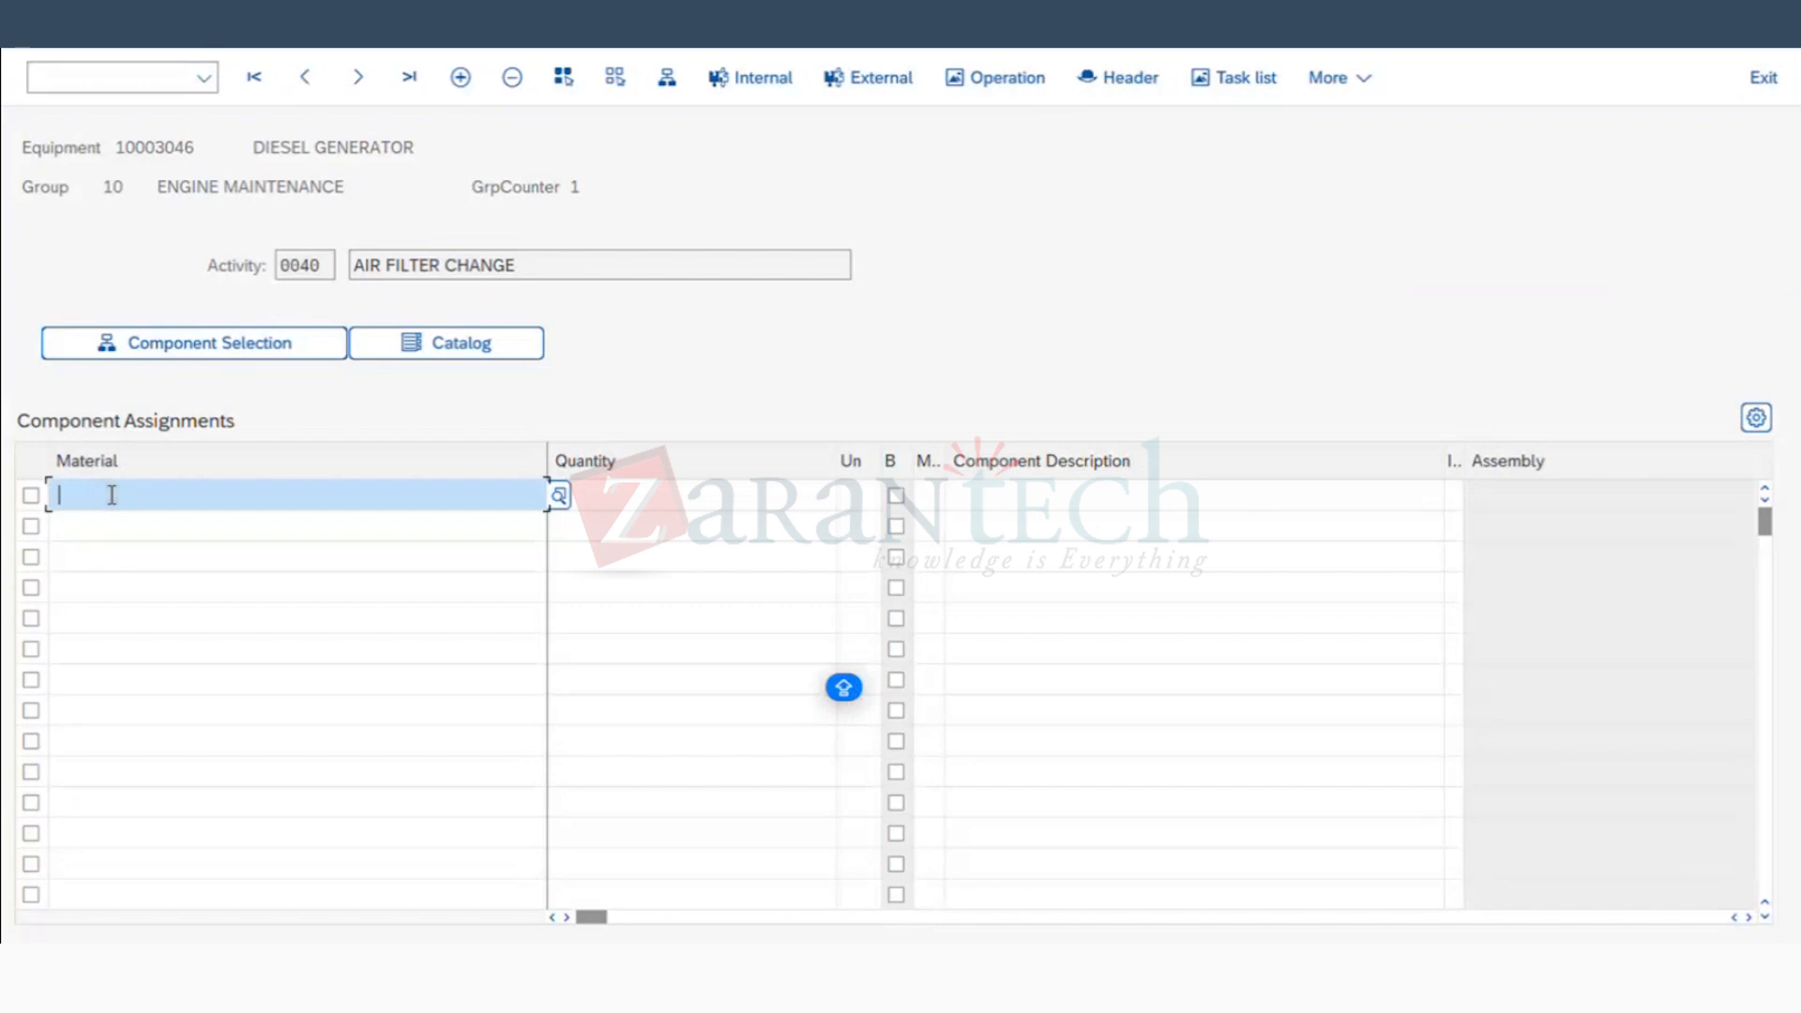
click(561, 495)
click(511, 349)
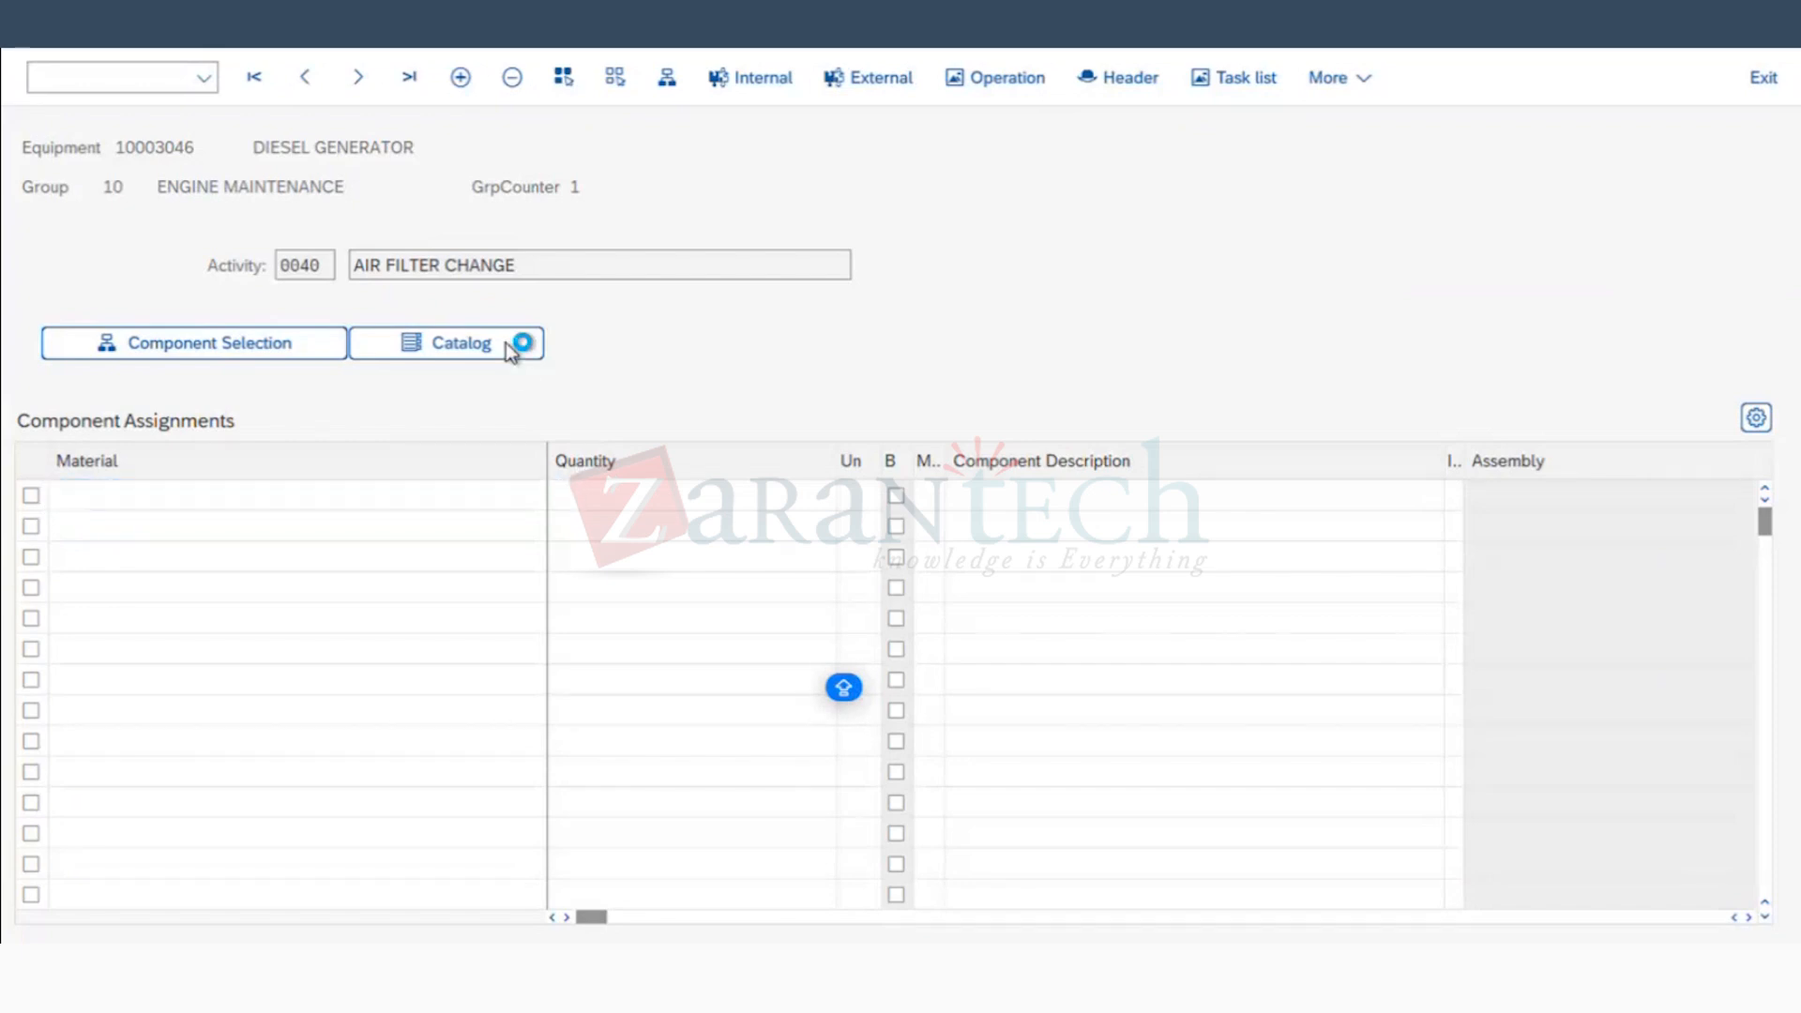
click(359, 260)
text(*BEARING*)
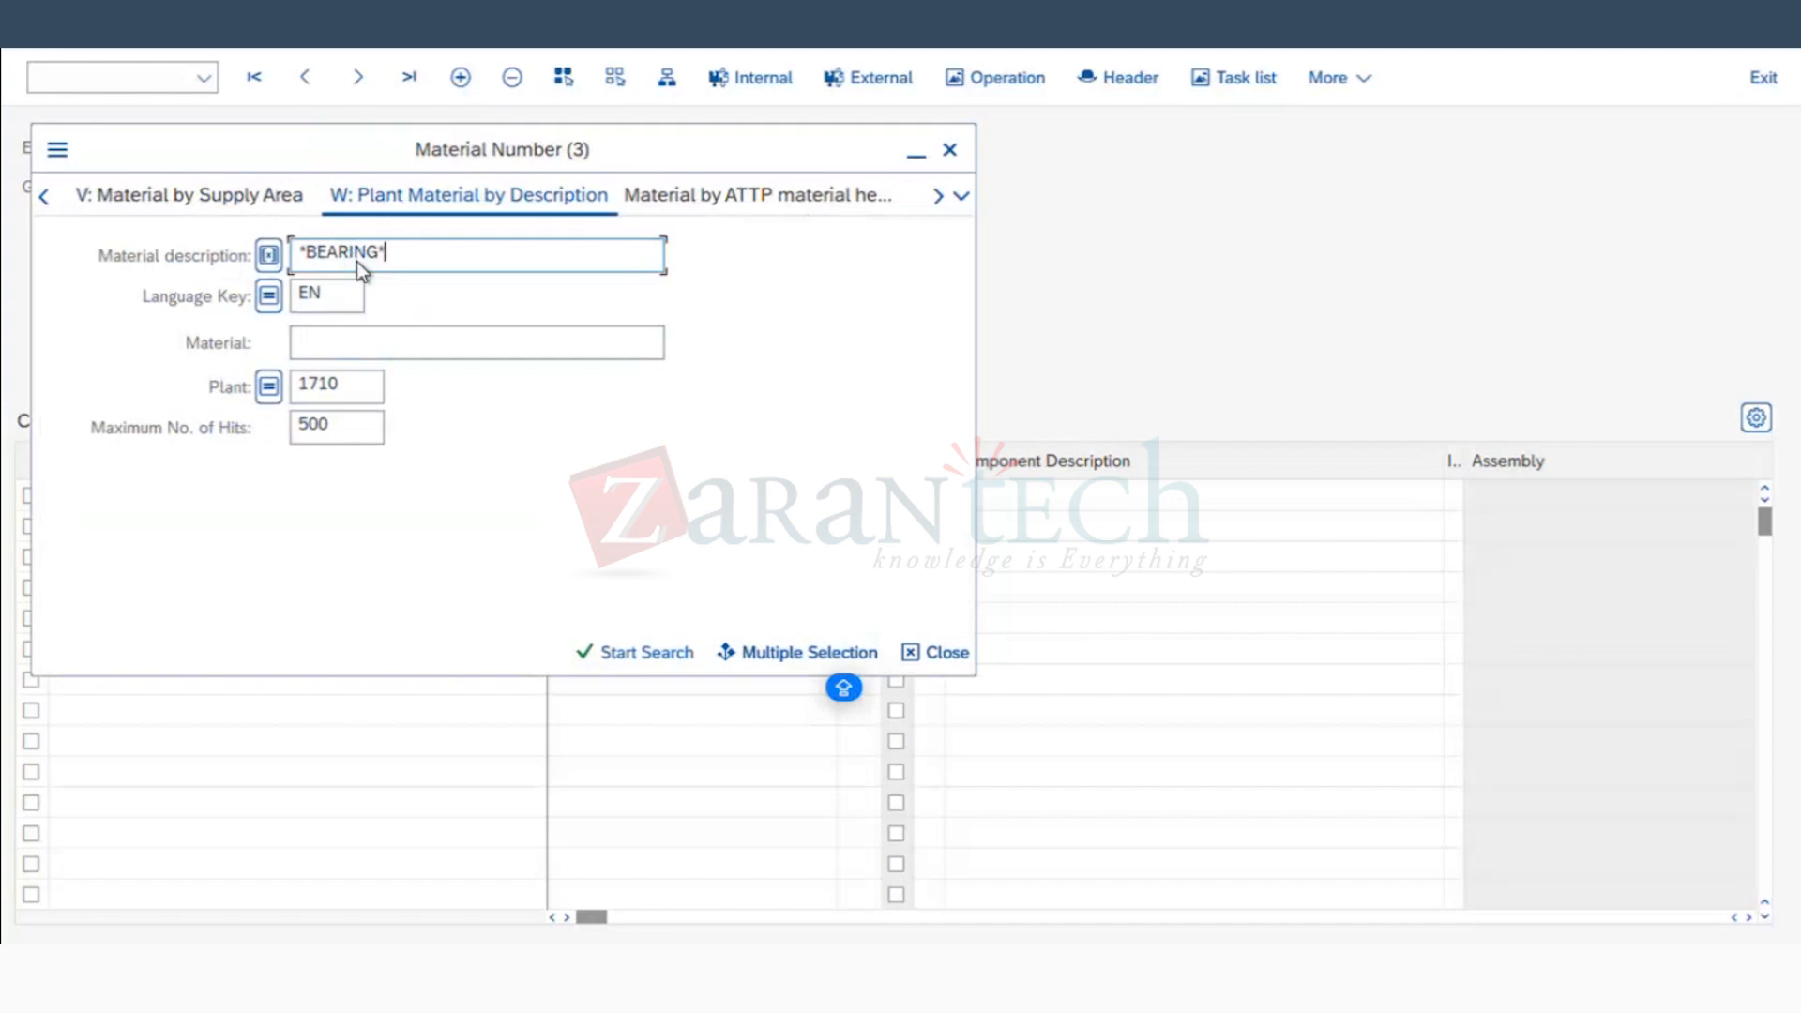
key(Return)
double_click(570, 177)
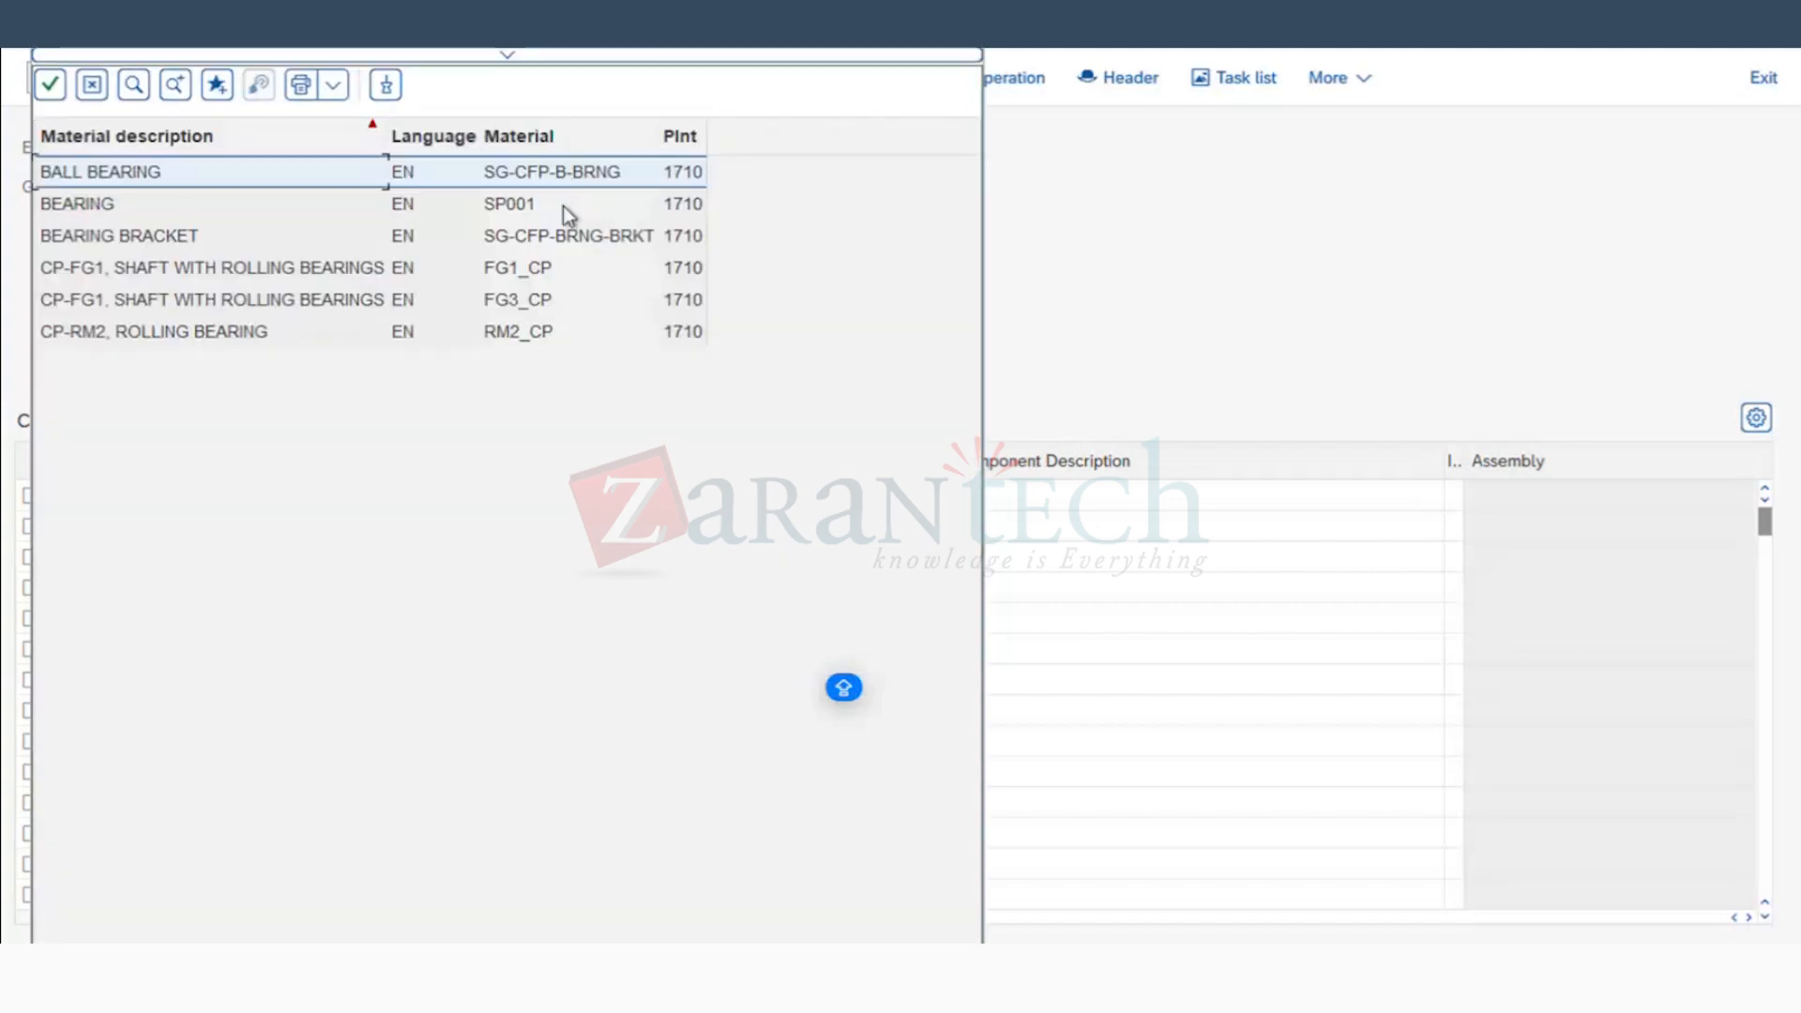
click(682, 494)
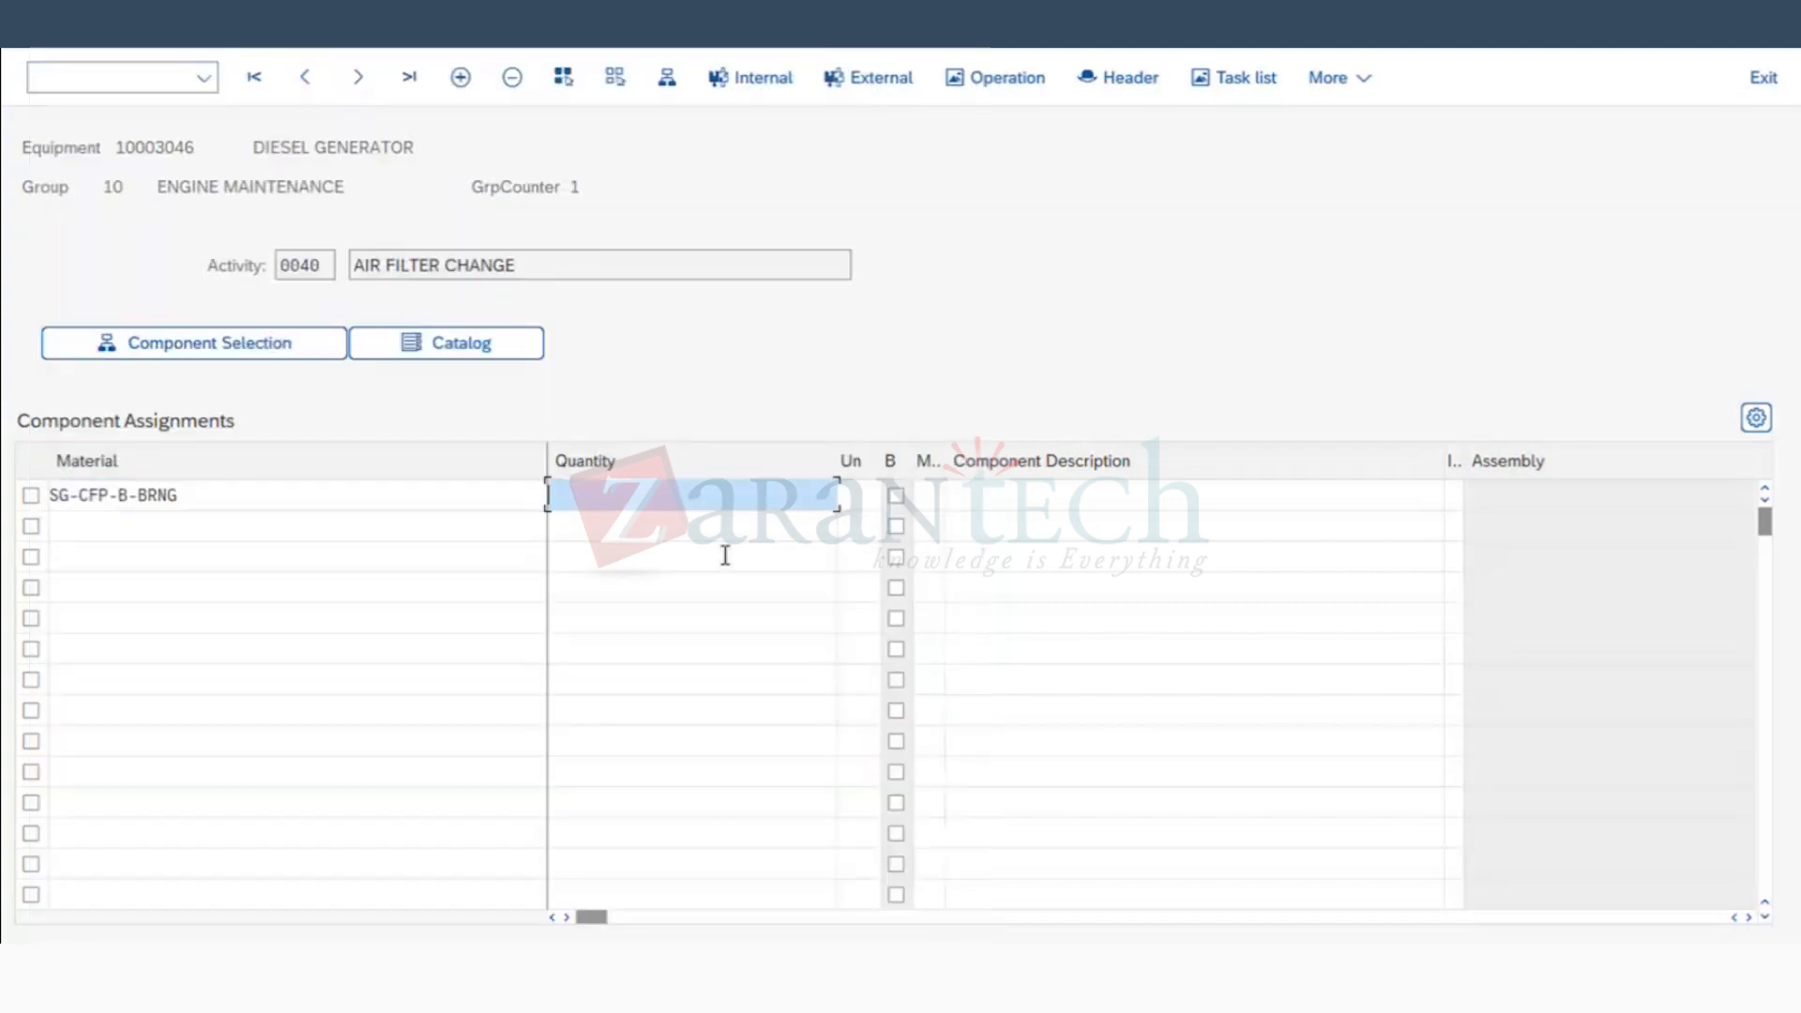
text(2)
key(Return)
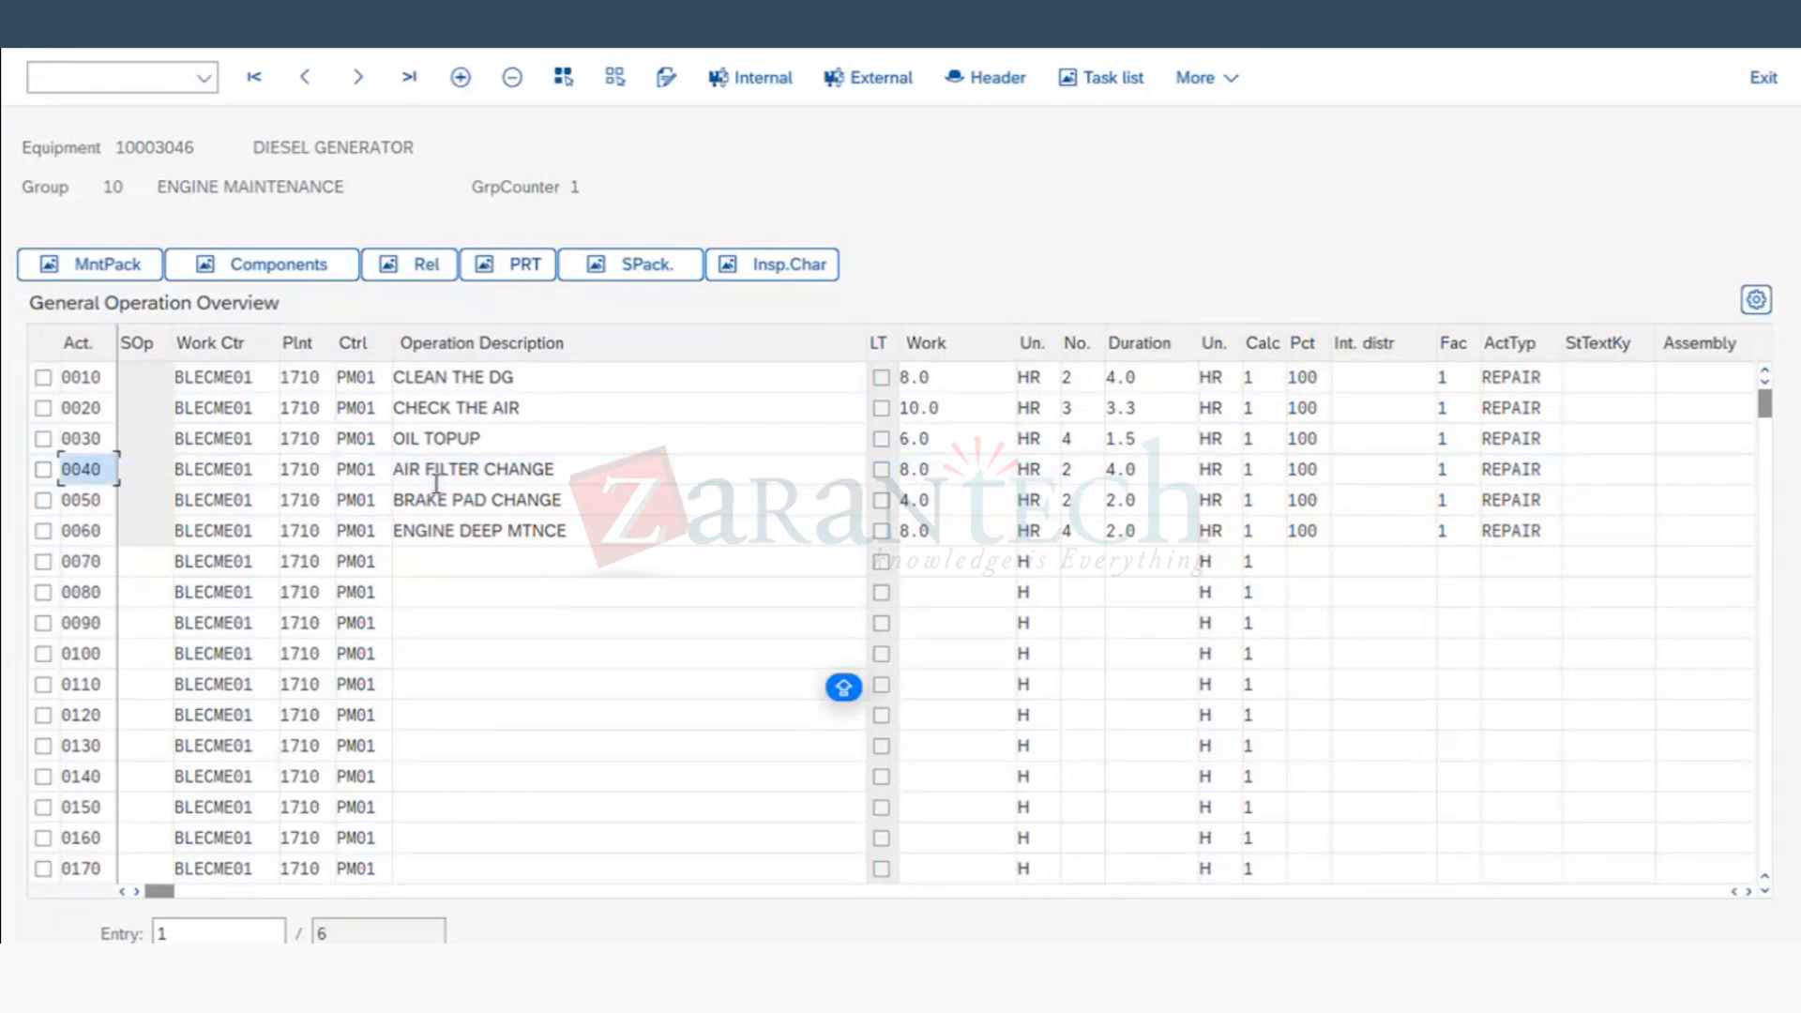
Step: Review the maintenance package assignments of the operations once more and save the engine maintenance task list
drag(549, 473, 402, 389)
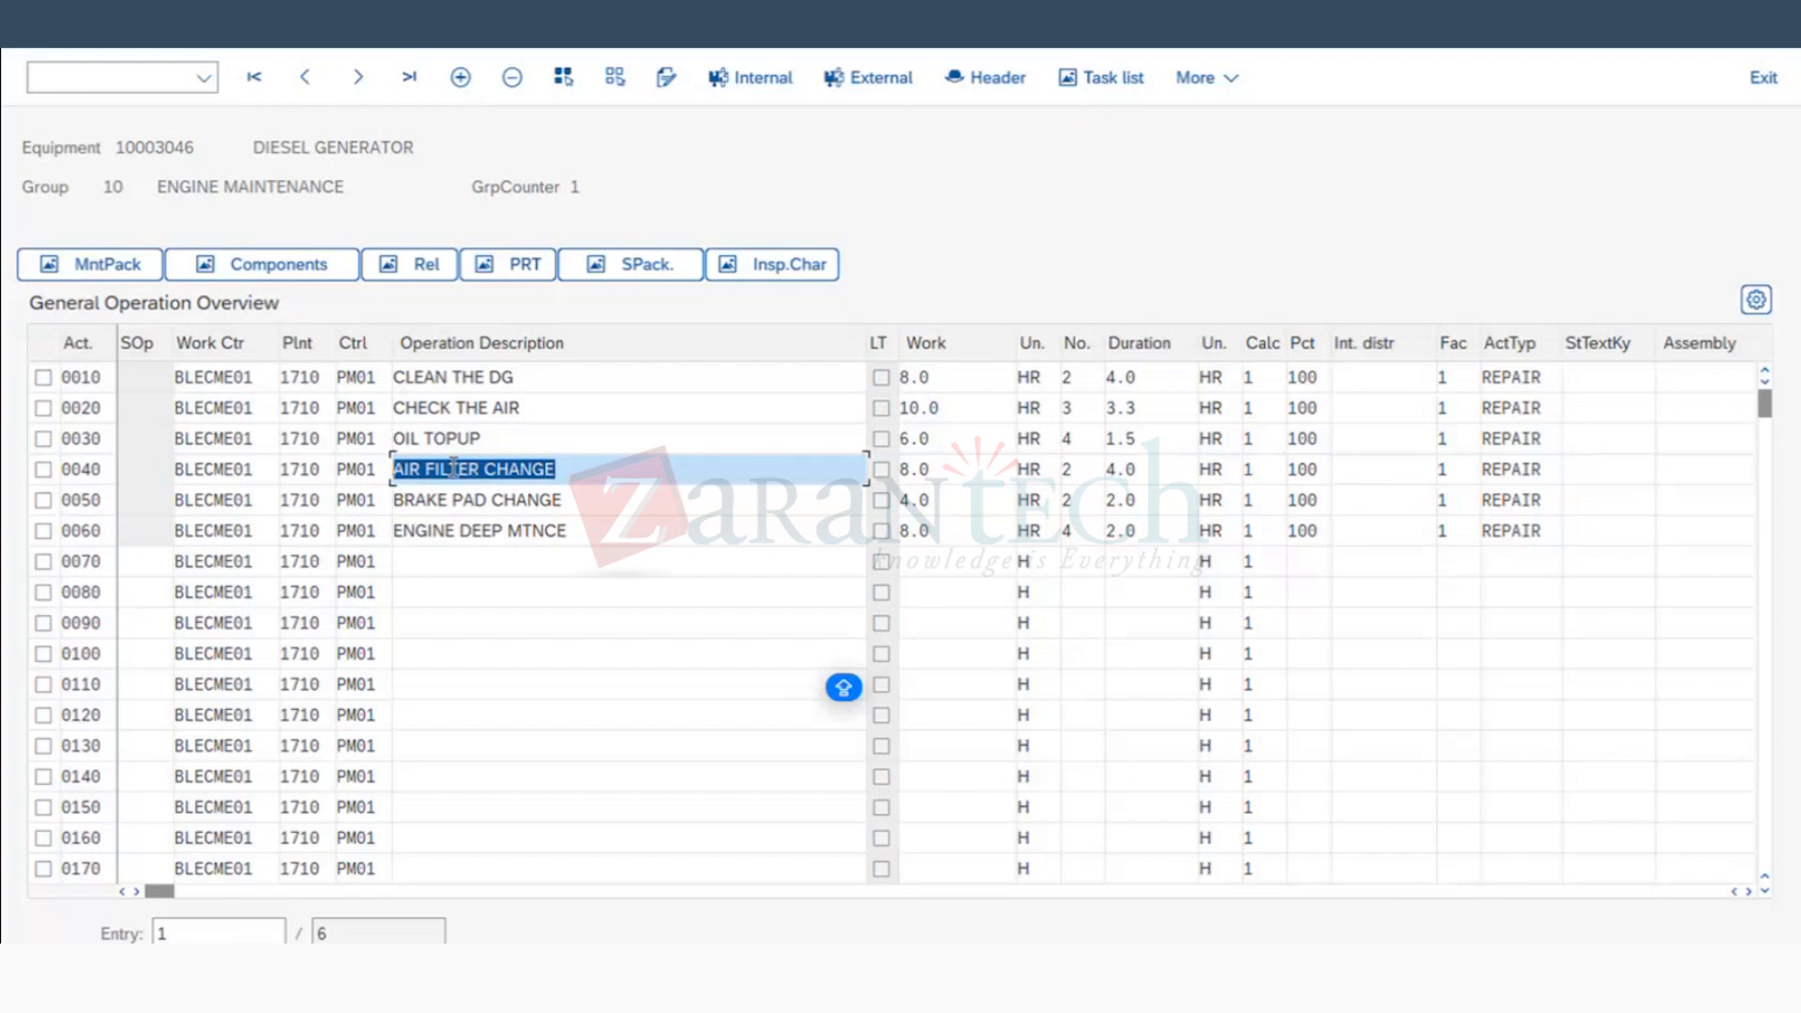
click(122, 263)
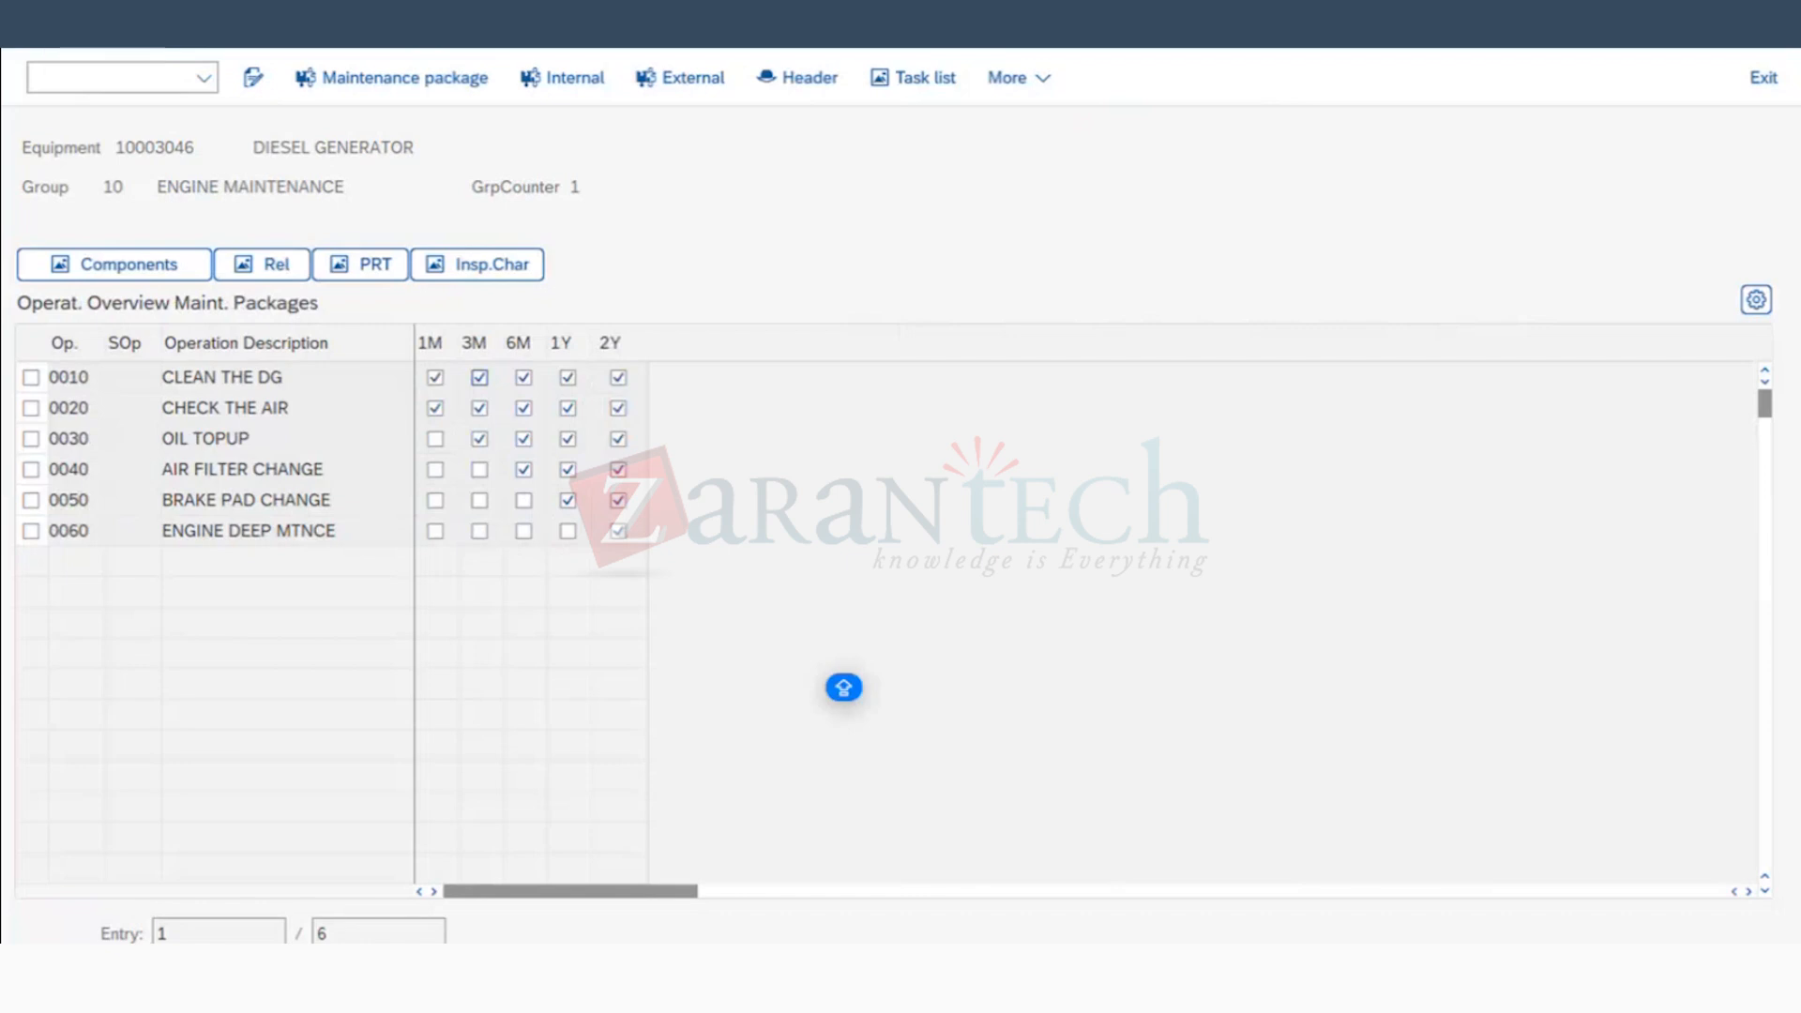
click(252, 77)
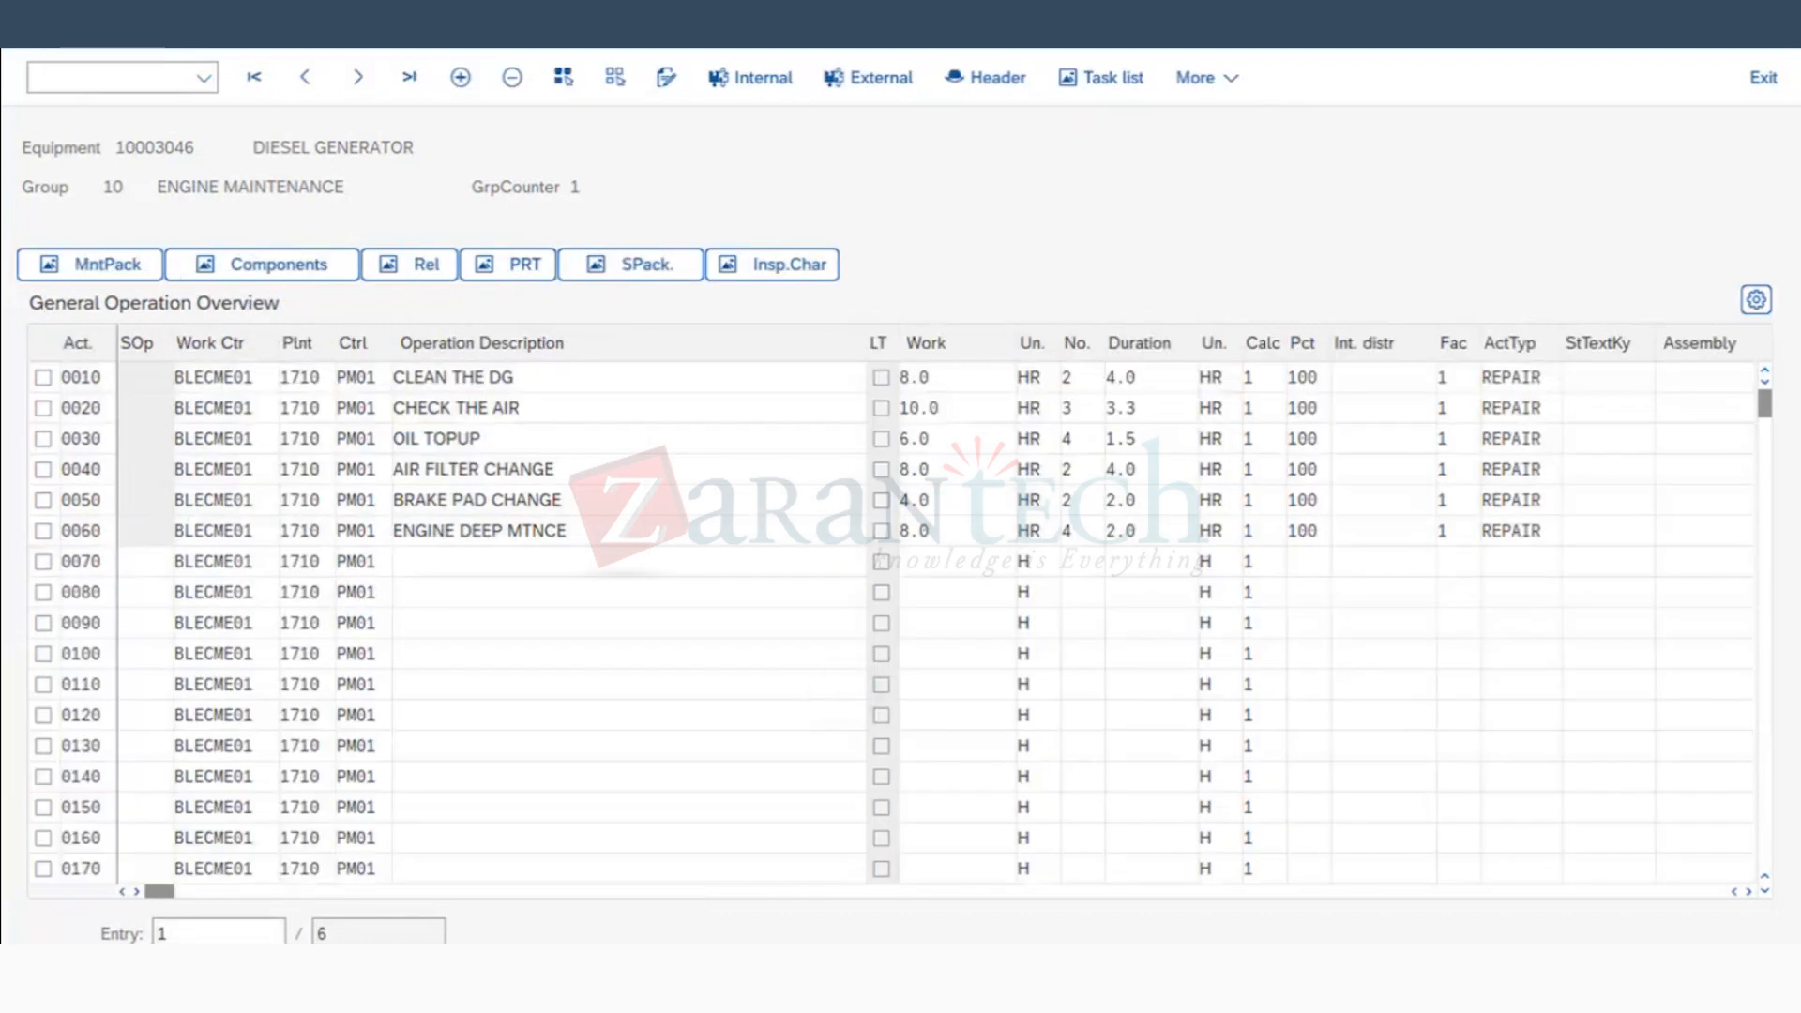
click(58, 28)
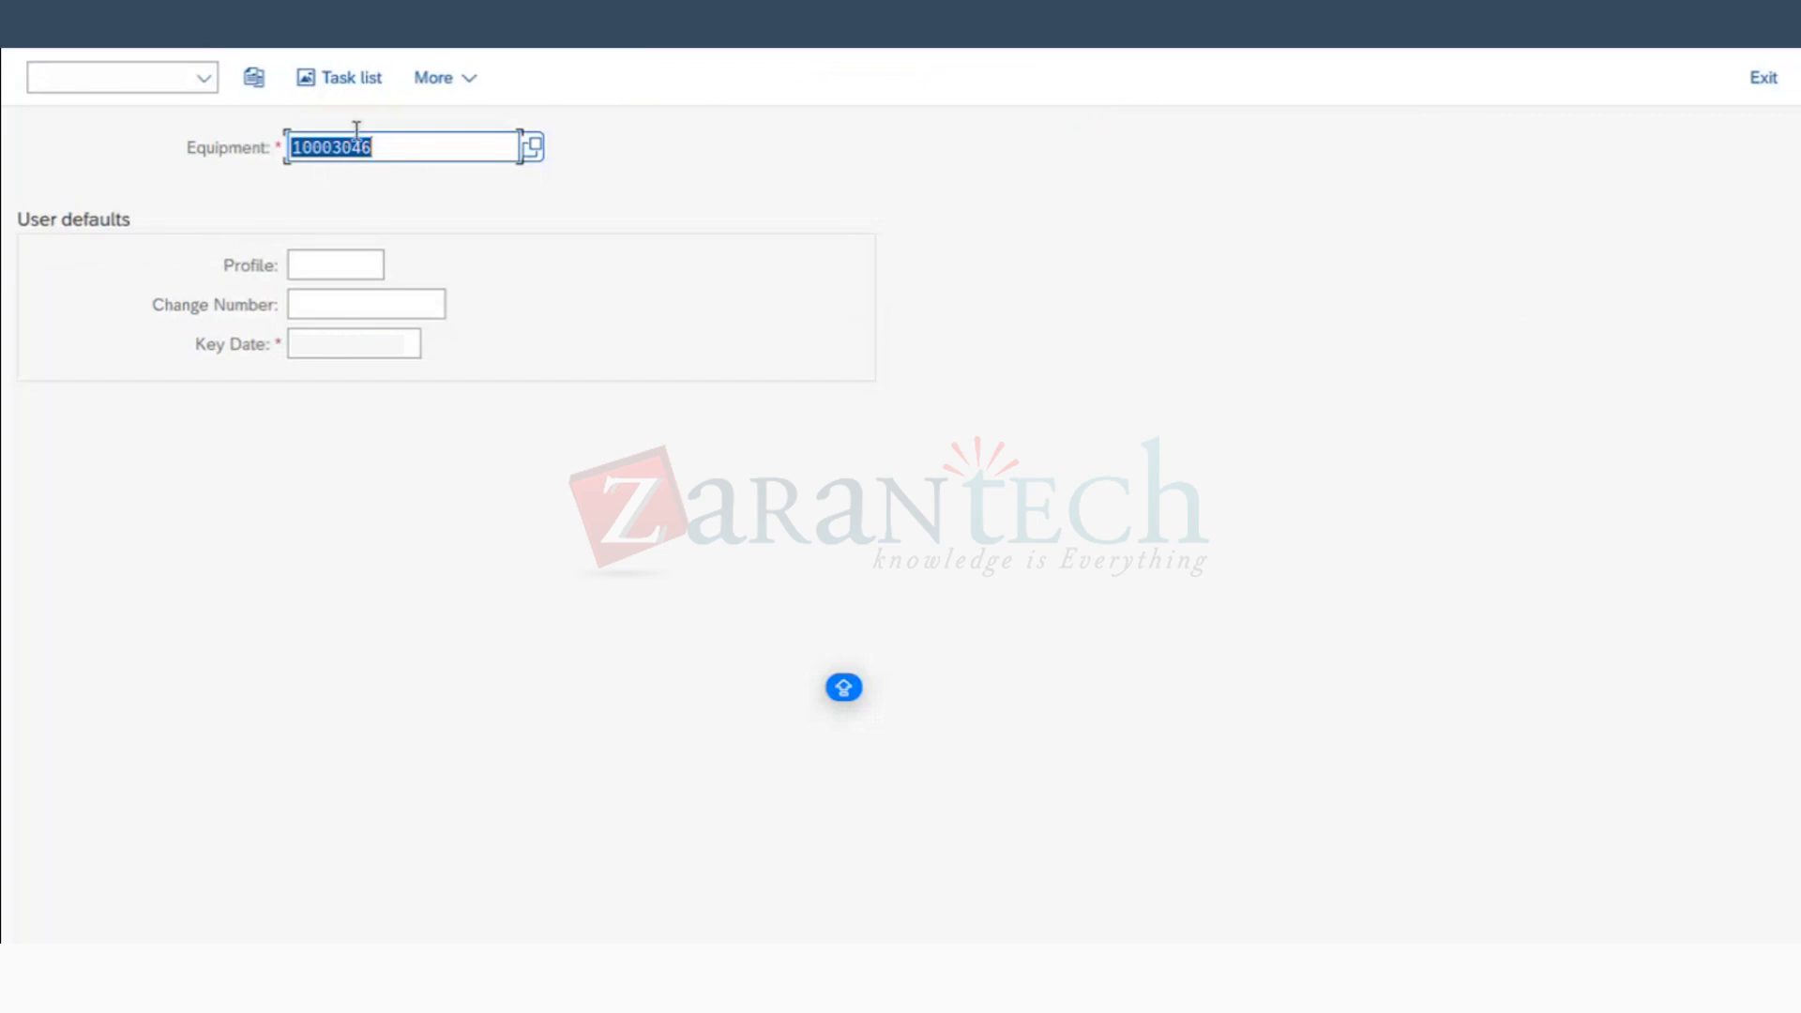
Step: Reopen equipment 10003046 with profile 0000001 and add a new task list to its group
click(377, 270)
click(336, 307)
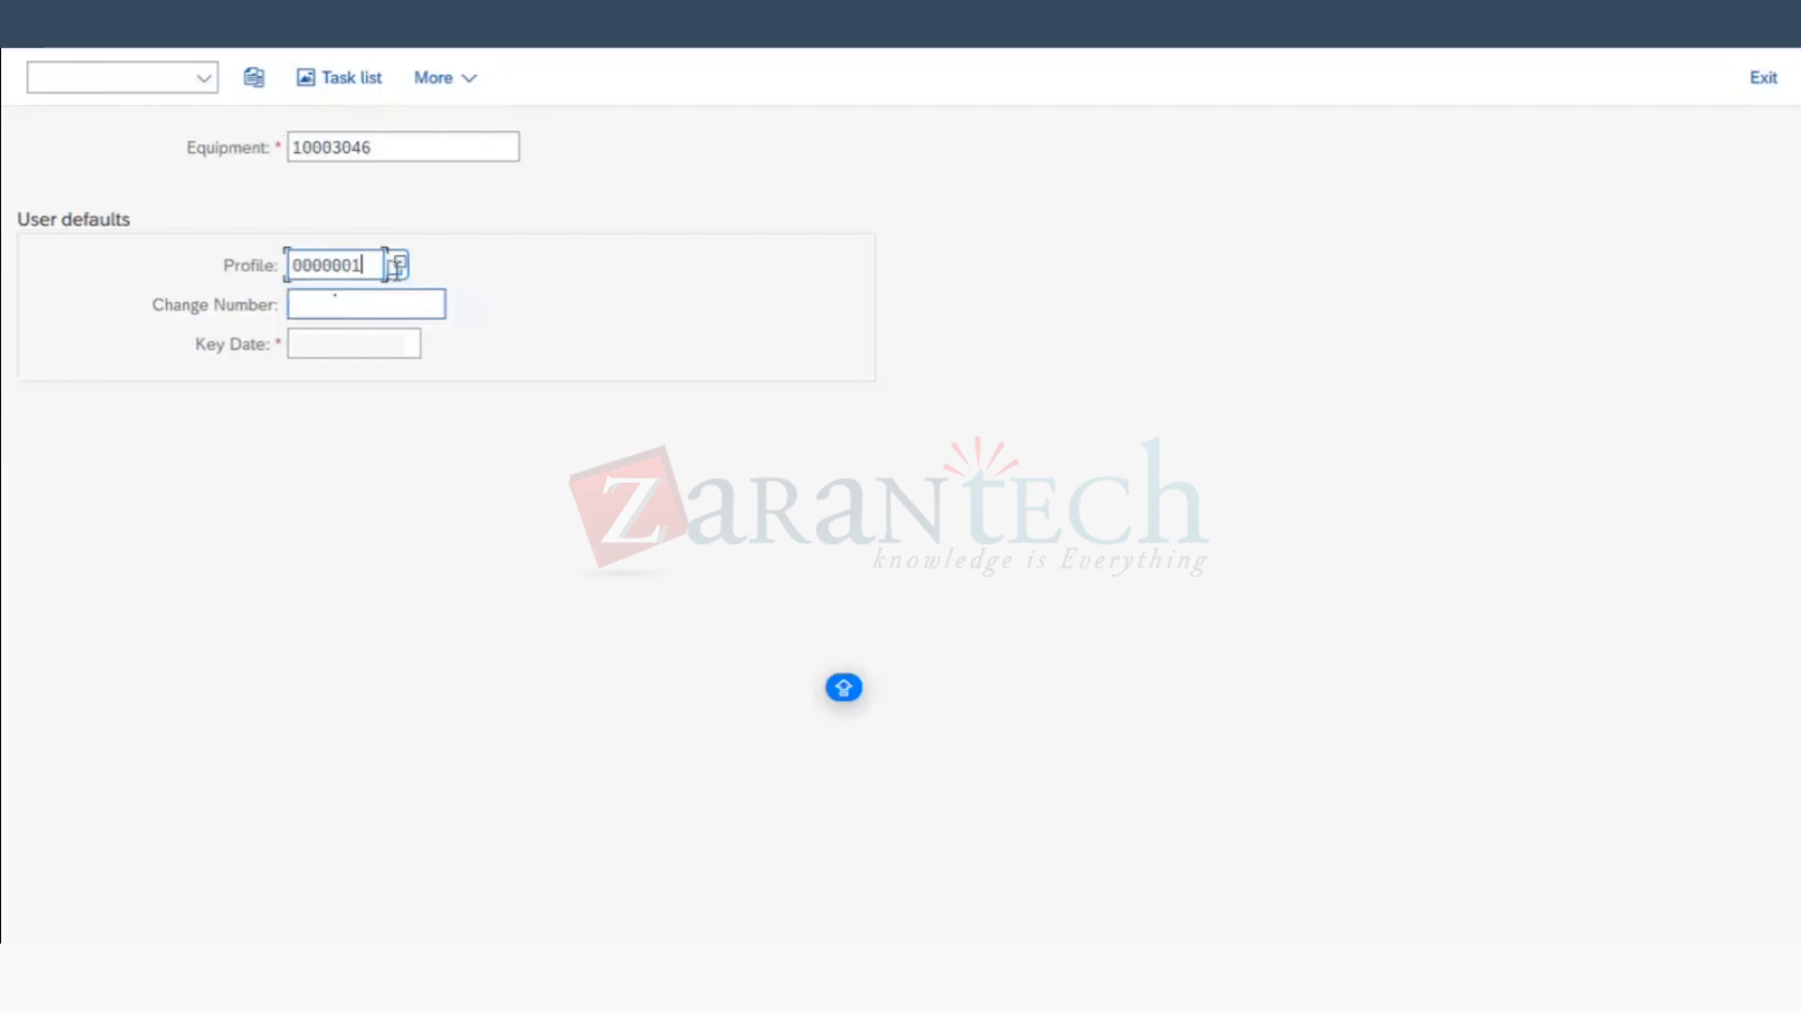
key(Return)
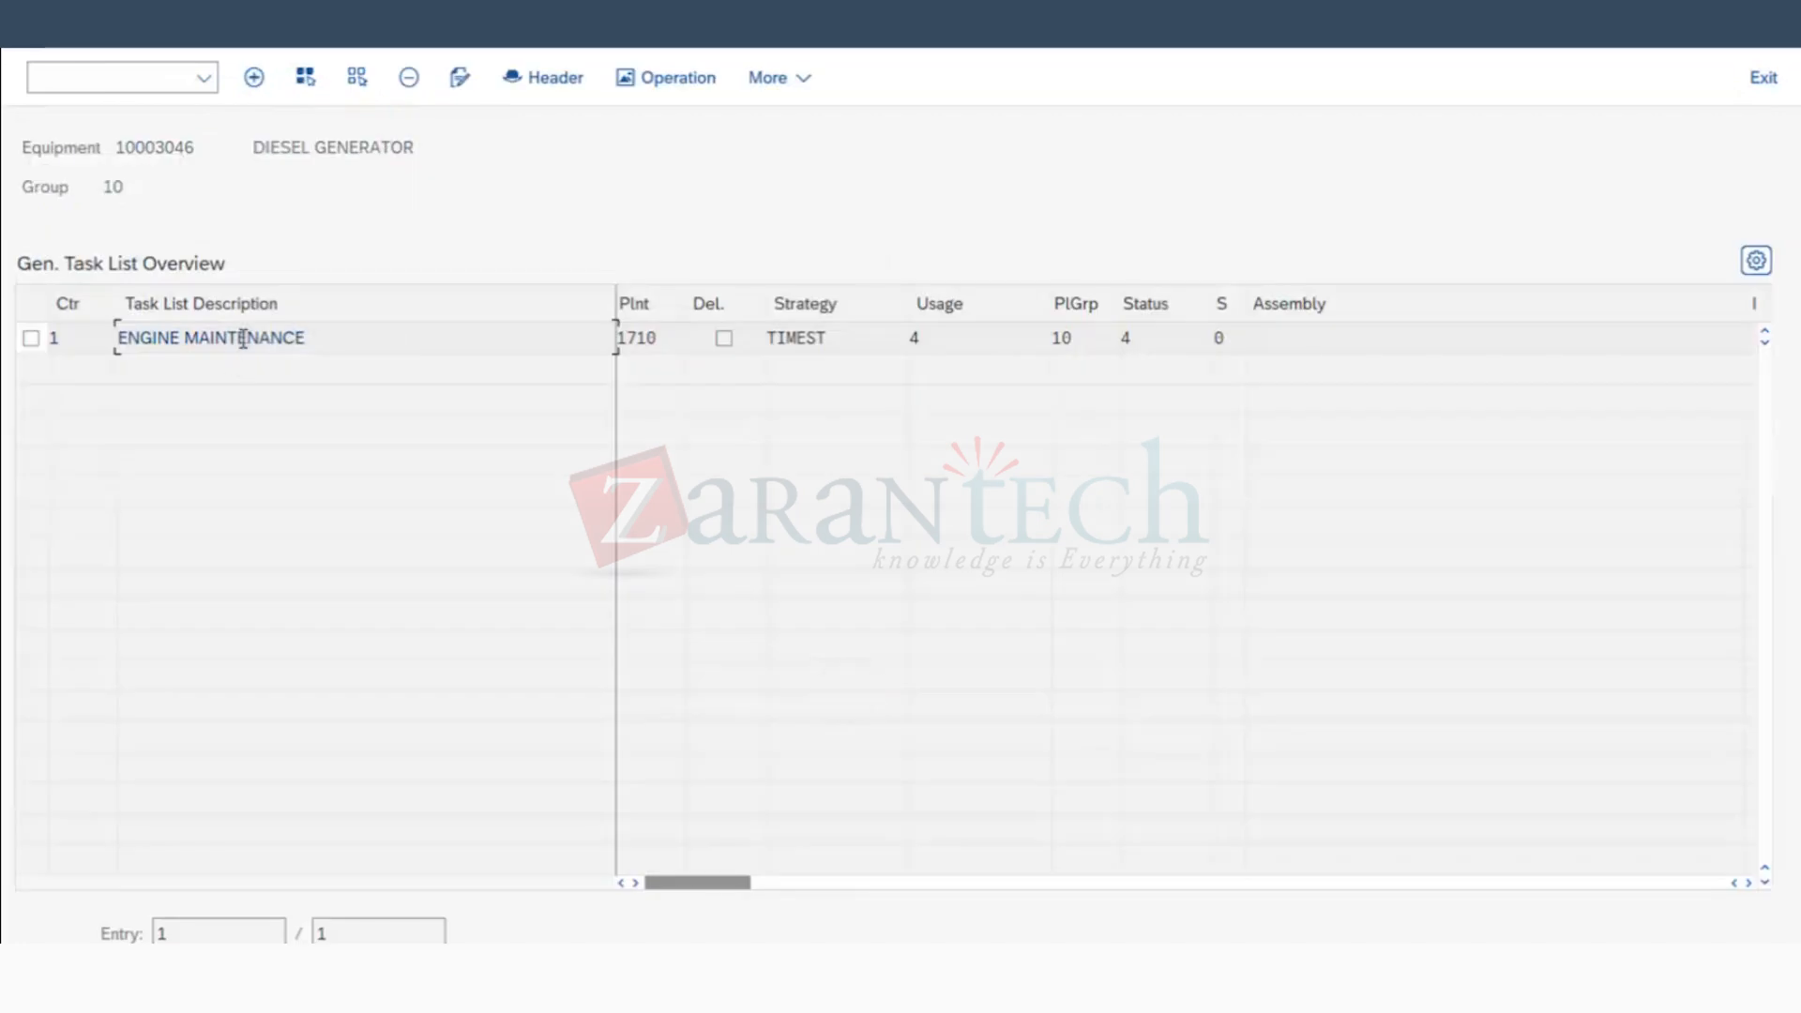
drag(319, 343, 72, 374)
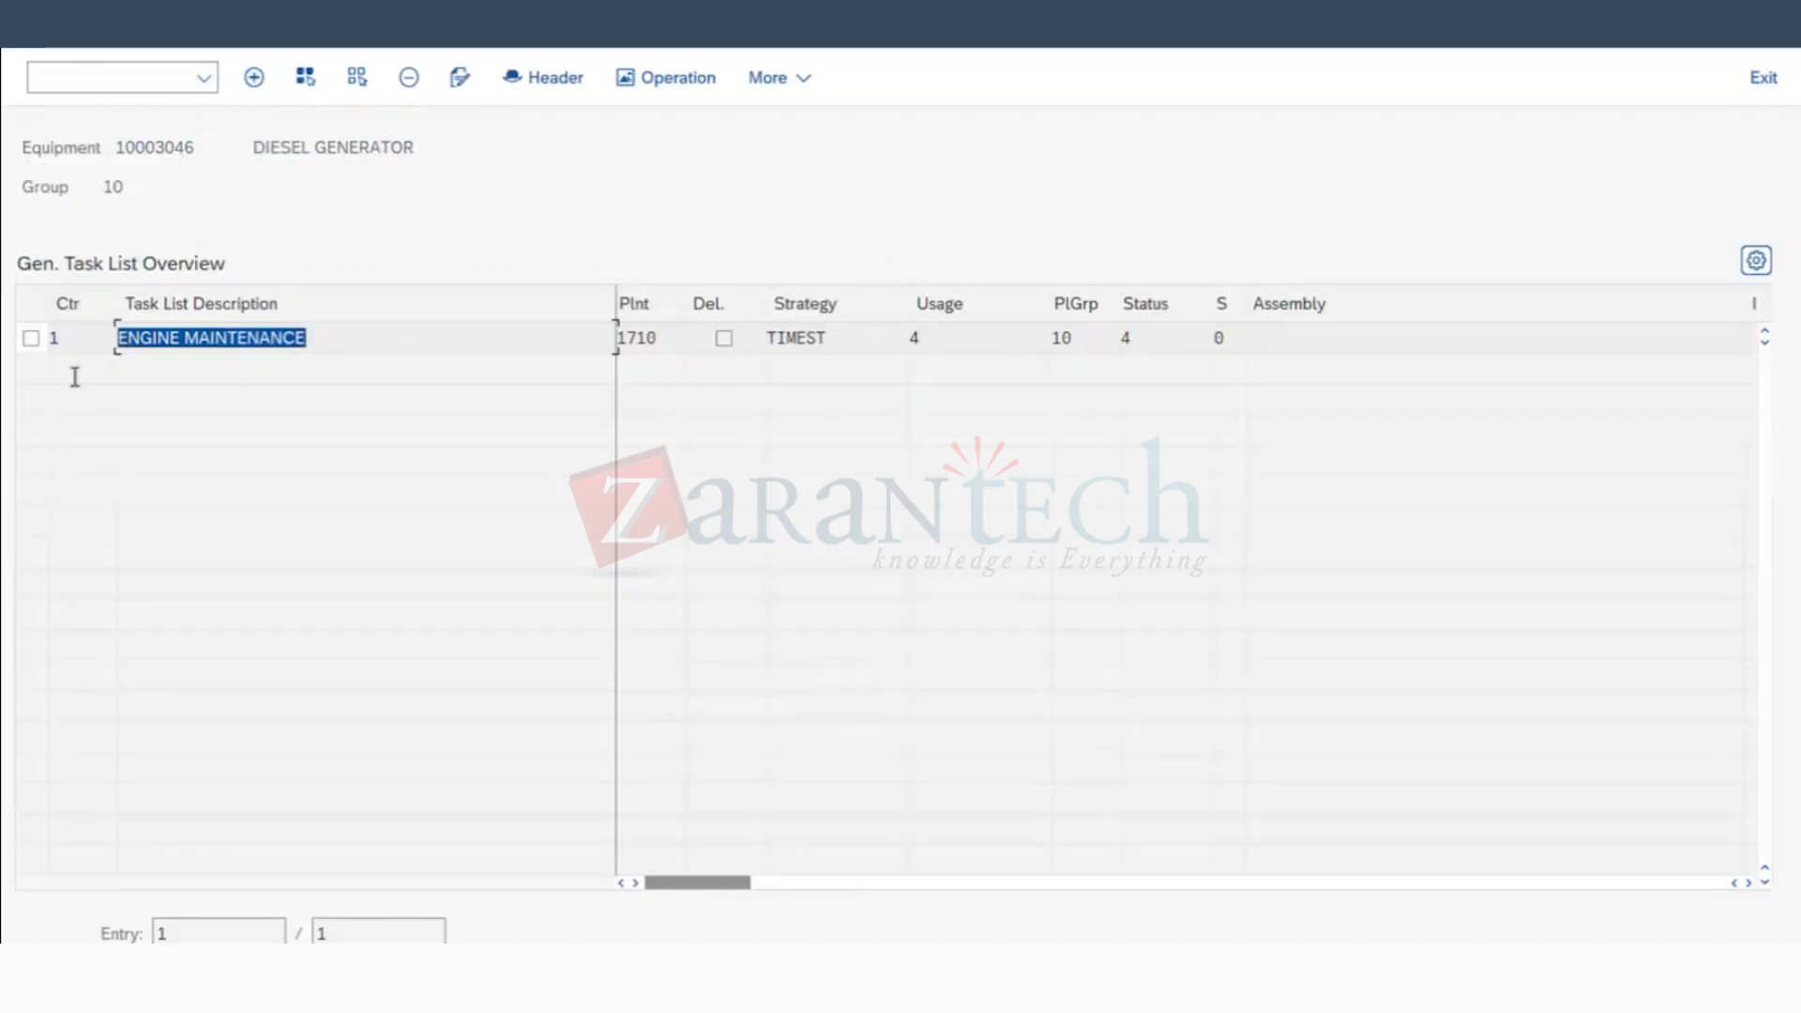
click(254, 79)
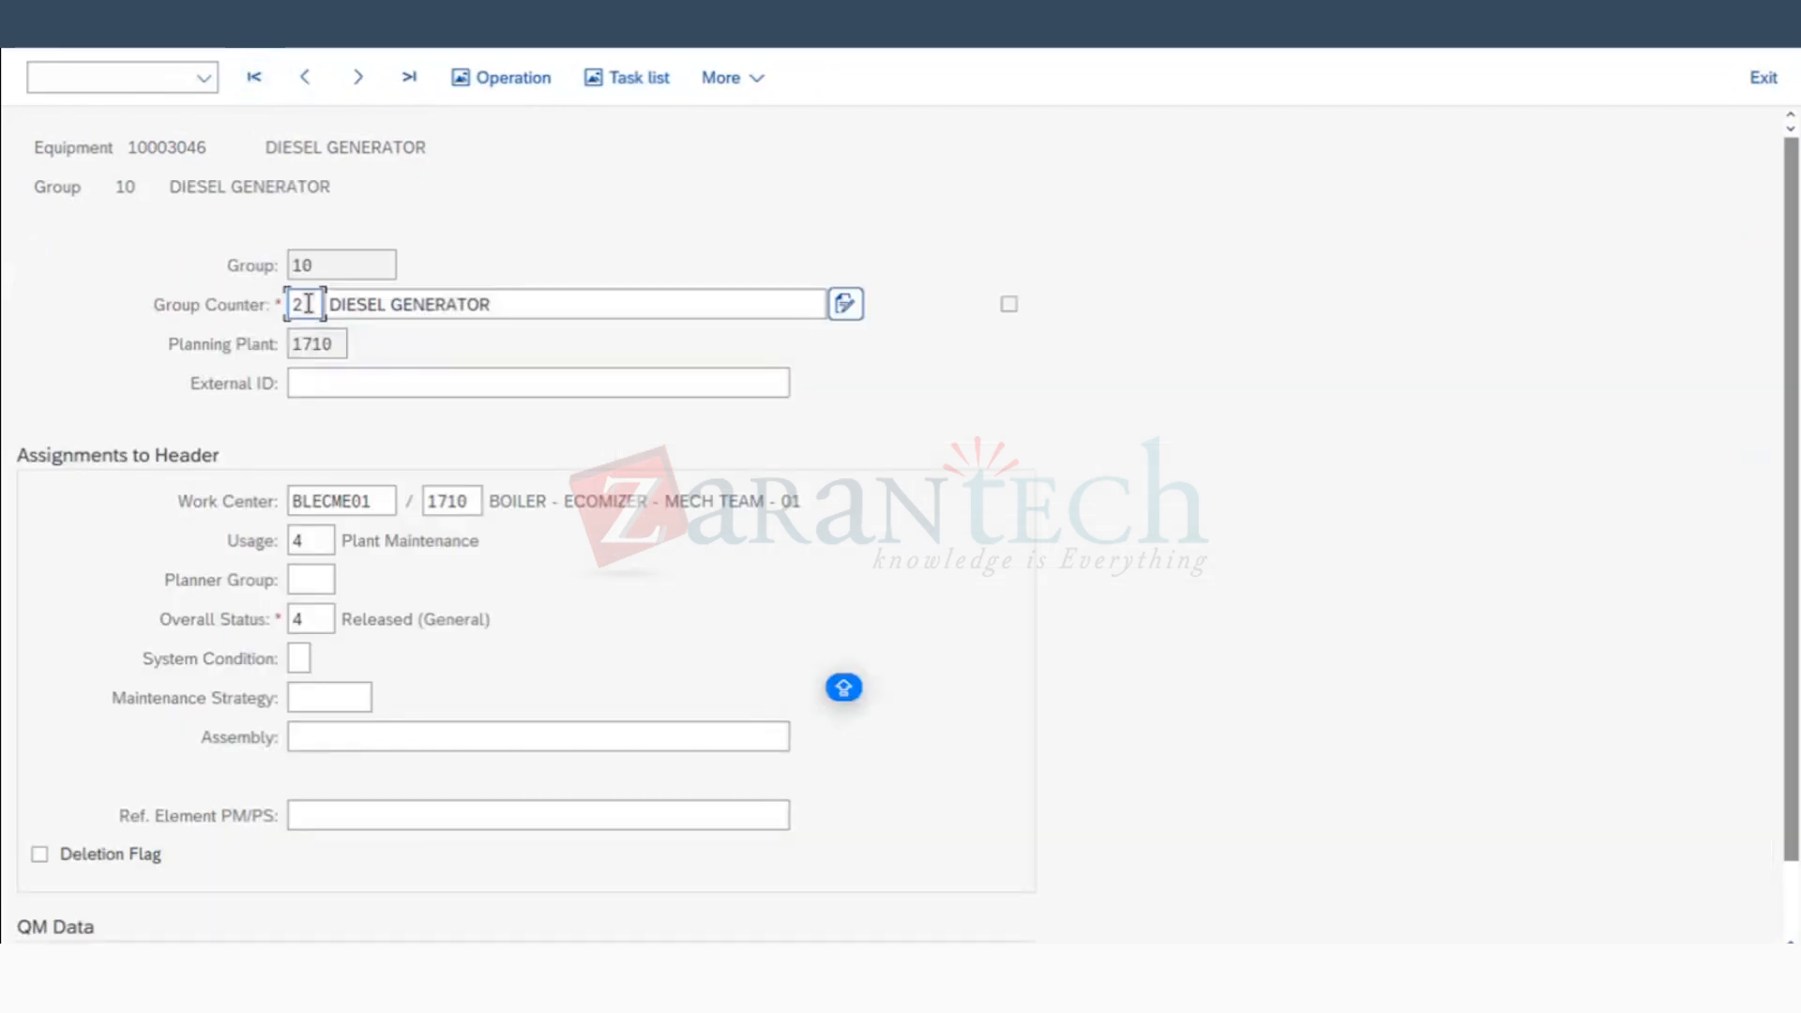
Step: Replace the description of group counter 2 with MTNCE OF AIR FILTER
click(473, 302)
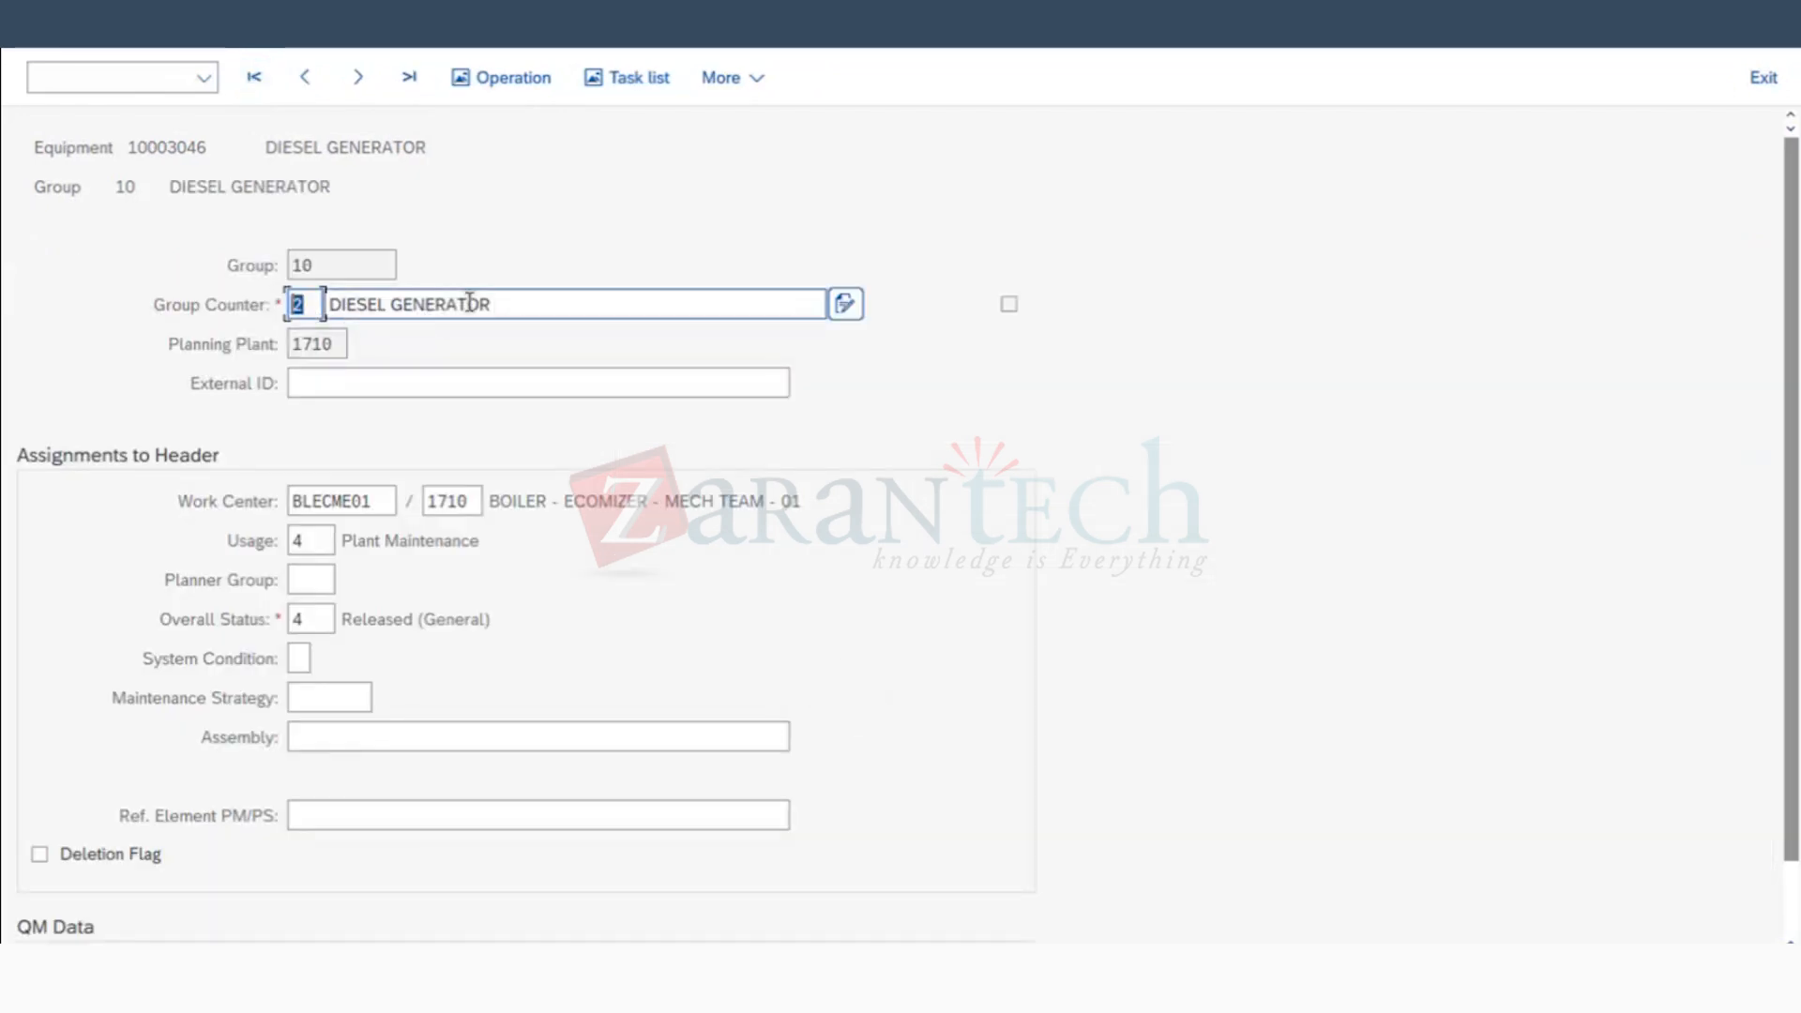
drag(325, 304, 232, 290)
key(Caps_Lock)
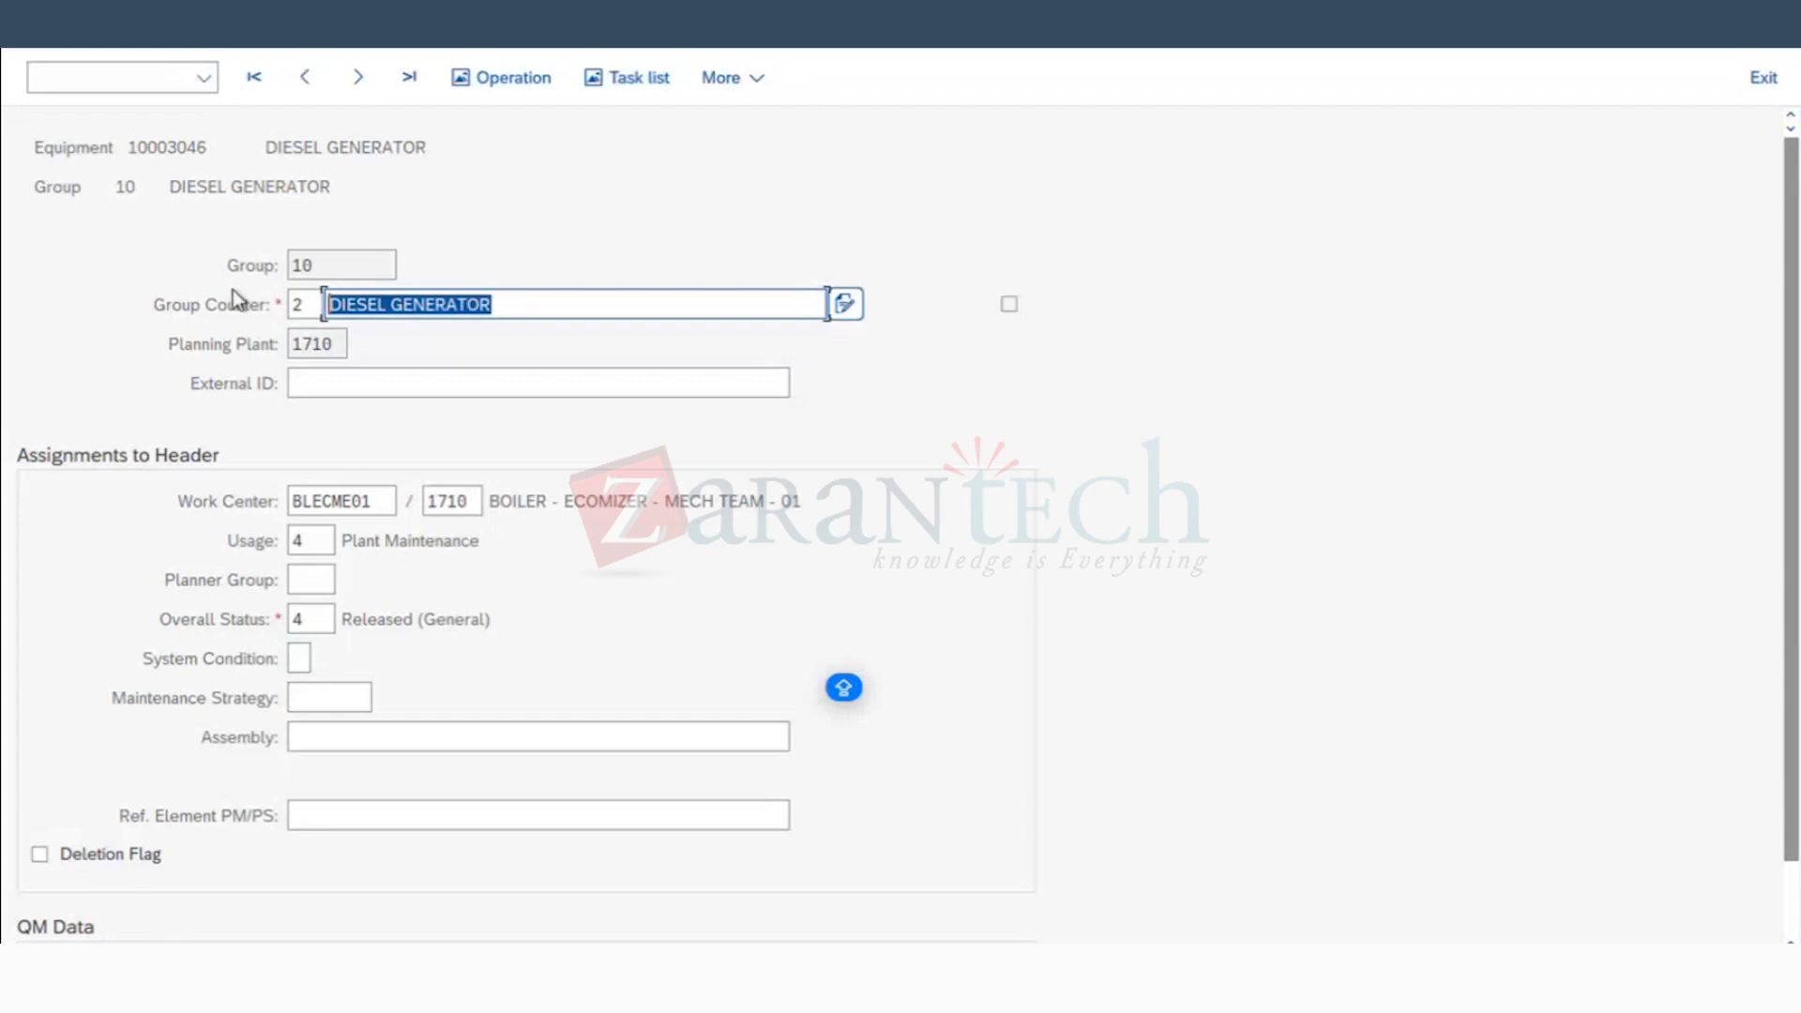
text(MTNCE O)
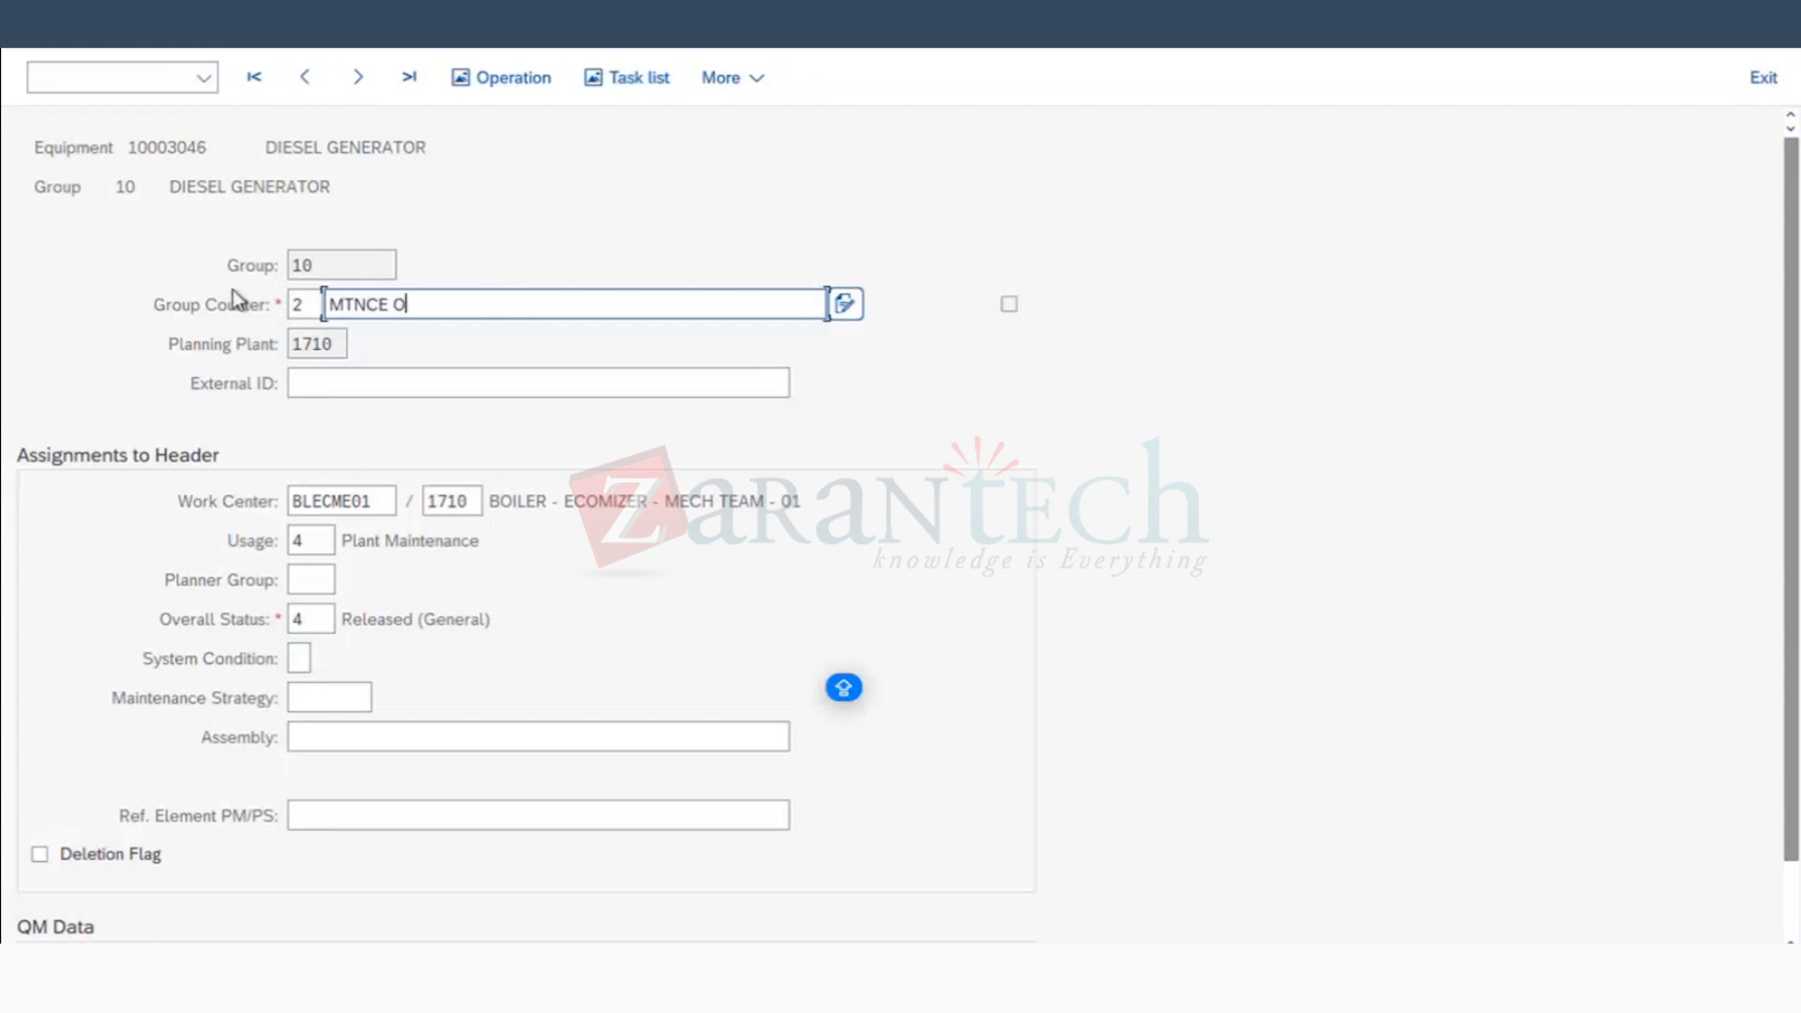
text(F AIR FILTER)
key(ctrl+a)
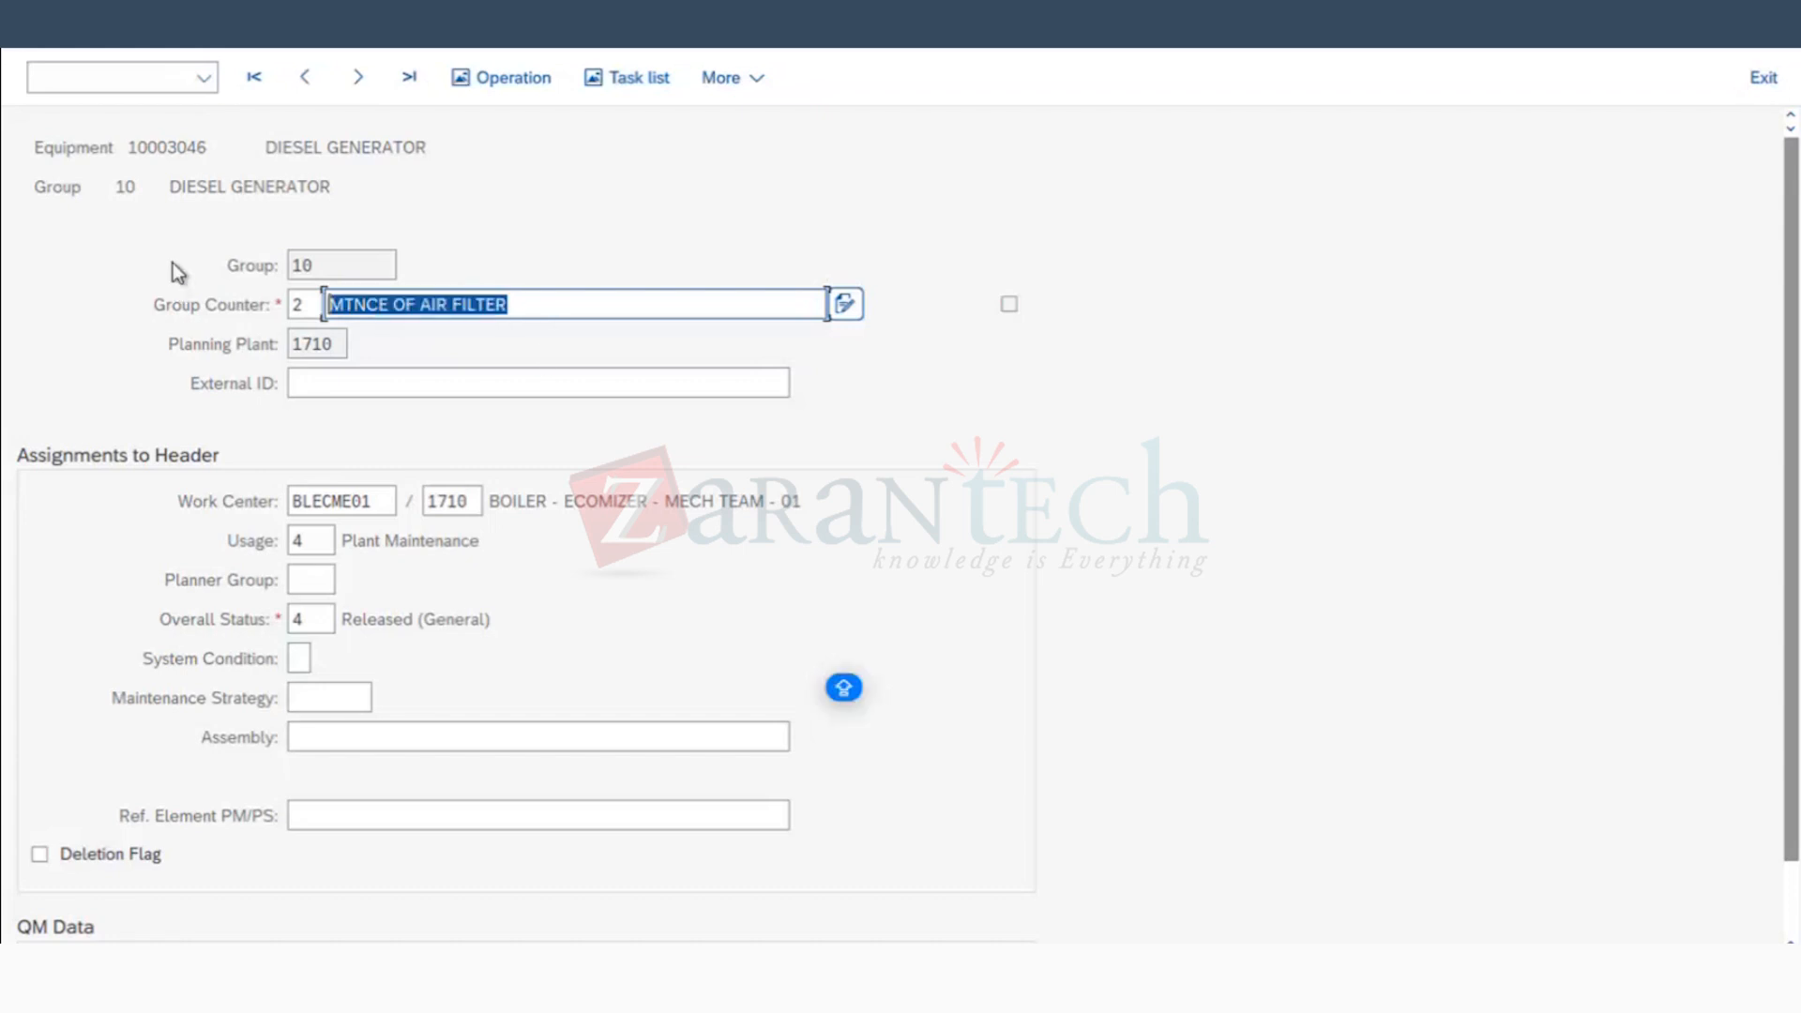
Step: Assign planner group 11, system condition 0 and maintenance strategy TIMEST to the task list header
click(326, 589)
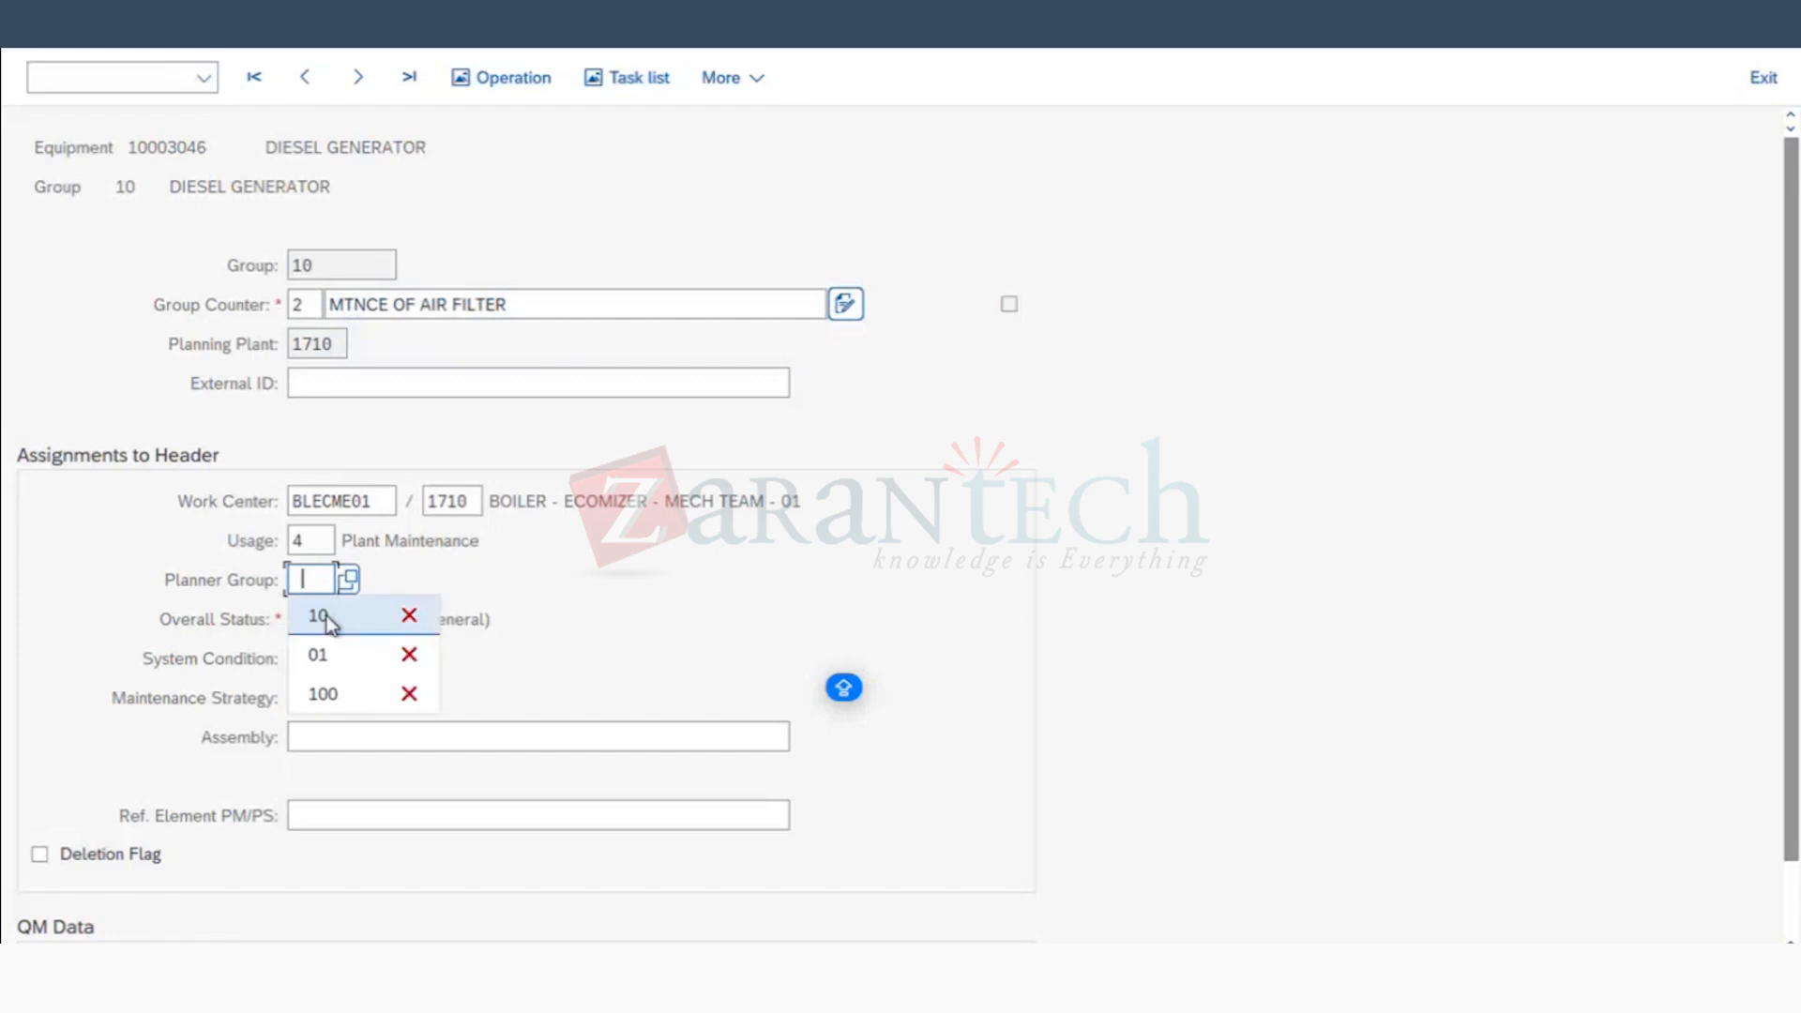
click(324, 614)
key(BackSpace)
text(1)
click(302, 661)
click(313, 694)
click(324, 699)
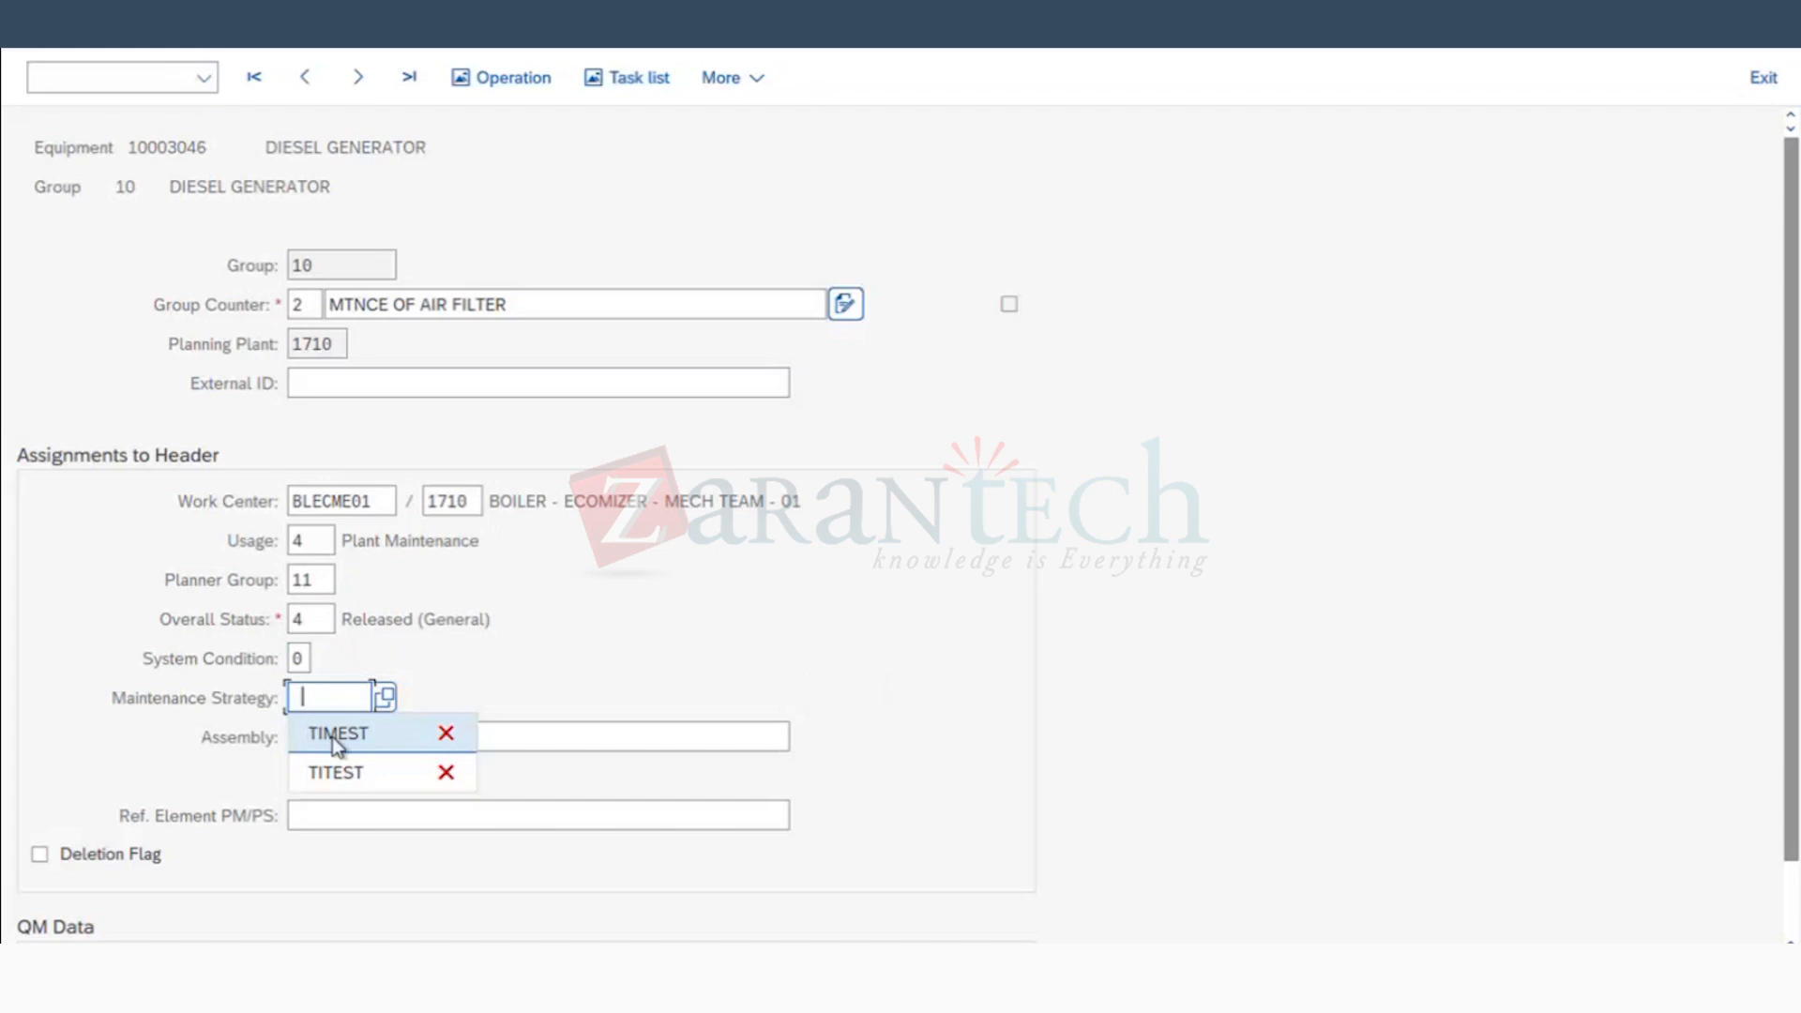
click(330, 733)
key(Return)
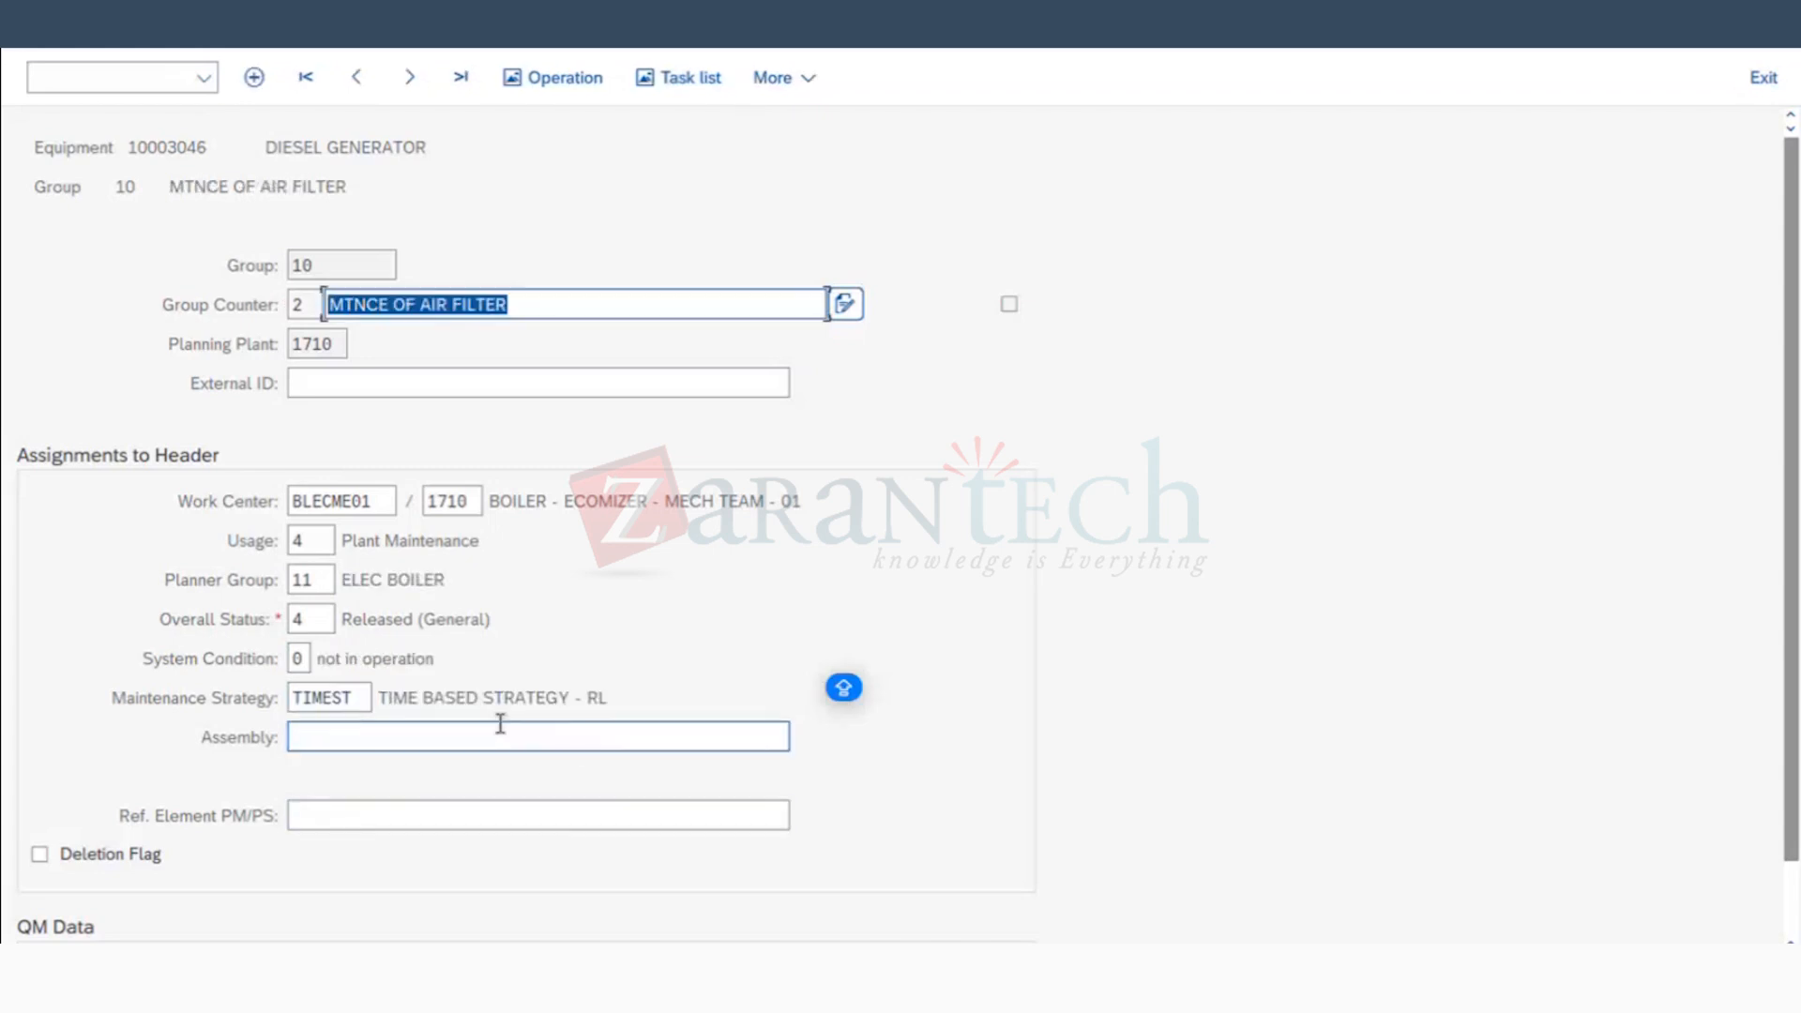
drag(609, 703, 455, 703)
drag(240, 824, 234, 821)
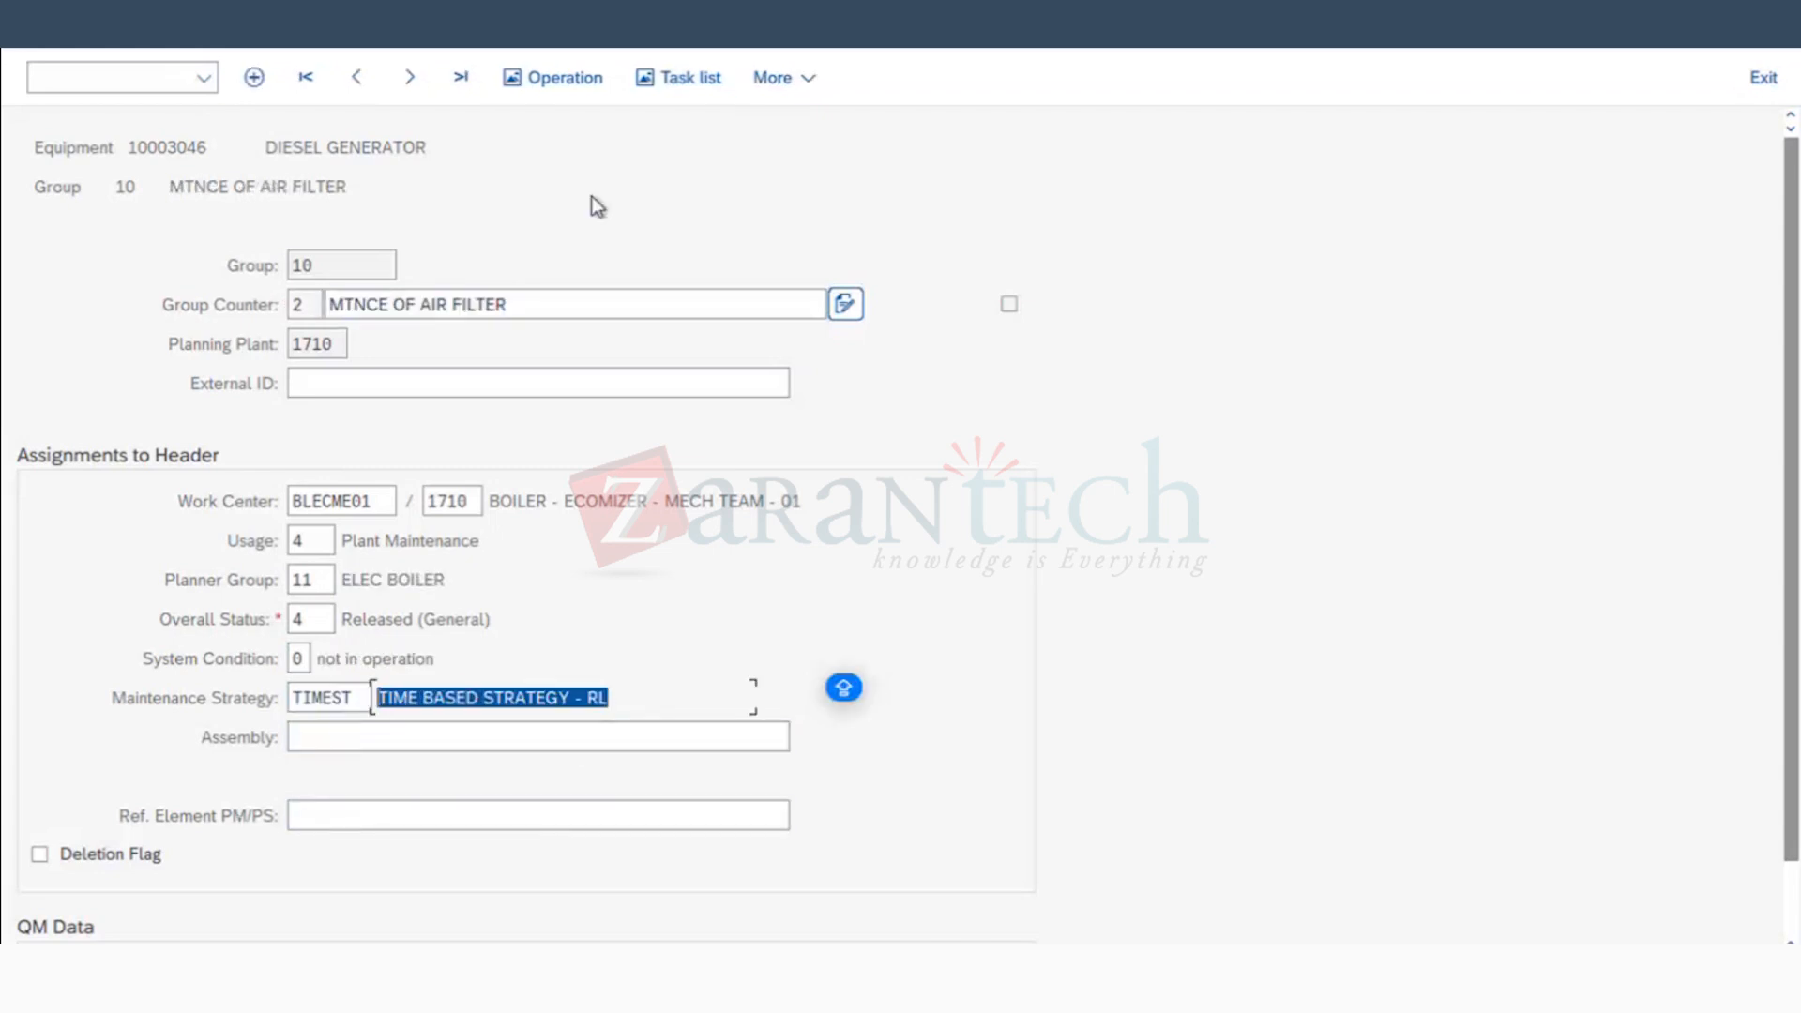
Step: Add OIL TOPUP and AIR FILTER CHANGE as operations 0010 and 0020, copying both descriptions from the one-year list in the Excel notes
click(523, 73)
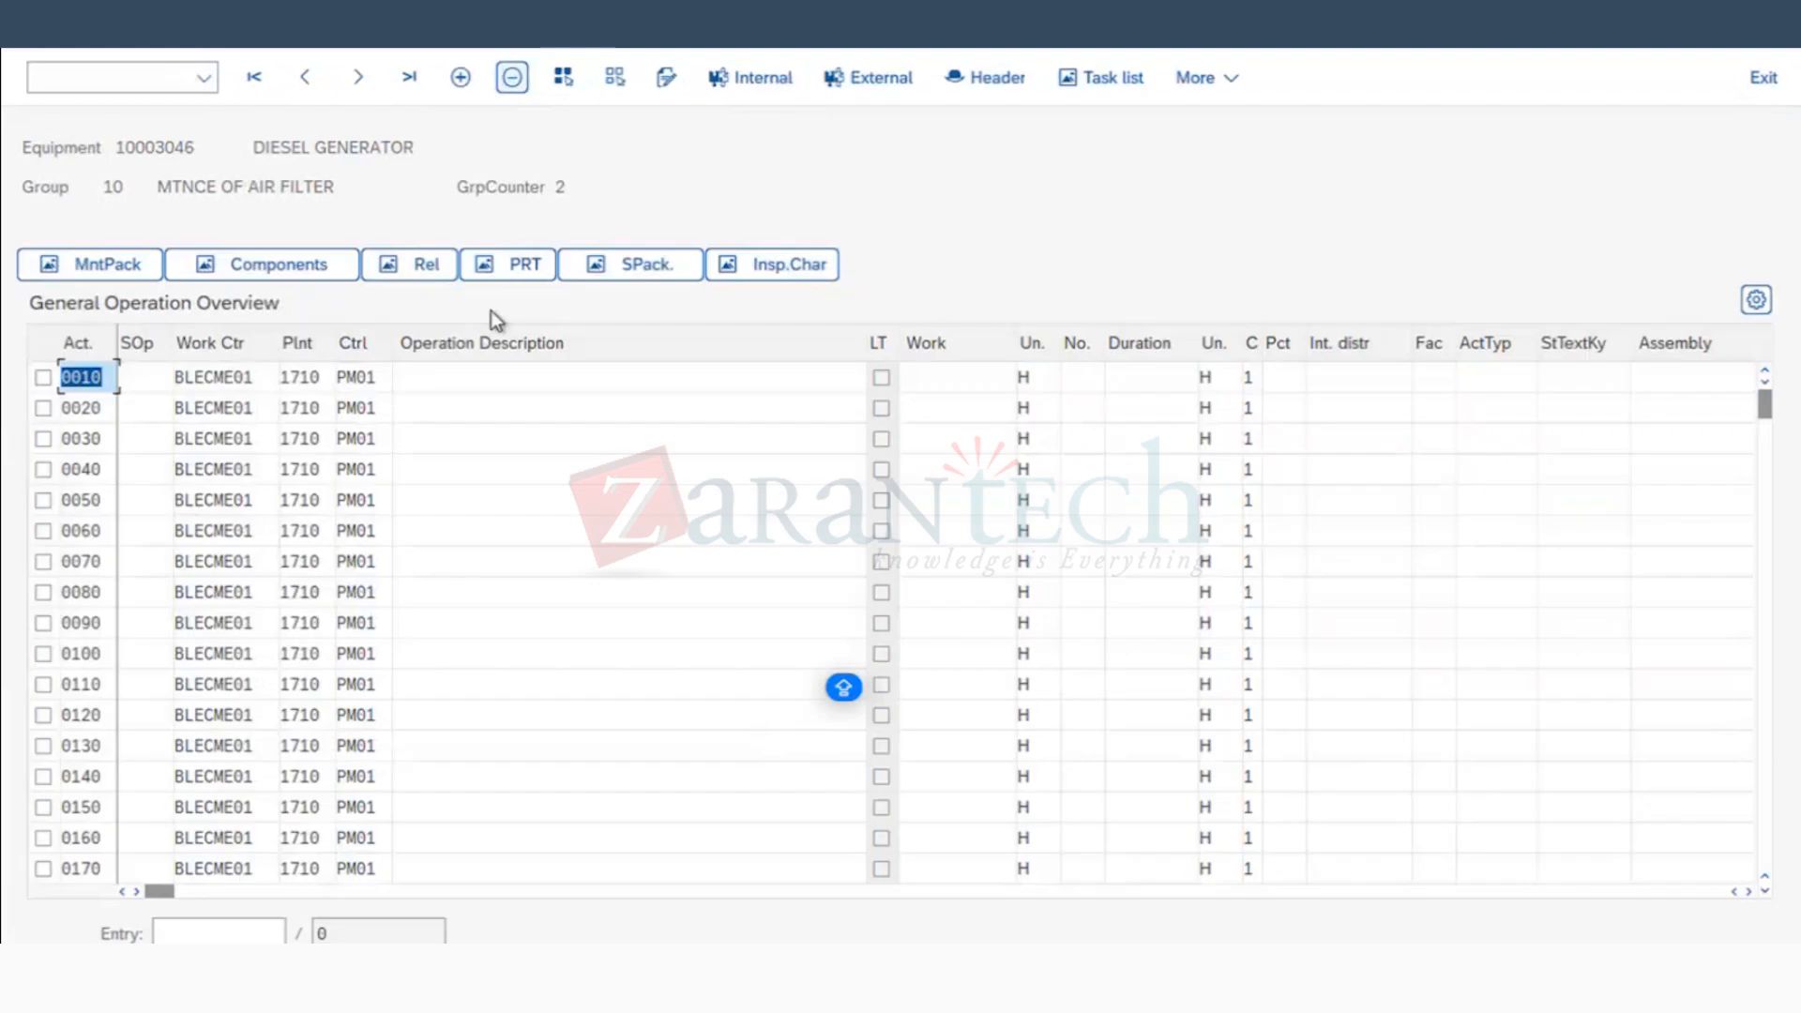
click(442, 374)
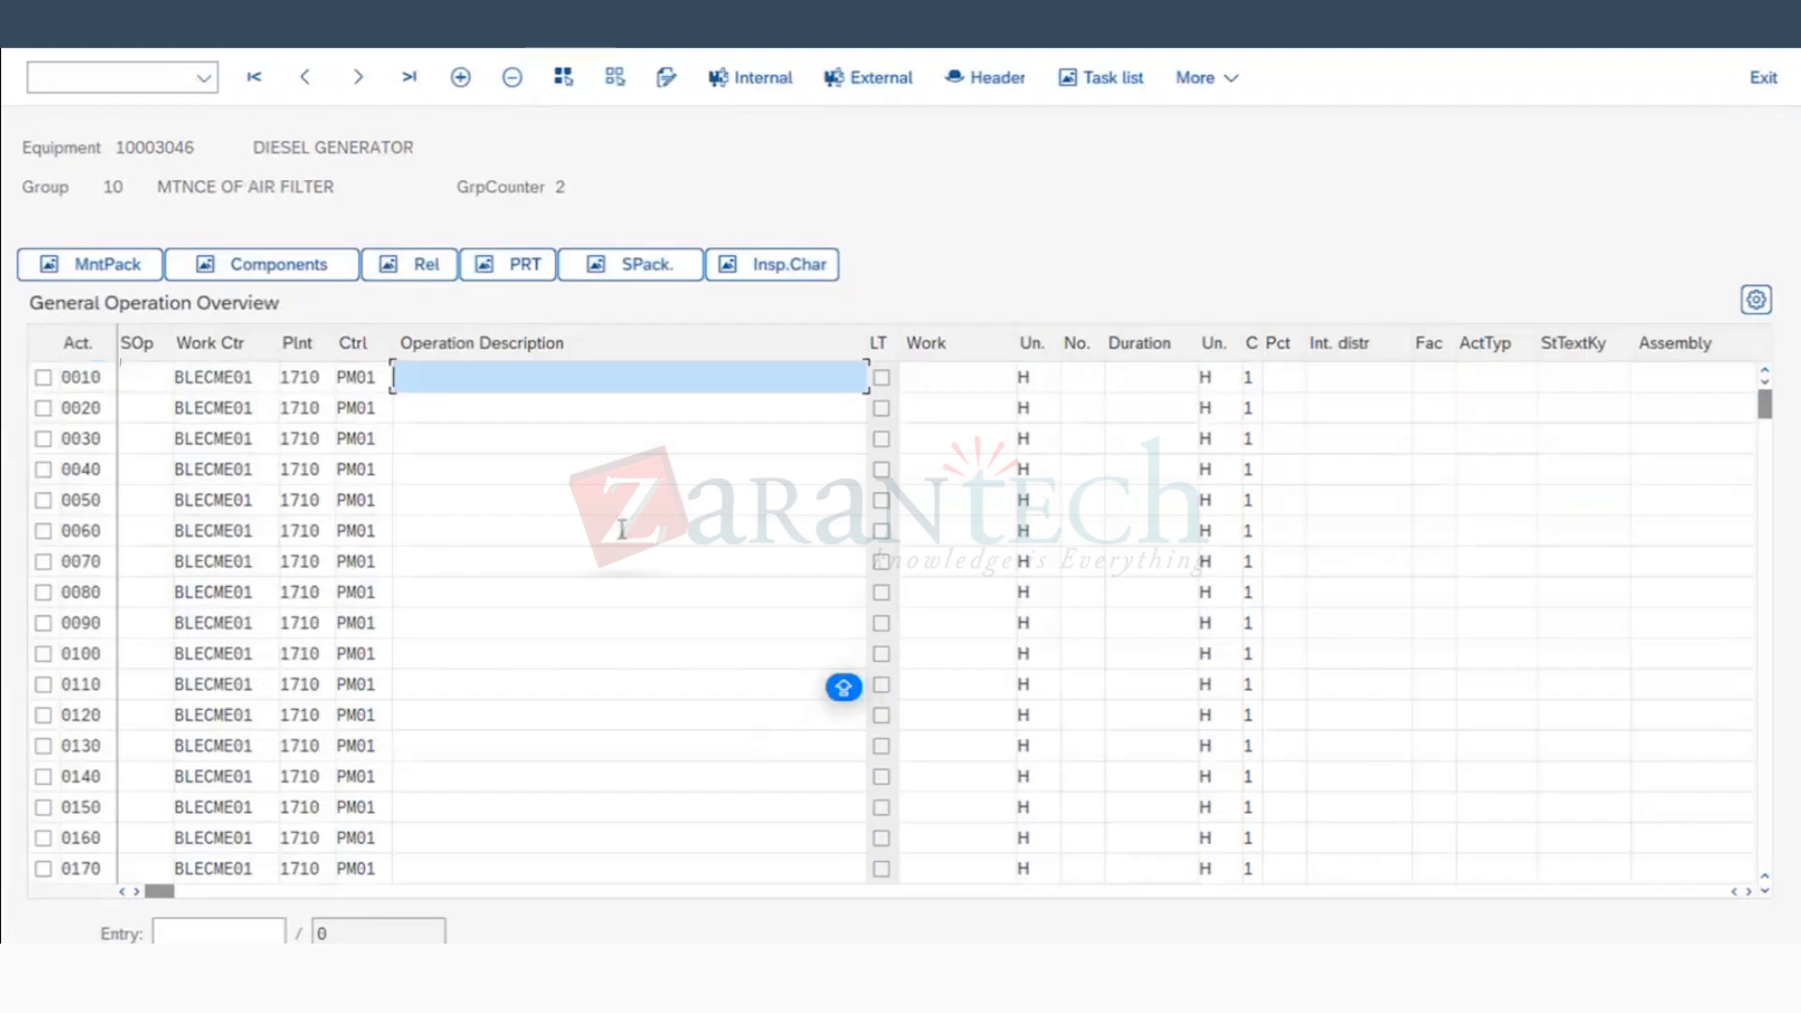
key(super+Tab)
scroll(1116, 645, down, 5)
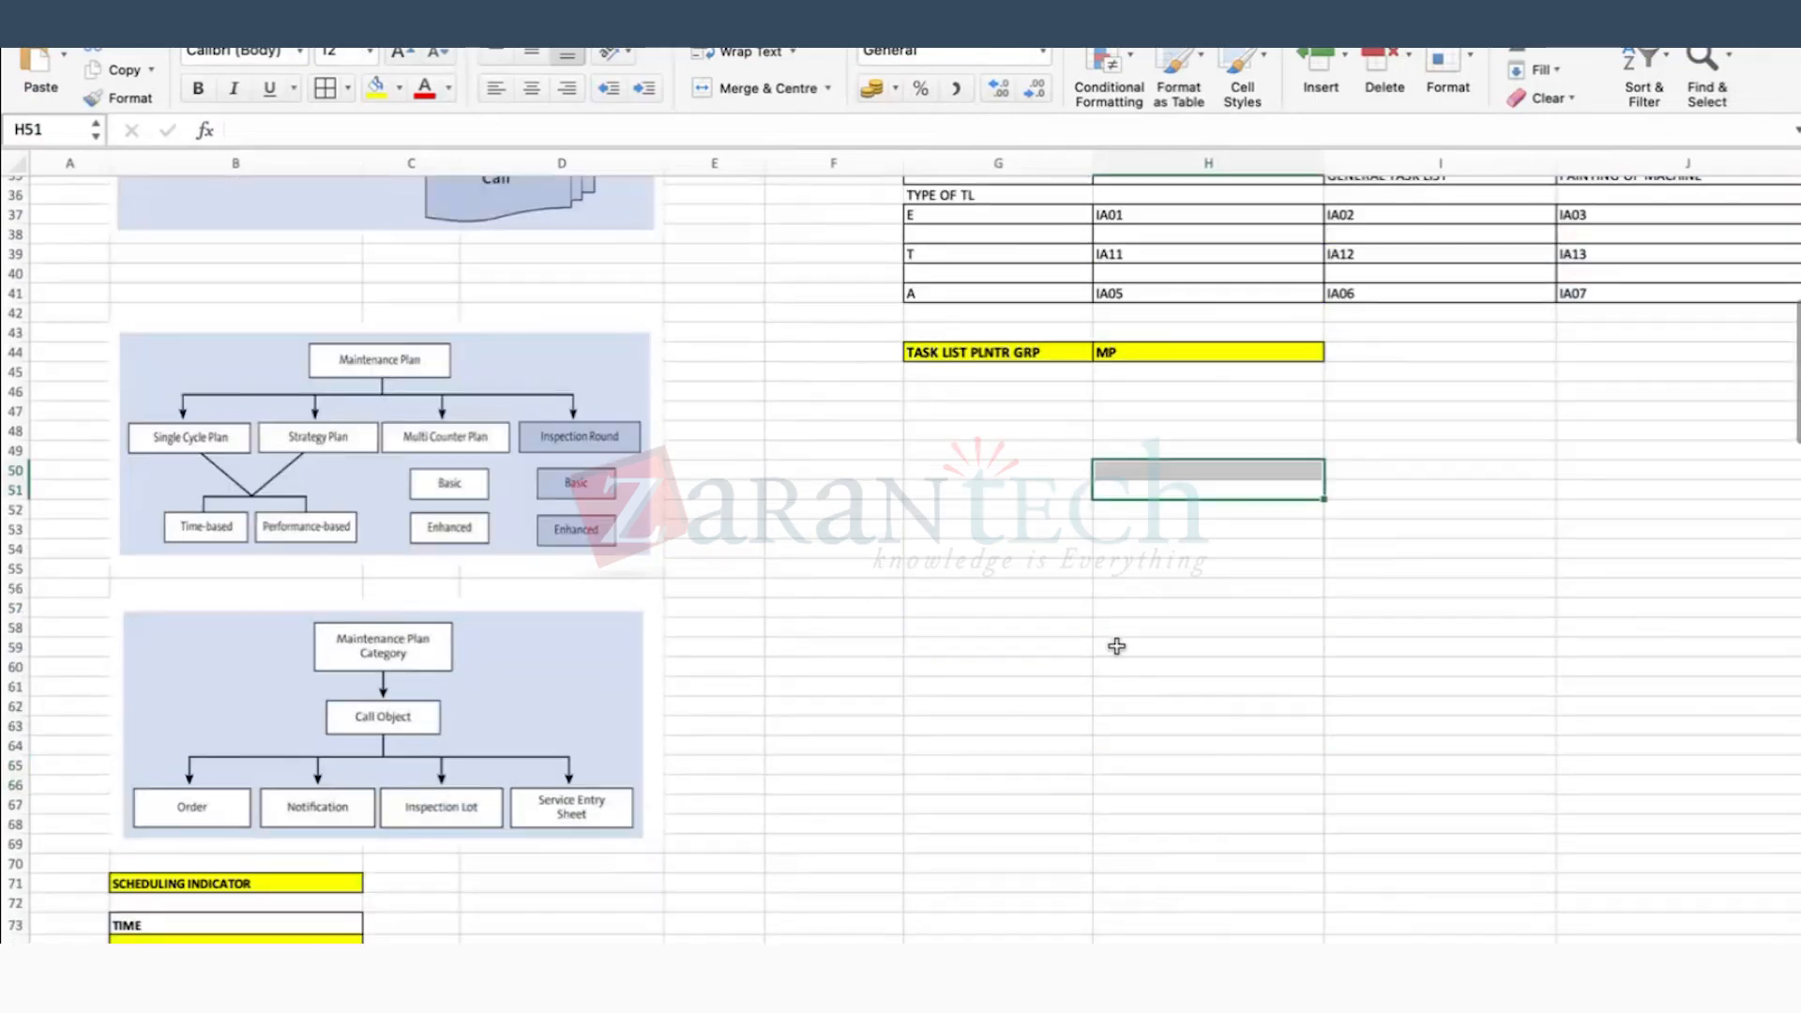
scroll(1116, 645, down, 20)
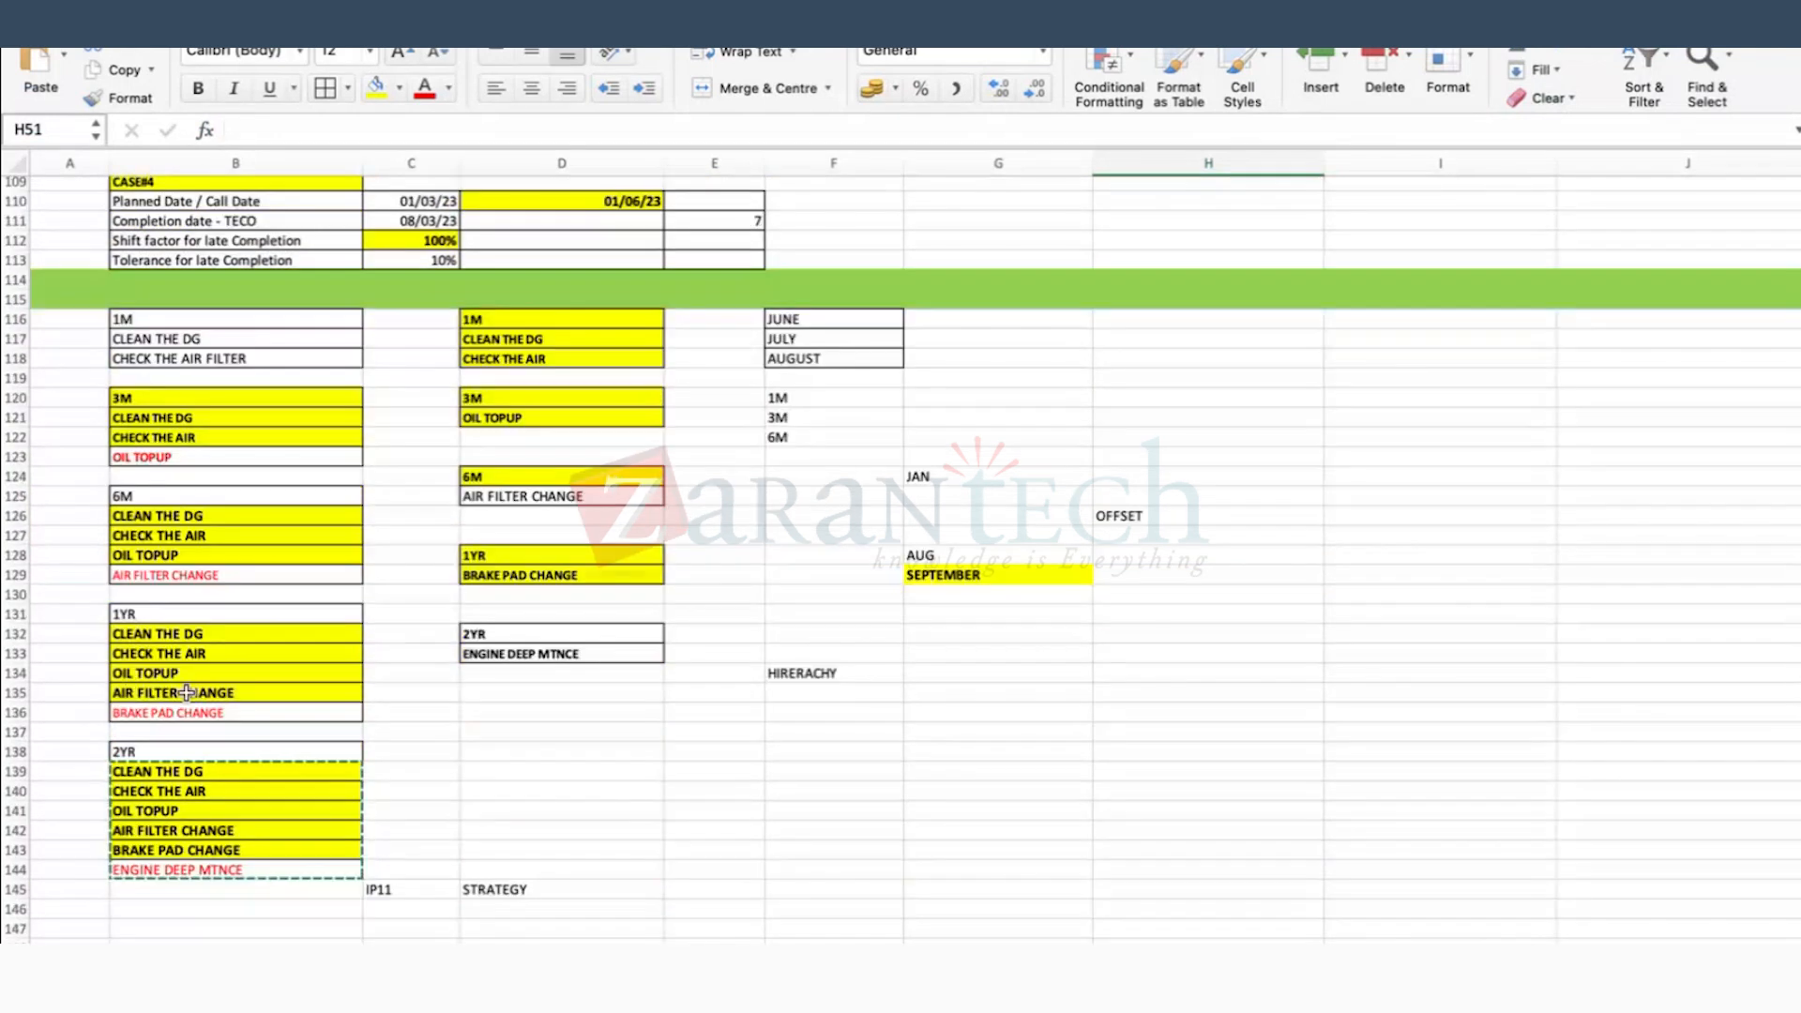
drag(178, 673, 178, 687)
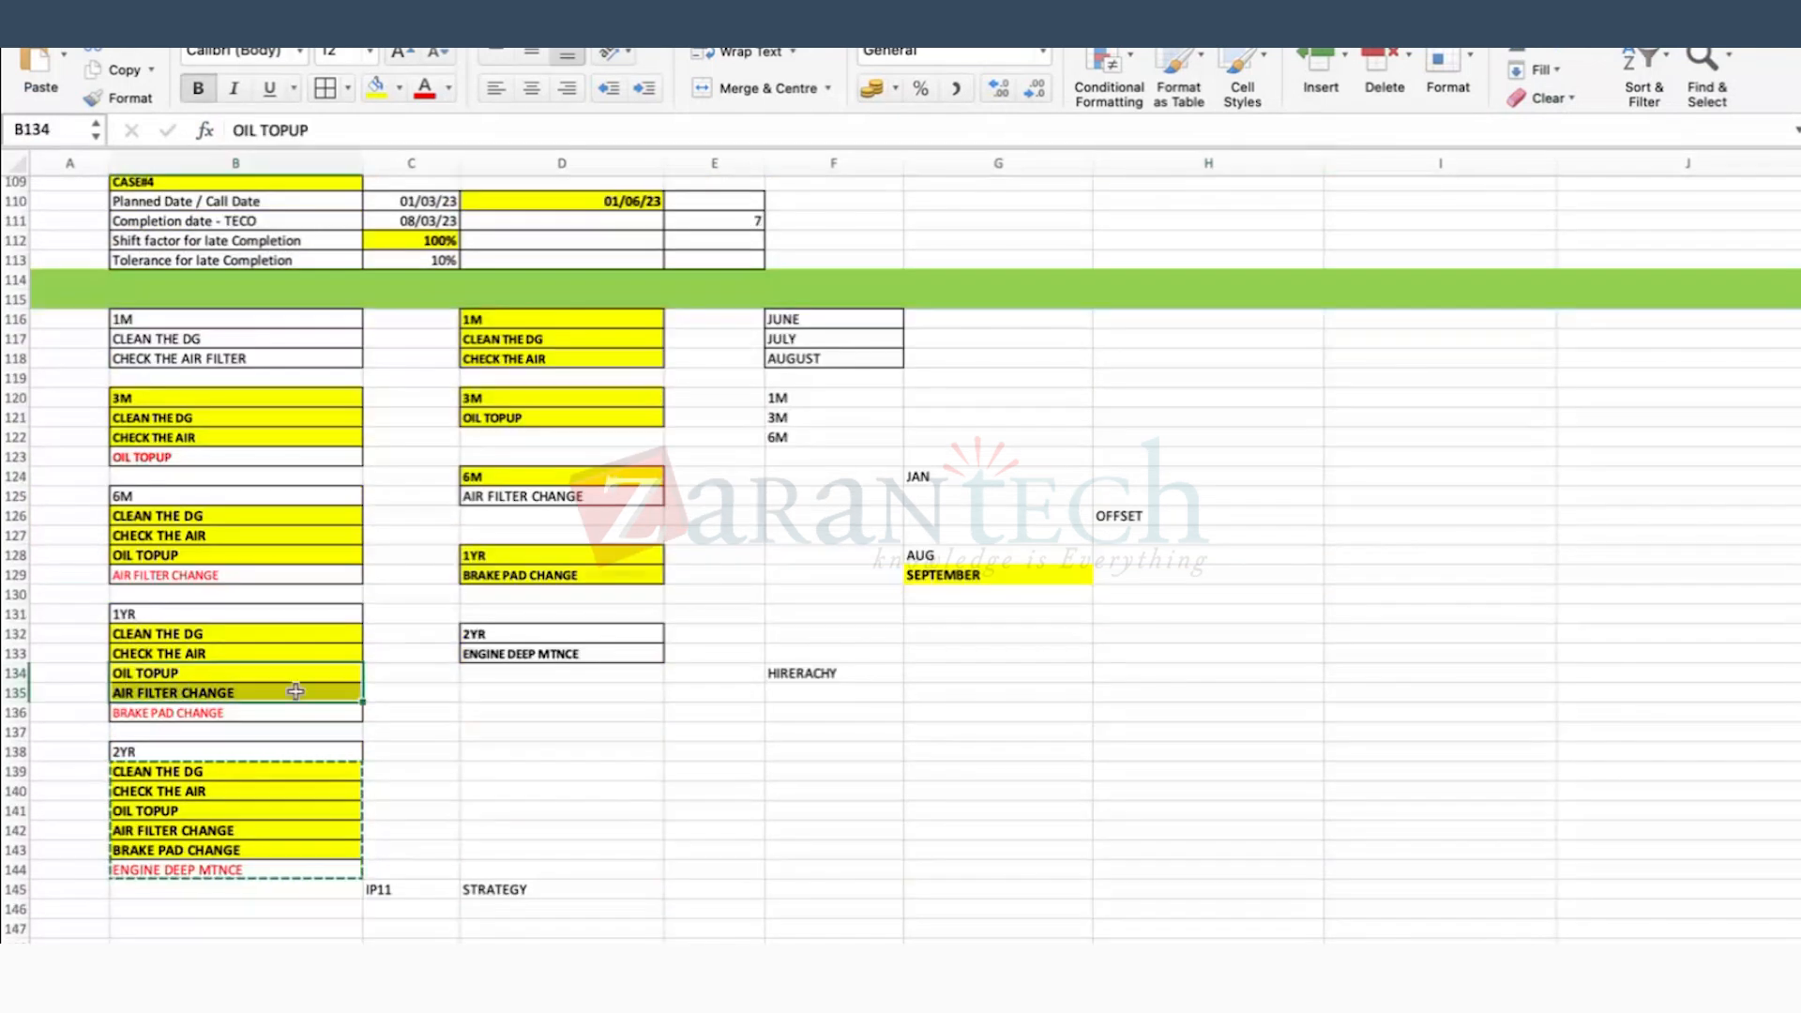
key(super+c)
key(super+Tab)
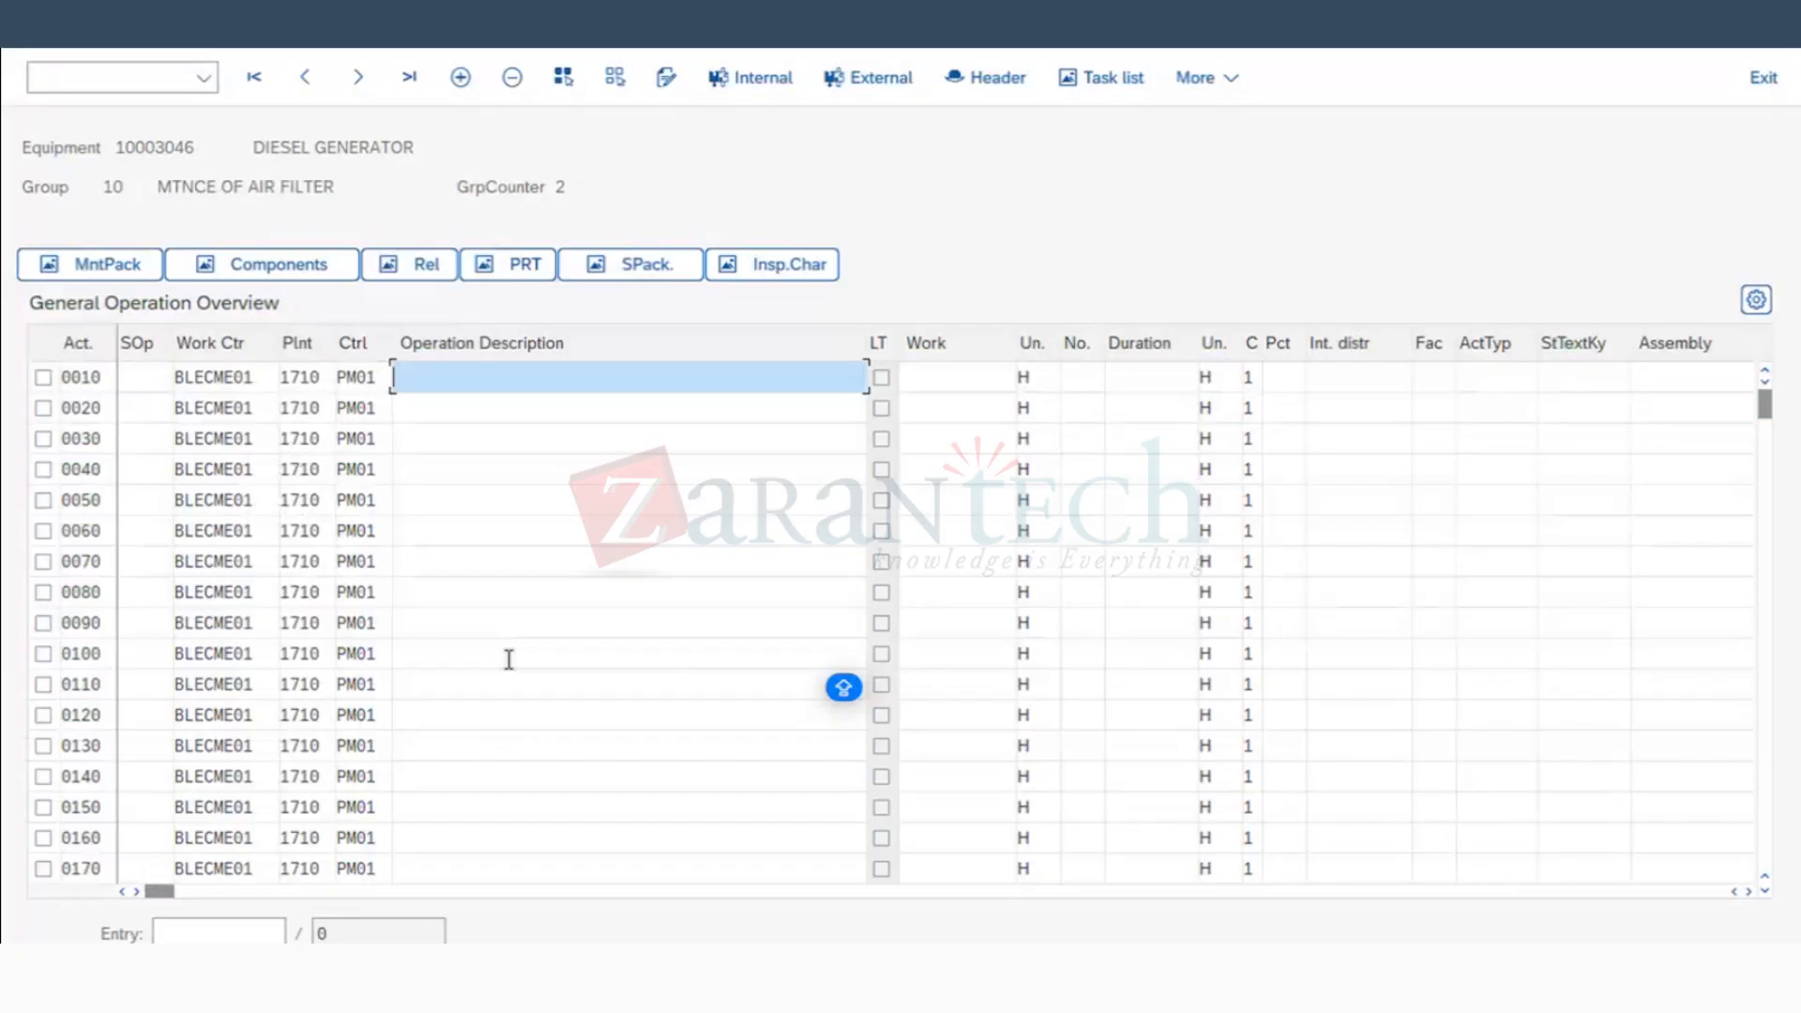
key(super+v)
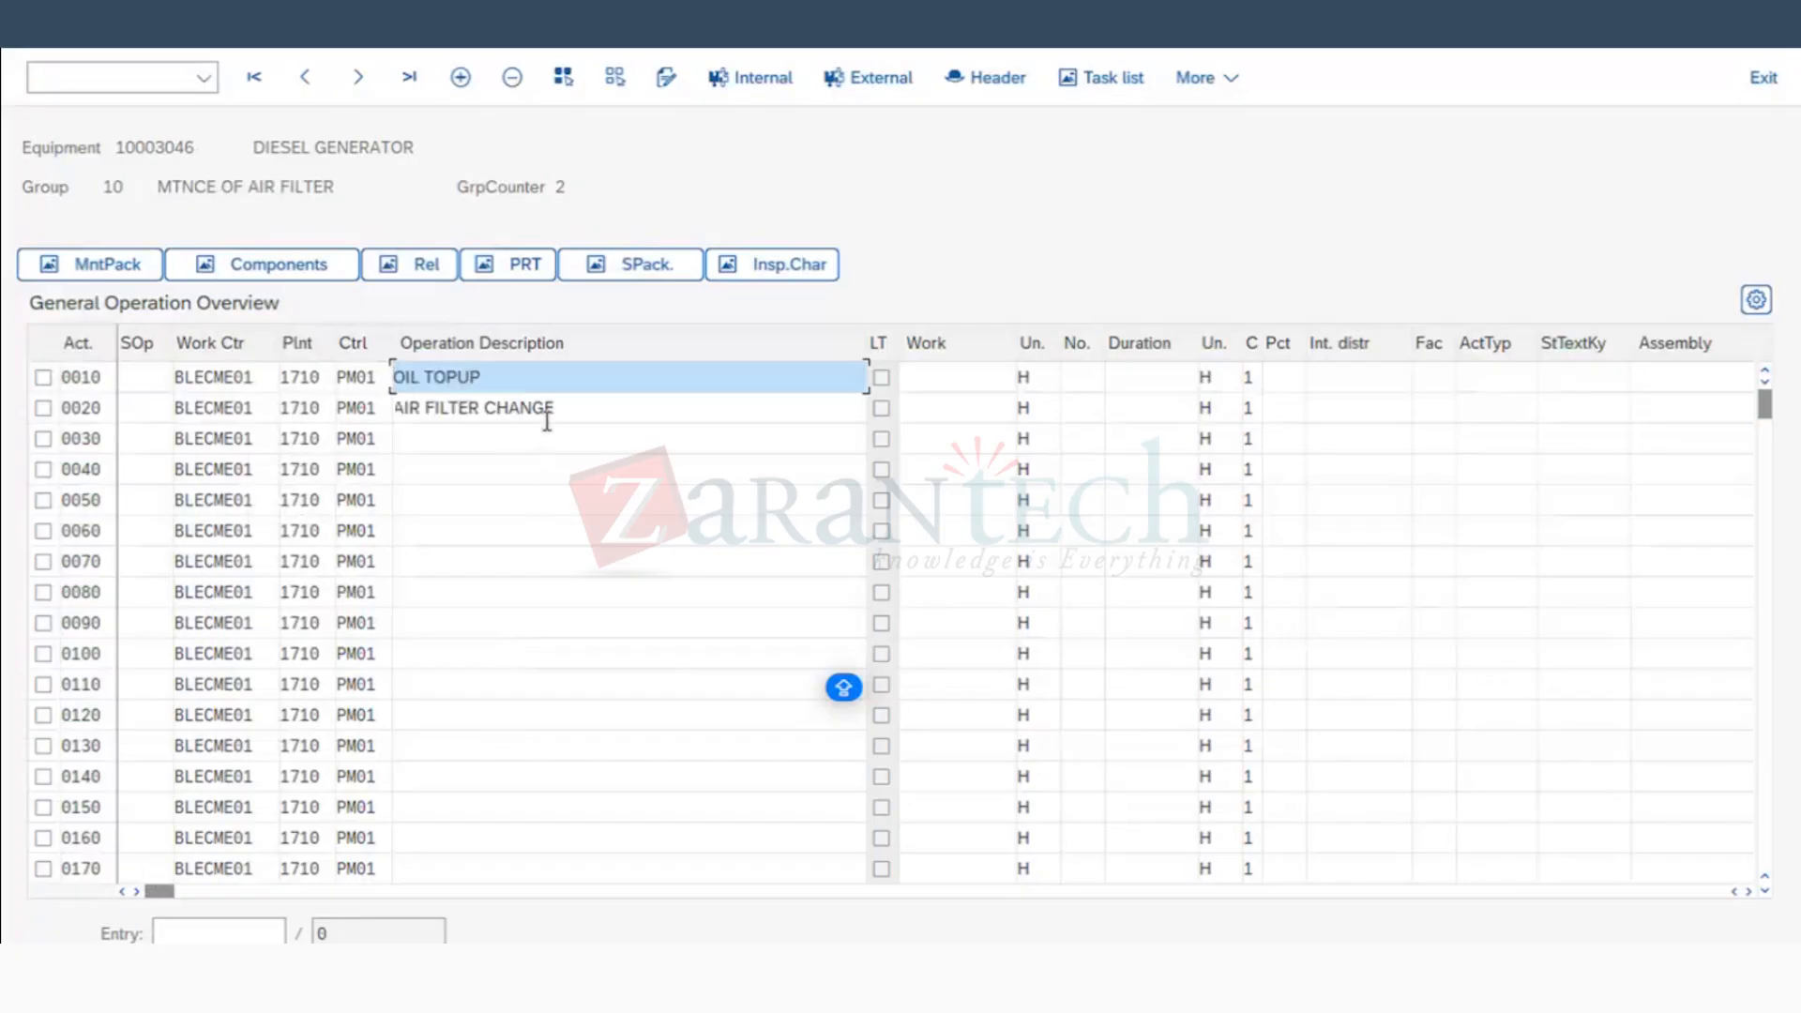
Step: Set OIL TOPUP to 2 persons and 8 work, and AIR FILTER CHANGE to 4 persons and 10 work
click(1084, 375)
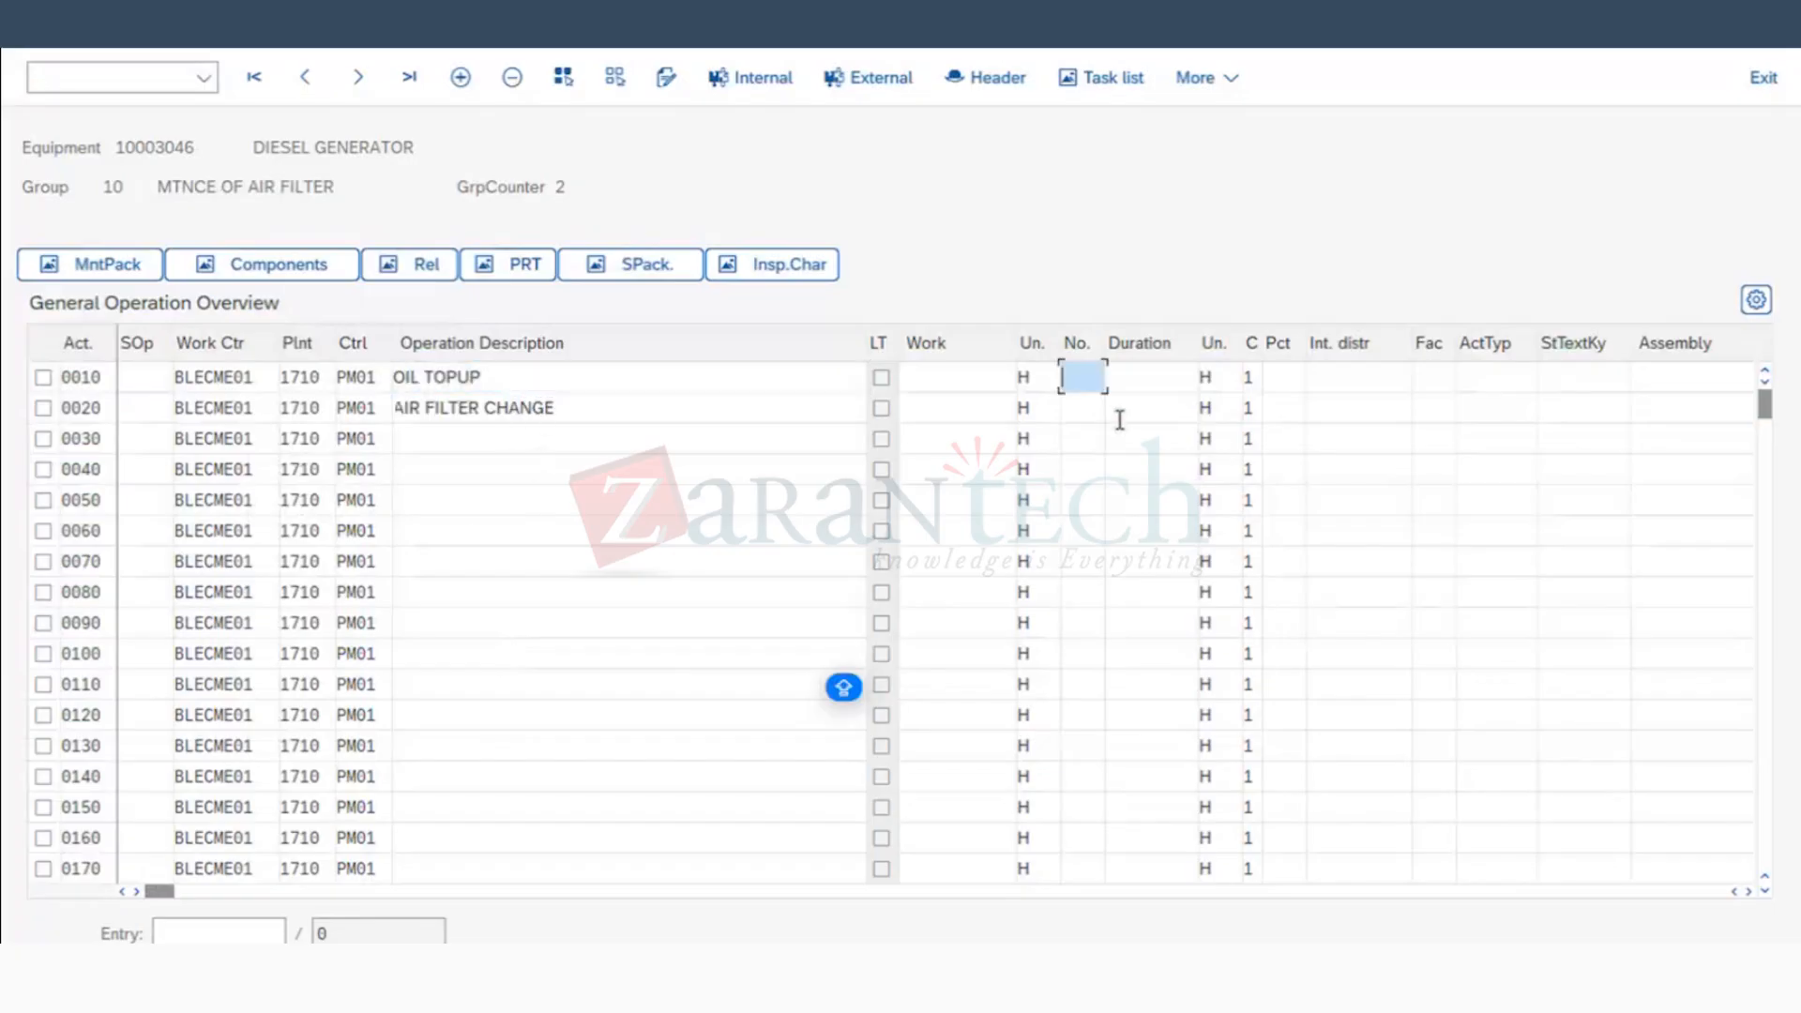
text(2)
key(Down)
text(4)
key(Down)
click(1146, 375)
click(969, 378)
text(8)
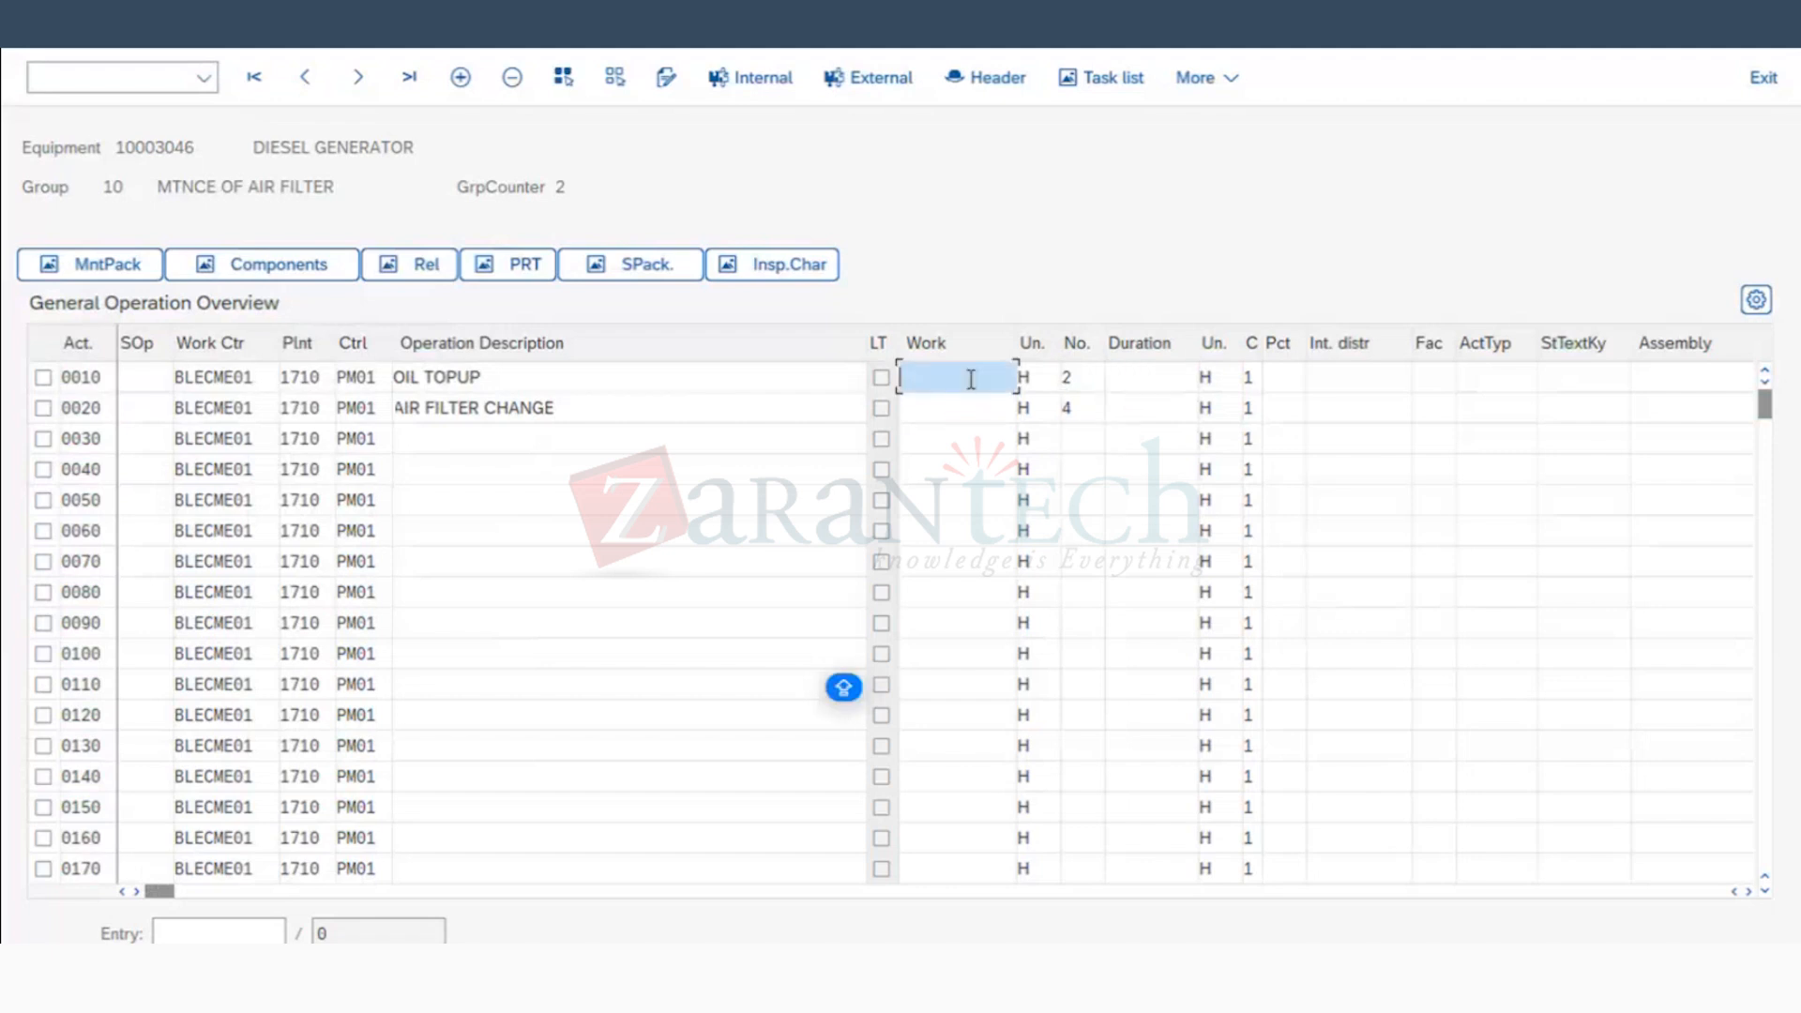
key(Down)
text(10)
Step: Set the work and duration units of both operations to HR and have their durations calculated
click(1036, 377)
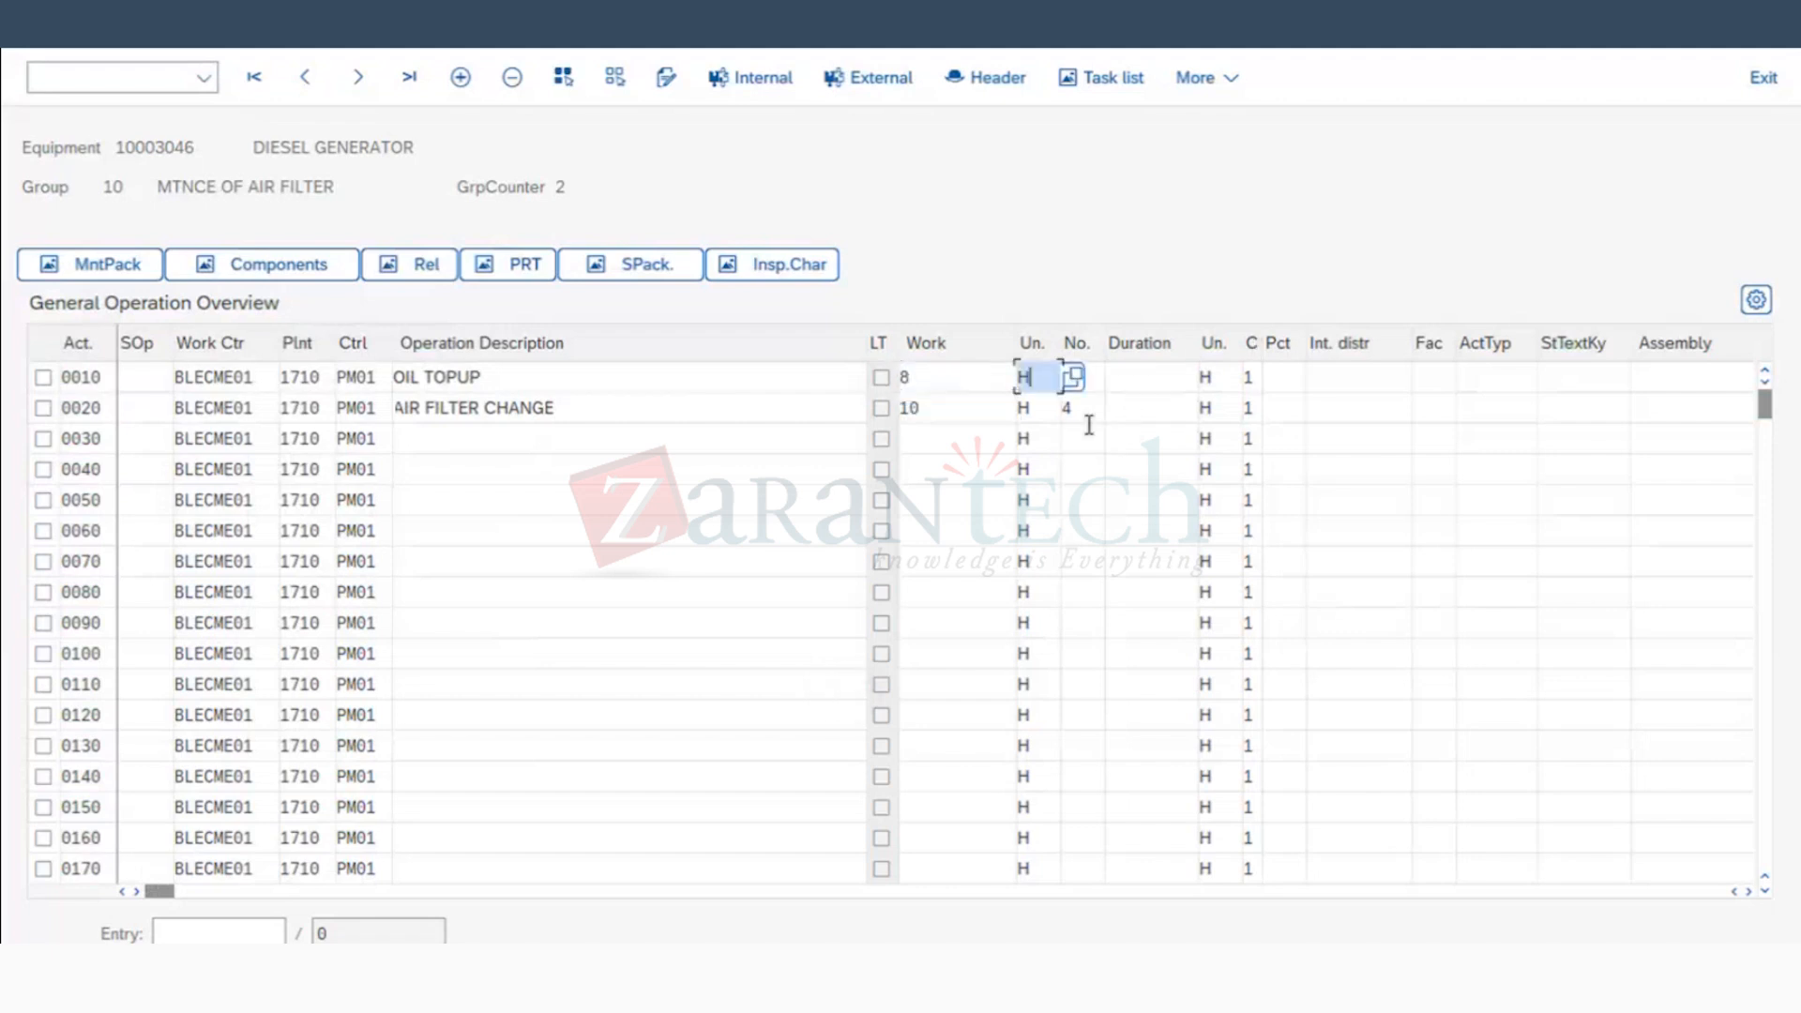
text(R)
key(Down)
text(R)
key(Tab)
text(4)
click(1212, 376)
text(R)
click(1226, 409)
text(R)
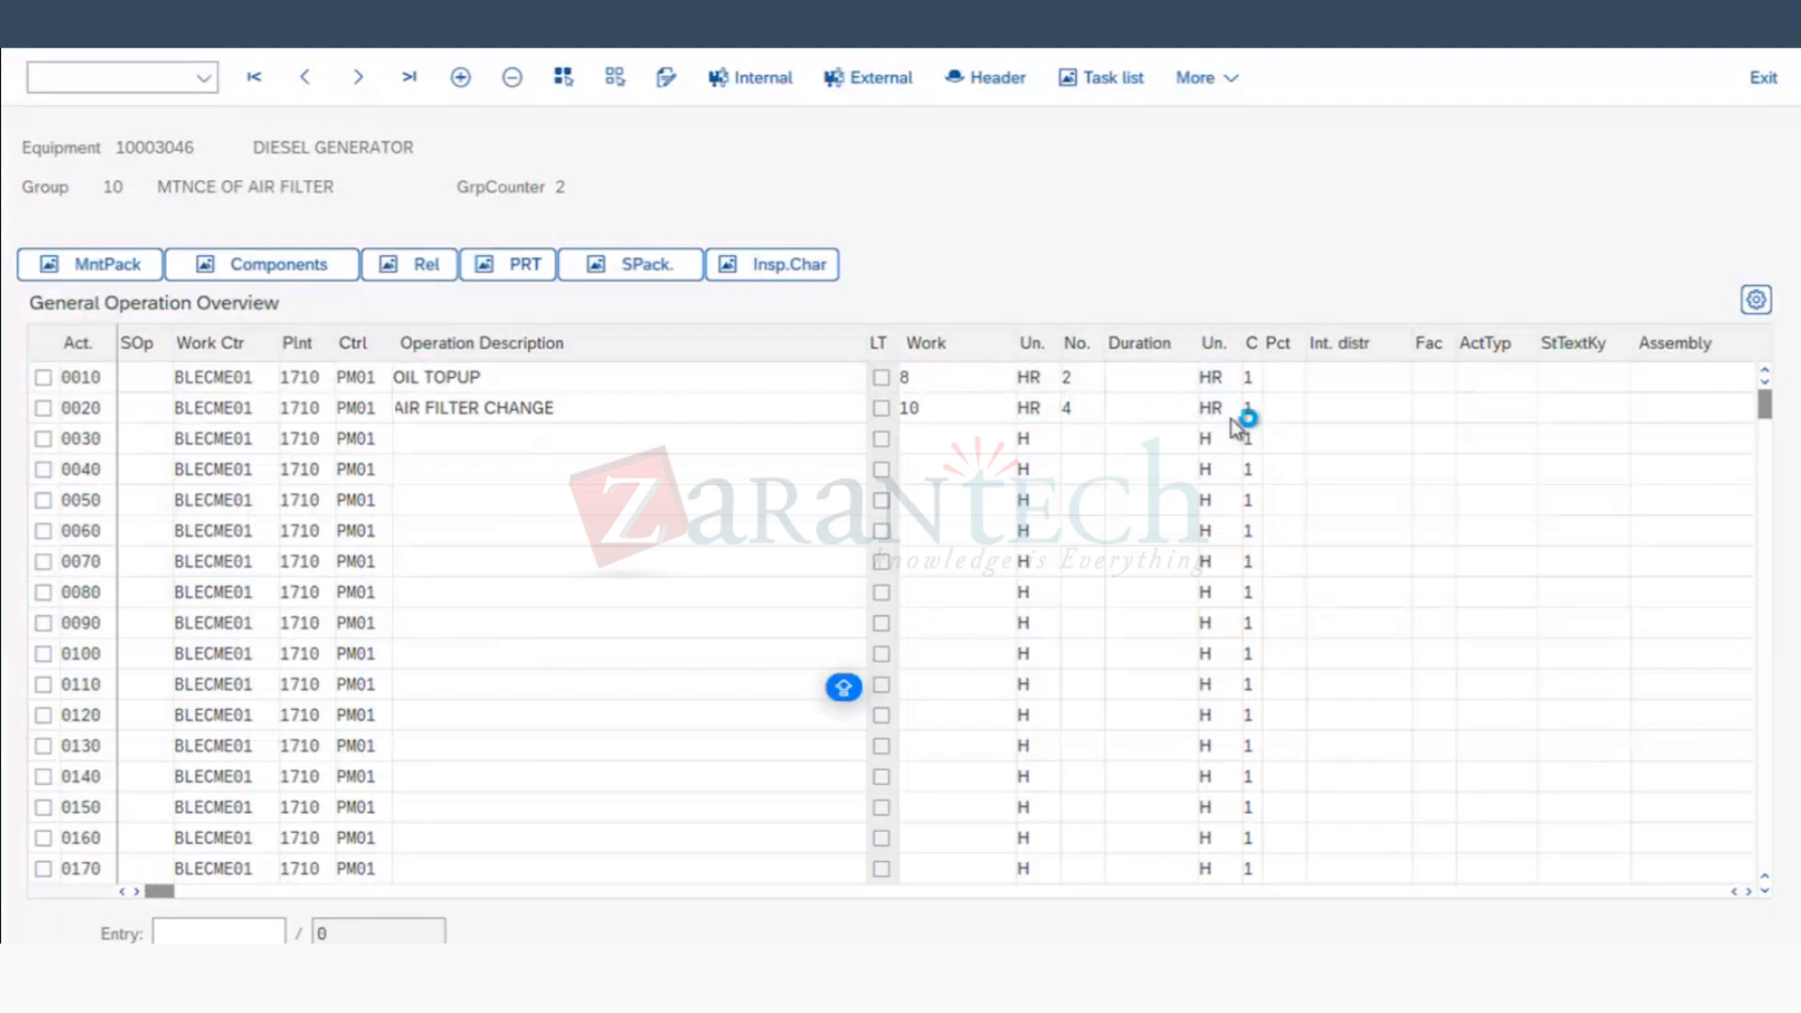
key(Return)
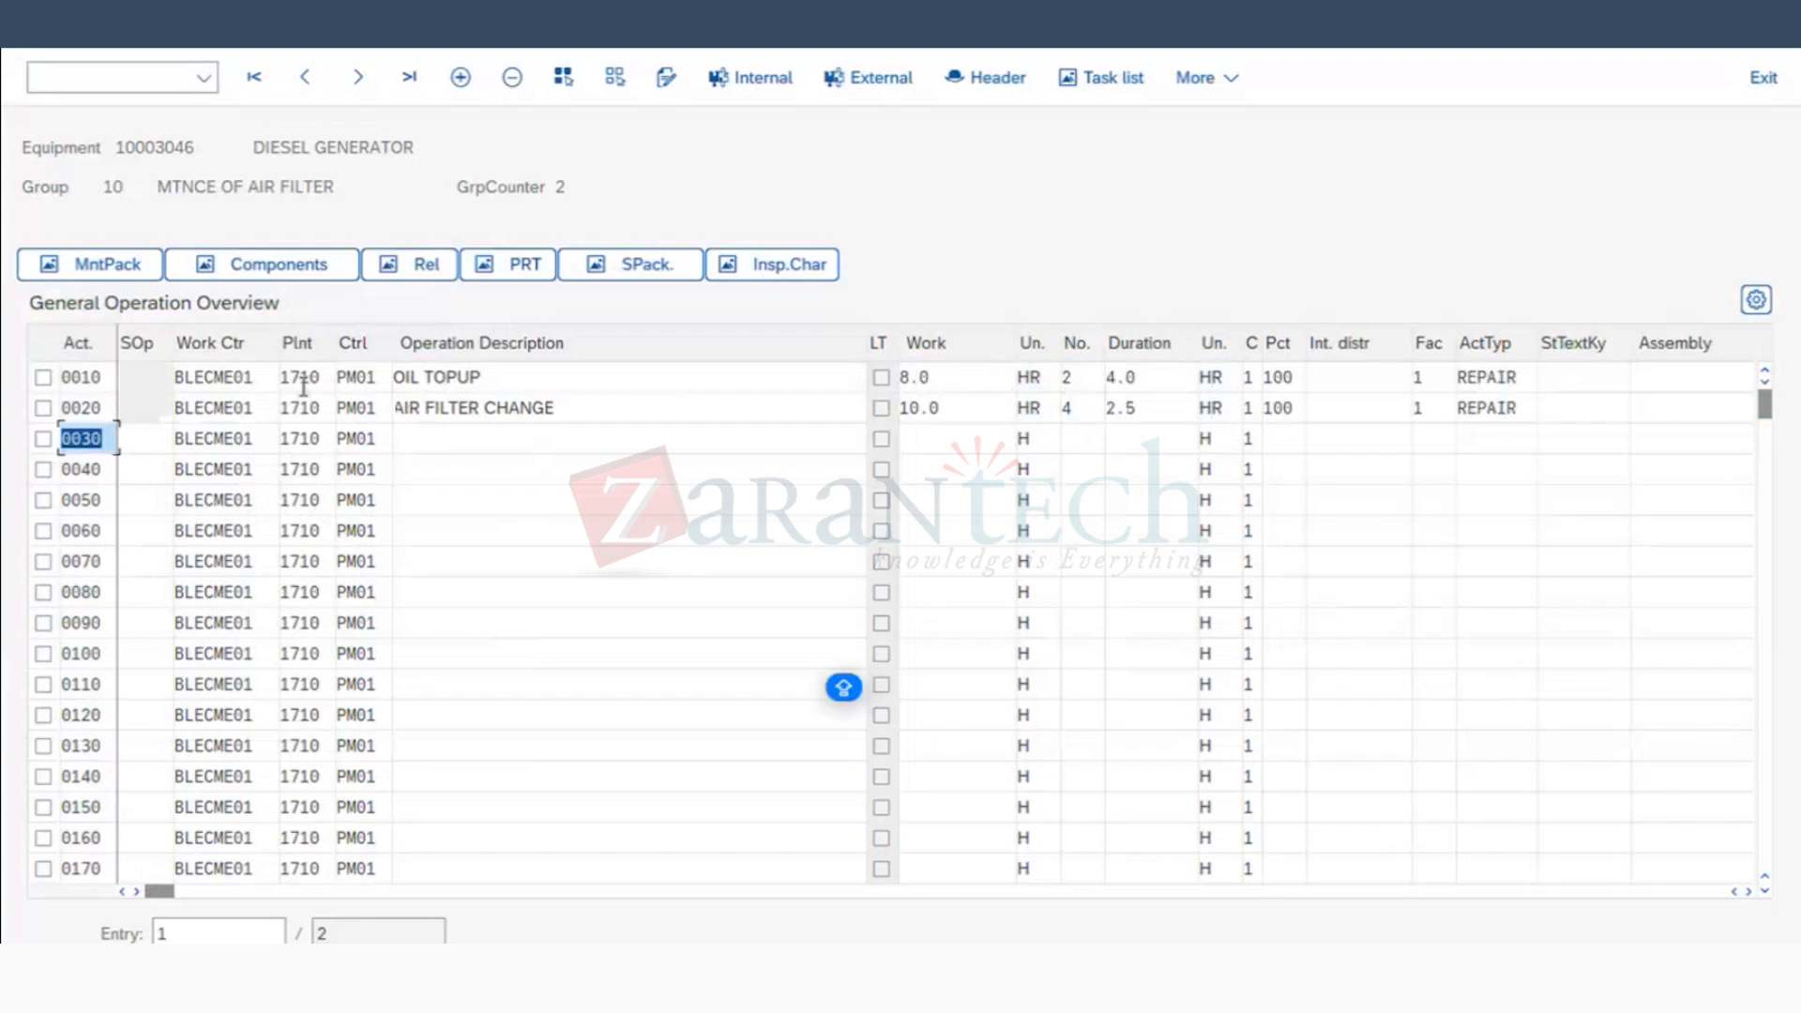
Step: Assign the 6M maintenance package to the OIL TOPUP and AIR FILTER CHANGE operations
click(90, 266)
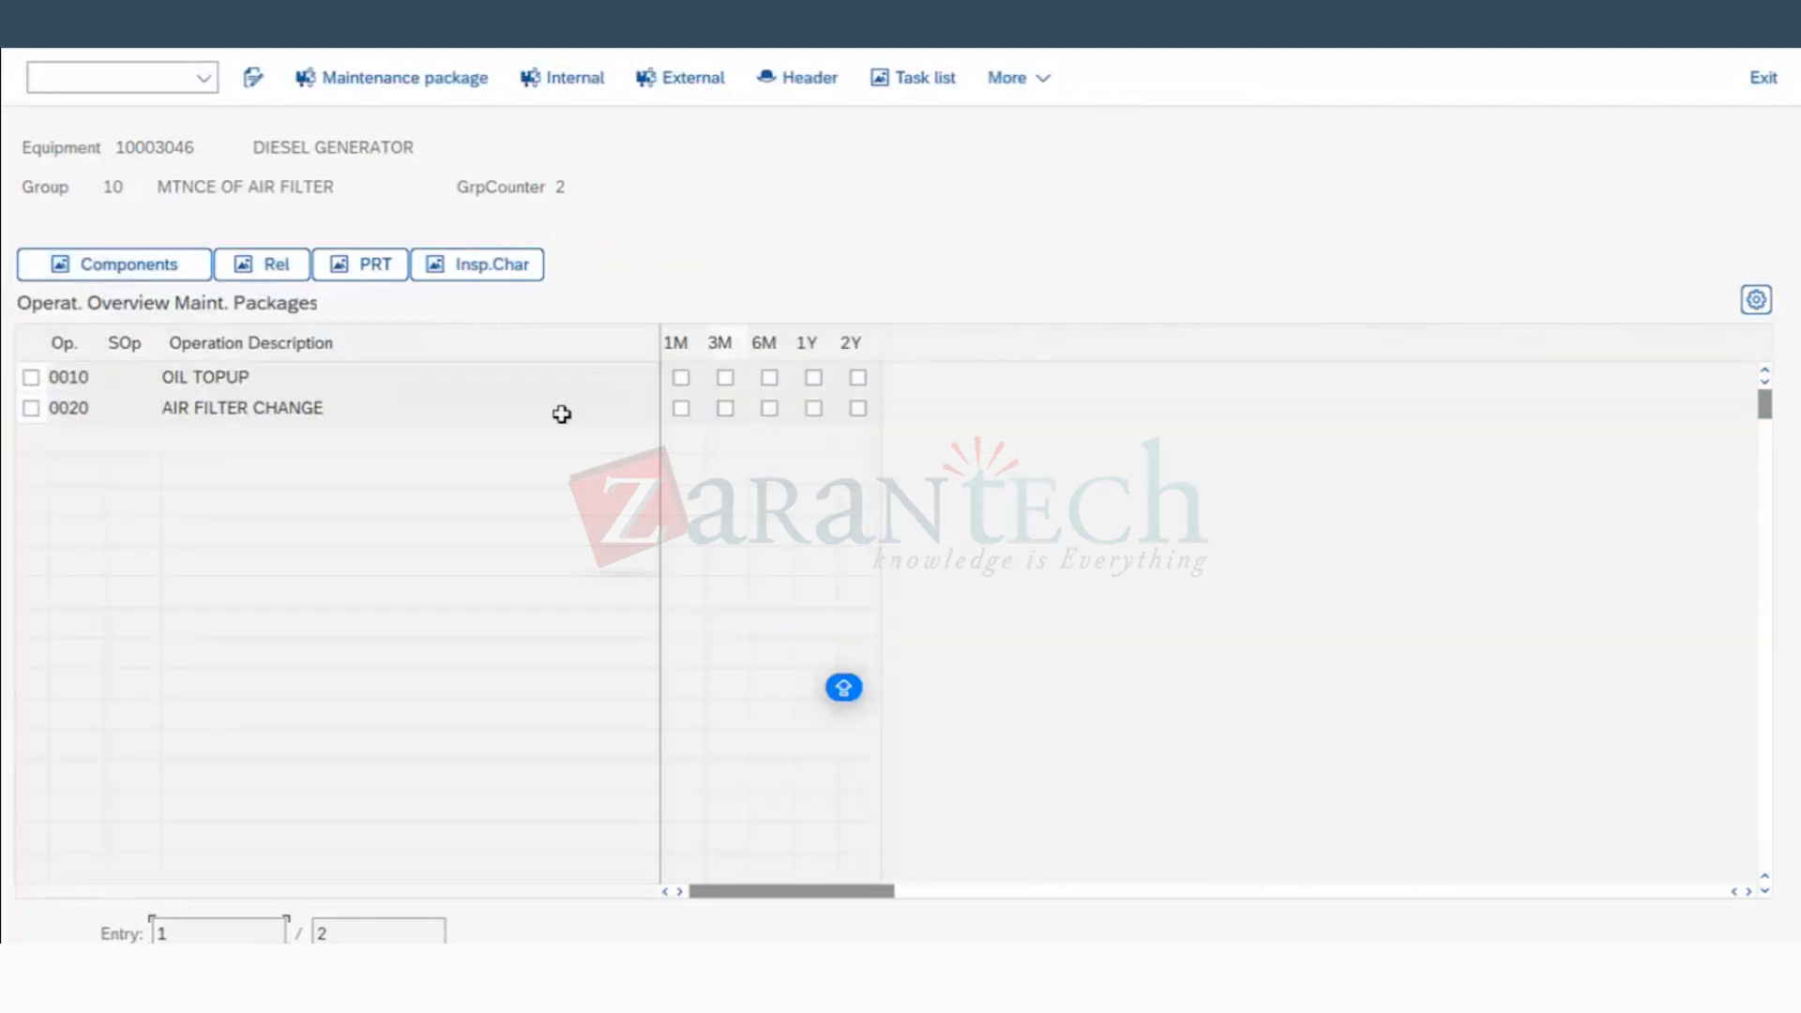
click(202, 375)
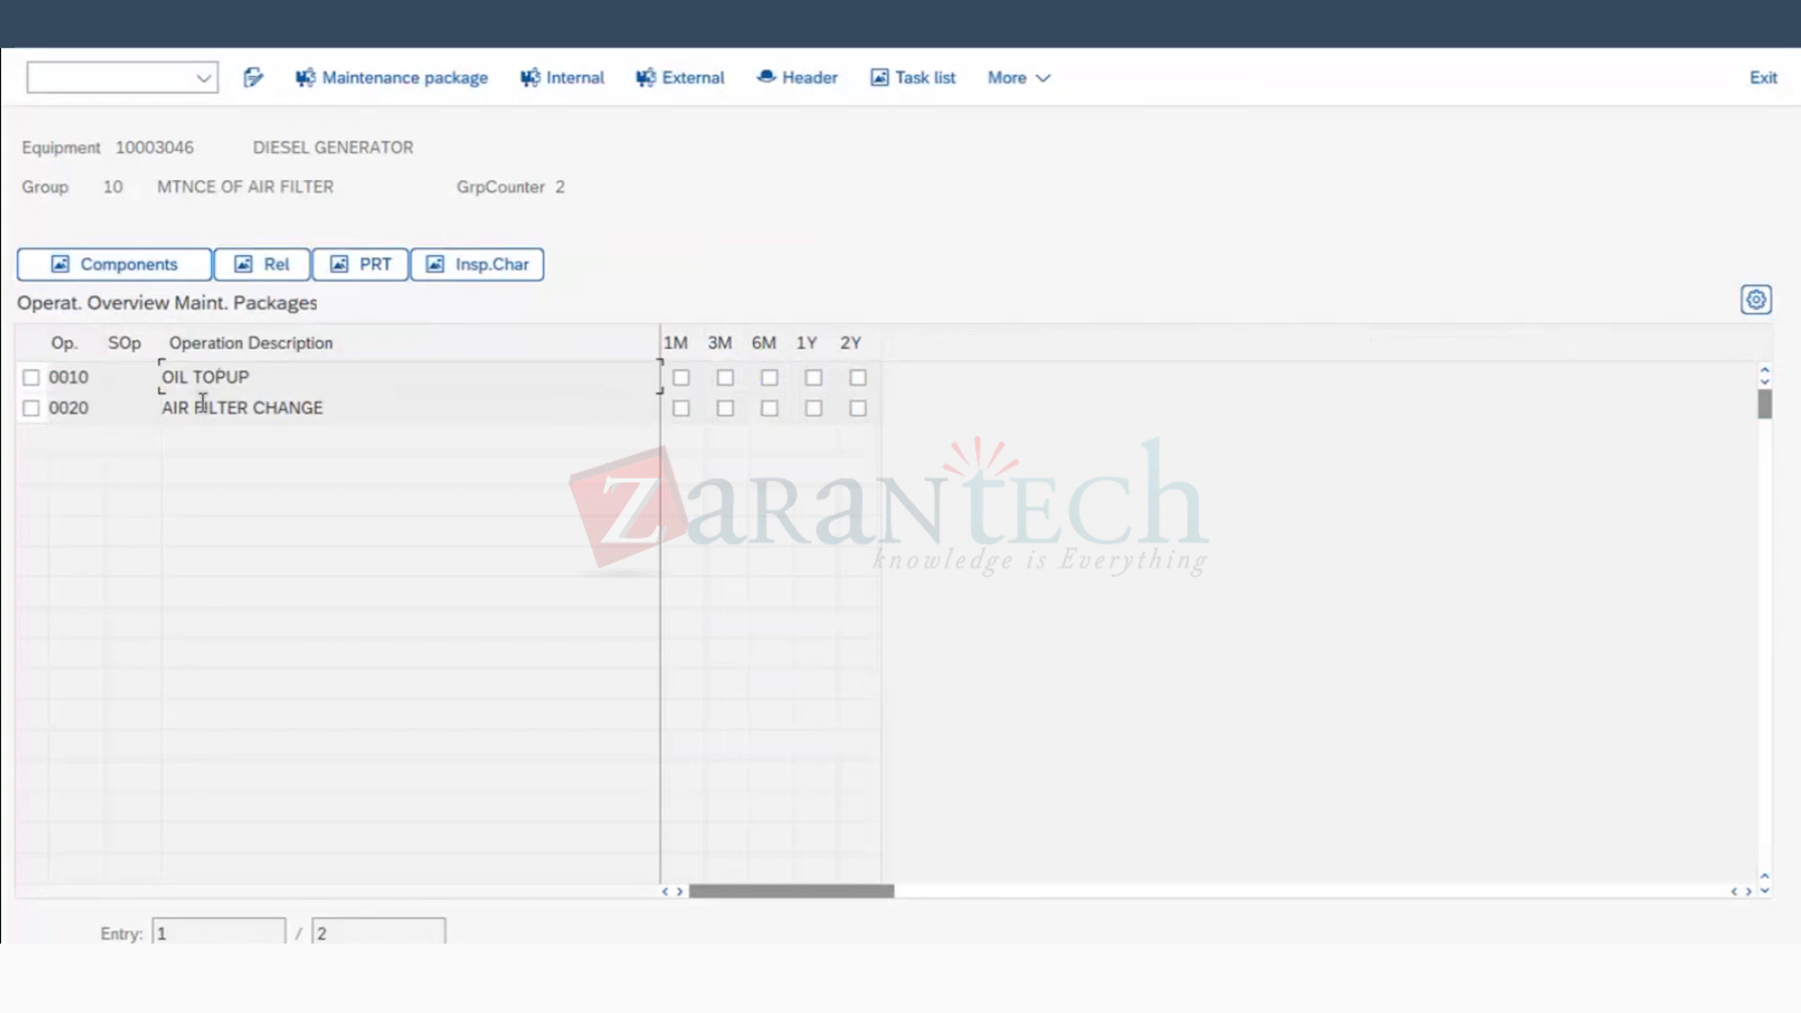
drag(275, 374, 160, 376)
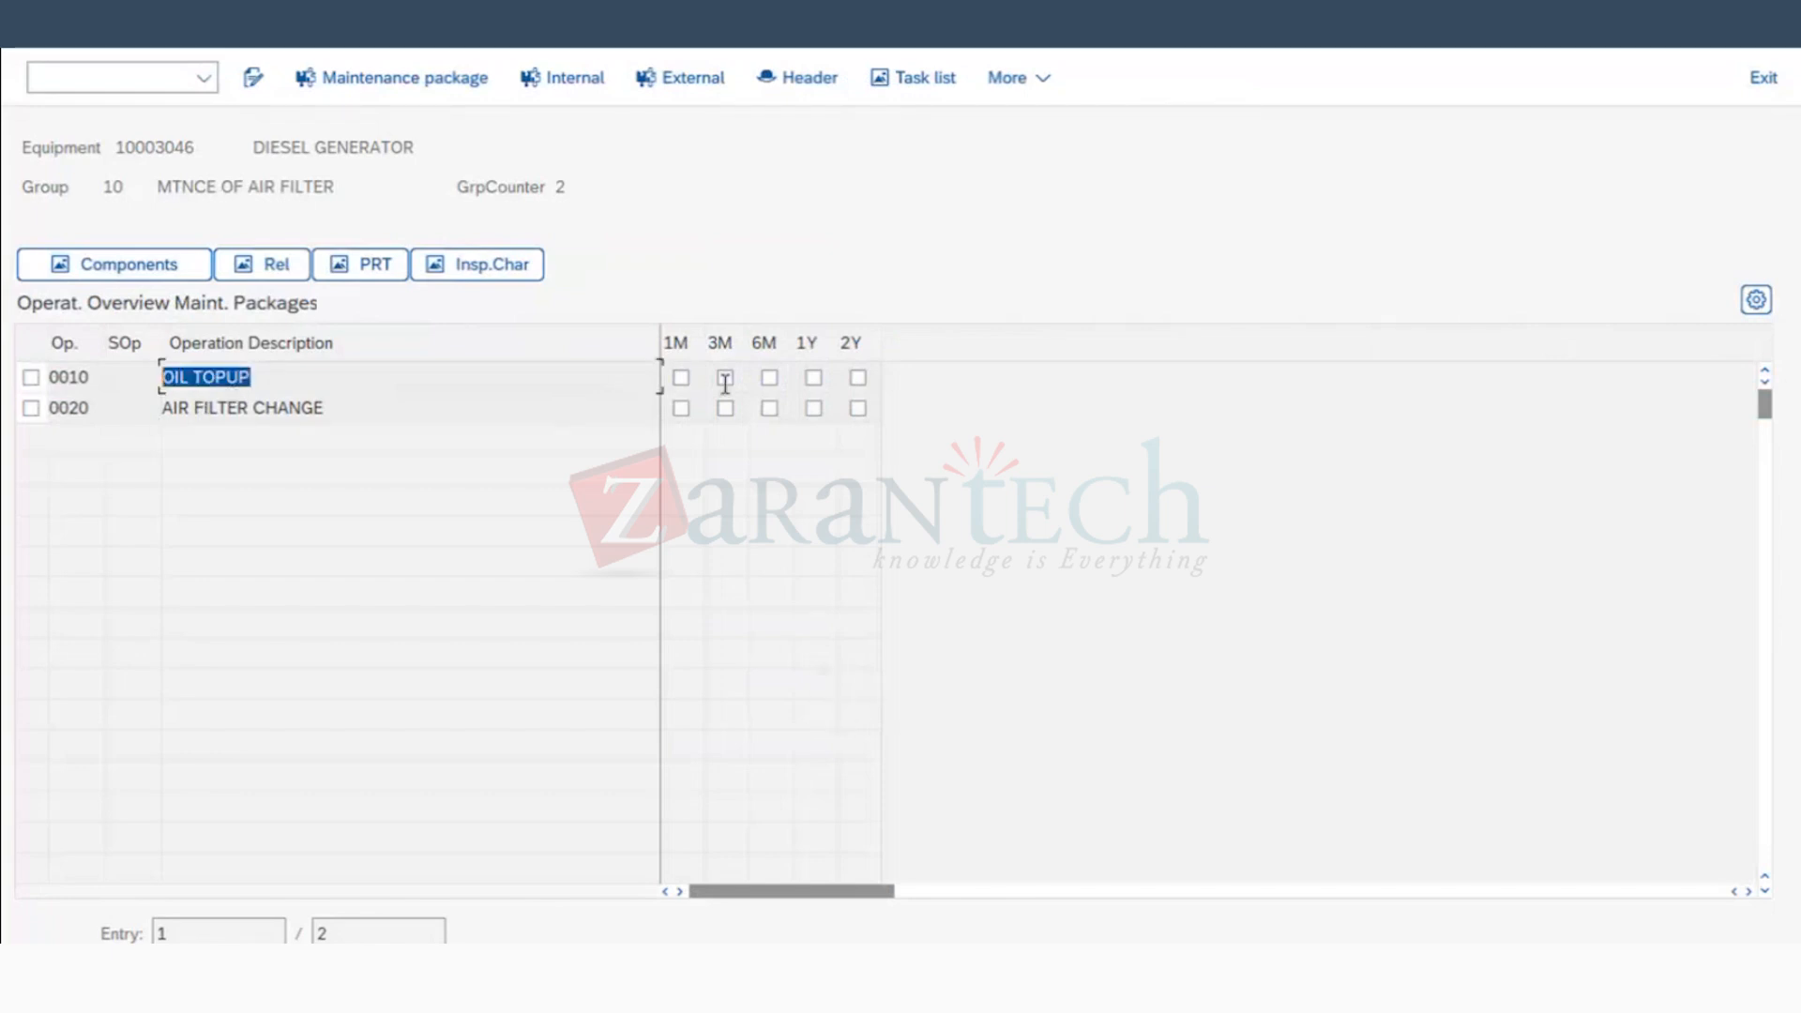
click(724, 382)
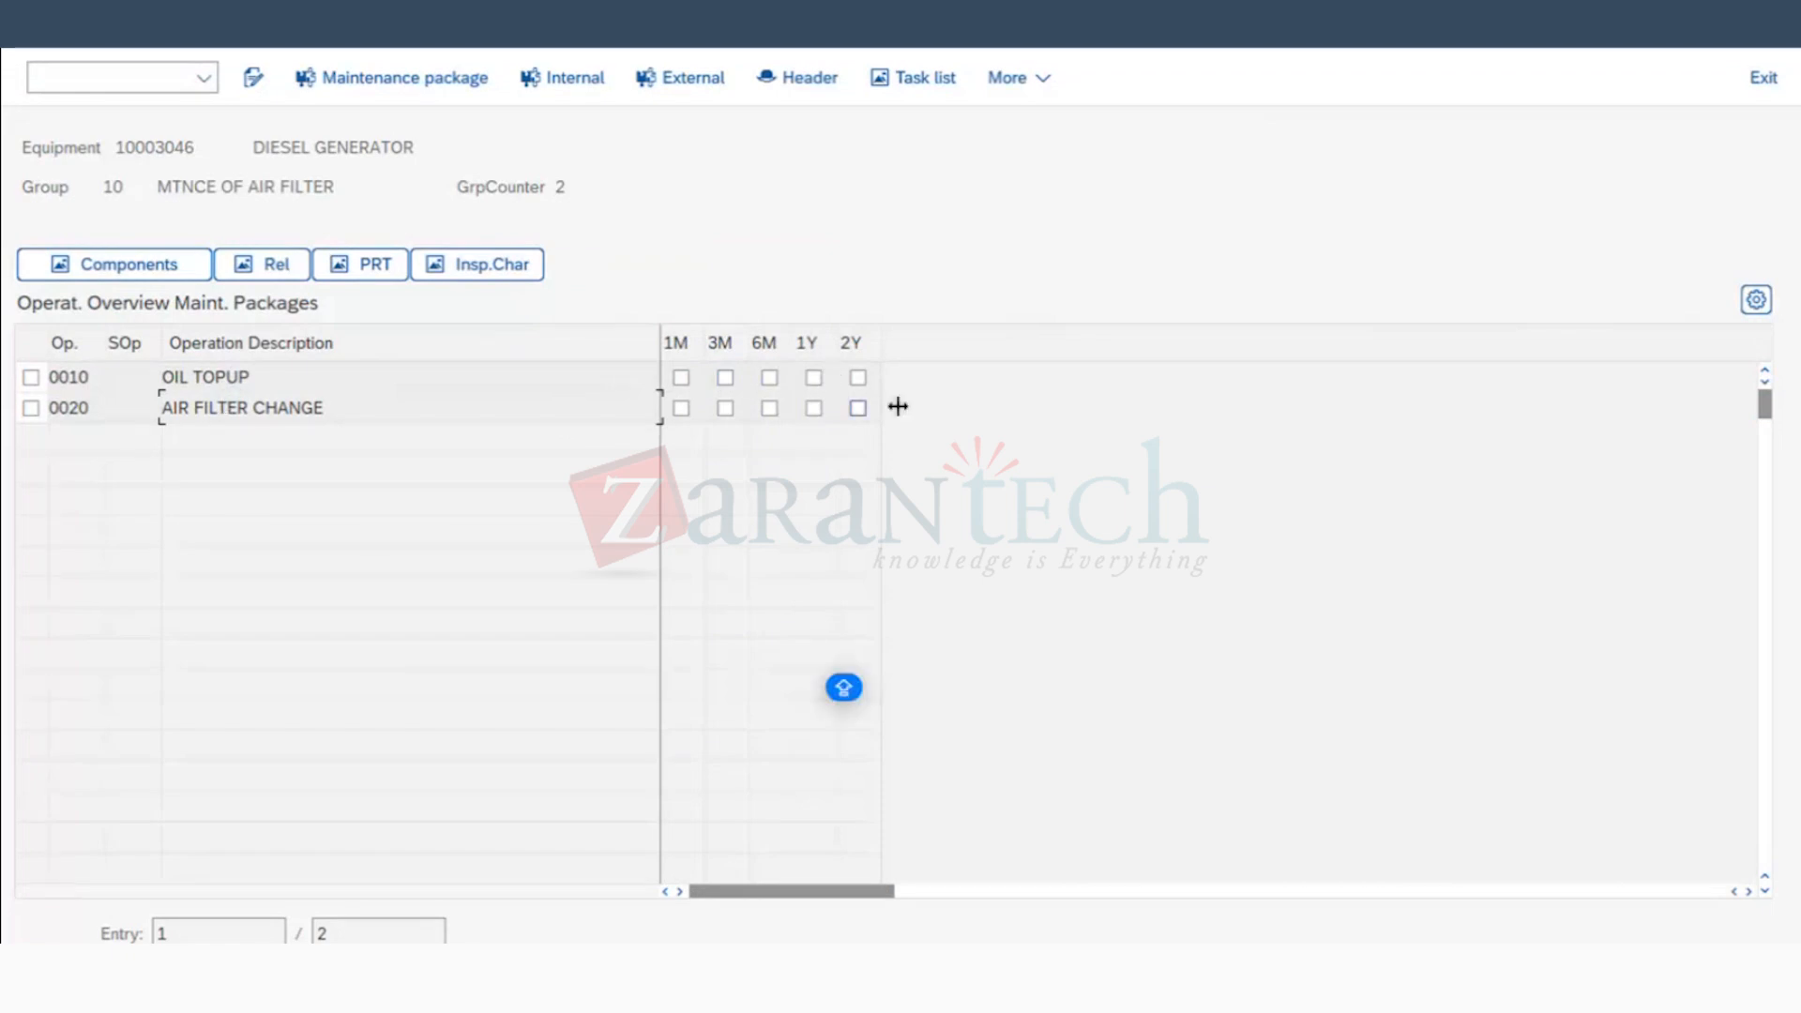
click(770, 380)
click(770, 407)
Step: Open the component assignments of OIL TOPUP and search the plant 1710 materials for *OIL* and *GREAS*
click(31, 376)
click(121, 274)
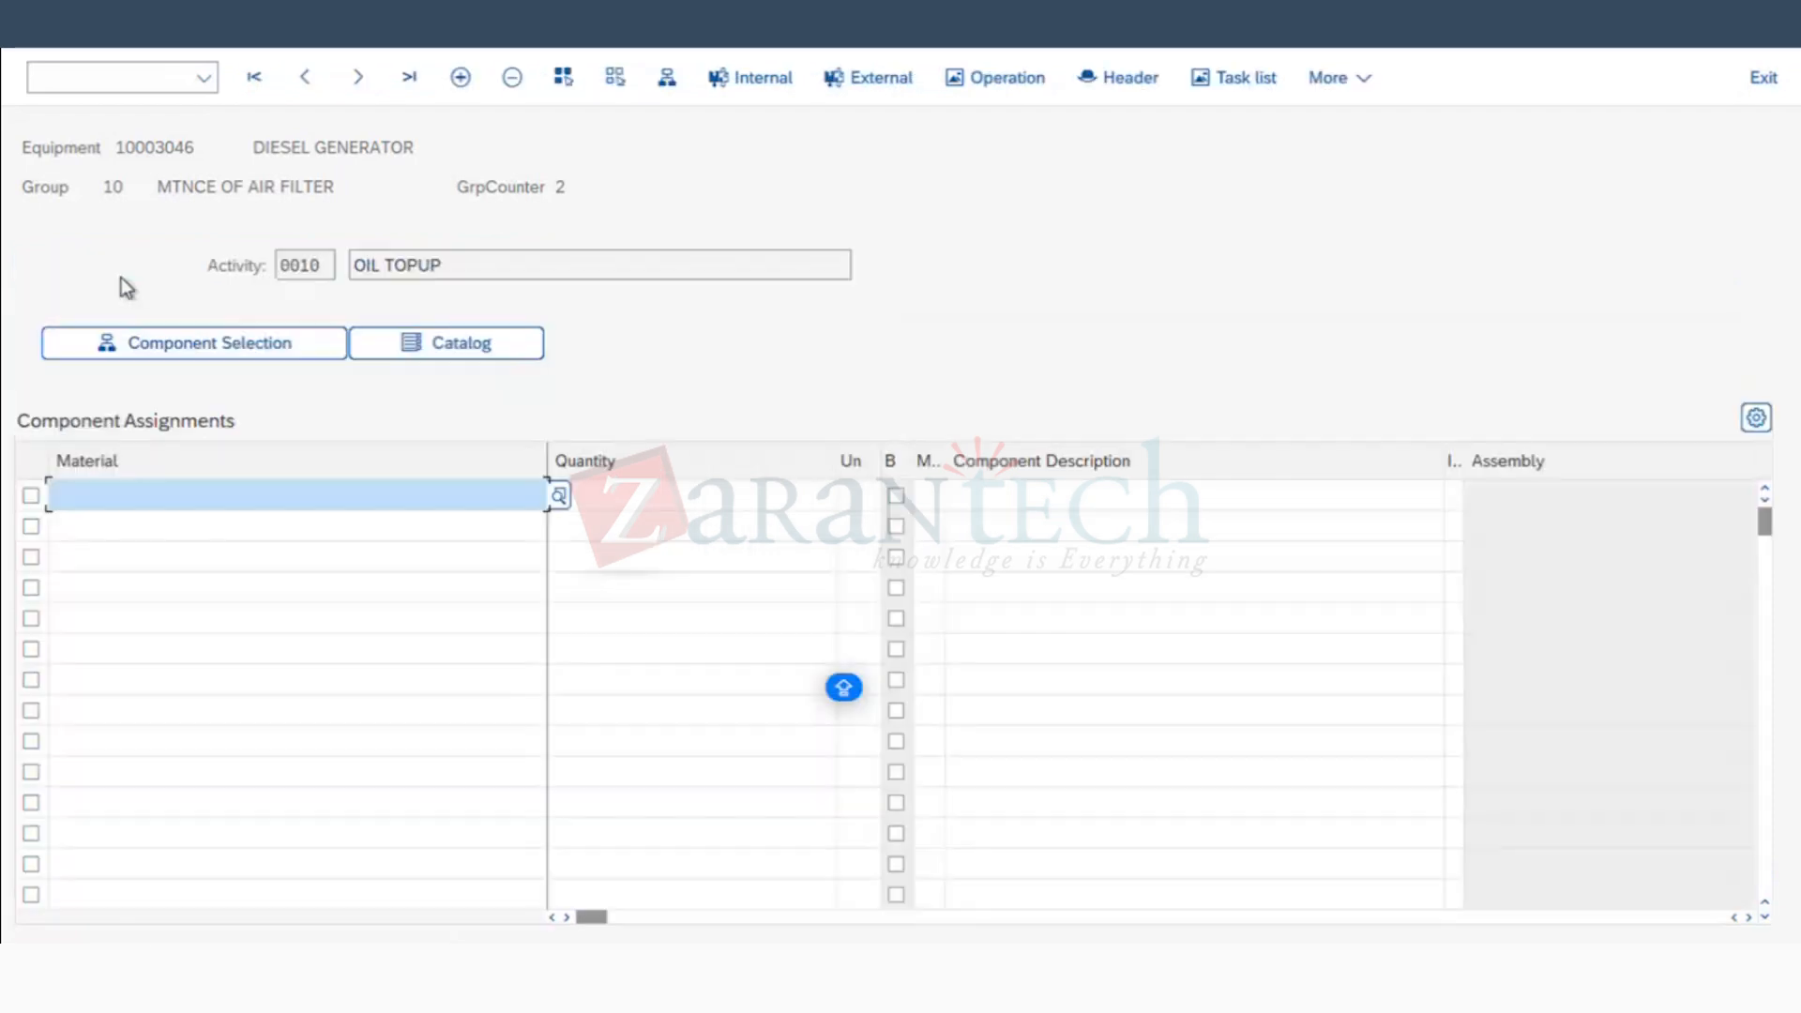
click(559, 497)
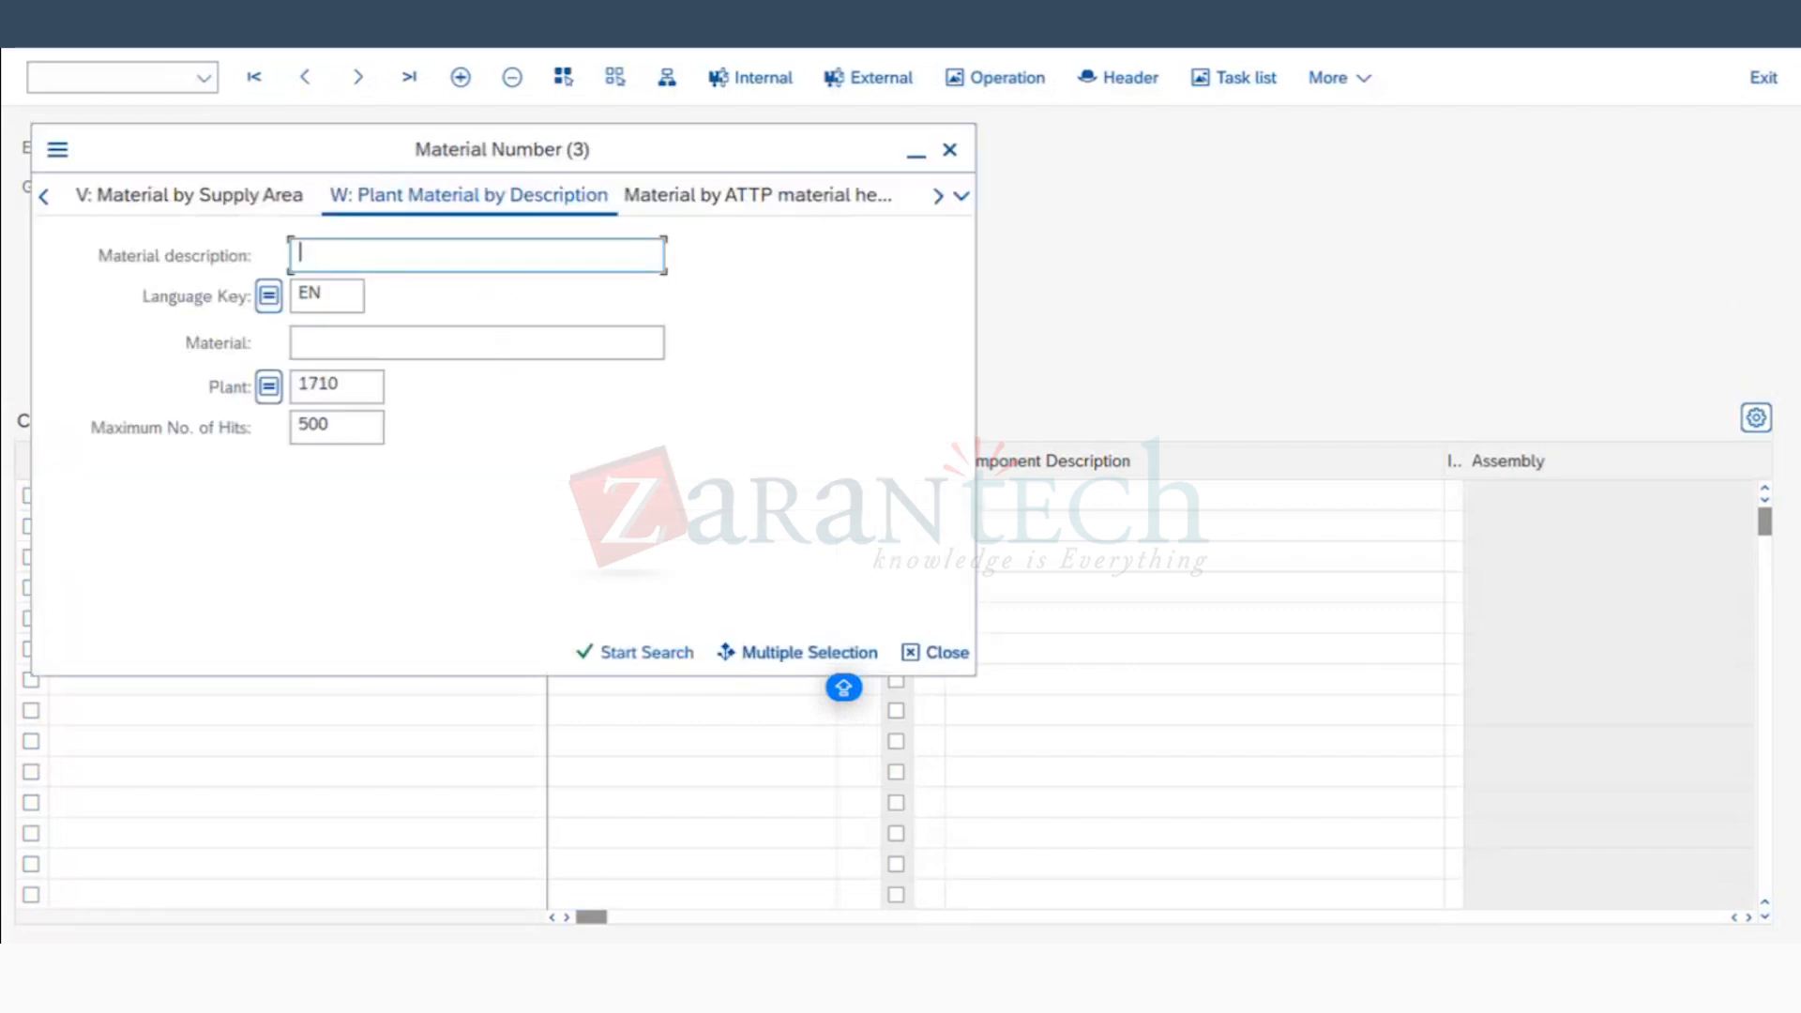
text(*OIL*)
key(Return)
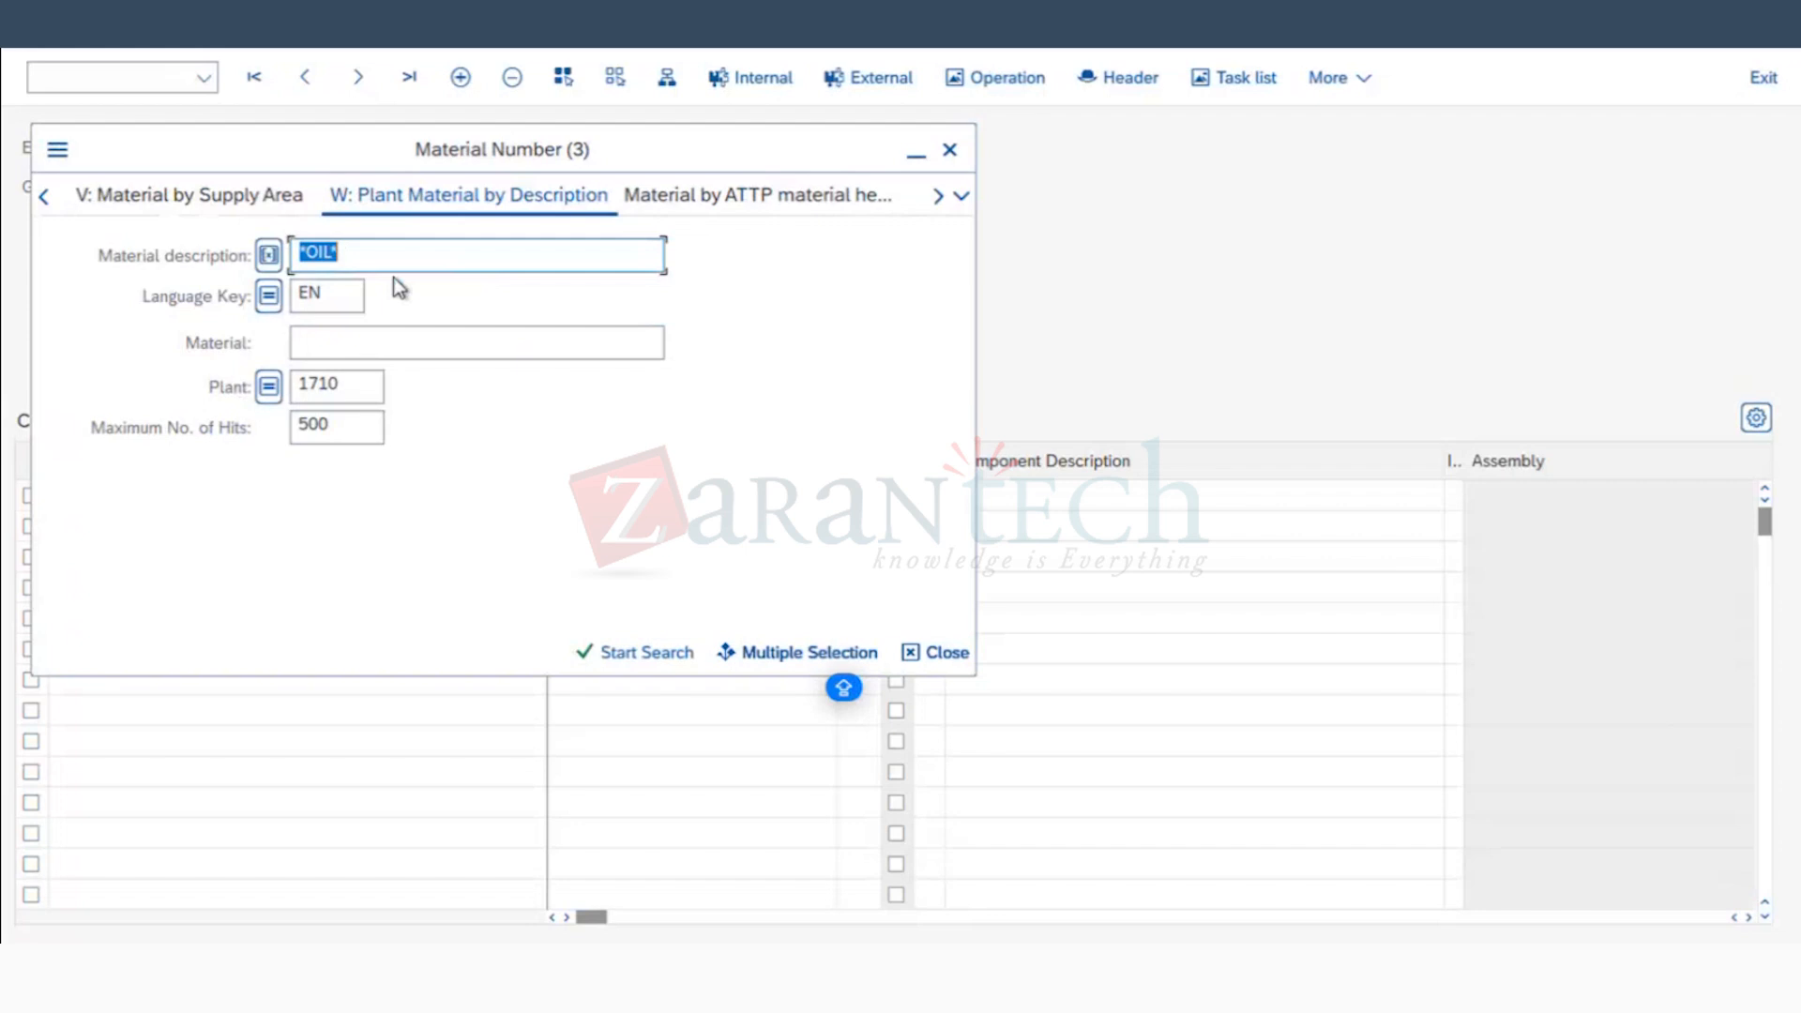
text(*GREAS*)
double_click(314, 253)
click(949, 150)
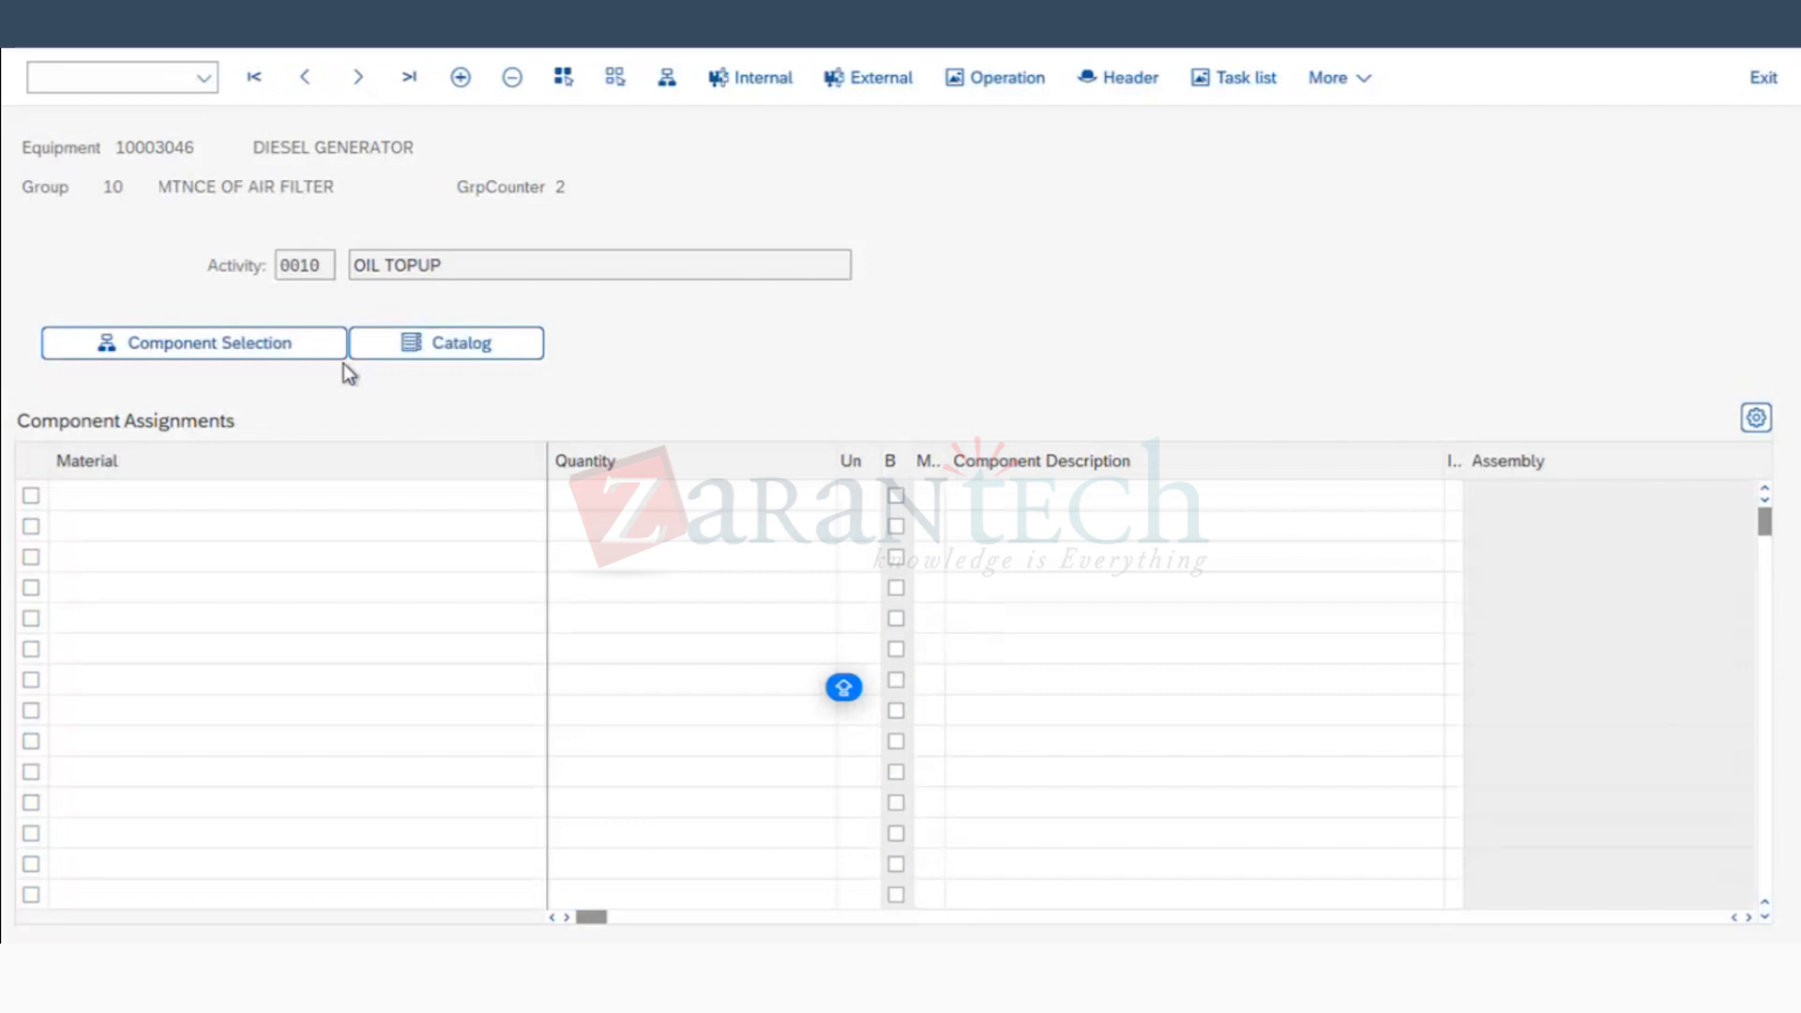
Step: Assign material SG-CFP-B-BRNG with quantity 2 as a component of OIL TOPUP
click(143, 493)
click(155, 530)
click(792, 501)
text(2)
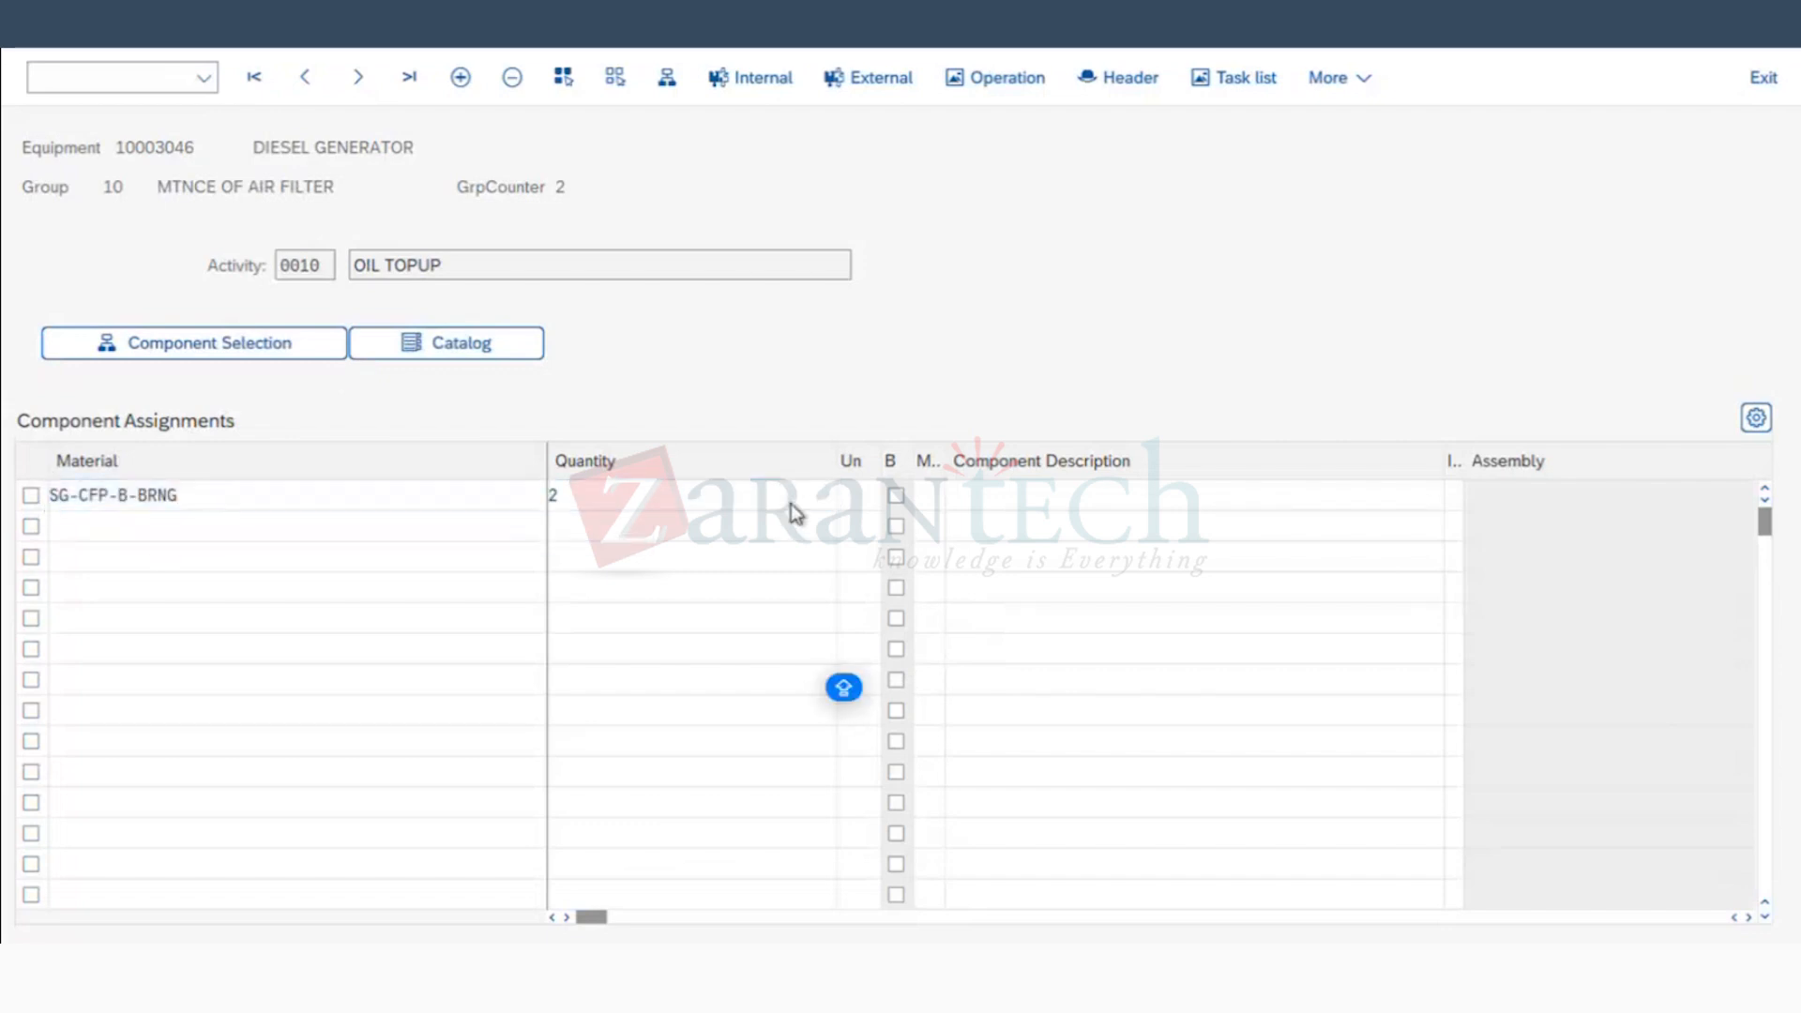
key(Return)
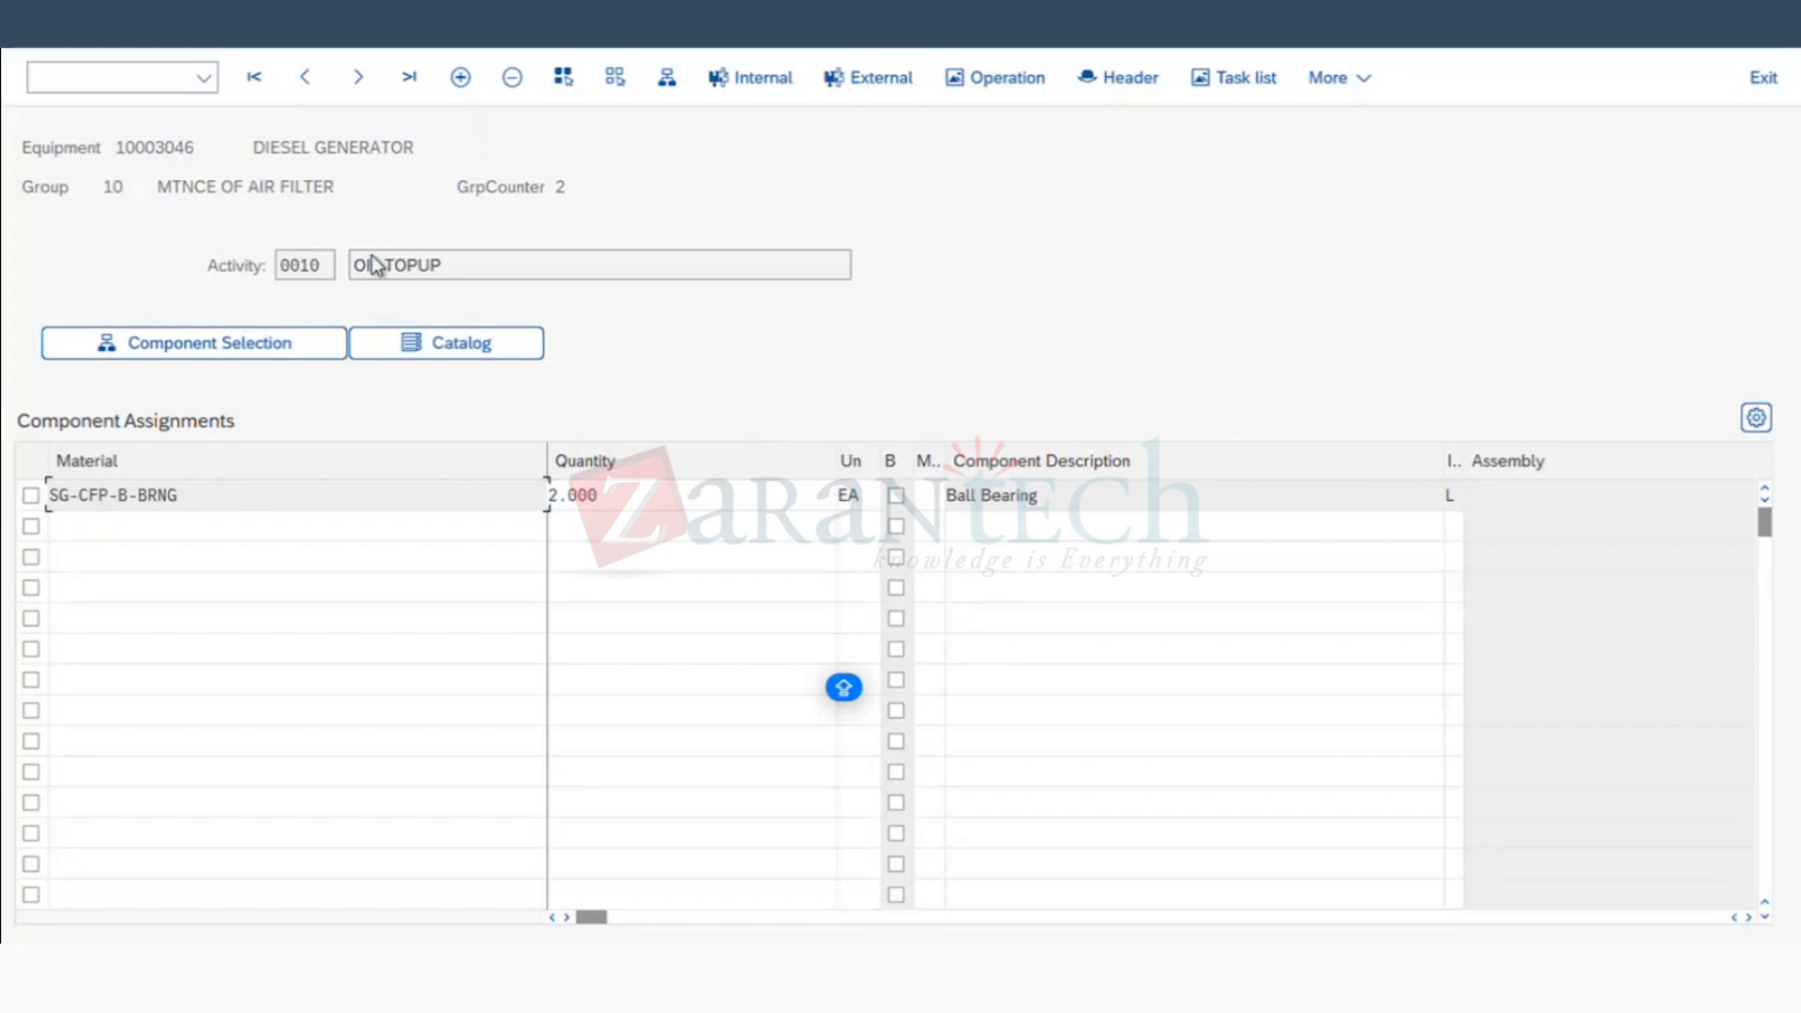
Step: Return to the operation overview, leave the air filter task list and exit to the SAP menu
click(996, 78)
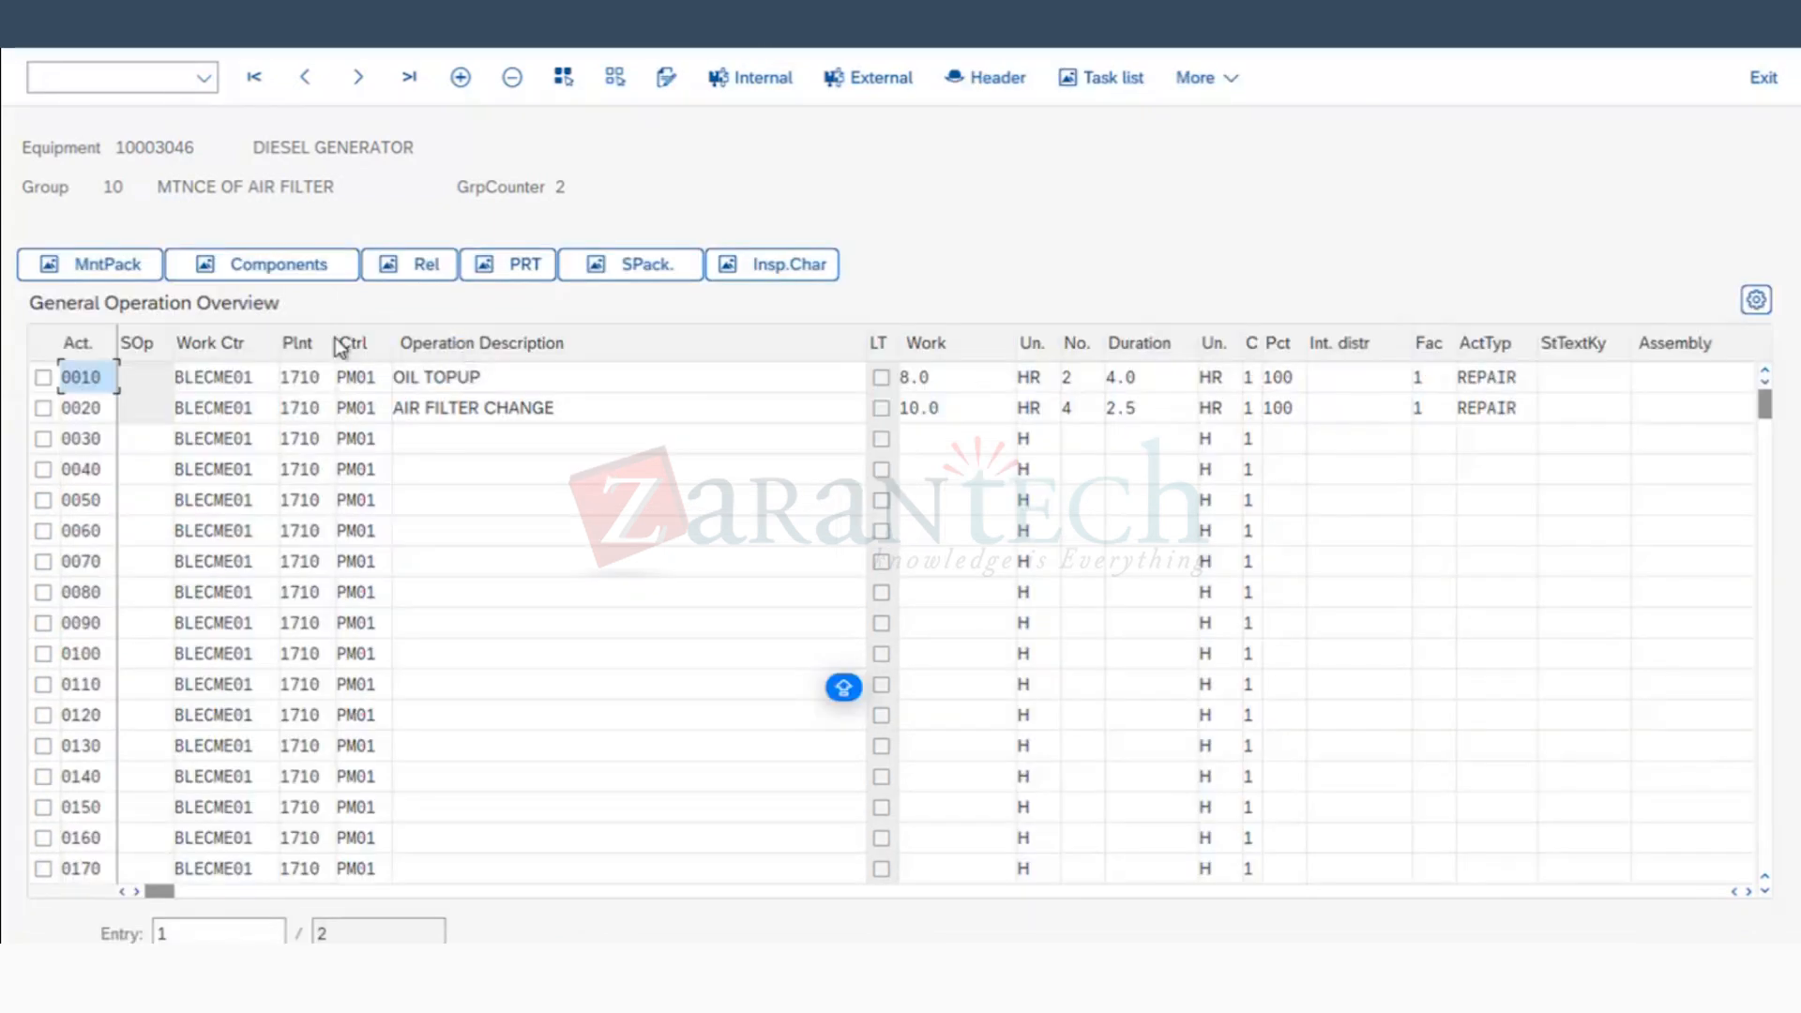
drag(335, 333, 306, 377)
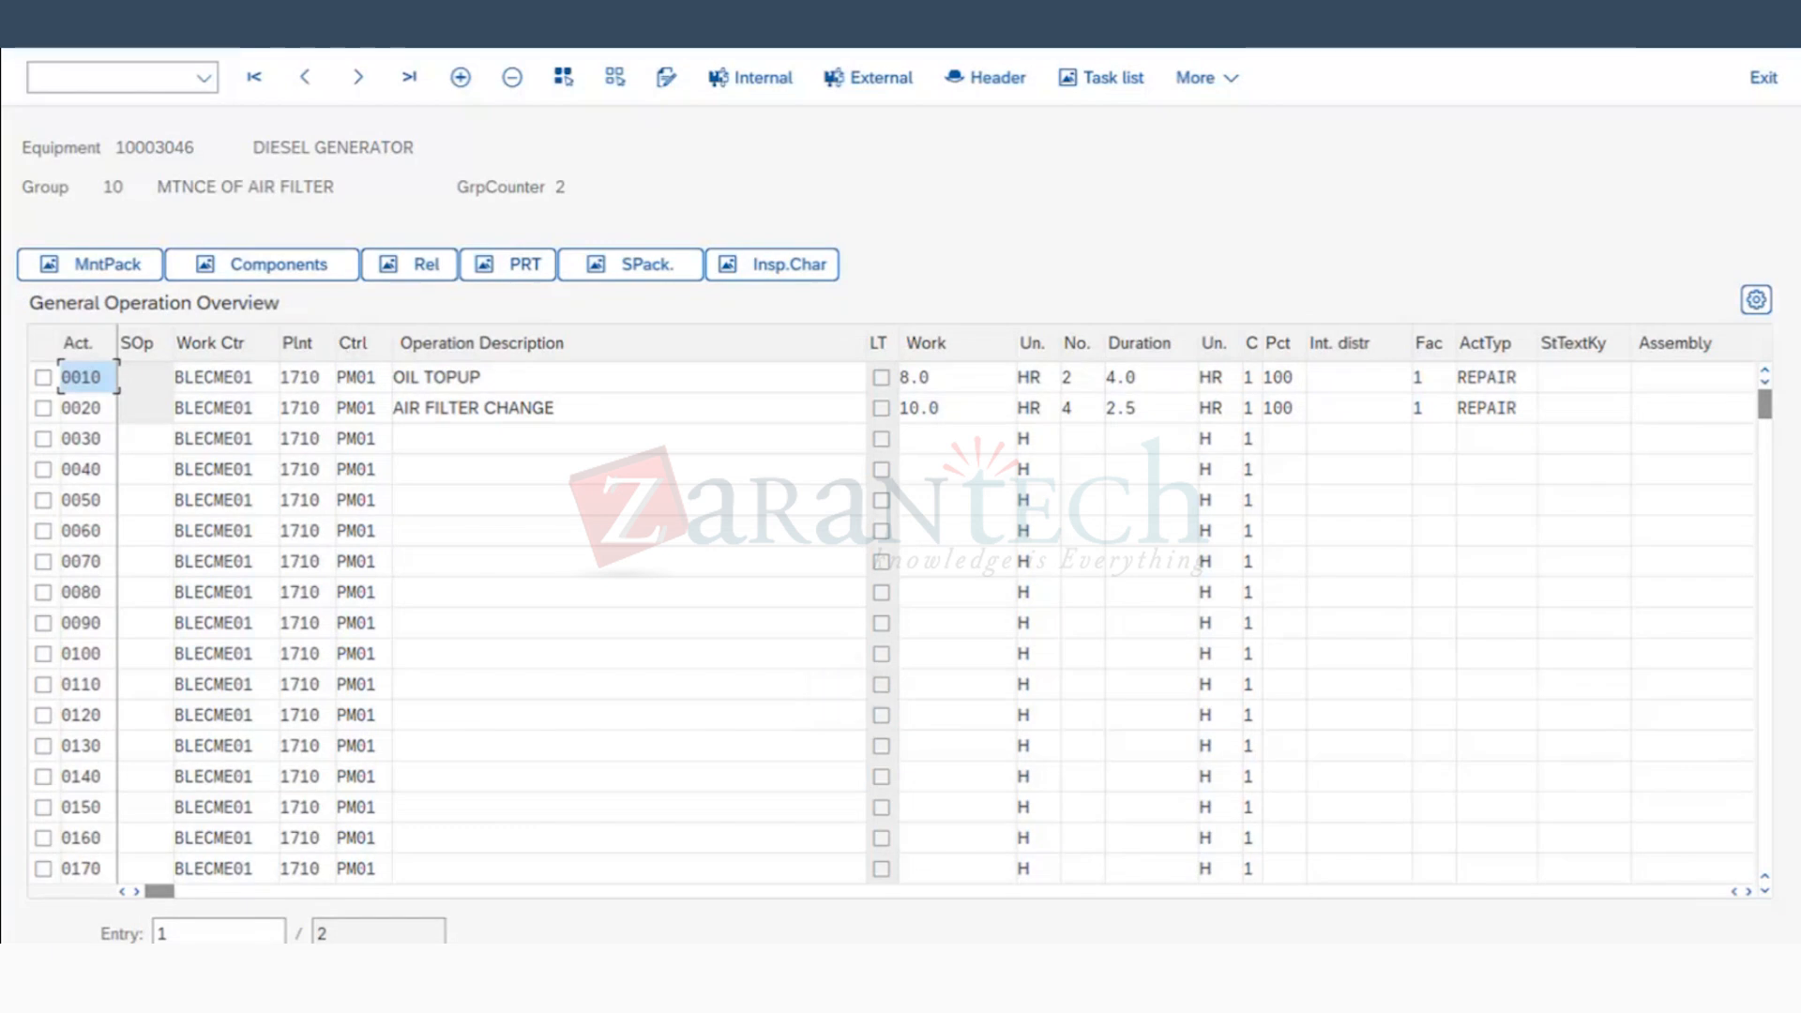
key(F3)
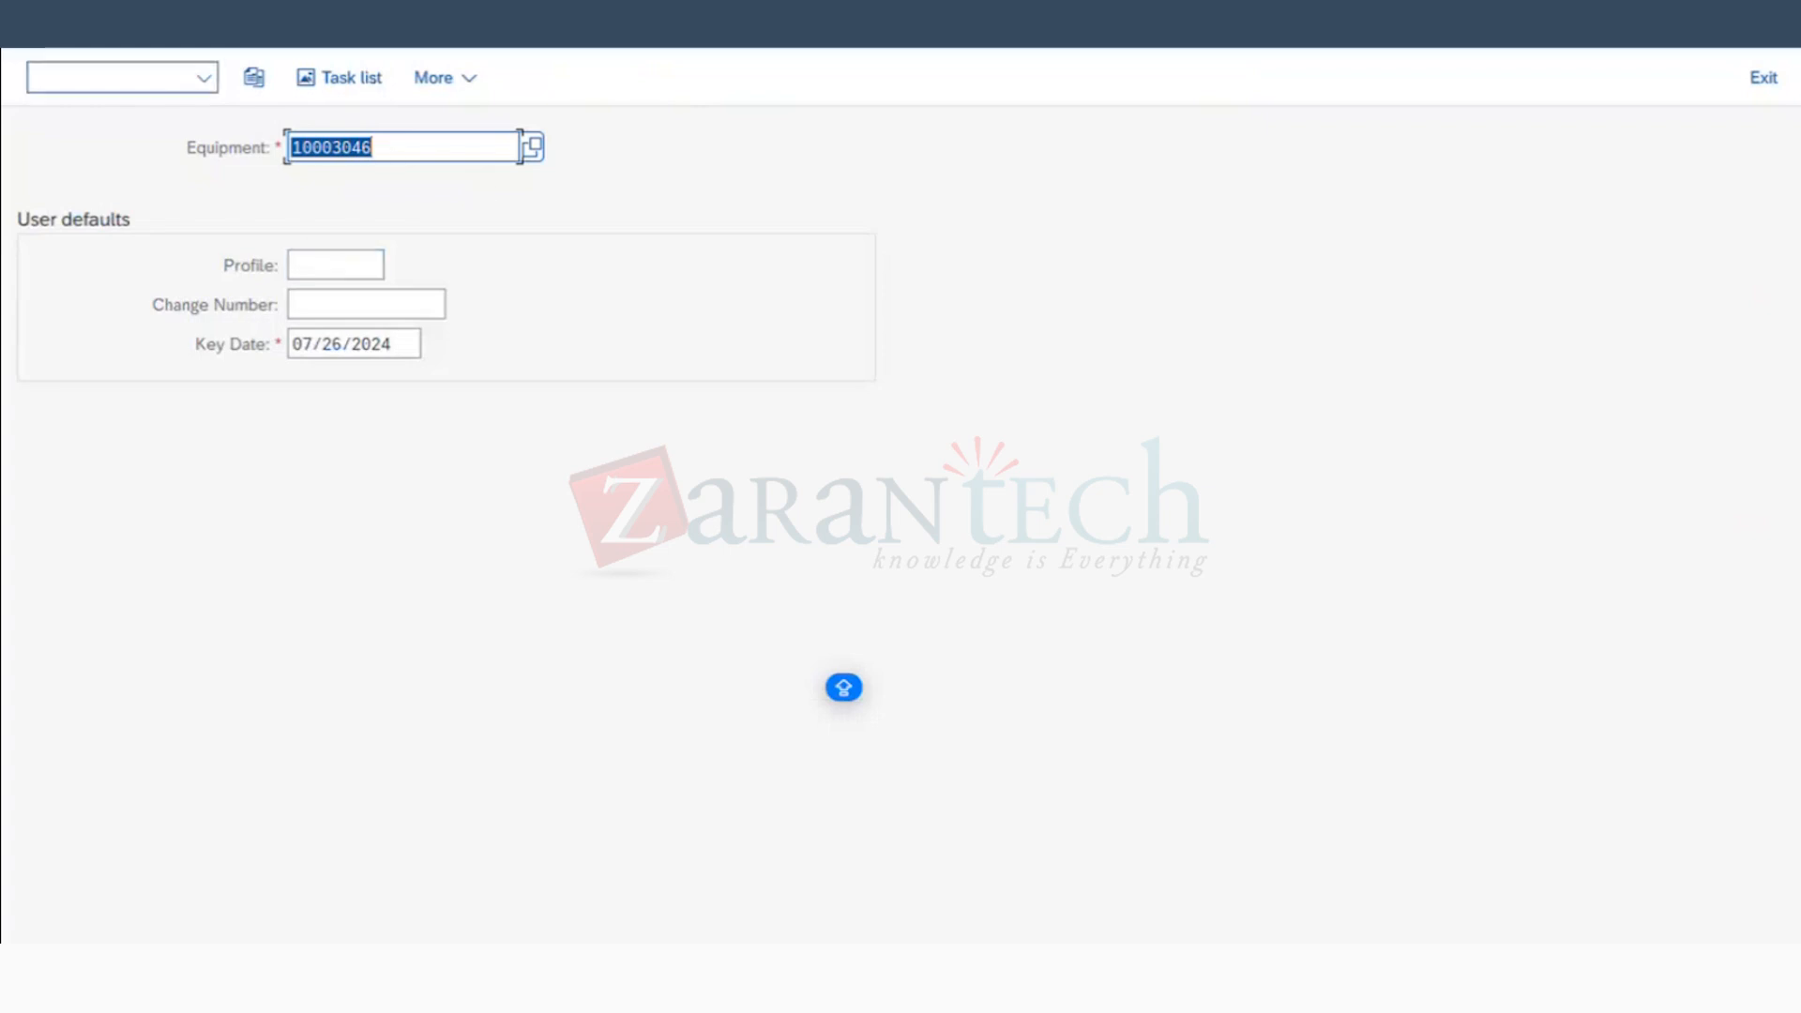
click(1764, 81)
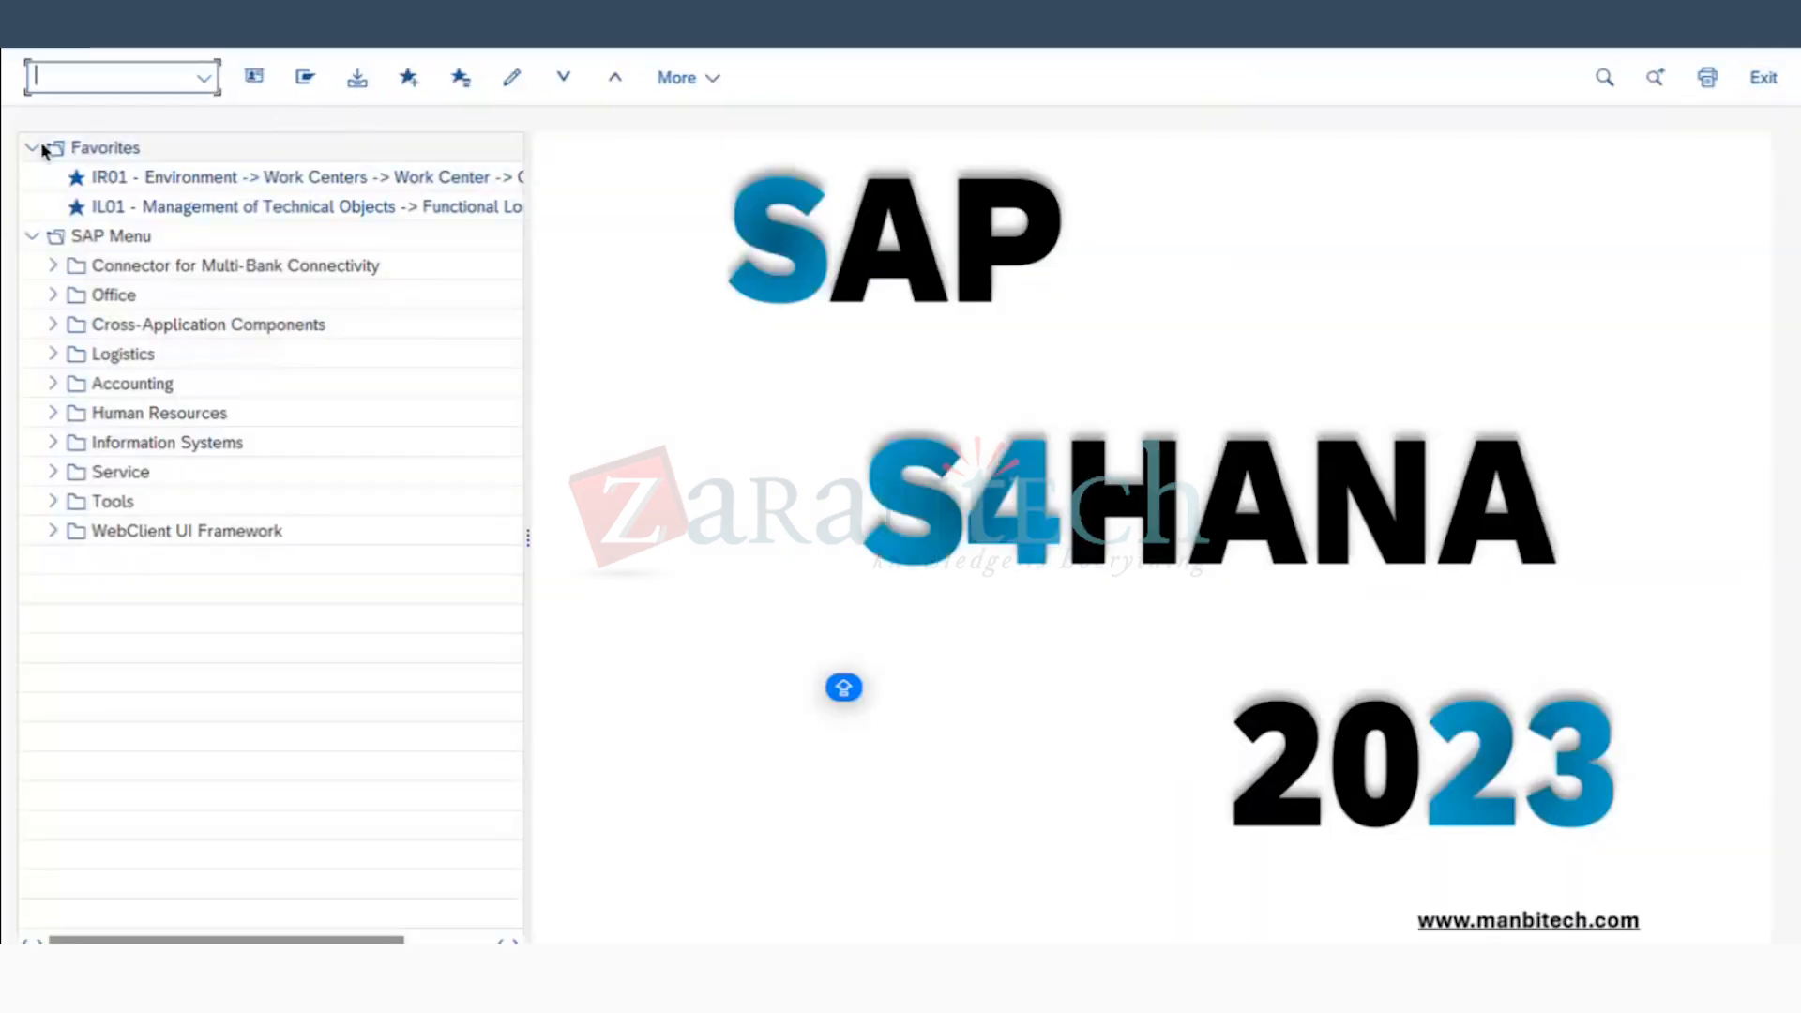
Step: Switch to the Excel notes and highlight the STEP 1 cell of the strategy section in yellow
key(super+Tab)
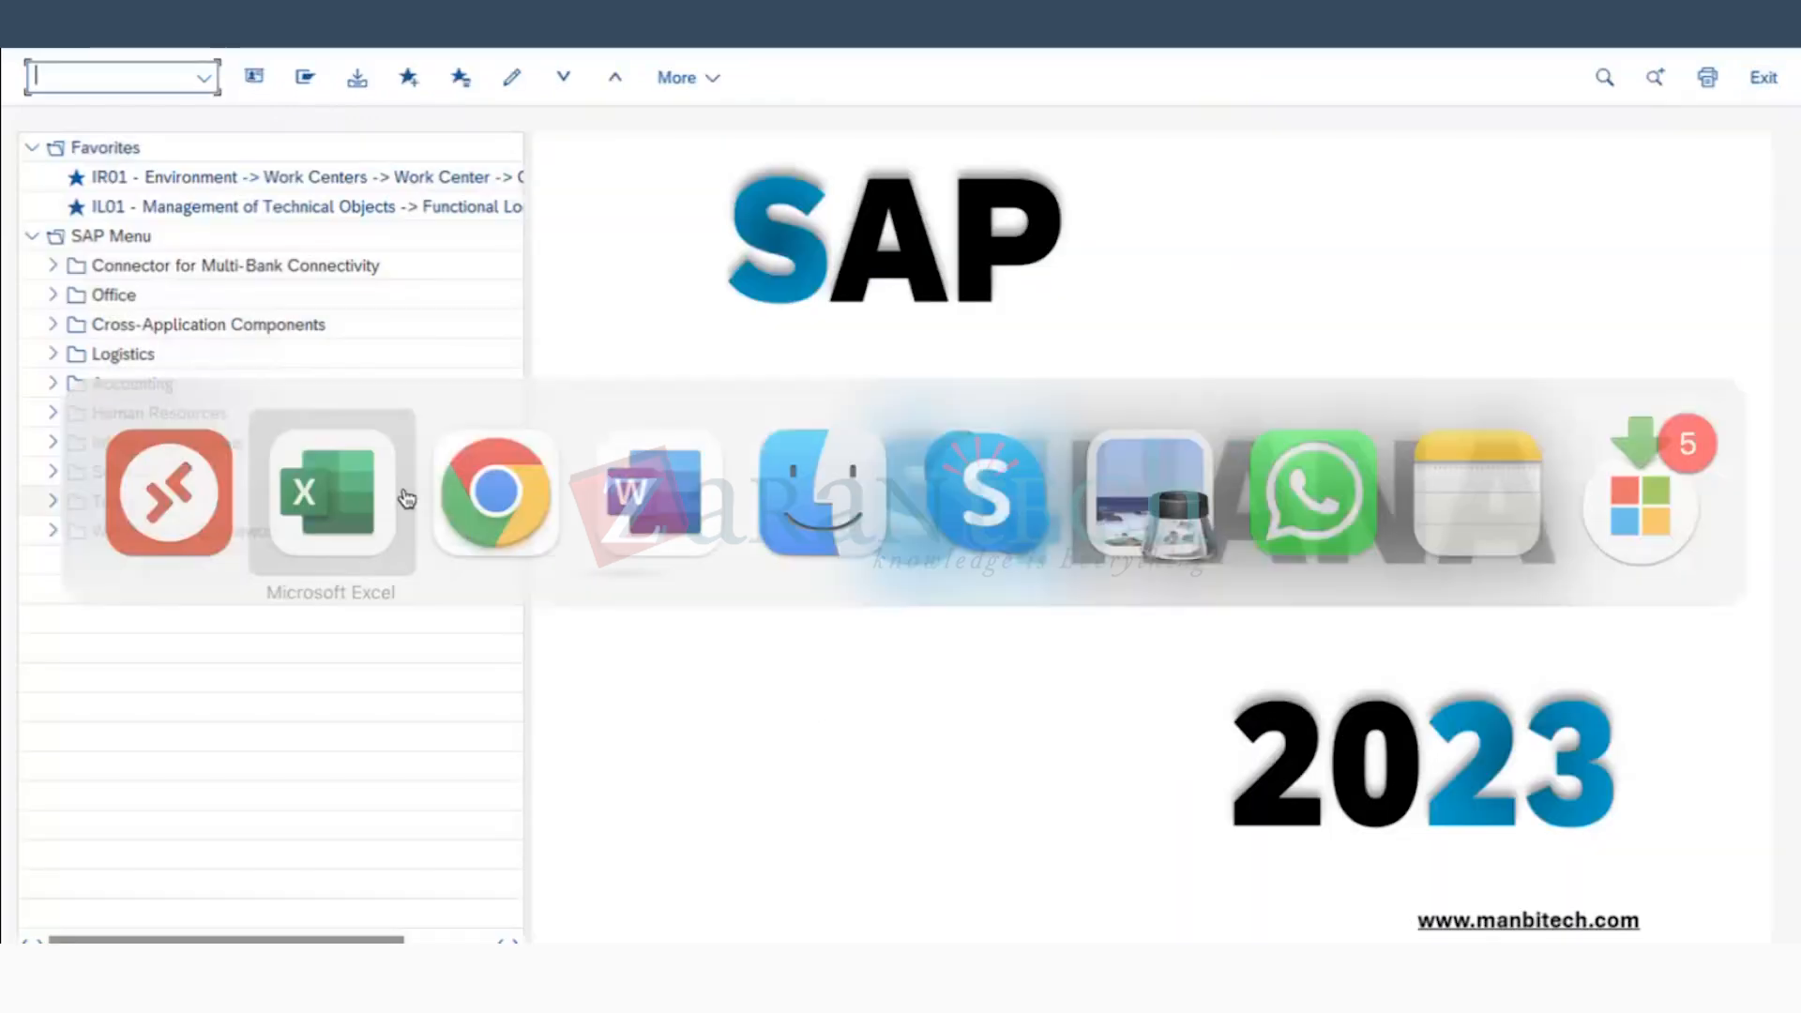
scroll(1322, 615, down, 6)
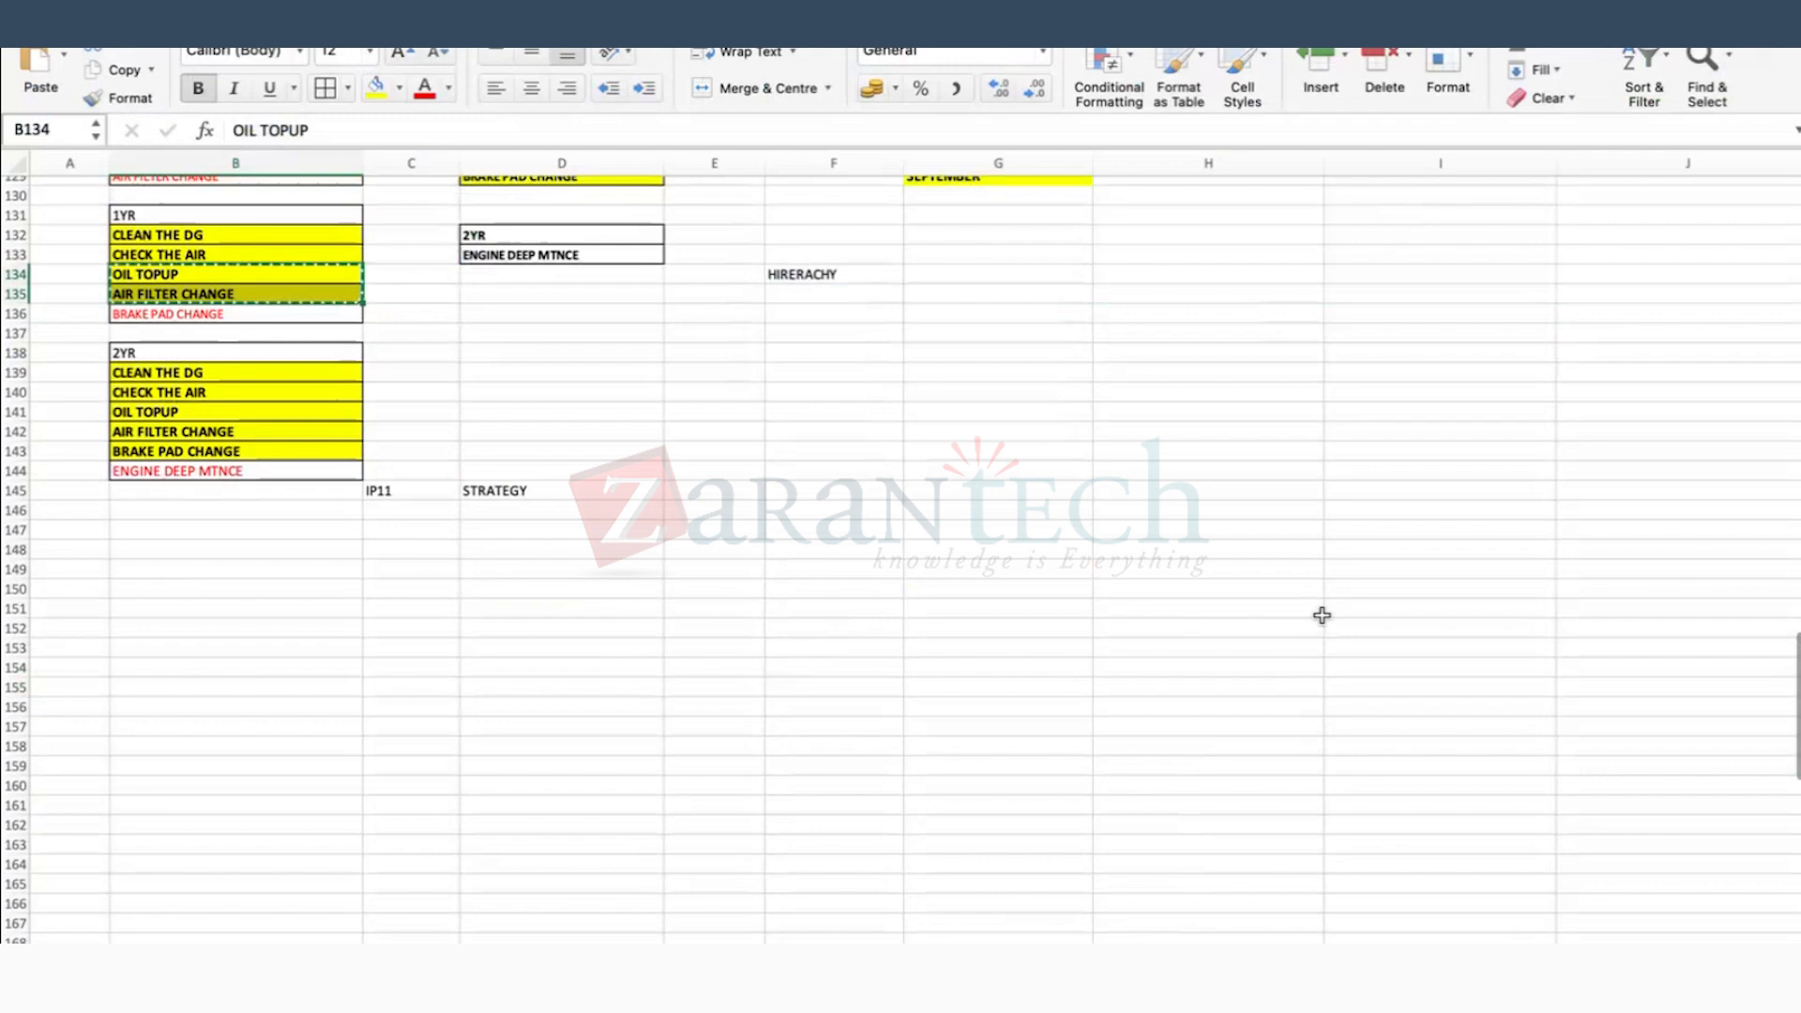
scroll(1322, 615, up, 20)
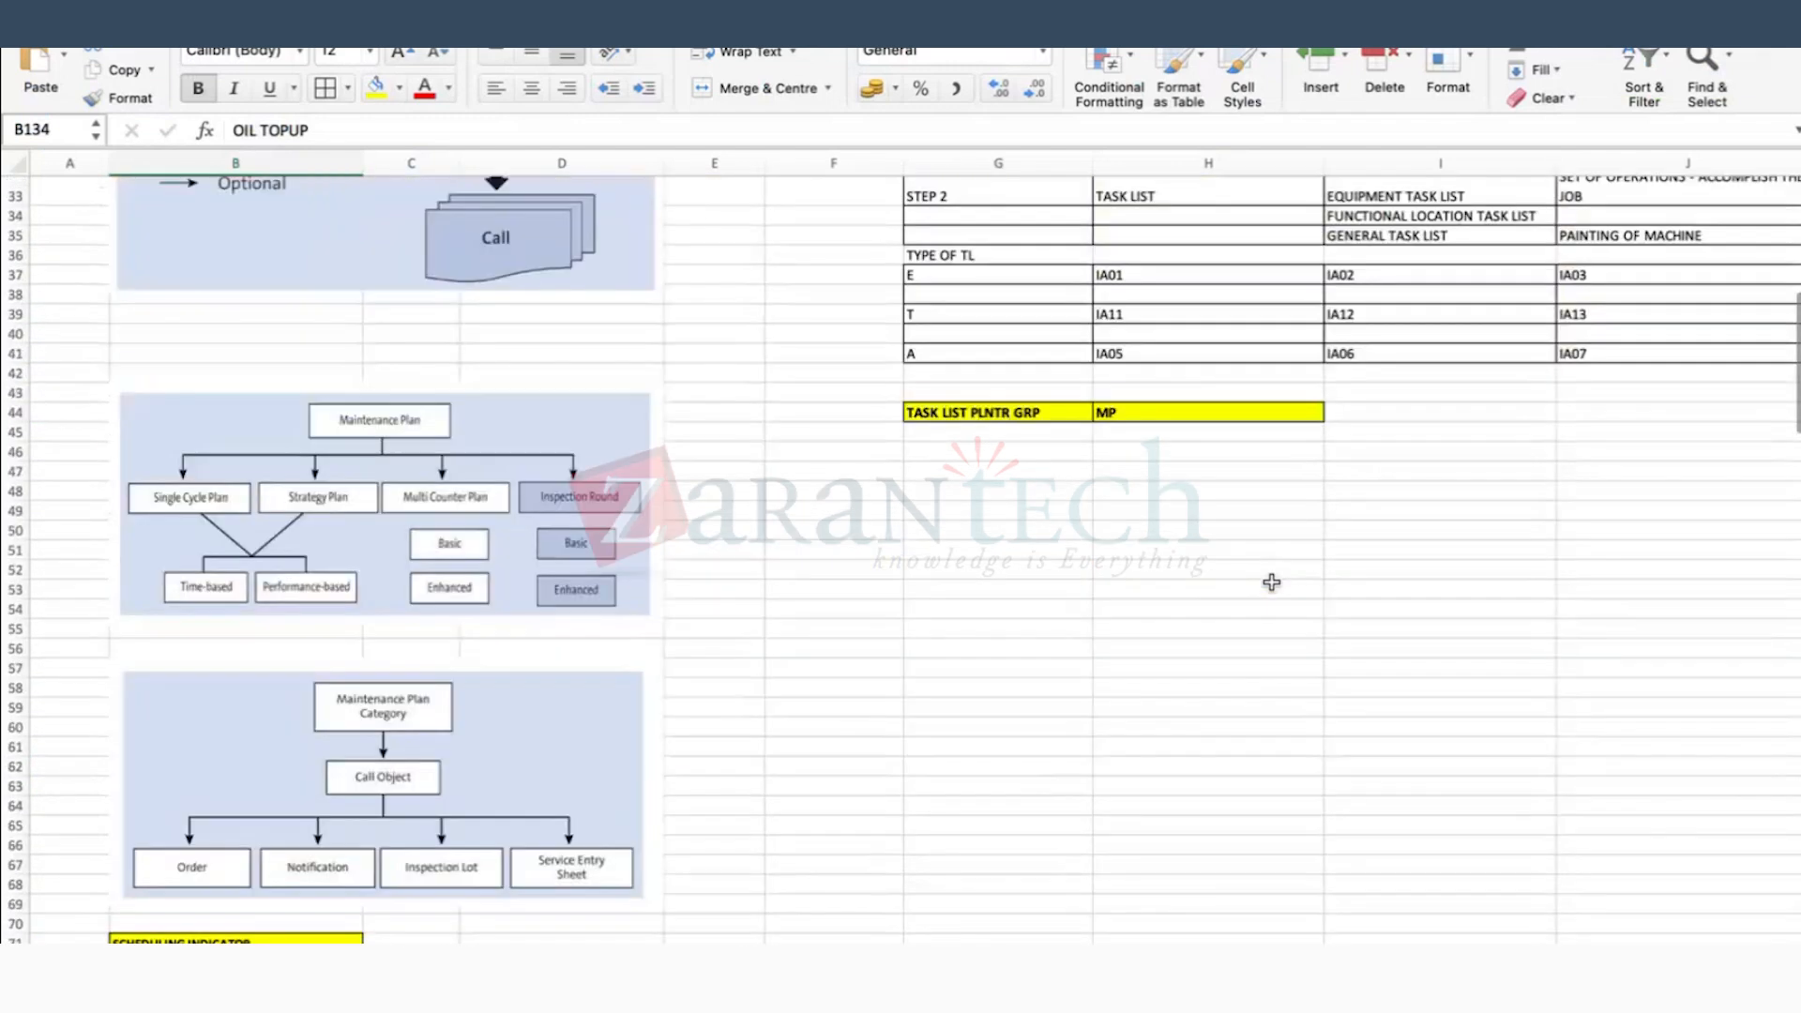
scroll(1271, 582, up, 5)
click(921, 382)
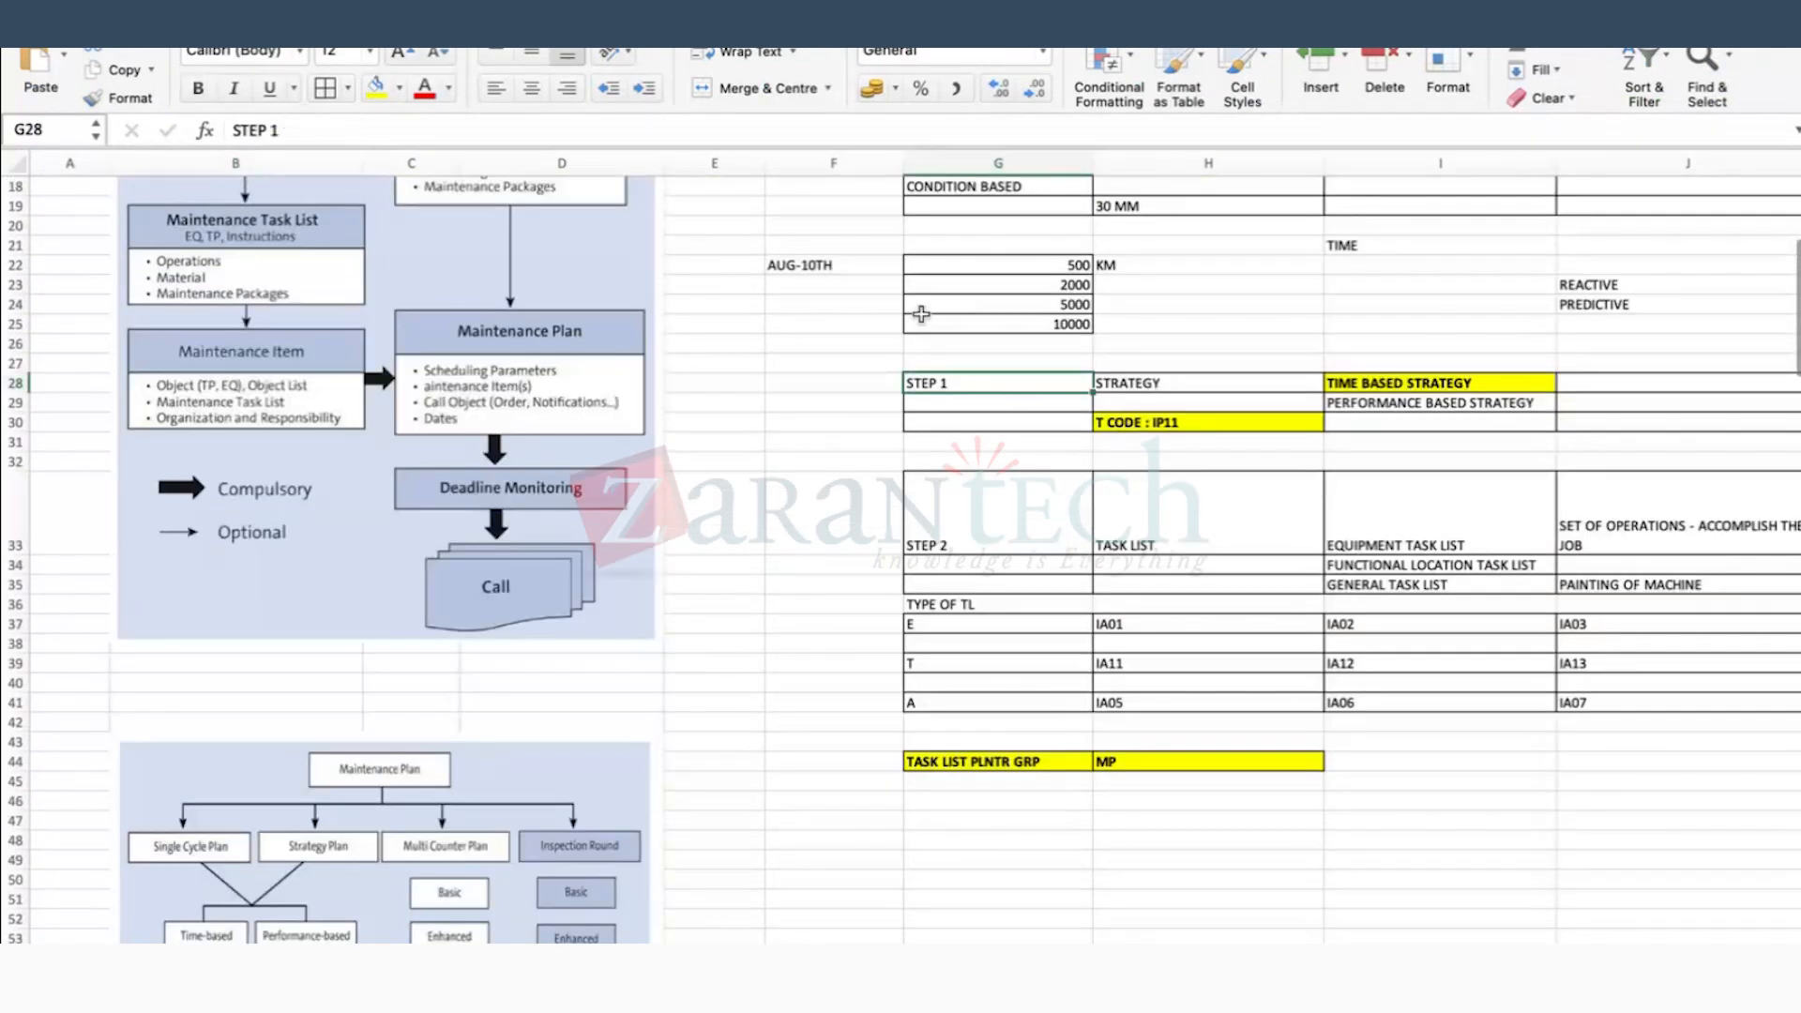
Step: Enter the note "1M,. 3M, 6M ETC" in the cell beside TIME BASED STRATEGY
click(1503, 381)
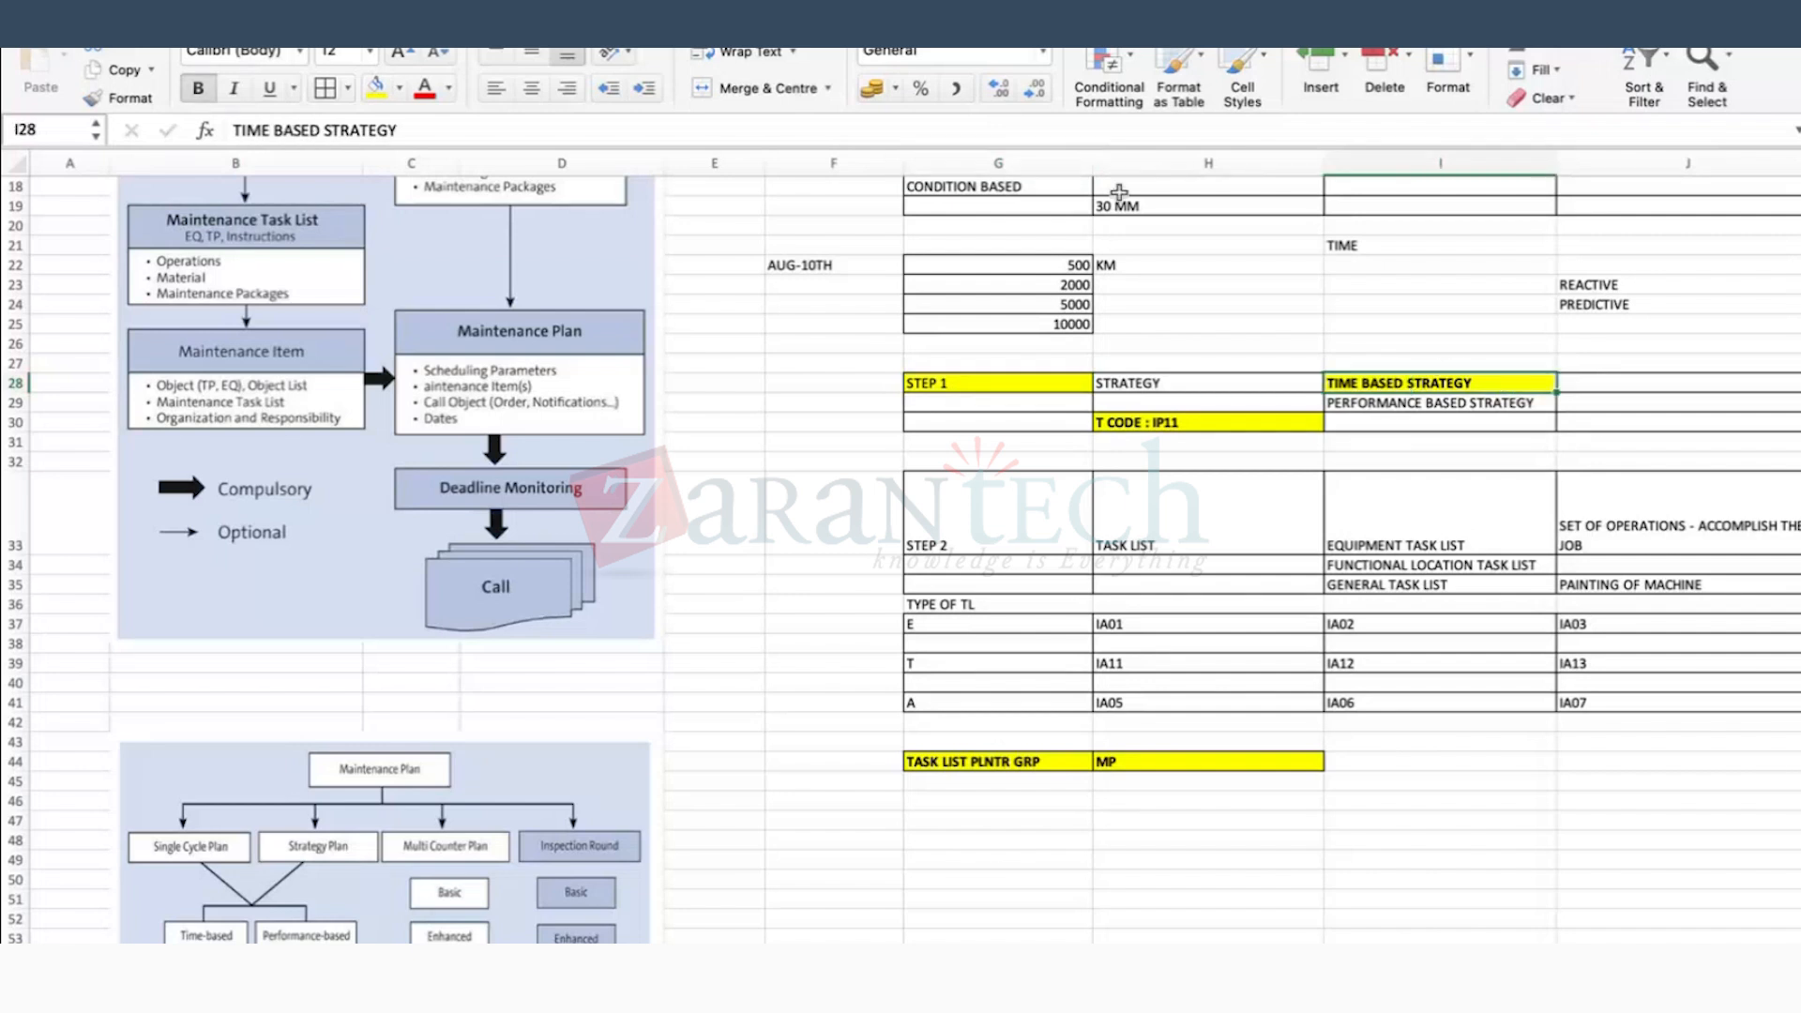
click(1587, 387)
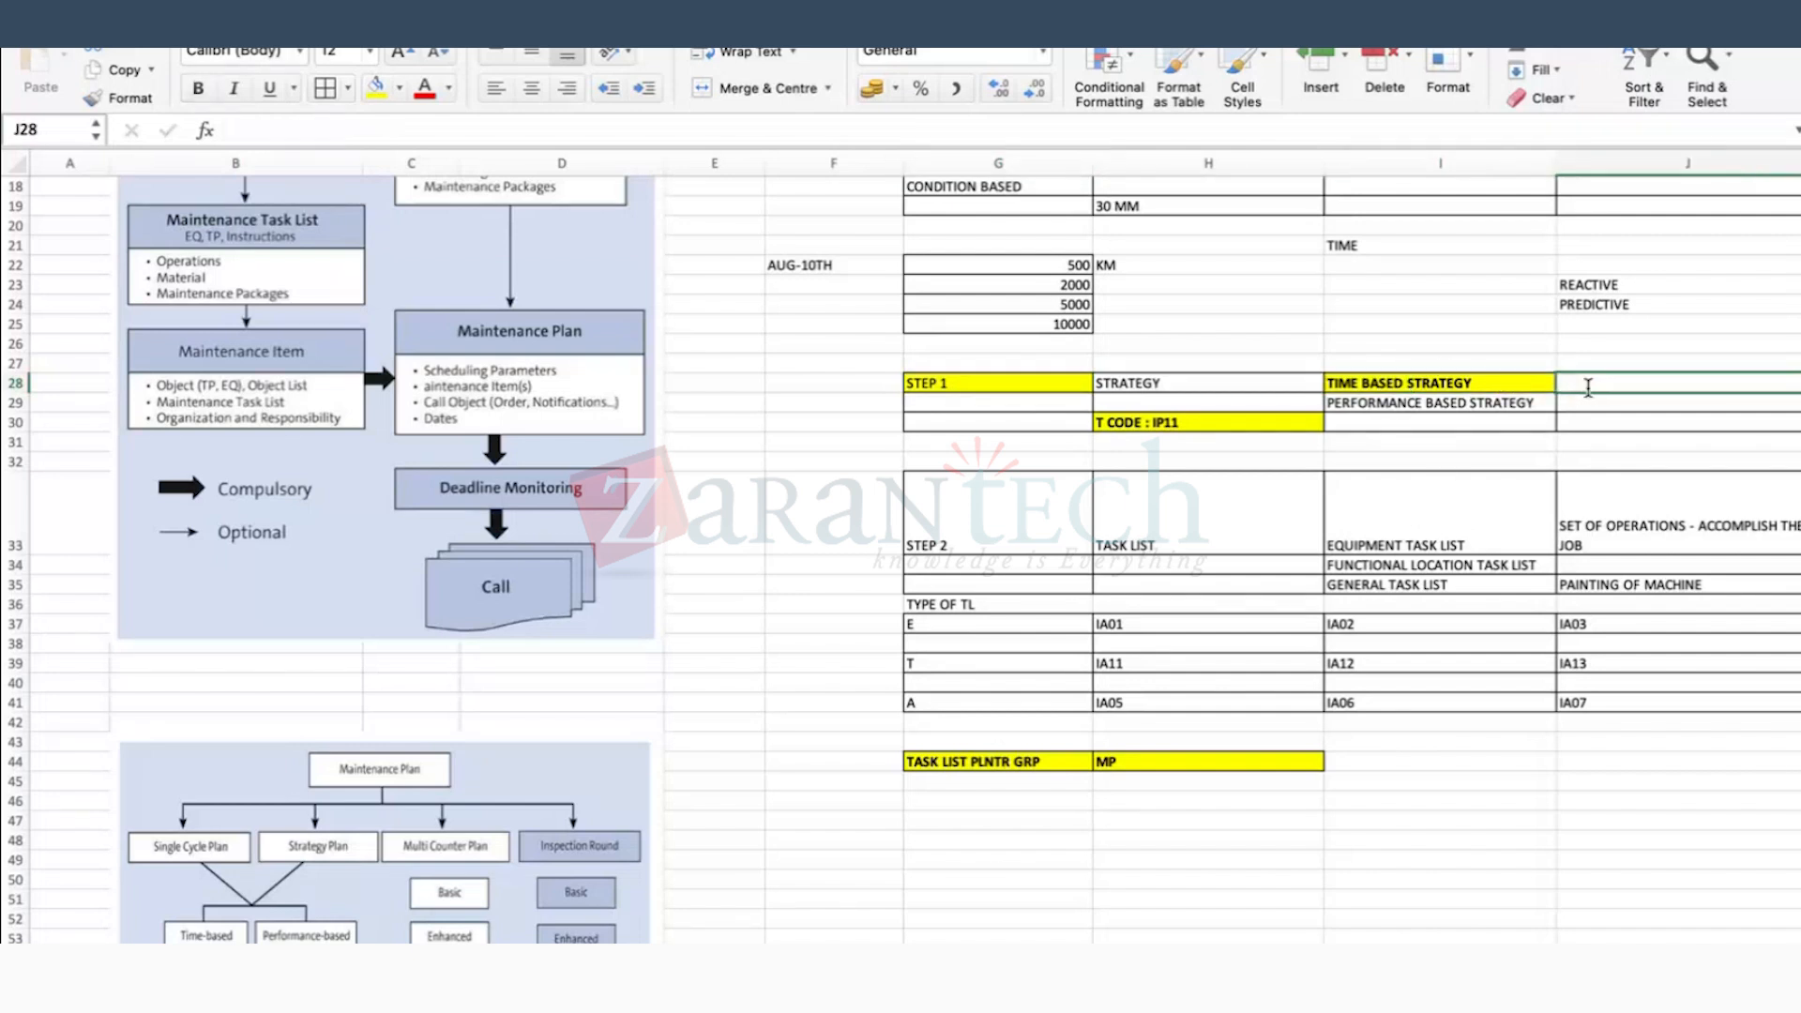
text(1M,. 3)
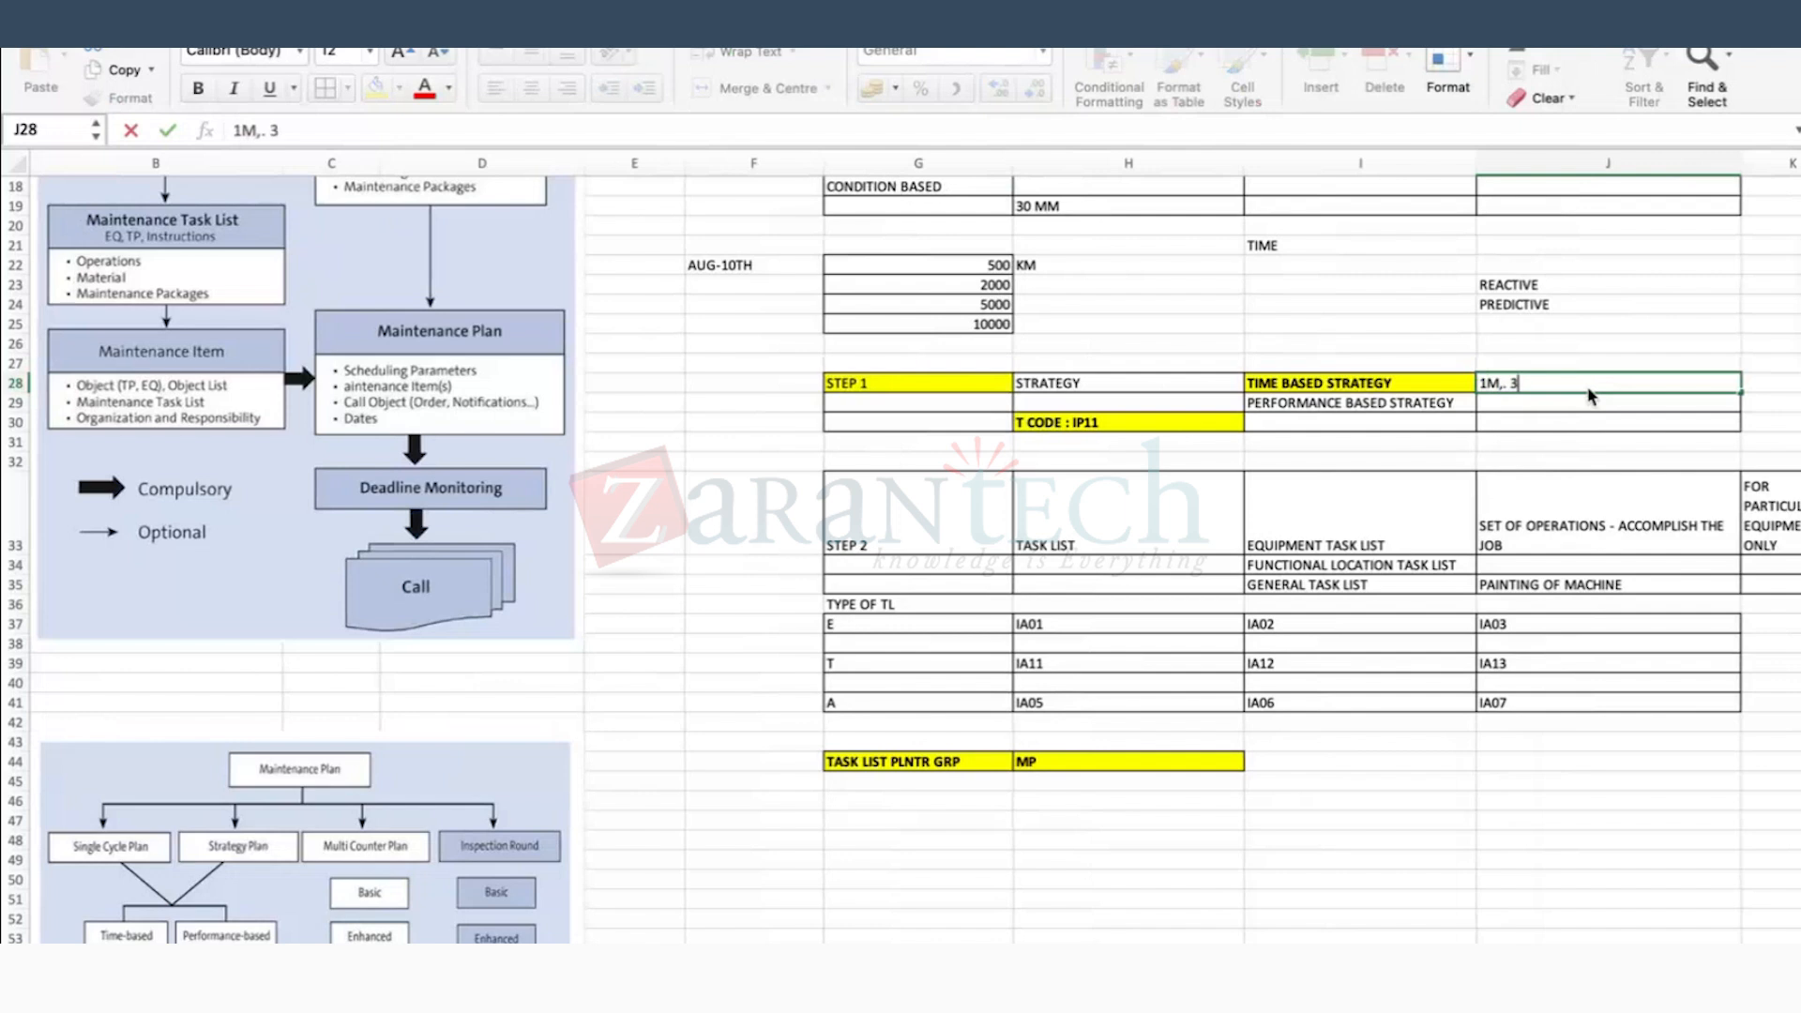
text(M, 6)
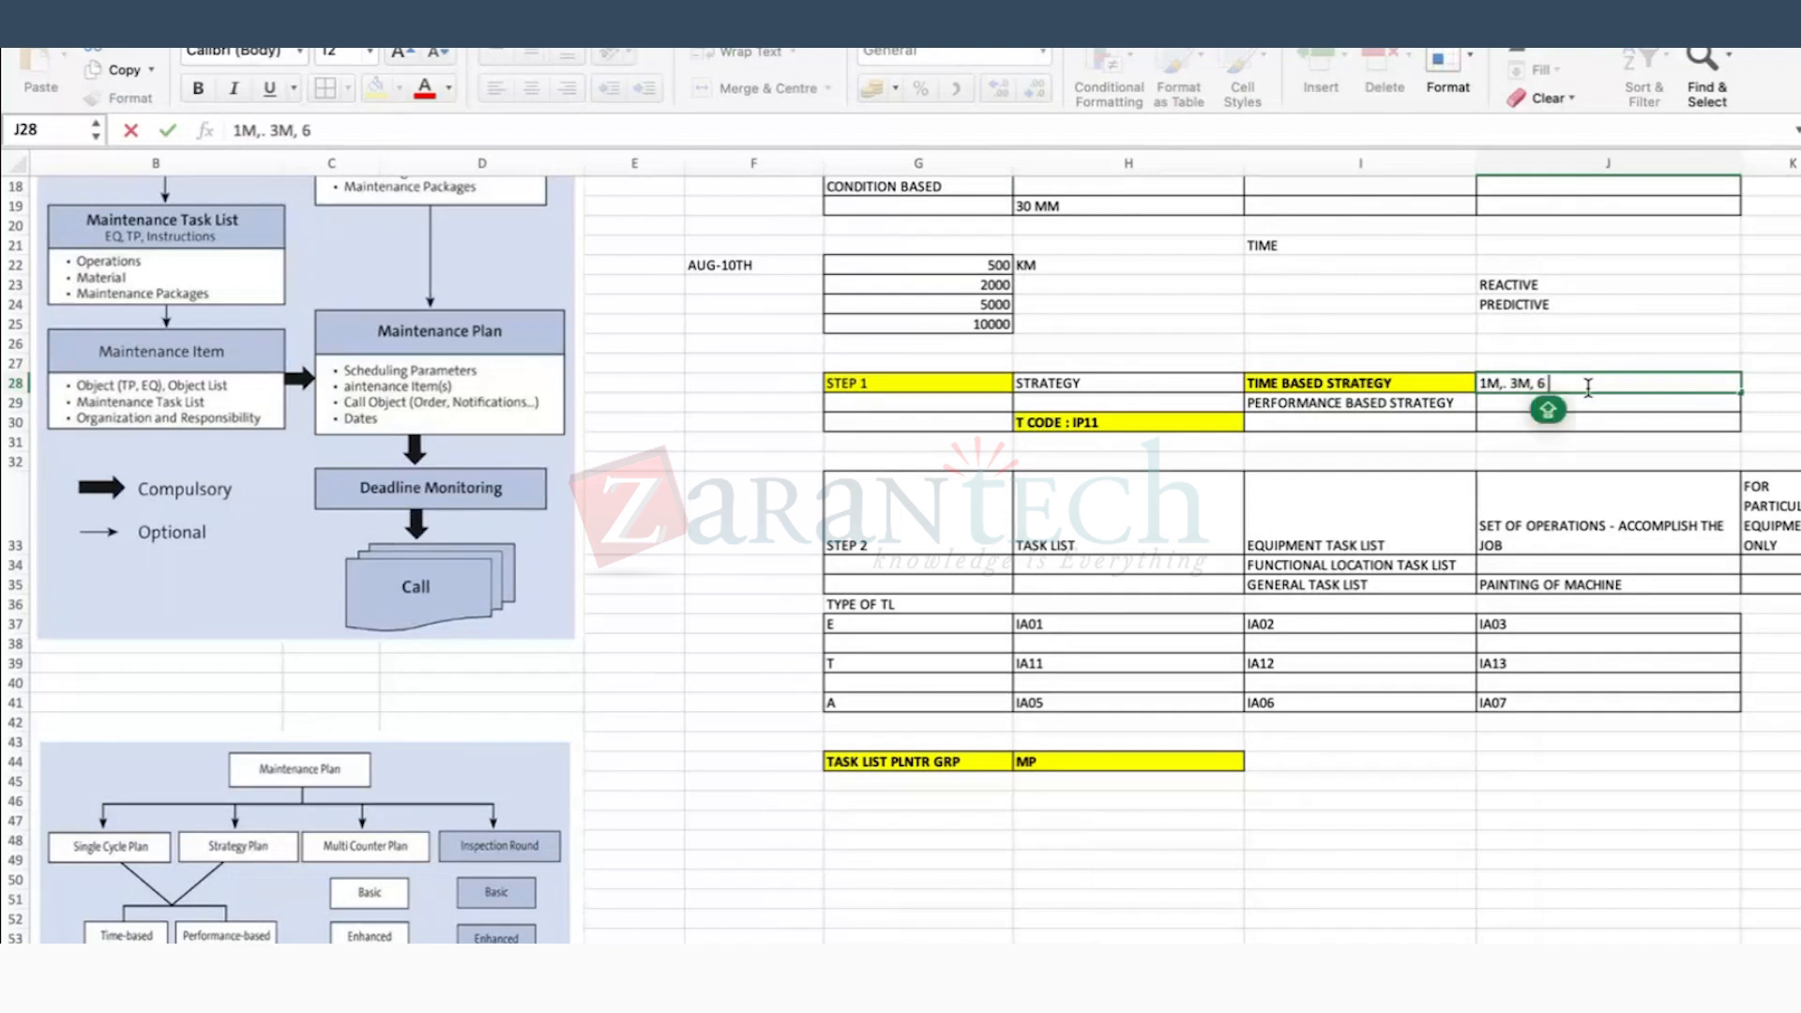
text(M ETC)
key(Return)
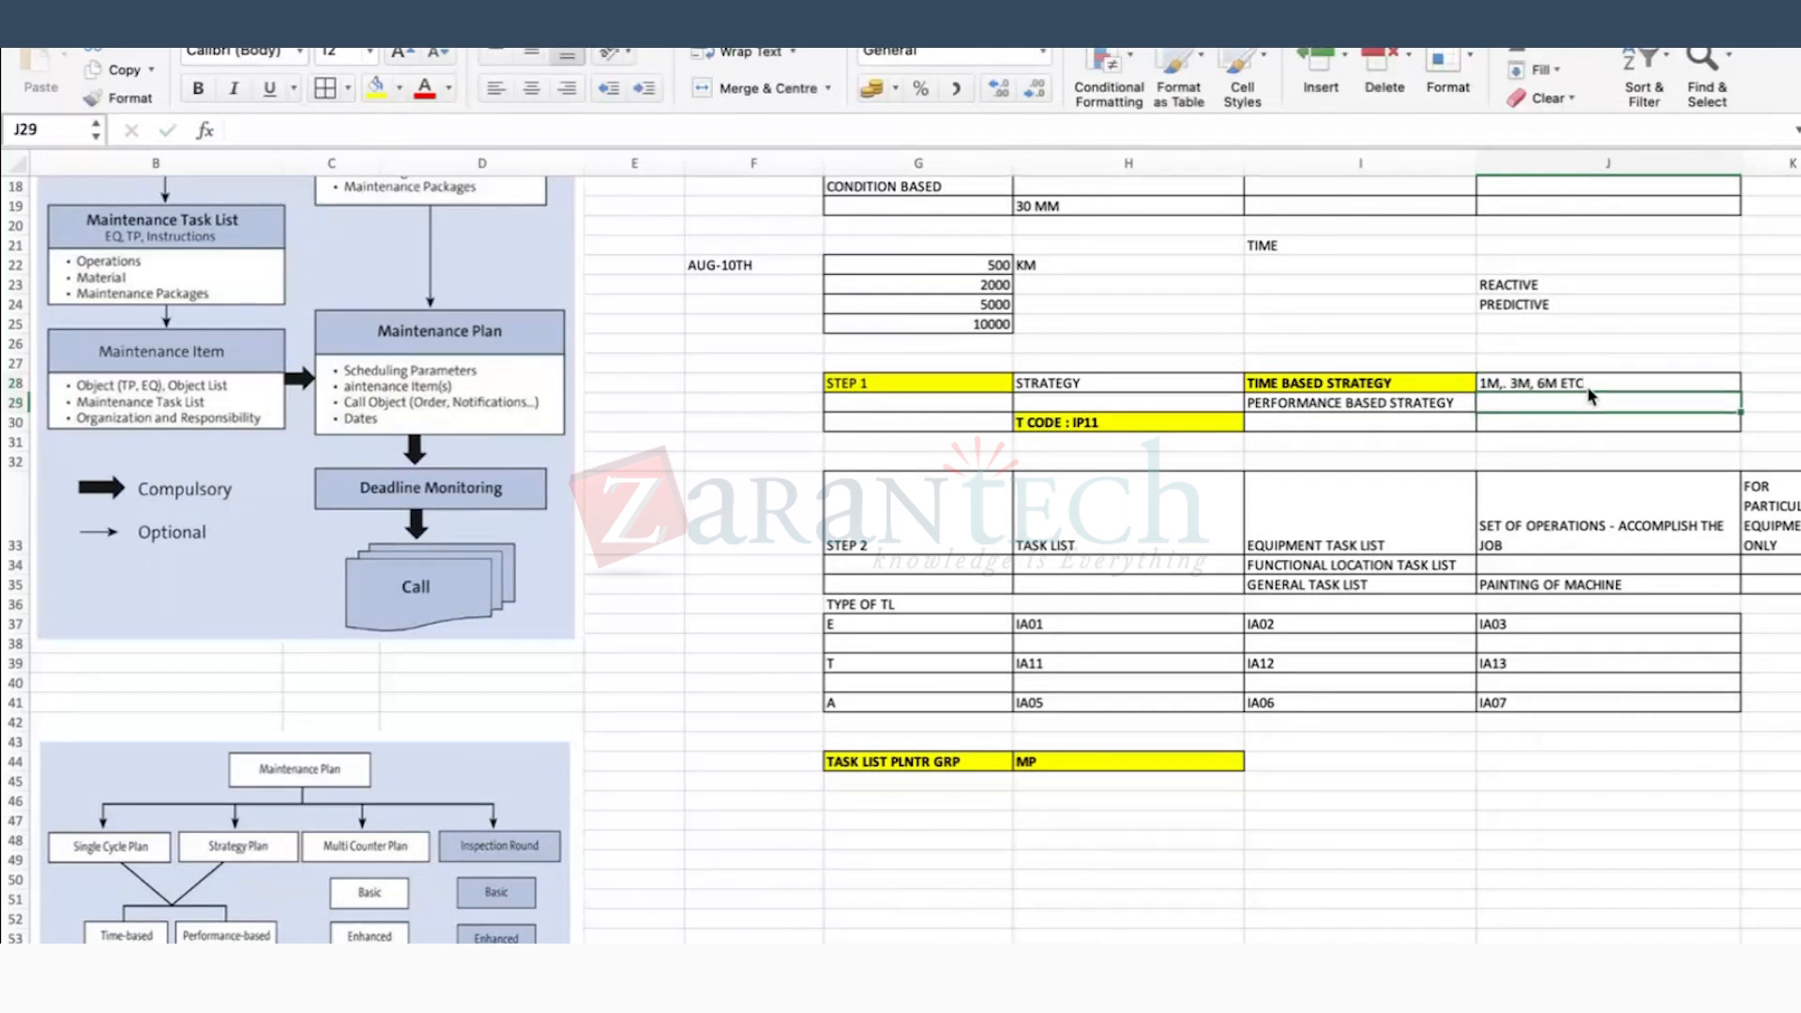
Step: Highlight the TASK LIST and STEP 2 cells in yellow
click(1102, 474)
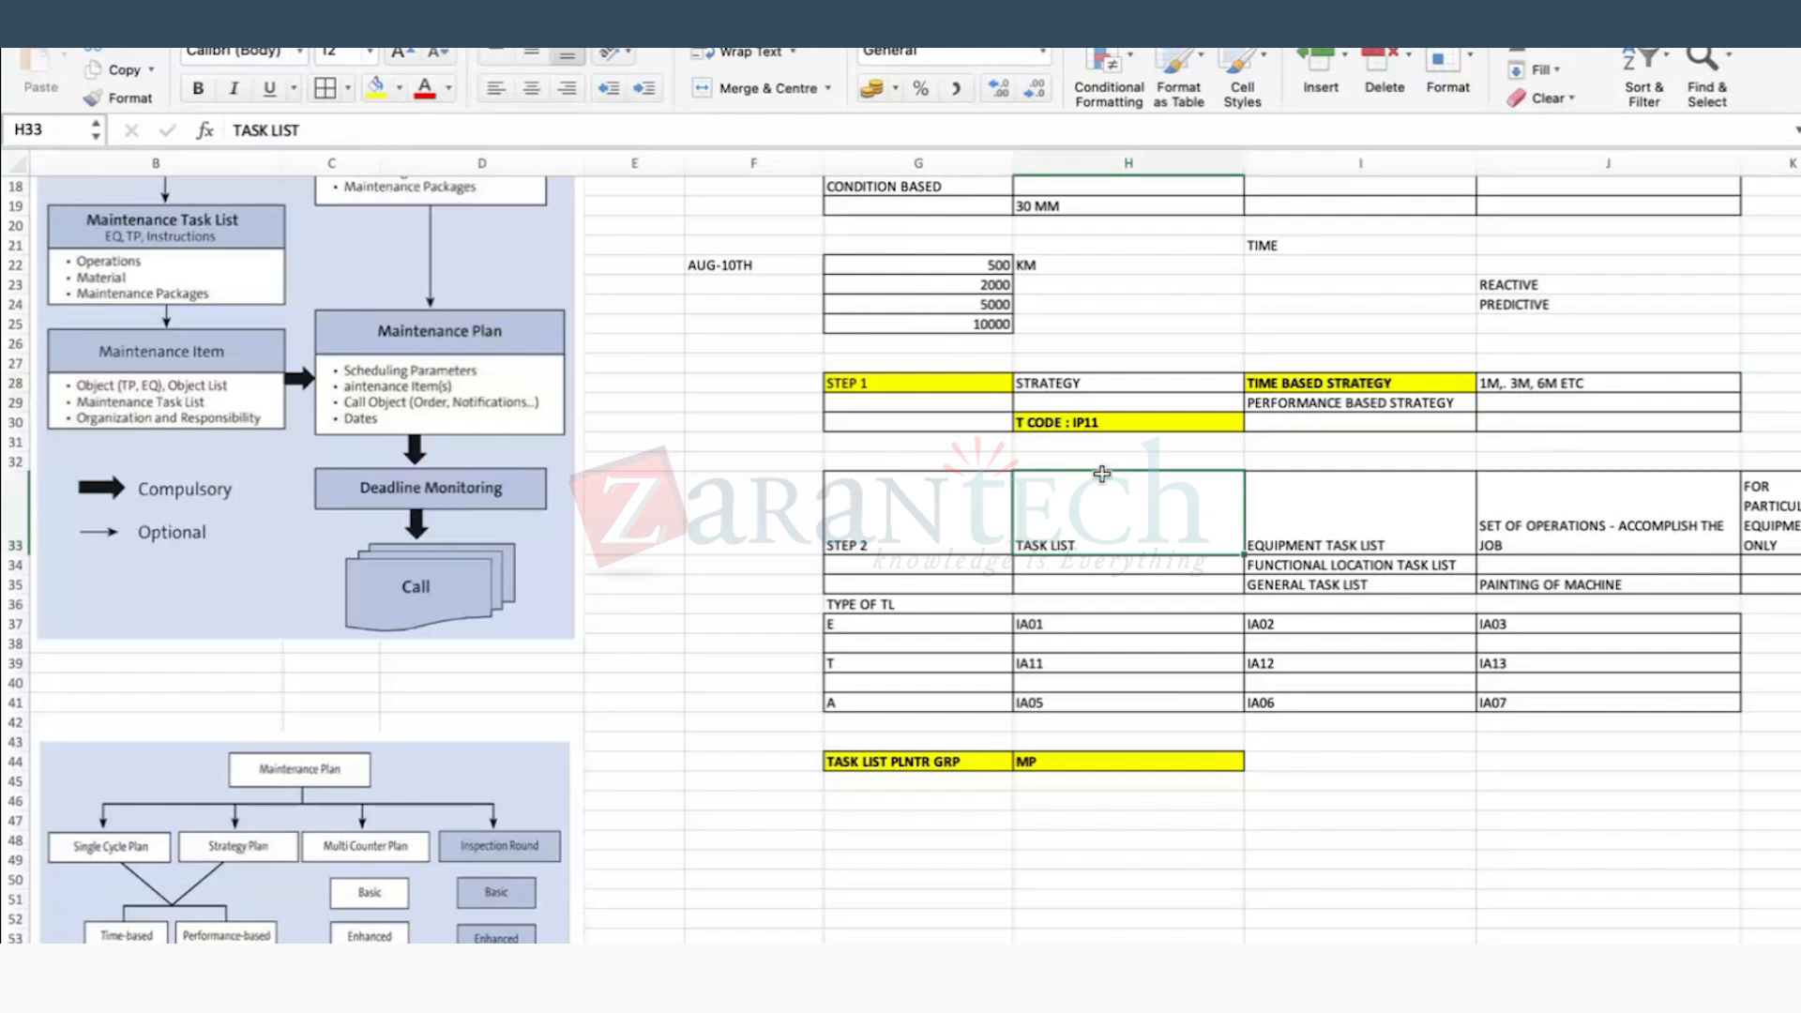
click(380, 88)
click(892, 504)
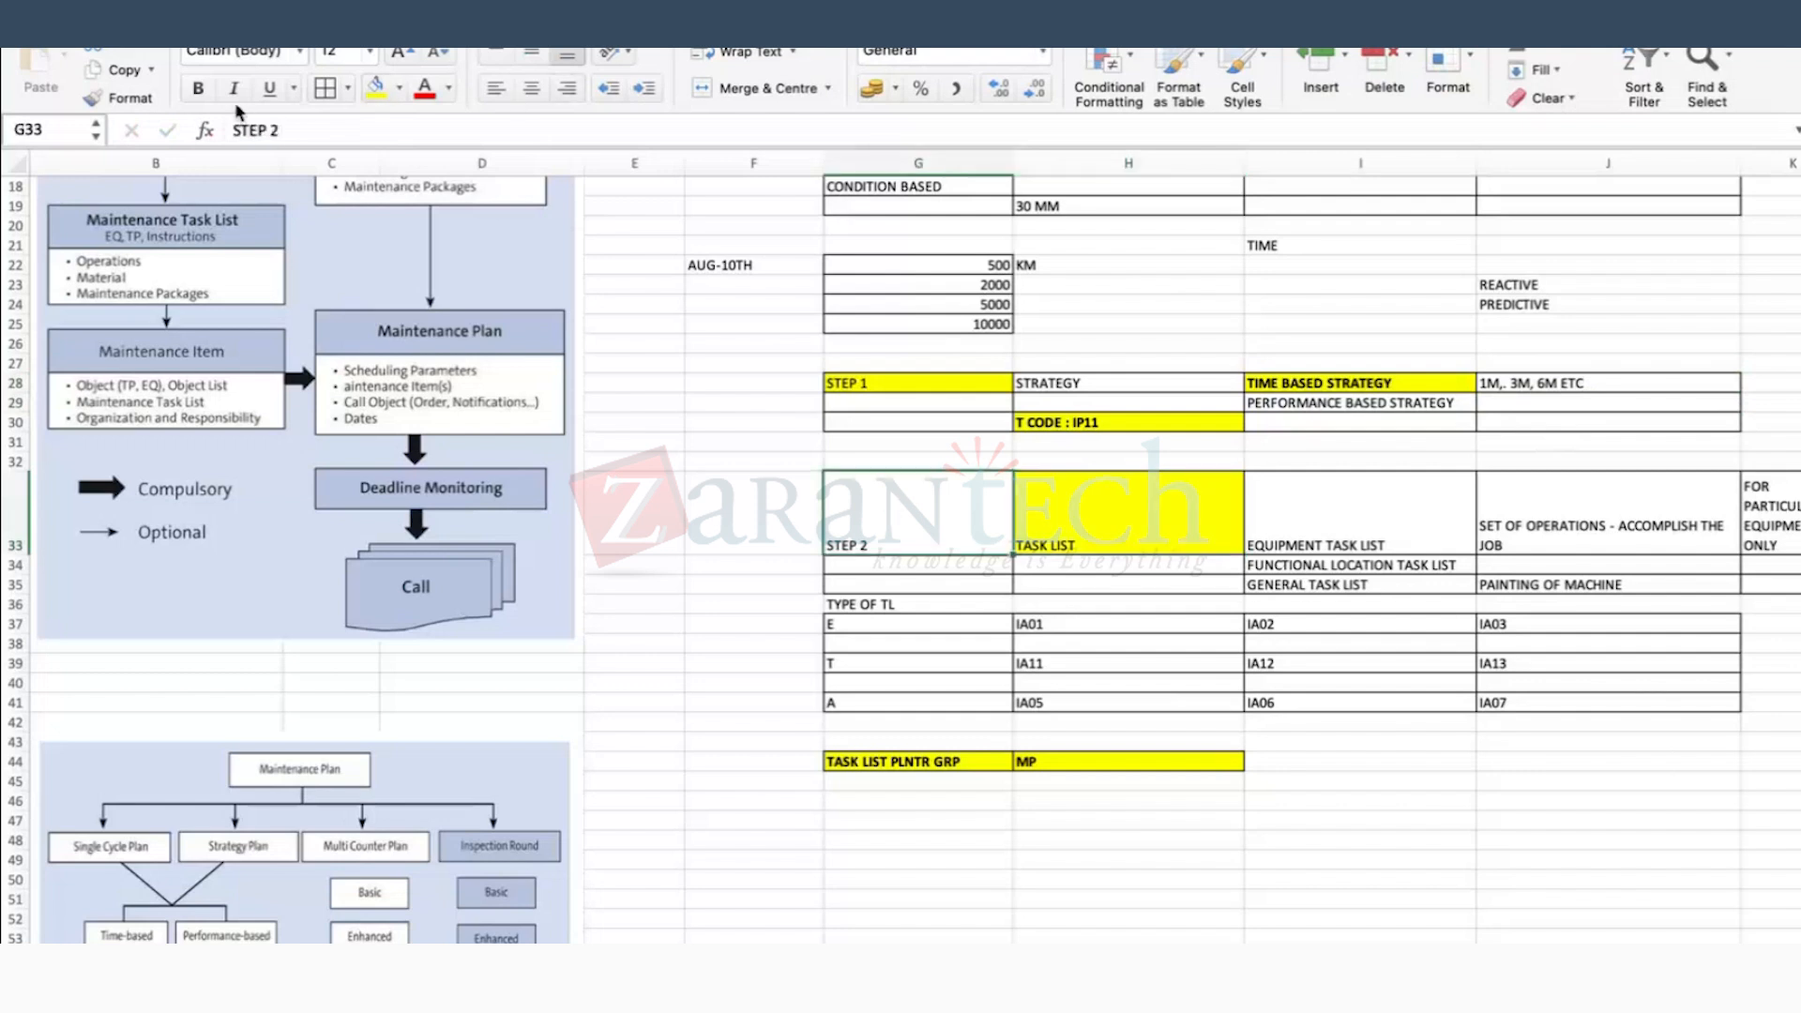
click(376, 87)
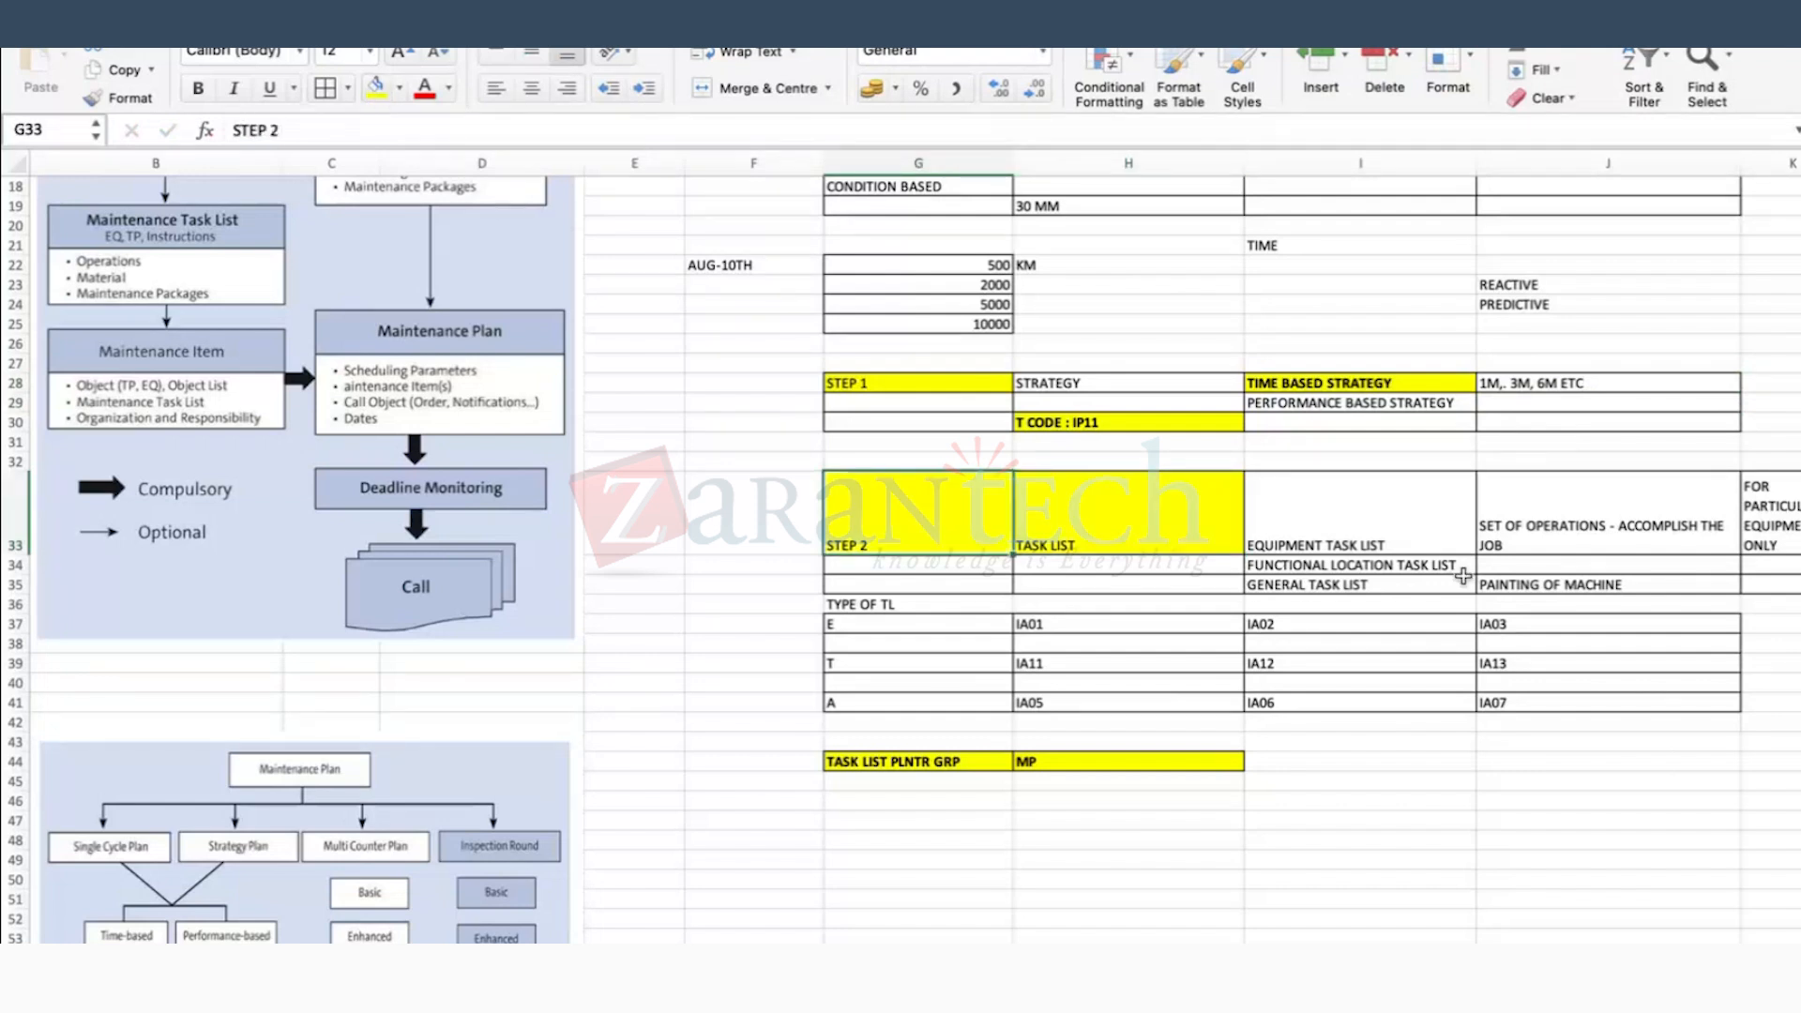
click(1521, 386)
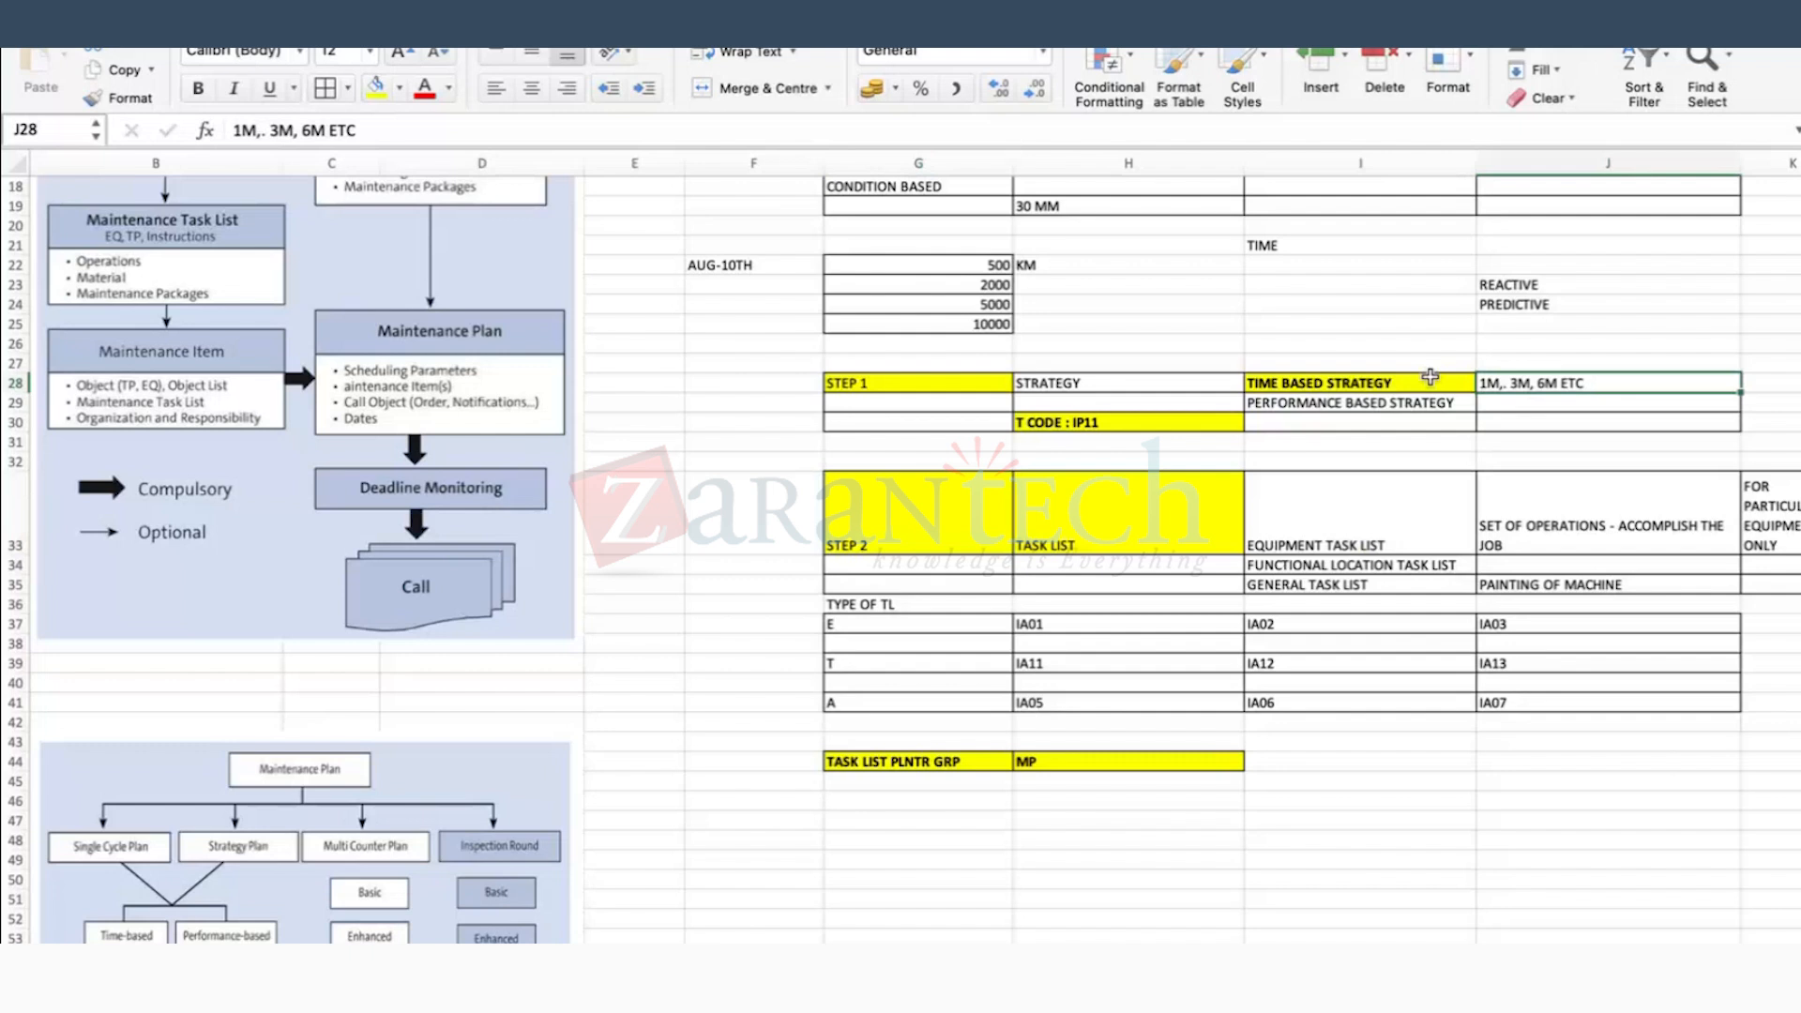
click(1429, 379)
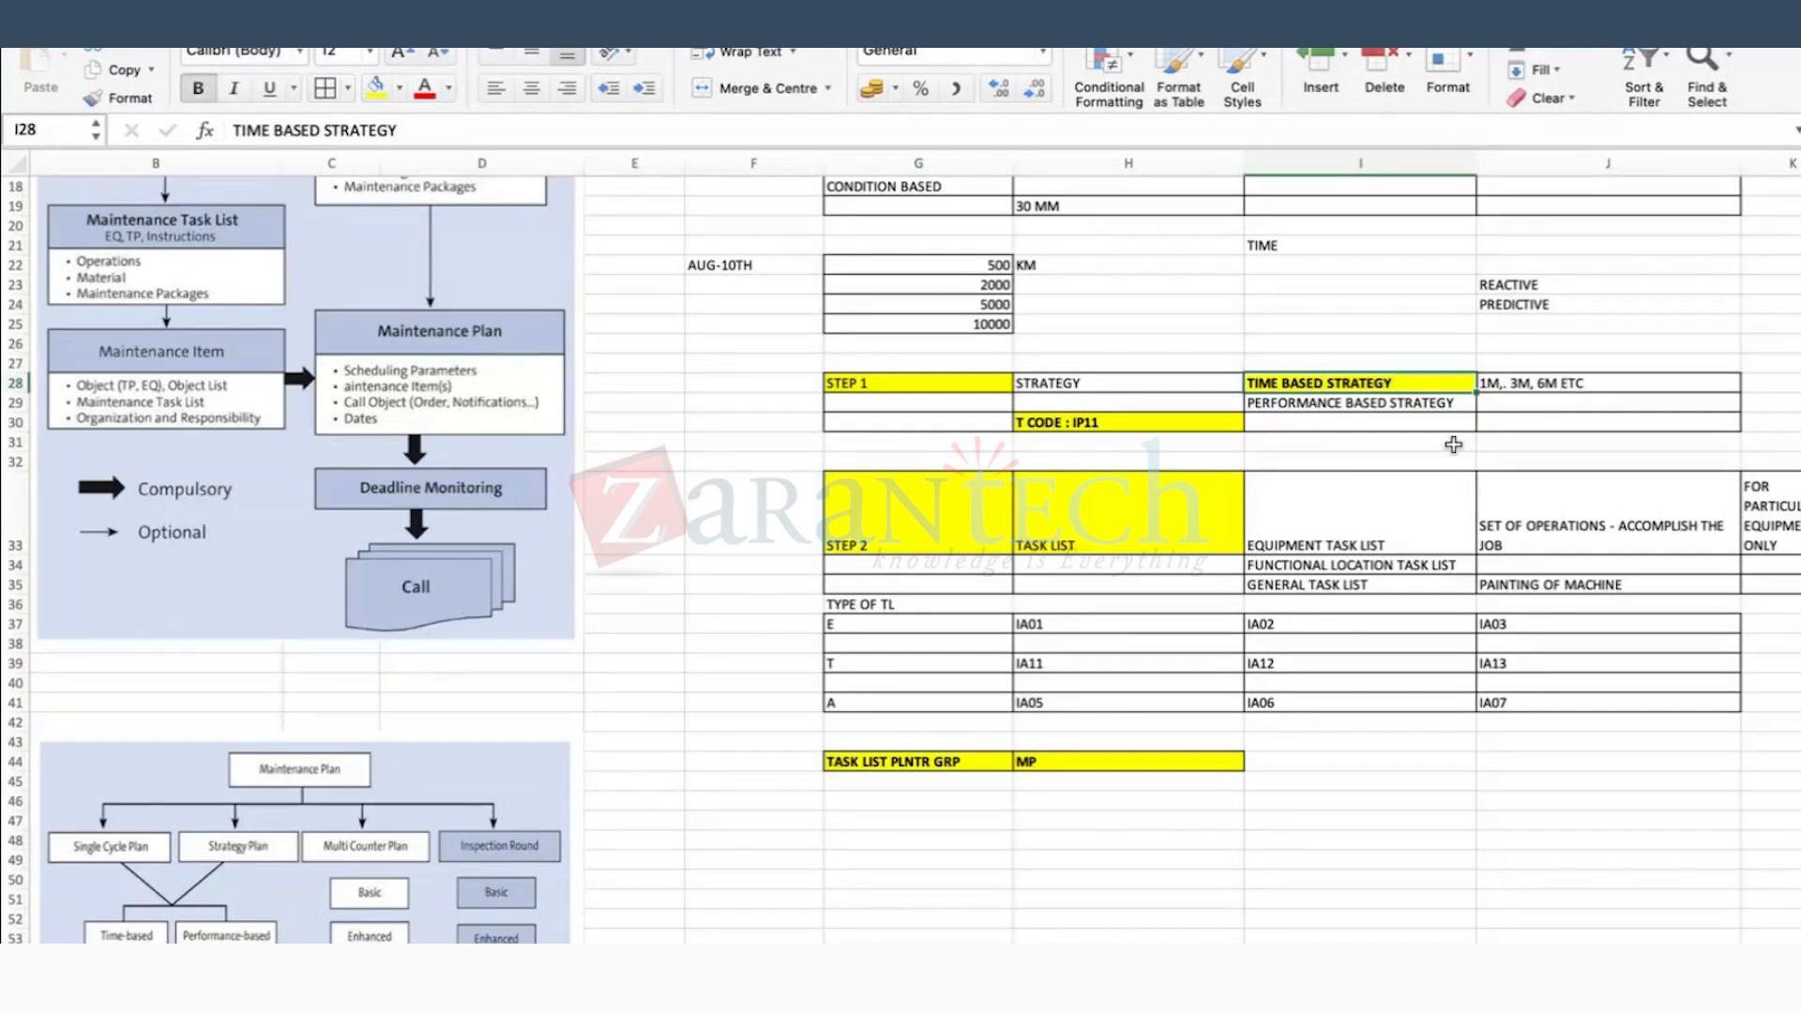
click(1299, 530)
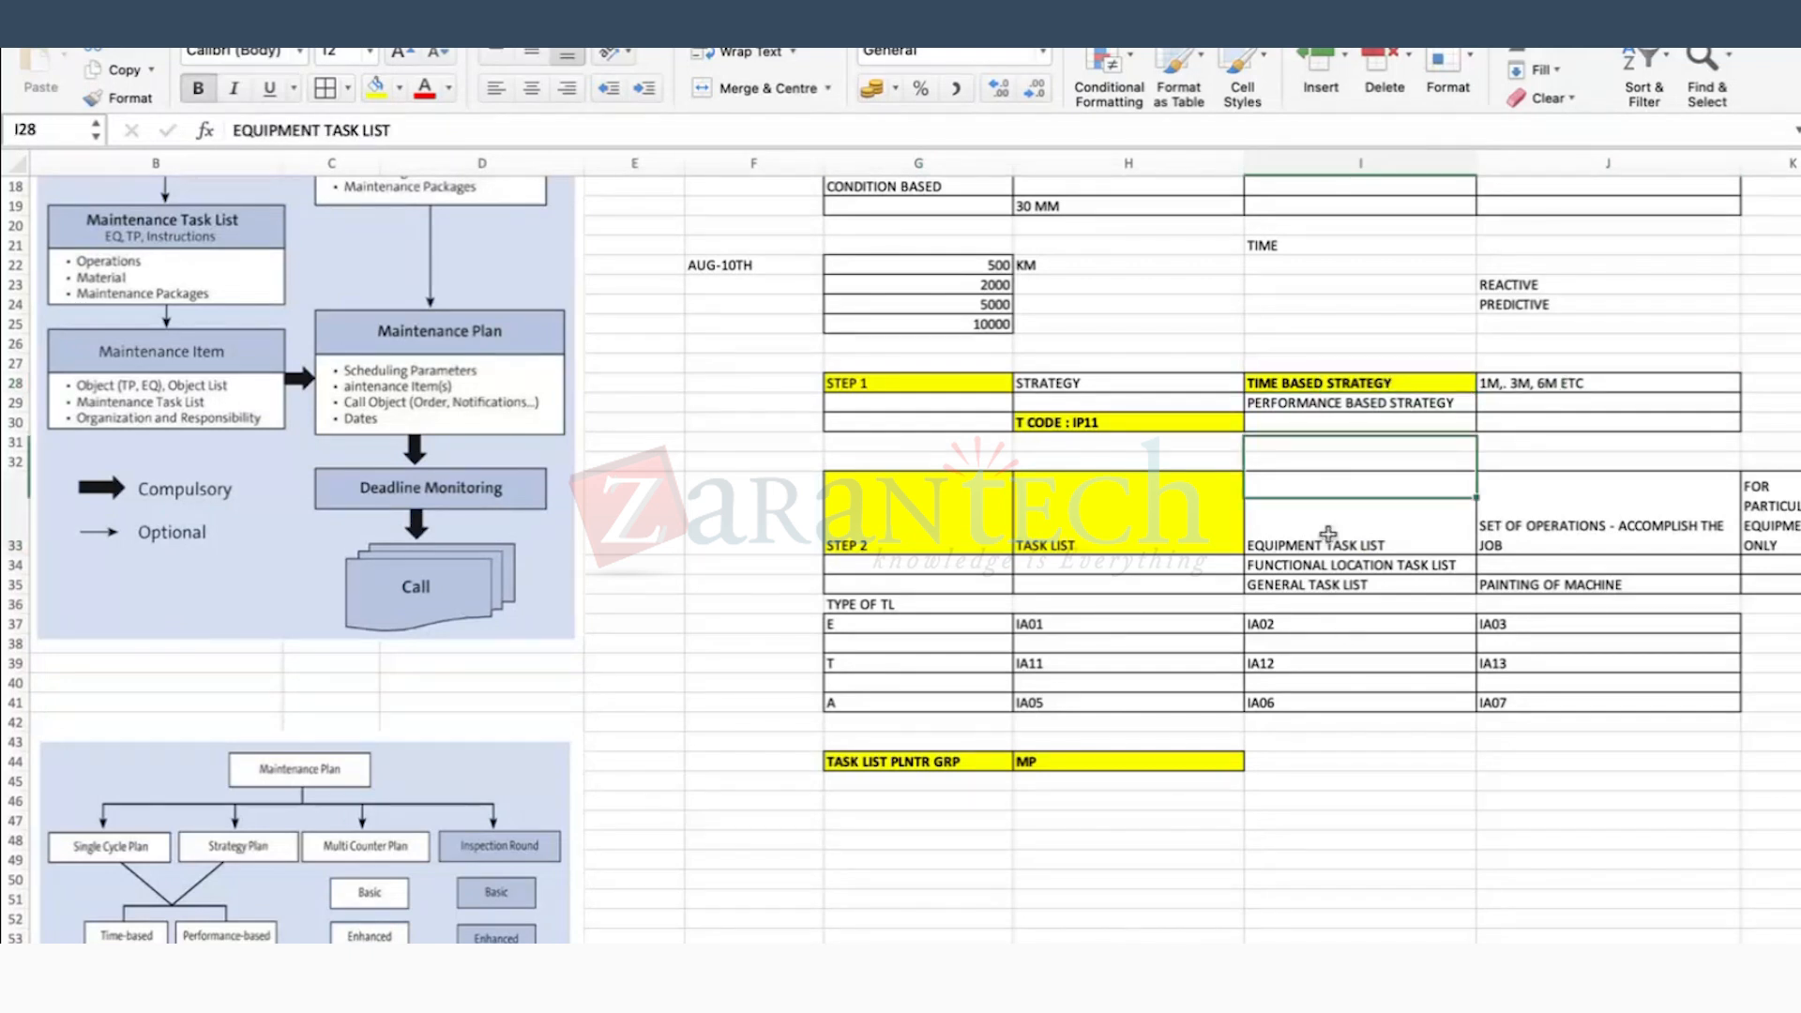
Step: Enter the note "(MTNCE PKG)" in cell H35, below TASK LIST in the STEP 2 section
click(1141, 582)
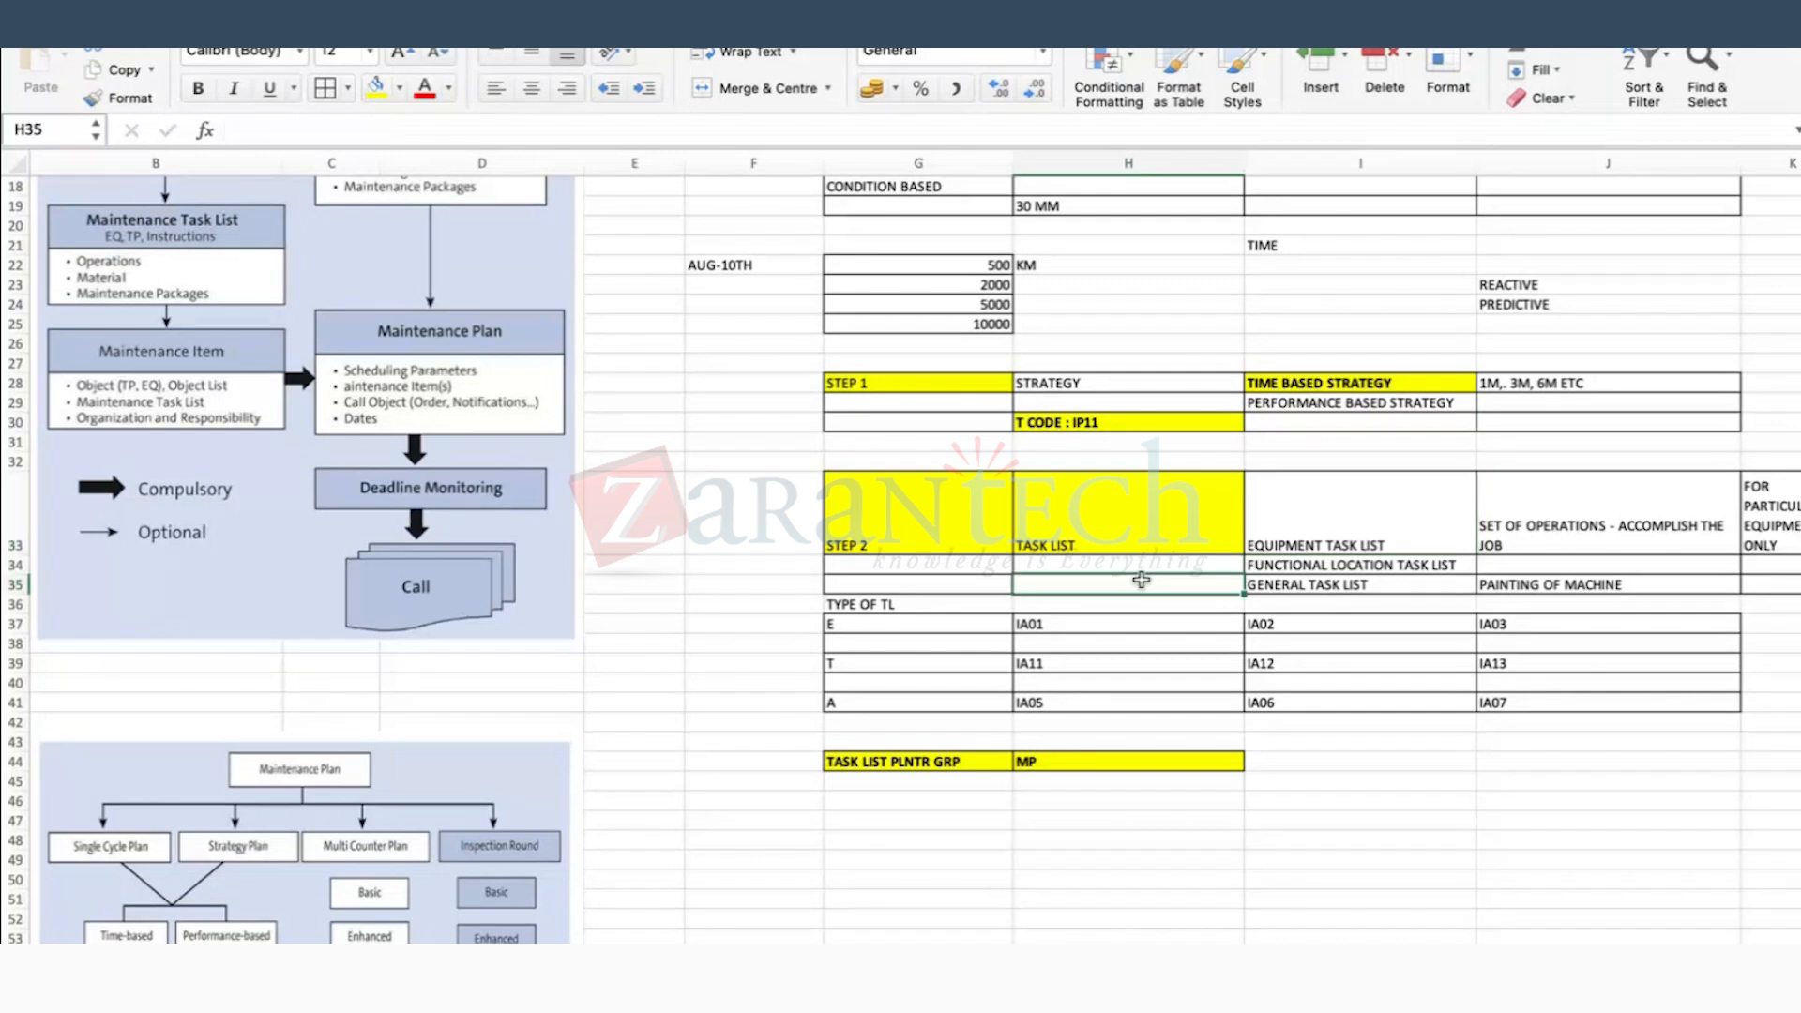
text((MT)
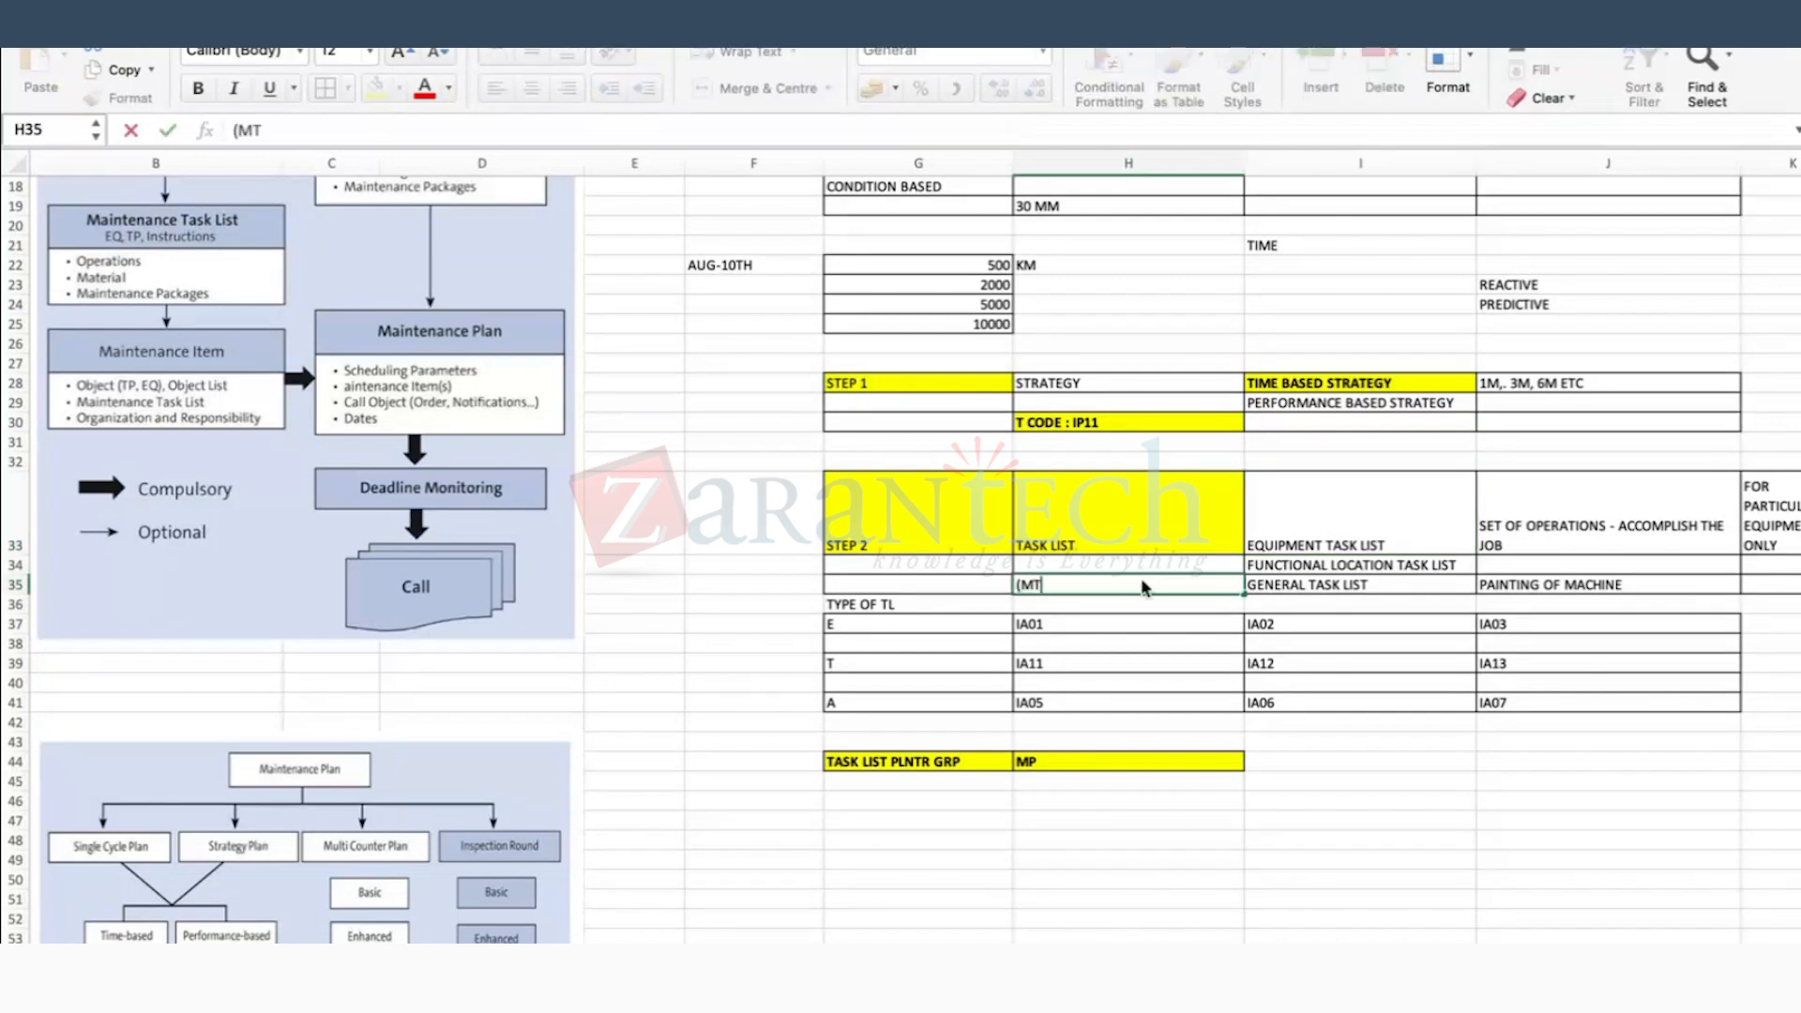
text(NCE PKG))
key(Return)
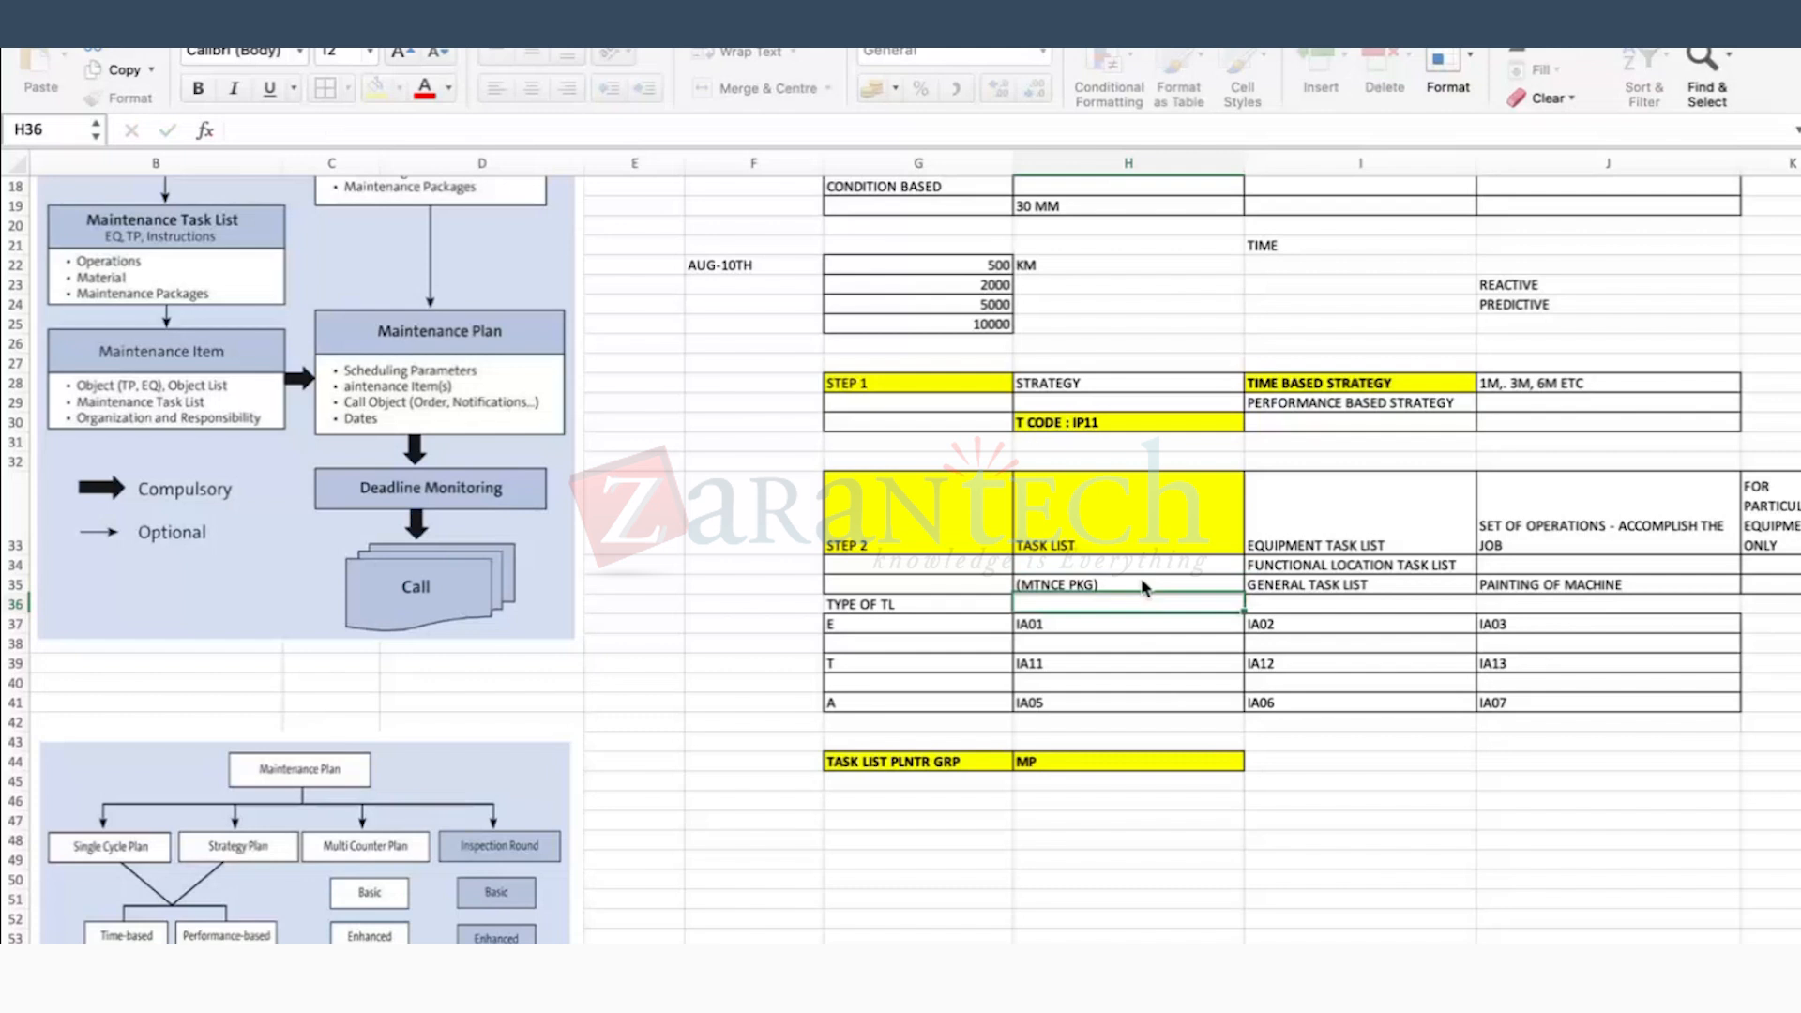
Step: Make the (MTNCE PKG) note and the IA01, IA02 and IA03 codes bold
click(1142, 581)
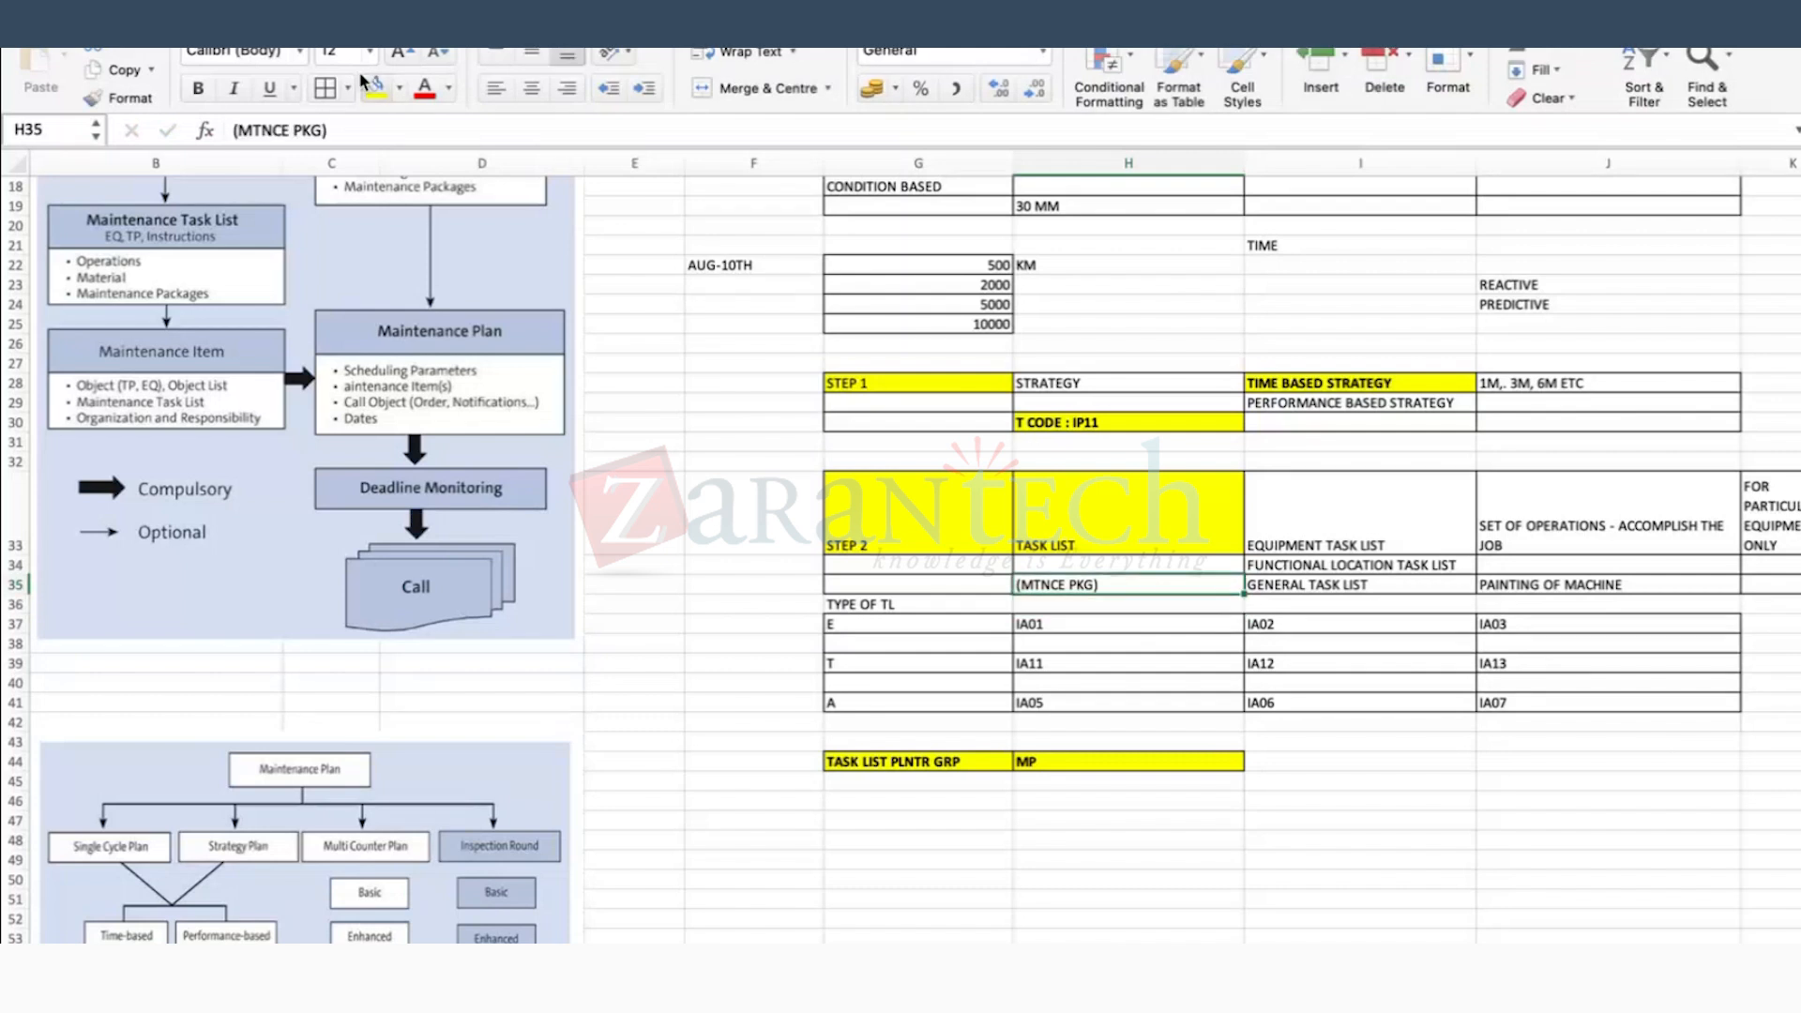
click(210, 93)
drag(1069, 623, 1547, 623)
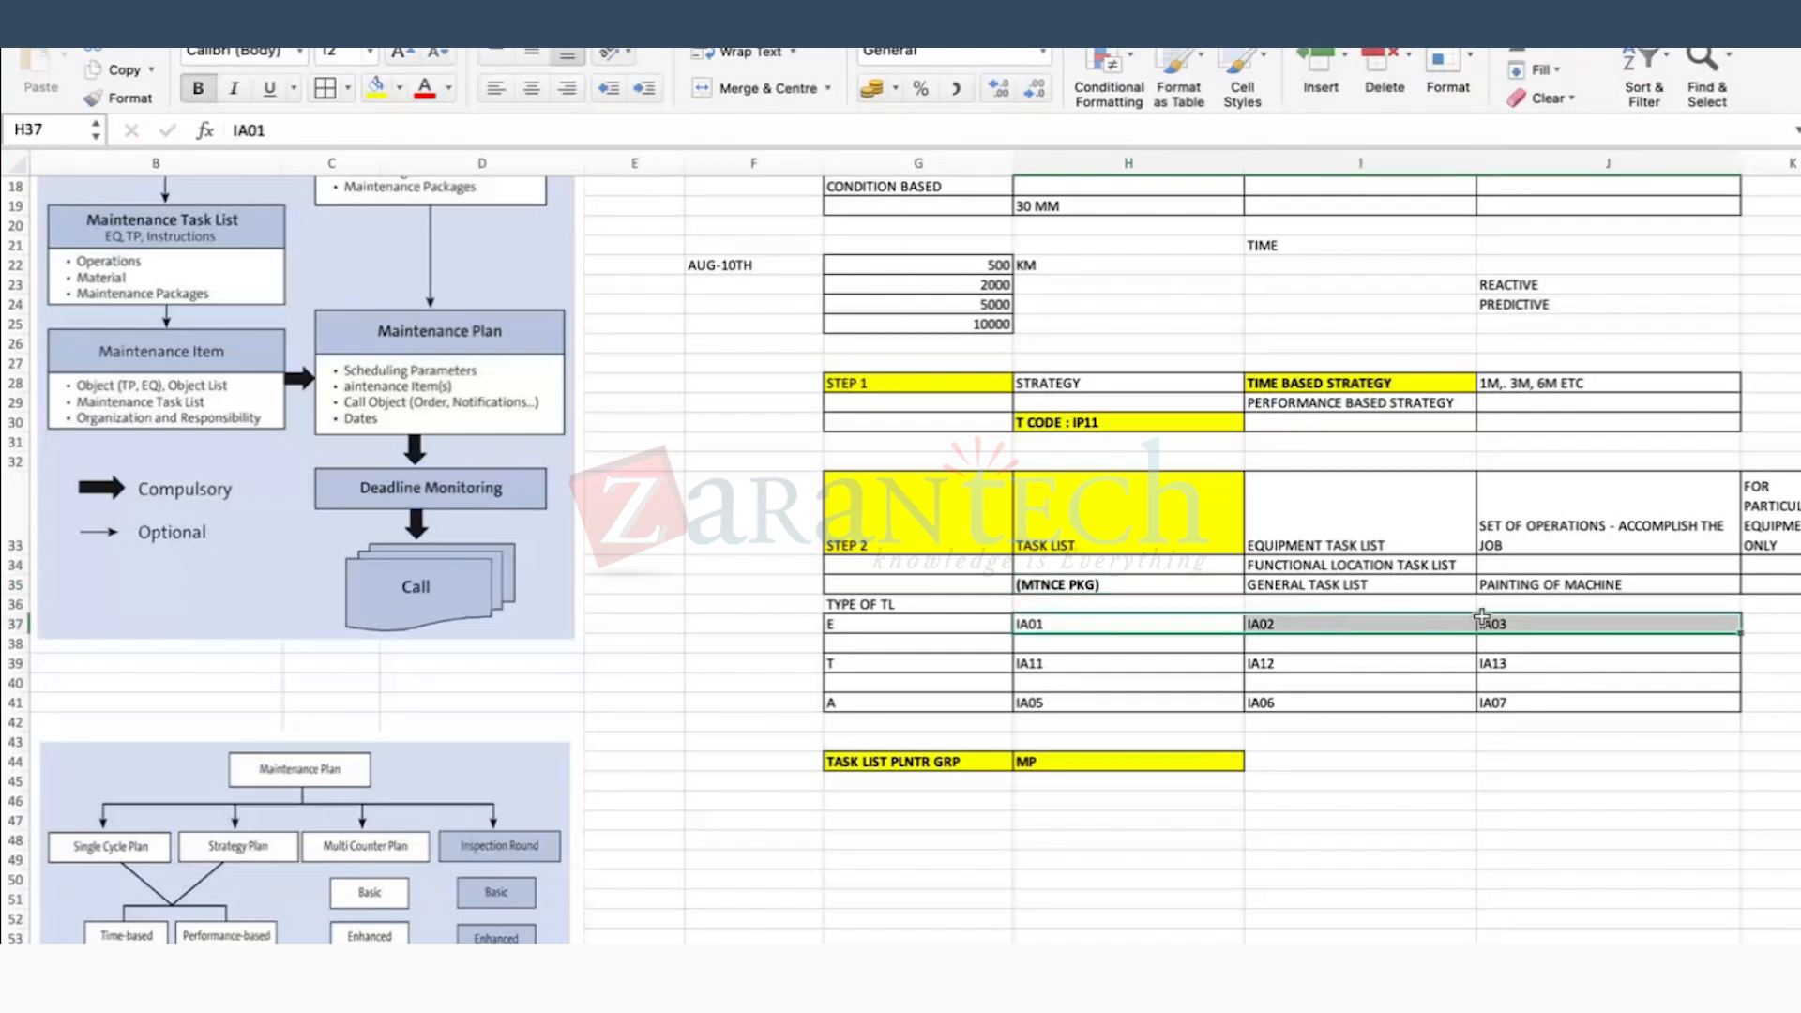
click(199, 89)
Step: Start a new section in row 48 with "STEP 3" in column G and "MAINTENANCE PLAN" in column H
scroll(1258, 656, down, 3)
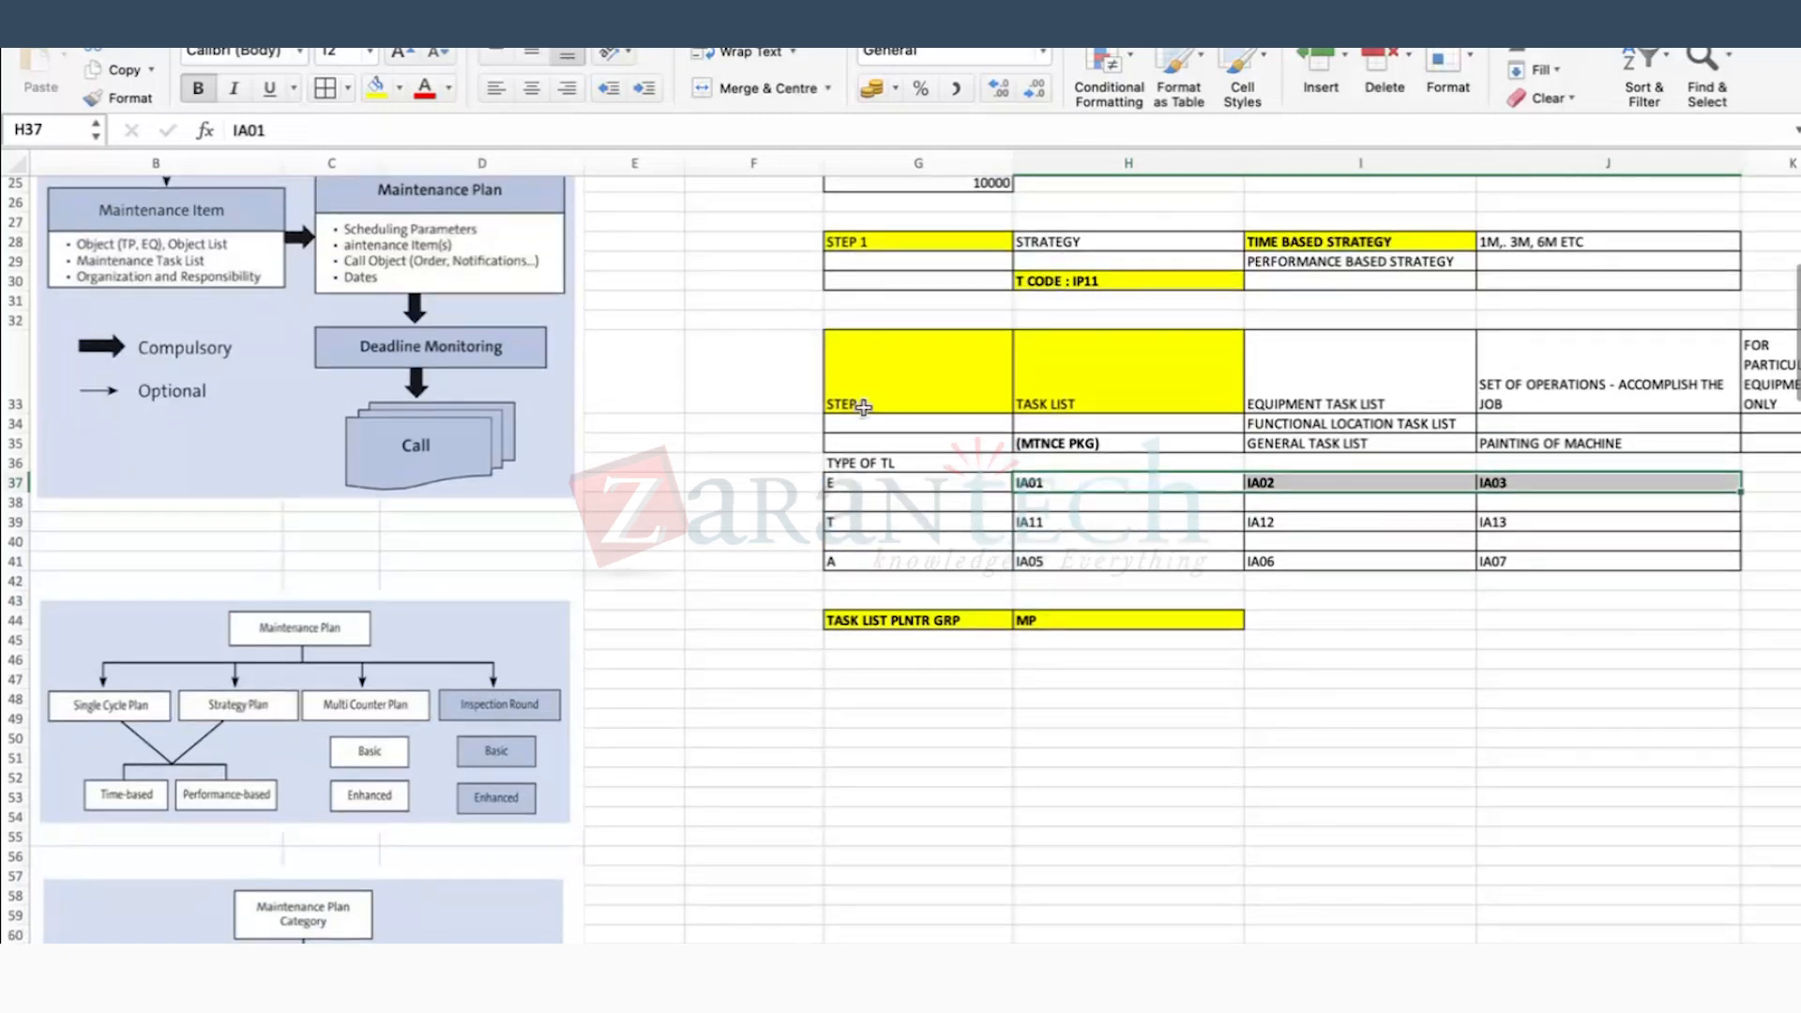
click(863, 699)
text(STEP)
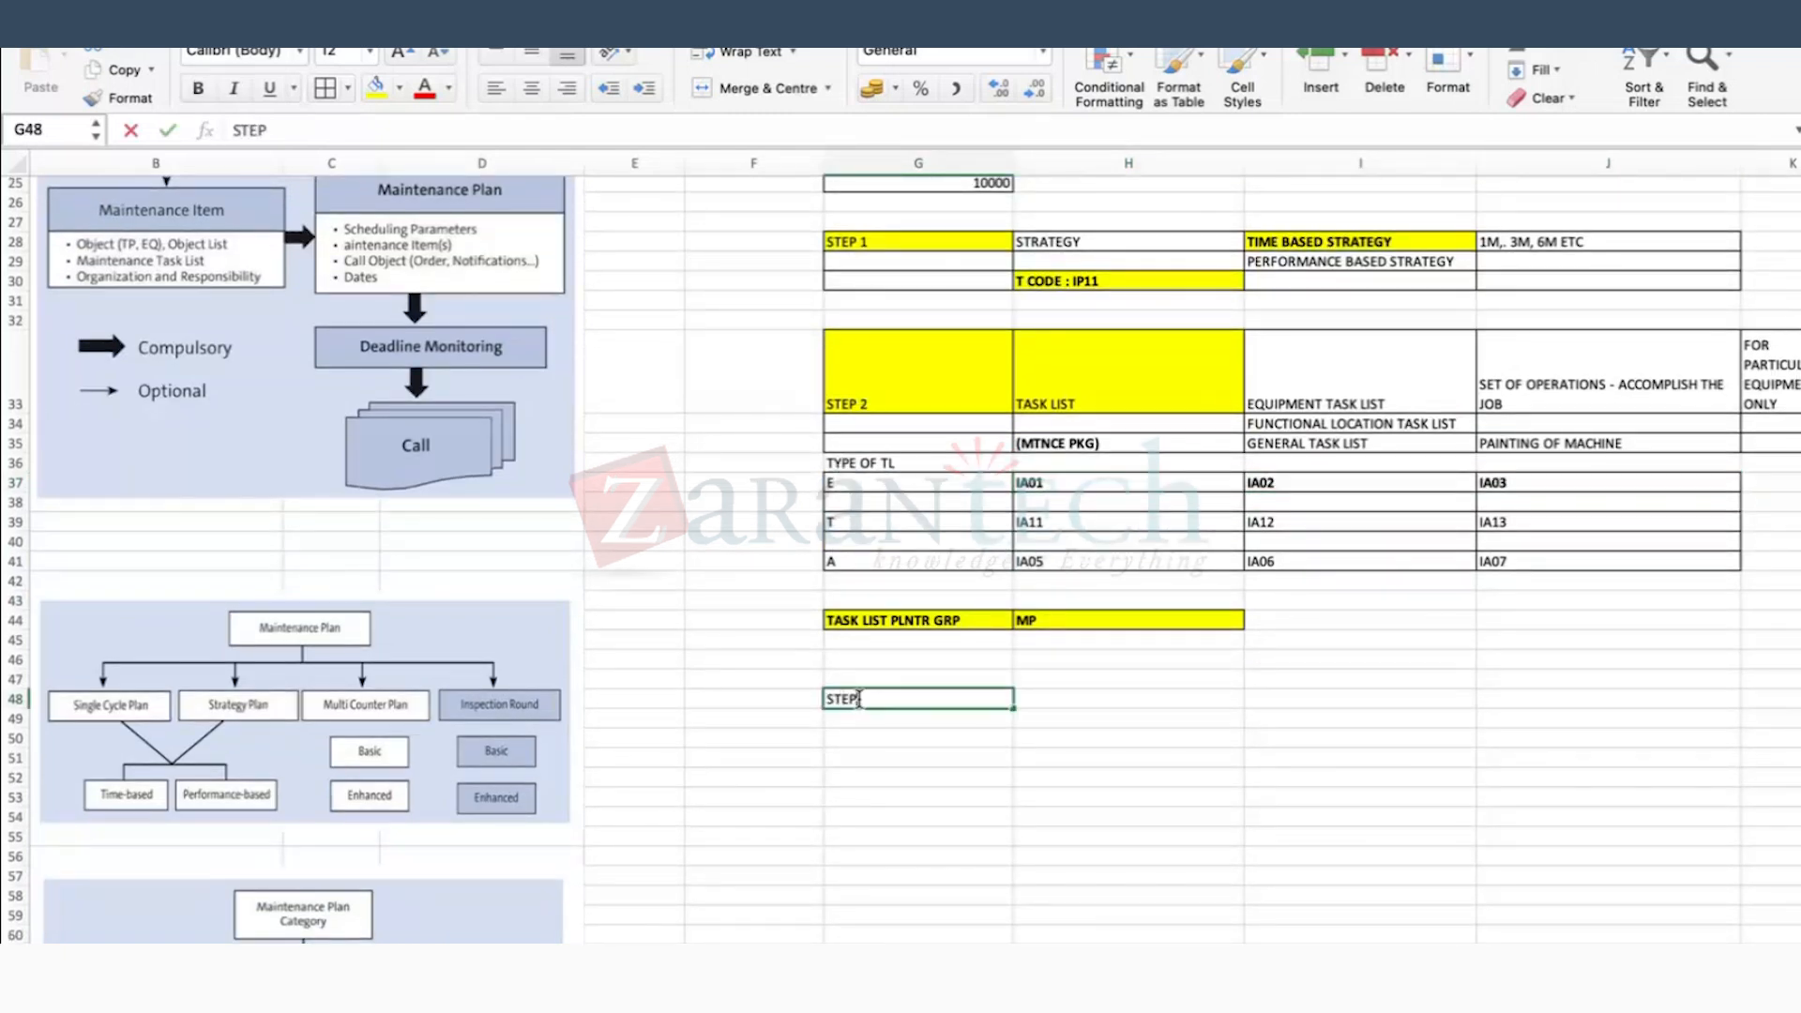
text( 3)
key(Tab)
text(MAINTEN)
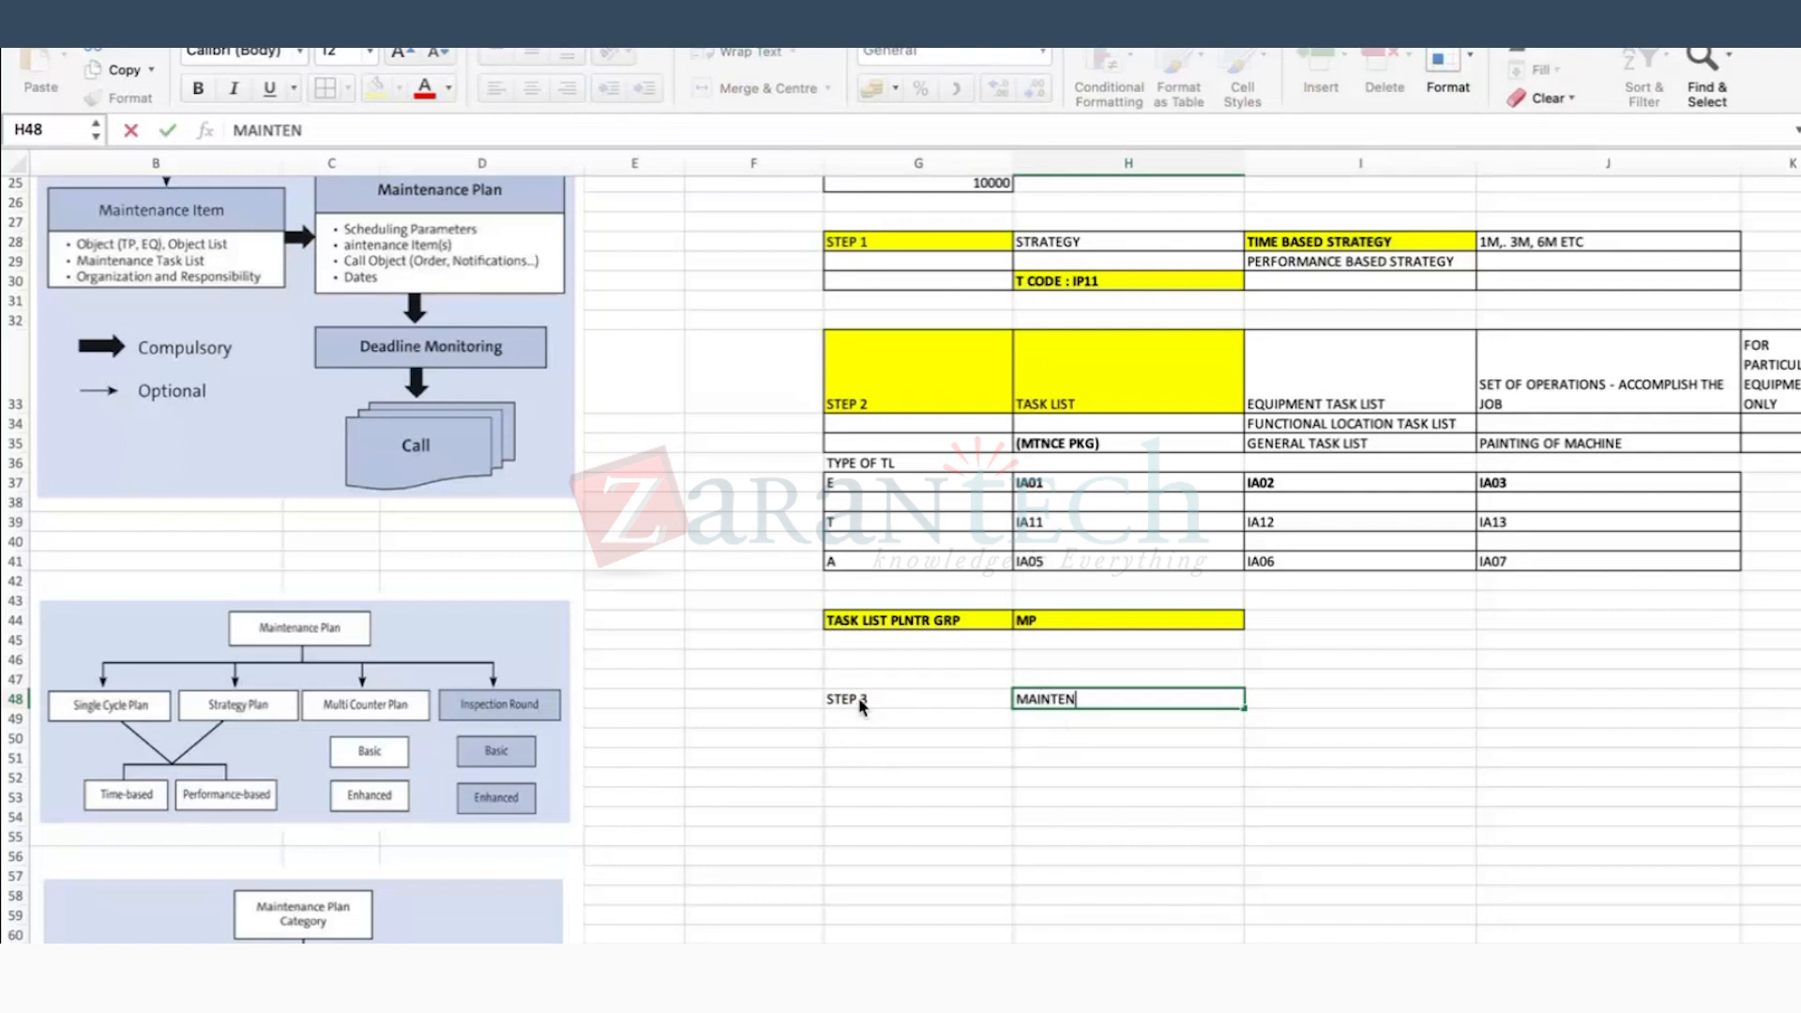
text(ANCE PLAN)
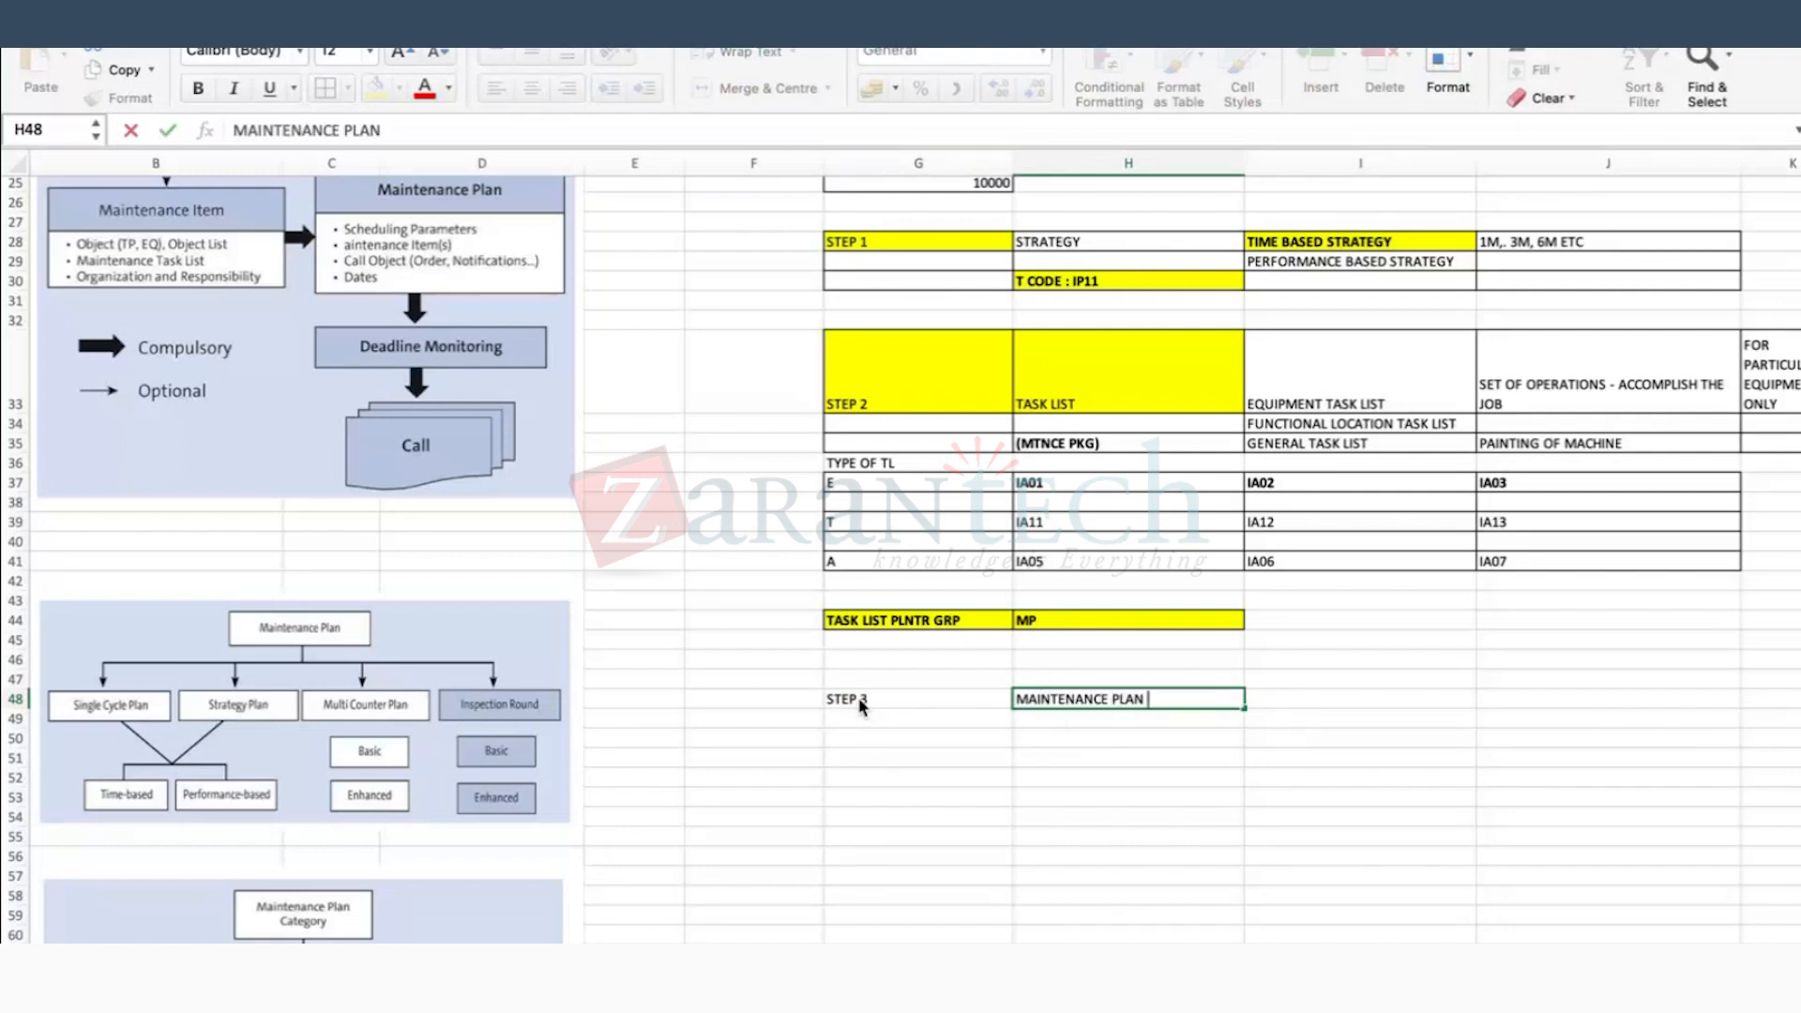
key(Return)
Step: Enter "SINGLE CYCLE PLAN" in cell H50, two rows below MAINTENANCE PLAN
scroll(960, 647, down, 1)
click(1004, 727)
click(1040, 730)
text(STR)
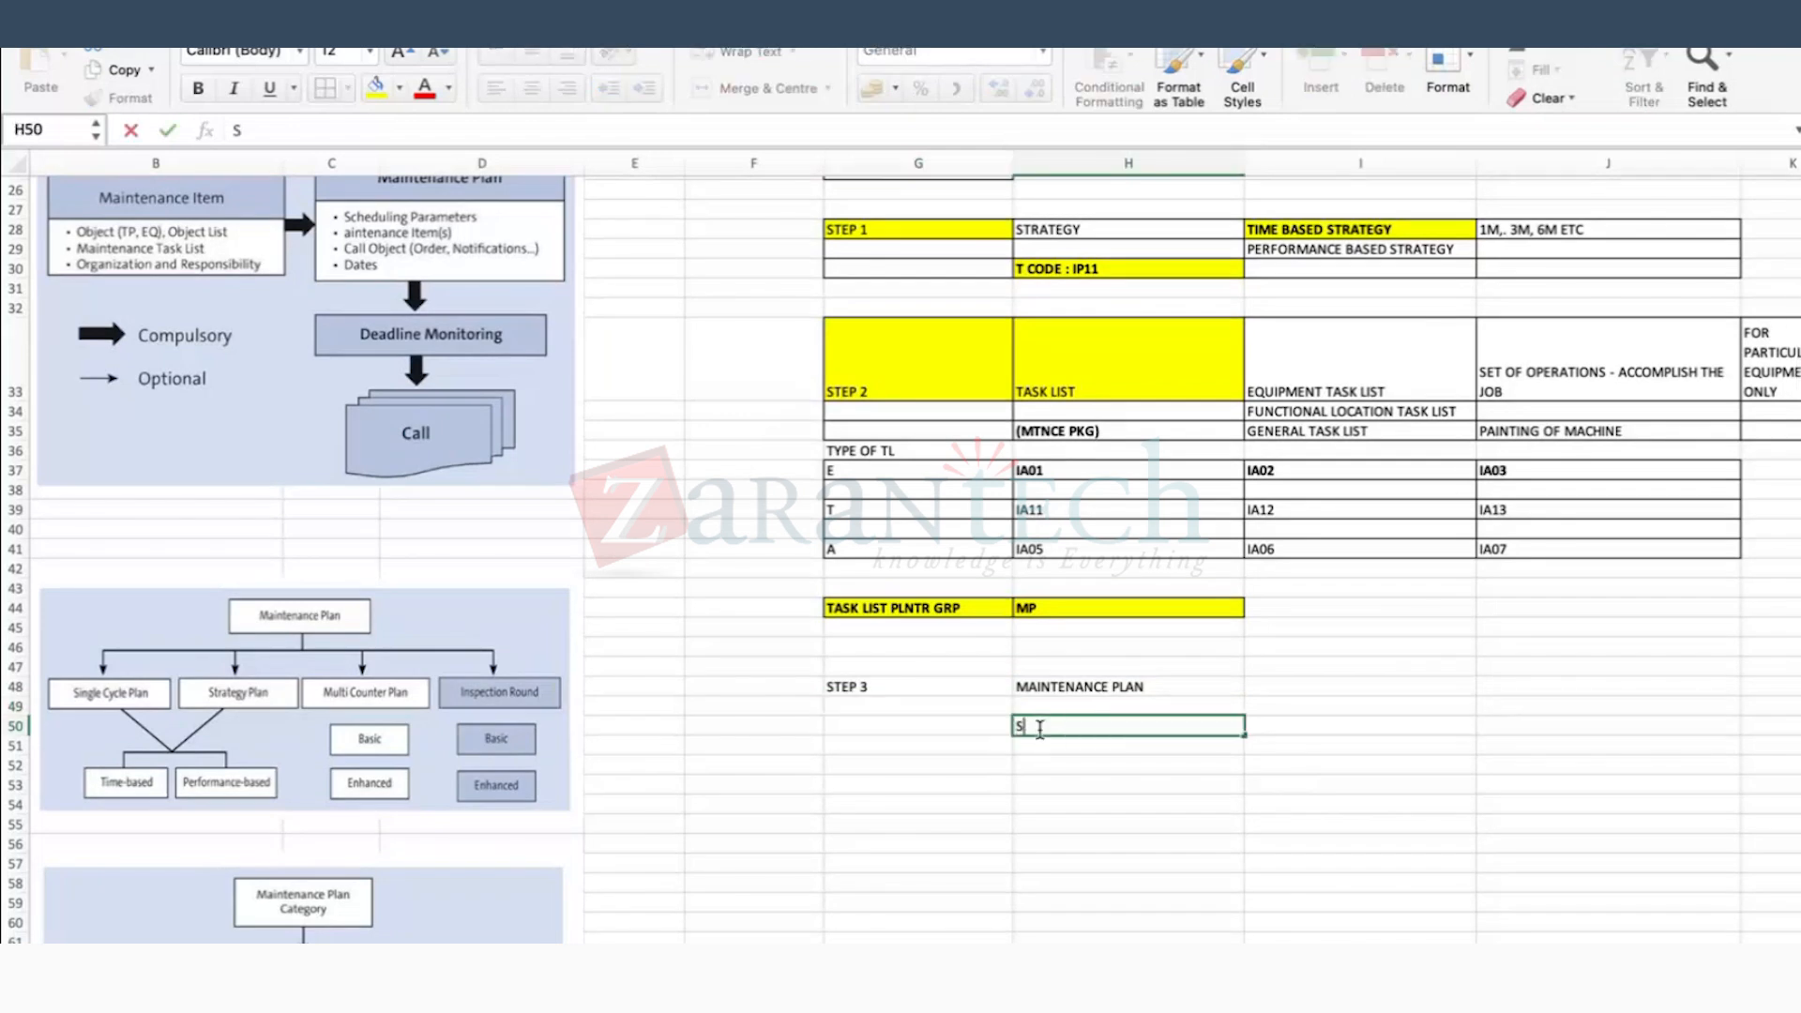
key(BackSpace)
key(BackSpace)
text(INLG)
key(BackSpace)
key(BackSpace)
text(GLE )
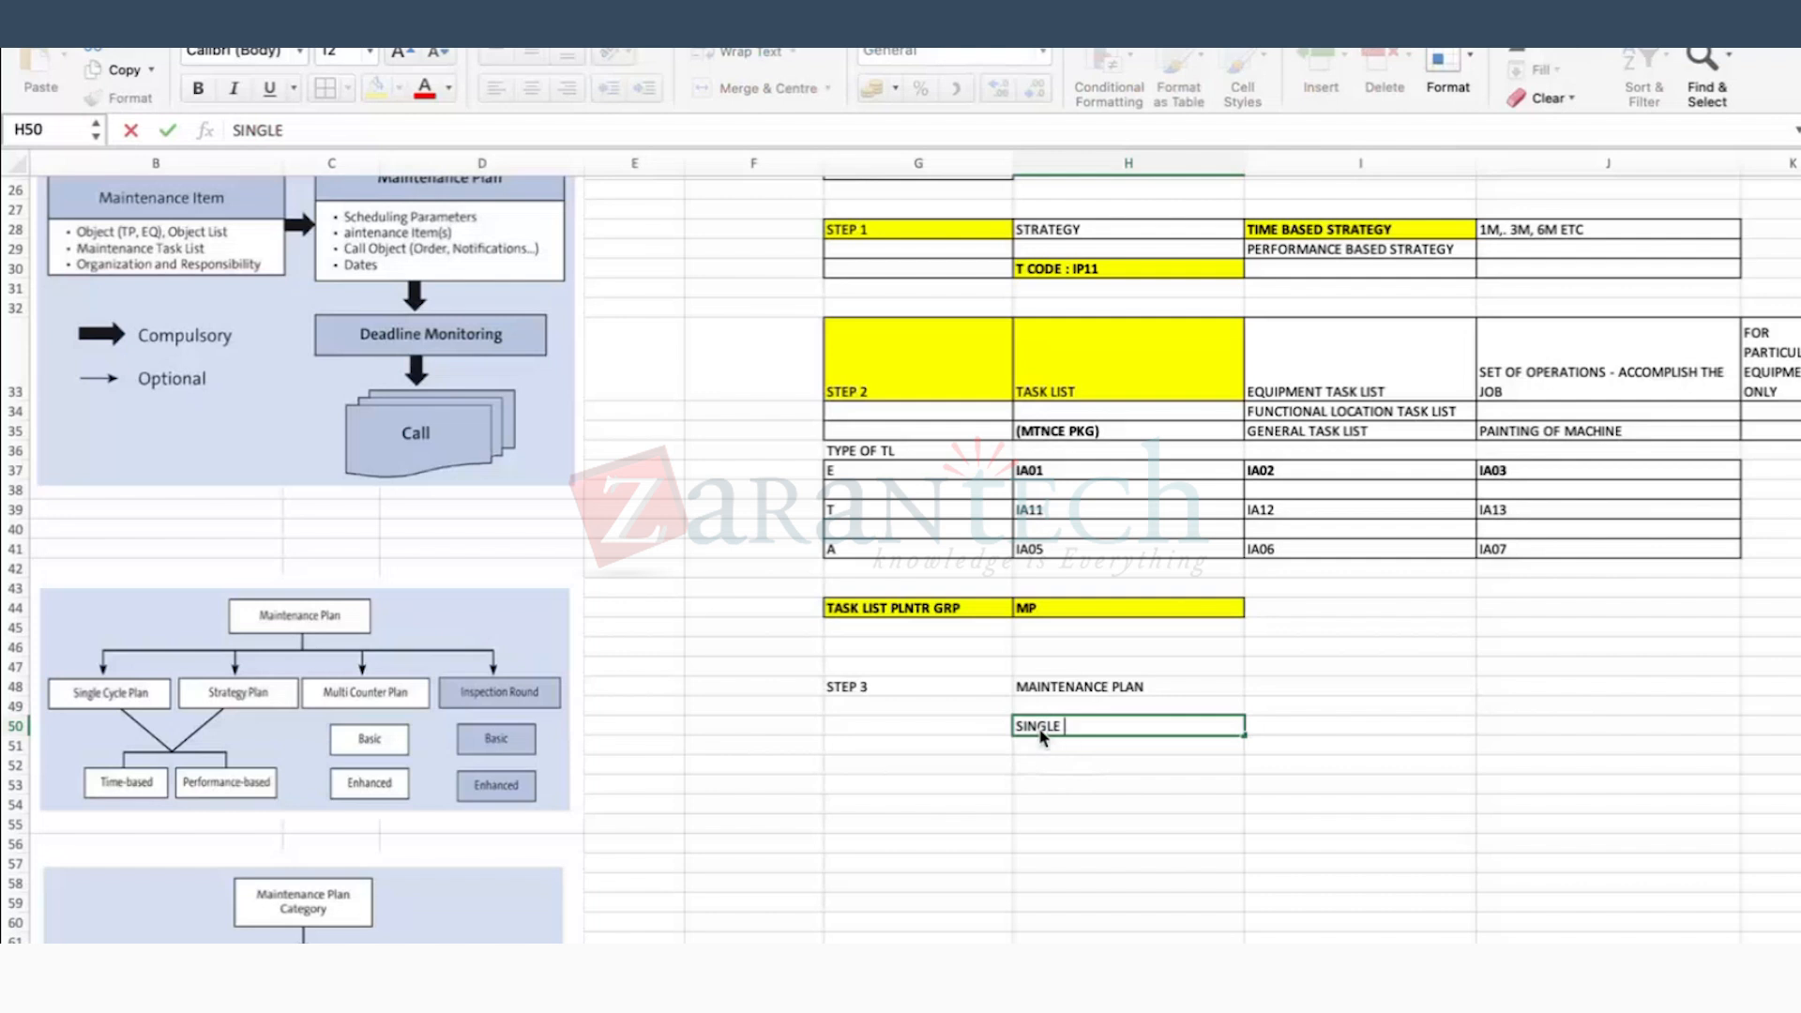
text(CYCLE PLAN)
key(Return)
Step: Add "STRATGEY PLAN" in H52 and "MULTIPLE COUNTER PLAN" in H54, keeping a blank row between the plan types
key(Return)
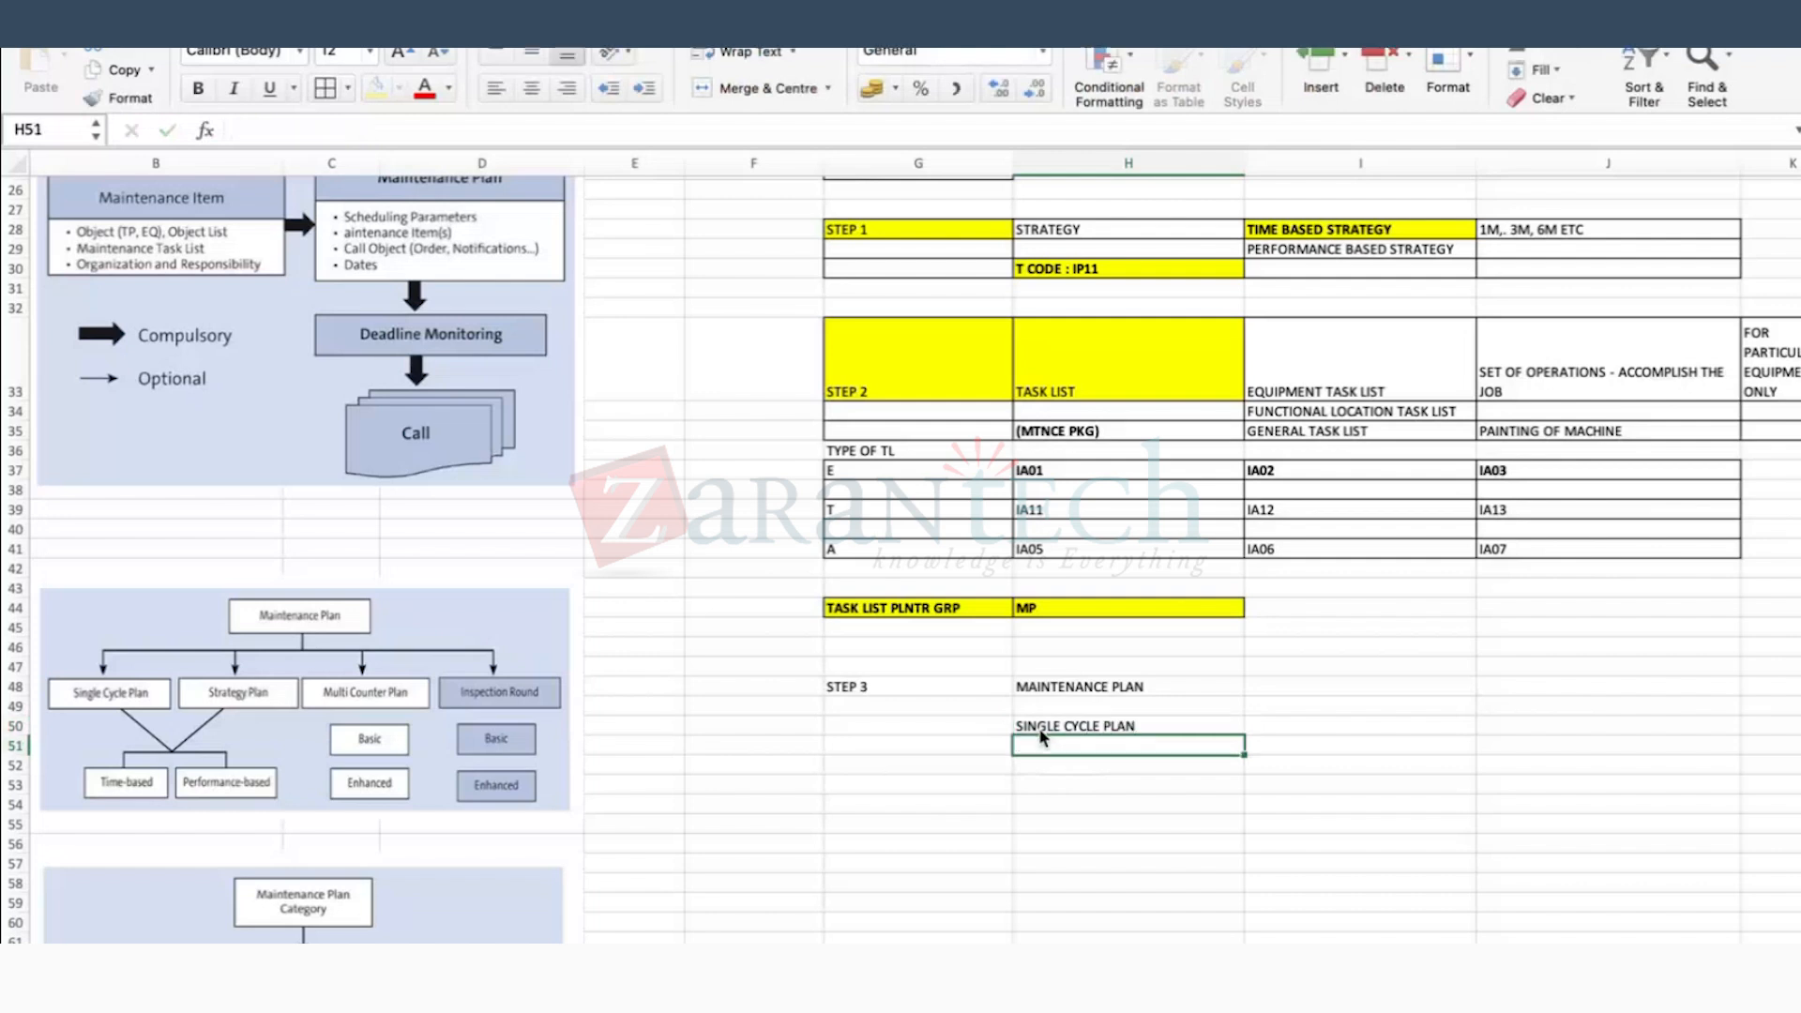
text(STRATGEY PLAN)
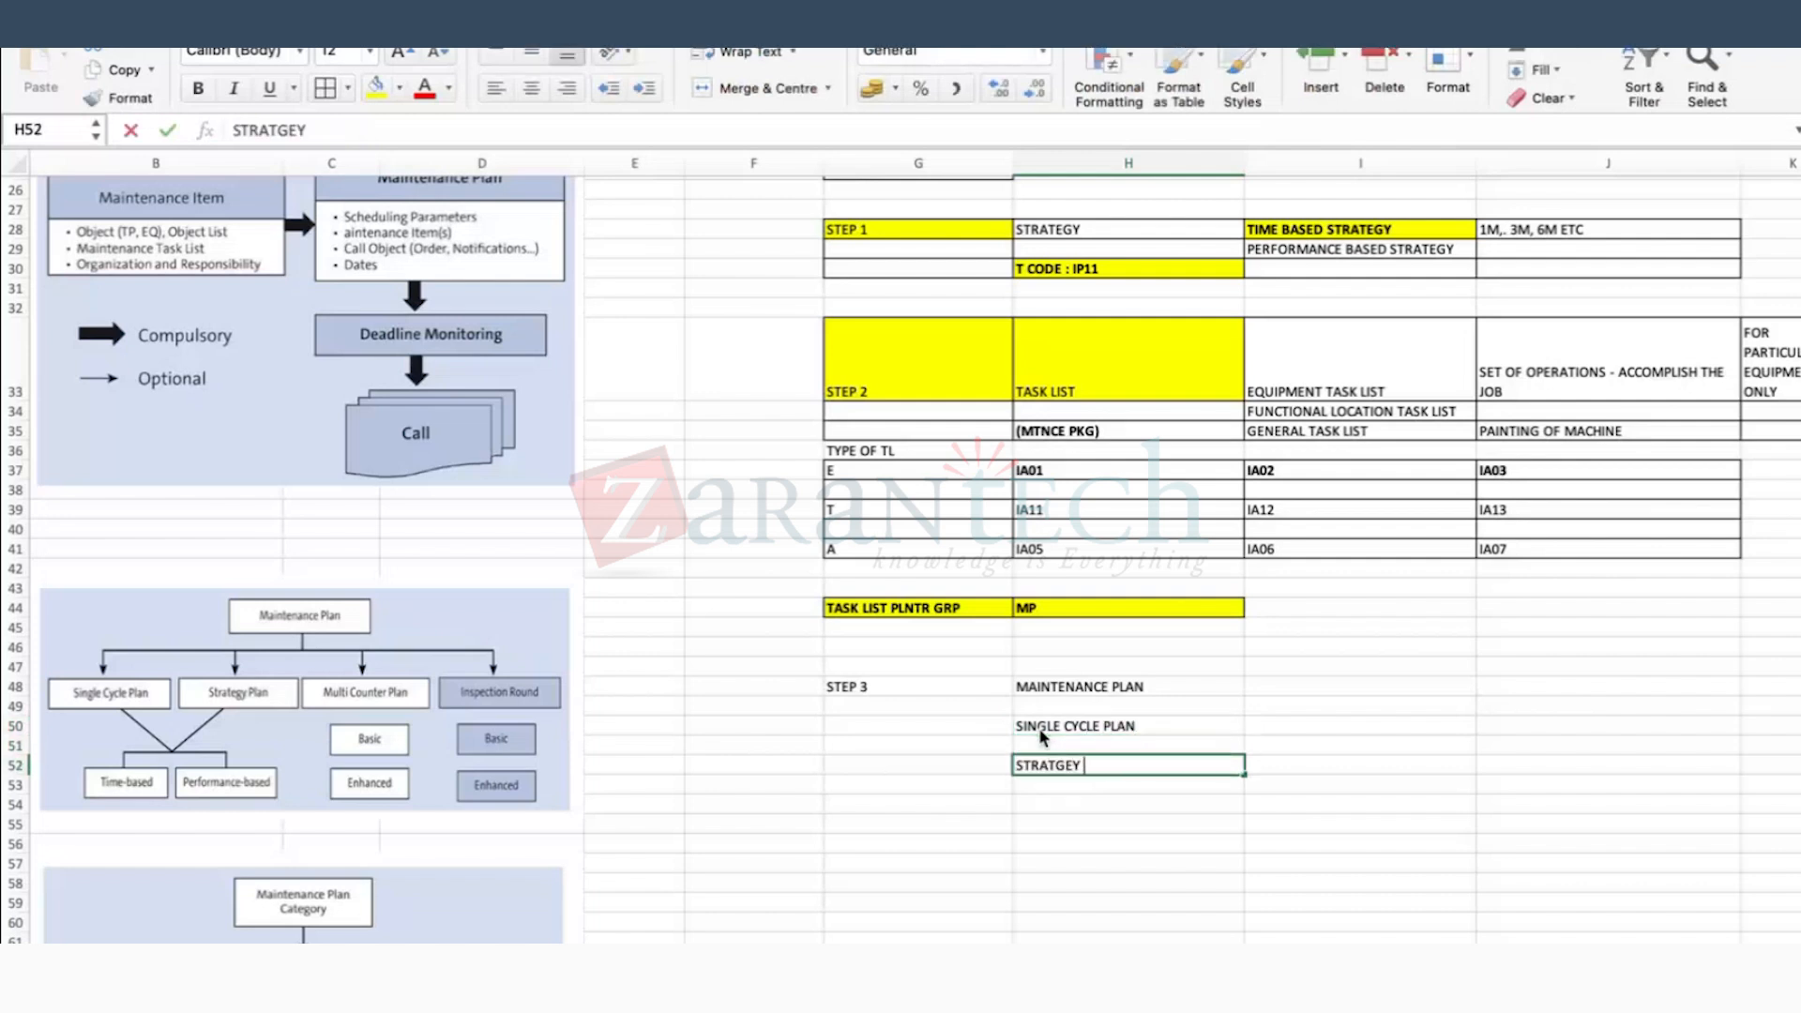
key(Return)
key(Return)
text(MU)
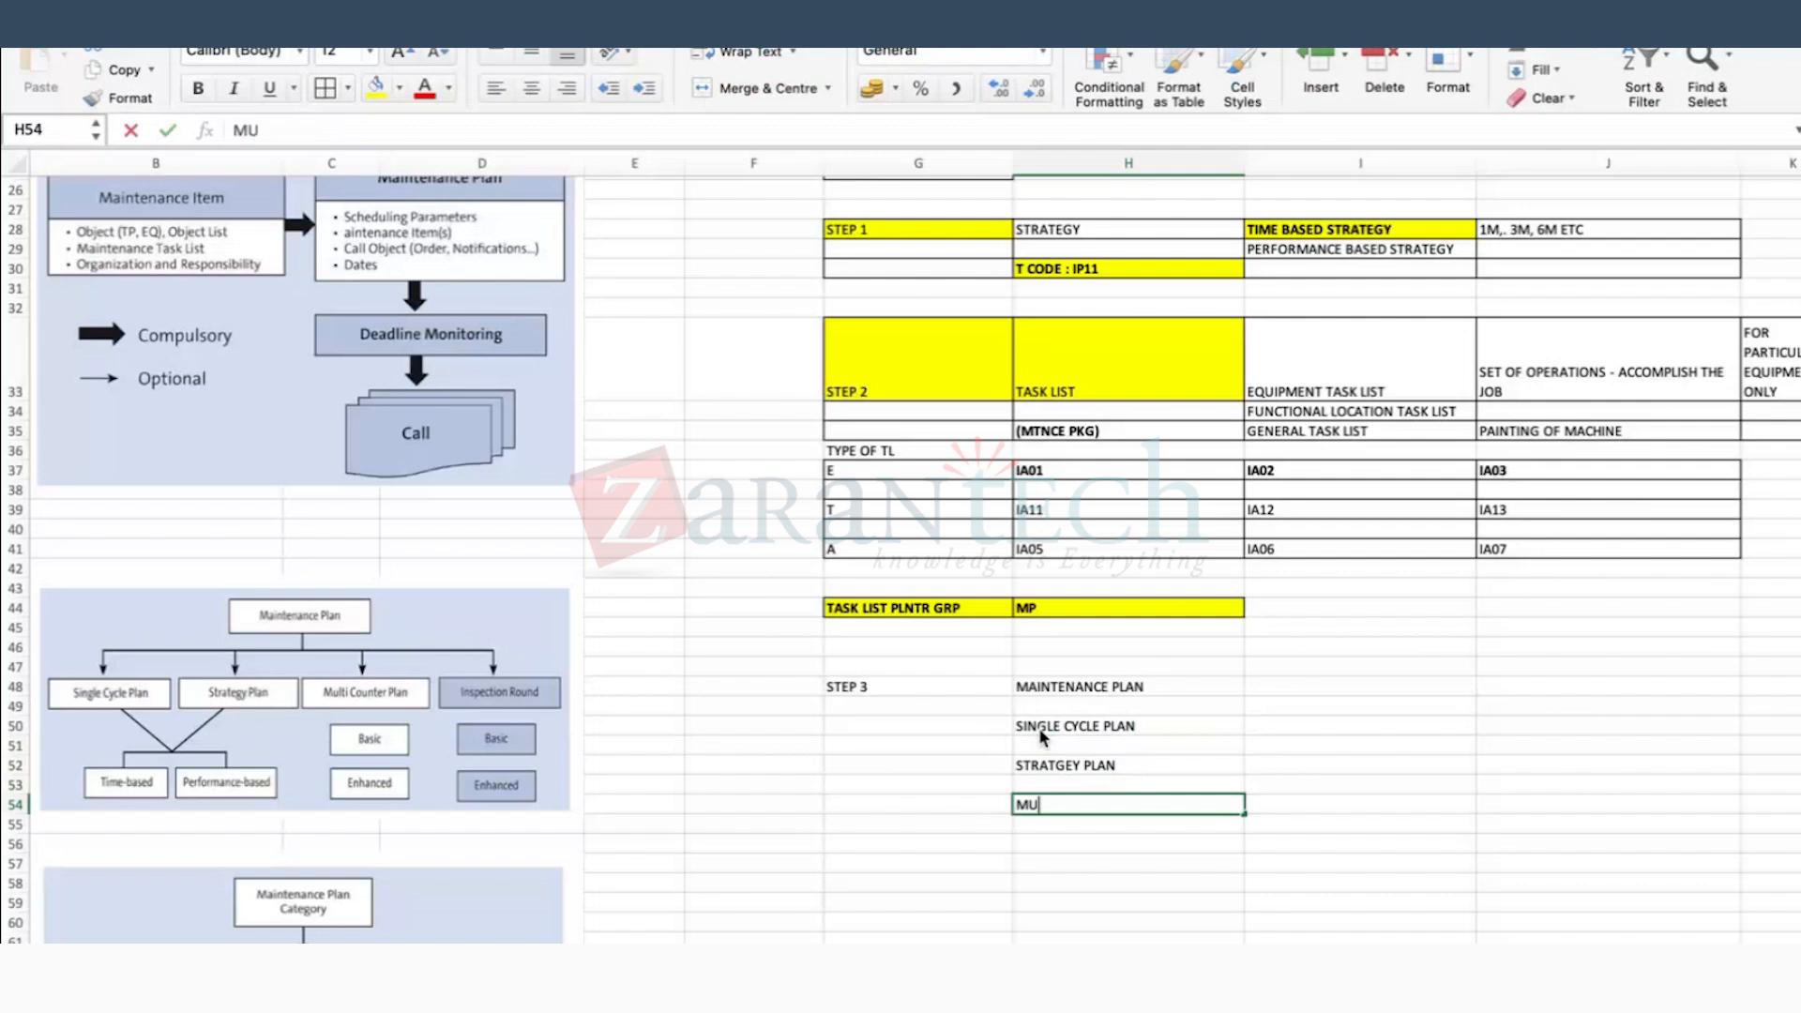
text(LTIPLE COUNTER PLAN)
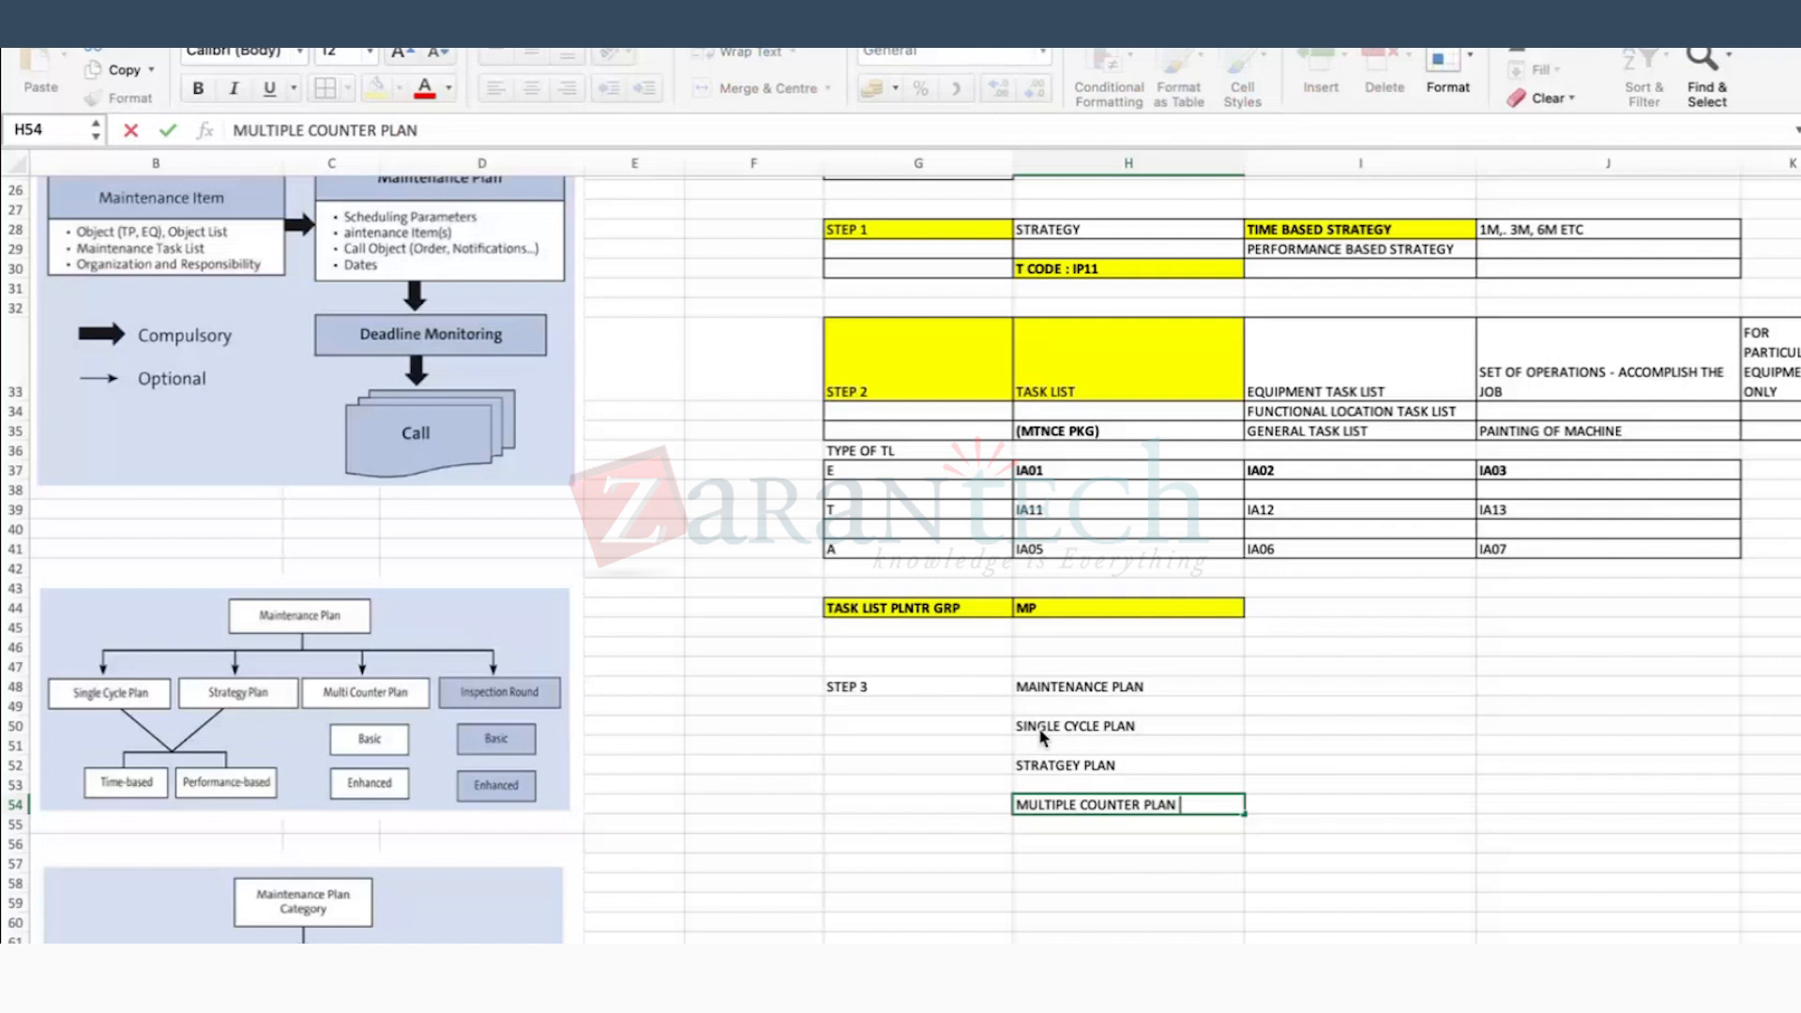
key(Return)
Step: Apply cell borders and bold text to the plan type list in H50:H54
drag(1041, 736, 1079, 806)
scroll(1191, 668, down, 1)
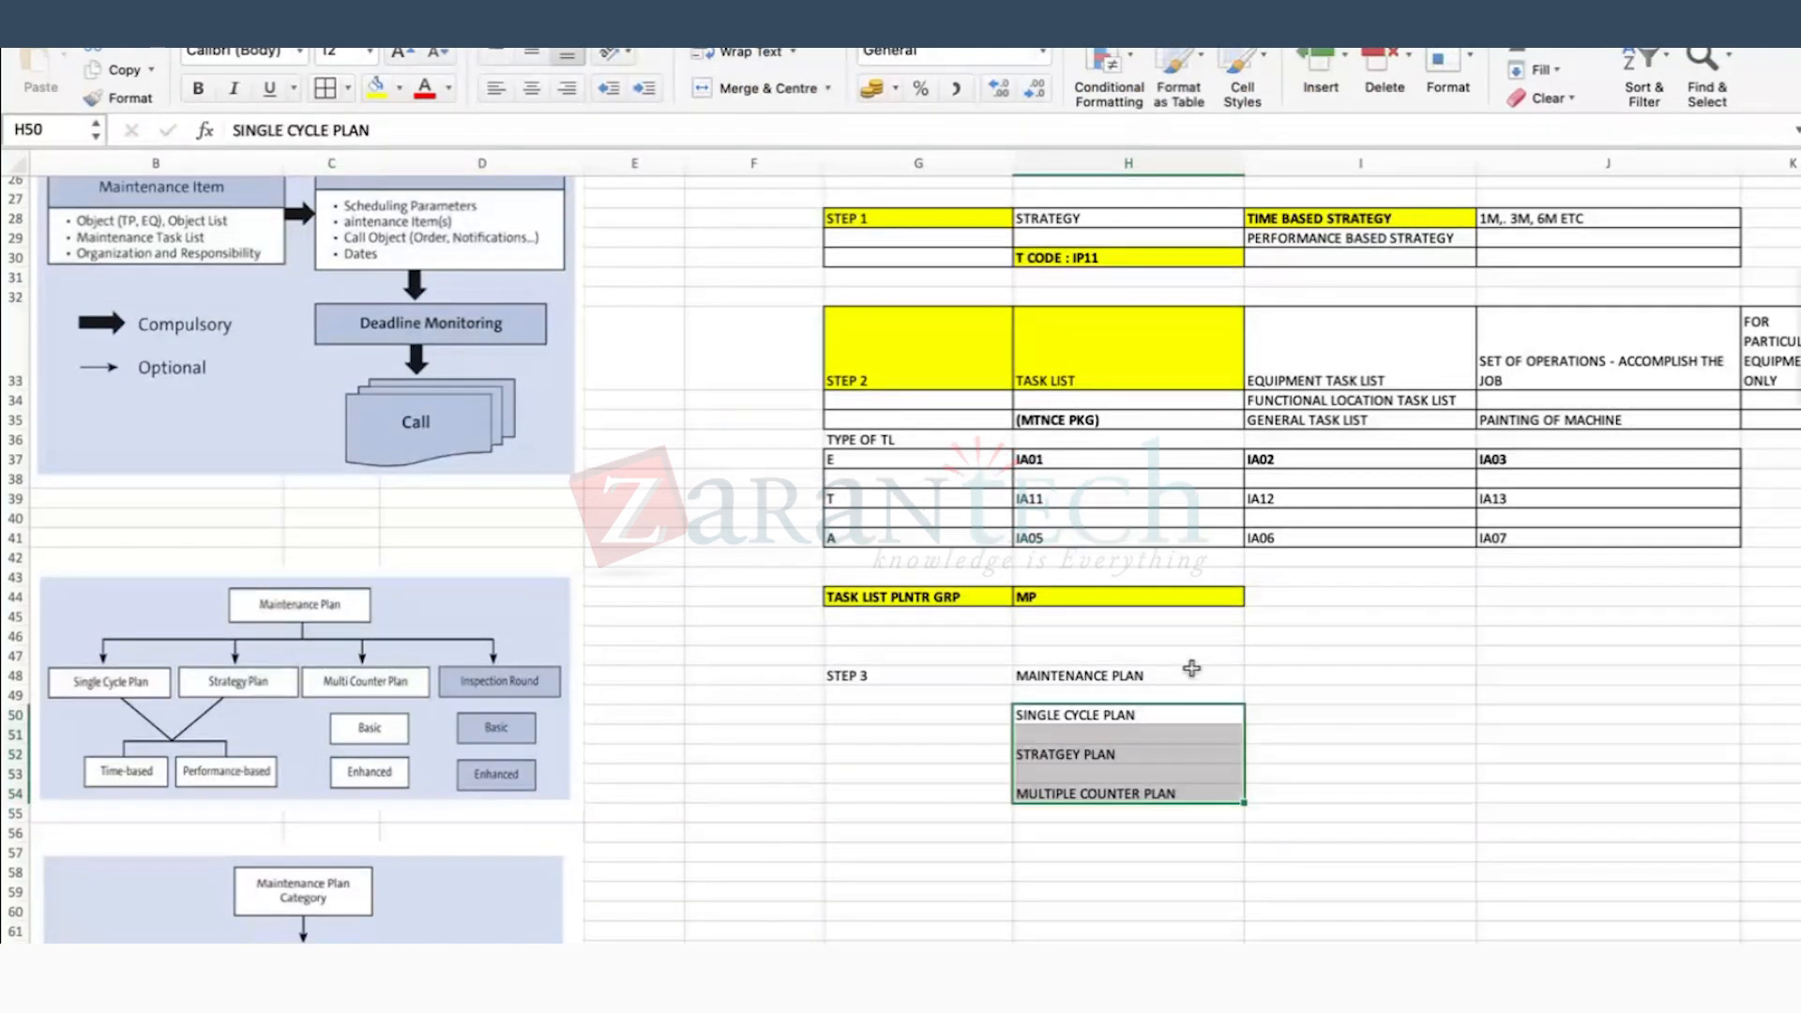
click(325, 90)
click(198, 88)
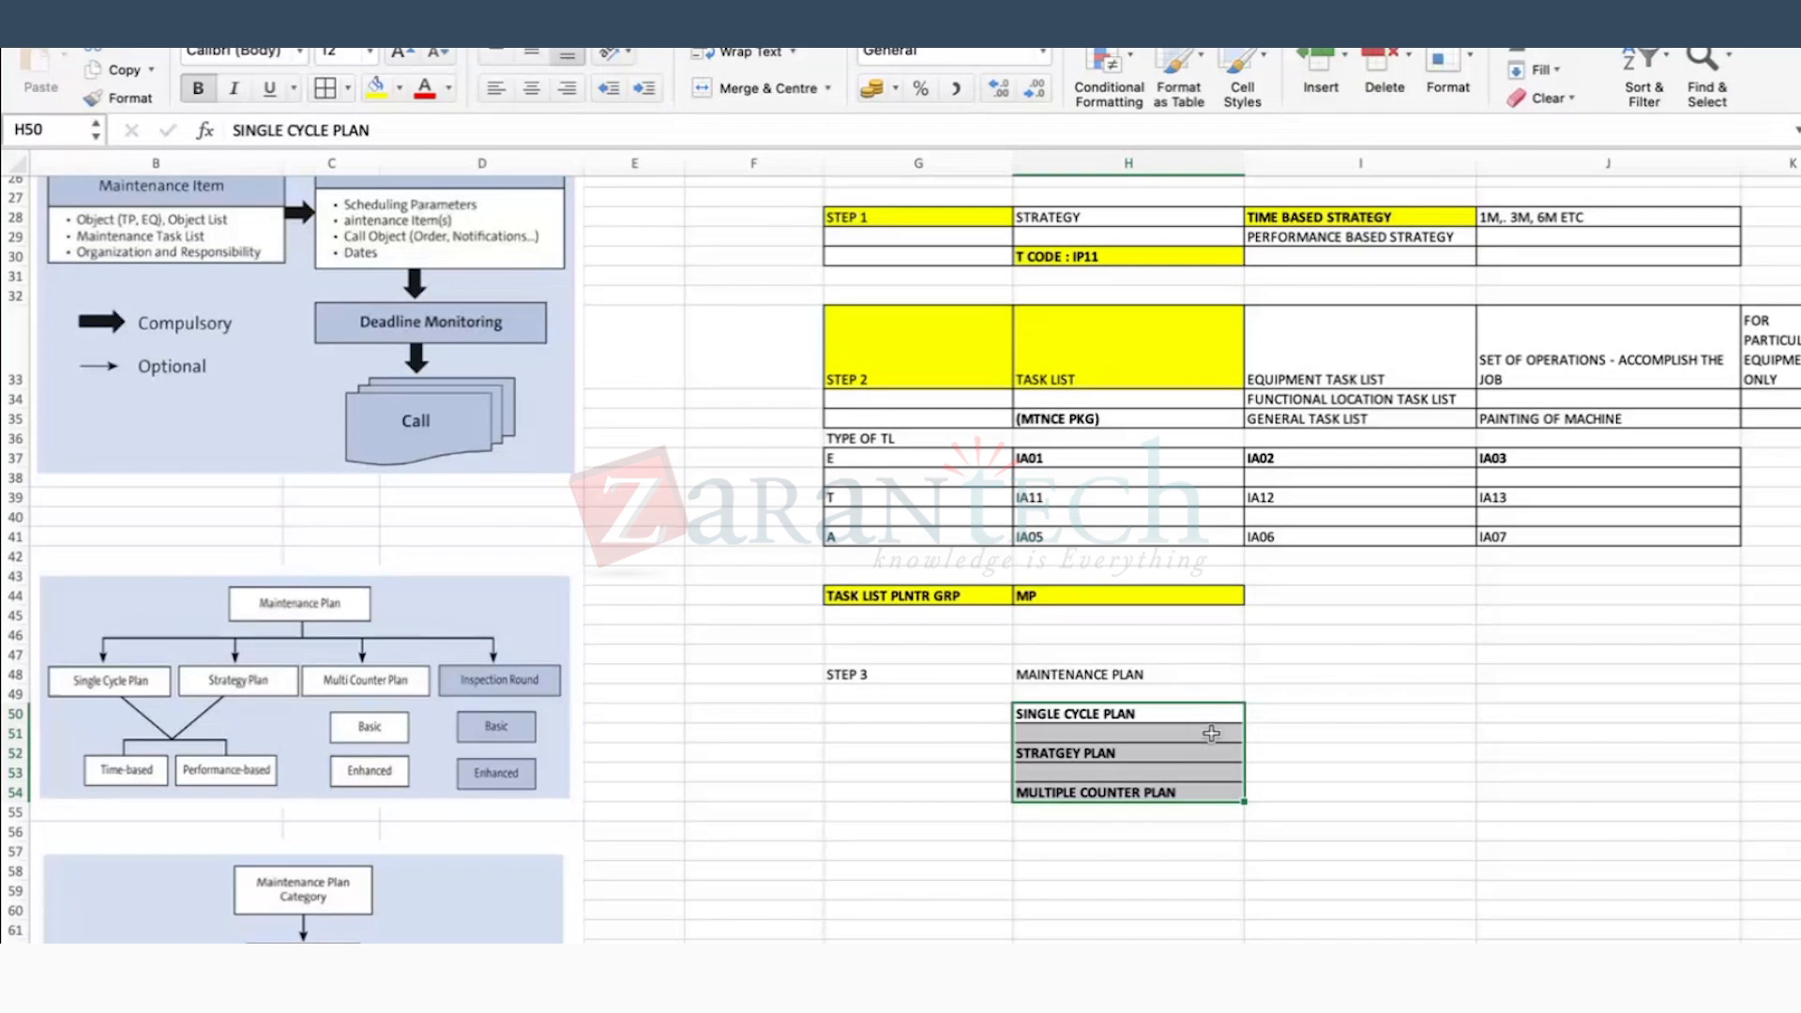
Step: Make the MAINTENANCE PLAN heading bold and highlight its cell in yellow
scroll(1200, 722, down, 3)
click(1177, 602)
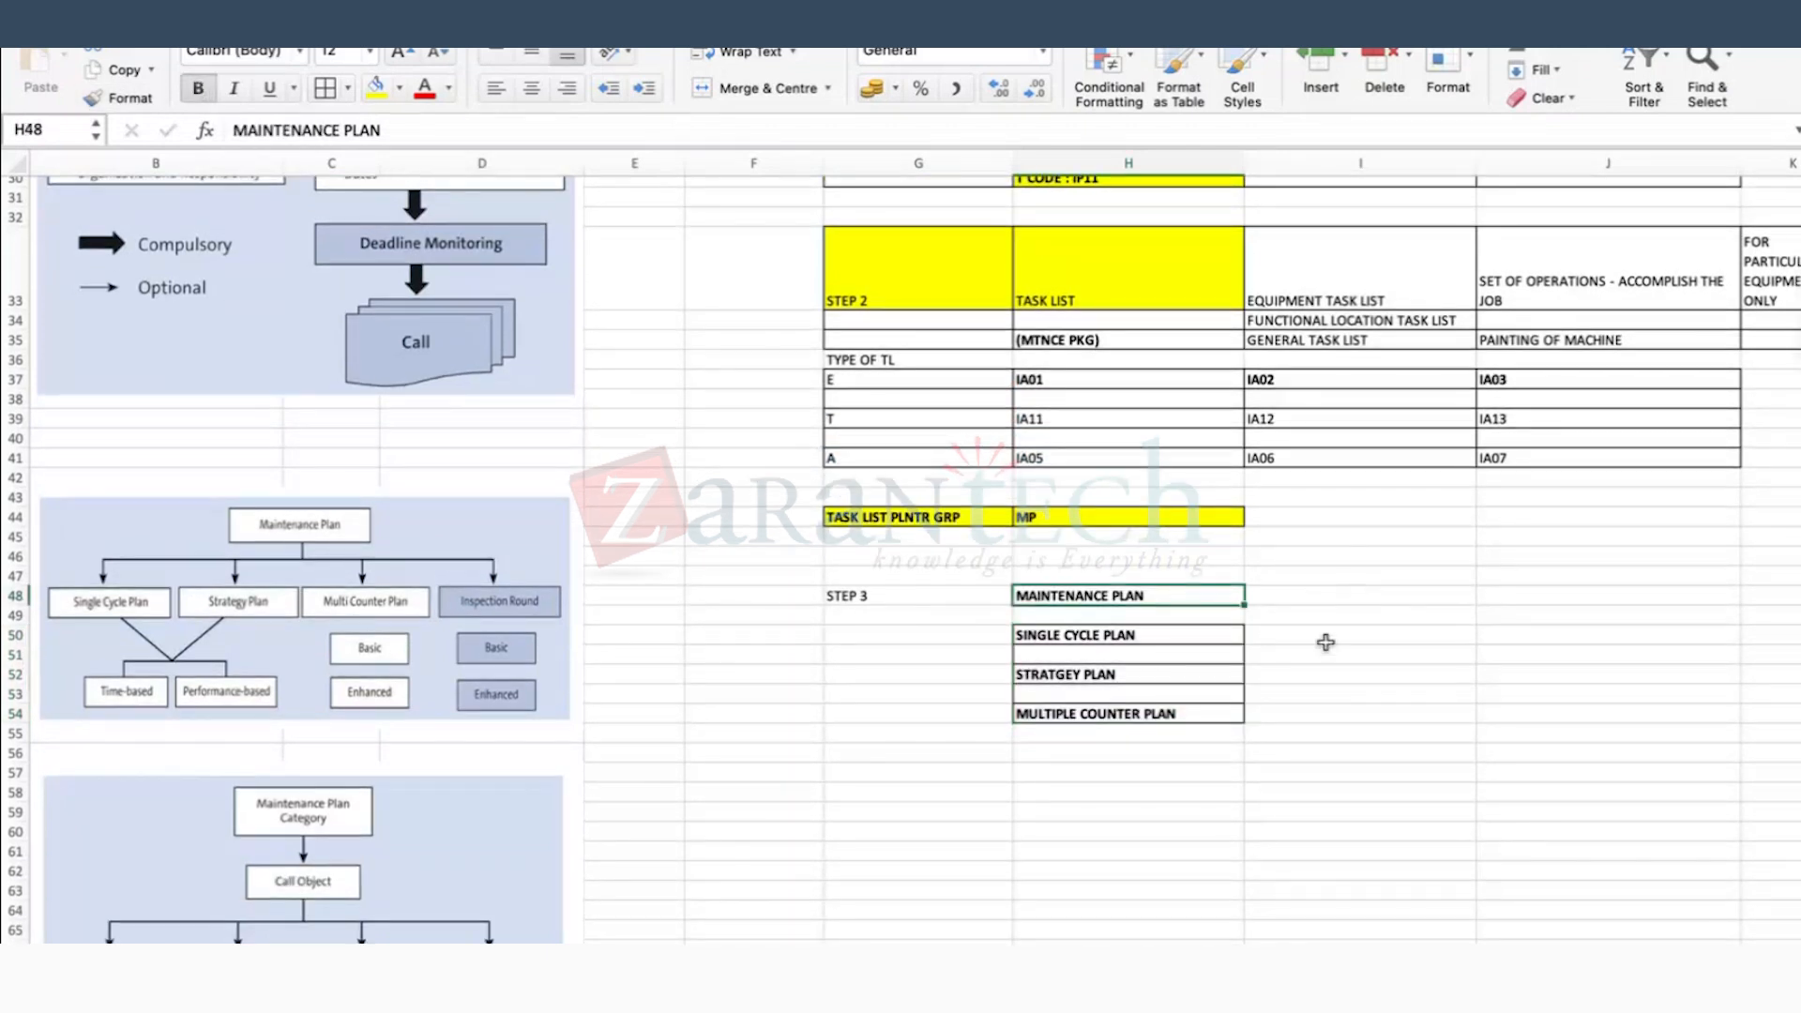
click(376, 87)
click(1333, 630)
scroll(1447, 643, right, 3)
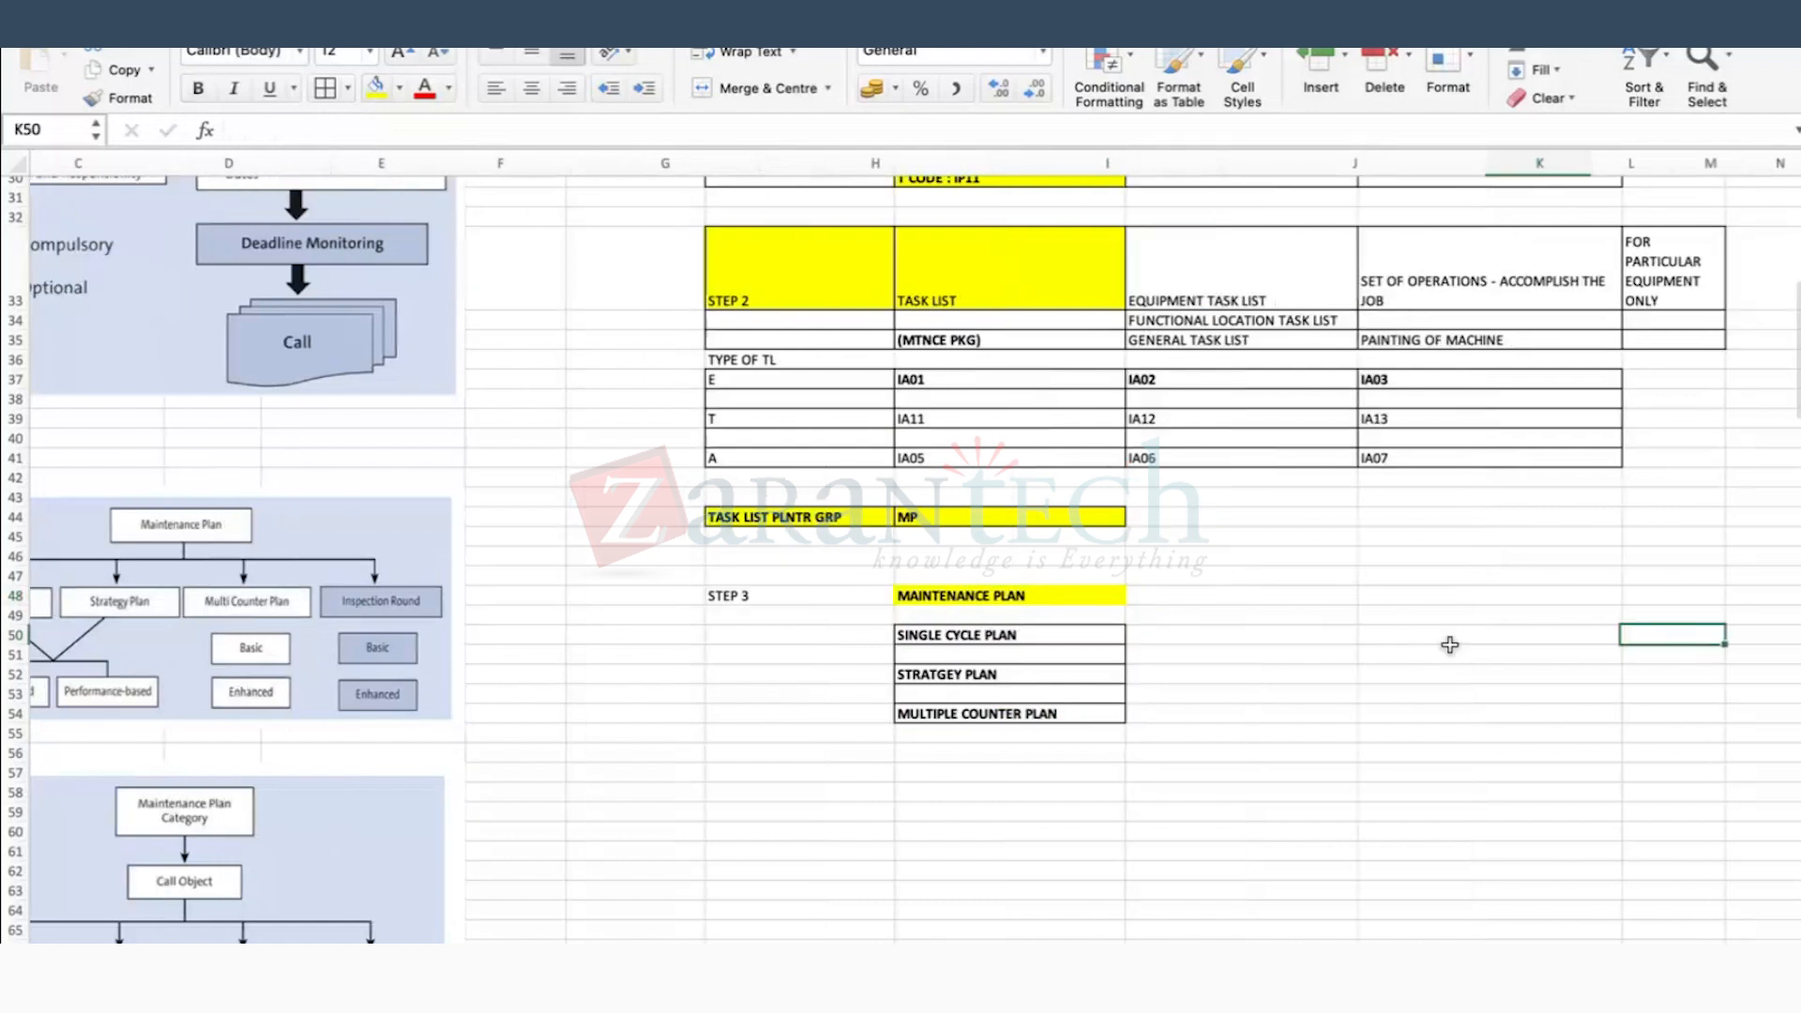
key(Right)
click(1192, 639)
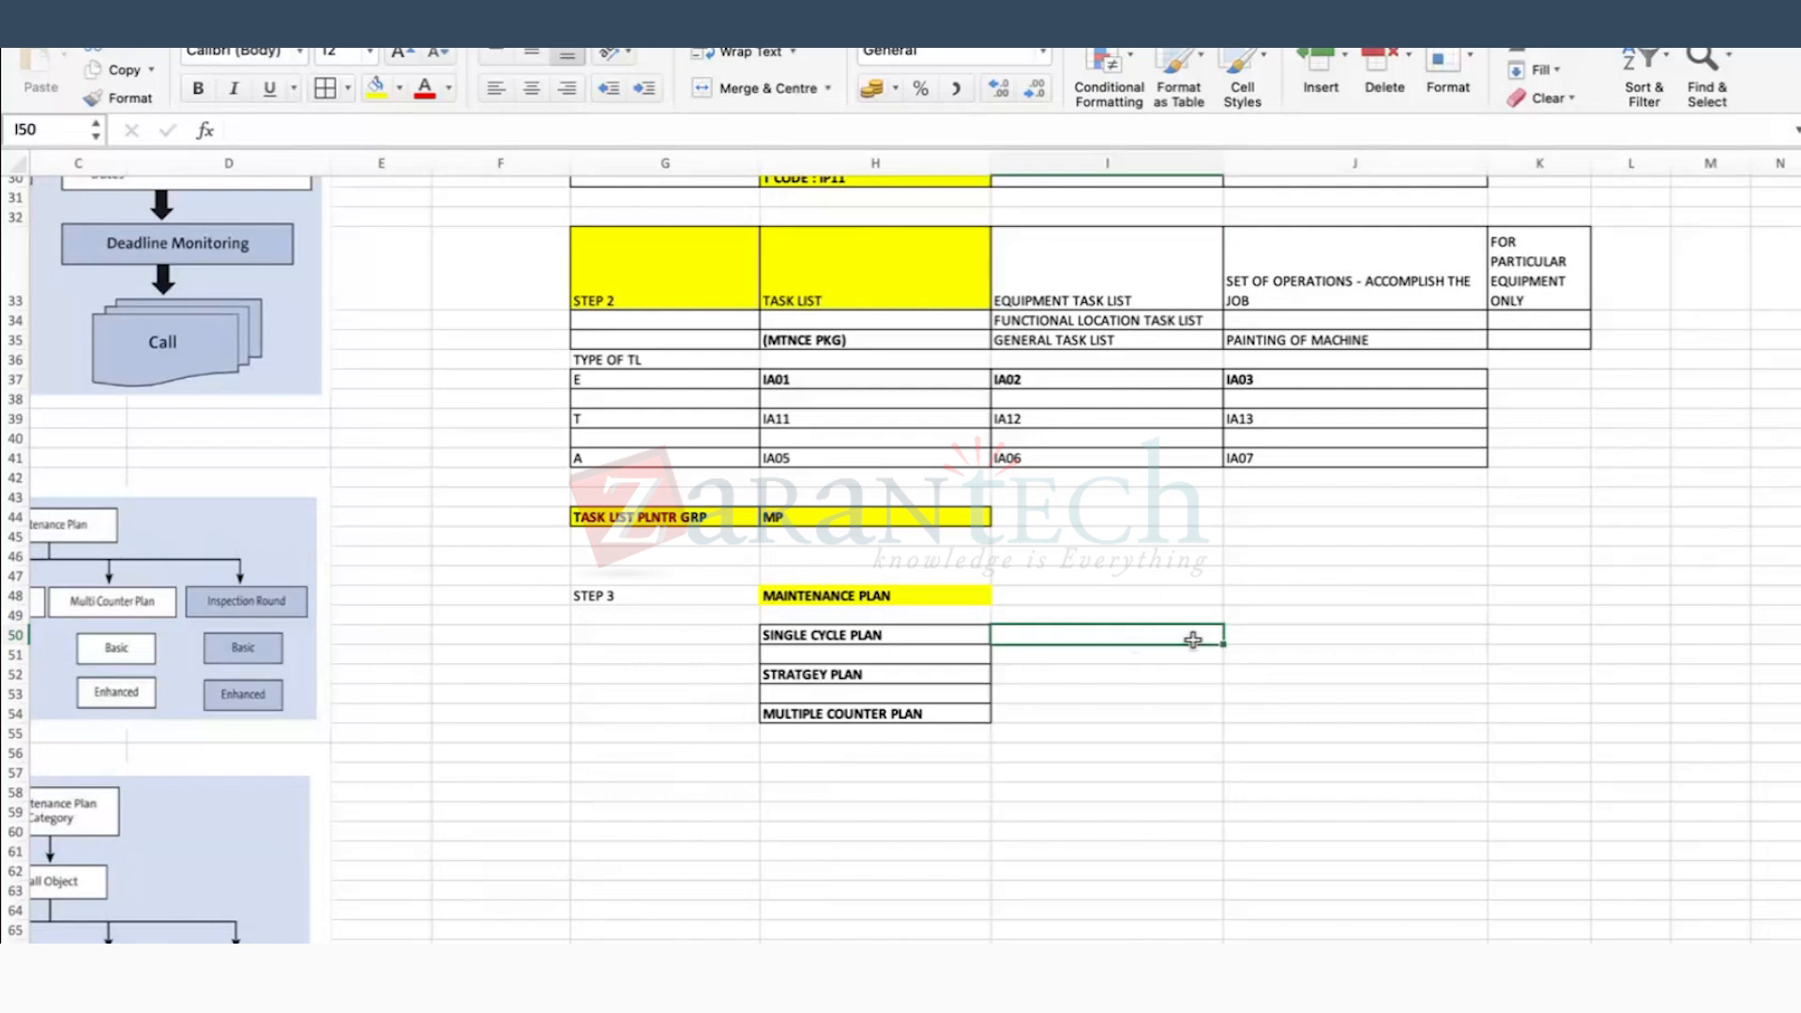
click(1231, 637)
click(1101, 595)
text(TIM)
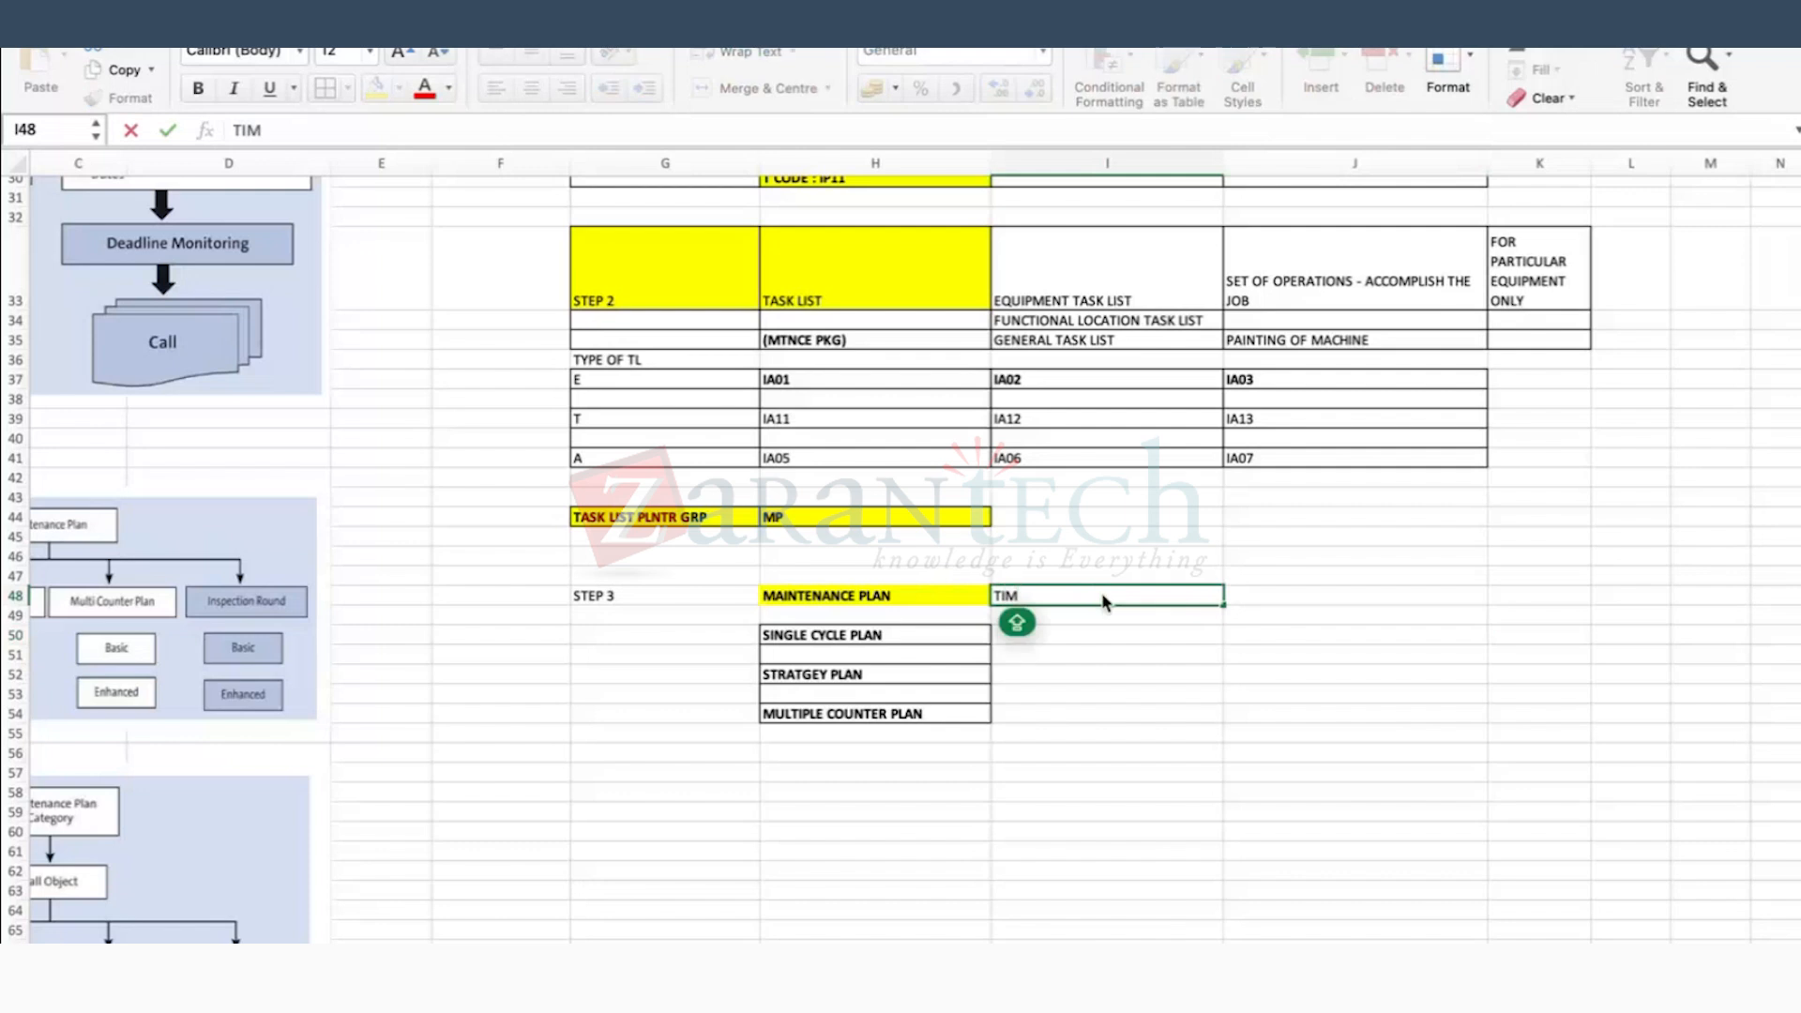
key(Escape)
Step: In the SINGLE CYCLE PLAN row, enter "TIME" in column I and "6M, 1M, 1Y, 2Y" in column J
click(1039, 647)
text(TIME)
key(Tab)
text(3)
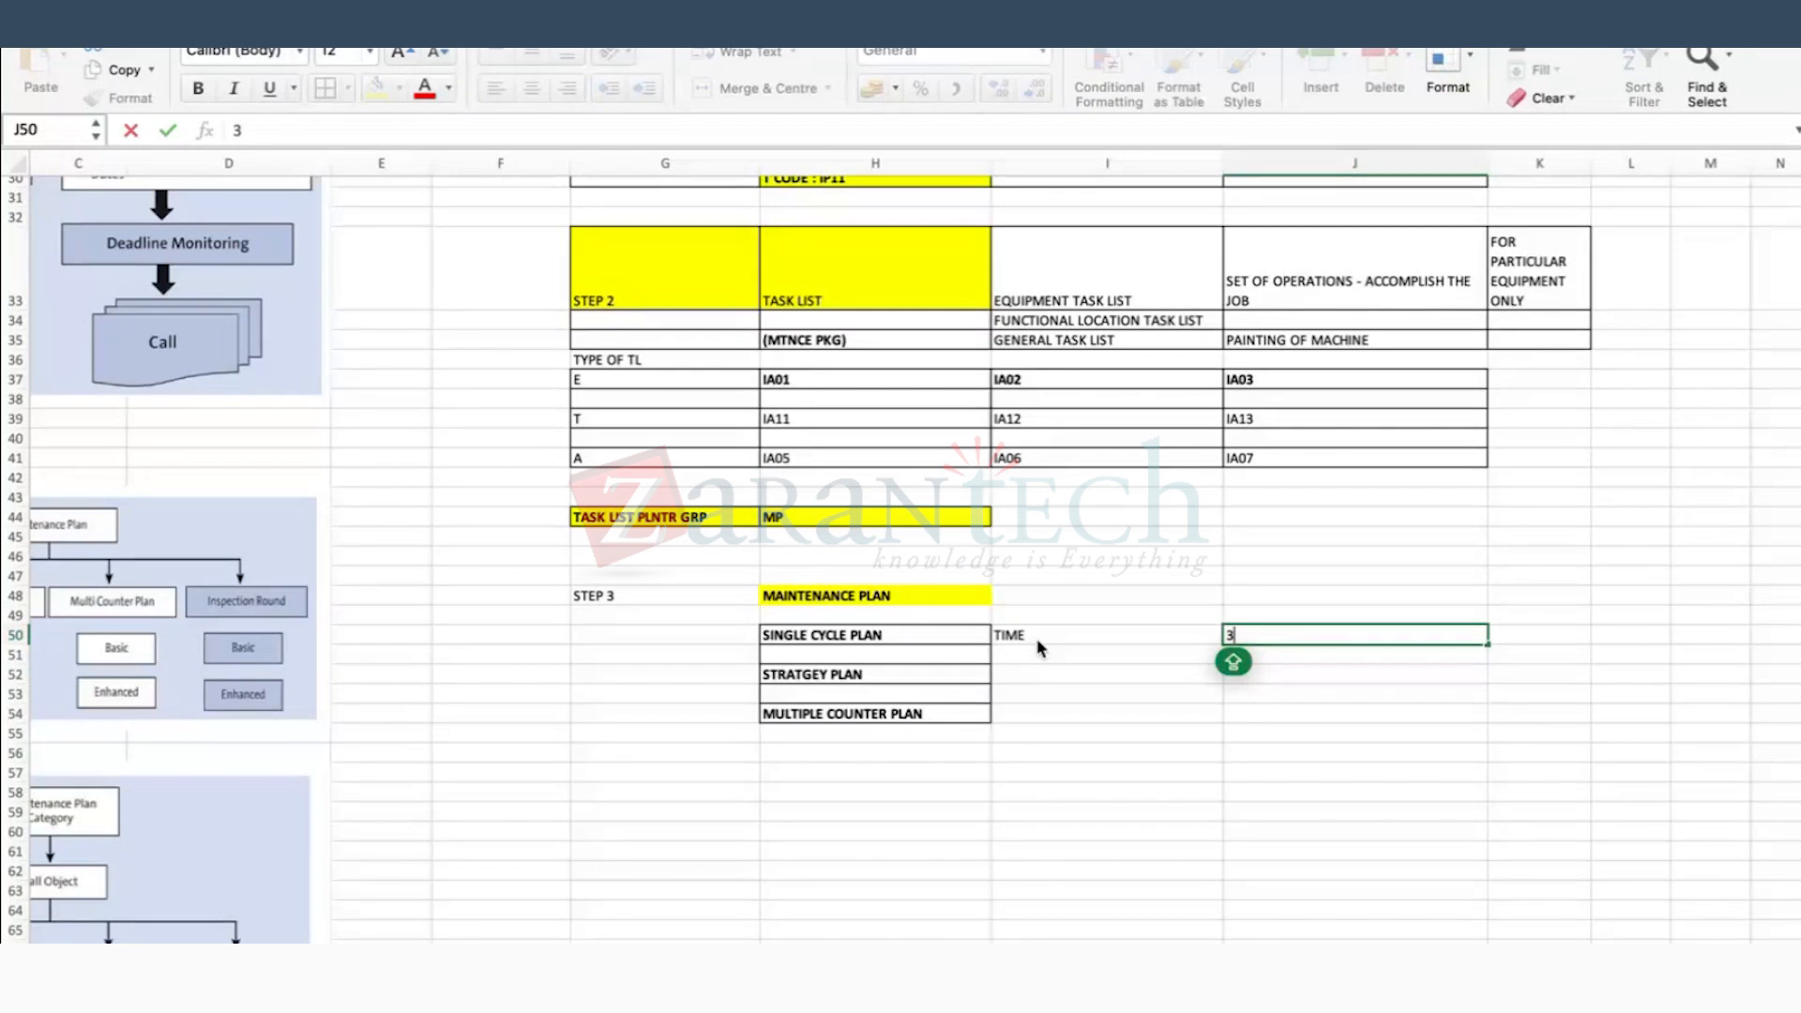
key(BackSpace)
text(6M, 1M, )
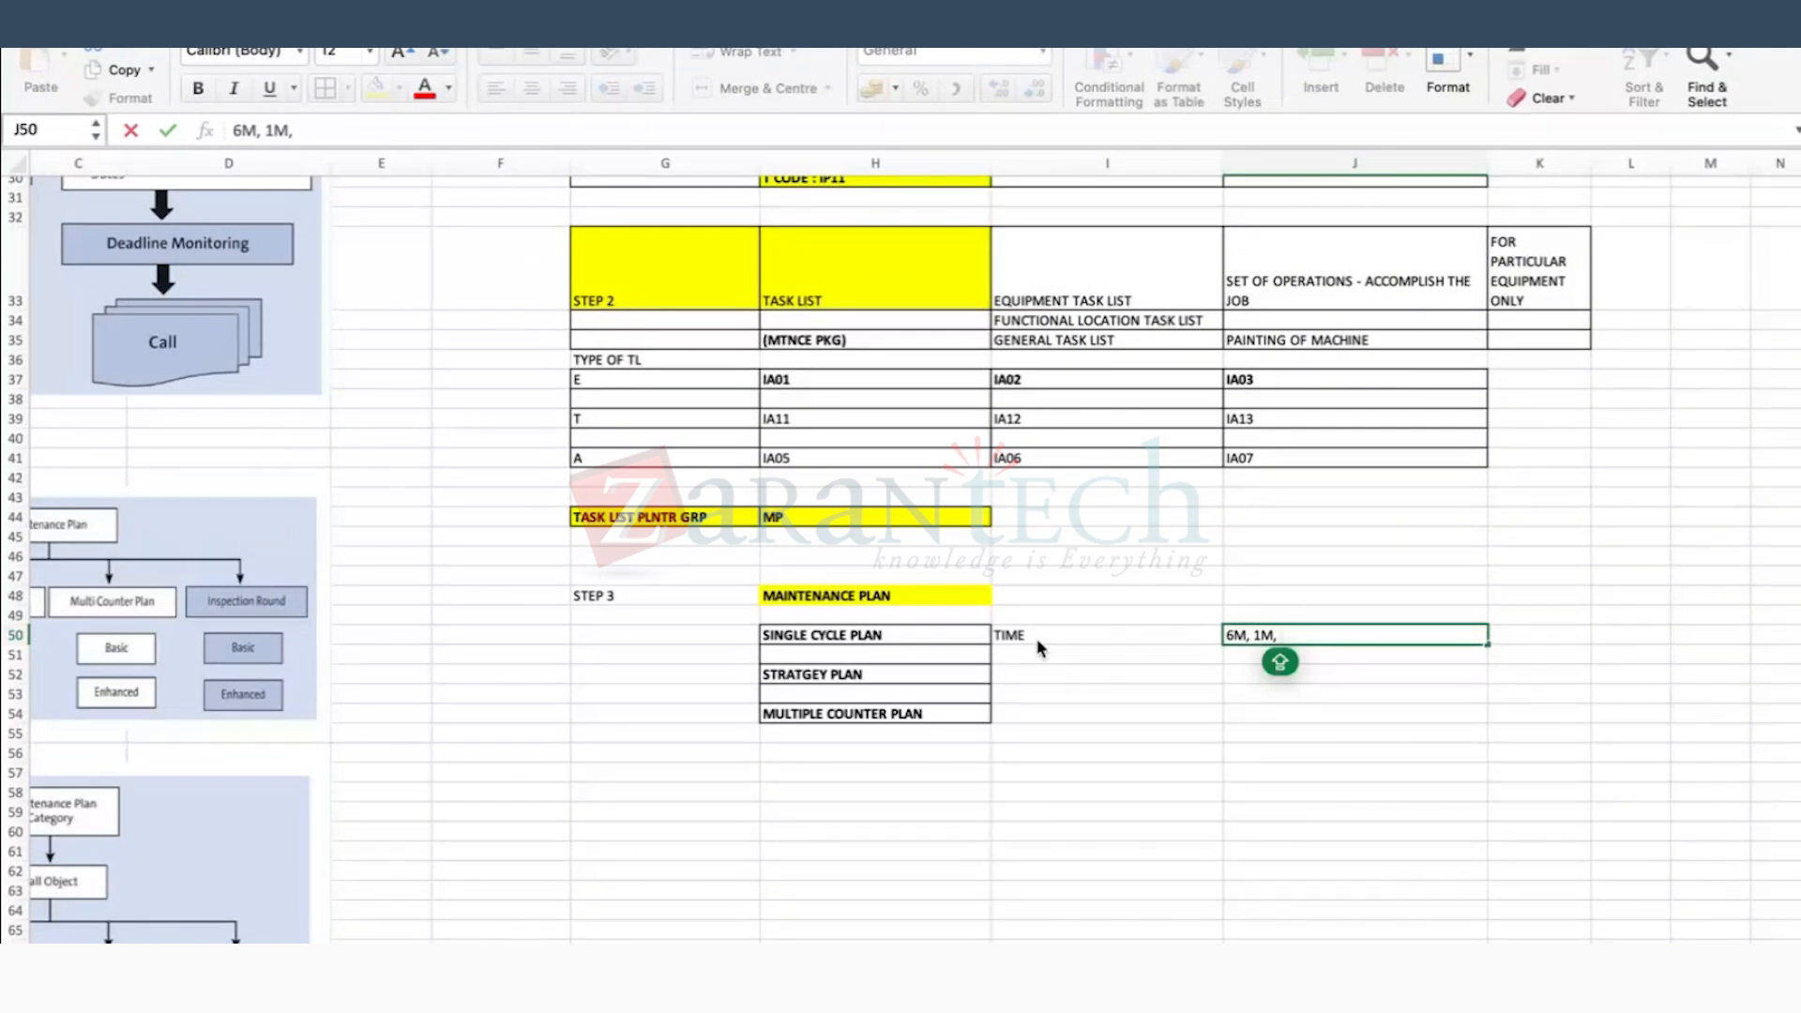
text(1Y, 2Y)
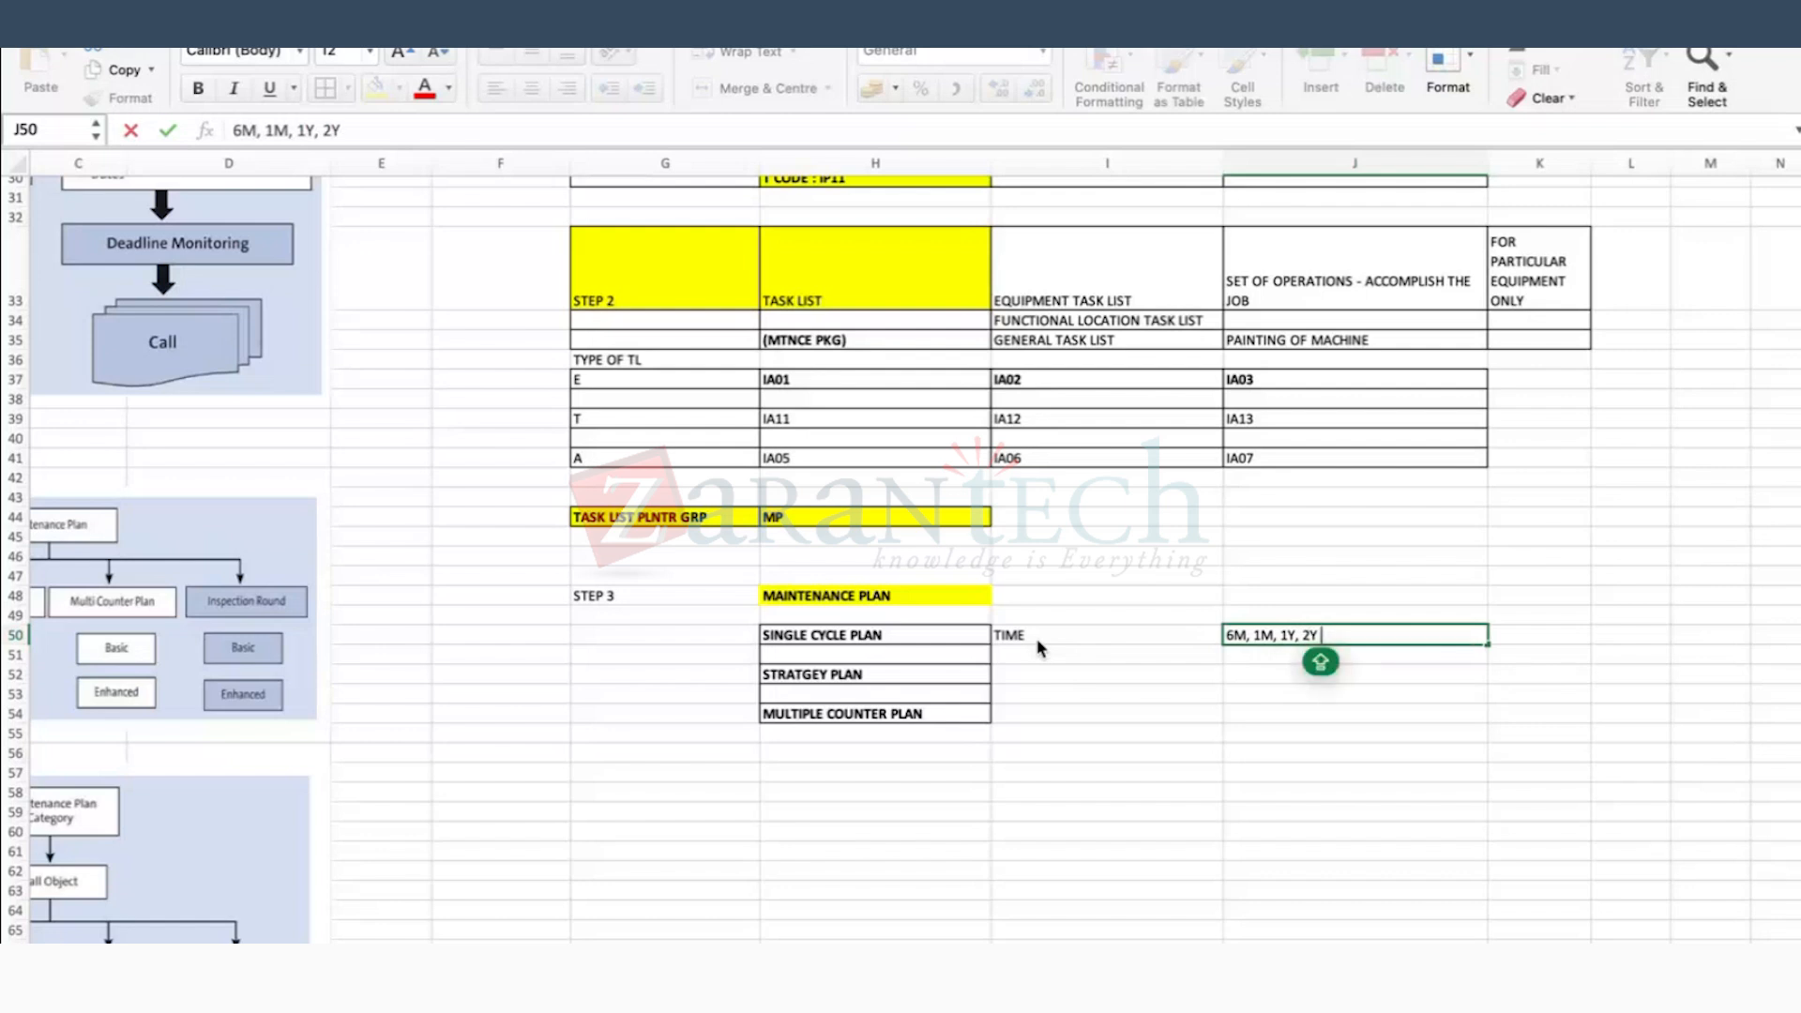
key(Return)
key(Return)
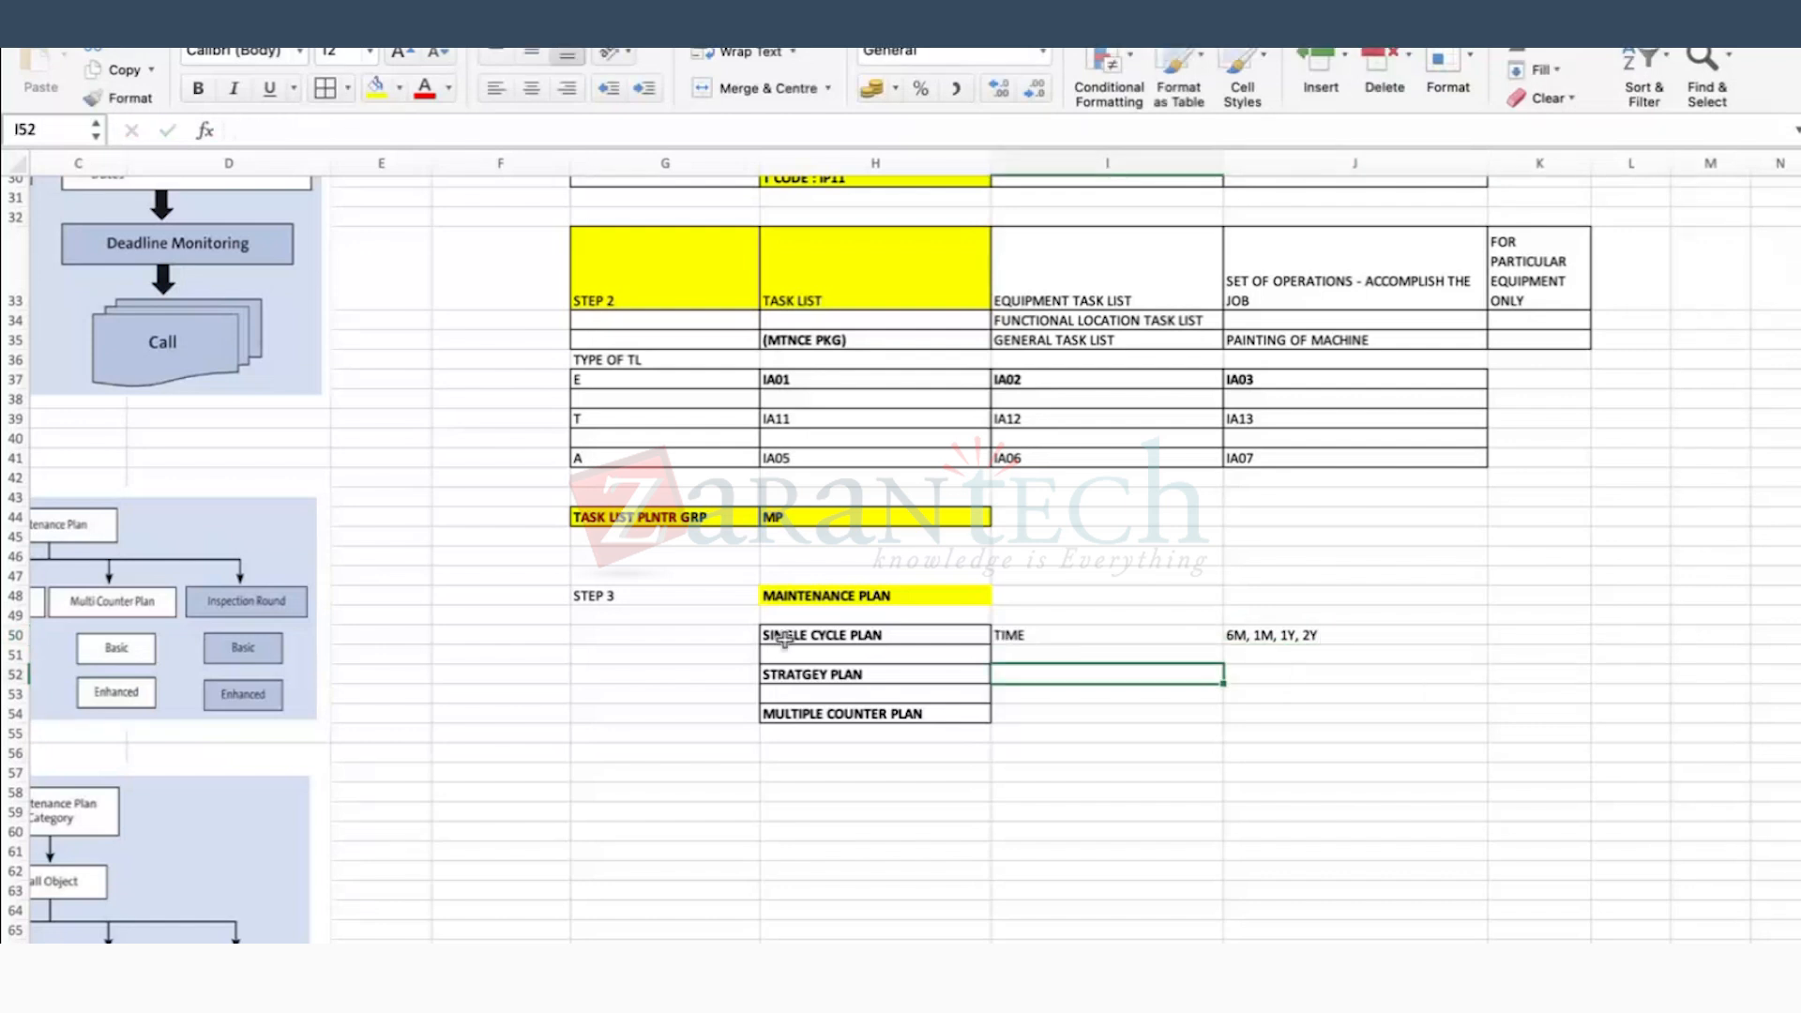
Step: Add the remark "EASY TO PERFORM" in column K of the SINGLE CYCLE PLAN row and widen the column to fit it
click(784, 639)
click(1444, 634)
click(1536, 642)
text(EASY TO PERFORM)
key(Return)
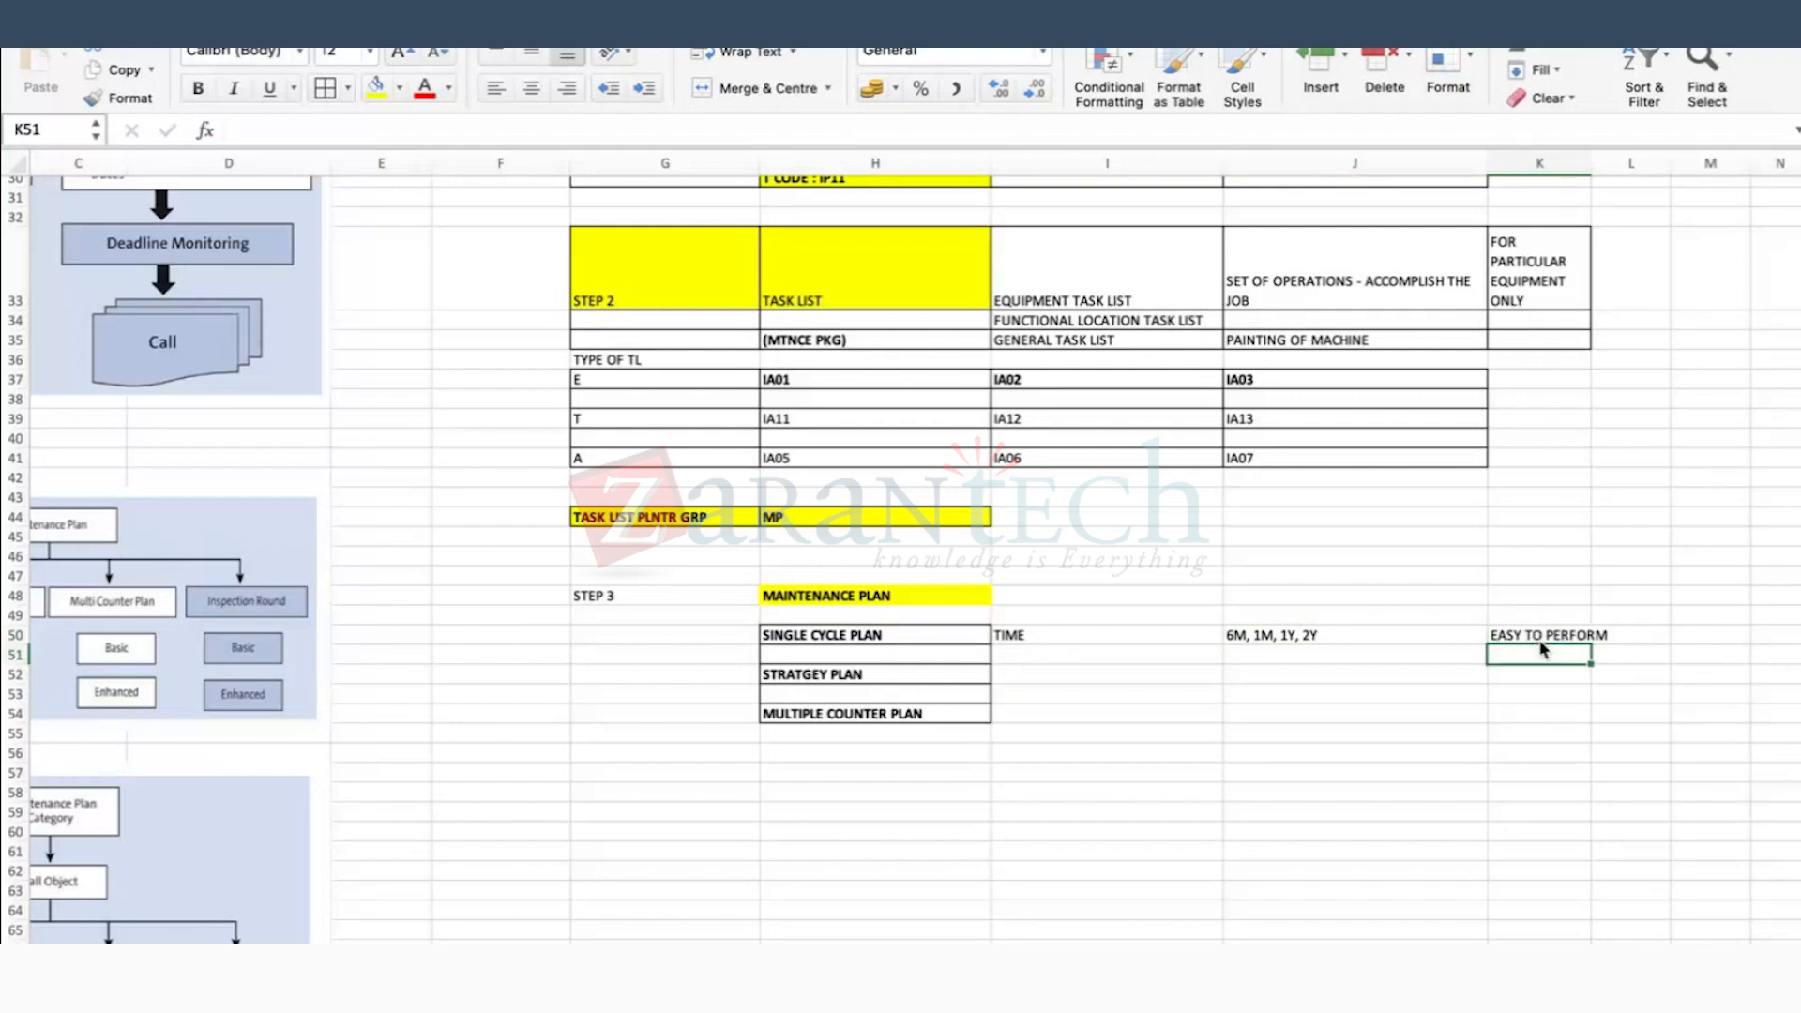
drag(1591, 163, 1617, 163)
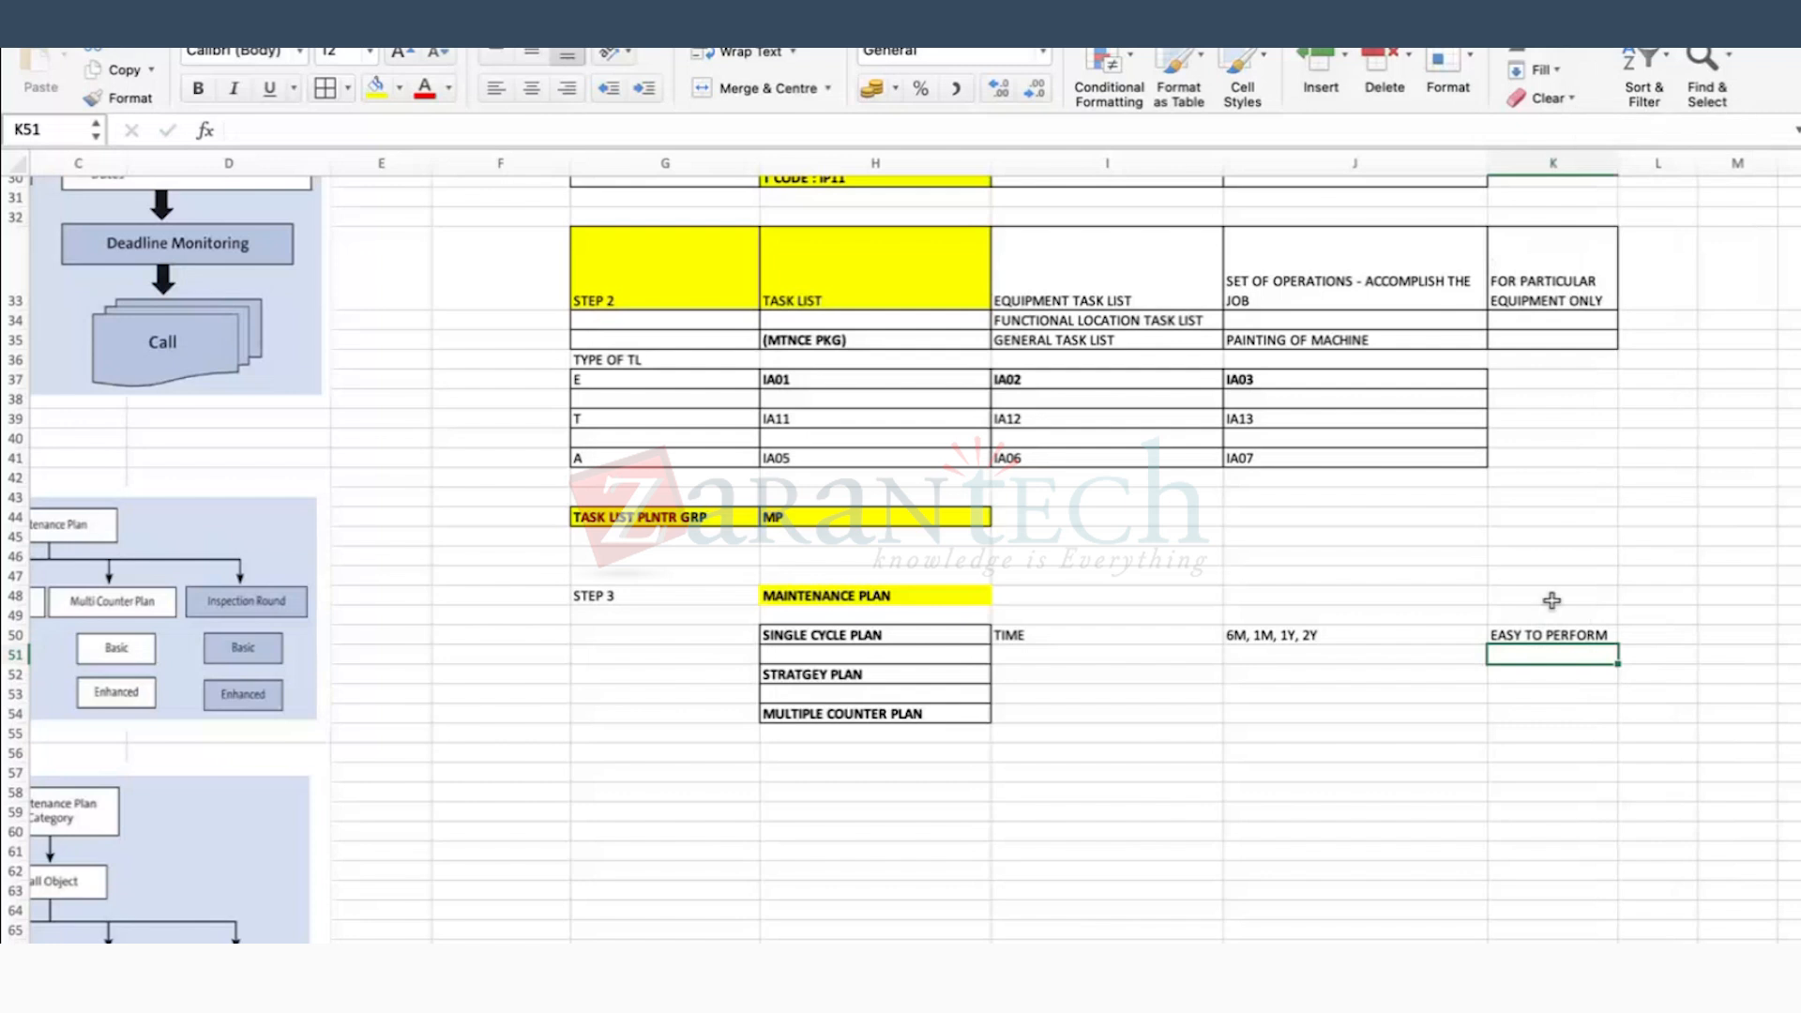
Step: Change the SINGLE CYCLE PLAN remark in K50 to "EASY FOR PLANNING & EXECUTING" and wrap its text within the cell
click(1547, 634)
double_click(1547, 634)
key(BackSpace)
key(BackSpace)
key(BackSpace)
text(FOR )
text(PLANNING )
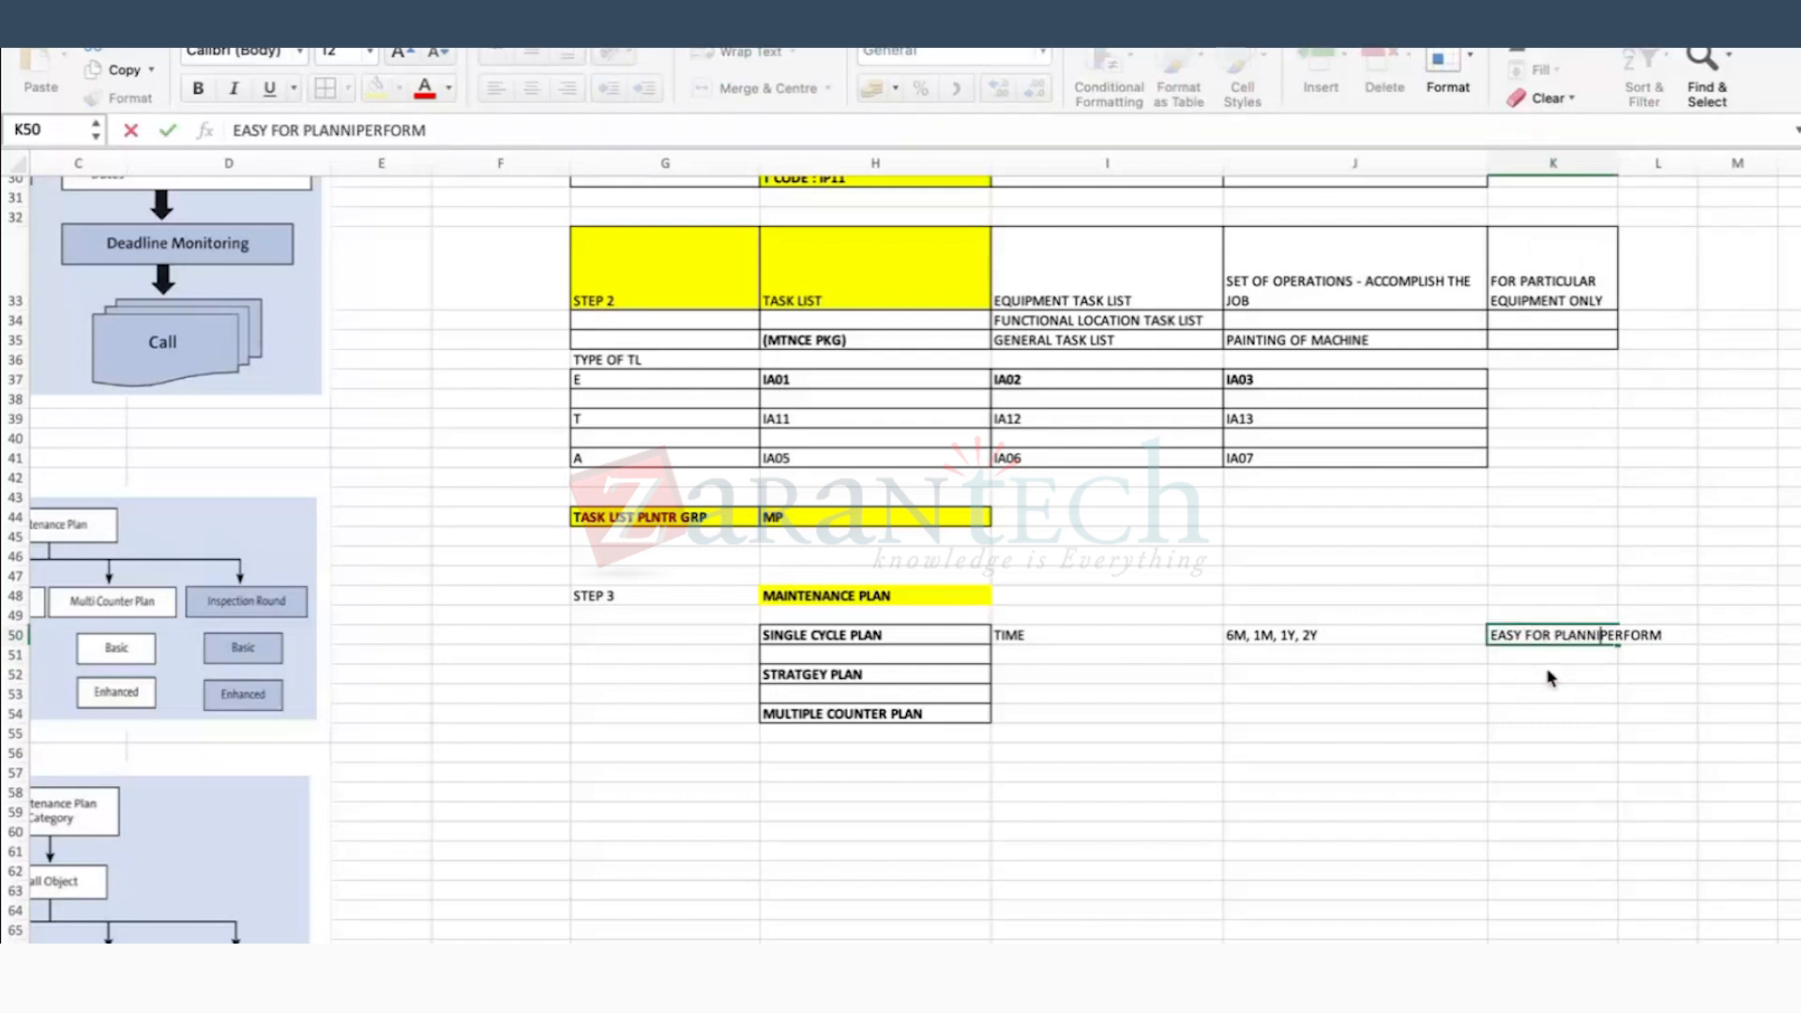
text(& EXECUTING)
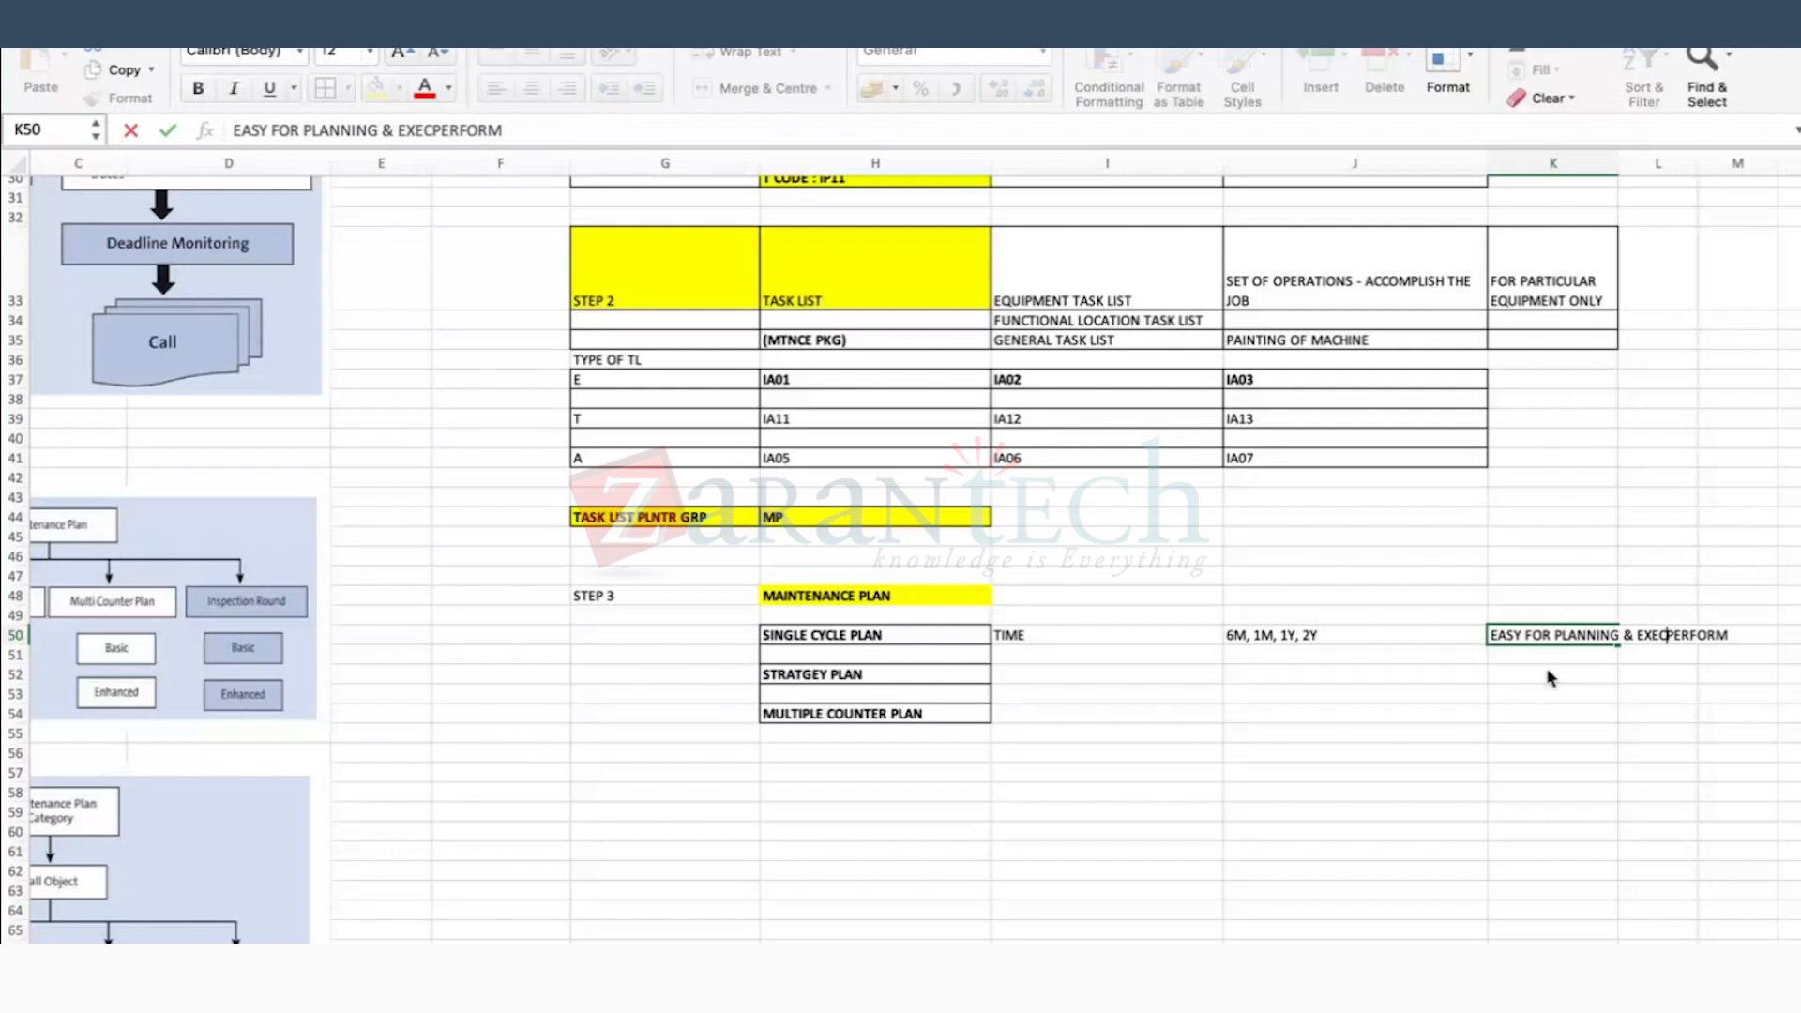
key(Right)
key(Right)
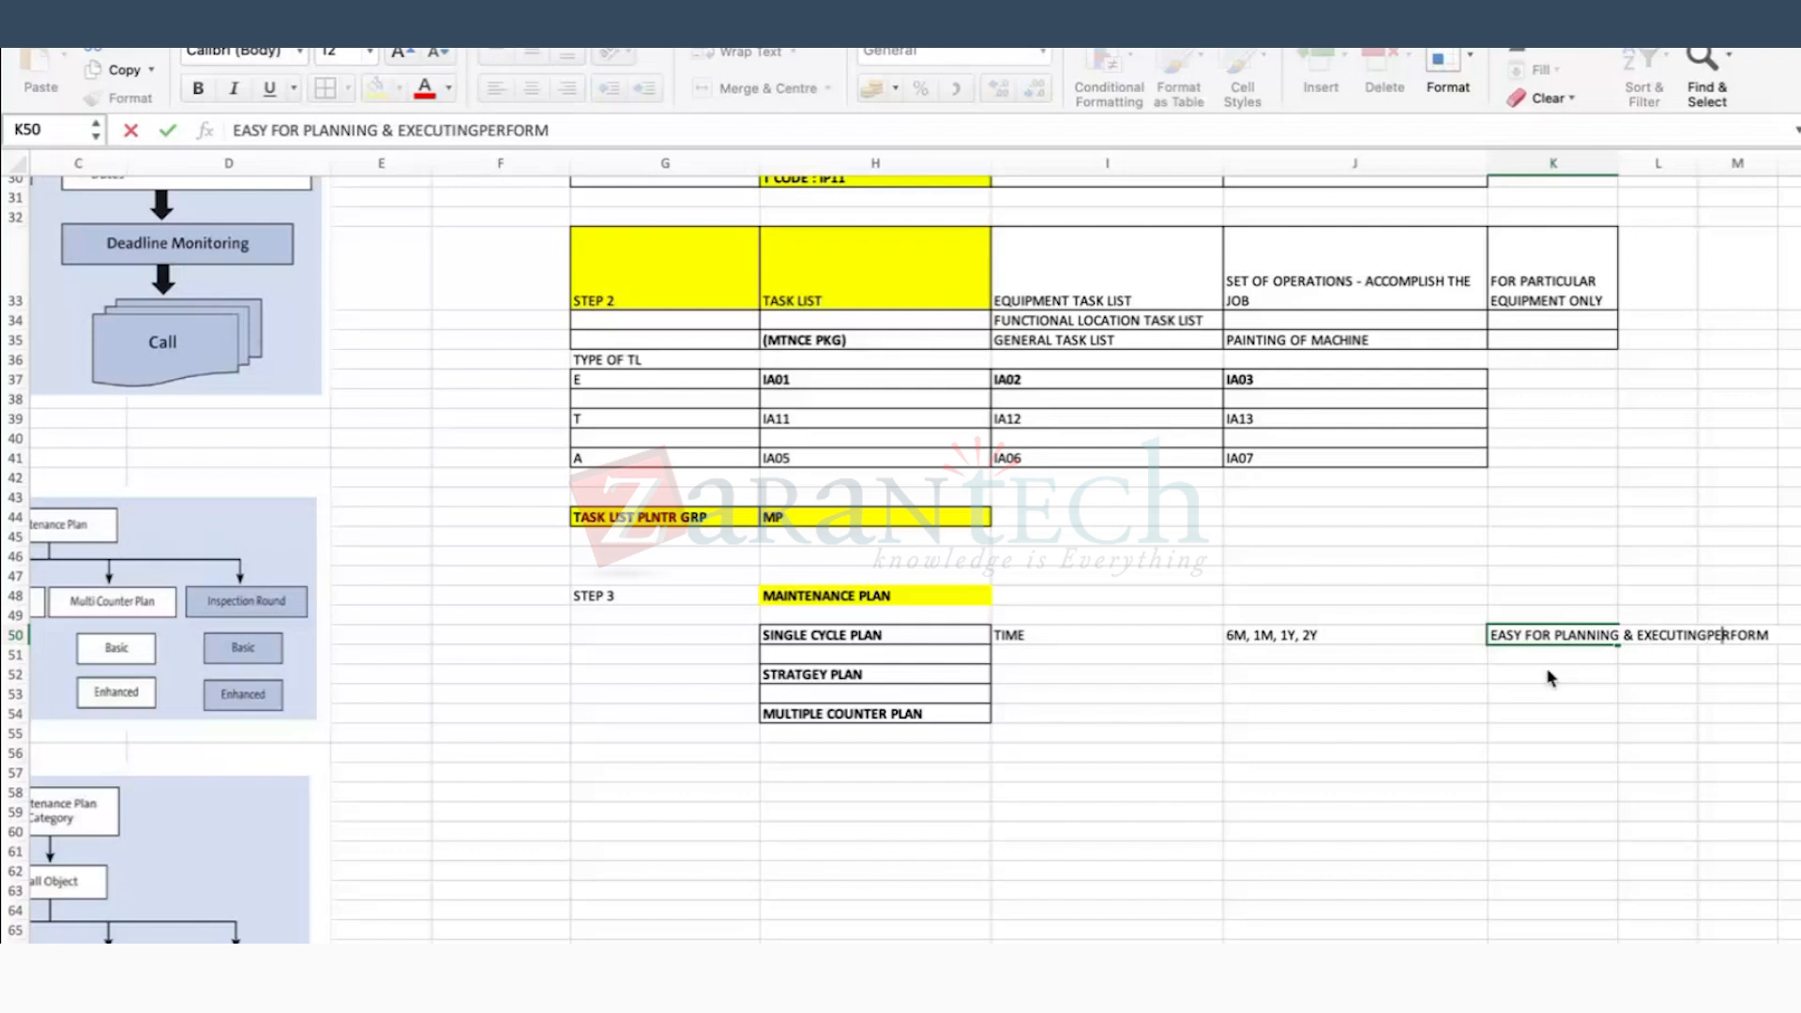
key(Right)
key(Right)
key(Right)
key(Right)
key(Right)
key(BackSpace)
key(BackSpace)
key(BackSpace)
key(BackSpace)
key(BackSpace)
key(BackSpace)
key(BackSpace)
key(Return)
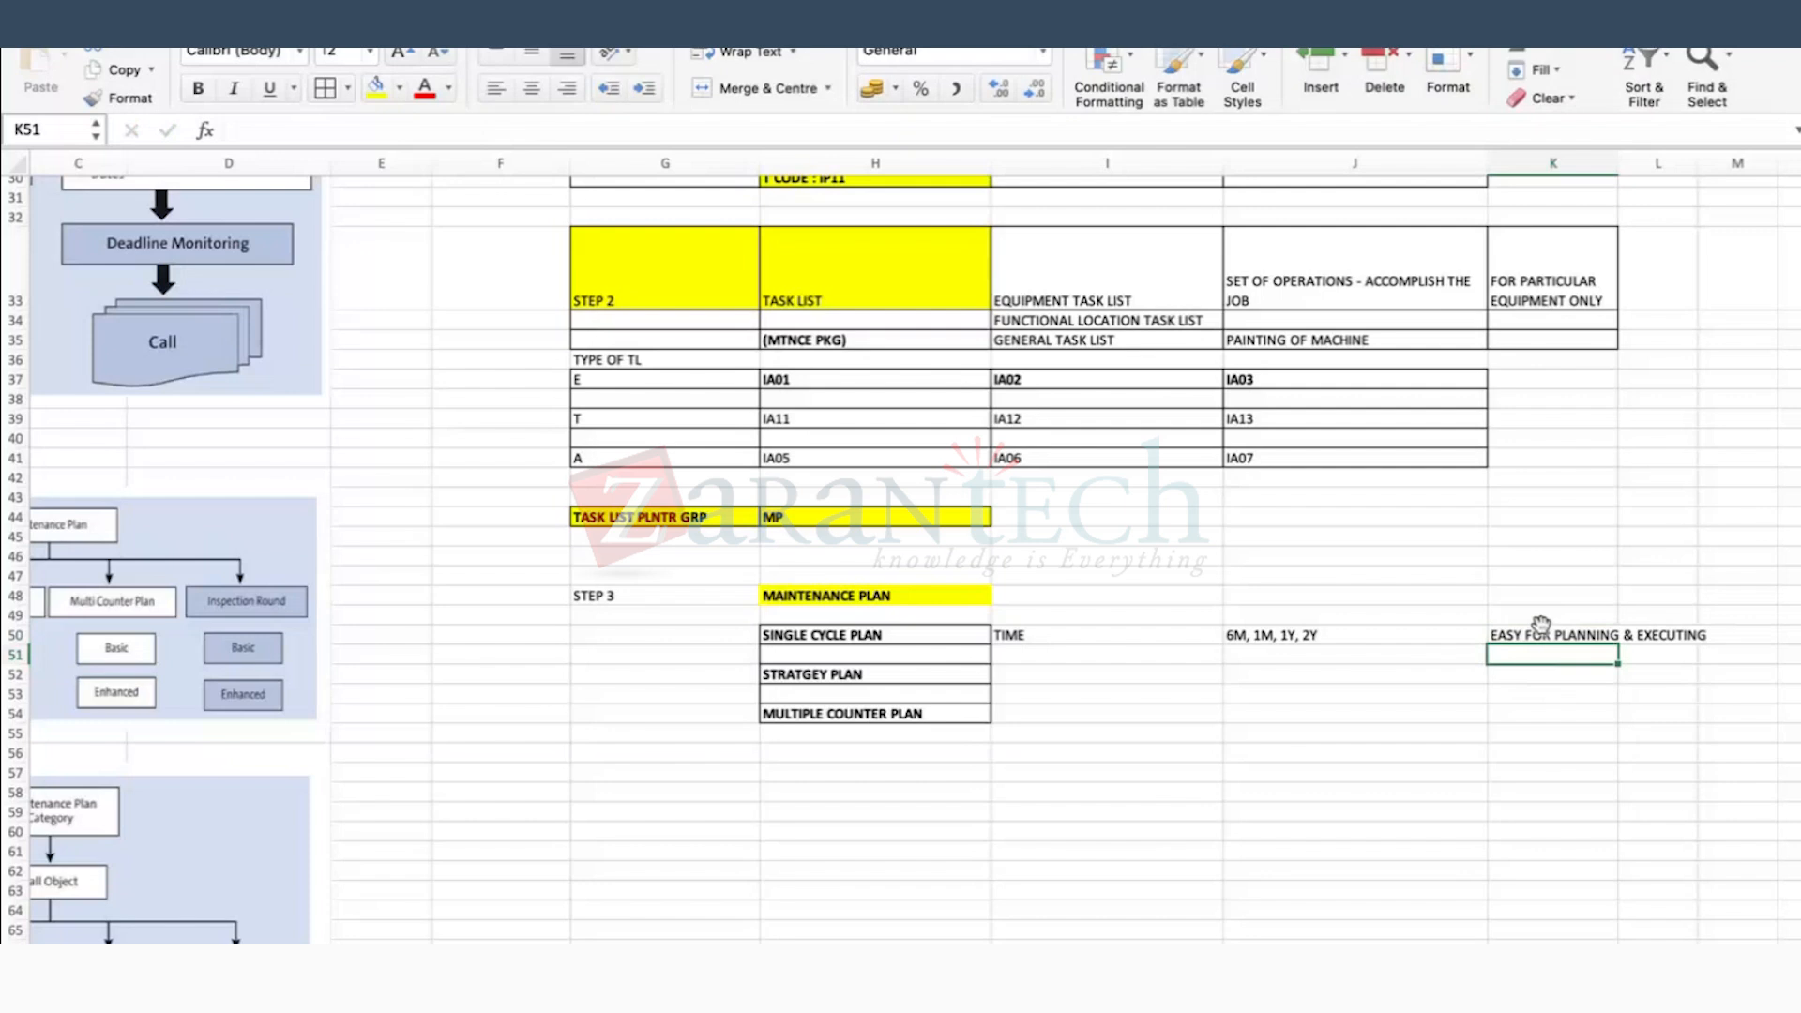
click(1538, 636)
click(741, 52)
Step: In the STRATGEY PLAN row, enter "TIME" in column I and "1M, 3M, 6M," in column J
scroll(1121, 573, down, 4)
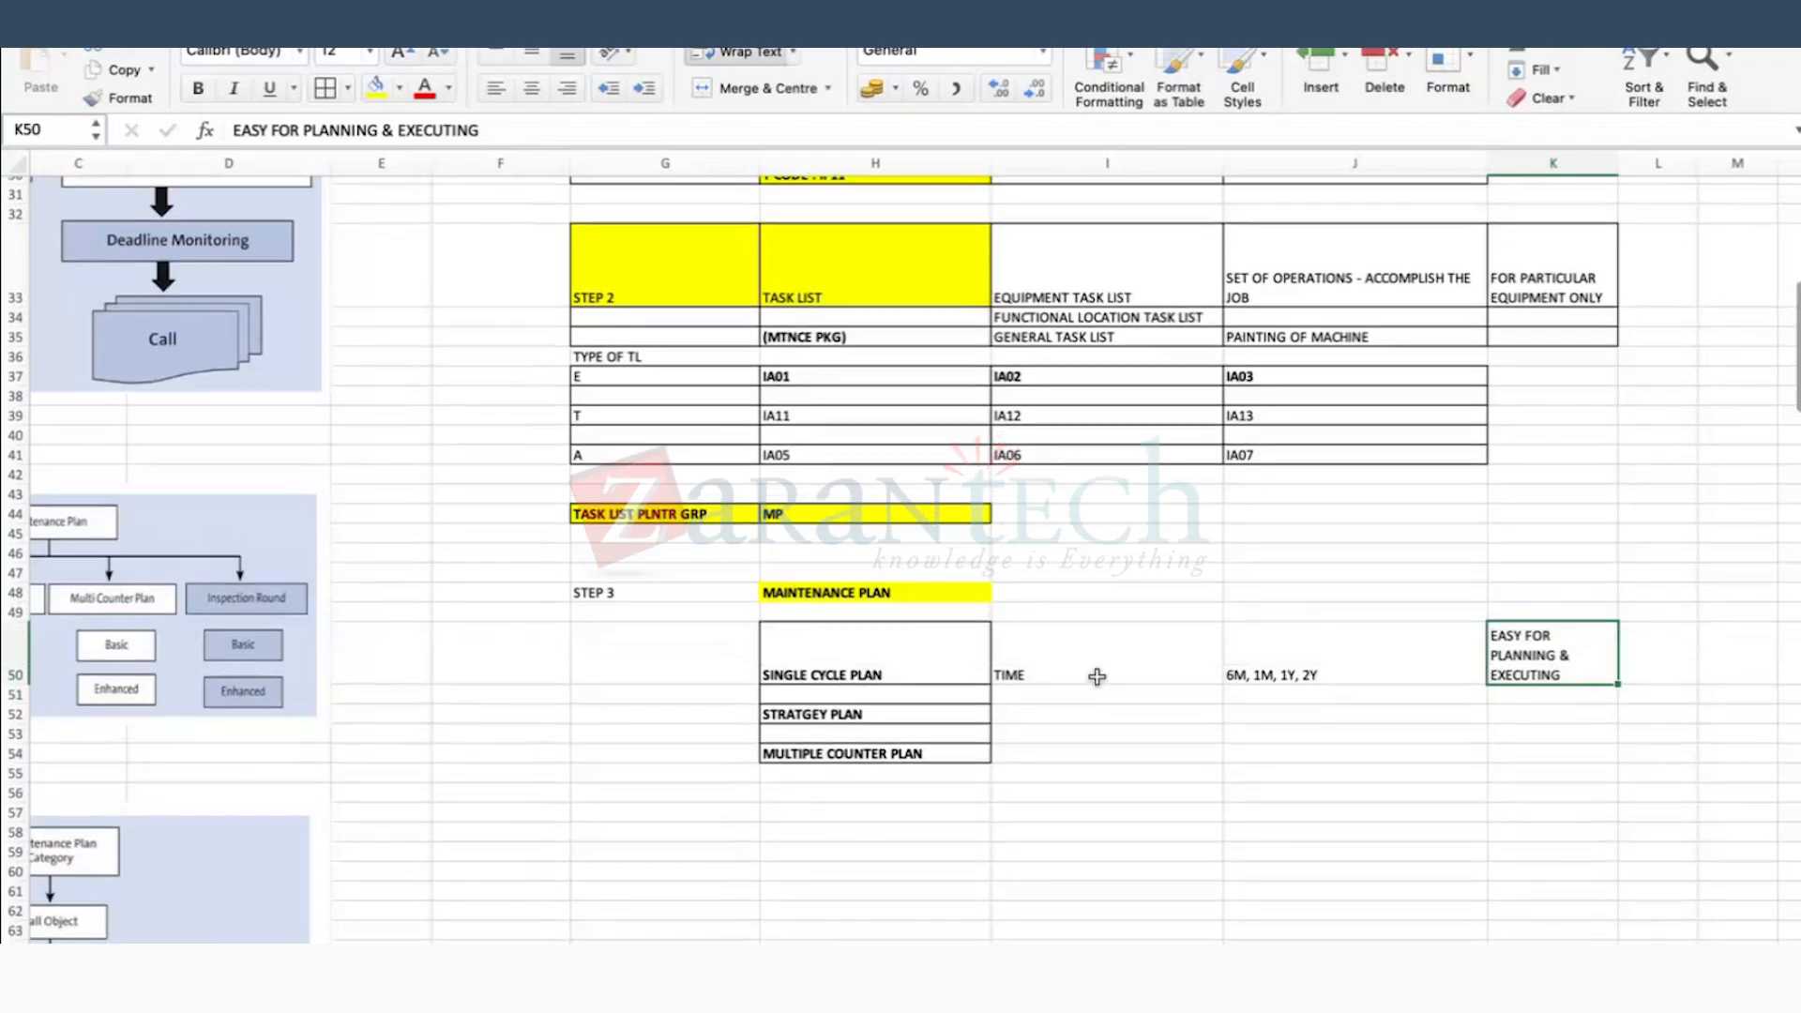
click(871, 628)
click(1089, 642)
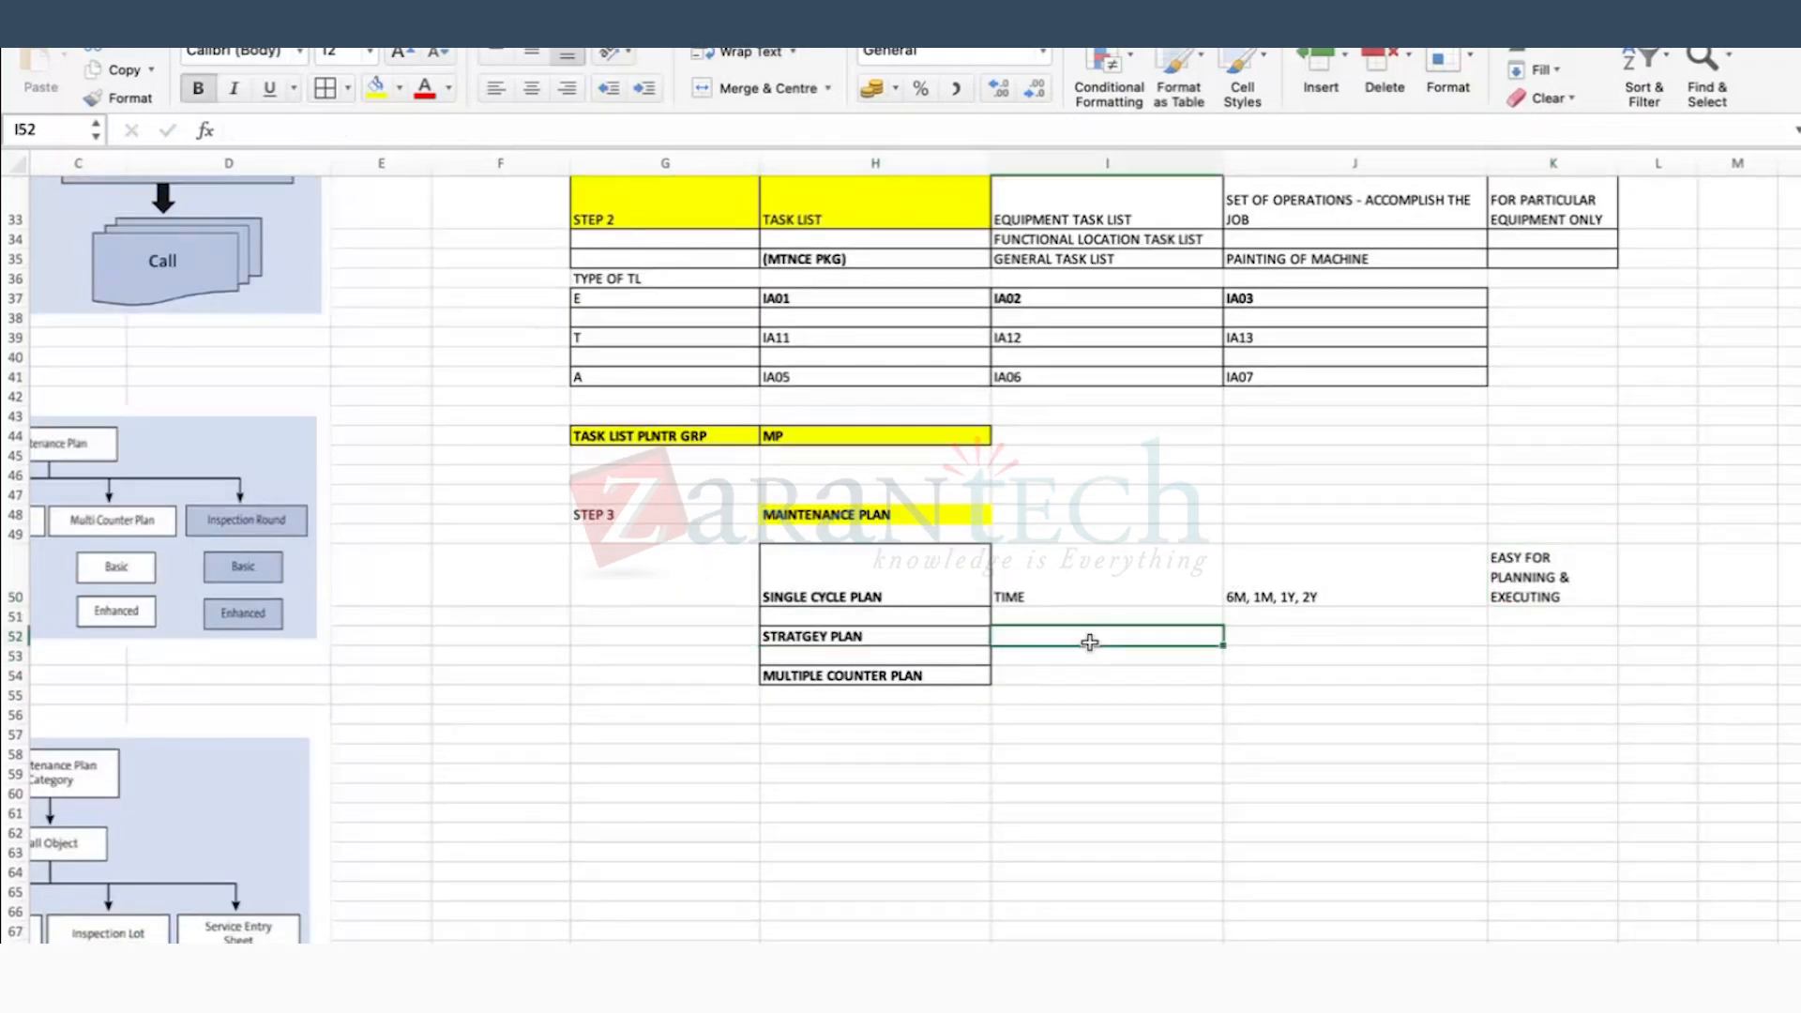
text(TIM)
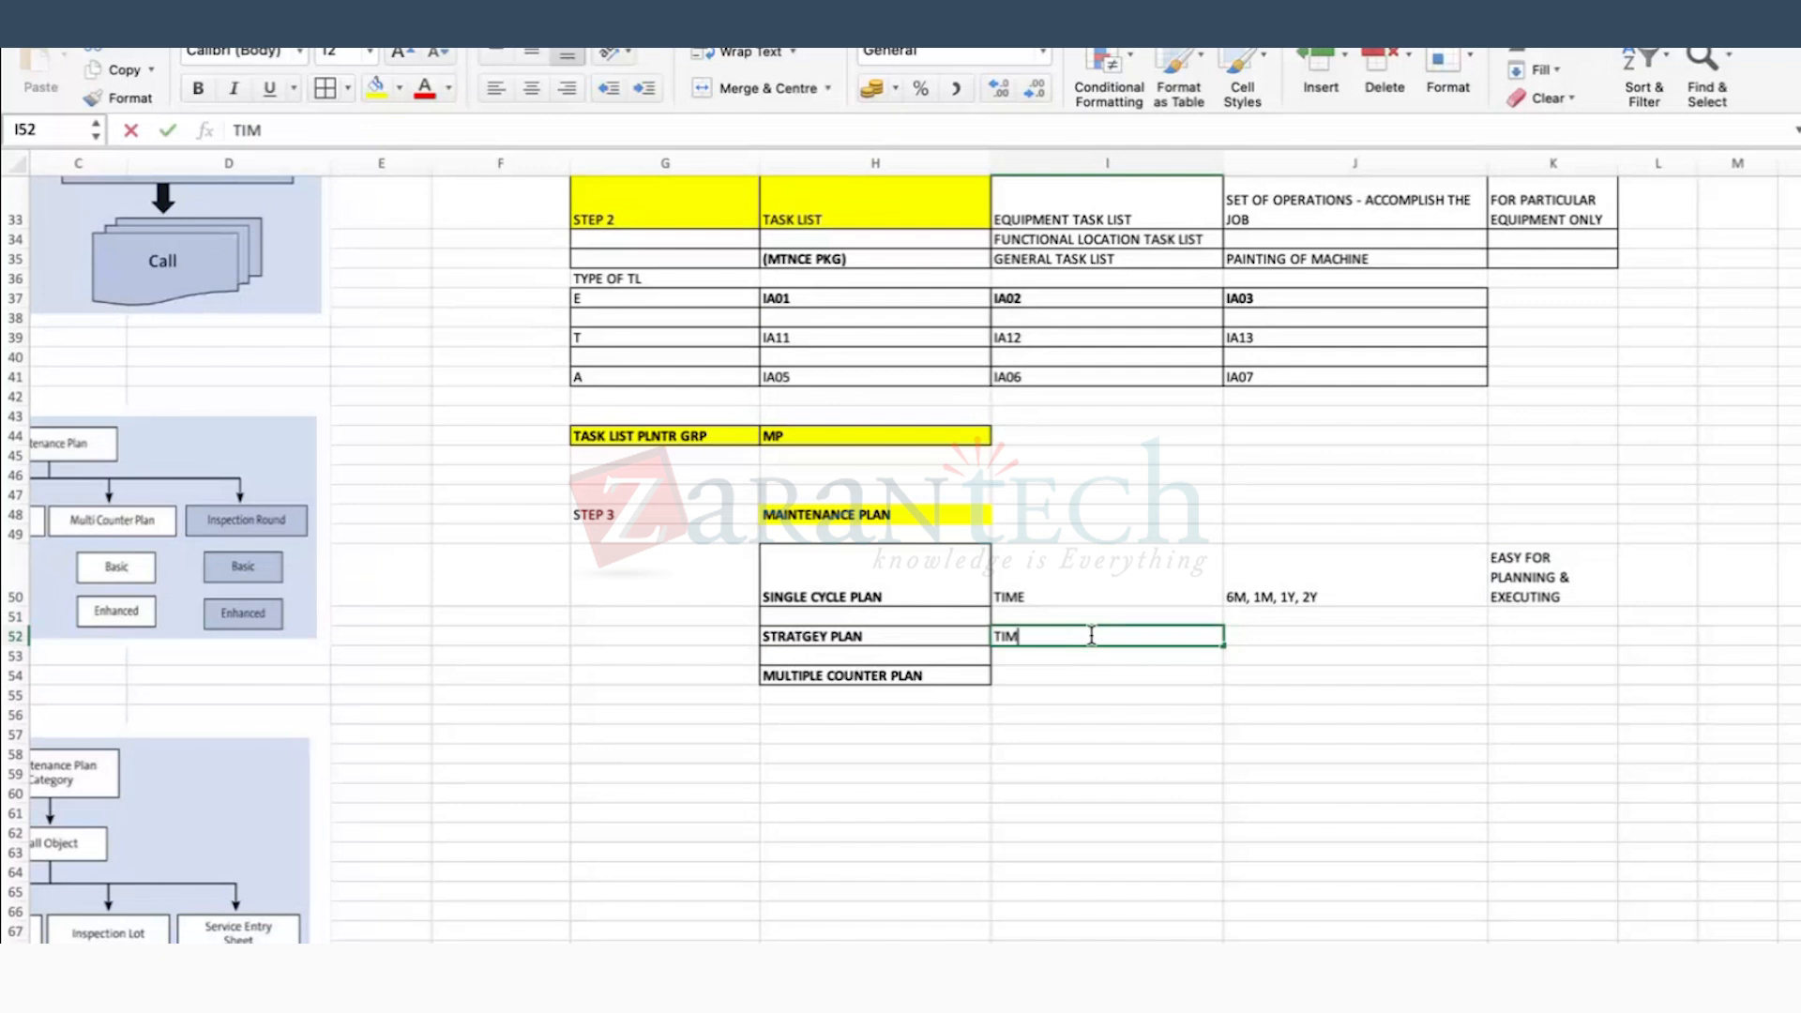
text(E)
key(Tab)
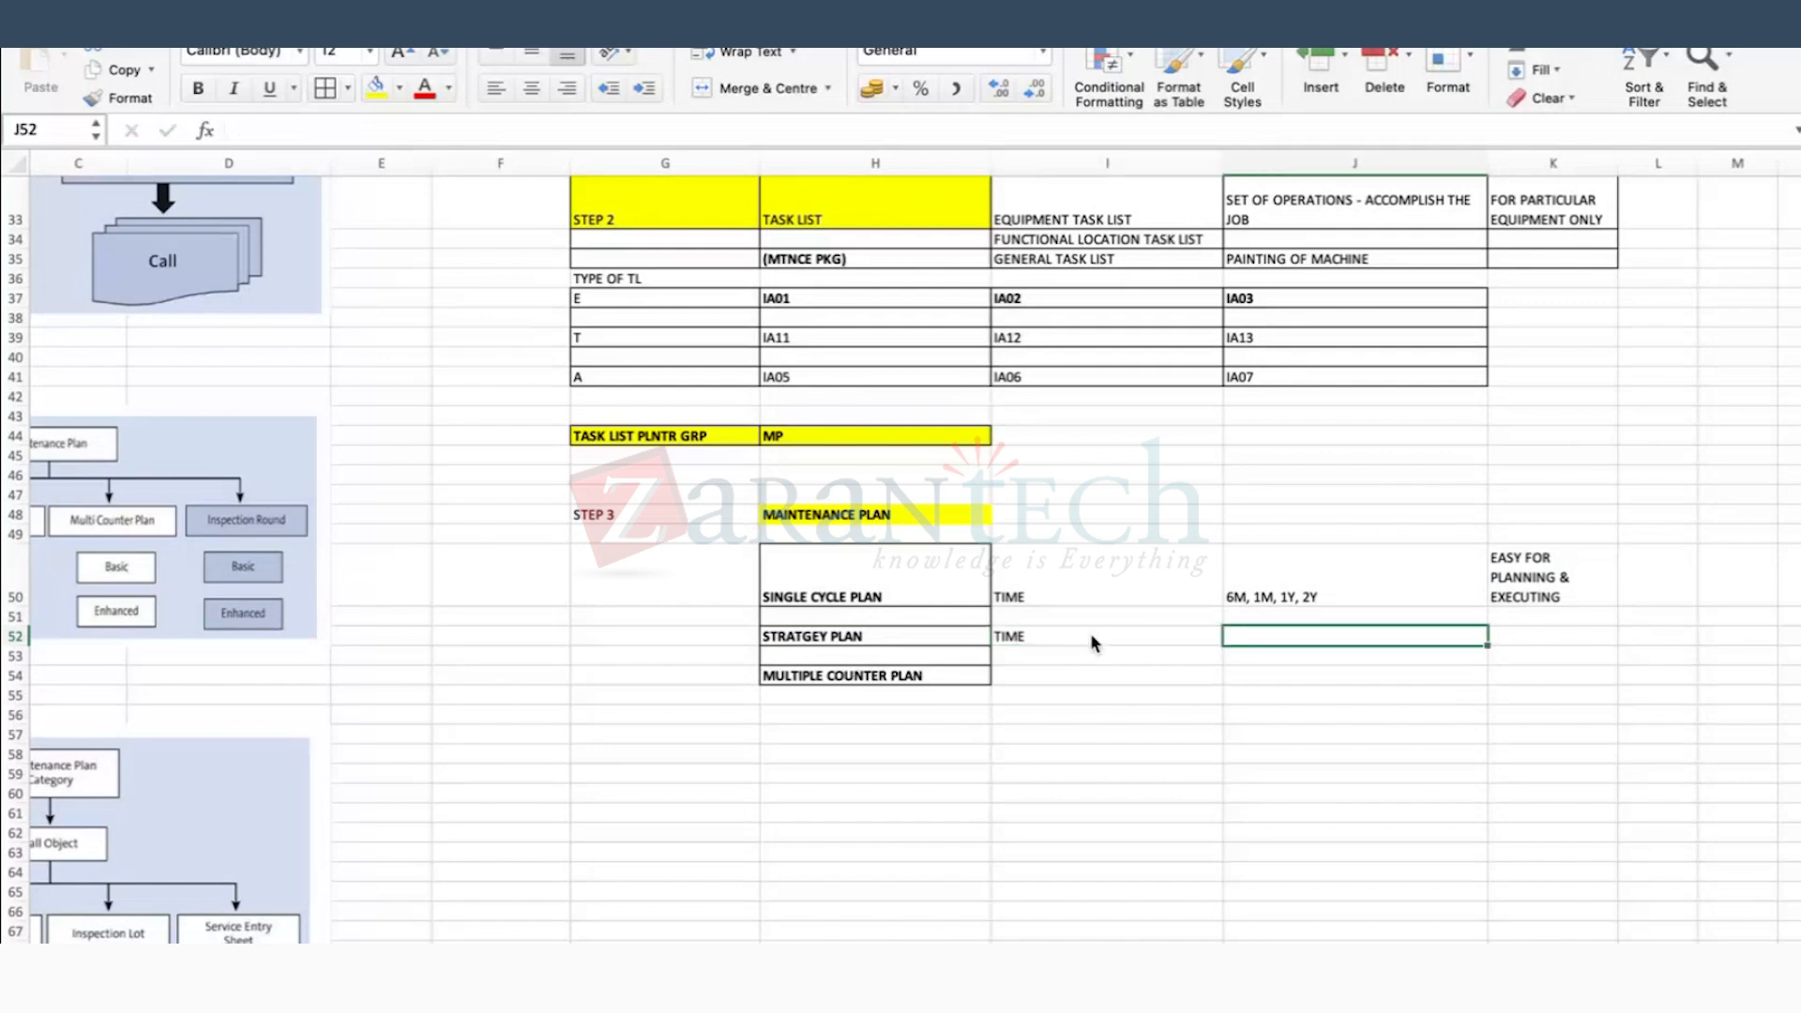
text(1M, )
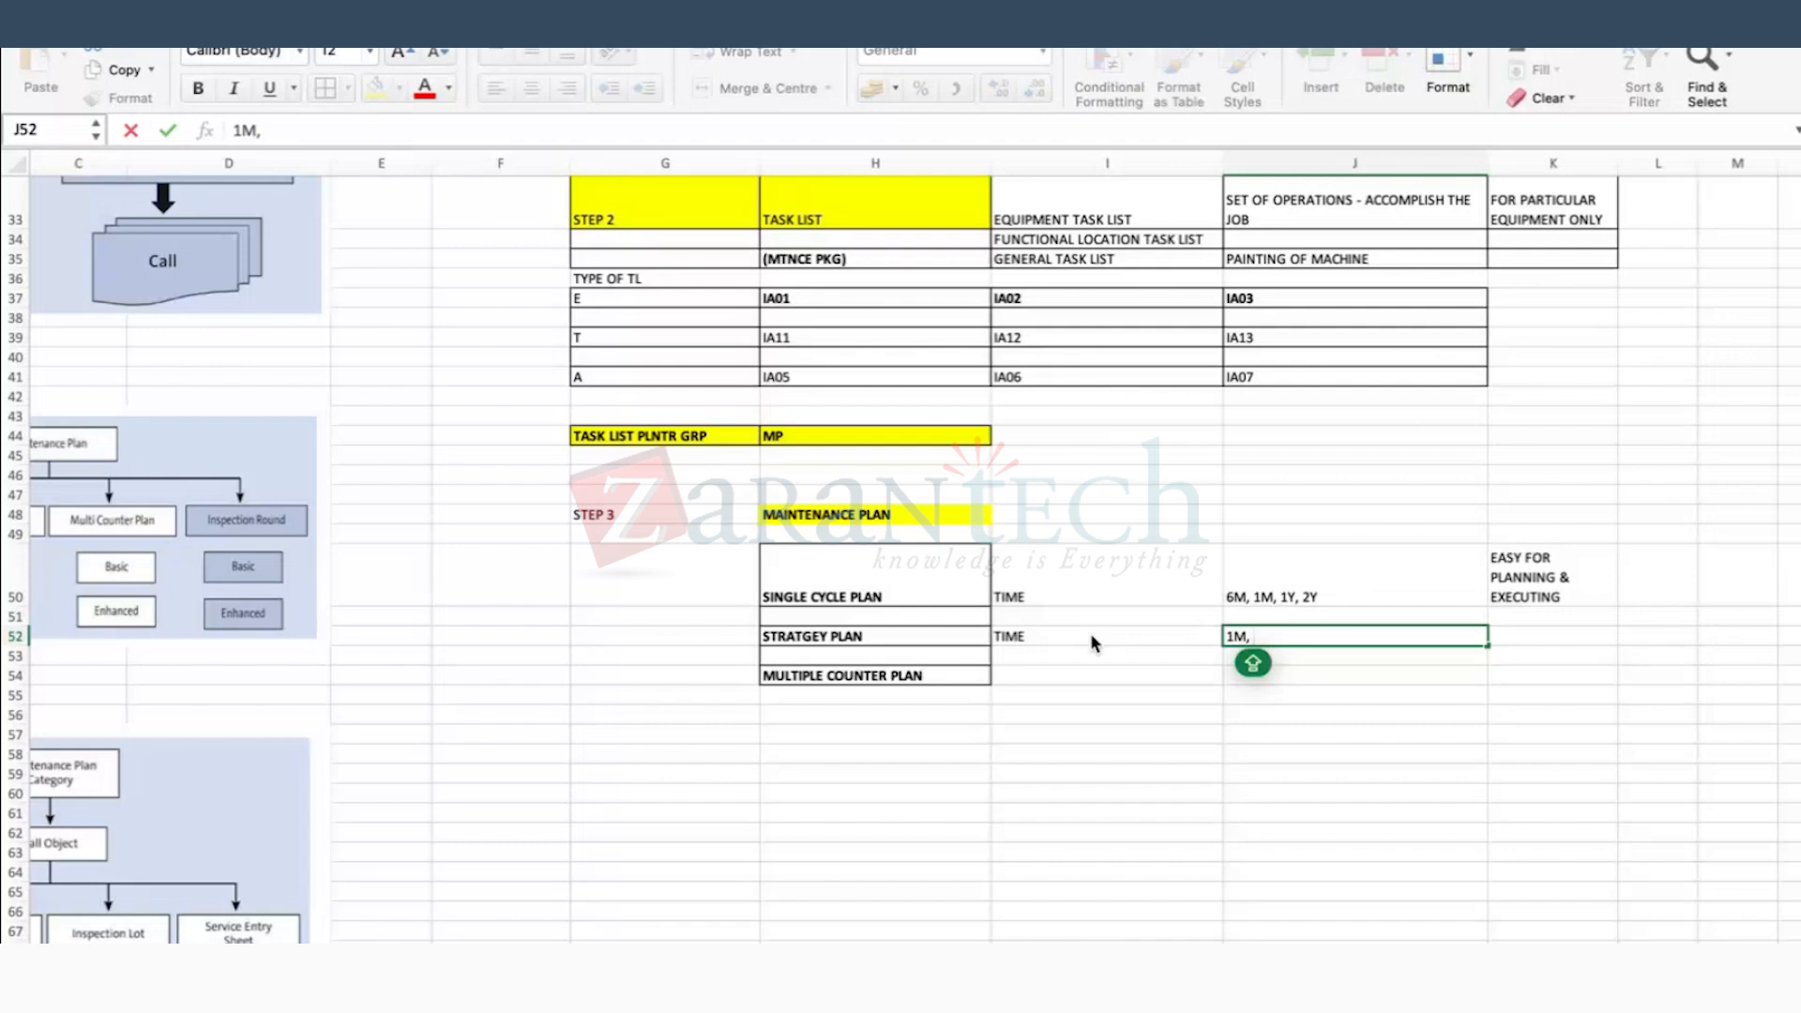
text(3)
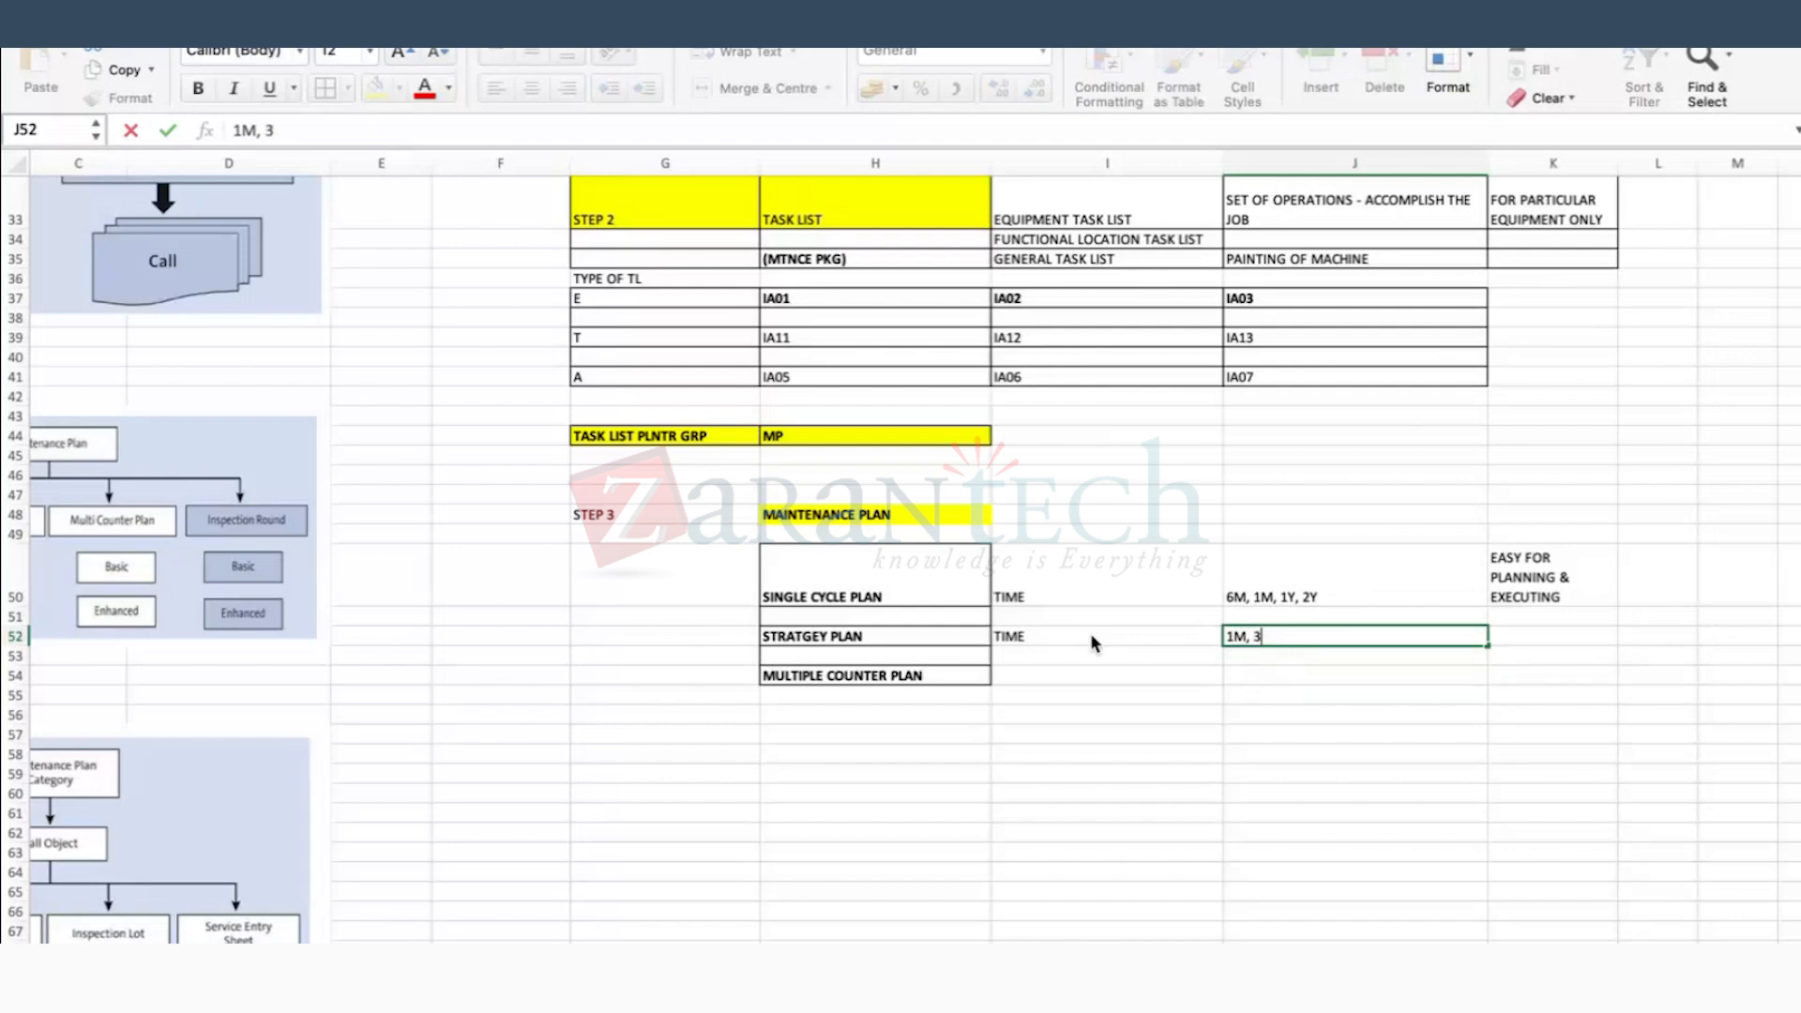
text(M, )
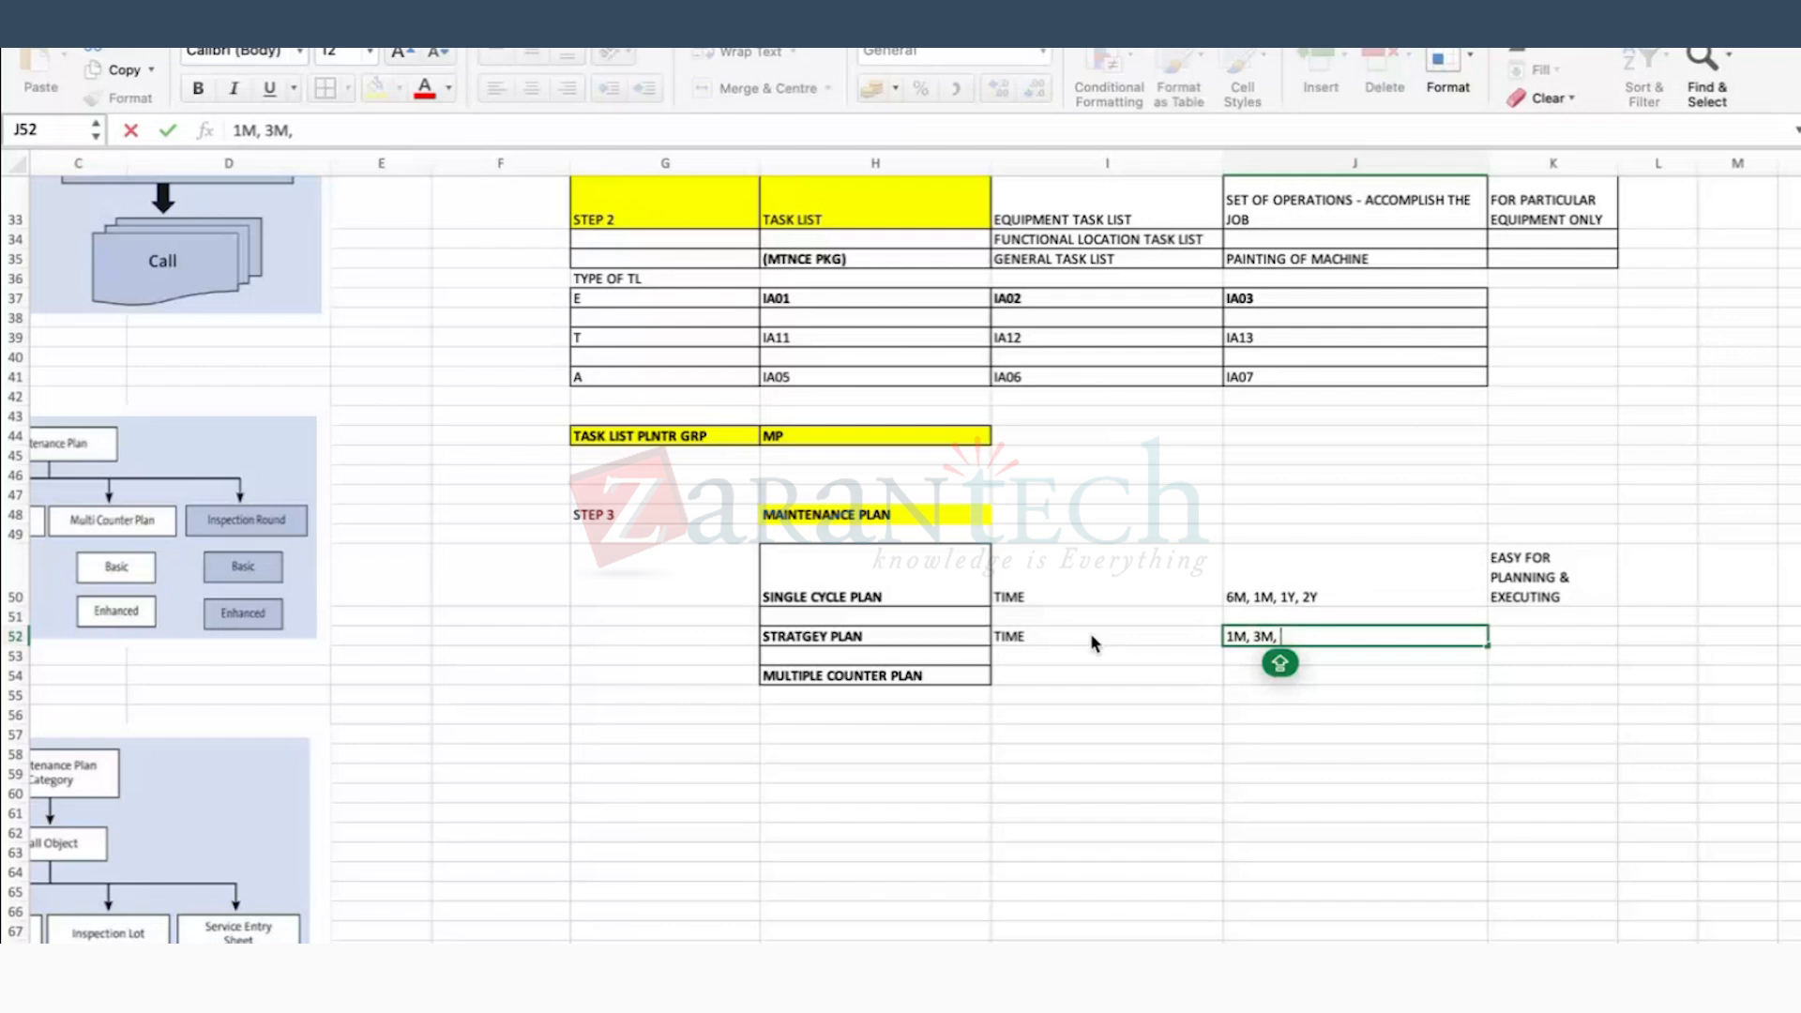
text(6M,)
key(Return)
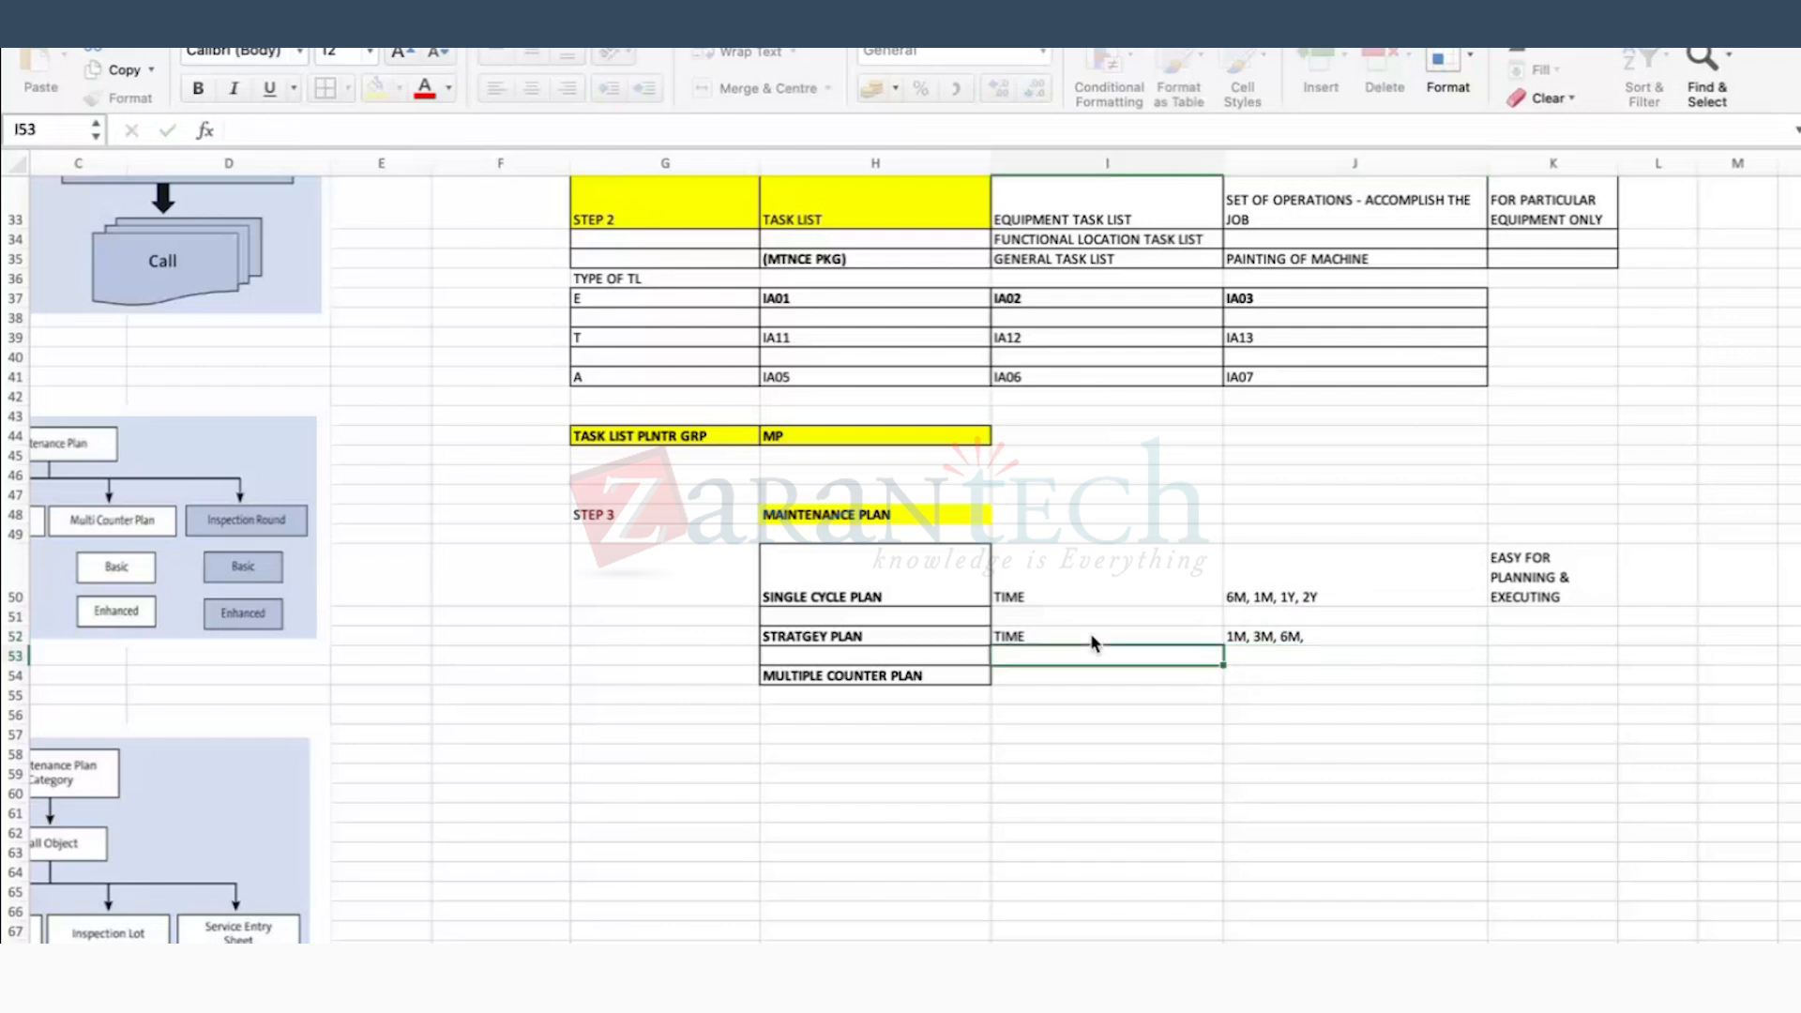
click(1230, 640)
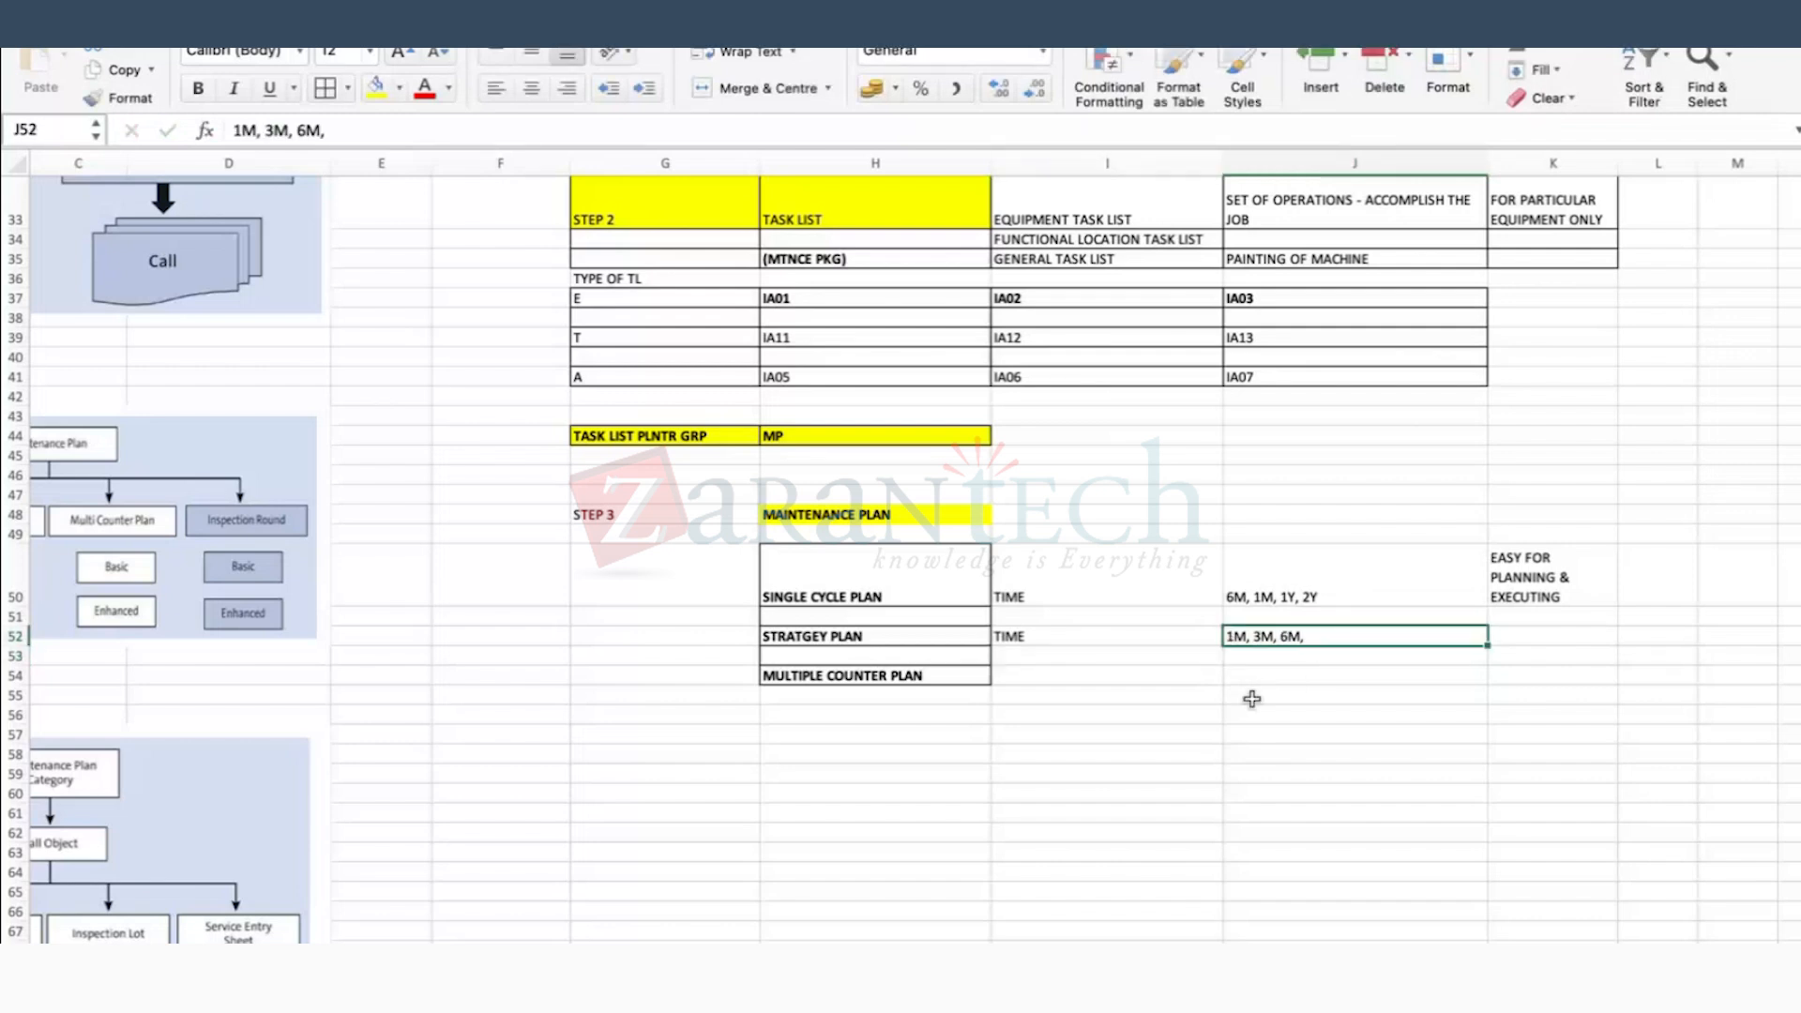
click(1296, 668)
click(1143, 666)
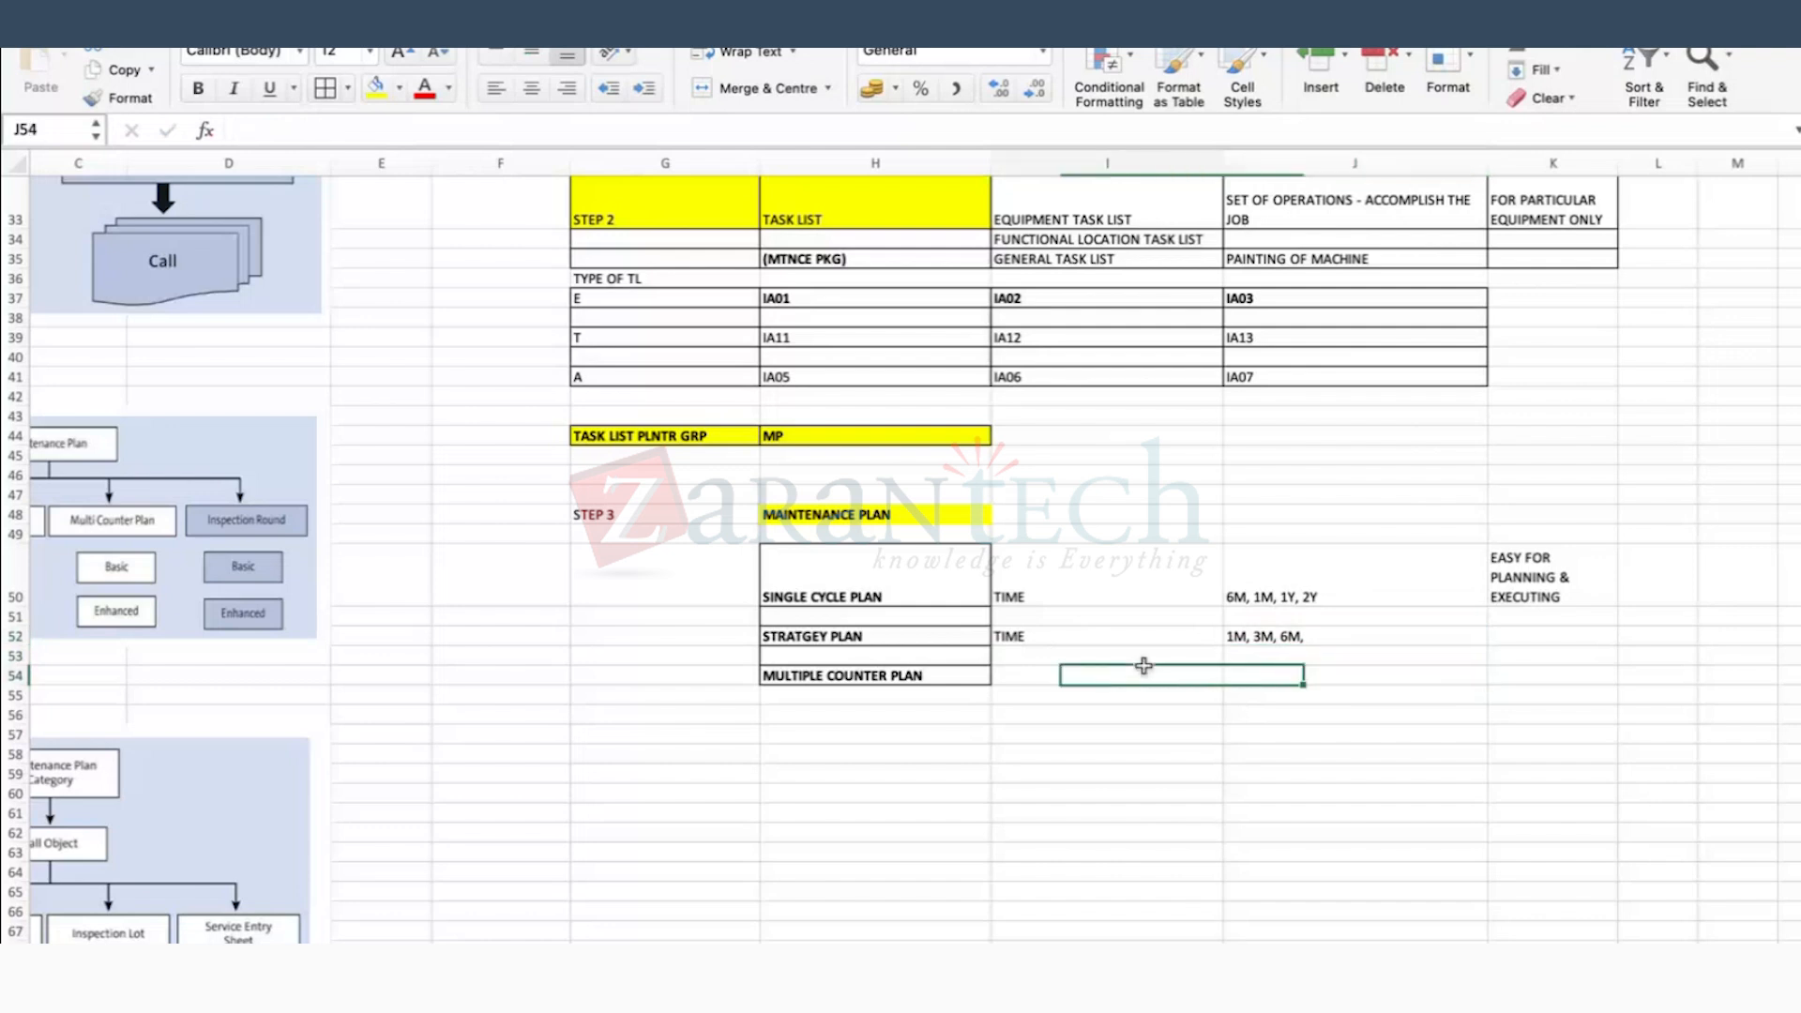
click(846, 676)
click(854, 728)
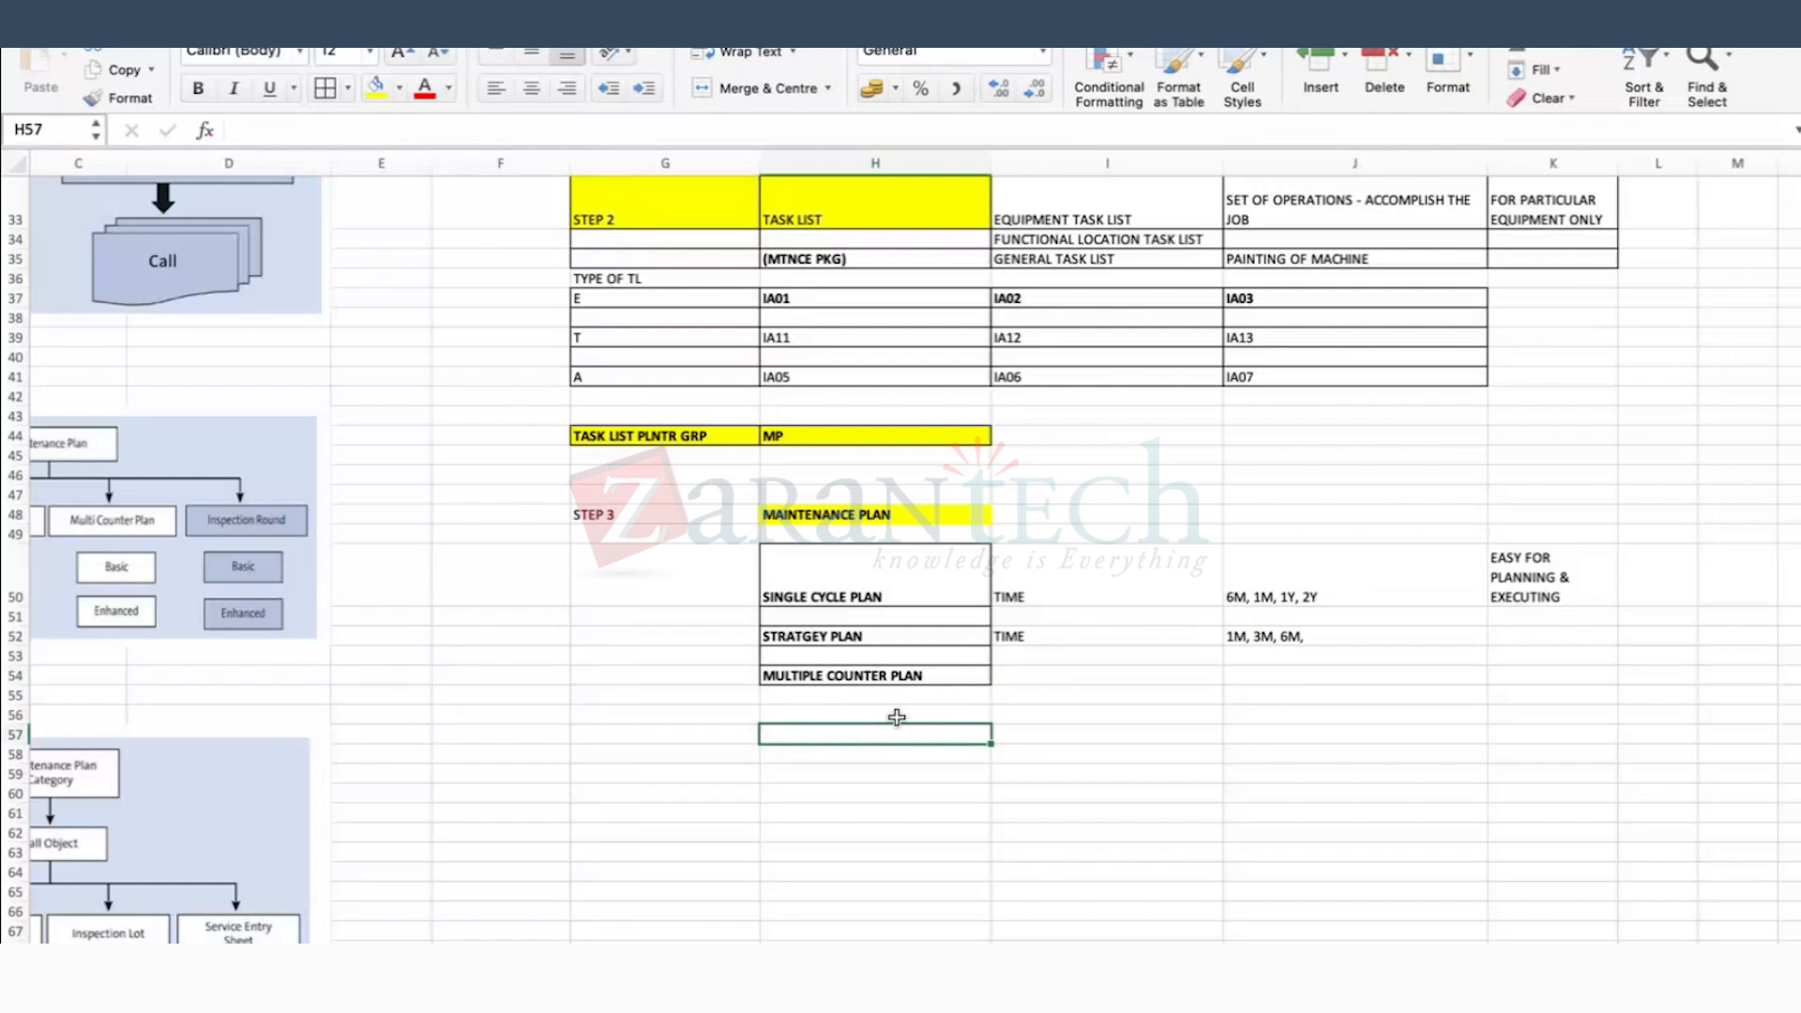
double_click(829, 677)
double_click(829, 679)
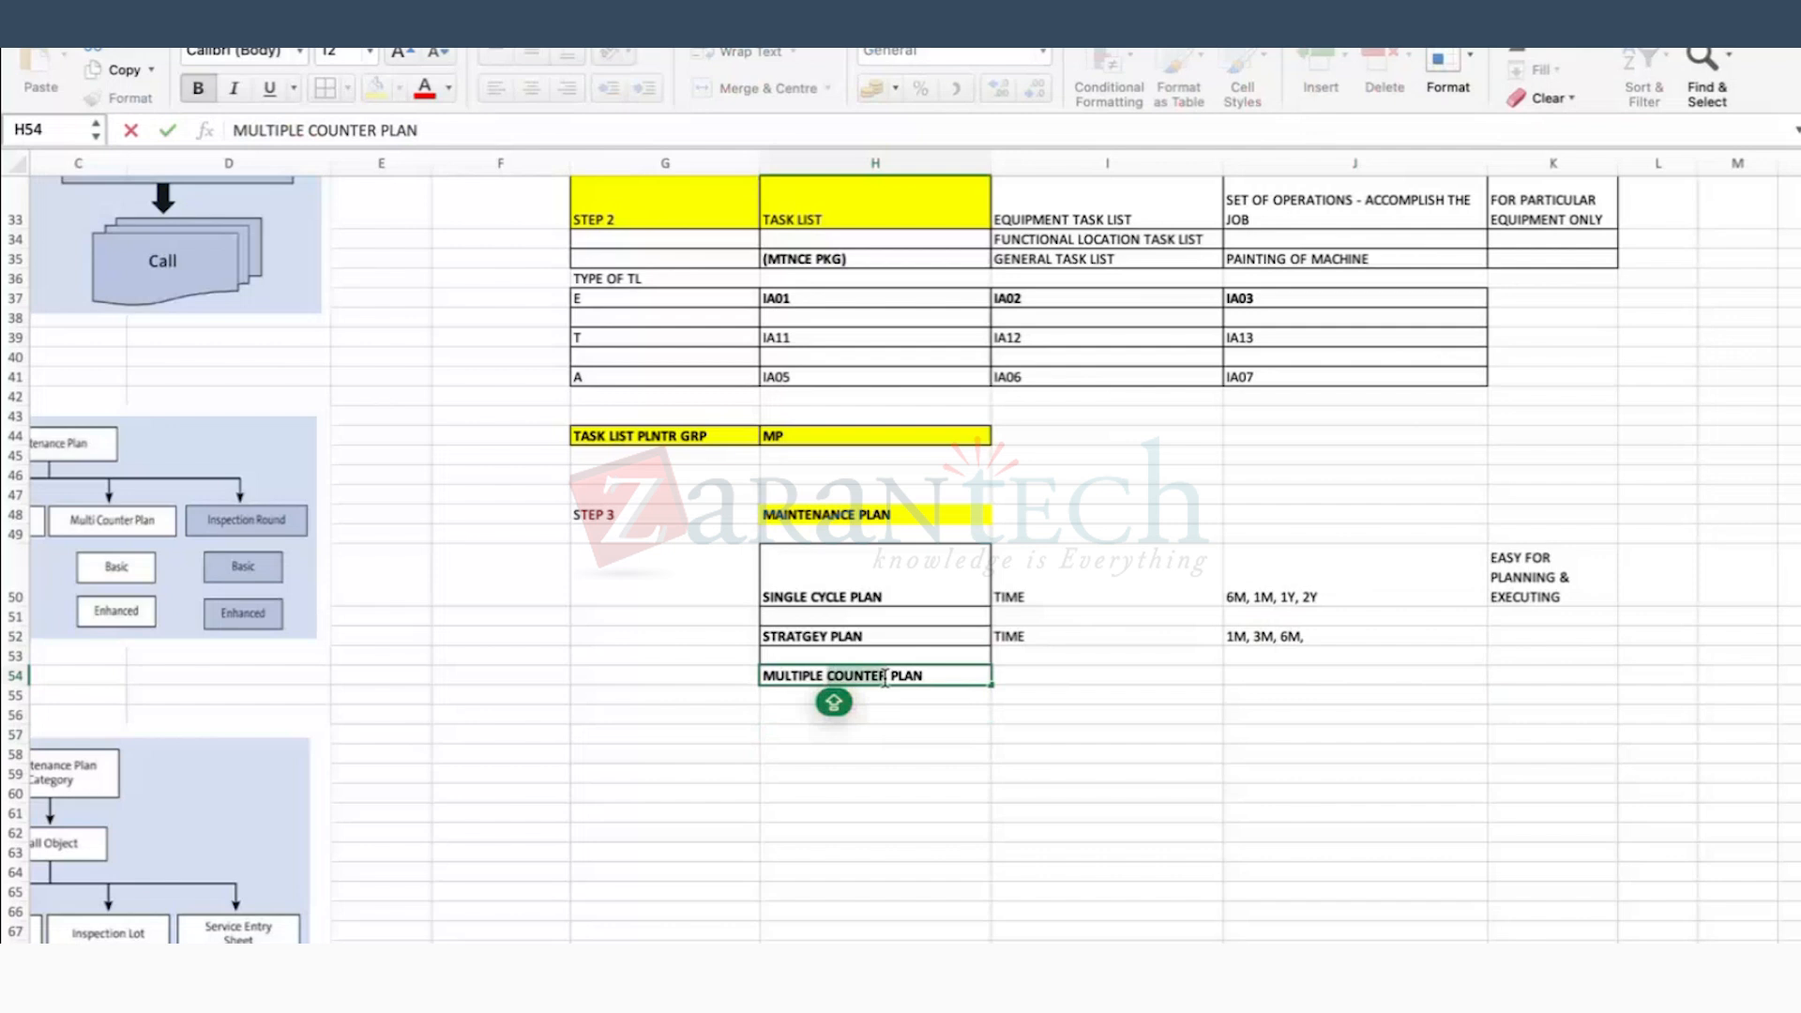
click(784, 676)
Step: For the MULTIPLE COUNTER PLAN, enter "TWO COUNTERS" in J54 and the counter pair "HOURS" and "LITREES" in K54:K55
click(1253, 671)
text(TW)
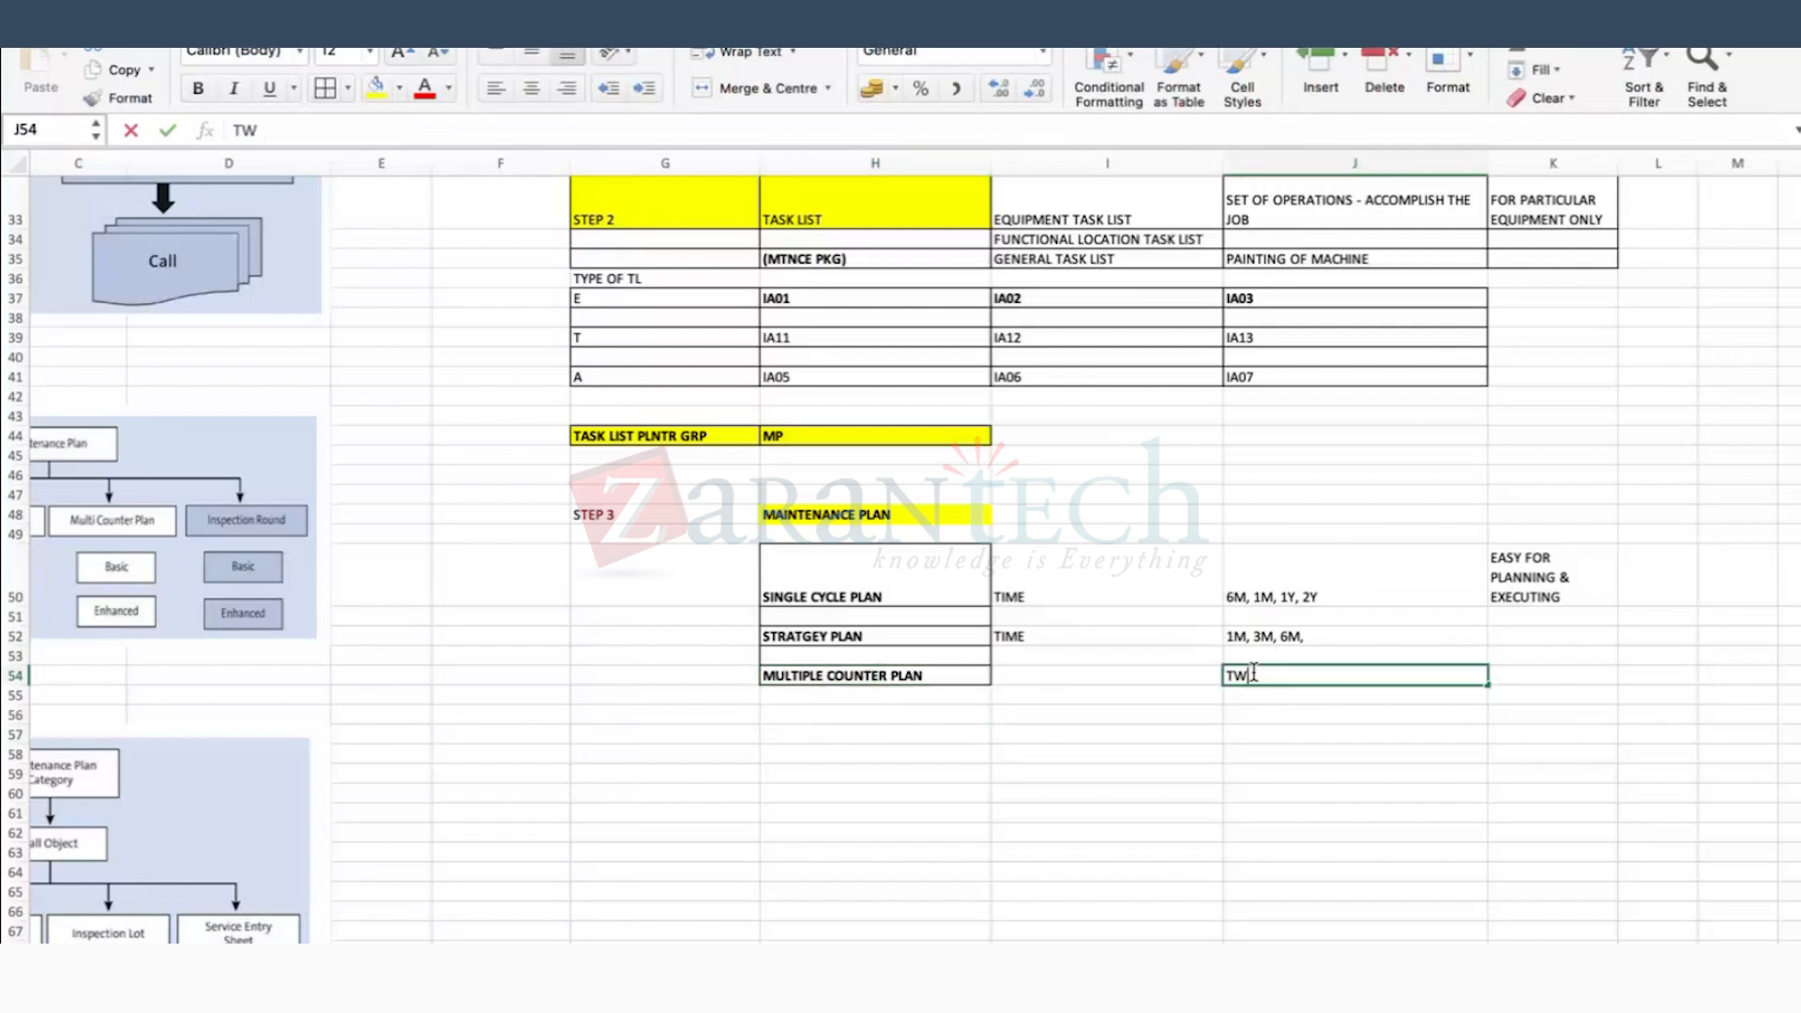
text(O COUNTERS)
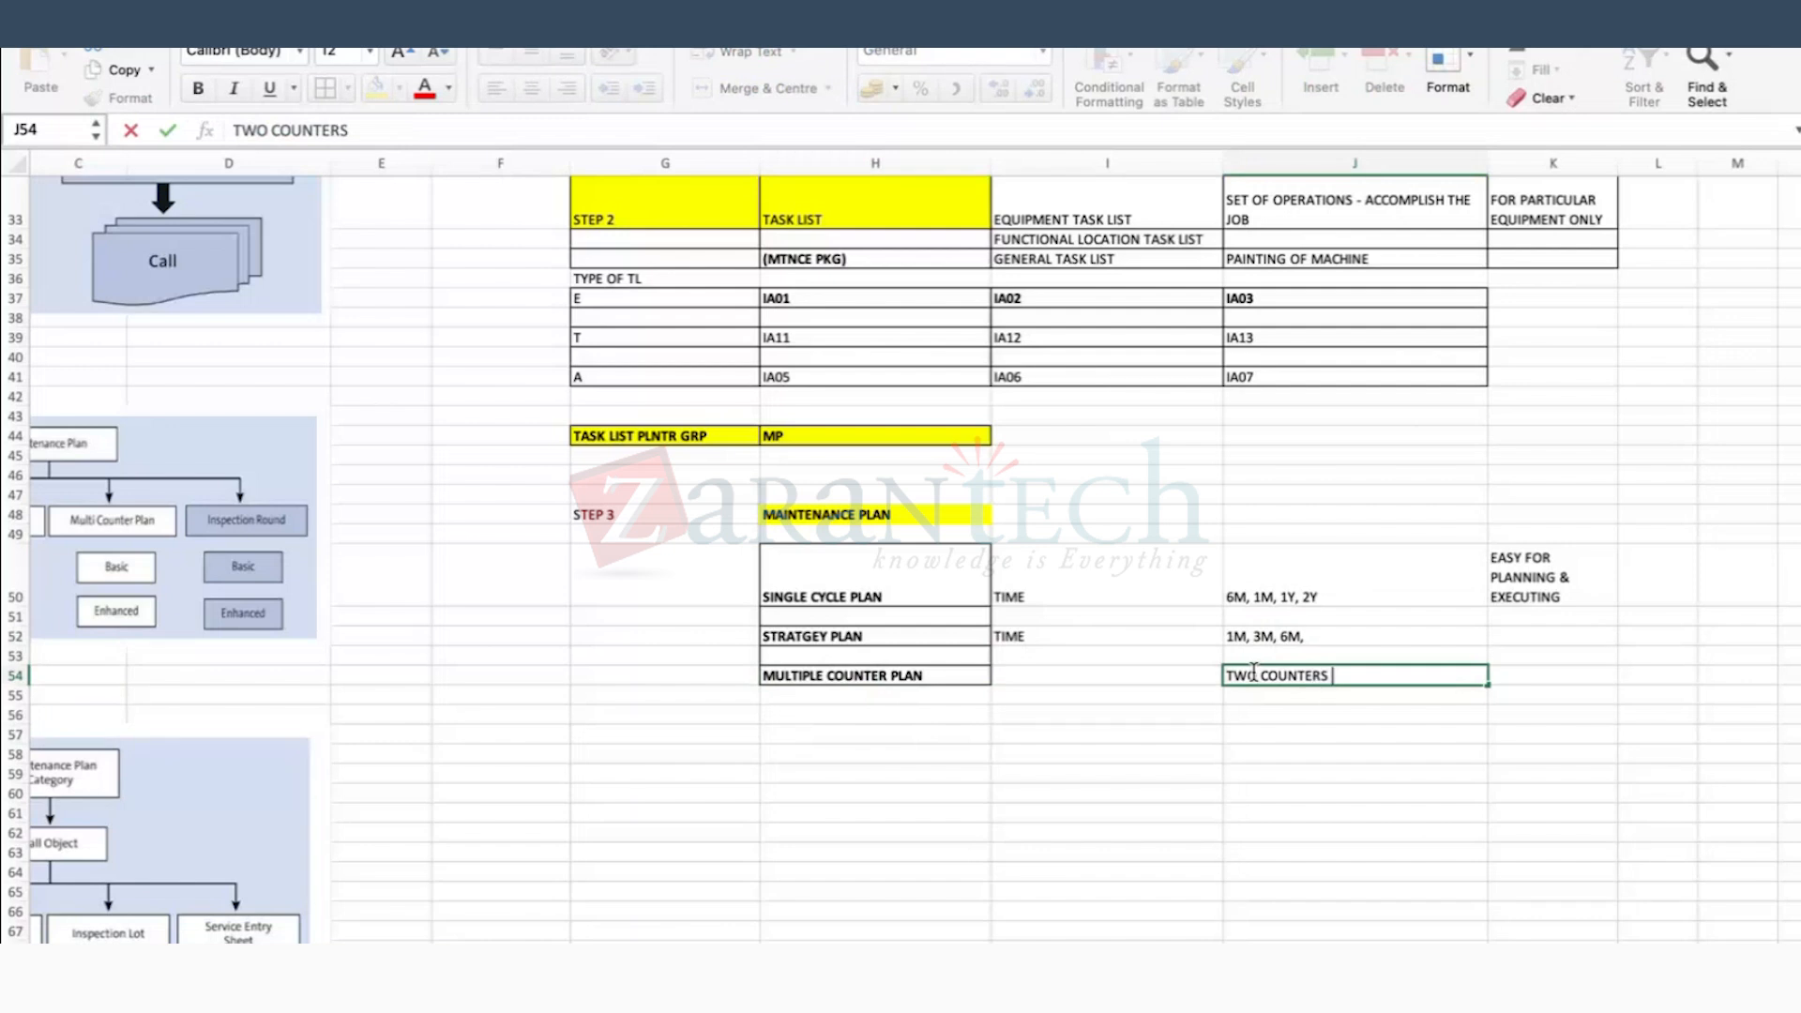
key(Return)
click(1254, 673)
key(Tab)
text(HOURS)
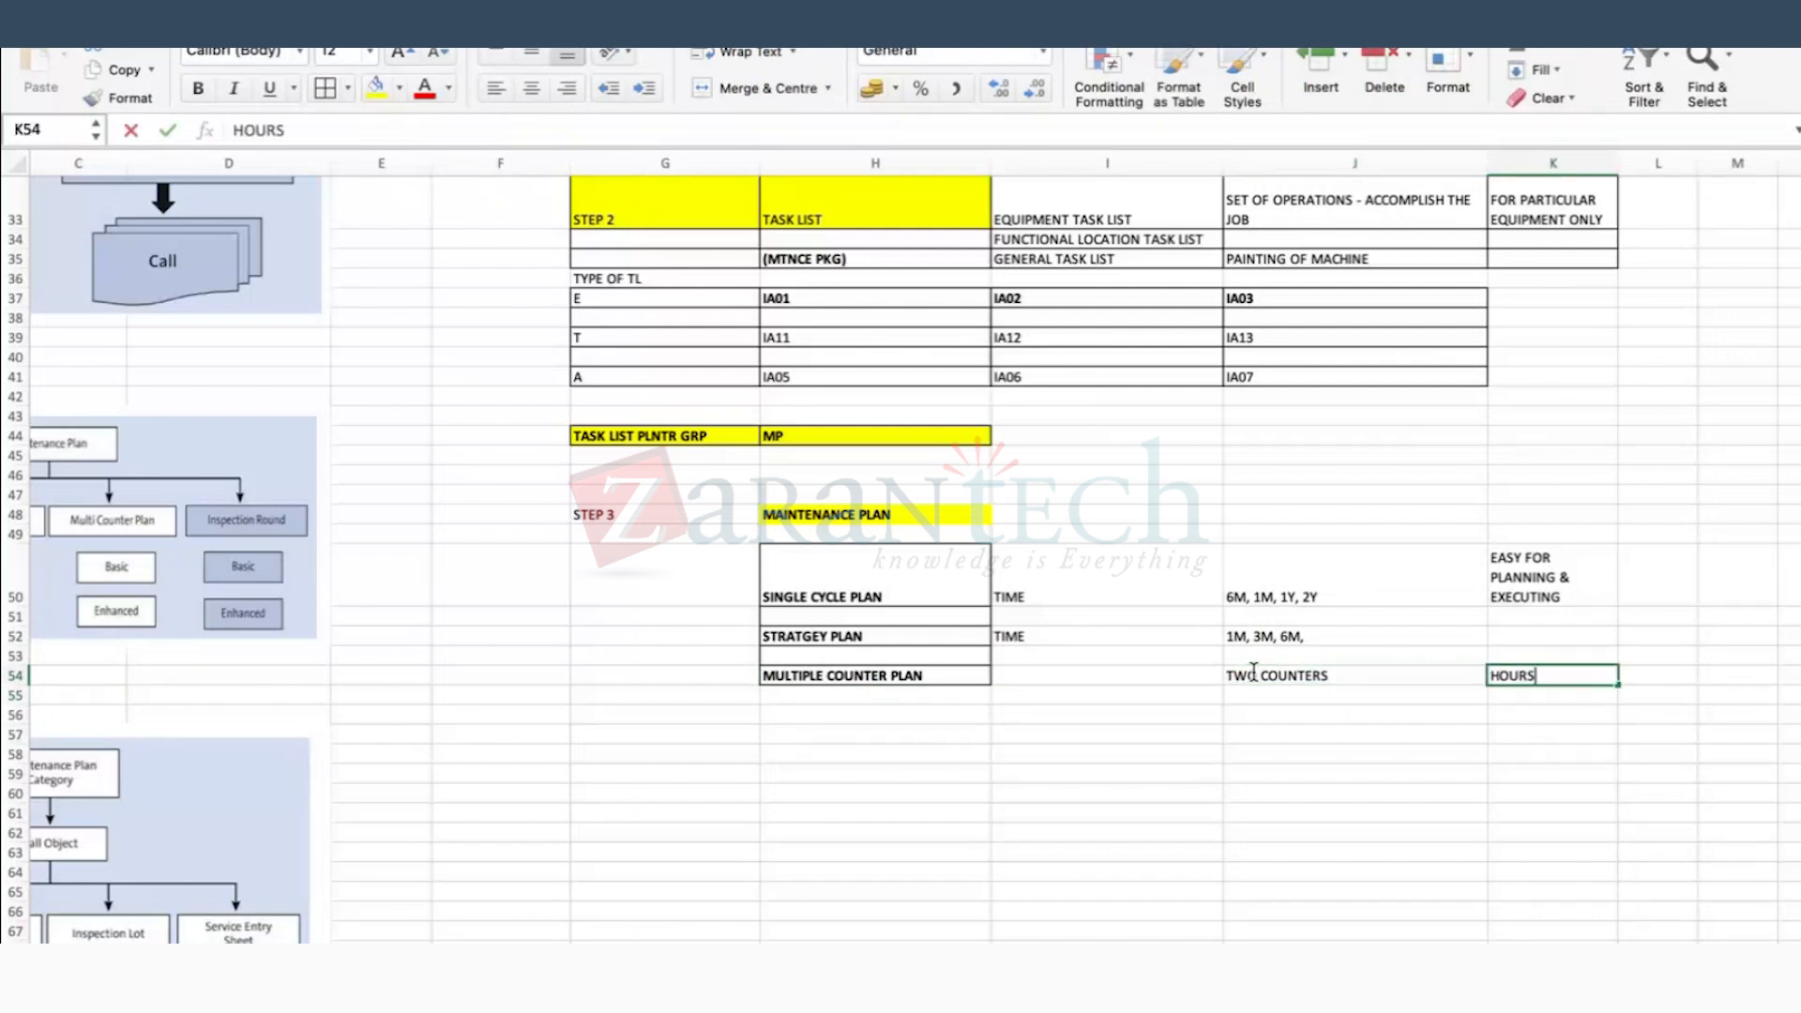
key(Return)
text(LITREES)
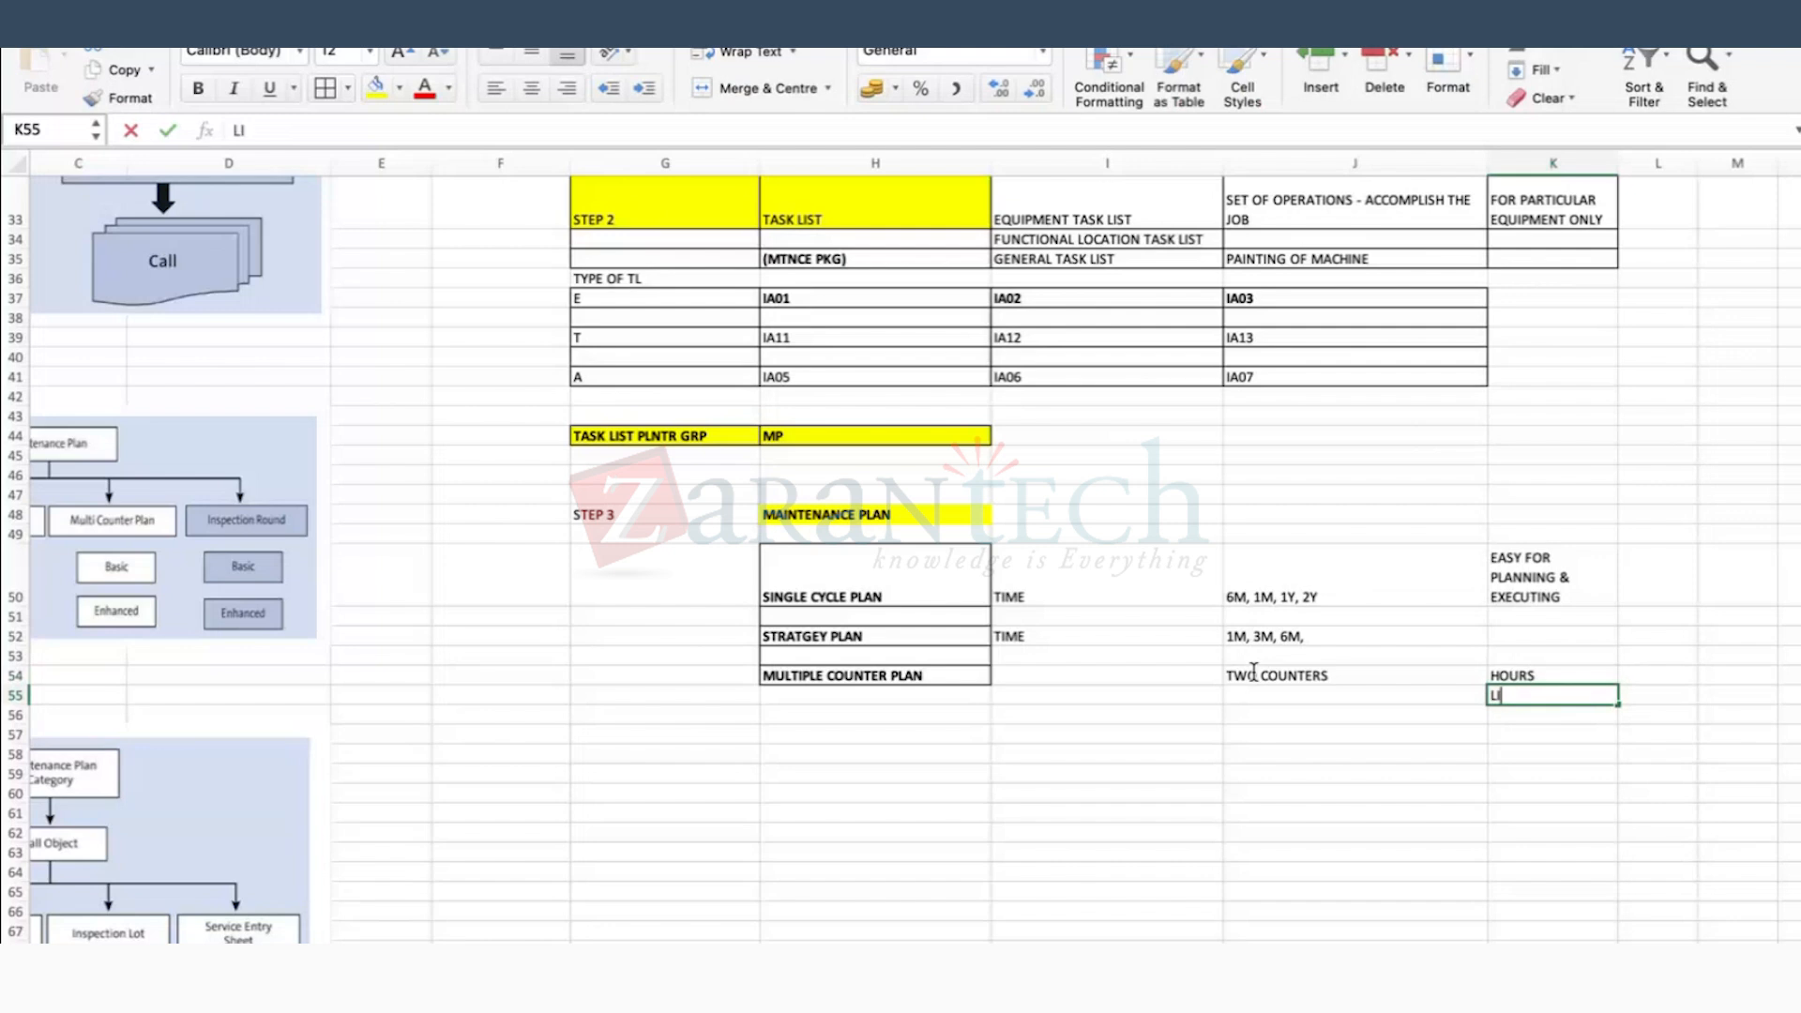
key(Return)
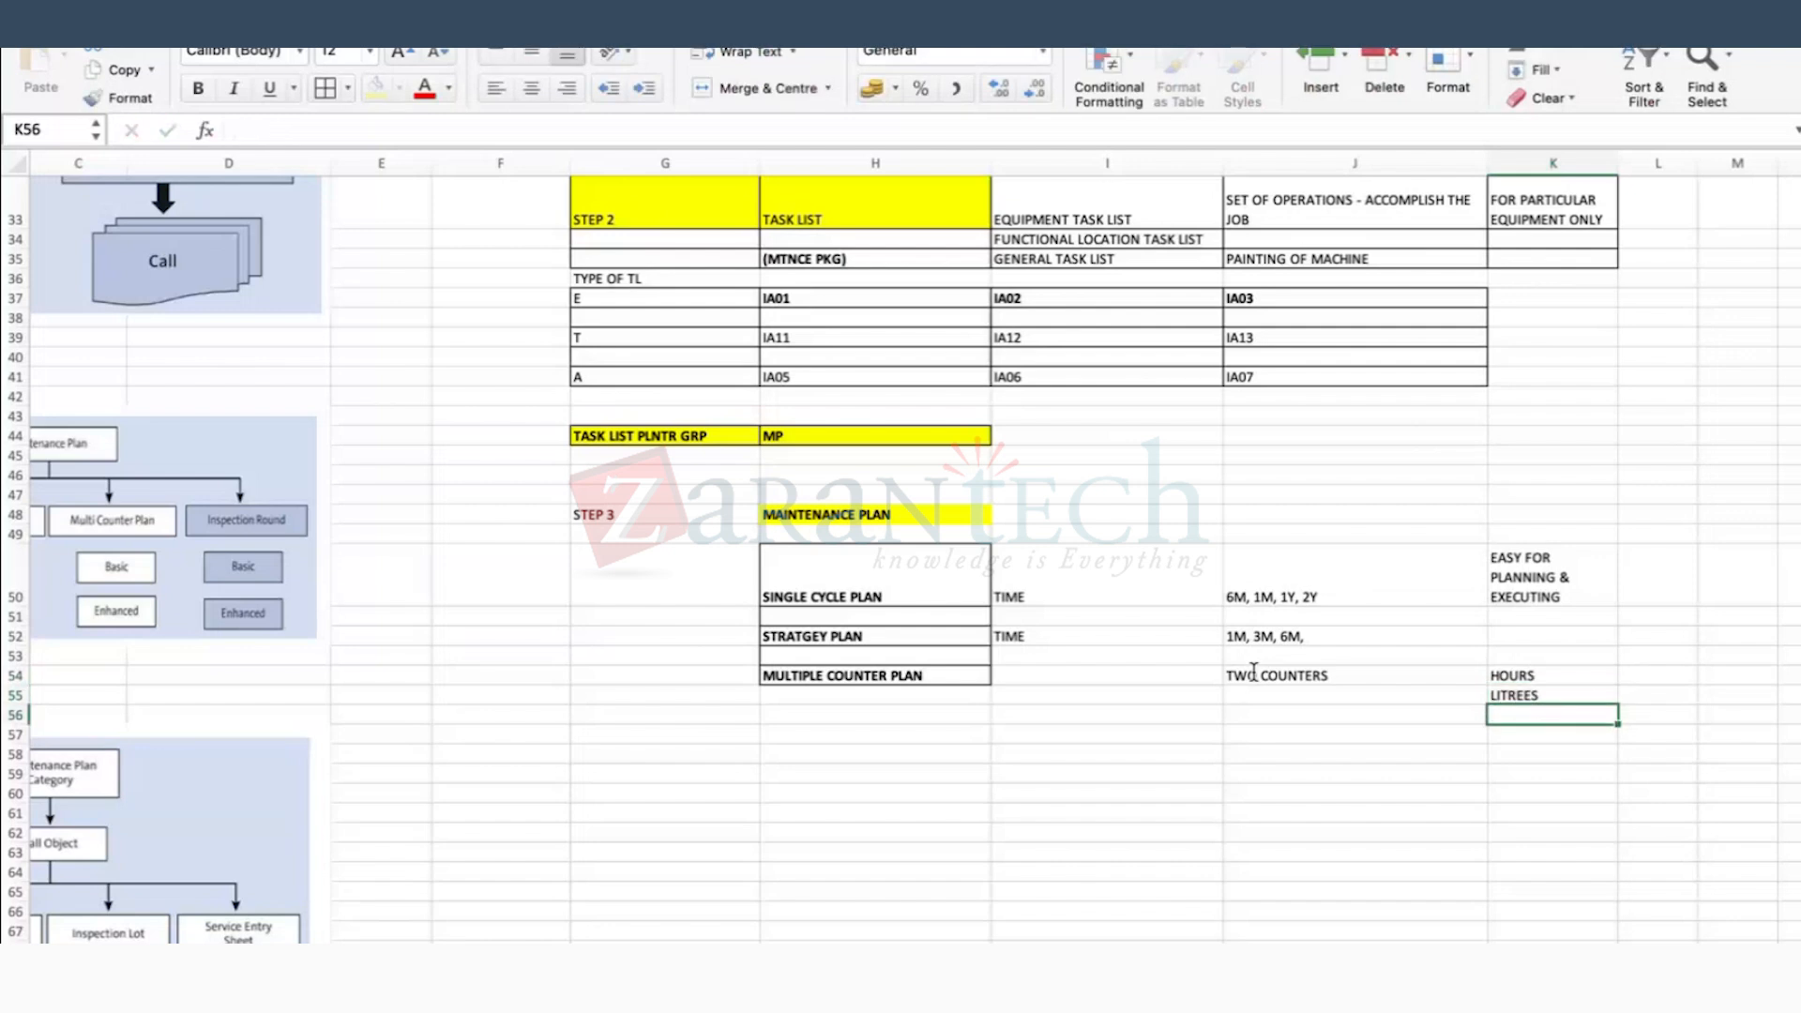
Step: Add two more counter pairs in column K: "HOURS" and "MM" in K57:K58, and "KM" and "HOURS" in K60:K61
key(Return)
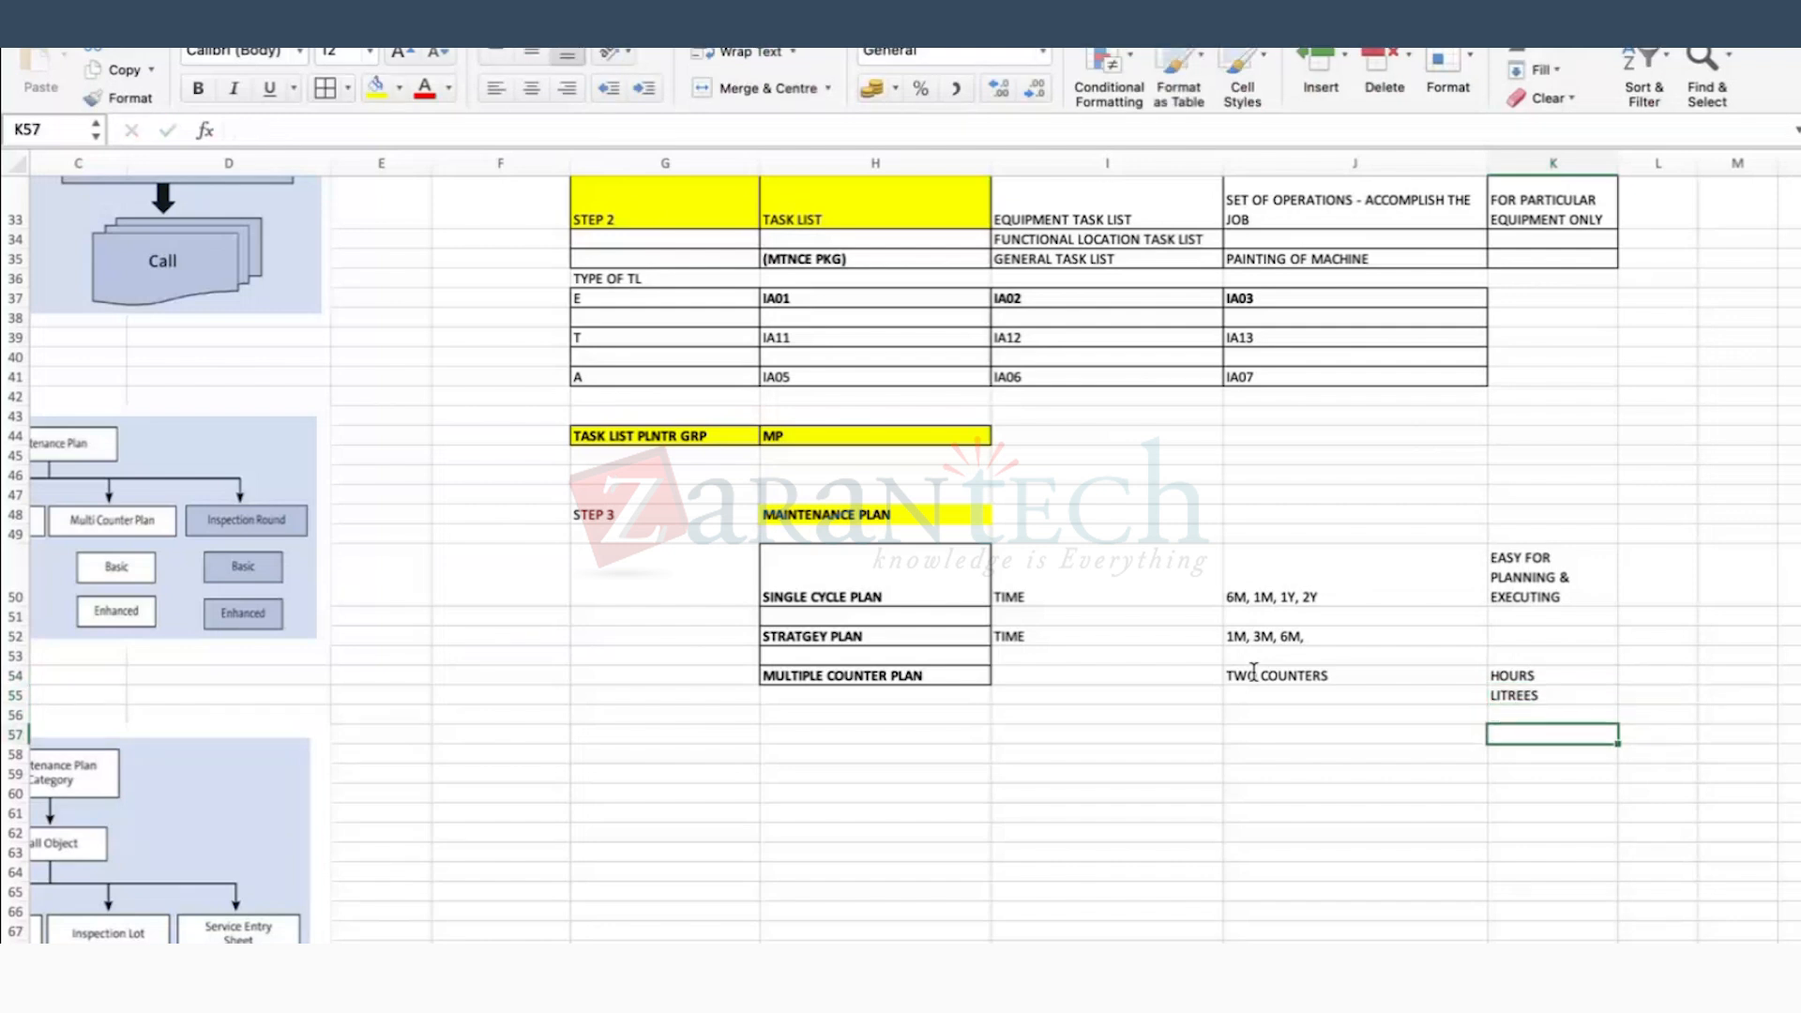
text(HOURS)
key(Return)
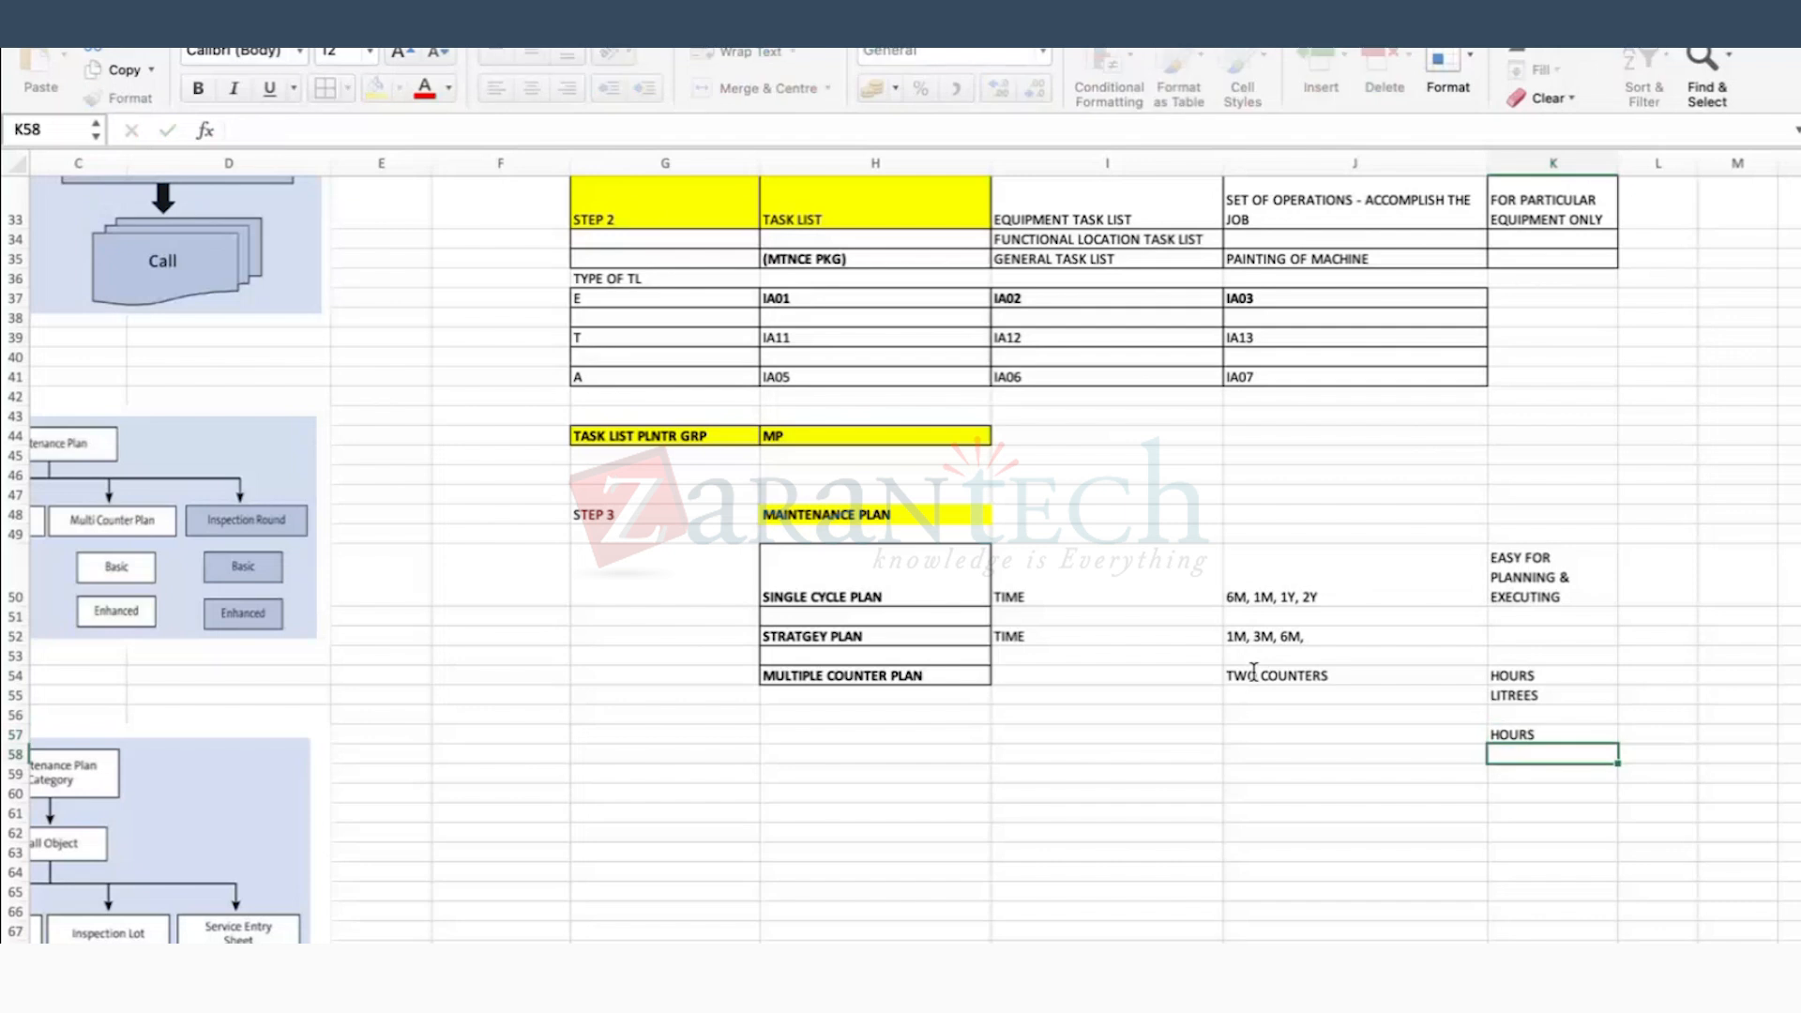
text(MM)
key(Return)
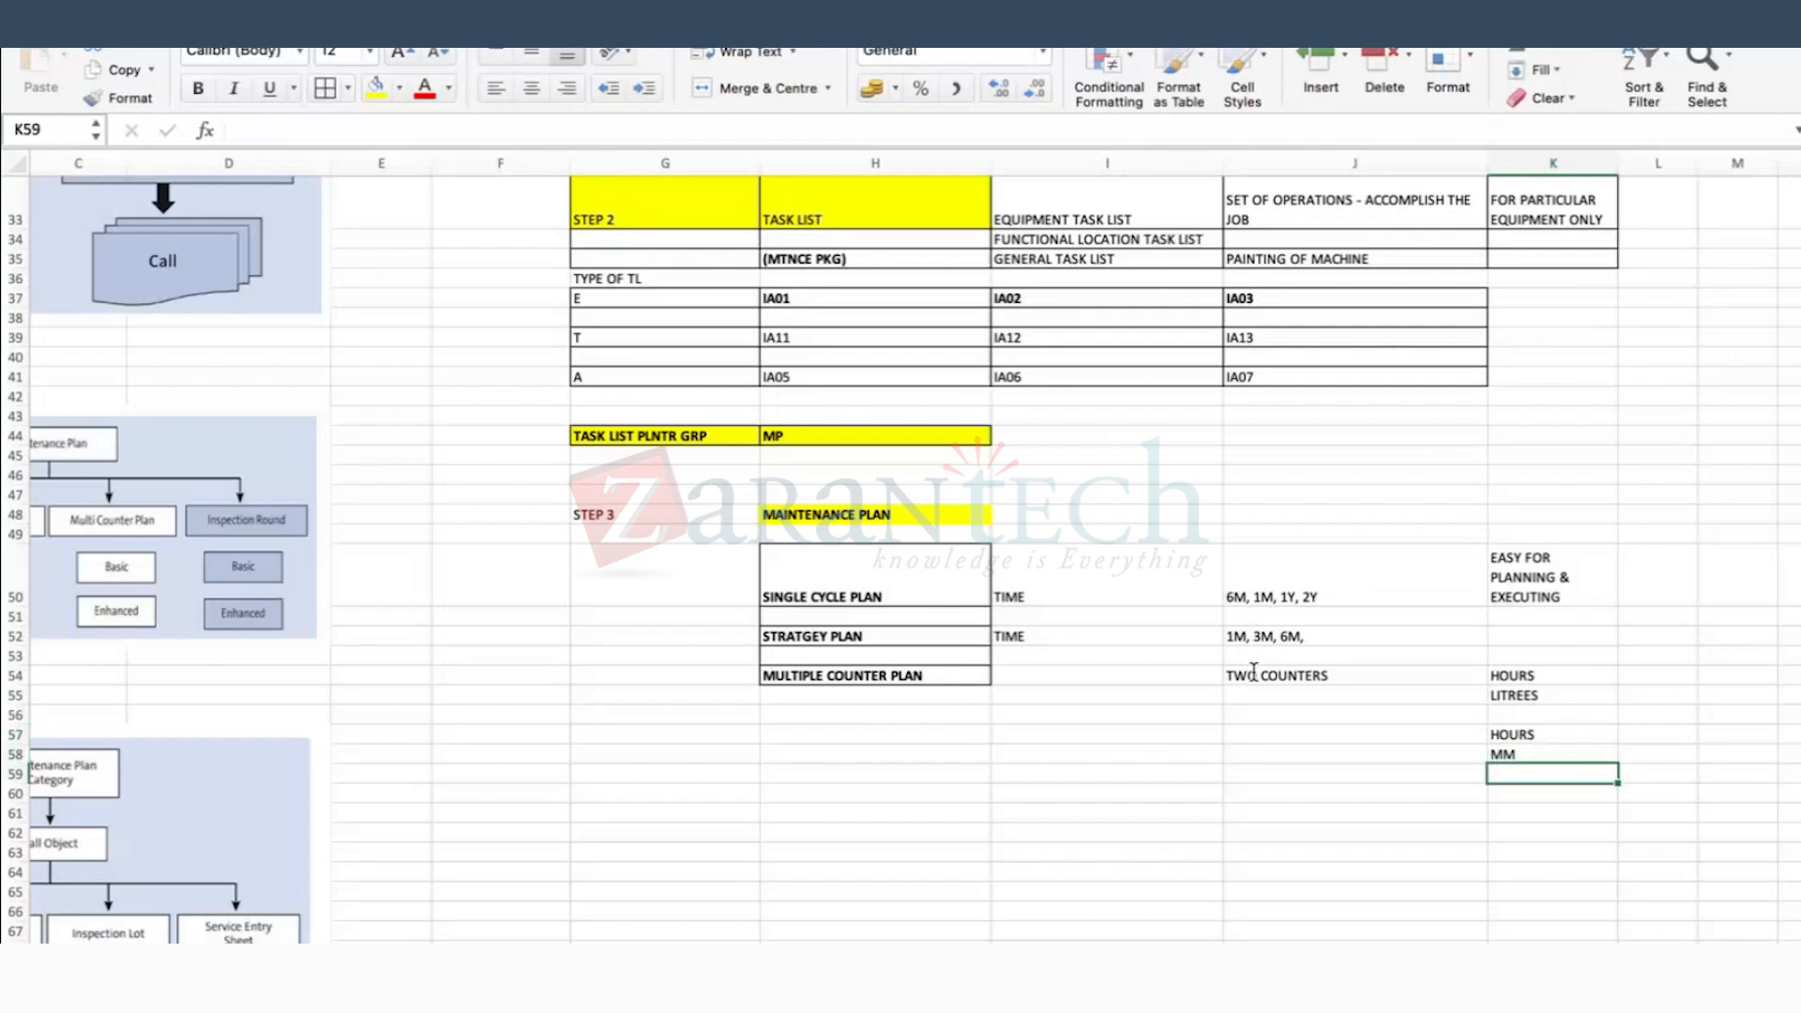
key(Return)
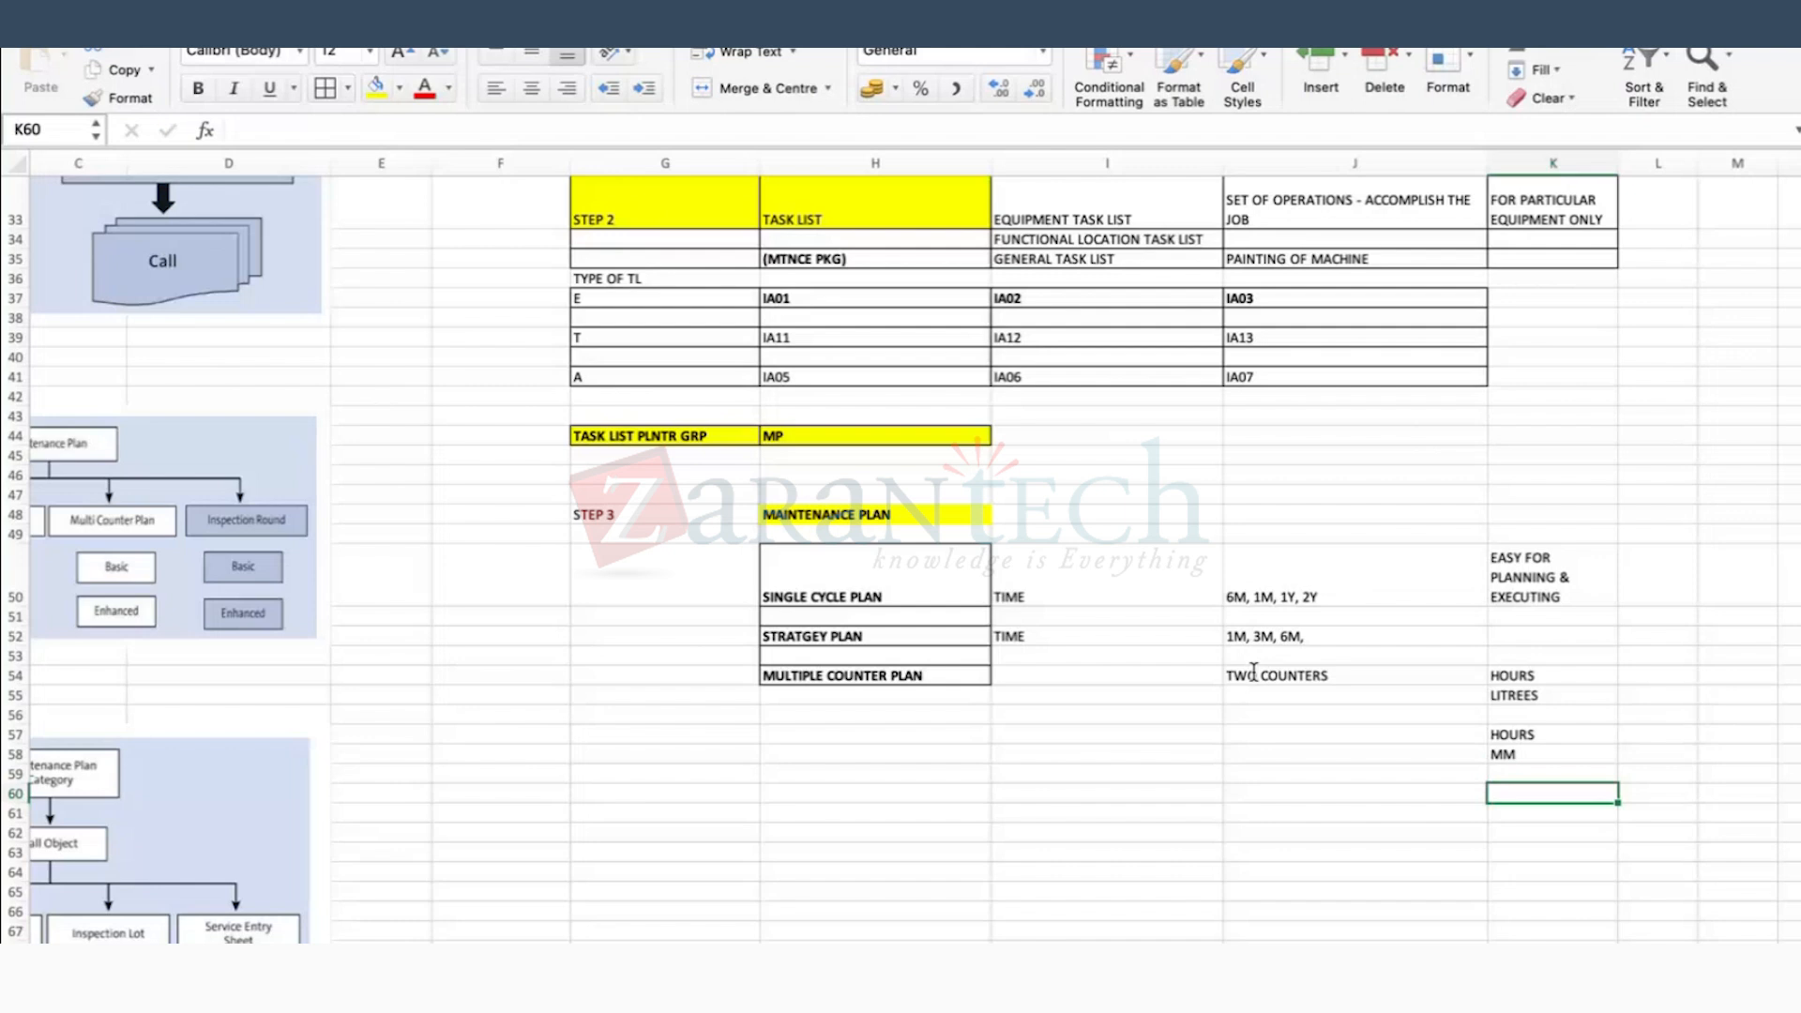
text(KM)
key(Return)
text(HOURS)
key(Return)
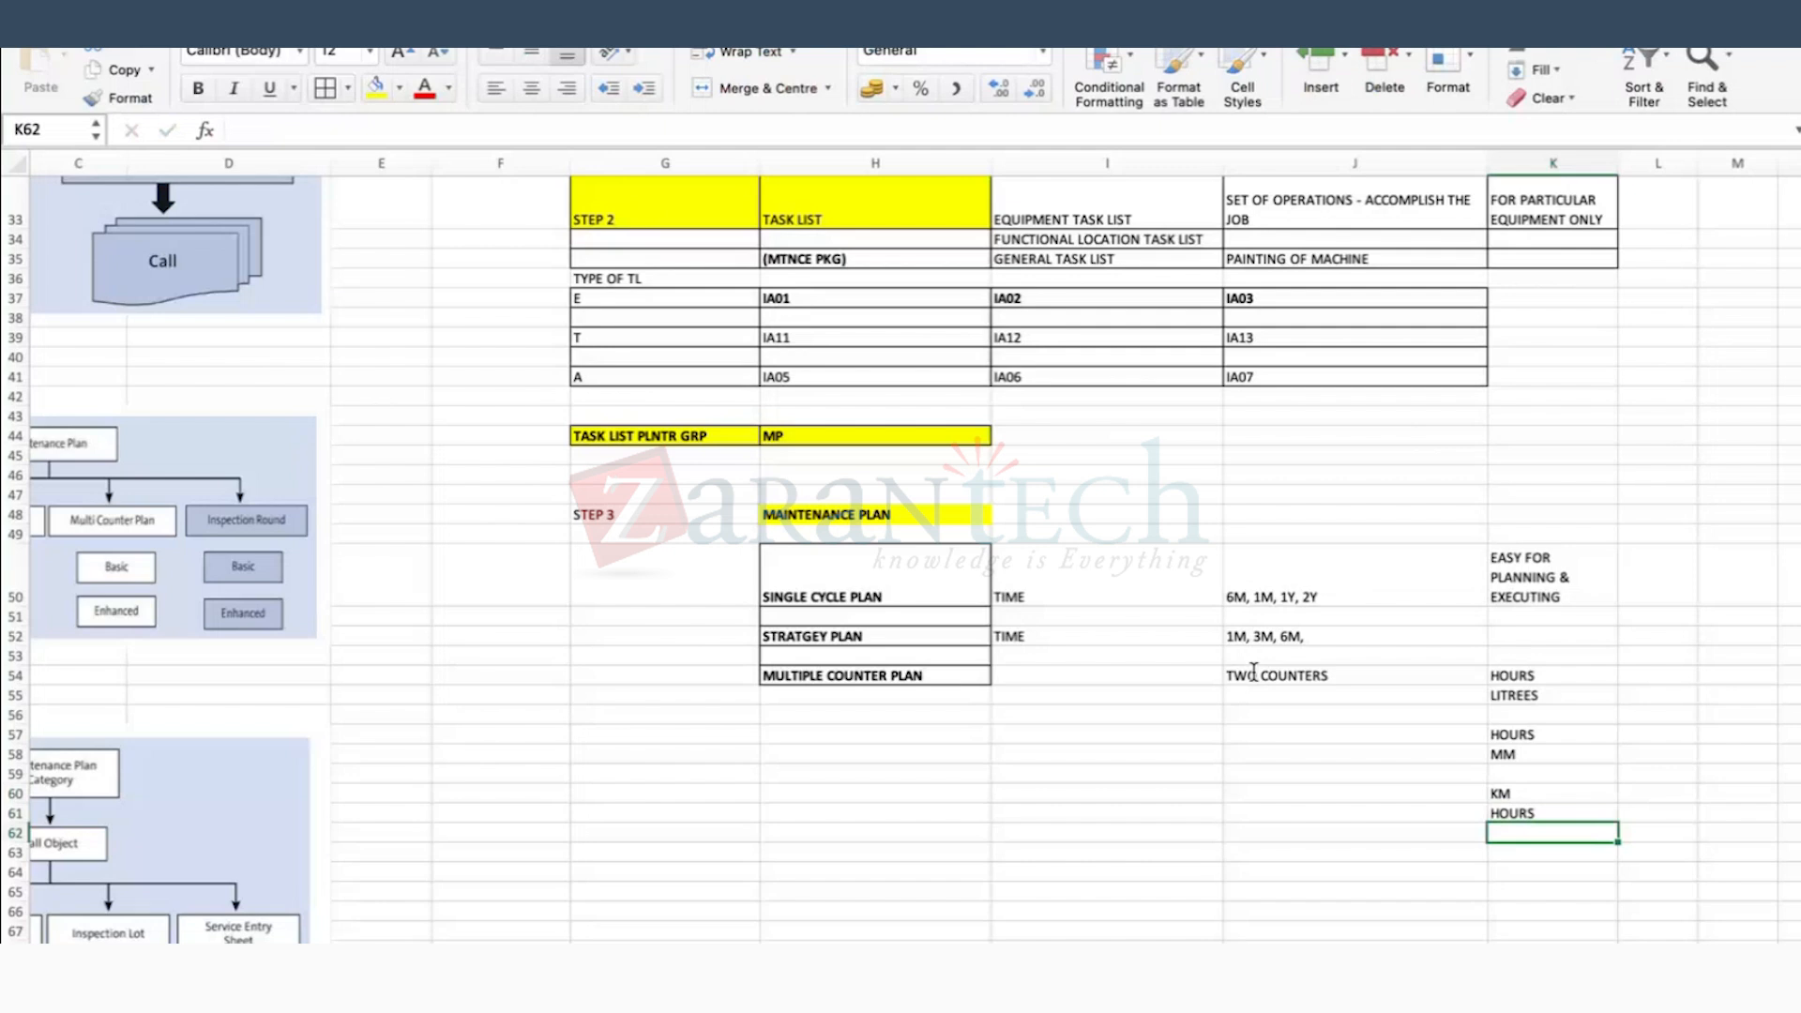
drag(1538, 678, 1520, 814)
scroll(1620, 678, up, 2)
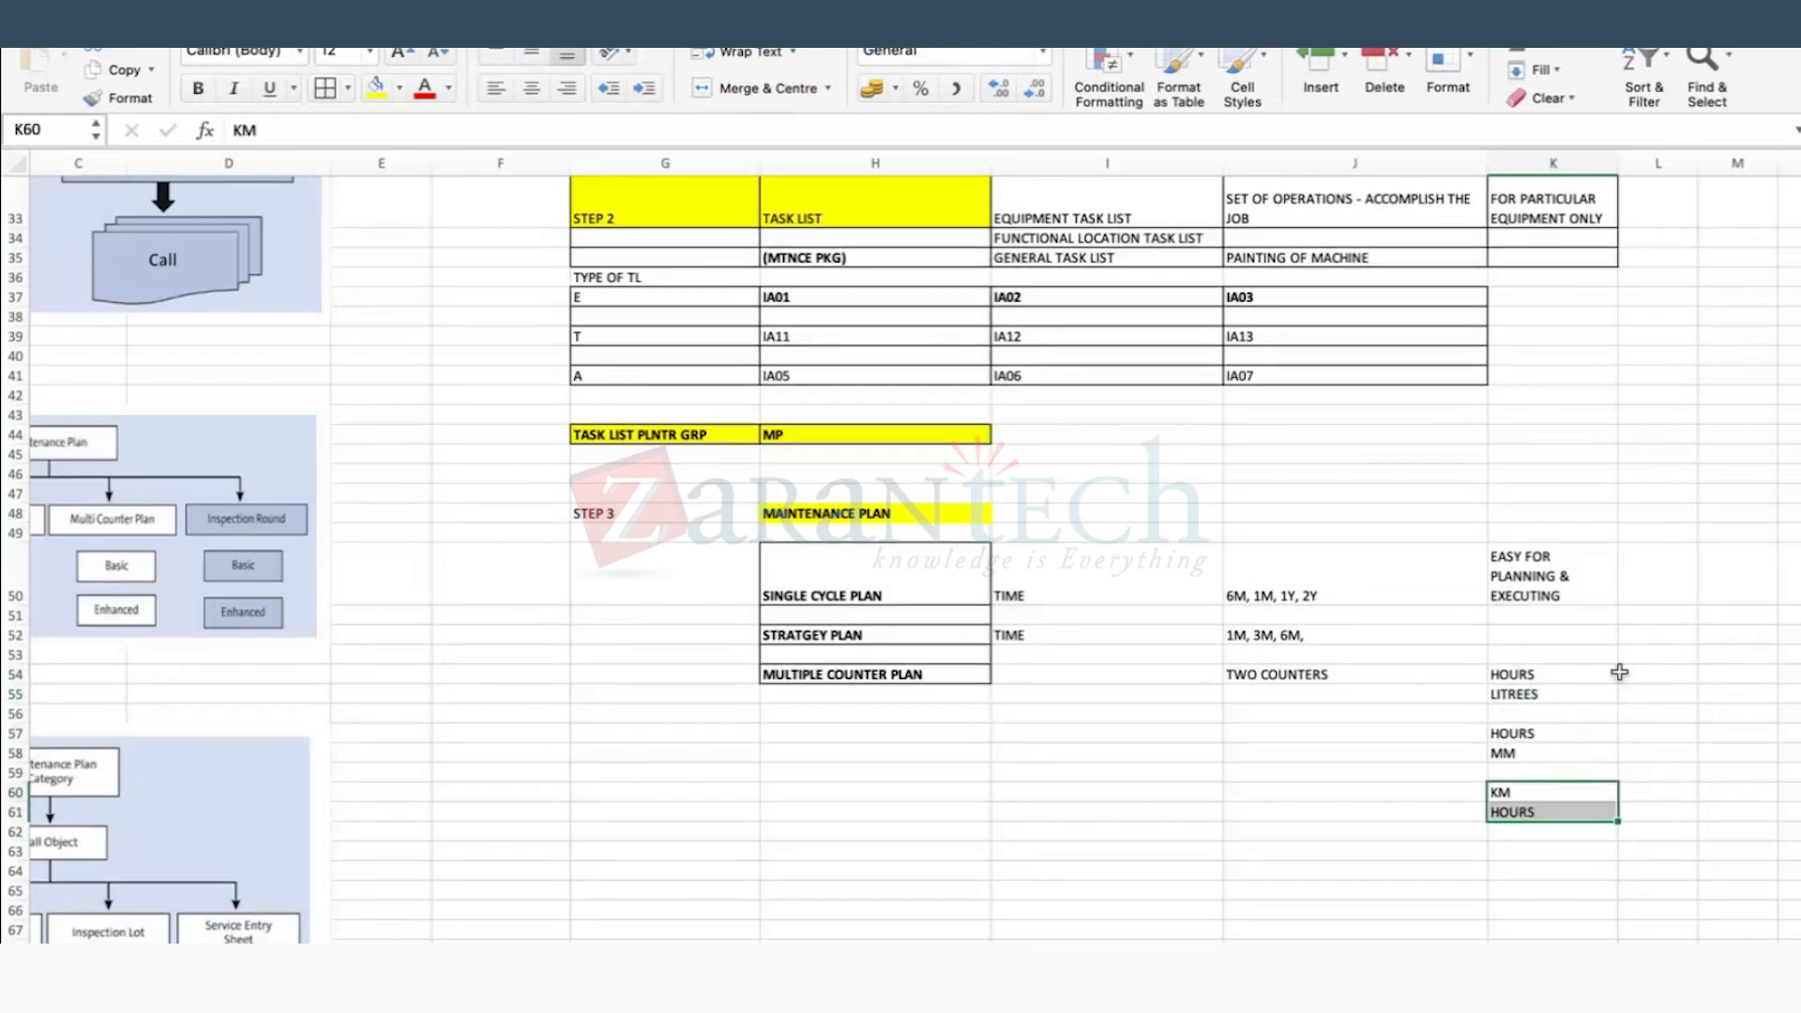
drag(1520, 720, 1519, 857)
click(1526, 722)
drag(1526, 722, 1488, 855)
click(1320, 795)
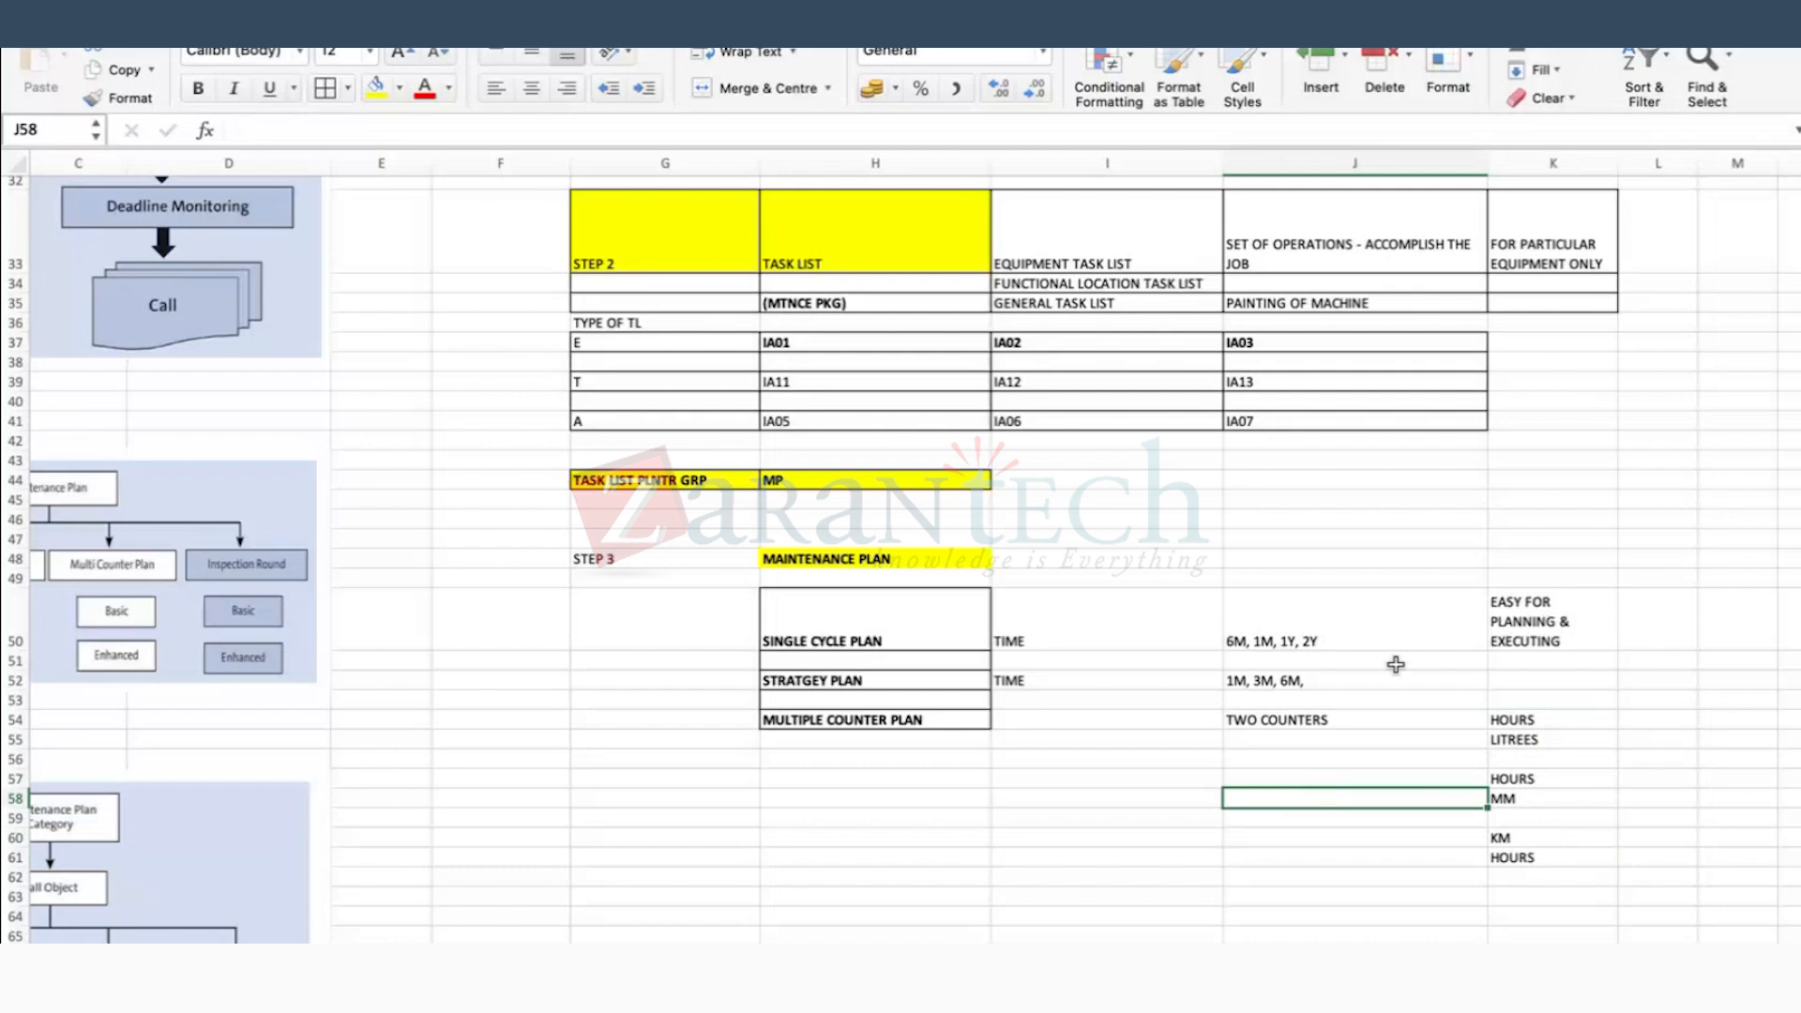
Step: Highlight the STRATGEY PLAN row in yellow from column H to column L
scroll(1410, 690, down, 3)
click(828, 593)
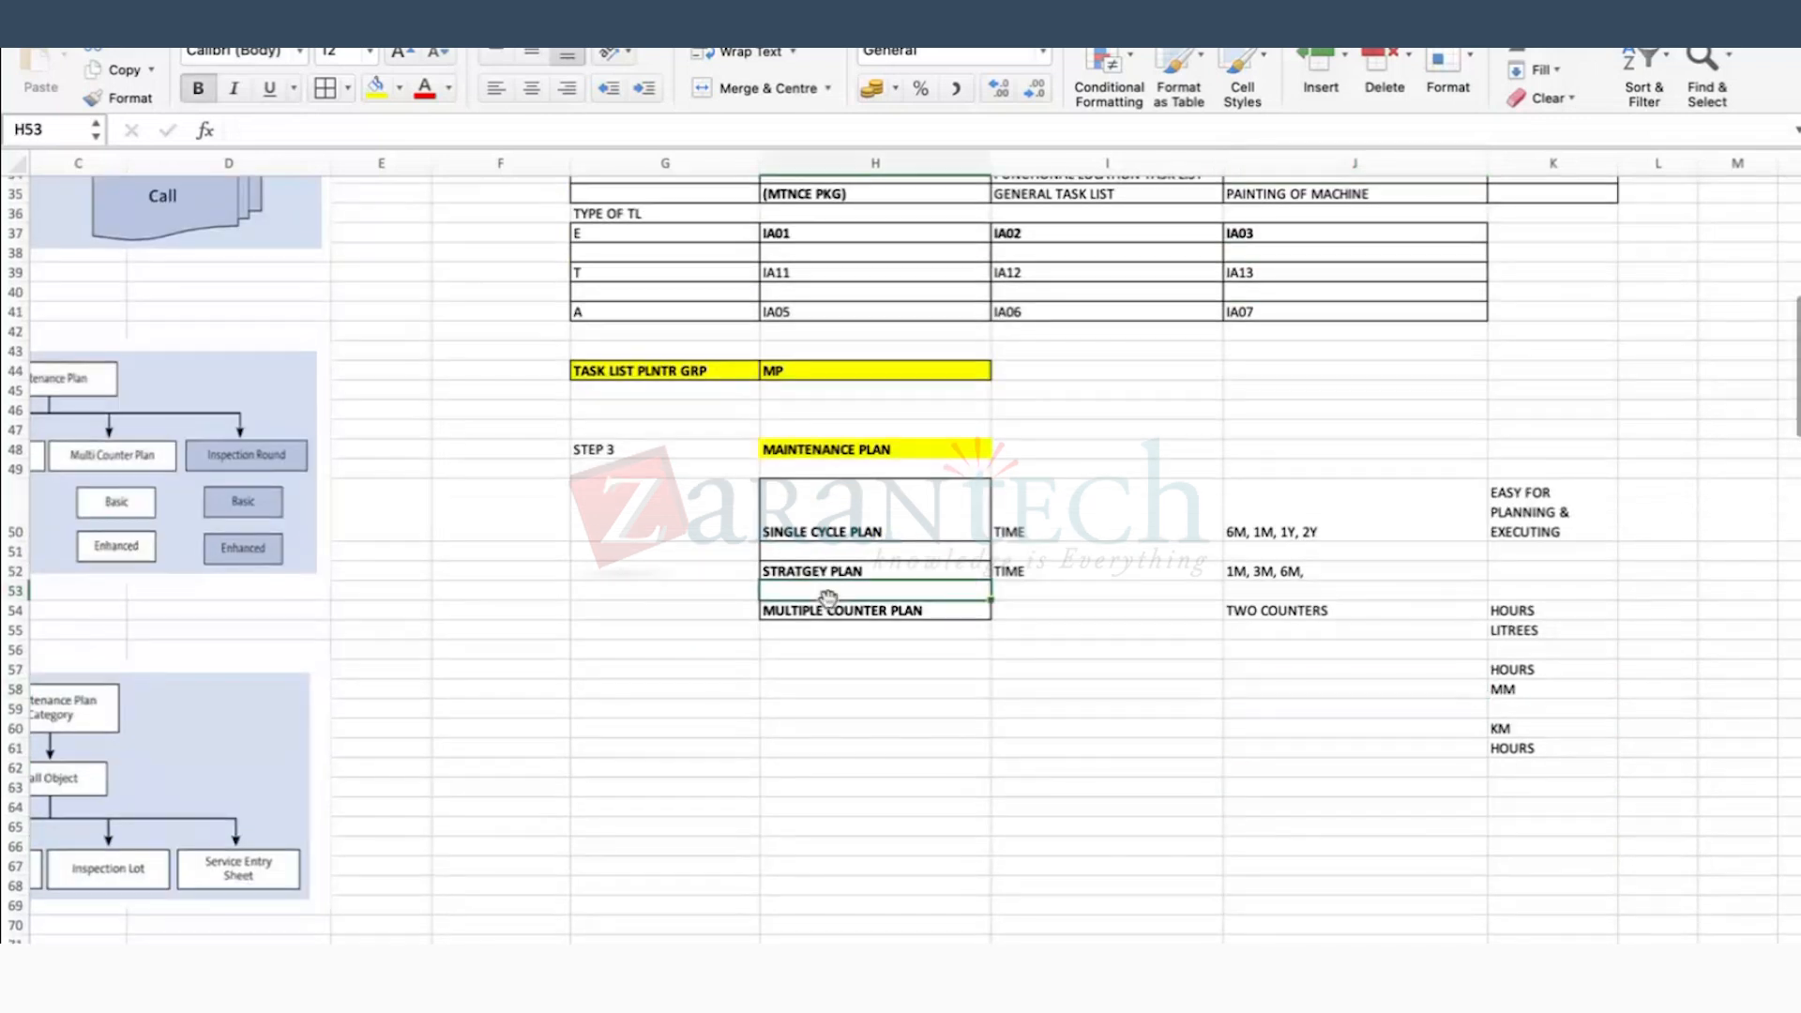
drag(900, 570, 1688, 570)
click(376, 87)
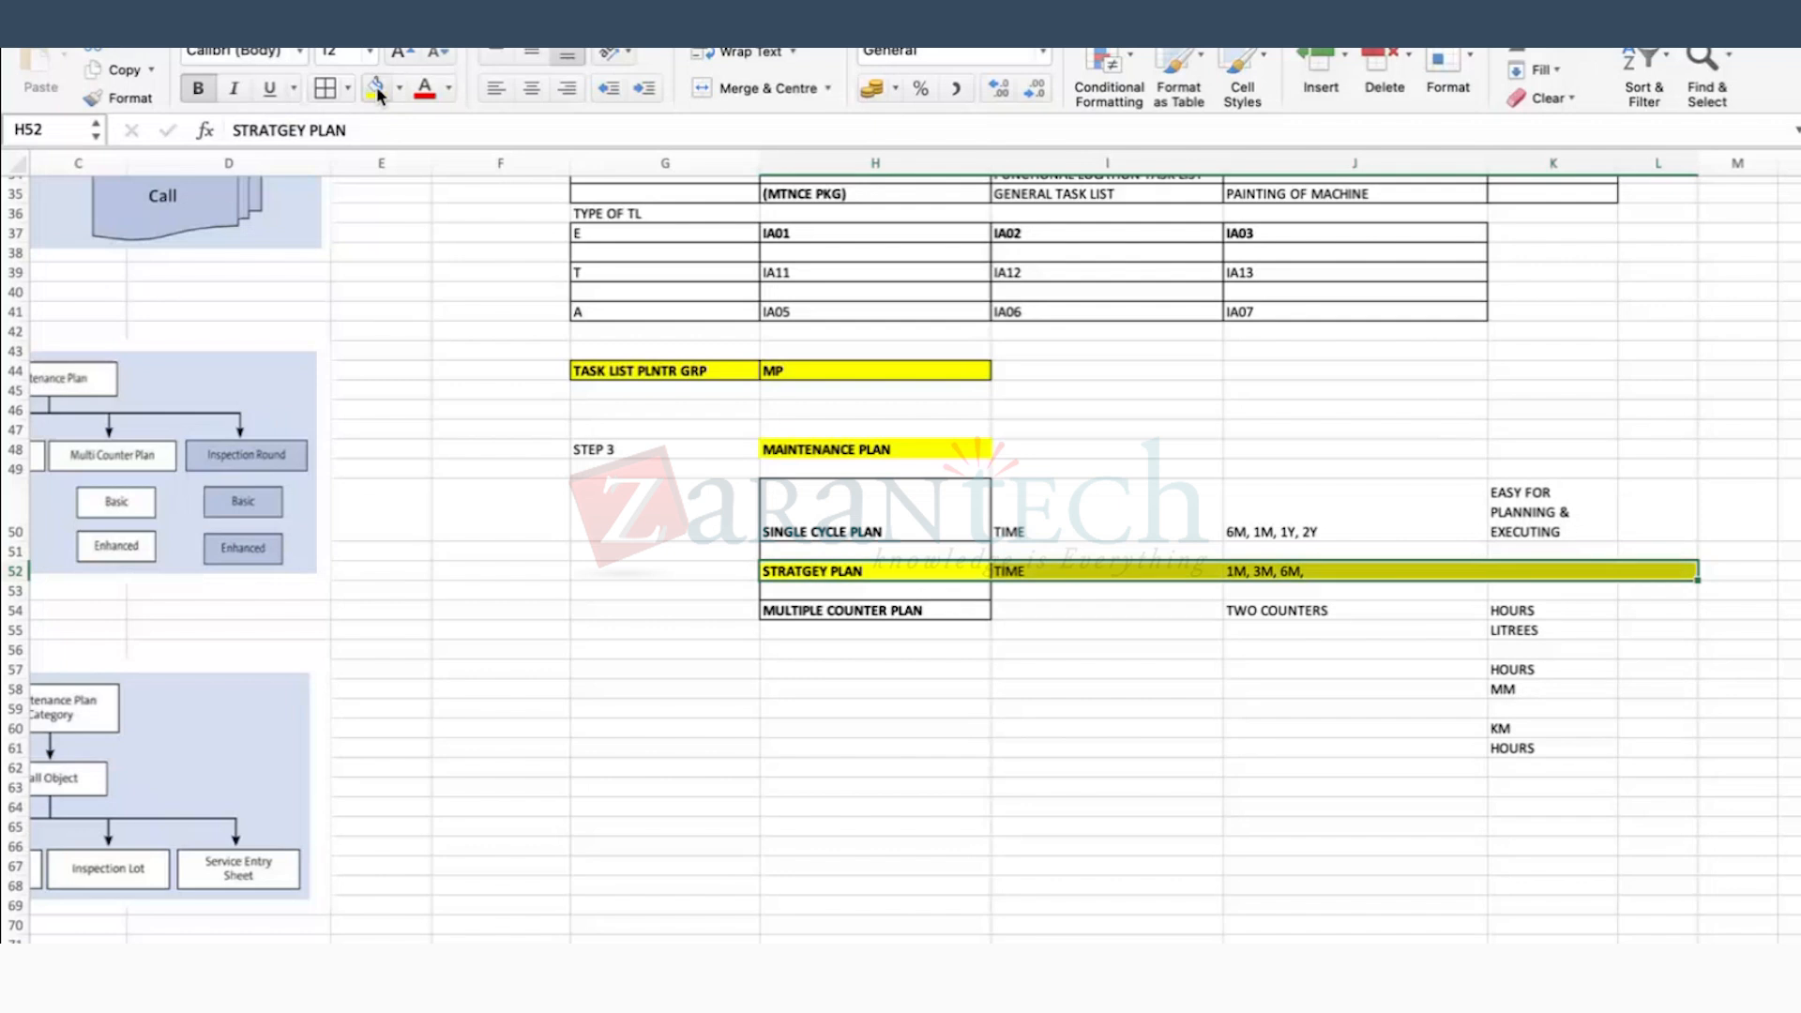
Step: Enter the transaction codes "IP41", "IP42" and "IP43" in H57:J57 below the plan type list
scroll(1088, 594, down, 3)
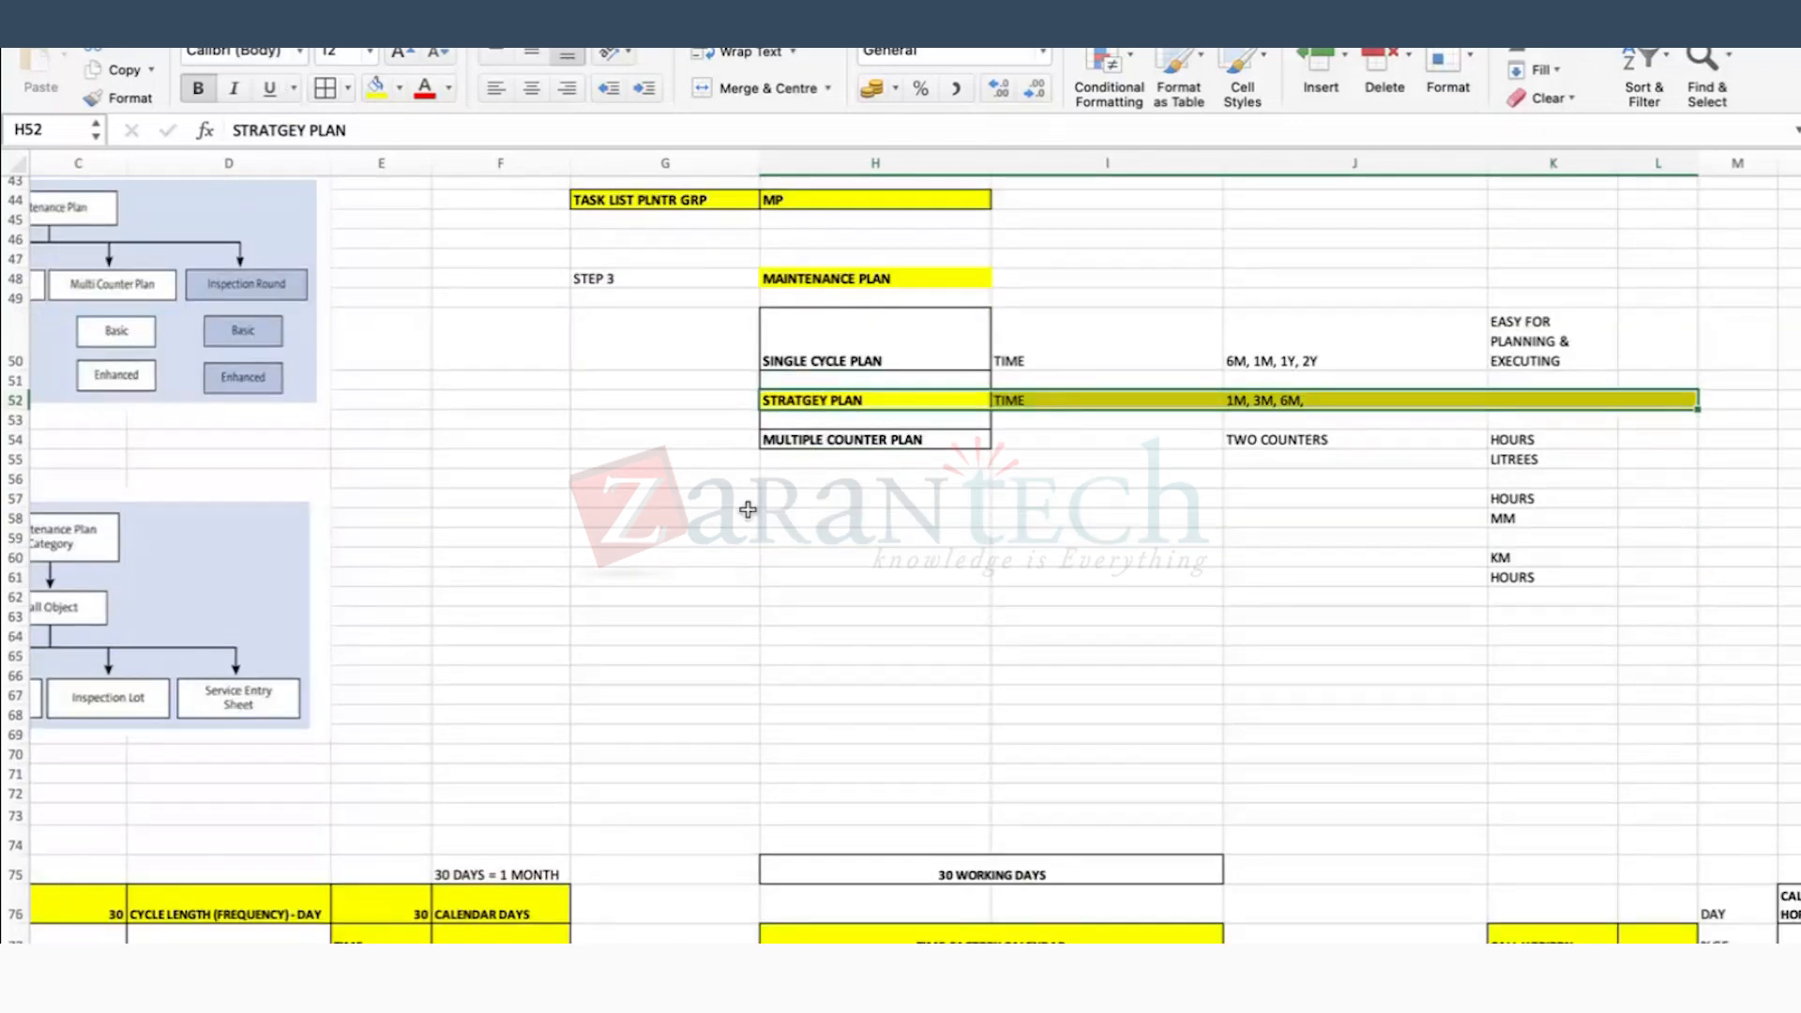
click(778, 499)
text(I)
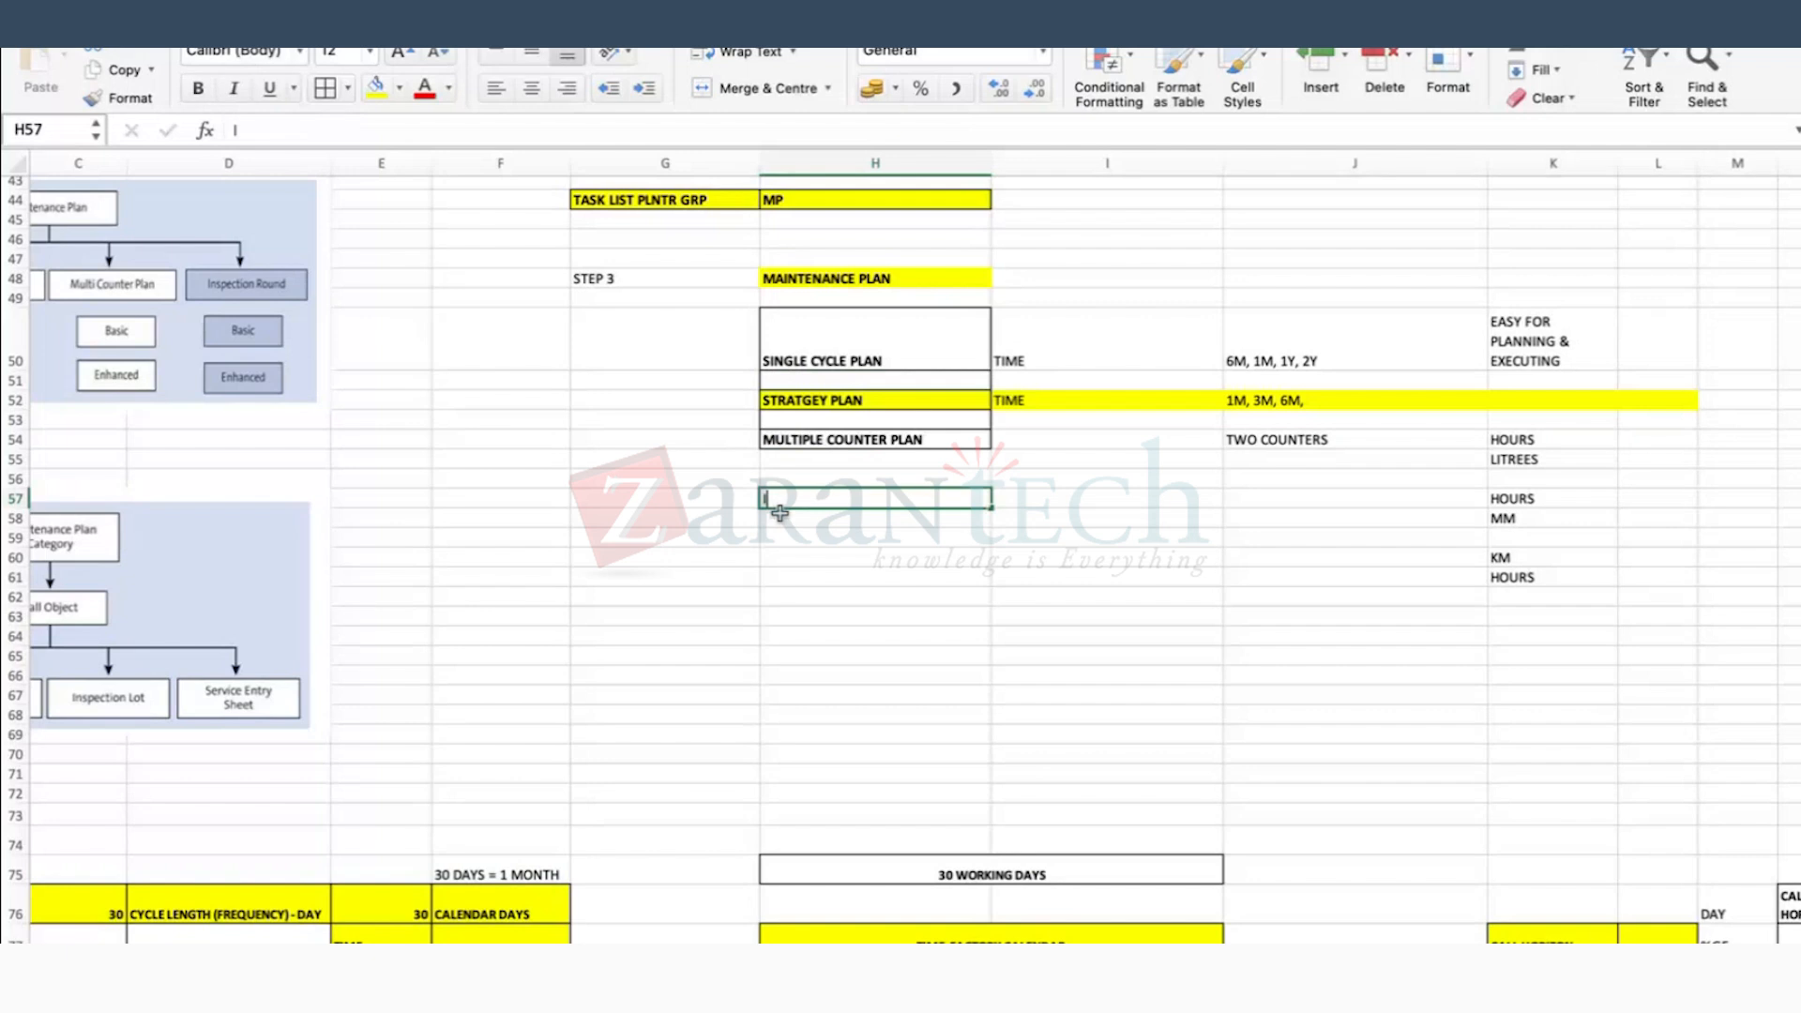
text(P41)
key(Tab)
text(IP42)
key(Tab)
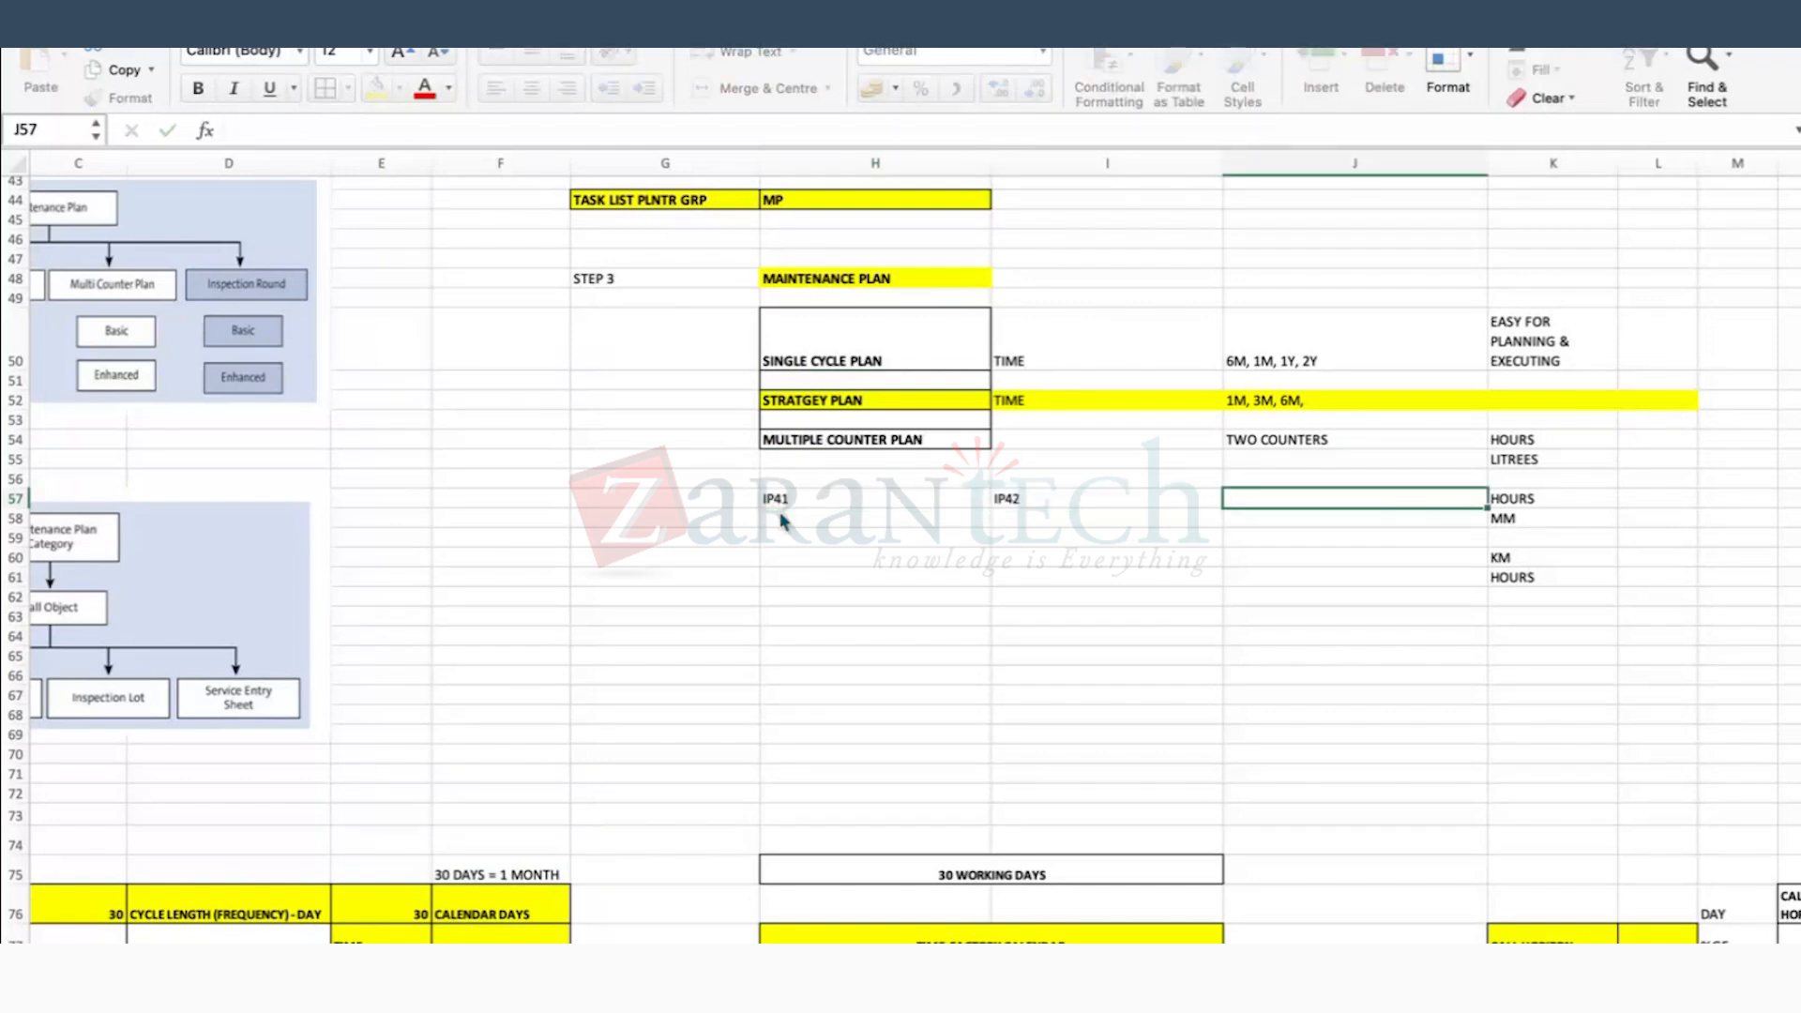
text(IP43)
key(Return)
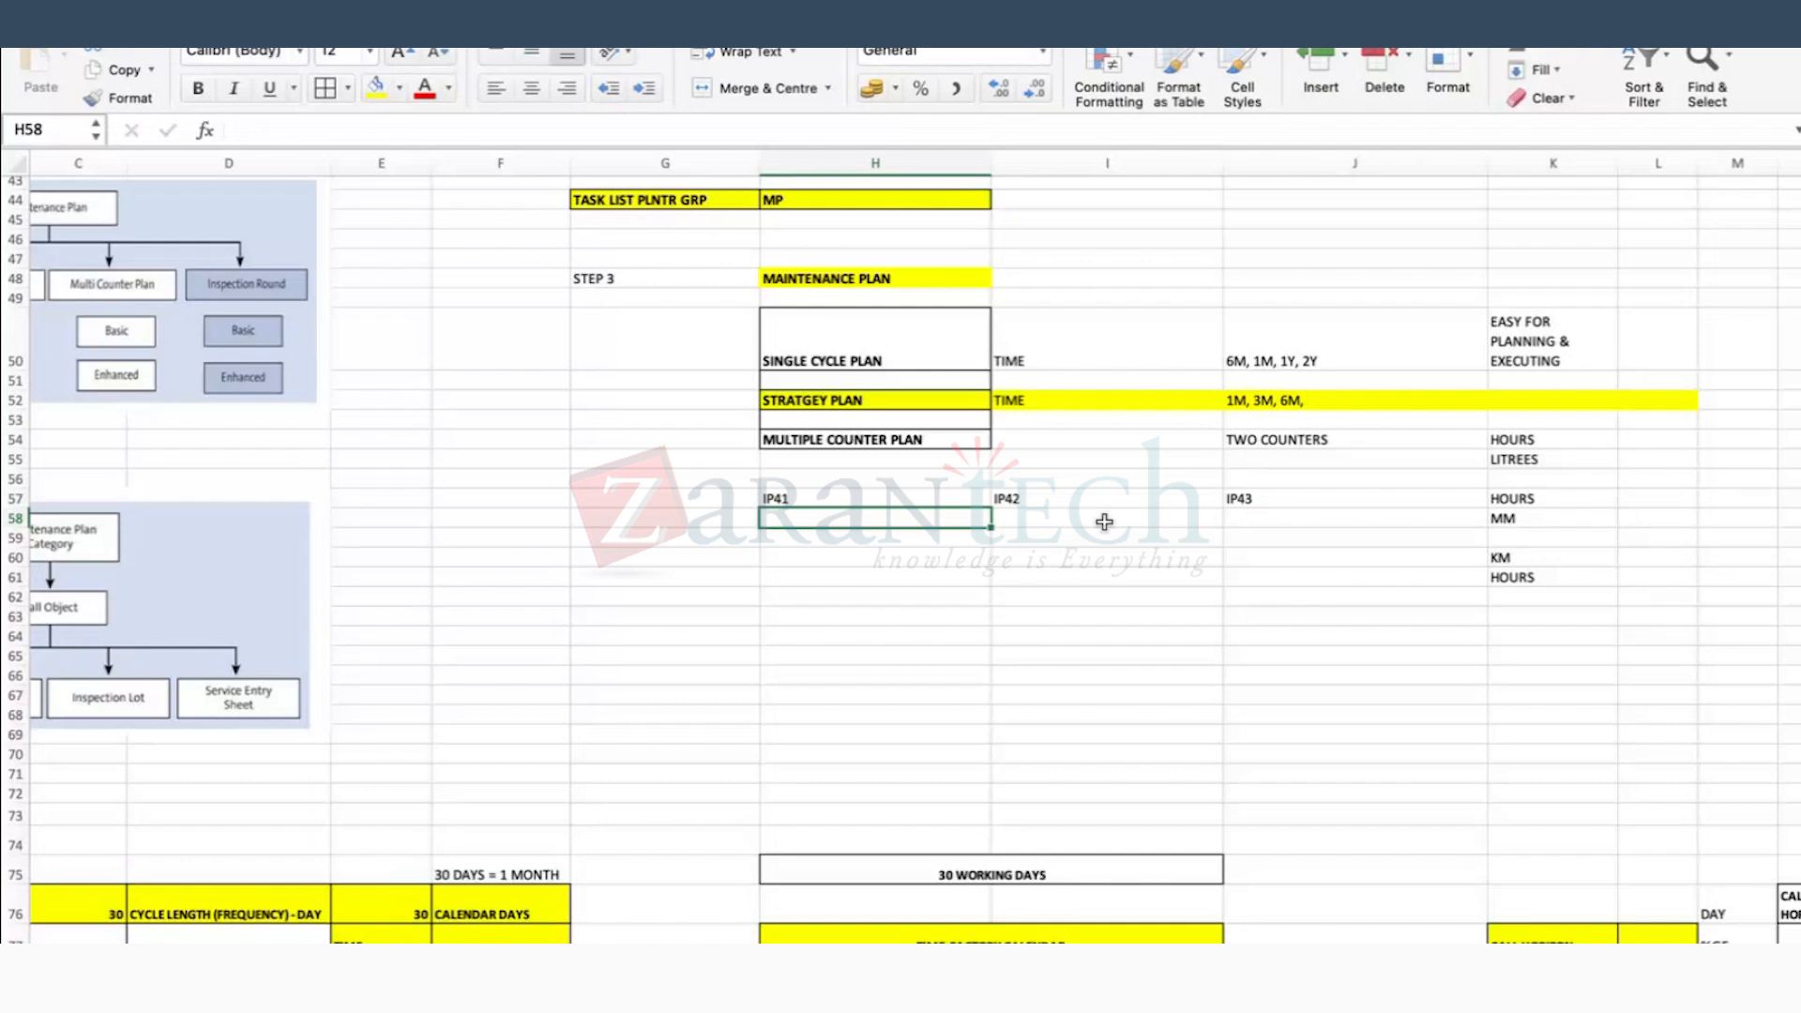
click(1079, 497)
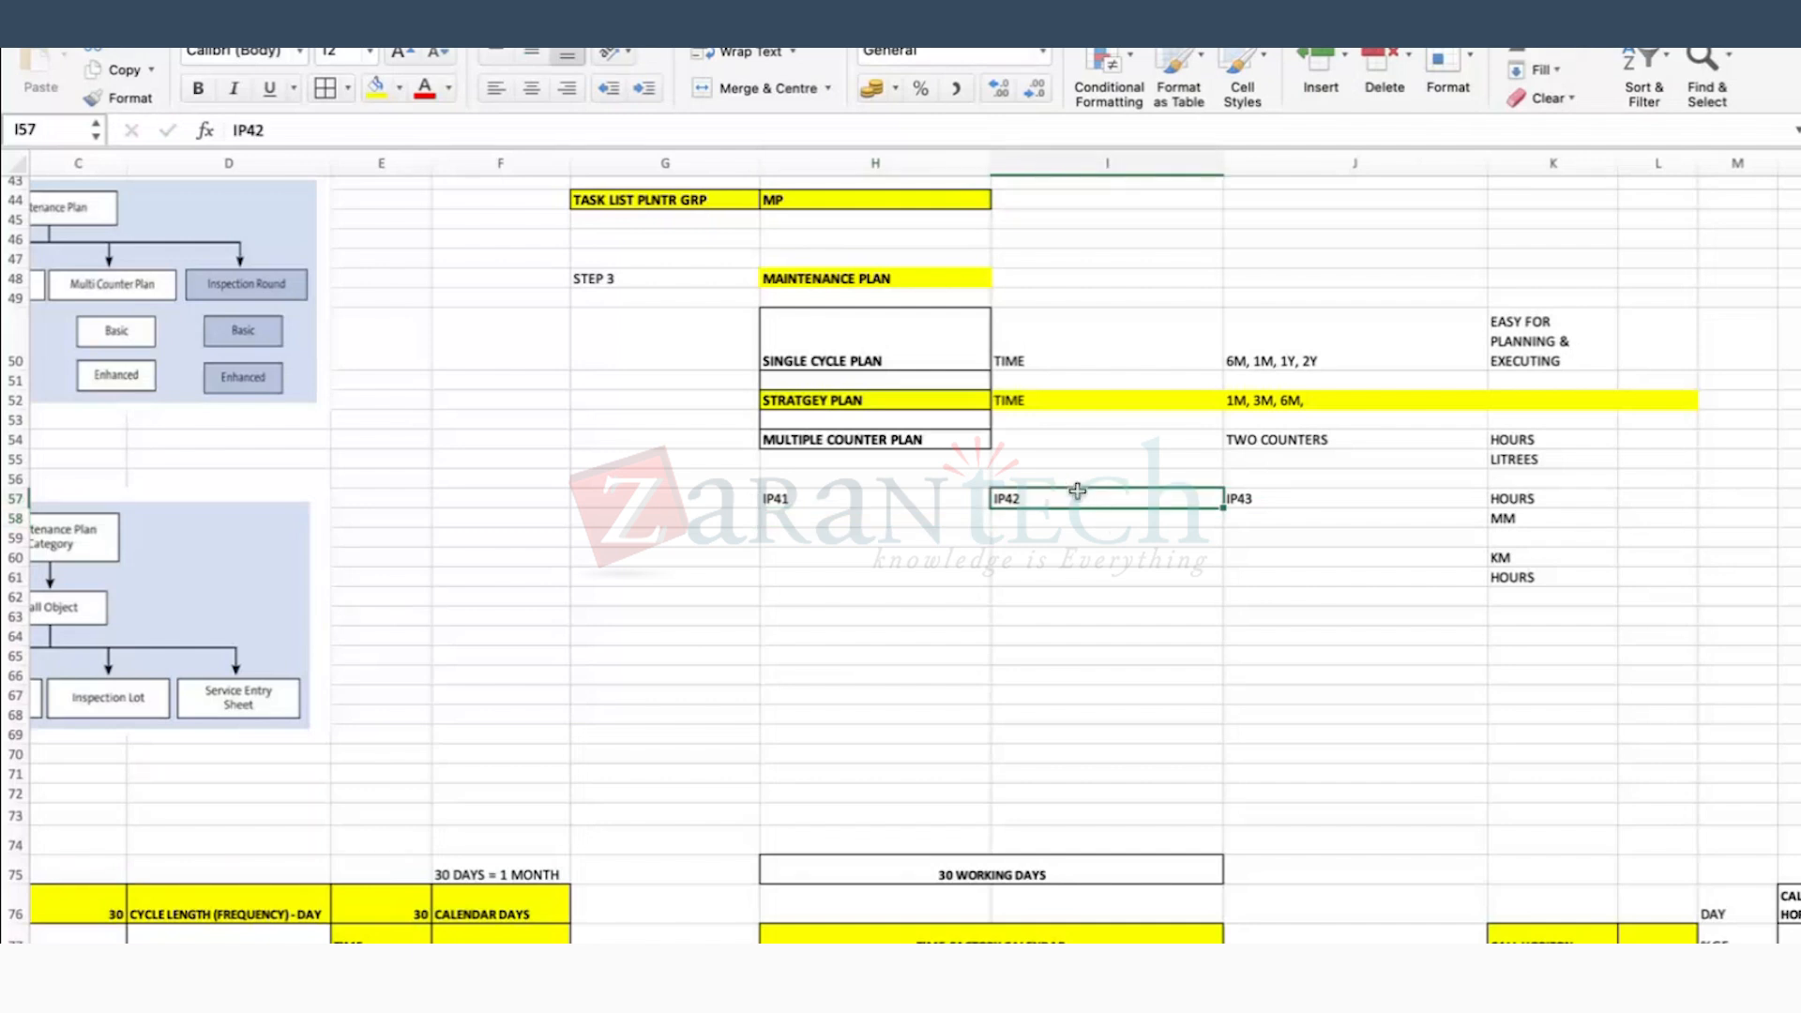
Step: Move the codes IP42 and IP43 beneath IP41 into H58 and H59 so the three transaction codes form one column
drag(1080, 508, 917, 527)
click(1246, 498)
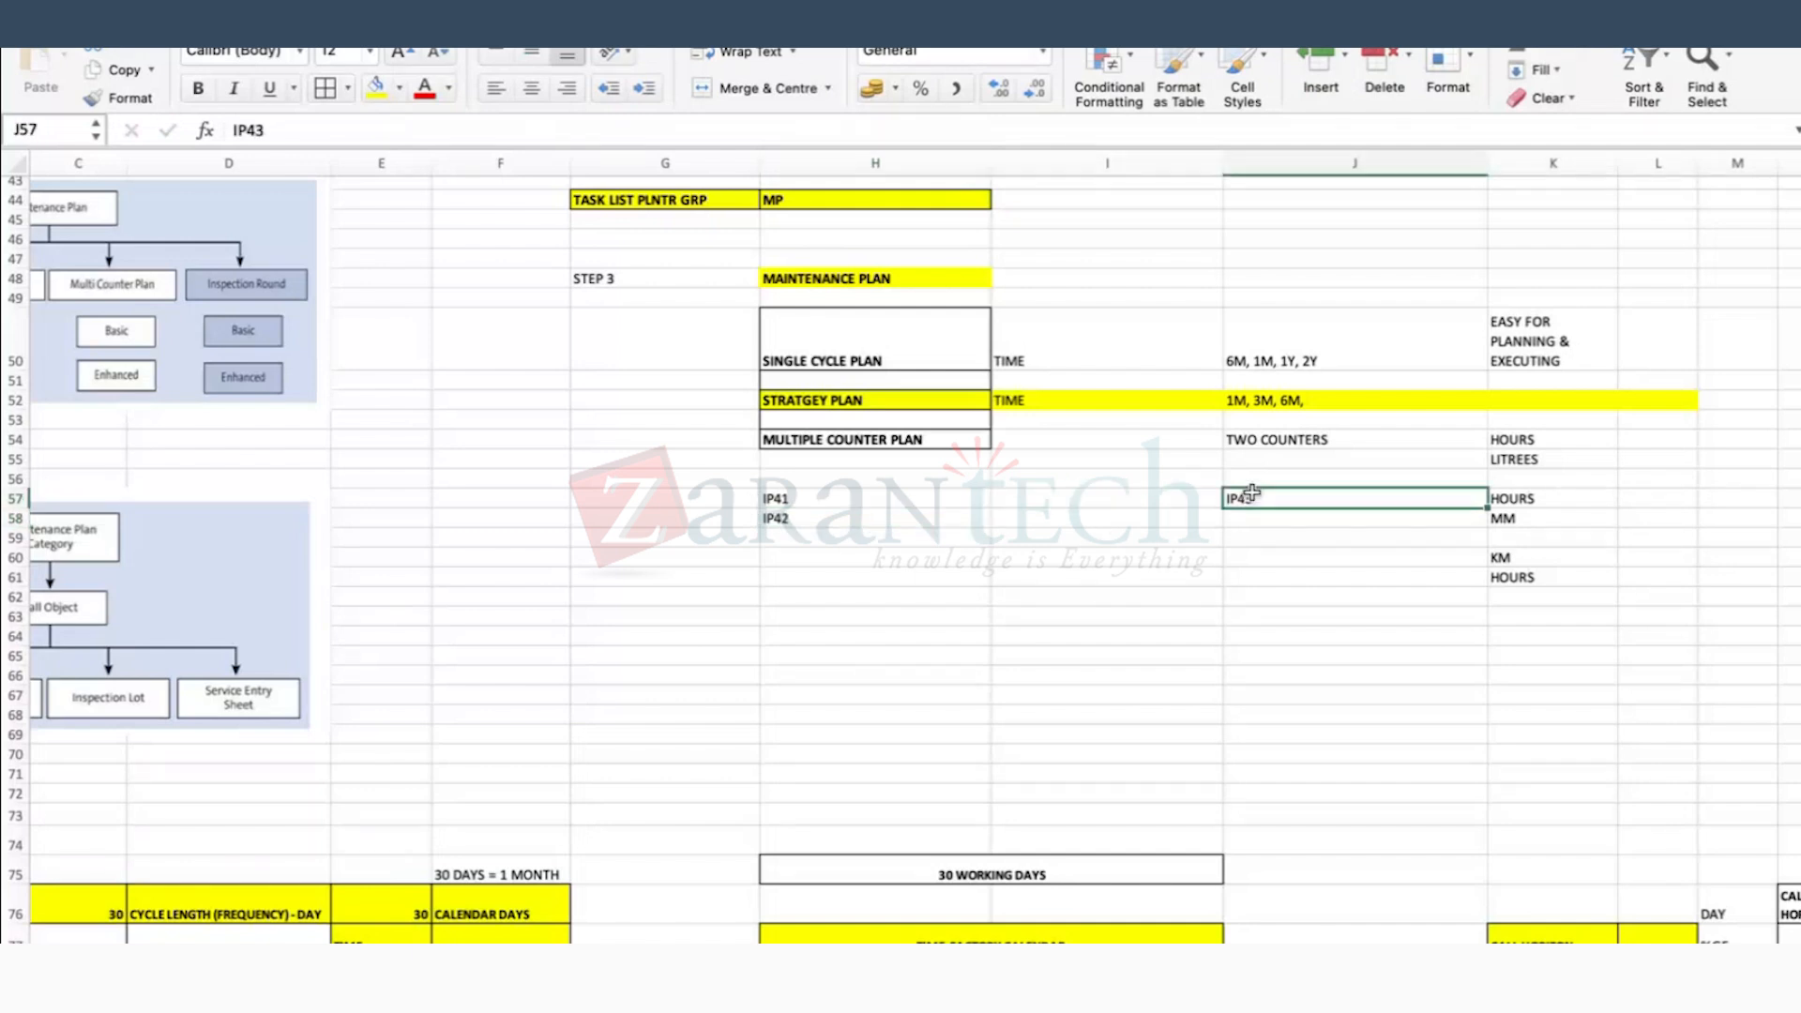
drag(1251, 491, 861, 538)
Step: Label the transaction codes with their plan types by entering "SC", "STPLAN" and "MCPLAN" in G57:G59
click(730, 501)
text(SC)
key(Return)
text(STPLA)
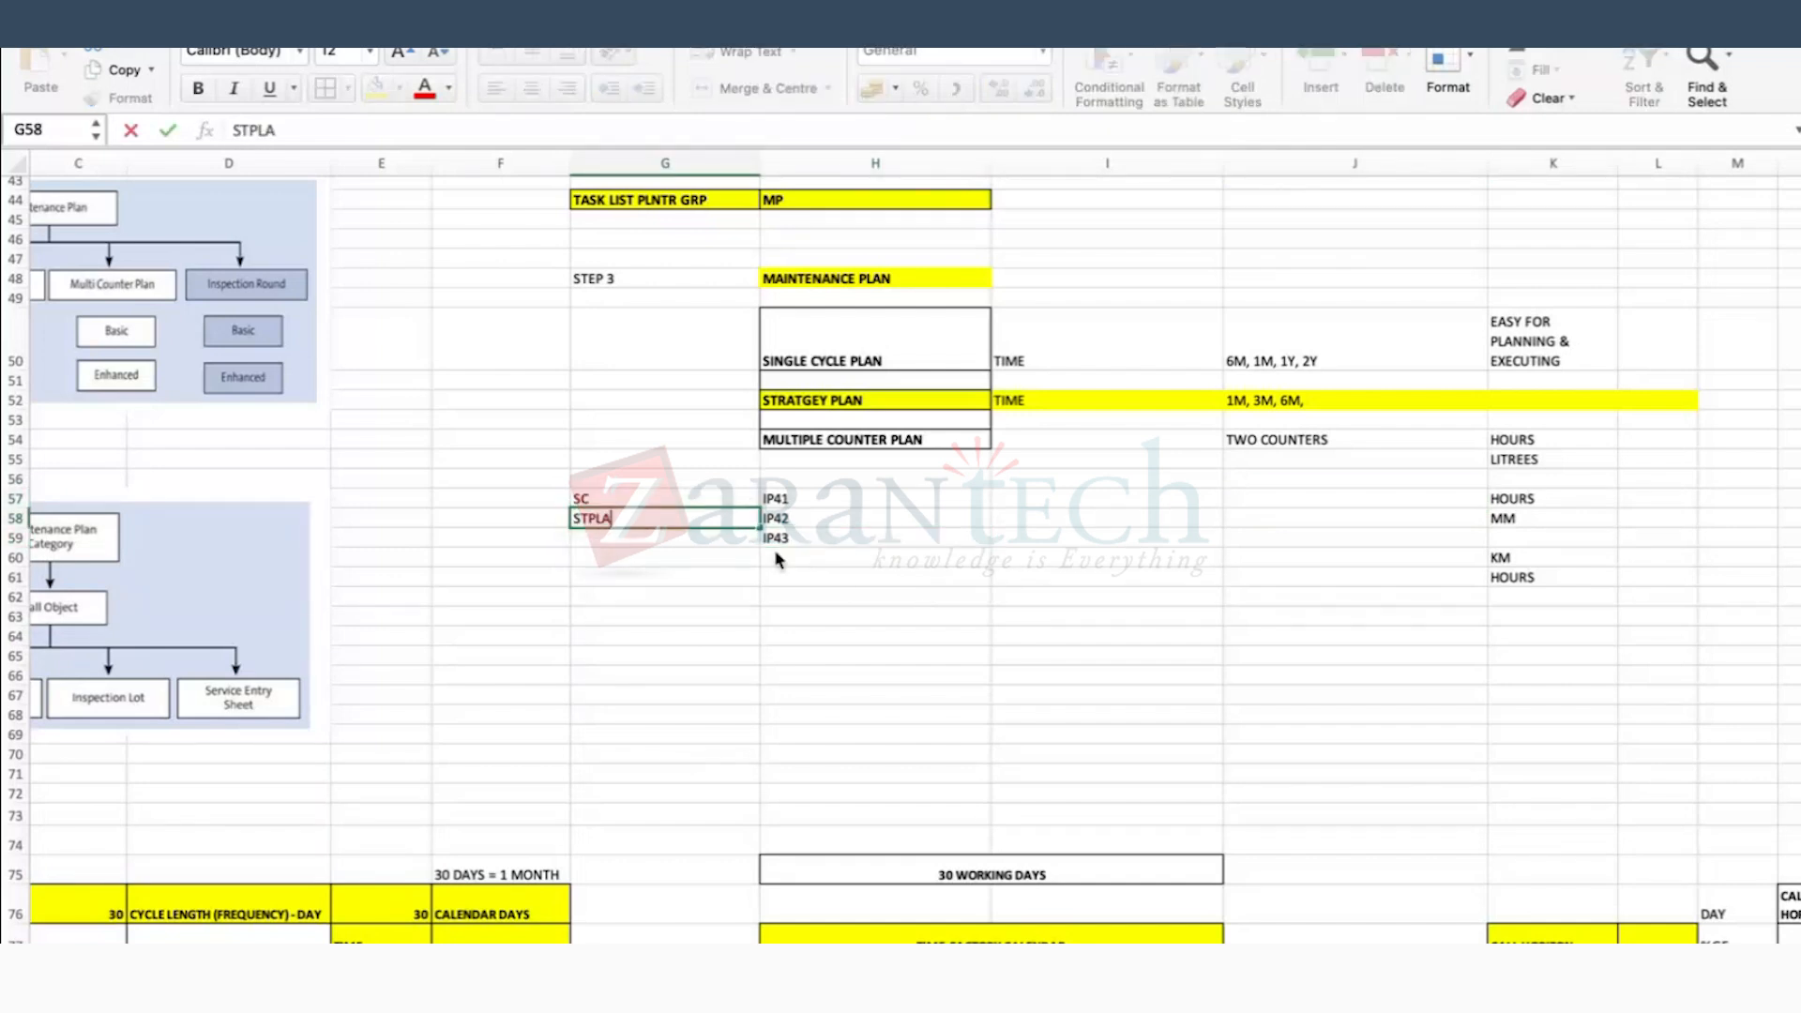
text(N)
key(Return)
text(MCPL)
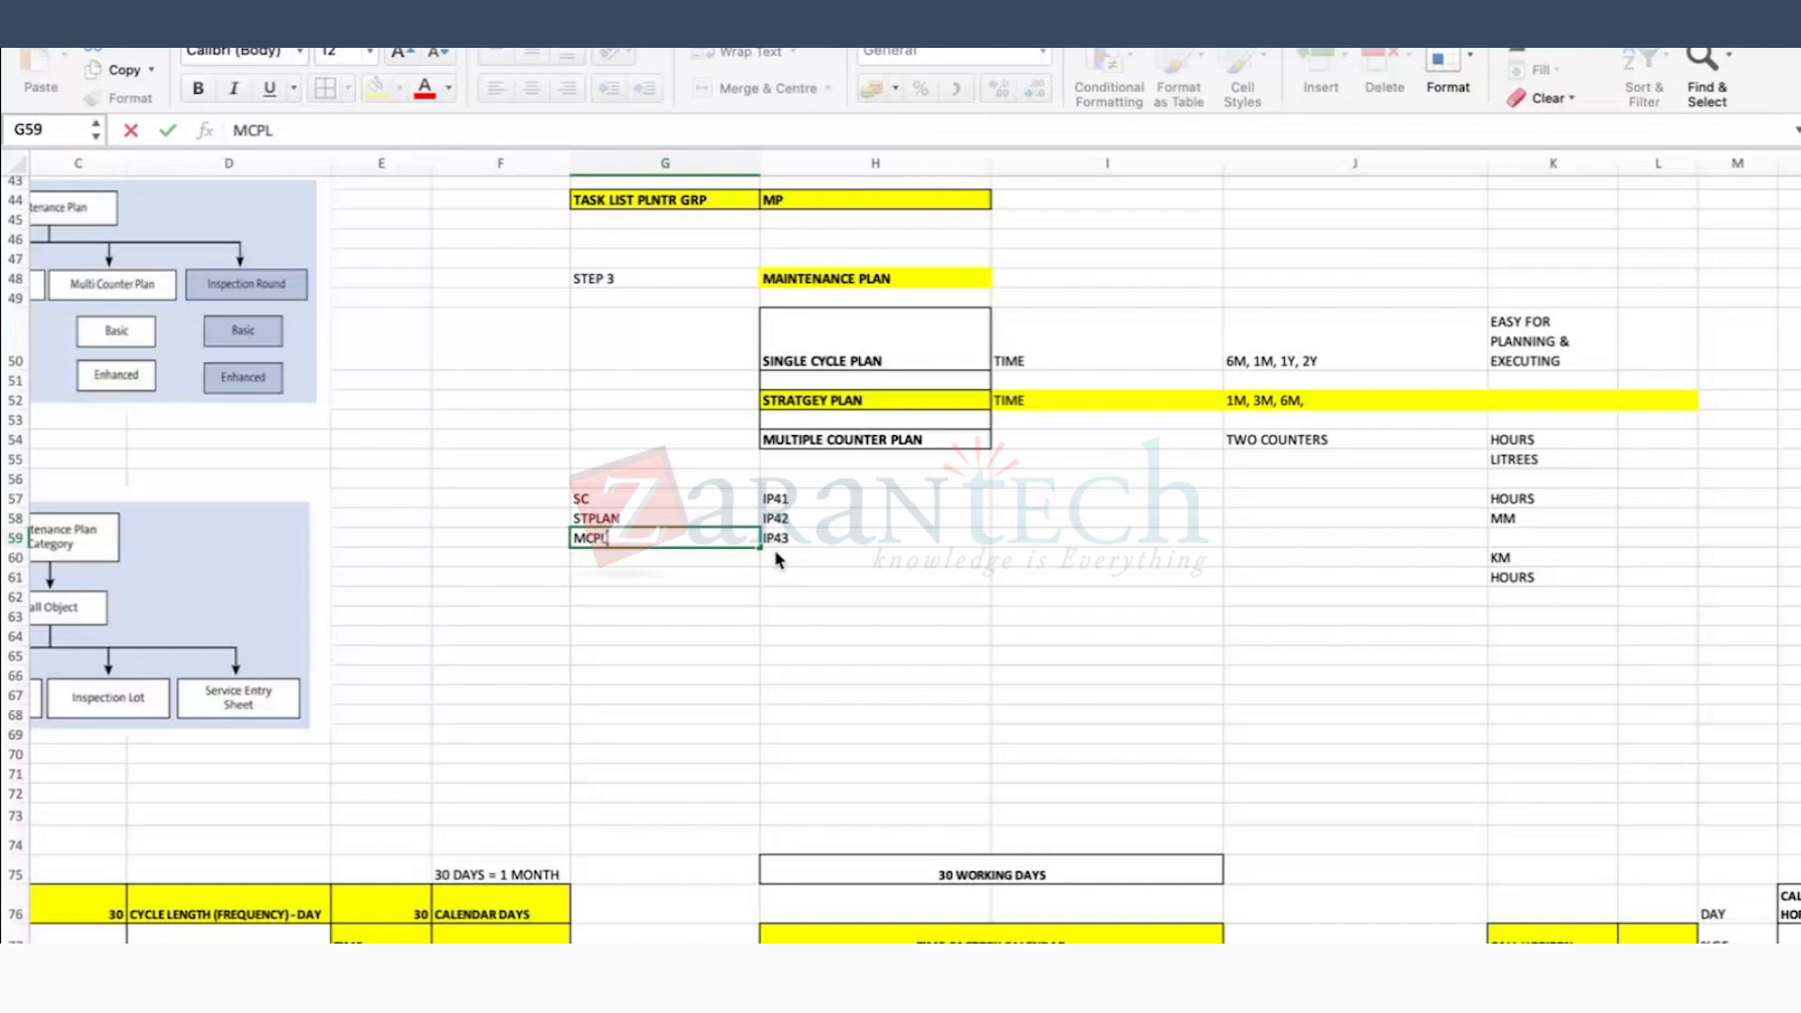
text(AN)
key(Return)
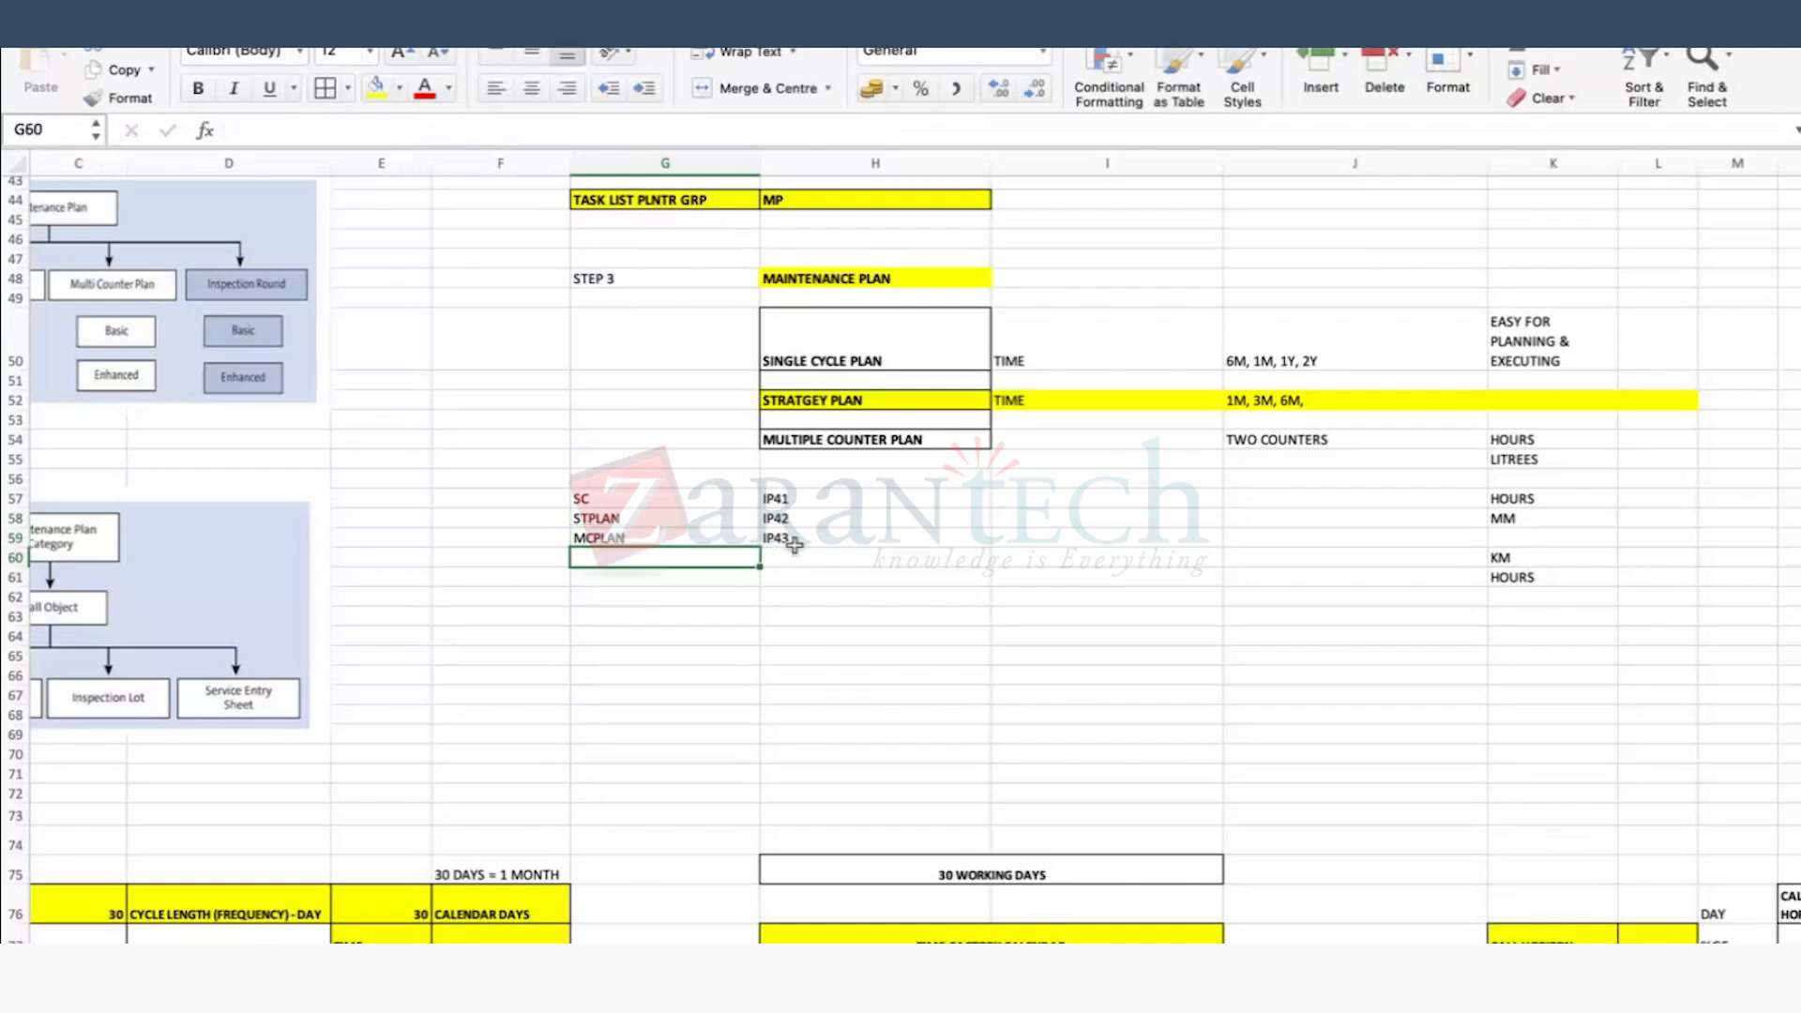
Step: Enter the transaction codes "IP02" in I57 and "IP03" in J57 beside IP41
click(796, 503)
key(Down)
key(Down)
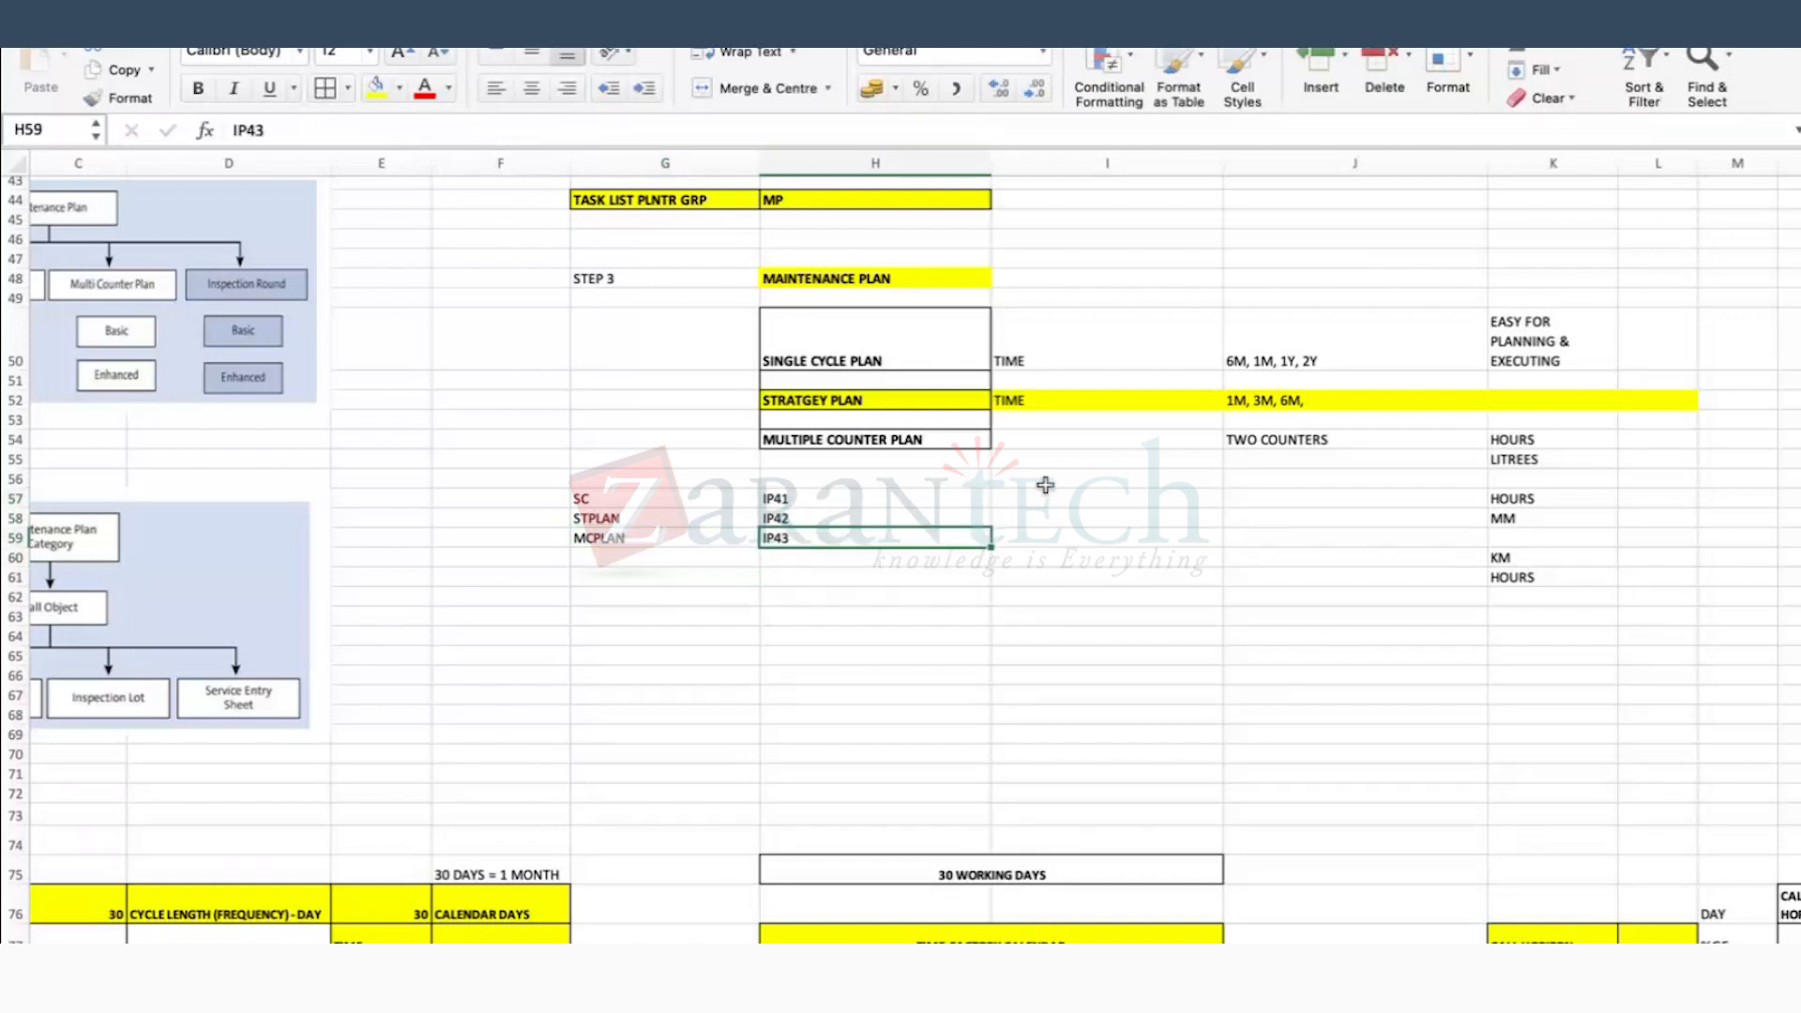
click(1043, 498)
text(IP02)
key(Tab)
text(IP0)
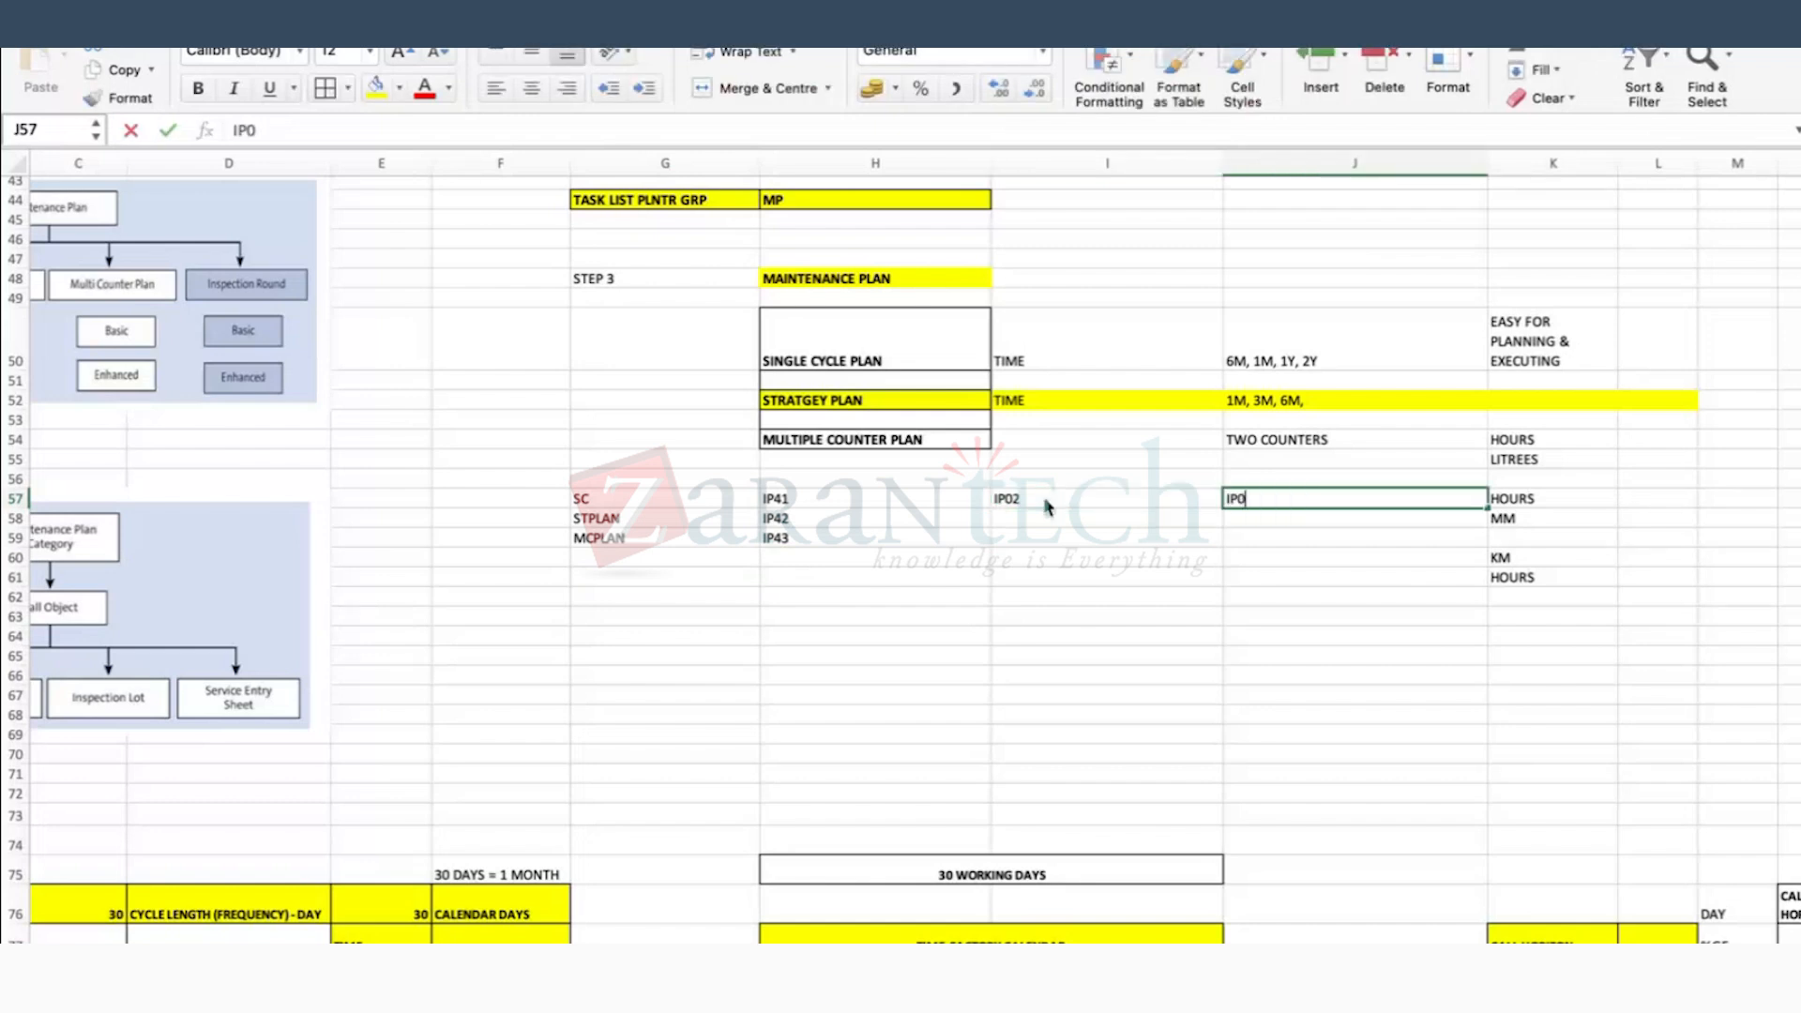
text(3)
Step: Enter "IP02" and "IP03" in columns I and J for the STPLAN and MCPLAN rows, I58:J59
click(1039, 527)
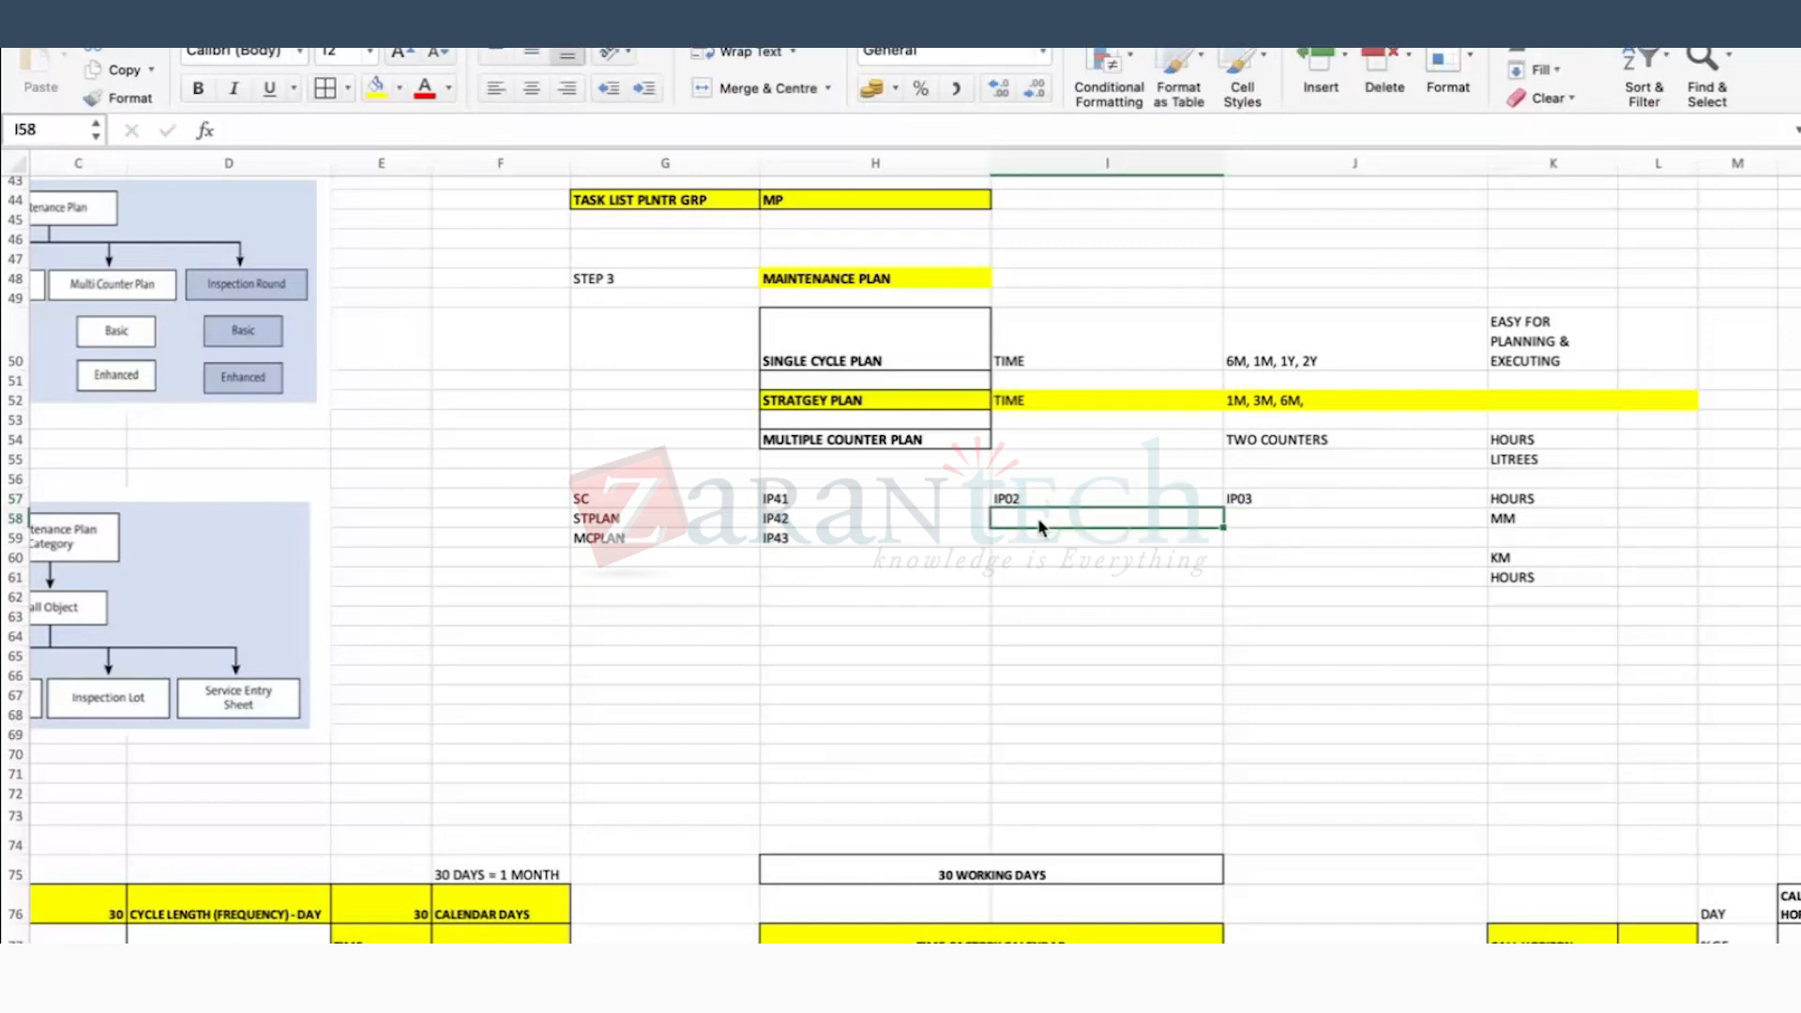
text(IP02)
key(Tab)
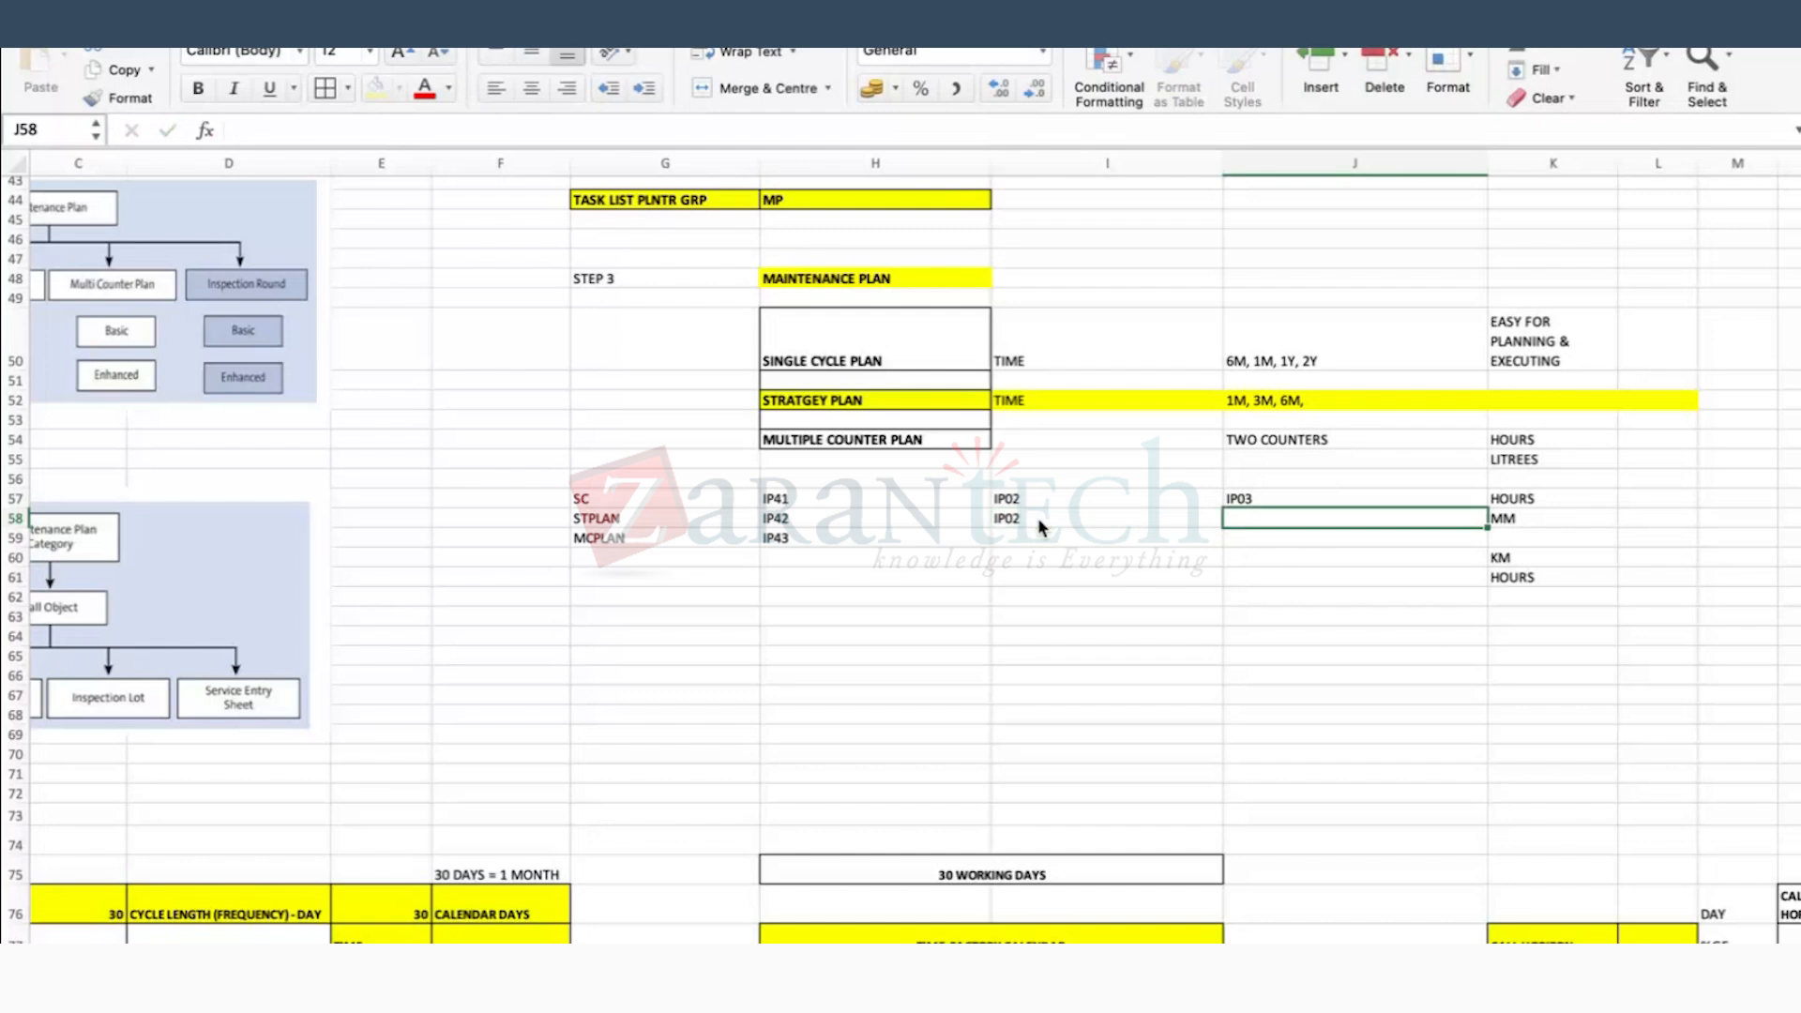
key(ctrl+d)
key(Return)
text(IP02)
key(Tab)
text(IP03)
key(Return)
Step: Highlight the codes in H57:H59 in yellow and enter "IP01" above them in H56
drag(802, 506, 802, 538)
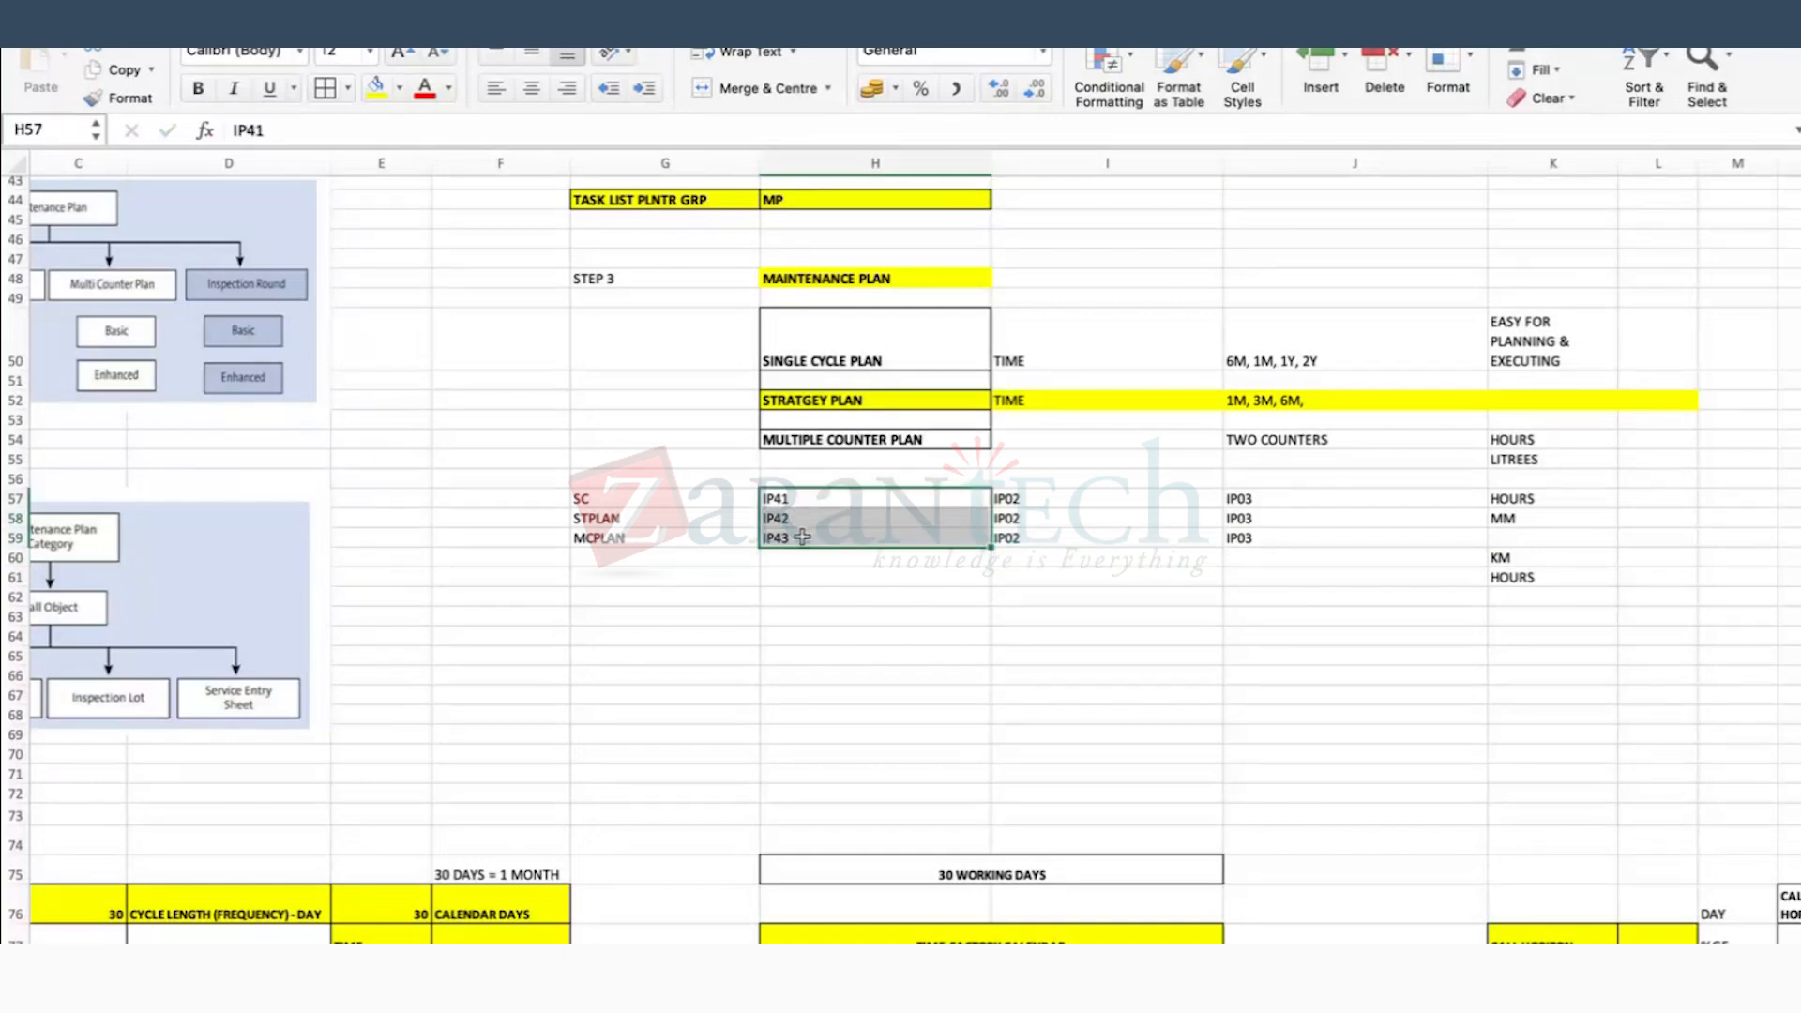
click(378, 91)
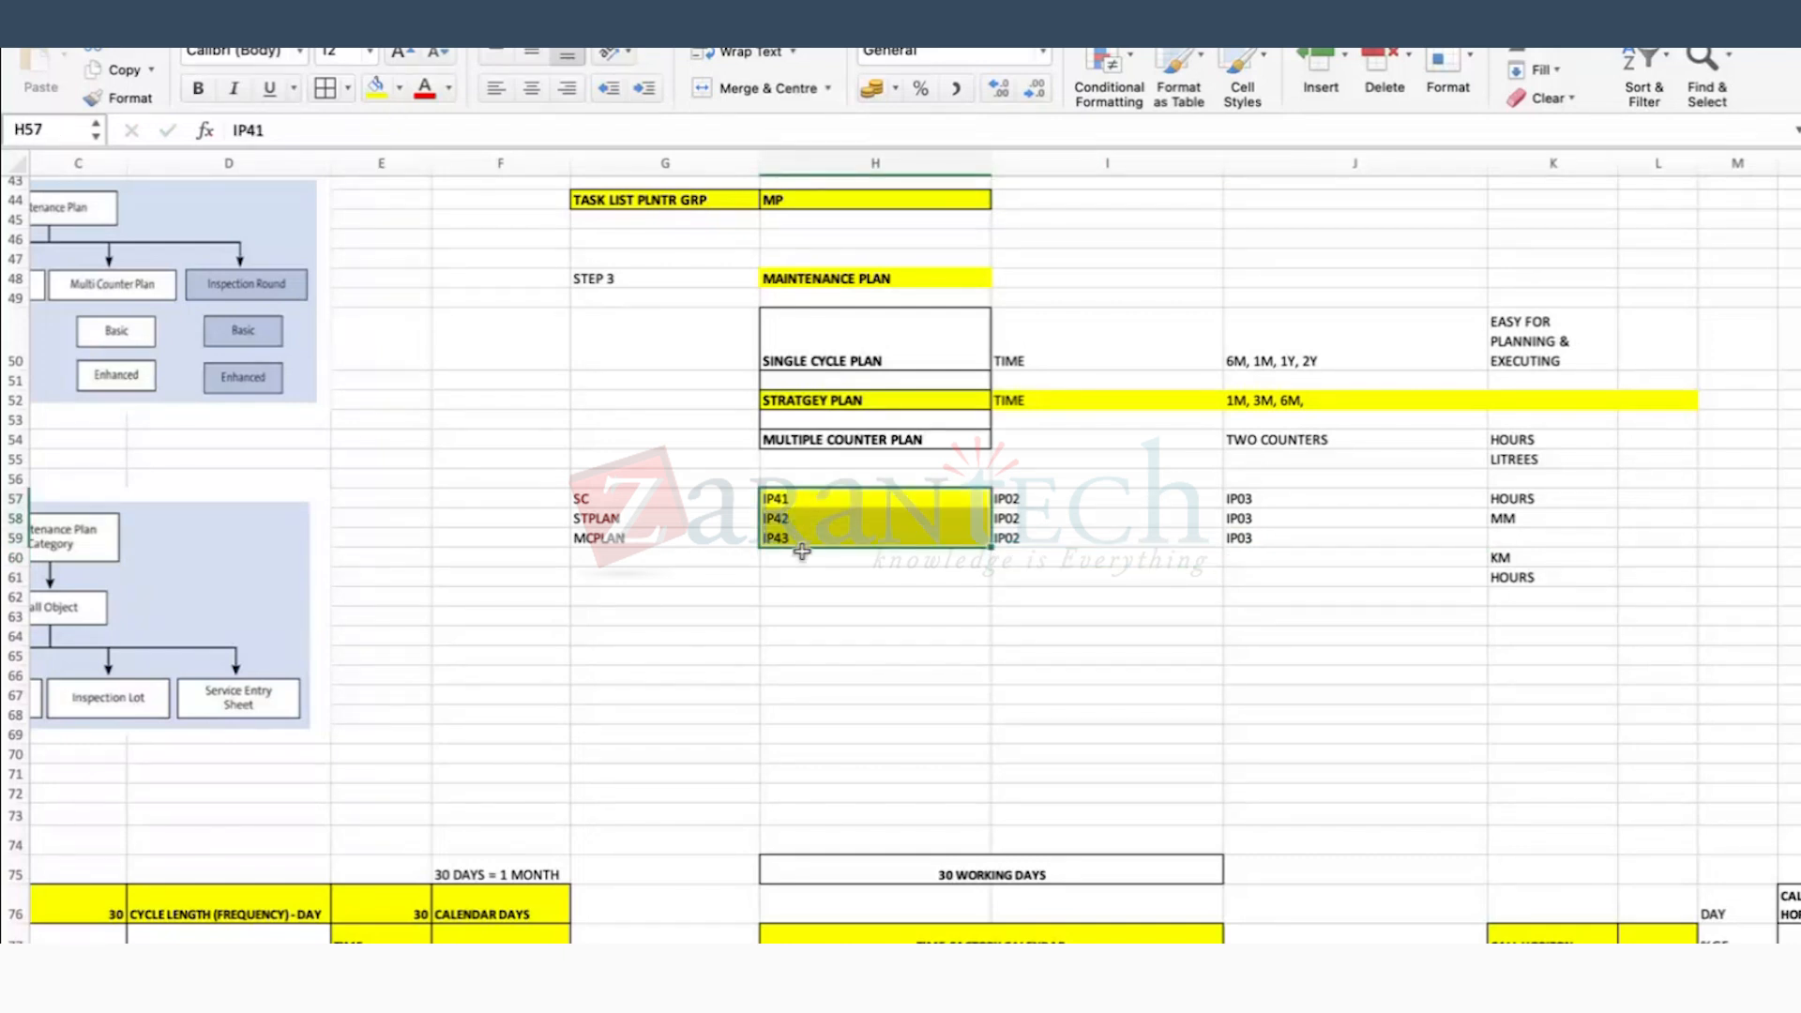
click(815, 471)
text(IP0)
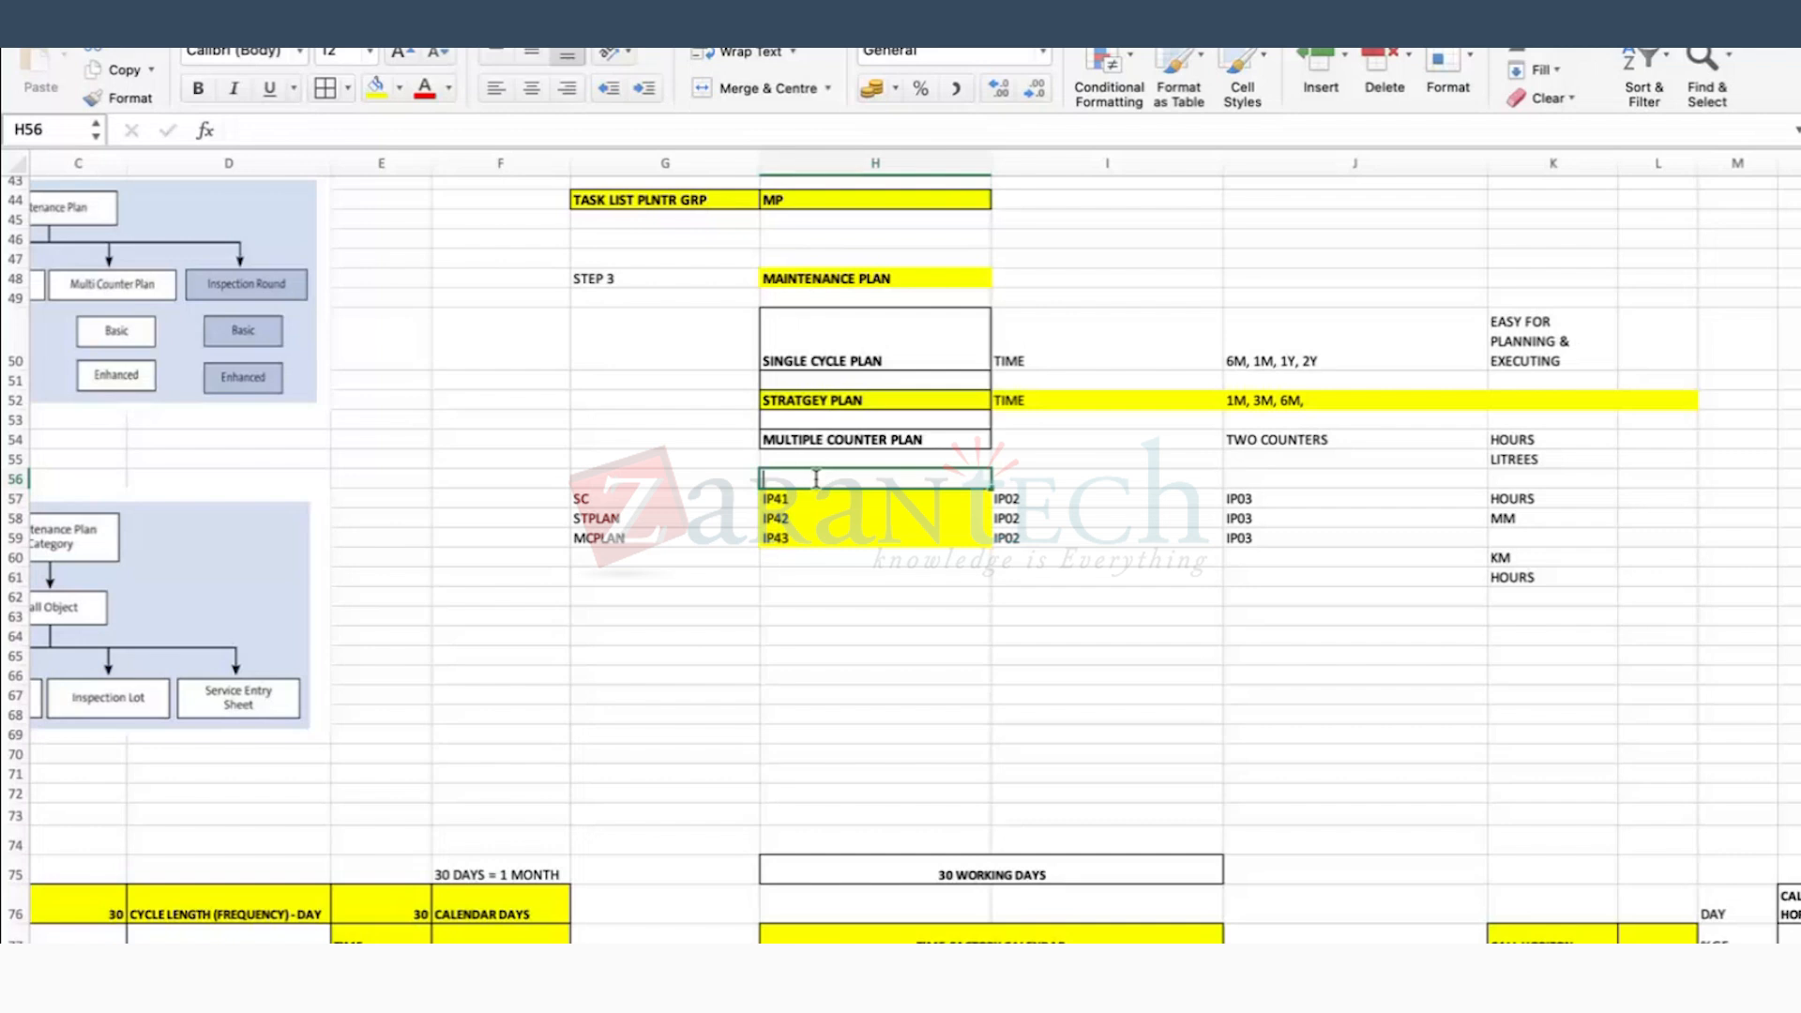
text(1)
key(Return)
Step: Increase the font size of the IP01 heading in H56 to 16
click(816, 477)
click(398, 52)
click(398, 52)
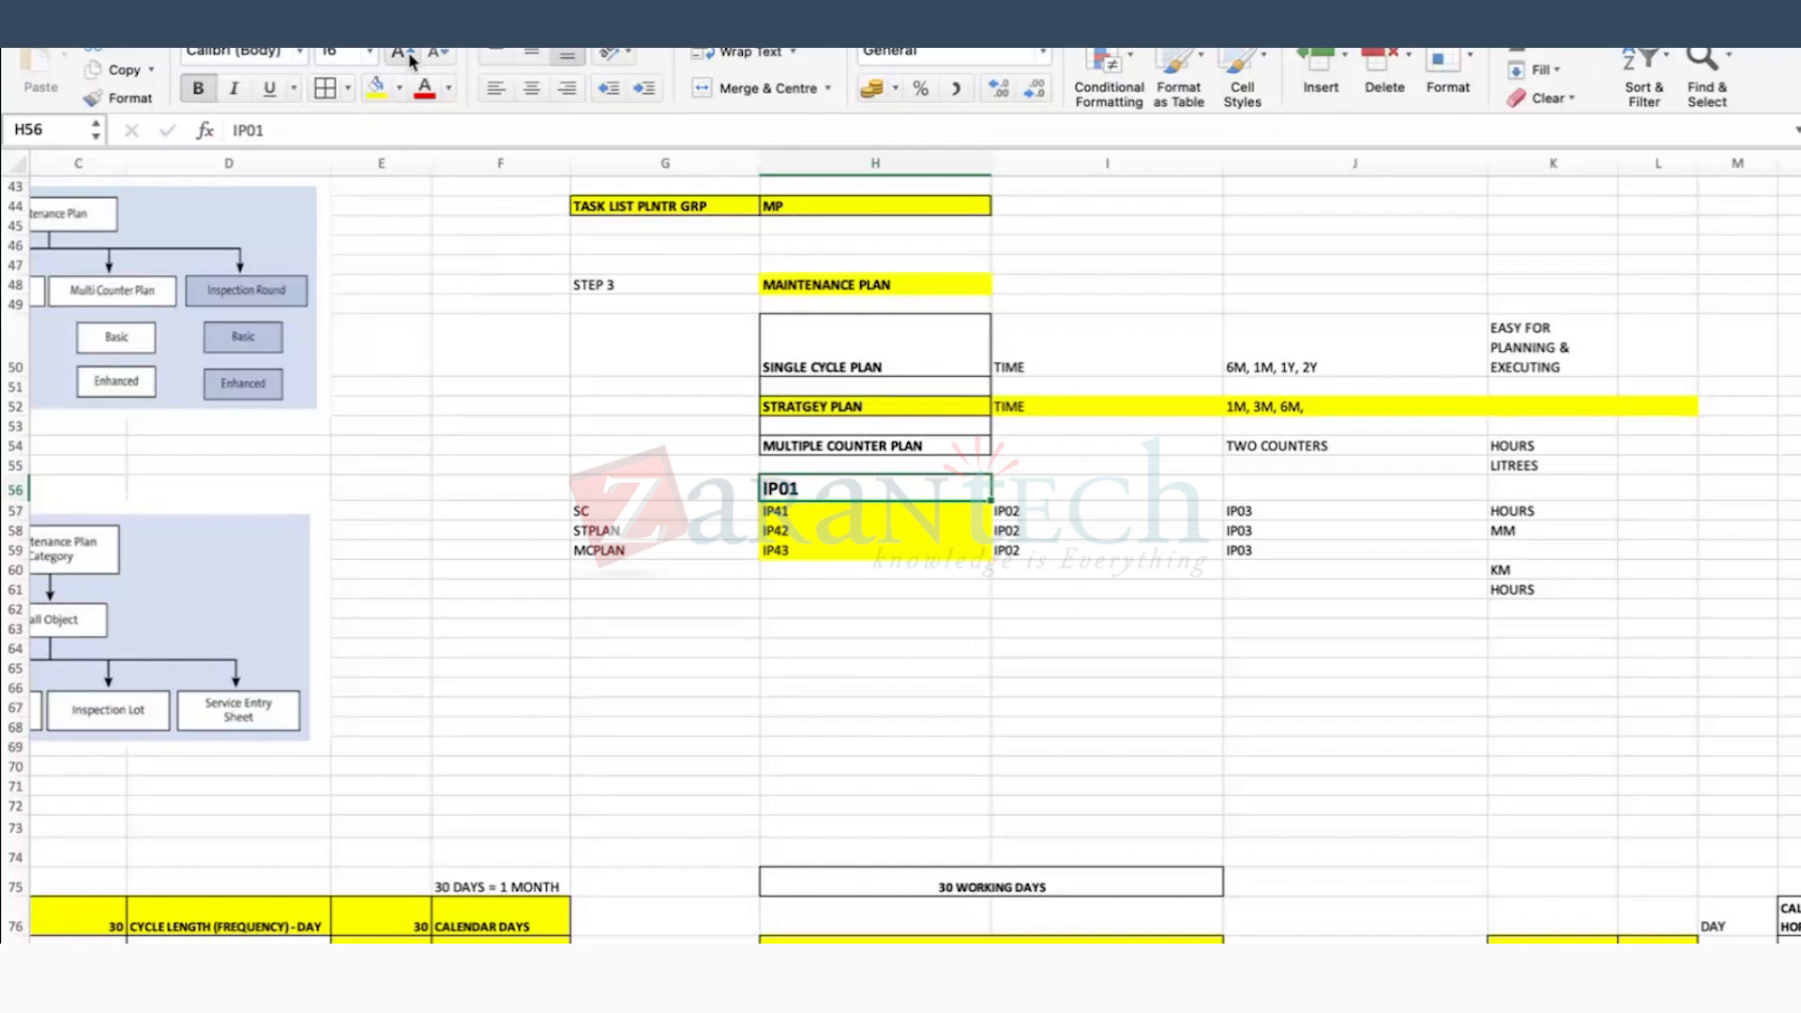
click(594, 516)
click(594, 527)
click(610, 551)
click(792, 516)
click(796, 535)
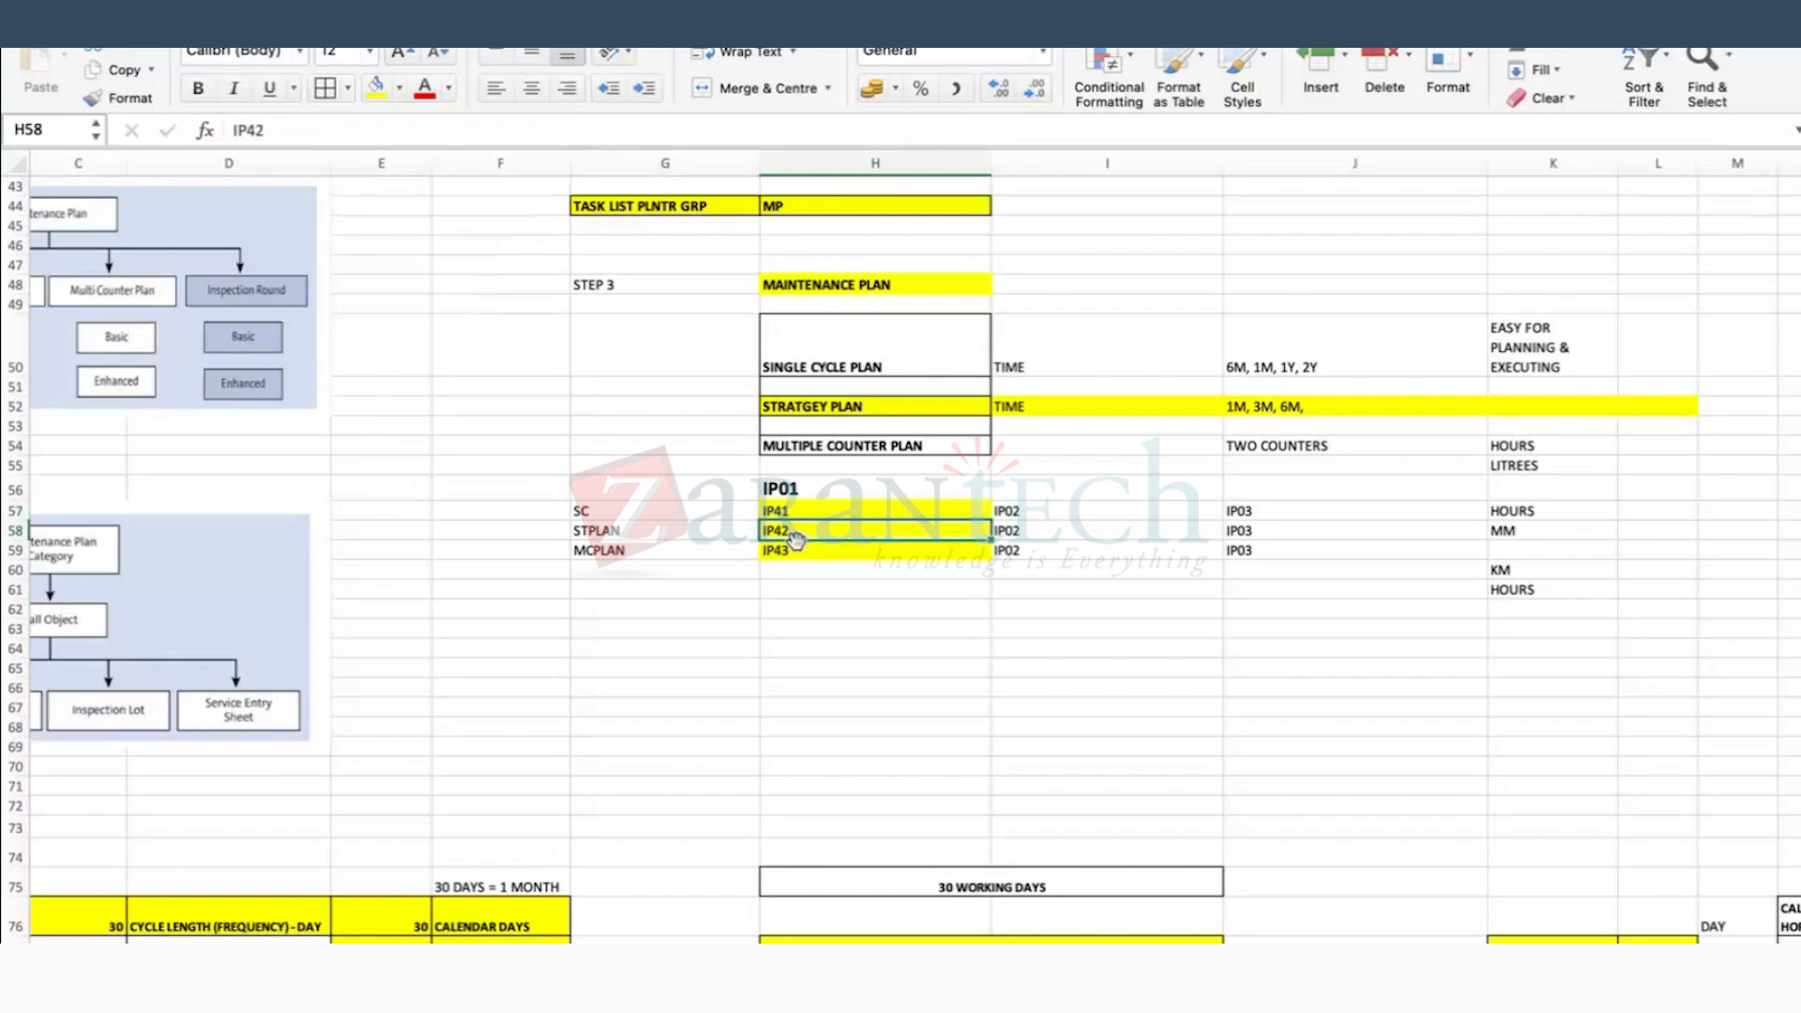
Step: Apply borders to all cells of the transaction code table in H57:J59
drag(790, 512, 1318, 553)
click(325, 87)
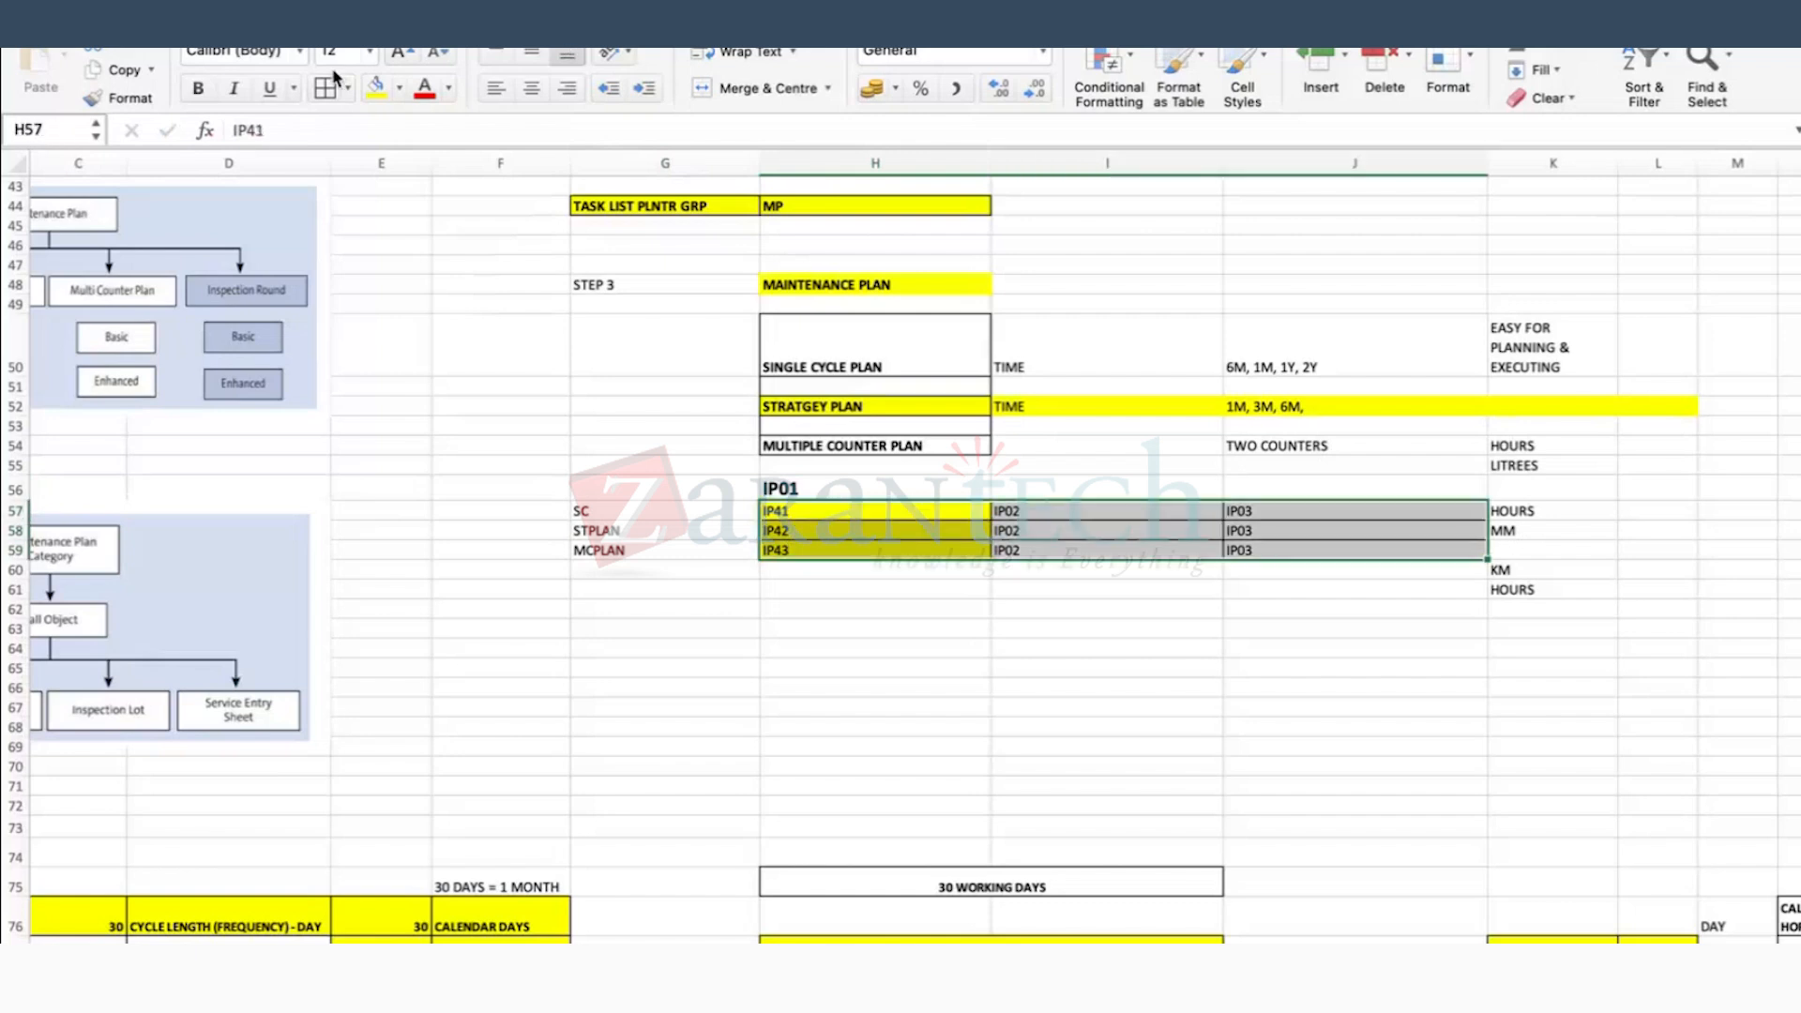
click(1022, 628)
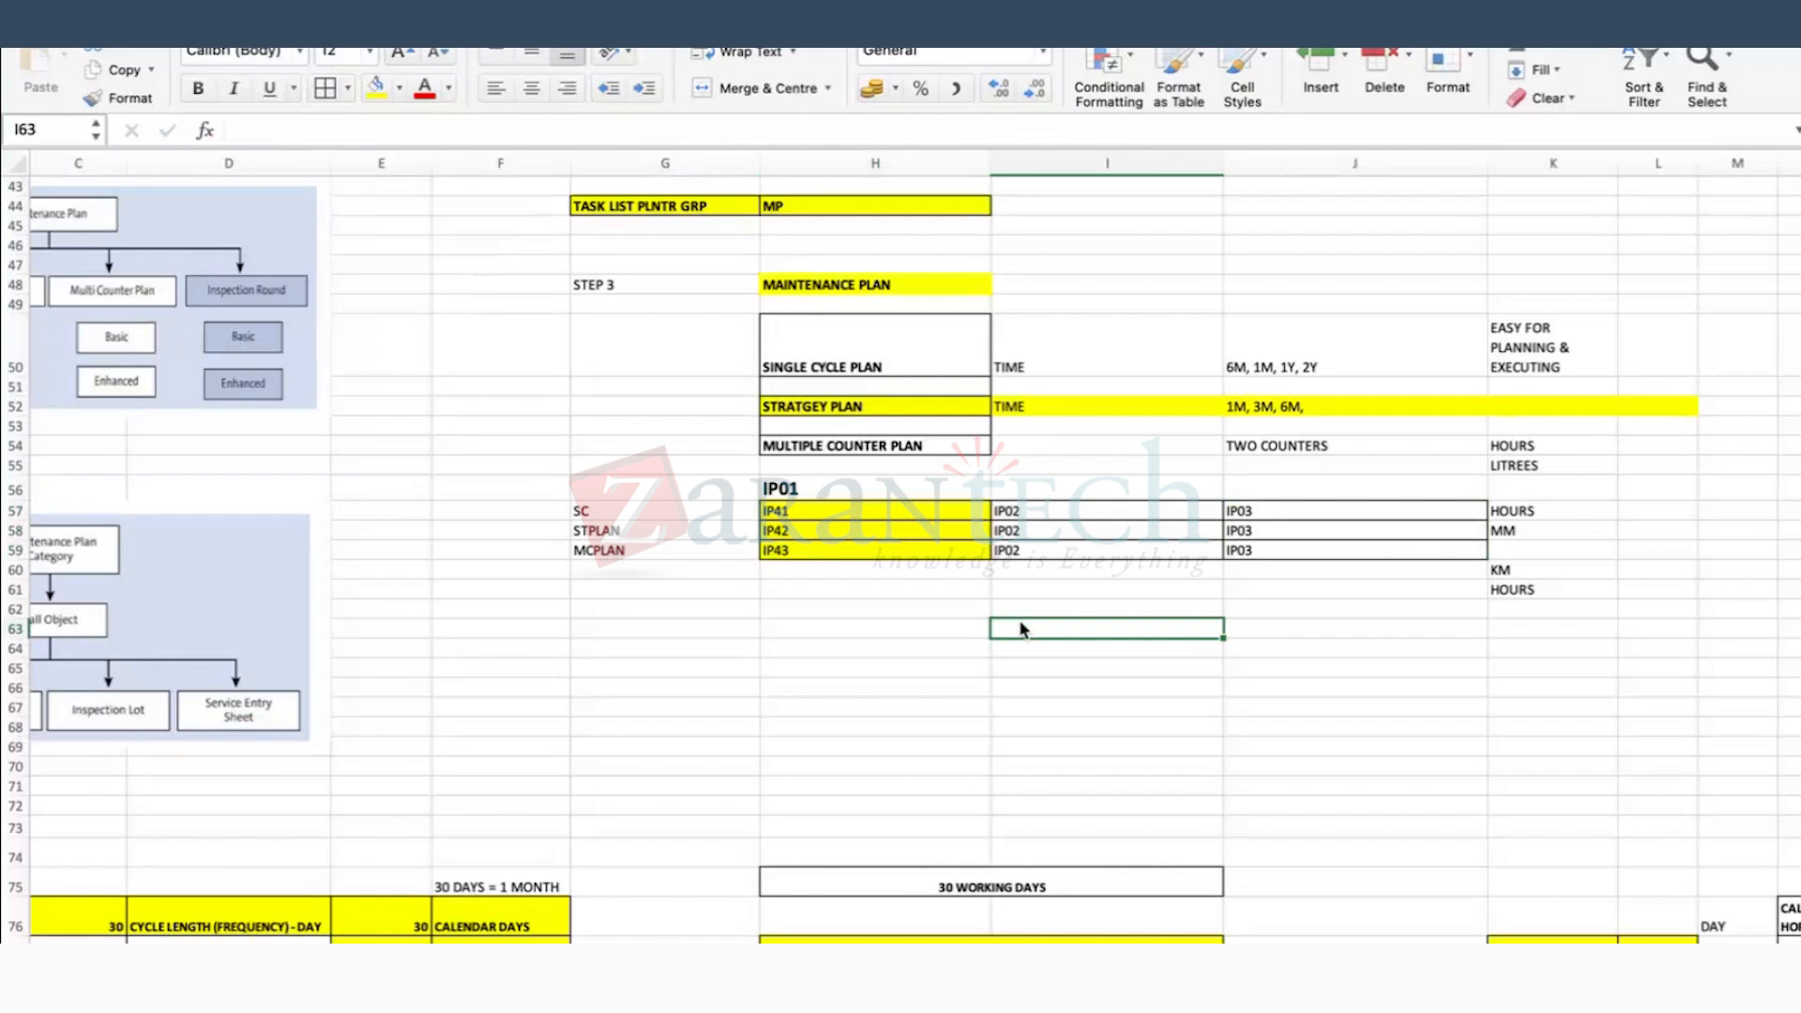
Step: Switch to SAP Easy Access and enter the transaction code "IP42" without running it
key(super+Tab)
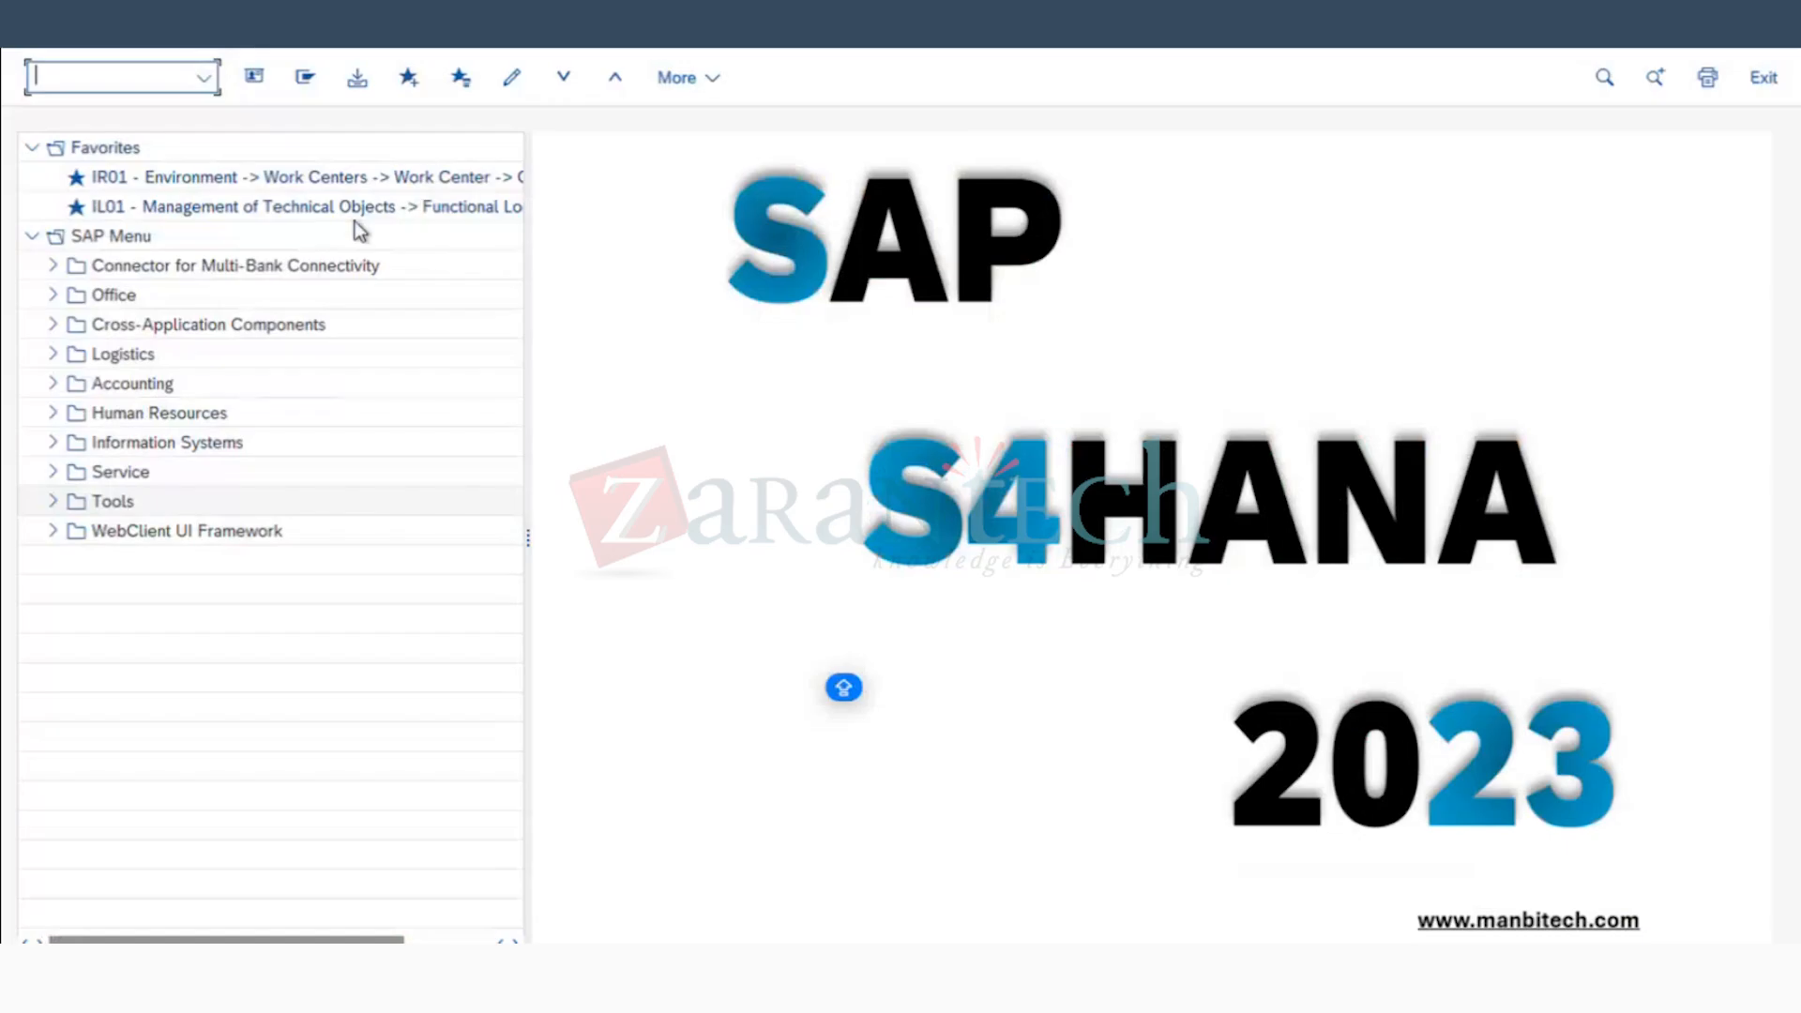
text(IP42)
Step: Switch back to Excel and emphasise the IP42 code in H58 with a larger font and bold formatting
key(super+Tab)
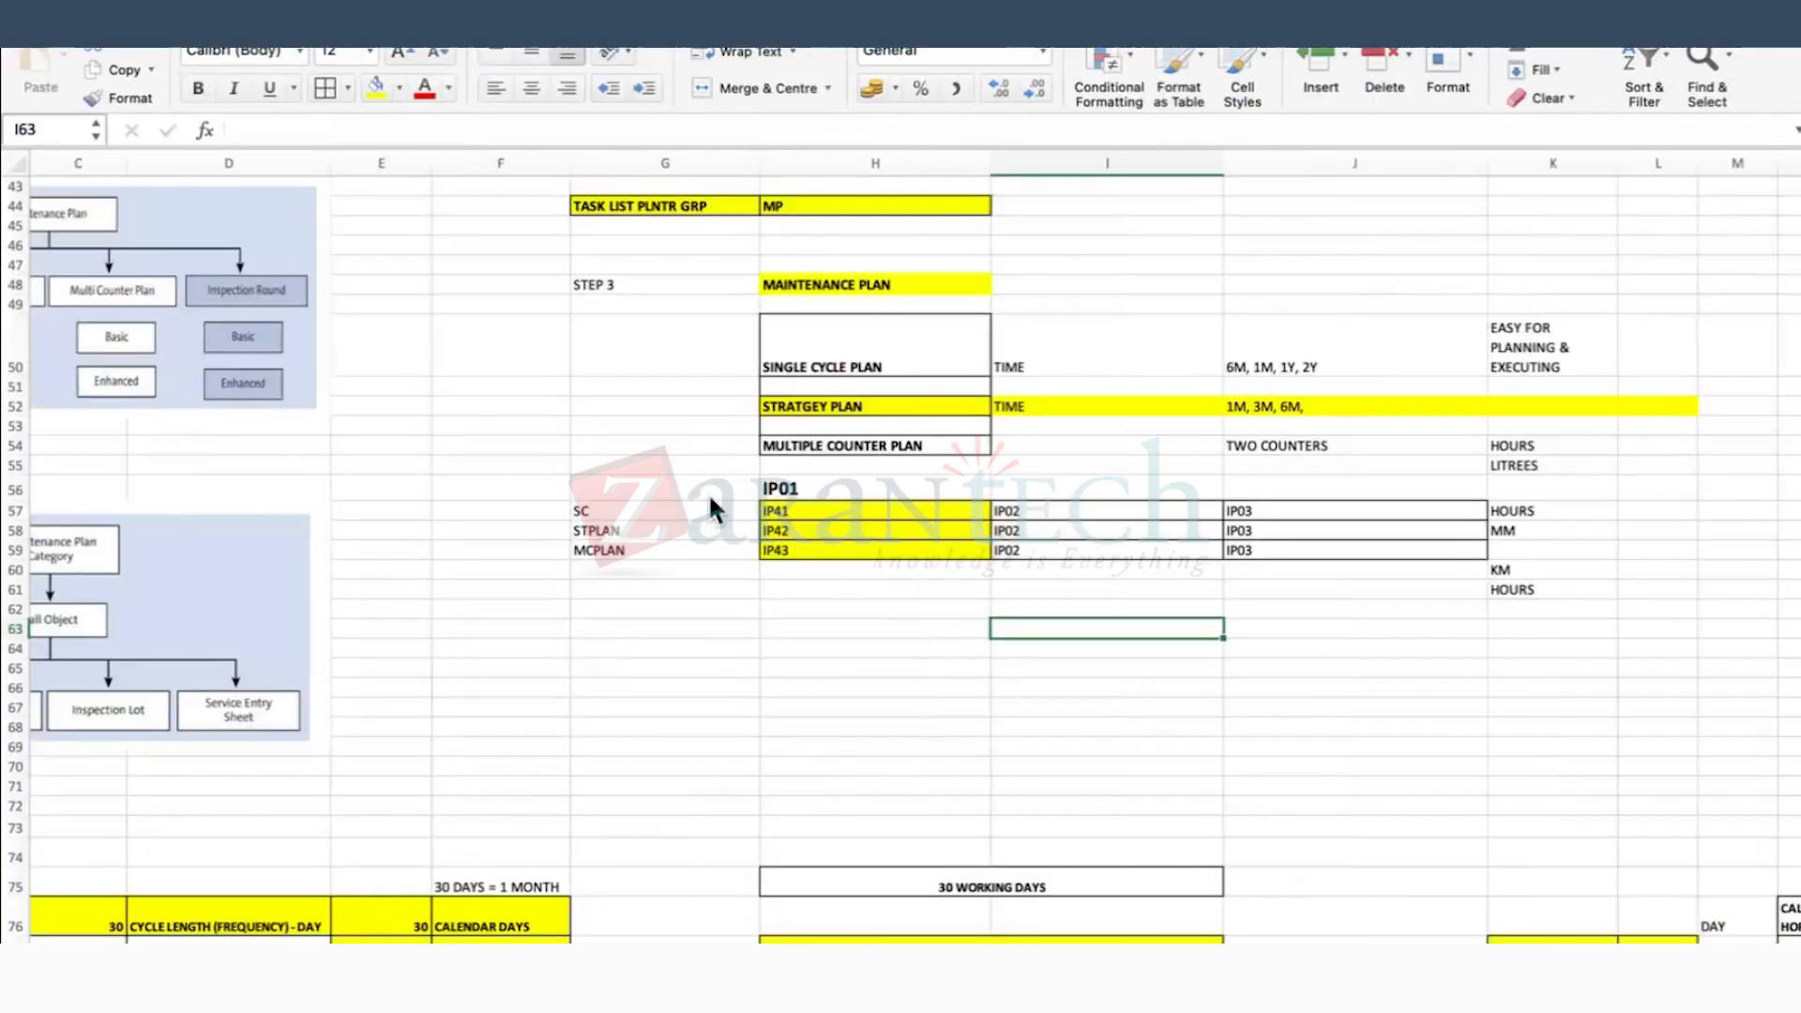
click(825, 531)
click(401, 51)
click(402, 51)
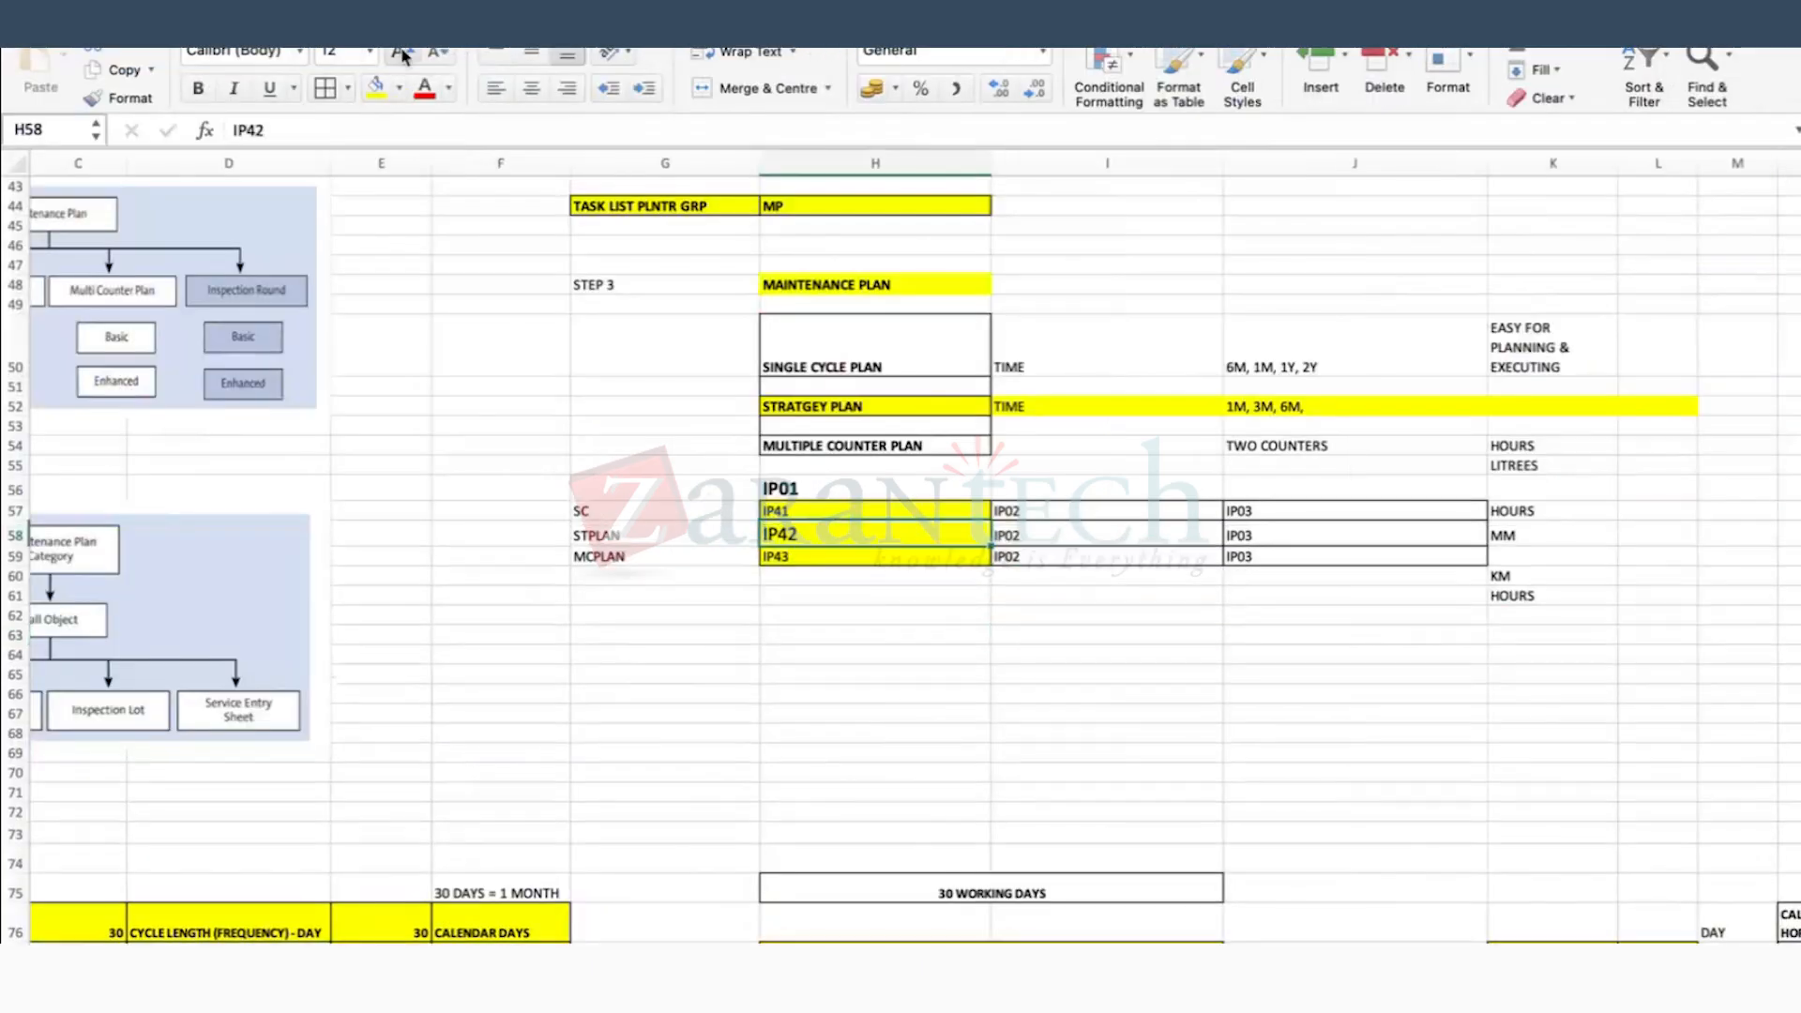
click(198, 88)
Step: Switch to SAP and run transaction IP42 to create a strategy maintenance plan
click(849, 670)
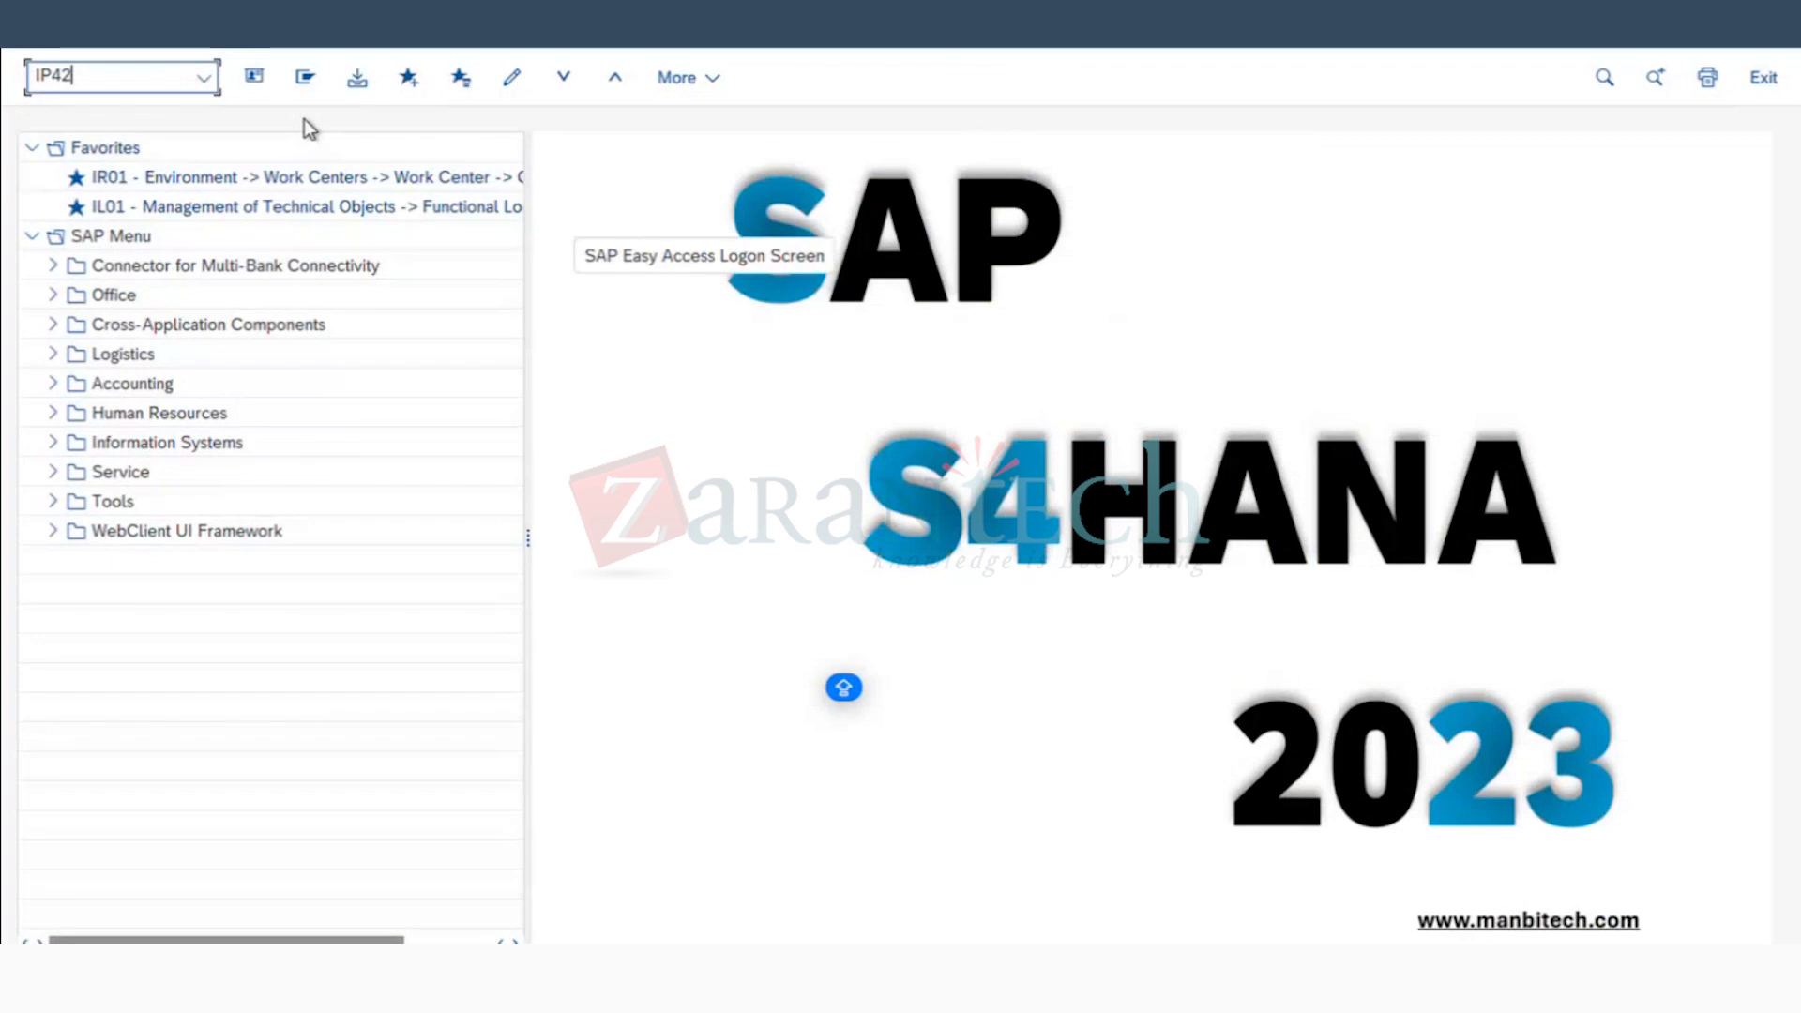
key(Delete)
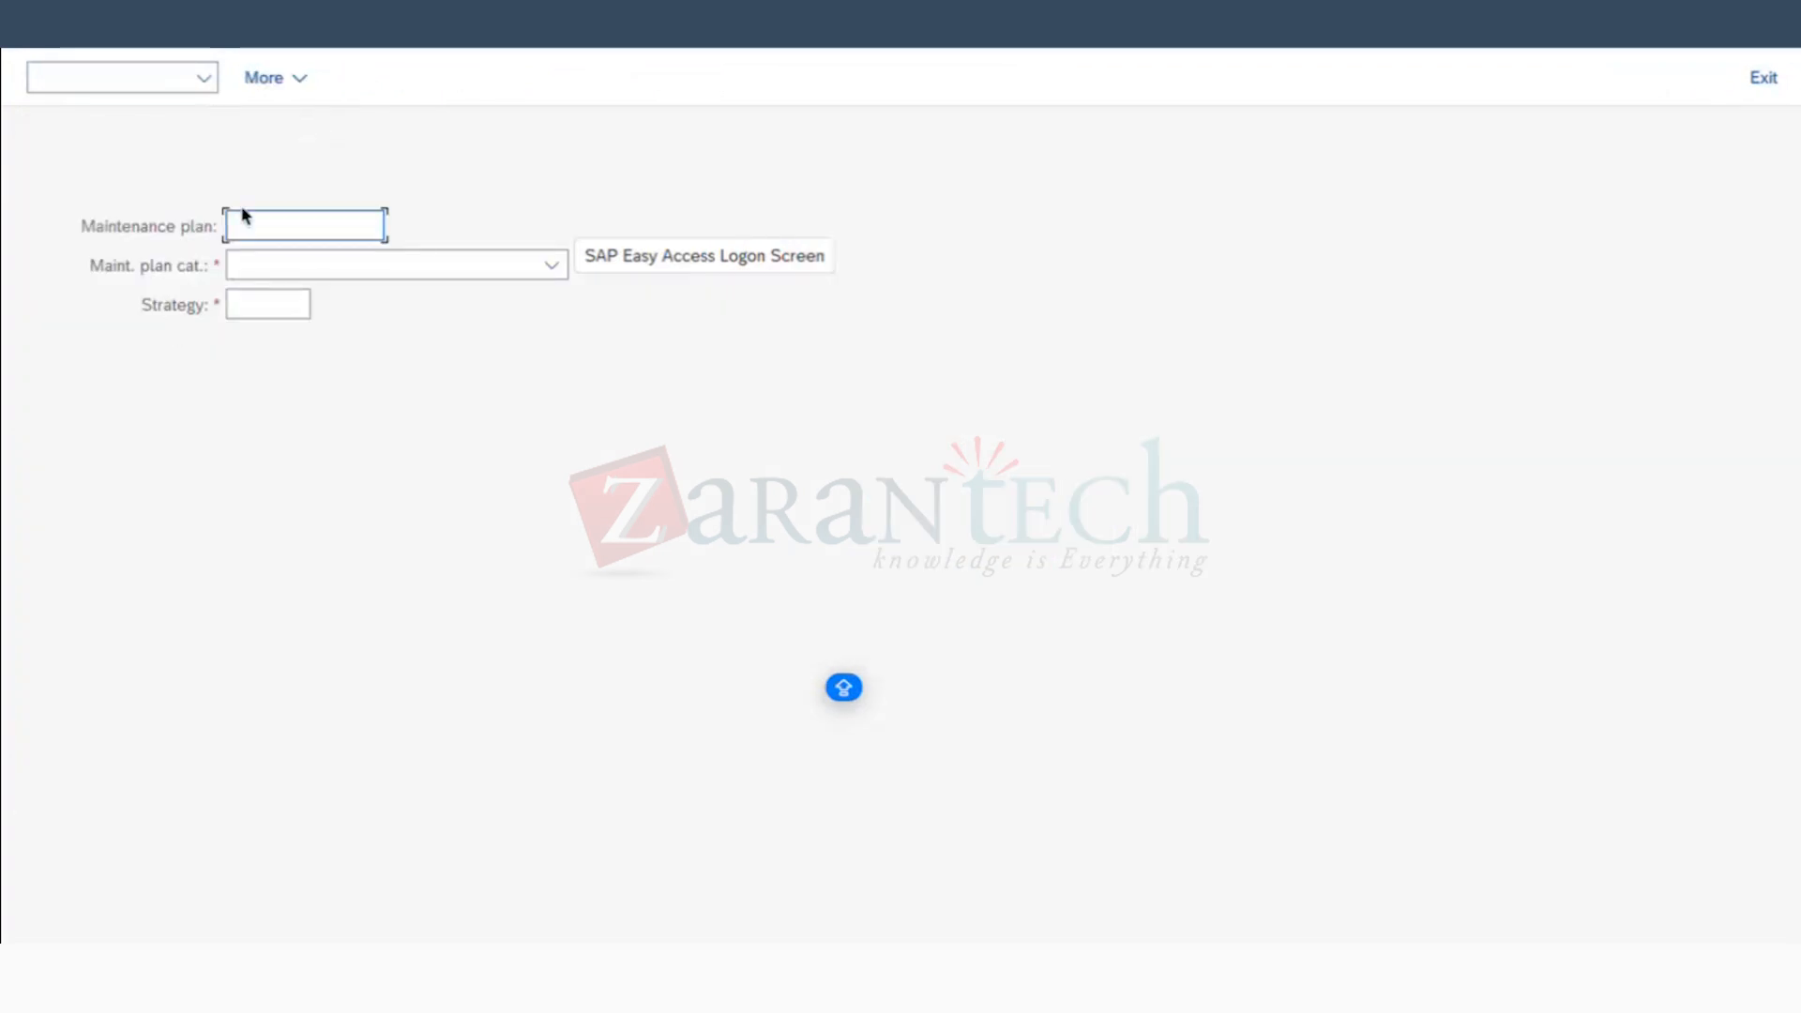
click(255, 304)
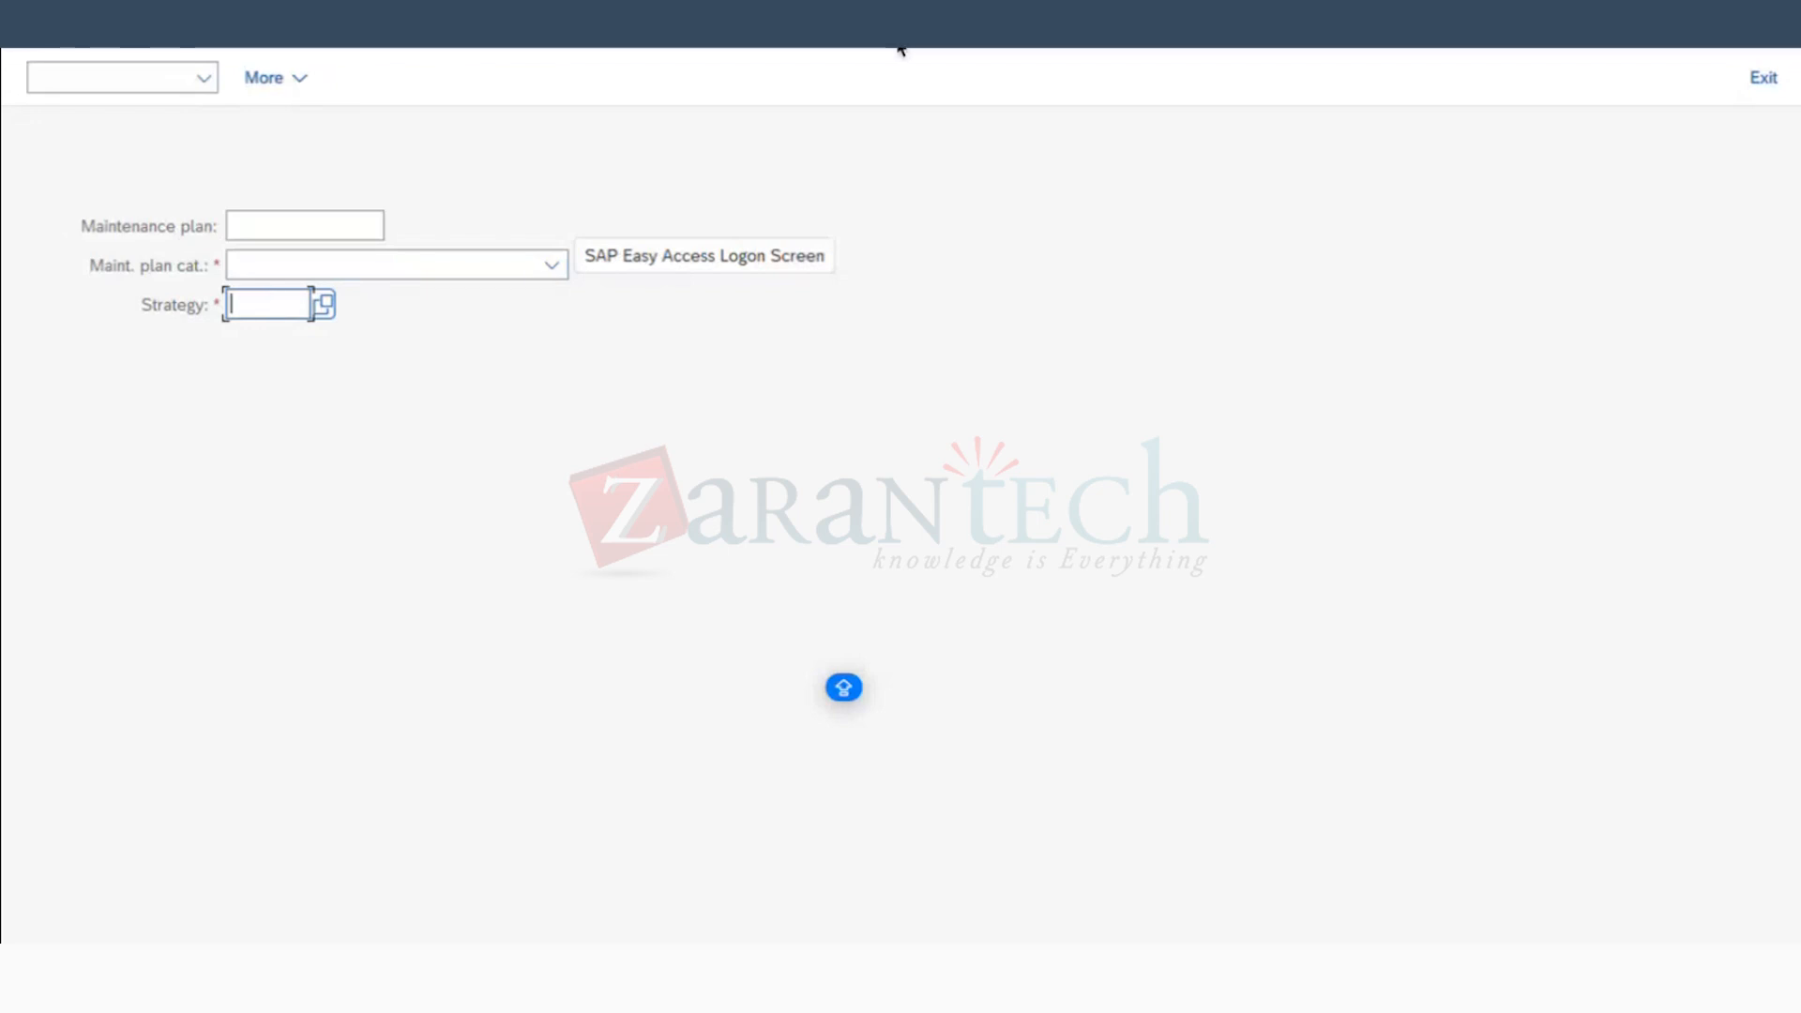
Step: Set the maintenance plan category to Maintenance Order
click(551, 272)
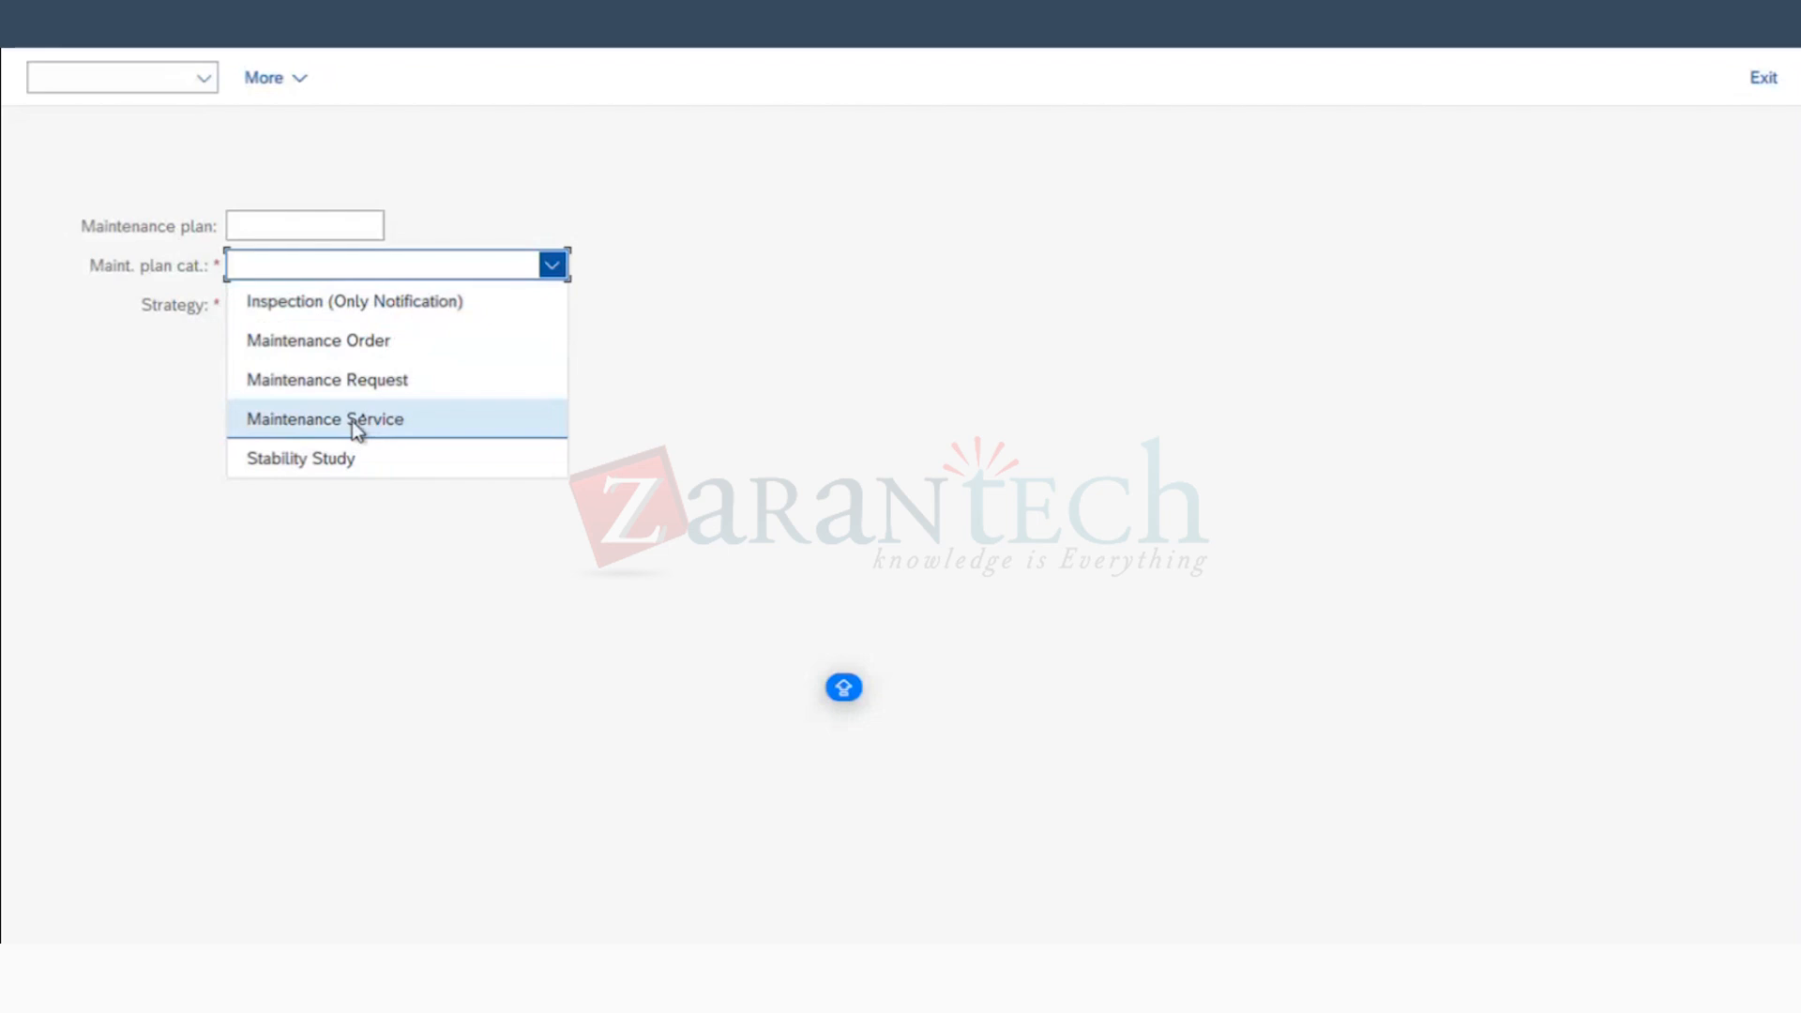
click(346, 339)
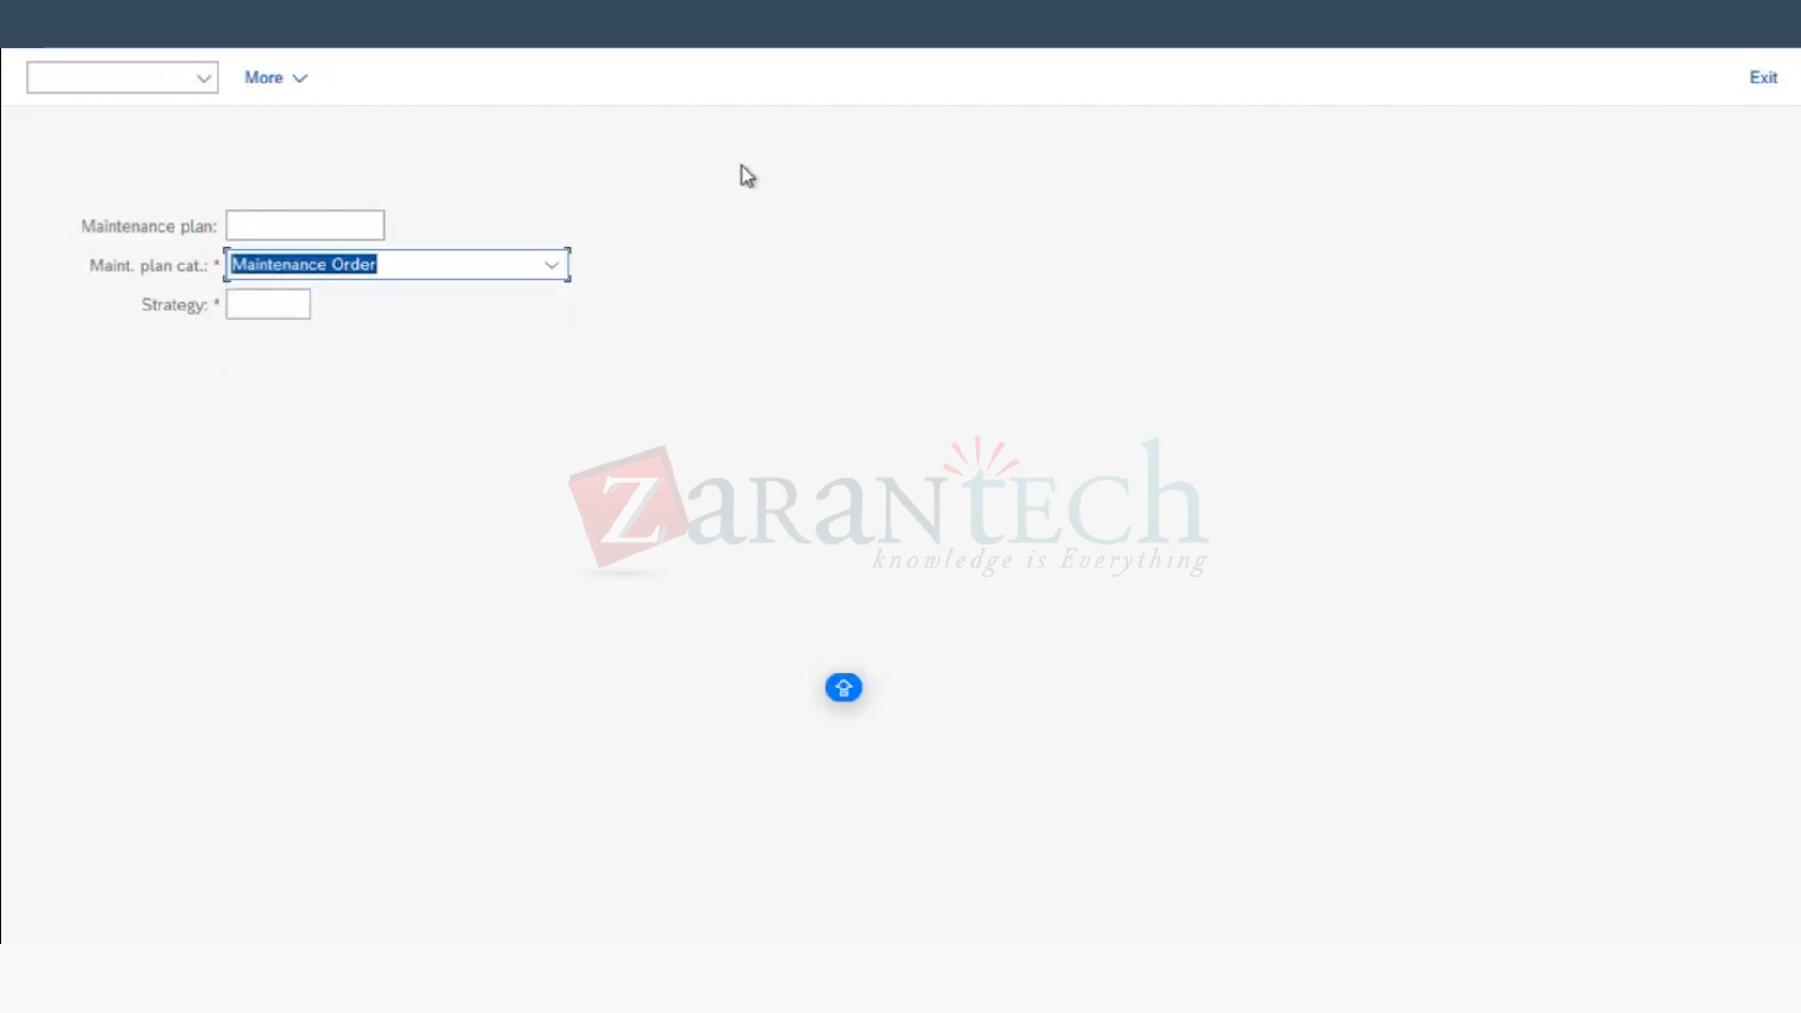
click(331, 274)
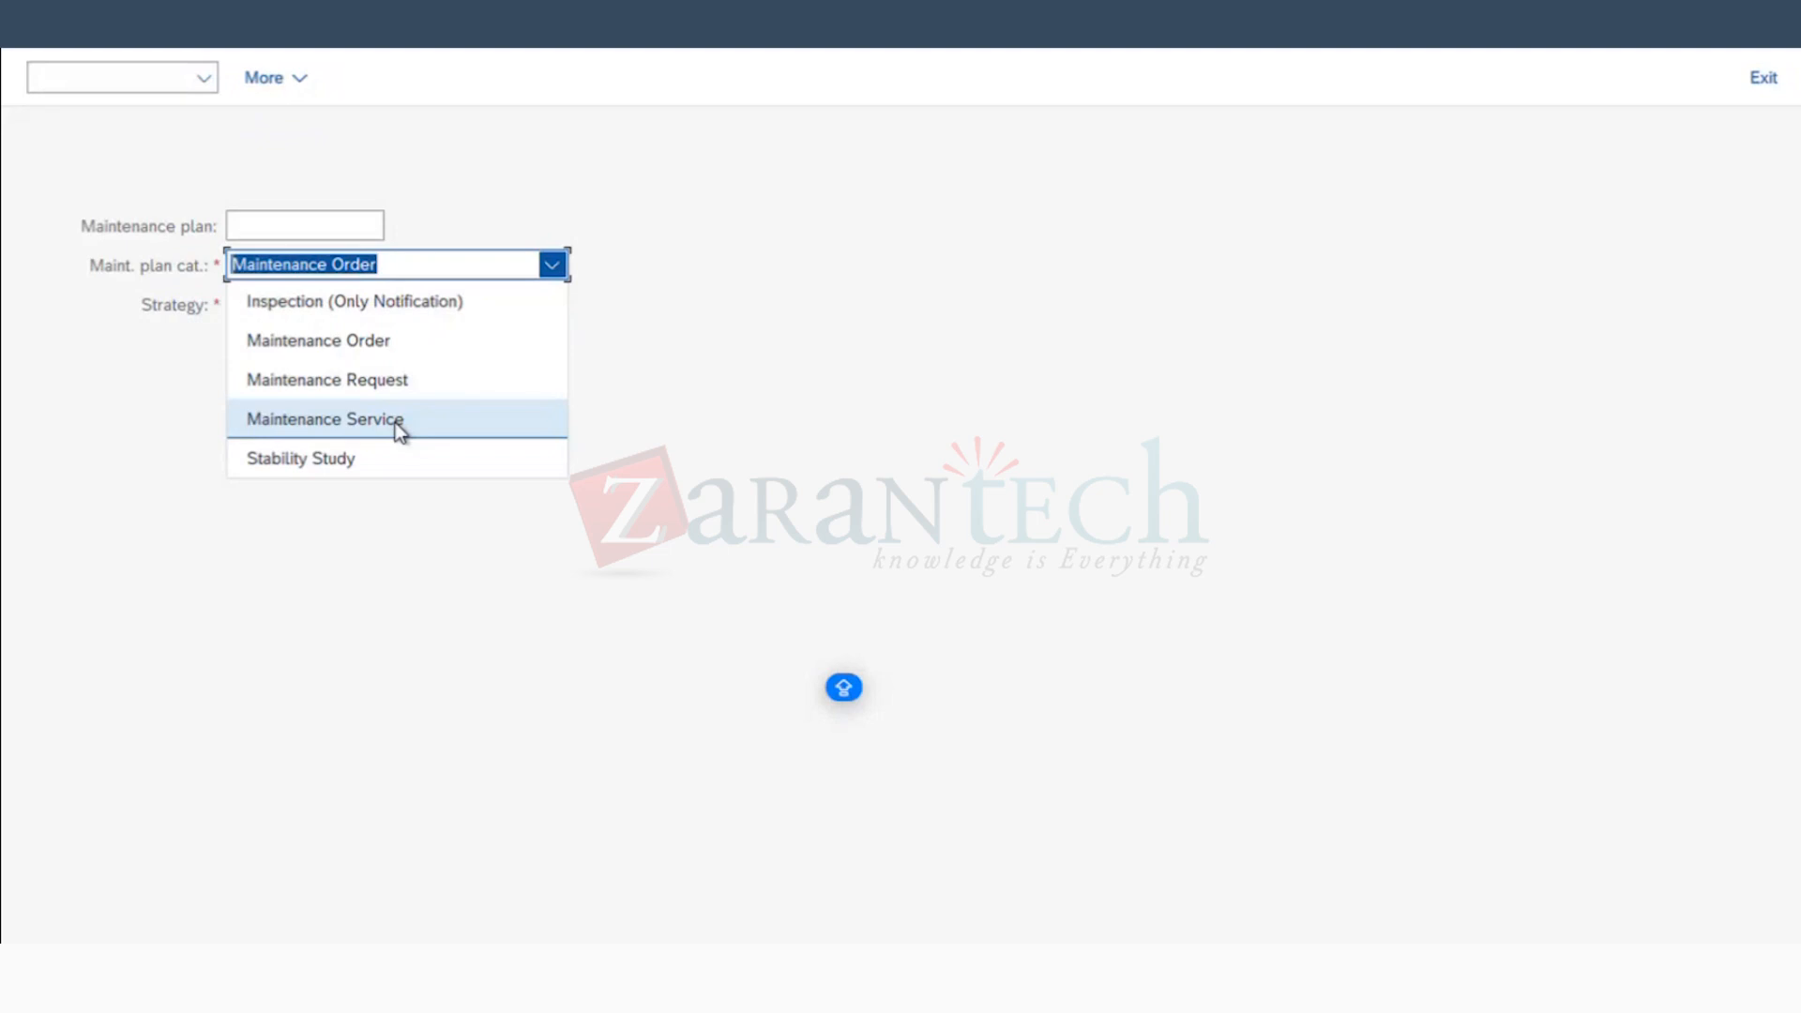
click(382, 343)
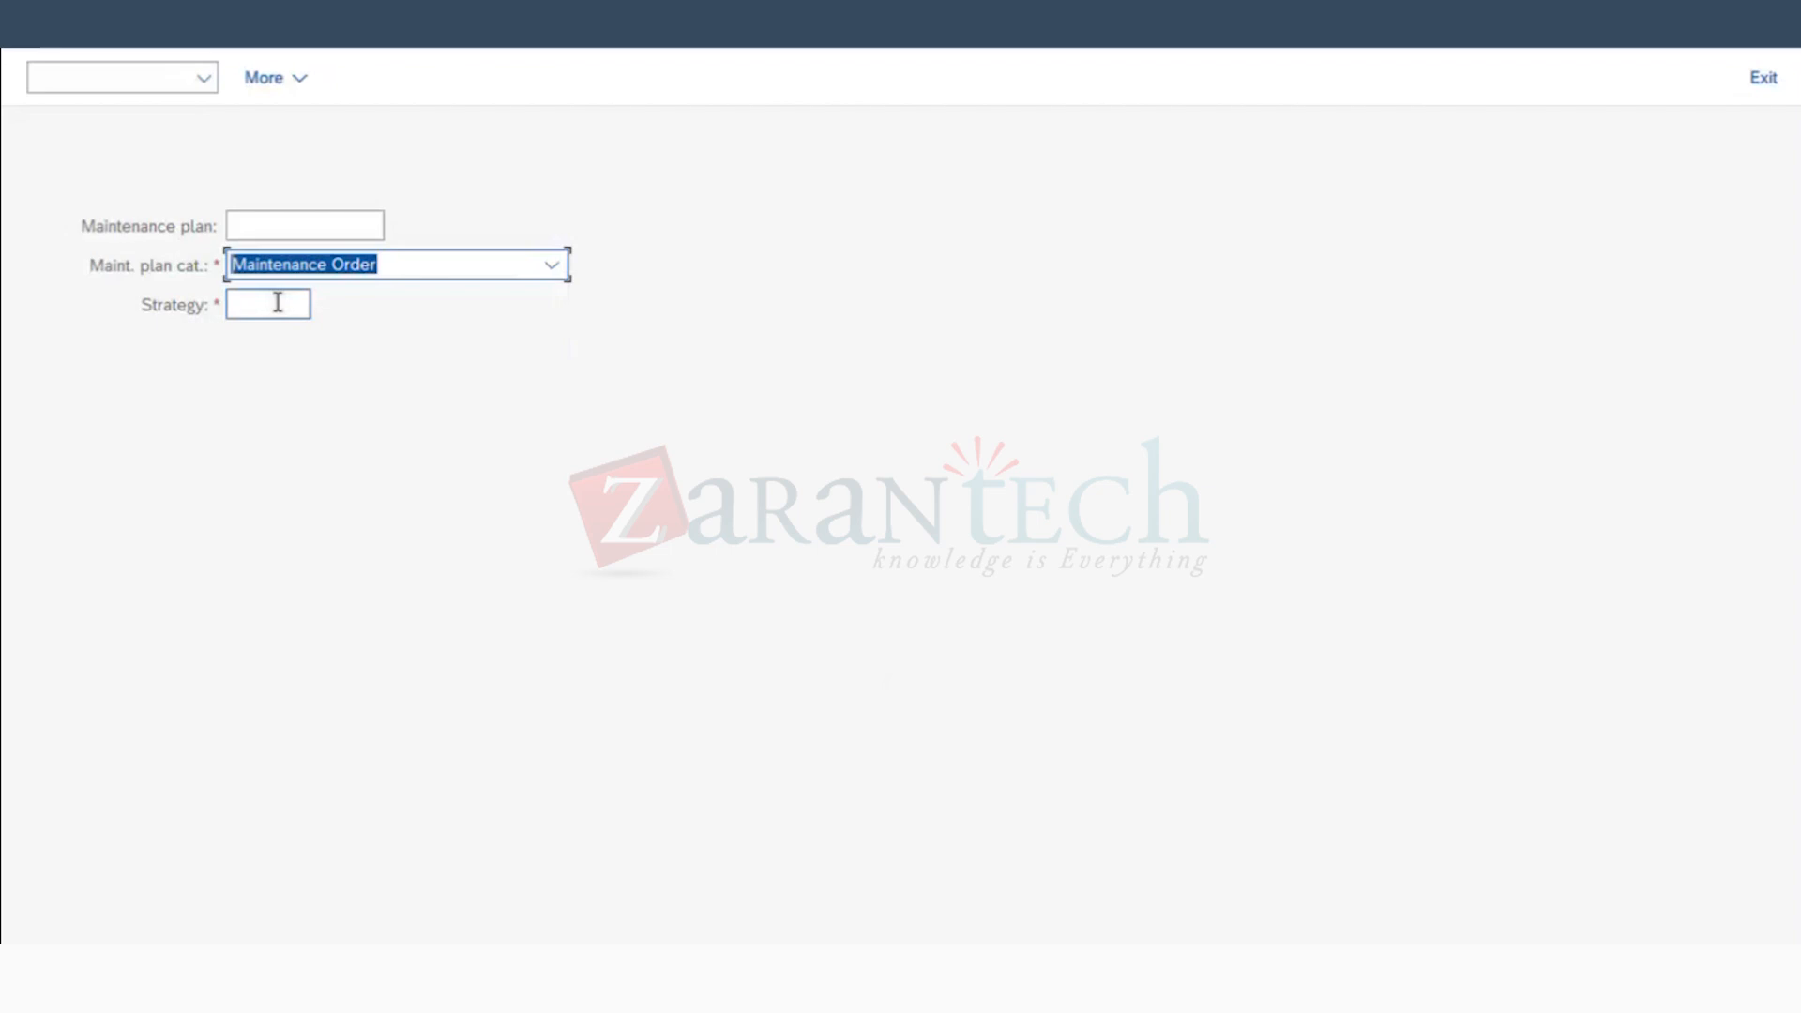
Step: Choose the time-based strategy TIMEST from the strategy value help and continue to the maintenance plan details
click(279, 304)
click(325, 310)
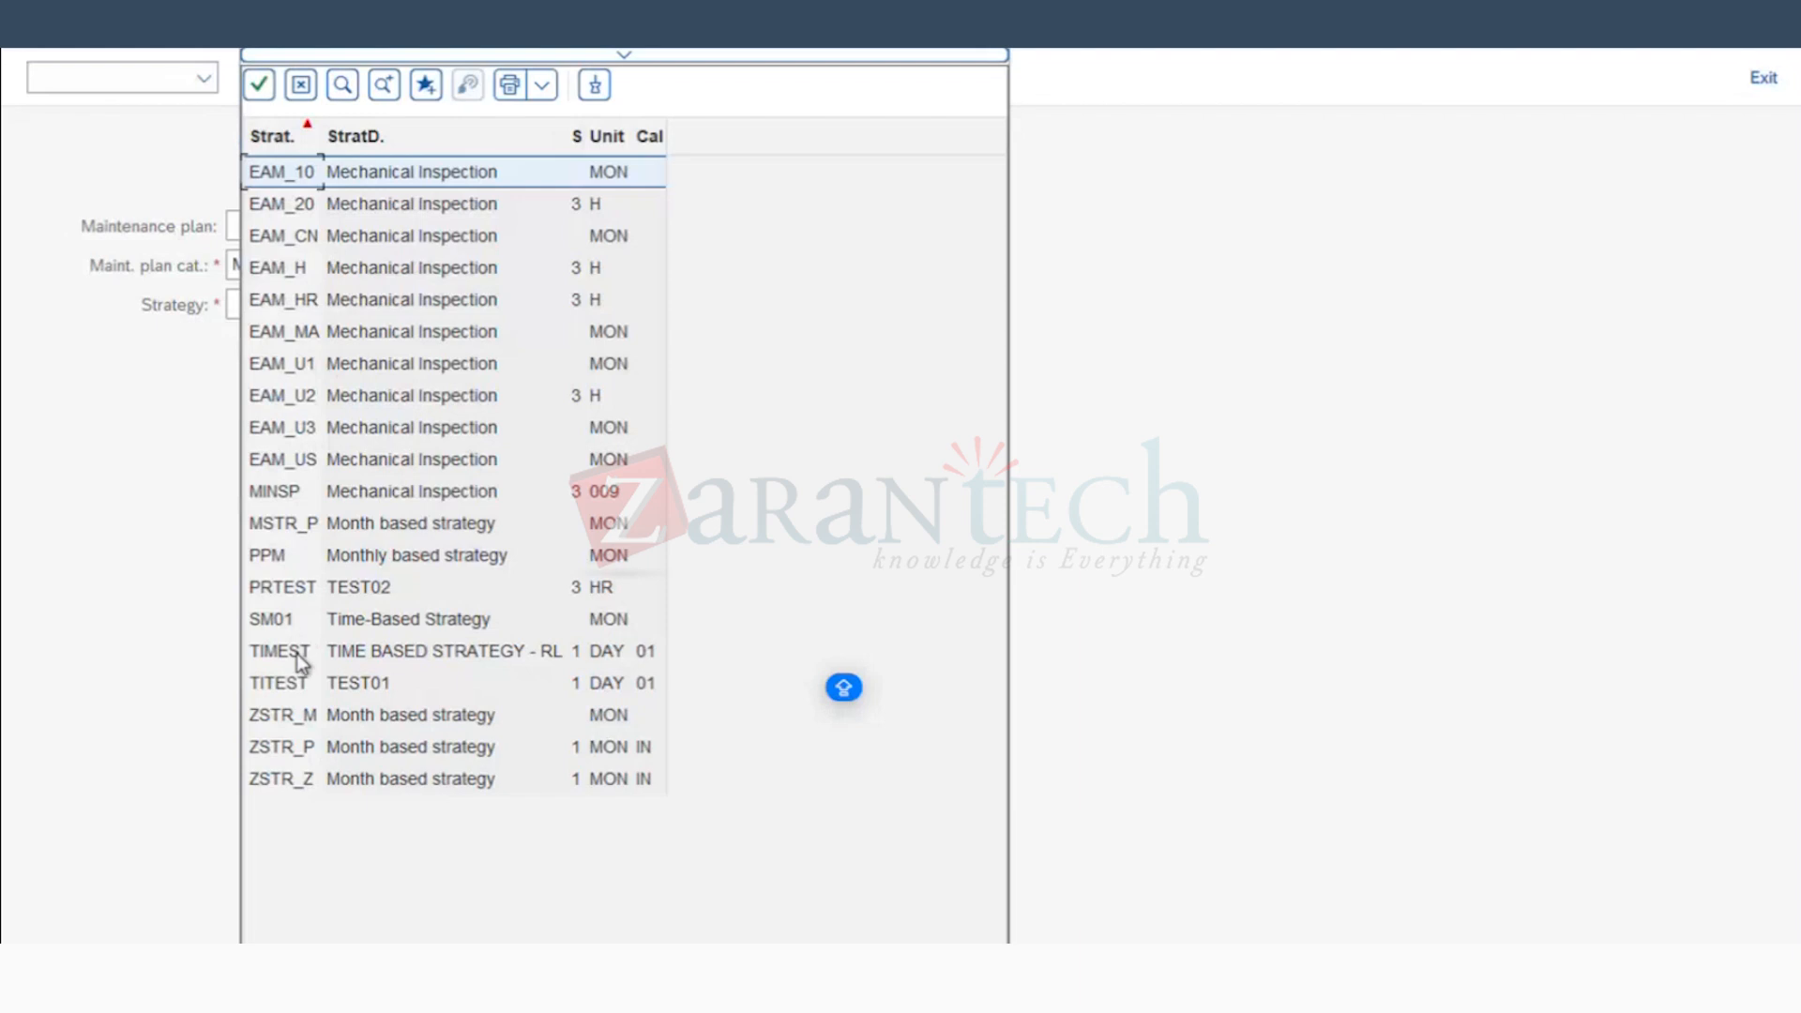
click(441, 654)
double_click(412, 649)
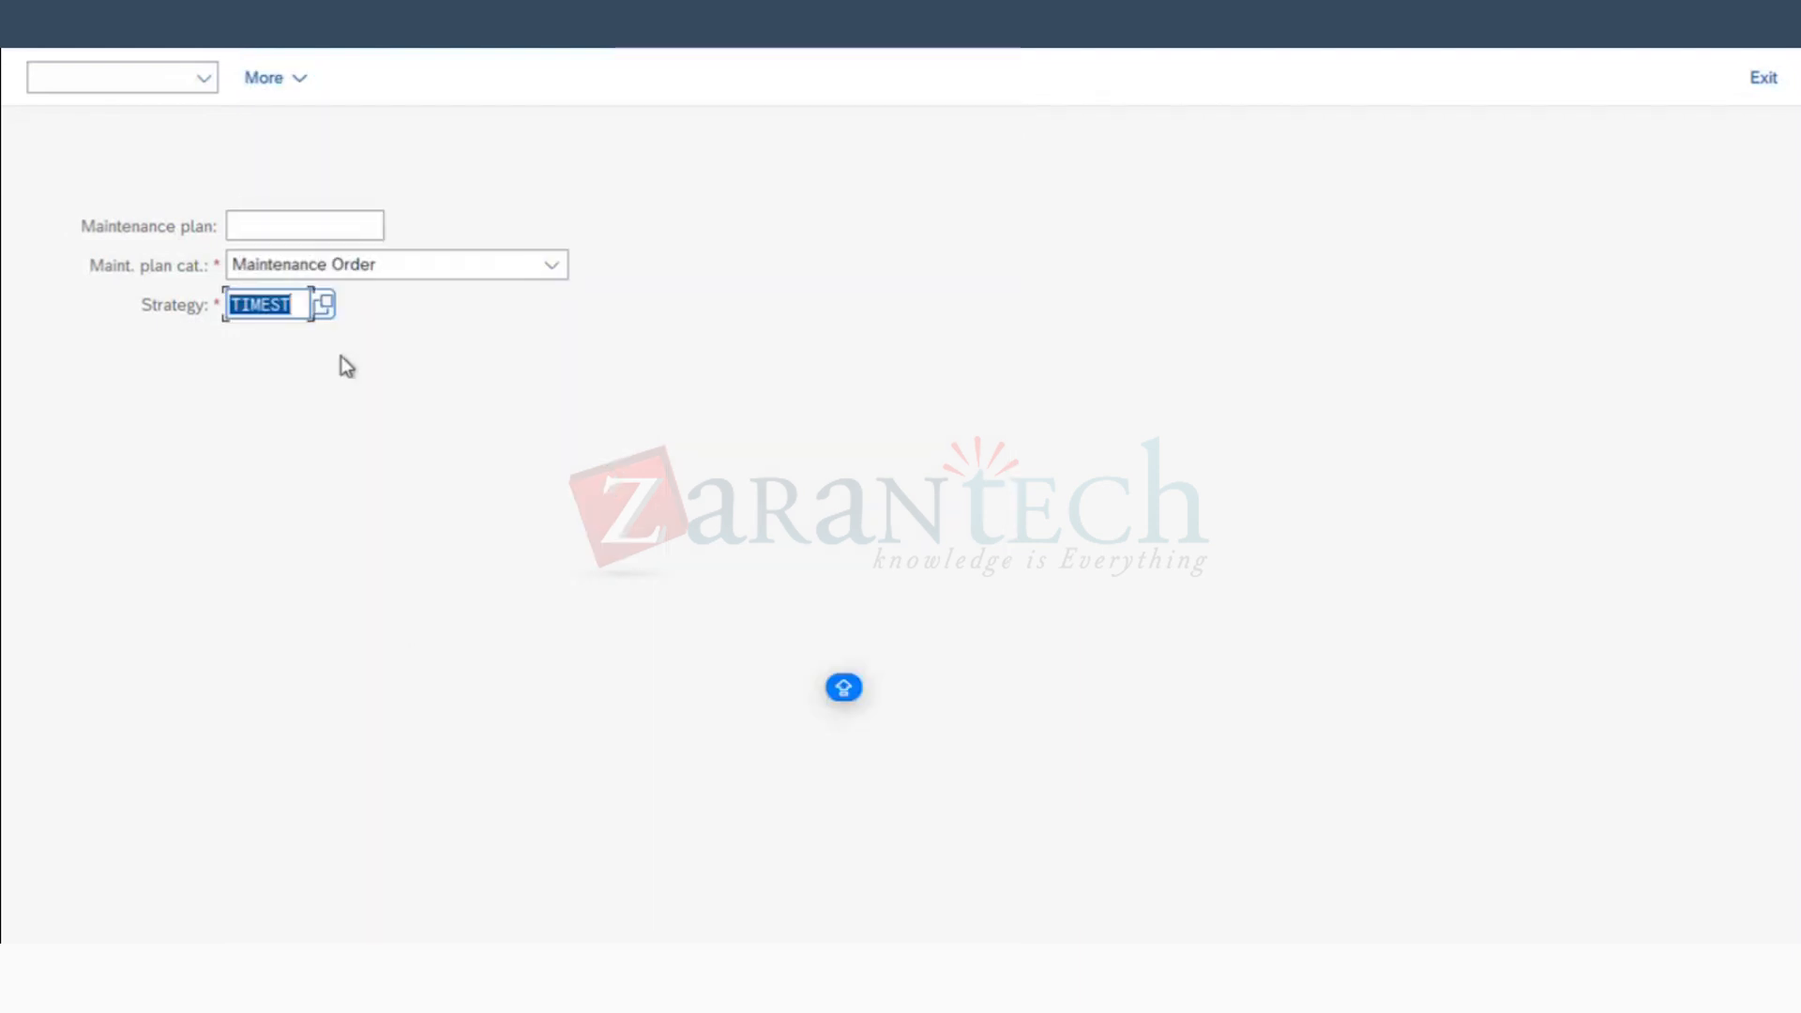
key(Return)
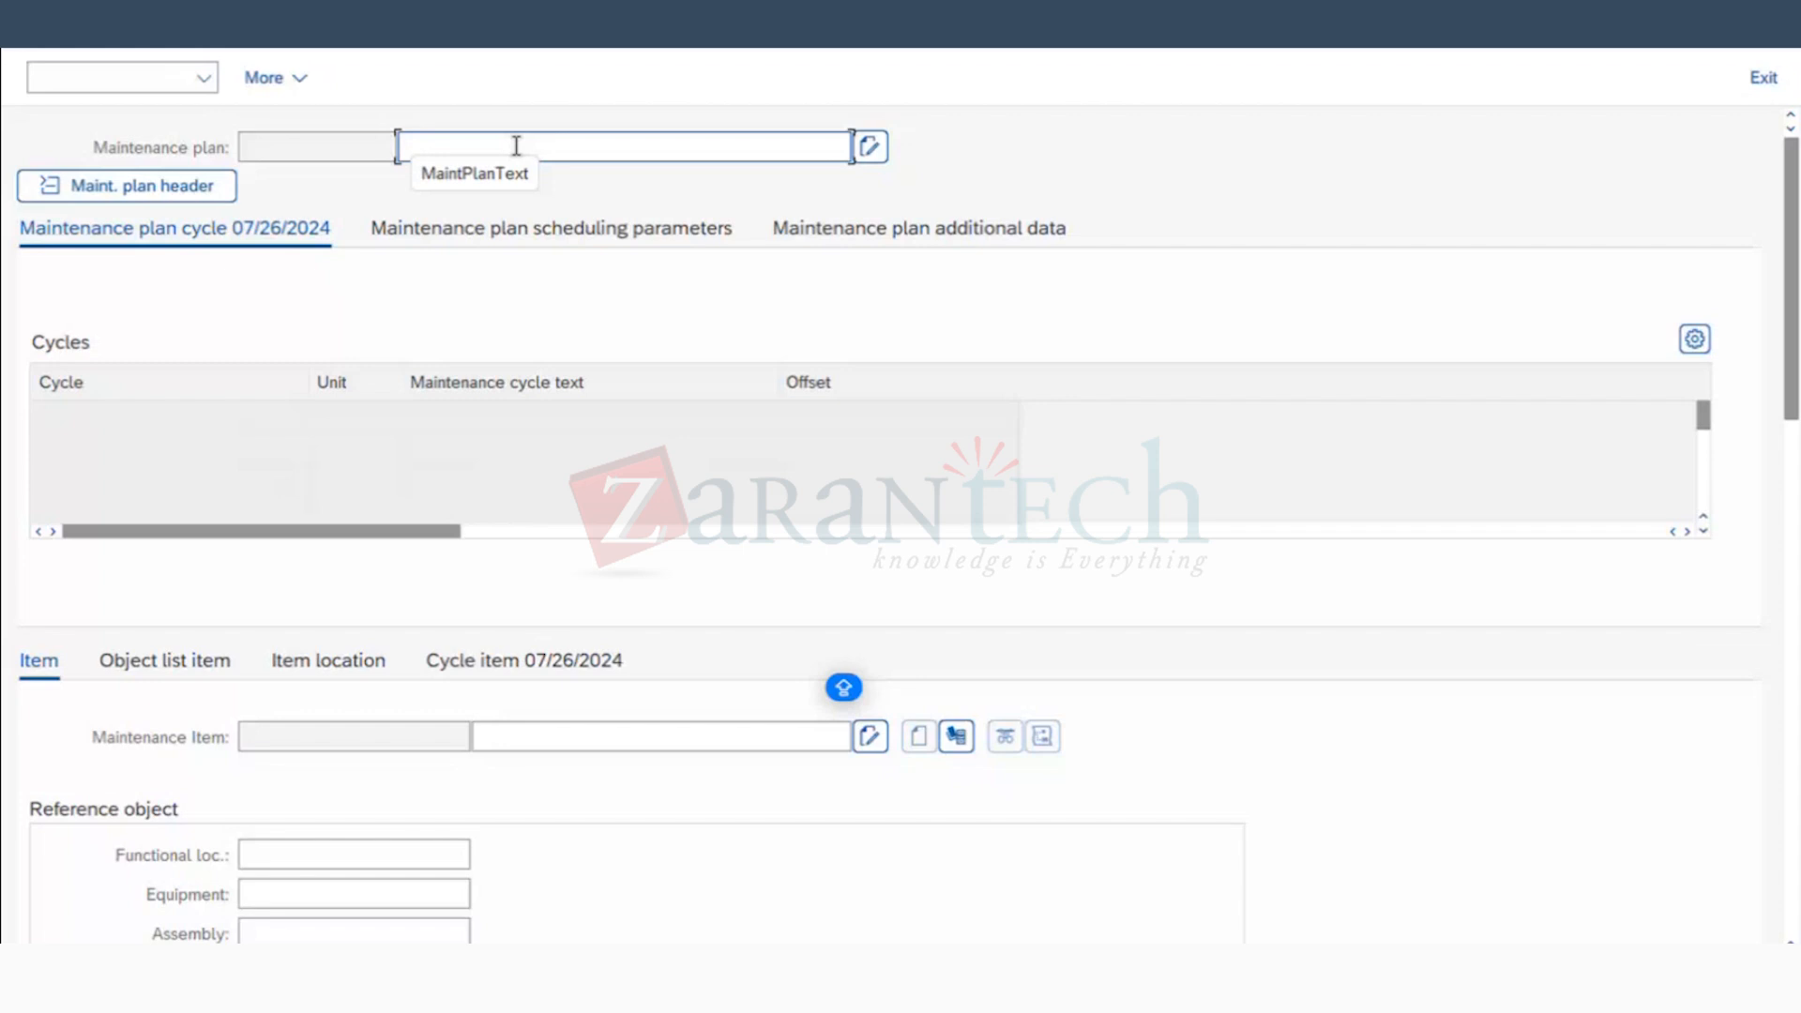
Step: Enter "MAINTEANNCE OF DG" as the maintenance plan's description
text(MAINTEANNCE OF )
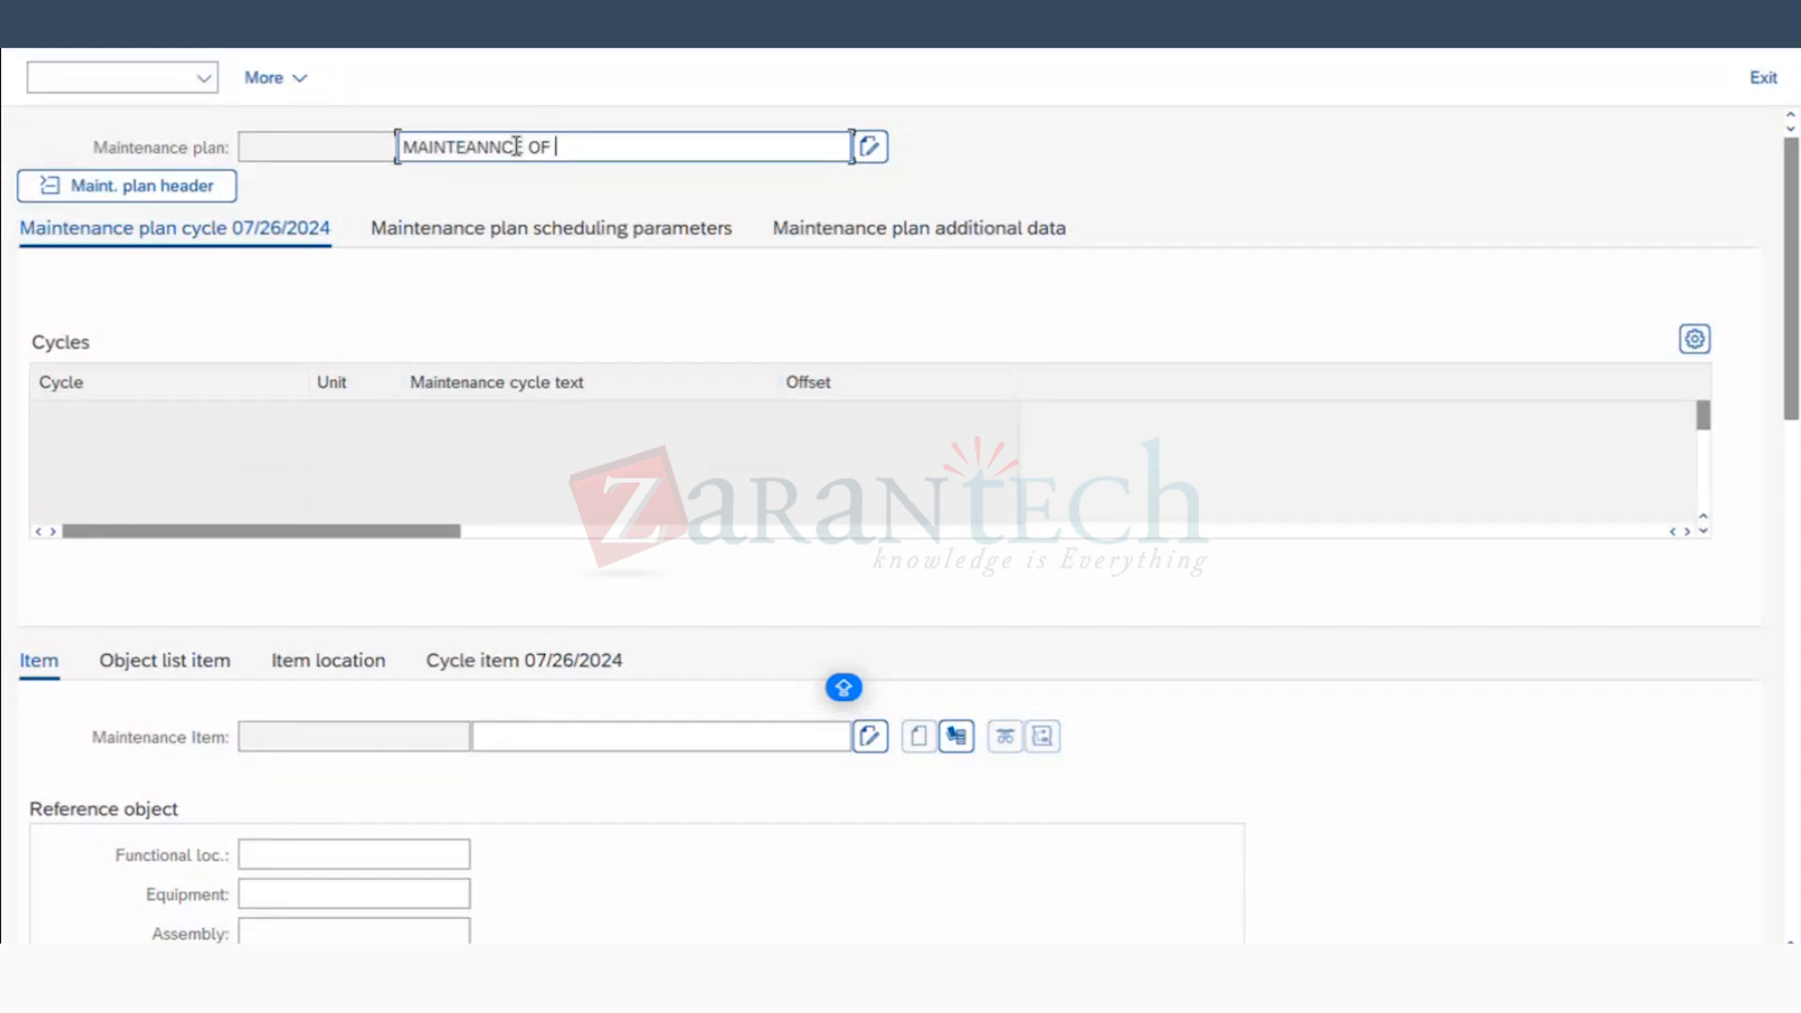
text(DG)
key(Return)
click(494, 147)
Step: Look up the reference equipment by technical identification number "DG" and assign the diesel generator 10003046
click(250, 893)
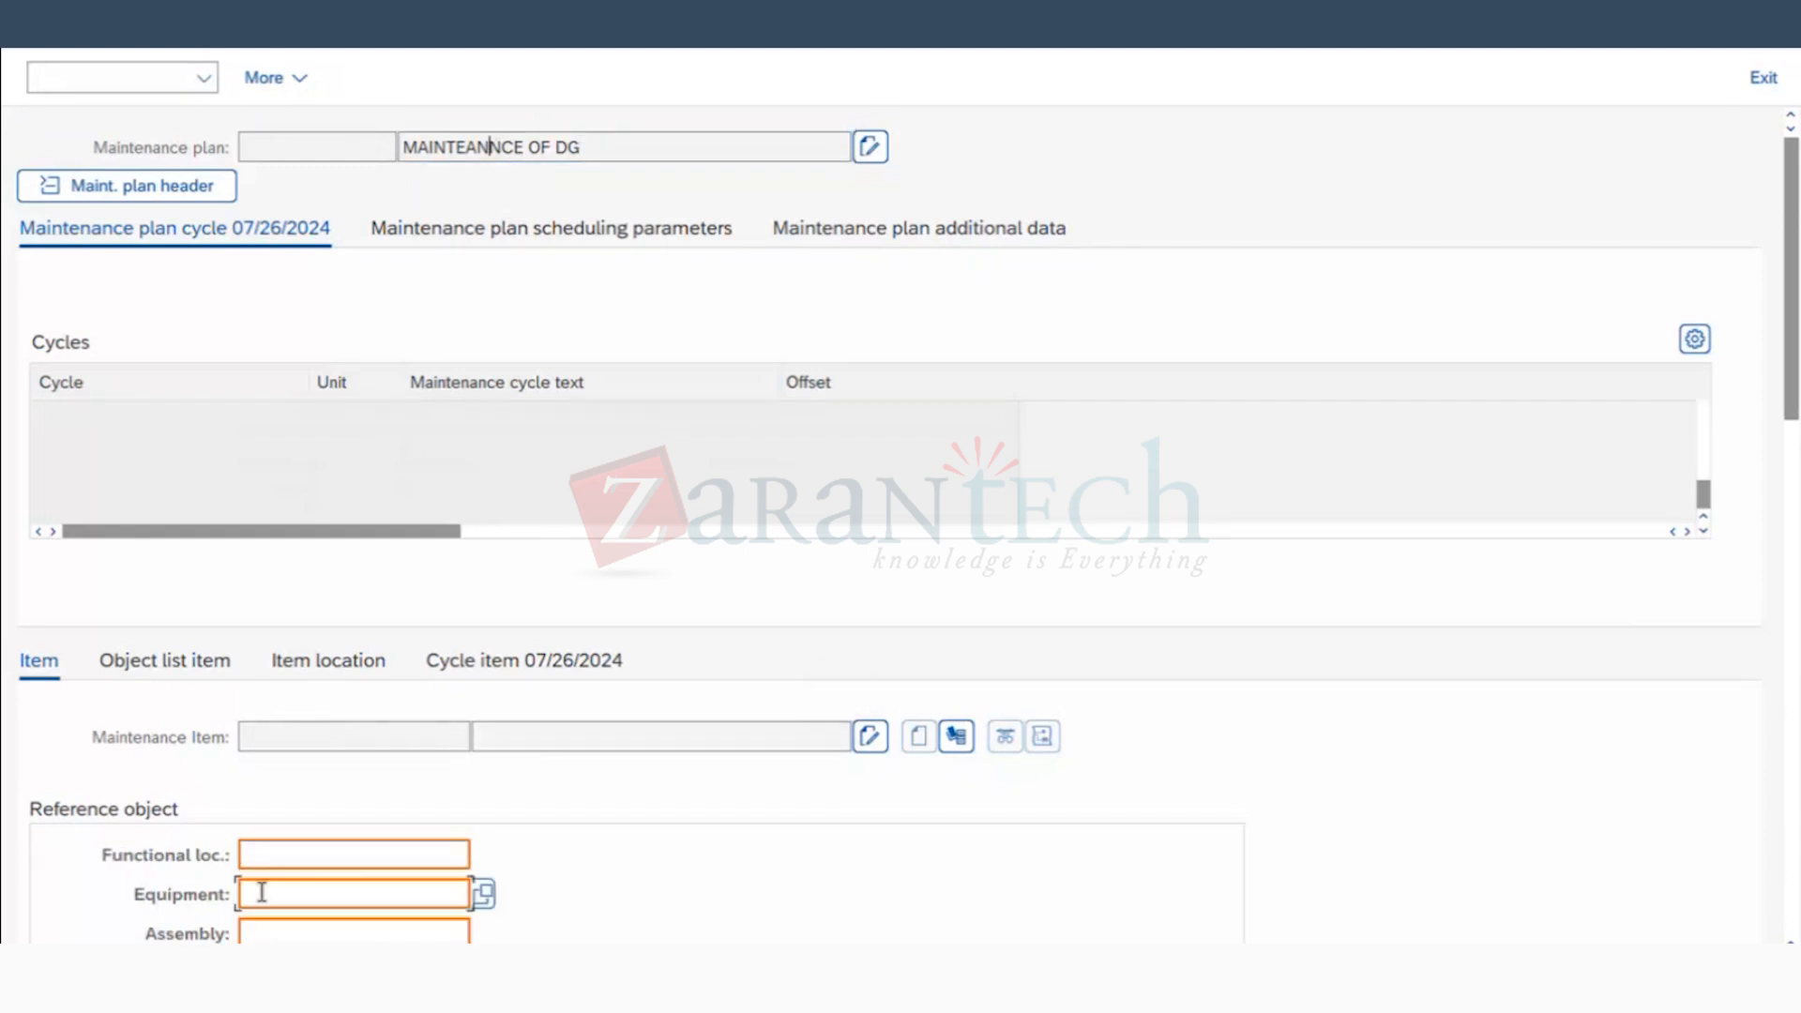
scroll(506, 861, down, 1)
click(485, 857)
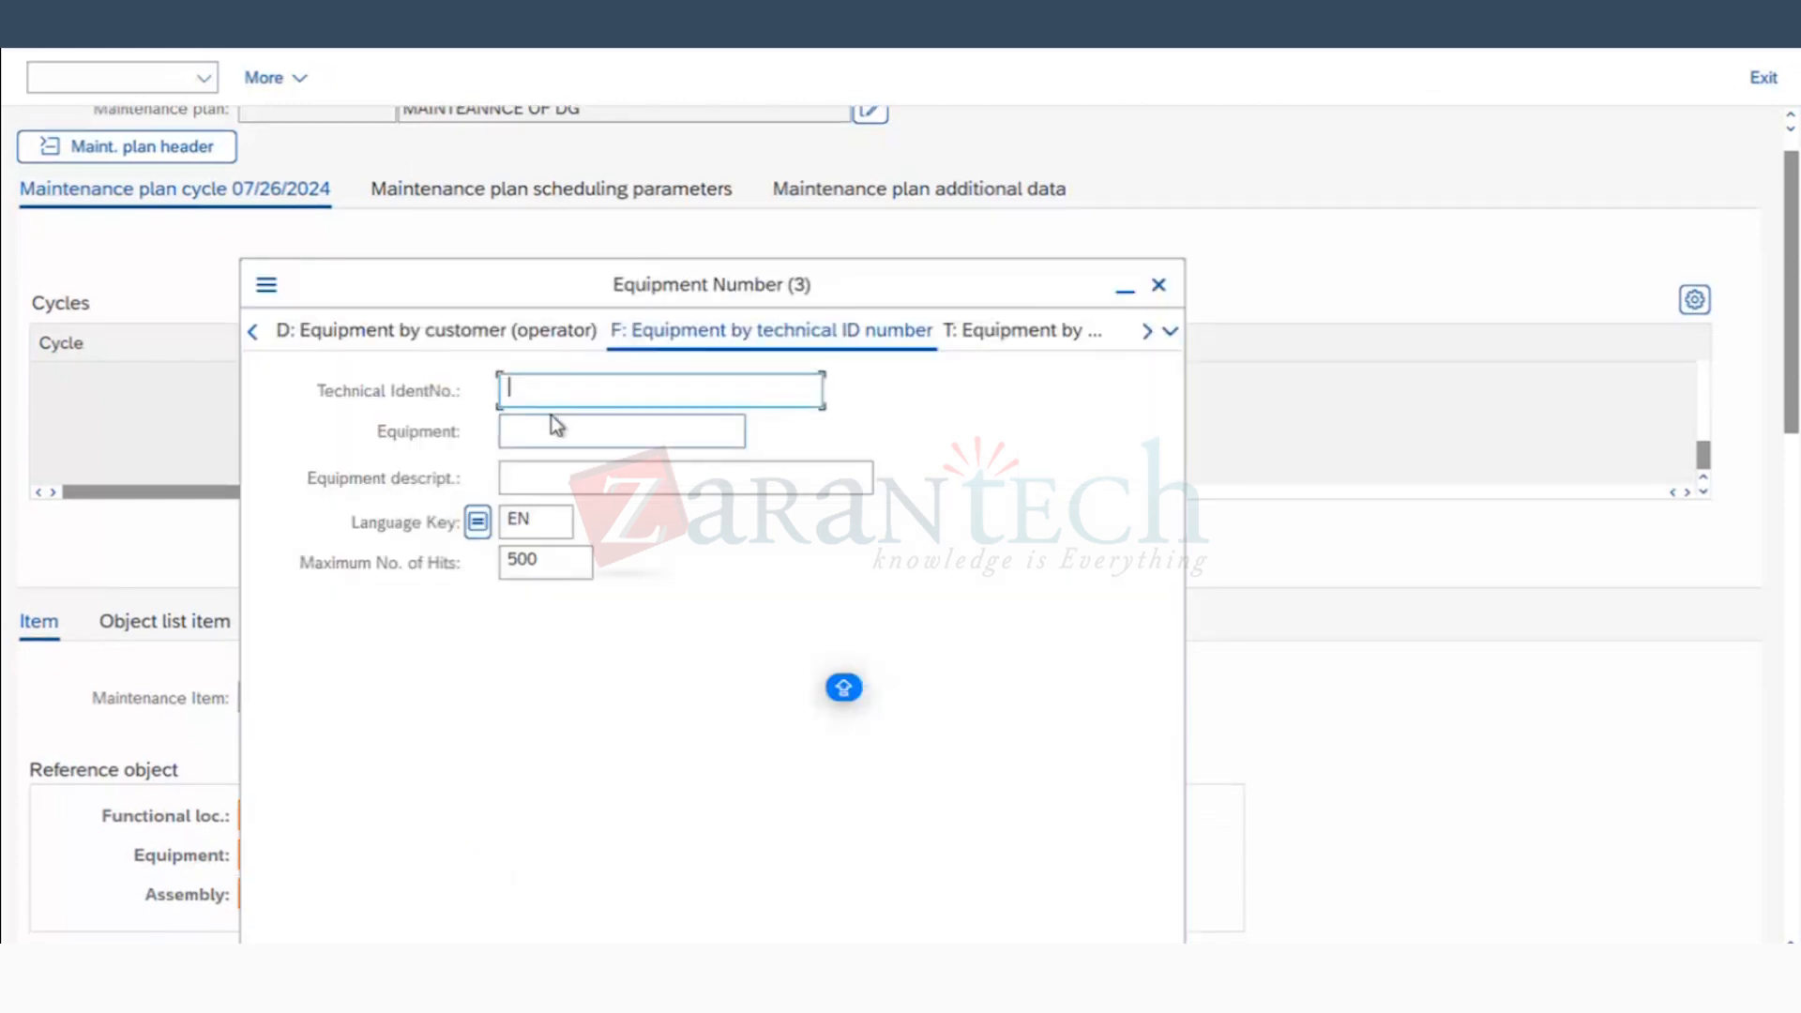
text(DG)
key(Return)
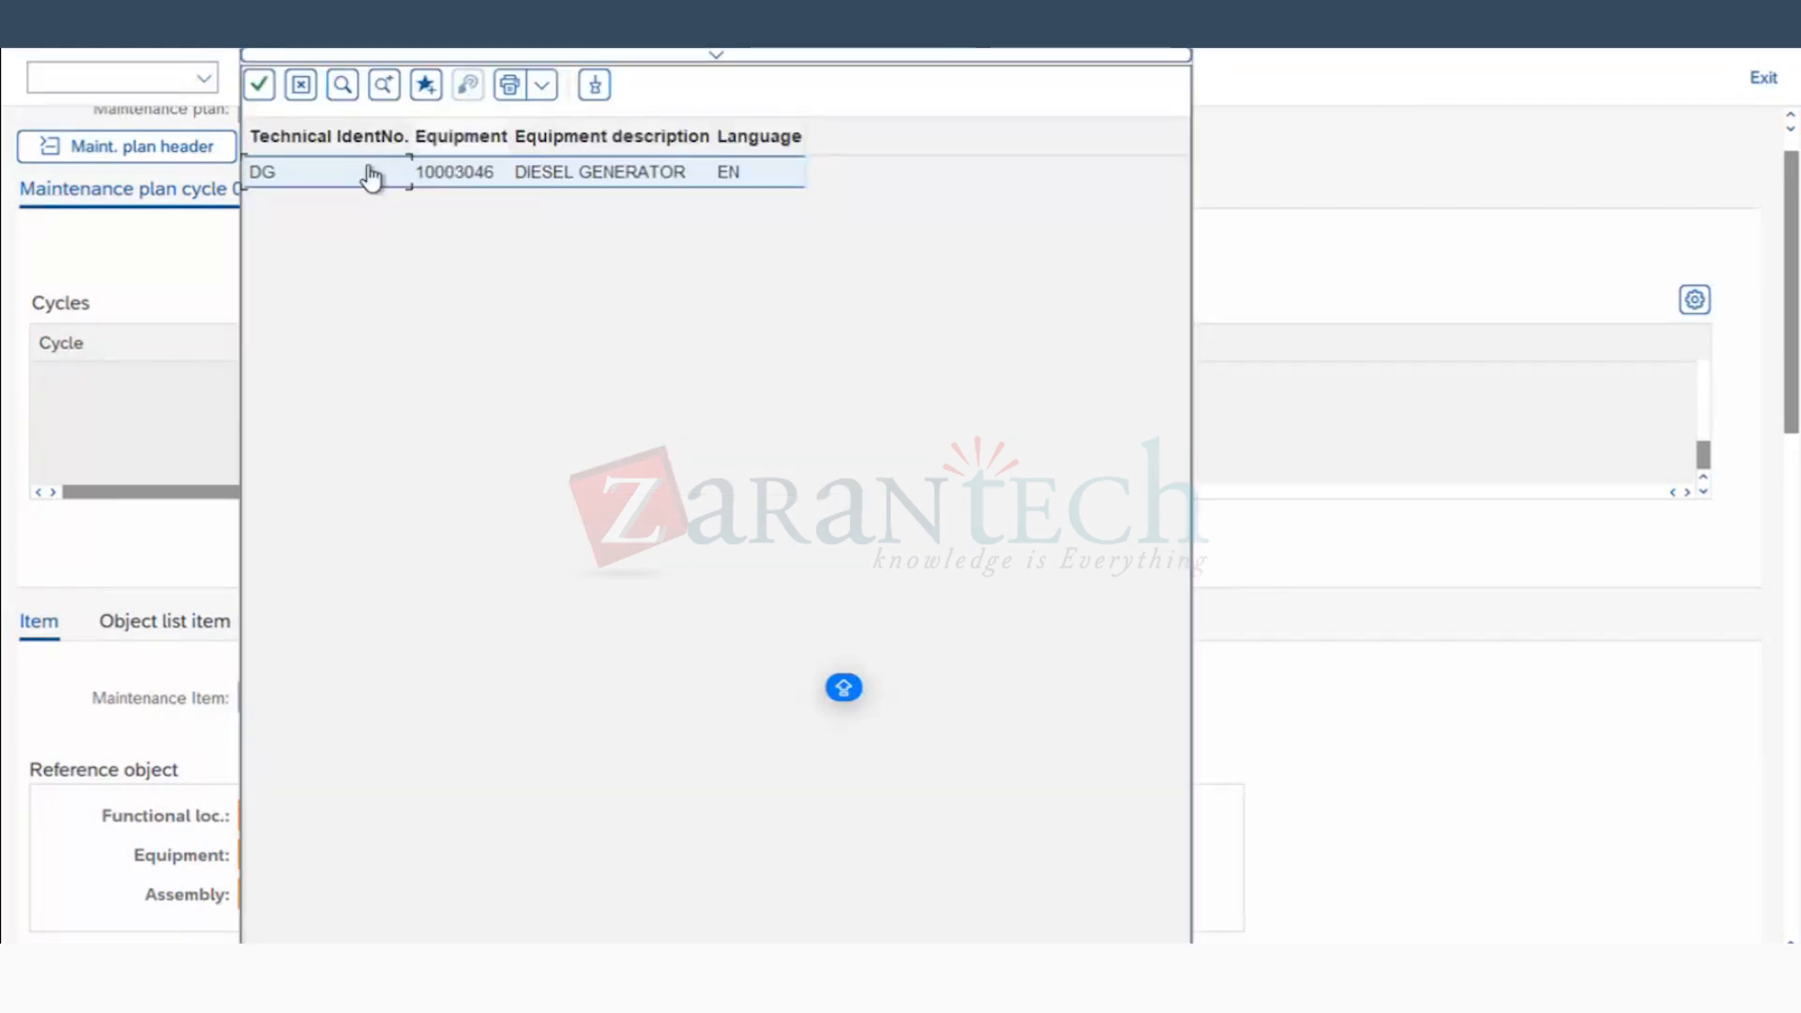
double_click(463, 176)
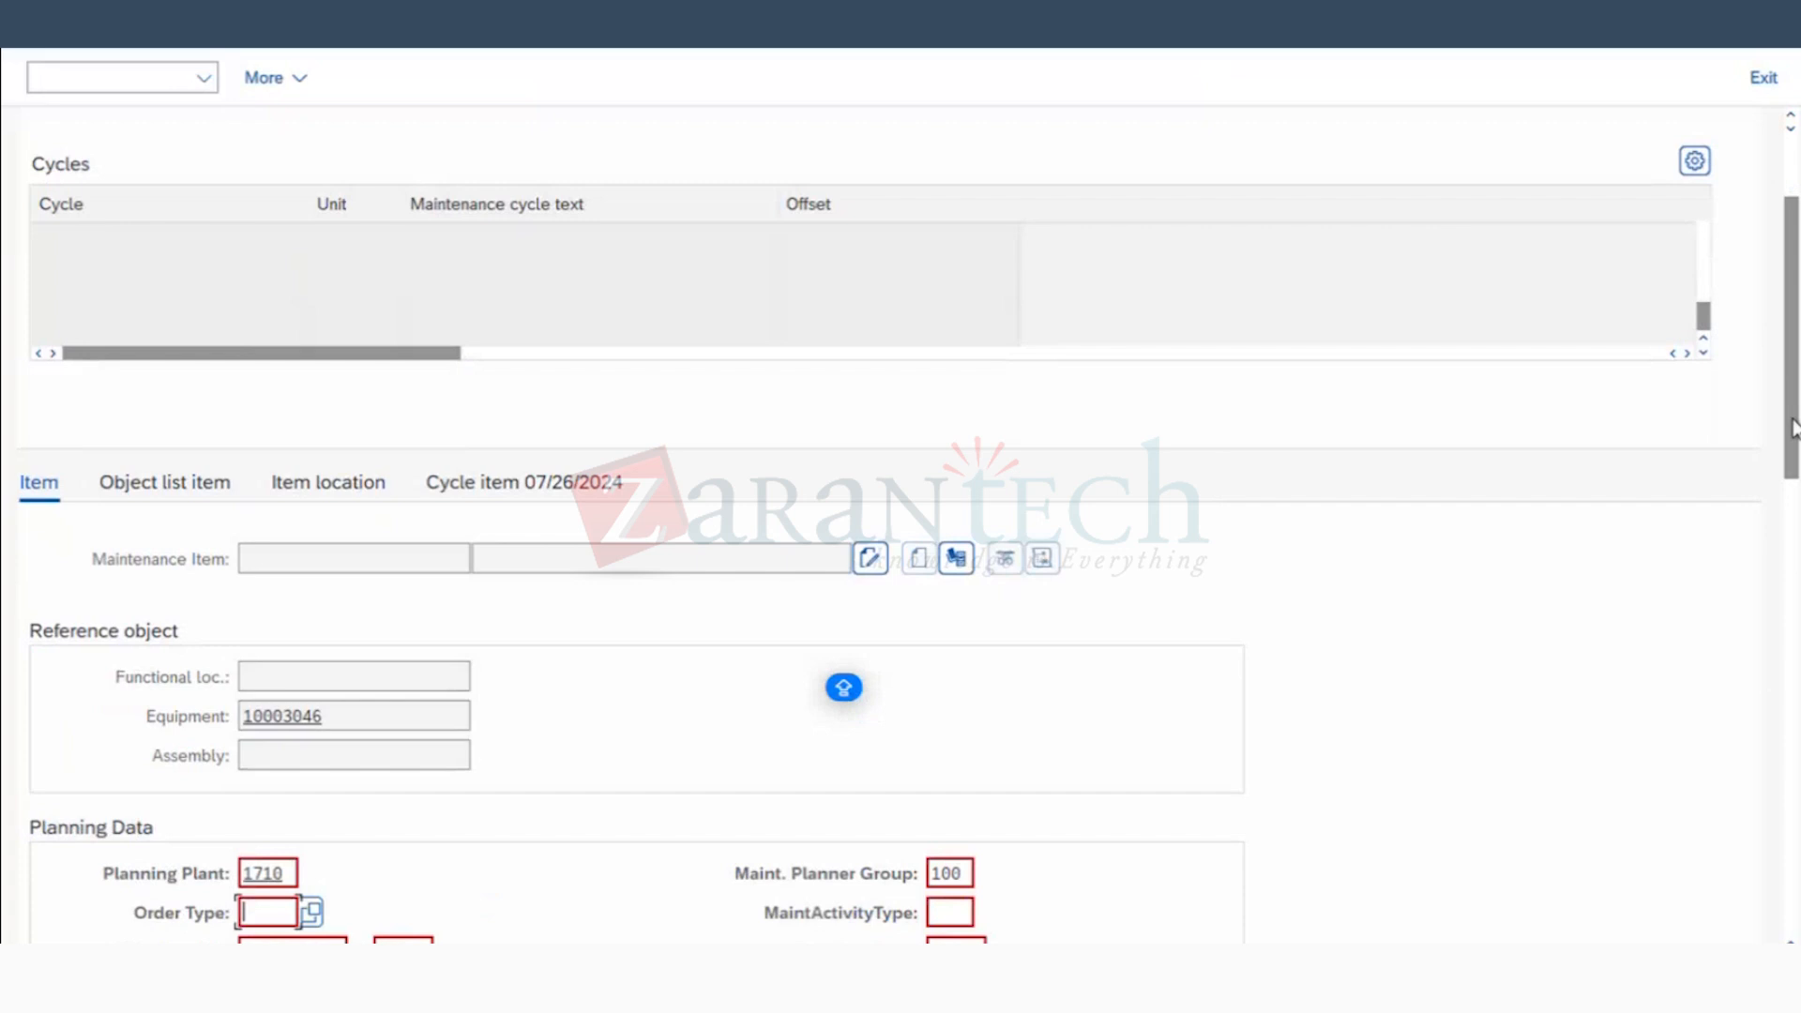
mouse_move(1793, 428)
mouse_down()
mouse_move(1794, 486)
mouse_move(1794, 456)
mouse_up()
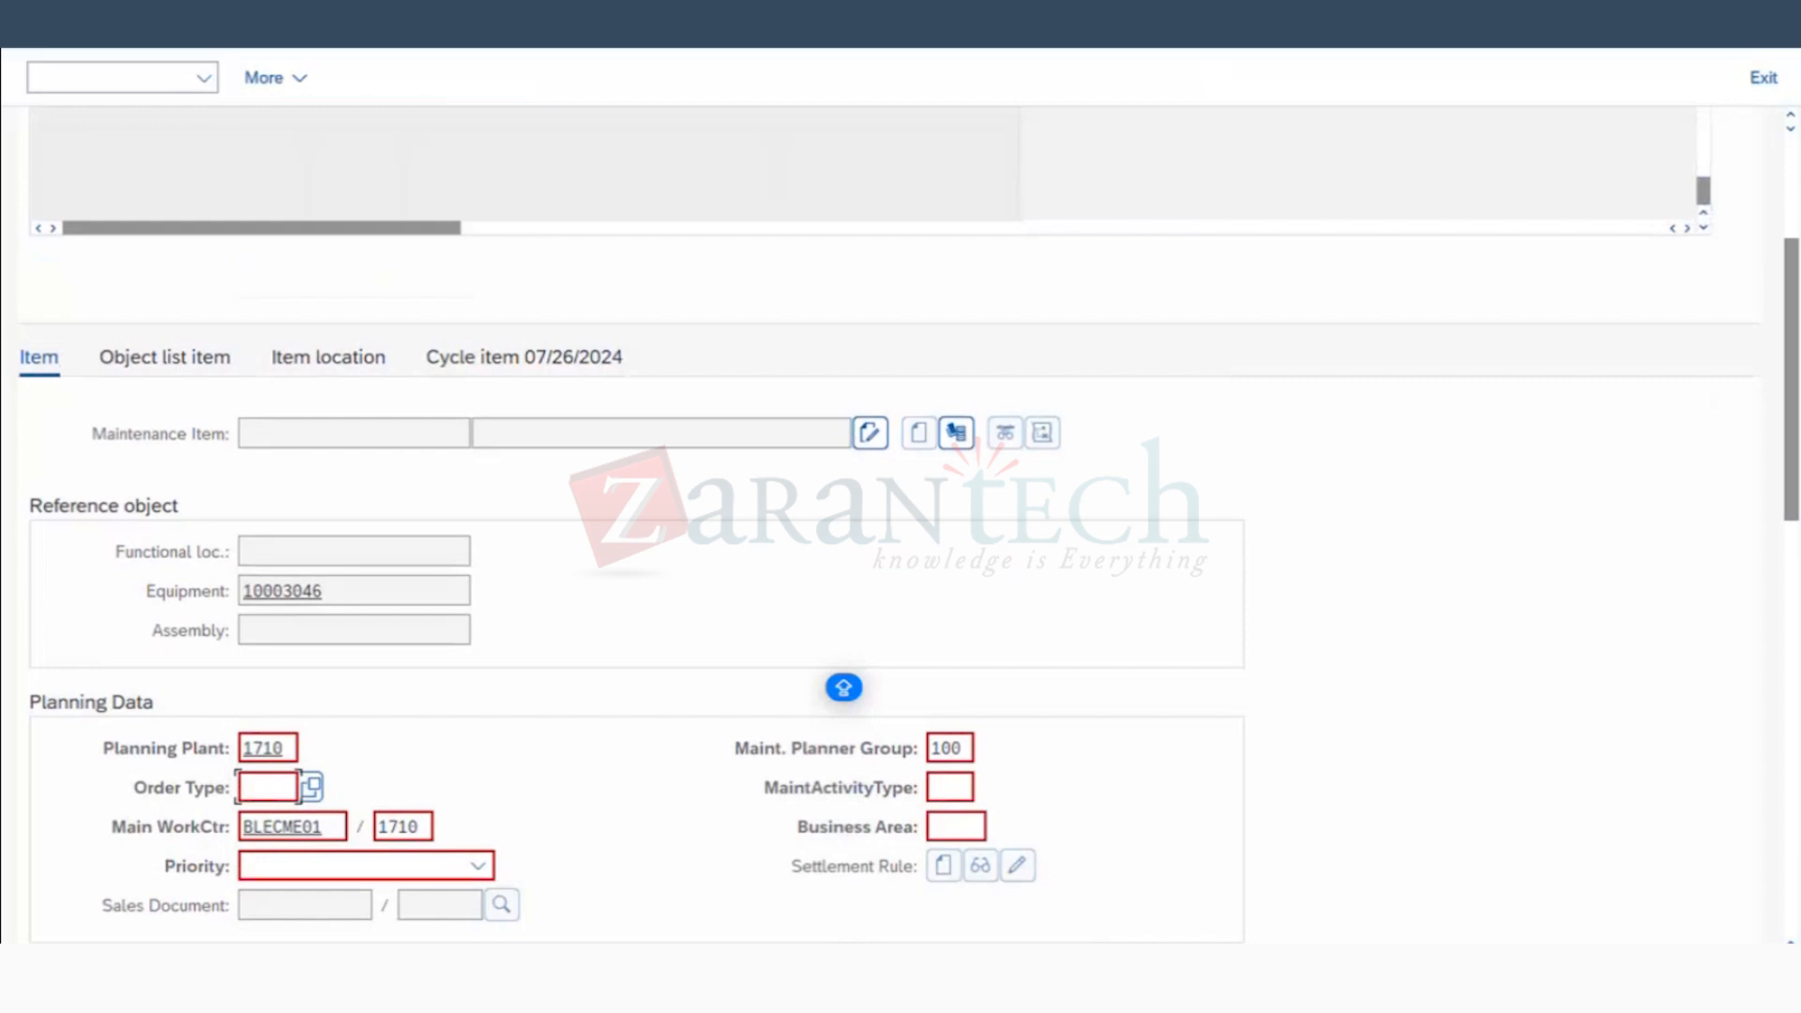
scroll(534, 814, down, 3)
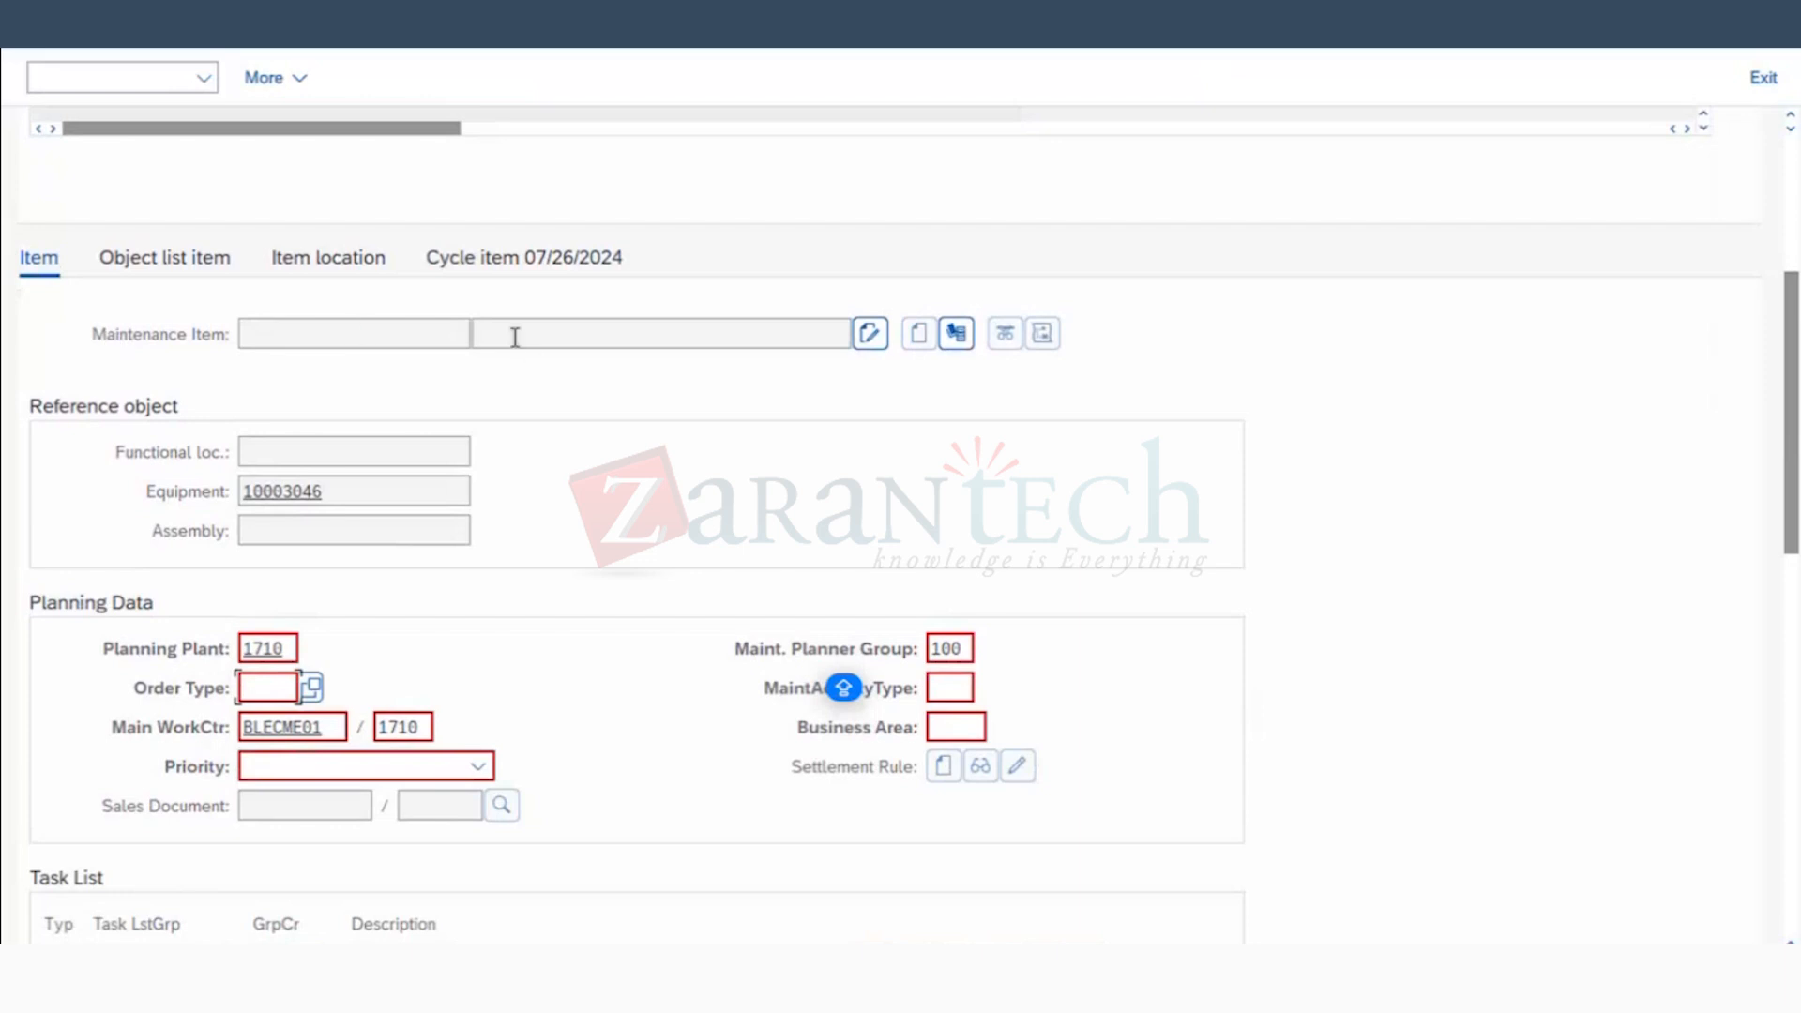
Step: Set the maintenance item's order type to PM01 from the value help and confirm the planning data
drag(340, 494, 2, 542)
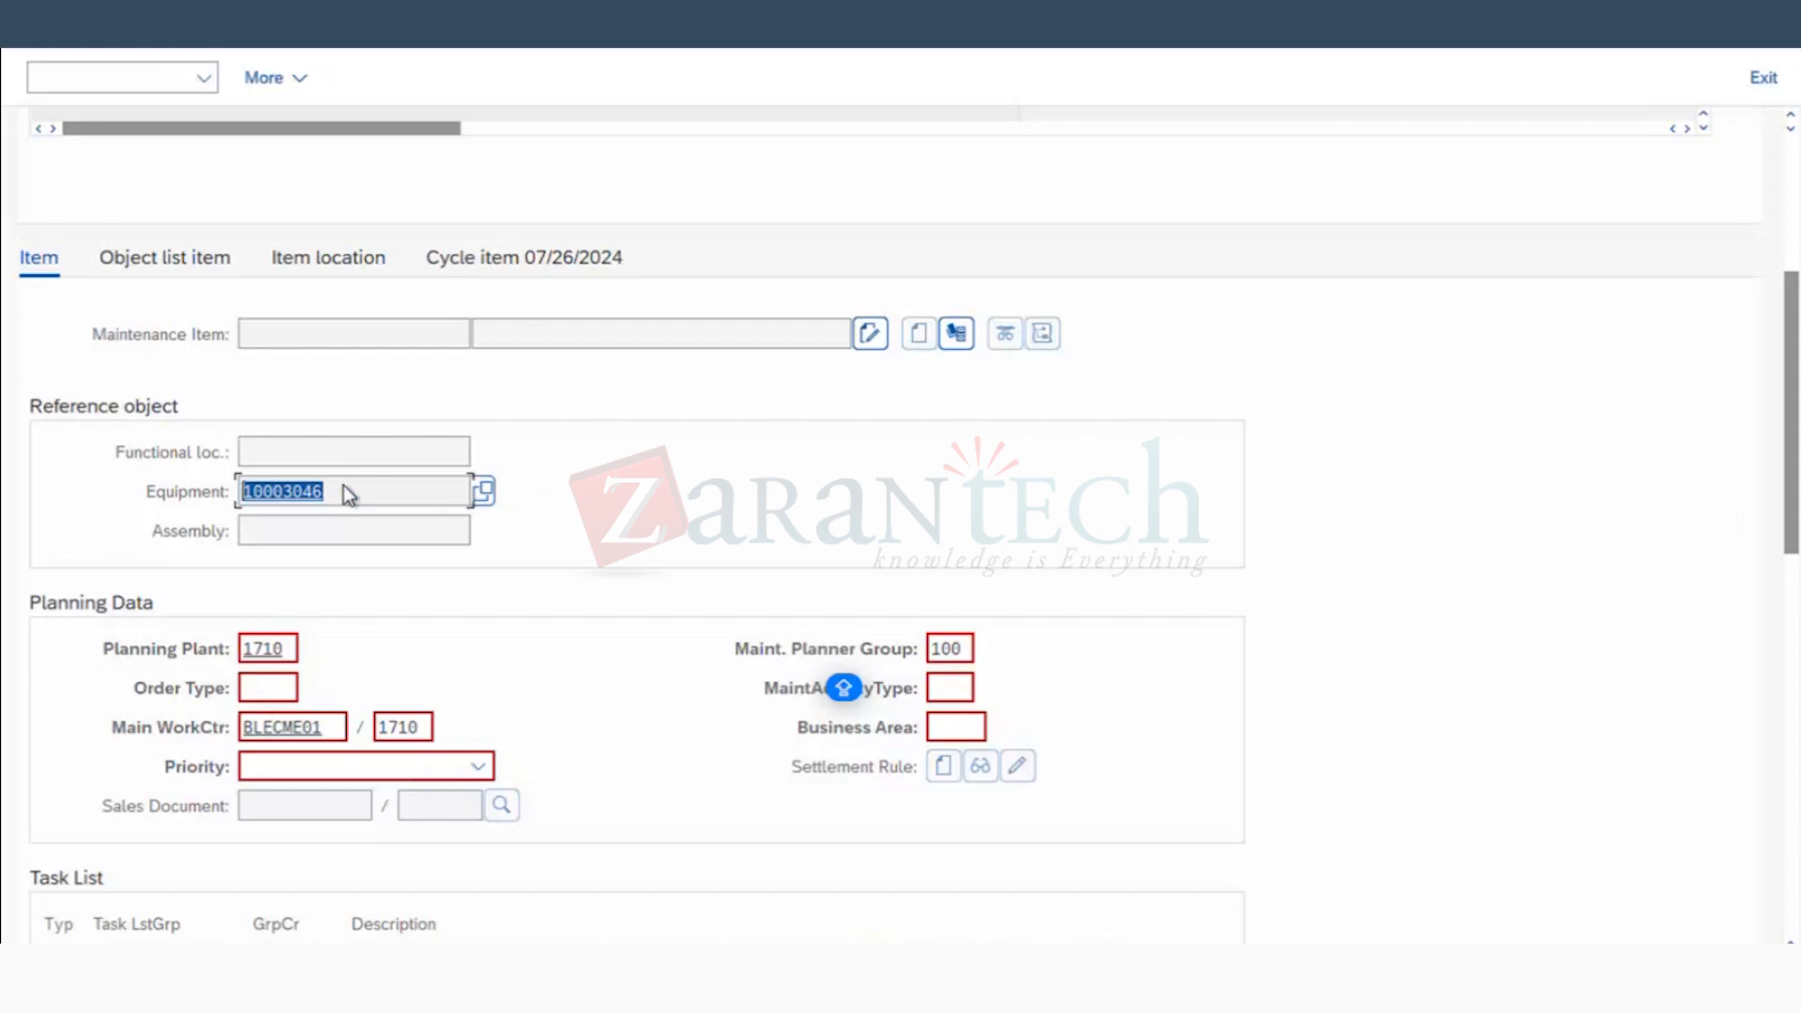
click(282, 687)
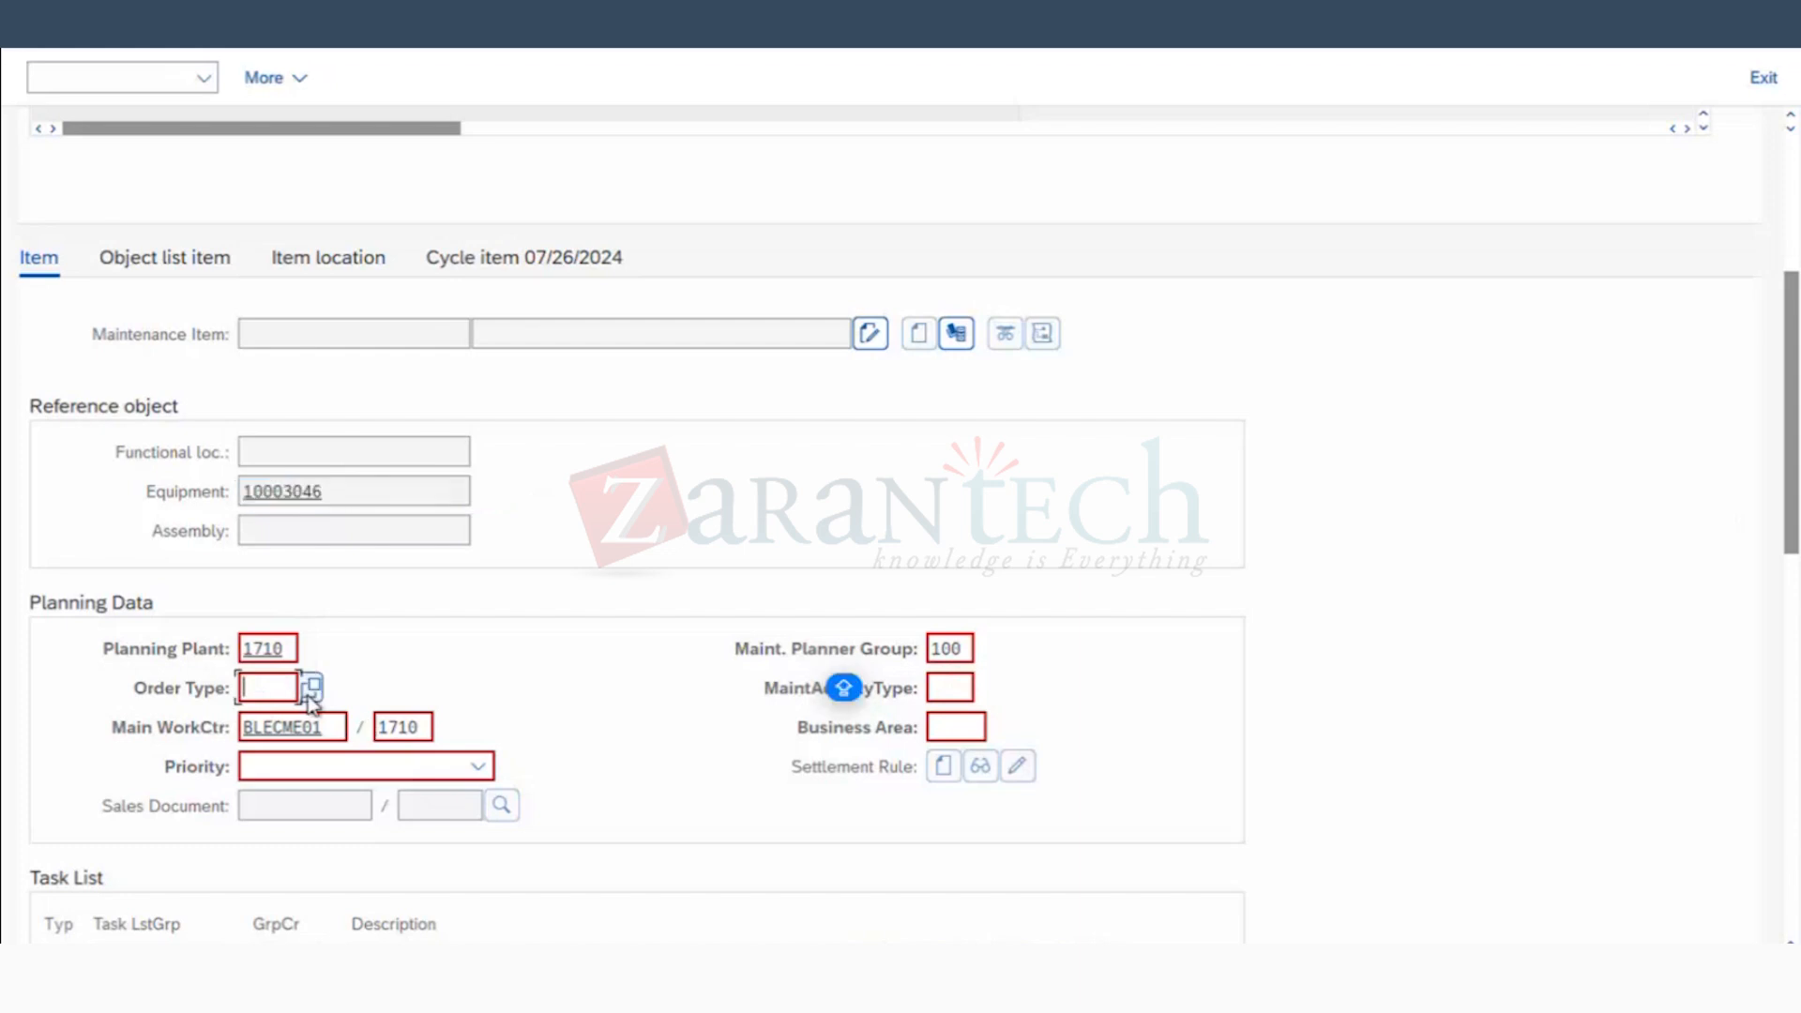
click(310, 694)
scroll(169, 413, down, 1)
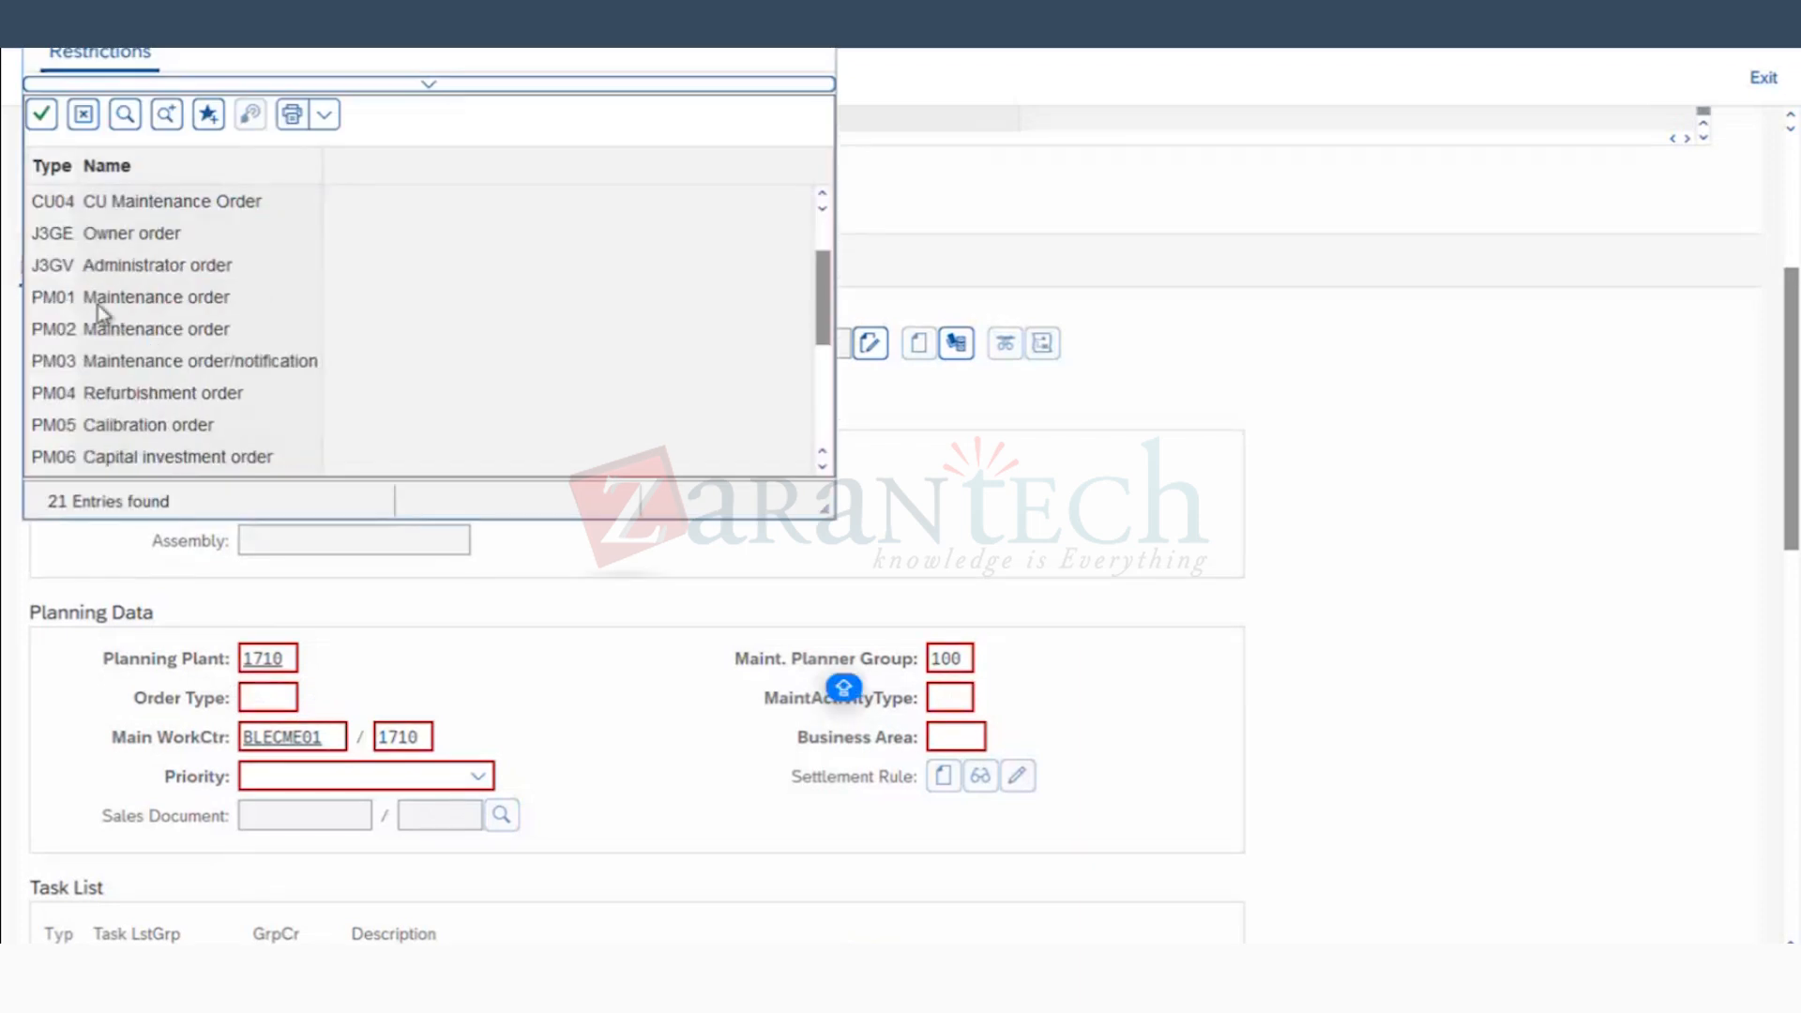
click(64, 298)
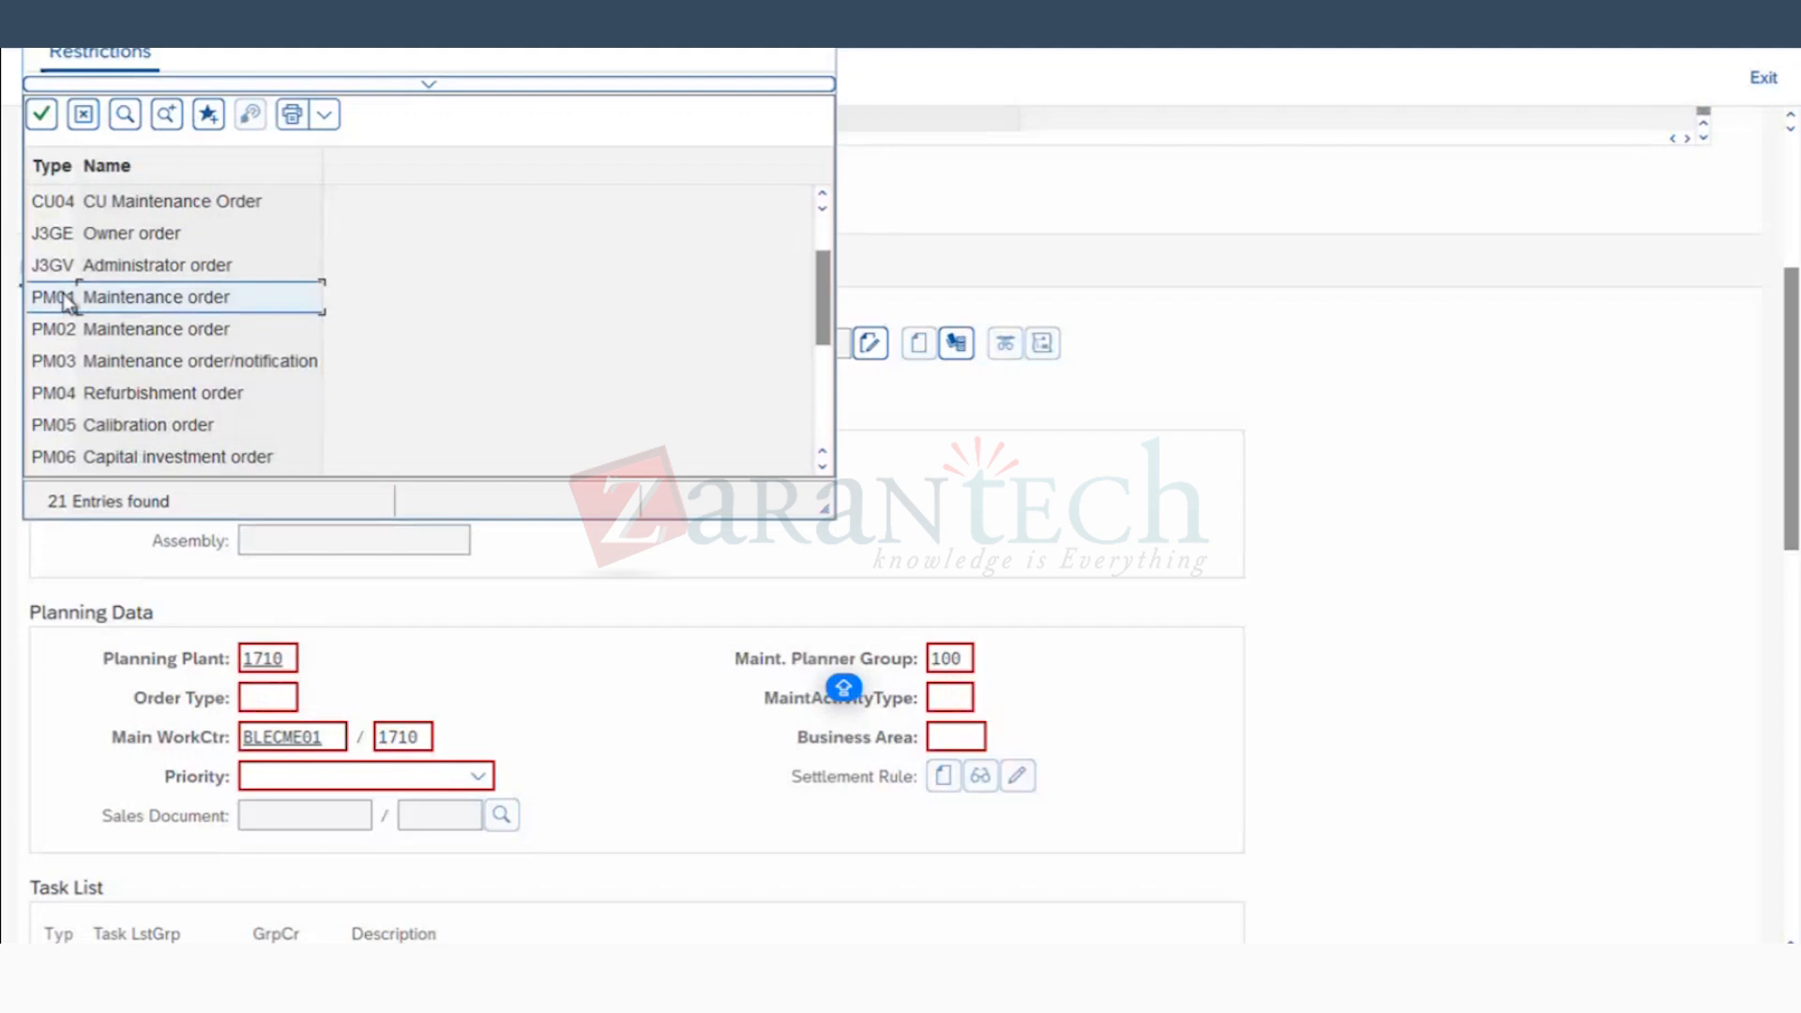
double_click(64, 299)
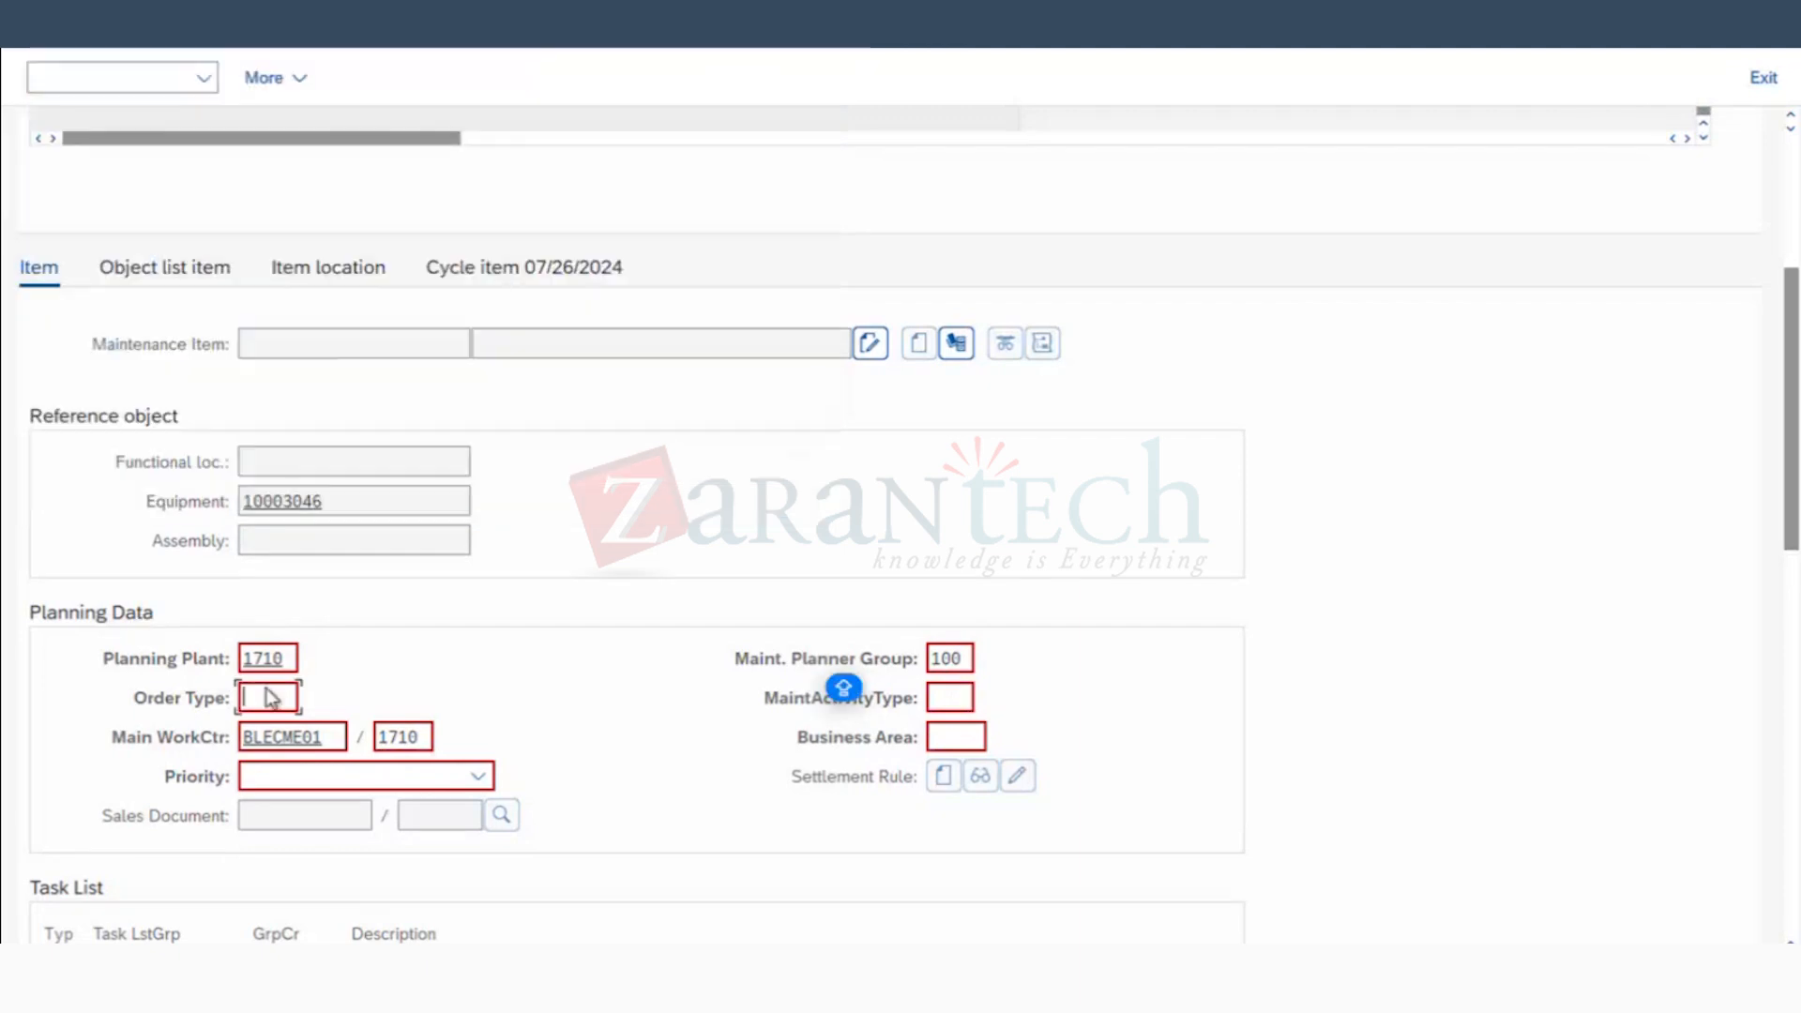
key(Return)
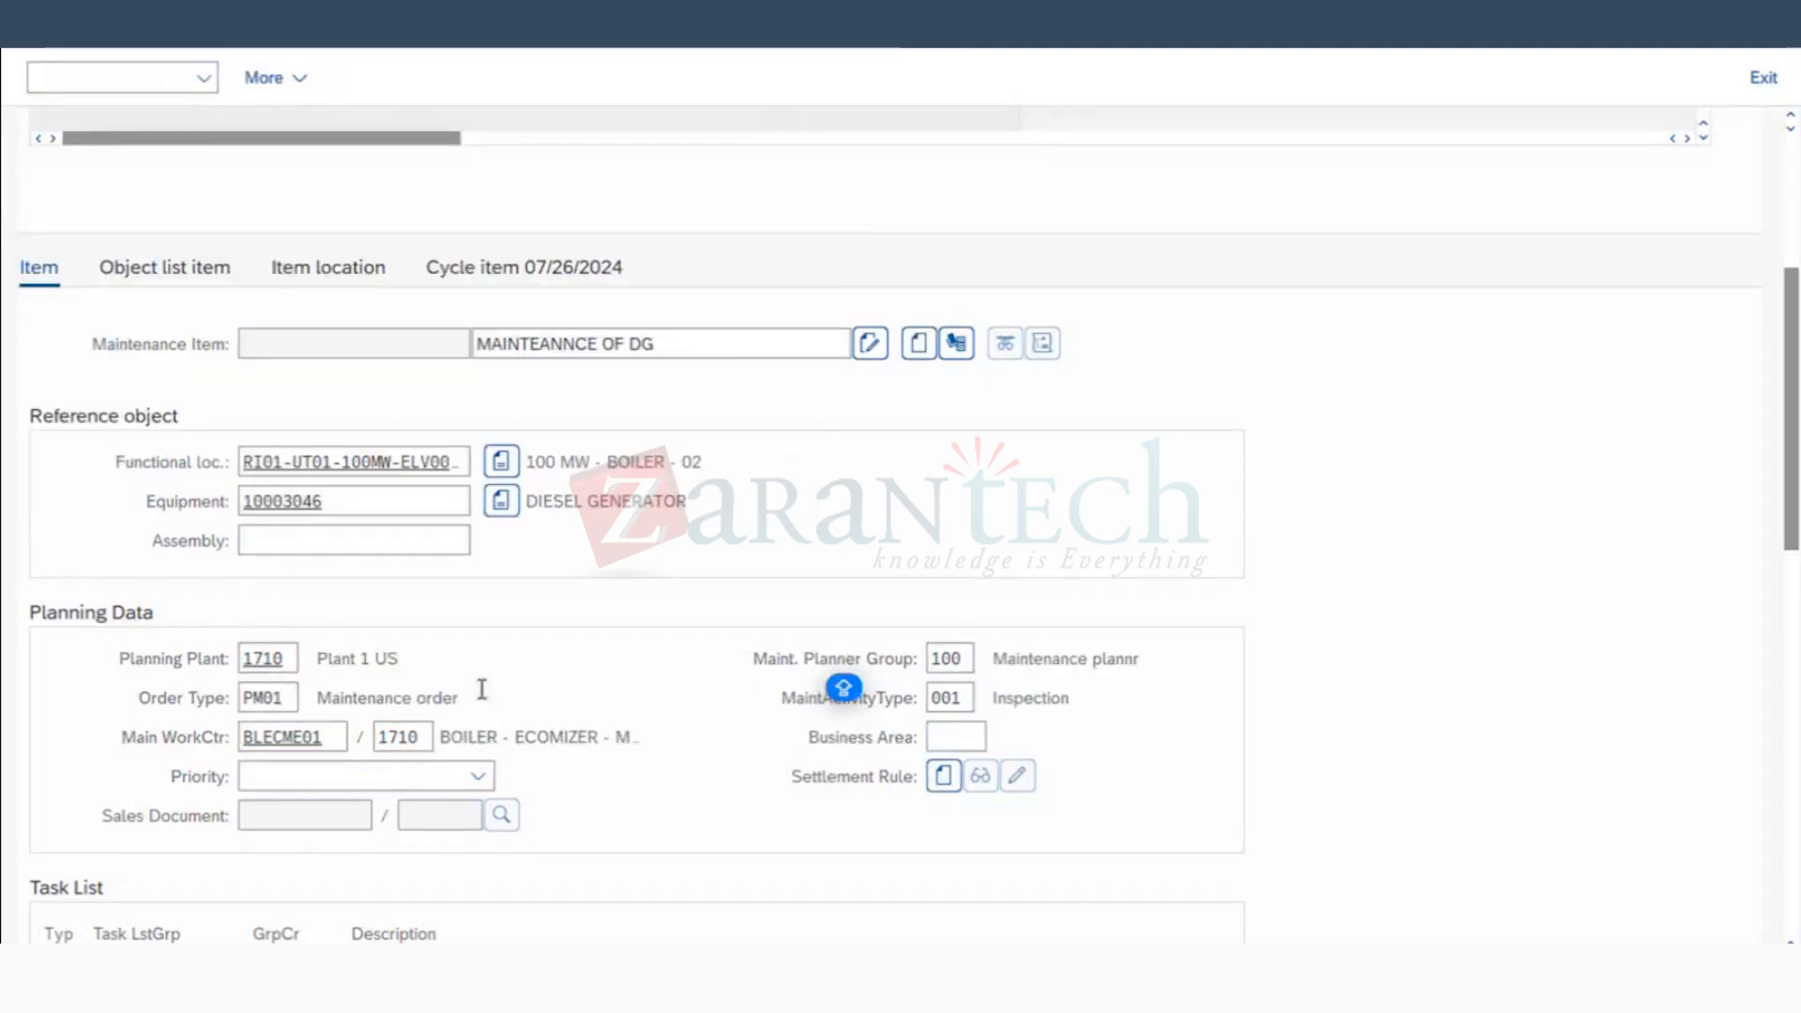
click(396, 701)
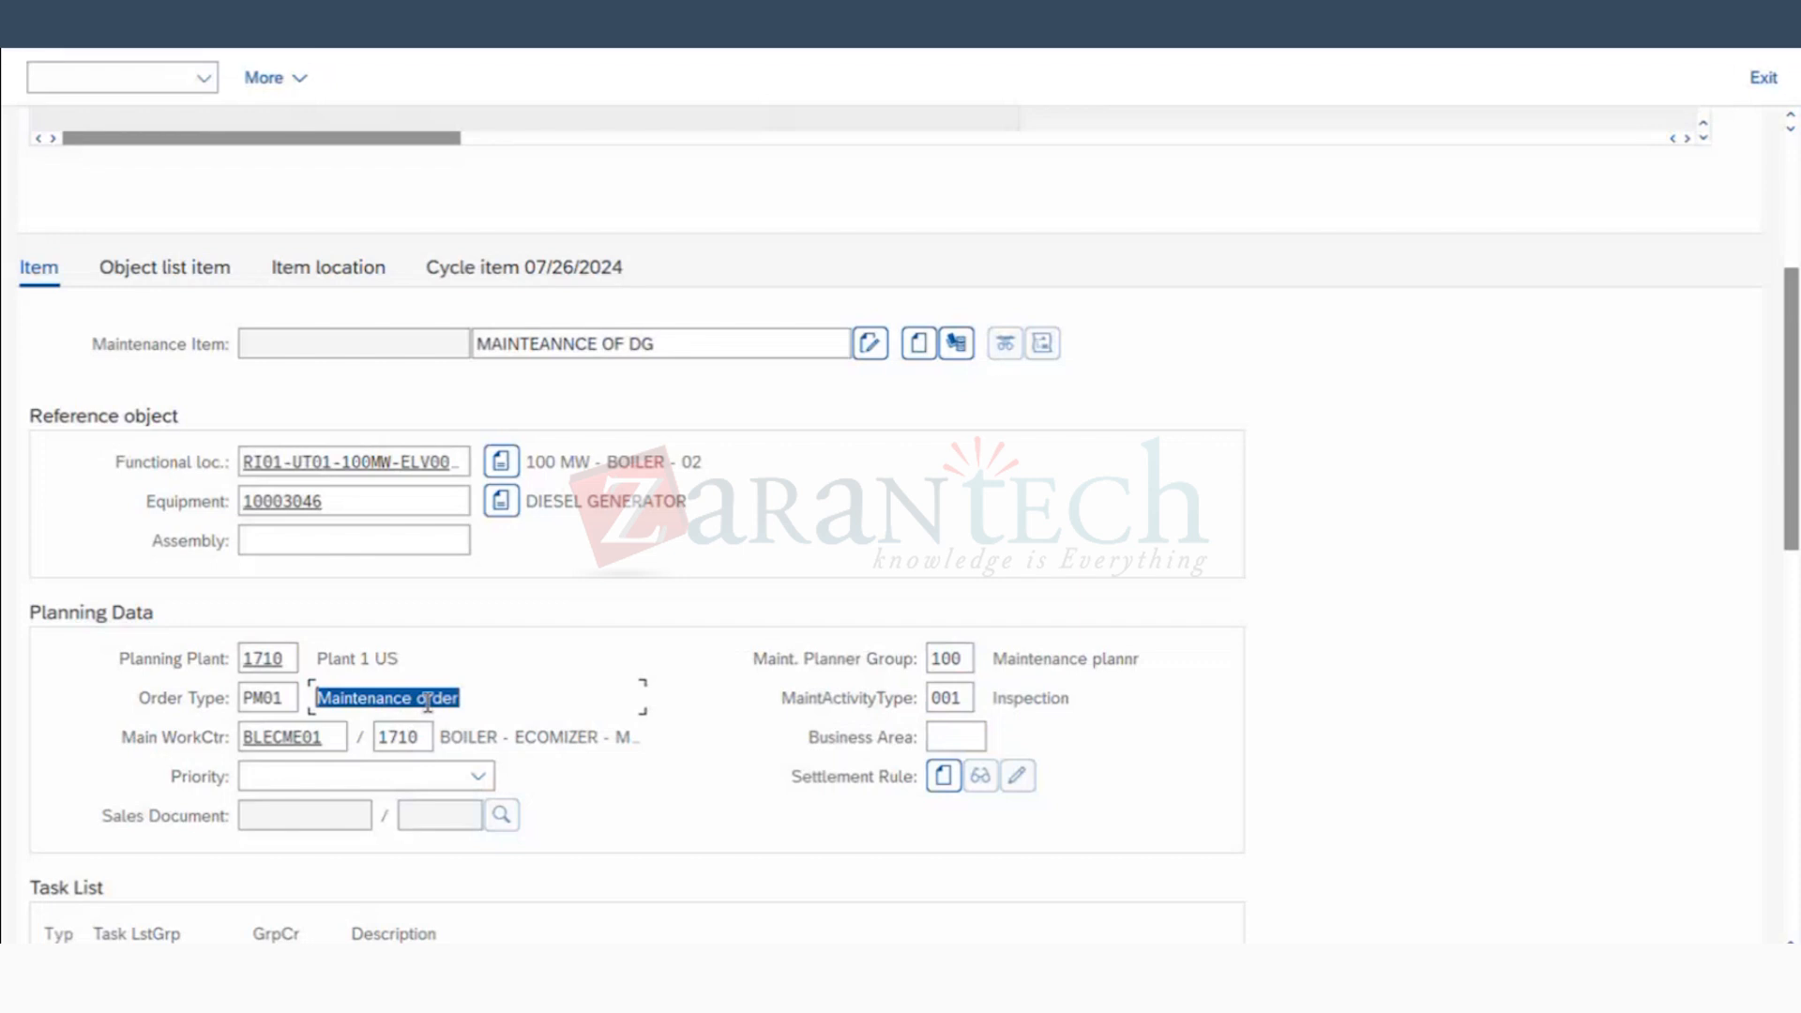
click(259, 659)
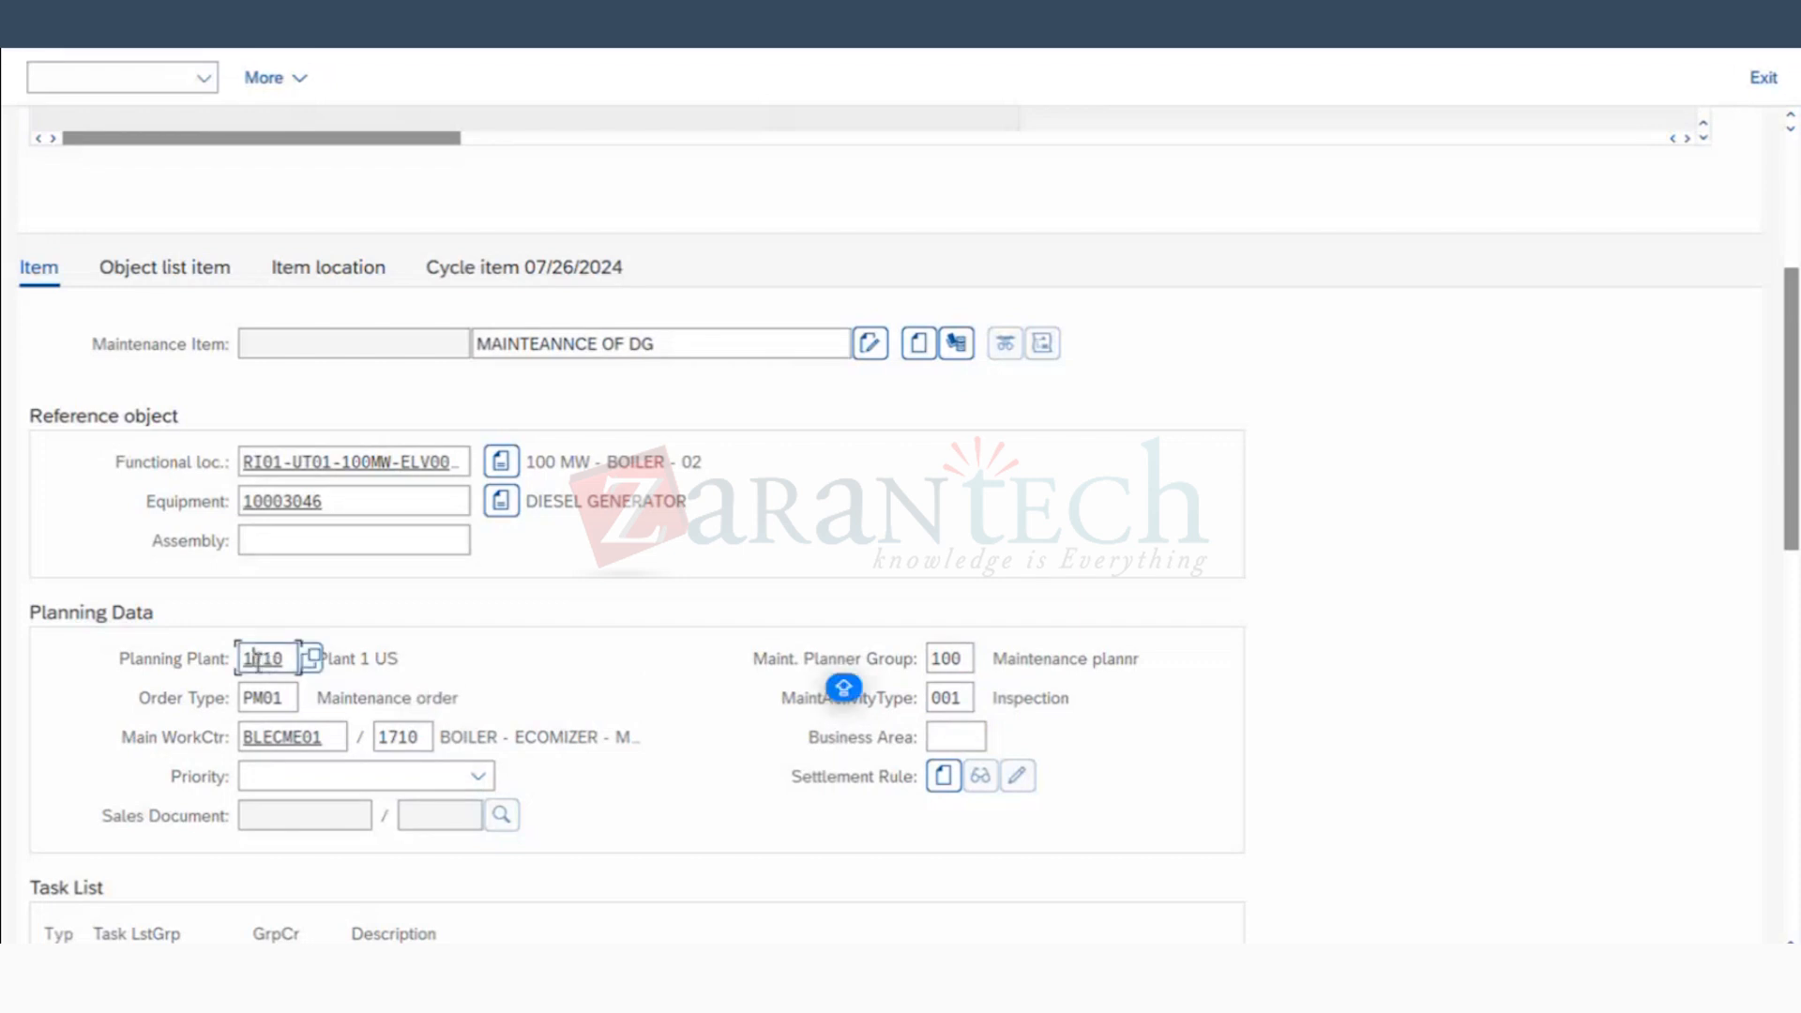
double_click(947, 658)
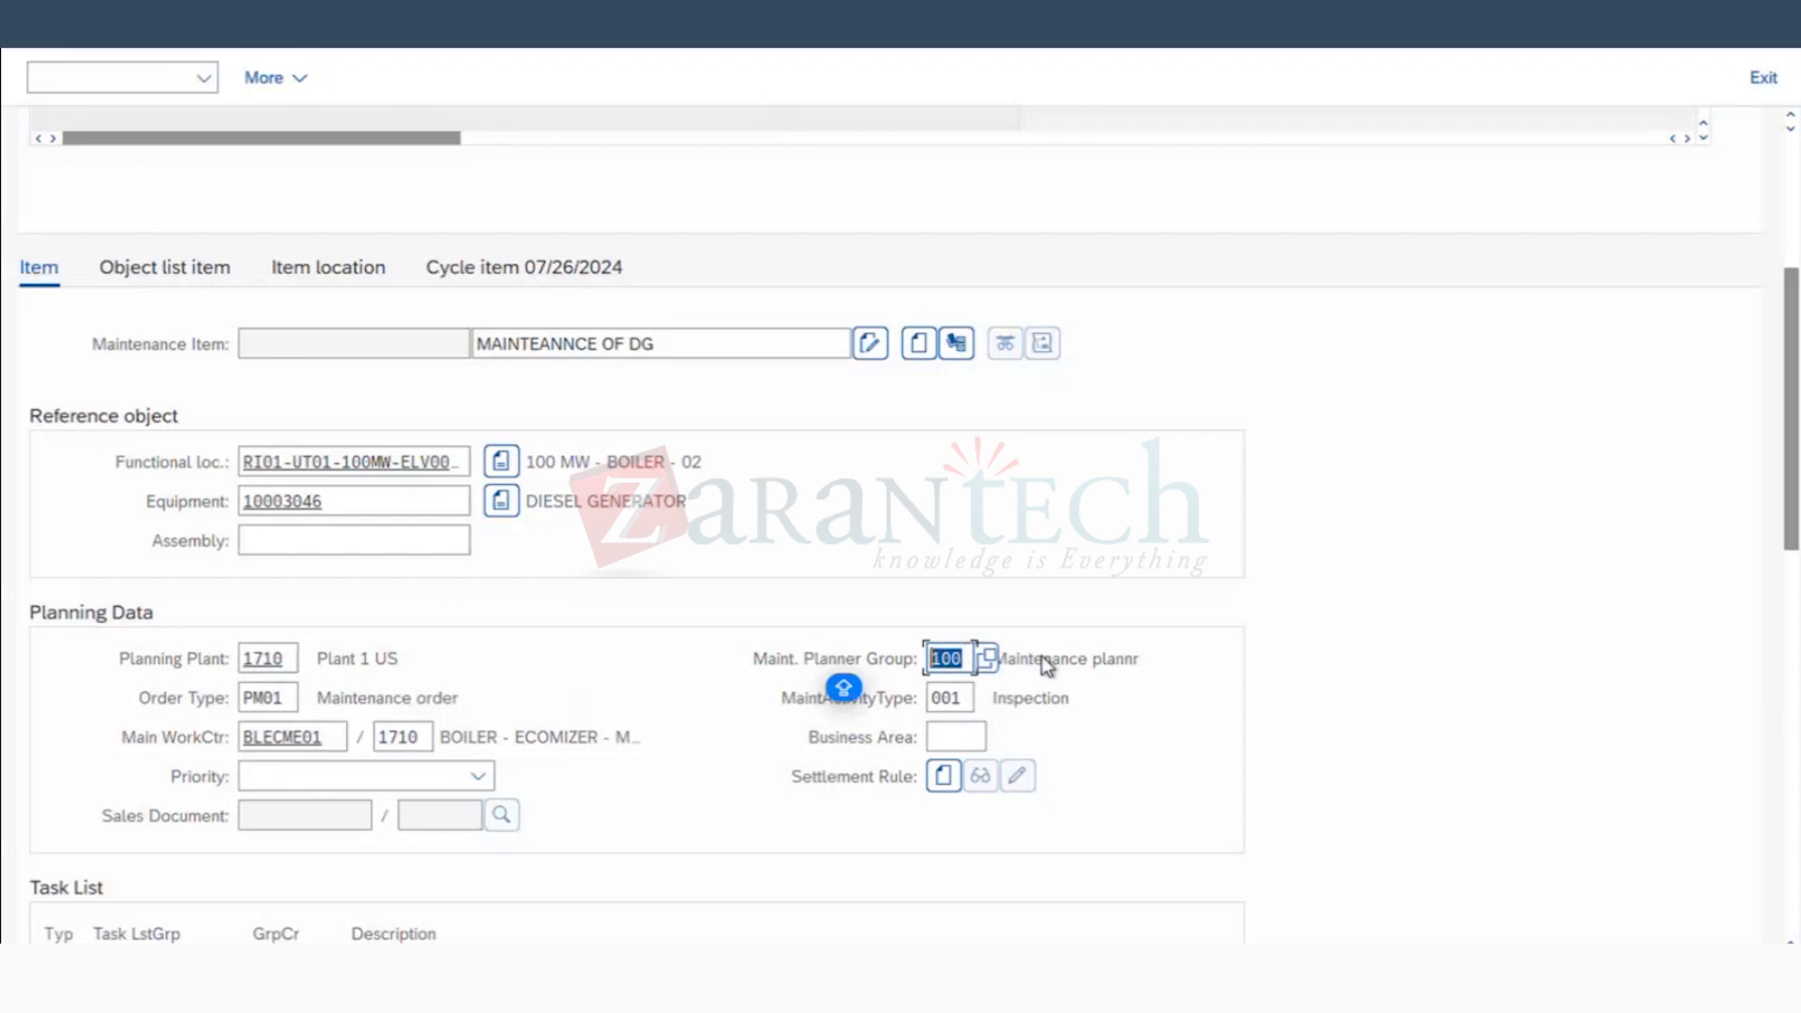
click(843, 690)
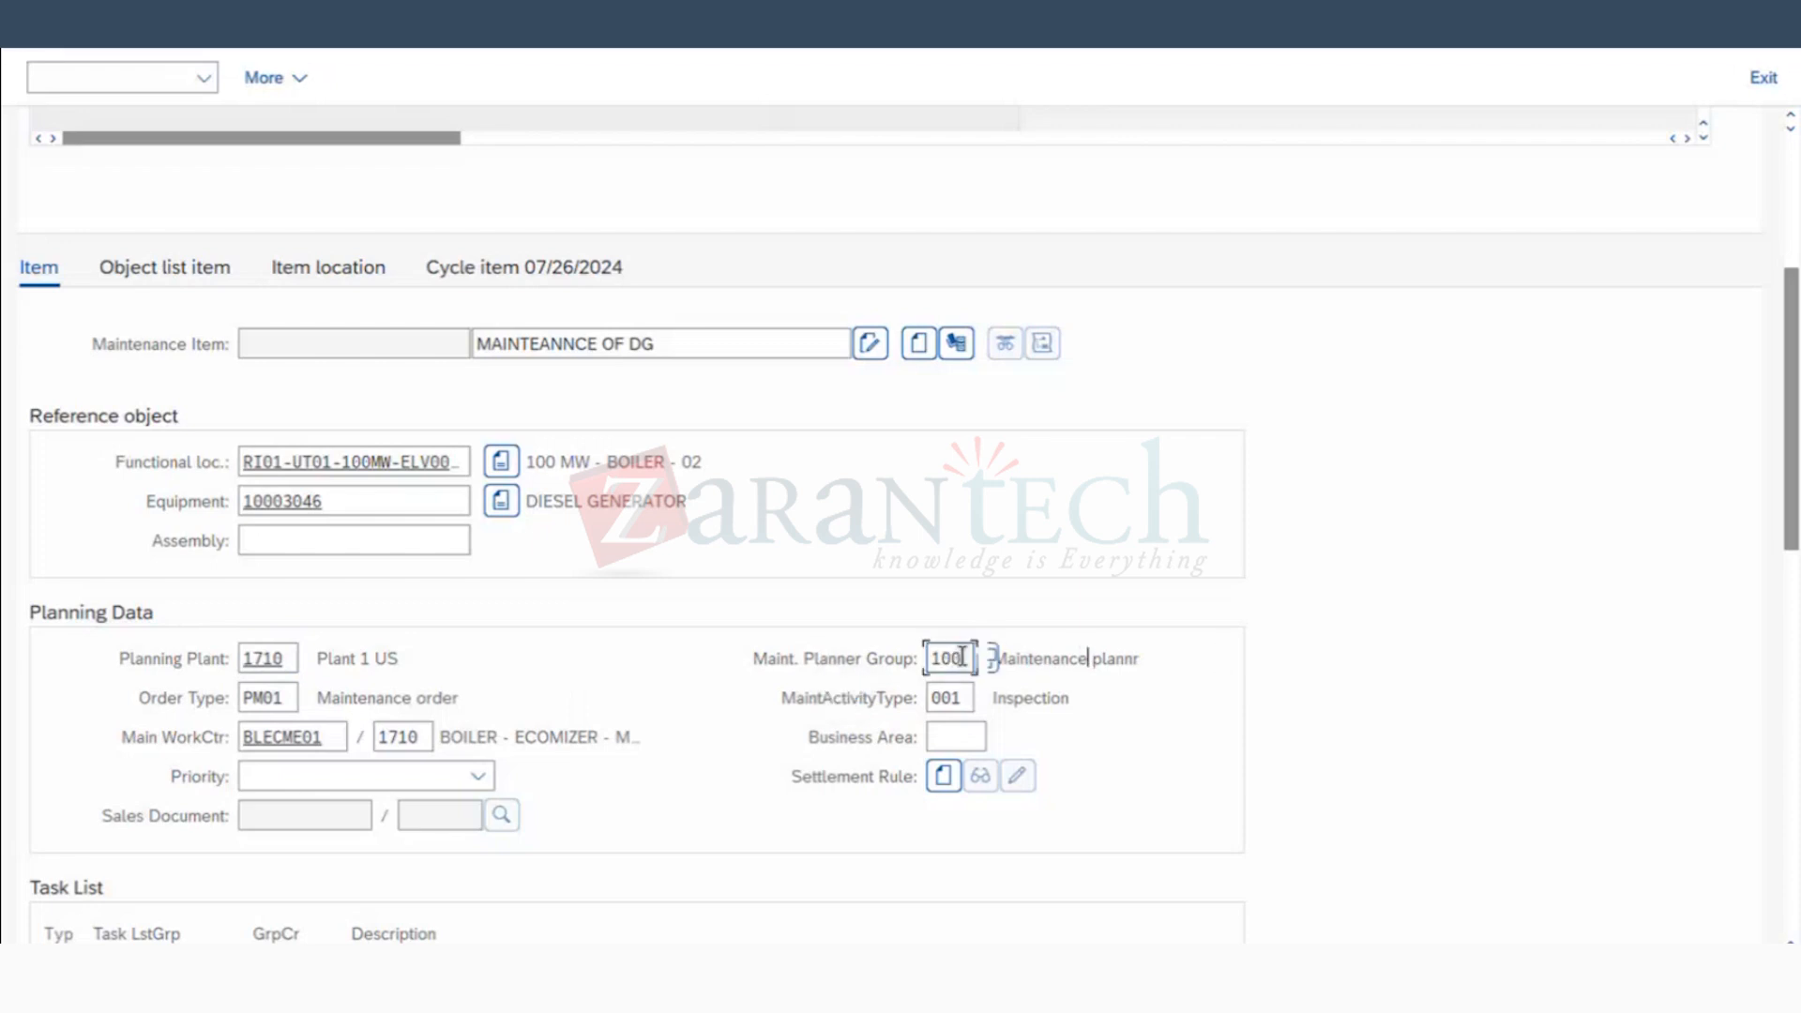
drag(963, 658, 843, 692)
Step: Exit the maintenance plan creation back to the SAP start screen and start the SPRO customizing transaction
key(F3)
click(632, 557)
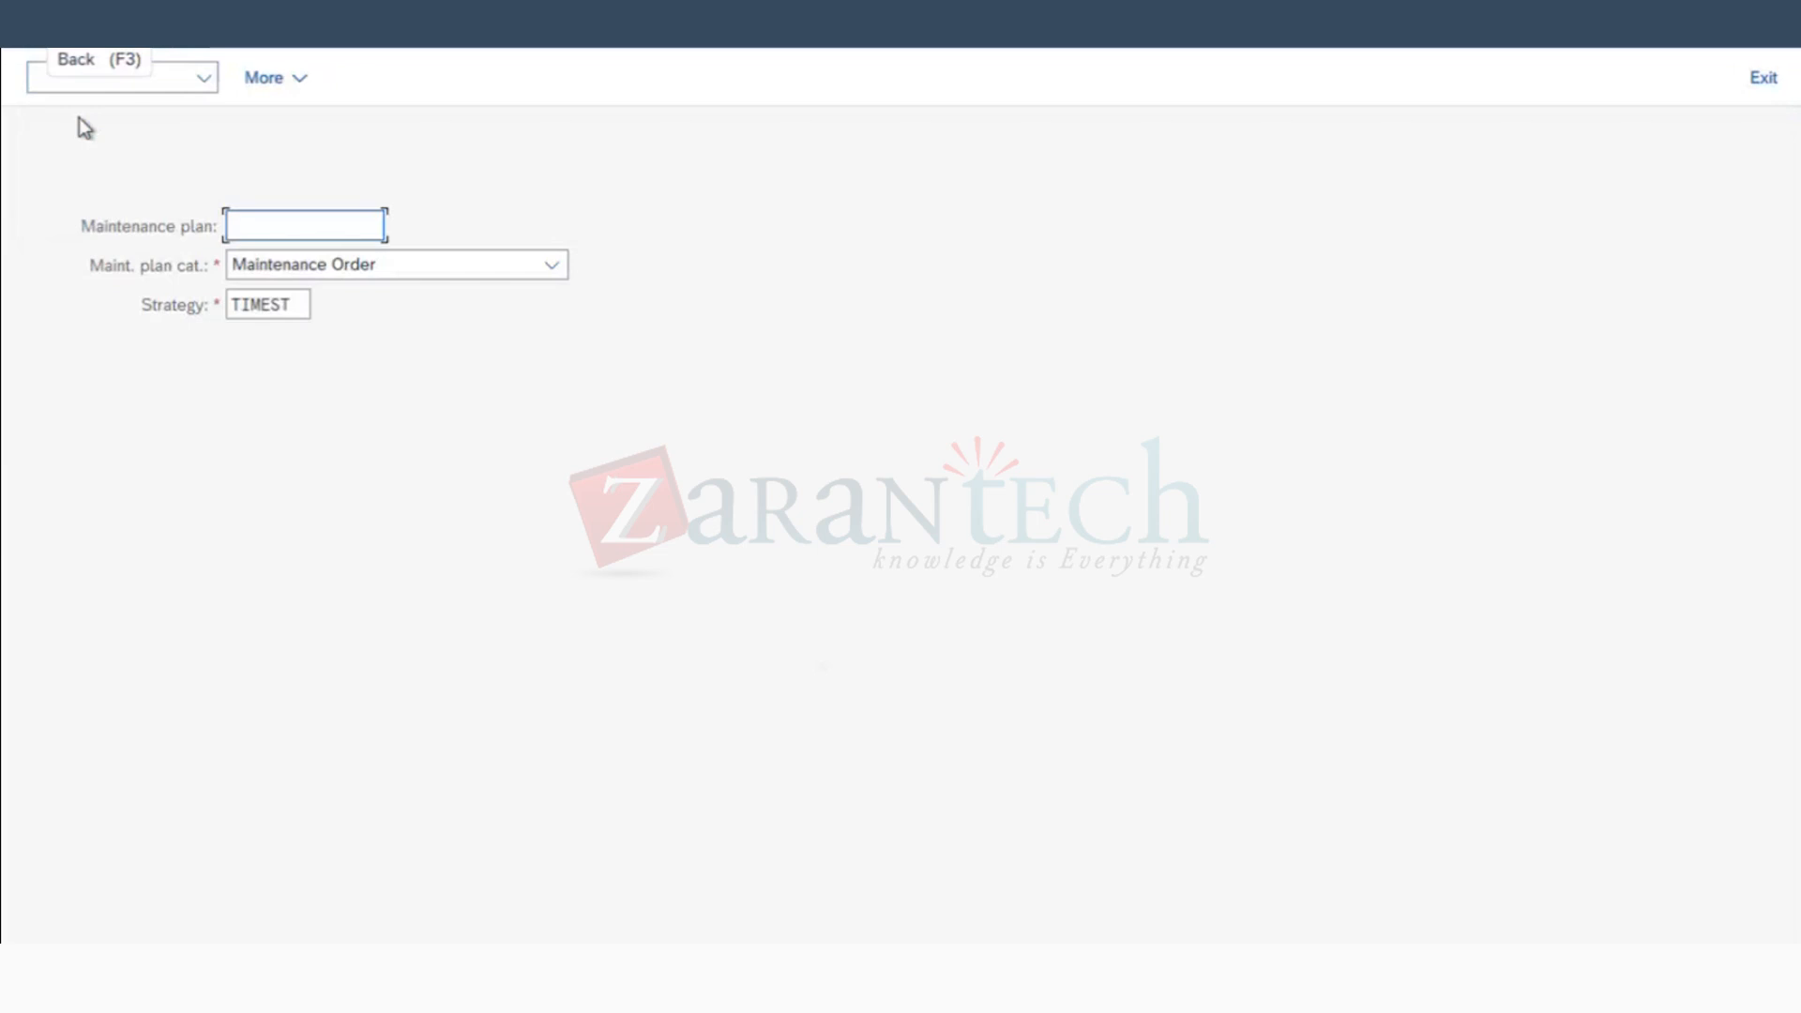
key(F3)
text(IP10)
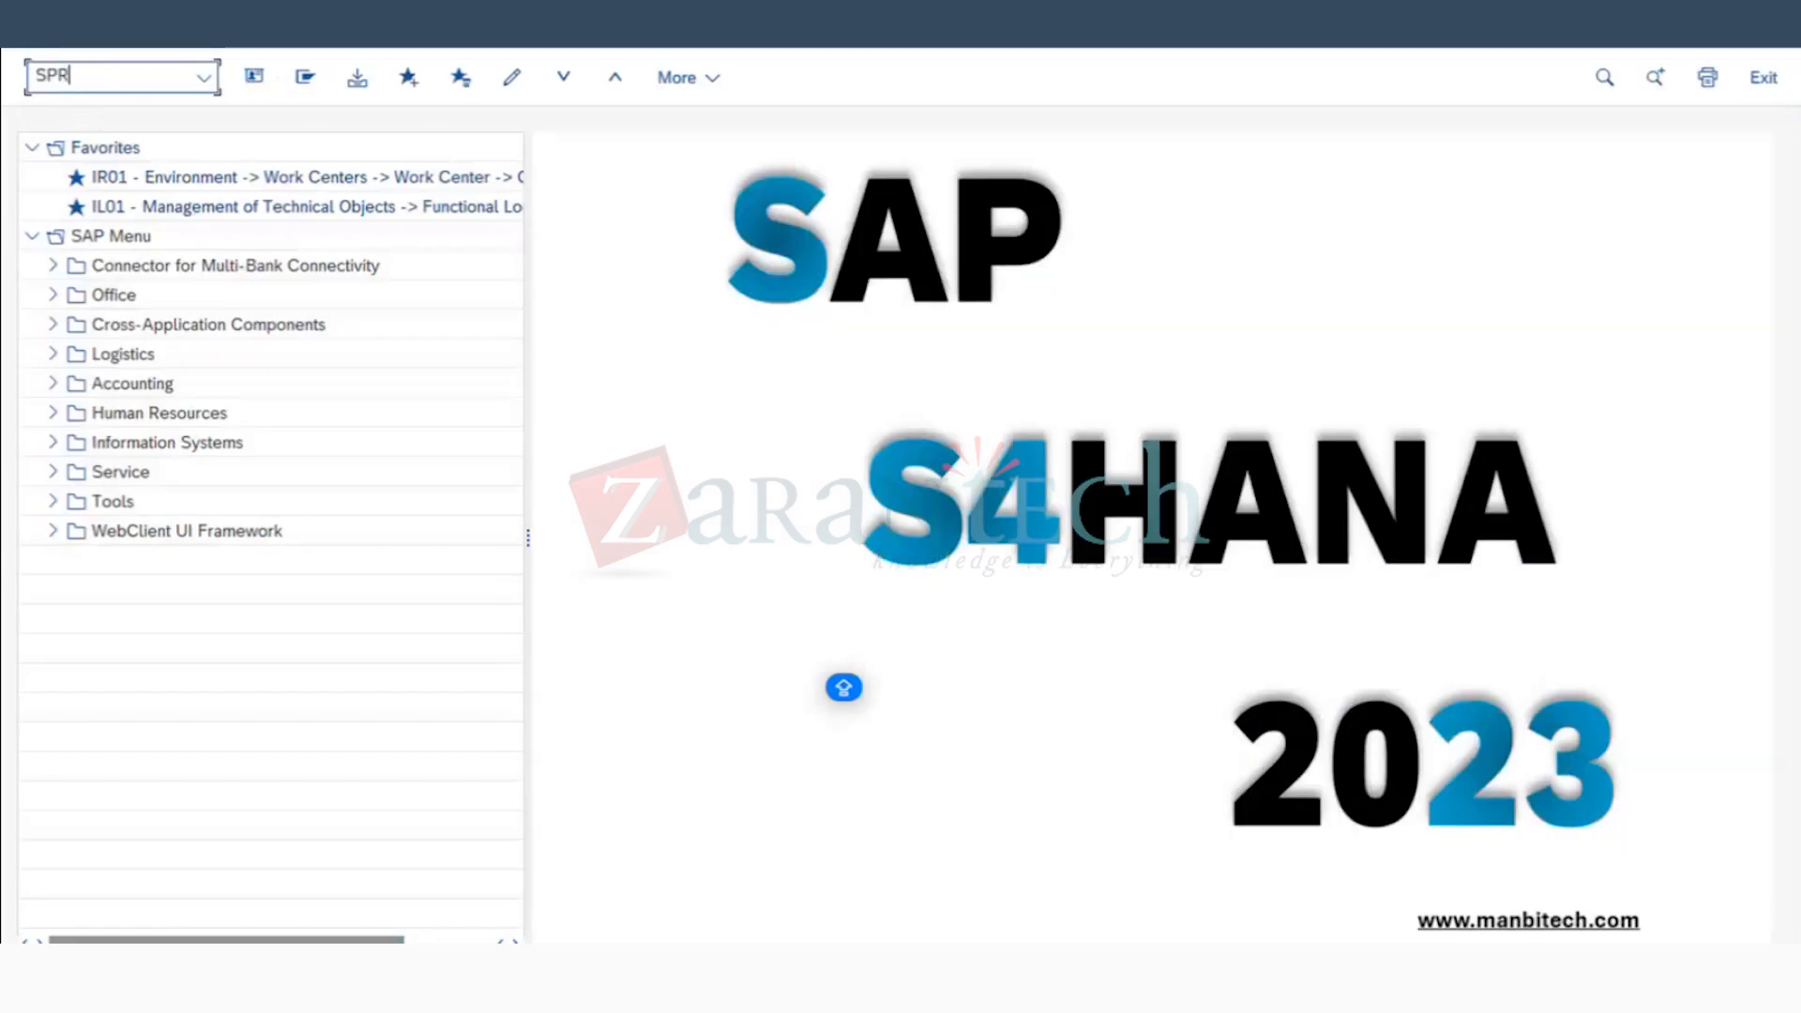
key(Return)
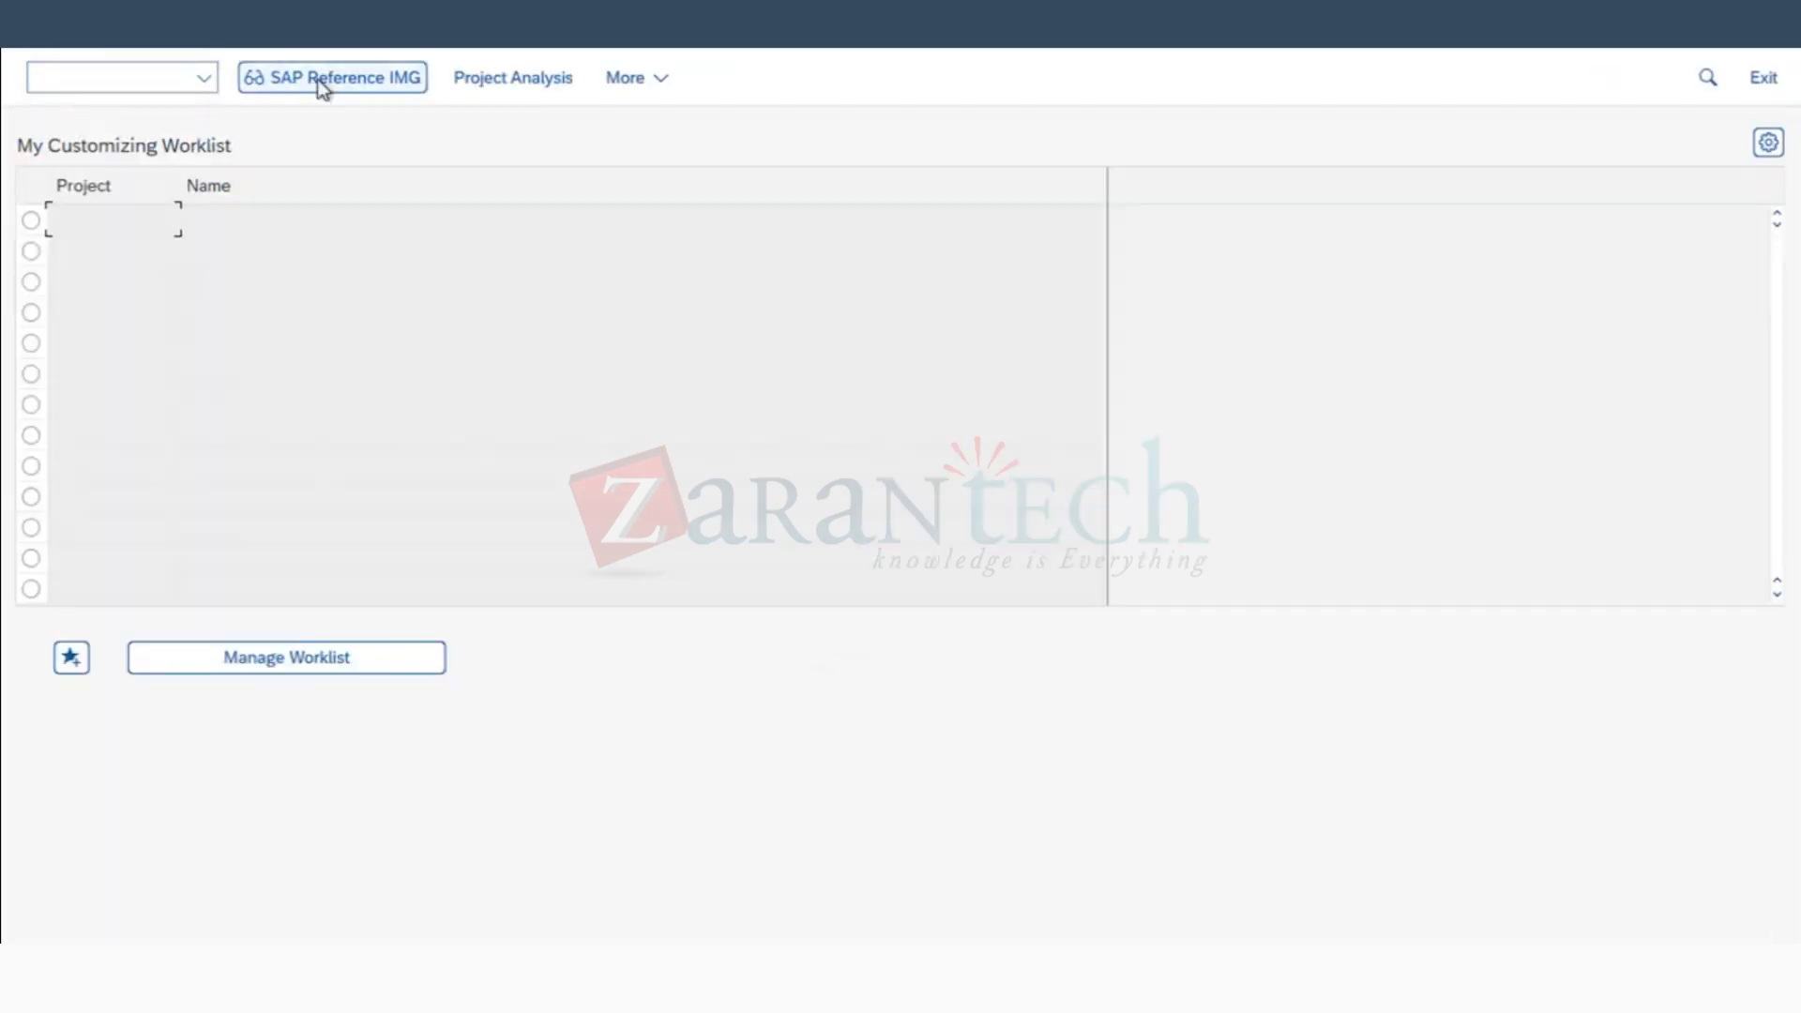
Step: In the SAP Reference IMG, expand Plant Maintenance and Customer Service, Maintenance and Service Processing, Maintenance and Service Orders, down to Functions and Settings for Order Types
scroll(272, 463, down, 4)
scroll(272, 468, down, 2)
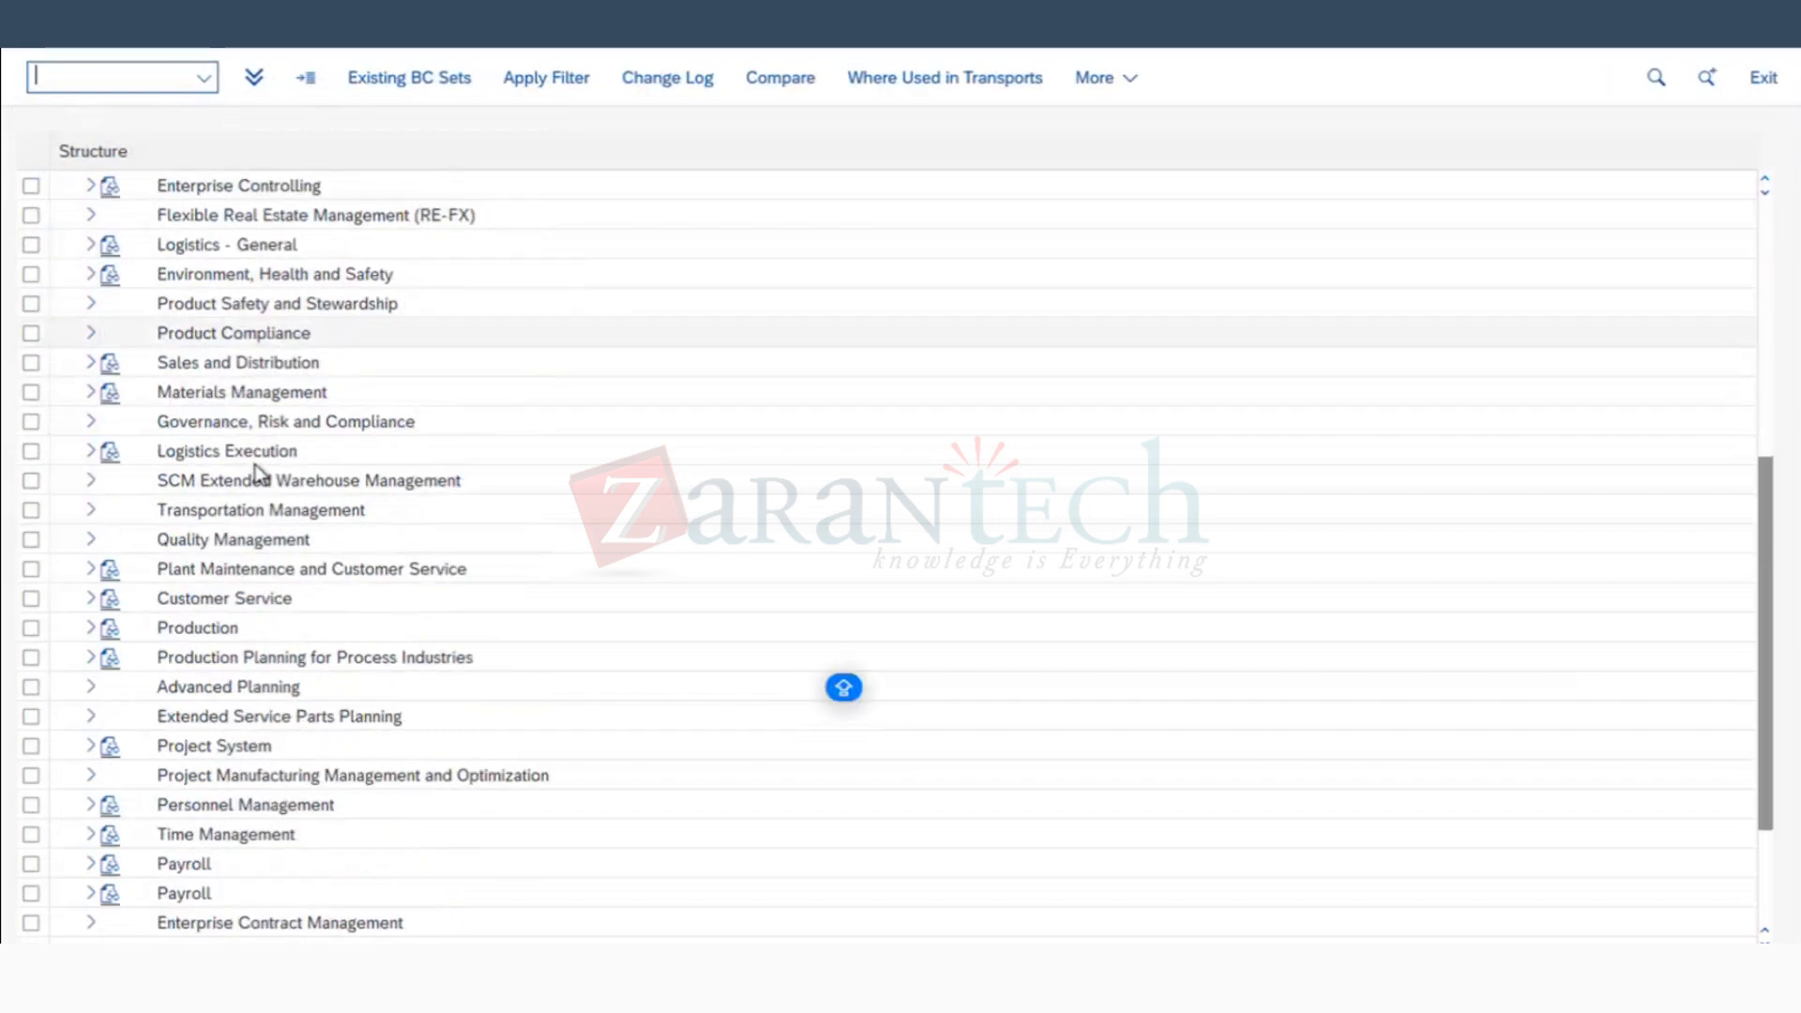
scroll(258, 473, down, 1)
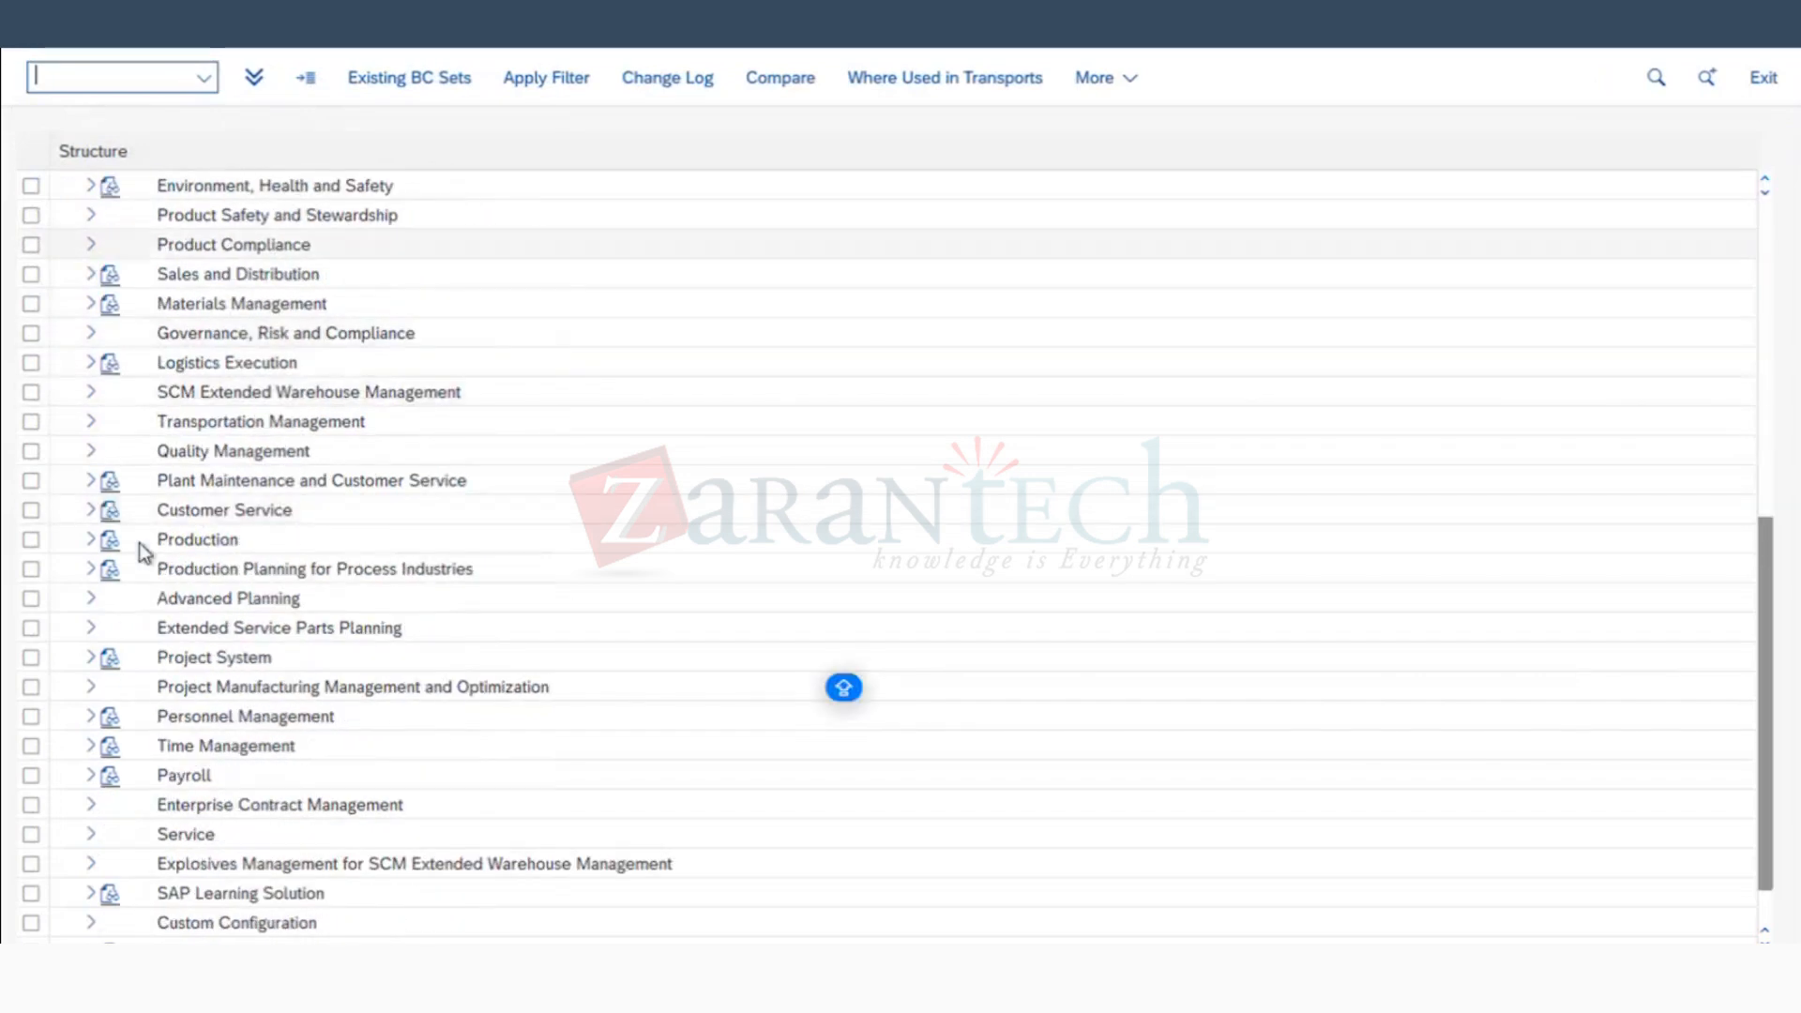
click(90, 480)
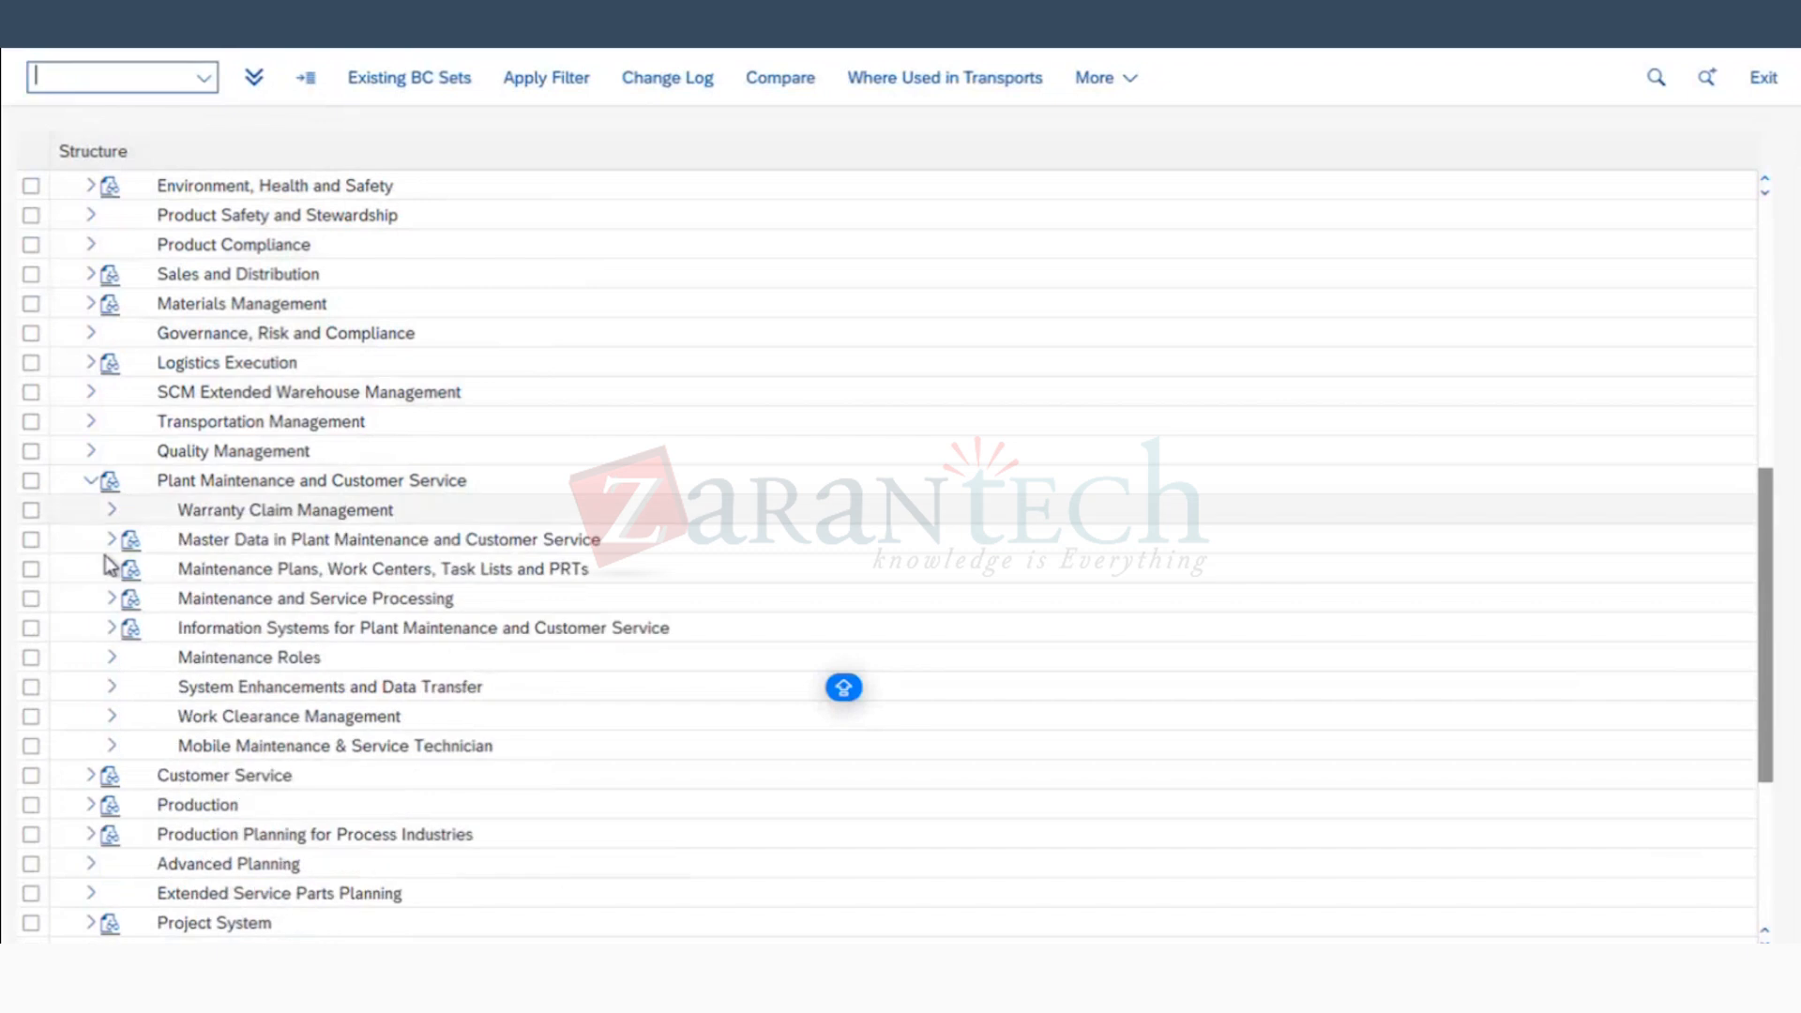
click(110, 597)
scroll(352, 566, down, 2)
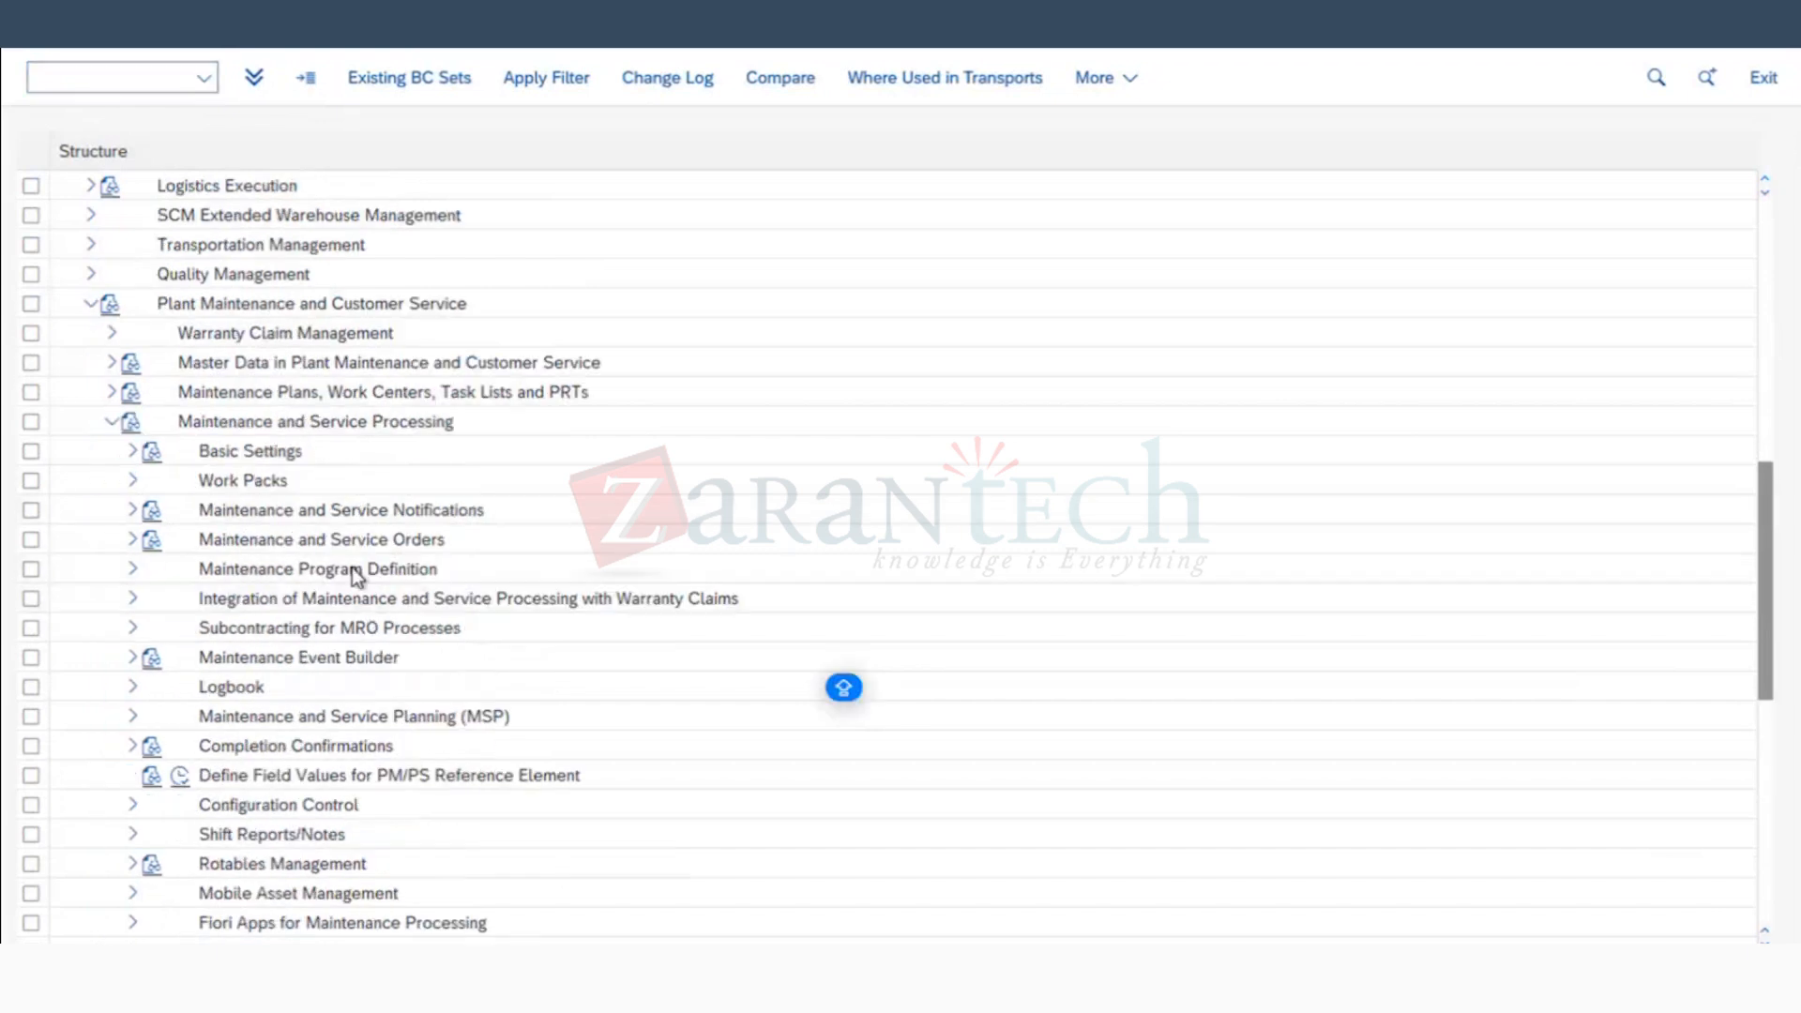
scroll(351, 567, down, 1)
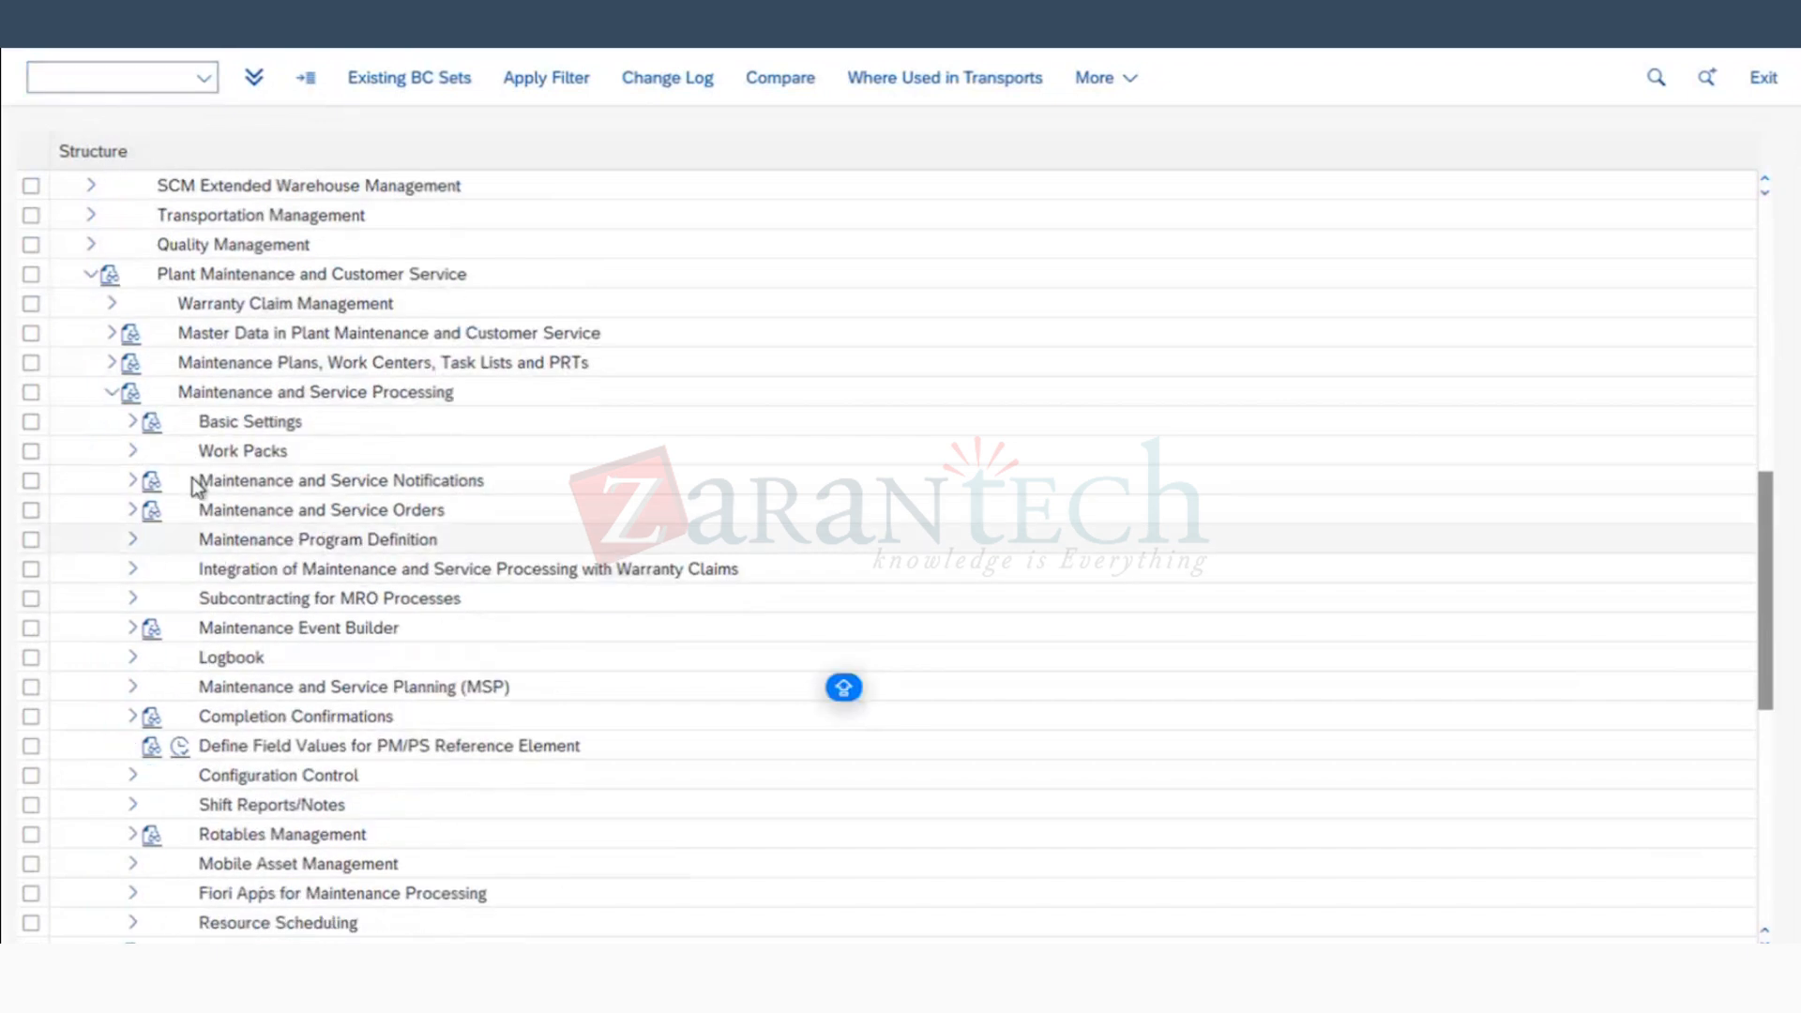
click(134, 511)
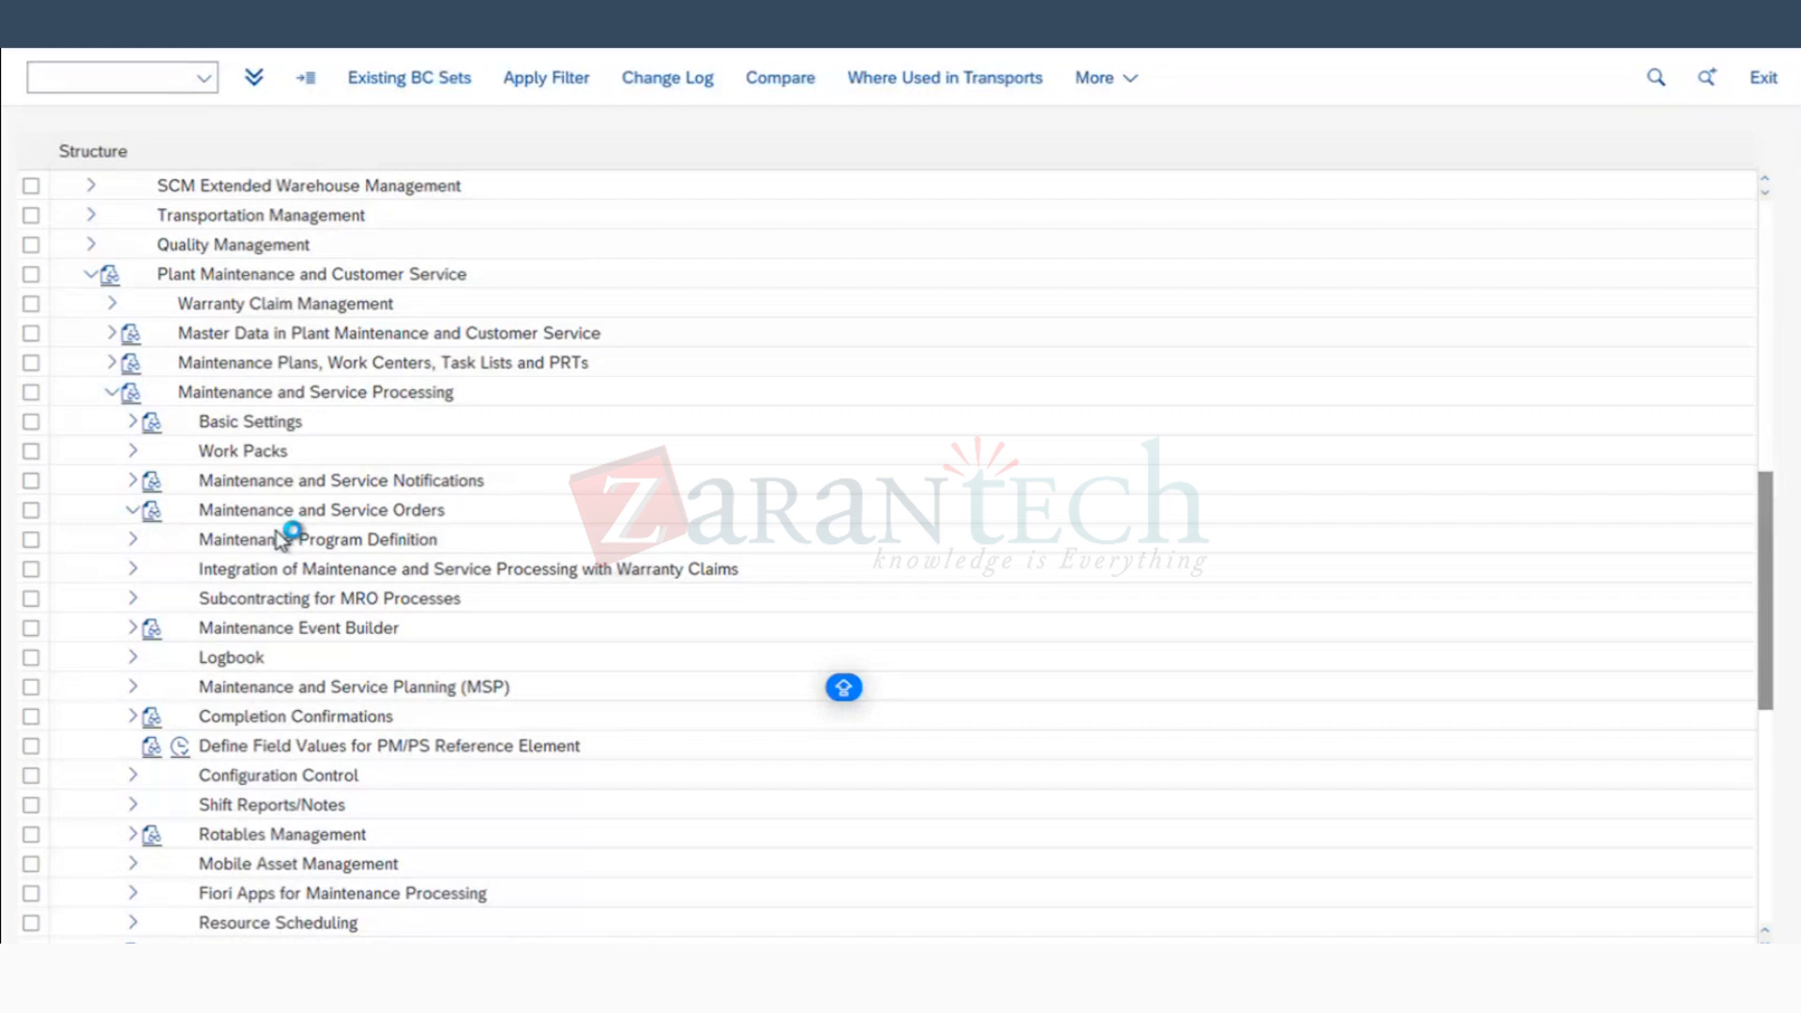
click(152, 392)
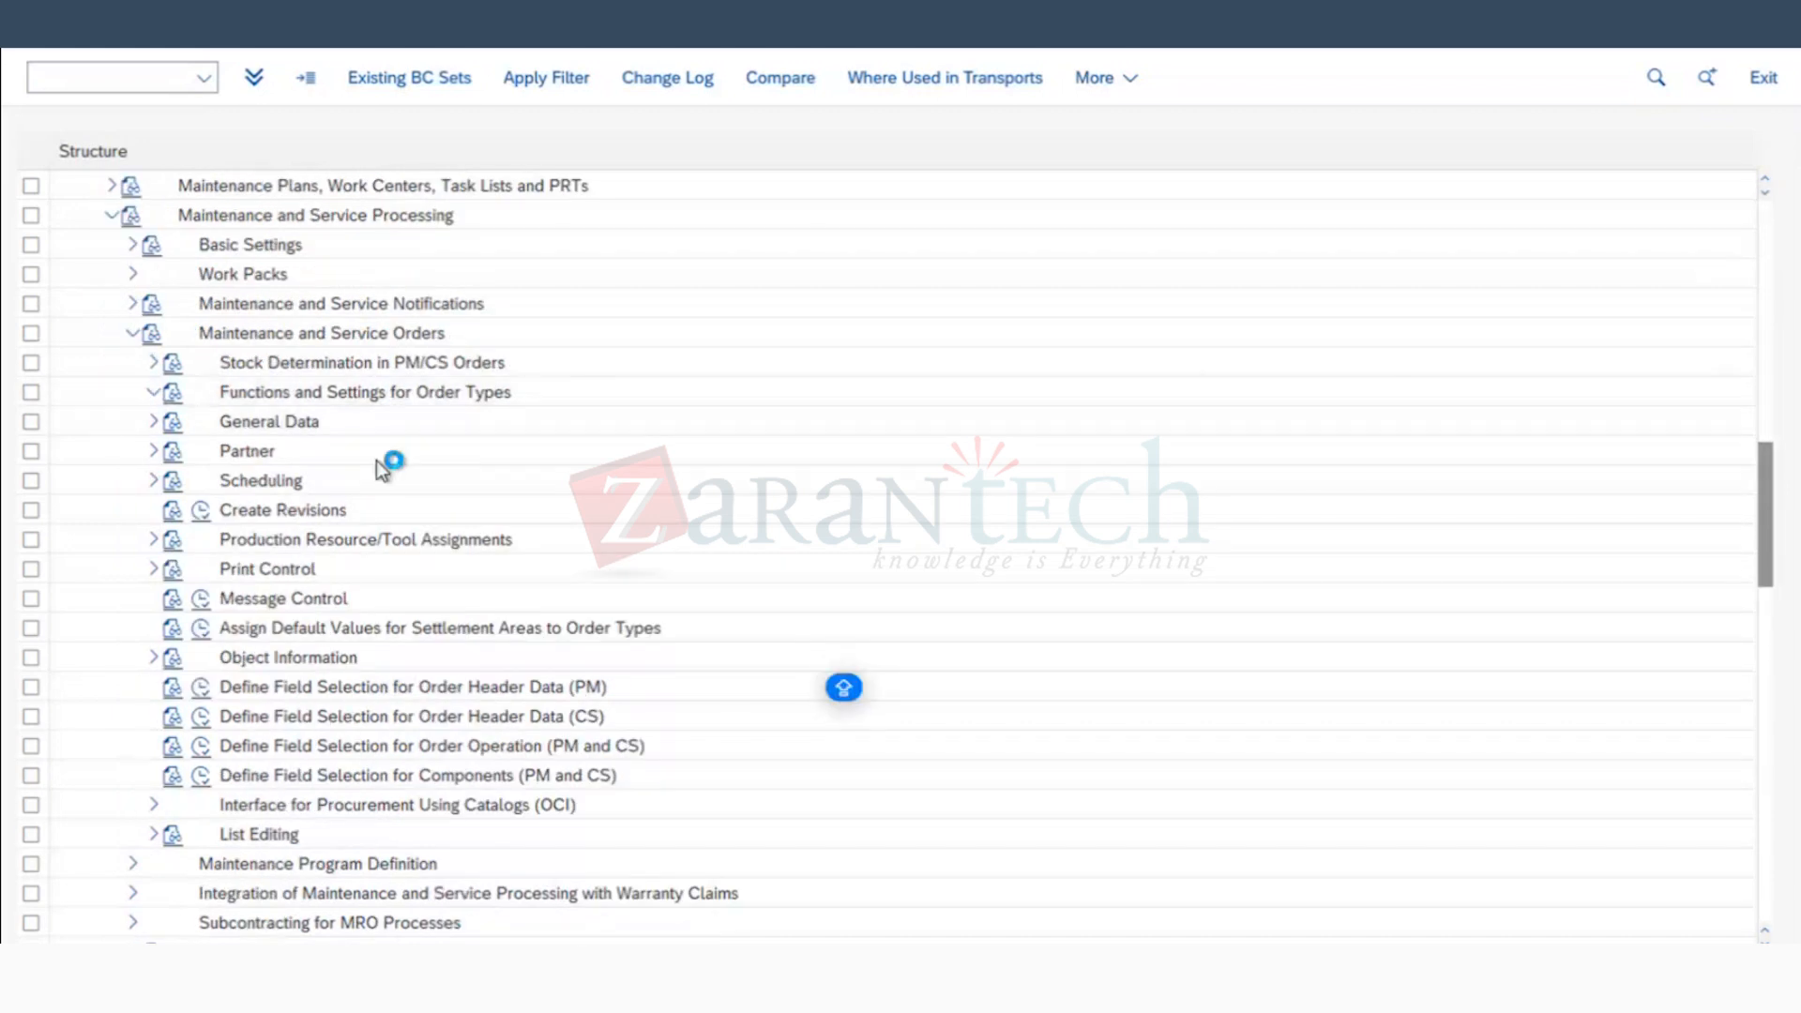
Step: Open the customizing activity Define Default Order Types for Maintenance Items under Maintenance and Service Orders
scroll(381, 469, down, 1)
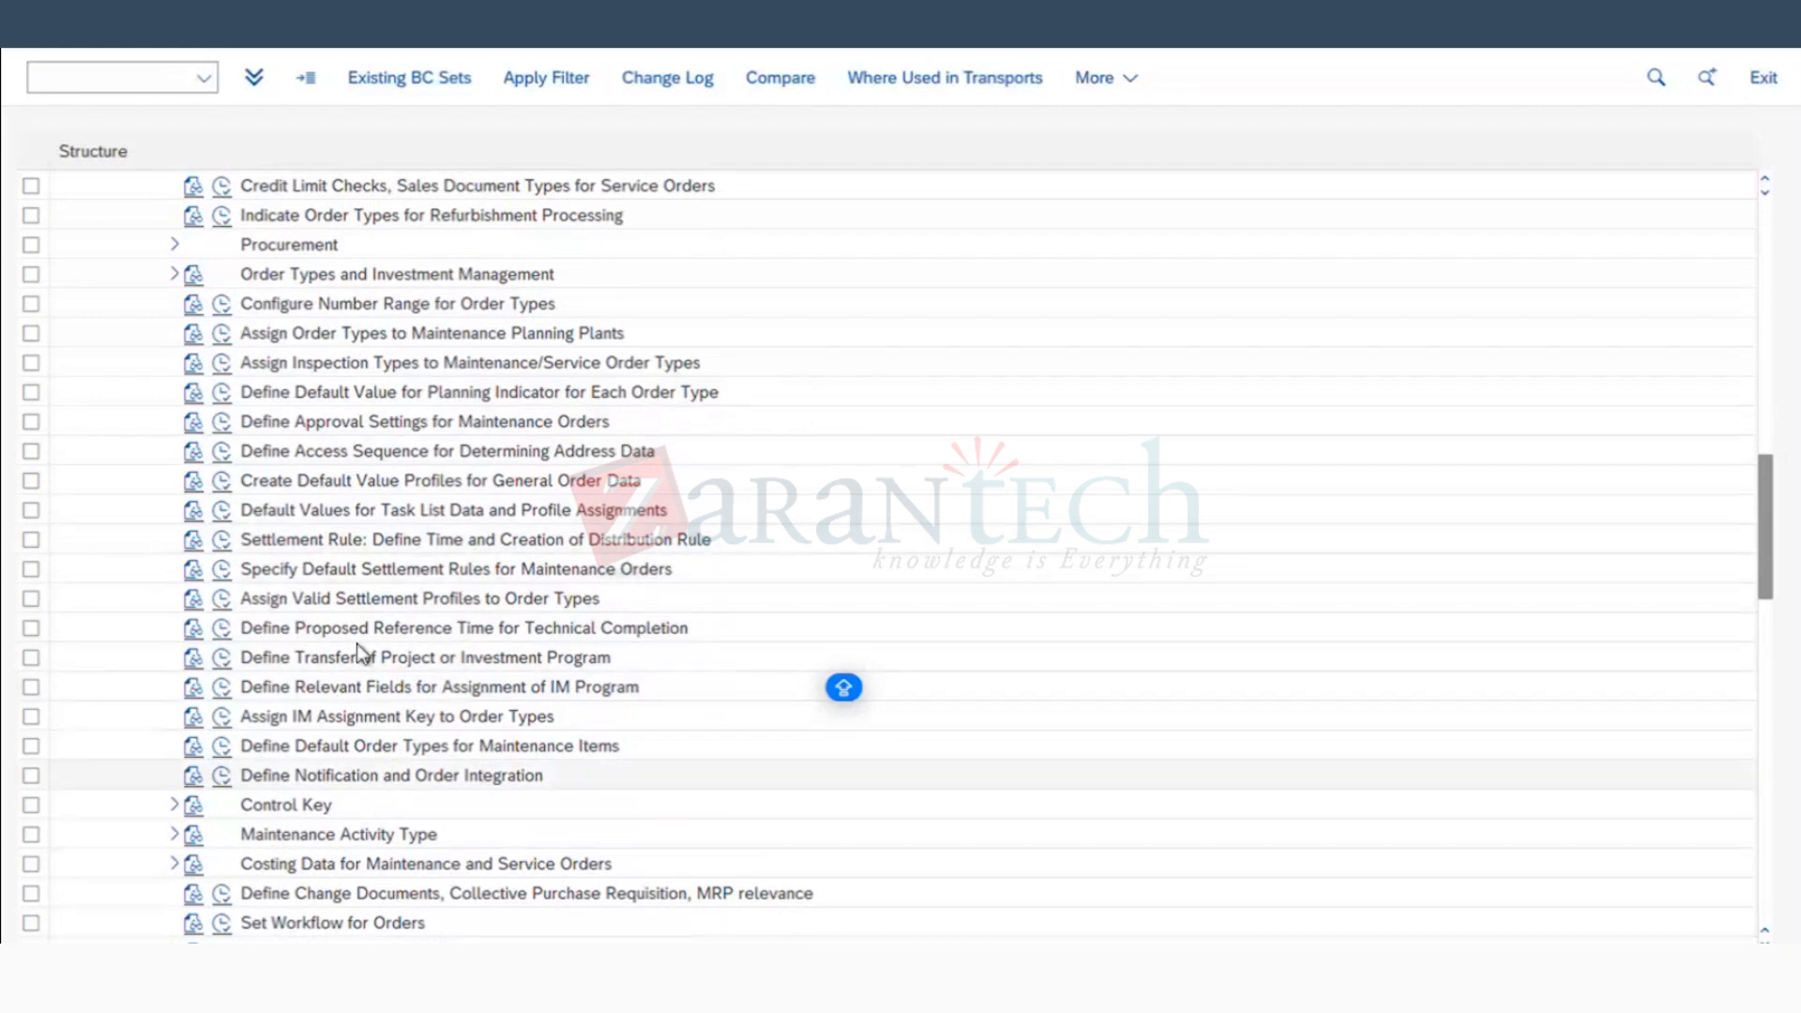
click(414, 511)
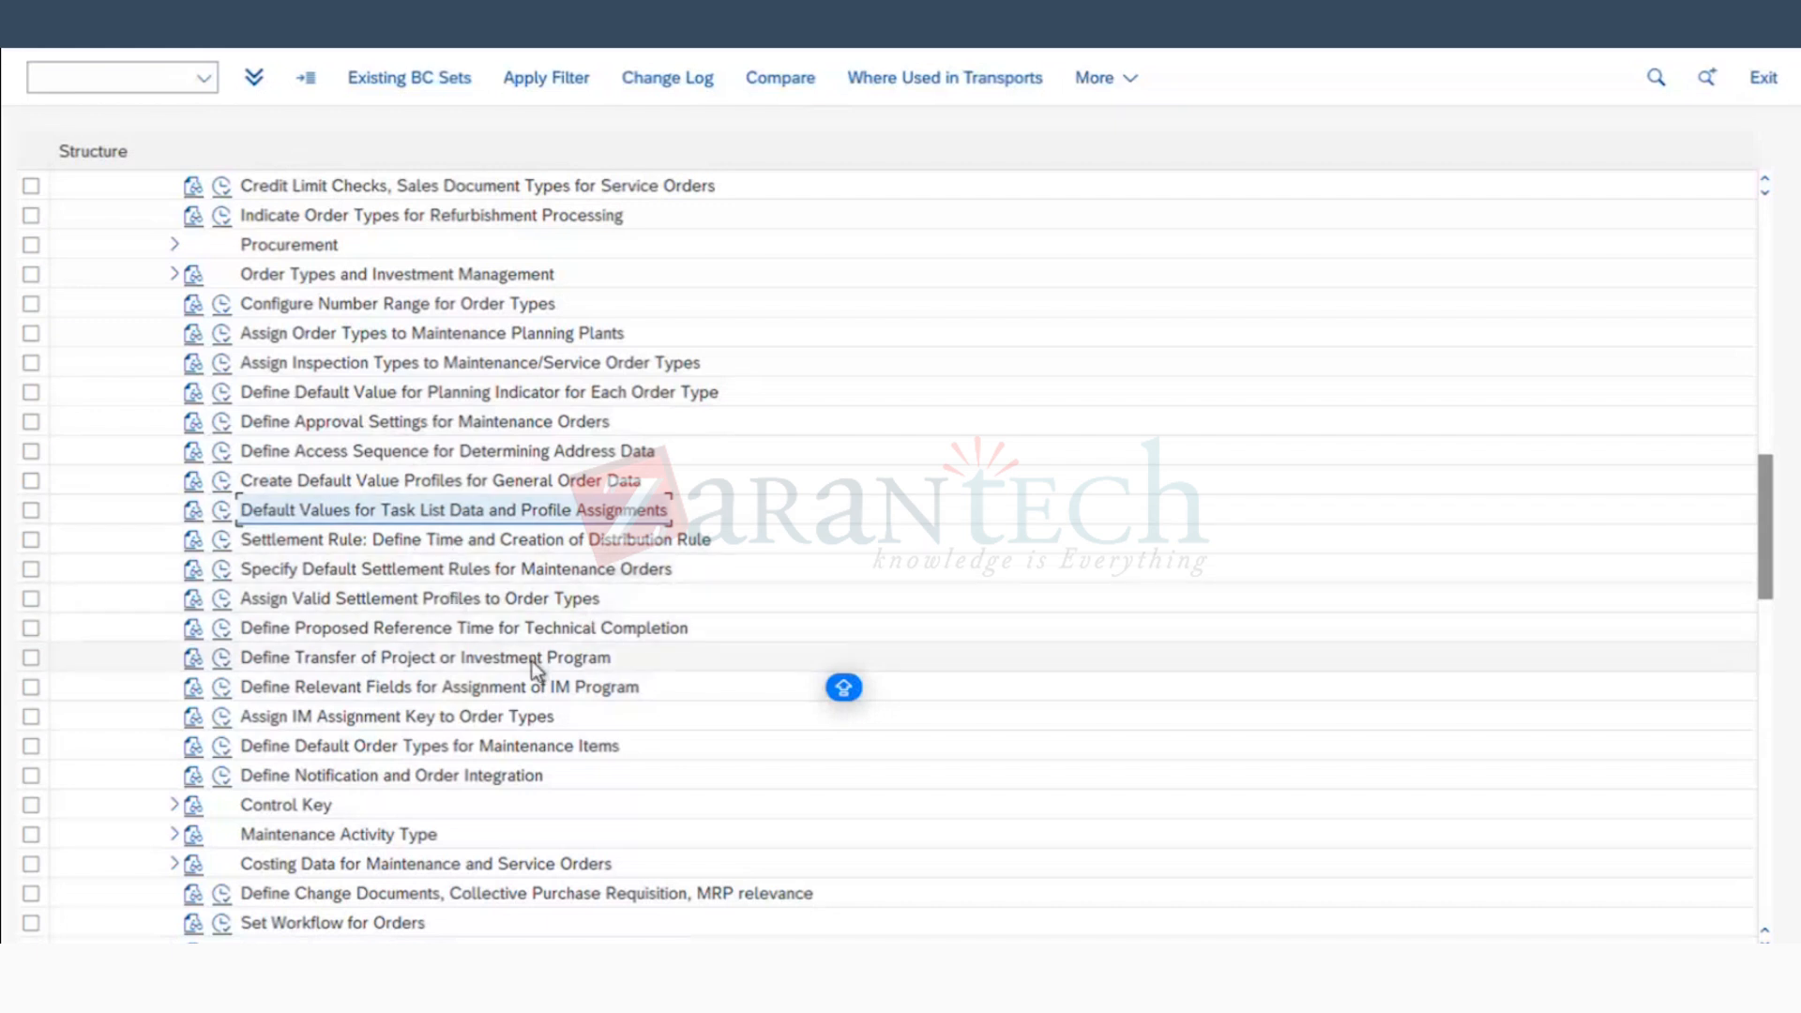
click(453, 747)
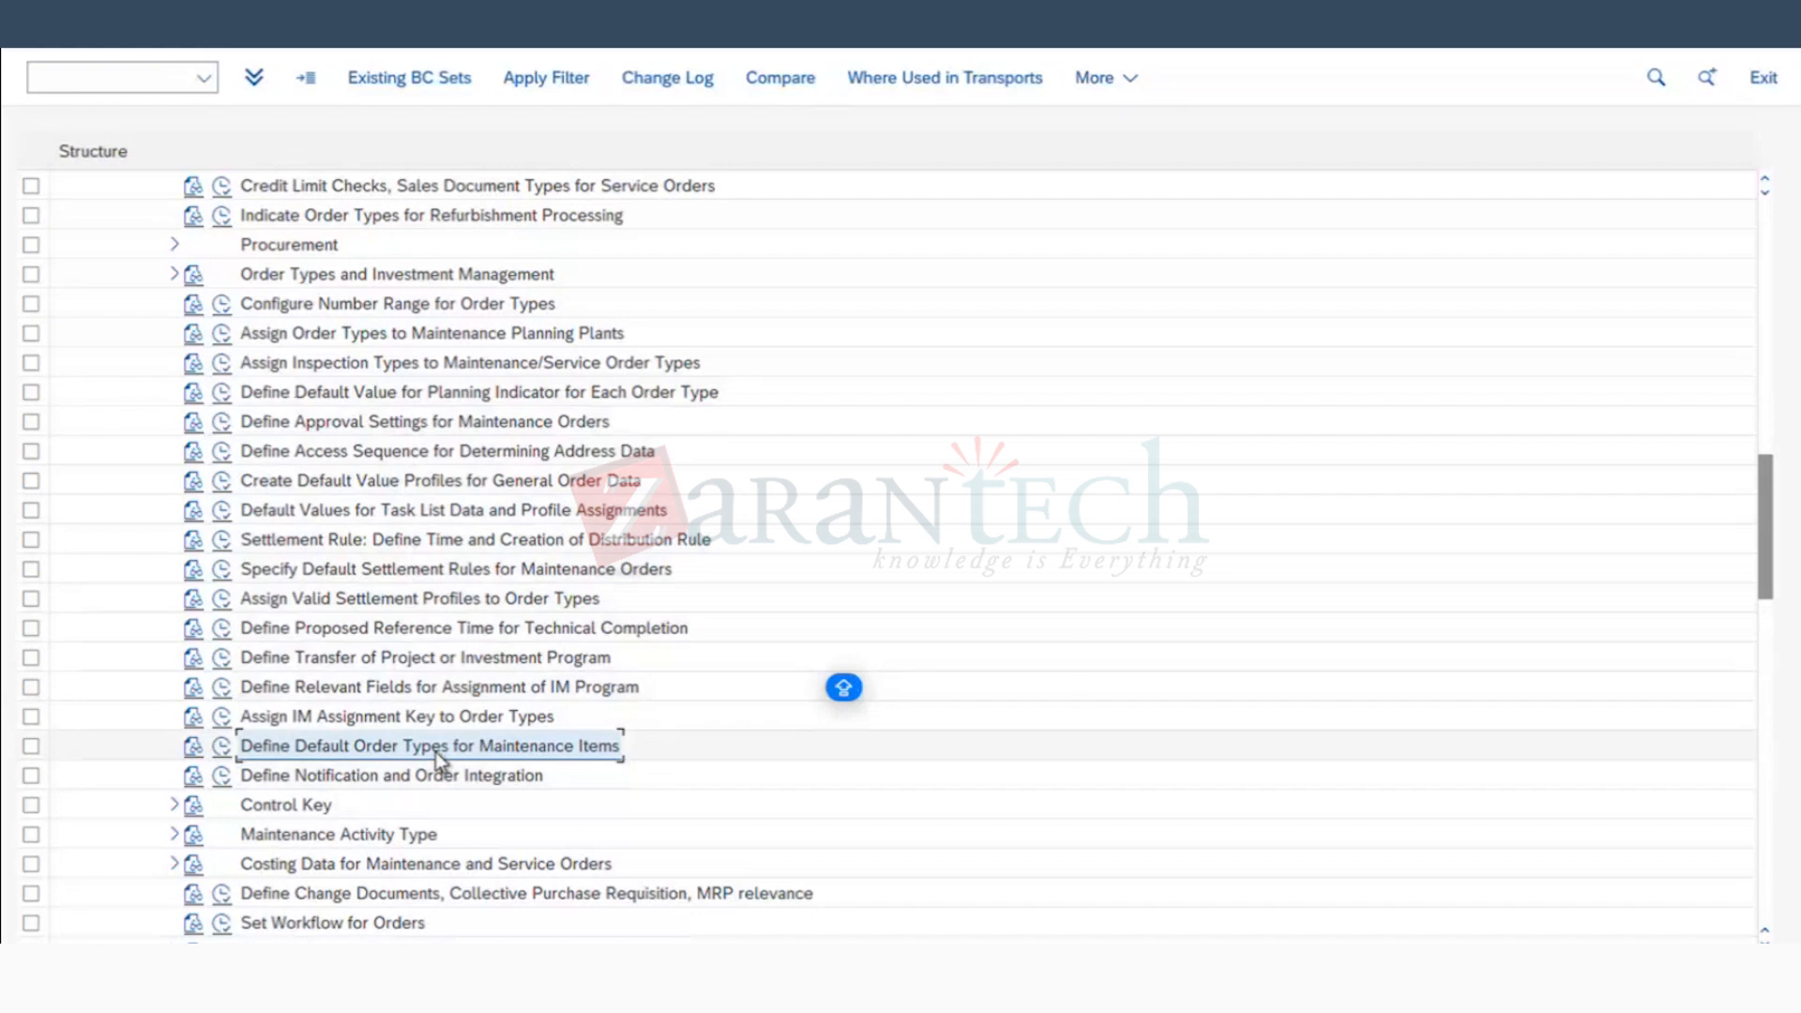
click(225, 749)
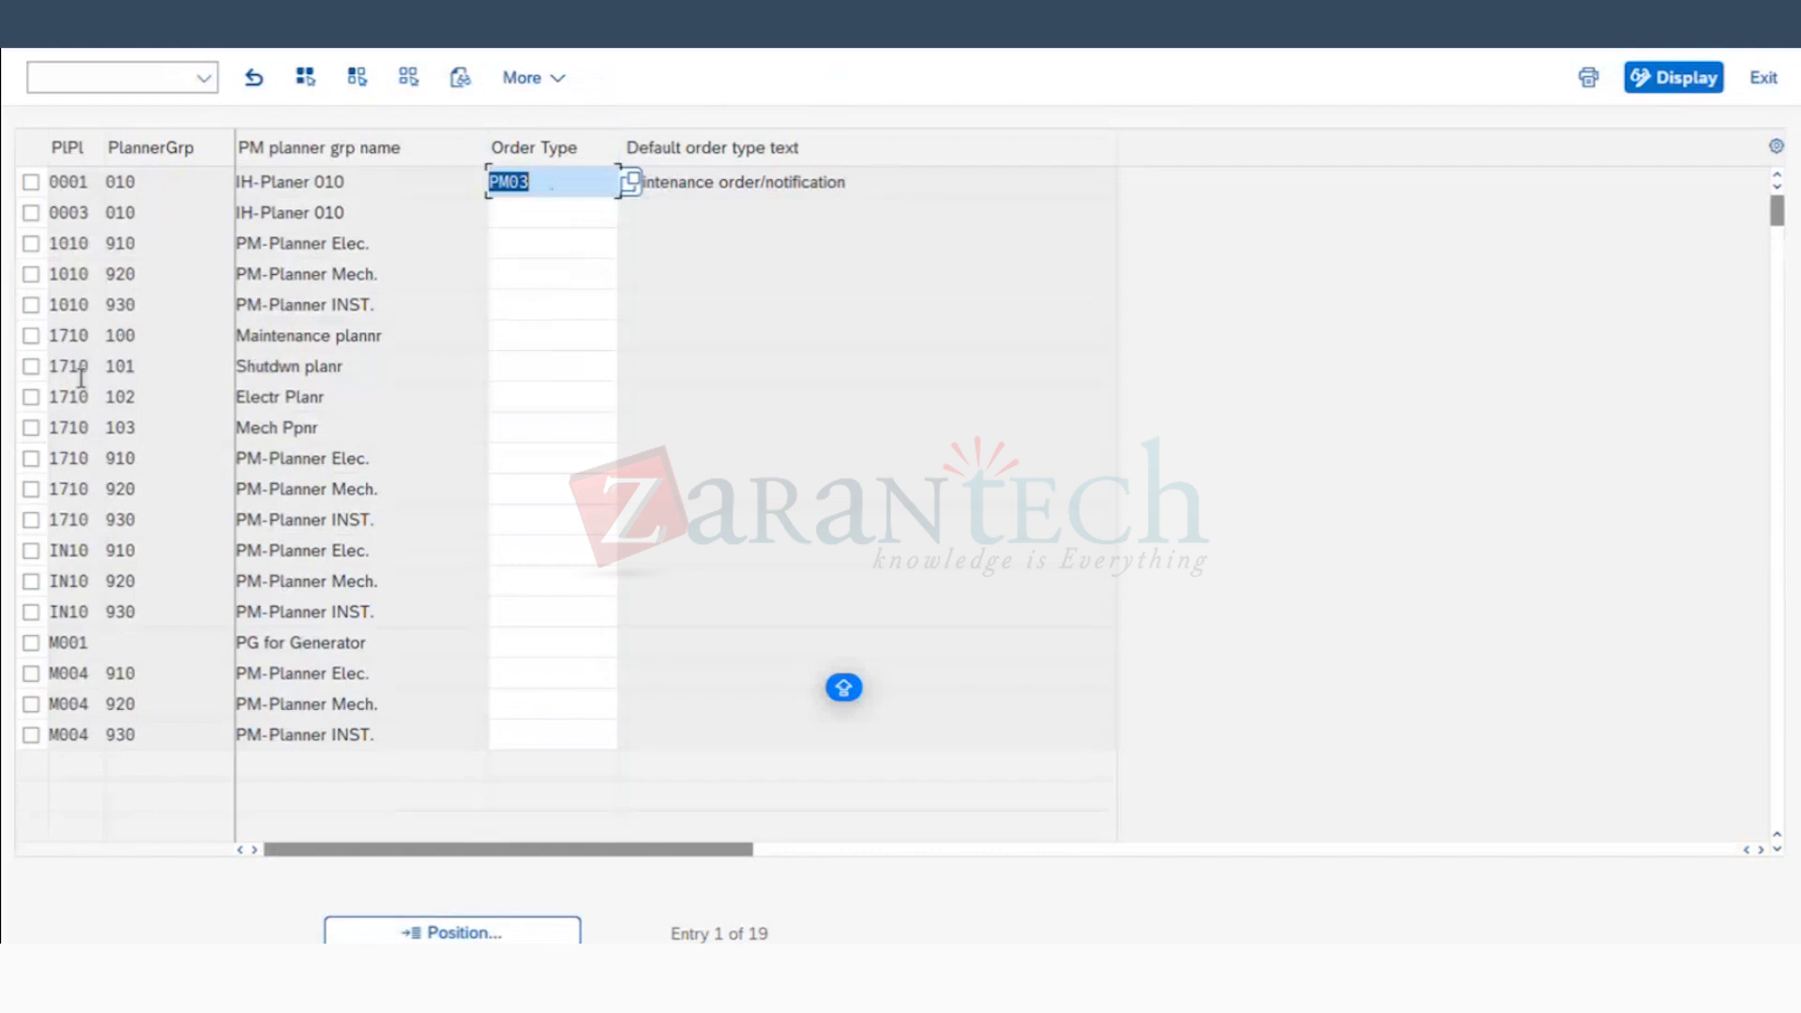
Step: Assign order type PM01 Maintenance order to planner group 100 of planning plant 1710
click(75, 336)
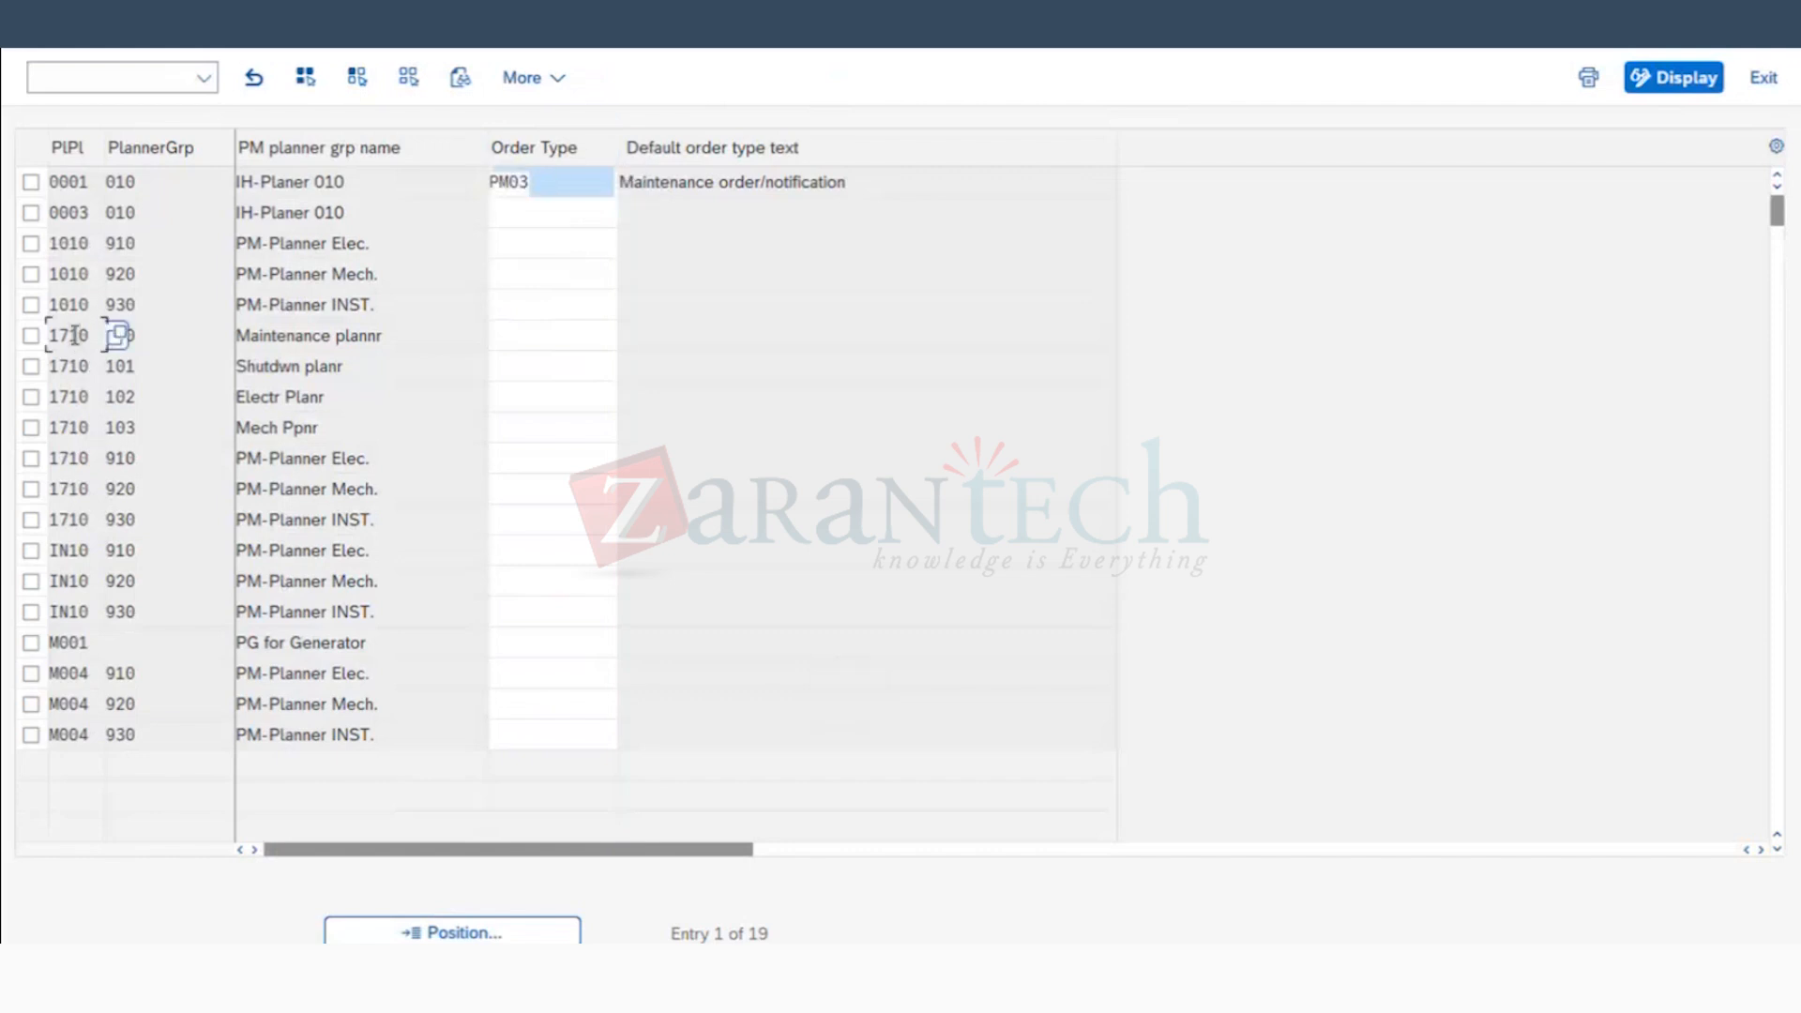
key(Tab)
click(535, 334)
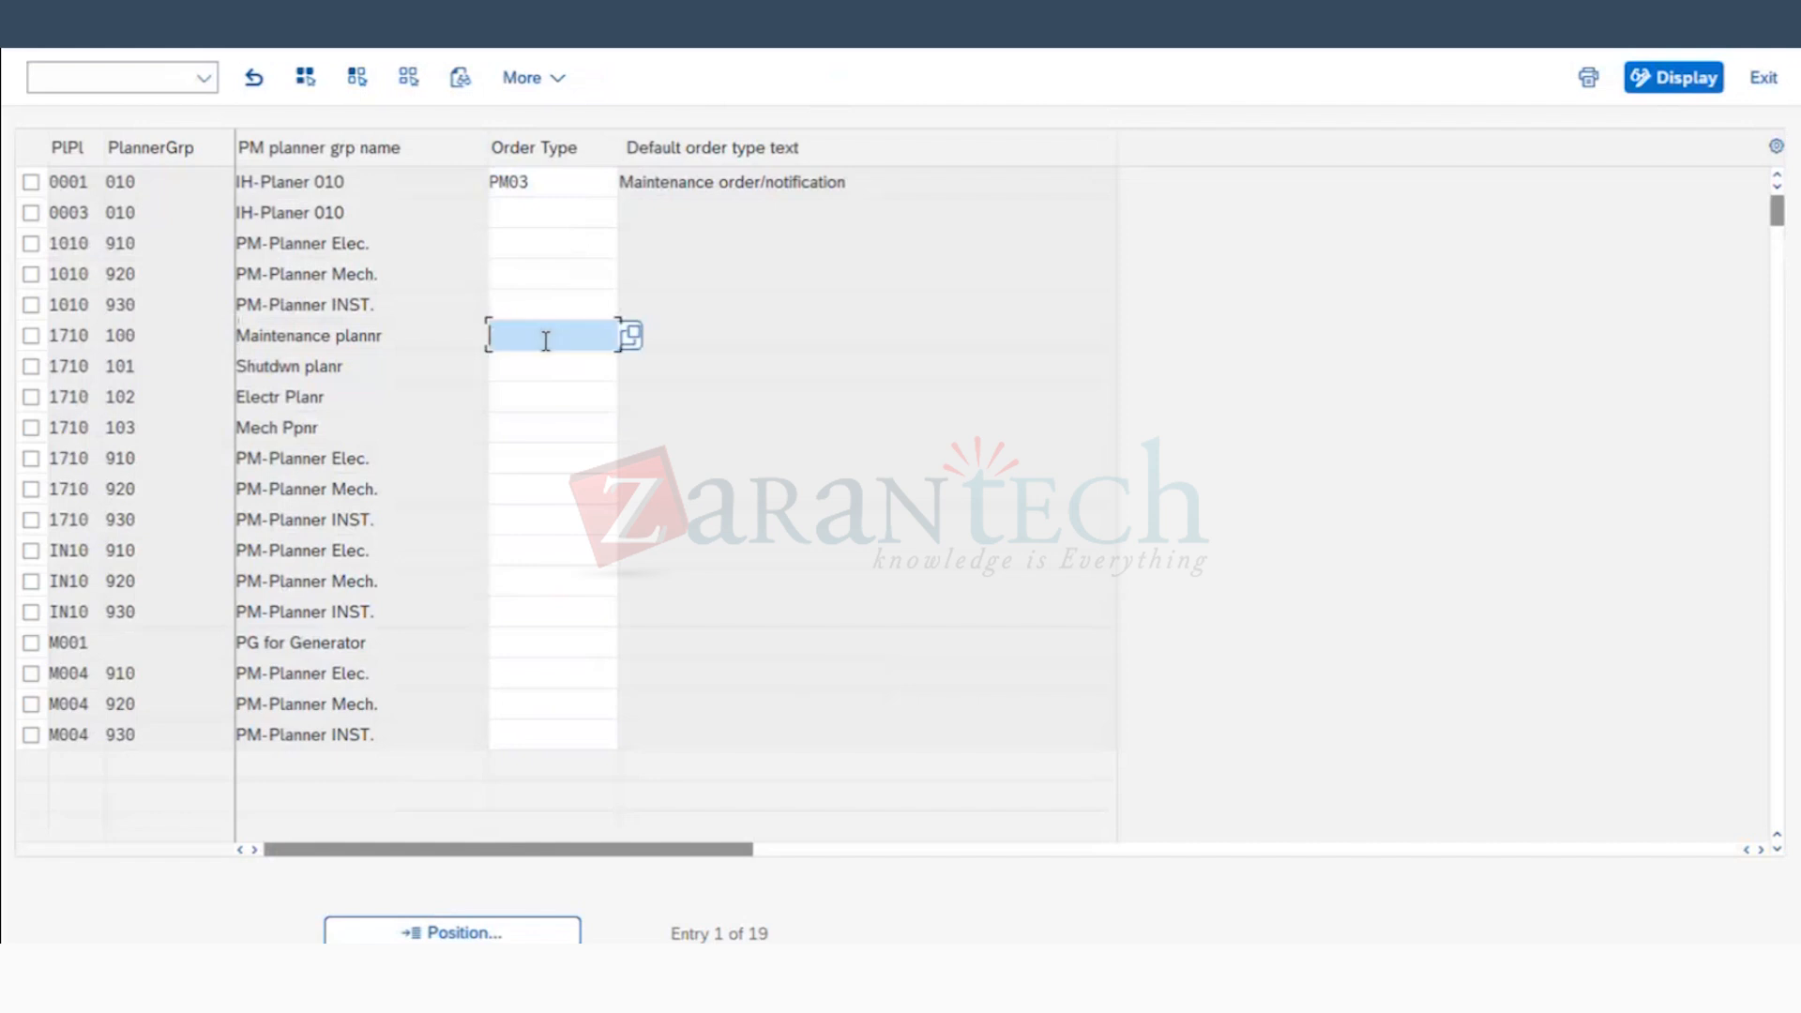
click(631, 334)
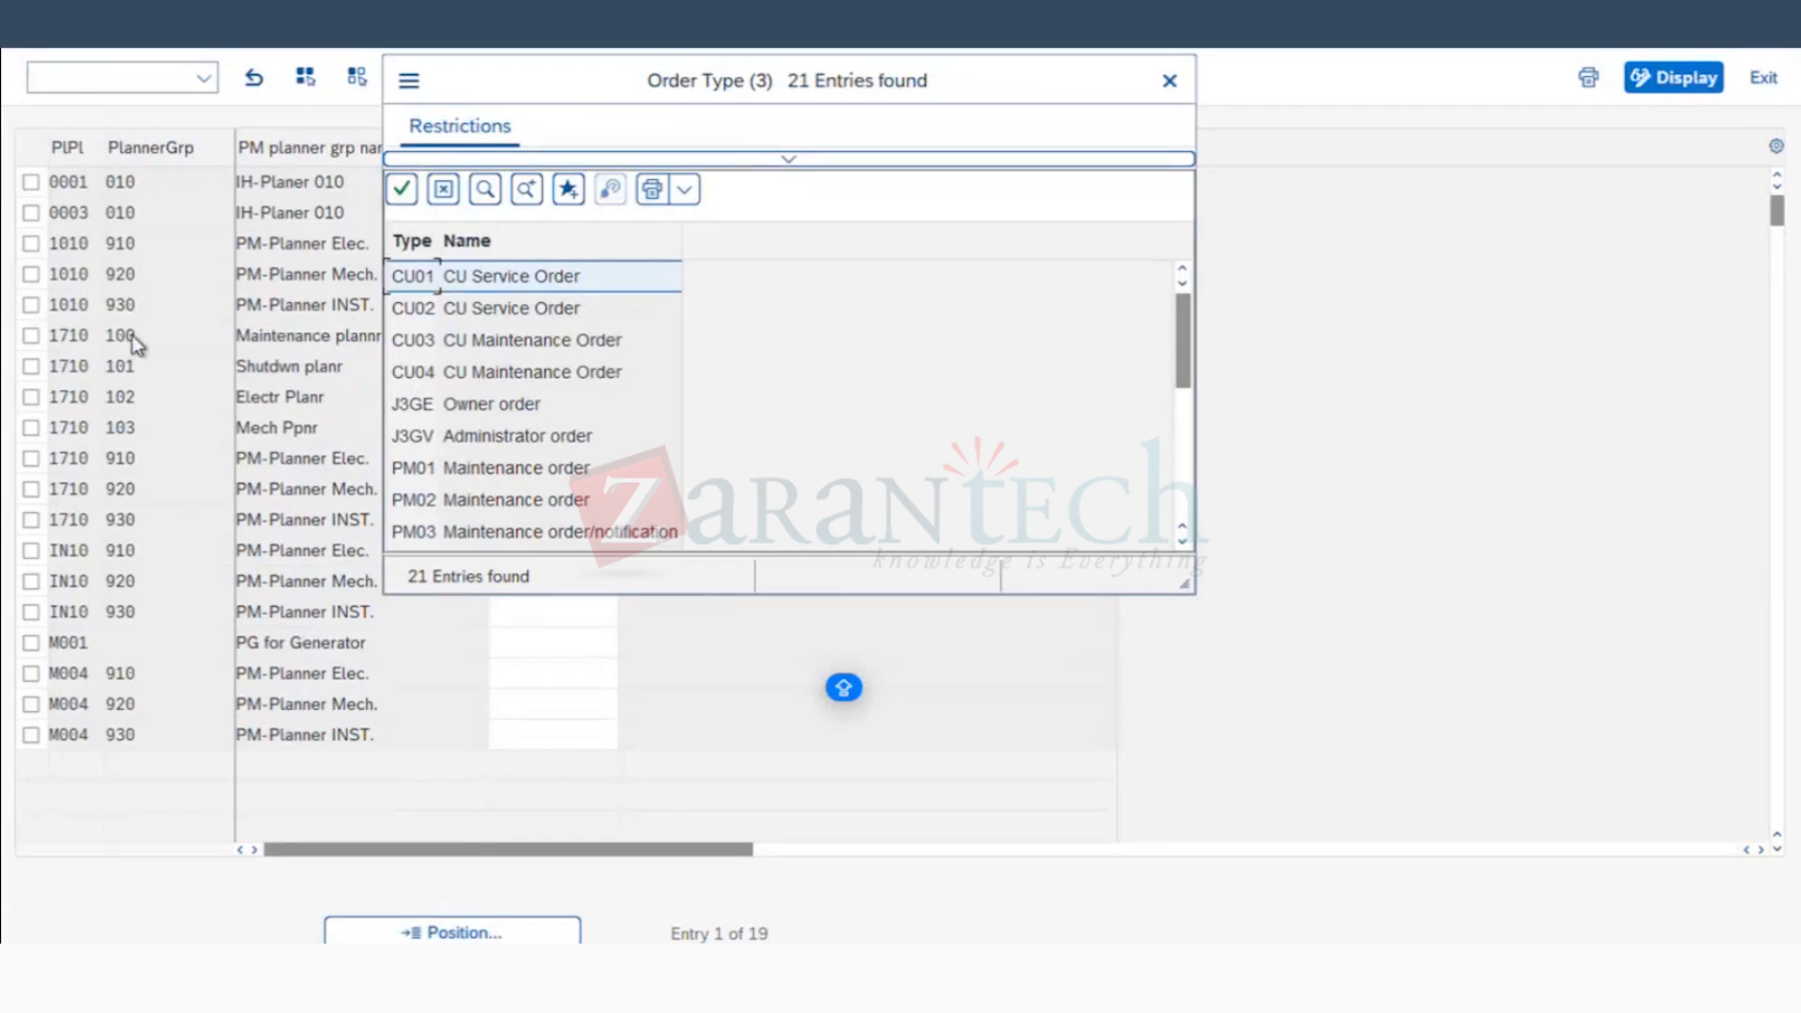
scroll(475, 341, down, 2)
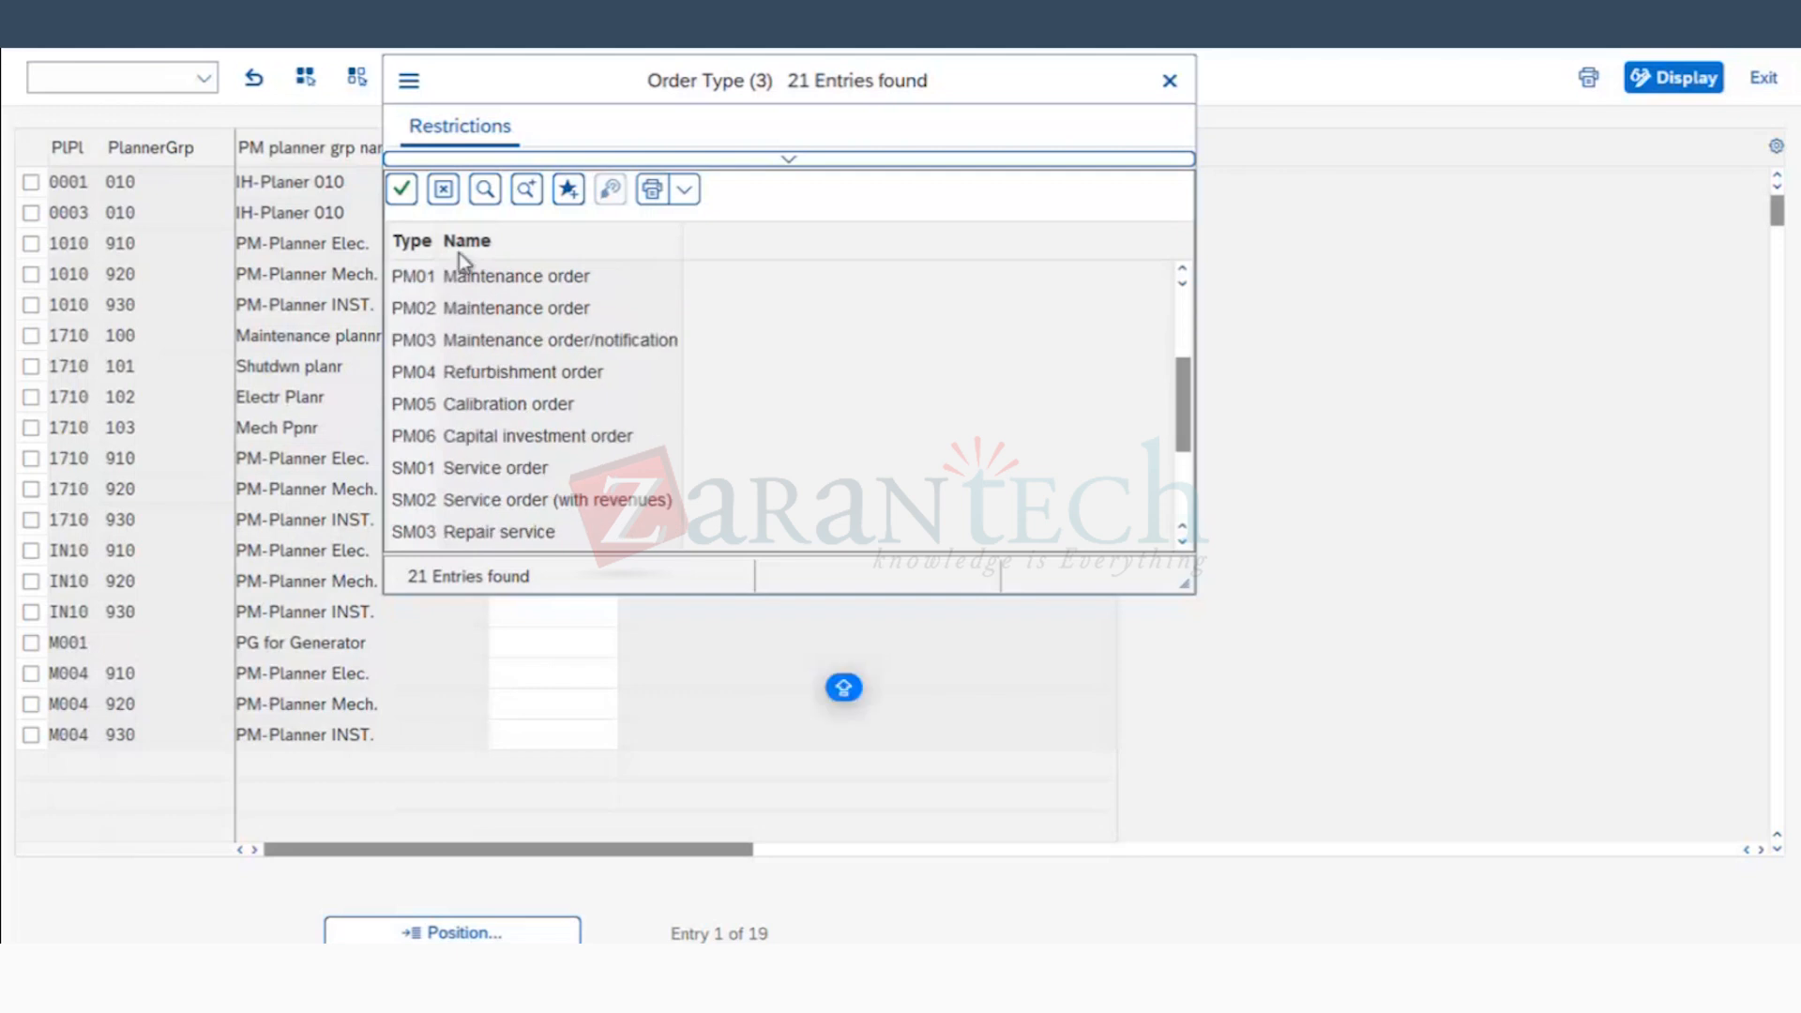
click(467, 284)
scroll(510, 323, up, 1)
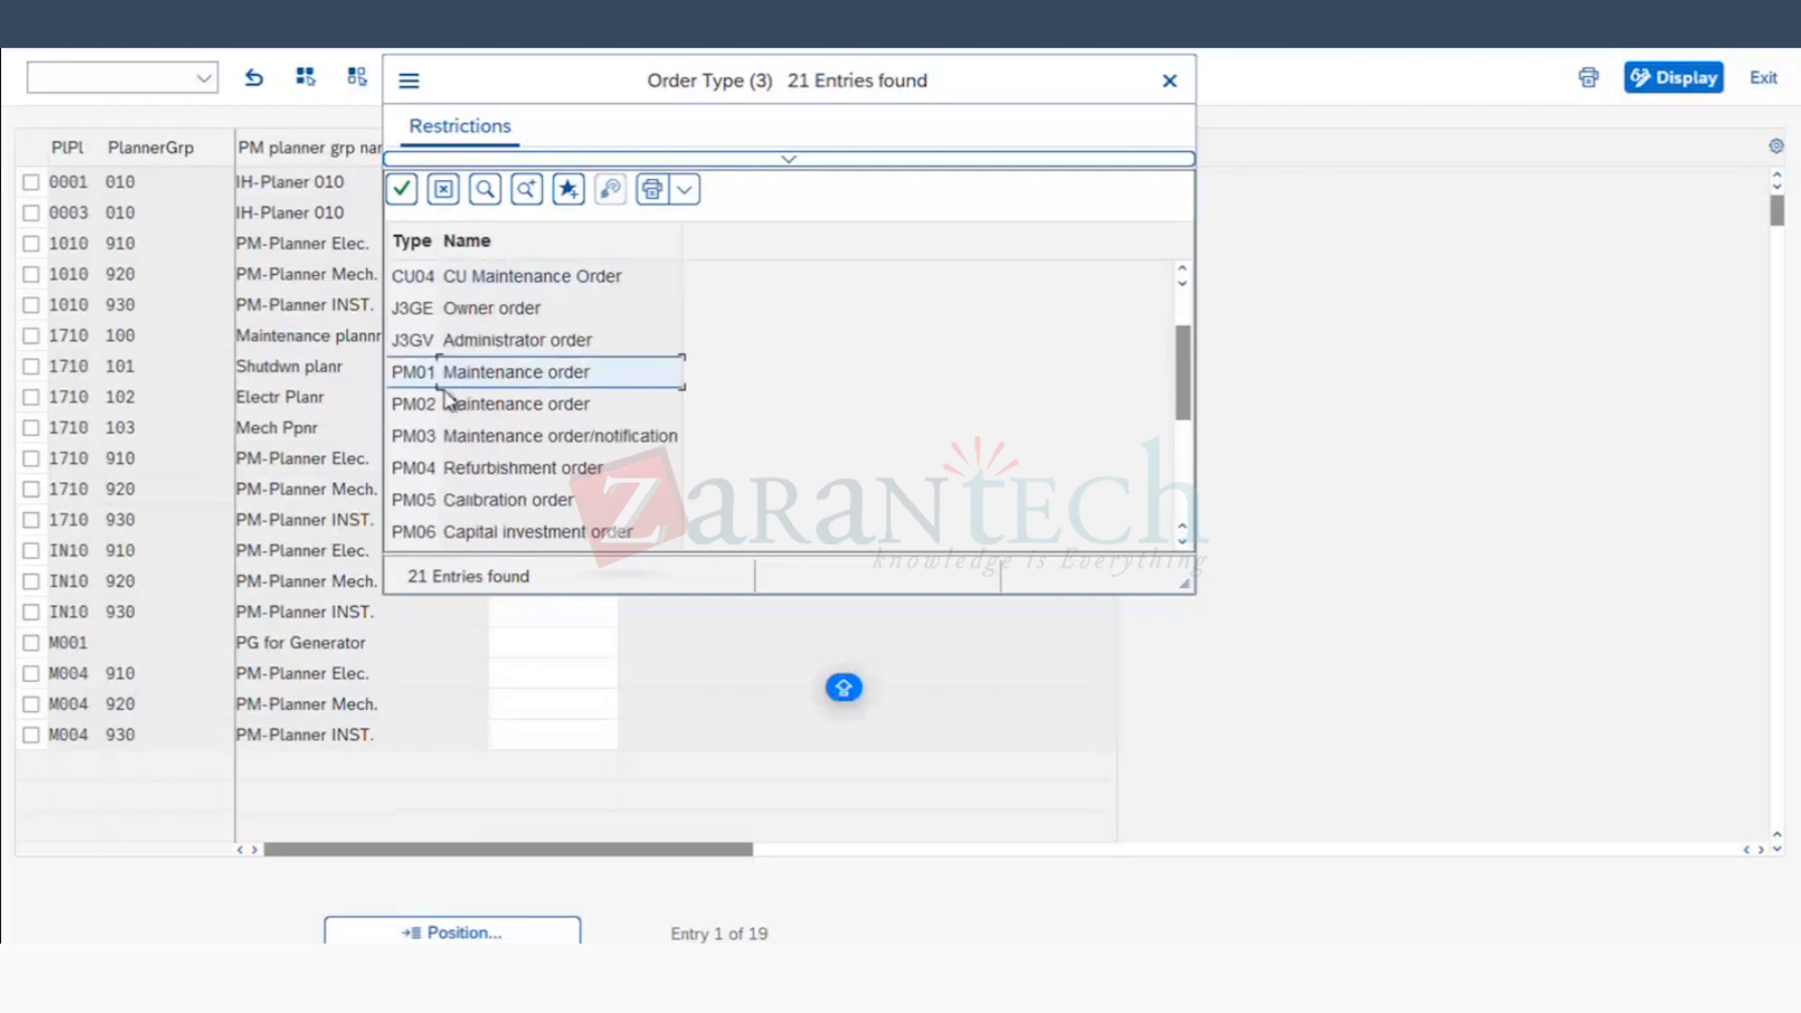
double_click(454, 383)
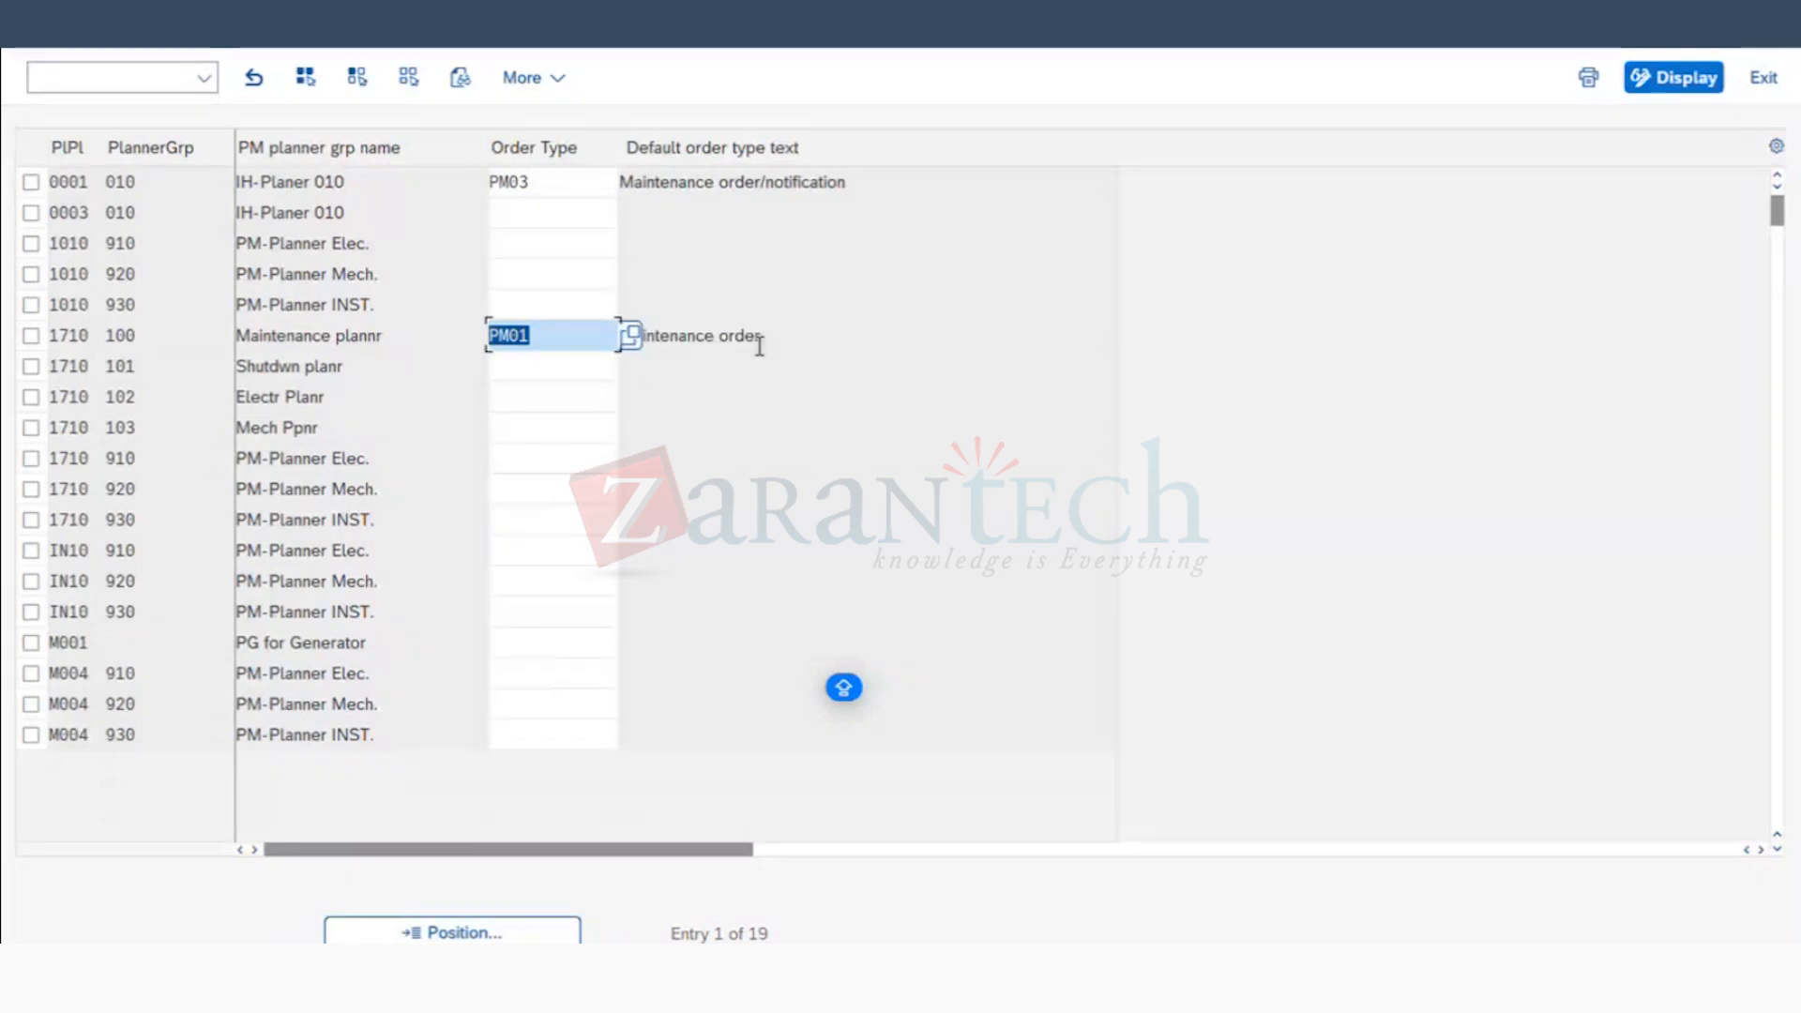
Step: Save the default order type assignment to the customizing request NREQ124-DEFINE MASTER DATA
click(757, 337)
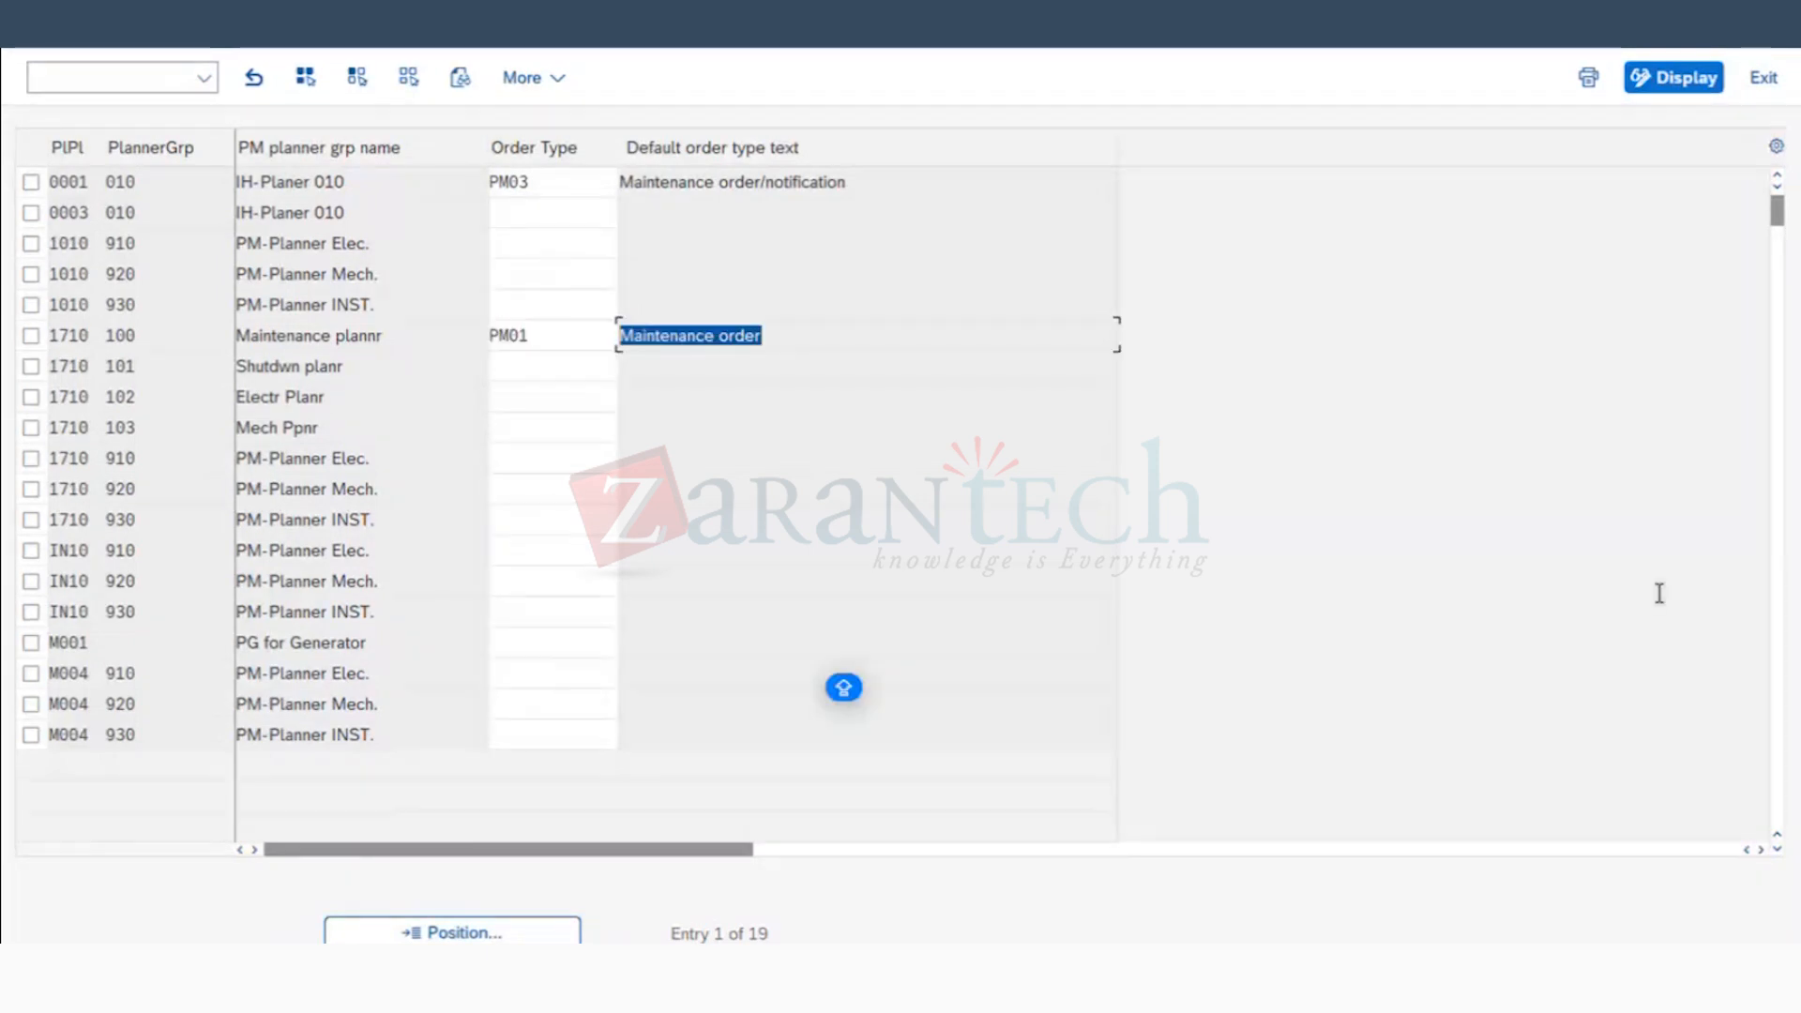
key(ctrl+s)
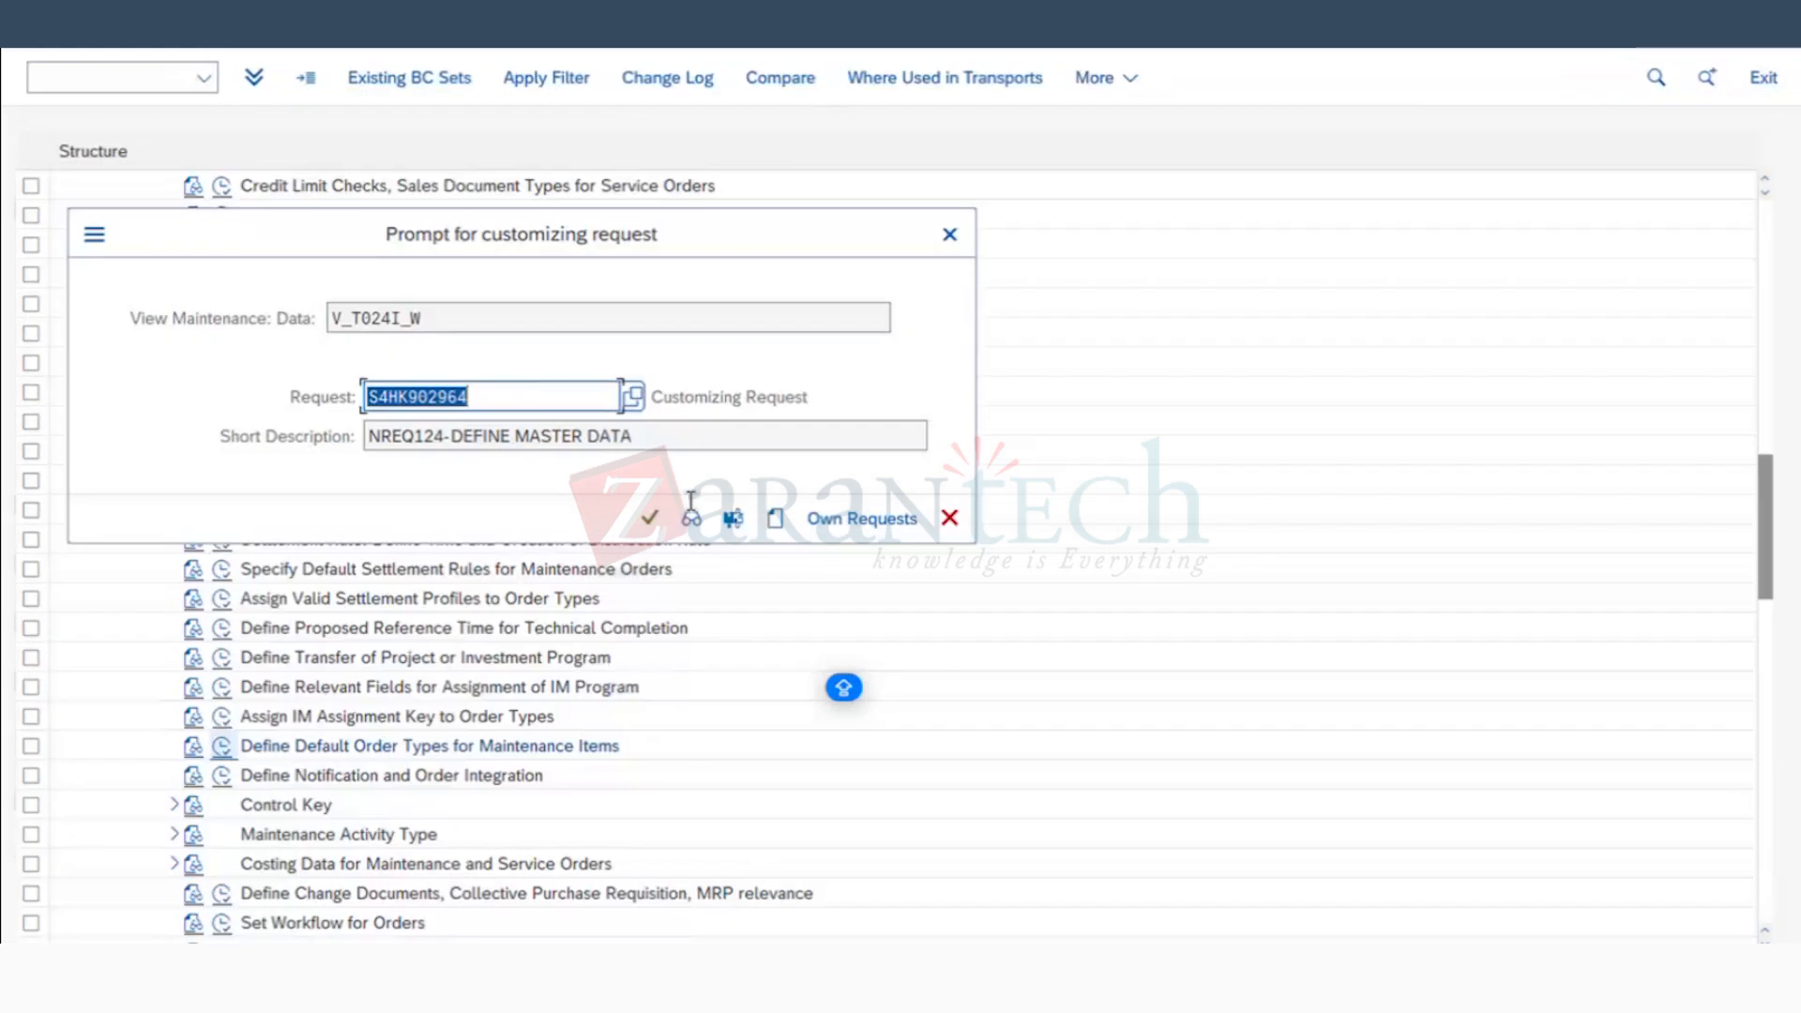
click(651, 521)
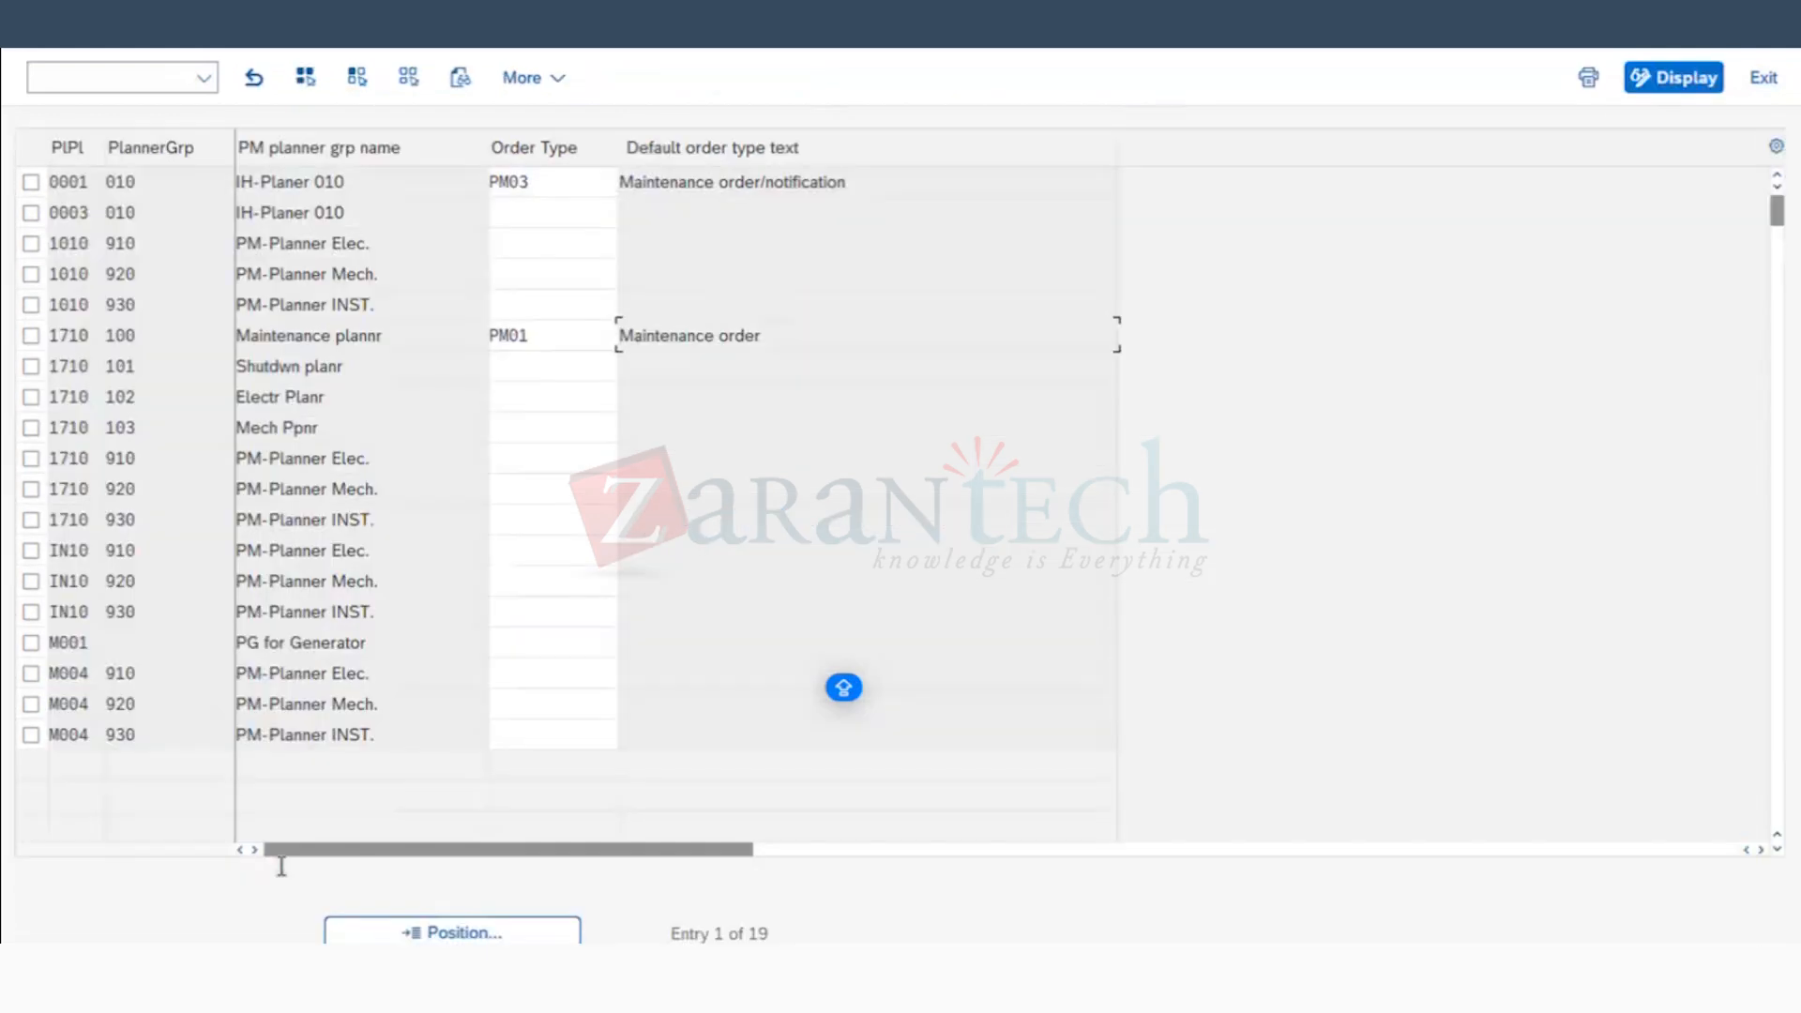
Step: Switch to another SAP session and start transaction IP42 for a Maintenance Order plan with strategy TIMEST
mouse_move(774, 931)
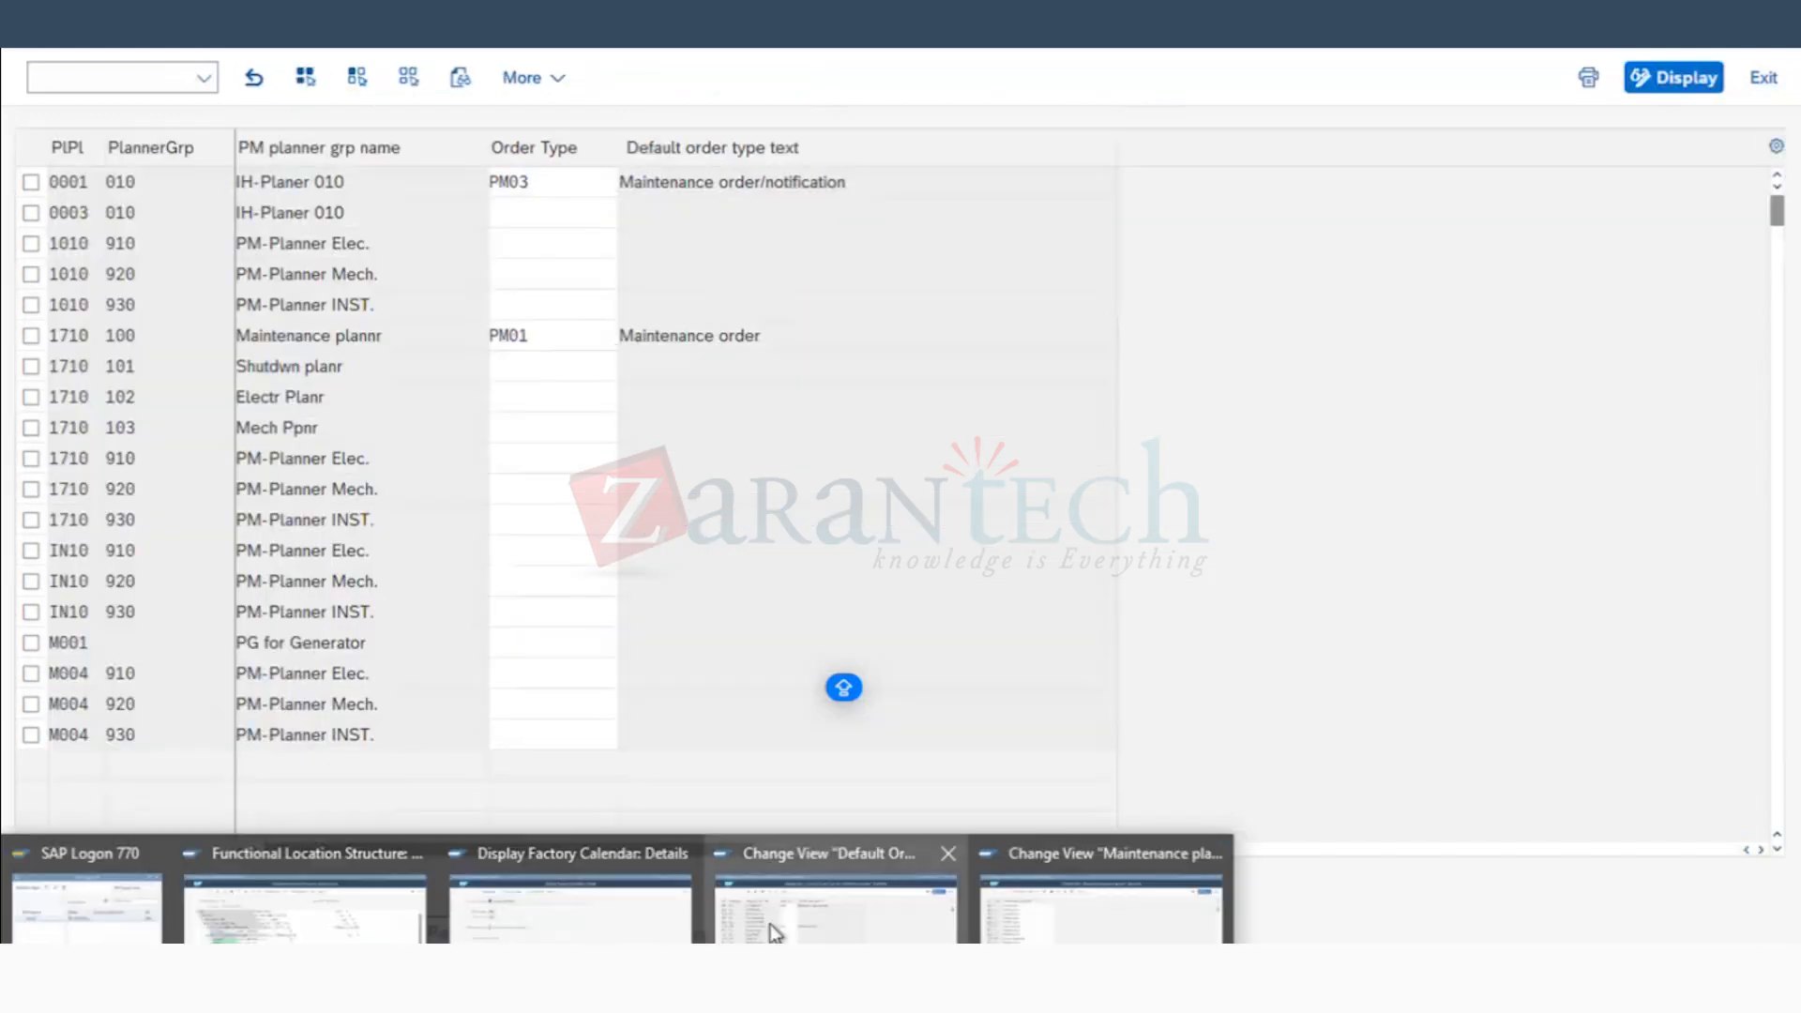
click(1102, 908)
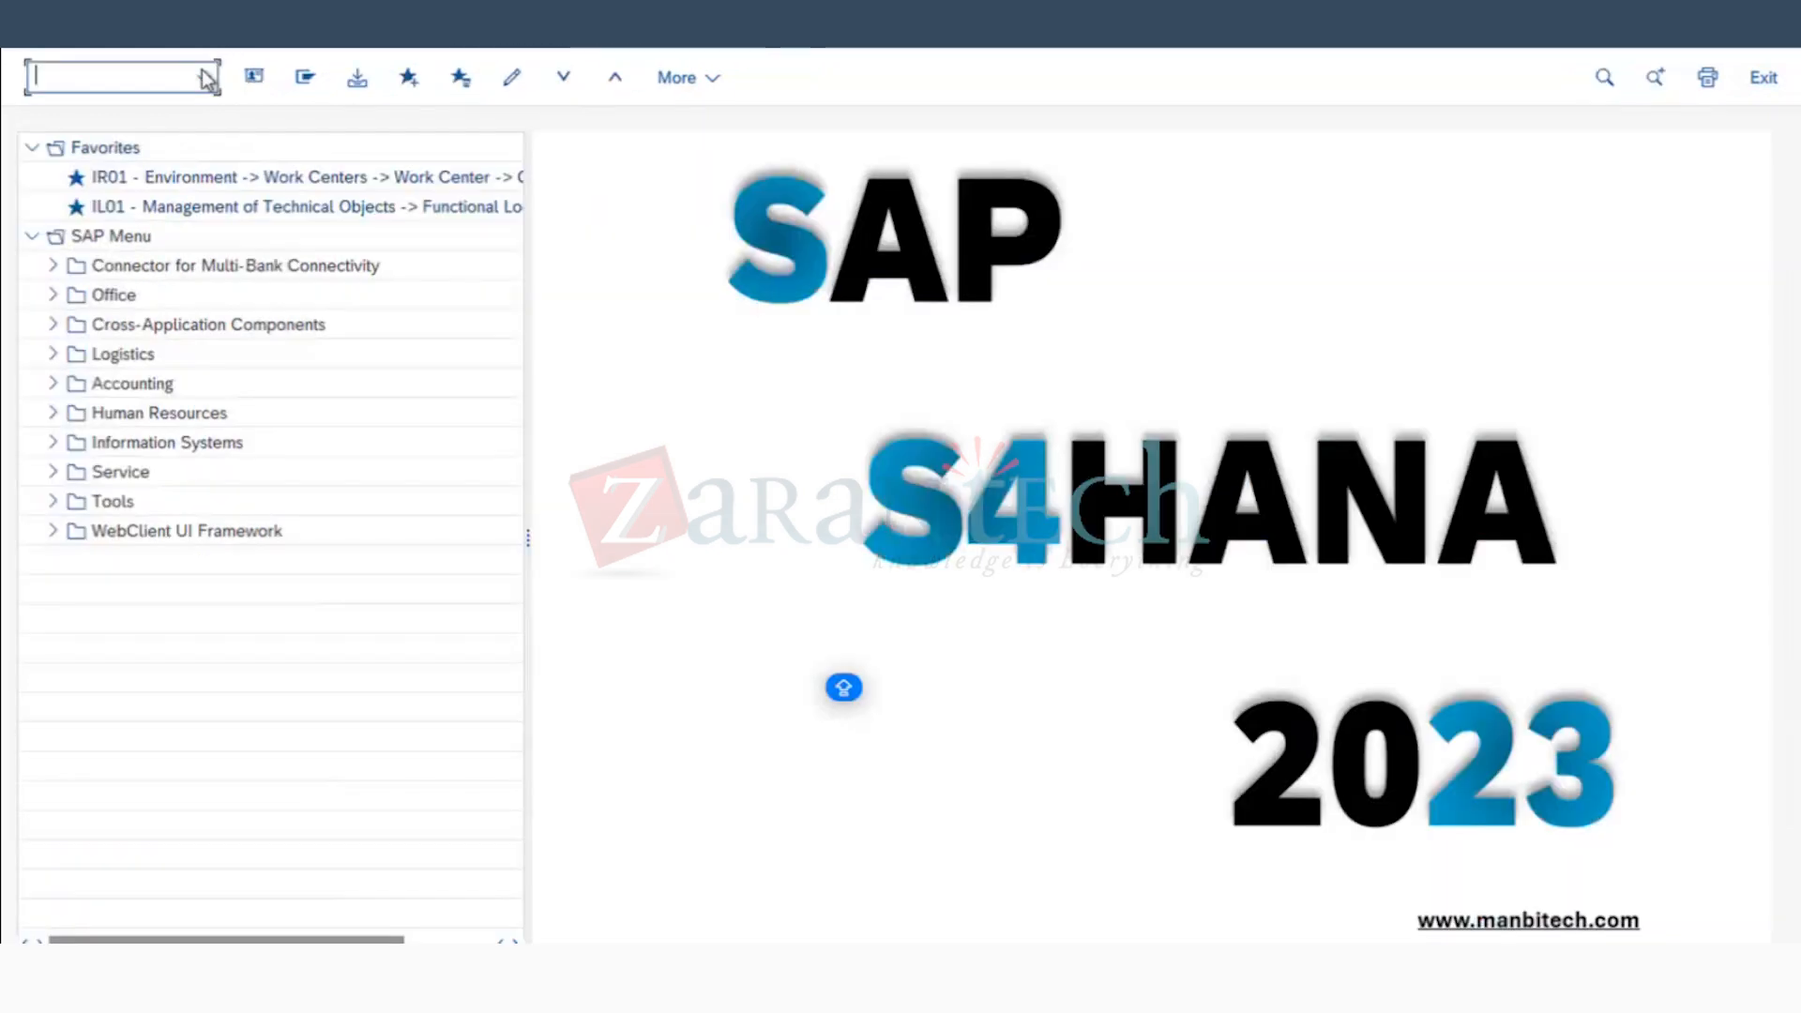
text(IP4)
text(2)
key(Return)
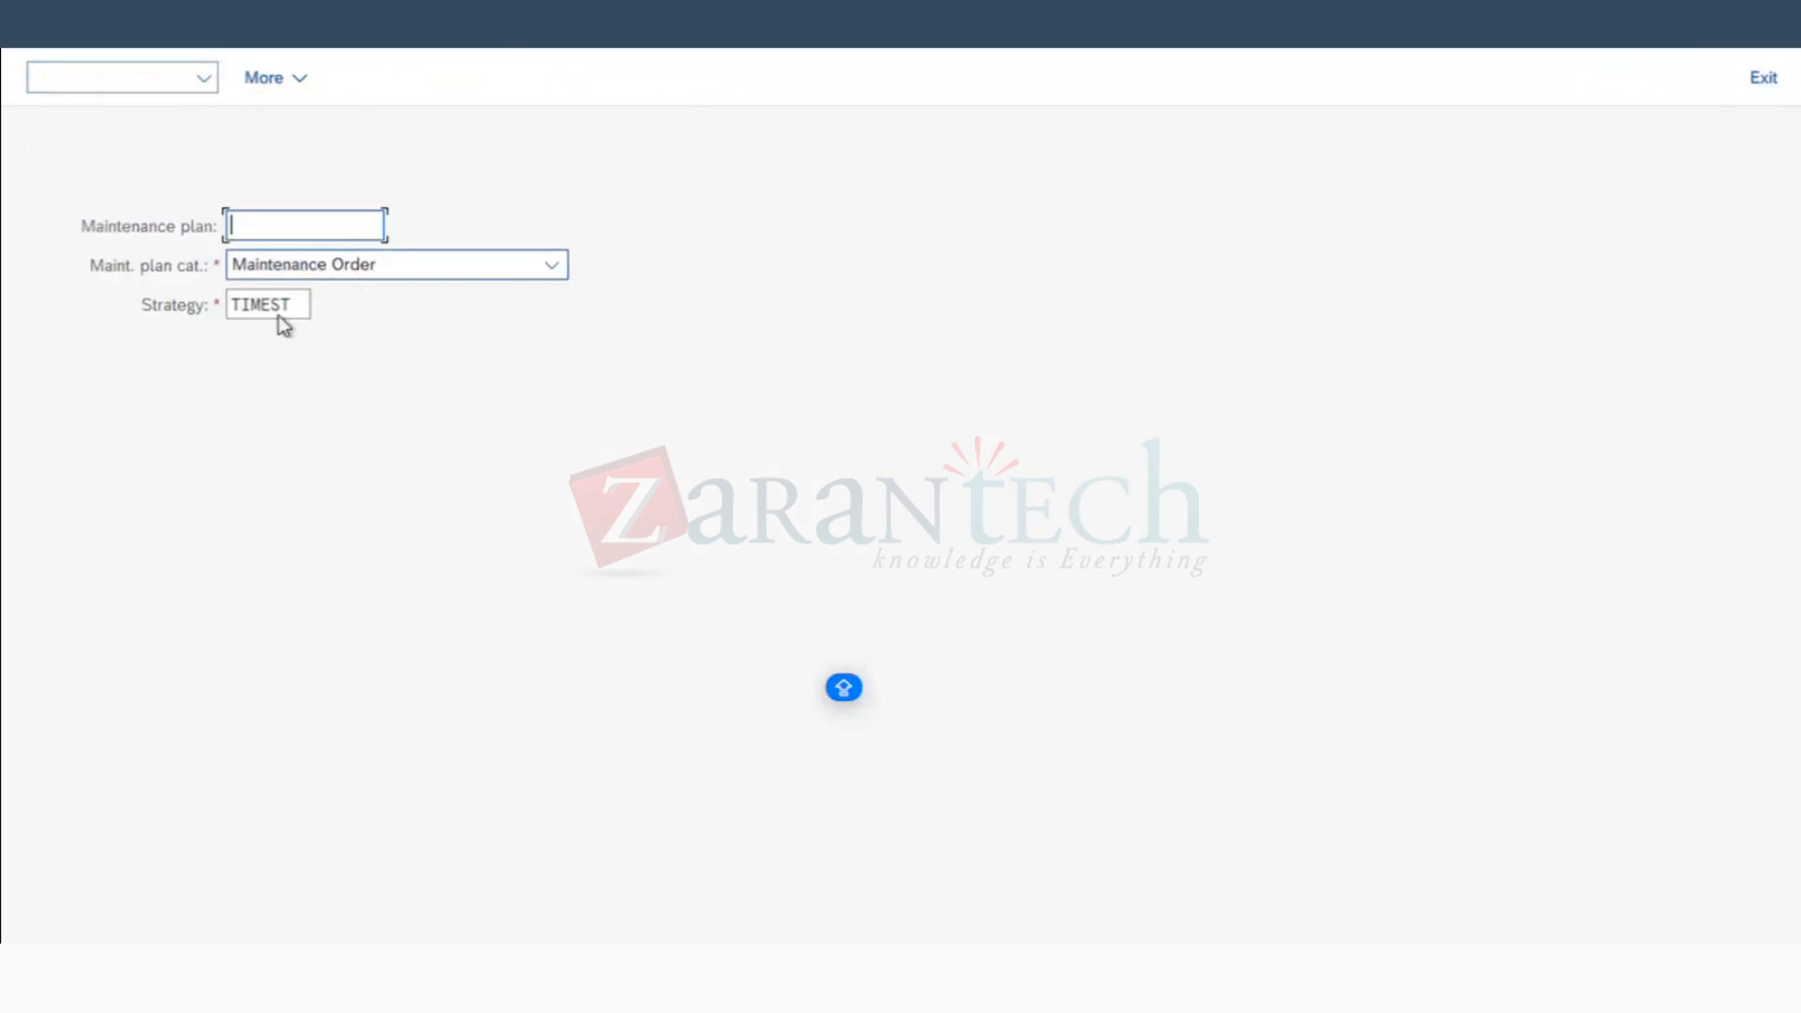
key(Return)
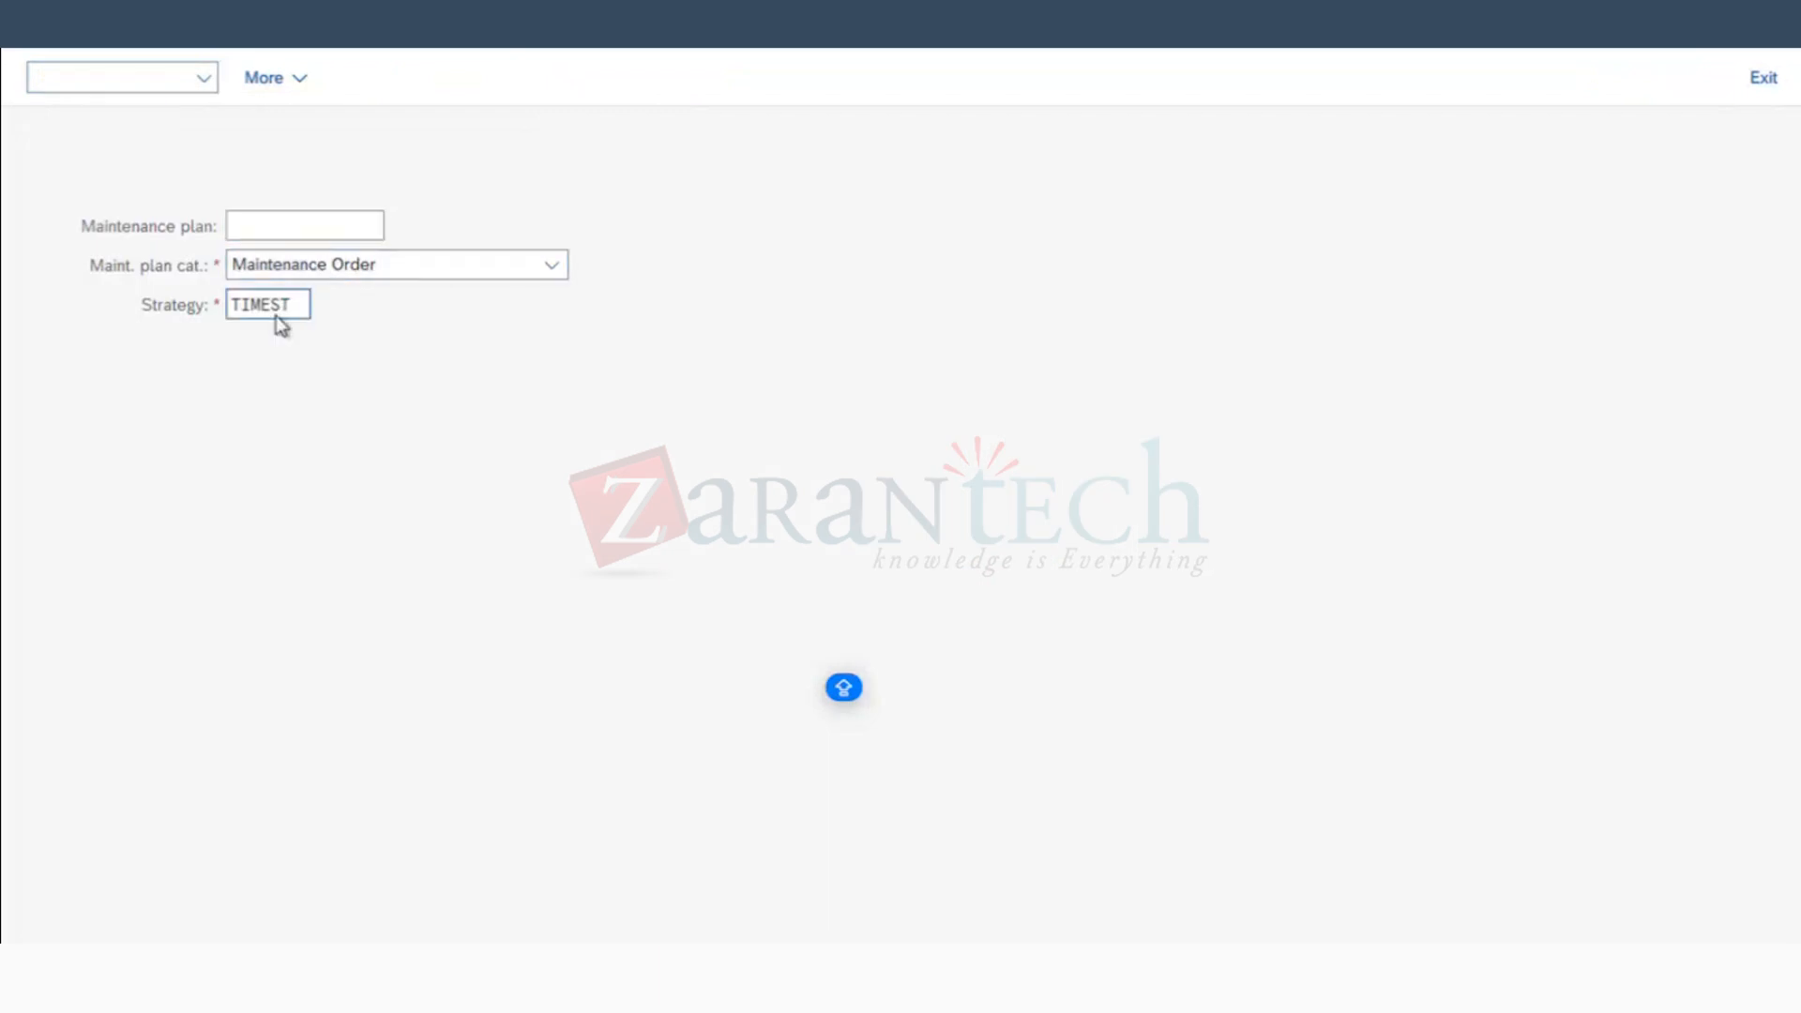
Step: Enter MAINTEANNCE OF DG as the maintenance plan text and load equipment 10003046 as the item's reference object
click(525, 147)
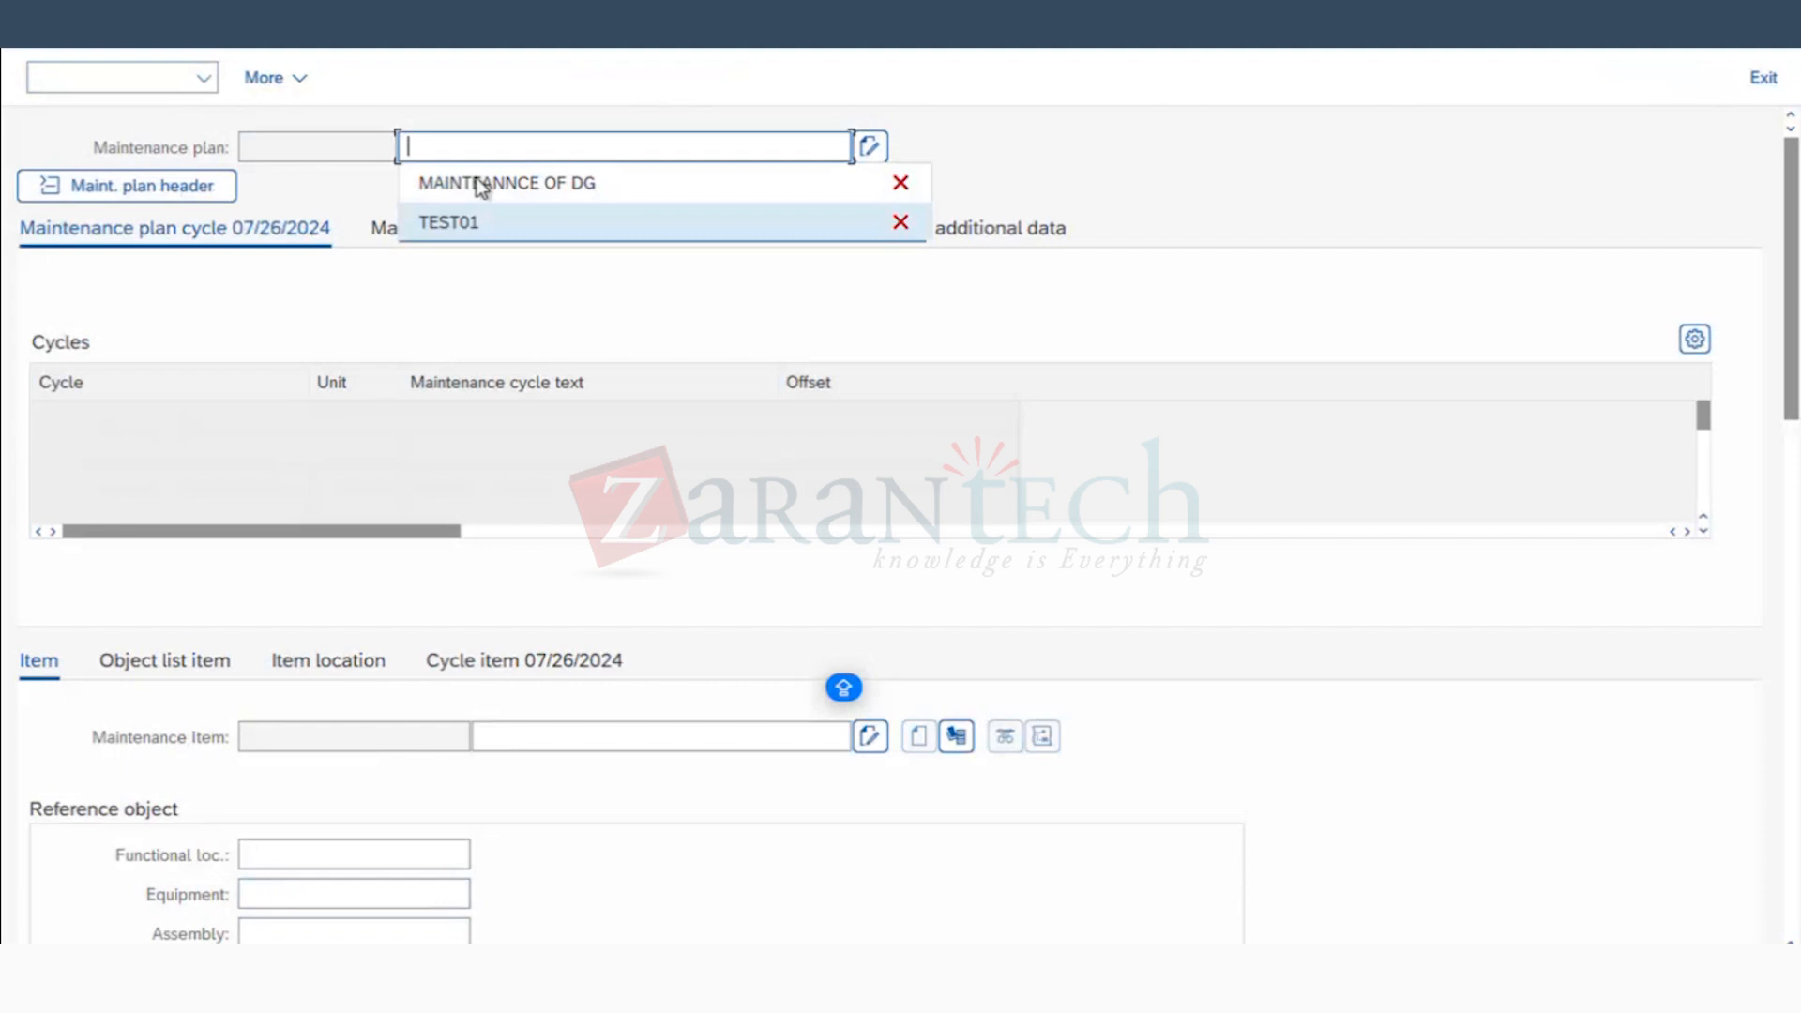
click(481, 183)
click(279, 893)
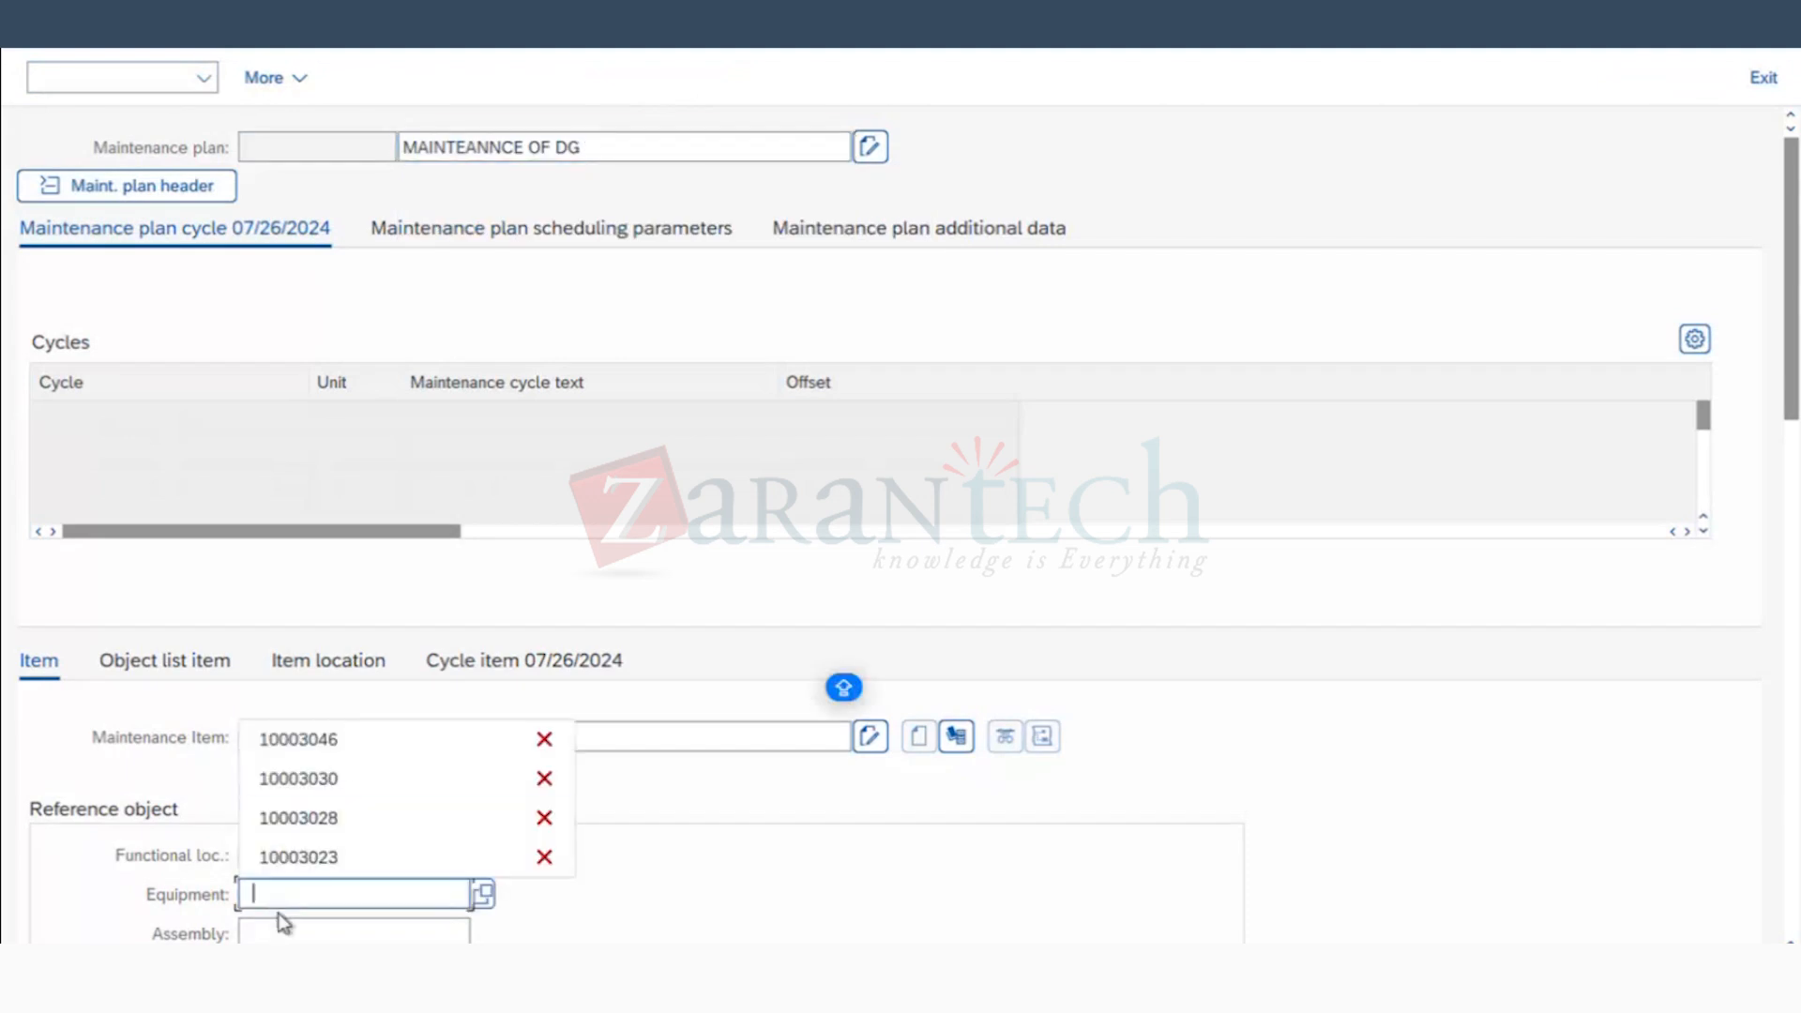
click(335, 747)
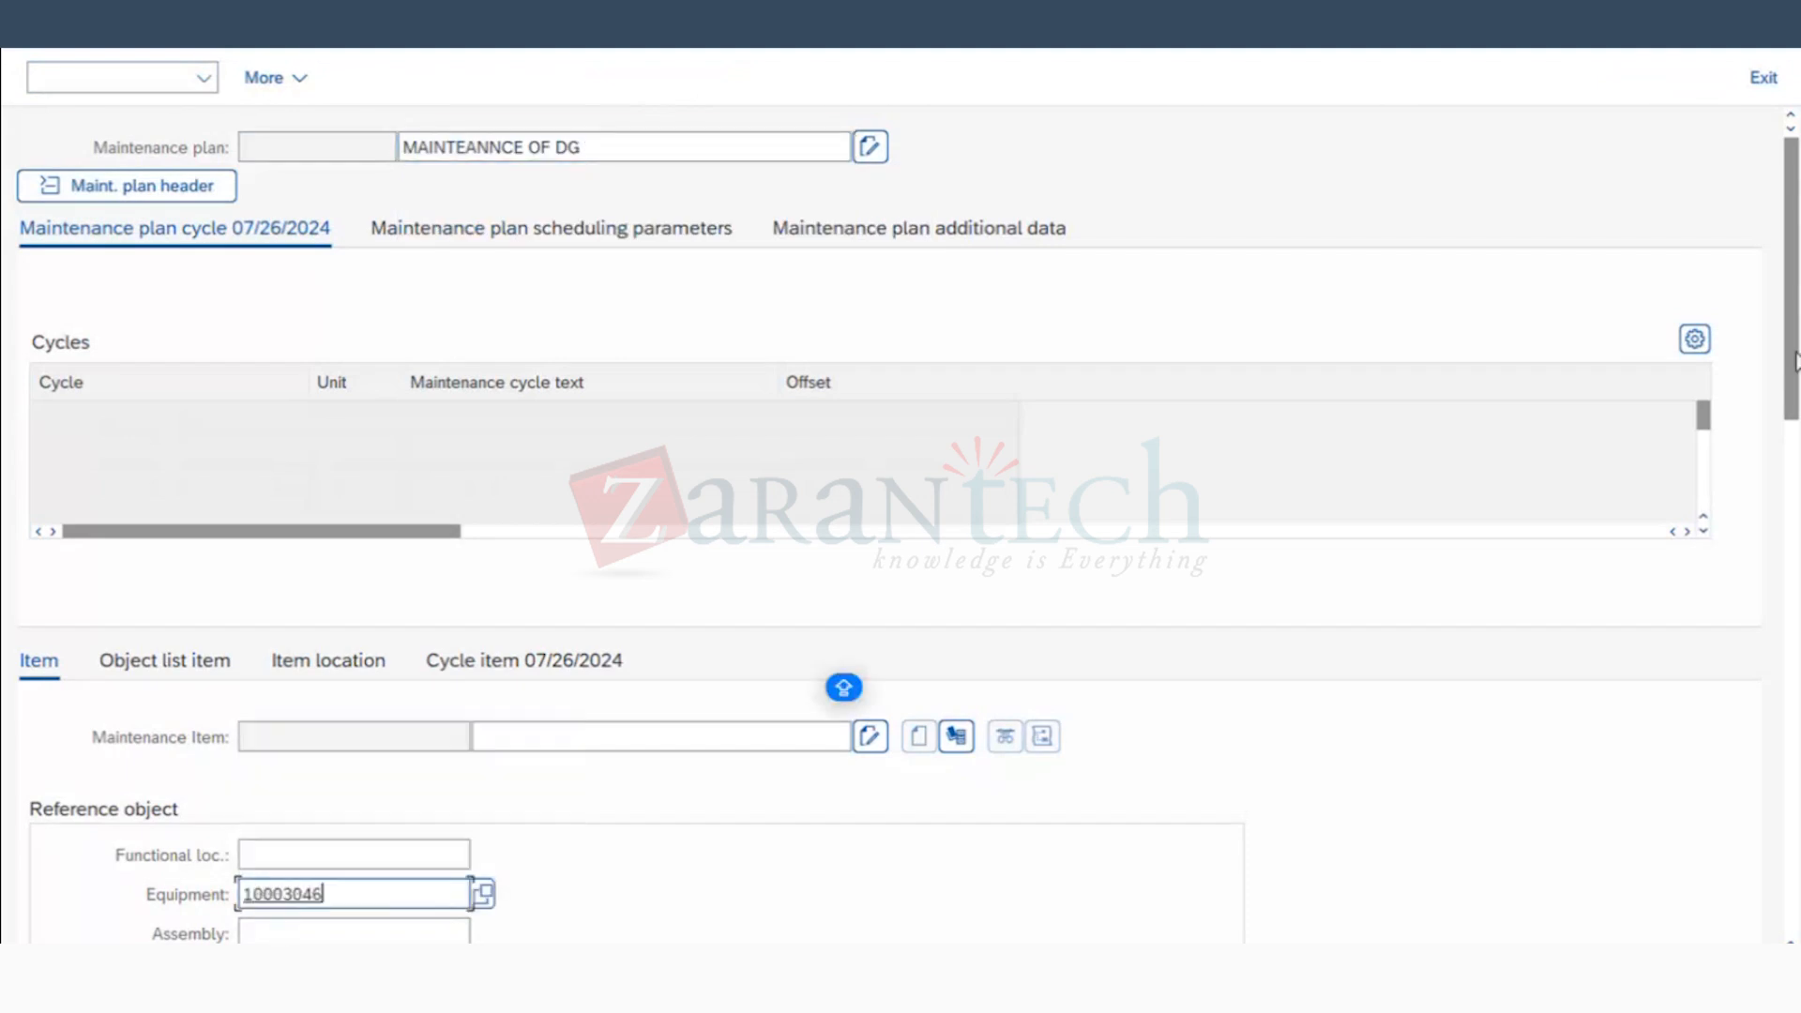
scroll(1776, 601, down, 5)
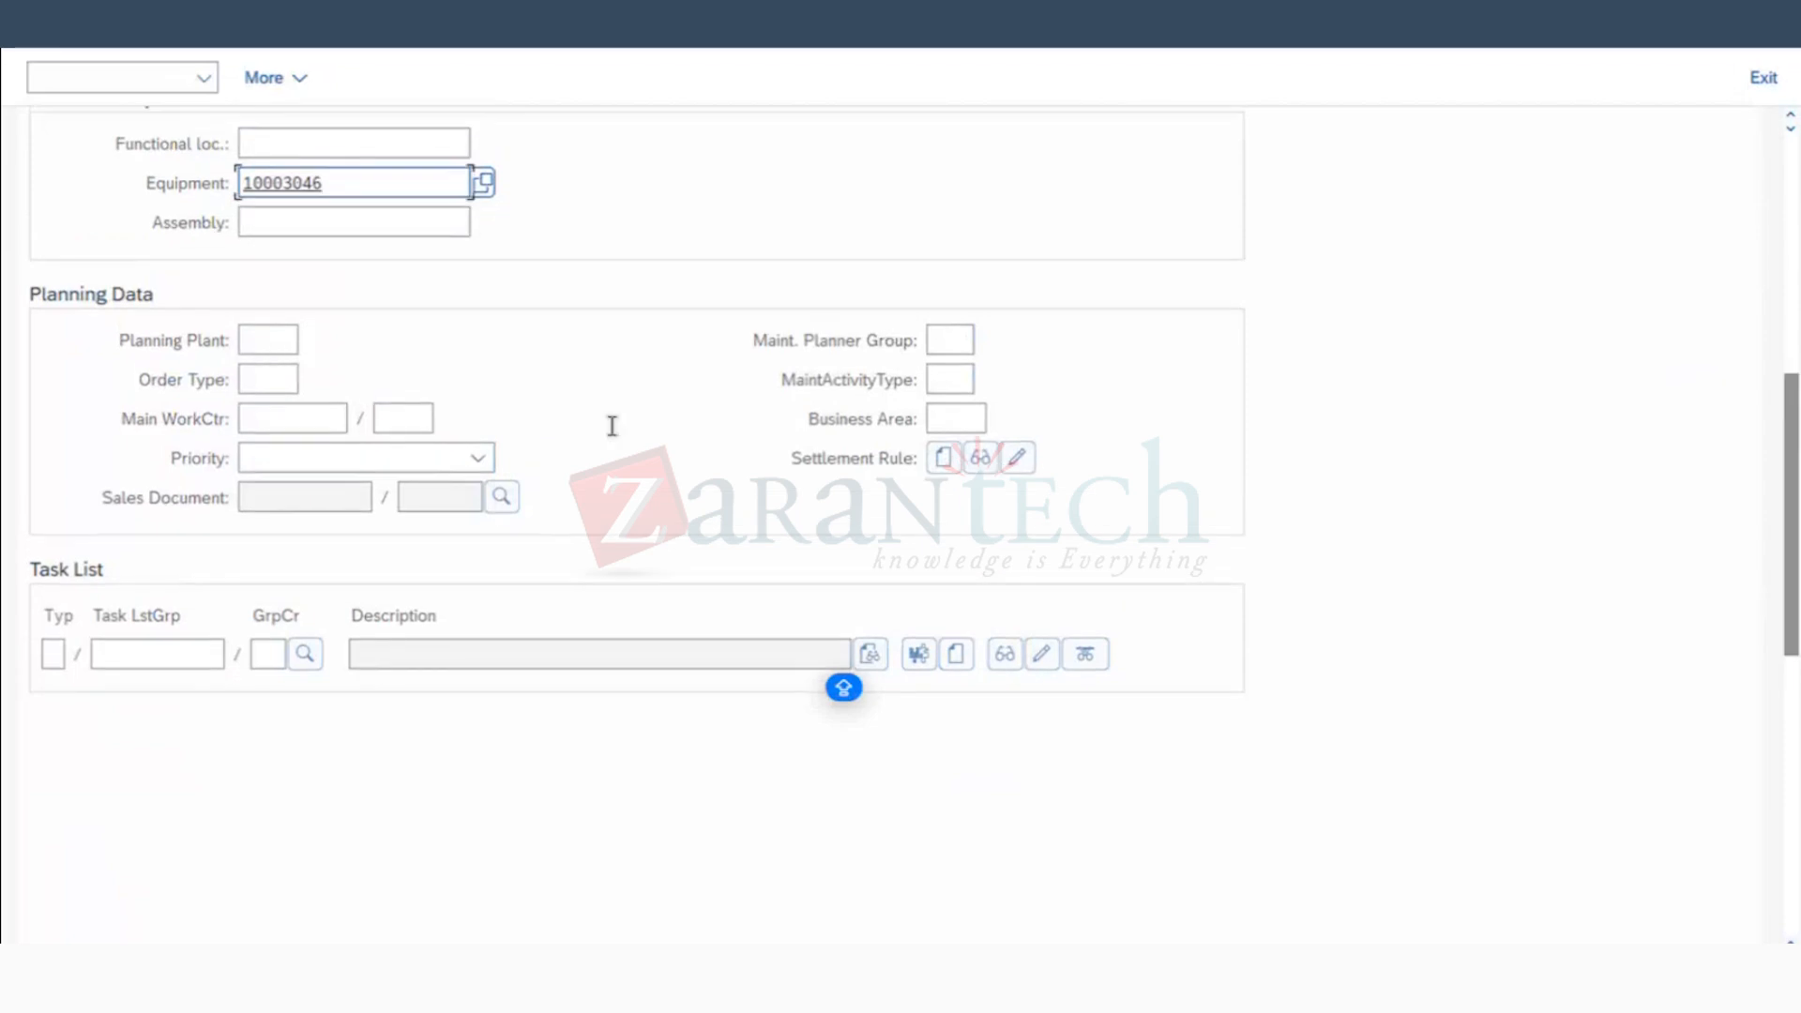
key(Return)
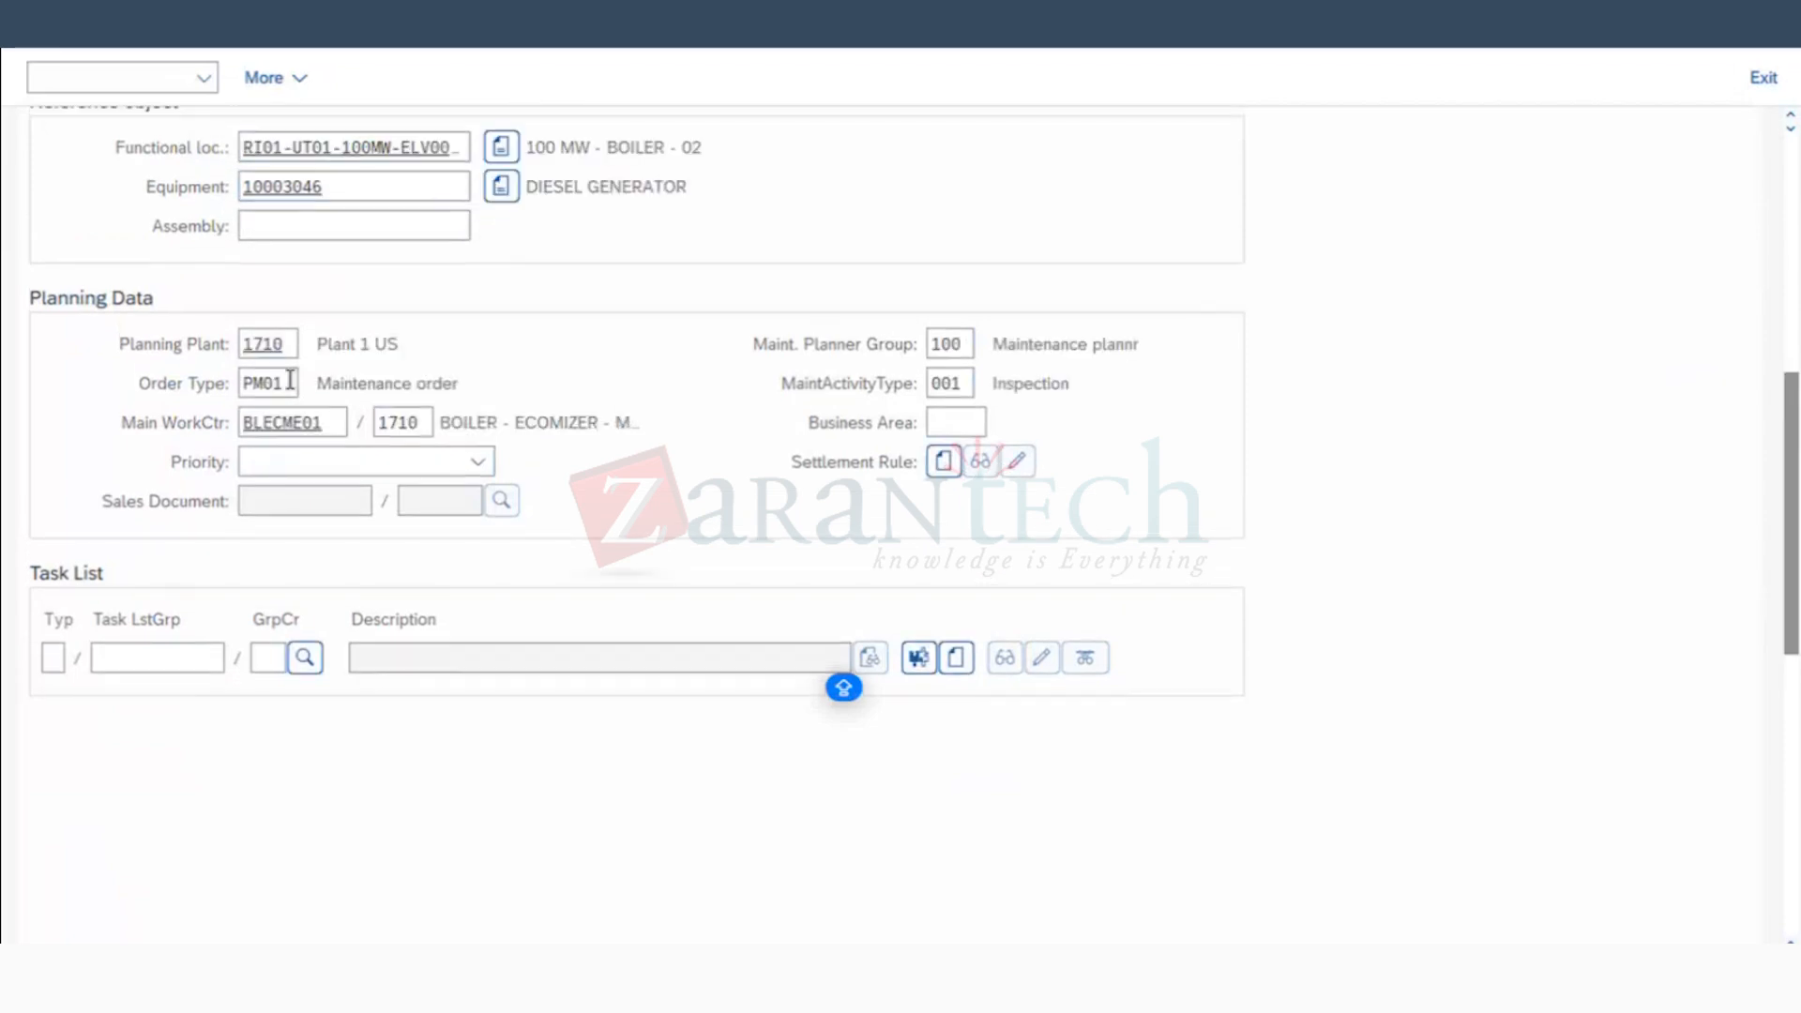
Step: Set the item's maintenance activity type to 002 Preventive maintenance and its priority to Medium
double_click(290, 379)
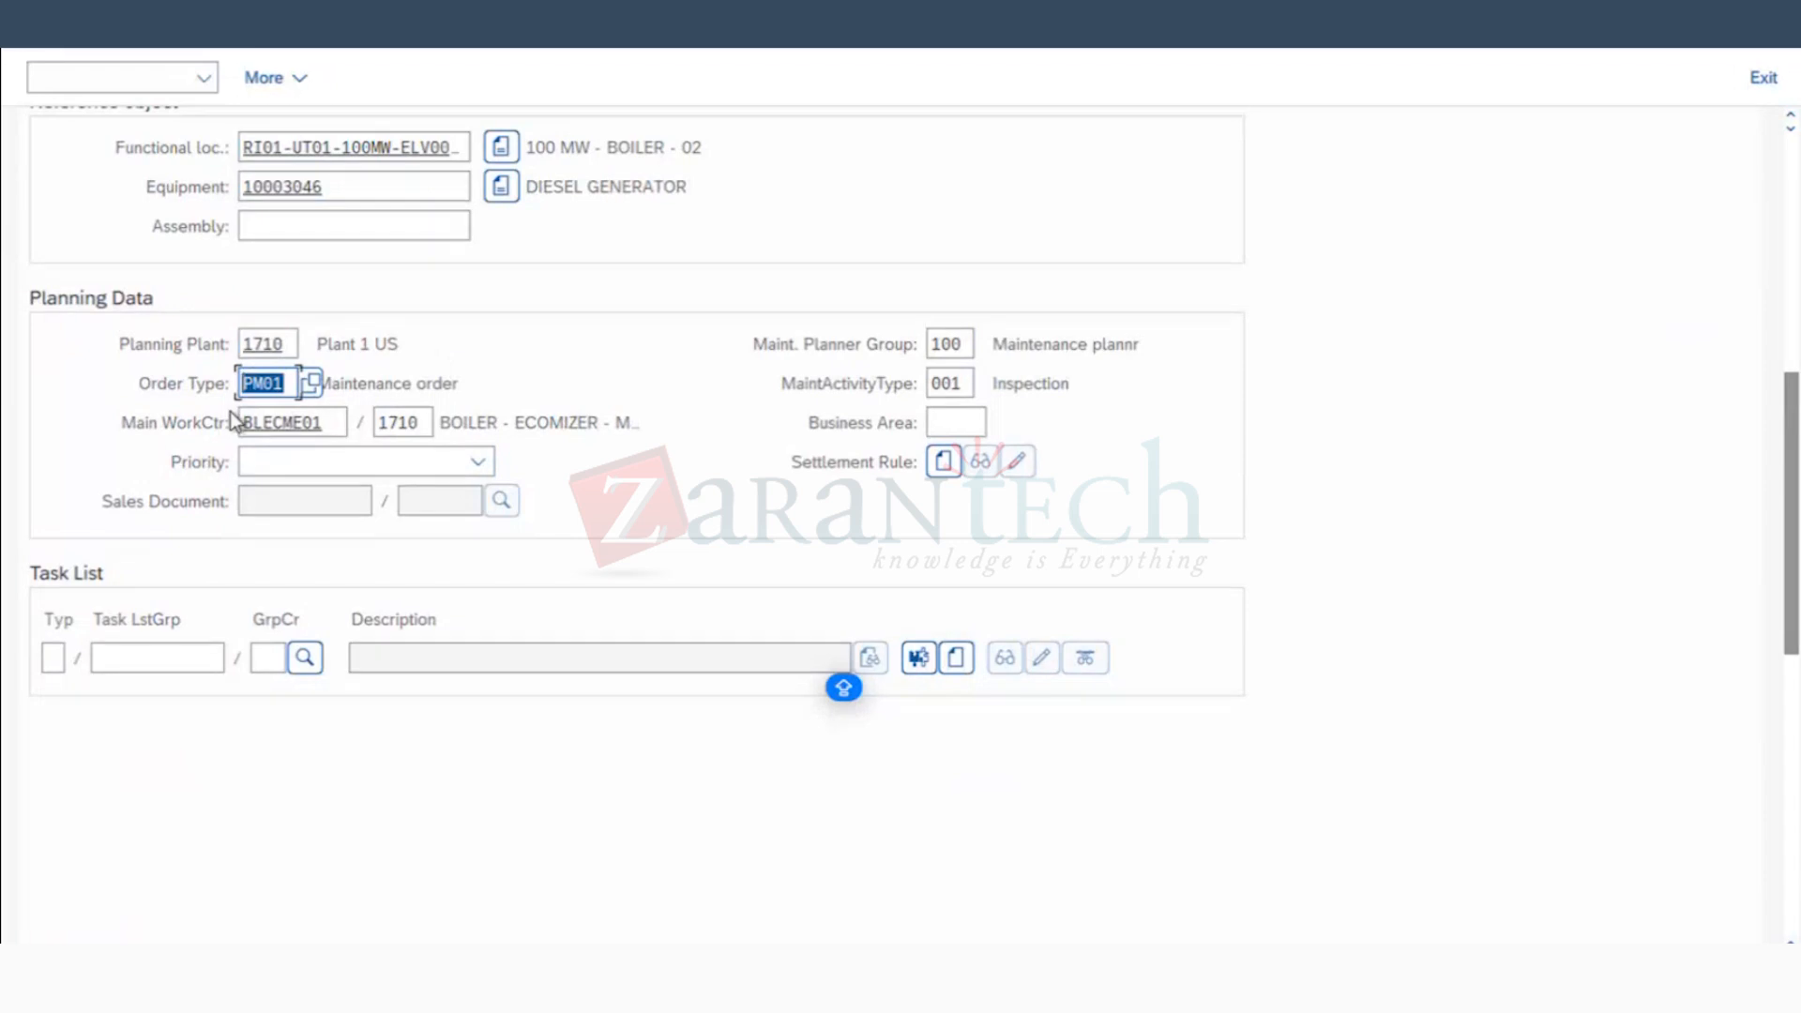
click(949, 377)
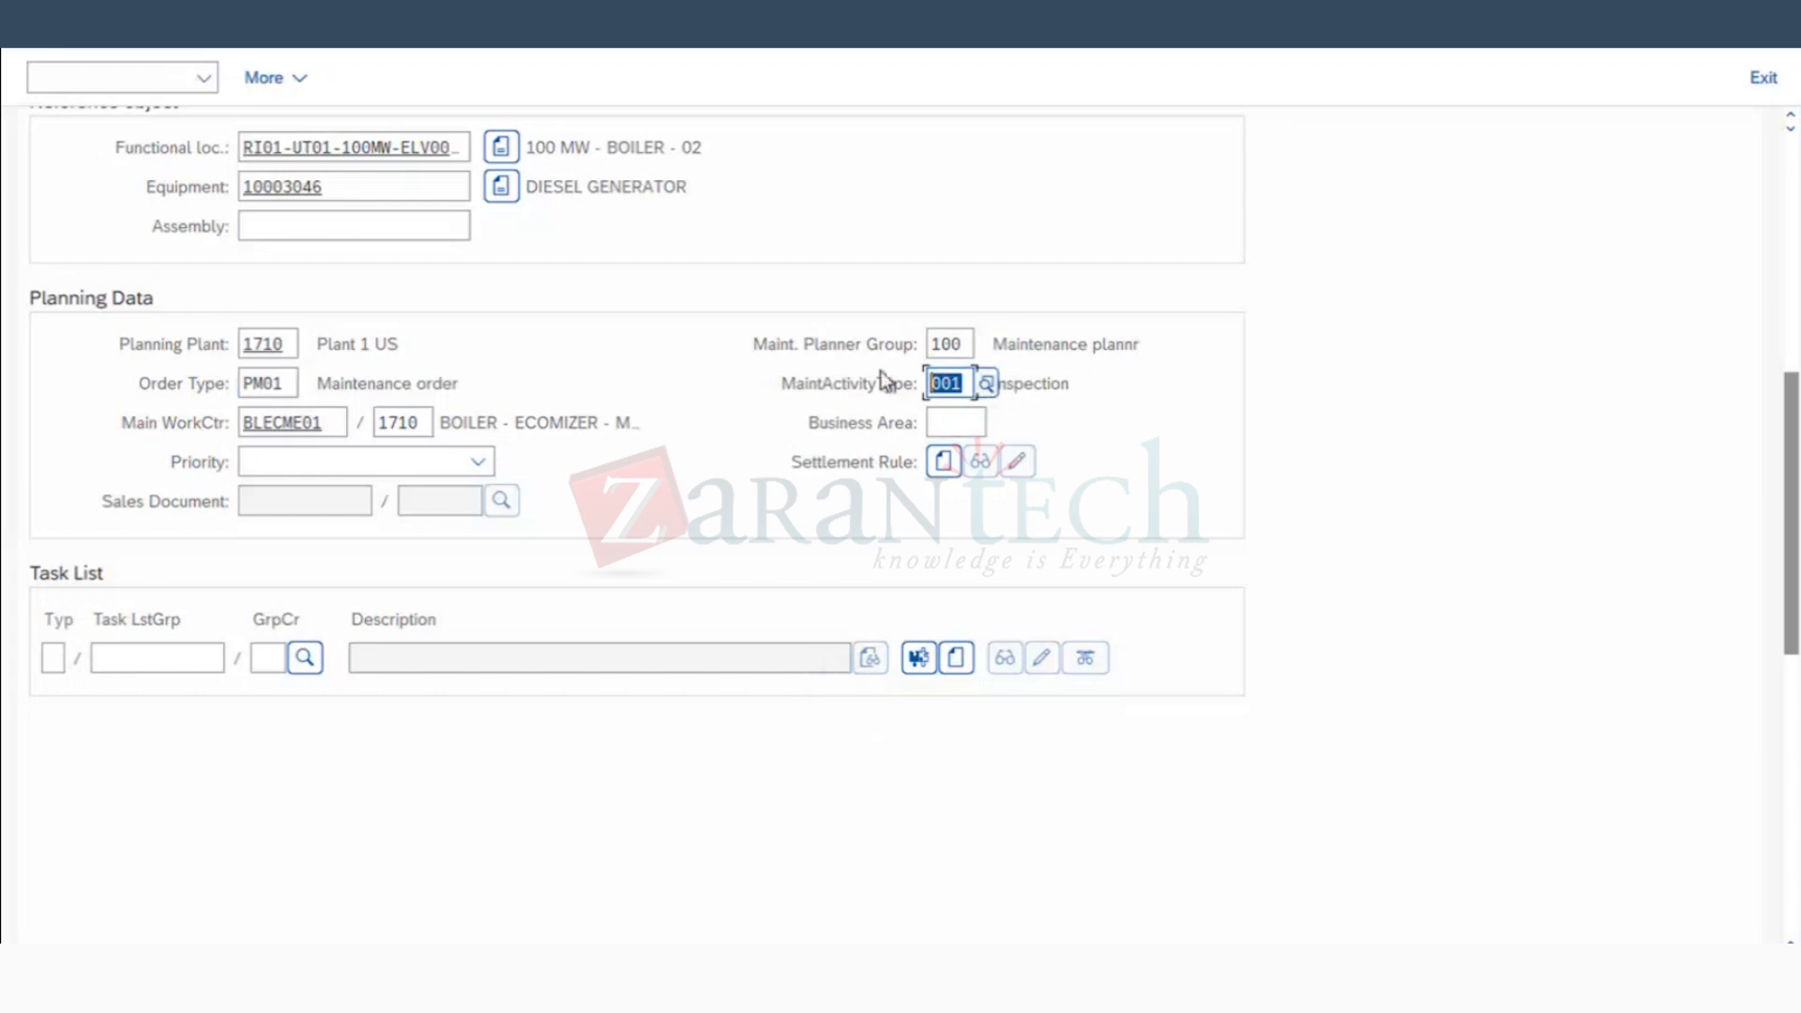
click(986, 383)
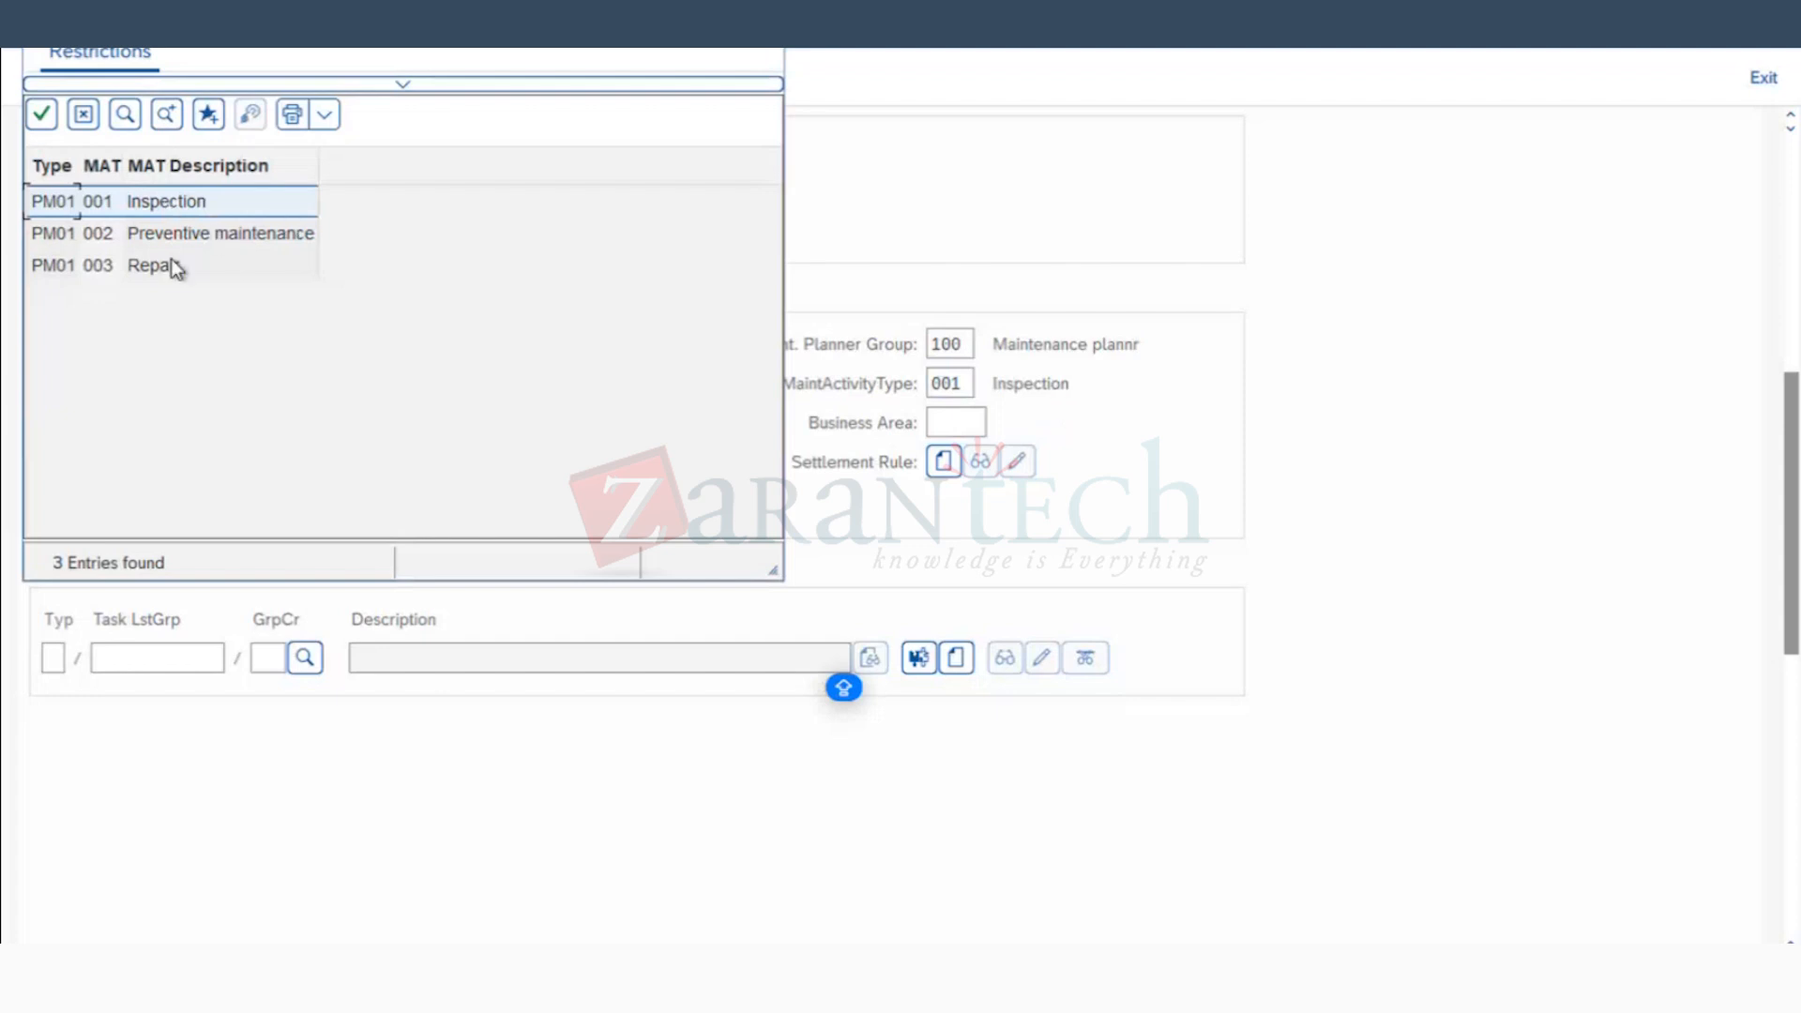
double_click(178, 234)
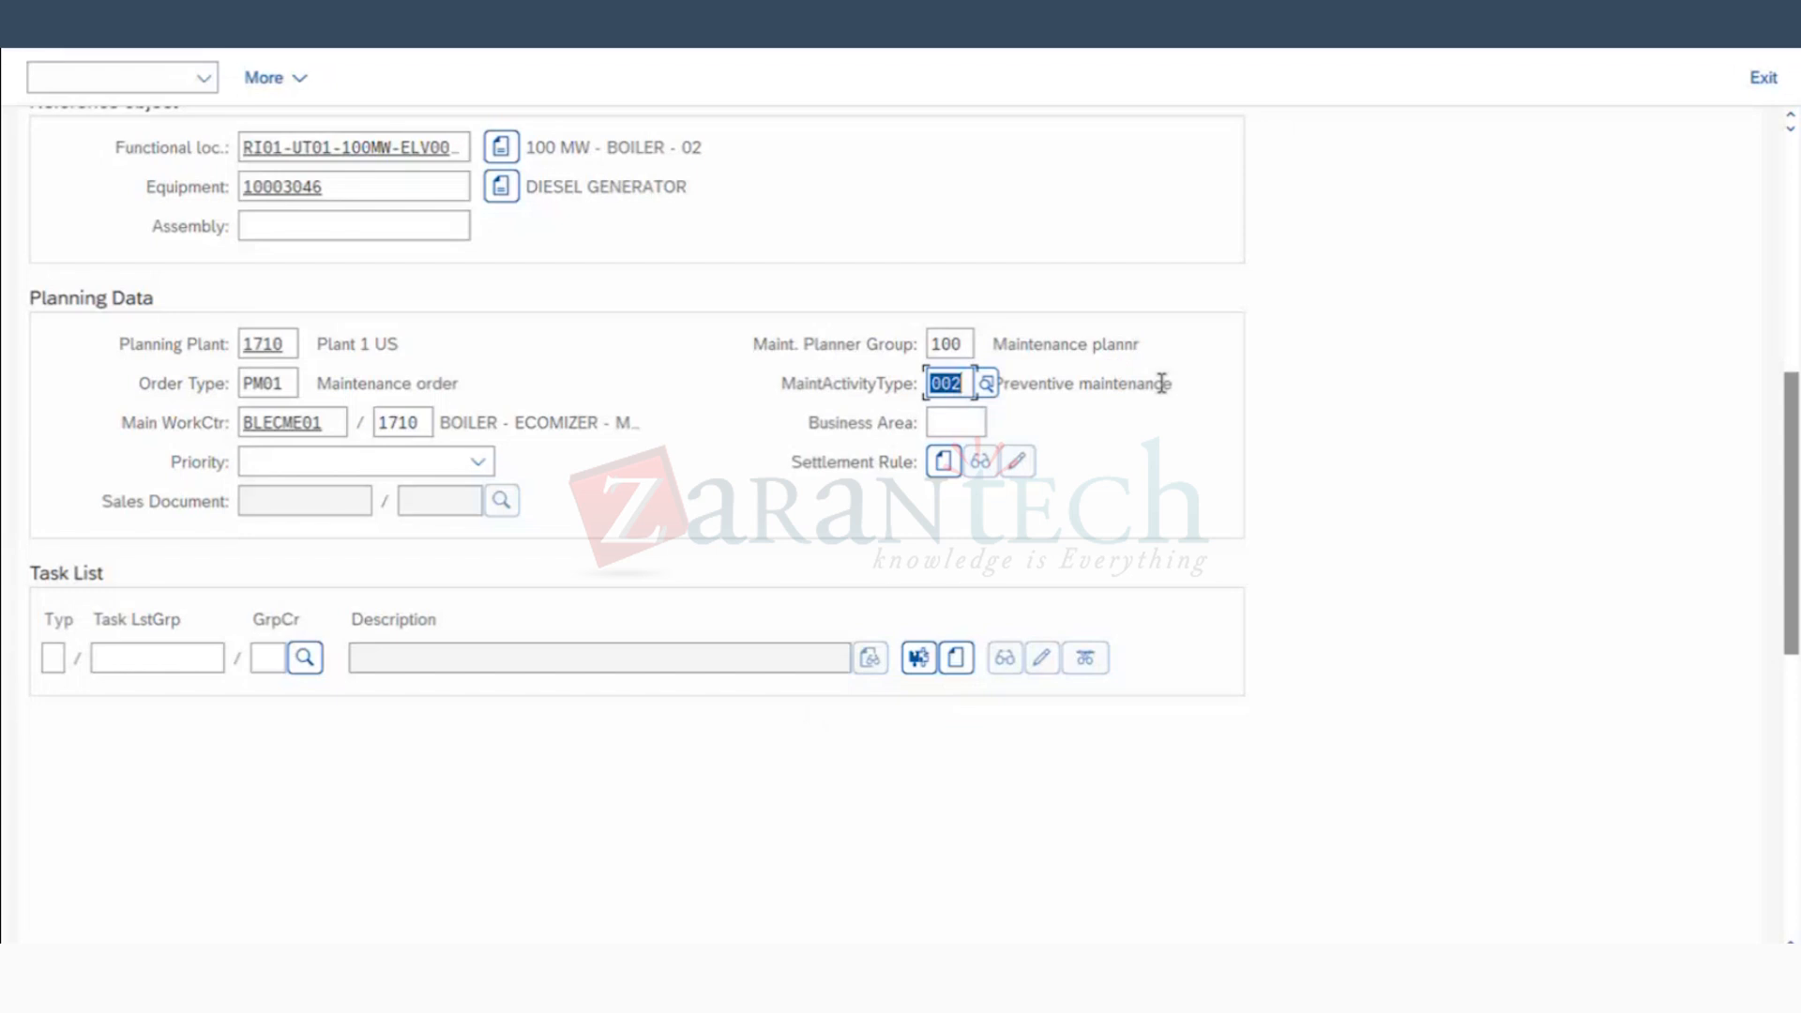
click(1161, 383)
drag(1172, 384, 653, 406)
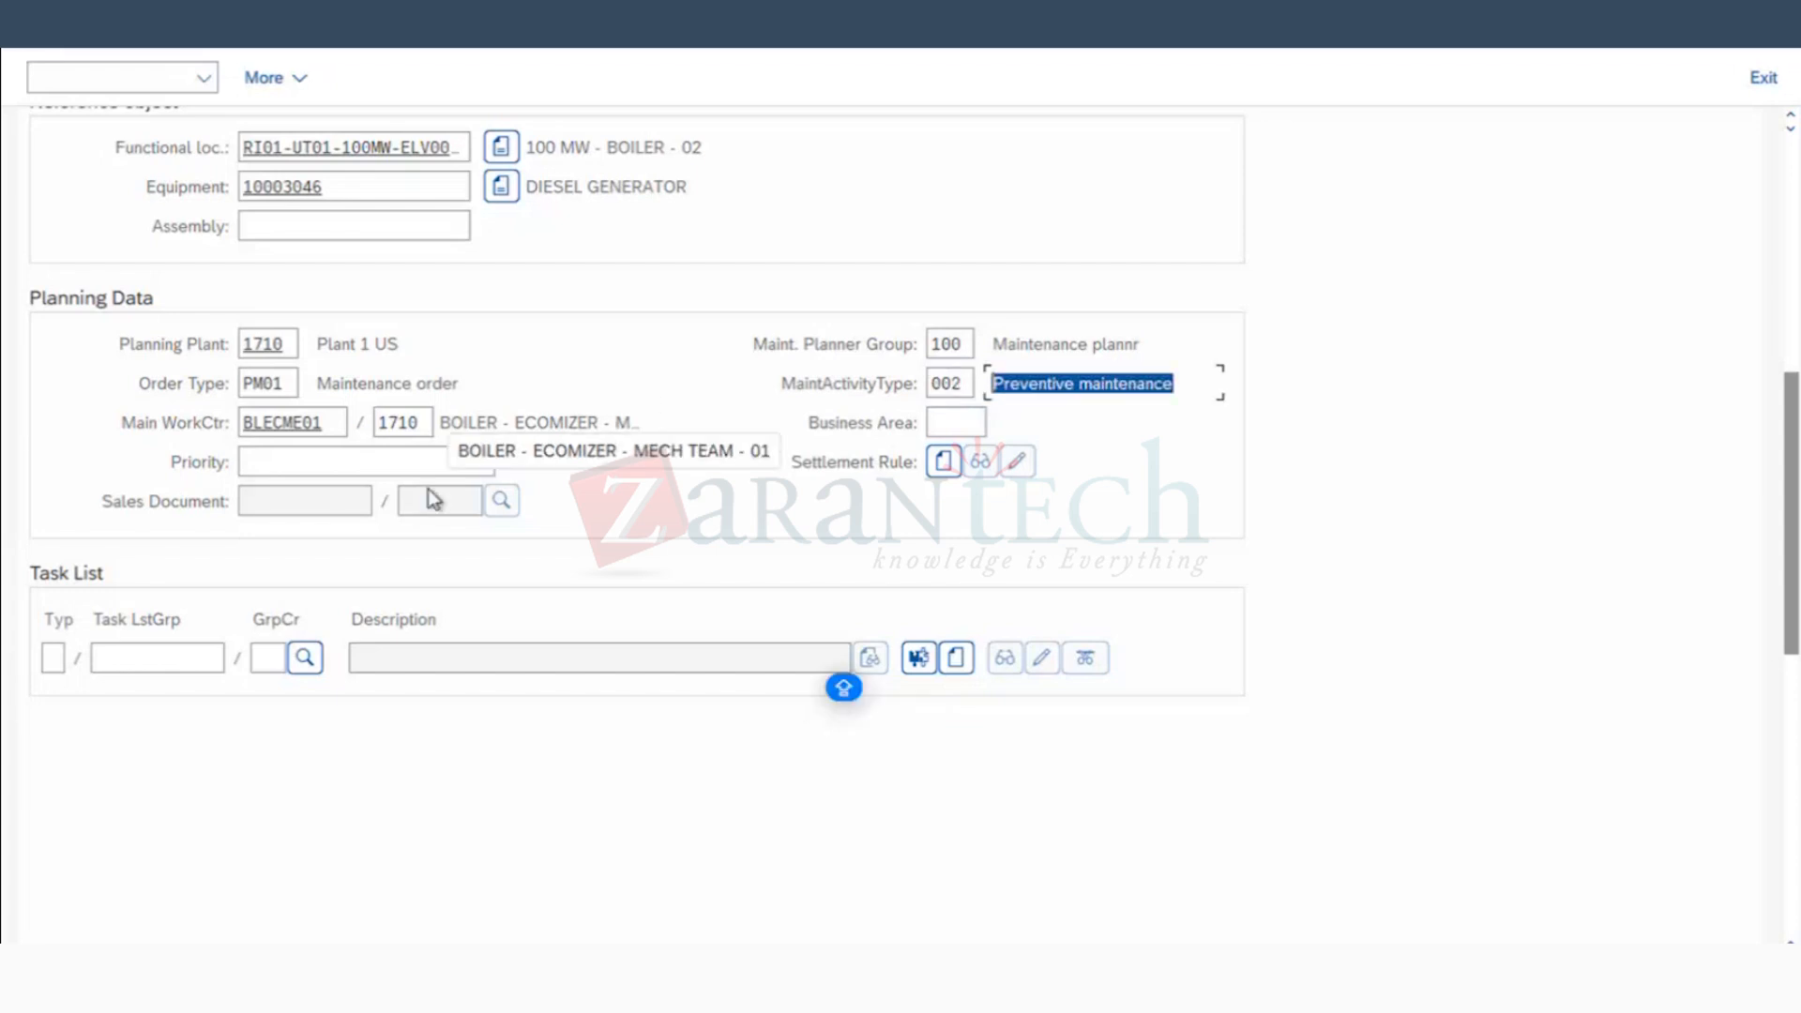
click(375, 464)
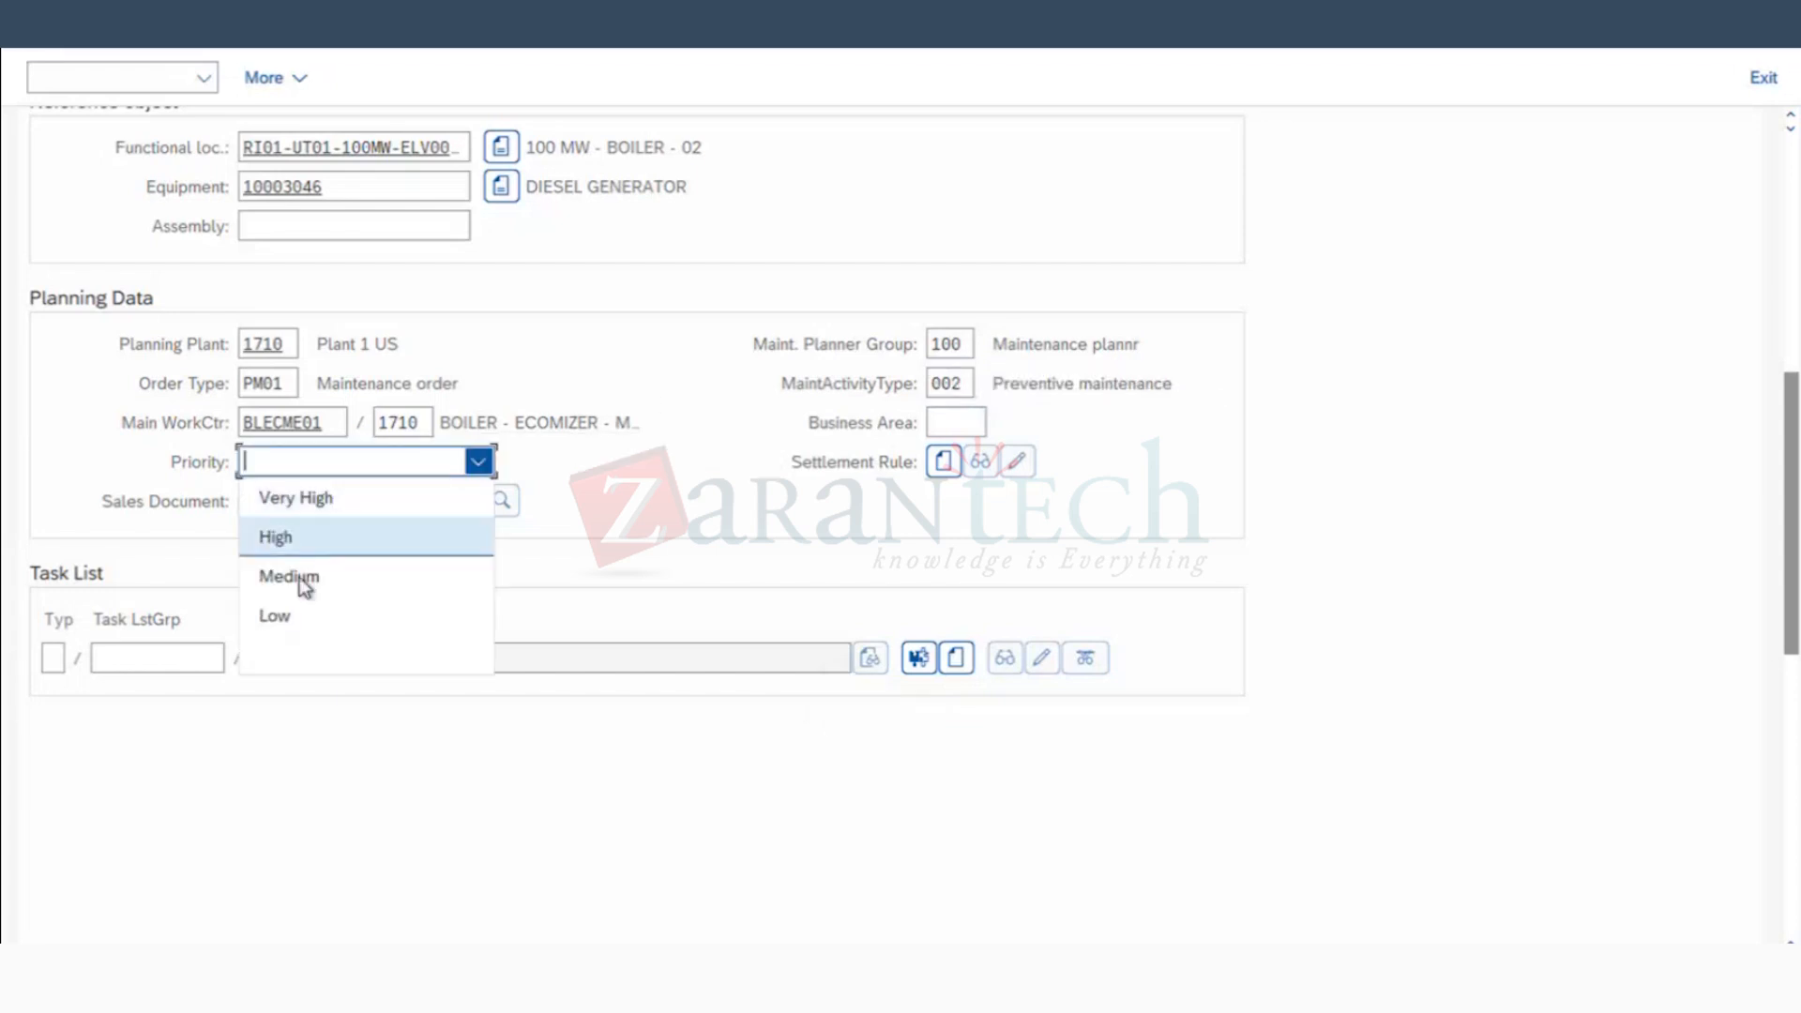
click(300, 577)
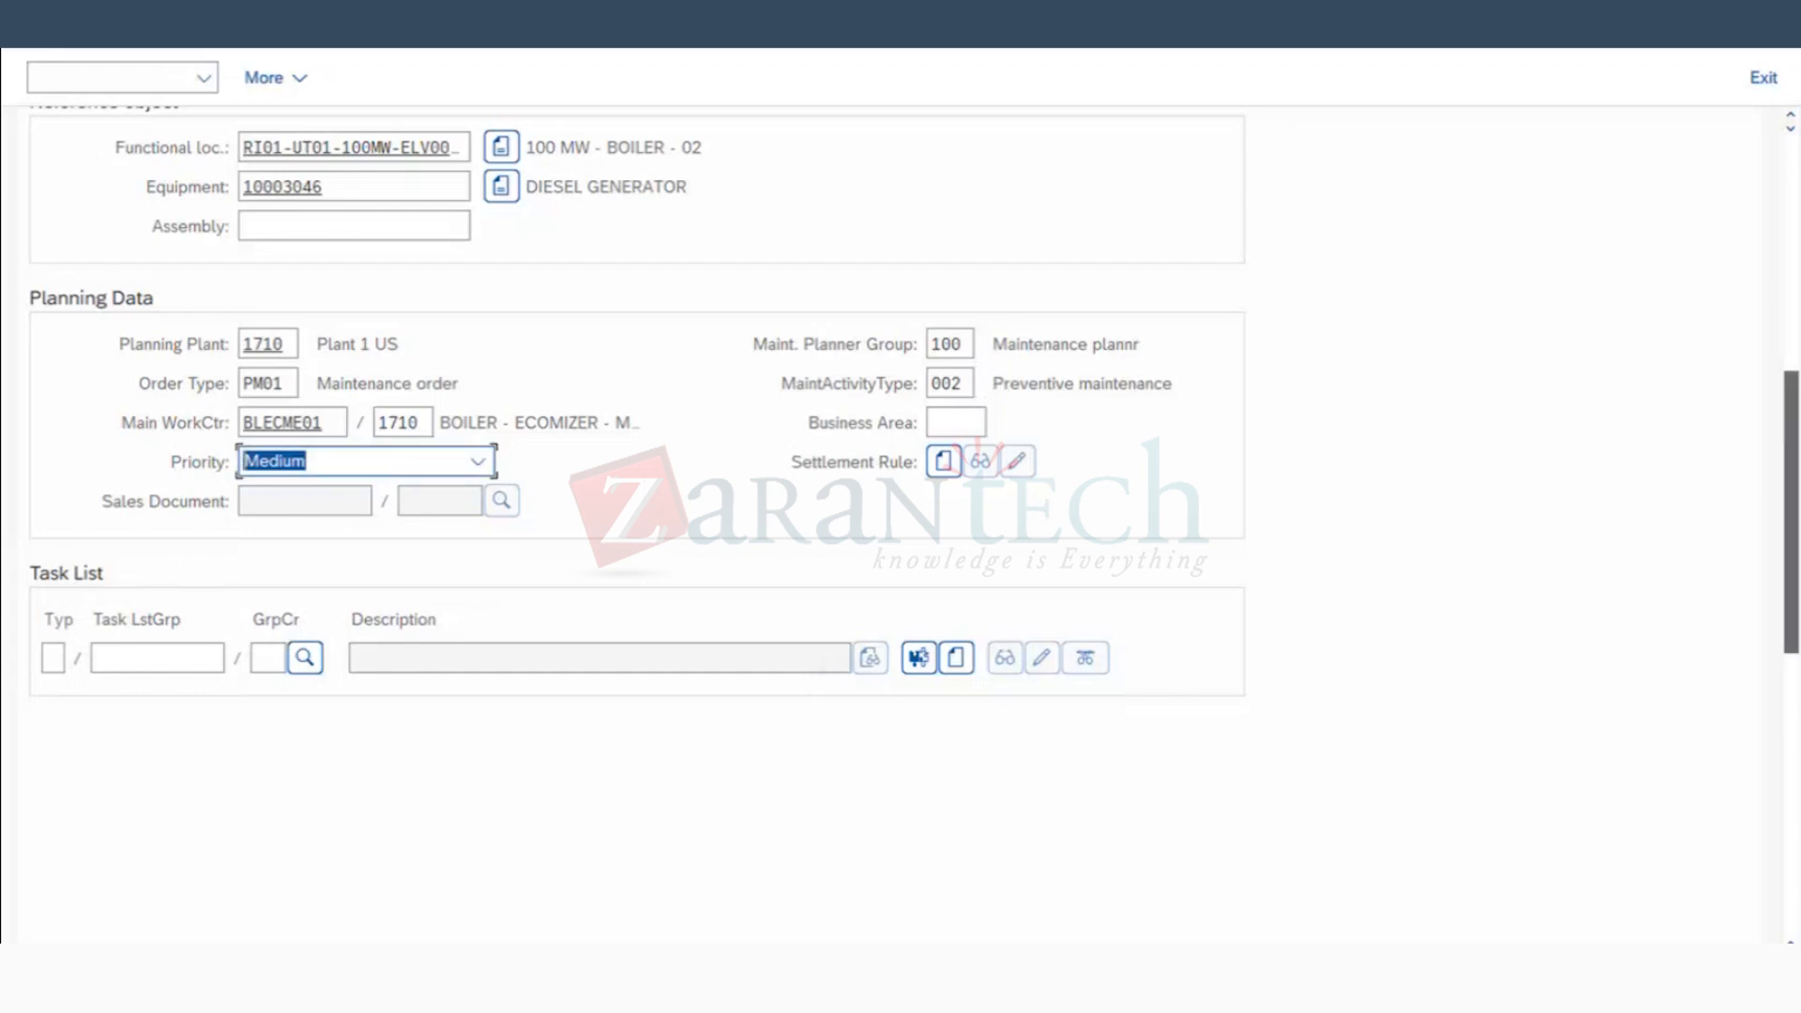
Step: Search for task lists for the maintenance item, restricting the selection to equipment task lists of equipment 10003046
drag(1791, 516, 1792, 281)
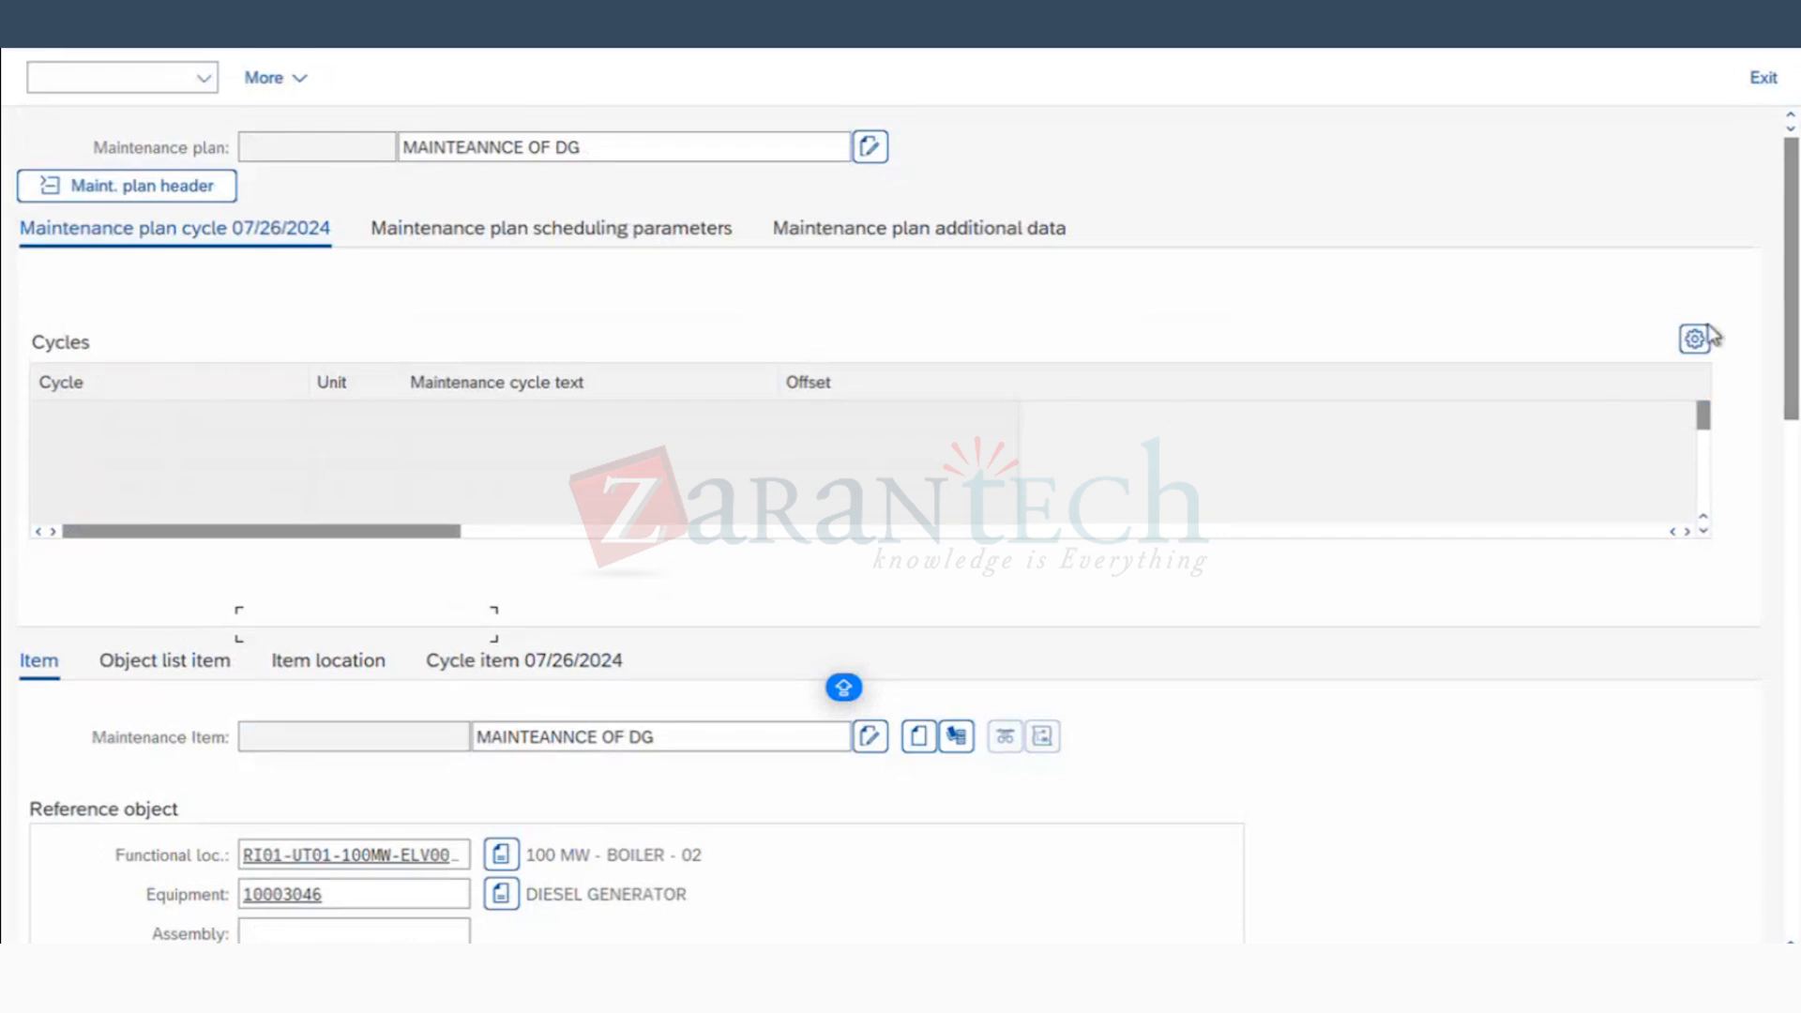
drag(1792, 283, 1782, 582)
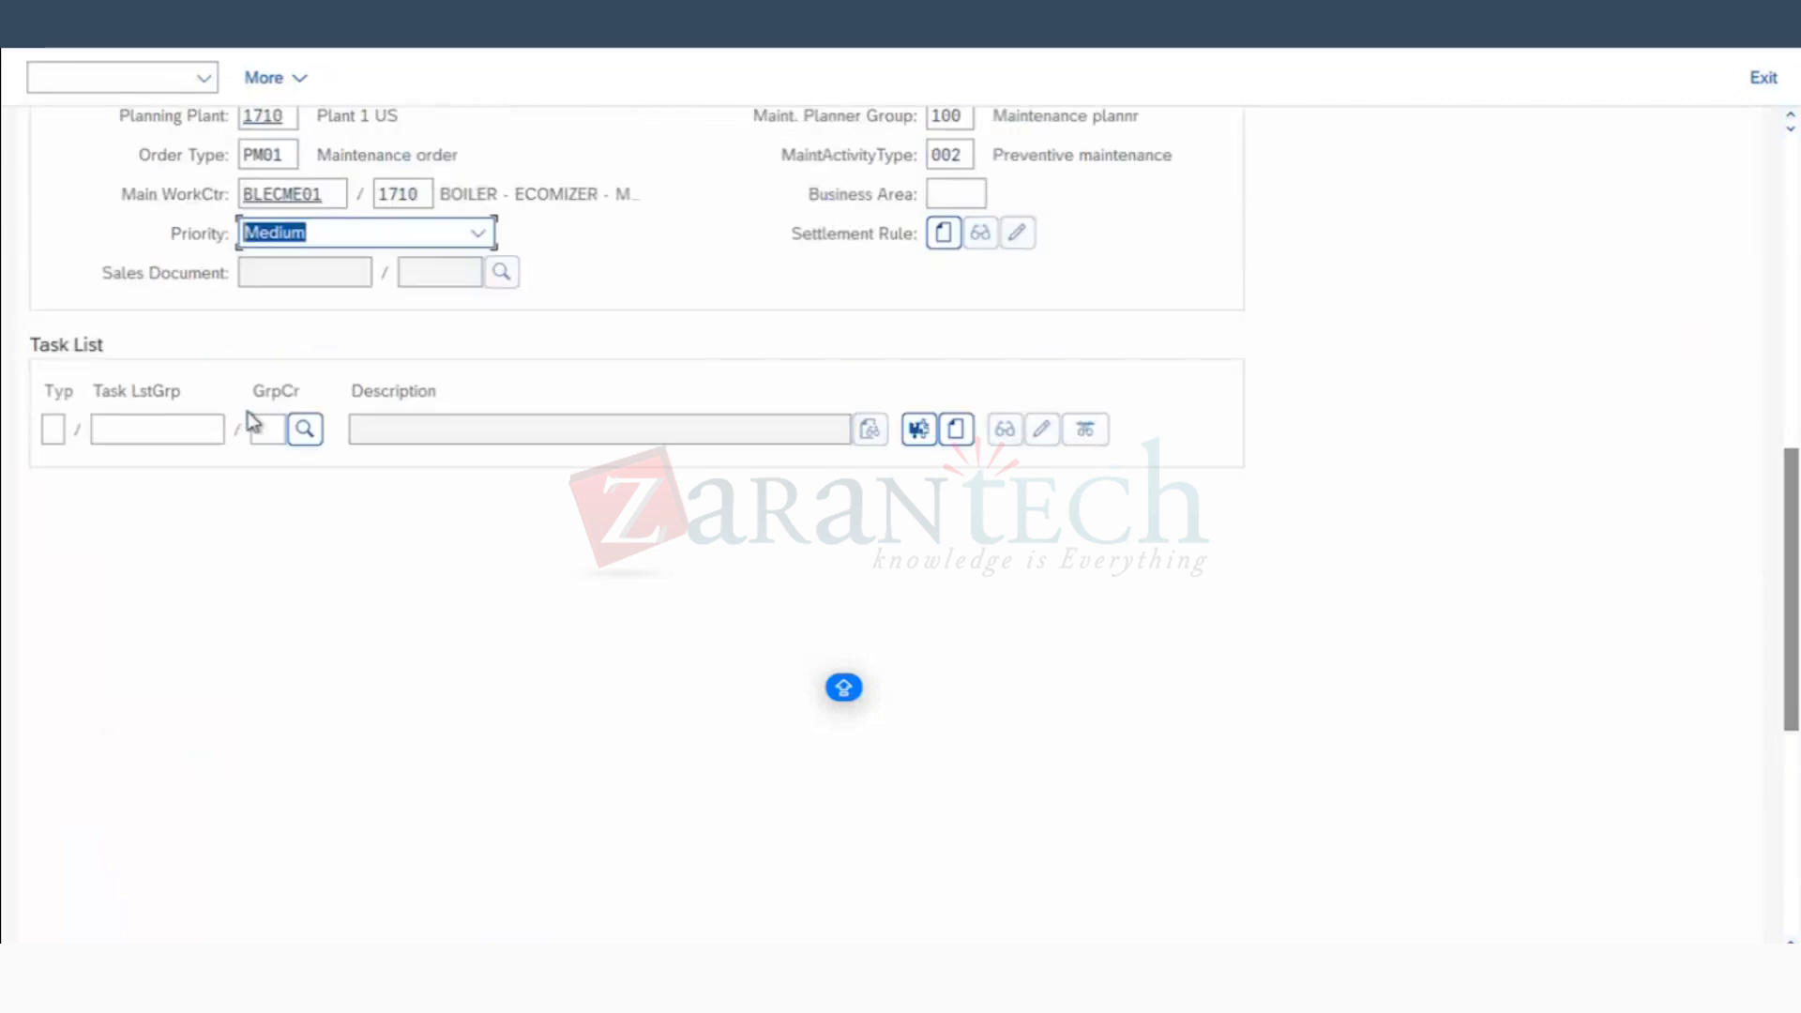
click(305, 428)
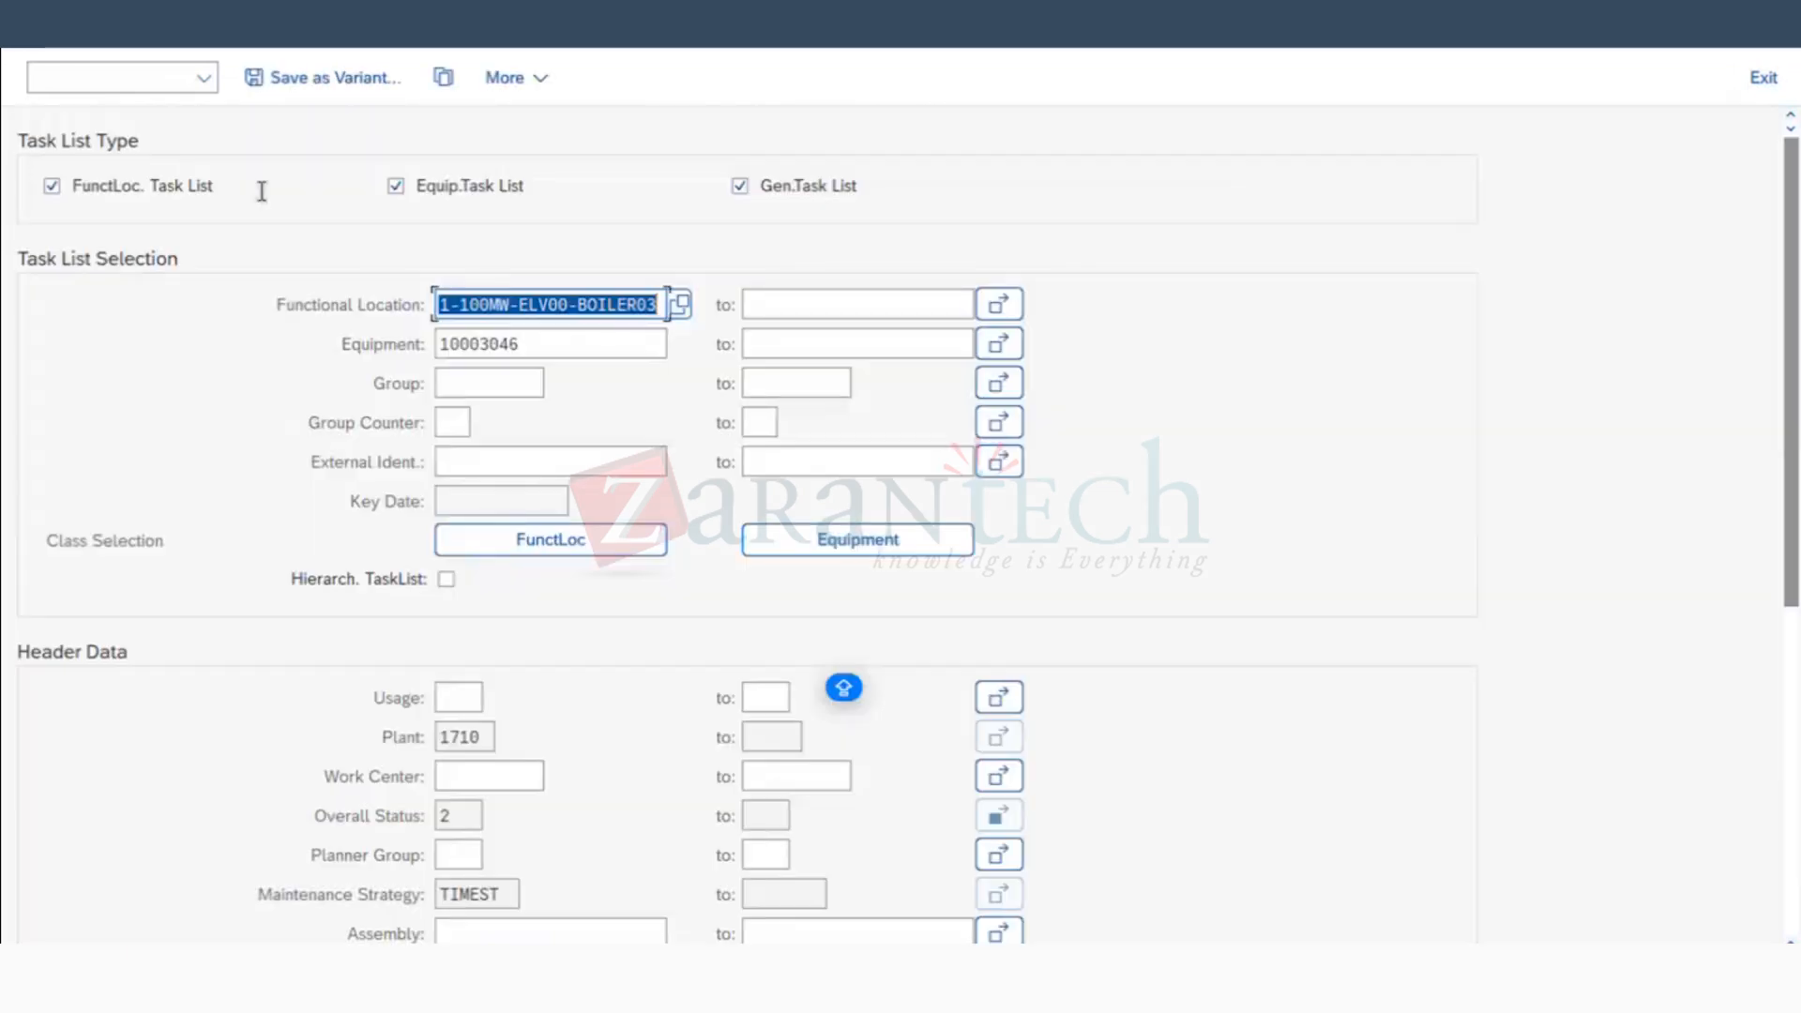
click(139, 192)
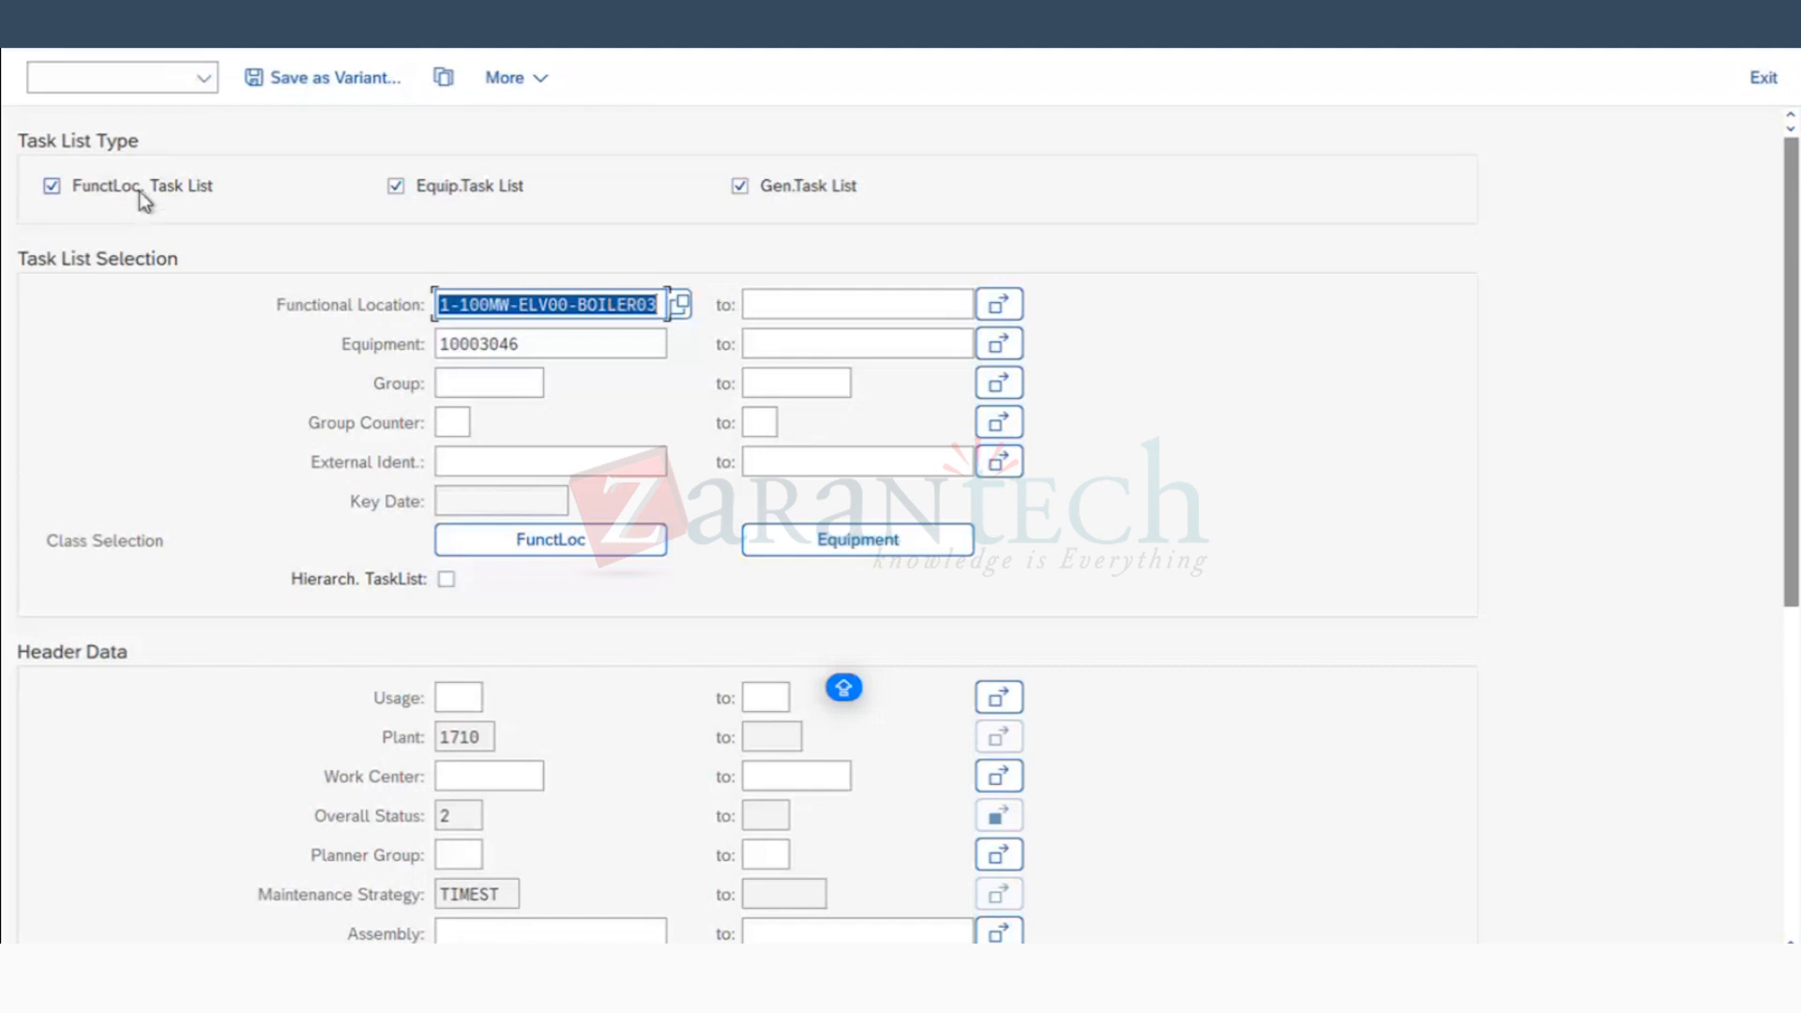
click(808, 188)
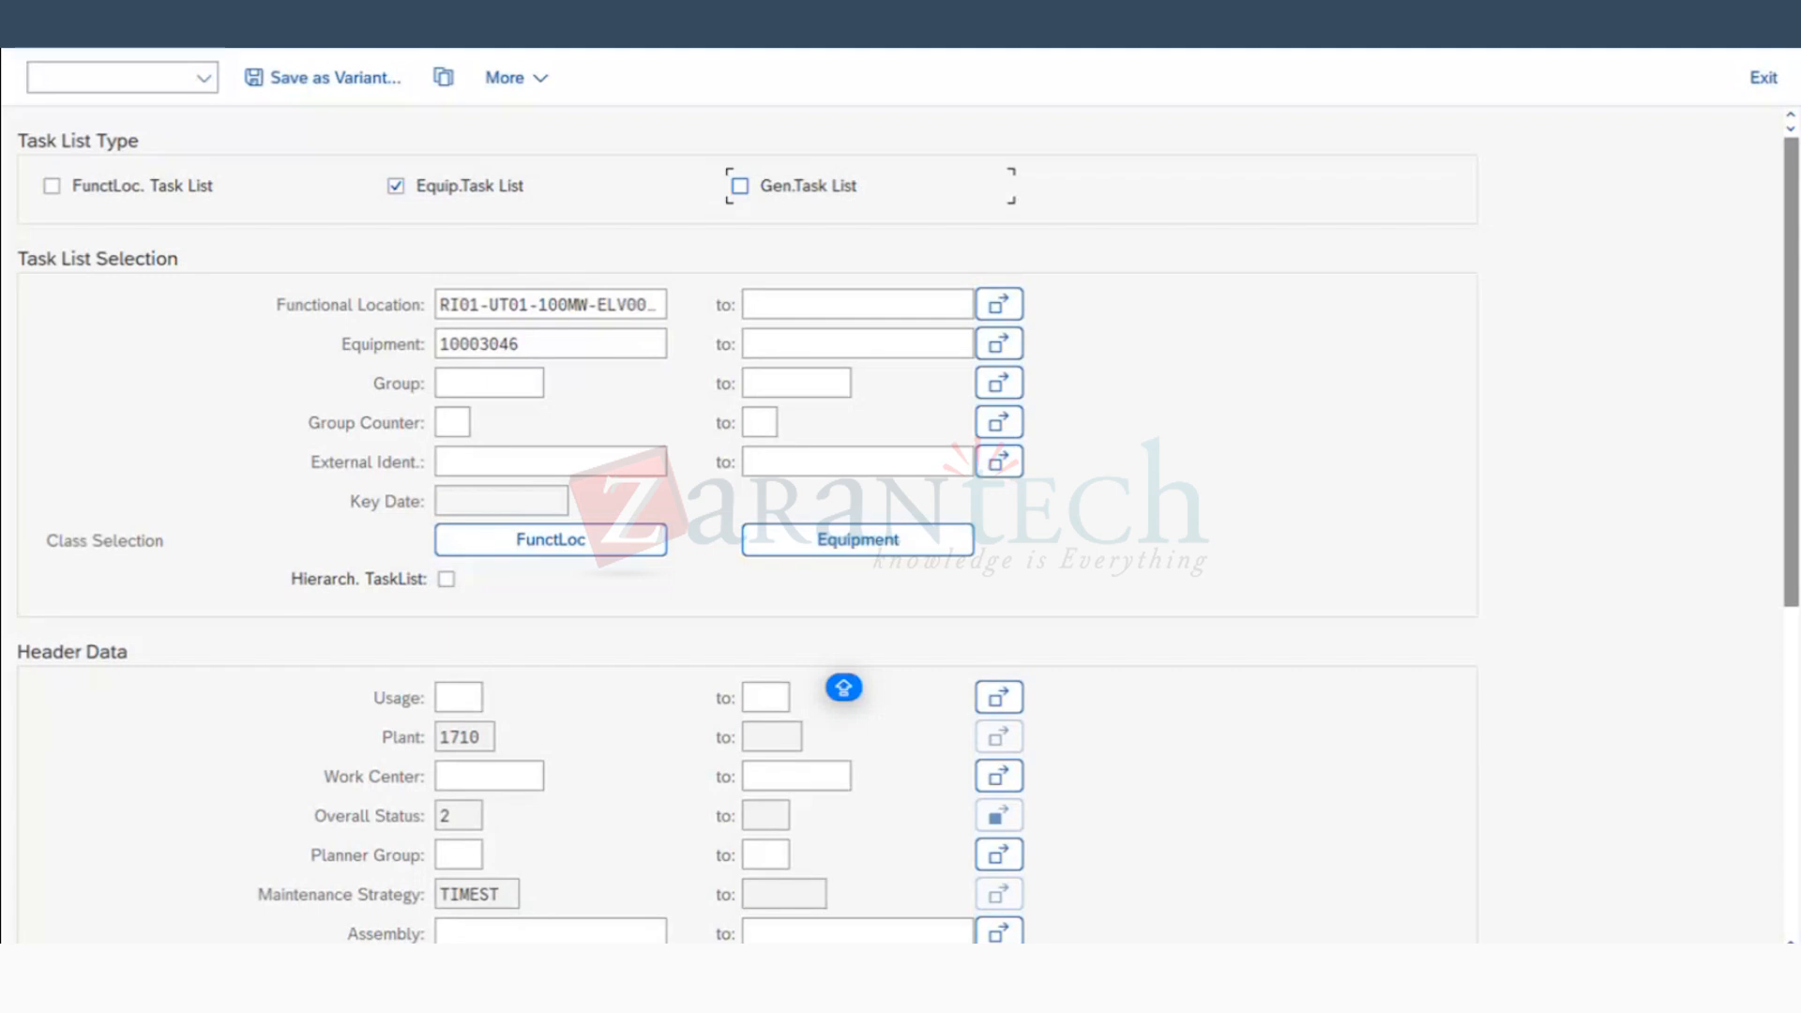
click(515, 346)
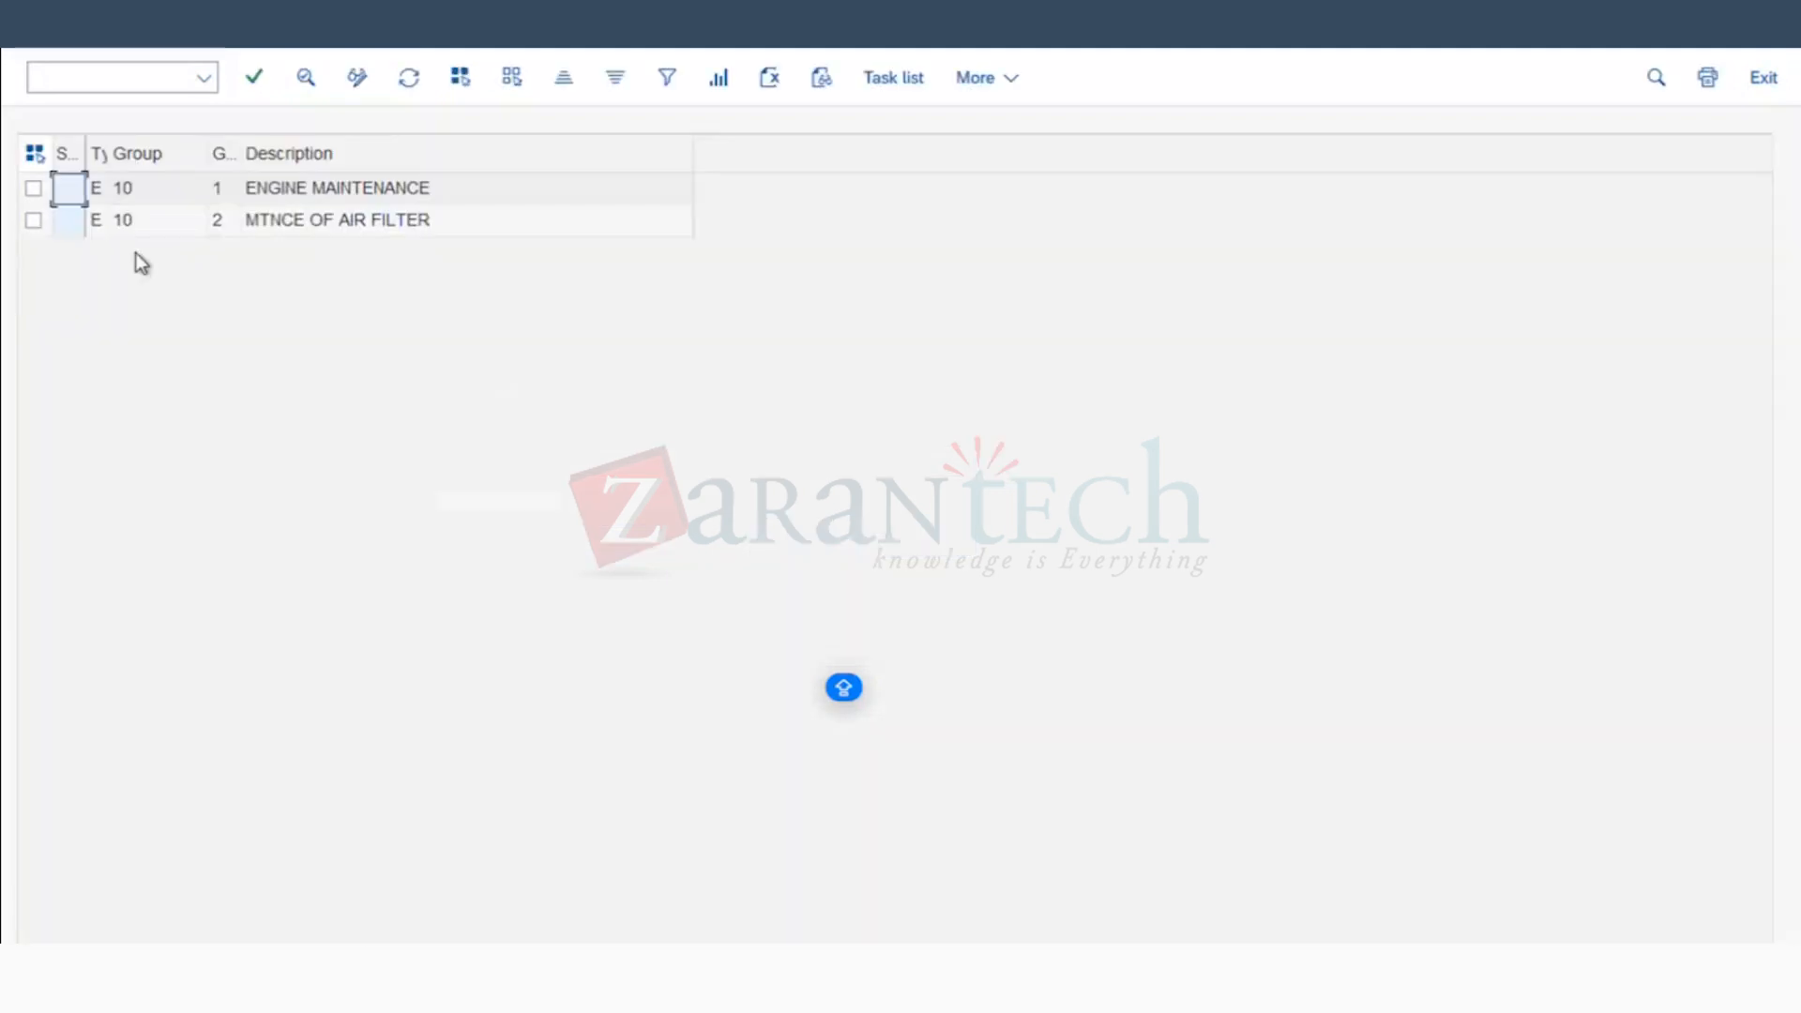
Step: Widen the type, group and group counter columns of the task list results and compare the entries
drag(110, 145, 145, 249)
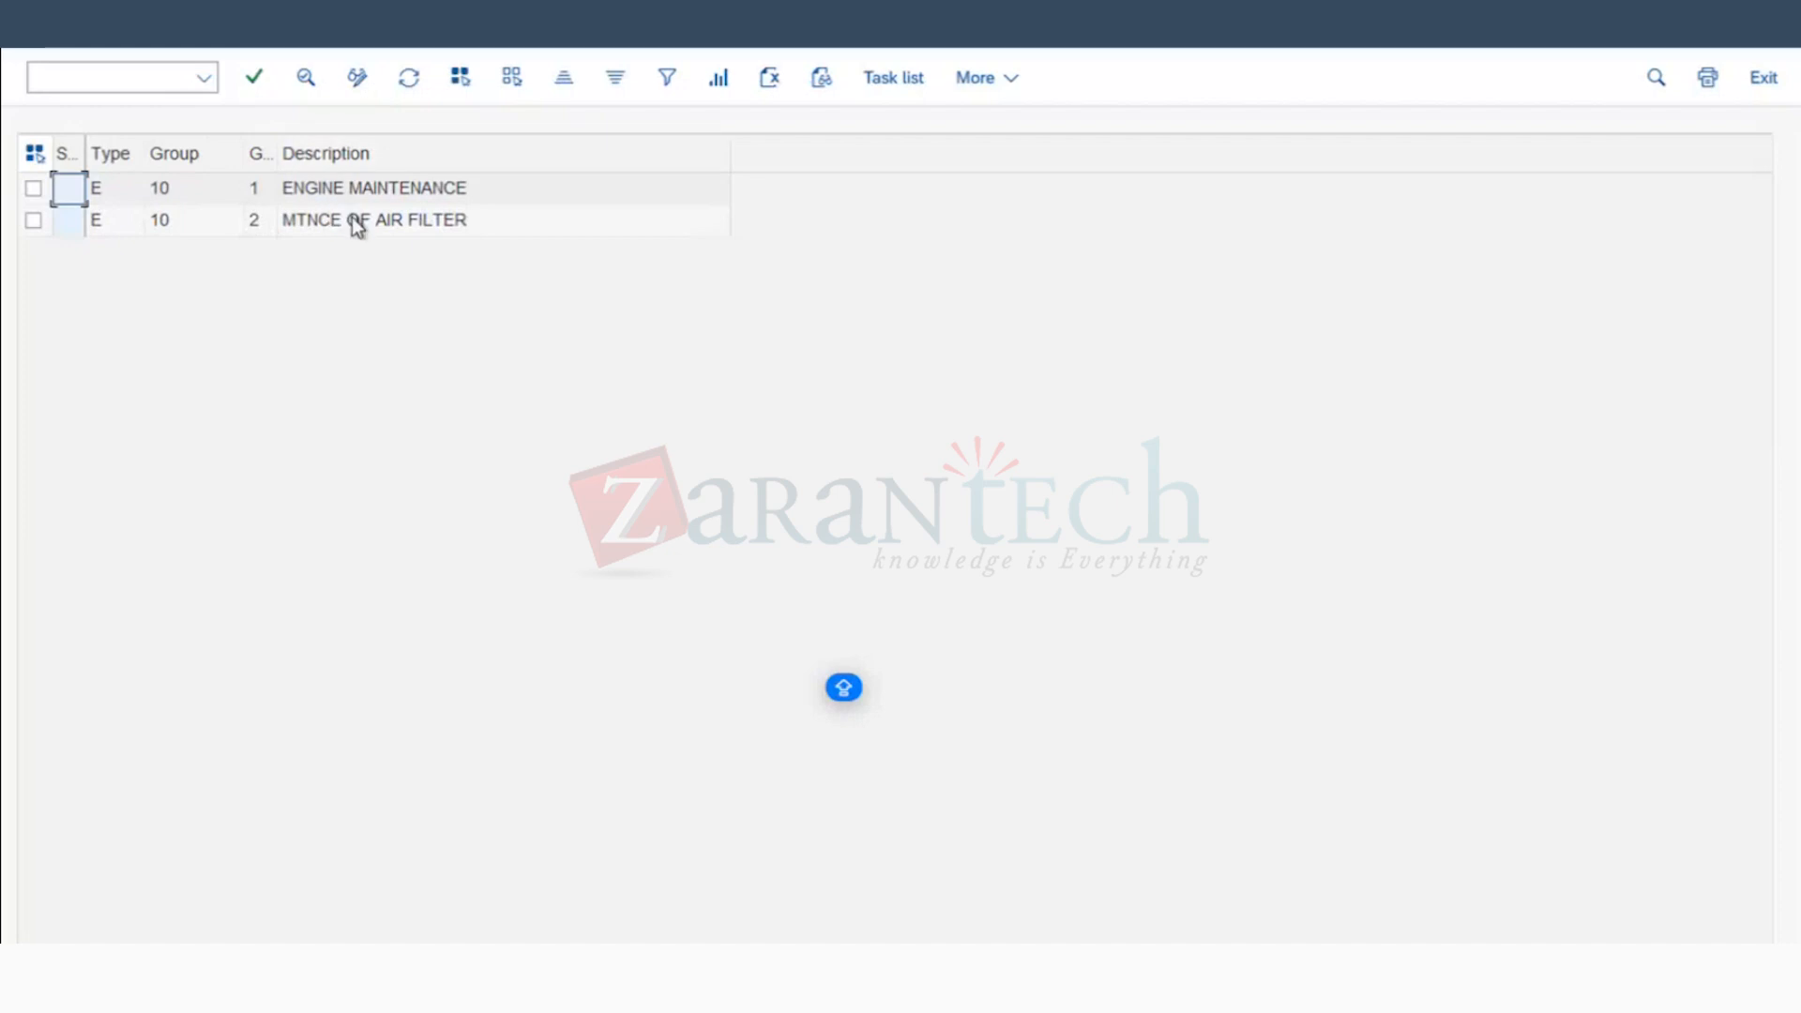
double_click(286, 177)
click(174, 223)
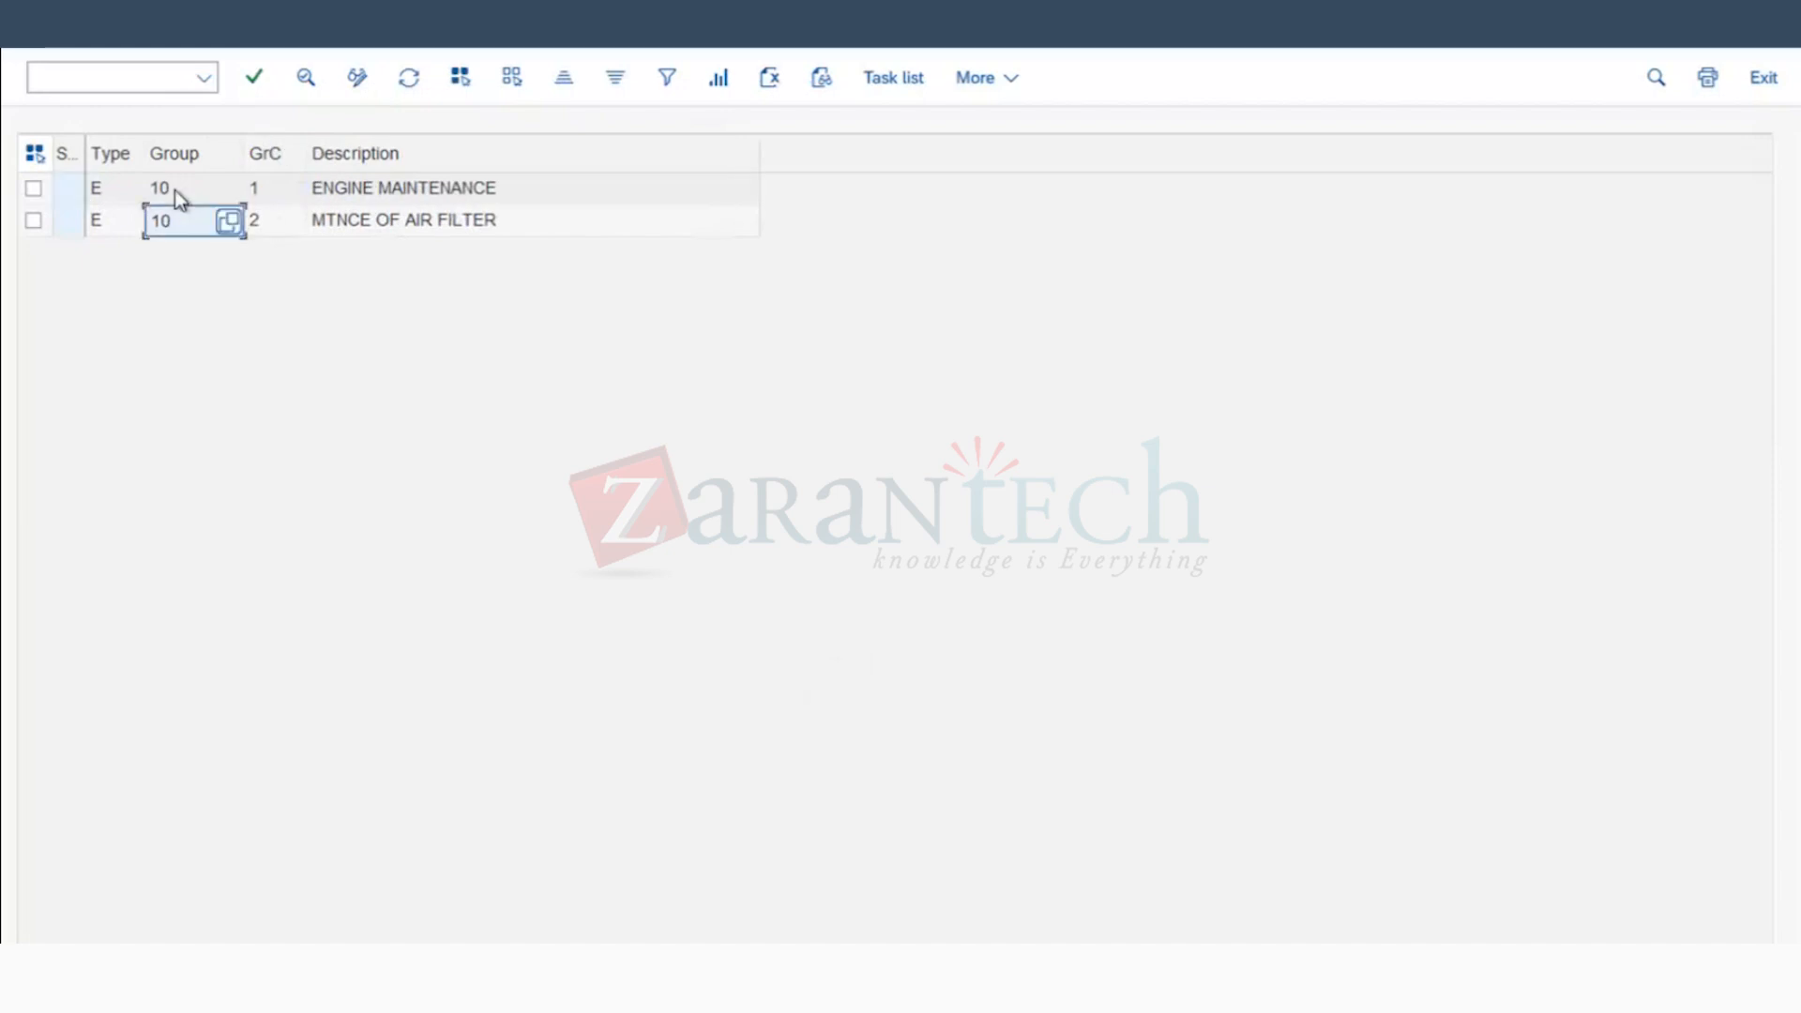
click(174, 190)
click(261, 192)
click(265, 219)
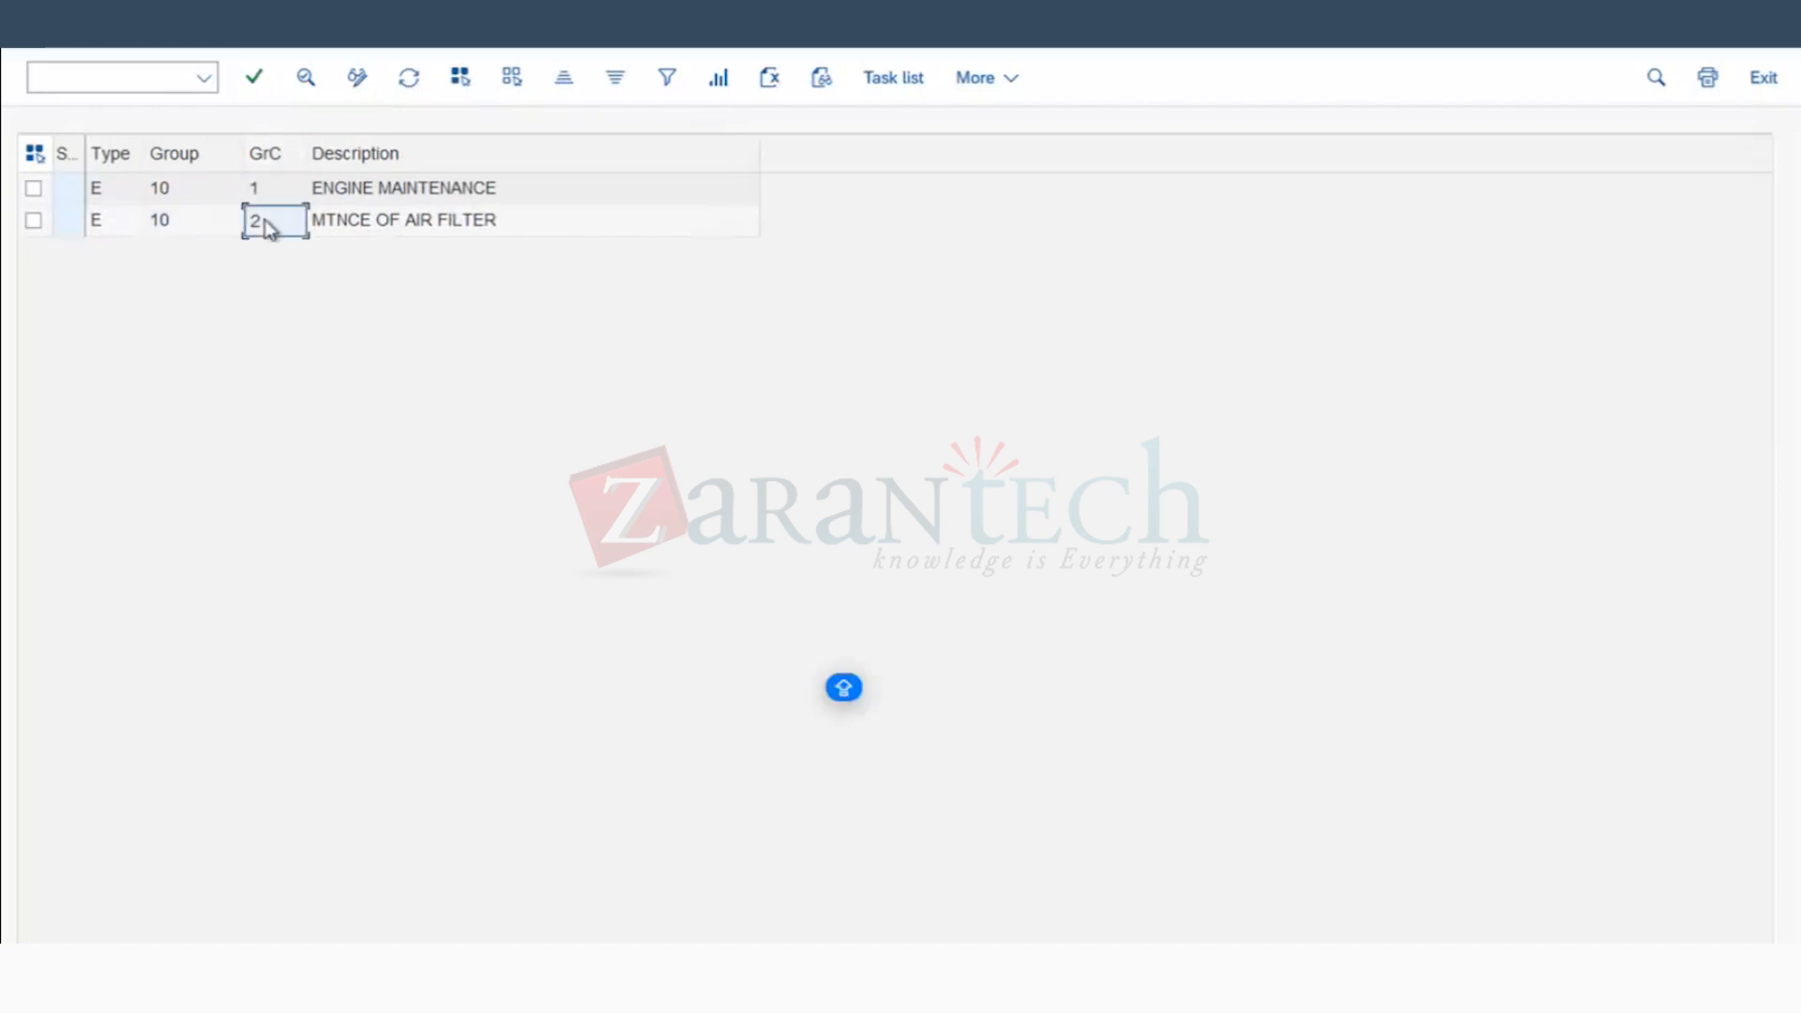
Step: Assign the ENGINE MAINTENANCE task list, group 10 counter 1, to the maintenance item
click(313, 79)
click(33, 188)
click(259, 82)
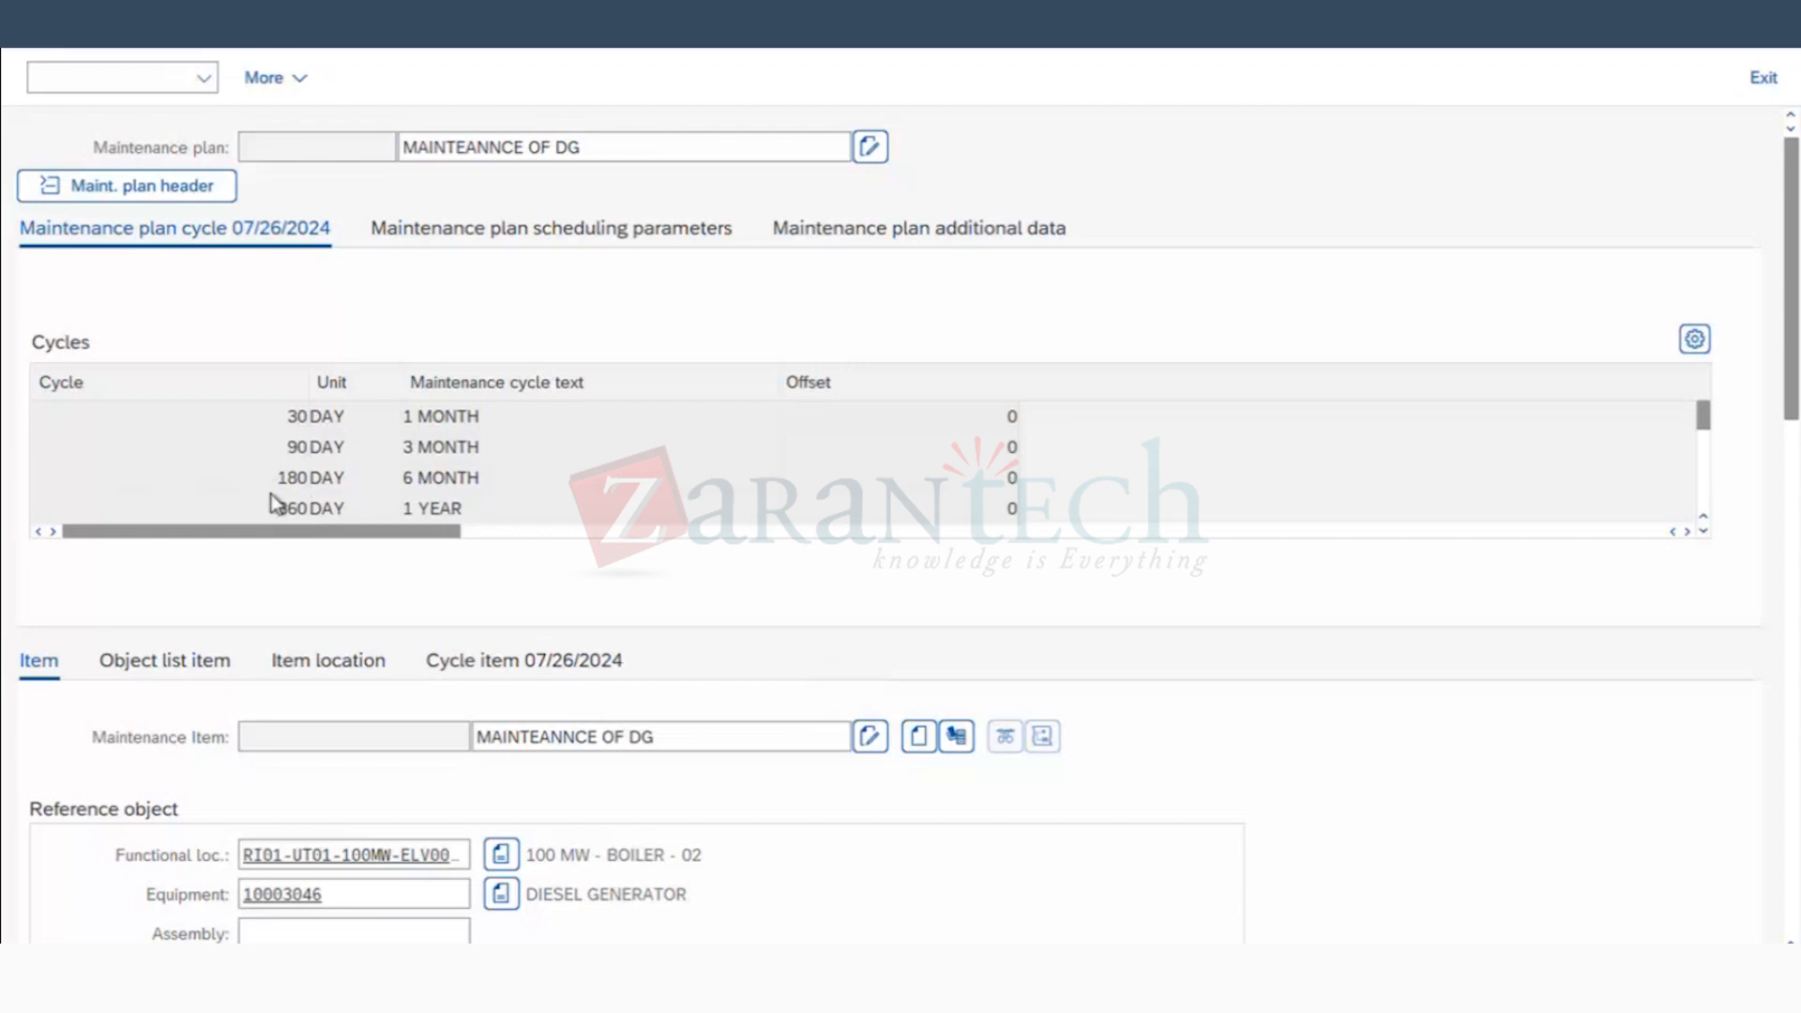
Step: Change the item's task list group counter to 2 and check the maintenance plan's cycles
scroll(277, 507, down, 3)
drag(1786, 330, 1751, 674)
drag(269, 318, 222, 320)
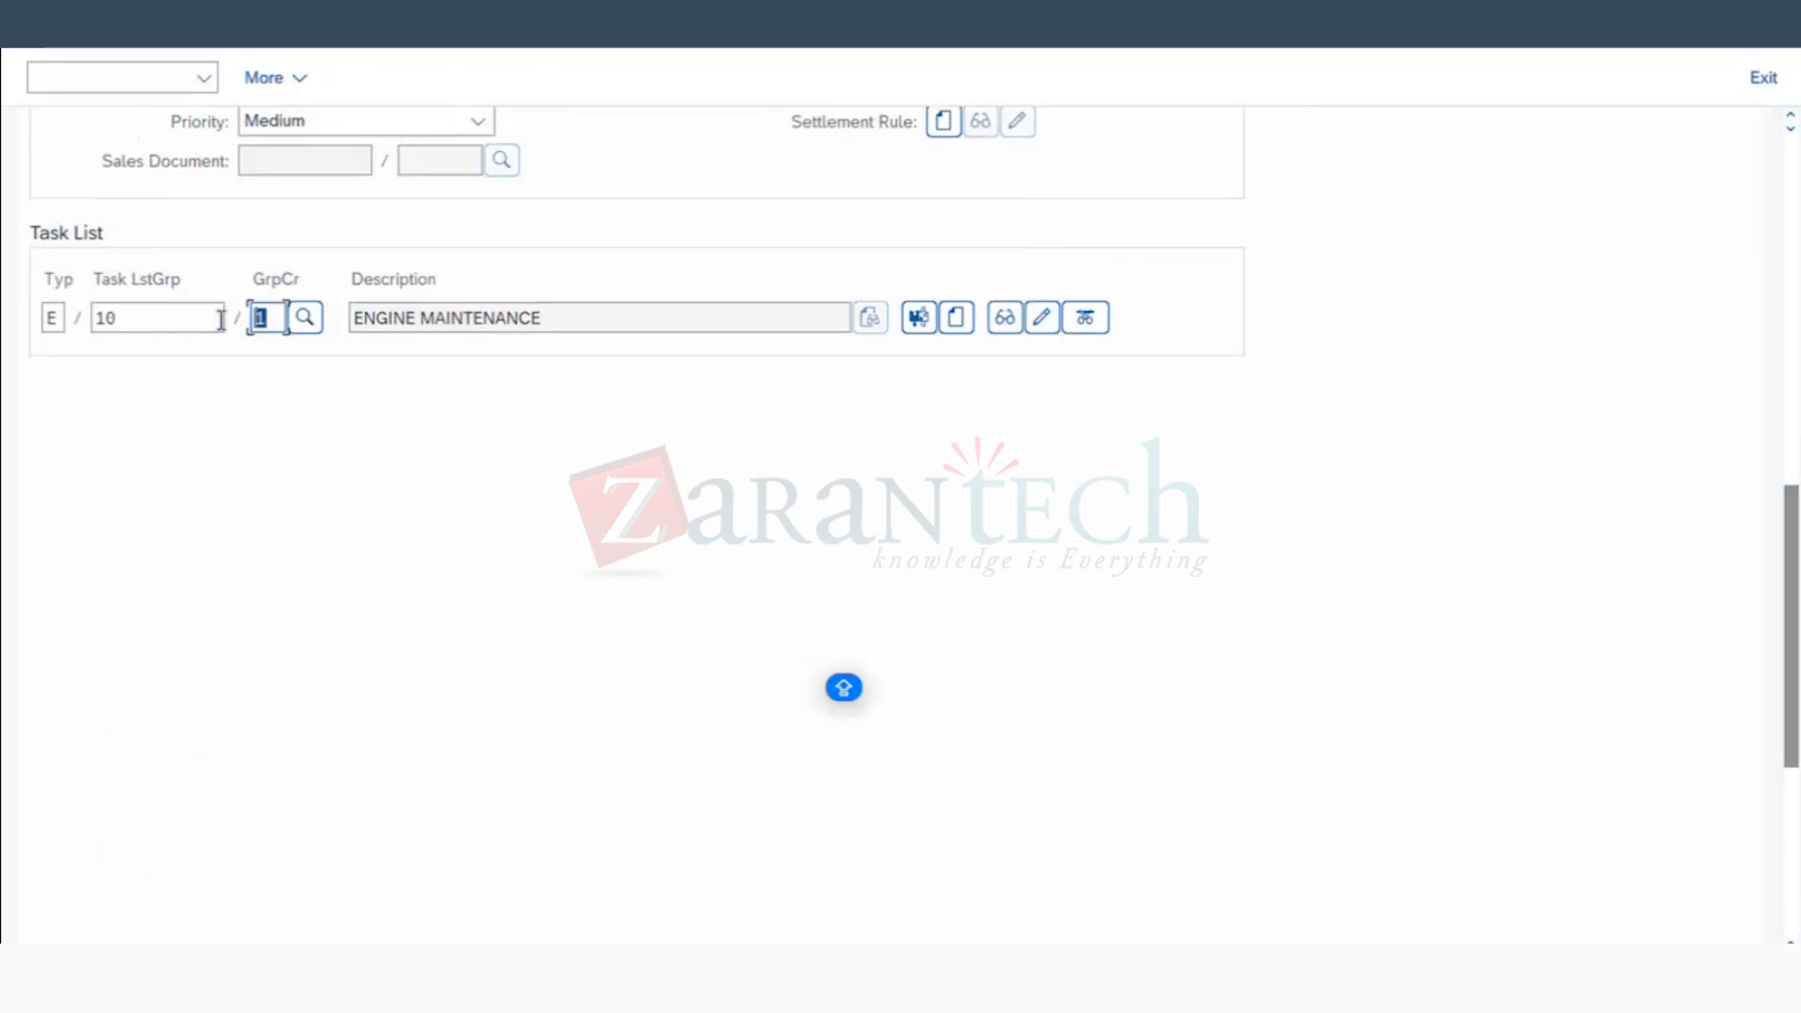
text(2)
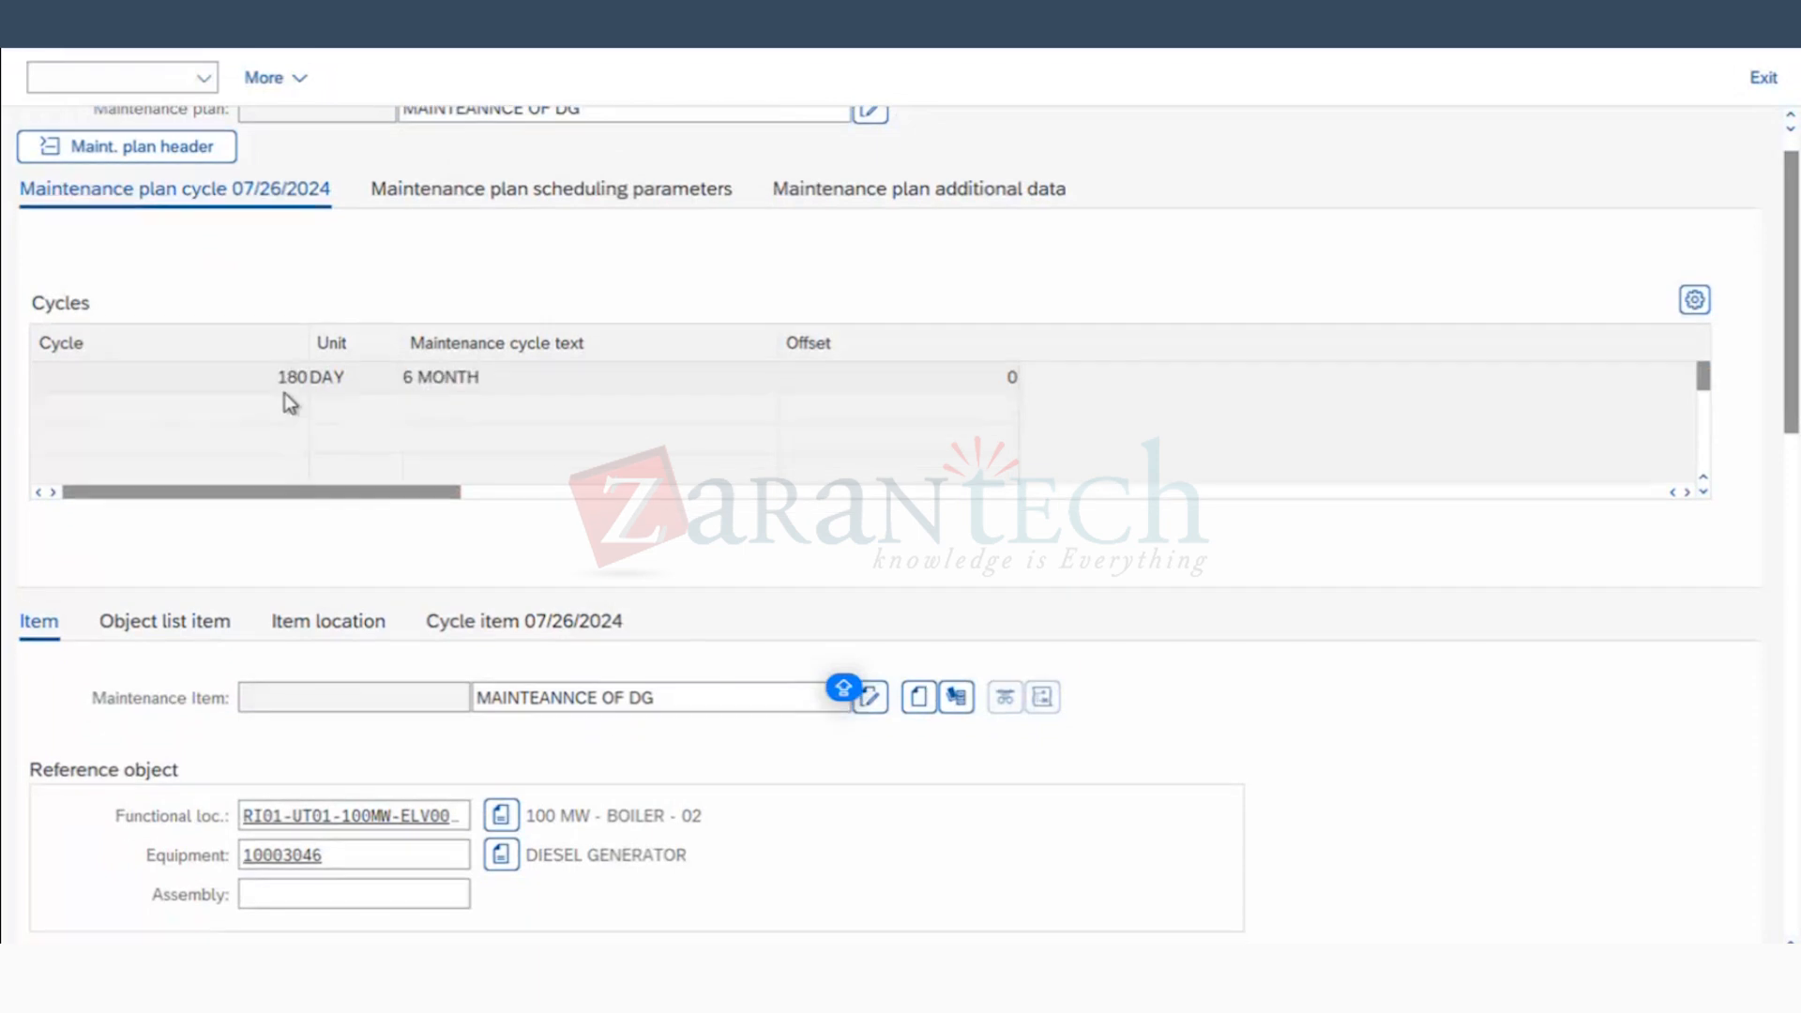
double_click(287, 378)
click(1394, 706)
scroll(1396, 706, down, 1)
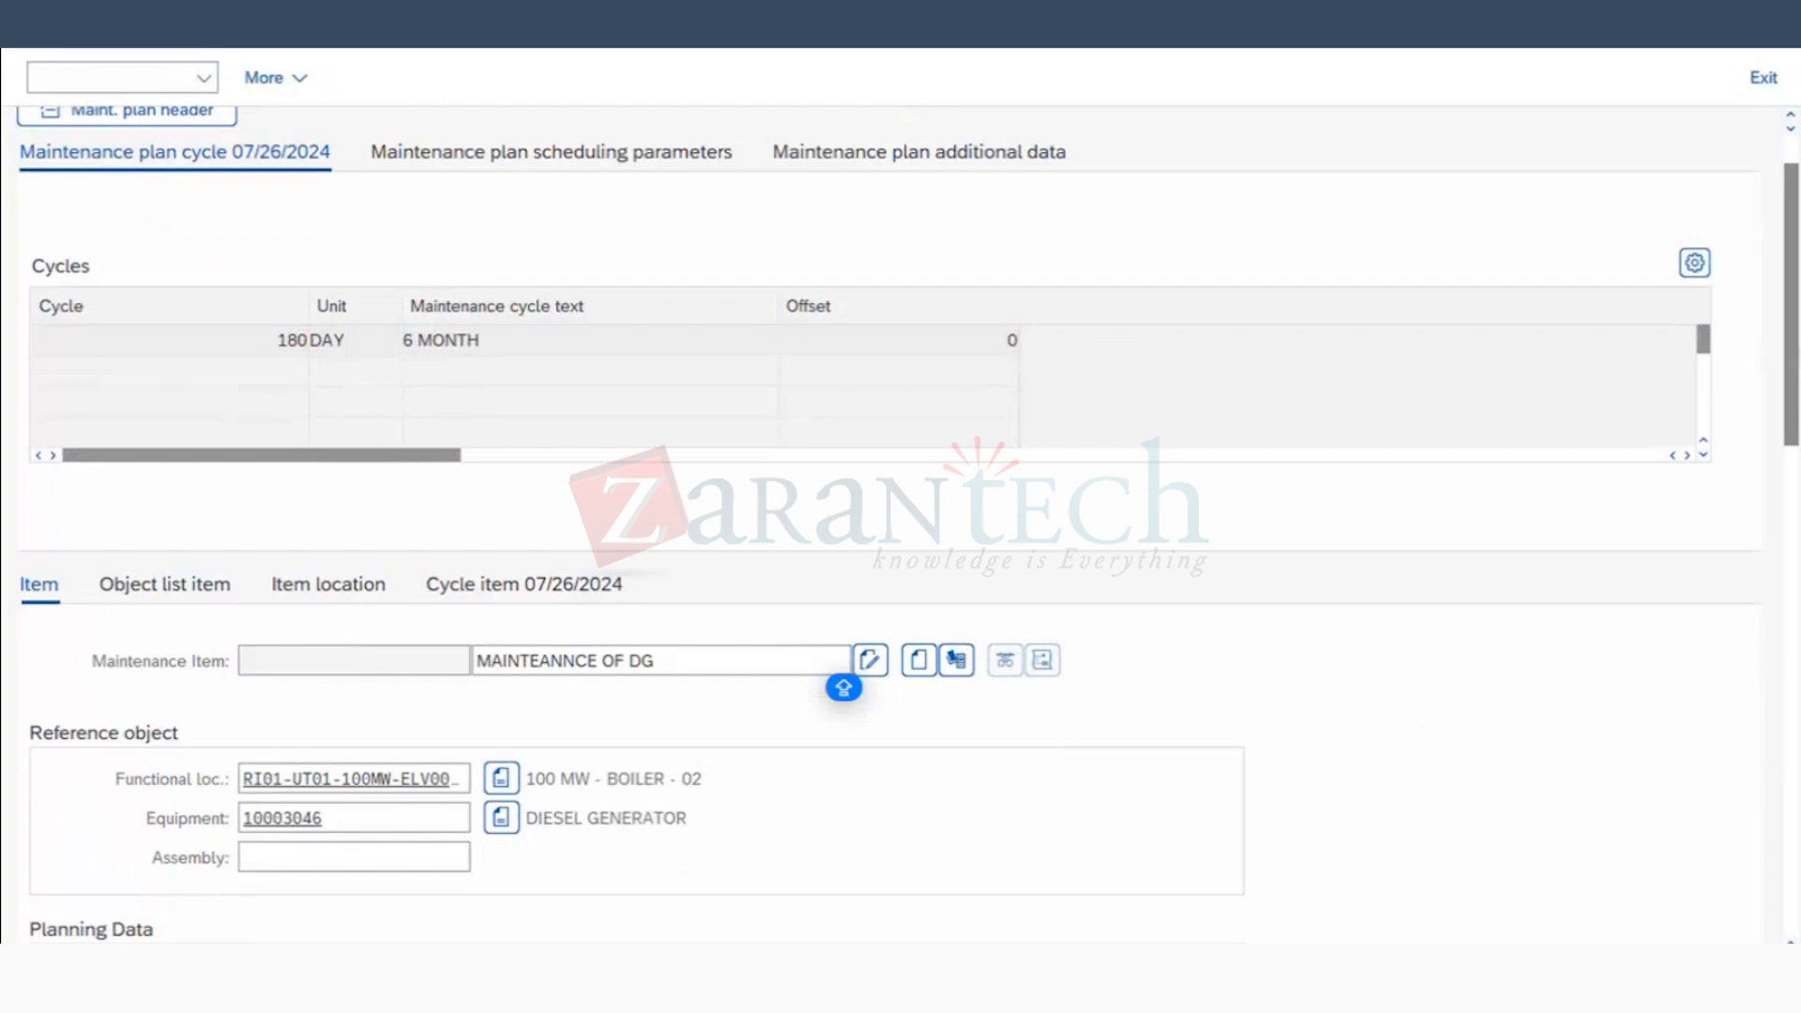
Step: Display the MTNCE OF AIR FILTER task list's operations and maintenance packages, then return to the plan's cycles
drag(1792, 377, 1791, 617)
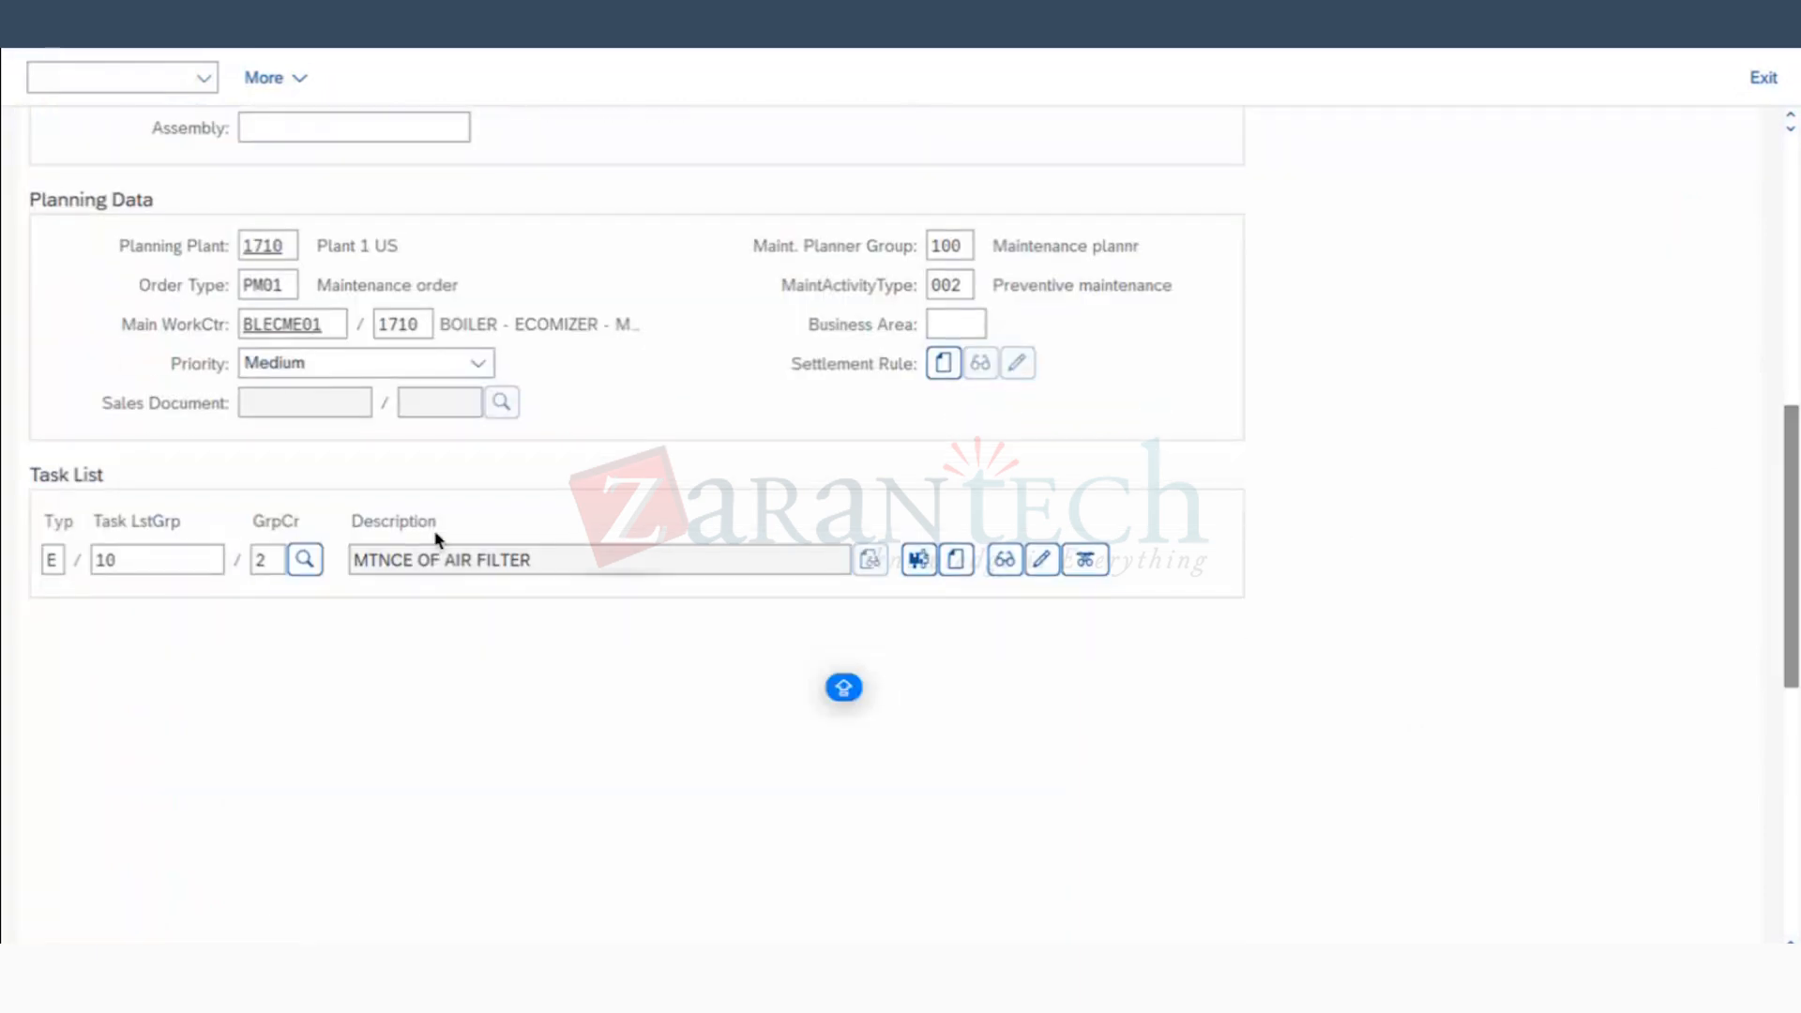
click(1005, 559)
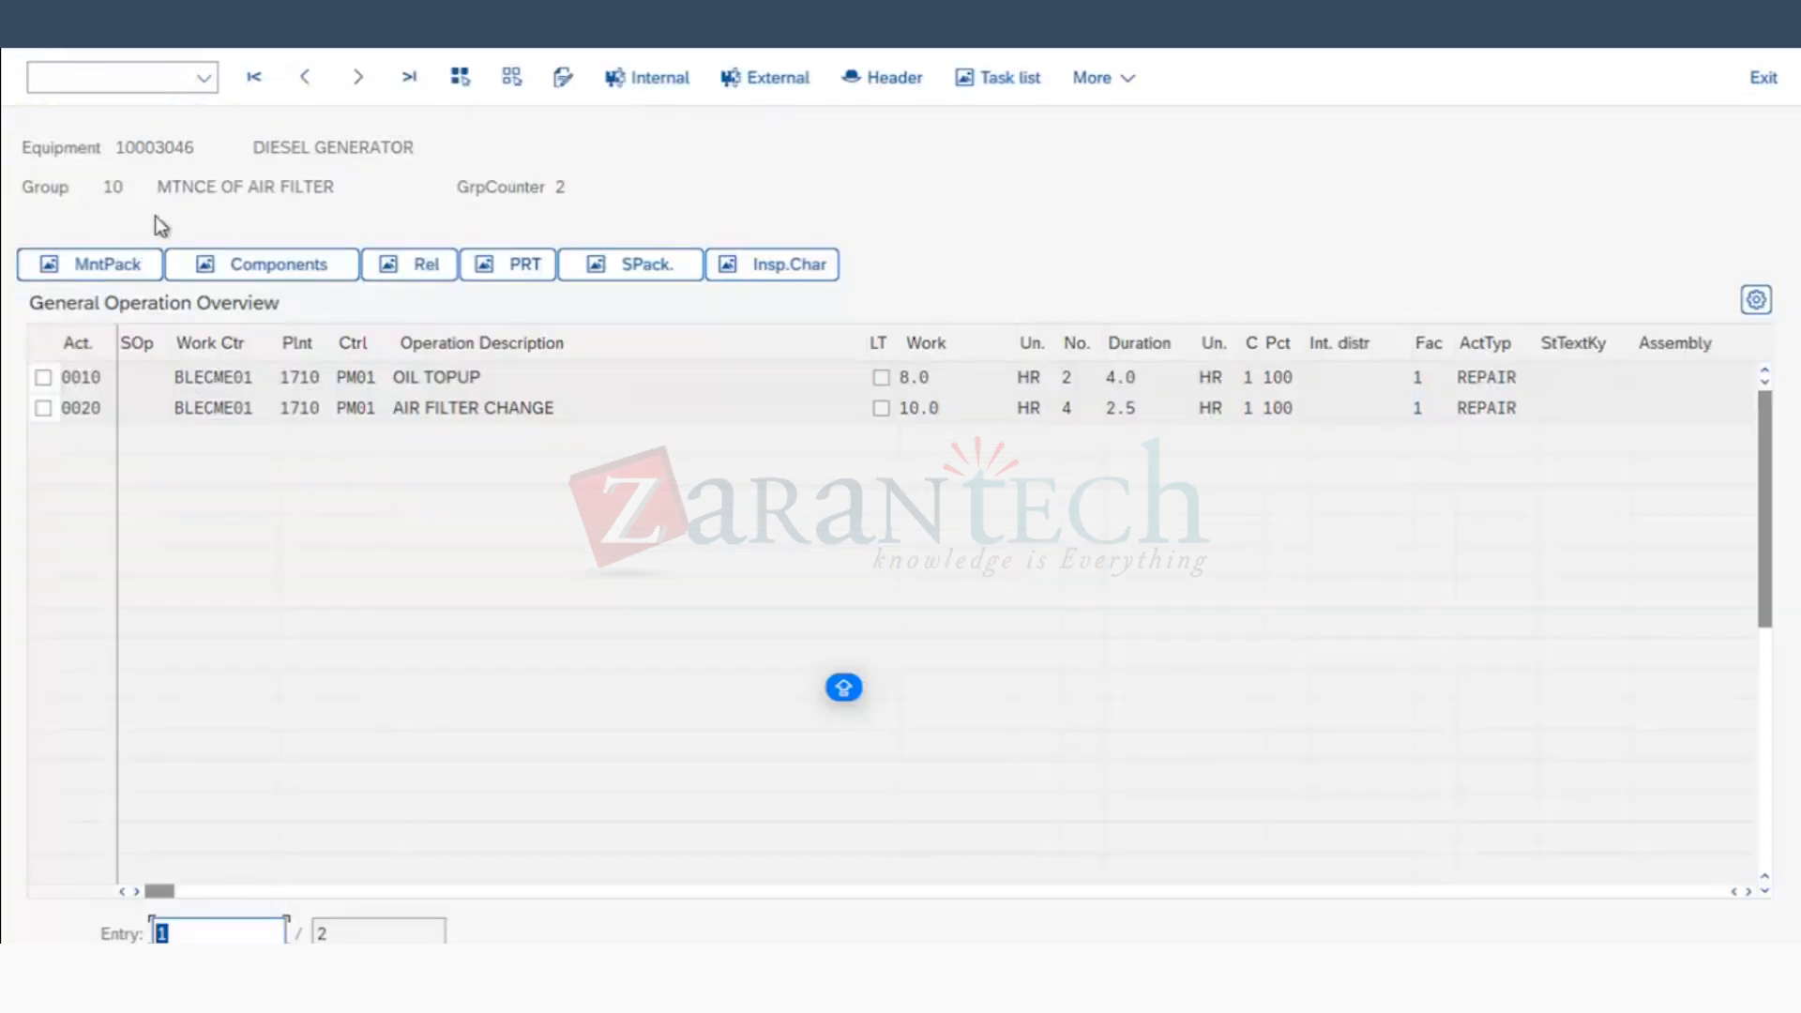
click(116, 267)
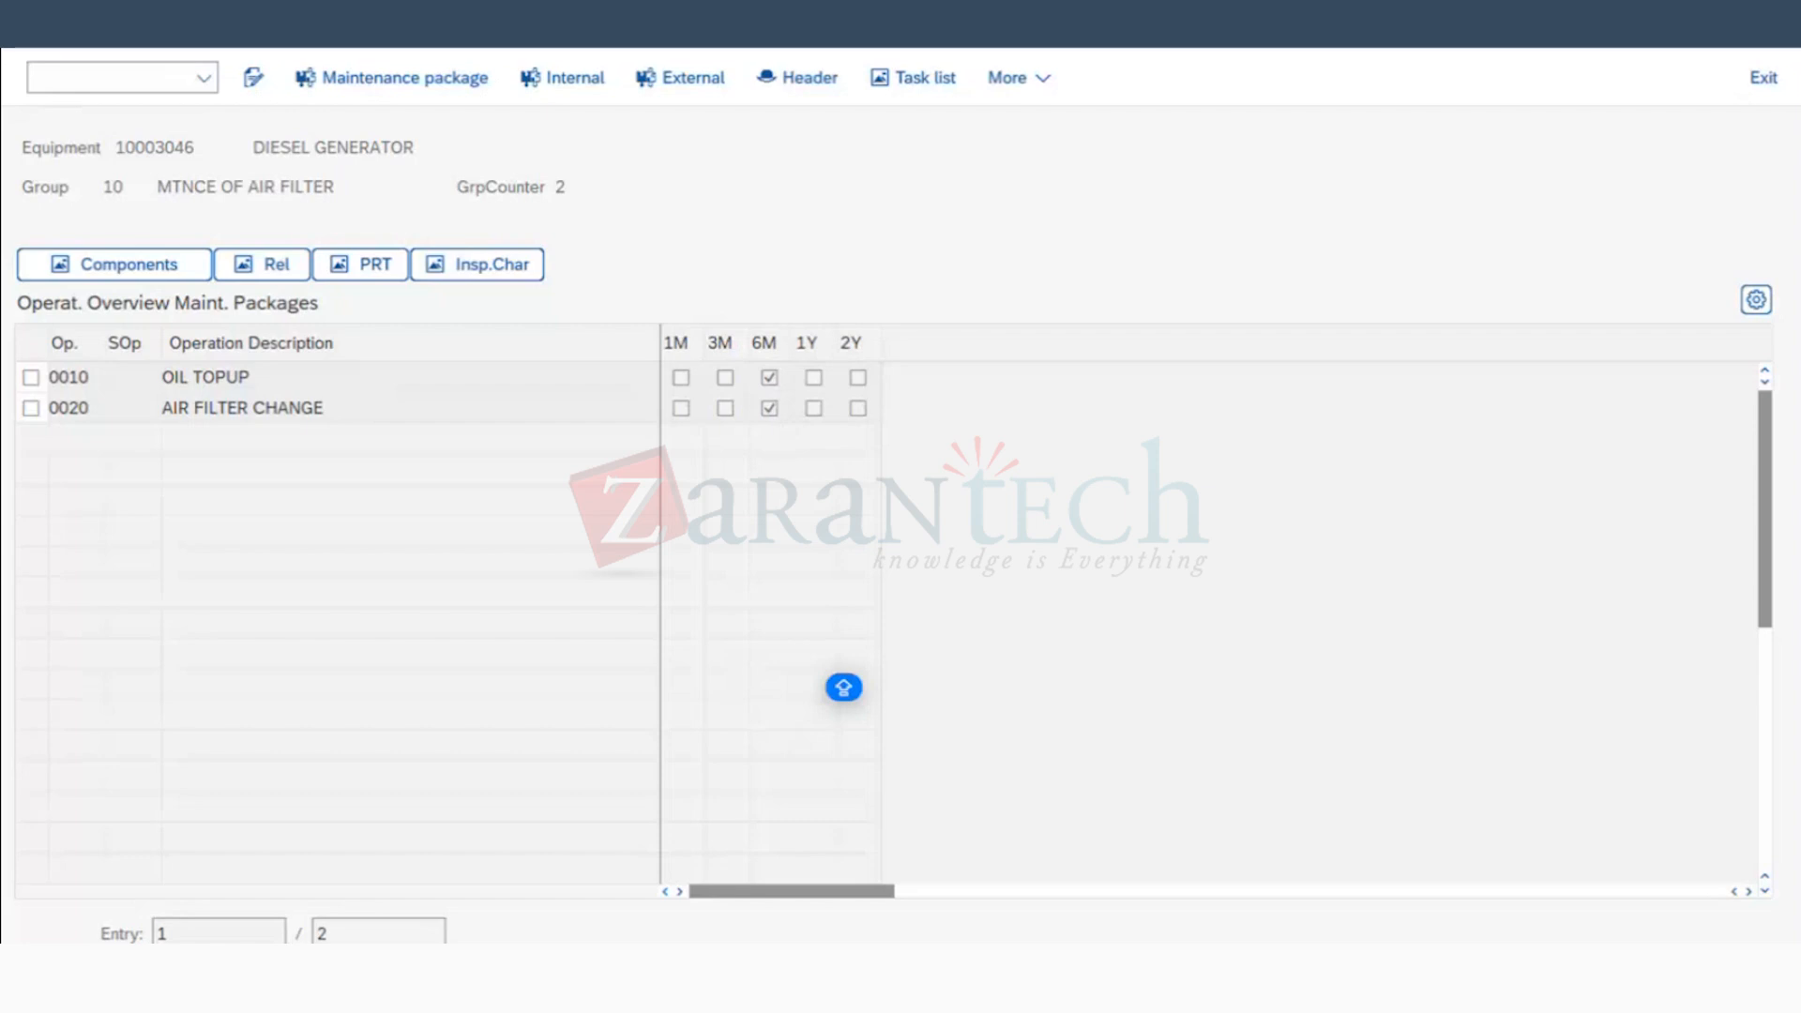
key(F3)
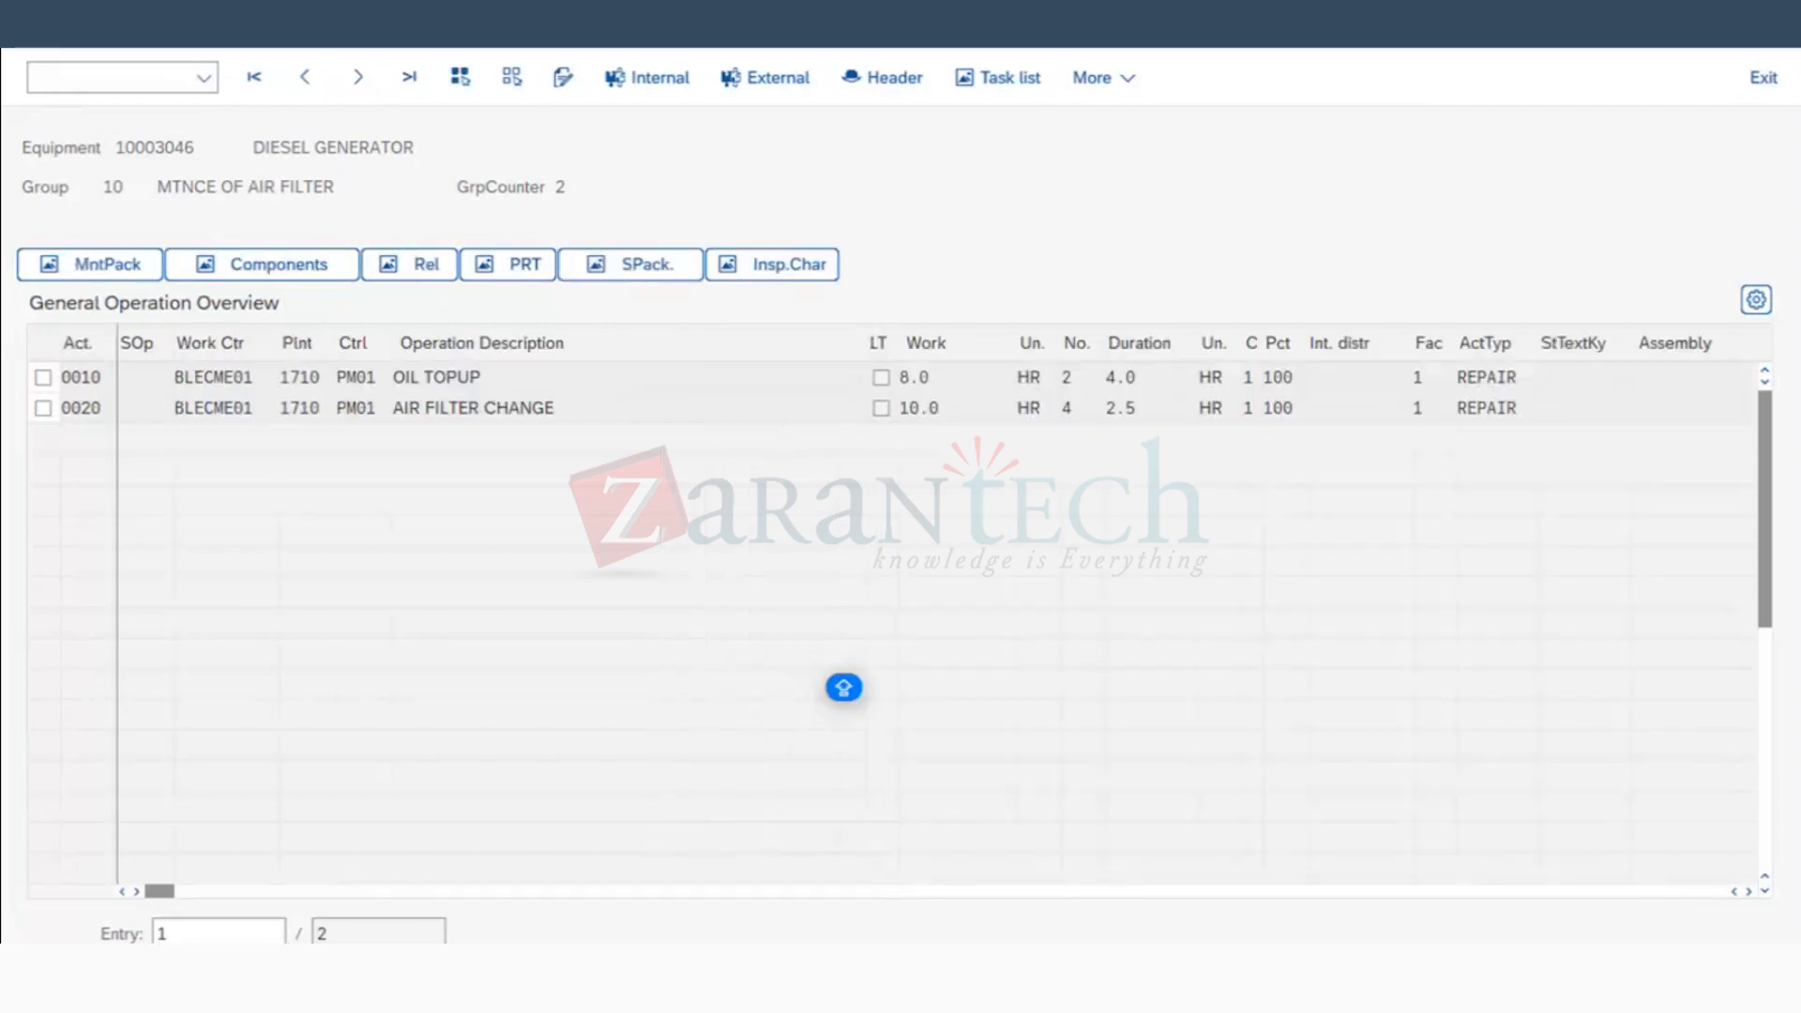
key(F3)
key(F3)
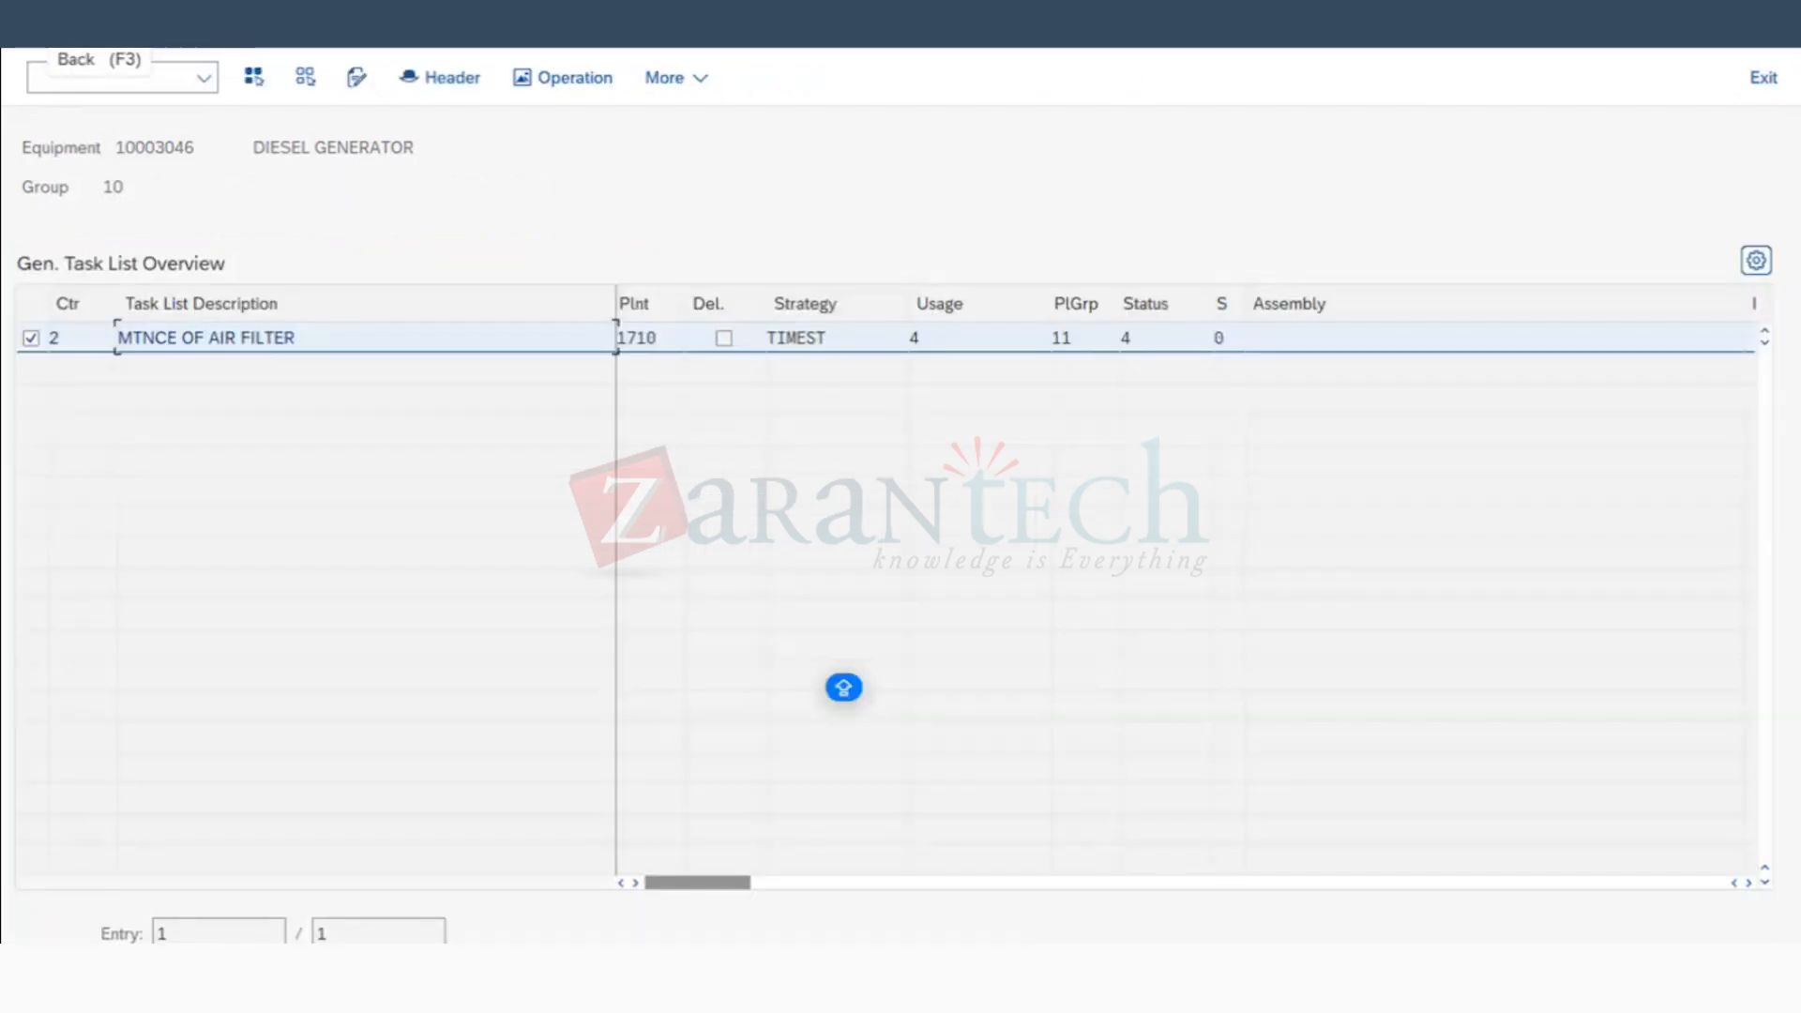
key(F3)
drag(1787, 460, 1761, 154)
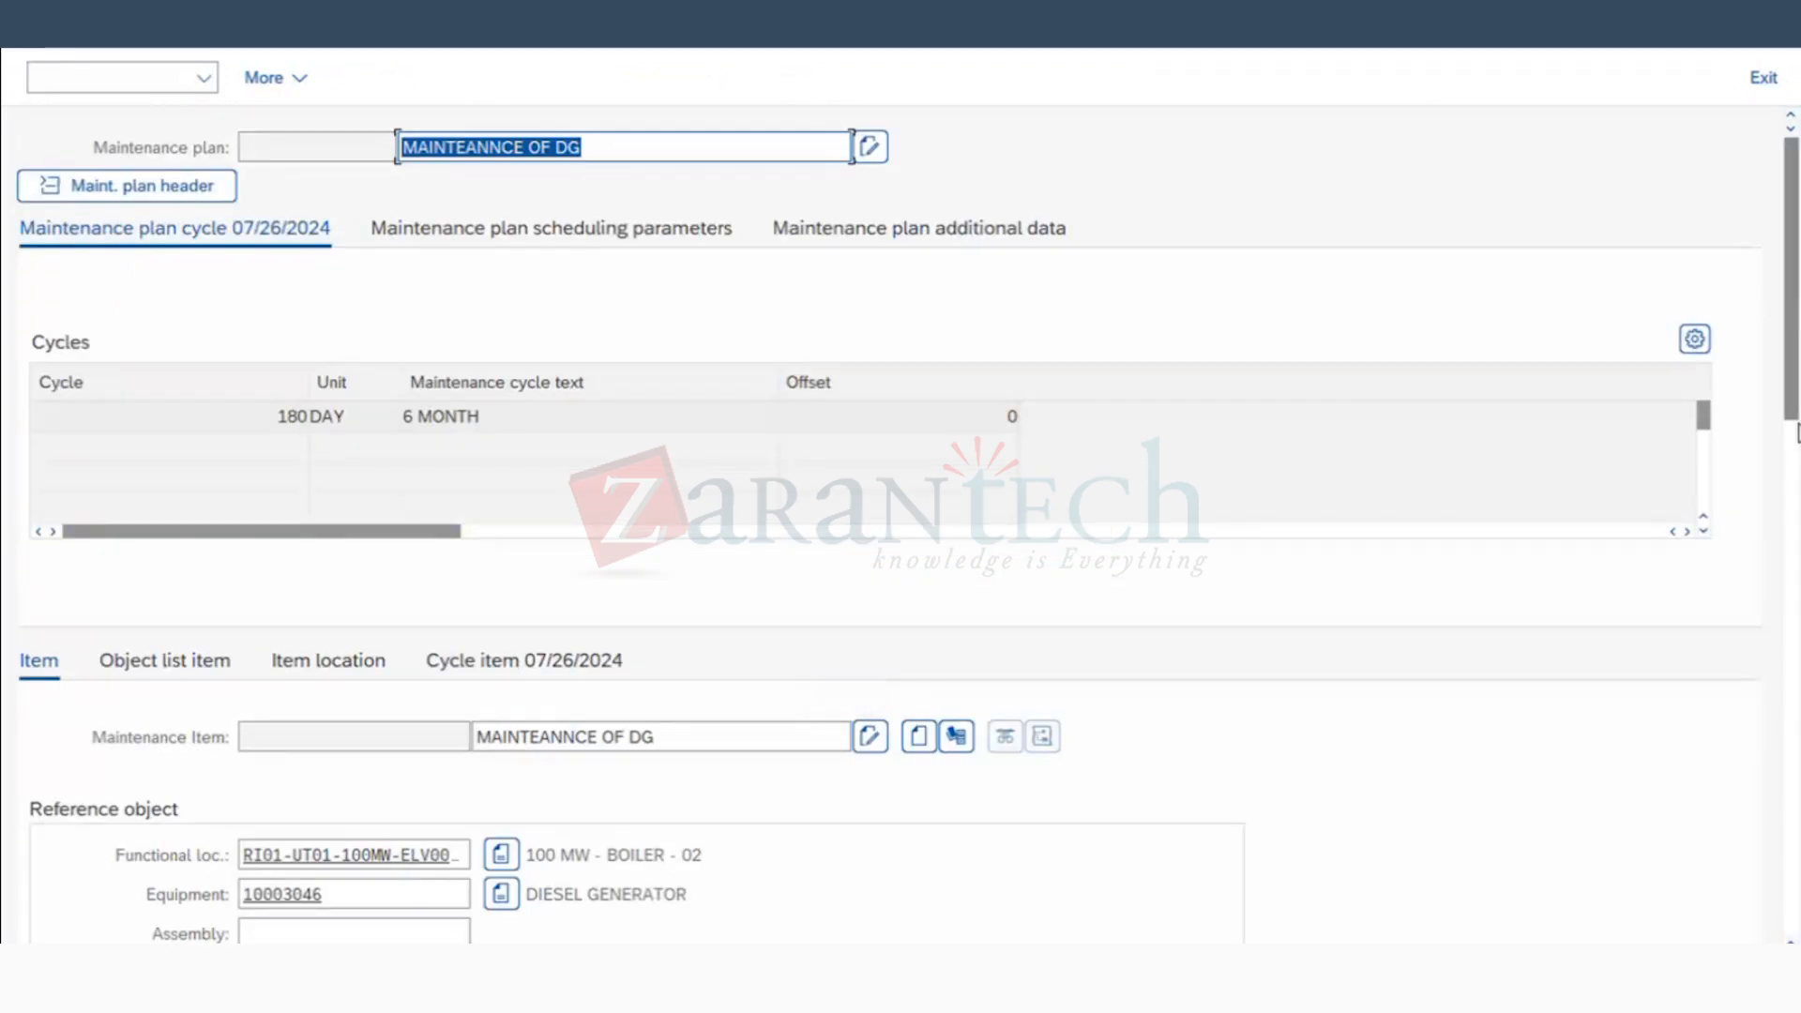
Step: Set the item's task list group counter to 1 and check all cycles of the maintenance plan
scroll(1791, 434, down, 8)
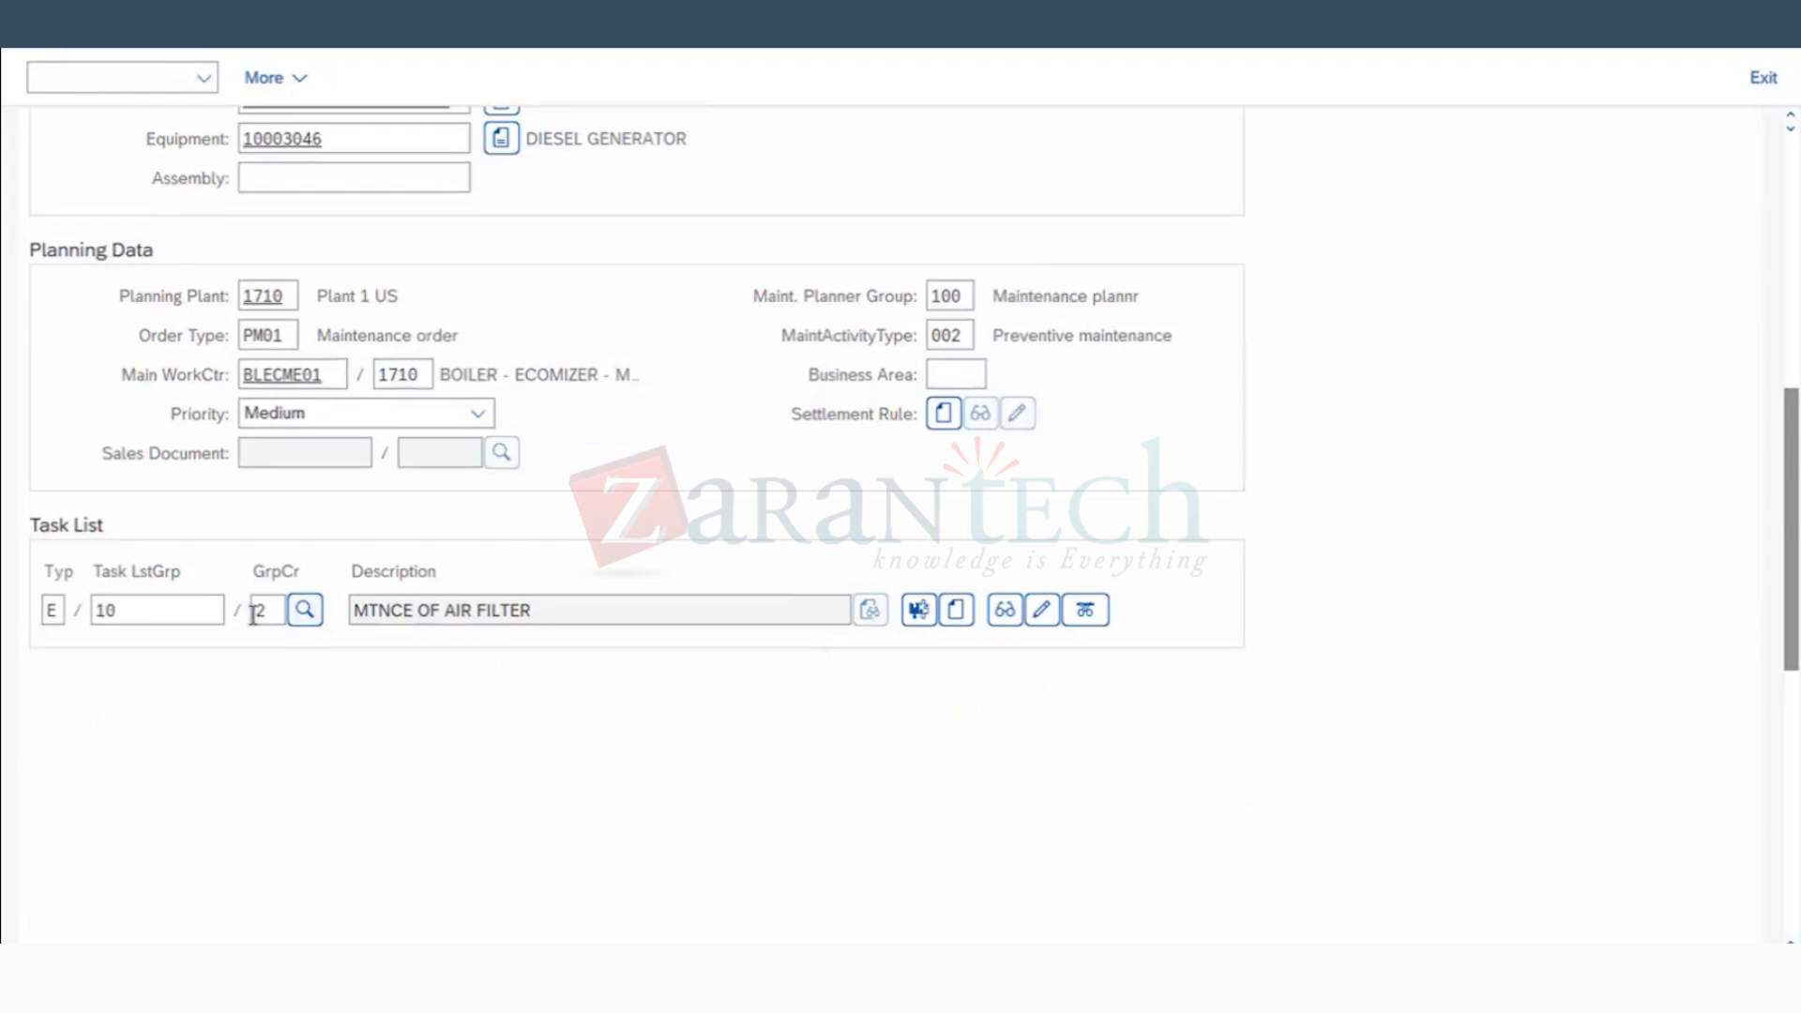
double_click(255, 612)
text(1)
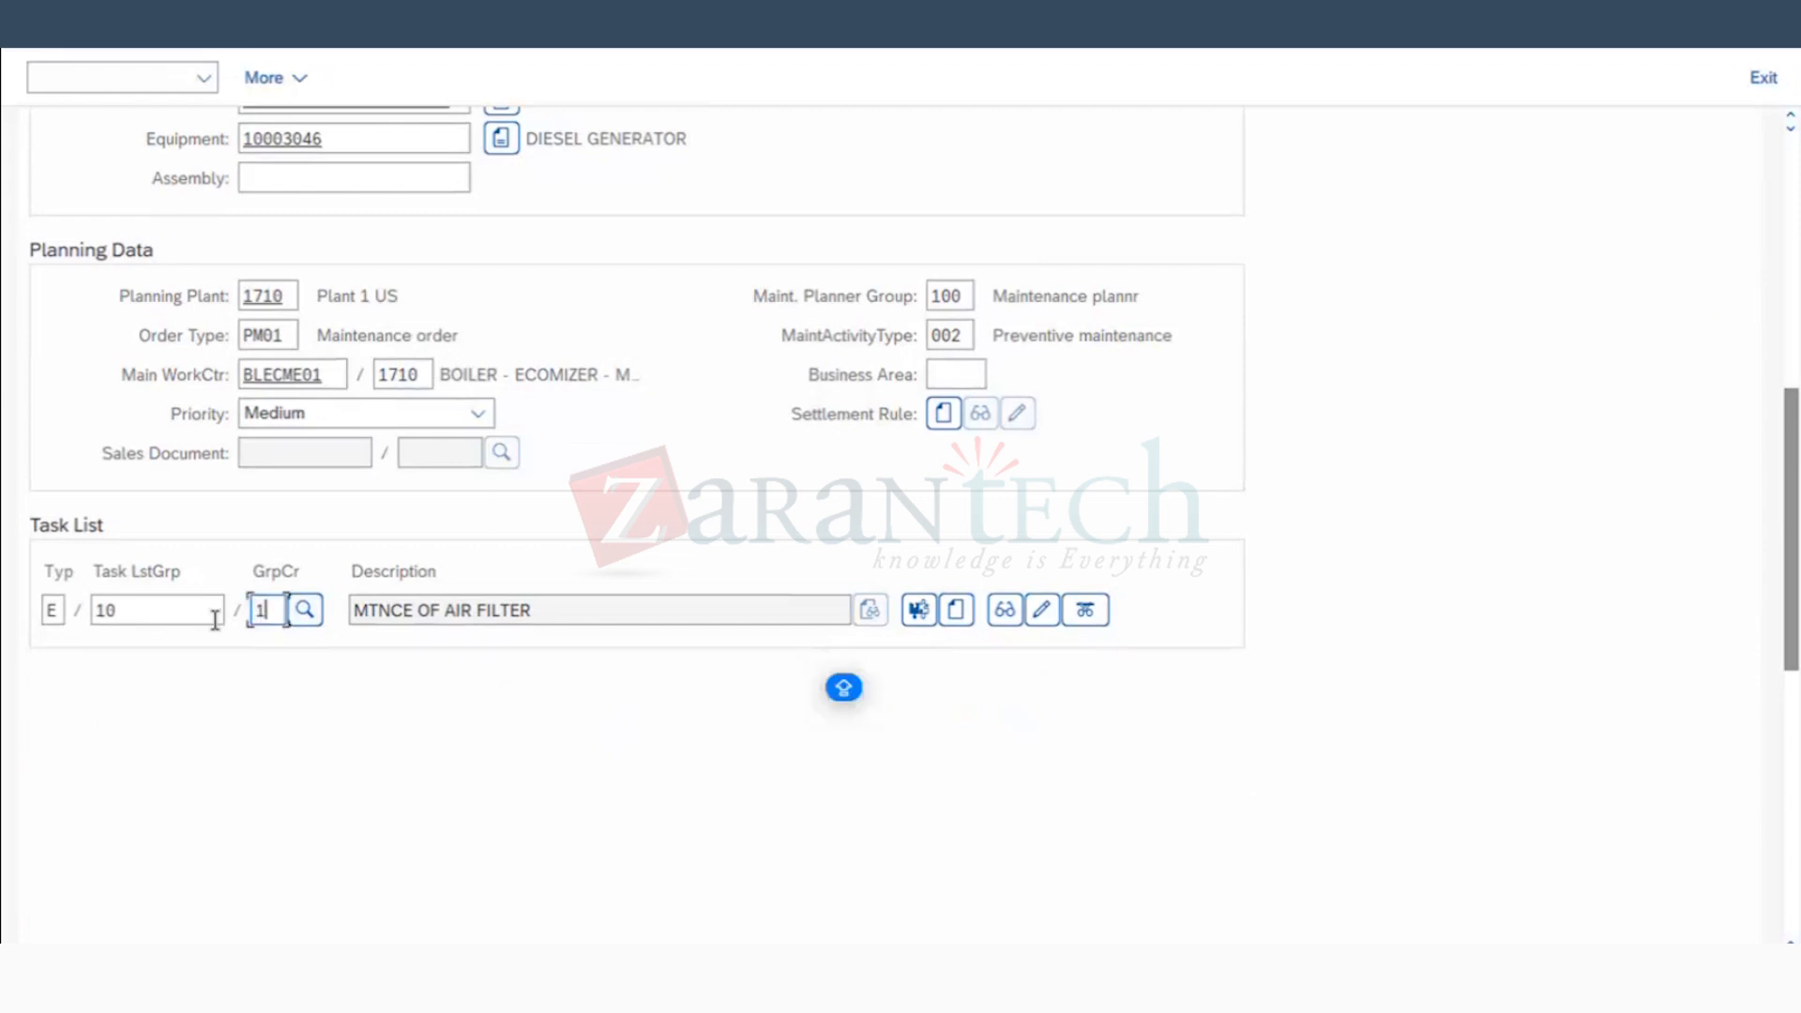
key(Return)
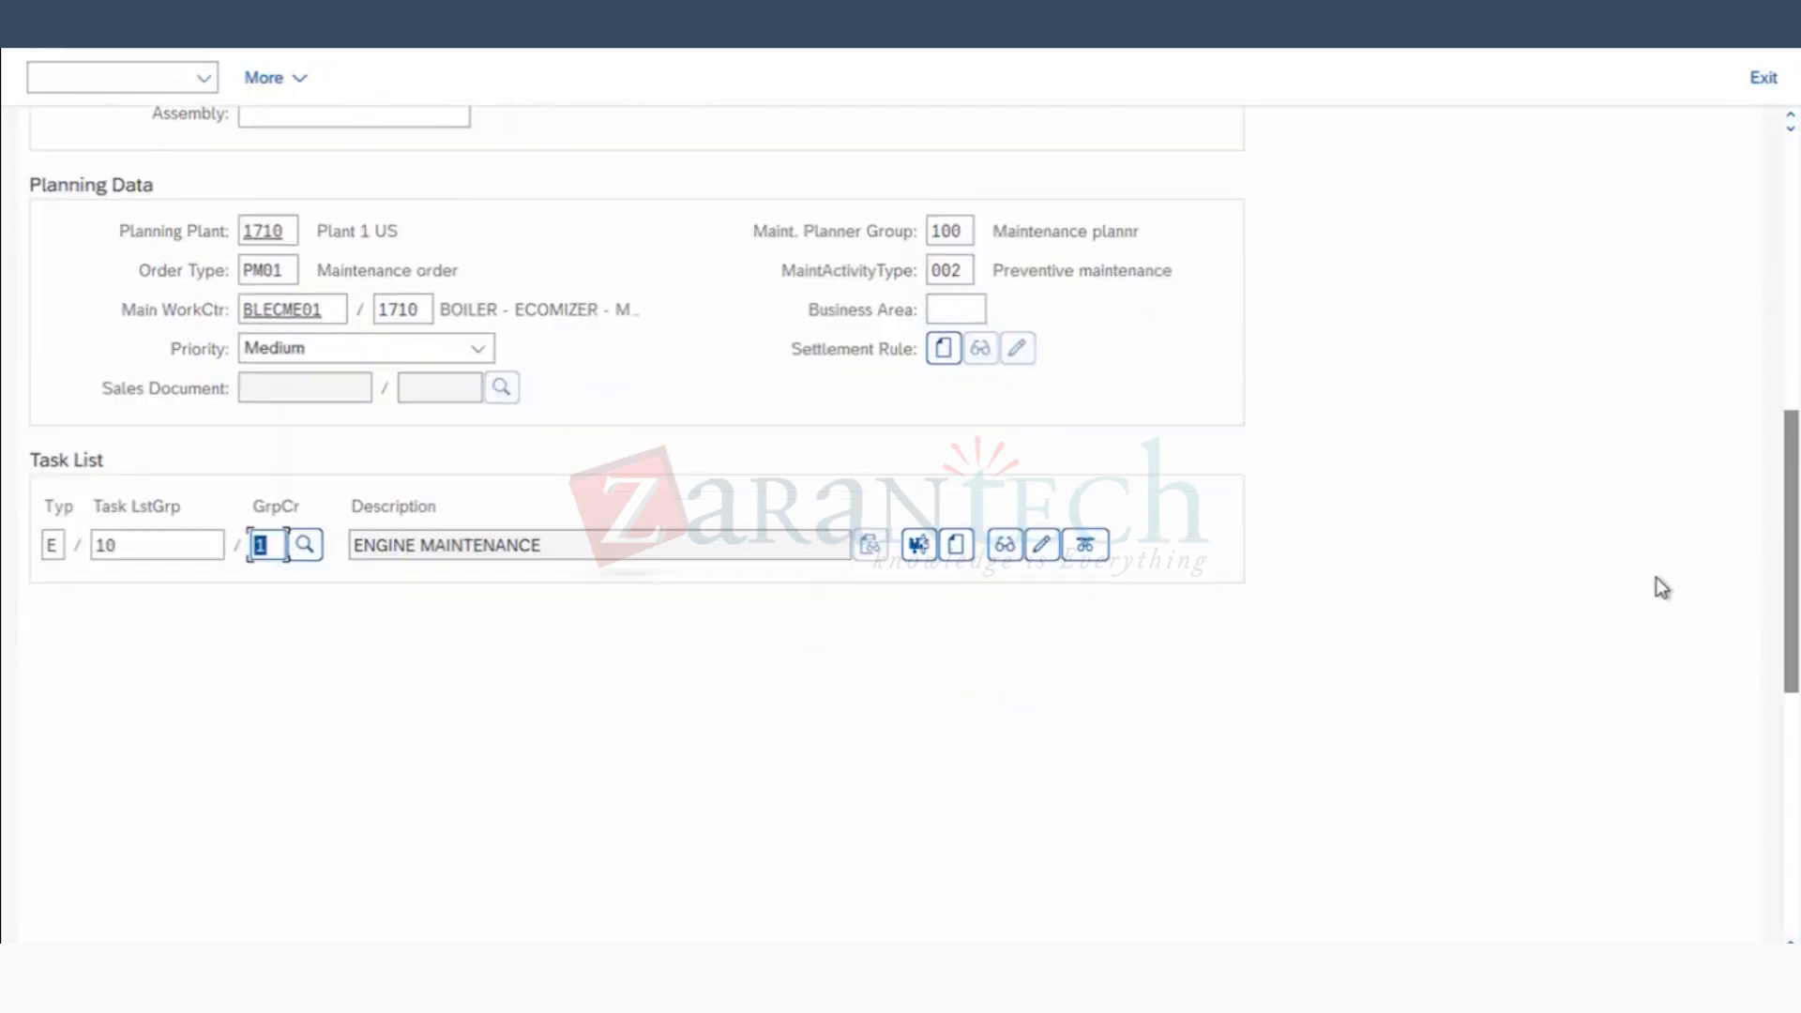
scroll(1656, 577, up, 5)
scroll(309, 248, up, 3)
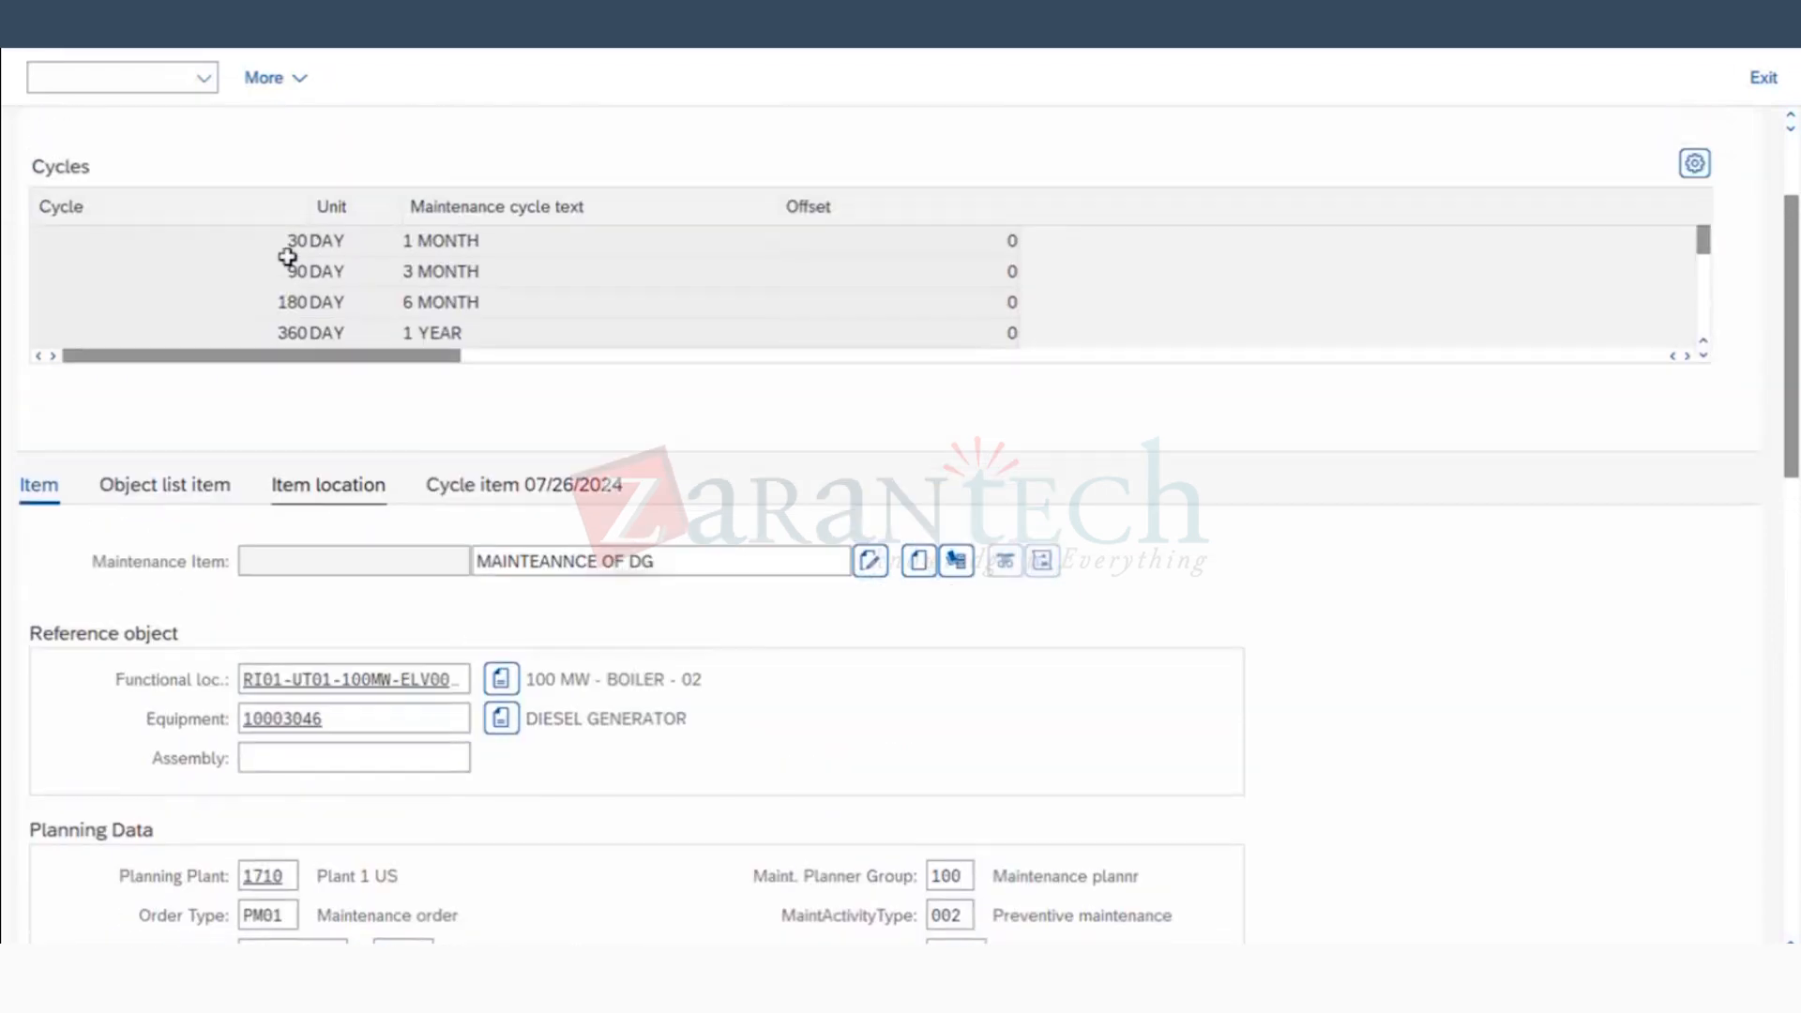
scroll(288, 257, up, 1)
scroll(292, 317, down, 1)
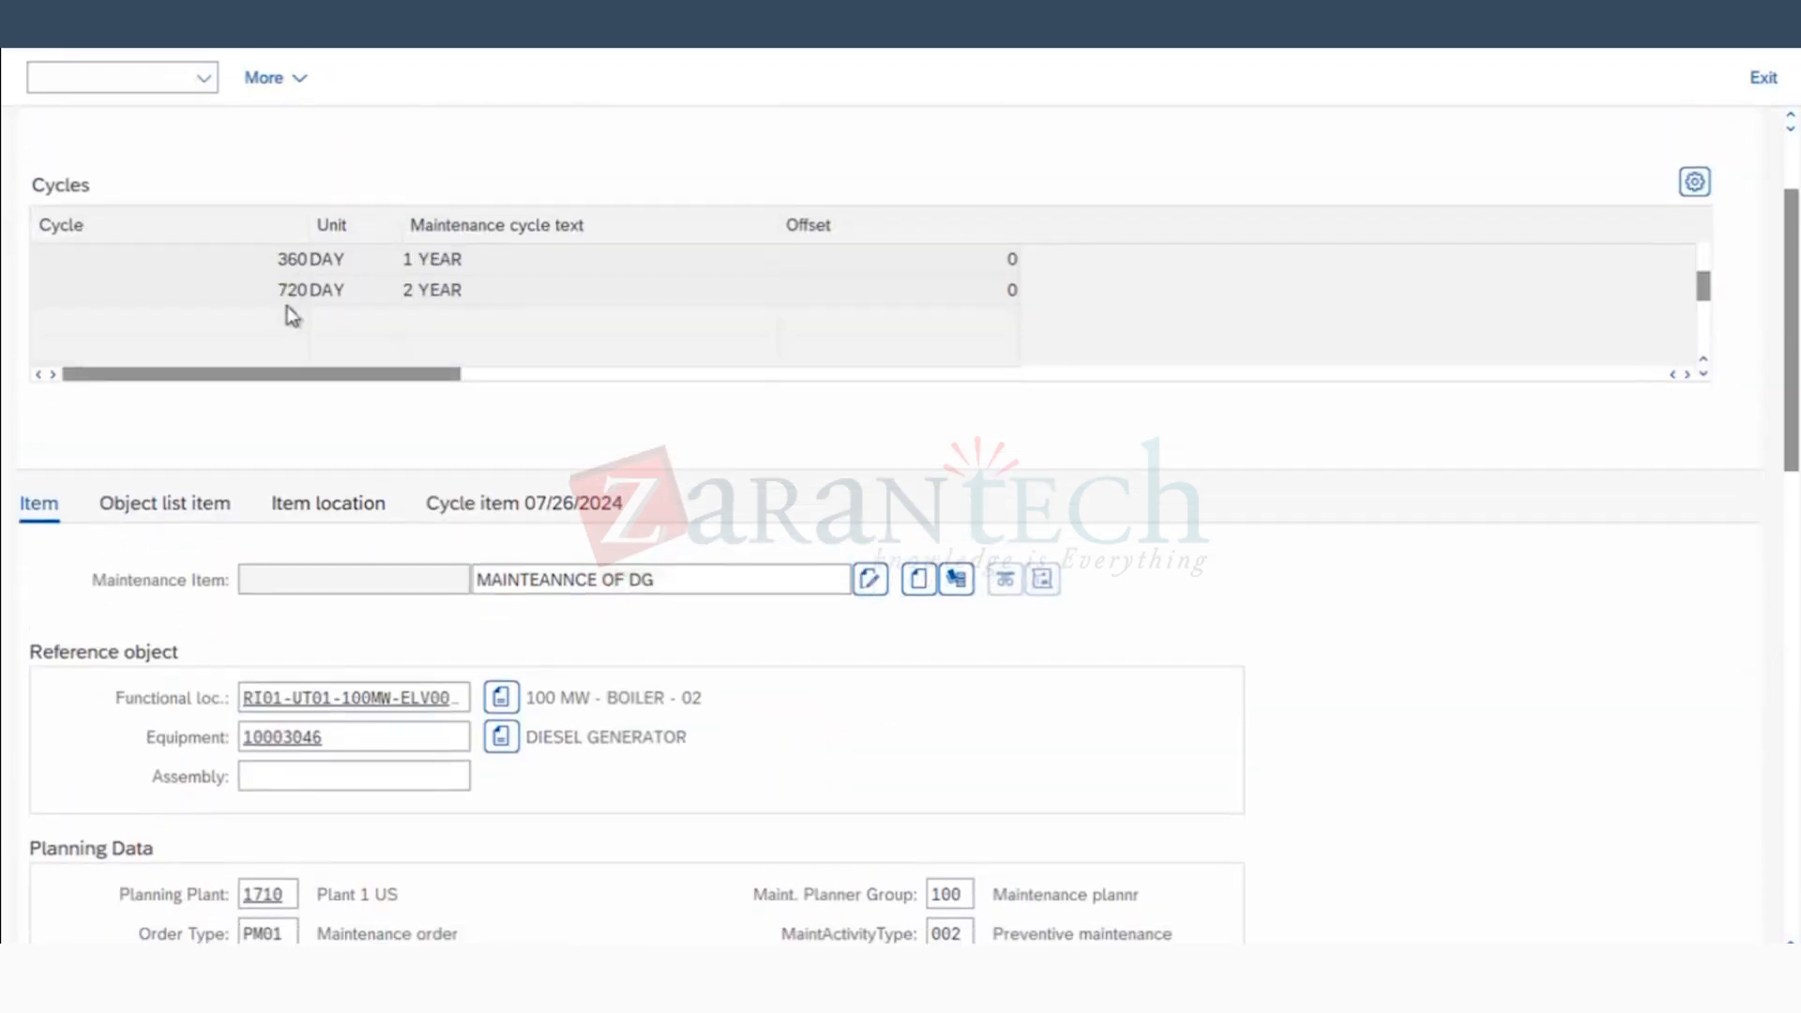
scroll(287, 306, up, 1)
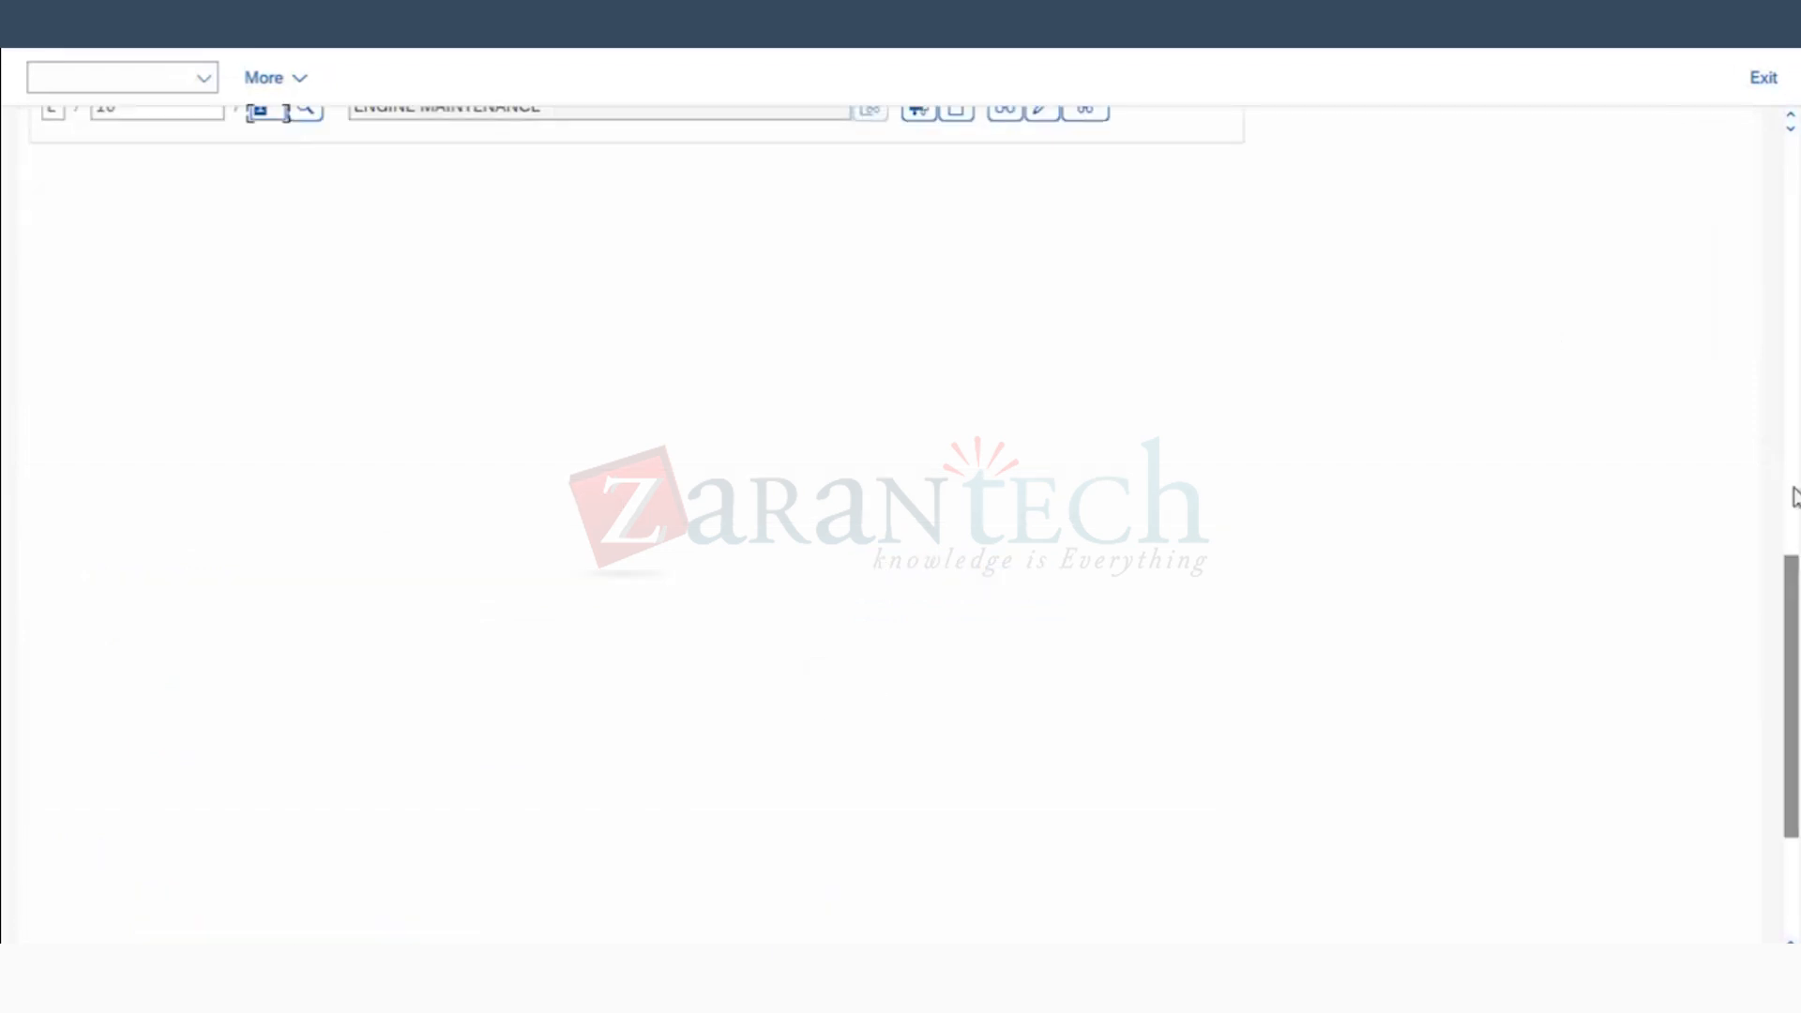
Step: Display the ENGINE MAINTENANCE task list's operations and maintenance packages, then return to the plan's cycles
scroll(1794, 497, up, 5)
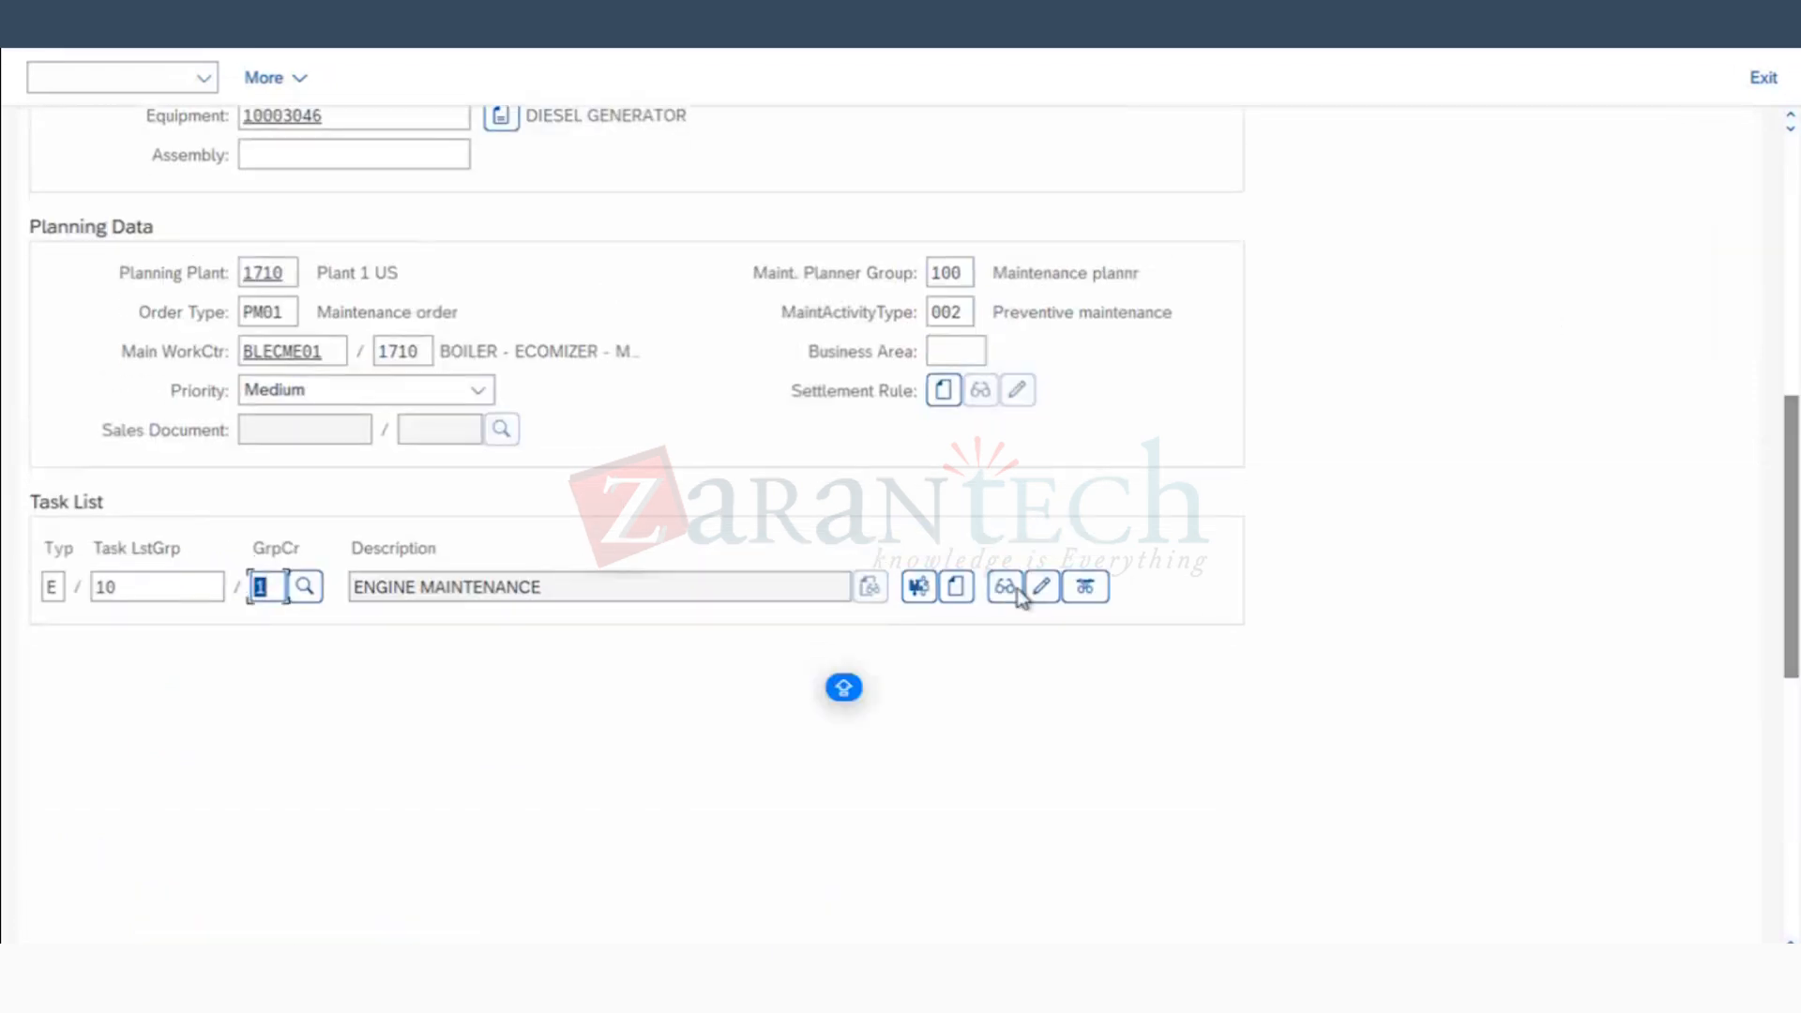
click(1005, 588)
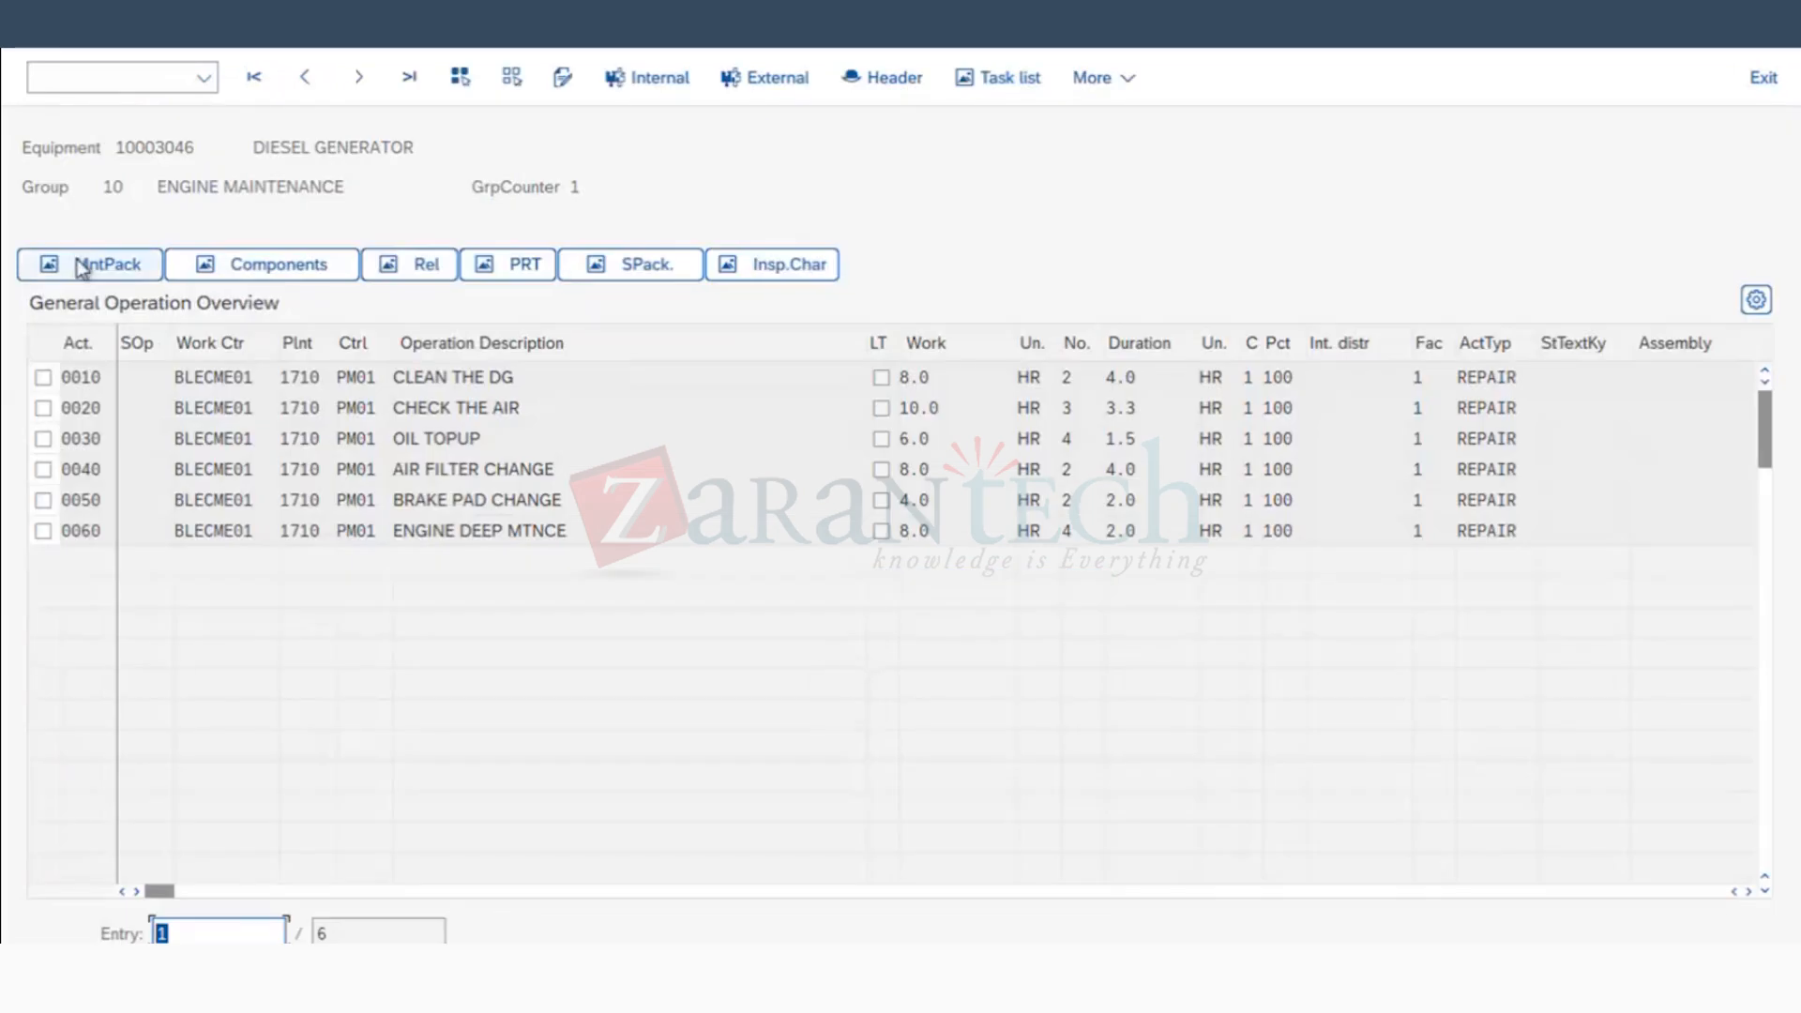
click(83, 266)
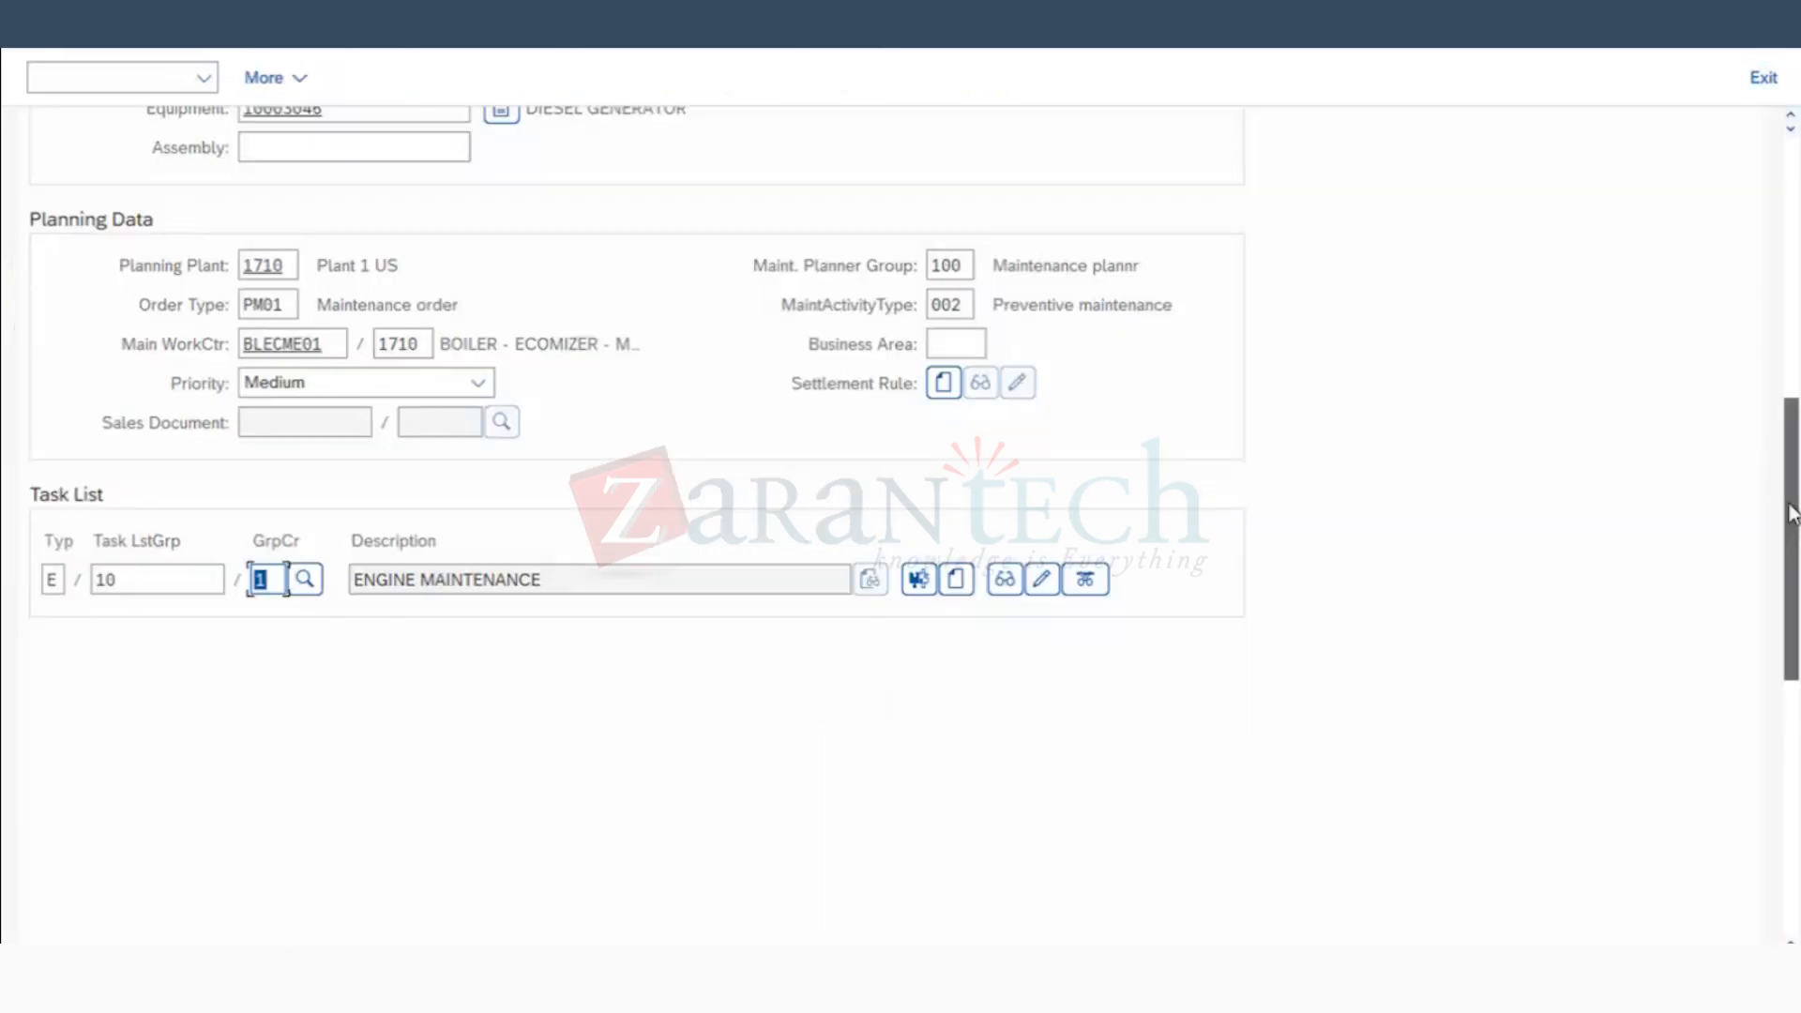
scroll(1763, 422, up, 8)
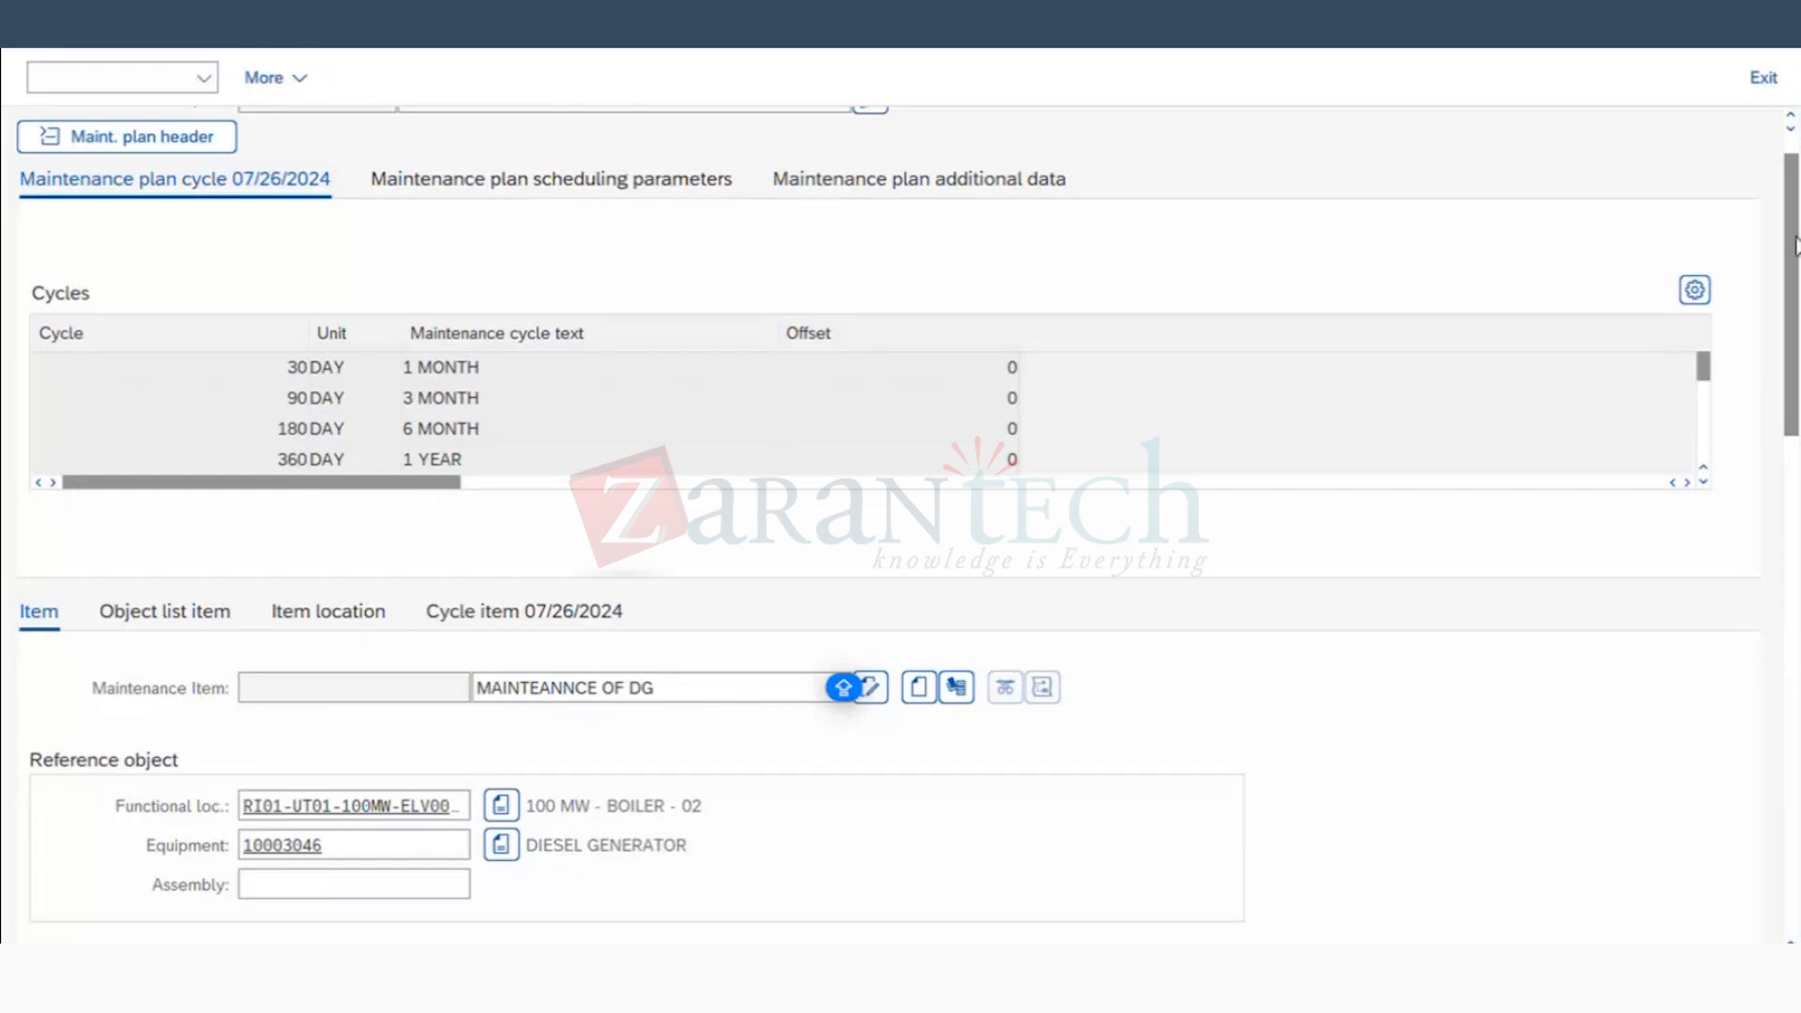
scroll(628, 238, up, 1)
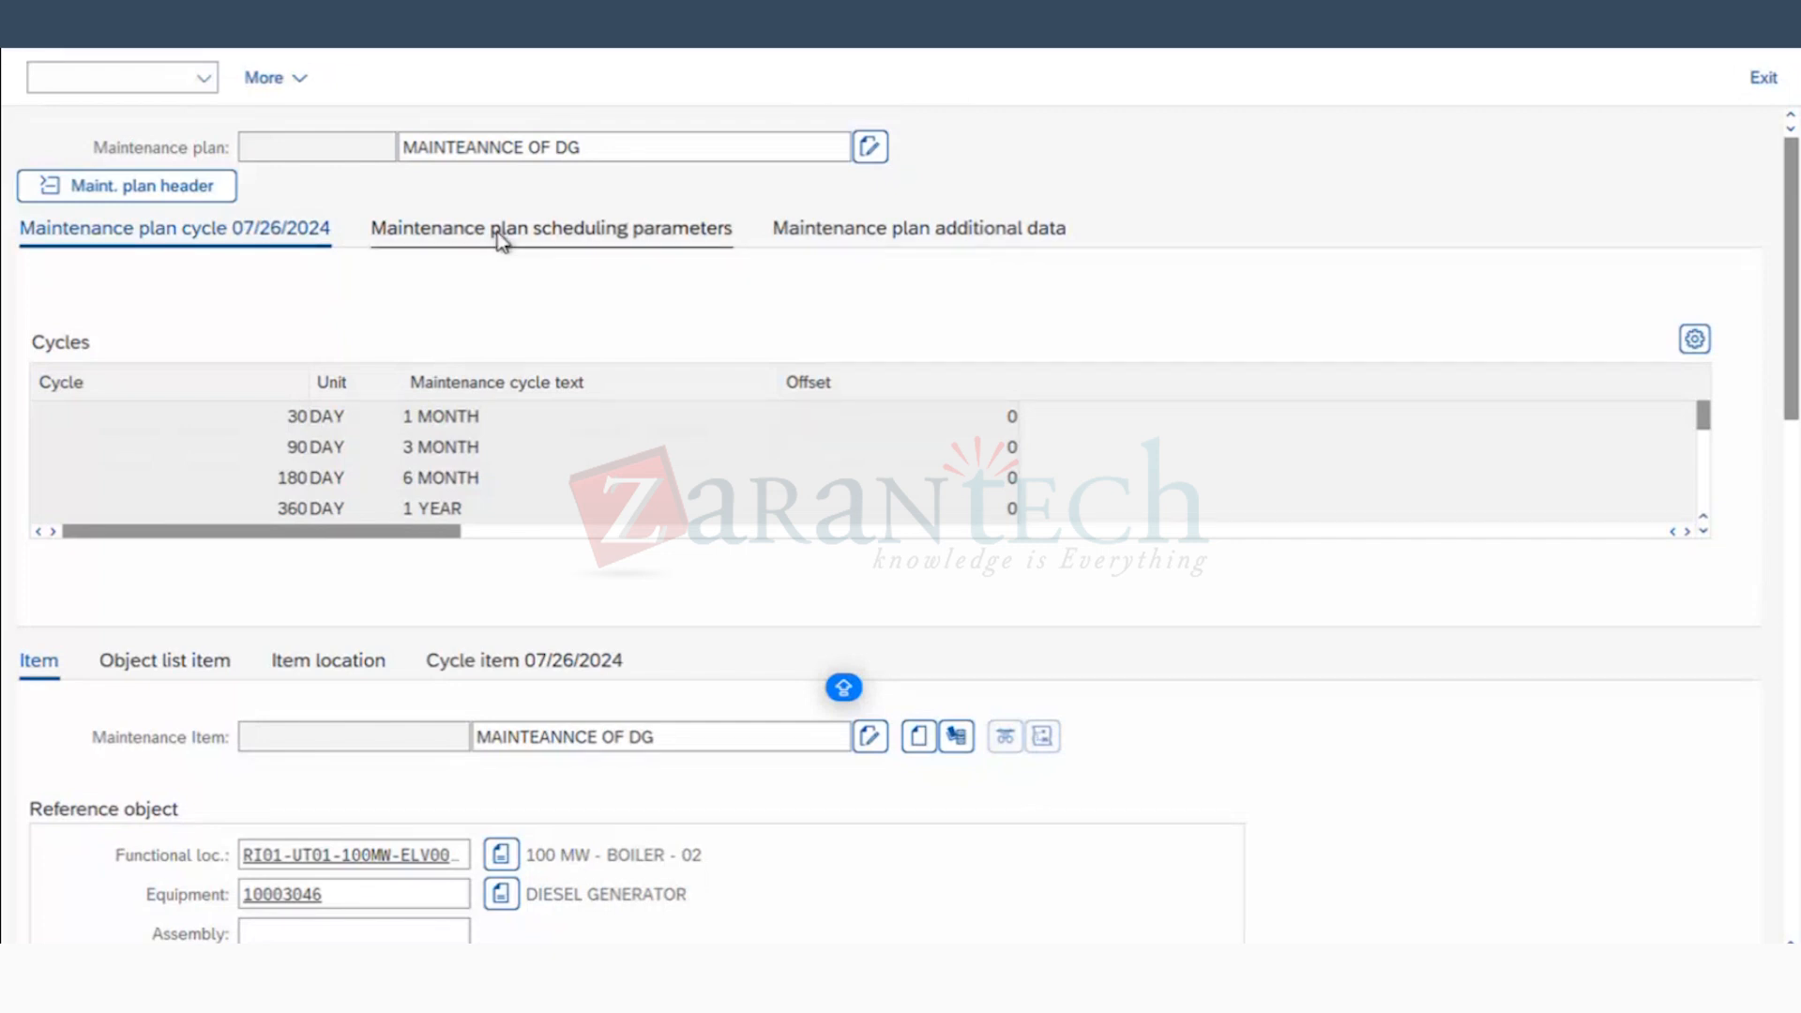
Step: Review the item data and the plan's date determination parameters, including shift factors, tolerances and factory calendar
scroll(295, 339, down, 5)
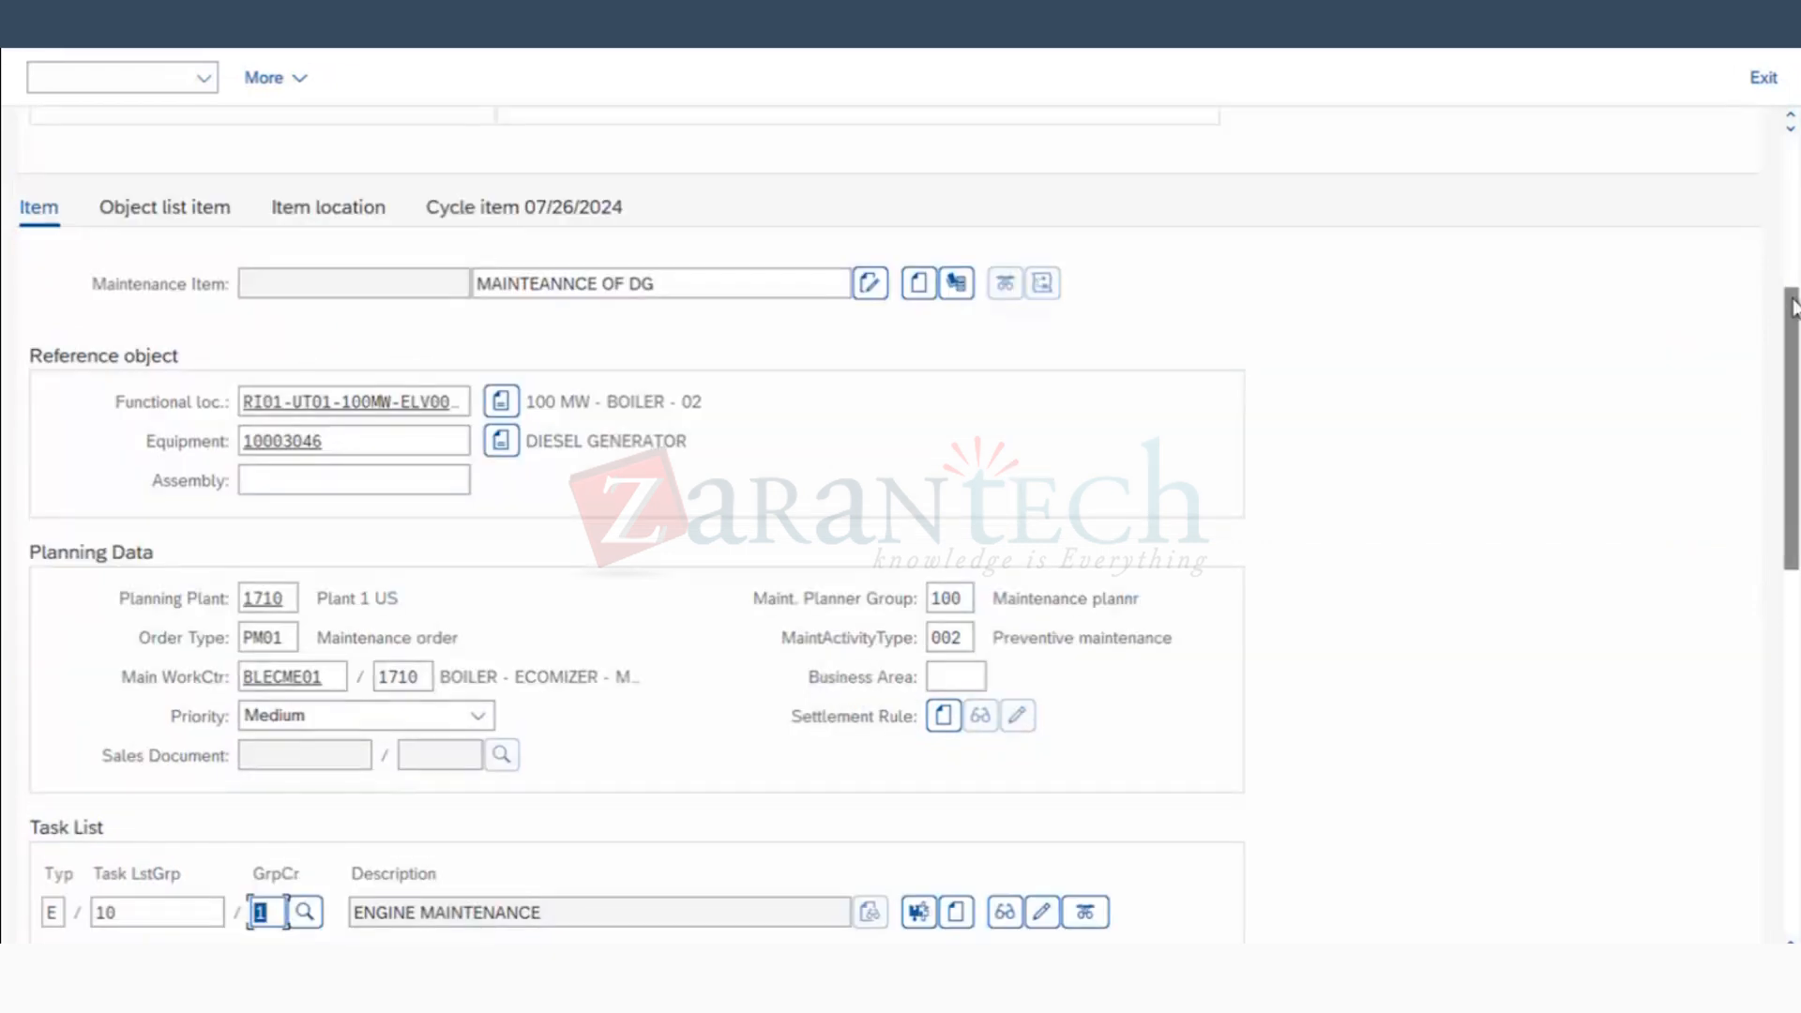
drag(1793, 349, 1789, 165)
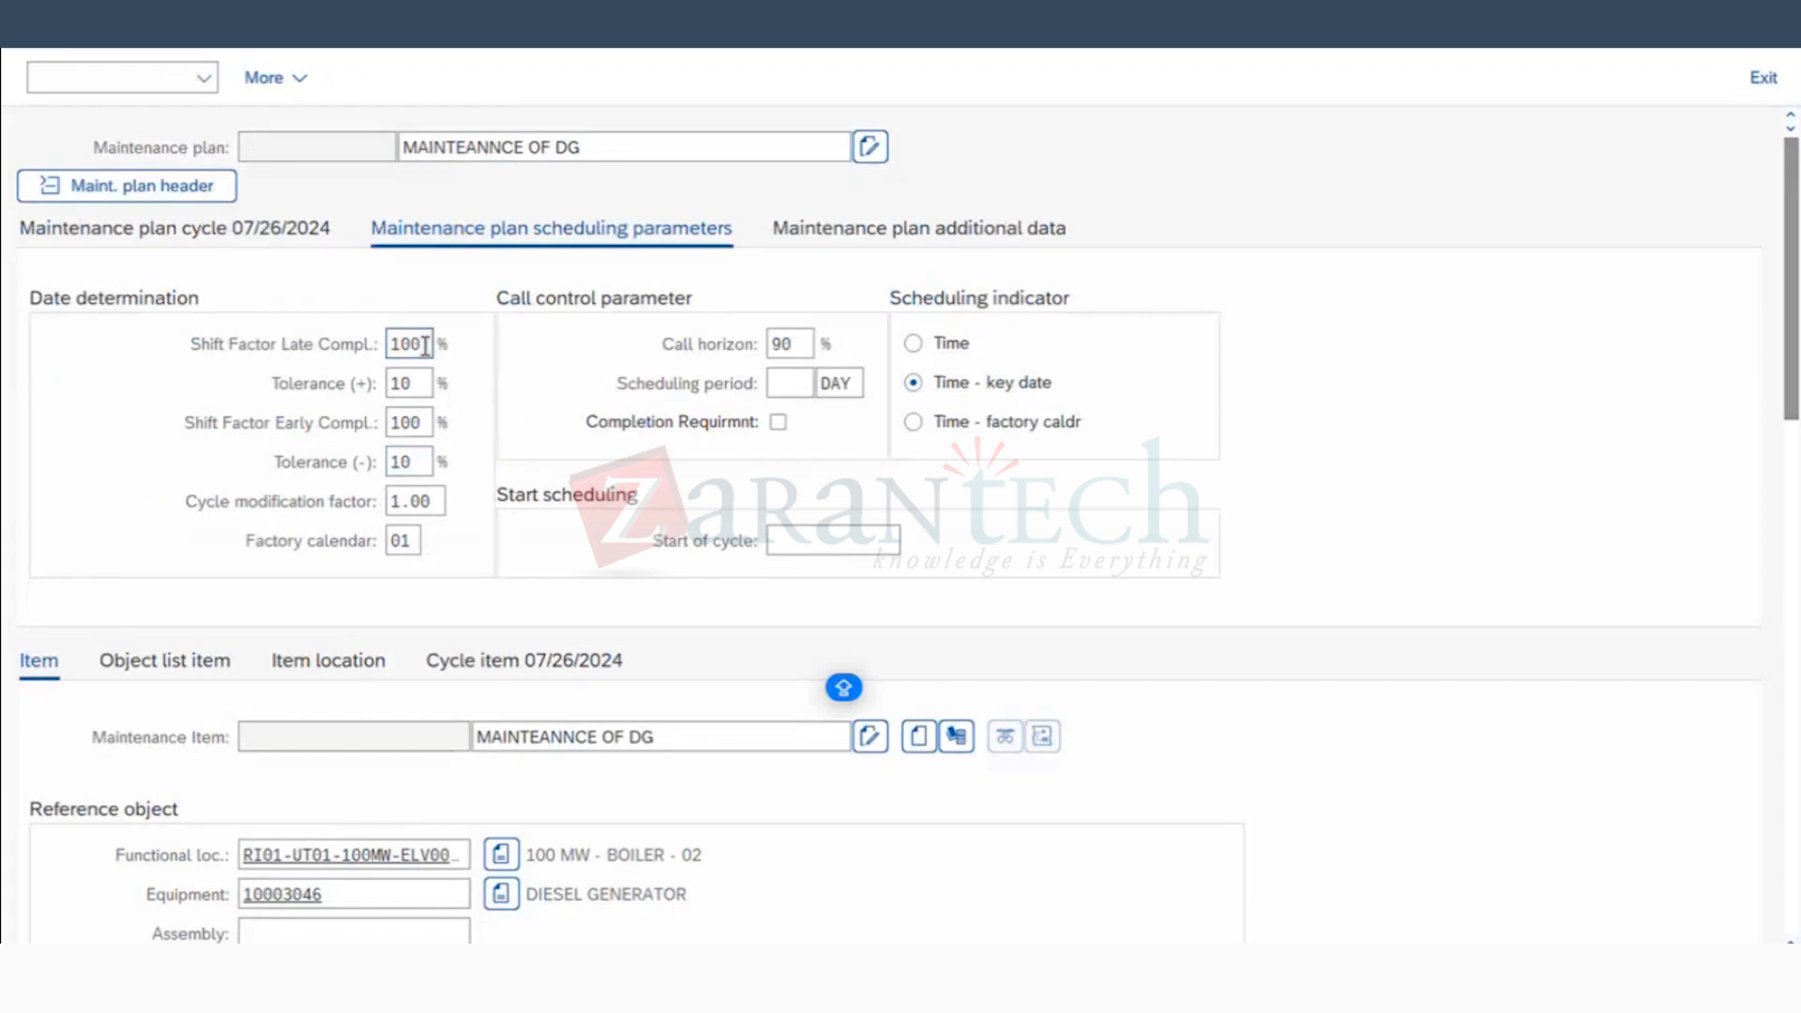
key(Tab)
click(399, 540)
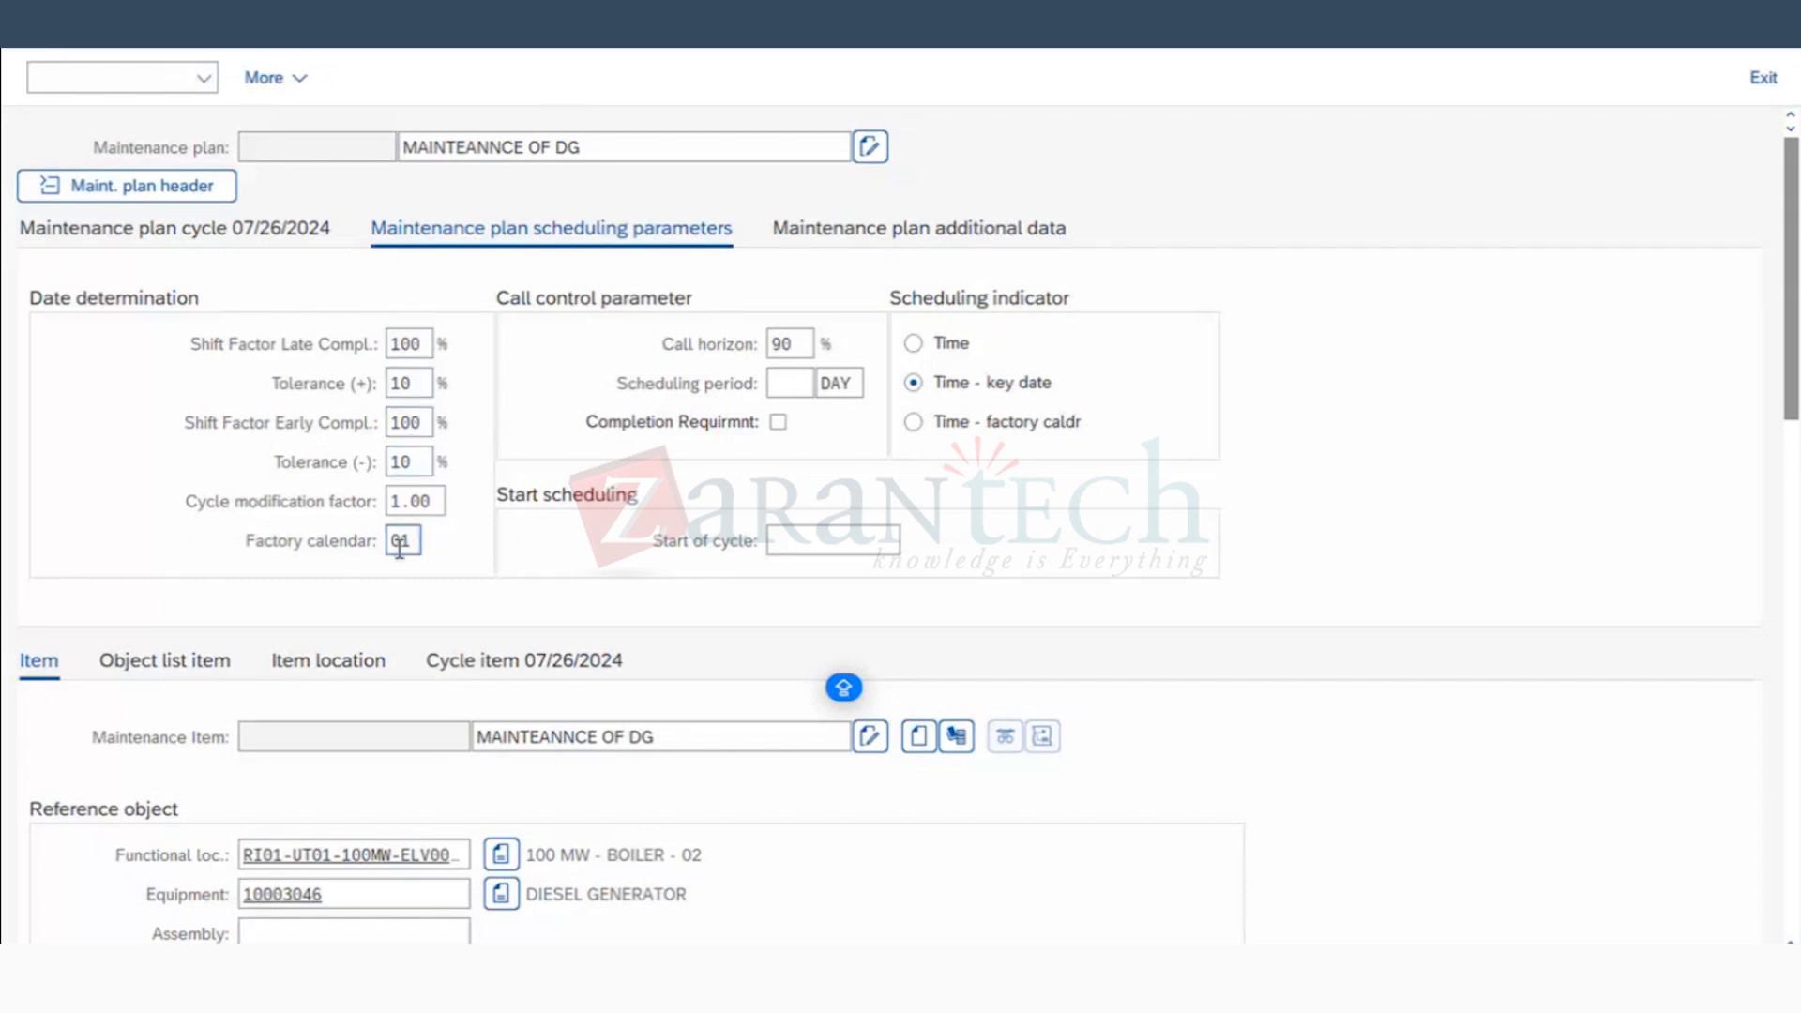
click(417, 380)
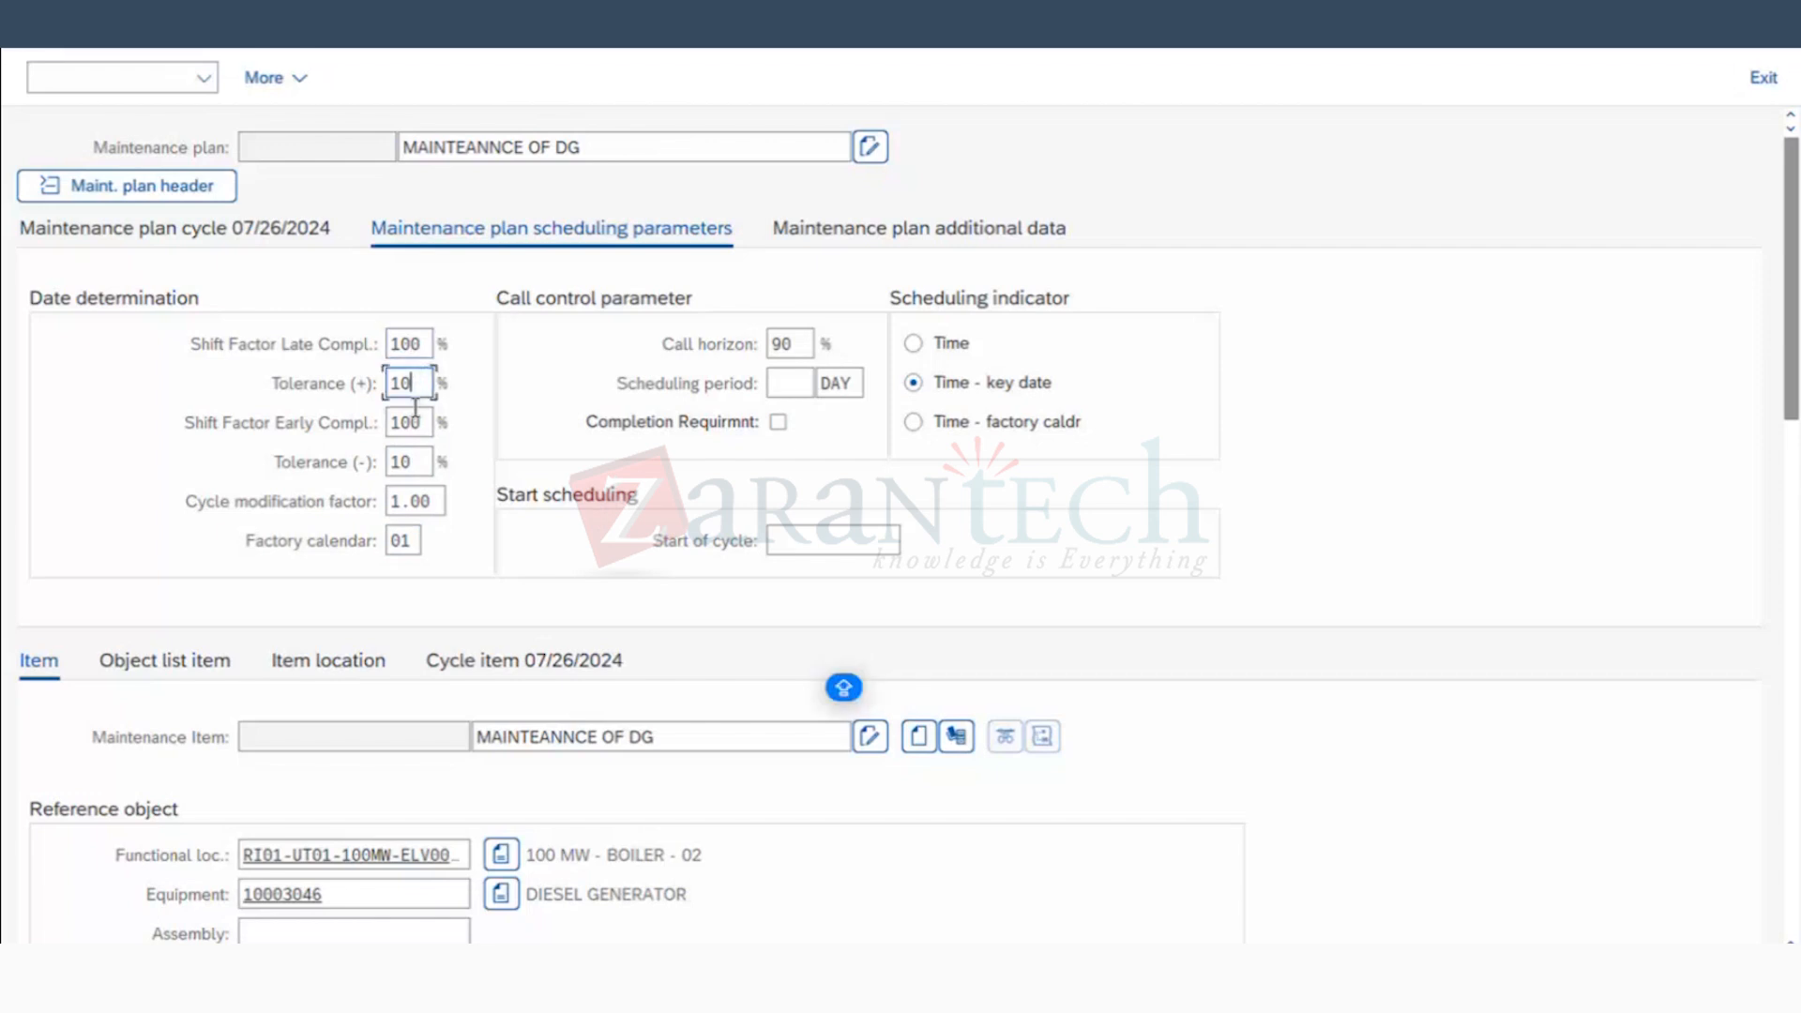
click(411, 422)
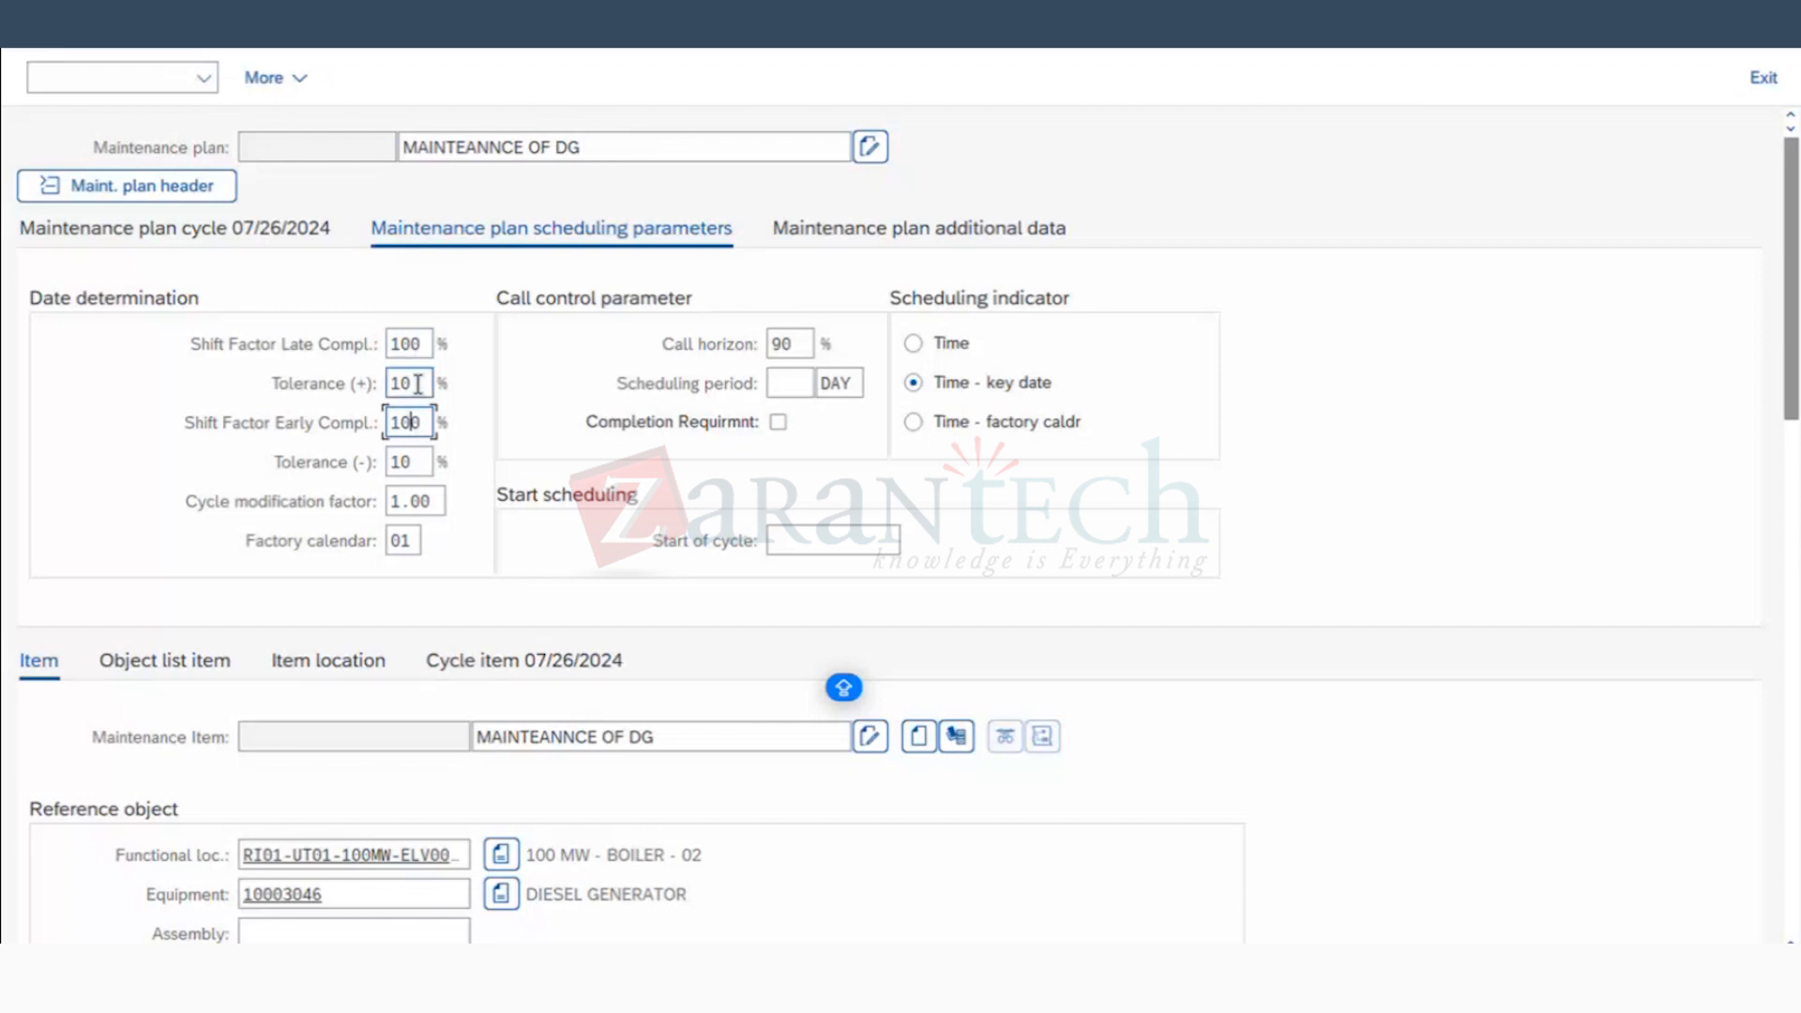
Step: Set the plan's scheduling period to 365 days and its start of cycle to 07/26/2024
double_click(787, 345)
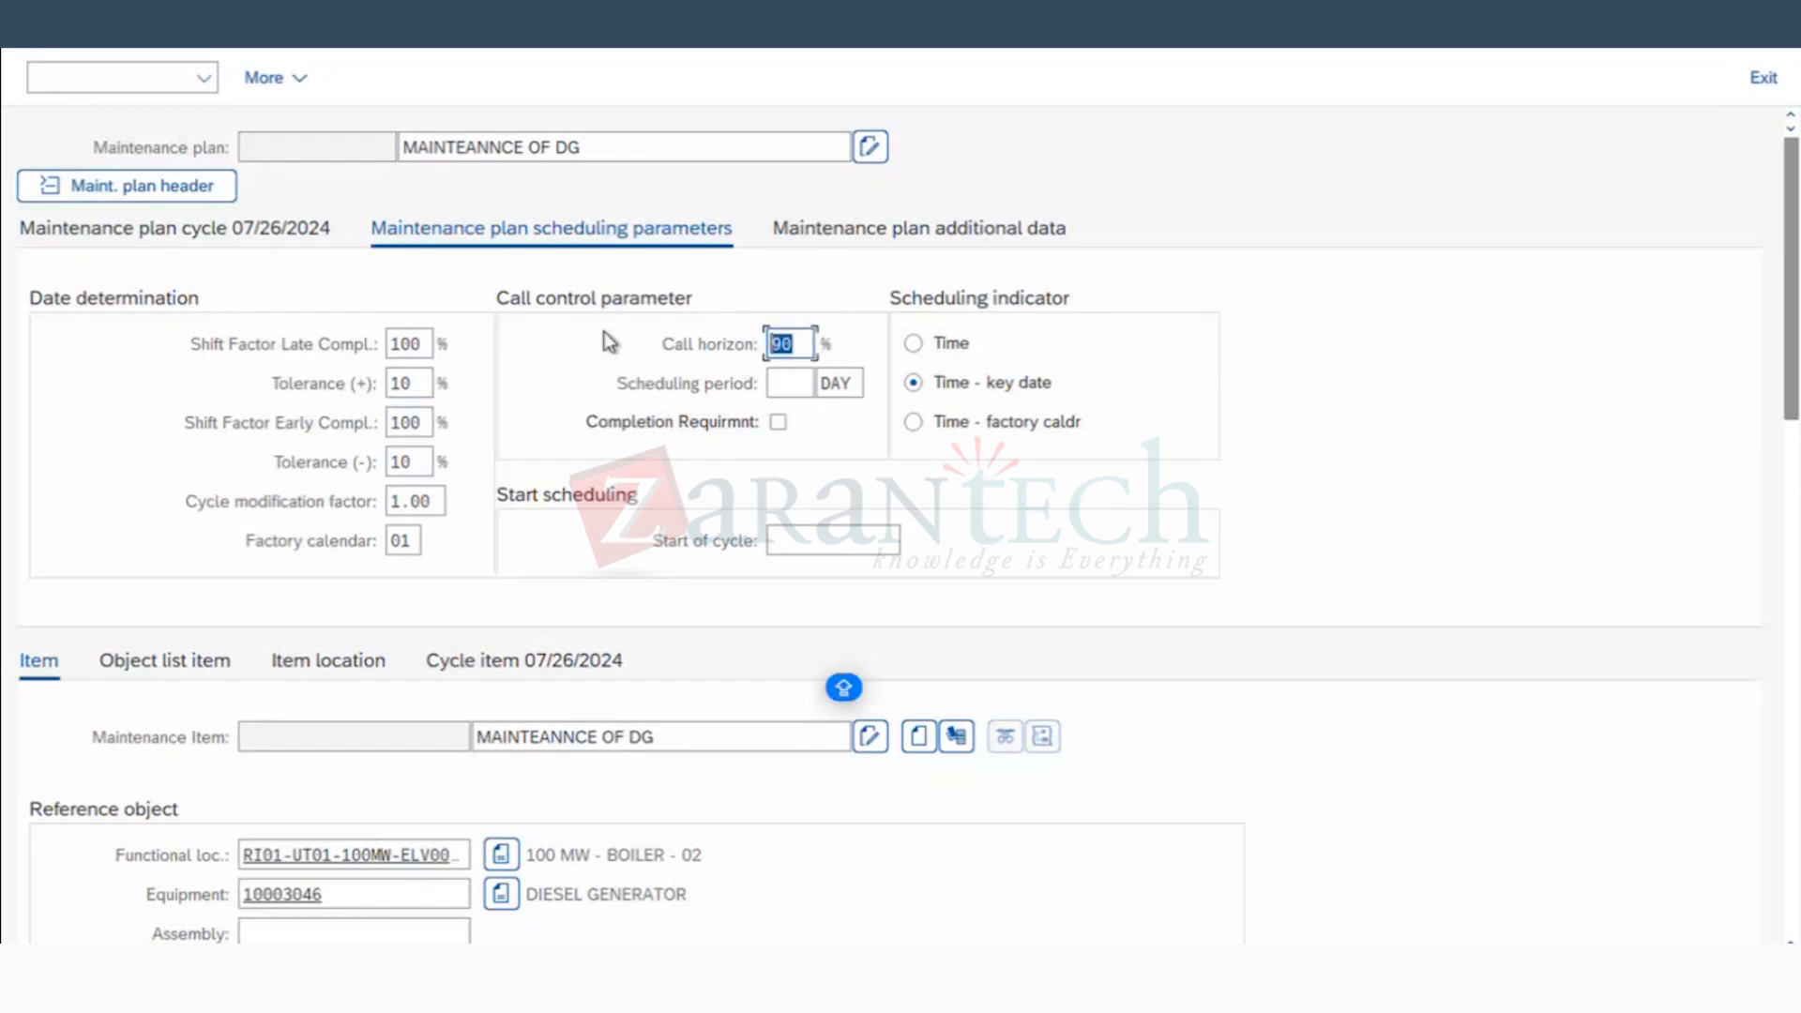
click(807, 384)
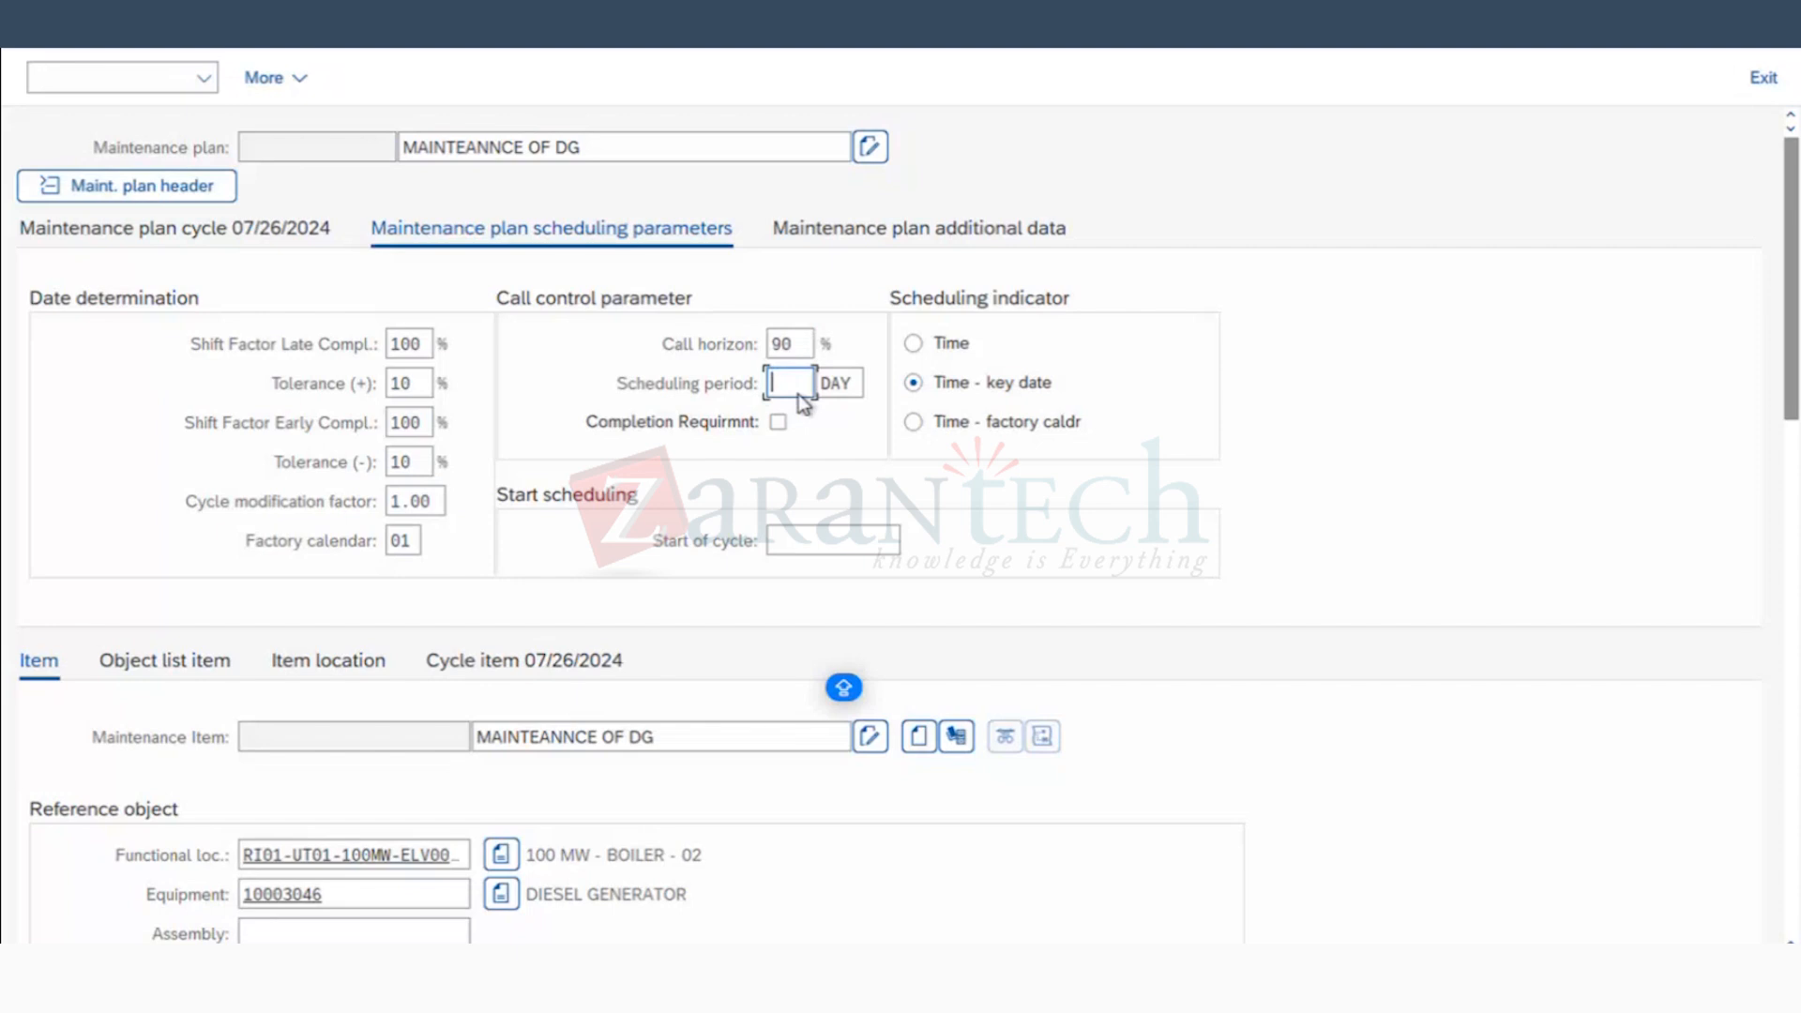
text(365)
click(816, 541)
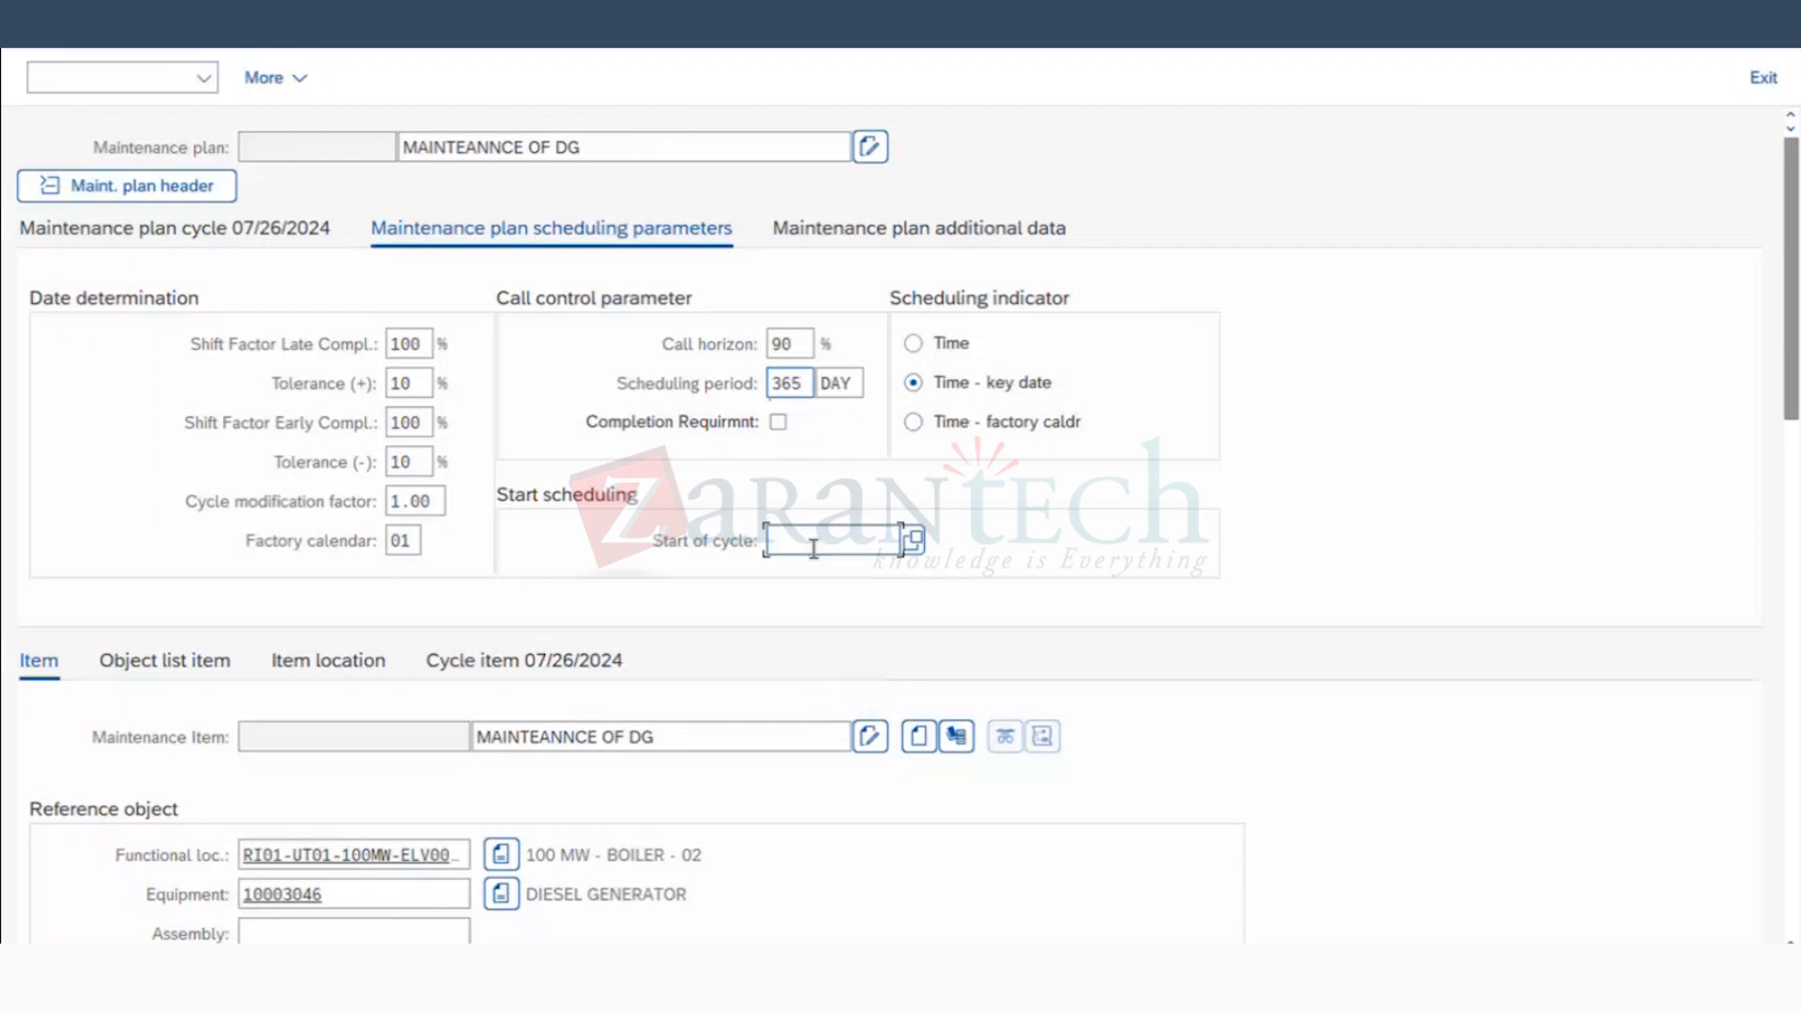
click(911, 541)
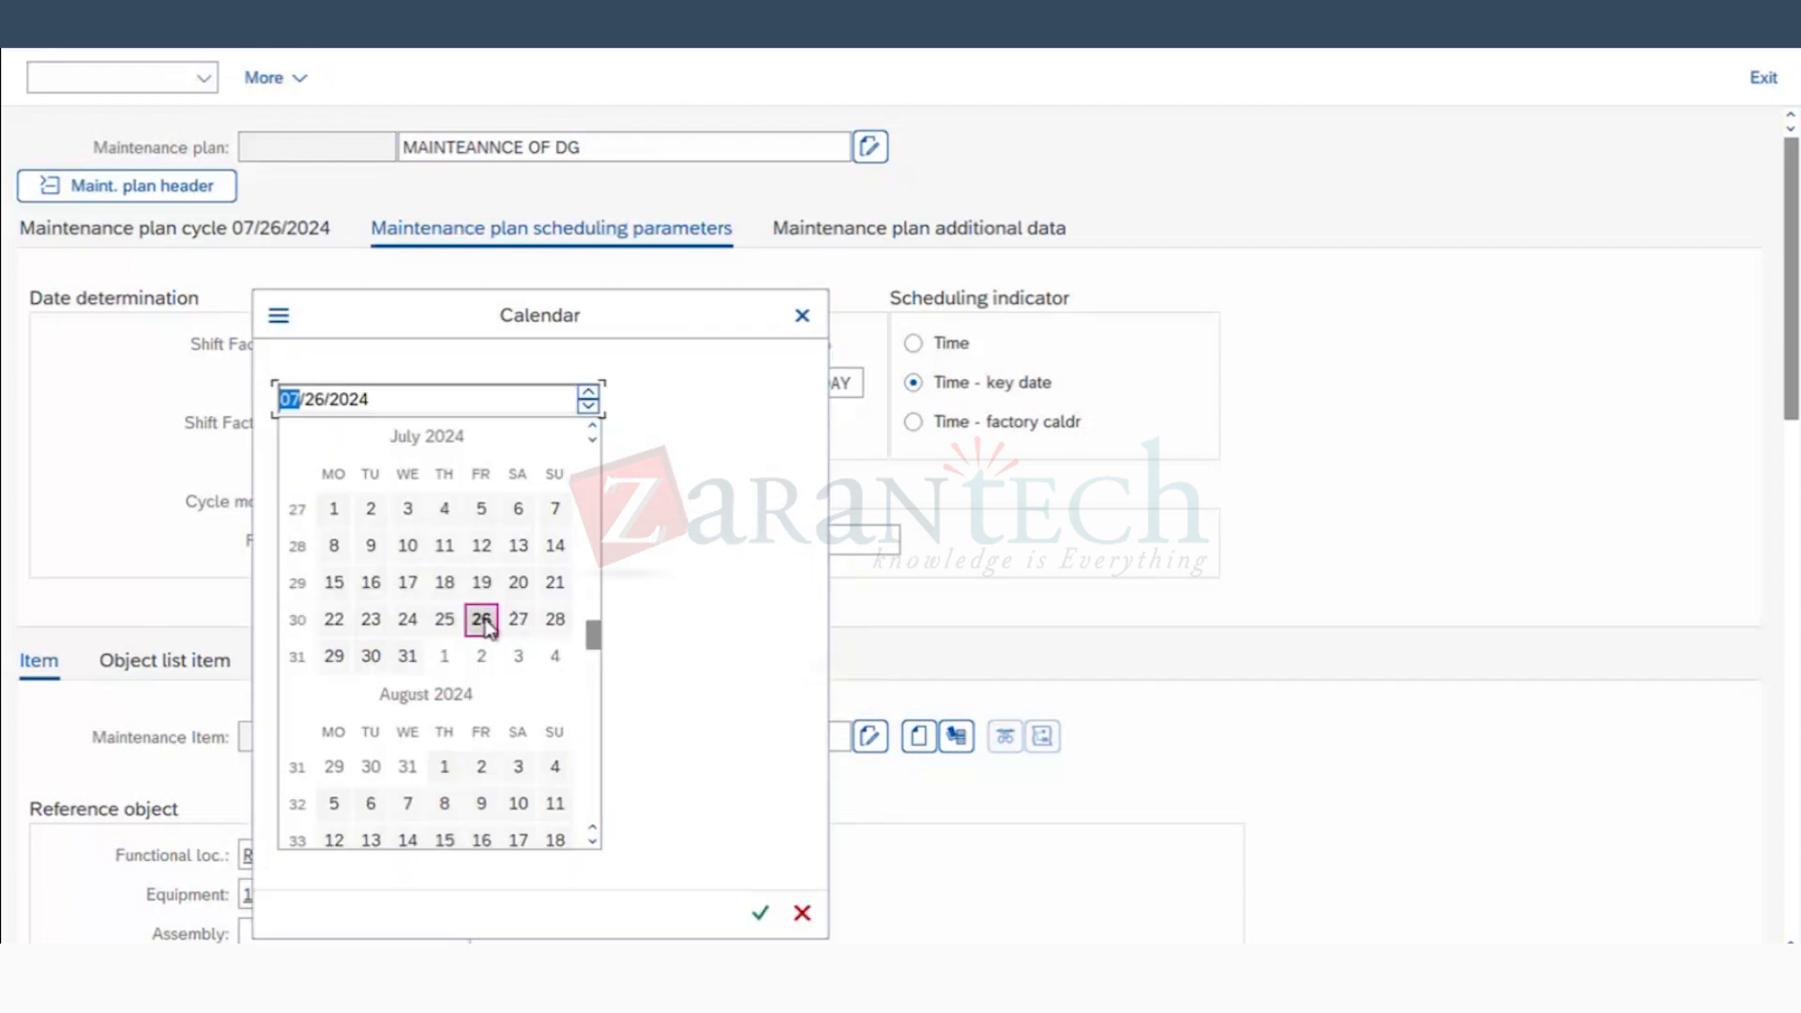
double_click(482, 621)
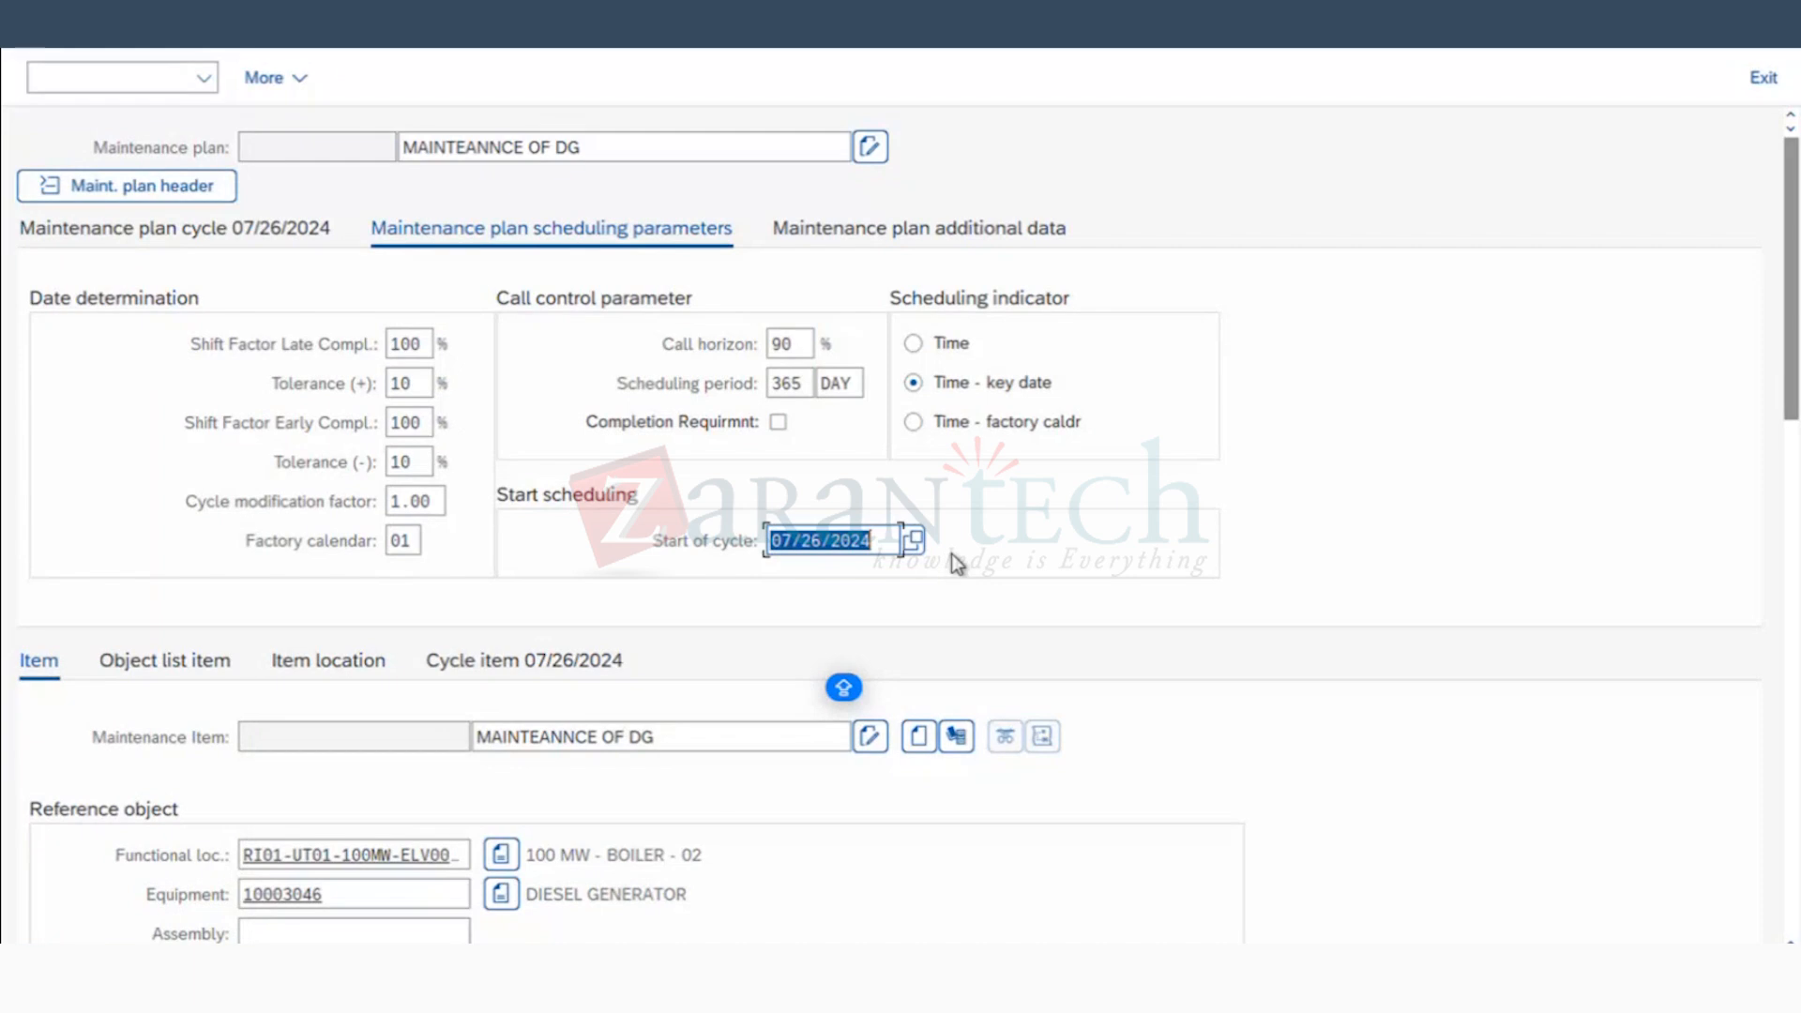
Step: Open the maintenance plan's additional data
click(914, 235)
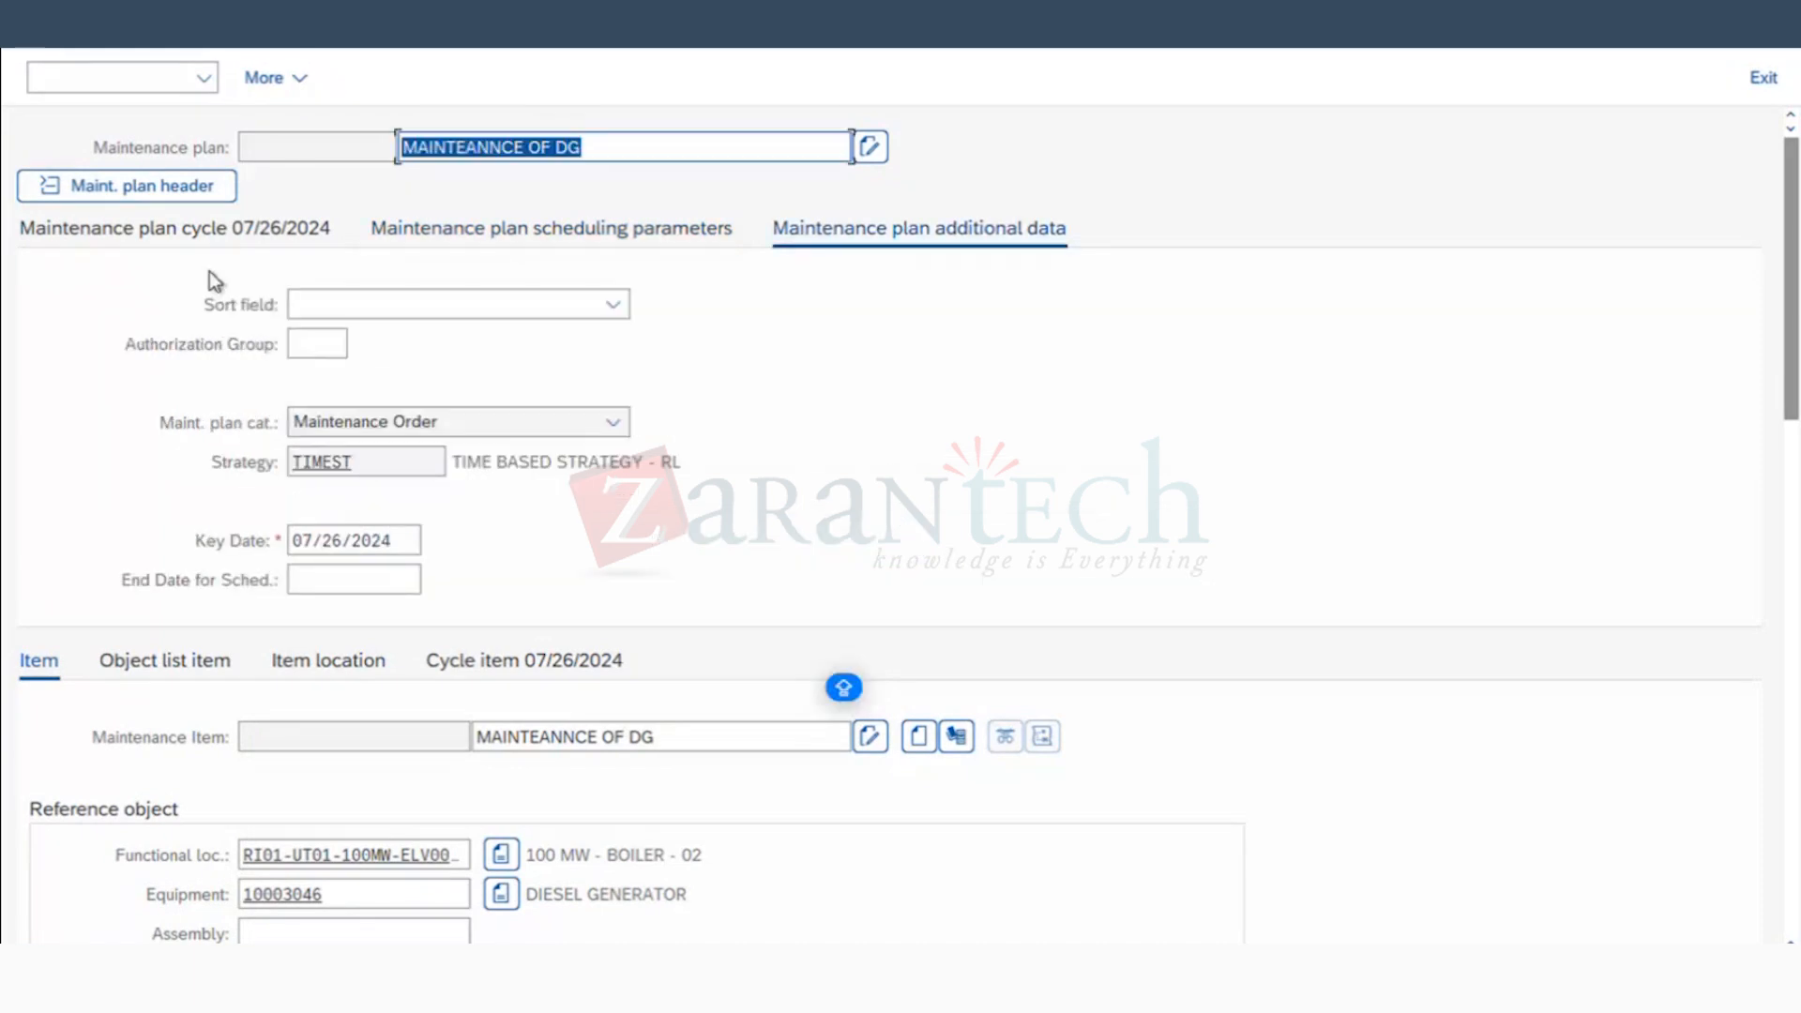
Step: Set the plan's sort field to Planning plant-Mechanical work center and its authorization group to 3000 (PLANT MAINTENANCE)
click(420, 312)
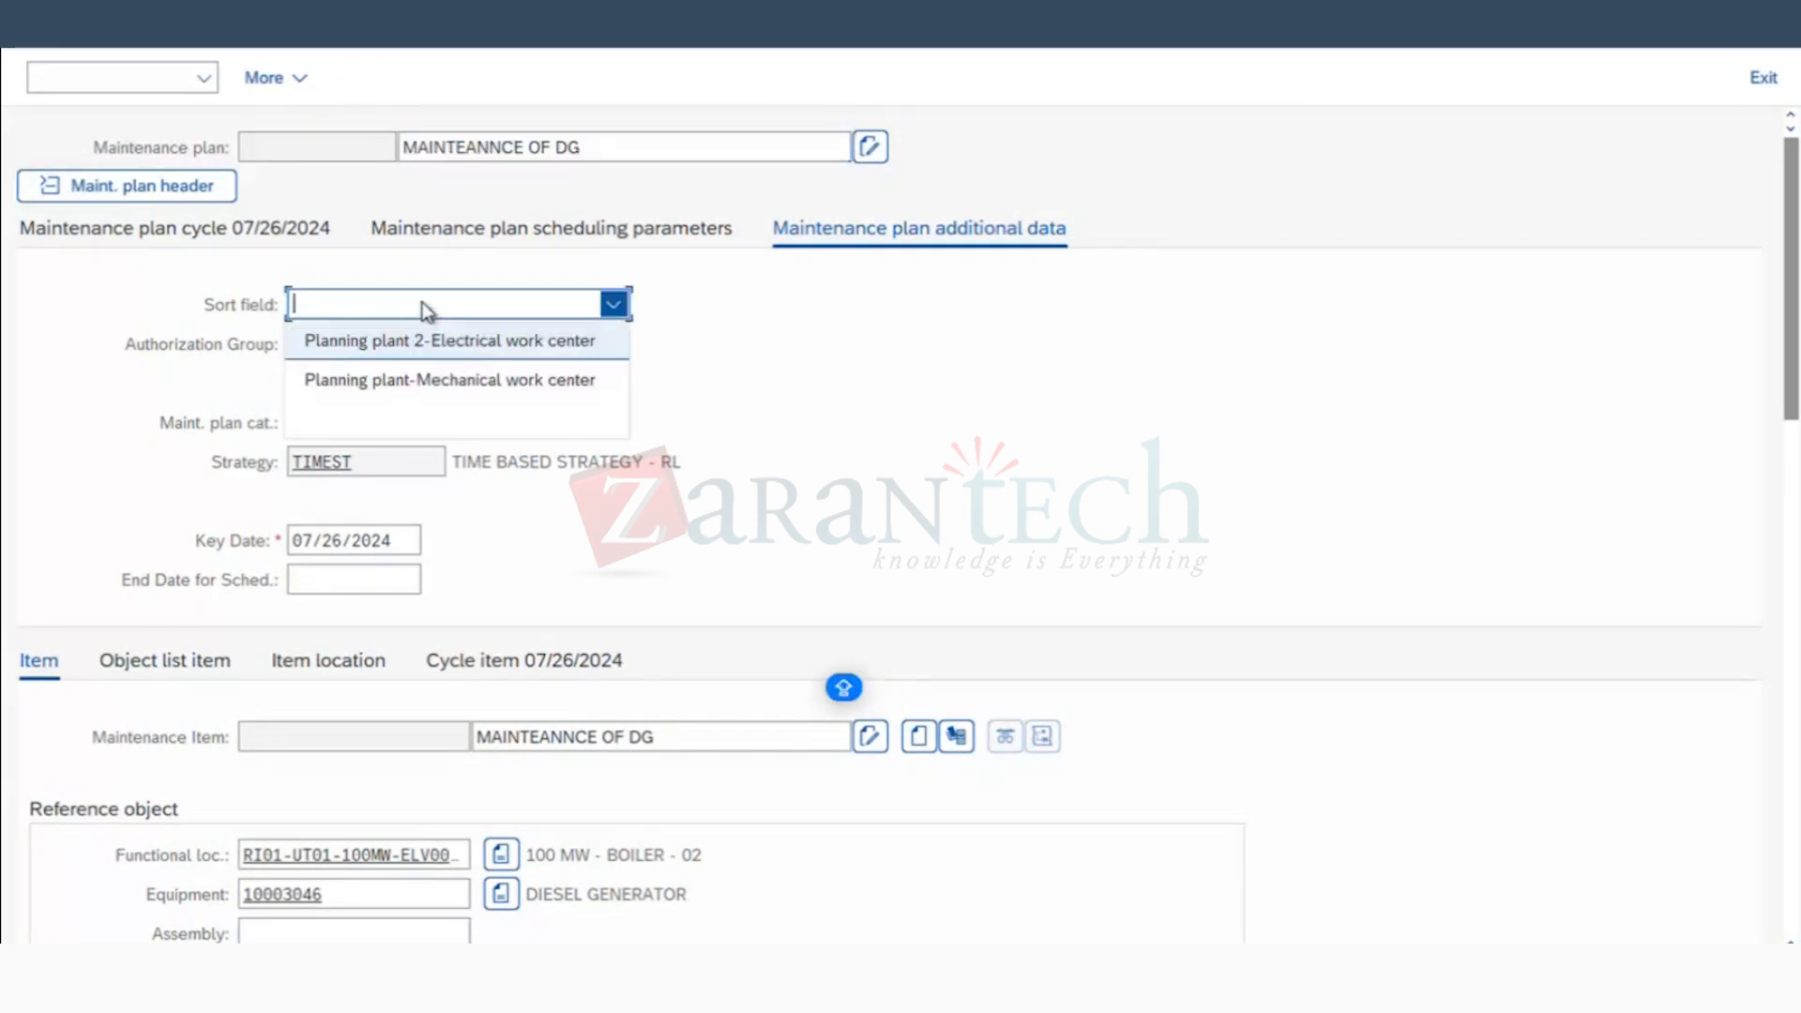
click(464, 387)
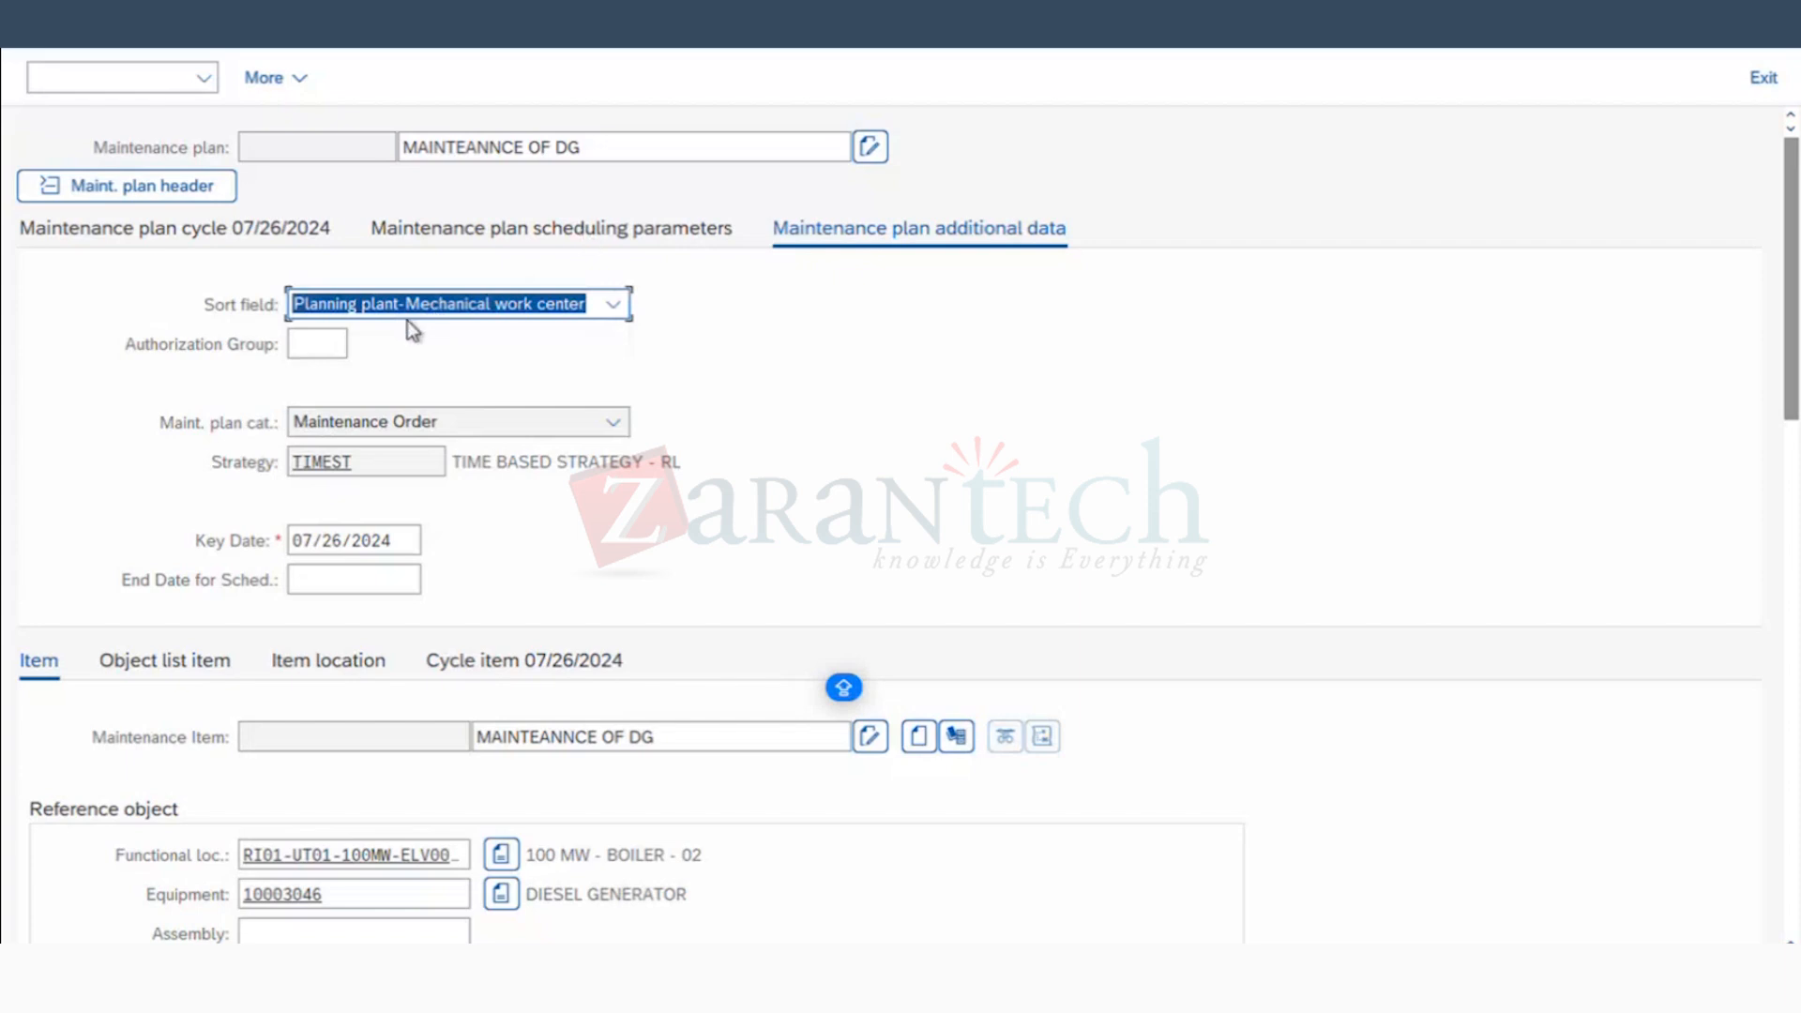
click(350, 349)
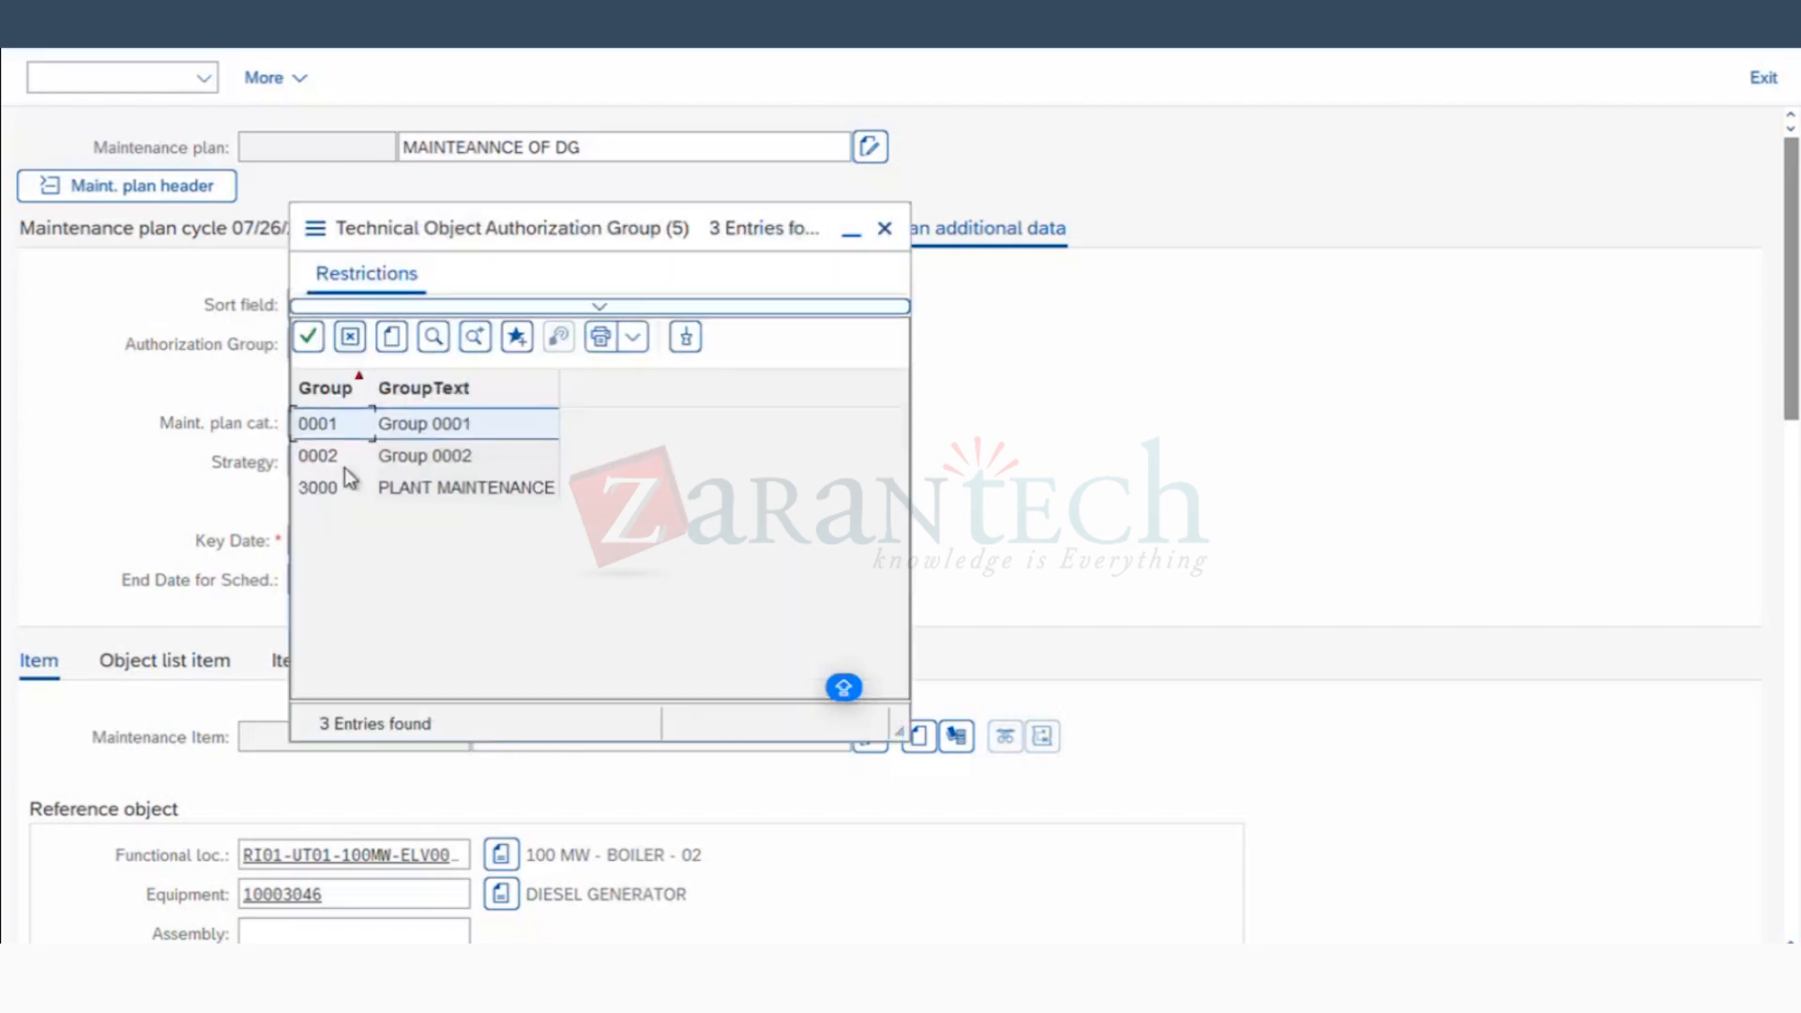
click(326, 487)
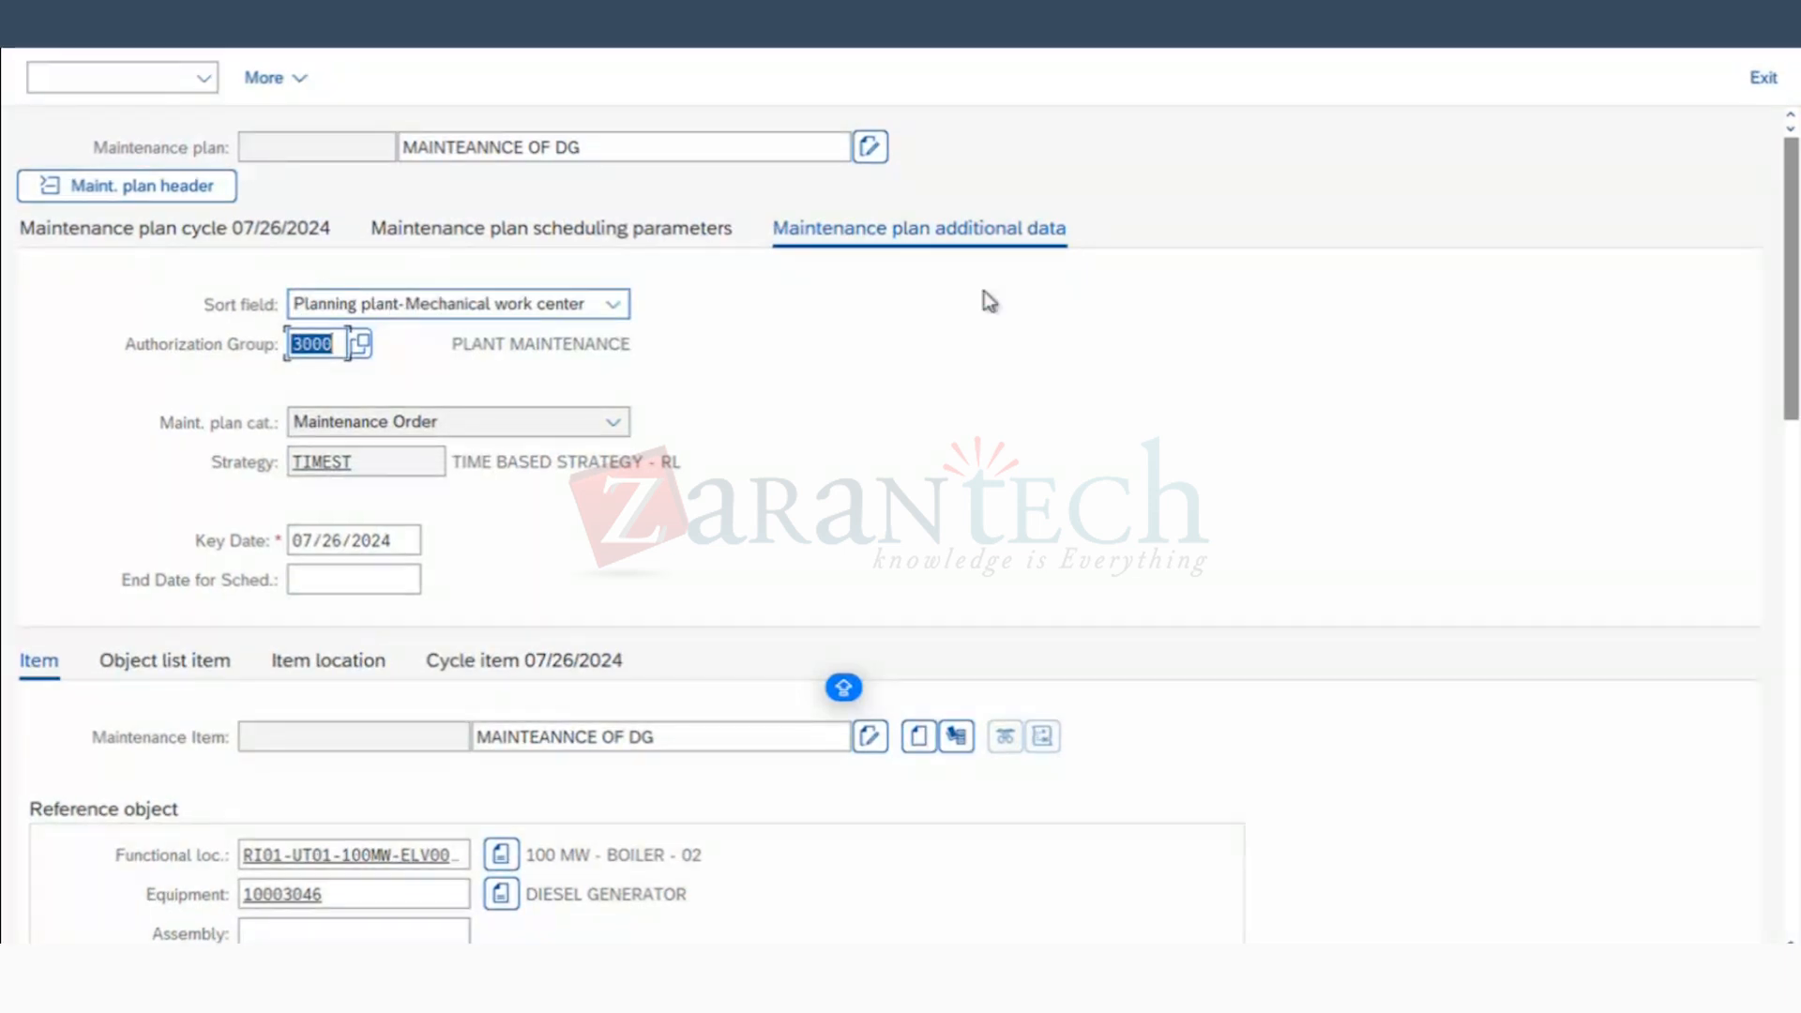
Step: Recheck the plan's scheduling parameters and cycles, and save the maintenance plan
click(568, 238)
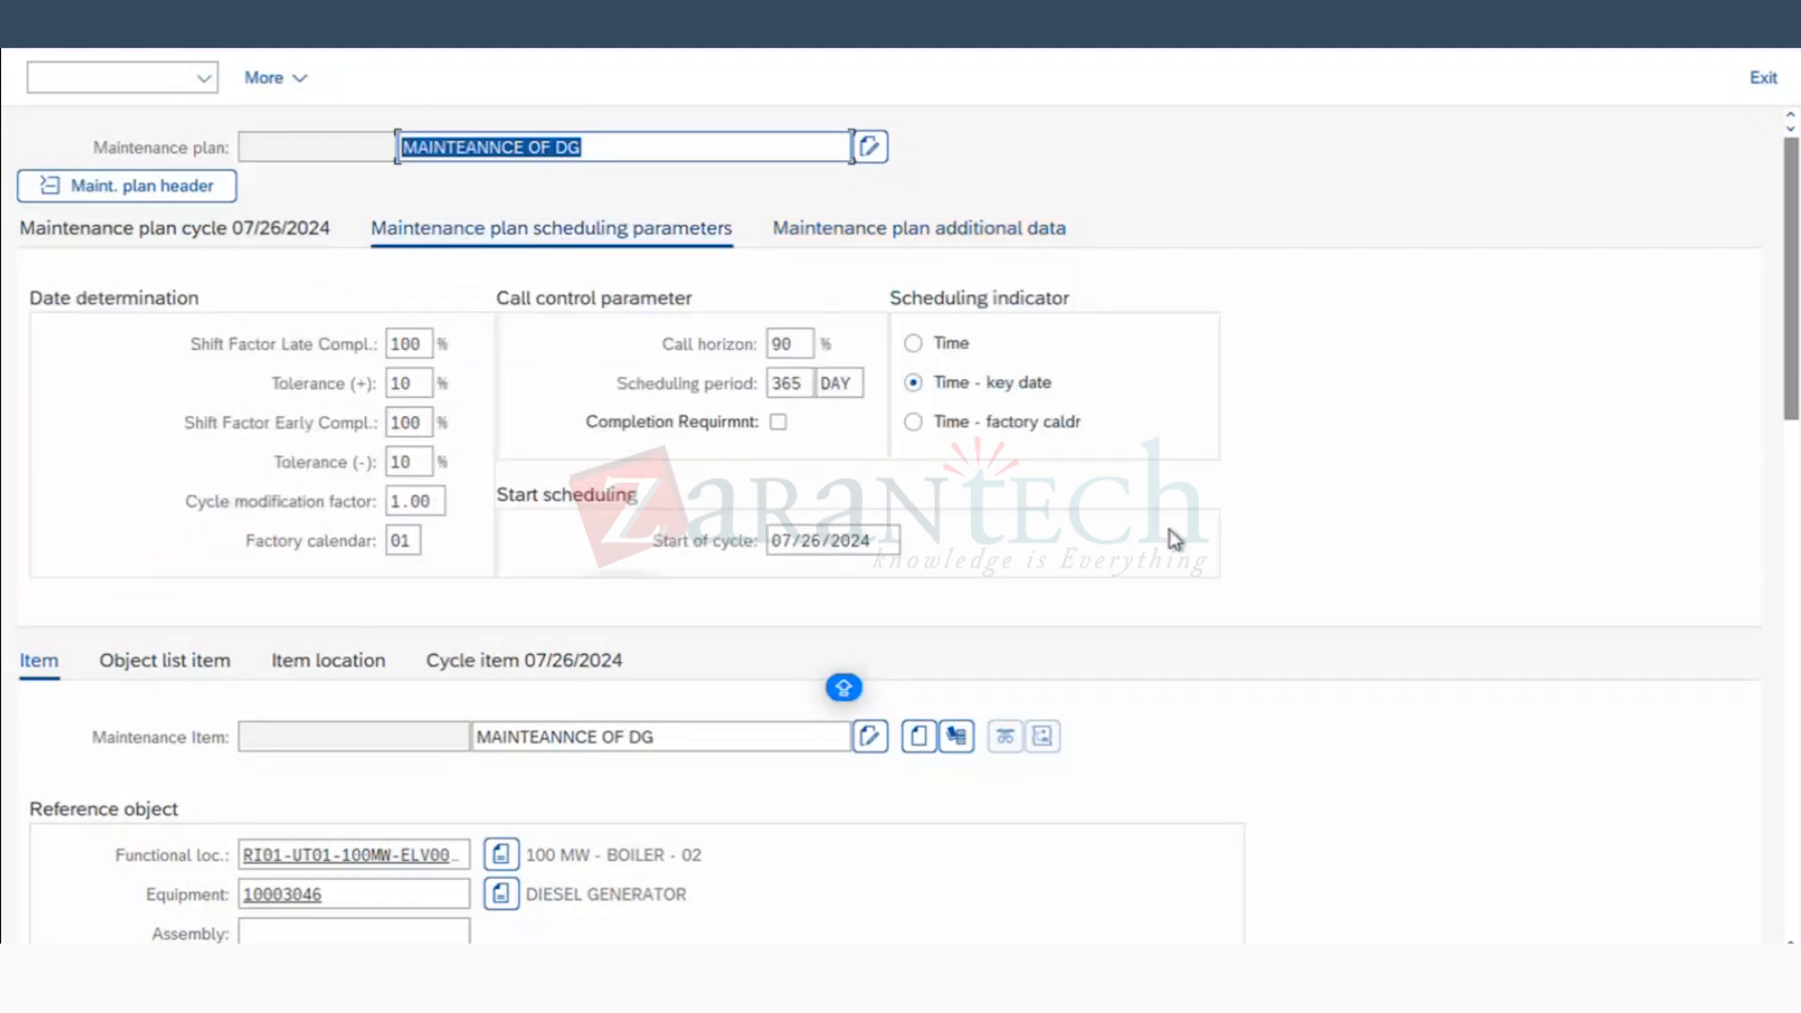
click(272, 237)
key(ctrl+s)
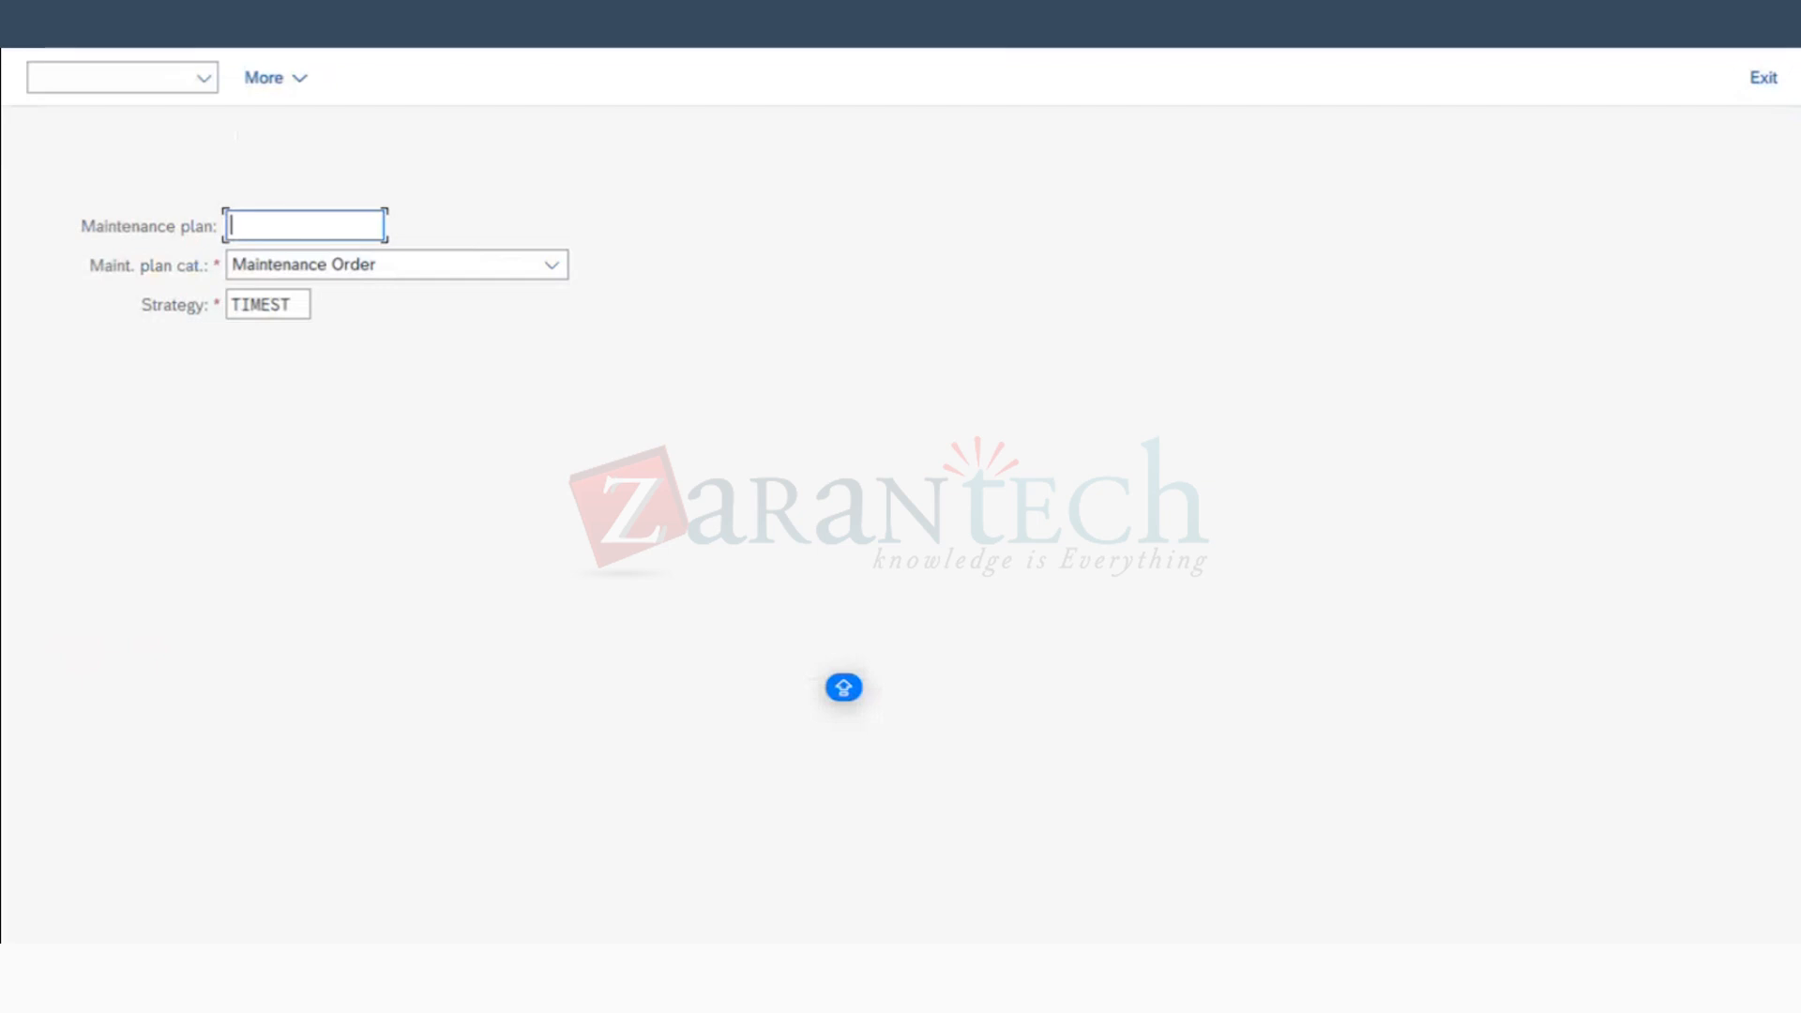
Step: Switch to the Excel notes and enter STEP4 in G64 and SCHEDULE in H64
key(super+Tab)
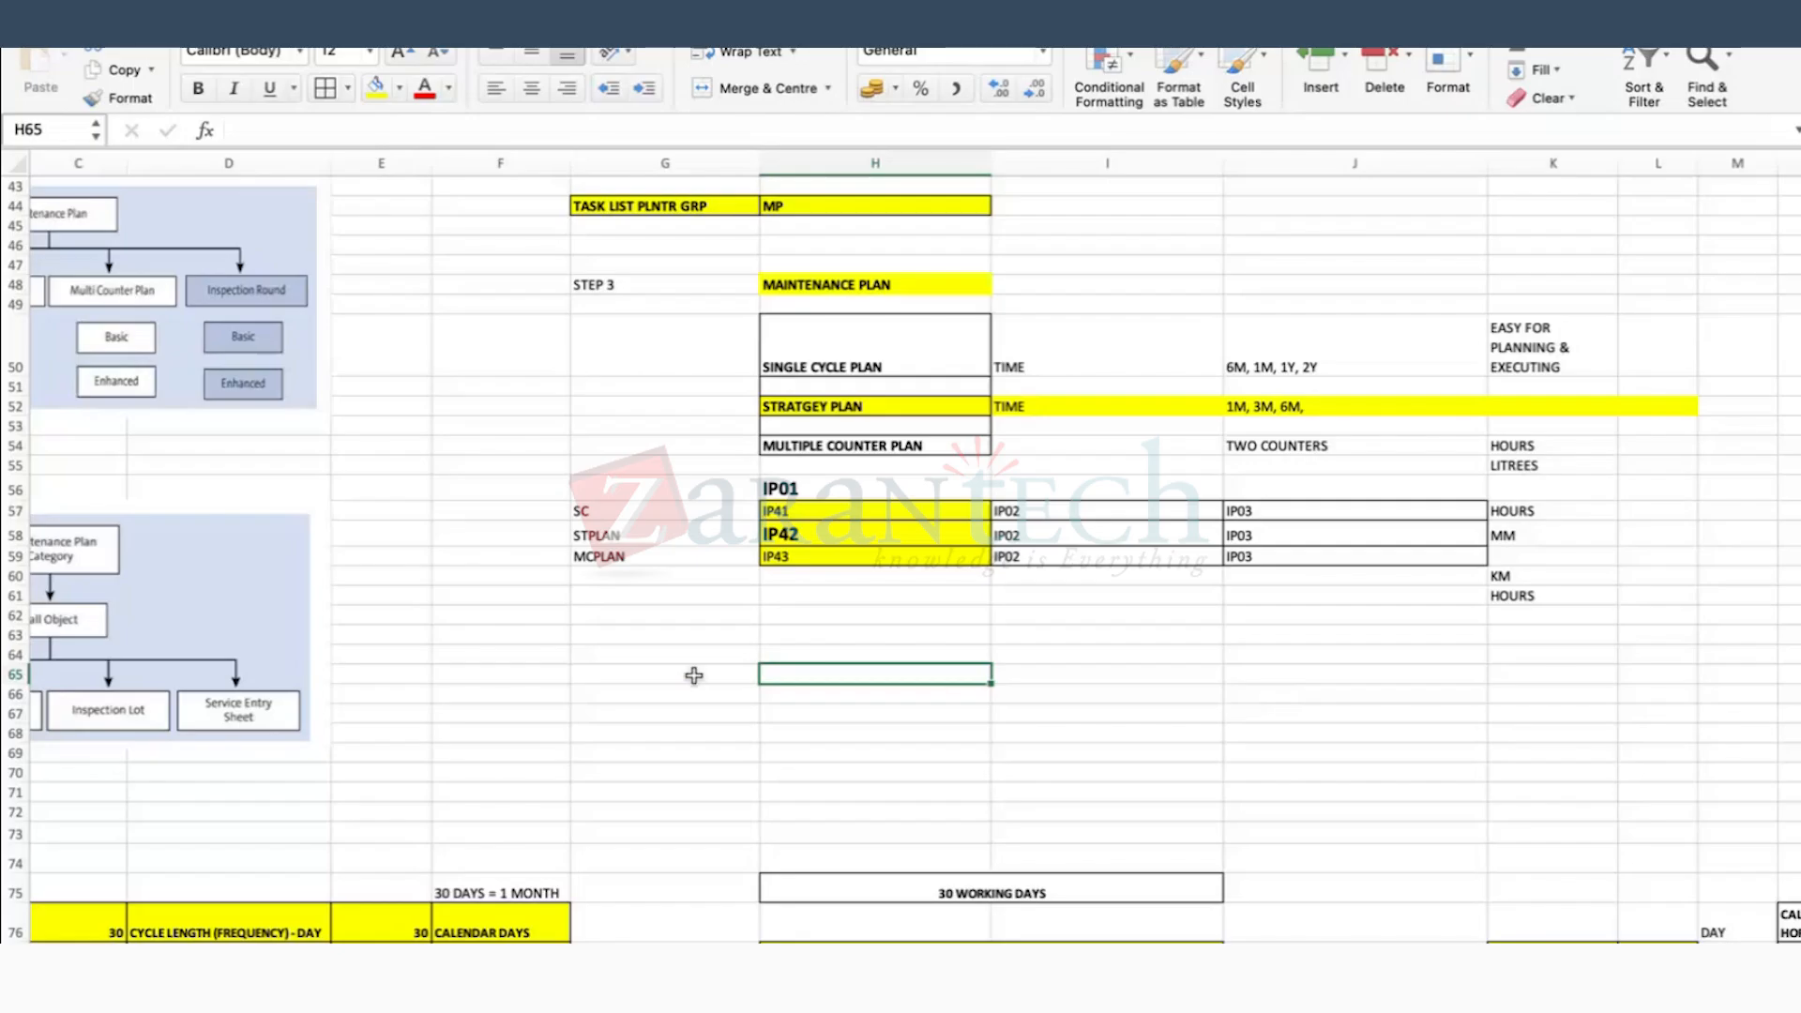
click(646, 654)
text(STEP4)
key(Tab)
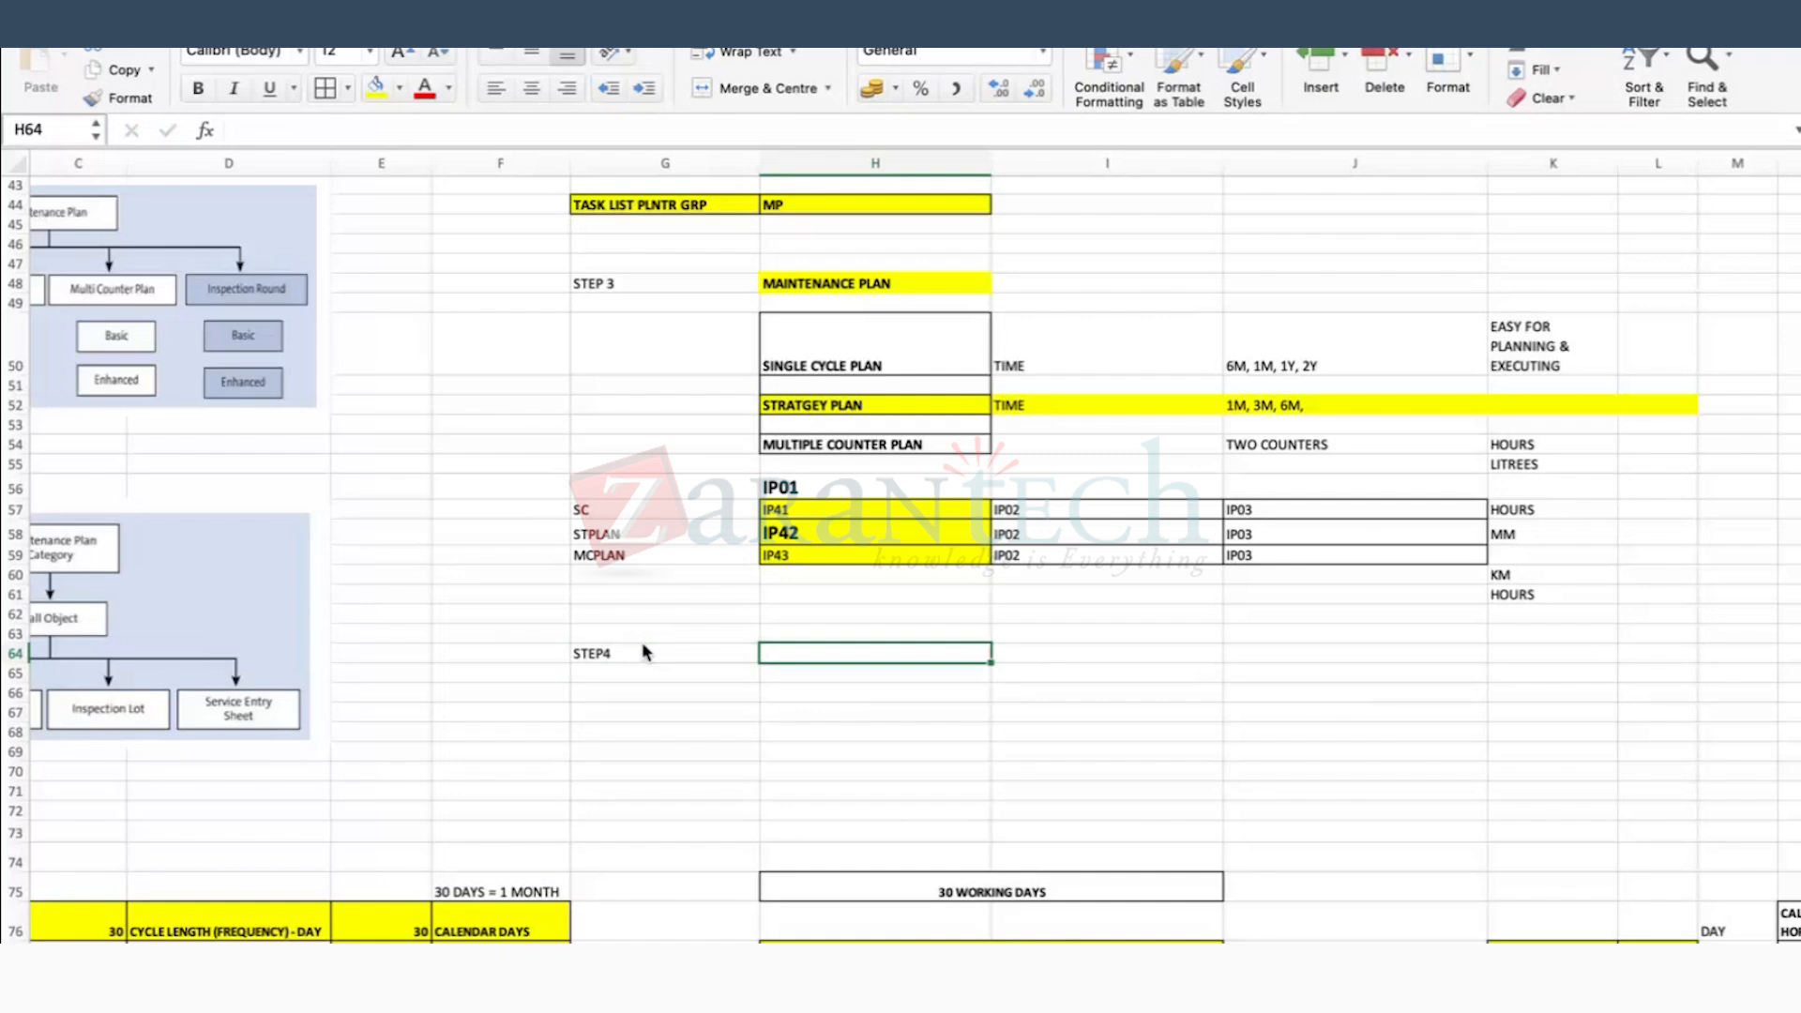
text(SCHEDULE)
Step: Enter the transaction code IP10 in cell I64, beside the SCHEDULE entry
key(super+Tab)
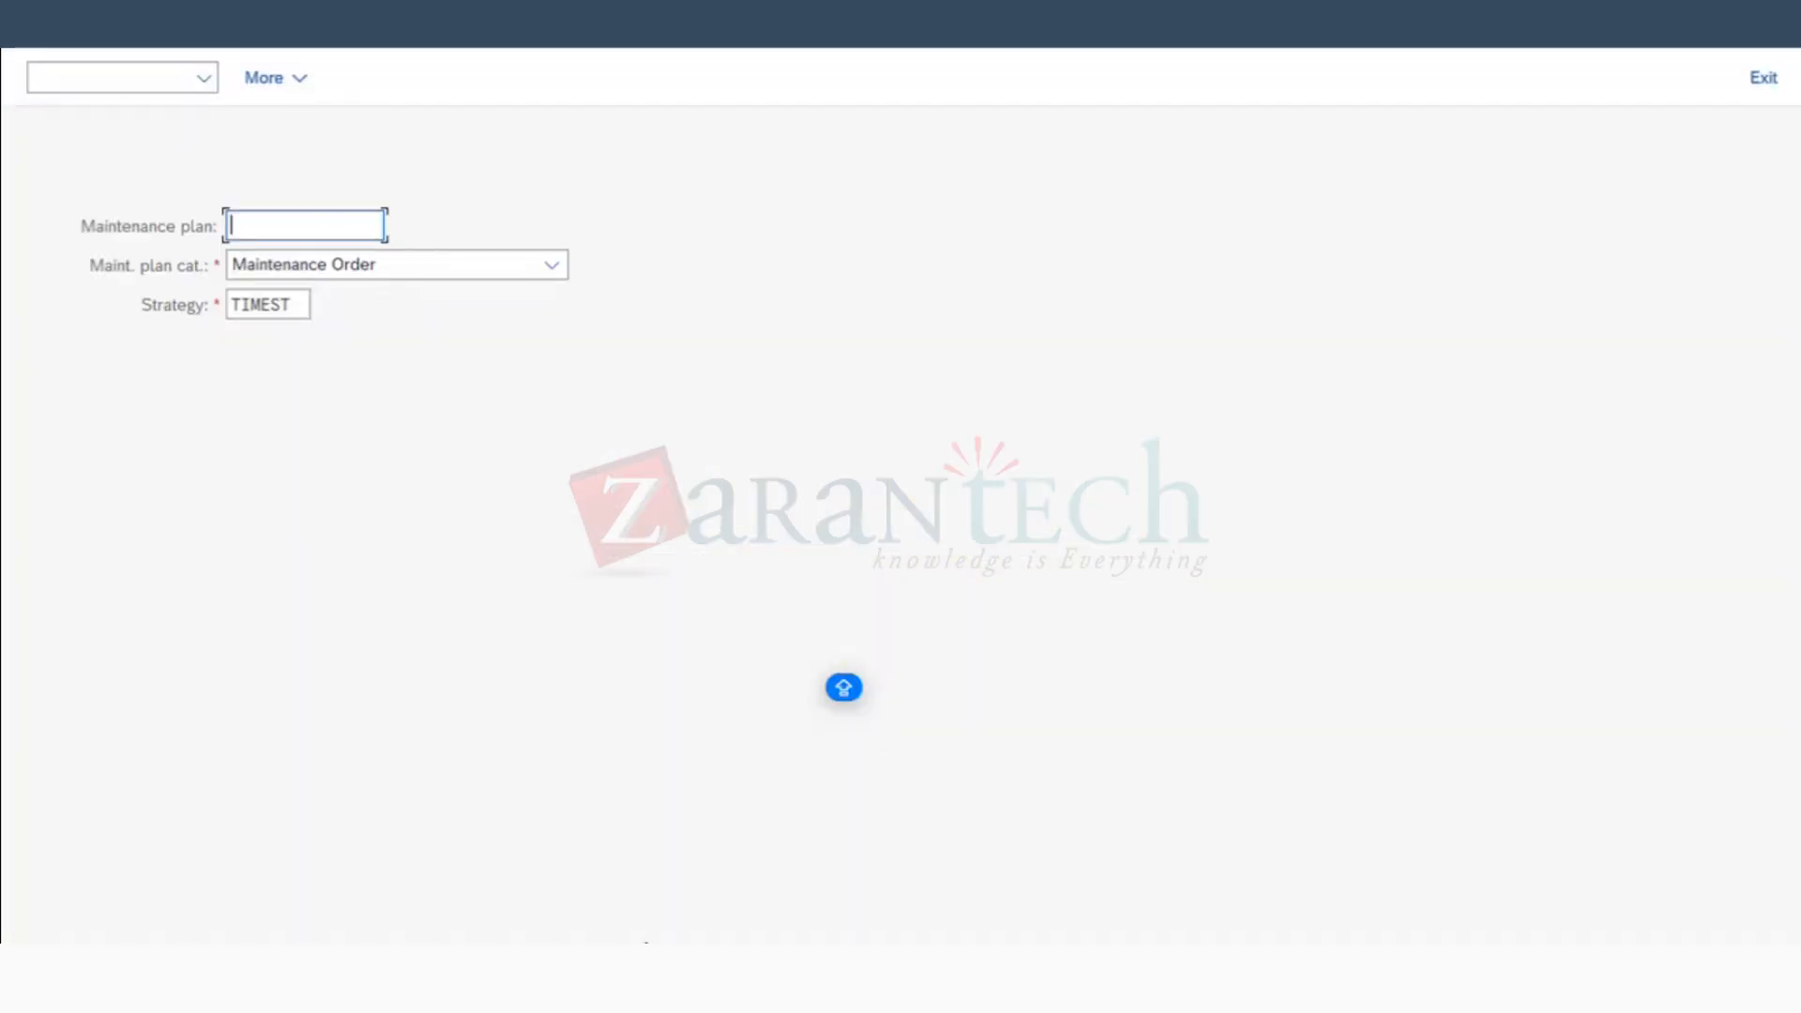
key(super+Tab)
click(1183, 658)
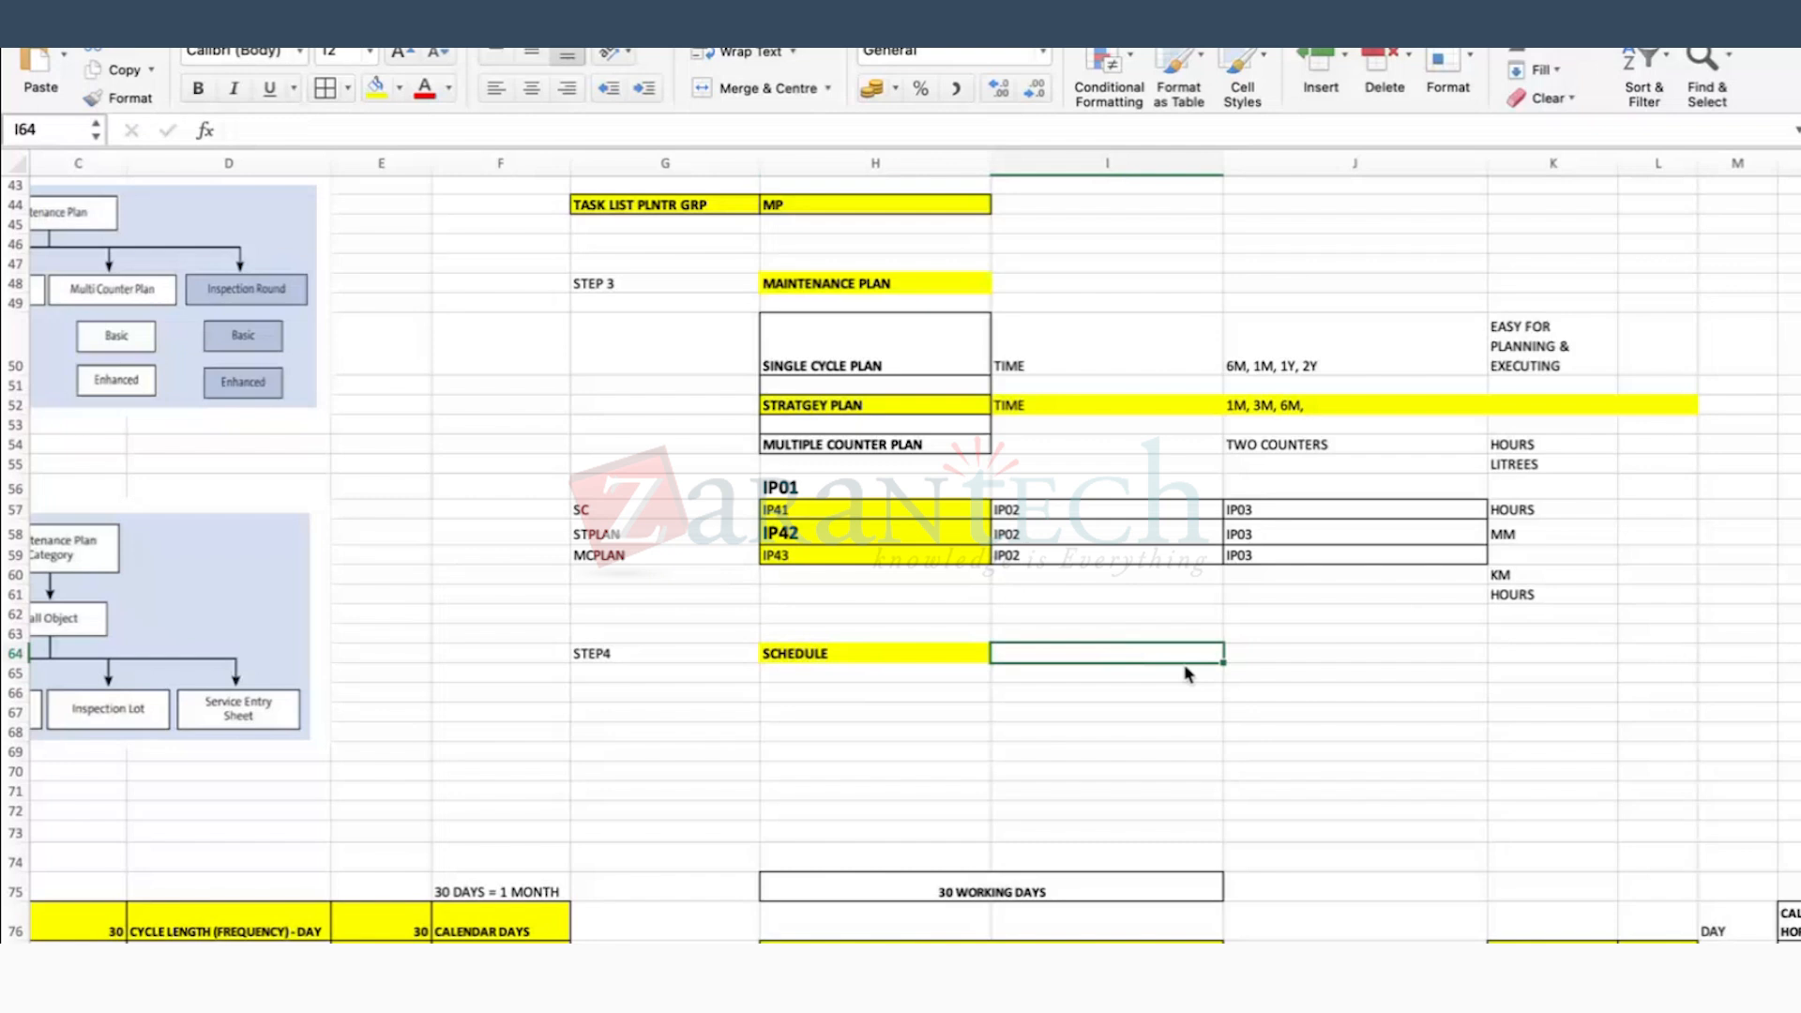
text(IP10)
key(Return)
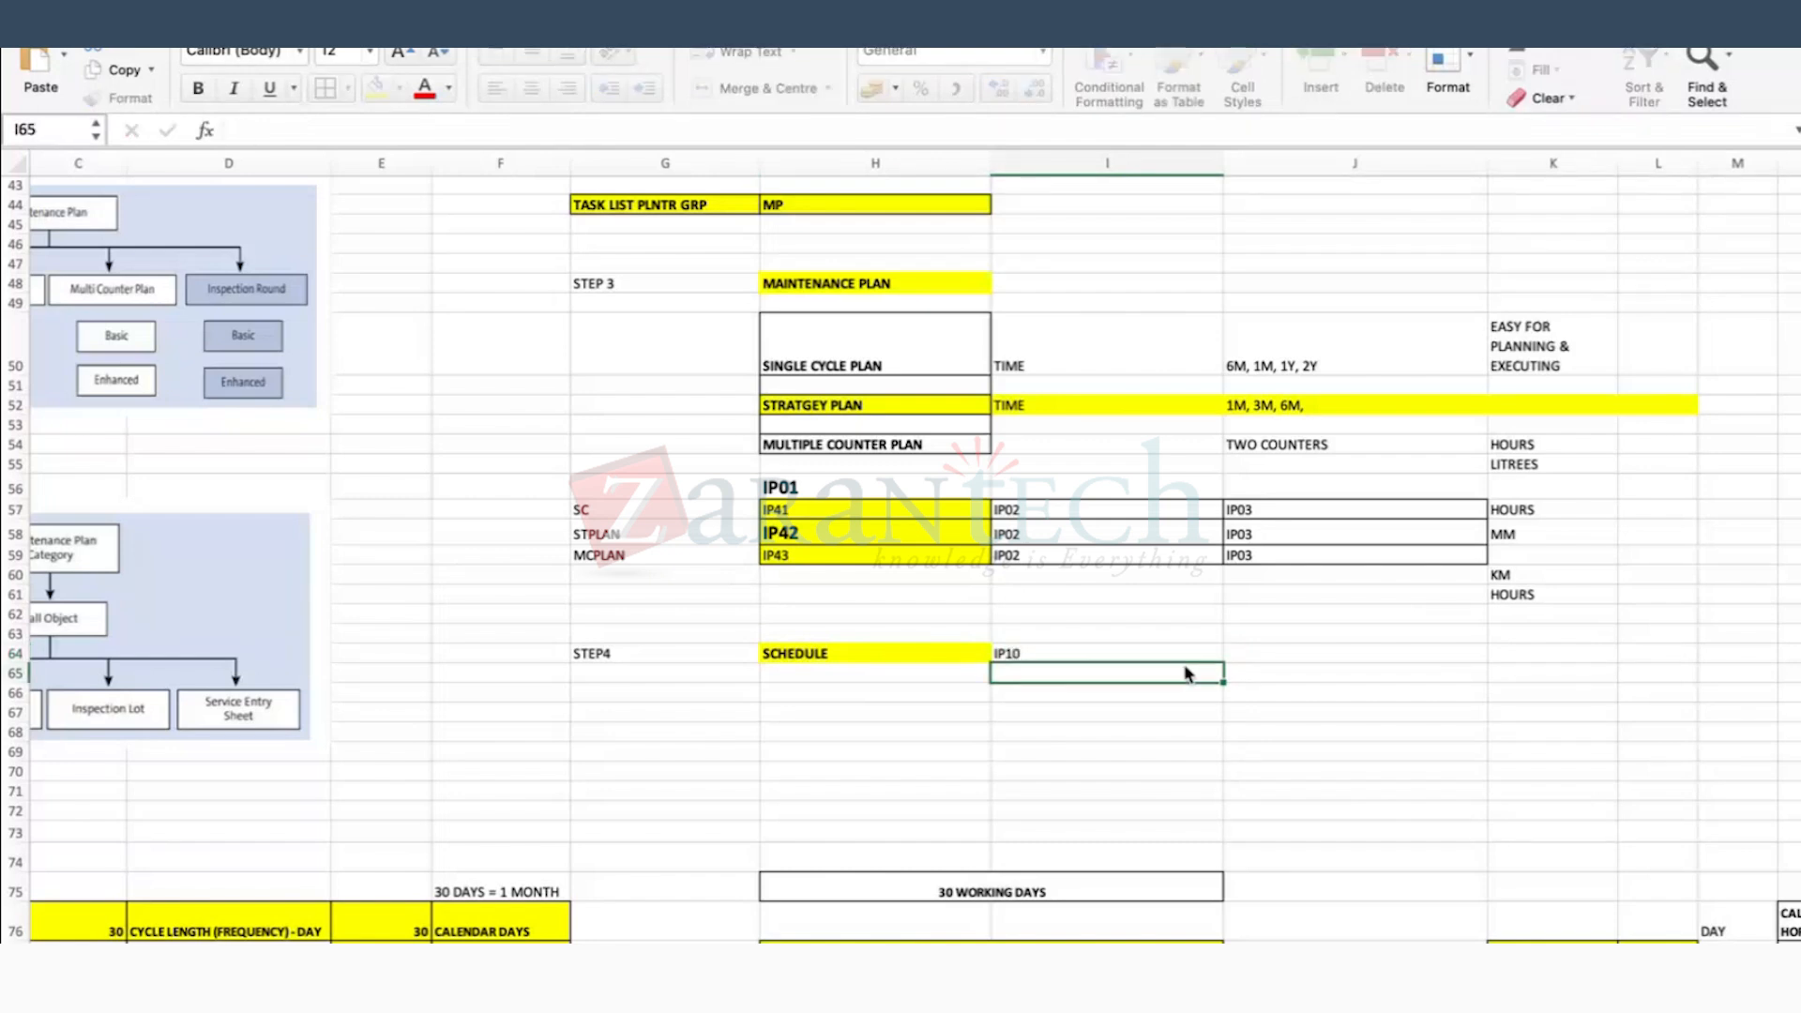
click(1163, 653)
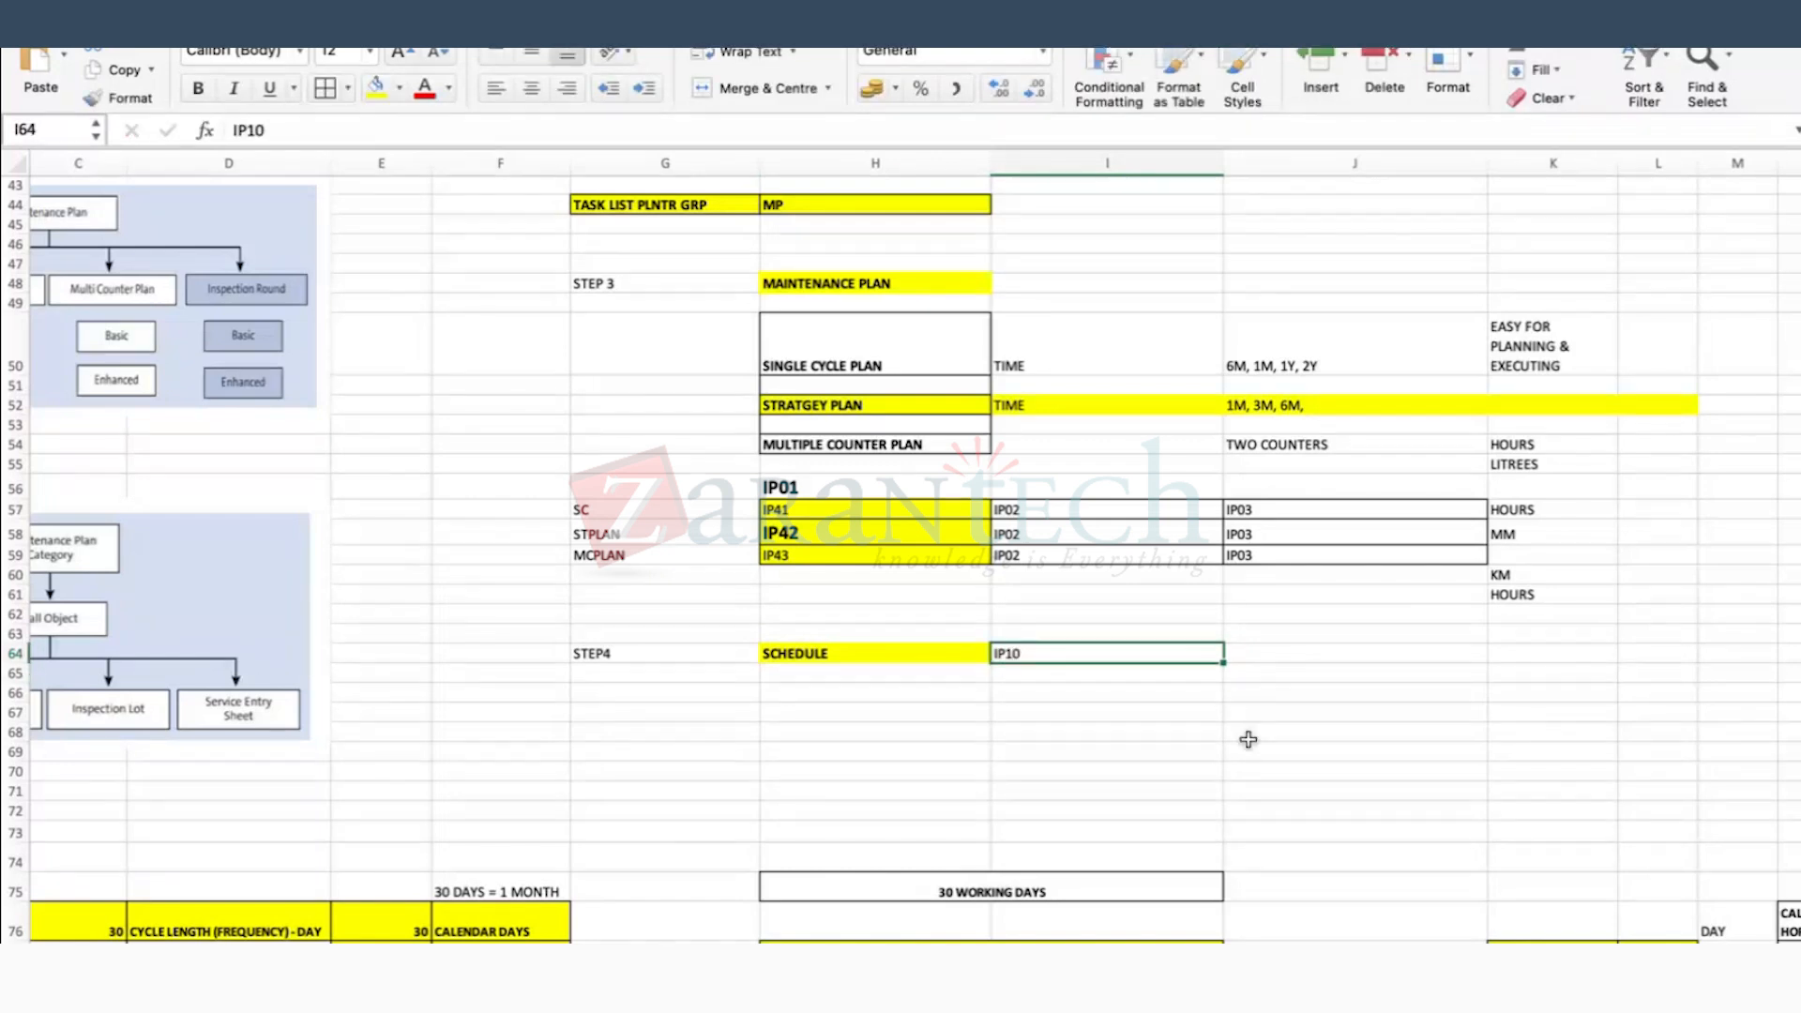
Step: Switch back to SAP and open transaction IP10 for scheduling maintenance plans
key(super+Tab)
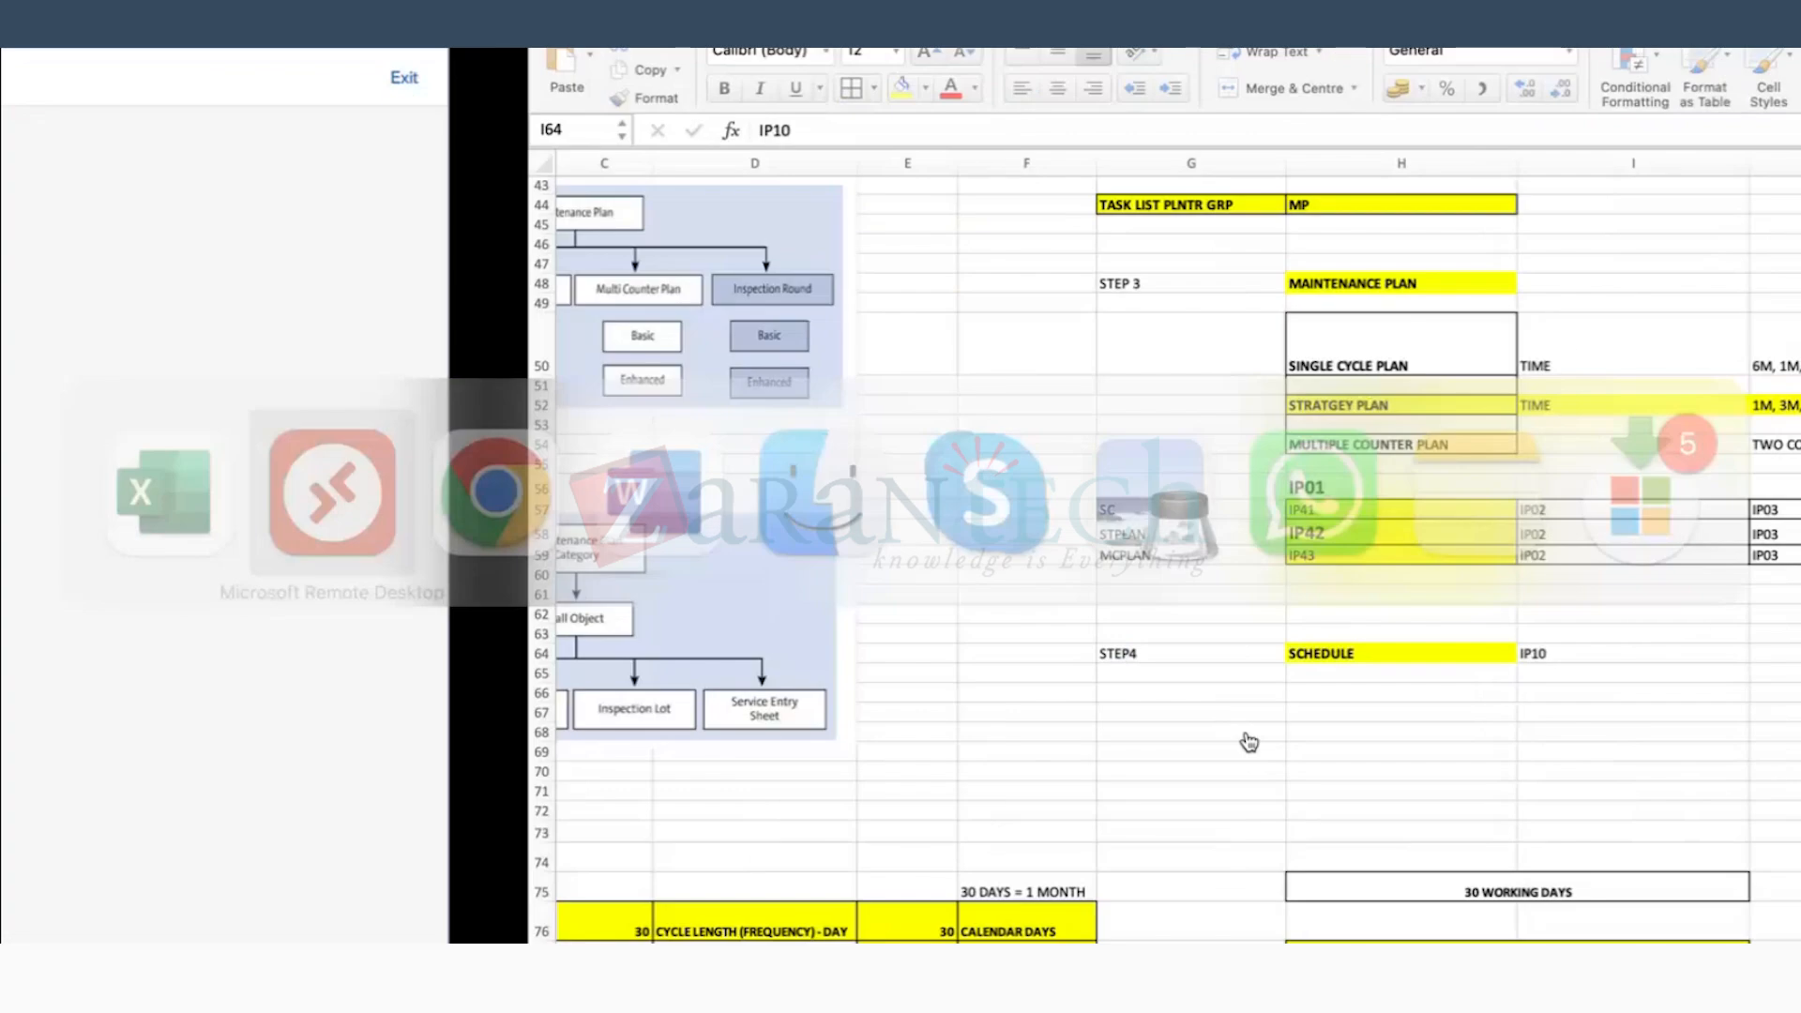
click(192, 78)
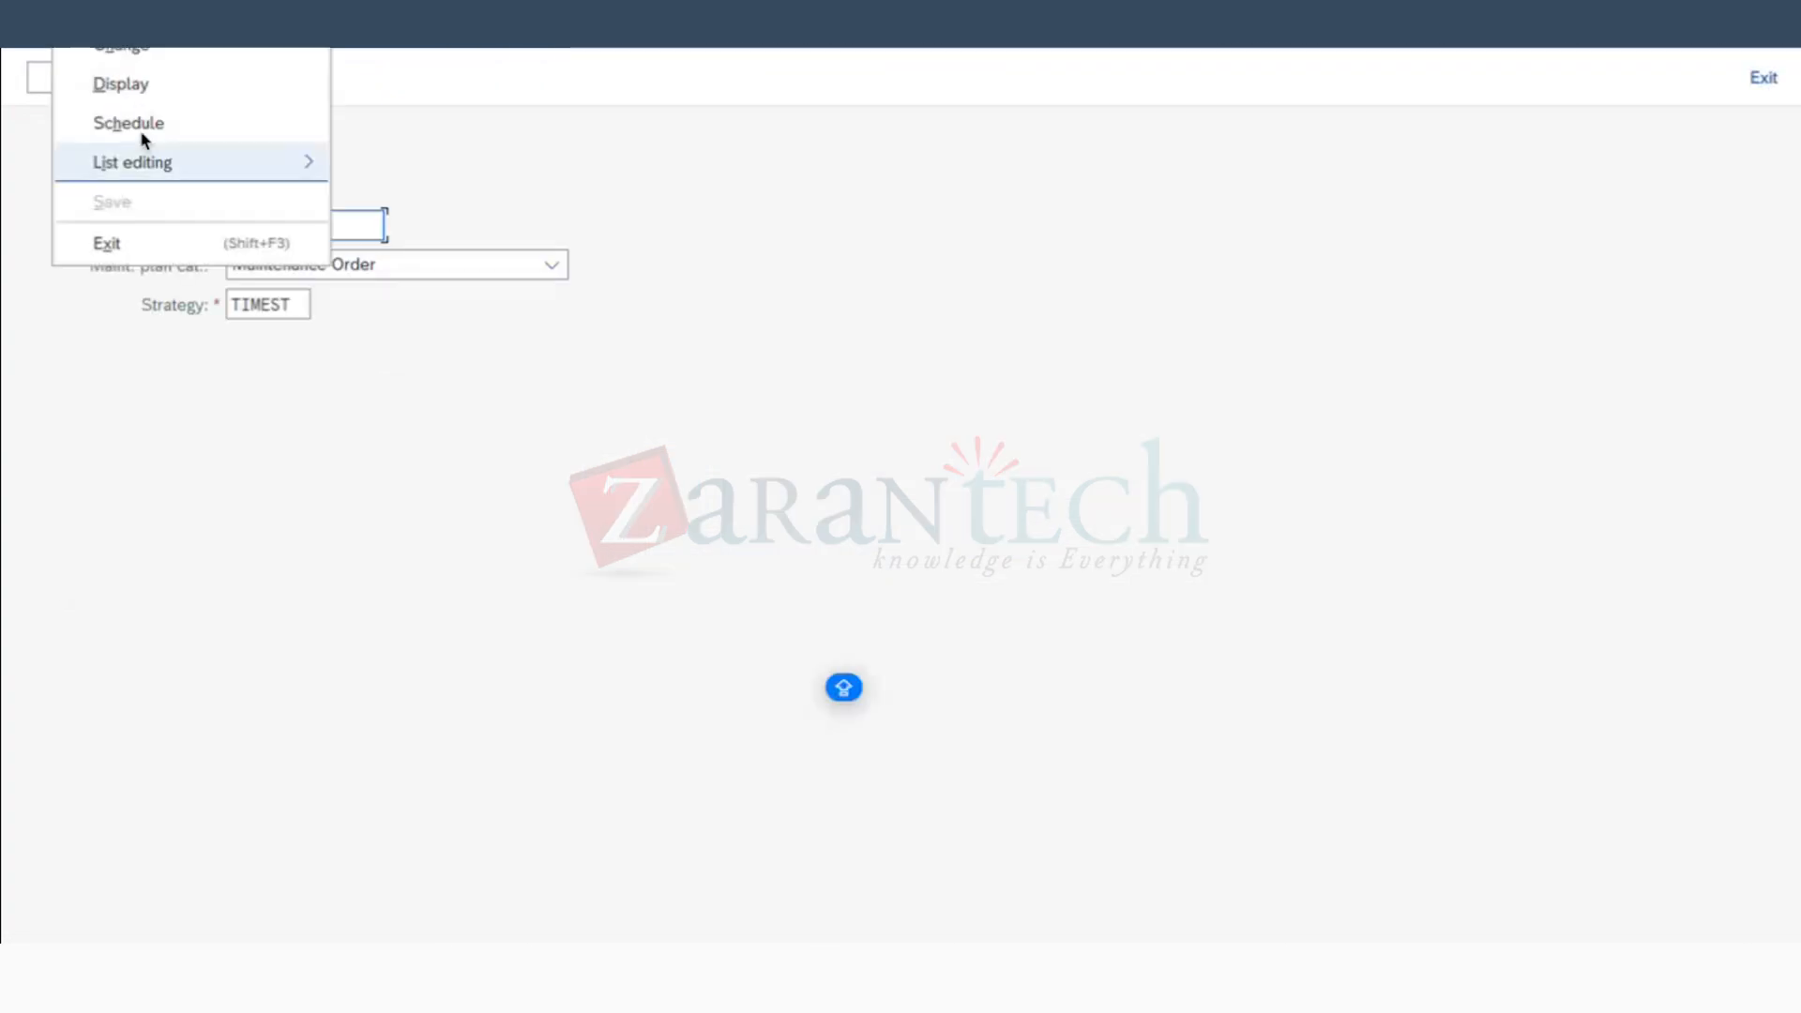
click(271, 403)
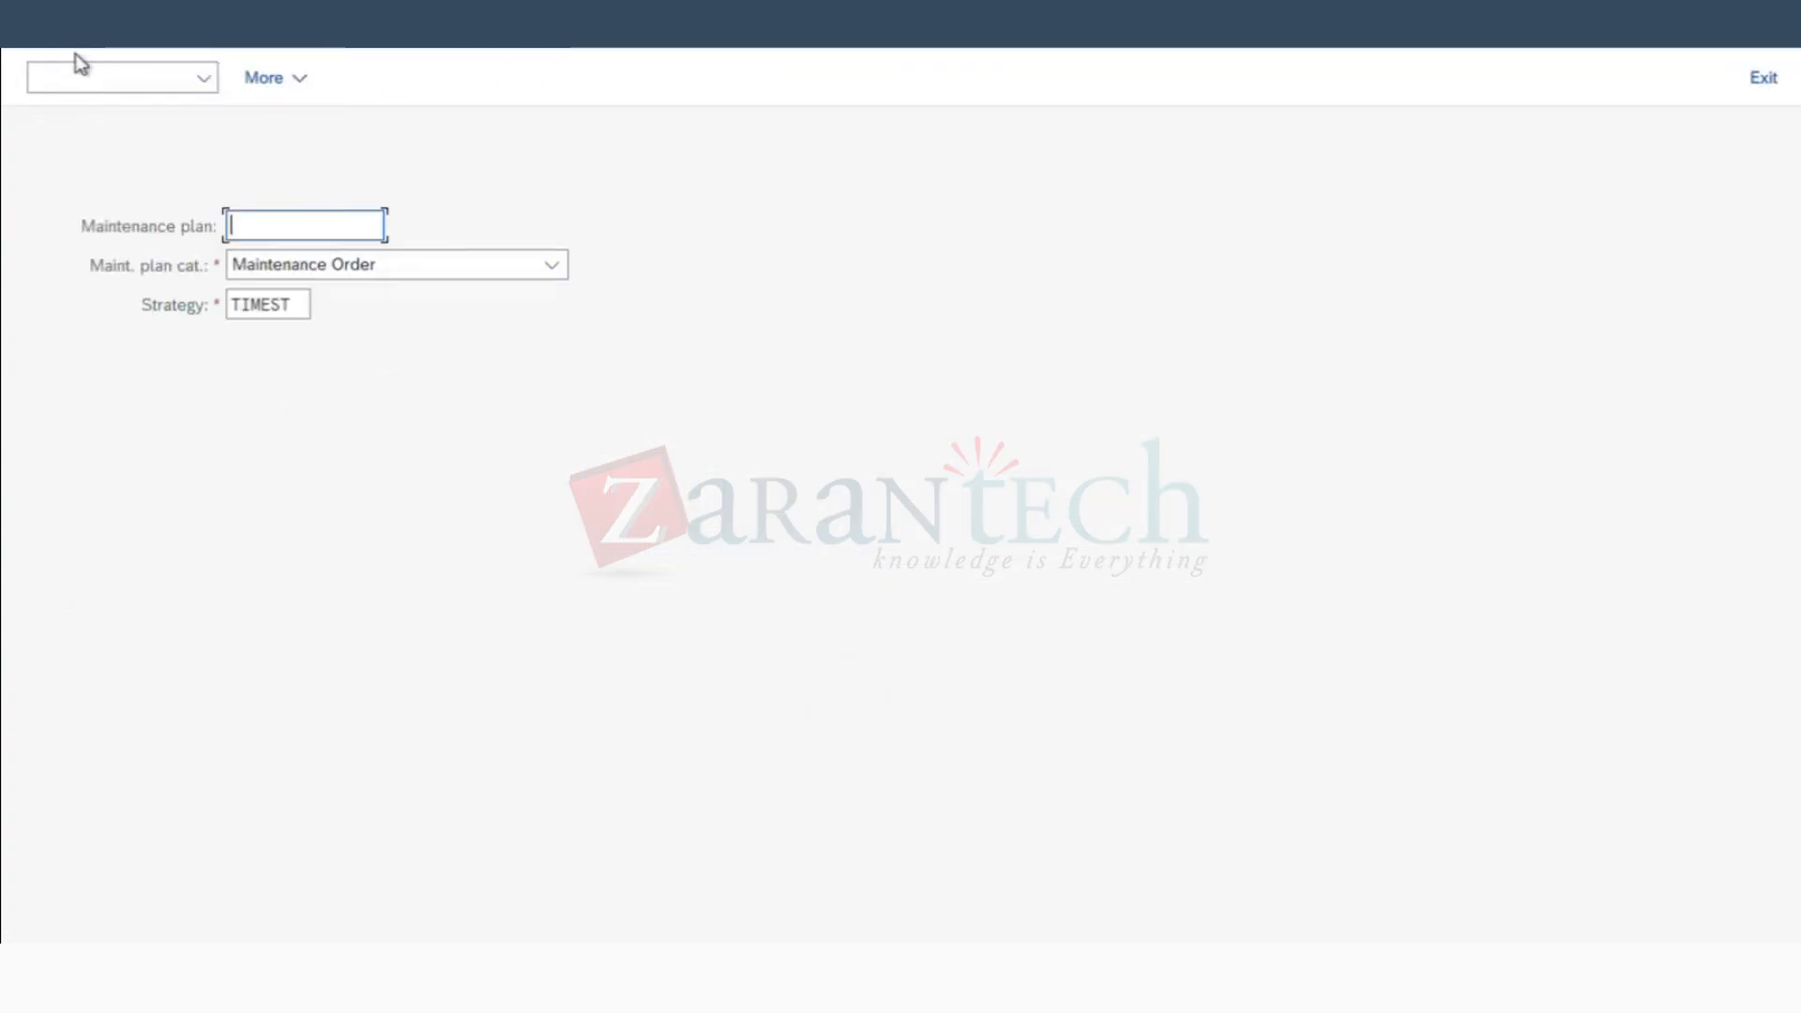
click(61, 39)
text(IP10)
key(Return)
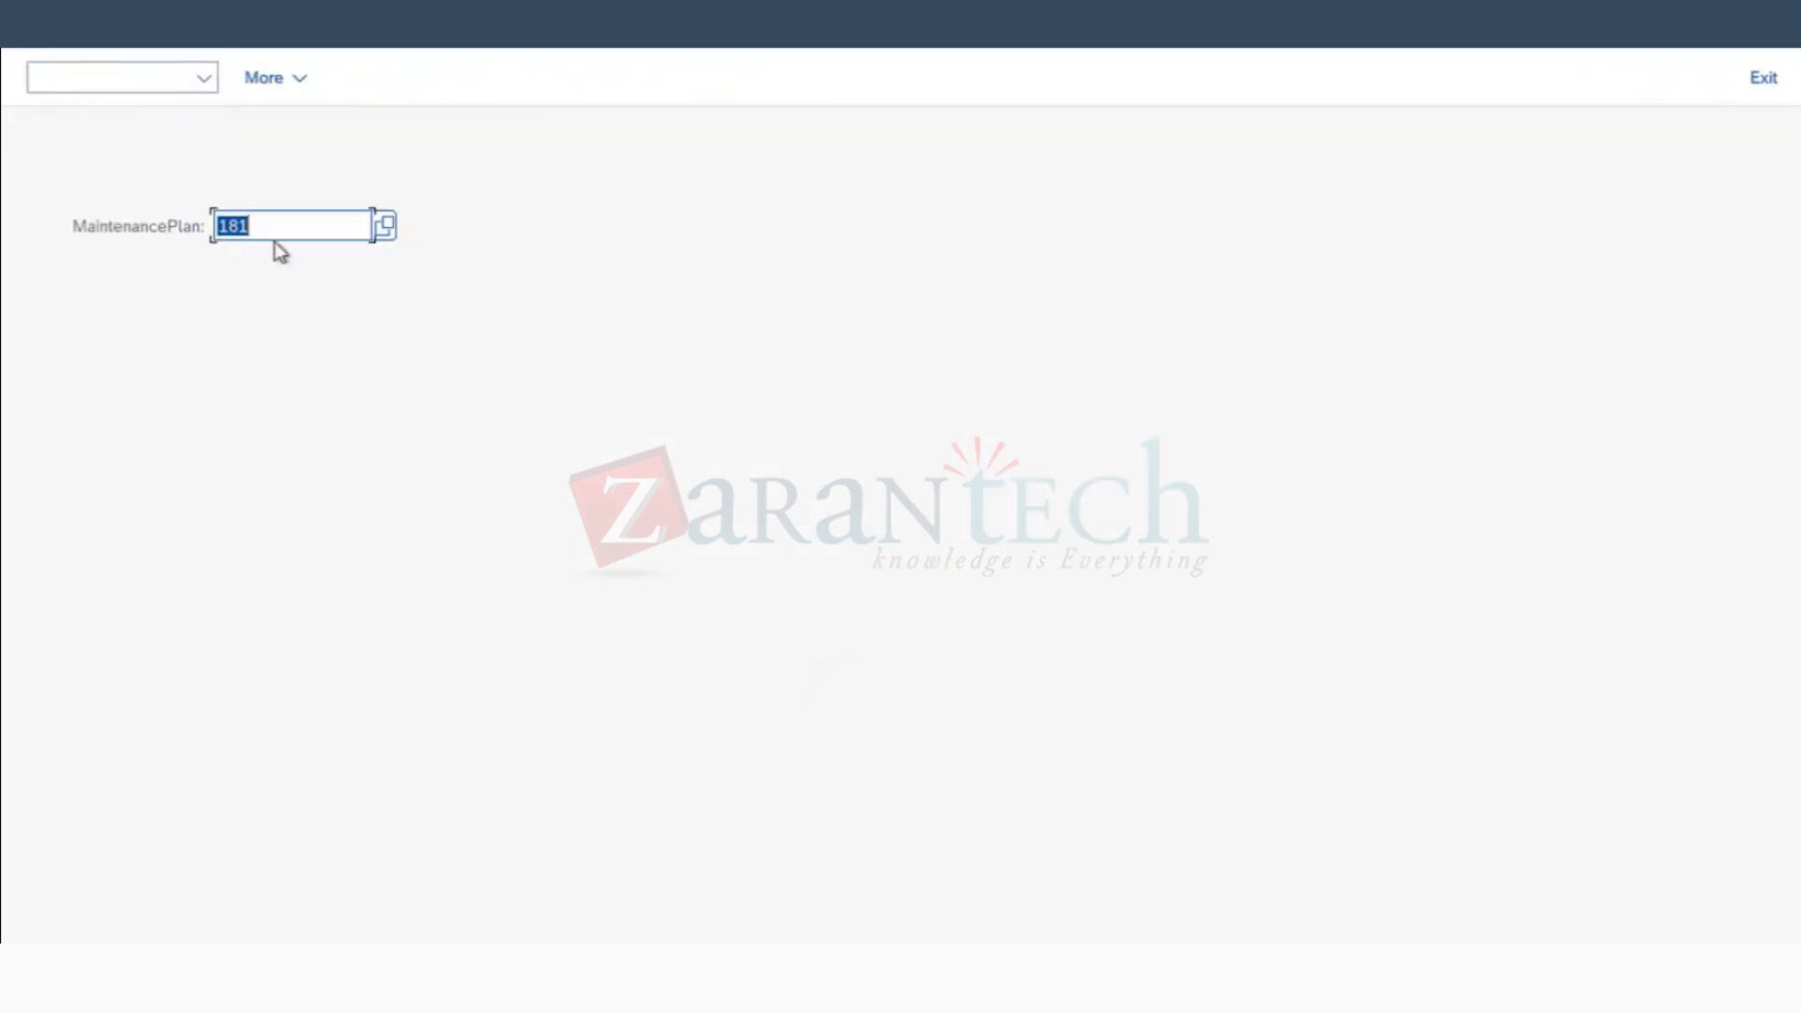
Step: Open maintenance plan 181 for scheduling and start it, accepting the start of cycle
key(Return)
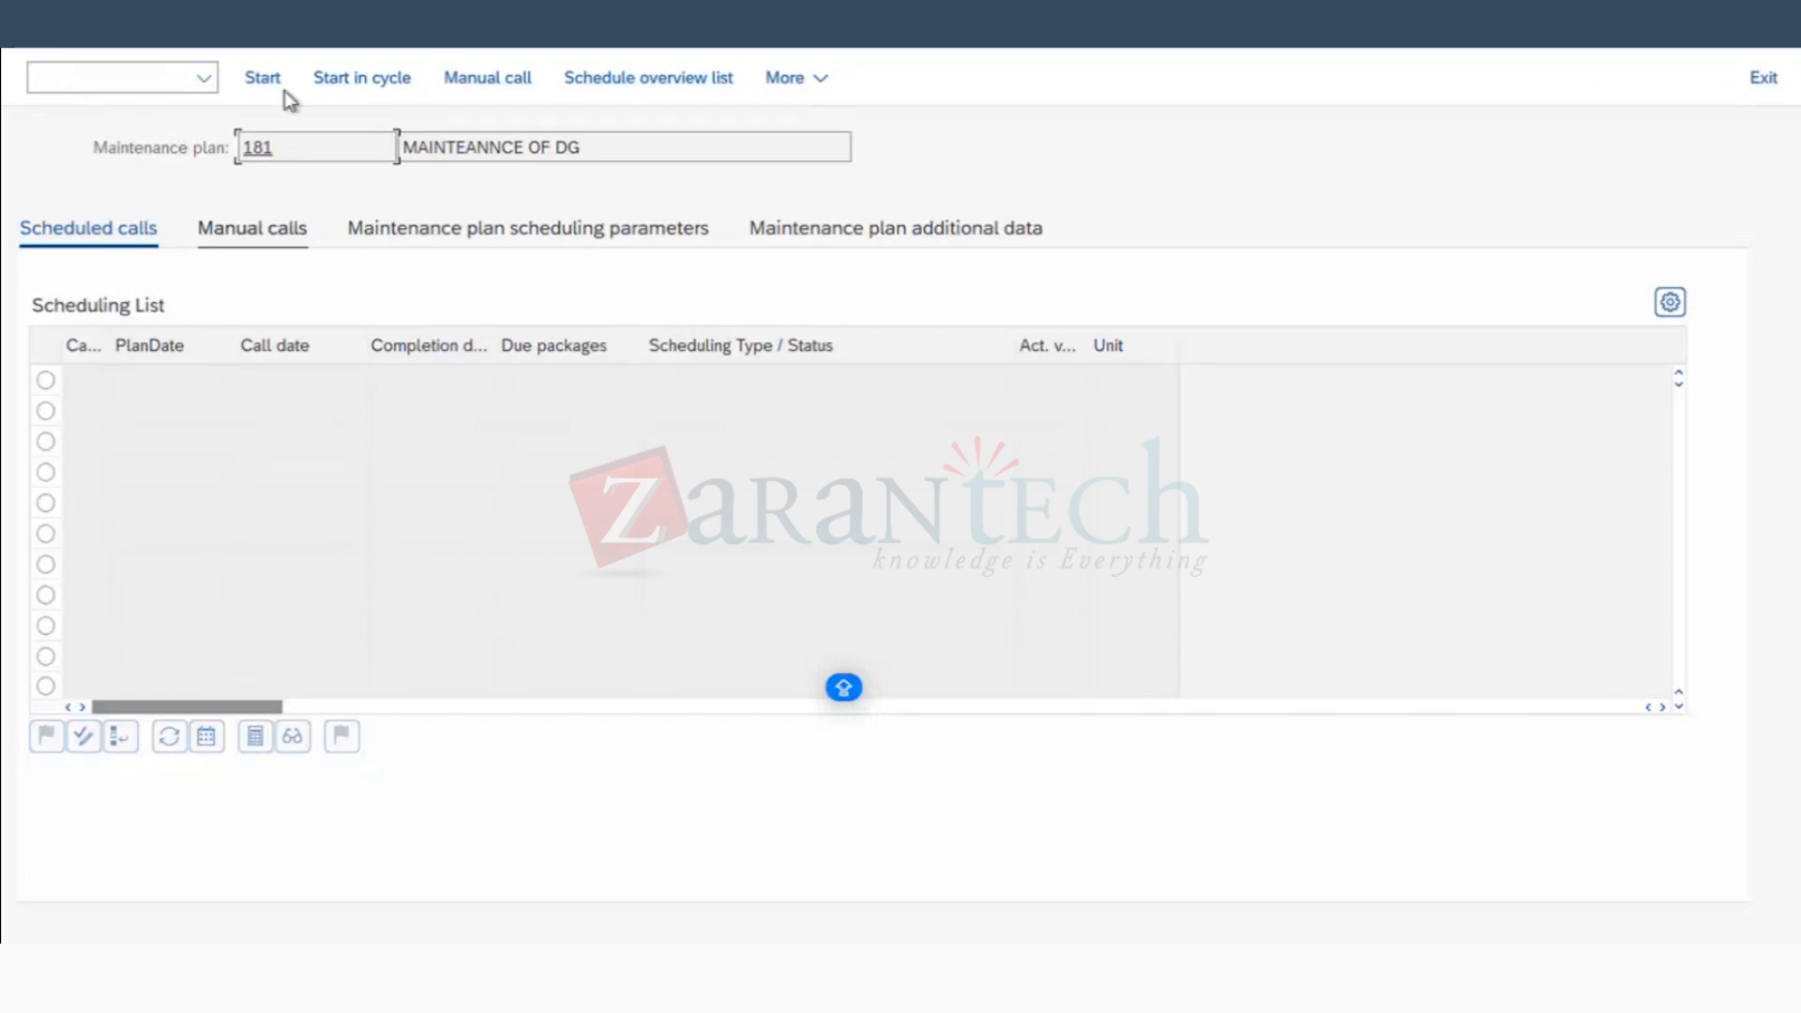
click(263, 80)
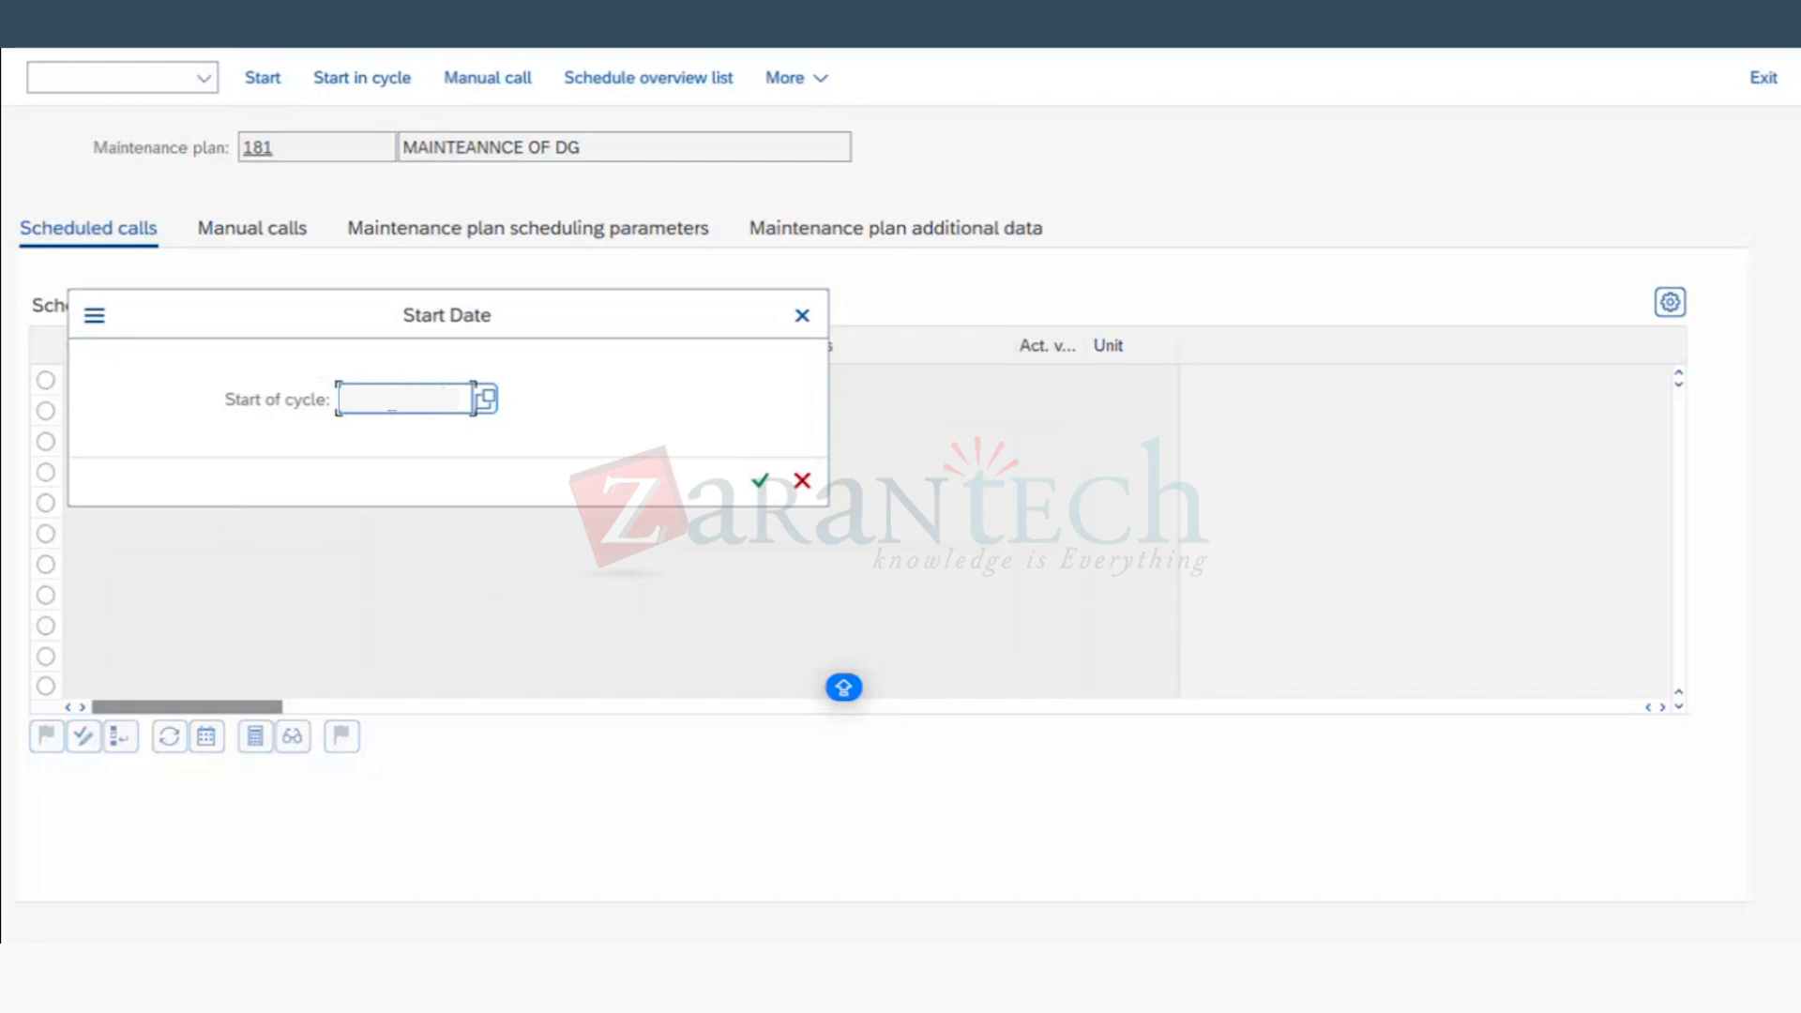
click(763, 482)
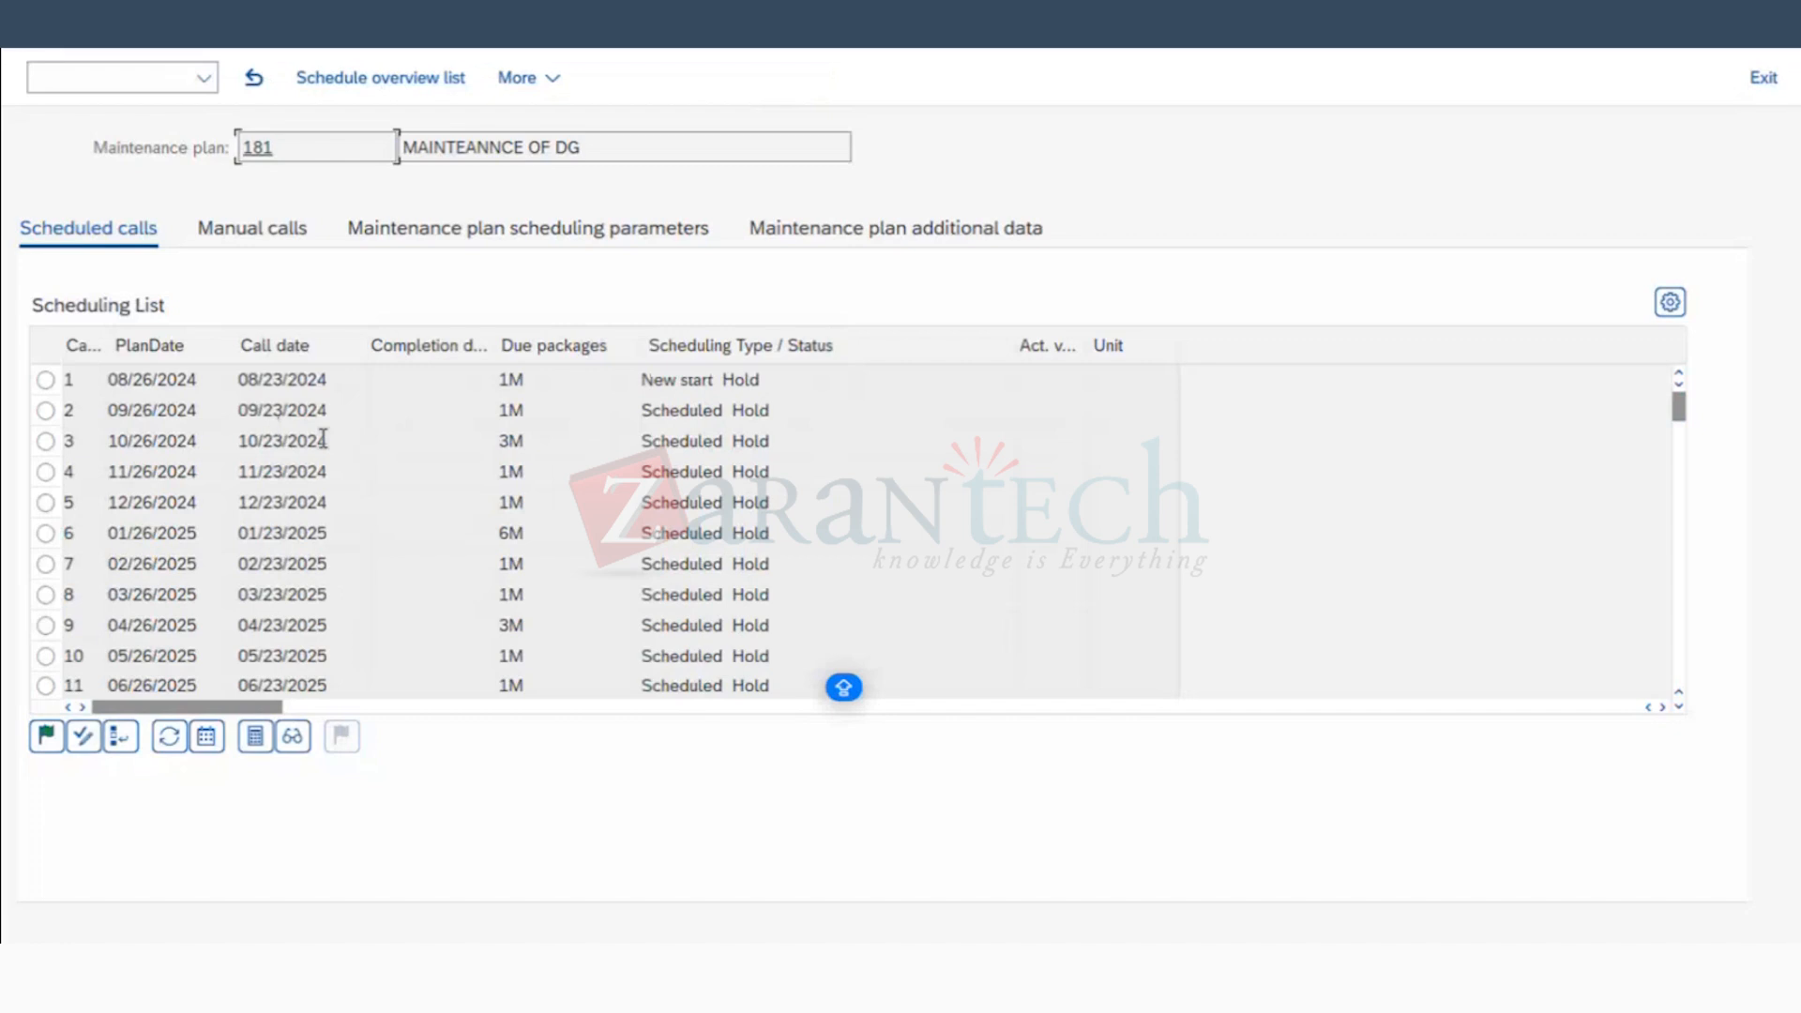
Step: Compare the plan dates with the call dates of the scheduled calls in the scheduling list
click(147, 385)
click(150, 447)
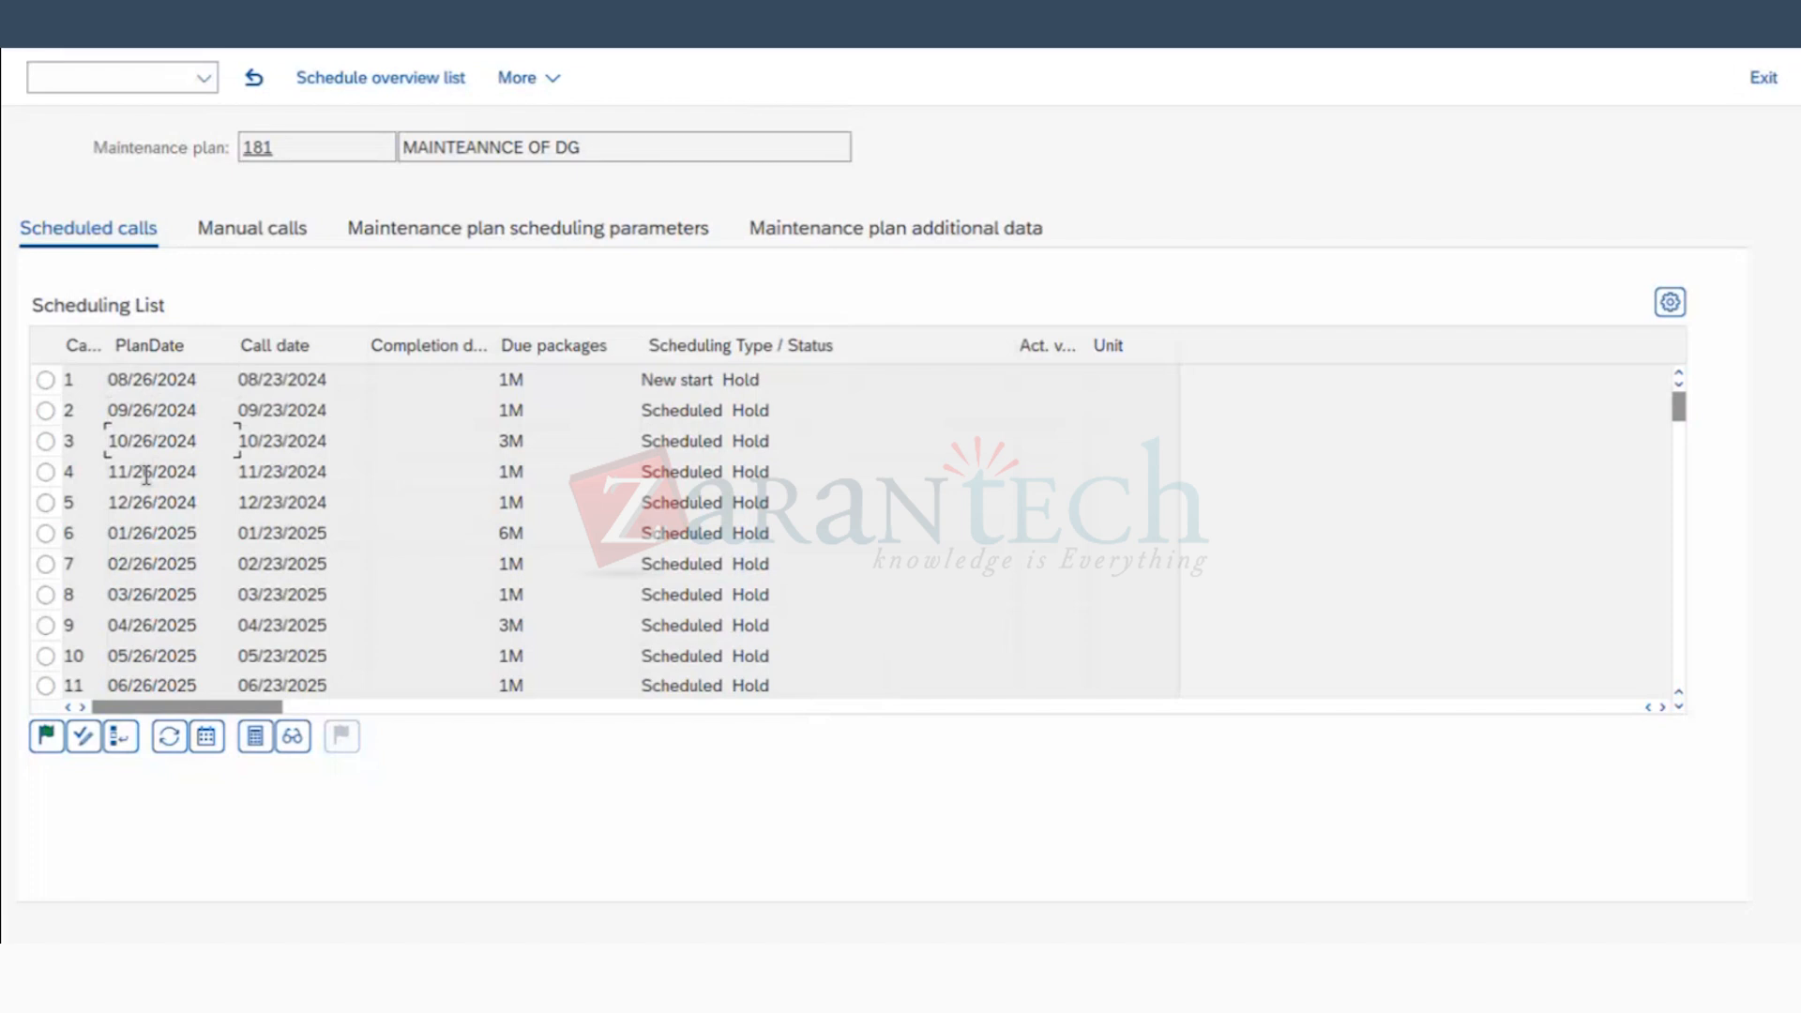
click(140, 616)
click(272, 379)
key(Down)
key(Down)
key(Down)
key(Down)
key(Down)
key(Down)
key(Down)
click(281, 416)
click(283, 442)
click(275, 503)
click(273, 565)
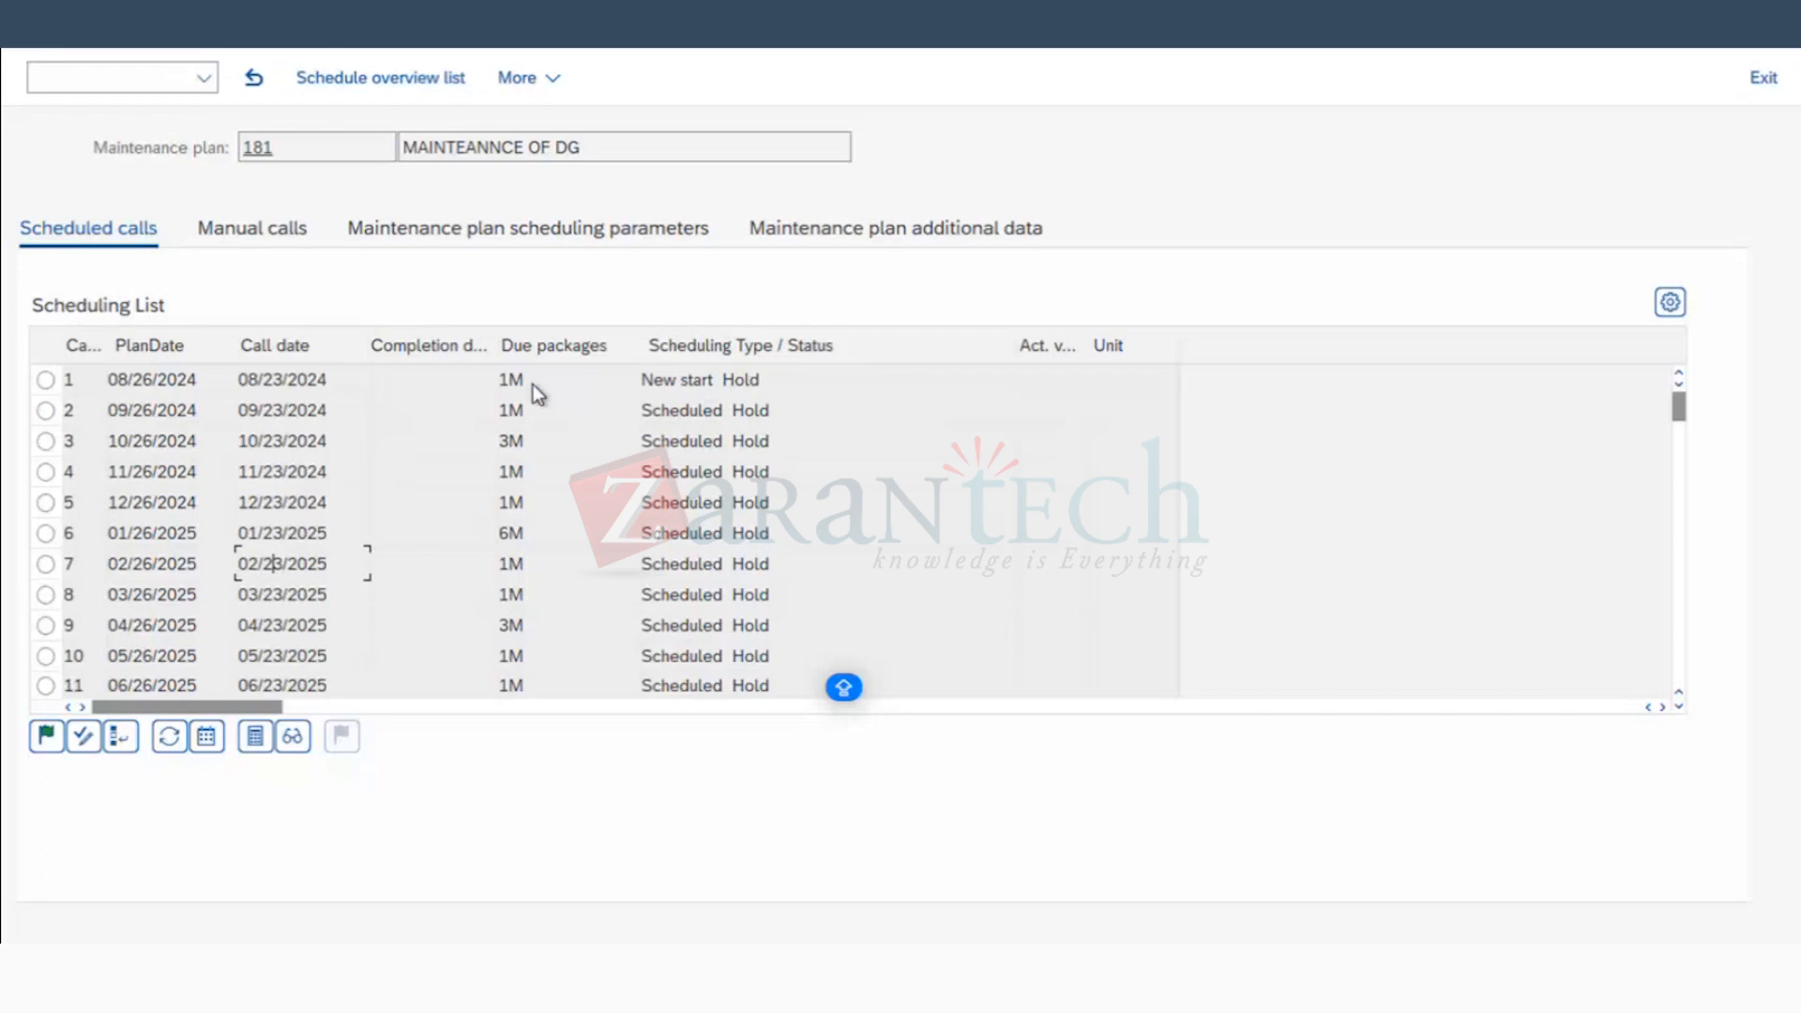
Step: Check the due packages against the call dates for the first, third, fourth and sixth scheduled calls
double_click(565, 377)
click(282, 478)
click(525, 452)
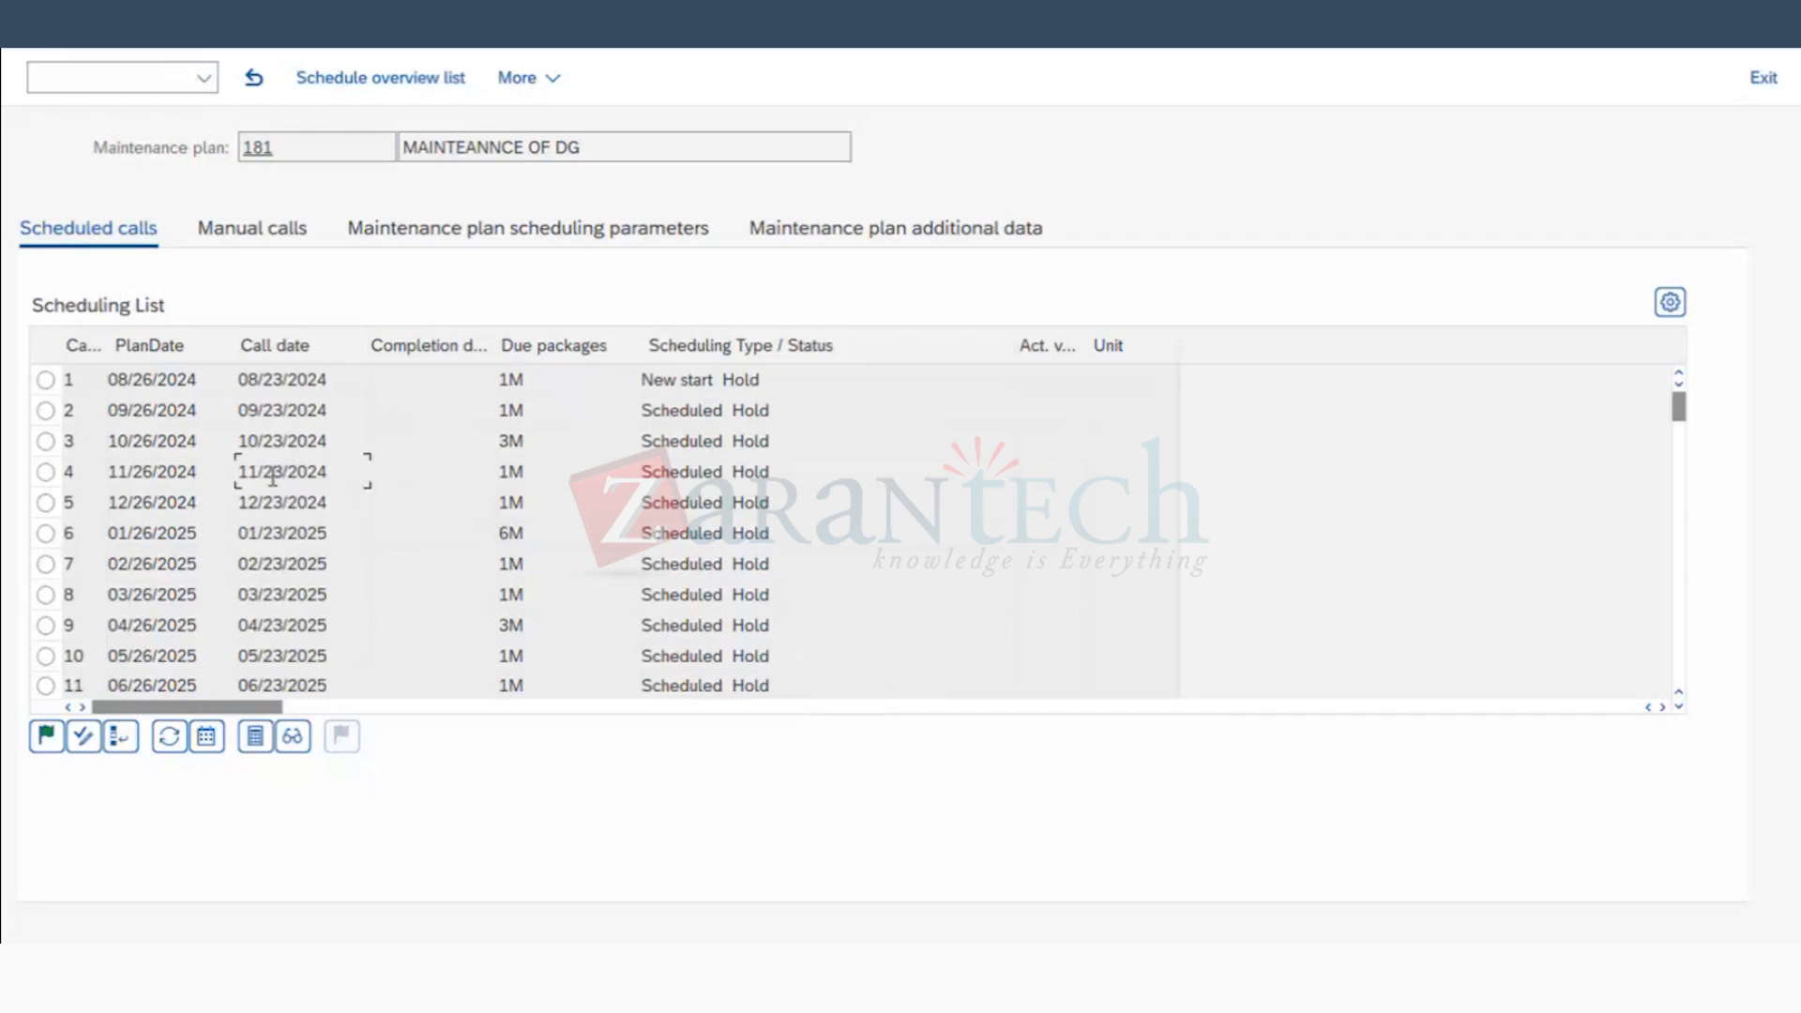
click(324, 441)
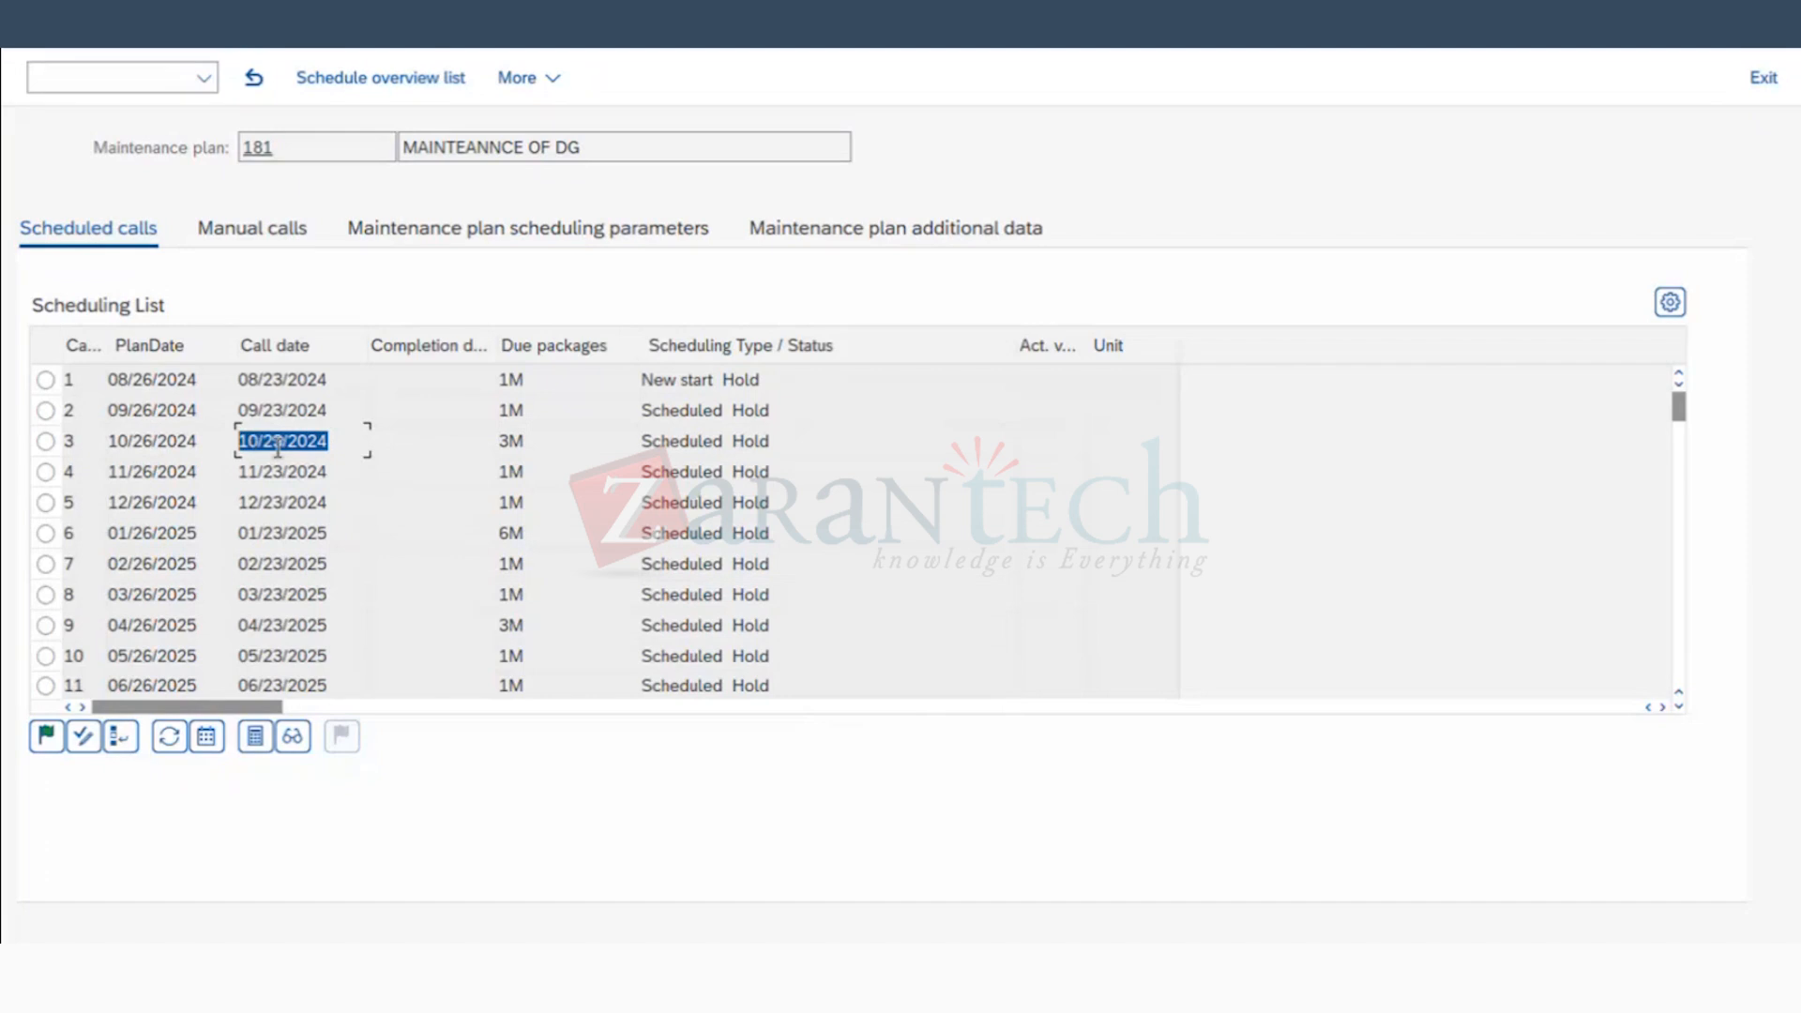
click(254, 529)
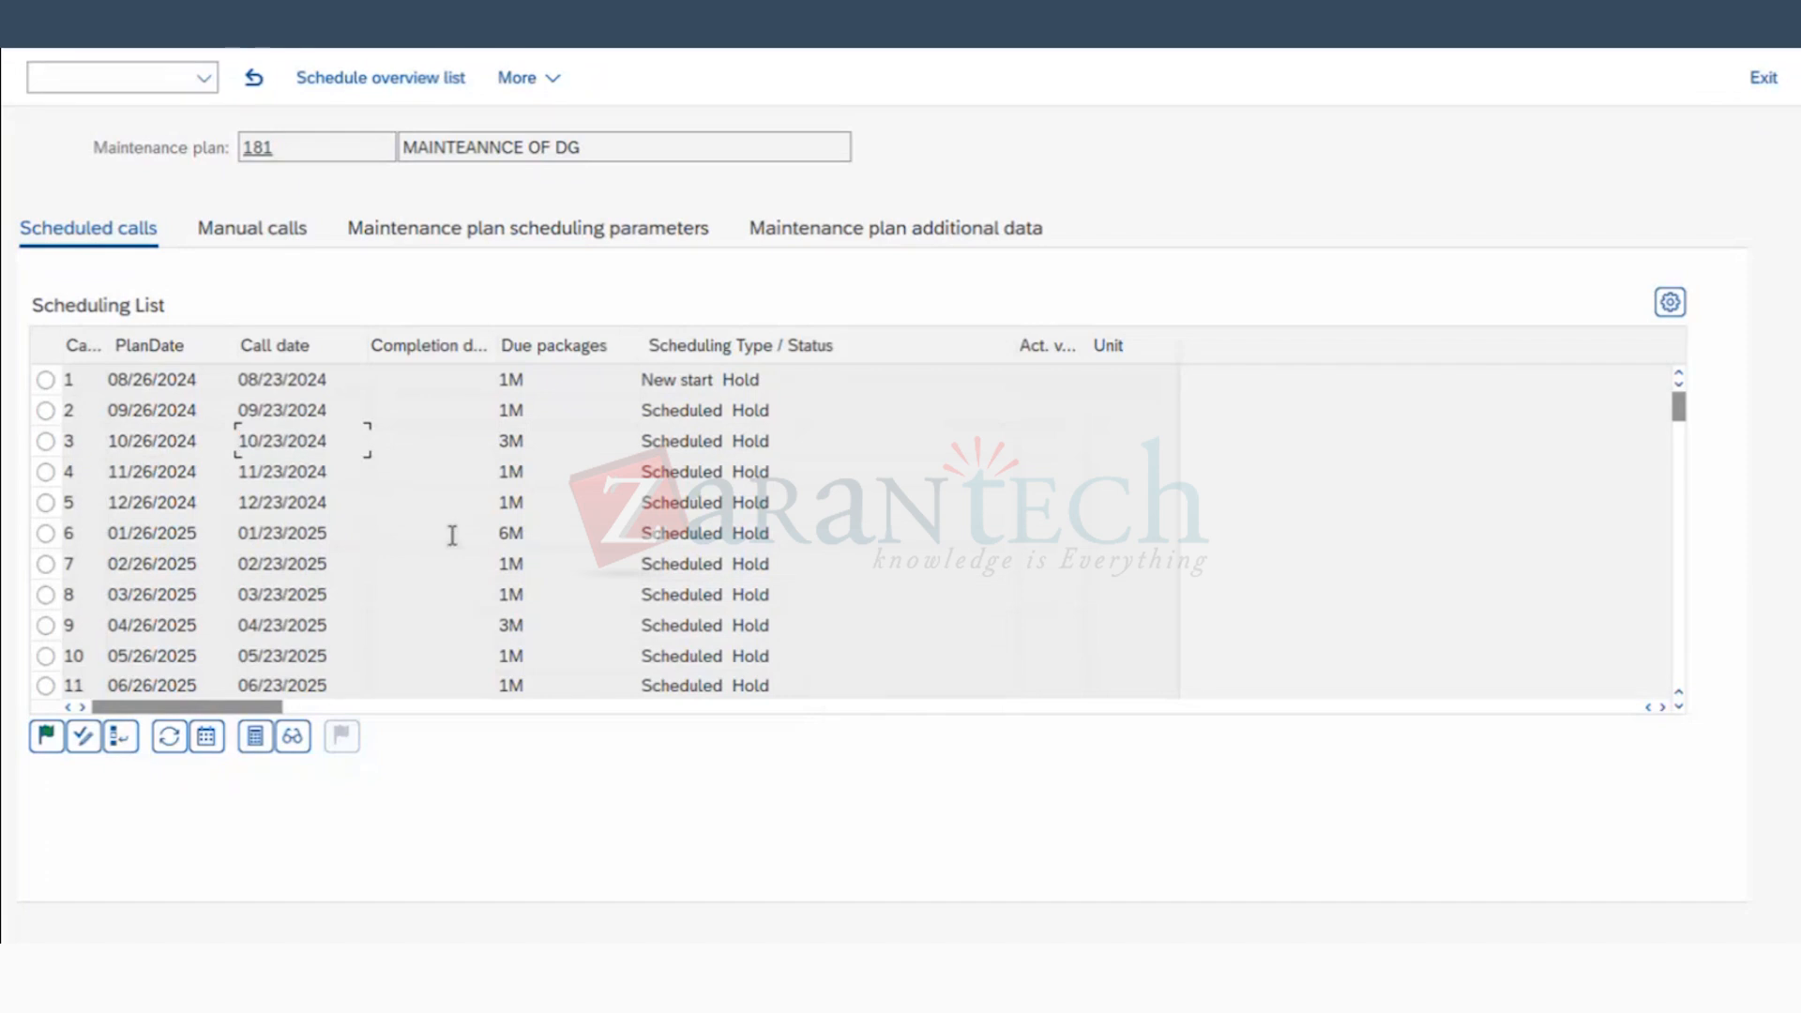
drag(298, 533, 8, 579)
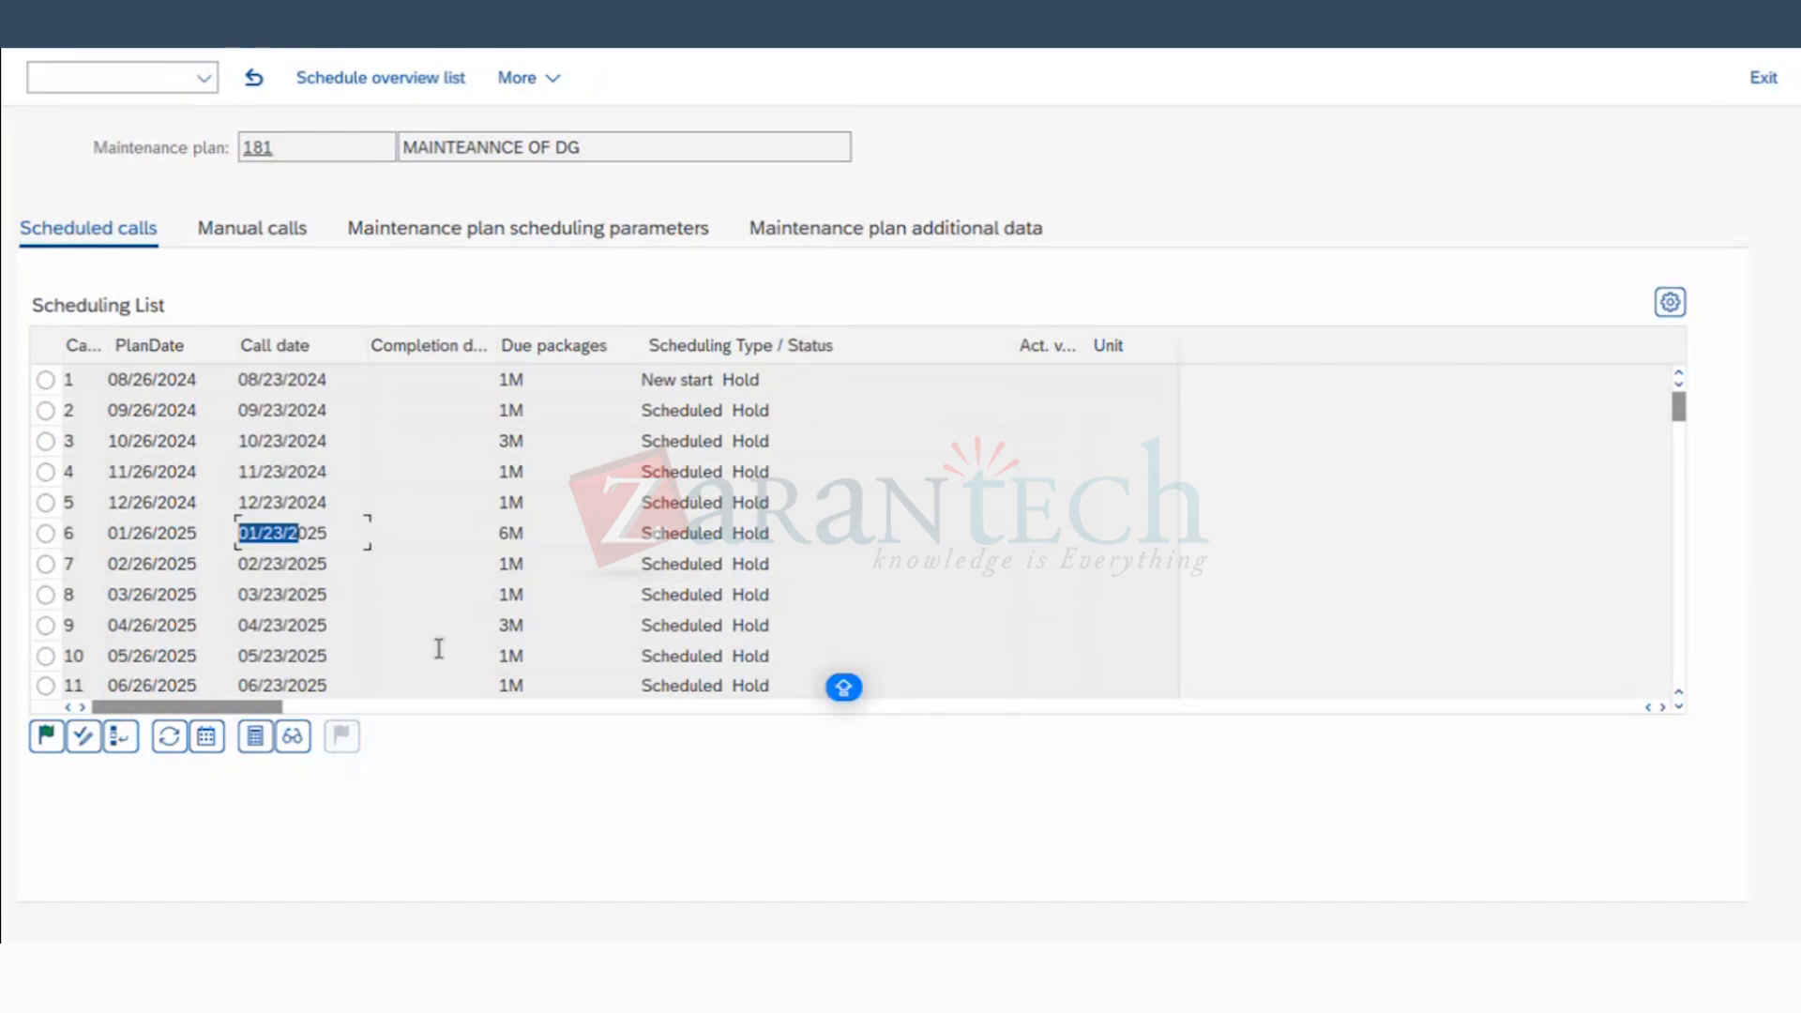
Step: Examine the plan date, call date and due package of call 12 at the end of the scheduling list
scroll(432, 649, down, 1)
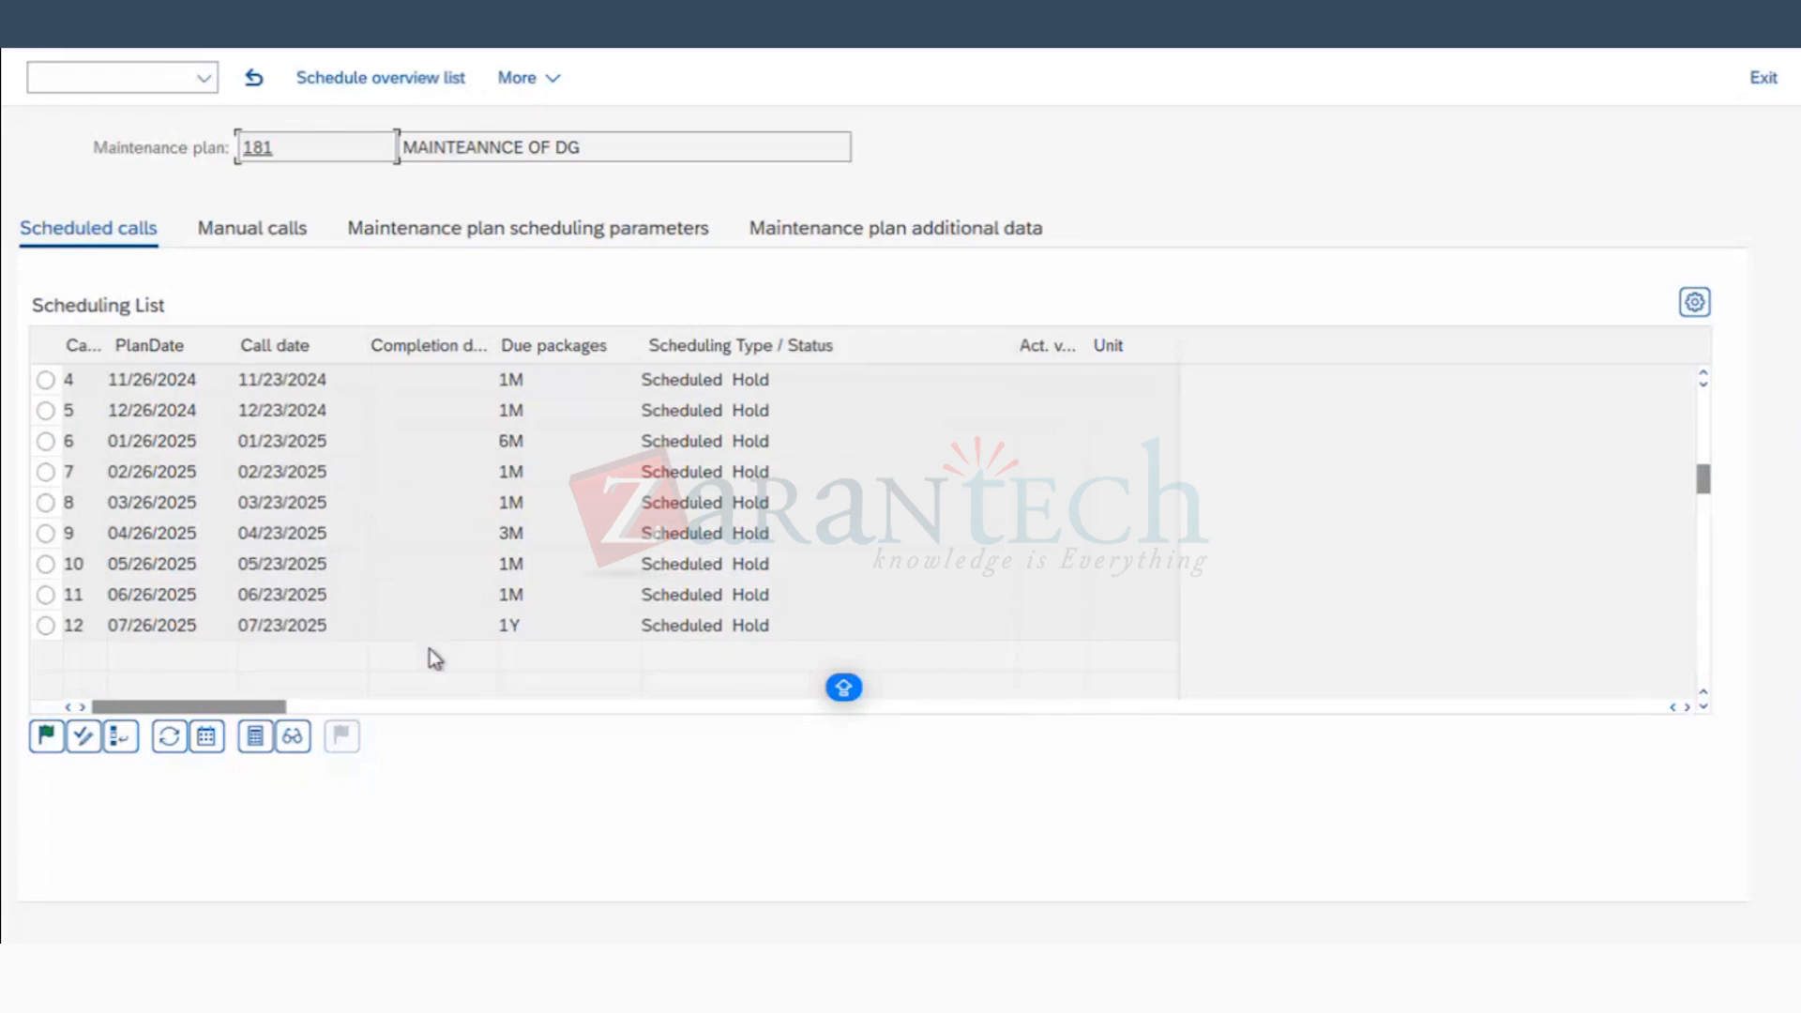
drag(208, 625, 7, 627)
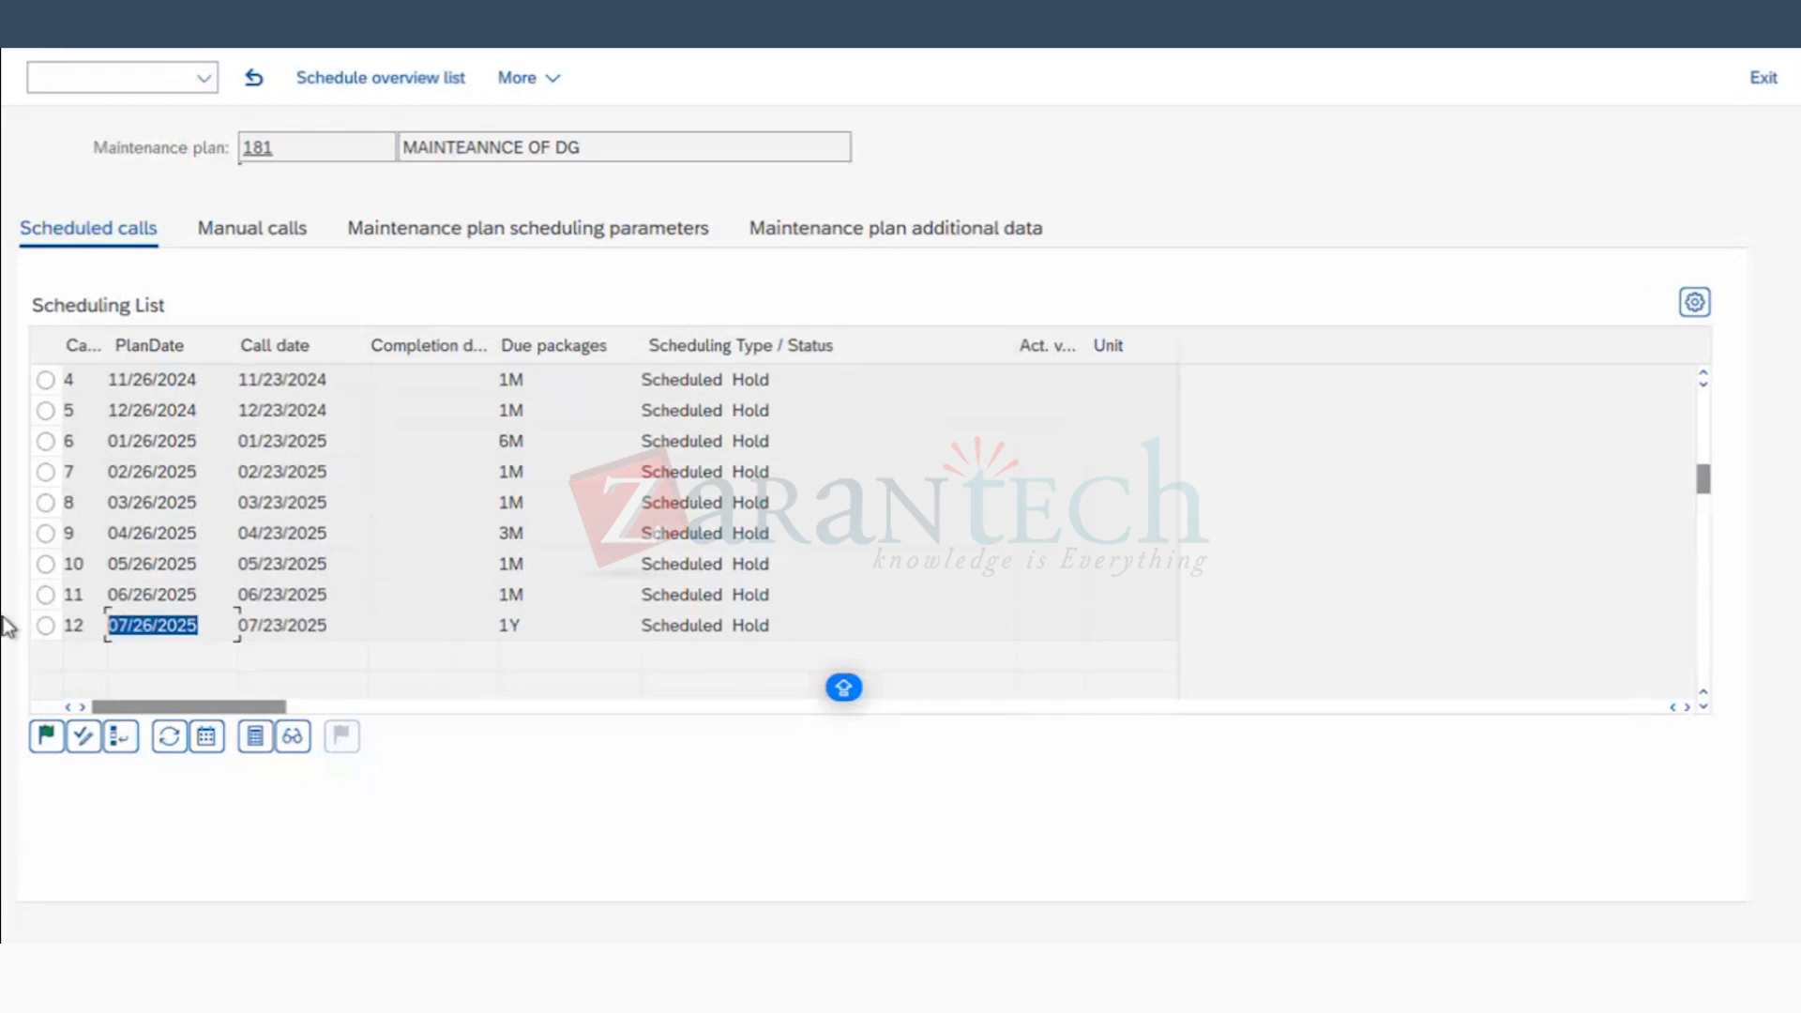
click(128, 624)
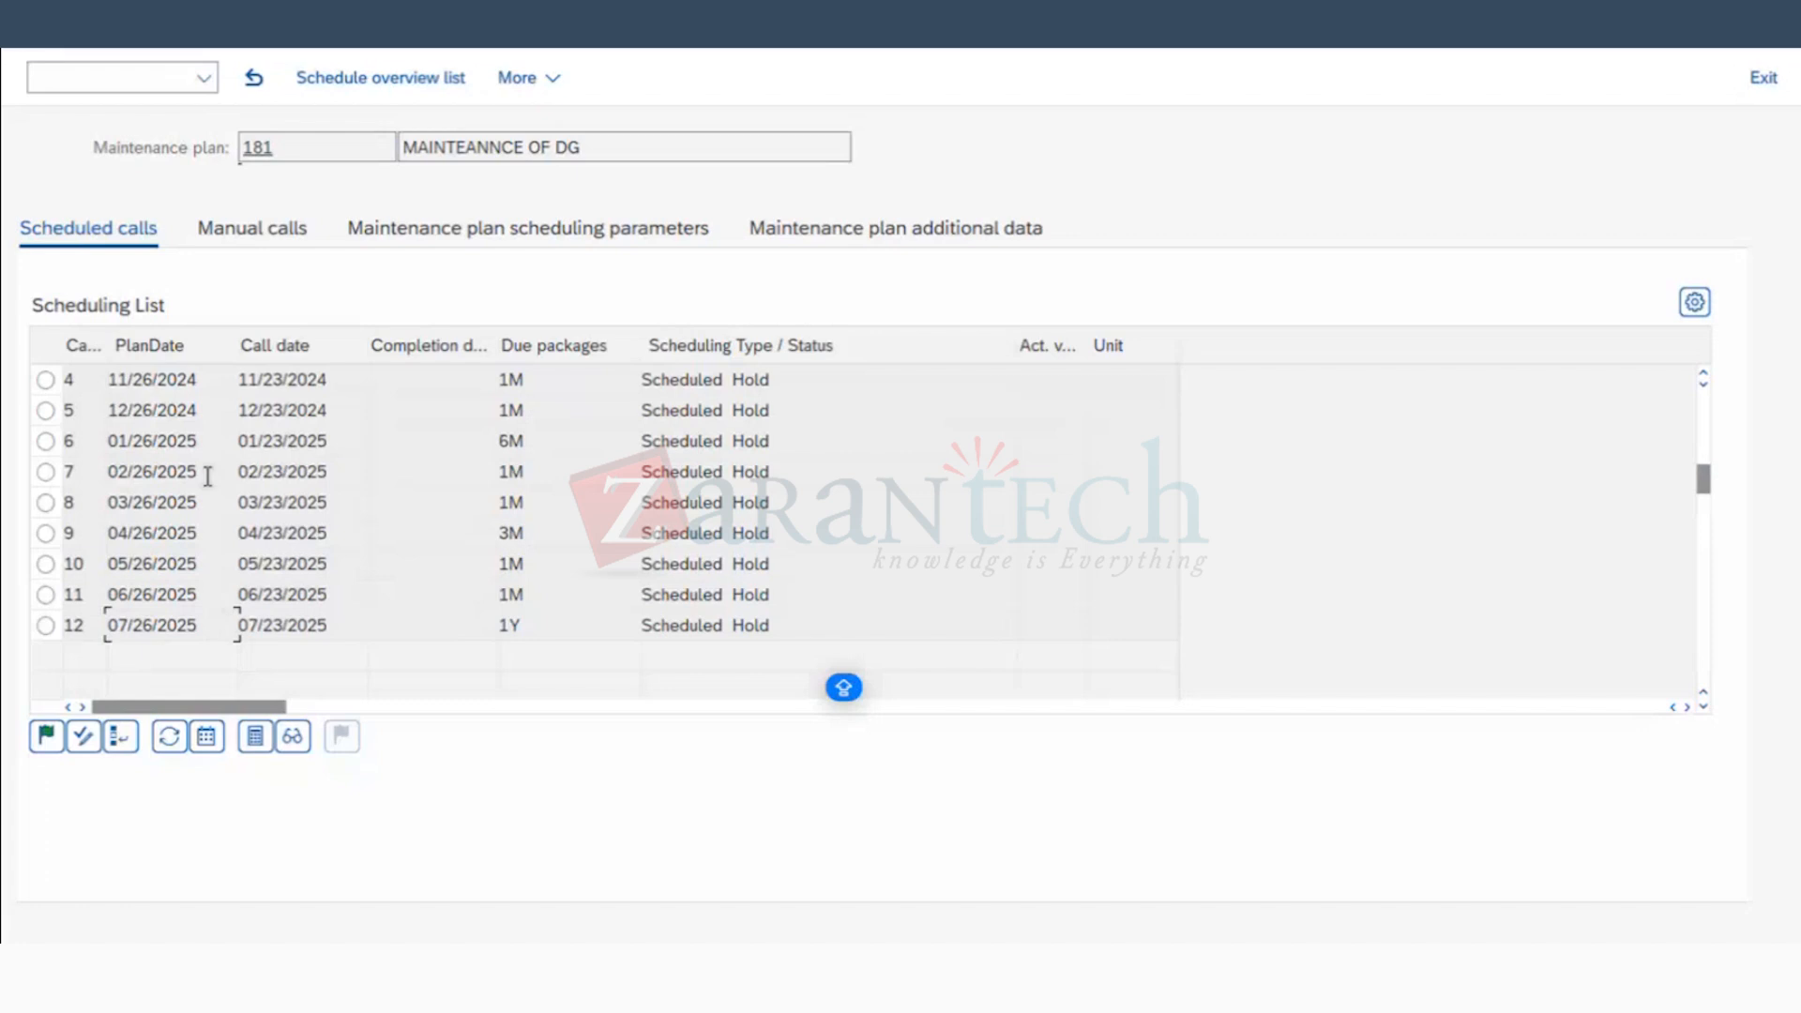
drag(214, 635, 8, 661)
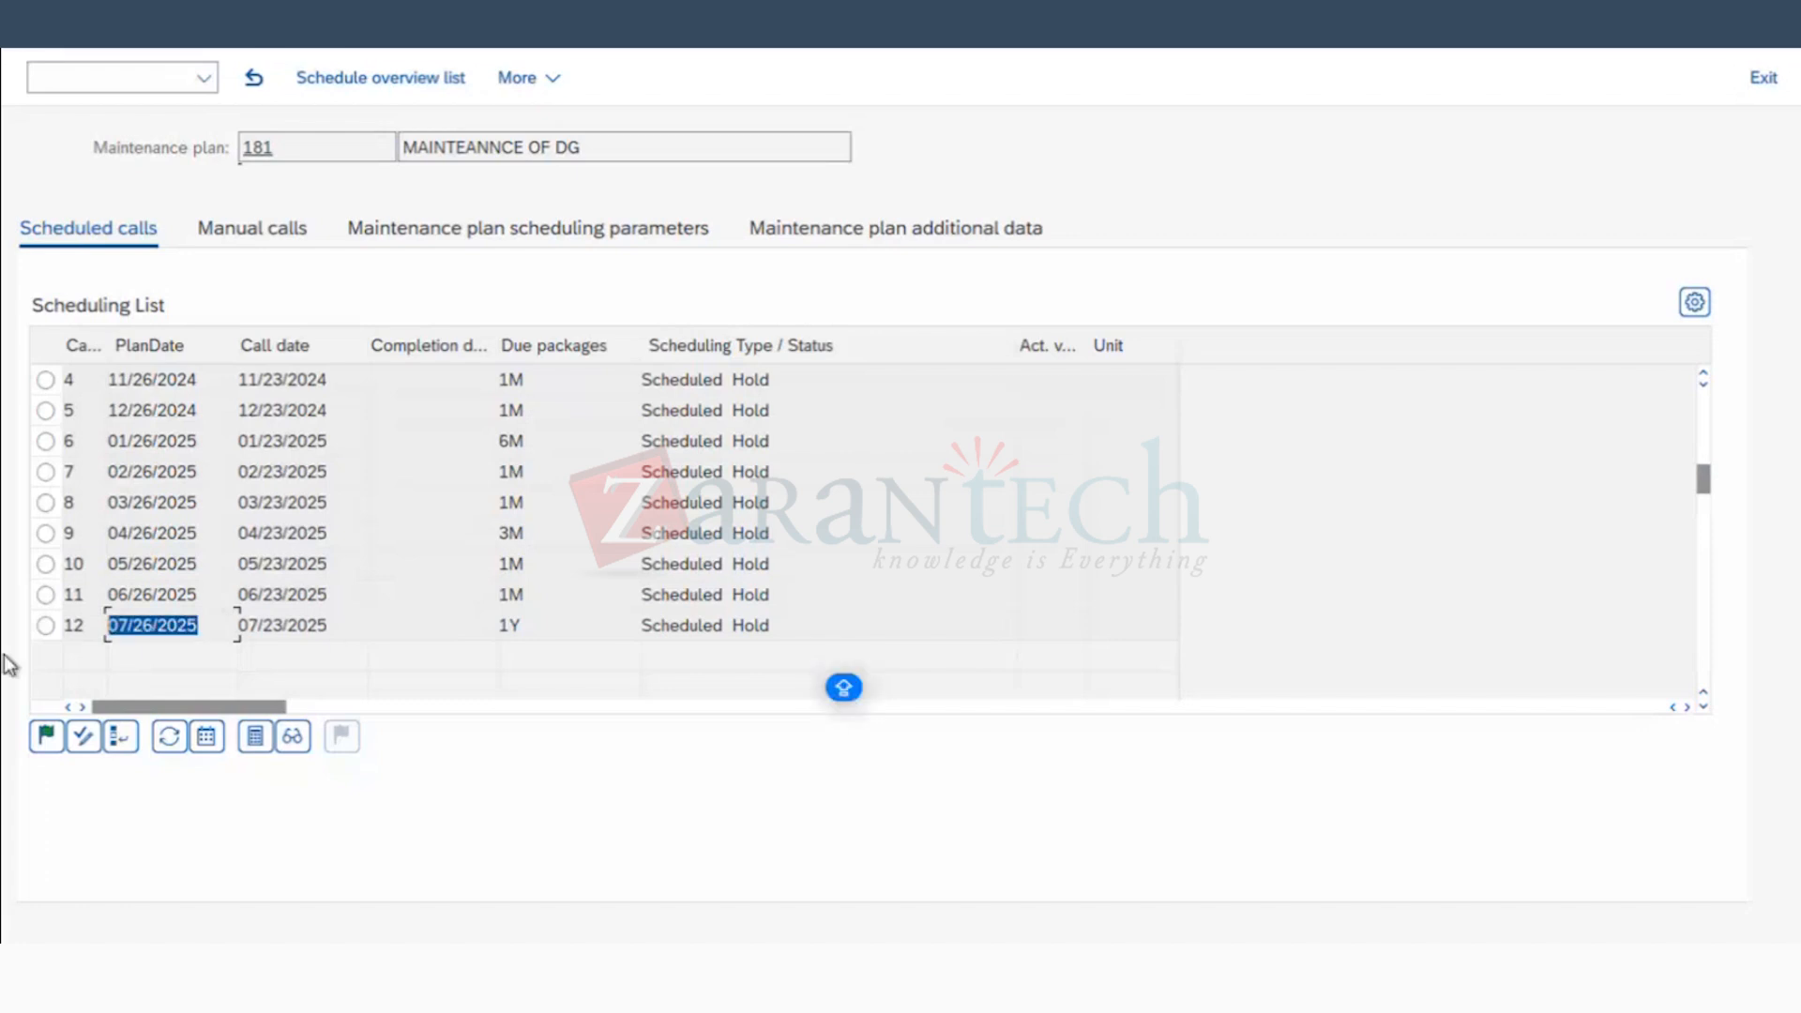
key(Tab)
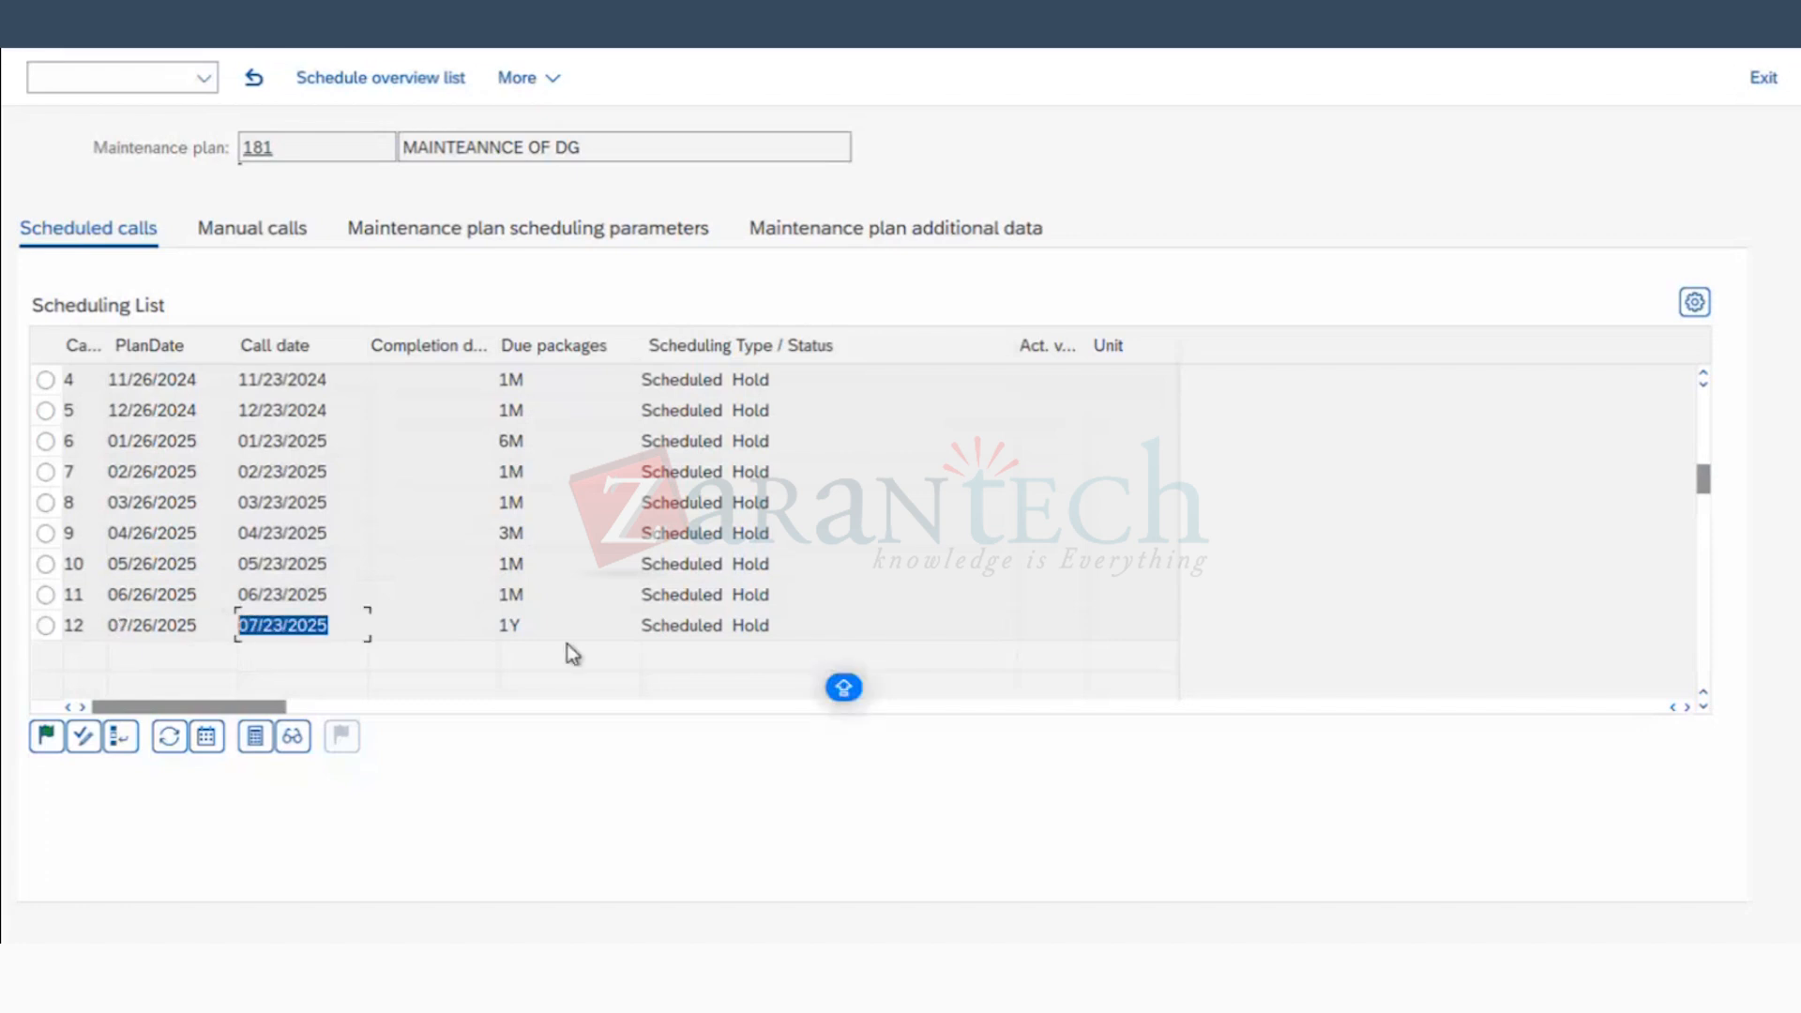
key(Tab)
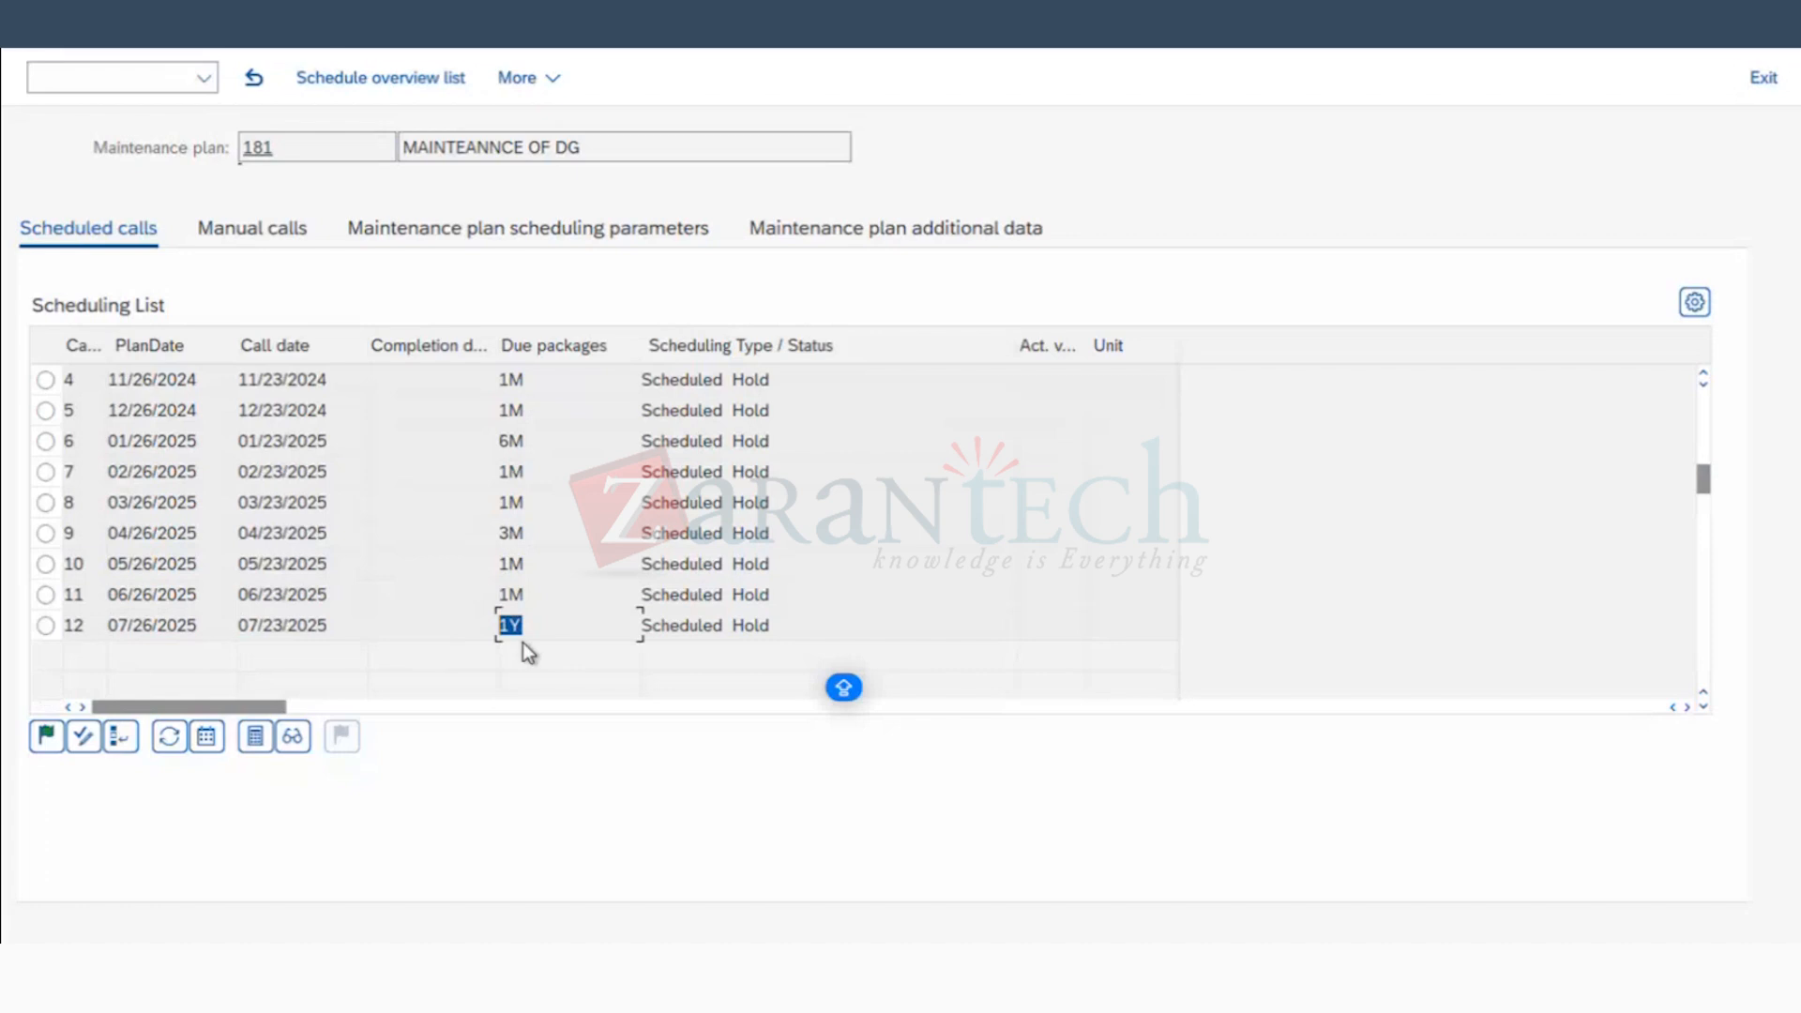
Step: Return to the first scheduled call and review the sequence of due packages through the end of the list
scroll(526, 504, up, 1)
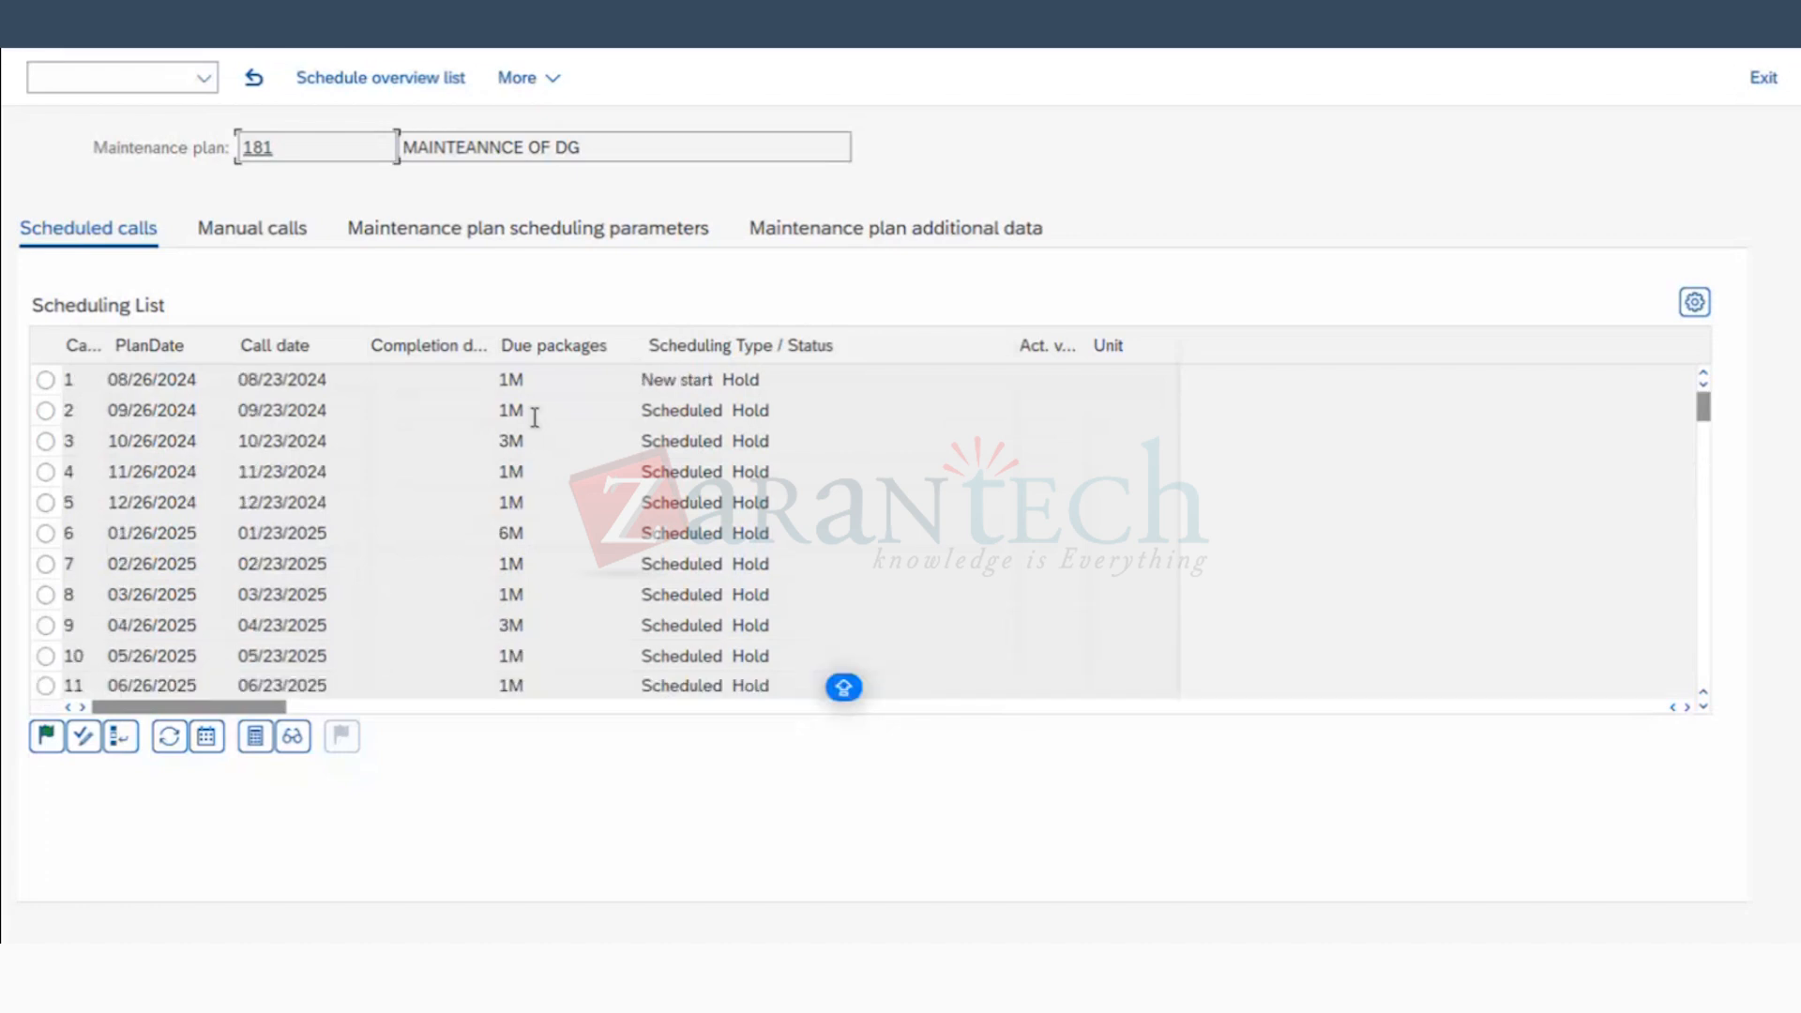
click(334, 441)
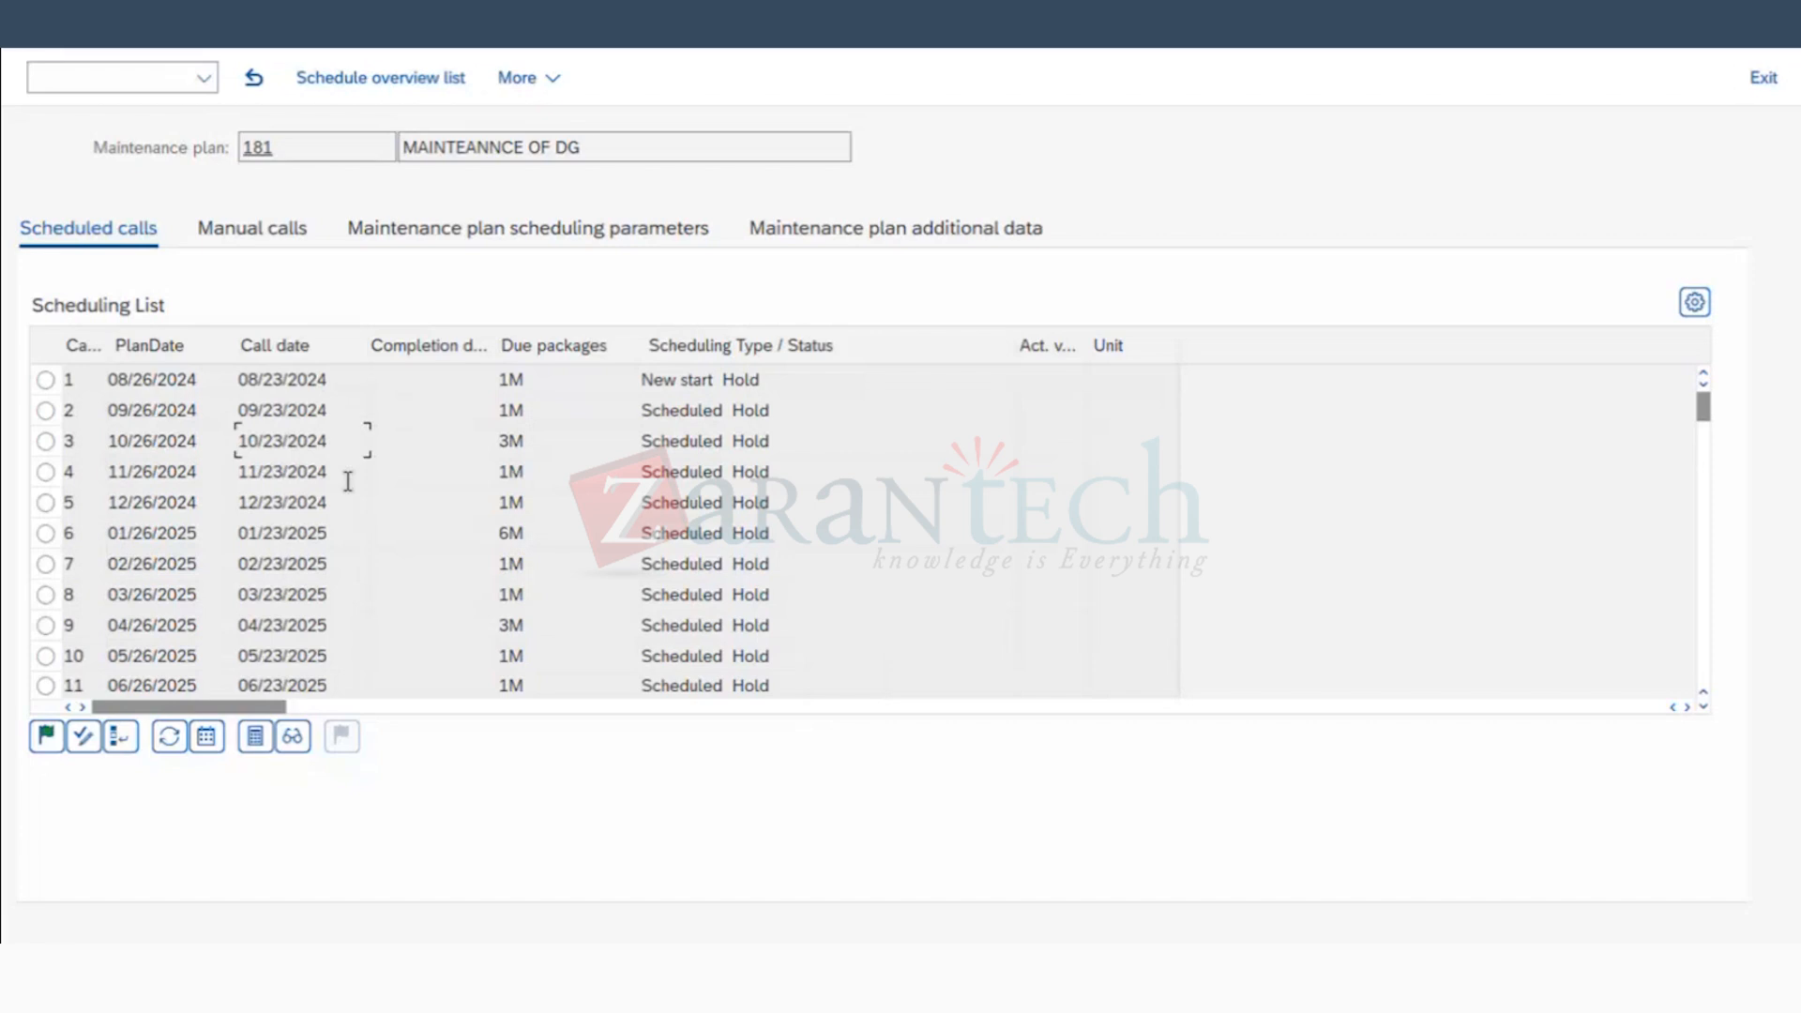
double_click(511, 379)
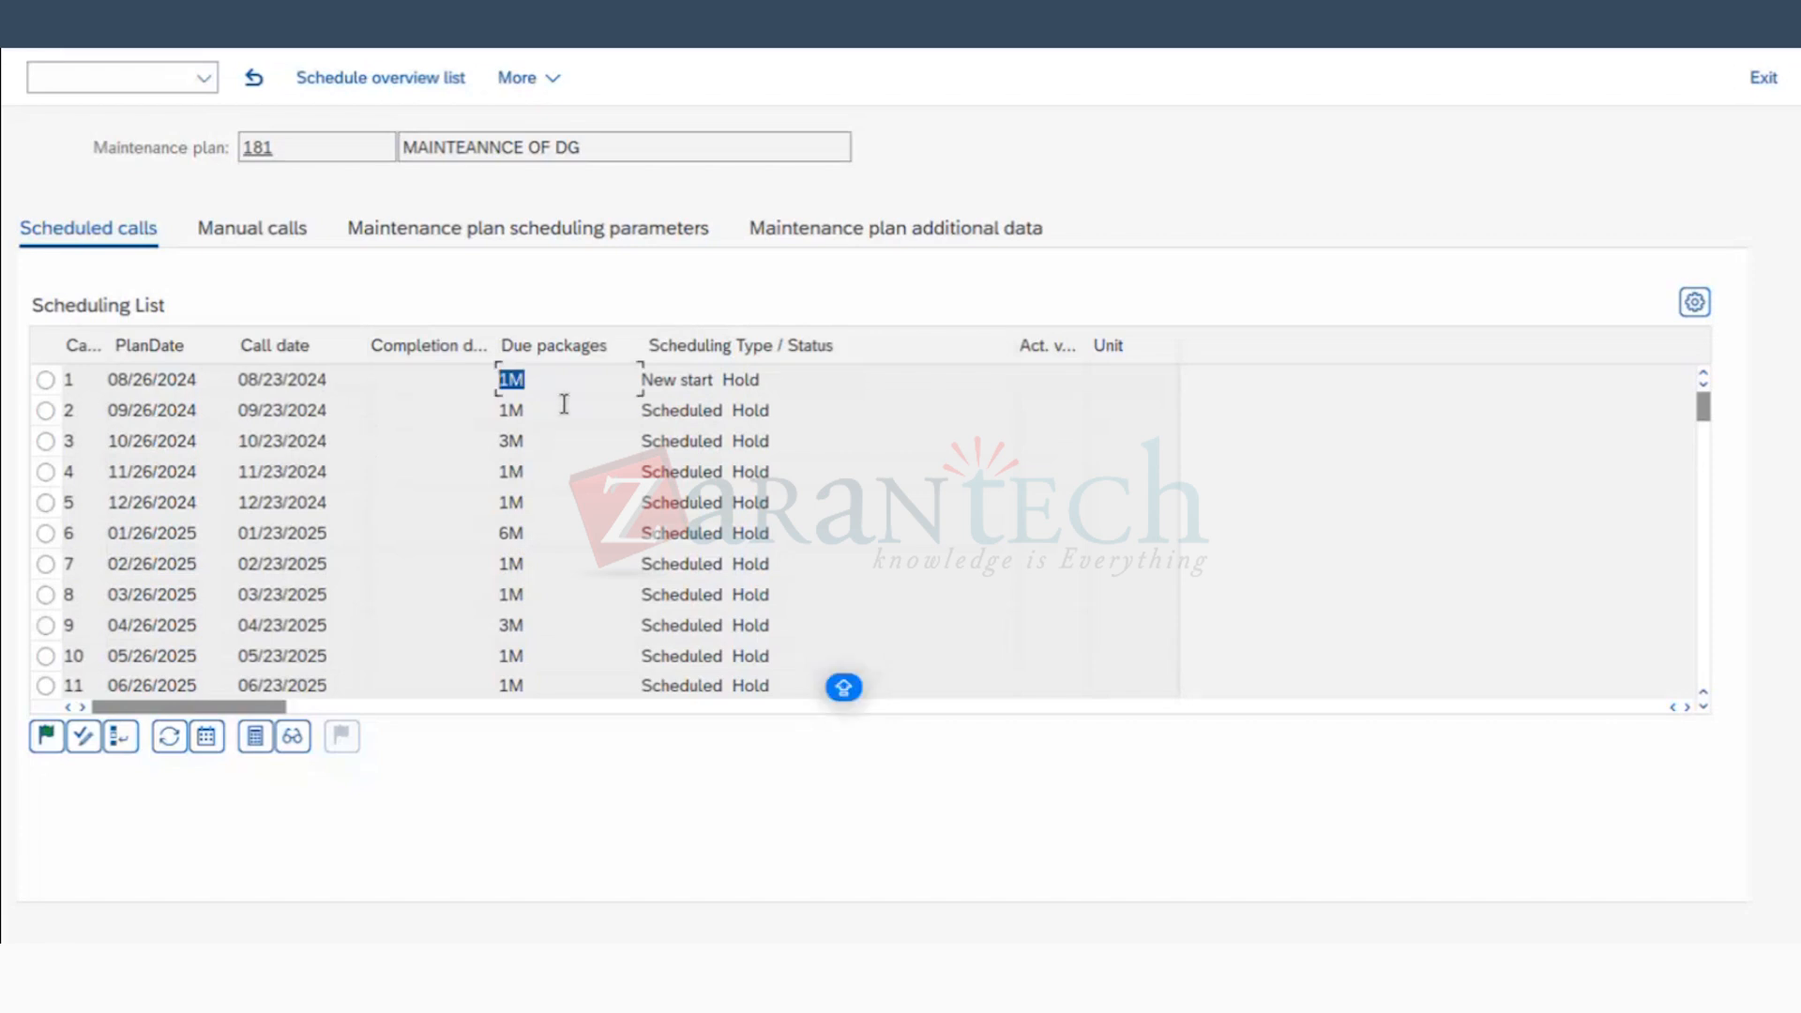
drag(528, 384, 459, 382)
double_click(518, 534)
double_click(525, 442)
scroll(523, 657, down, 3)
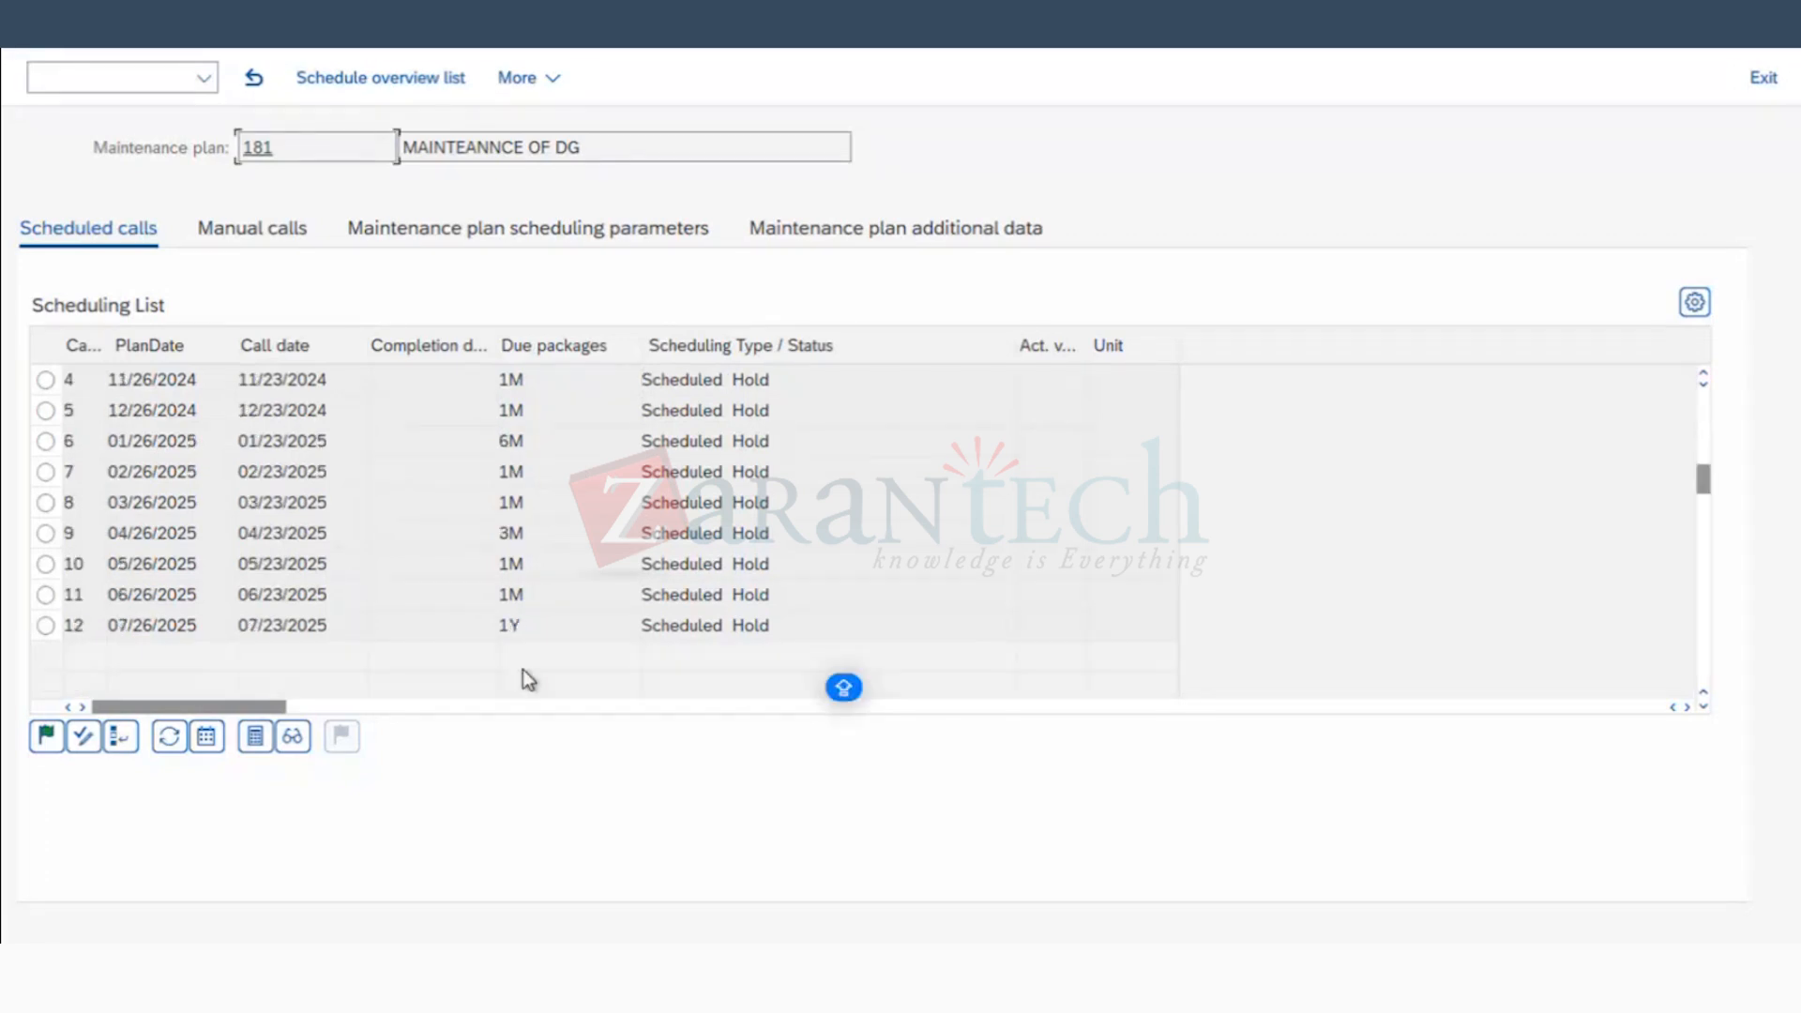
Step: Check the due package of call 12, then that of the sixth call in the scheduling list
click(510, 624)
scroll(558, 474, up, 3)
click(511, 533)
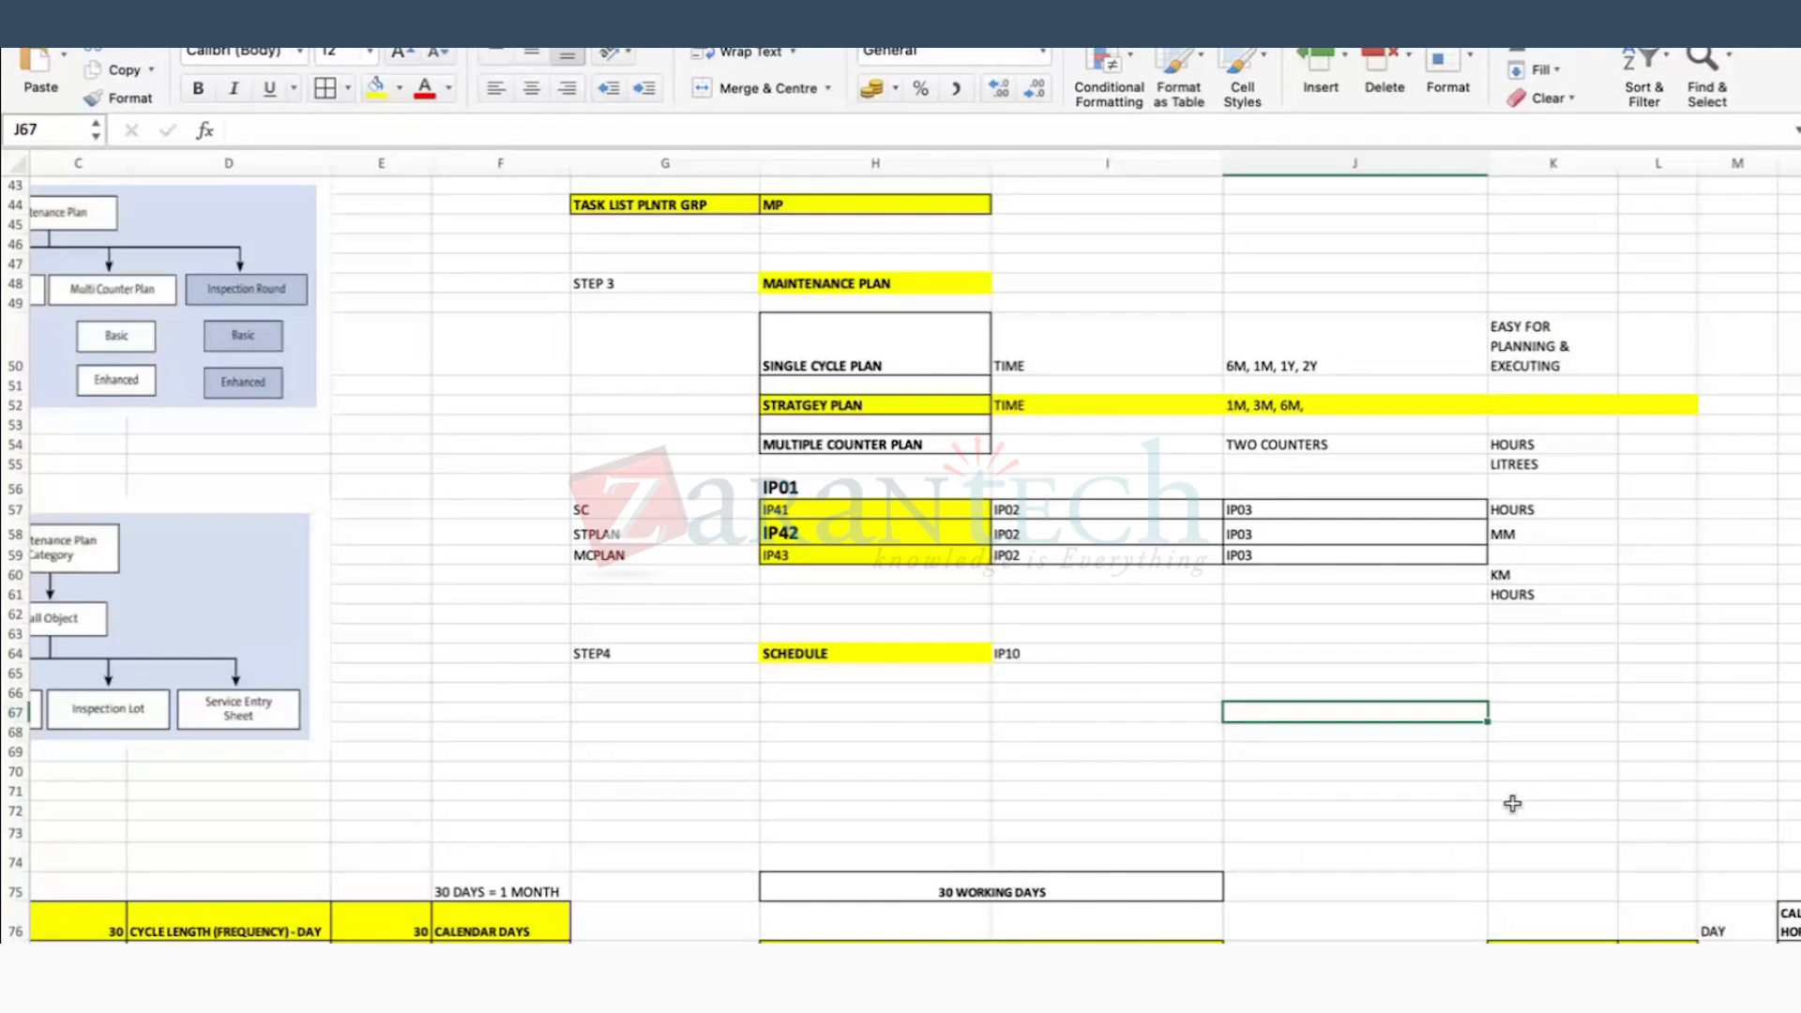
Step: Switch to the Excel notes sheet and calculate 90% of 180 in cell J67 with the formula =180*90%
text(=1808)
key(BackSpace)
text(*90%)
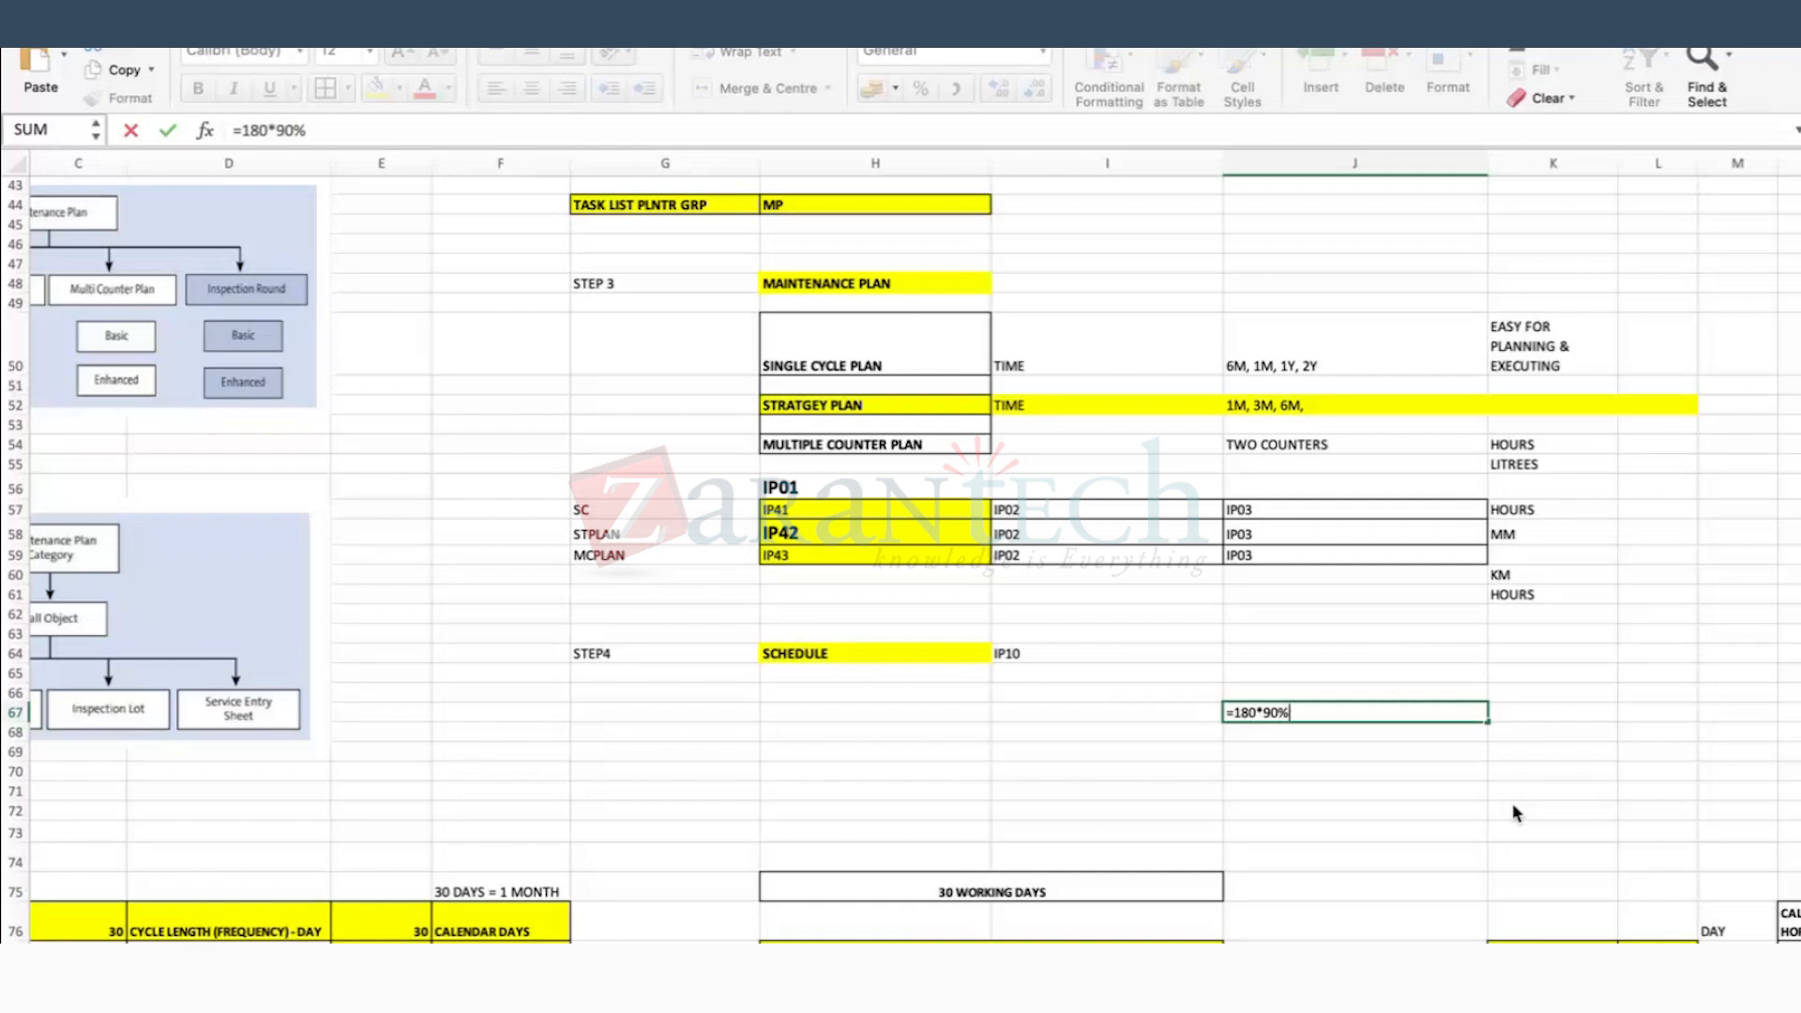
key(Return)
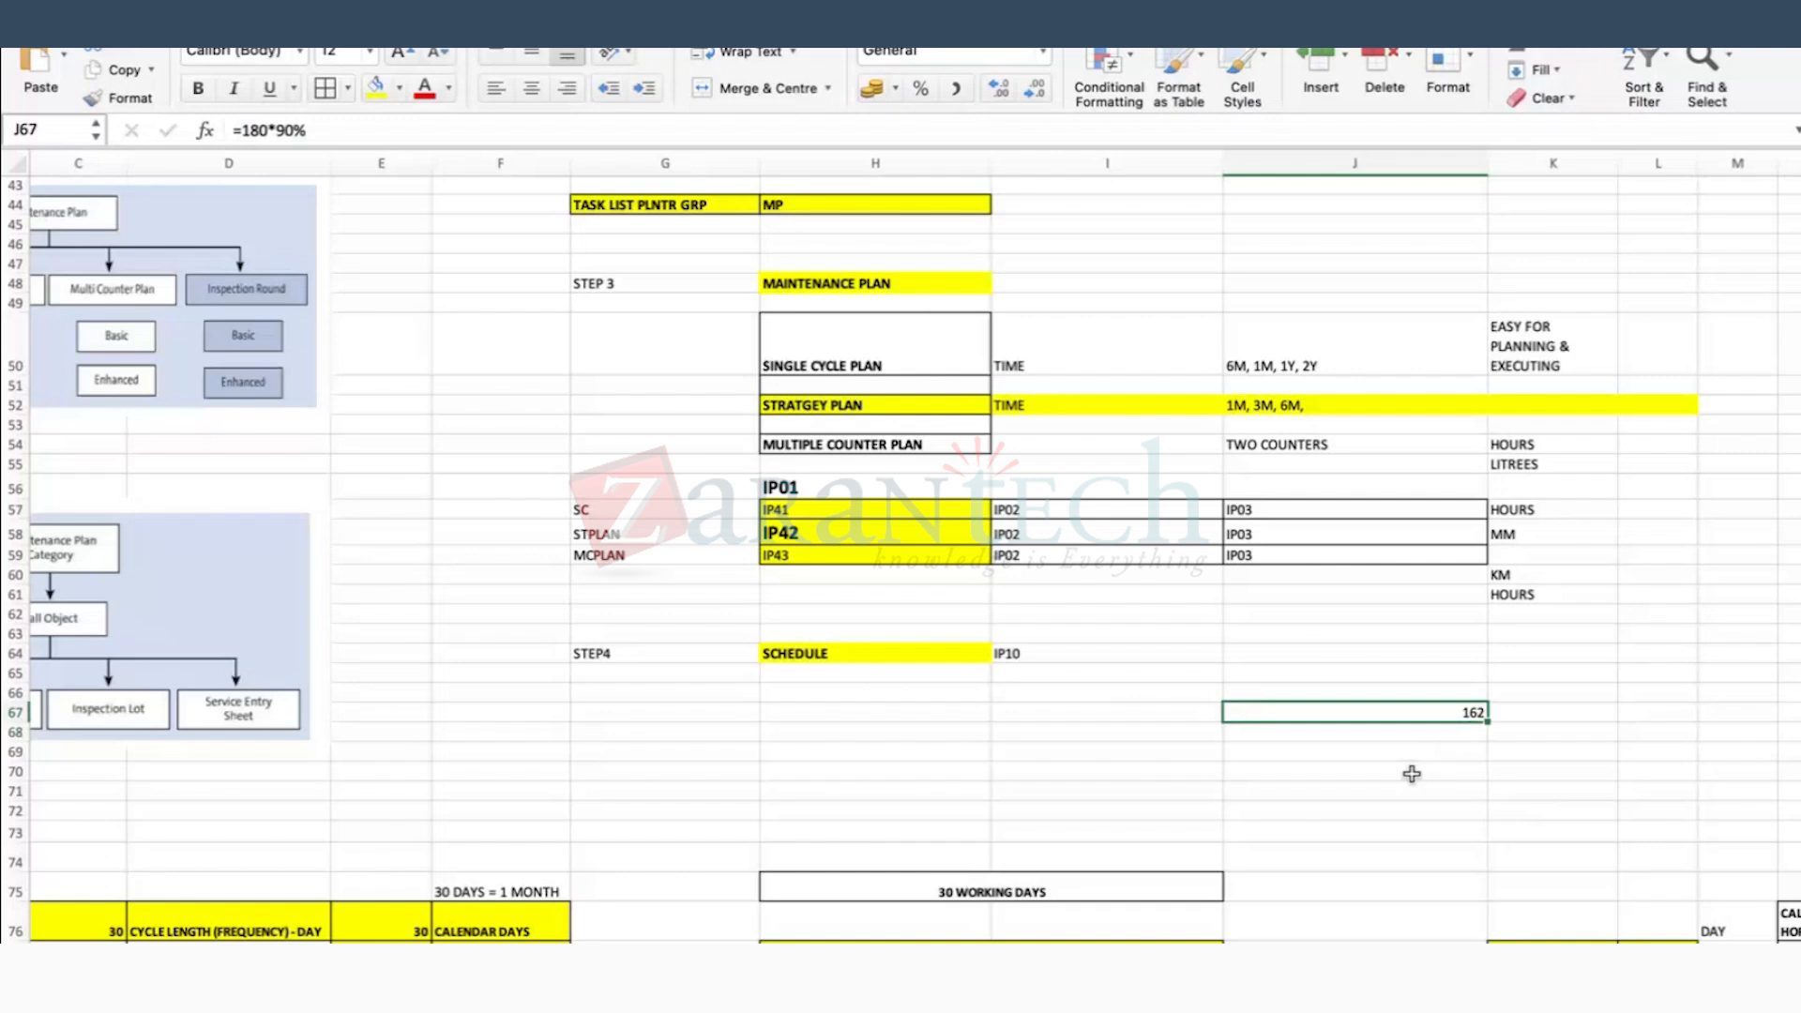
Step: Switch back to the SAP scheduling list and compare the first call's due package with its call date and plan date
key(ctrl+Left)
click(538, 371)
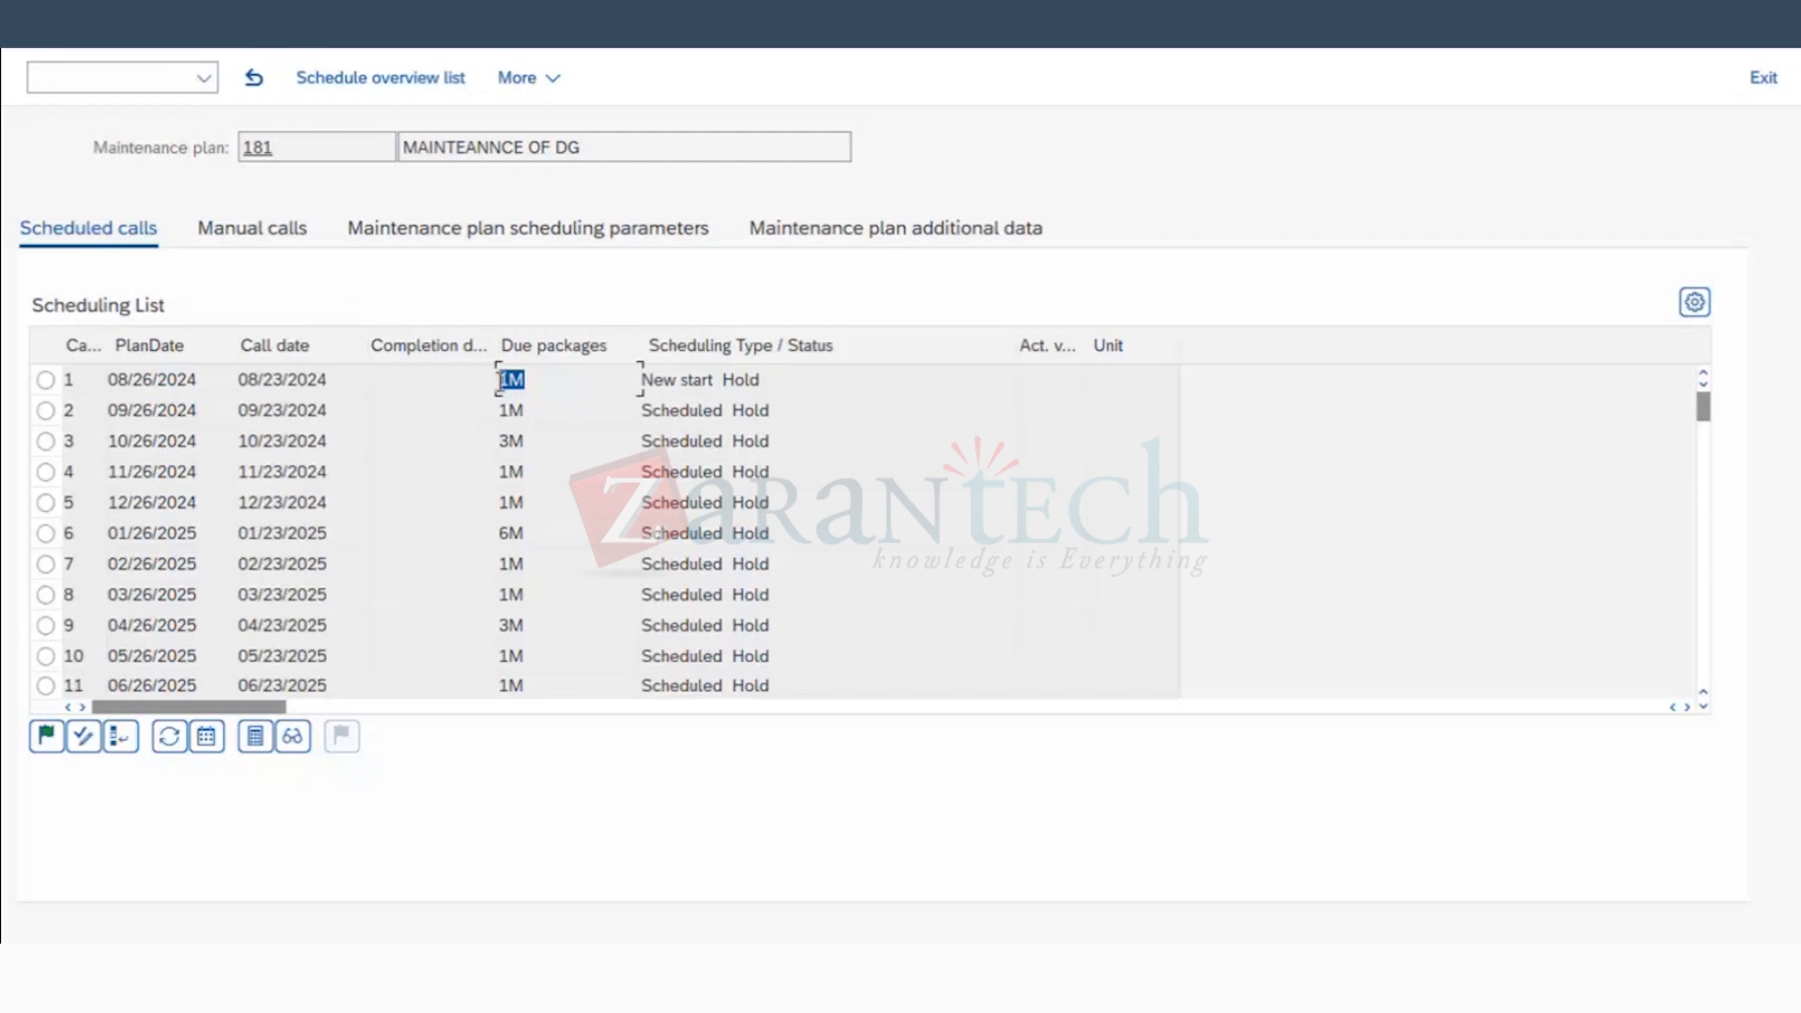
click(532, 389)
drag(462, 386, 387, 335)
drag(228, 383, 329, 384)
drag(135, 384, 105, 386)
Step: Examine the due packages of the third and sixth scheduled calls together with the sixth call's date
drag(496, 379, 522, 444)
double_click(522, 445)
double_click(508, 531)
click(212, 531)
key(Tab)
click(543, 400)
drag(472, 534, 538, 535)
Step: Discard the unsaved scheduled calls of maintenance plan 181 and return to its empty scheduling list
key(Return)
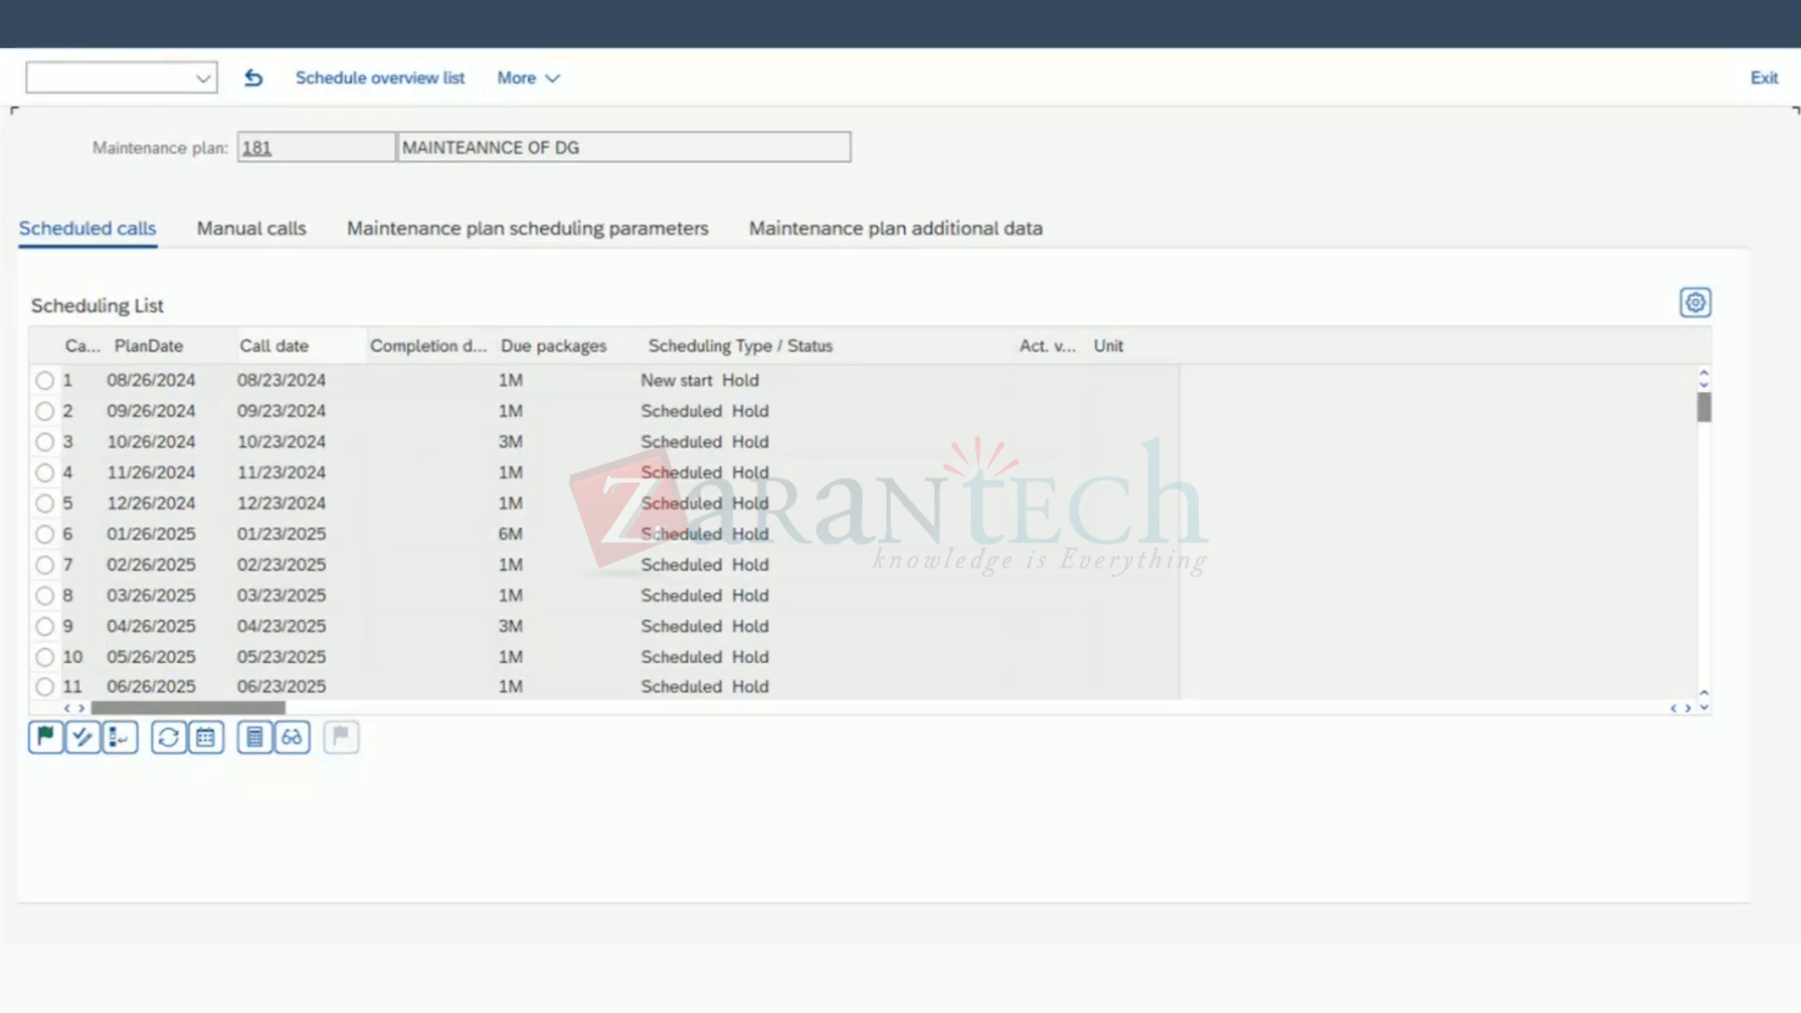
key(F3)
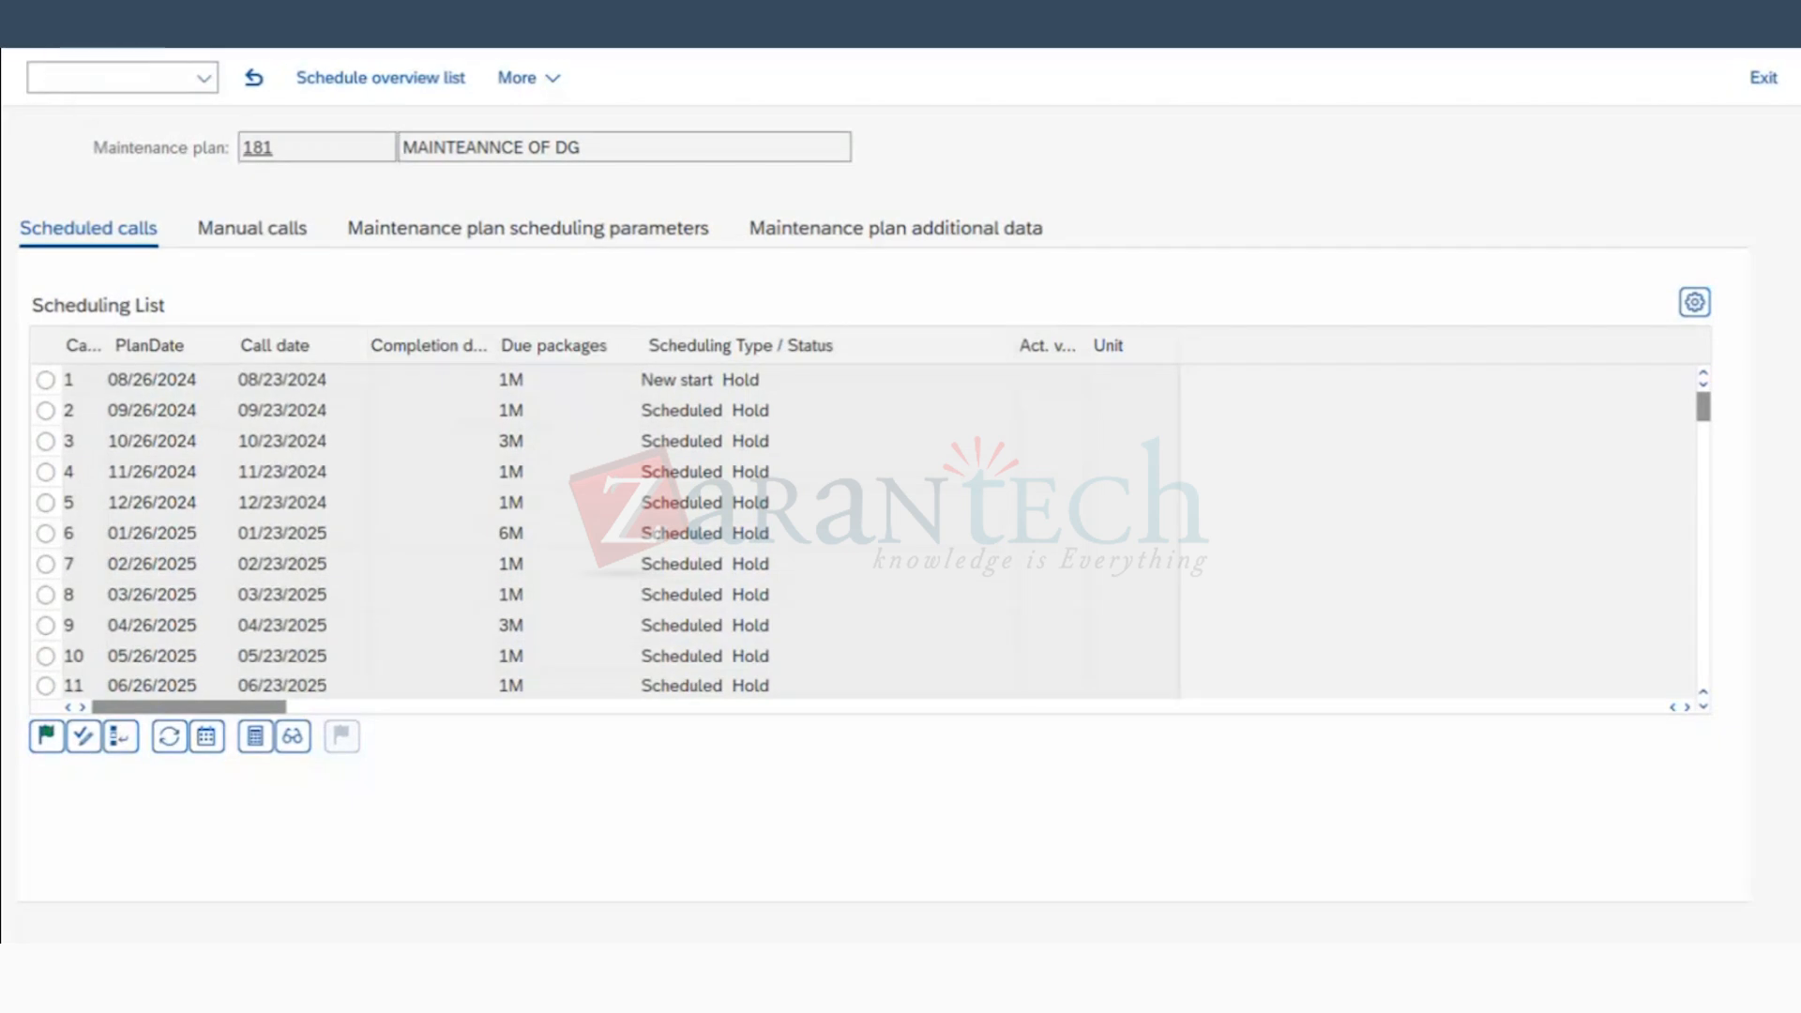
click(607, 559)
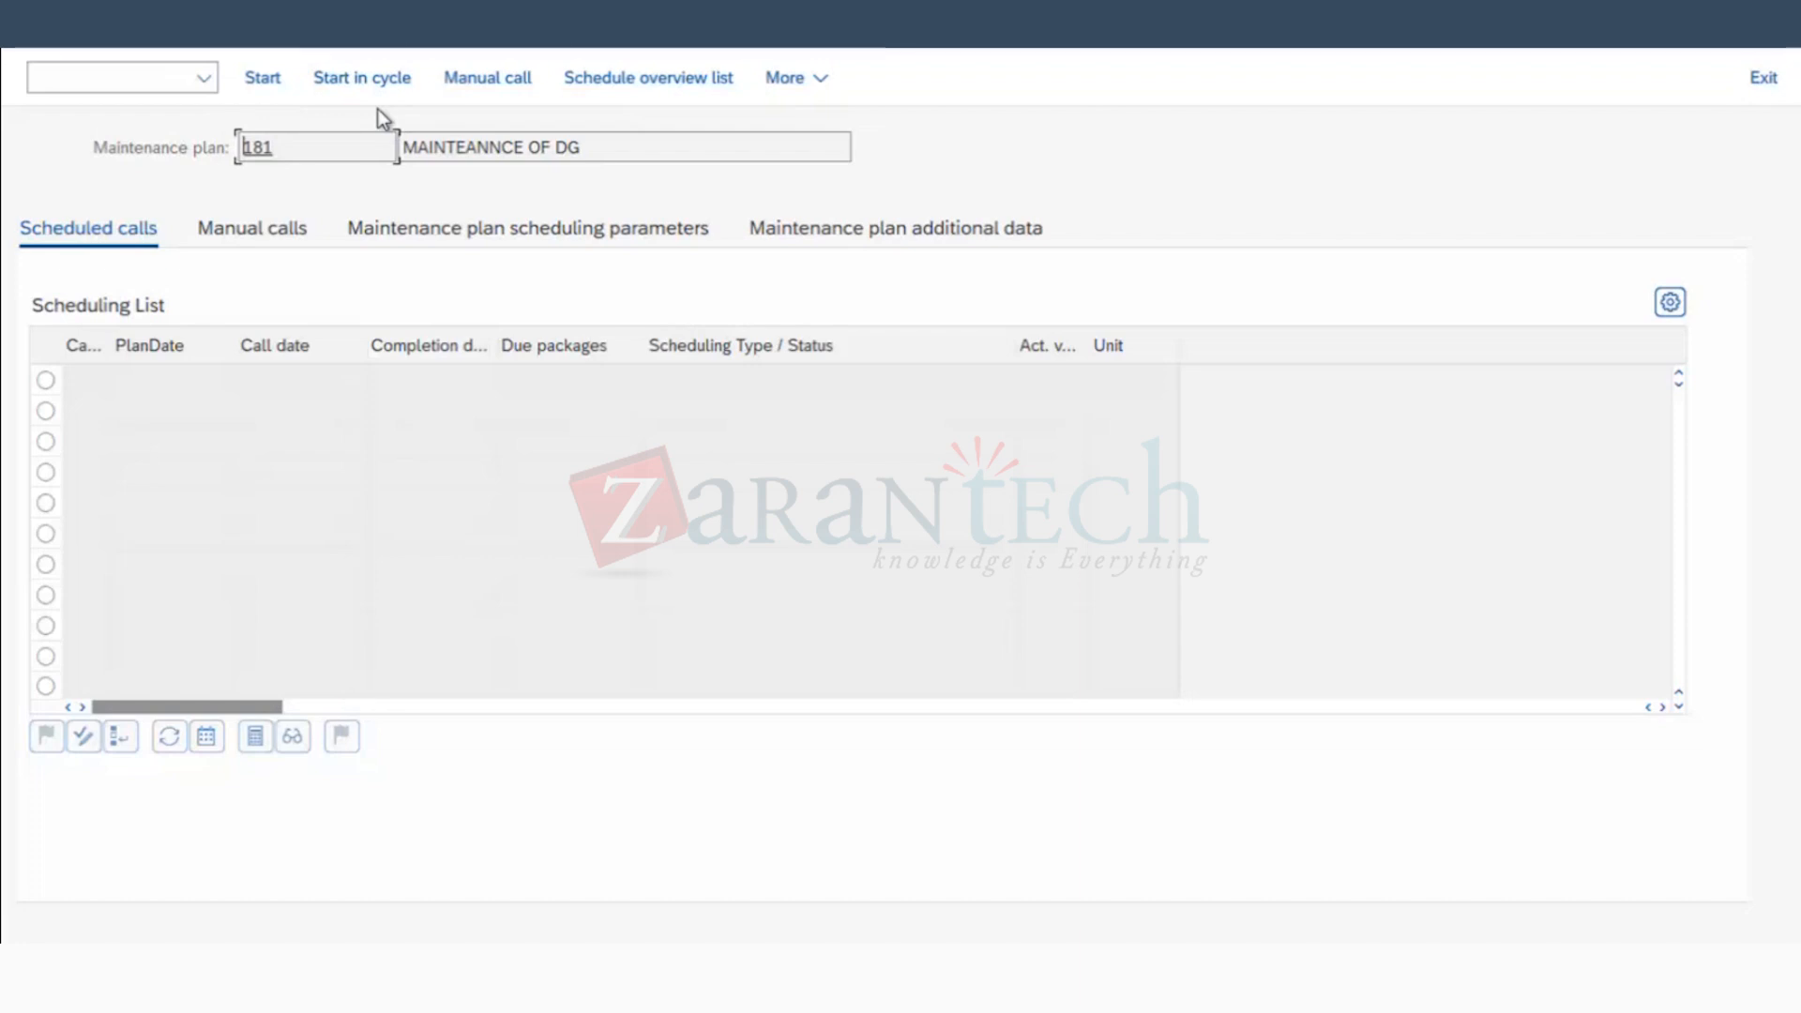
Step: Start plan 181 in cycle, with the start offset set at 150 DAY in the TIMEST package sequence
click(374, 81)
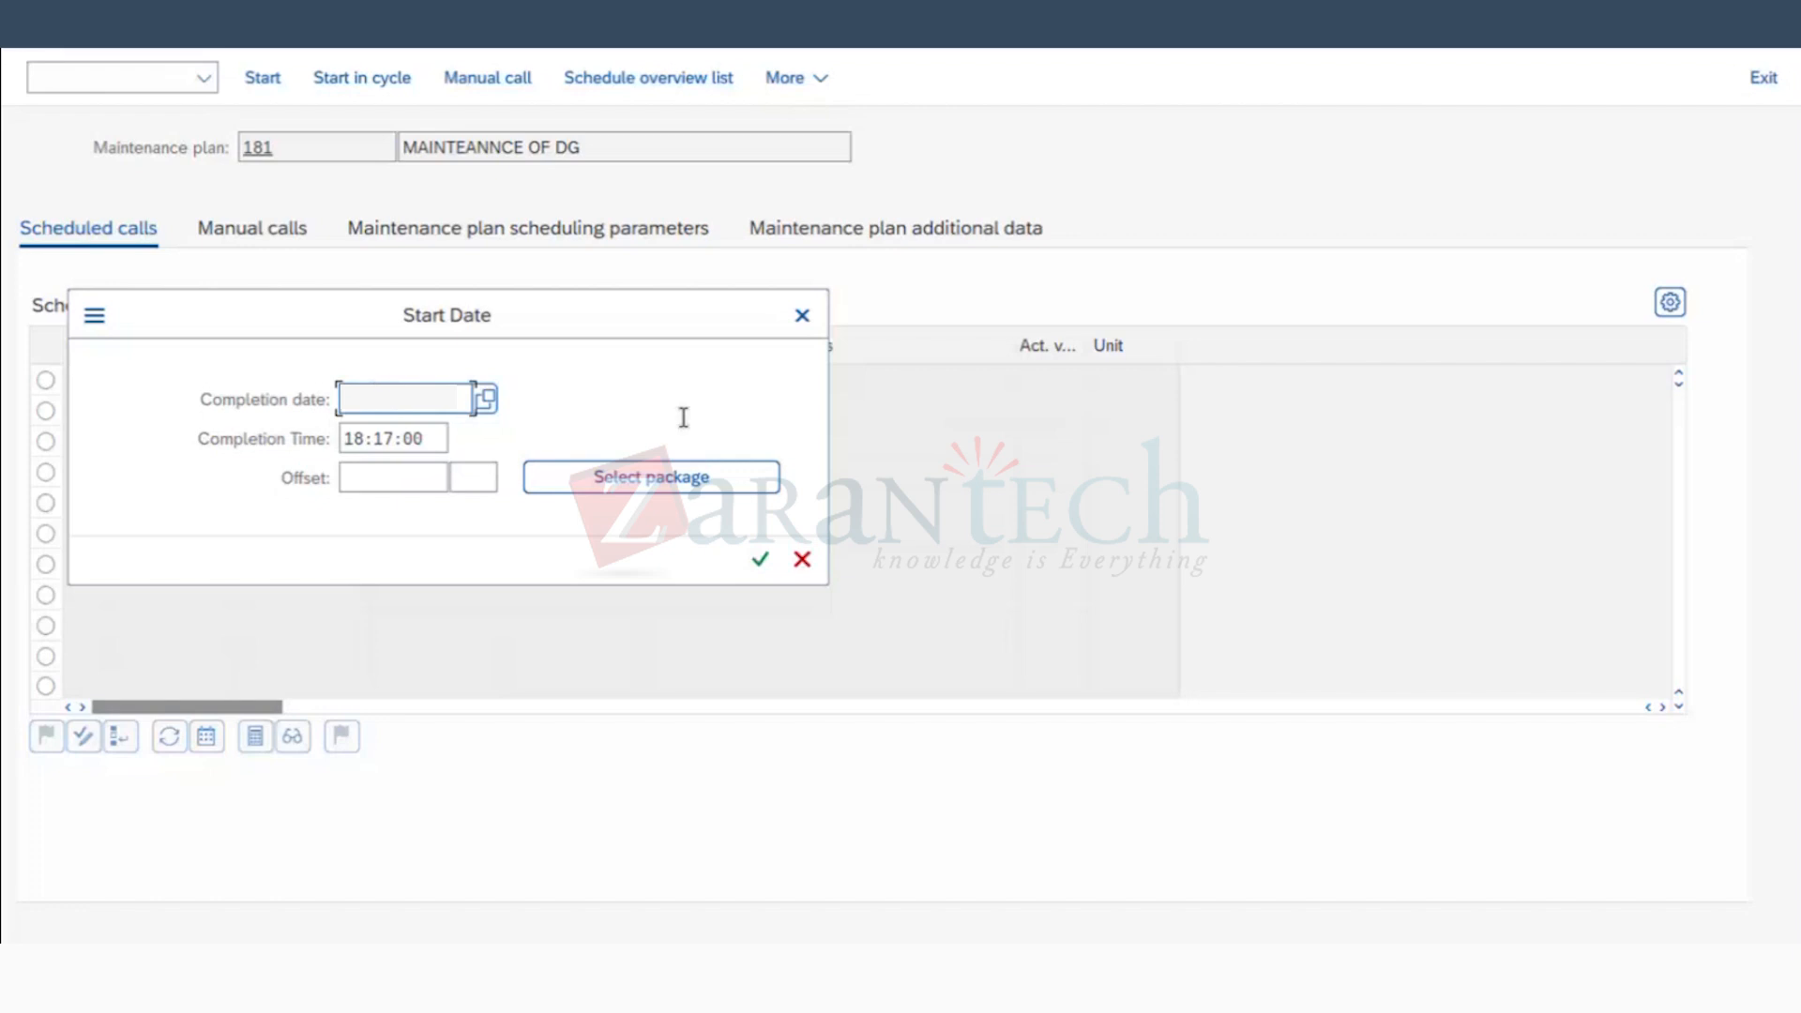
click(441, 483)
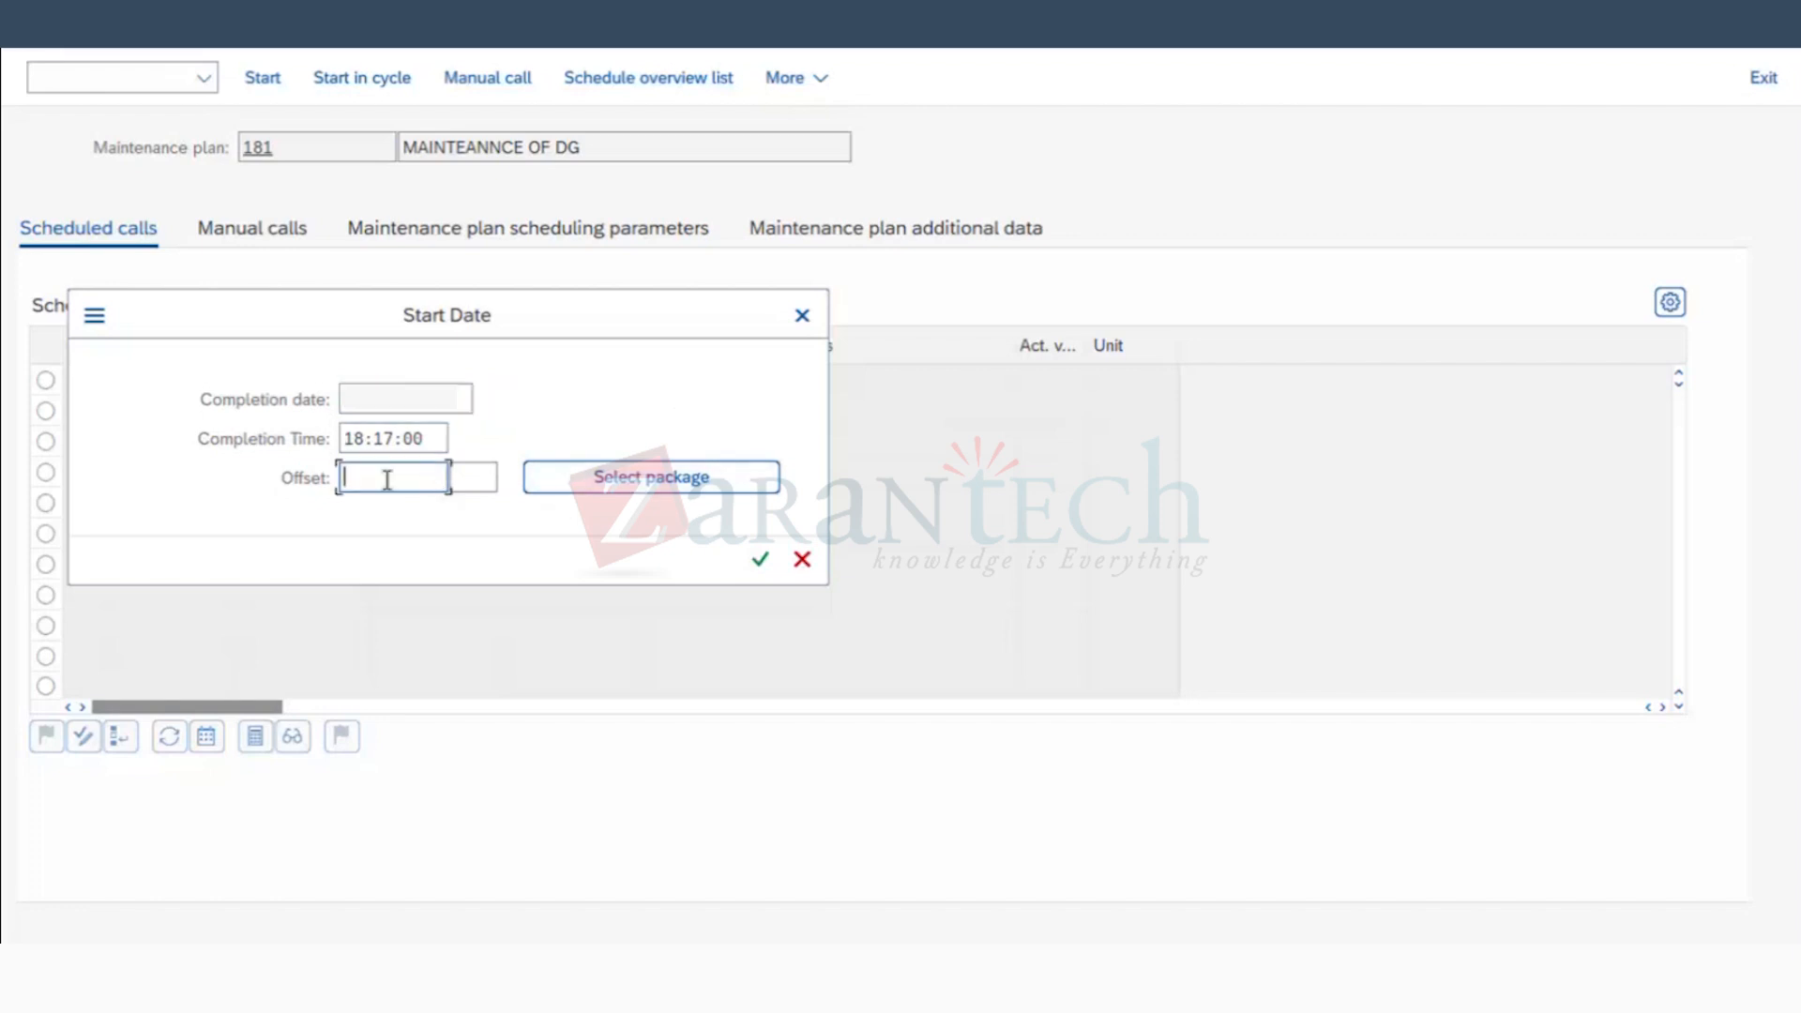
click(627, 488)
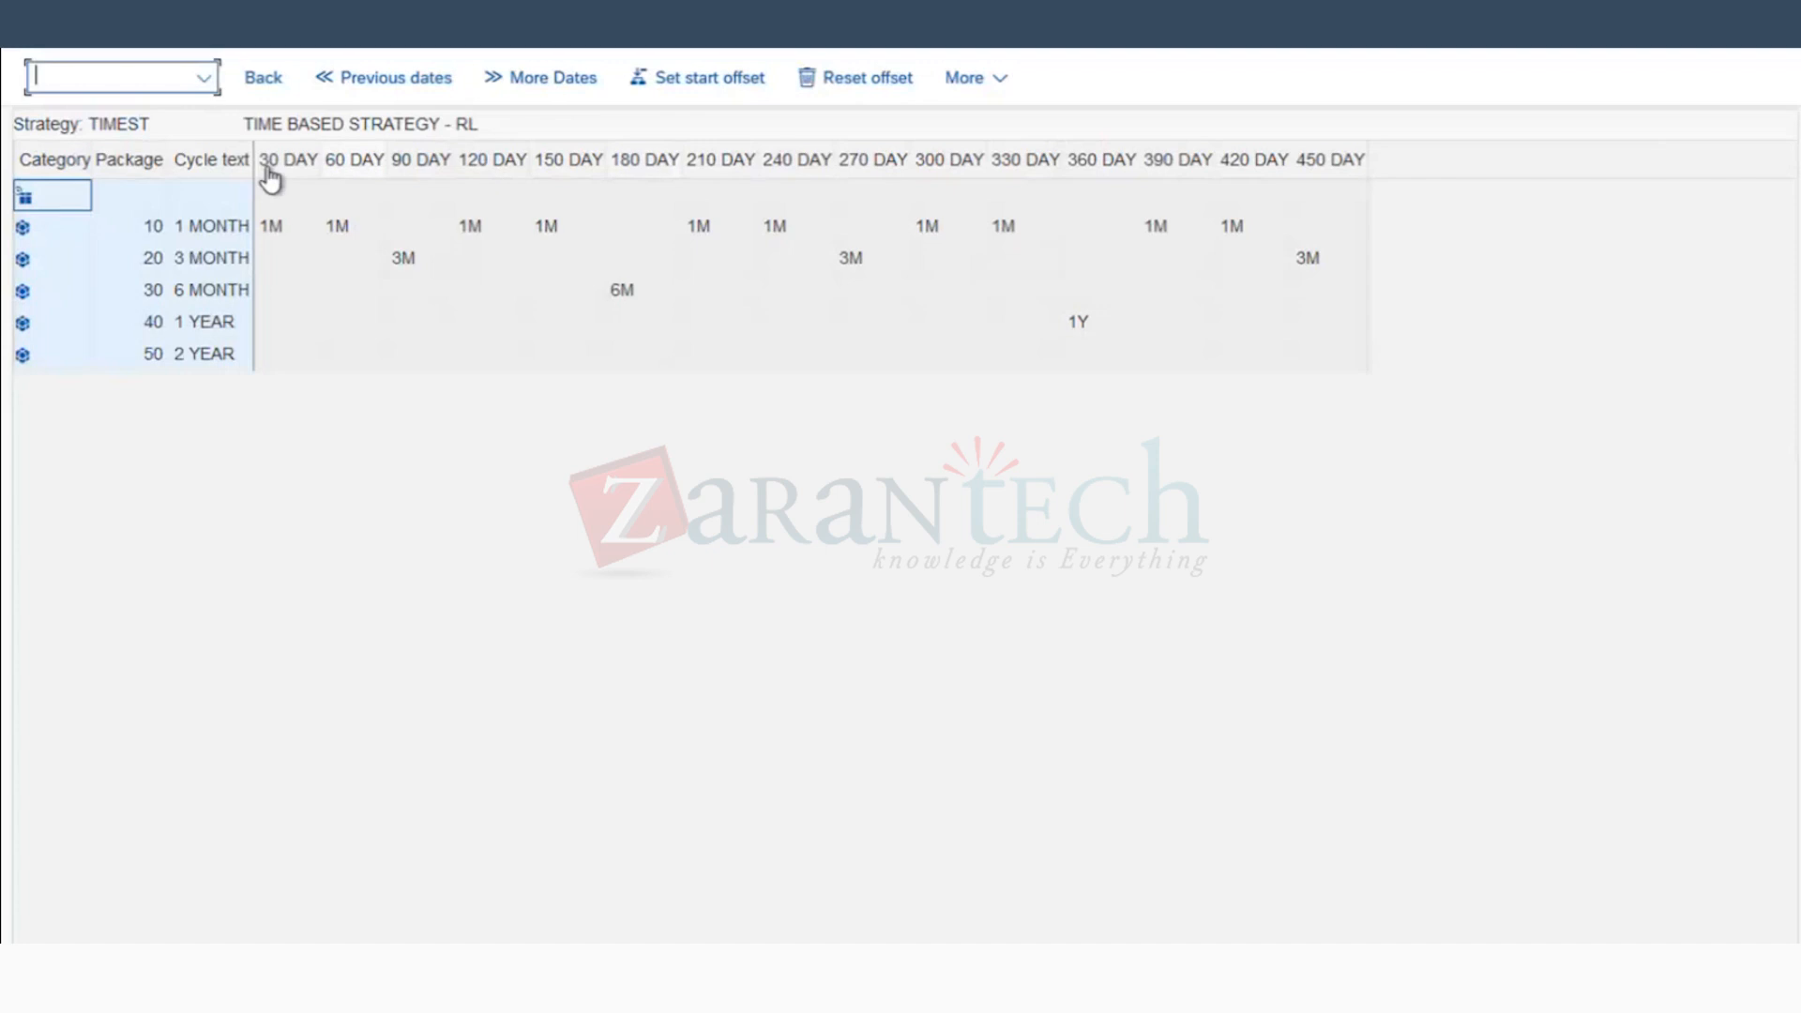
click(569, 171)
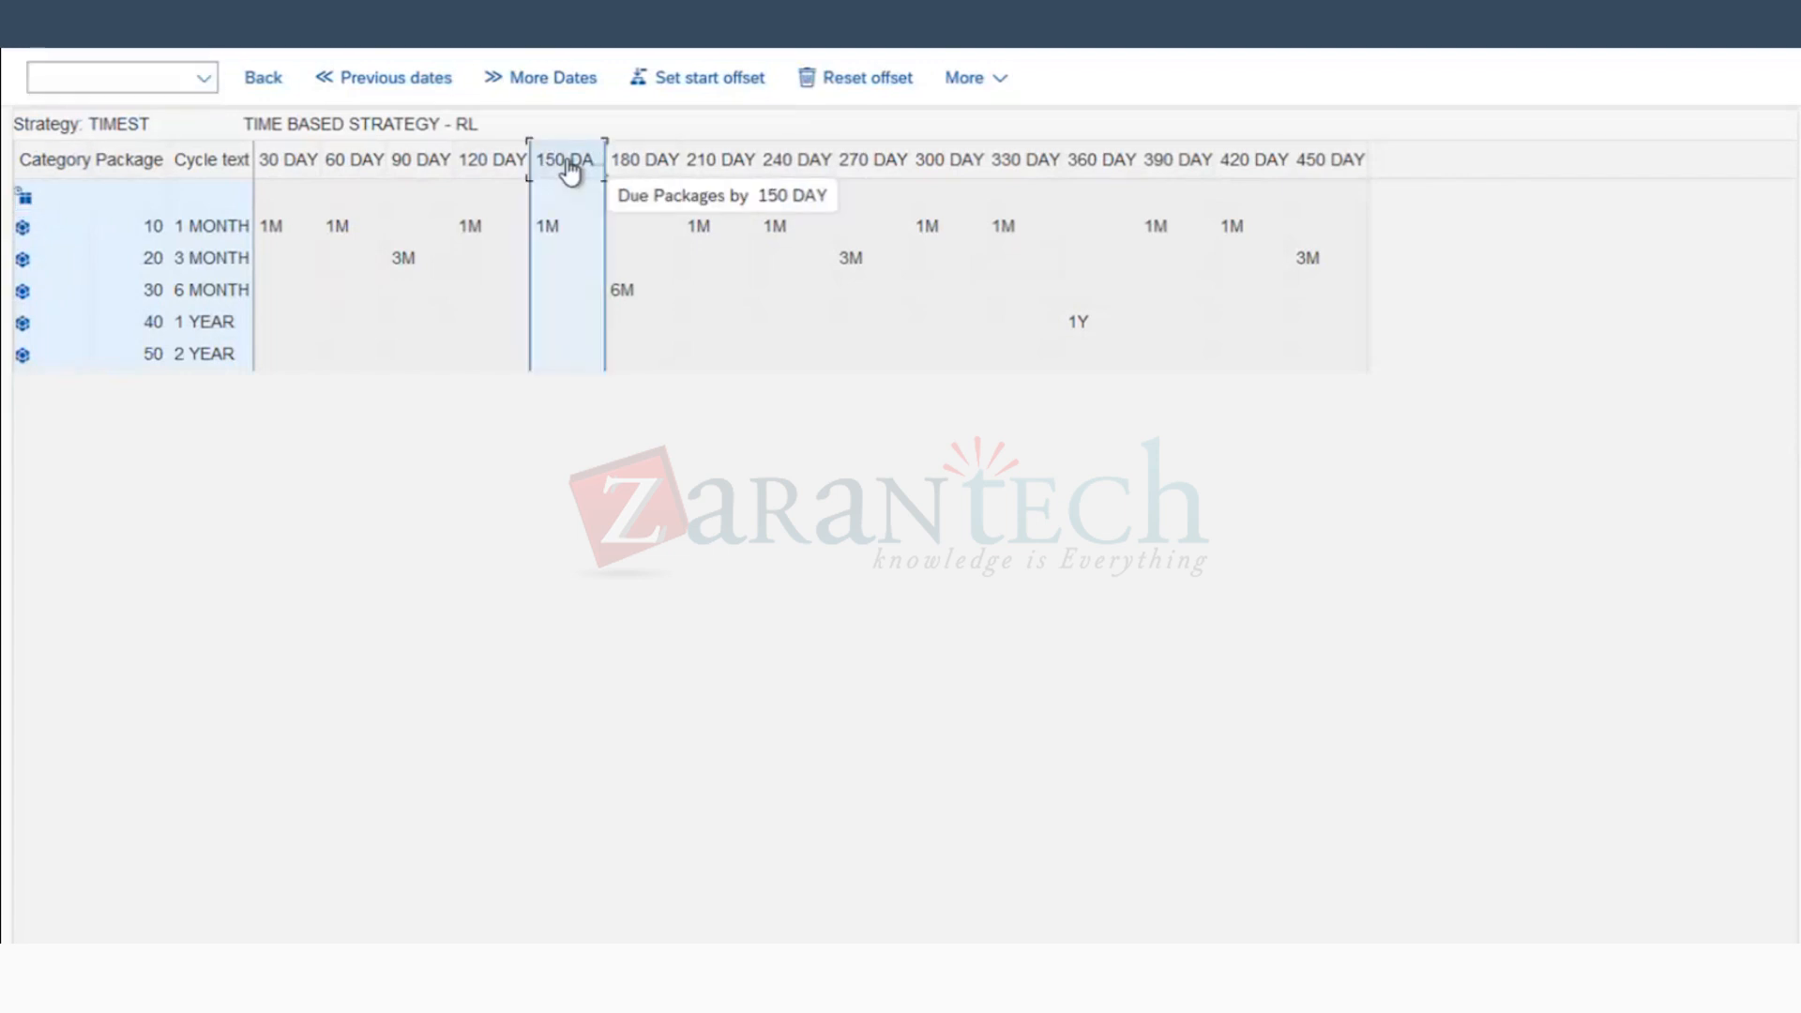
click(720, 80)
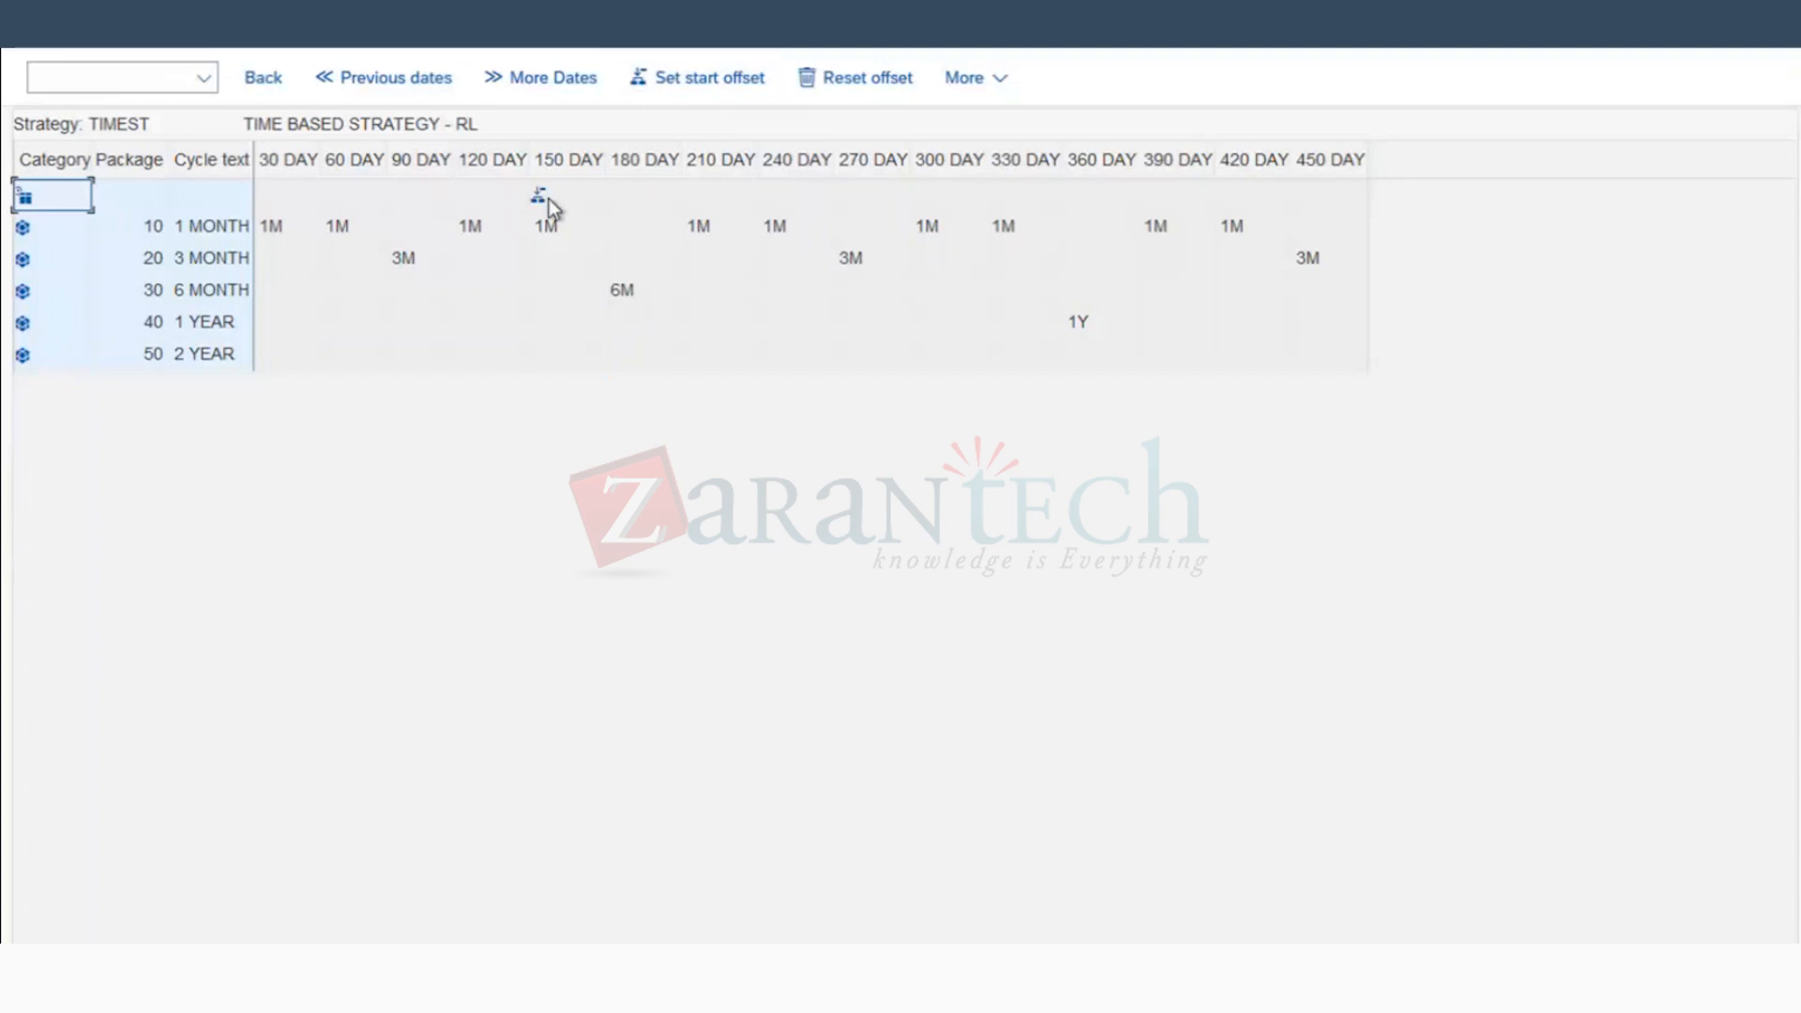
mouse_move(548, 195)
key(F3)
Step: Check the due package and plan date of the first call in the in-cycle scheduling list
drag(530, 372, 142, 441)
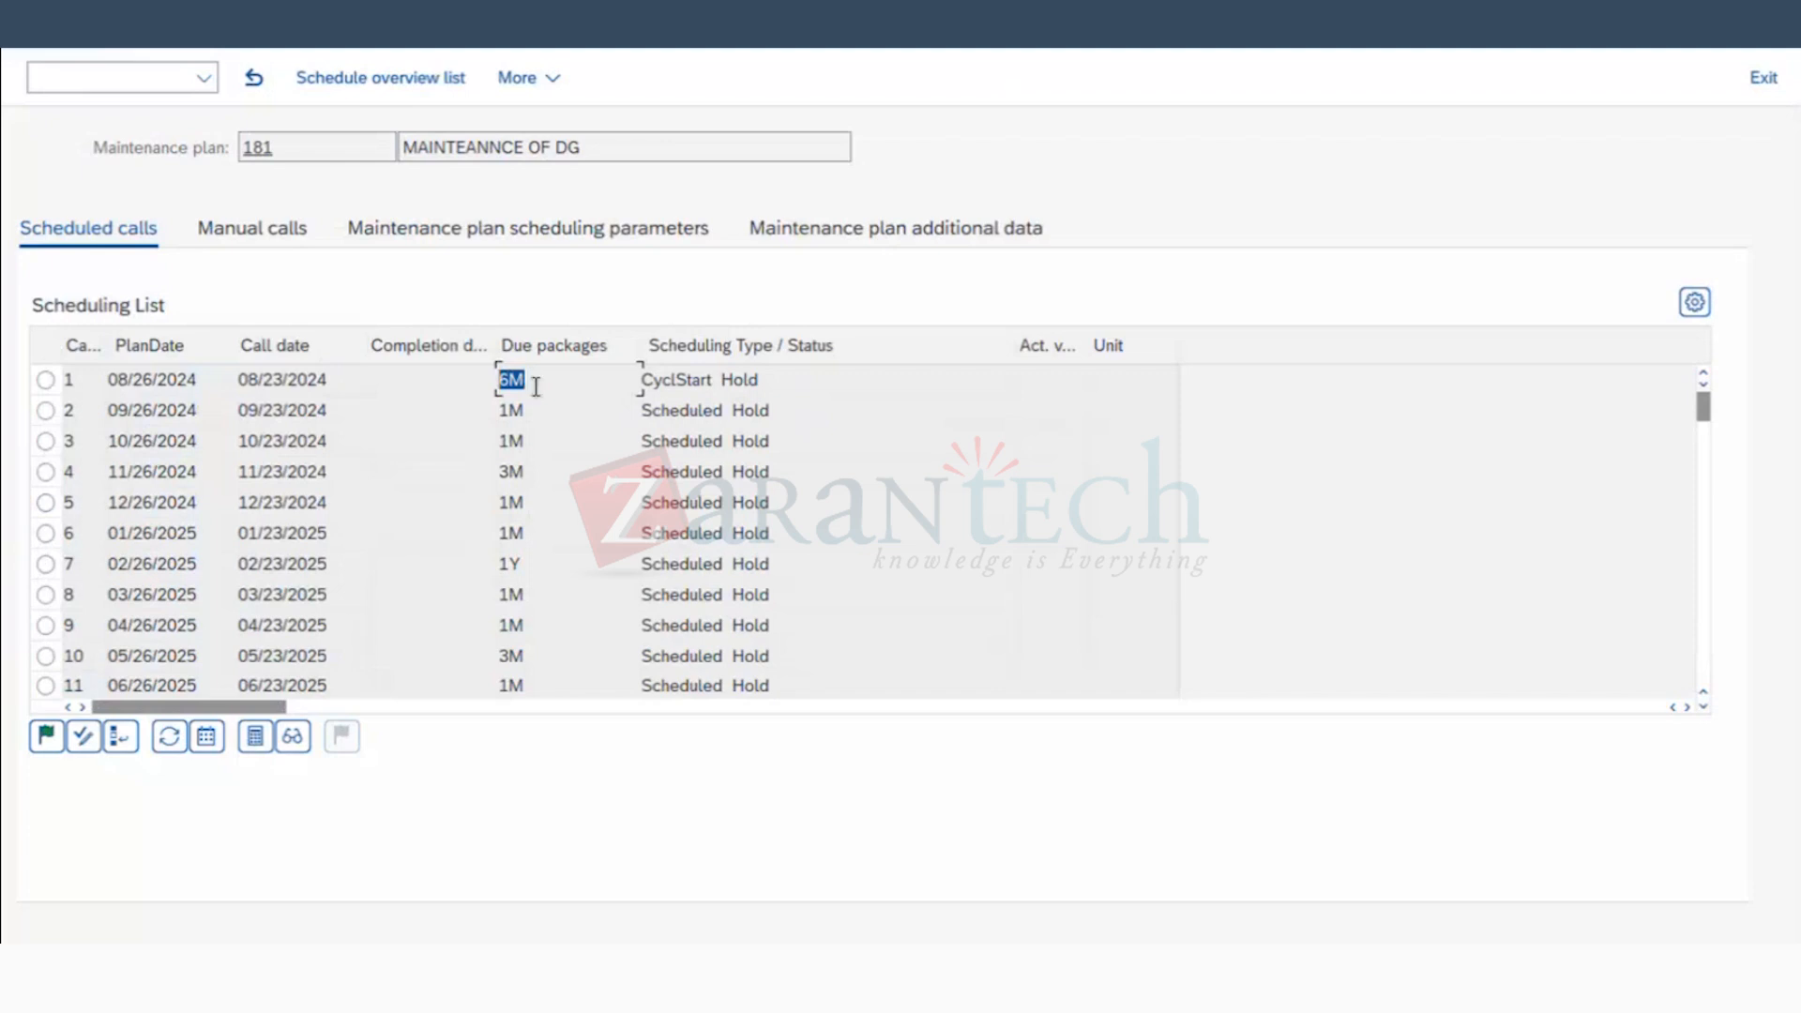
click(139, 379)
click(519, 379)
Step: Discard the in-cycle scheduling and open the scheduling parameters of maintenance plan 181 in change mode
click(253, 77)
click(662, 556)
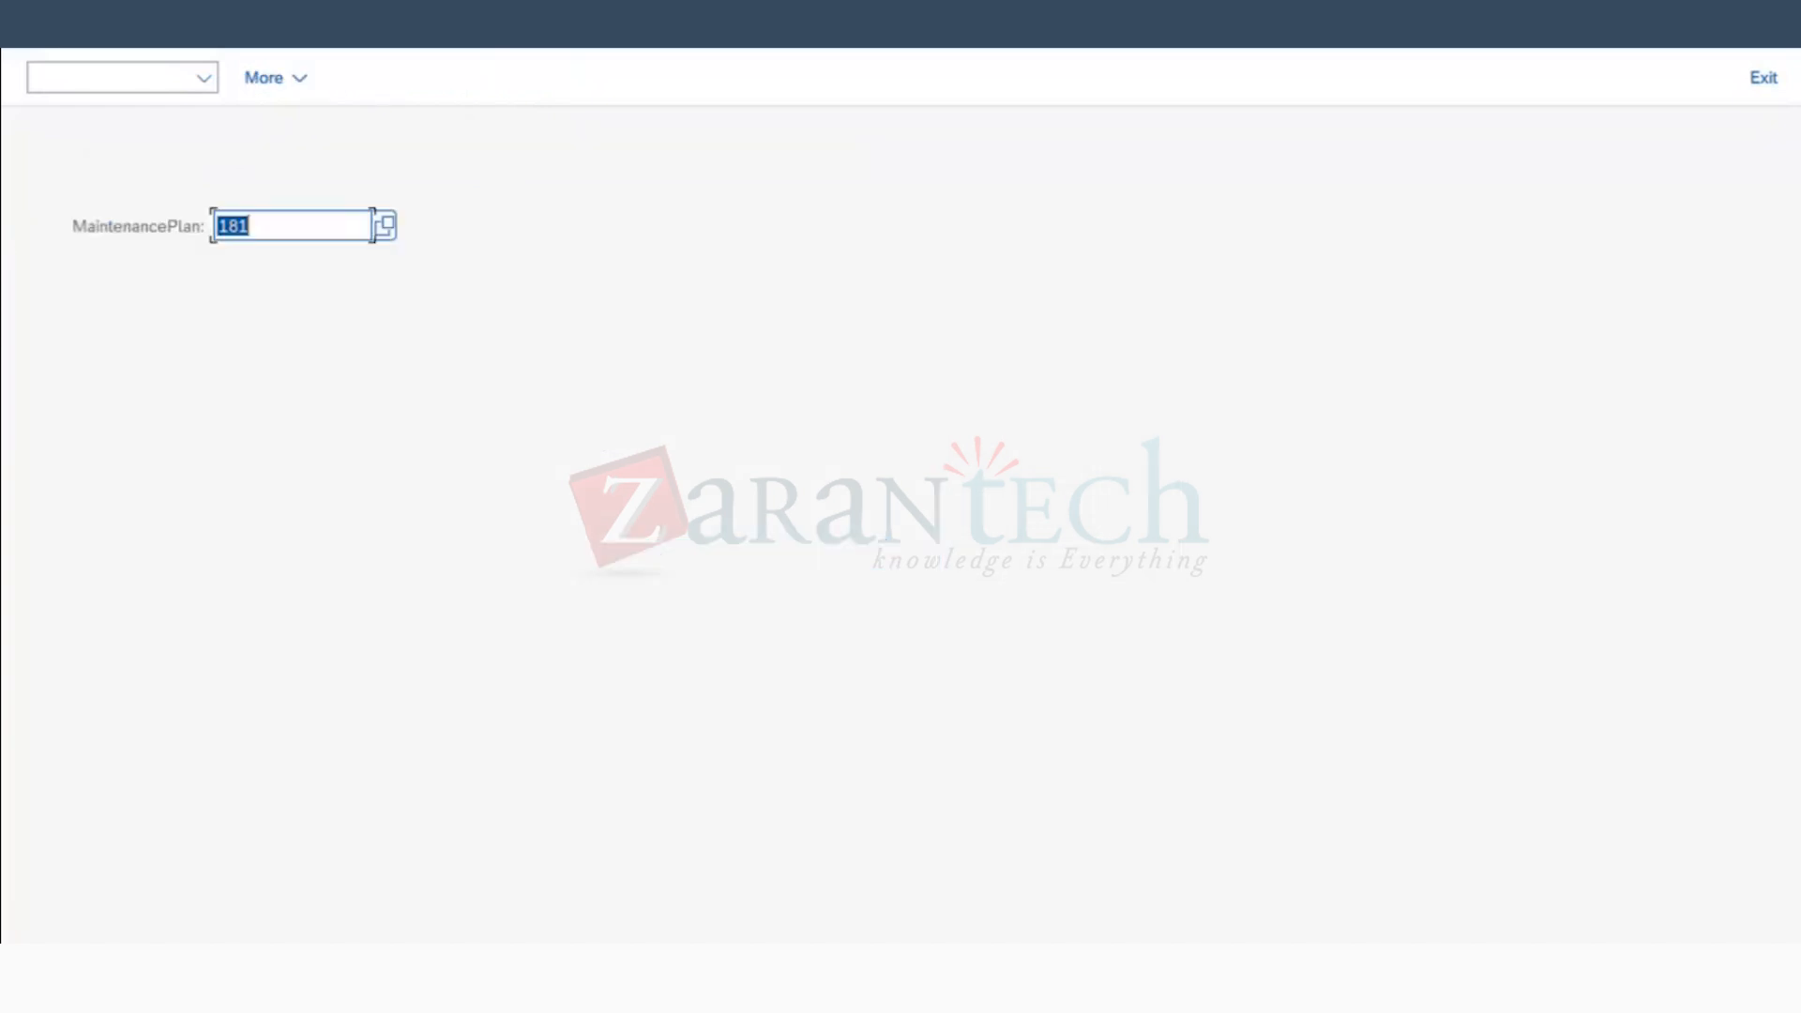
click(122, 77)
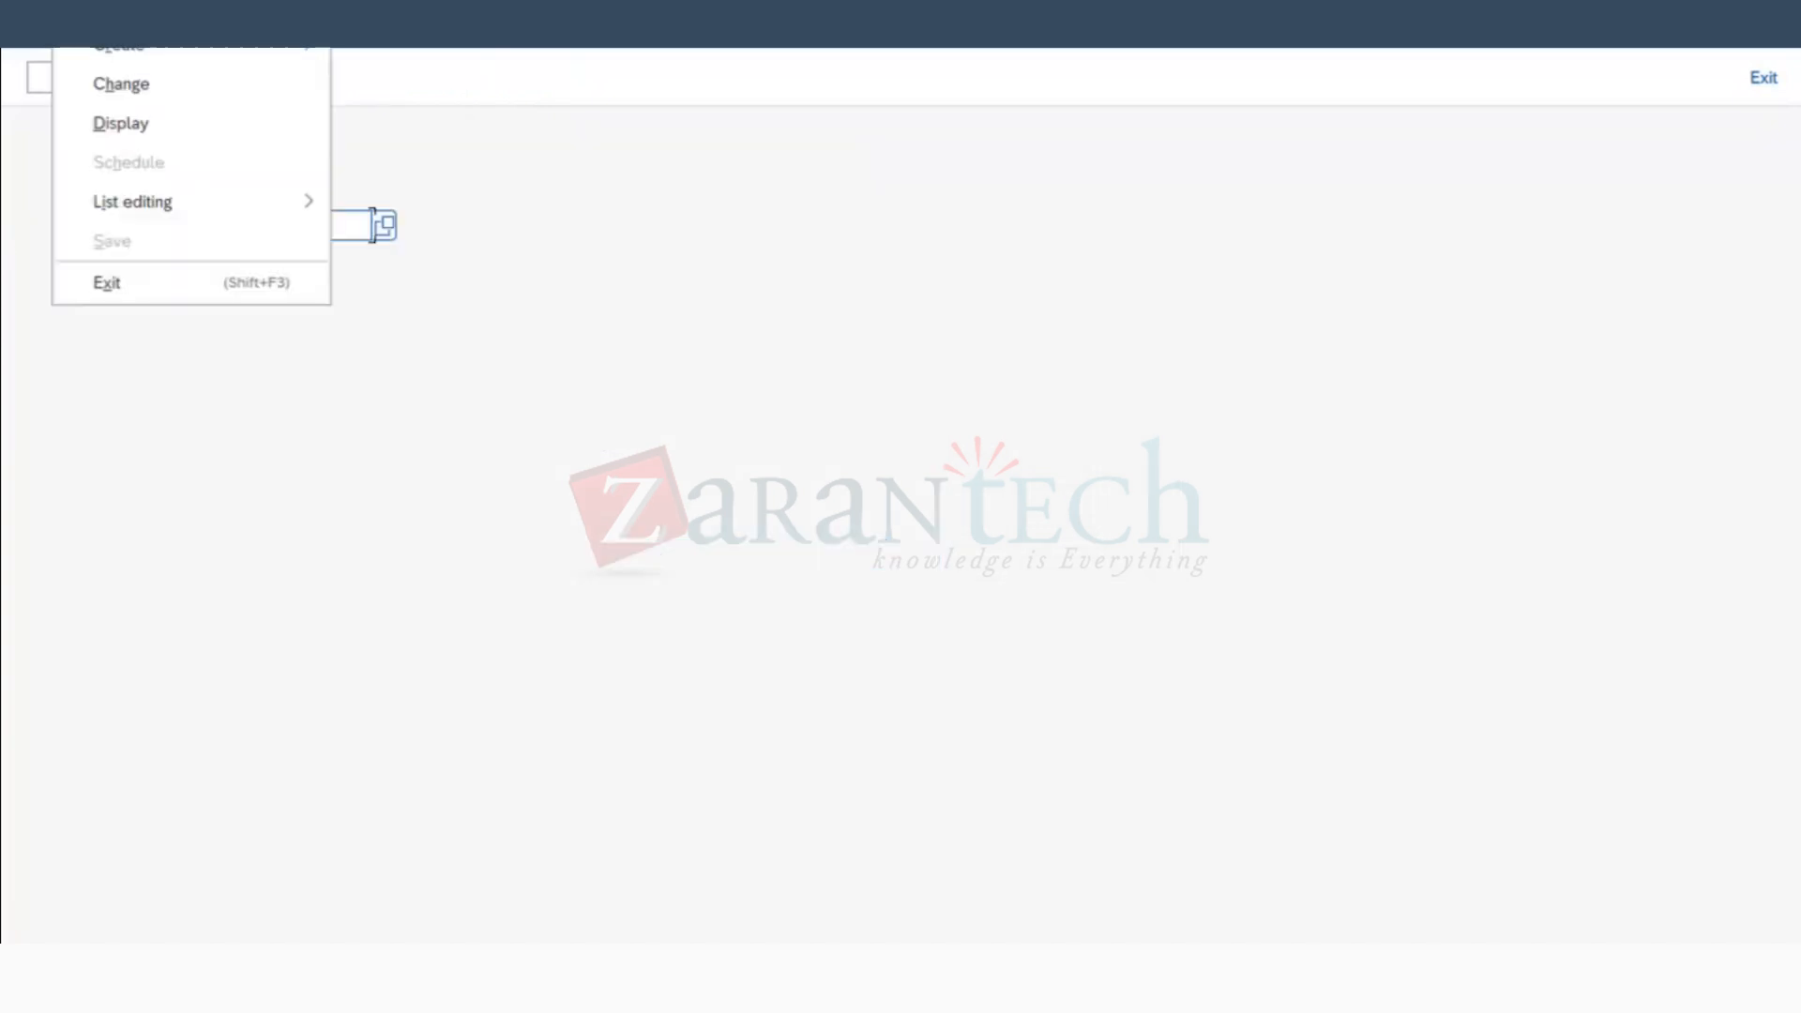
click(137, 85)
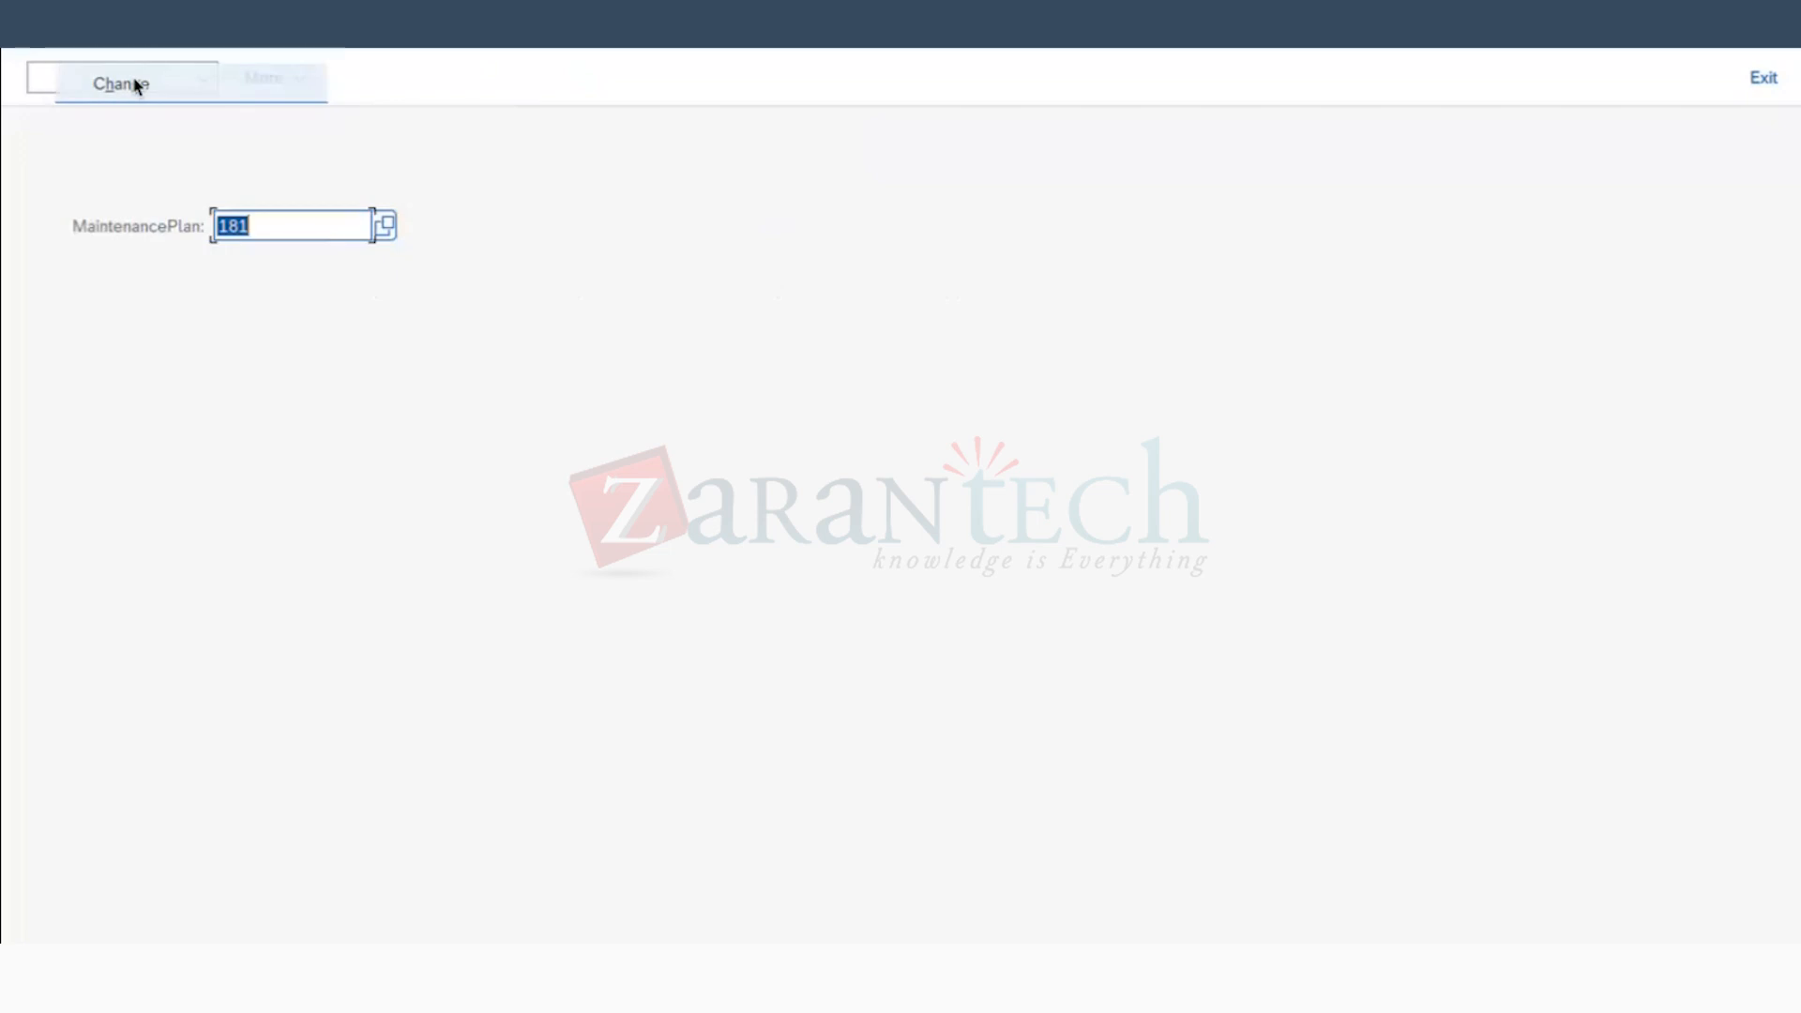
key(Return)
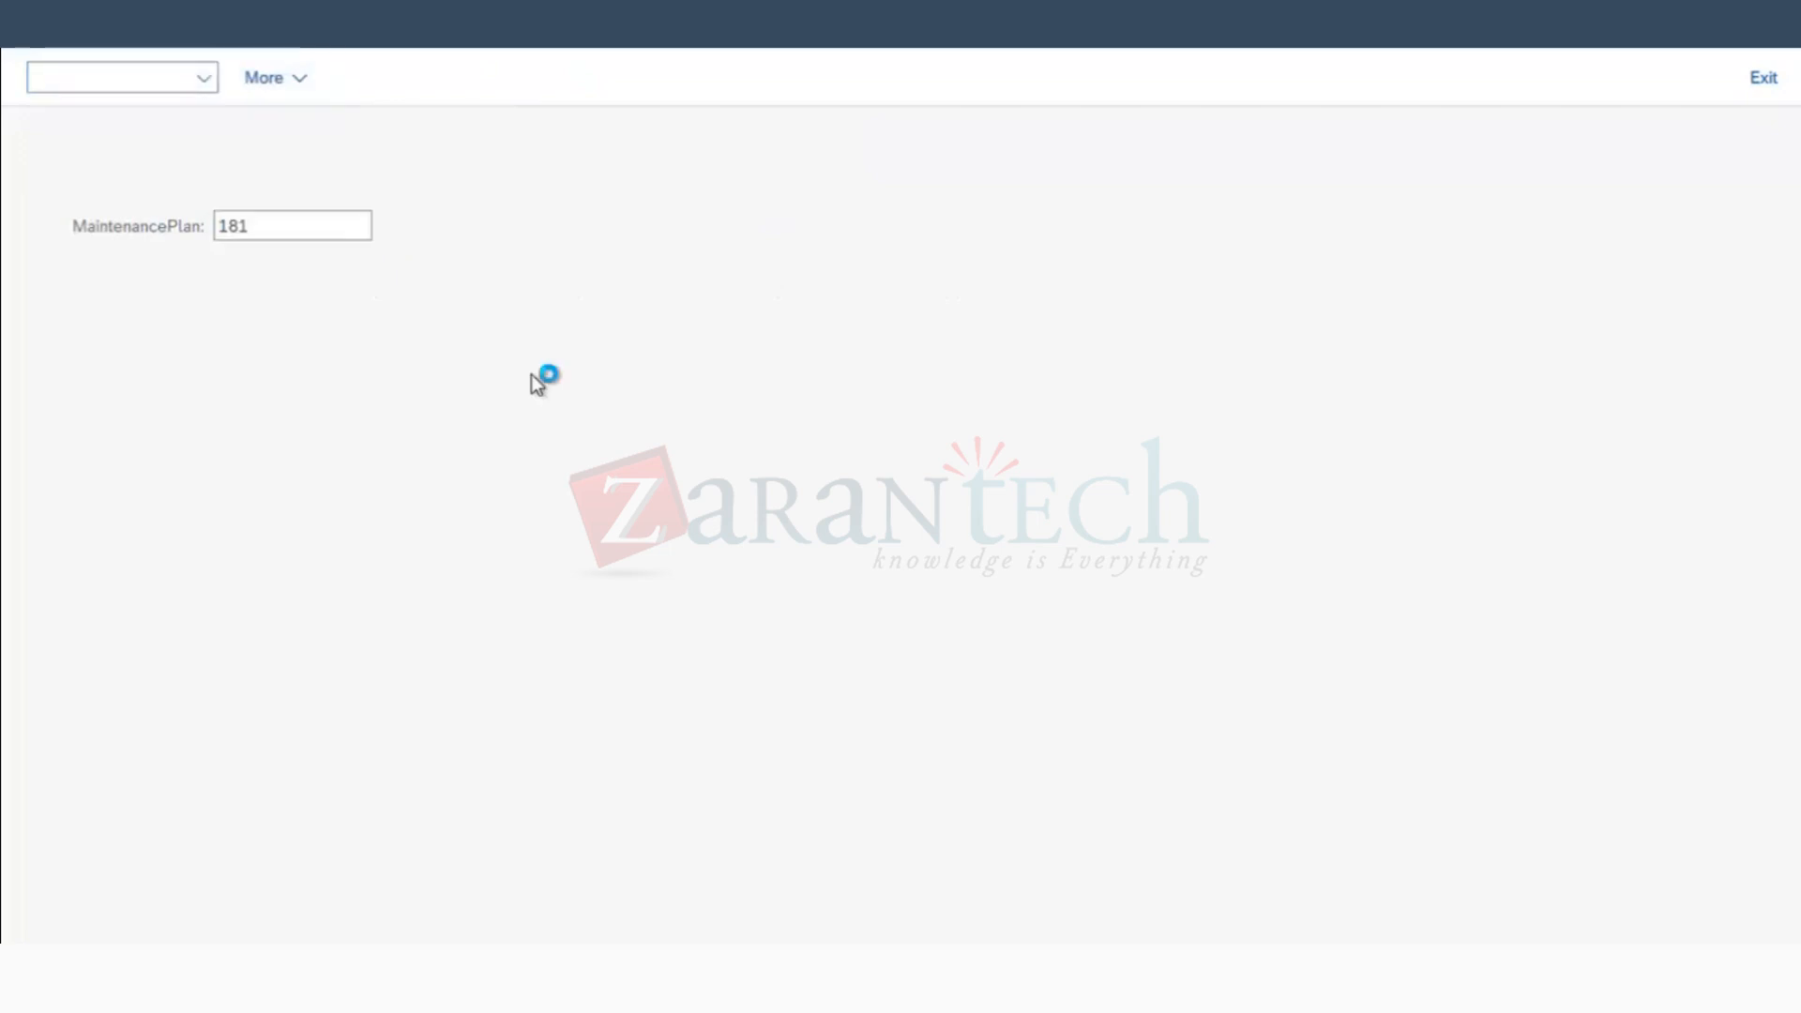
click(565, 227)
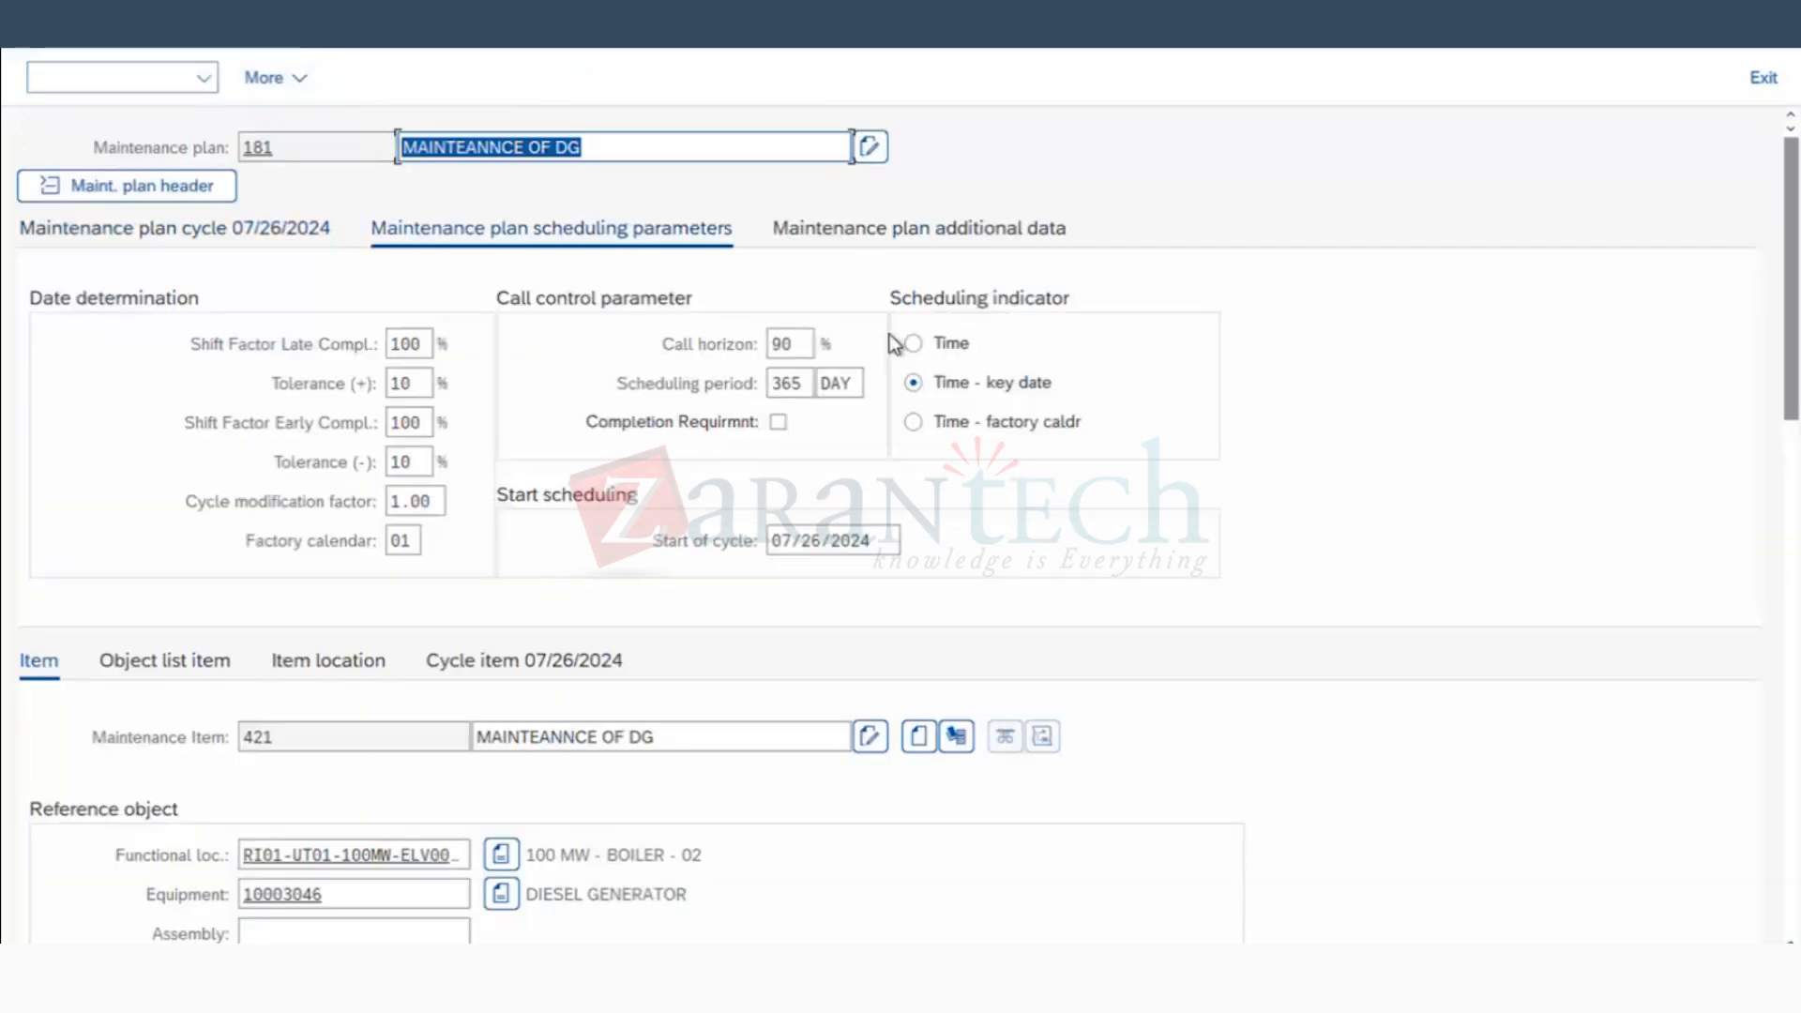
Step: Set the plan's scheduling period to 5 YR and save the change
drag(804, 383, 779, 383)
drag(554, 353, 558, 363)
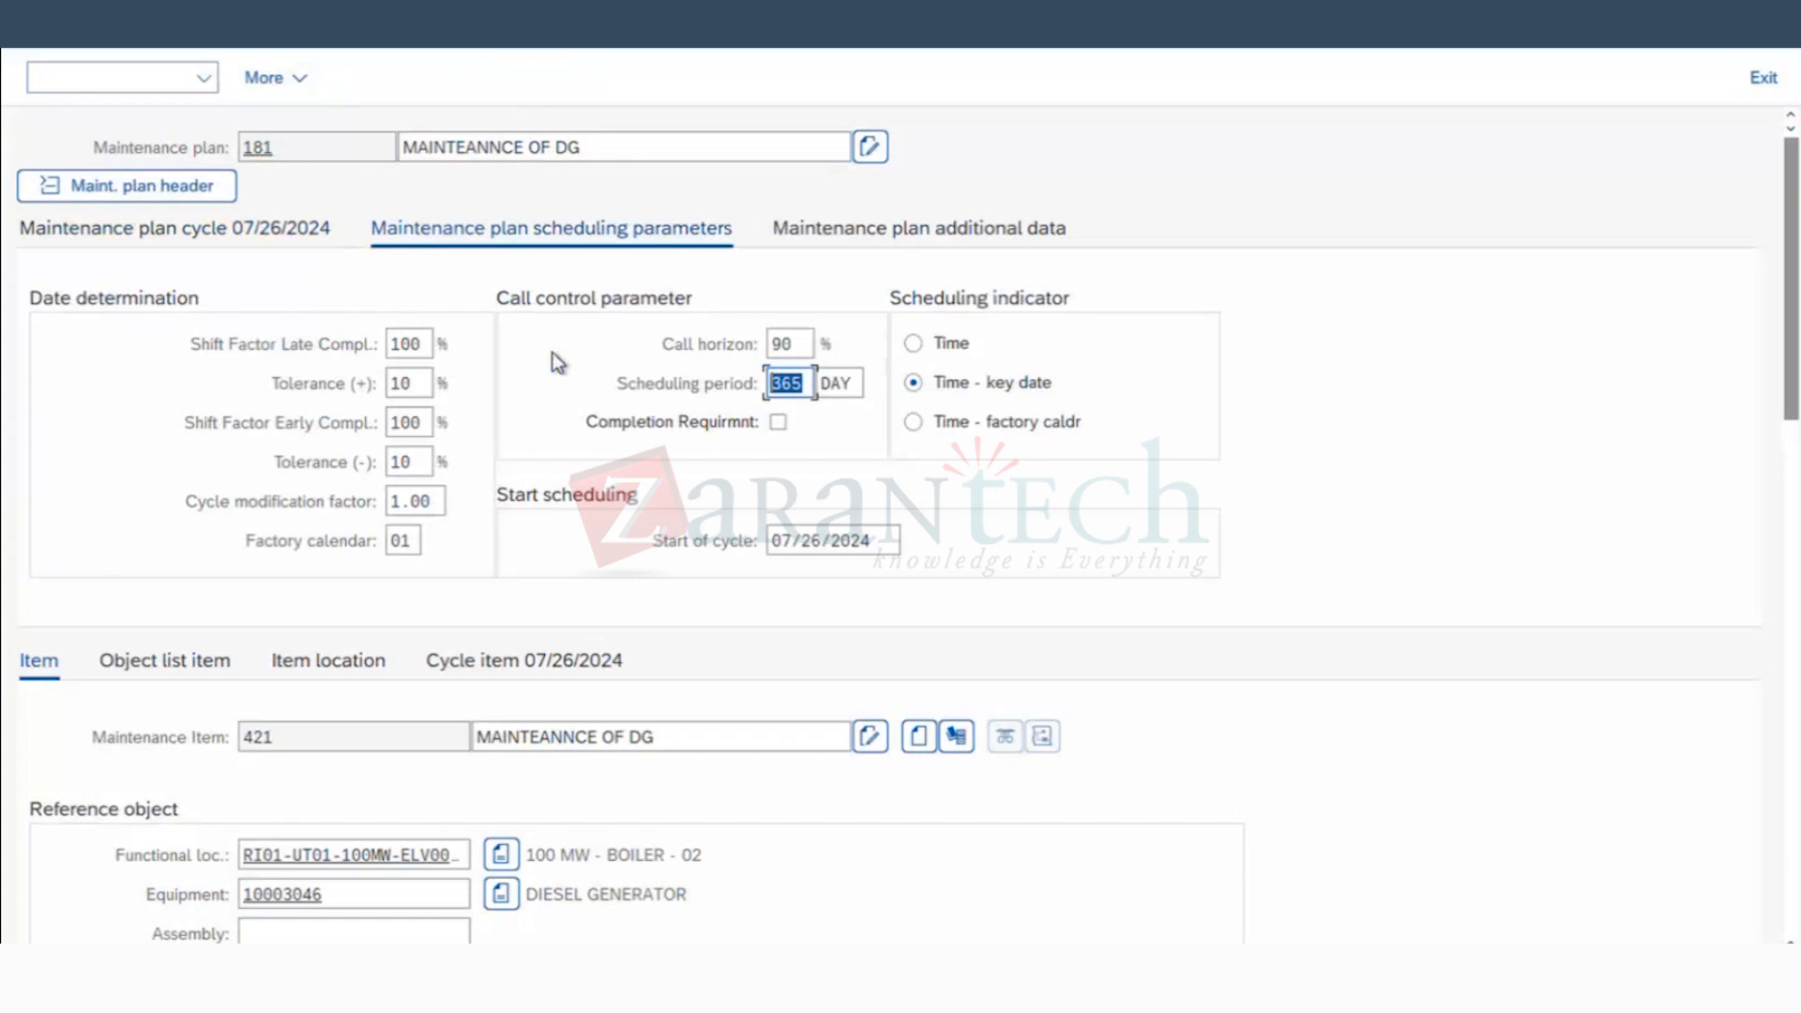
text(5)
key(Tab)
text(yr)
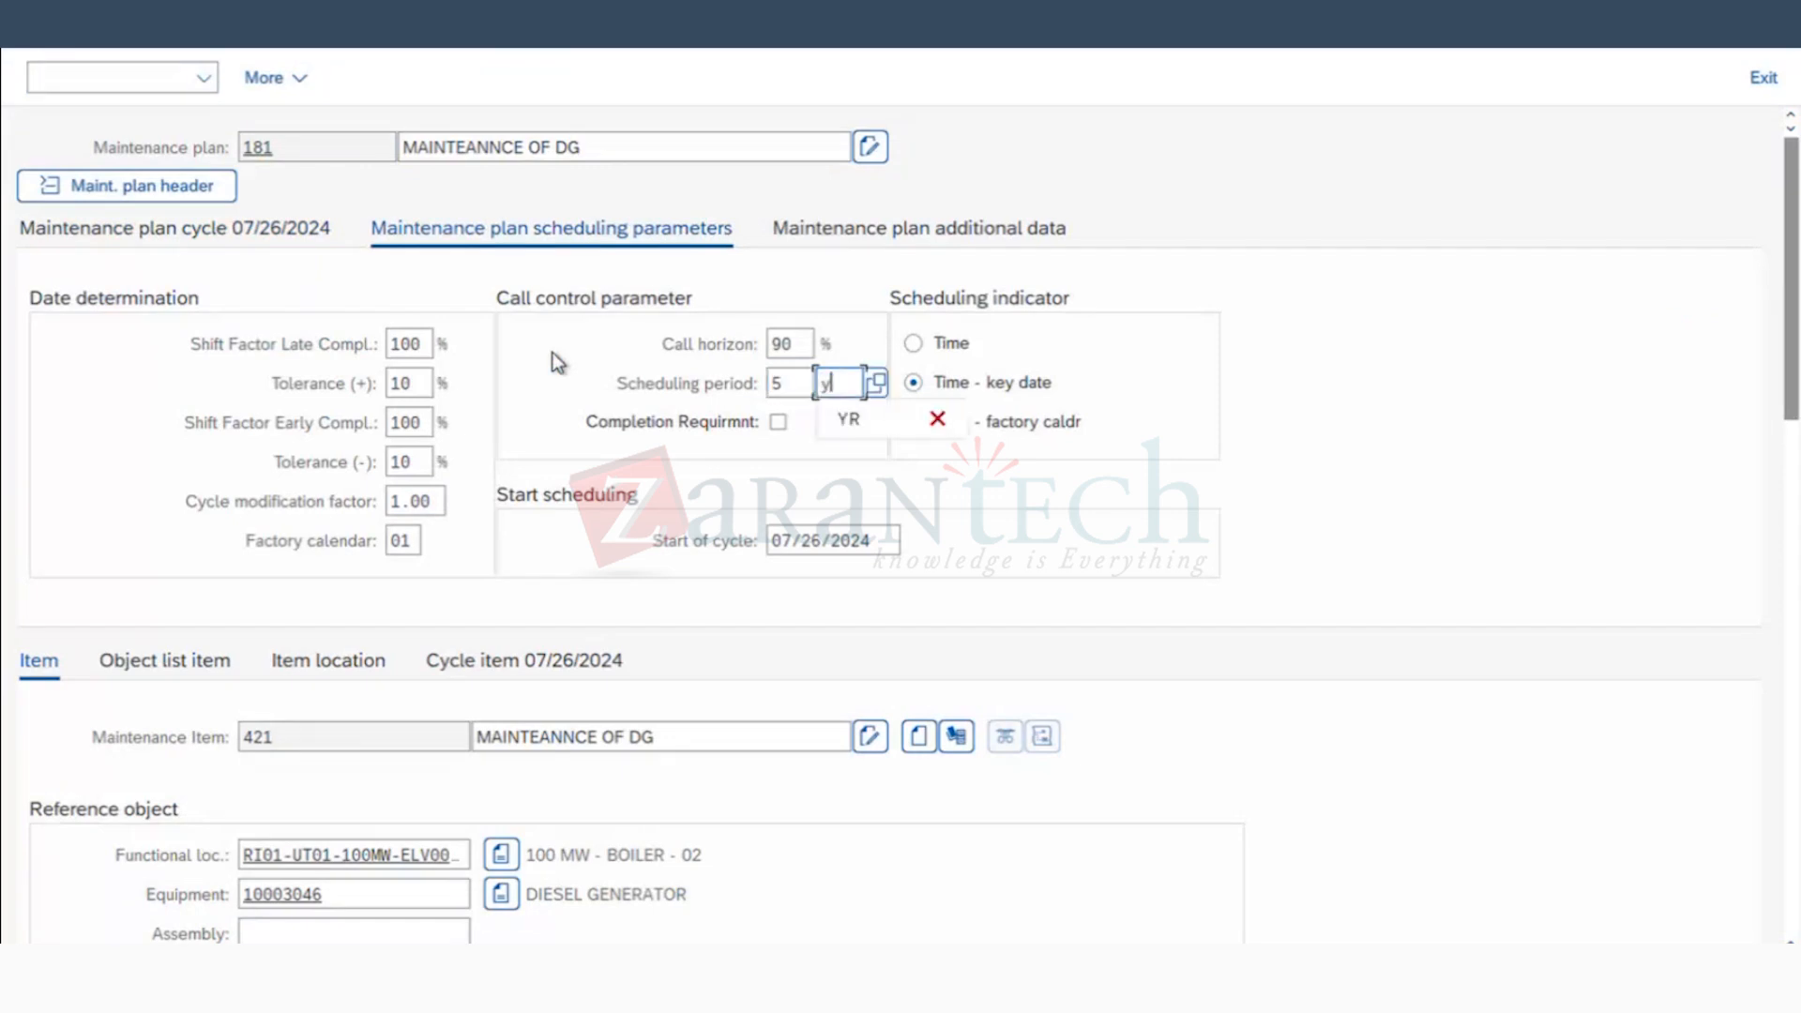
click(852, 411)
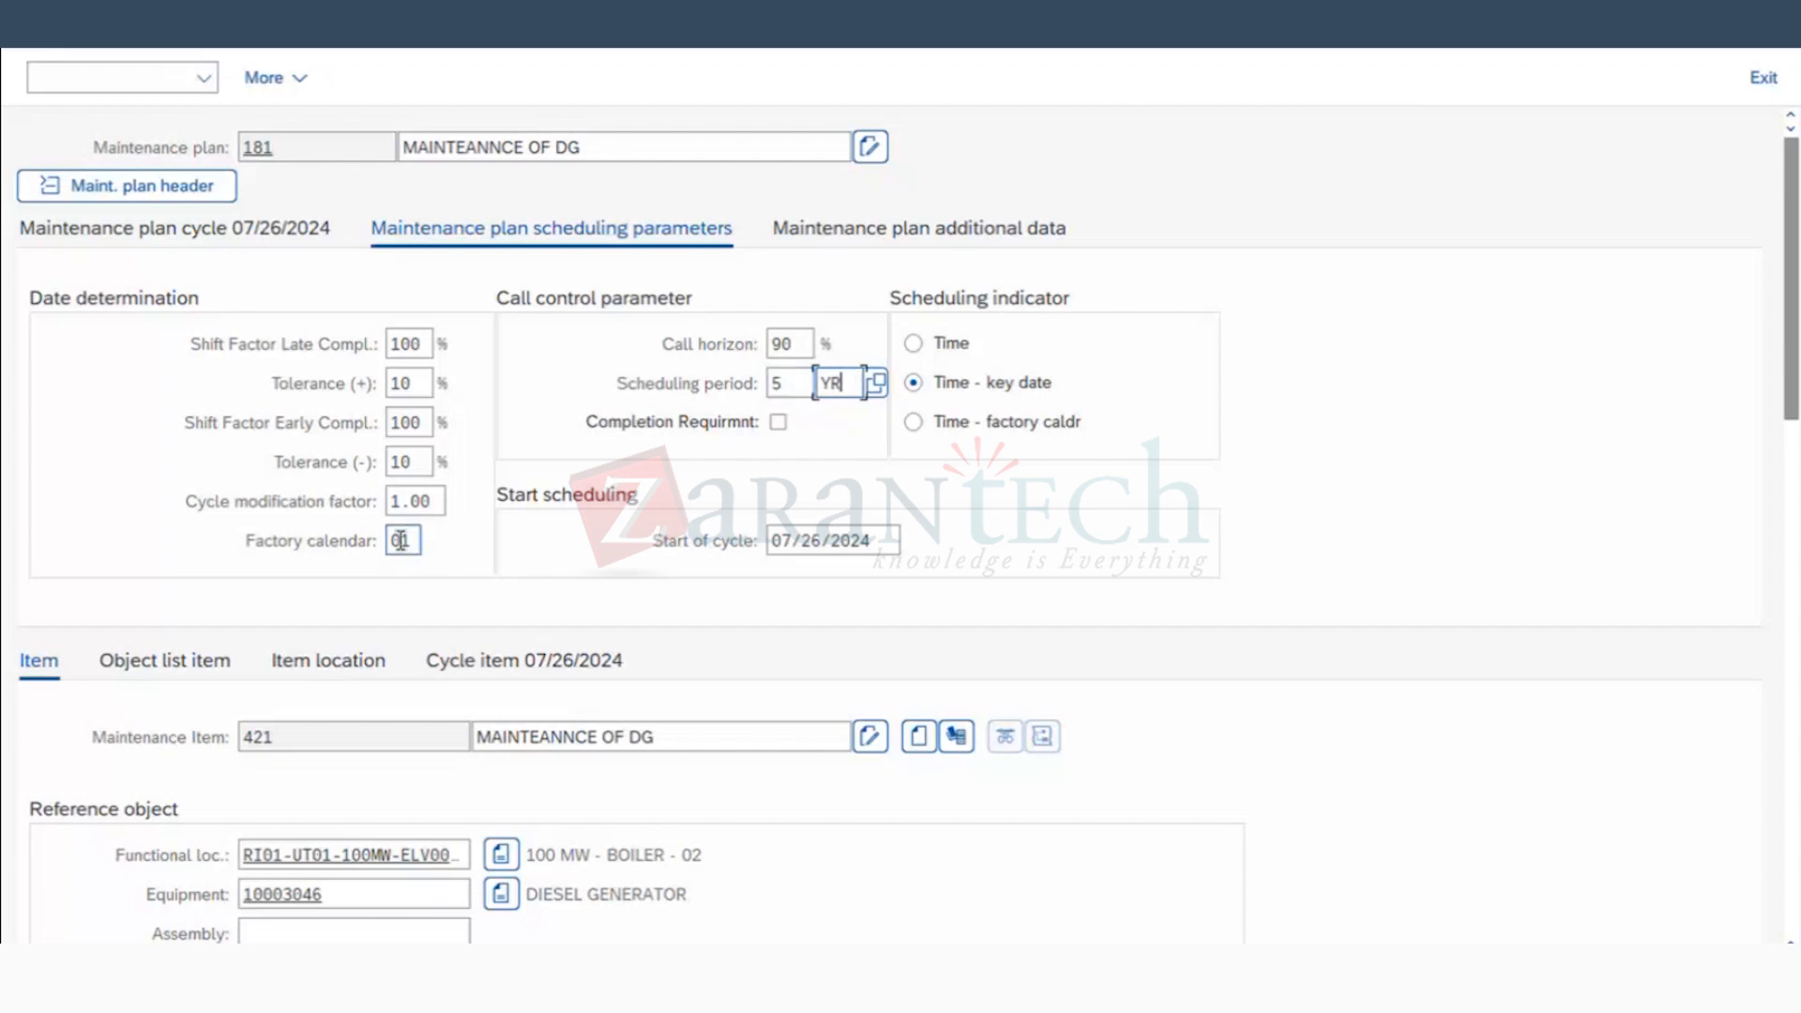
double_click(843, 384)
key(F3)
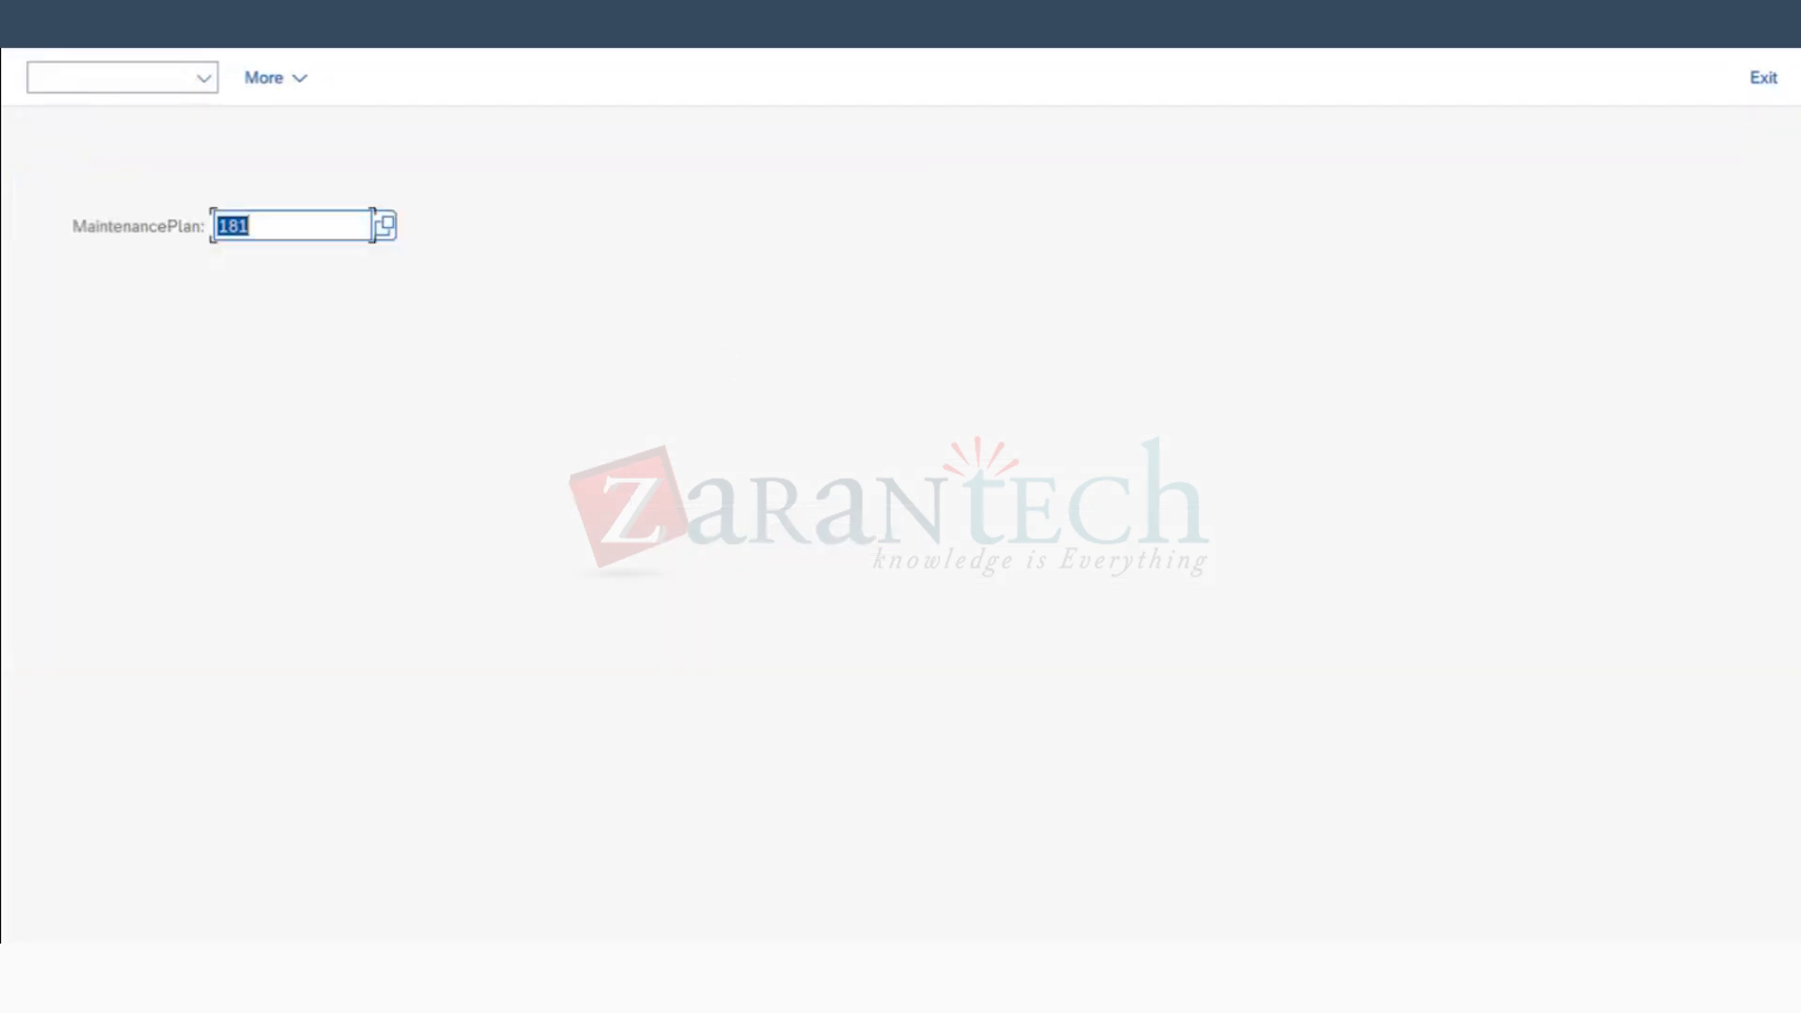
Step: Open plan 181 for scheduling and start it with a start of cycle of 07/26/2024
click(112, 13)
click(159, 163)
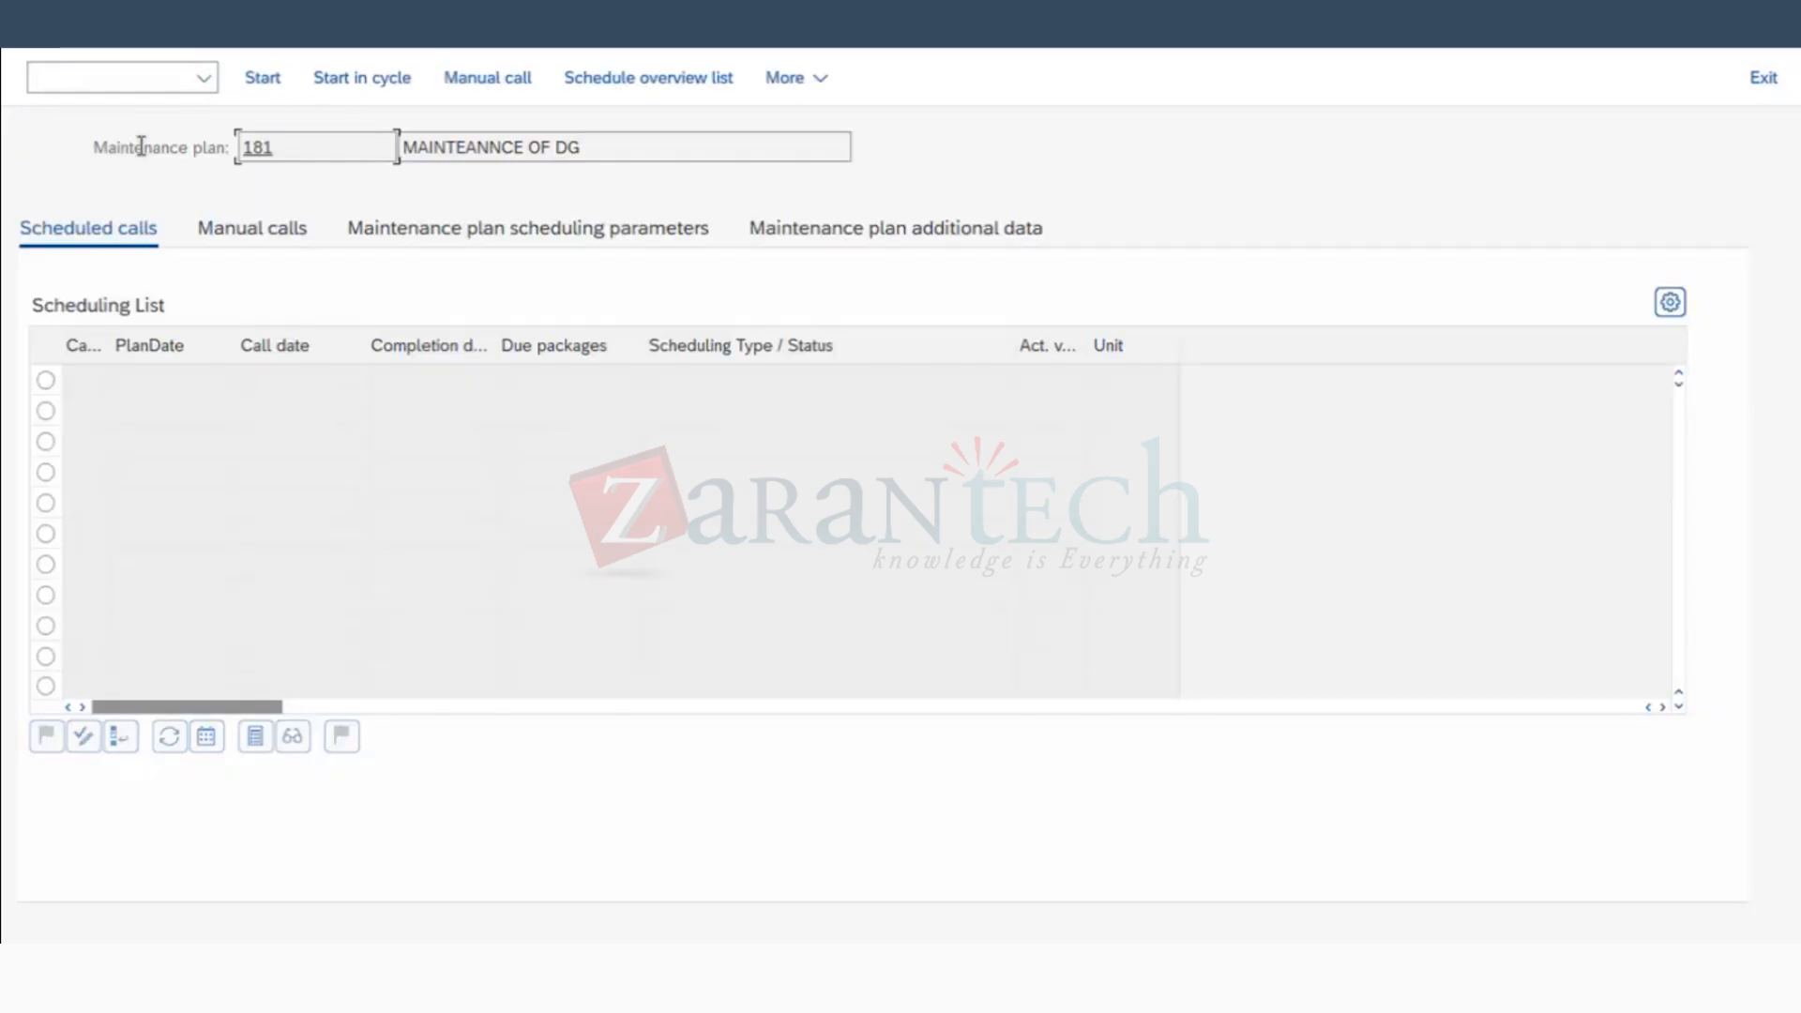
click(278, 75)
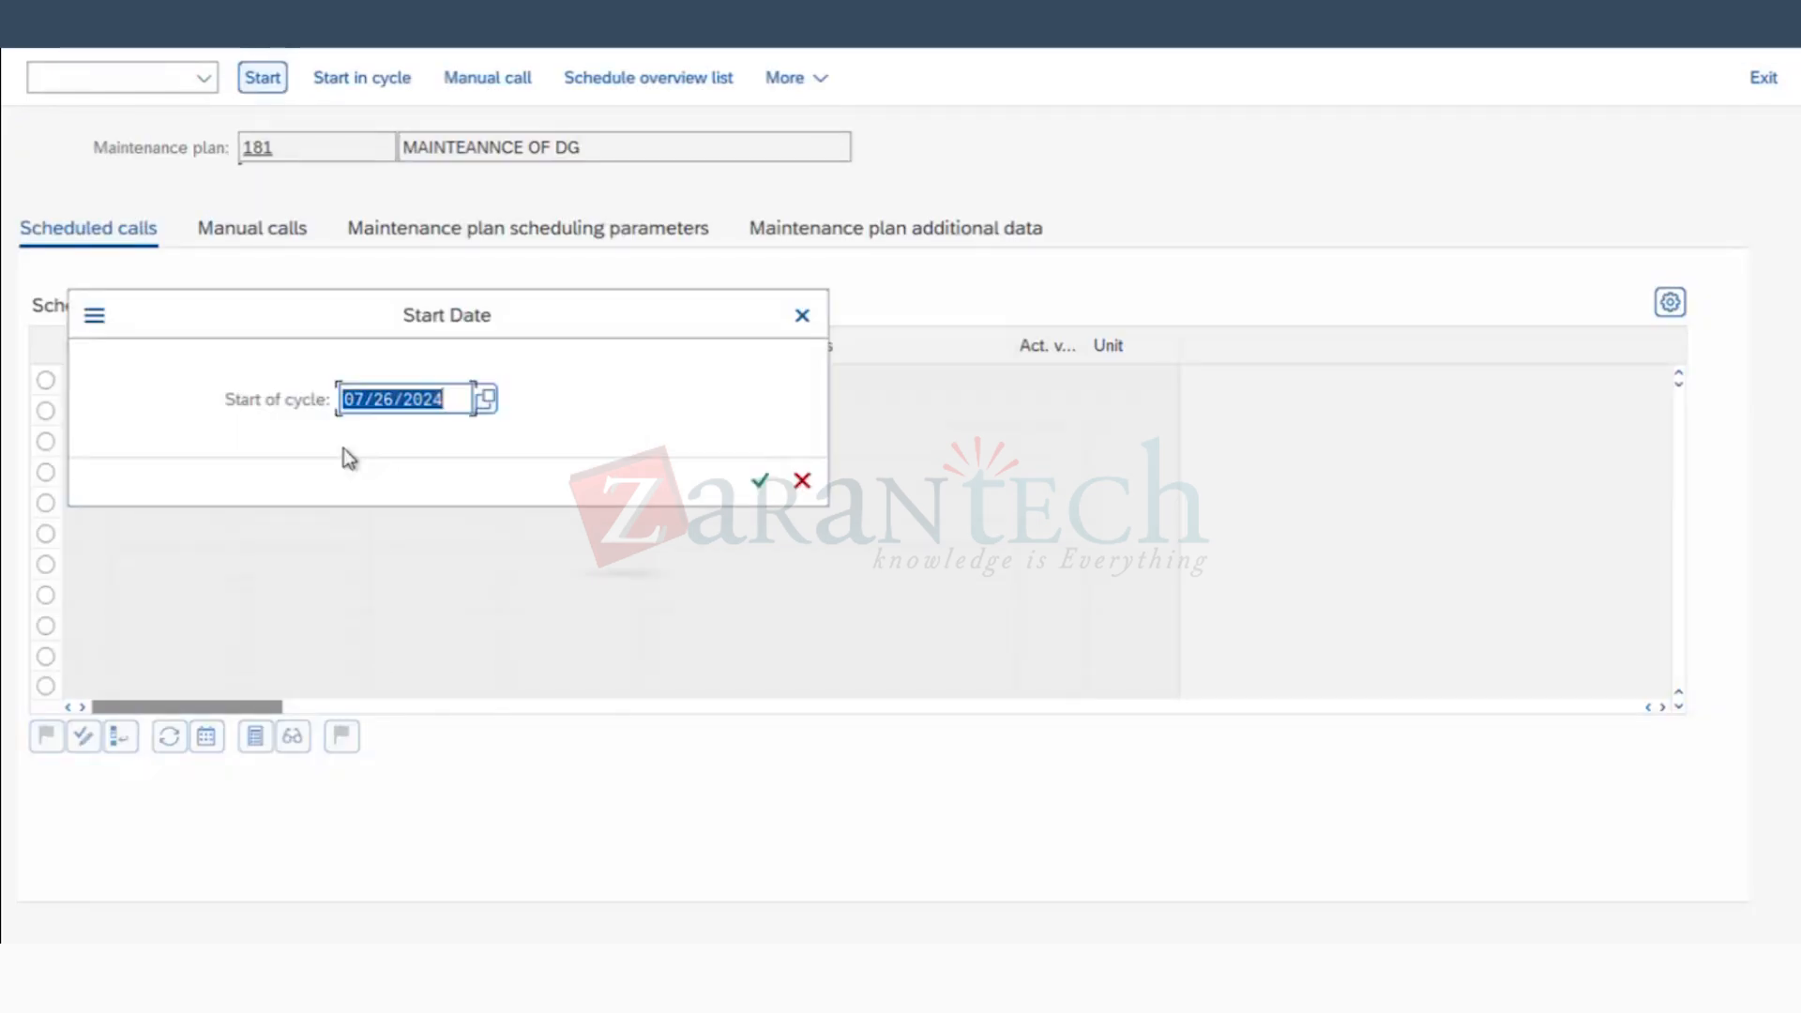
click(760, 483)
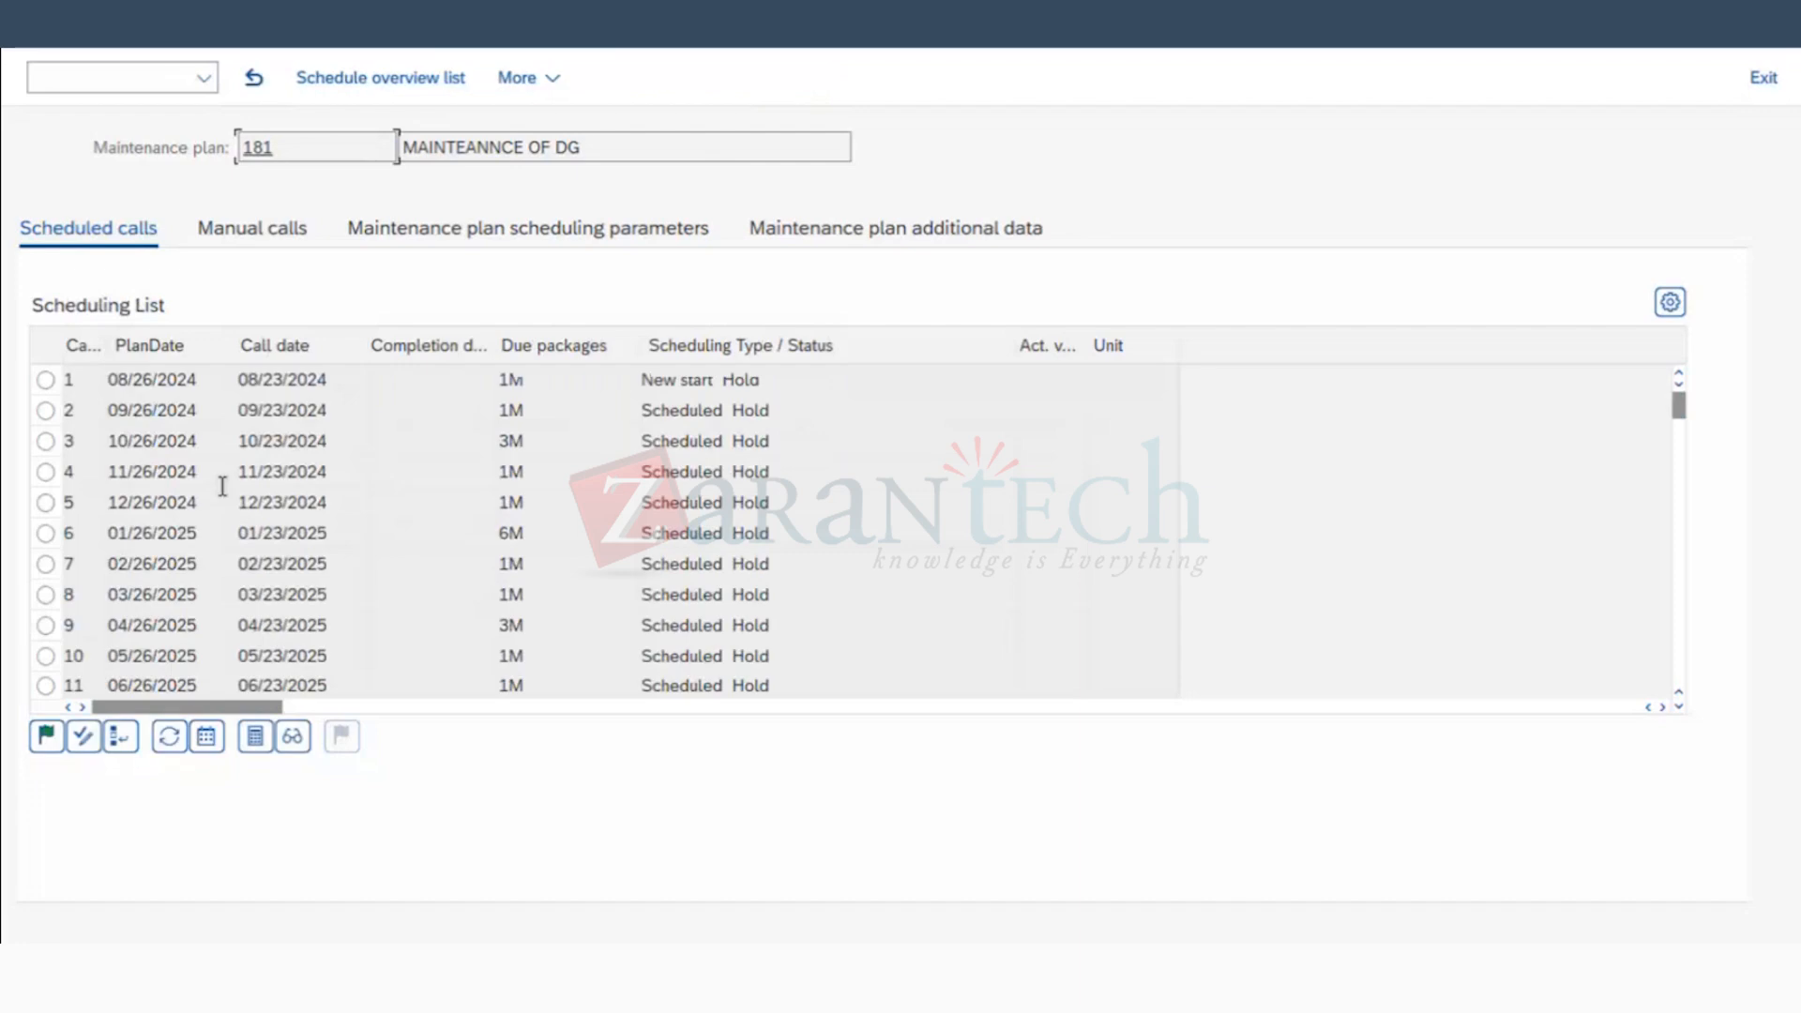
Step: Widen the call number column and check the due packages of calls 12 and 24
drag(105, 344, 154, 344)
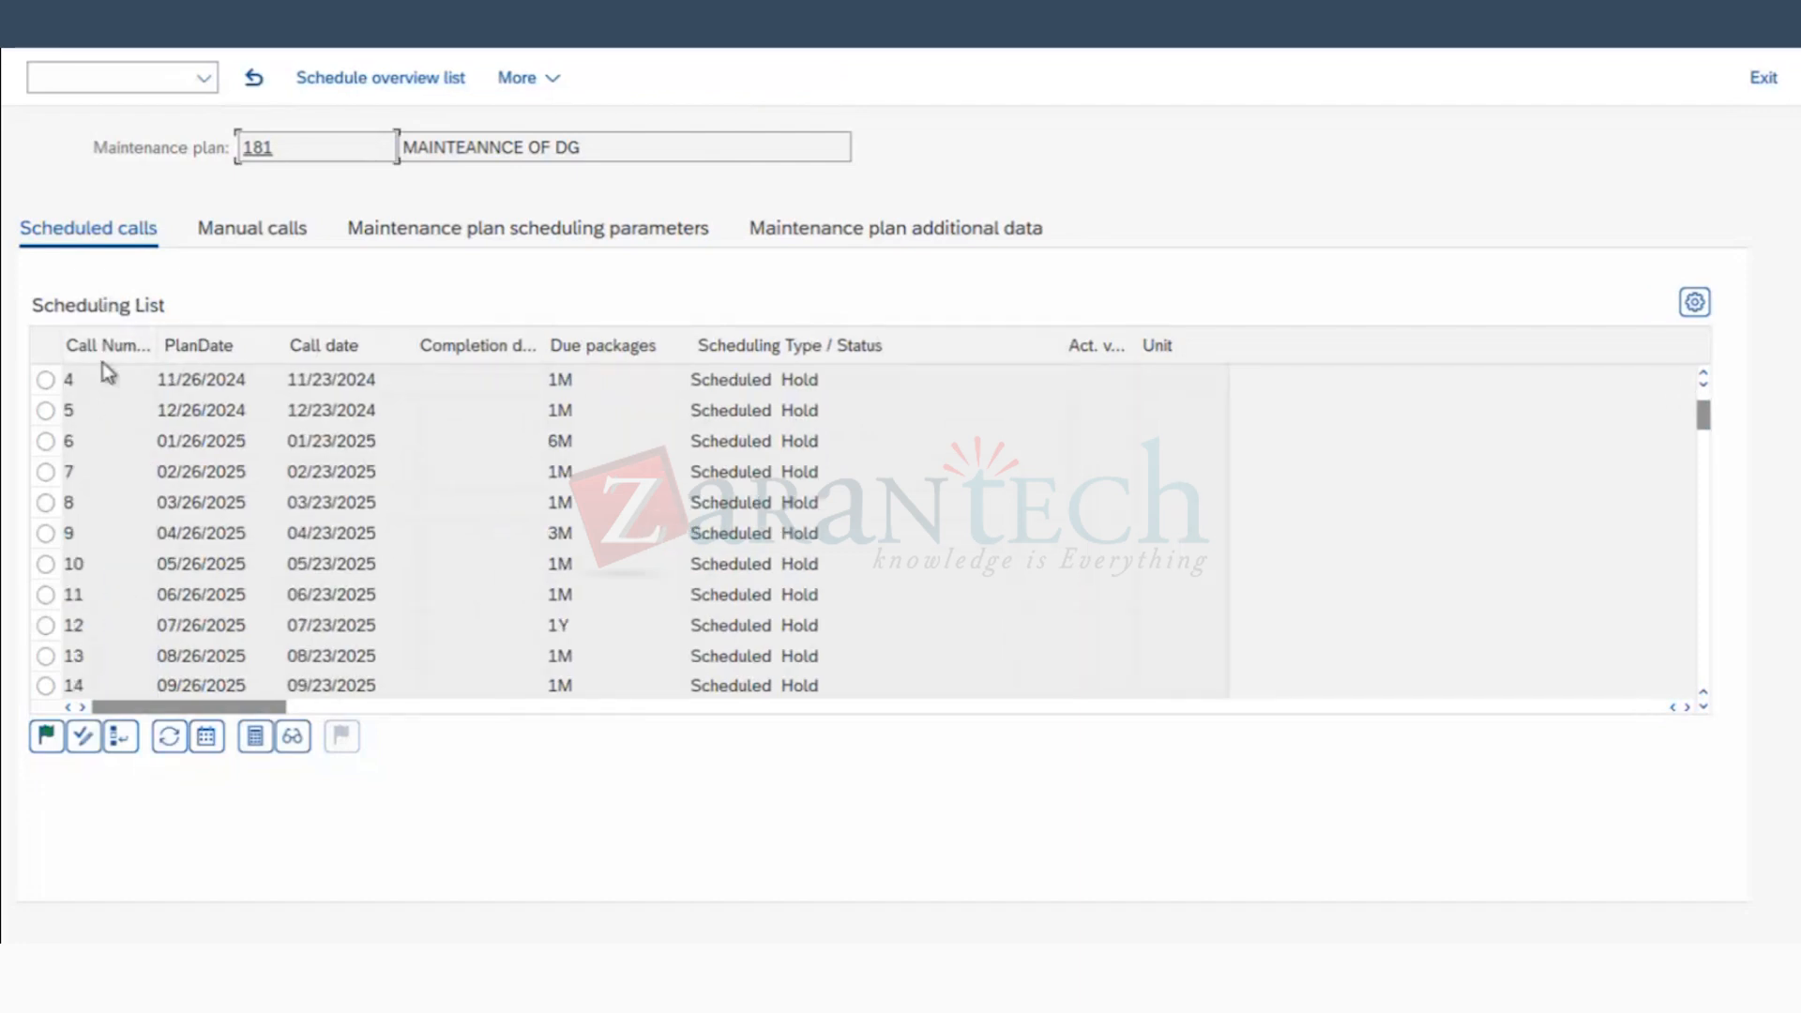
scroll(150, 609, down, 1)
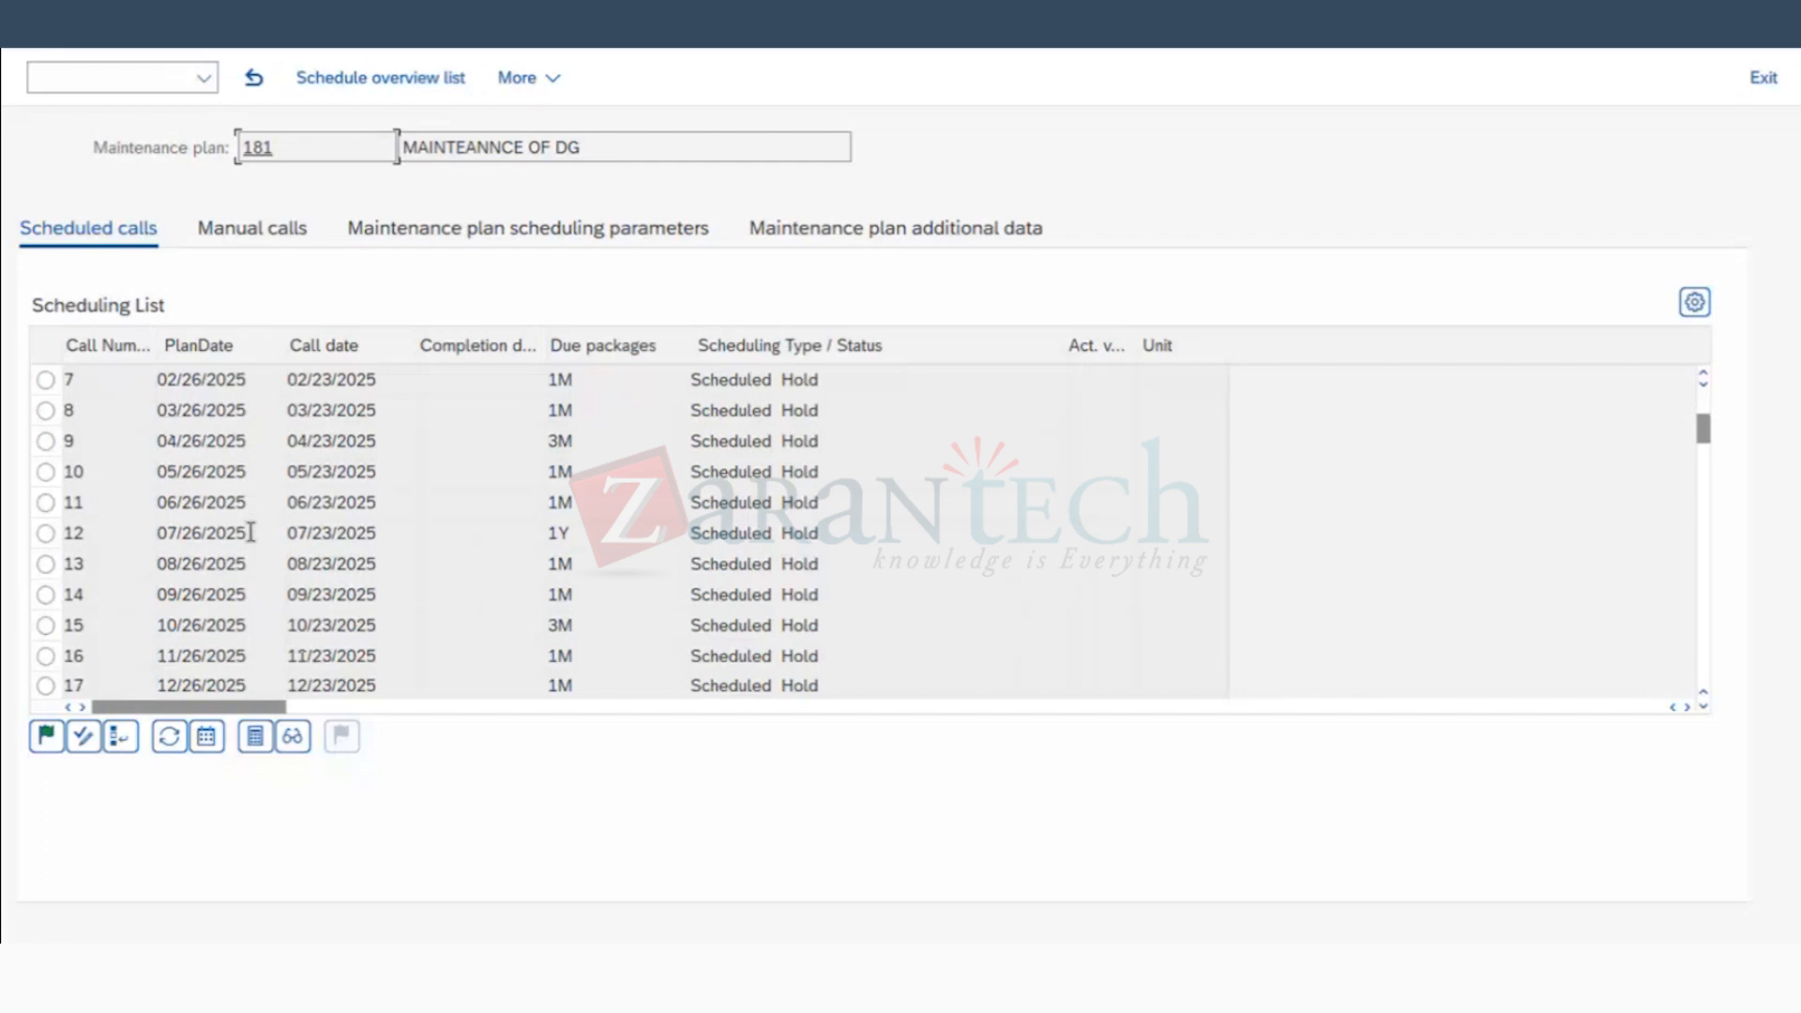
click(555, 532)
scroll(594, 655, down, 1)
scroll(583, 631, down, 1)
scroll(578, 633, down, 2)
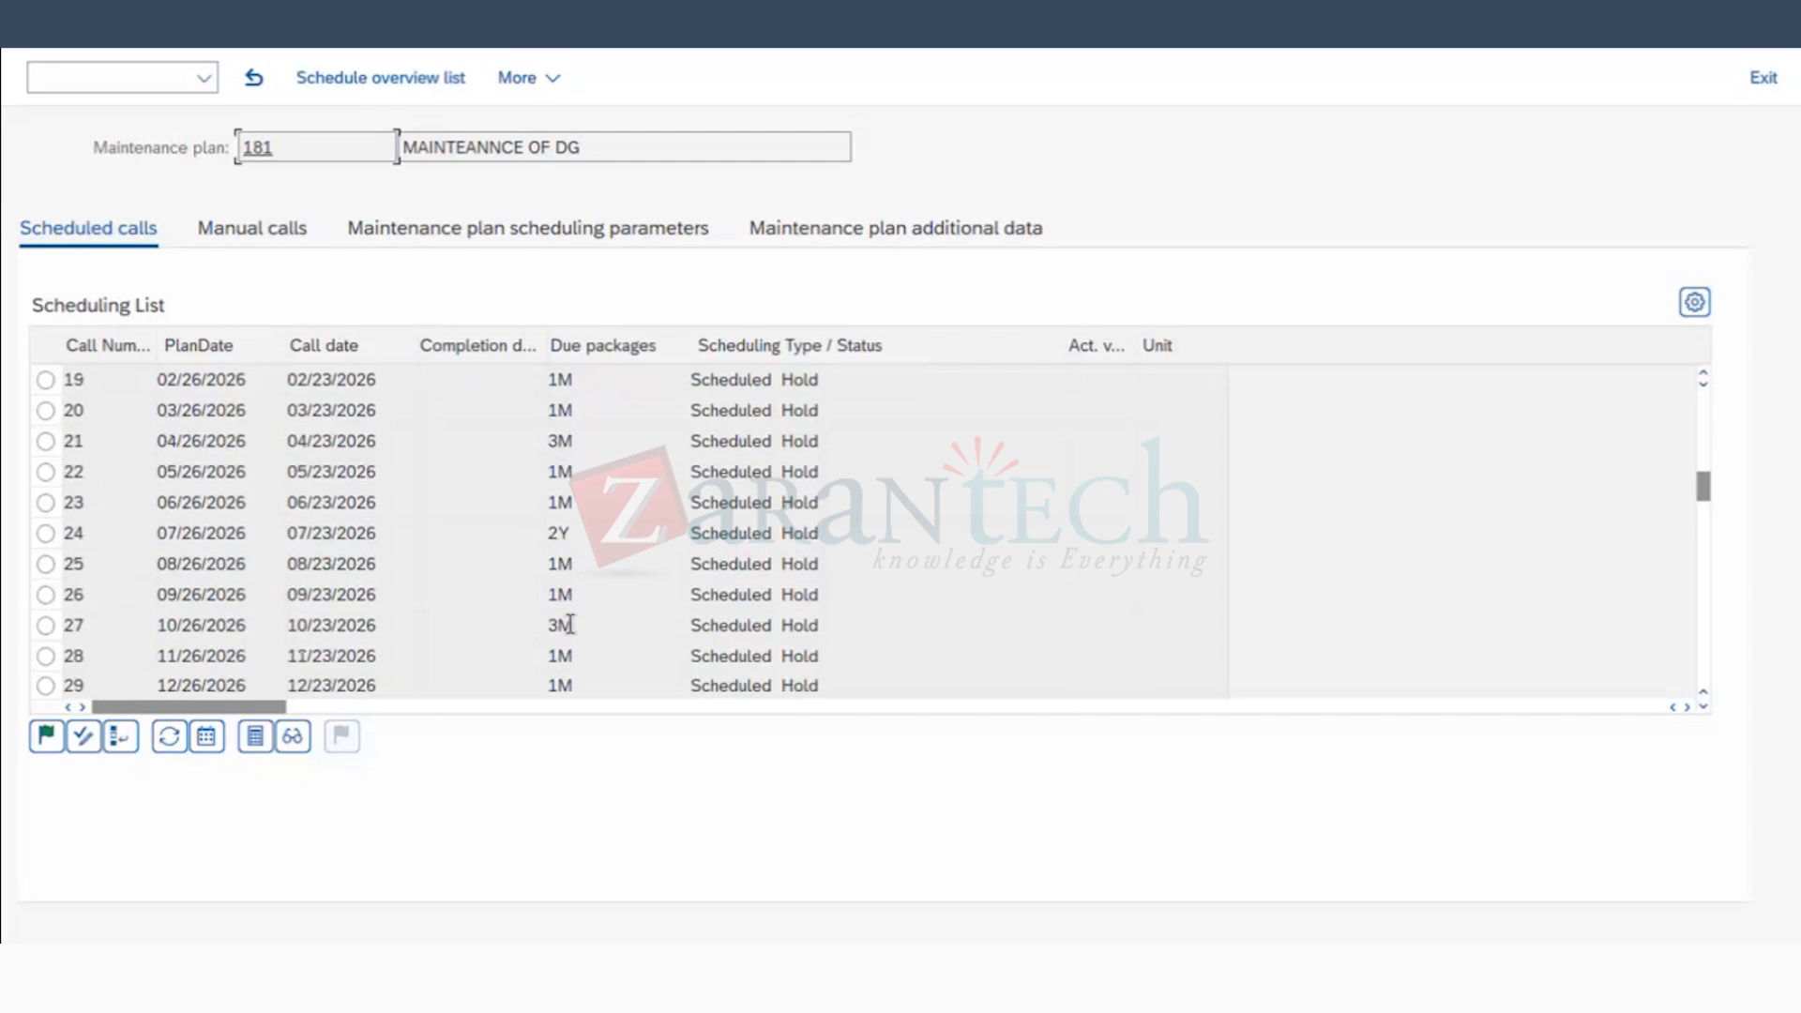
drag(587, 542, 548, 541)
Step: Review the scheduled calls after call 24 through the last one, then go back toward the earlier calls
scroll(260, 624, down, 1)
scroll(241, 619, down, 1)
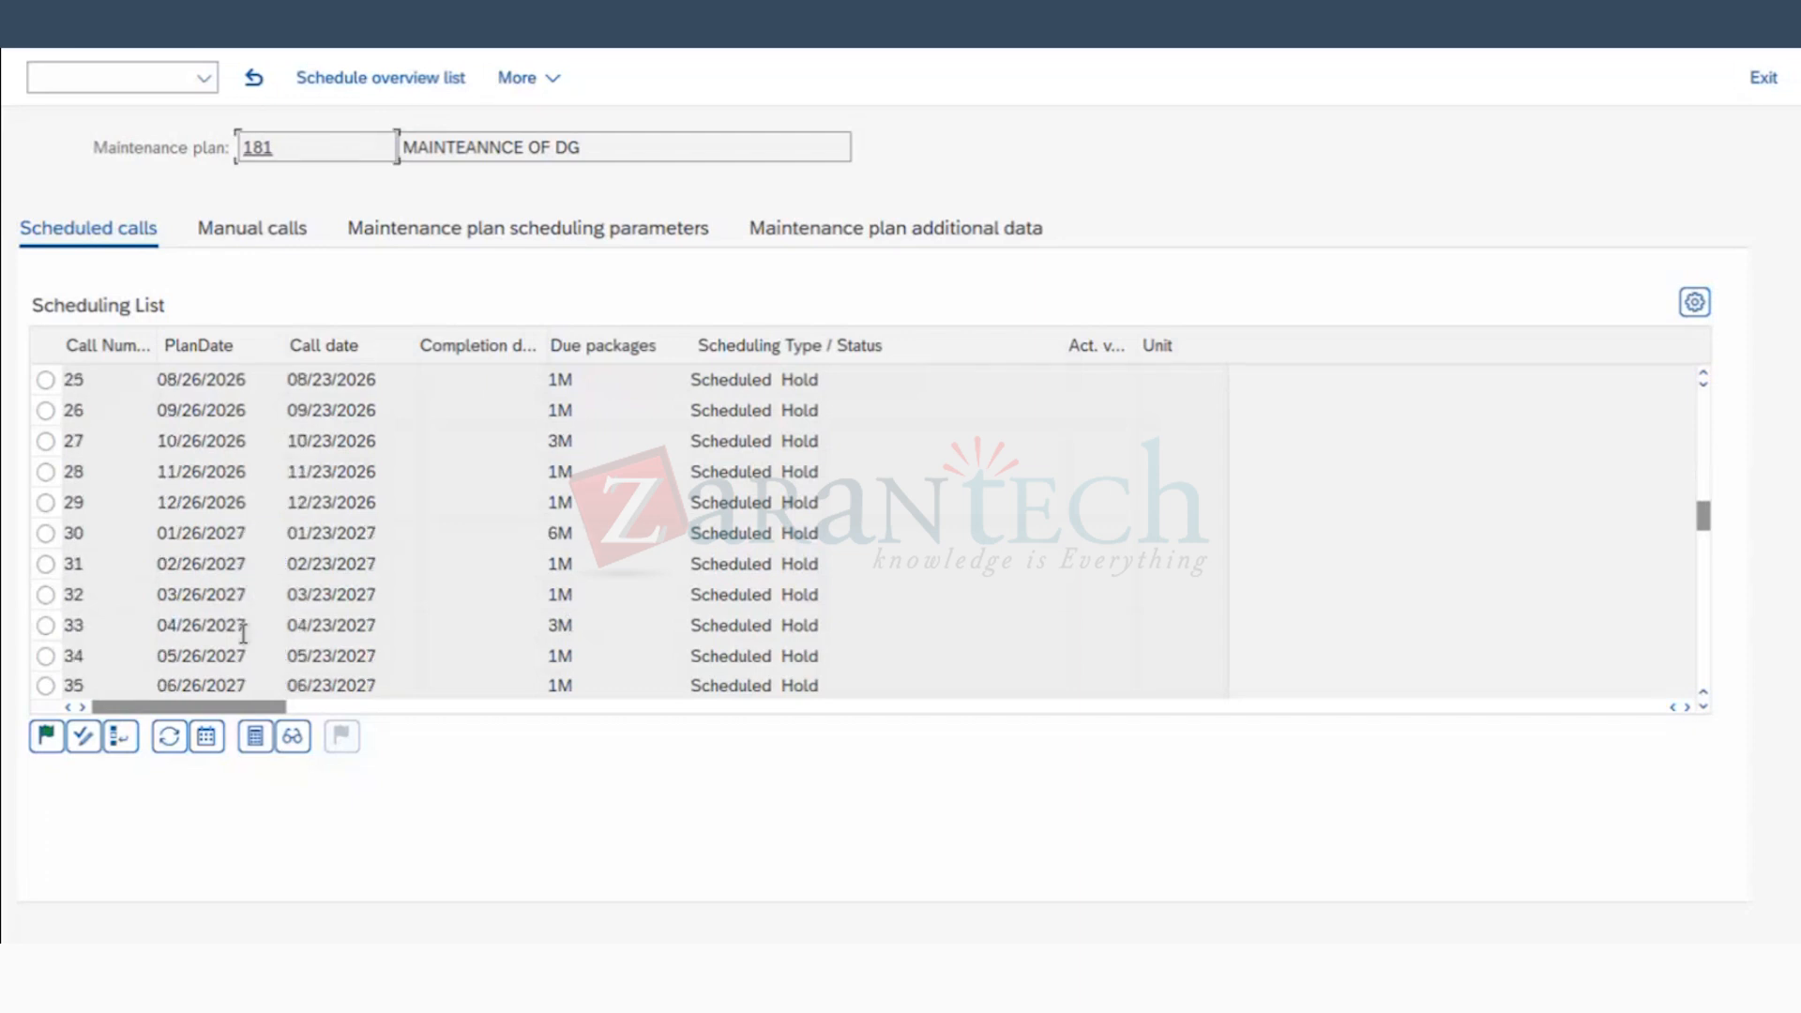
scroll(246, 641, down, 1)
scroll(246, 640, down, 4)
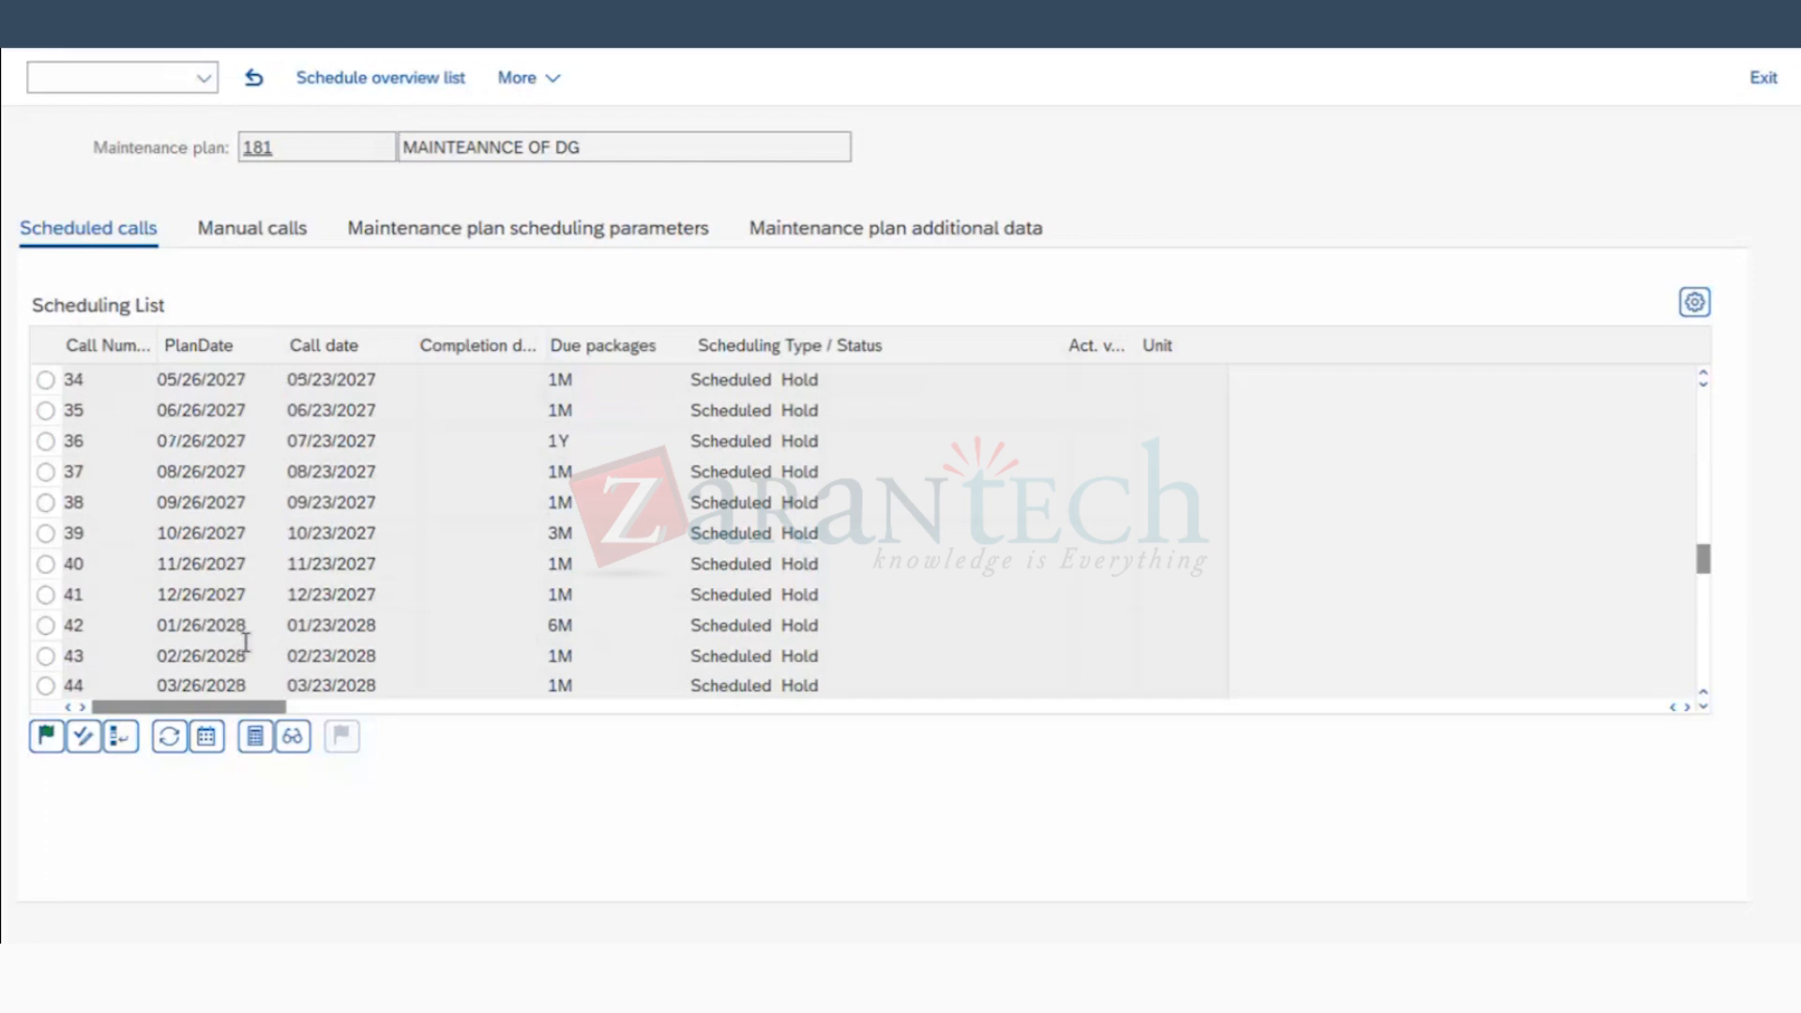
scroll(246, 641, down, 2)
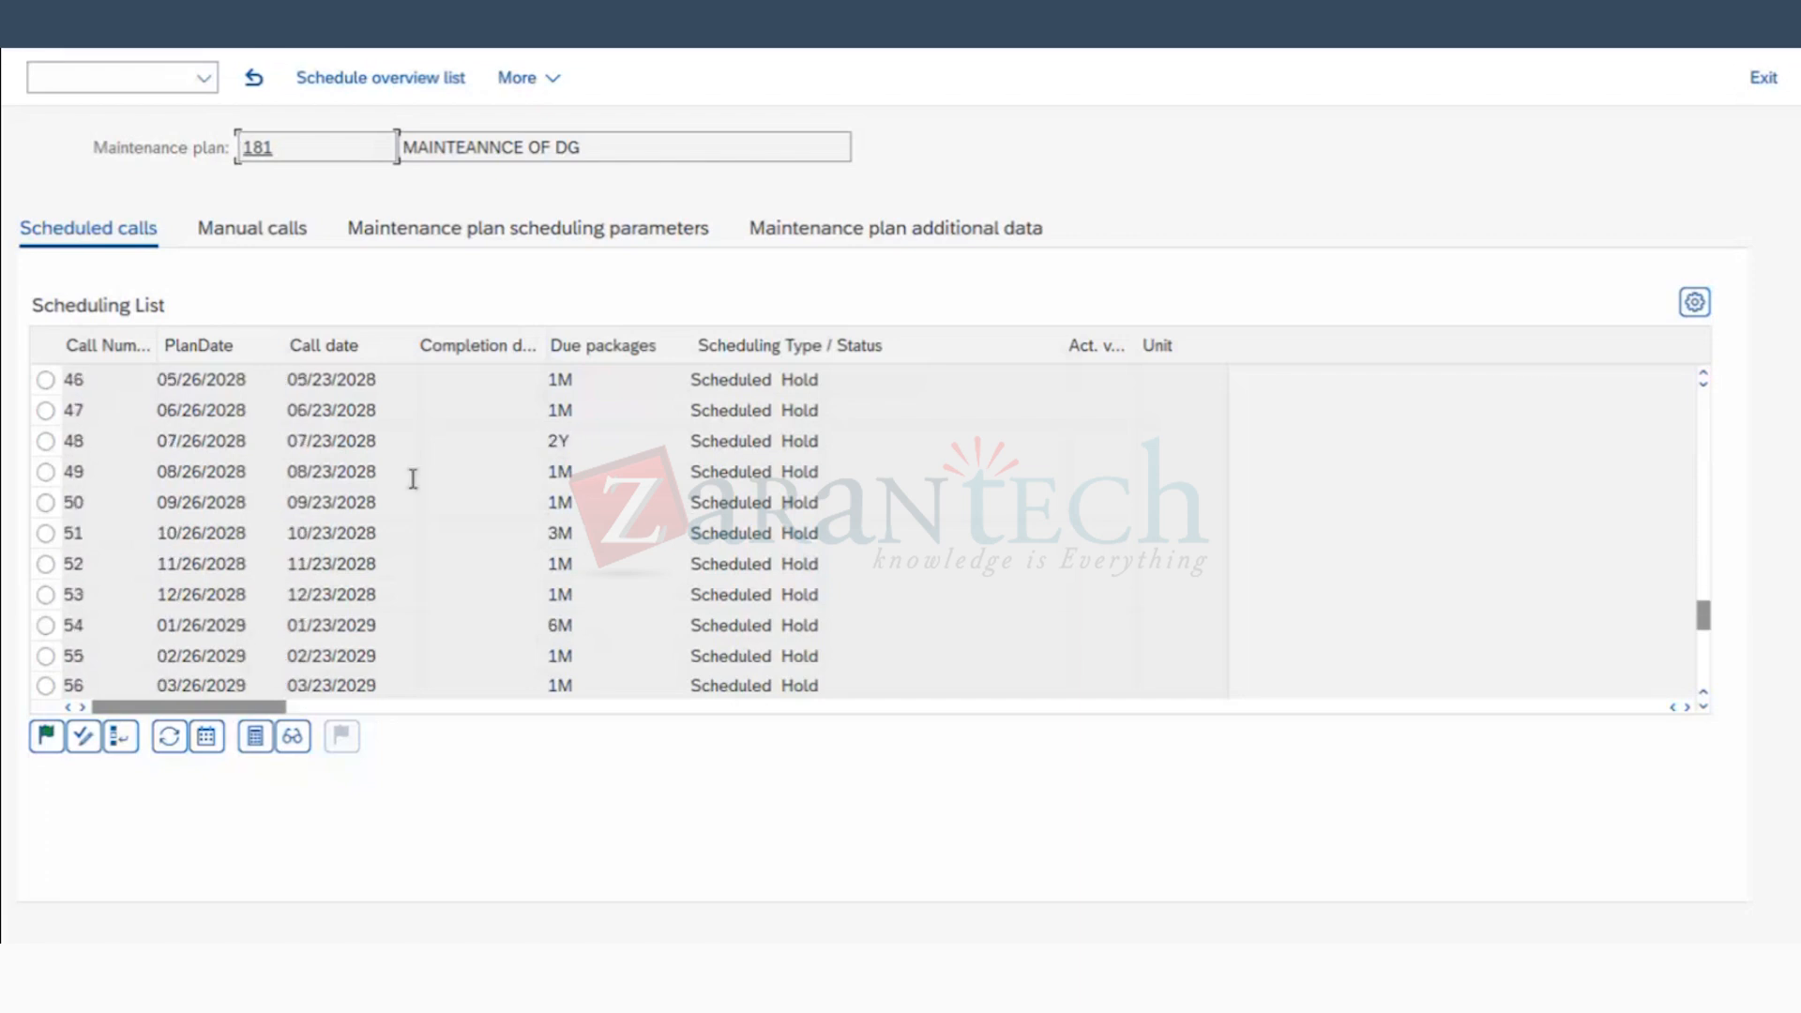
scroll(234, 595, down, 2)
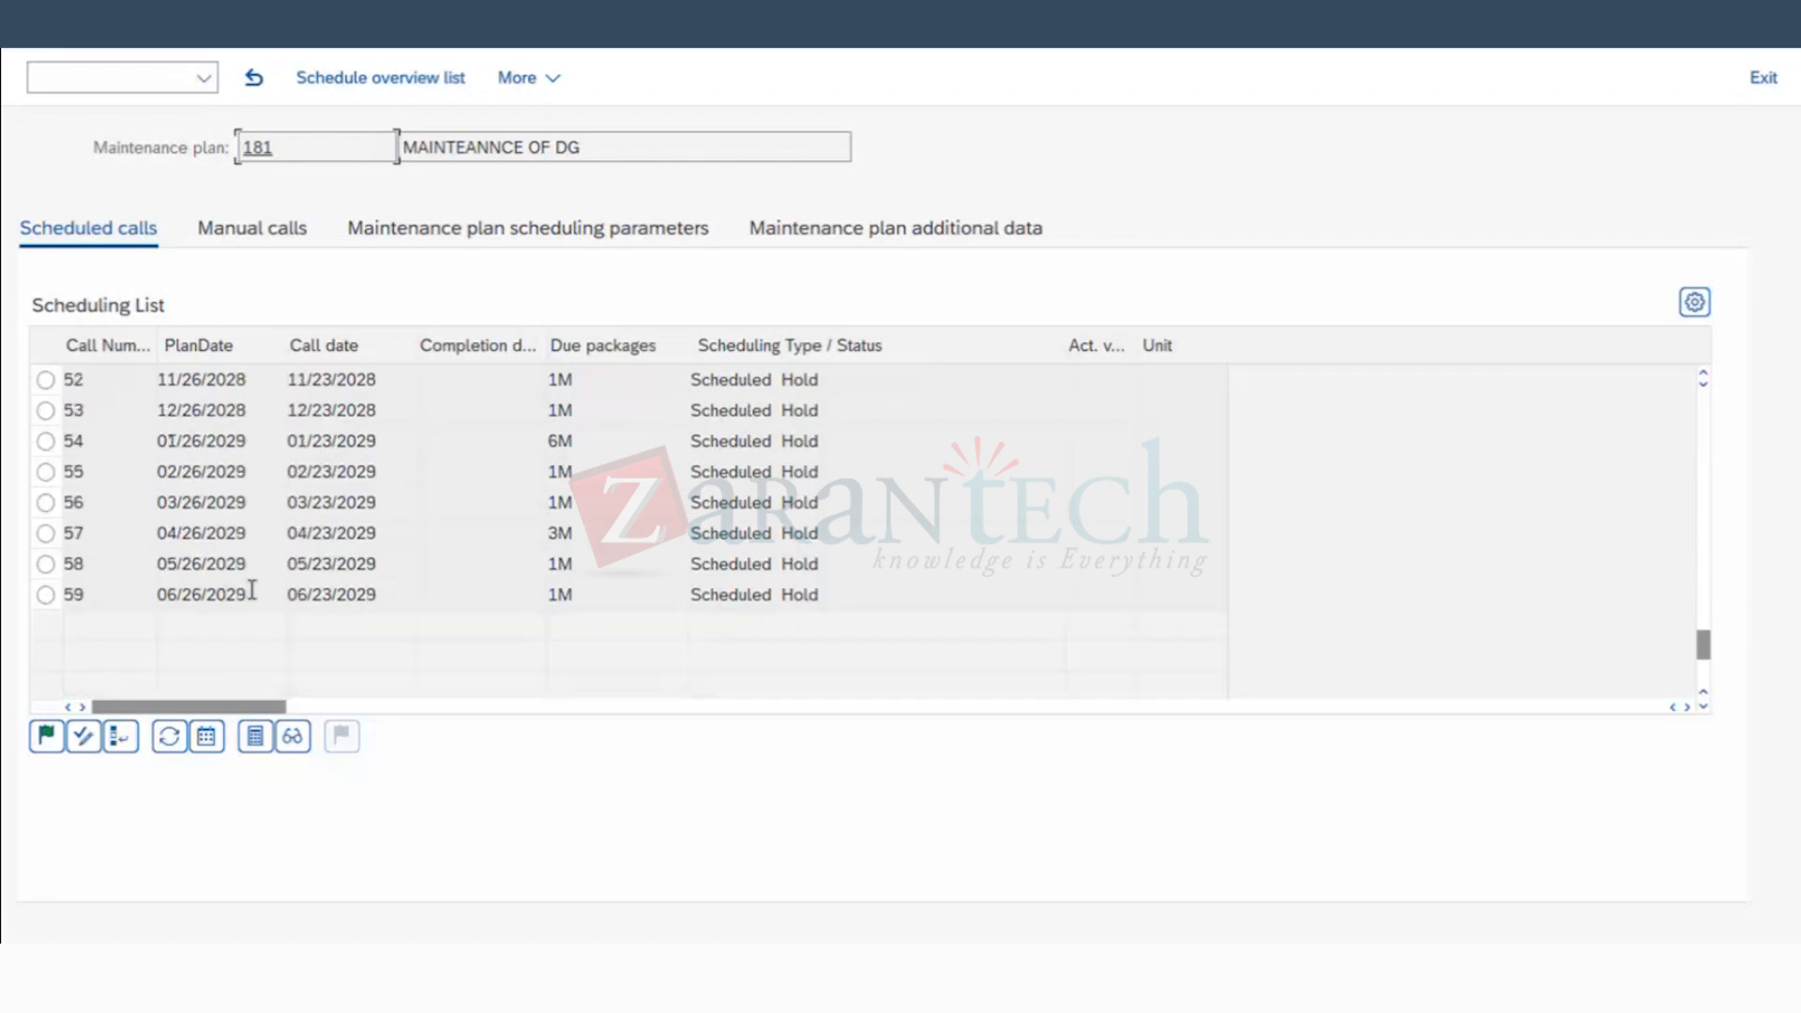
double_click(61, 591)
scroll(594, 472, up, 1)
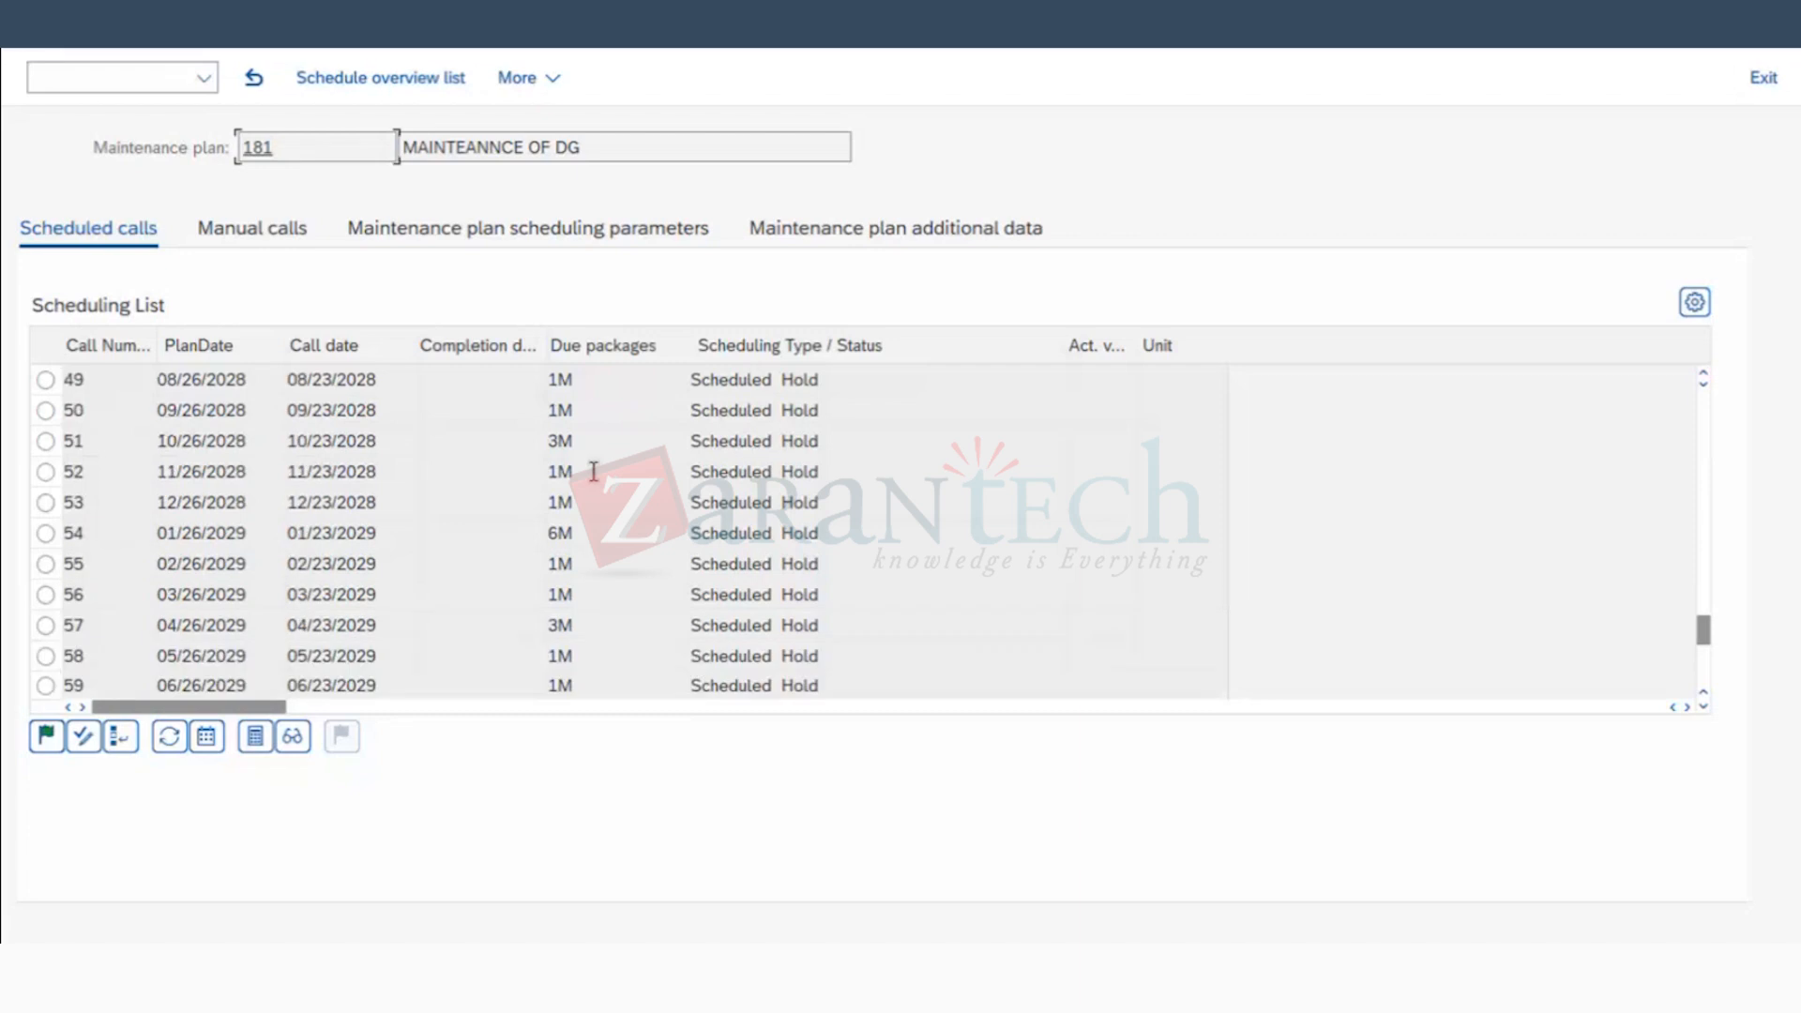
scroll(594, 471, up, 6)
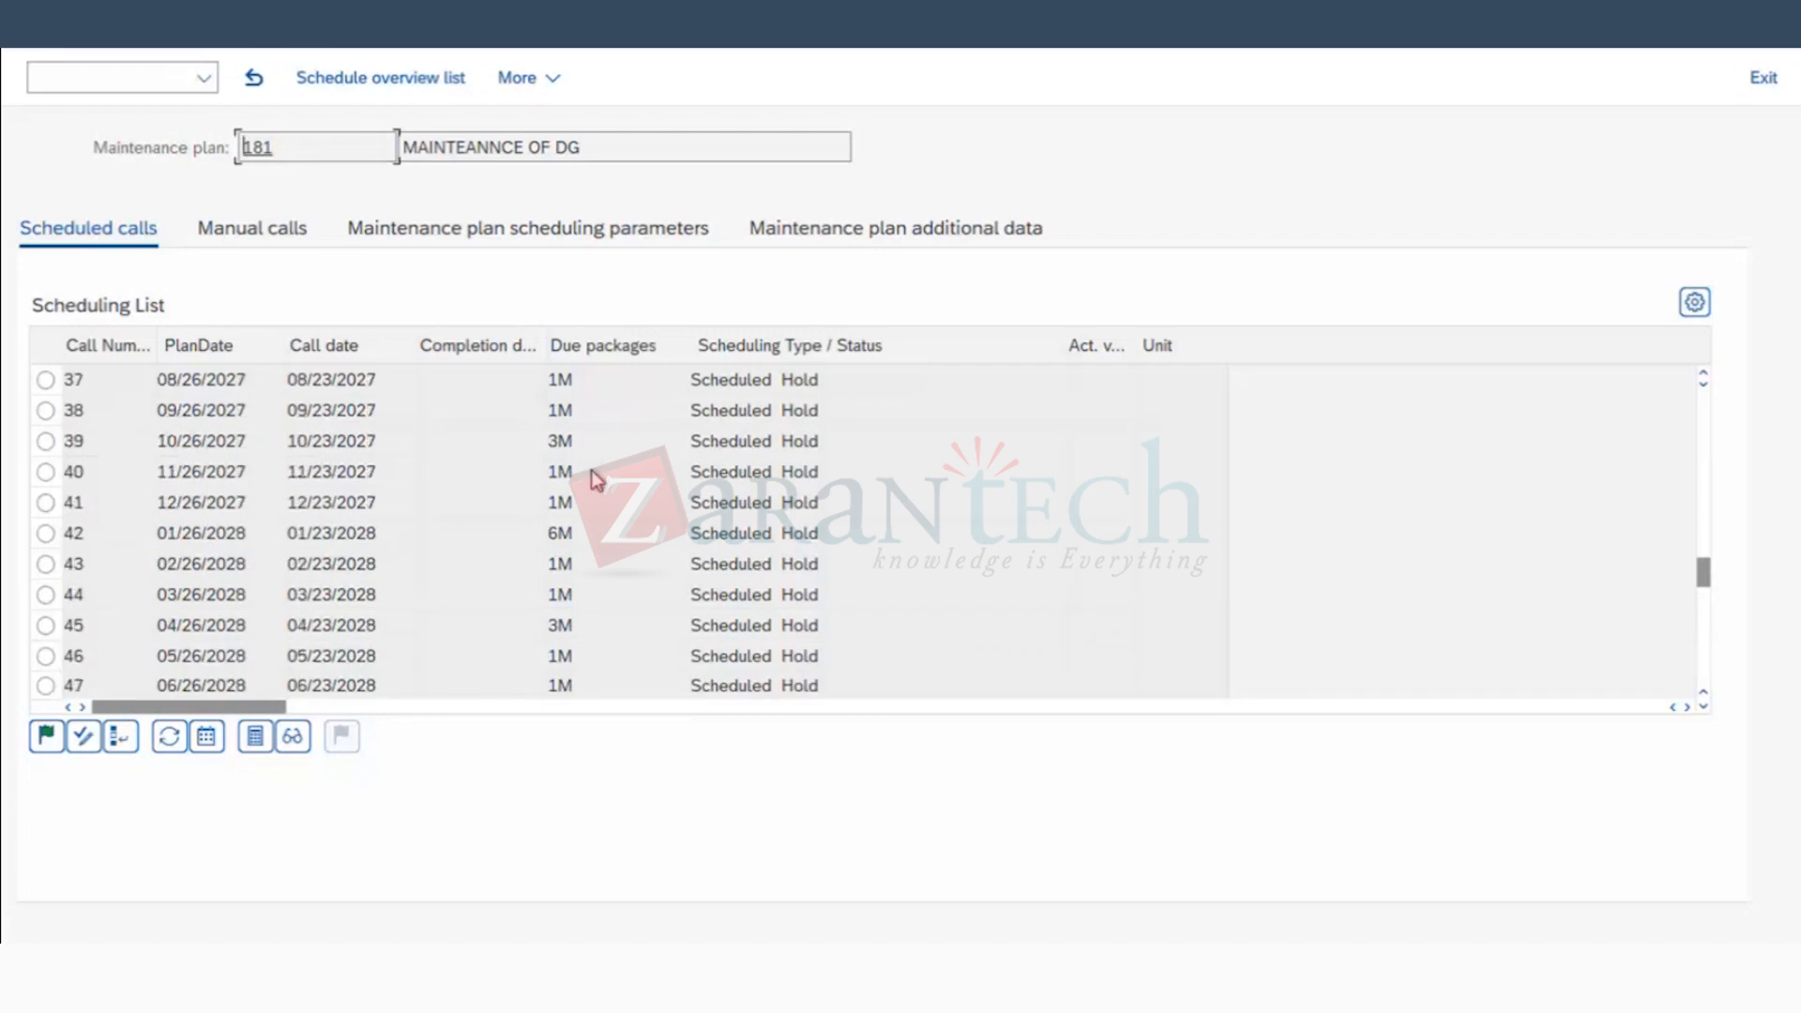
scroll(594, 474, up, 8)
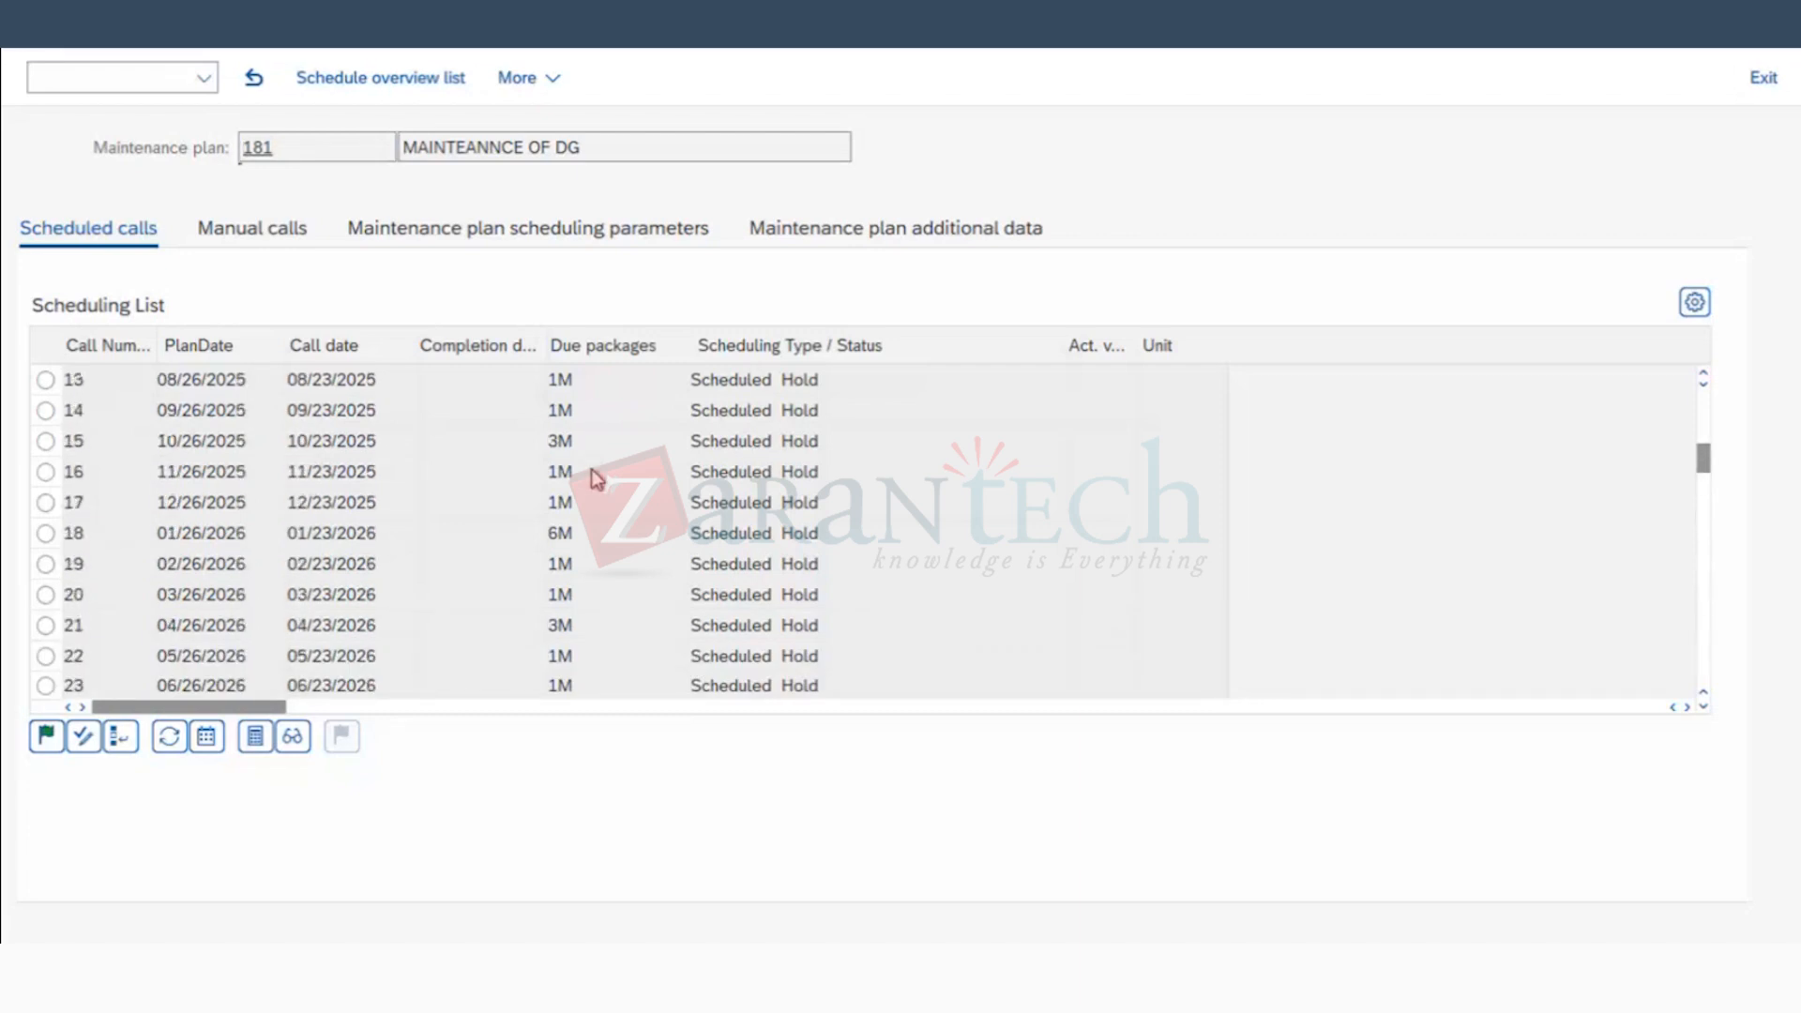
Step: Return to the first scheduled call of plan 181 and leave its scheduling without saving
scroll(590, 469, up, 2)
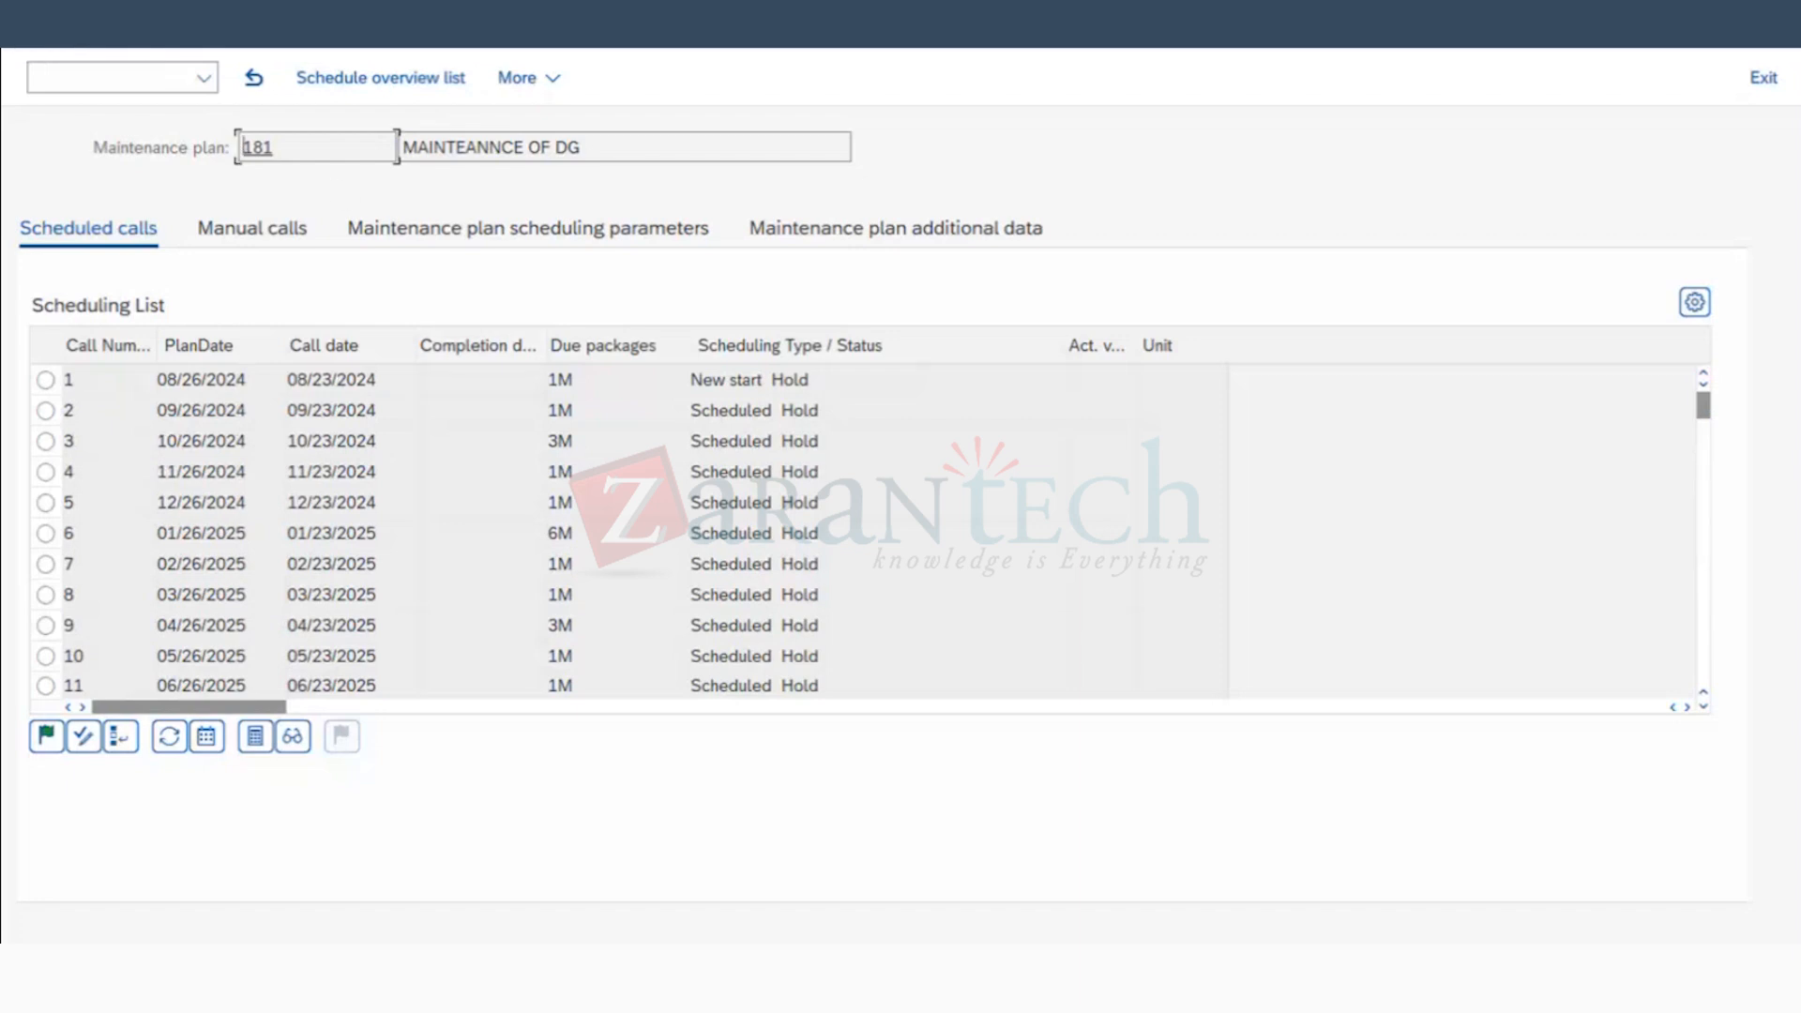
key(F3)
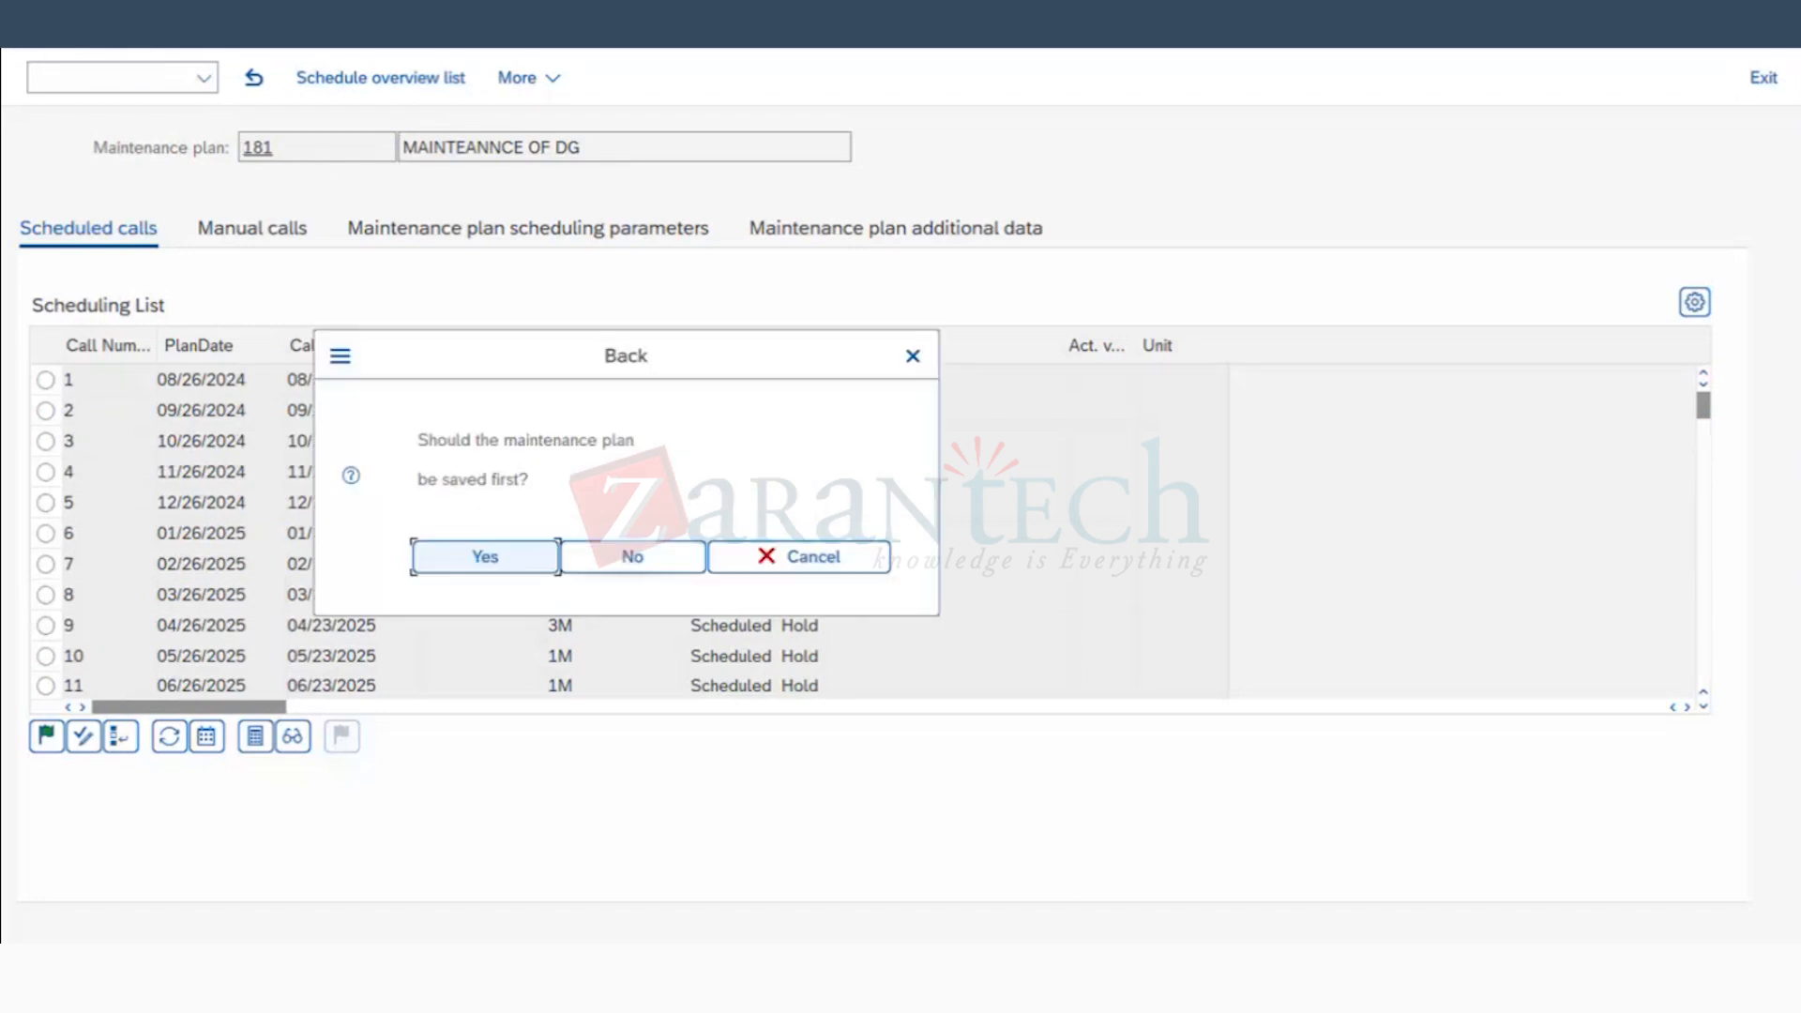
click(915, 355)
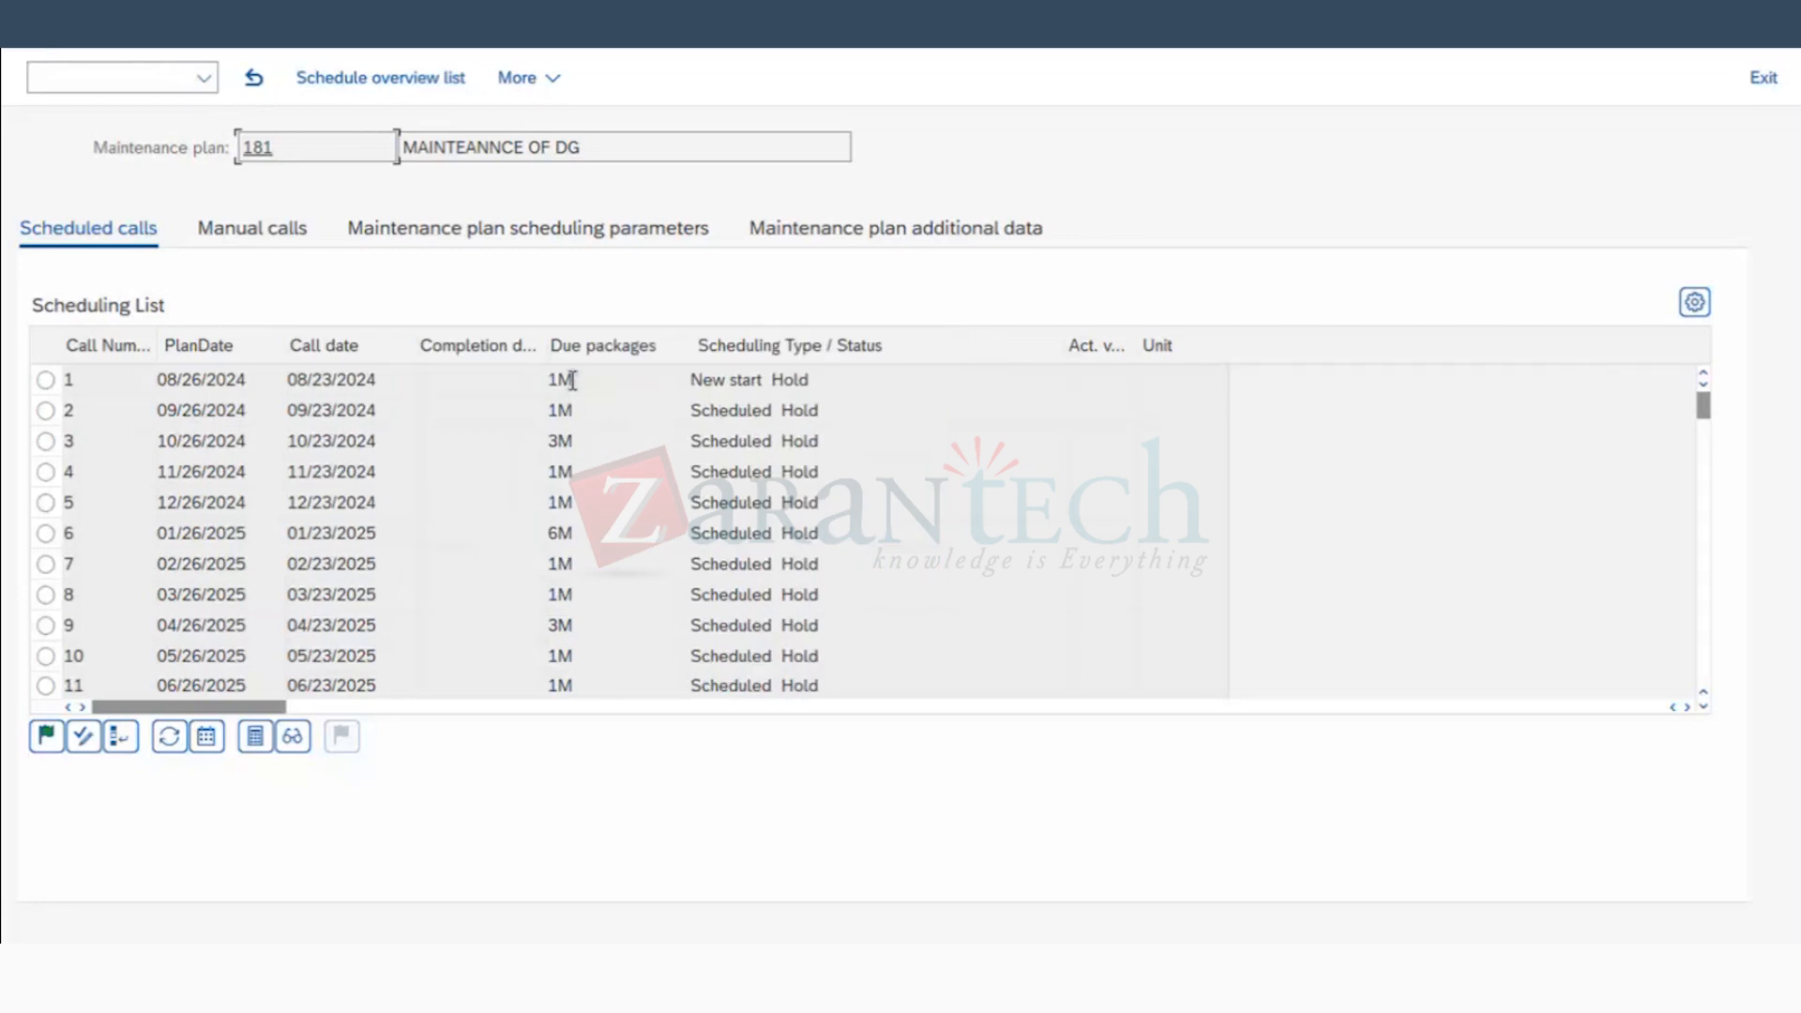
key(F3)
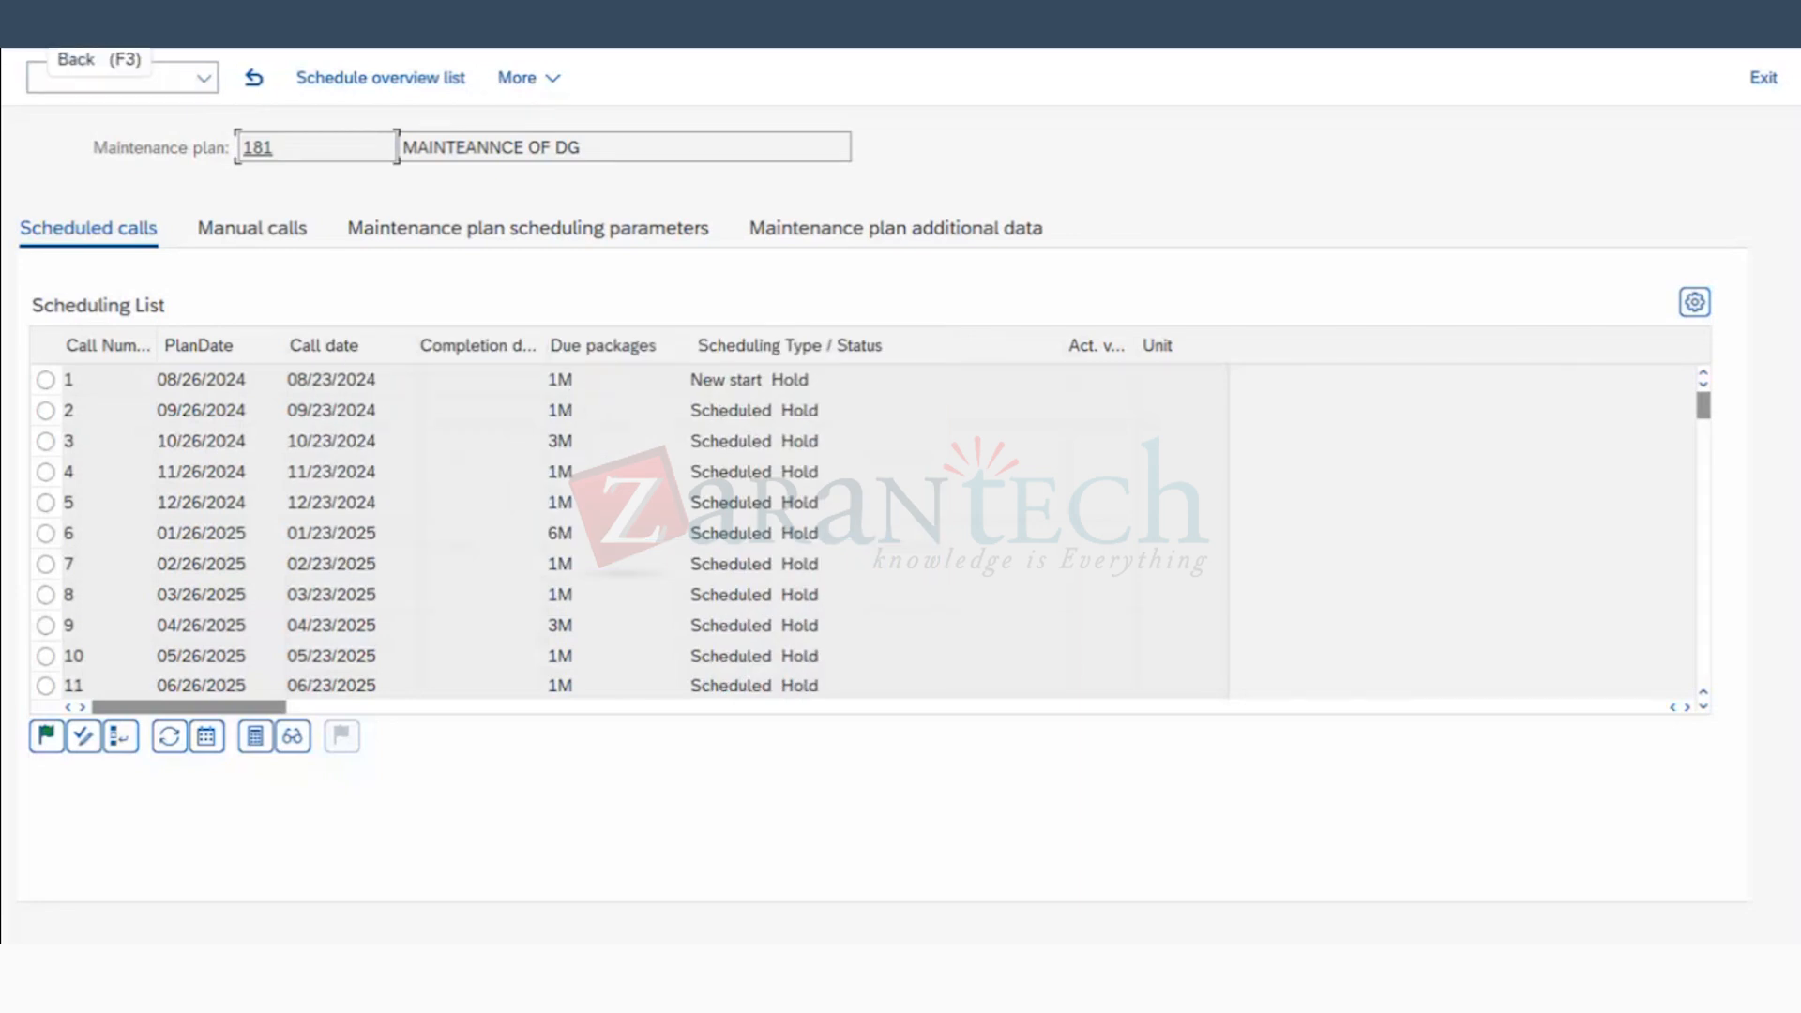
click(611, 566)
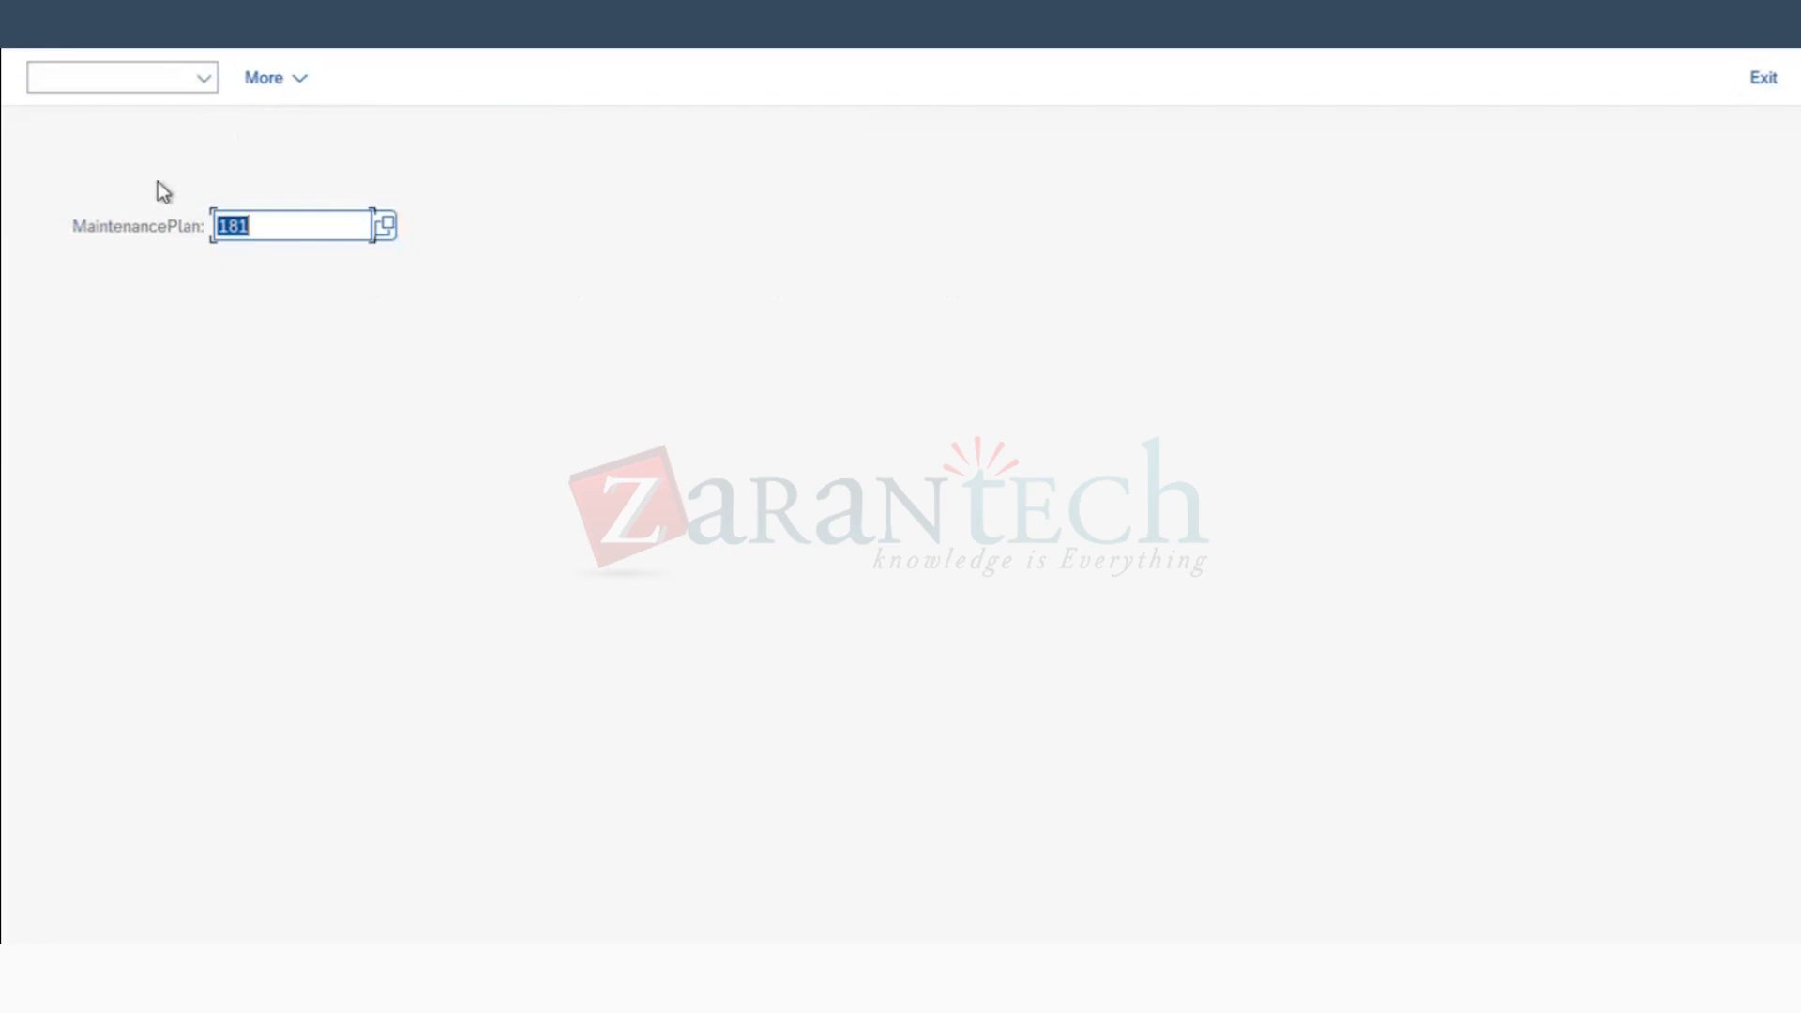
Step: Reopen plan 181 for scheduling and start it in cycle with the start offset set at the 330 DAY package date
key(Return)
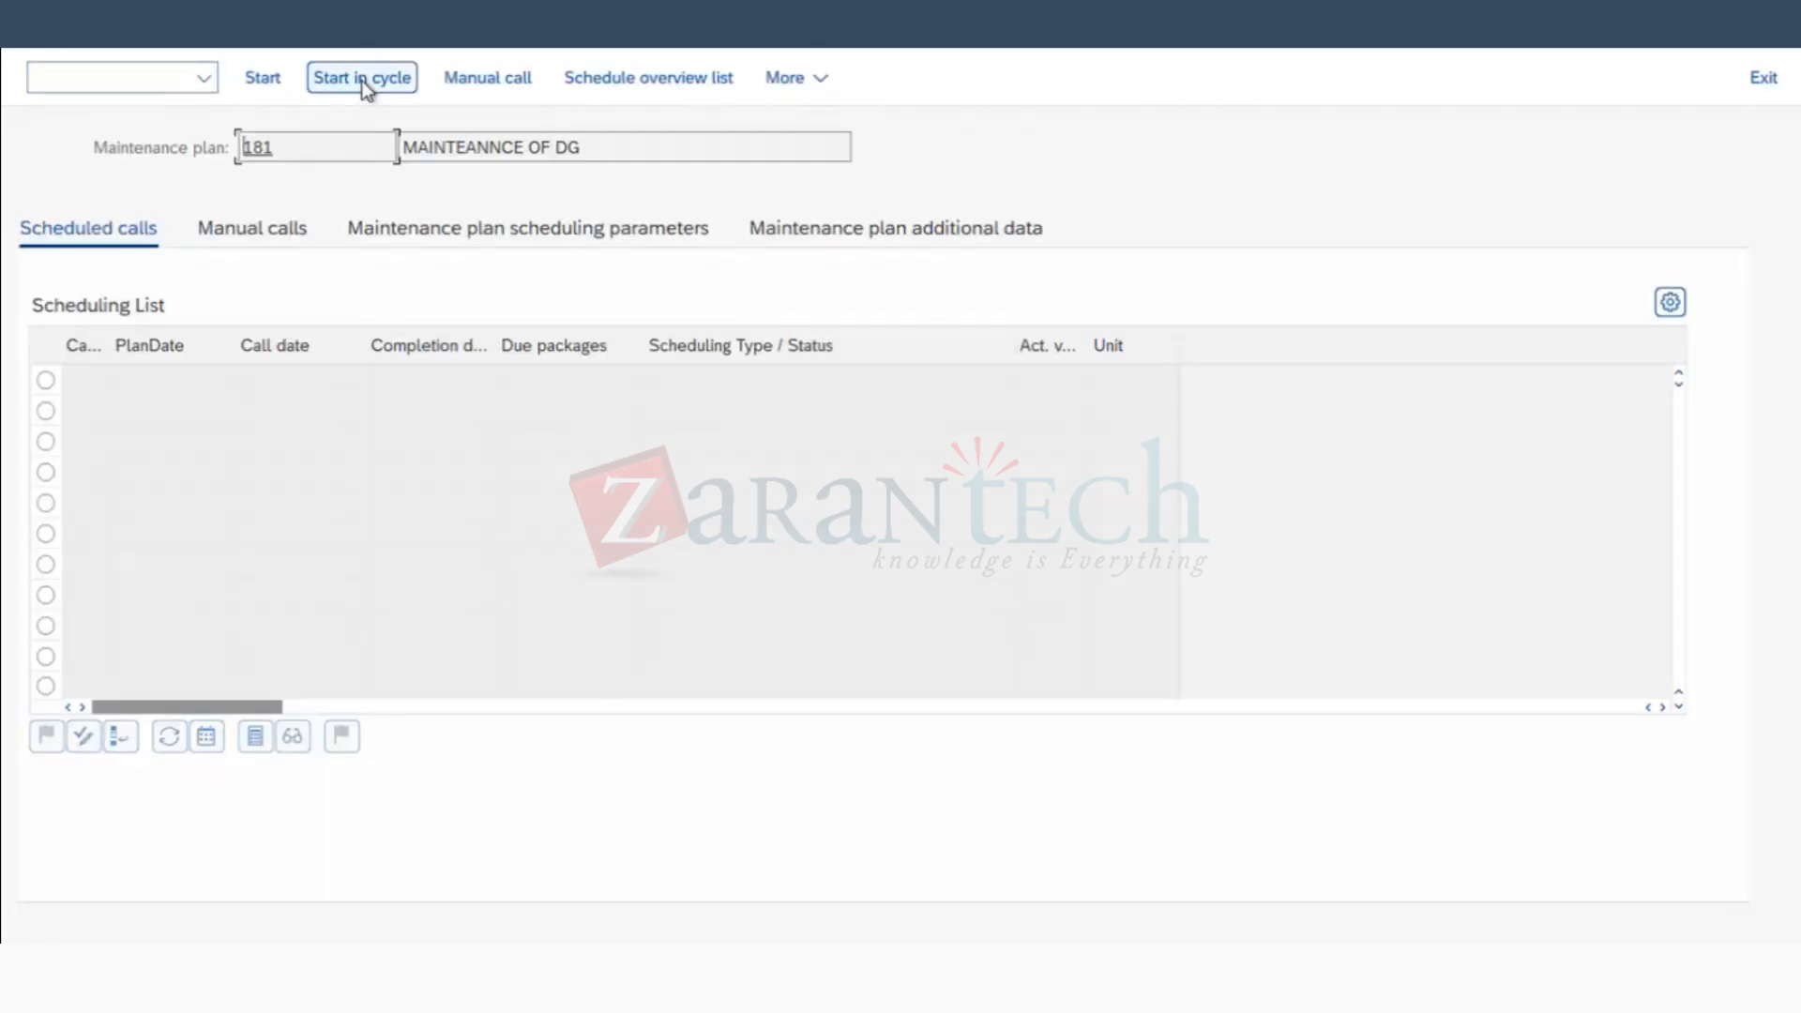
click(363, 82)
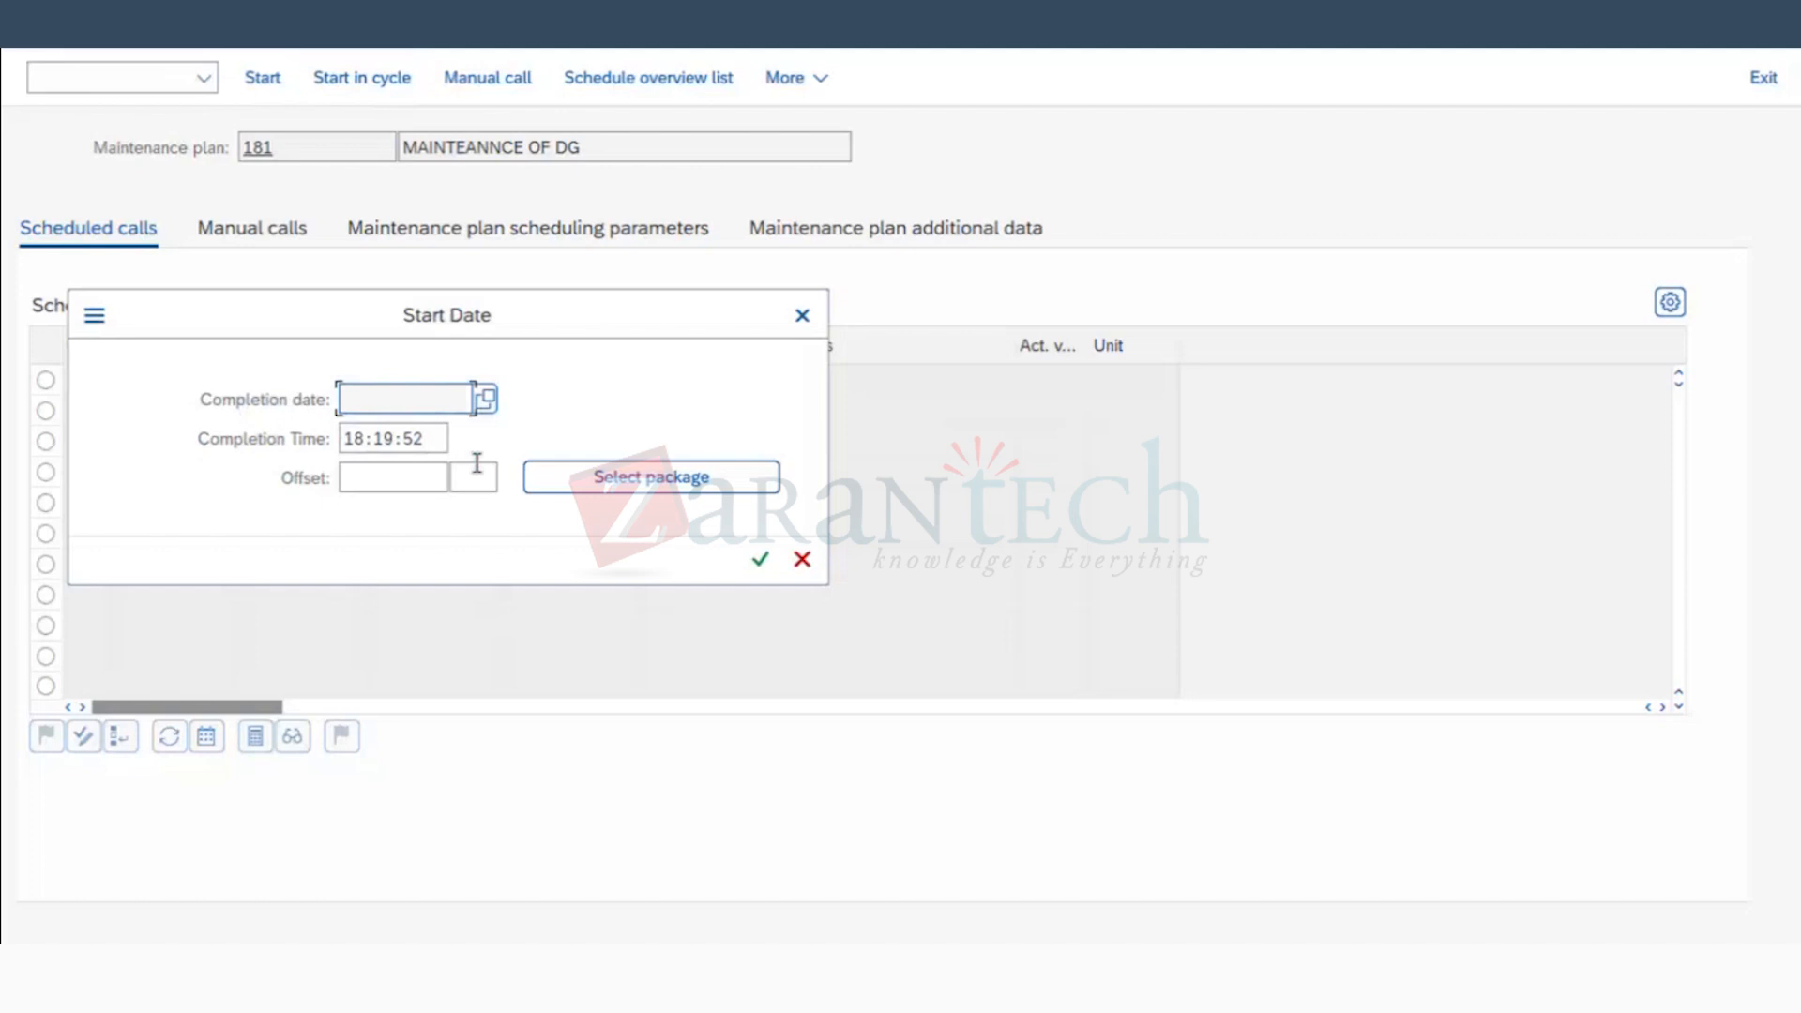
click(760, 560)
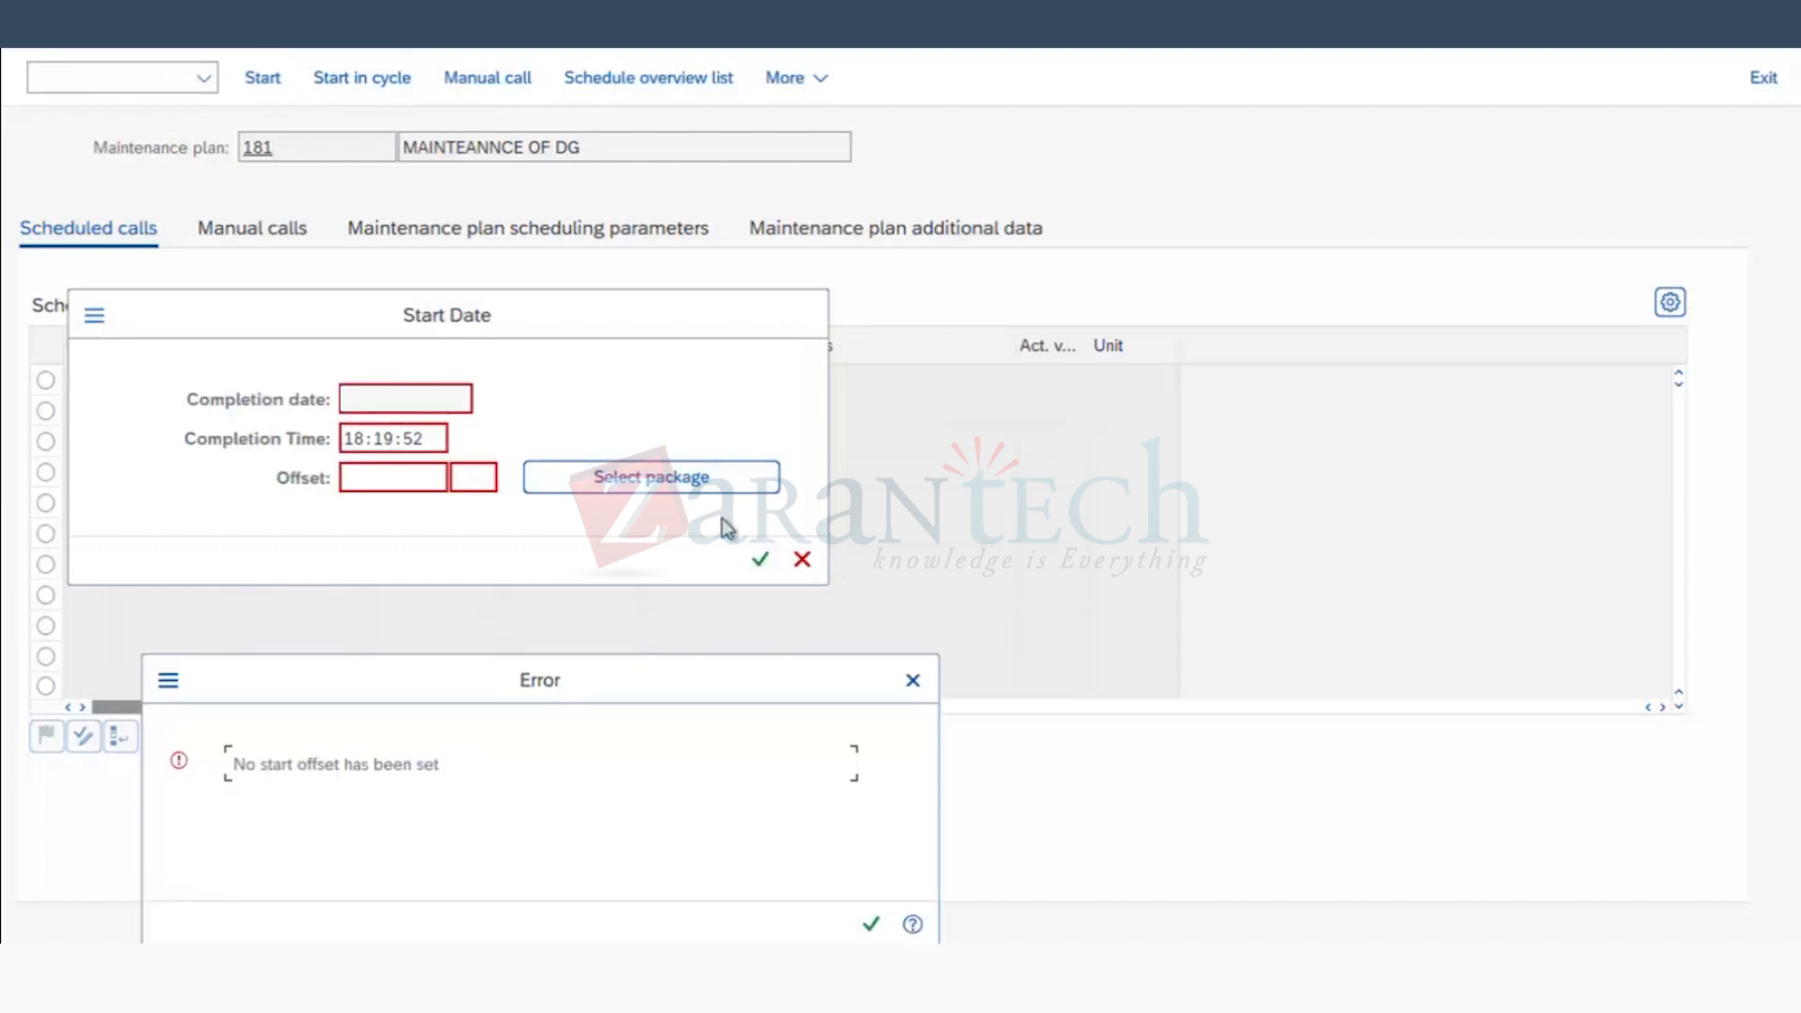
click(911, 679)
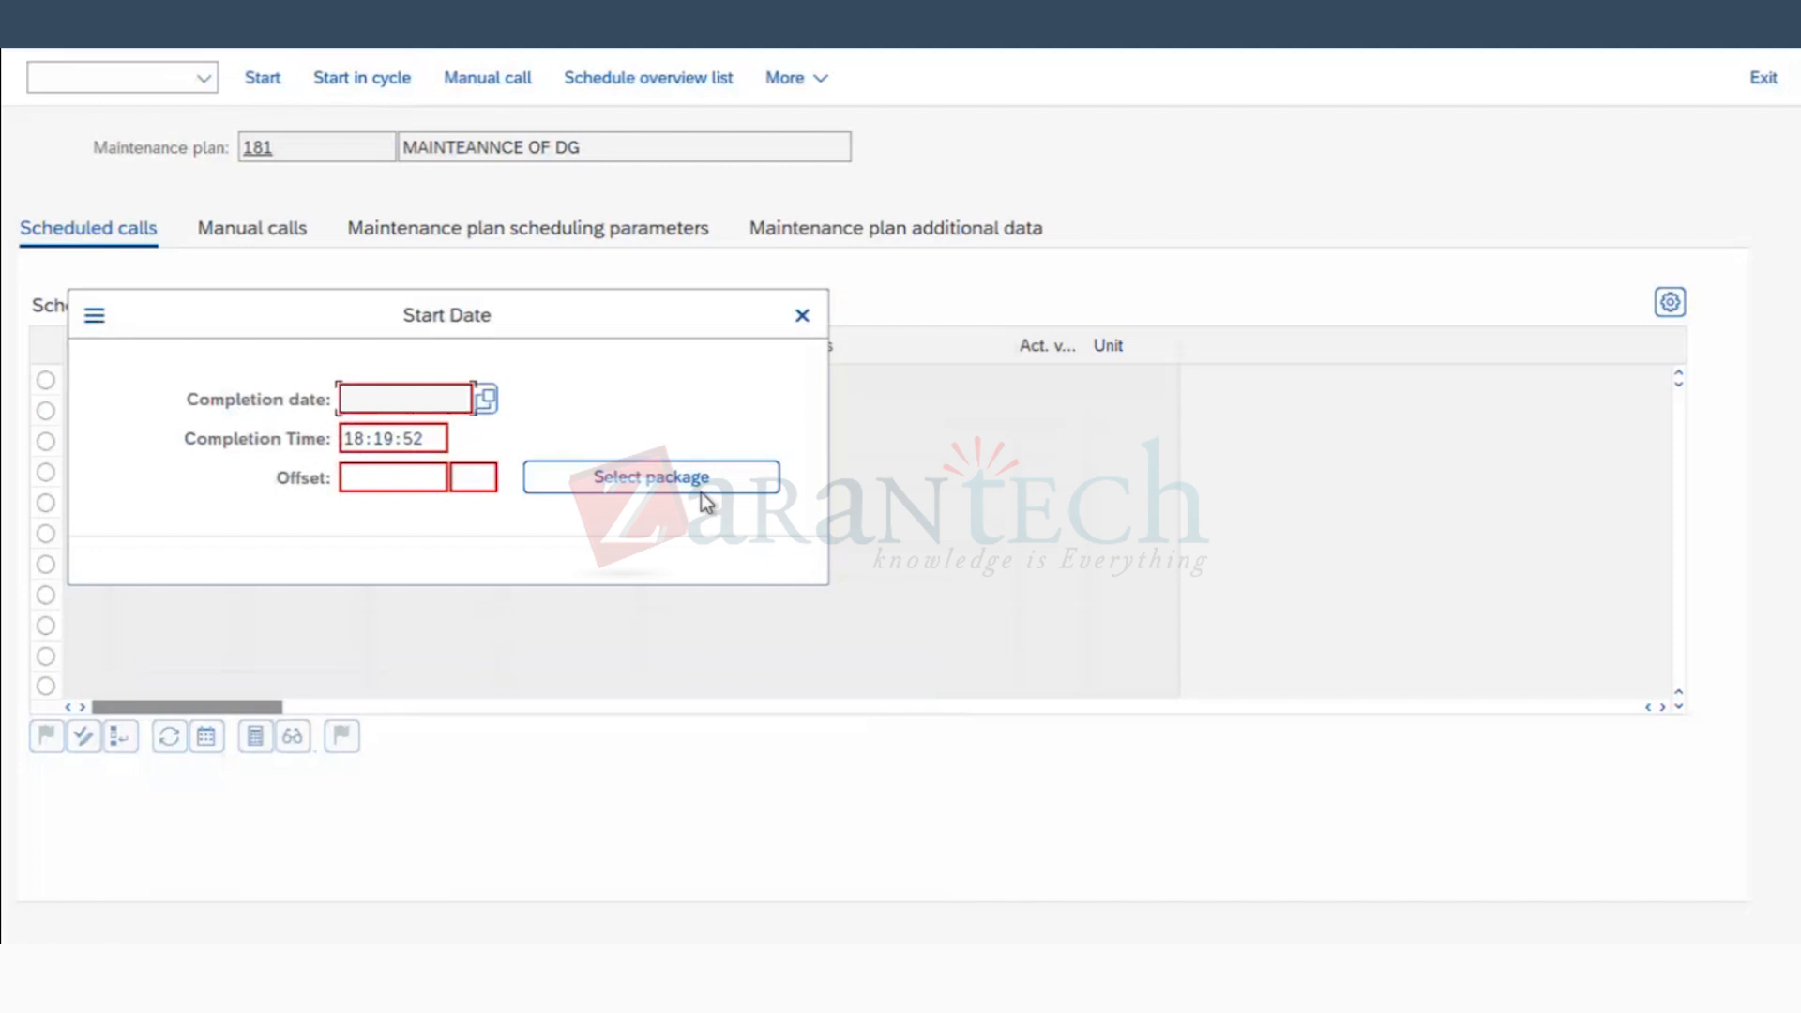
click(702, 489)
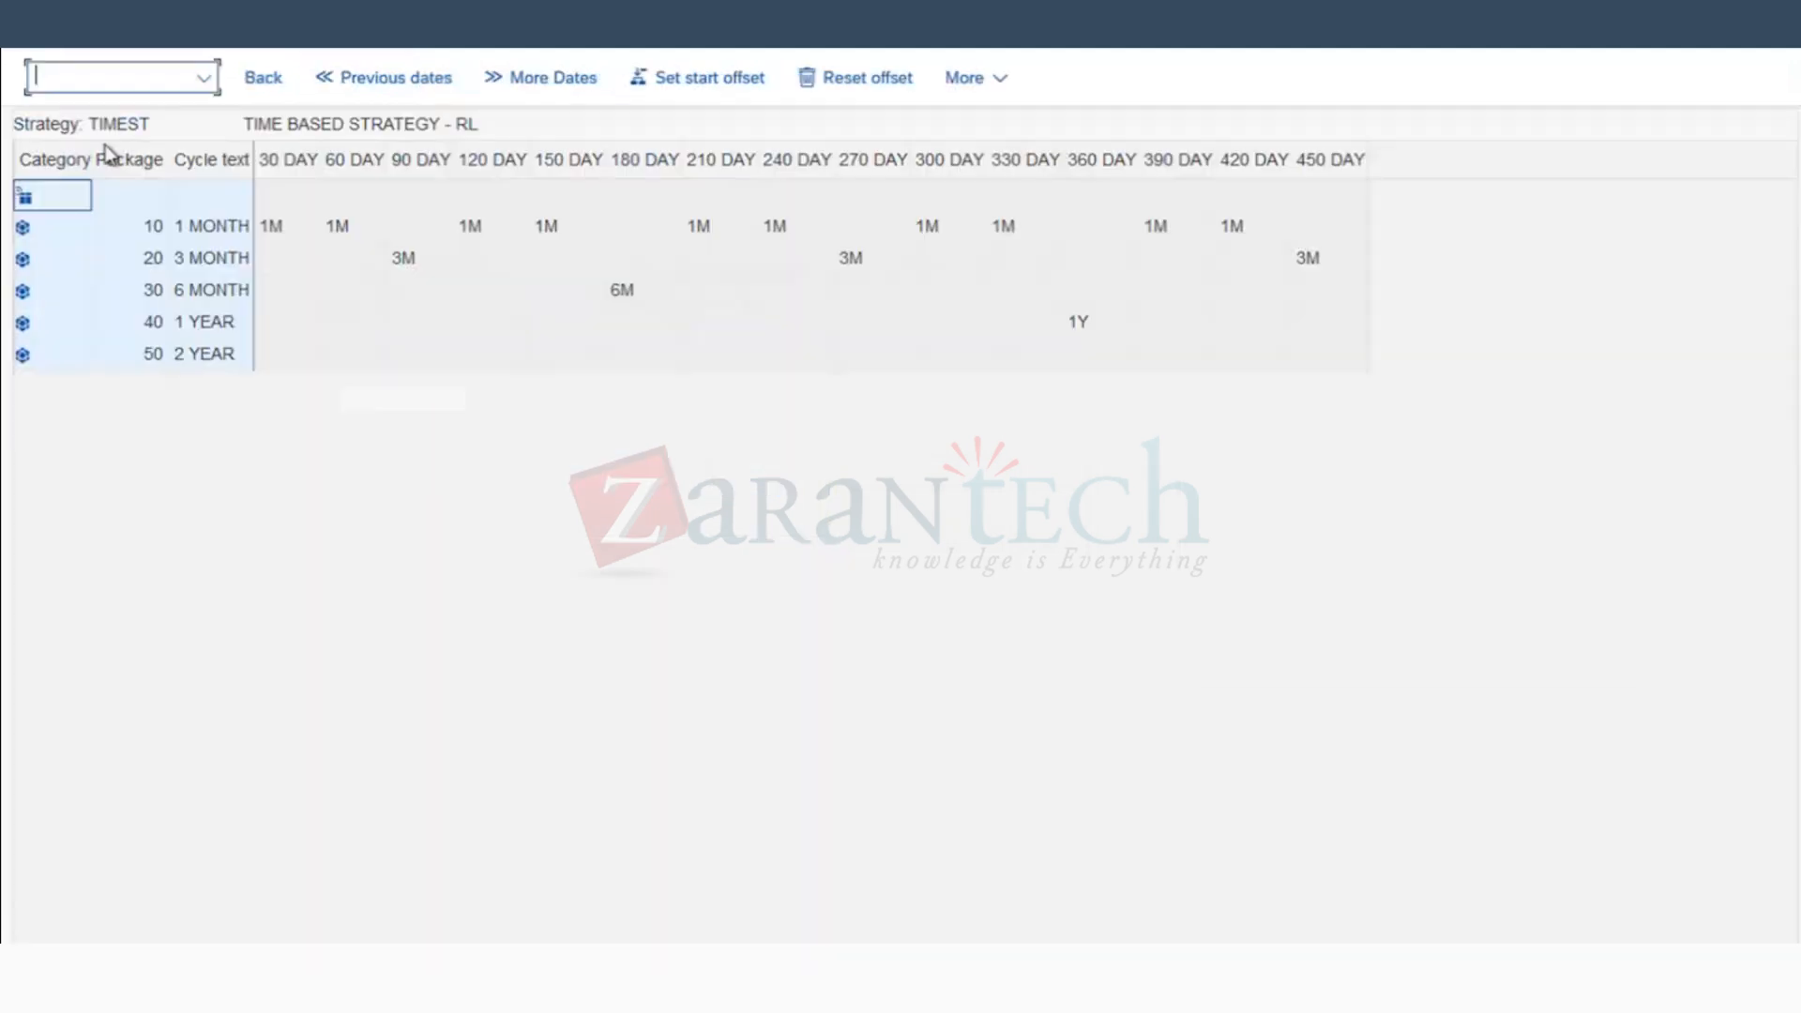
click(1017, 172)
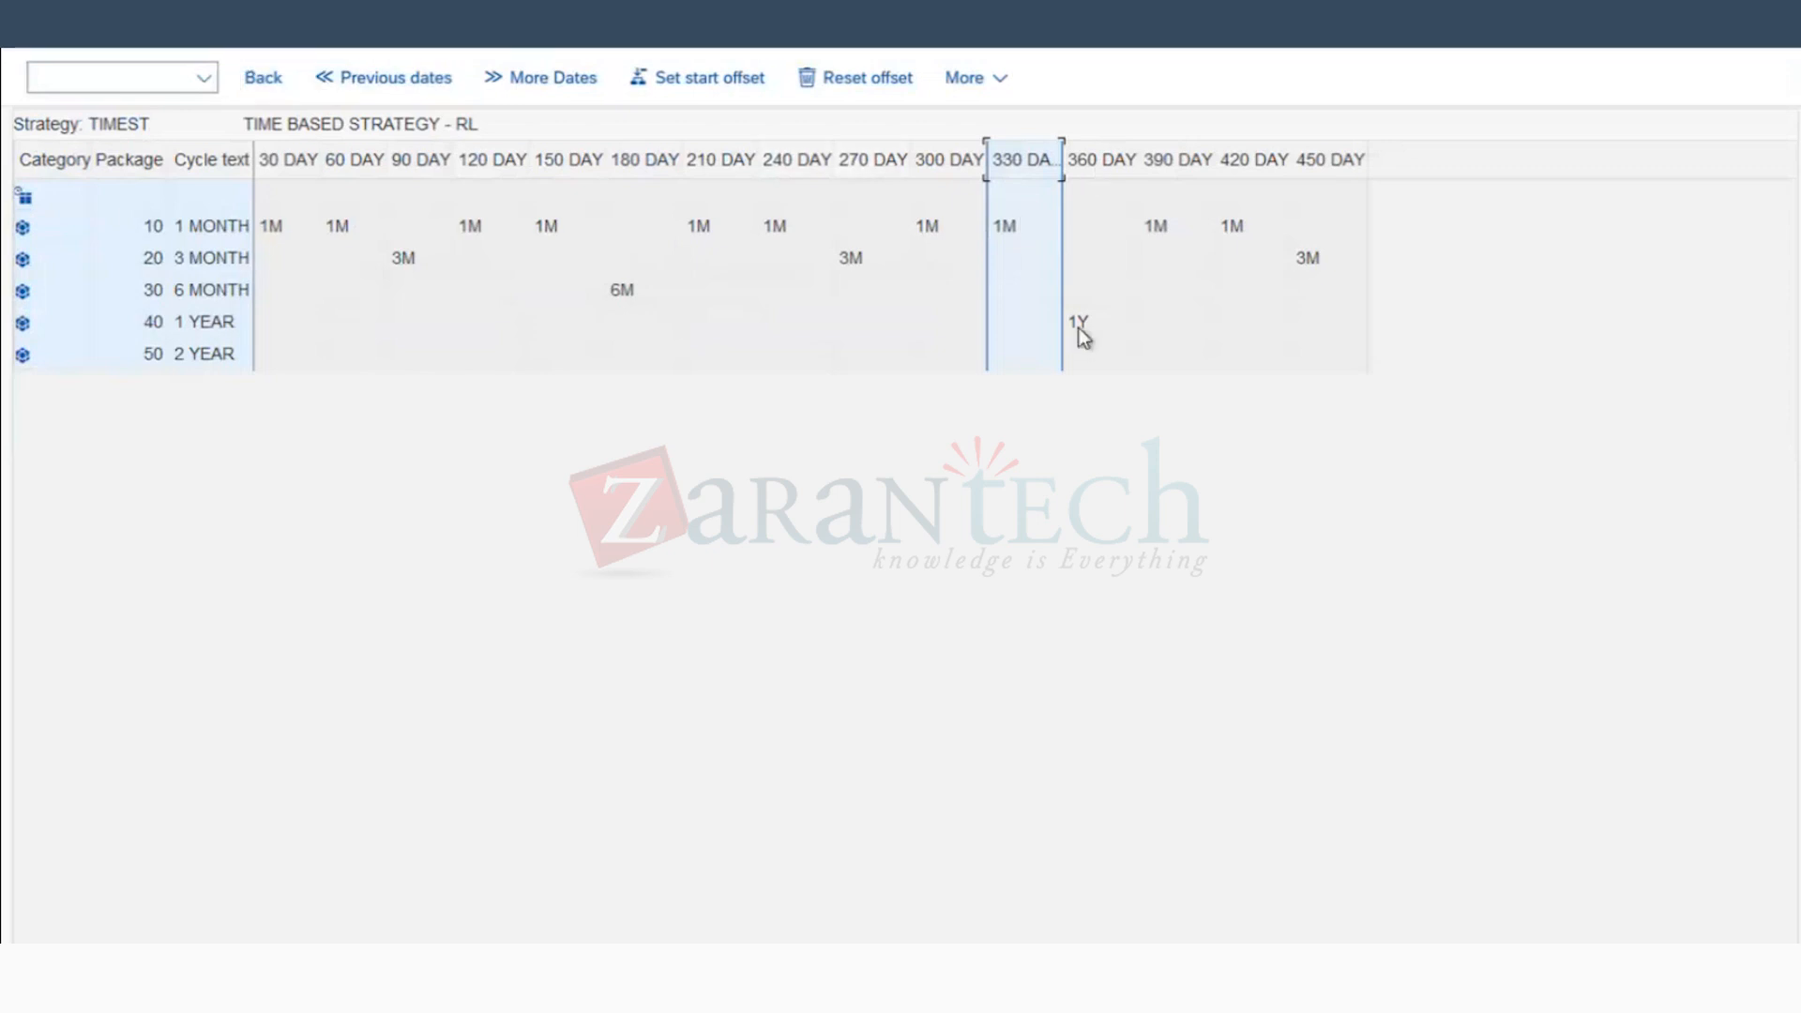
click(734, 84)
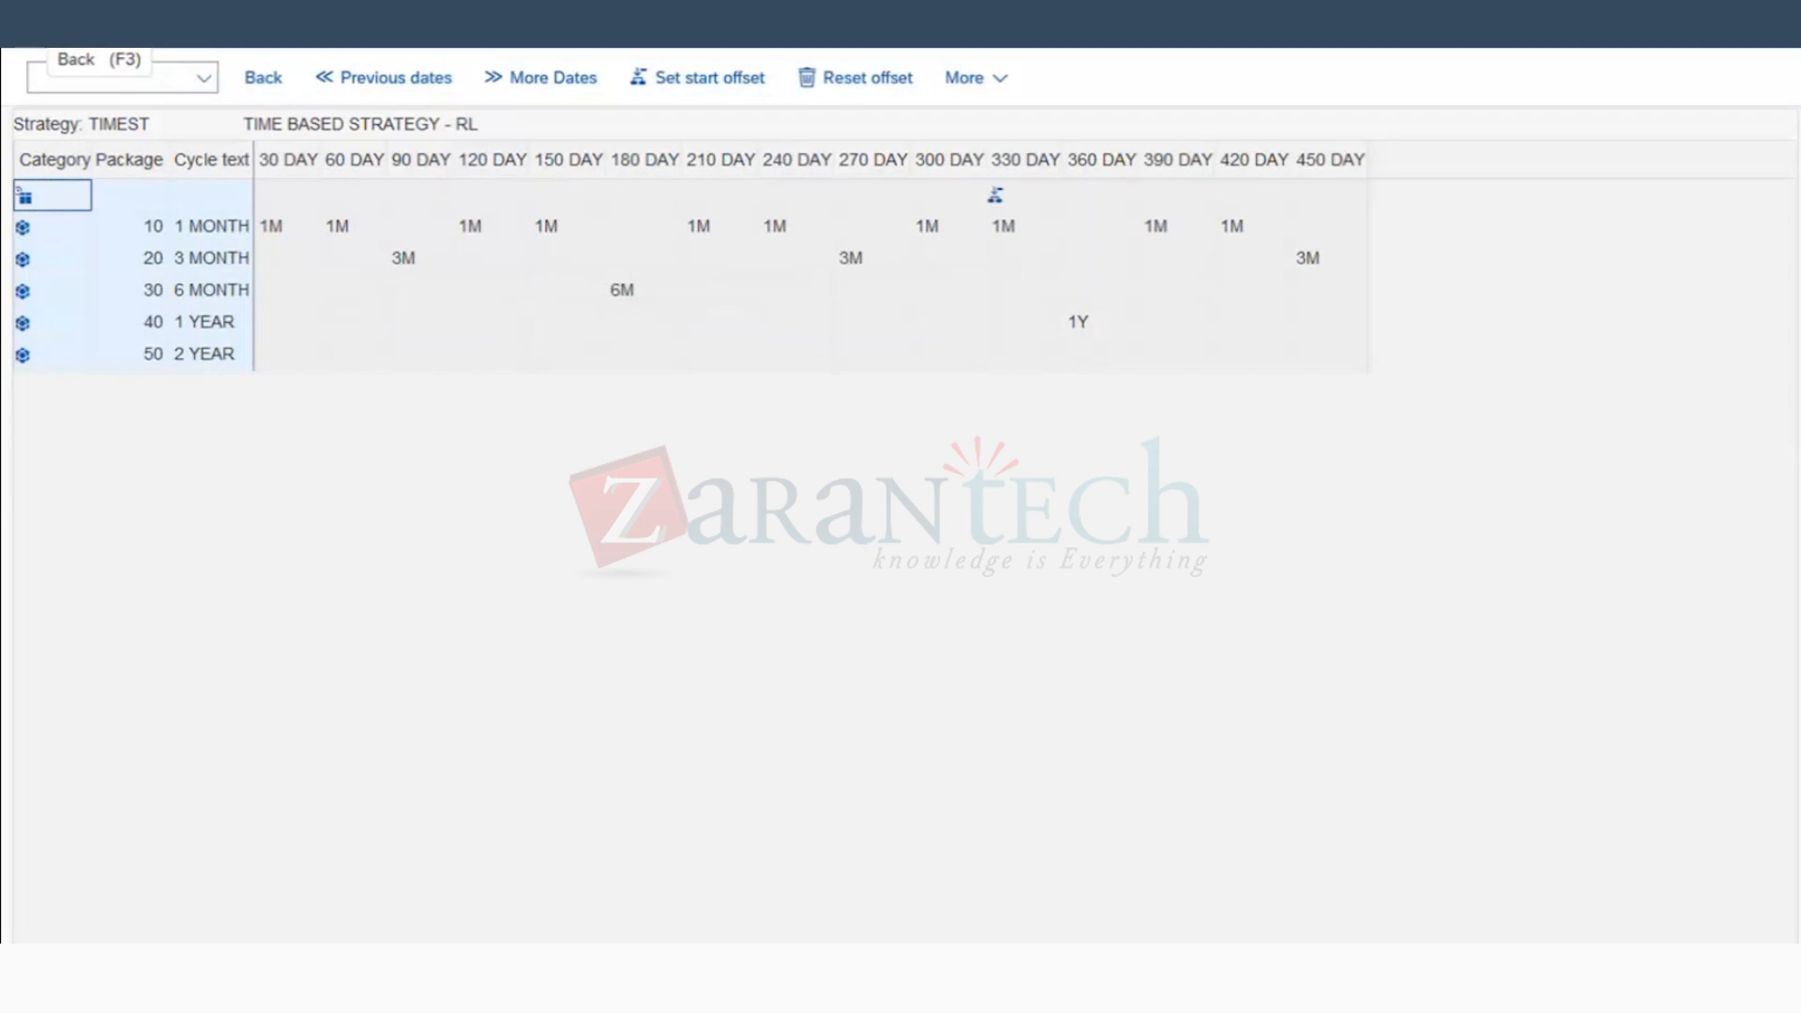
click(262, 76)
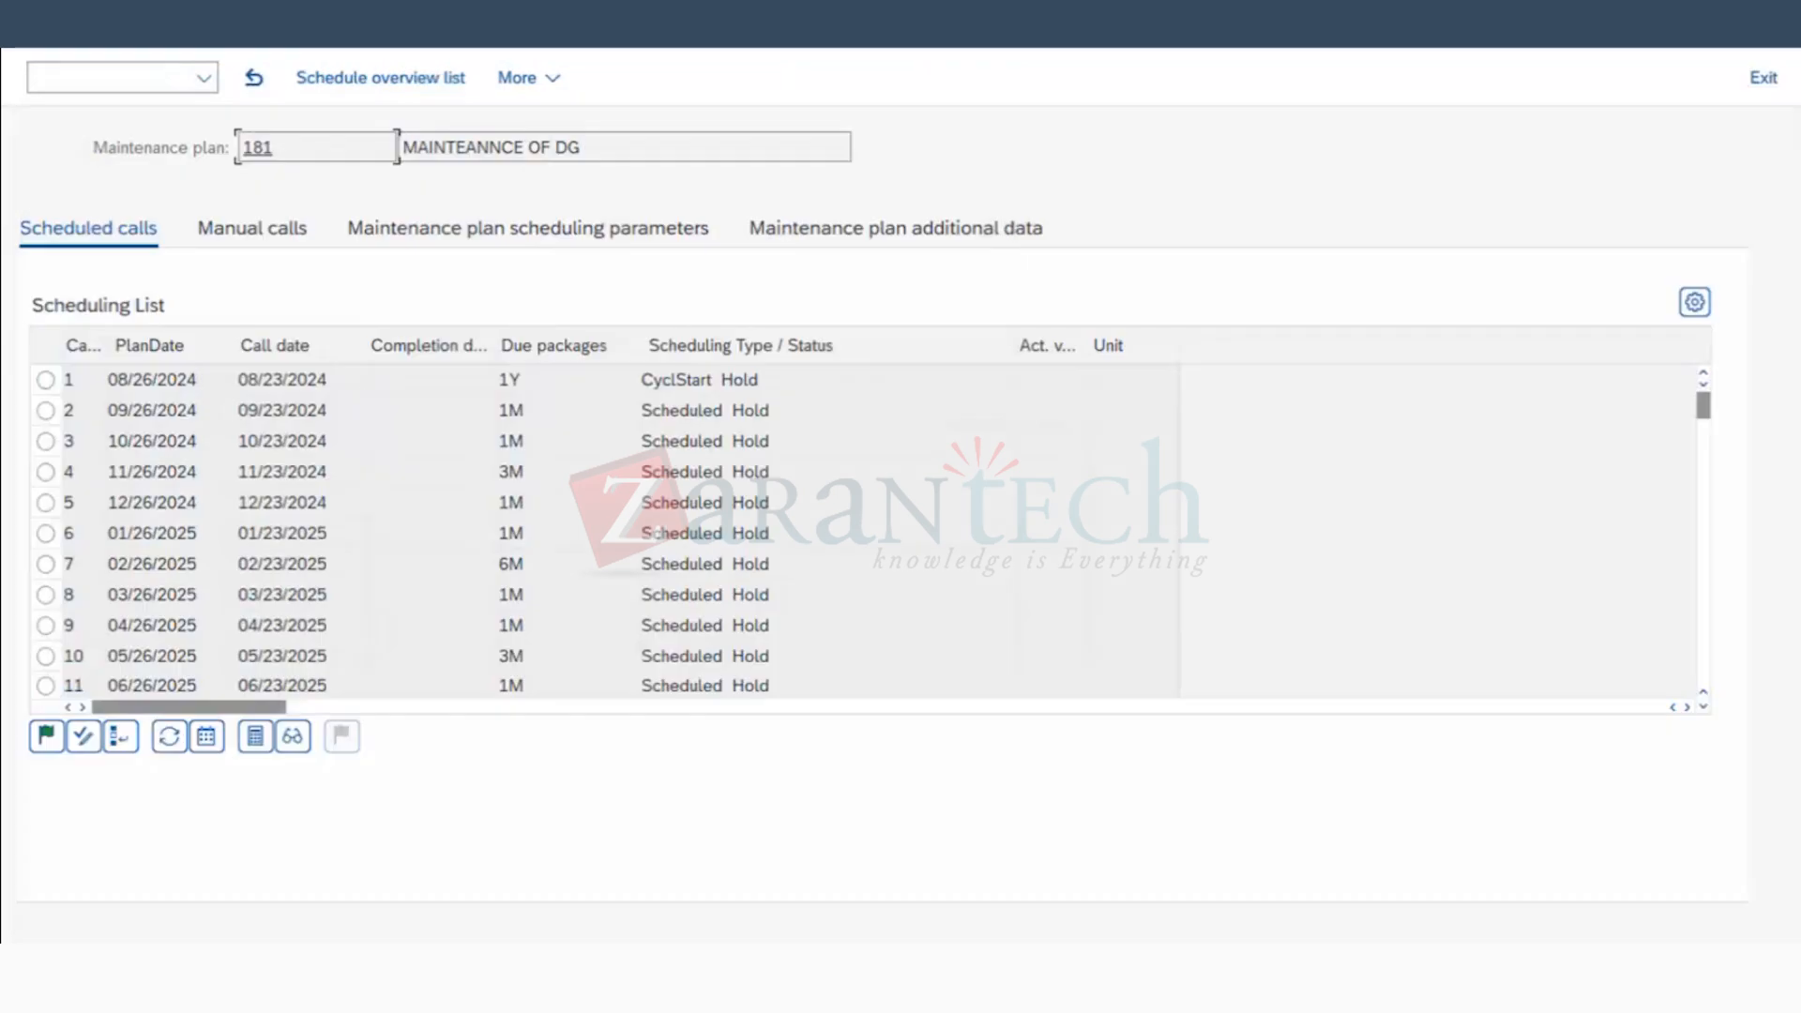
Step: Check the due package of call 1, then leave the plan's scheduling without saving
double_click(509, 379)
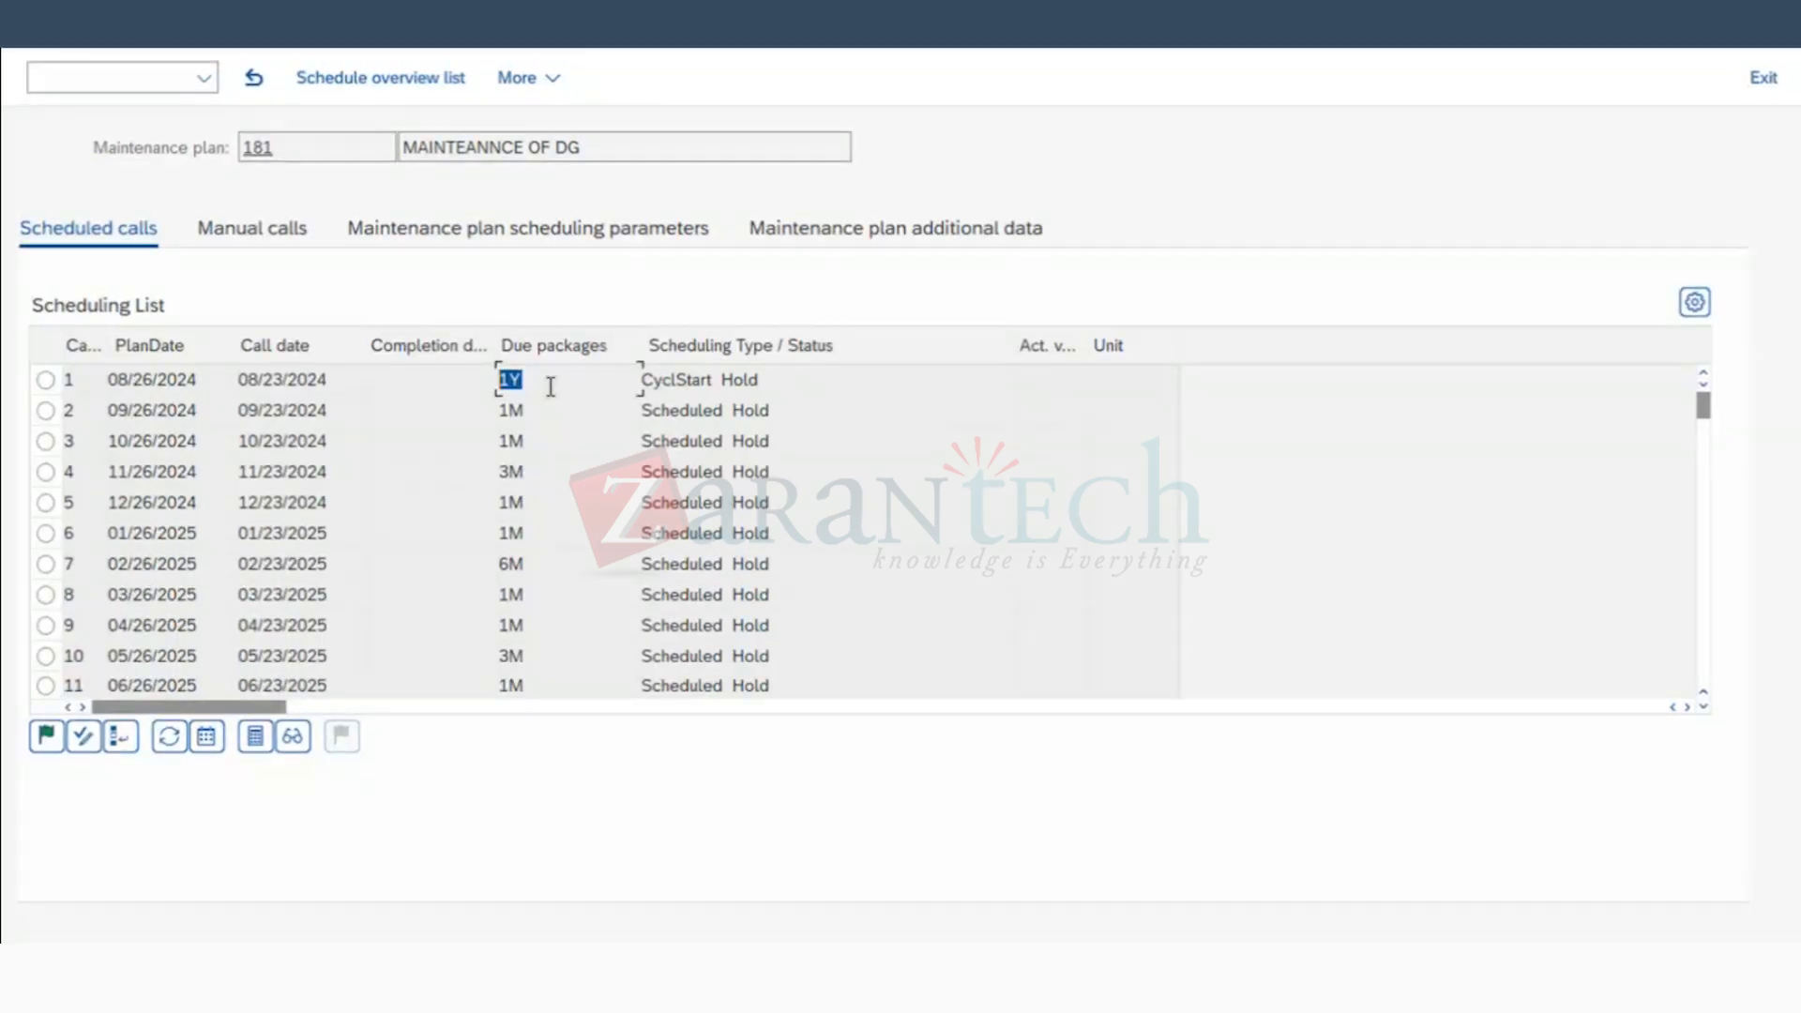
click(254, 77)
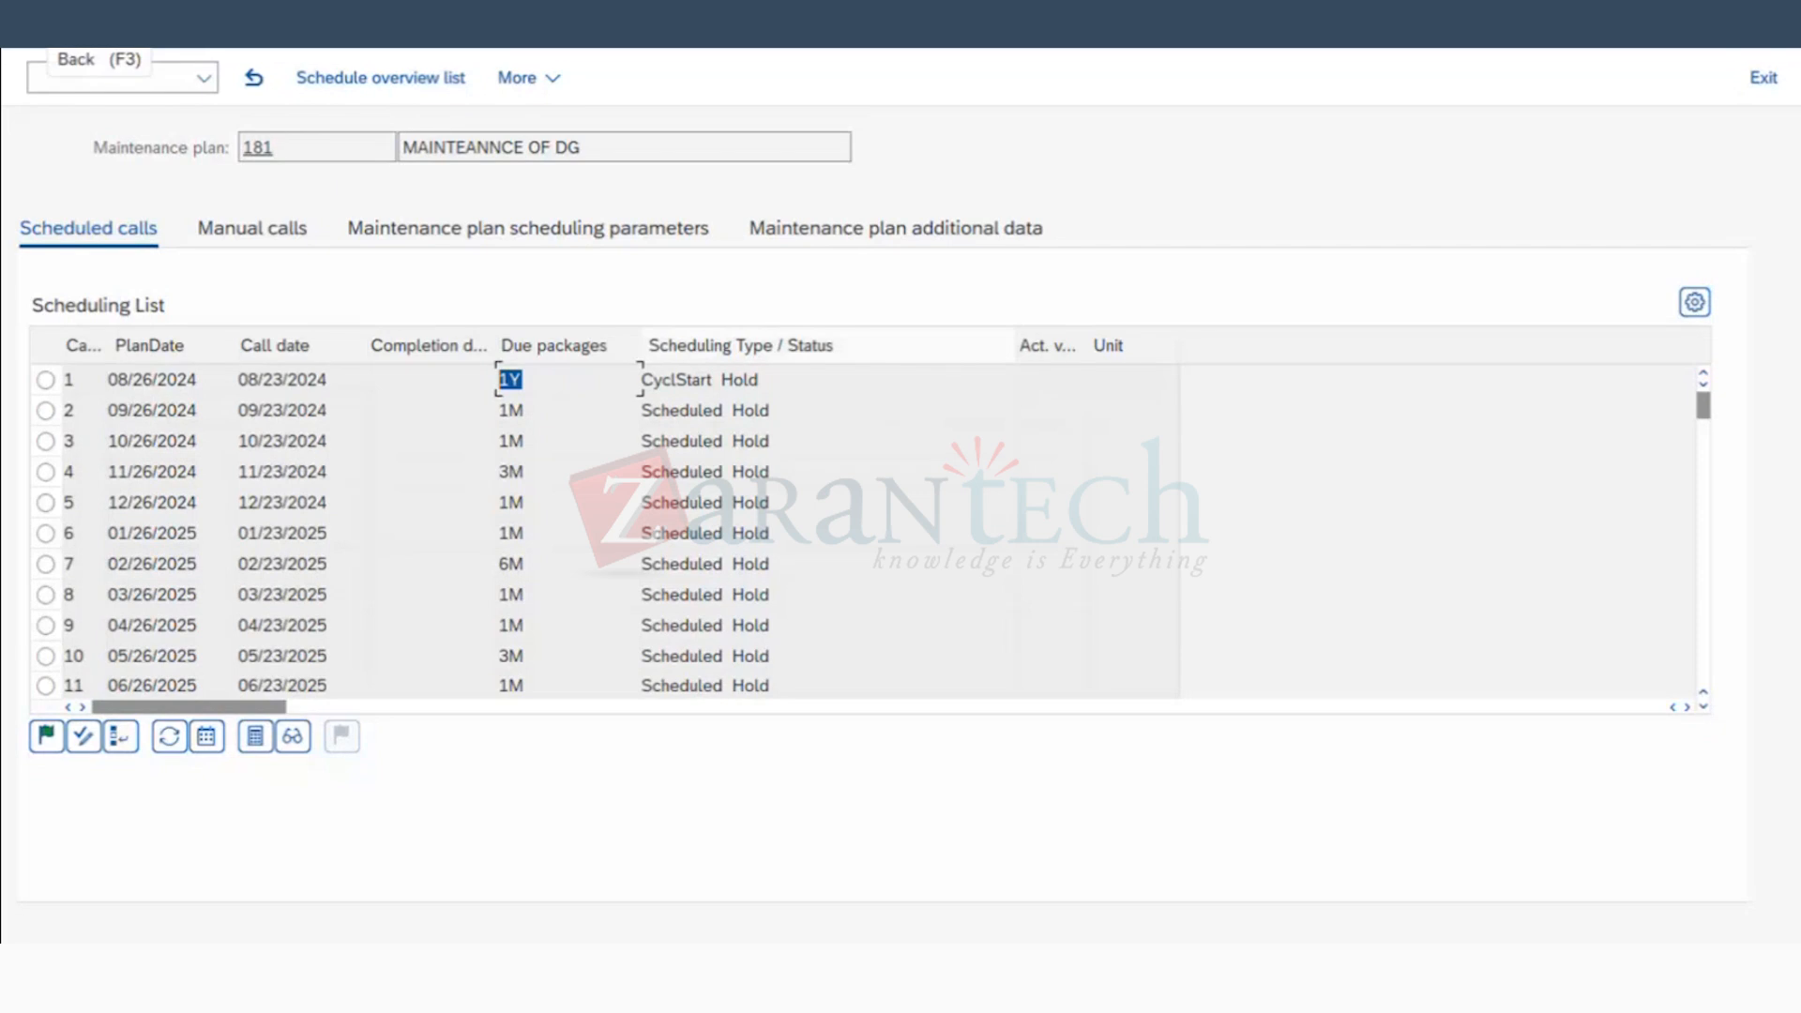
click(614, 562)
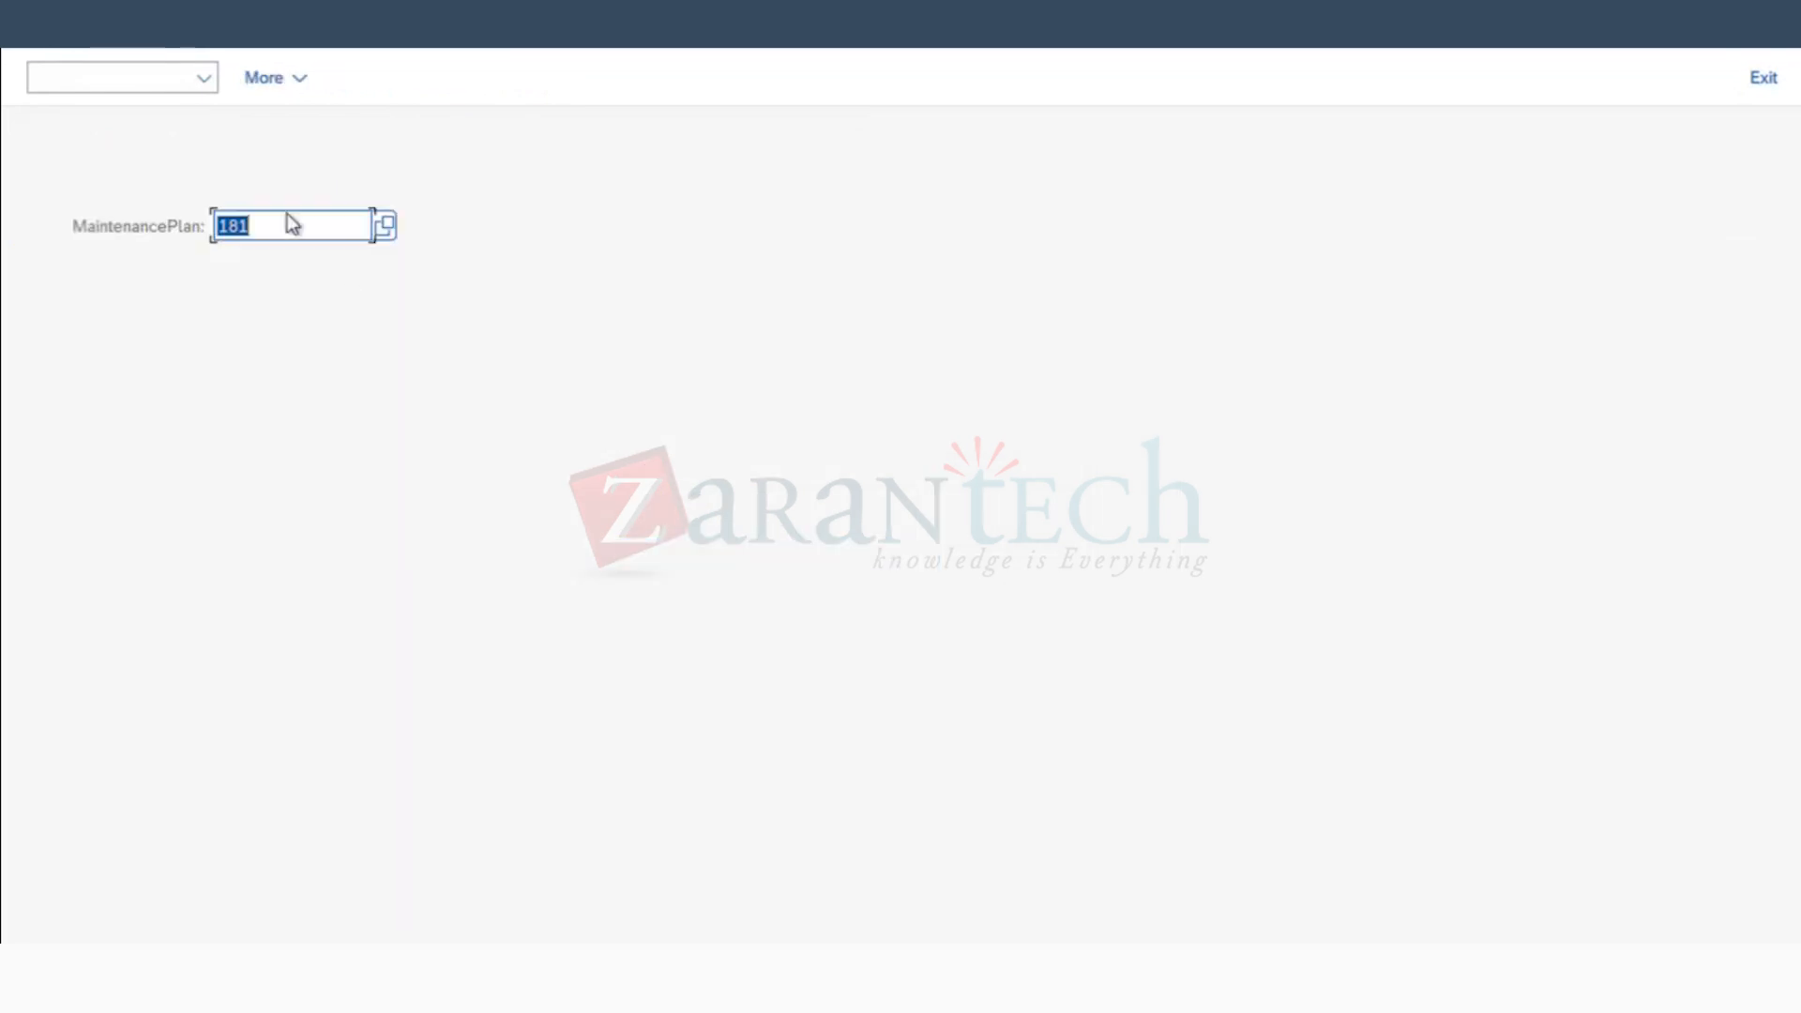
key(Return)
click(47, 43)
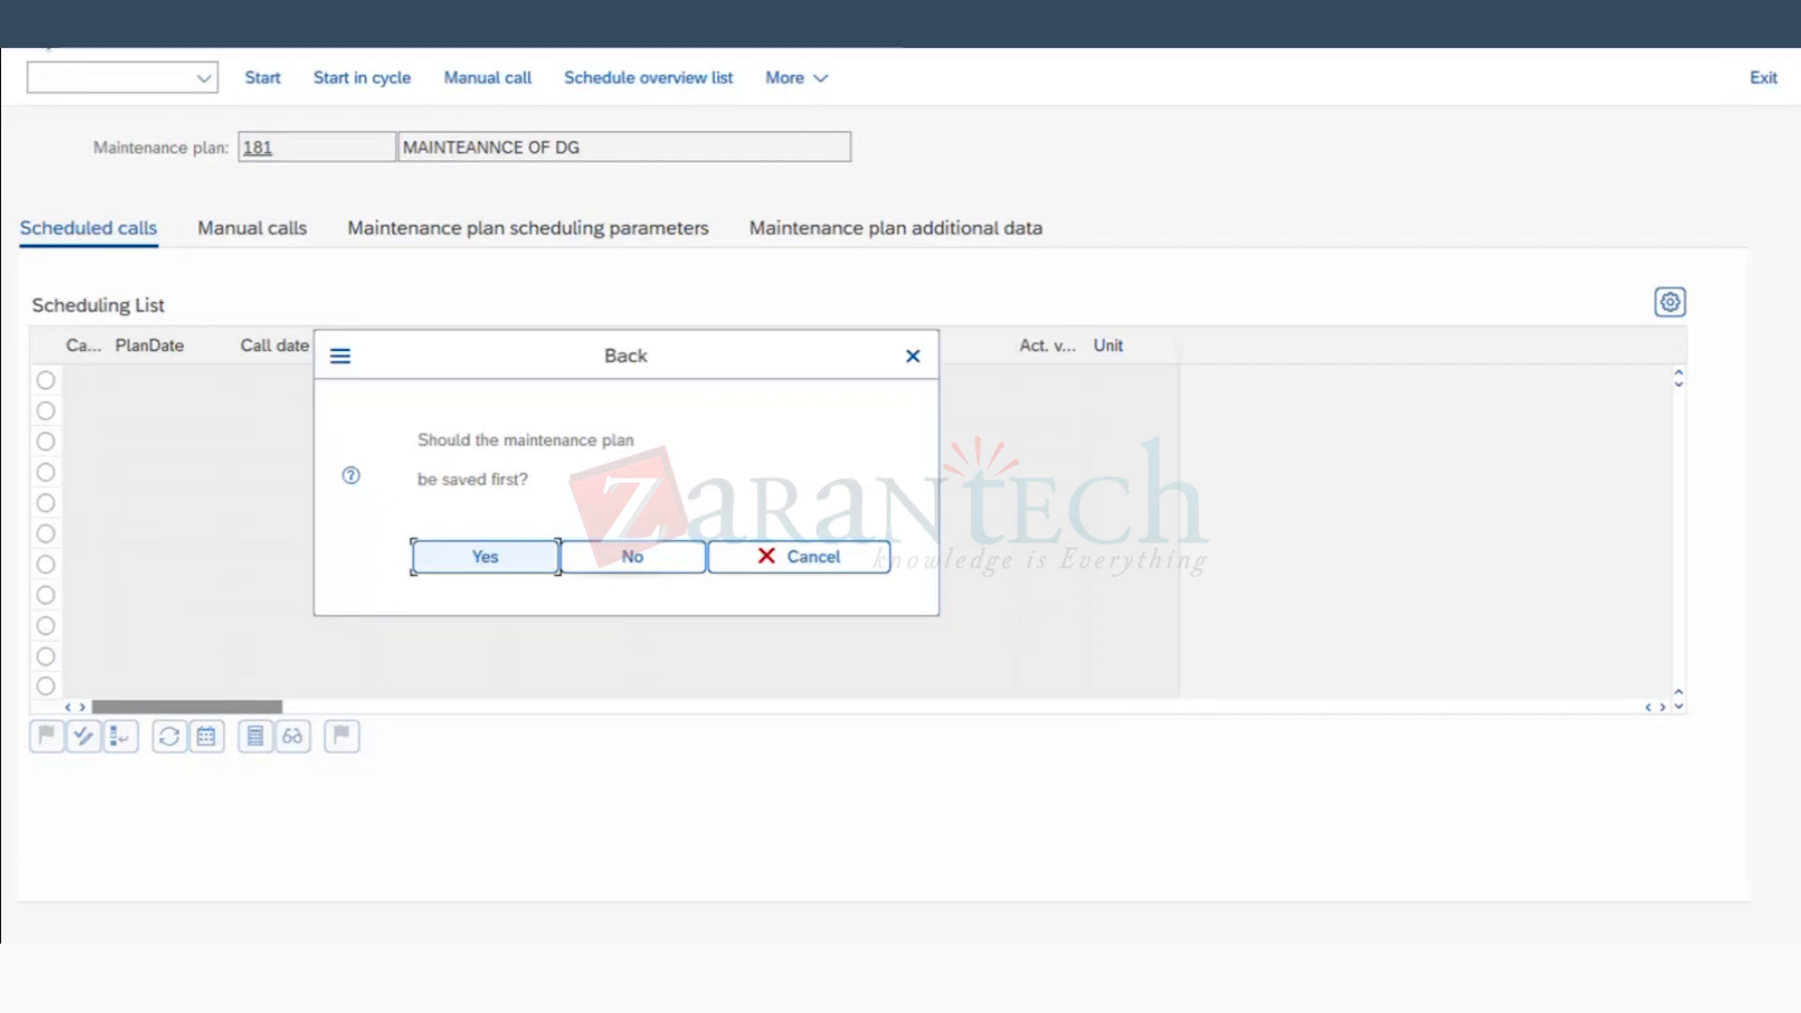
click(615, 557)
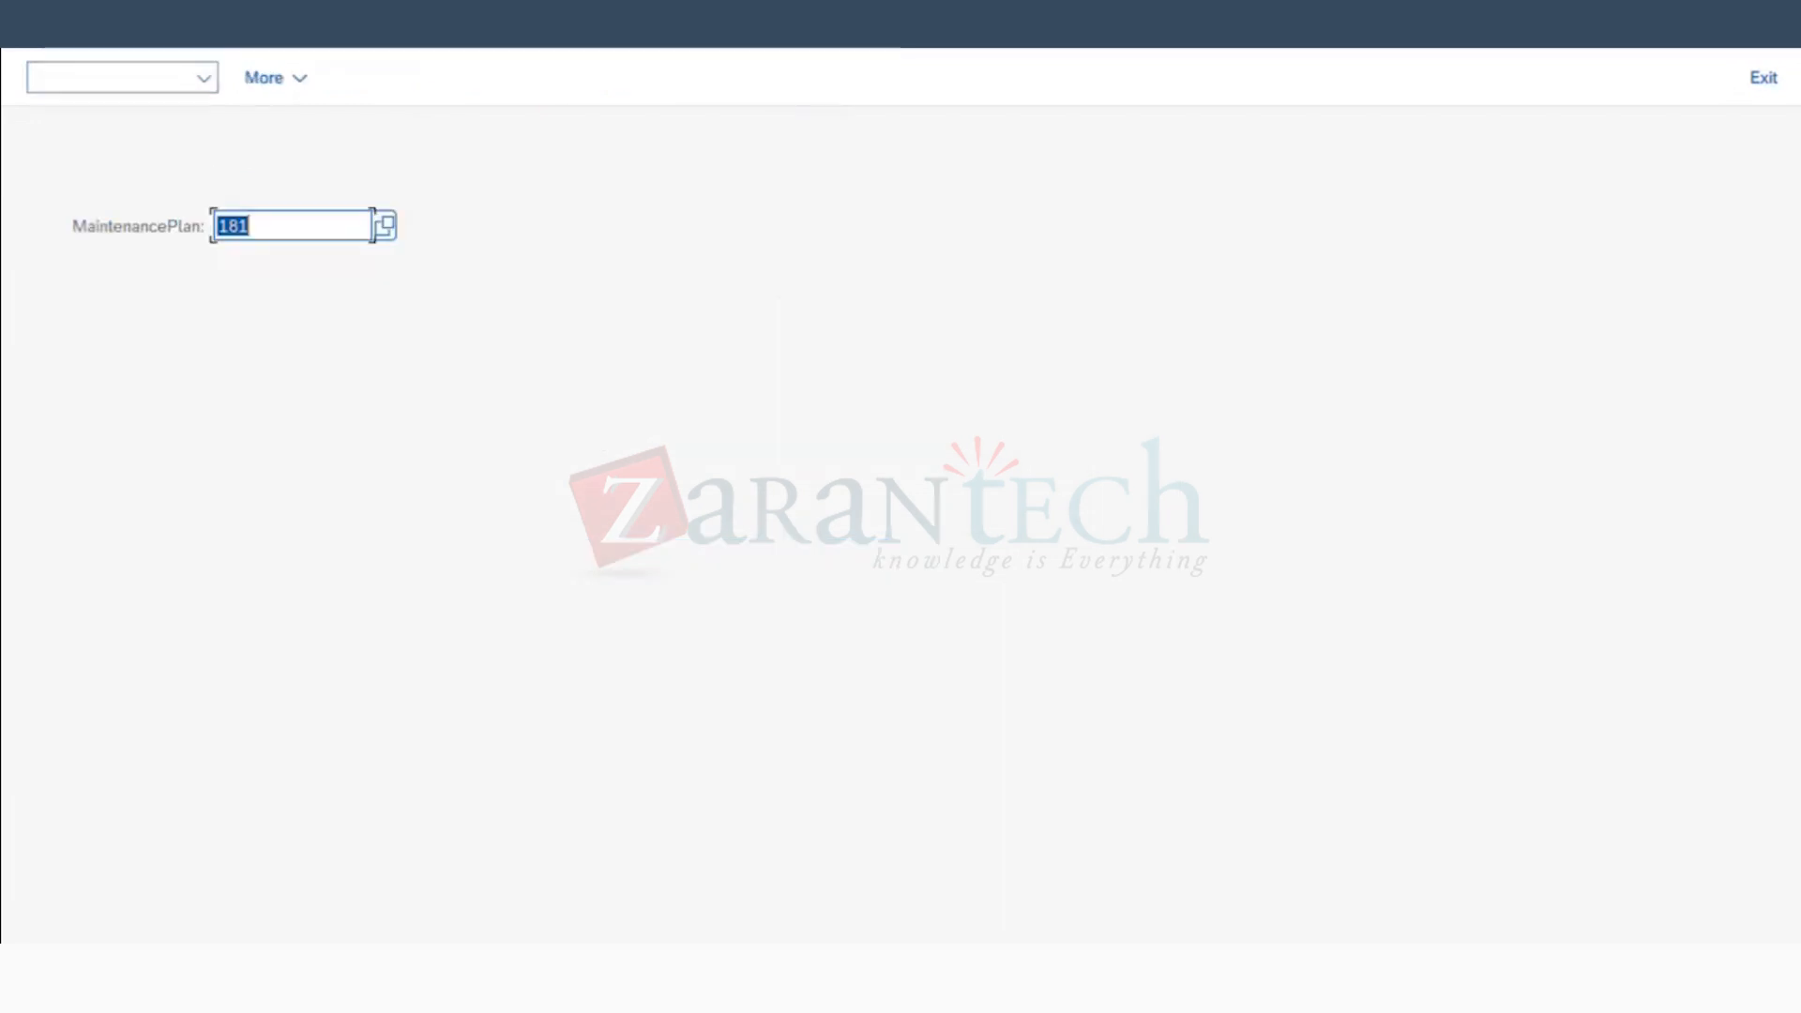
Step: Open plan 181 for changing, set its scheduling indicator to Time and save the plan
click(122, 77)
click(137, 82)
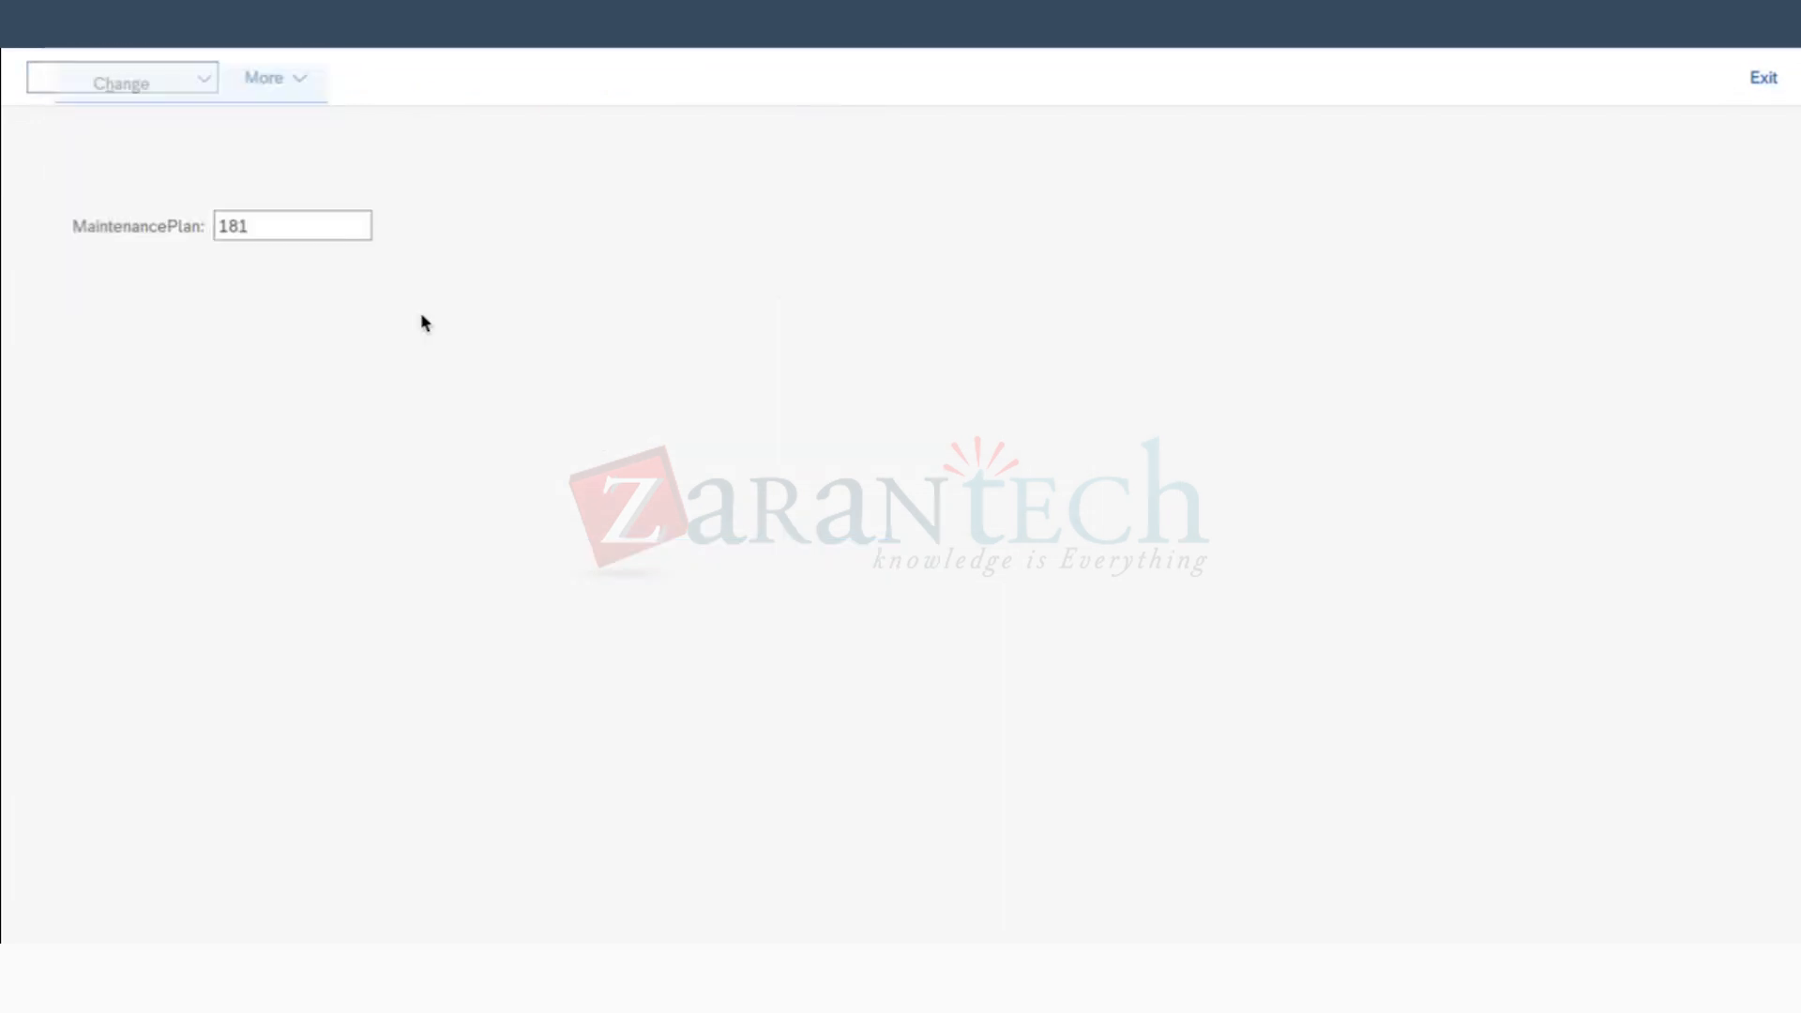
click(465, 234)
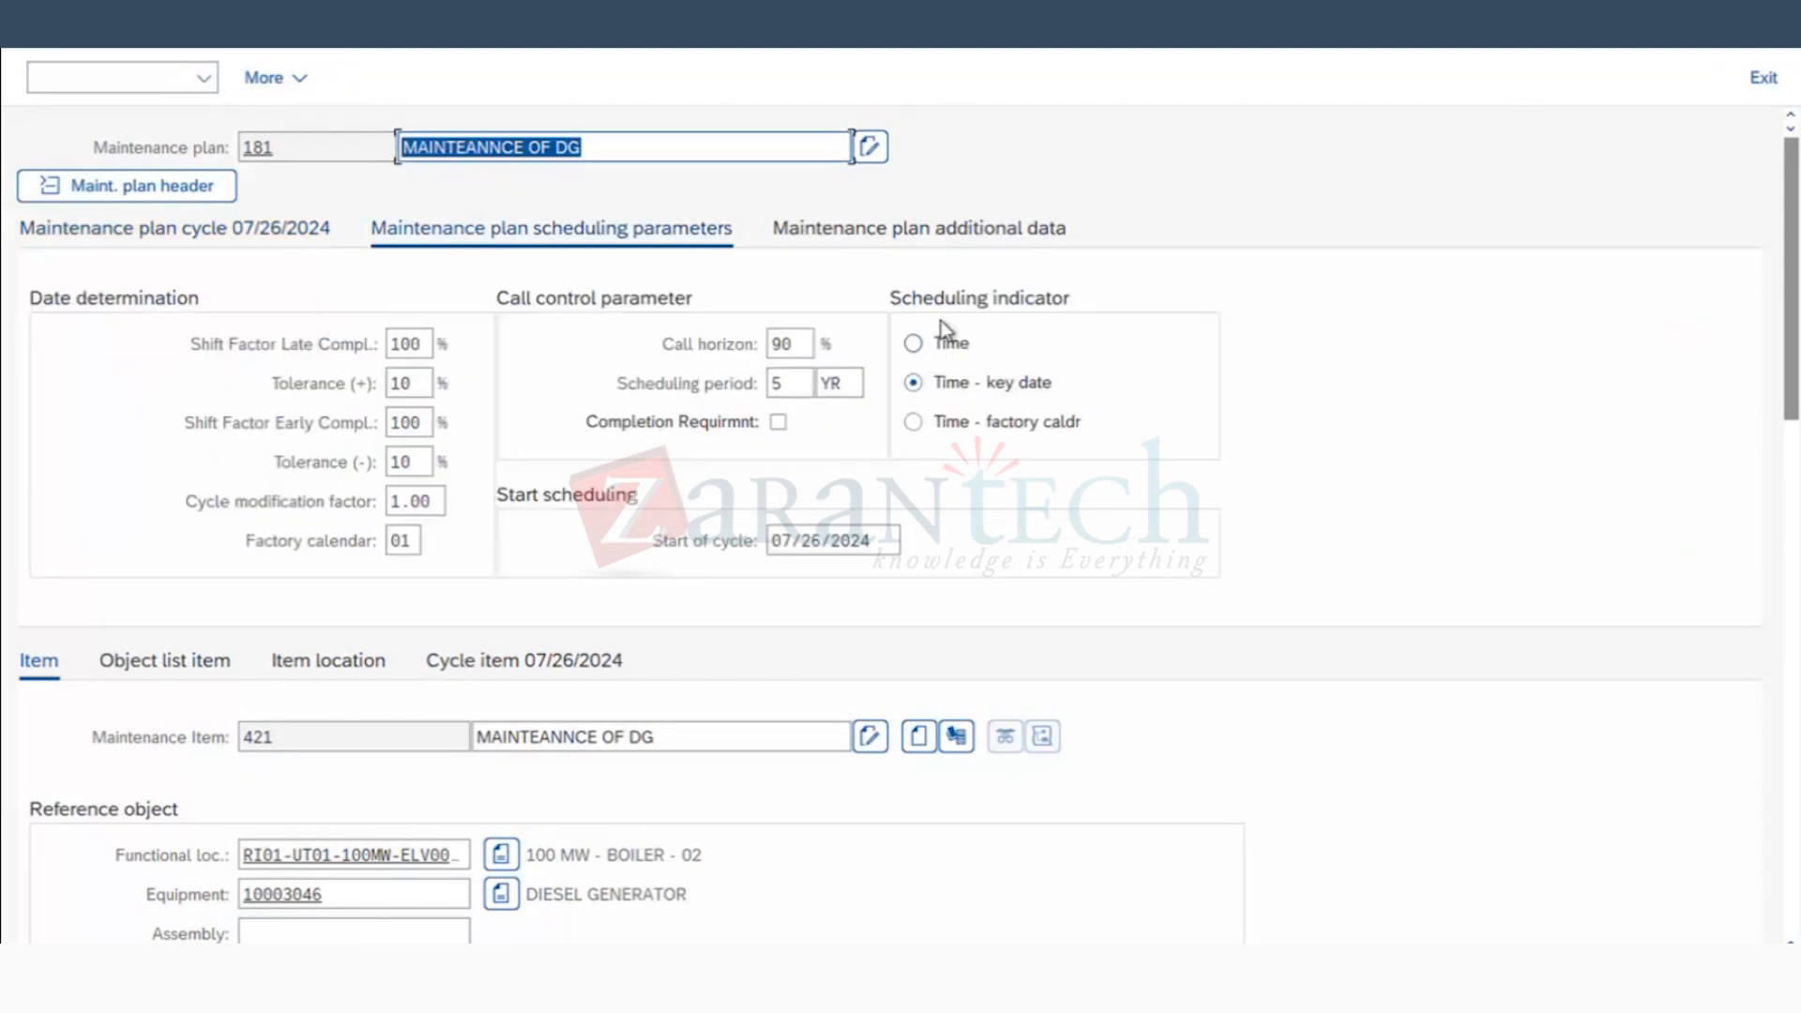
click(945, 337)
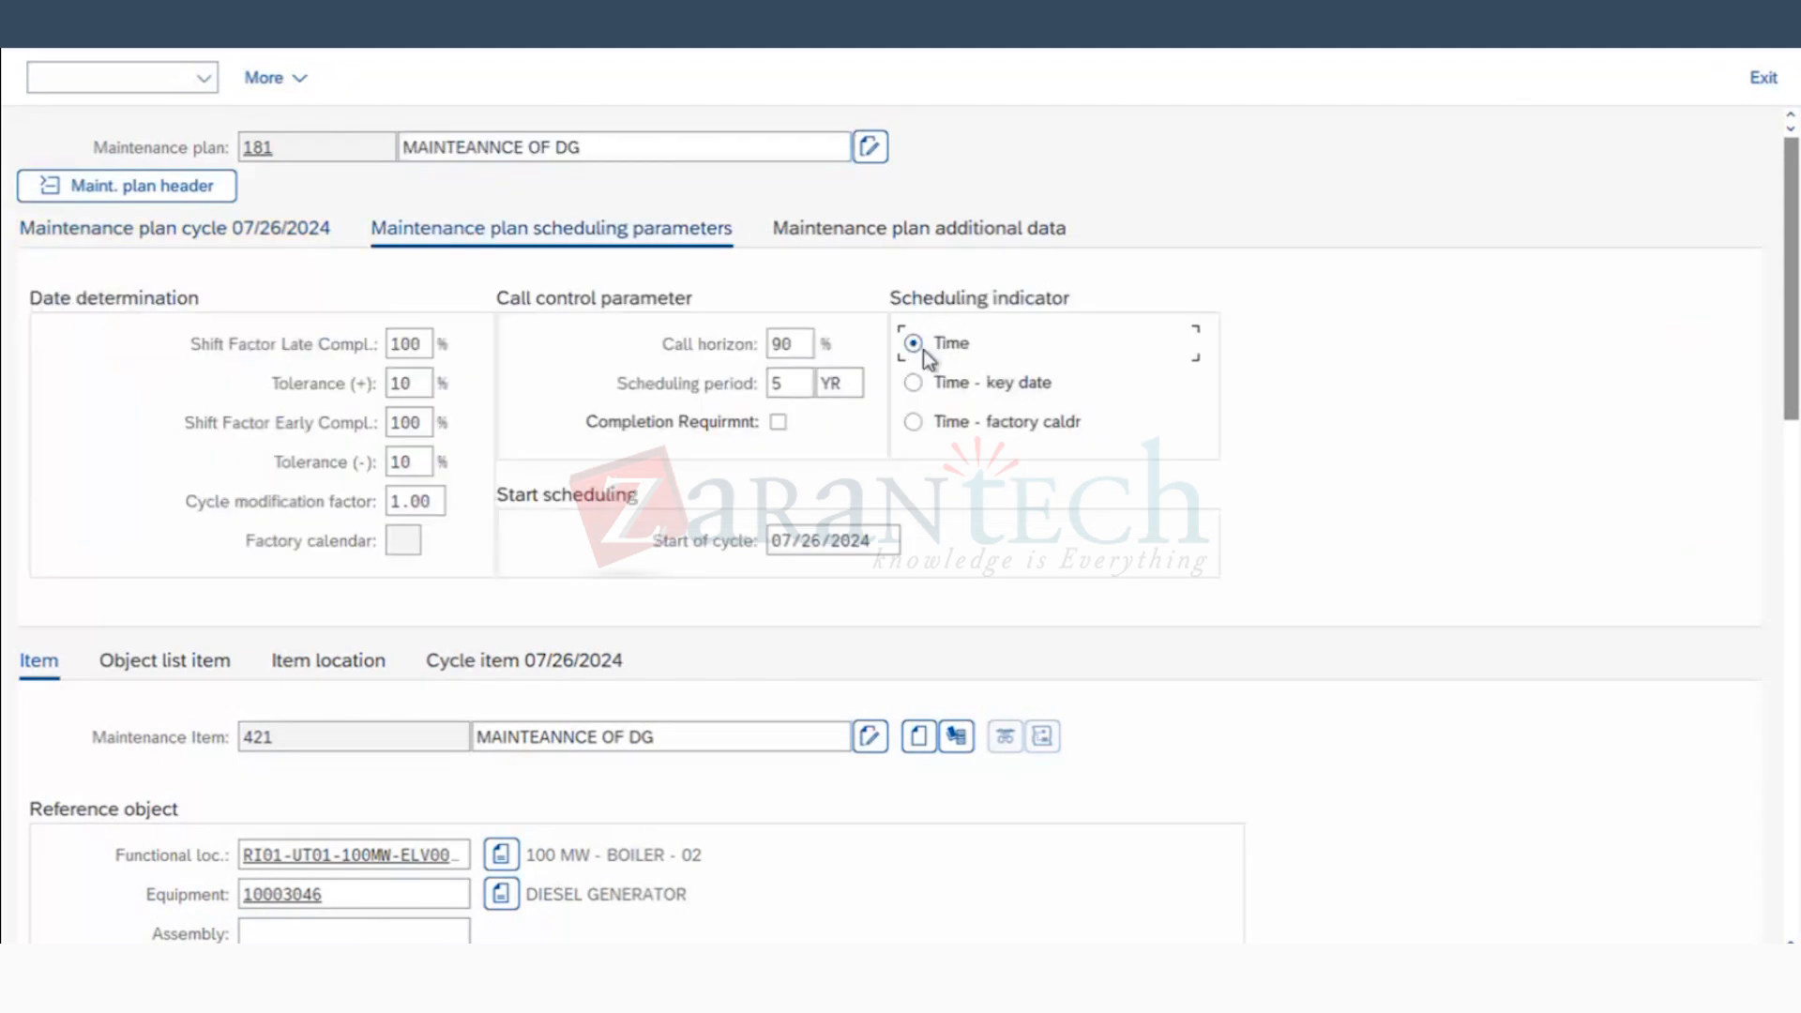
key(ctrl+s)
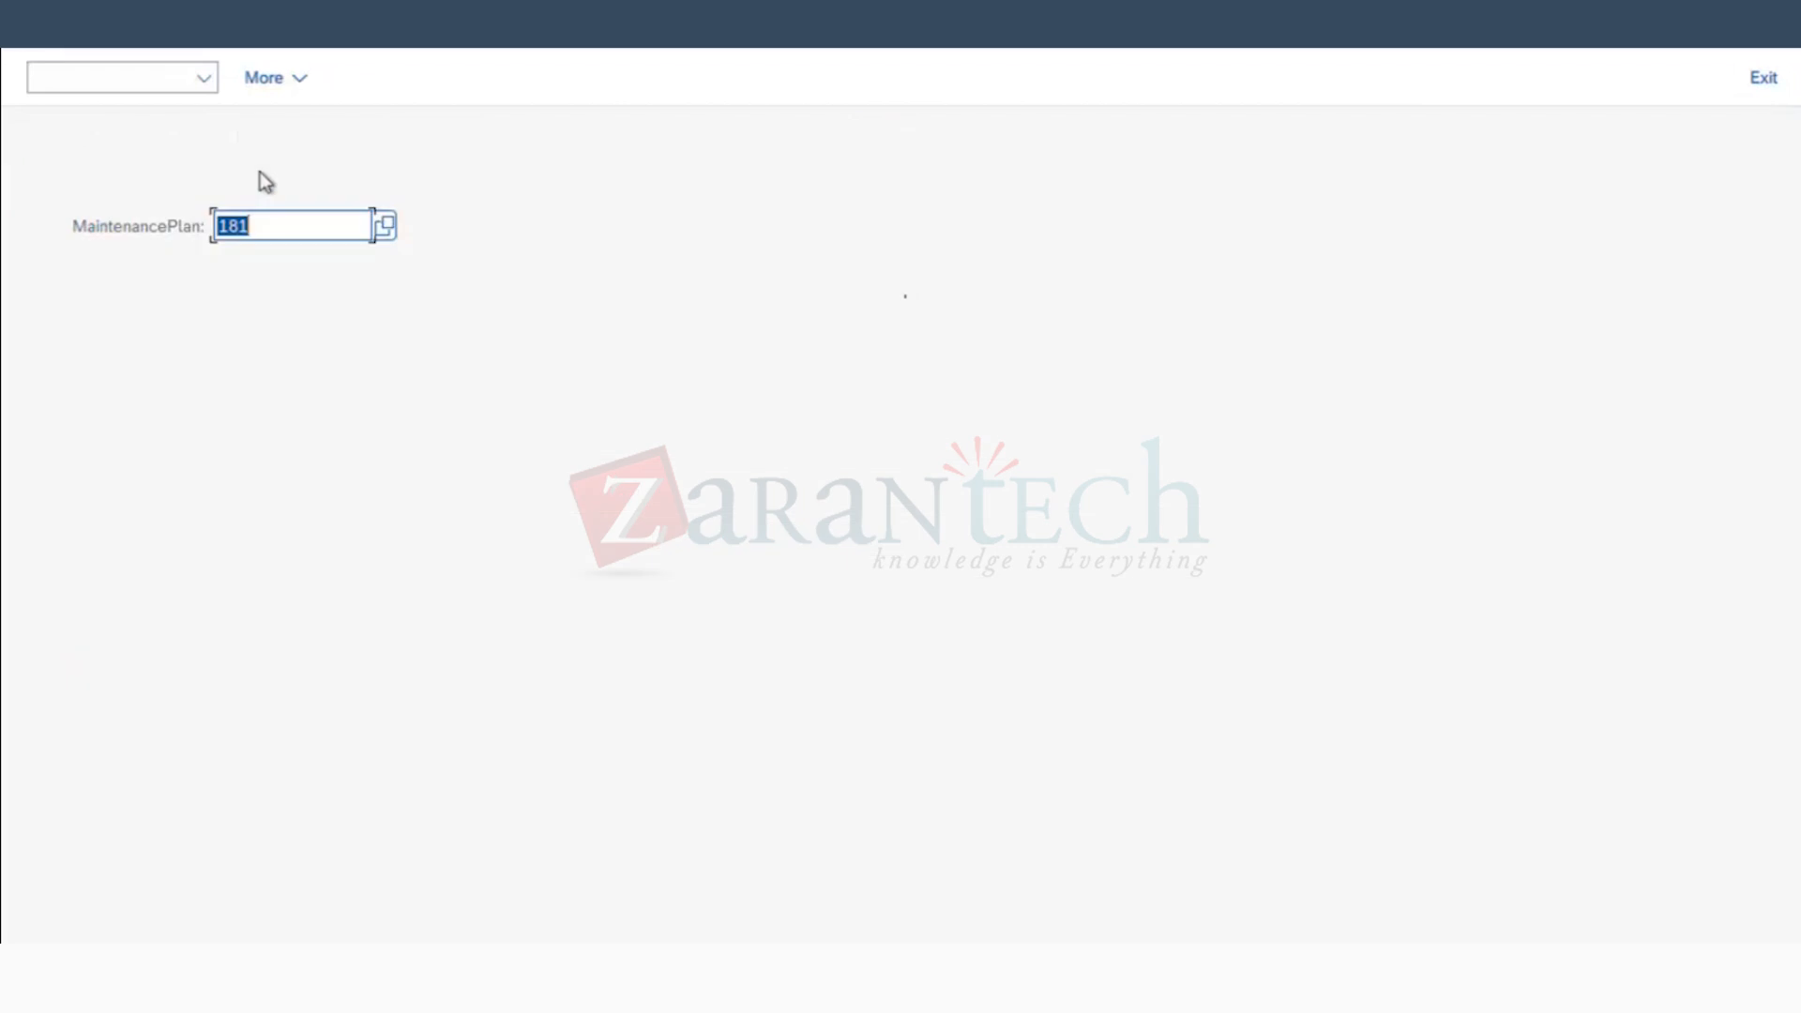
Step: Open plan 181 for scheduling and start it with 07/26/2024 as the start of cycle
click(117, 17)
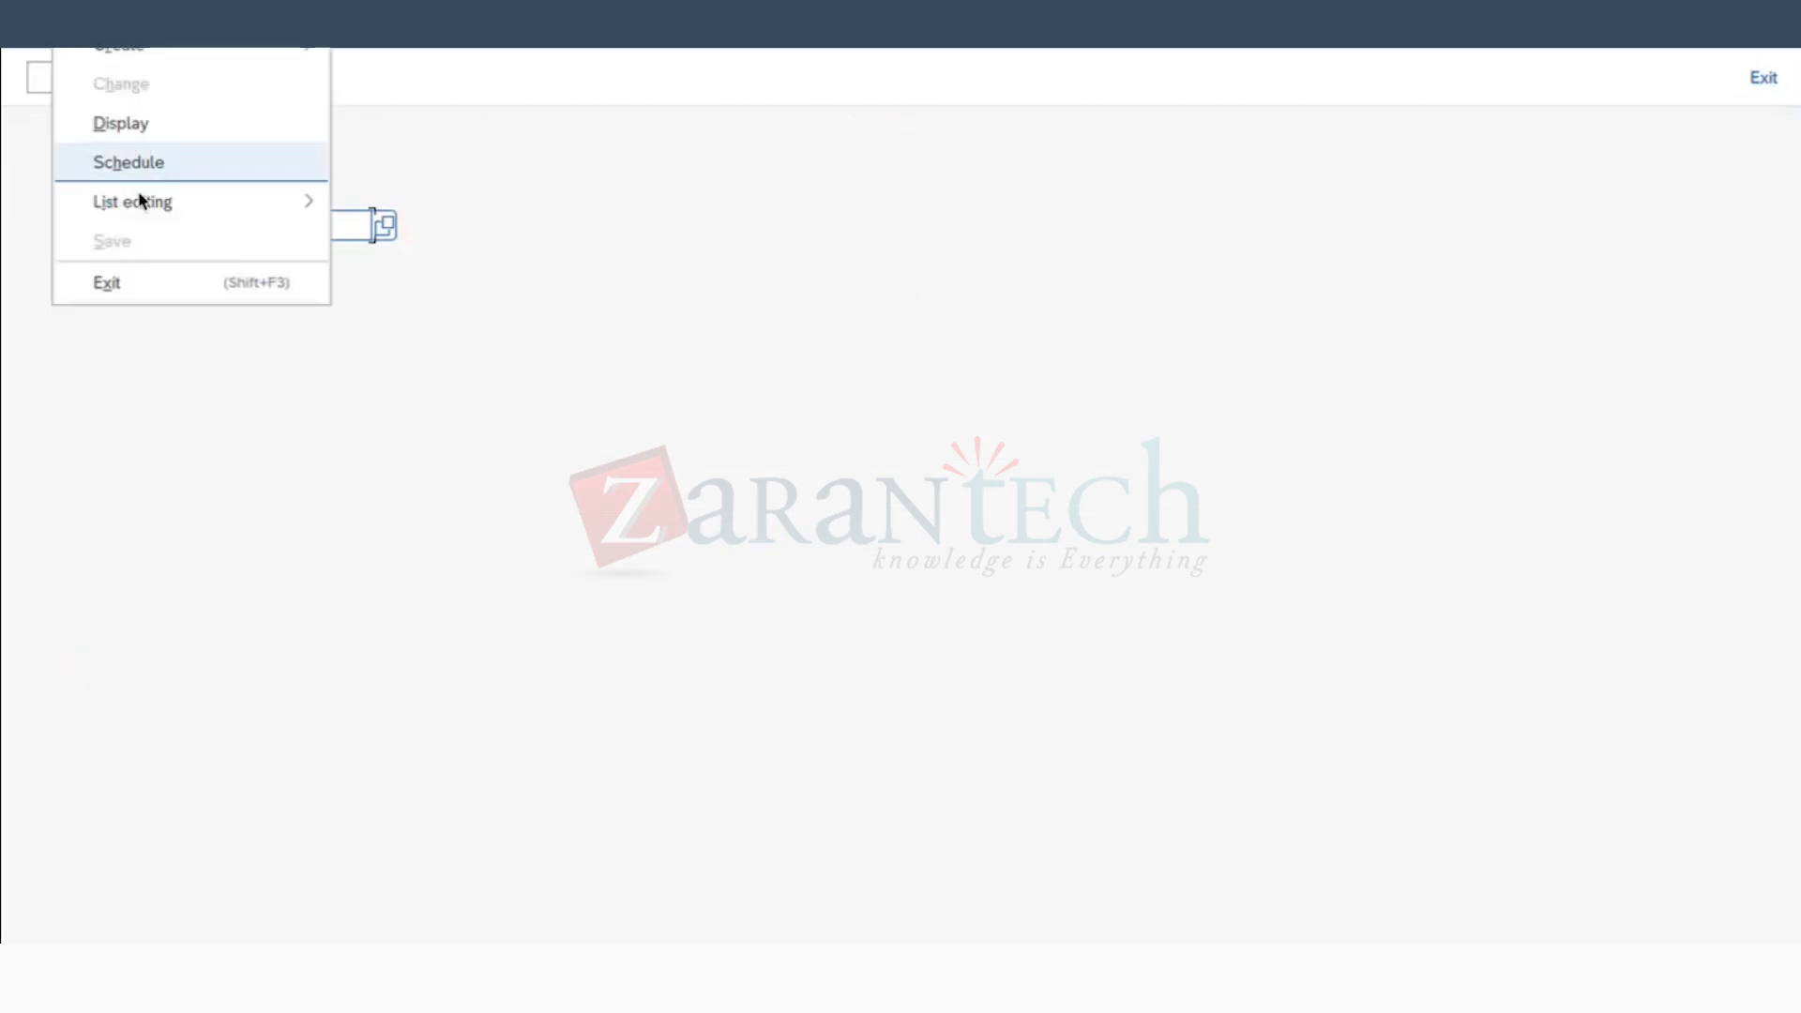
click(140, 171)
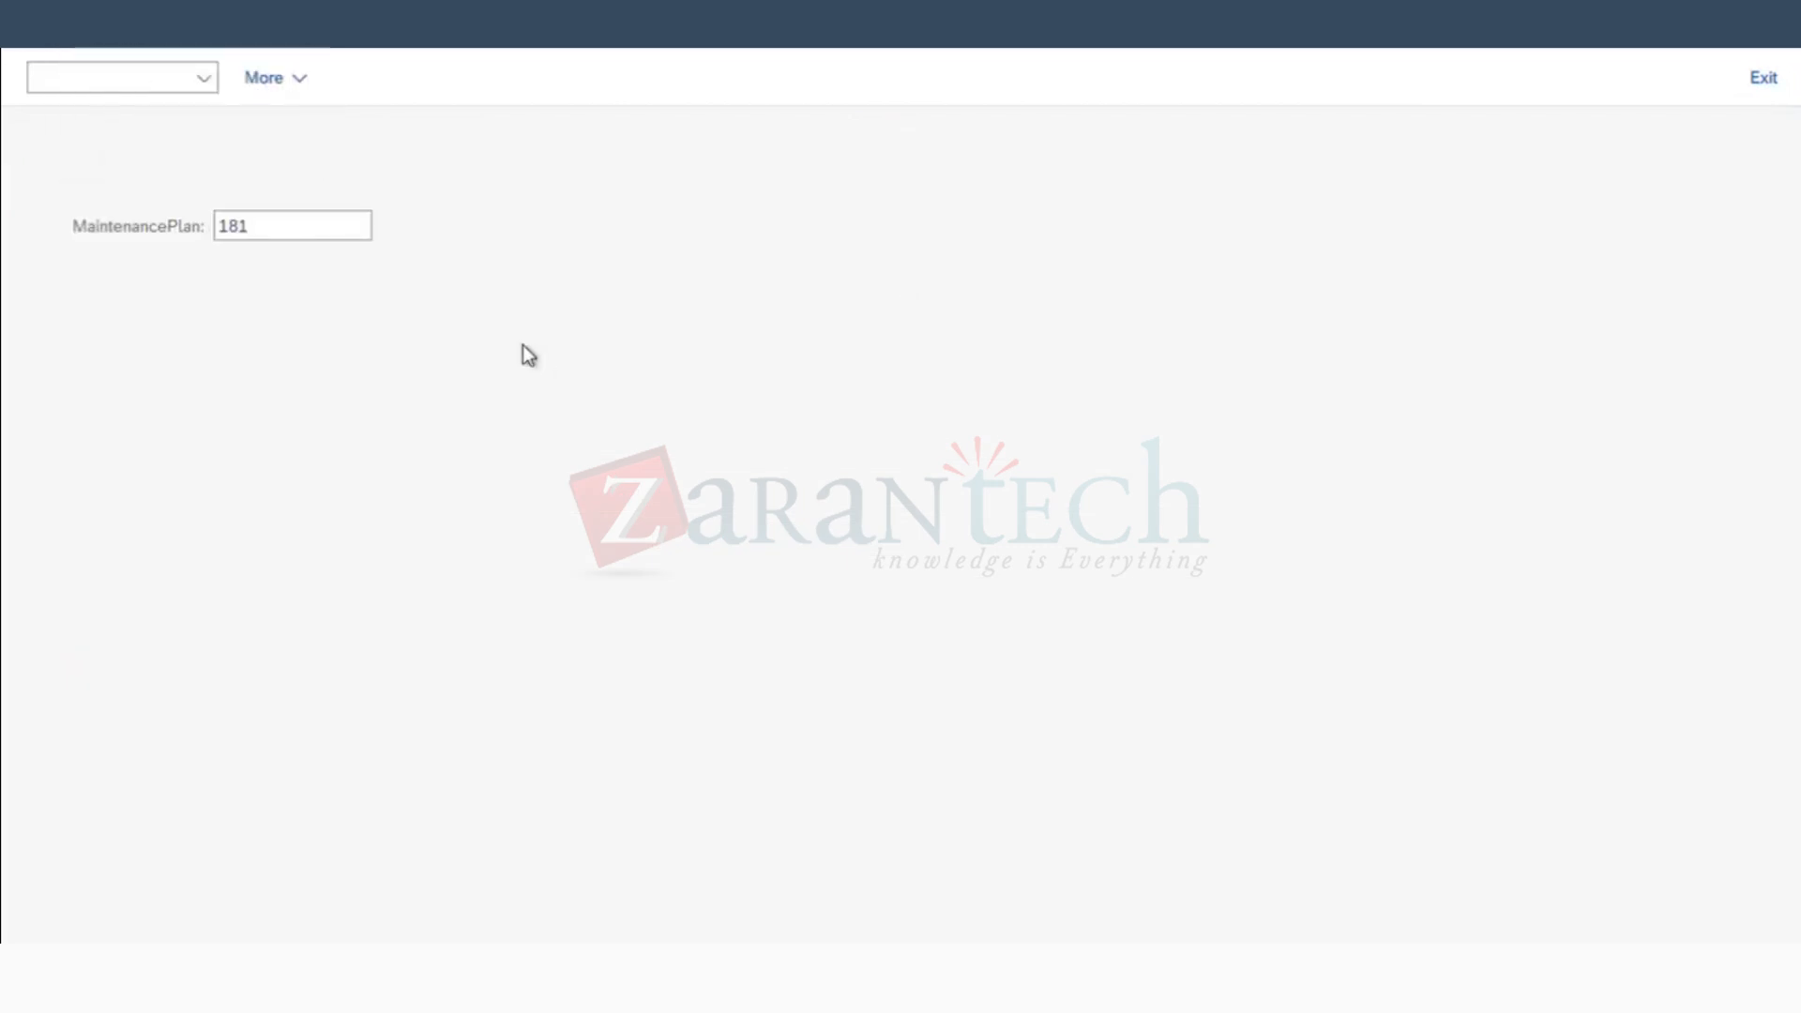
click(272, 83)
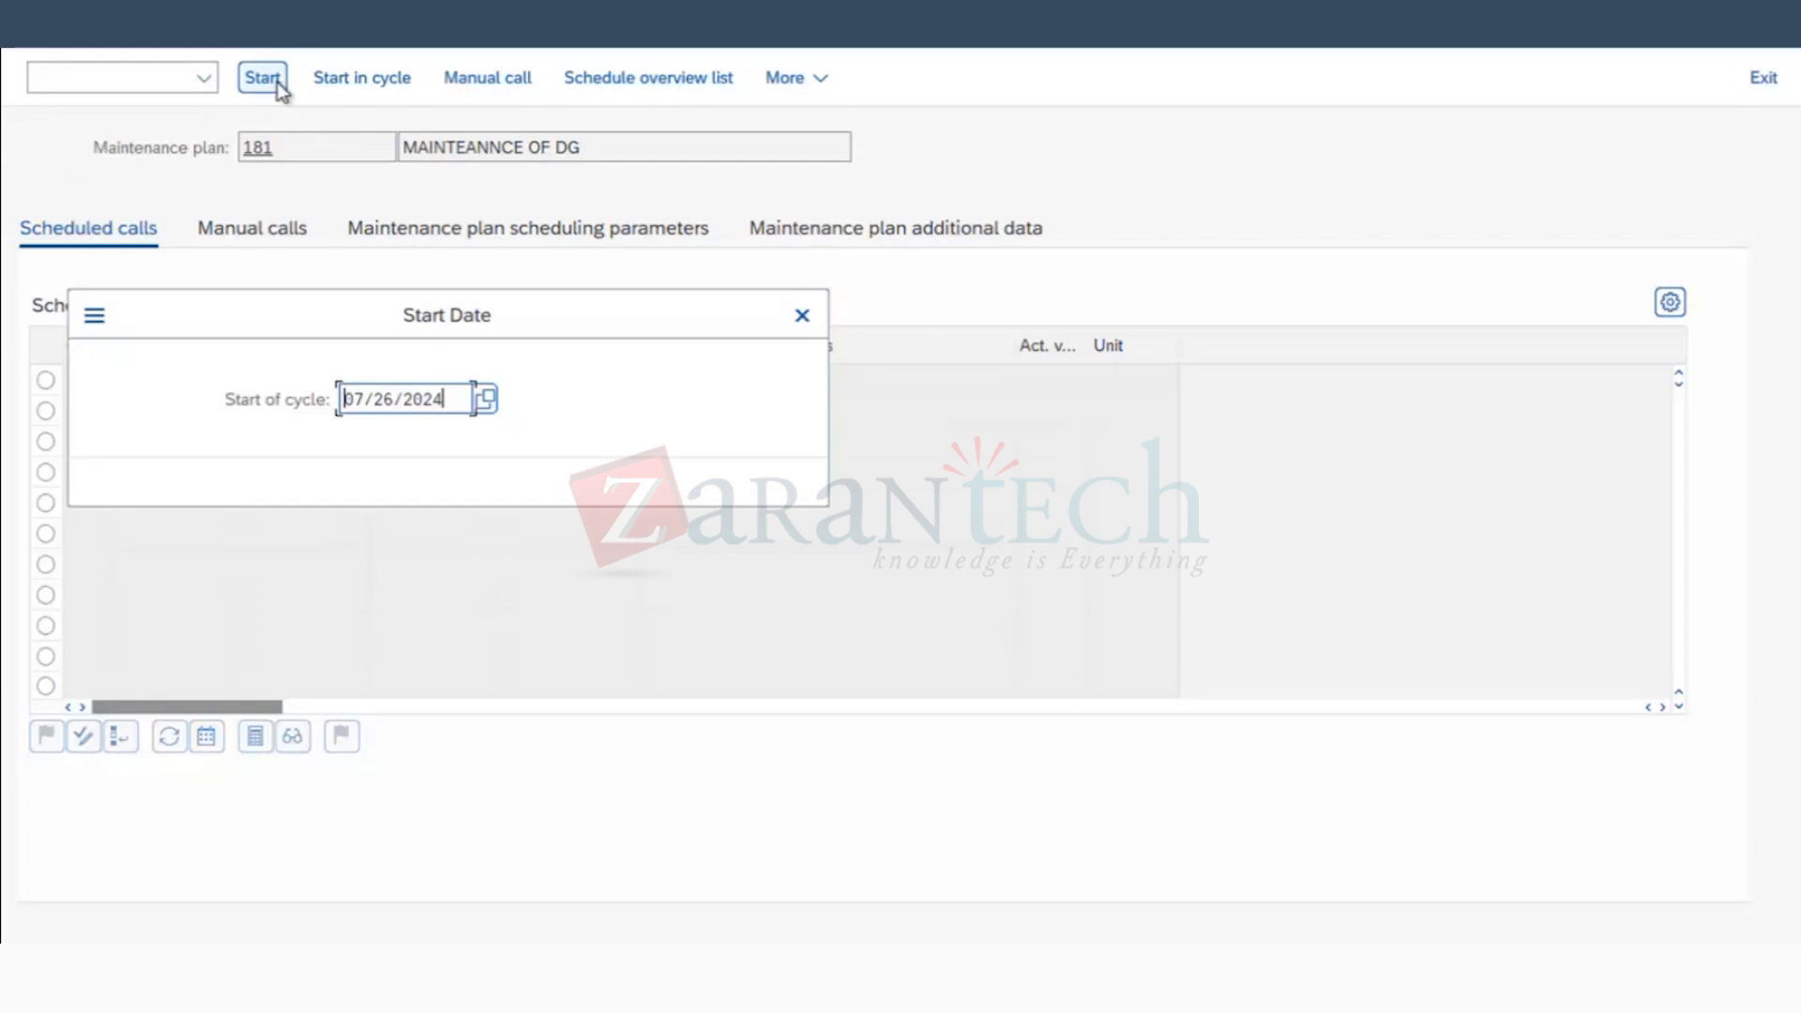
click(760, 484)
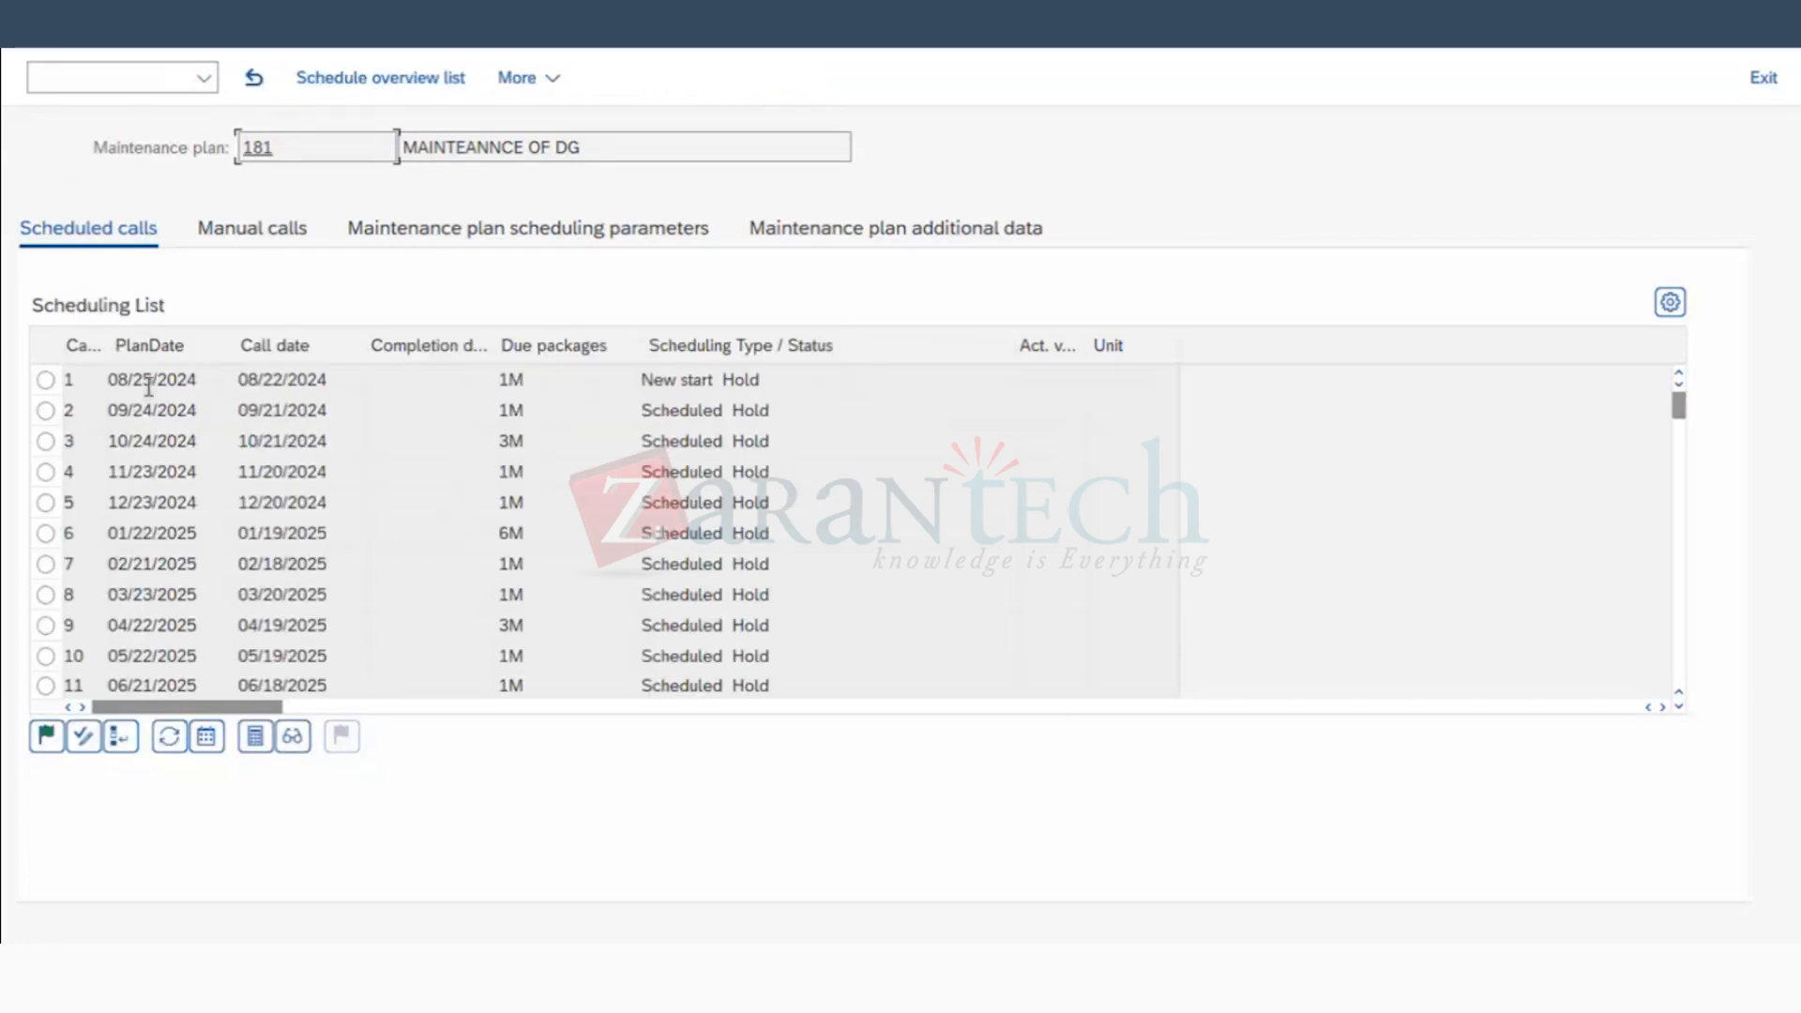
Step: Check the plan dates of the scheduled calls, including calls 2, 7 and 10, and leave scheduling without saving
click(143, 410)
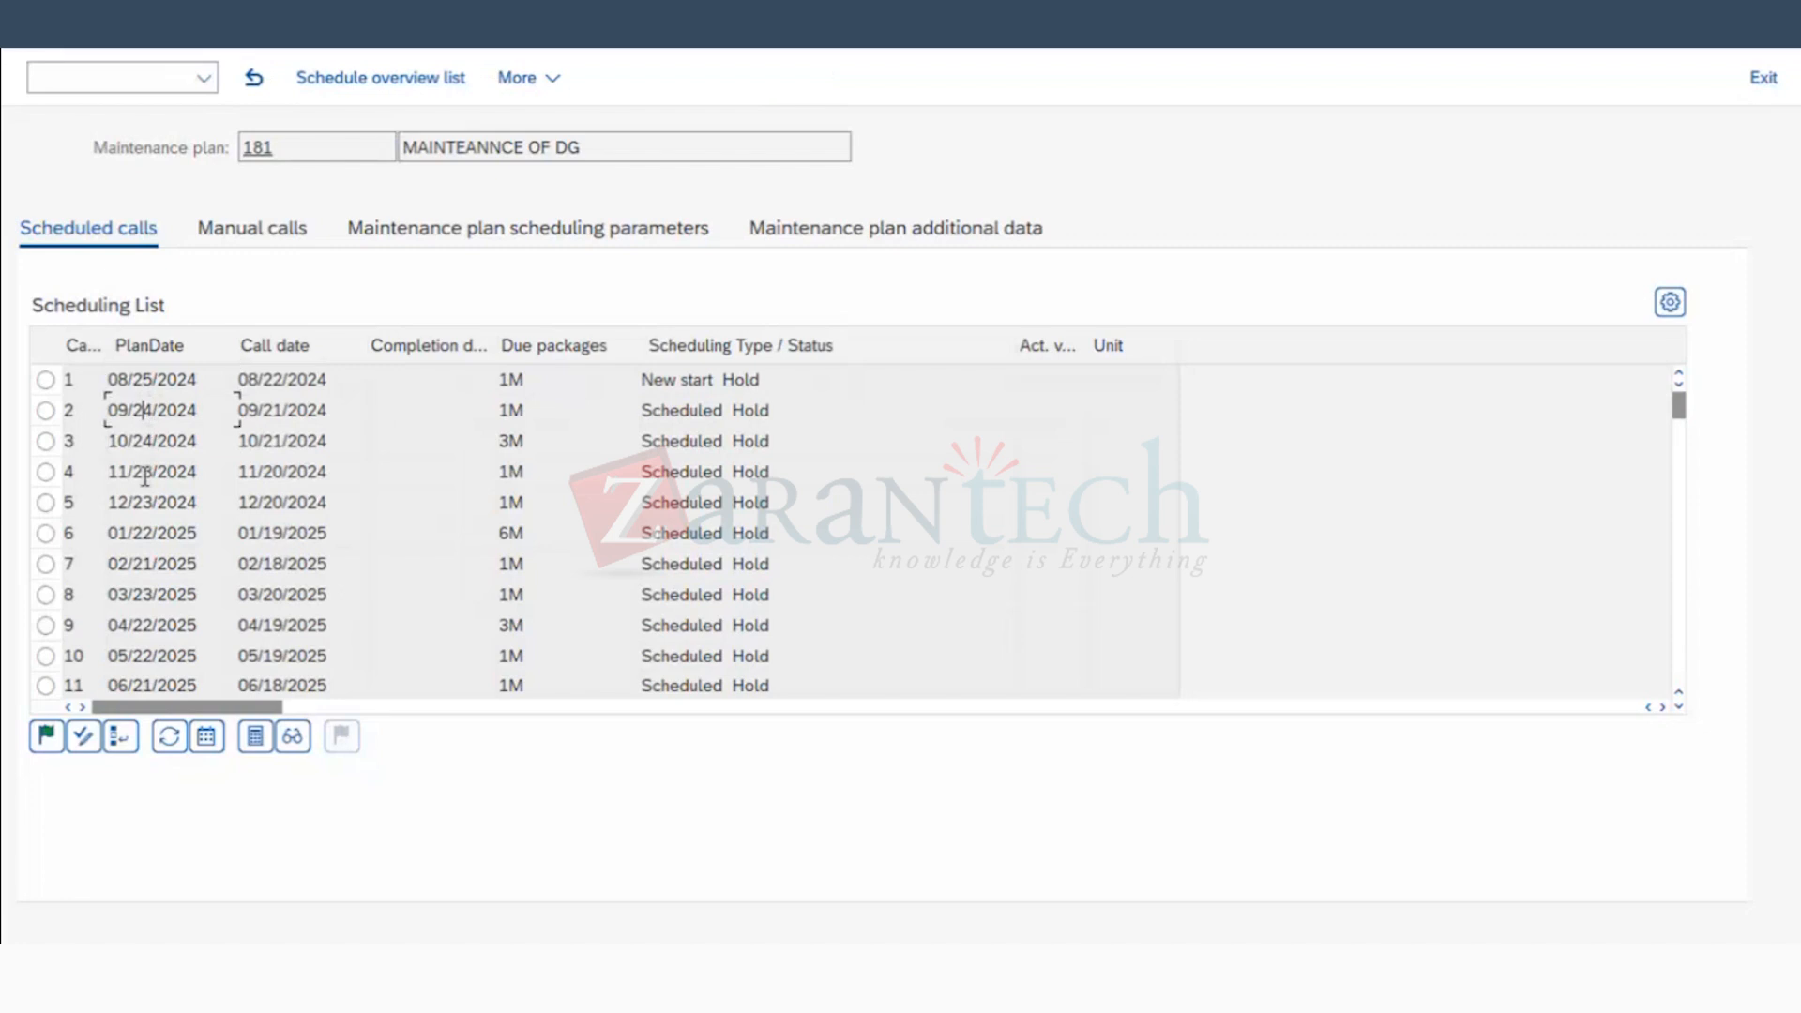
click(147, 563)
click(148, 656)
click(158, 612)
click(38, 30)
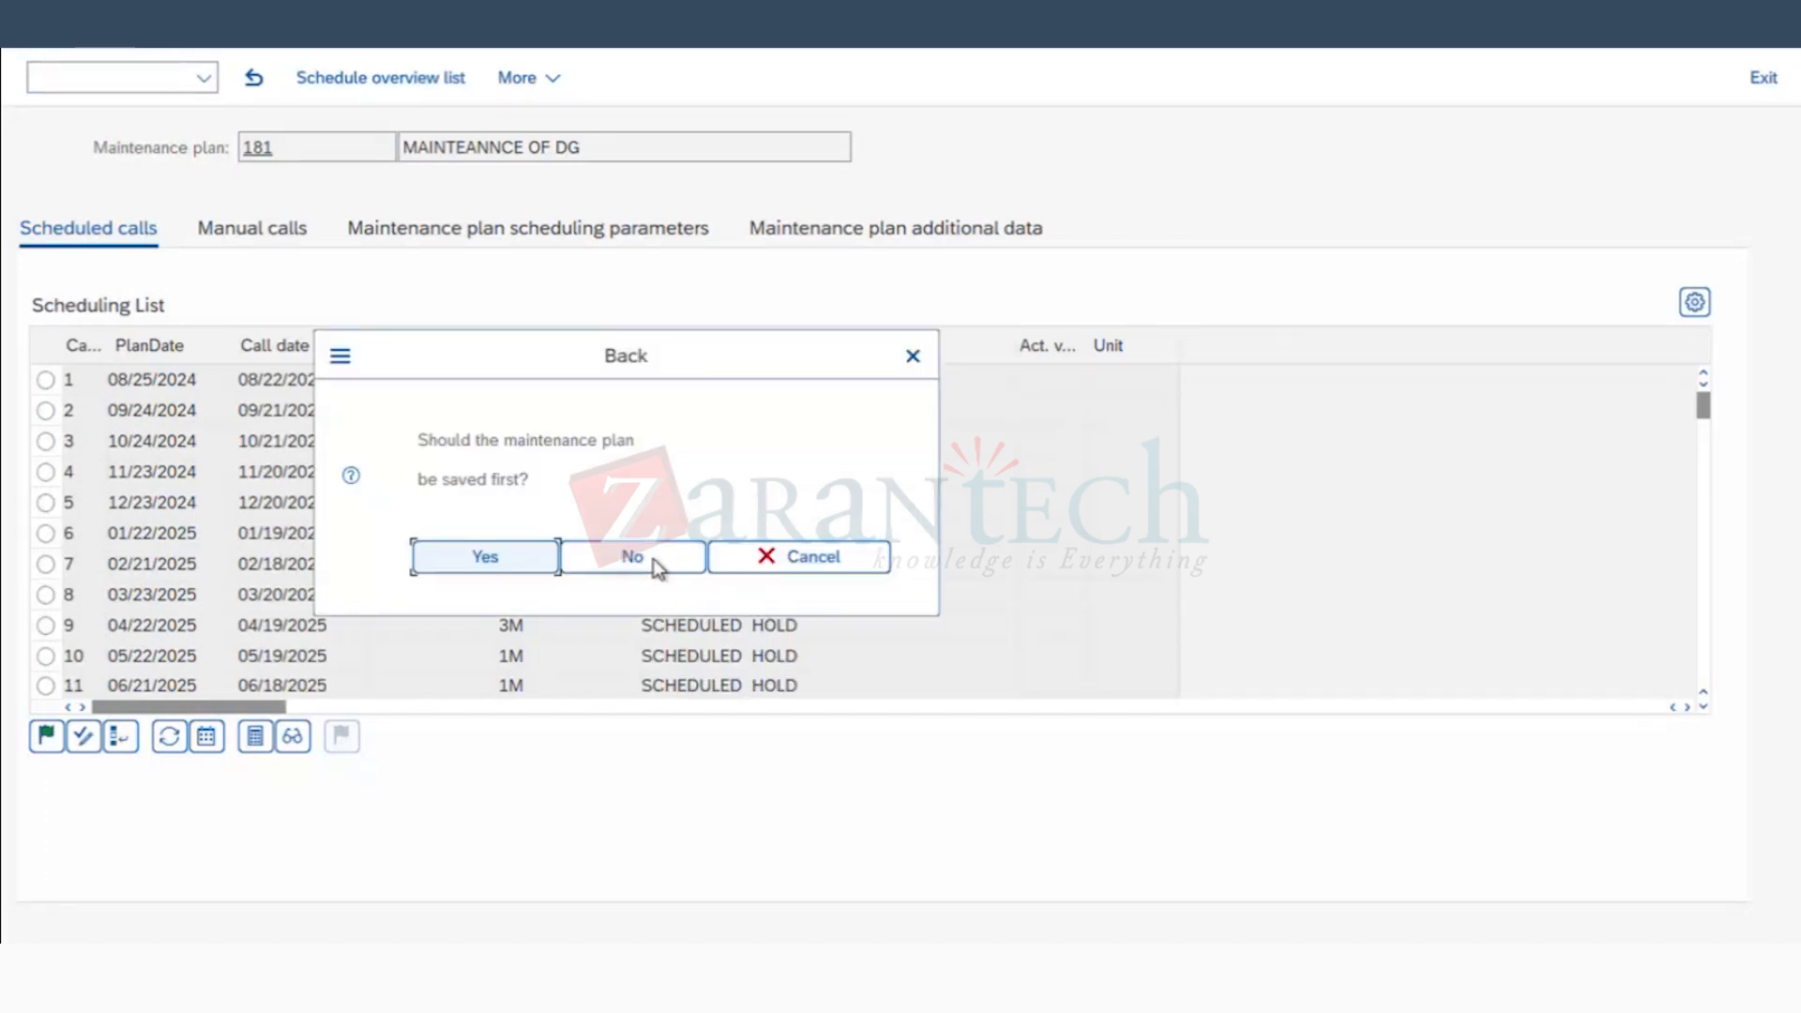
click(654, 557)
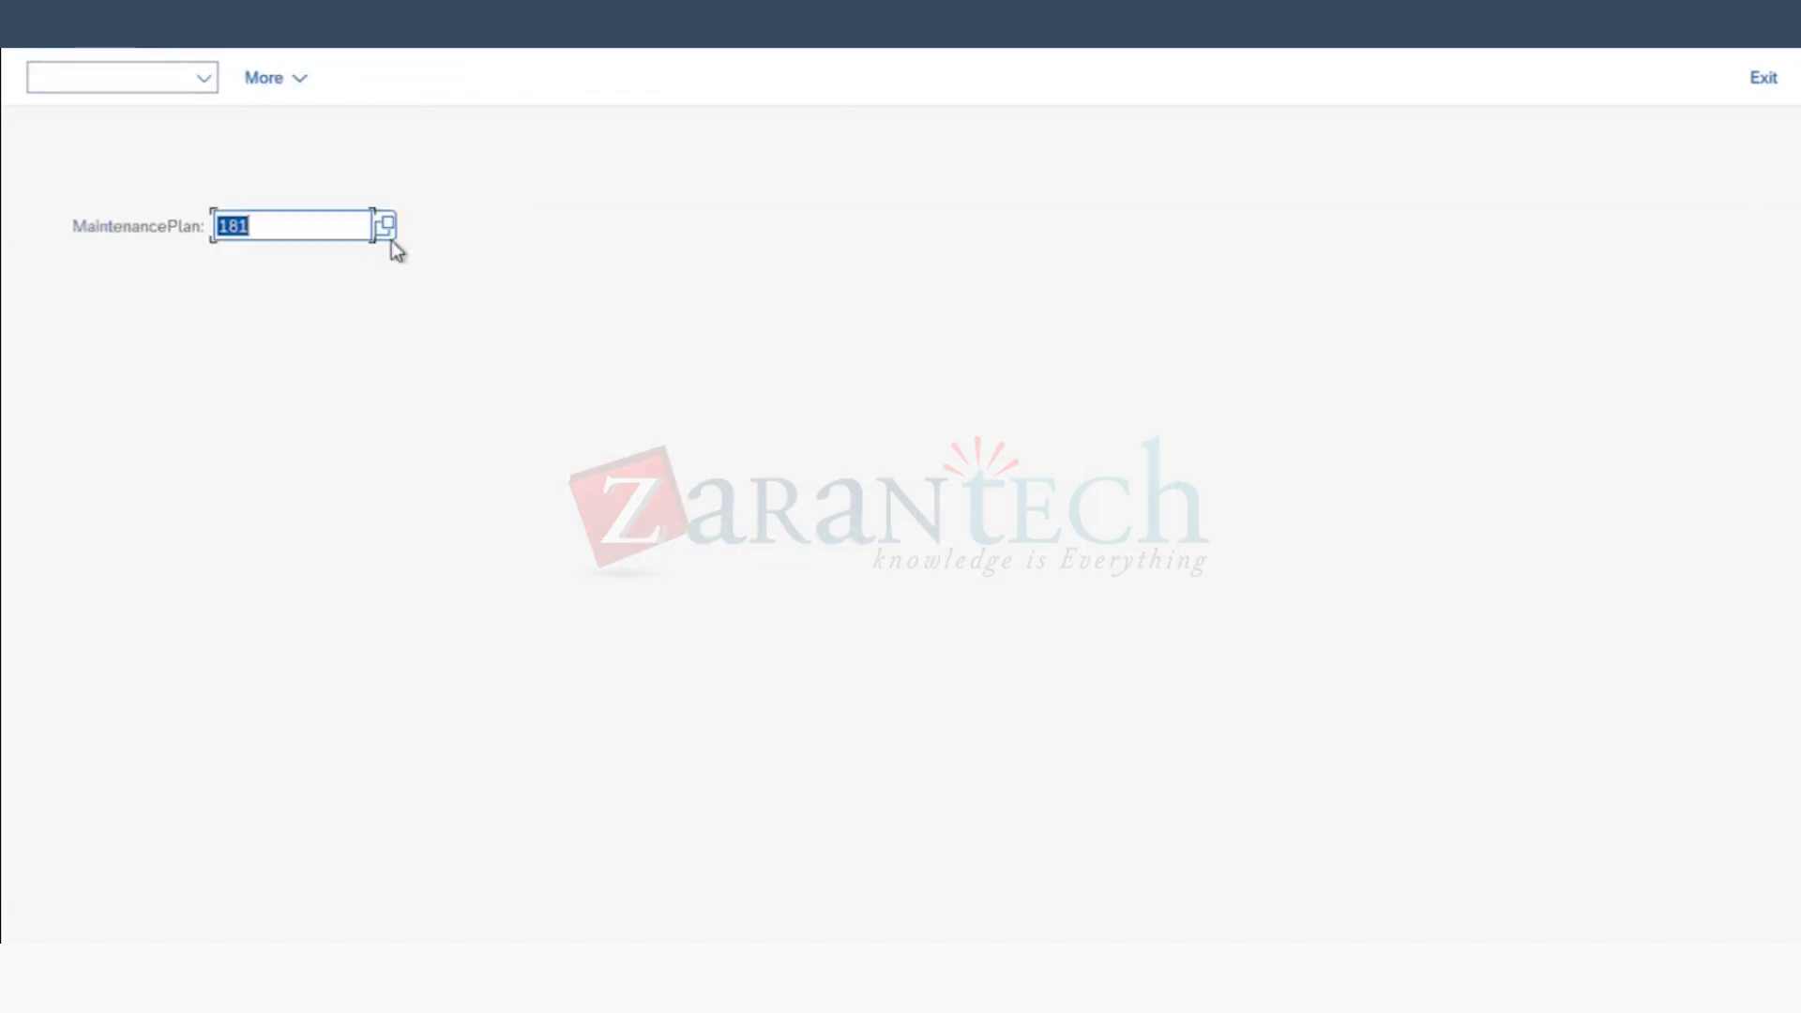
Step: Open plan 181 for changing, set its scheduling indicator to Time - factory caldr and save the plan
click(169, 30)
click(645, 377)
key(Return)
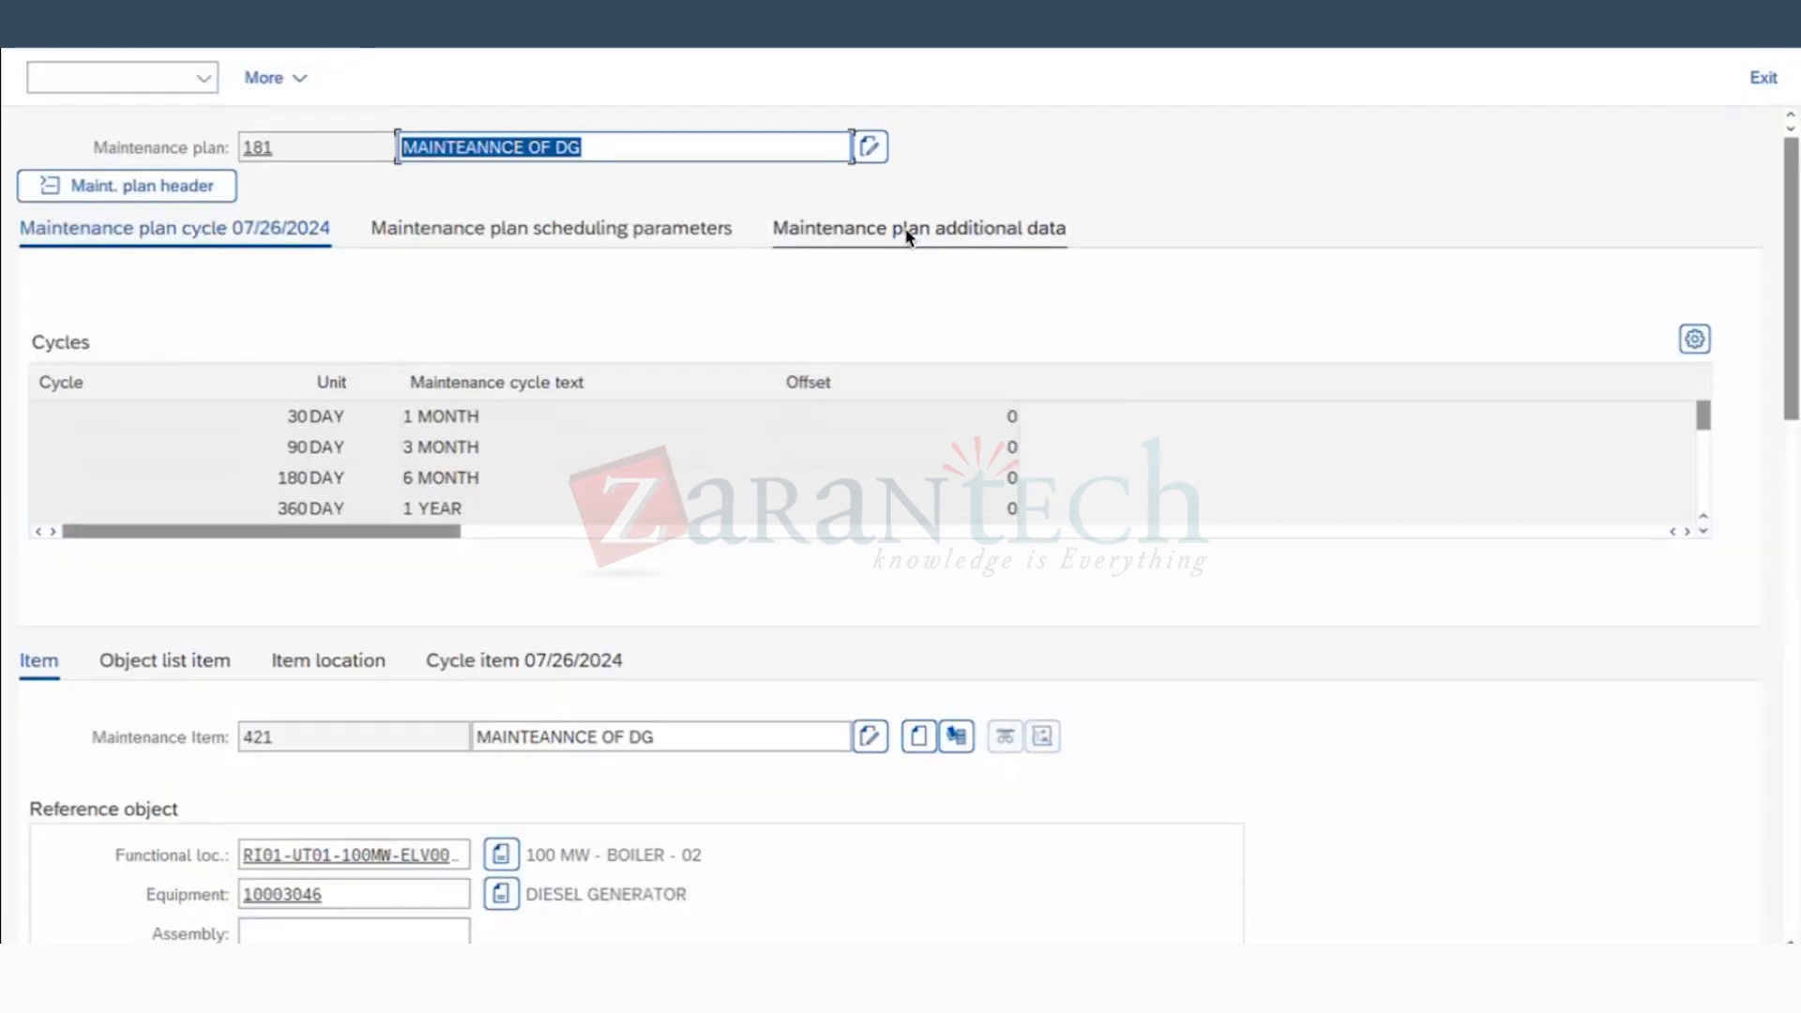
click(909, 236)
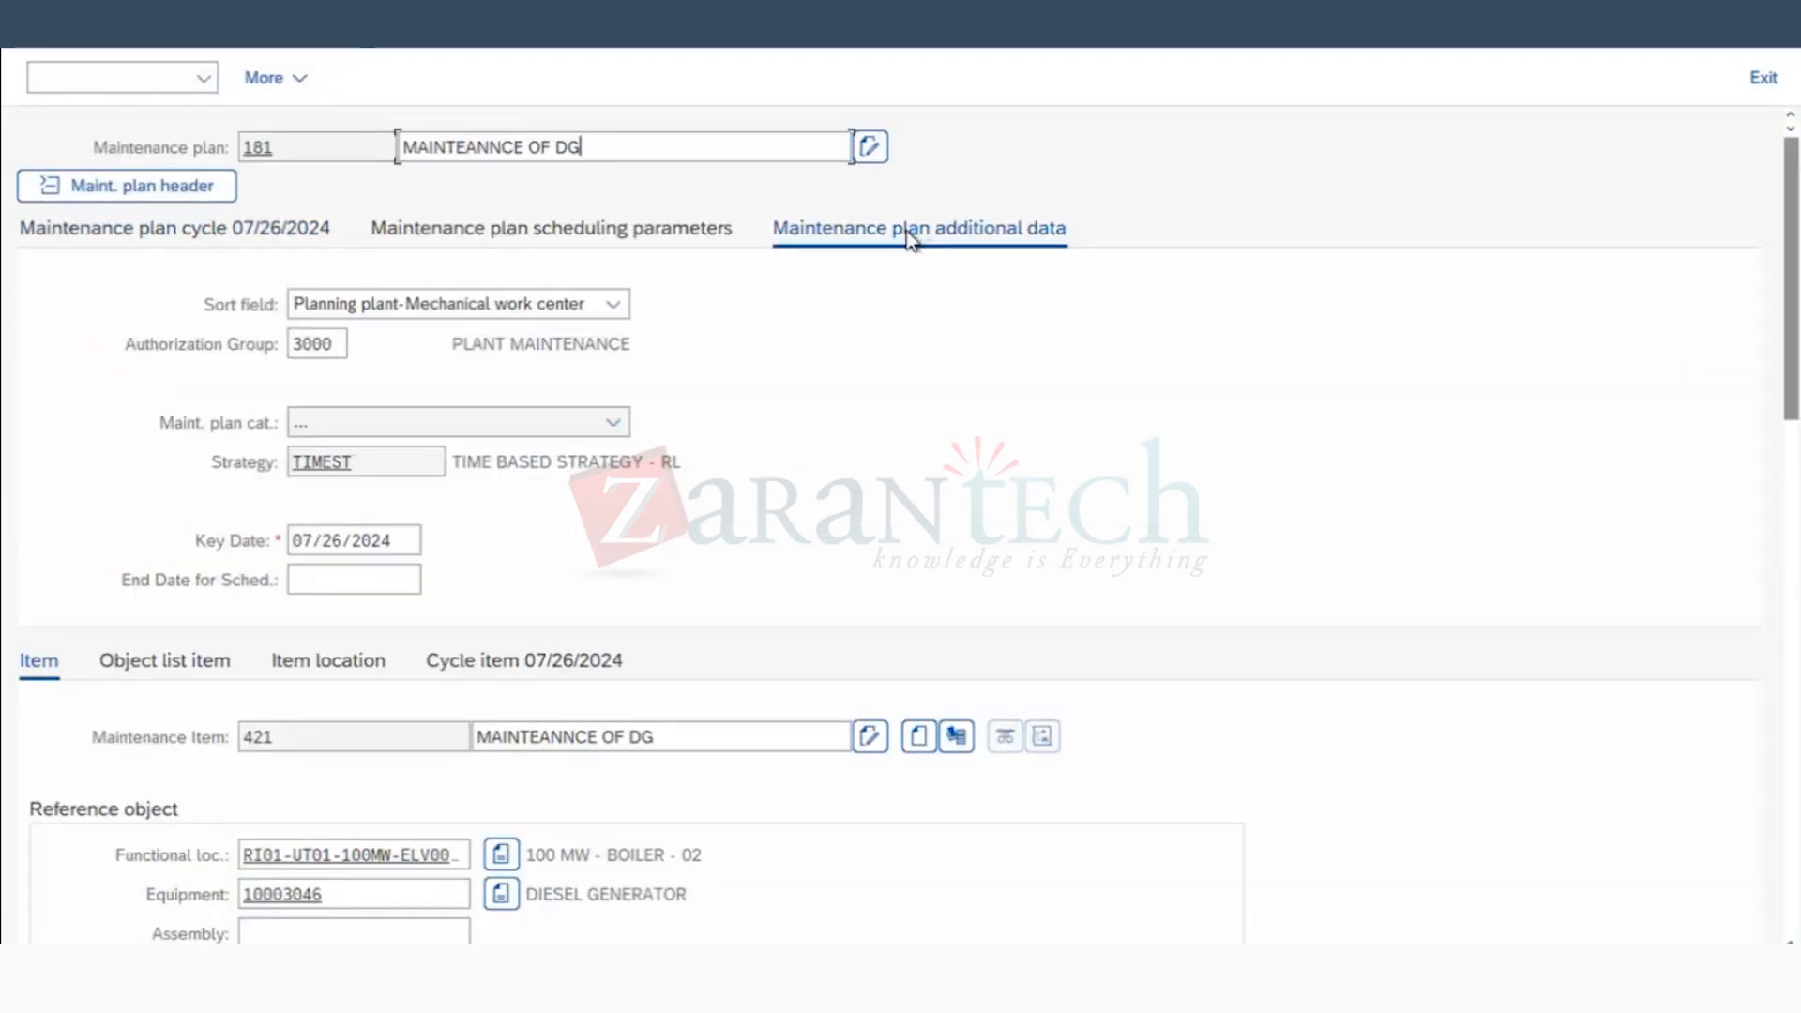
click(463, 242)
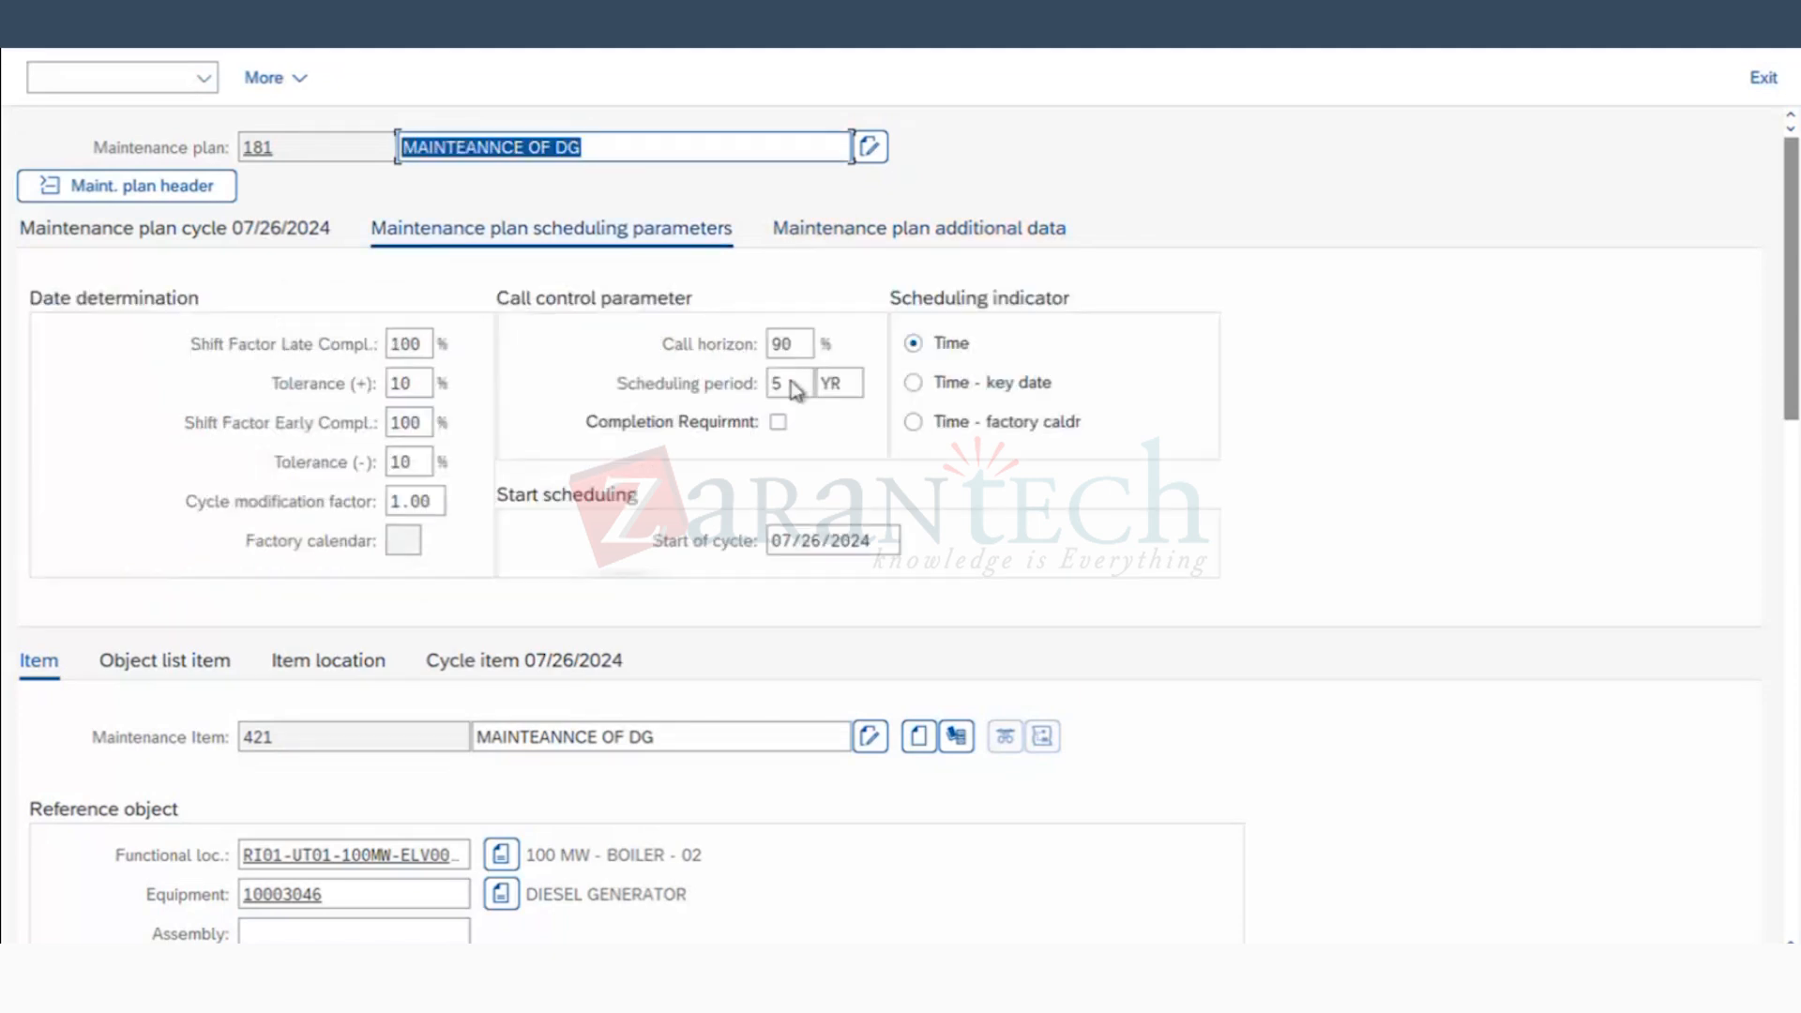
click(953, 425)
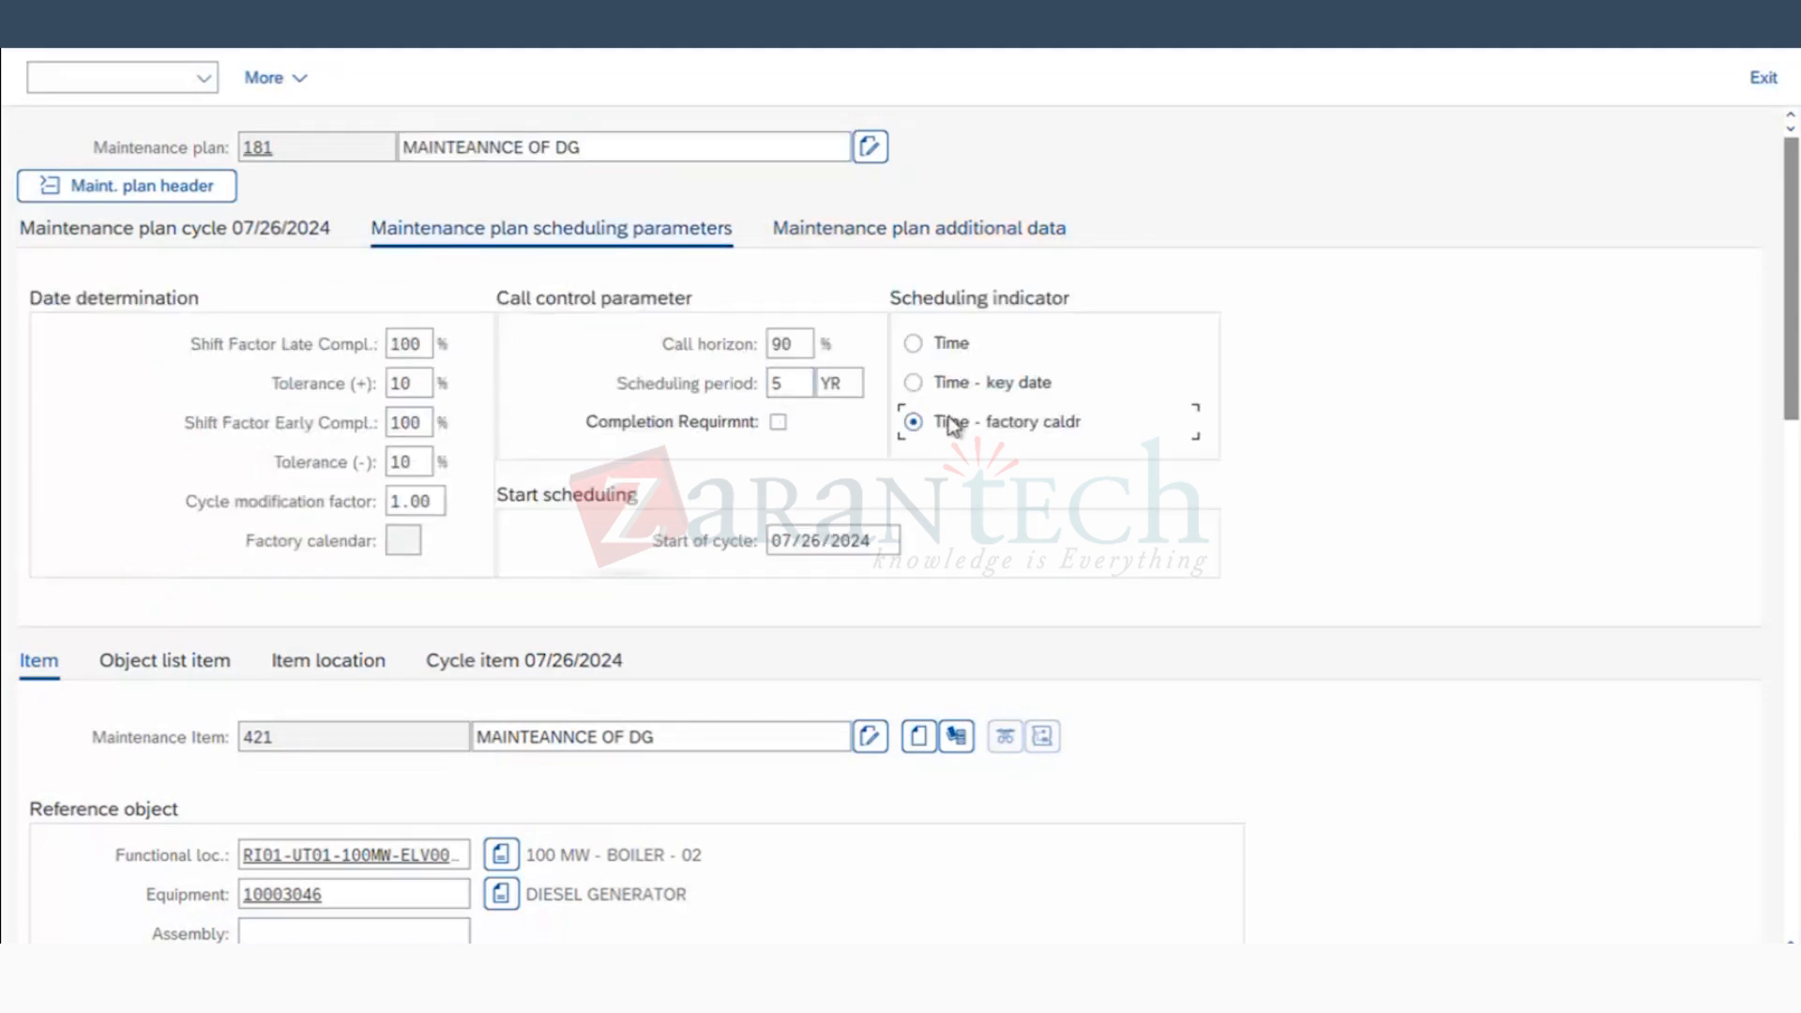
key(ctrl+s)
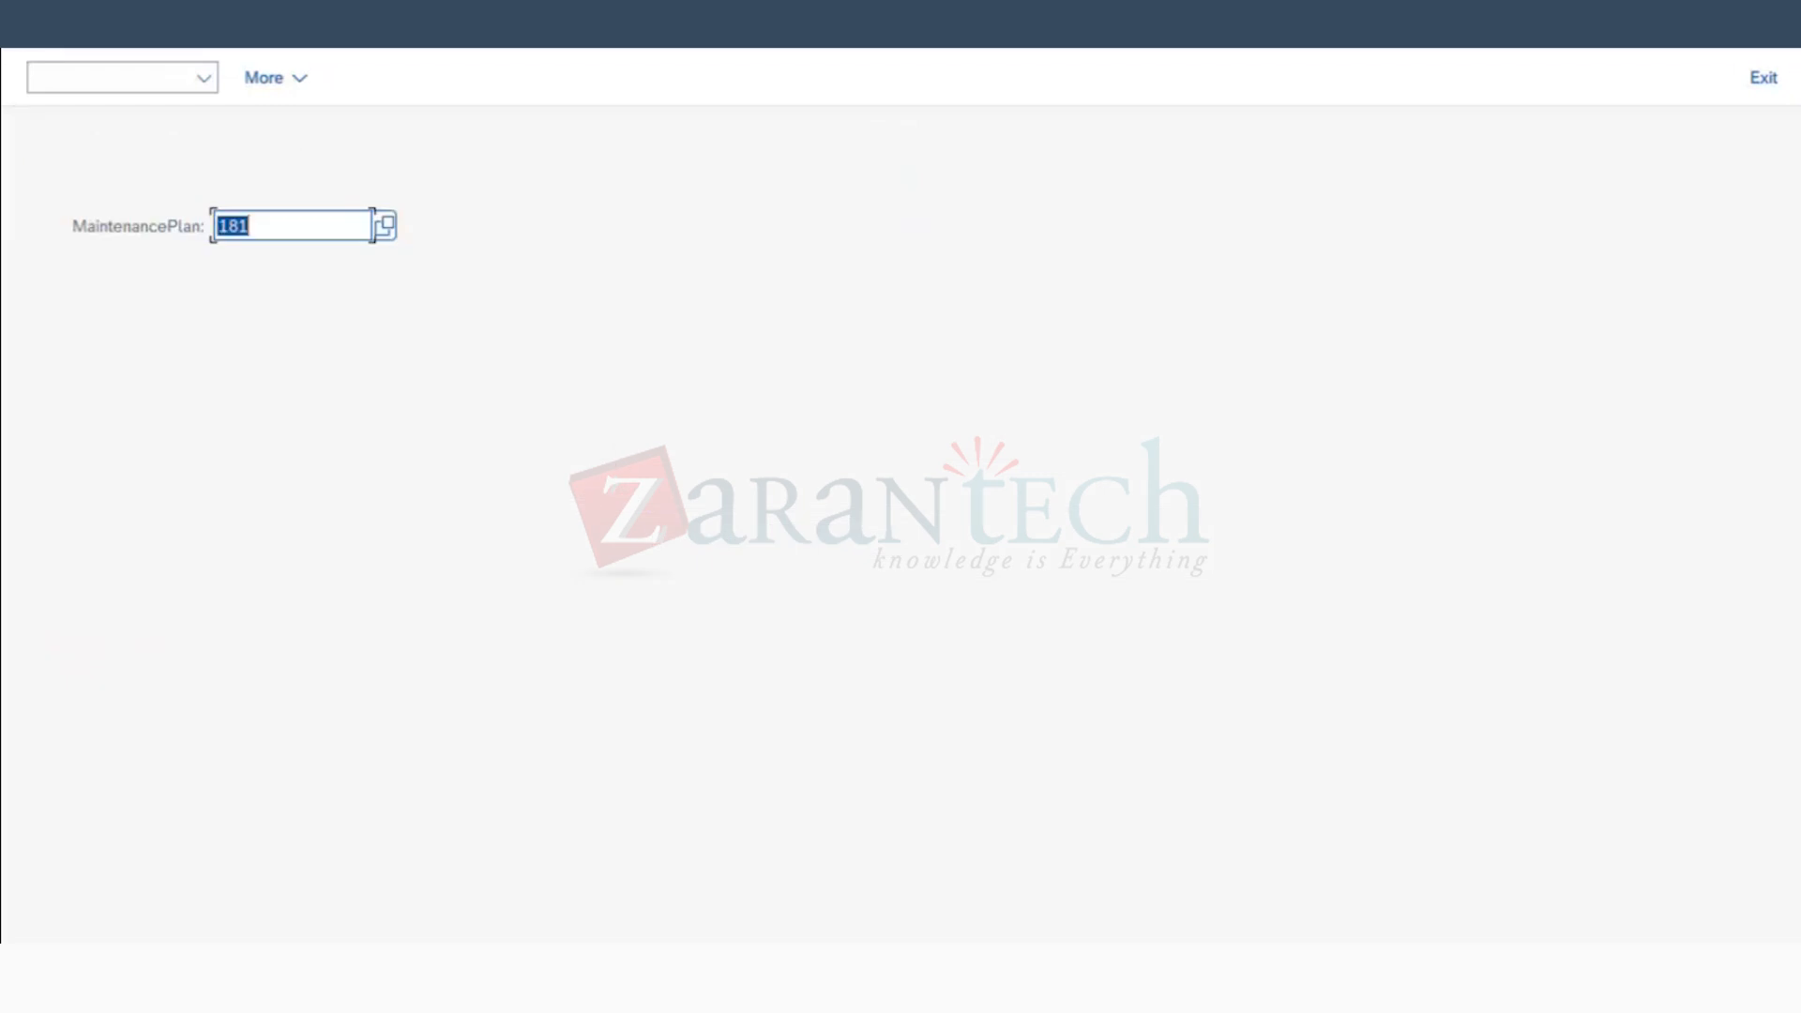
Step: Open plan 181 for scheduling and start it with 07/26/2024 as the start of cycle
click(94, 13)
click(138, 167)
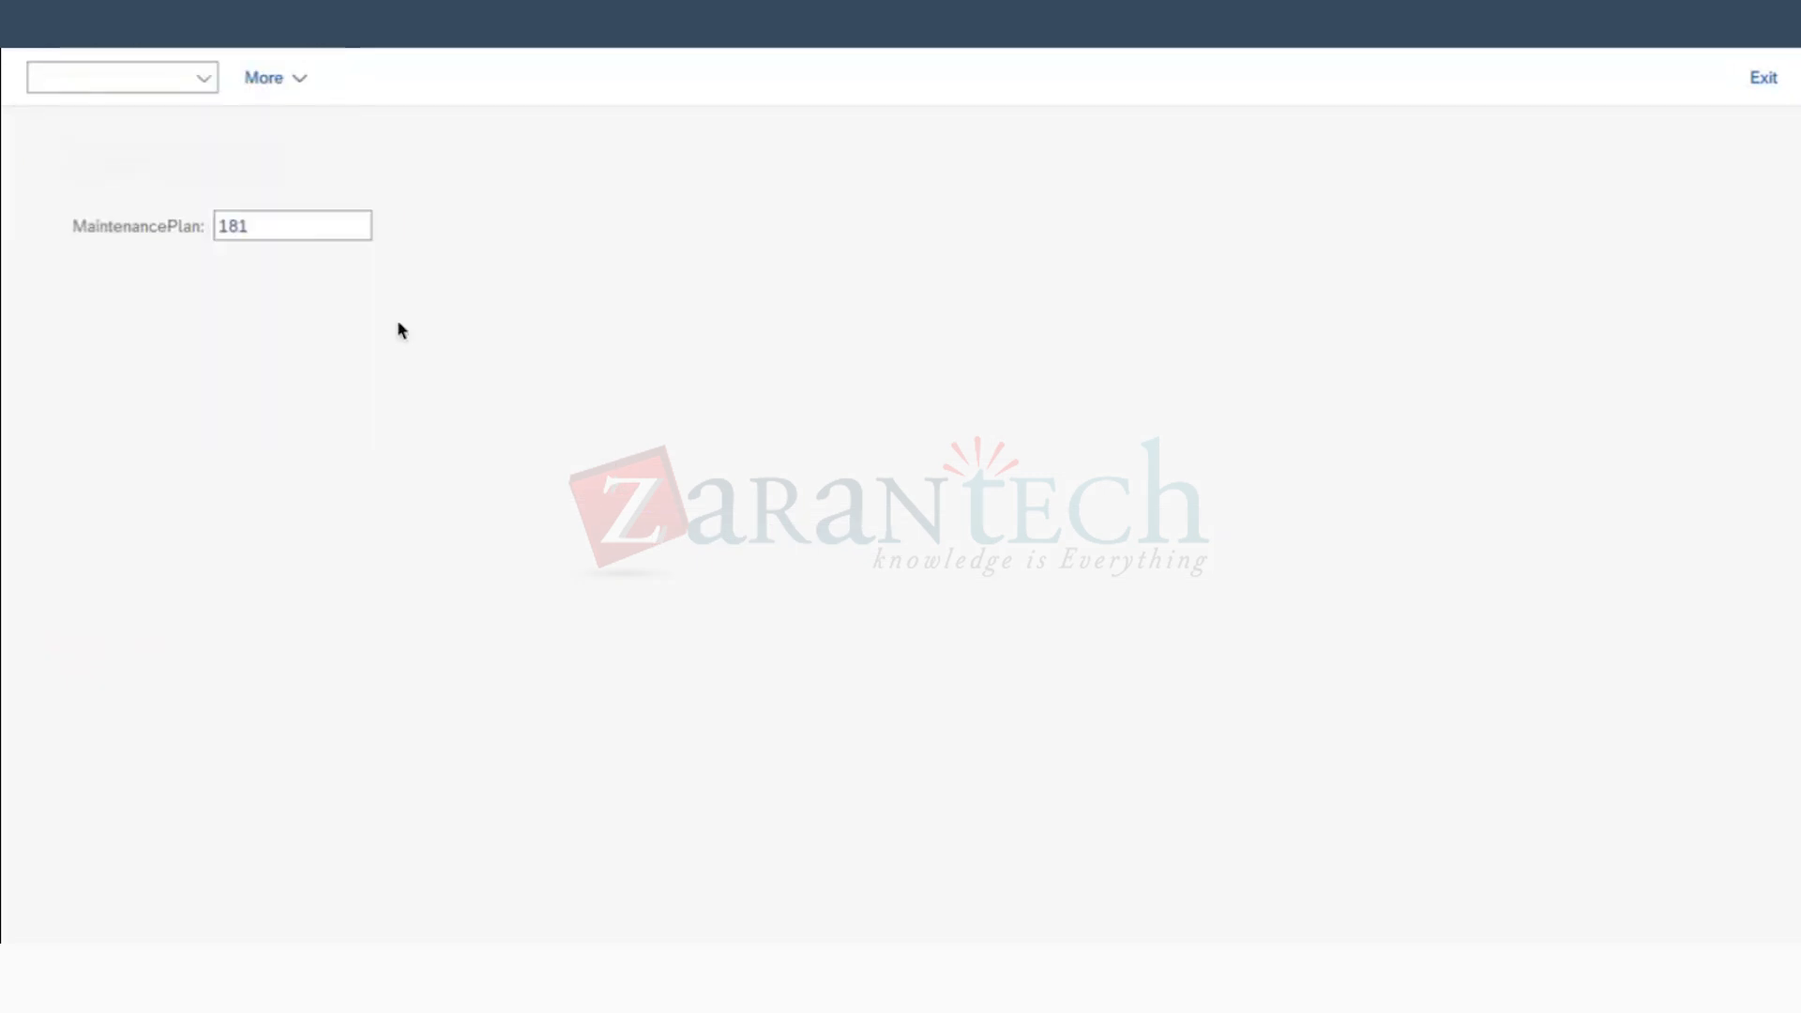
click(281, 78)
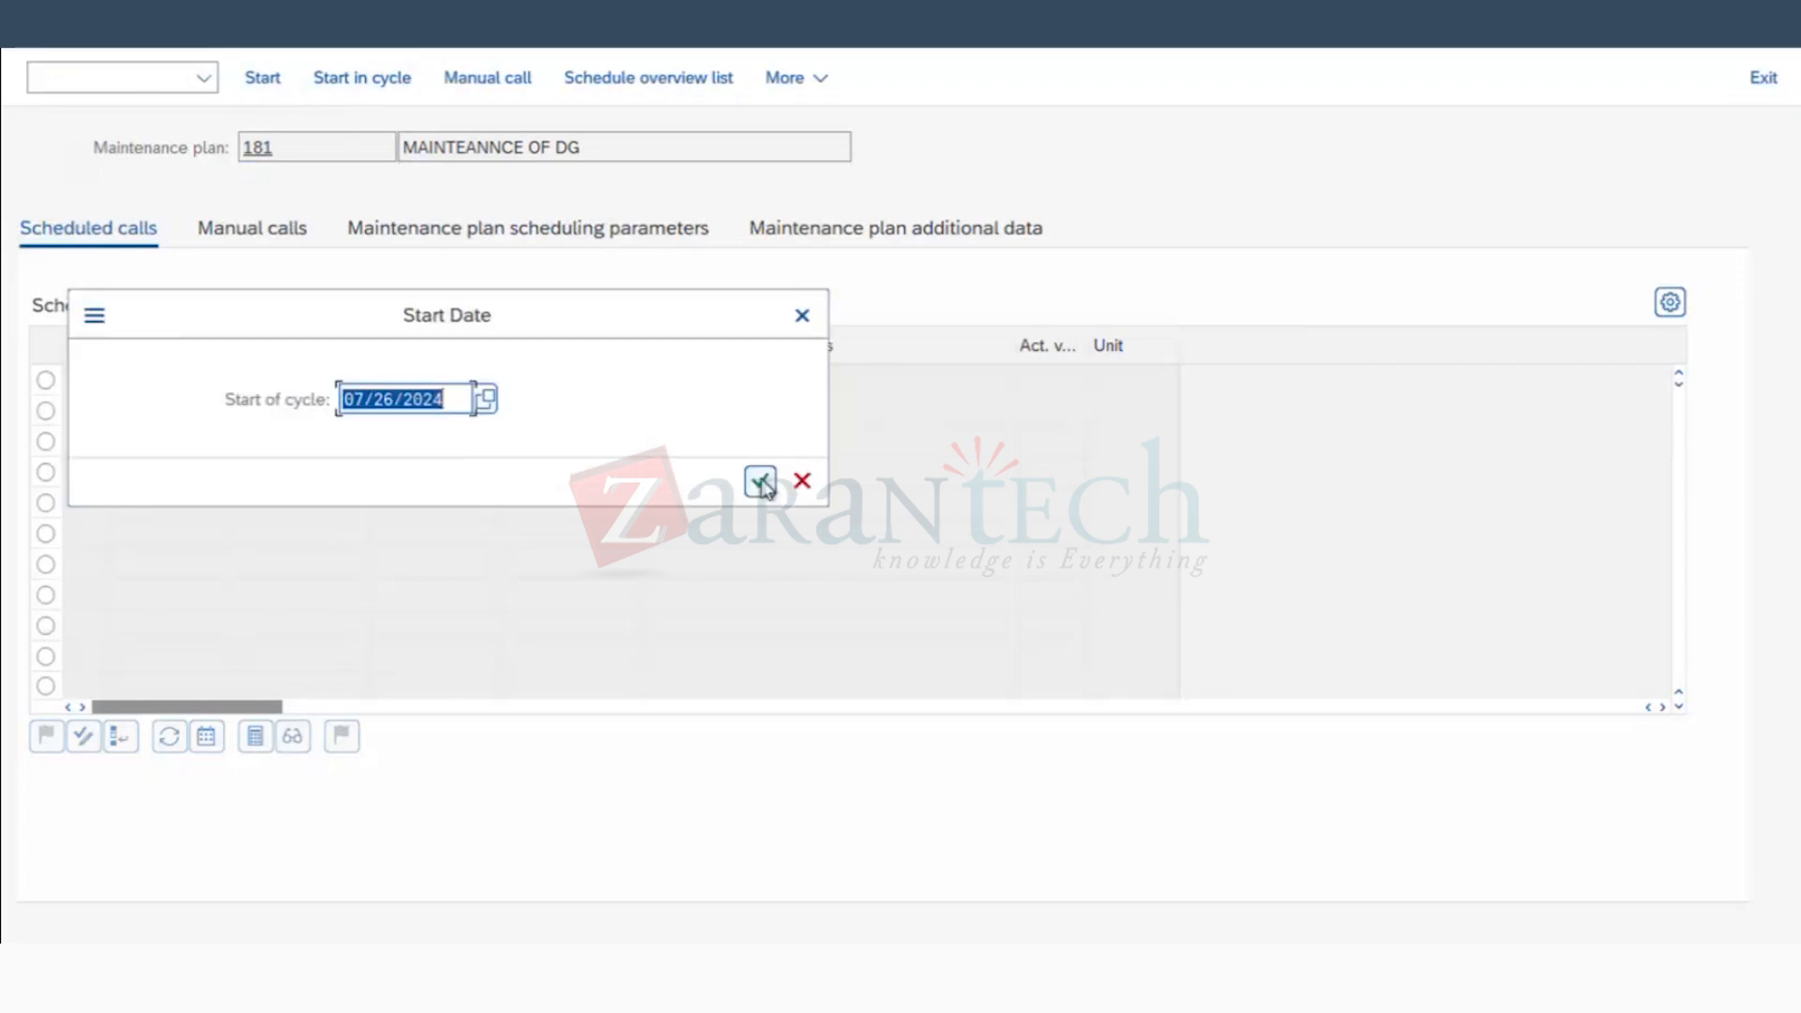
click(760, 482)
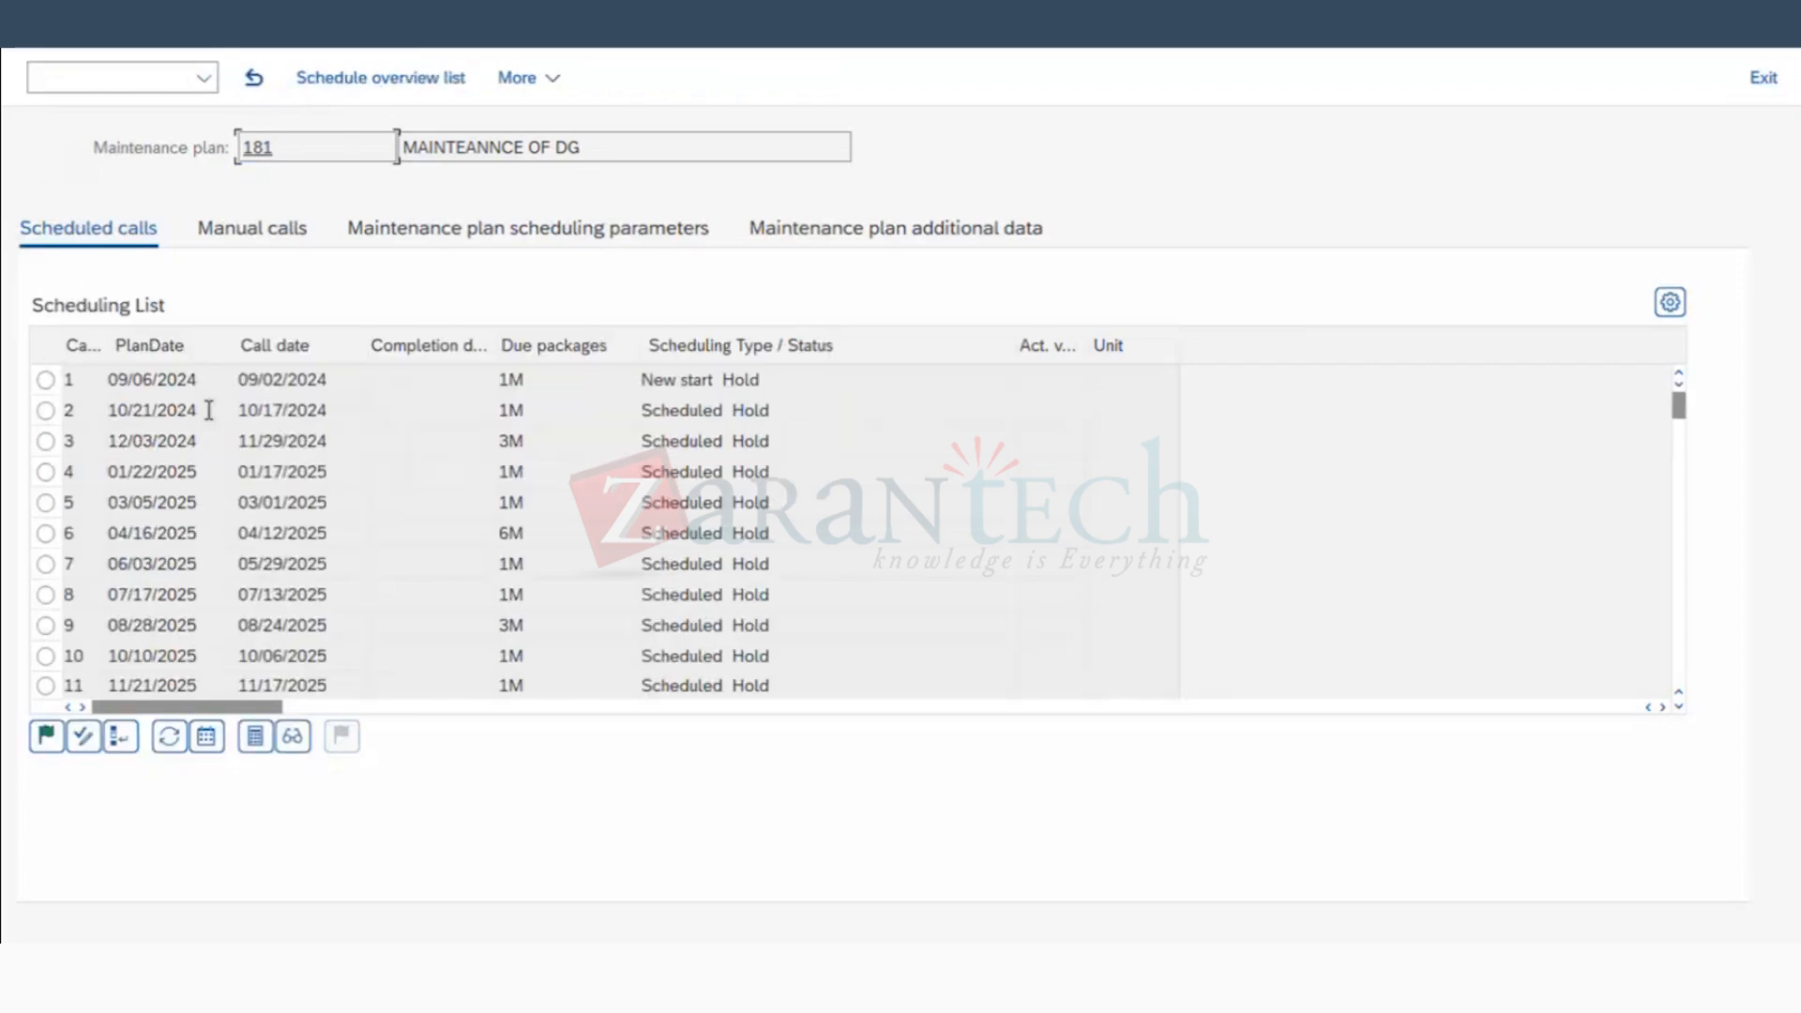
Step: Check the plan dates of calls 2, 3 and 4 in the scheduling list and leave scheduling
click(142, 410)
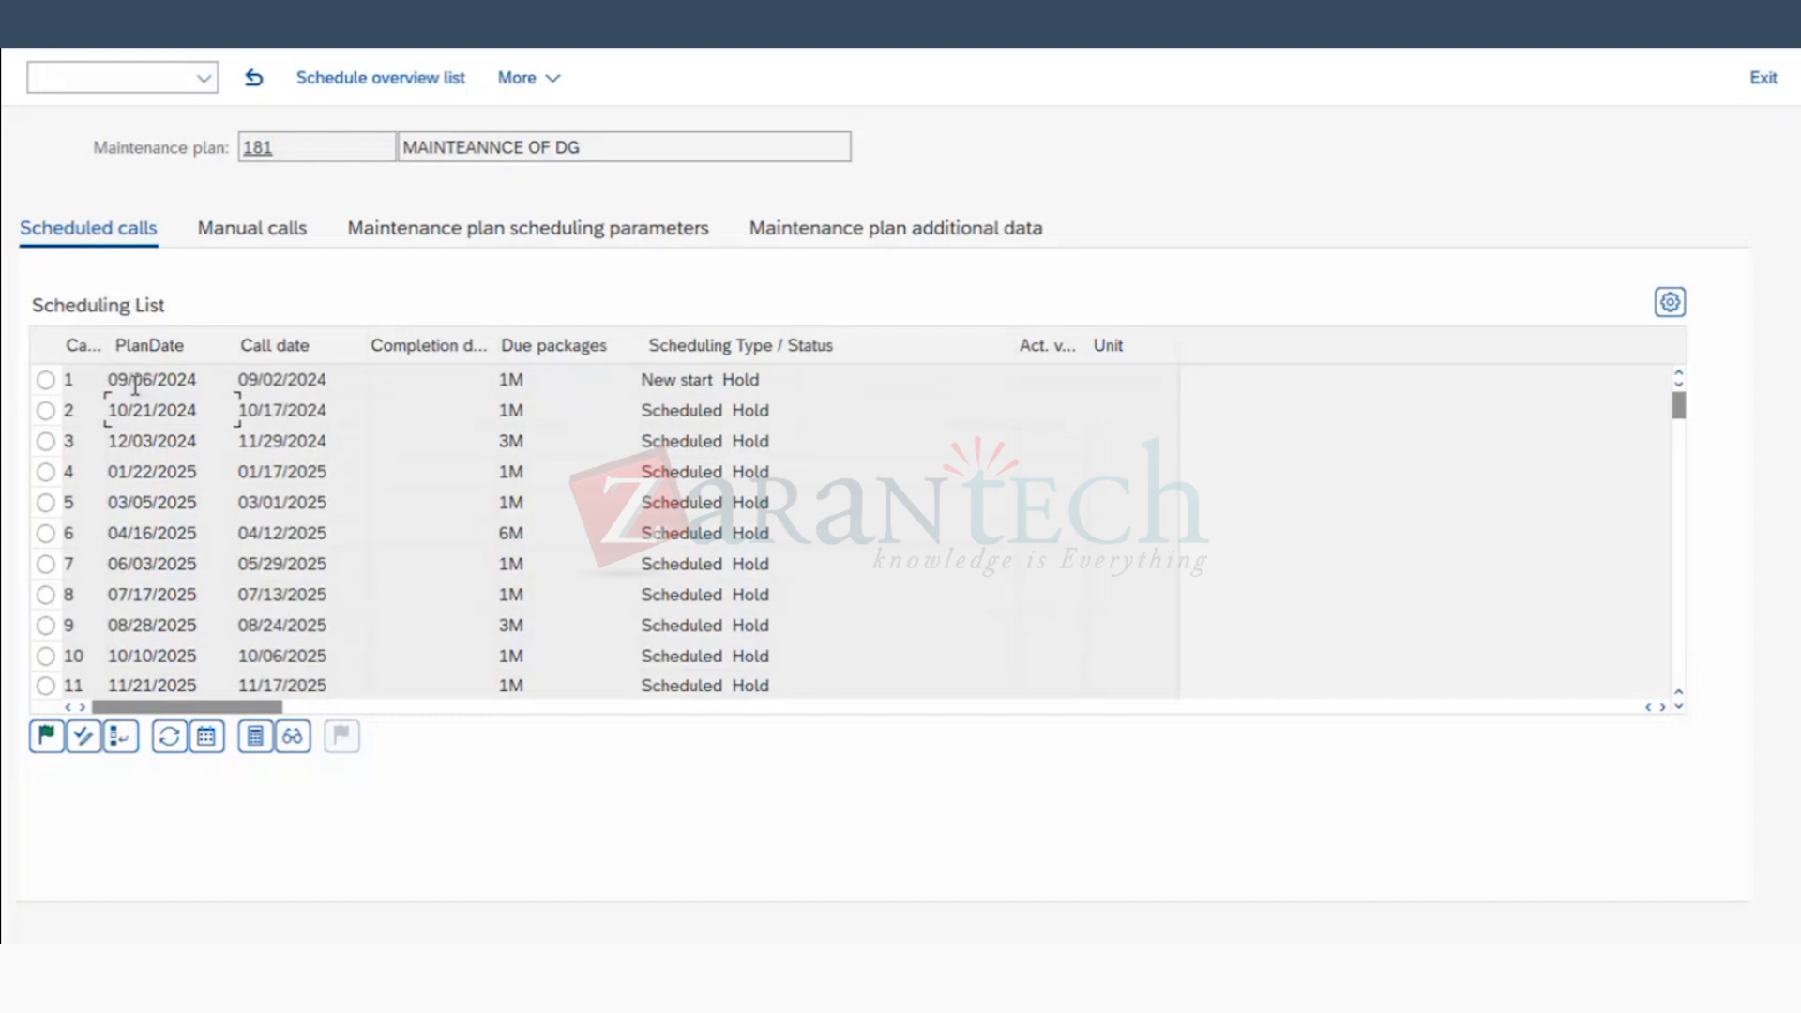
click(147, 436)
click(149, 466)
scroll(182, 554, down, 1)
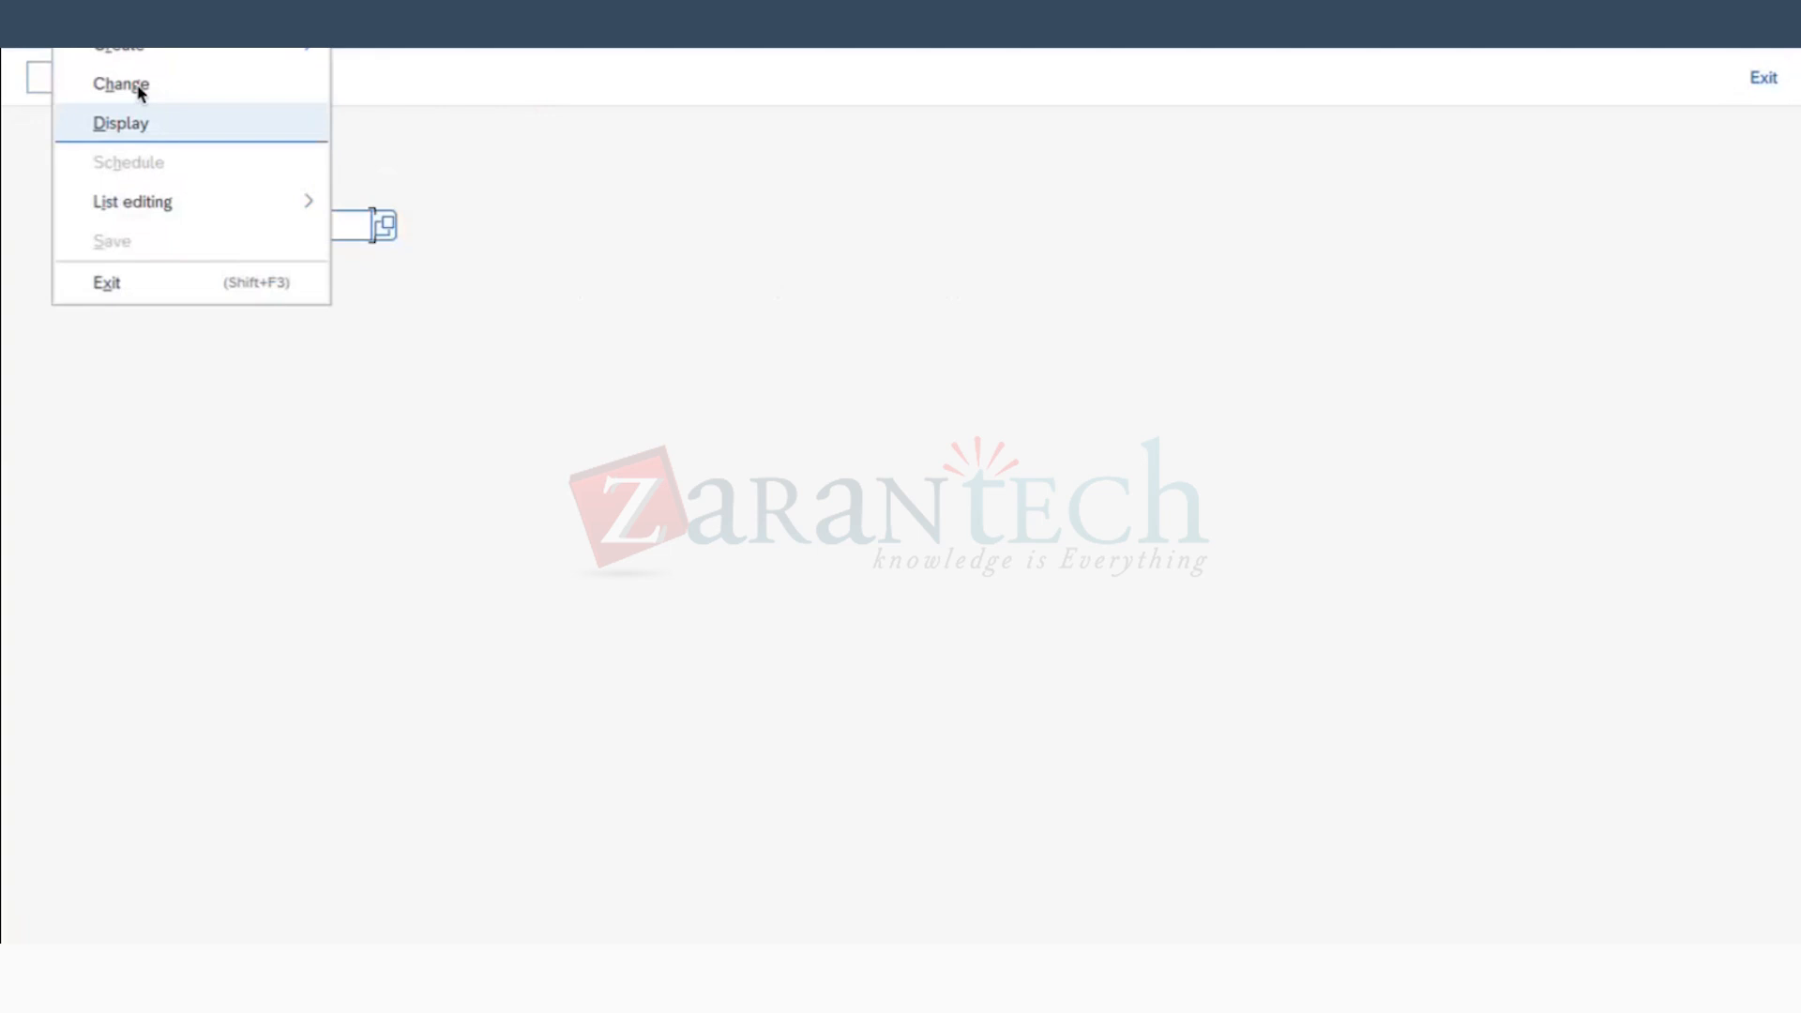
Step: Reopen plan 181 for scheduling and start its cycle again, accepting the proposed start of cycle
click(136, 86)
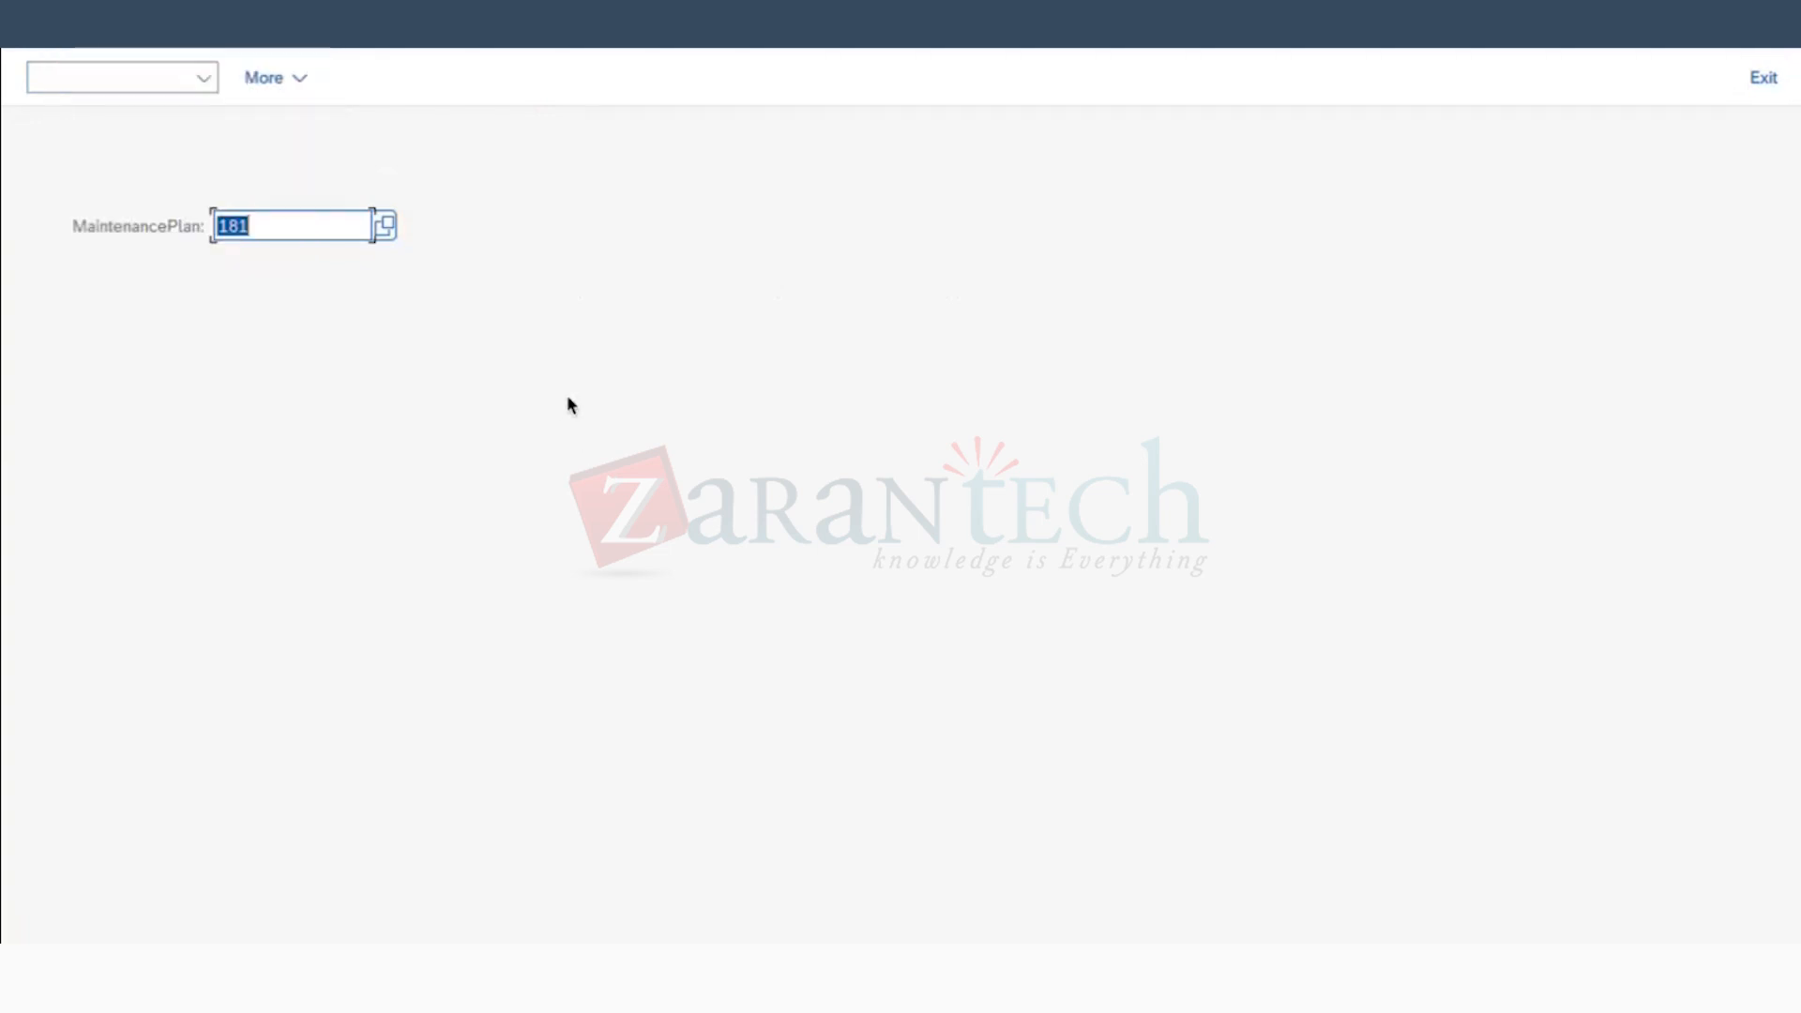
key(Return)
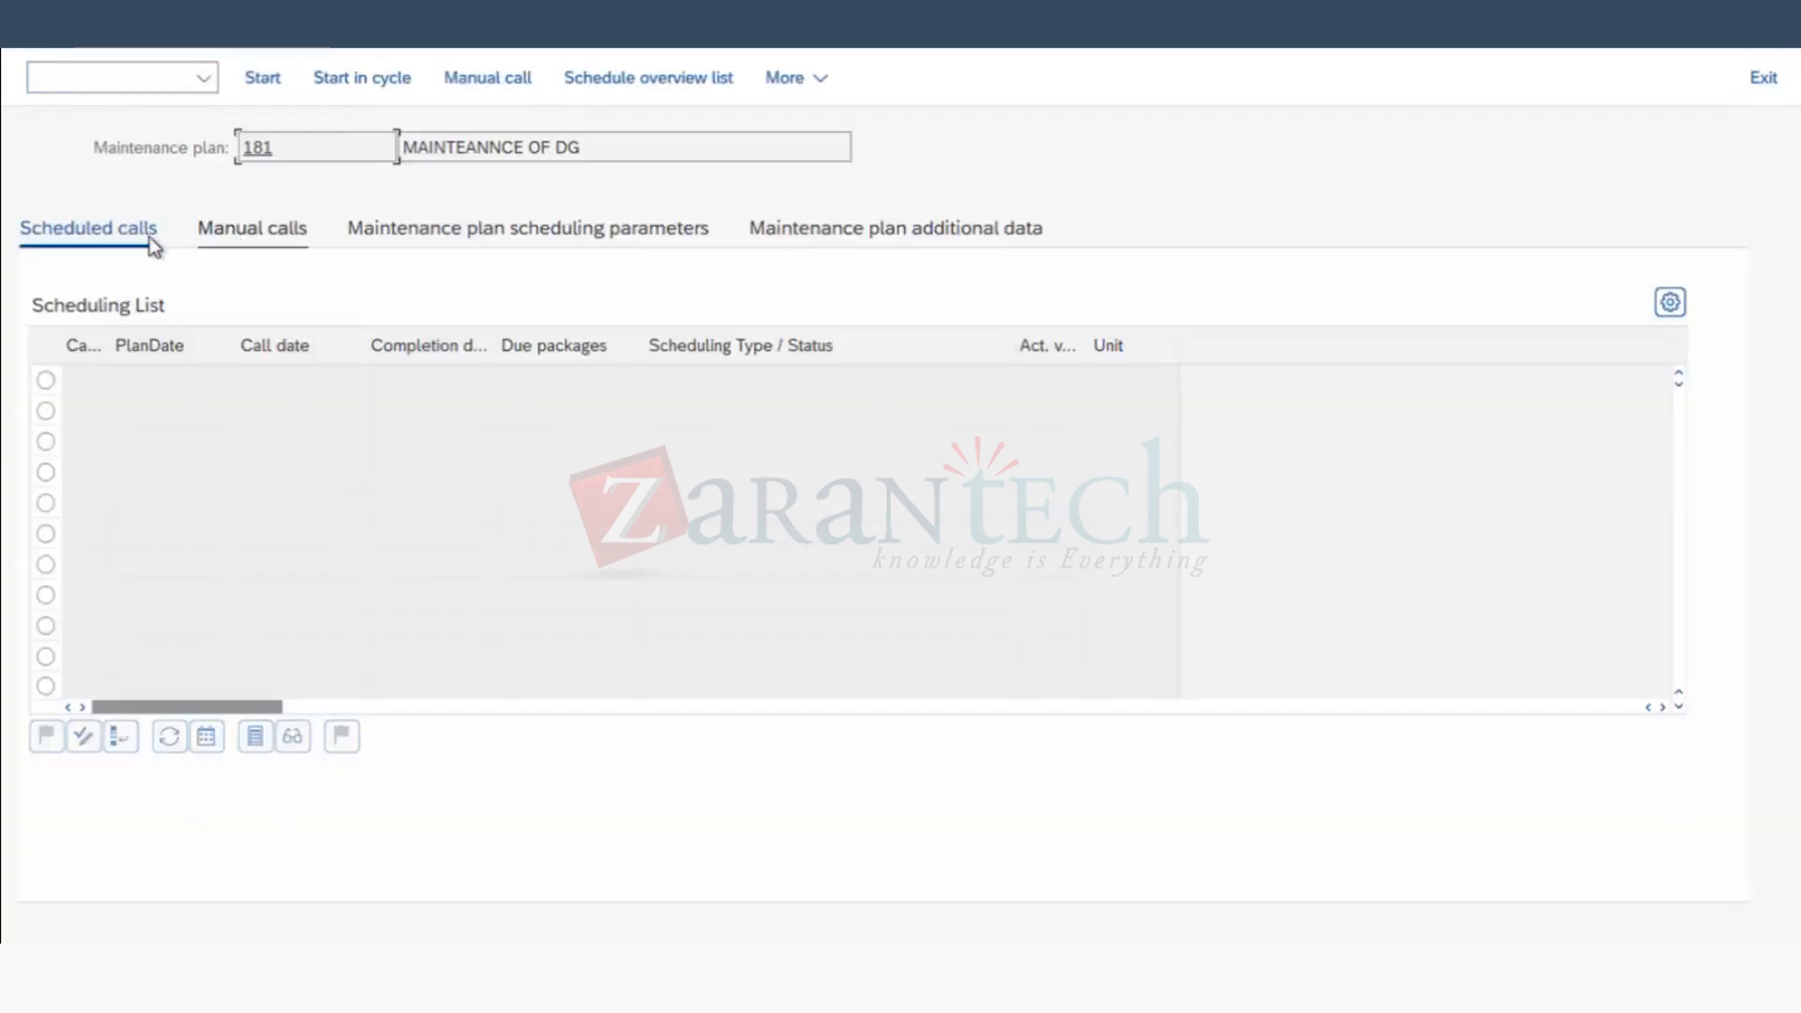
click(262, 80)
click(757, 483)
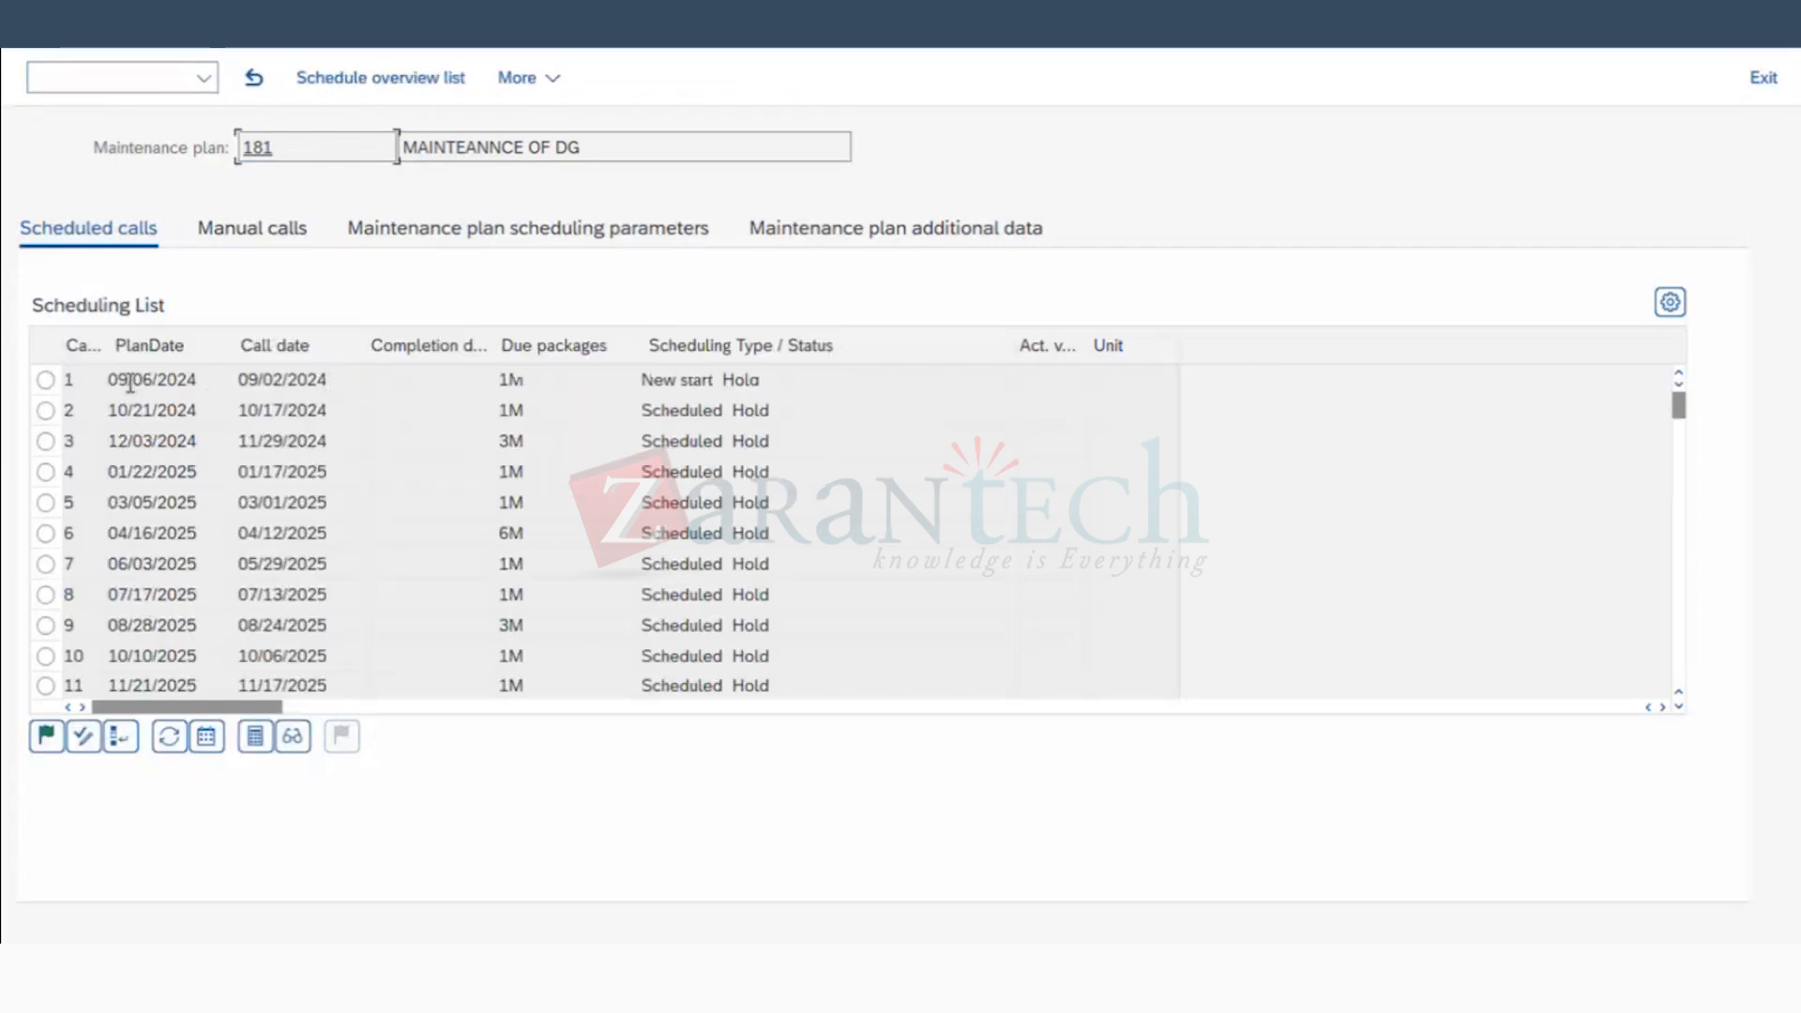
Step: Examine the plan dates of calls 1 and 2 and the first call's scheduling type, and leave scheduling without saving
click(150, 380)
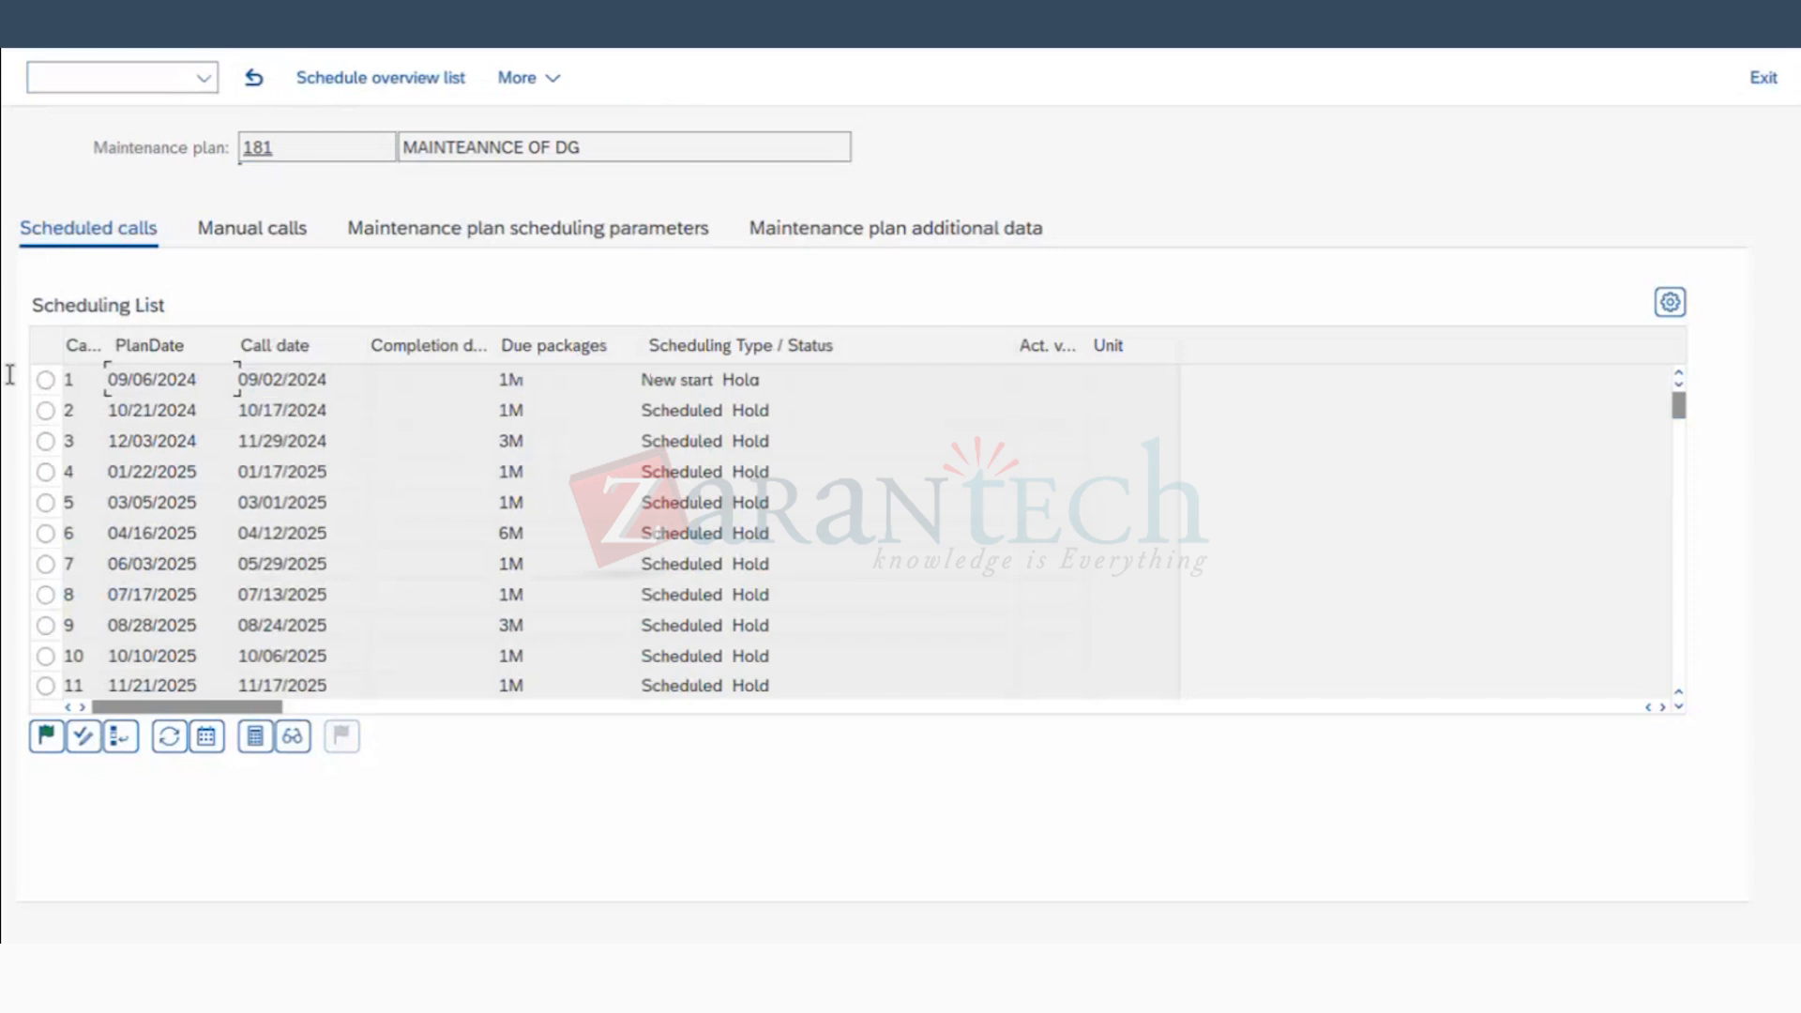
drag(9, 374, 47, 394)
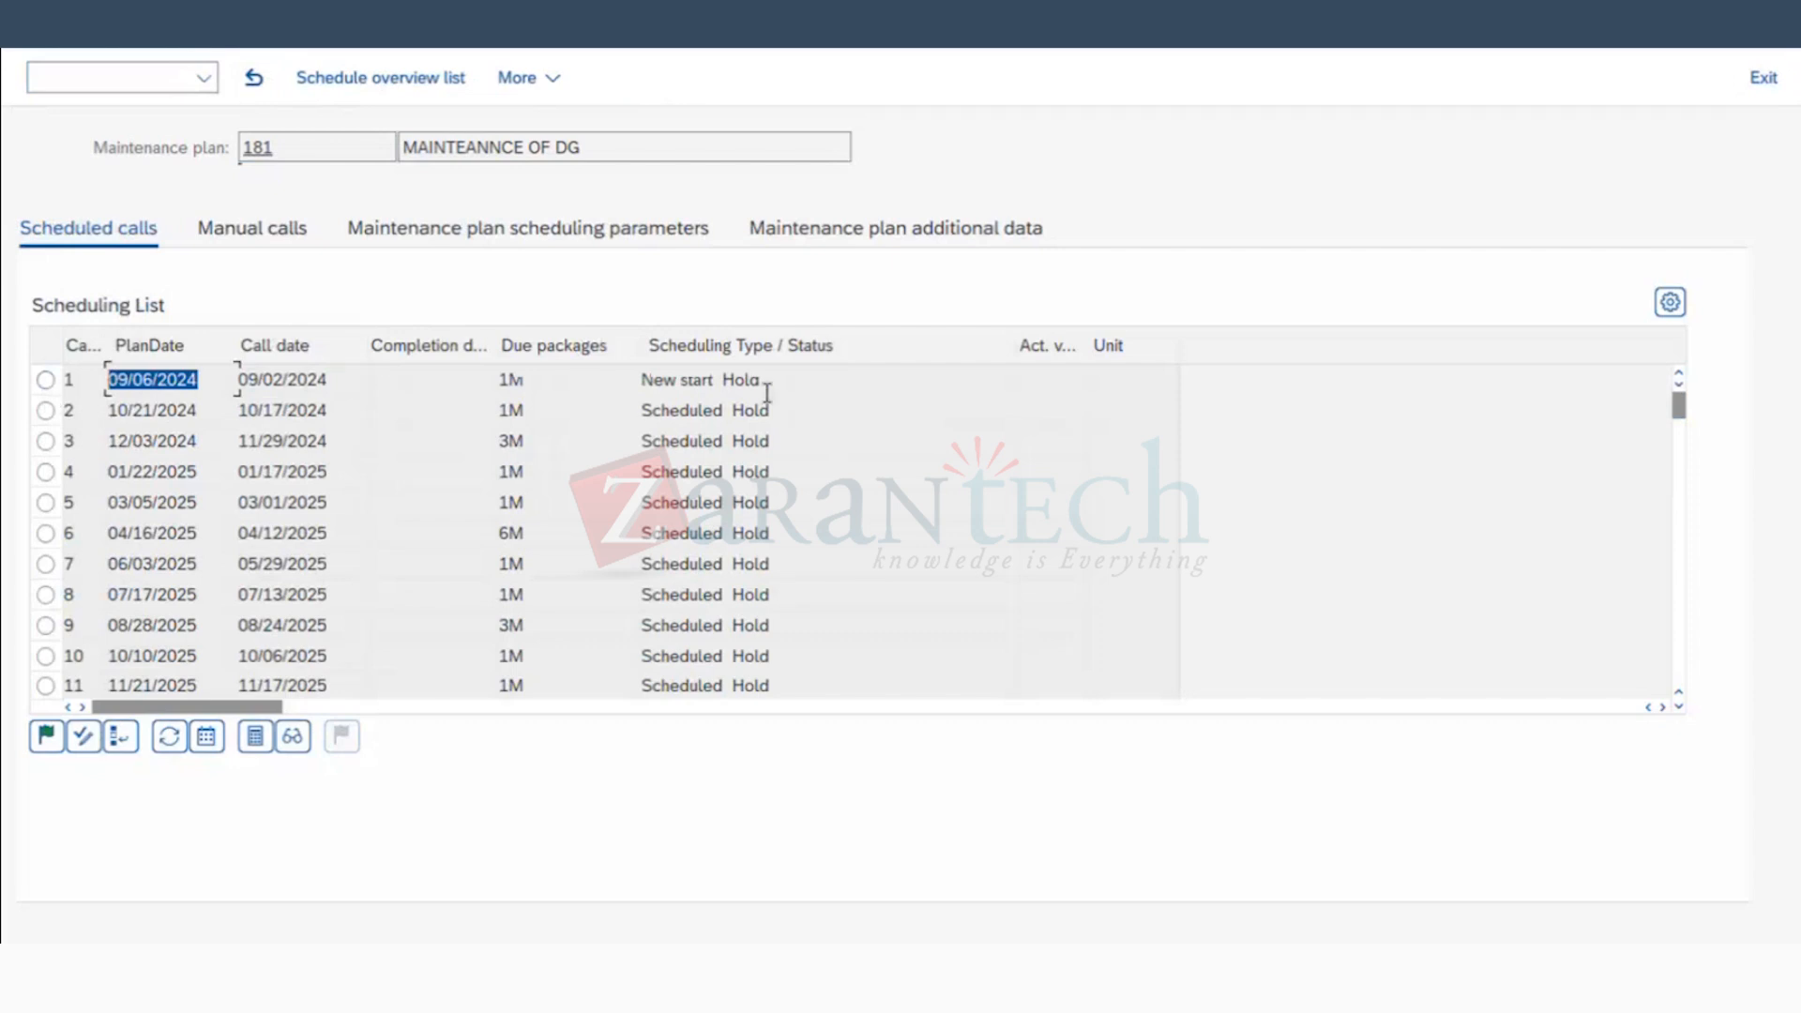
key(Tab)
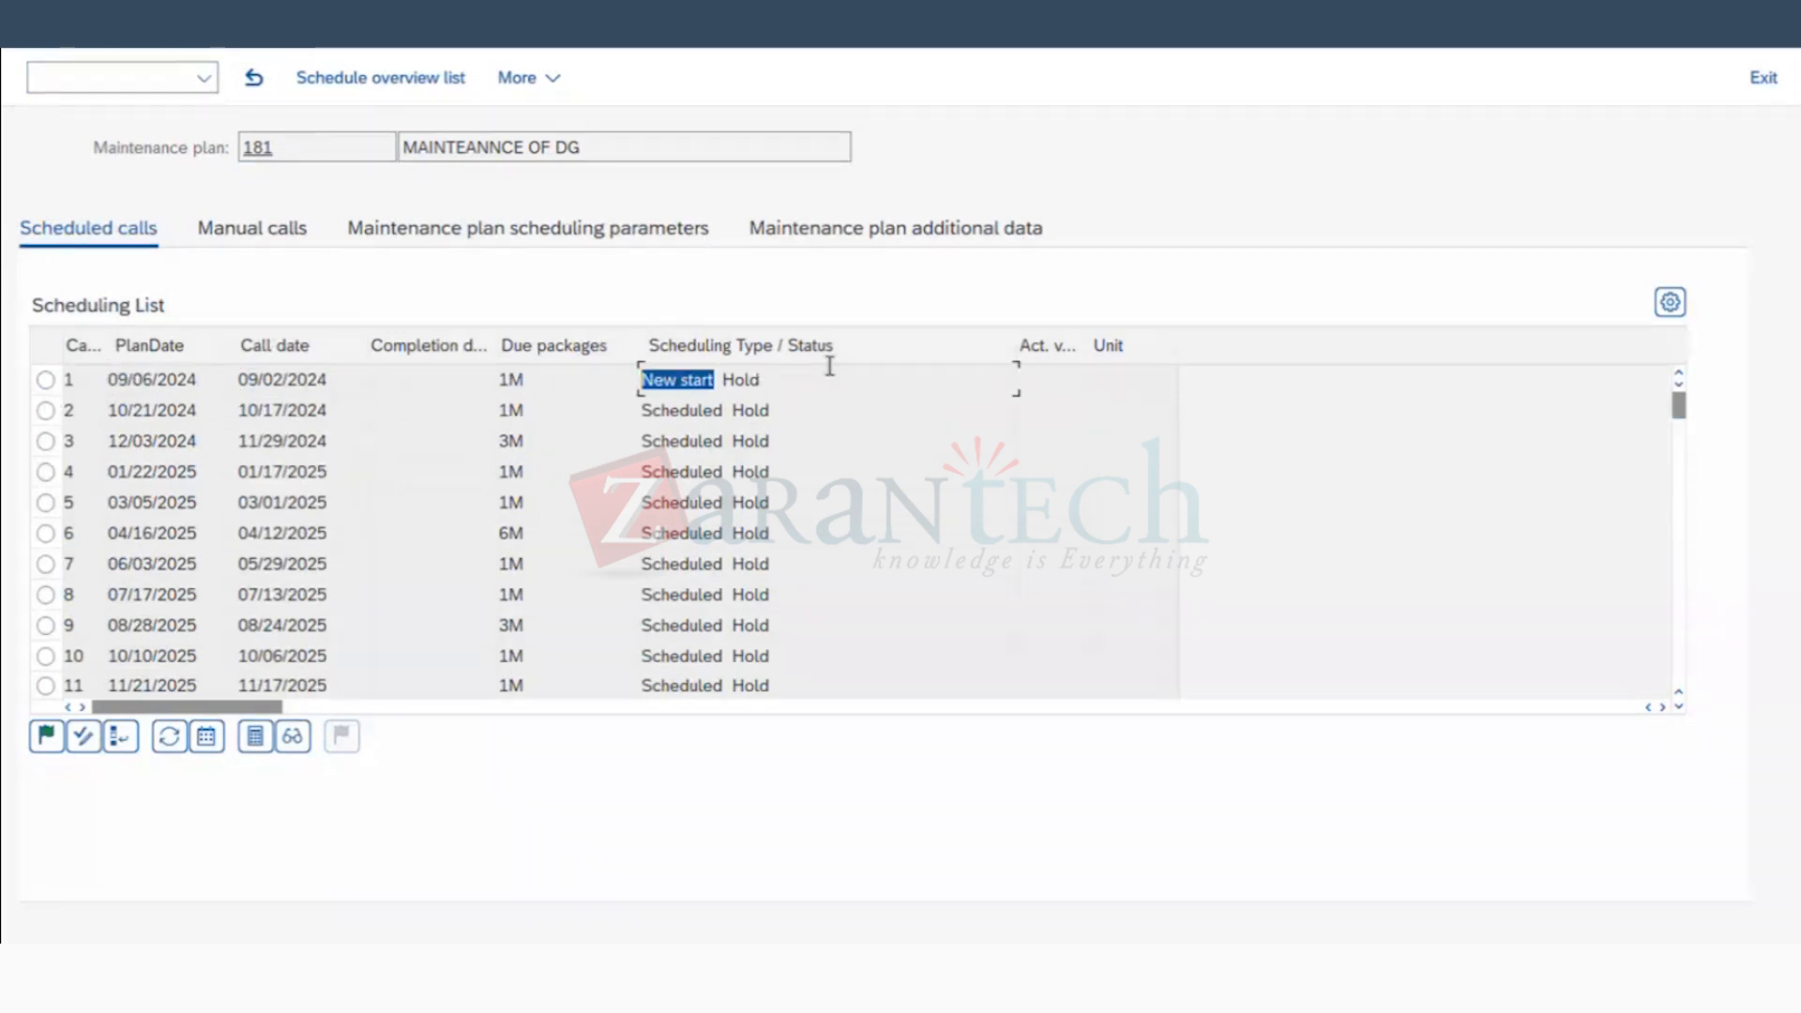
click(185, 413)
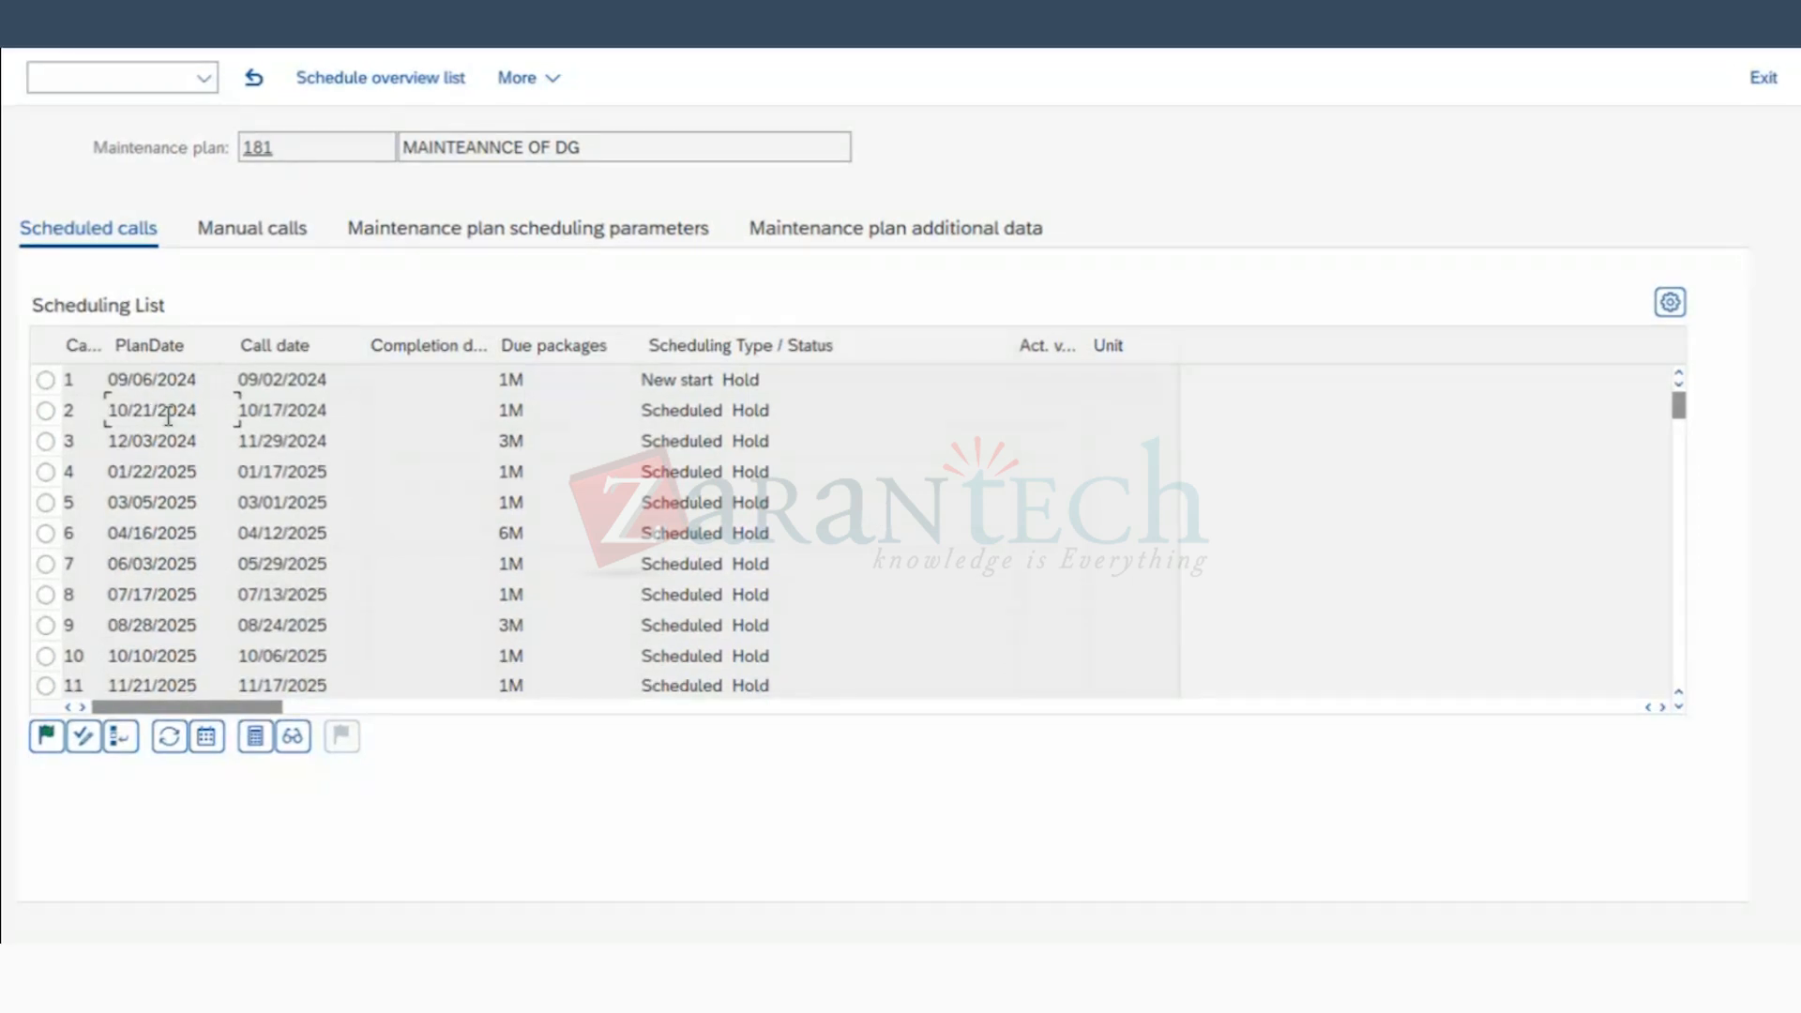
click(164, 385)
drag(199, 383, 13, 385)
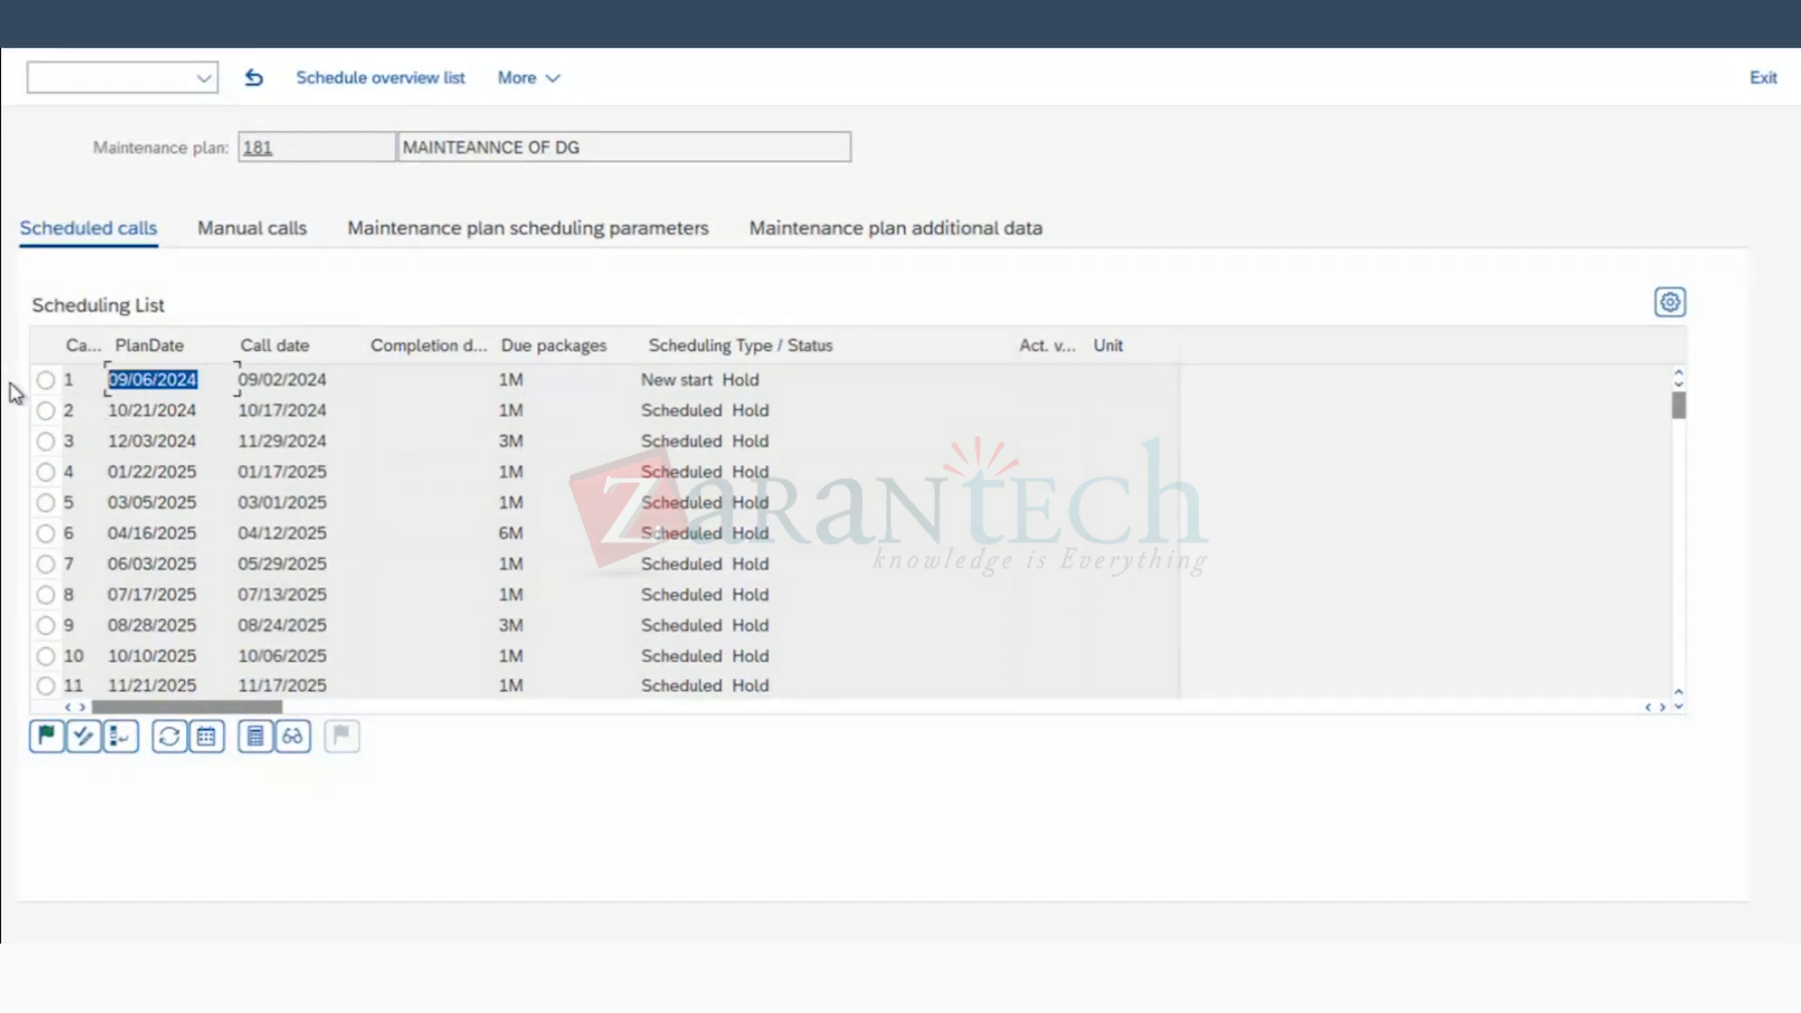
click(144, 375)
click(138, 404)
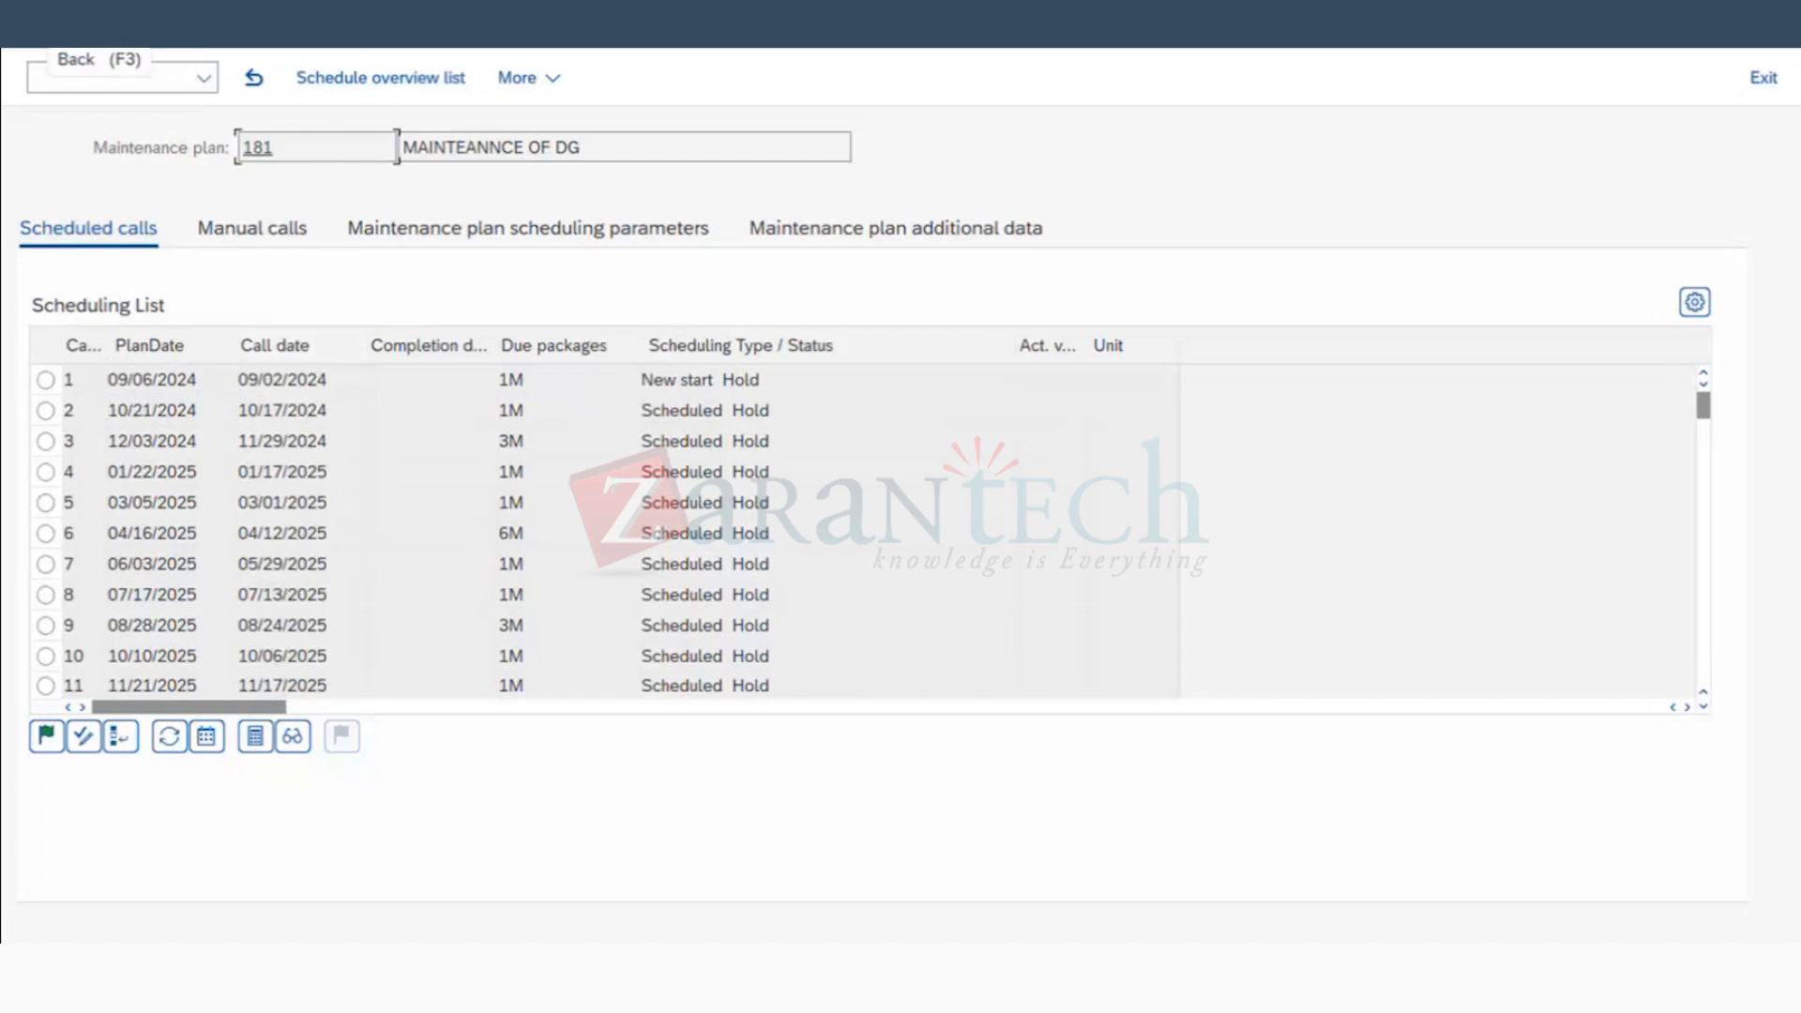
key(F3)
click(635, 553)
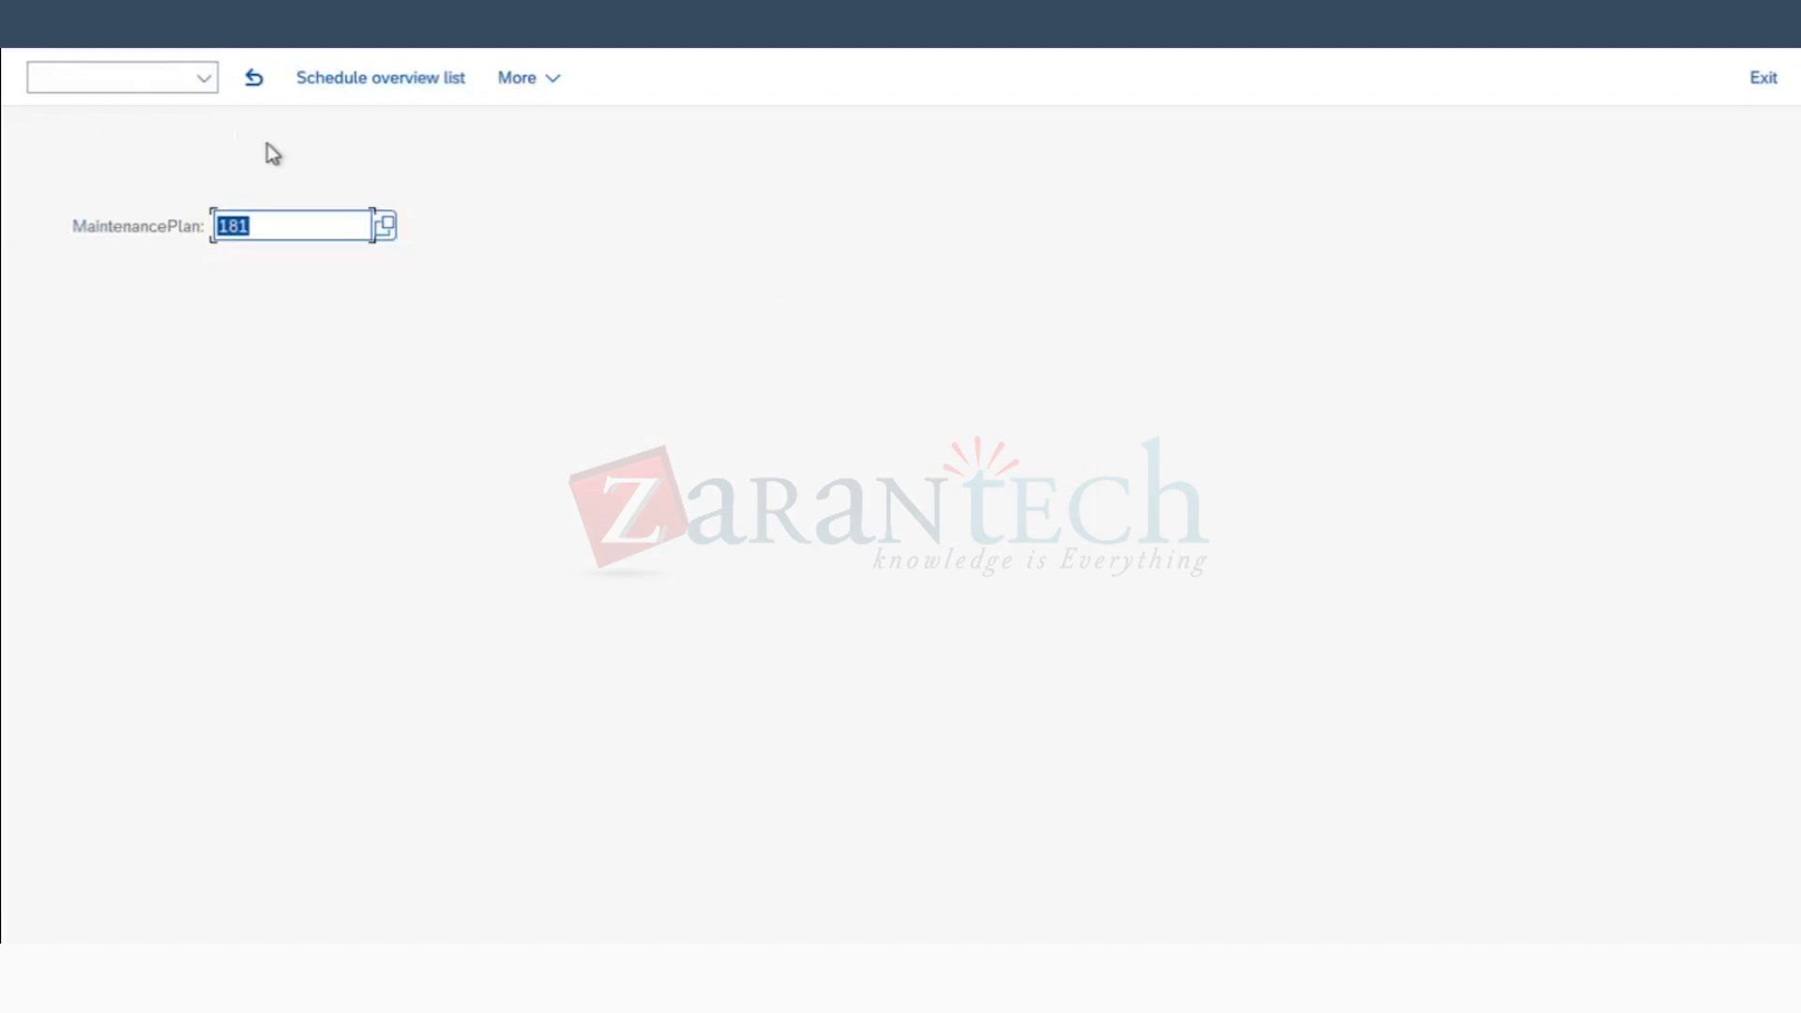
Step: Open plan 181 for changing, switch its Completion Requirement on and back off in the scheduling parameters, and leave the plan
click(120, 19)
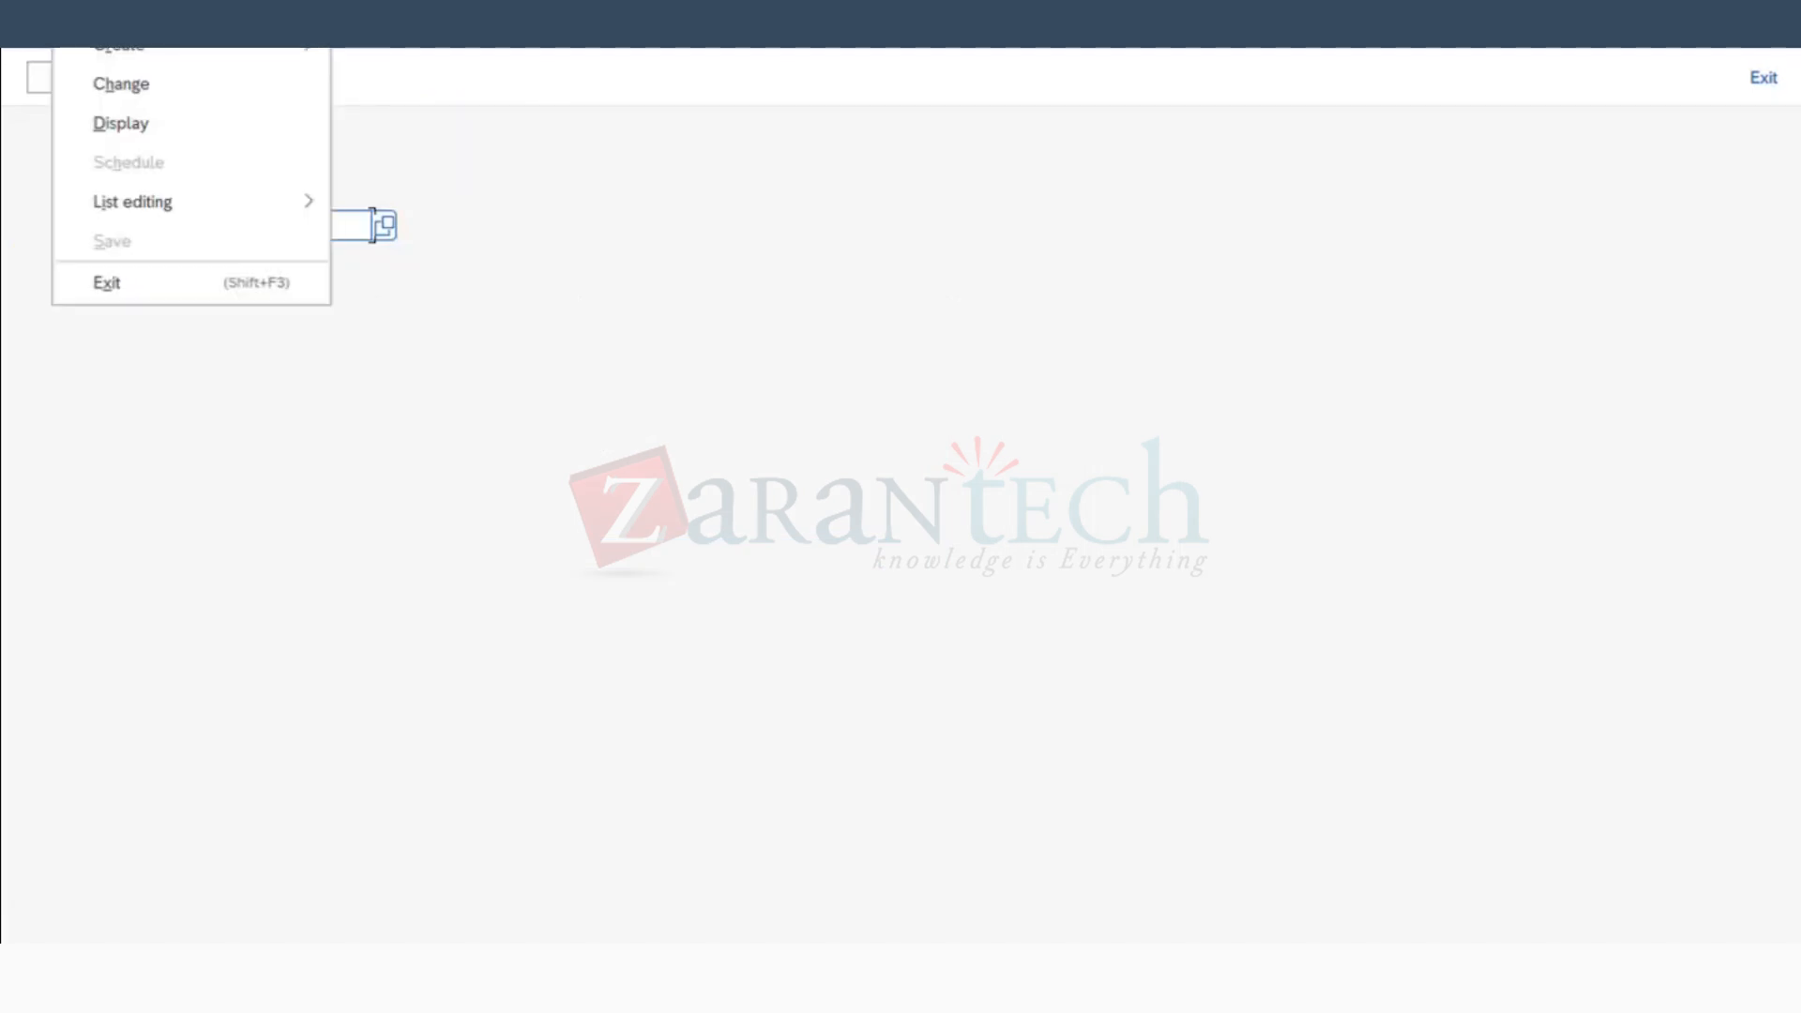
click(132, 85)
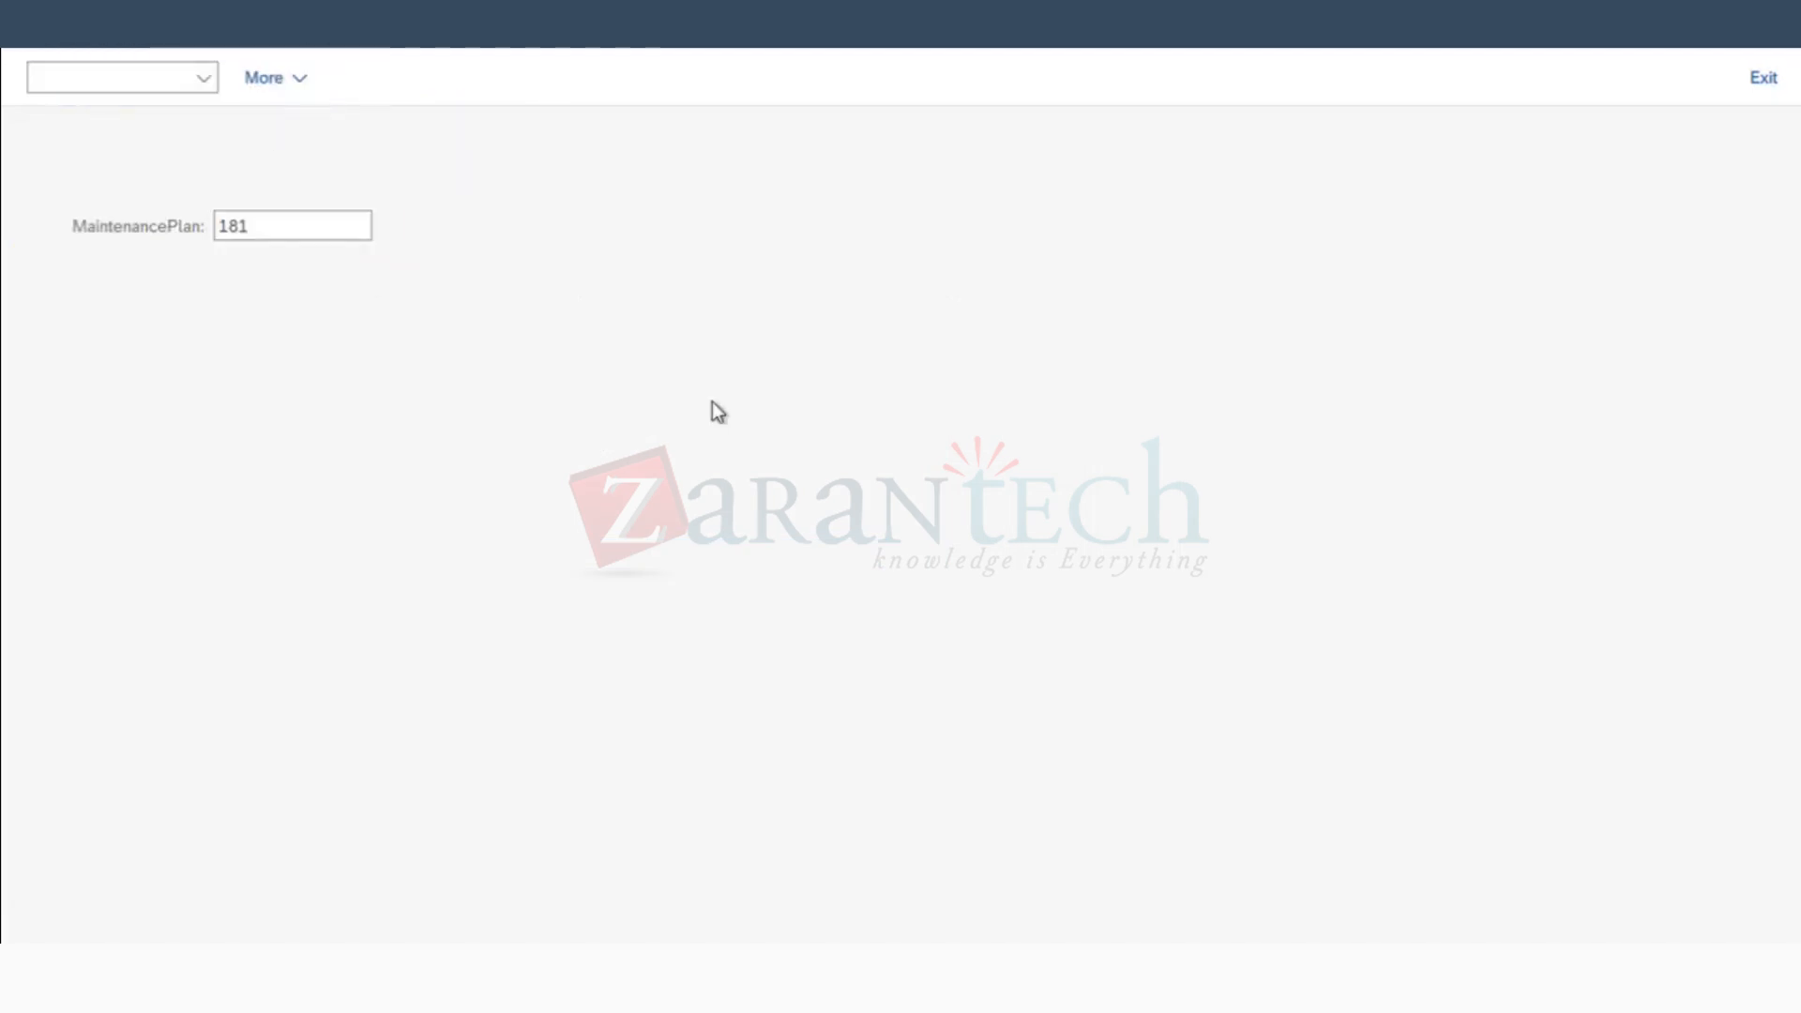
key(Return)
click(579, 229)
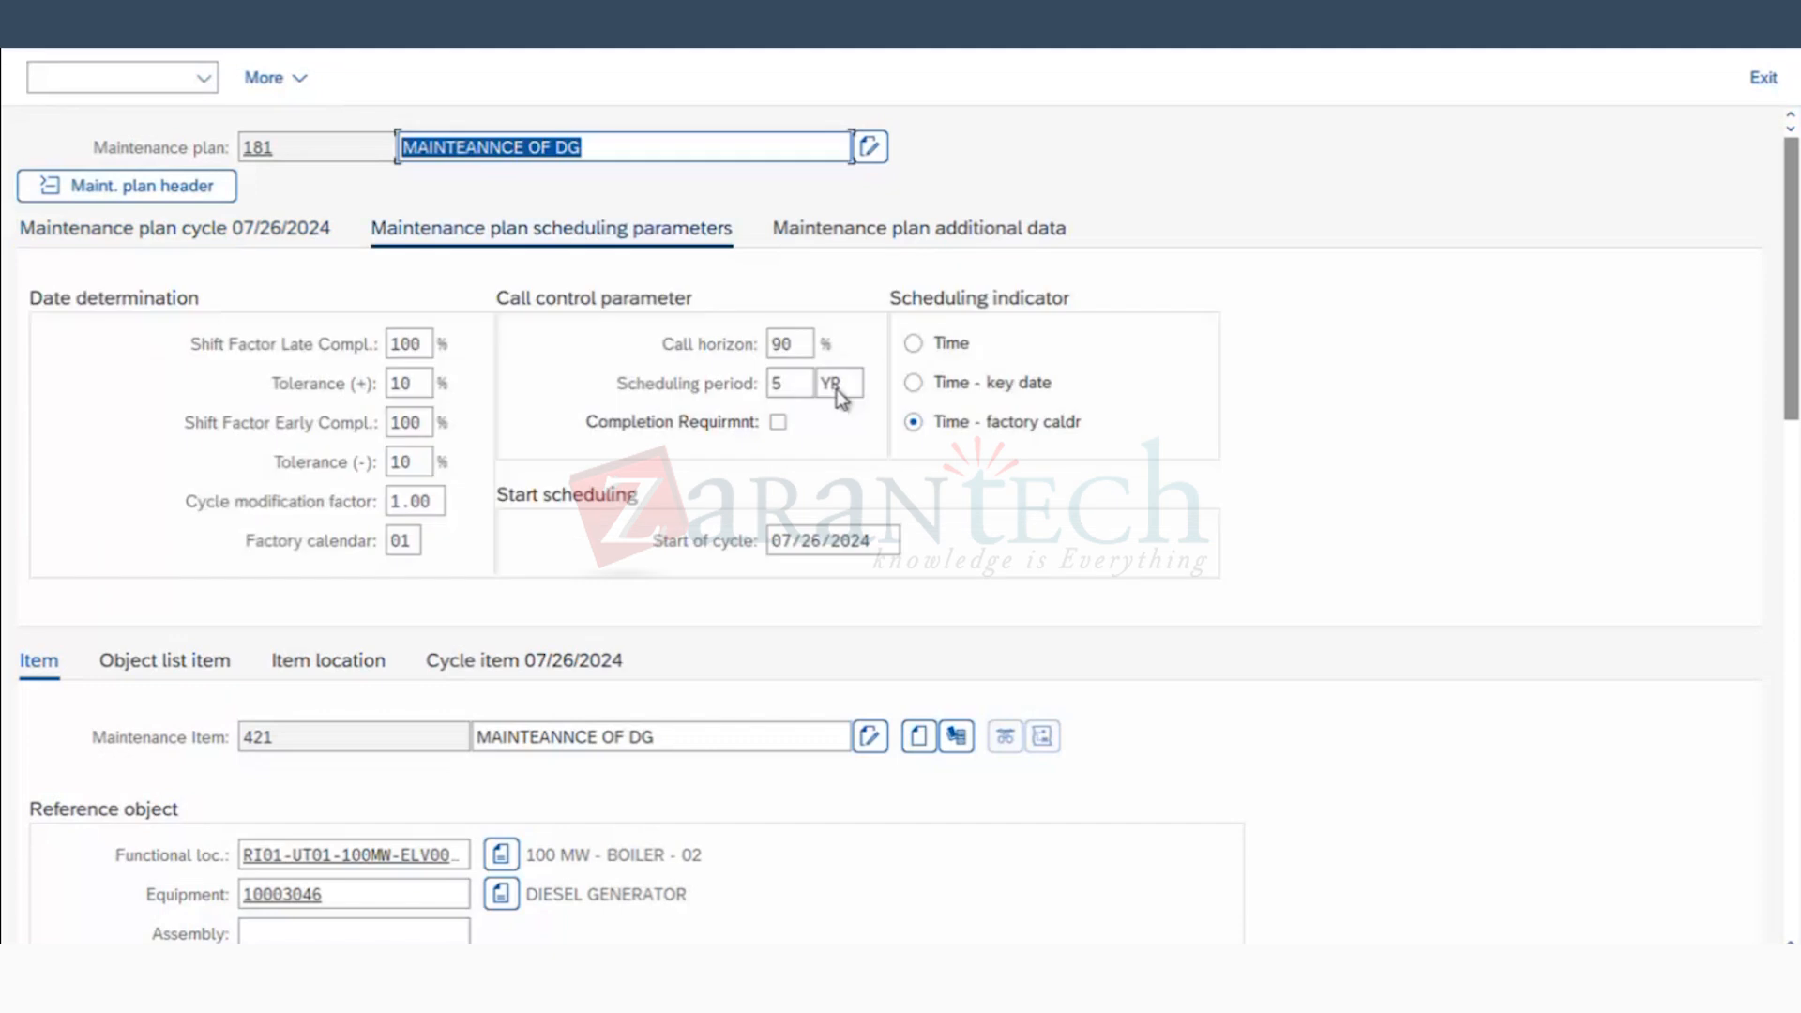
click(778, 422)
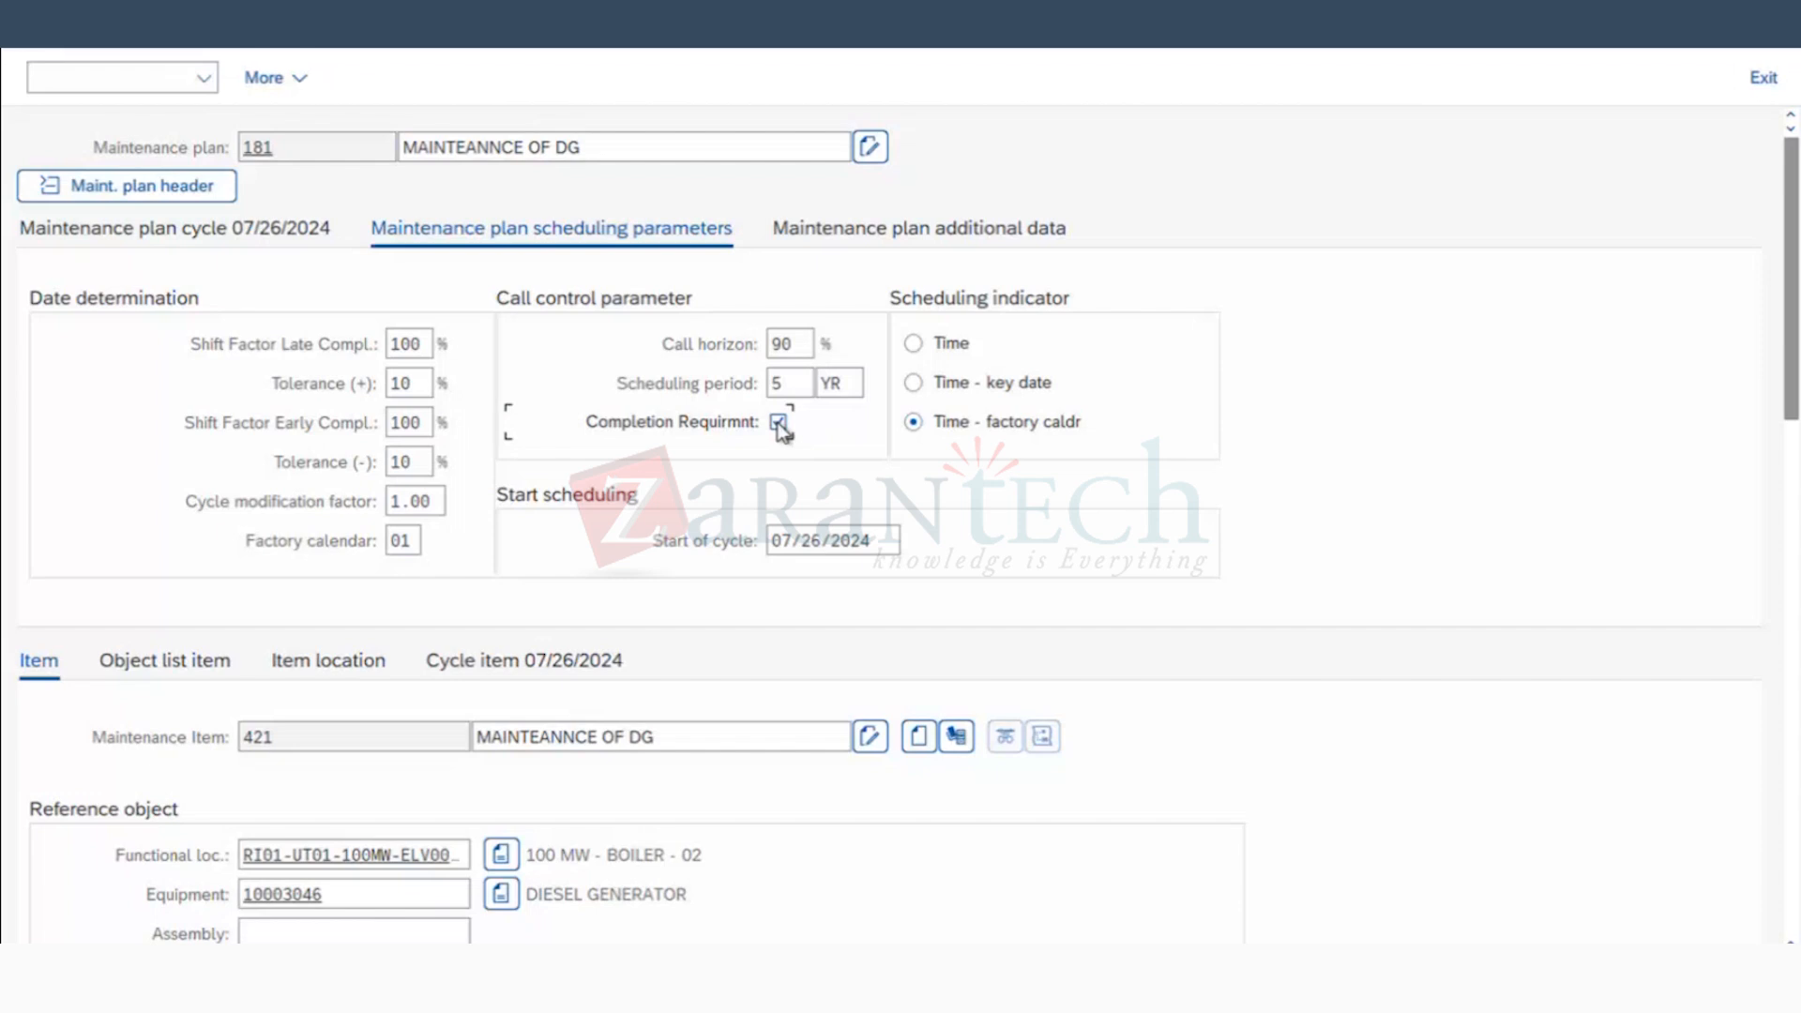
click(780, 424)
click(1531, 448)
key(F3)
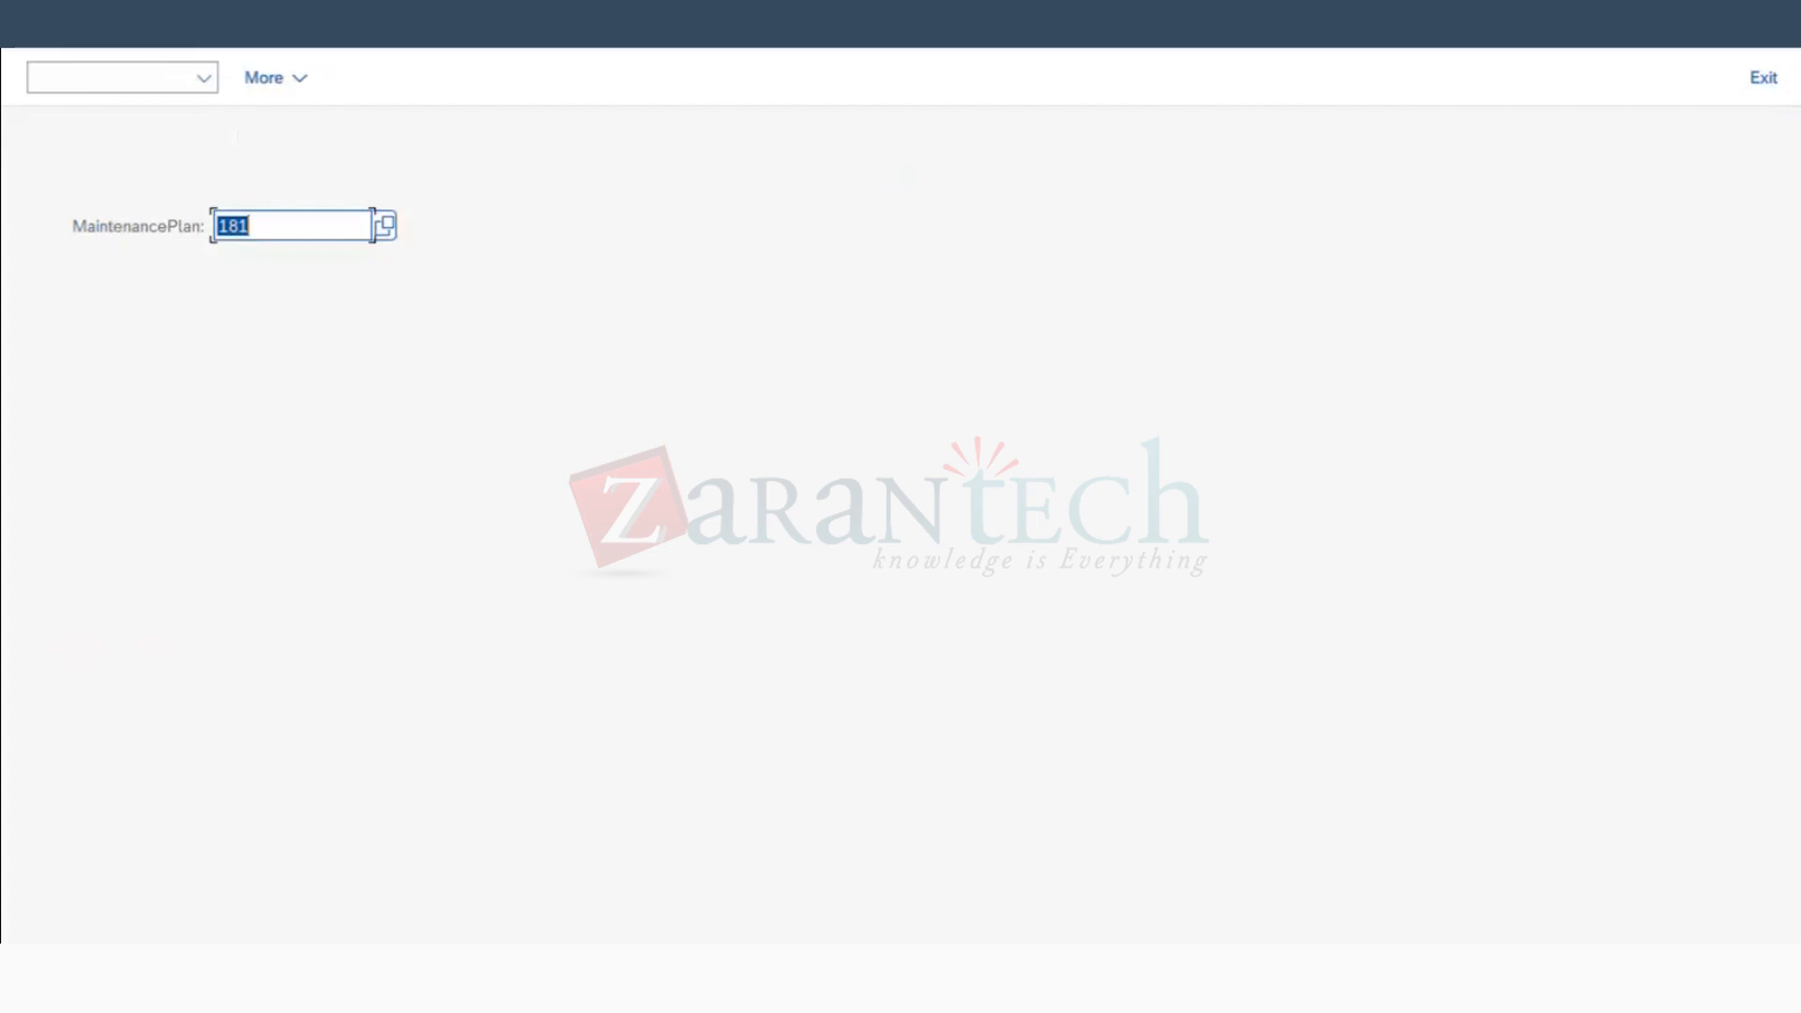
Step: Open plan 181 for scheduling, start it with 07/26/2024 as the start of cycle and save the schedule
click(122, 77)
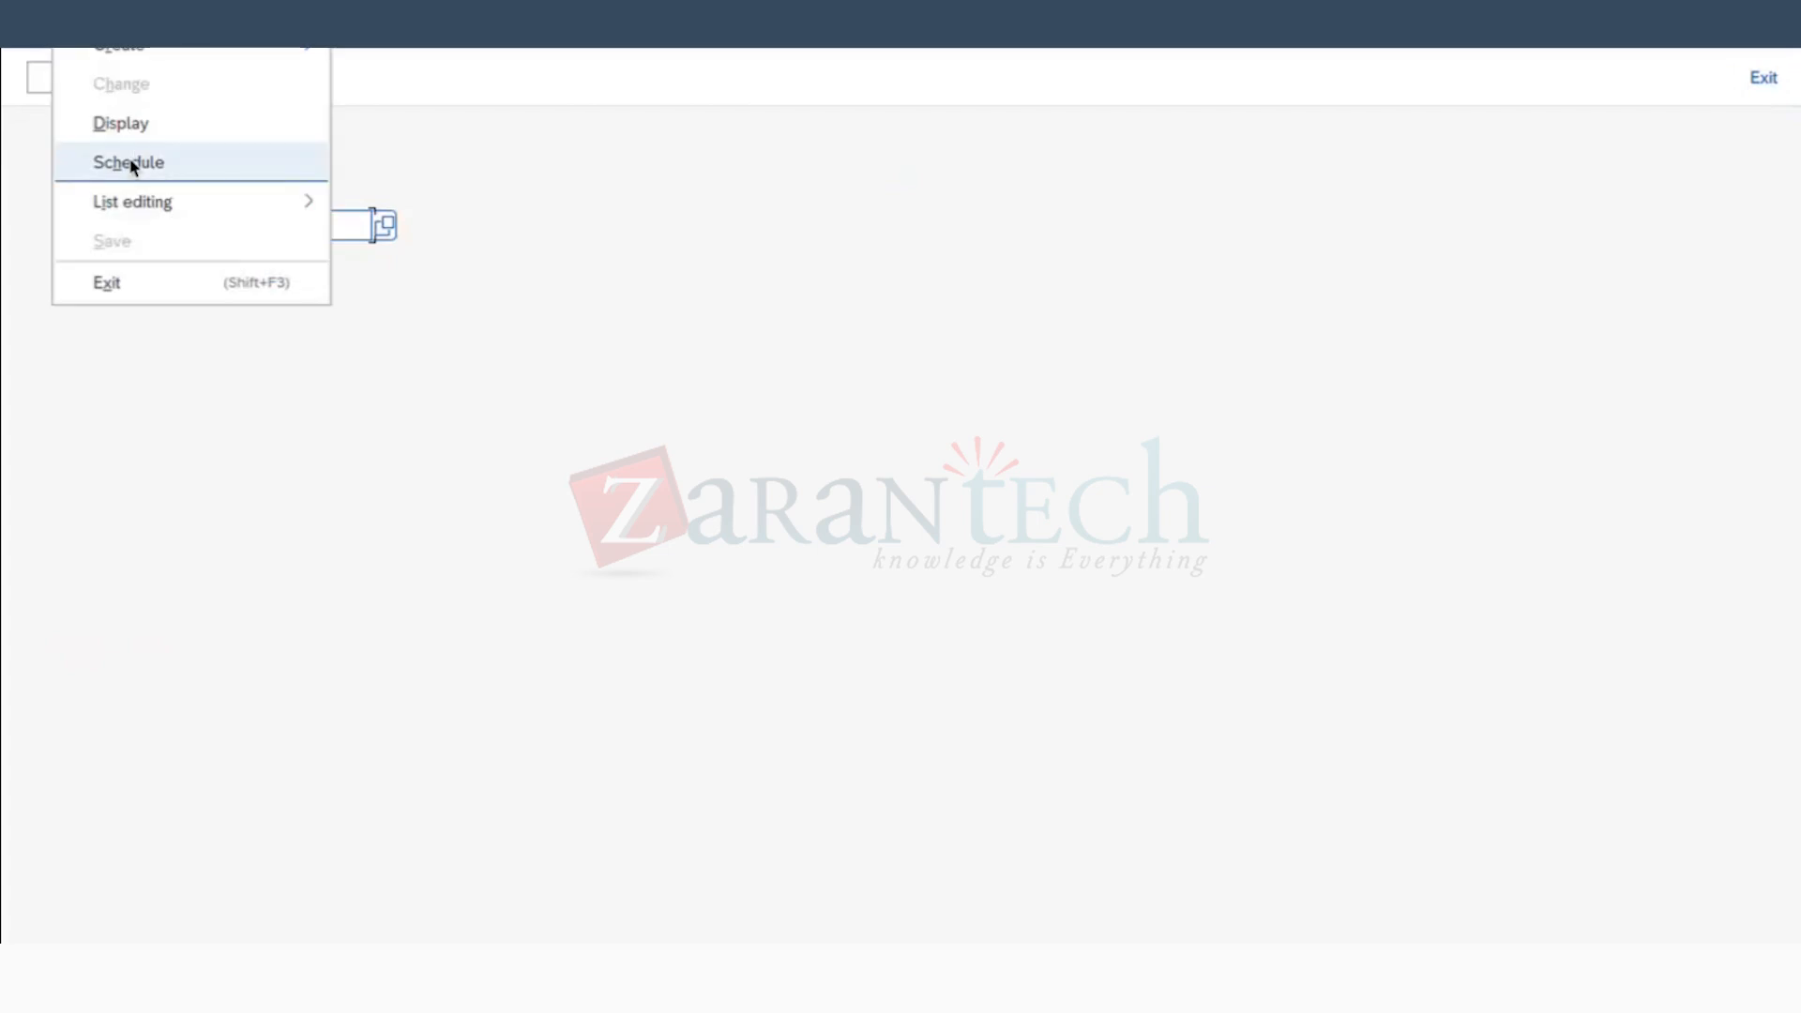
key(Return)
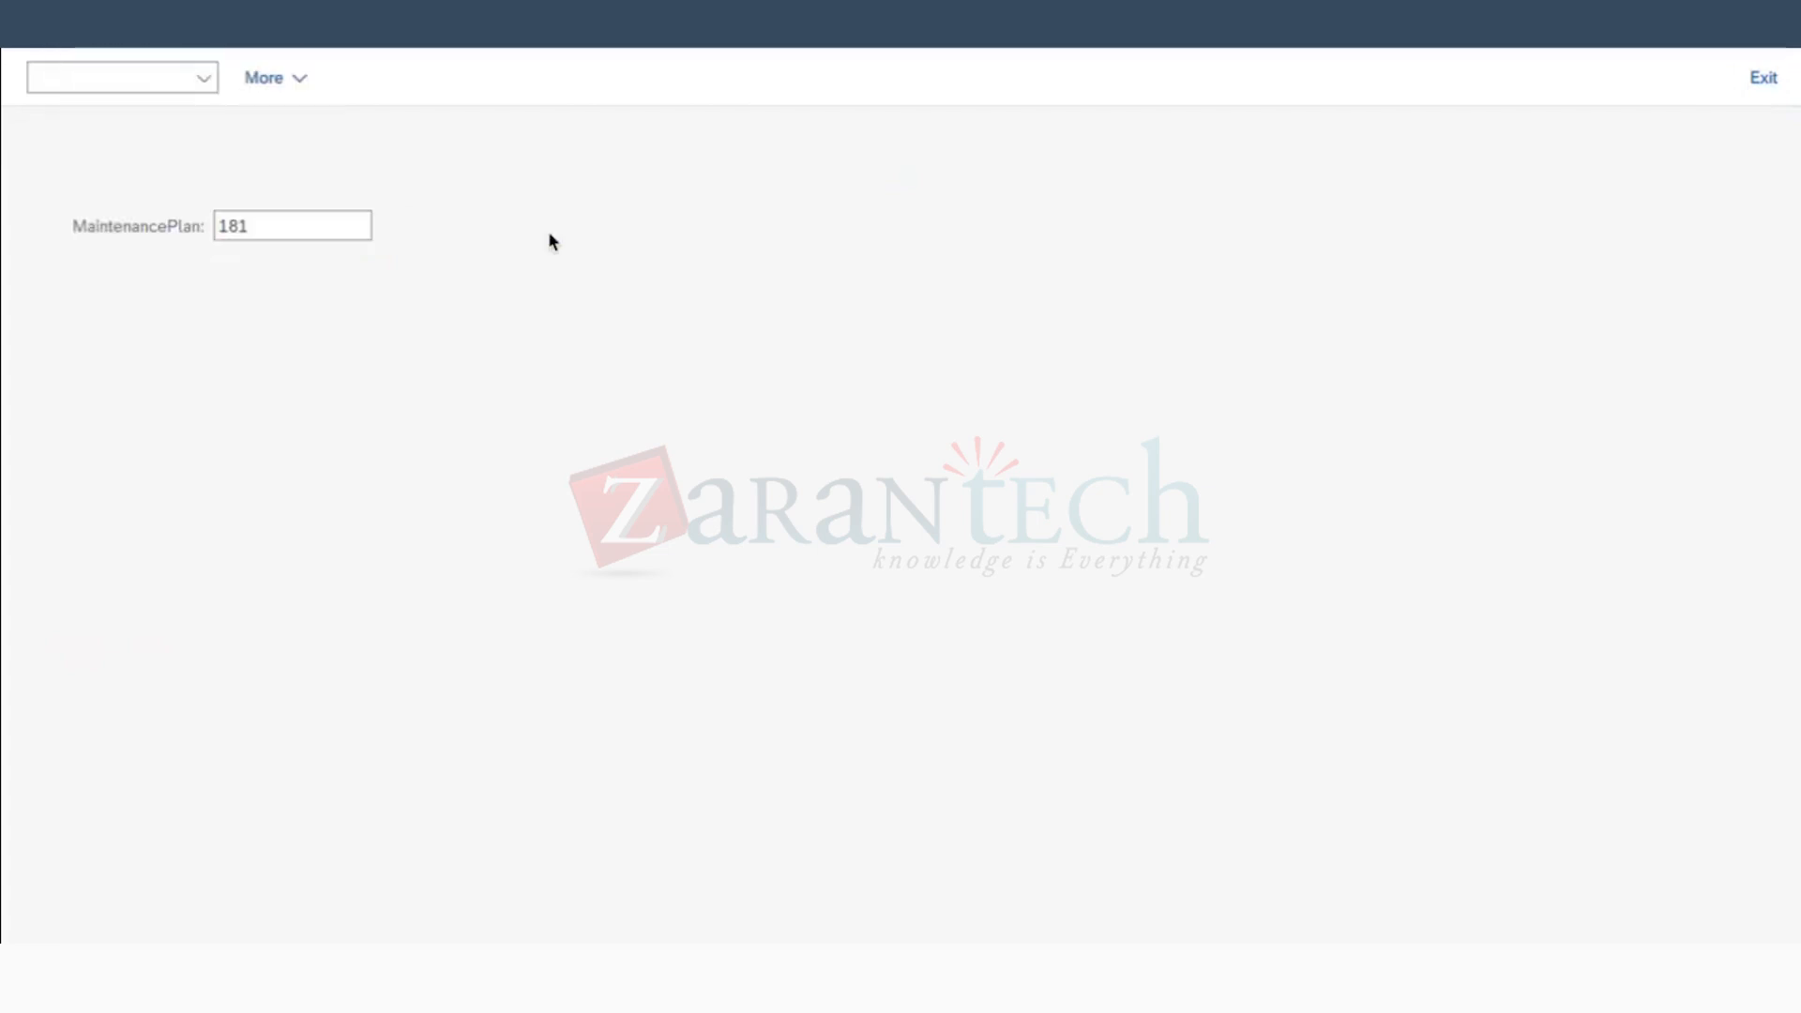
click(261, 81)
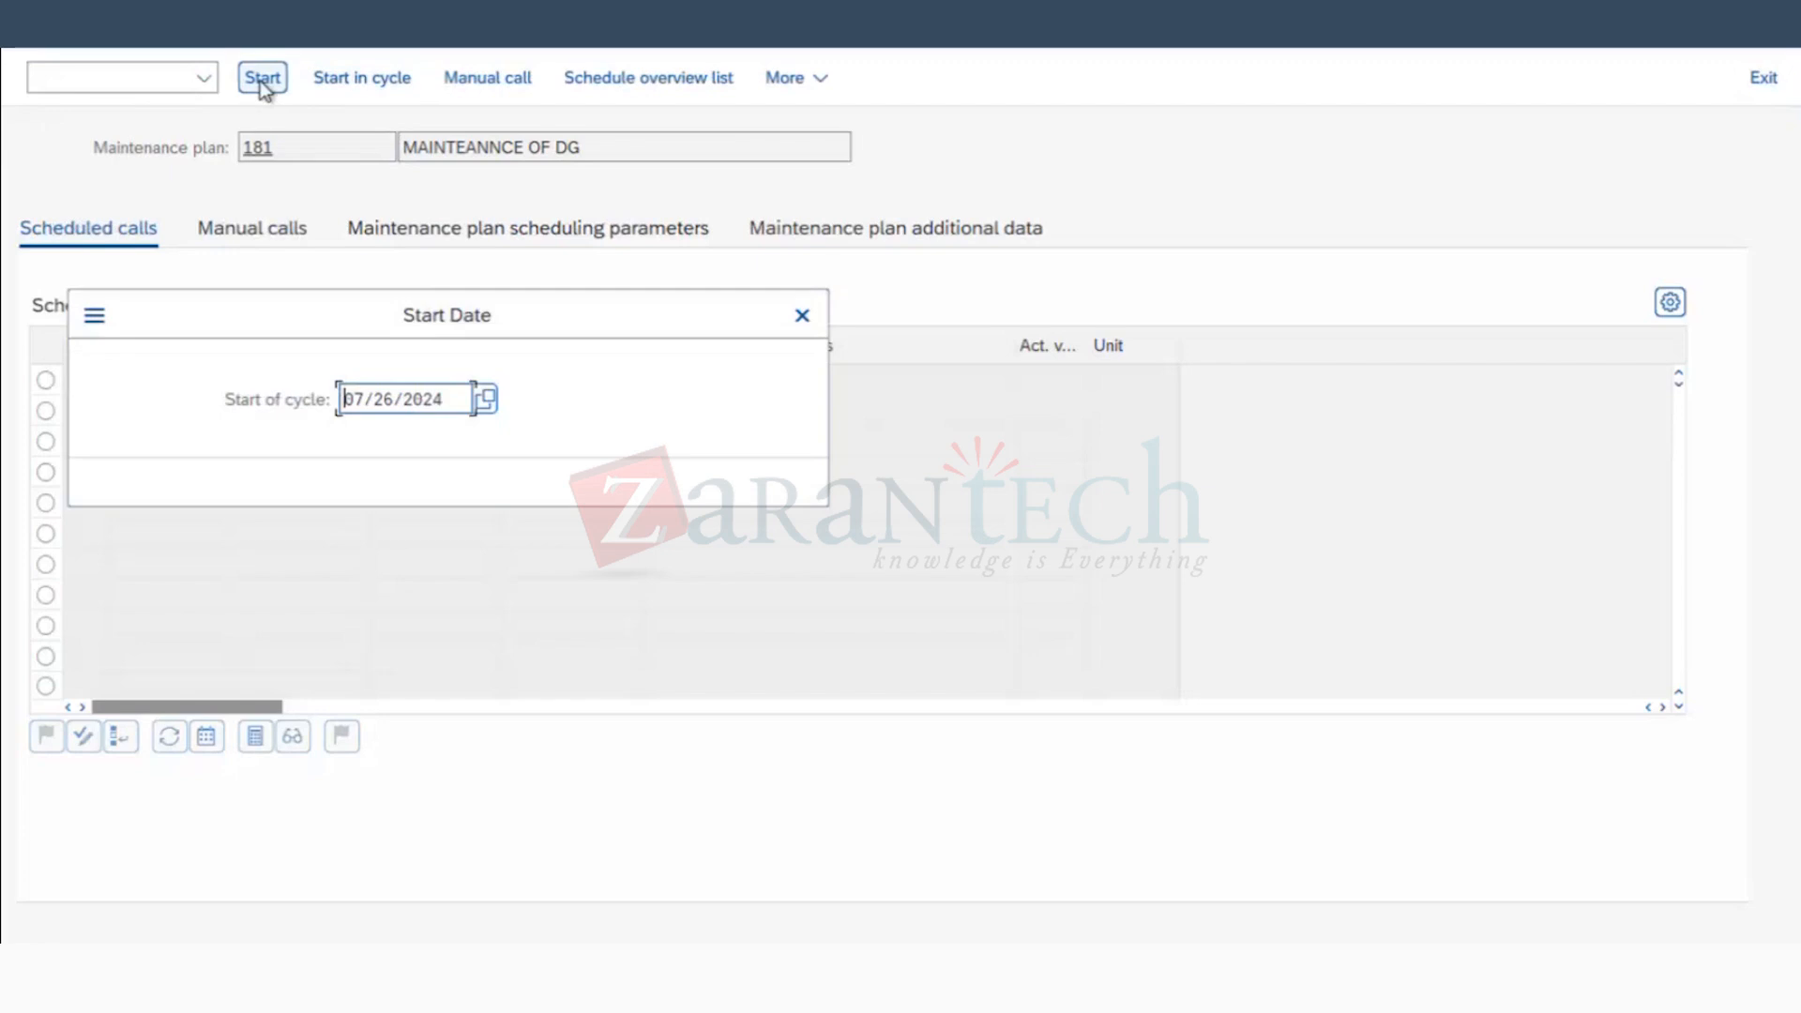
click(760, 481)
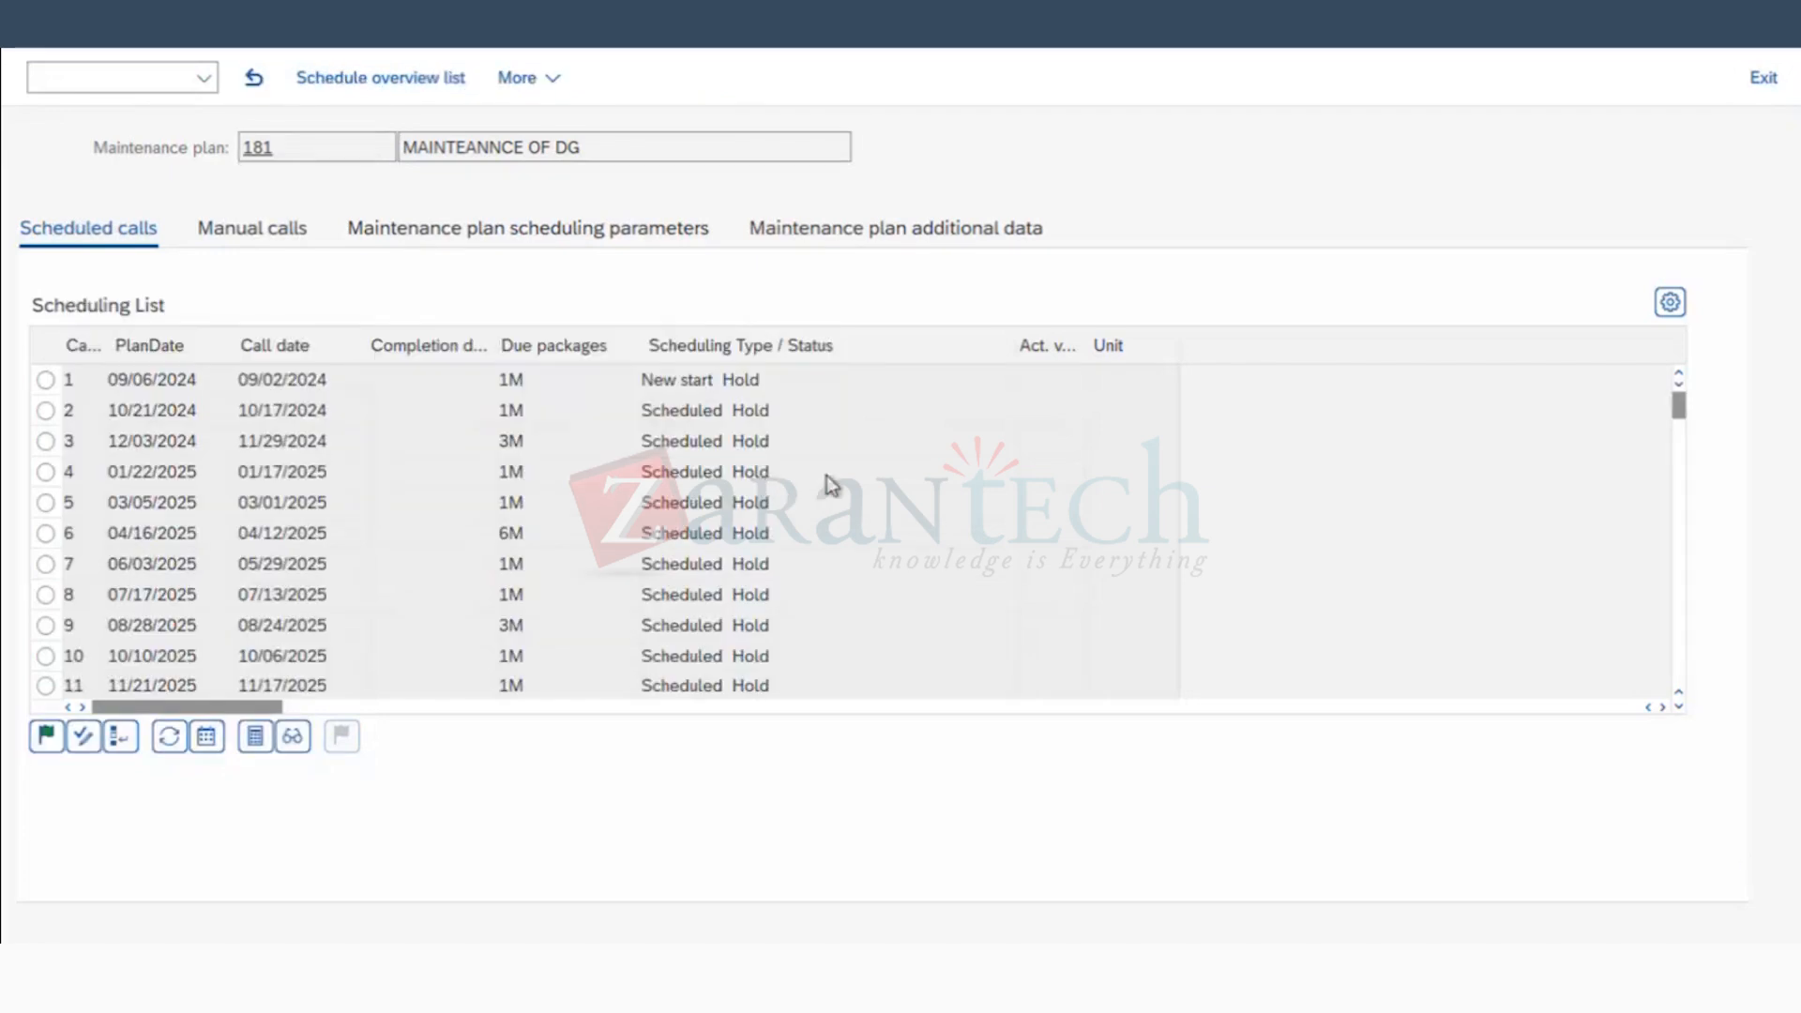
key(ctrl+s)
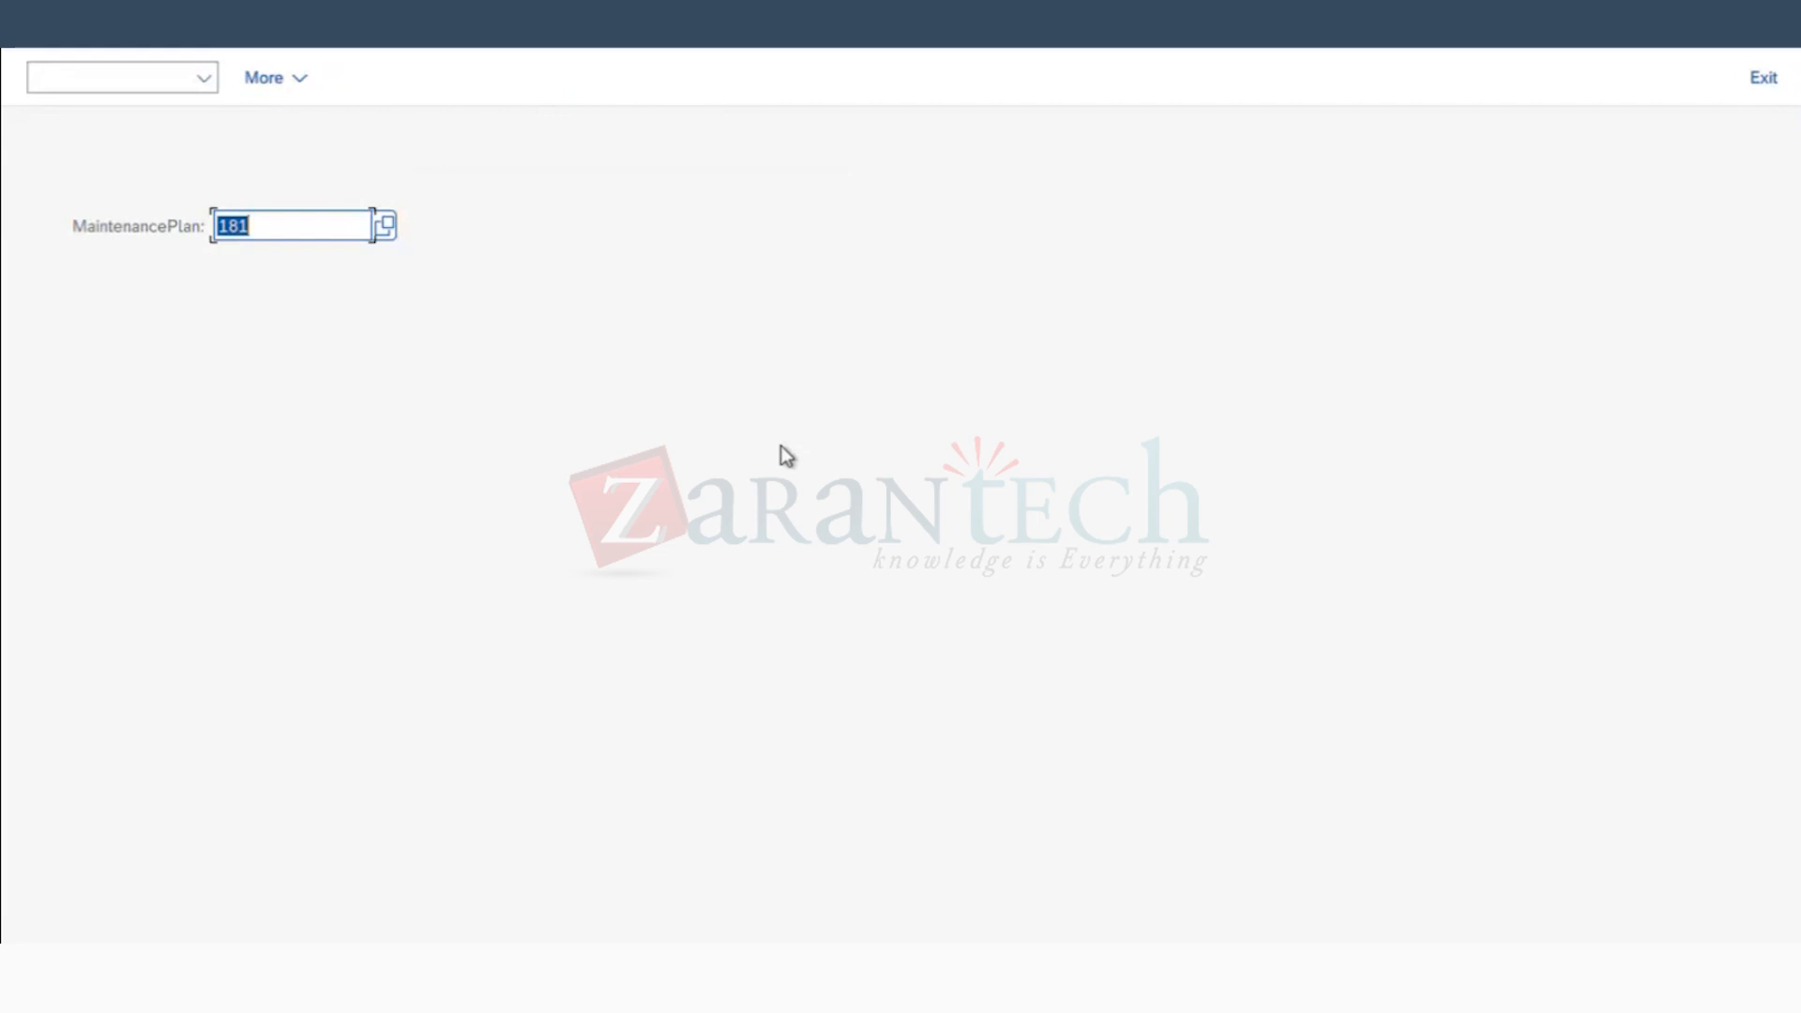
Step: Reopen the saved schedule of plan 181, check the plan date of call 1 and leave without saving
key(Return)
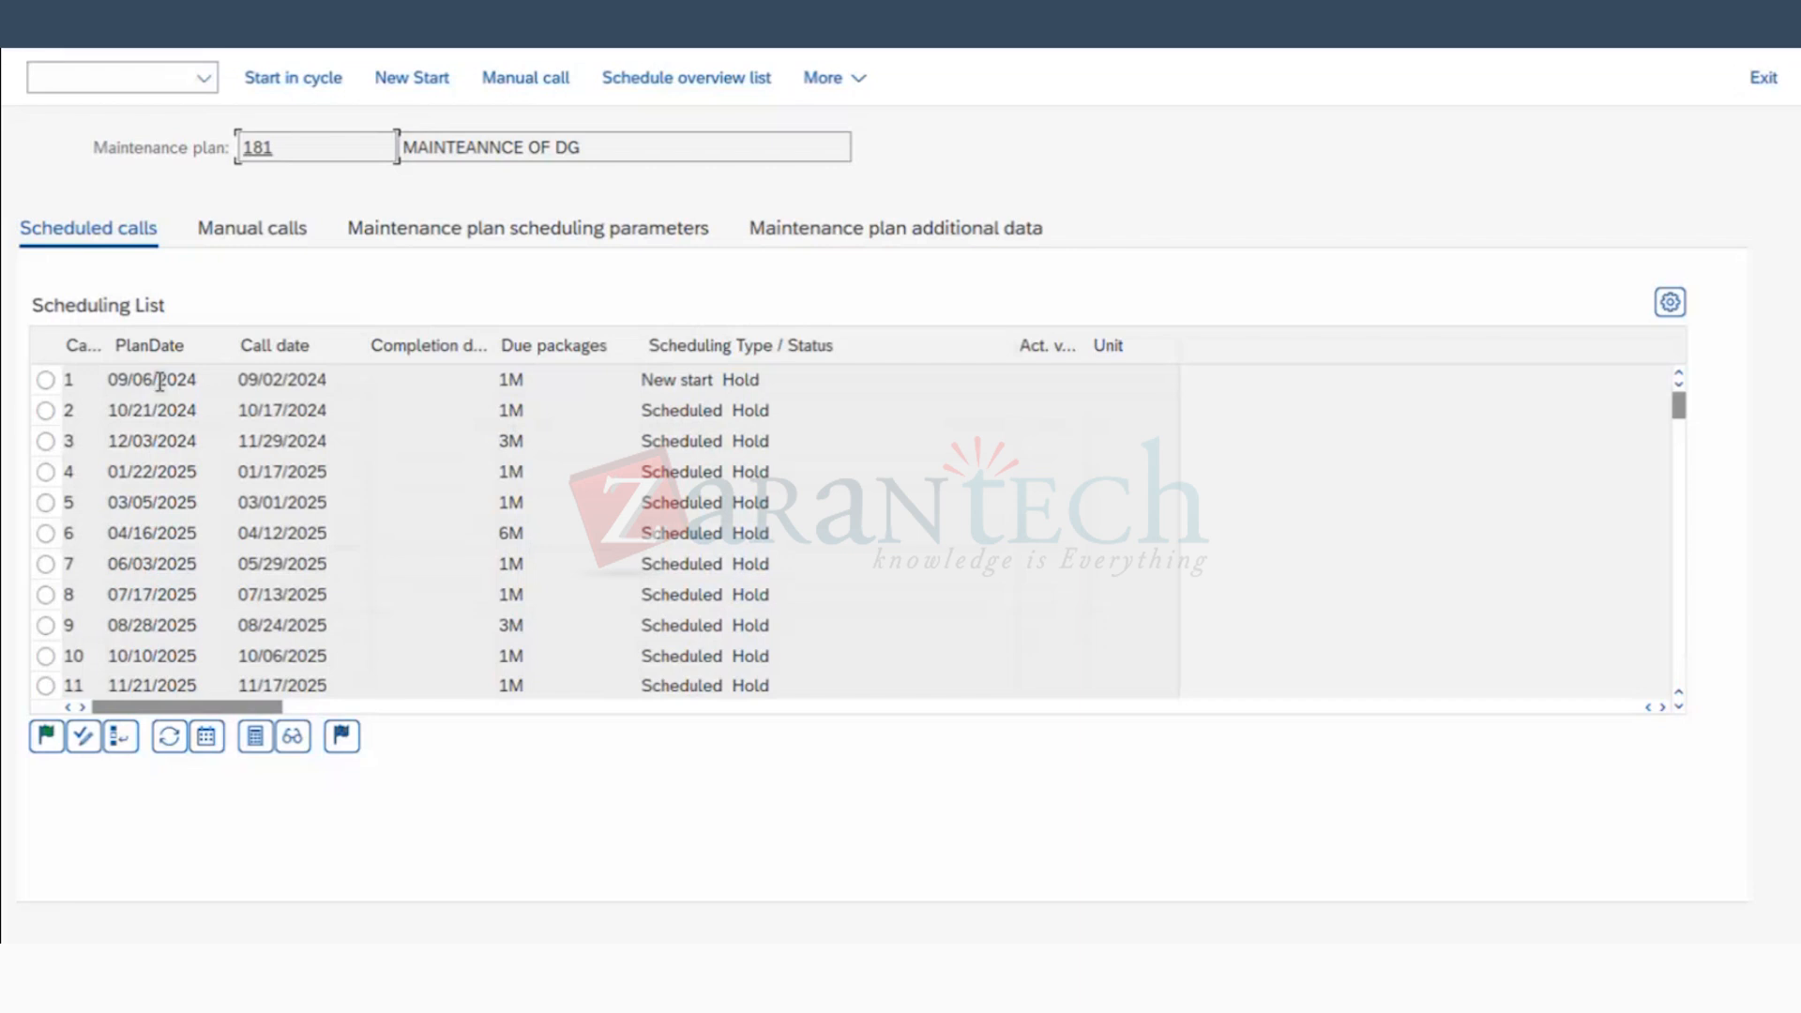
click(200, 383)
drag(201, 383, 4, 398)
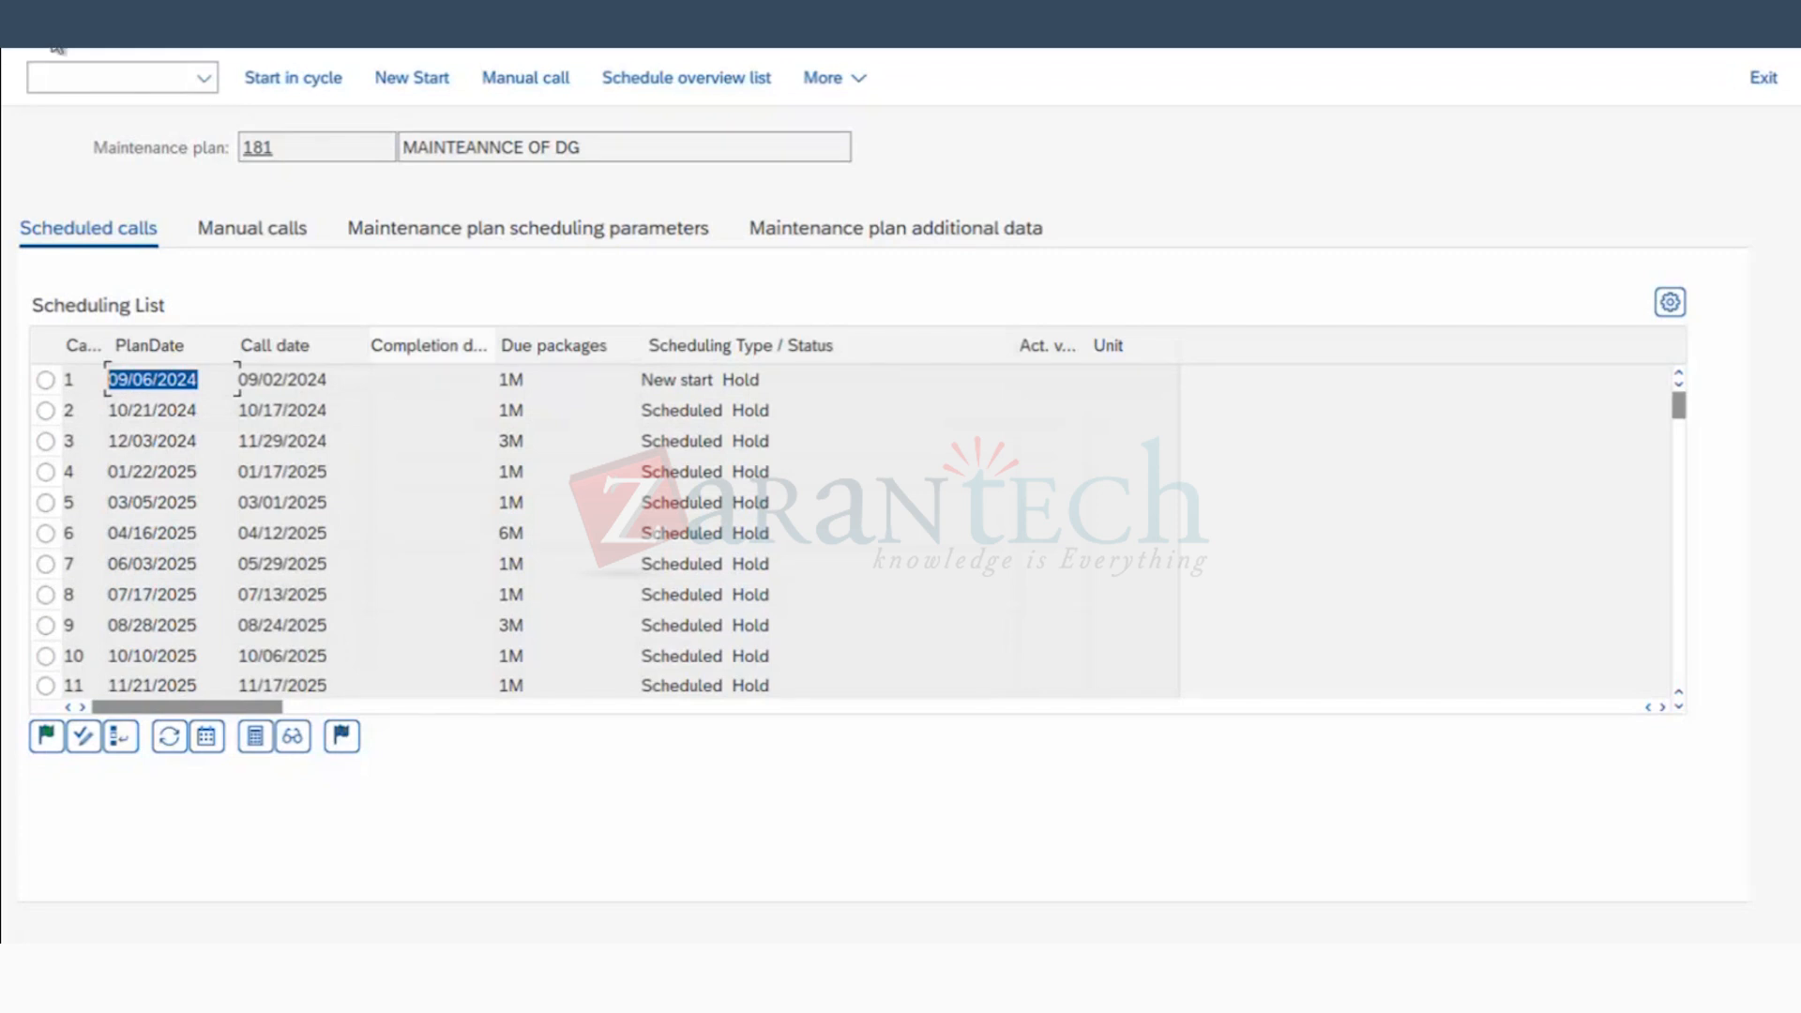
key(F3)
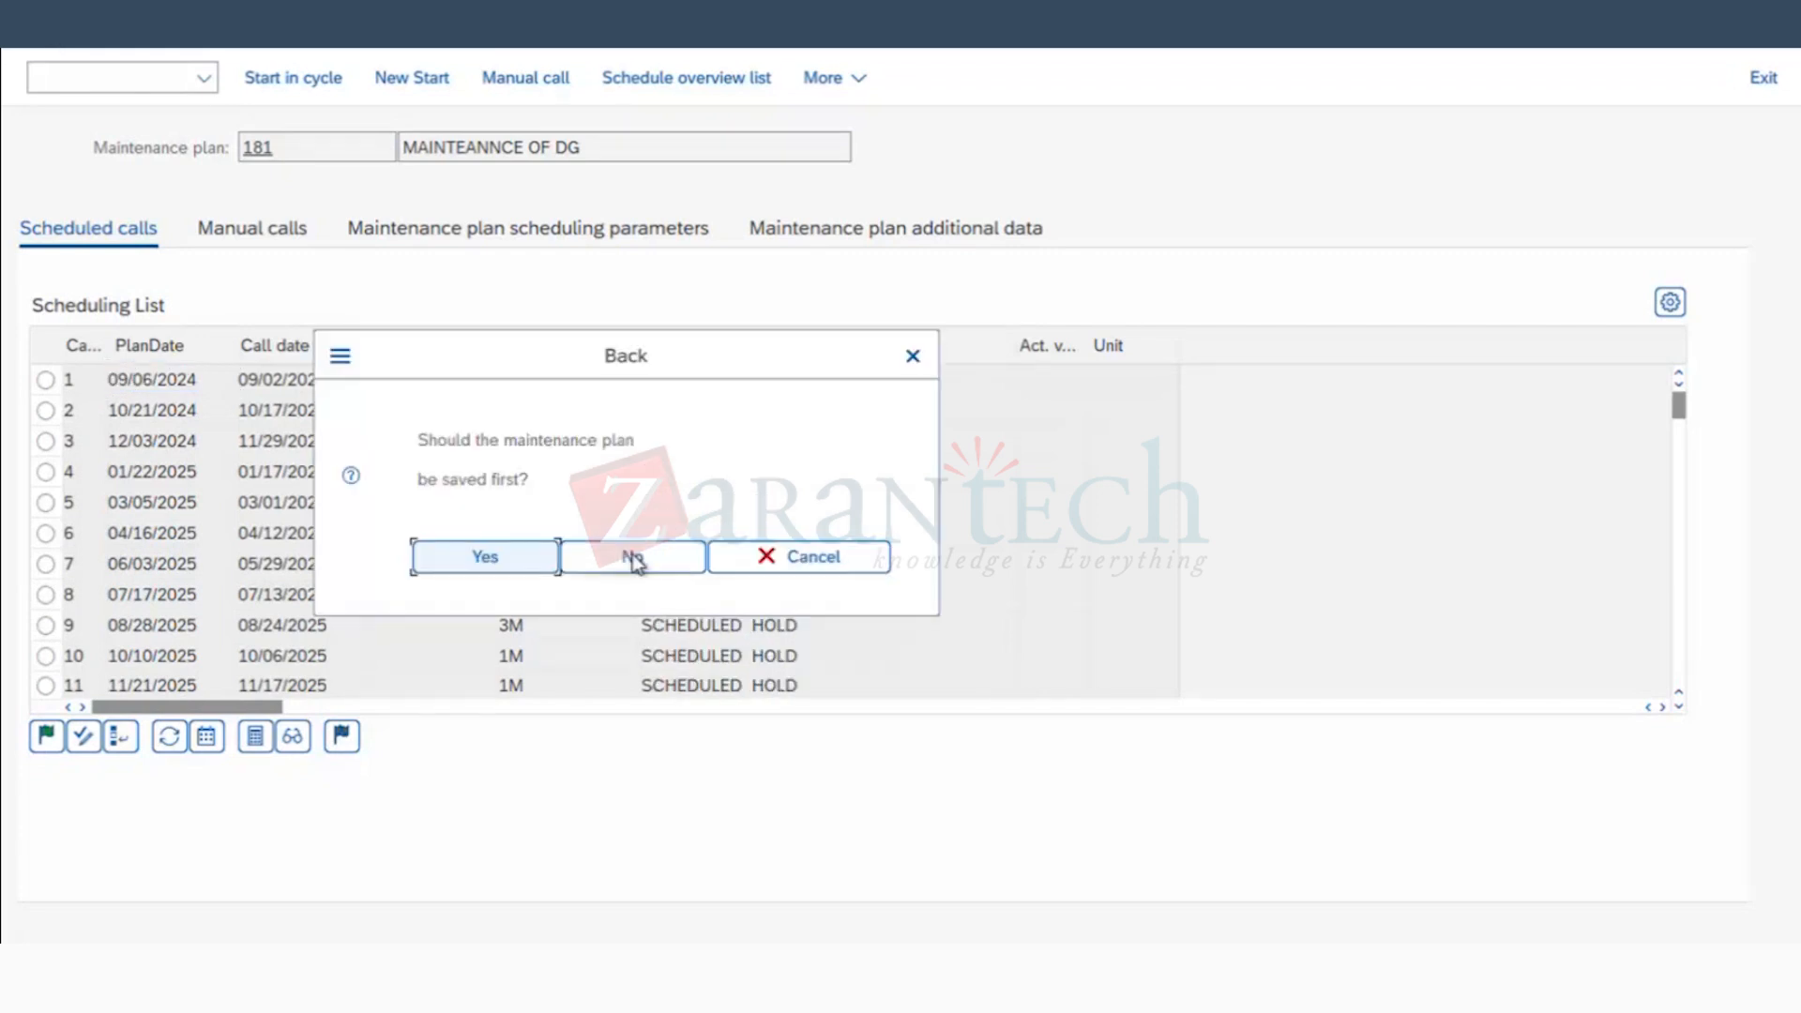
click(634, 558)
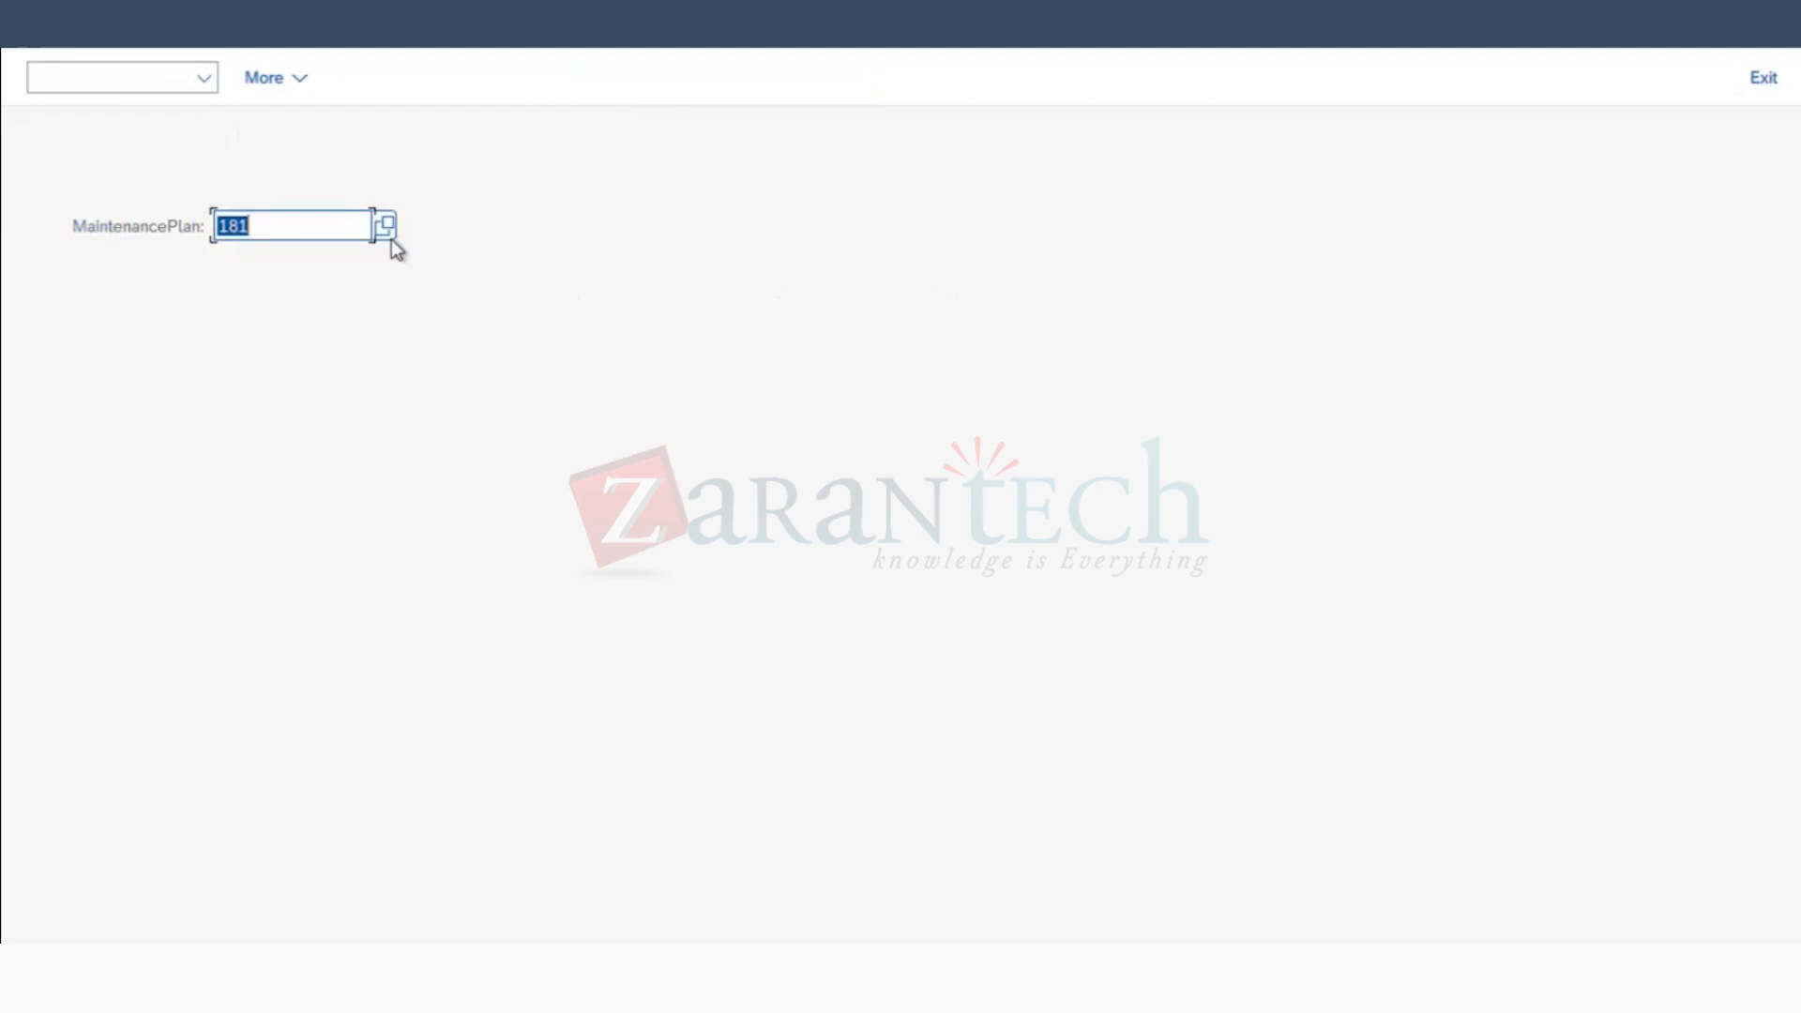
key(Return)
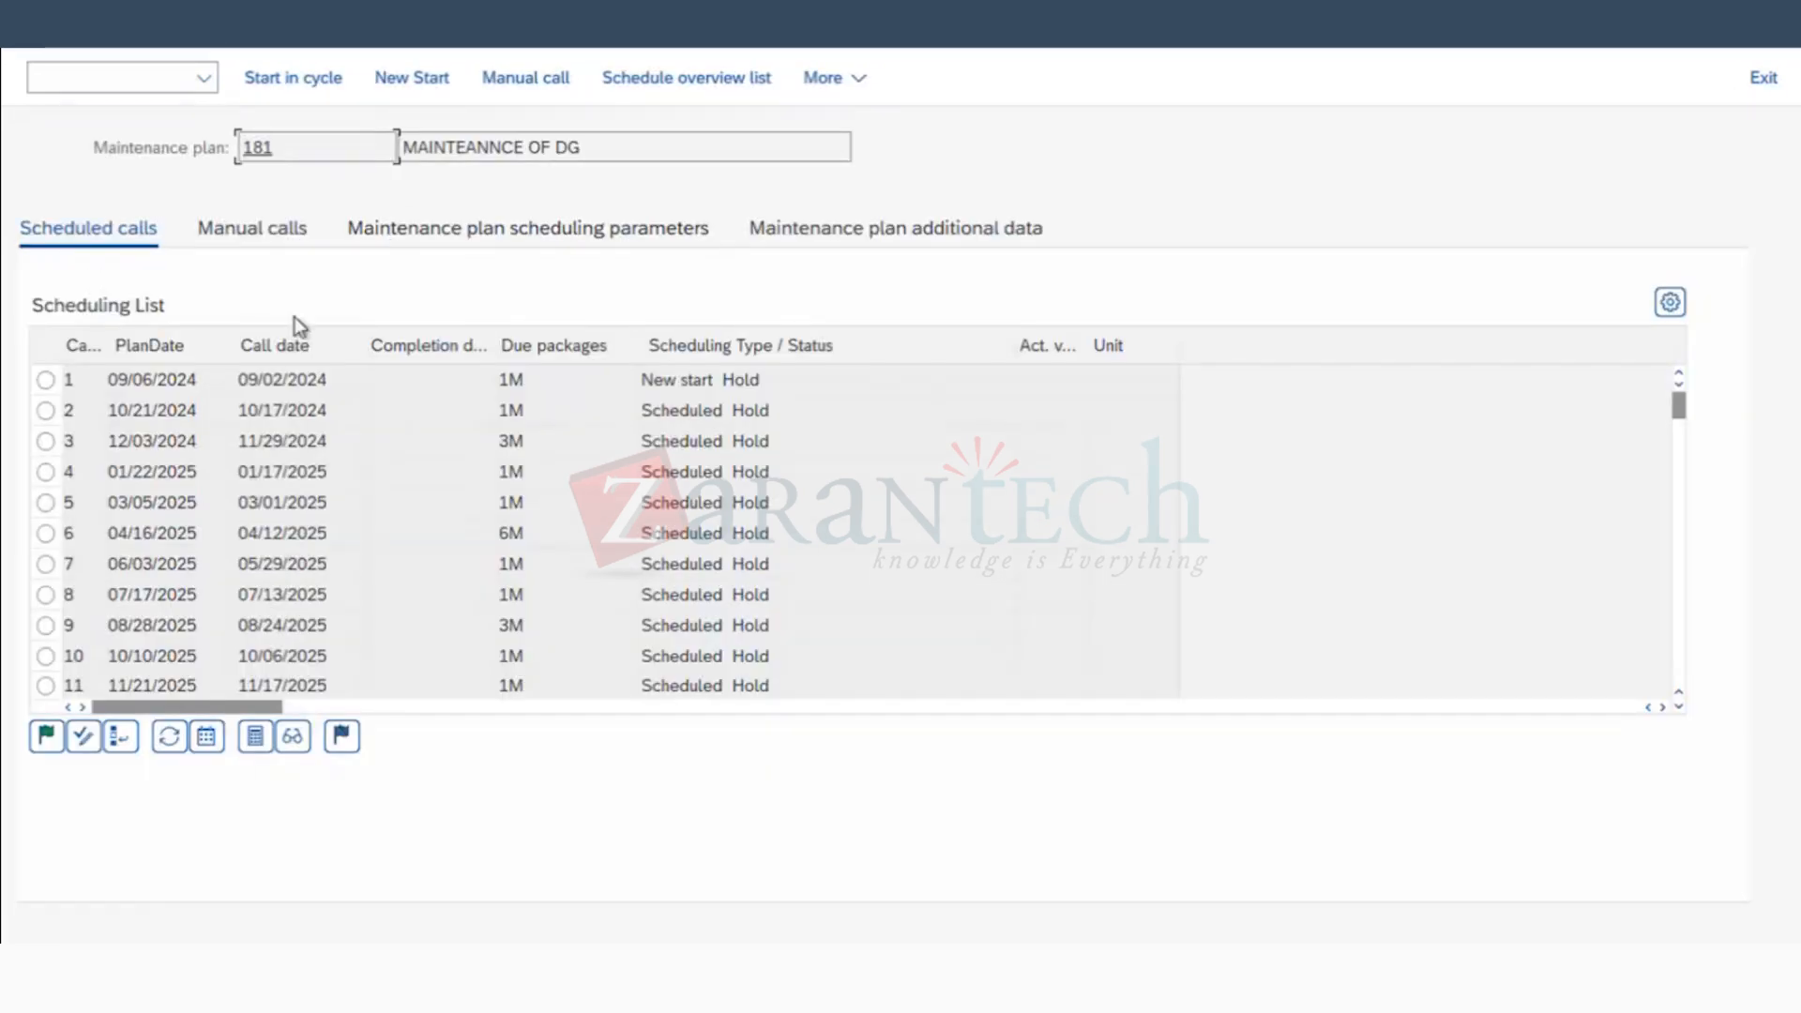
click(414, 81)
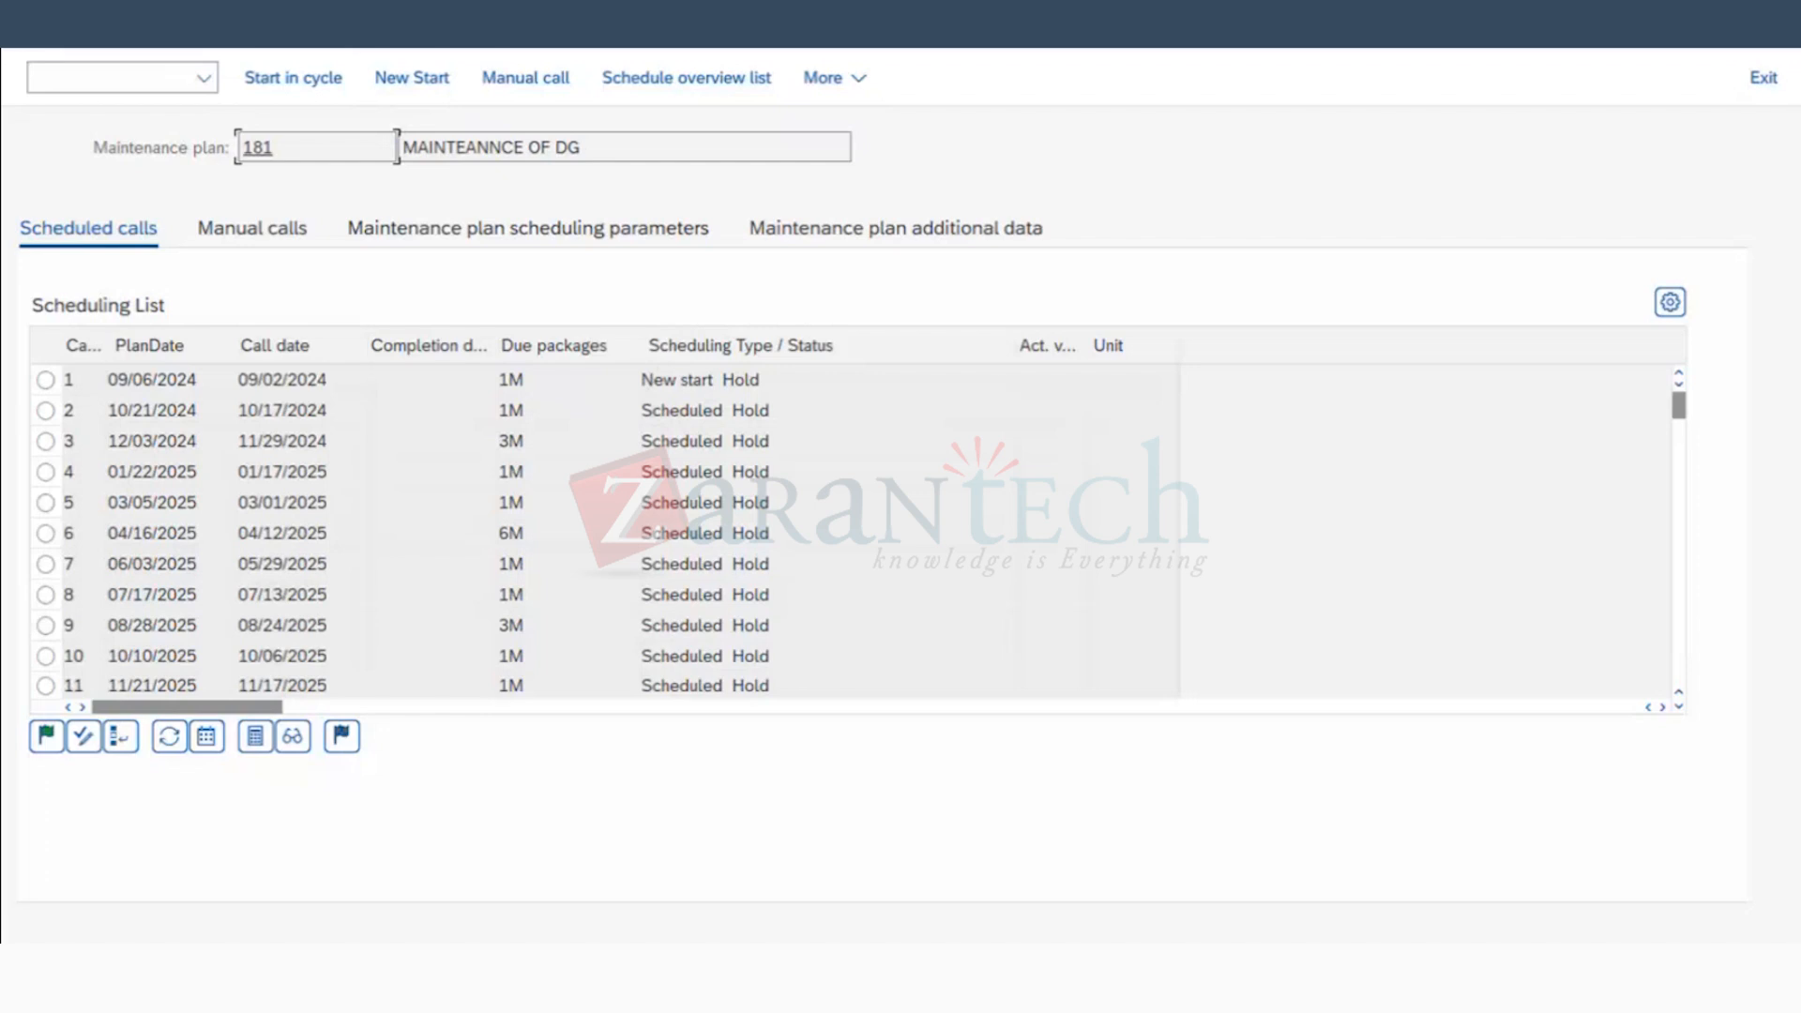
click(43, 27)
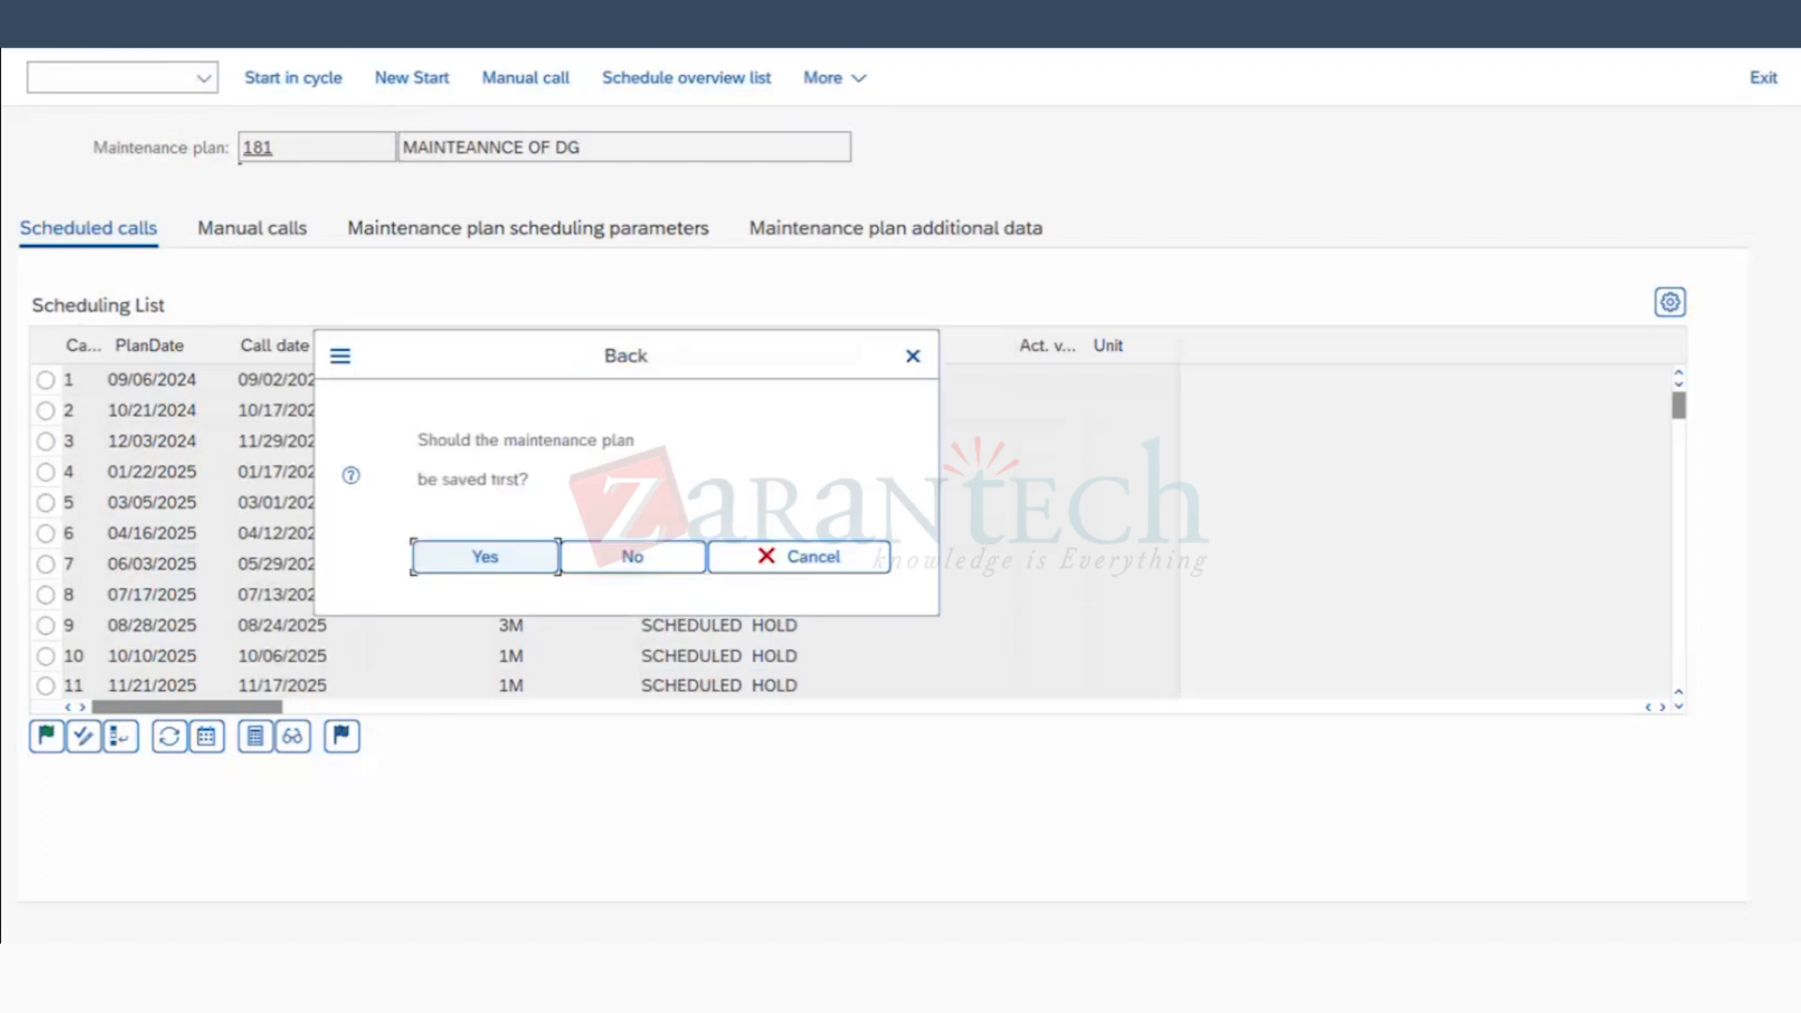
click(624, 572)
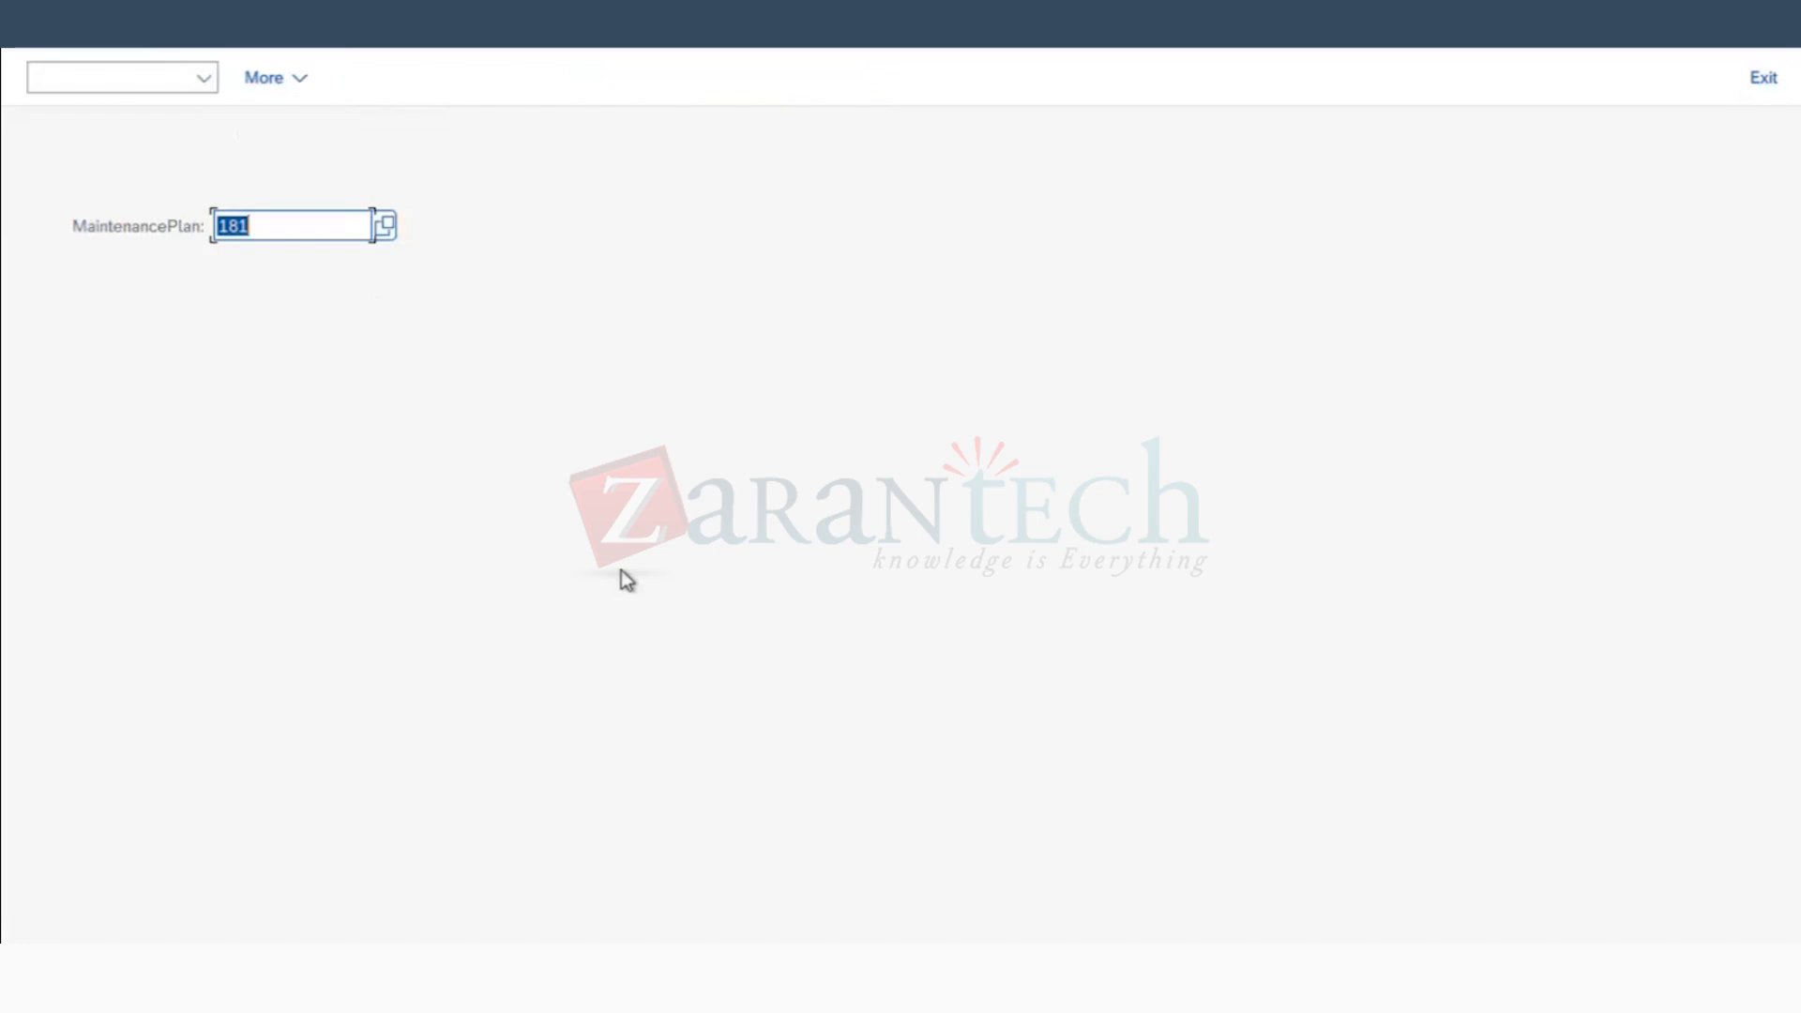
Step: Open plan 181 for scheduling, call up the new start options for its waiting calls and cancel them
click(263, 227)
key(Return)
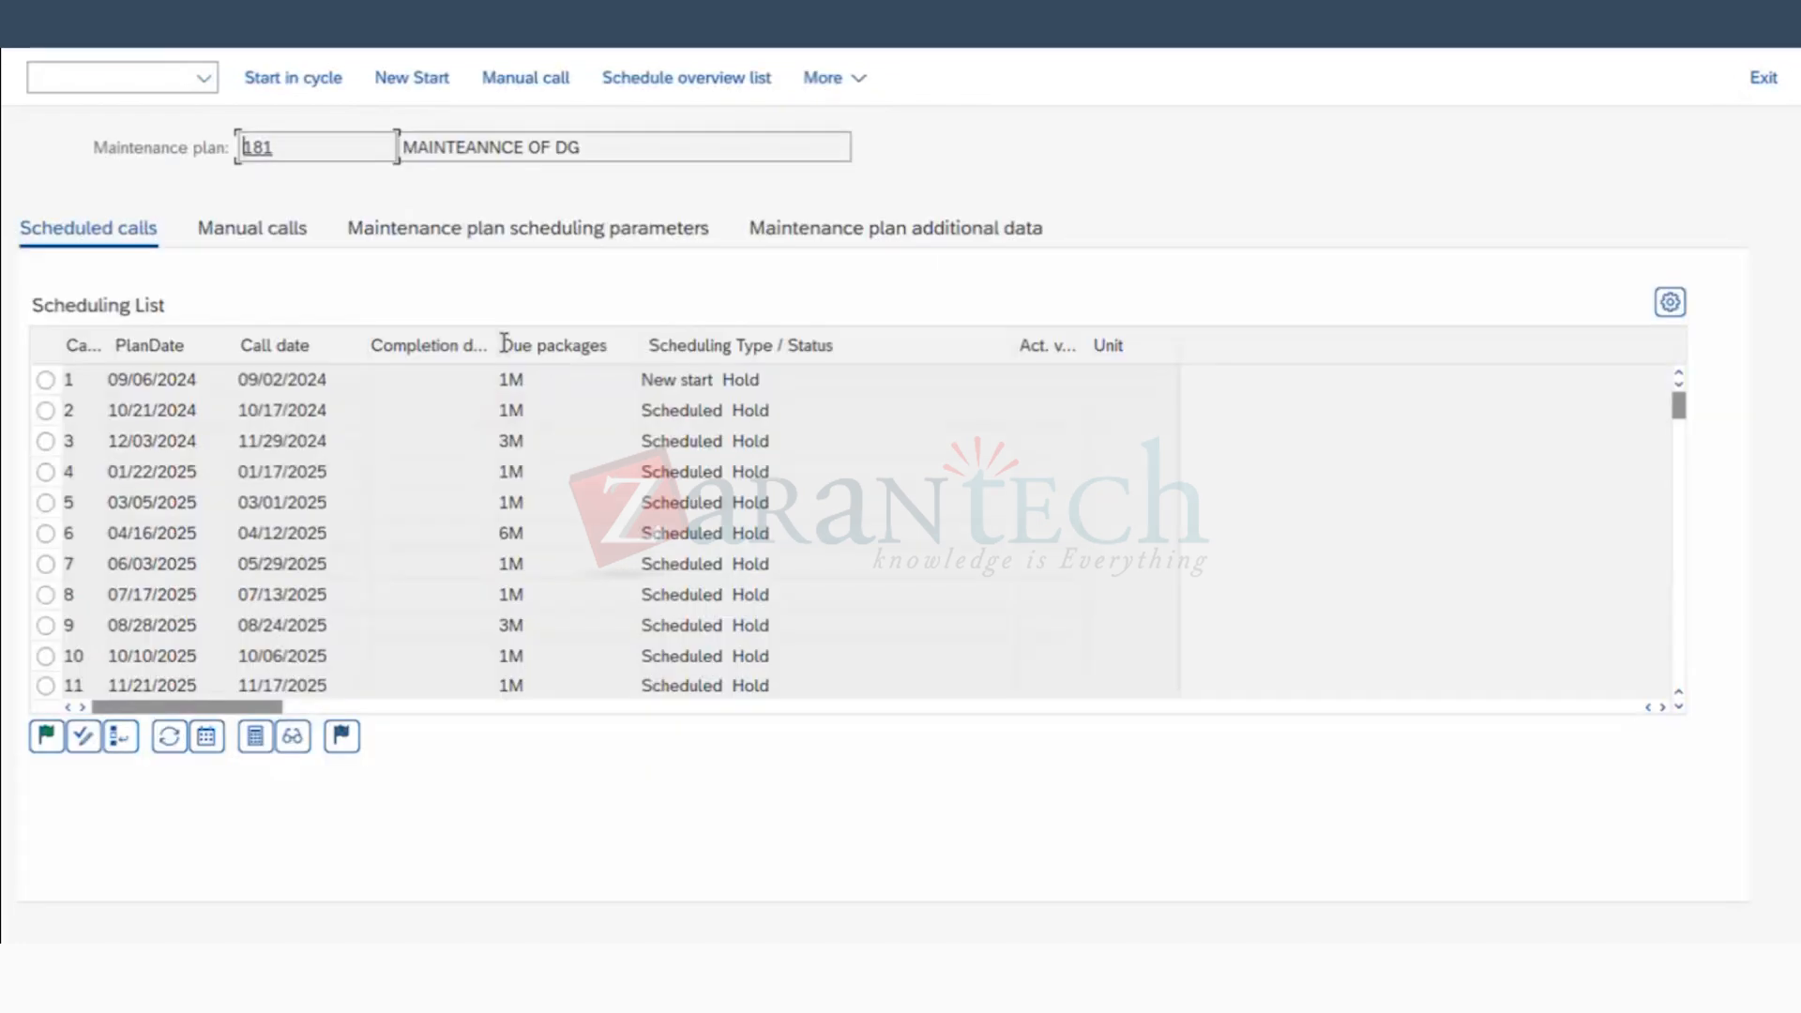
click(413, 79)
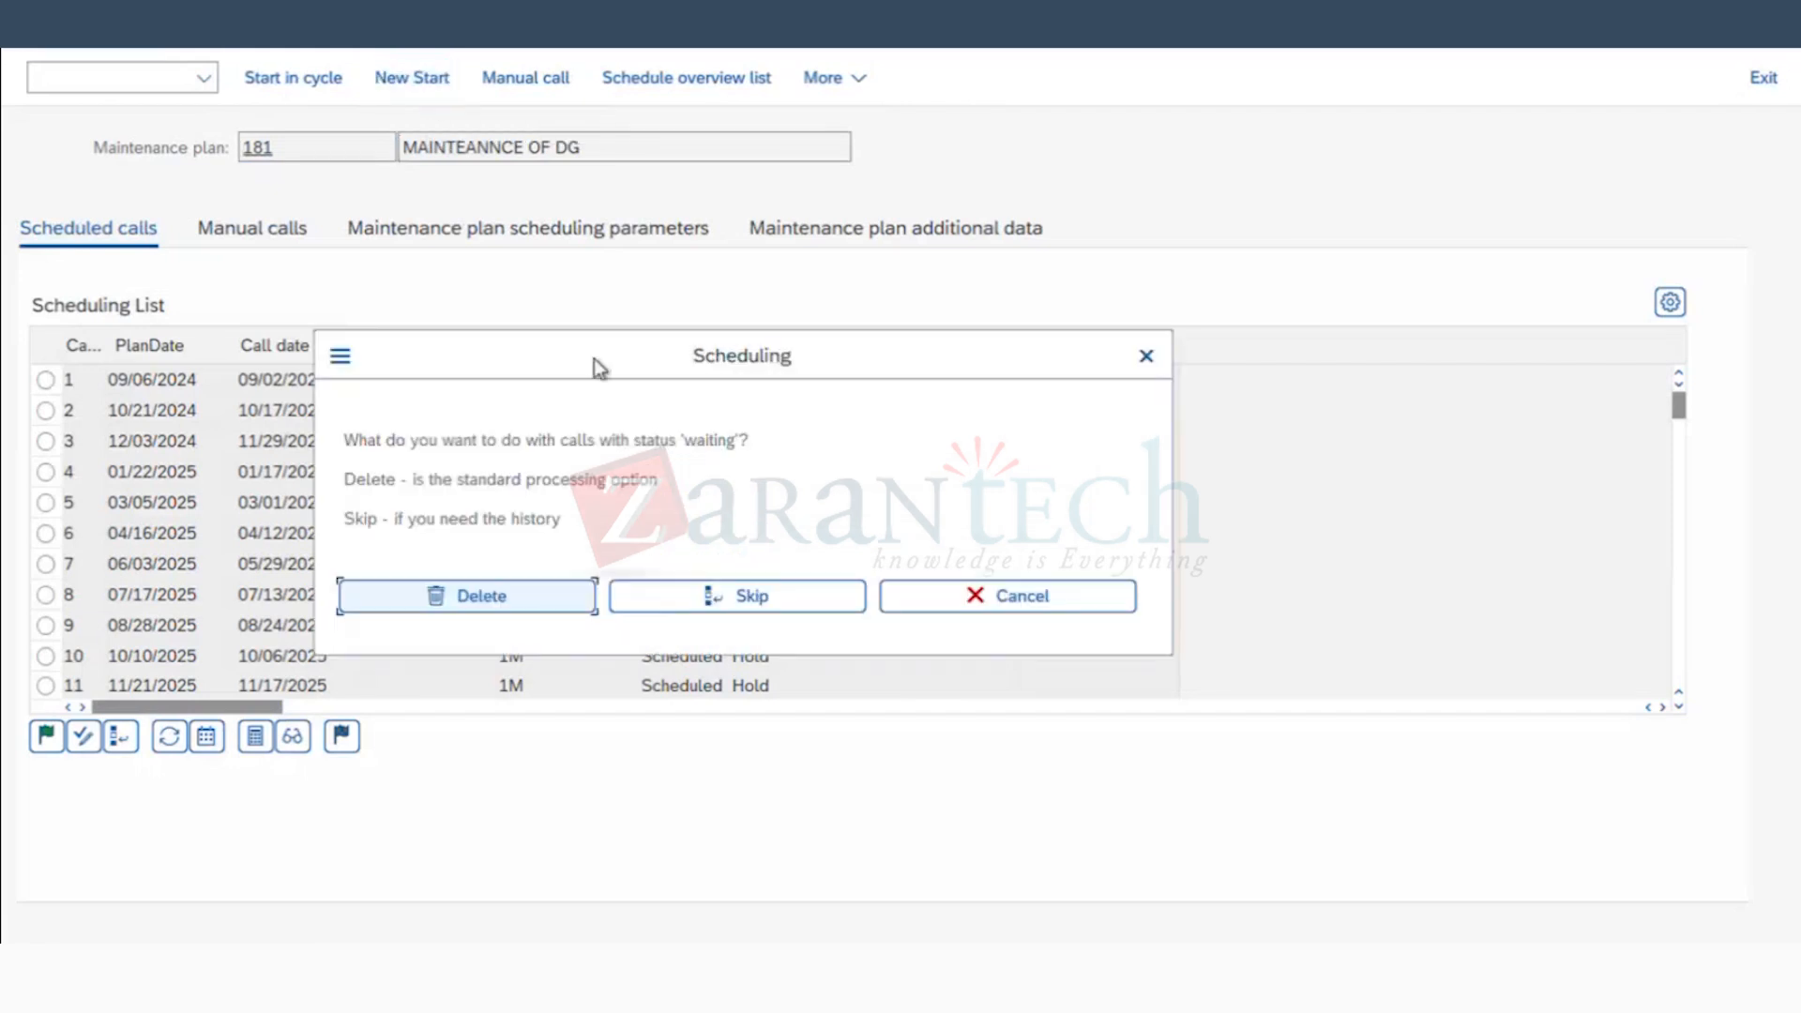
drag(594, 359, 713, 253)
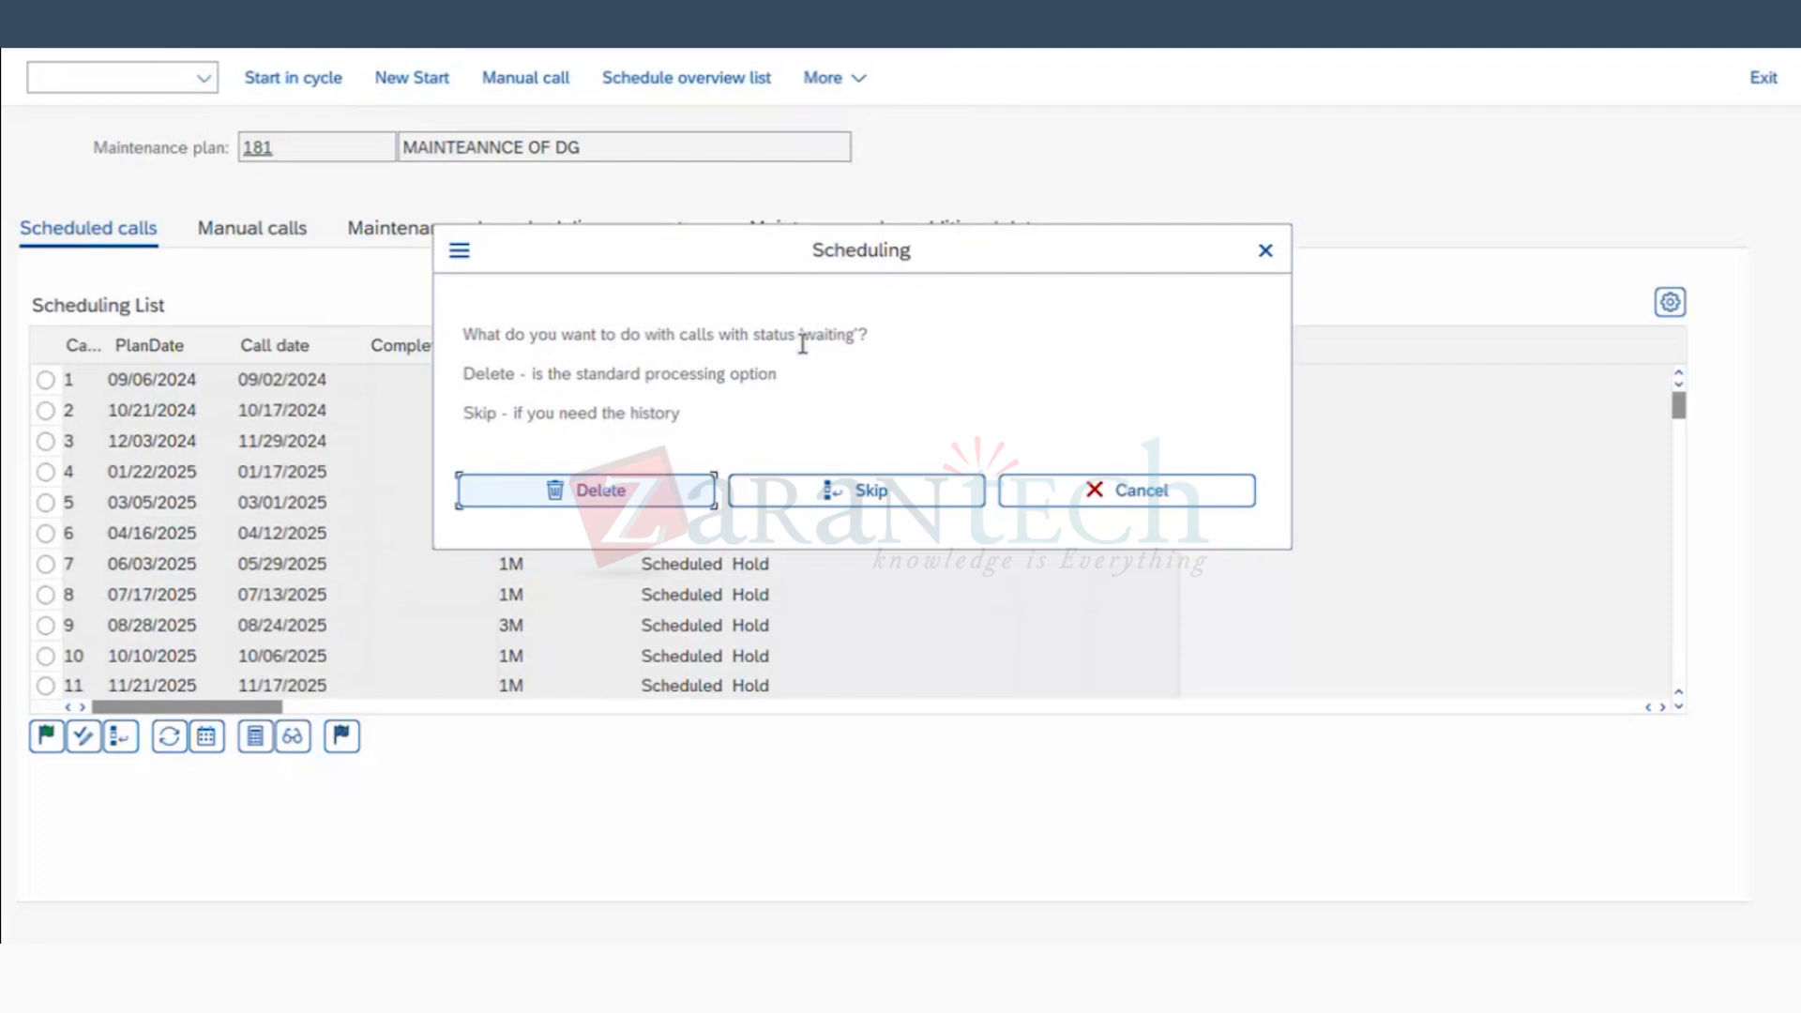
drag(796, 250, 1117, 229)
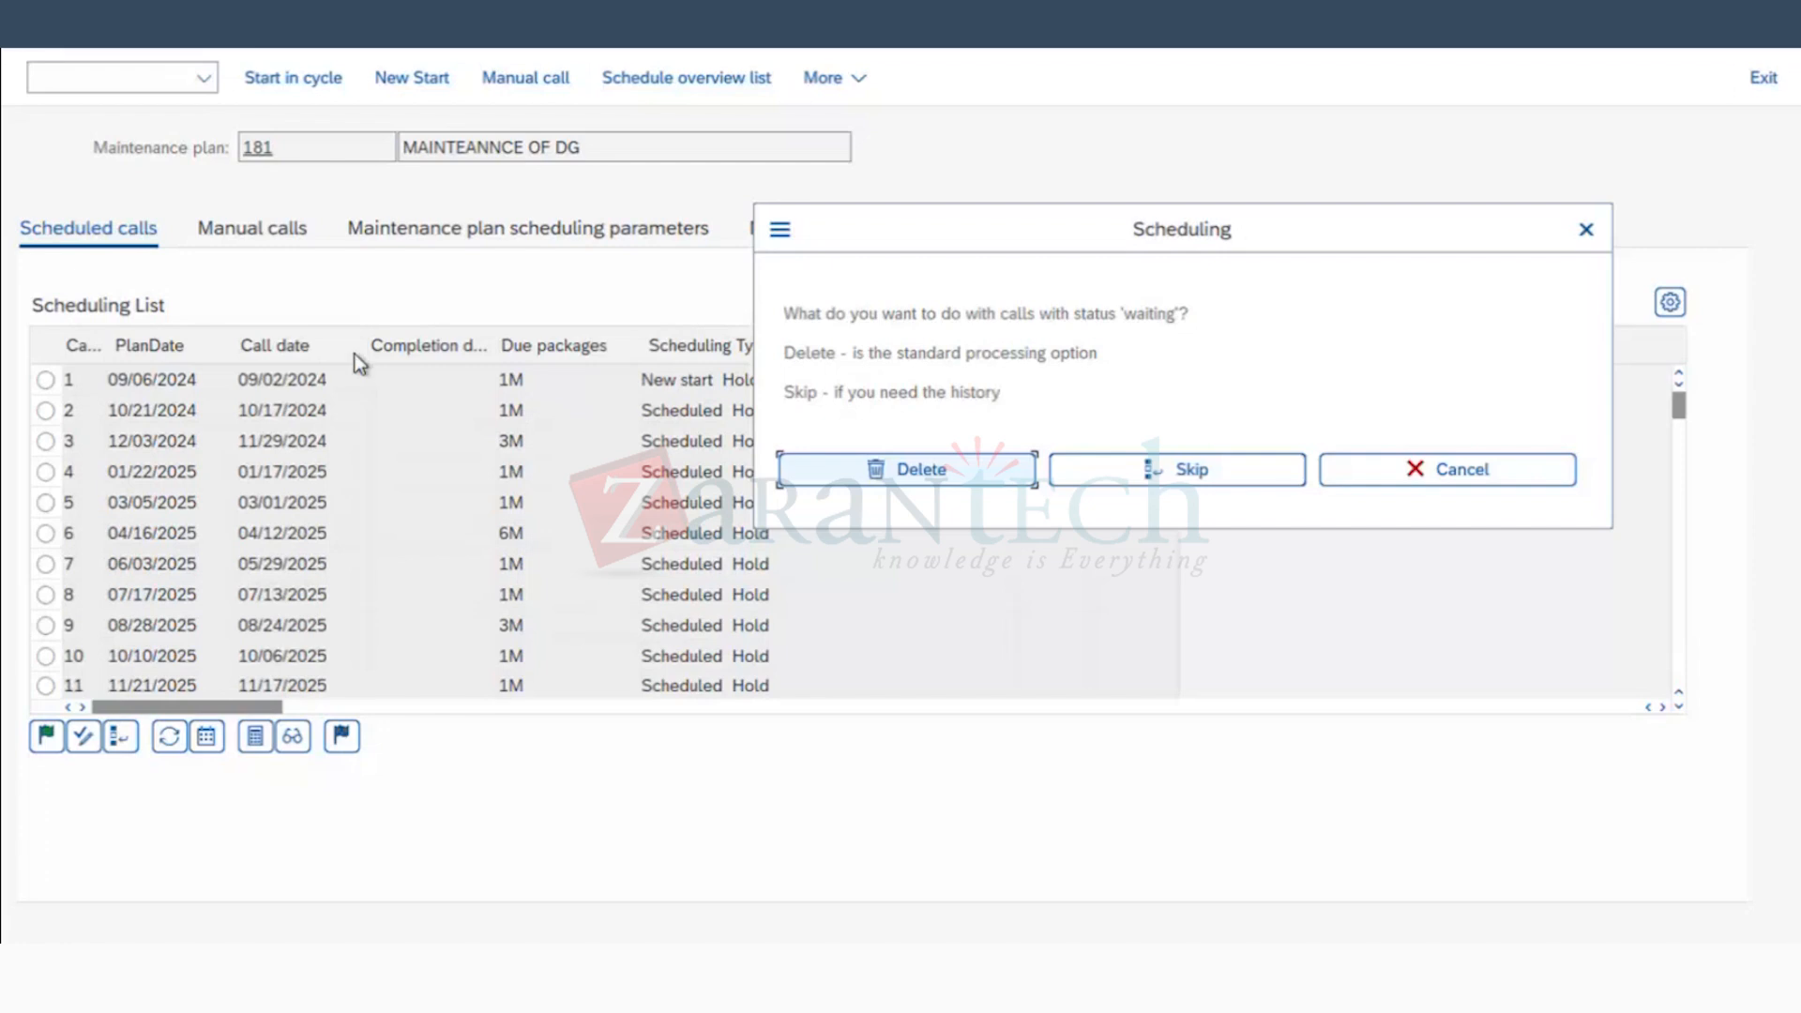
click(1585, 229)
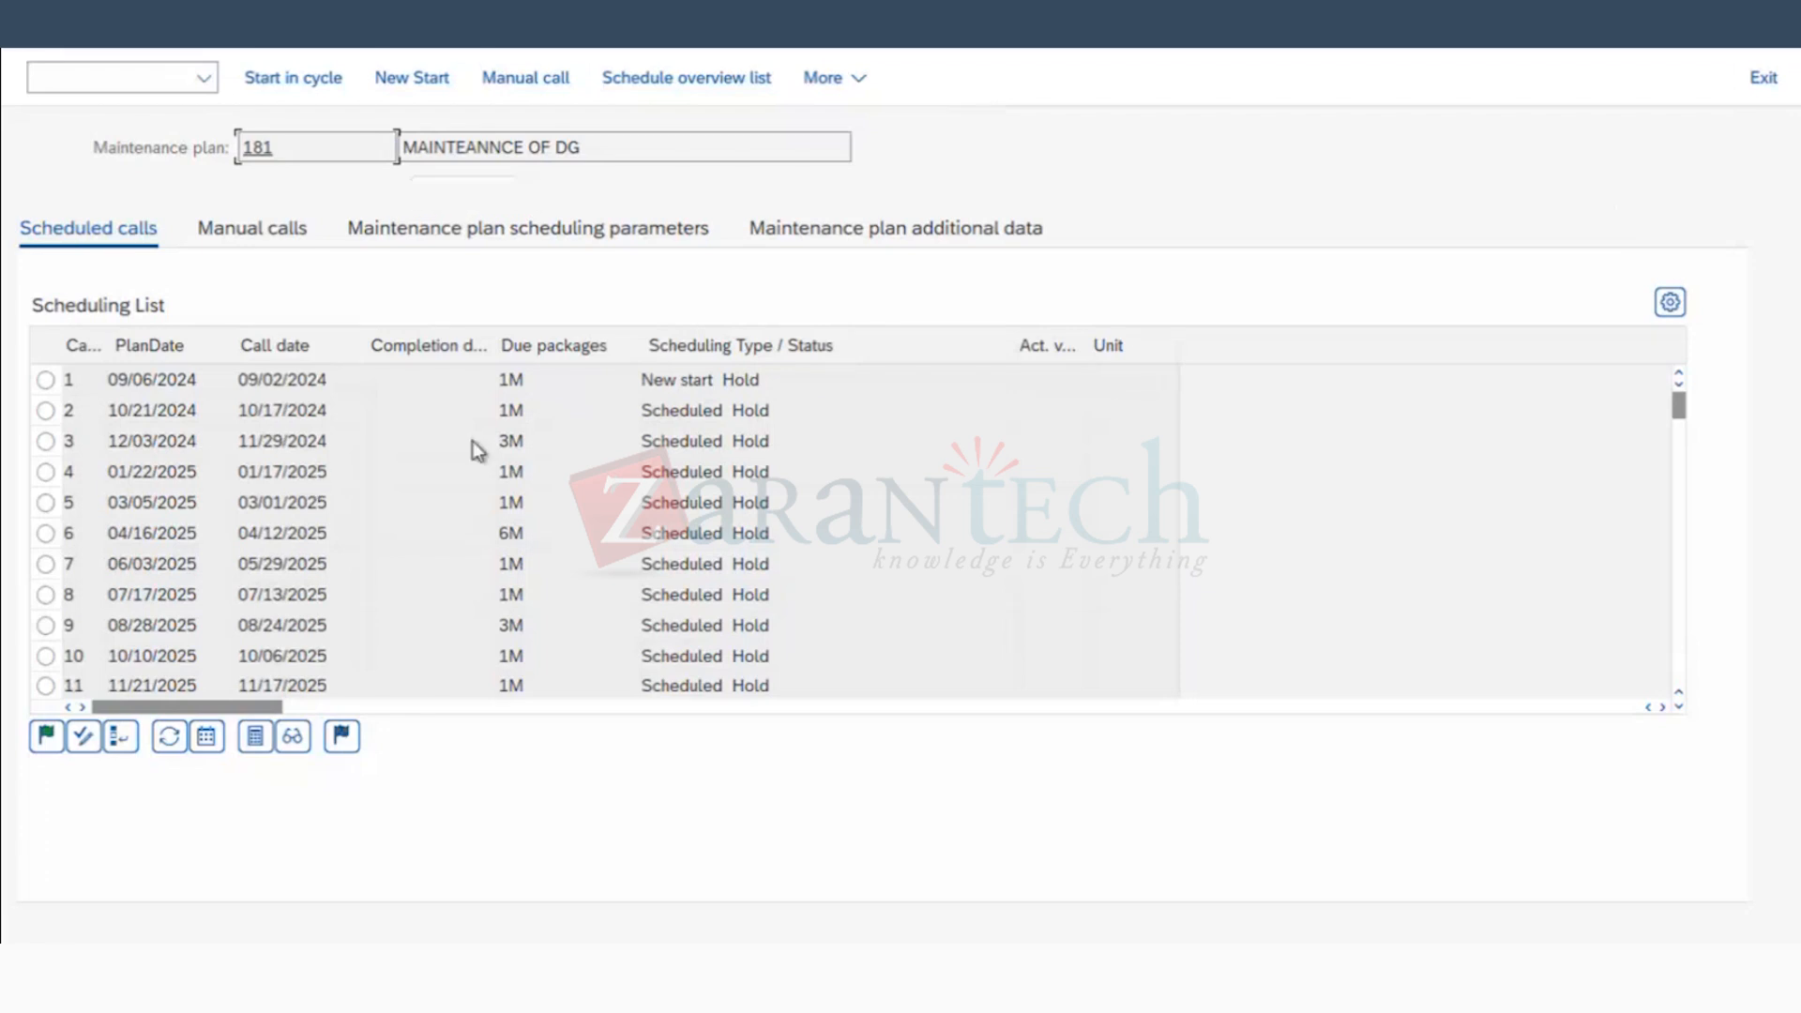
Step: Examine the due package of call 3, review the calls in the maintenance schedule overview and close it
double_click(542, 446)
click(539, 443)
drag(529, 444, 209, 522)
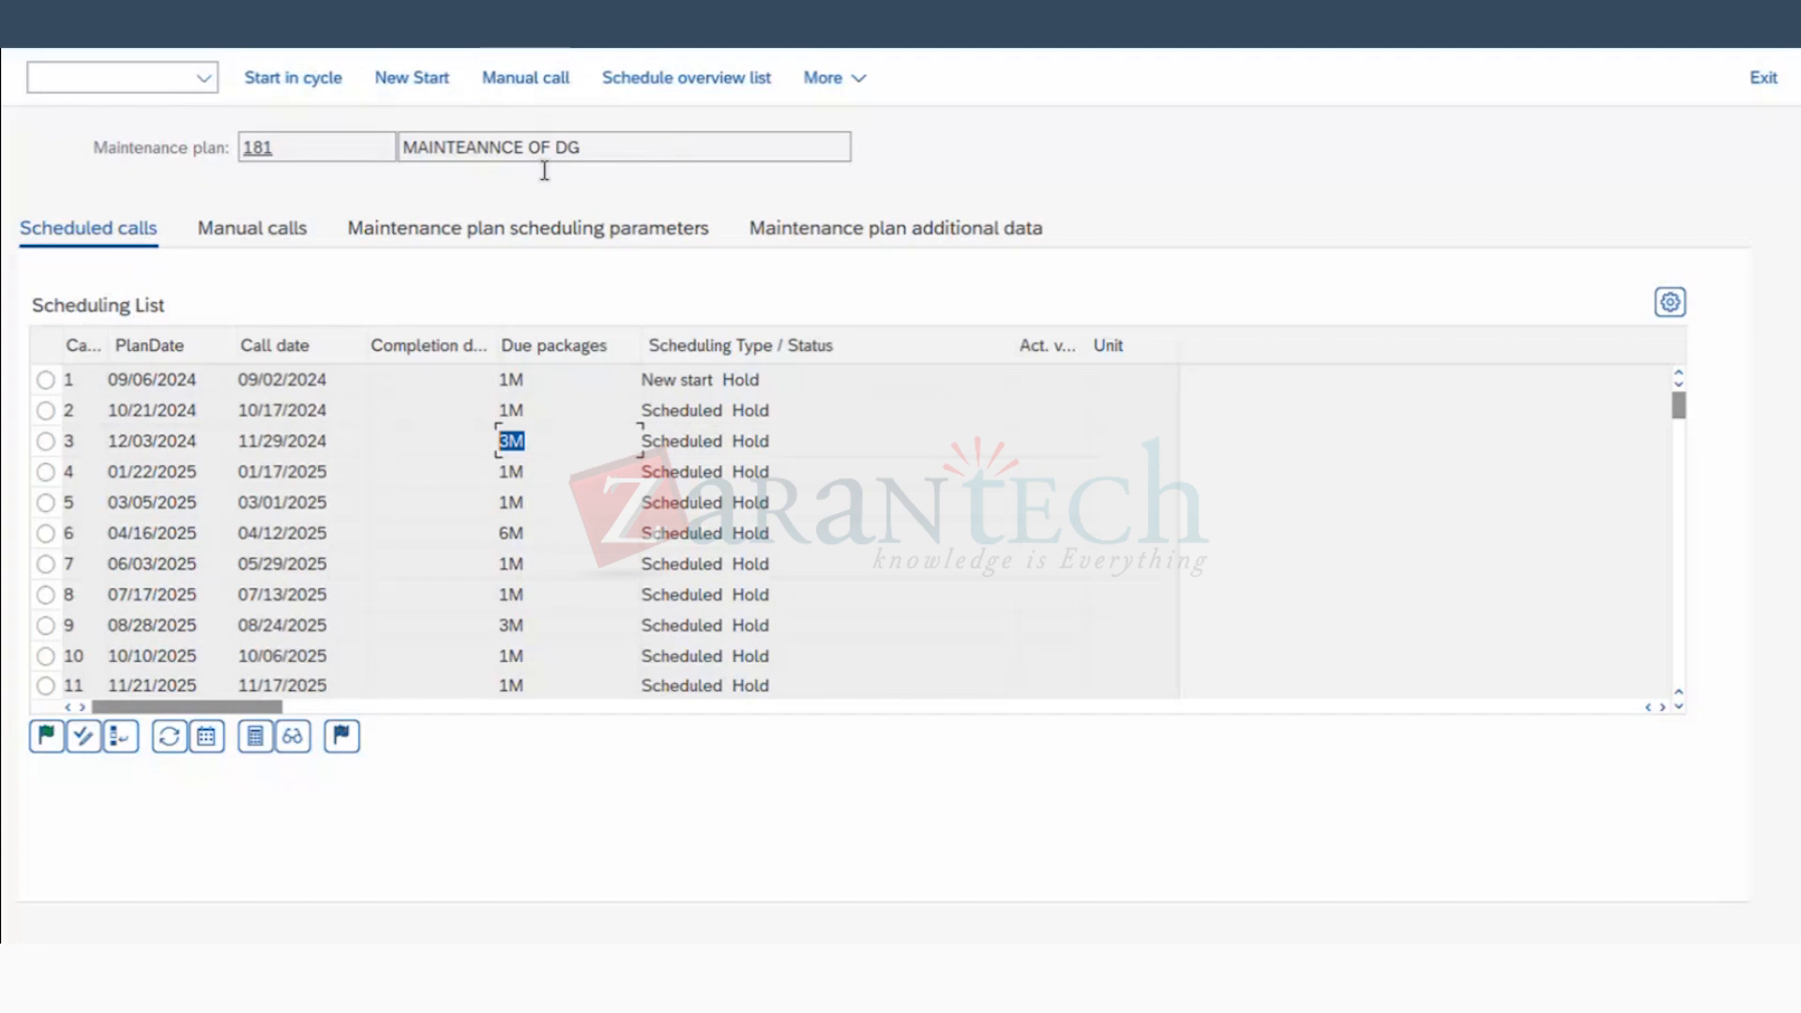
click(668, 81)
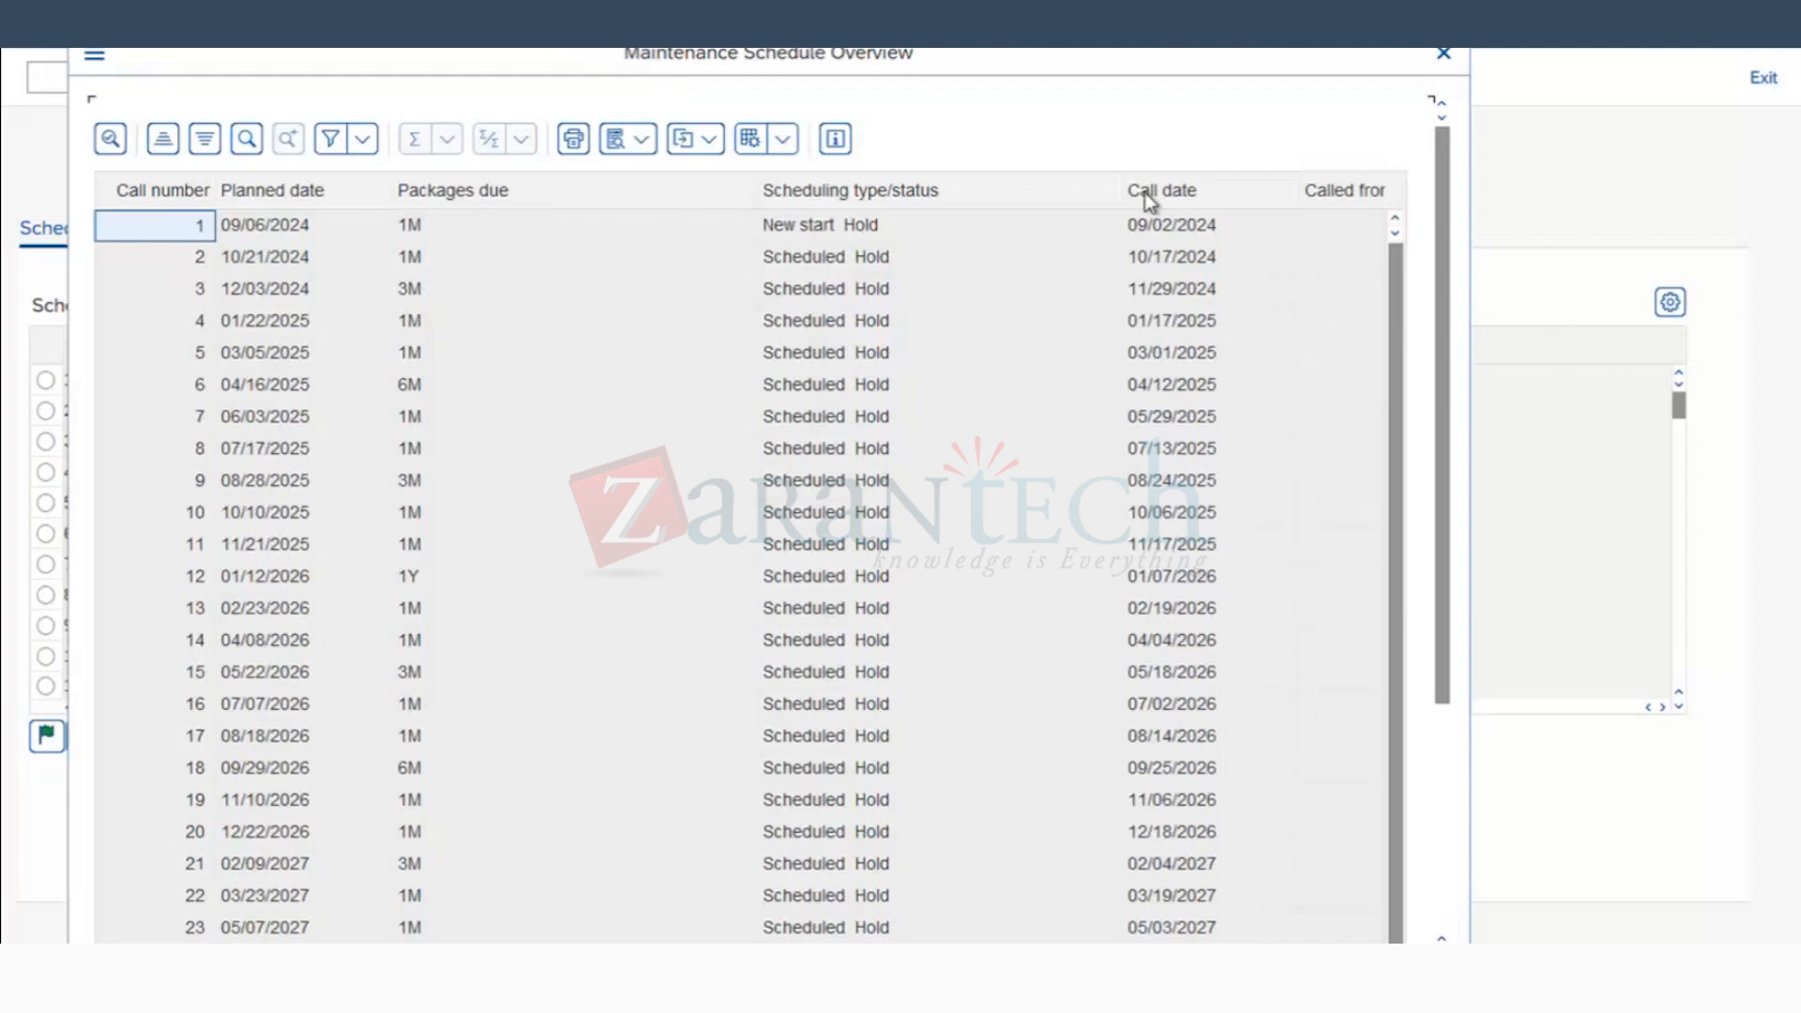
scroll(307, 600, down, 3)
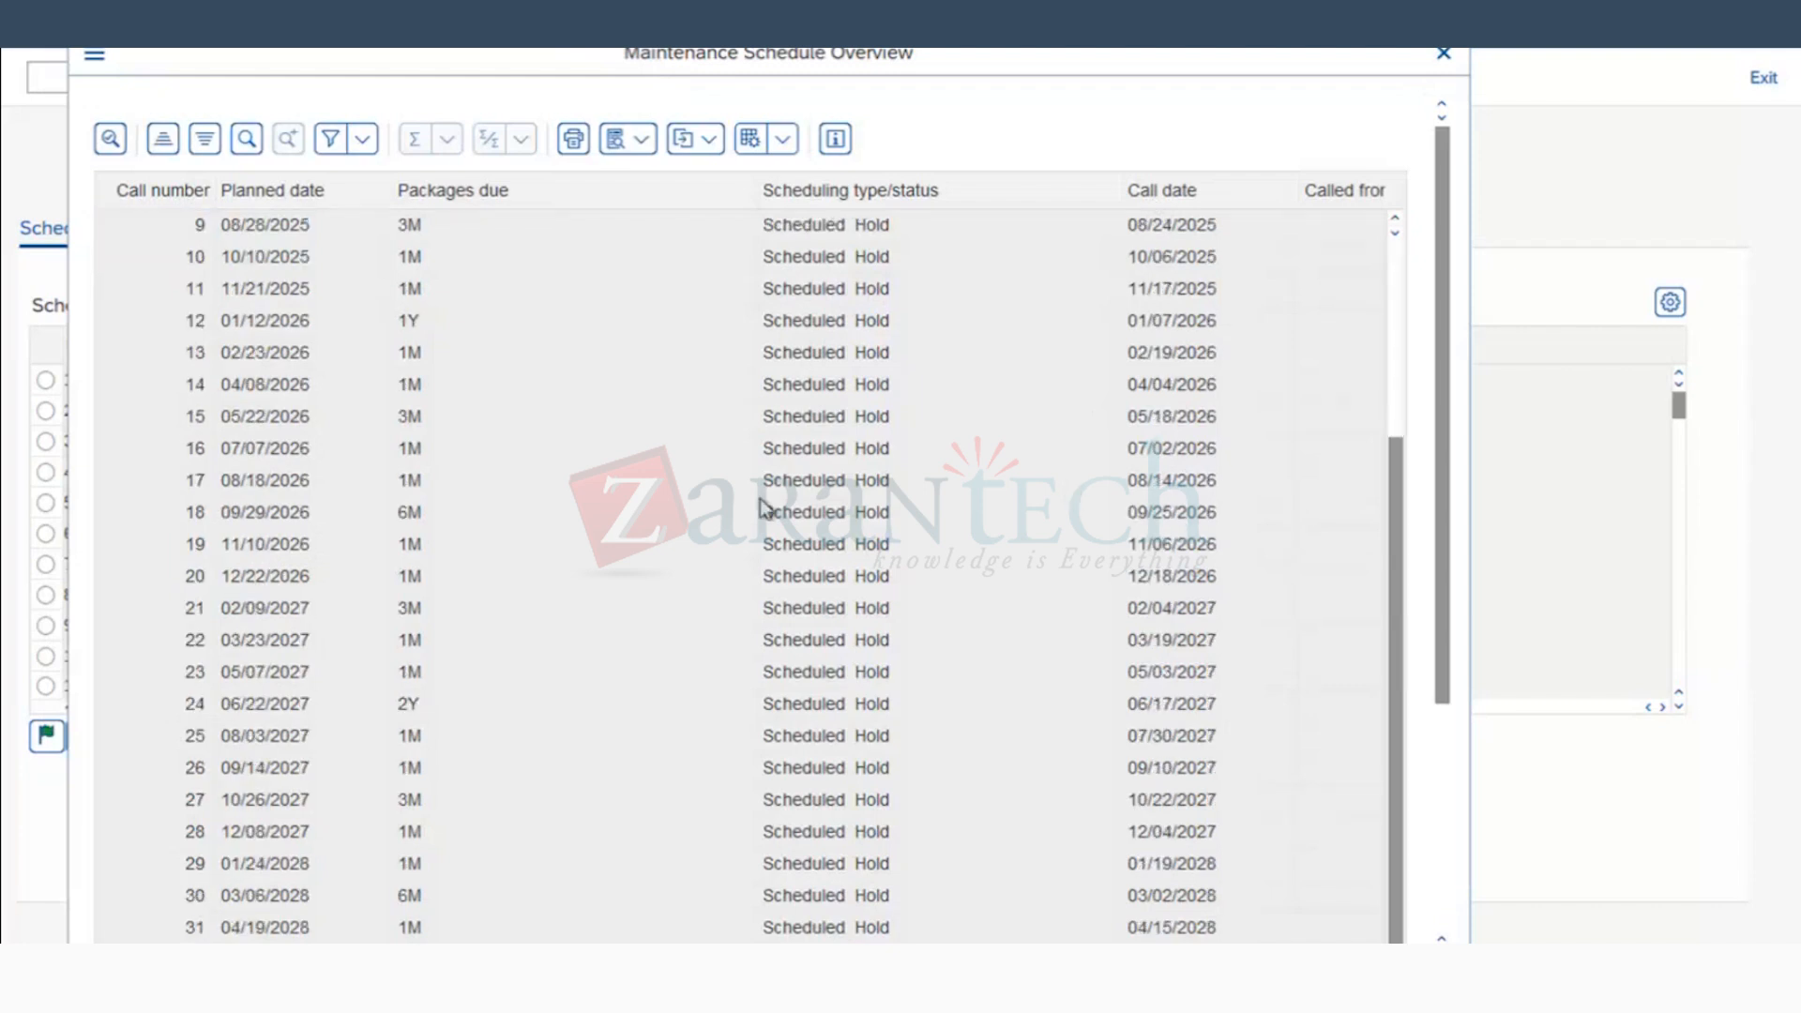
scroll(380, 401, up, 1)
click(376, 392)
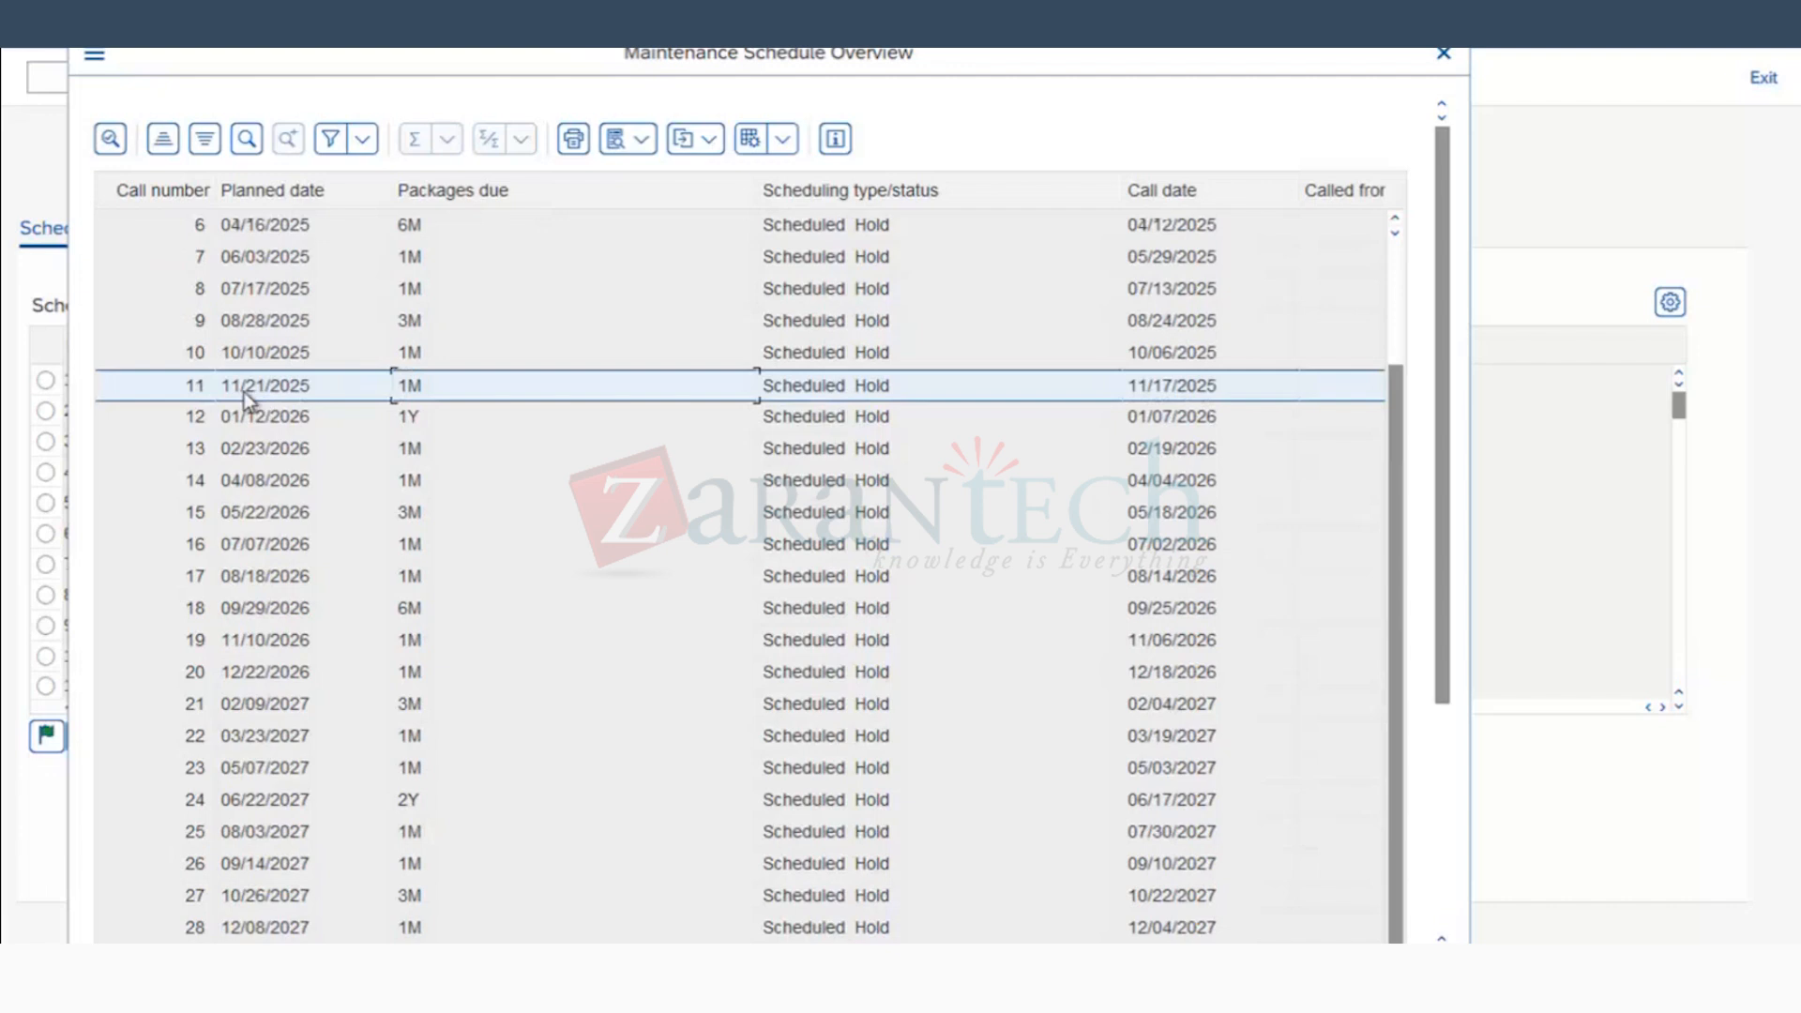
click(1187, 386)
click(1442, 54)
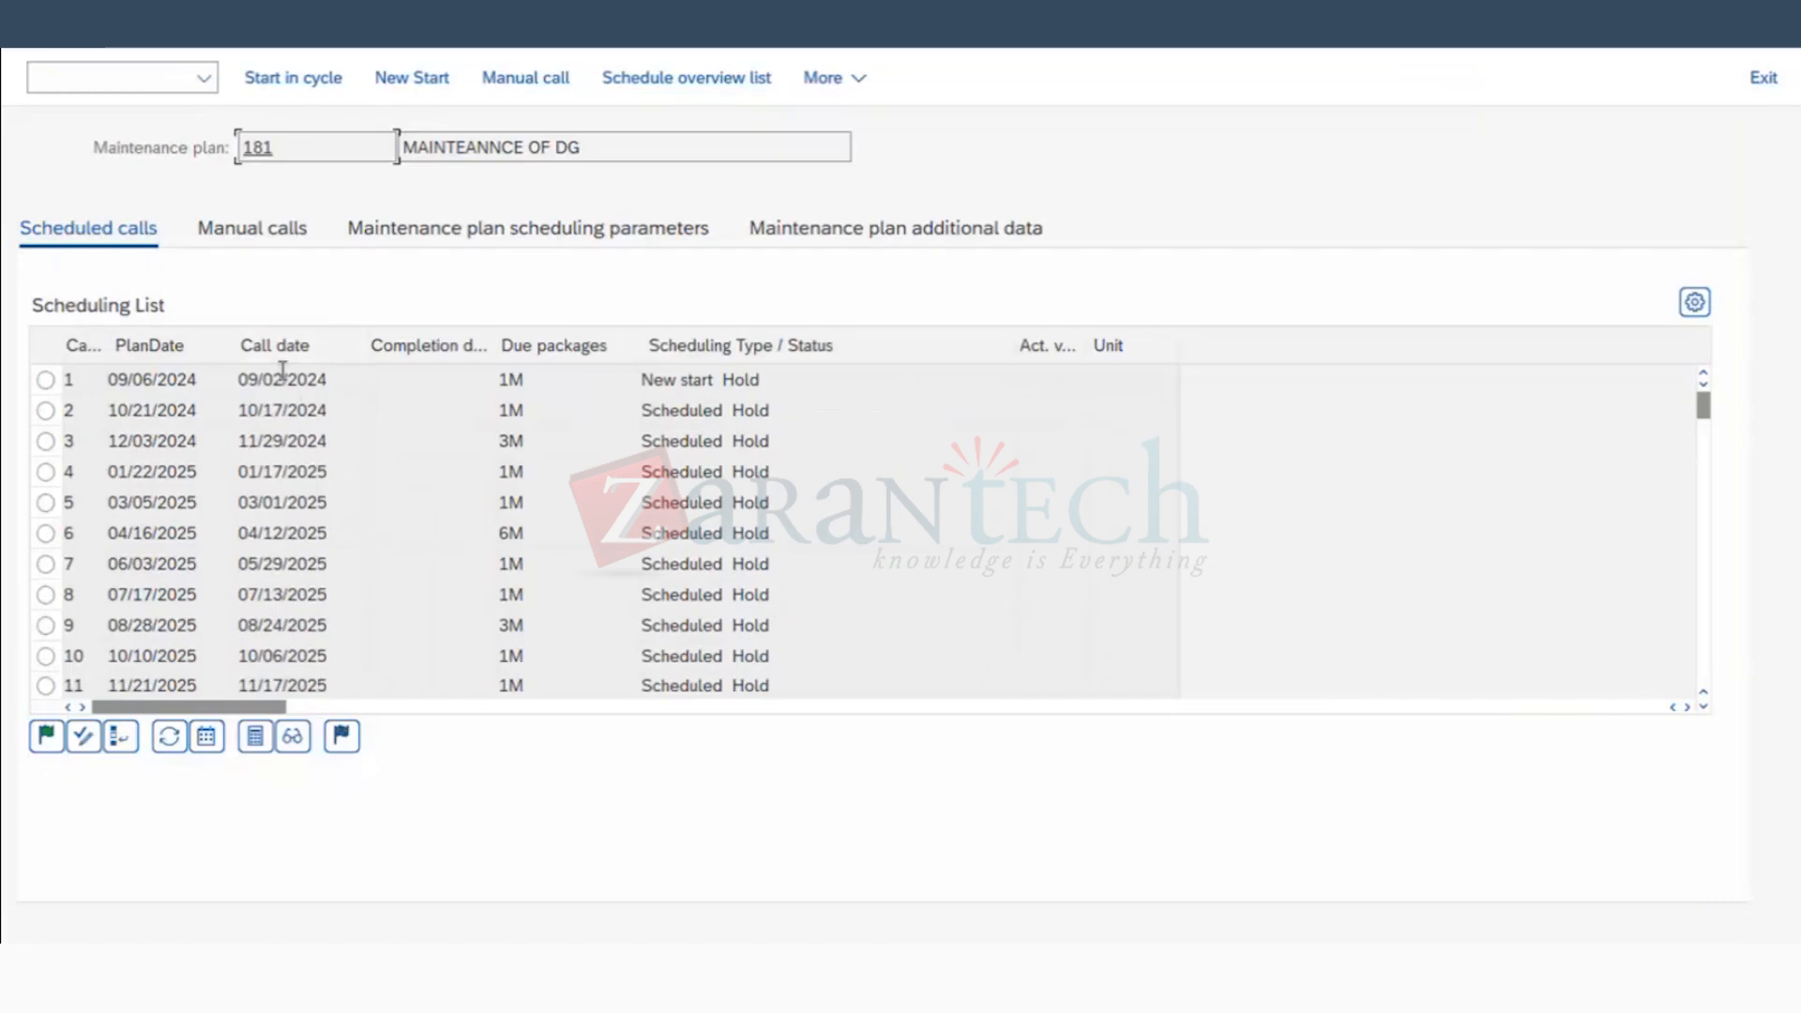
Step: Check call 1's call date, switch to the Excel workbook and enter the cycle start date 26/07/2024 in cell I69
drag(336, 382, 7, 403)
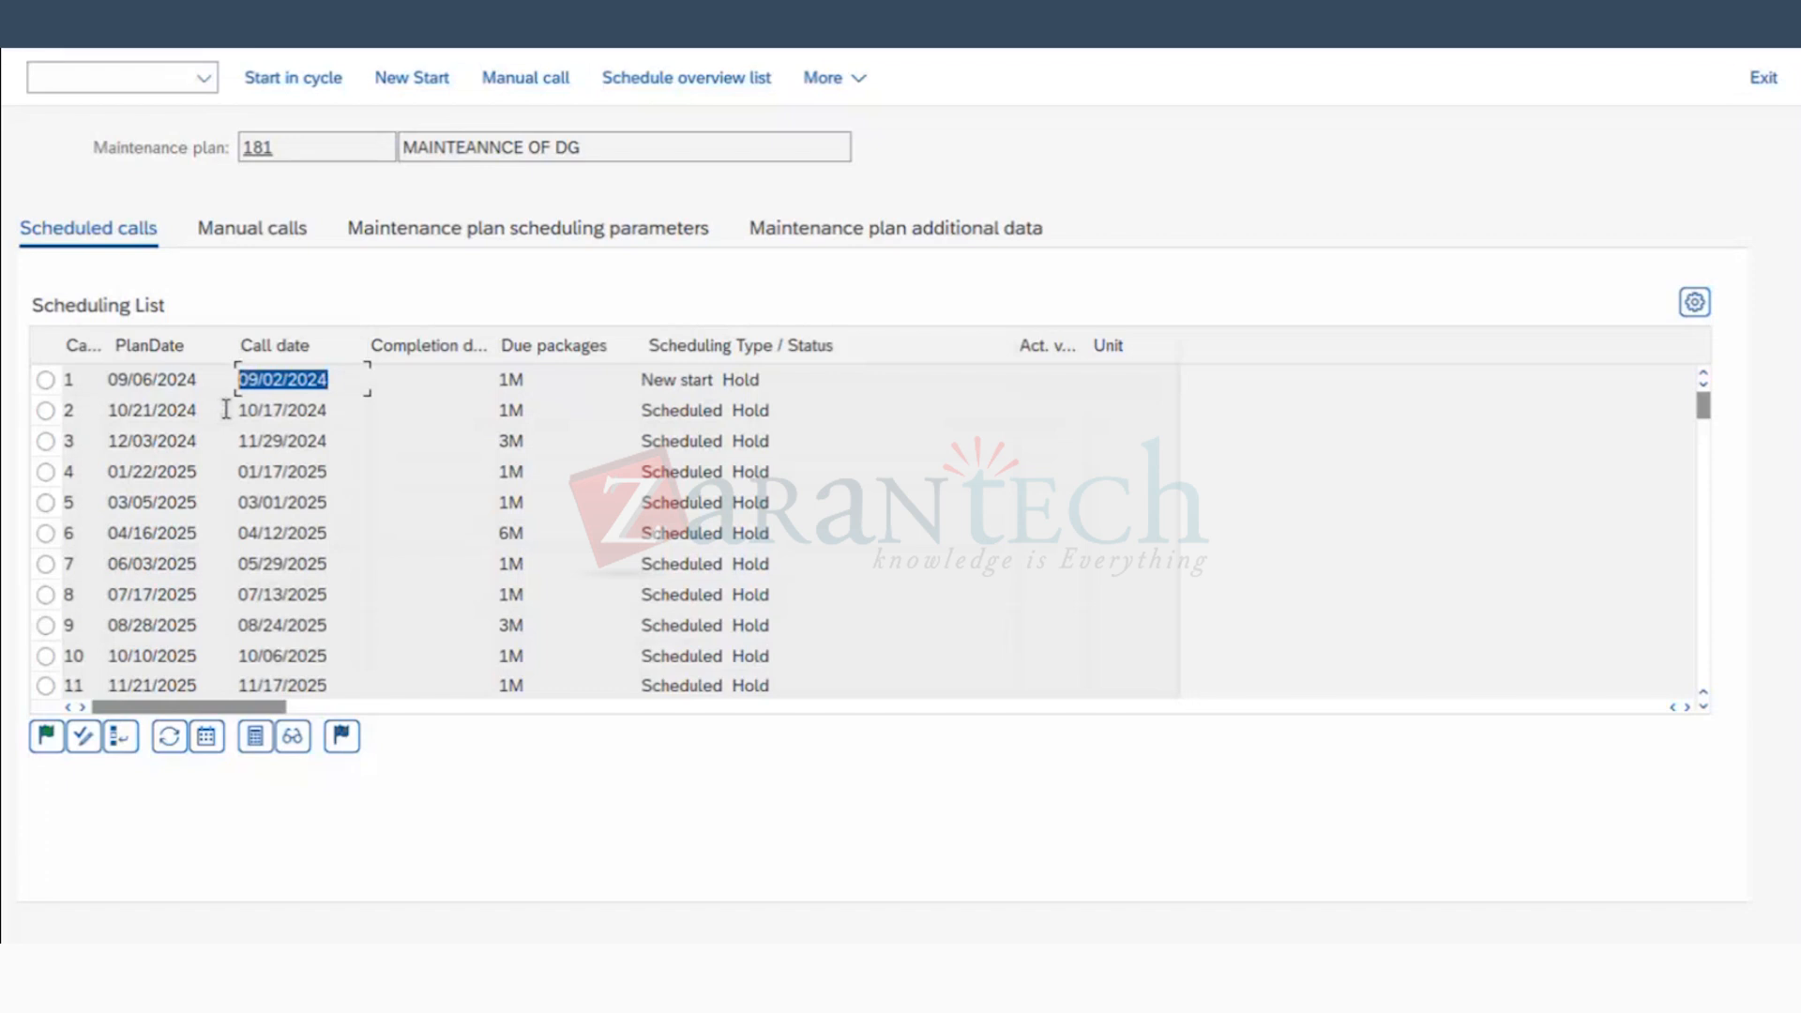
click(237, 386)
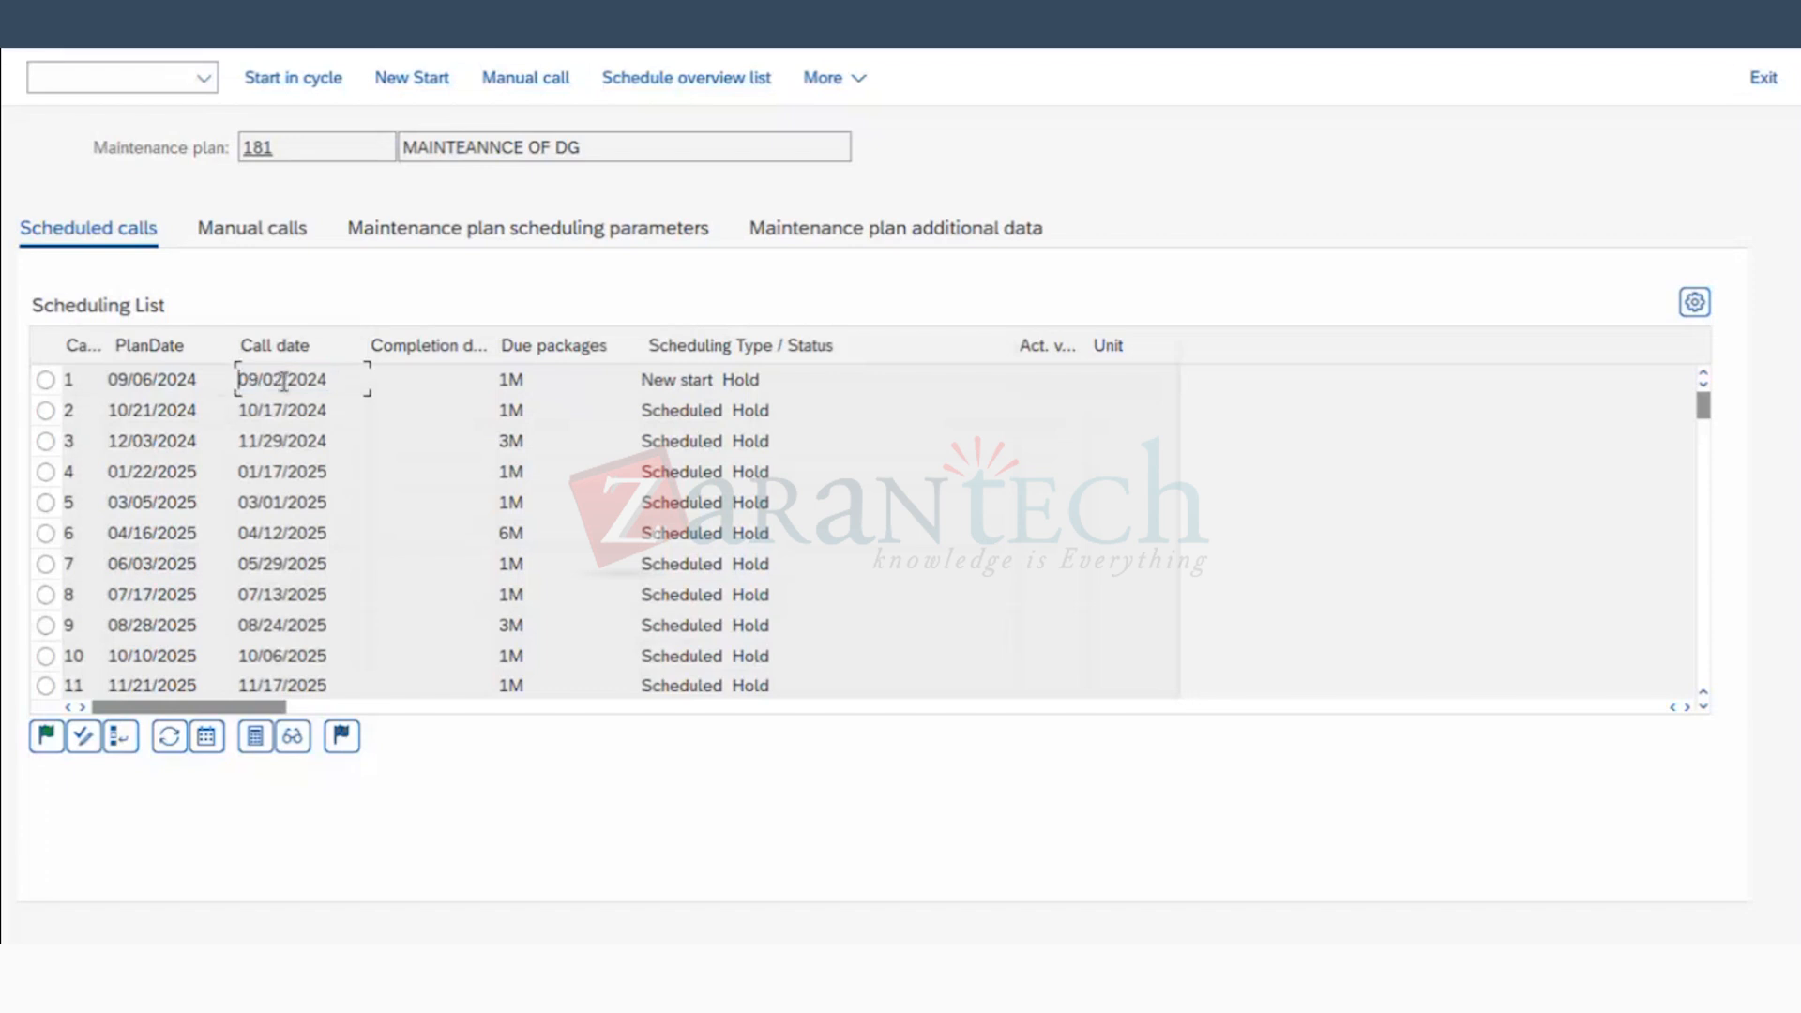
drag(328, 382, 88, 398)
click(89, 398)
key(super+Tab)
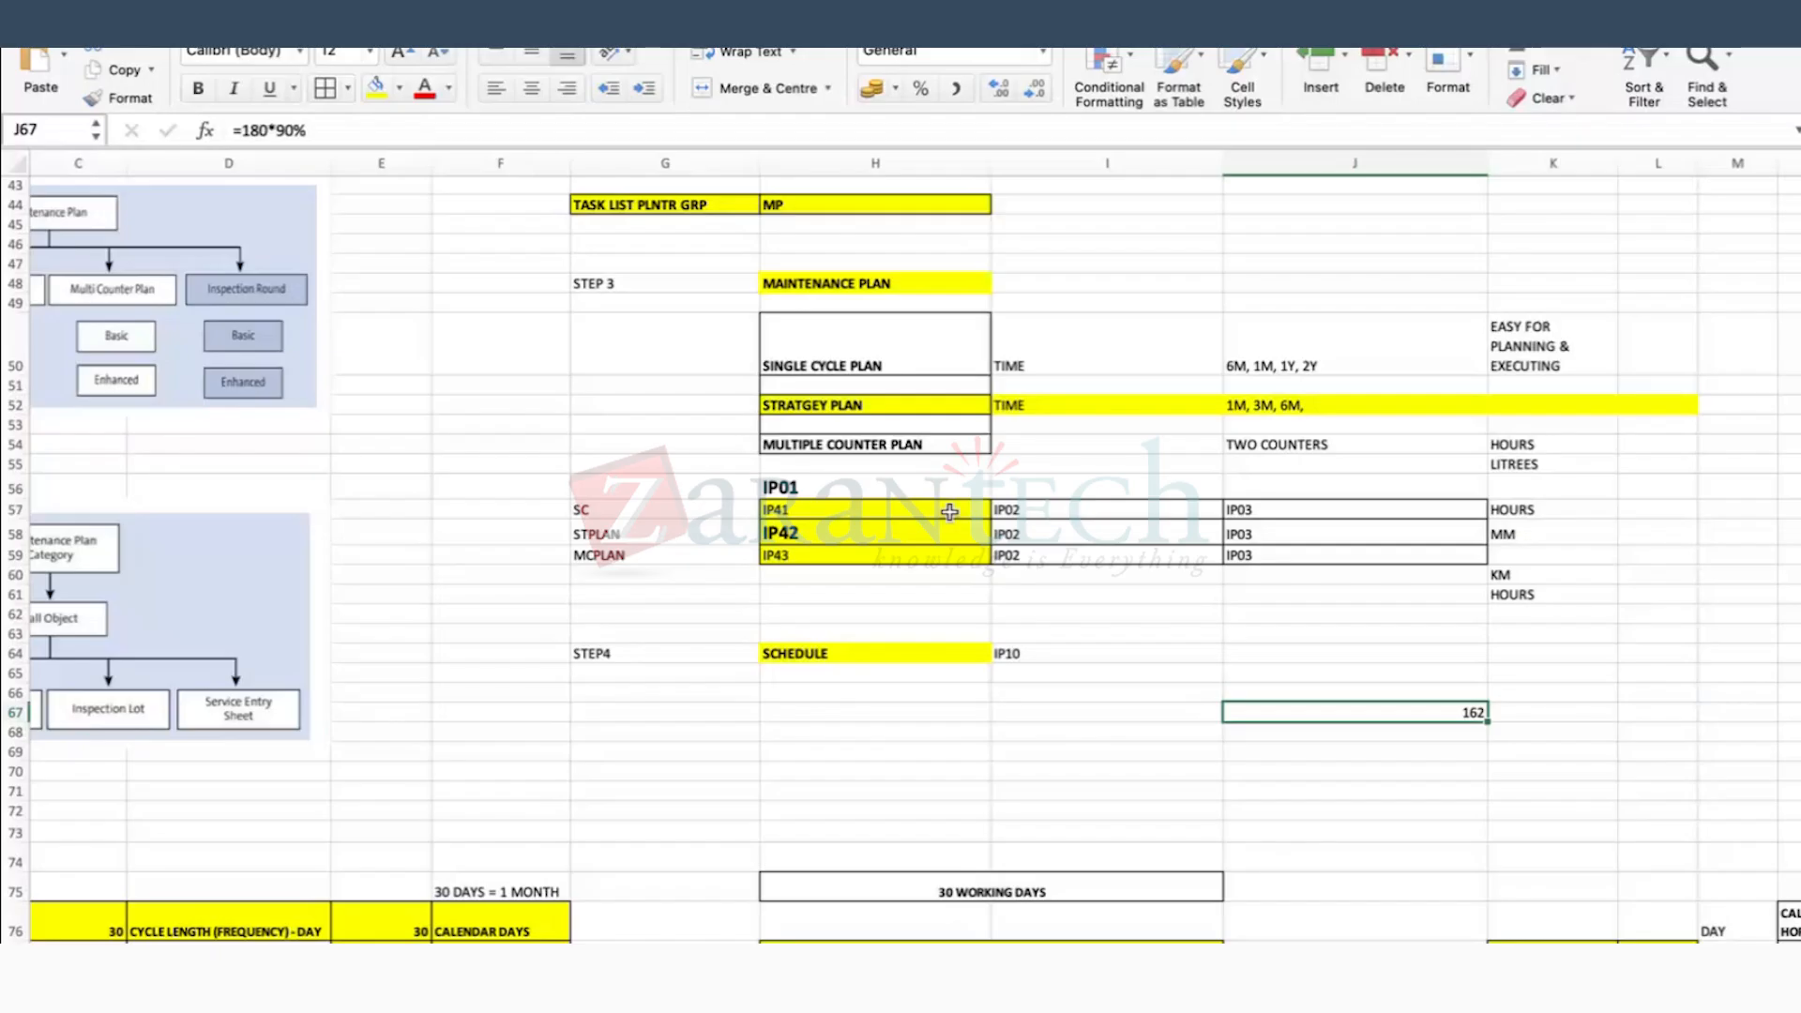
click(1075, 749)
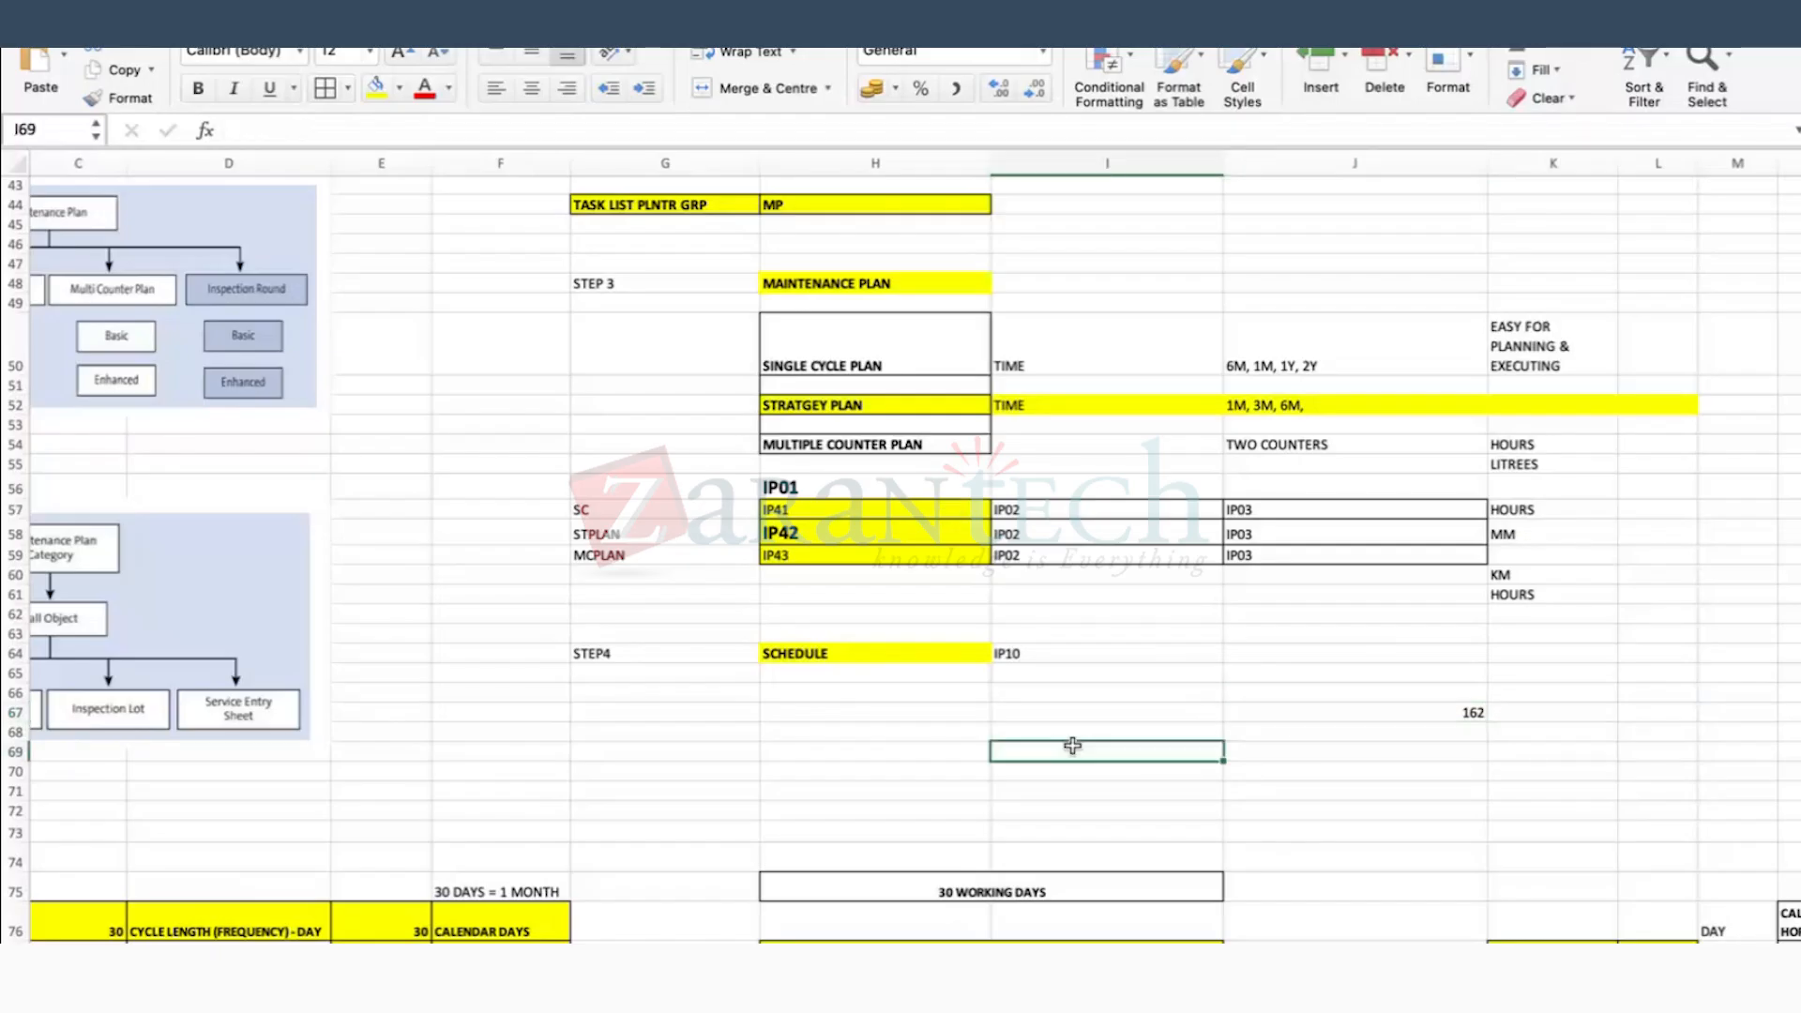
text(26/07/2024)
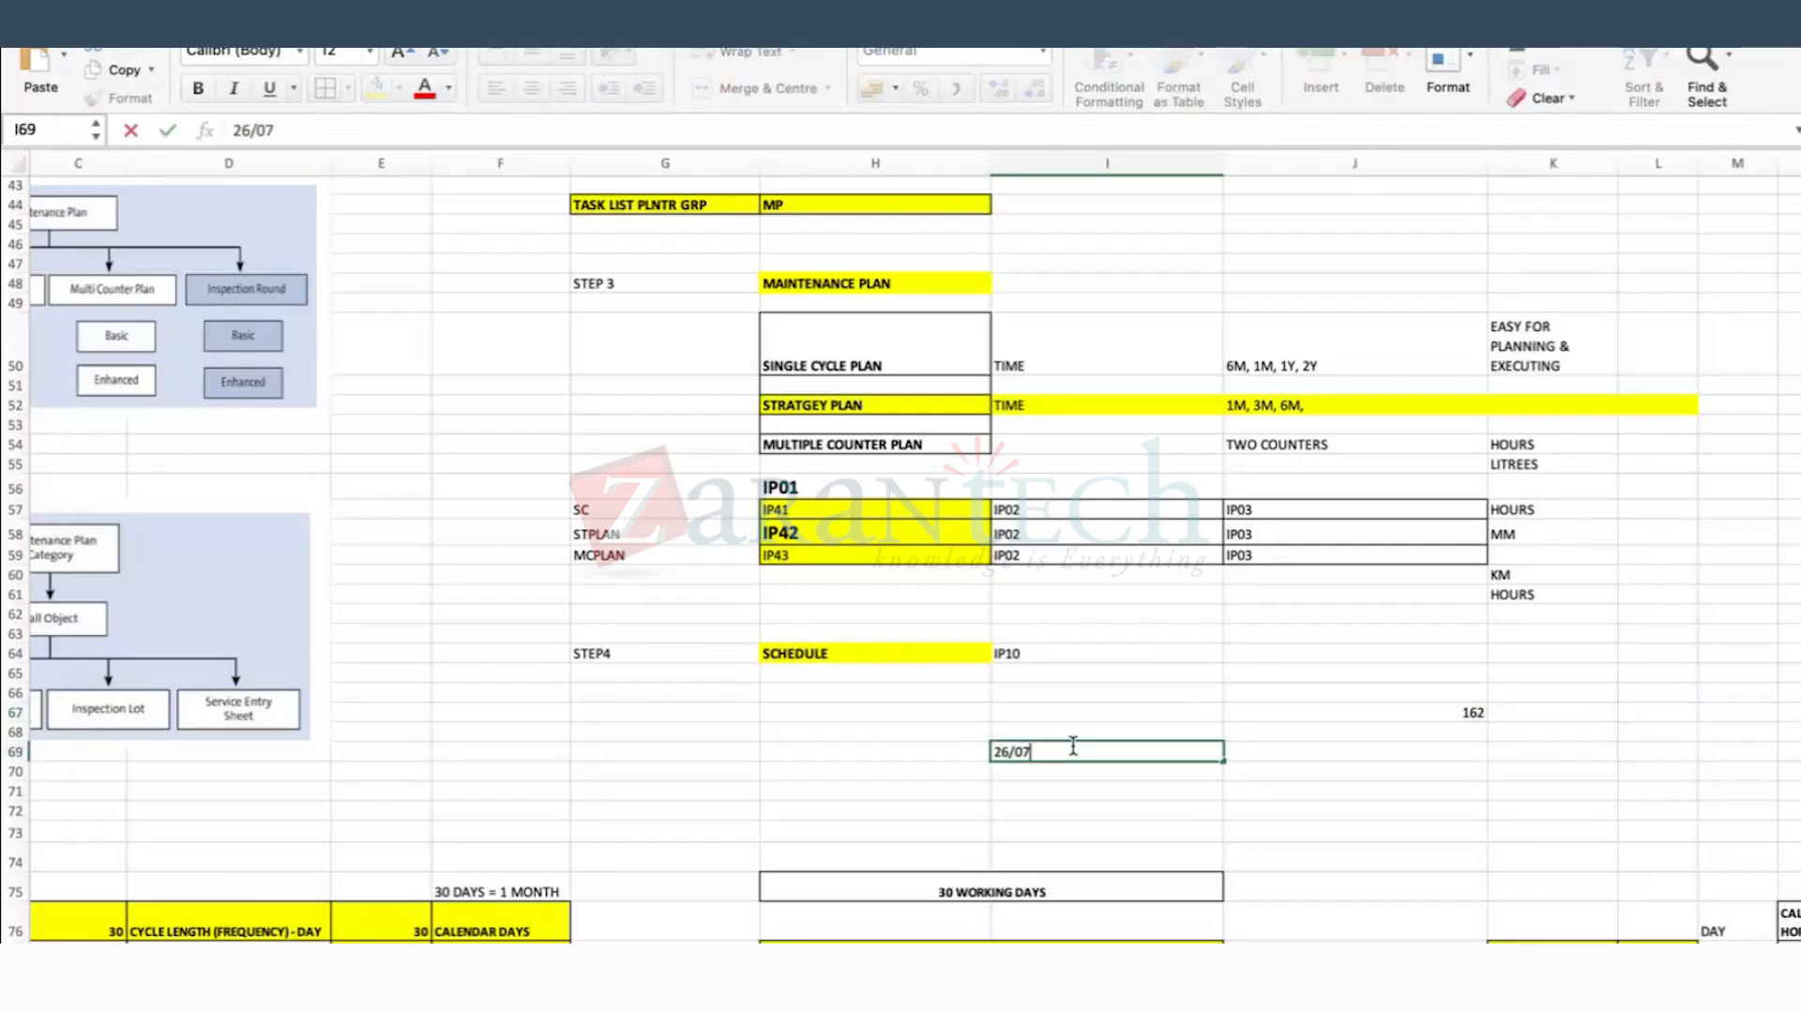
key(Return)
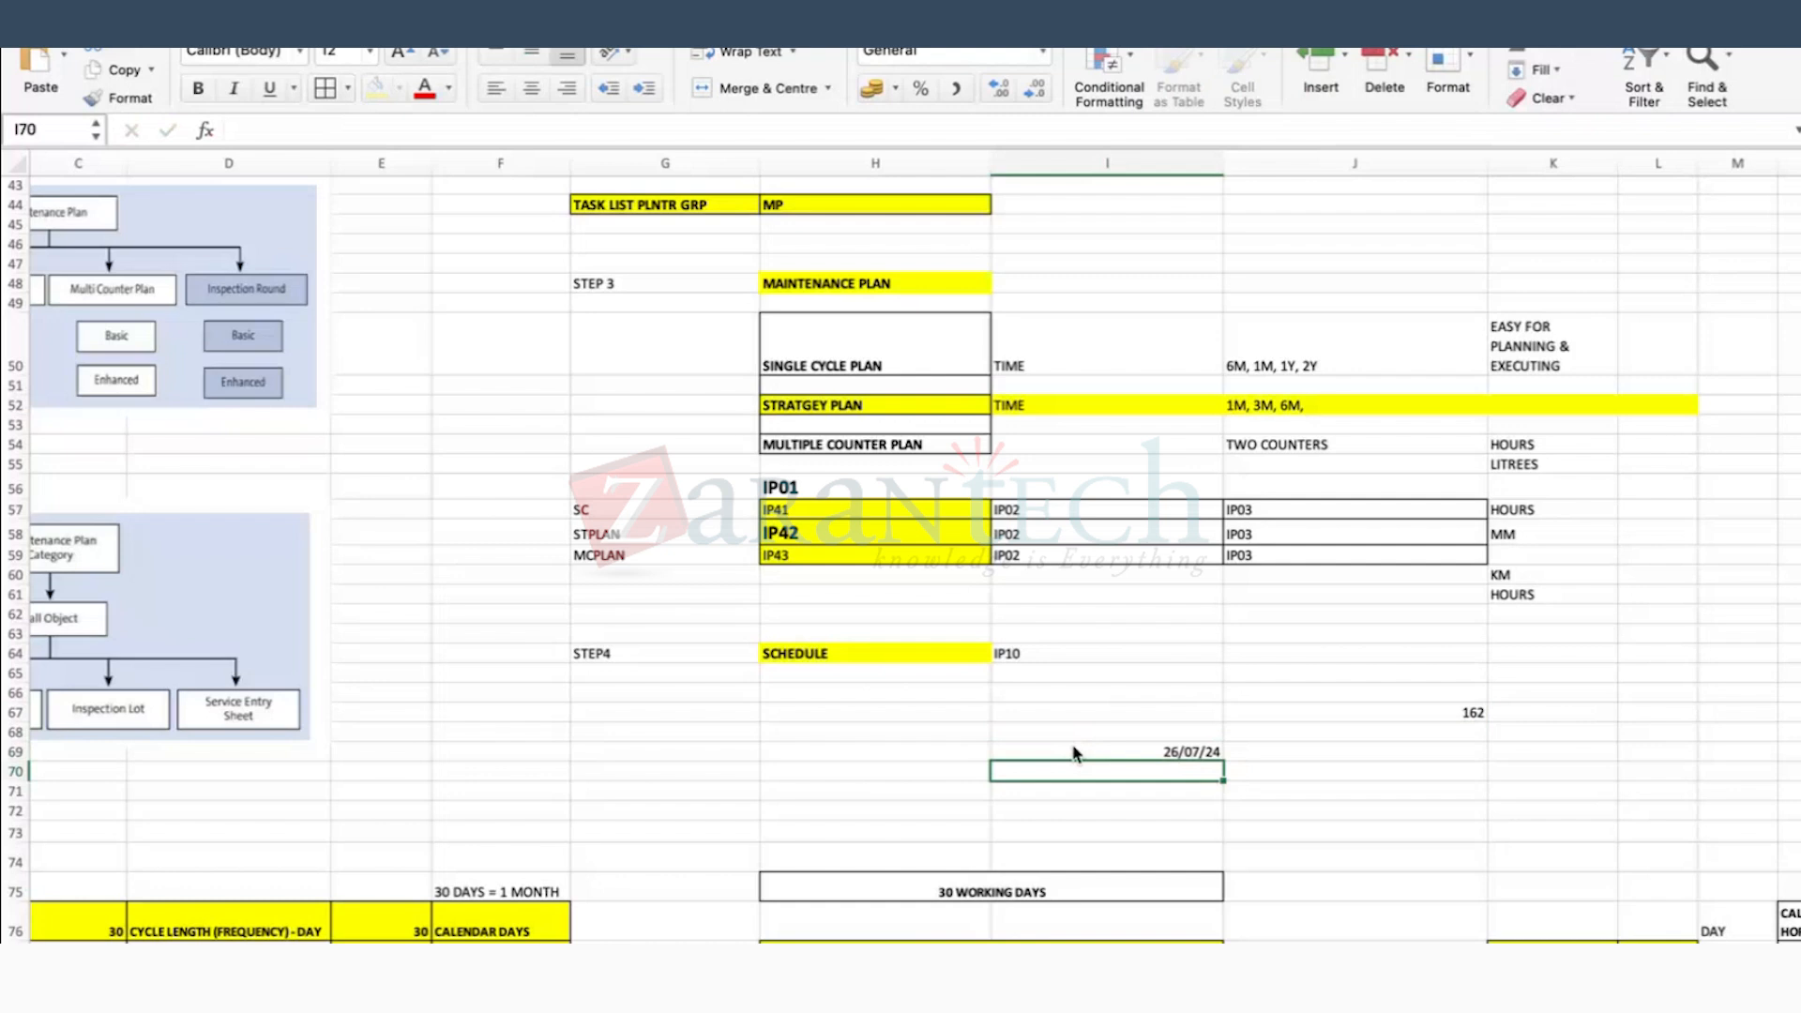
Step: Recheck the first call's call date in SAP and enter it in cell I70 of the Excel sheet as 02/09/2024
text(09)
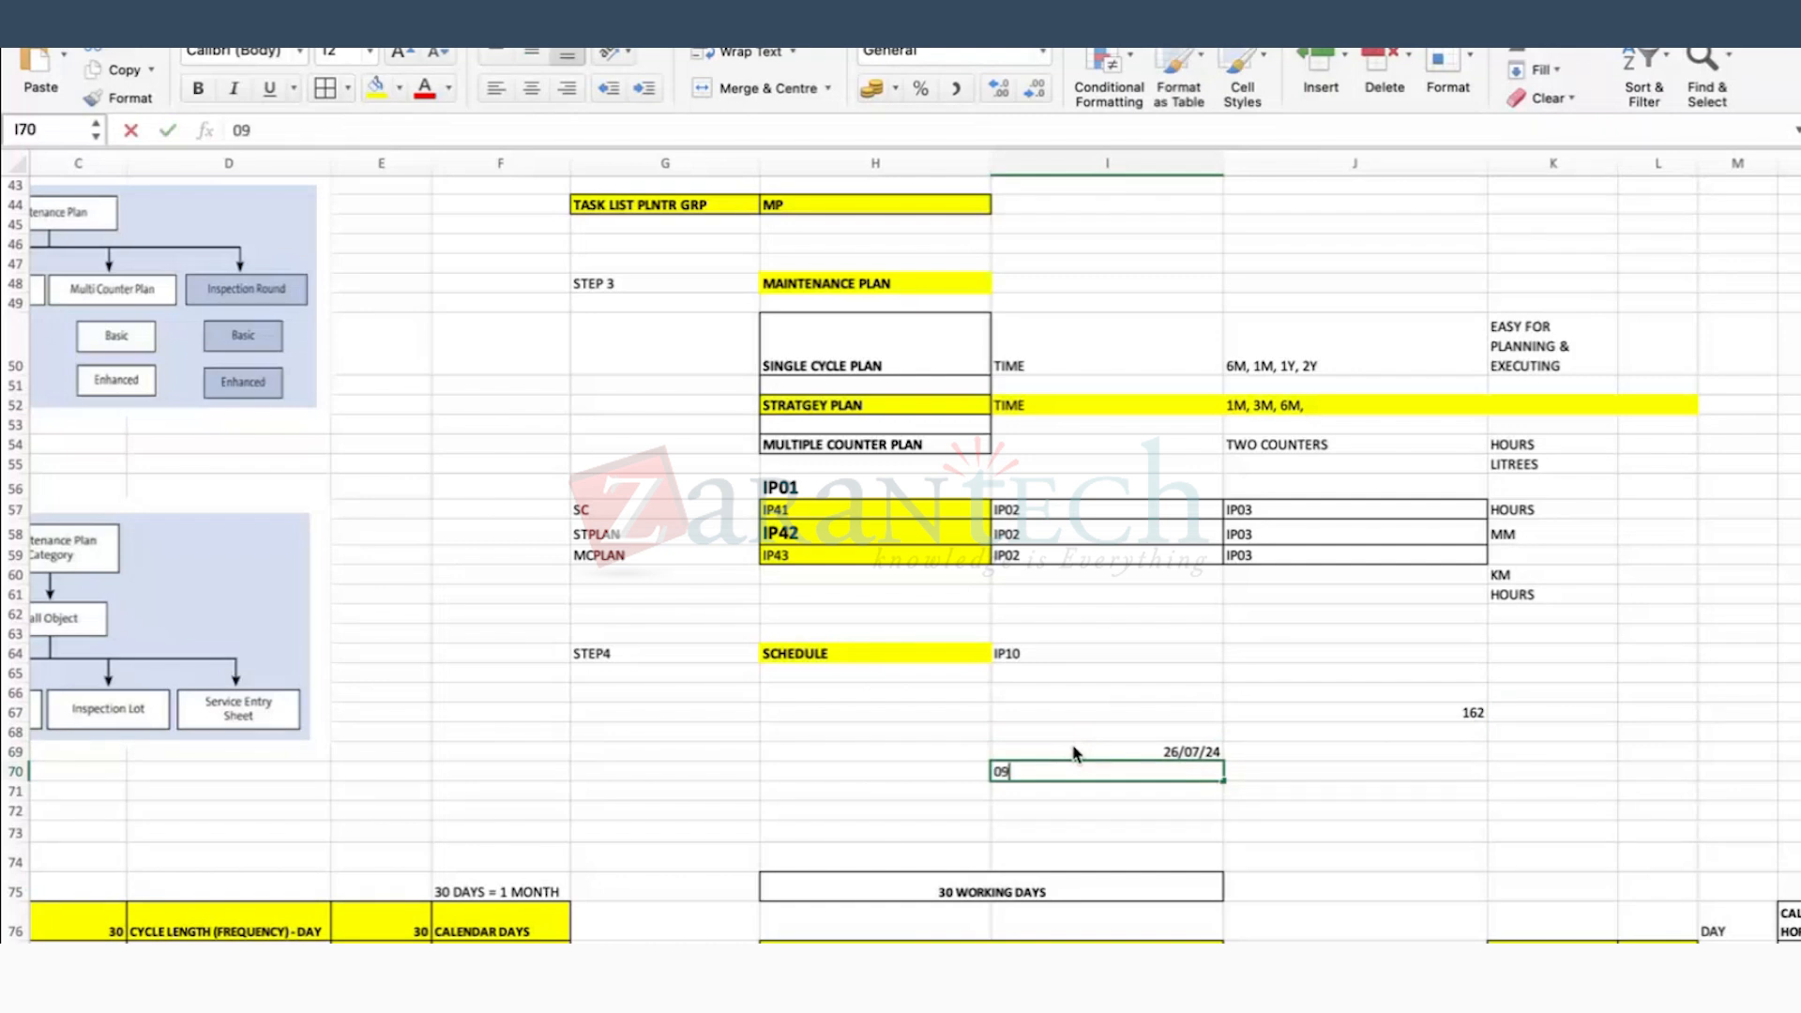
key(BackSpace)
key(Escape)
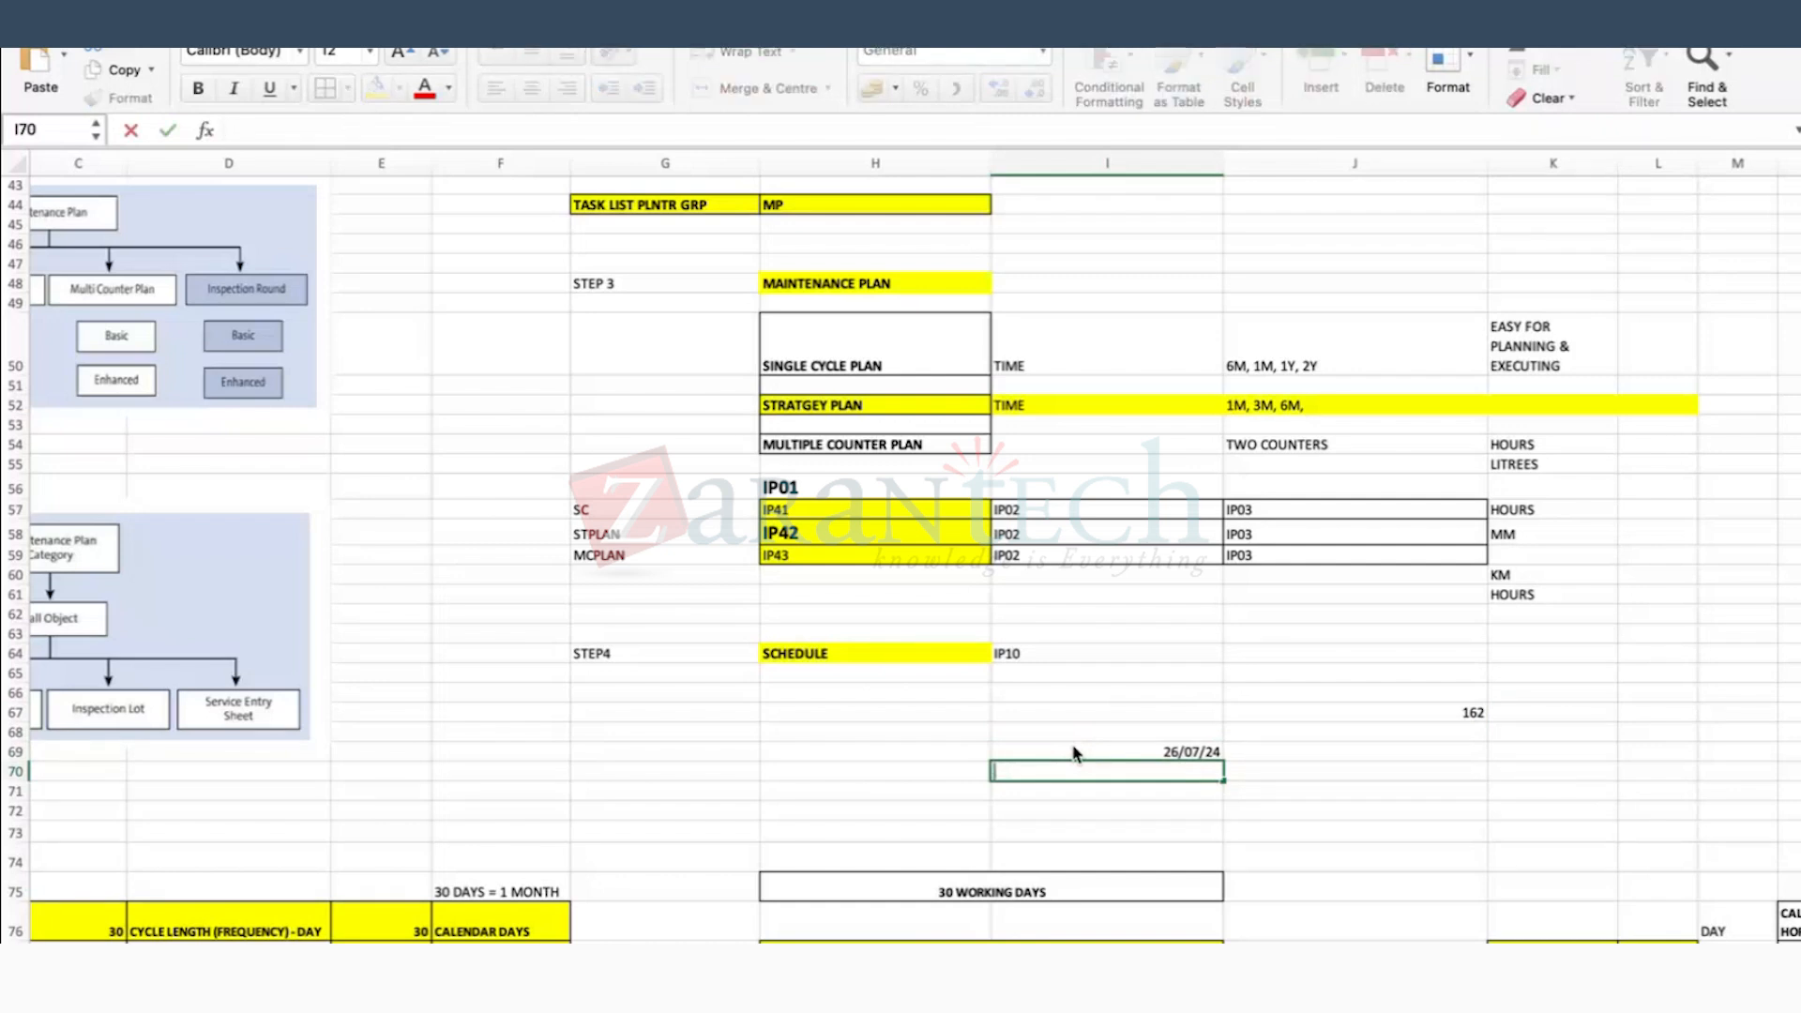
key(super+Tab)
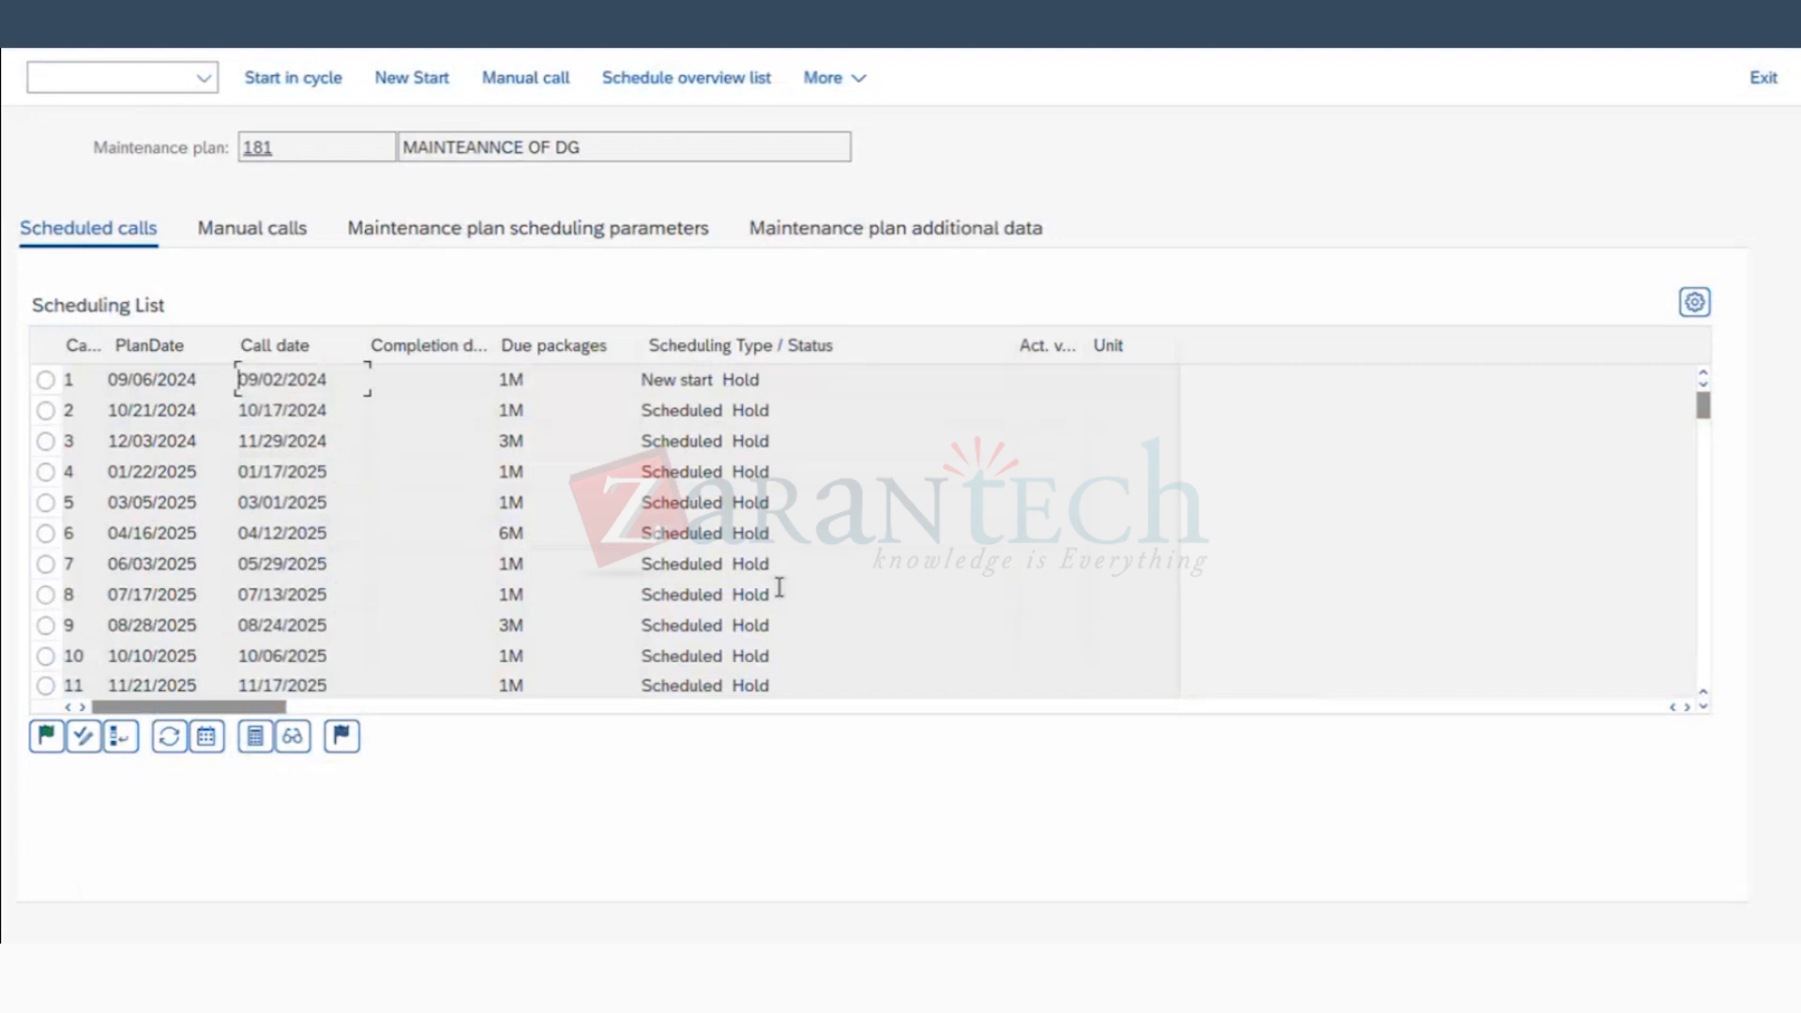
key(super+Tab)
text(2)
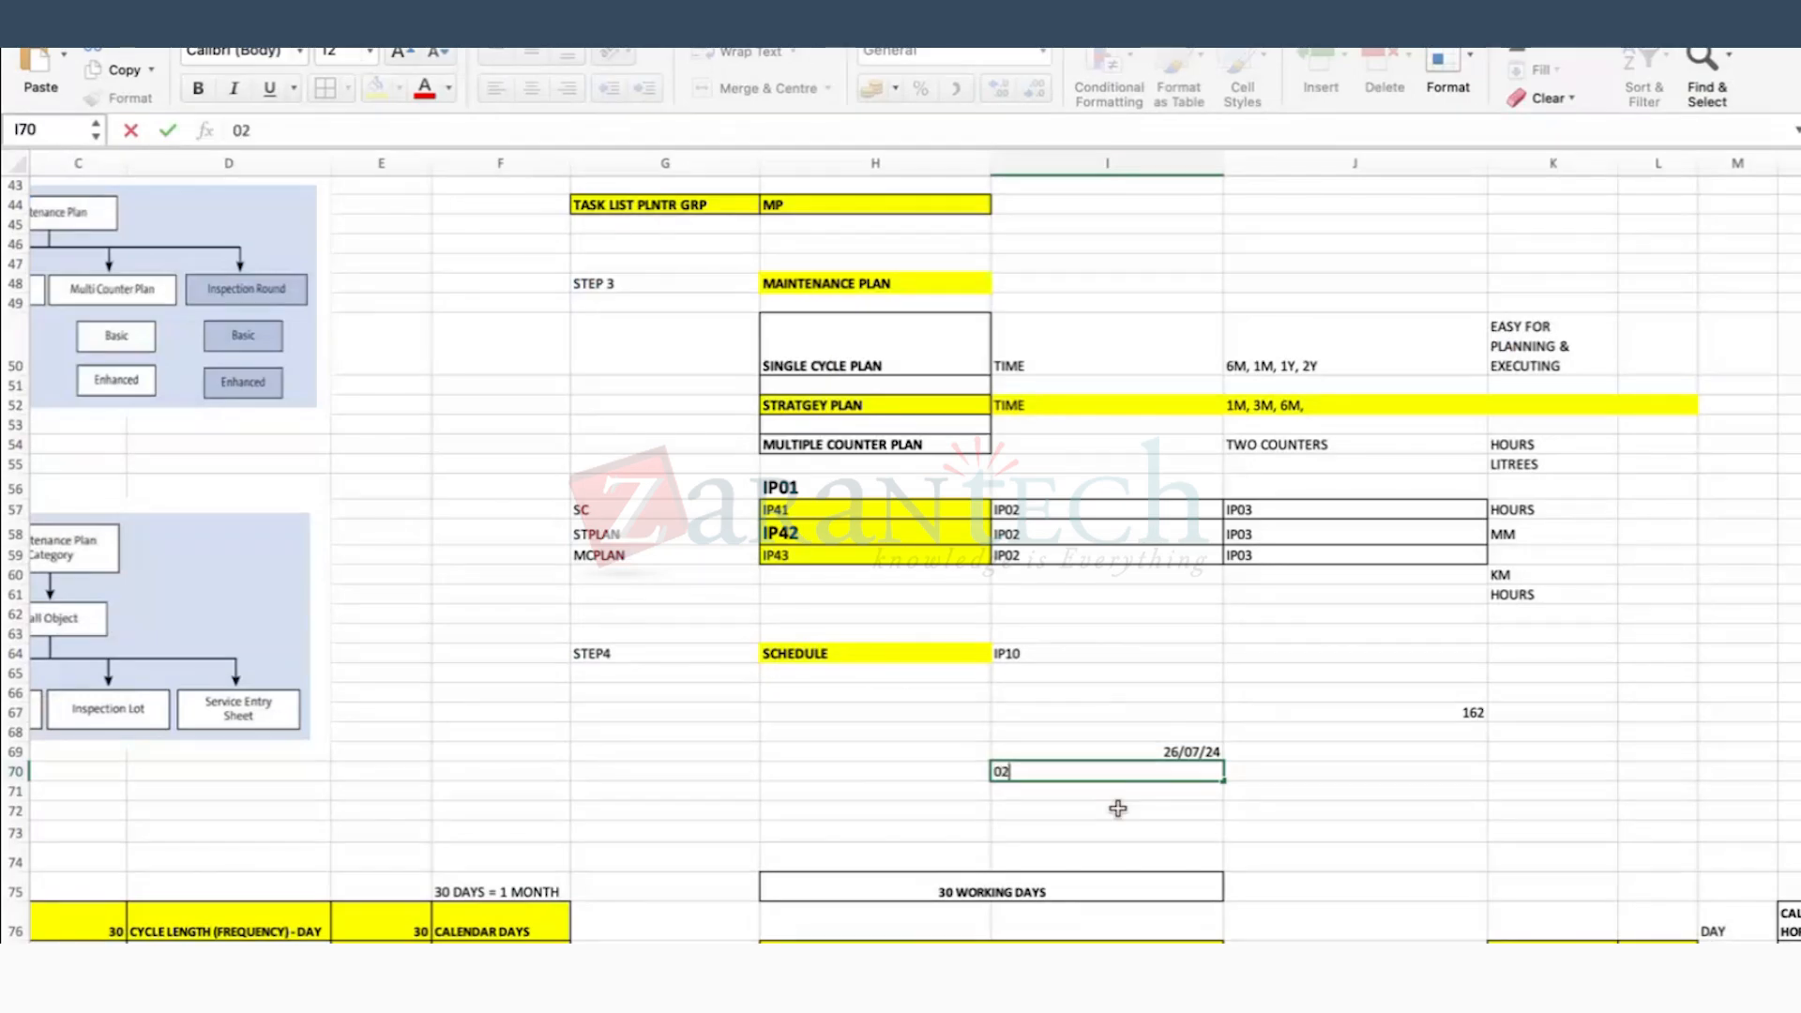
text(/09/2024)
key(Return)
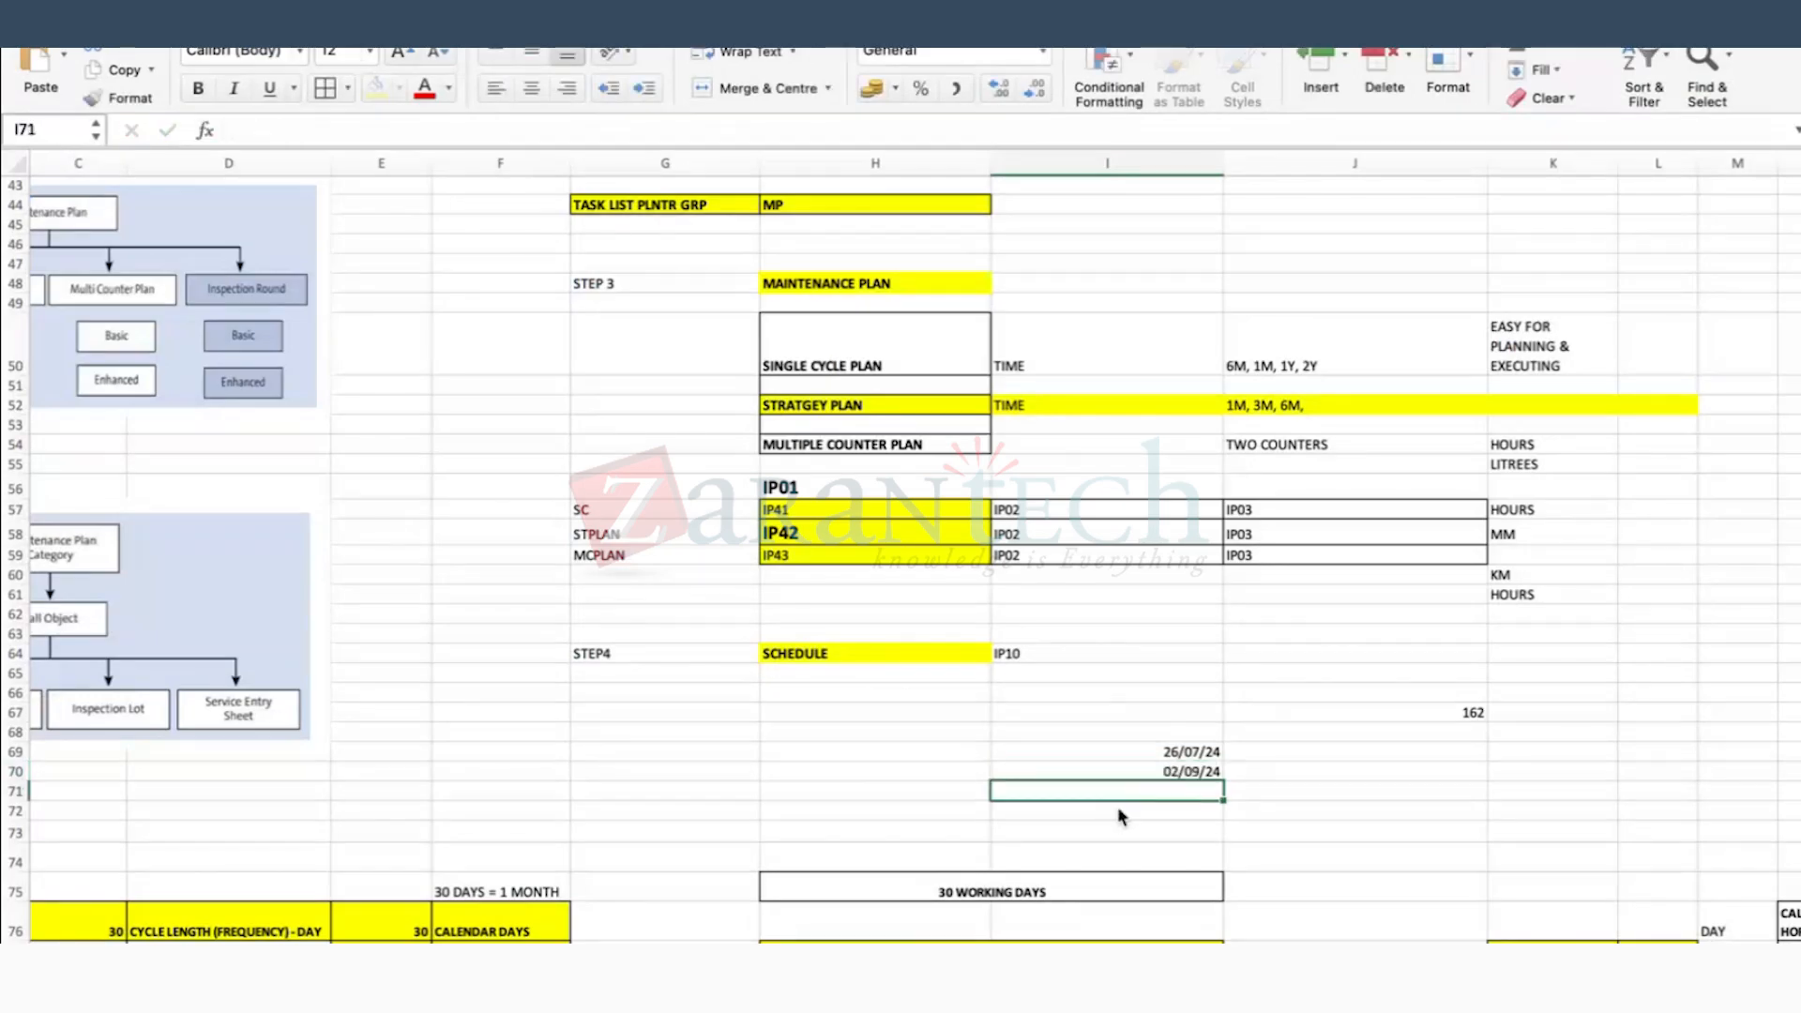
Step: Calculate the days between the two dates in cell J70 with the formula =I70-I69
click(1330, 768)
text(=)
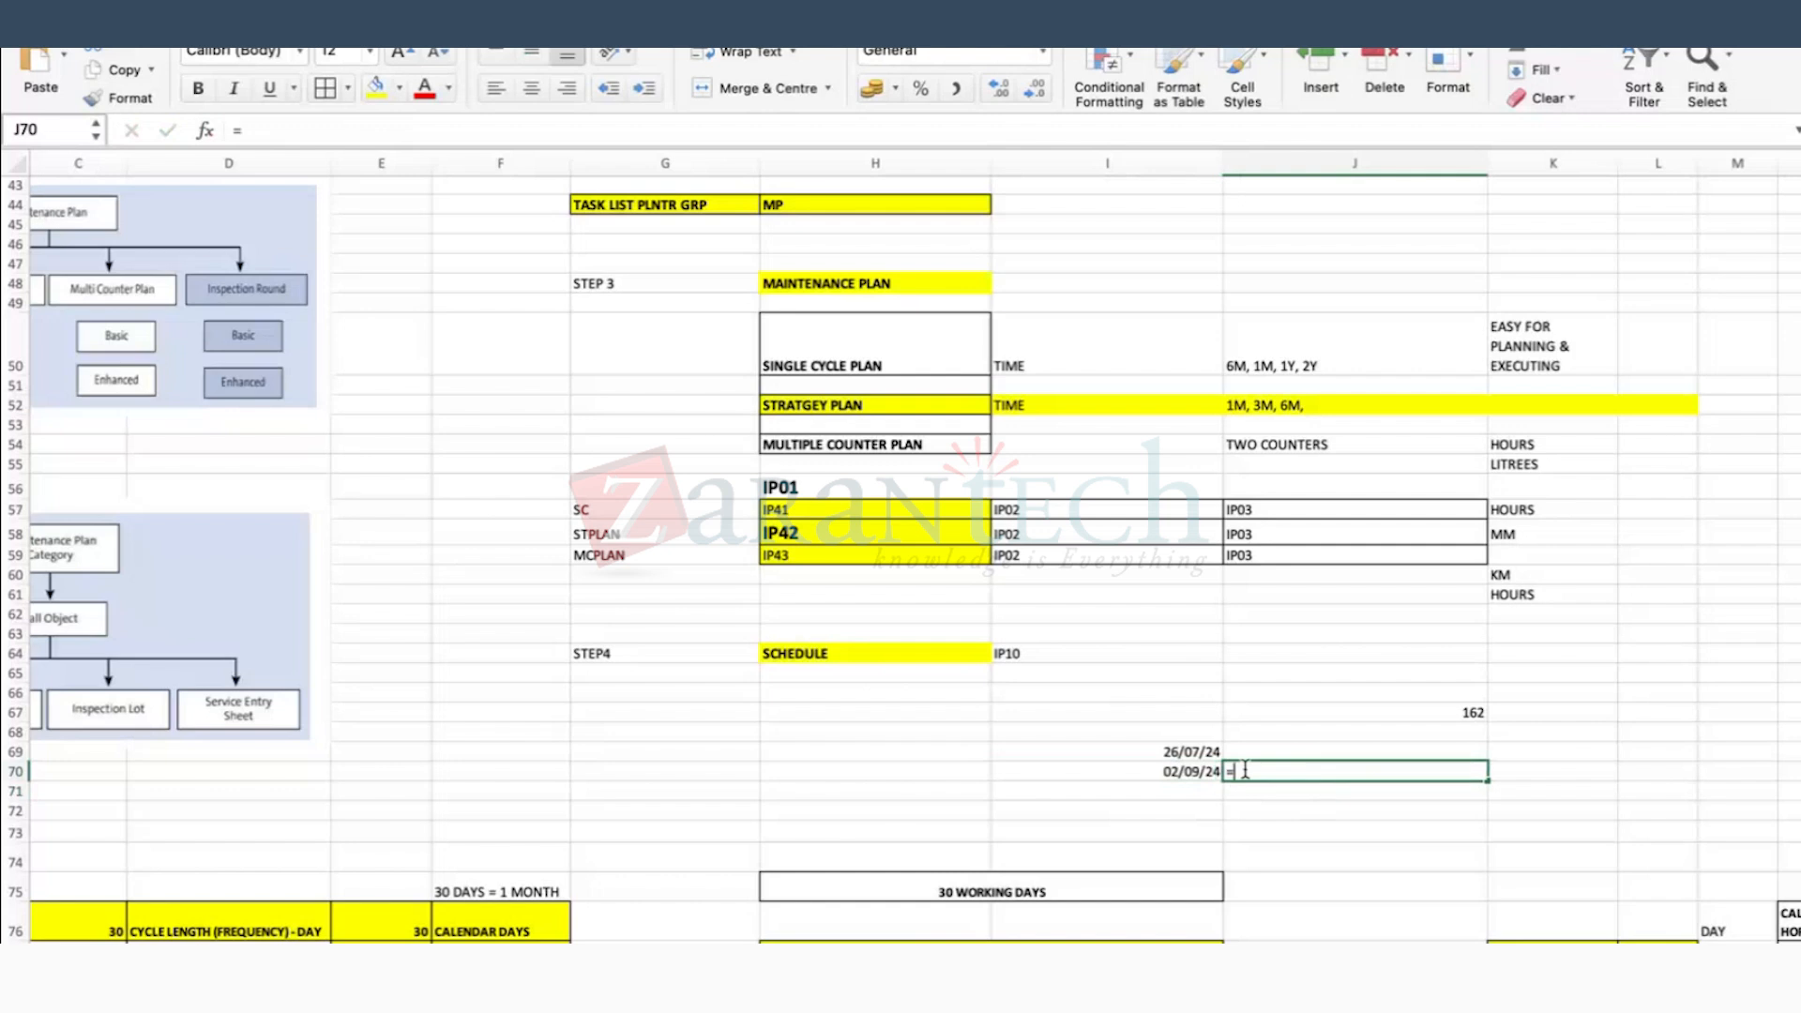
key(Left)
text(-)
key(Left)
key(Up)
key(Return)
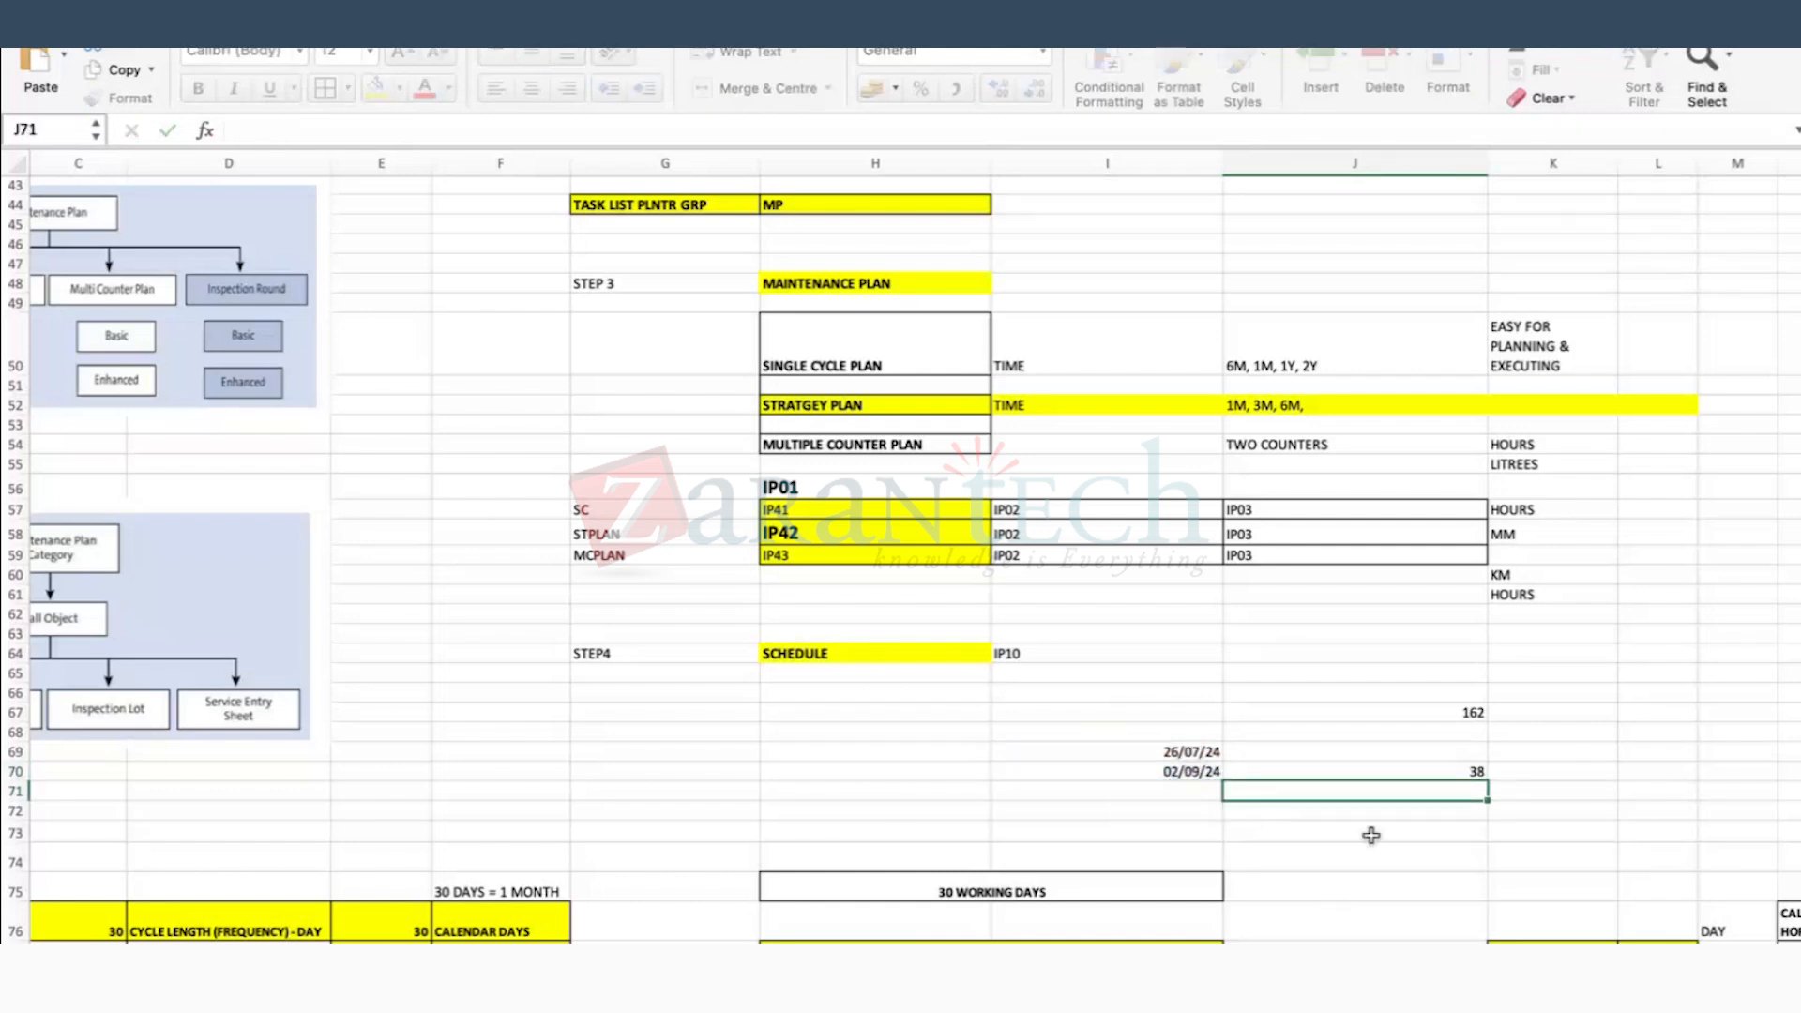
Step: Move the two dates and their day difference one column over, to J69:K70
click(1409, 772)
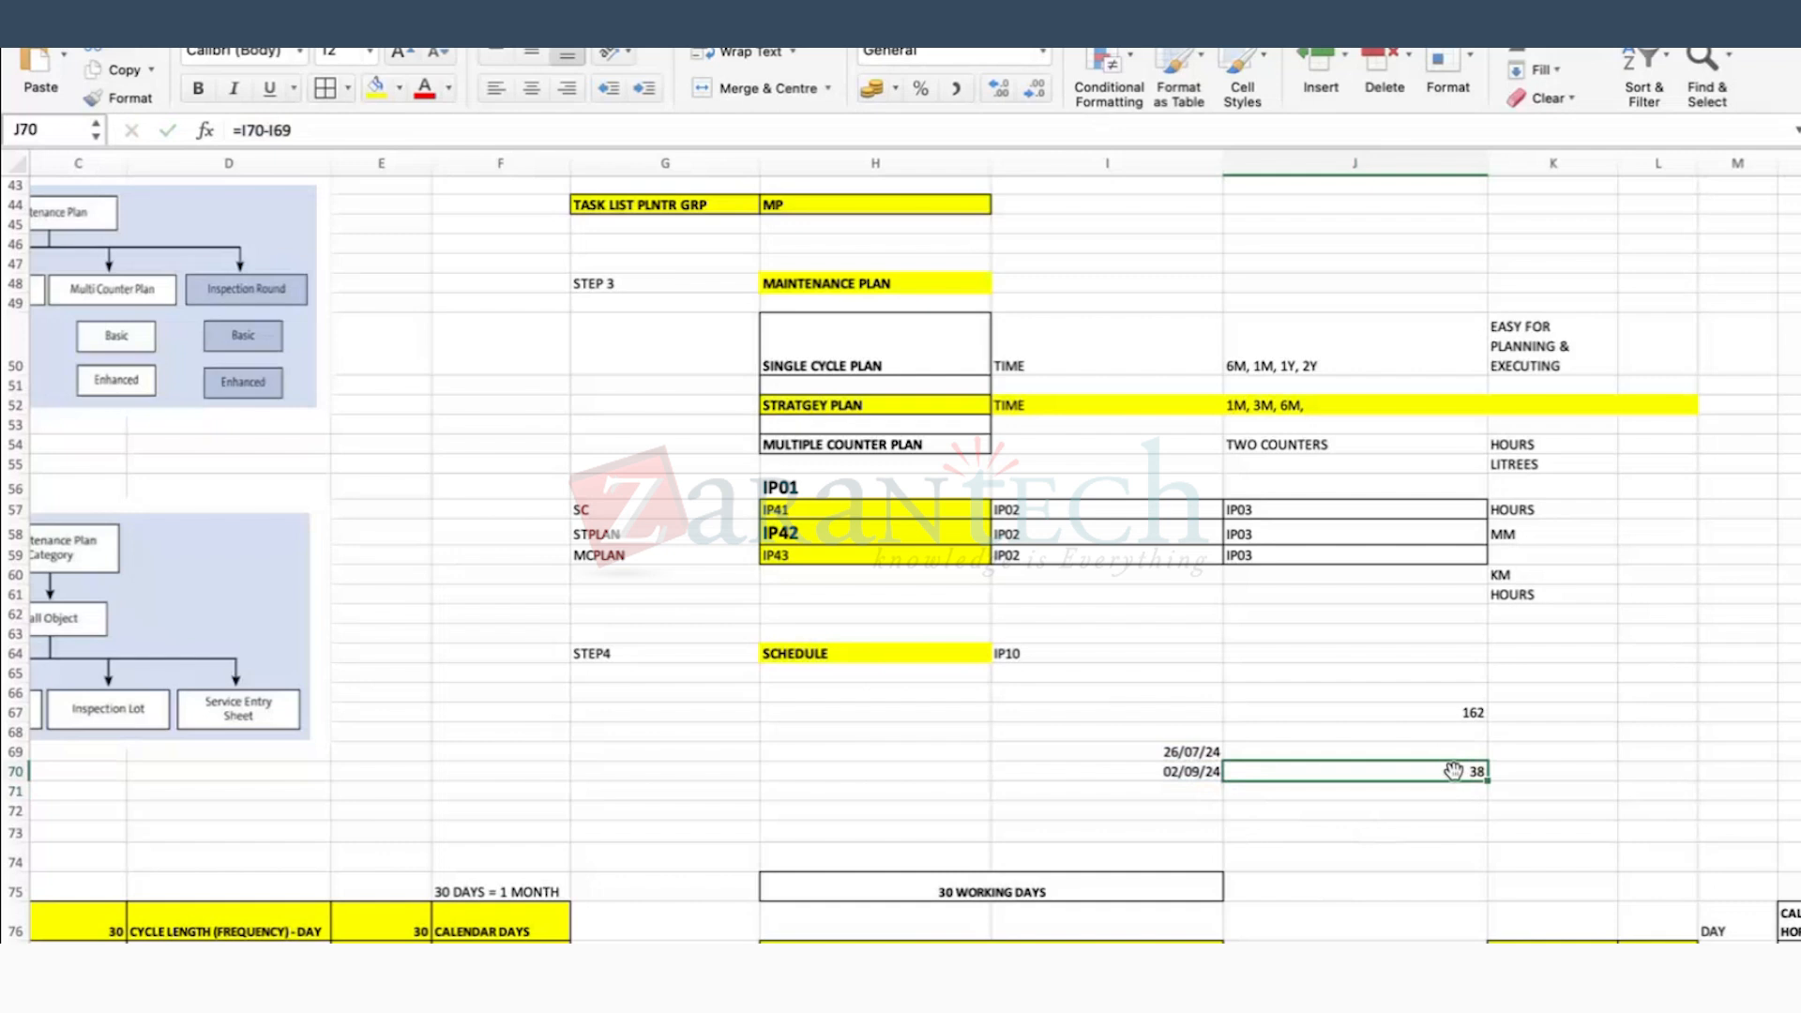
click(1211, 752)
drag(1238, 759, 1594, 760)
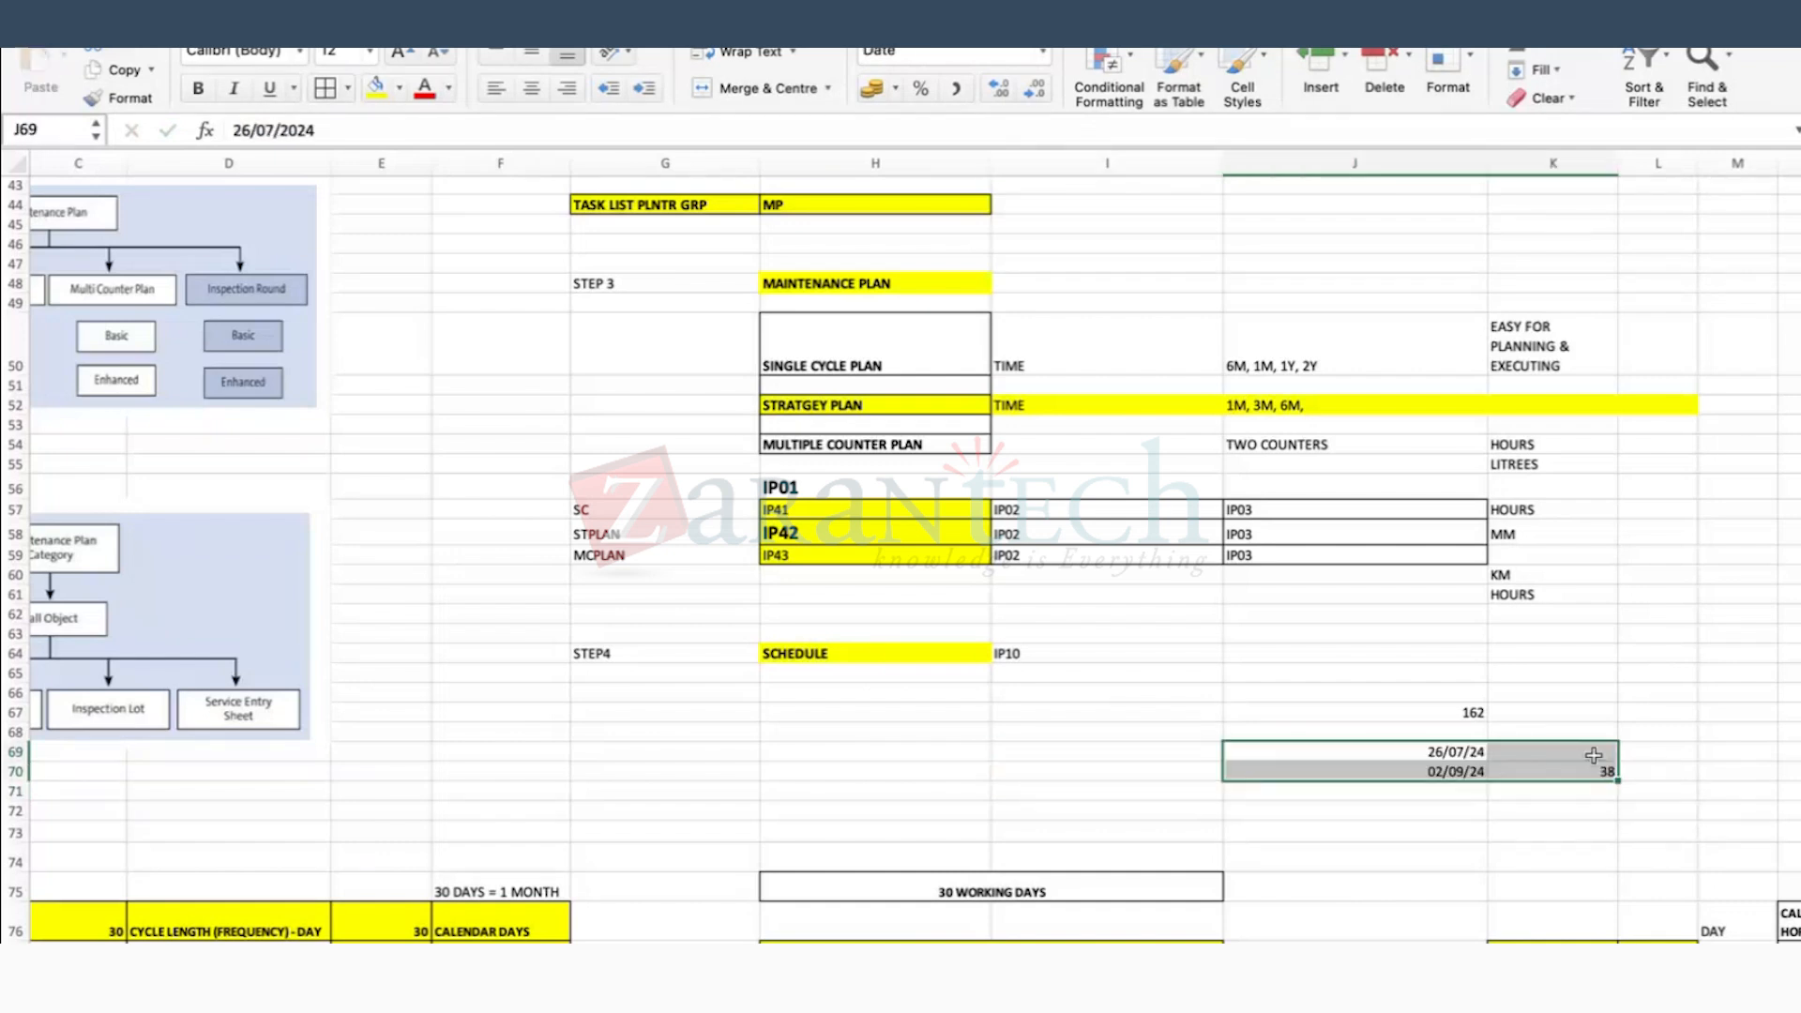
Step: Enter the label STEP 5 in capitals in cell G66, below the STEP4 row
click(588, 698)
text(step 5)
key(Tab)
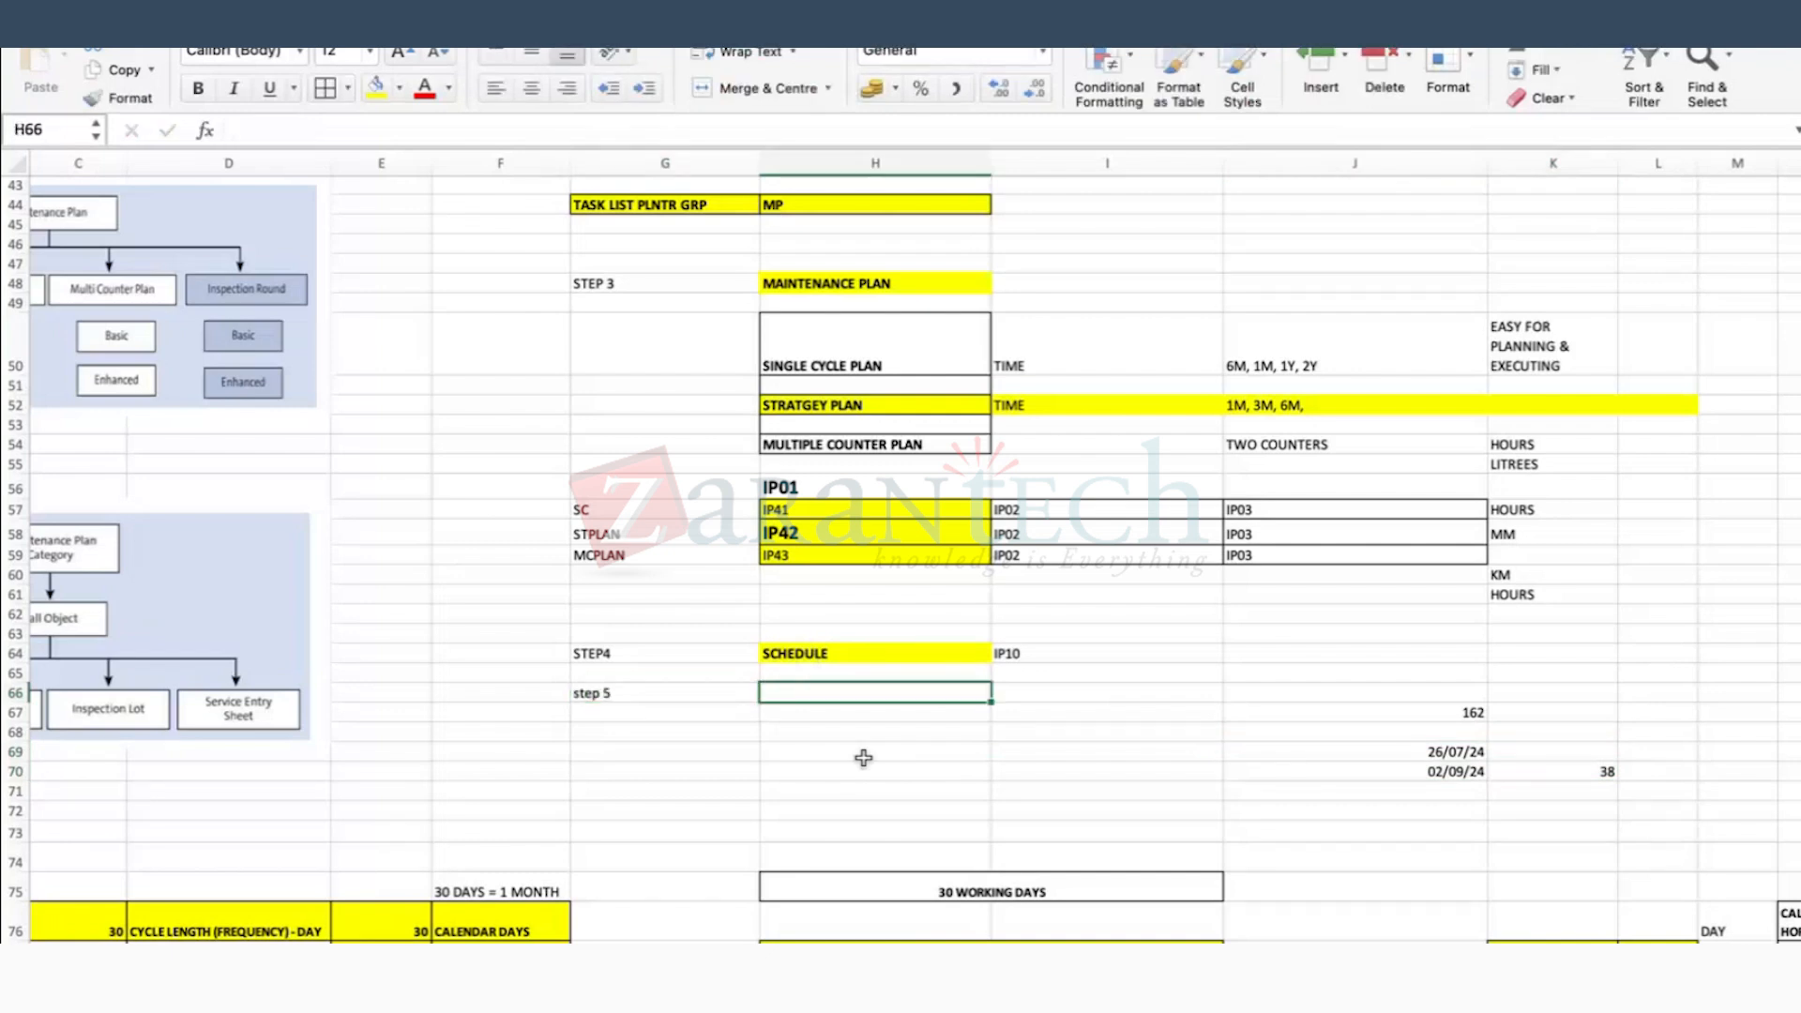
key(Left)
text(S)
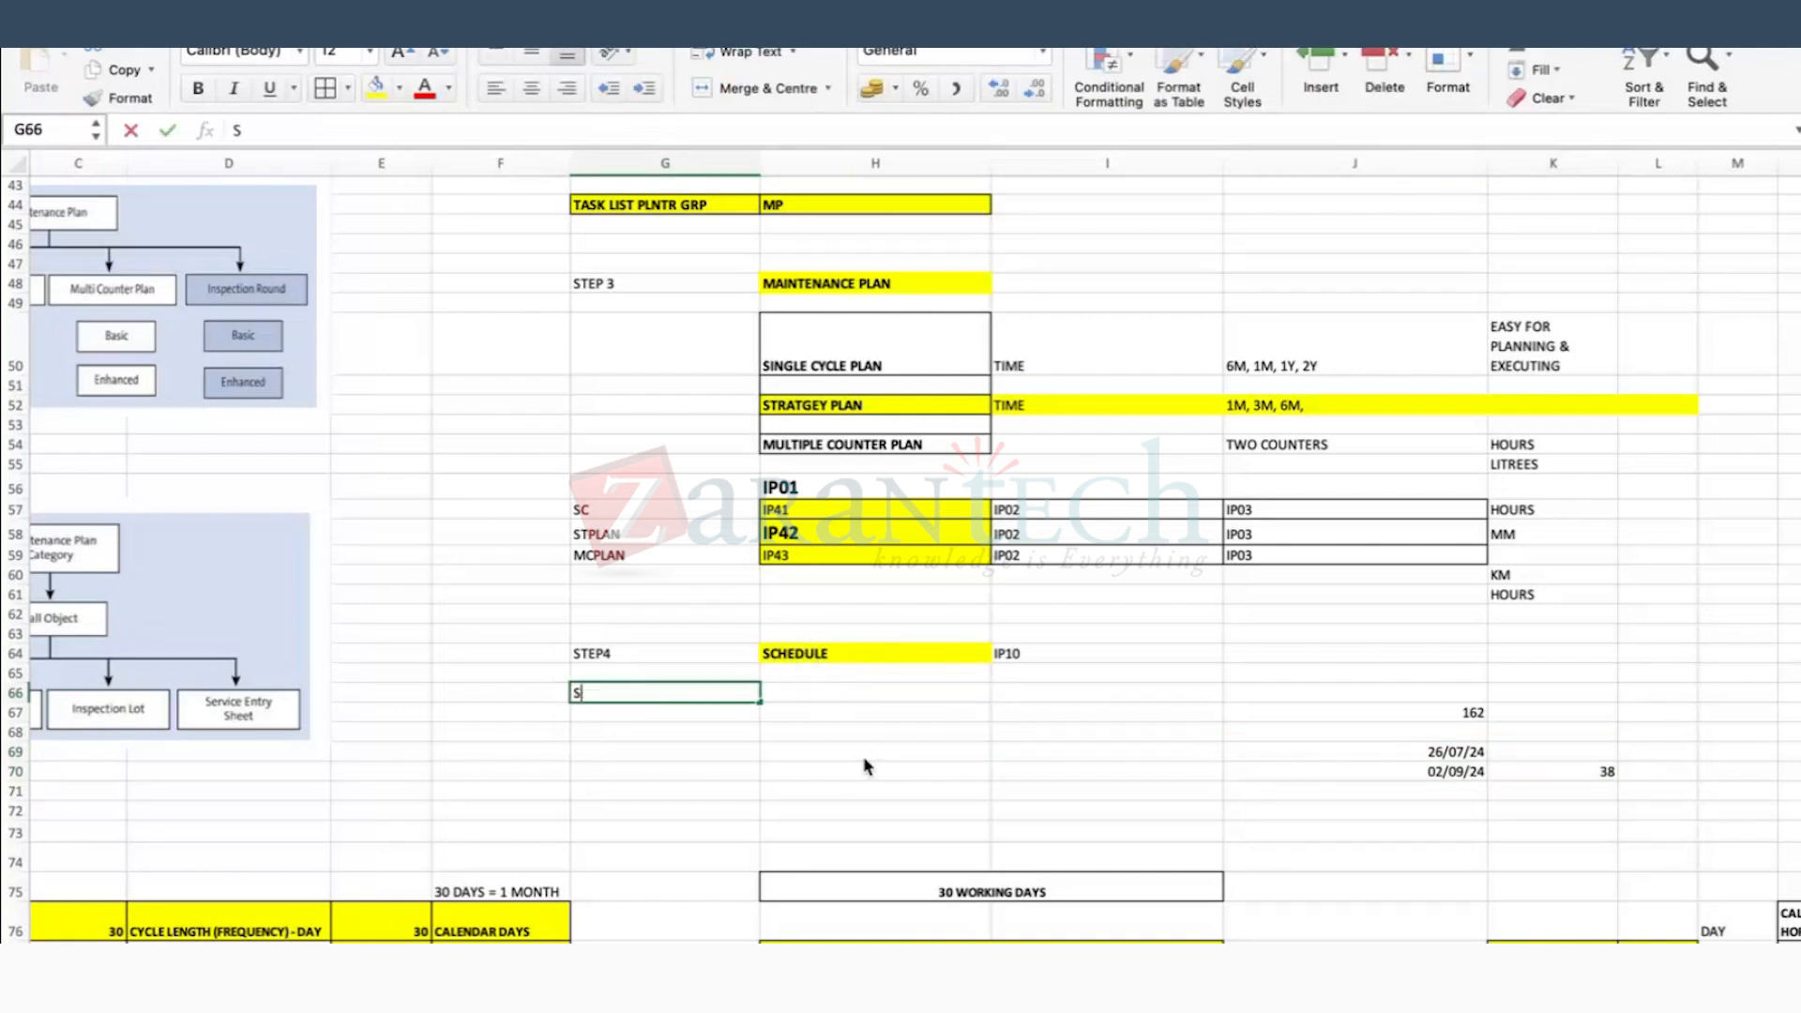
text(TEP 5)
key(Tab)
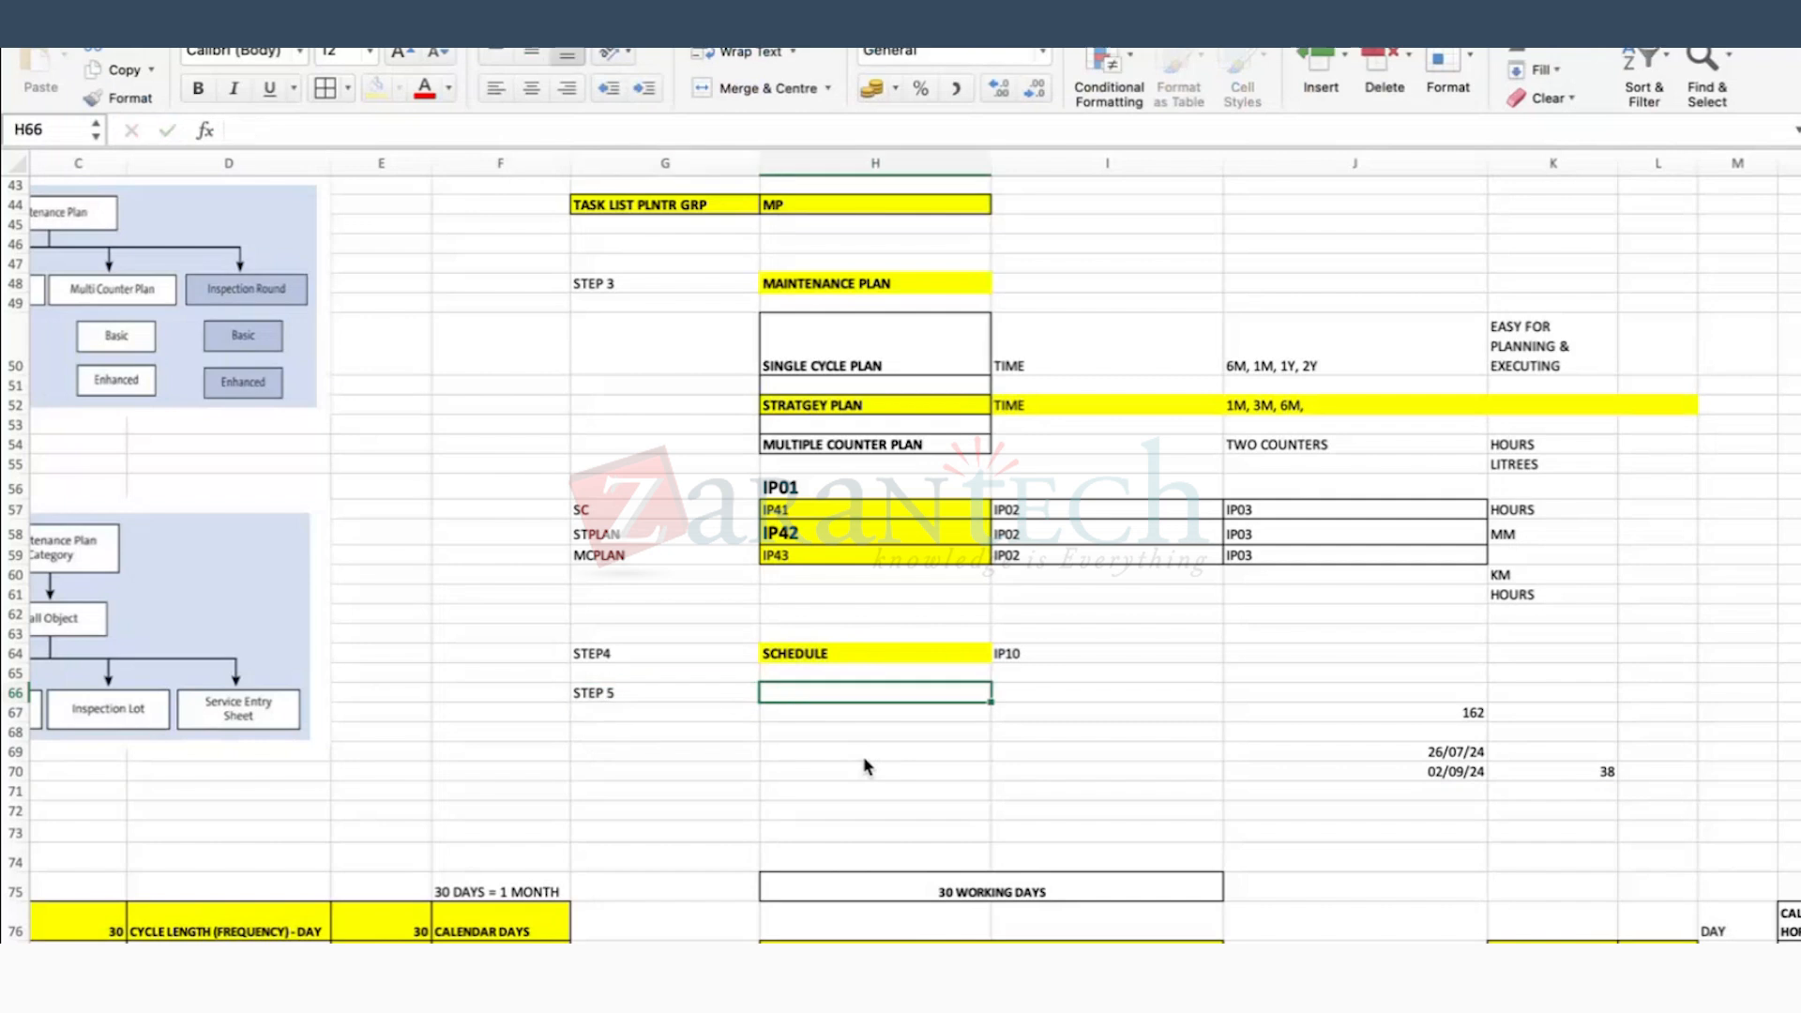
Step: Enter DEADLINE MONITOR in cell H66 and its transaction code IP30H in cell I66
text(DEADLINE M)
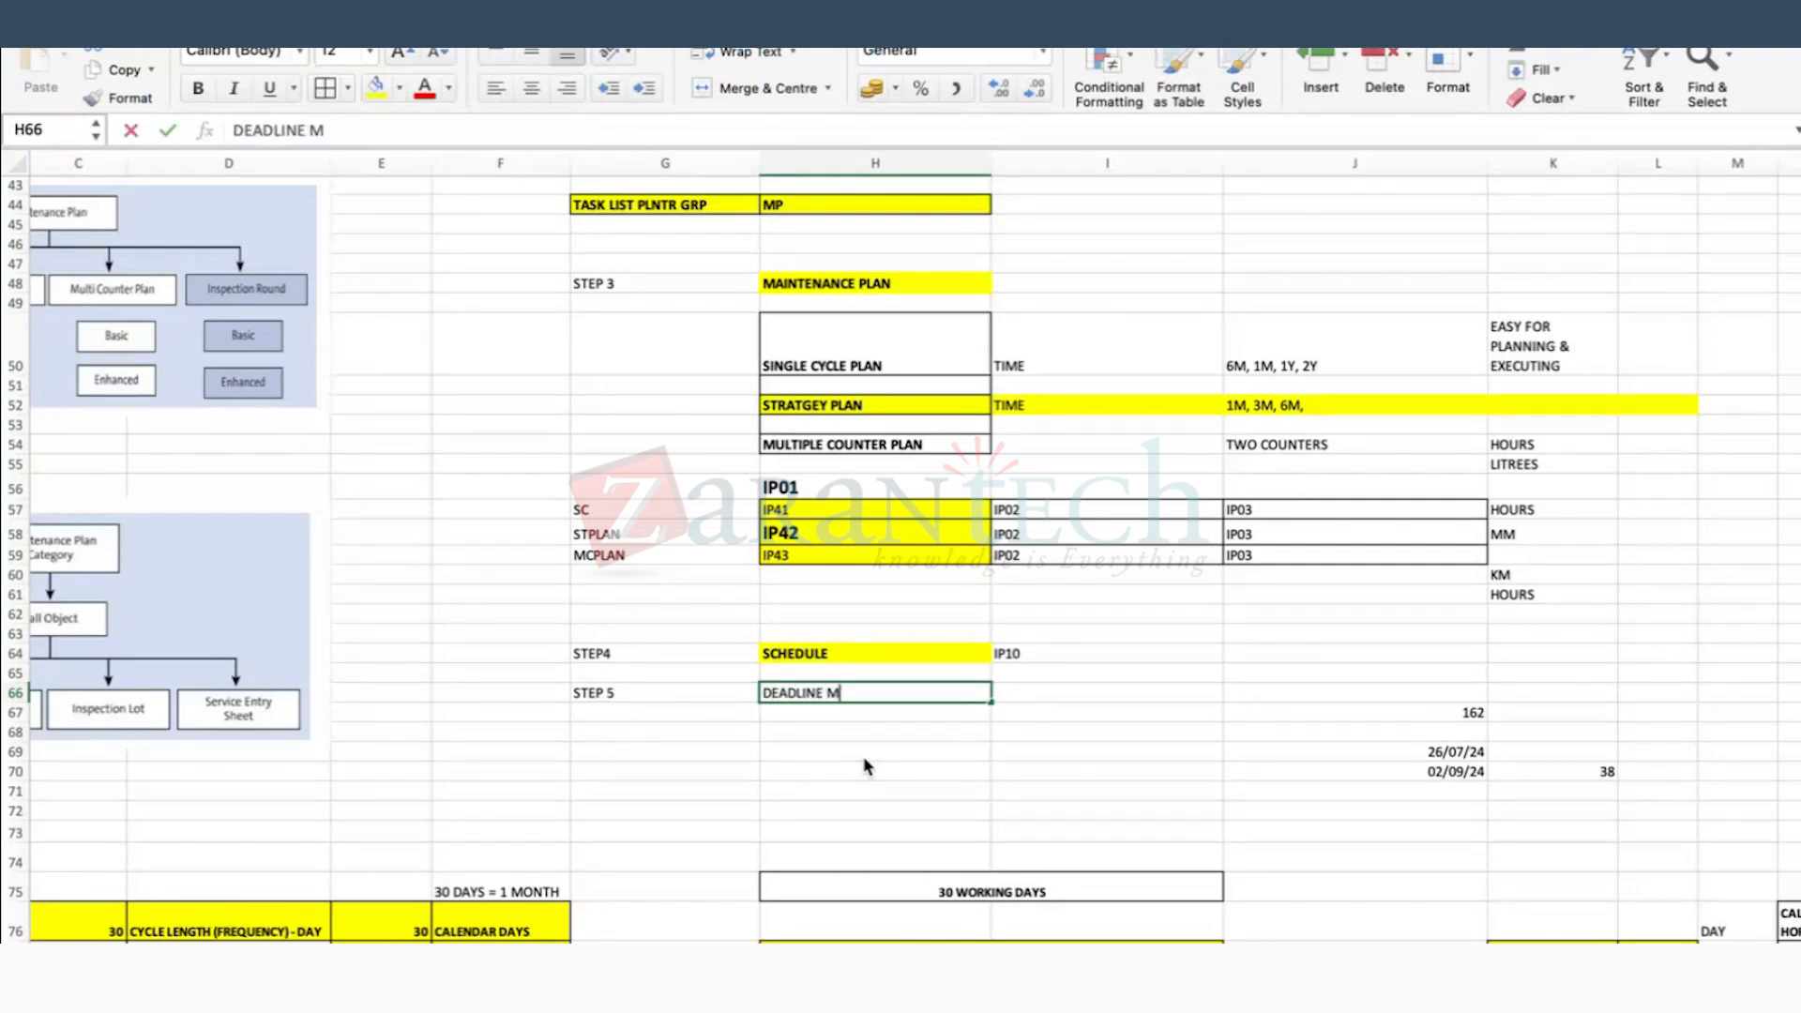
text(ONITOR)
key(Tab)
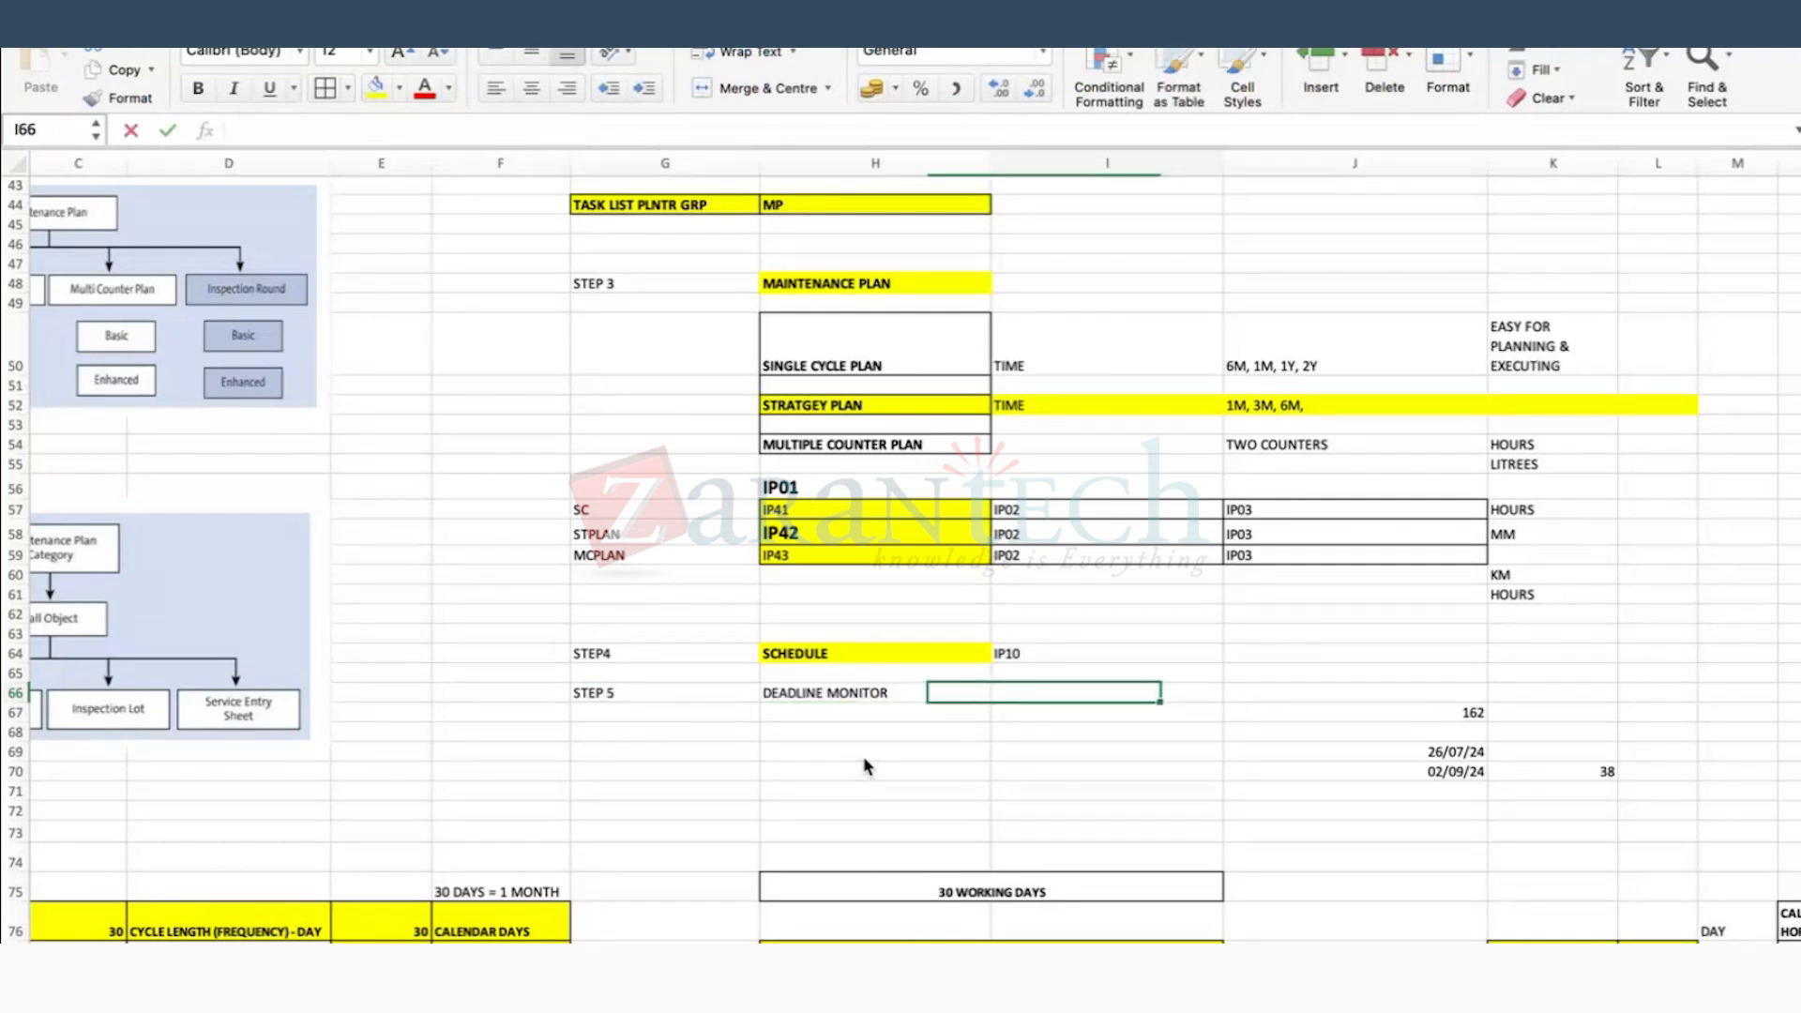
text(IP30H)
key(Return)
key(Right)
key(Down)
Step: Switch back to SAP and leave the scheduling of plan 181 without saving, returning to the SAP start menu
key(super+Tab)
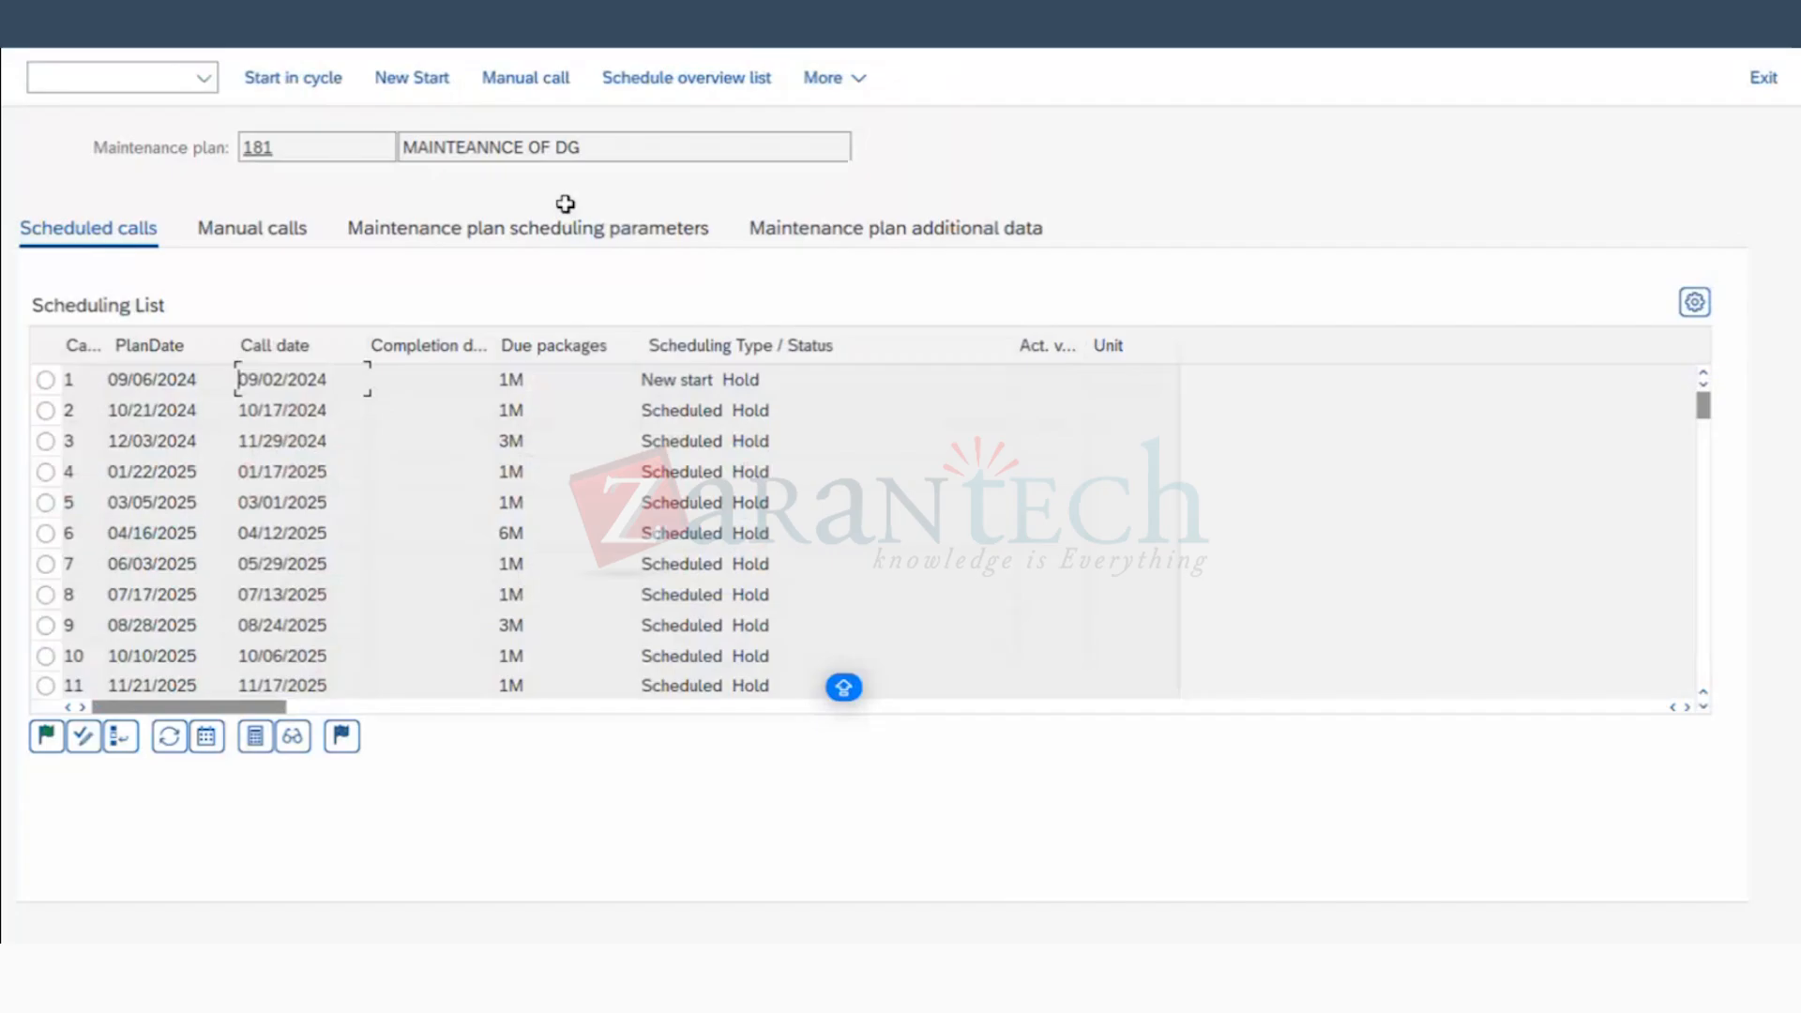
key(F3)
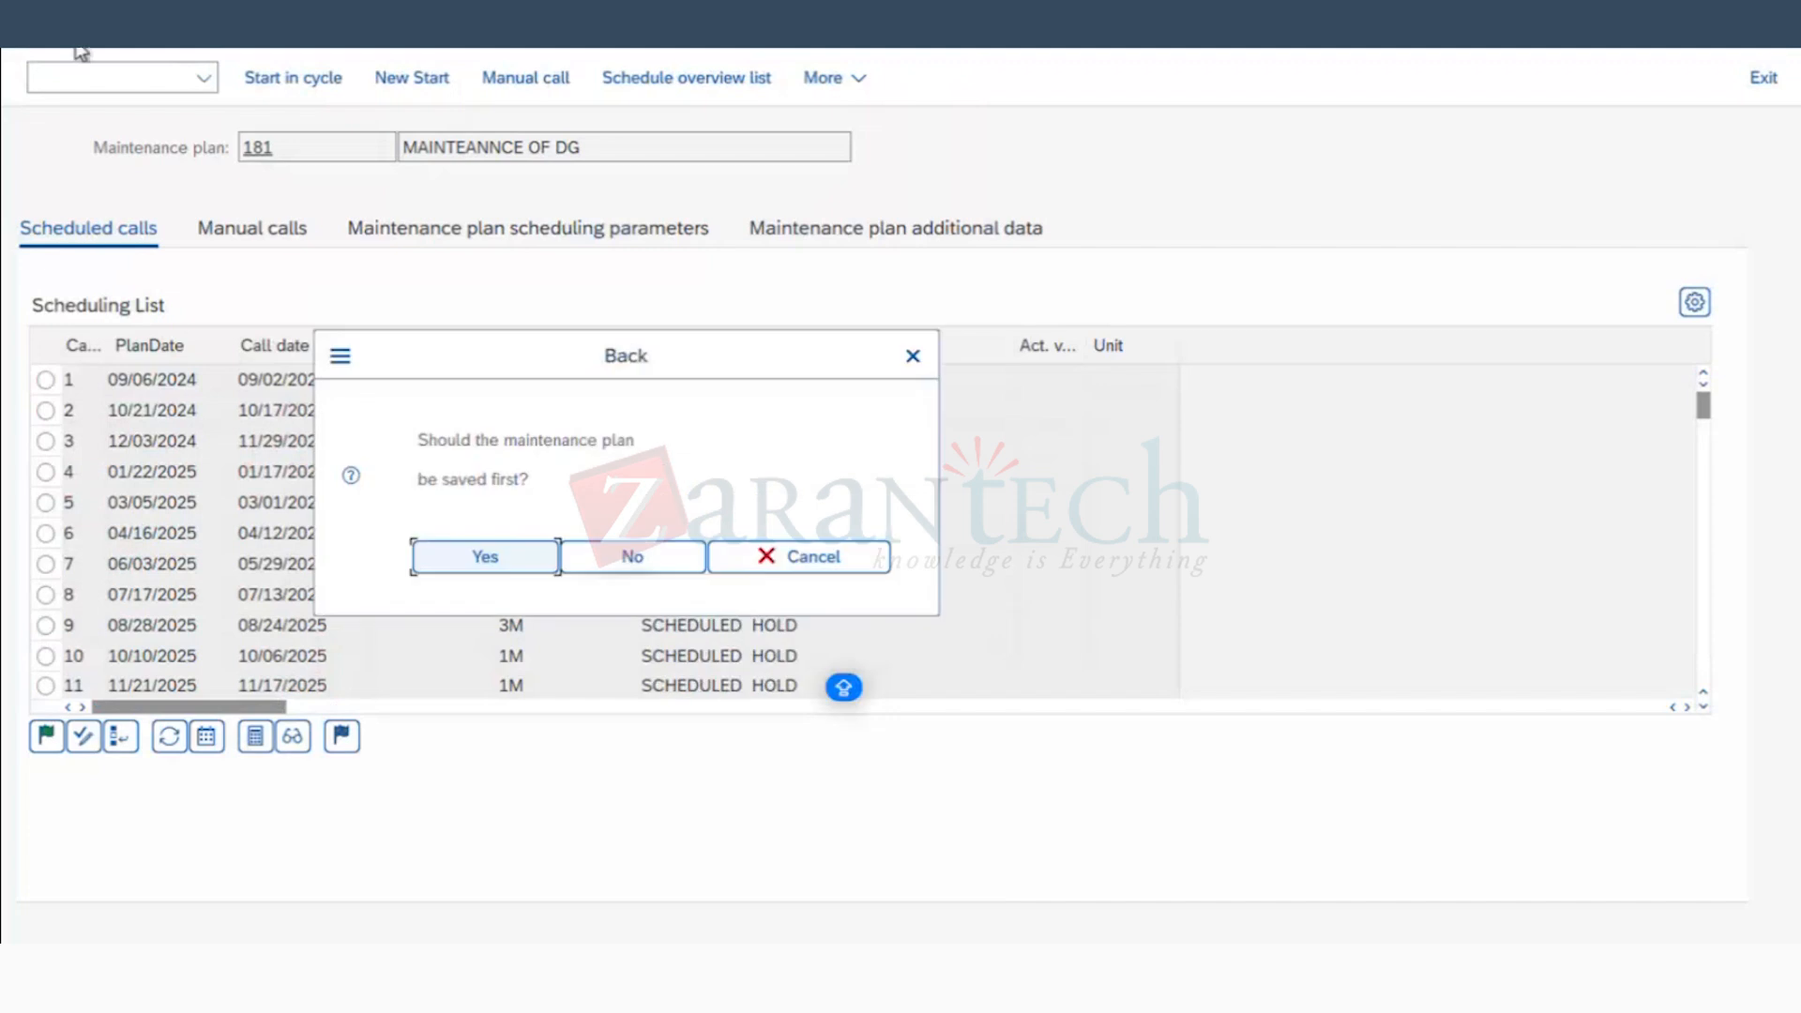
click(649, 556)
click(33, 26)
Step: Start transaction IP30 for the deadline monitoring of maintenance plans
click(103, 76)
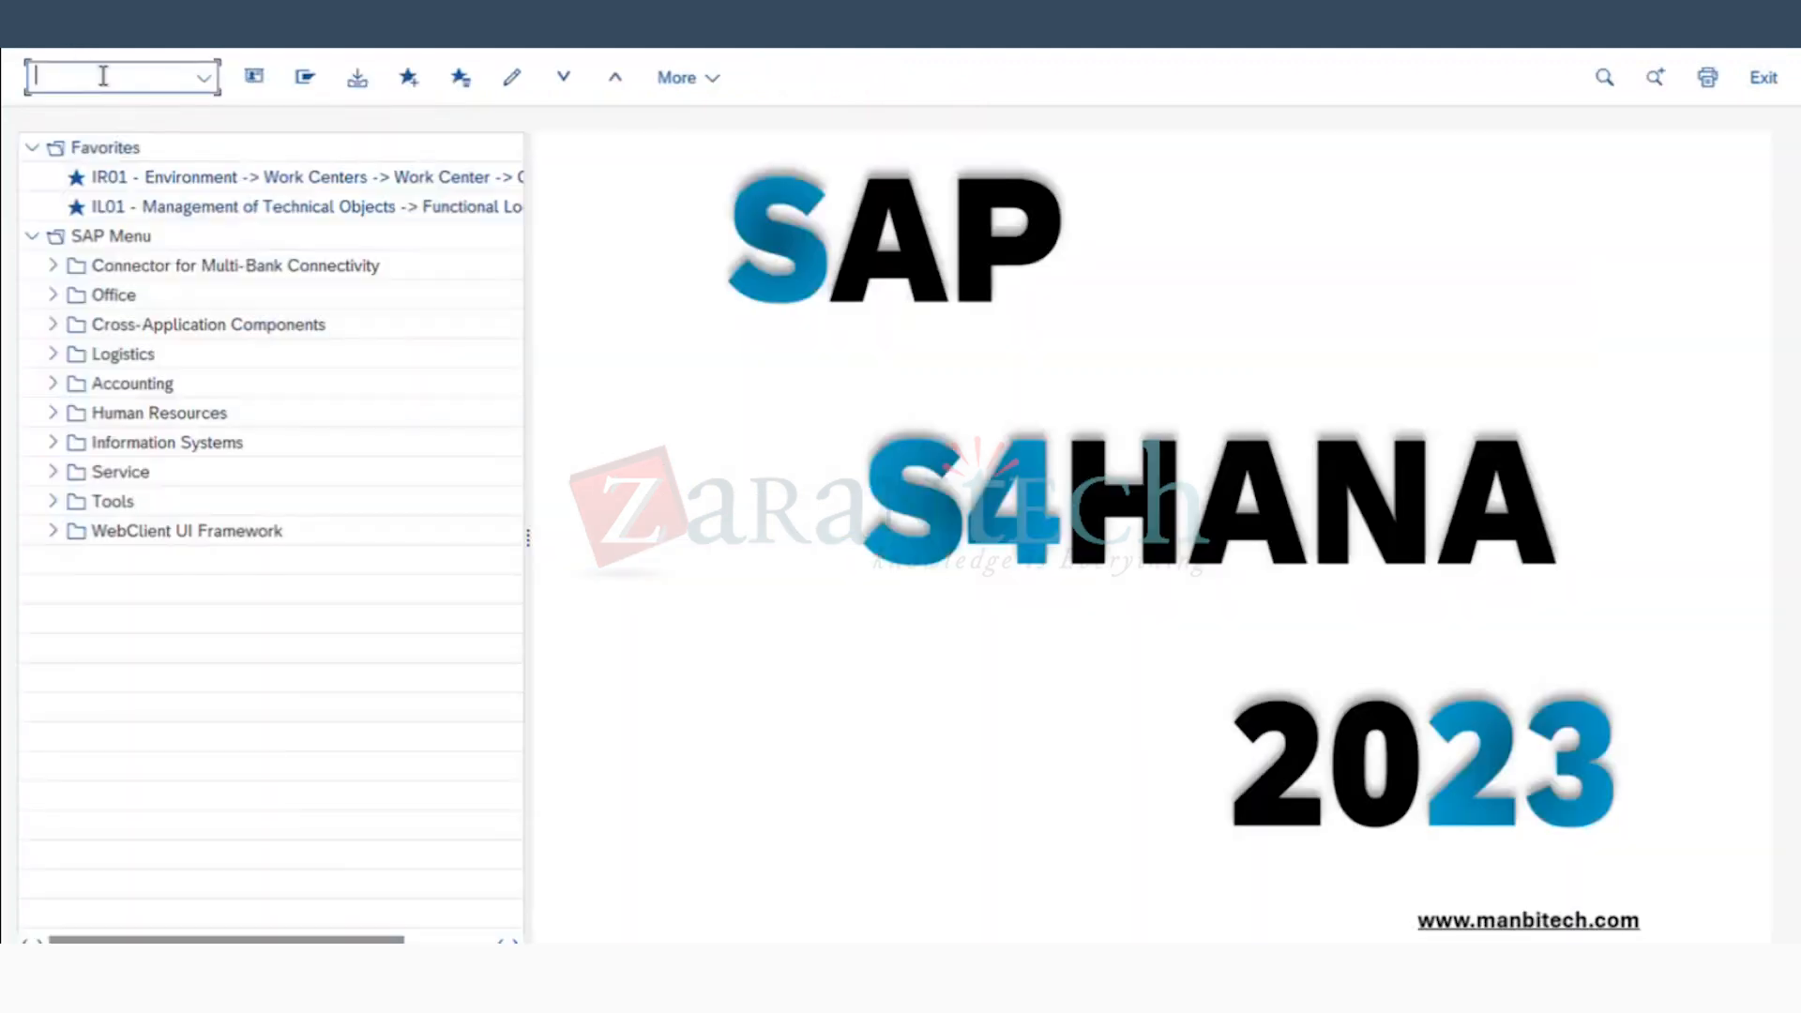
text(IP30)
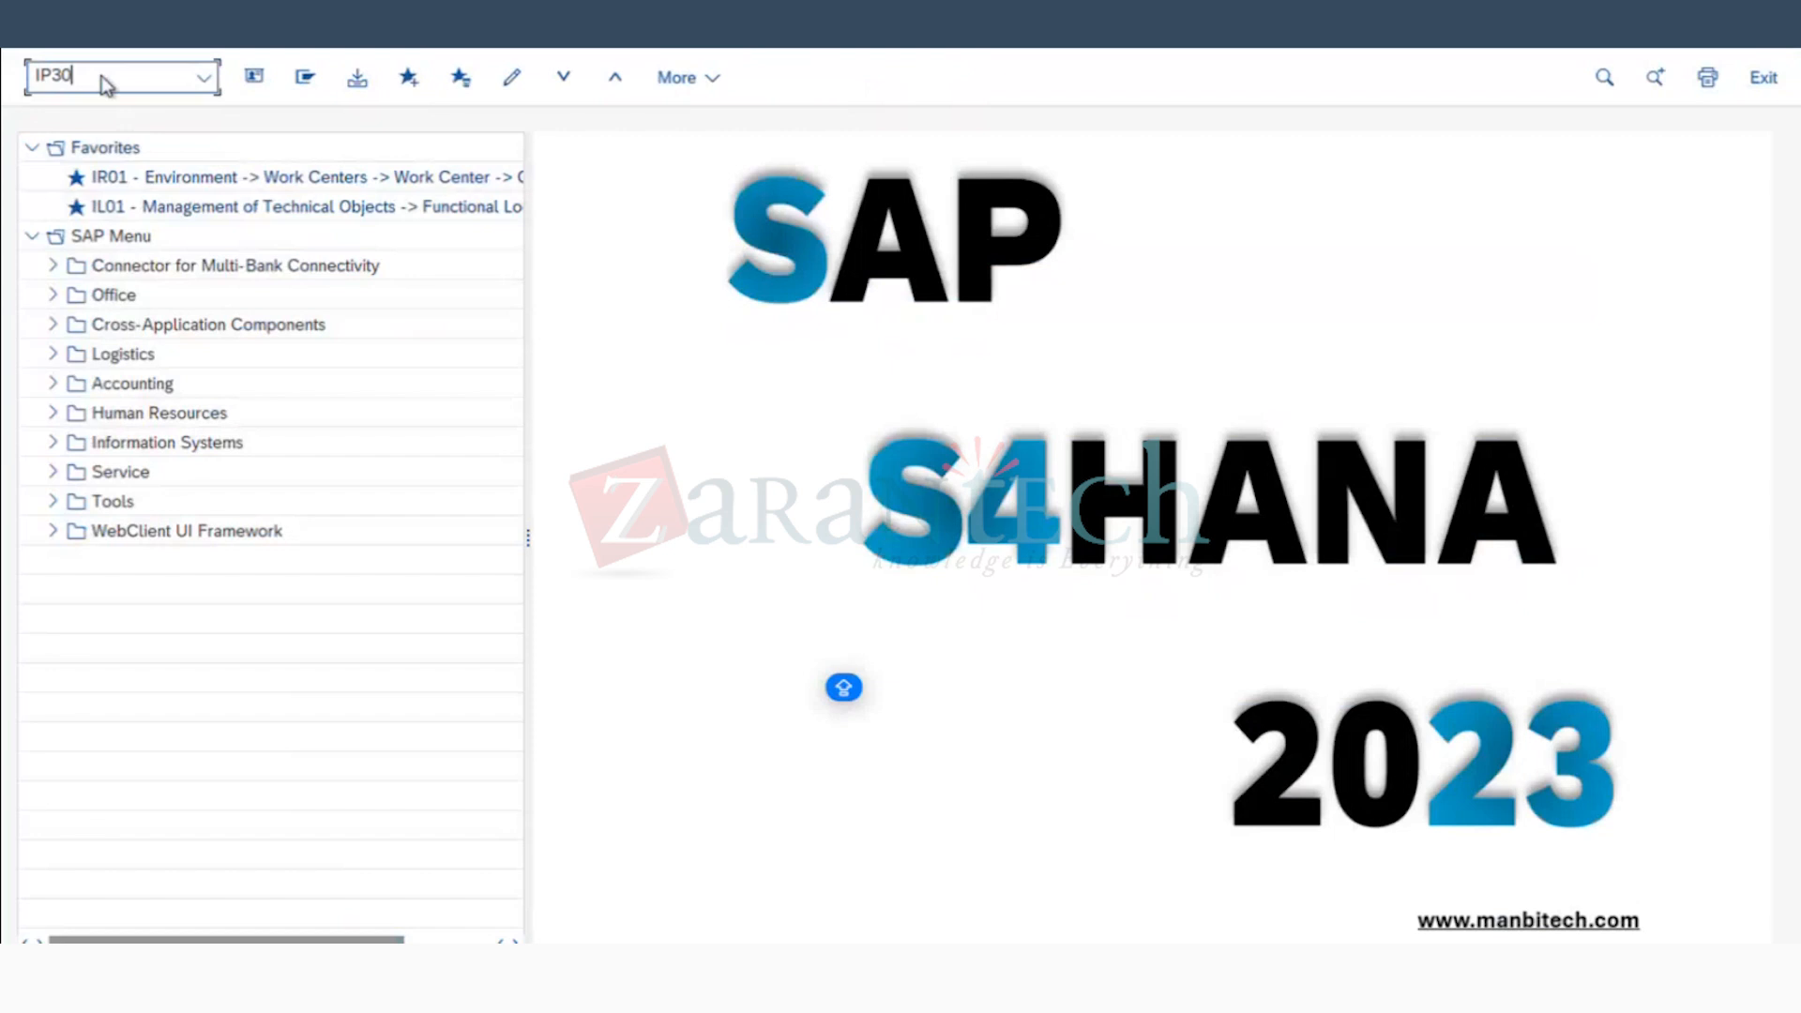
key(Return)
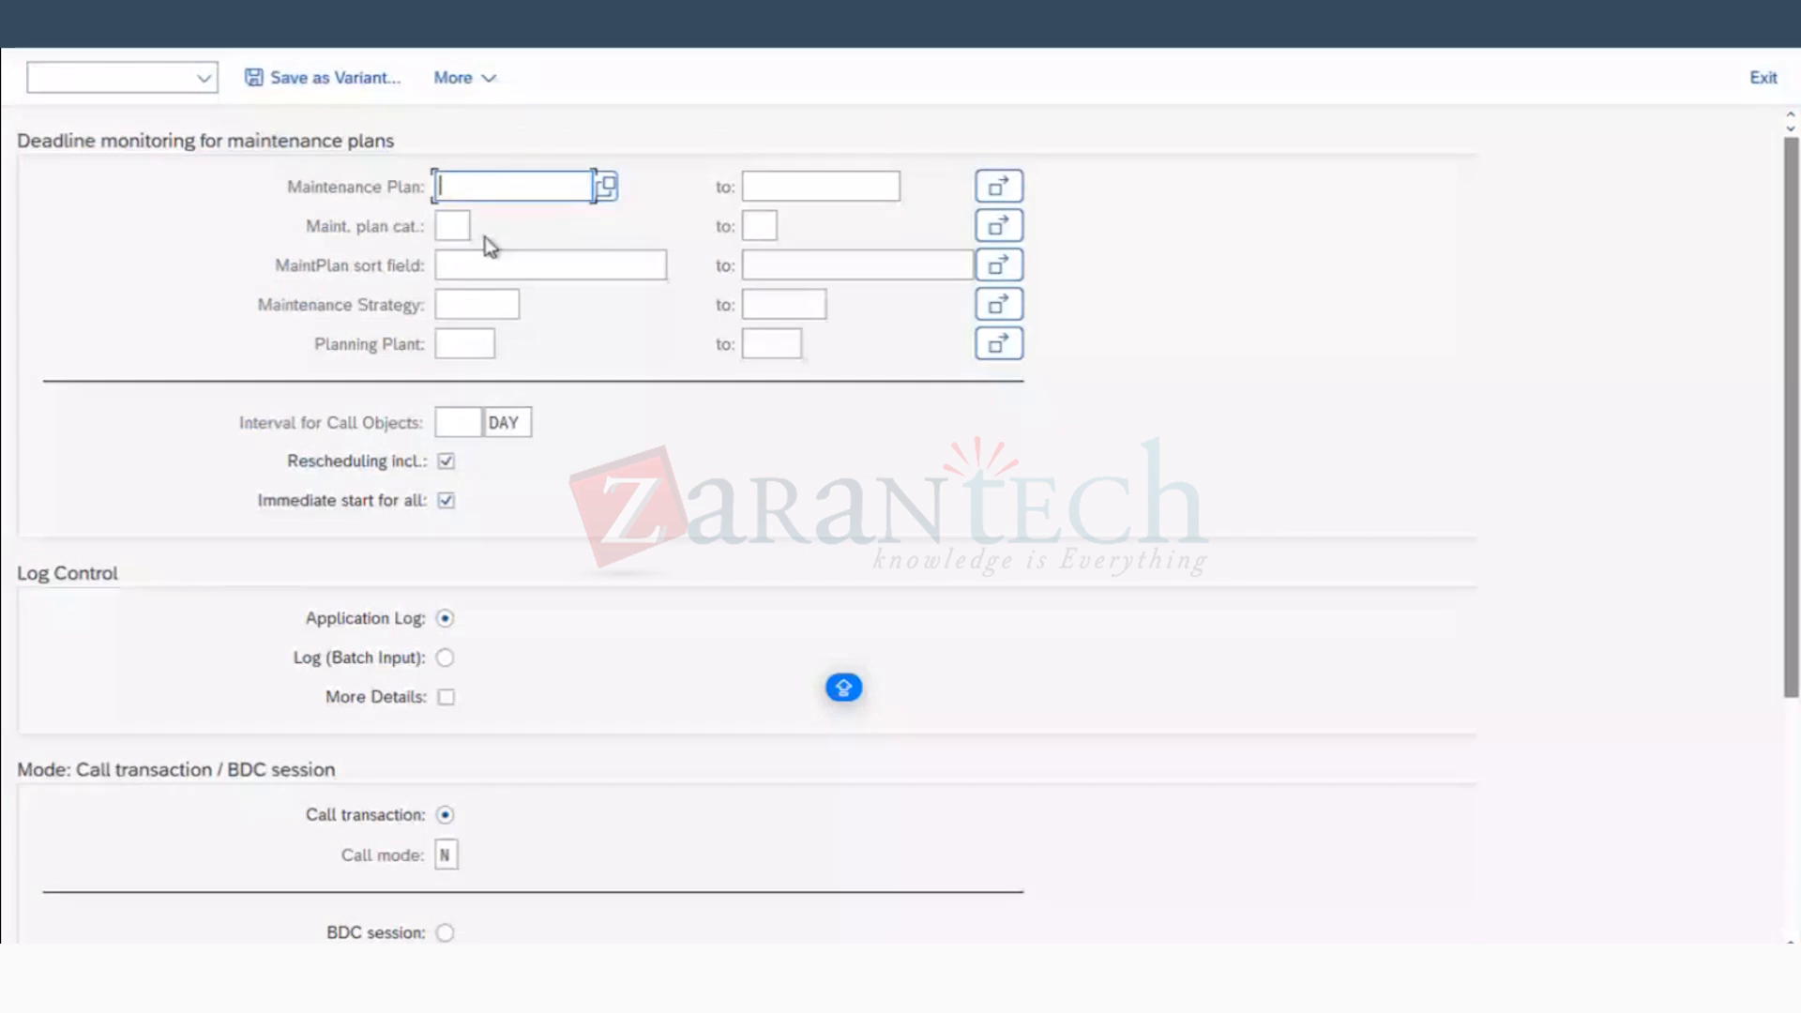
Step: Switch to the SAP window showing the factory calendar, leave the calendar, and start transaction IP02 to change a maintenance plan
mouse_move(1101, 966)
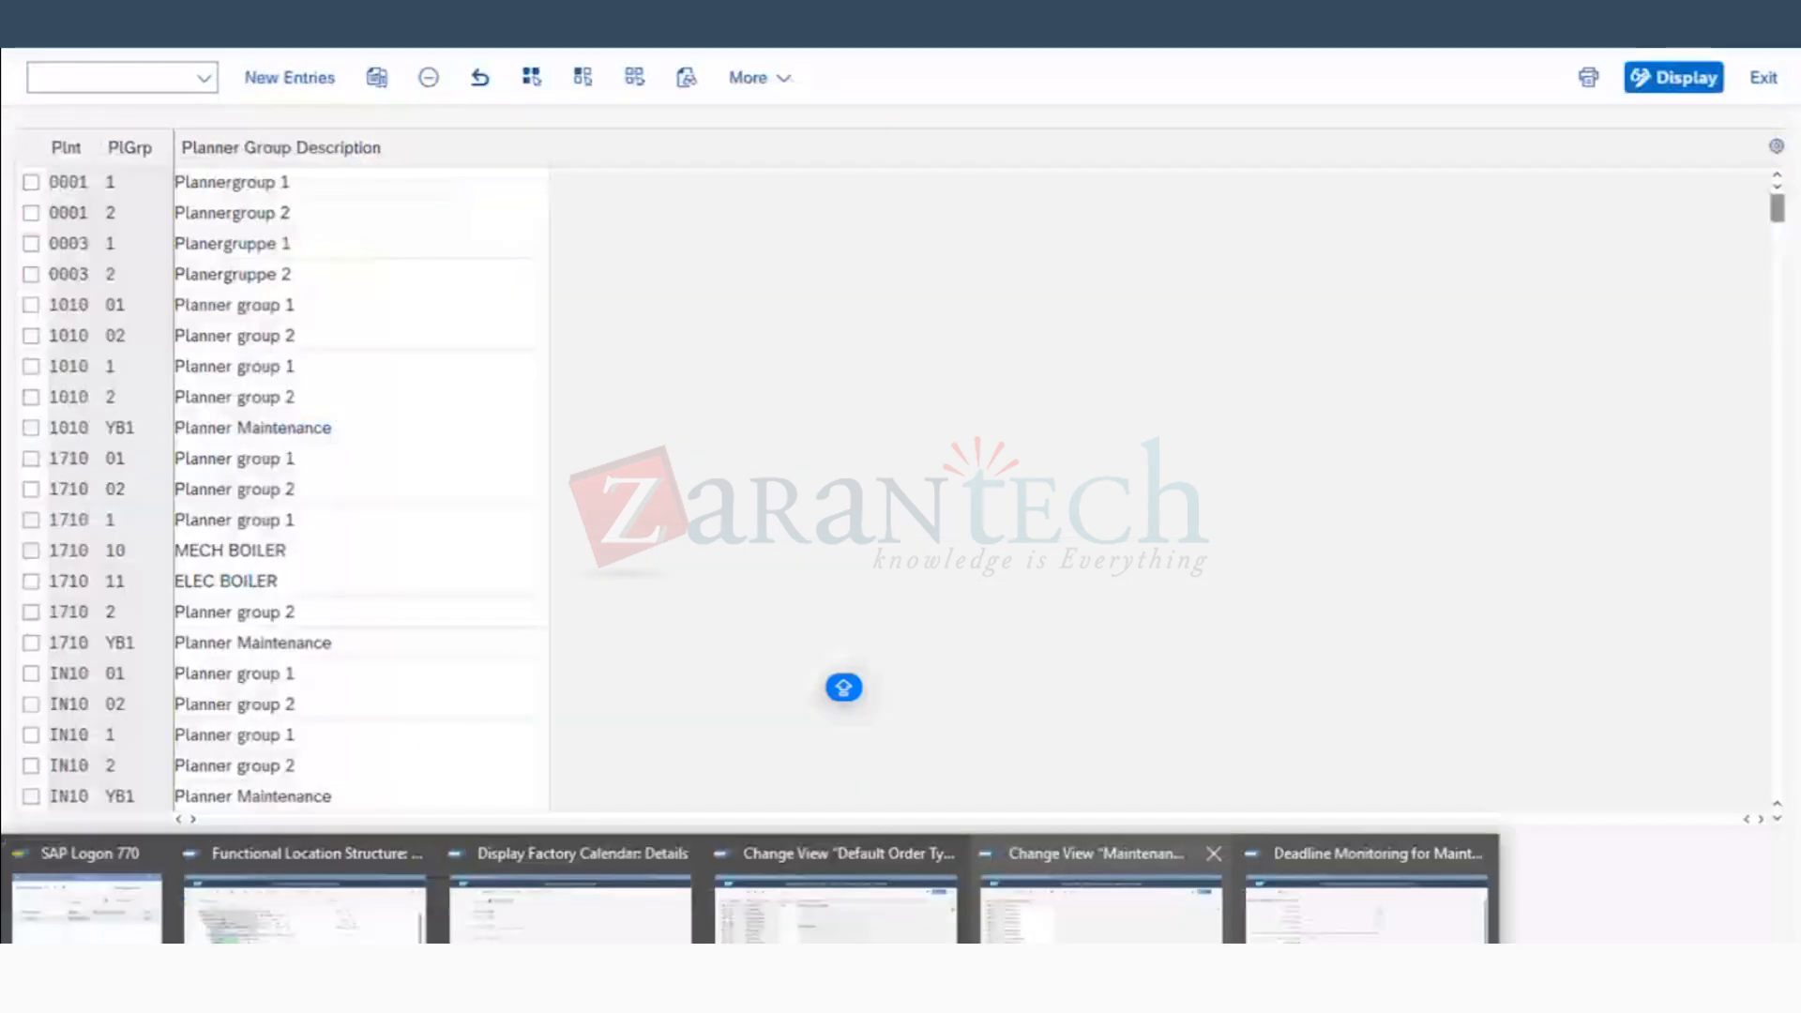
click(592, 933)
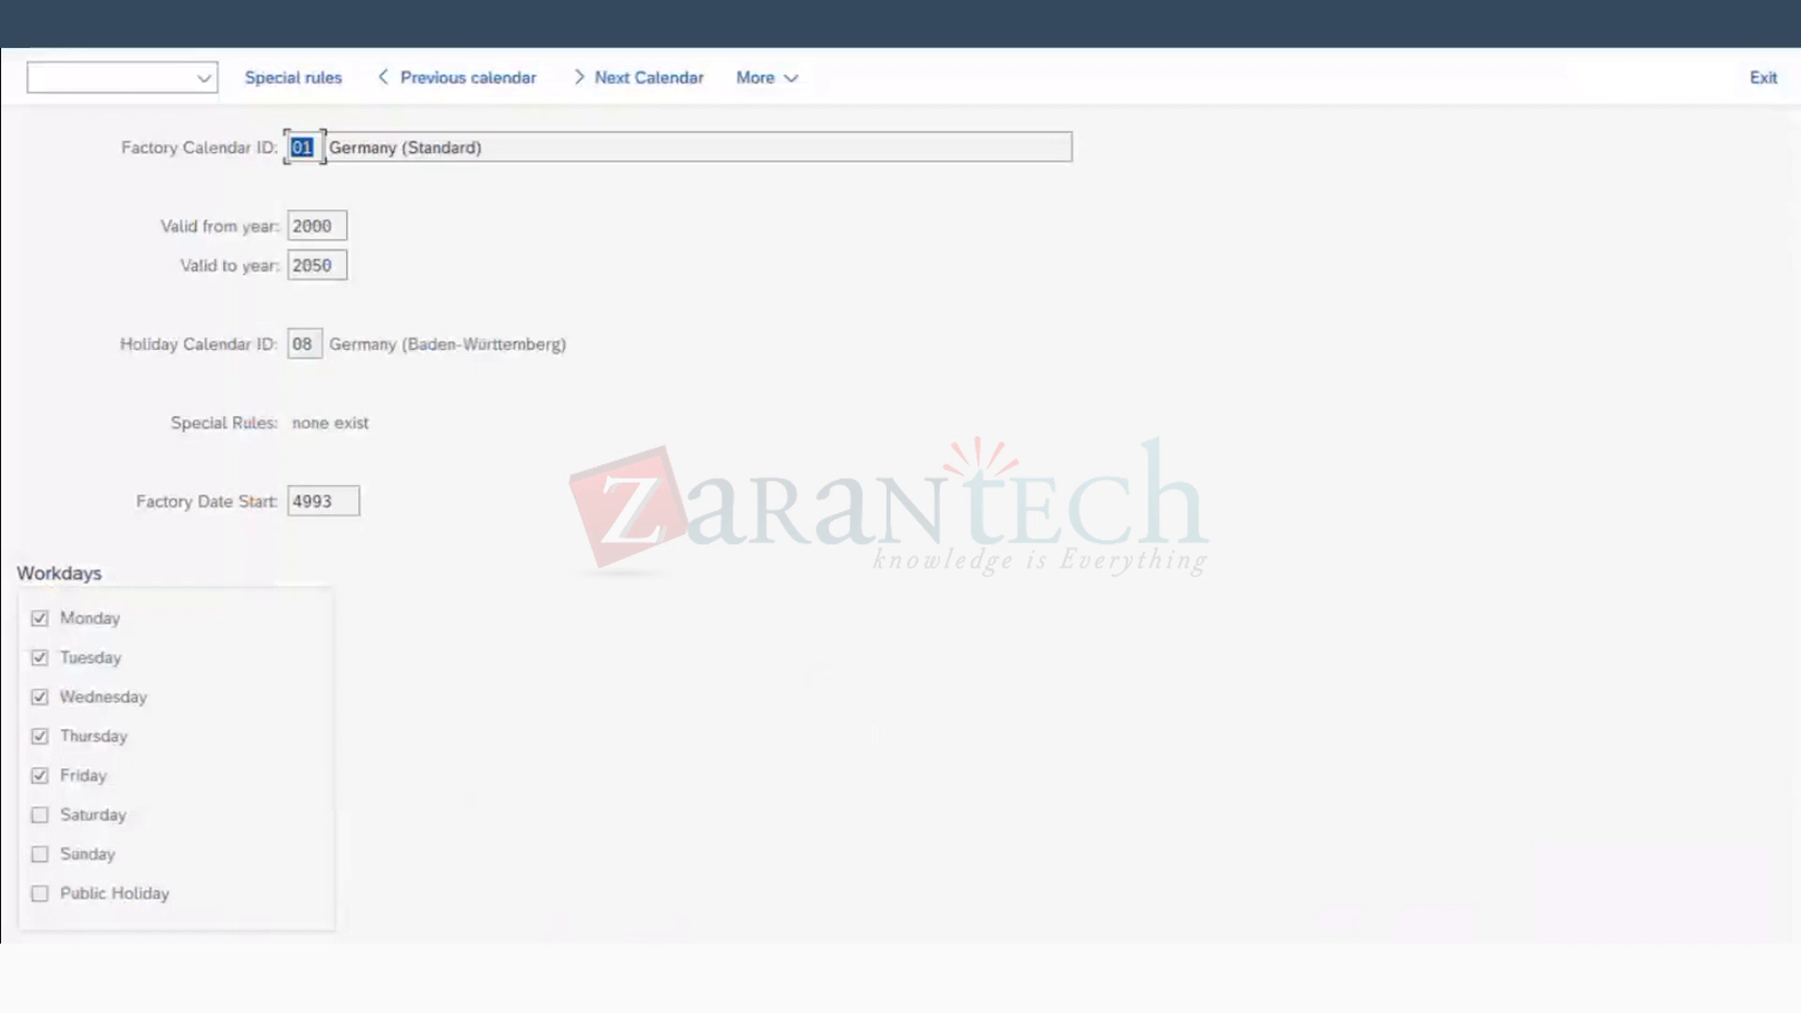
click(42, 32)
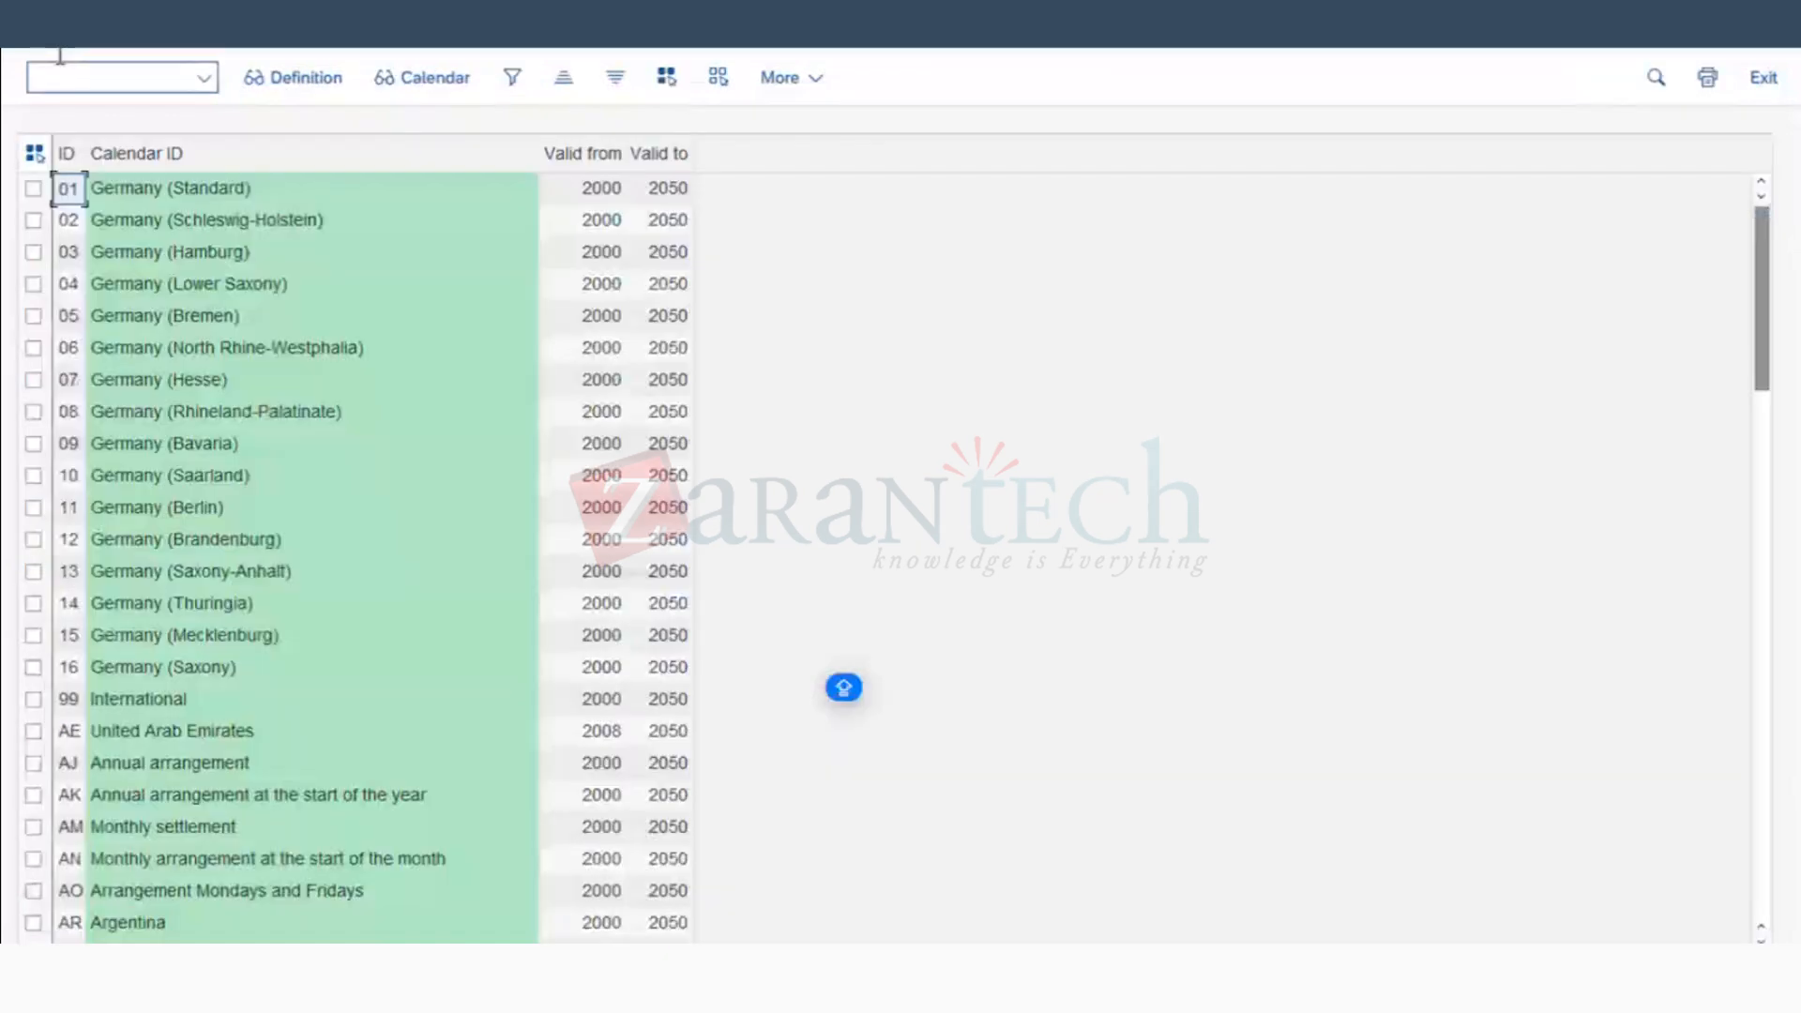
click(43, 32)
click(42, 32)
text(IP02)
key(Return)
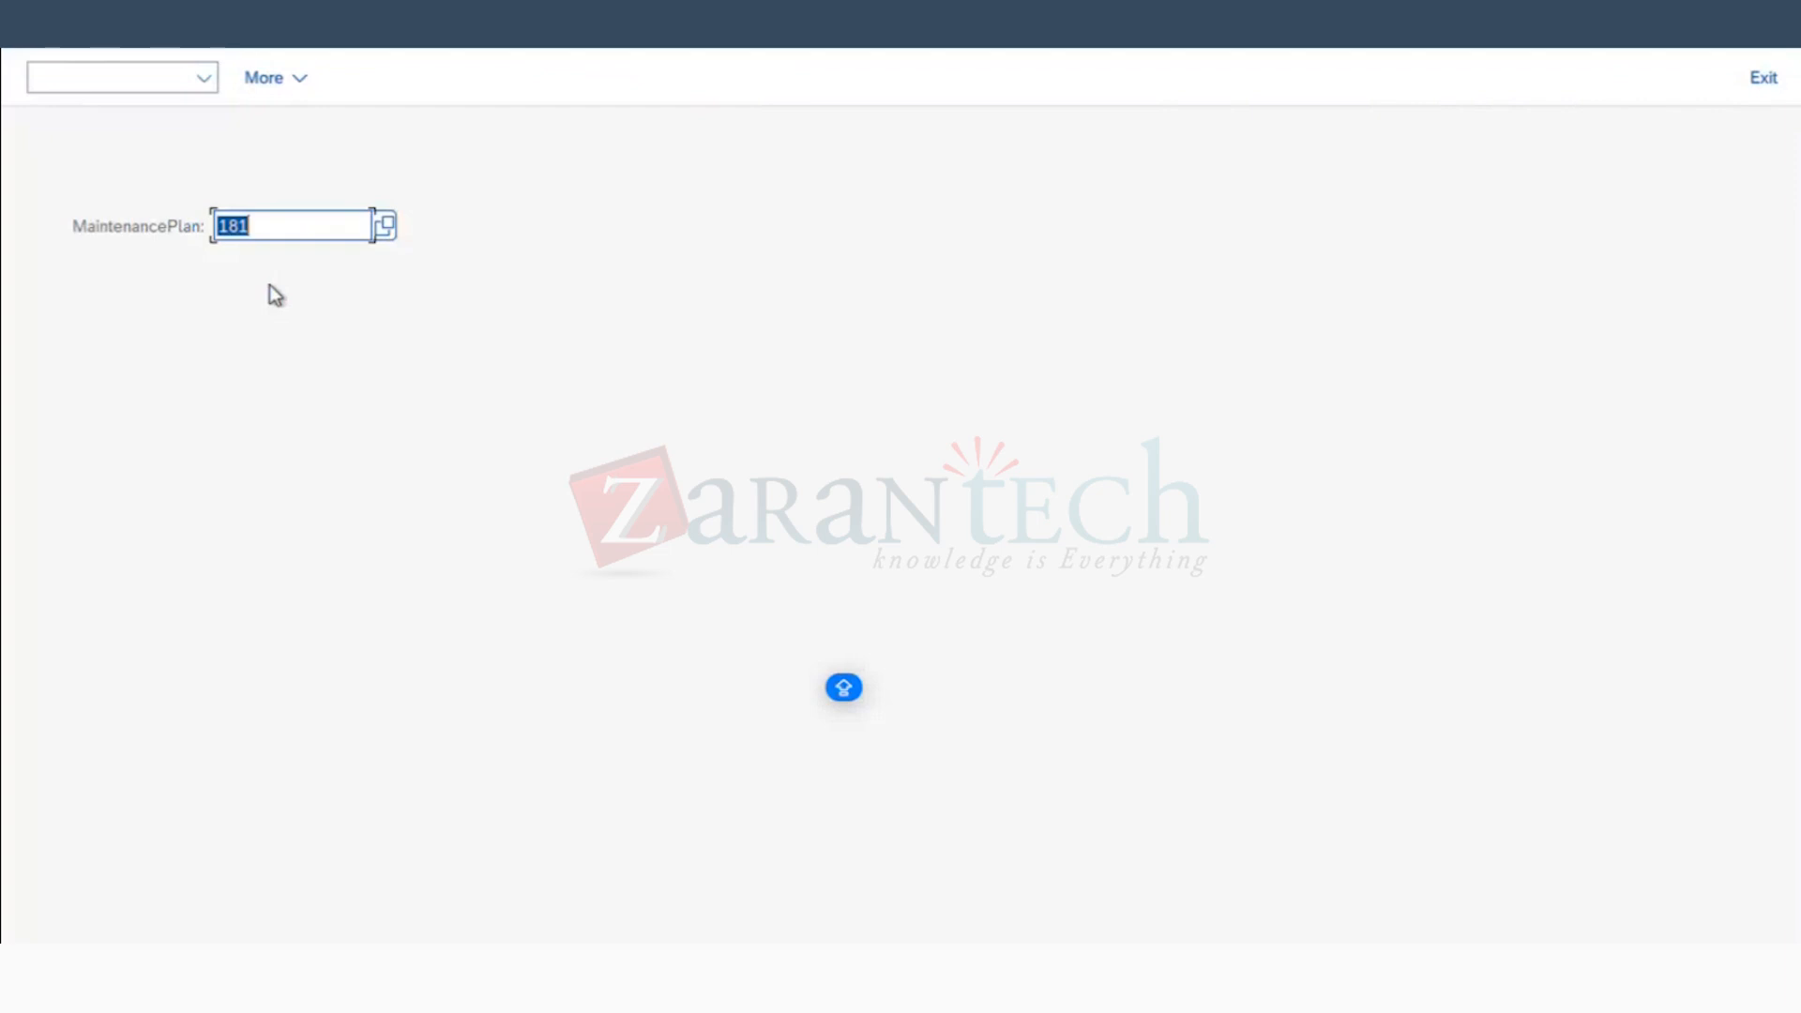
Step: Switch to the deadline monitoring window, run it for maintenance plan 181 without a call interval, and return to the selection screen
key(super+Tab)
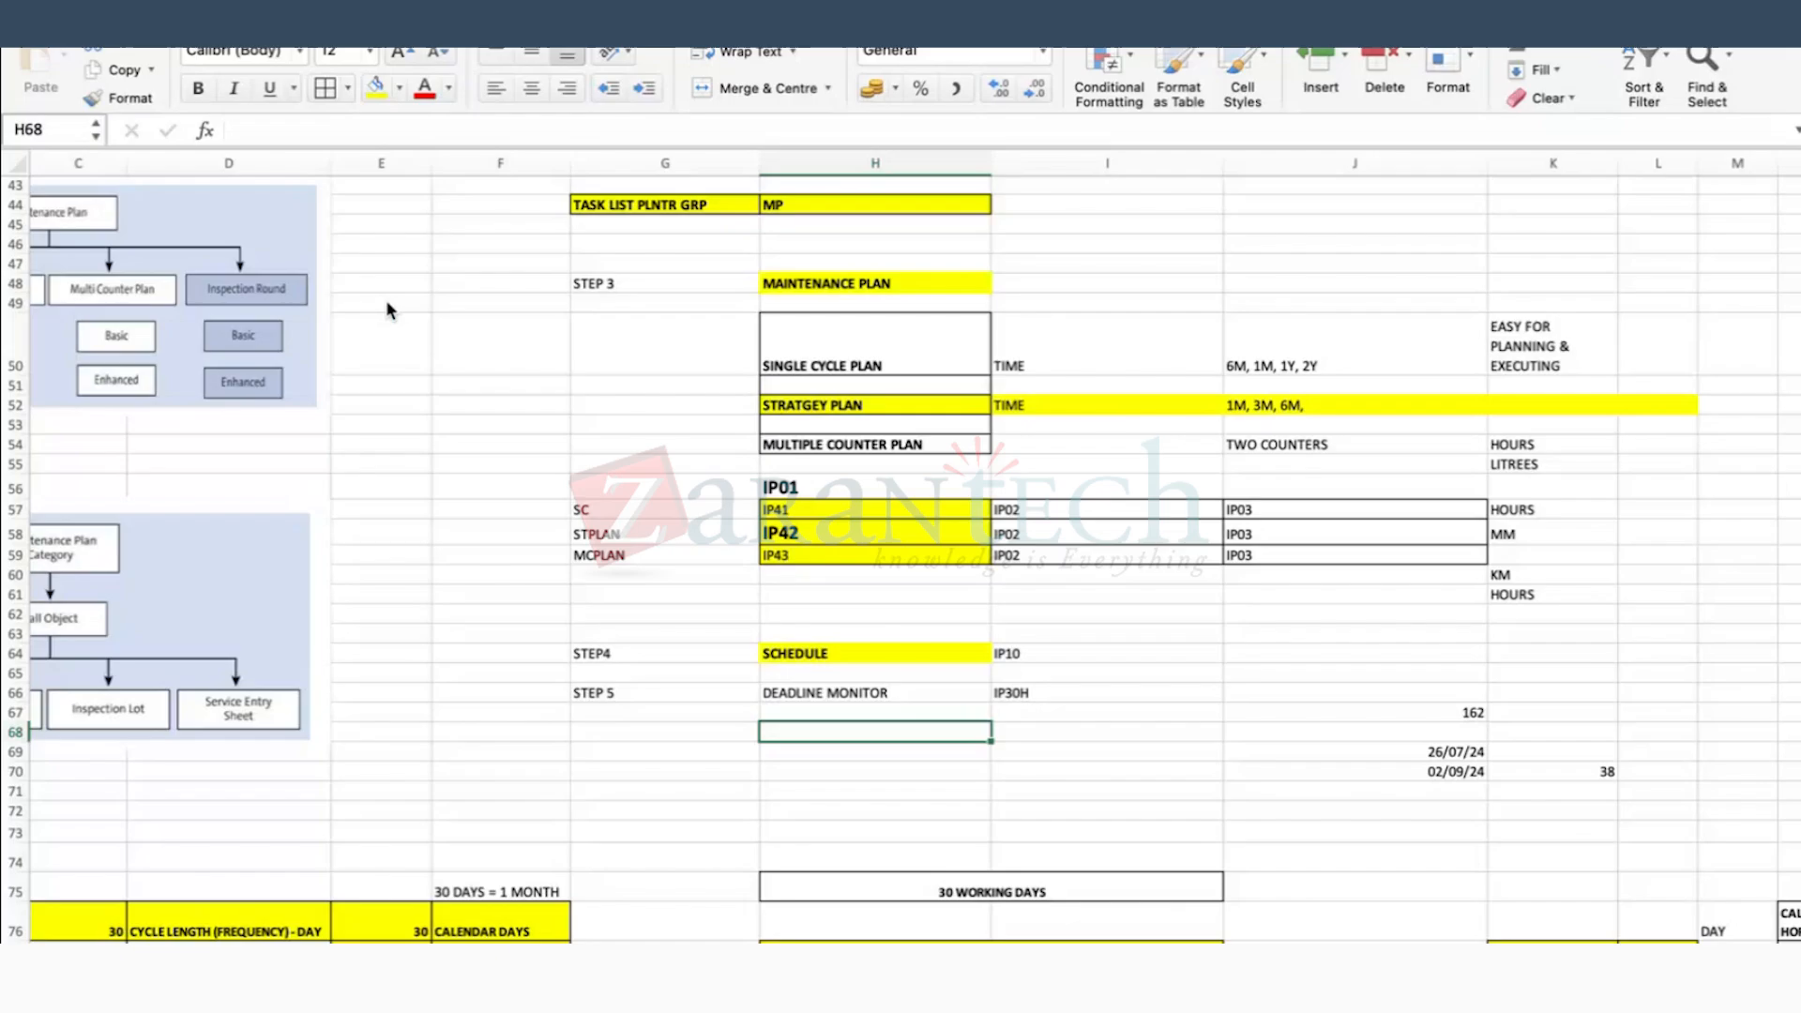
key(super+Tab)
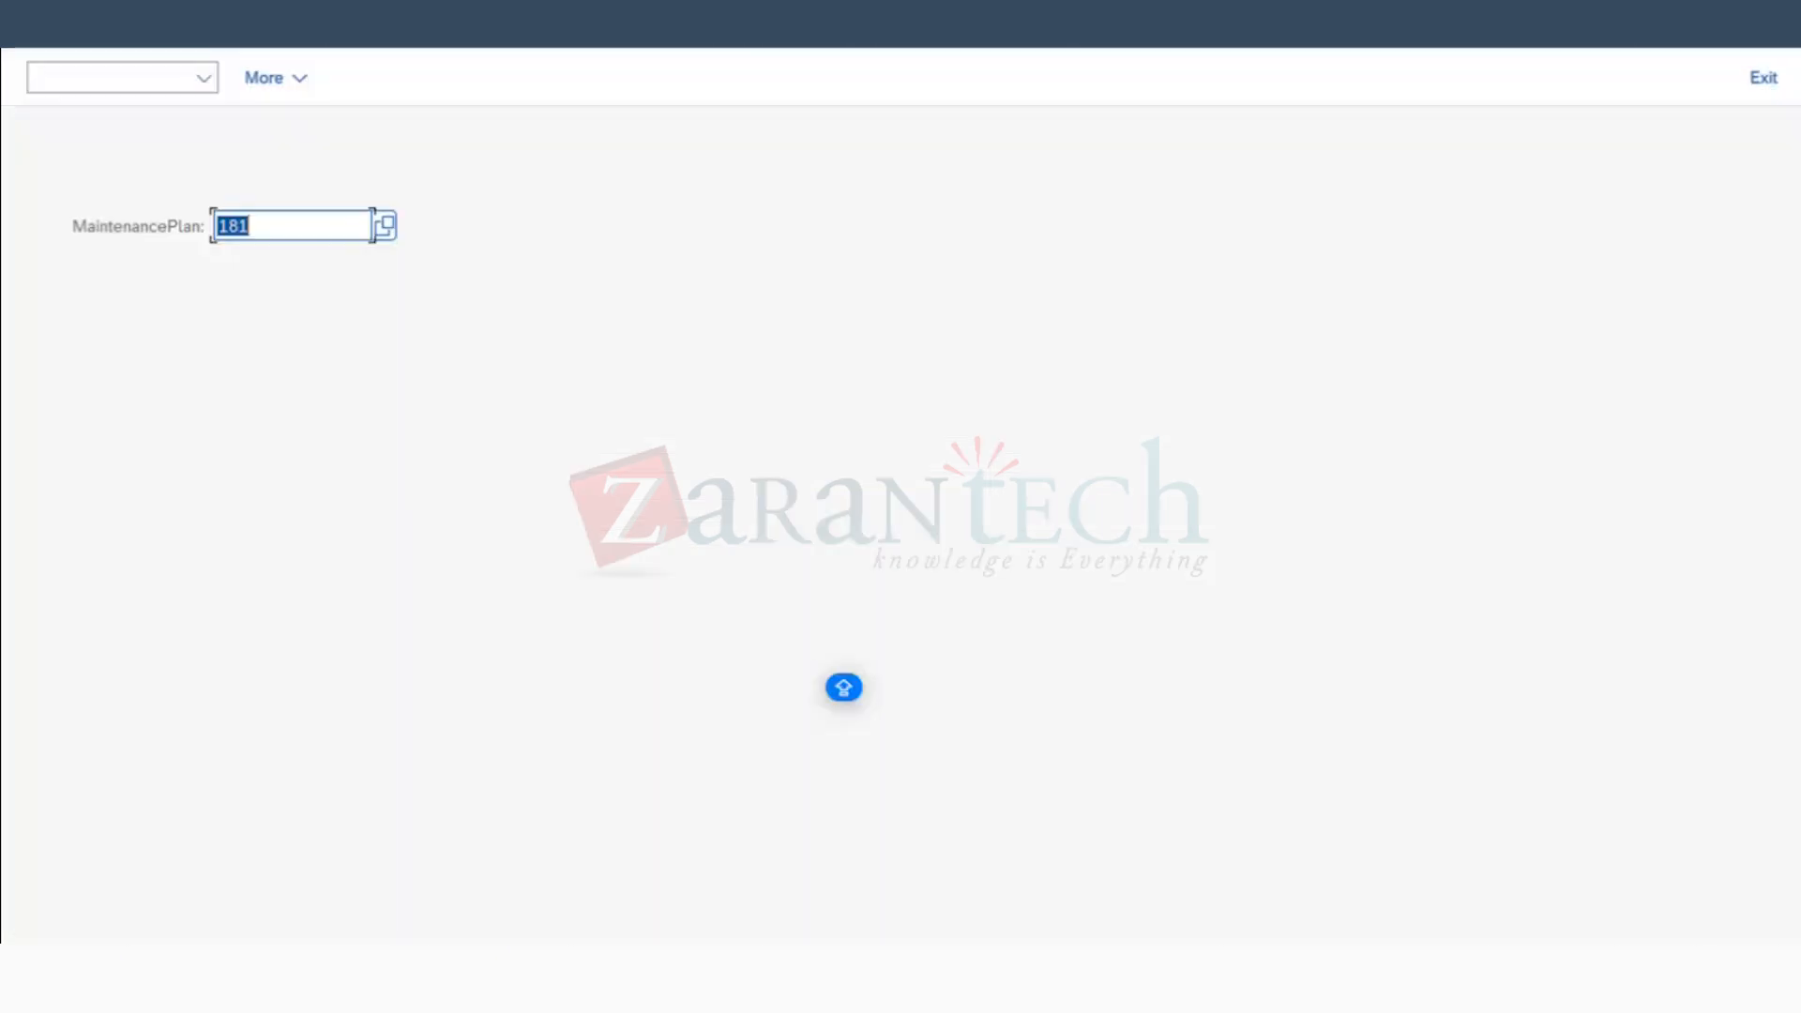
click(843, 688)
click(1367, 891)
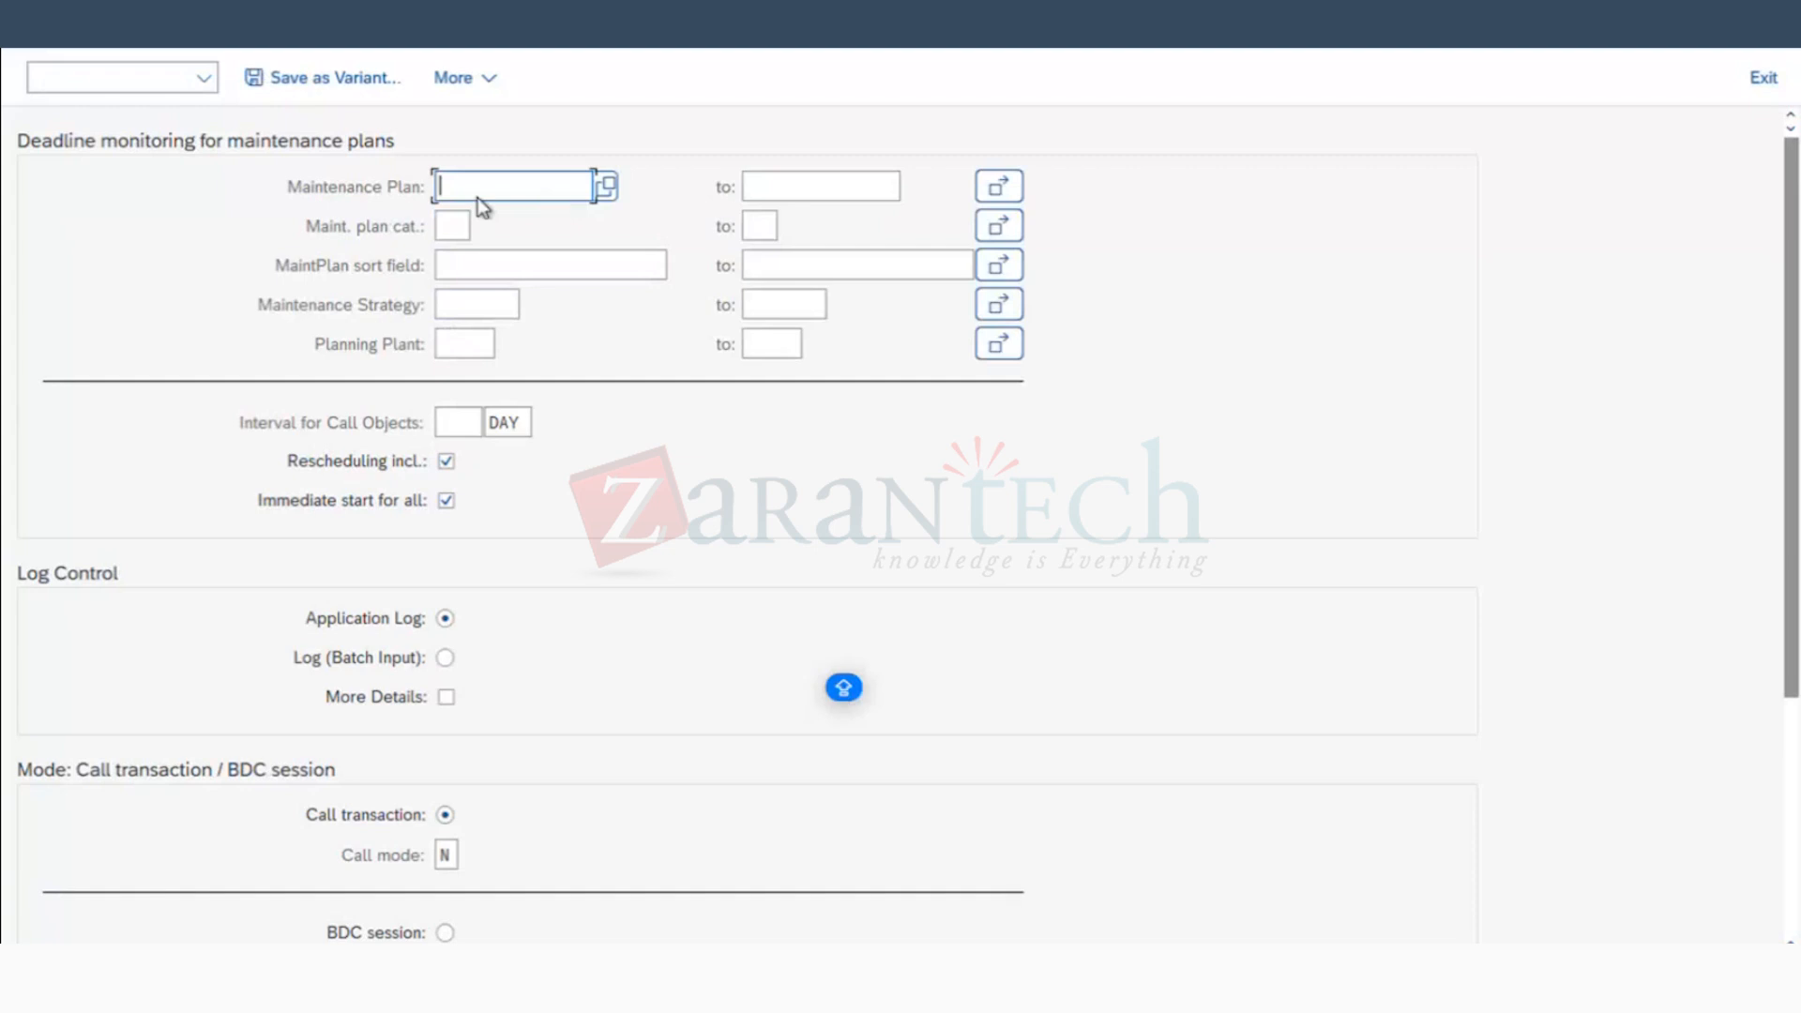
text(181)
double_click(497, 178)
key(F8)
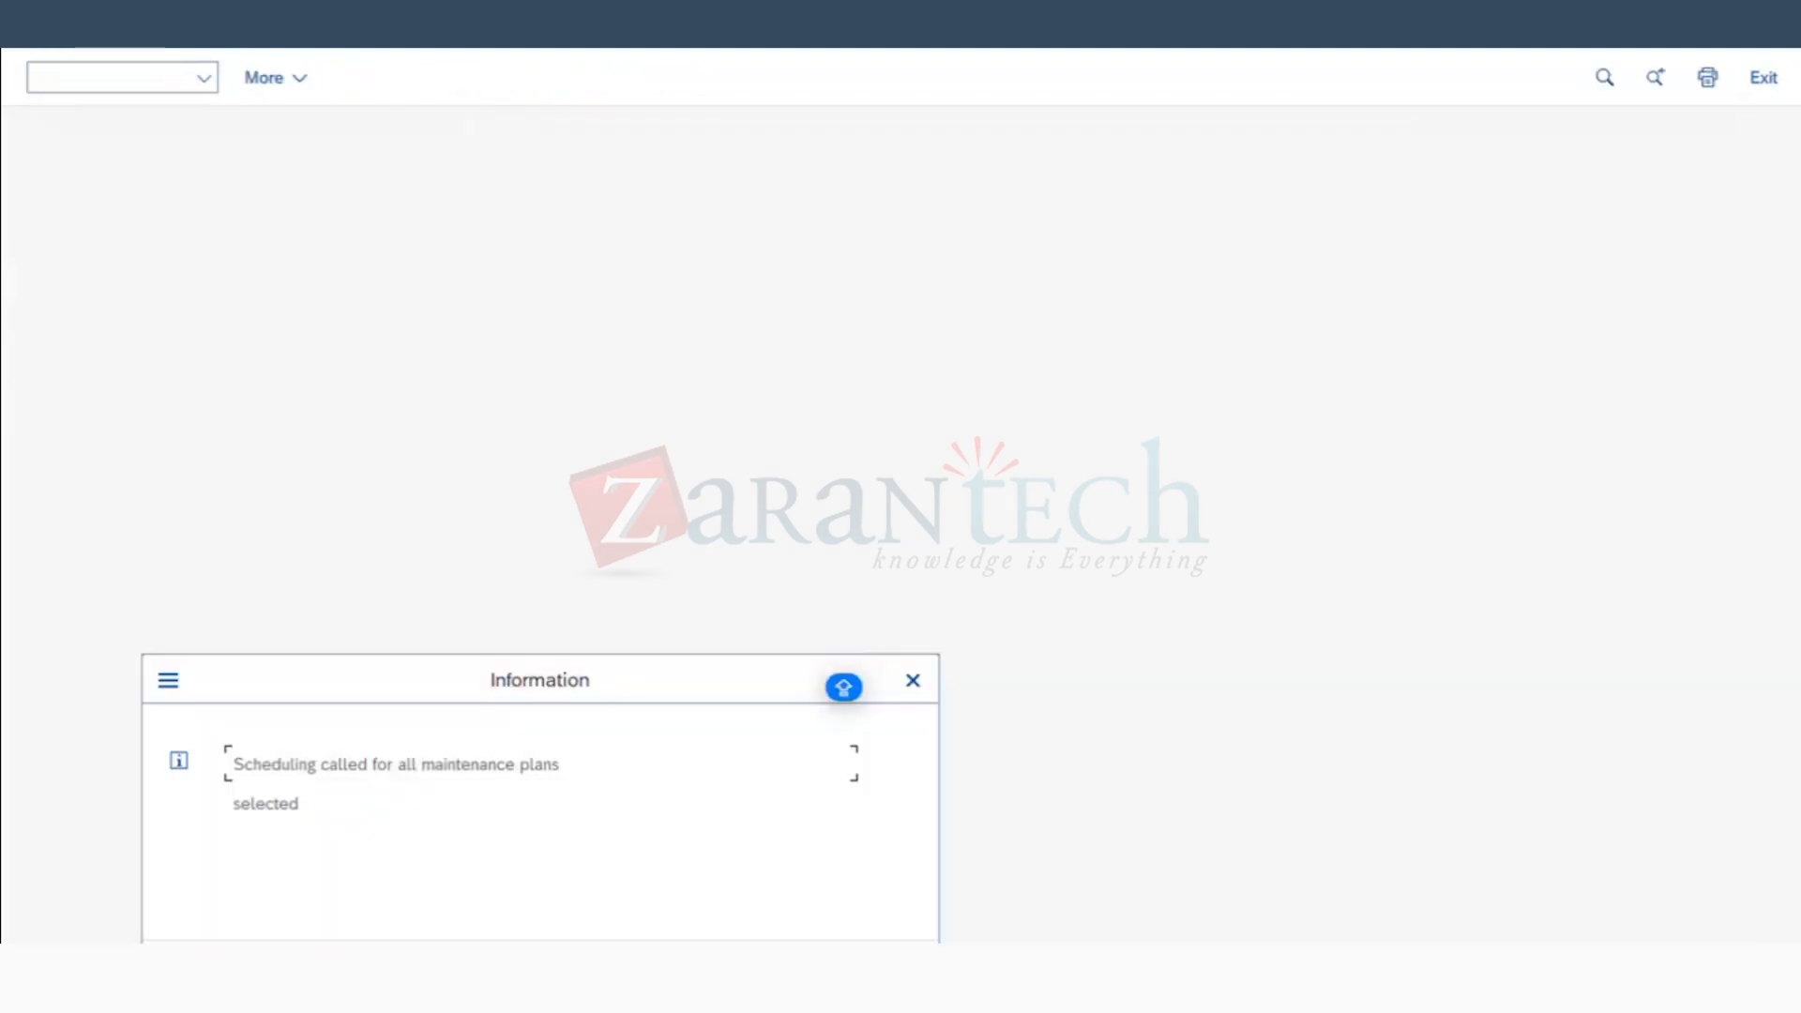
click(913, 681)
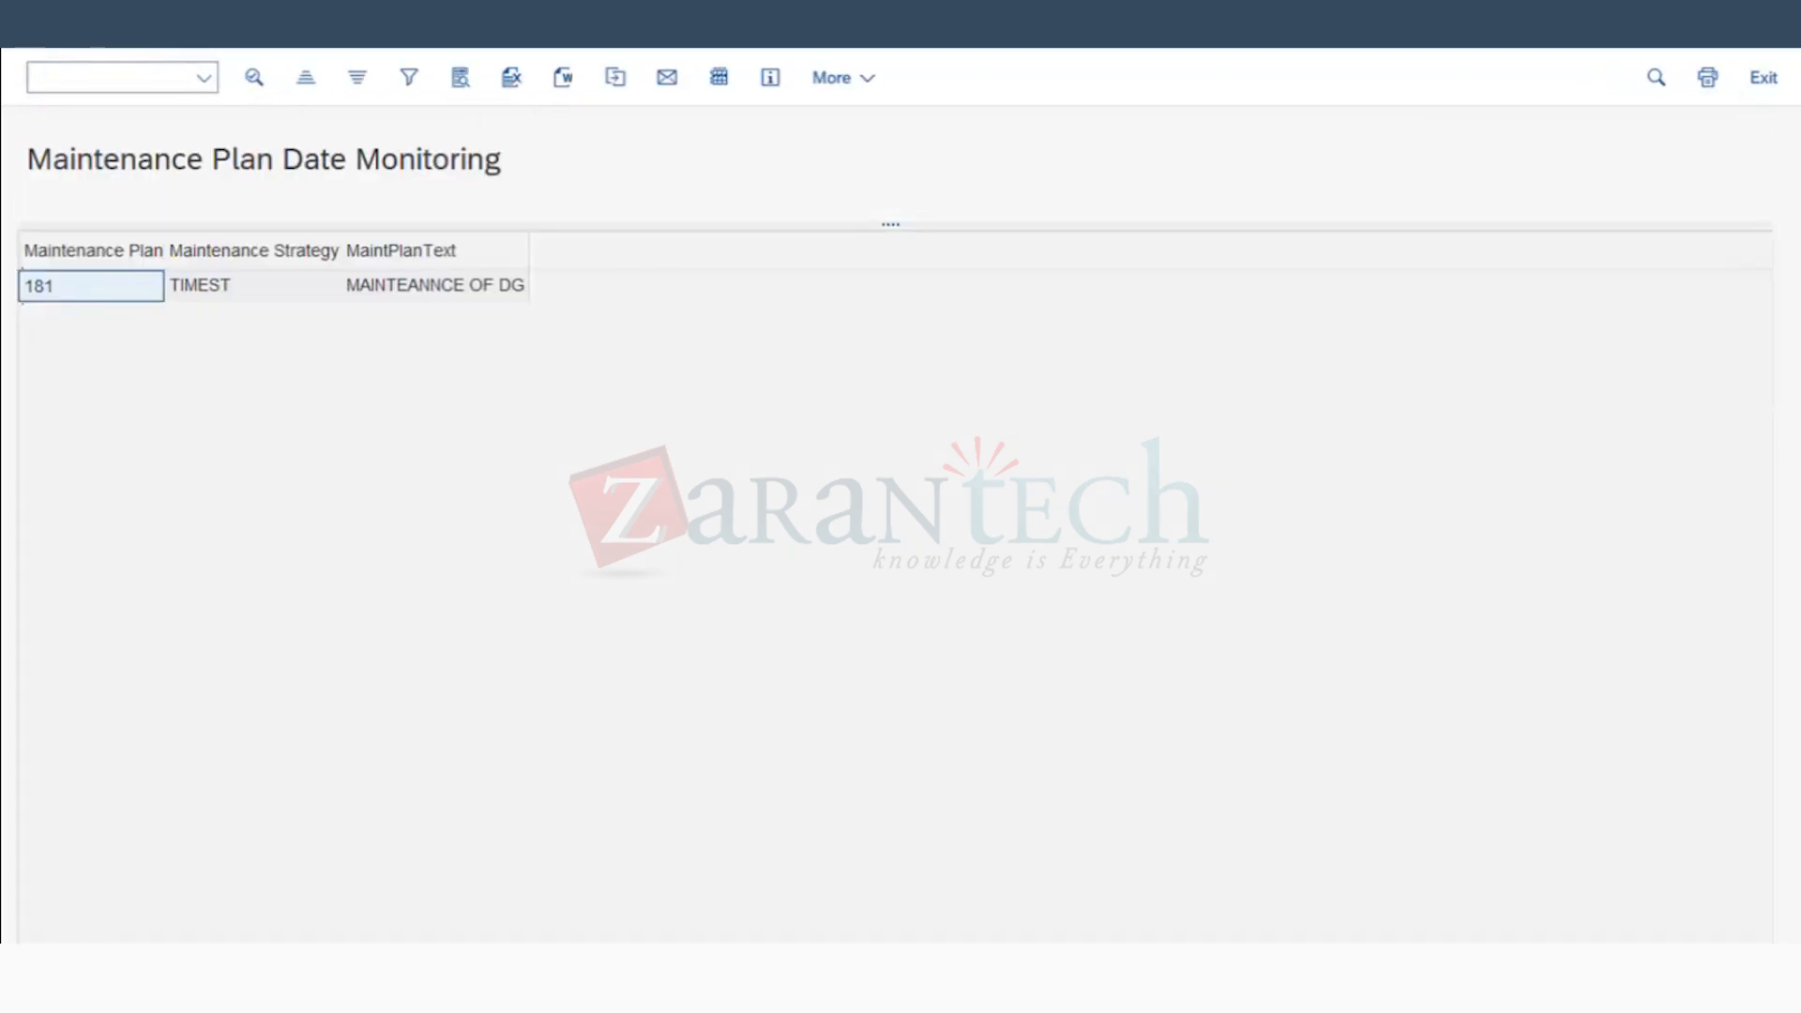
key(F3)
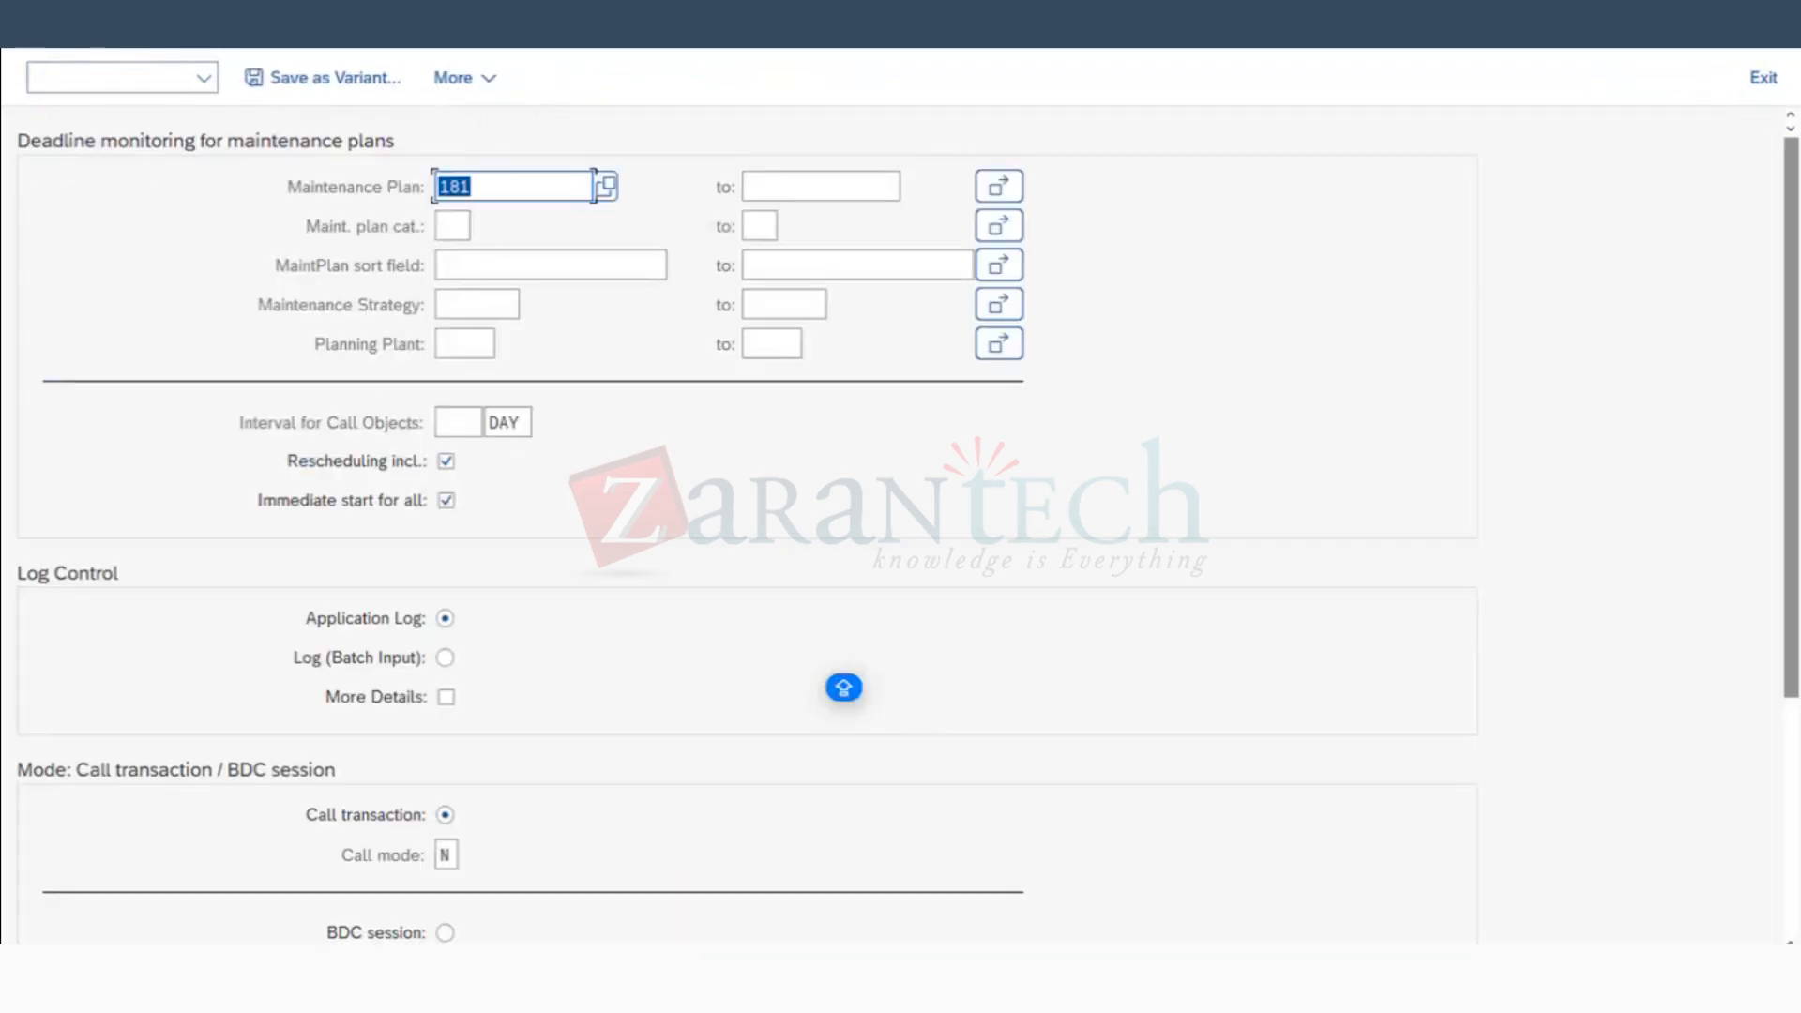
Step: Look up the day difference calculated in cell K70 of the Excel sheet, and return to SAP deadline monitoring
click(453, 426)
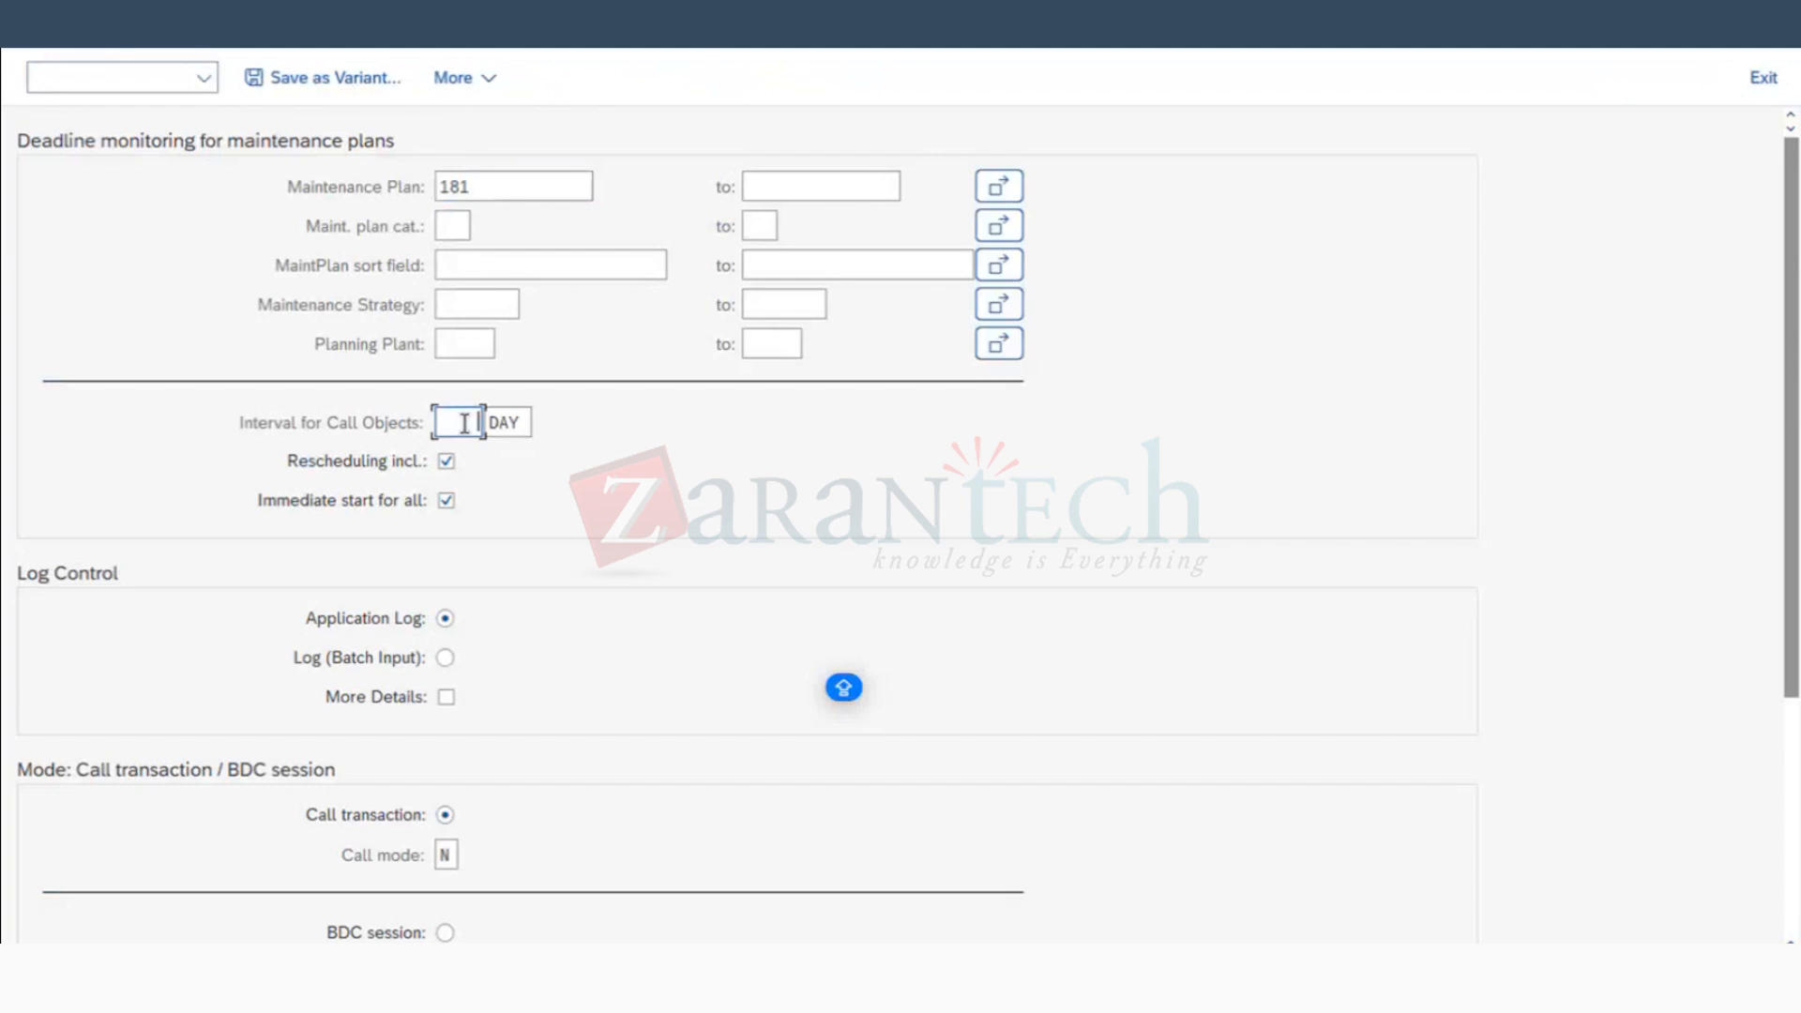
key(super+Tab)
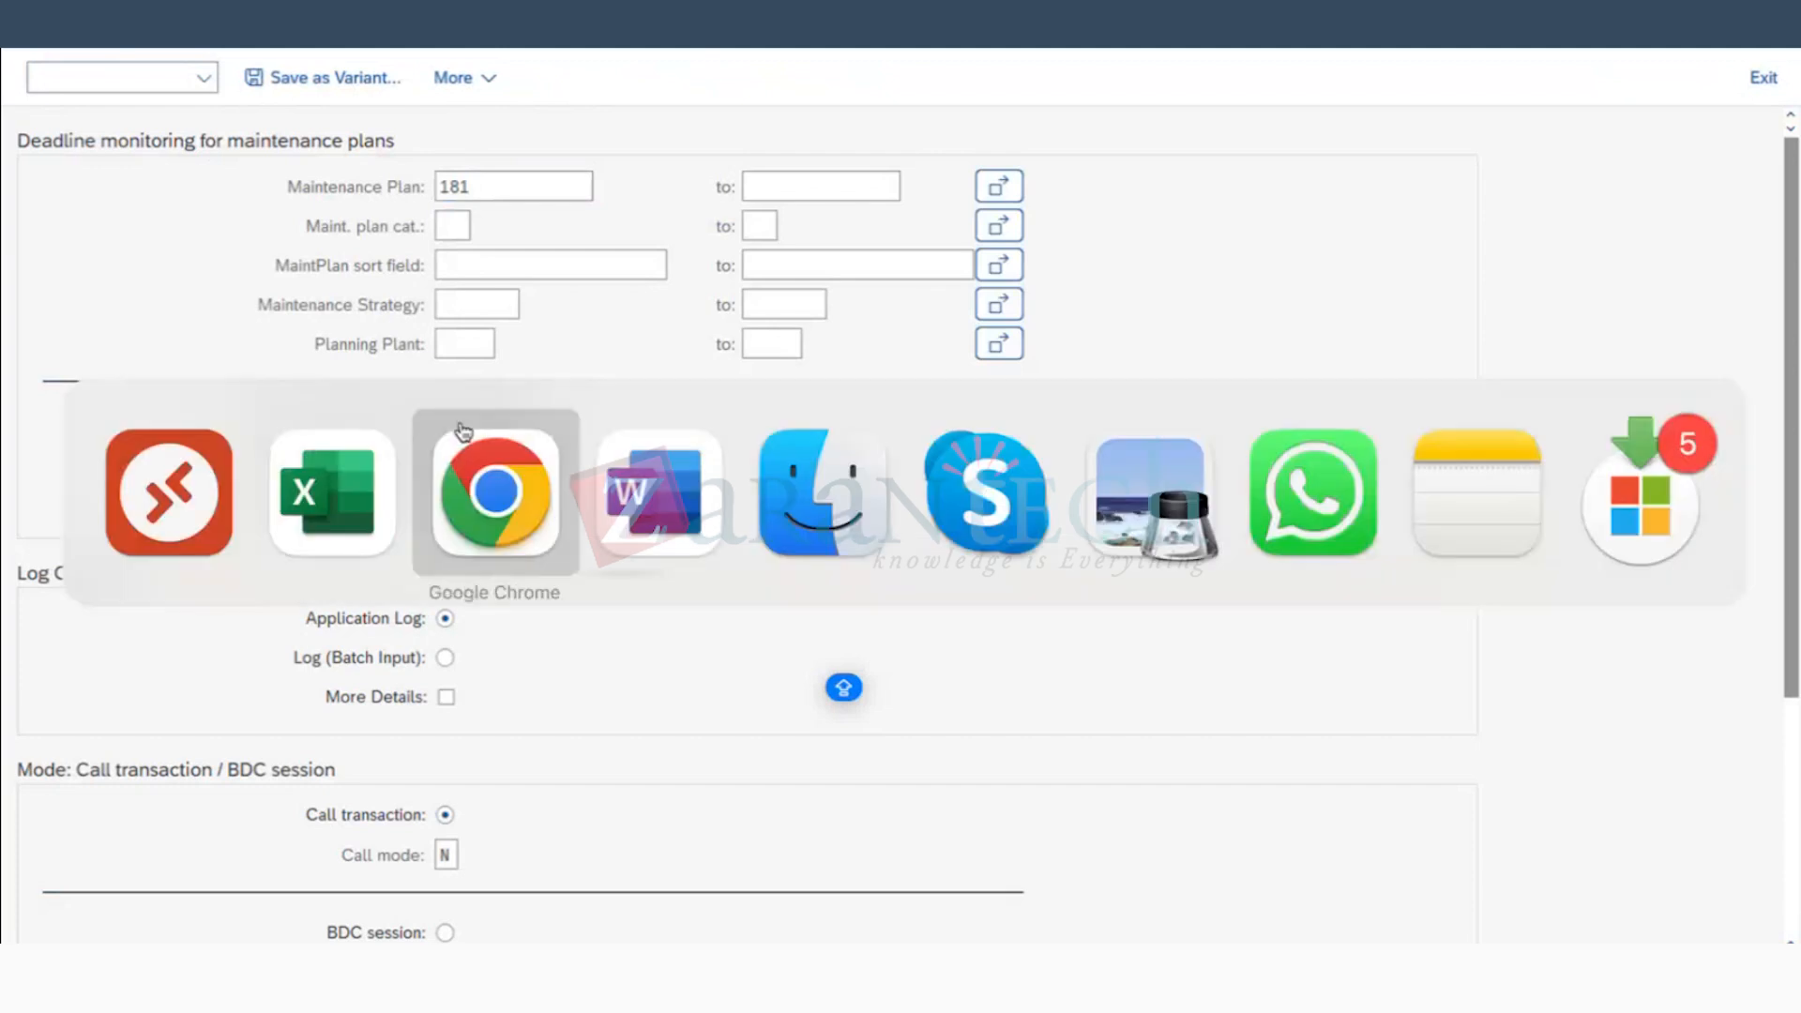
click(462, 431)
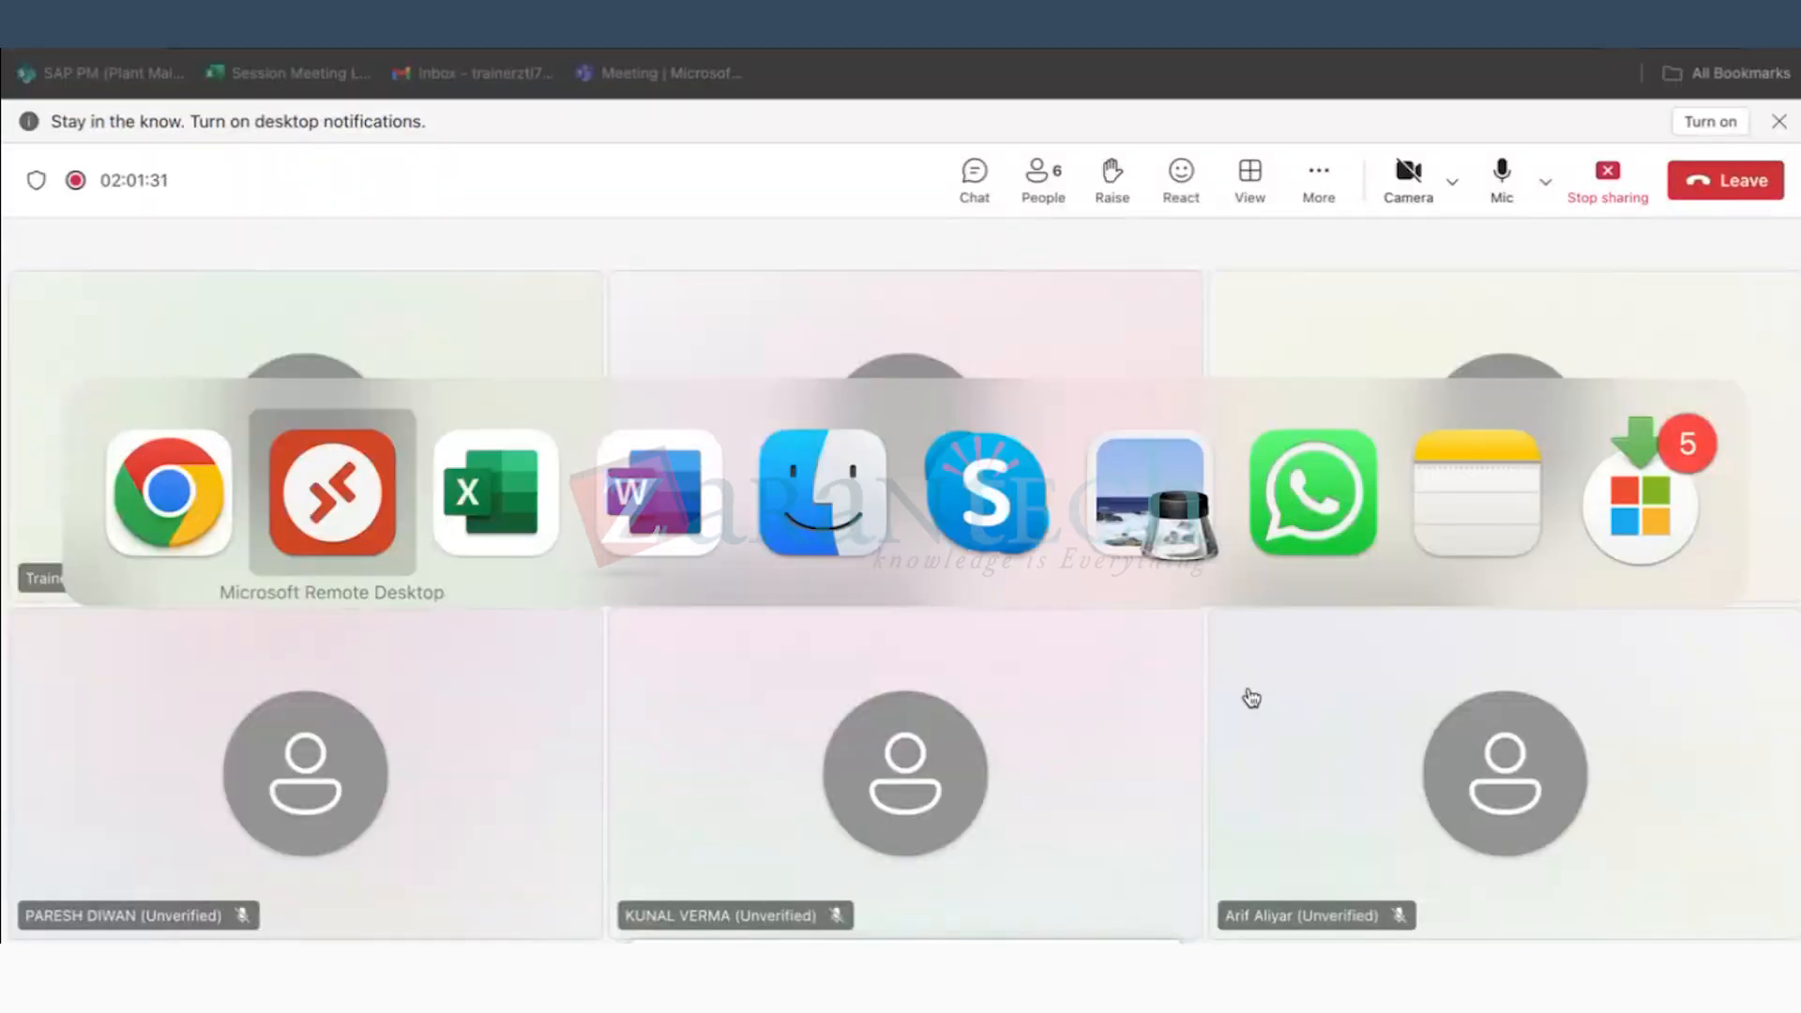
key(super+Tab)
drag(1330, 823, 1339, 814)
click(1585, 775)
key(super+Tab)
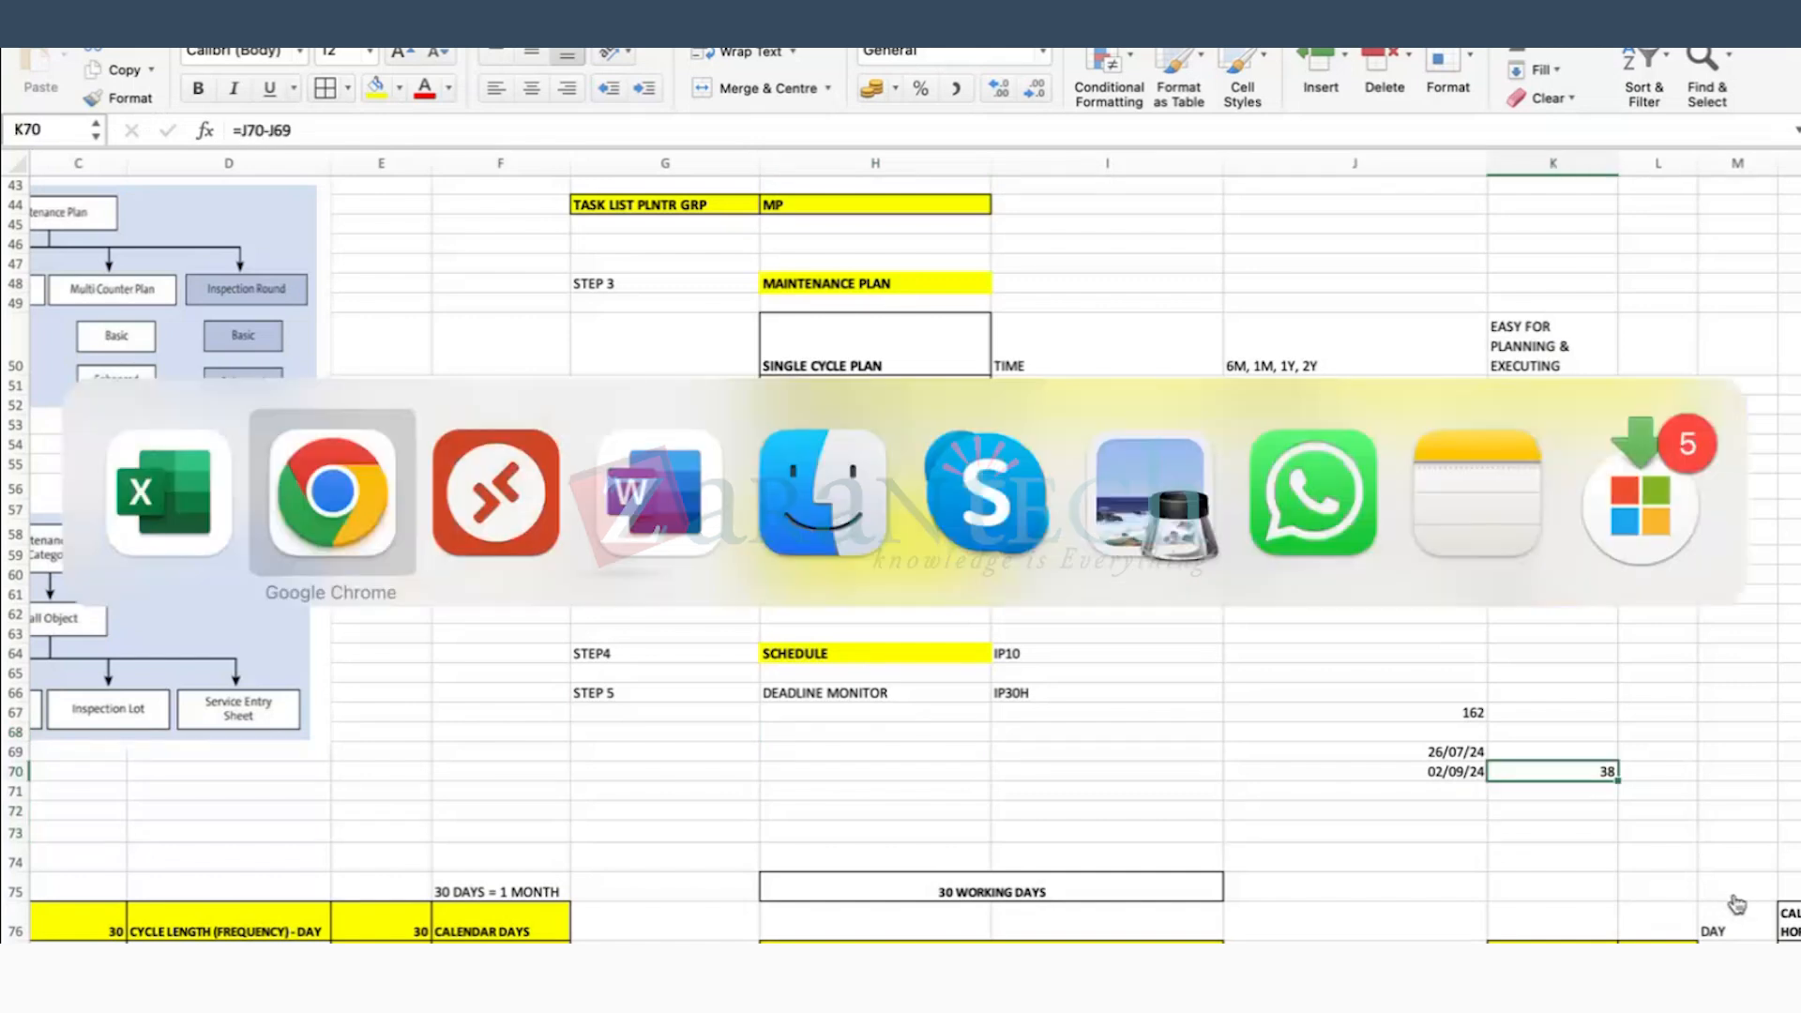
key(super+Tab)
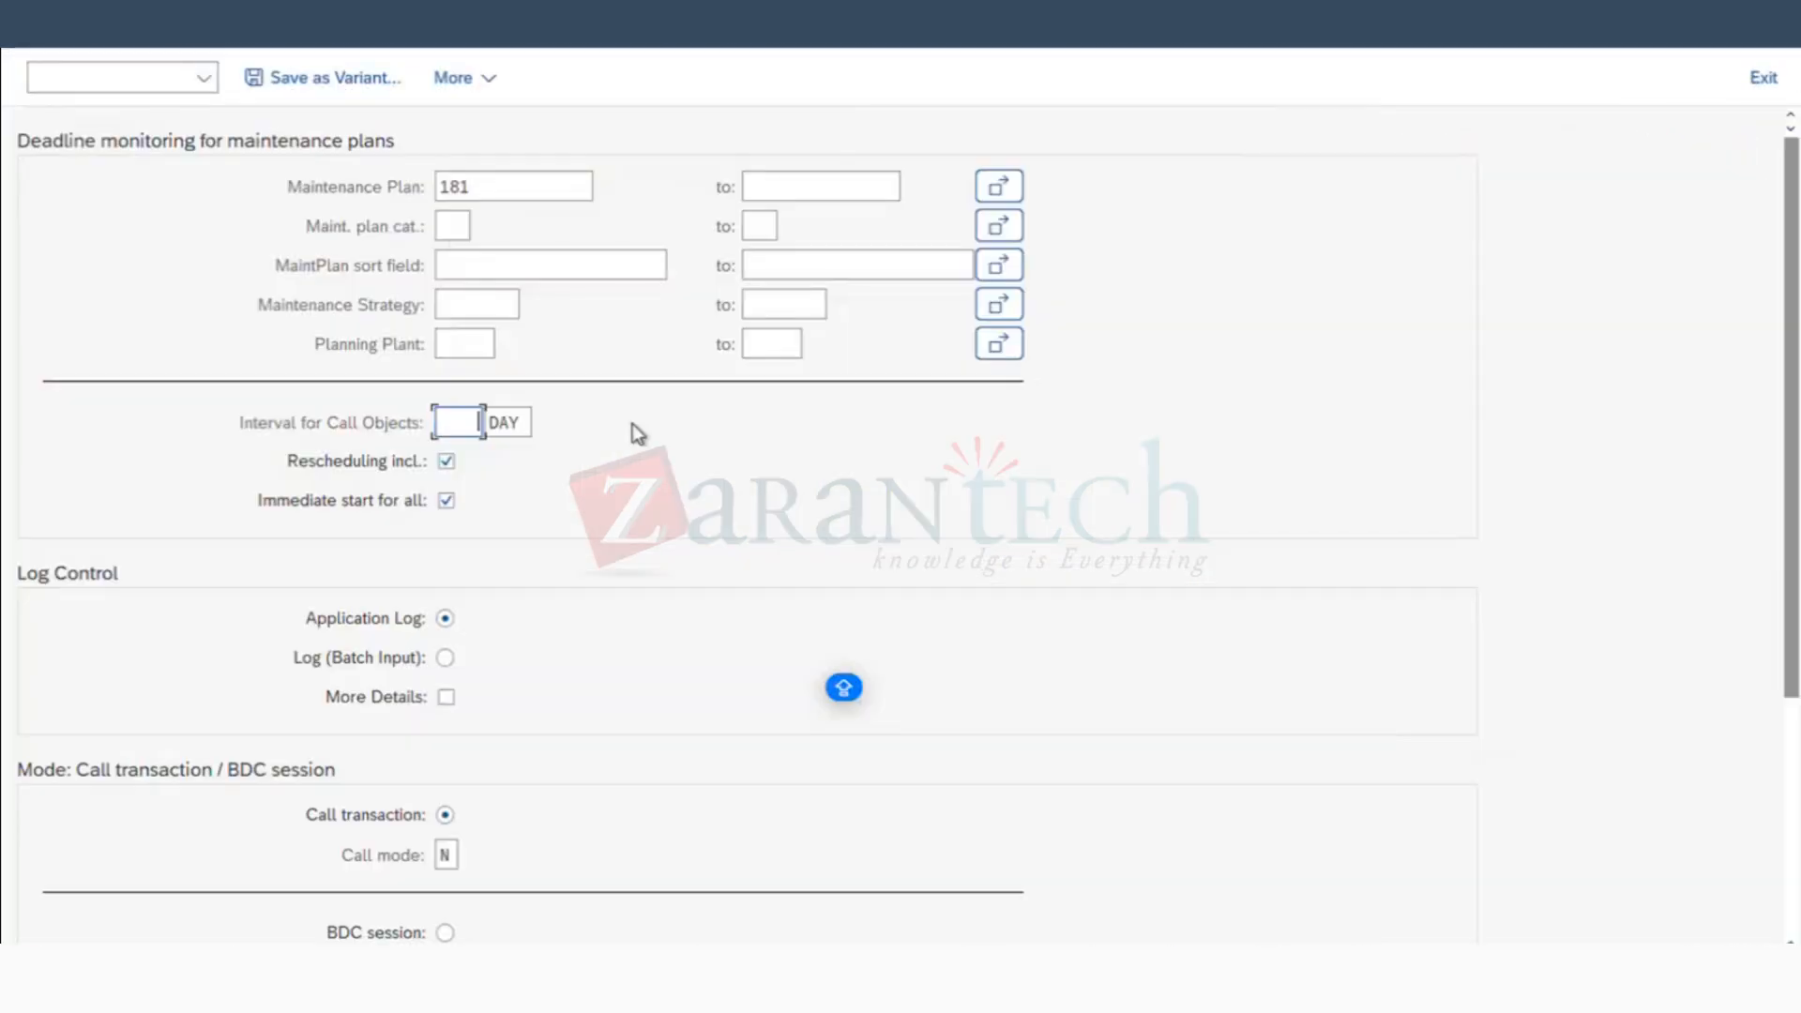
Step: Set the interval for call objects to 30 days, run deadline monitoring for plan 181, and return to the selection screen
text(30)
key(Return)
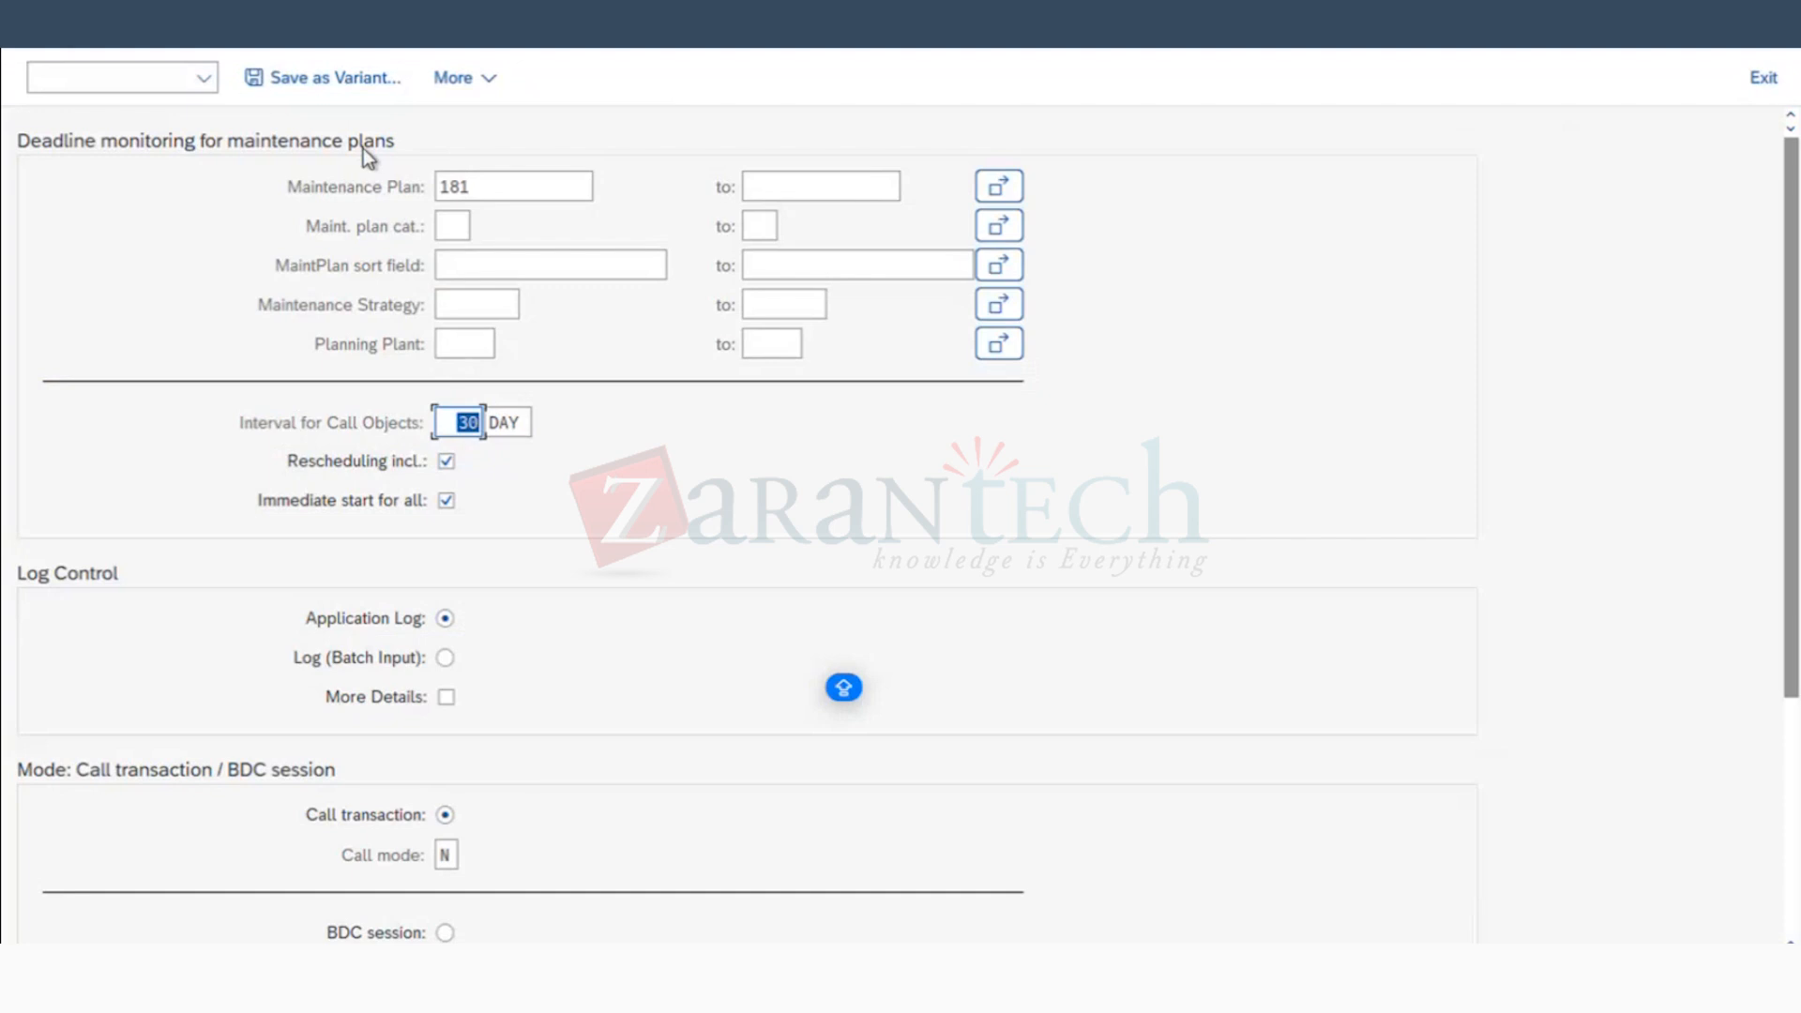
key(F8)
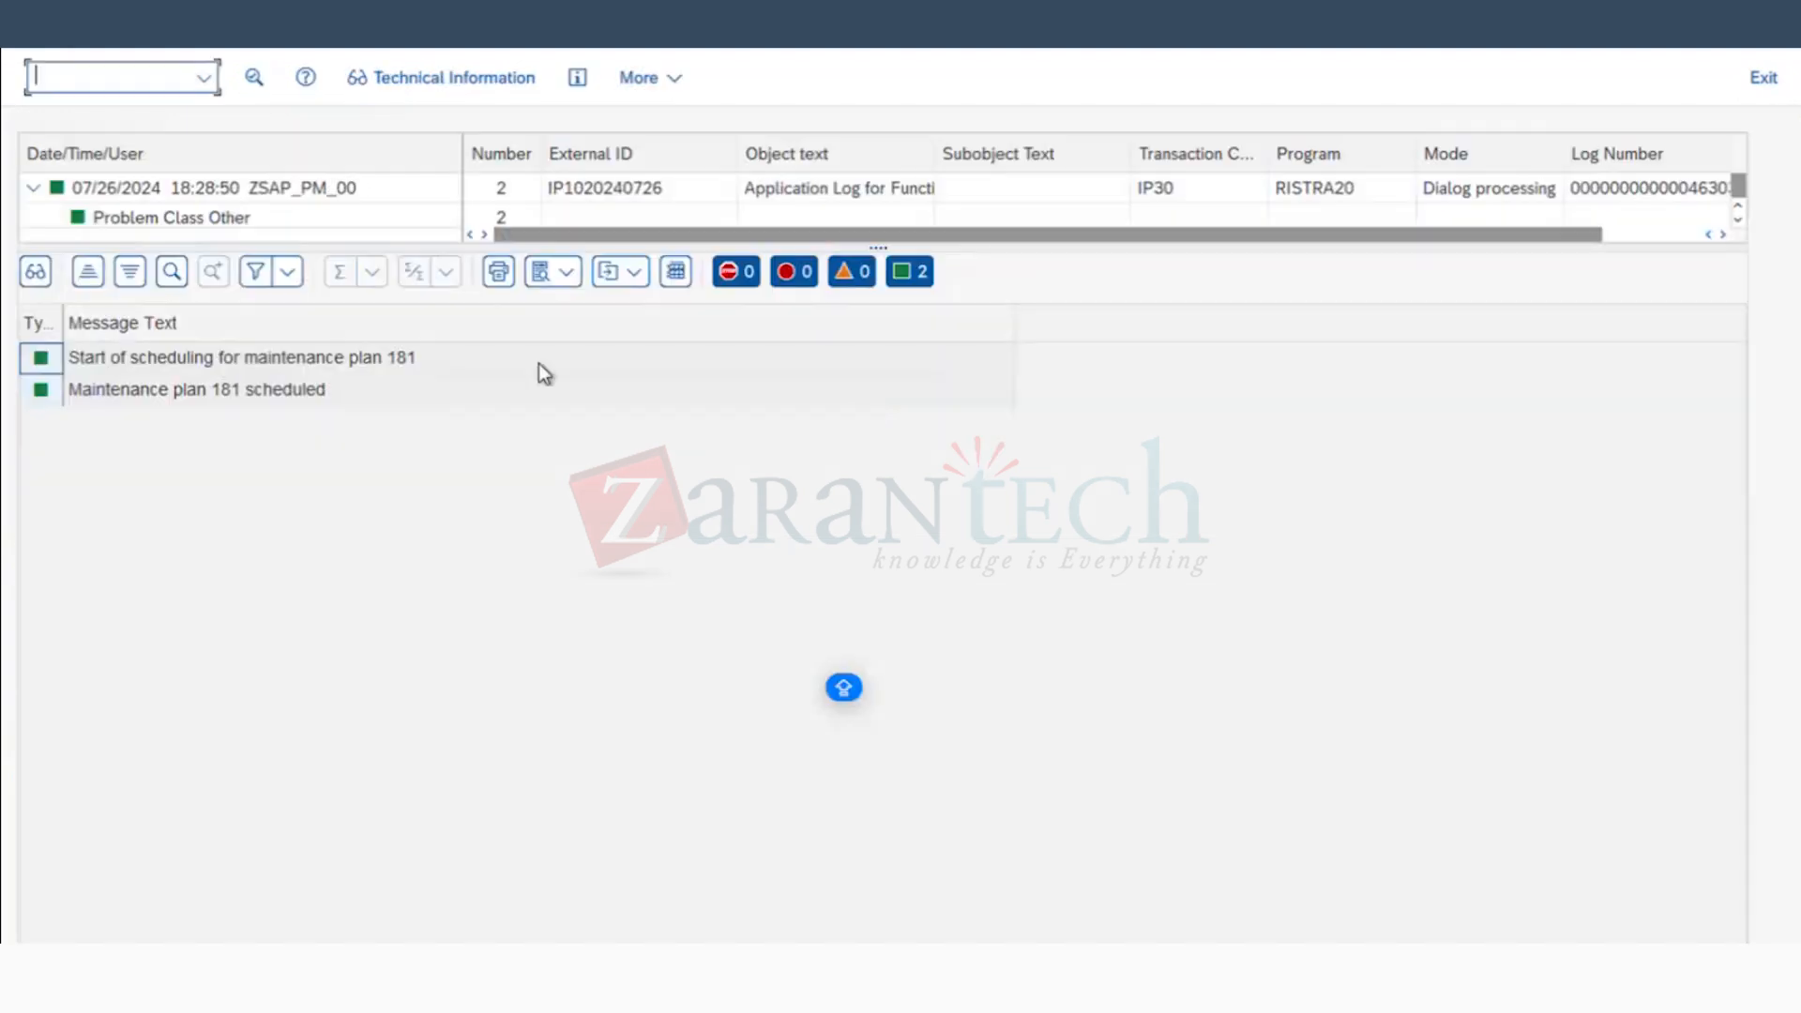
click(57, 54)
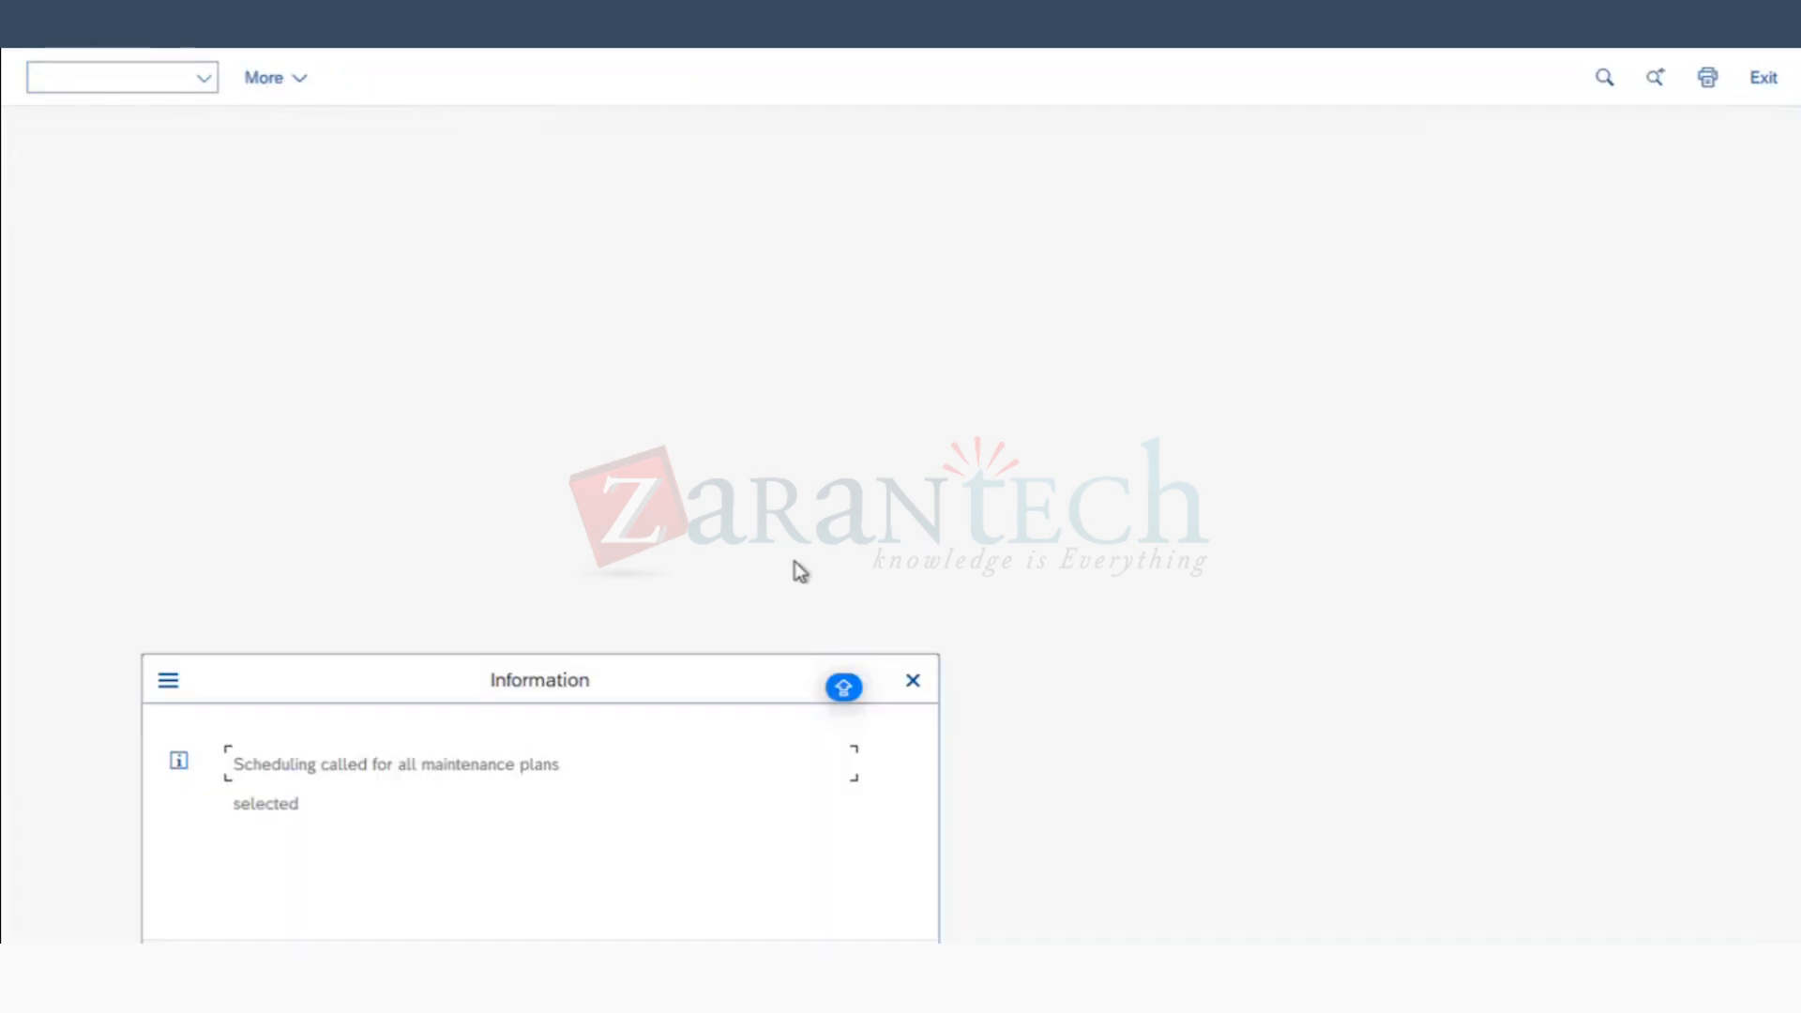
click(911, 684)
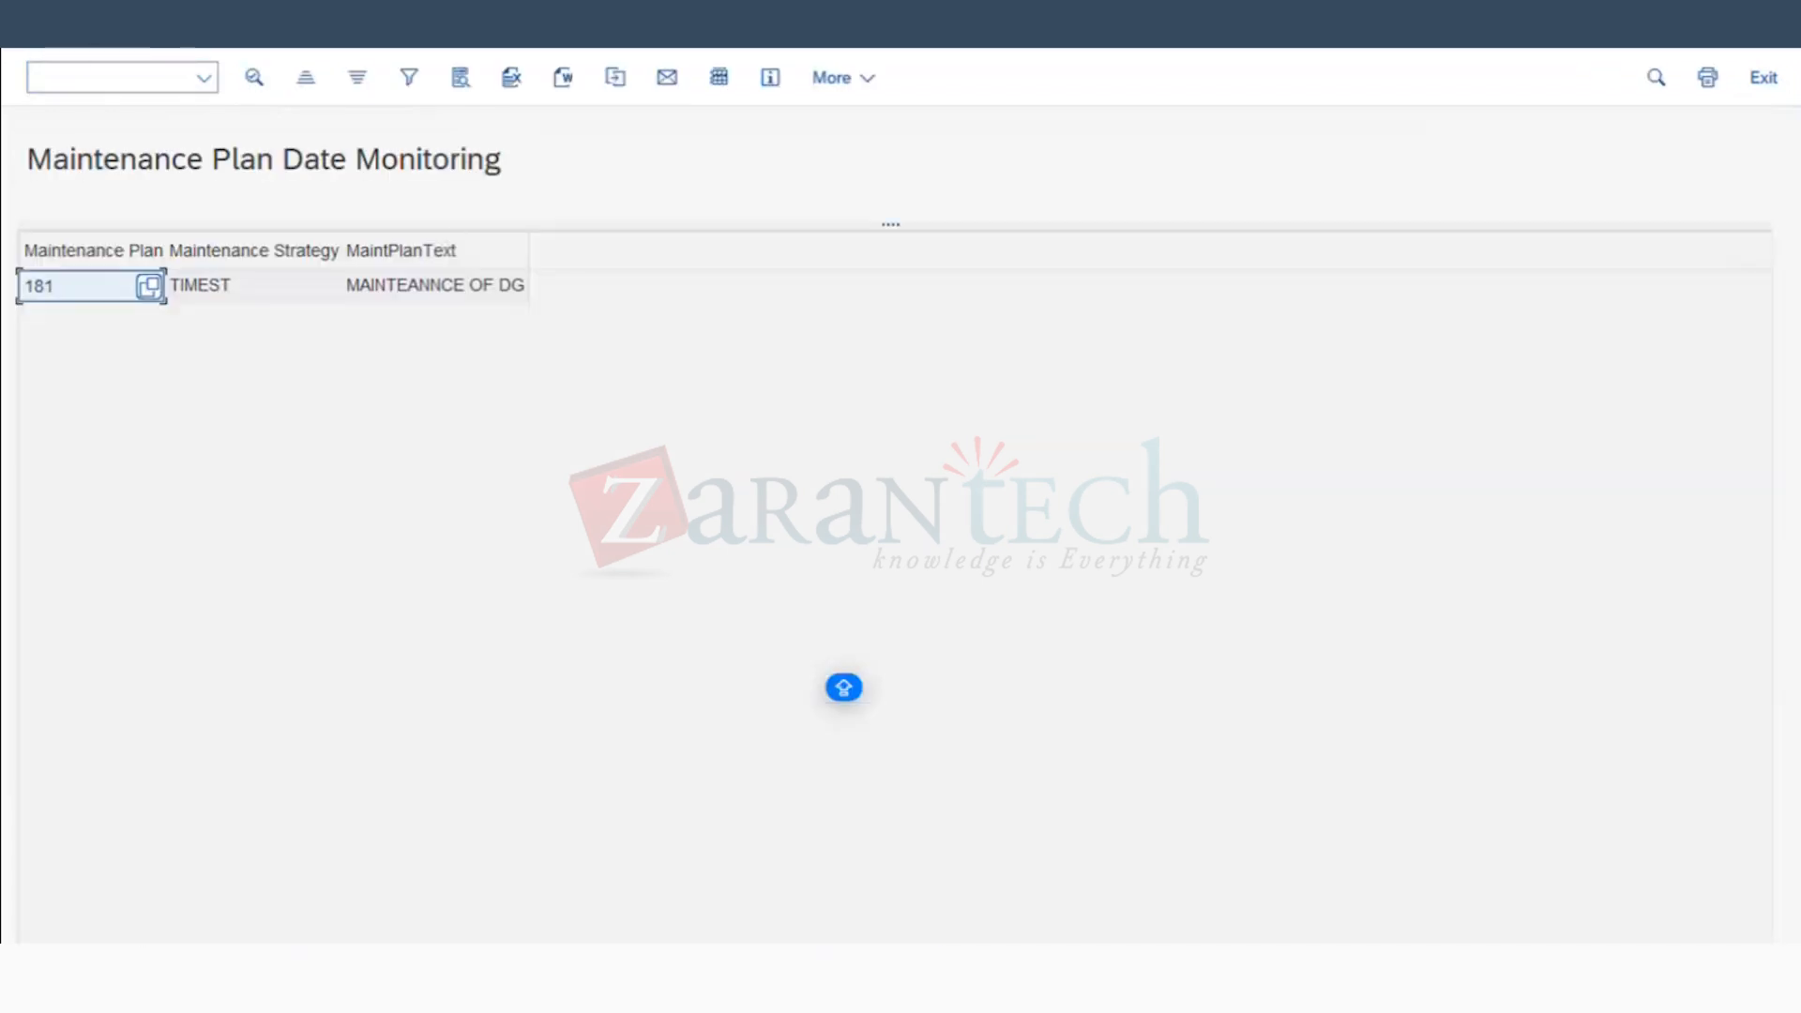
click(49, 40)
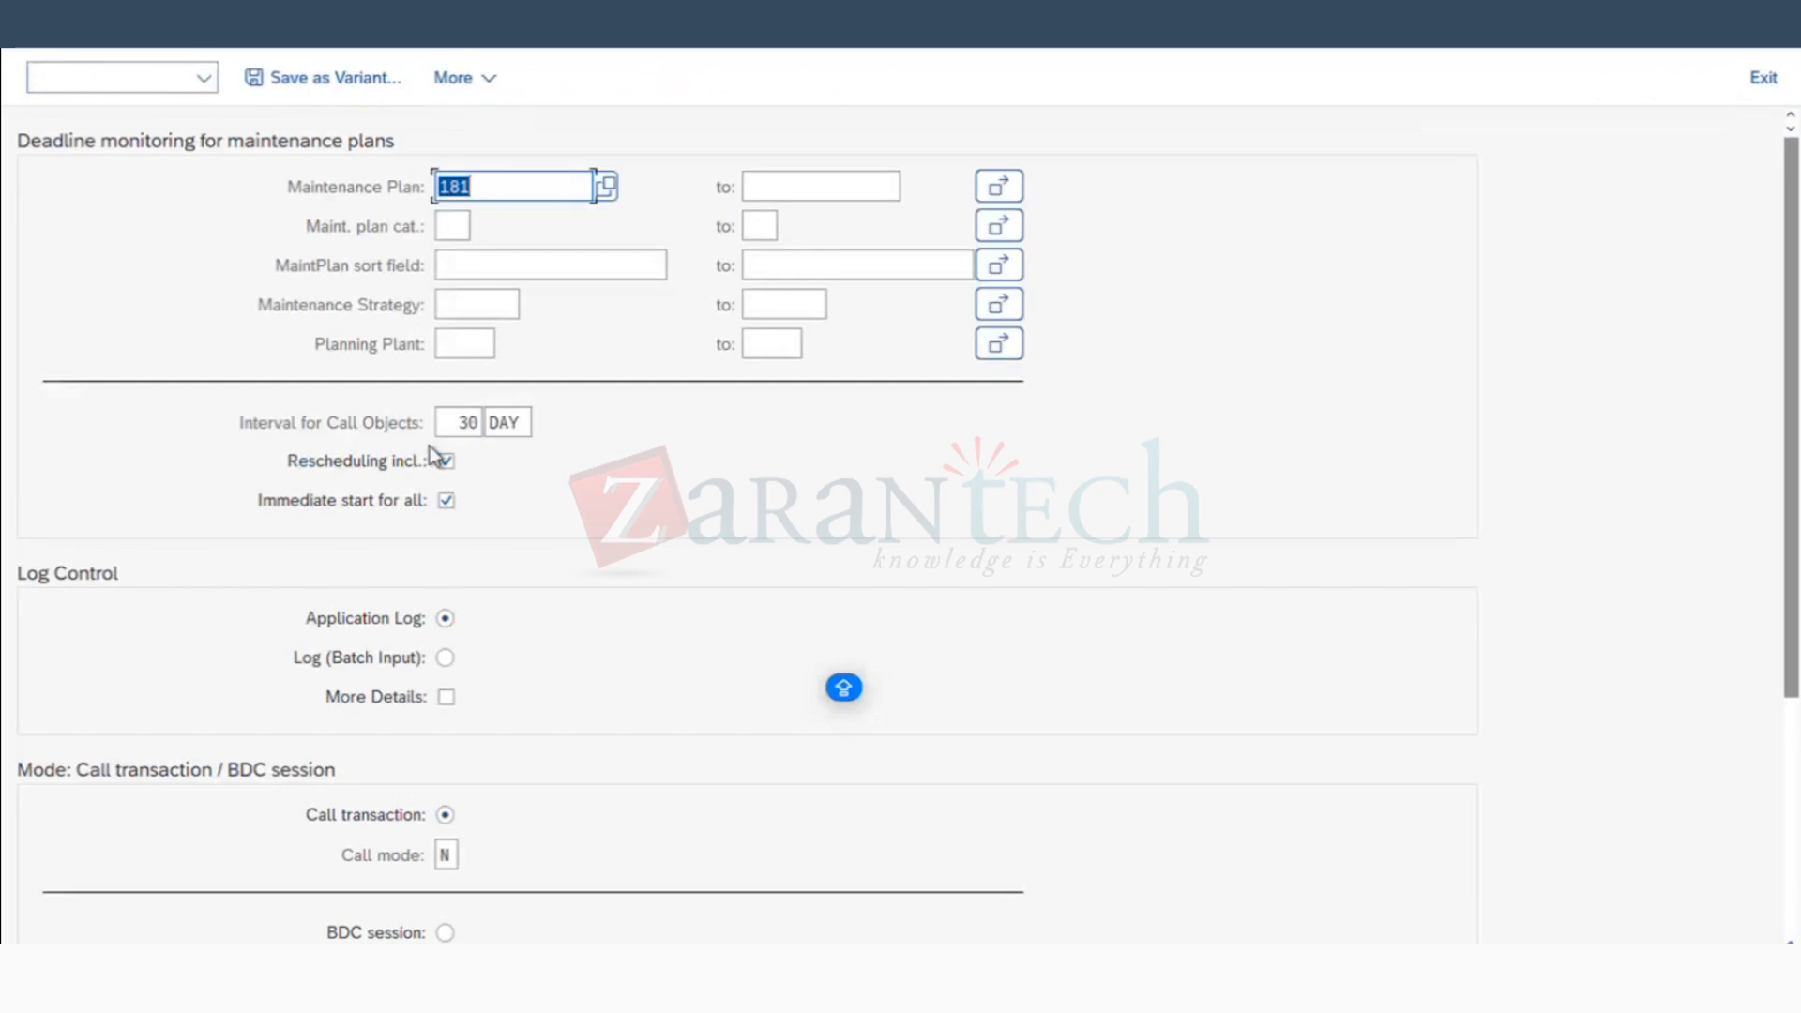
Step: Set the interval for call objects to 38 days, run deadline monitoring, and select the saved order message in the log
drag(456, 424, 533, 427)
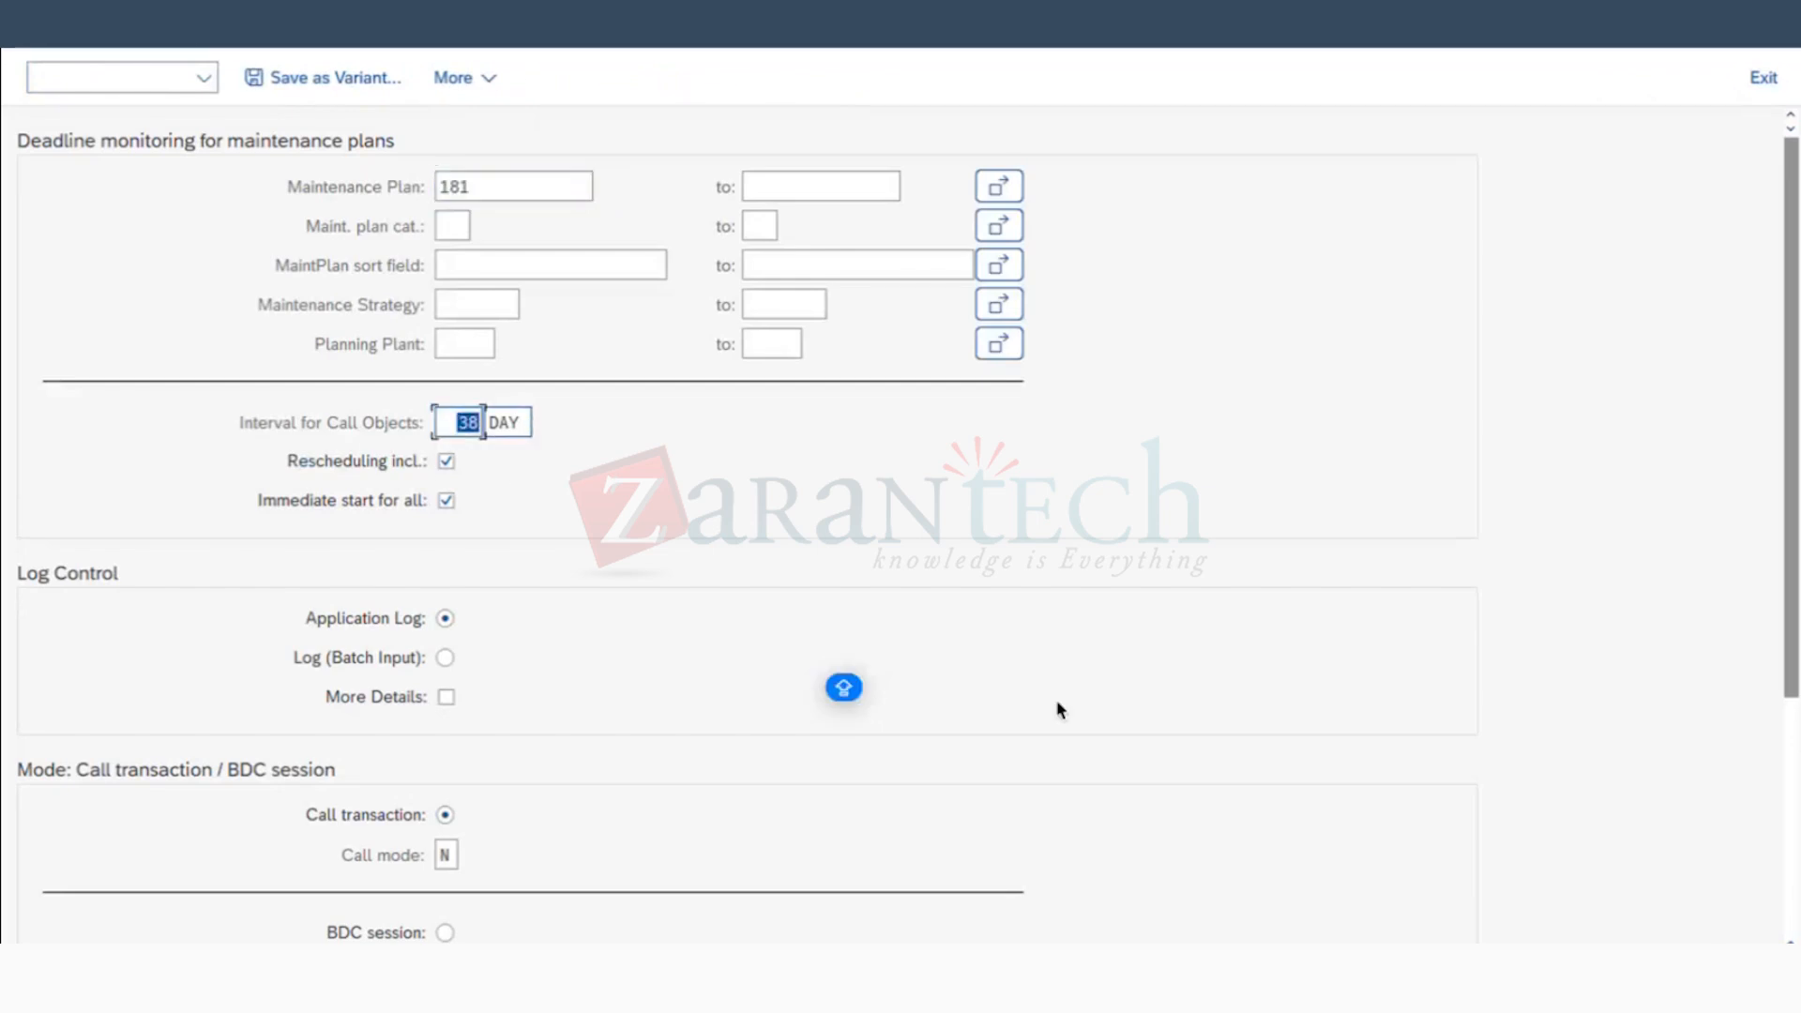
key(F8)
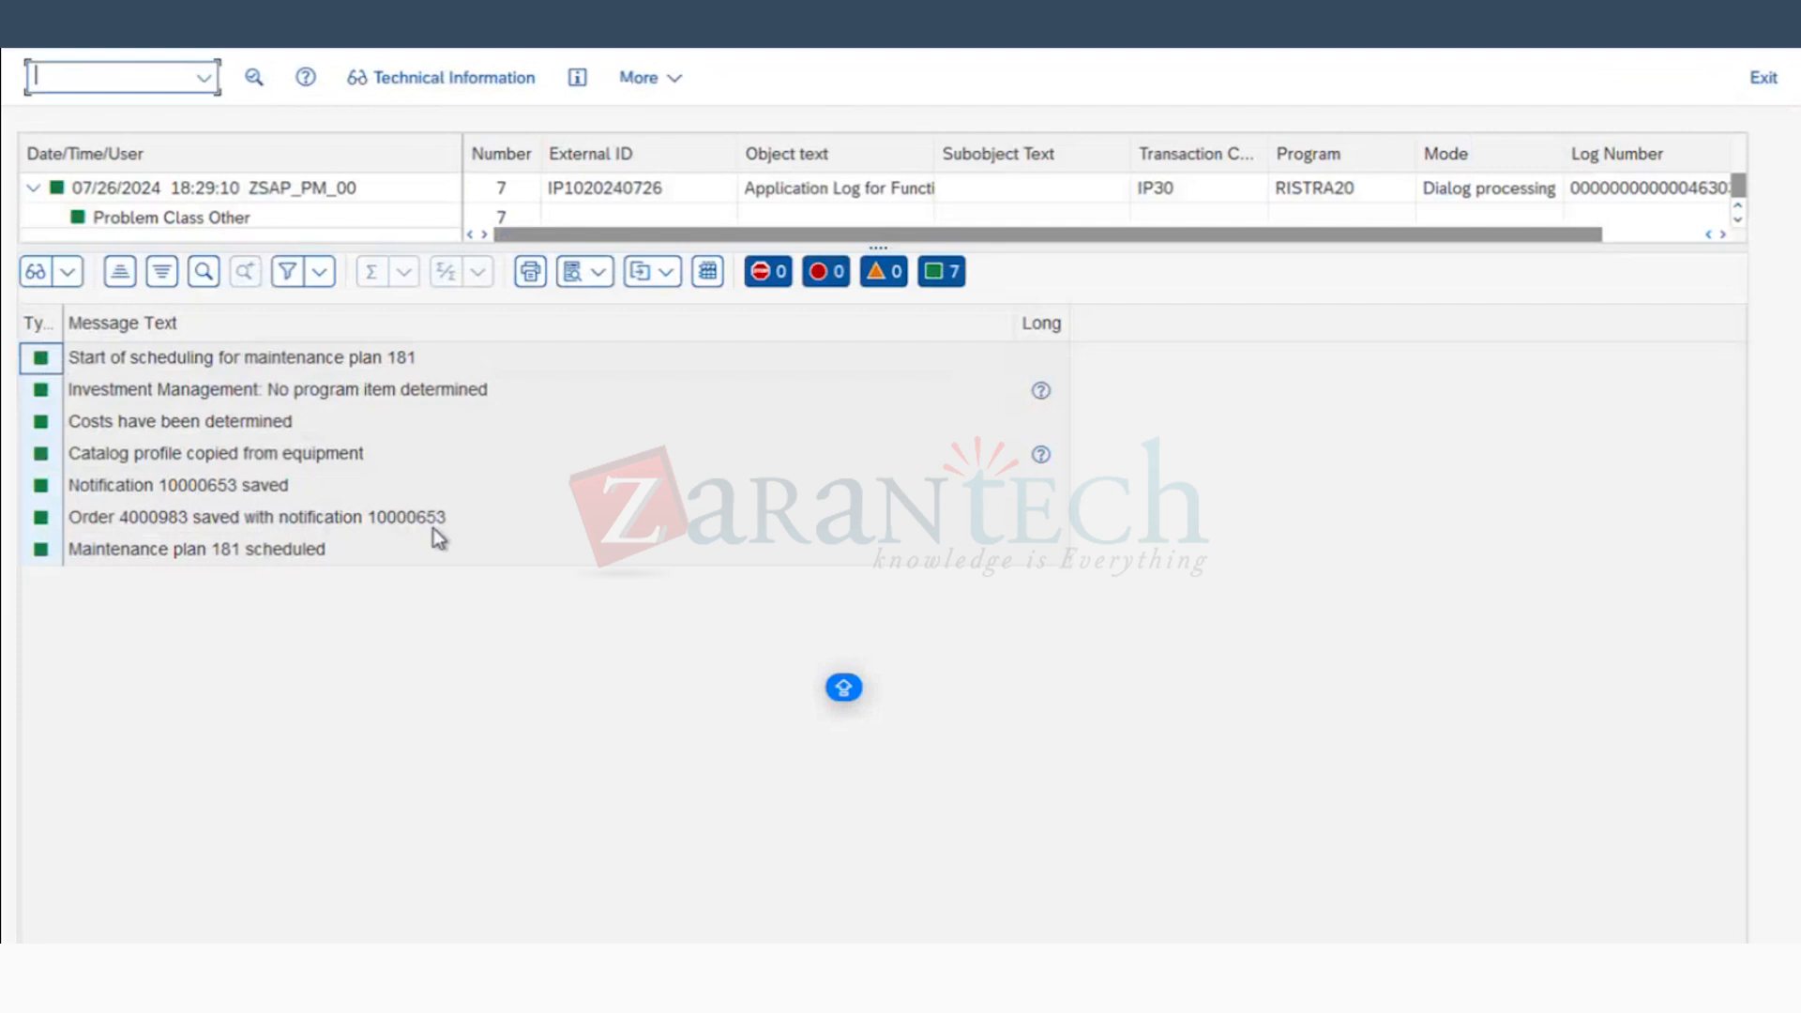
click(265, 520)
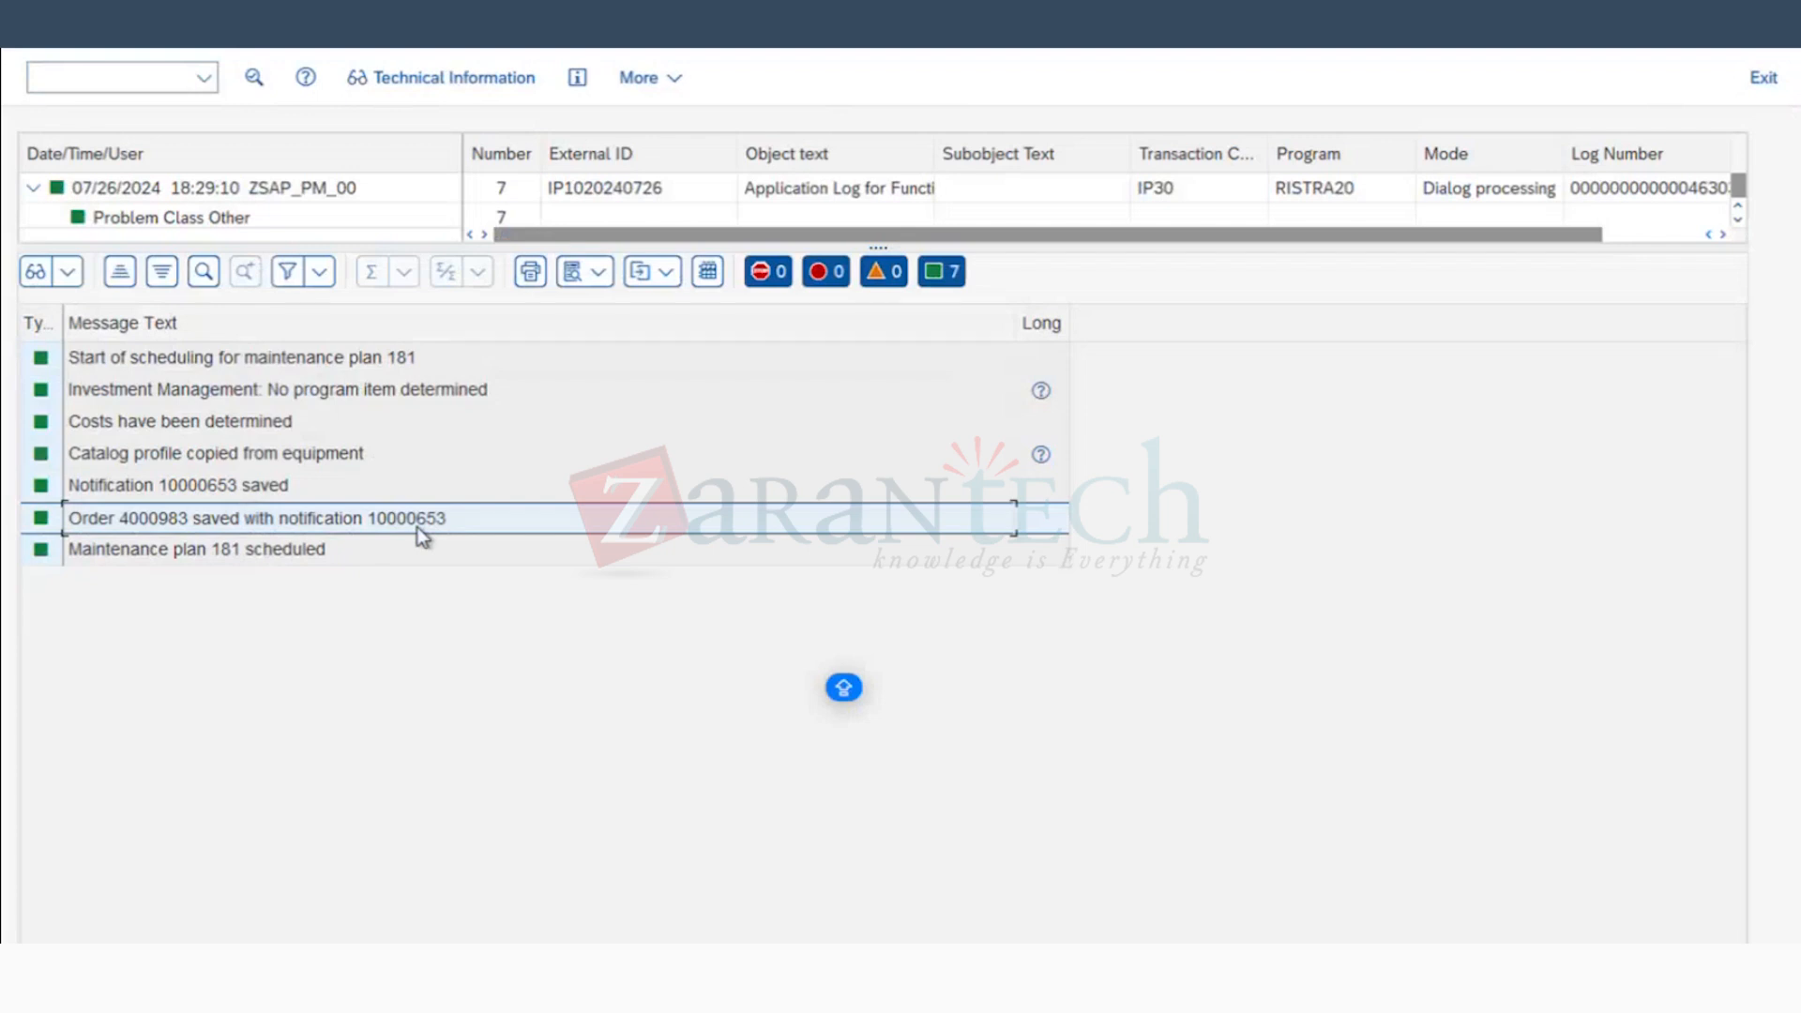
Step: Switch to the window for changing maintenance plans and return it to the SAP start menu
click(600, 984)
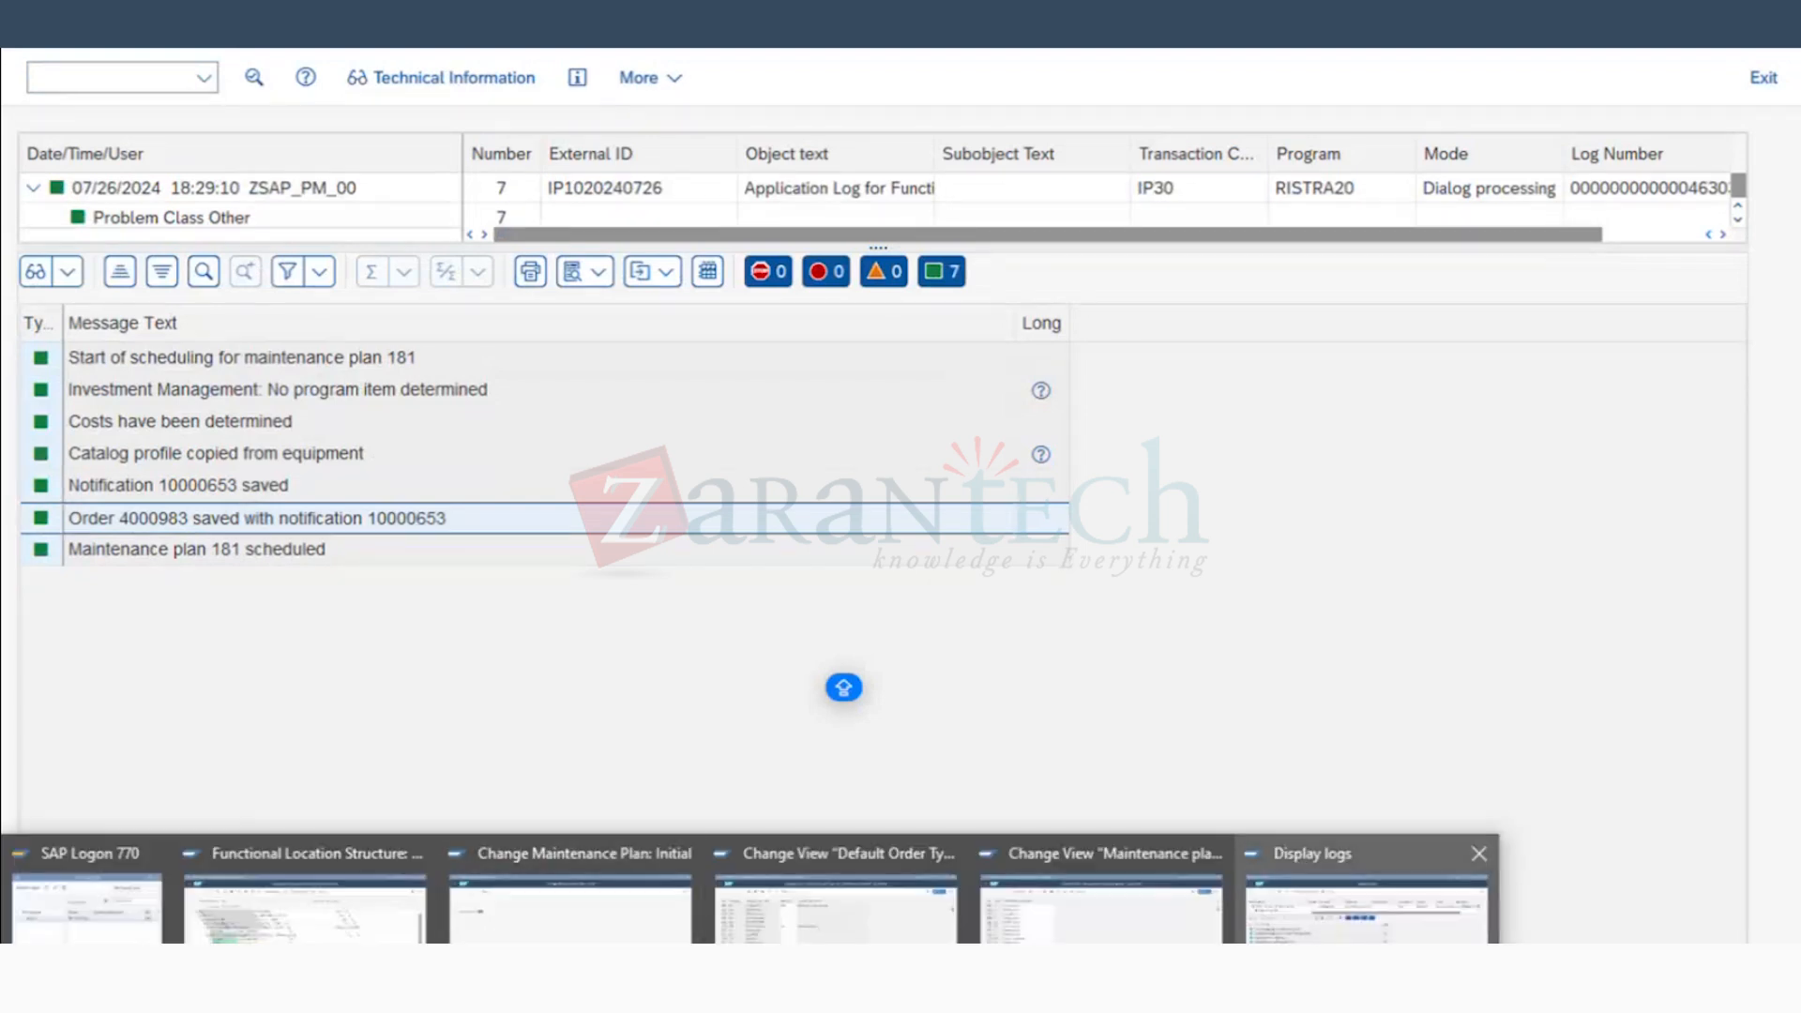
click(571, 905)
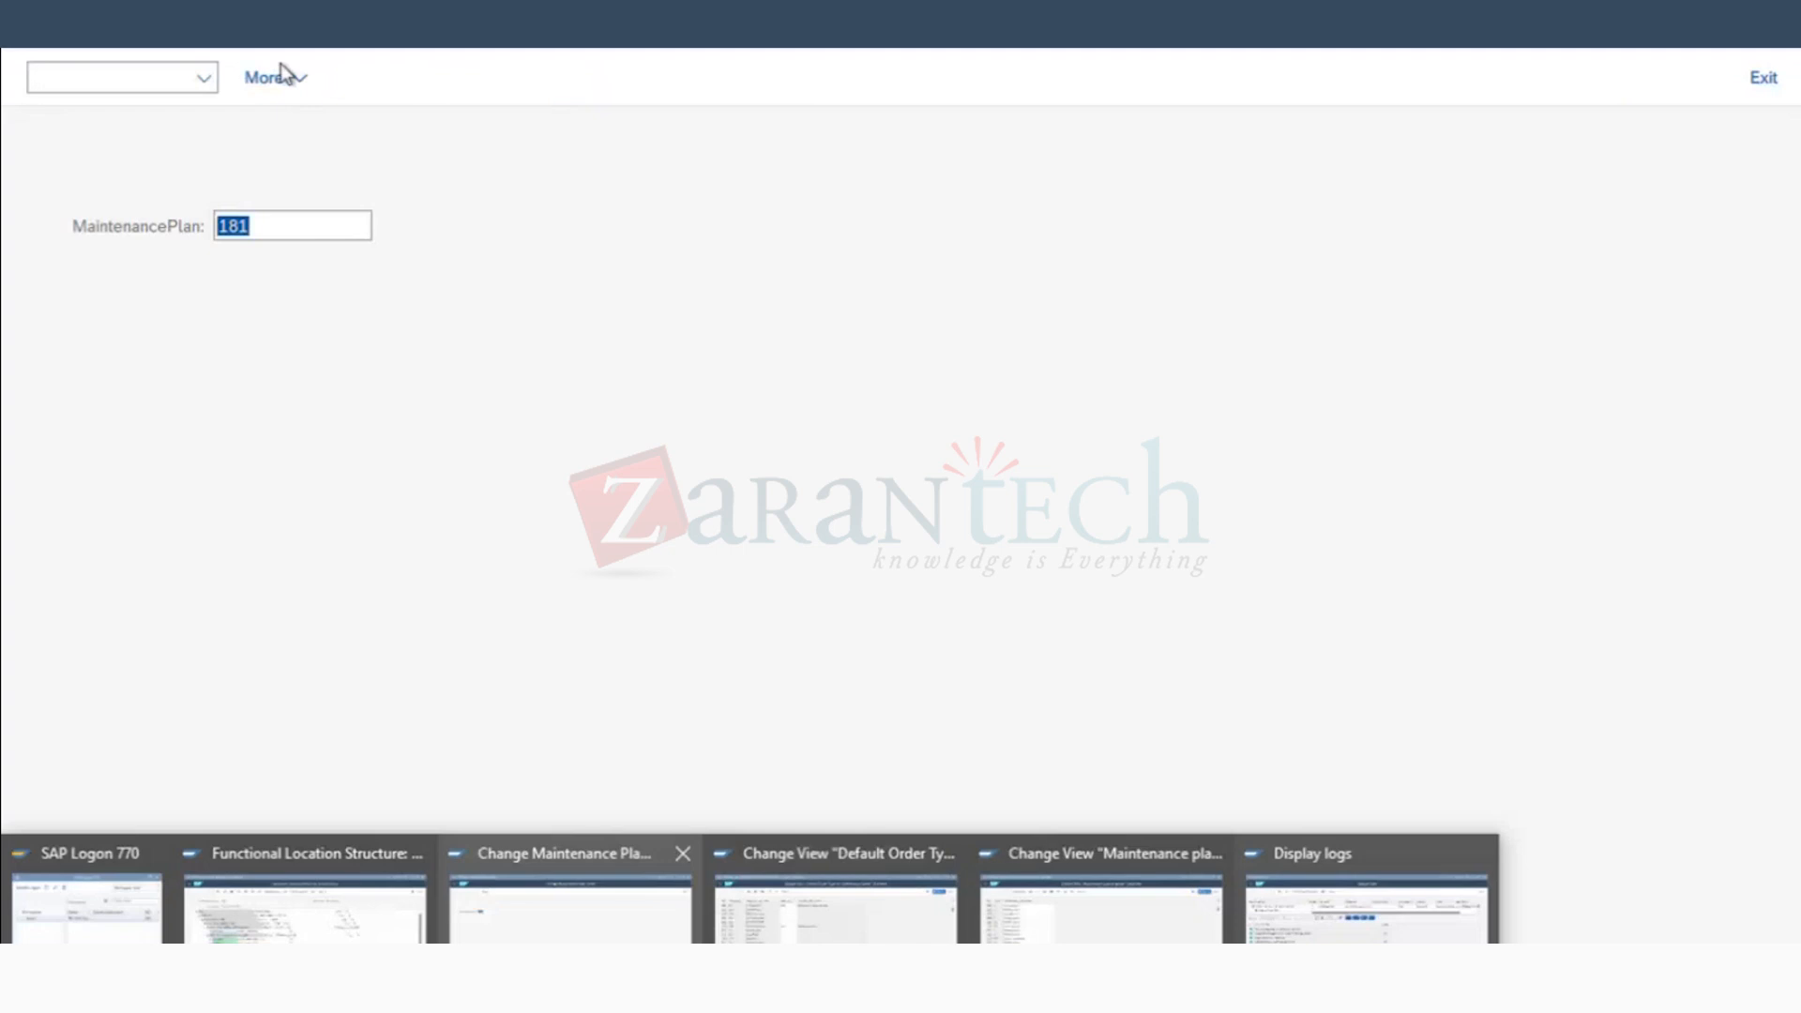
key(F3)
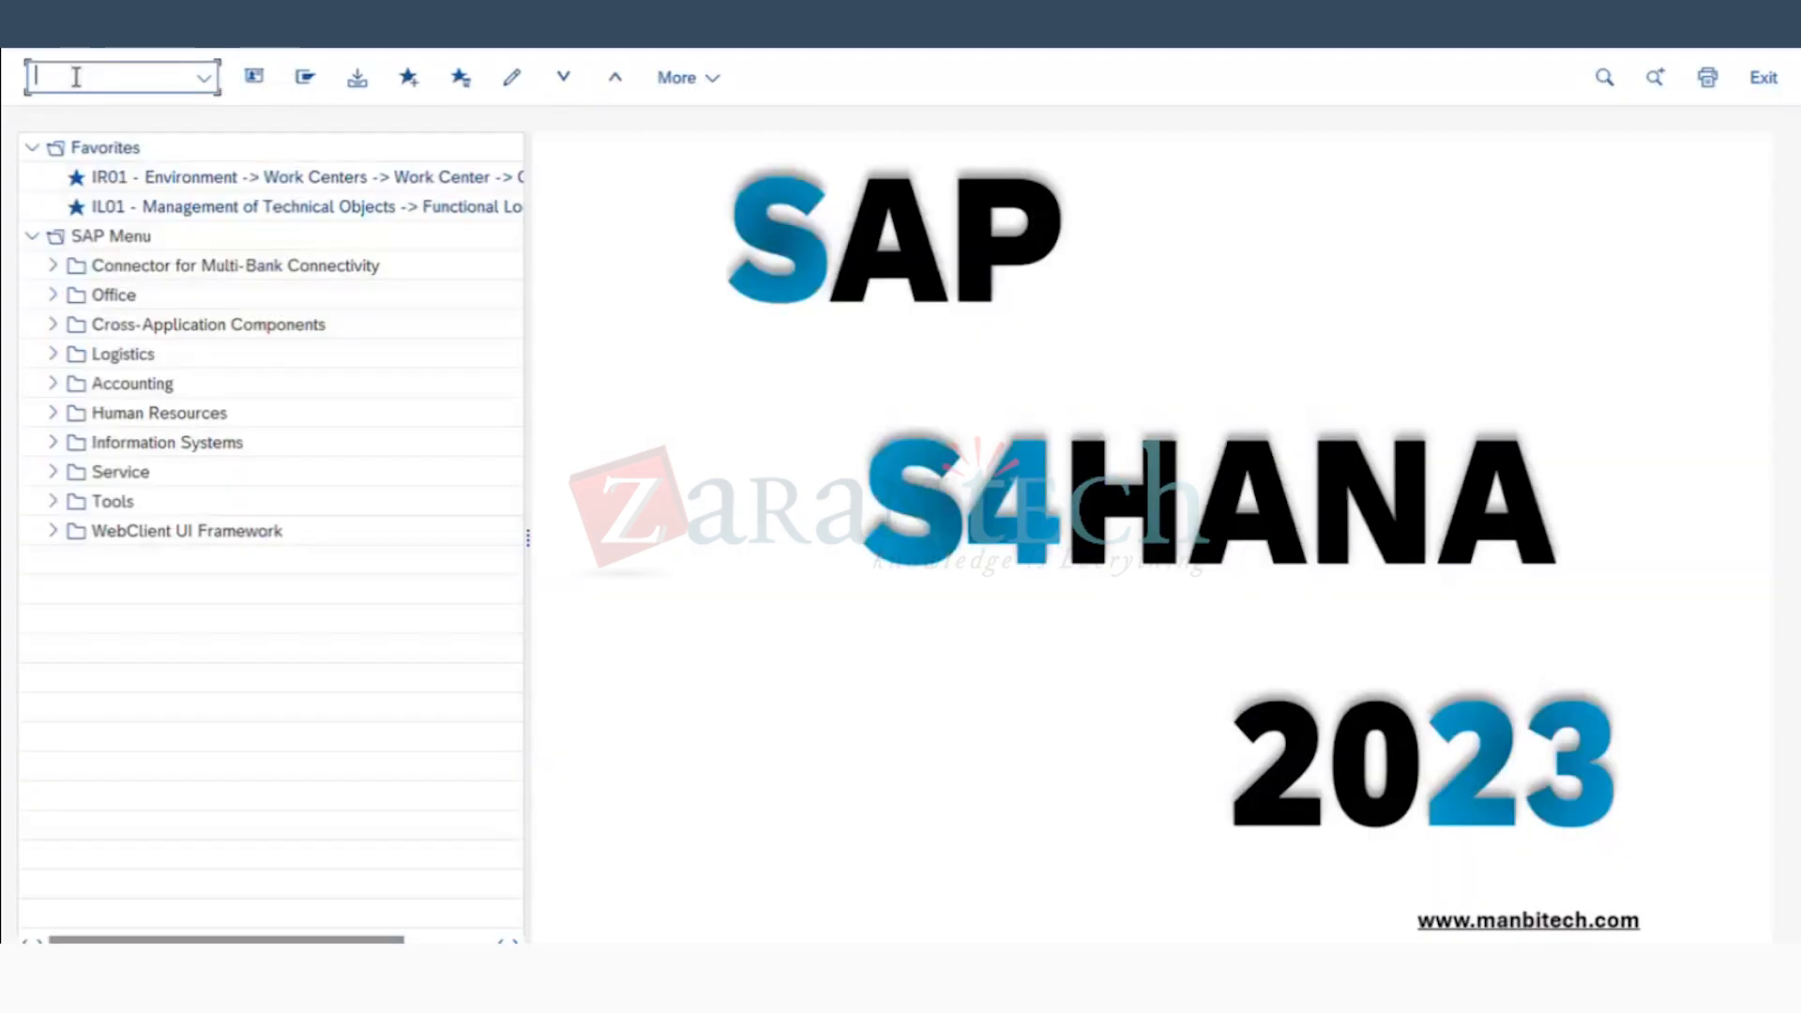
text(IW39)
key(Return)
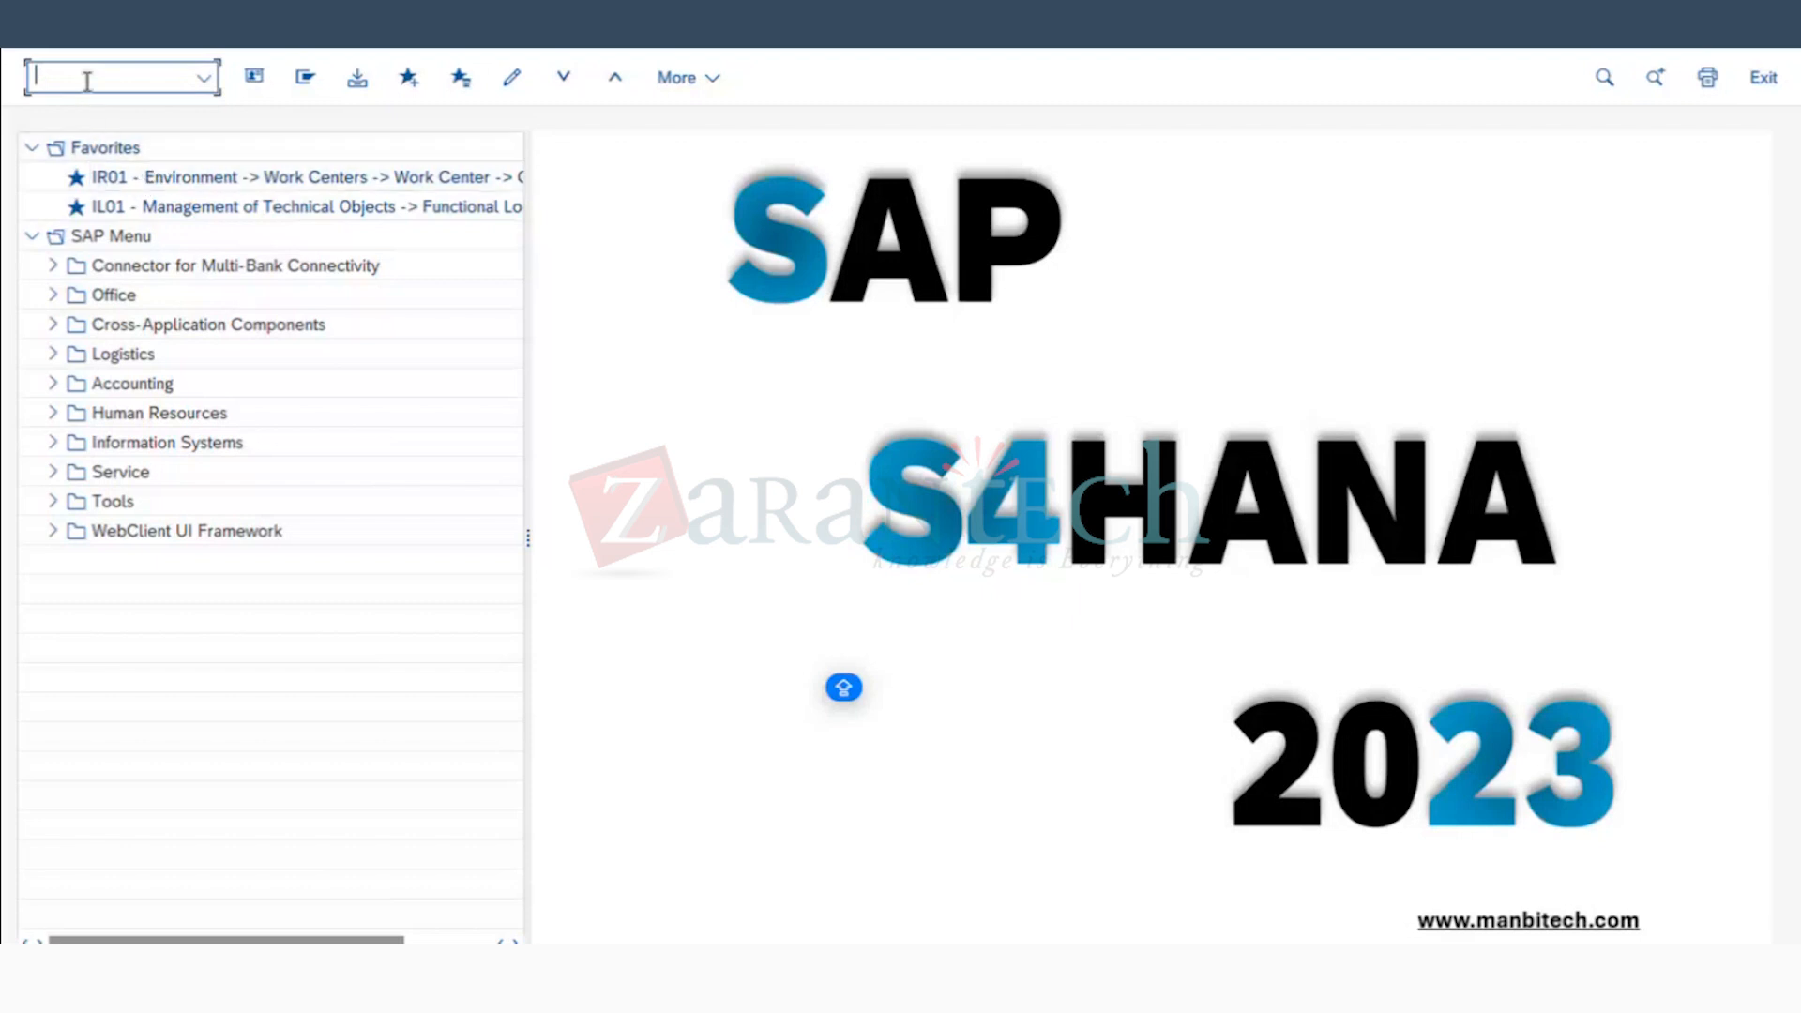
text(IW)
text(38)
key(Return)
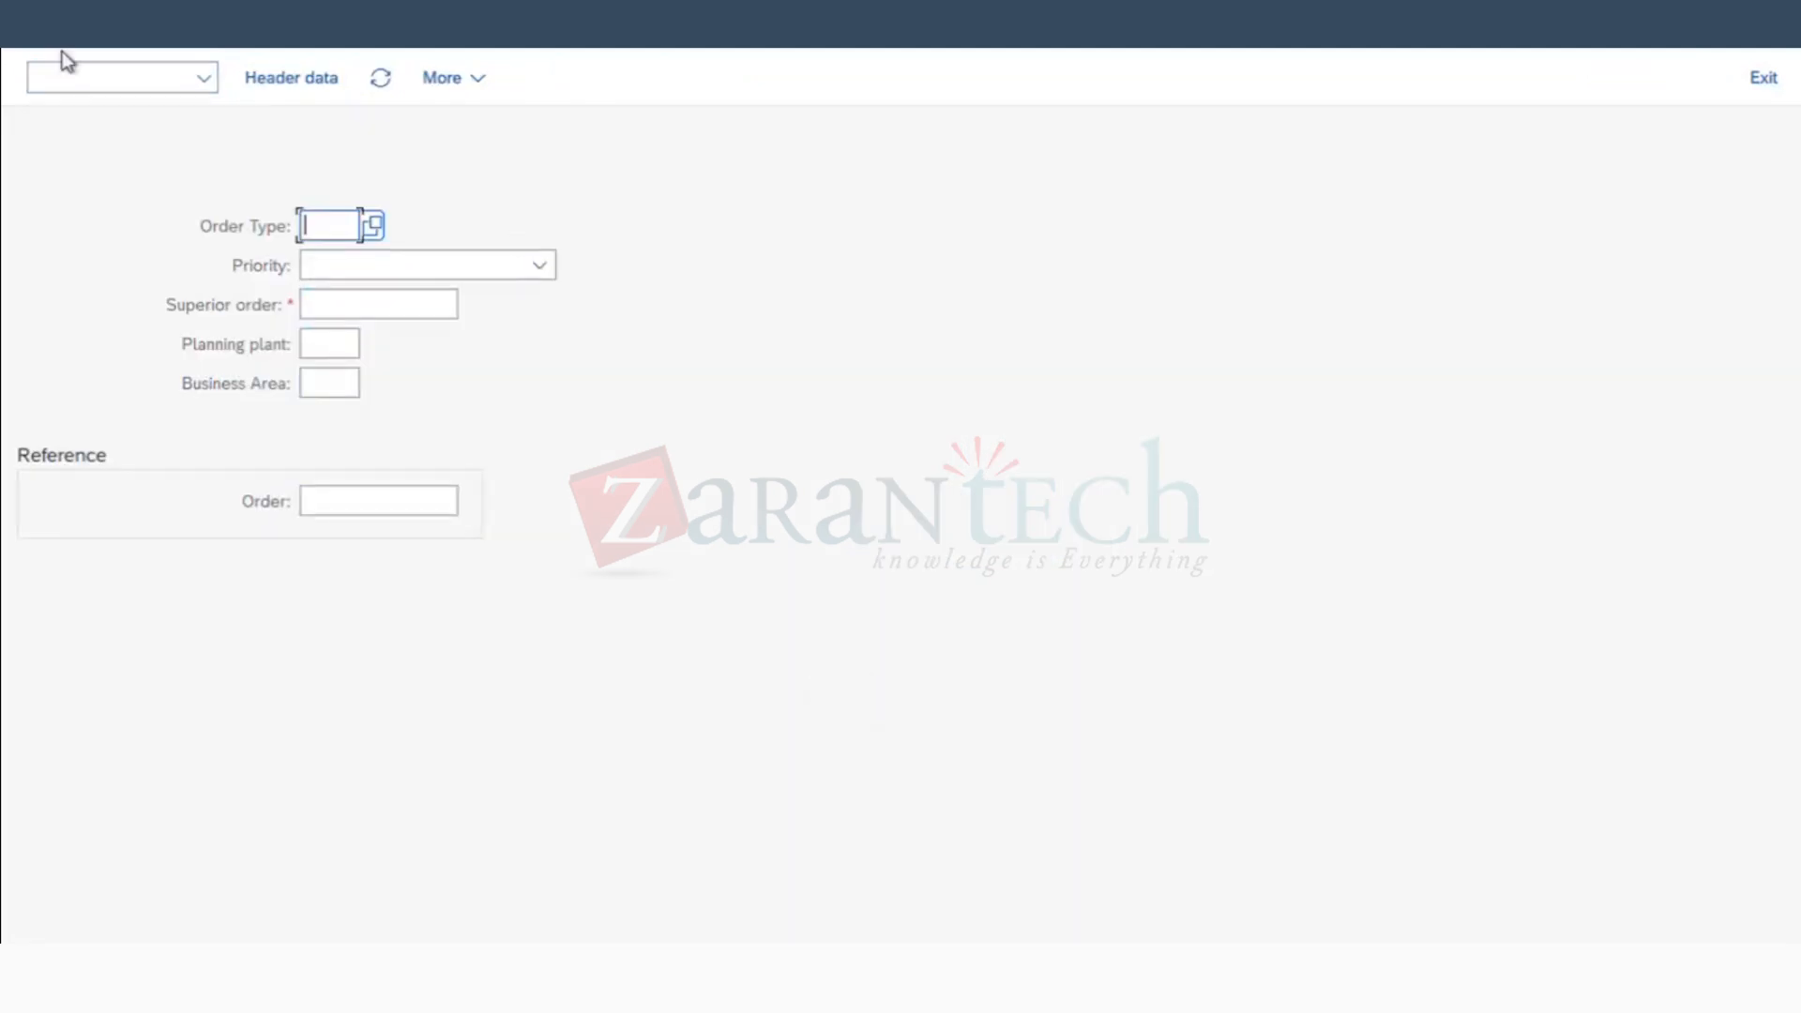
text(IW39)
key(Return)
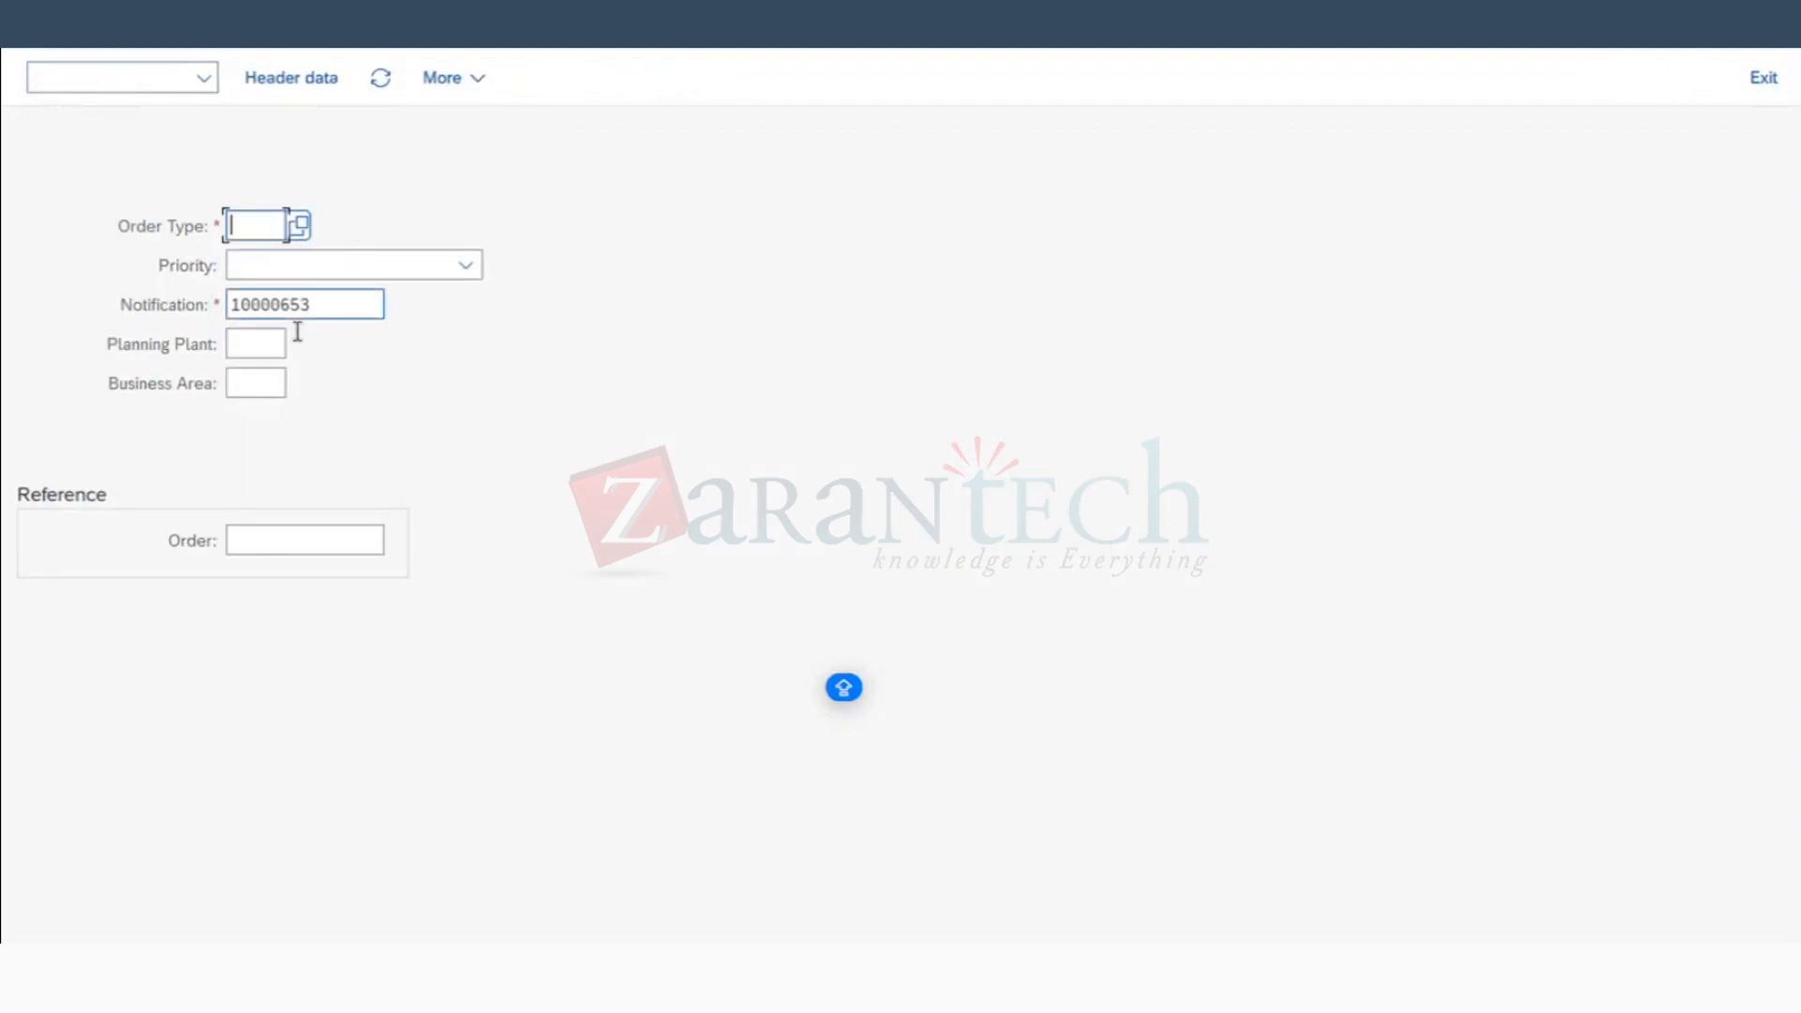
text(PM01)
key(Return)
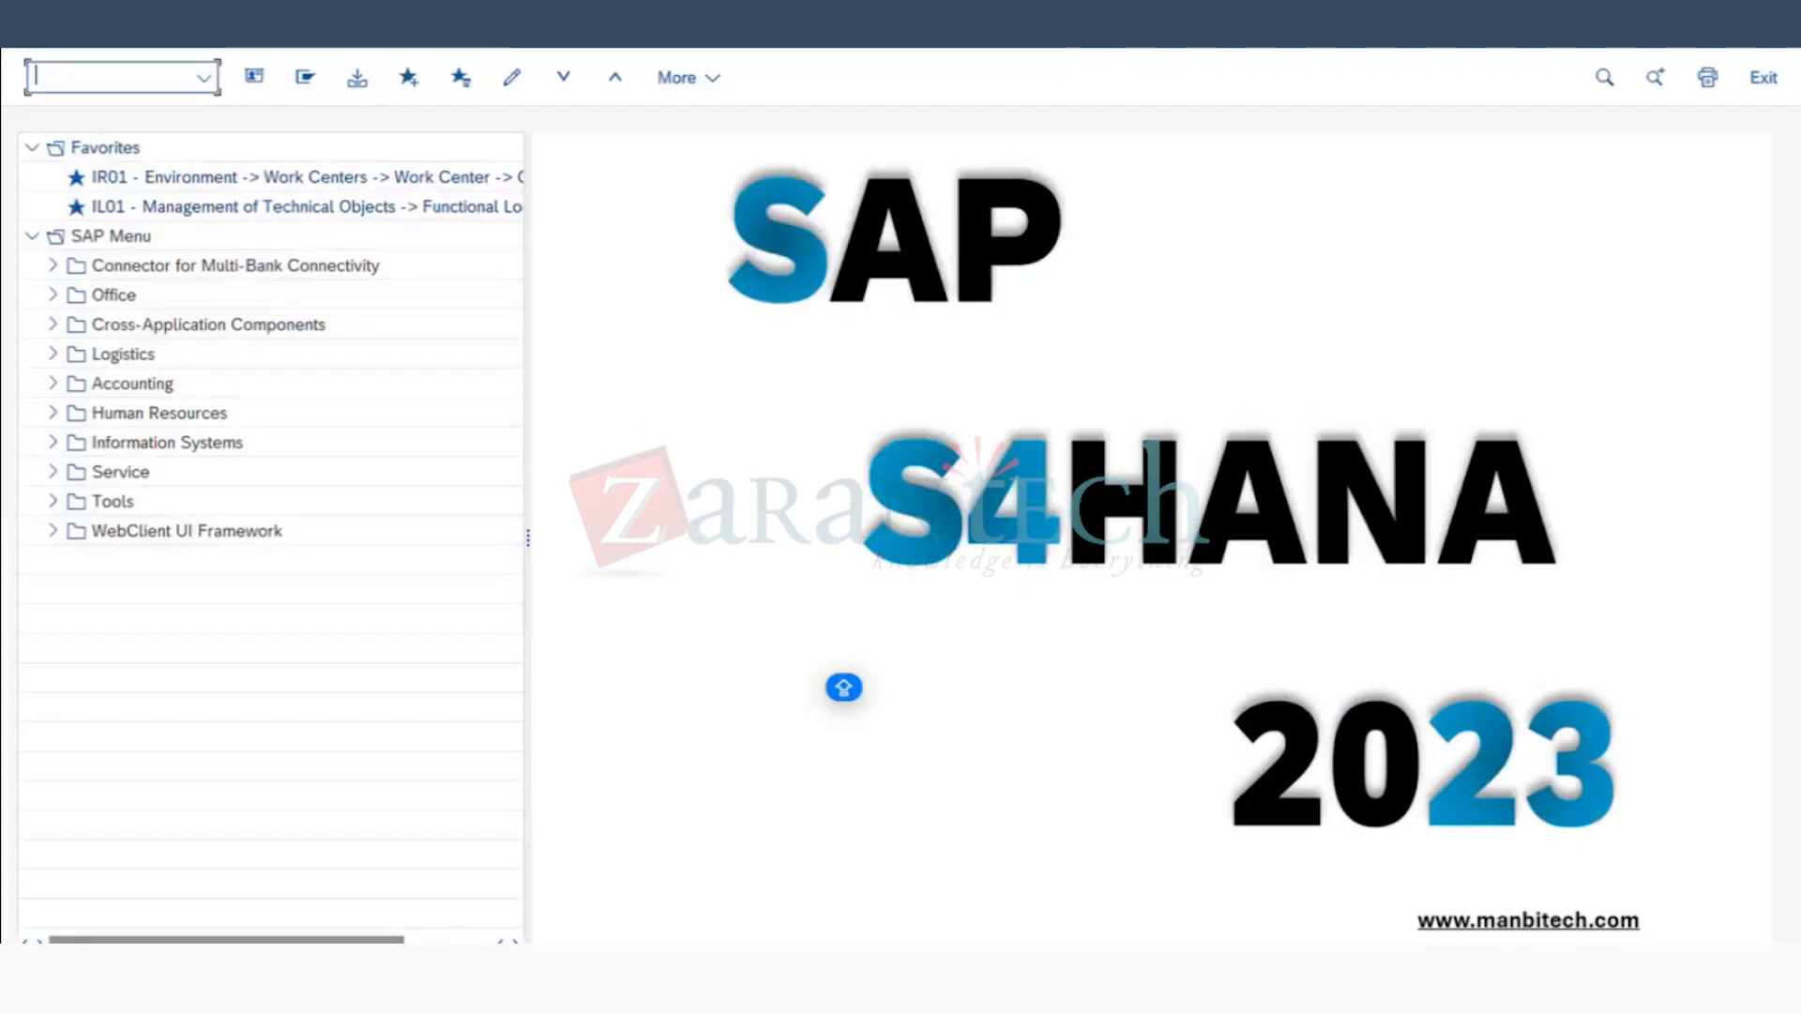
Step: Bring back the deadline monitoring log and examine its messages about the saved notification and the saved order
click(647, 996)
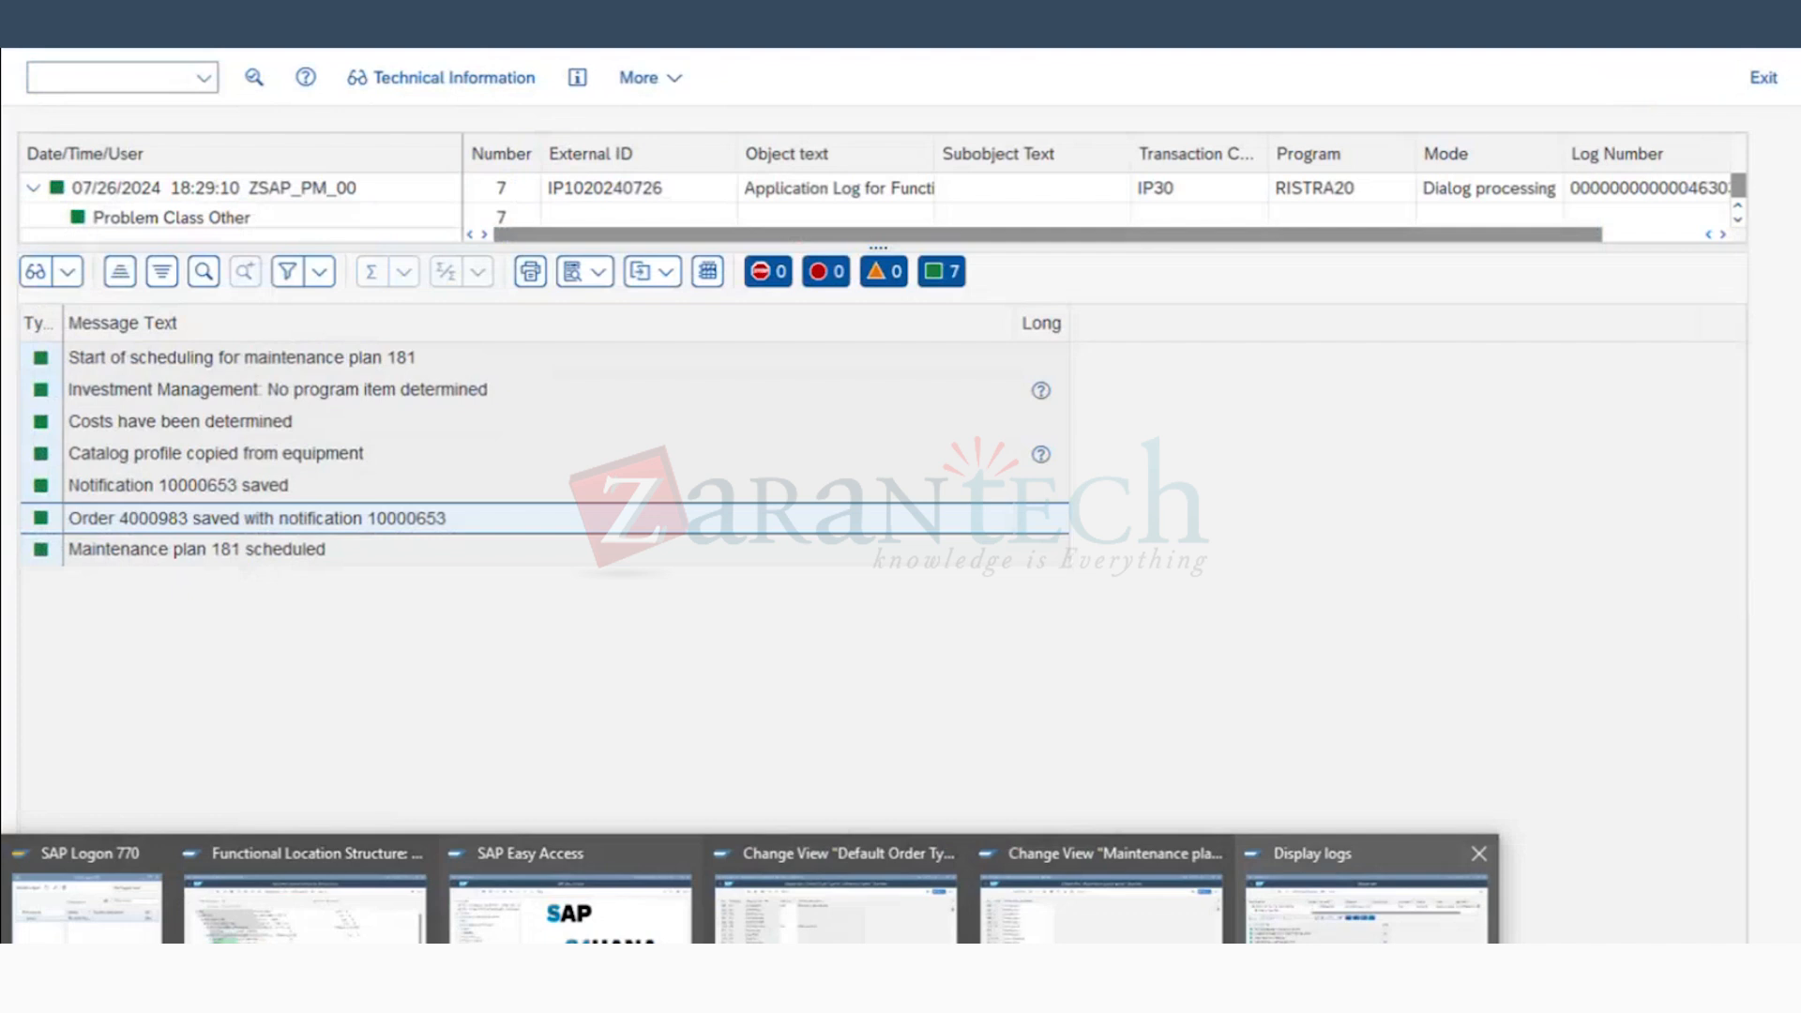
click(1365, 900)
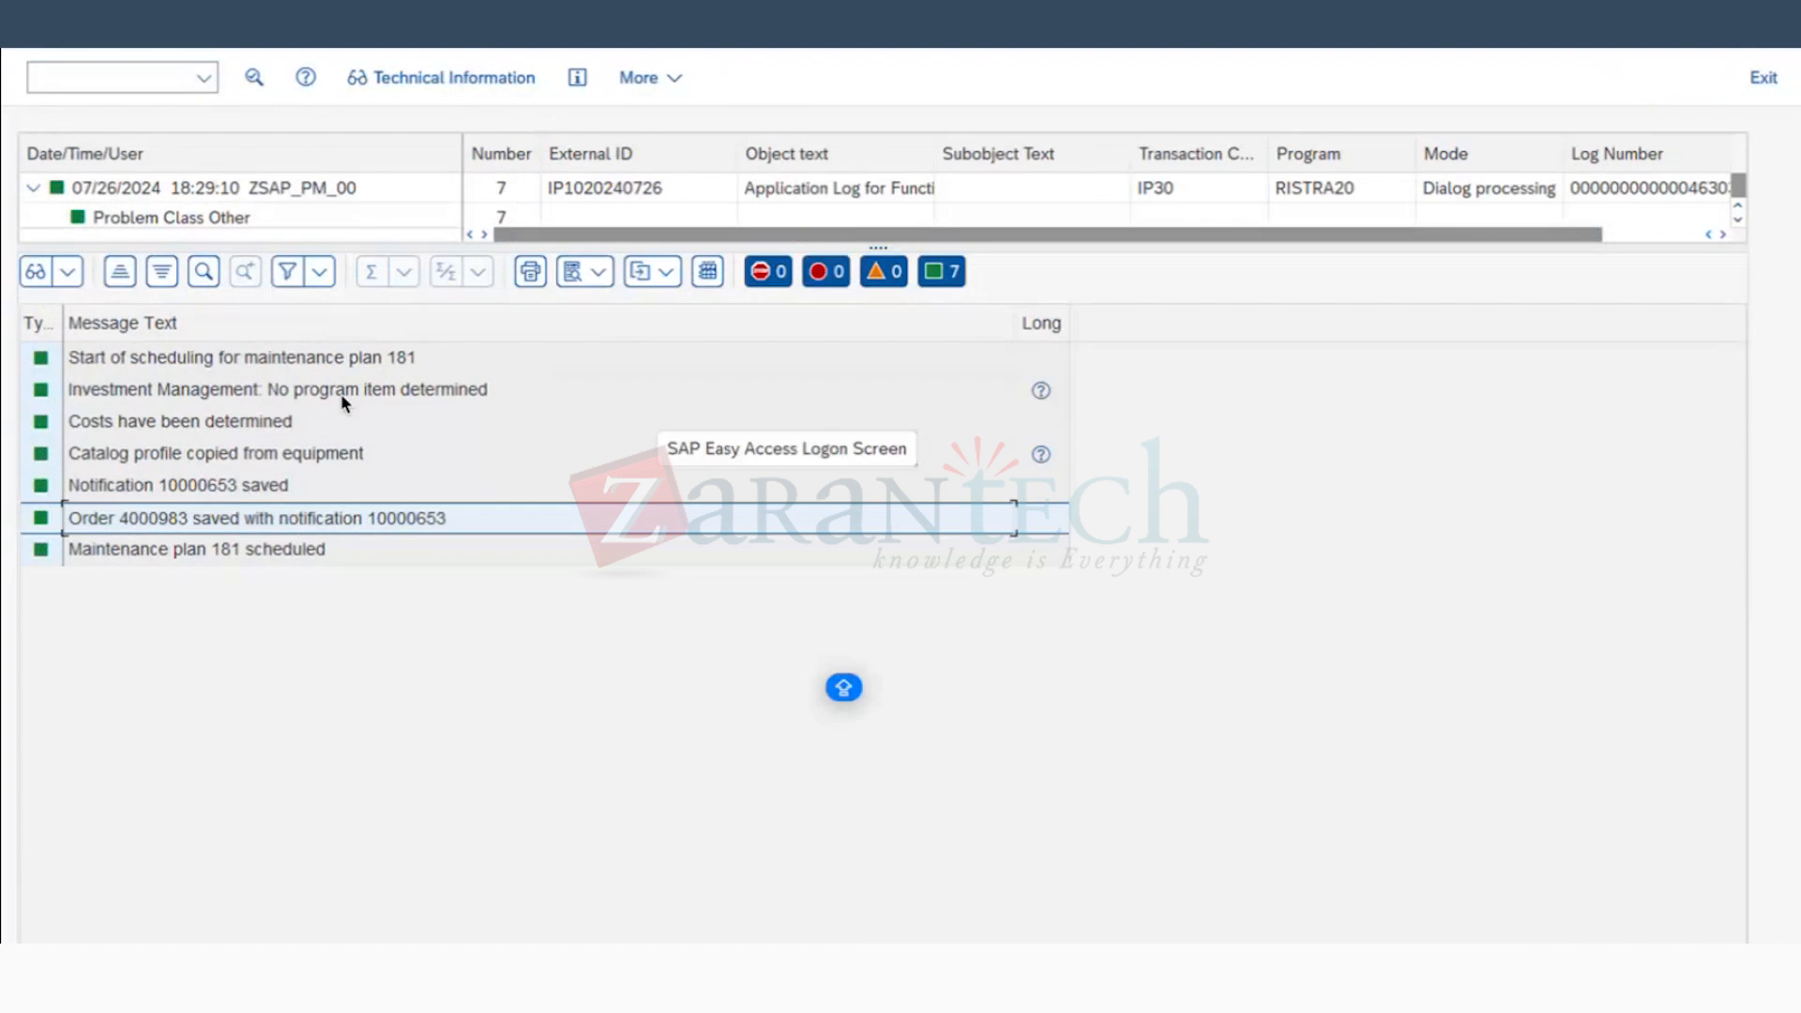
click(270, 485)
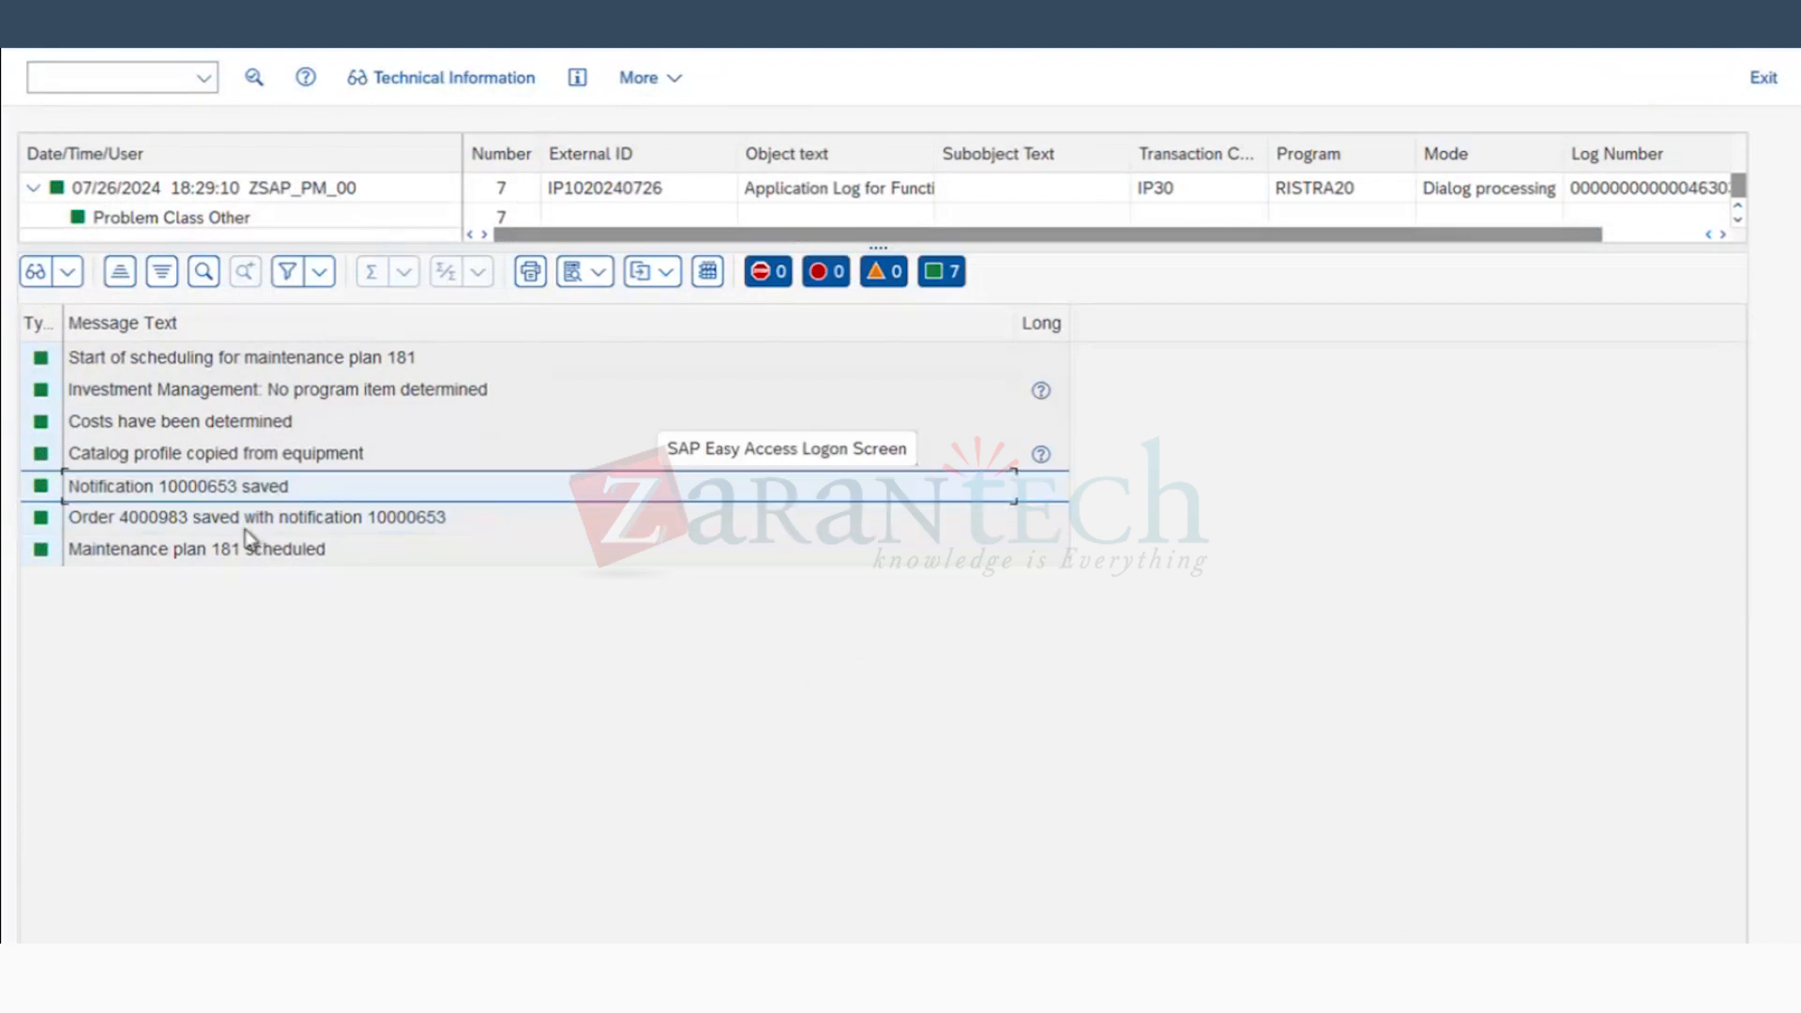
click(249, 522)
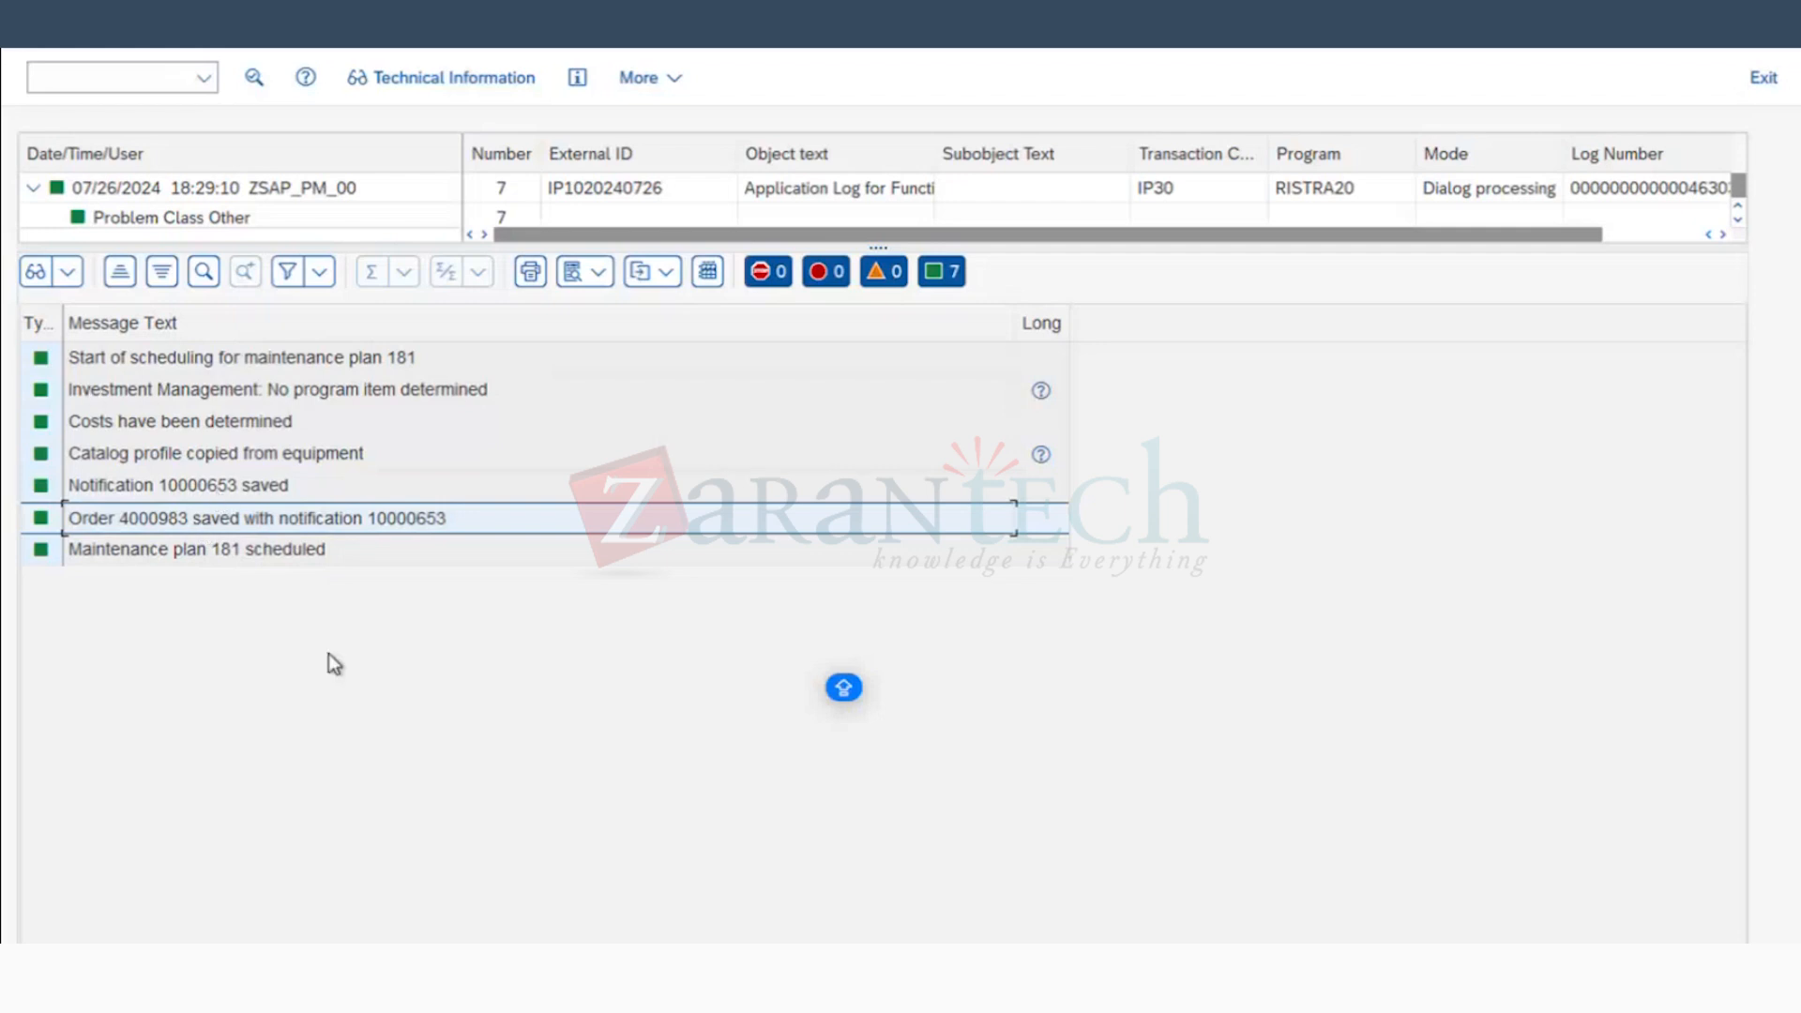
Step: Switch to the SAP Easy Access window and open maintenance plan 181 for scheduling with transaction IP10
click(314, 980)
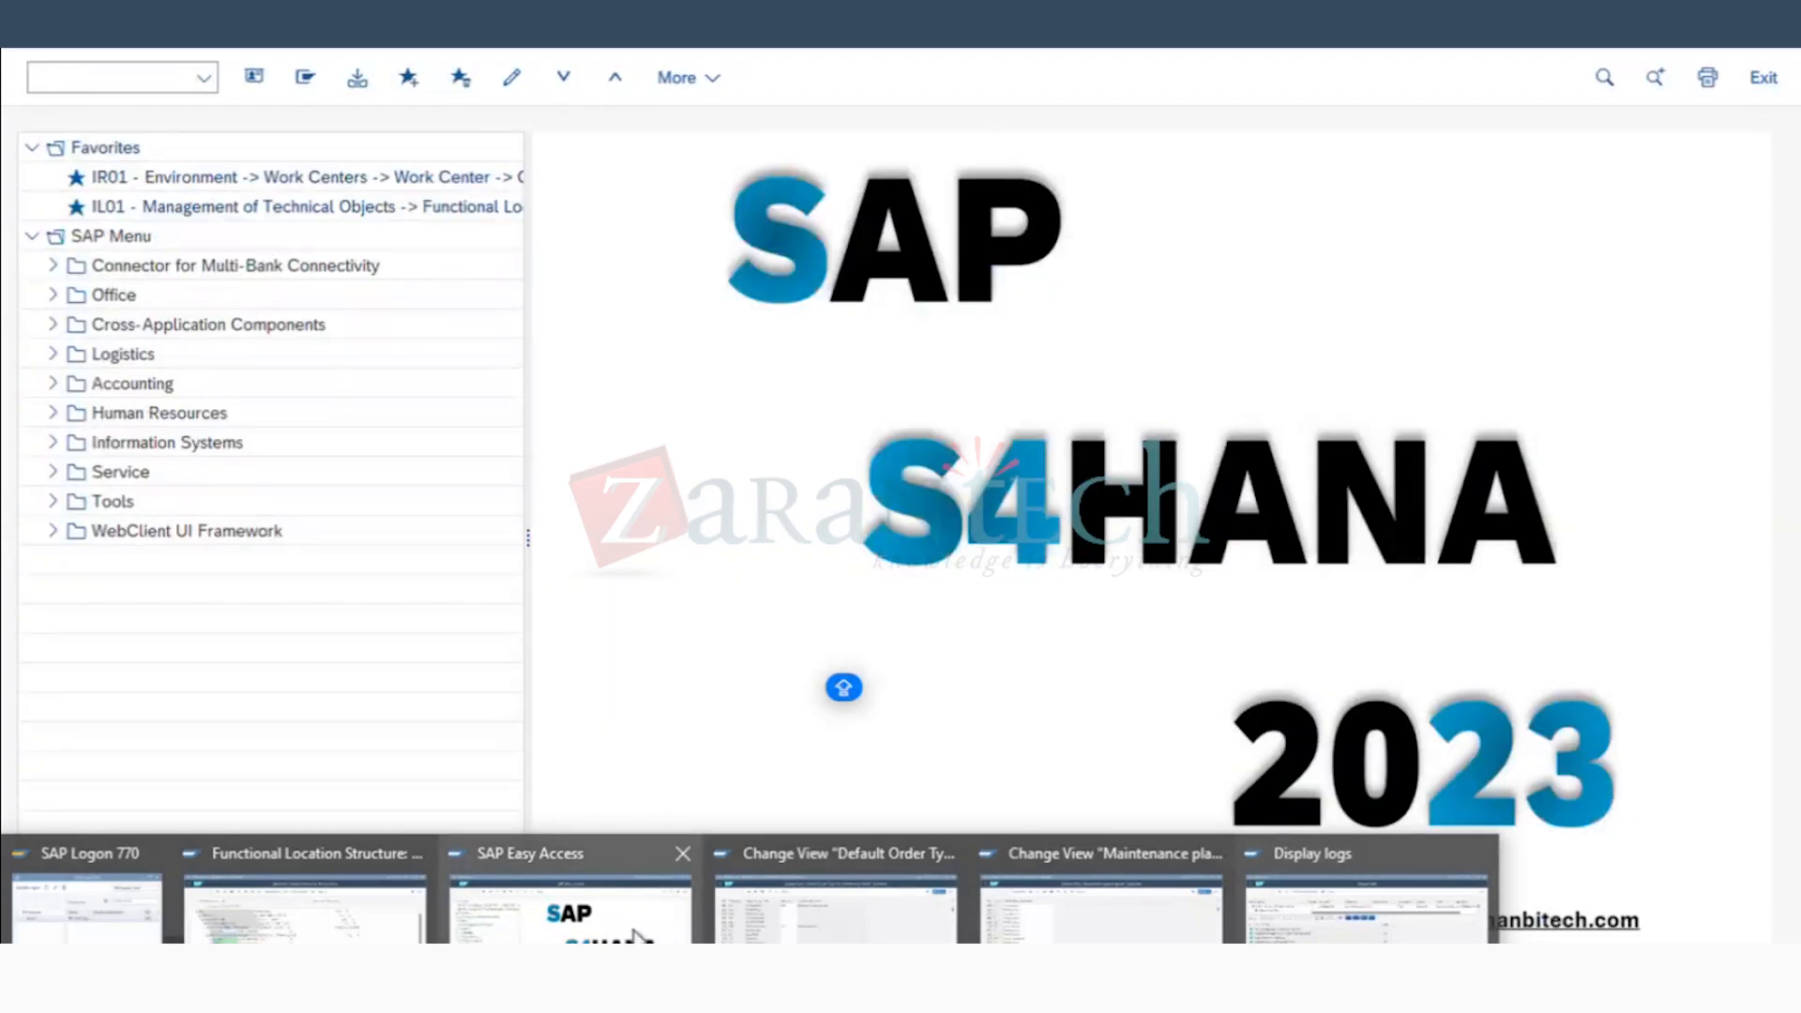
click(635, 934)
text(IP10)
key(Return)
key(Return)
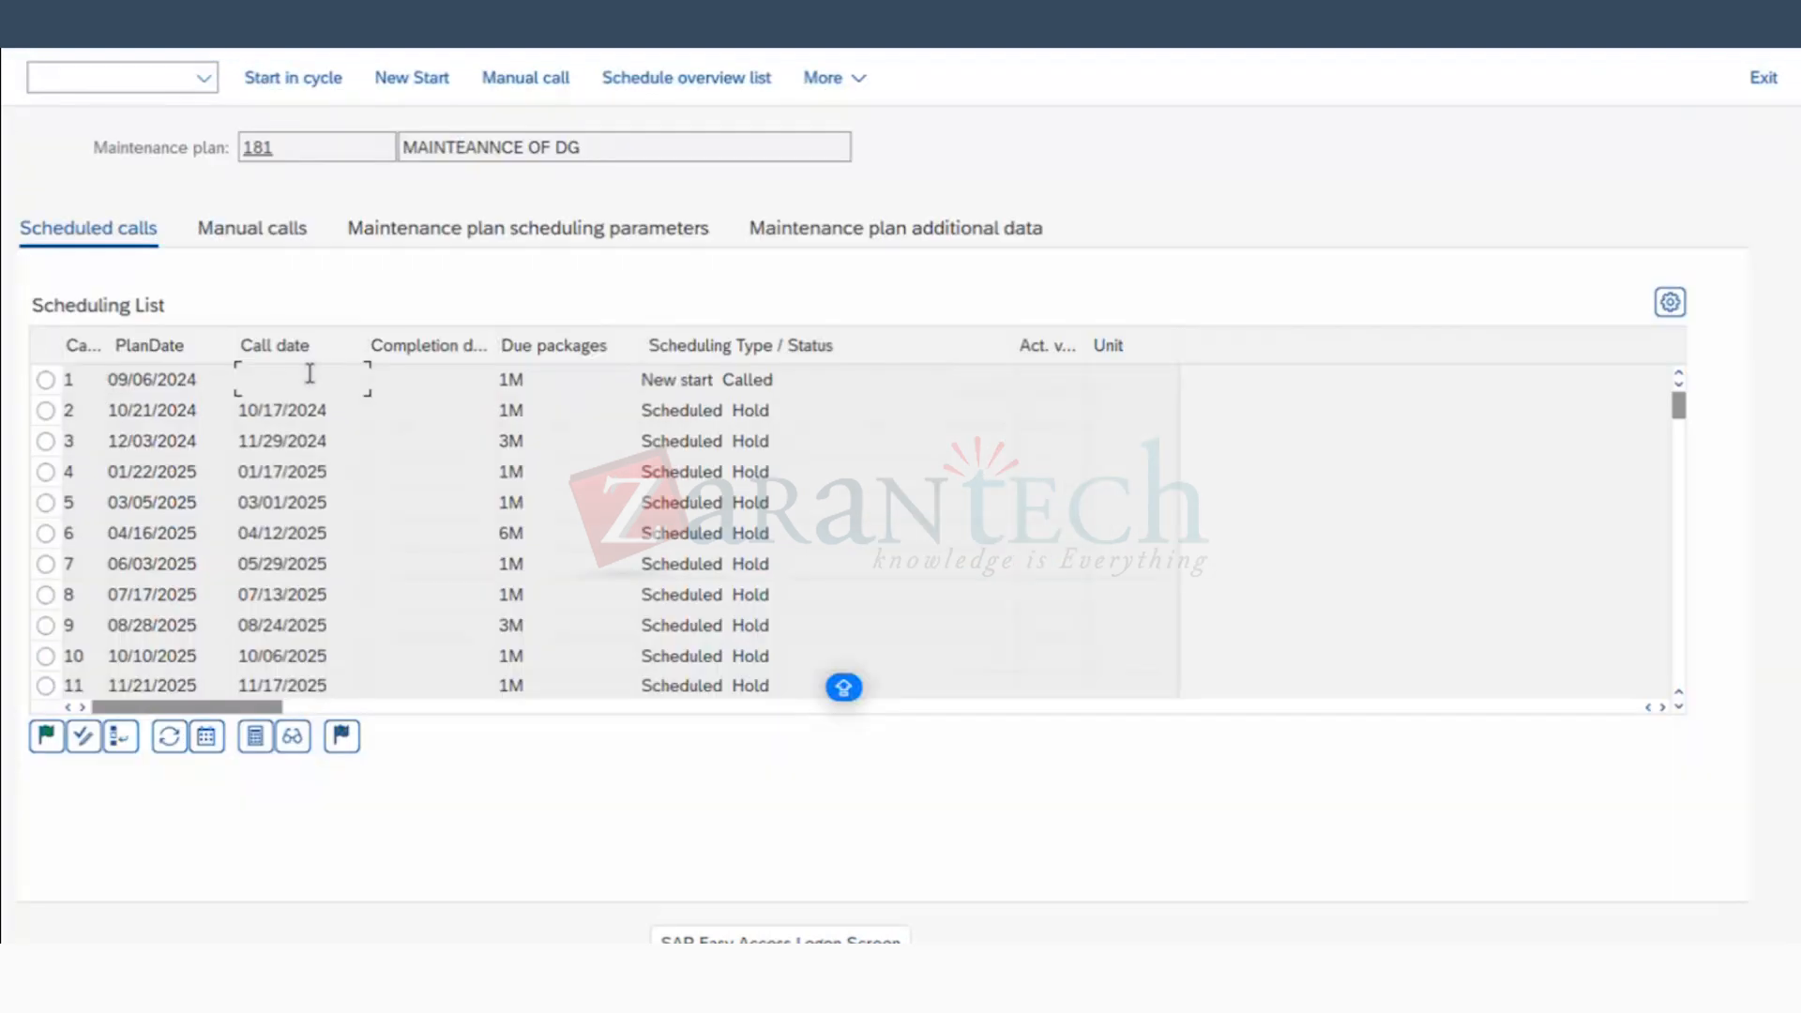
Step: Check the status of call 1 in the scheduling list and display the order generated for it
key(Tab)
key(Tab)
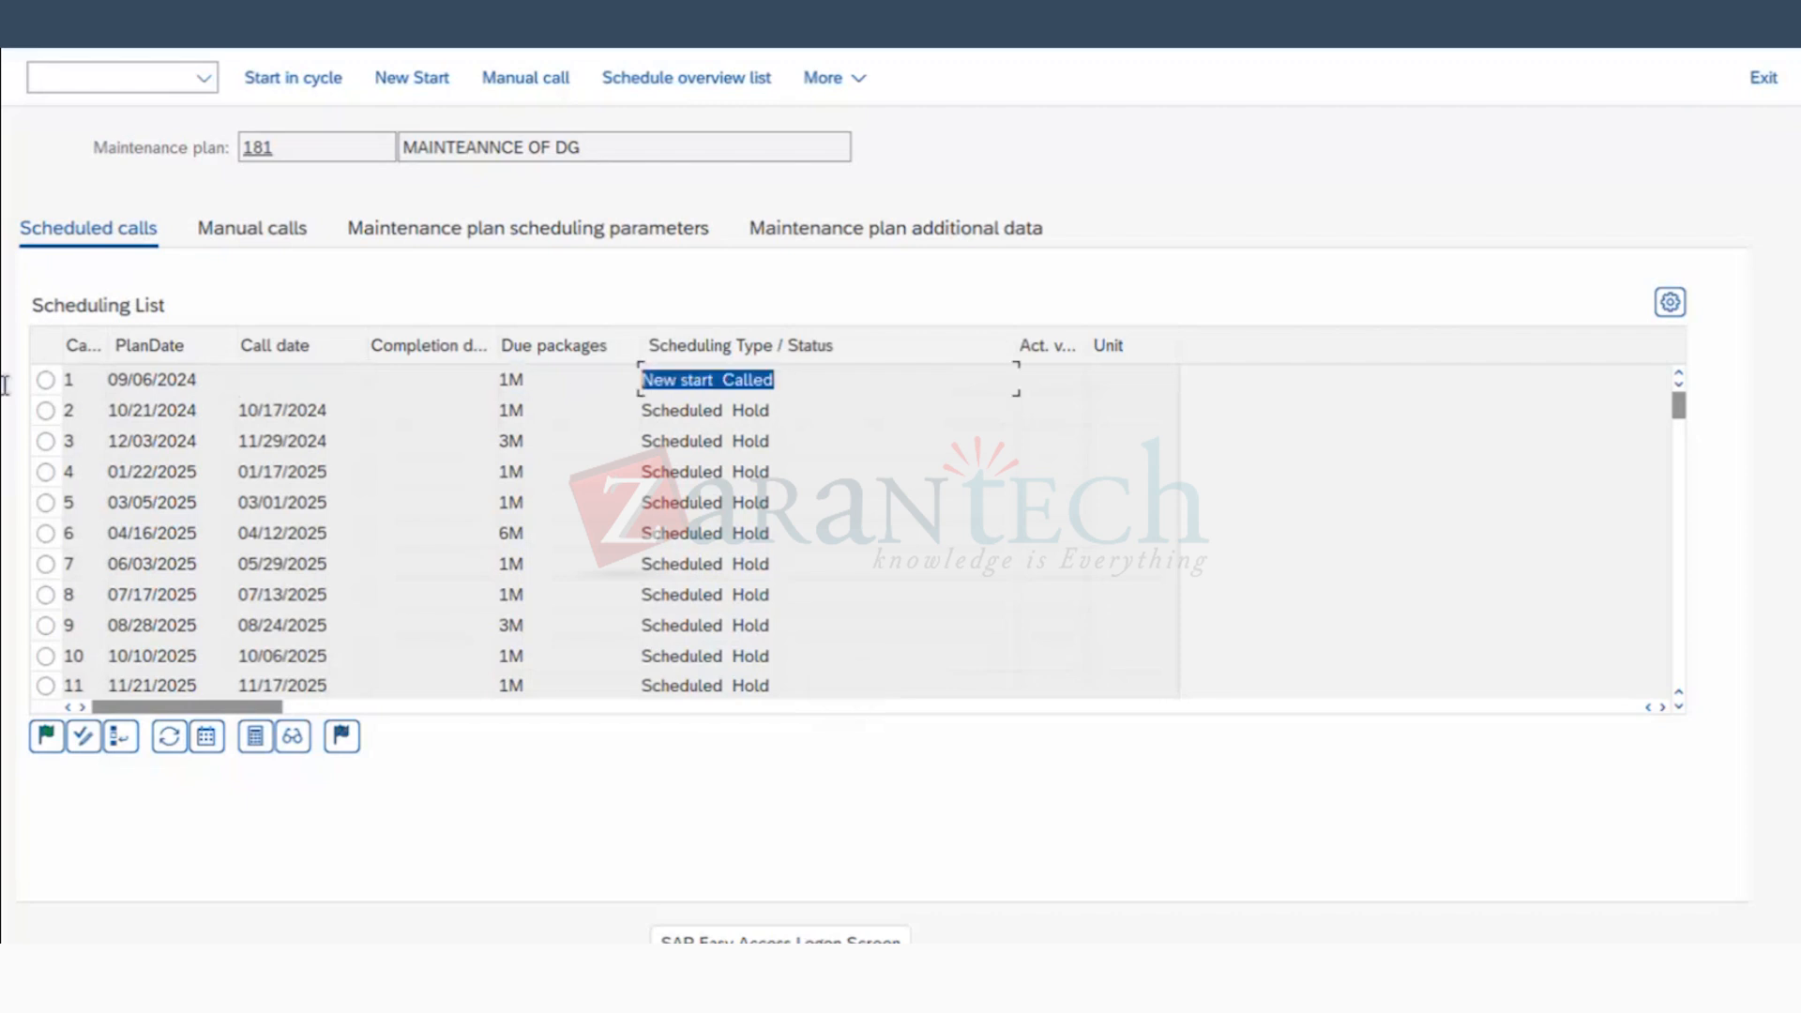
click(45, 379)
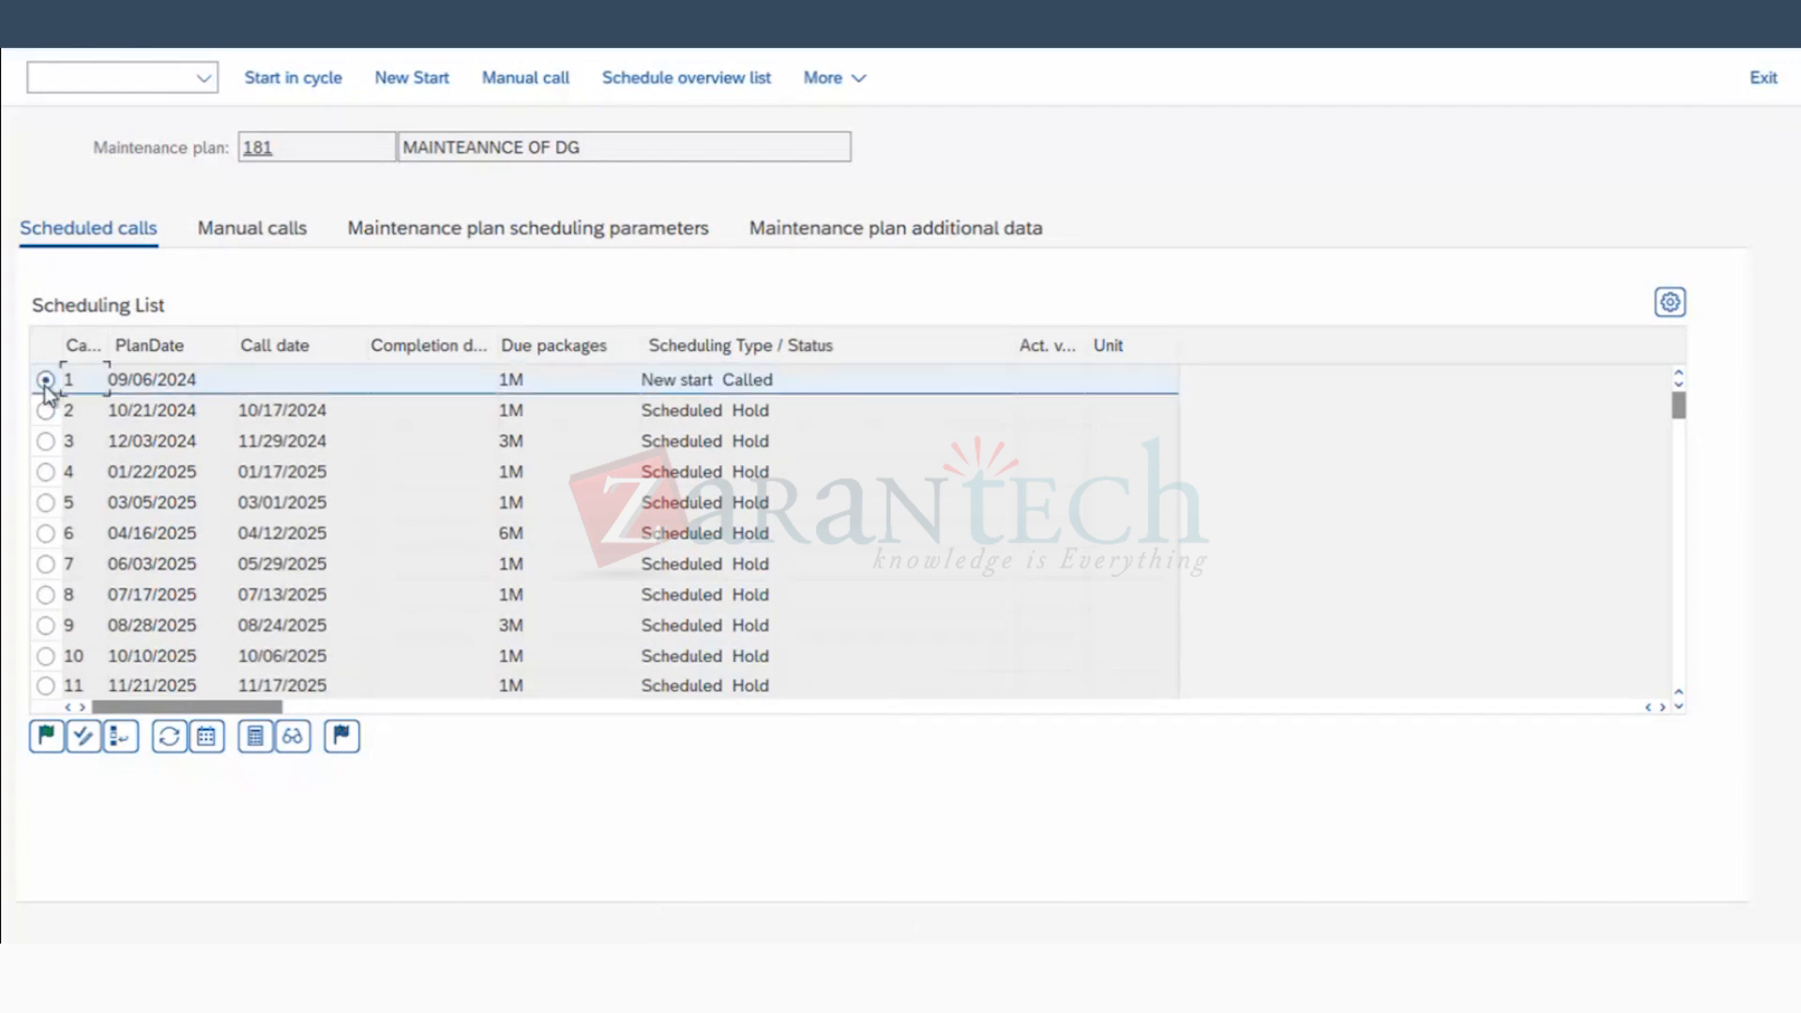
click(293, 737)
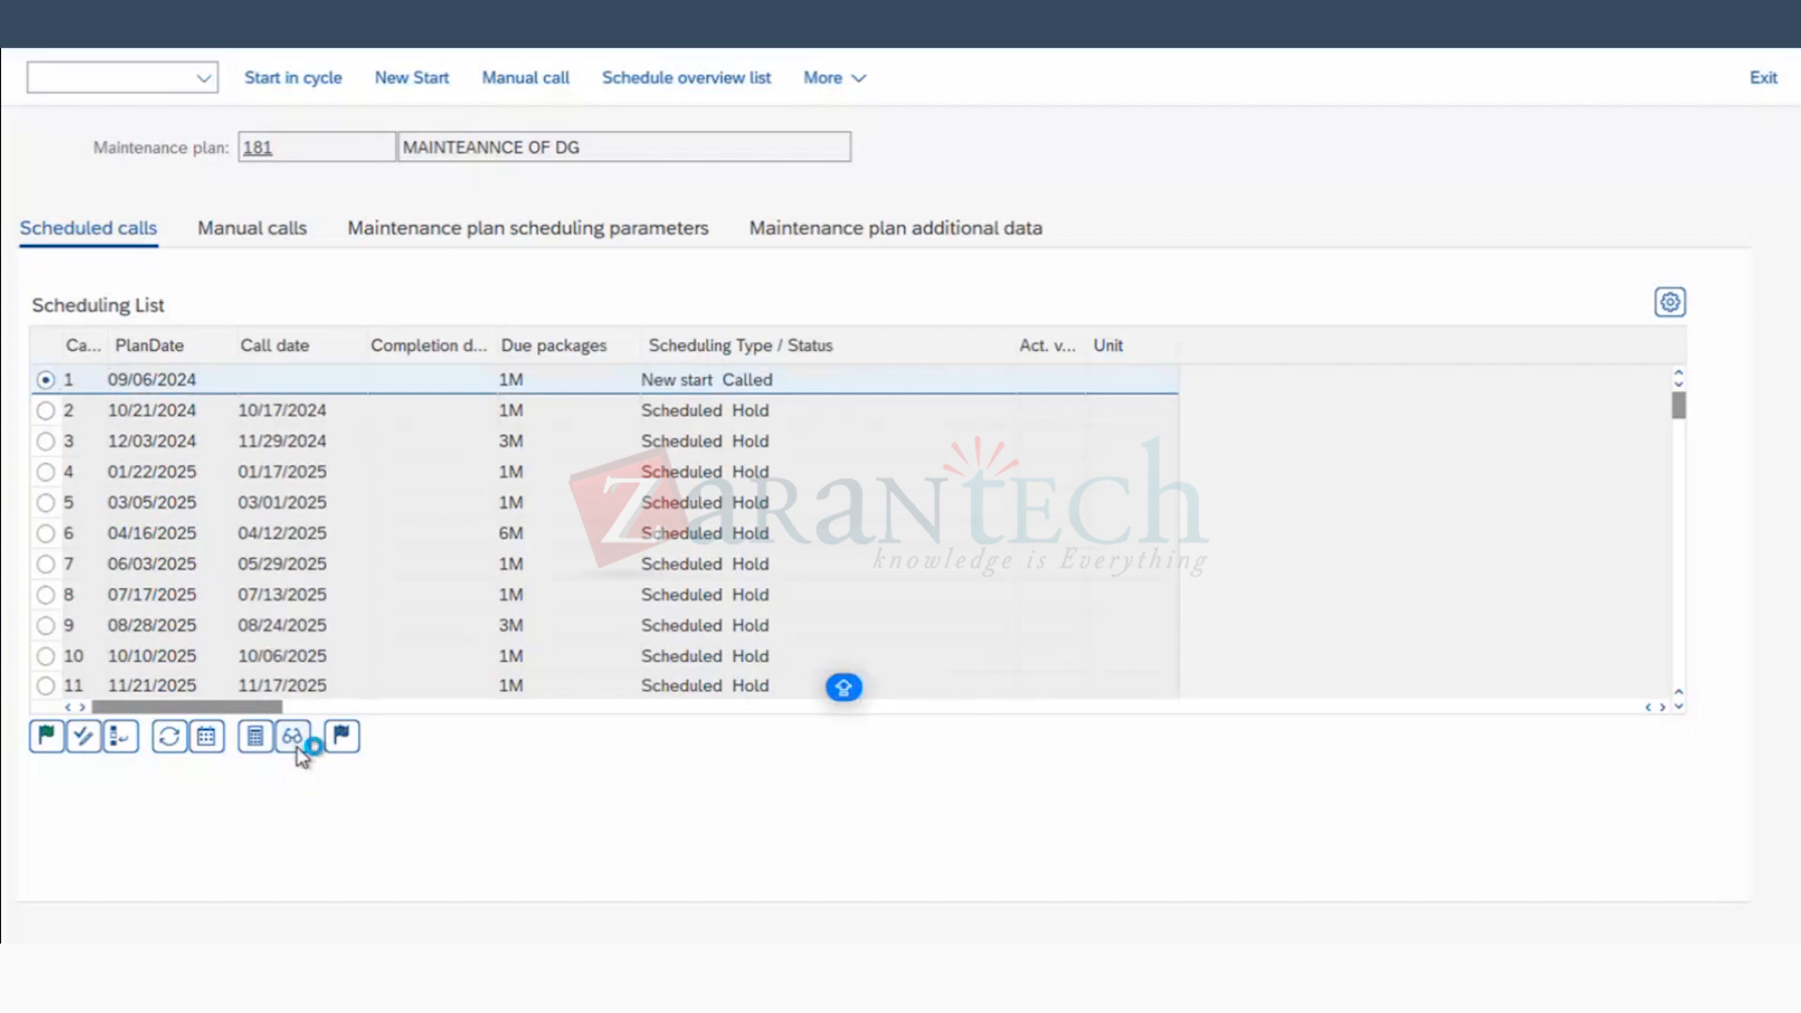
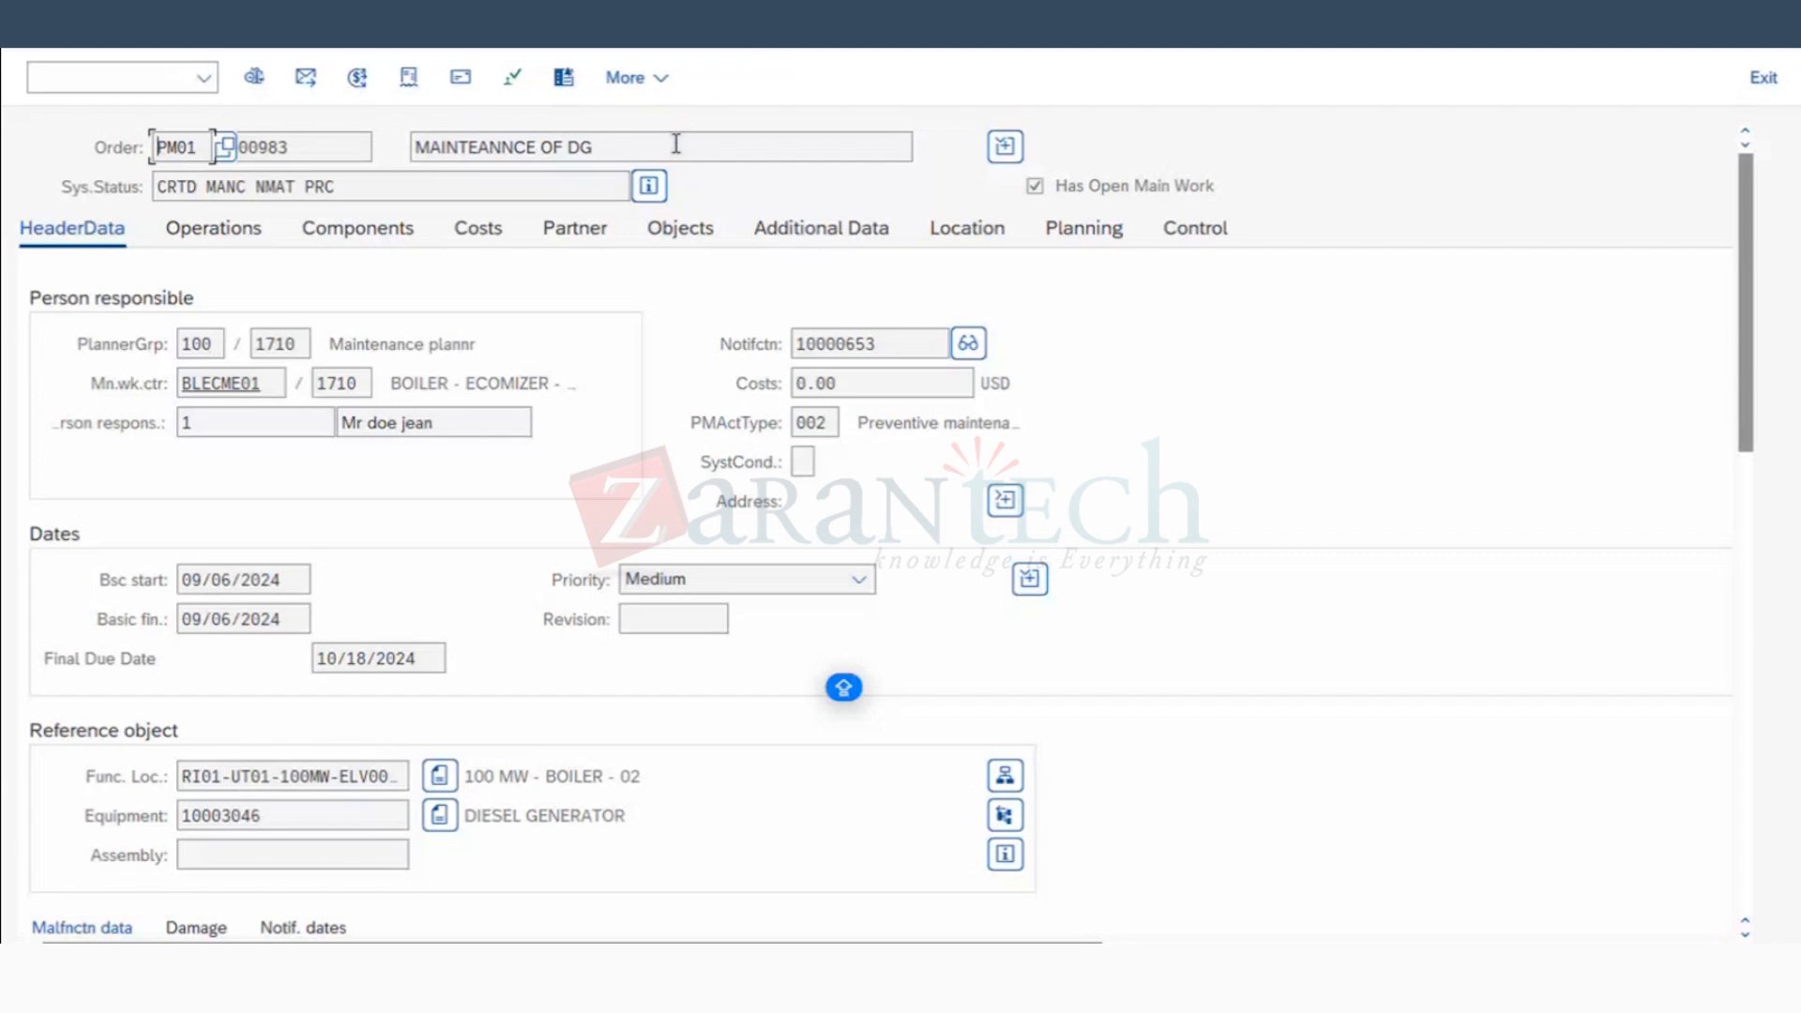
Step: Examine the order's system status and its operations, including work center, plant and operation short texts
double_click(184, 187)
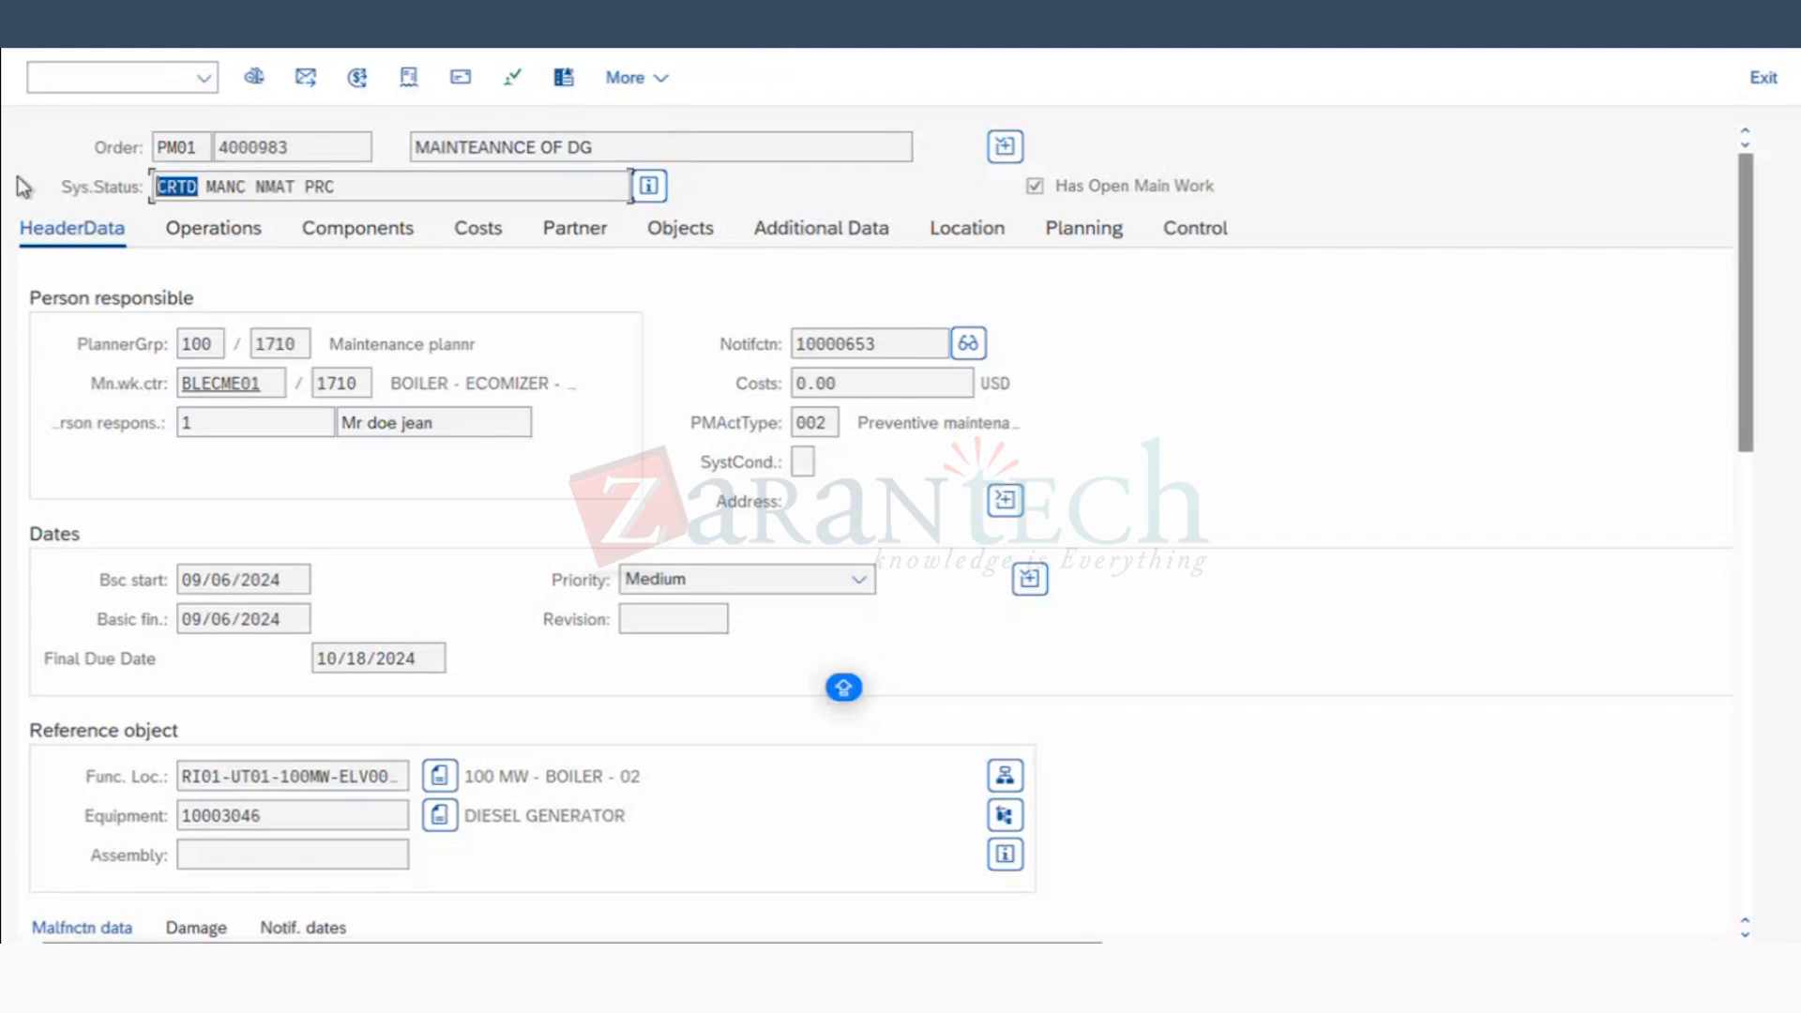
click(232, 234)
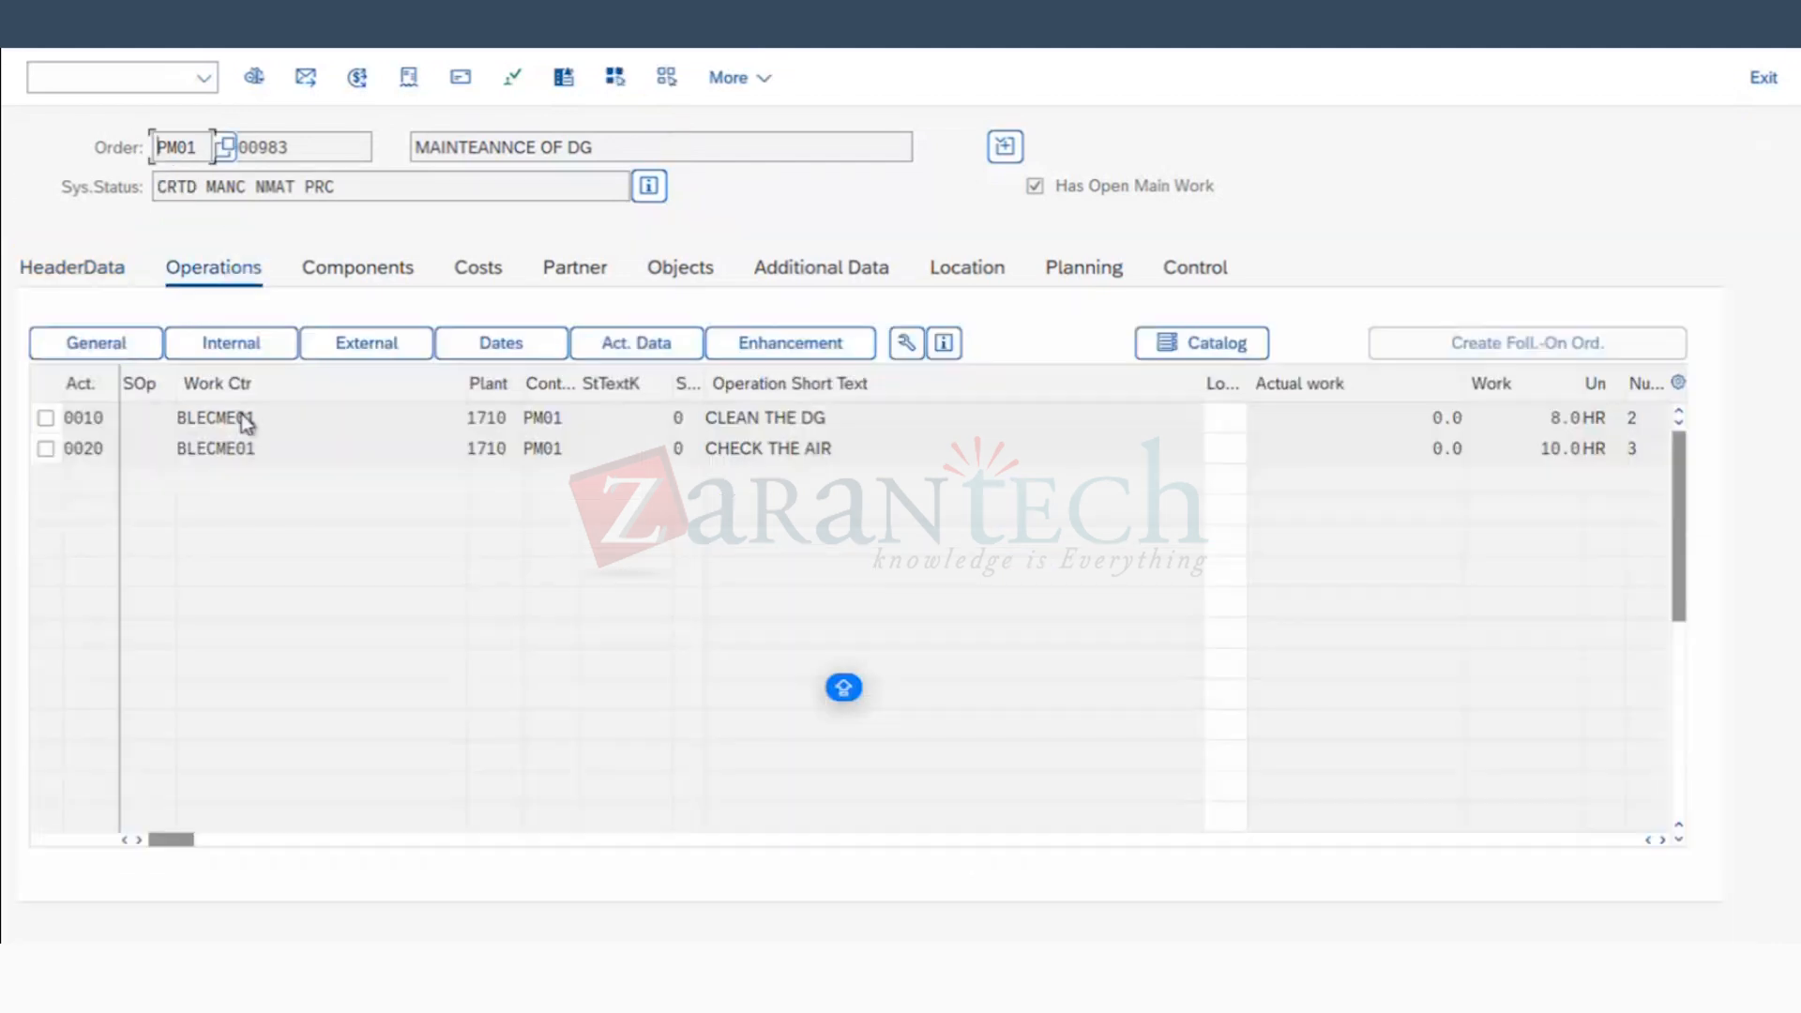
click(479, 419)
click(822, 422)
click(812, 447)
Step: Examine the order's planning data for the plan, call number, maintenance item and last order, and return to the scheduling list
click(1093, 274)
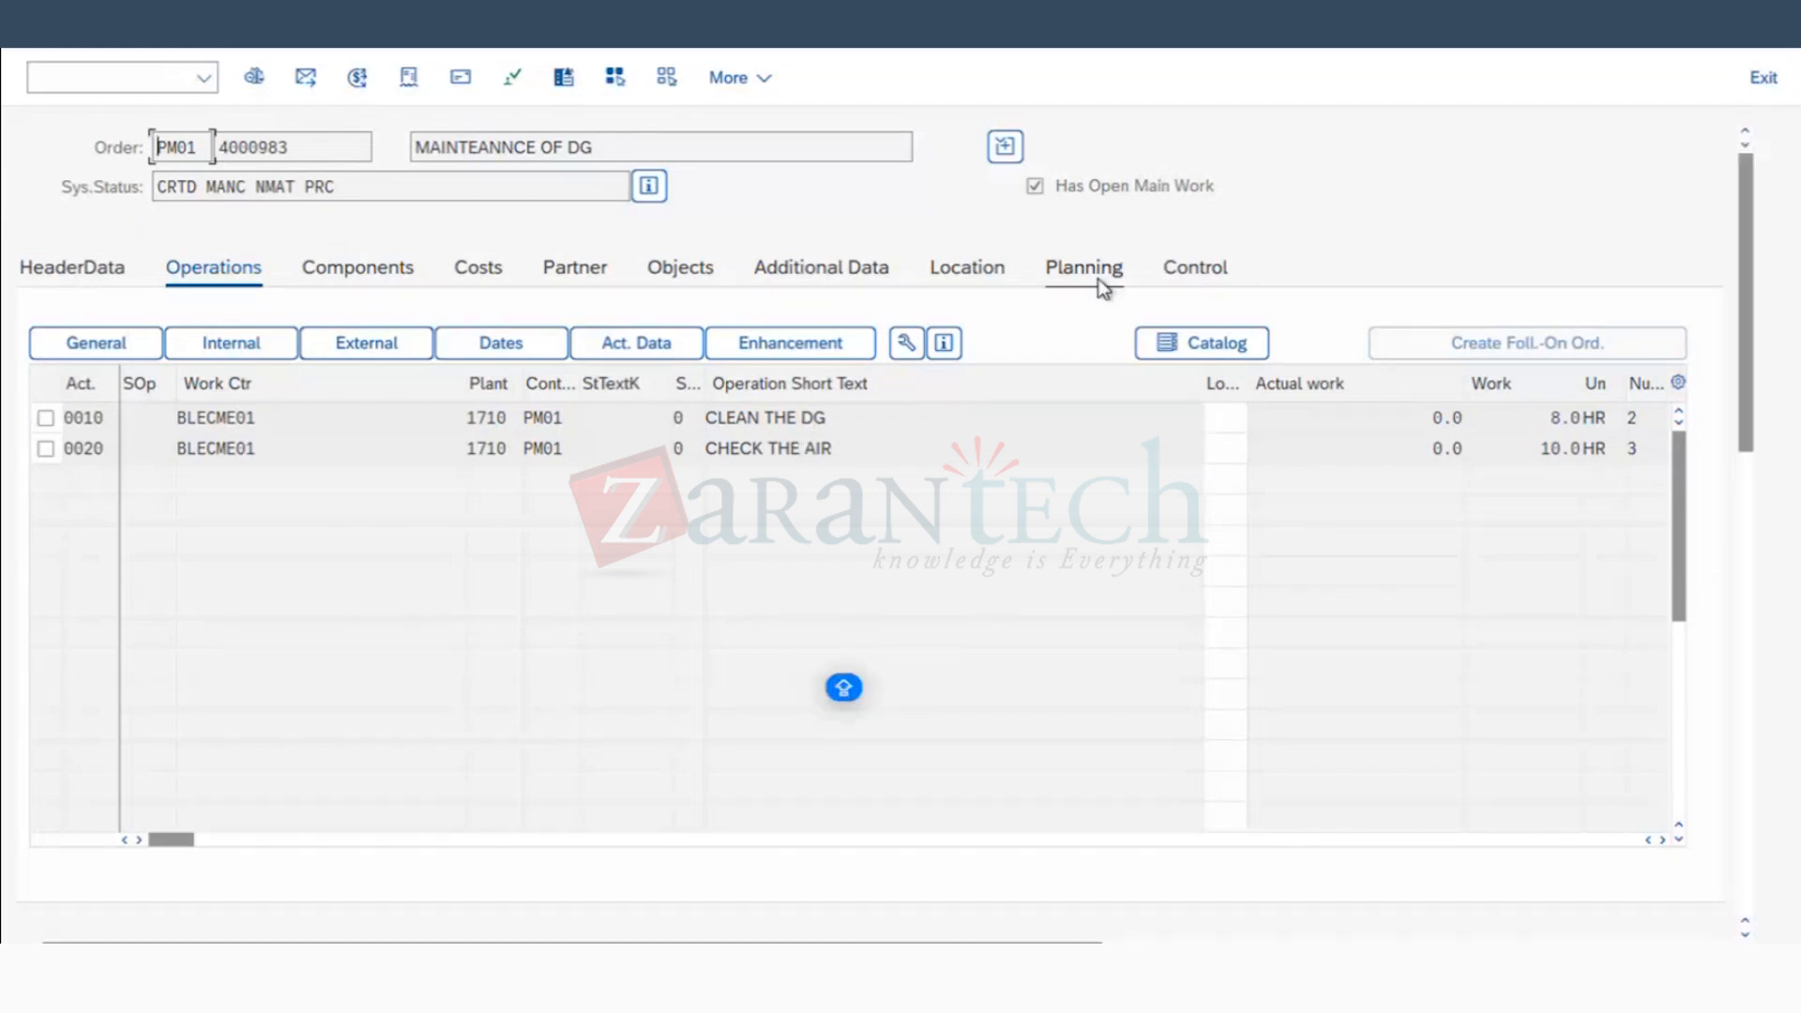
click(270, 385)
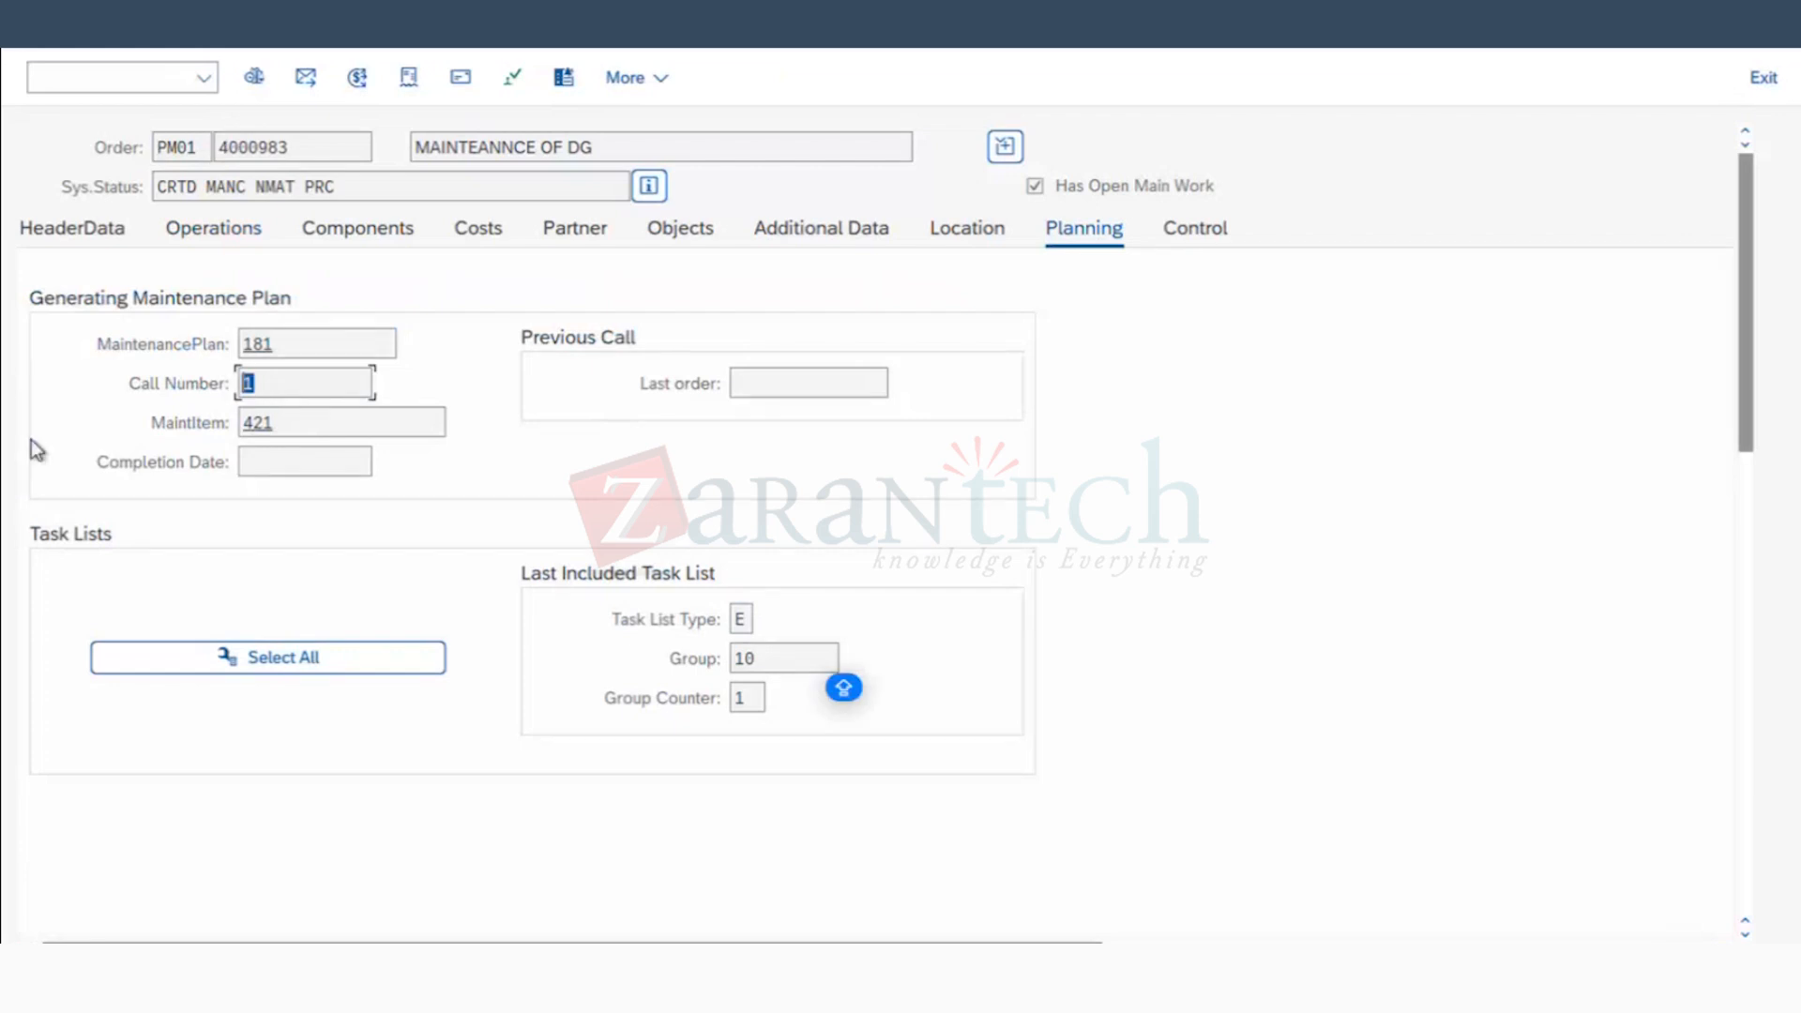
click(272, 424)
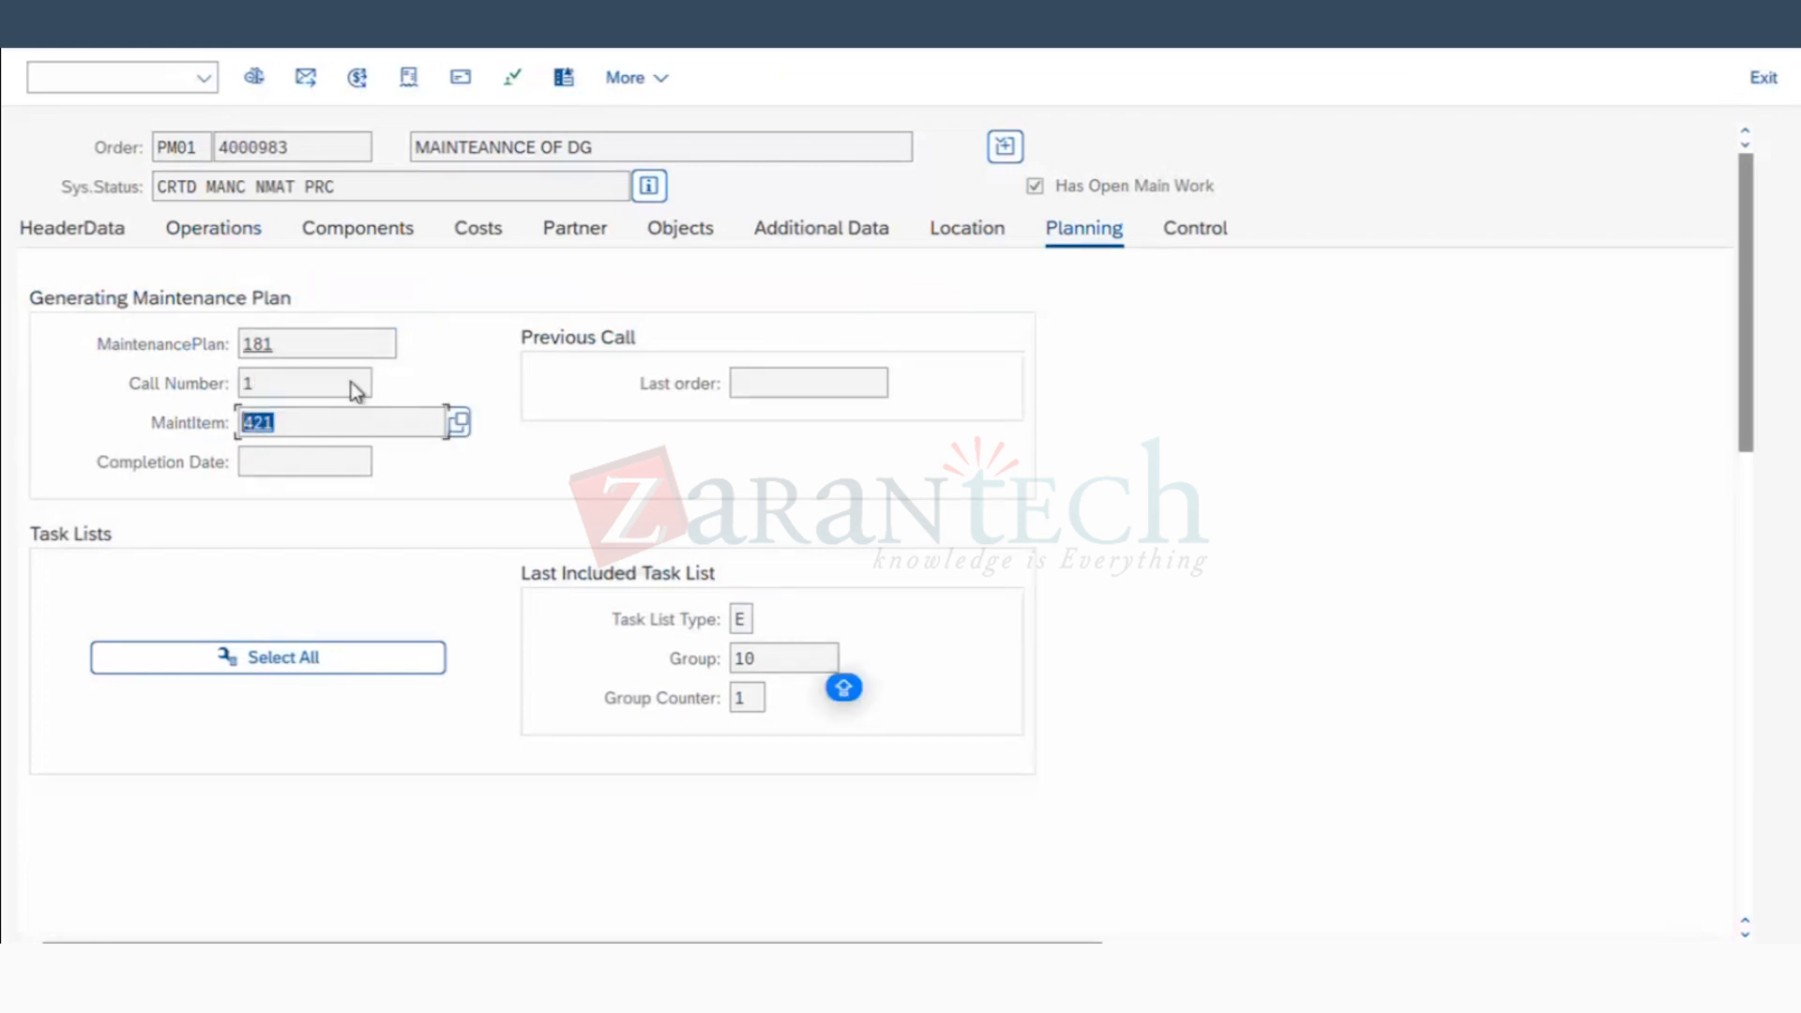
click(290, 342)
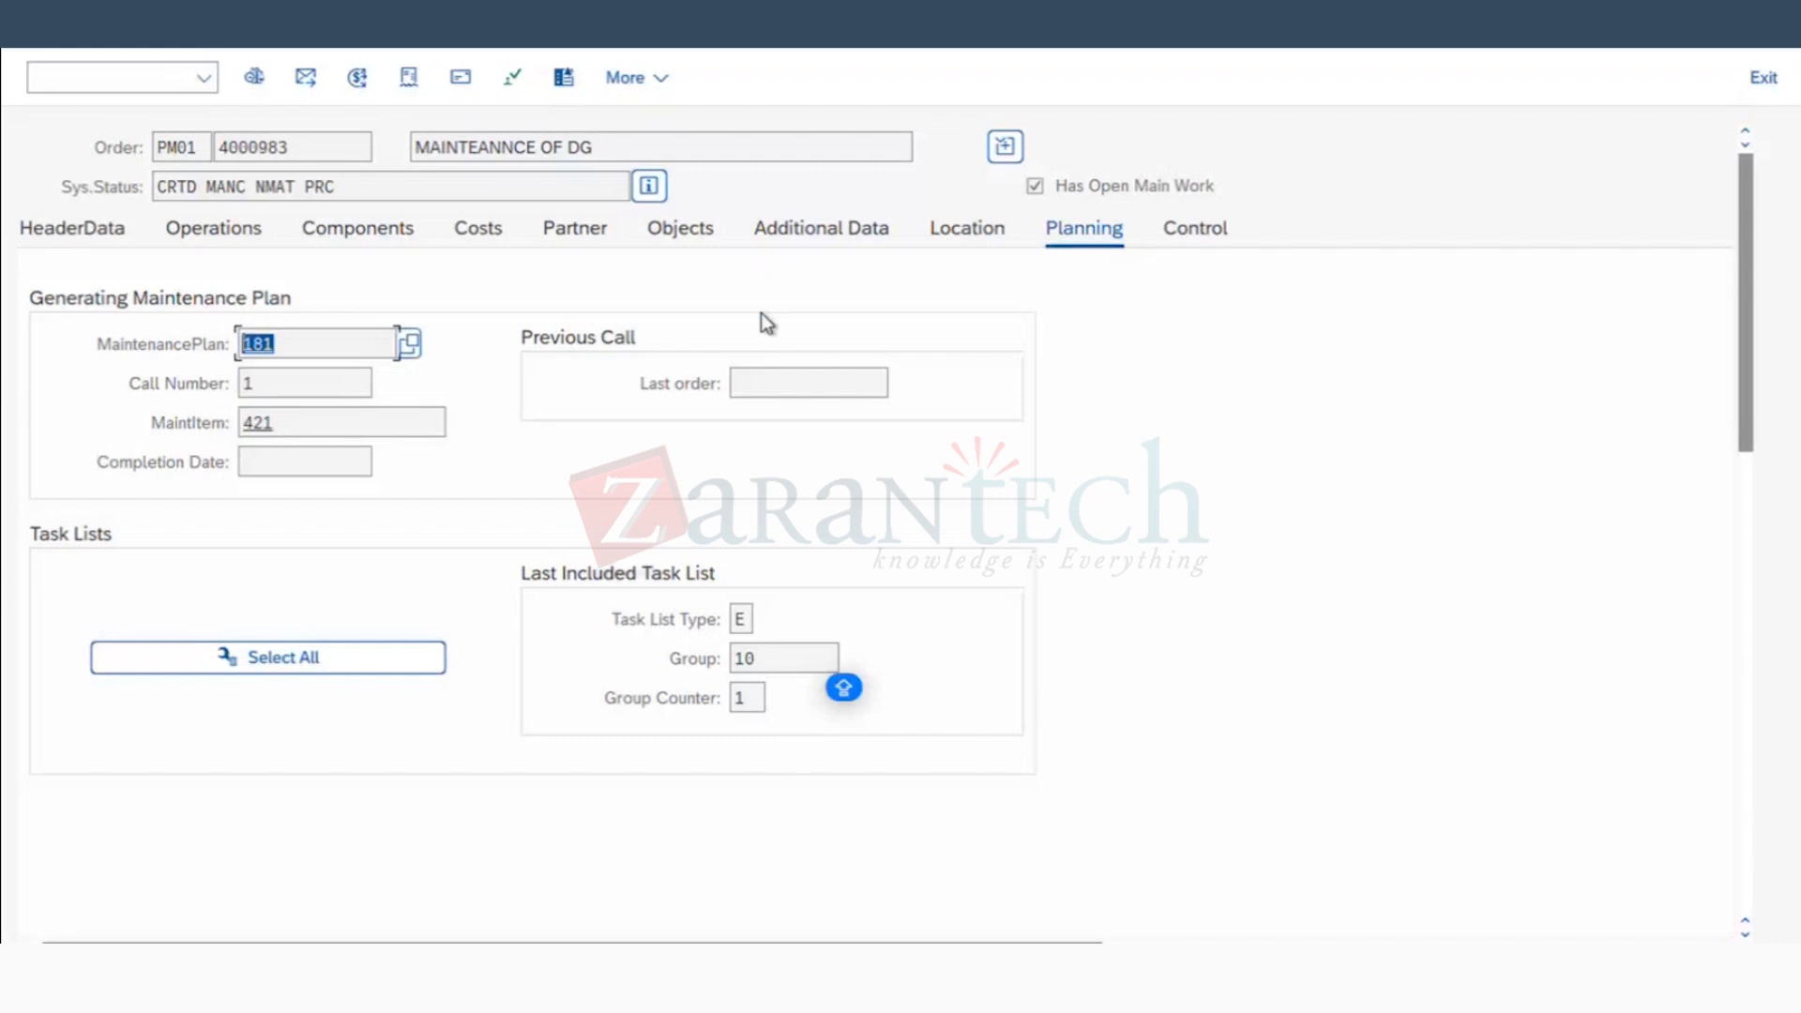
click(765, 384)
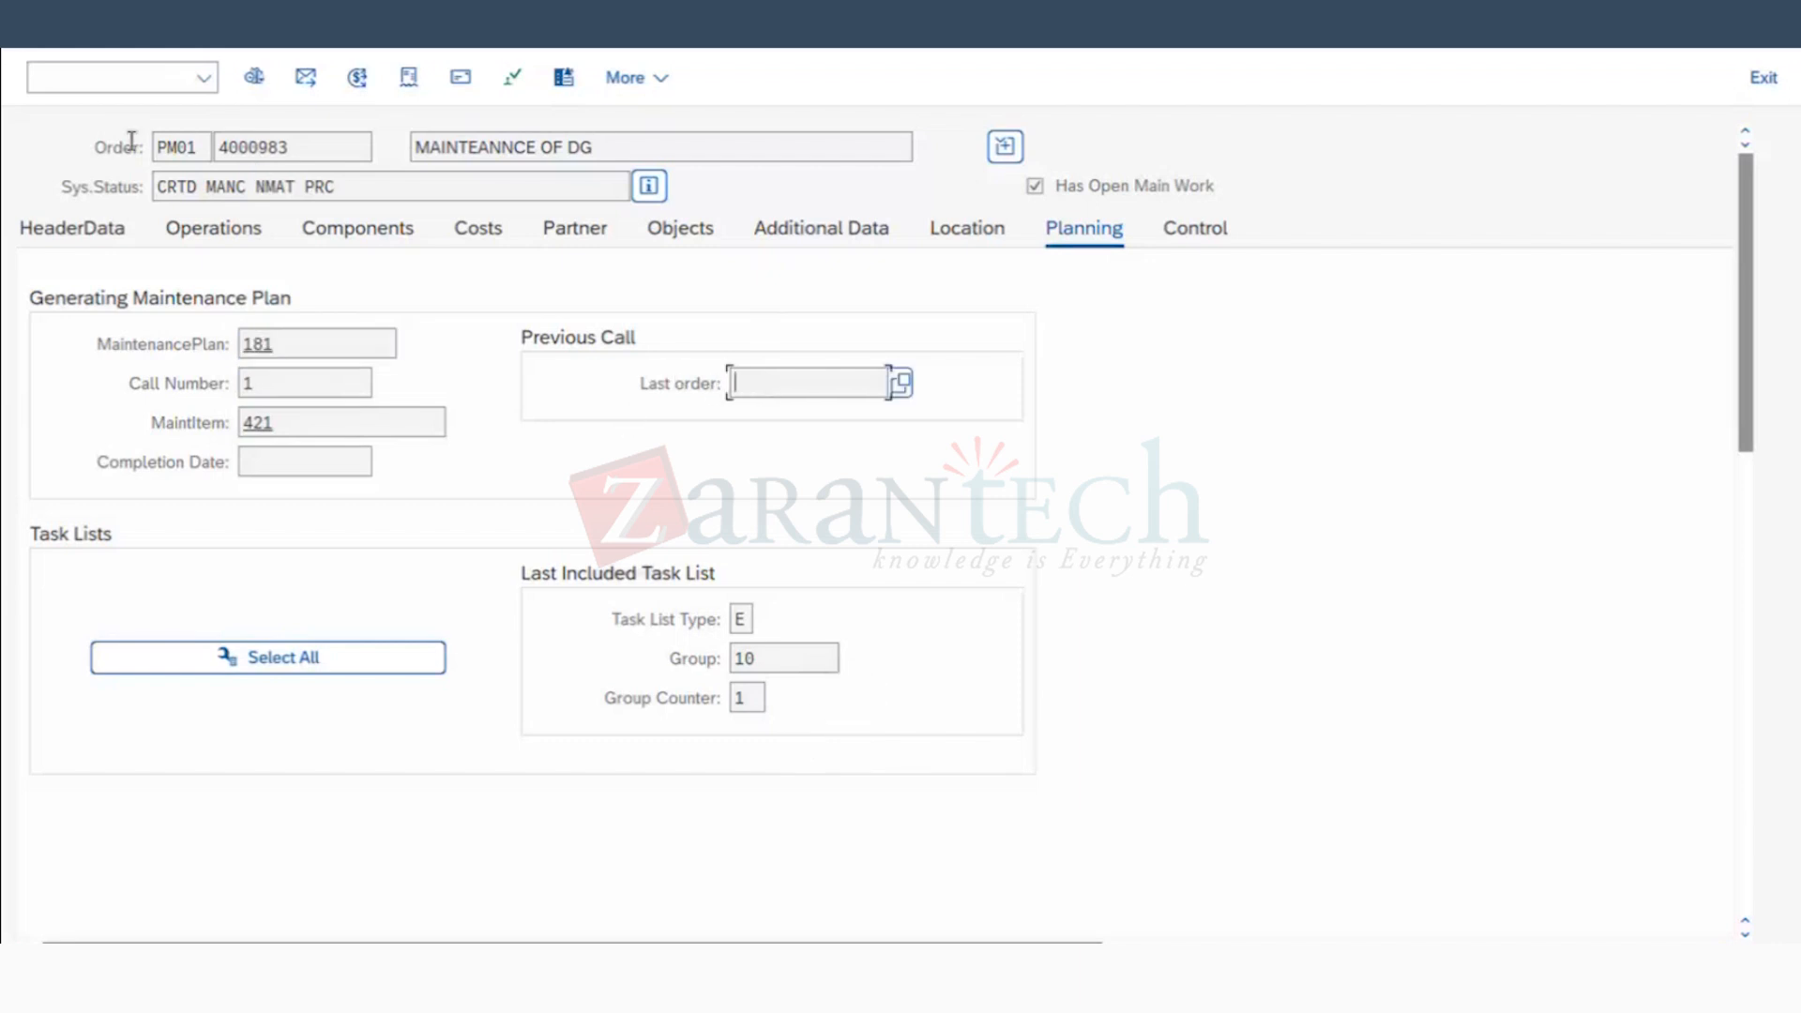
click(228, 152)
click(214, 228)
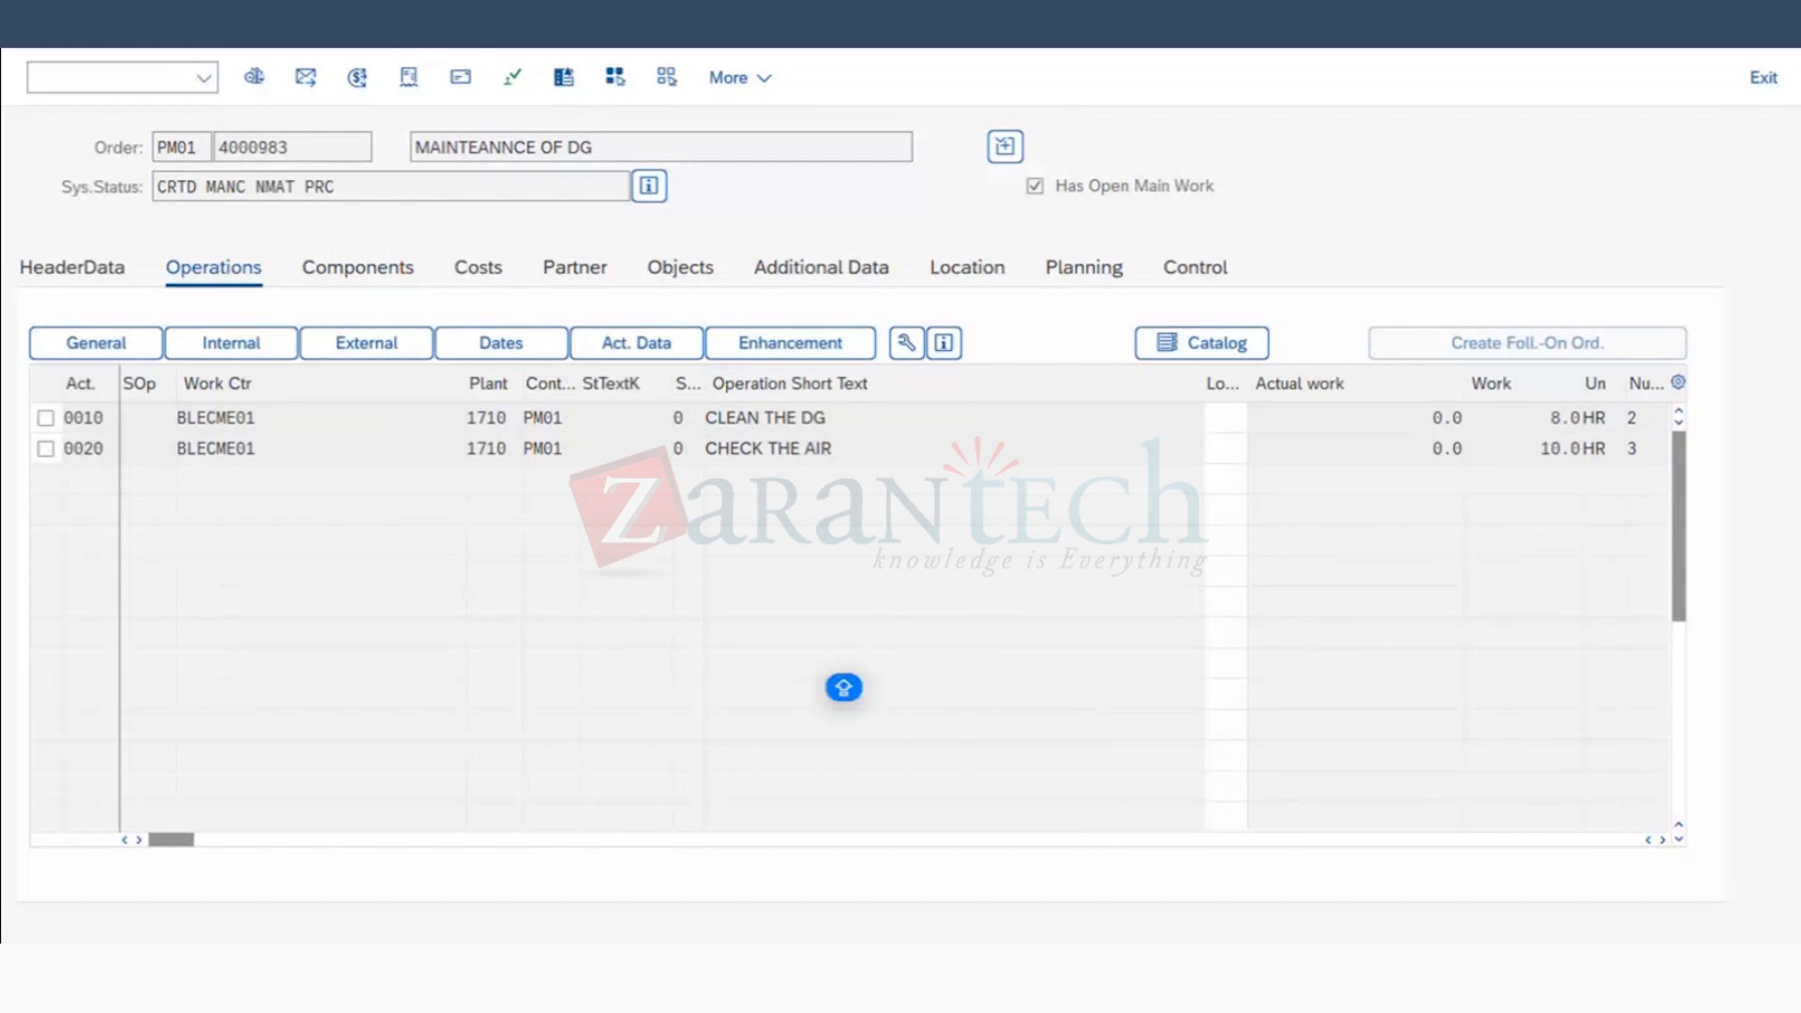
key(F3)
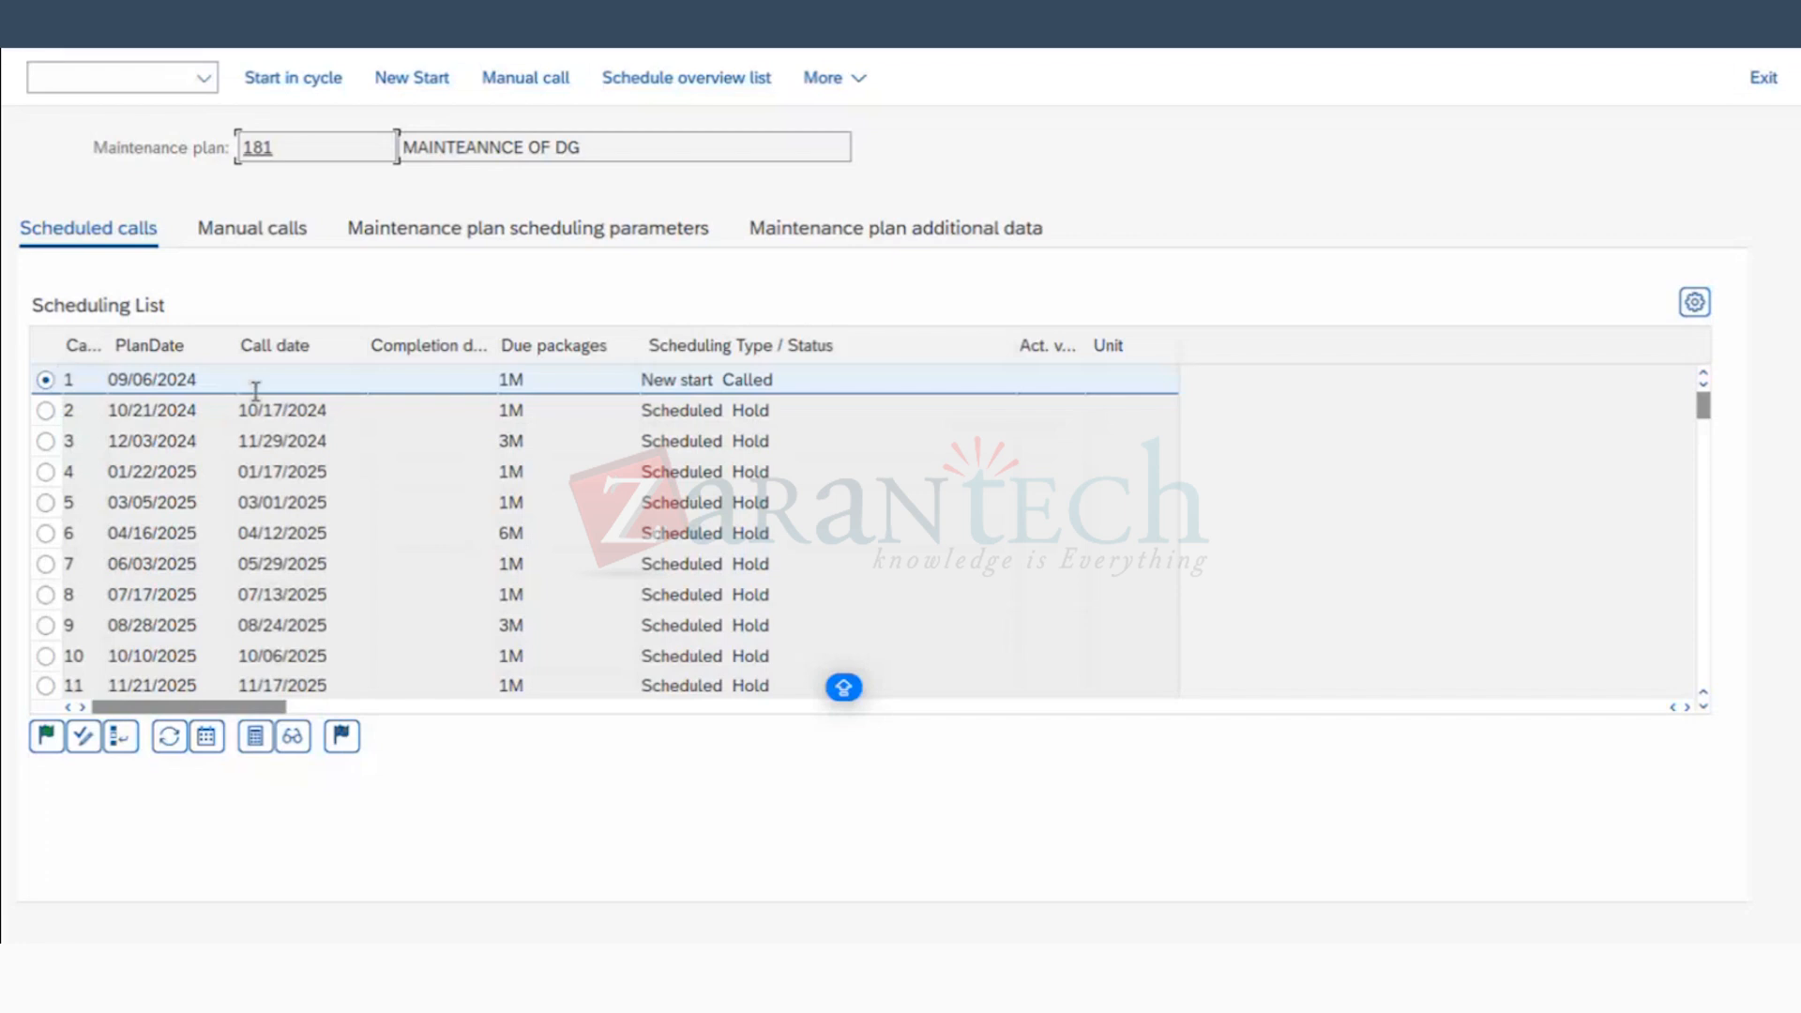
Step: Try to release scheduled call 4 and scheduled call 3 of the maintenance plan
click(47, 471)
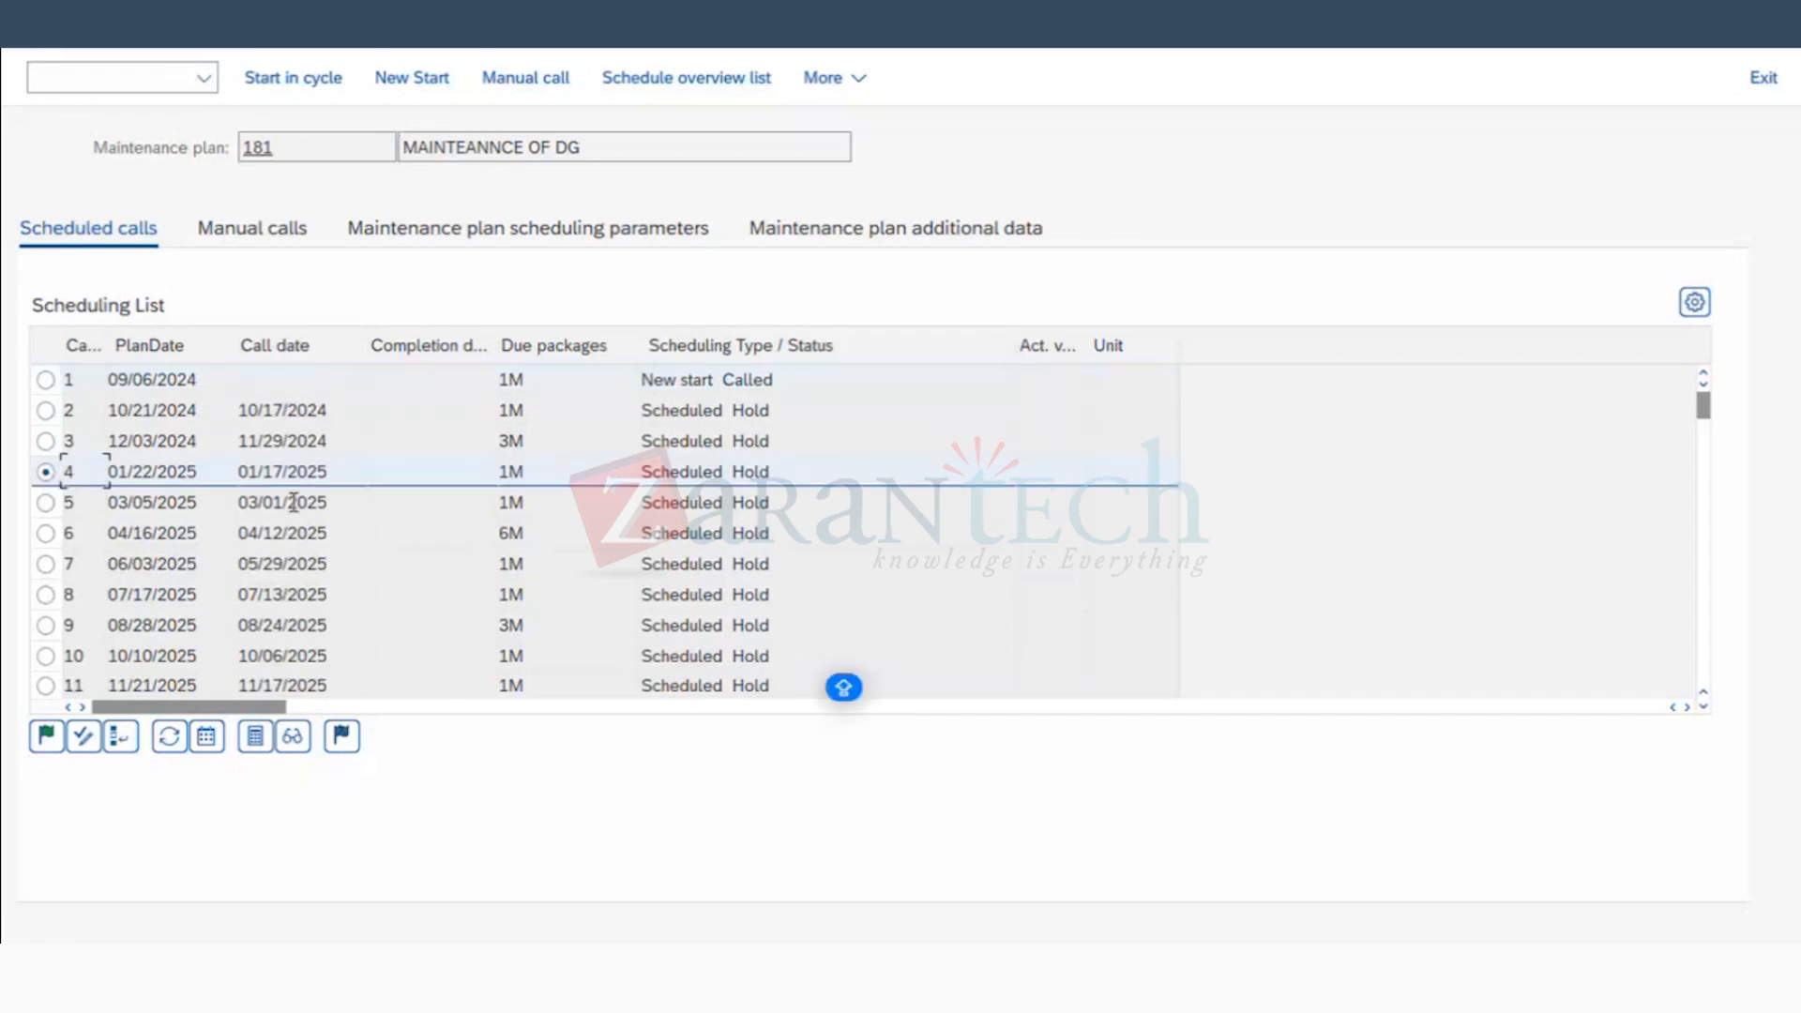
click(46, 737)
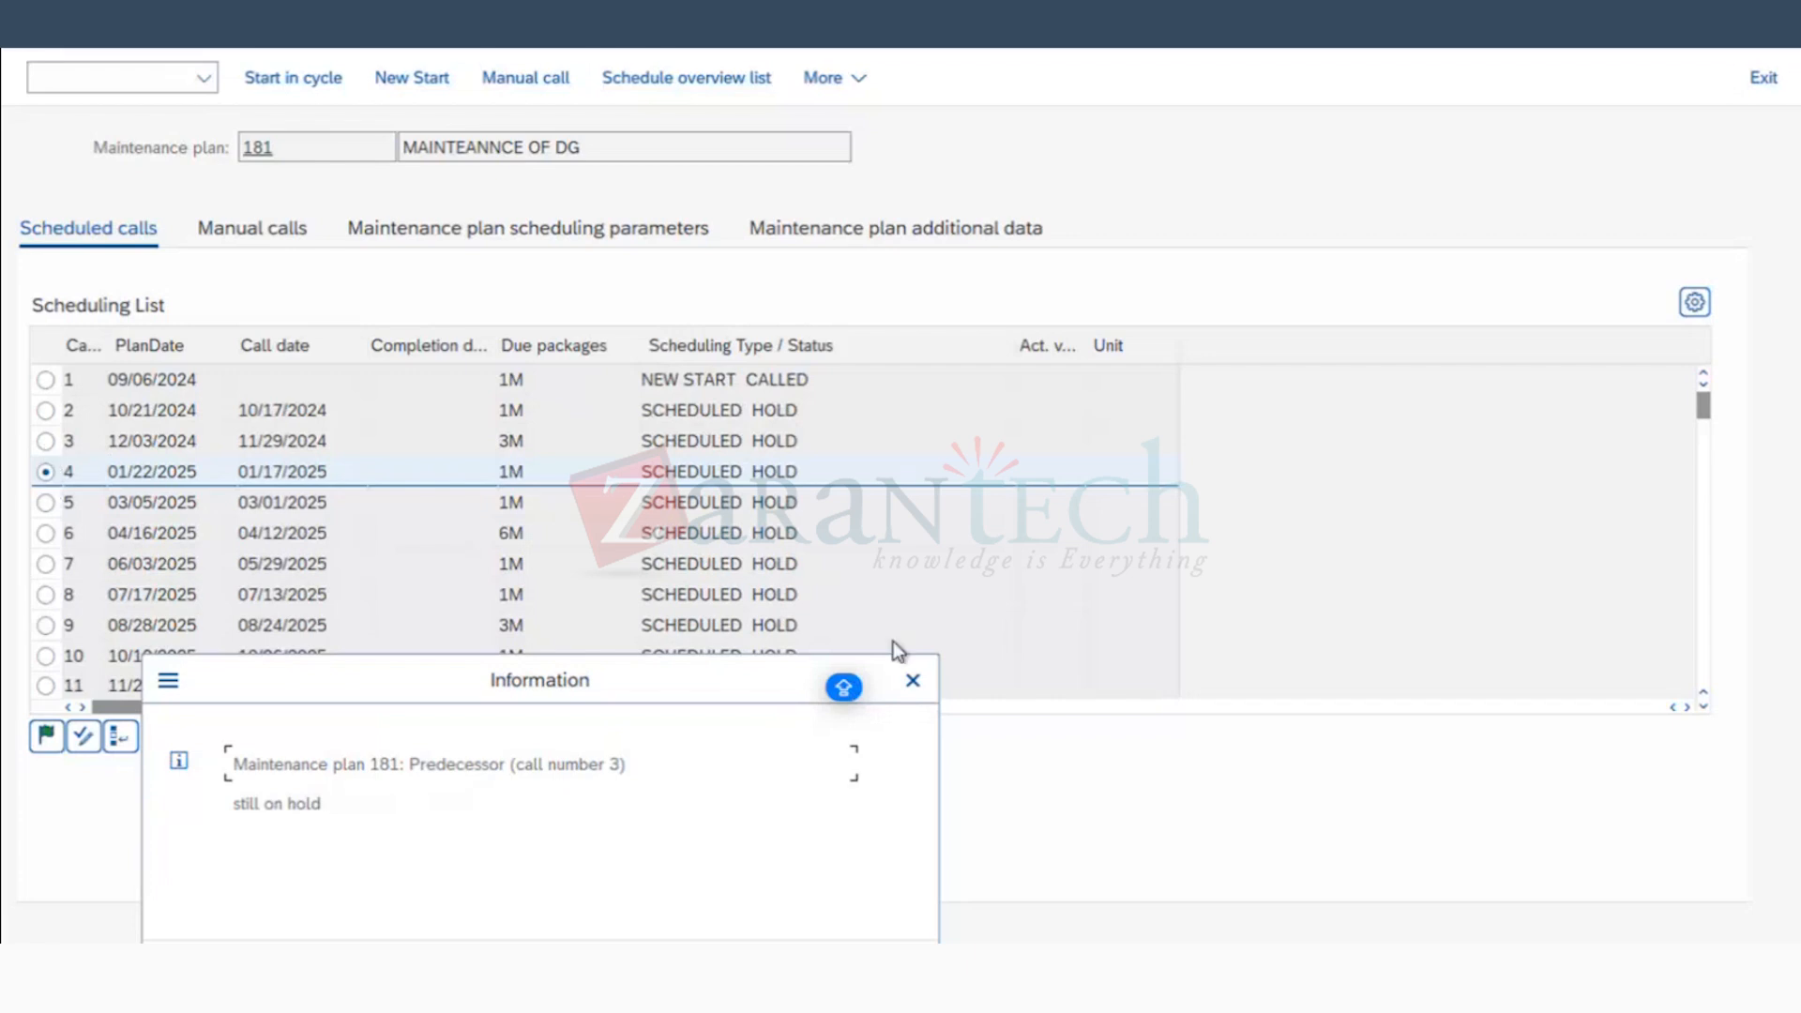
click(912, 679)
click(46, 441)
click(47, 737)
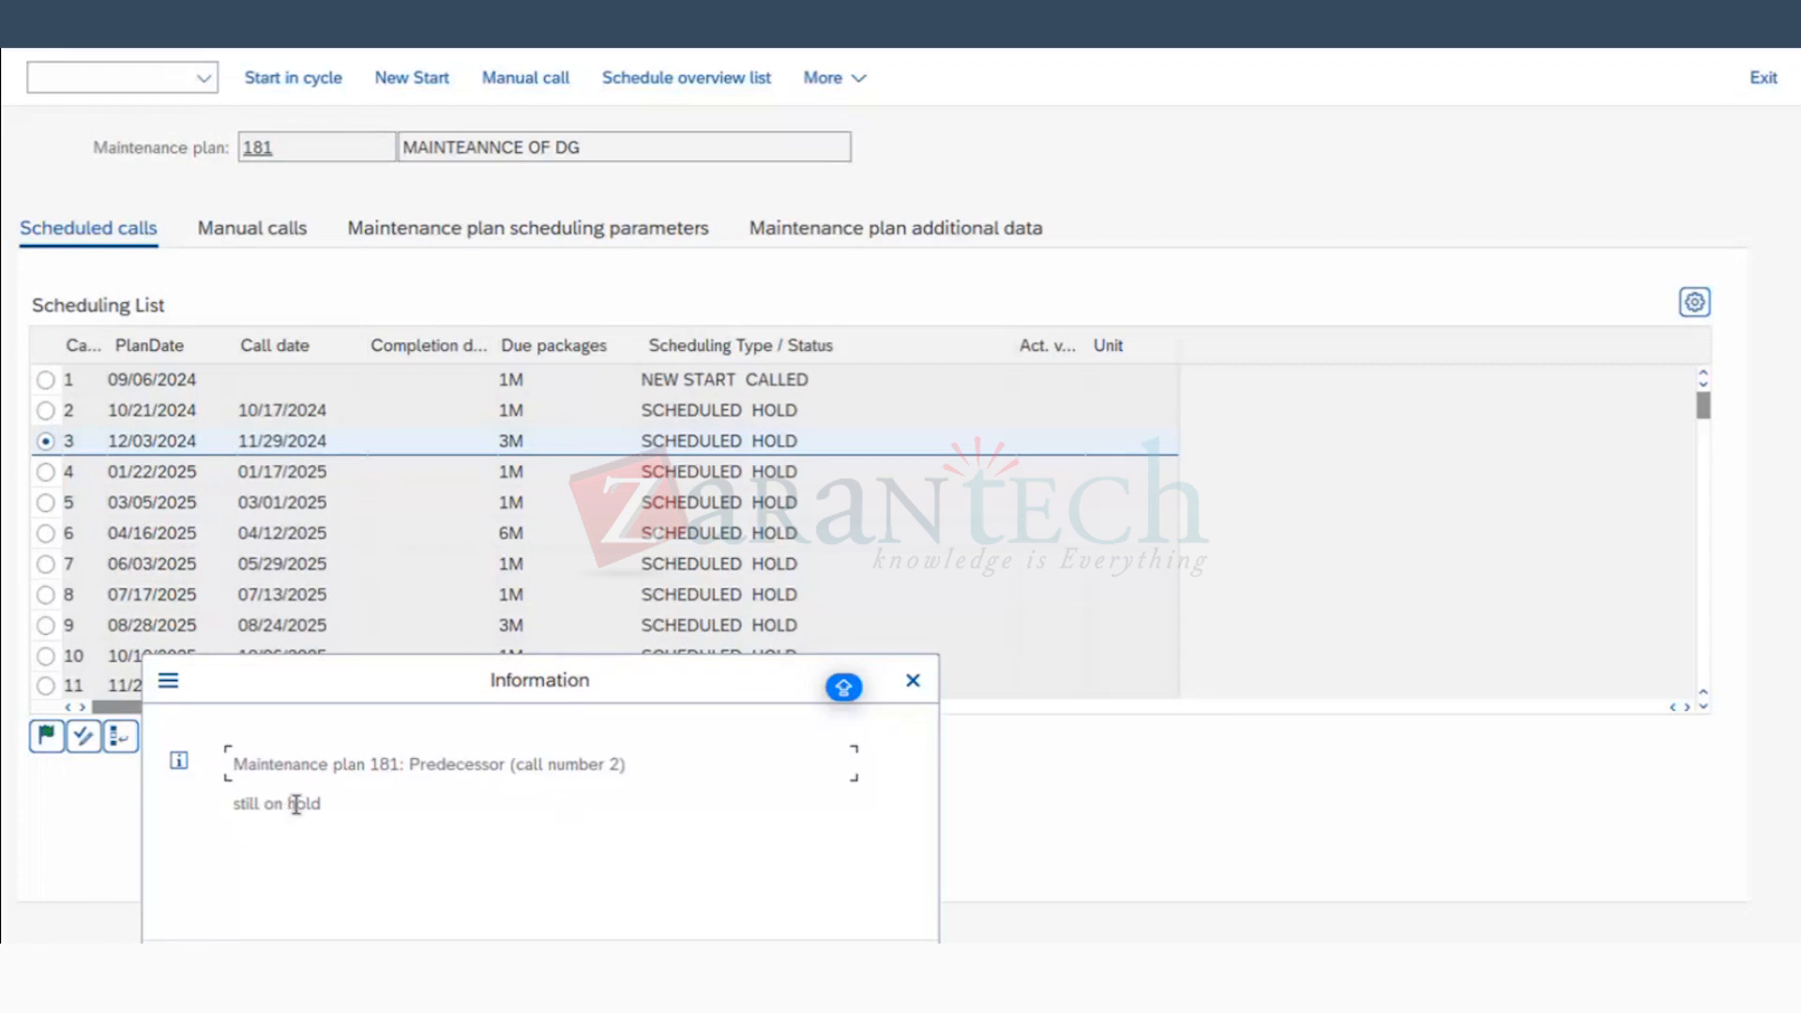
click(913, 682)
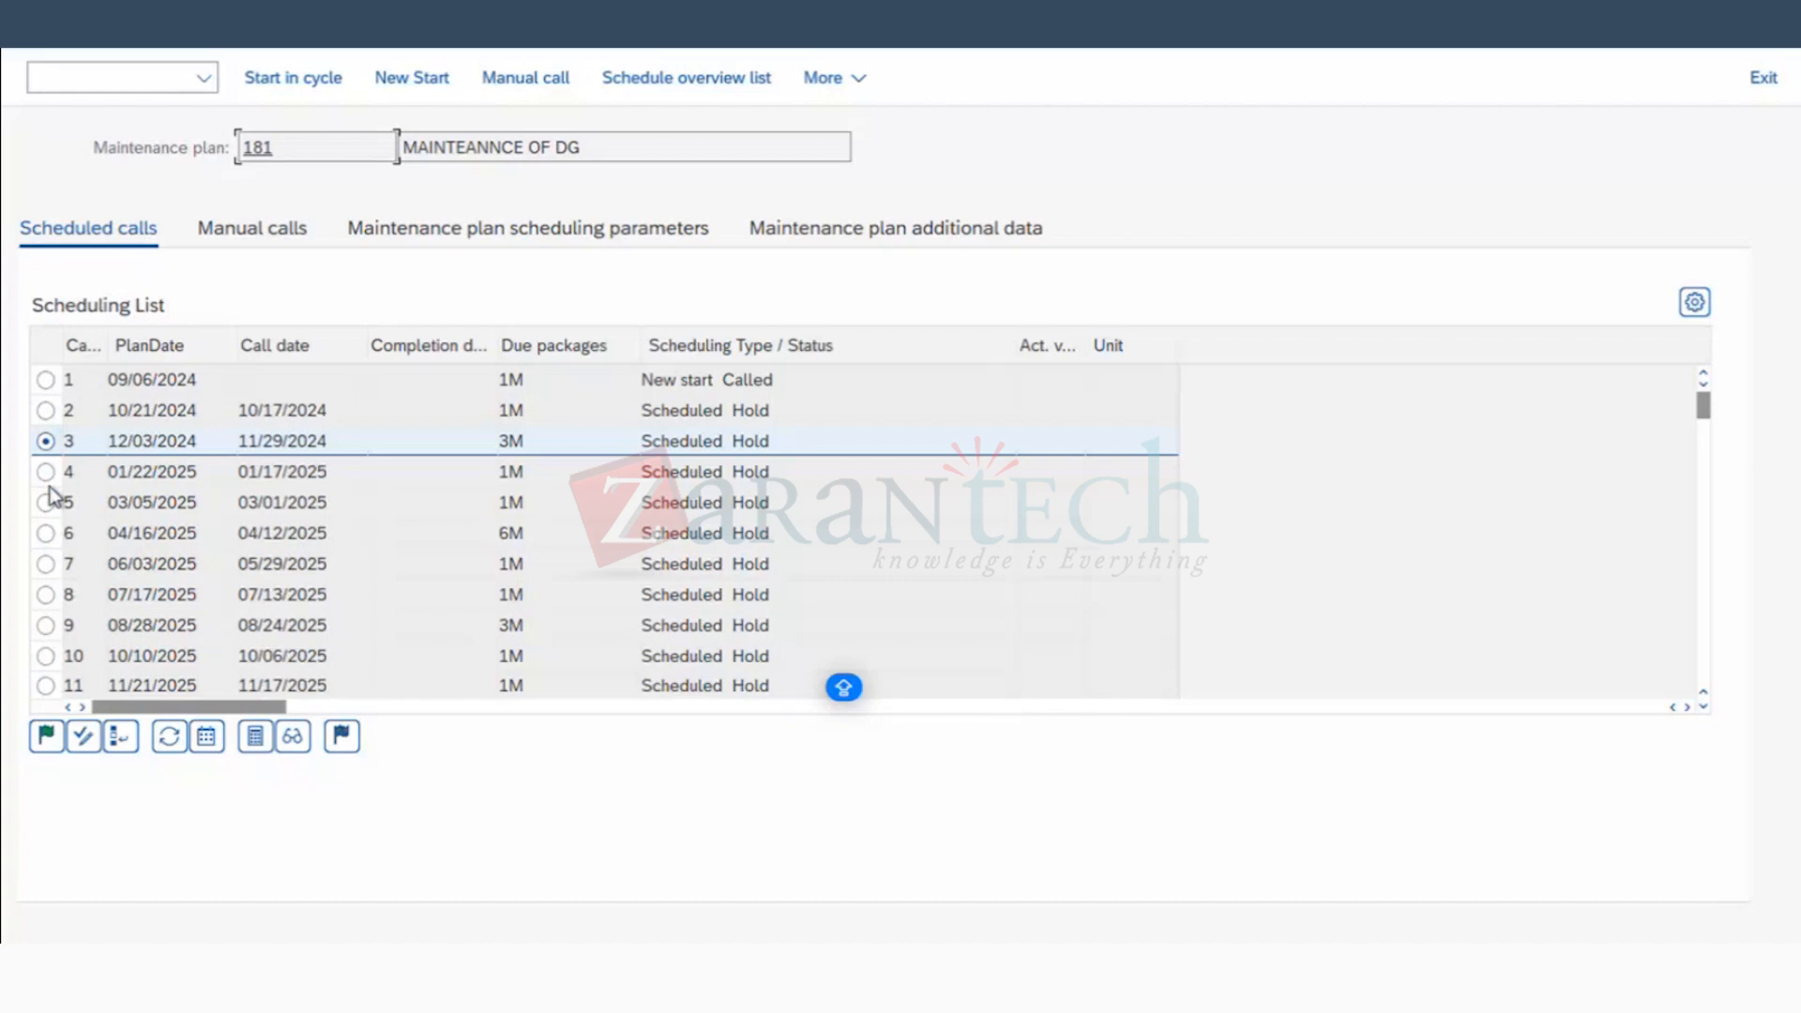
Step: Create a manual call dated 07/26/2024 with the 6M strategy package and save the maintenance plan
double_click(531, 530)
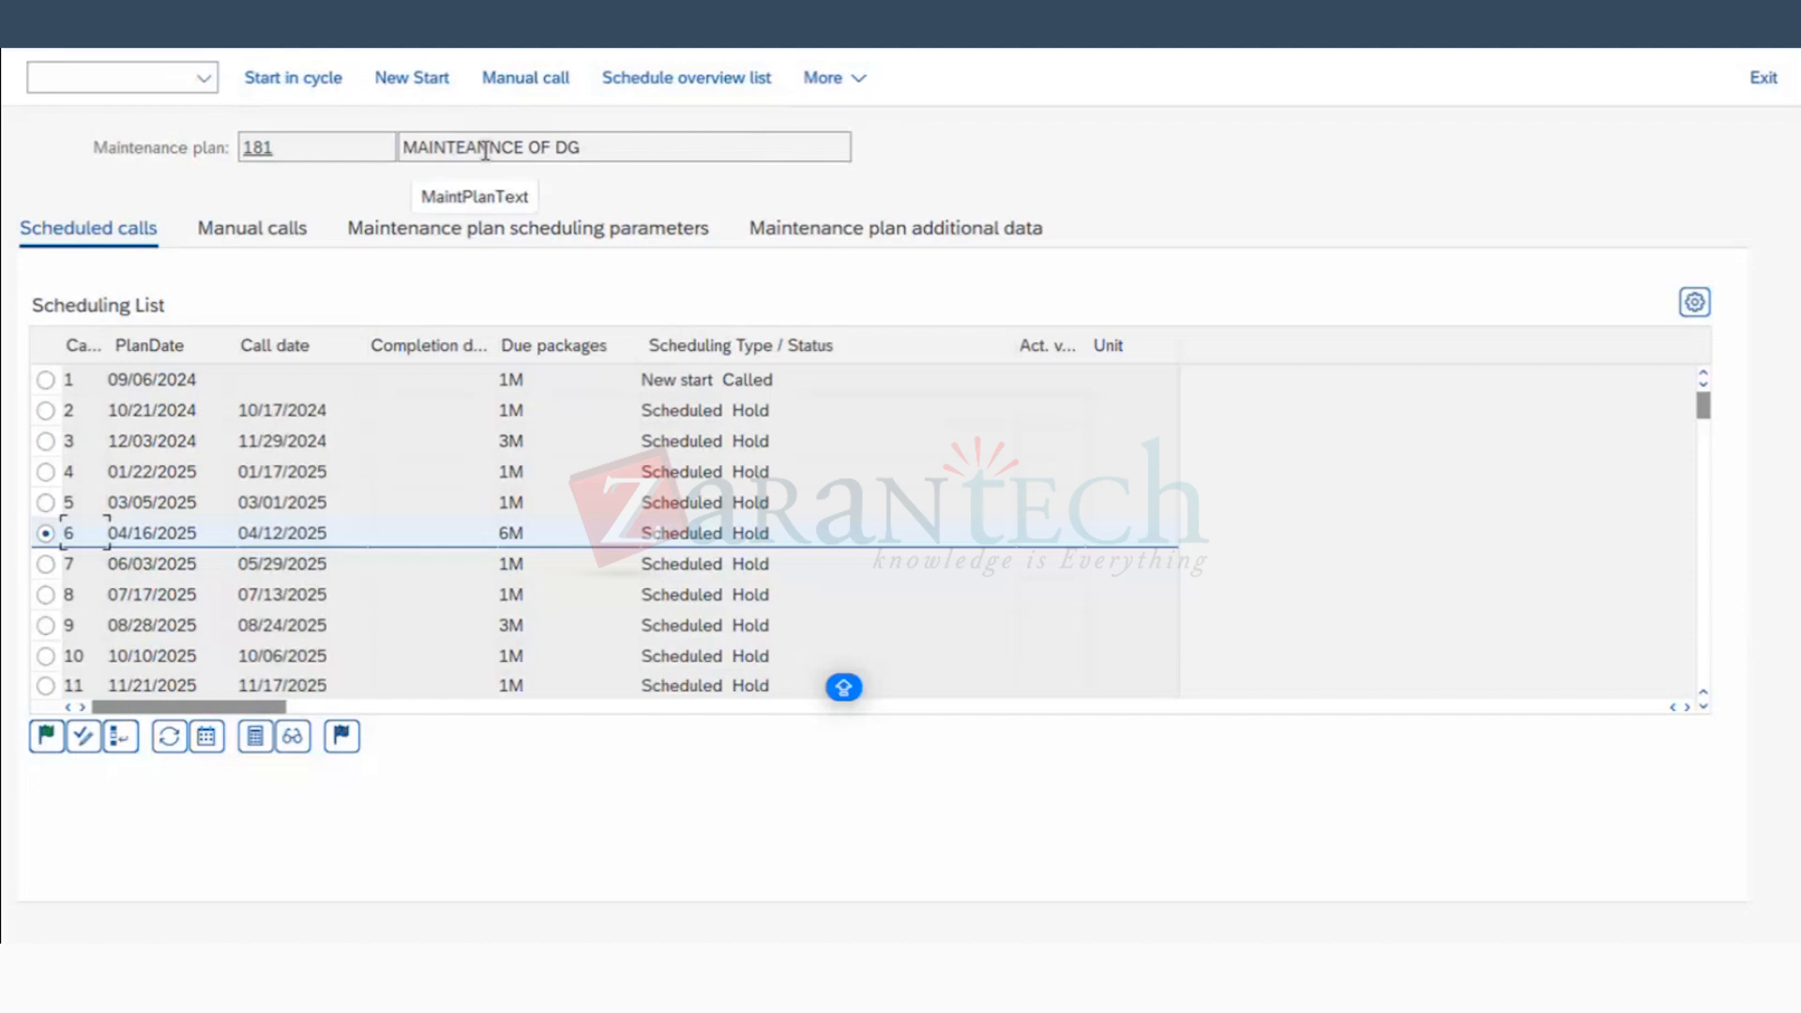
click(526, 79)
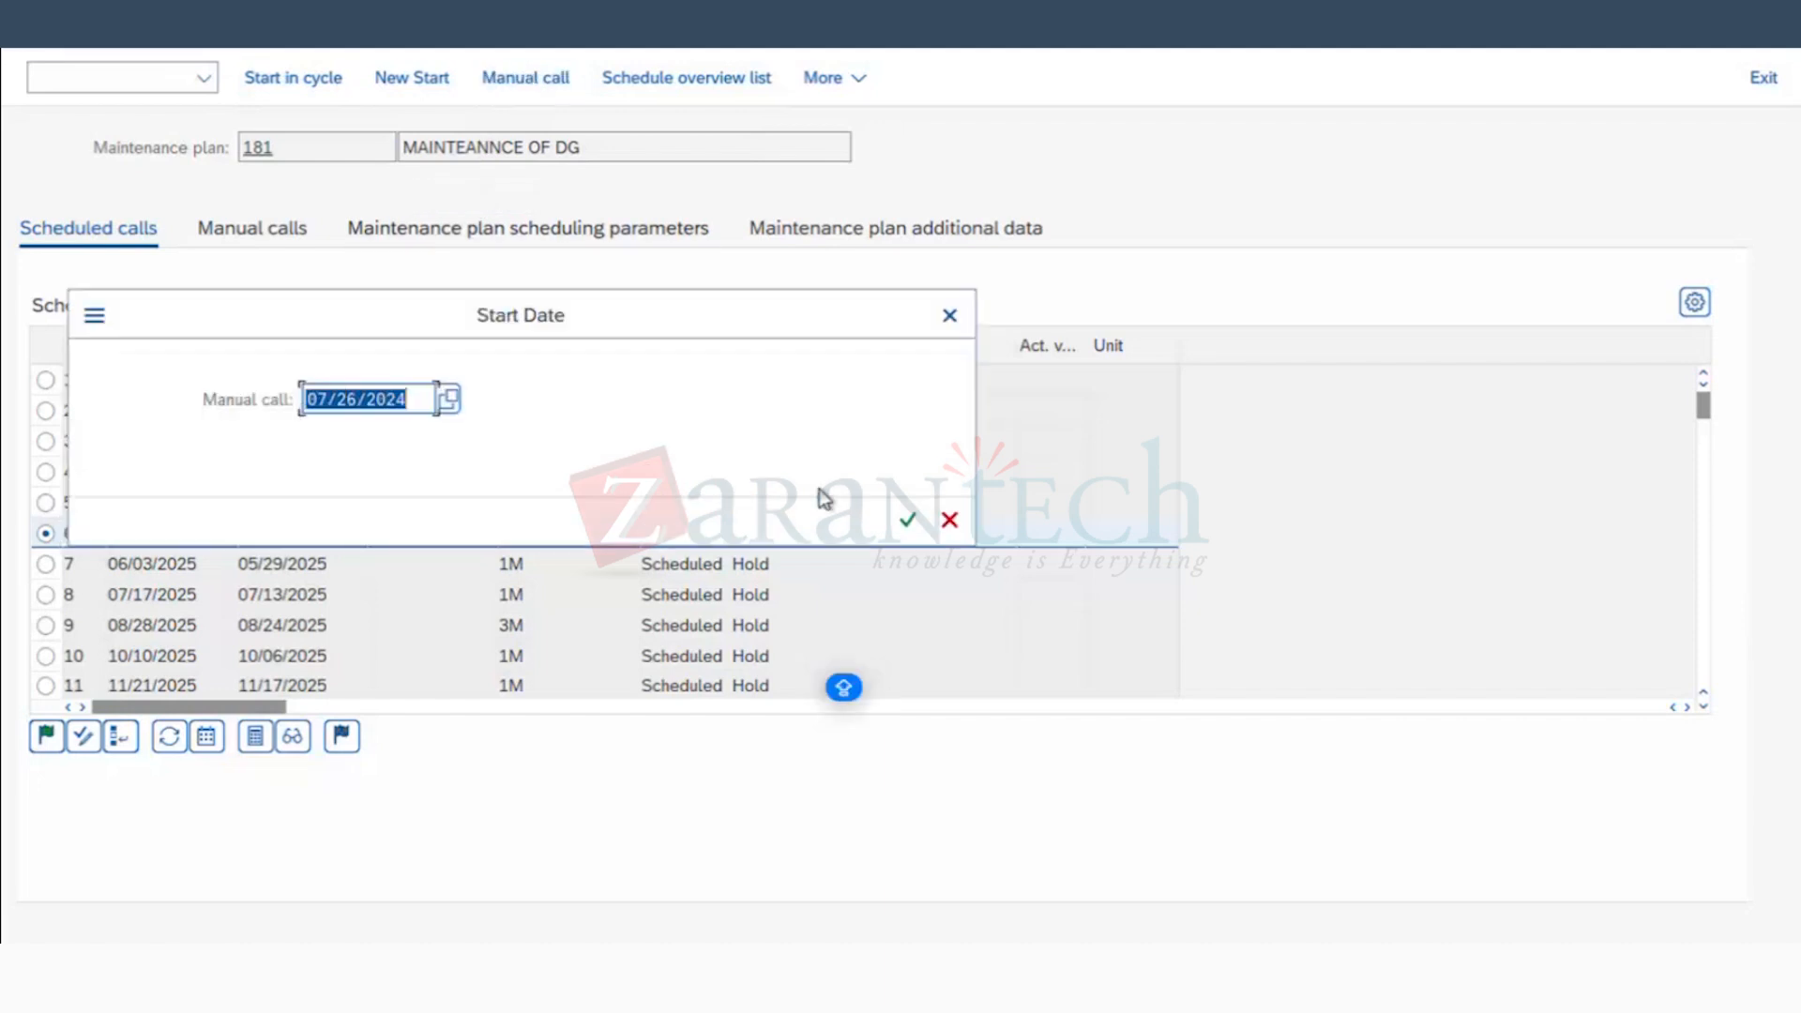
click(896, 525)
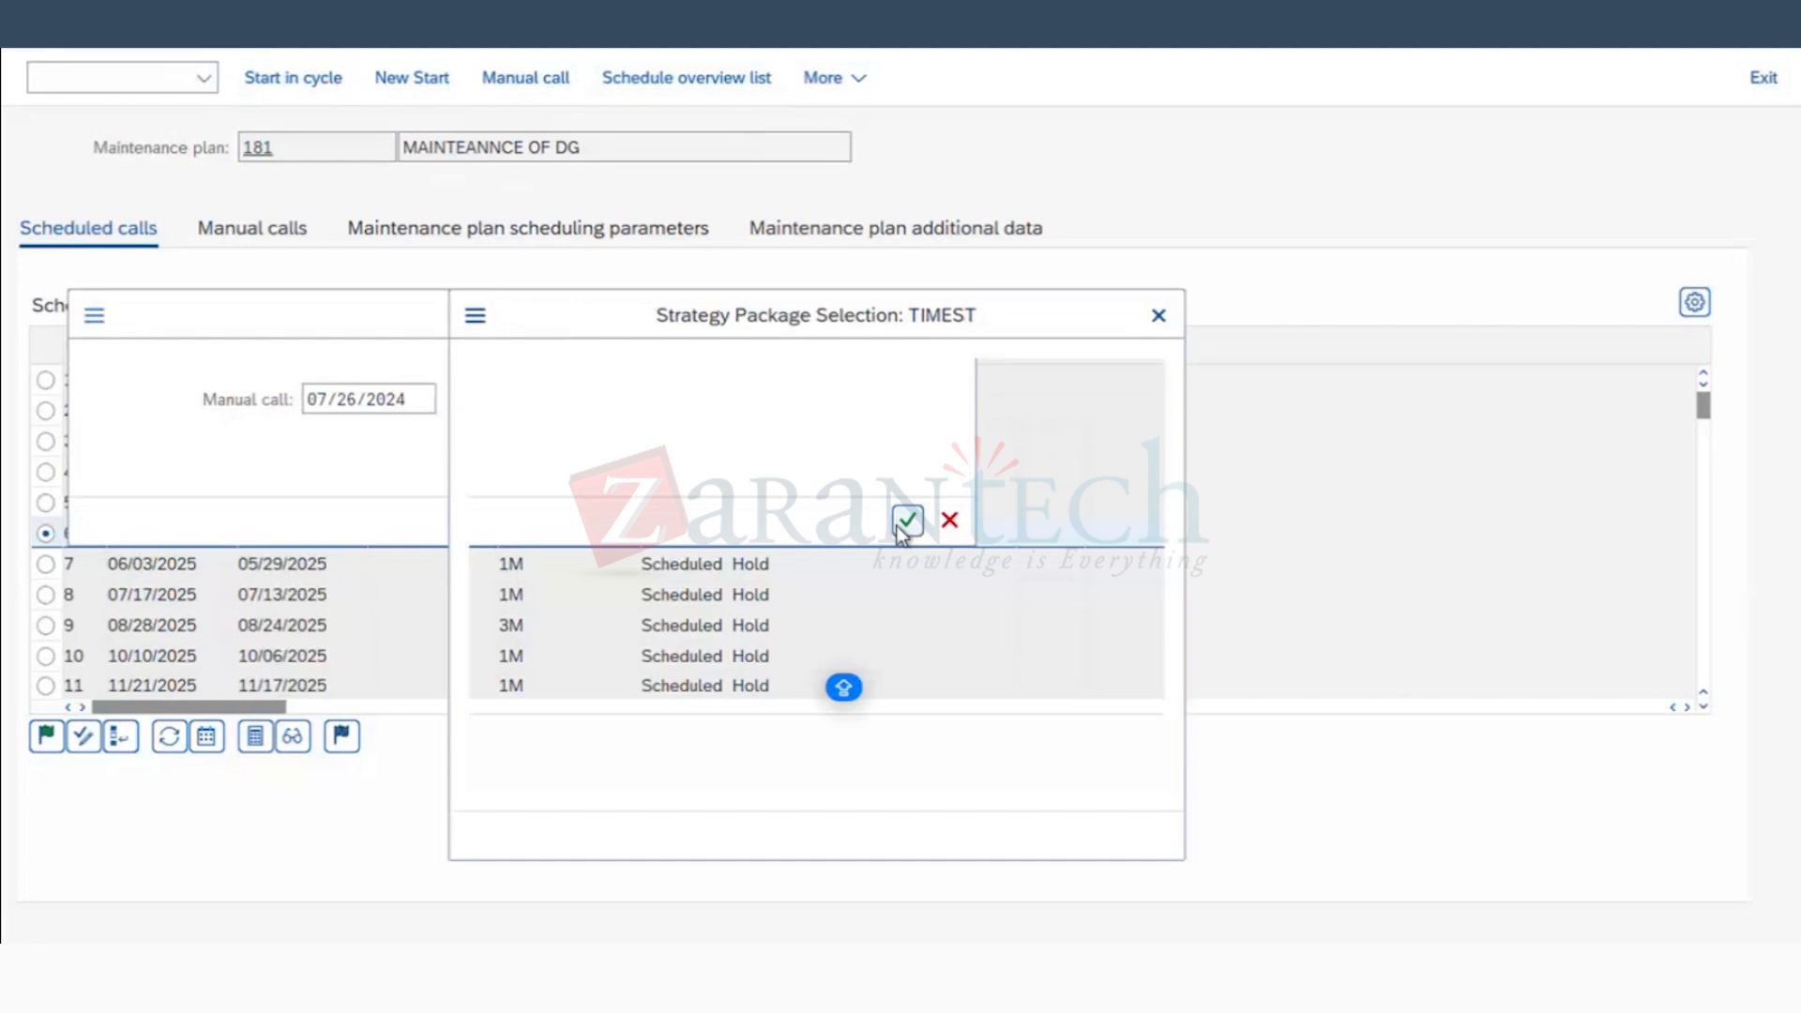
click(489, 496)
click(952, 838)
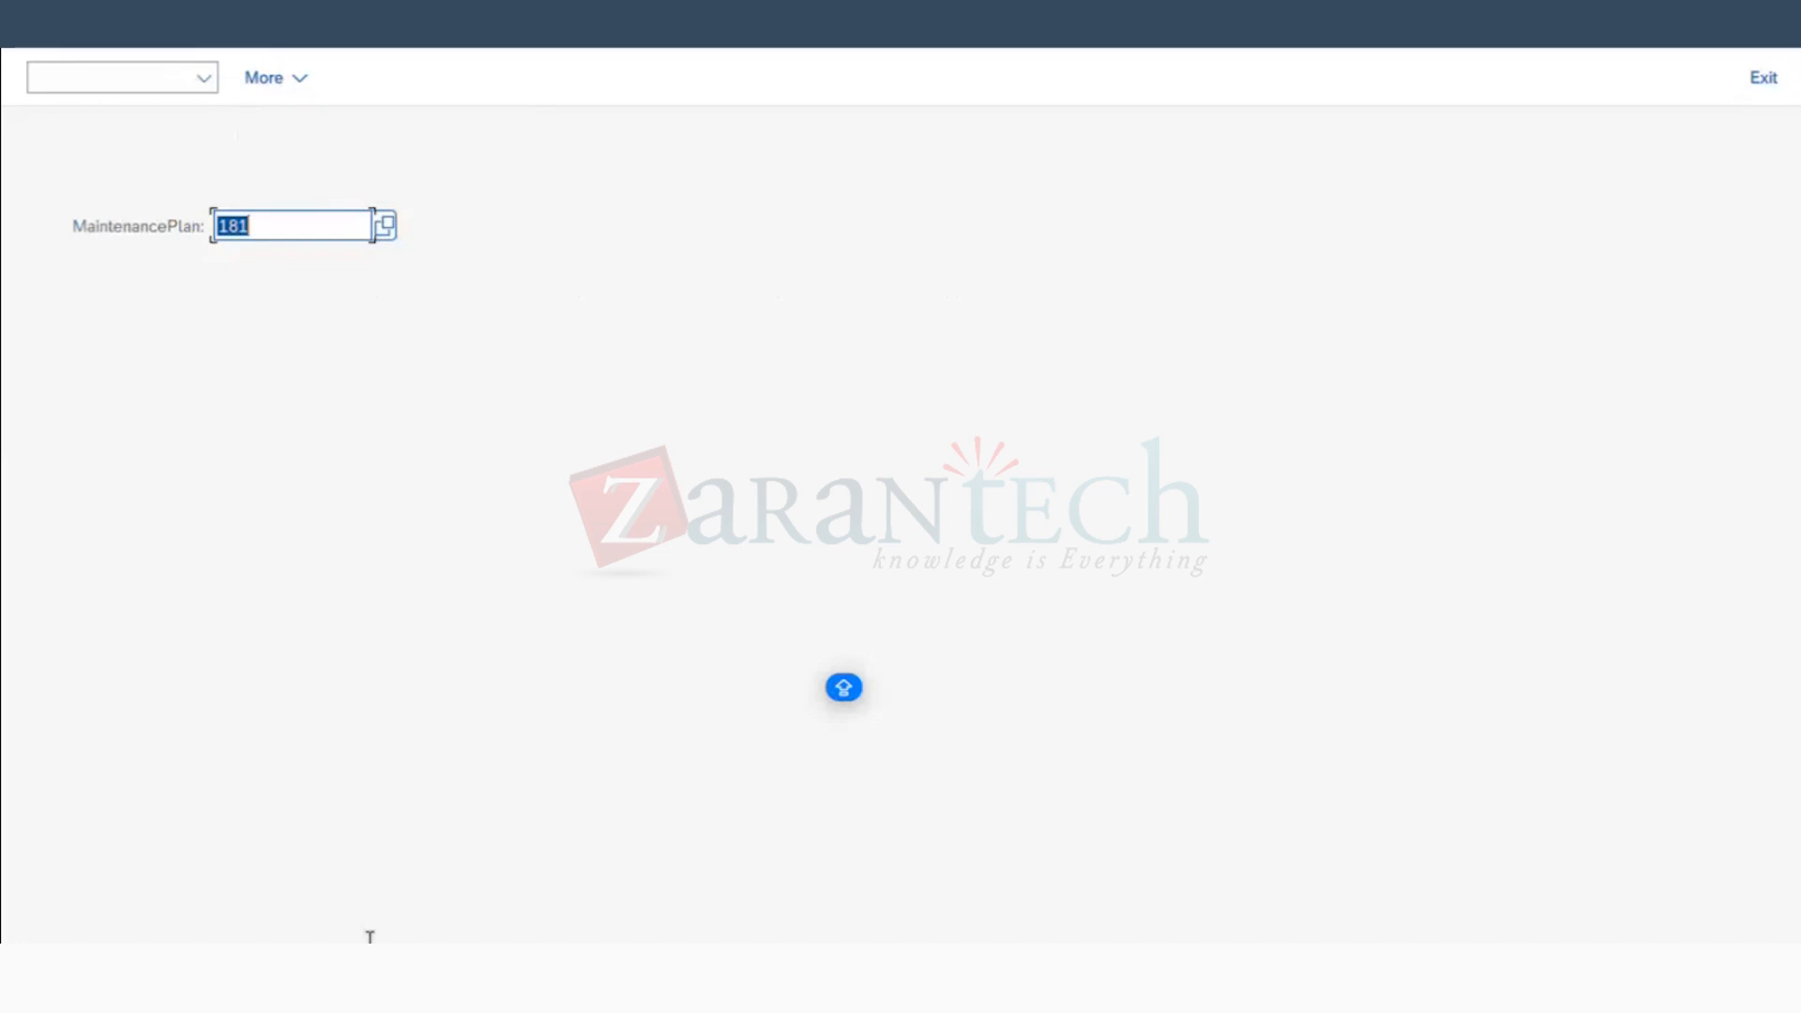
Step: Reopen maintenance plan 181 and display the order belonging to its manual call
key(Return)
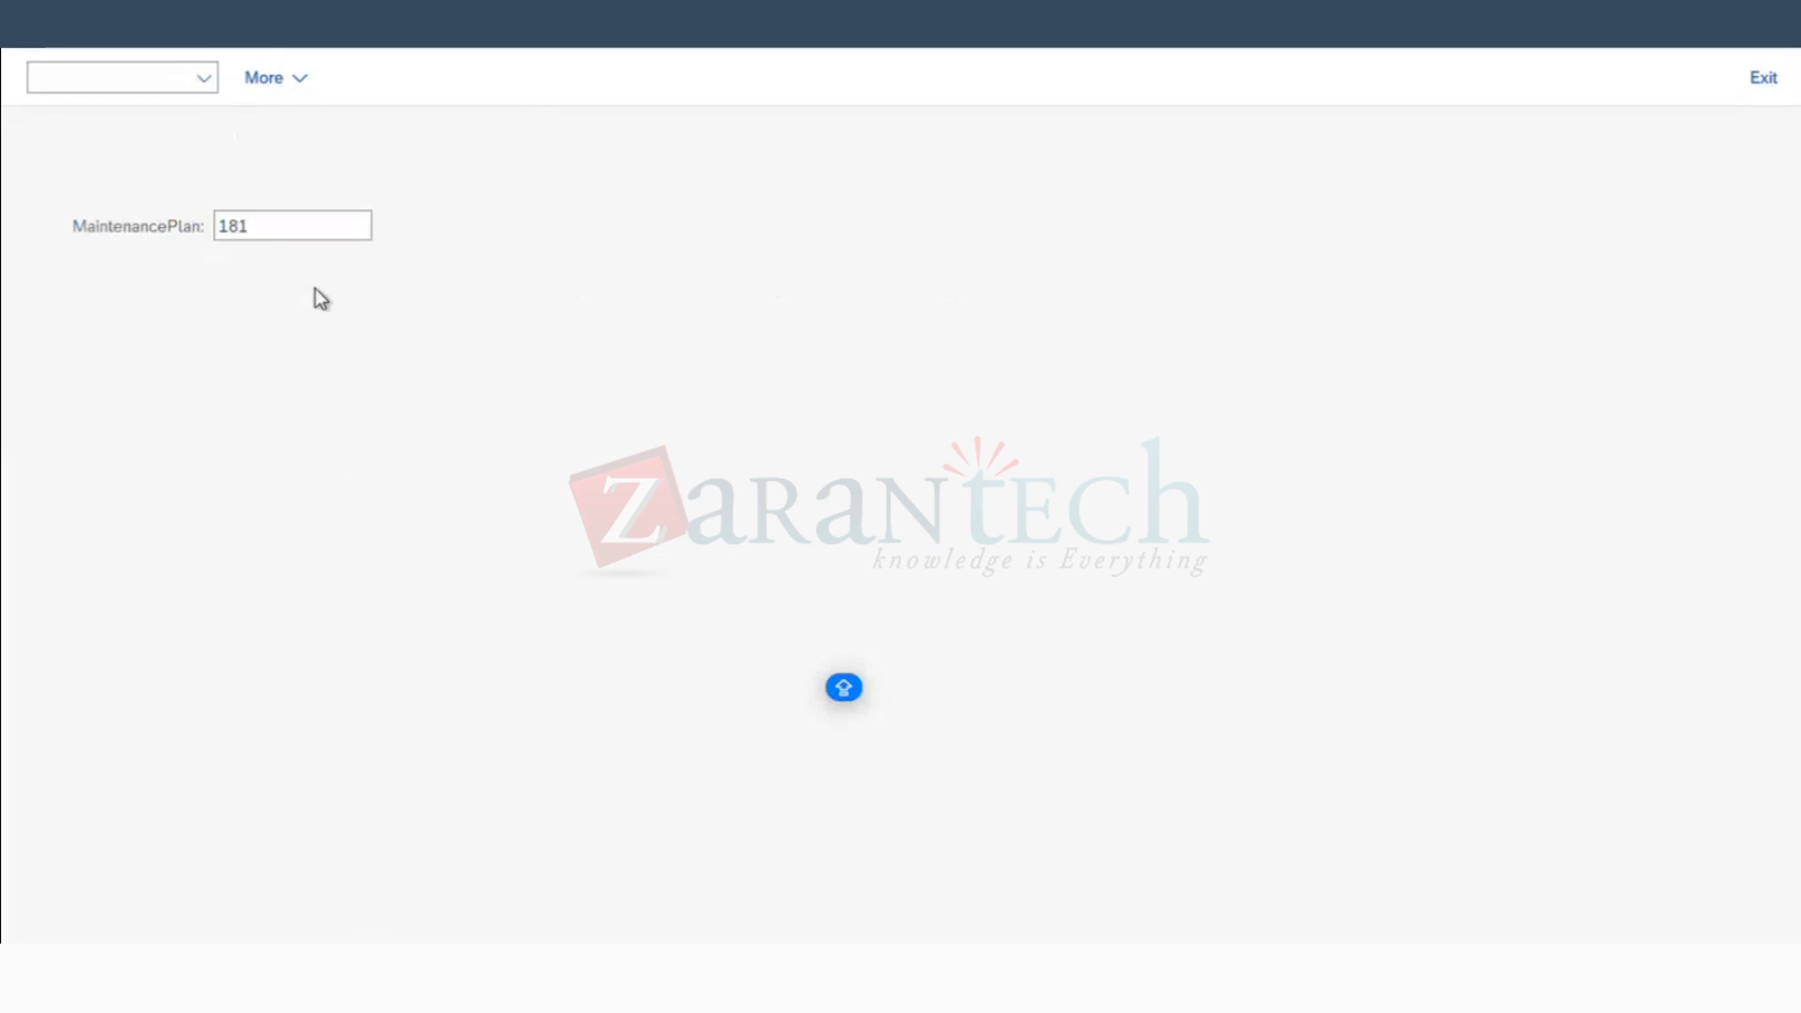
click(286, 235)
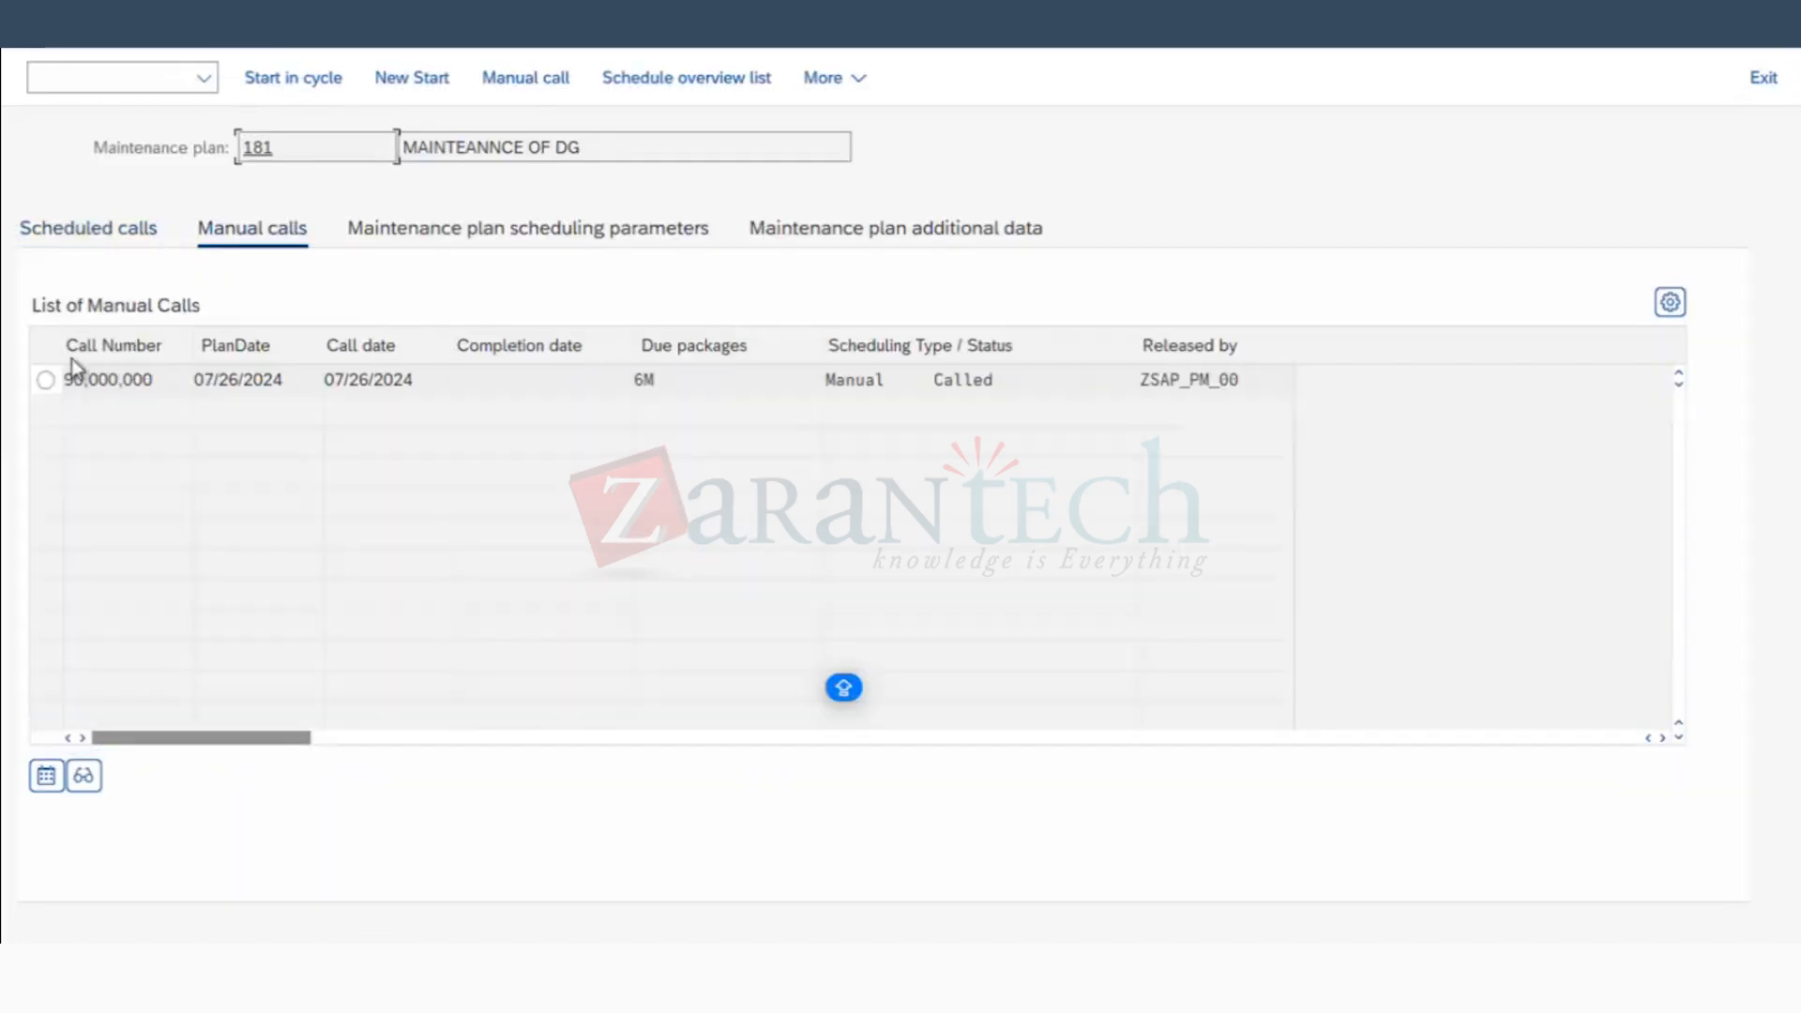
click(46, 380)
click(83, 774)
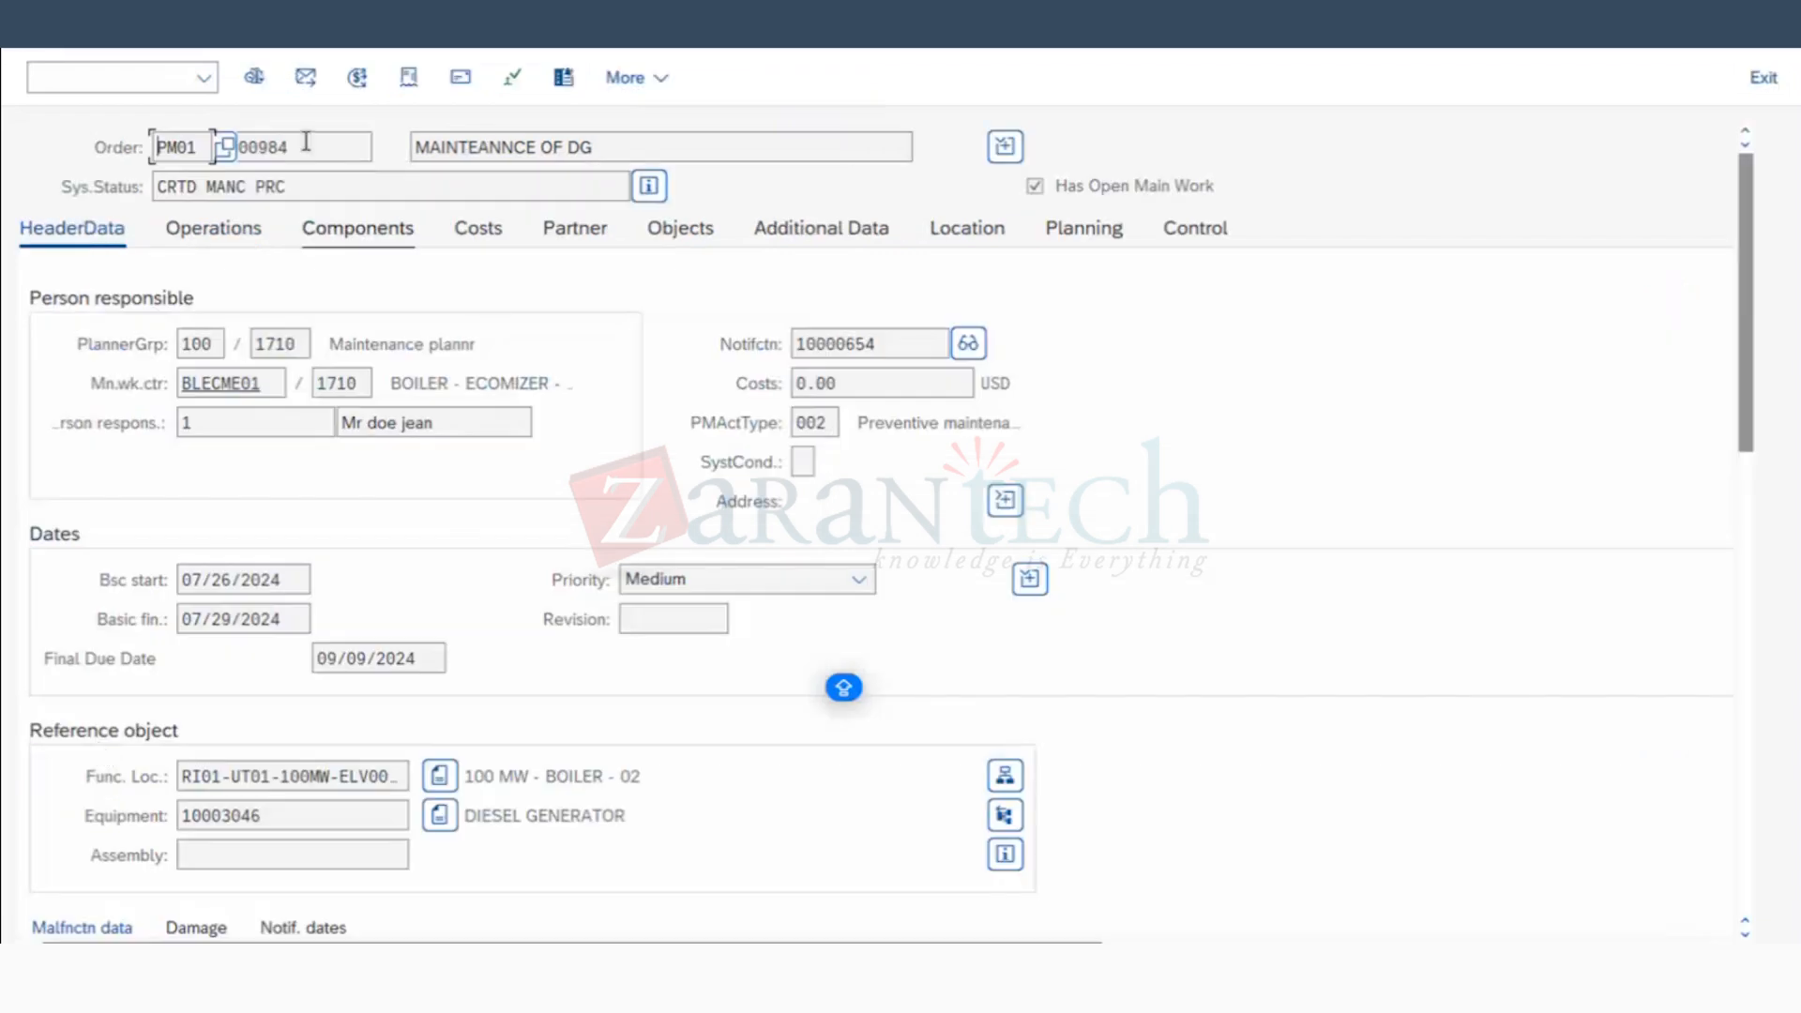
Step: Examine the manual call order's number and its planning data for the previous order and call number
double_click(288, 149)
click(303, 153)
click(1084, 230)
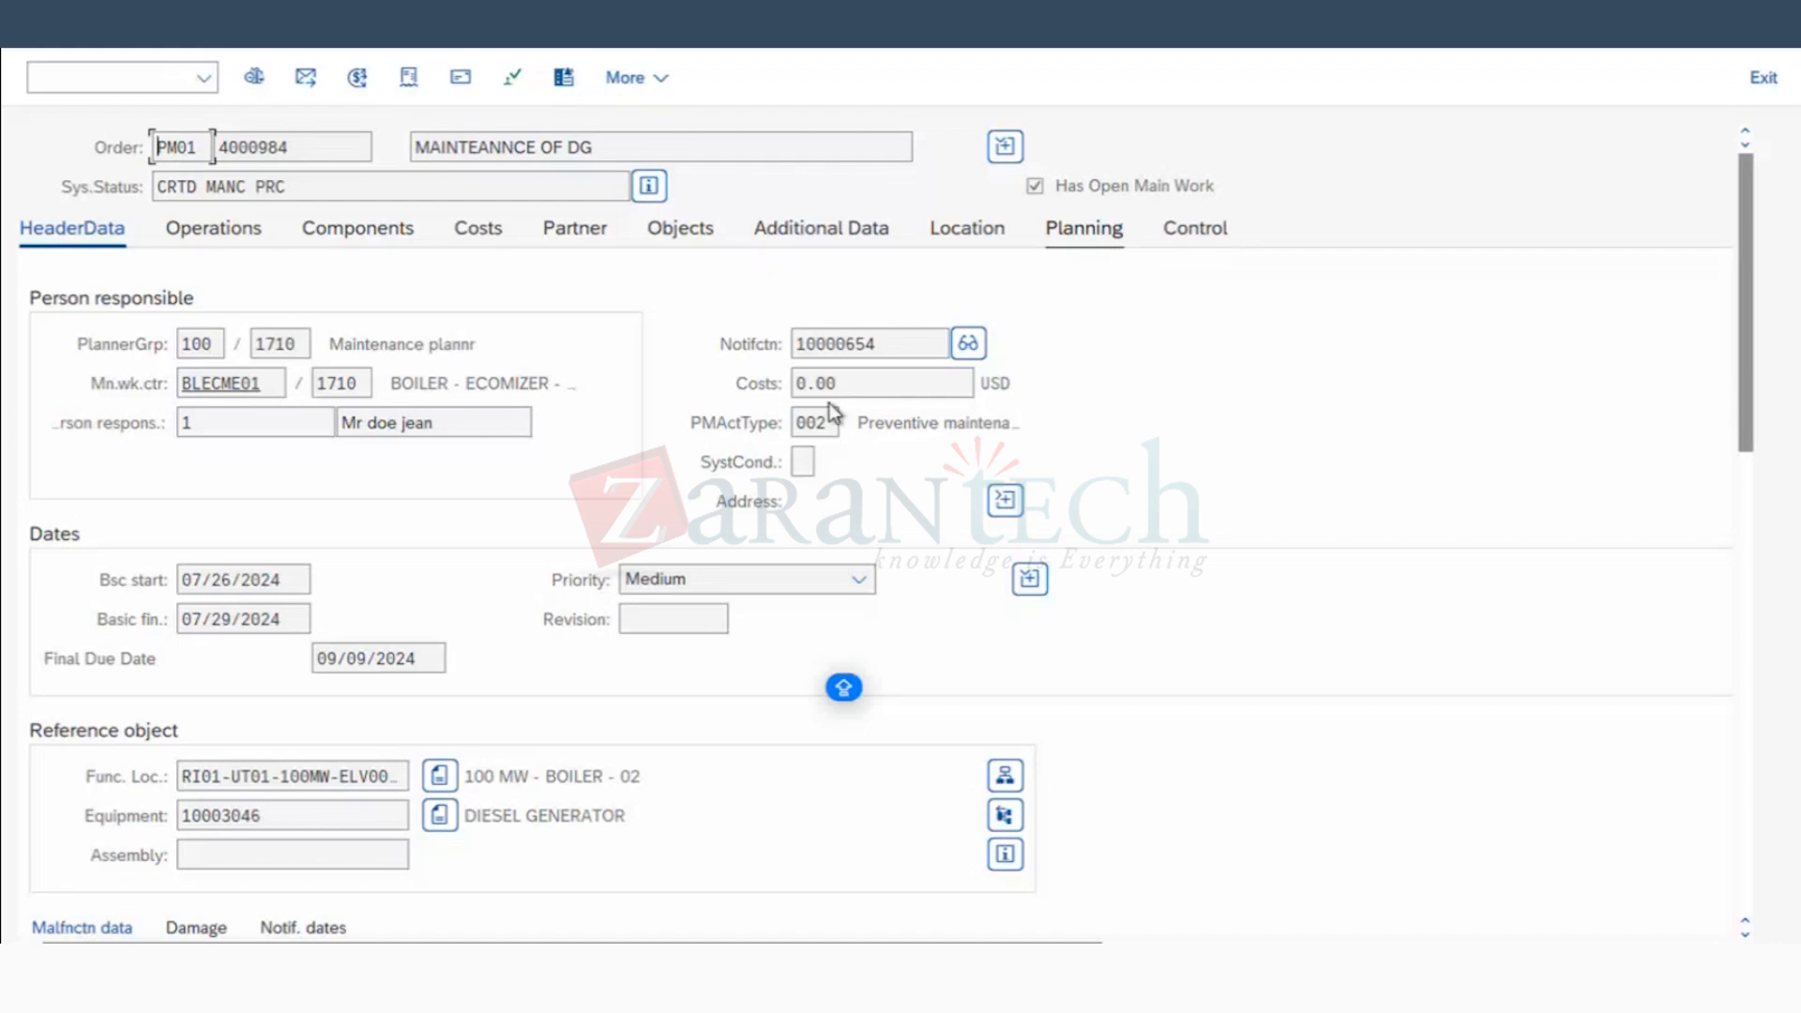
click(806, 385)
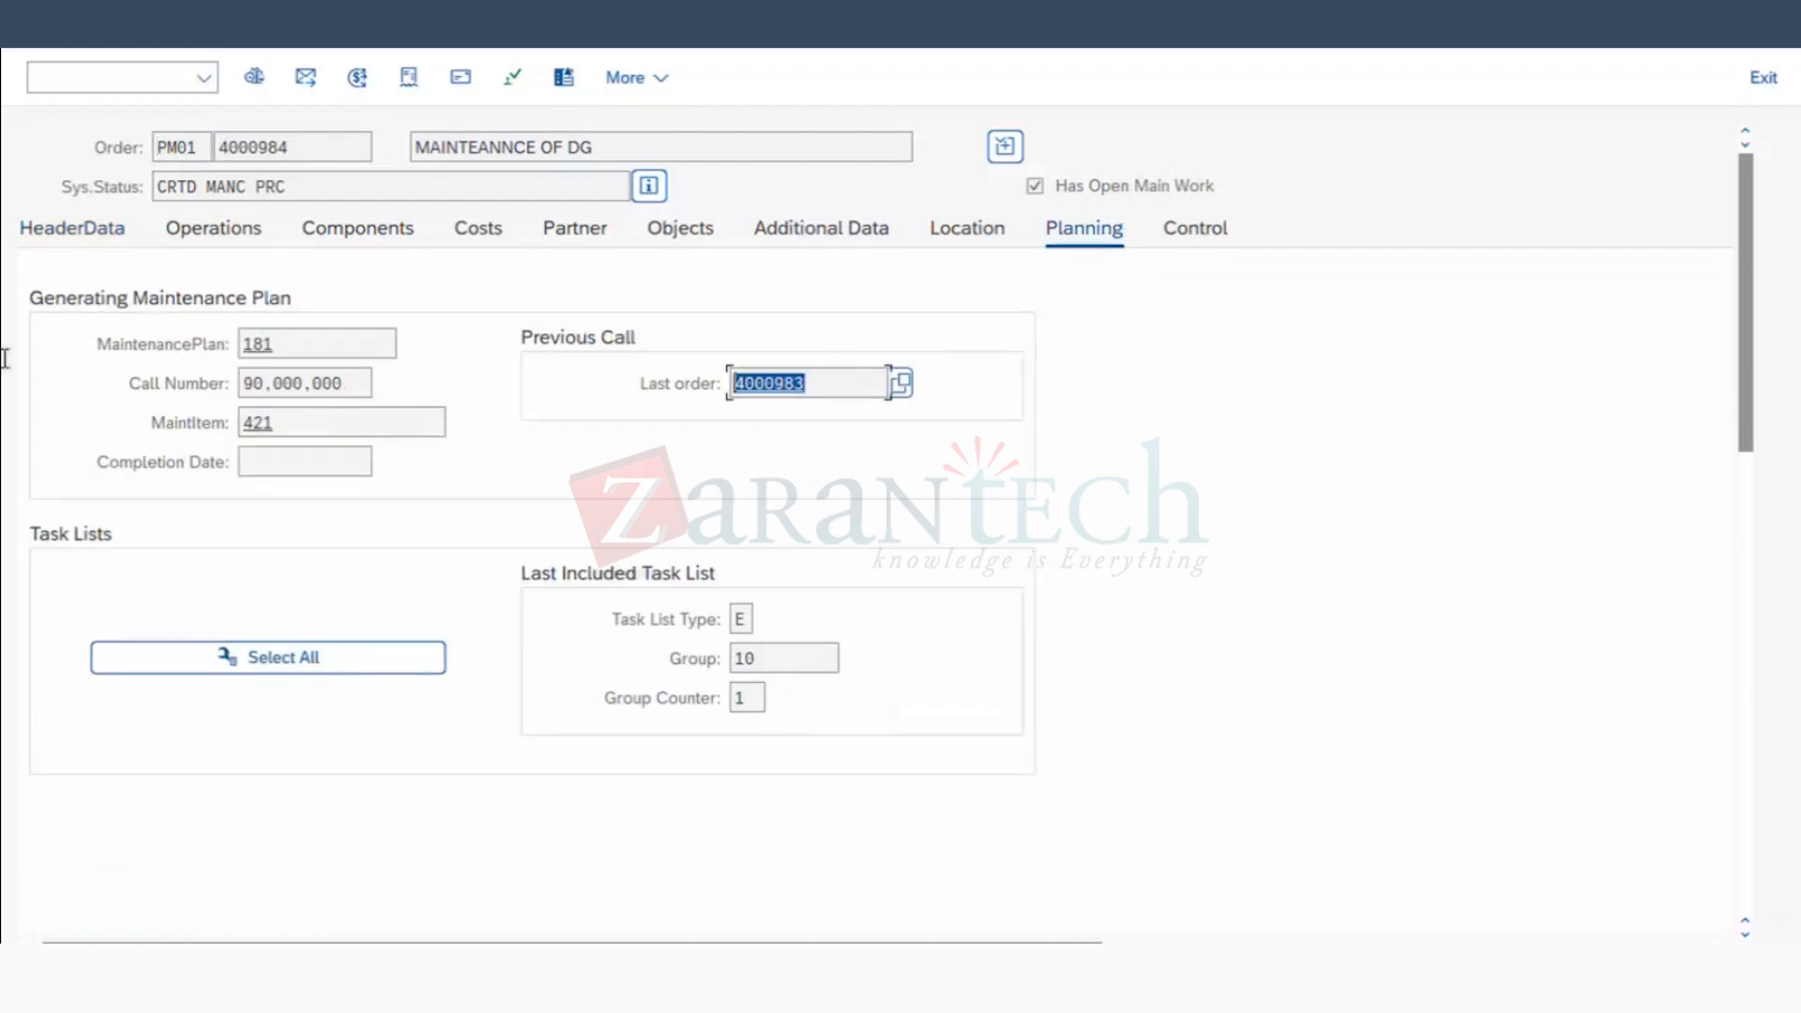
key(shift+Tab)
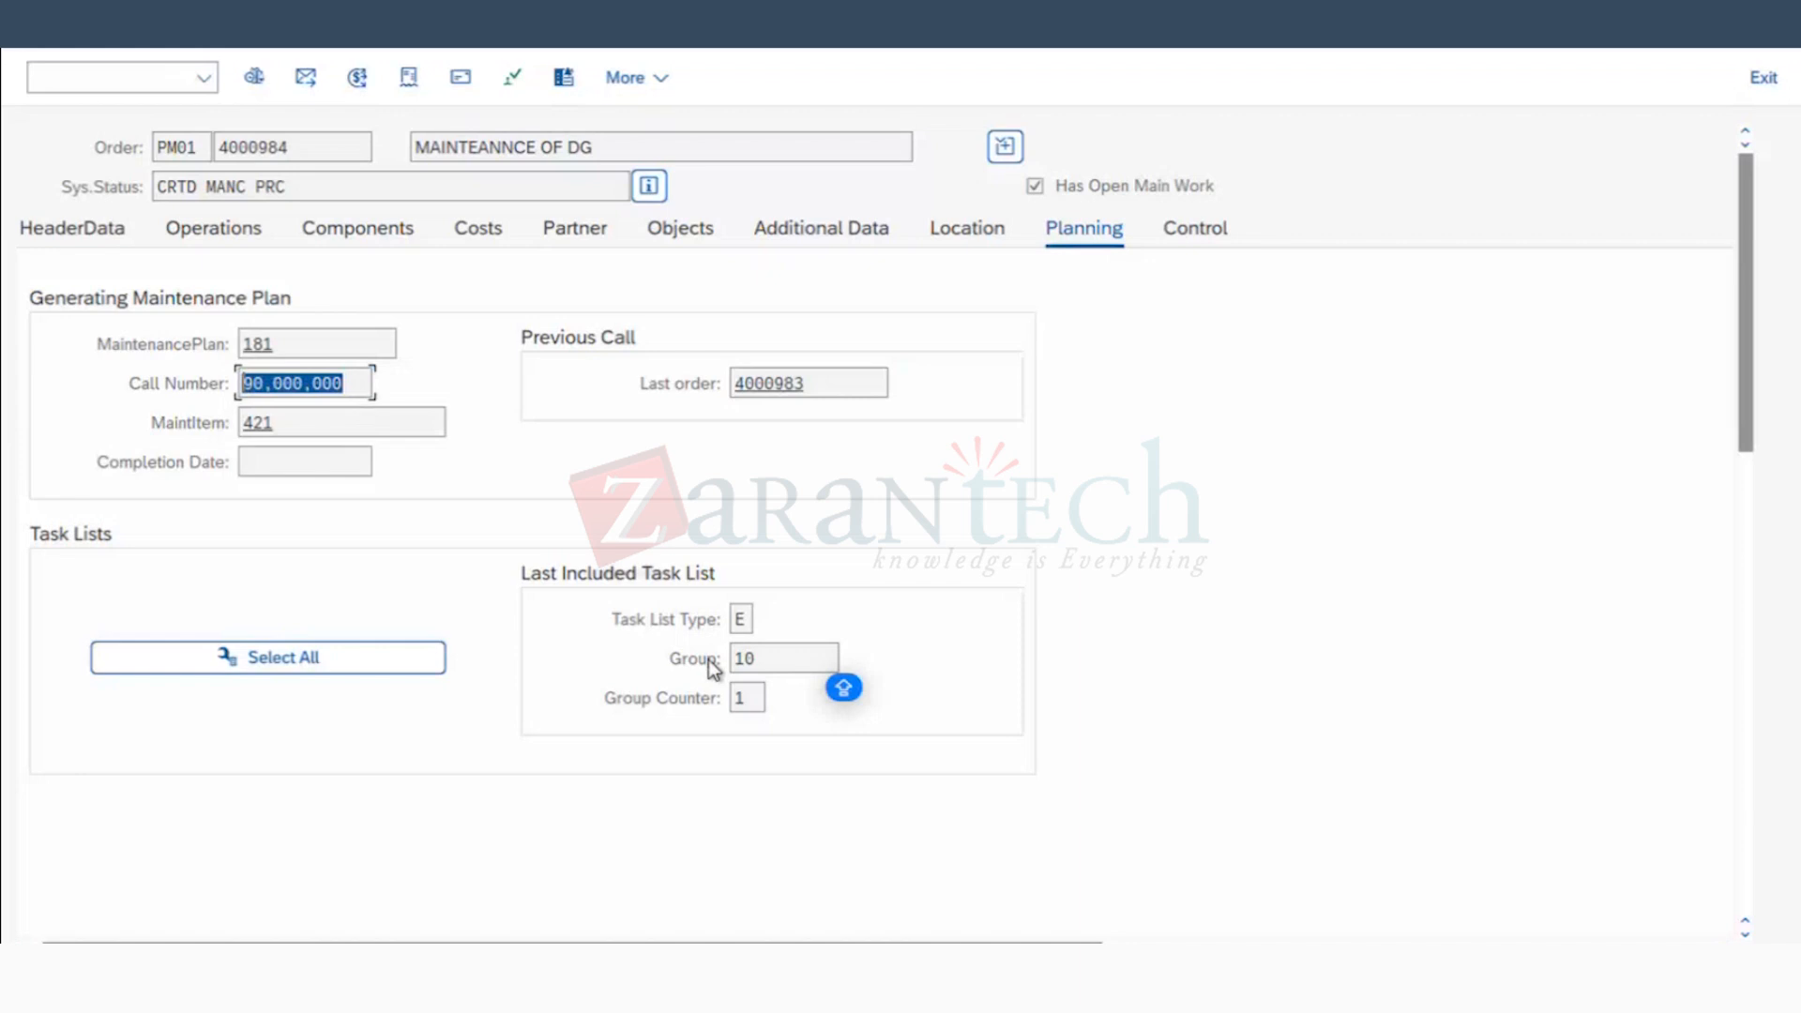
Step: Examine the operations and the component assigned in the manual call's order
click(200, 228)
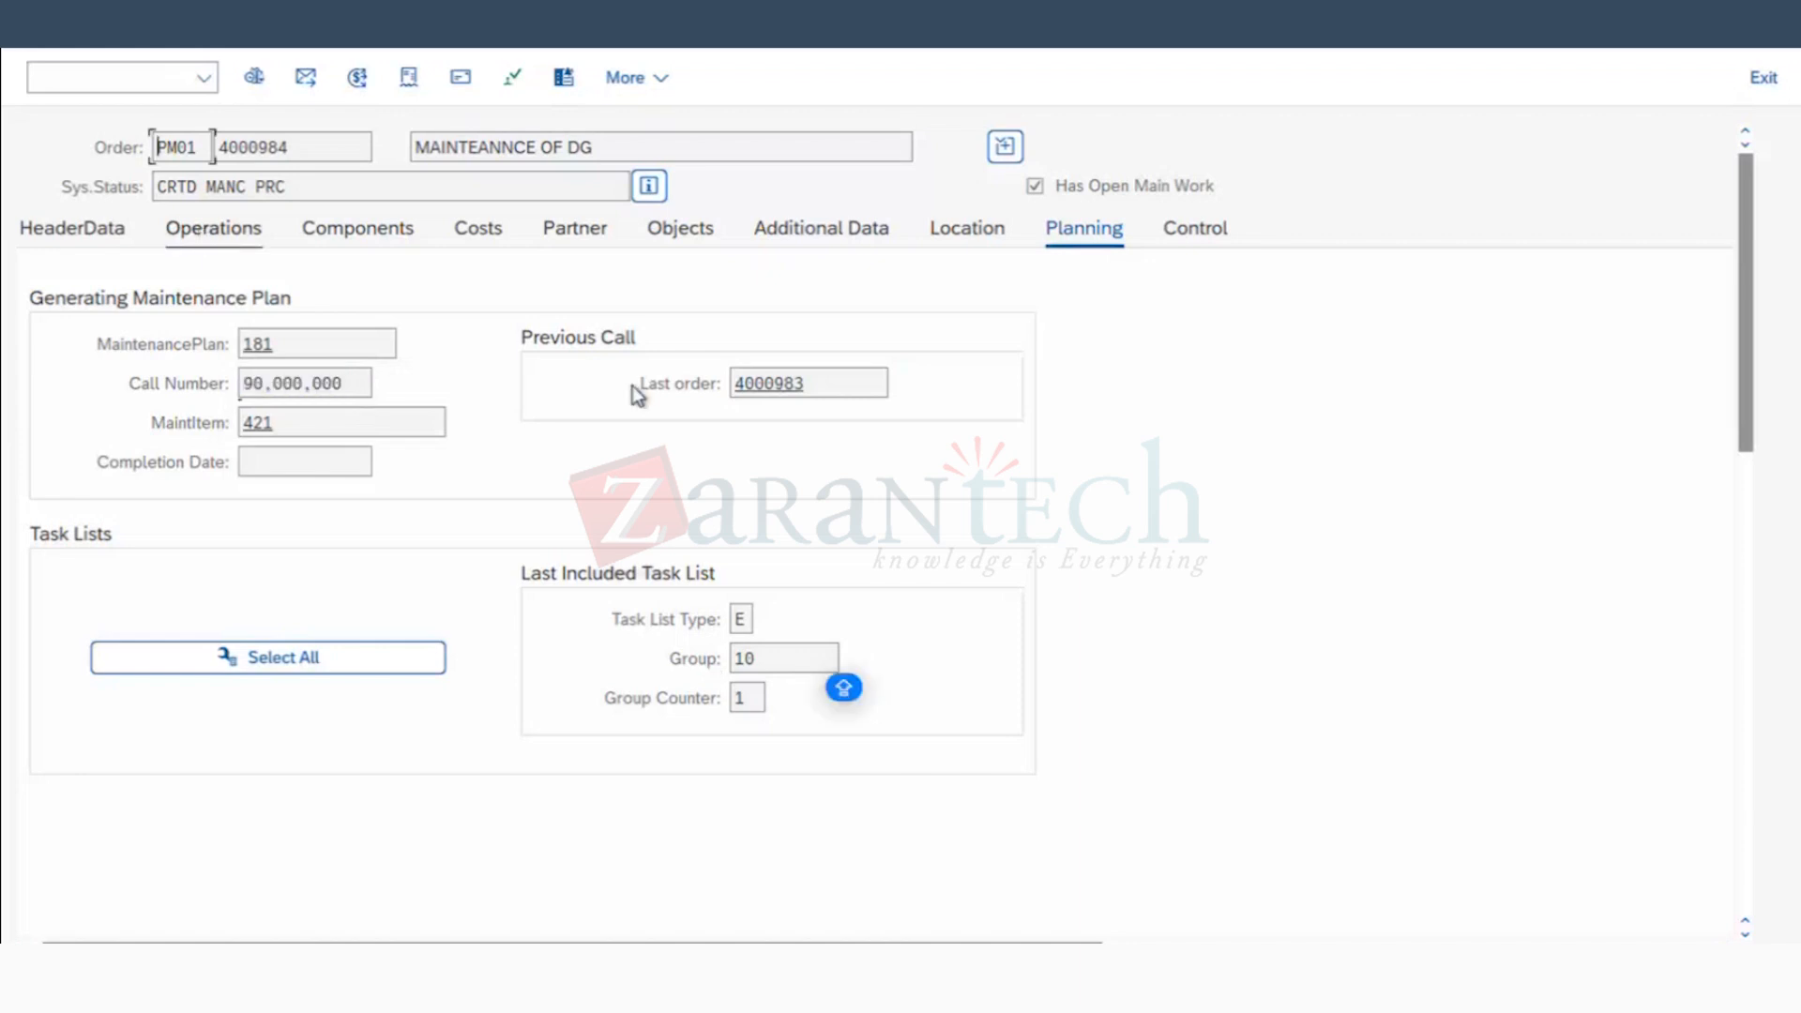
click(754, 452)
drag(940, 521, 16, 515)
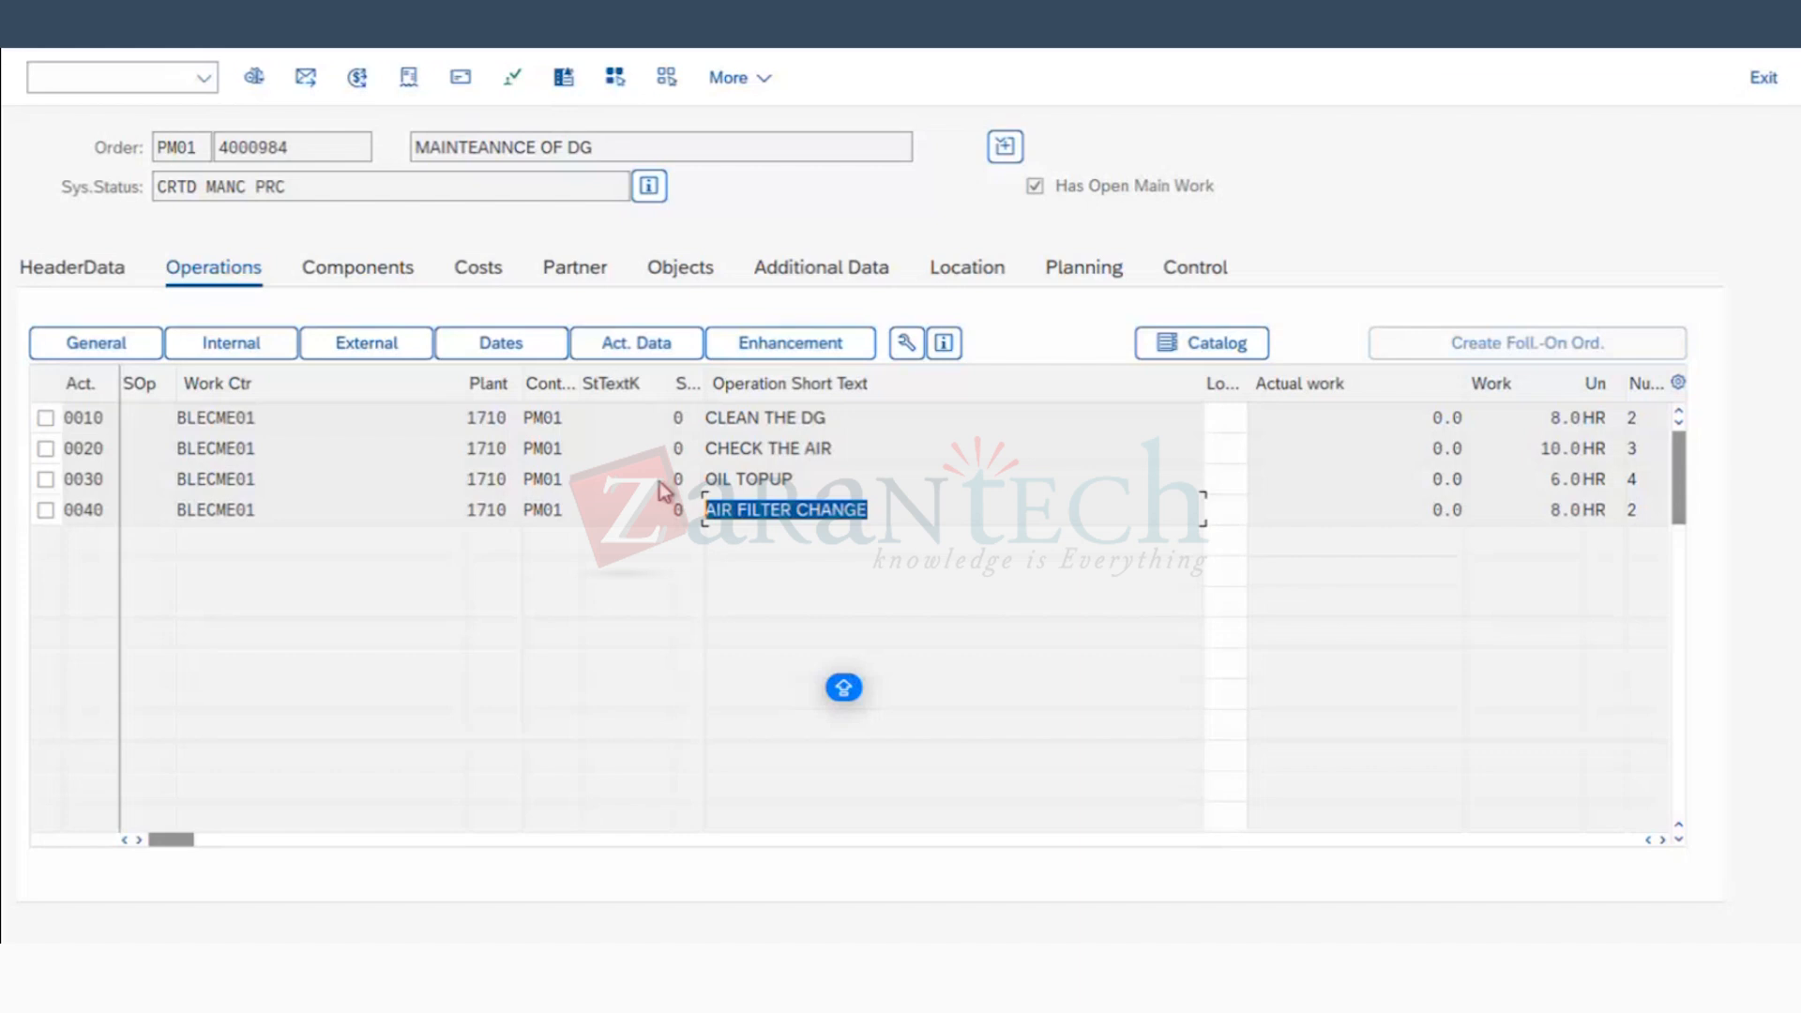
click(379, 277)
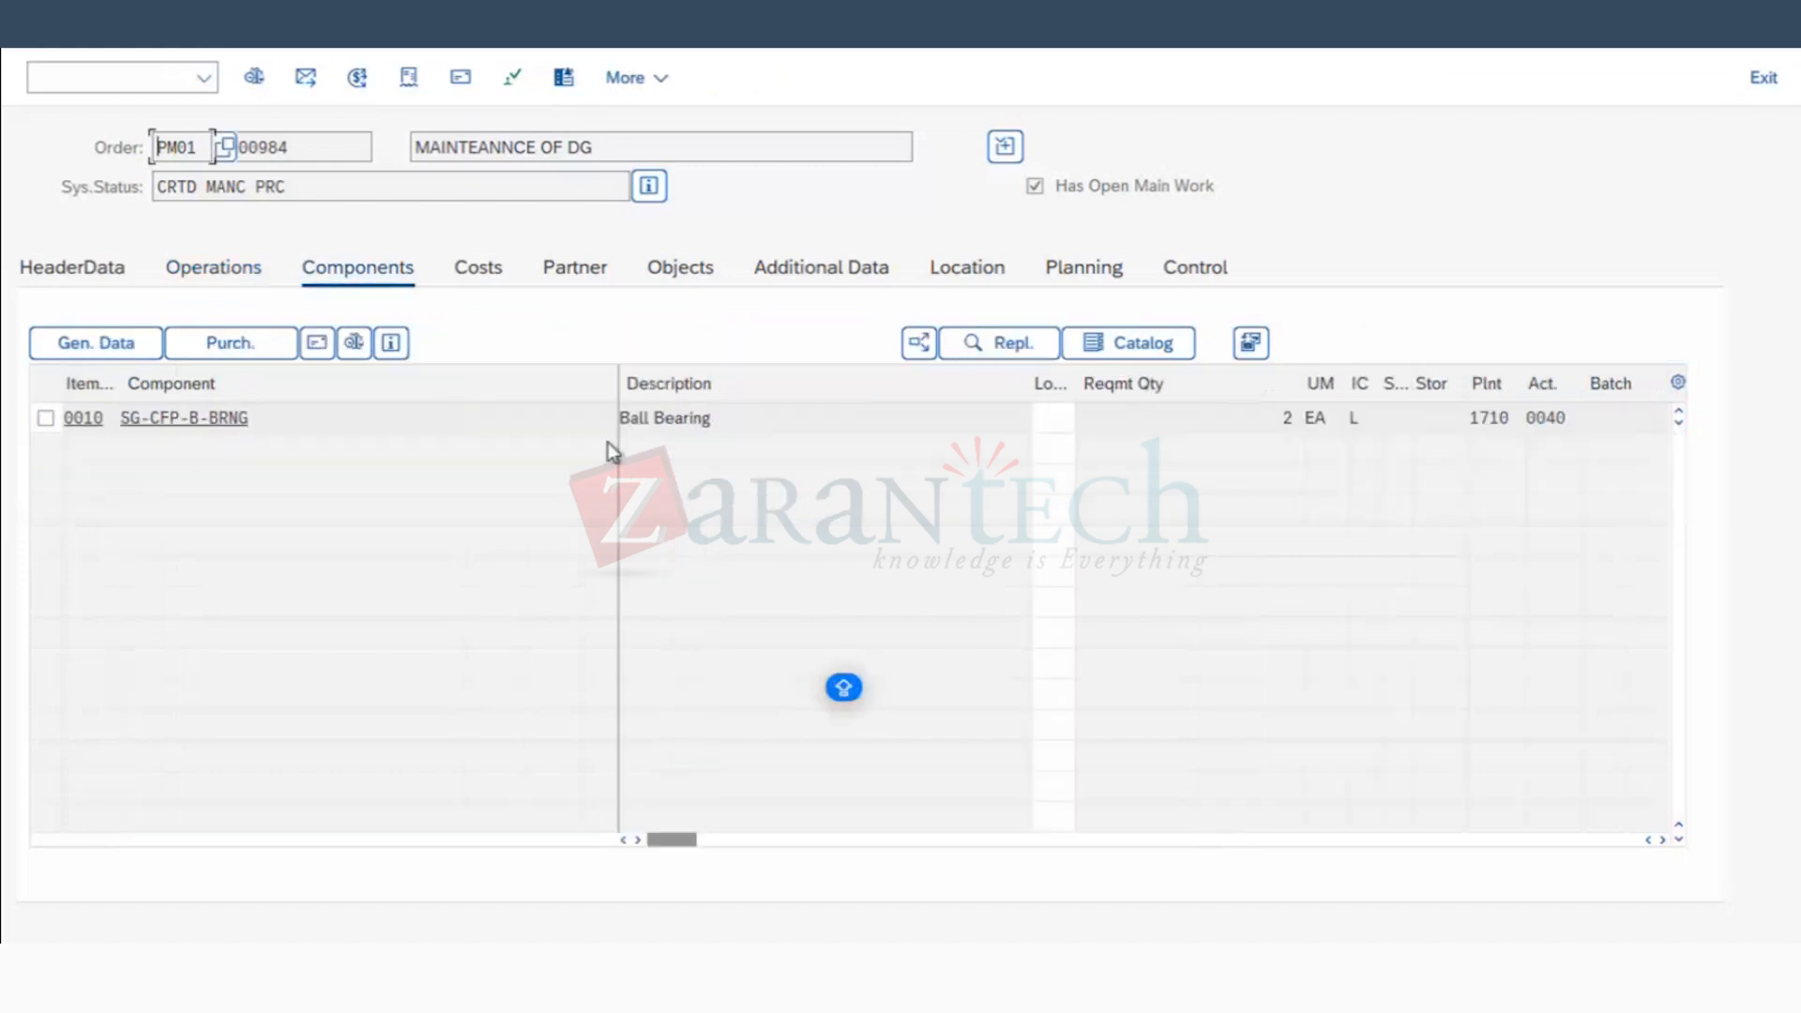
drag(719, 416, 123, 418)
Step: Go back to the order's header data, leave the order and exit the maintenance plan without saving
click(108, 272)
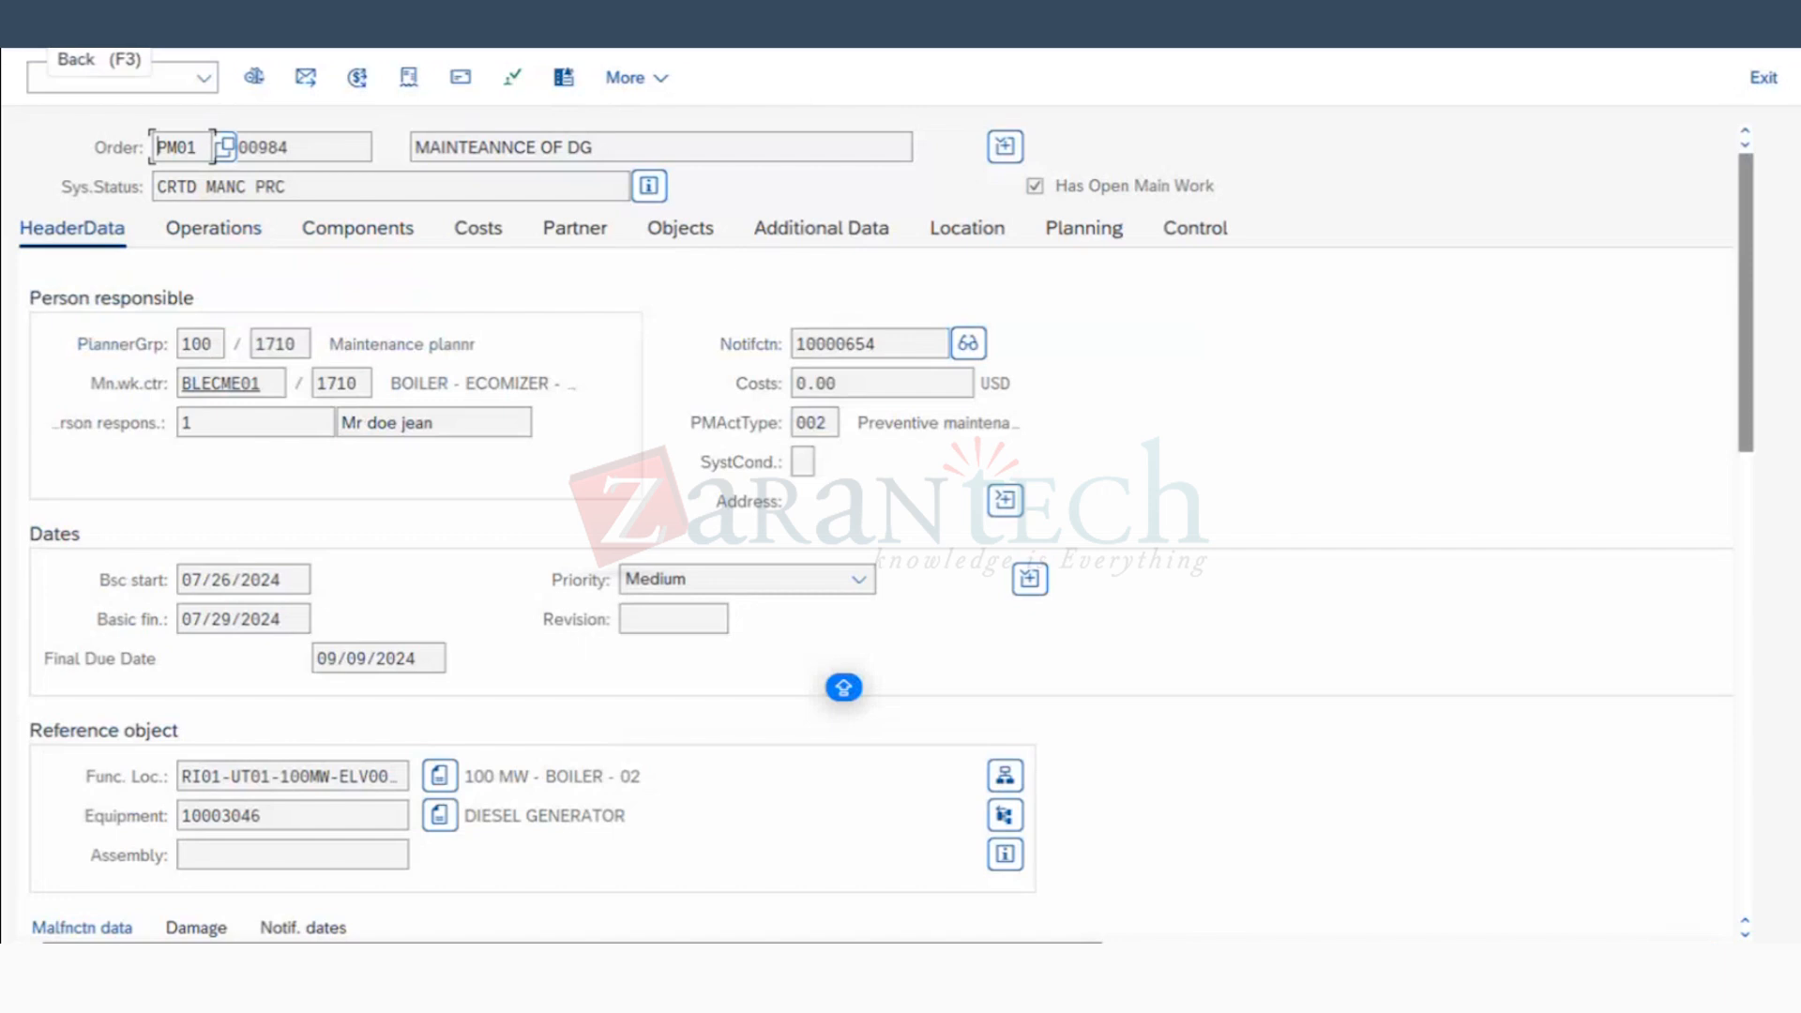
key(F3)
key(F3)
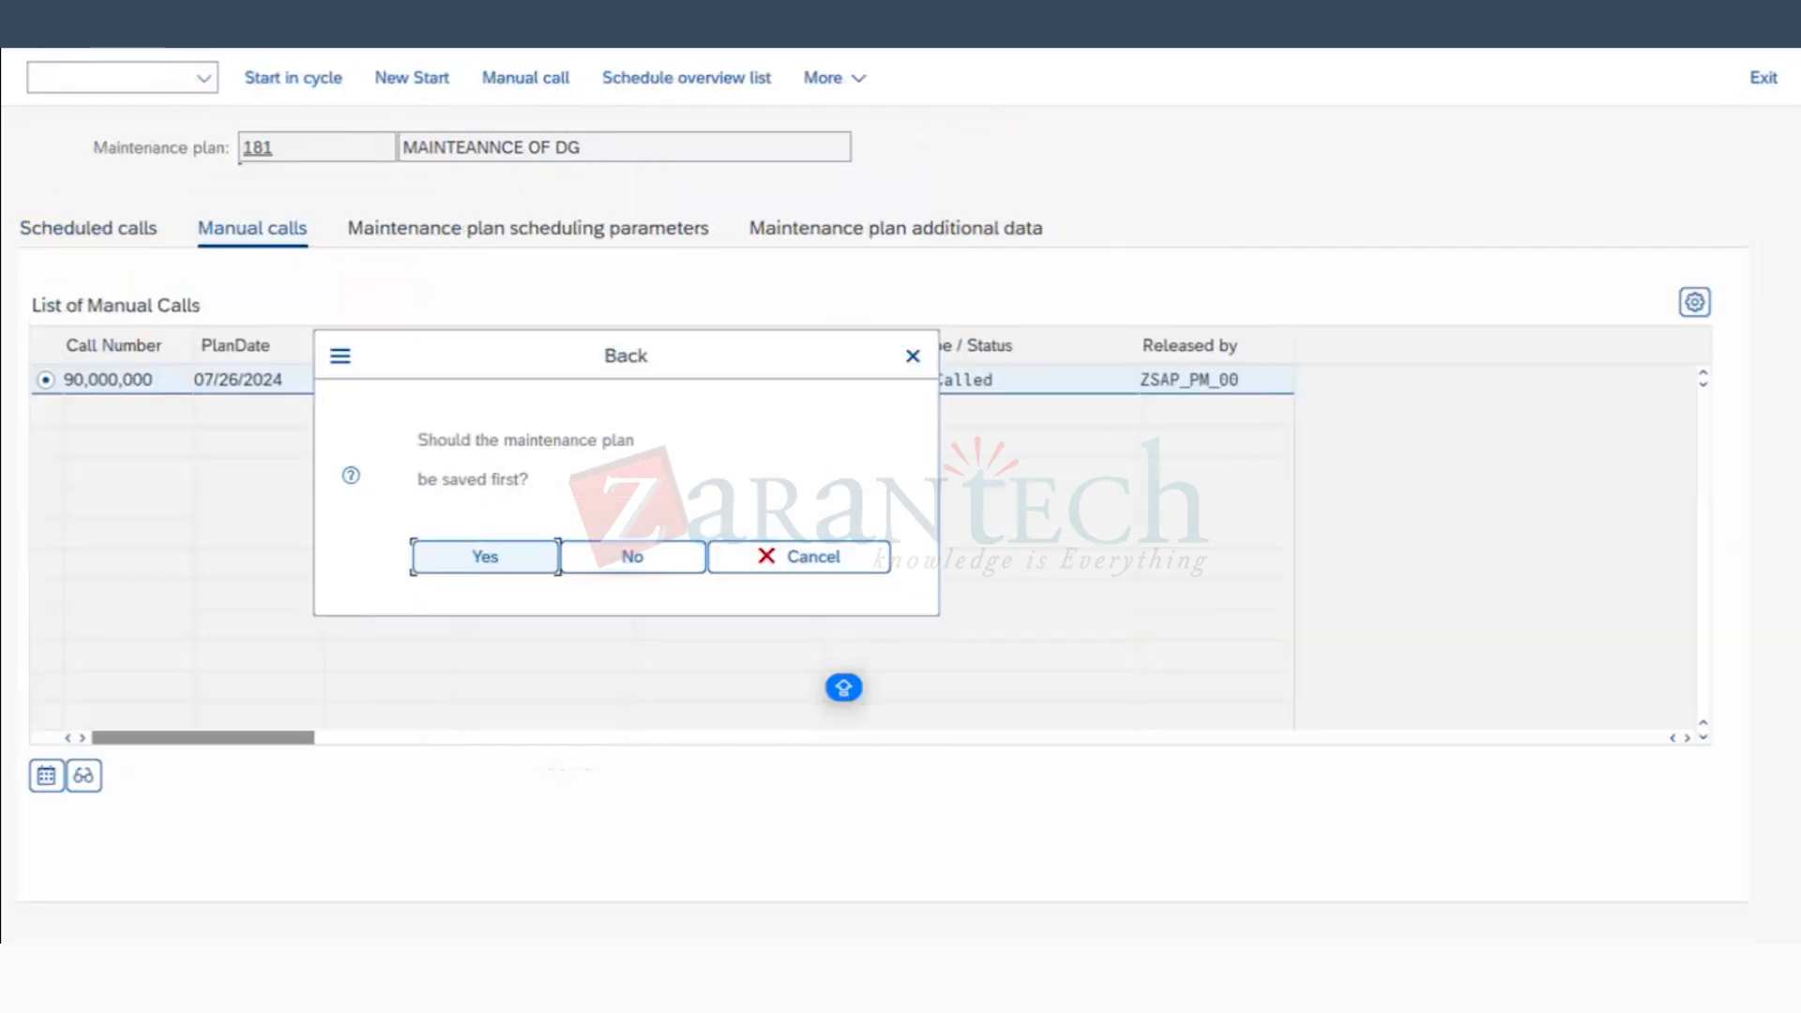
click(630, 557)
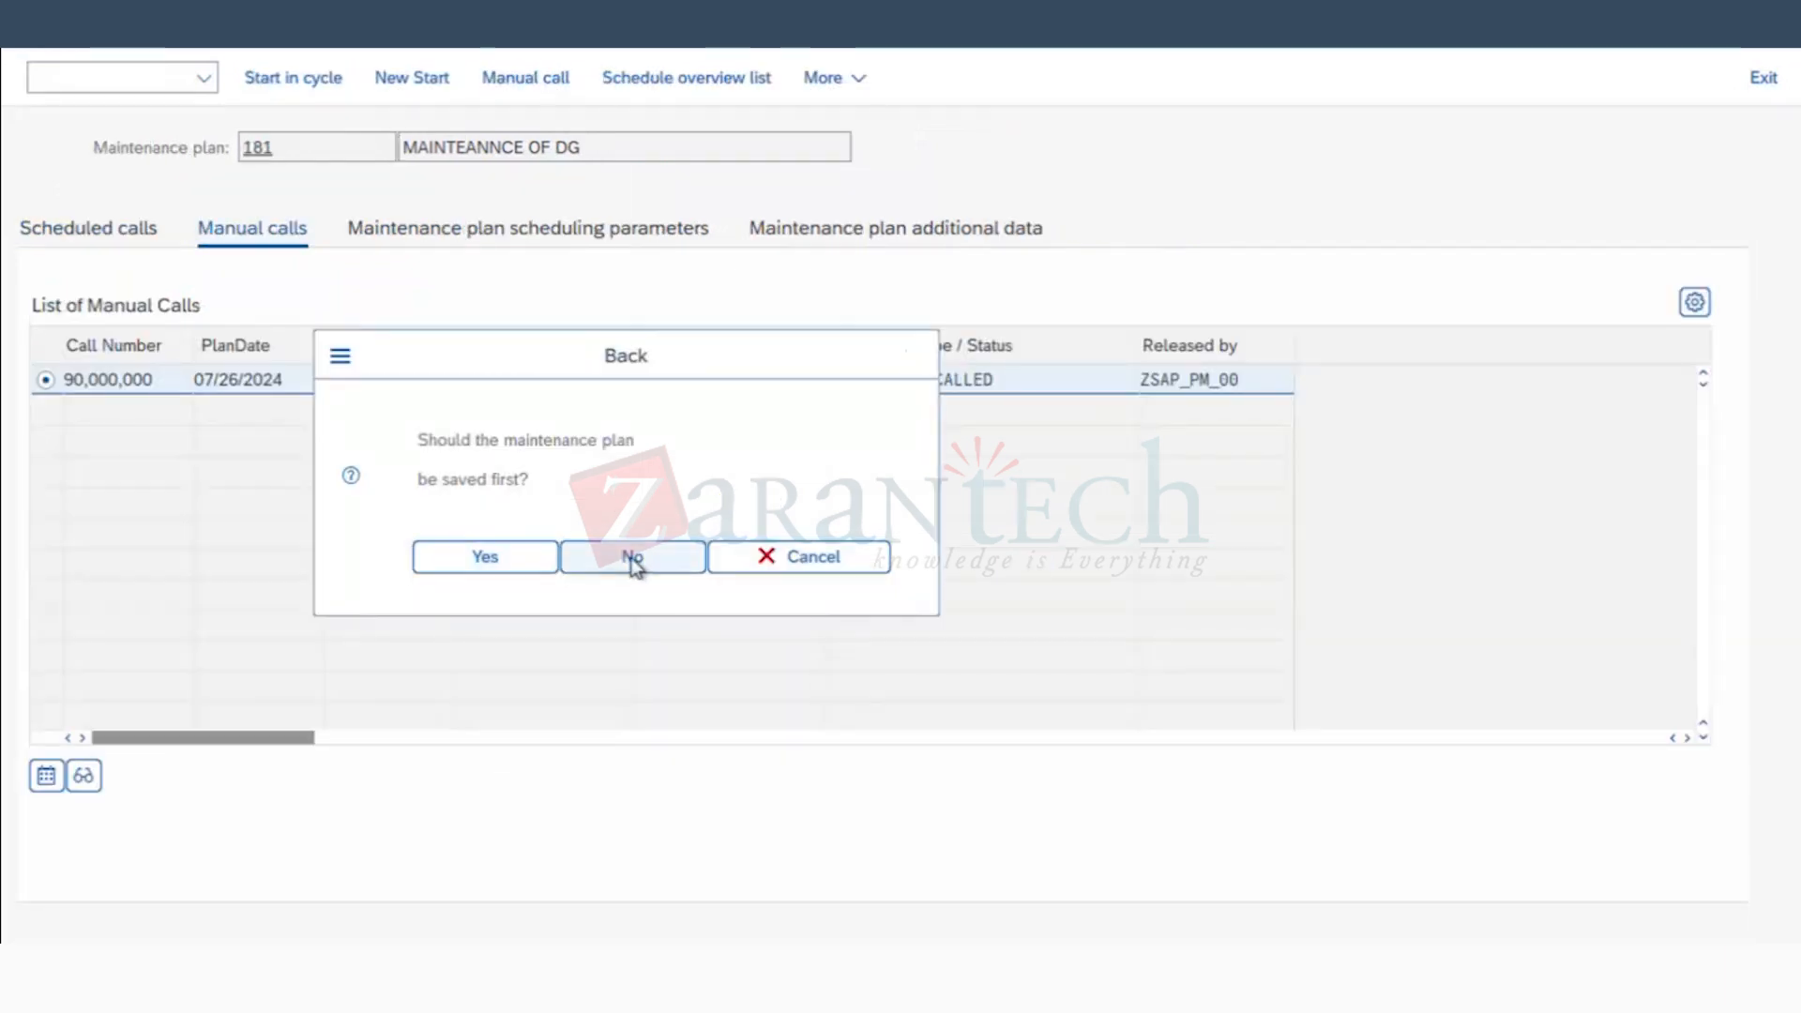
Step: Reopen maintenance plan 181 and display the order belonging to scheduled call 1
key(Return)
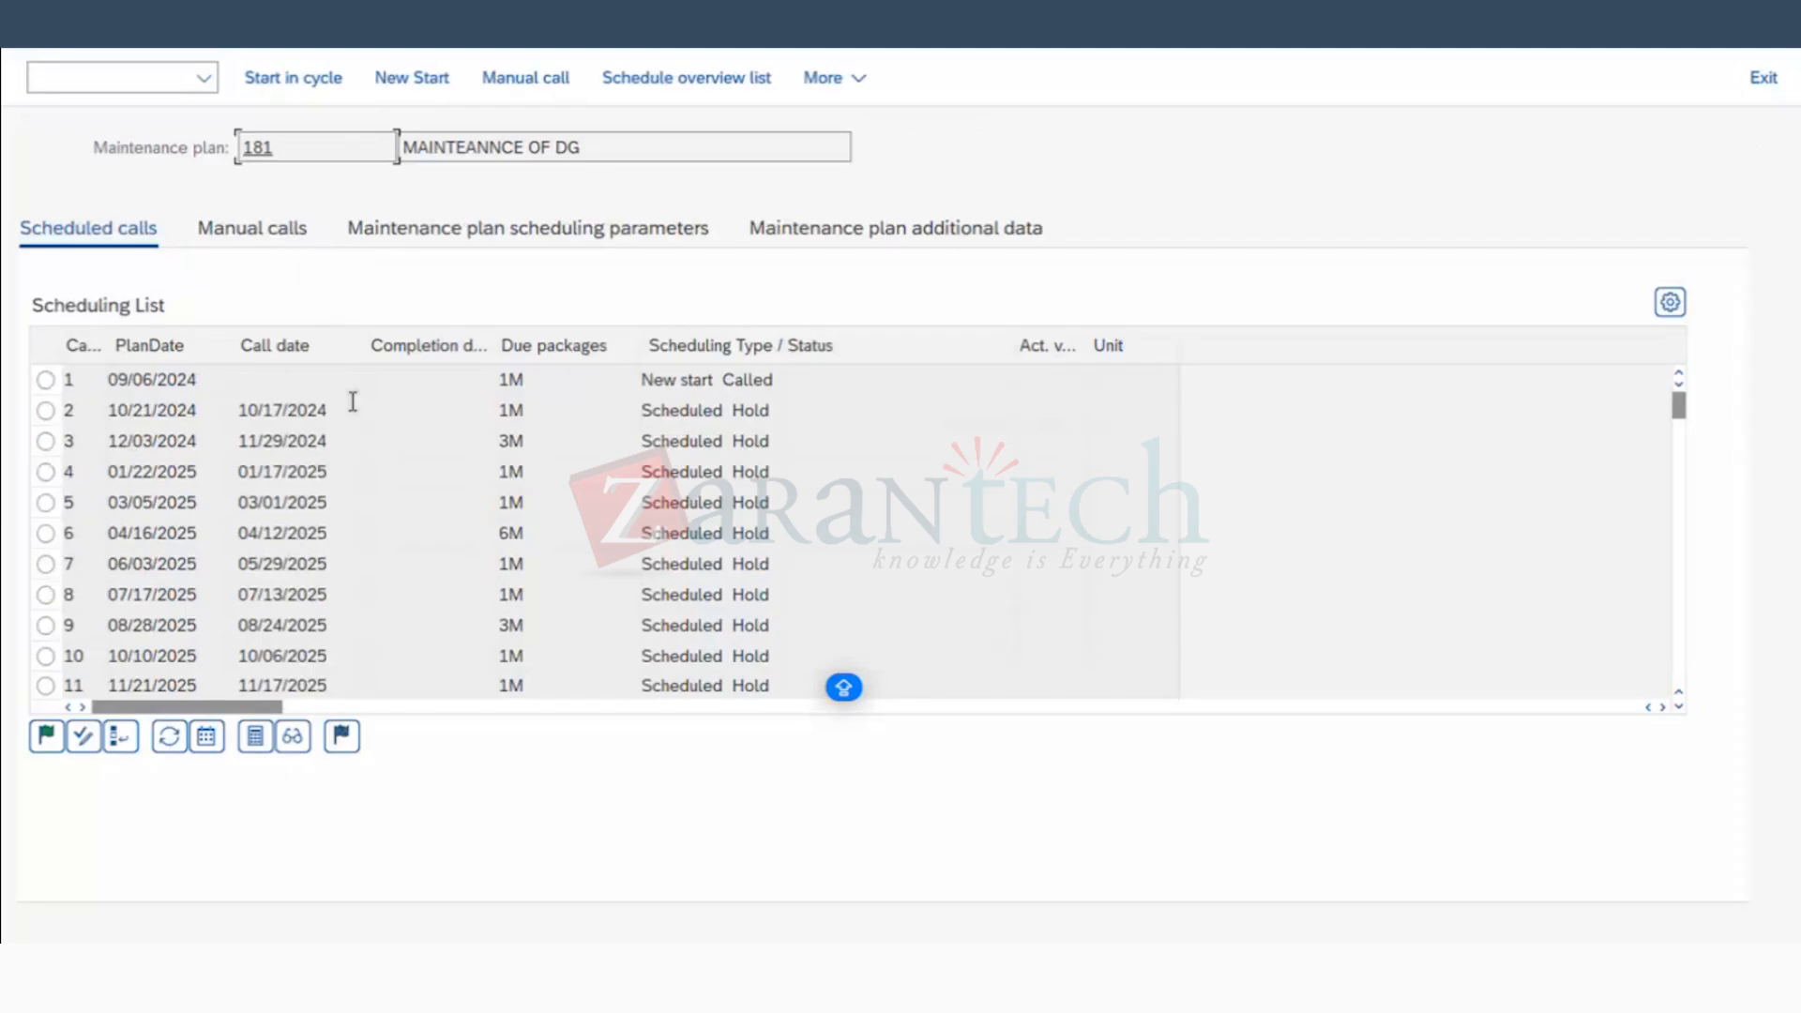
click(47, 411)
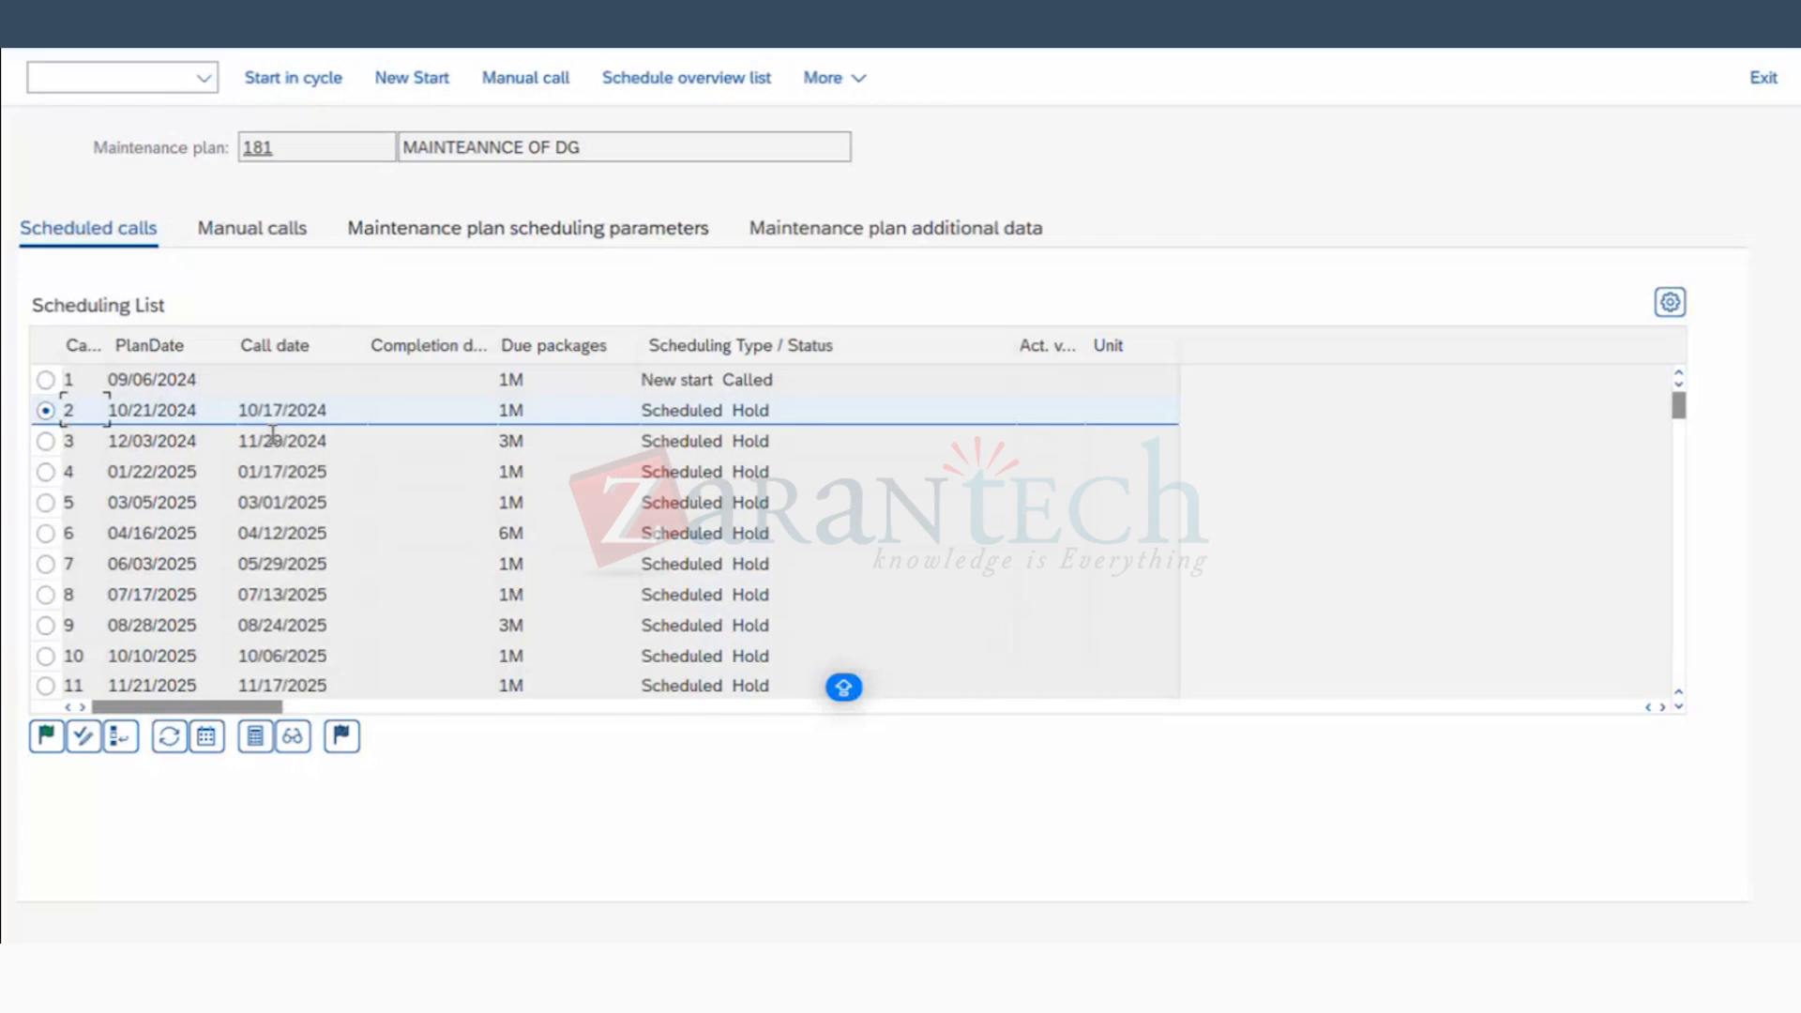
click(45, 380)
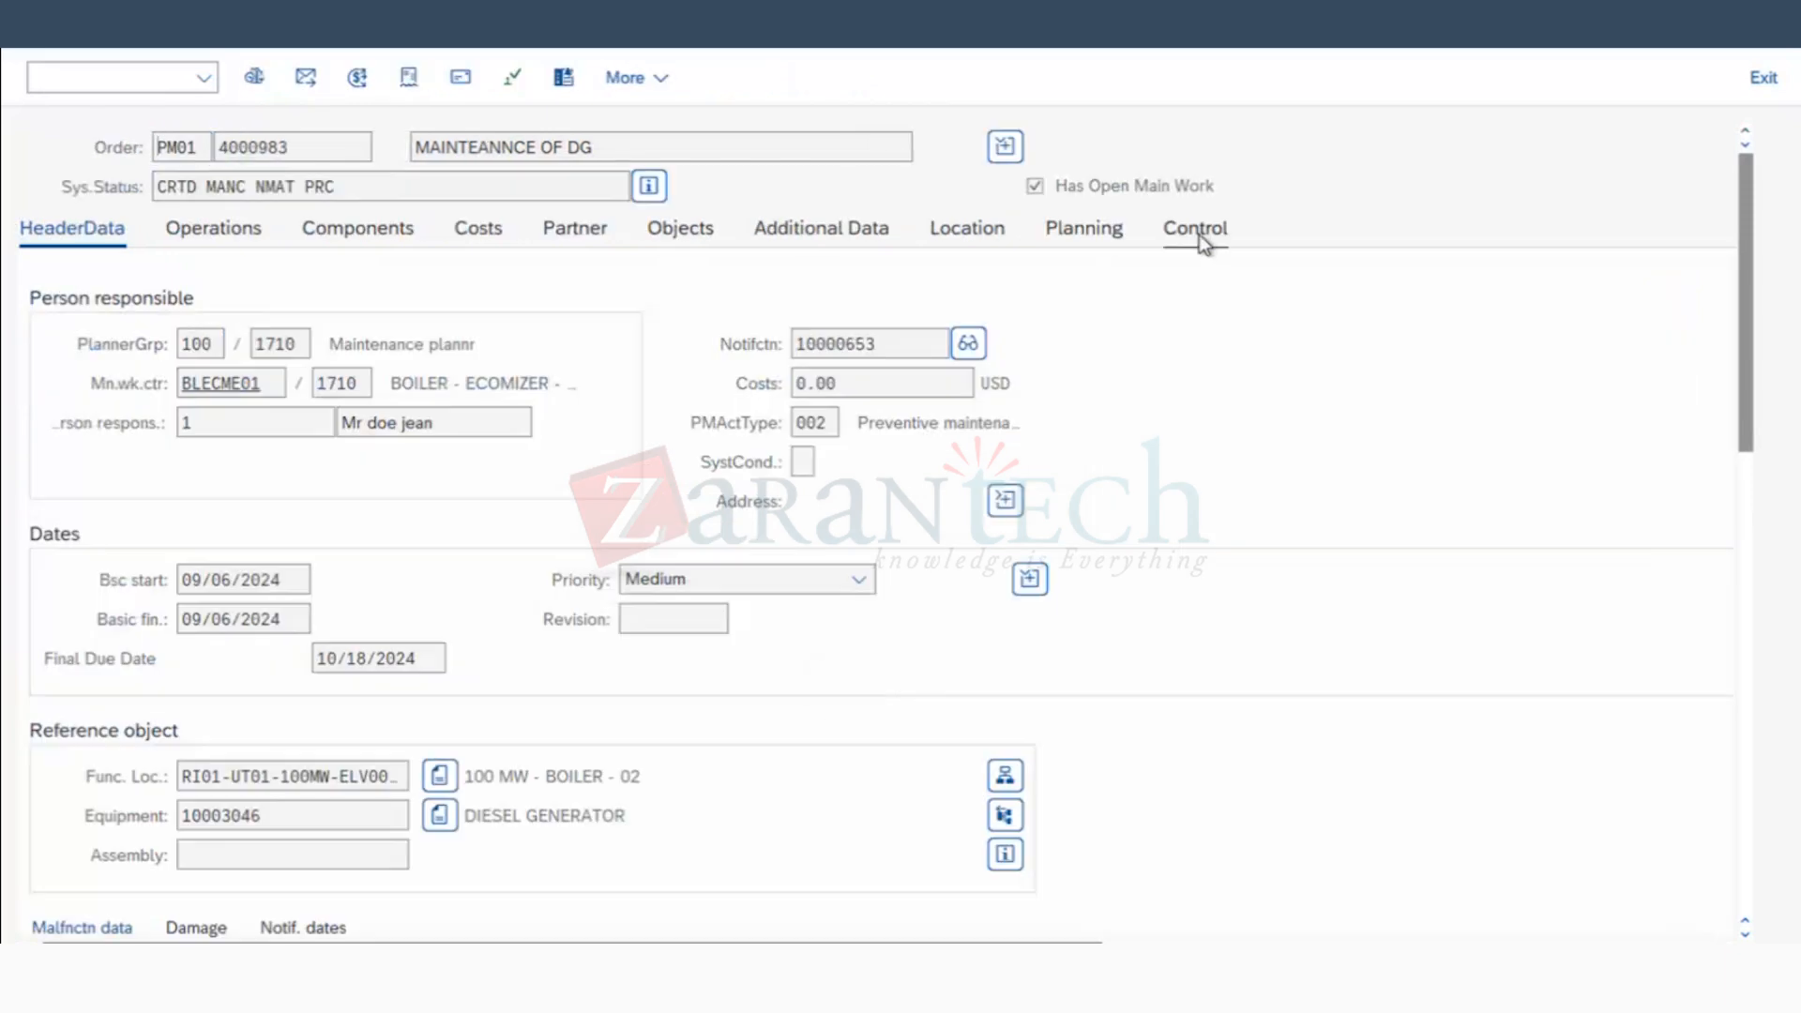
Step: Examine the Entered By field in the control data of the scheduled call's order, and return to the maintenance plan
click(1198, 234)
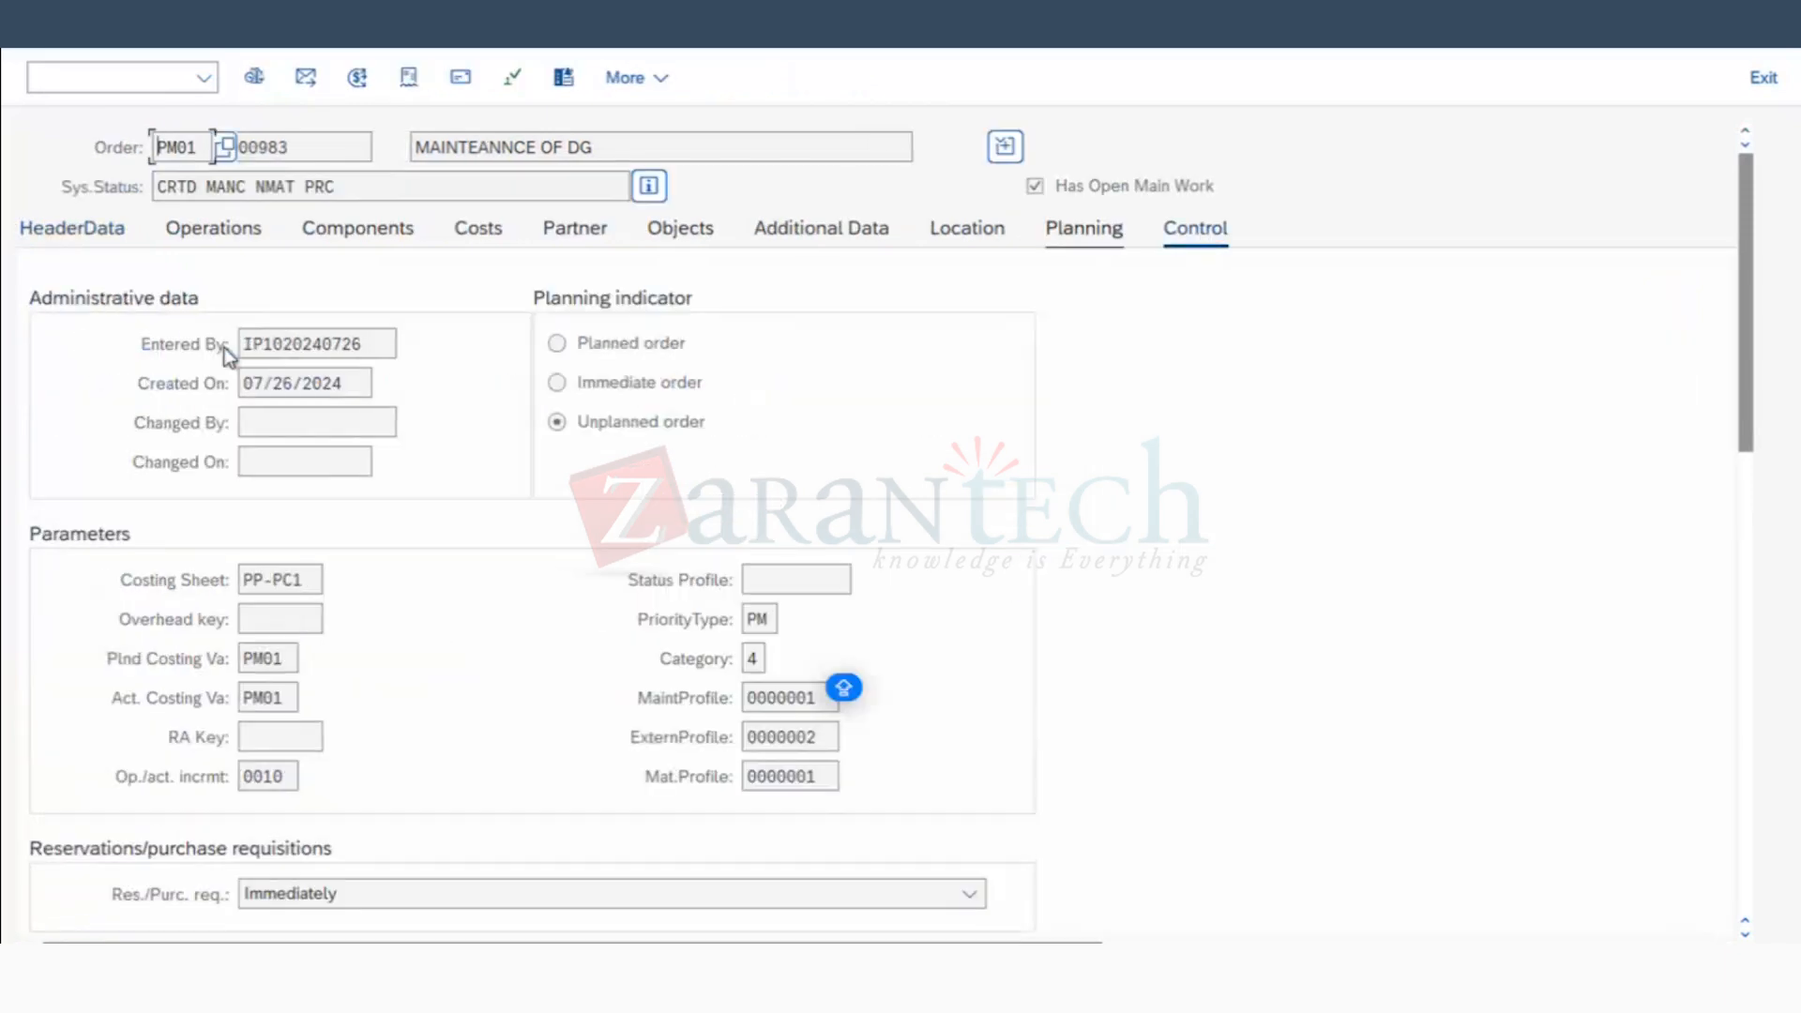
double_click(277, 345)
click(278, 344)
drag(5, 288, 6, 295)
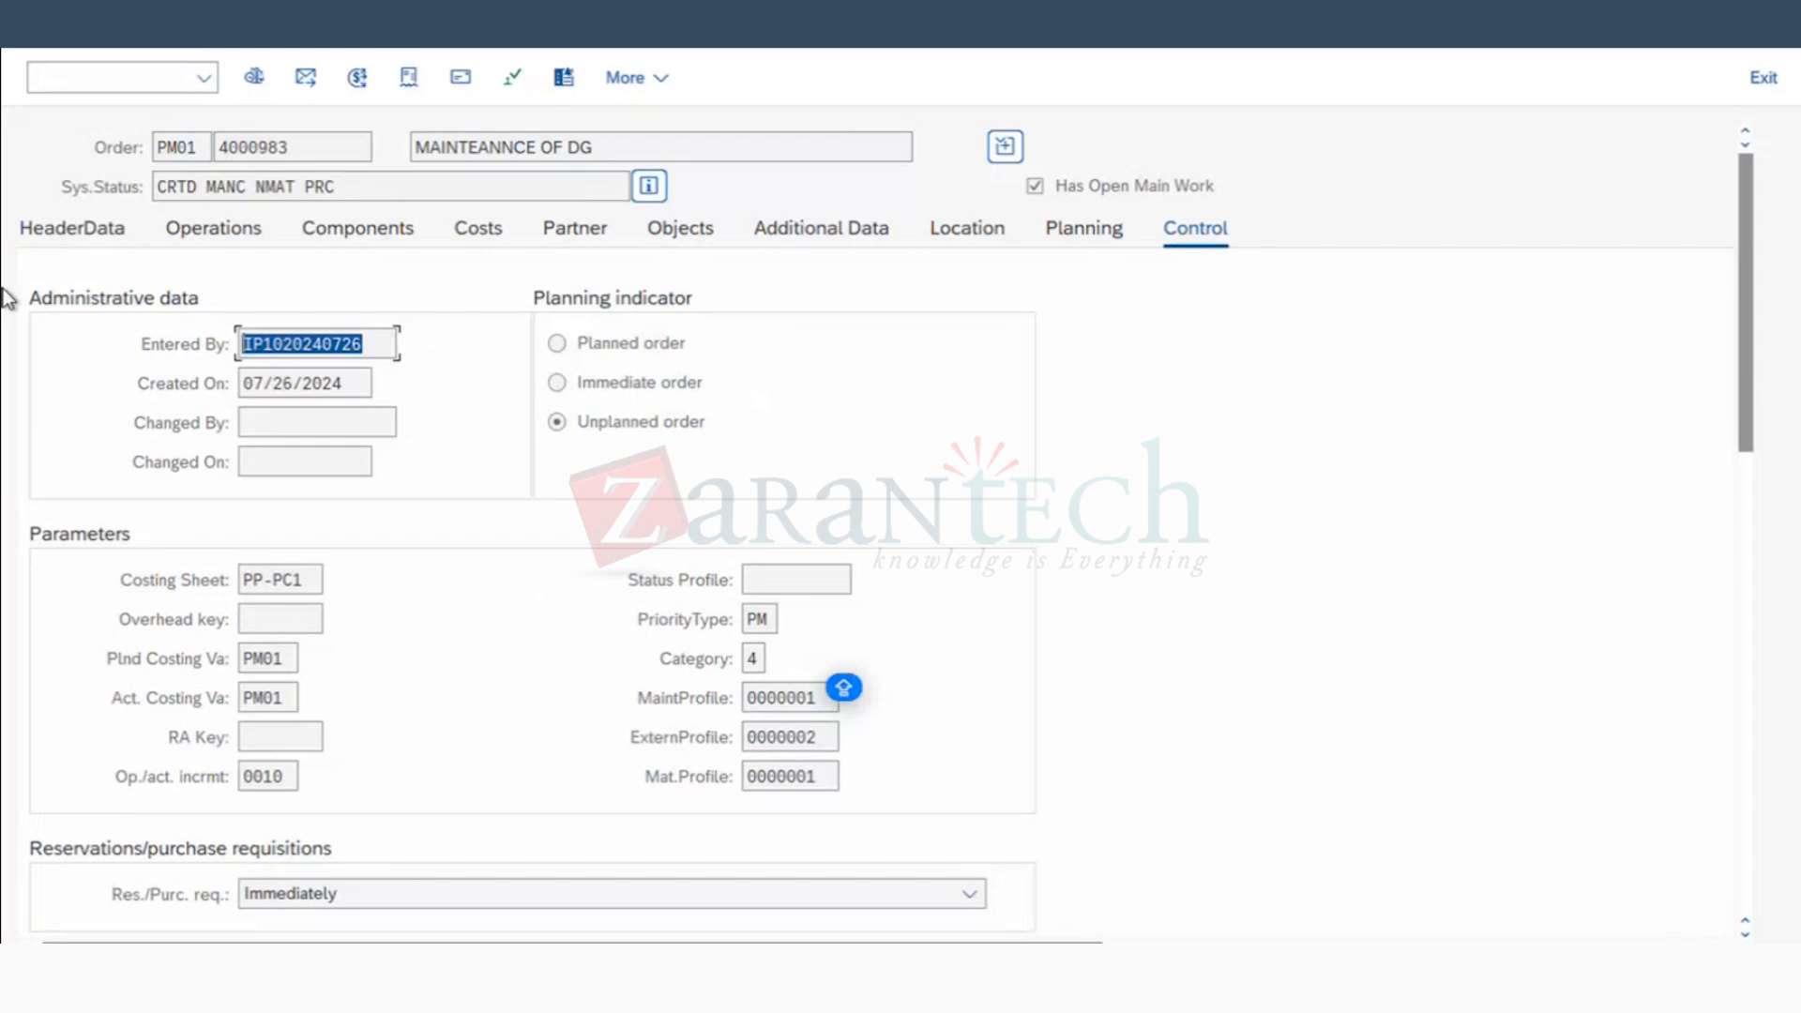
click(299, 345)
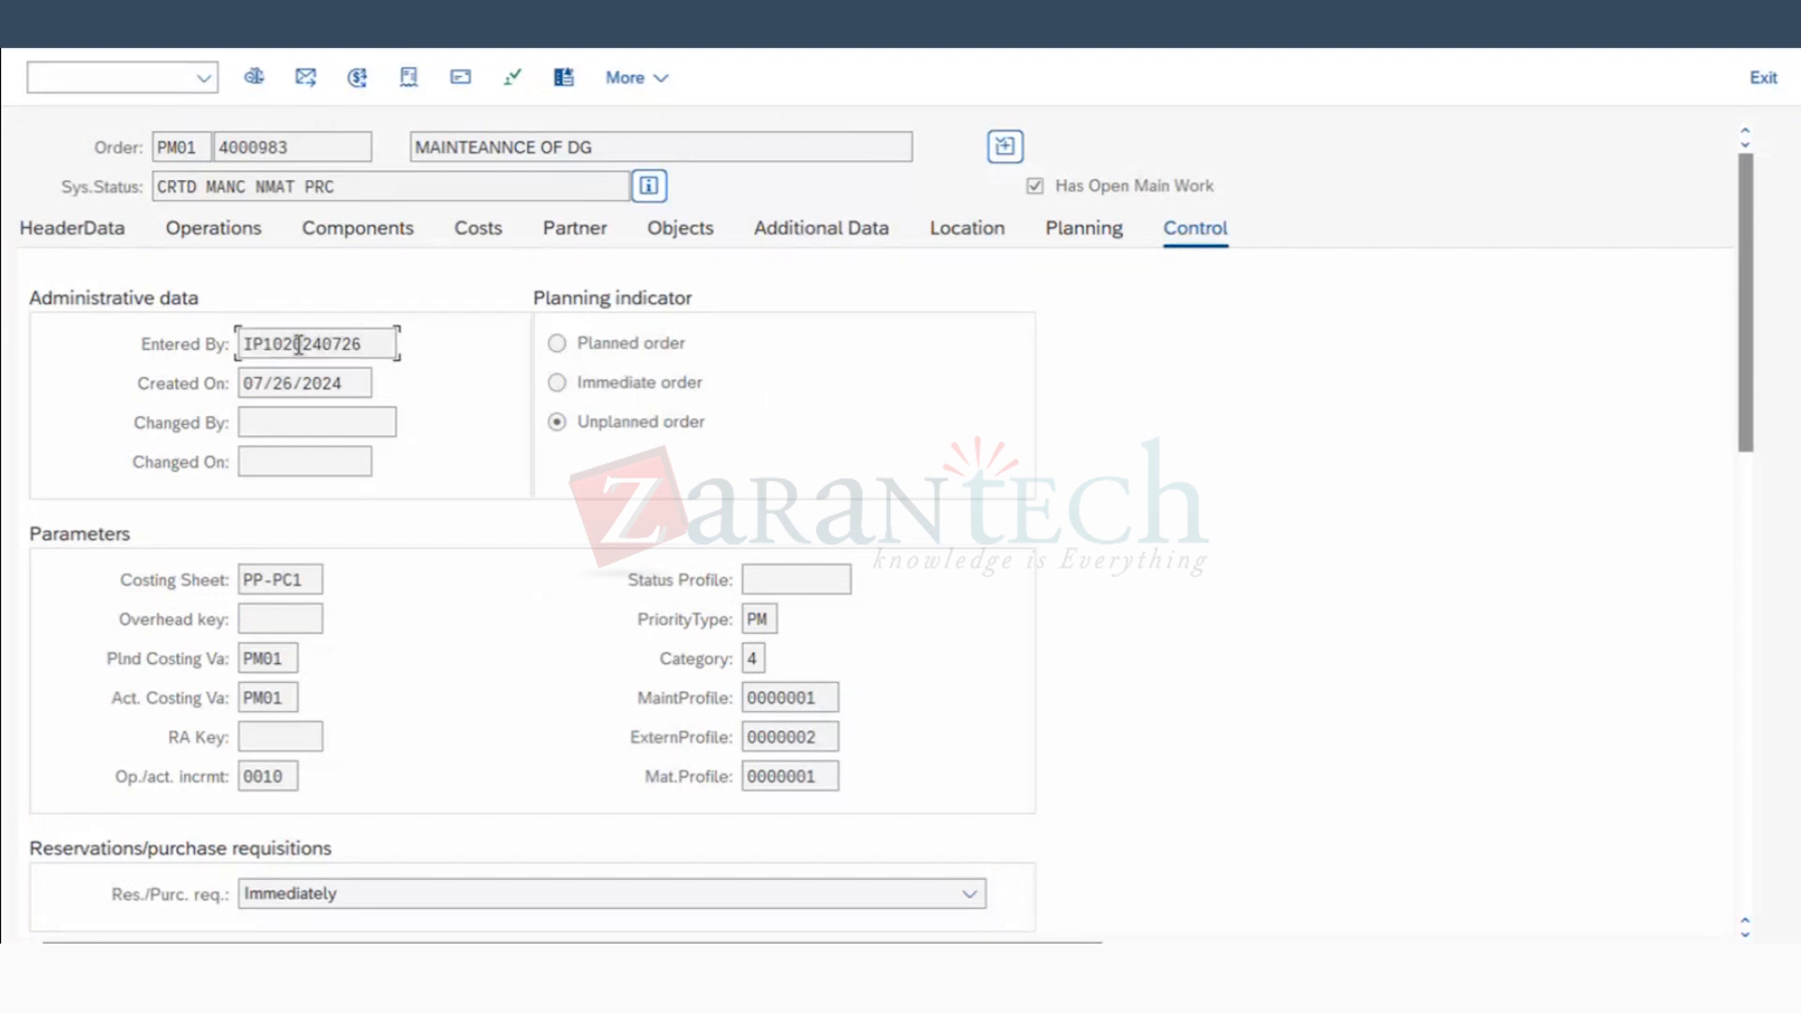
double_click(299, 345)
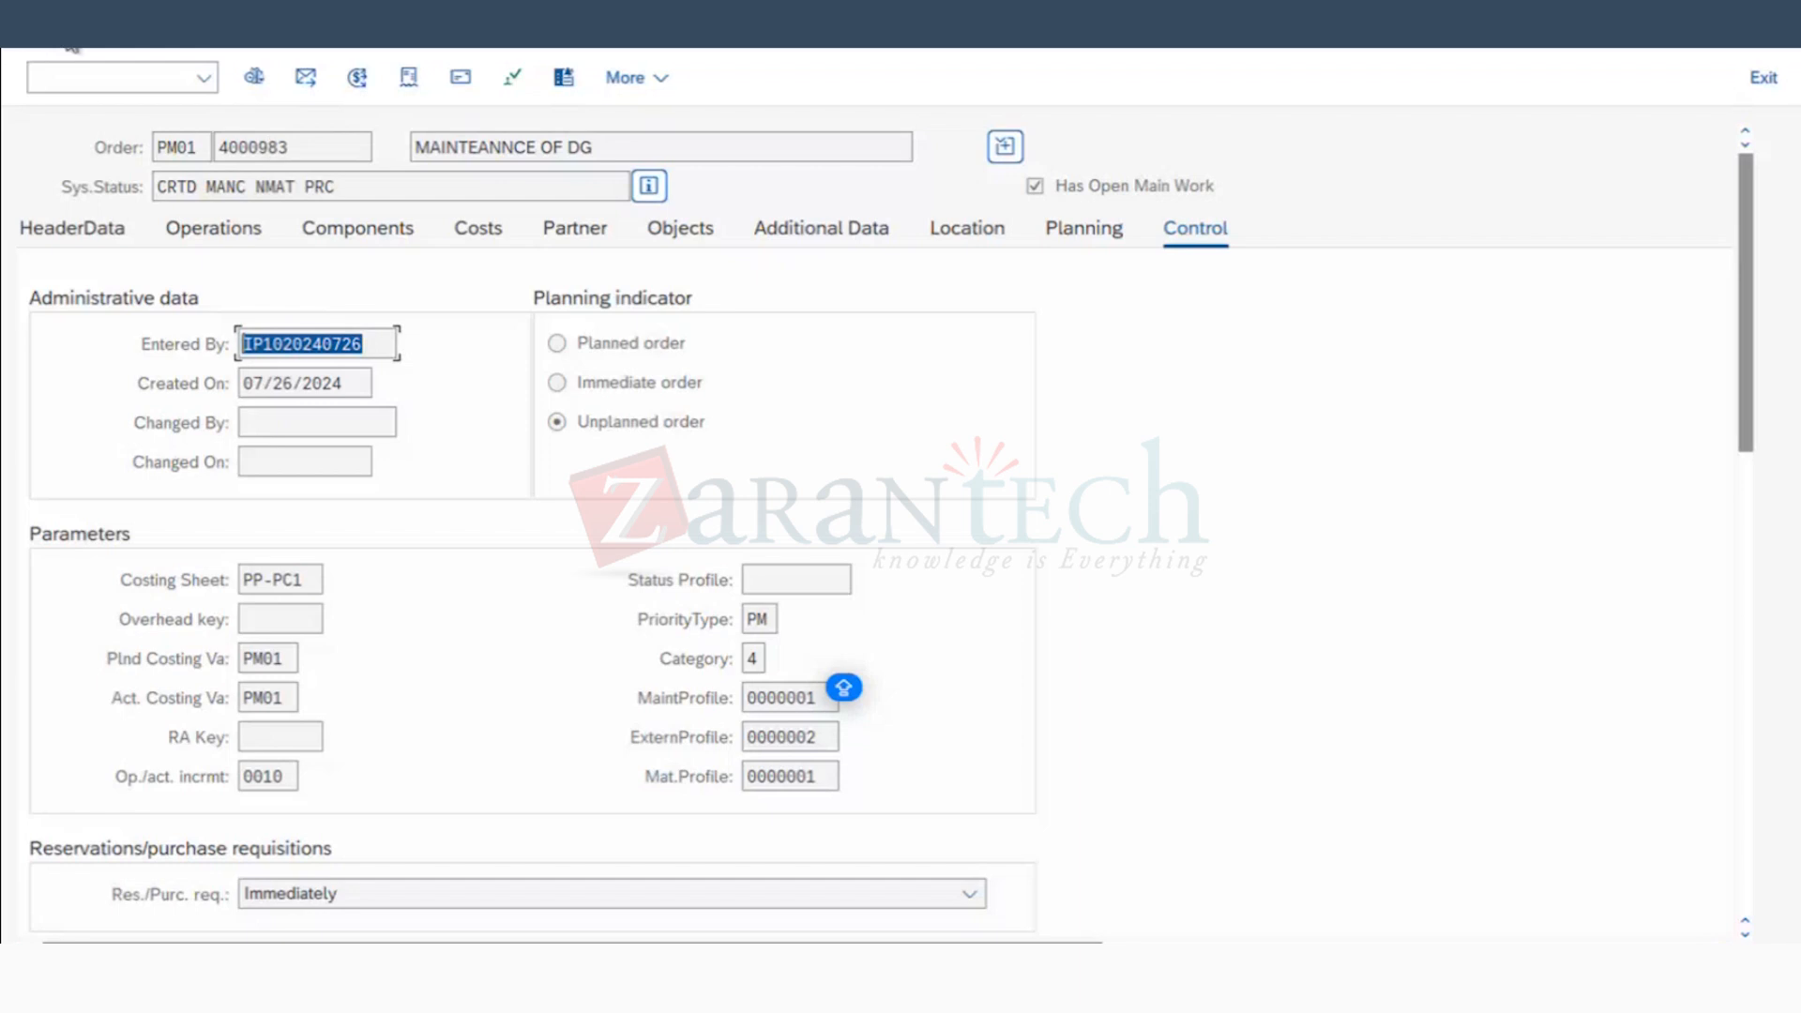
click(17, 47)
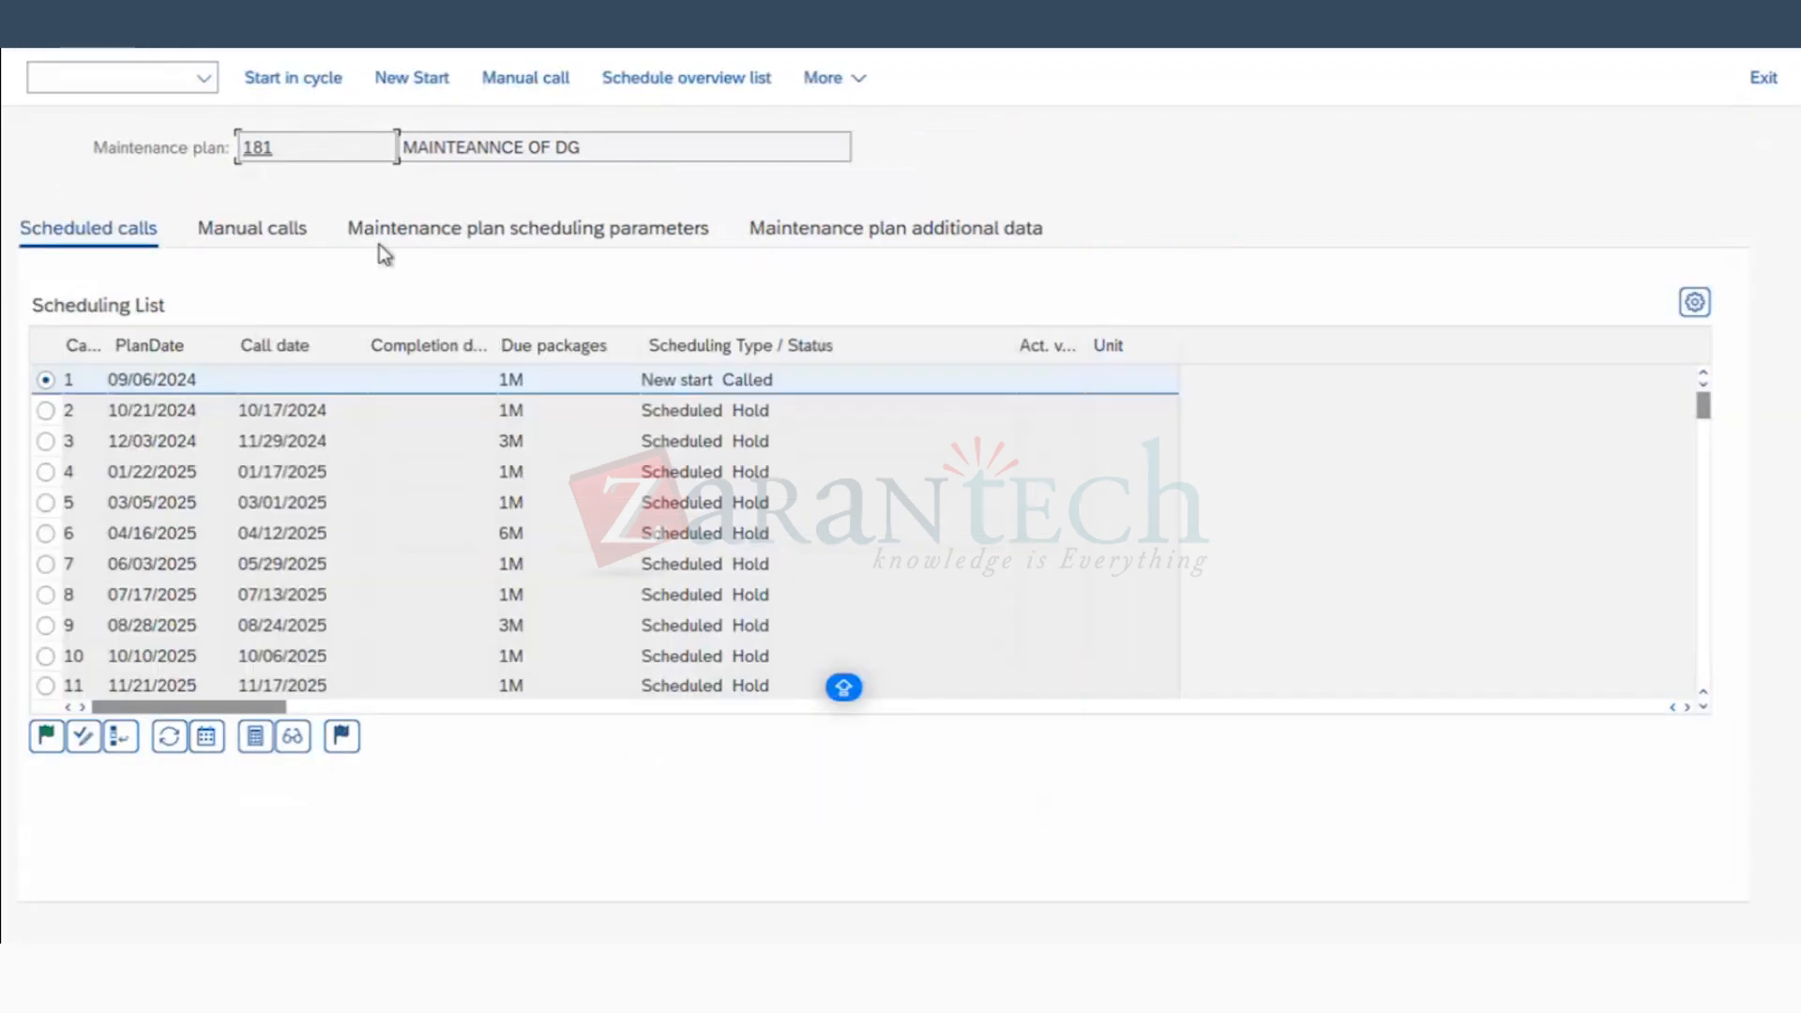
Step: Display the order belonging to the plan's manual call and examine the Entered By field in its control data
click(286, 230)
click(45, 379)
click(84, 775)
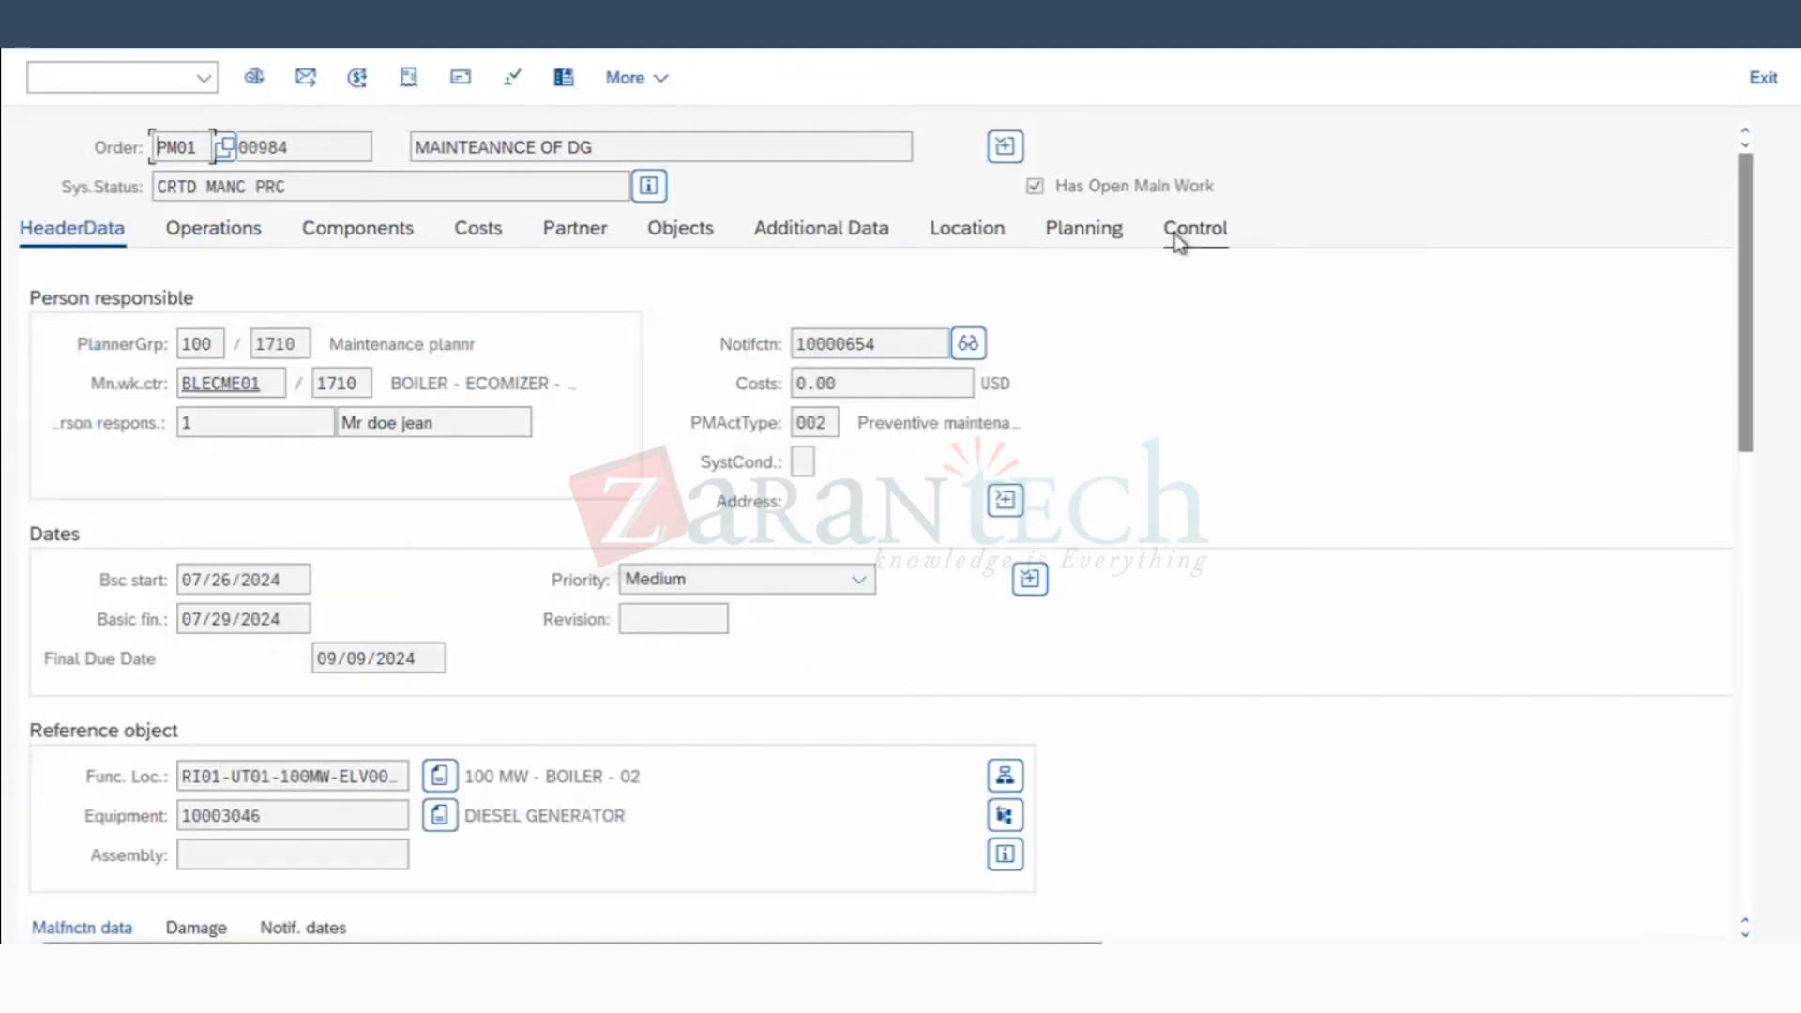
click(1178, 242)
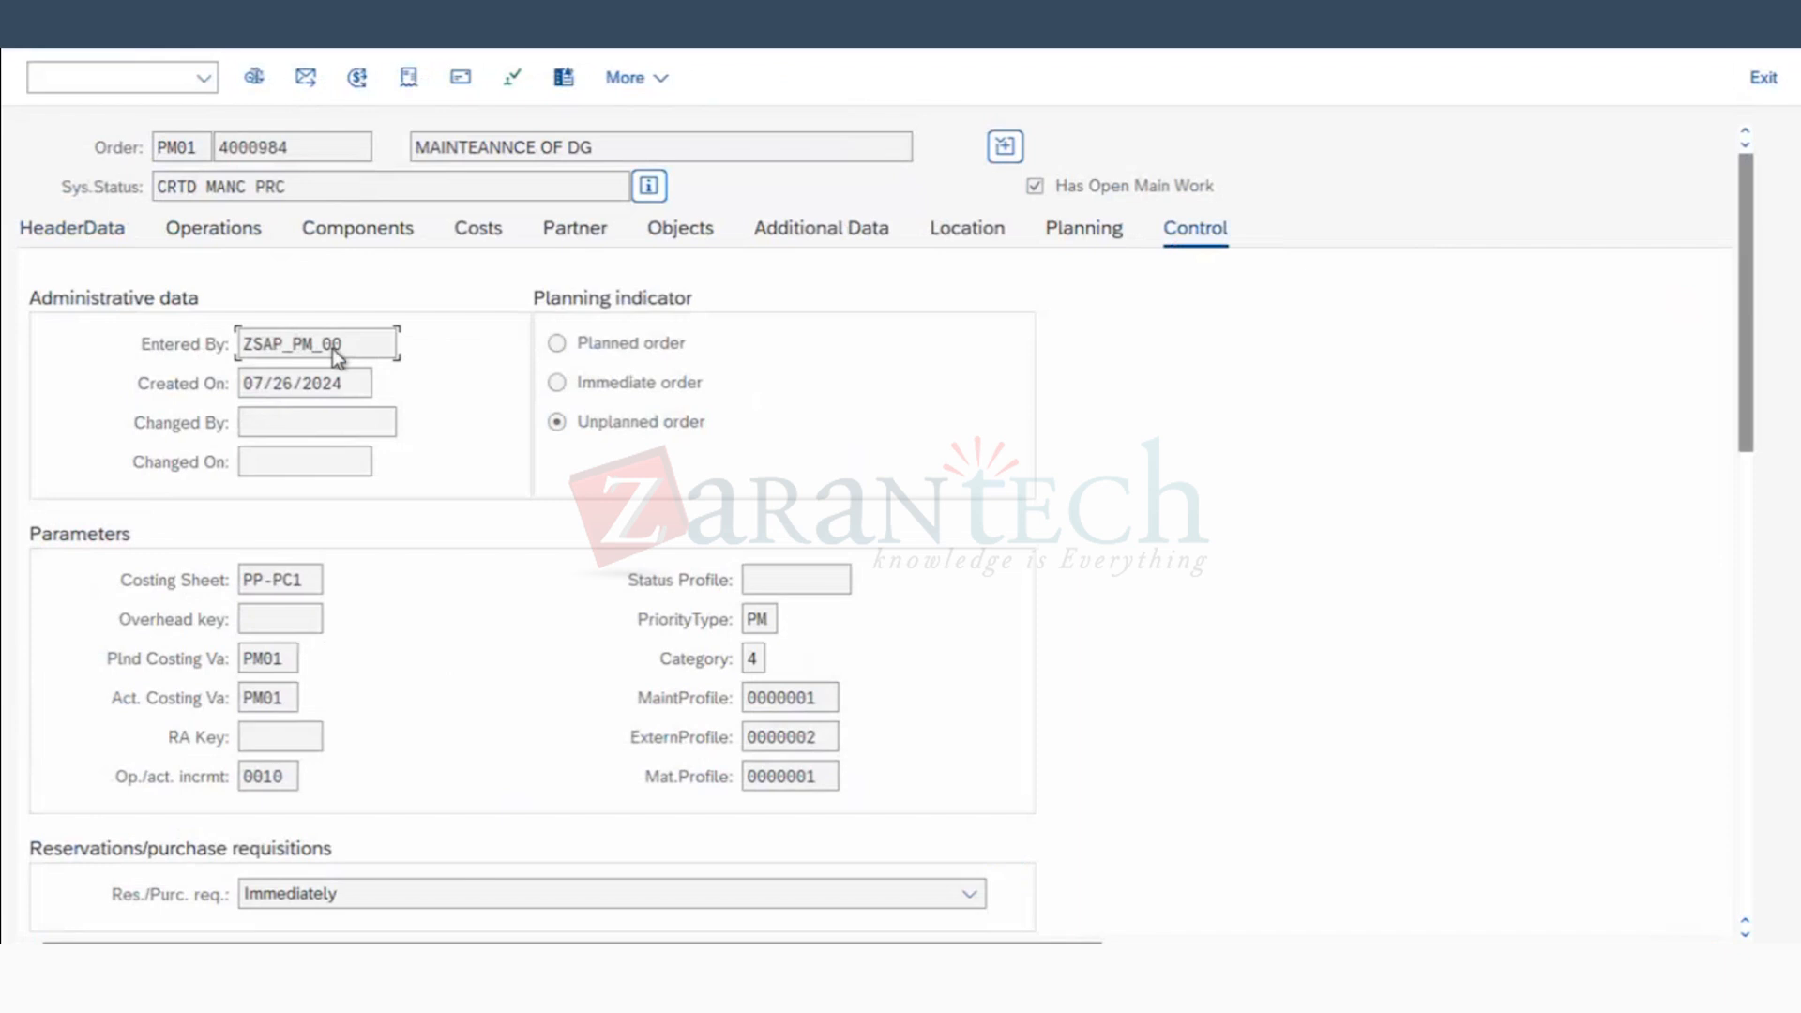
double_click(332, 347)
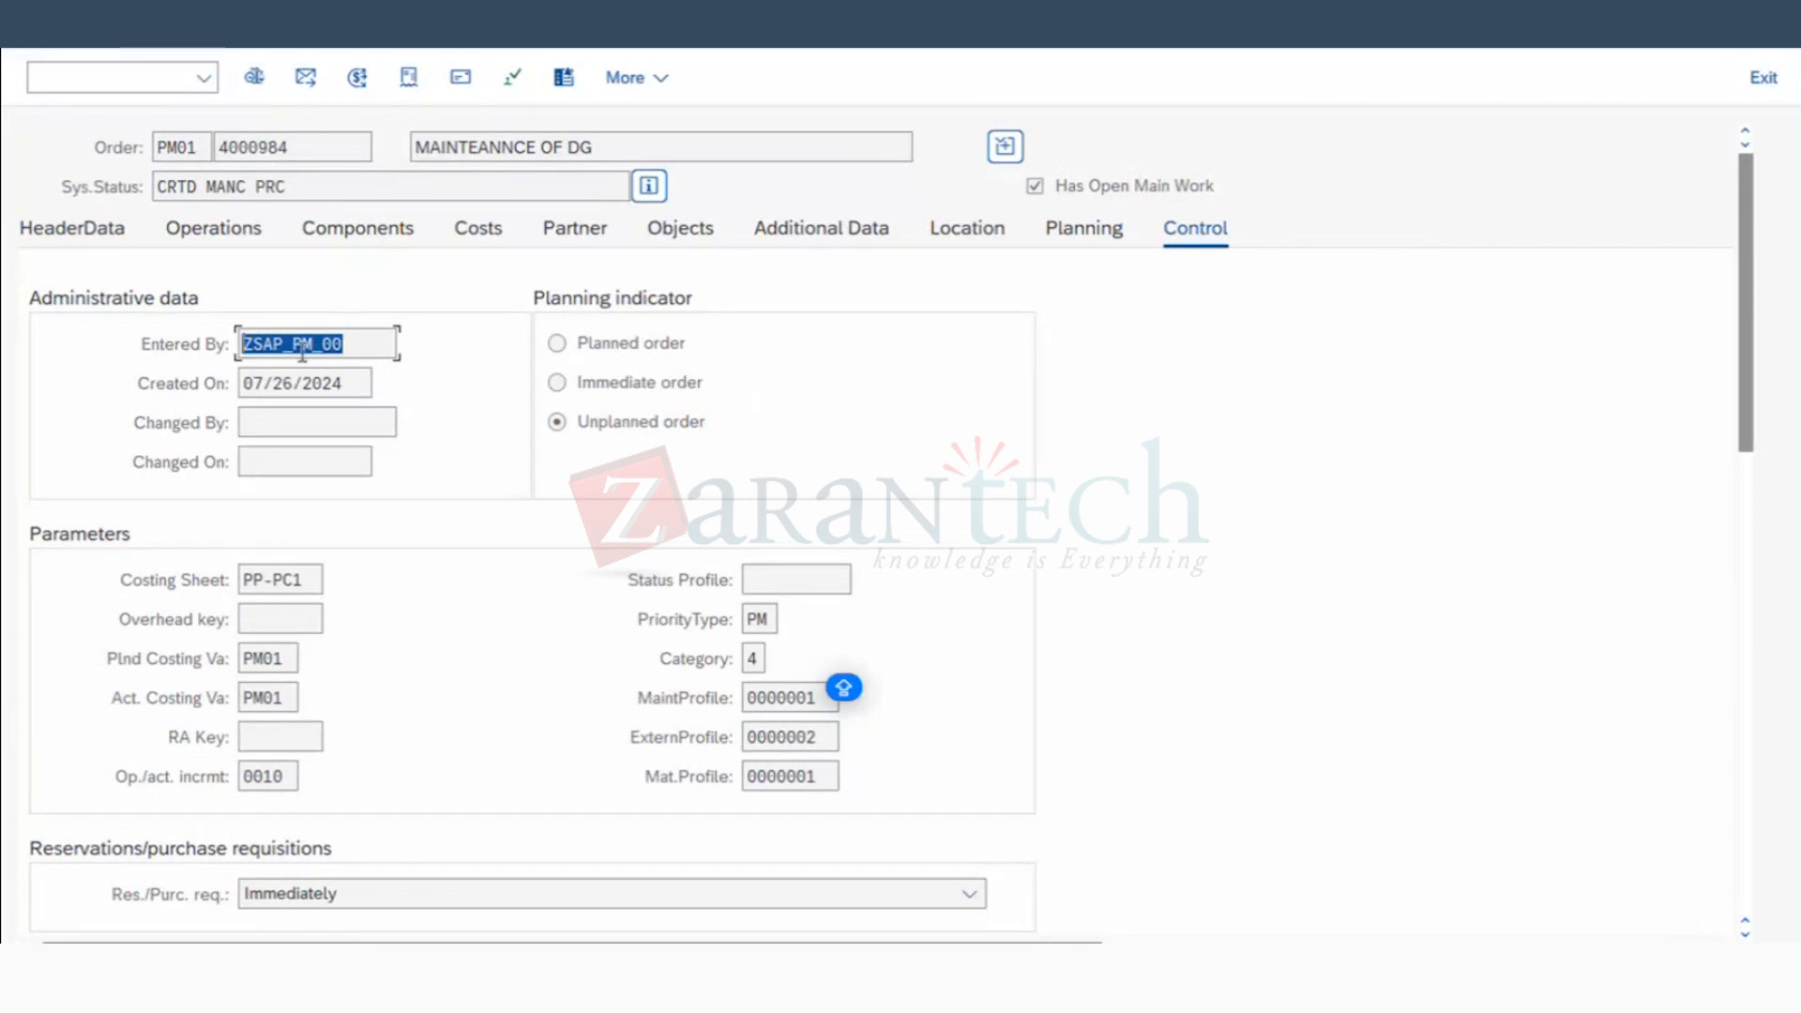
click(364, 344)
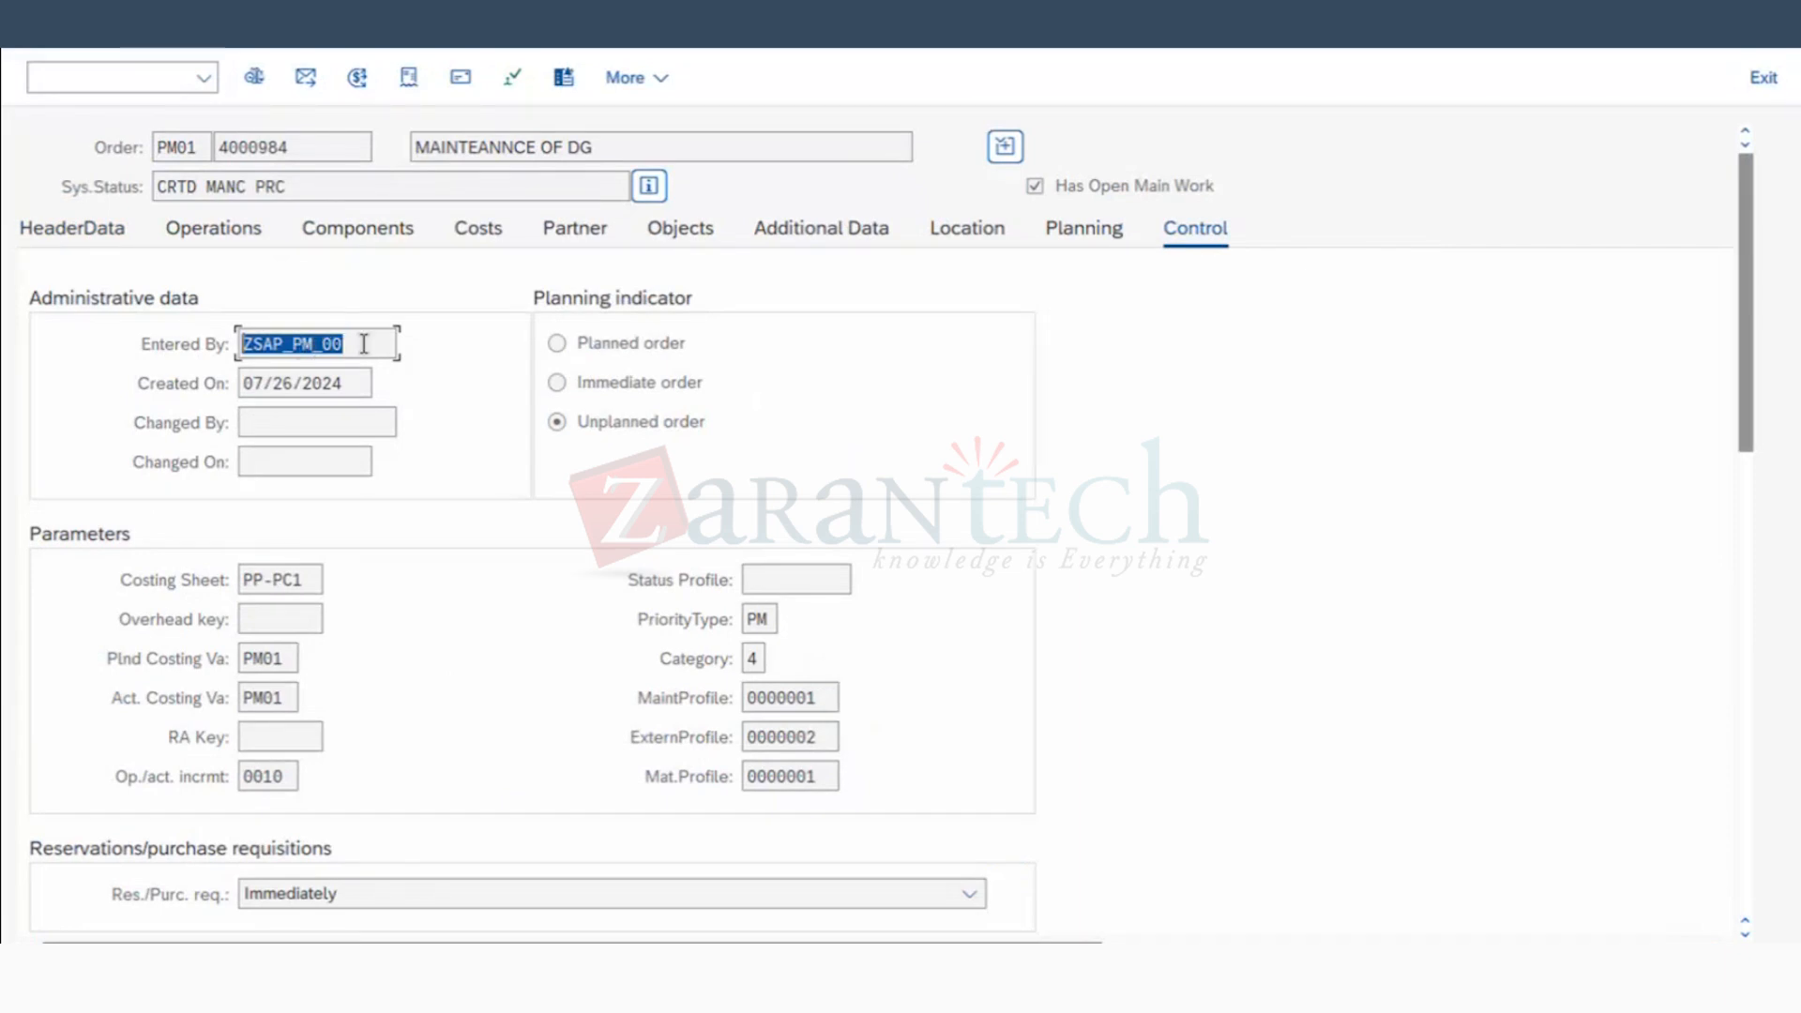
key(ctrl+a)
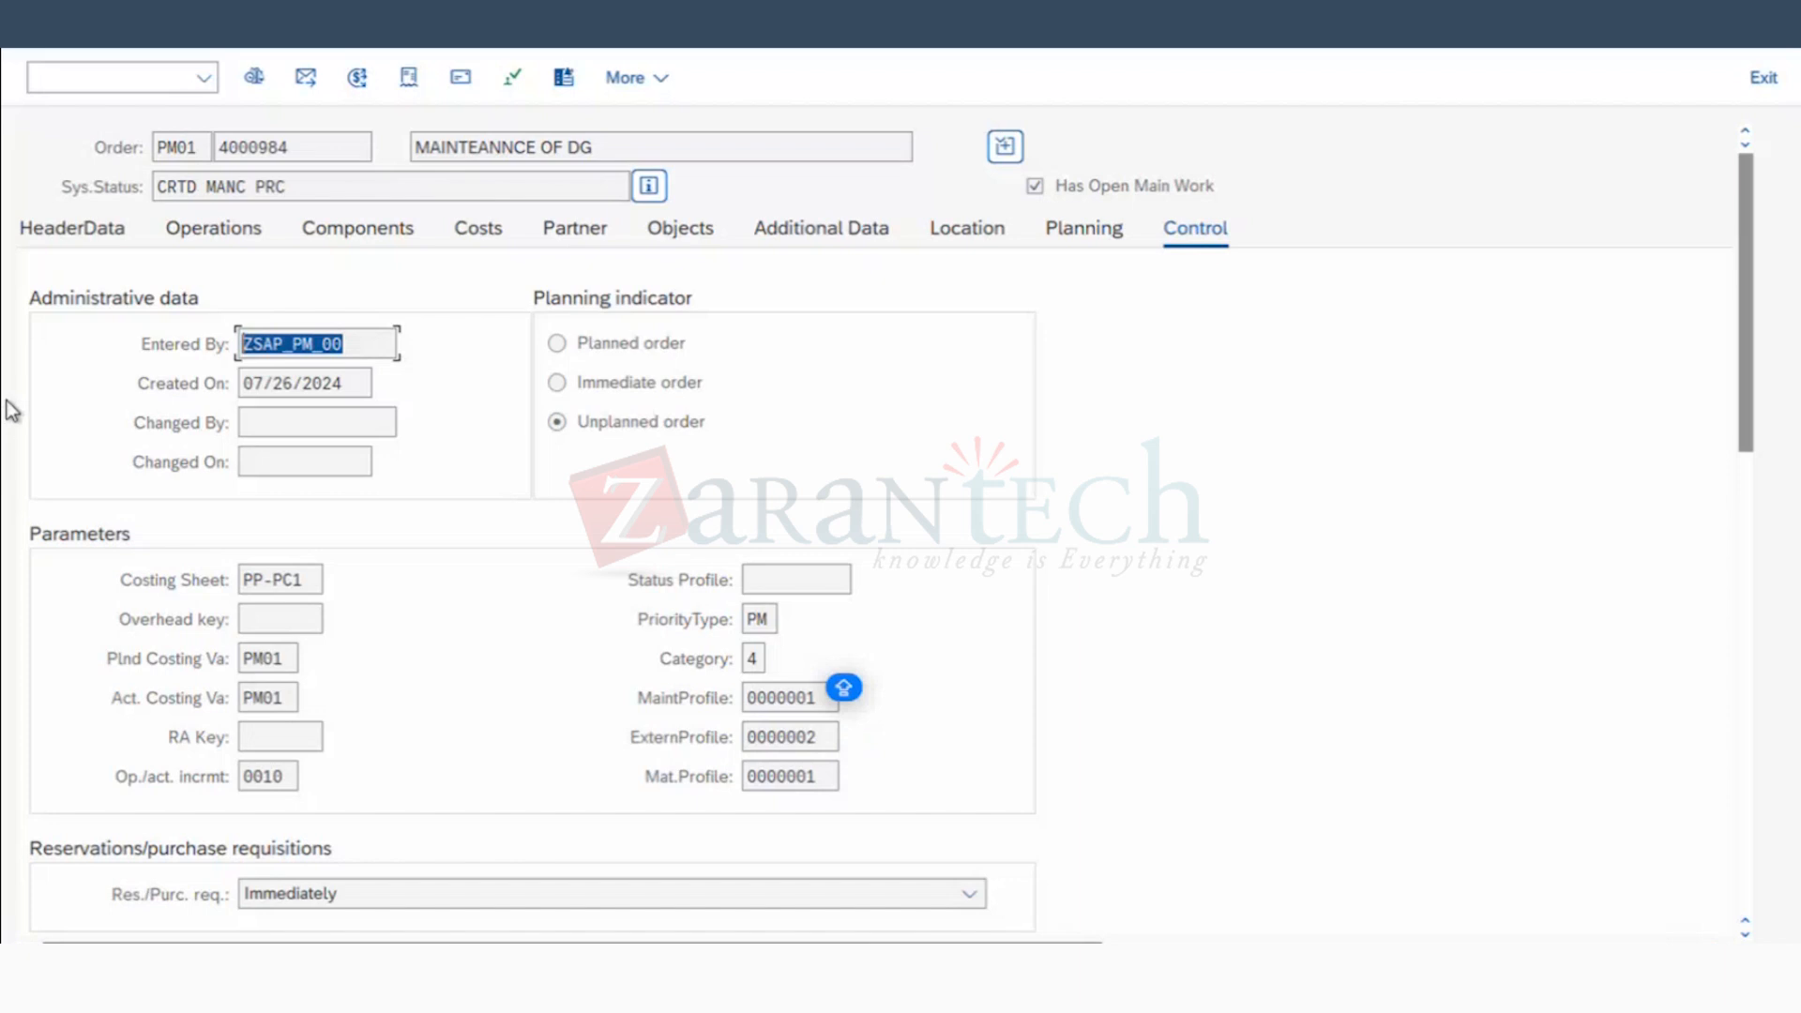